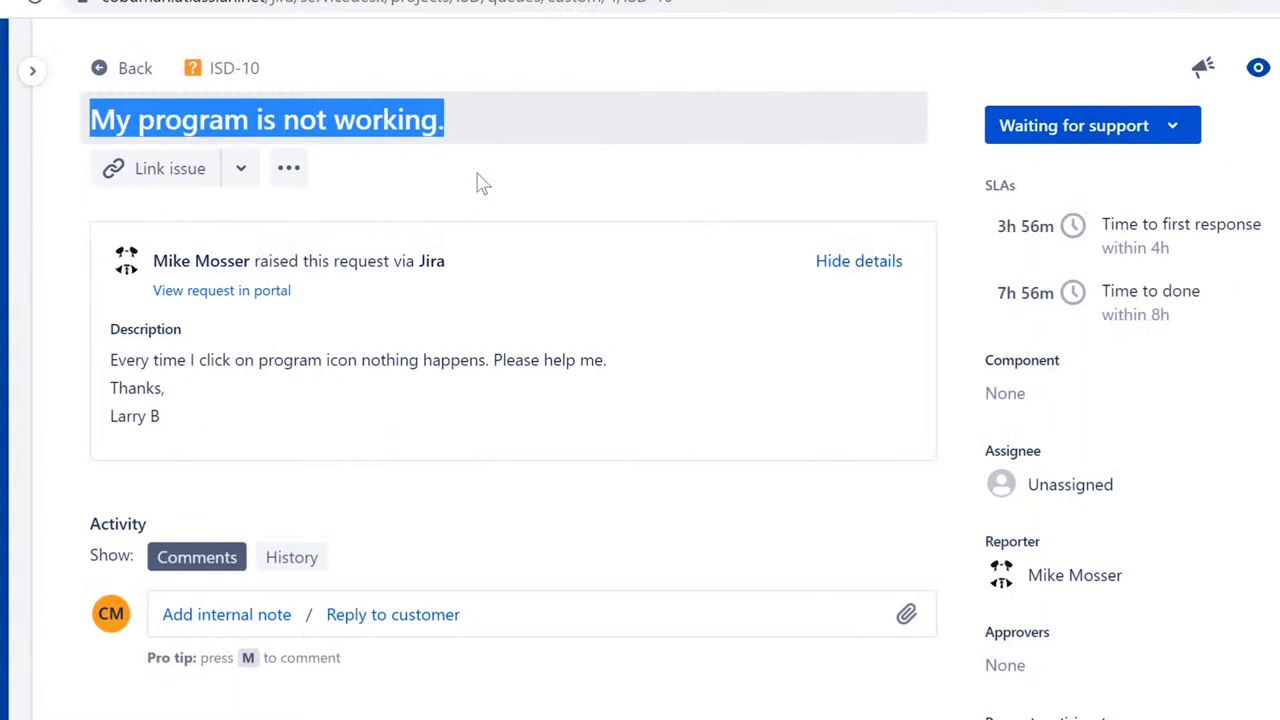
Review the ISD-10 description and assign the request to yourself.
click(245, 366)
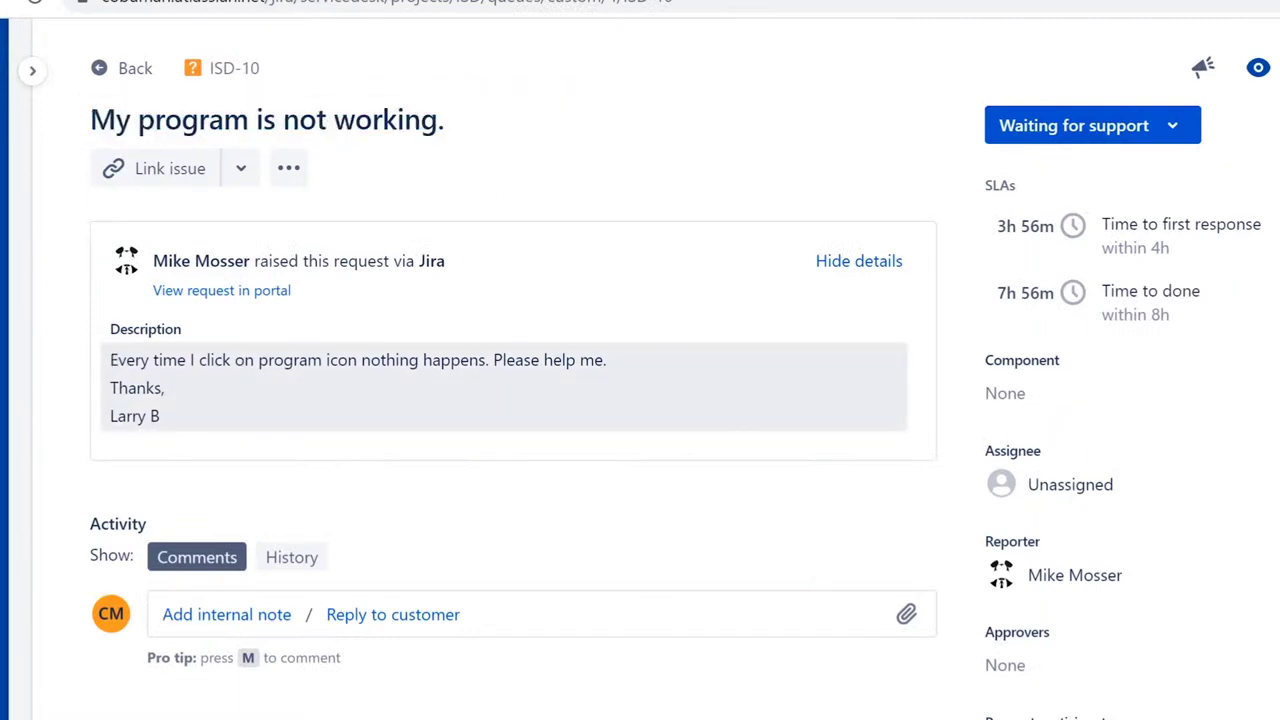
mouse_move(110, 362)
mouse_down()
mouse_move(360, 362)
mouse_move(520, 400)
mouse_move(589, 389)
mouse_move(606, 362)
mouse_up()
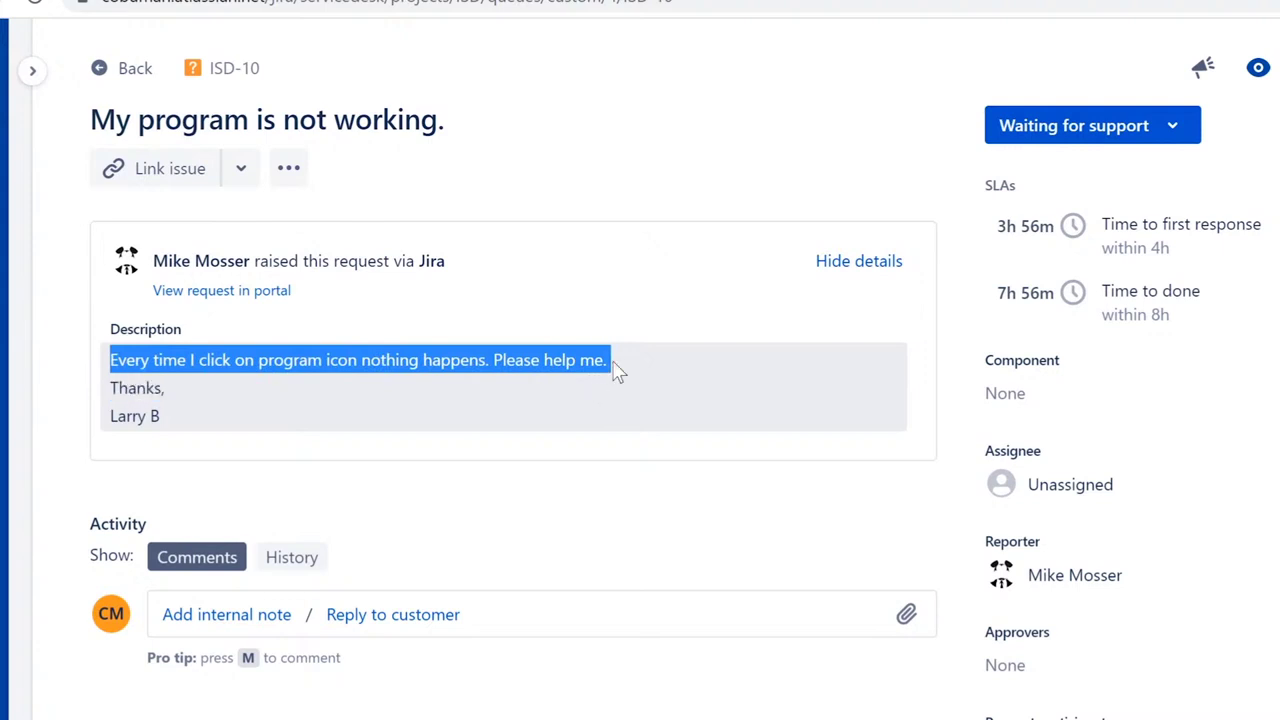
click(195, 388)
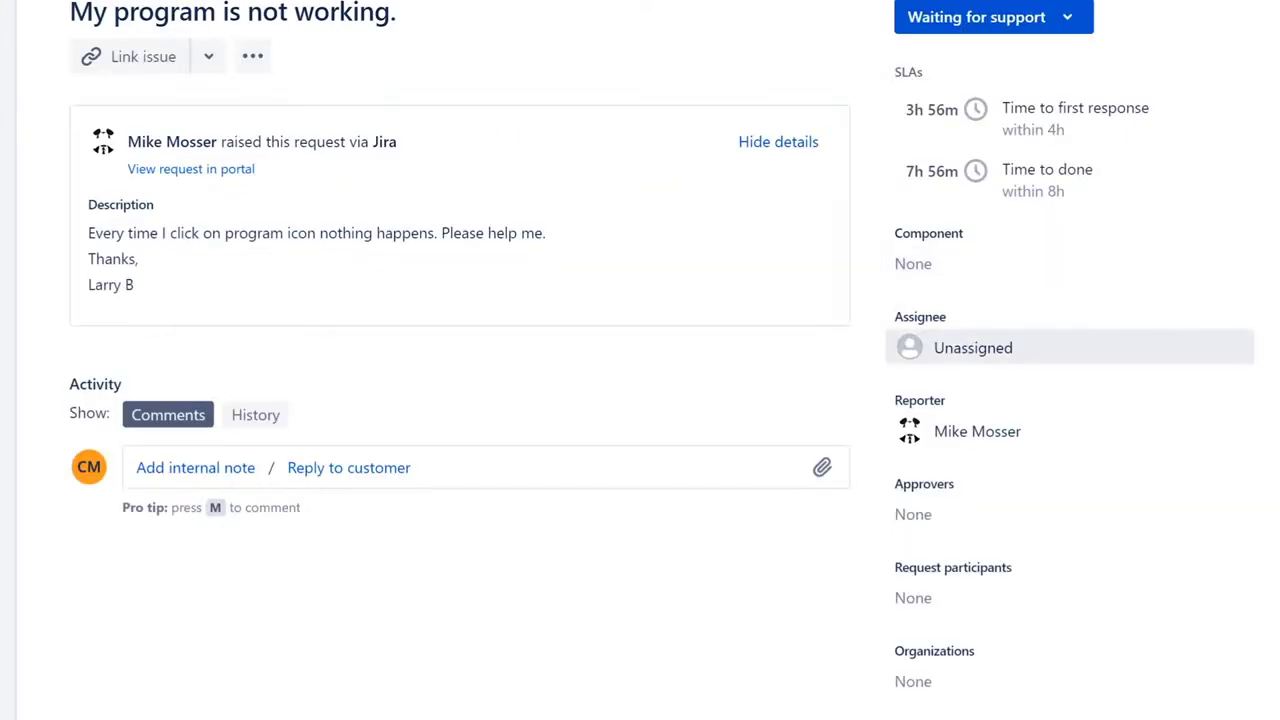
click(973, 347)
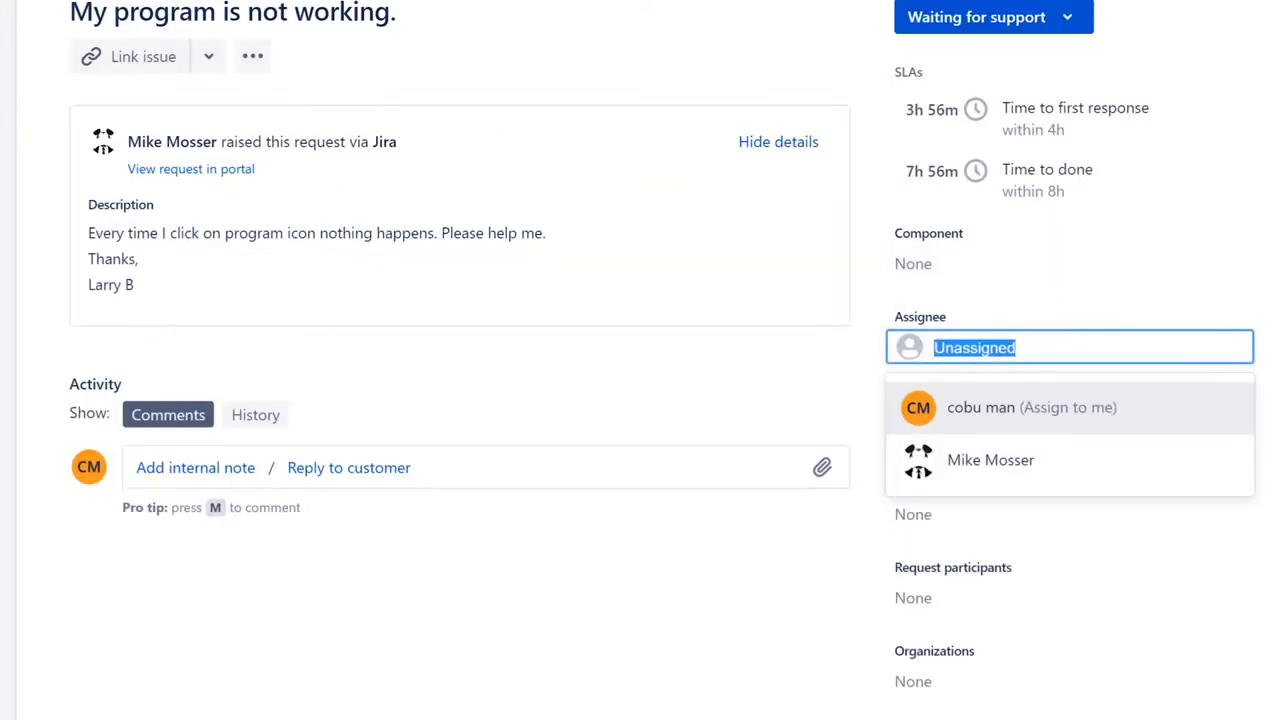
click(1014, 420)
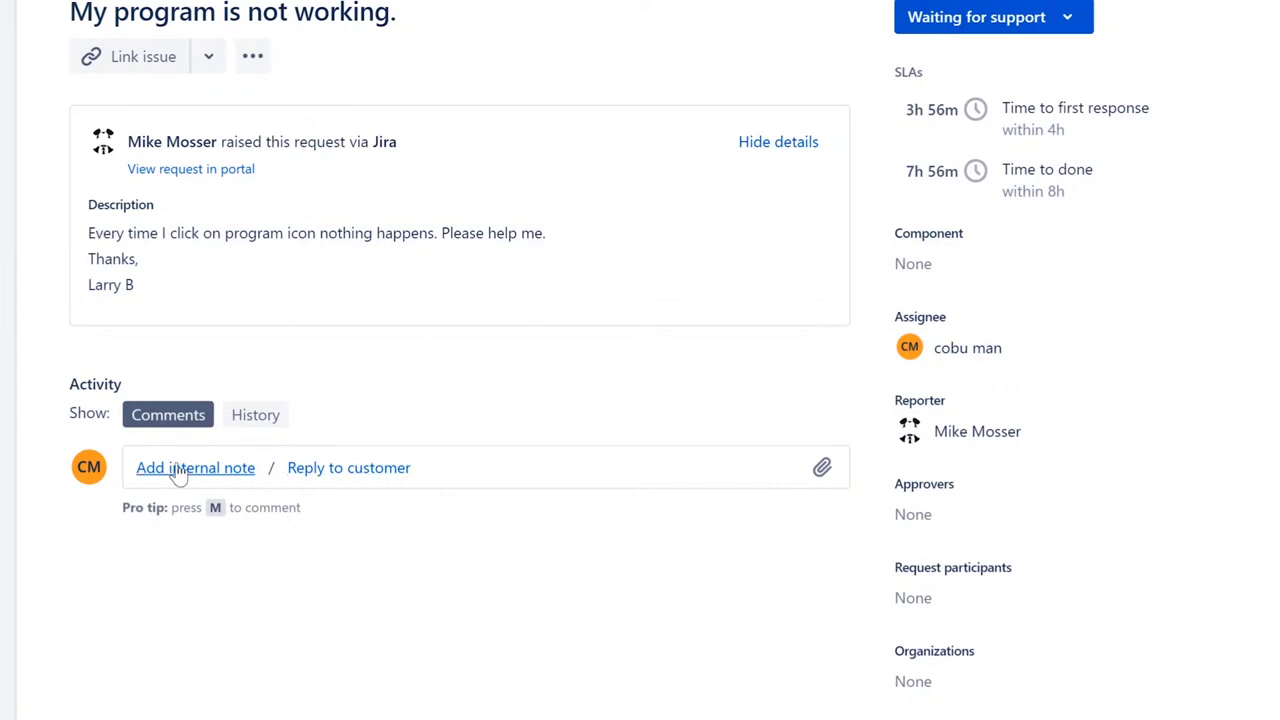
Post a customer reply introducing yourself from EUS and asking for their PC name.
click(341, 479)
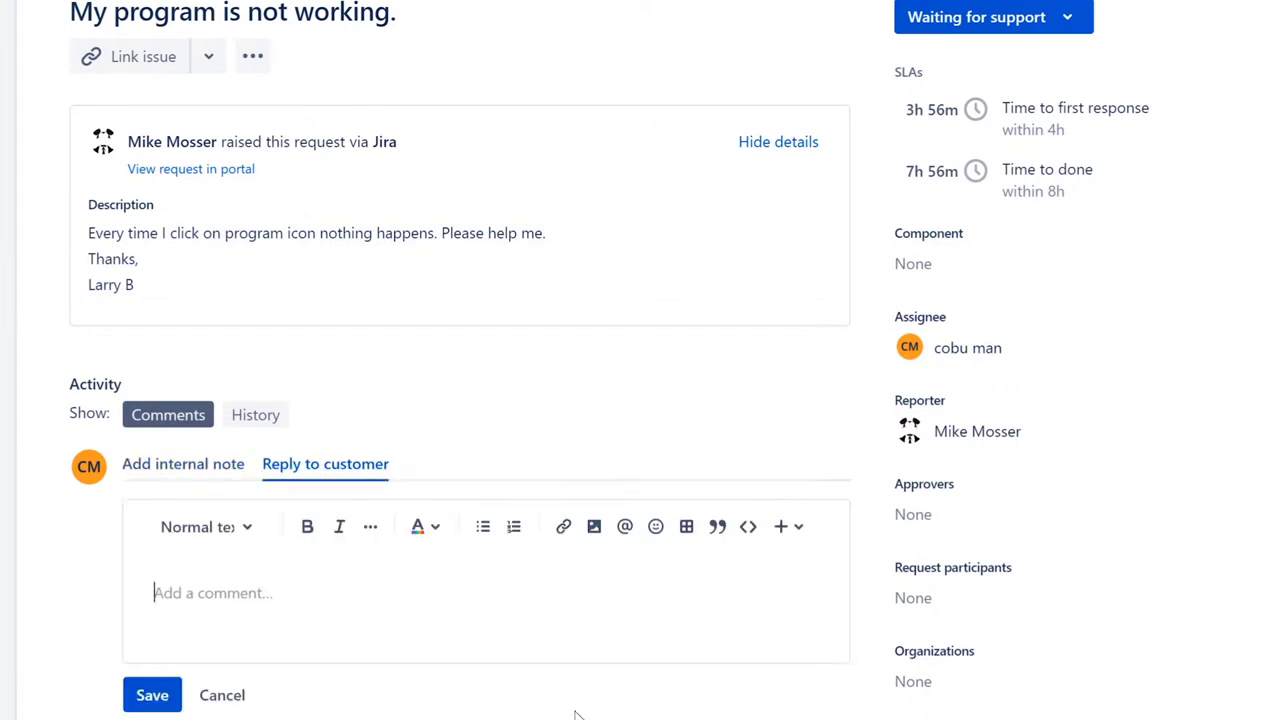
text(He)
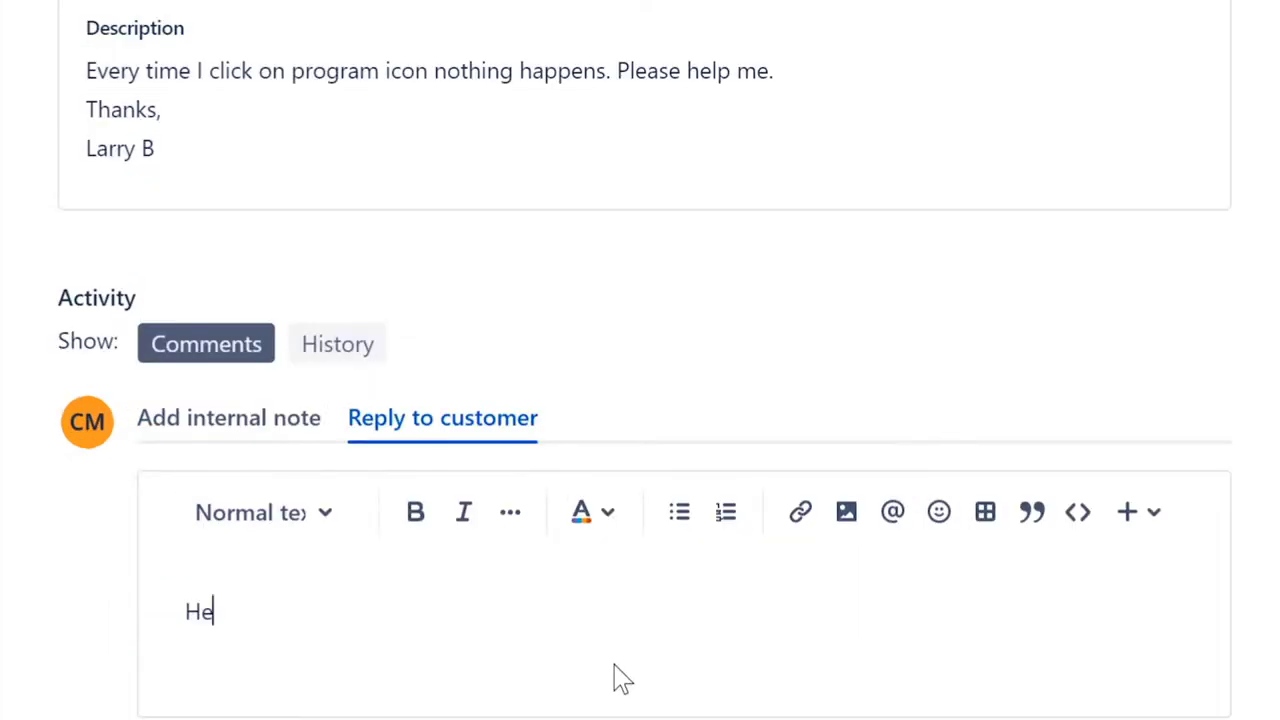
text(llo, this i sE)
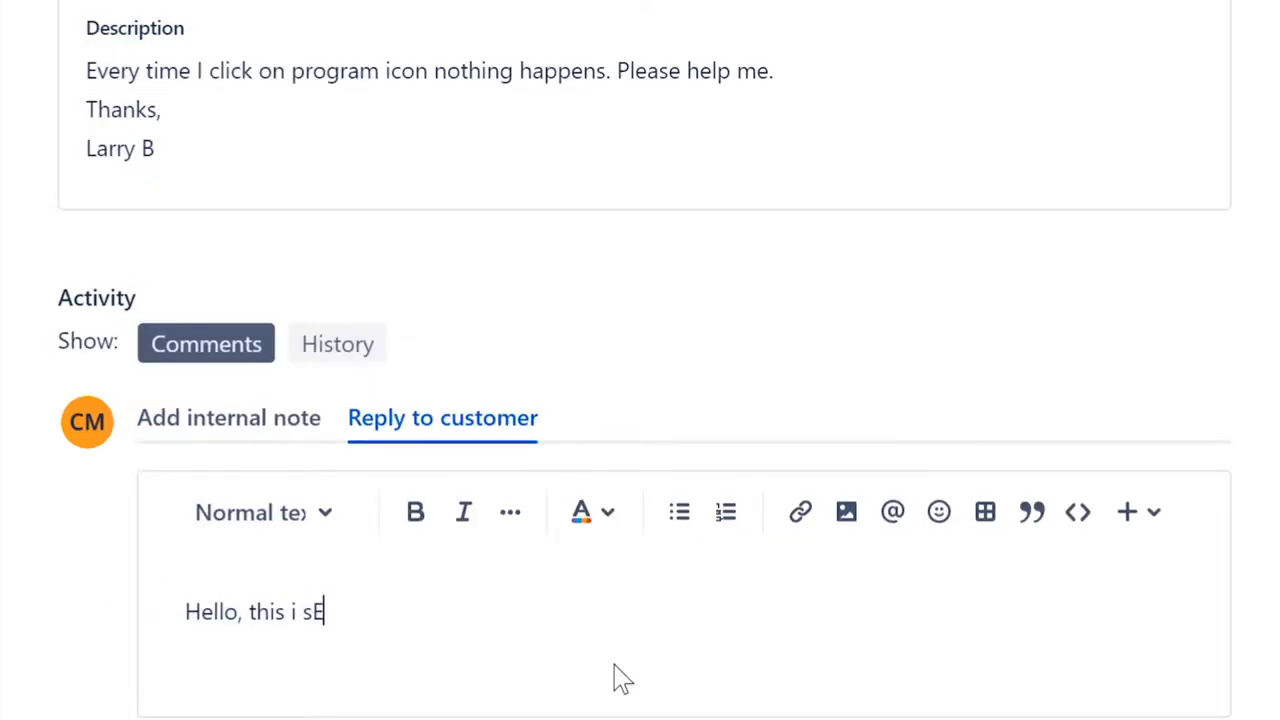
key(BackSpace)
key(BackSpace)
key(BackSpace)
text(s Ervin with EUS)
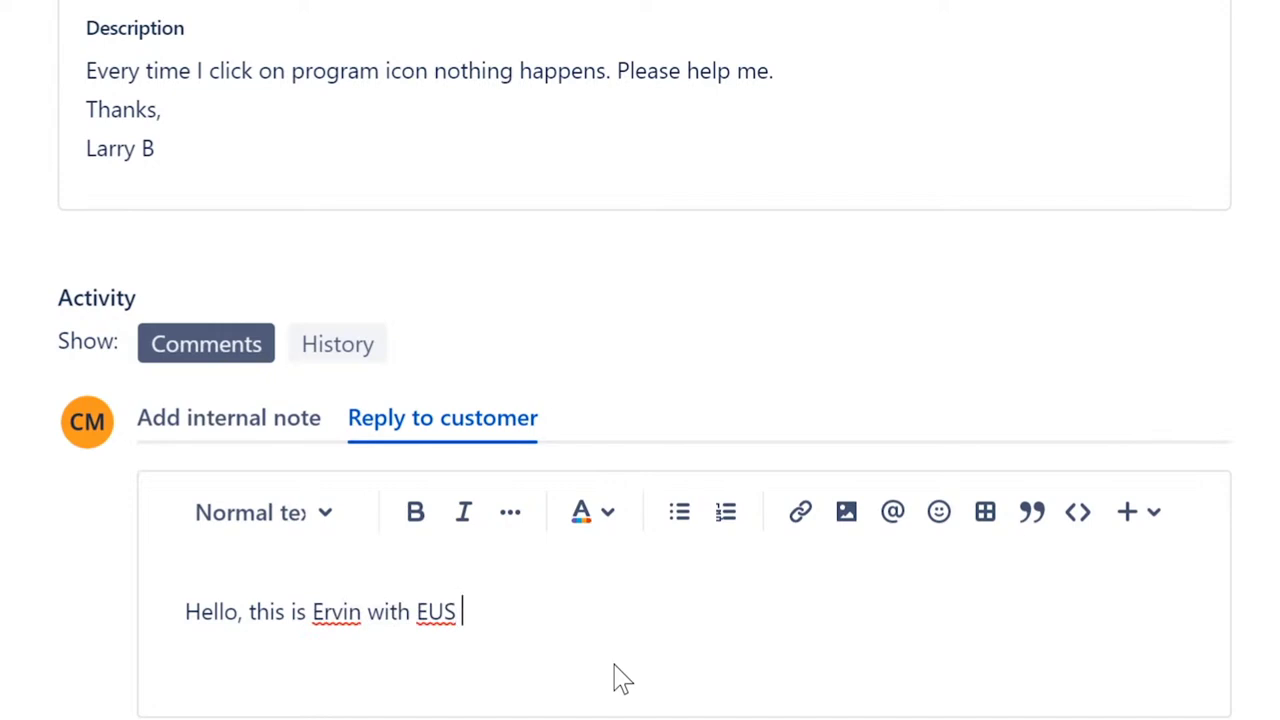
text(. Can you ple)
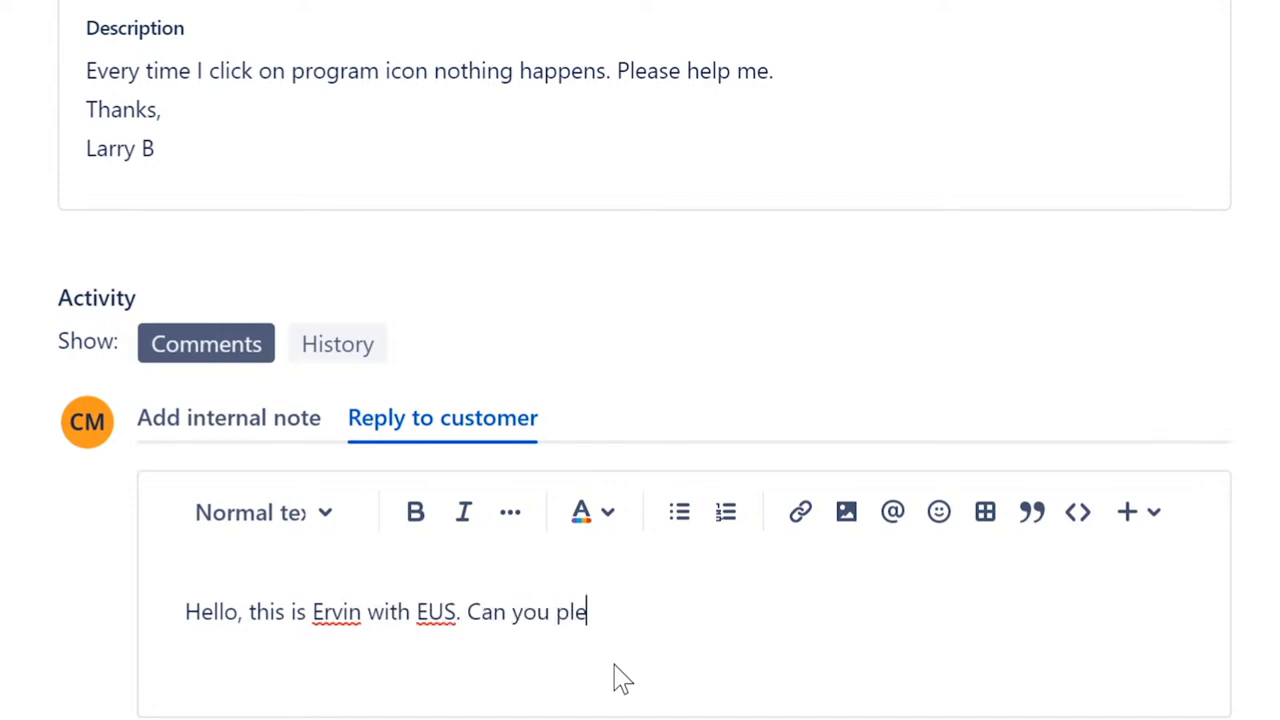
text(ase tell me )
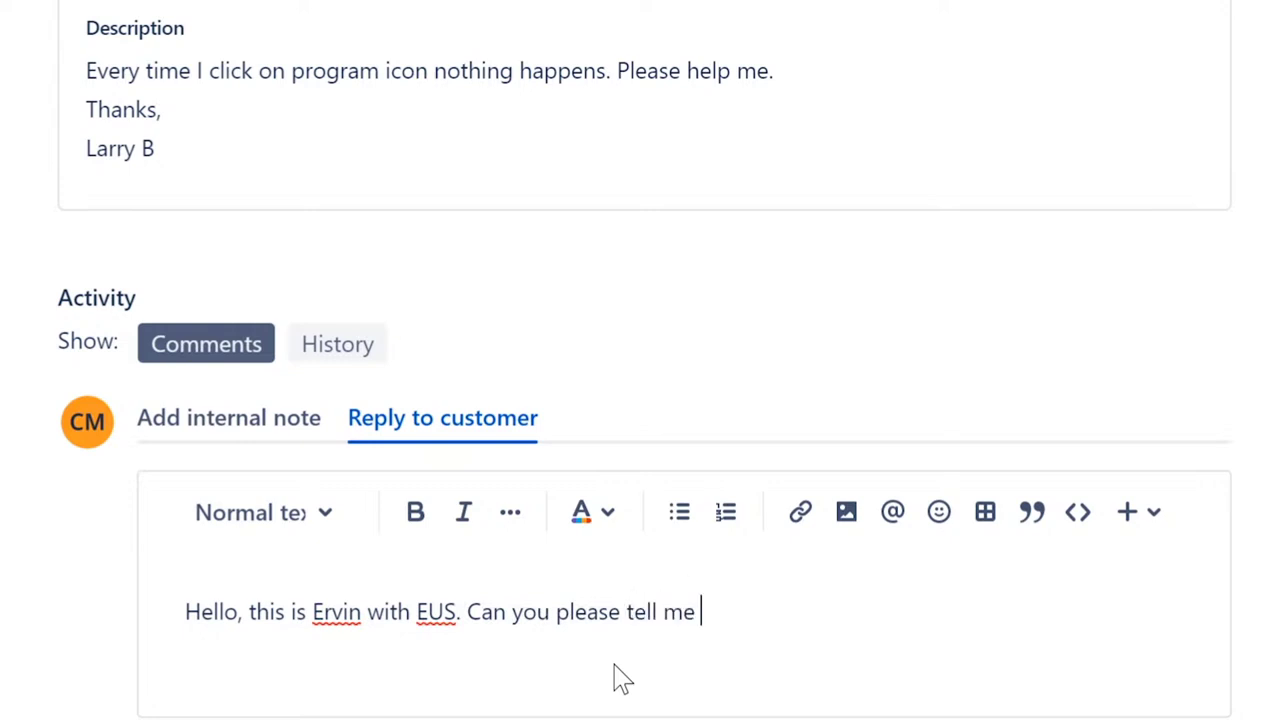
text(what your pc n)
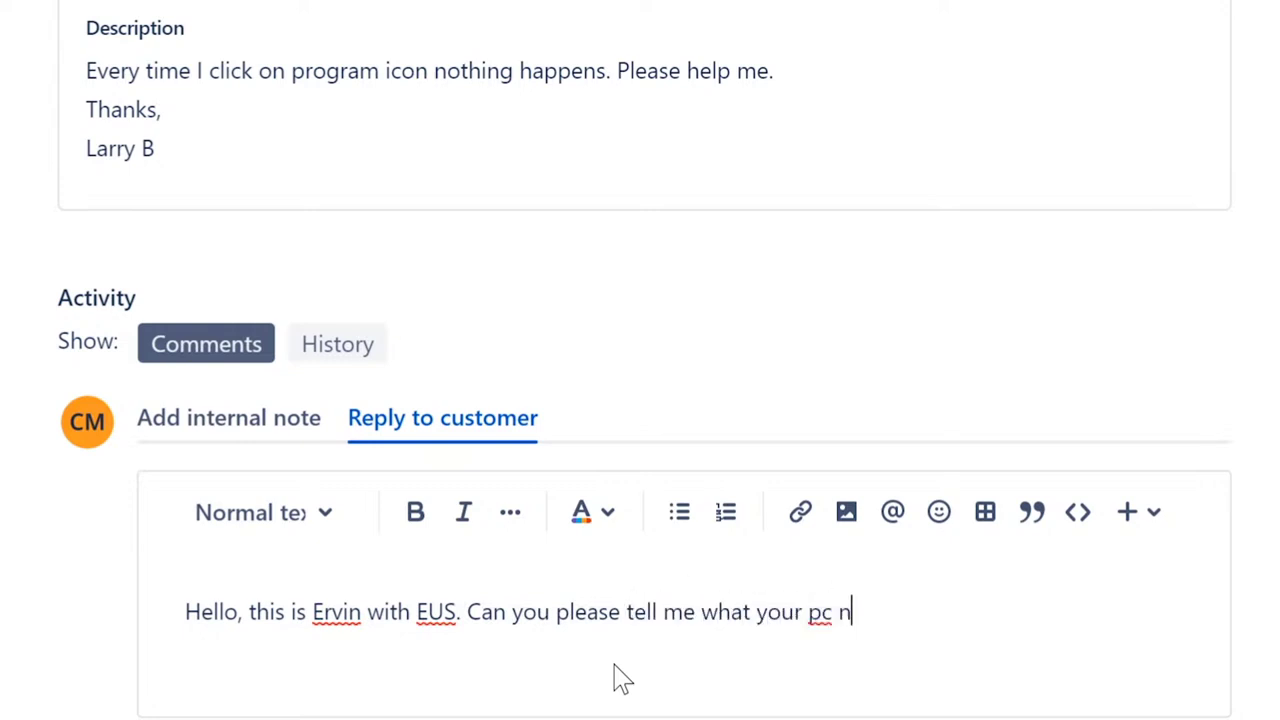
text(ame is?)
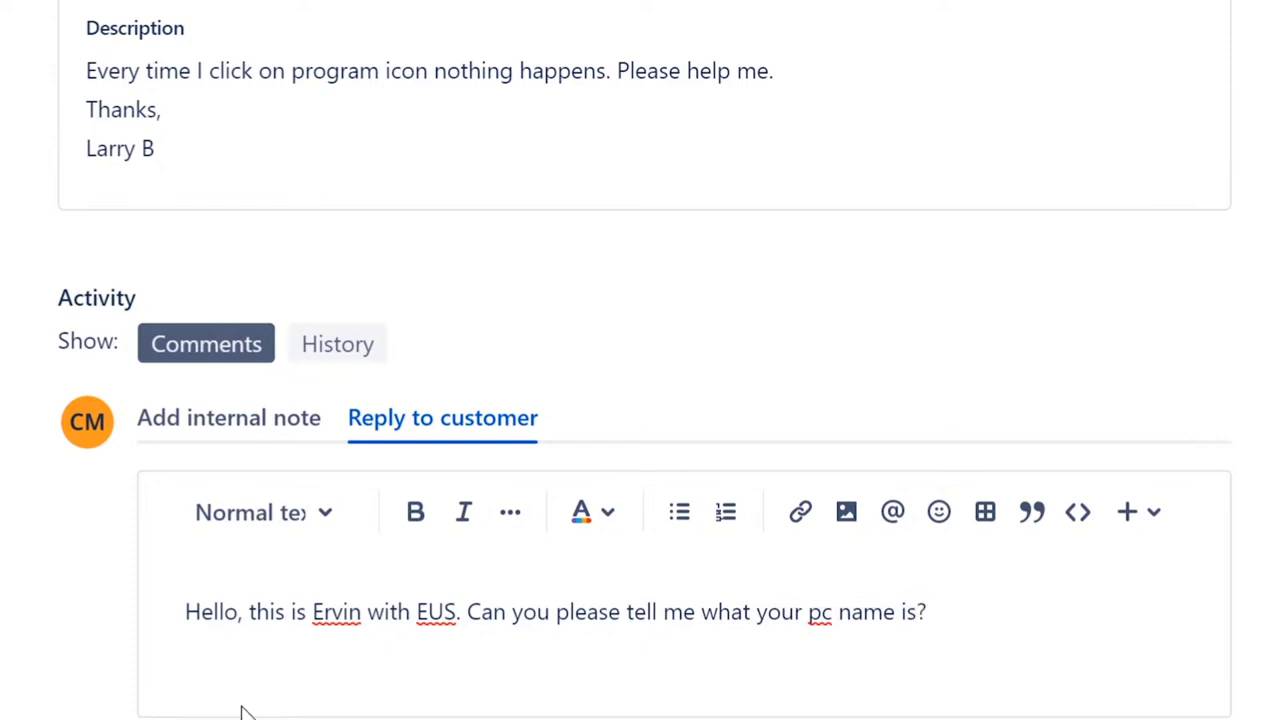
key(ctrl+Return)
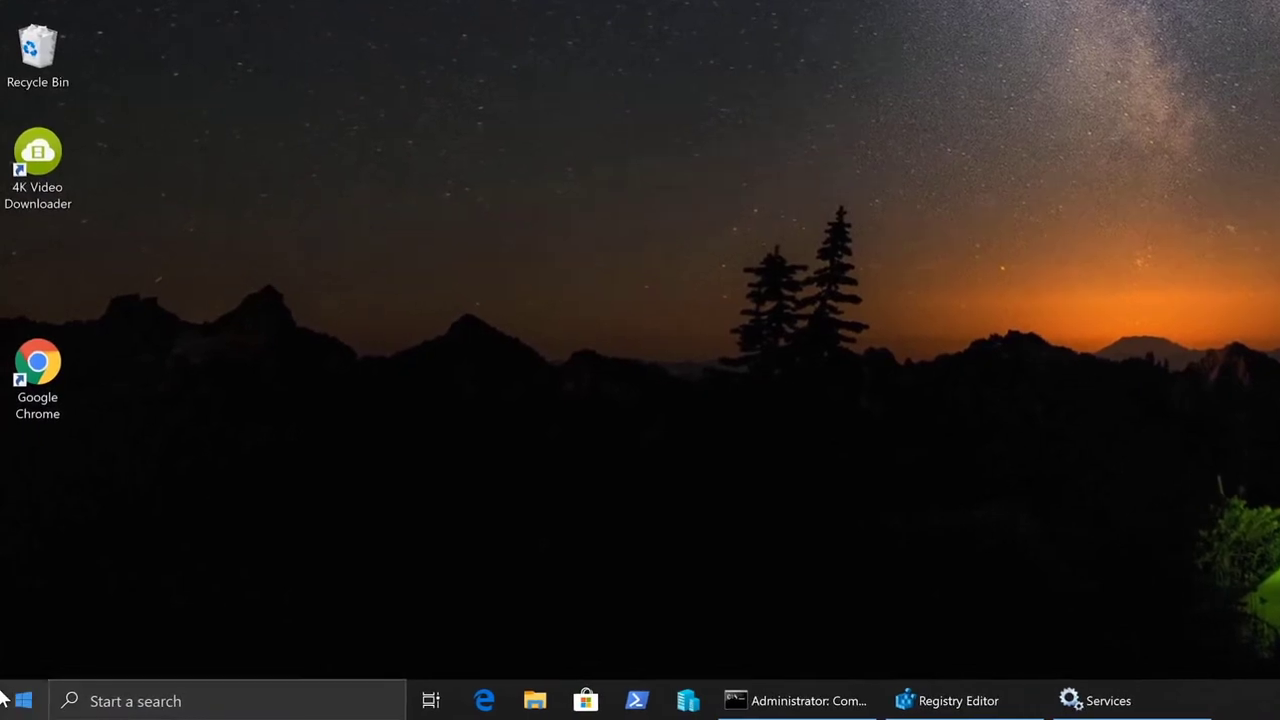
Open System Information via search and check the System Name row, COBUMAN1.
click(168, 705)
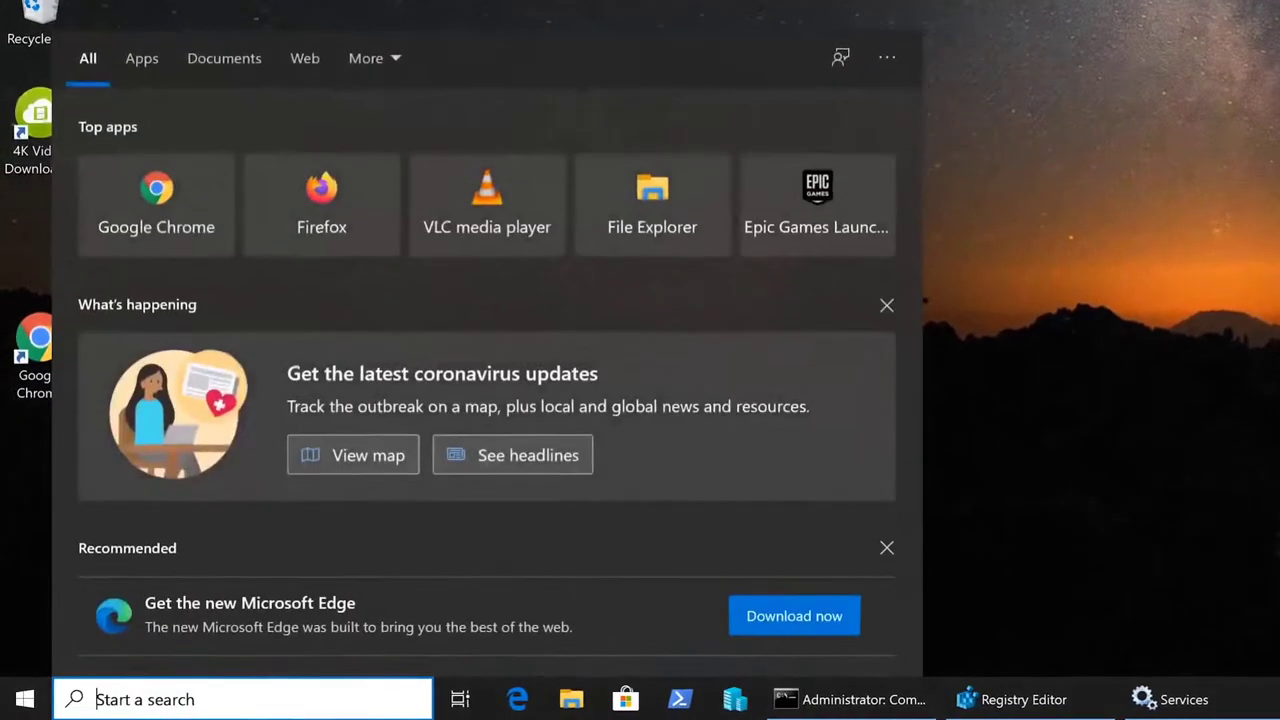
text(system)
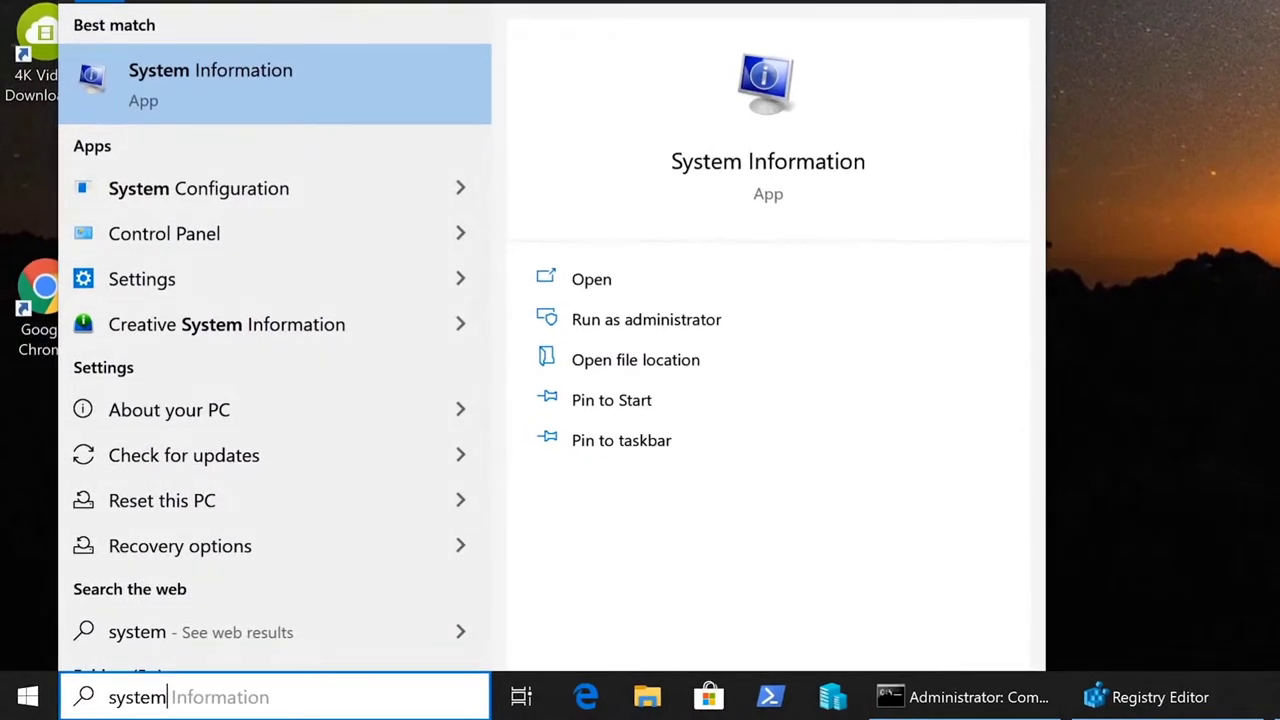
key(Return)
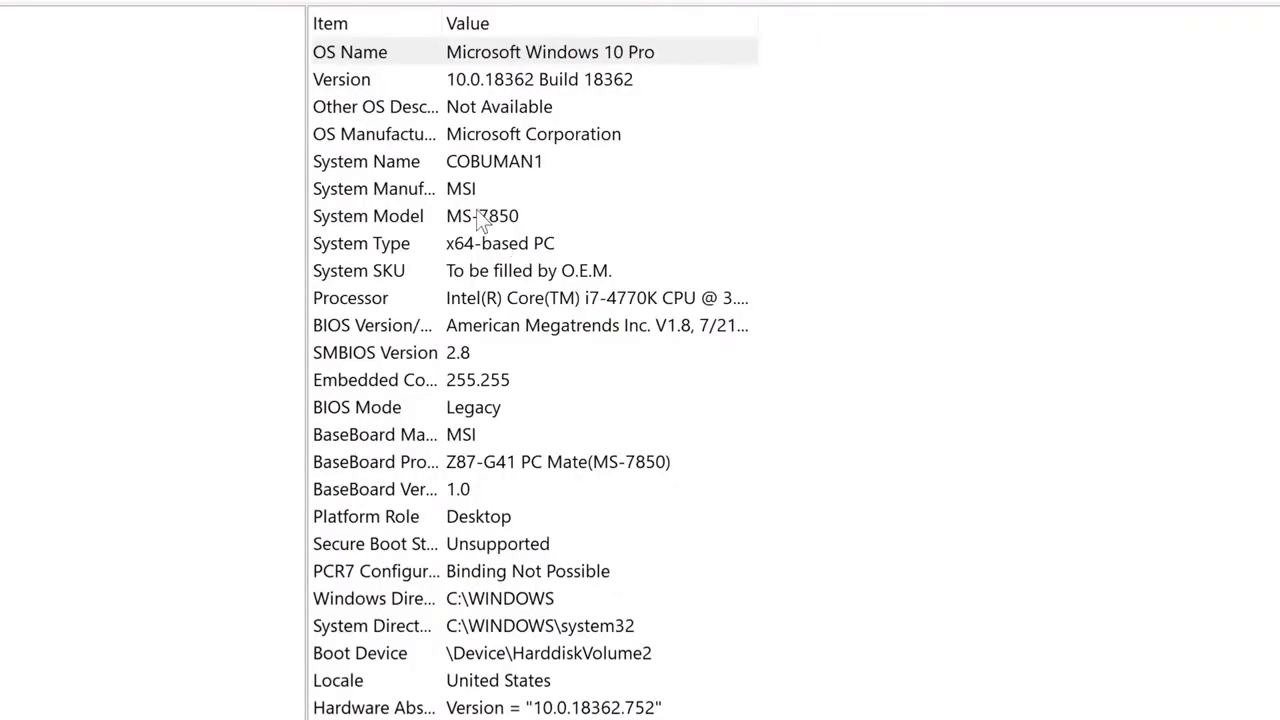
click(544, 163)
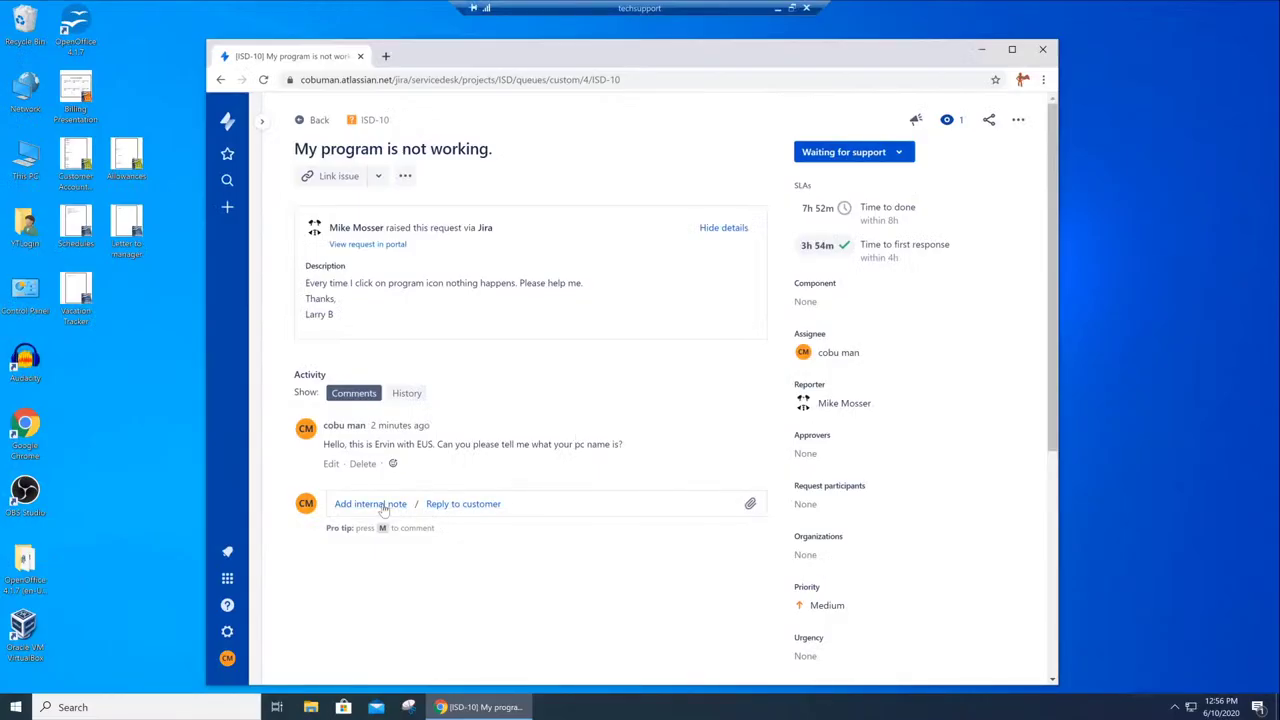
Save the internal note 'PC name is cobuman1' on ISD-10, then minimize the browser.
click(383, 505)
text(P)
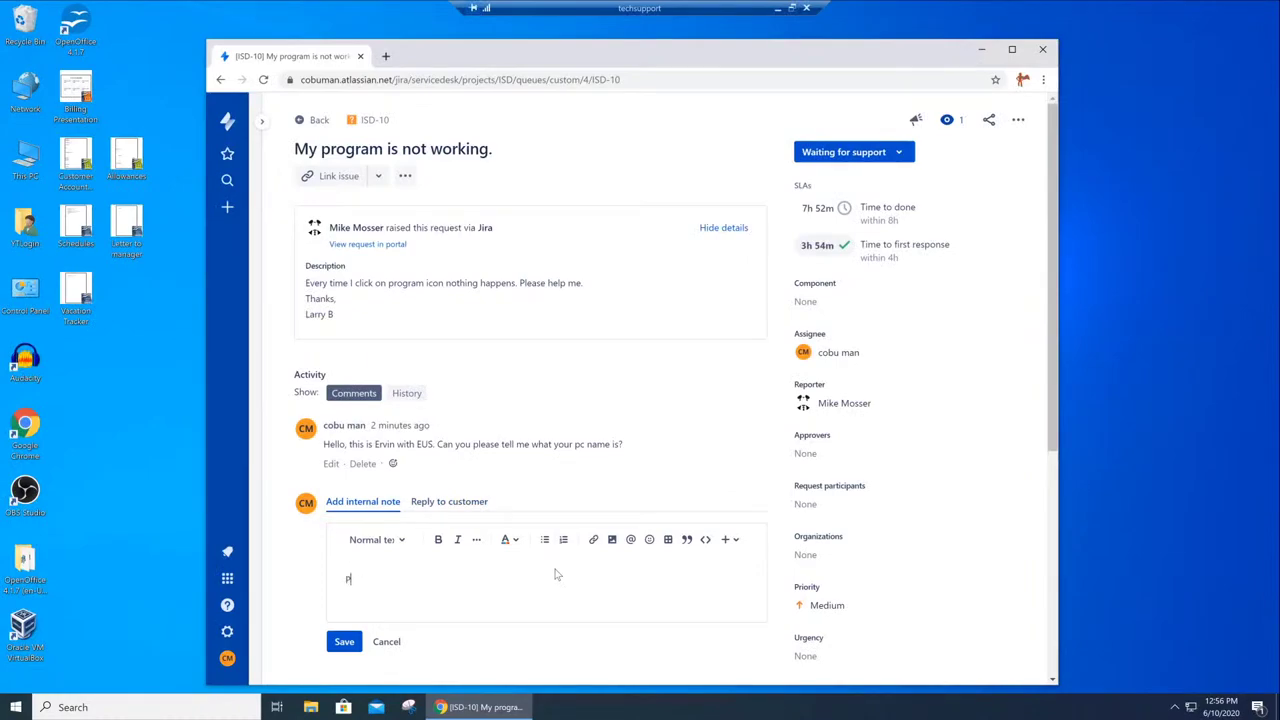
text(C )
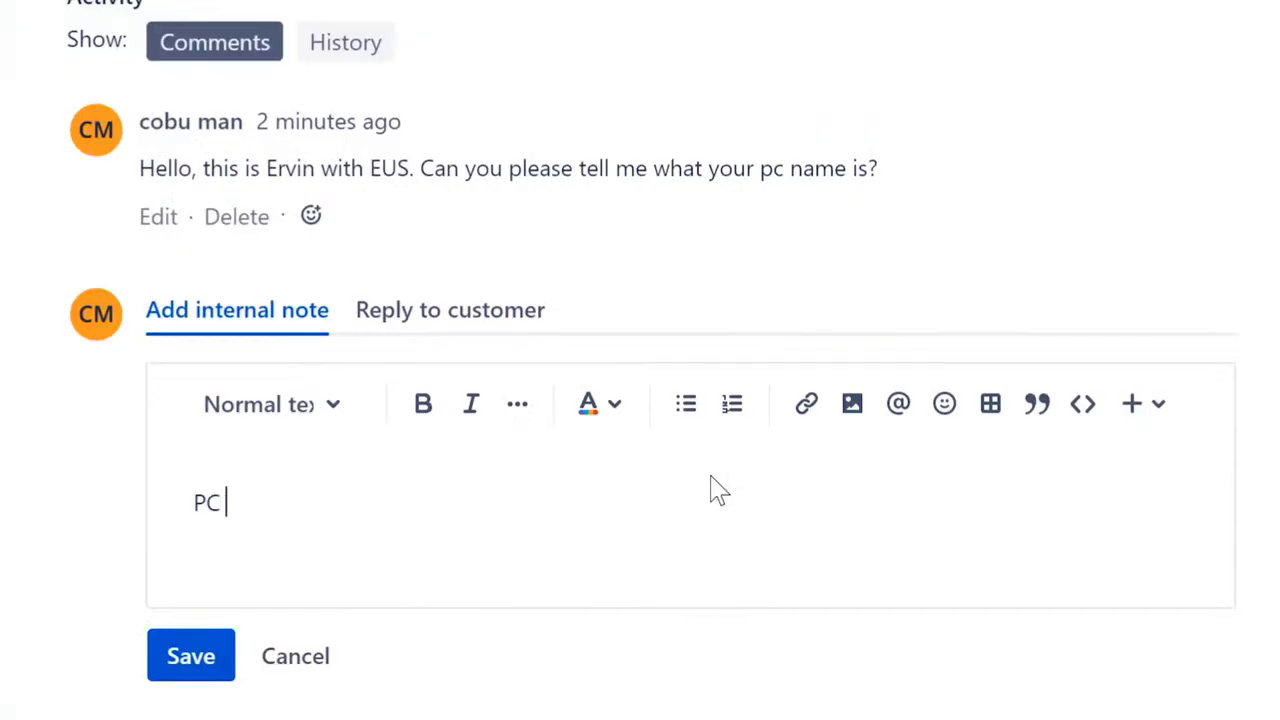
text(name is C)
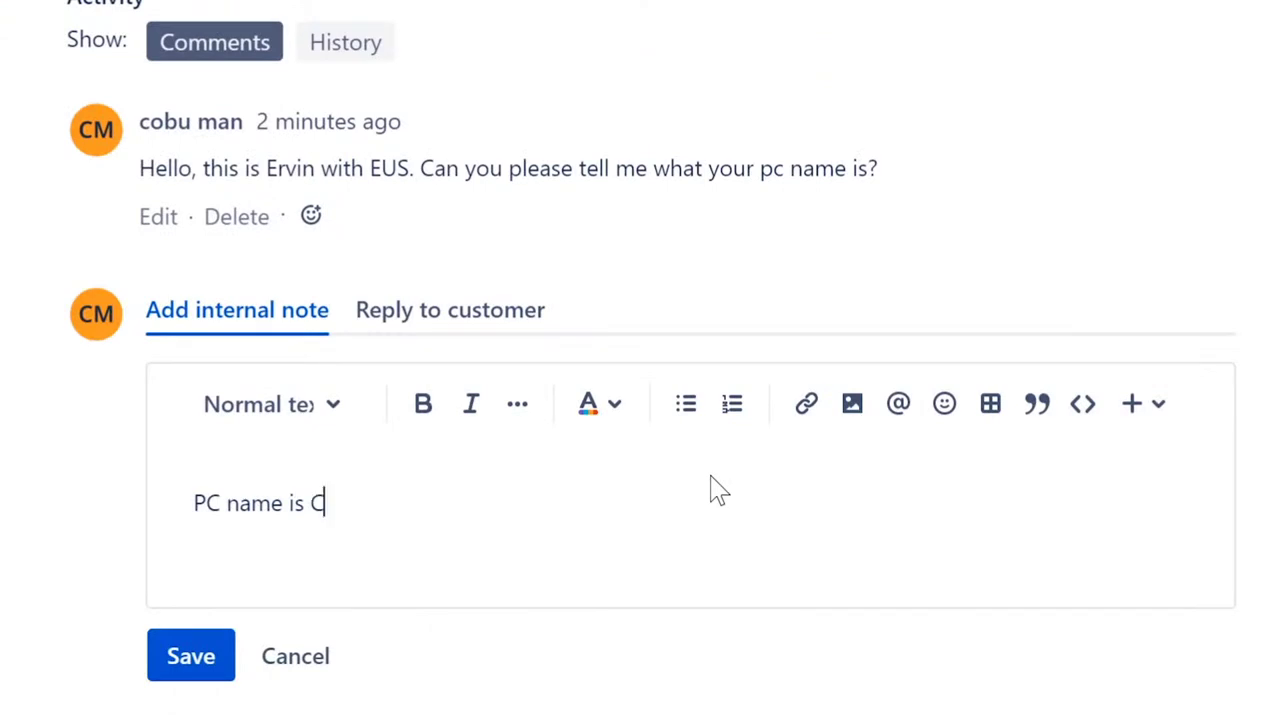
key(BackSpace)
text(cobuman1)
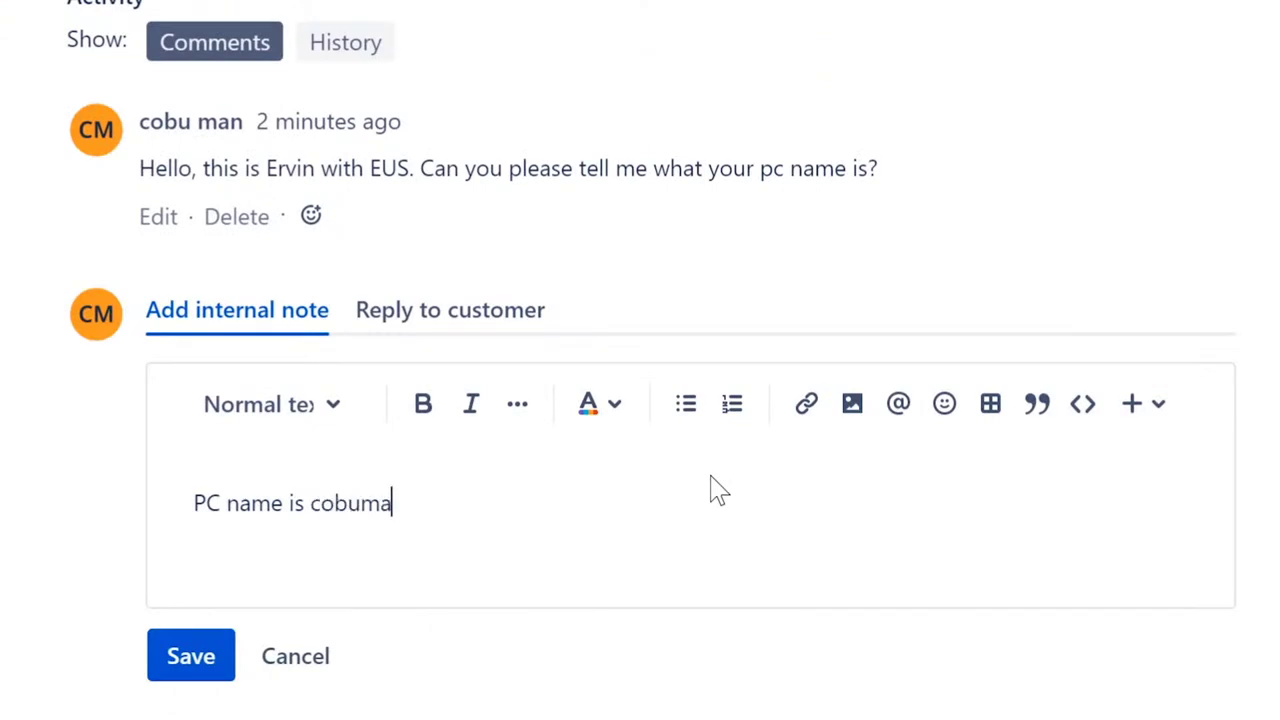
click(180, 672)
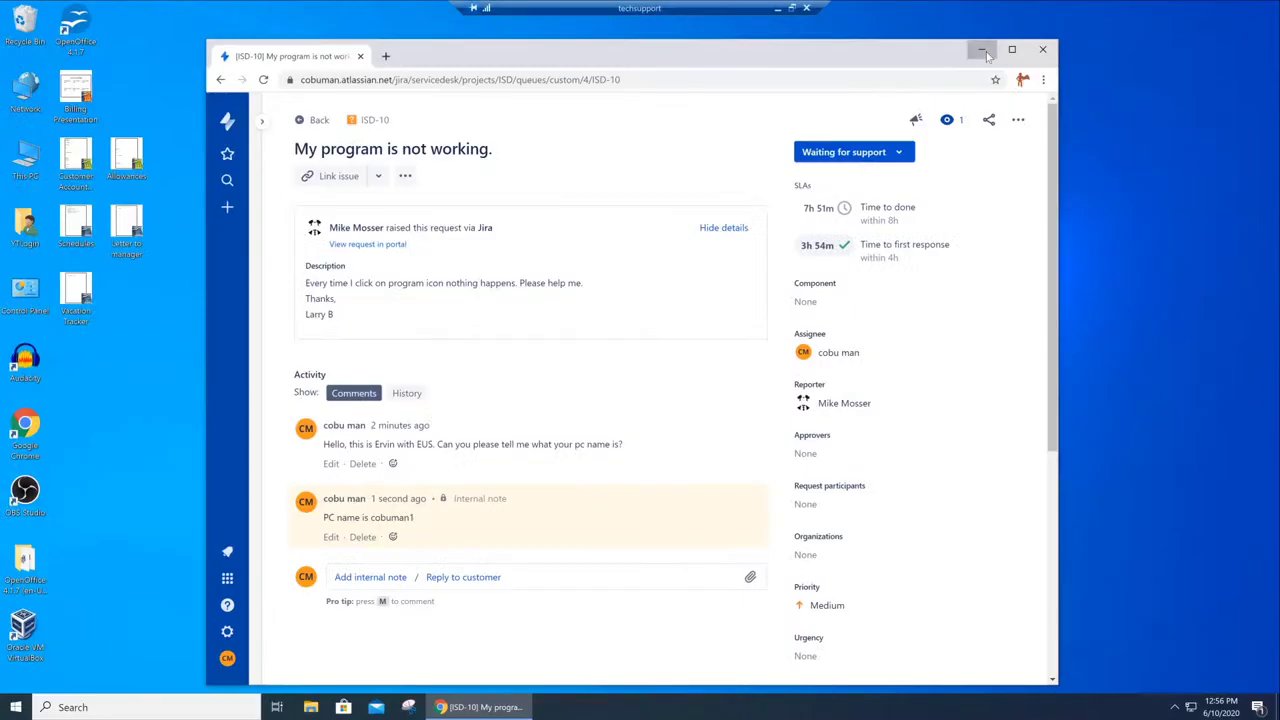
click(982, 48)
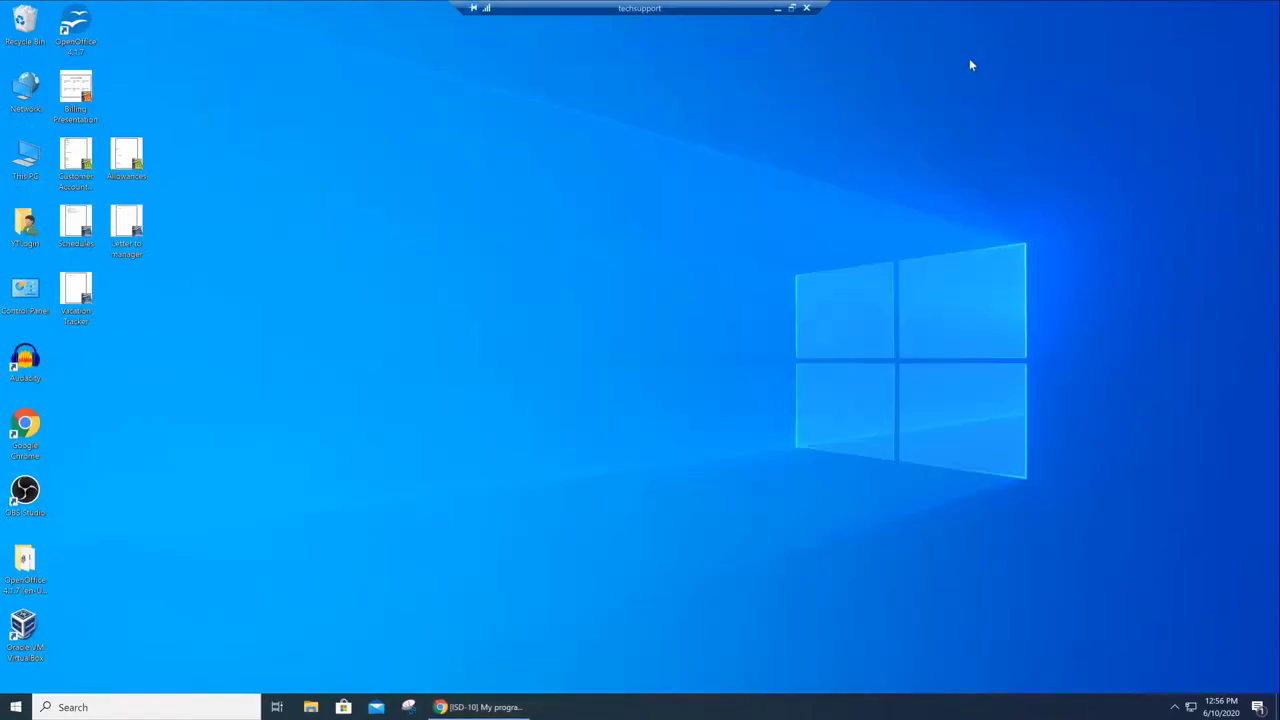
Open File Explorer and go to the \\cobuman1\c$ administrative share.
click(311, 707)
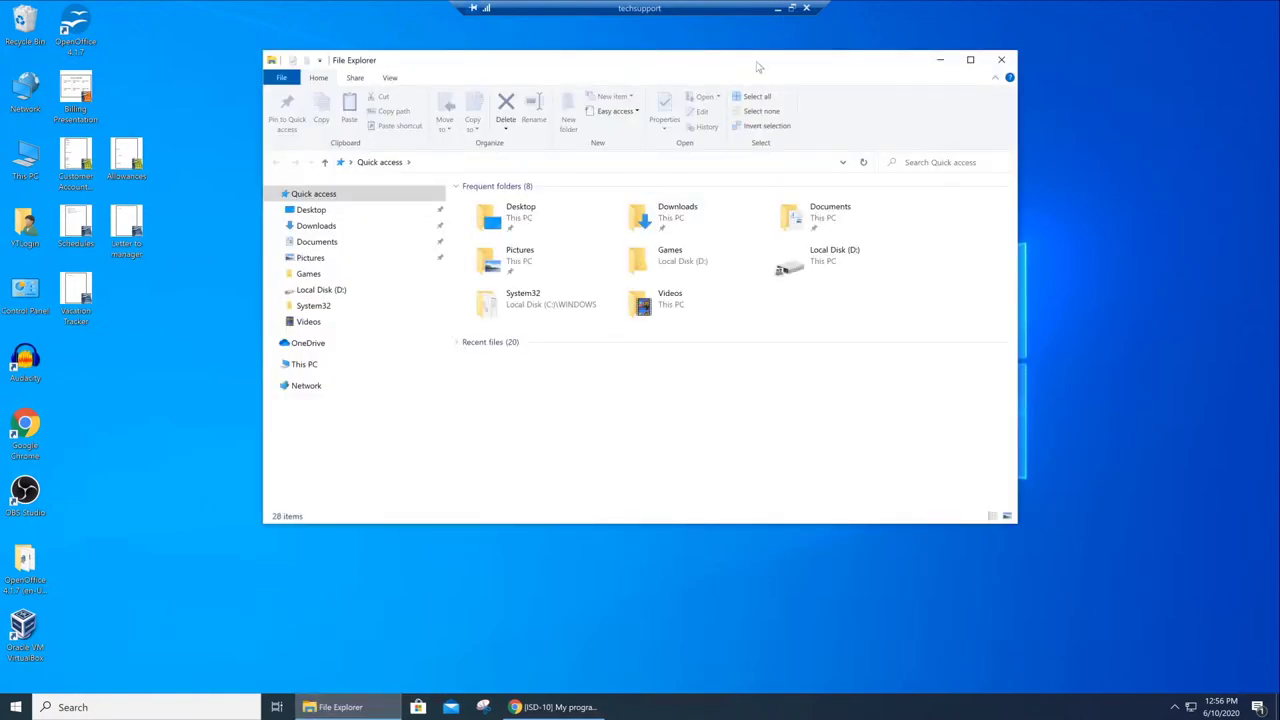
drag(758, 61, 763, 140)
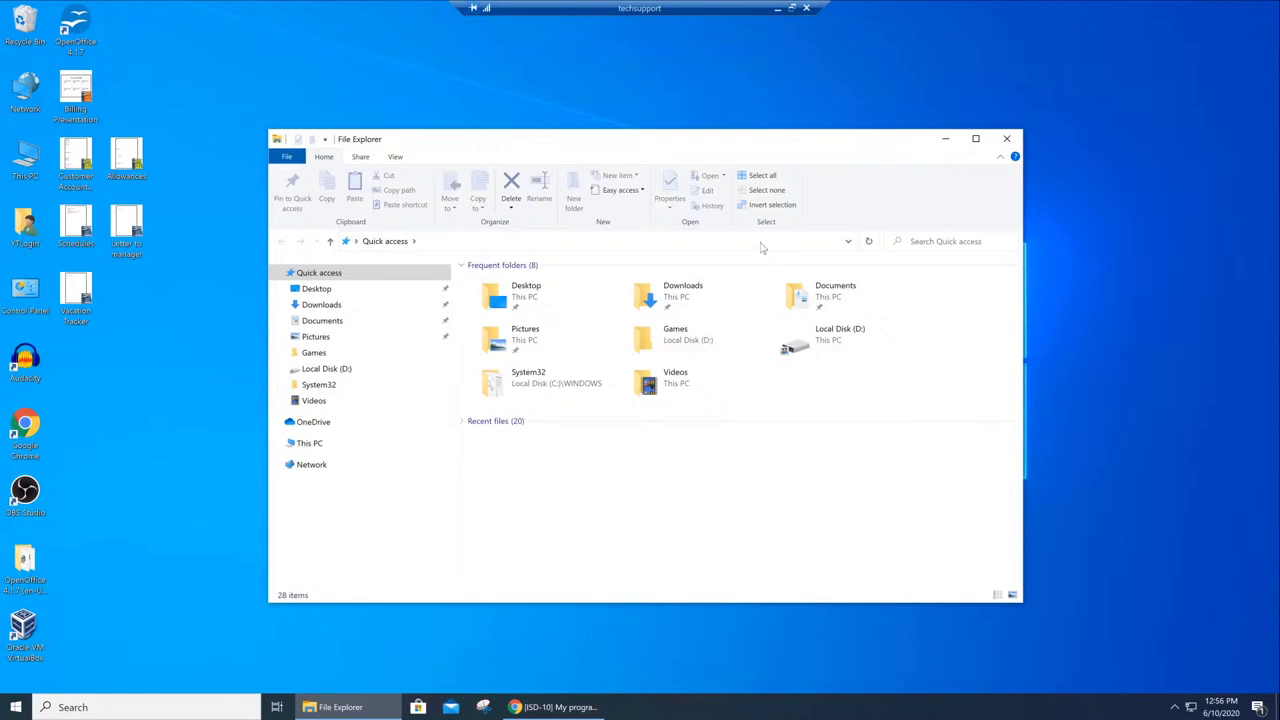
click(760, 244)
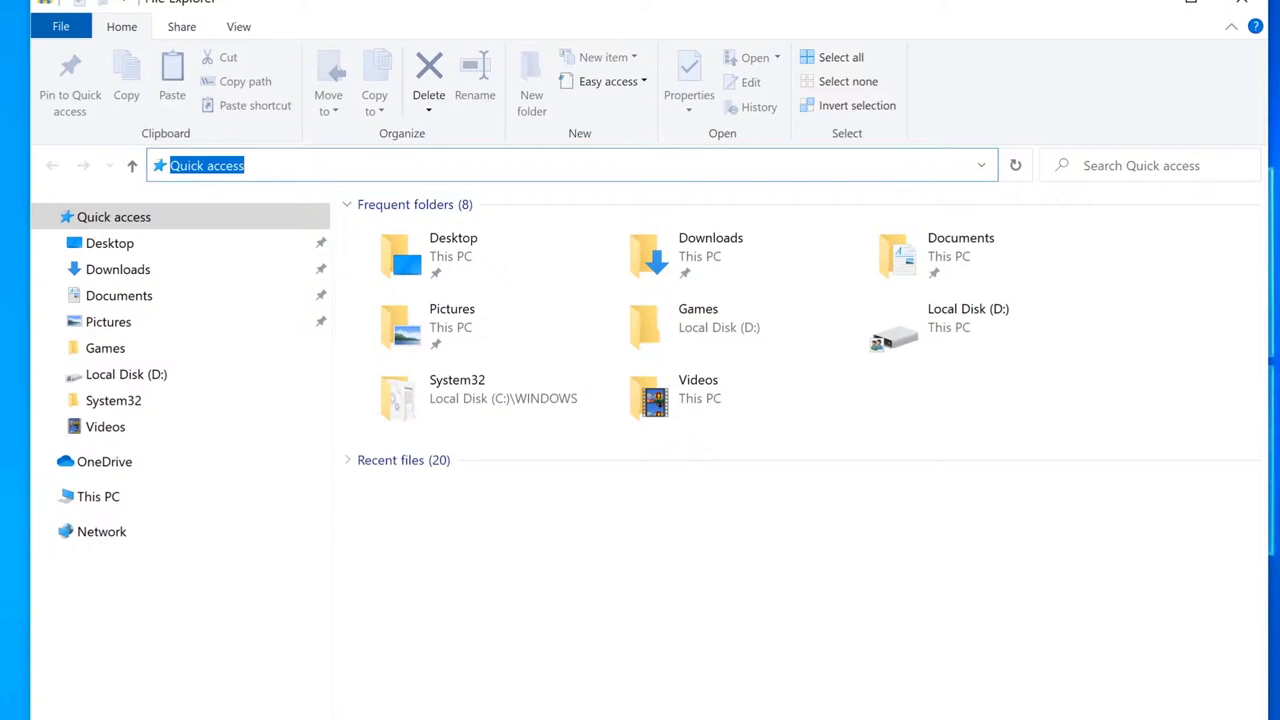
text(\\)
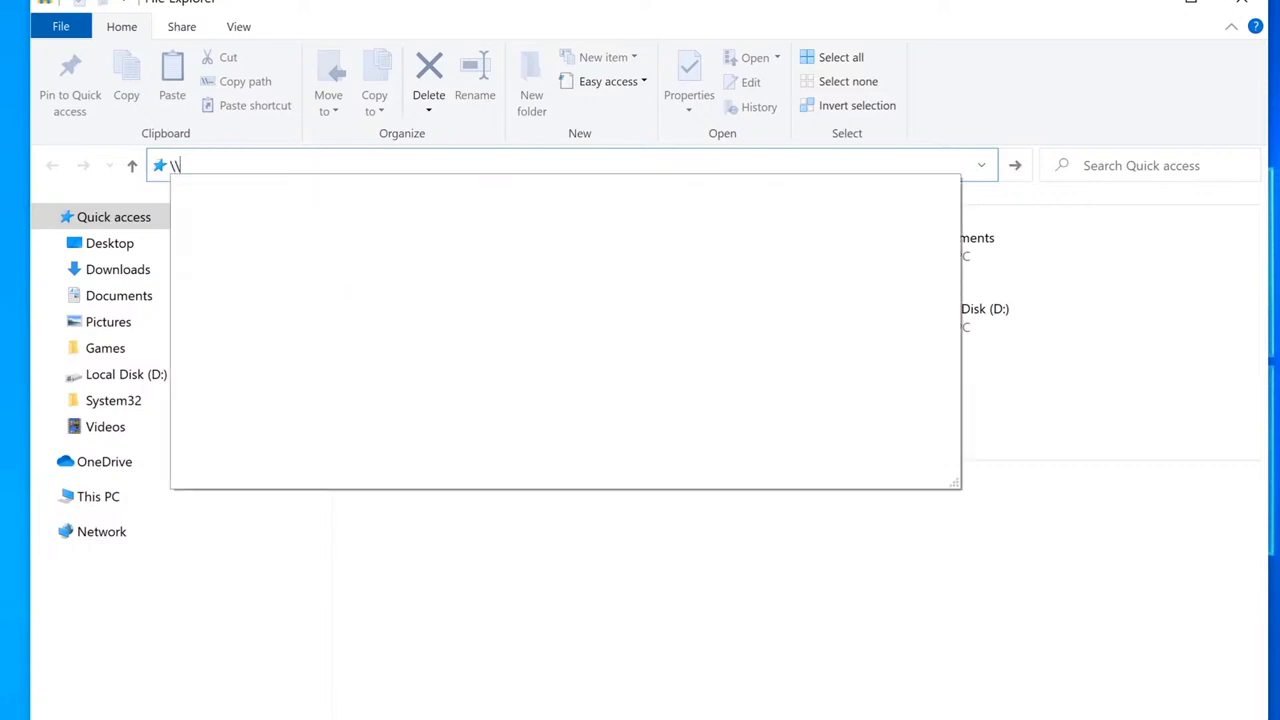
text(cobuman1)
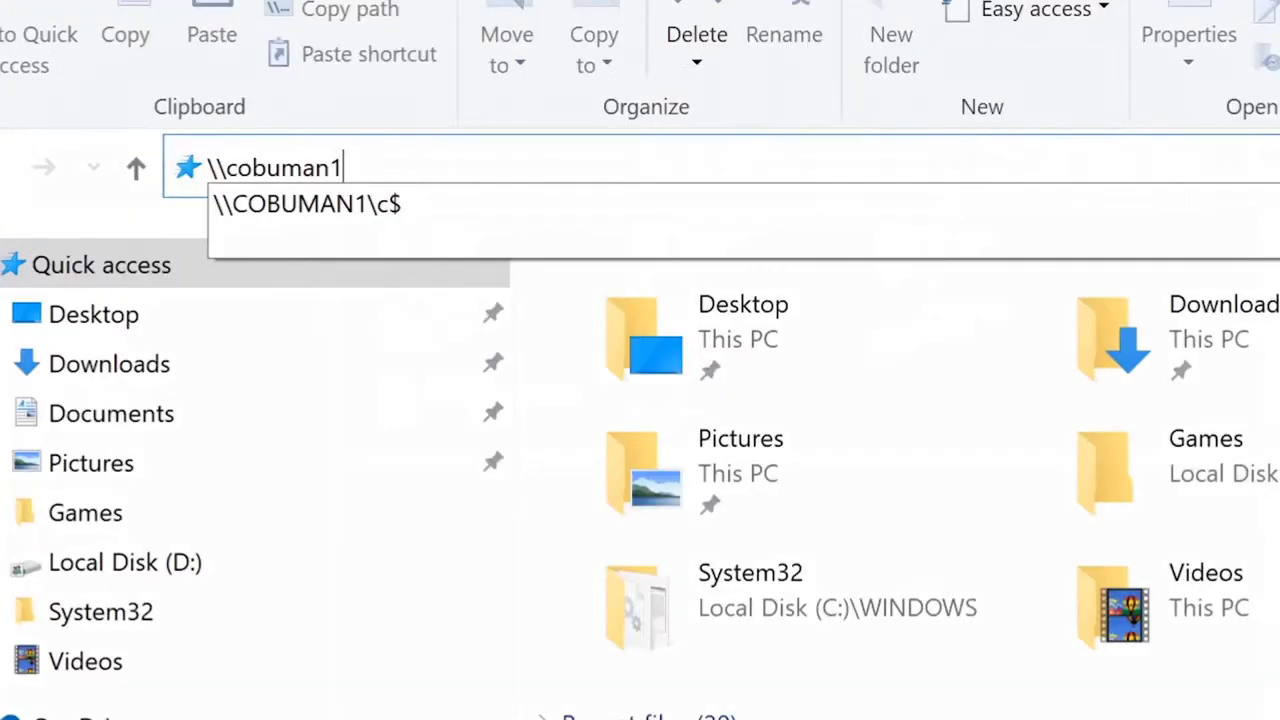
text(\)
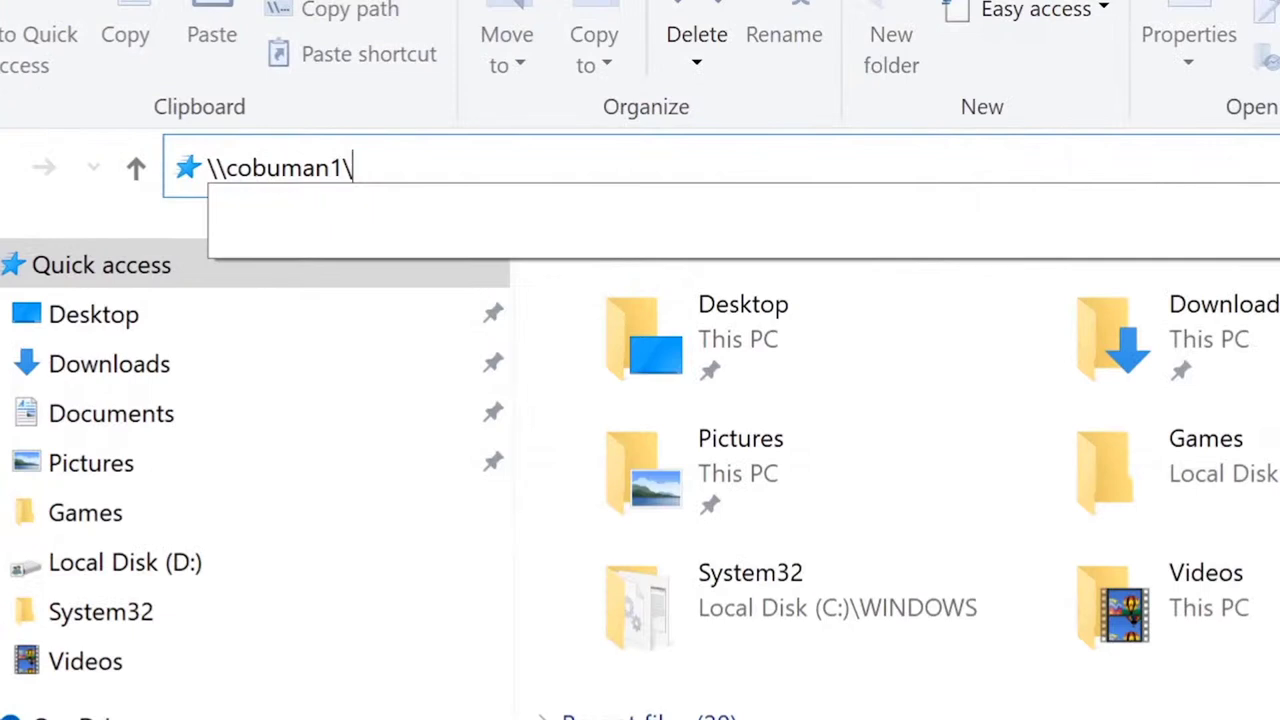
text(c)
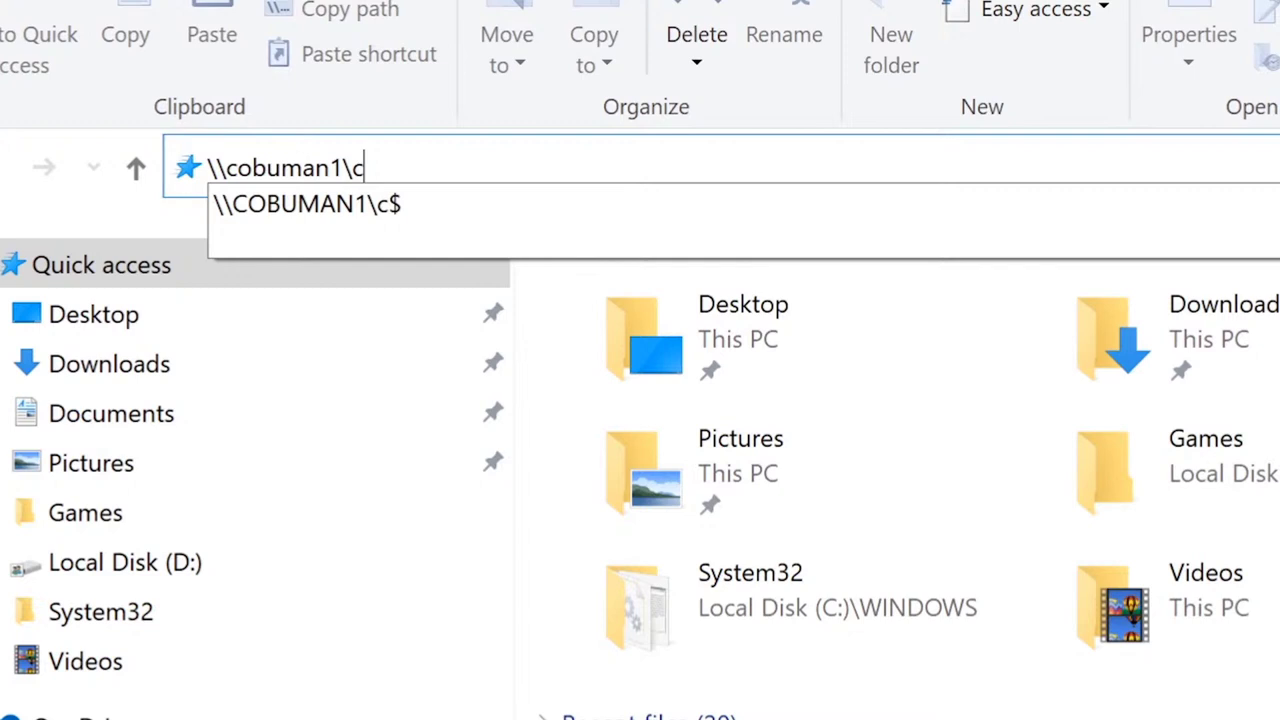
text($)
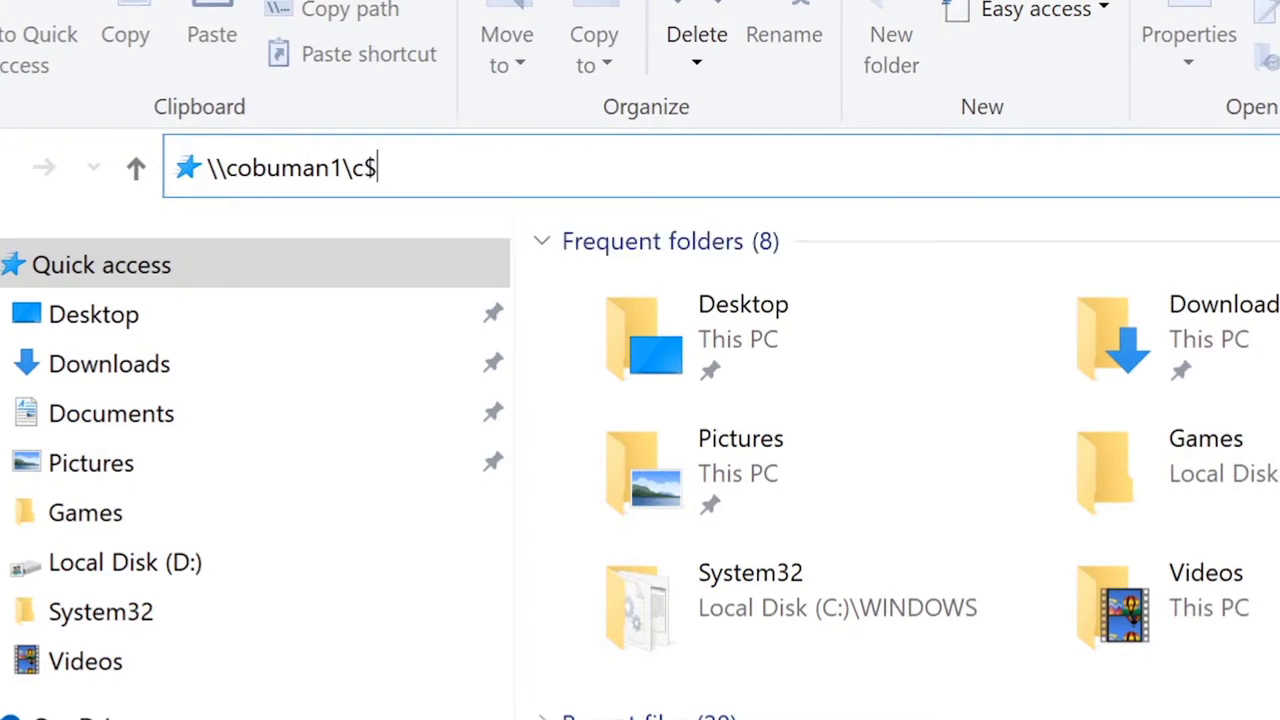
key(Return)
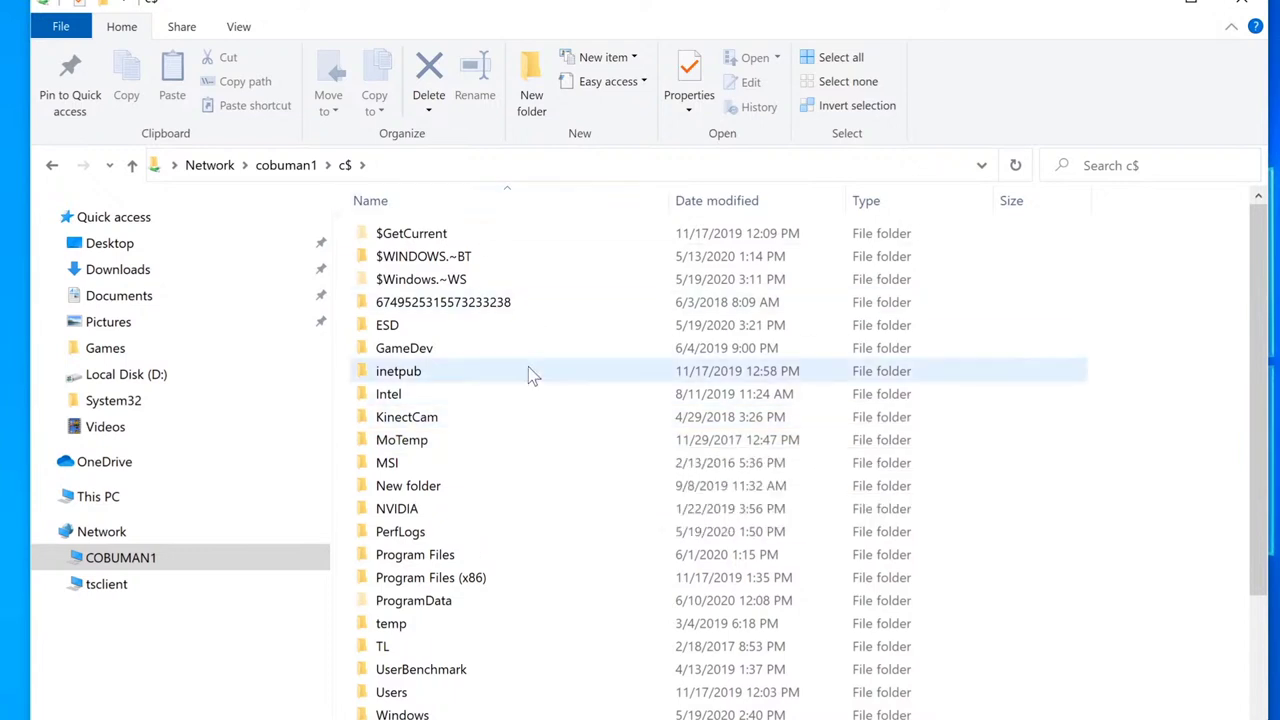
mouse_move(530, 369)
mouse_move(565, 441)
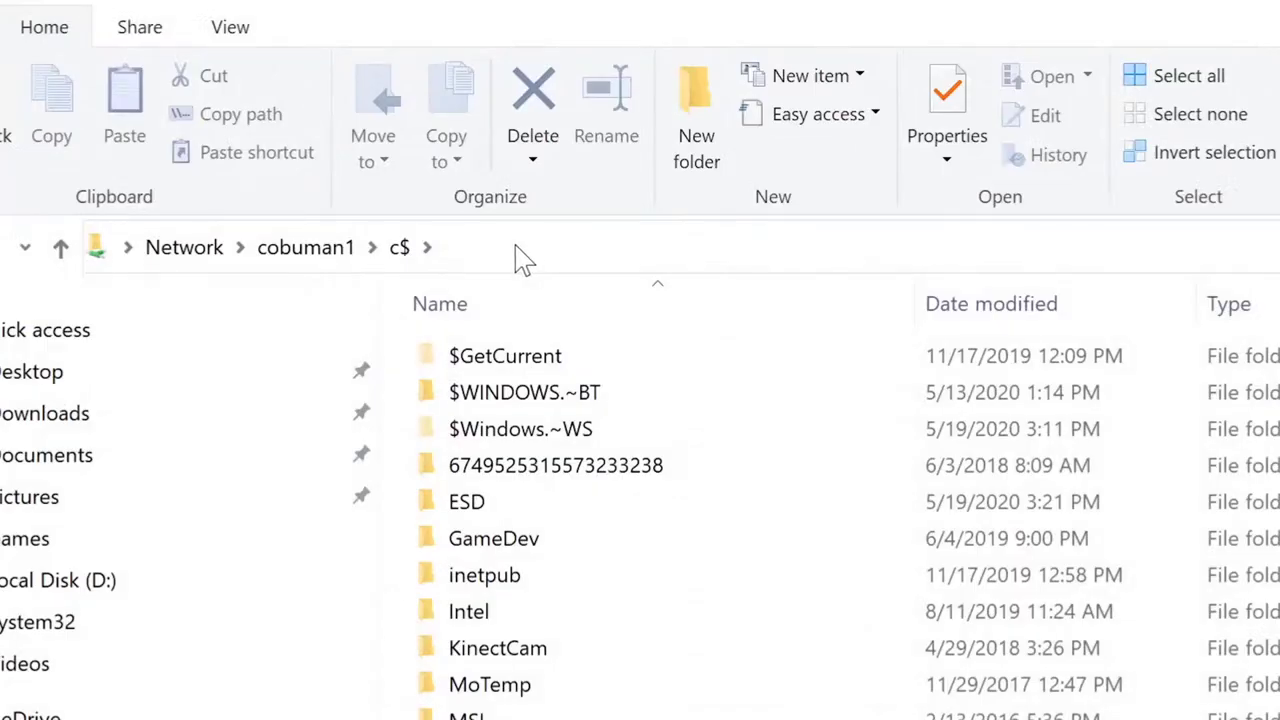
click(520, 257)
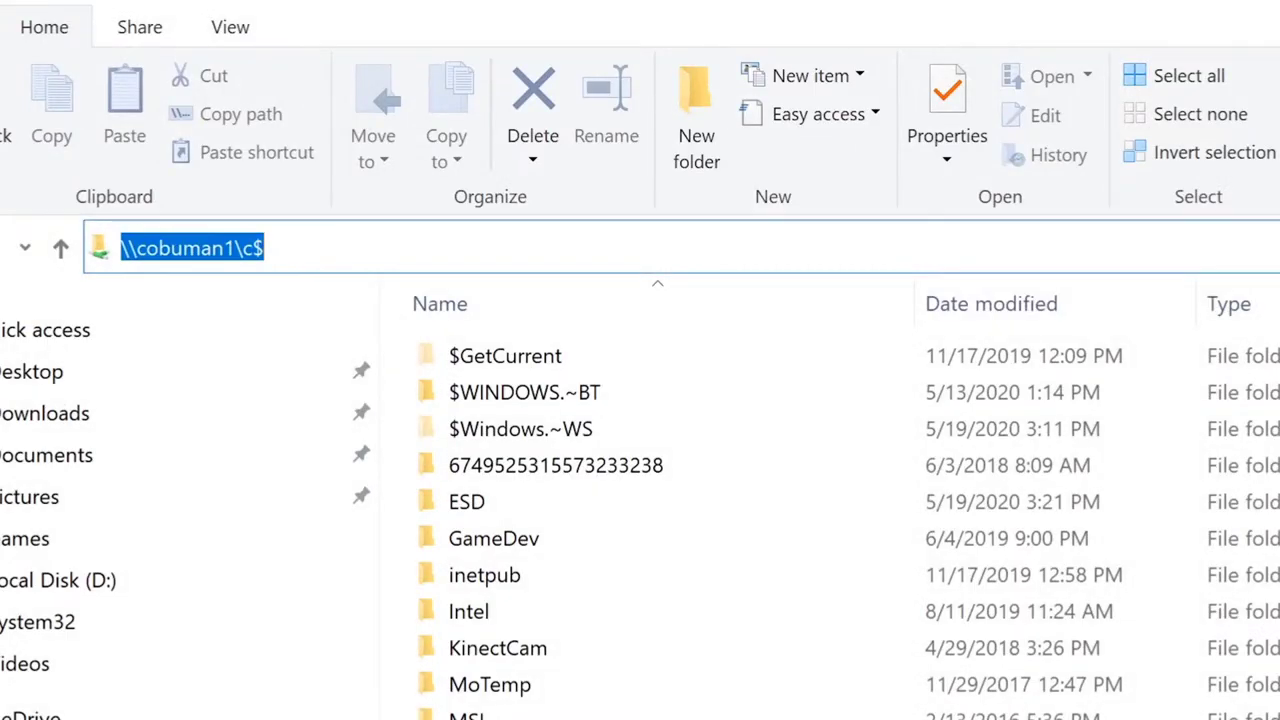
key(Home)
key(shift+Right)
key(Right)
key(Right)
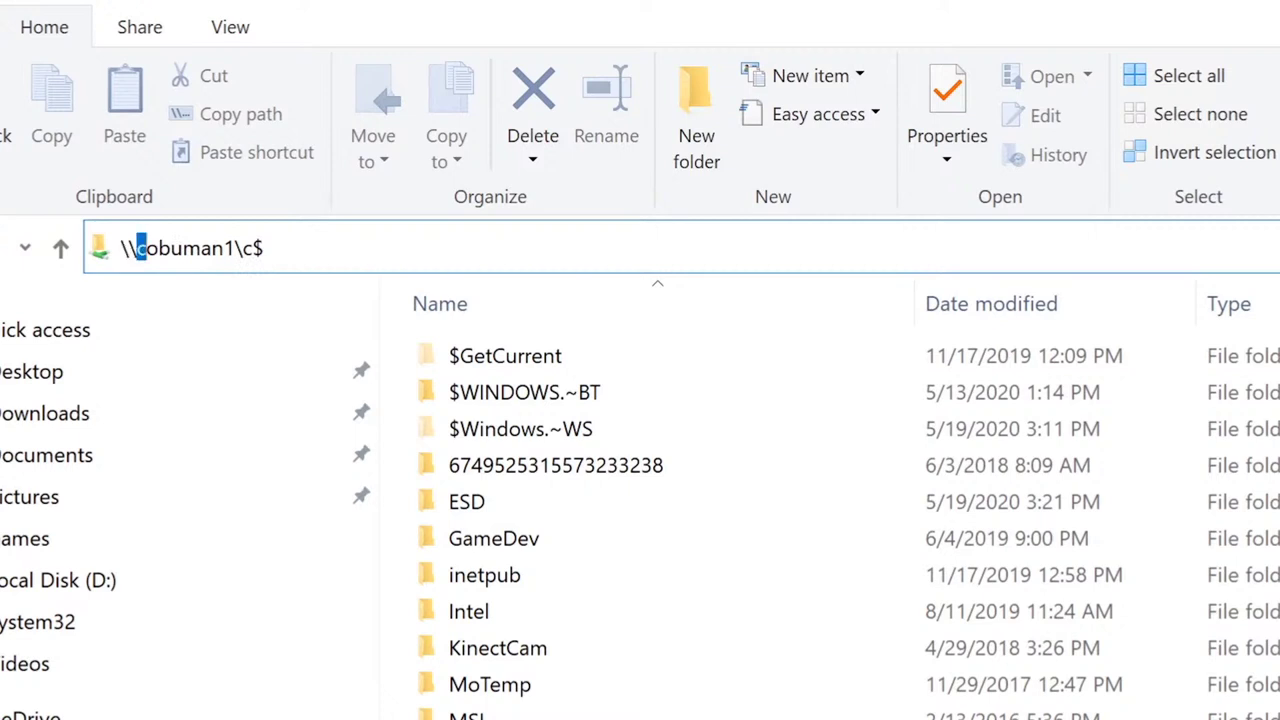
key(shift+Right)
key(shift+Right)
key(shift+Right)
key(shift+Right)
key(shift+Right)
key(shift+Right)
key(shift+Right)
key(shift+Right)
key(End)
key(shift+Left)
key(shift+Left)
key(End)
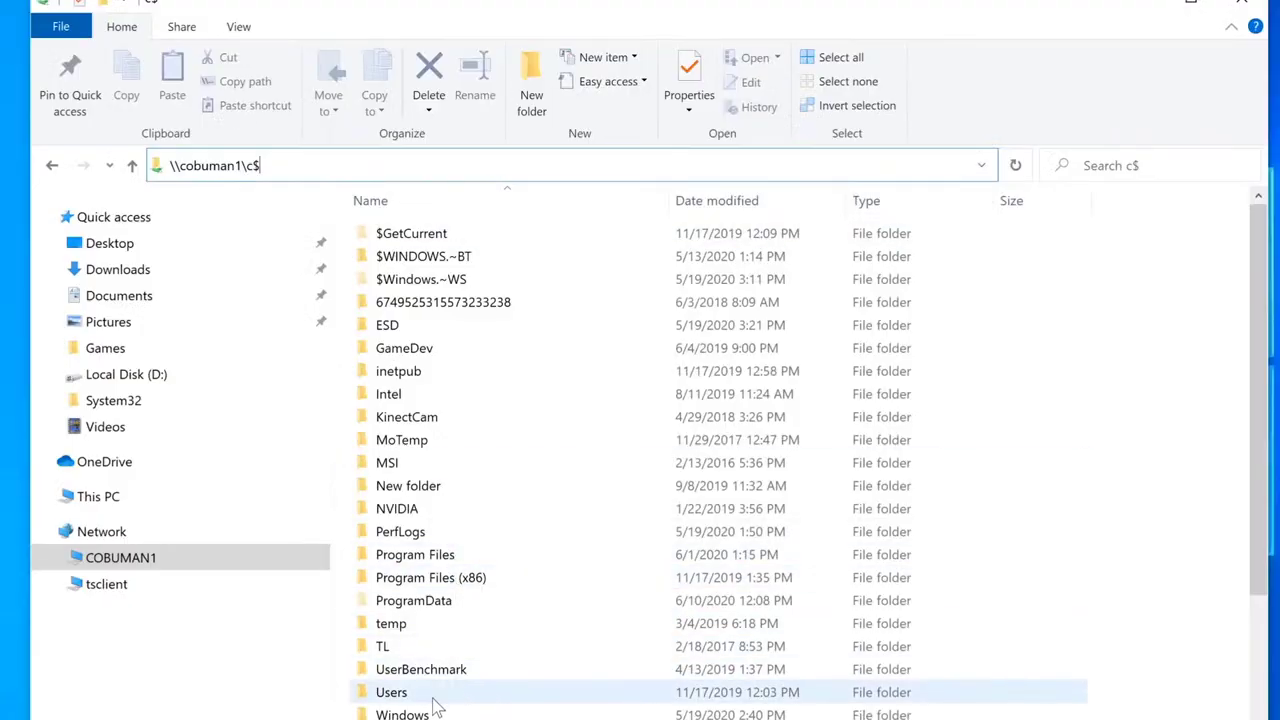
click(572, 485)
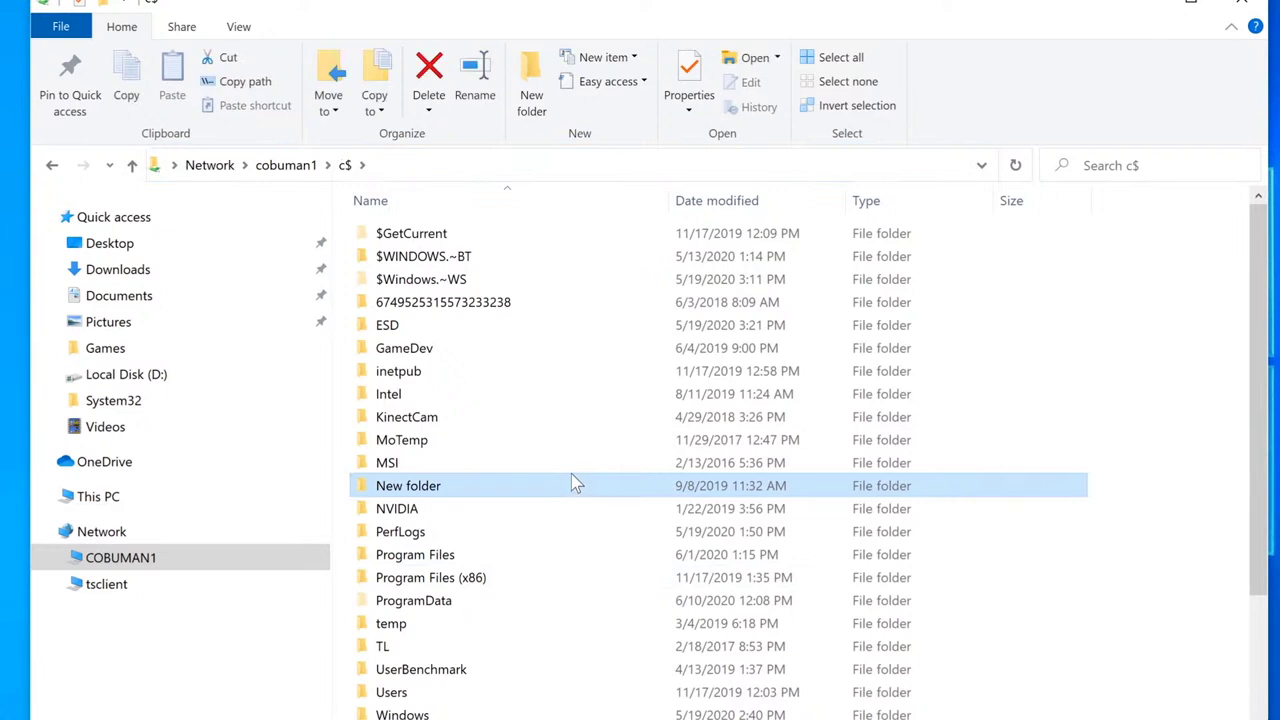
scroll(572, 483, down, 1)
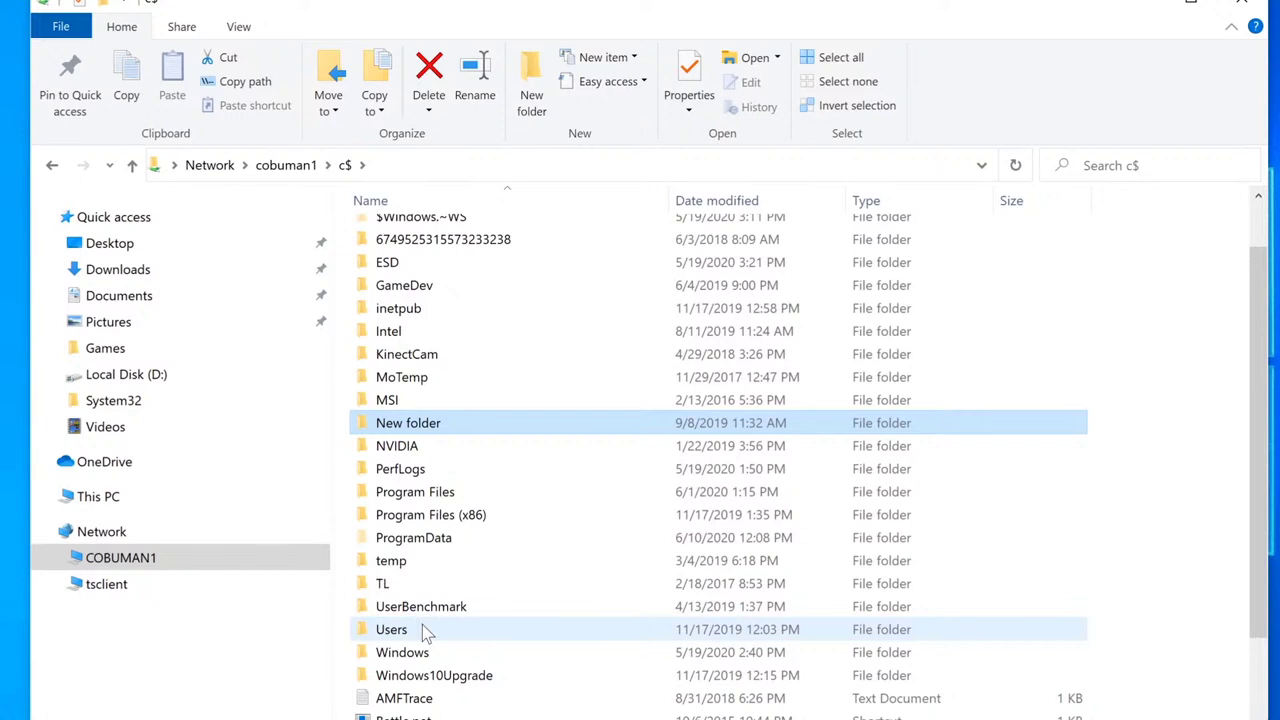
click(424, 632)
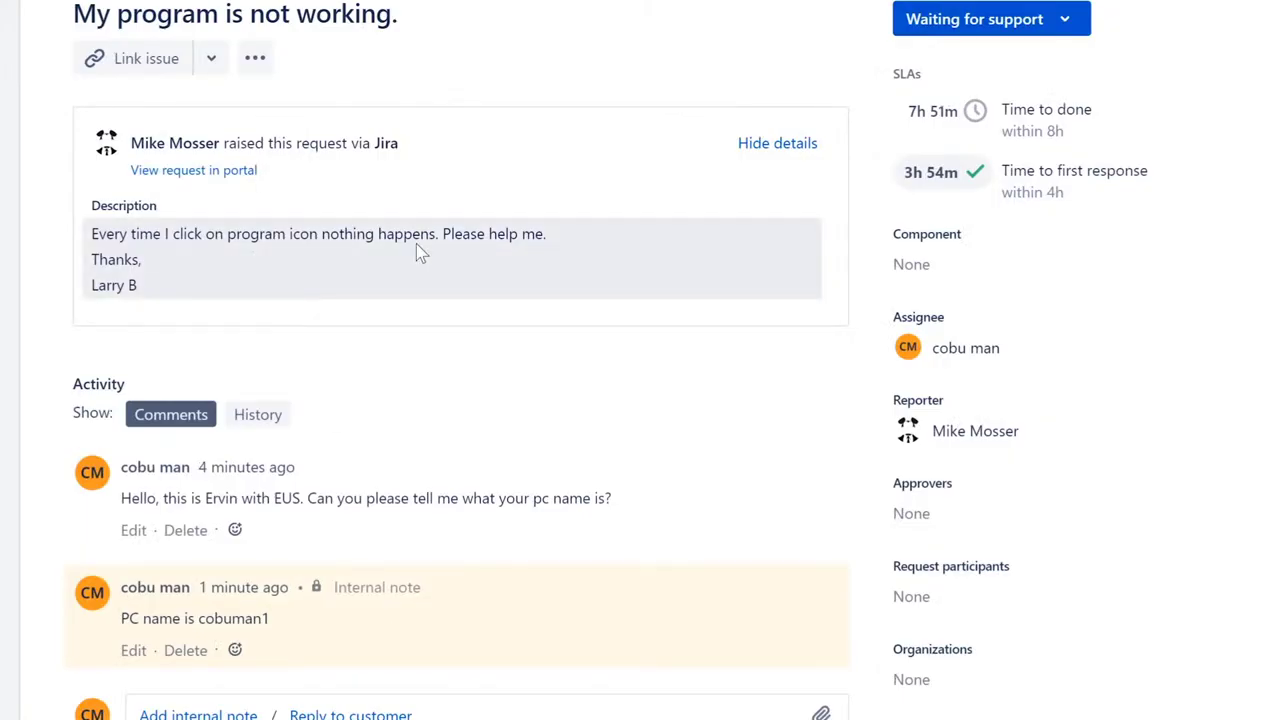
drag(441, 233, 215, 233)
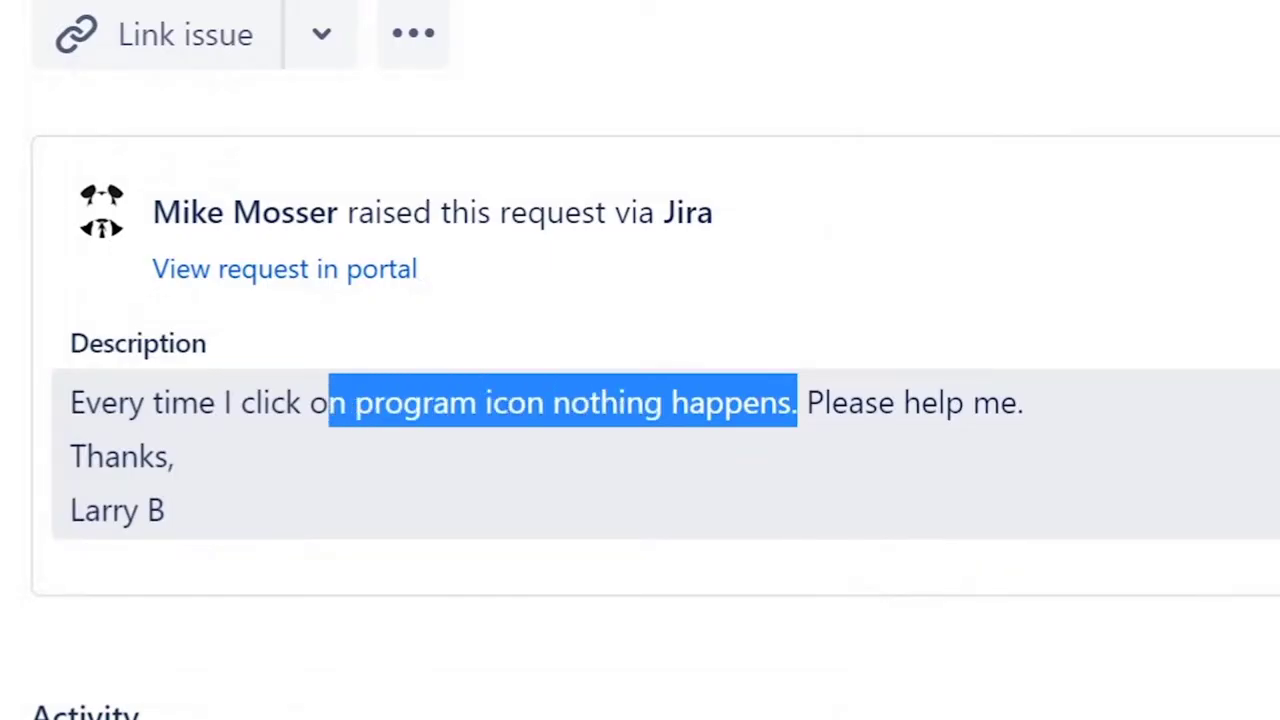
drag(329, 402, 286, 402)
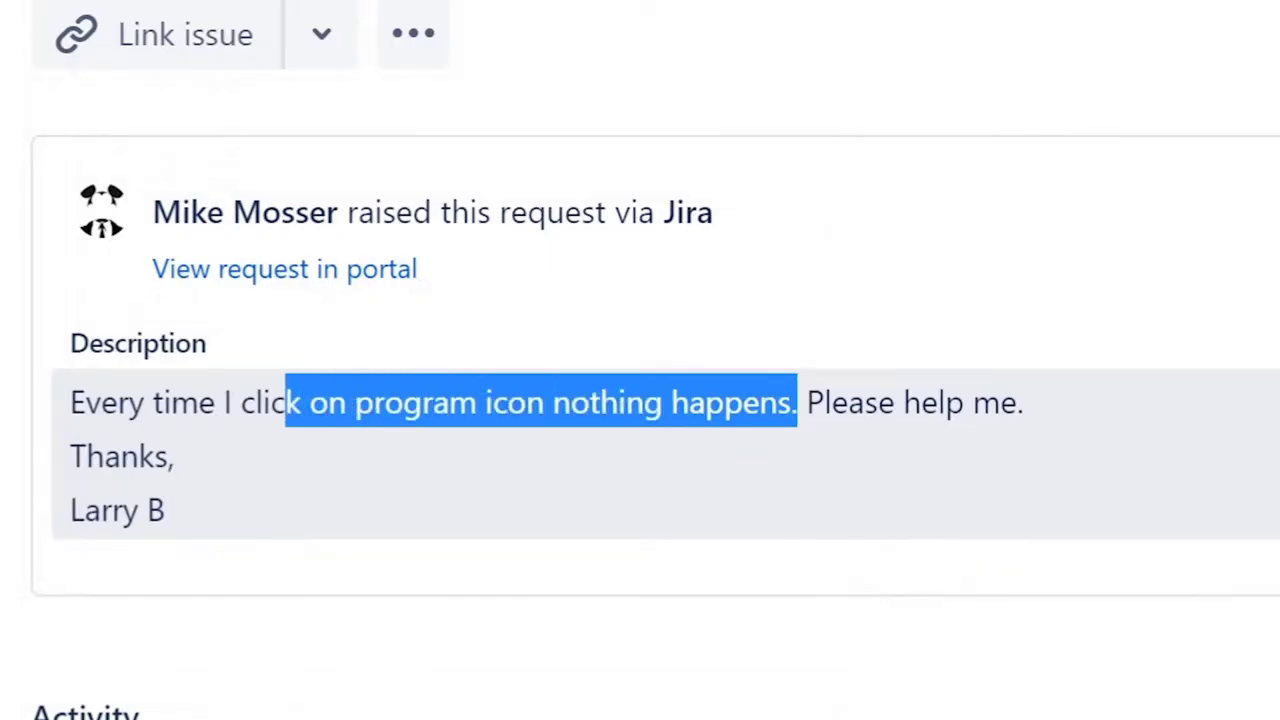
click(286, 402)
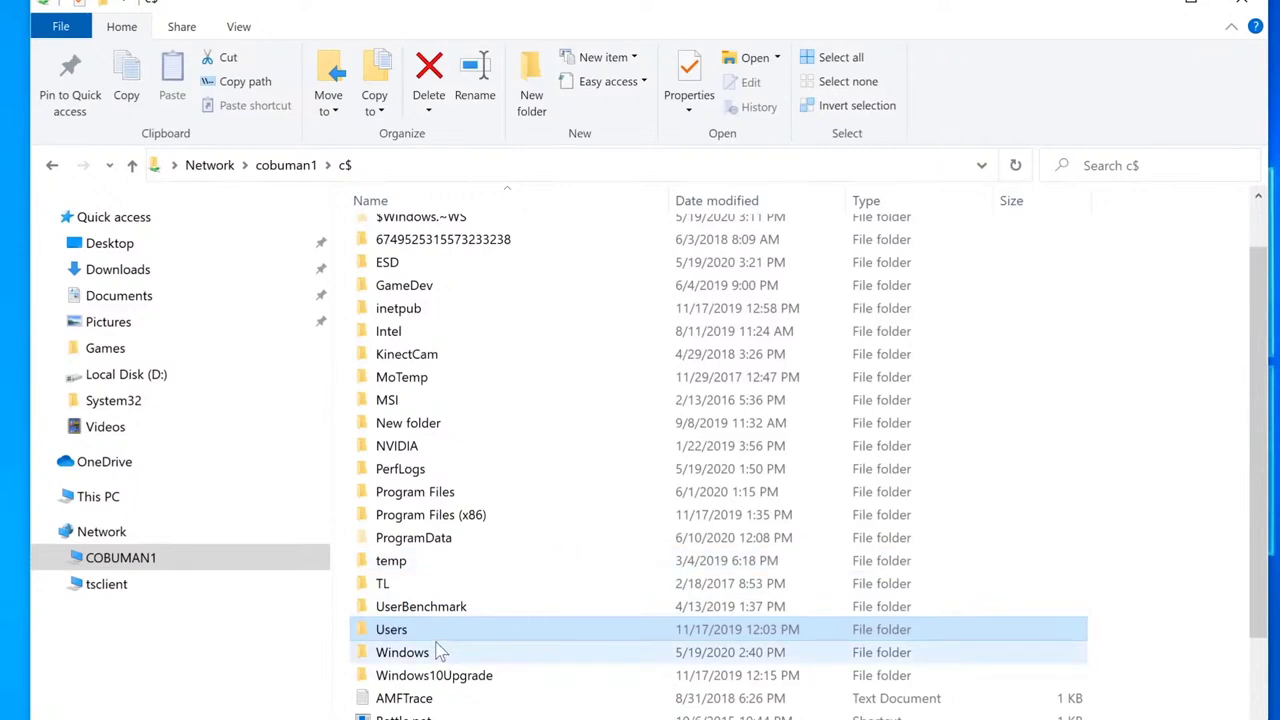
Browse into Users, the affected user's profile folder, then AppData on cobuman1's C$.
mouse_move(418, 640)
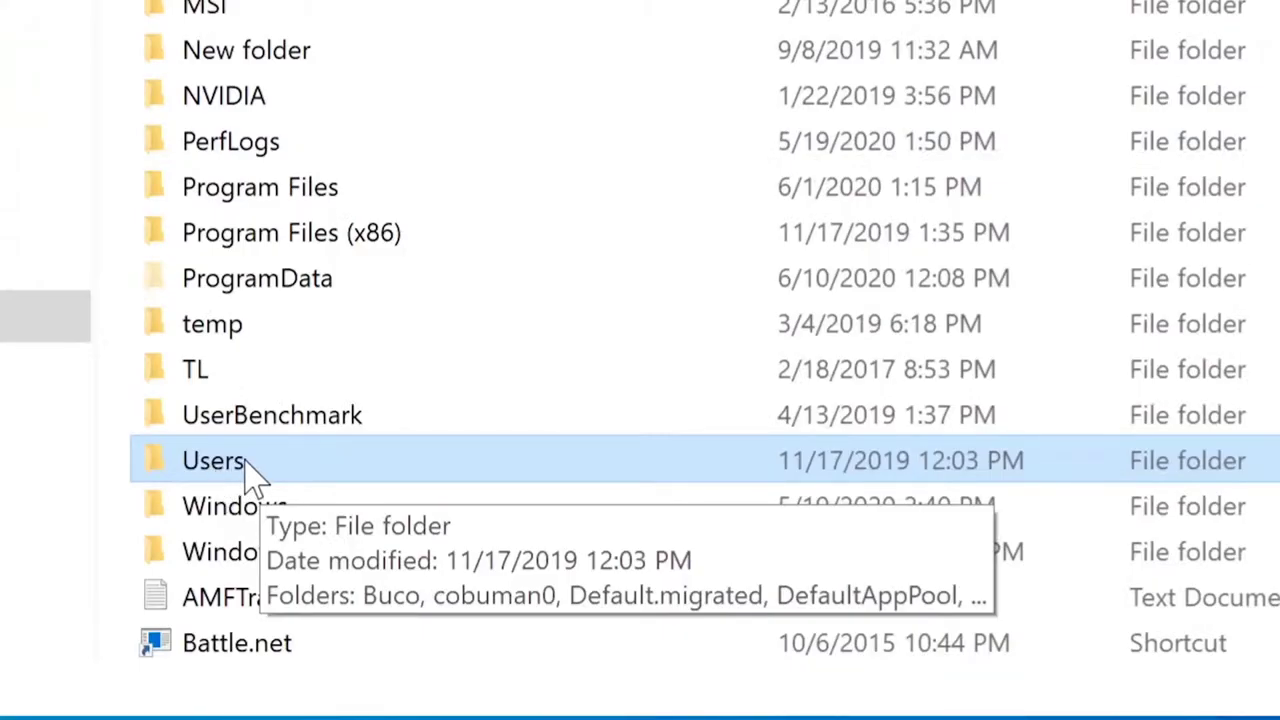
double_click(245, 472)
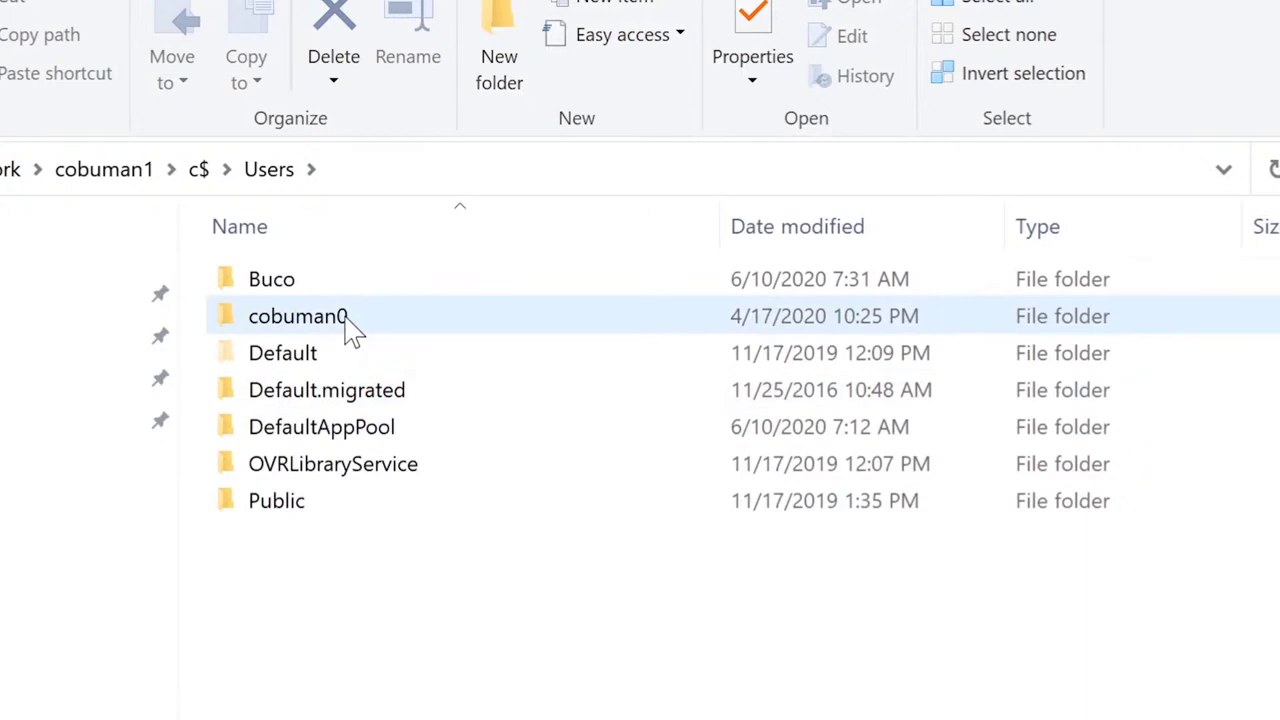
mouse_move(352, 328)
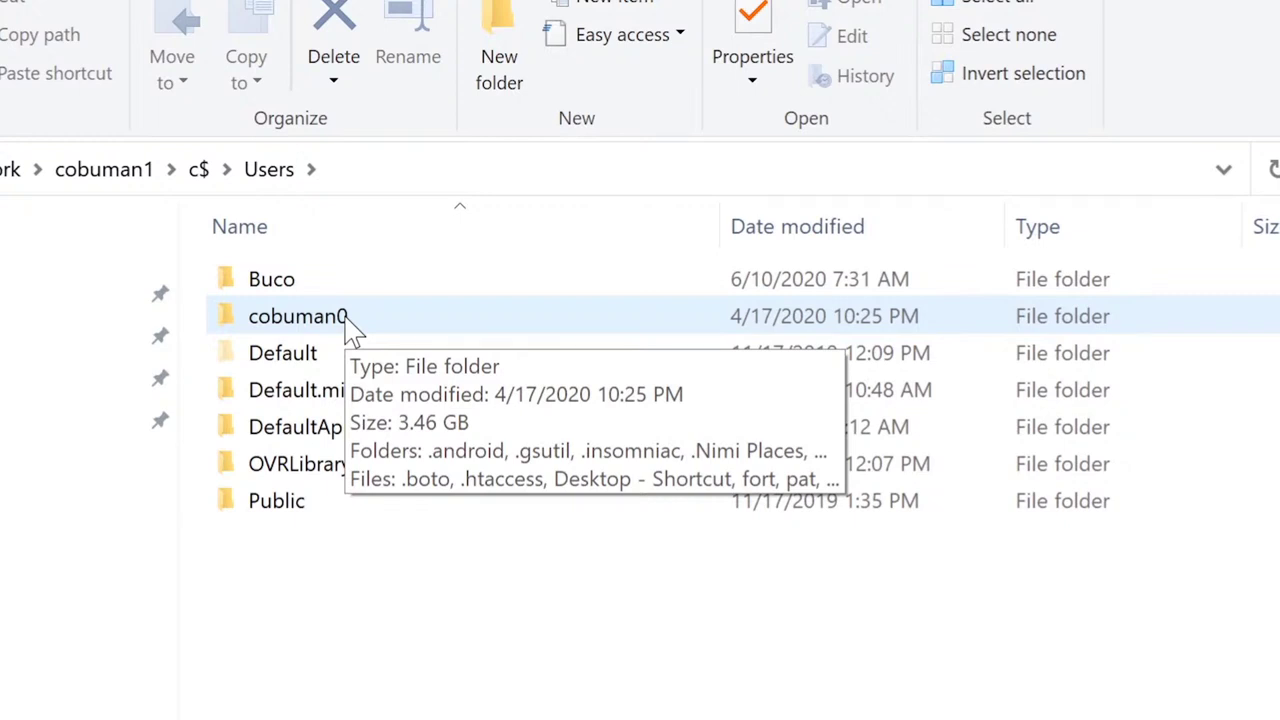
mouse_move(345, 288)
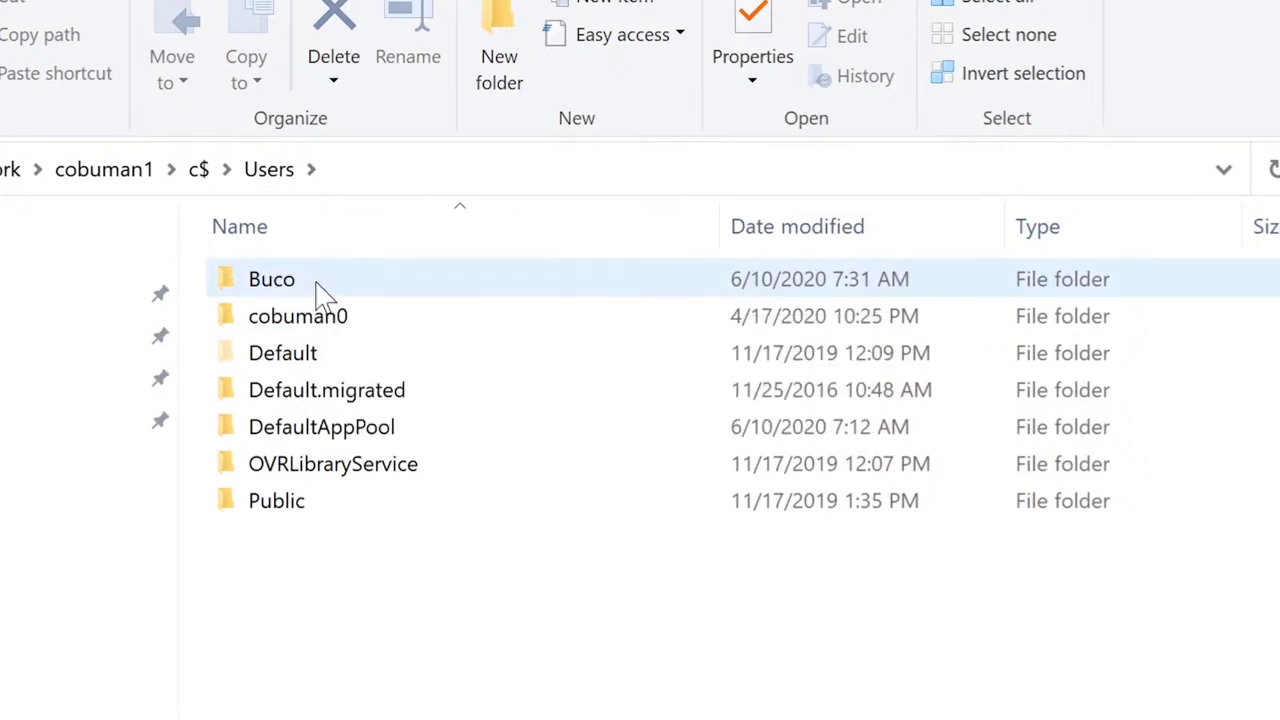
double_click(320, 285)
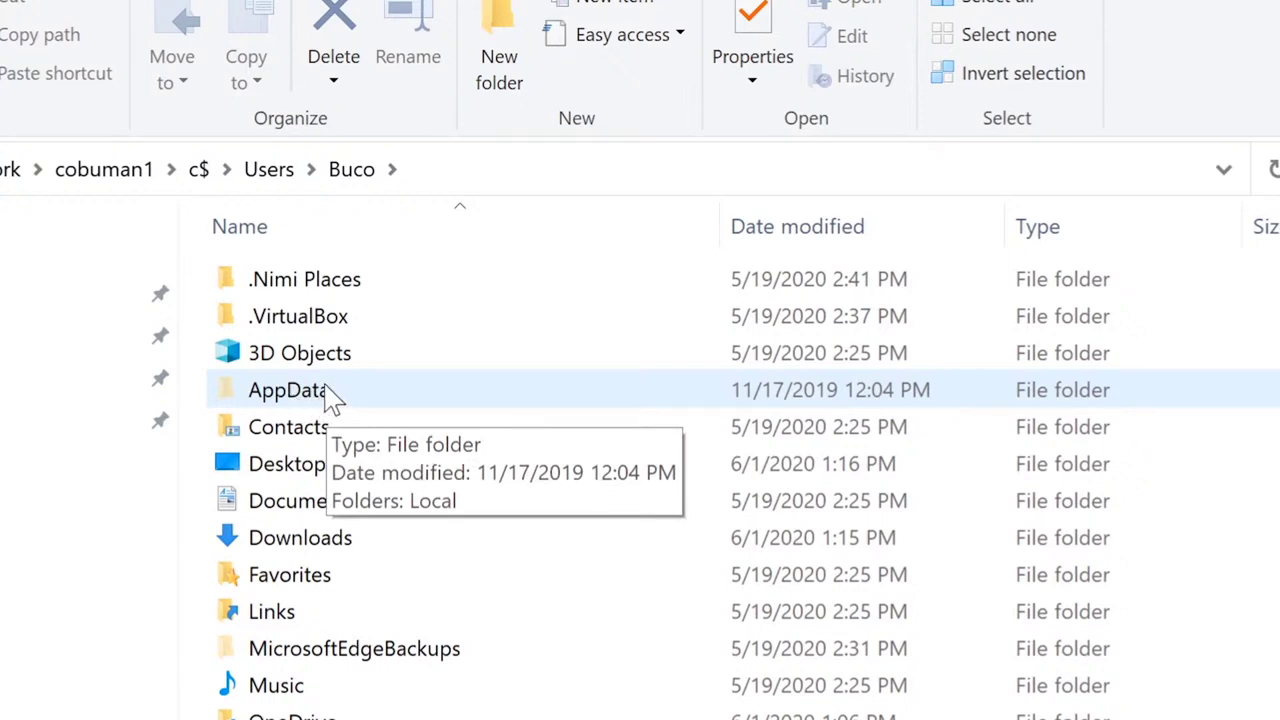
double_click(322, 390)
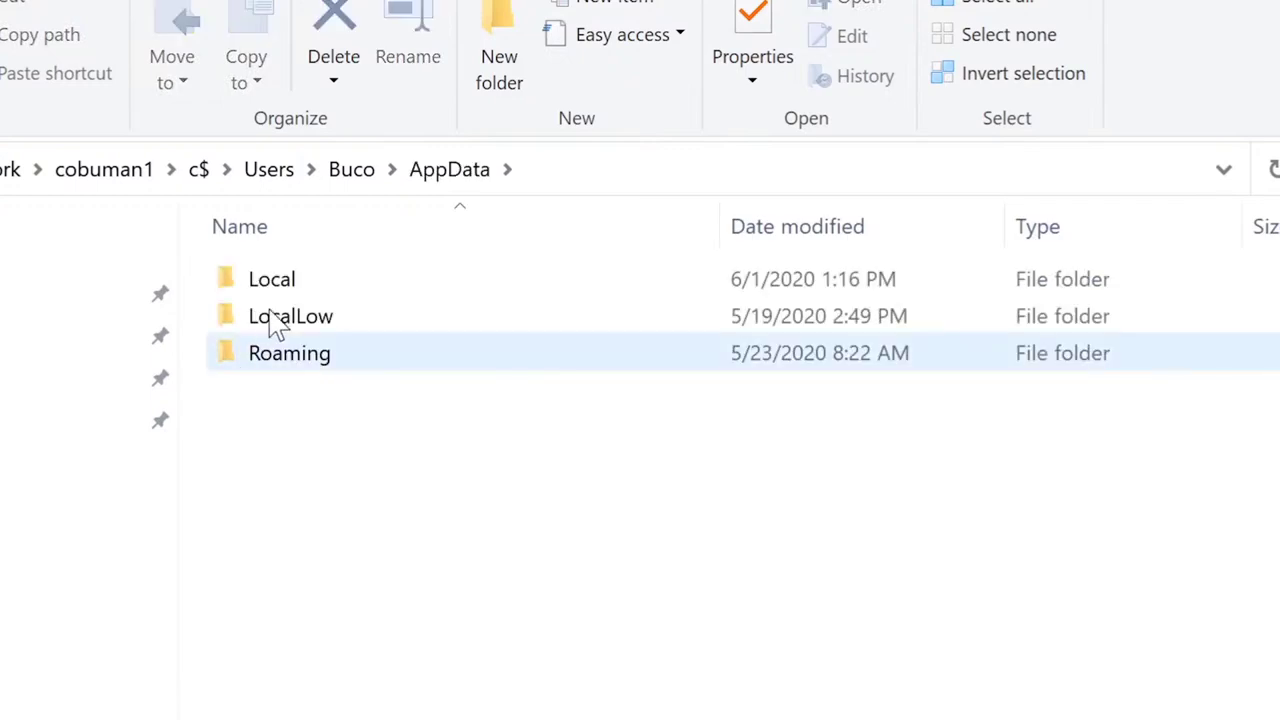
Open AppData\Local and rename the Adobe folder to Adobeold.
click(314, 285)
ctrl+click(317, 365)
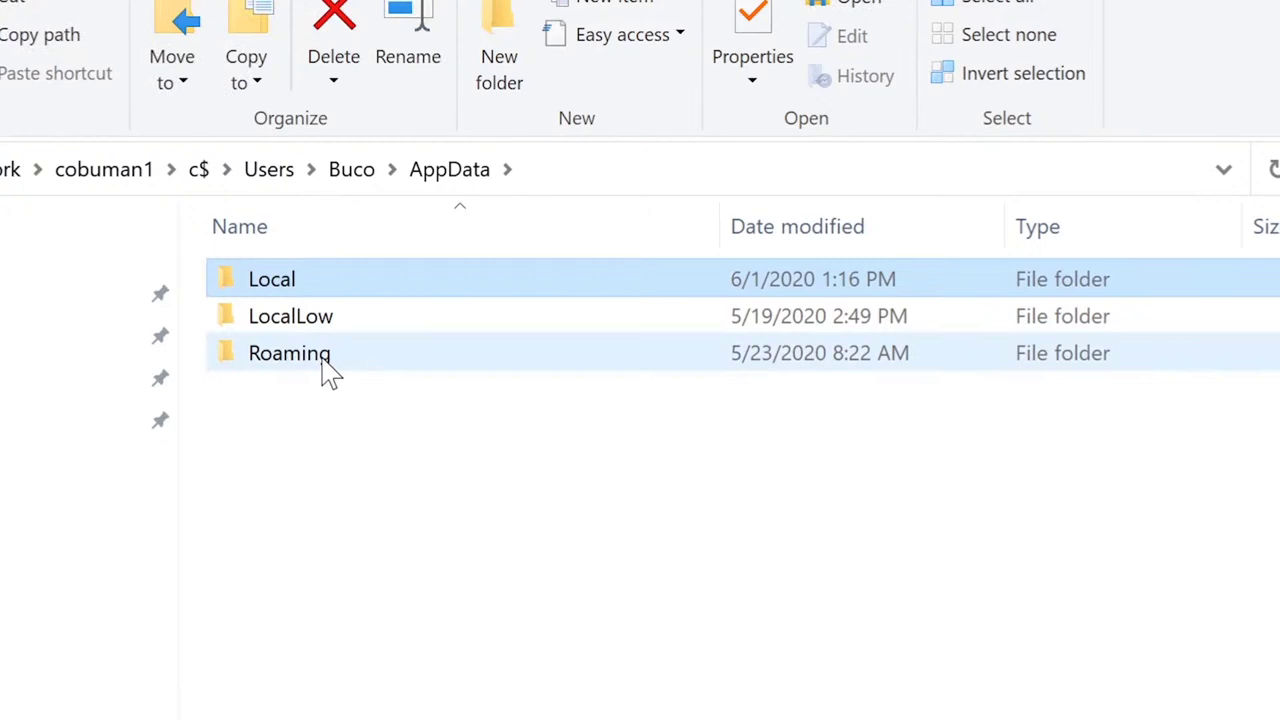
click(322, 362)
click(324, 287)
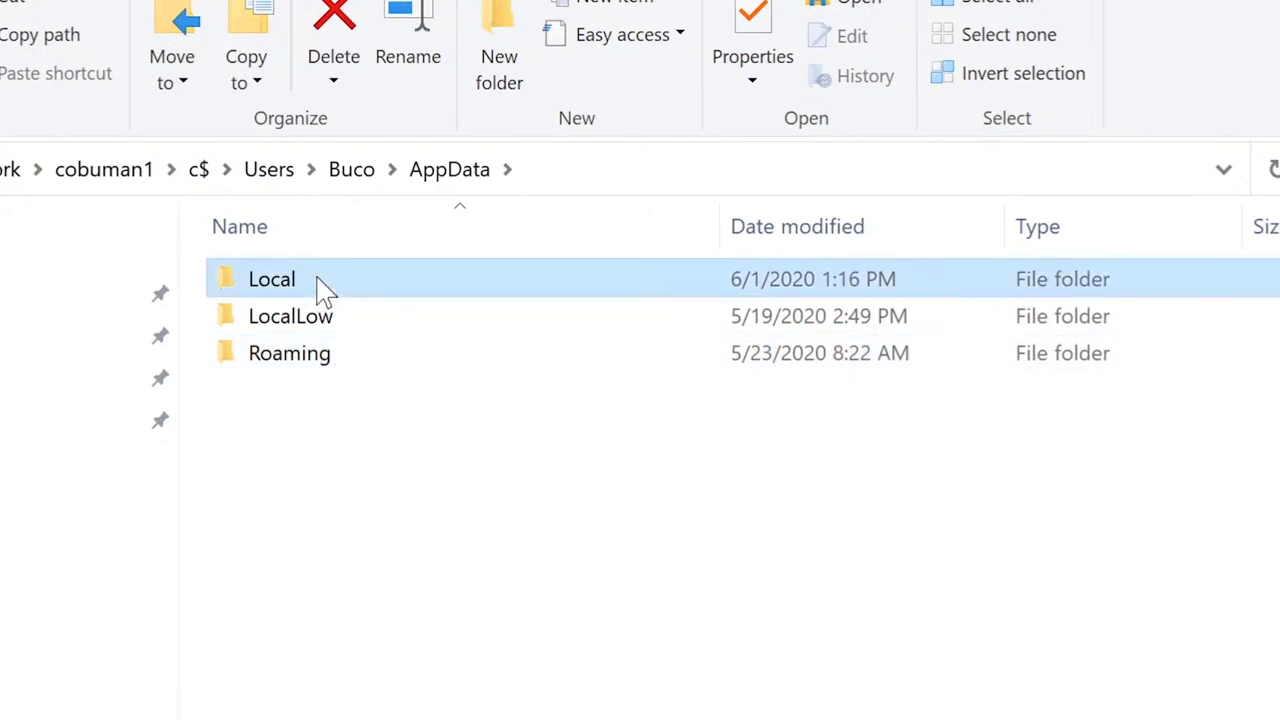
double_click(325, 290)
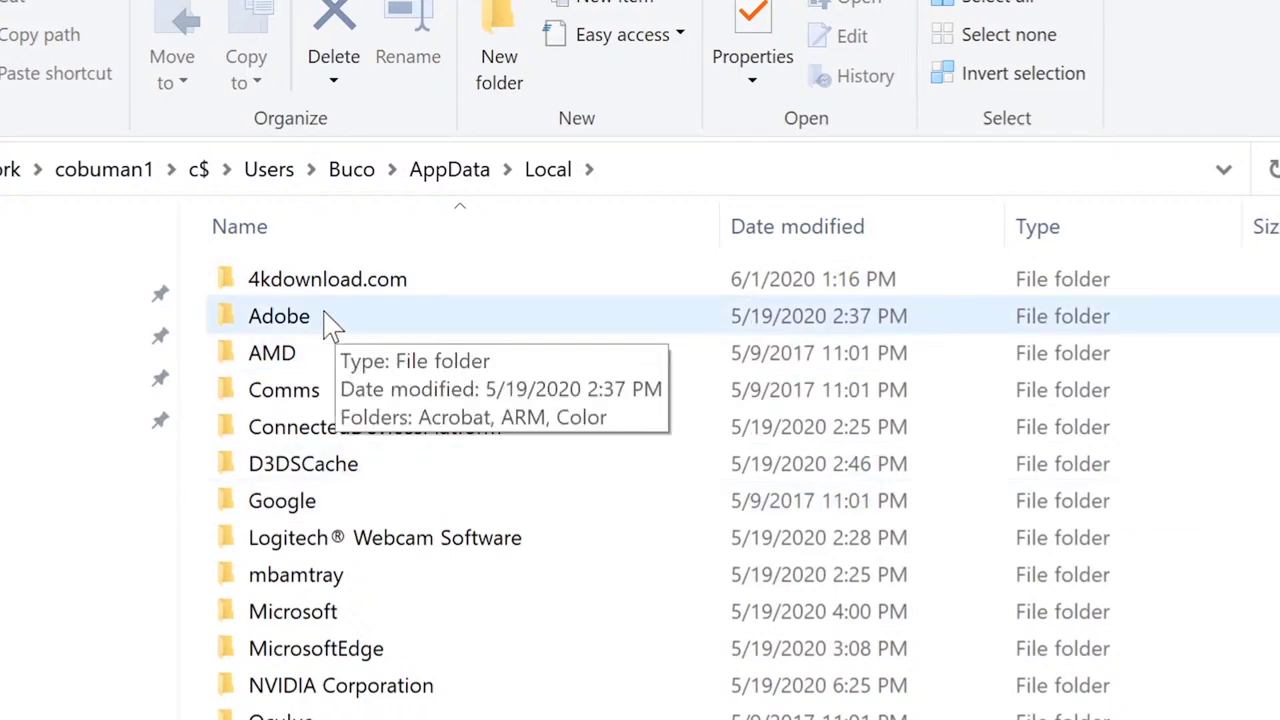
click(328, 322)
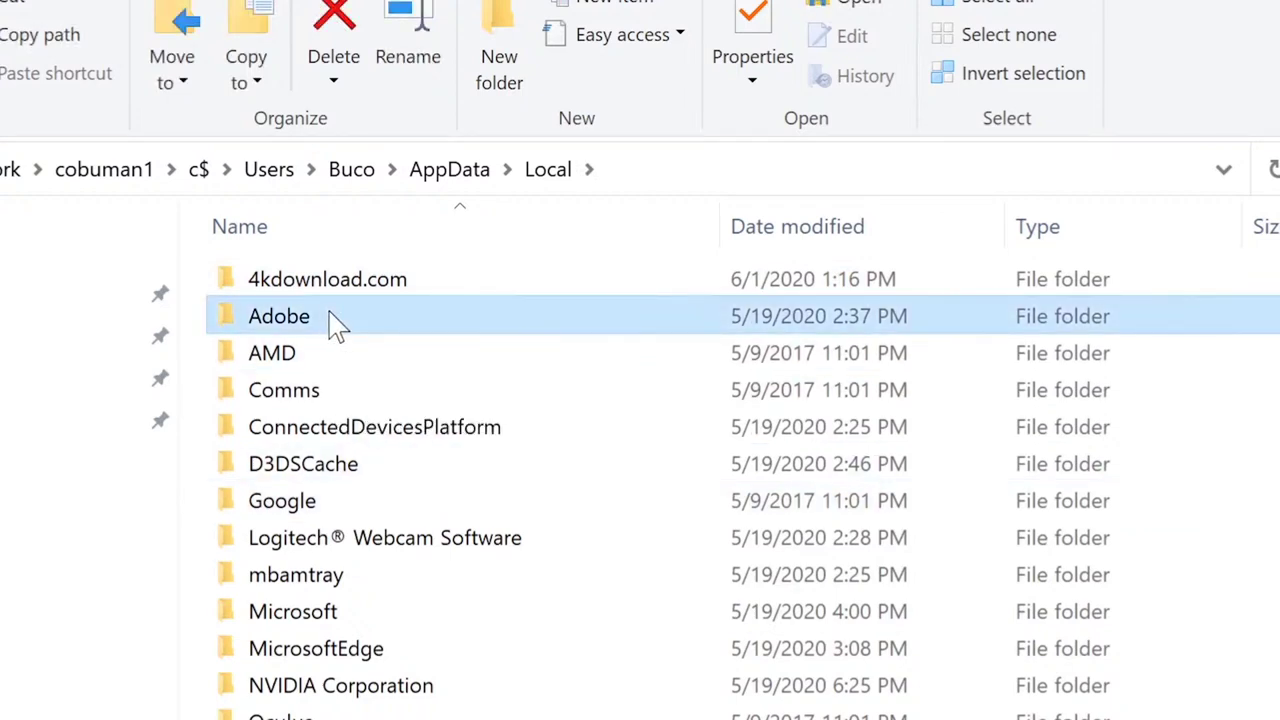
click(323, 322)
click(311, 316)
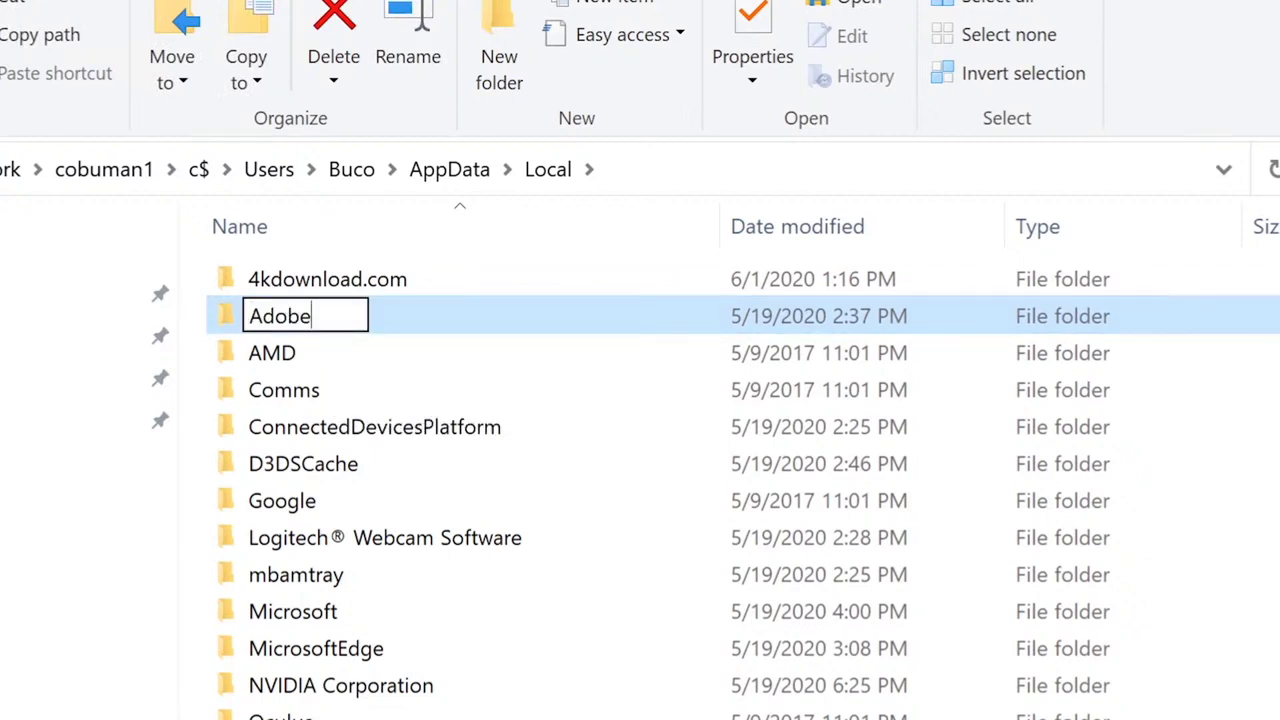
text(old)
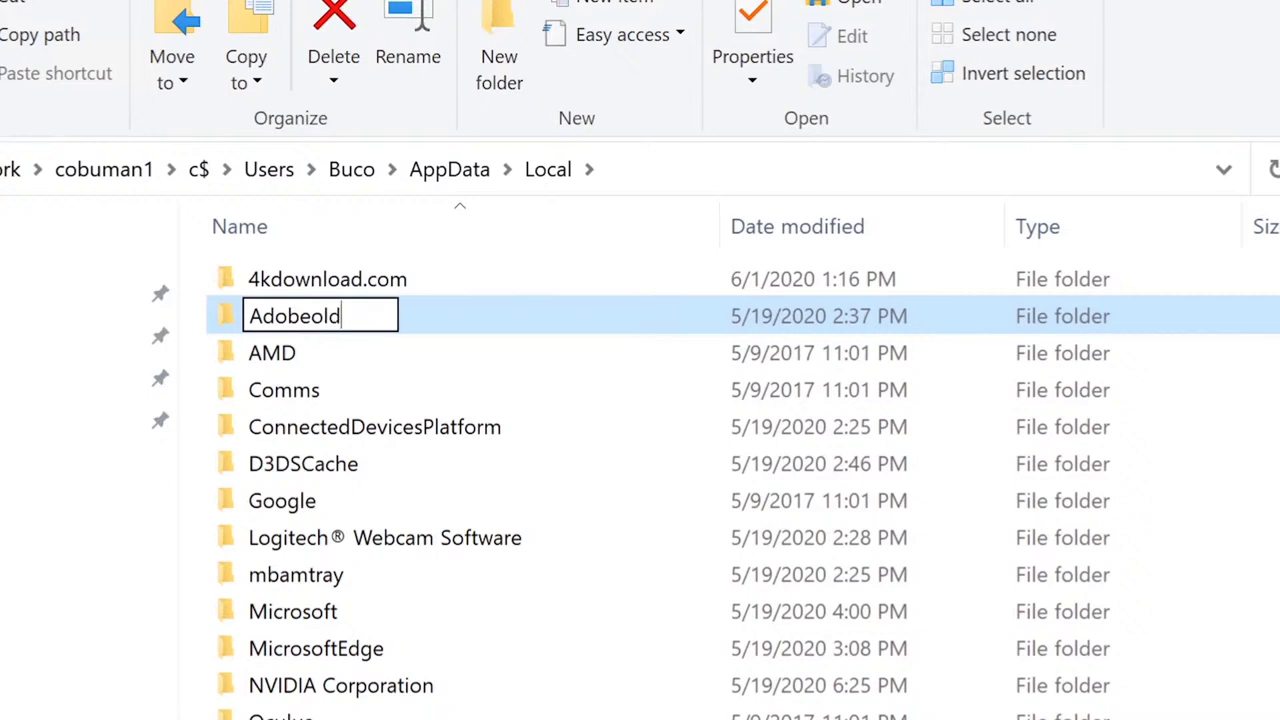
key(Return)
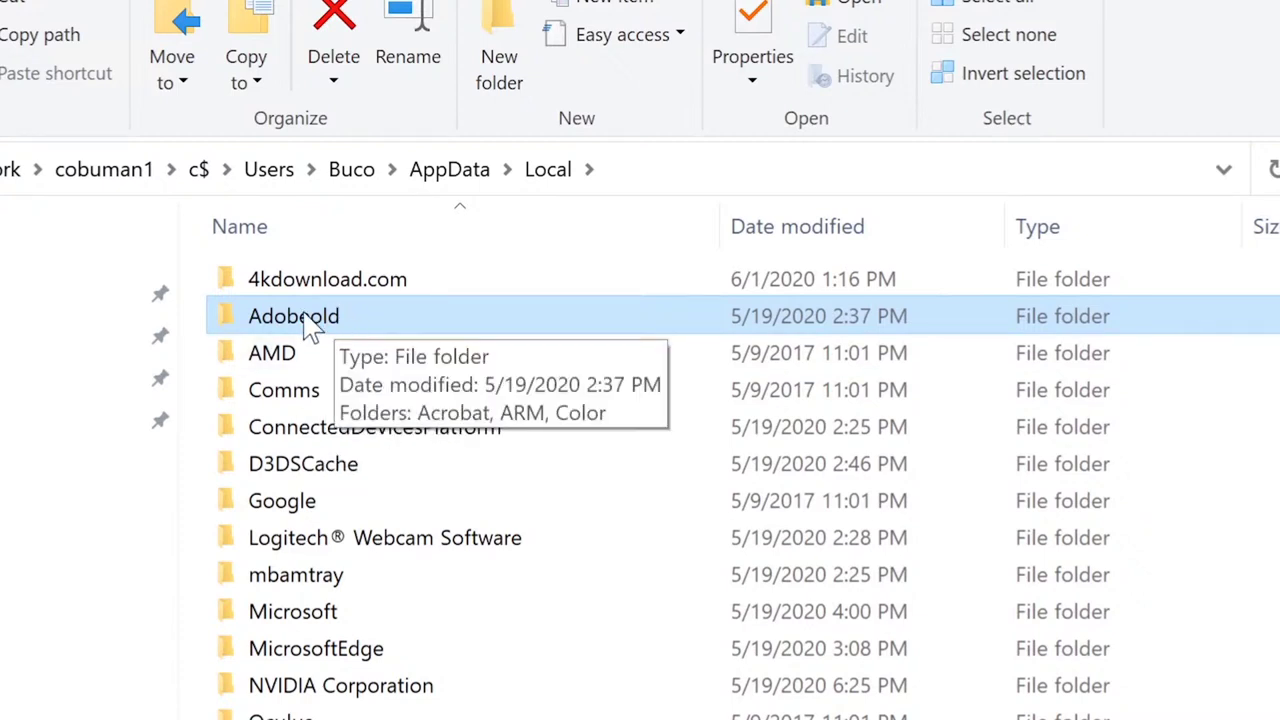
double_click(323, 322)
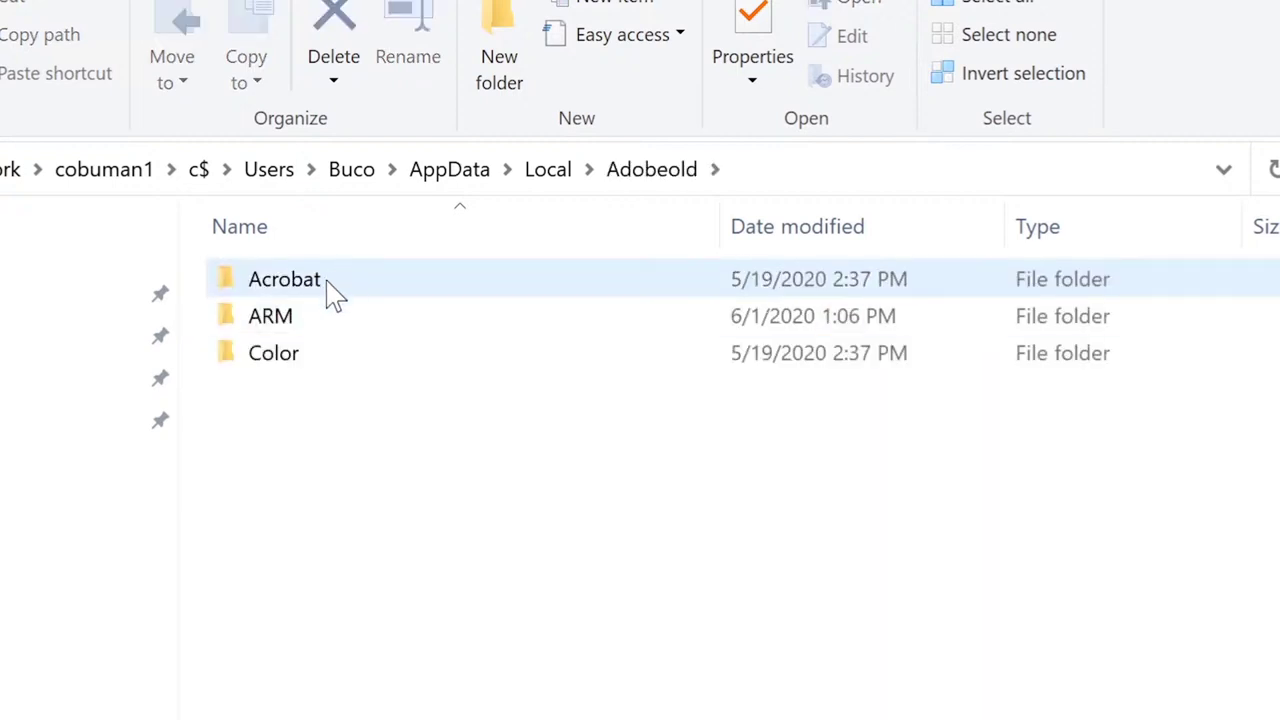
double_click(331, 289)
double_click(330, 292)
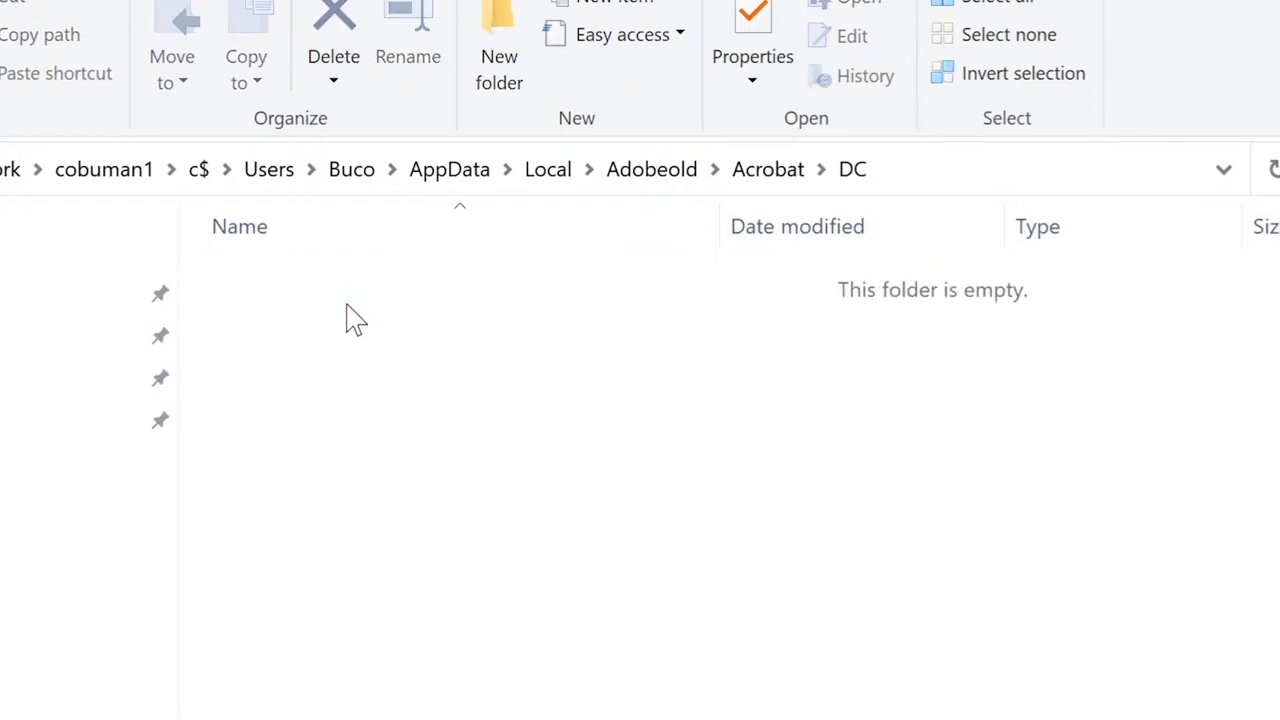
key(BackSpace)
key(BackSpace)
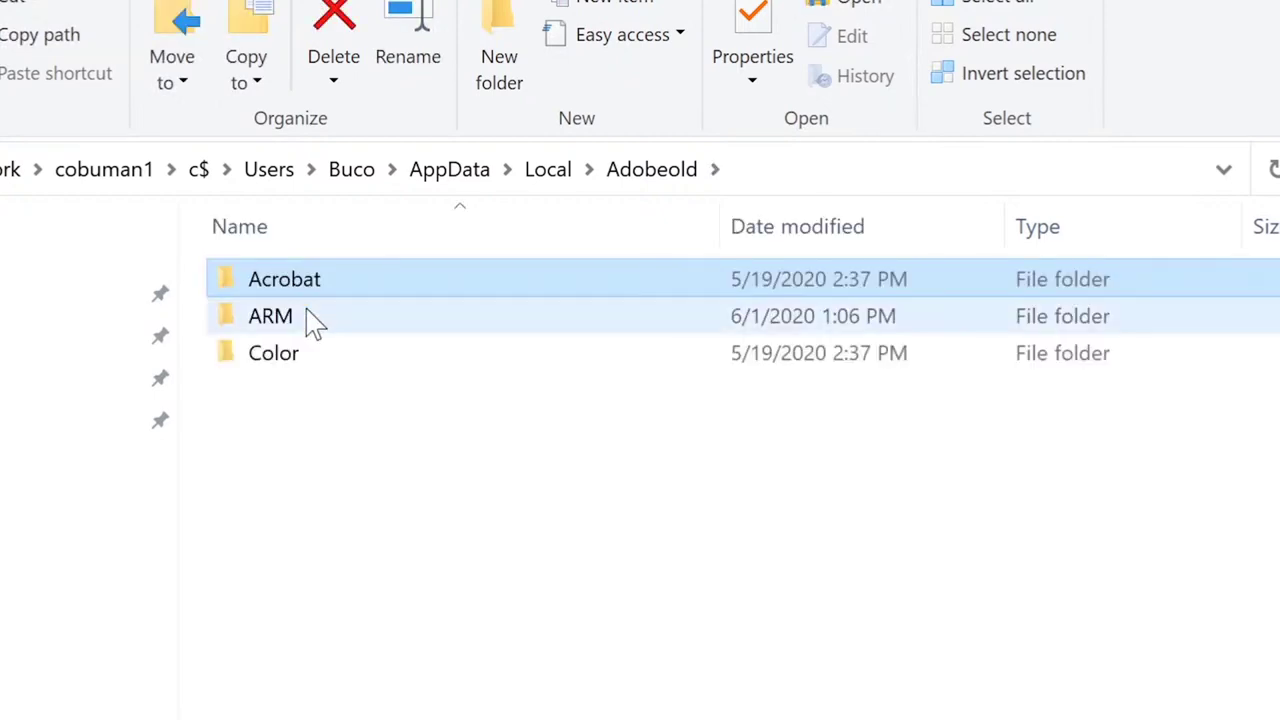
double_click(306, 316)
double_click(329, 351)
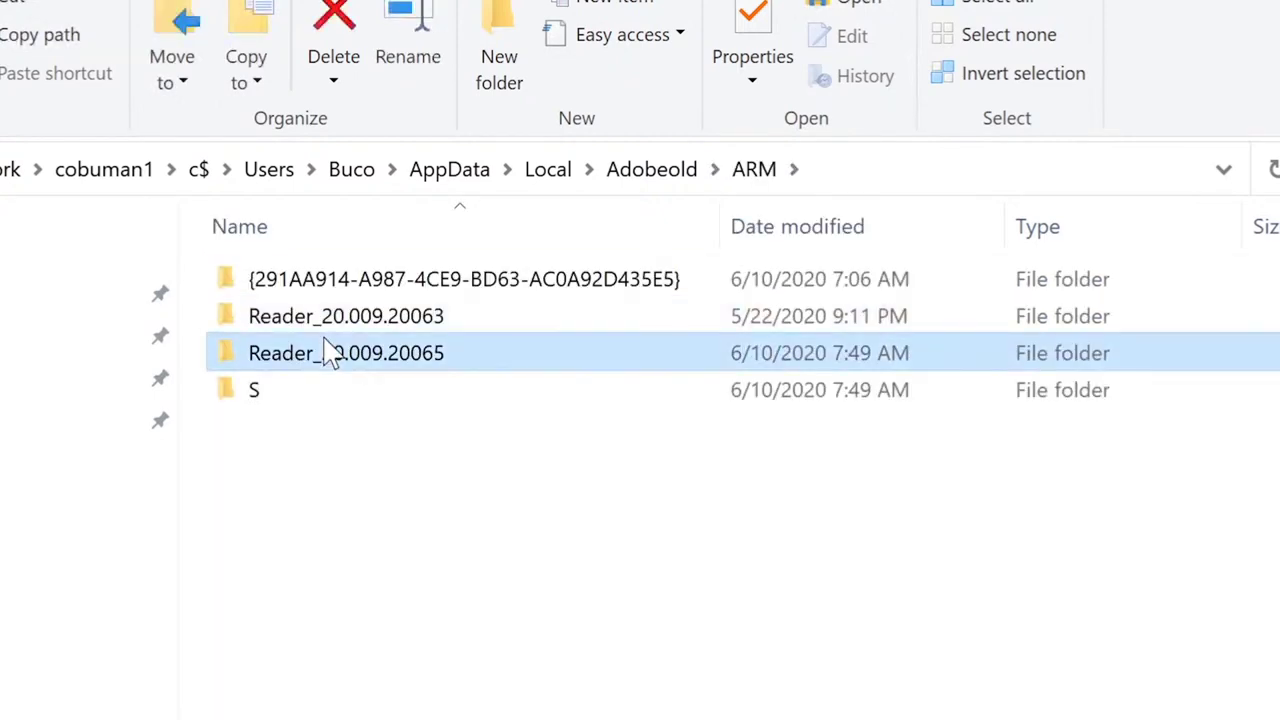
key(BackSpace)
key(BackSpace)
double_click(405, 363)
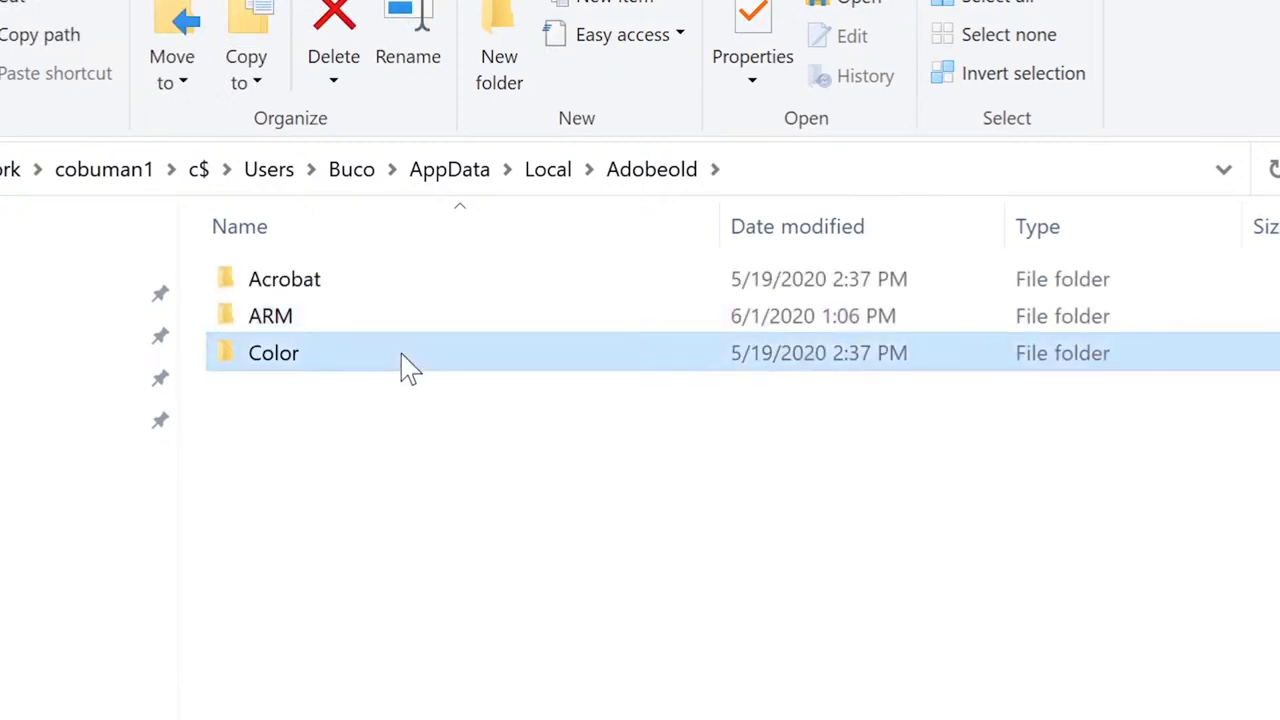
key(BackSpace)
key(BackSpace)
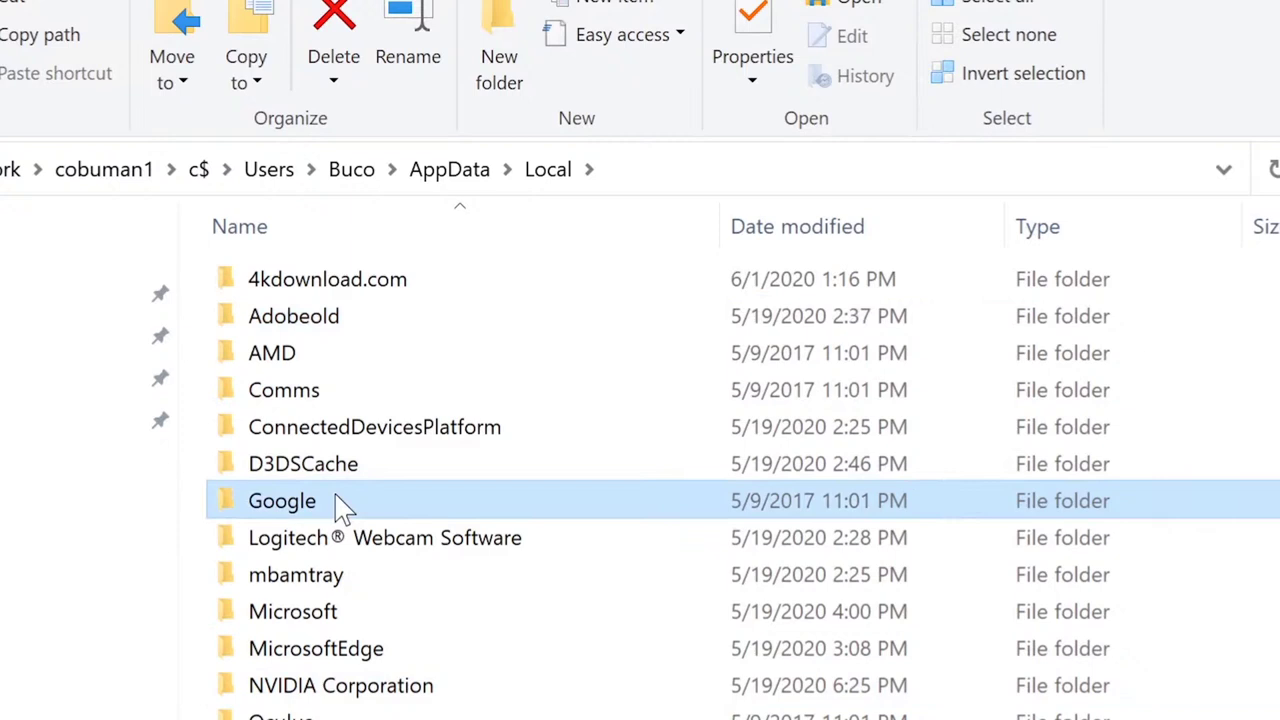
Open Google\Chrome\User Data\Default under the user's AppData\Local.
double_click(338, 505)
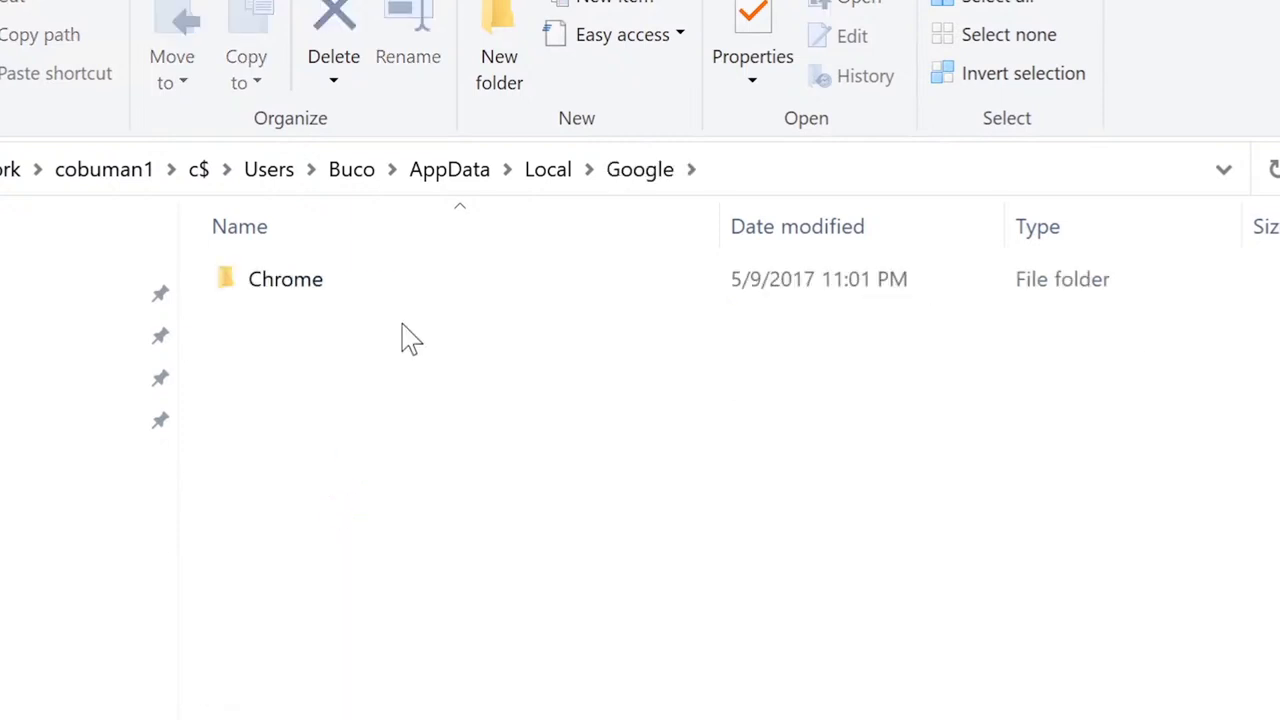
click(350, 286)
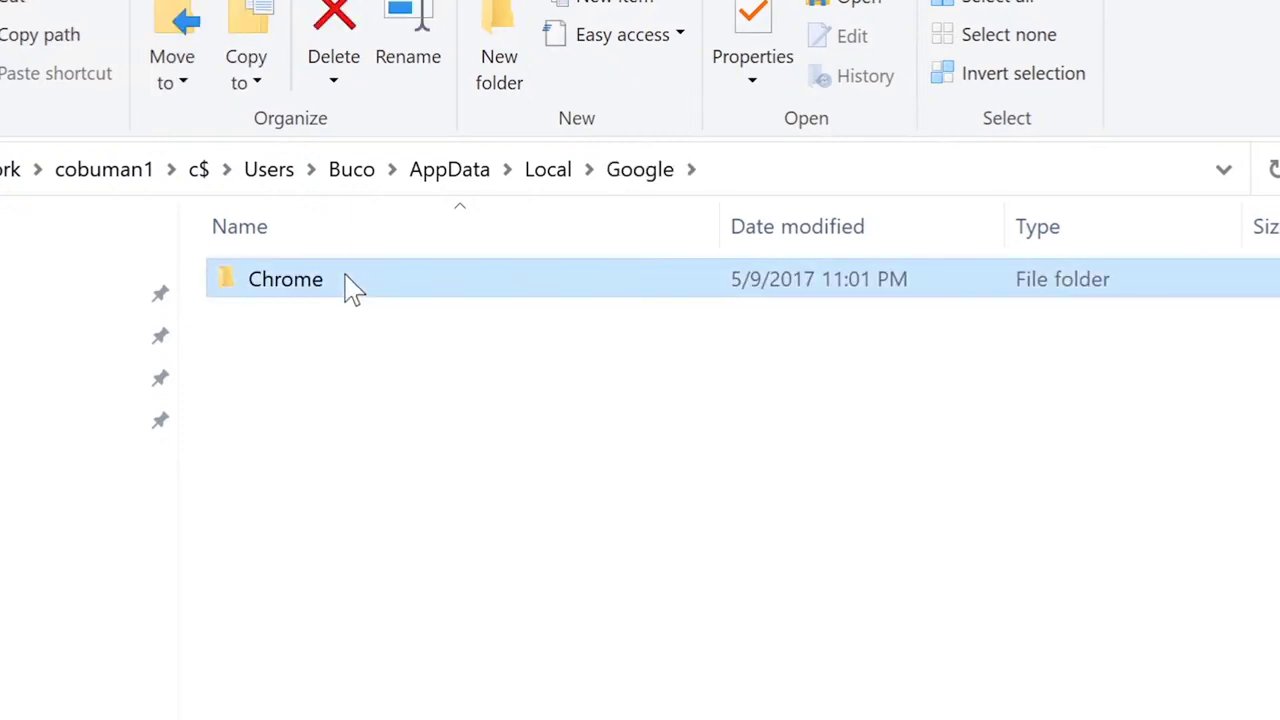
double_click(352, 286)
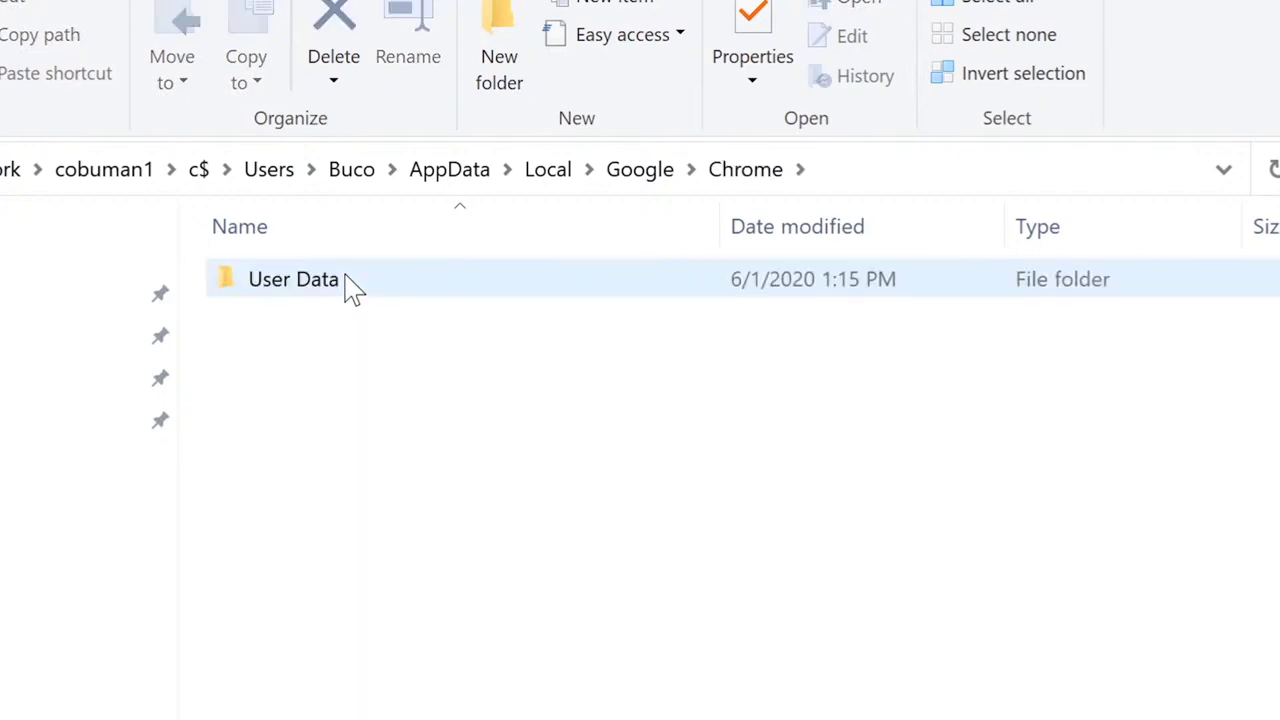
click(358, 286)
double_click(358, 286)
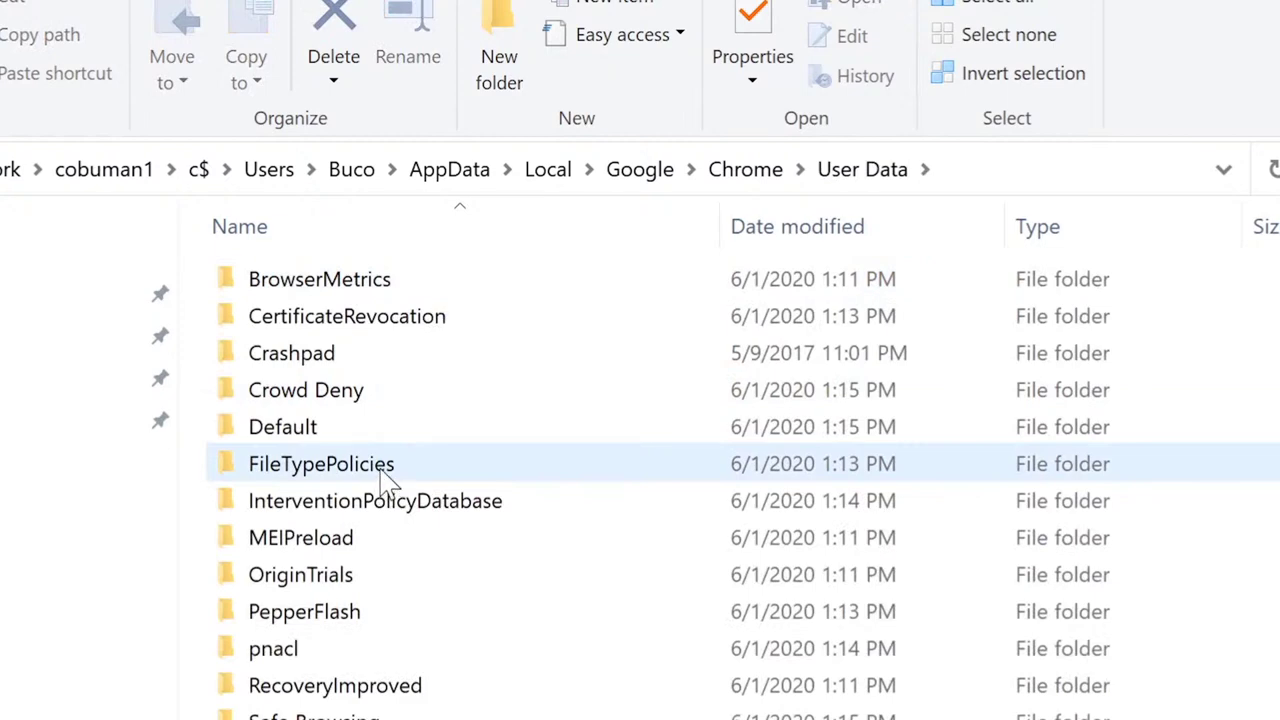
click(400, 440)
double_click(400, 440)
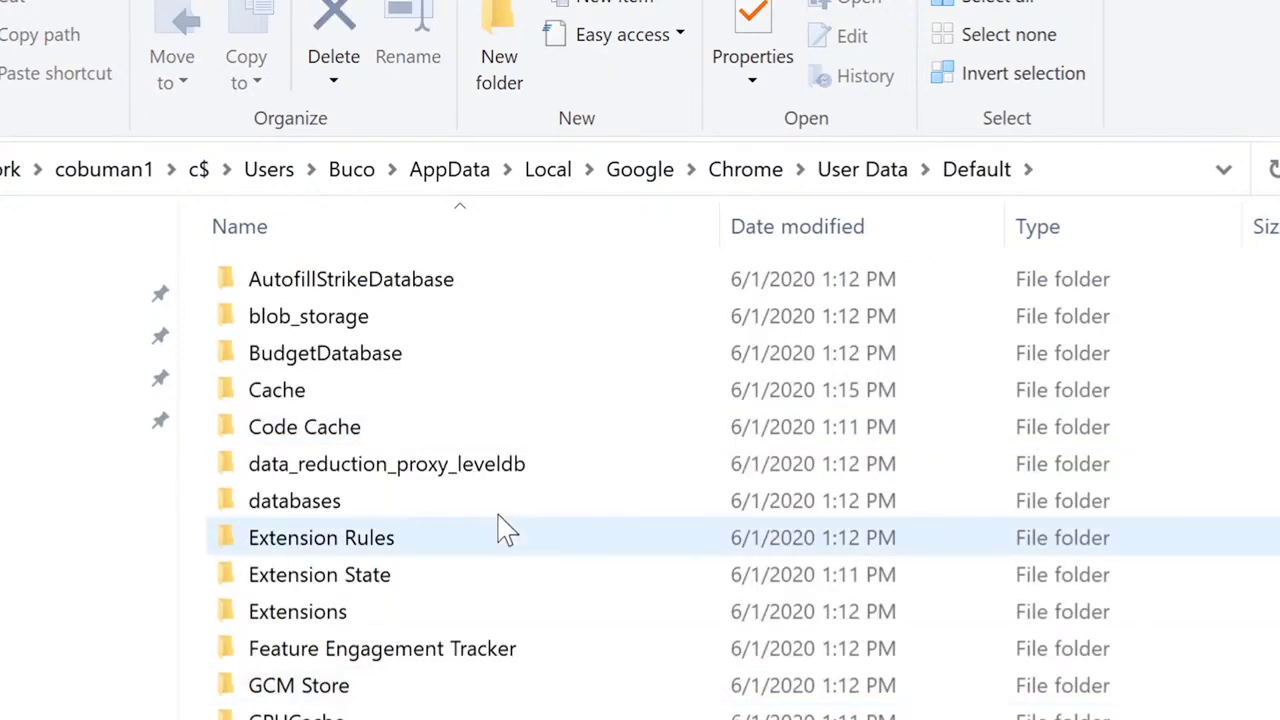
Scroll through Chrome's Default profile files, then return to AppData\Local and select Adobeold.
scroll(430, 620, down, 7)
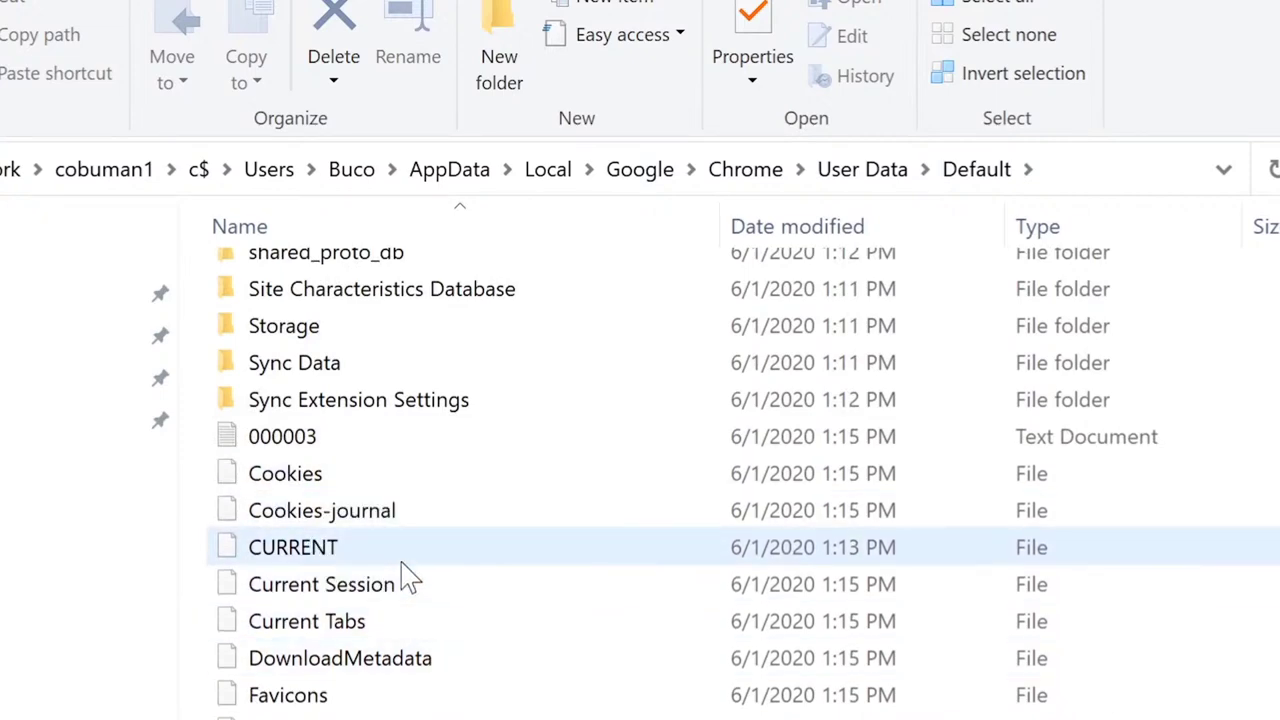
scroll(409, 580, down, 2)
scroll(406, 575, down, 3)
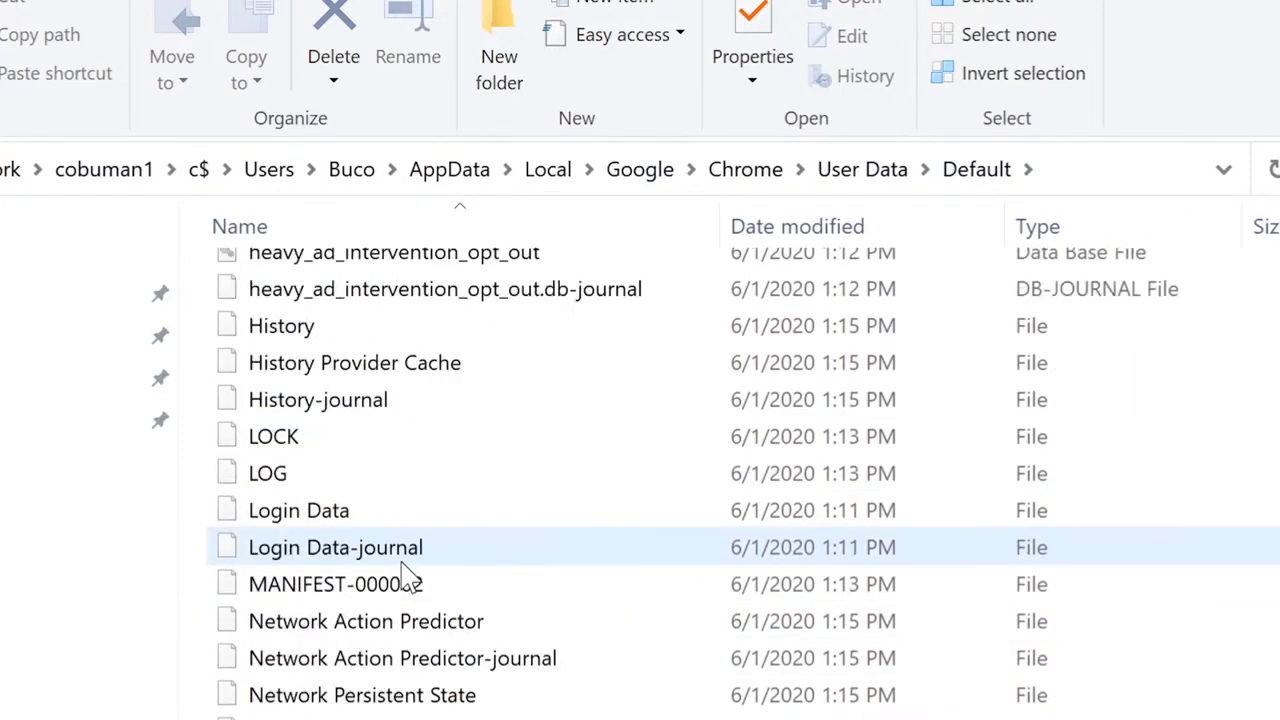
scroll(407, 574, up, 4)
scroll(510, 660, up, 3)
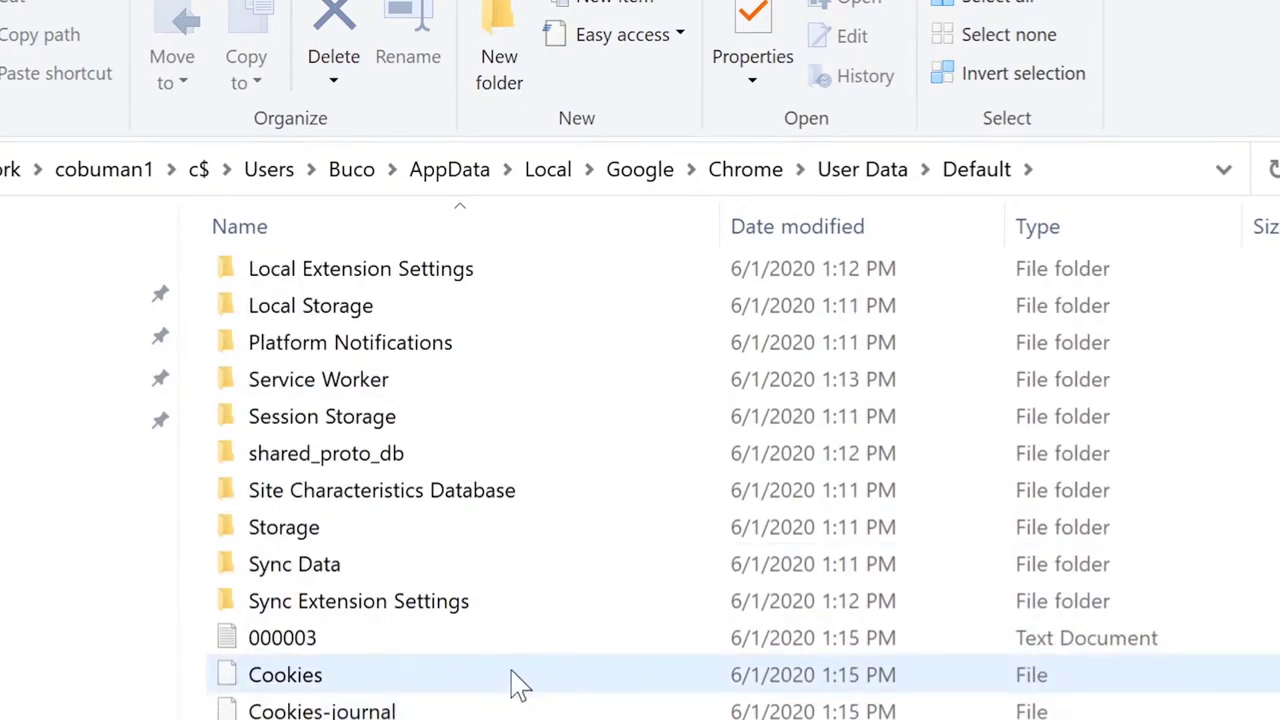
click(538, 180)
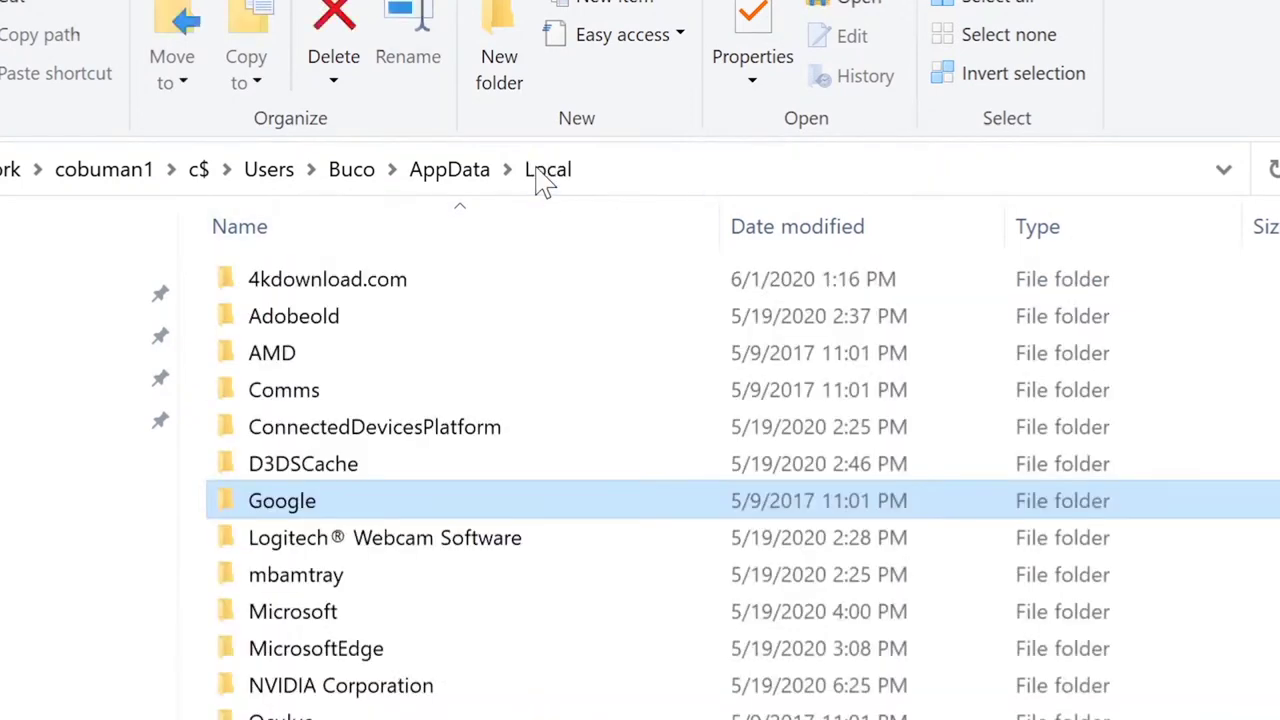
click(352, 334)
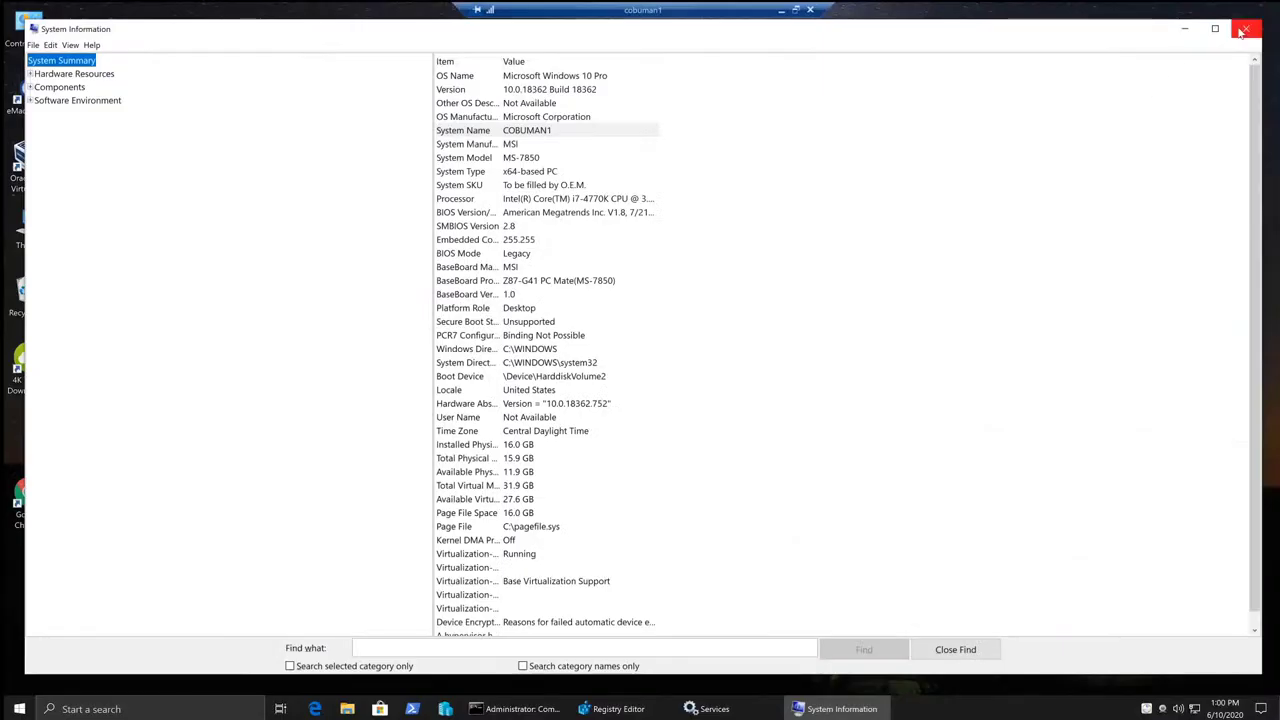
Close the System Information window.
click(1247, 31)
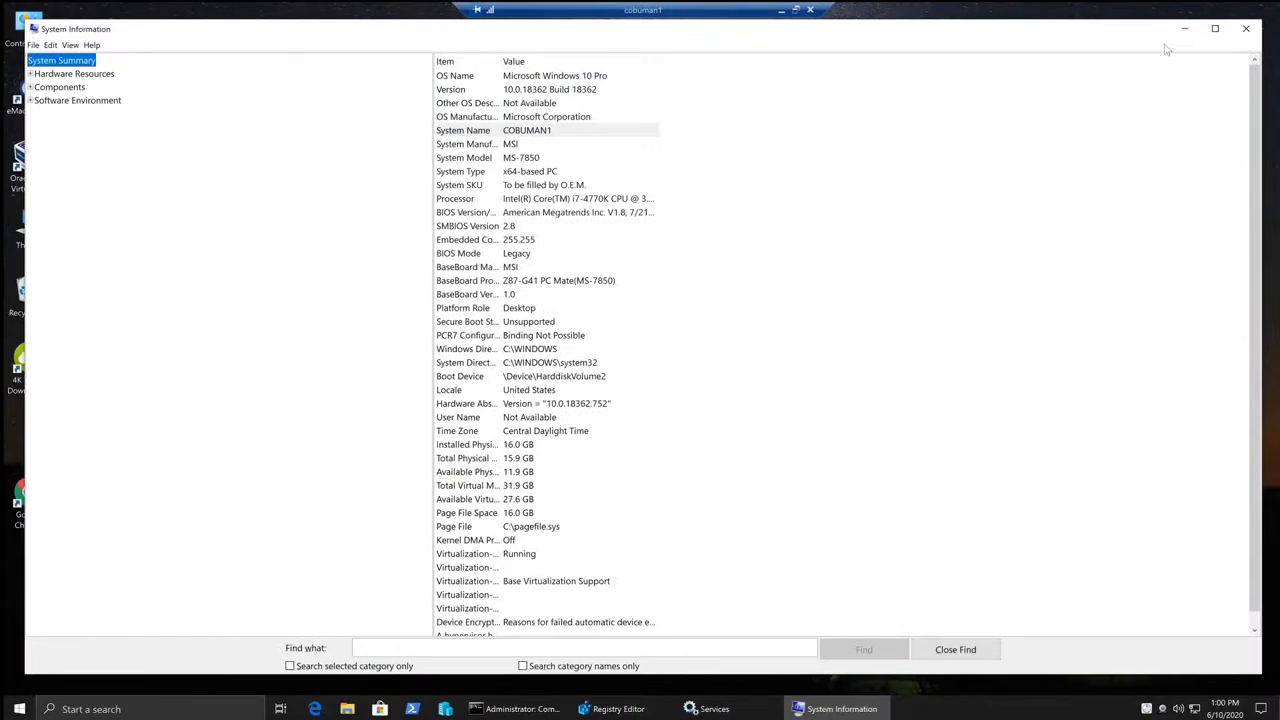
scroll(1084, 202, down, 1)
scroll(1080, 201, up, 1)
click(1246, 28)
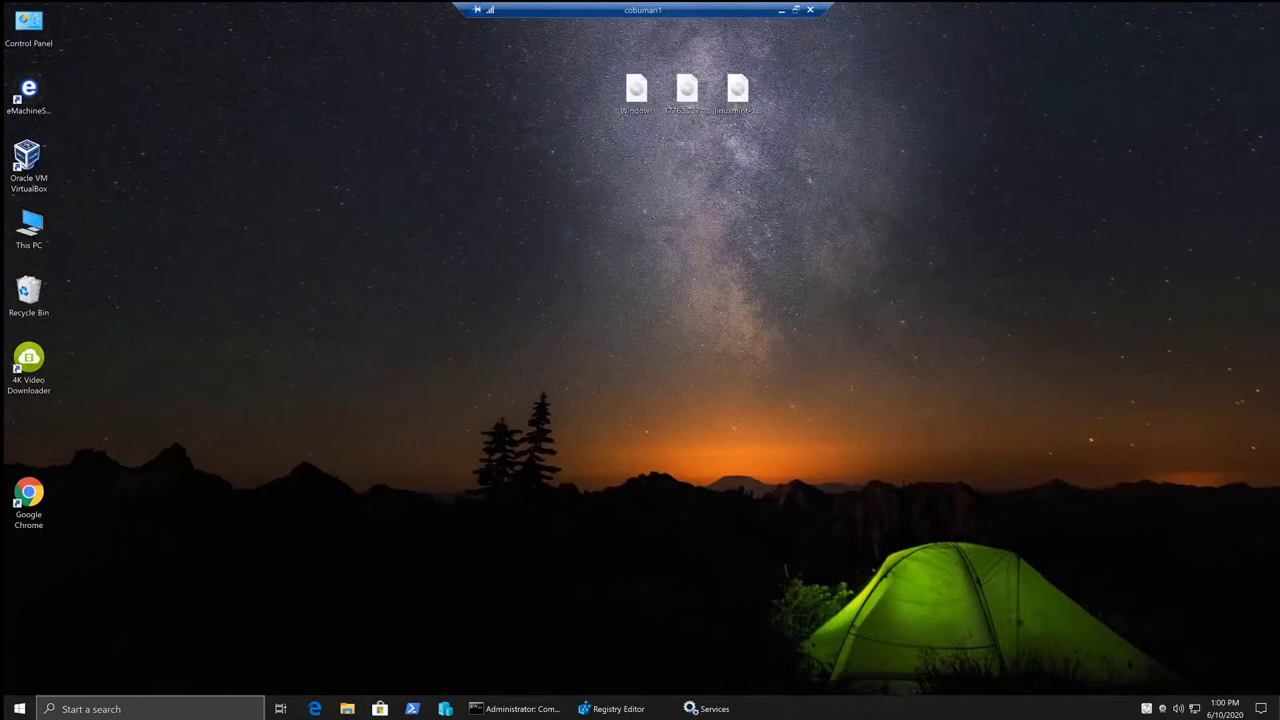
Launch Acrobat Reader DC and accept making it the default PDF application.
click(150, 708)
text(adobe)
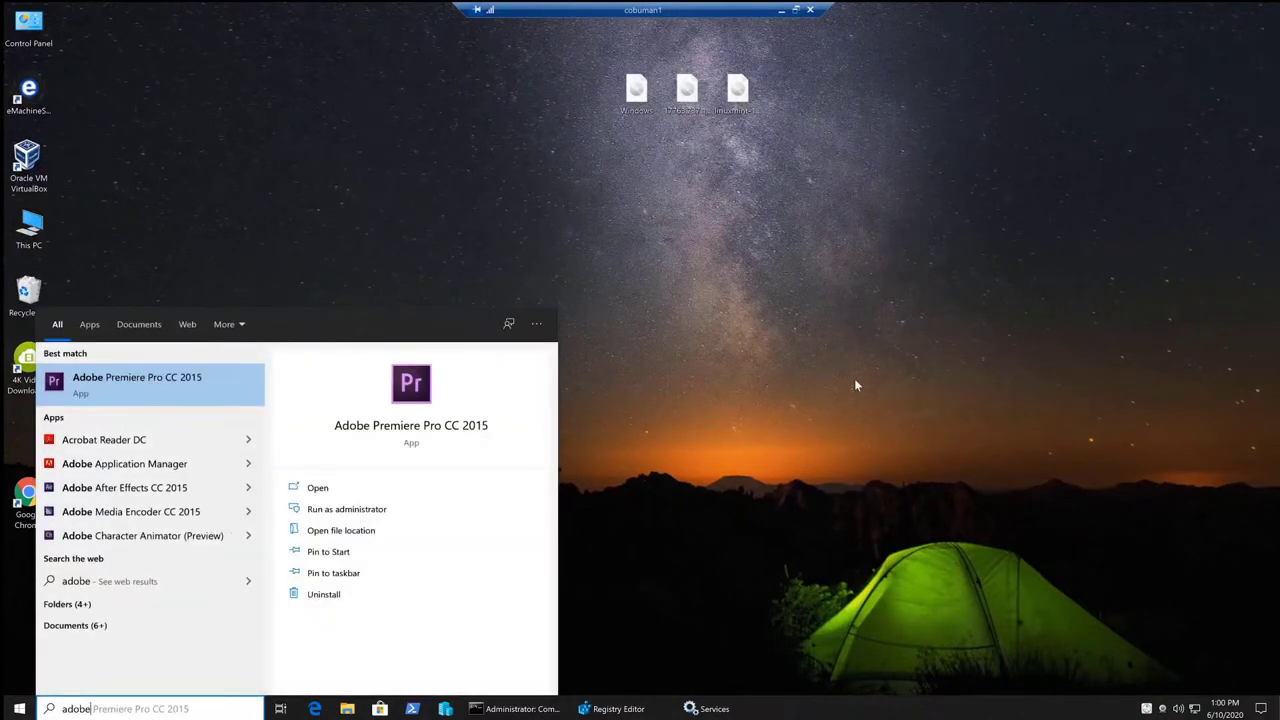
click(106, 444)
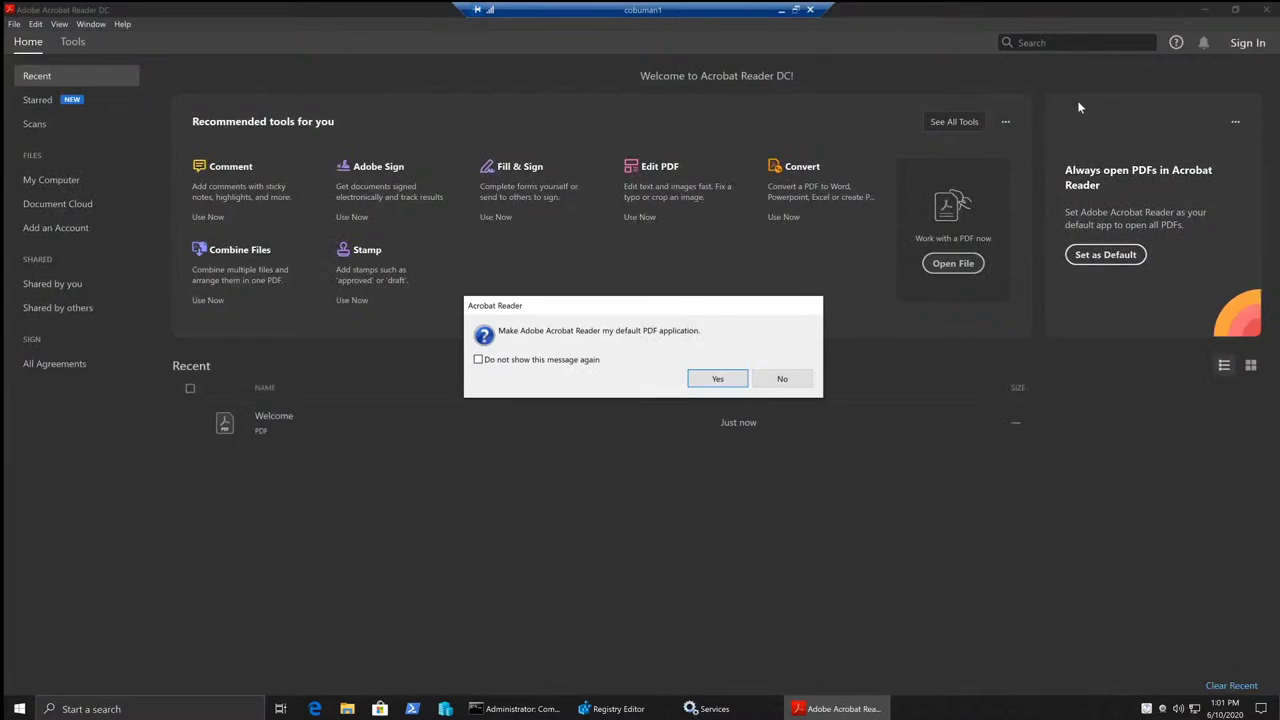
click(717, 378)
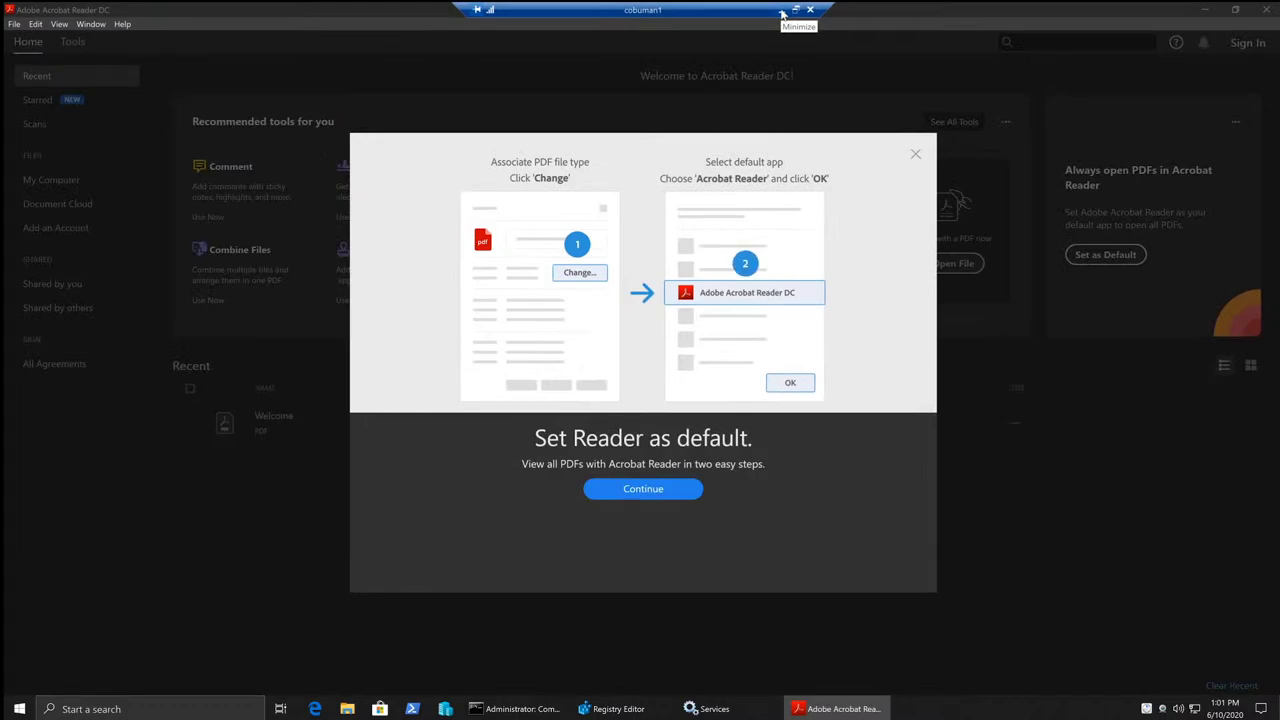
click(783, 12)
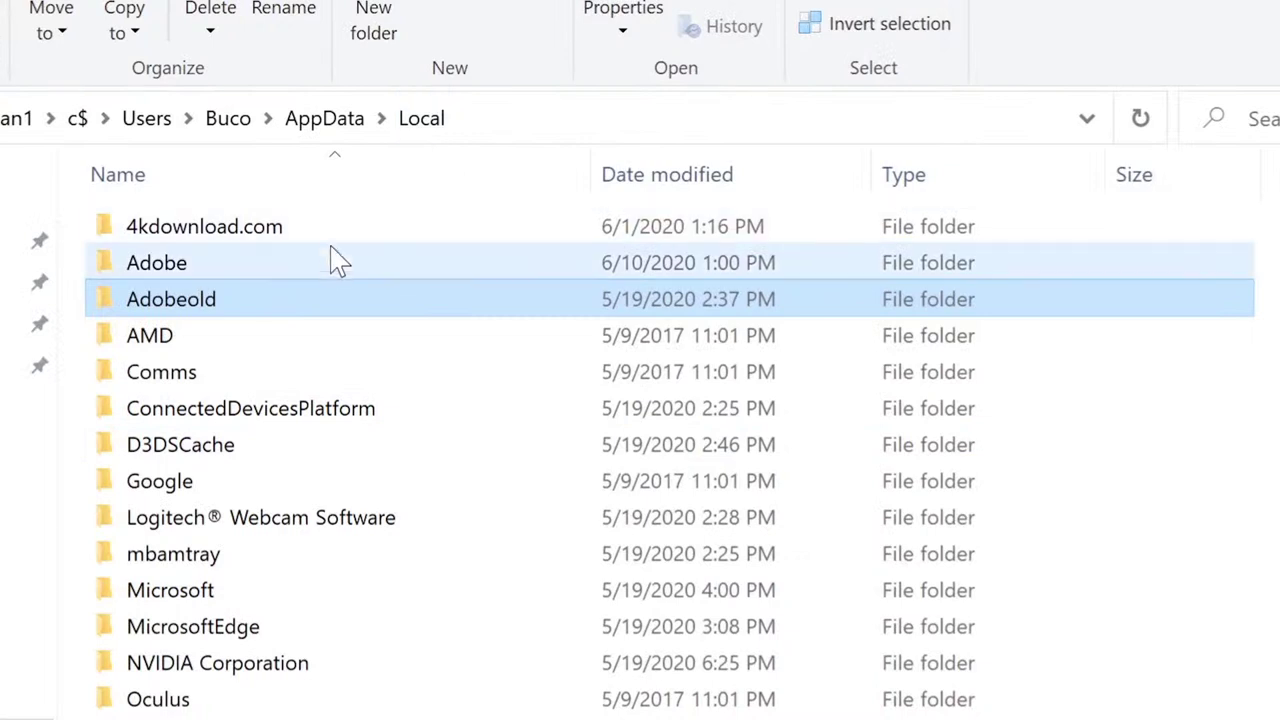
click(214, 276)
mouse_move(224, 272)
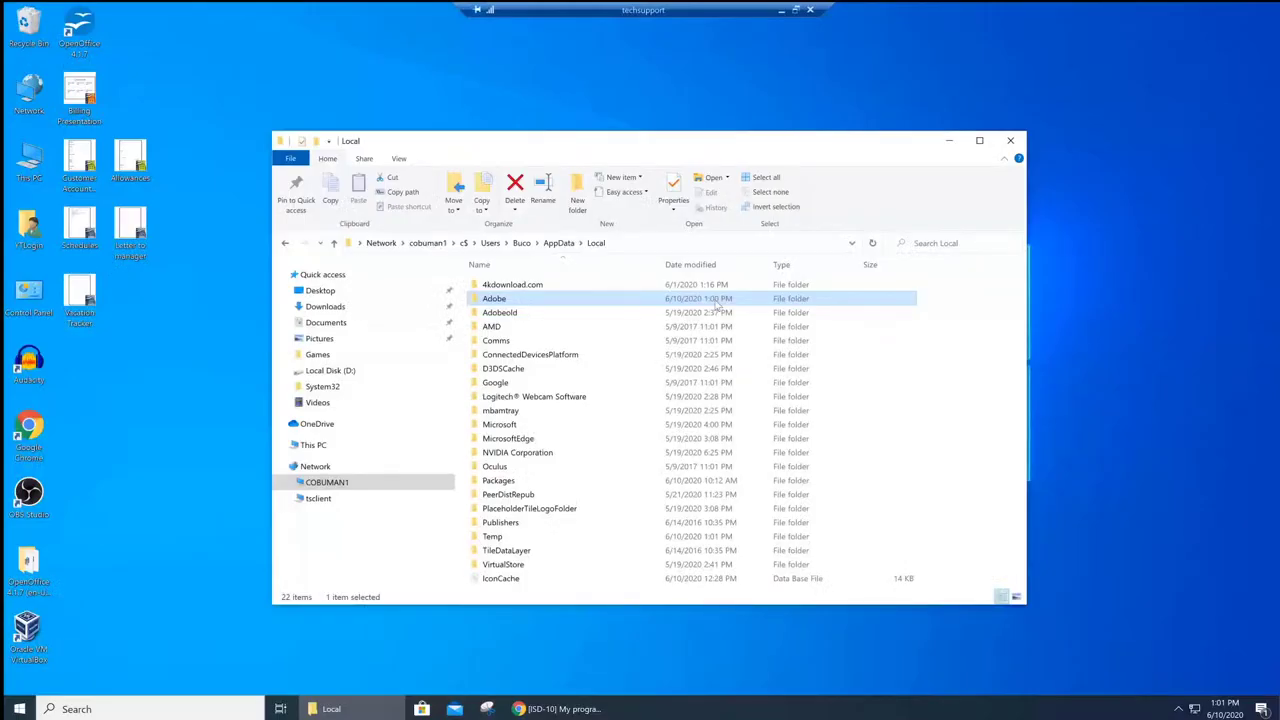
mouse_move(1223, 711)
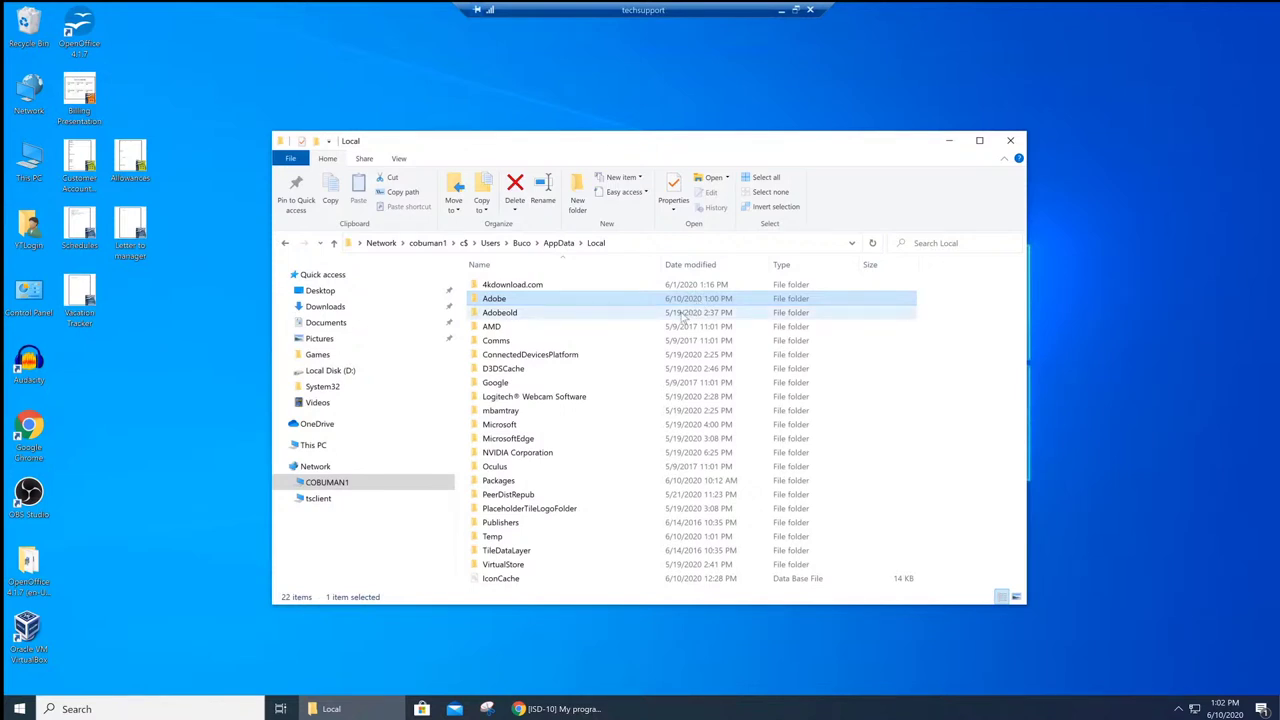
click(684, 314)
click(690, 298)
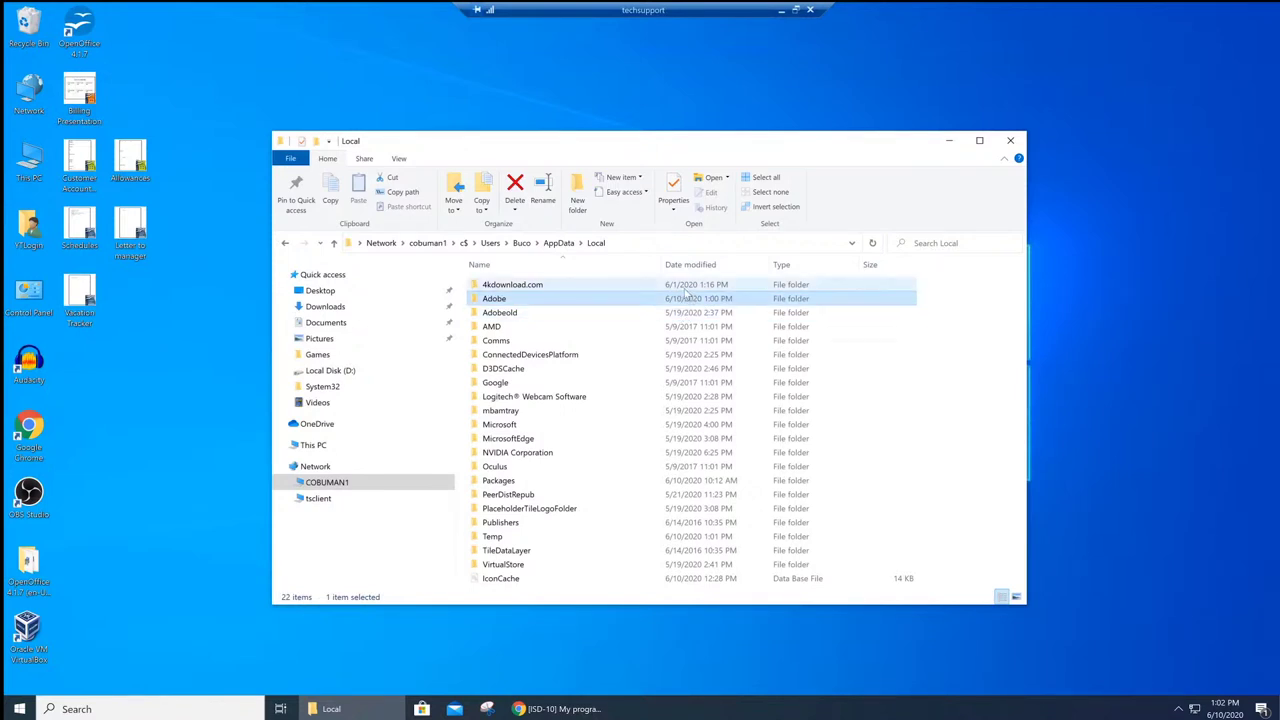
Launch Registry Editor with admin rights and shrink its window.
click(60, 708)
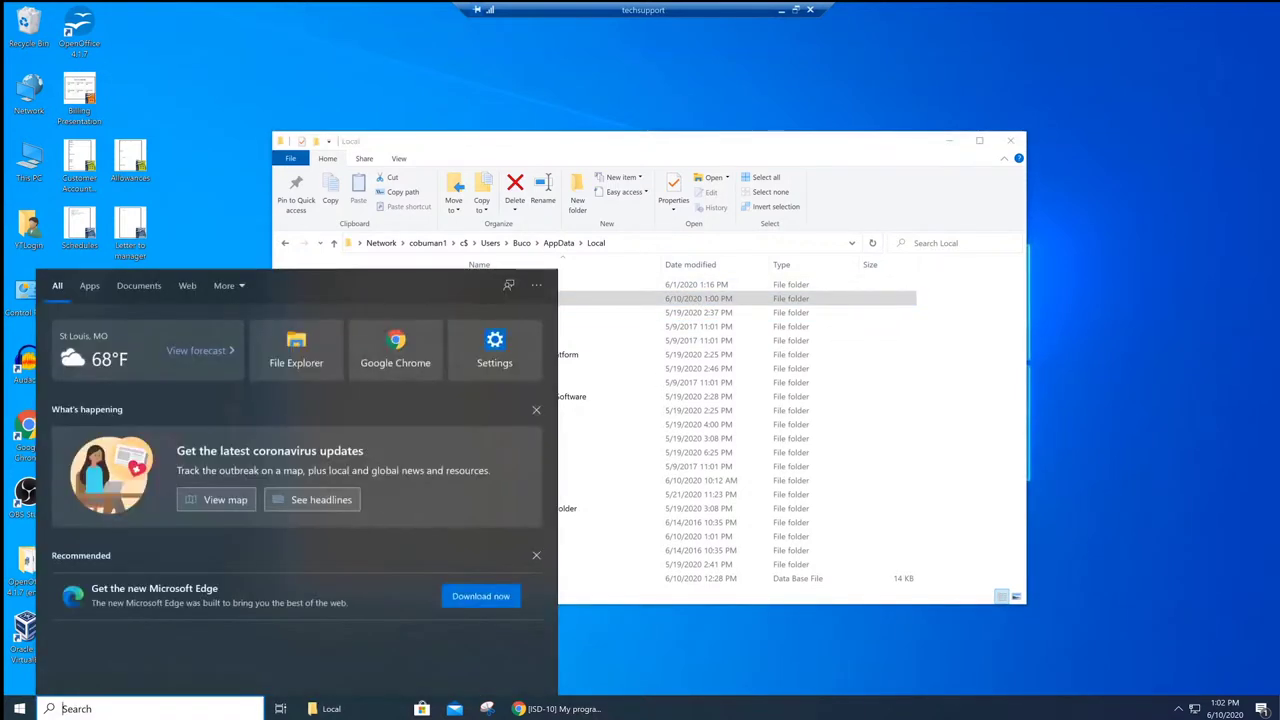
text(reged)
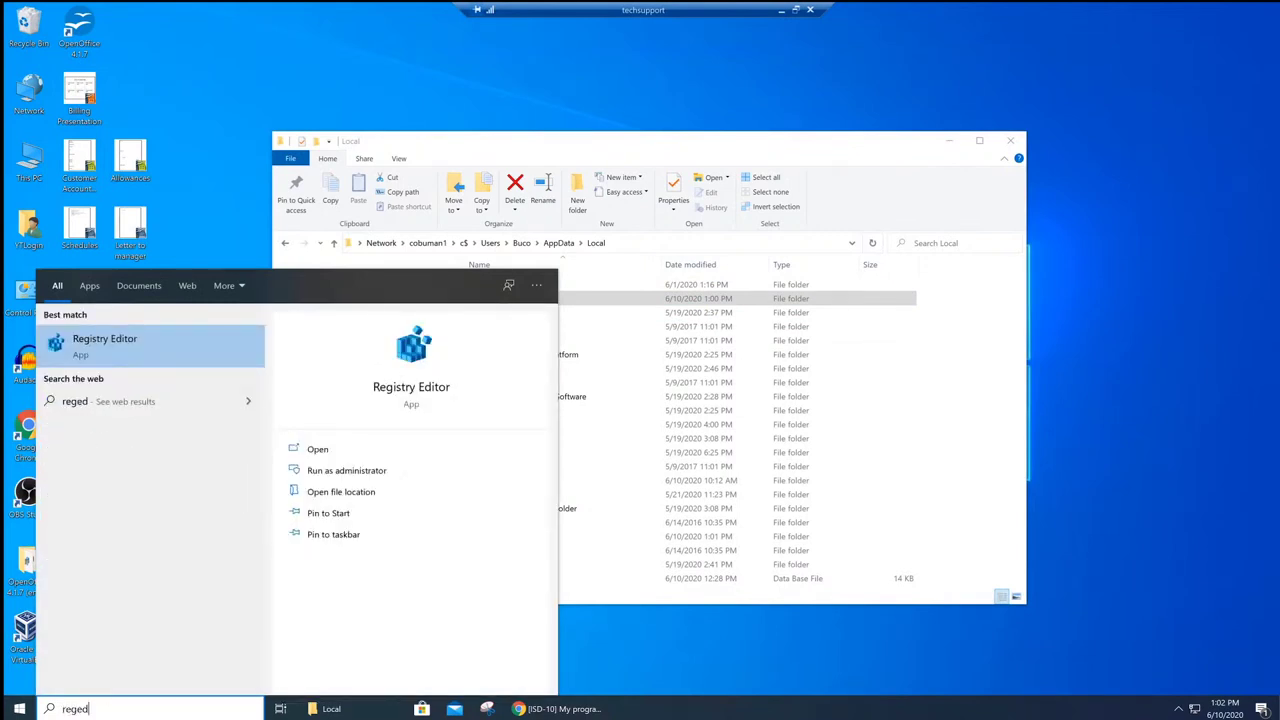
key(BackSpace)
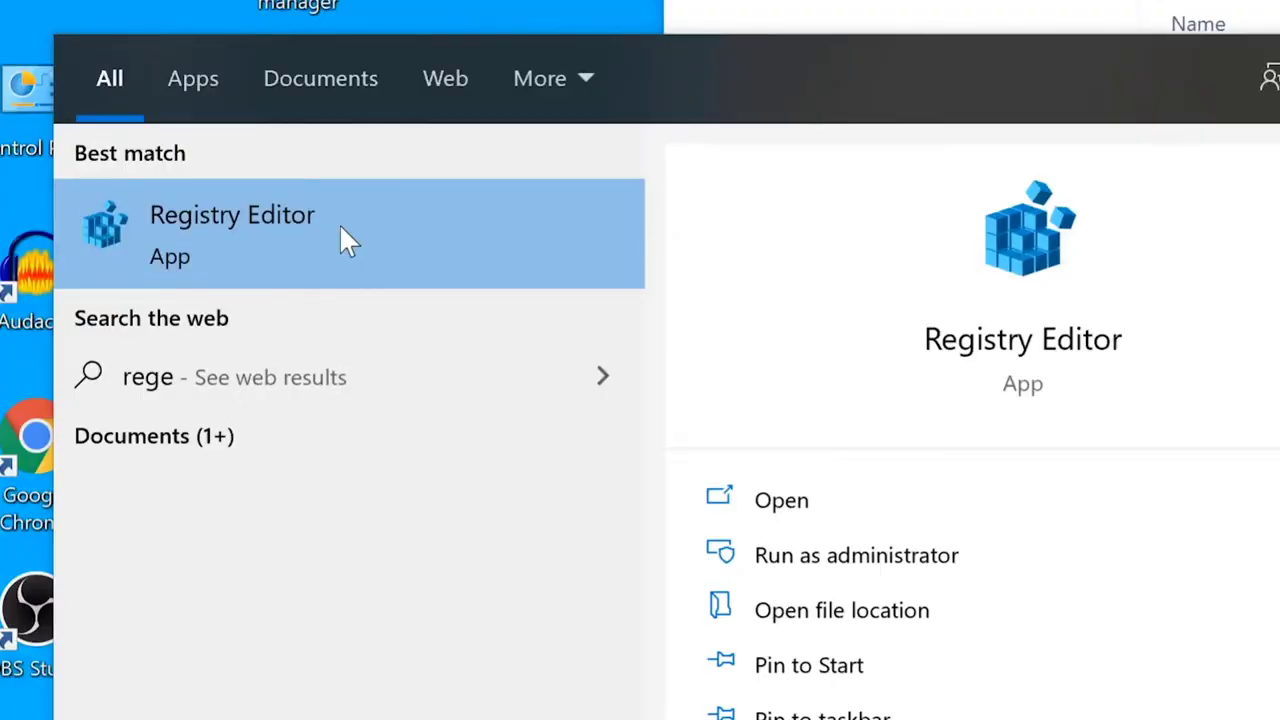
click(147, 343)
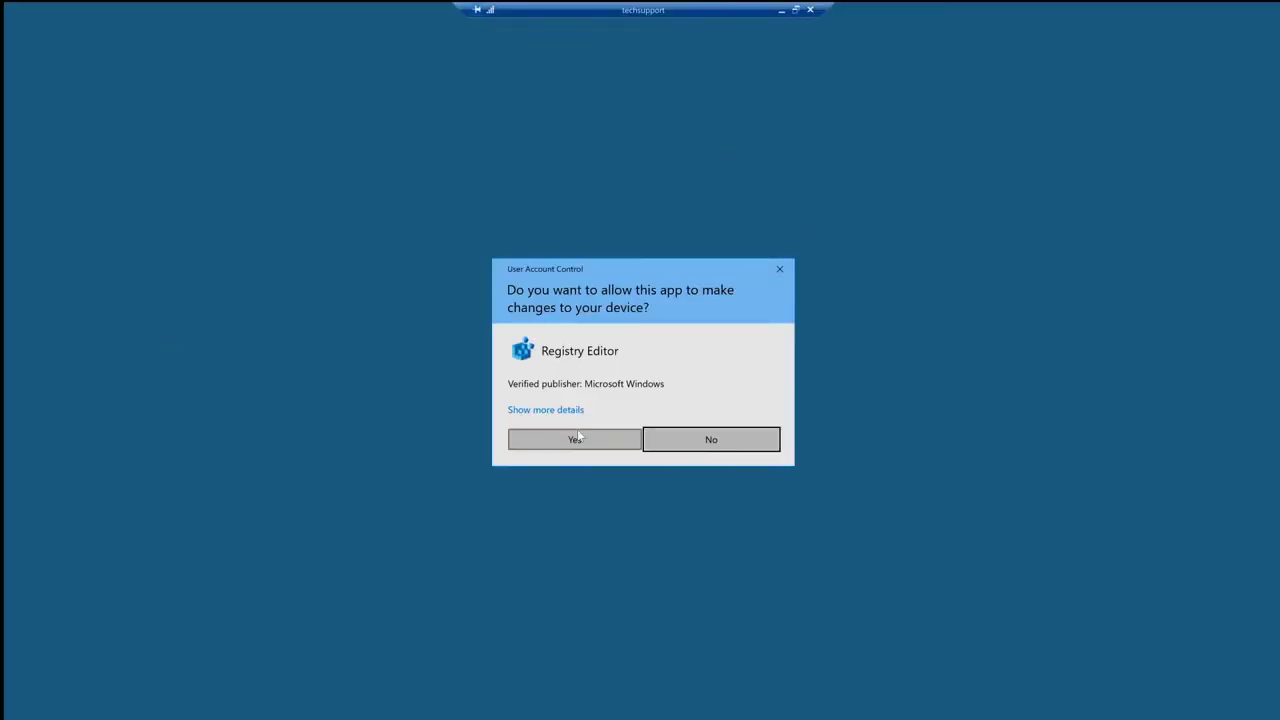
click(577, 439)
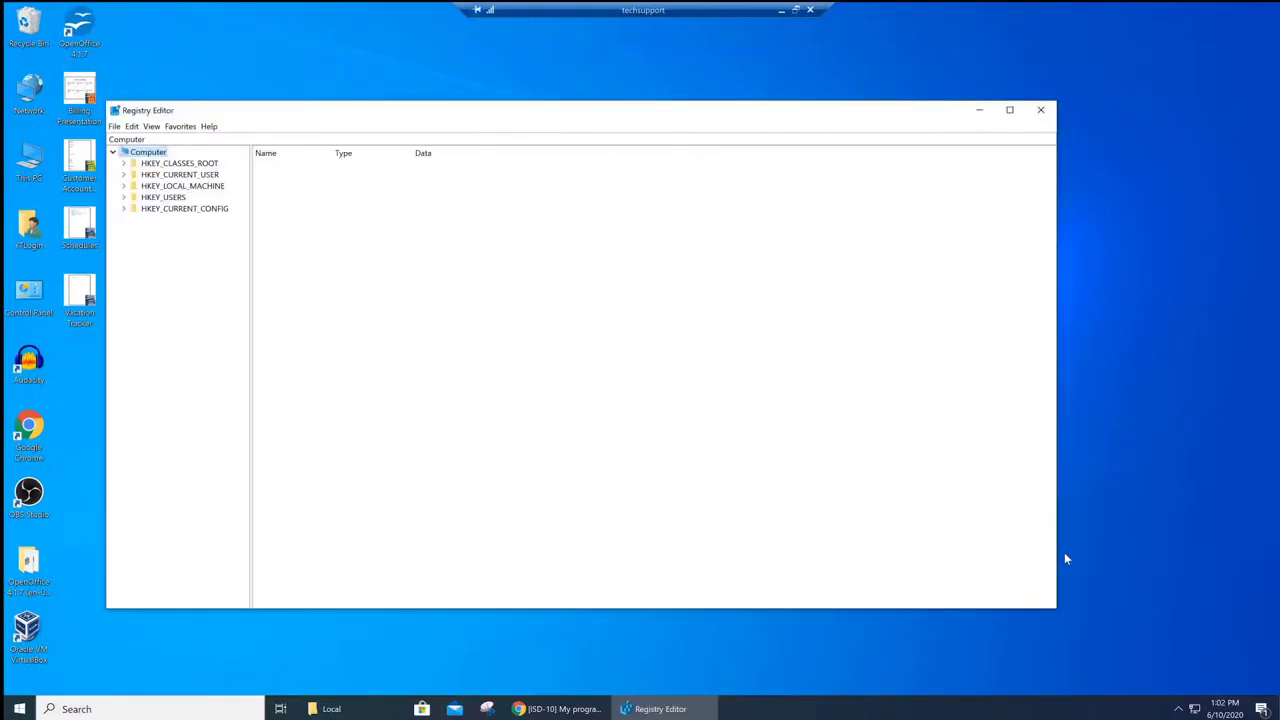
drag(1054, 614, 646, 498)
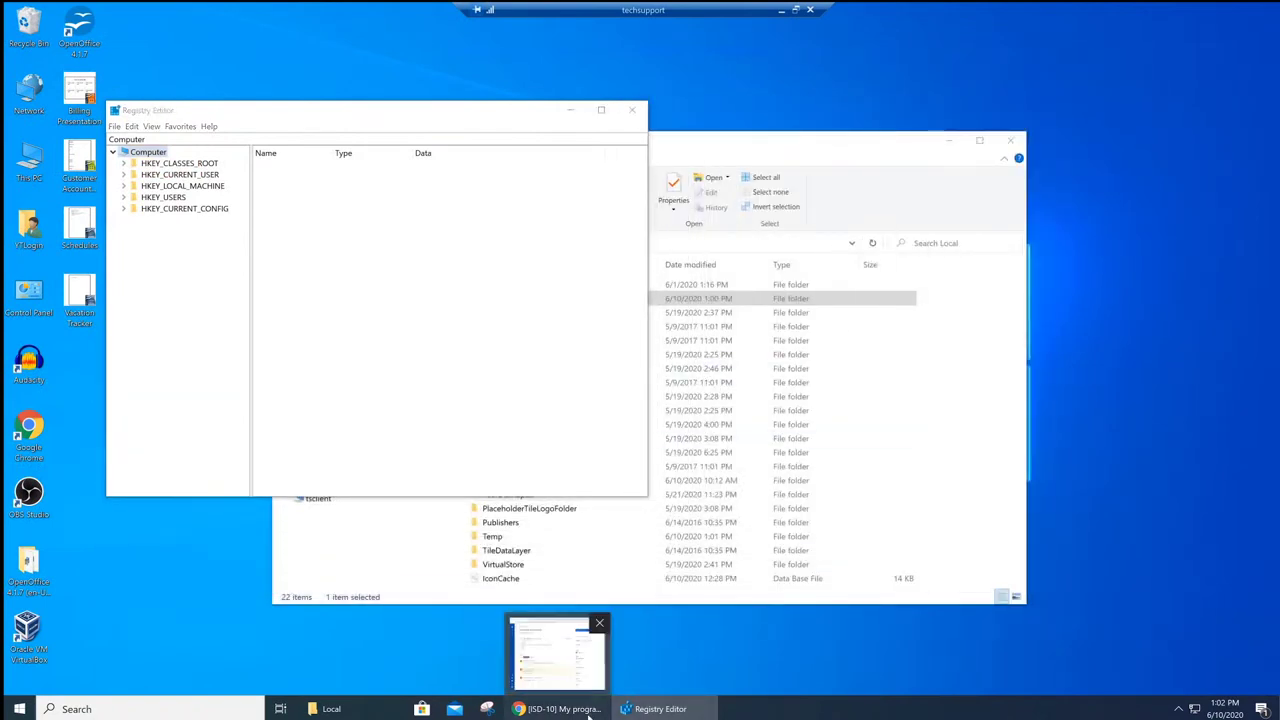
Copy the PC name cobuman1 from the ISD-10 internal note.
click(588, 712)
drag(419, 519, 374, 519)
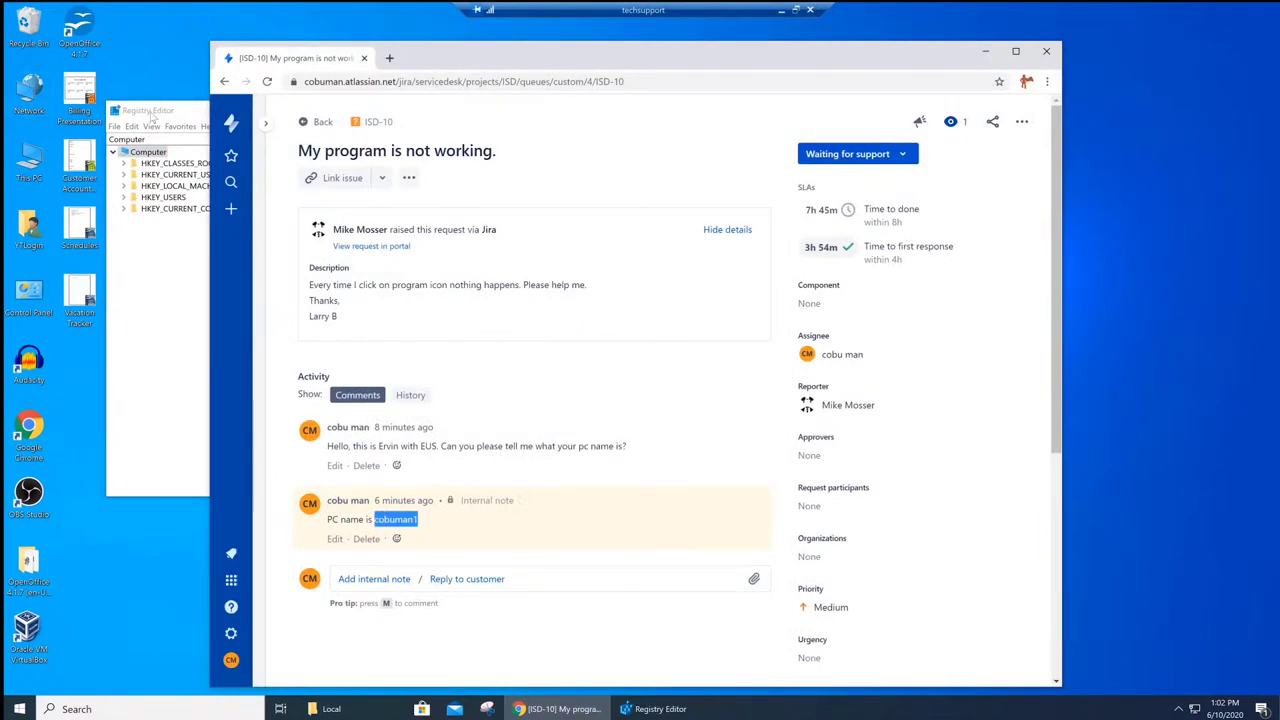
click(152, 117)
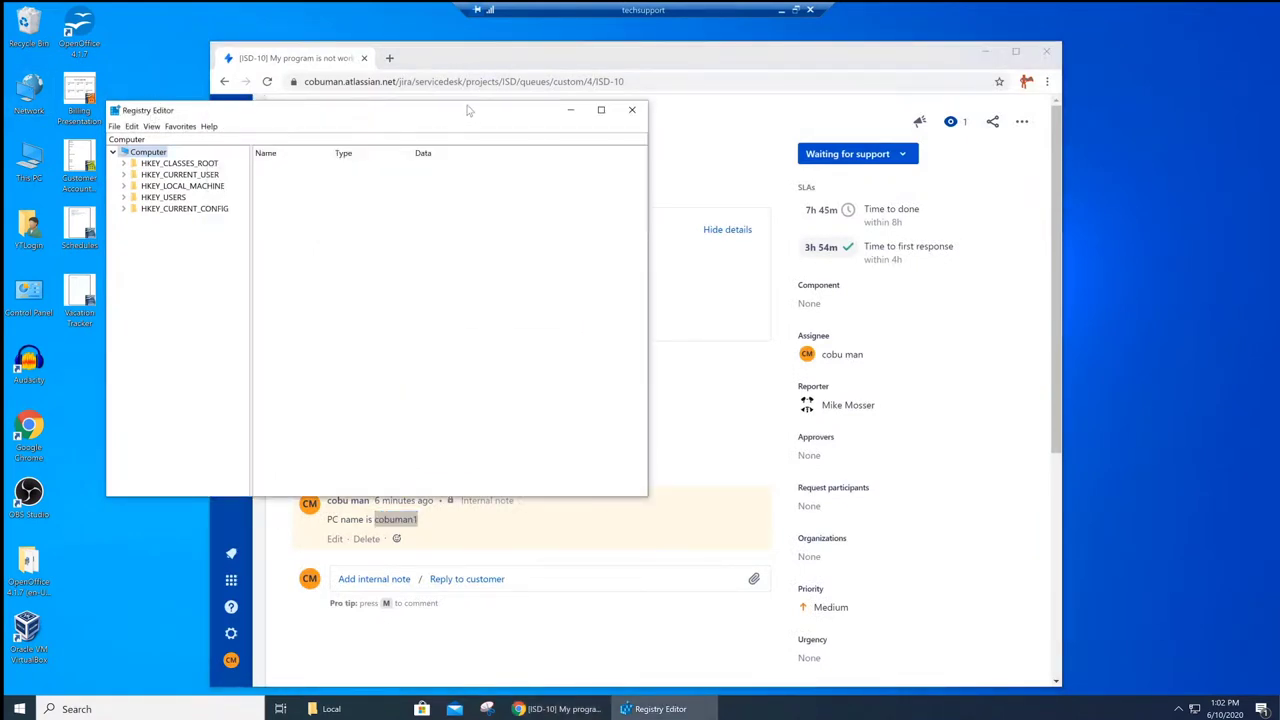
drag(467, 112, 502, 128)
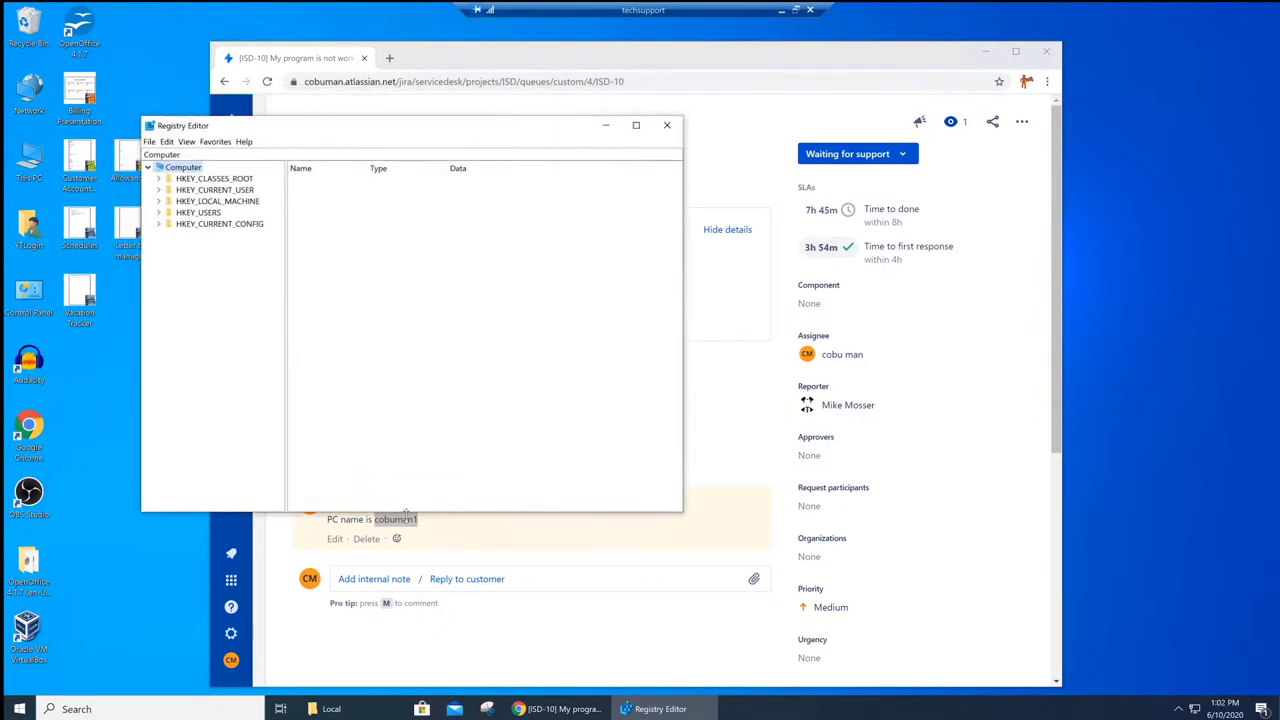
right_click(403, 518)
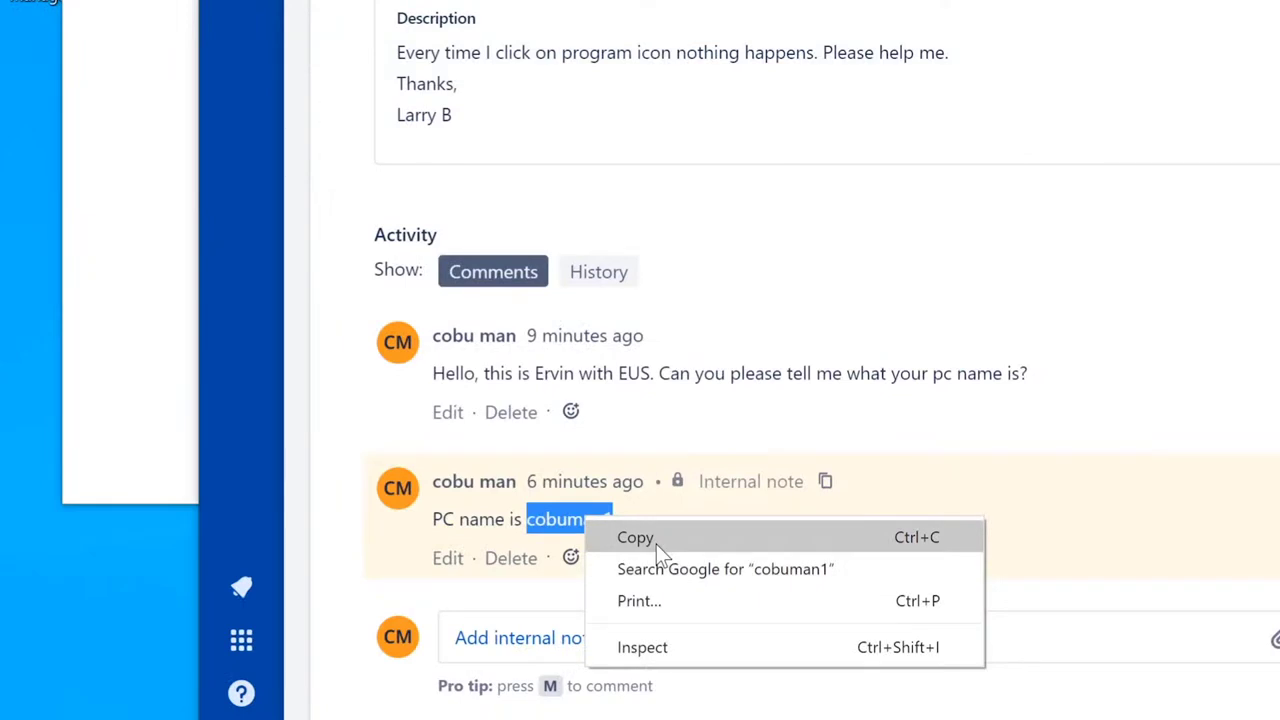
click(436, 532)
key(alt+Tab)
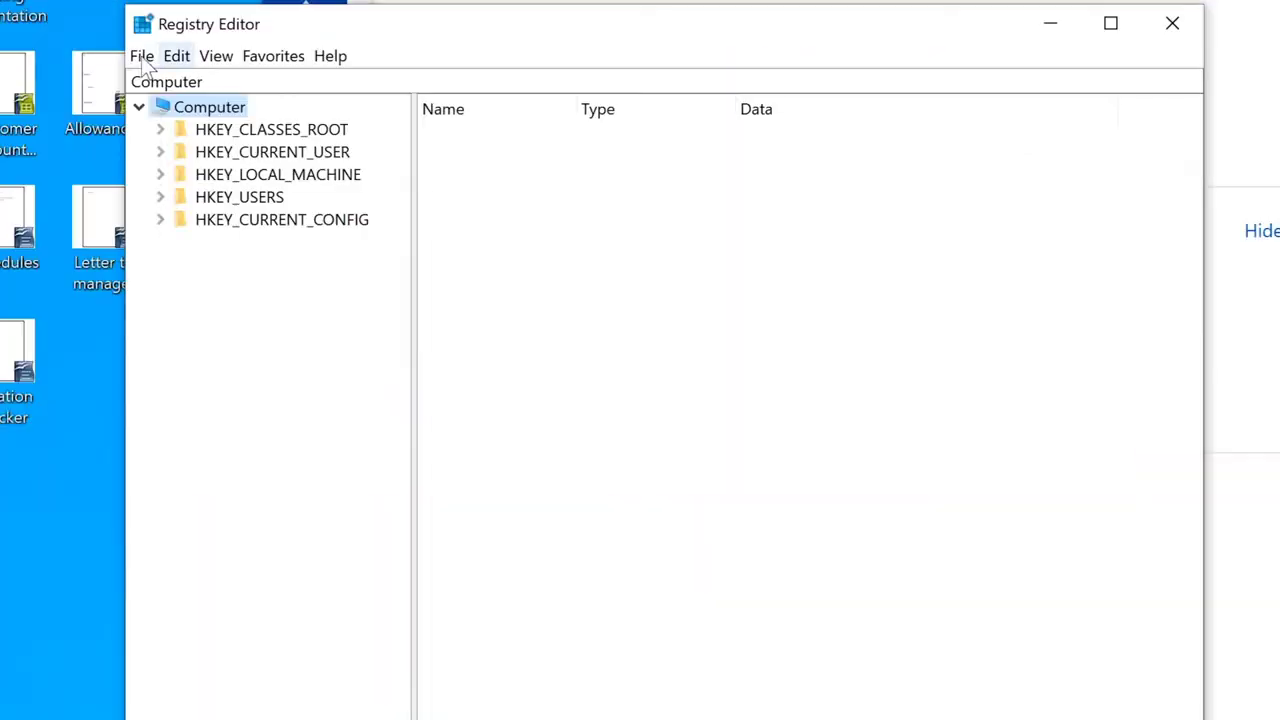
Connect Registry Editor to the network registry of NEWSERVER0\COBUMAN1.
click(142, 57)
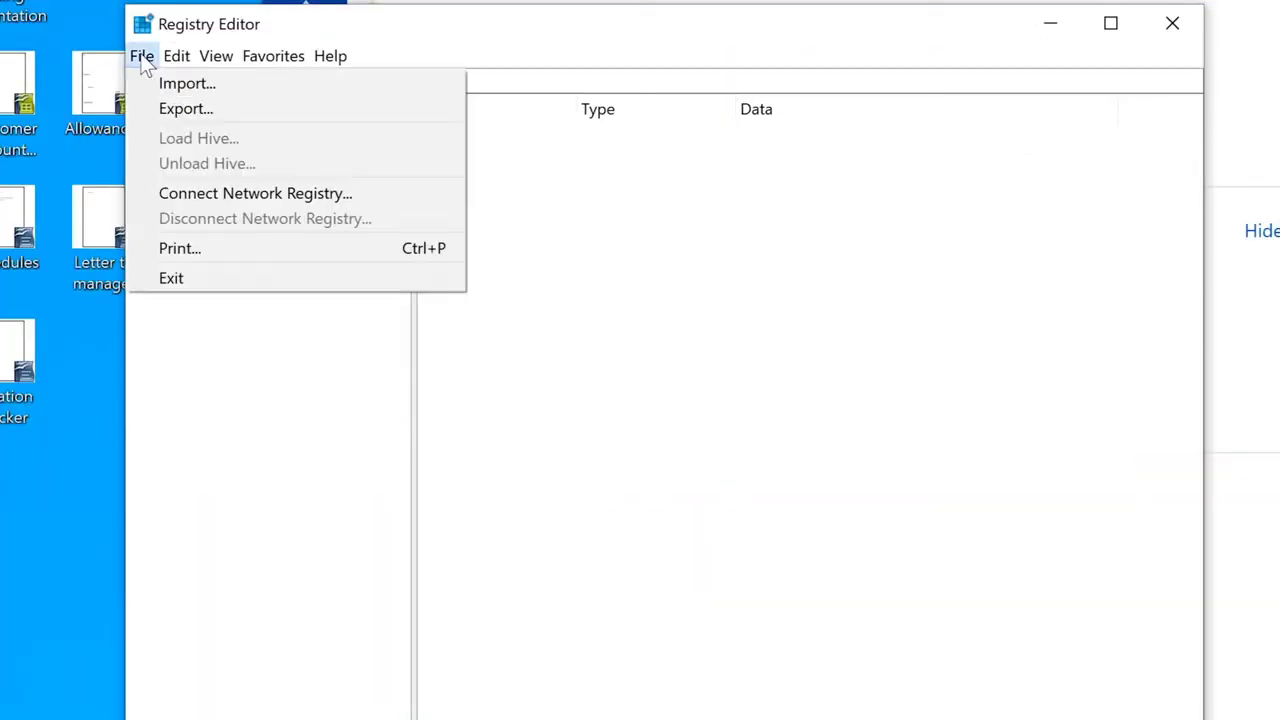
click(250, 194)
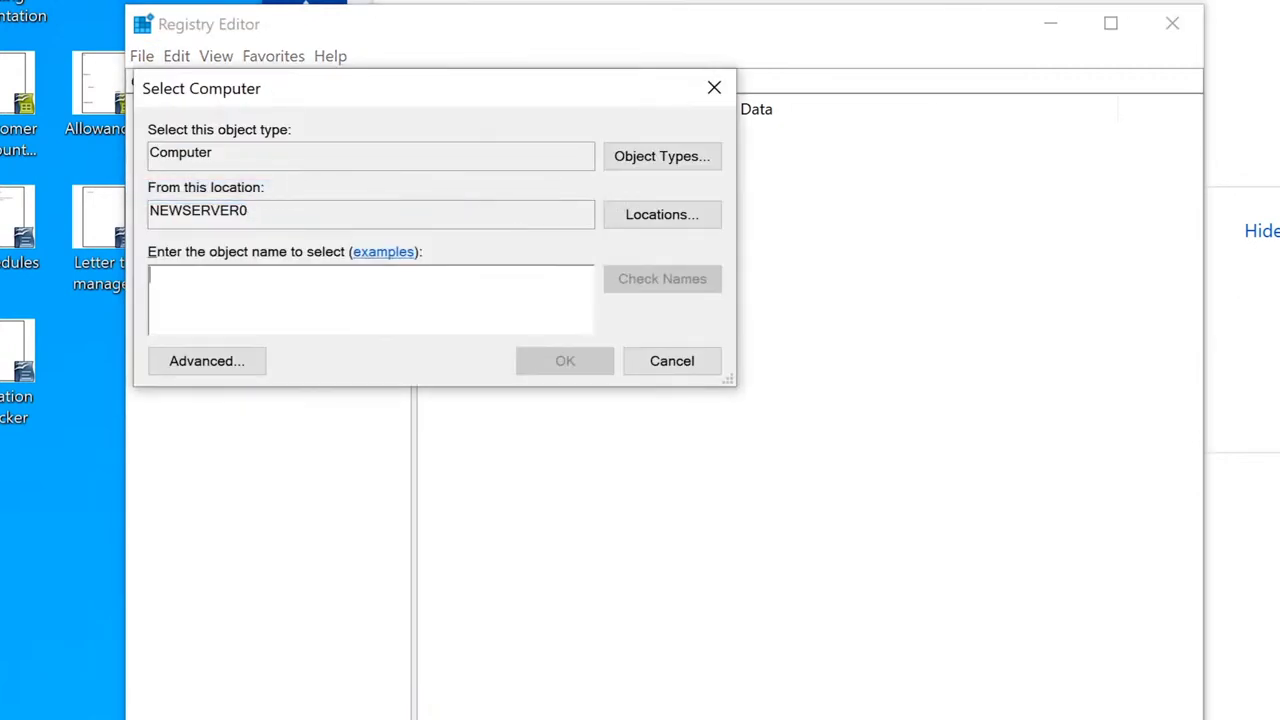
text(cobuman1)
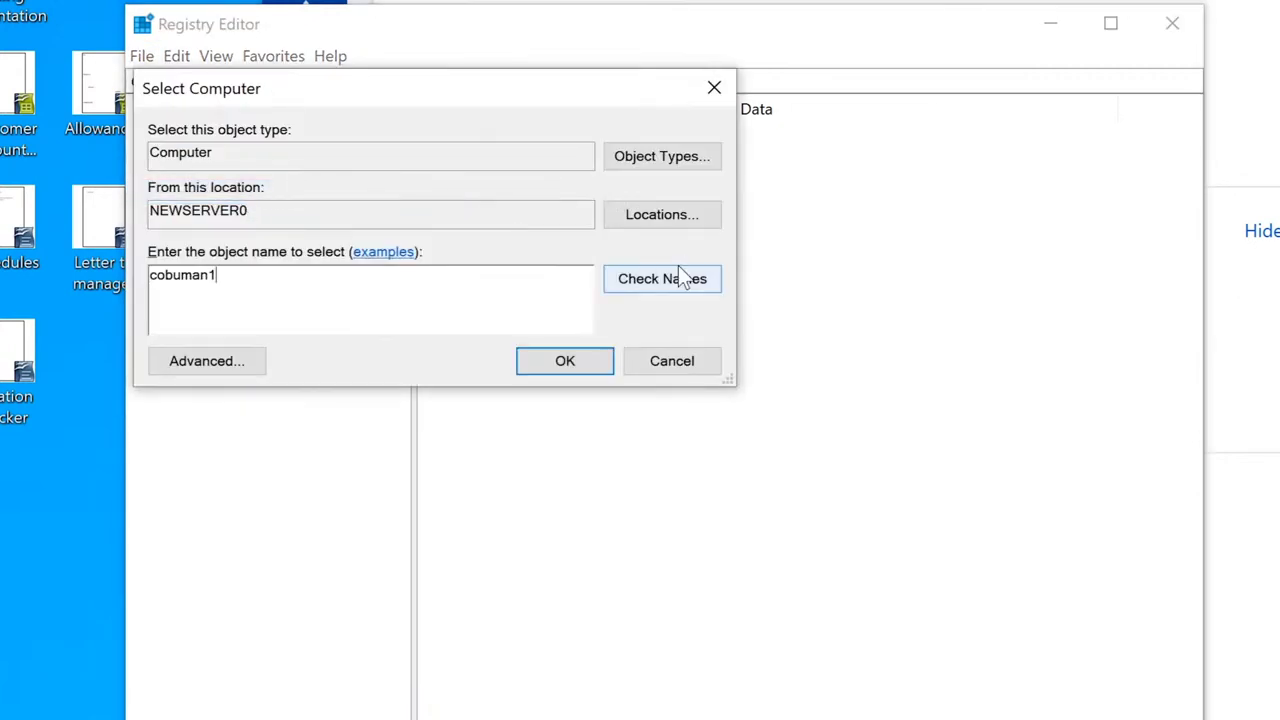
click(680, 276)
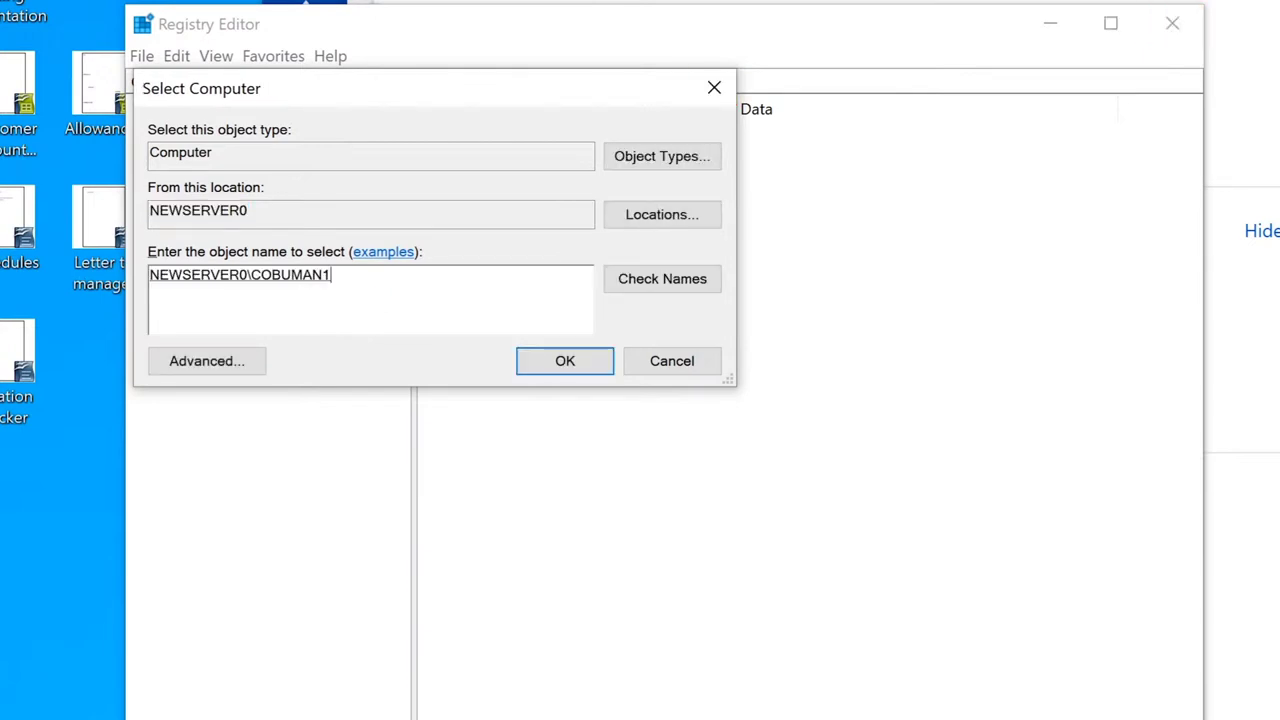
key(ctrl+a)
key(Home)
double_click(245, 276)
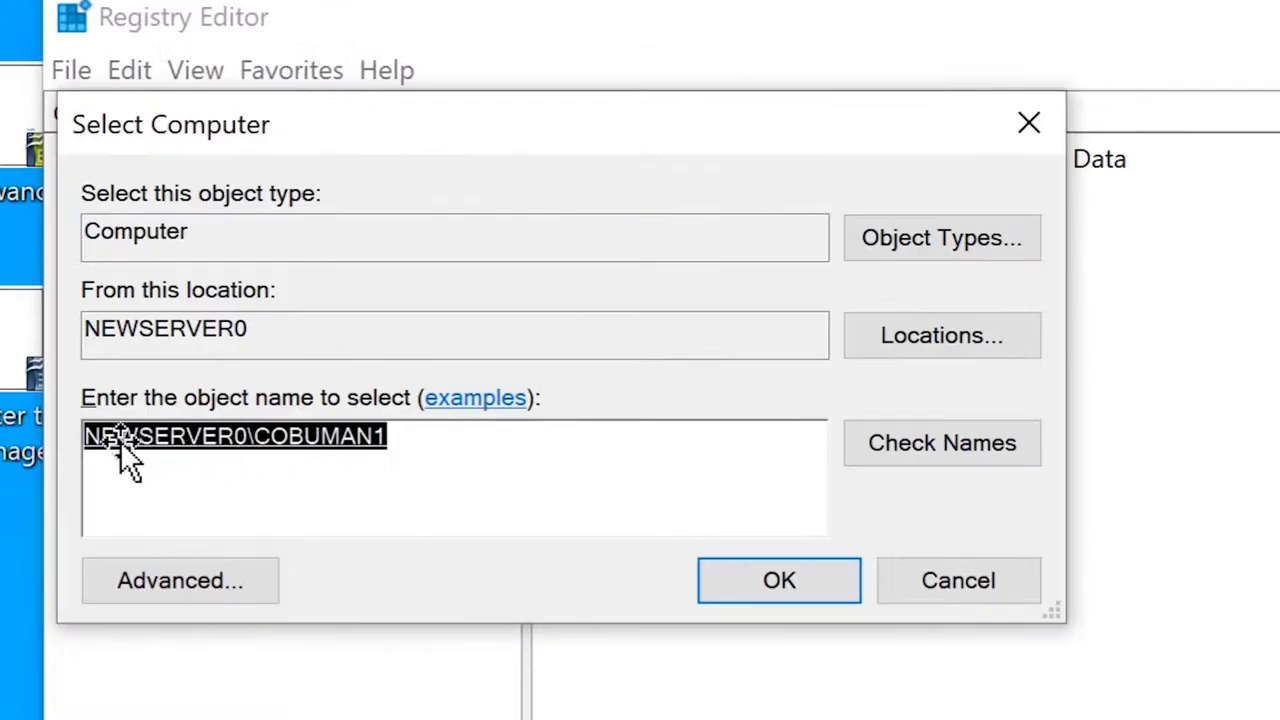
click(388, 436)
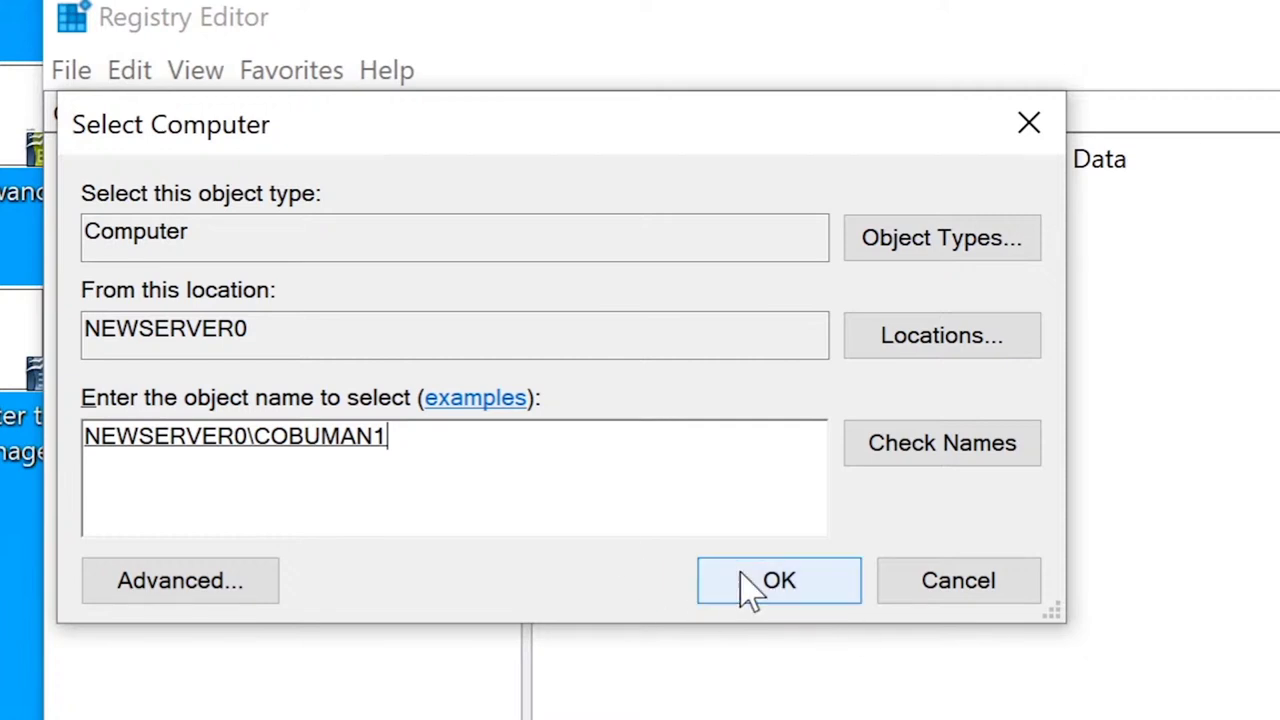
click(771, 596)
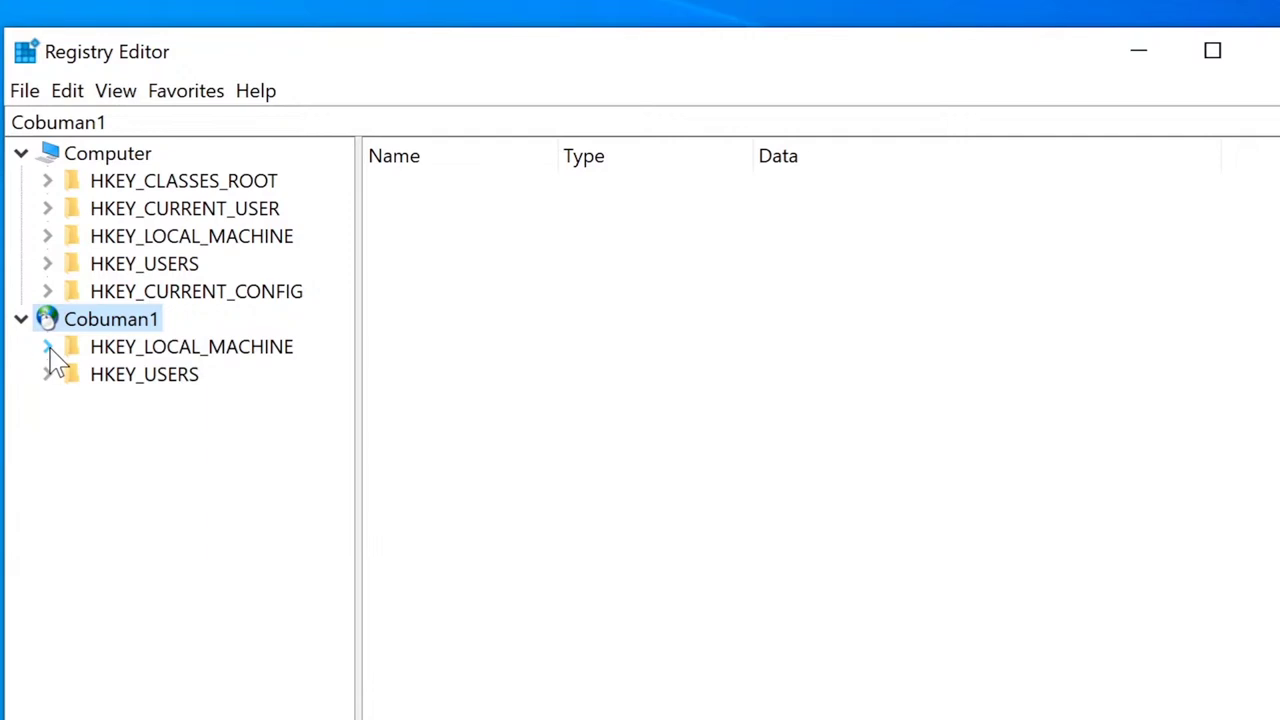
Expand HKEY_LOCAL_MACHINE\SOFTWARE in the remote Cobuman1 registry.
click(48, 347)
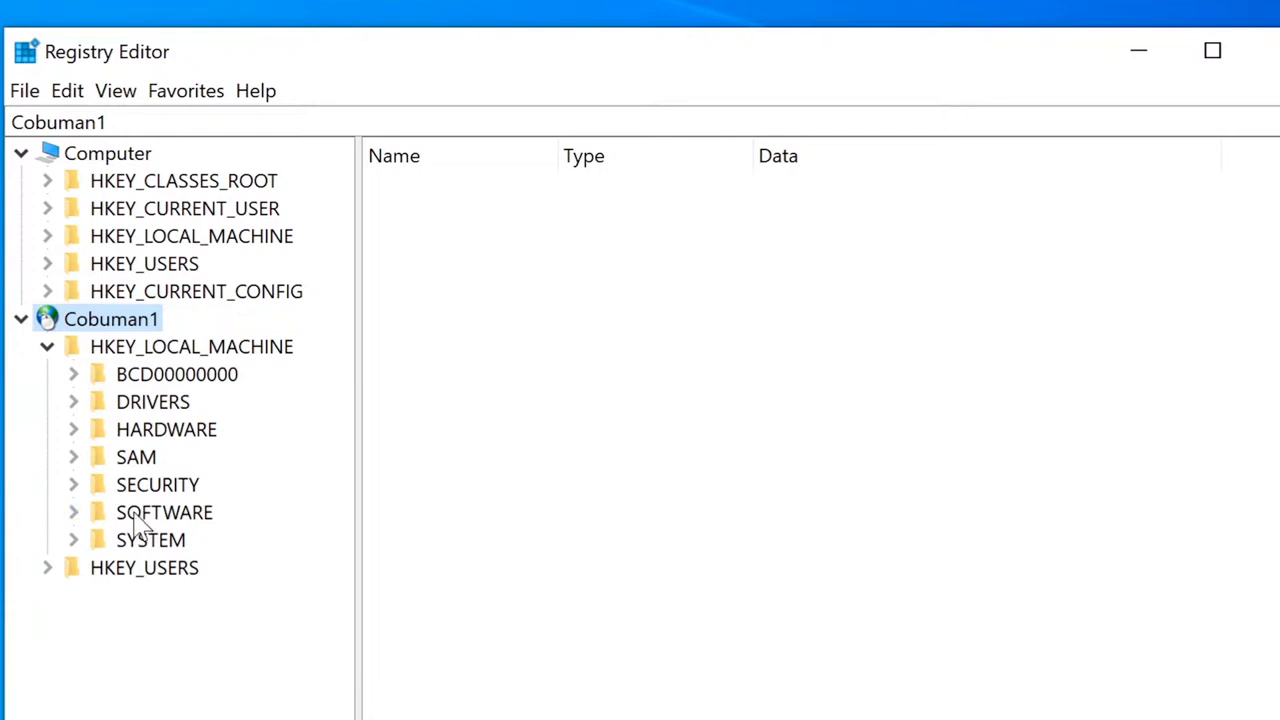
click(143, 516)
click(78, 513)
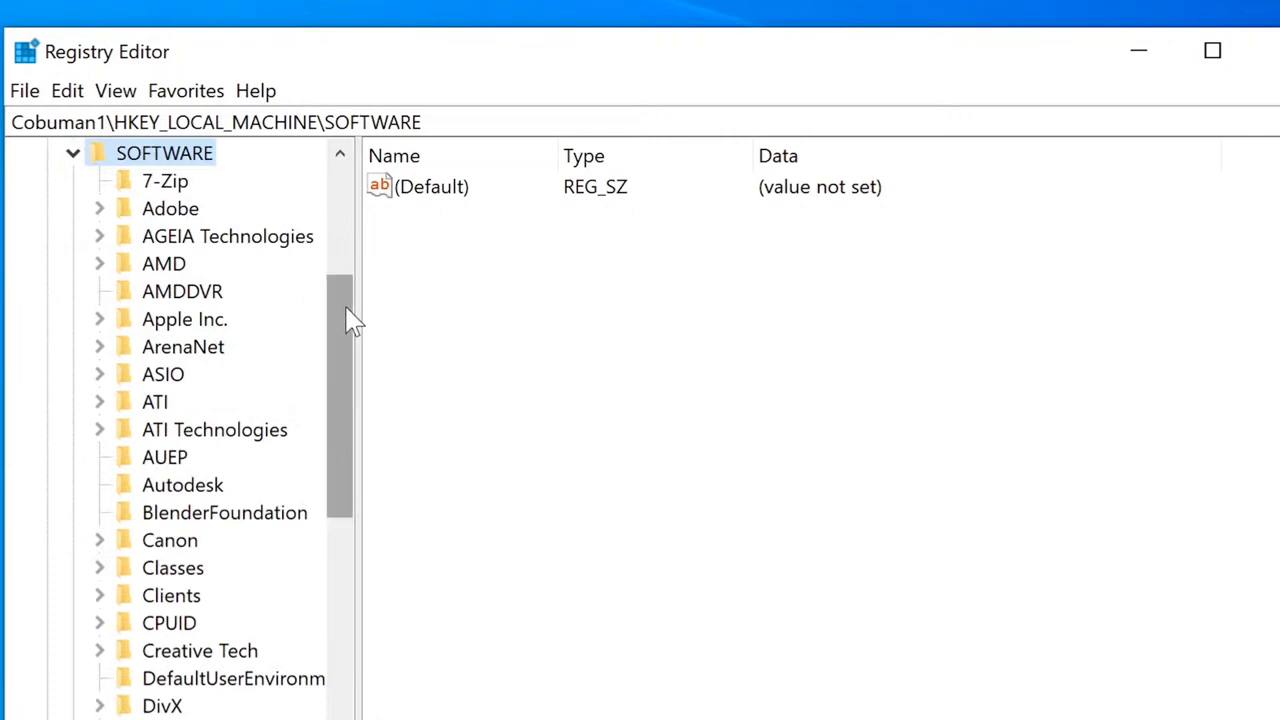
drag(352, 320, 358, 278)
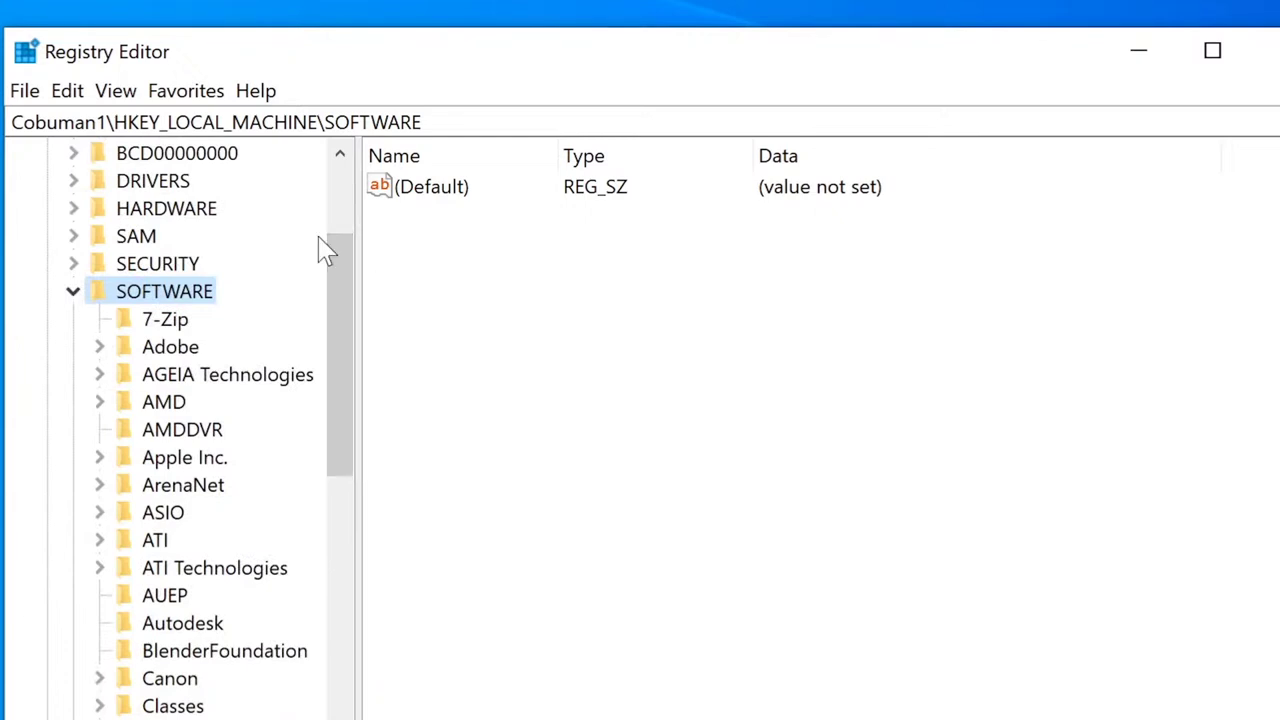
Briefly expand and collapse the Adobe key, then expand WOW6432Node.
click(158, 352)
click(100, 348)
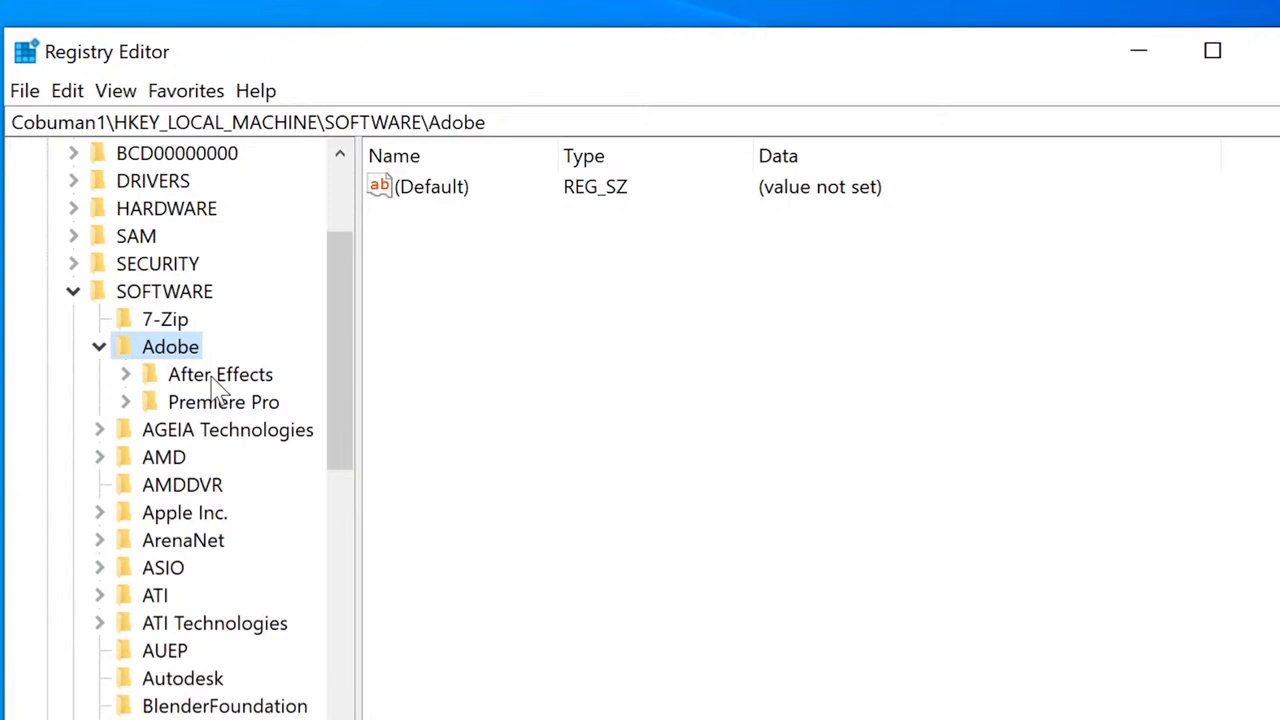
click(100, 350)
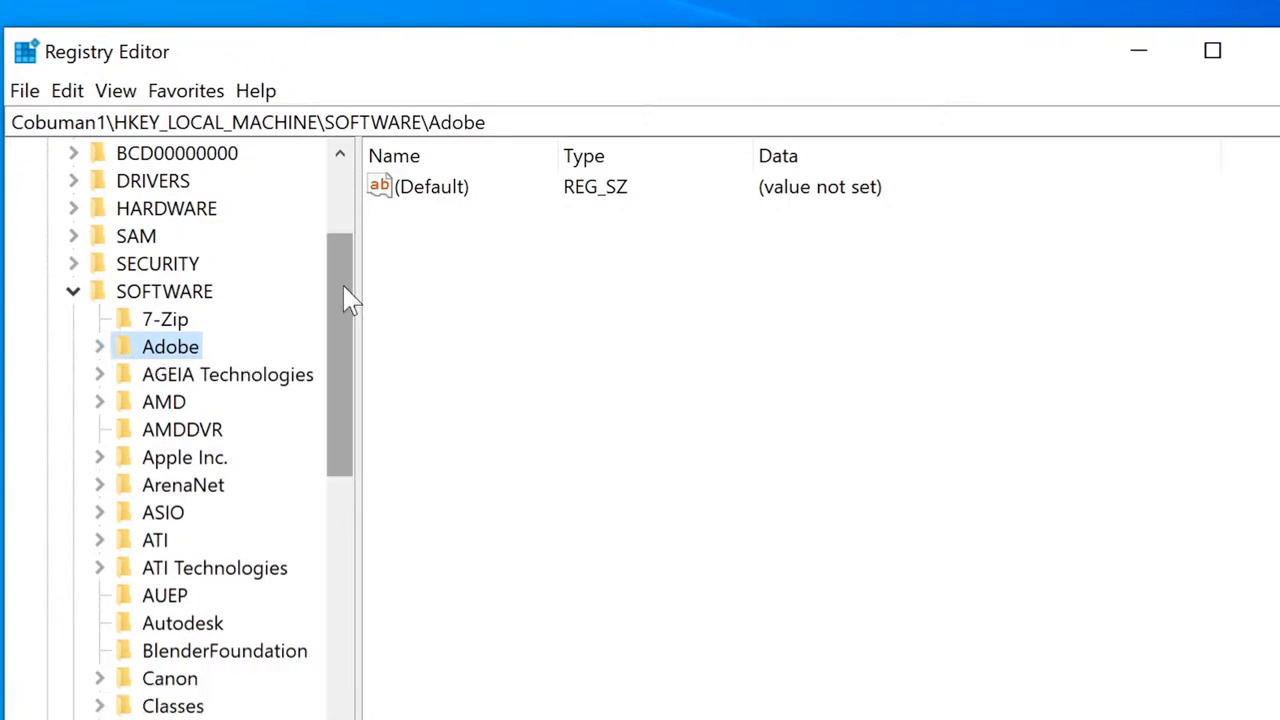
drag(343, 294, 312, 719)
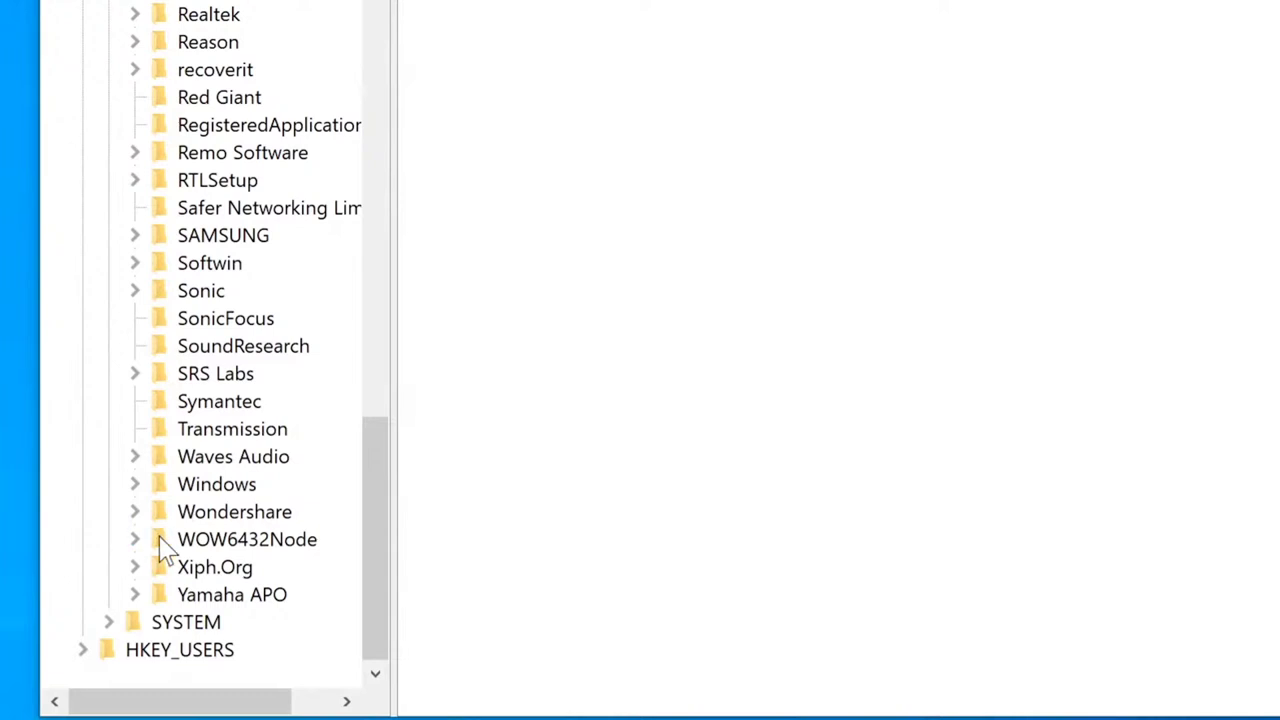
click(222, 548)
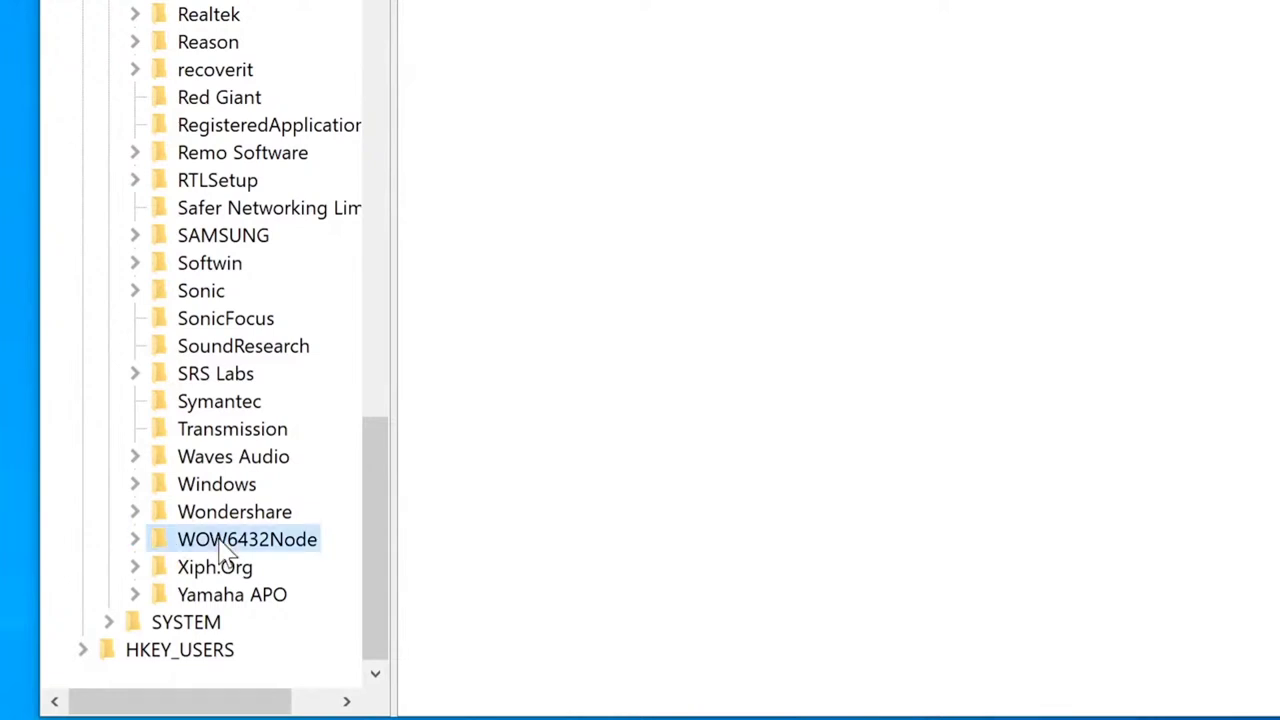
click(135, 539)
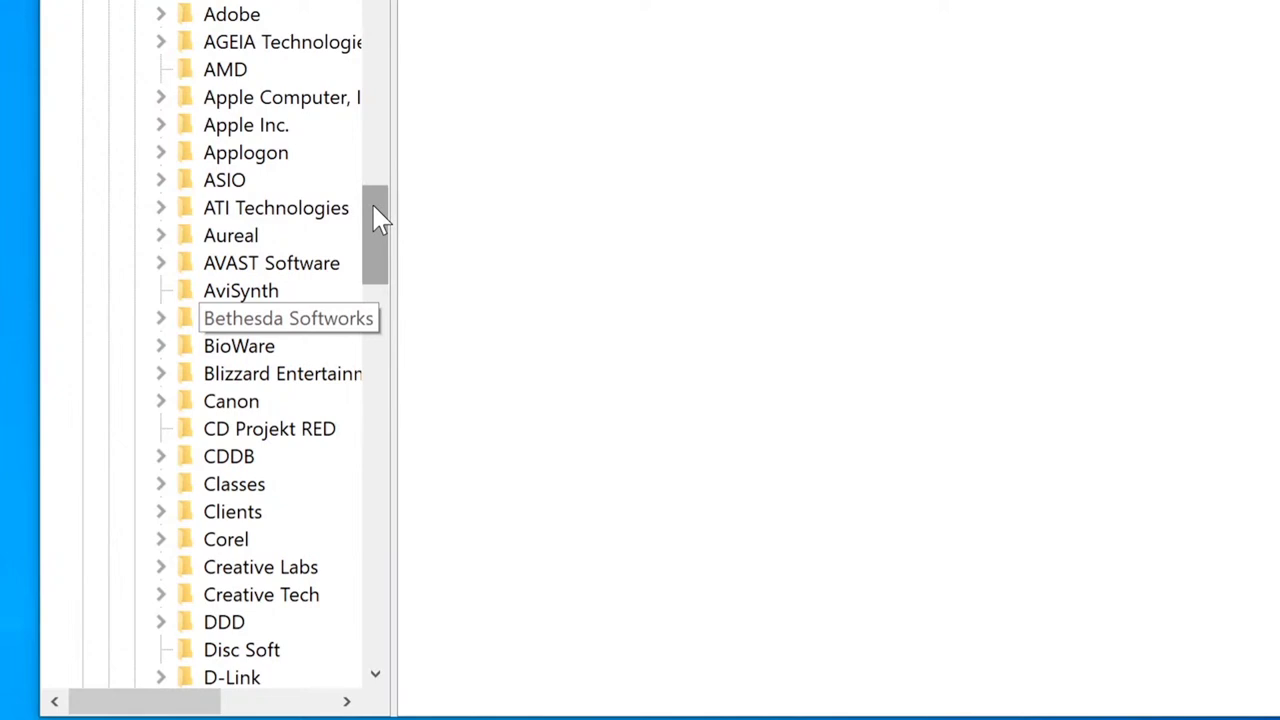
Widen the key tree and expand WOW6432Node\Adobe\Acrobat Reader\DC.
click(188, 18)
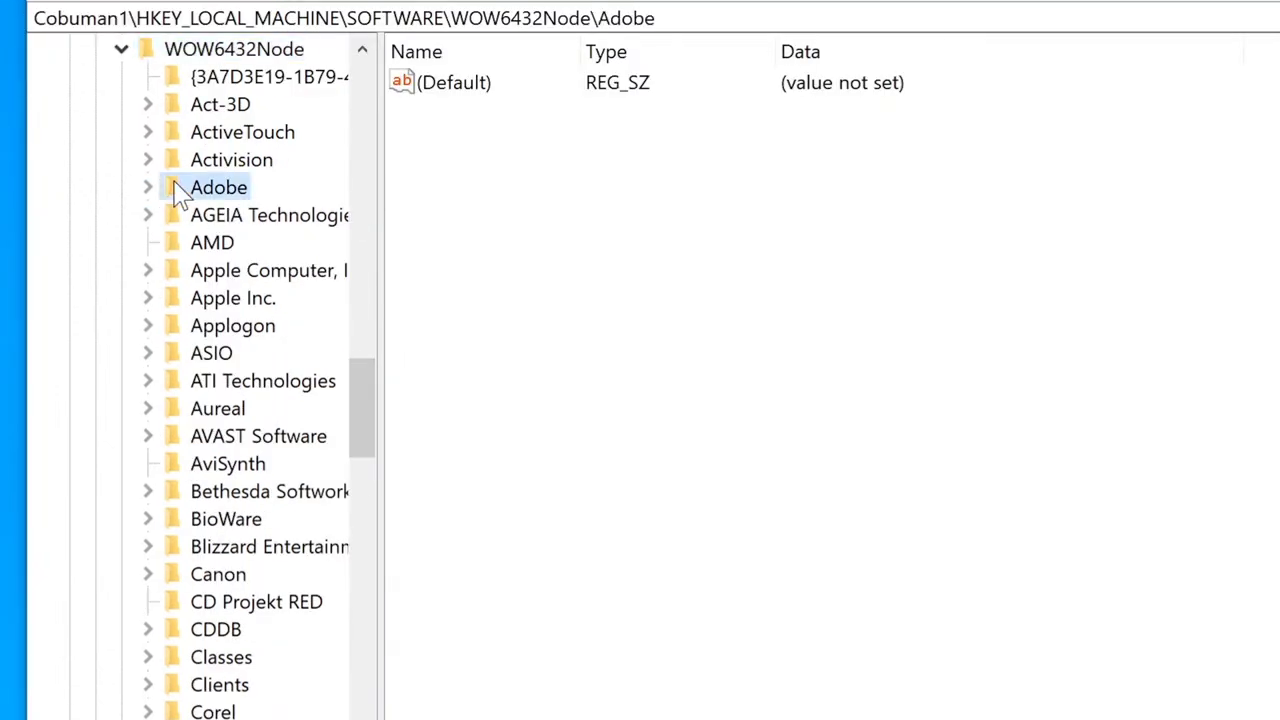
click(148, 188)
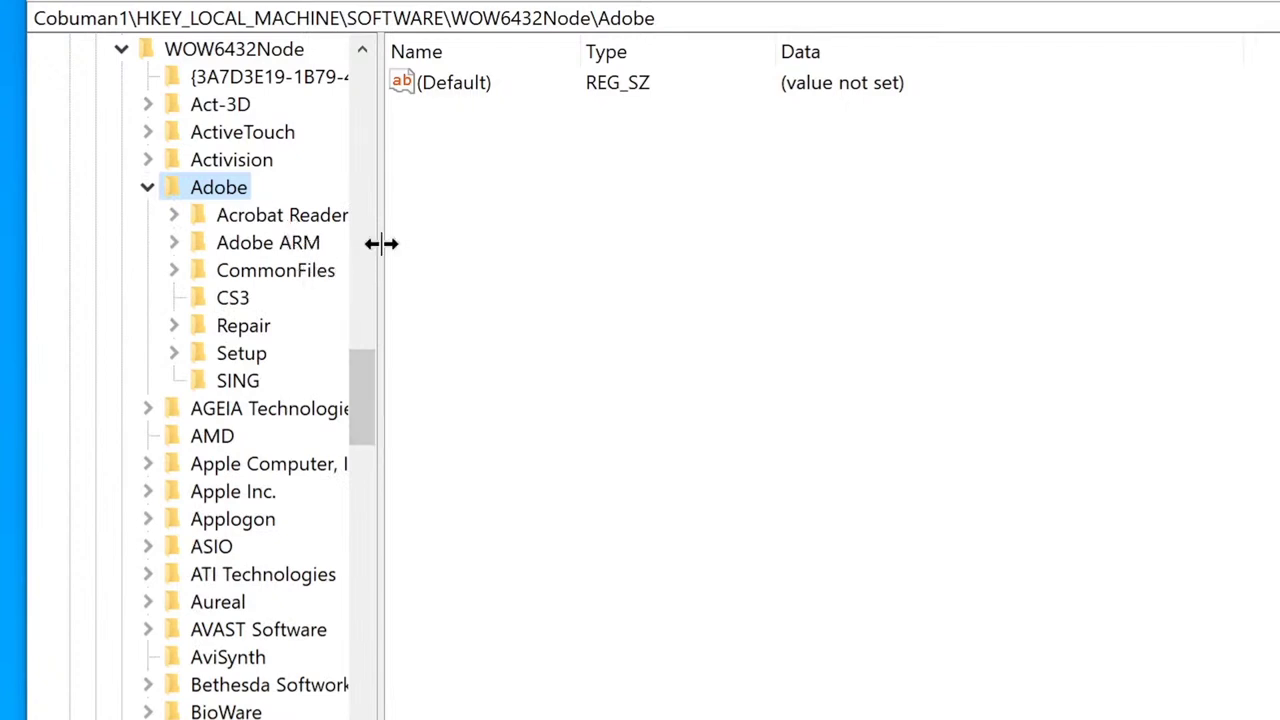
drag(381, 243, 463, 237)
click(252, 222)
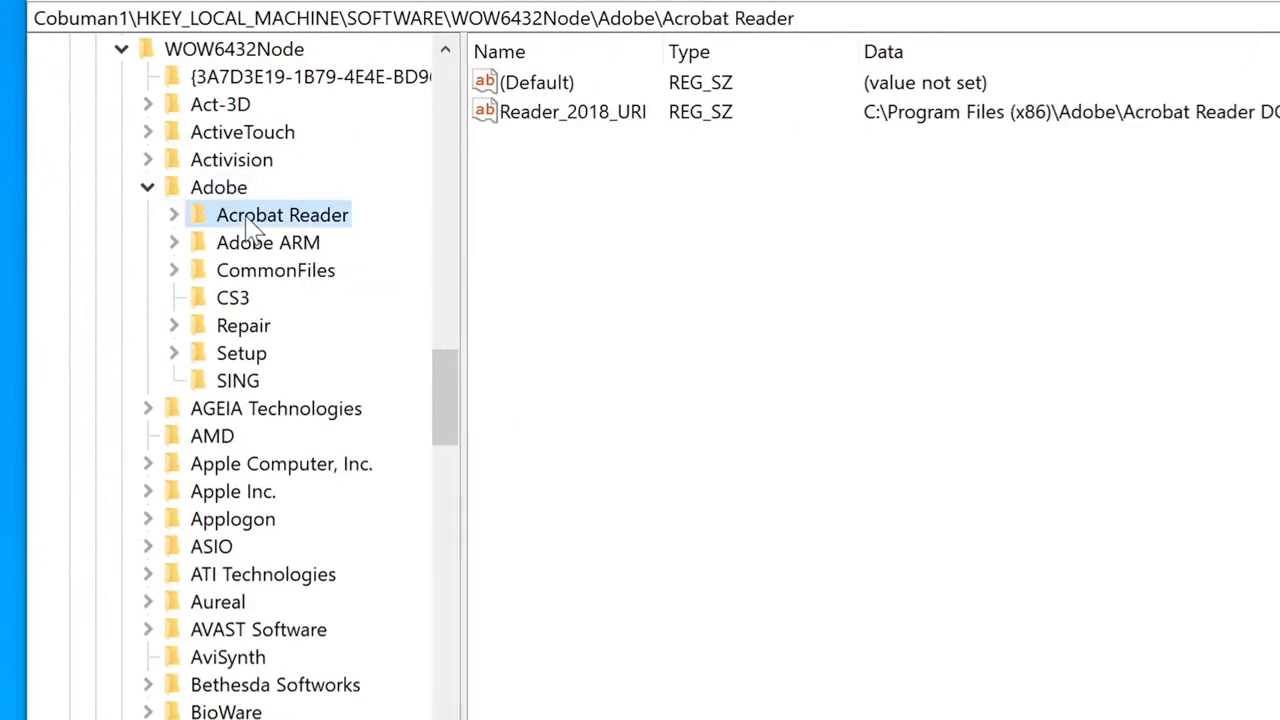
click(175, 216)
click(255, 245)
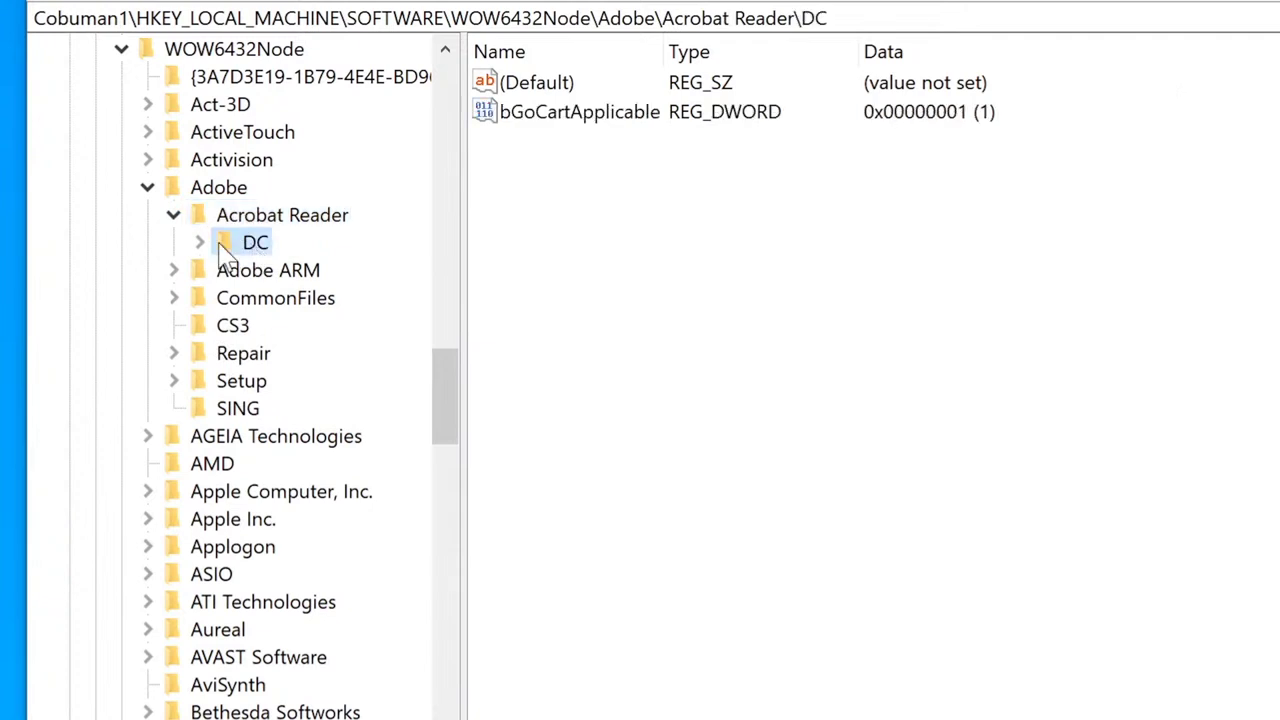
double_click(220, 245)
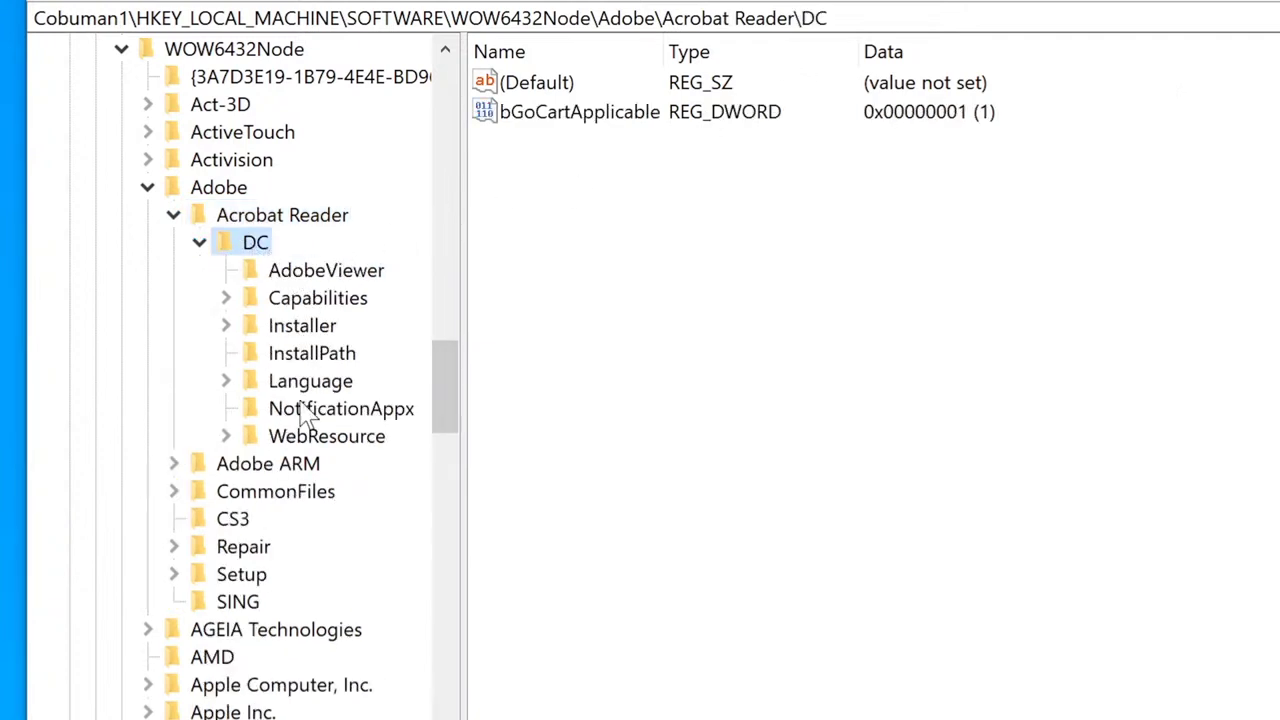
View values of the DC subkeys, from AdobeViewer and Capabilities through WebResource.
click(316, 280)
click(314, 299)
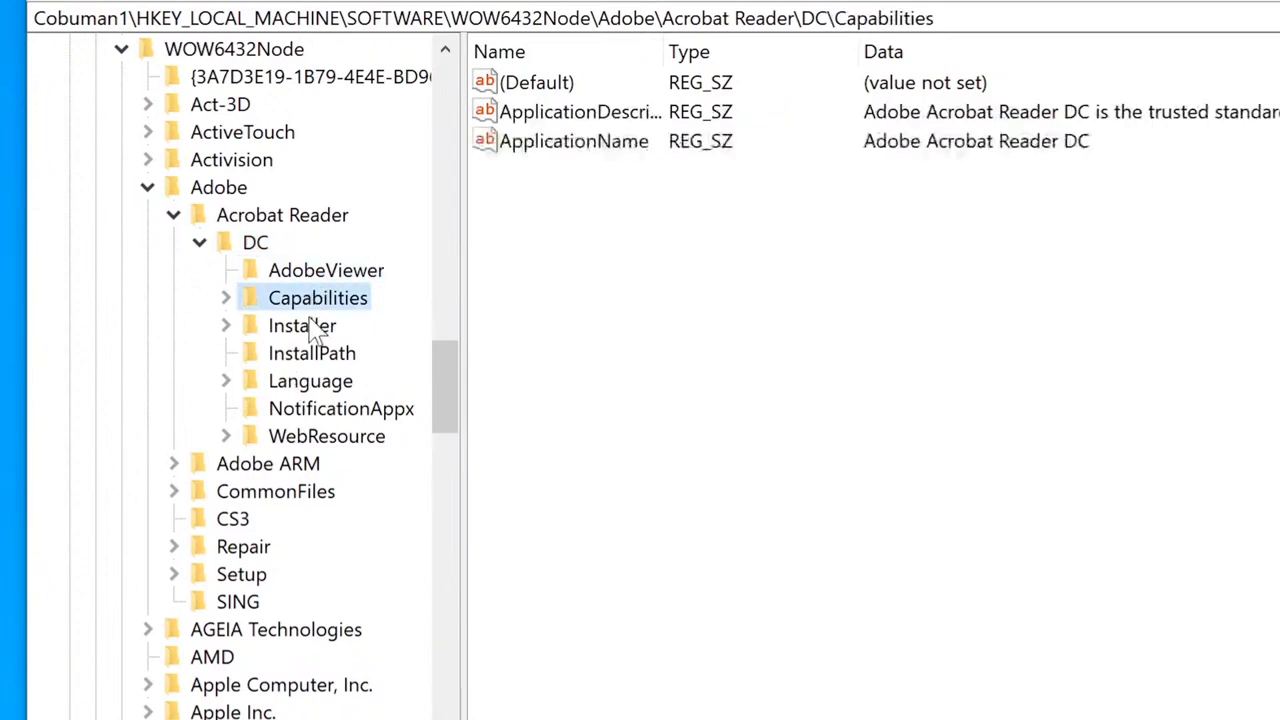
click(309, 328)
click(302, 363)
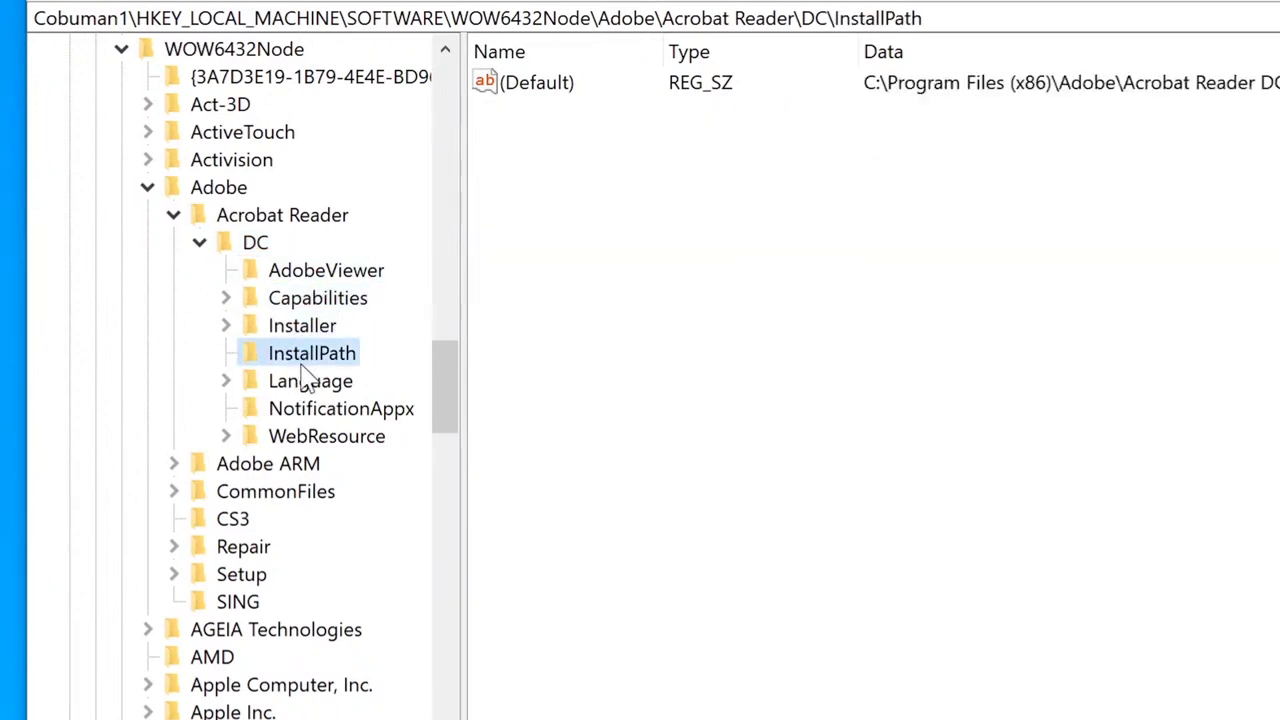
click(322, 388)
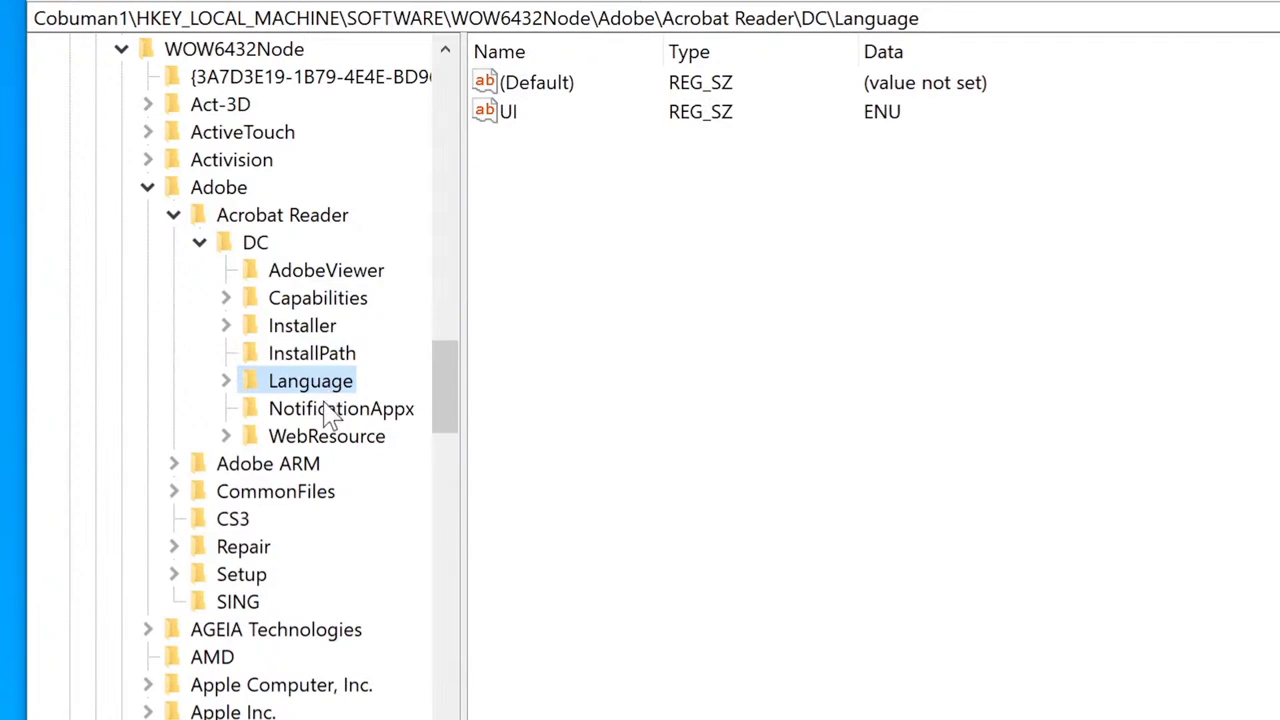
click(324, 410)
click(323, 437)
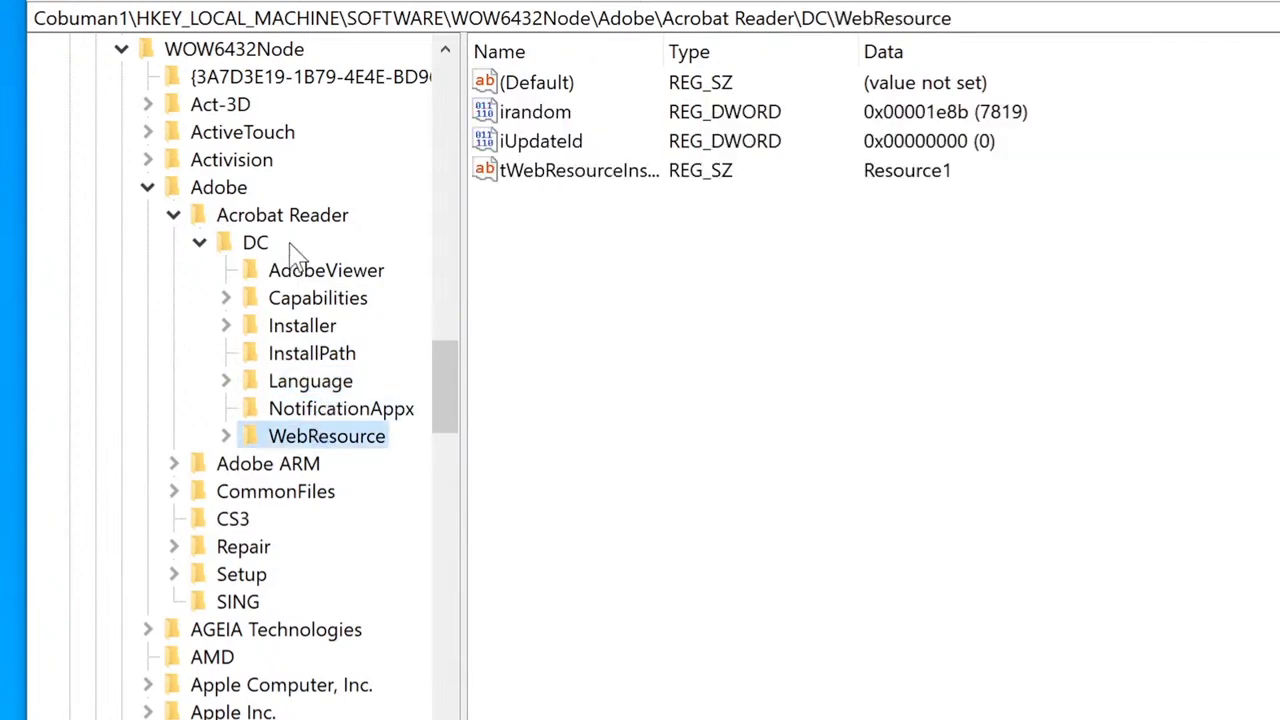
Collapse the Acrobat Reader and Adobe branches.
click(203, 243)
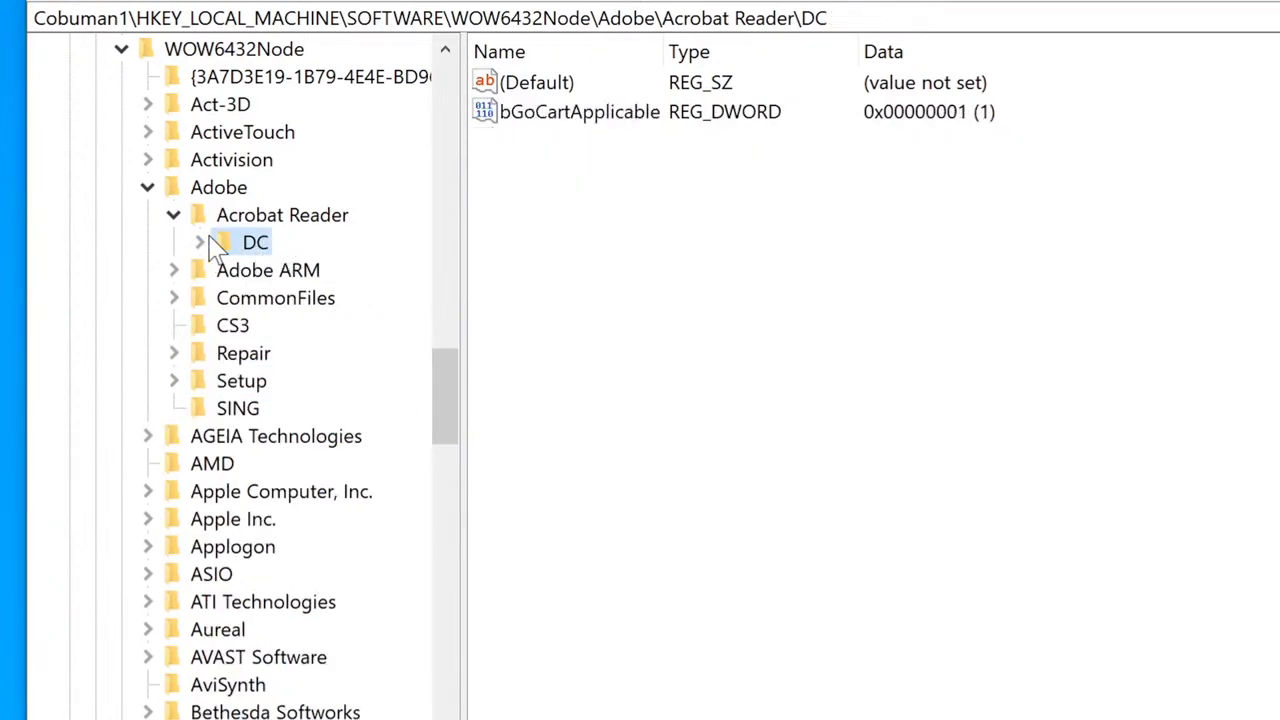
click(200, 243)
click(173, 215)
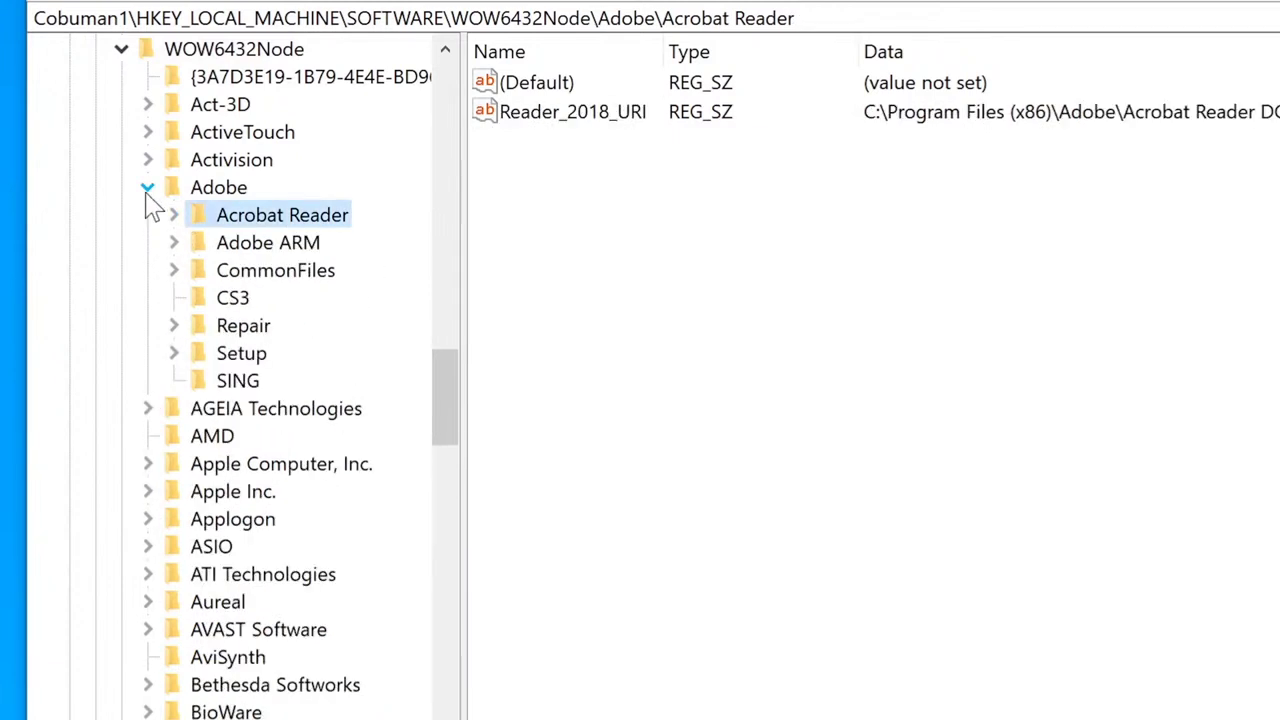
click(148, 190)
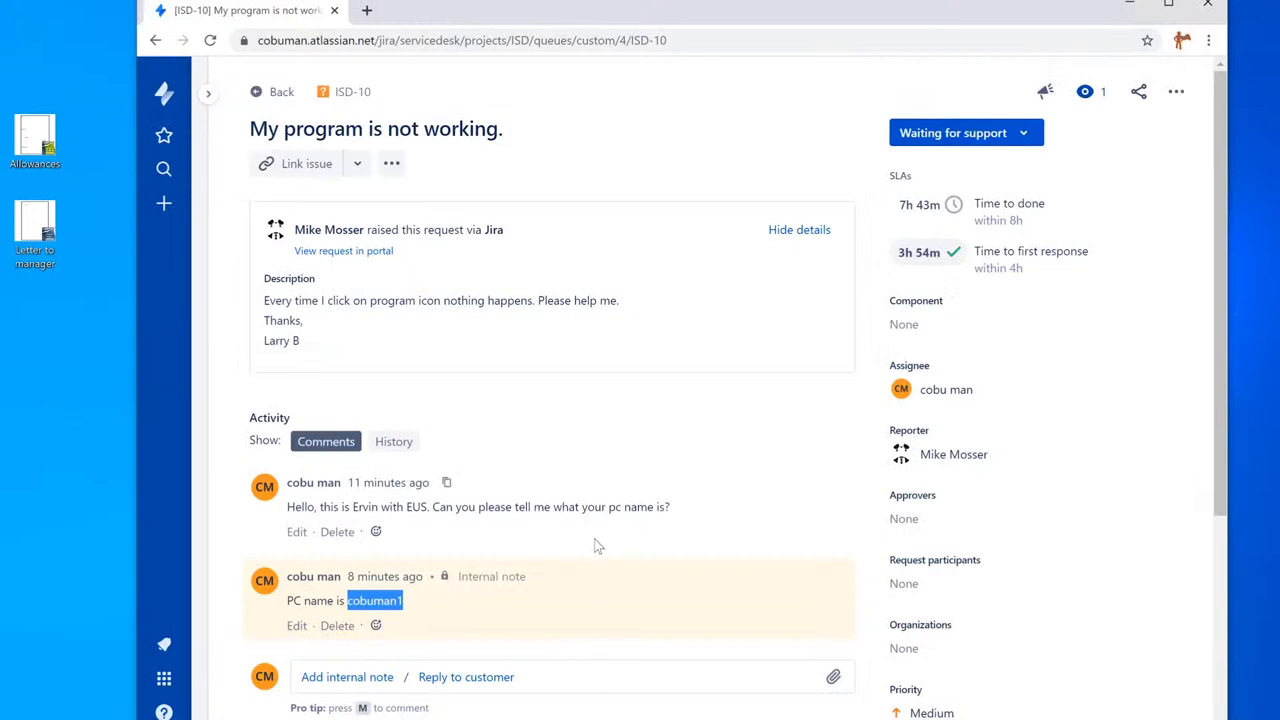
Write an ISD-10 internal note: 'Issue resolved by configuration. Reset config folder data.', signed with your name.
click(347, 677)
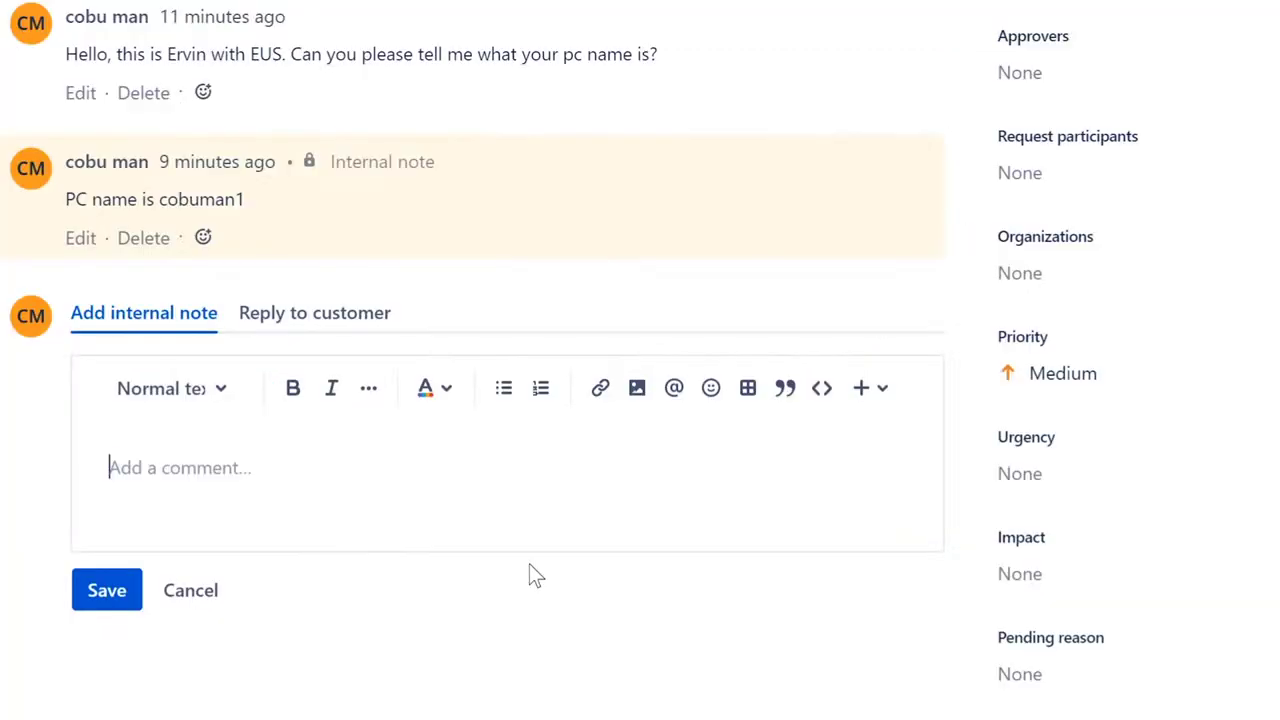
text(iss)
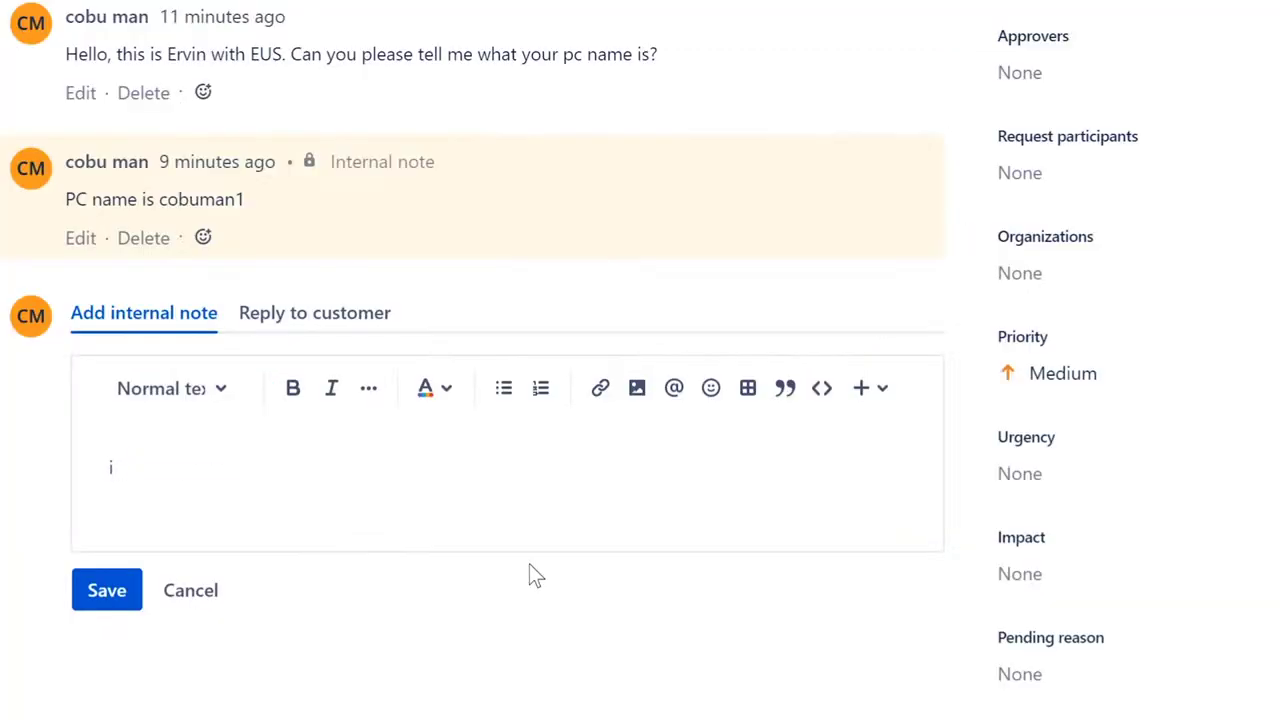
key(BackSpace)
text(Issue resolv)
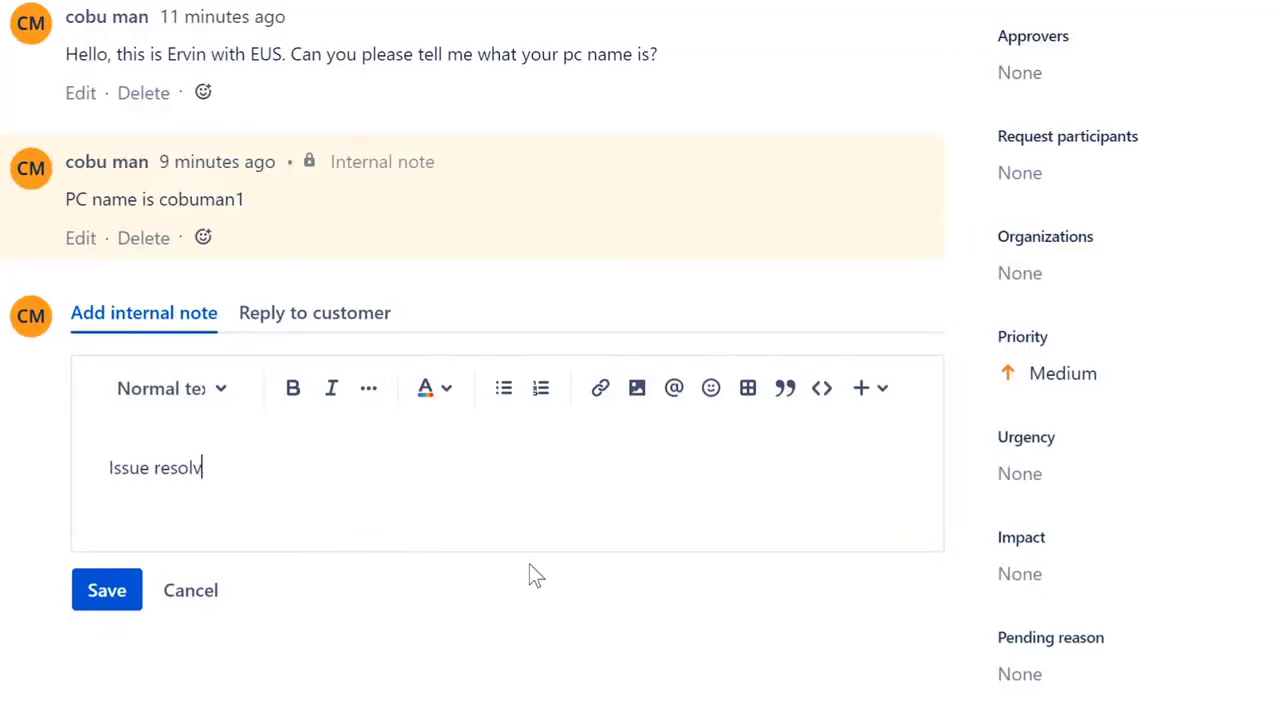
text(ed by configurati)
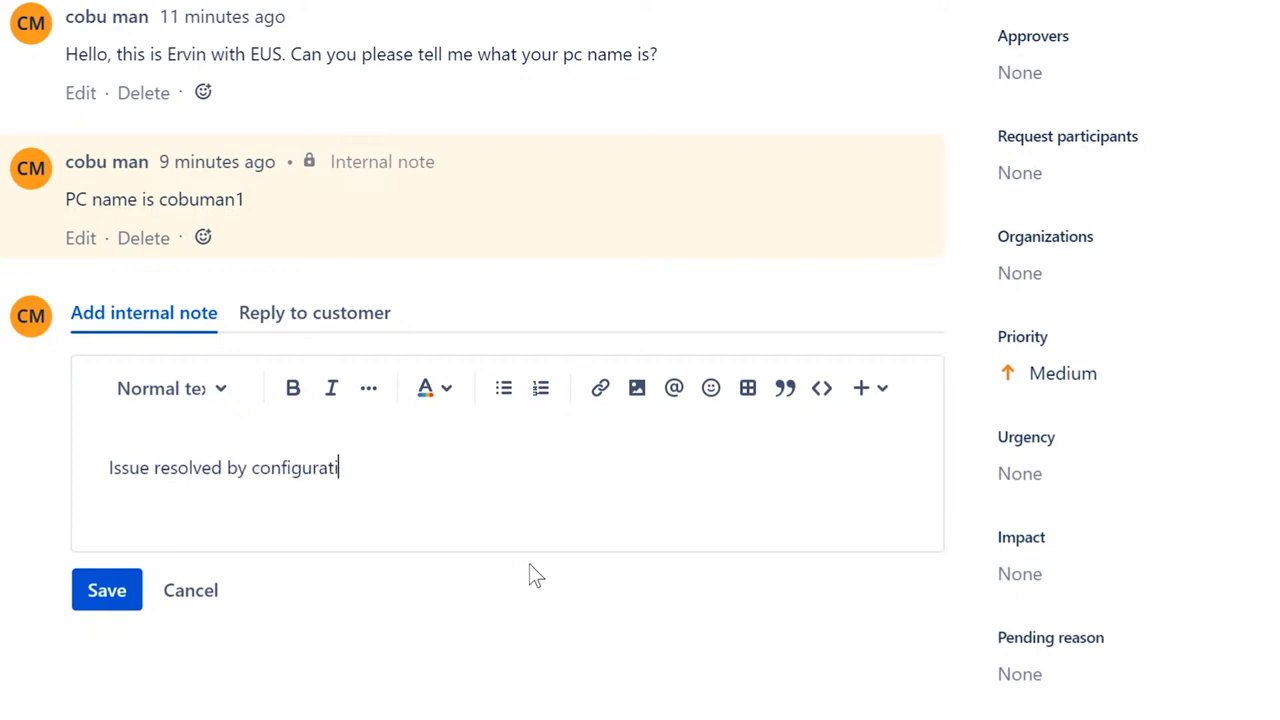
text(on.)
text(Reset config )
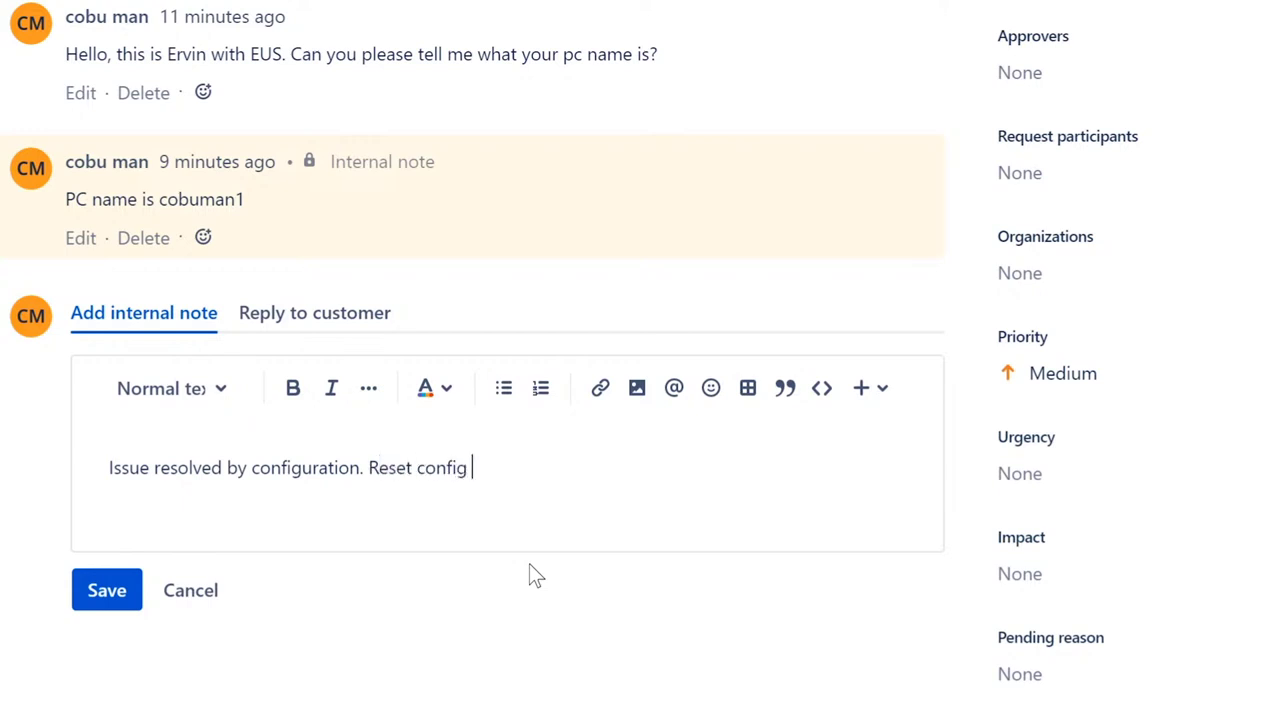
text(folder data.)
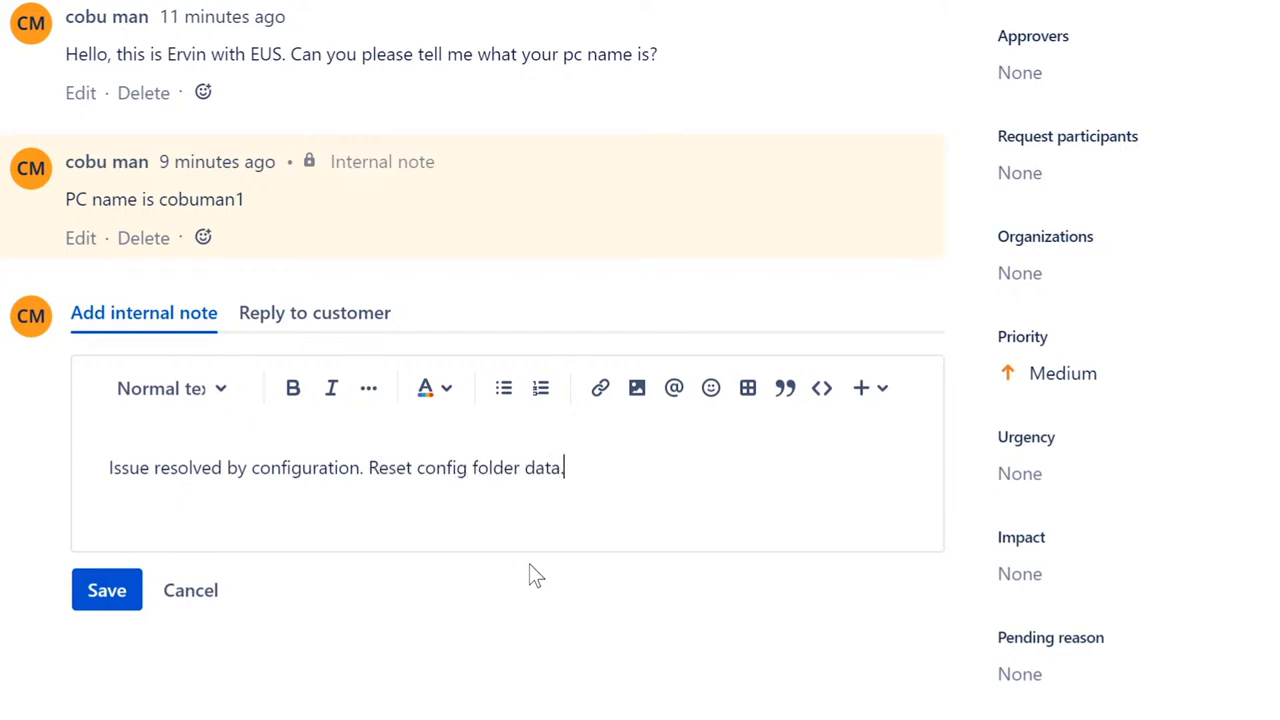
text( Ervin)
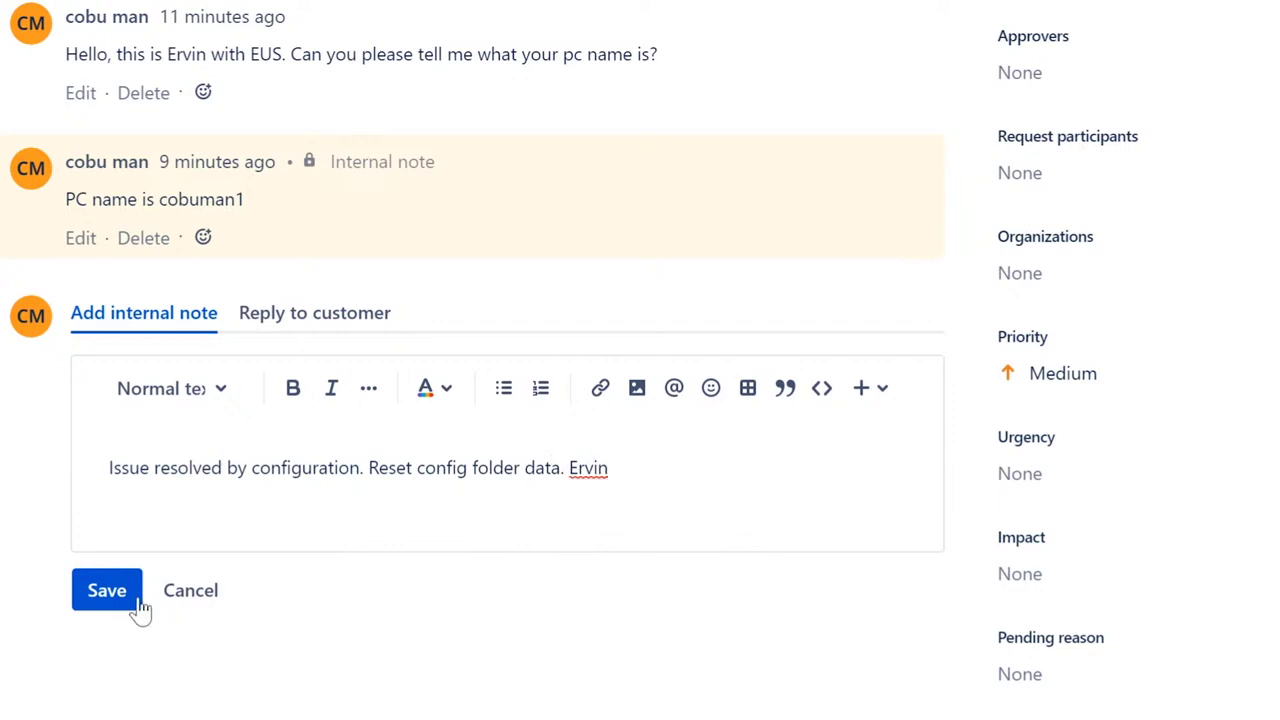
Save the internal note and transition ISD-10 to Completed.
click(107, 591)
scroll(720, 509, up, 4)
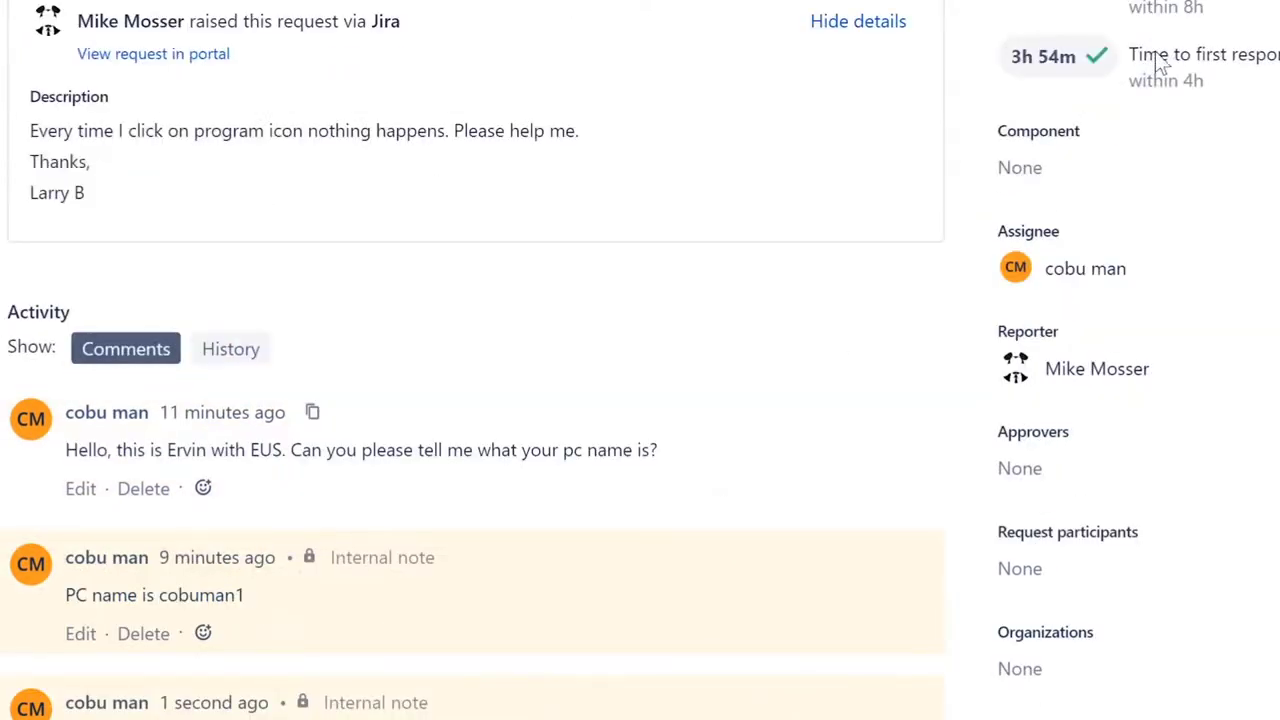
scroll(1106, 162, up, 1)
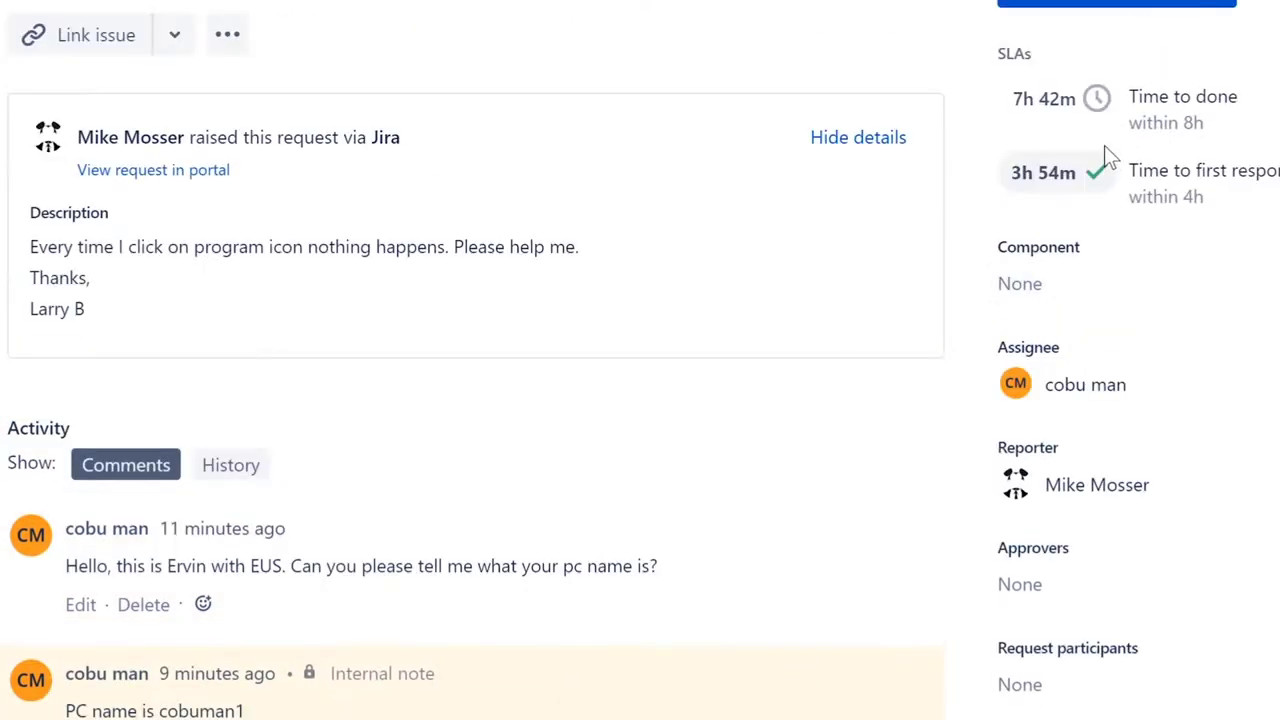
click(1220, 6)
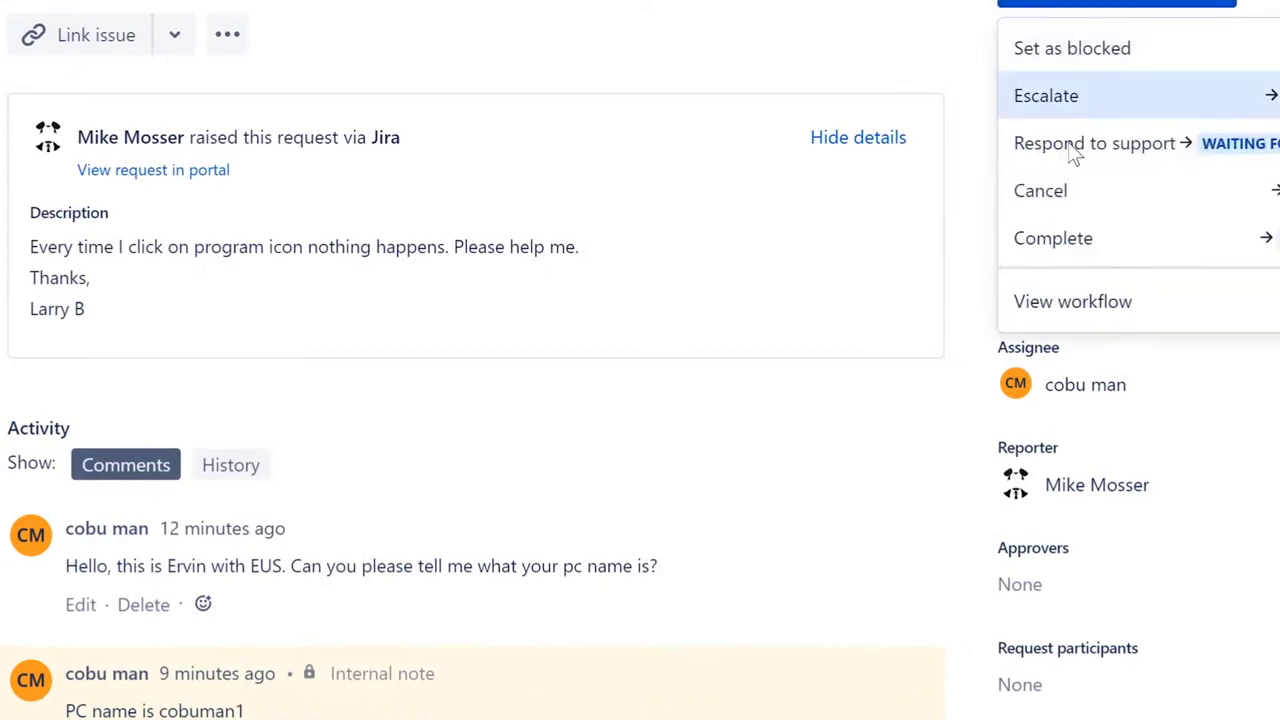
click(1100, 240)
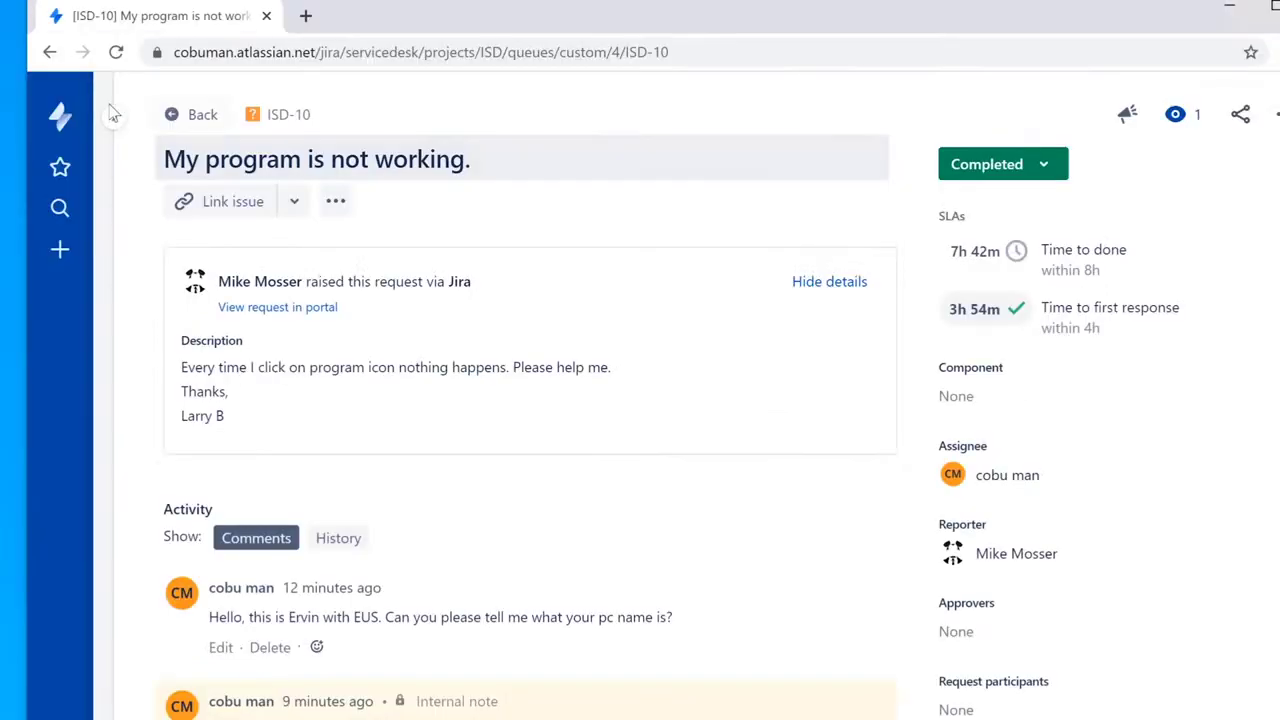
Return to the All open queue.
click(114, 117)
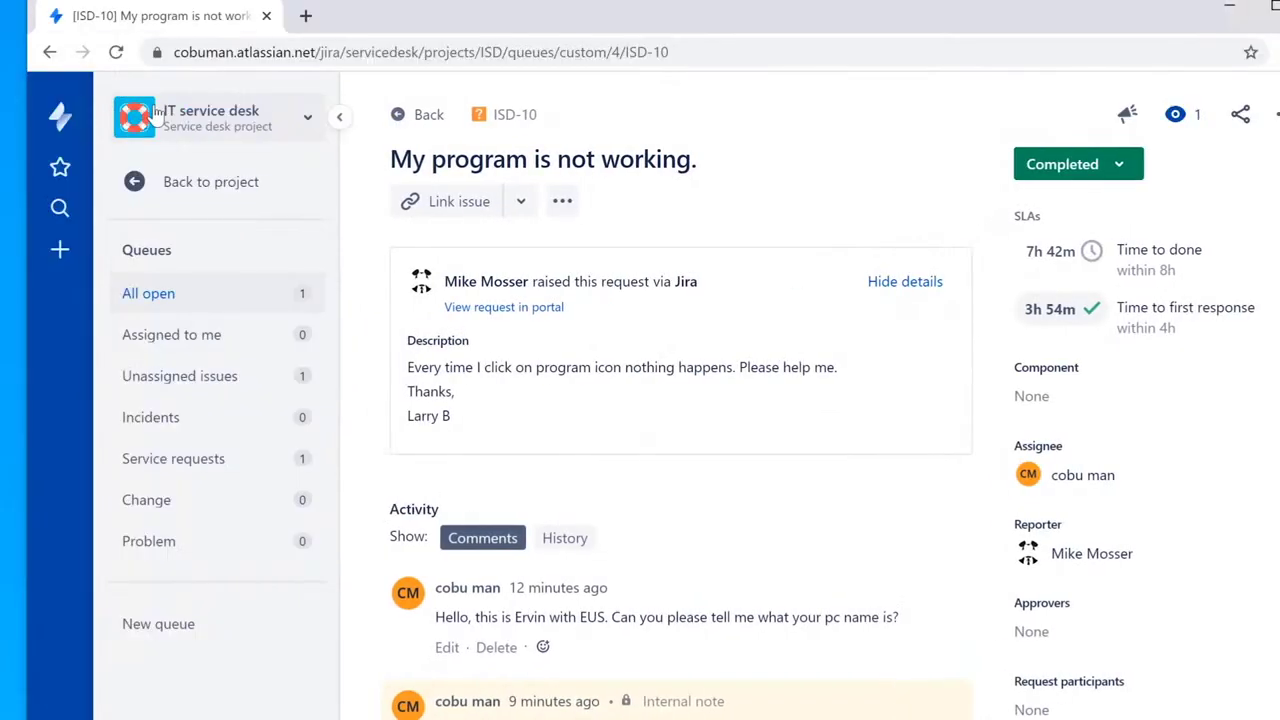
click(339, 117)
click(202, 116)
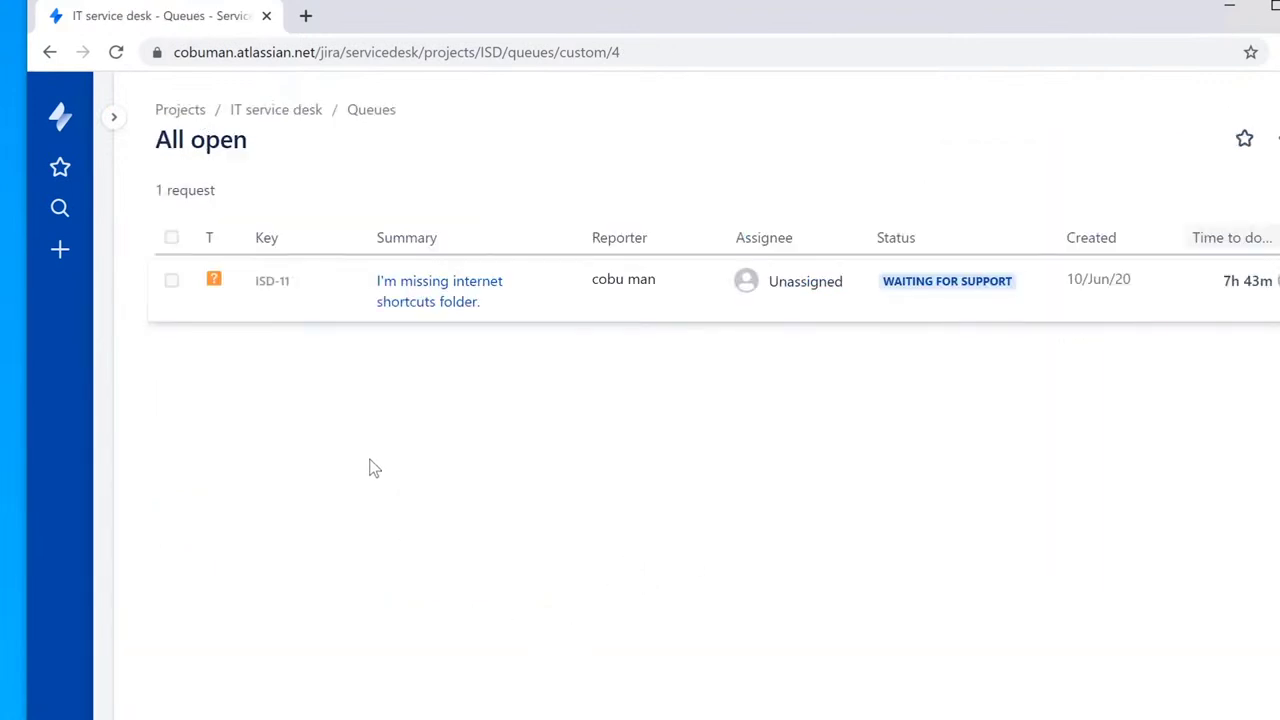
Open ISD-11 'I'm missing internet shortcuts folder.' and begin editing its description.
click(455, 290)
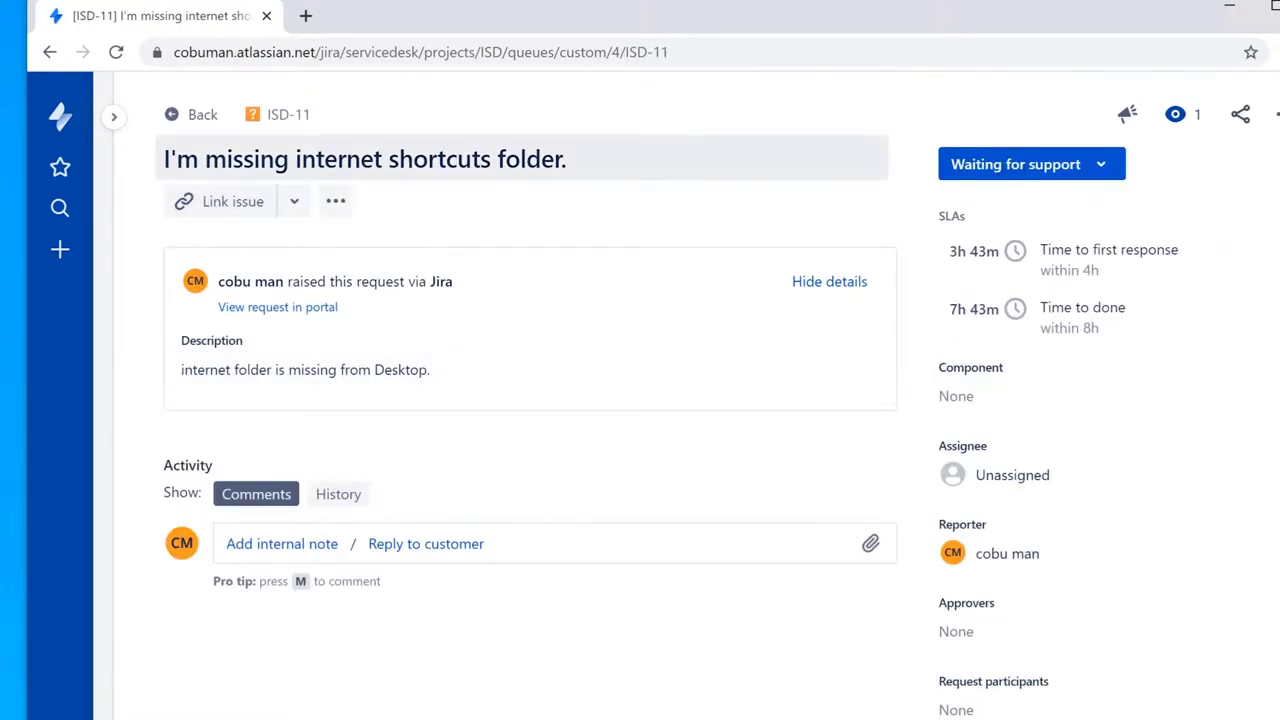
drag(166, 160, 525, 160)
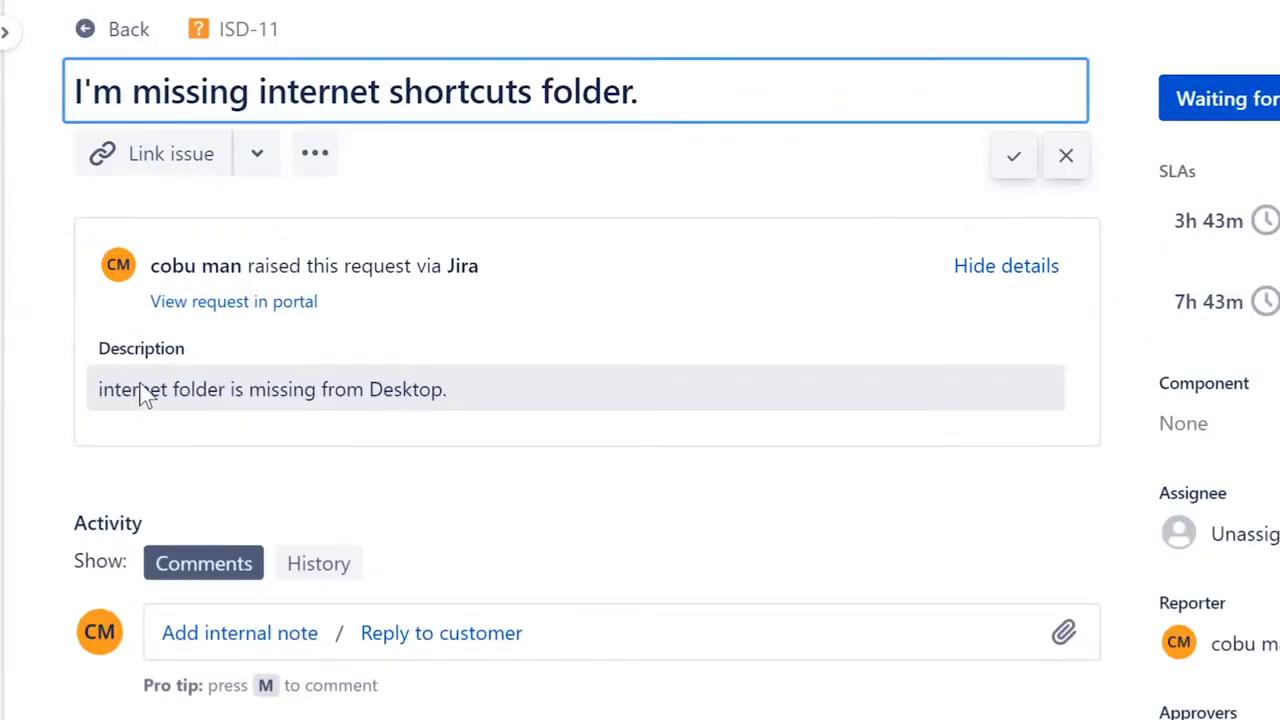
drag(228, 371, 430, 371)
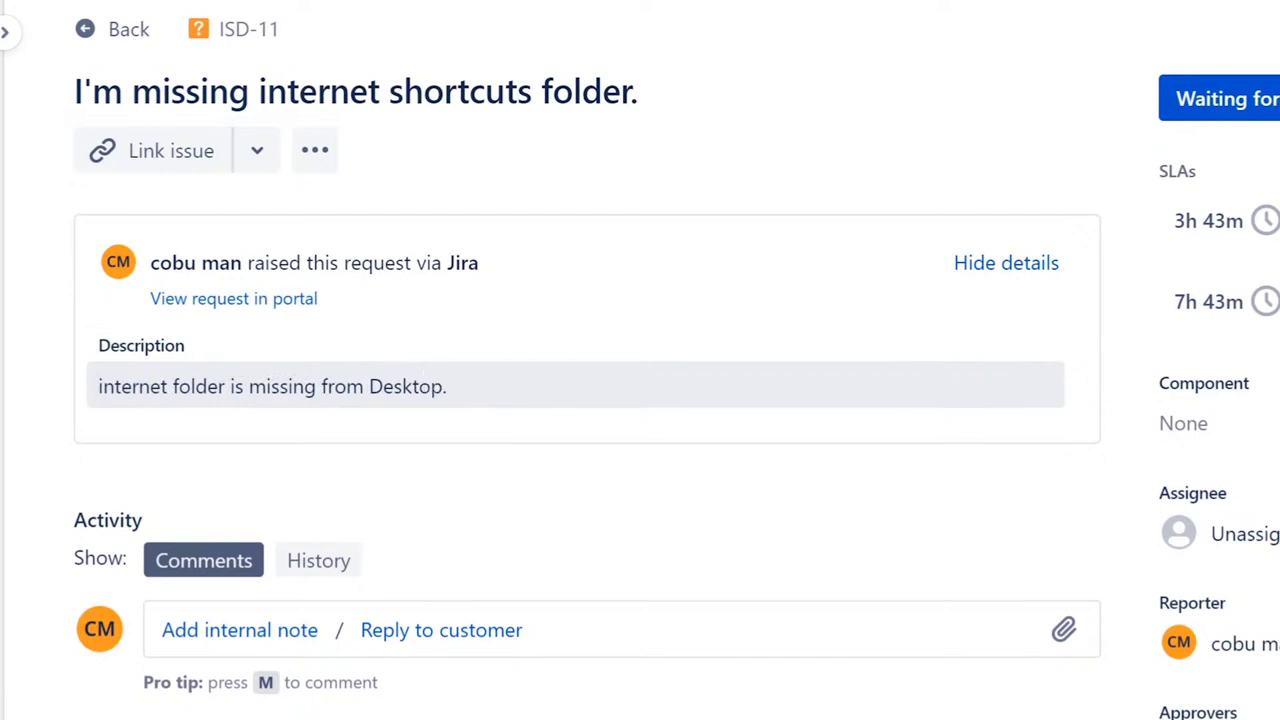
click(490, 388)
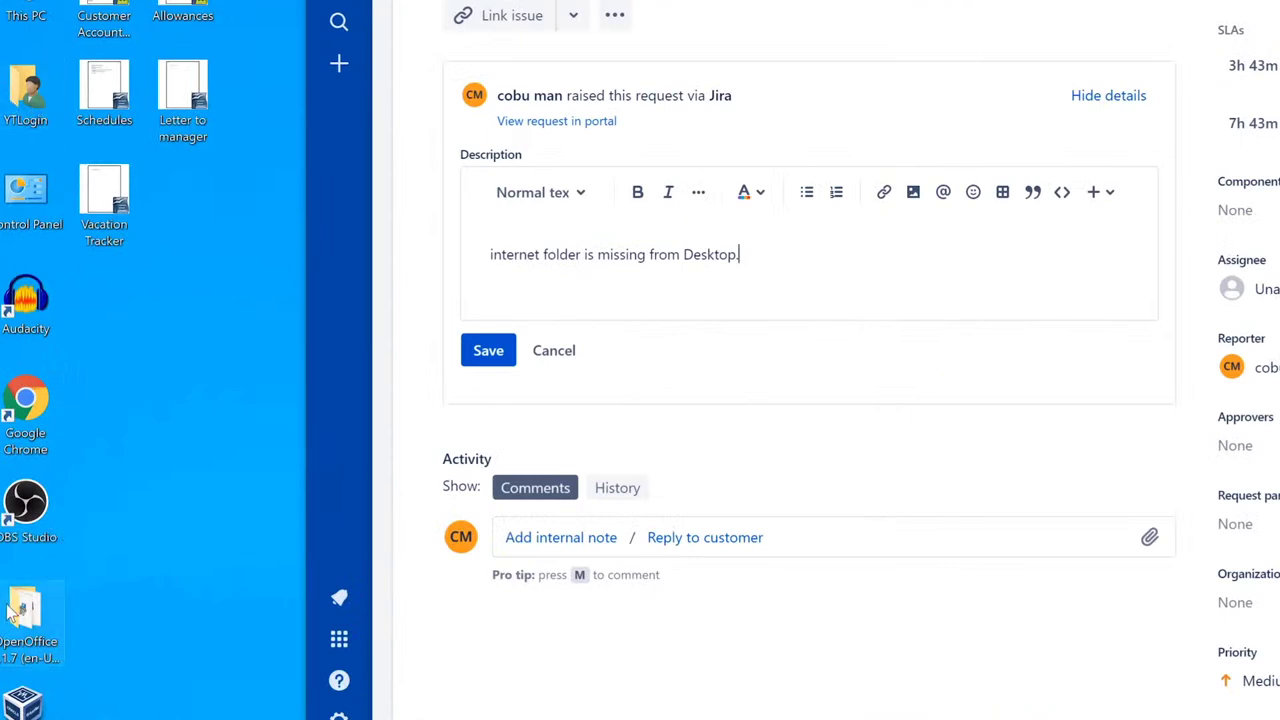
mouse_move(10, 611)
mouse_down()
mouse_move(152, 485)
mouse_move(170, 295)
mouse_move(138, 339)
mouse_move(97, 340)
mouse_move(262, 110)
mouse_move(160, 360)
mouse_move(3, 597)
mouse_move(14, 604)
mouse_up()
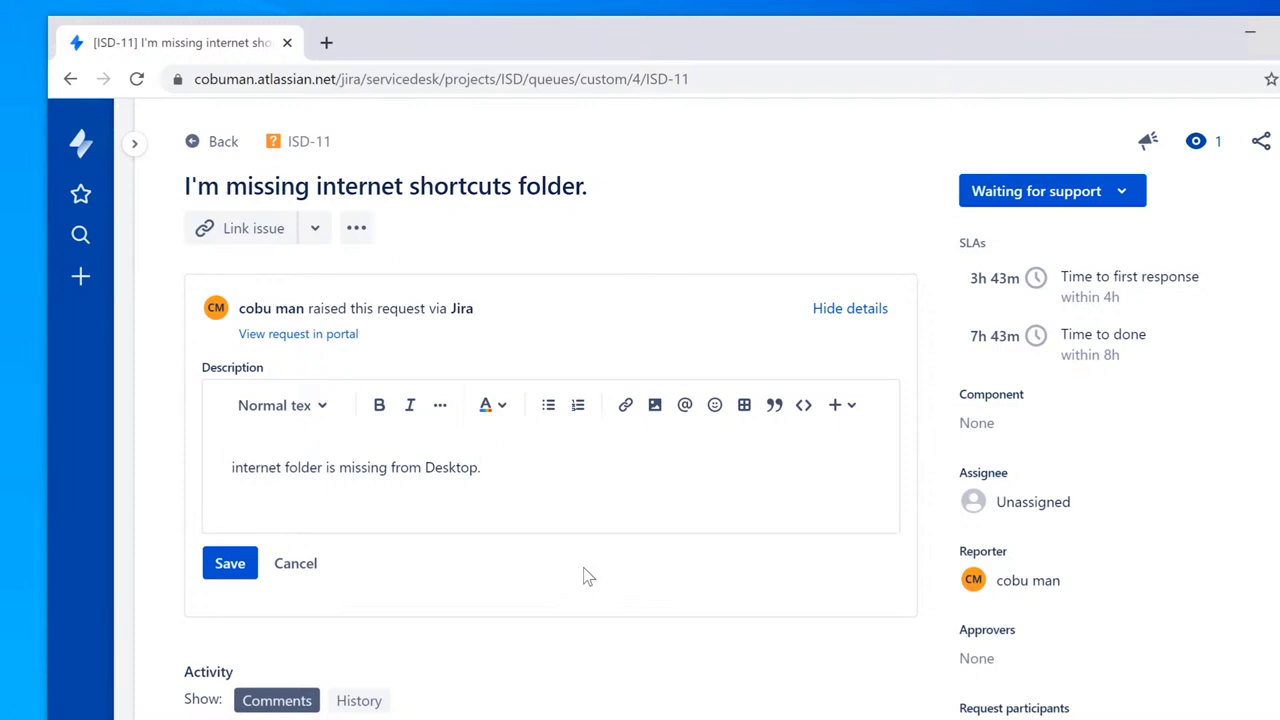
Add a blank line to the description and assign ISD-11 to yourself.
key(Return)
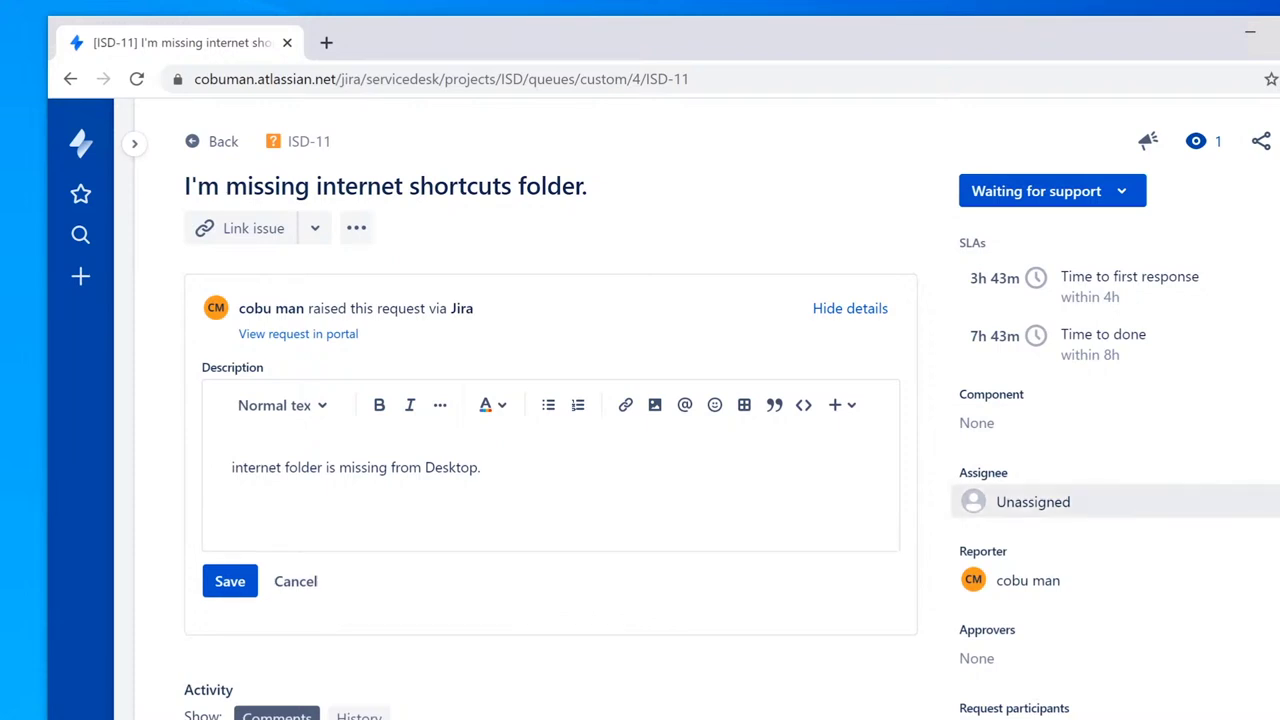
click(1033, 502)
click(1086, 563)
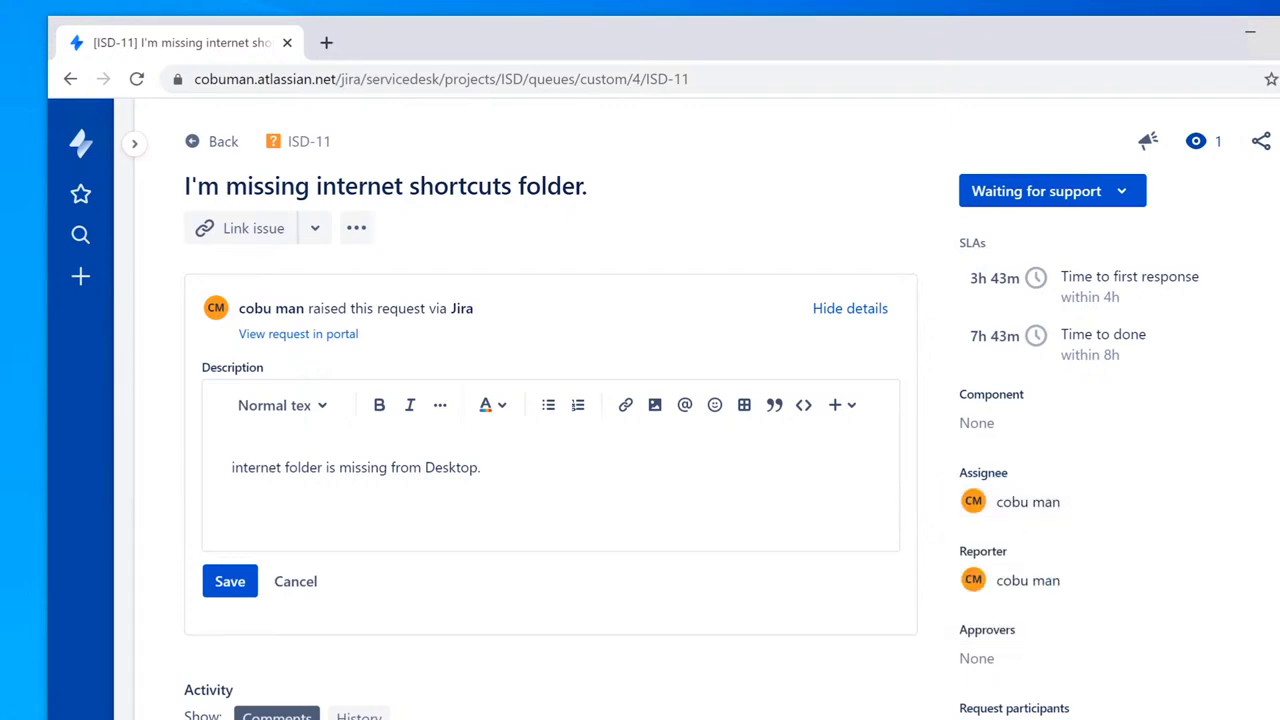
Post a Help Desk customer reply asking for their PC name to restore the folder.
scroll(491, 551, down, 2)
click(460, 563)
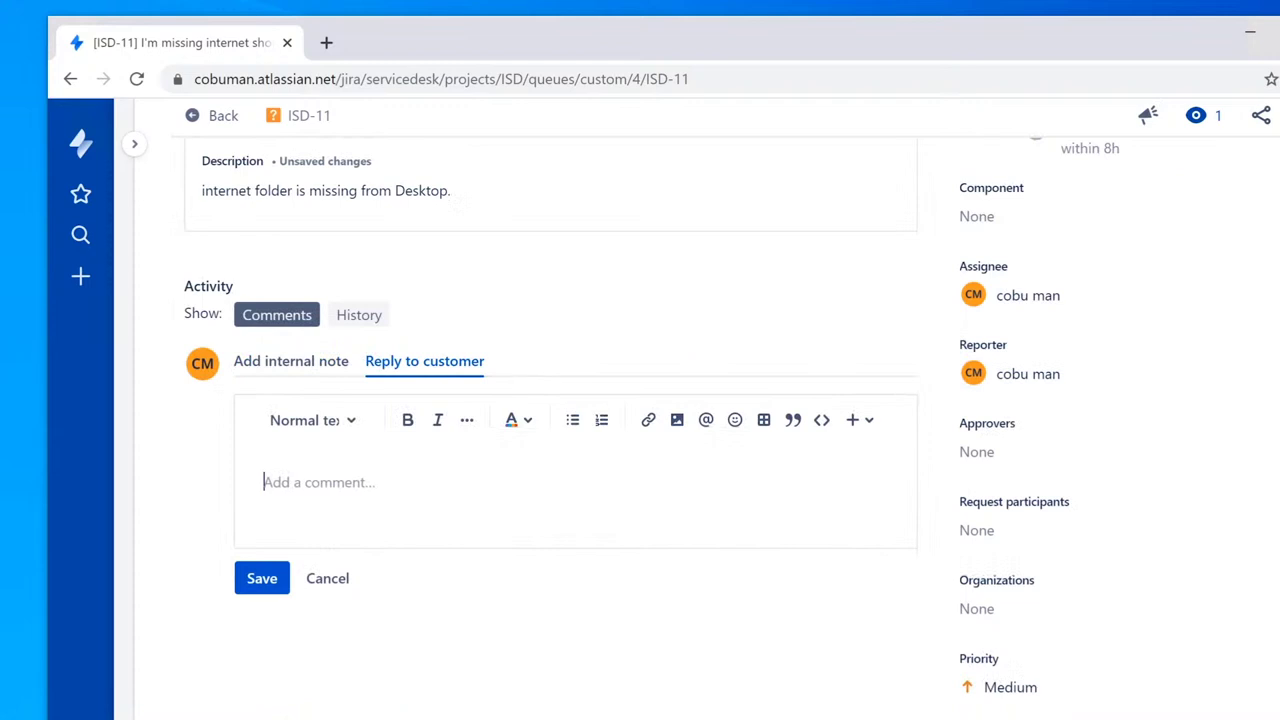
text(Hello, )
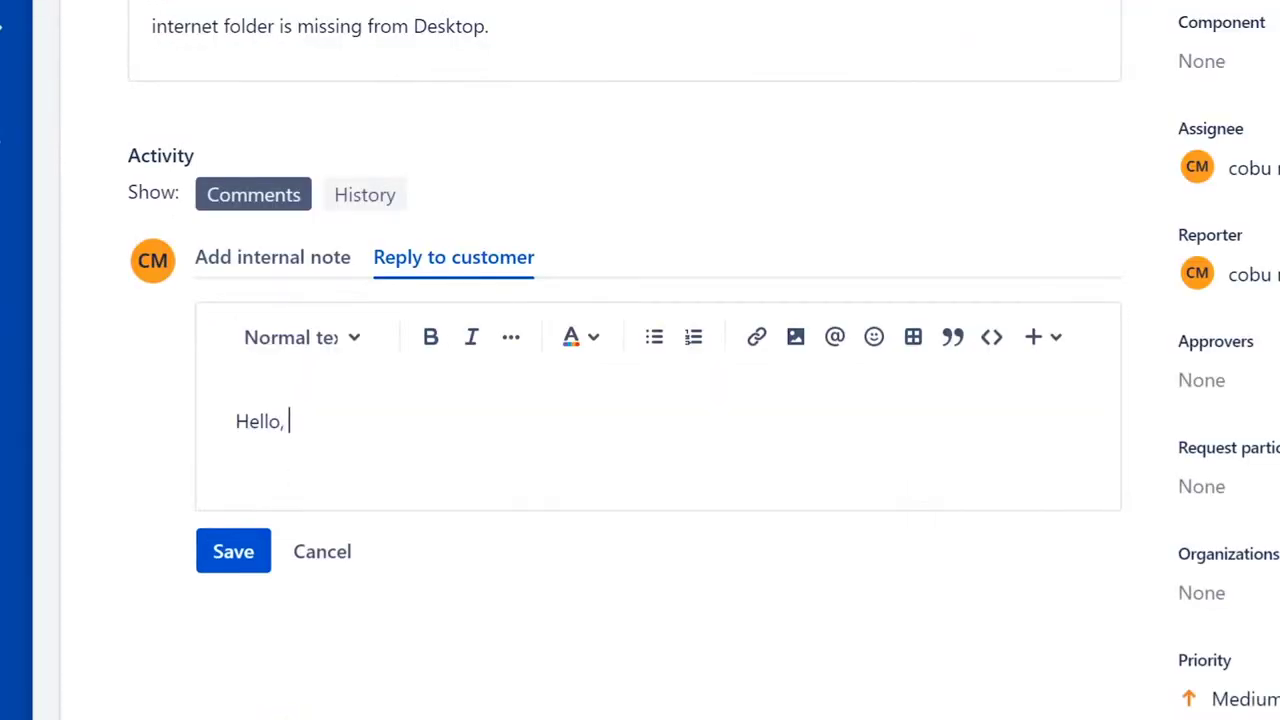
text(this is Ervin with EUS)
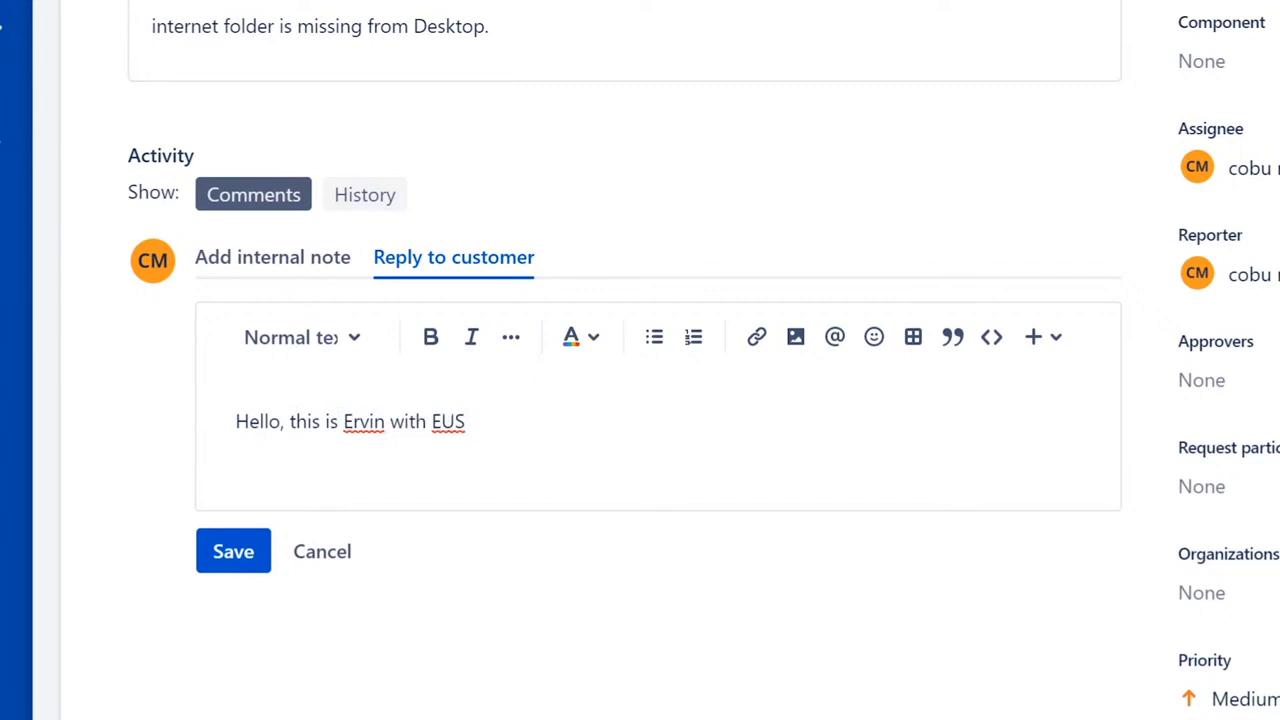
key(BackSpace)
key(BackSpace)
text(tech support.)
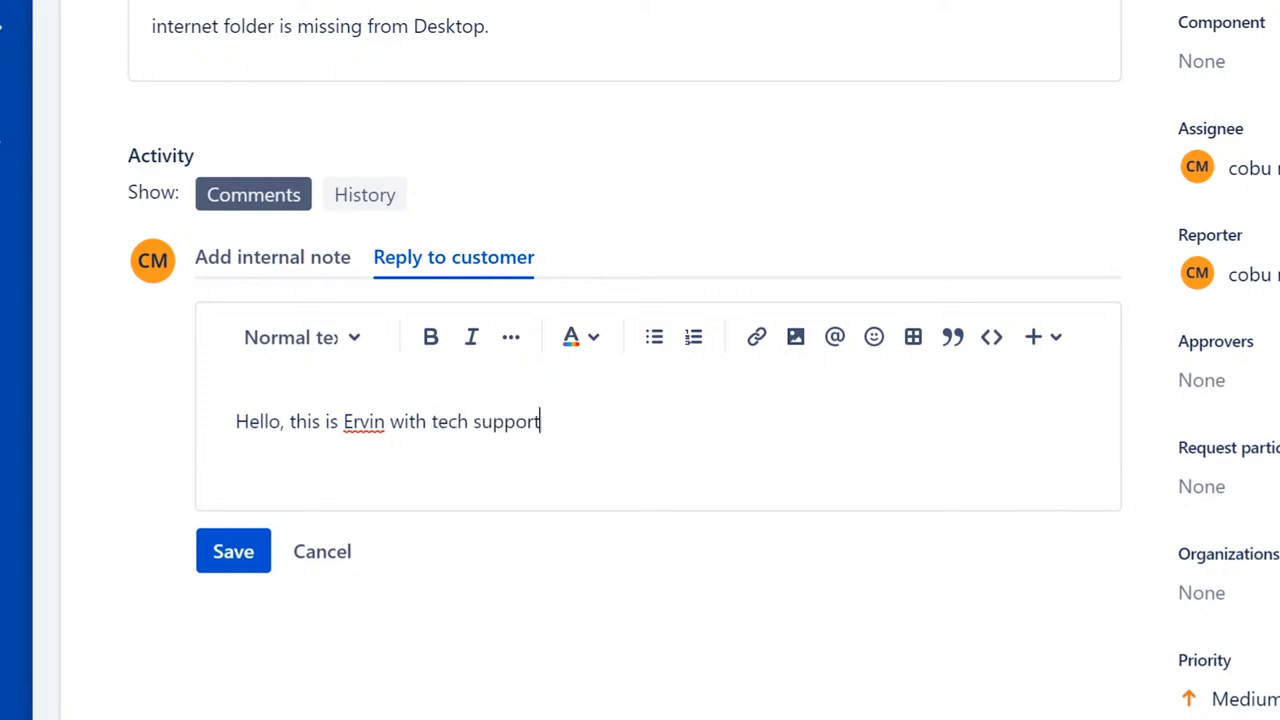
key(BackSpace)
key(BackSpace)
key(BackSpace)
key(BackSpace)
key(BackSpace)
key(BackSpace)
key(BackSpace)
key(BackSpace)
key(BackSpace)
key(BackSpace)
key(BackSpace)
key(BackSpace)
key(BackSpace)
key(BackSpace)
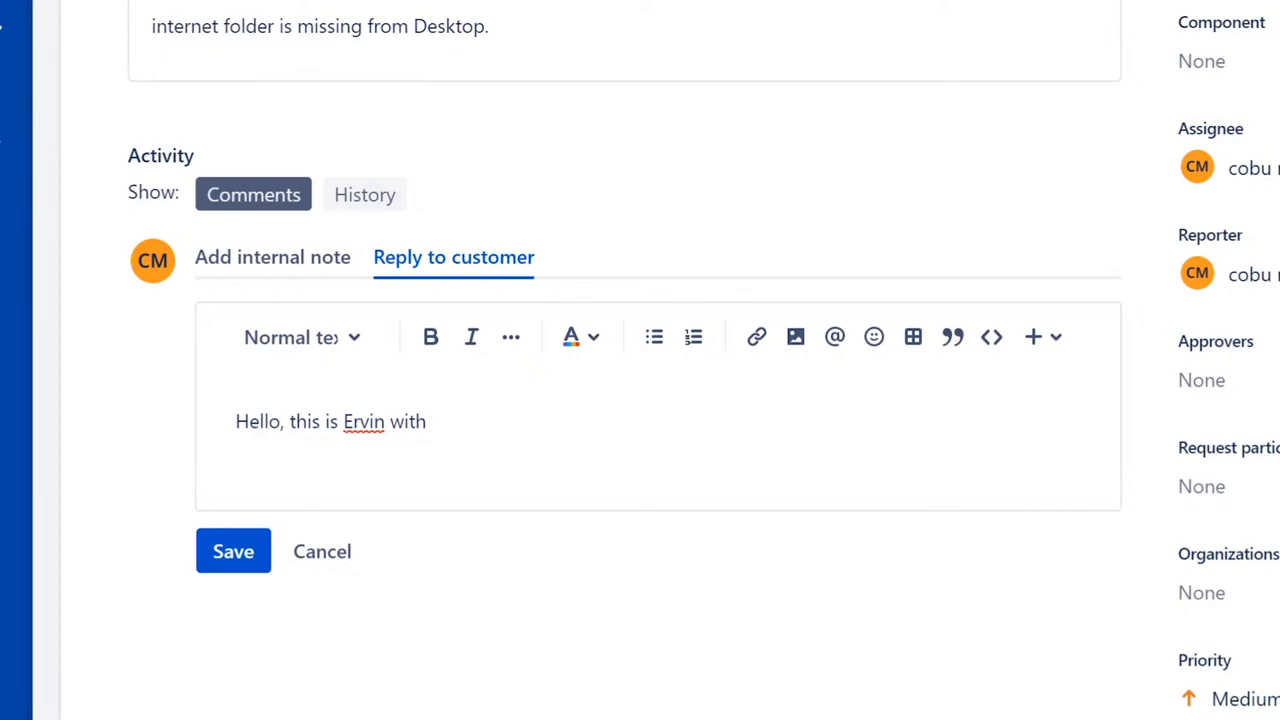
text(Help Desk. )
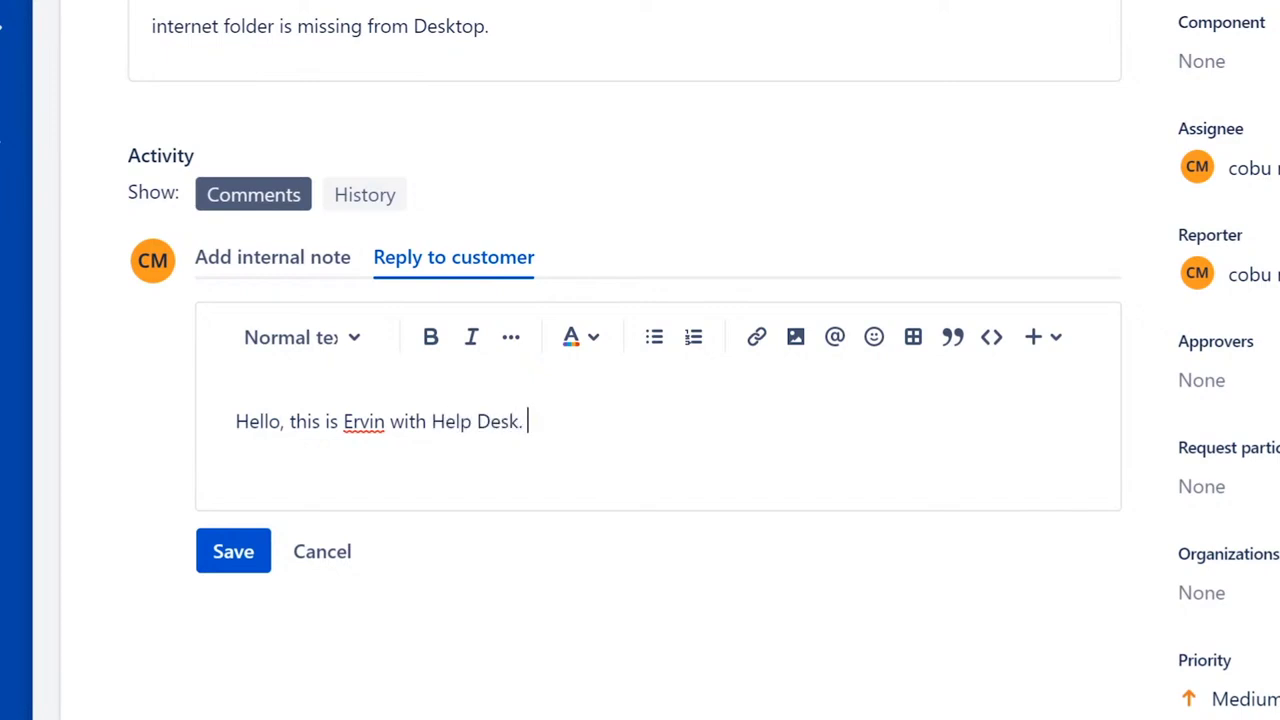
text(Can you please )
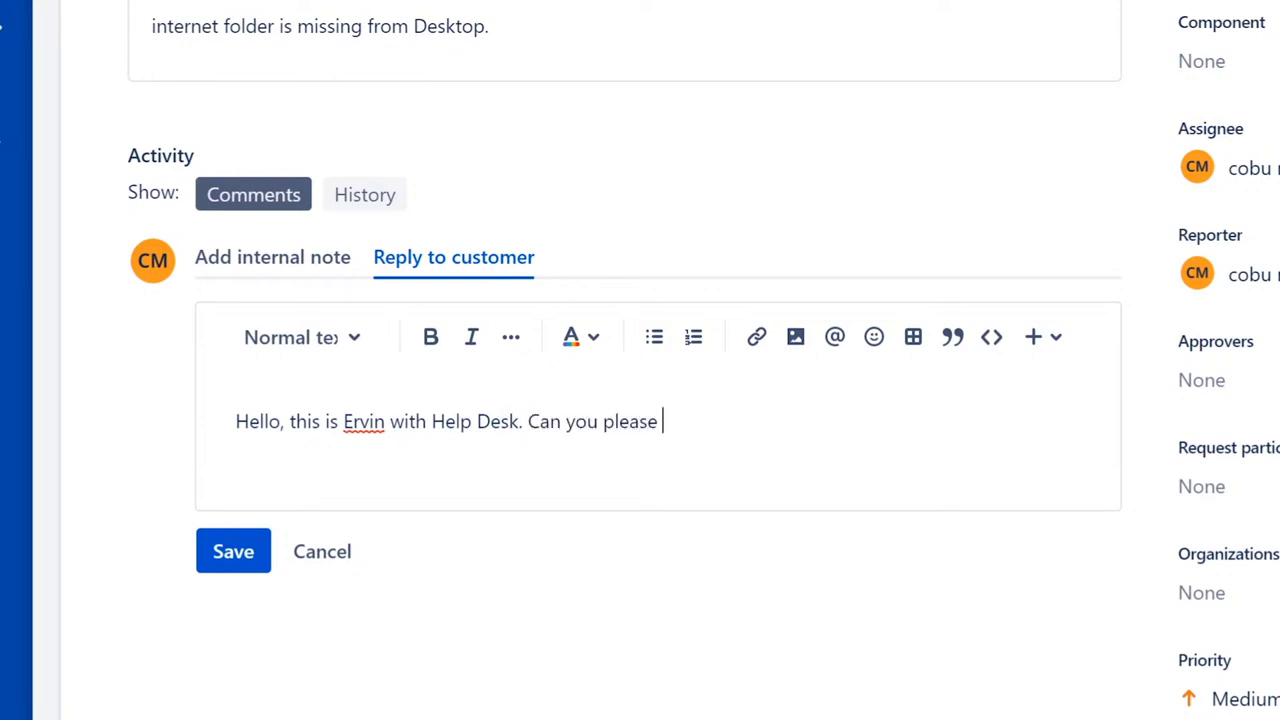
text(provide your P)
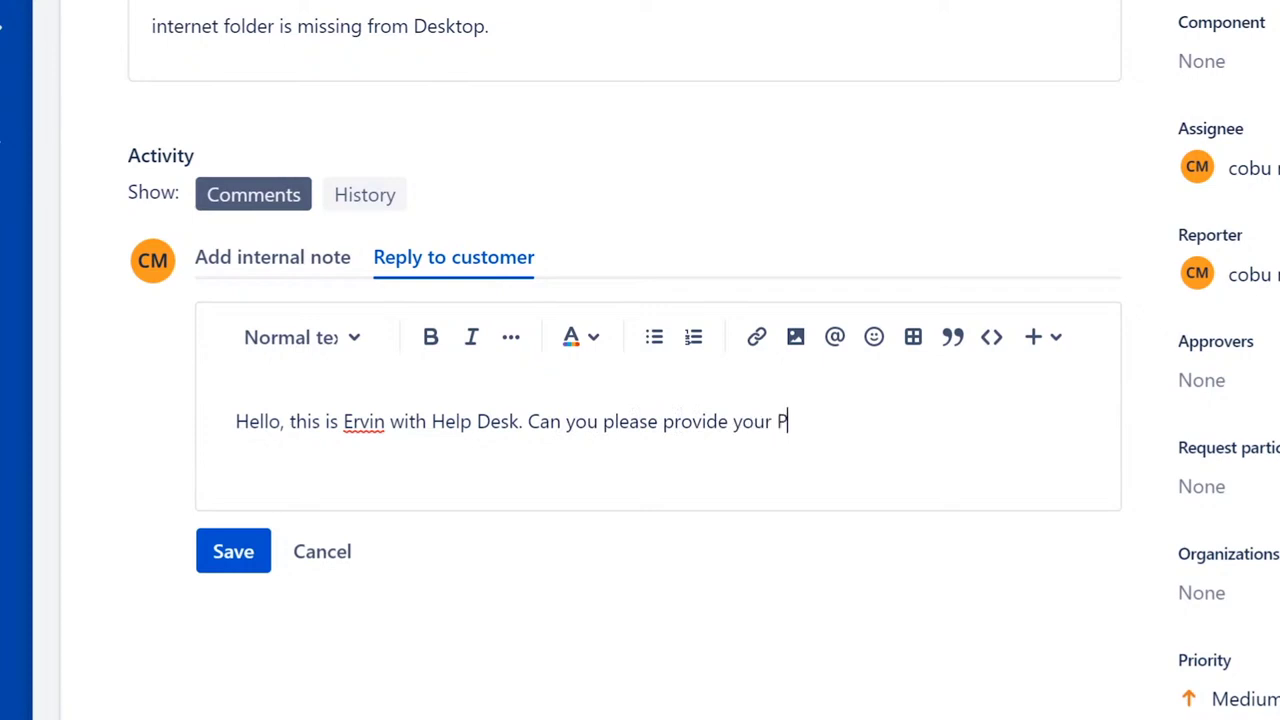
text(C name so that I can res)
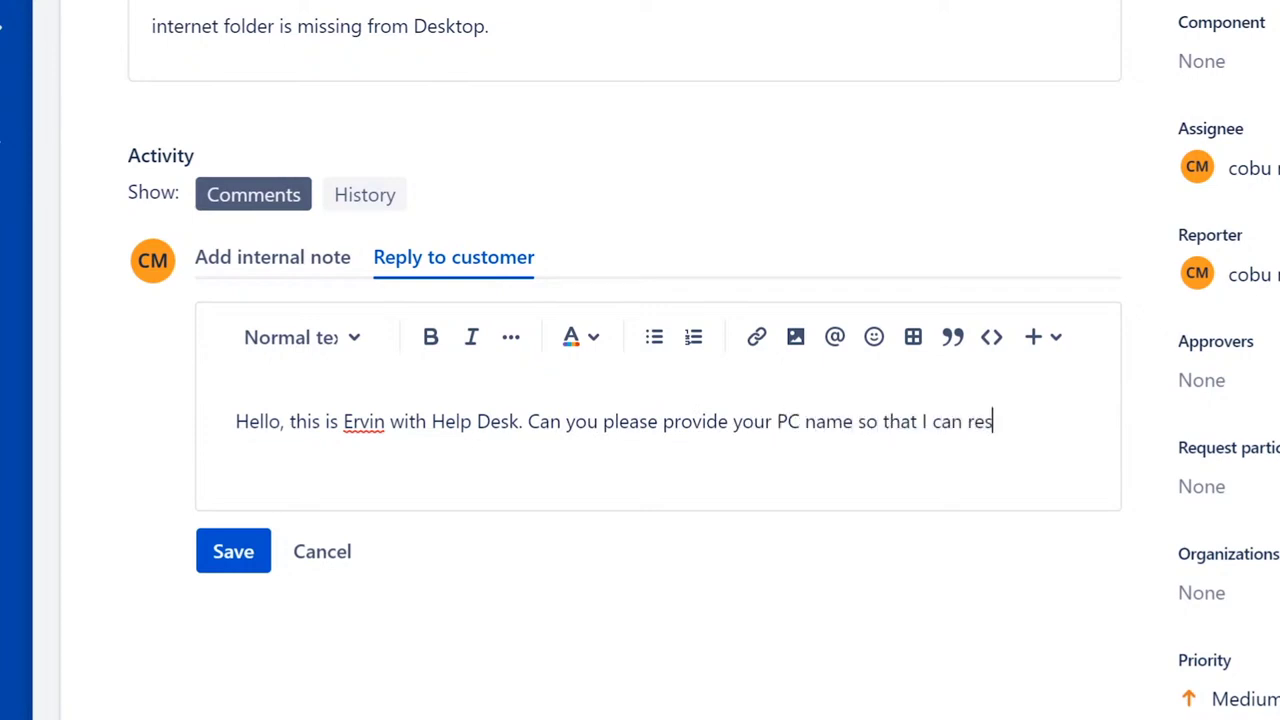
text(tore your folder?)
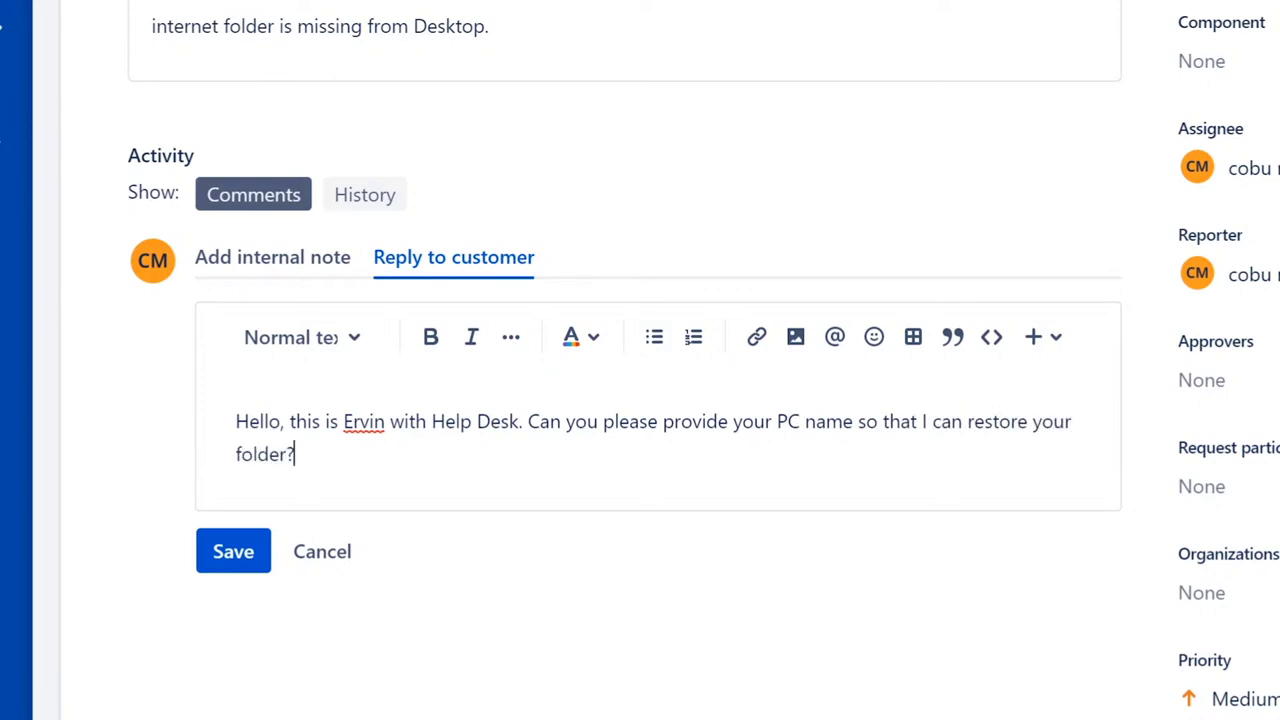
text( Thanks yo)
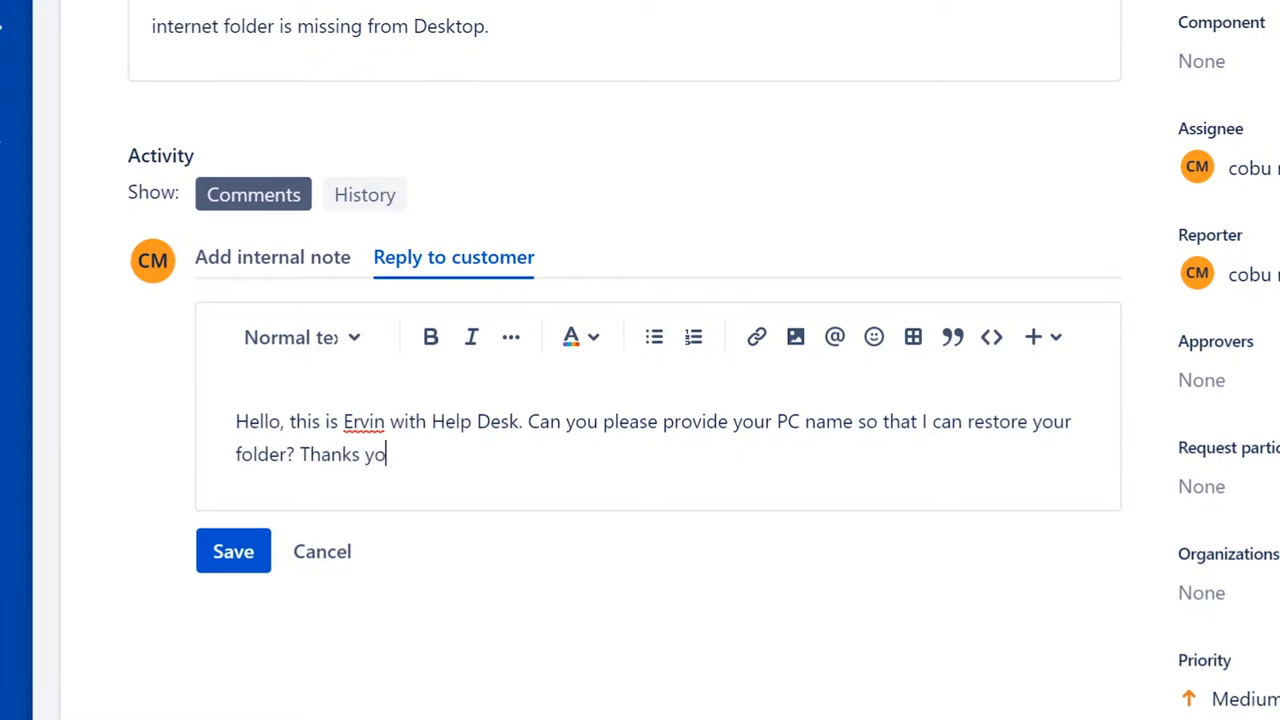
key(BackSpace)
key(BackSpace)
text(, Ervin.)
click(226, 548)
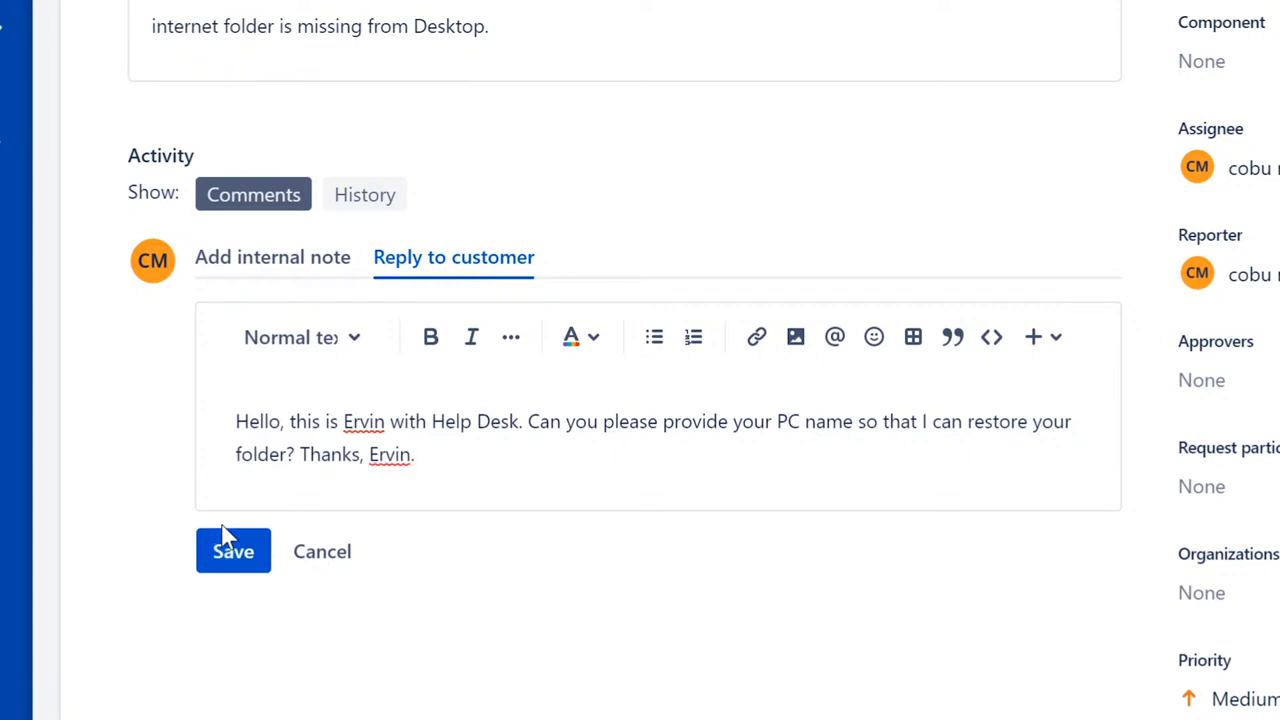
click(229, 549)
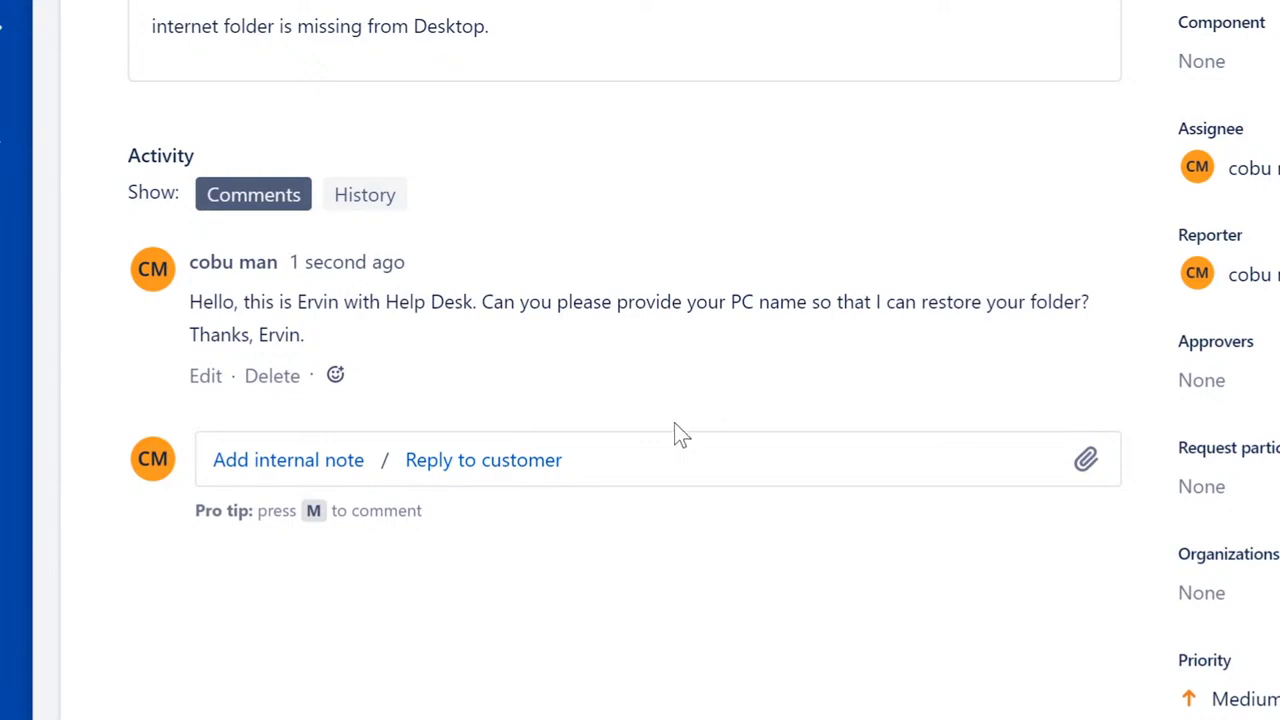
Save an ISD-11 internal note reading 'user's Pc name is cobuman1'.
scroll(674, 424, up, 3)
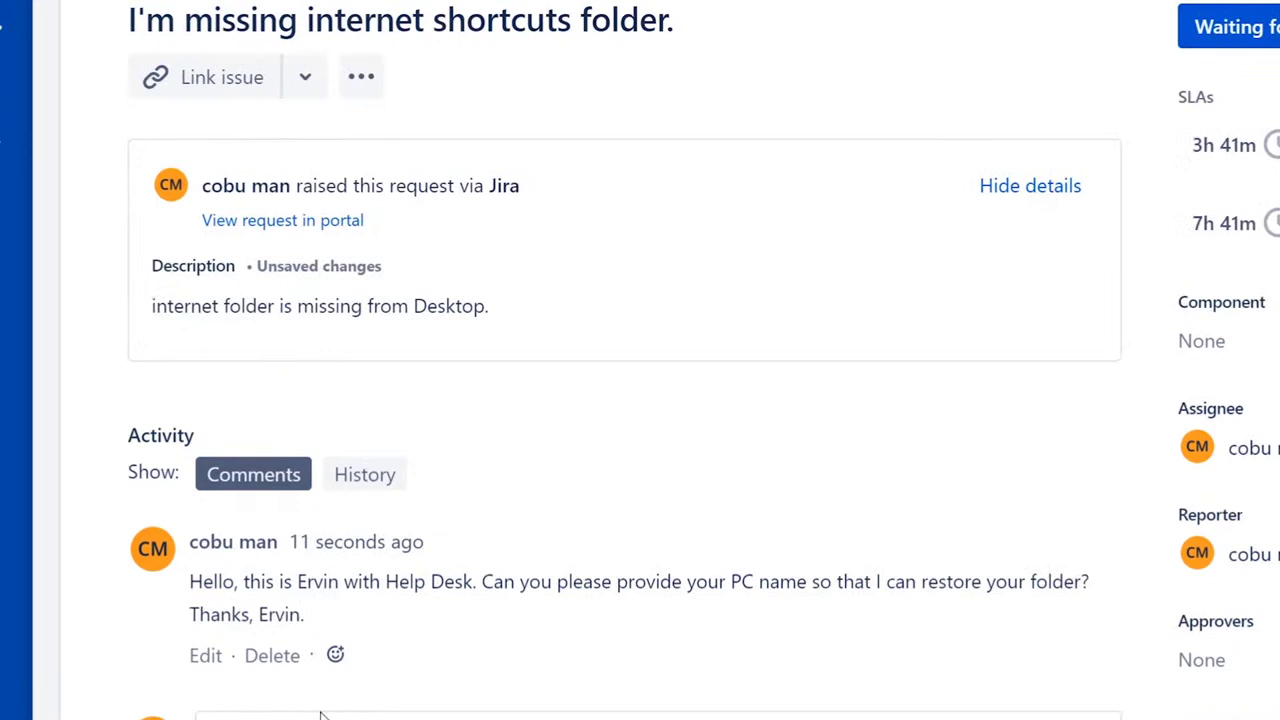
scroll(635, 616, down, 4)
click(617, 507)
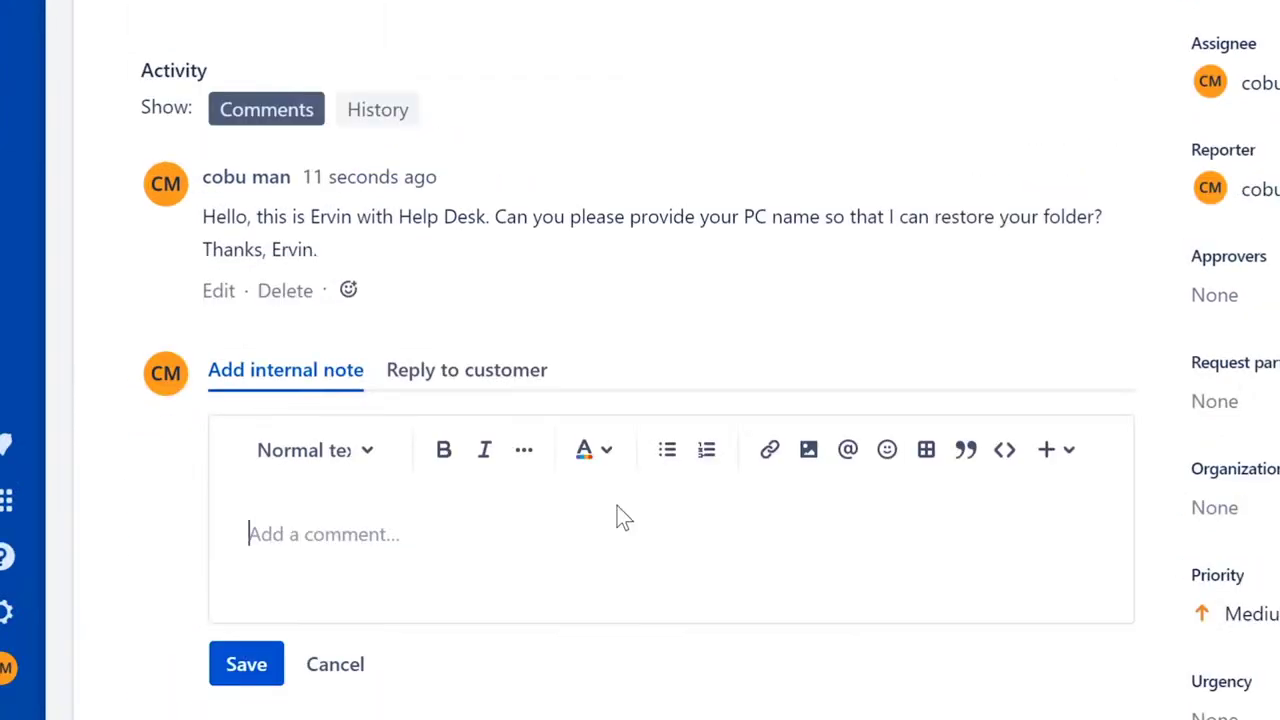
text(cobu)
key(BackSpace)
key(BackSpace)
key(BackSpace)
key(BackSpace)
text(the pc)
key(BackSpace)
key(BackSpace)
key(BackSpace)
key(BackSpace)
key(BackSpace)
key(BackSpace)
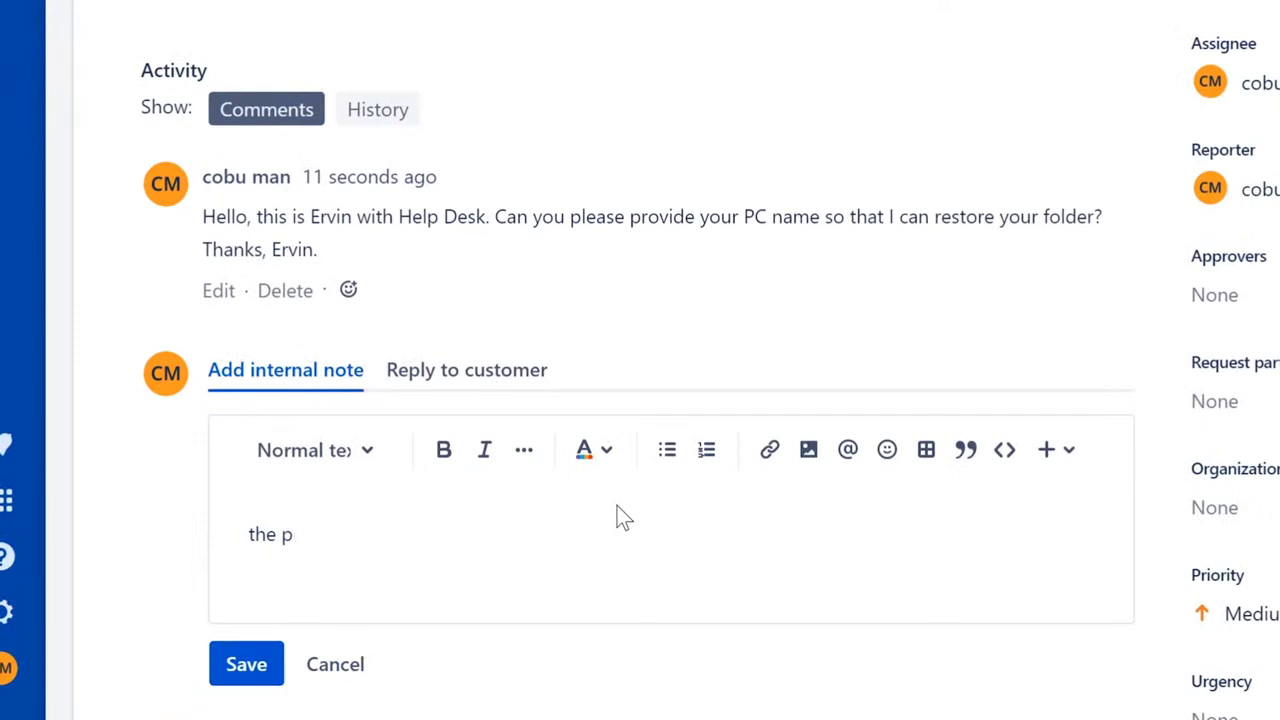
text(user')
text(s Pc name is cobuman1)
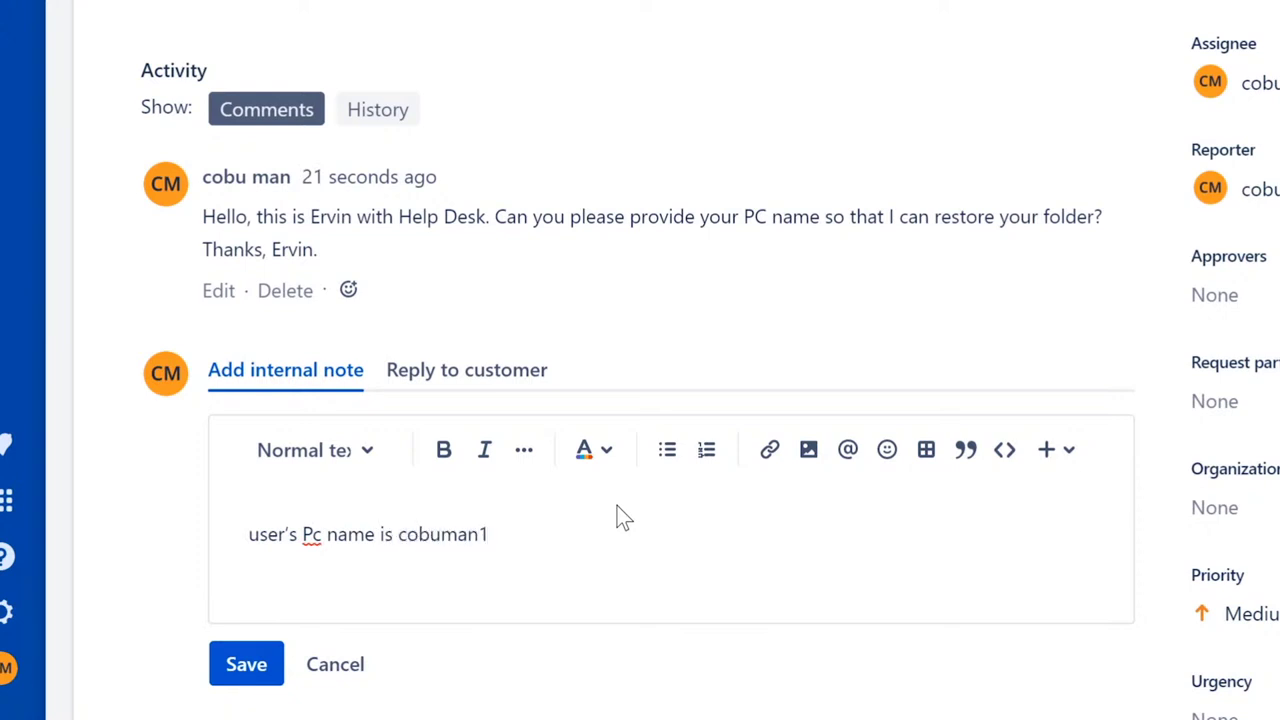
click(258, 665)
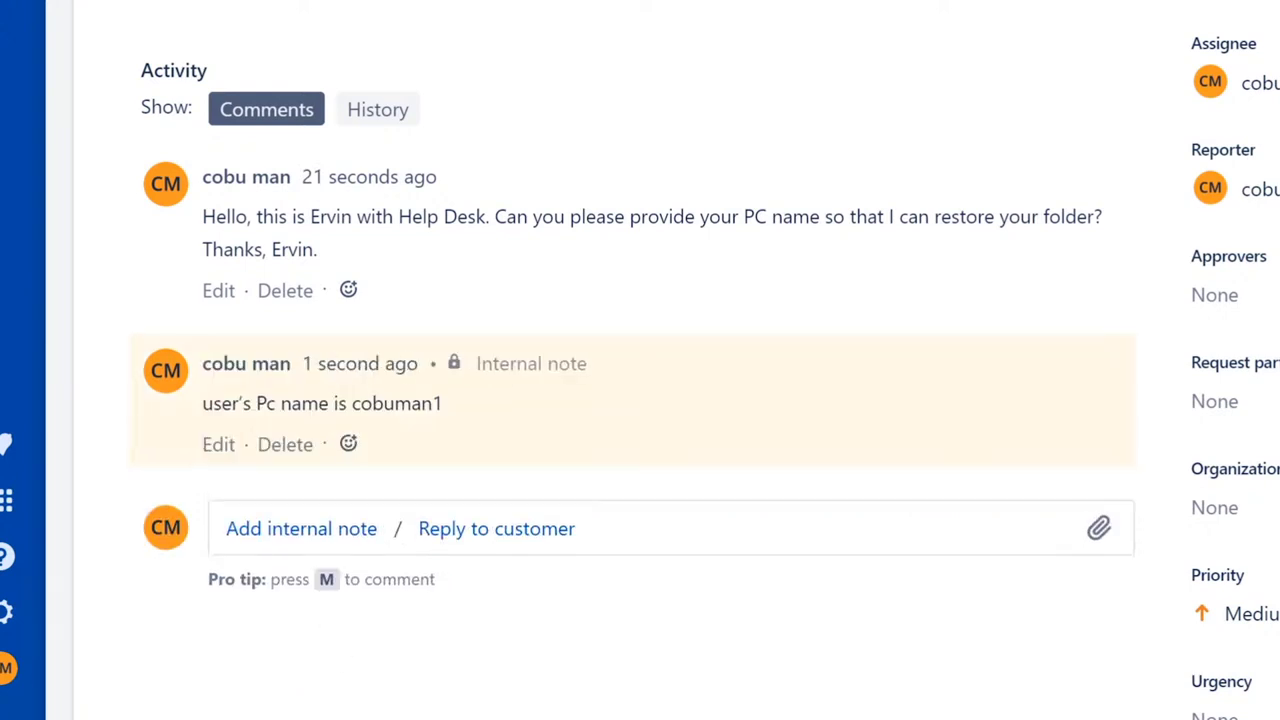
Browse File Explorer to the user's Desktop folder on cobuman1's c$ share.
mouse_move(226, 718)
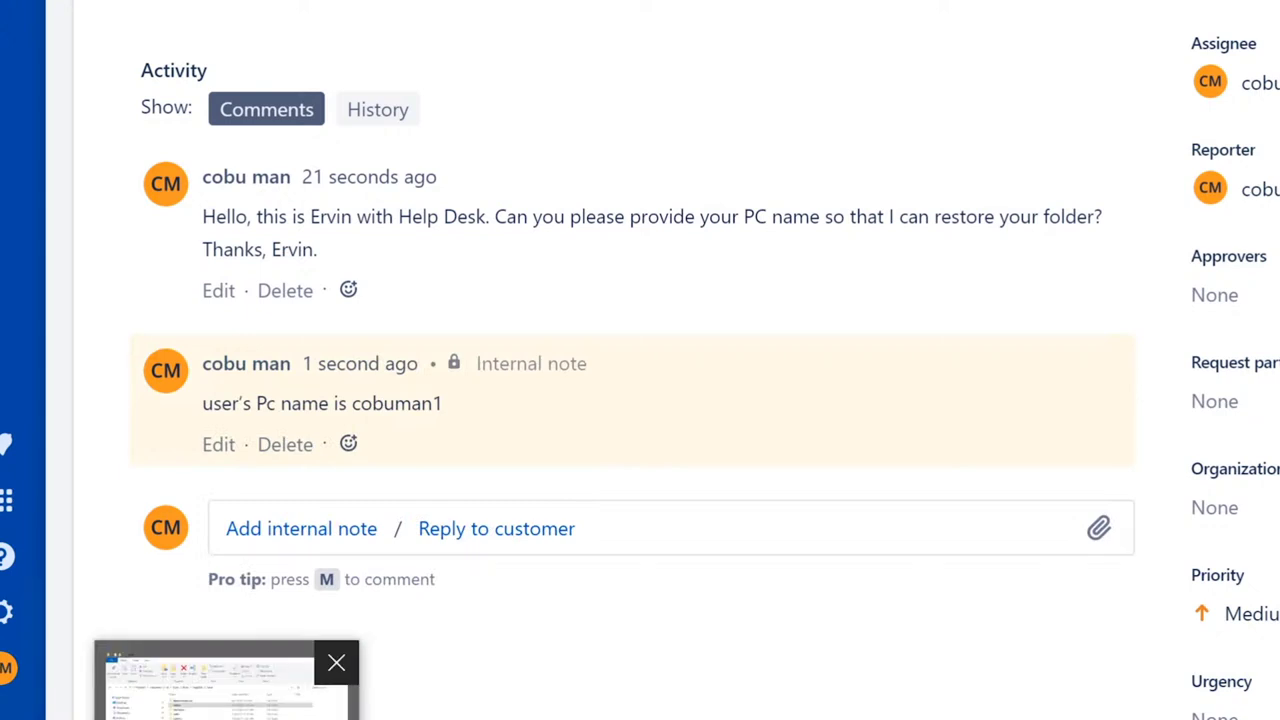
click(226, 690)
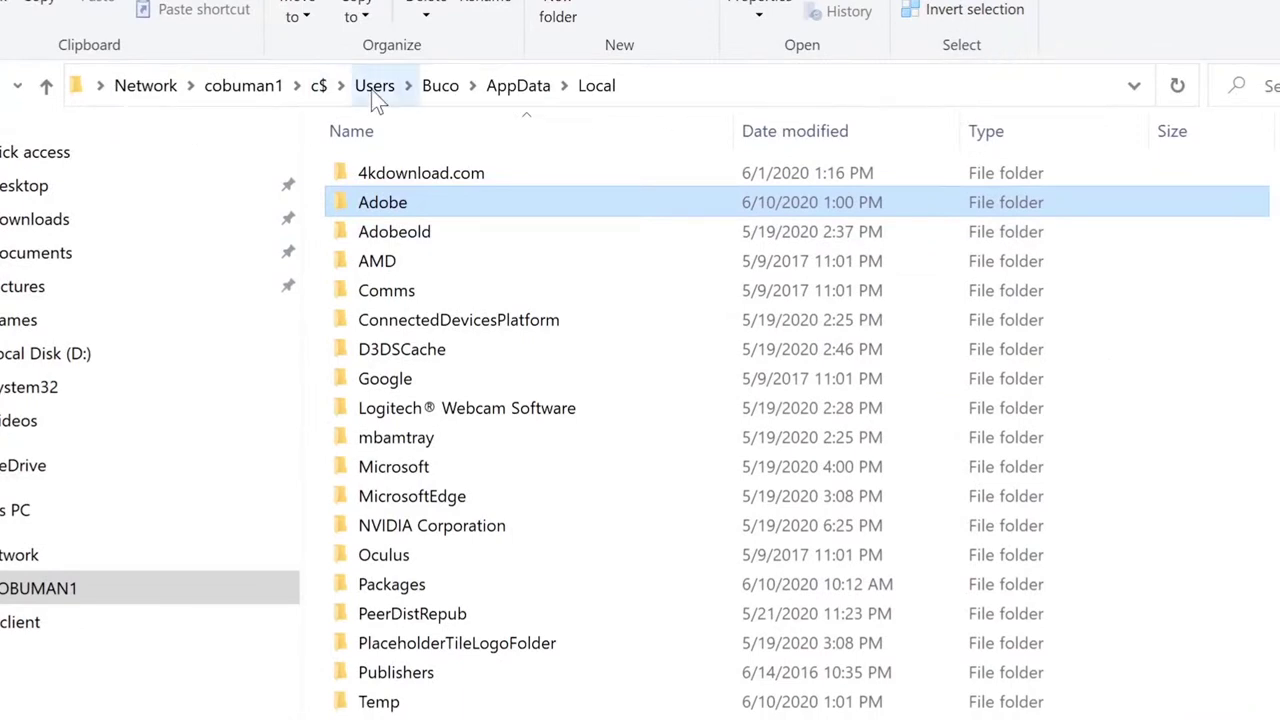
click(442, 86)
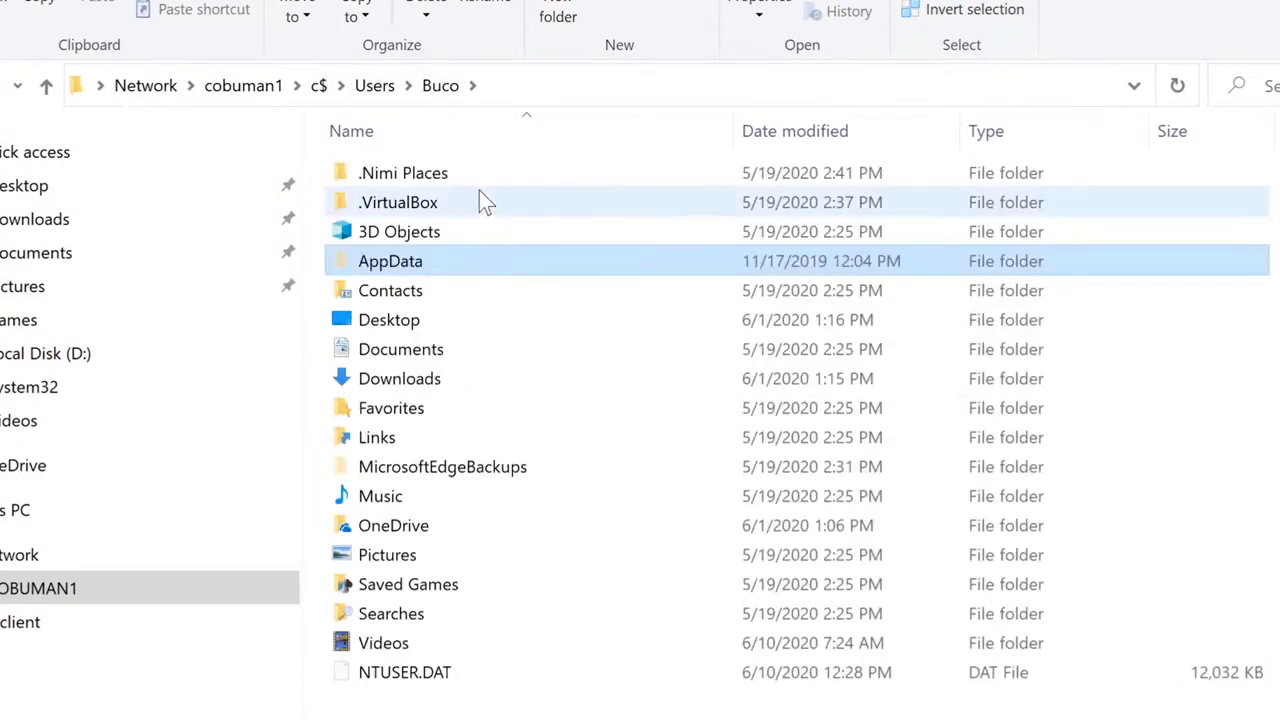
double_click(444, 321)
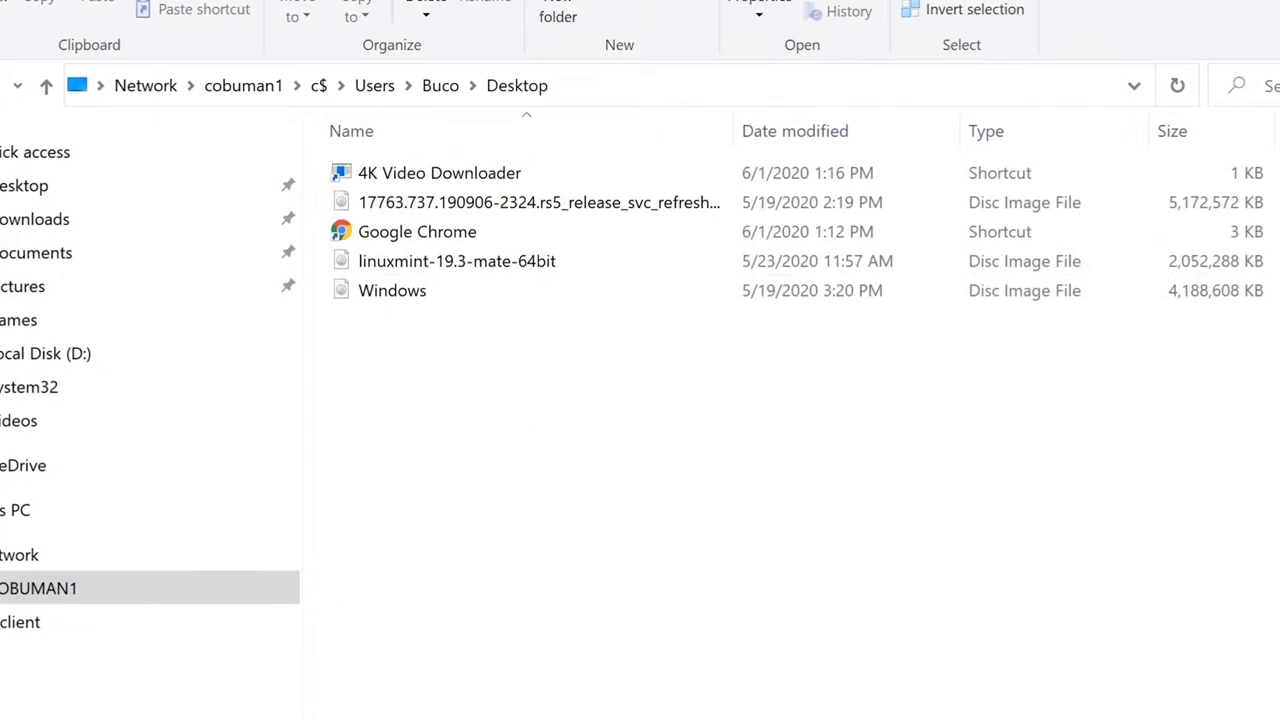
Create a new folder named 'Internet Shortcuts' on the local desktop.
right_click(29, 397)
mouse_move(366, 651)
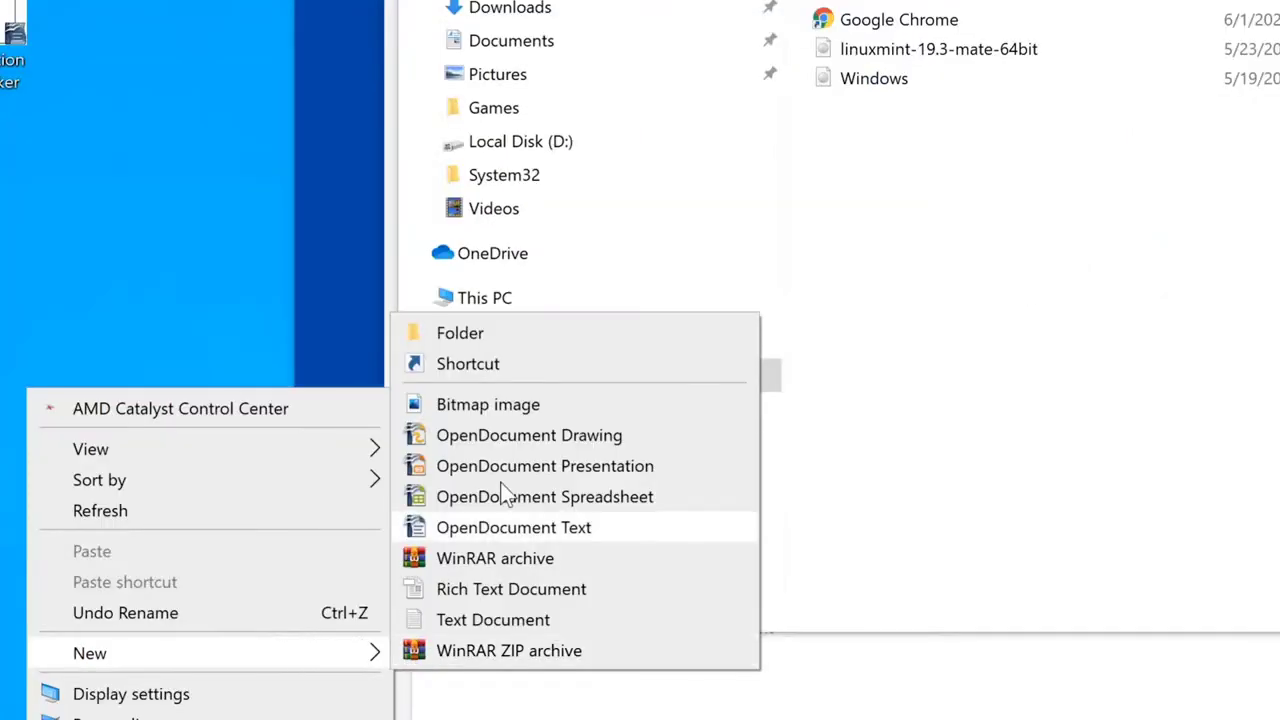
click(540, 345)
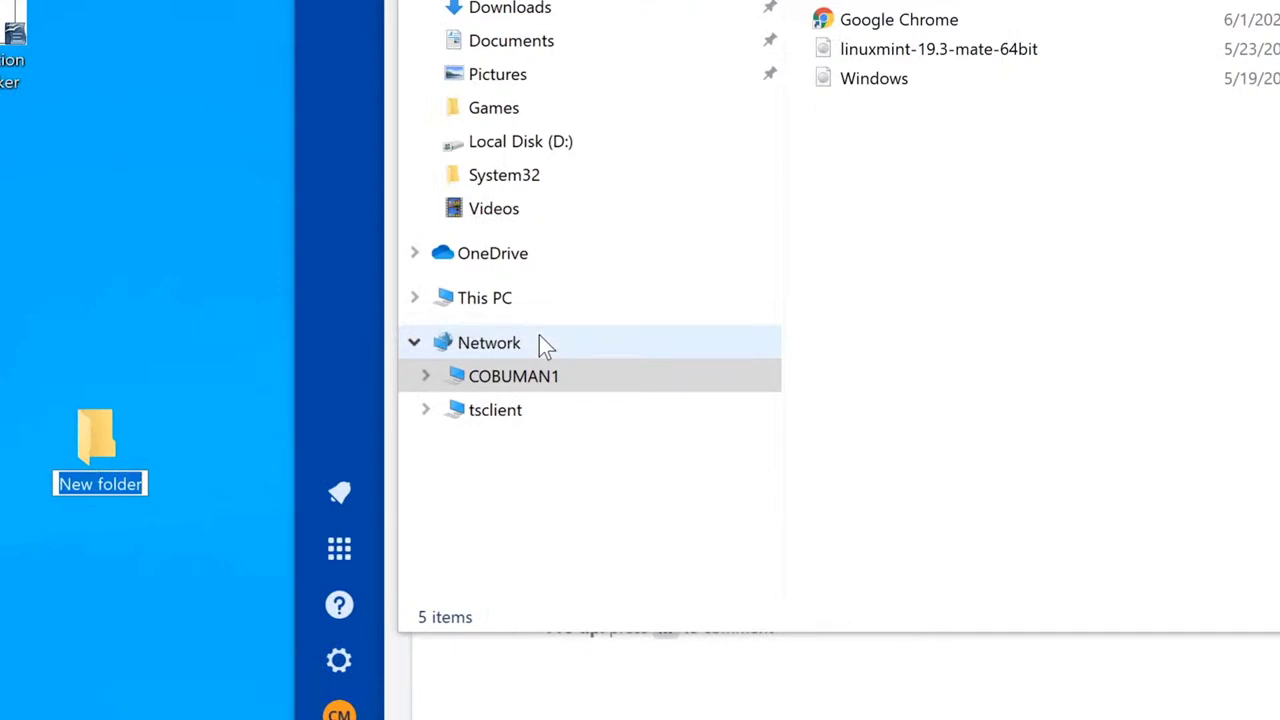
text(Internet)
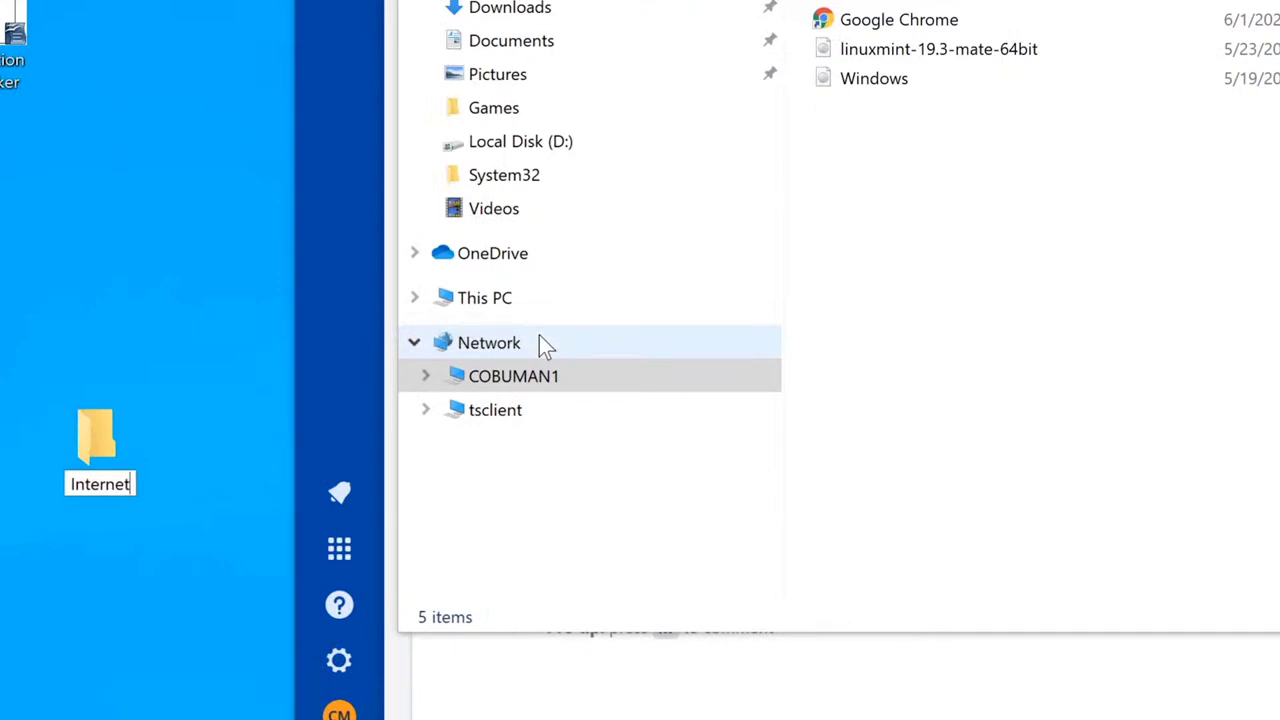
text( Shortcuts)
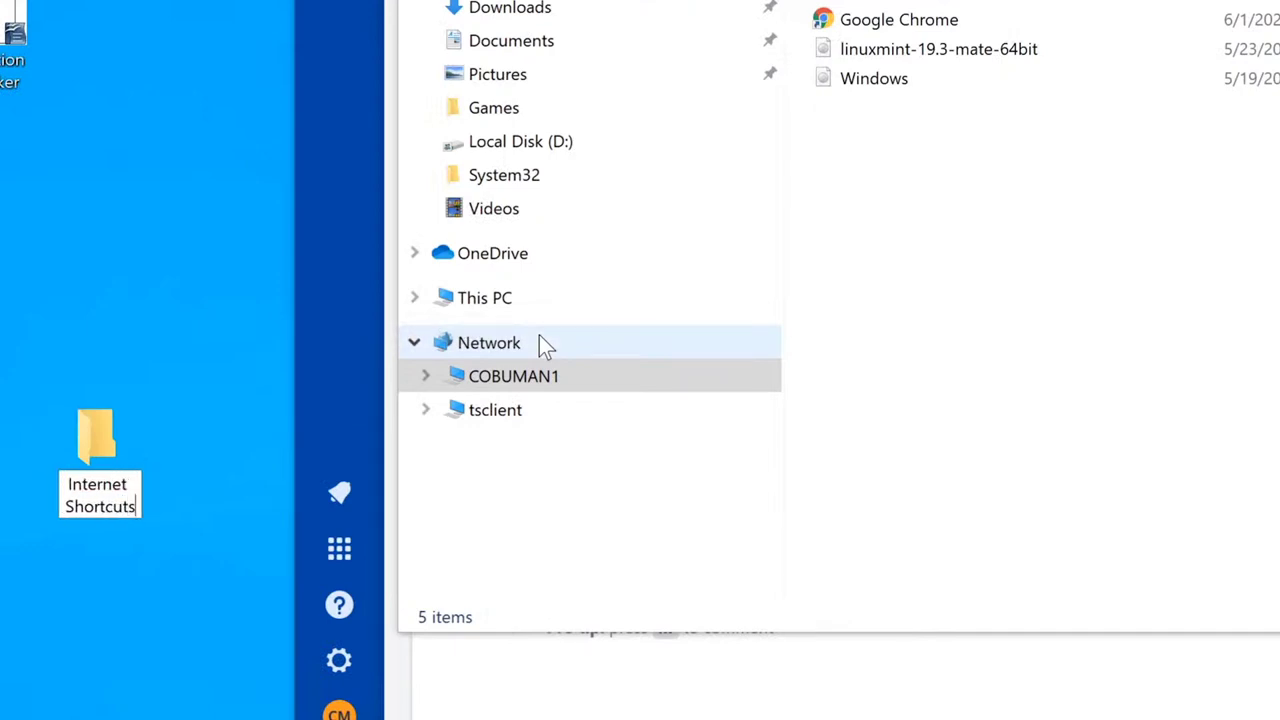
key(Return)
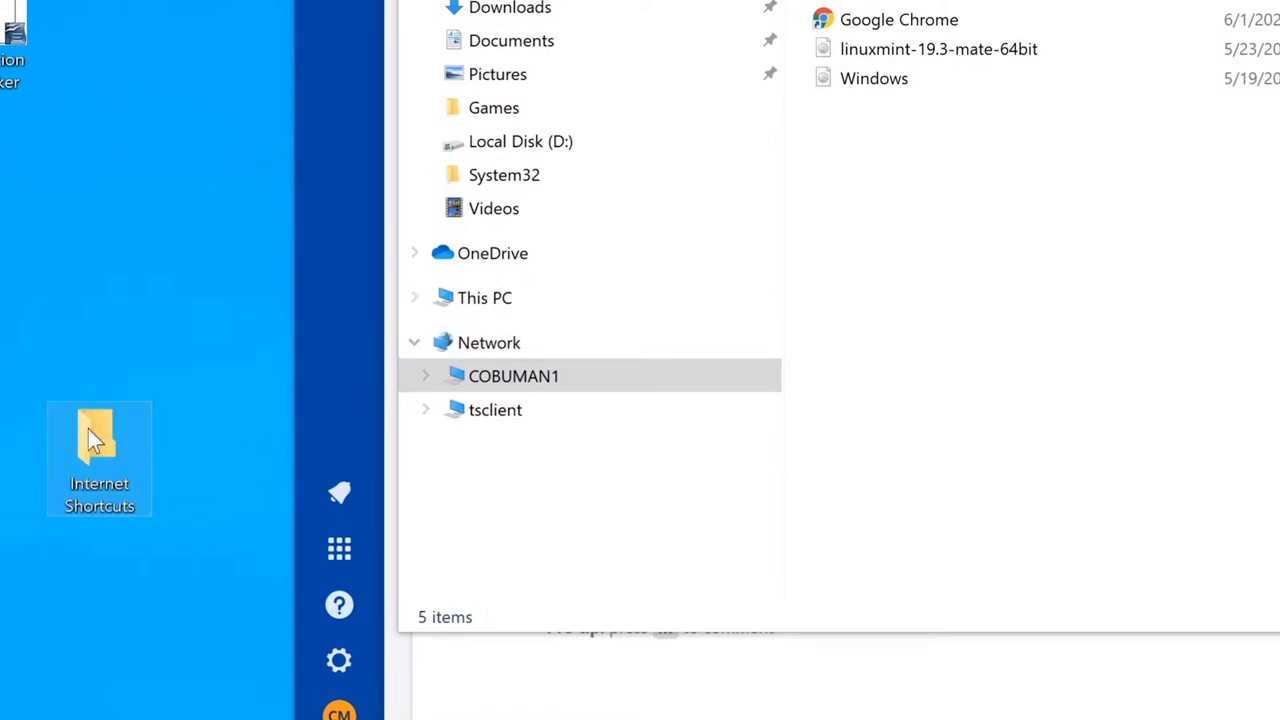
Copy the Internet Shortcuts folder and paste it into the remote Desktop folder.
right_click(88, 429)
click(215, 272)
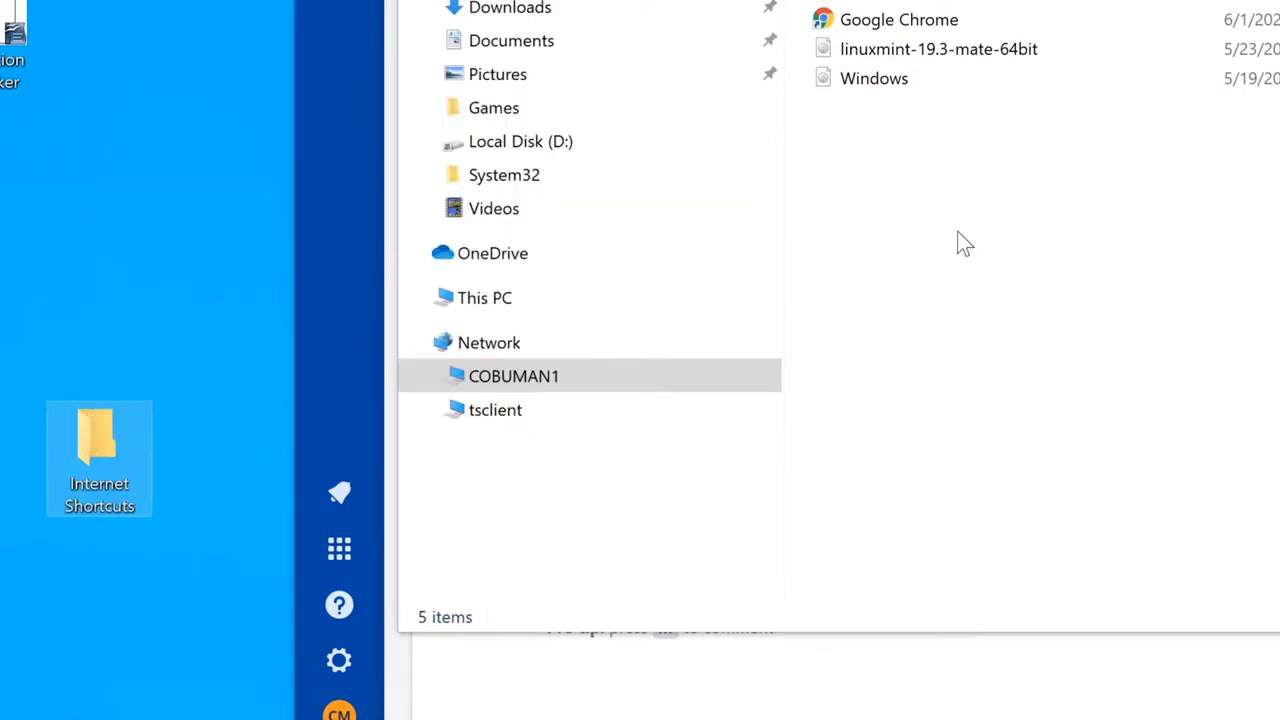
right_click(1035, 262)
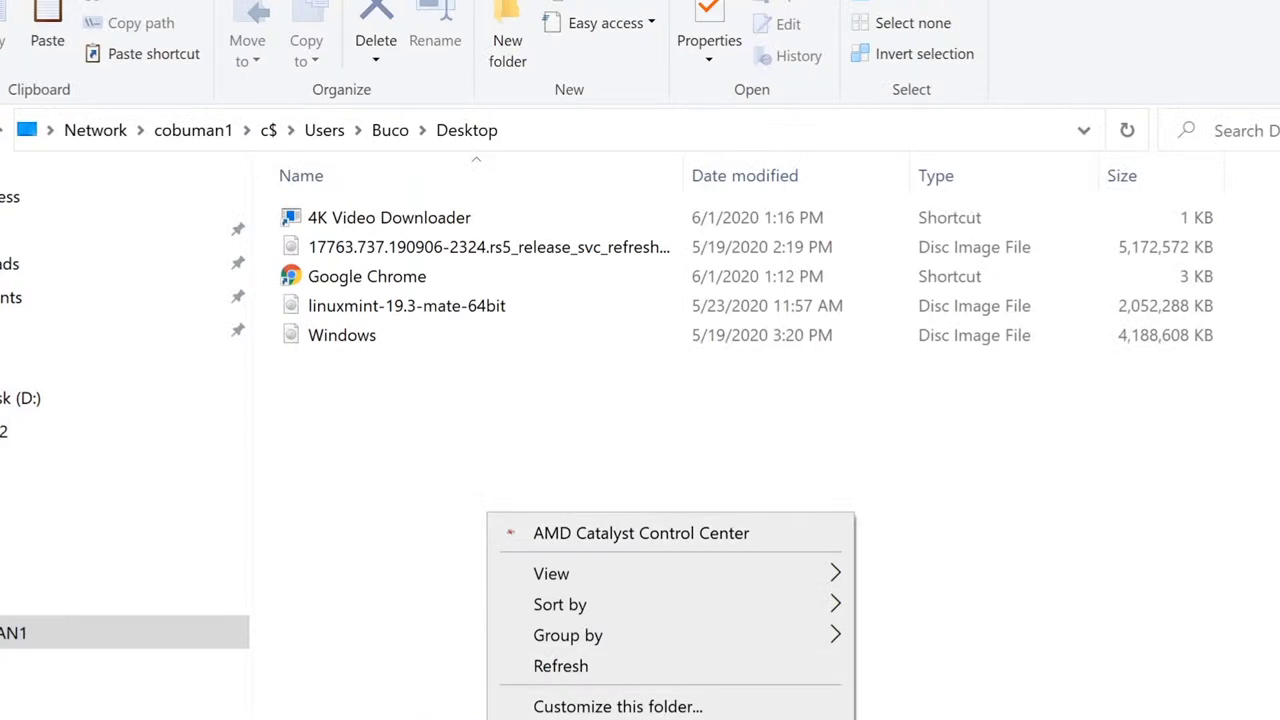
click(556, 719)
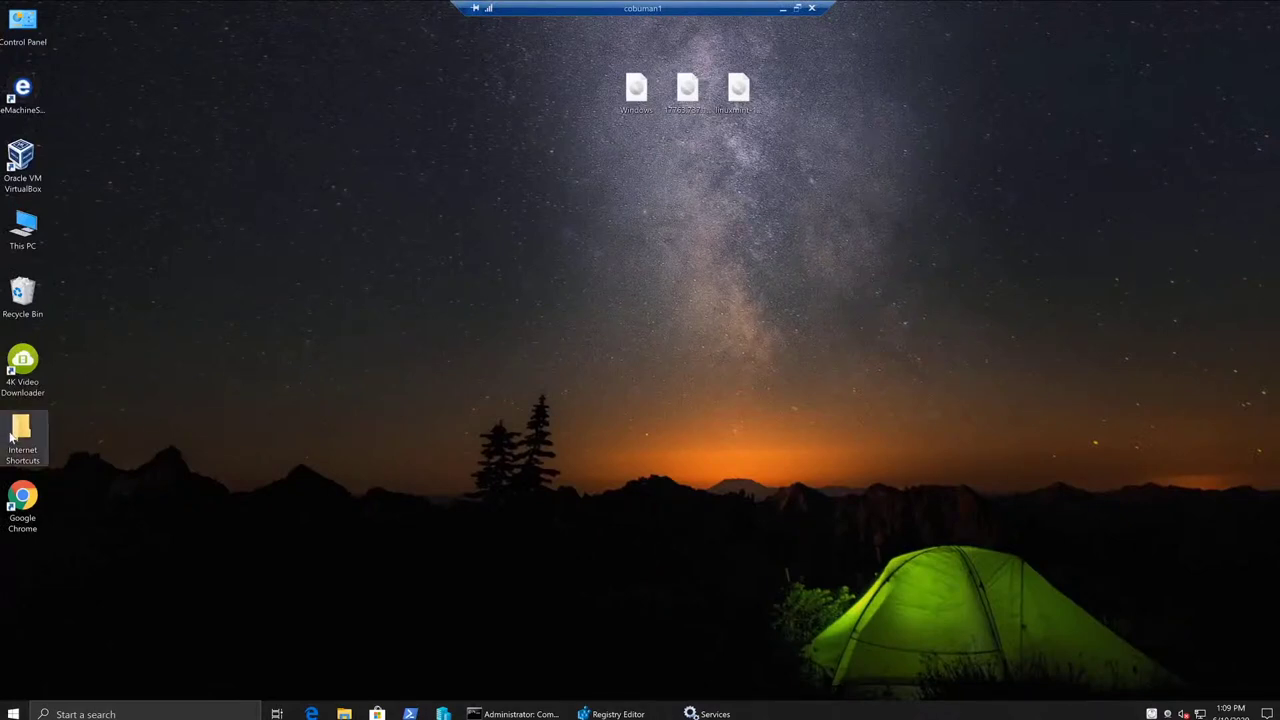
Move the Internet Shortcuts icon below 4K Video Downloader in the remote desktop's left column.
drag(15, 438, 502, 256)
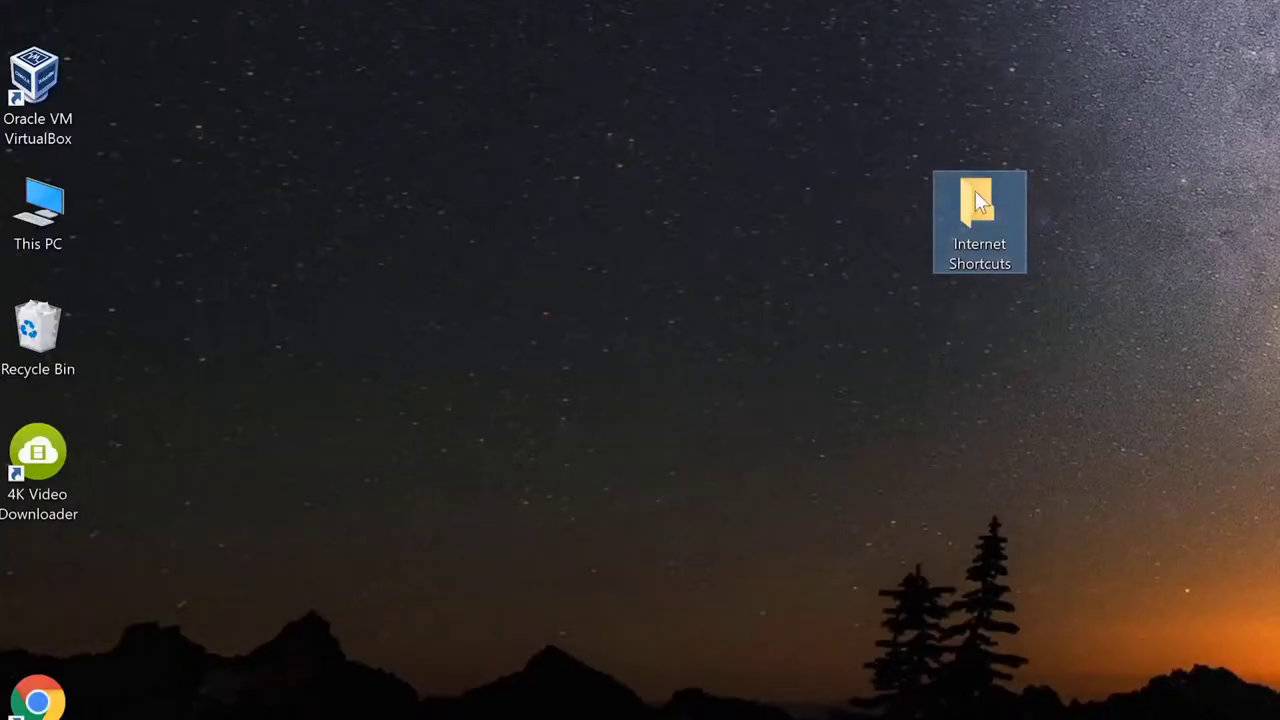
drag(975, 191, 56, 570)
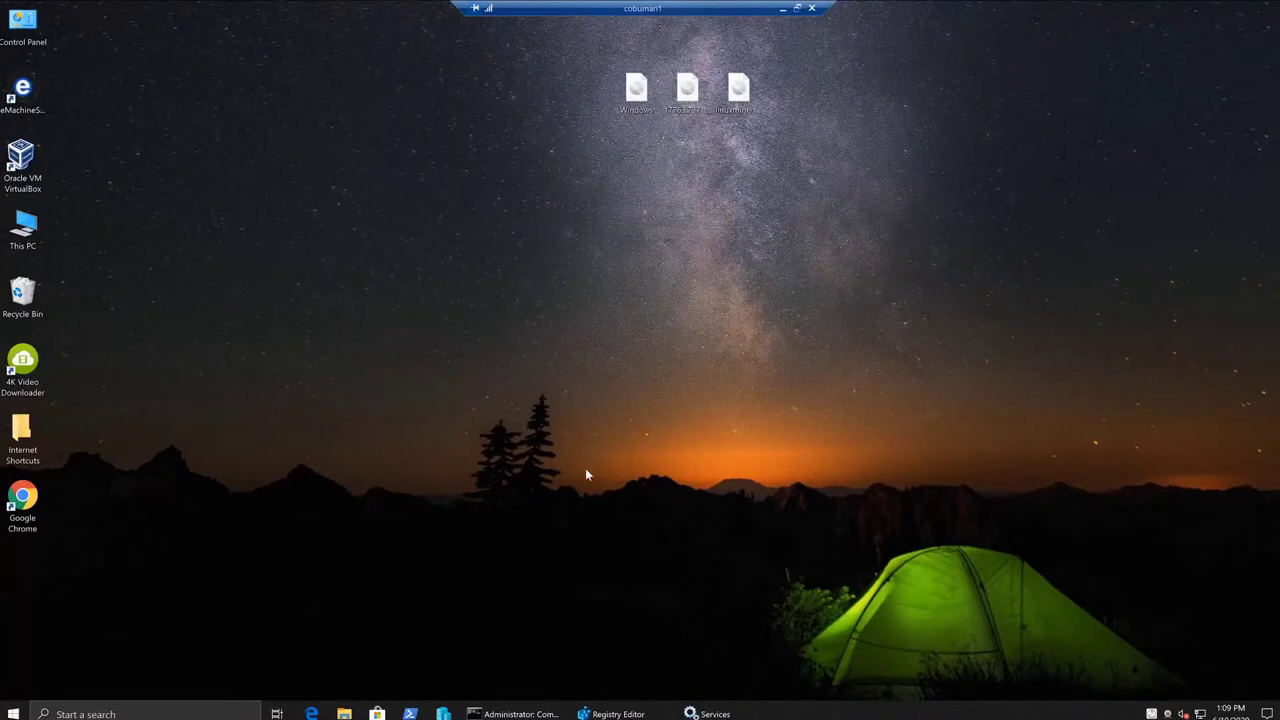
mouse_move(516, 714)
click(150, 712)
click(236, 158)
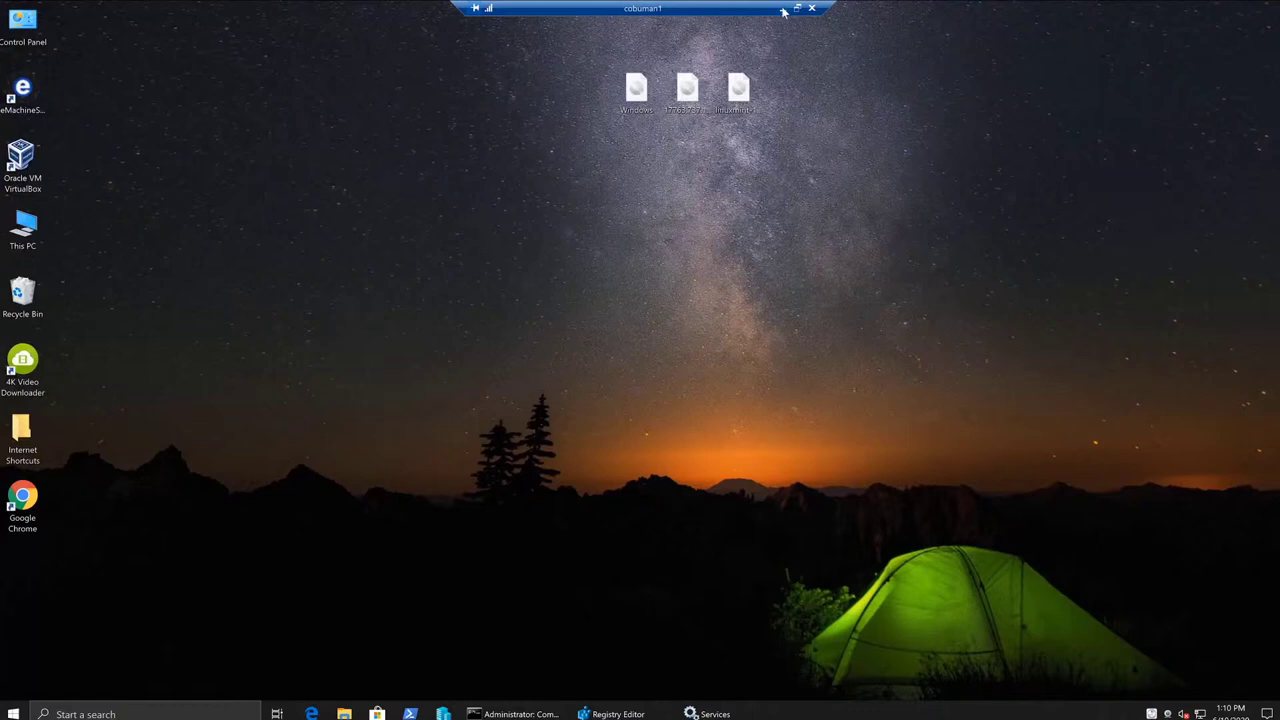
Permanently delete the Internet Shortcuts folder from the remote Desktop.
click(783, 10)
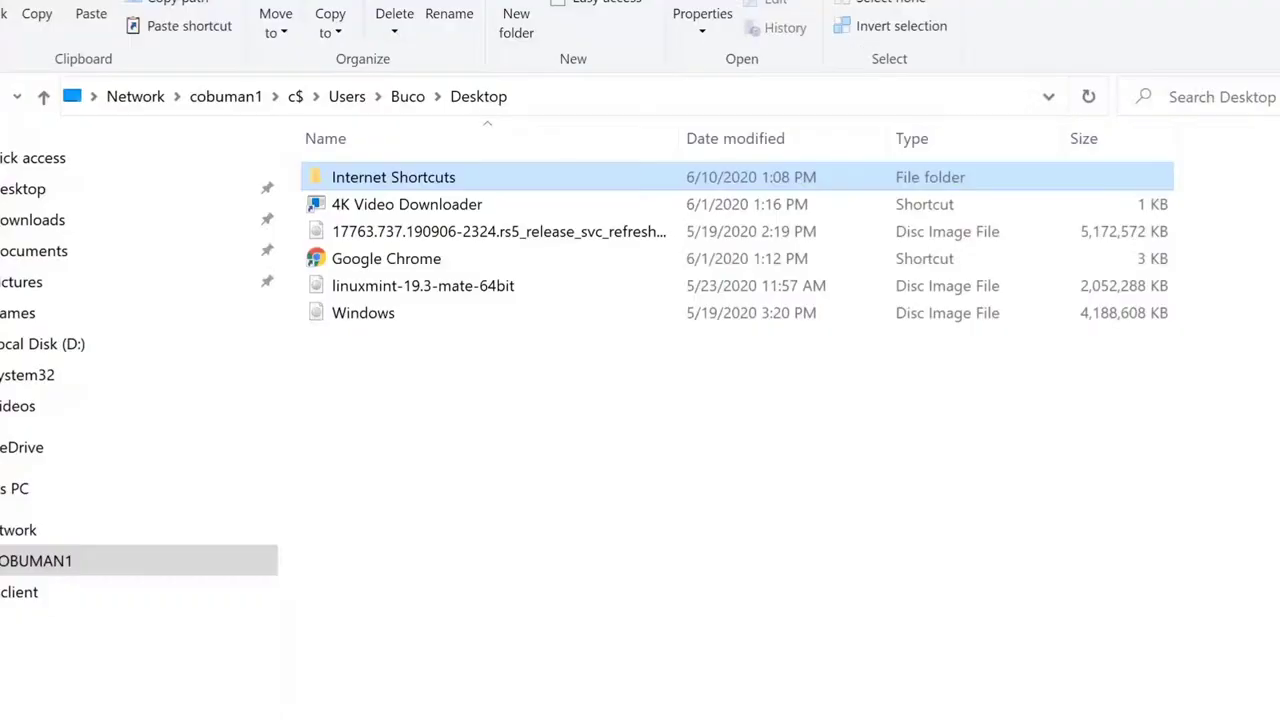
click(590, 544)
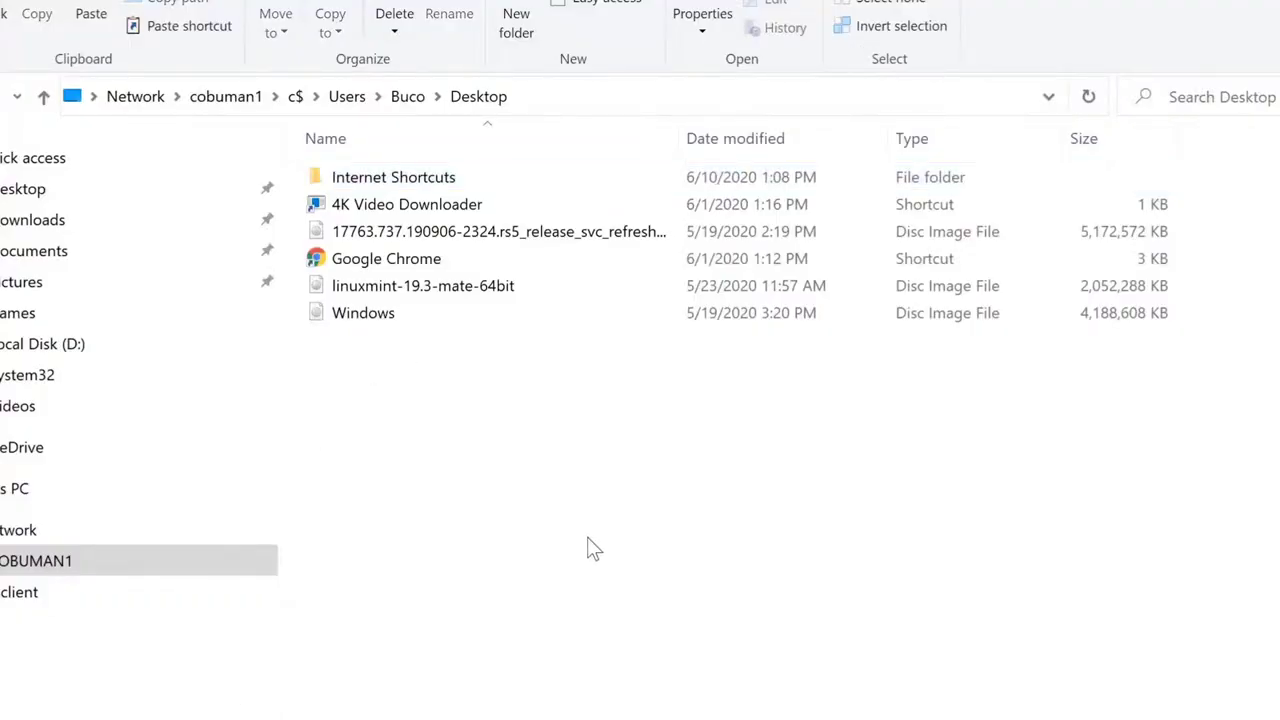
click(411, 170)
key(shift+Delete)
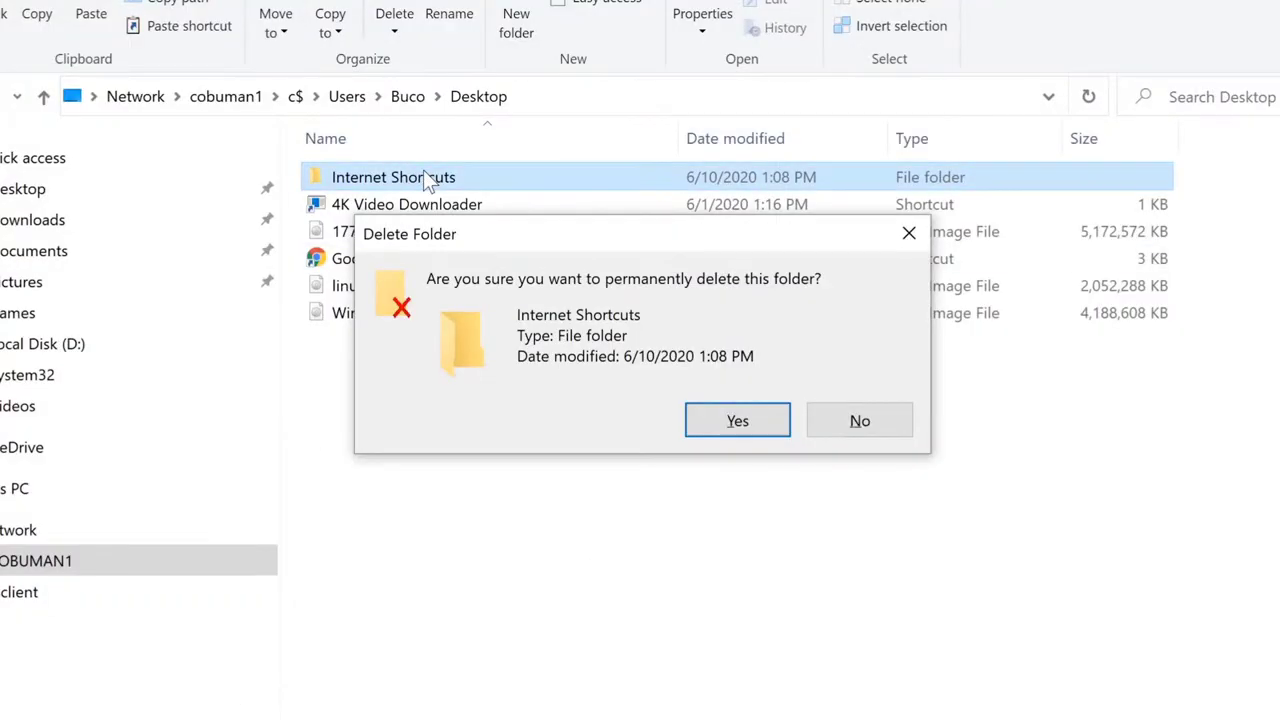
click(749, 422)
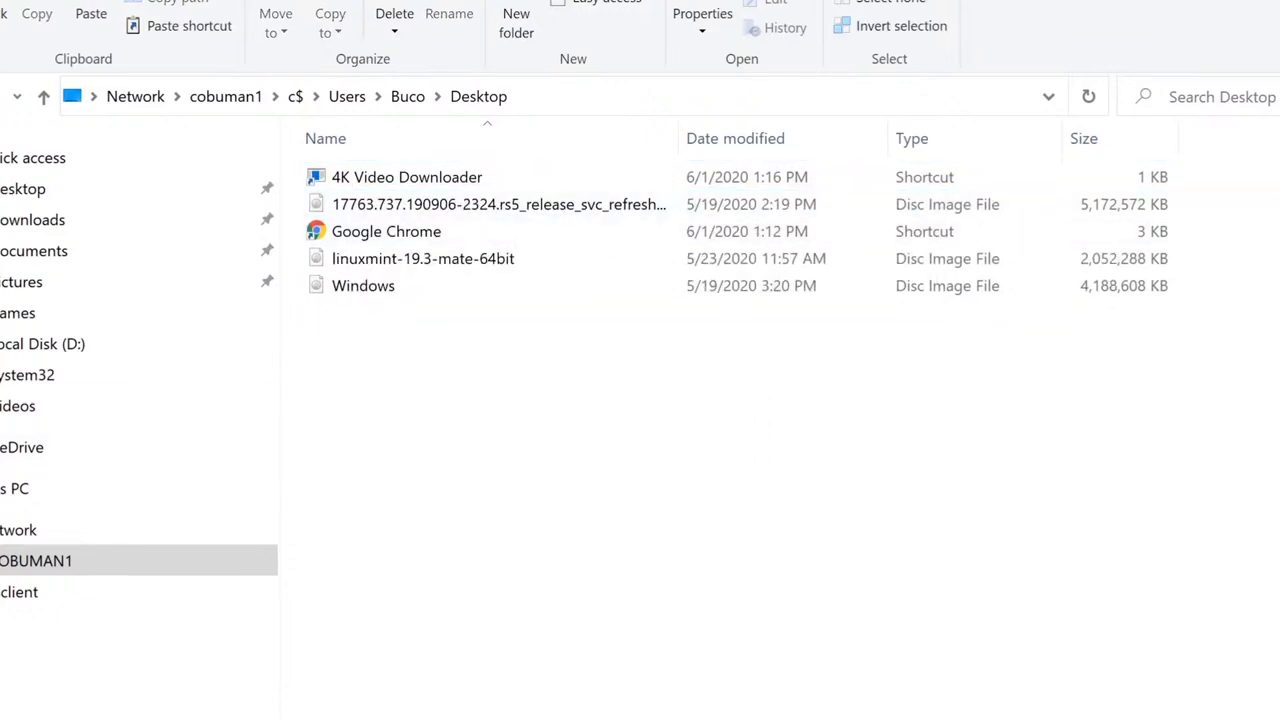
Go up to Chrome's User Data folder, then enter the \\cobuman1 c$ share path.
key(alt+Up)
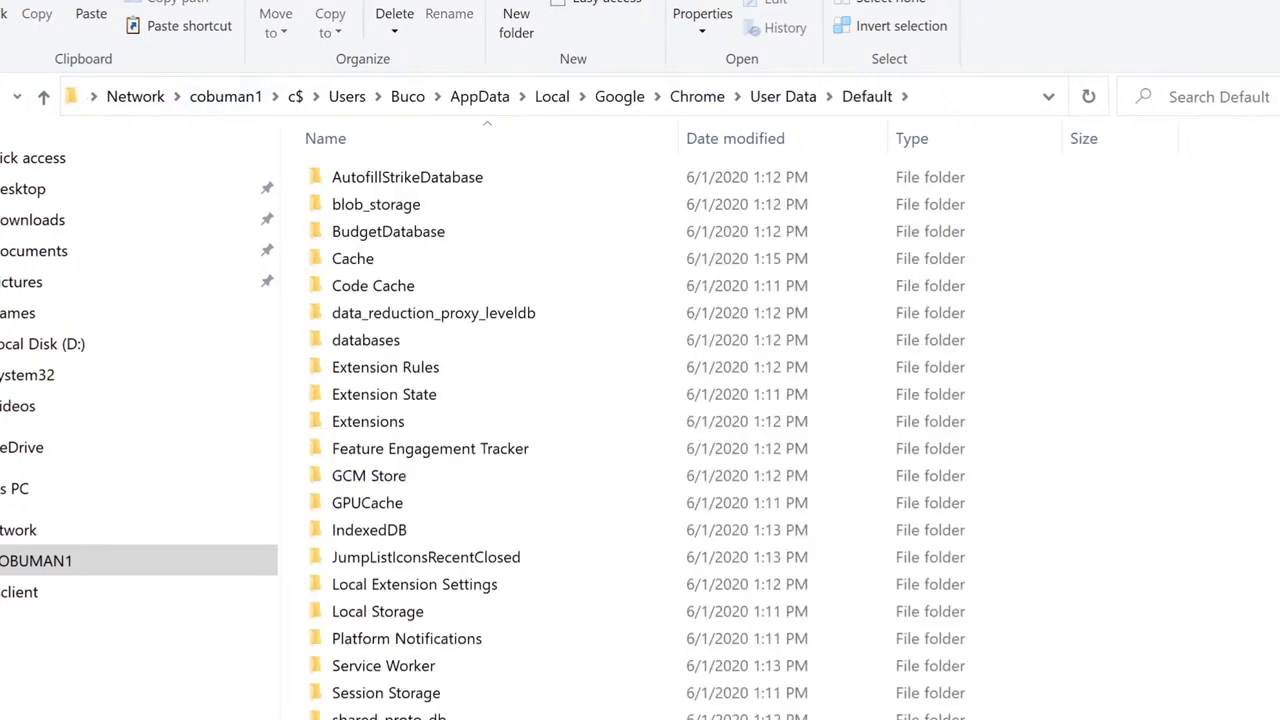
key(alt+Up)
click(953, 100)
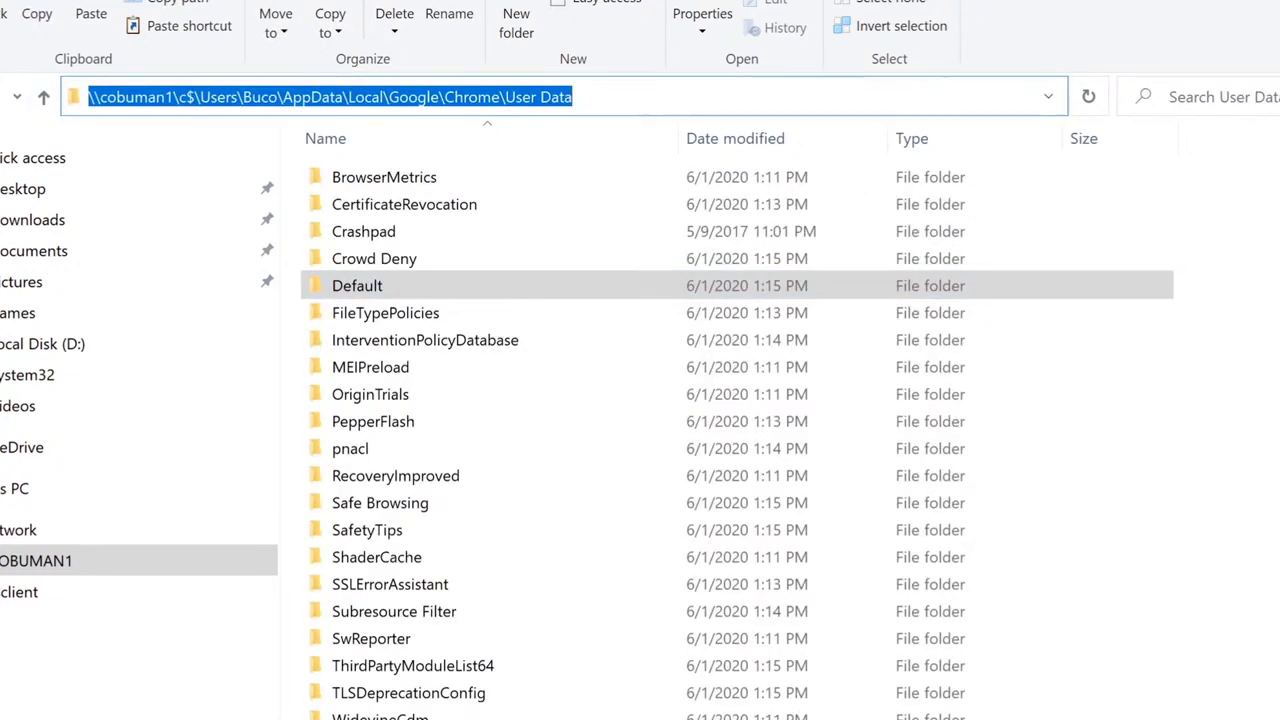
text(\\cobuma)
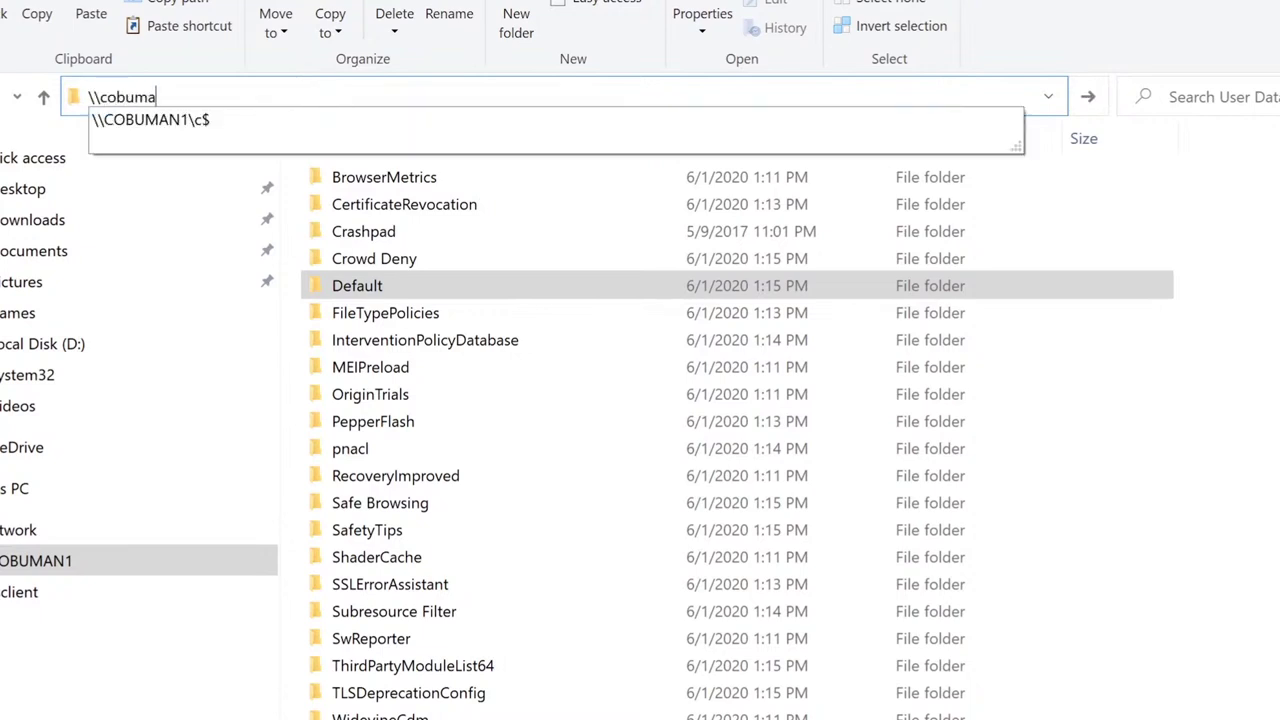
key(Down)
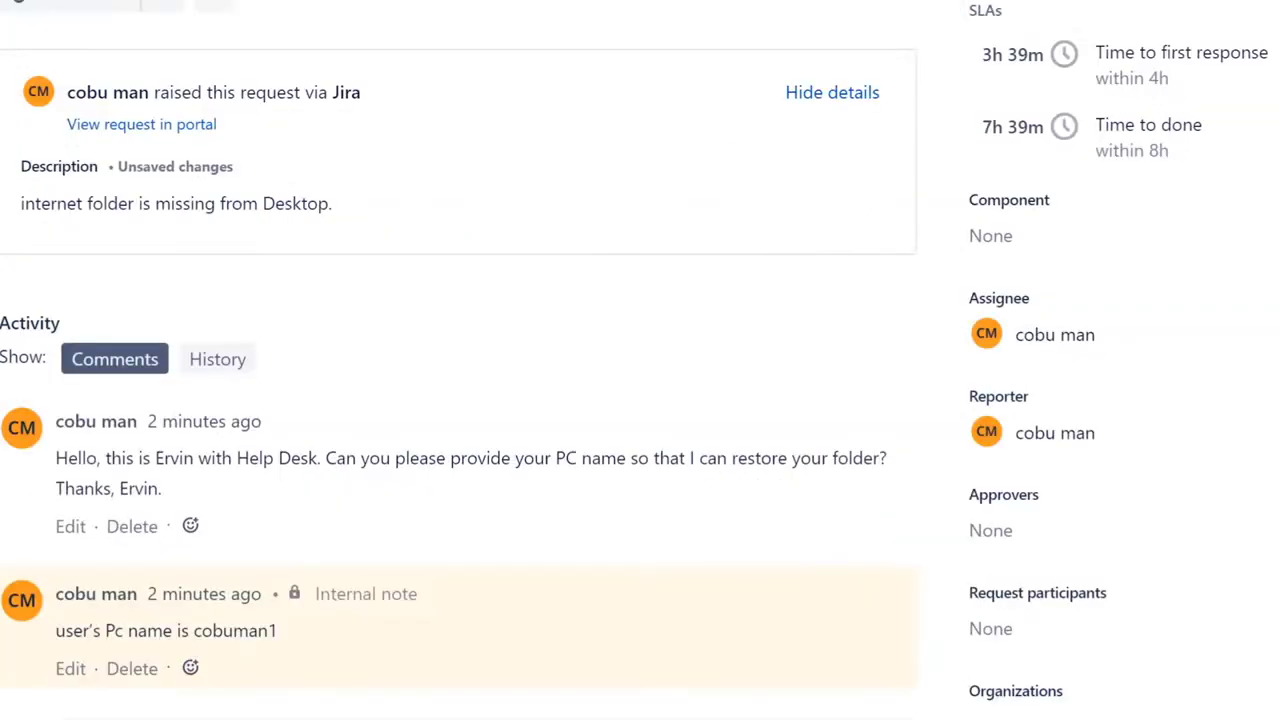
Launch Command Prompt and ping cobuman1, which answers with 4 of 4 replies.
key(super+s)
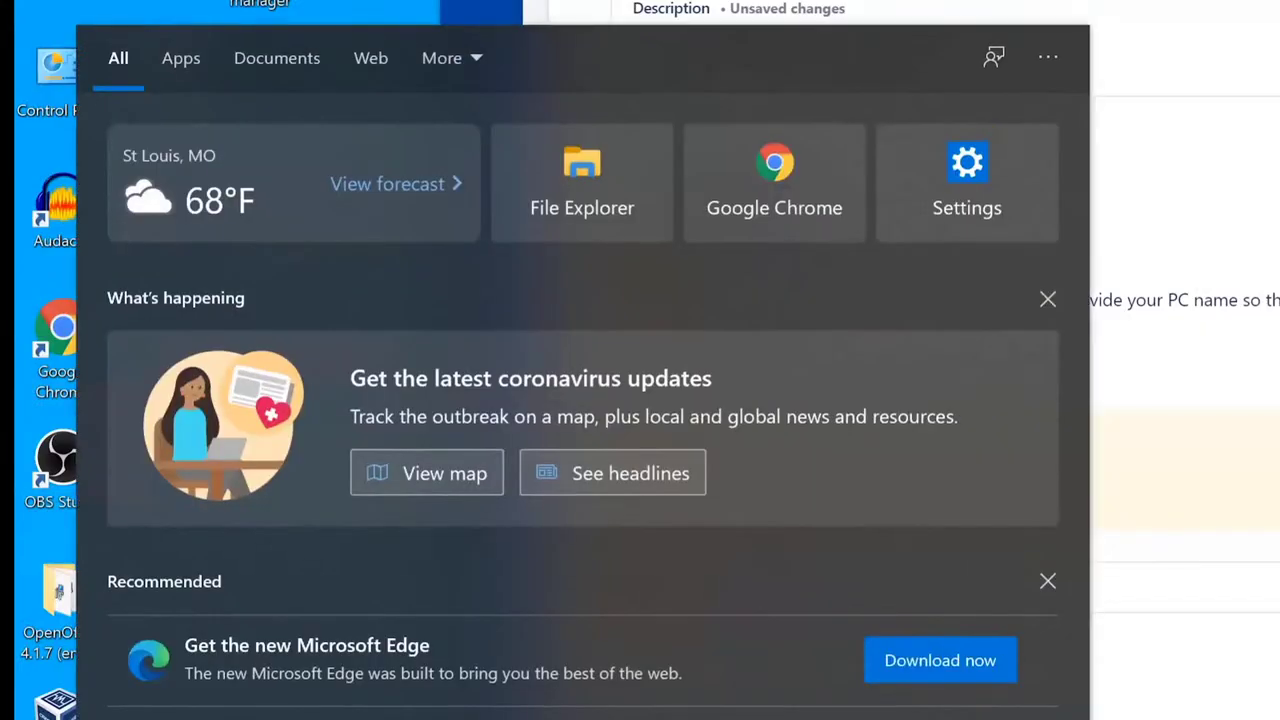
text(cmd)
key(Return)
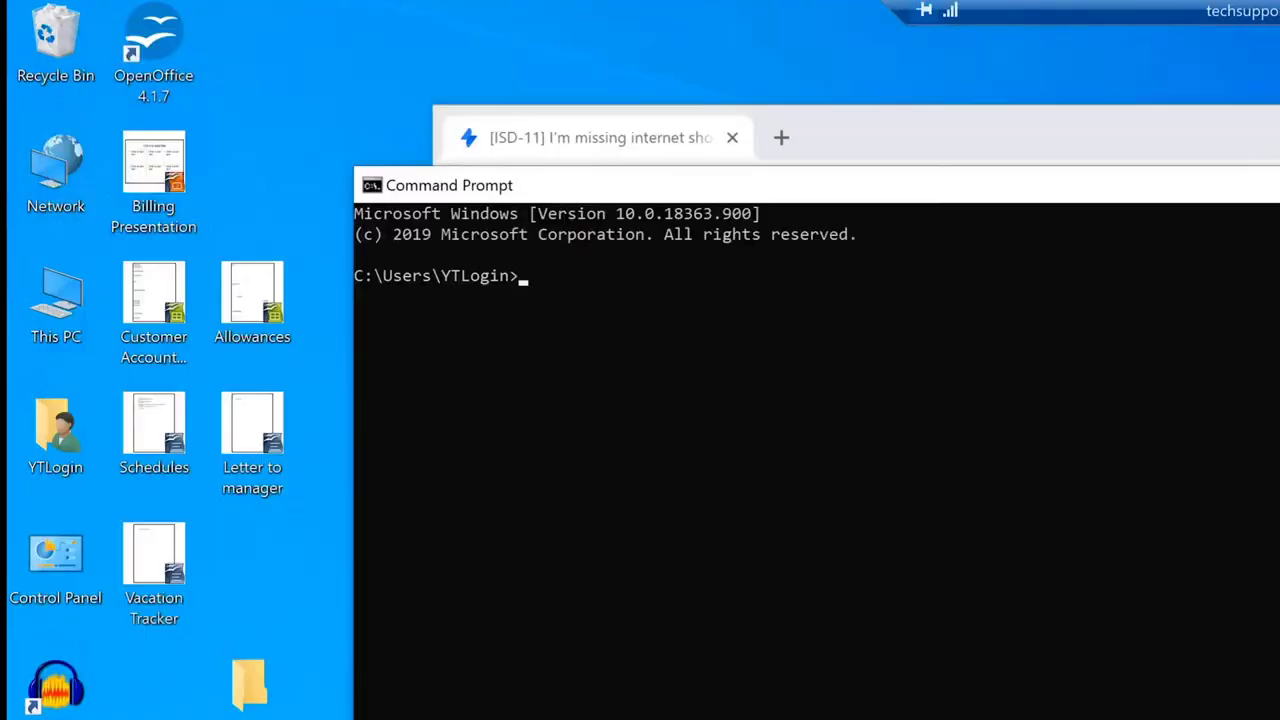
text(ping cobuma)
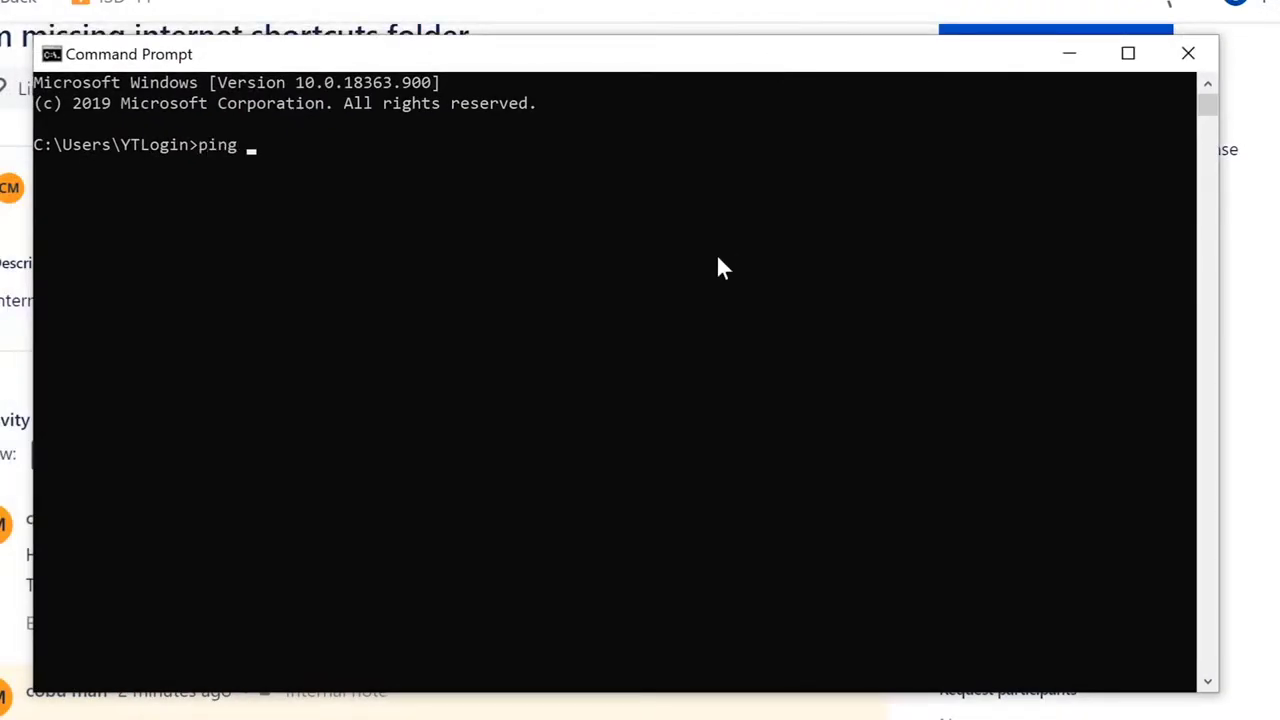
text(n1)
key(Return)
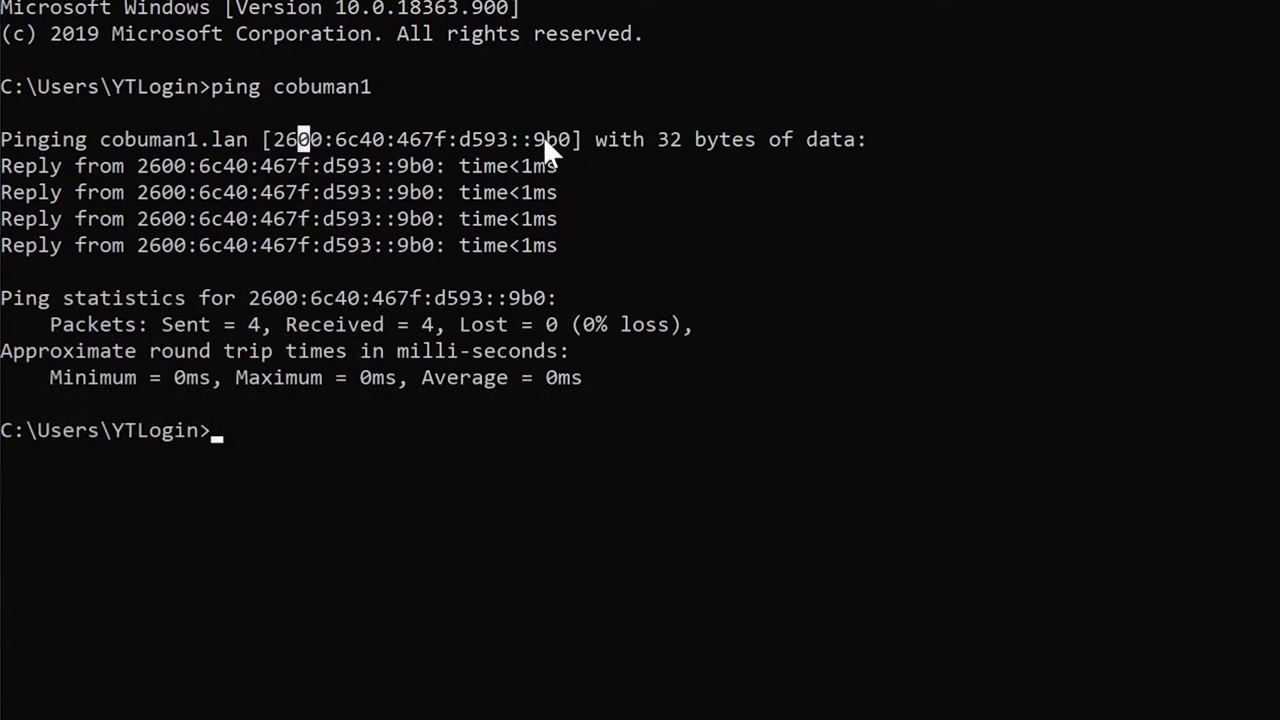
drag(566, 137, 399, 146)
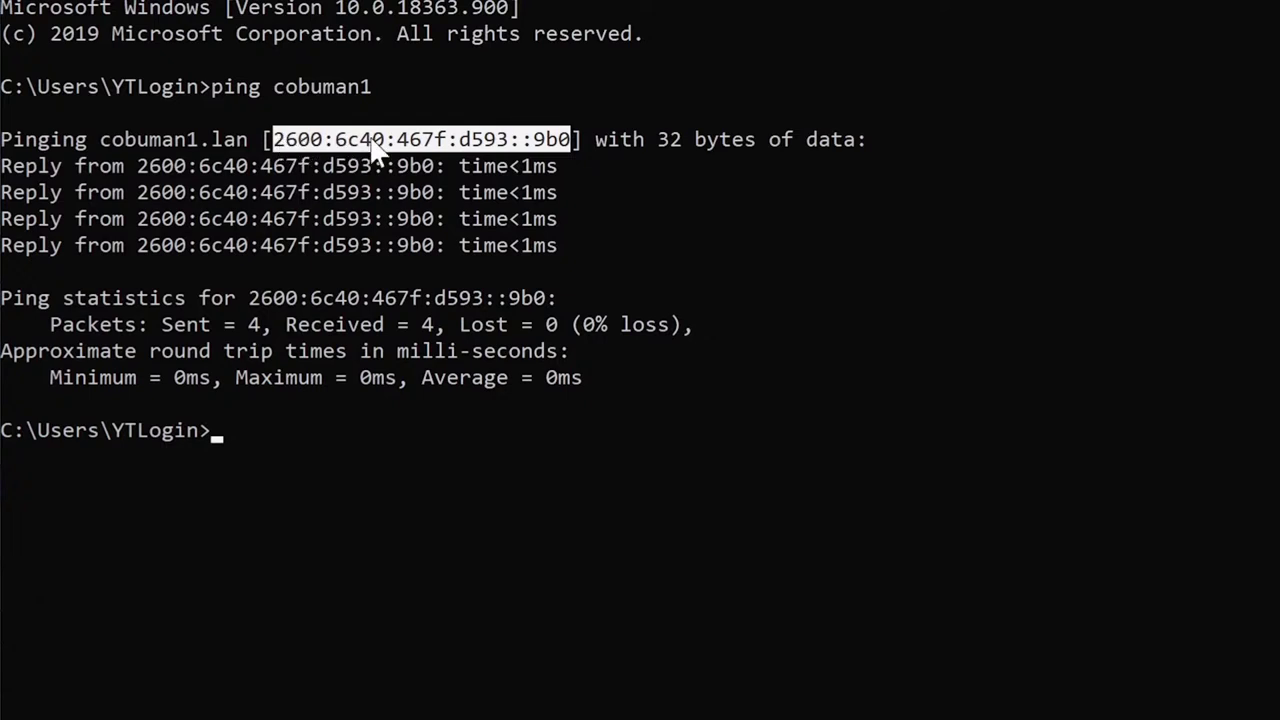
key(ctrl+c)
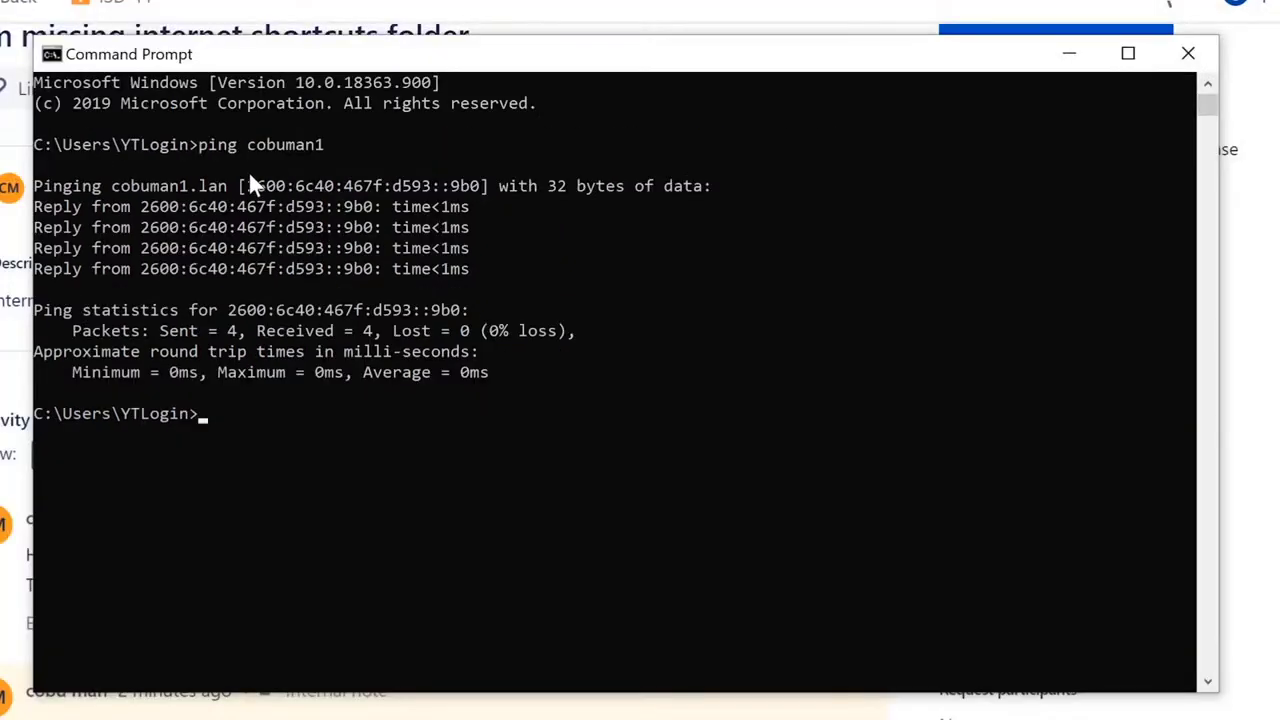
drag(250, 180, 480, 186)
key(ctrl+c)
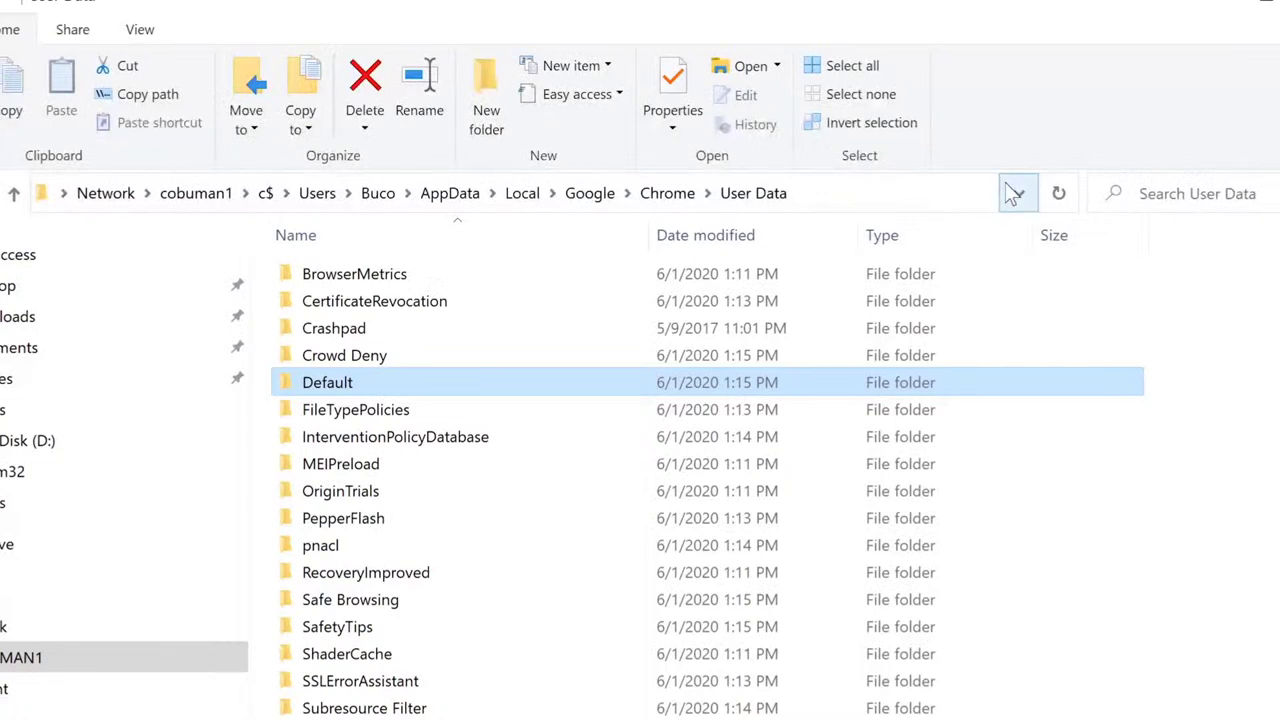
click(971, 194)
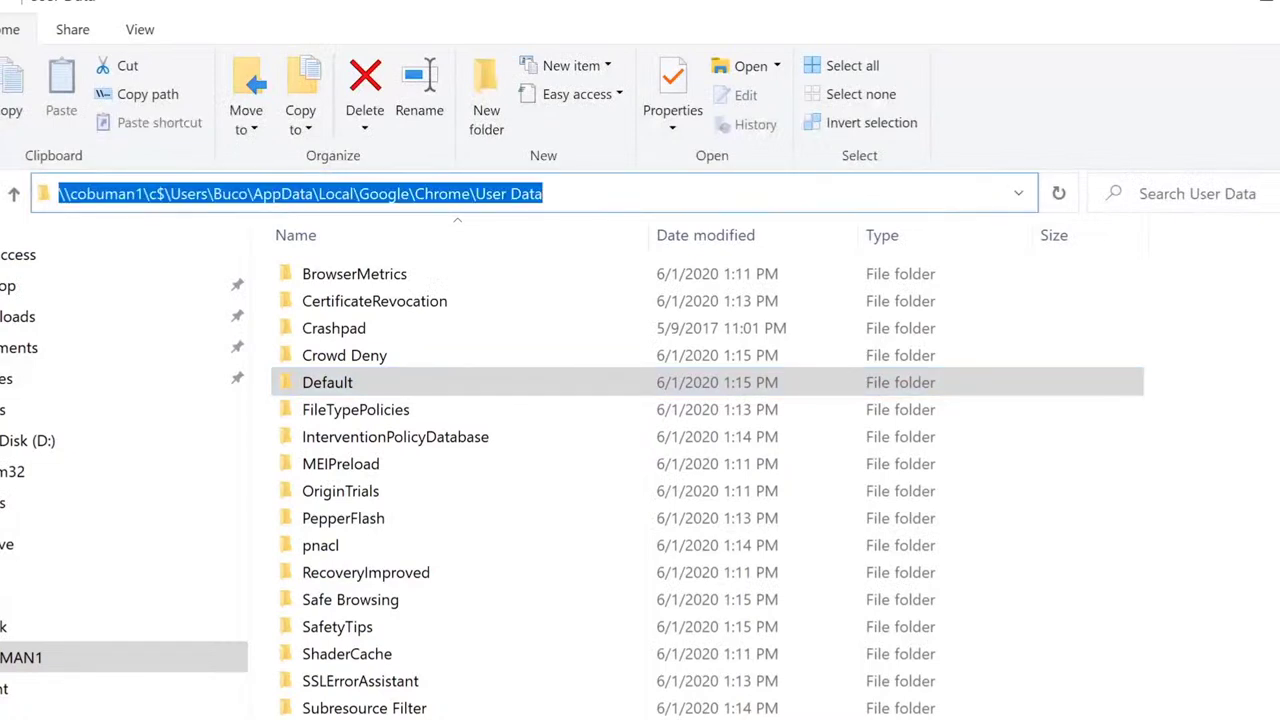
text(\\)
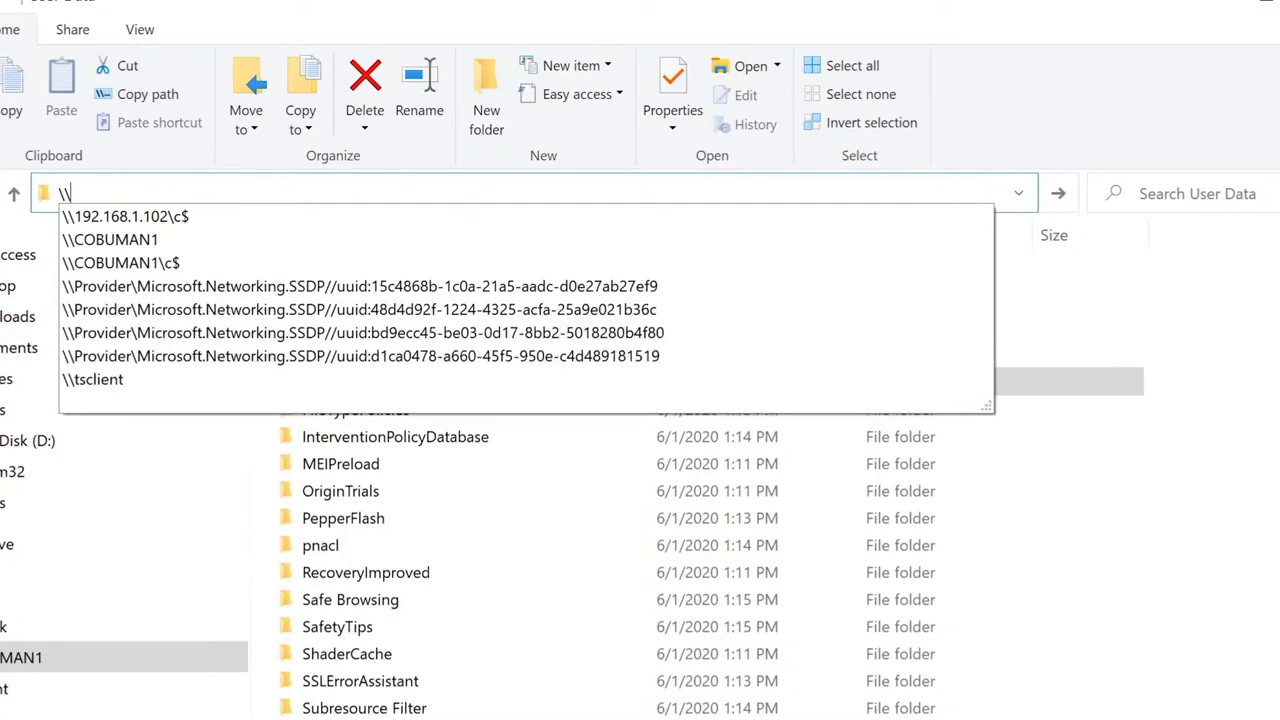
text(\\)
key(ctrl+v)
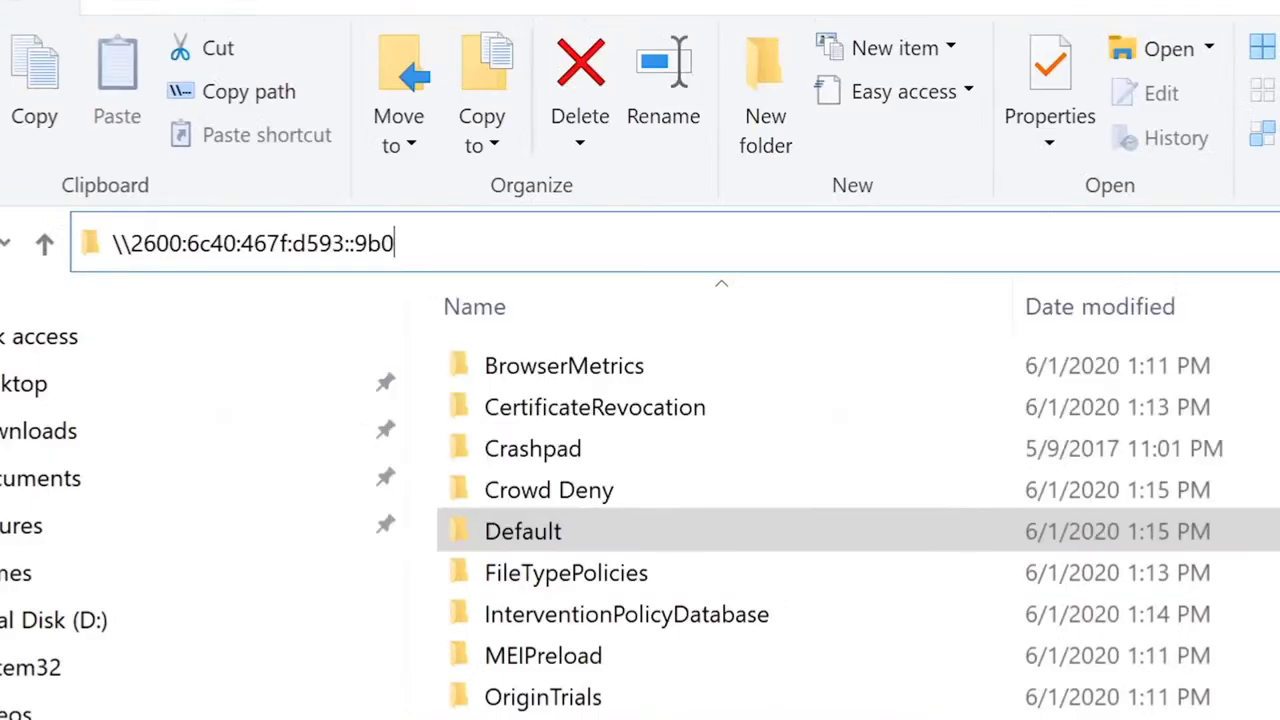
Extend the IPv6 UNC path in the address bar with \c toward the C$ share.
text(\c$)
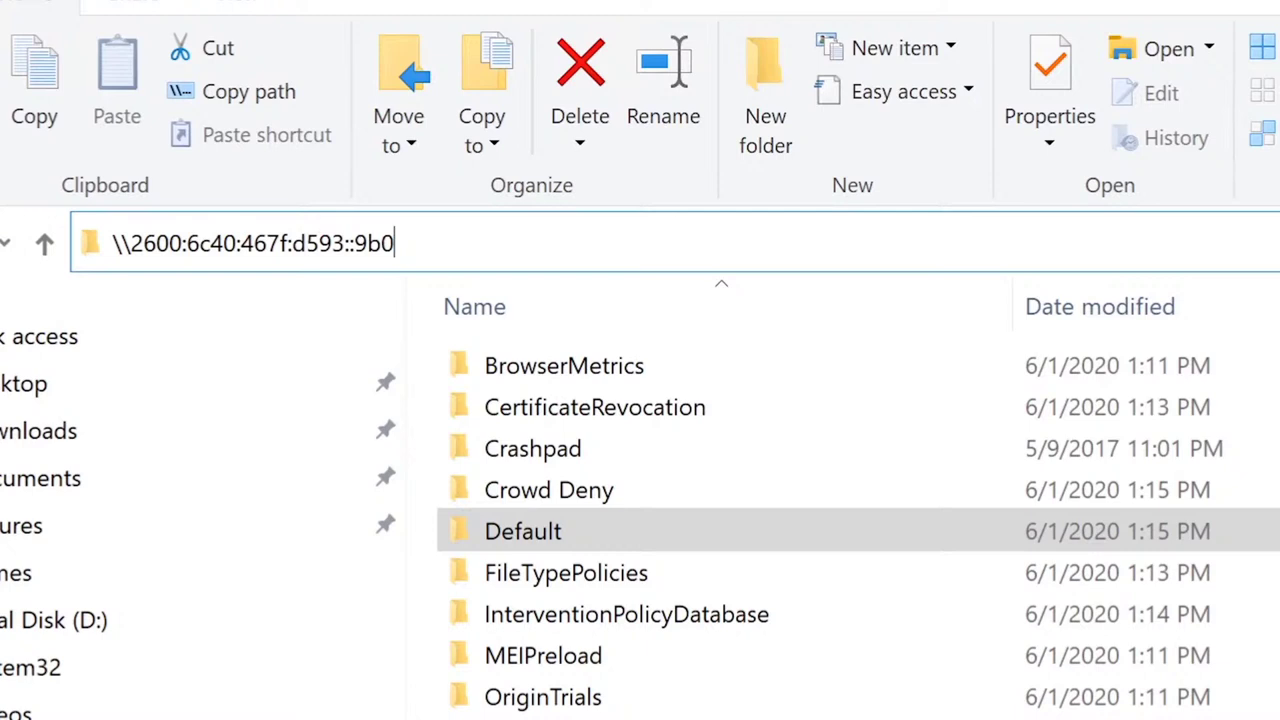
Extend the IPv6 UNC path in the address bar with \c toward the C$ share.
text(\)
text(c$)
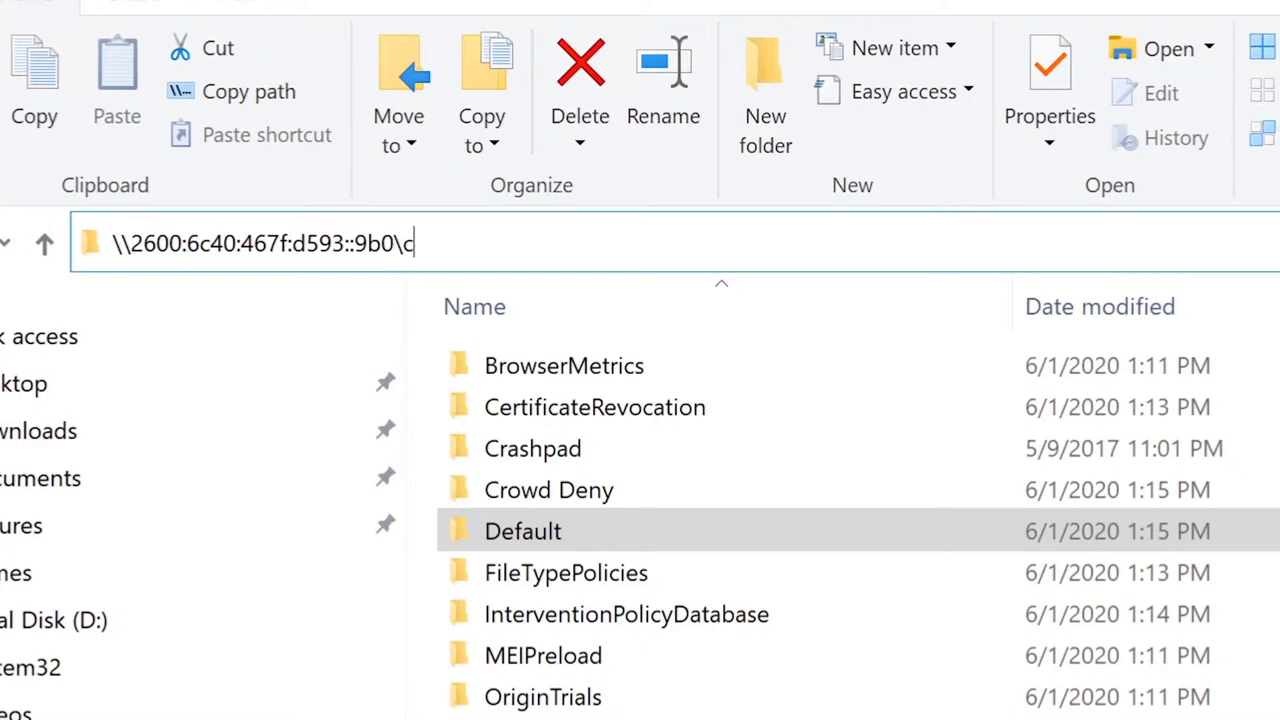
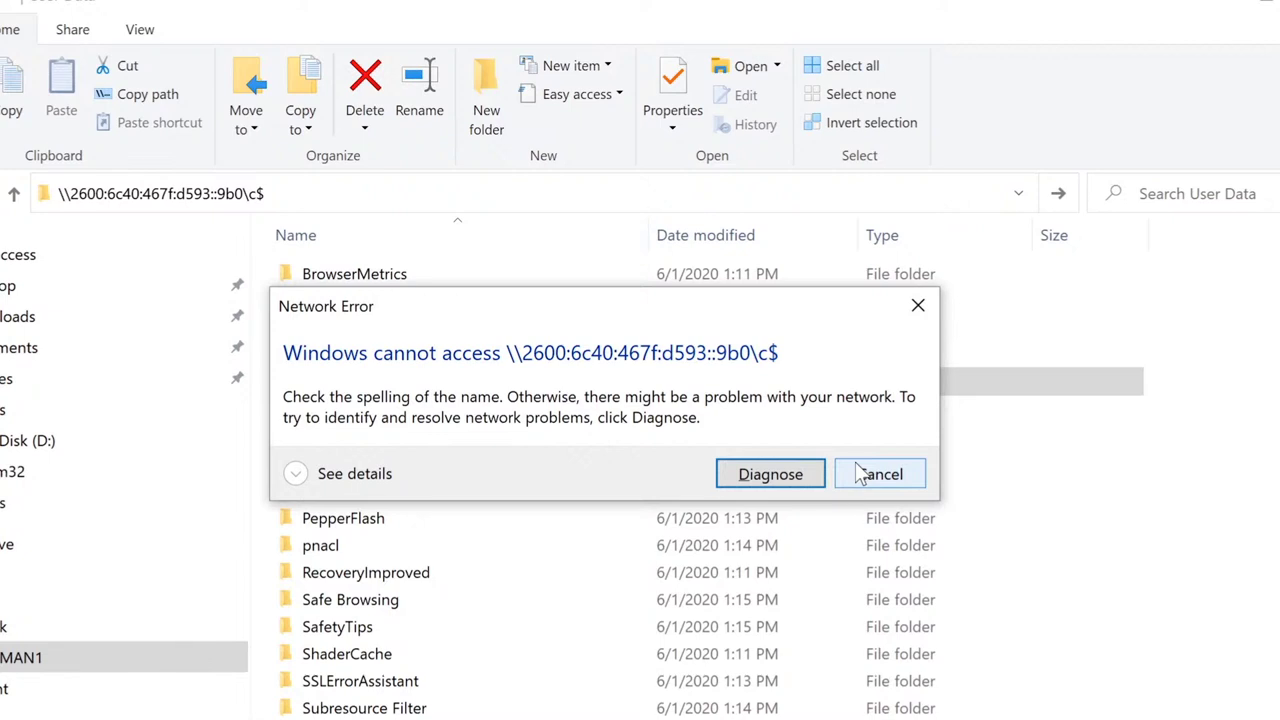
Dismiss the IPv6 c$ Network Error and return to the Command Prompt ping results.
click(862, 474)
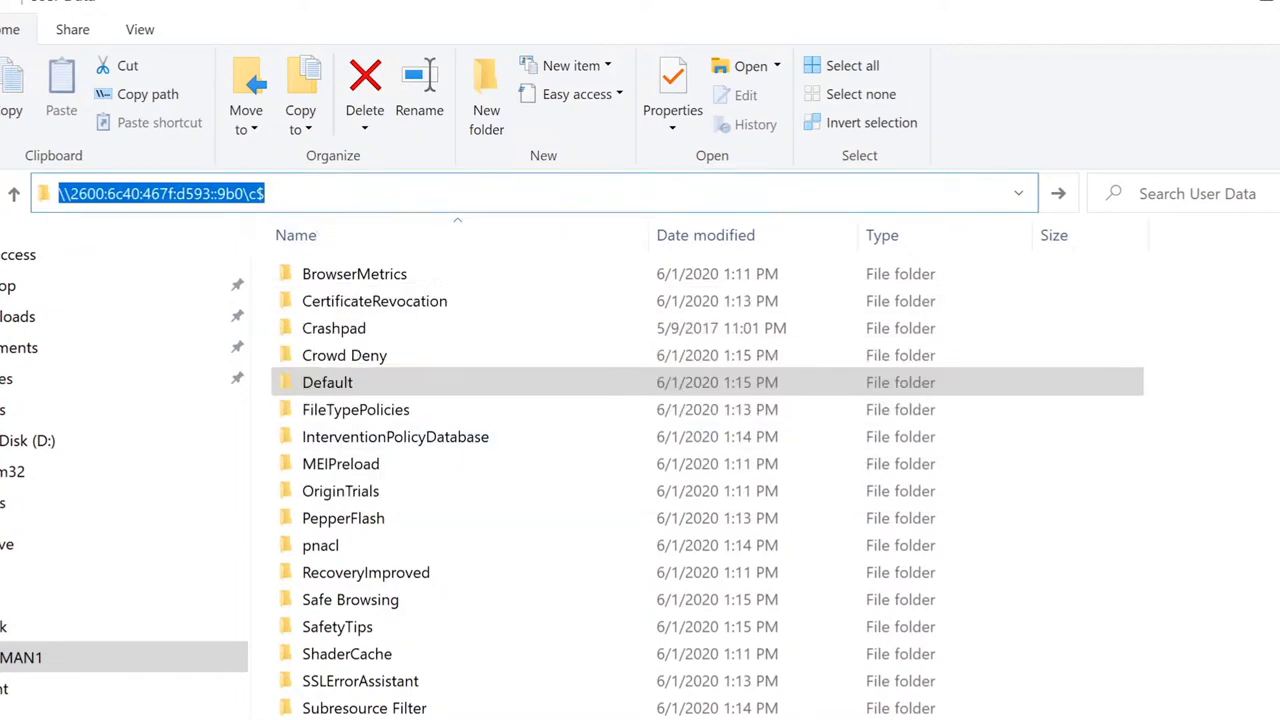
key(alt+Tab)
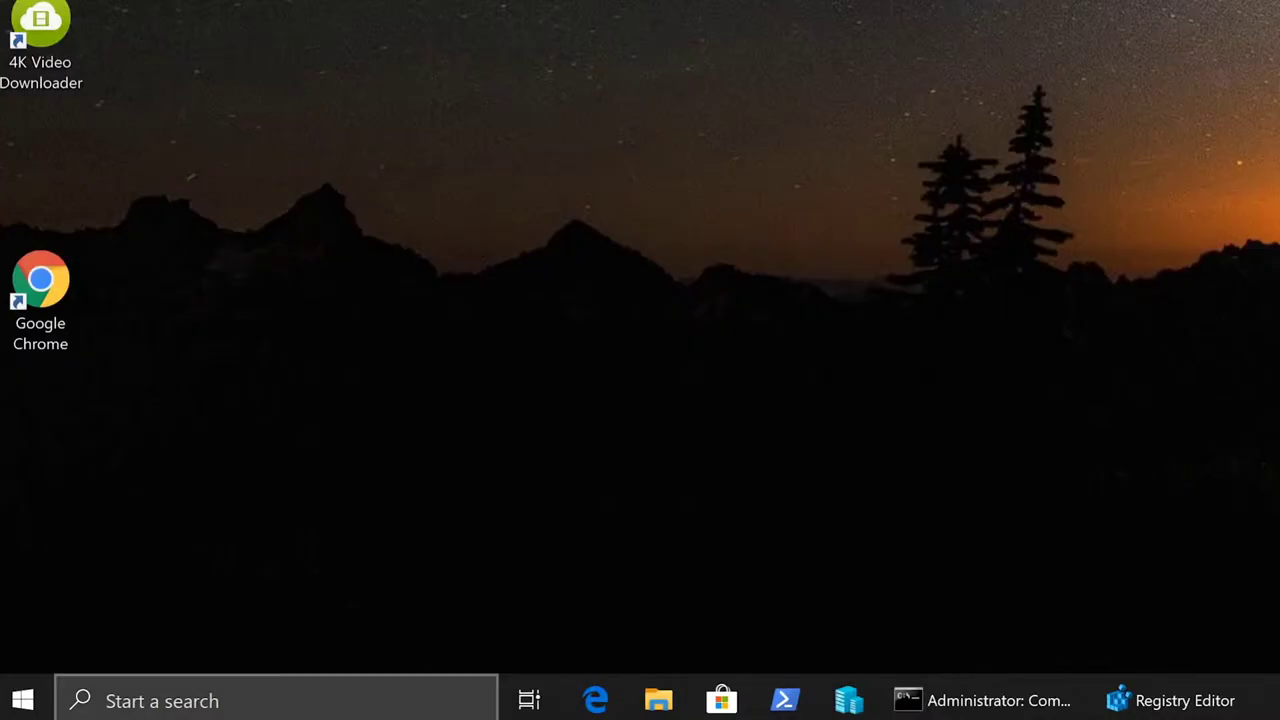
Search 'network' to reach Network status, then view the connection's properties down to IP settings.
click(171, 700)
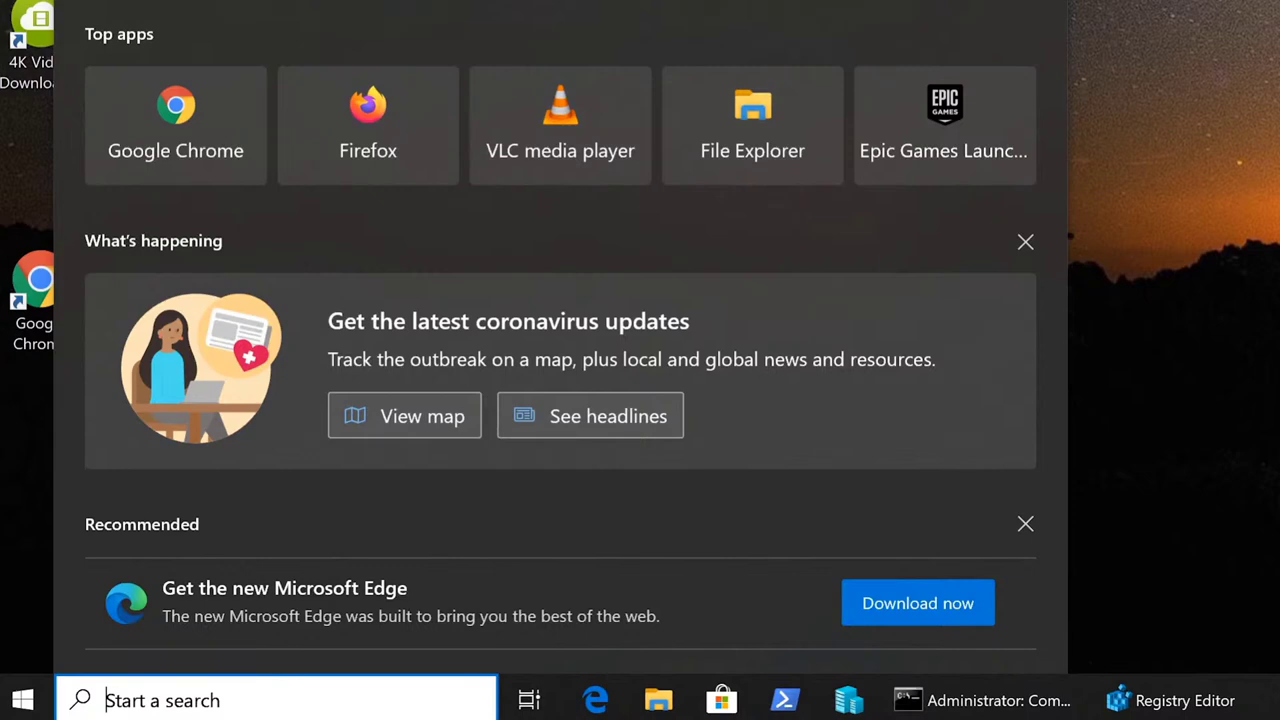
text(networ)
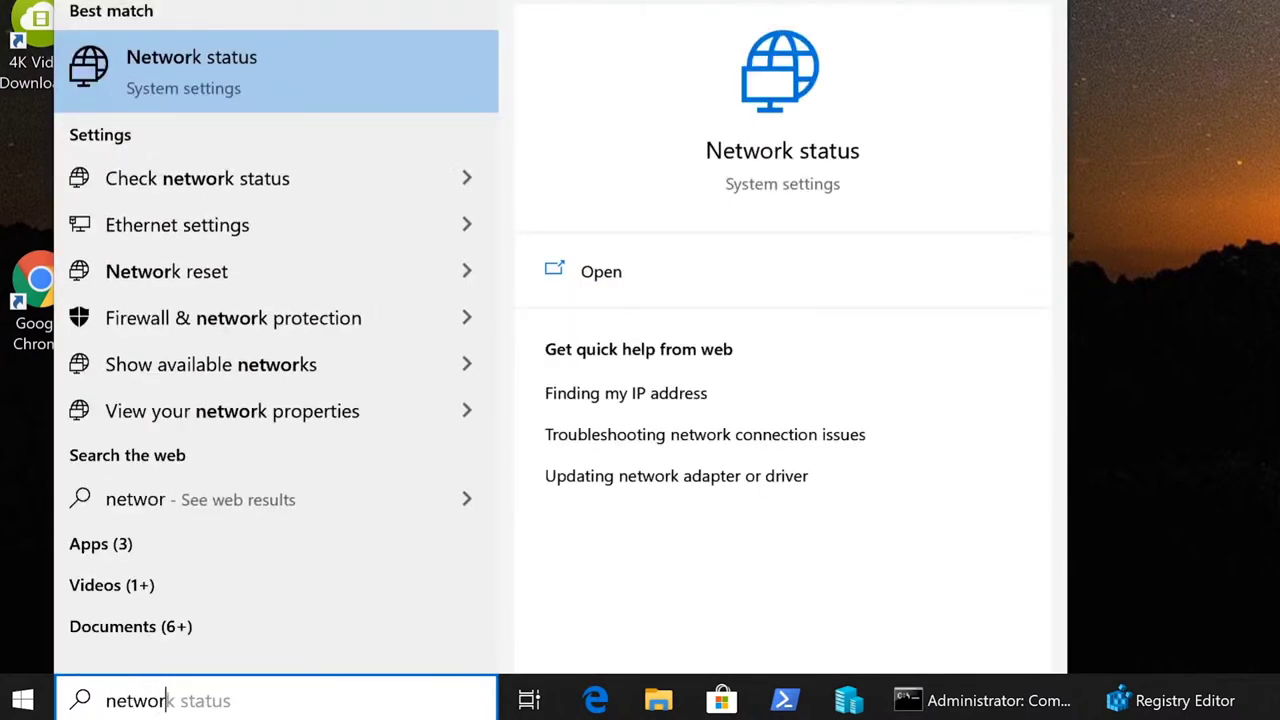
text(k)
key(Return)
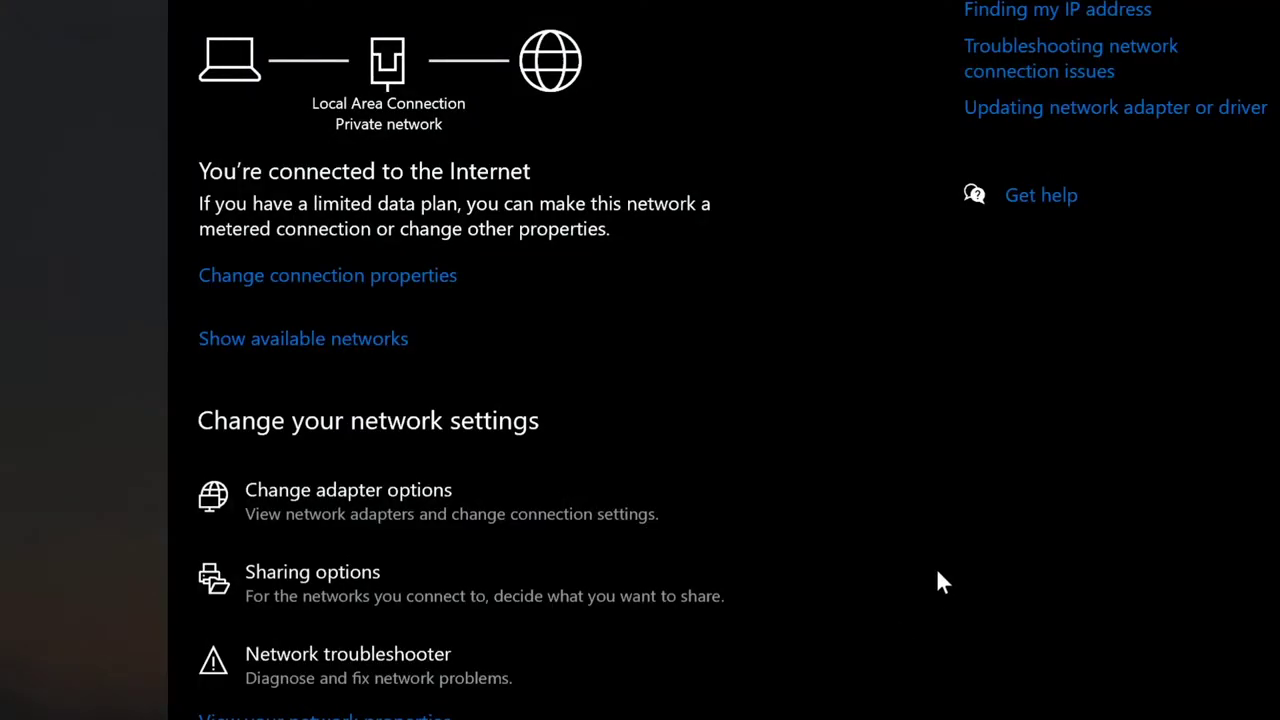
click(340, 283)
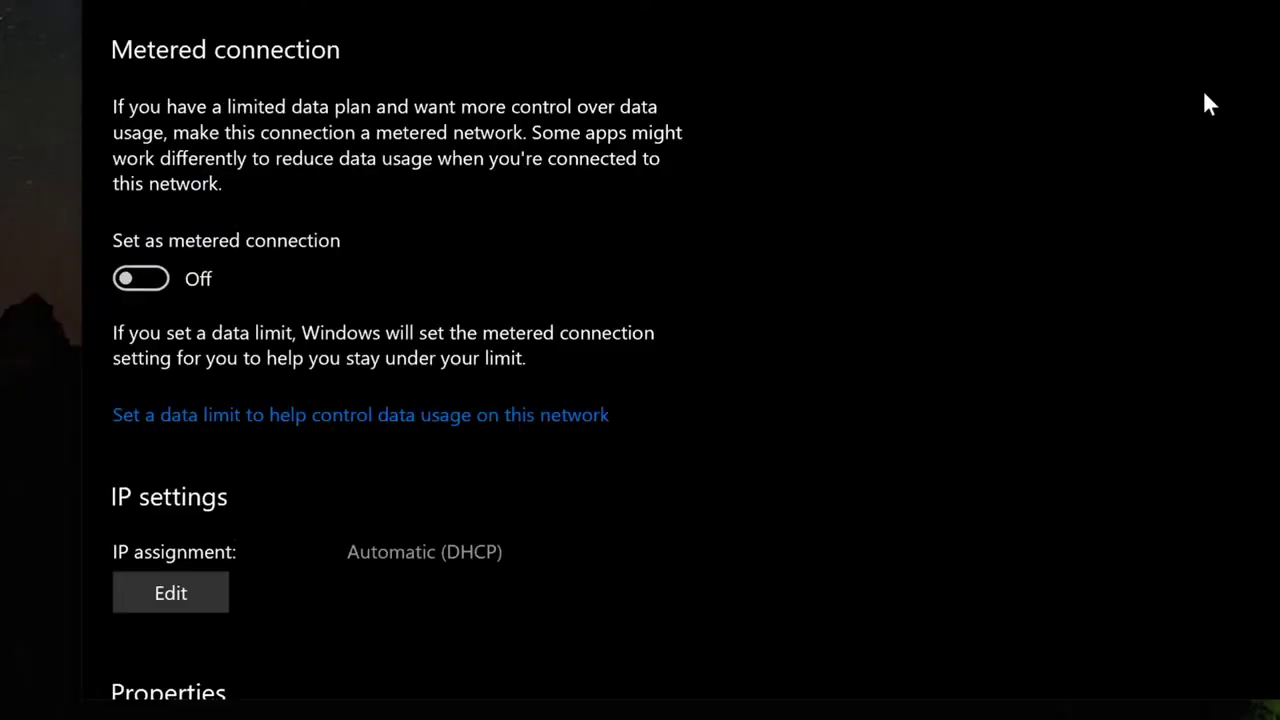
scroll(1203, 89, down, 5)
scroll(1203, 89, down, 2)
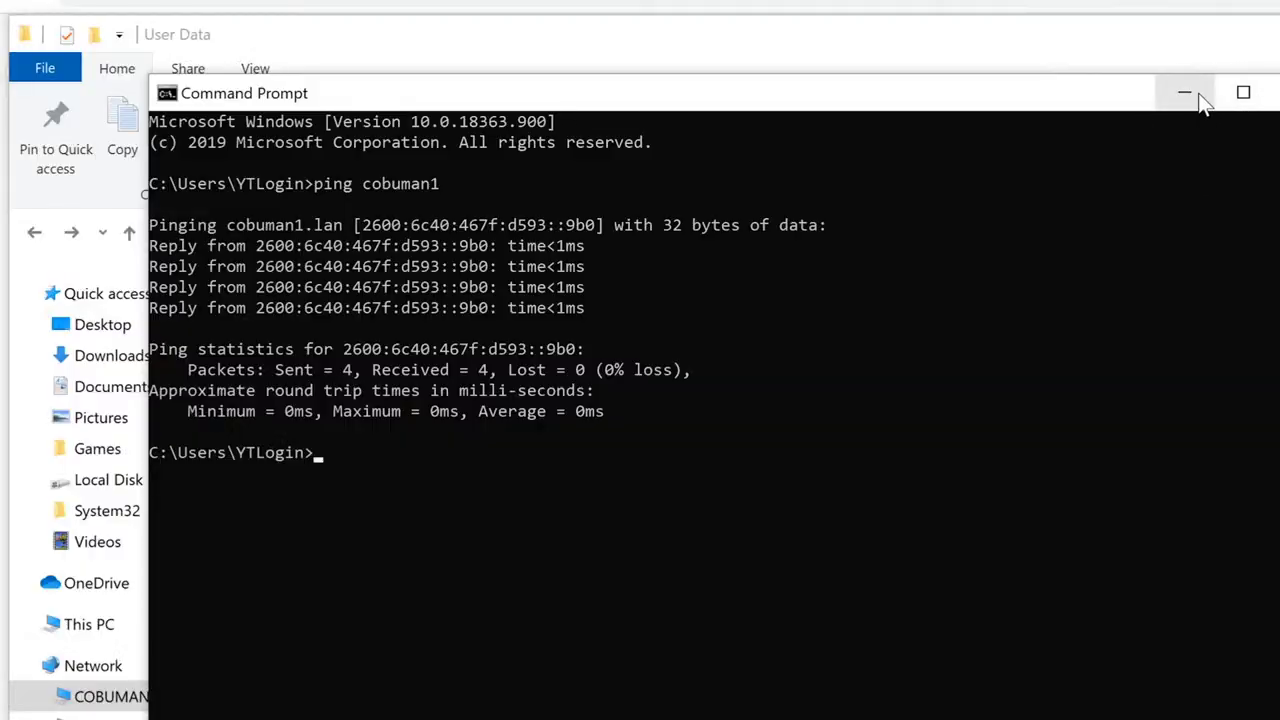
Replace the Explorer address bar path with \\192.168.1.102\c$ via the autocomplete suggestion.
click(1200, 96)
click(886, 236)
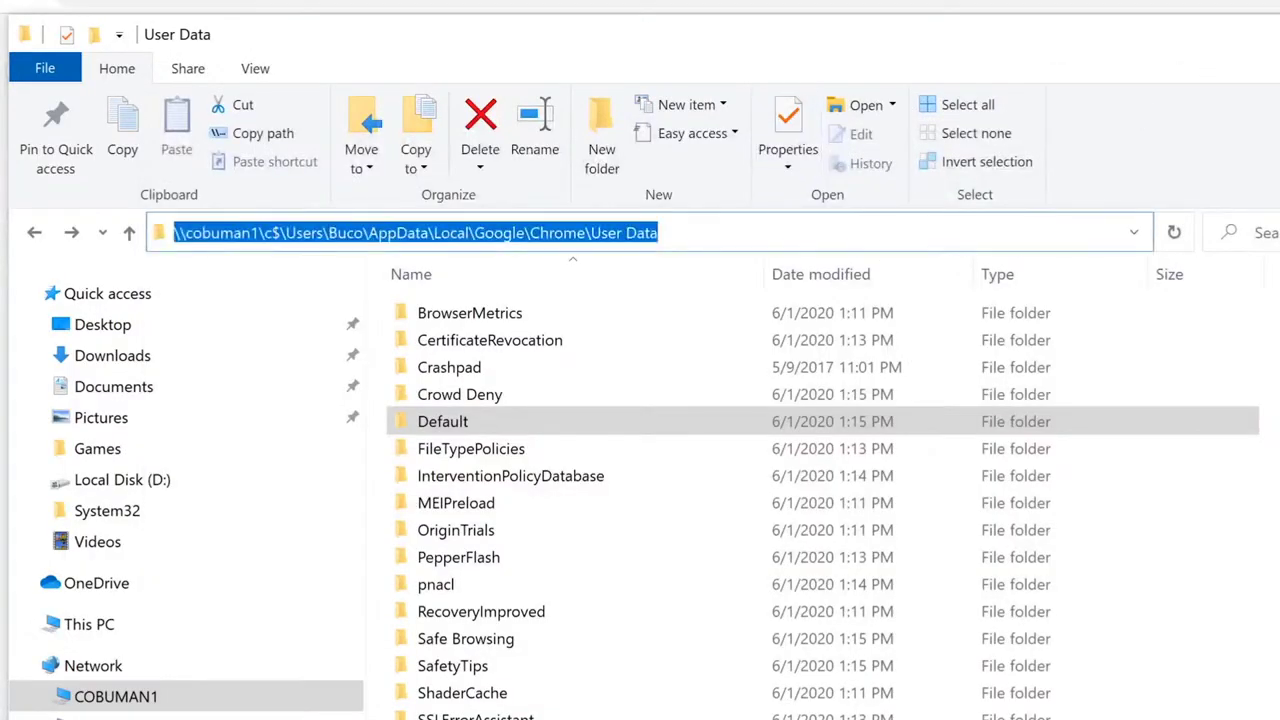
text(\\192.168.1.102\c$)
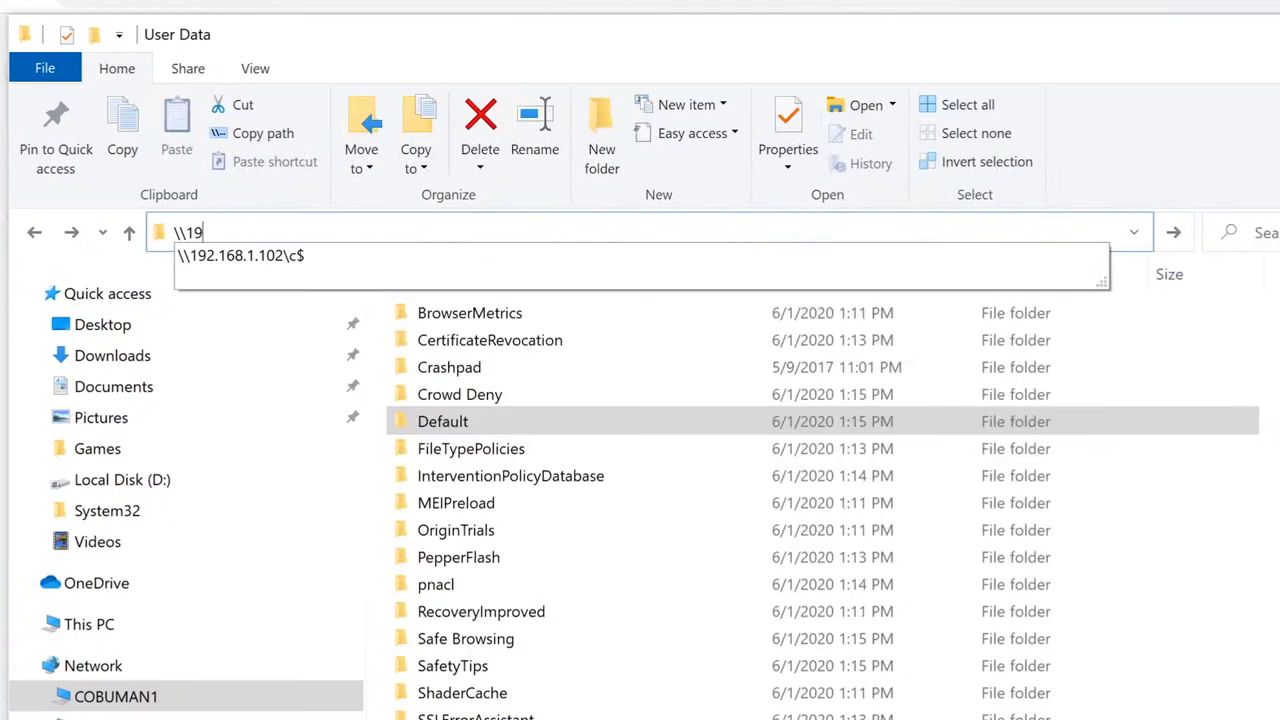
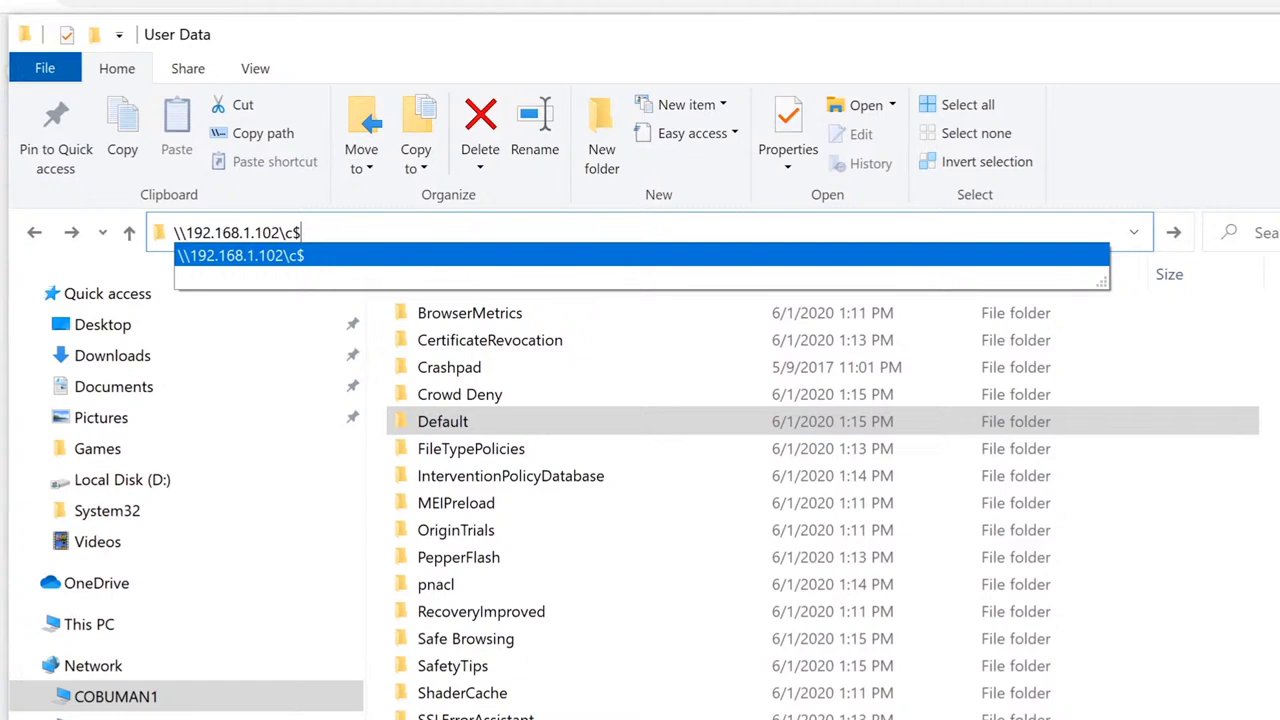
Open \\192.168.1.102\c$ and browse to the remote Users > user > Desktop folder.
key(Return)
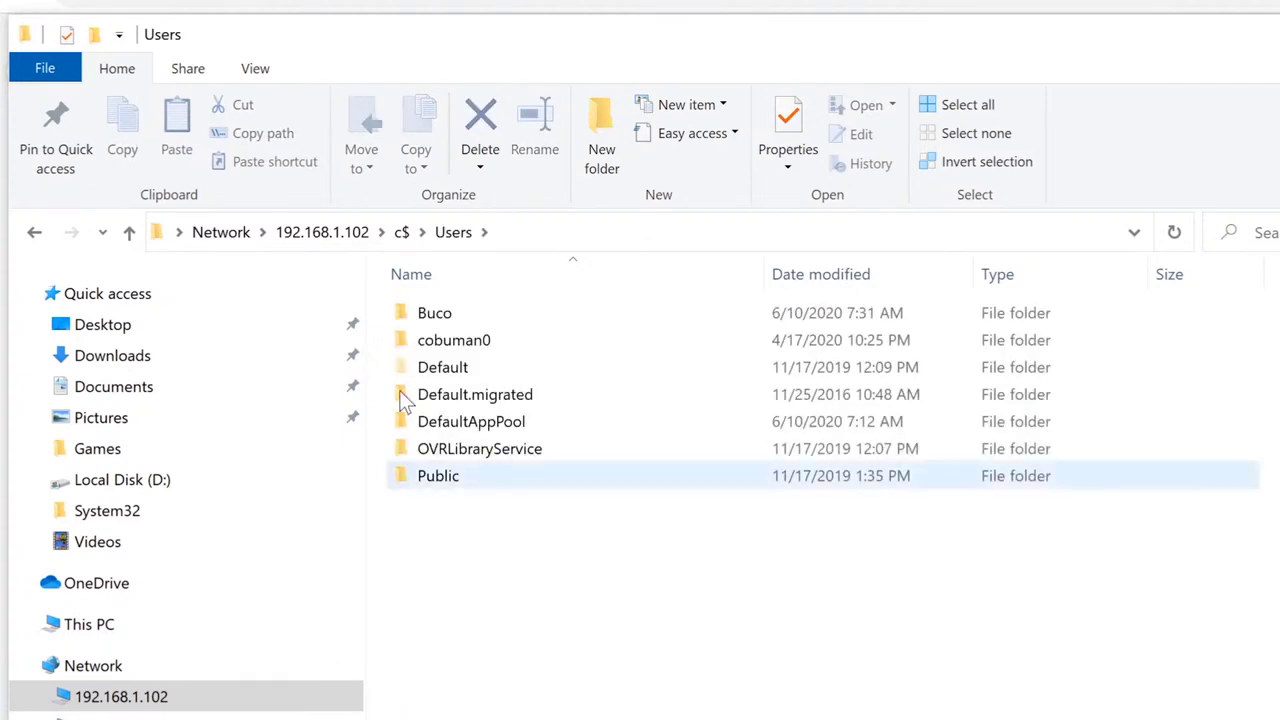
click(496, 313)
double_click(496, 313)
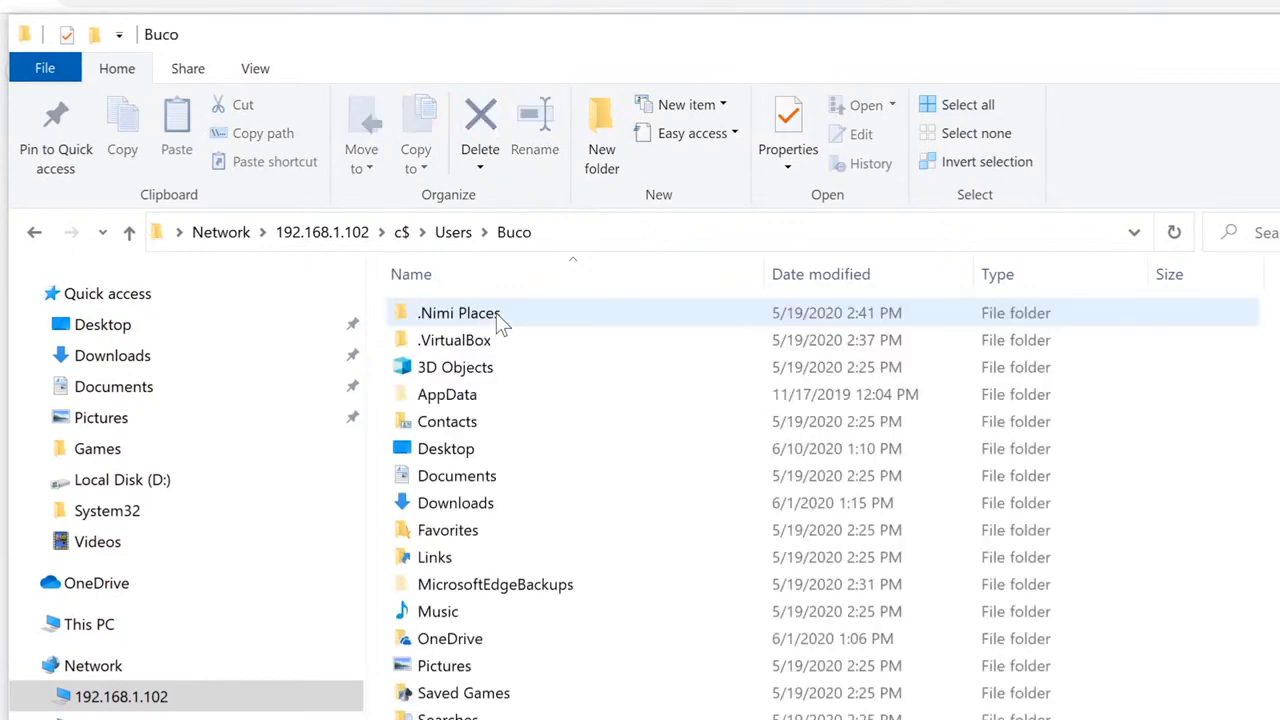
double_click(475, 458)
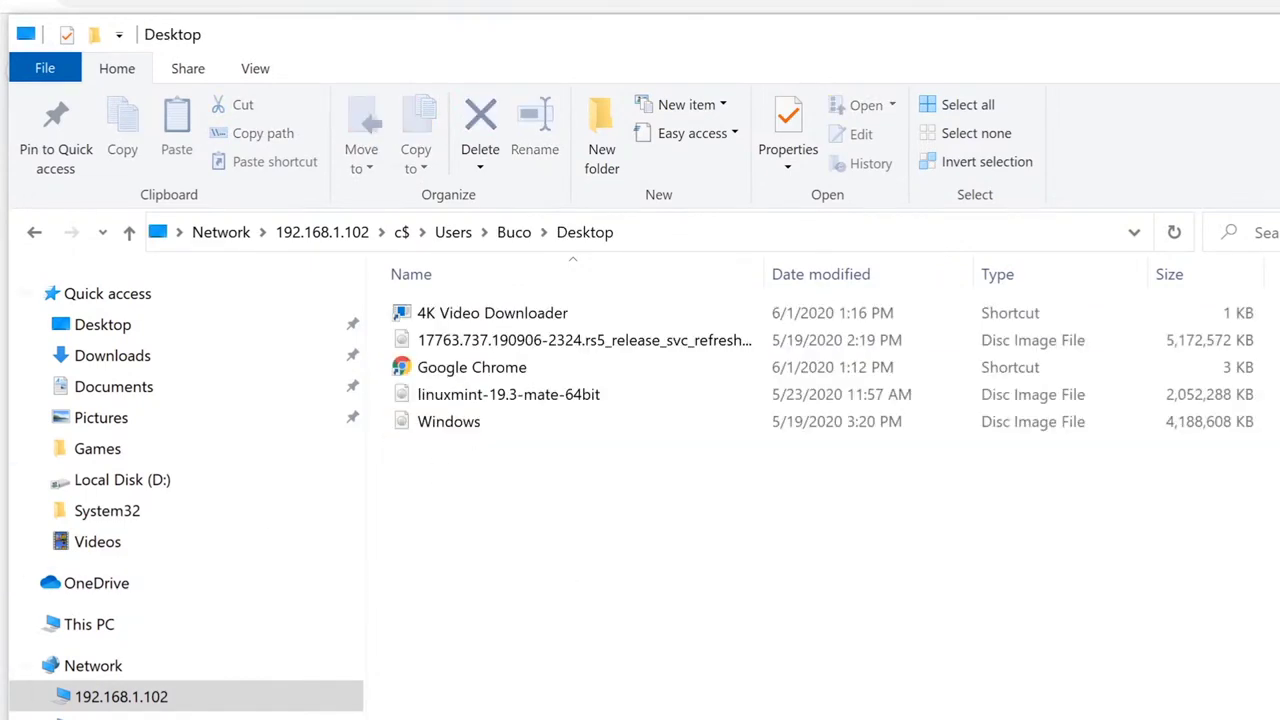
Copy the Internet Shortcuts folder from the local desktop into the remote Desktop folder.
key(super)
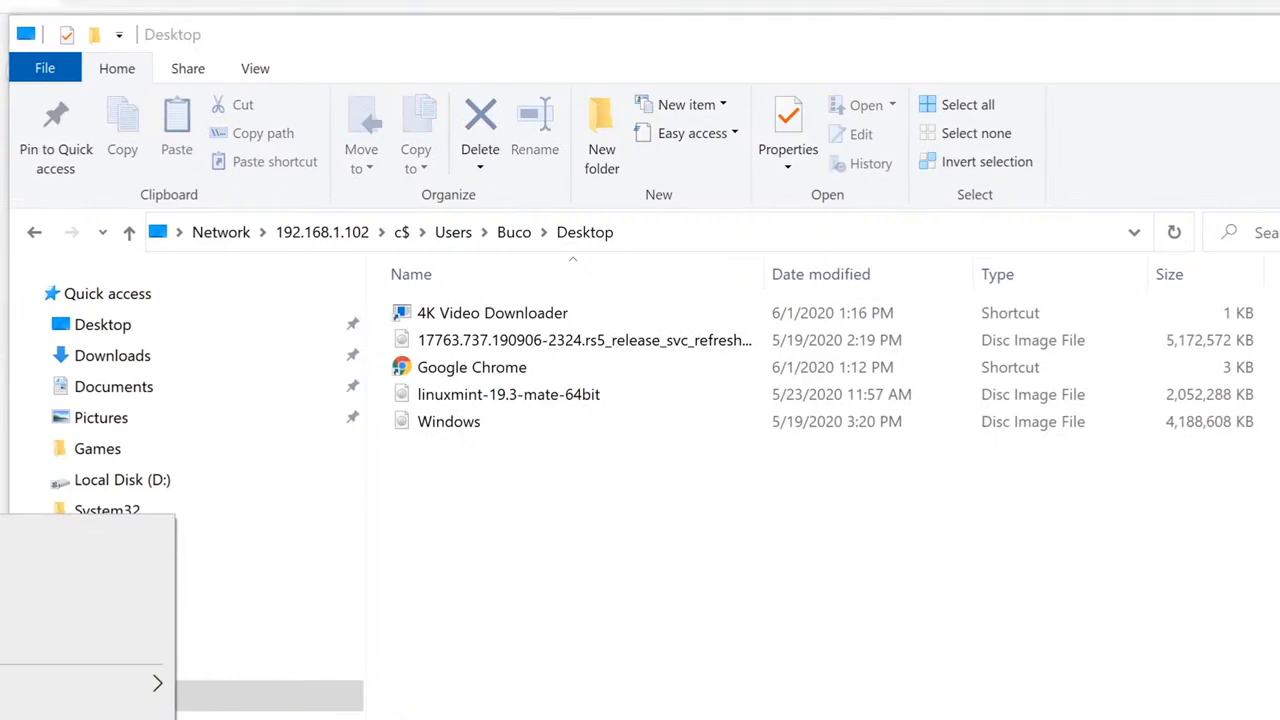
key(Escape)
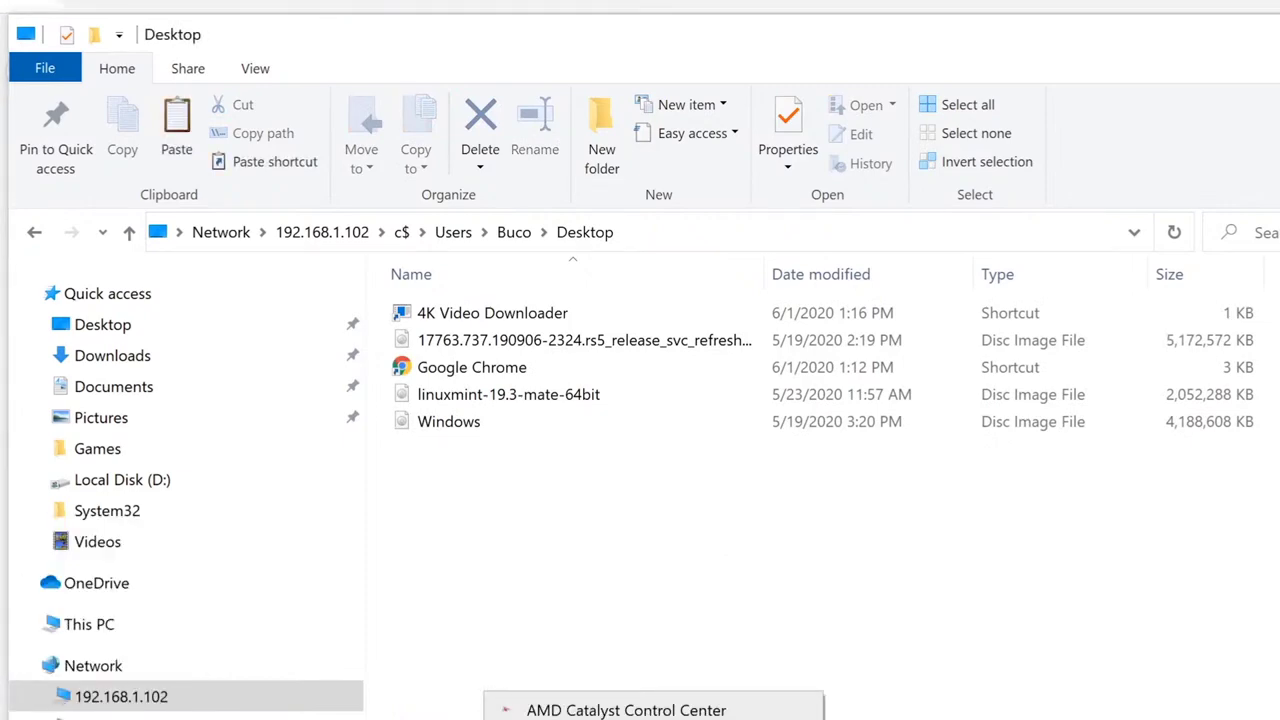
key(super+d)
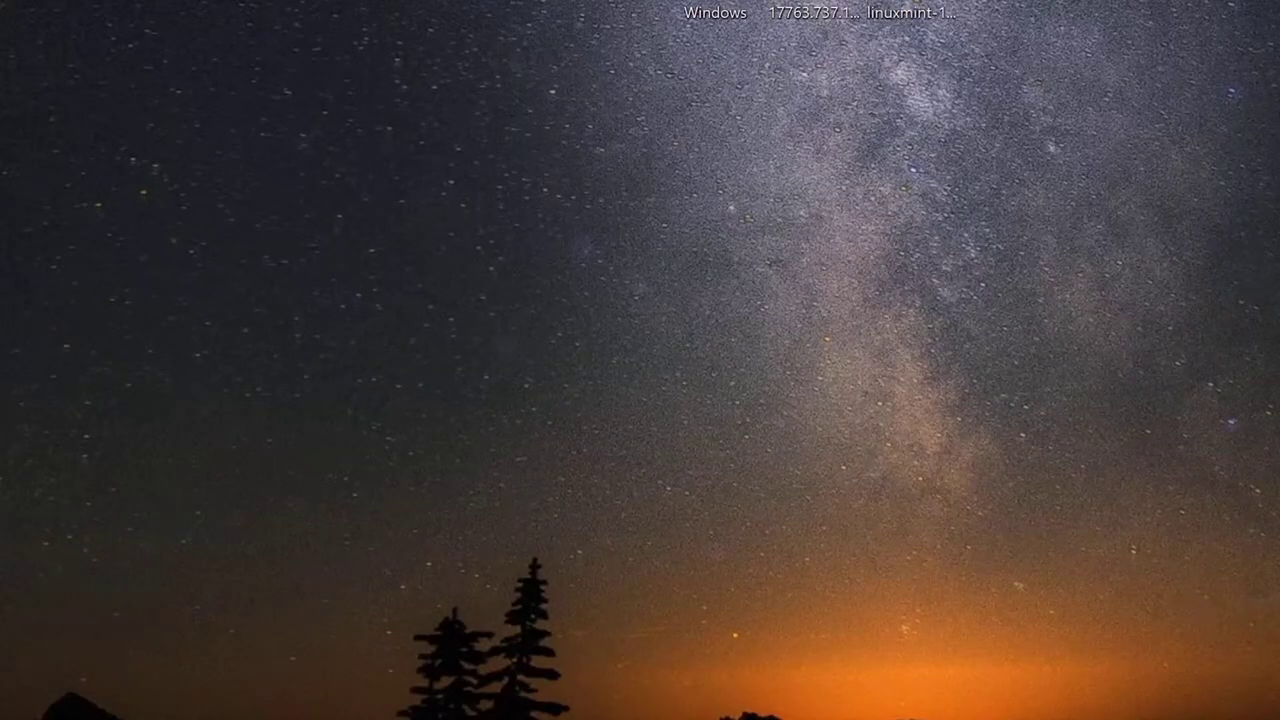
drag(500, 715, 679, 340)
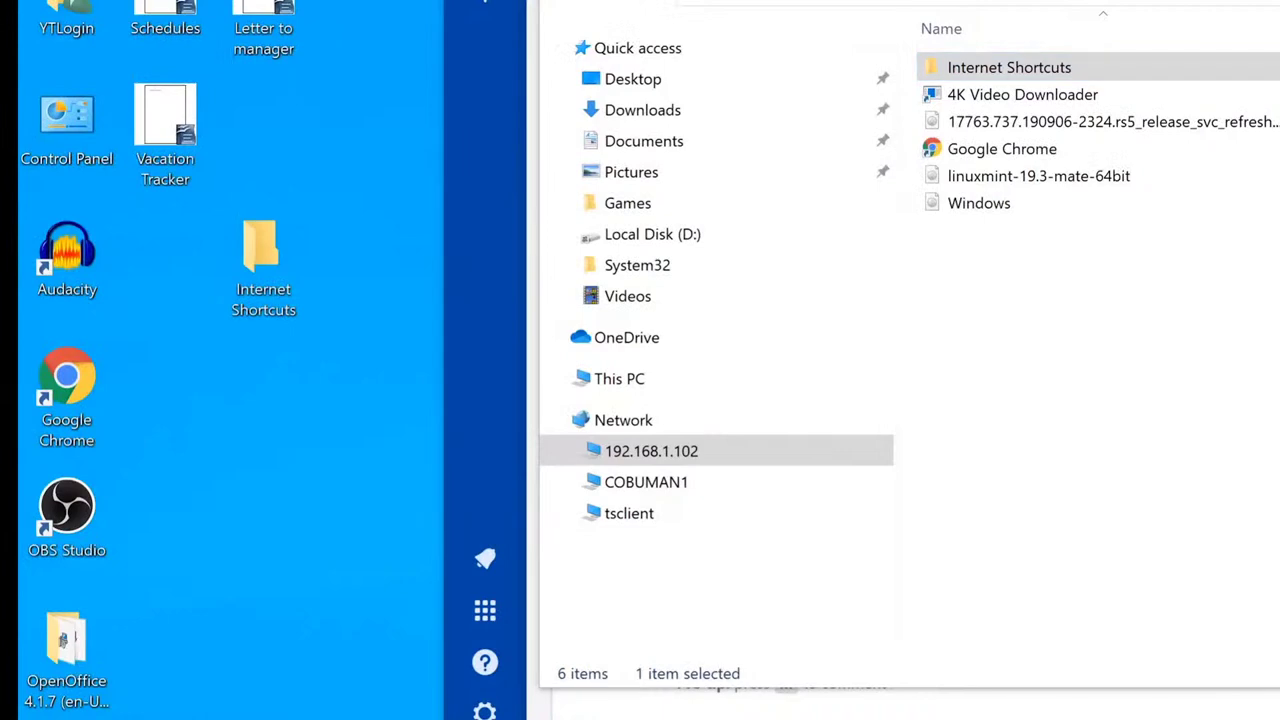
key(super)
Launch regedit as administrator and request a network registry connection to 192.168.1.102.
text(regedit)
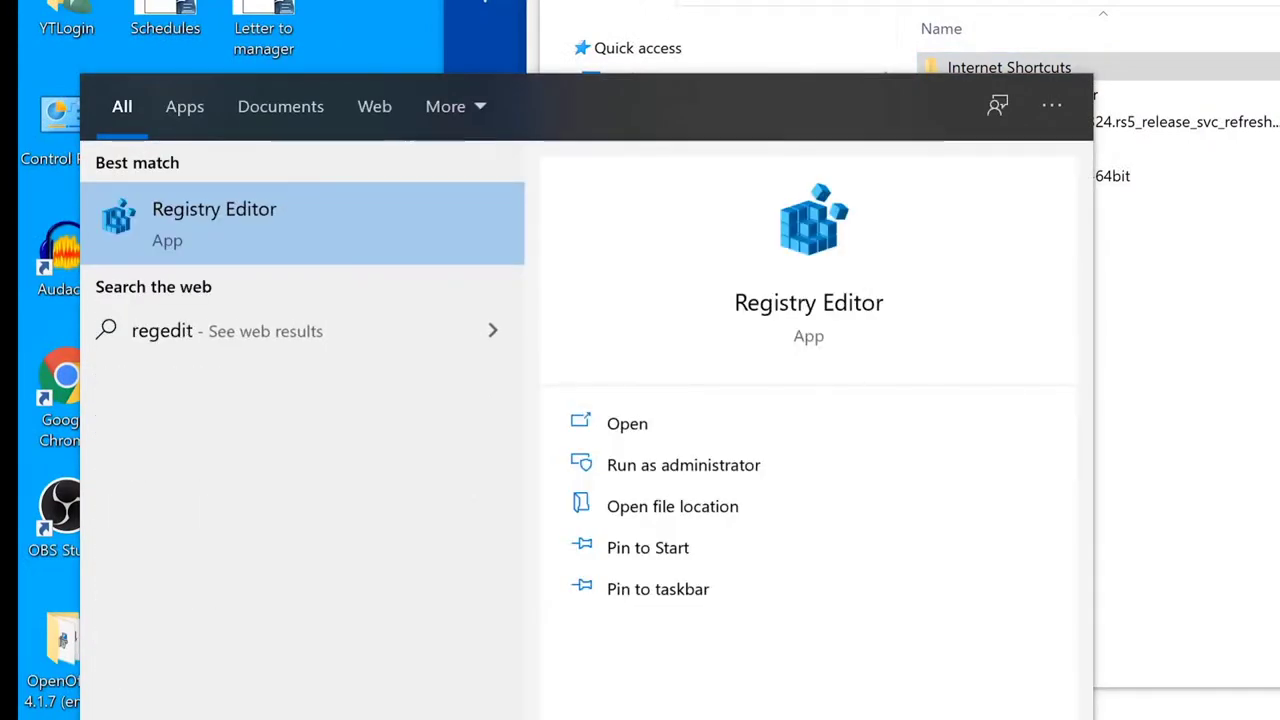
key(Return)
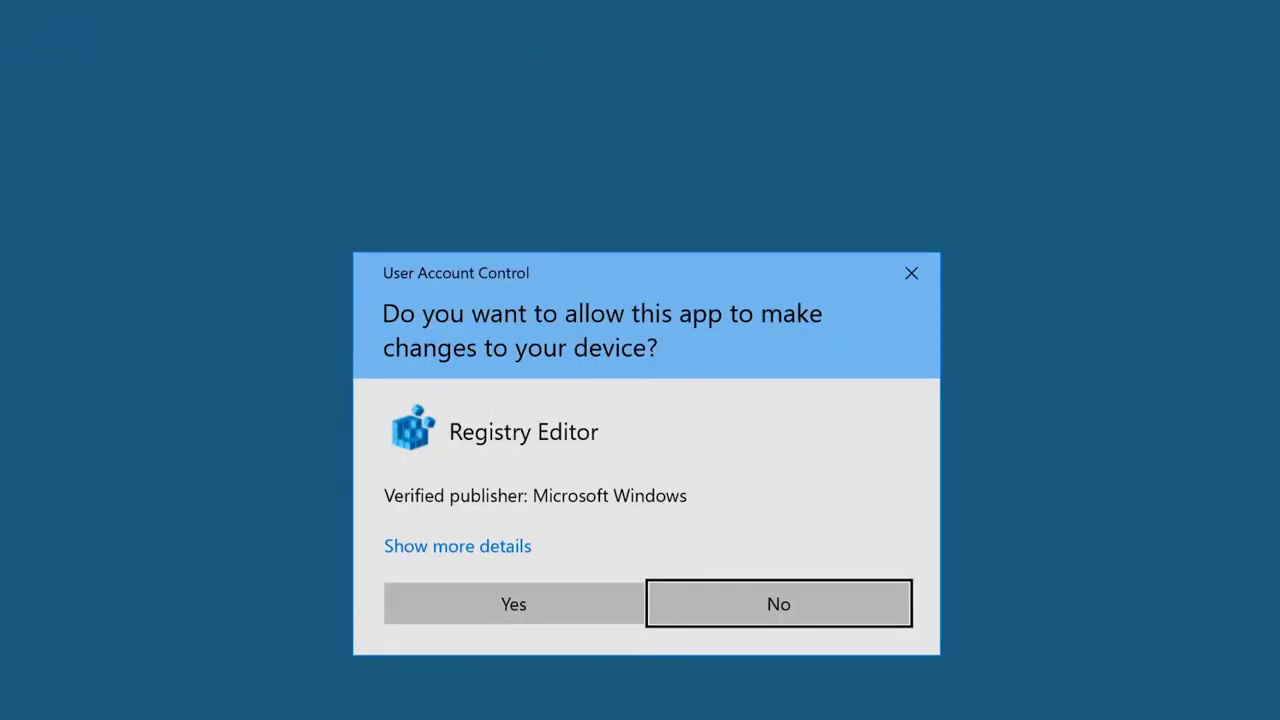
click(578, 600)
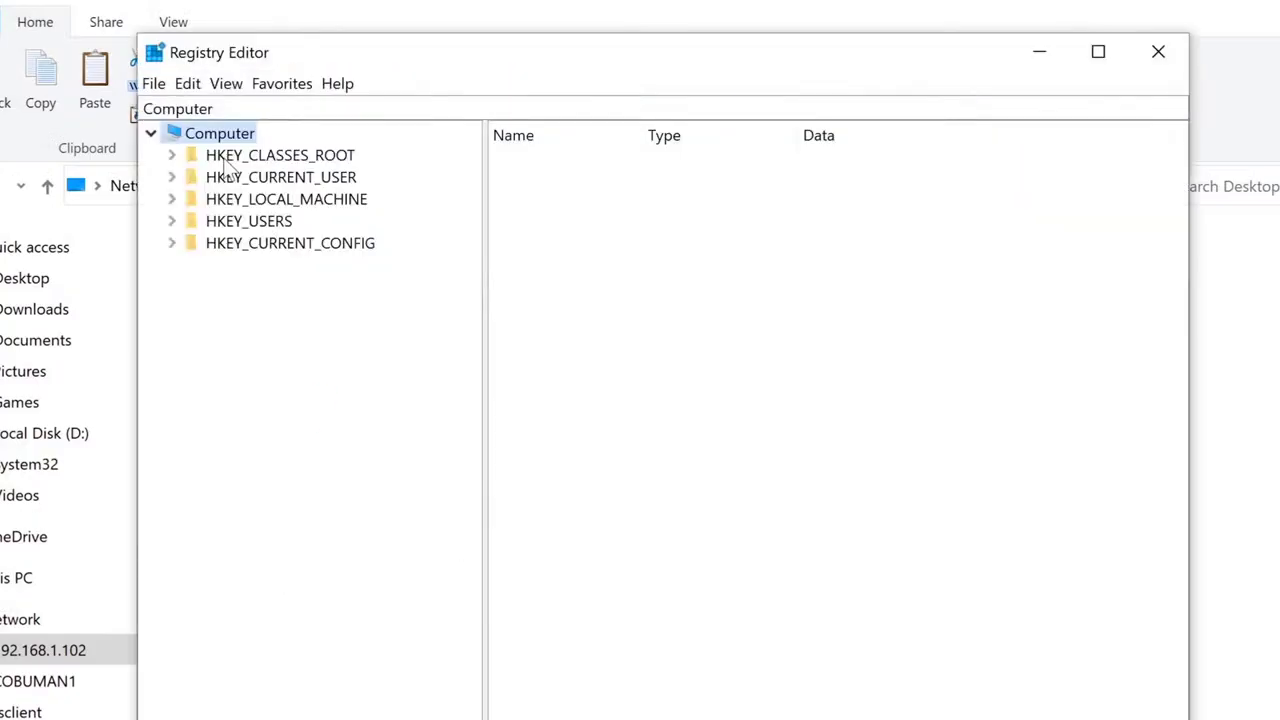
click(153, 84)
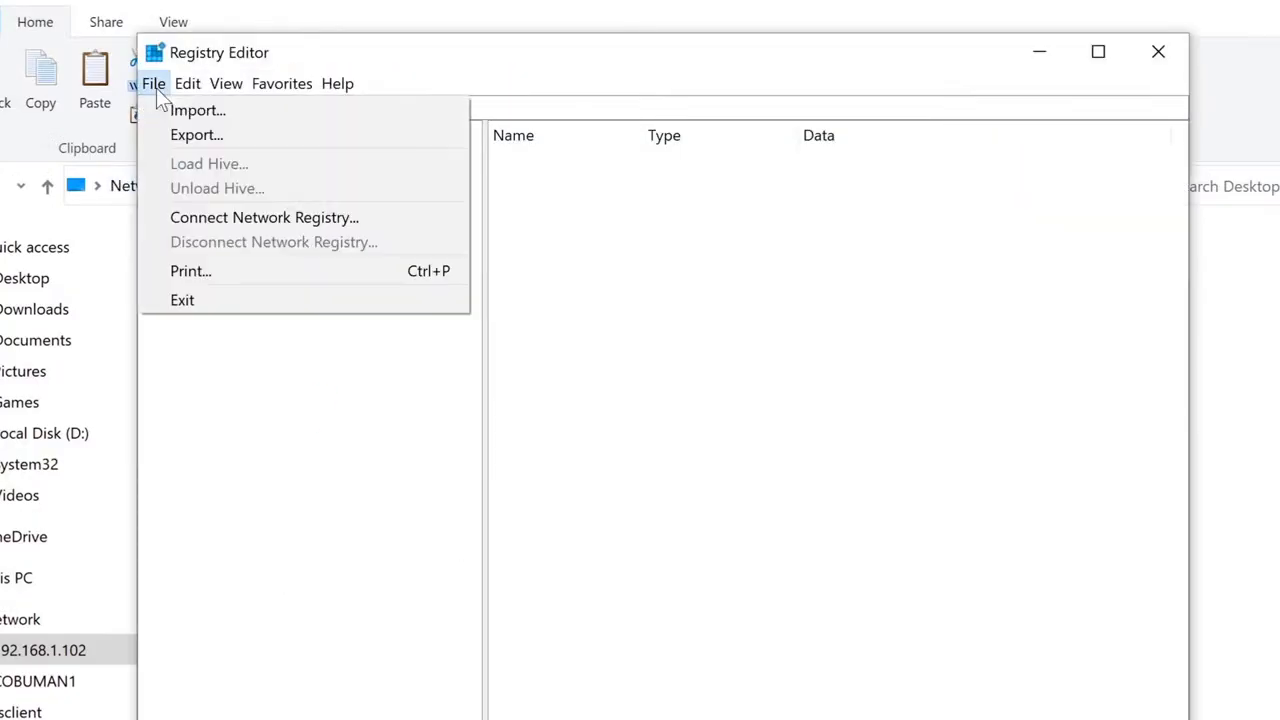
click(263, 218)
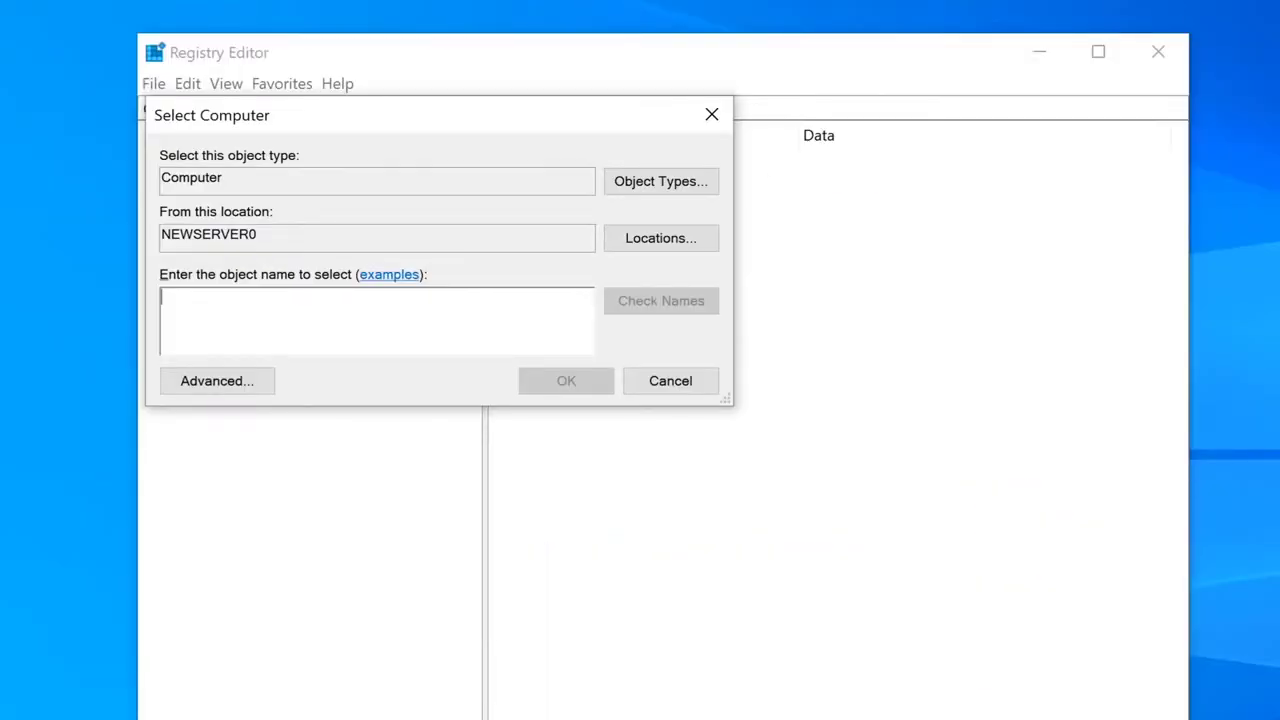
text(19)
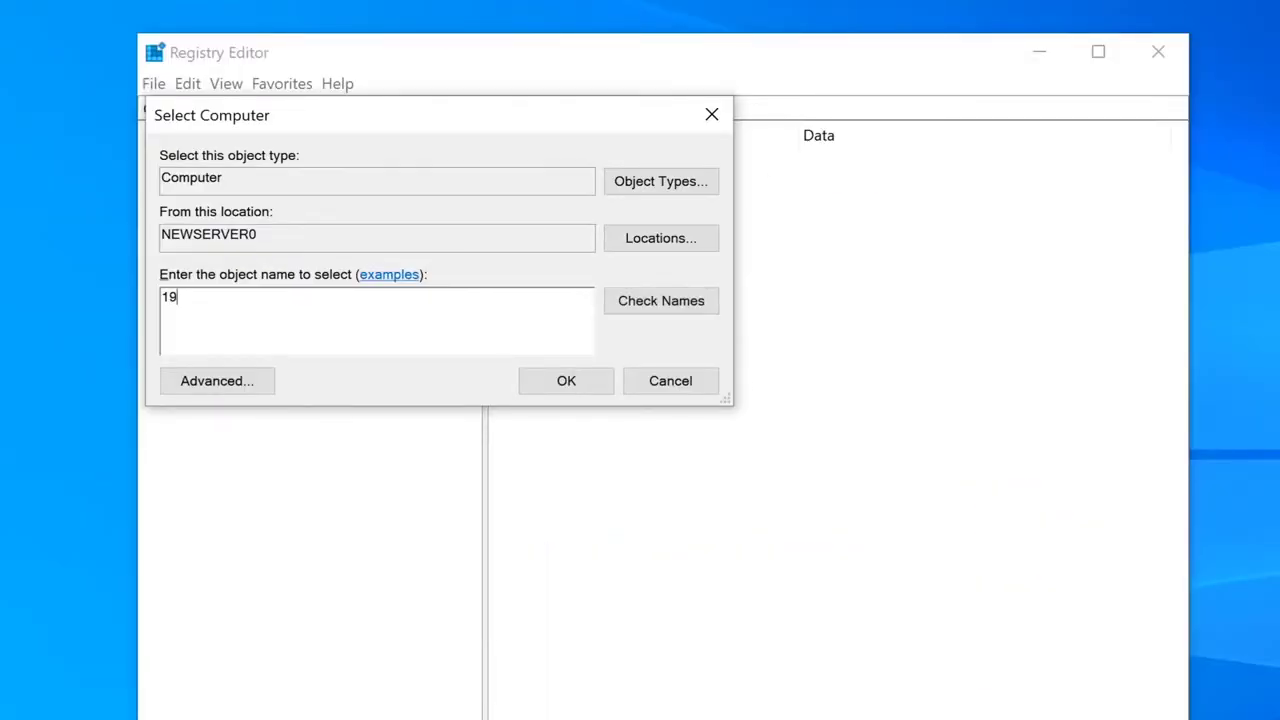
text(2.168.1.102)
key(Return)
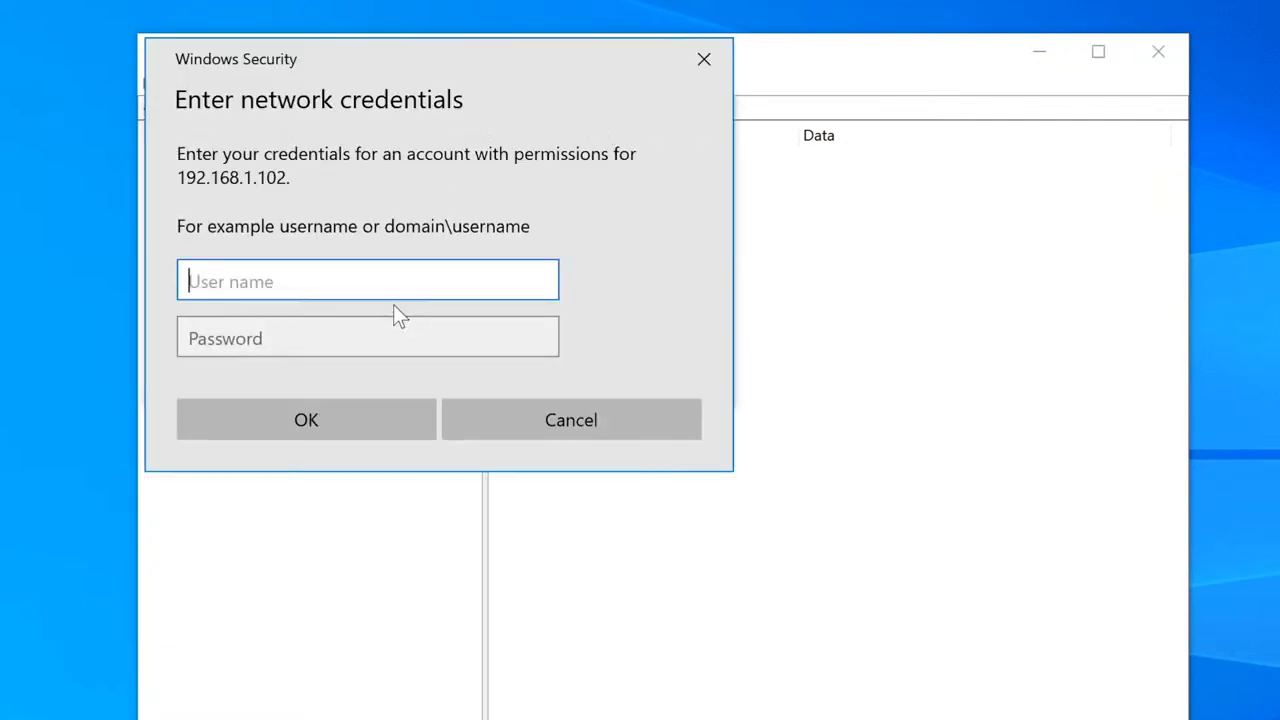
Enter the remote account's username and password to complete the registry connection.
text(Buco)
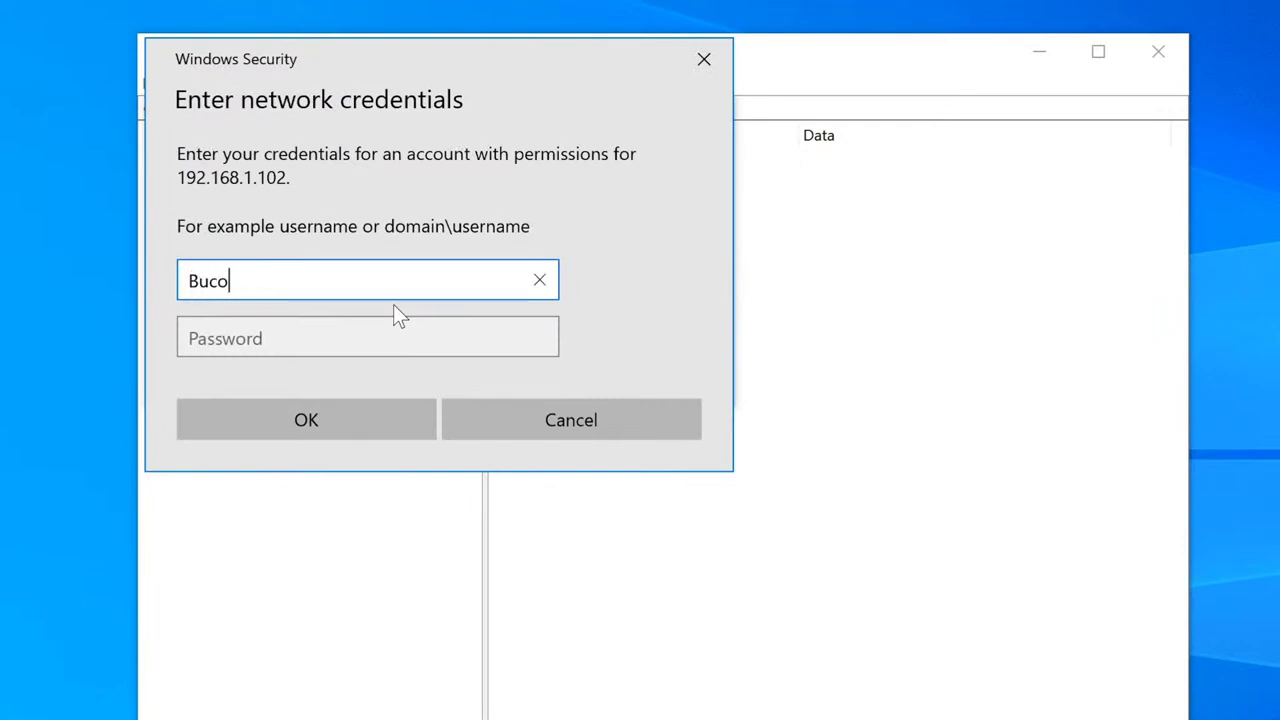
key(Tab)
text(•)
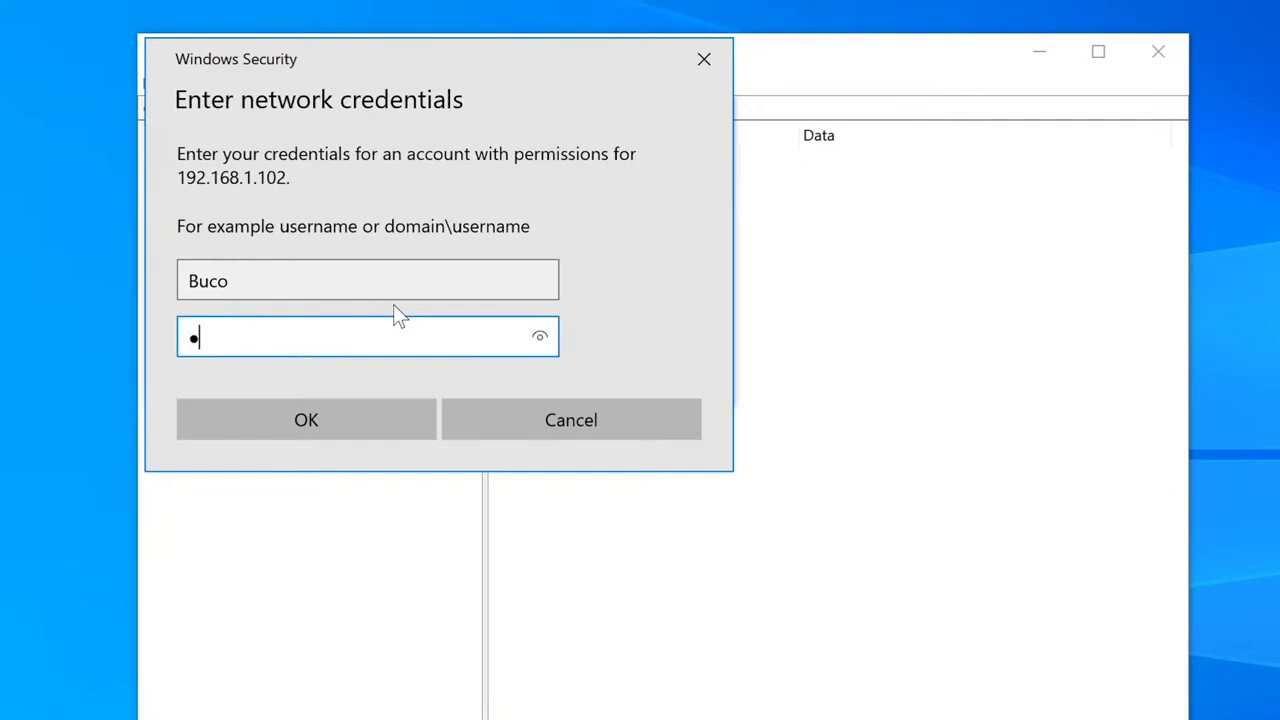
key(BackSpace)
text(••••••)
key(Return)
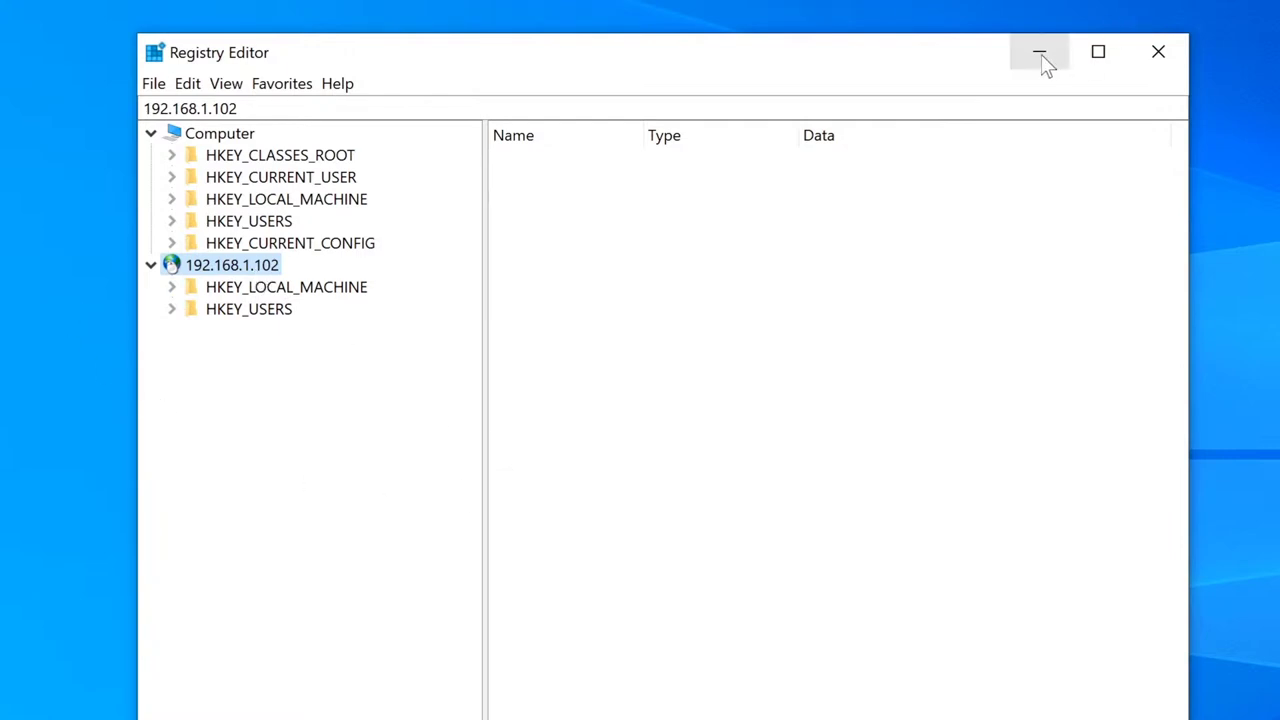
drag(889, 54, 898, 43)
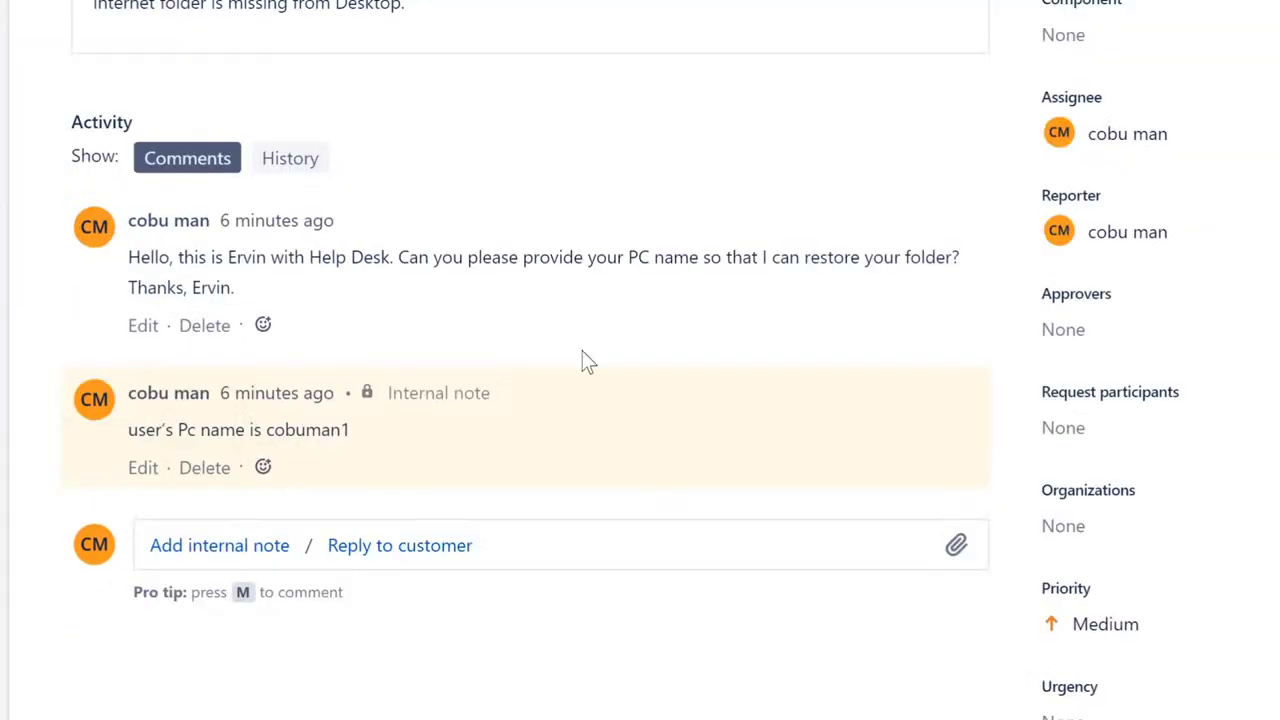
Save a customer reply 'made a copy of internet folder to desktop.' signed by the technician.
scroll(588, 362, down, 1)
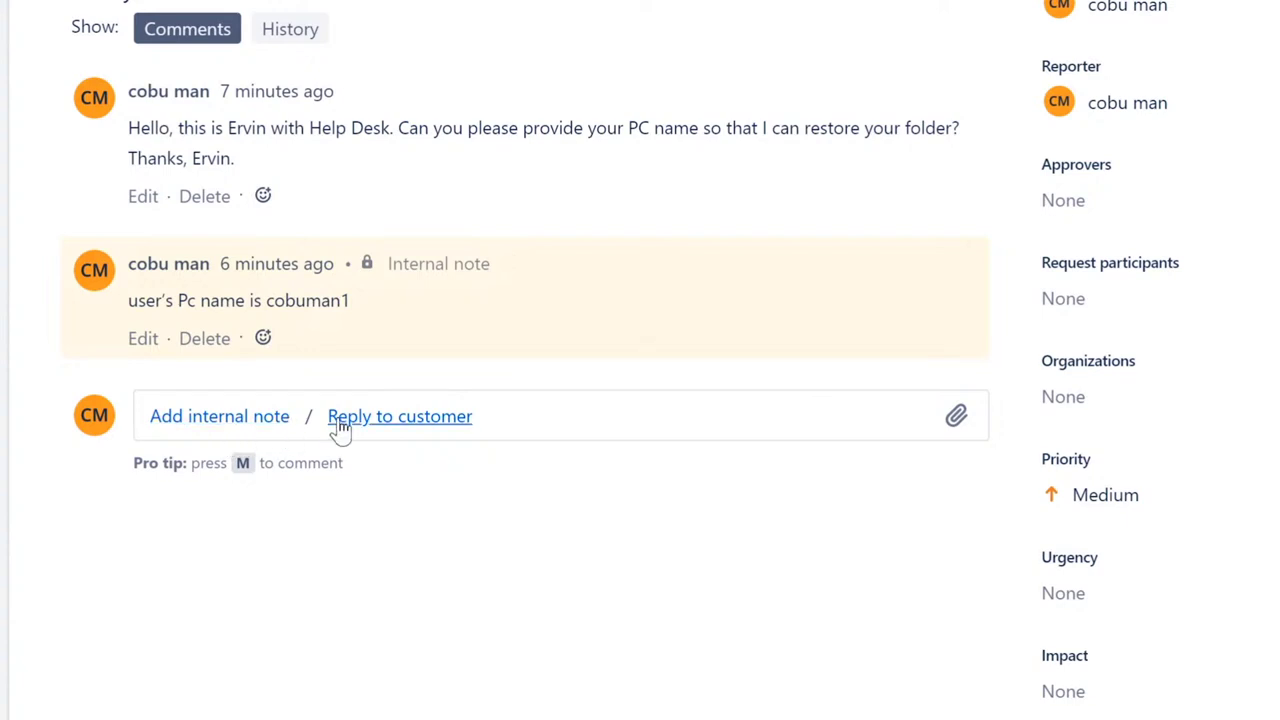
click(392, 428)
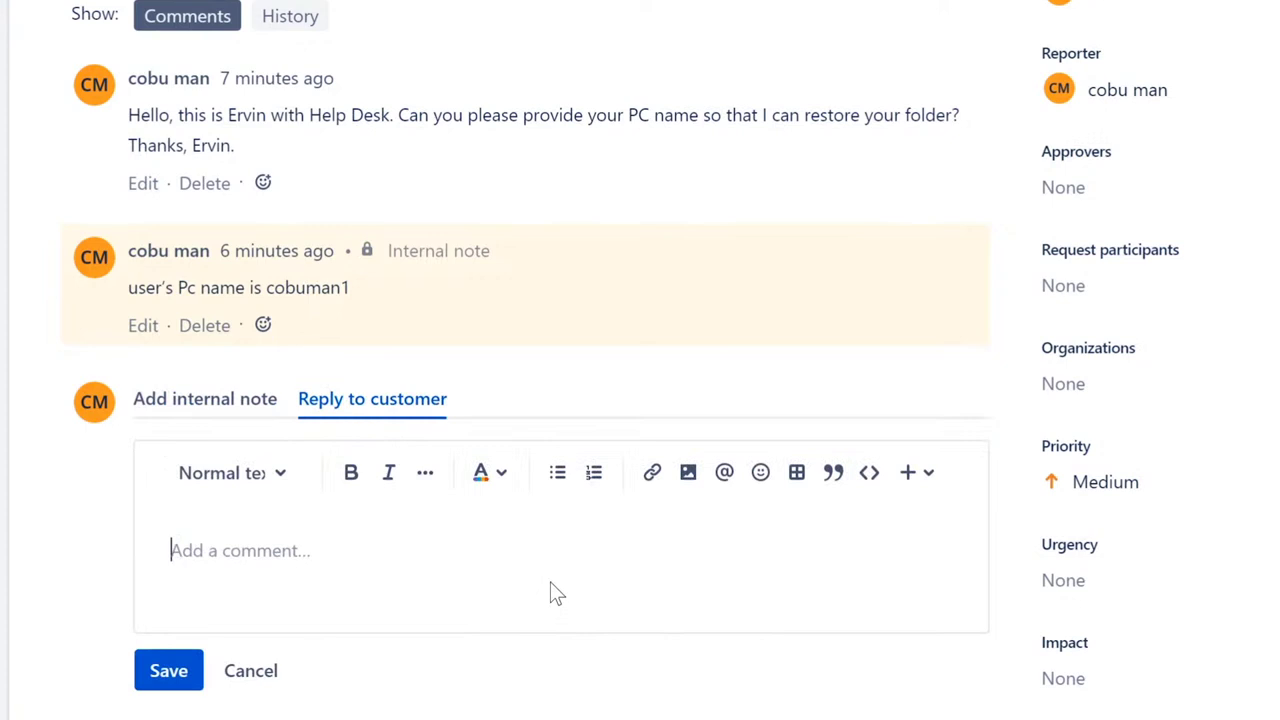
text(made )
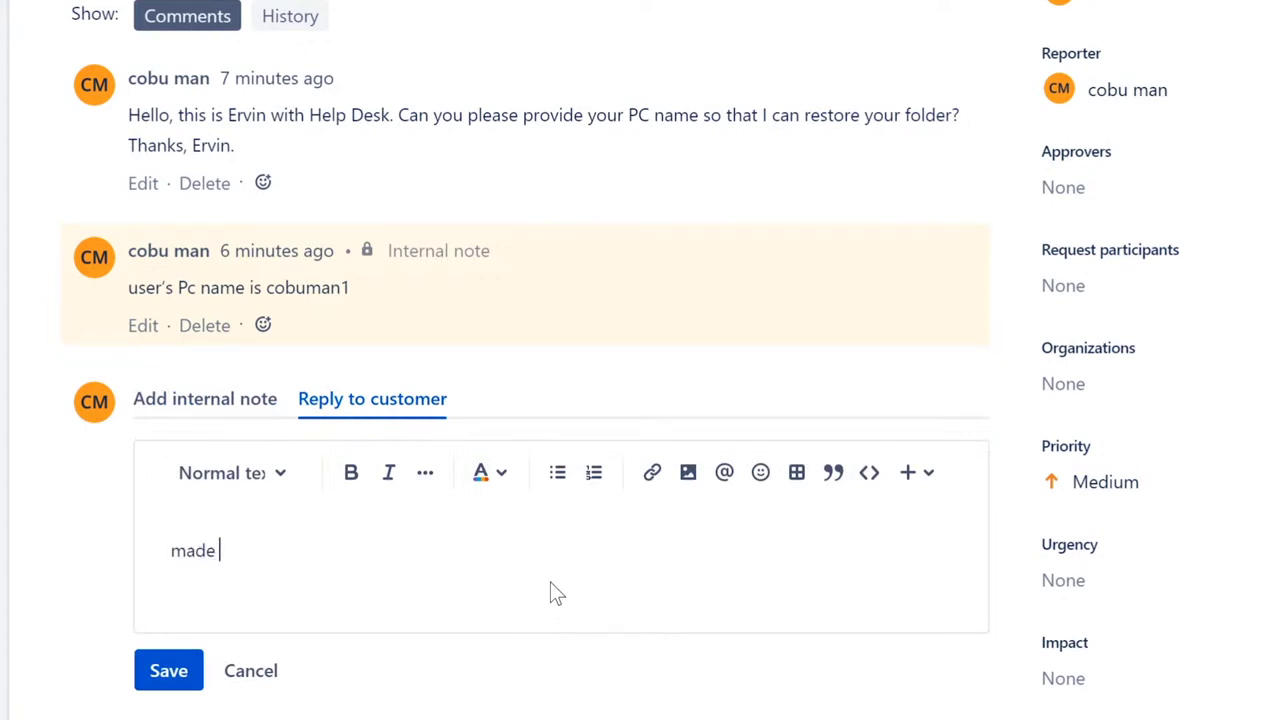
text(a copy of )
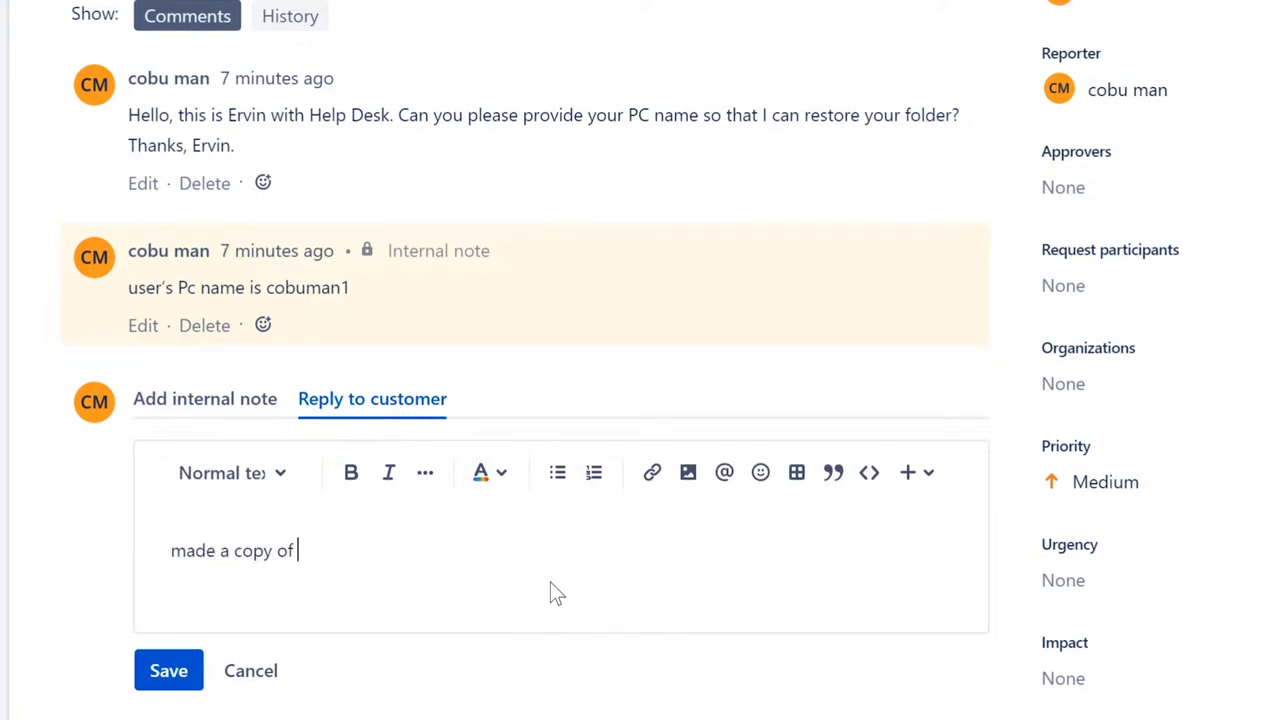
text(internet folder )
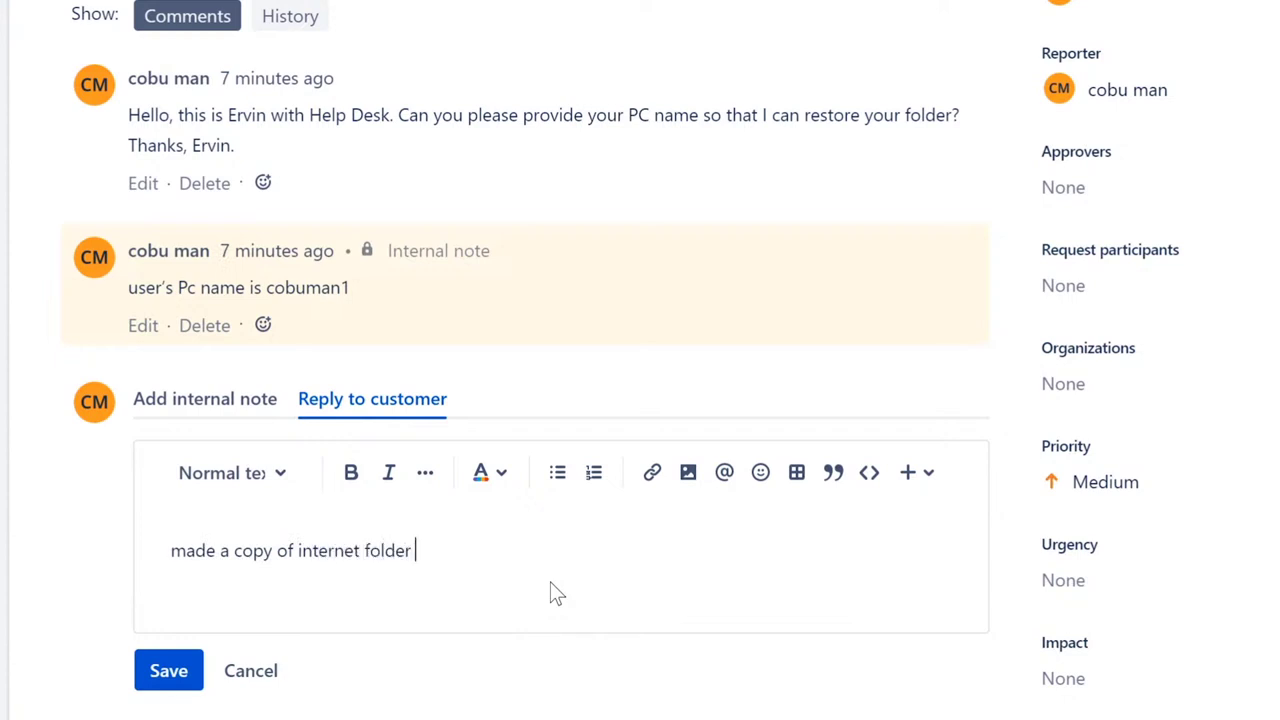
text(to desktop)
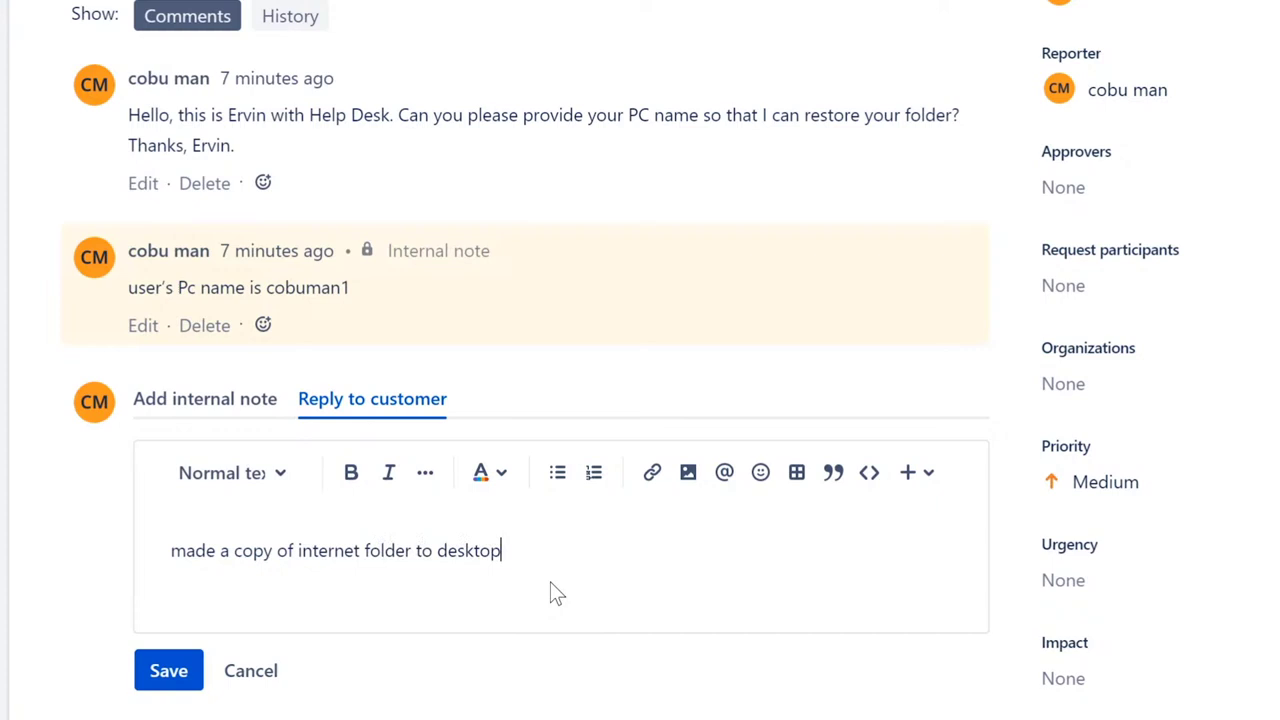
text(. Ervin)
click(168, 671)
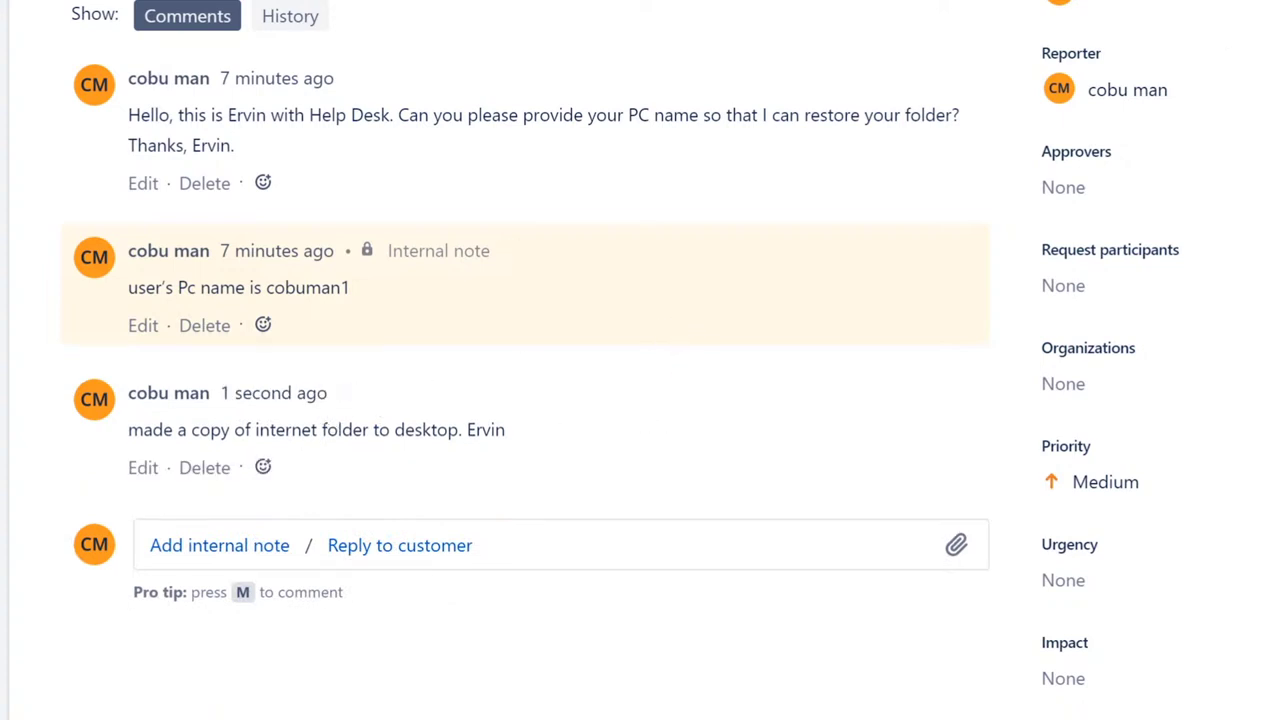
scroll(530, 360, up, 2)
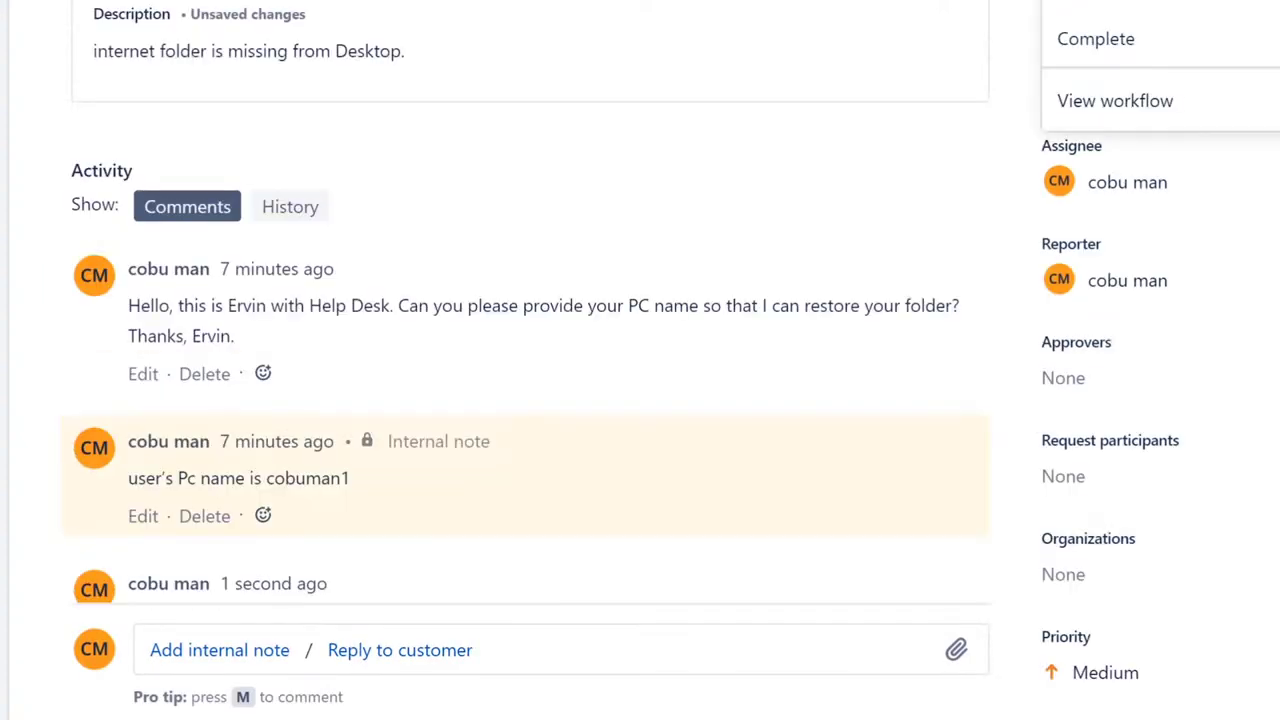
click(1237, 38)
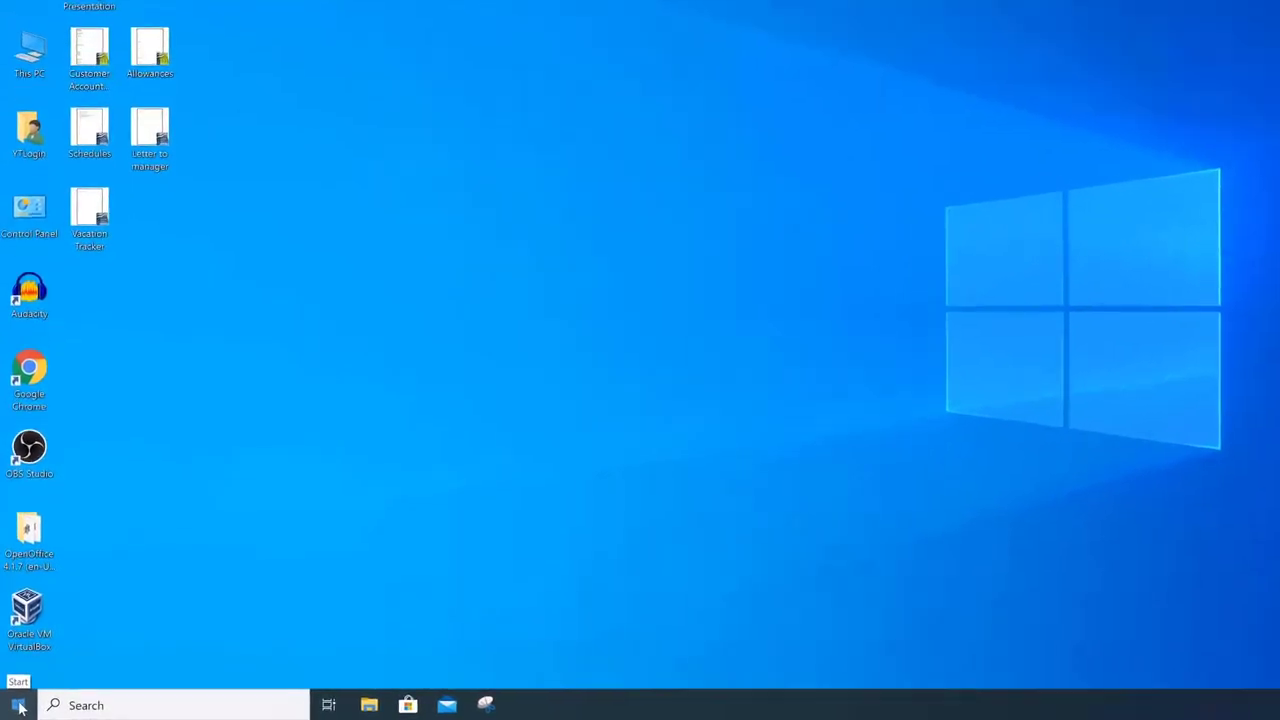
Go to Start > Settings > Update & Security, showing updates paused until 6/22/2020.
click(18, 706)
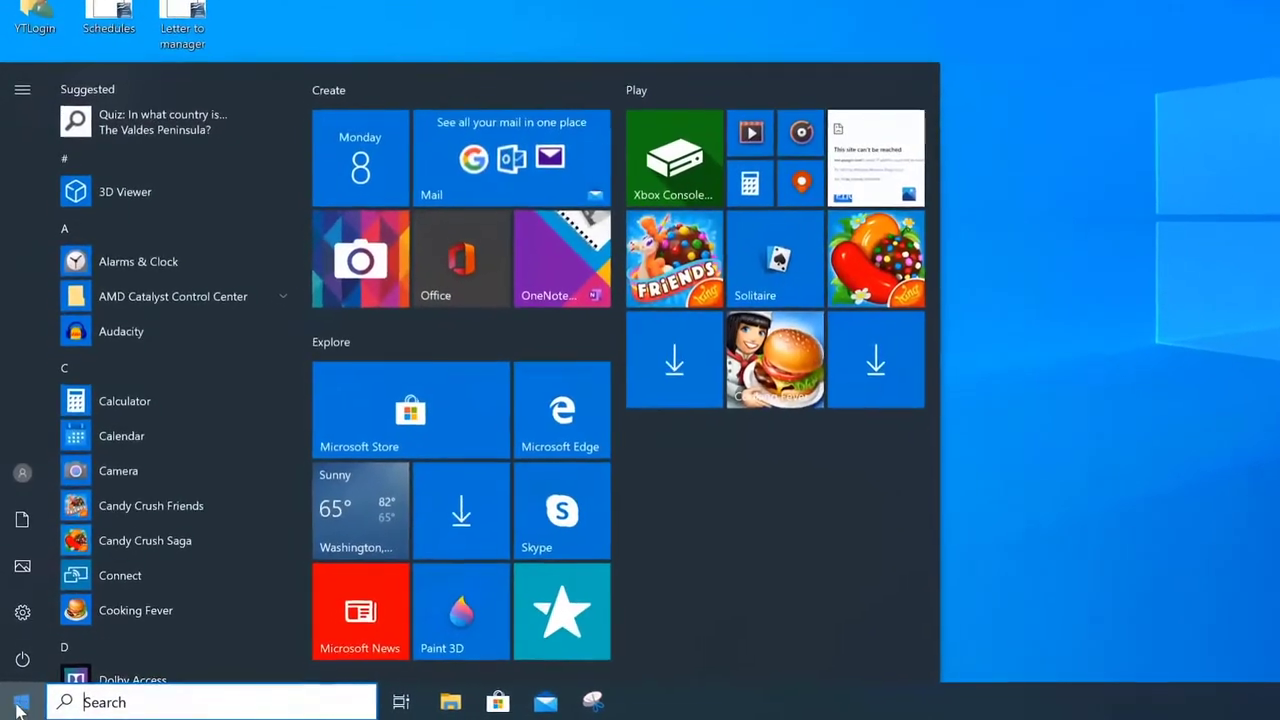
mouse_move(22, 612)
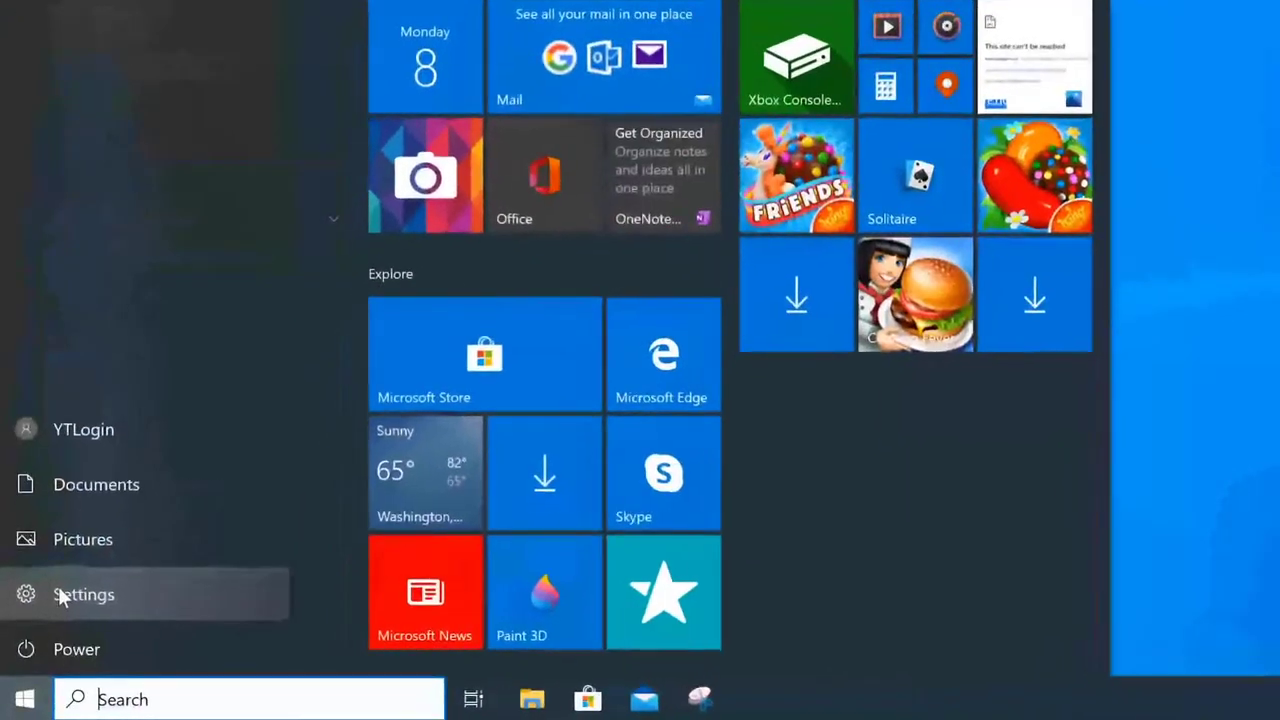
click(60, 595)
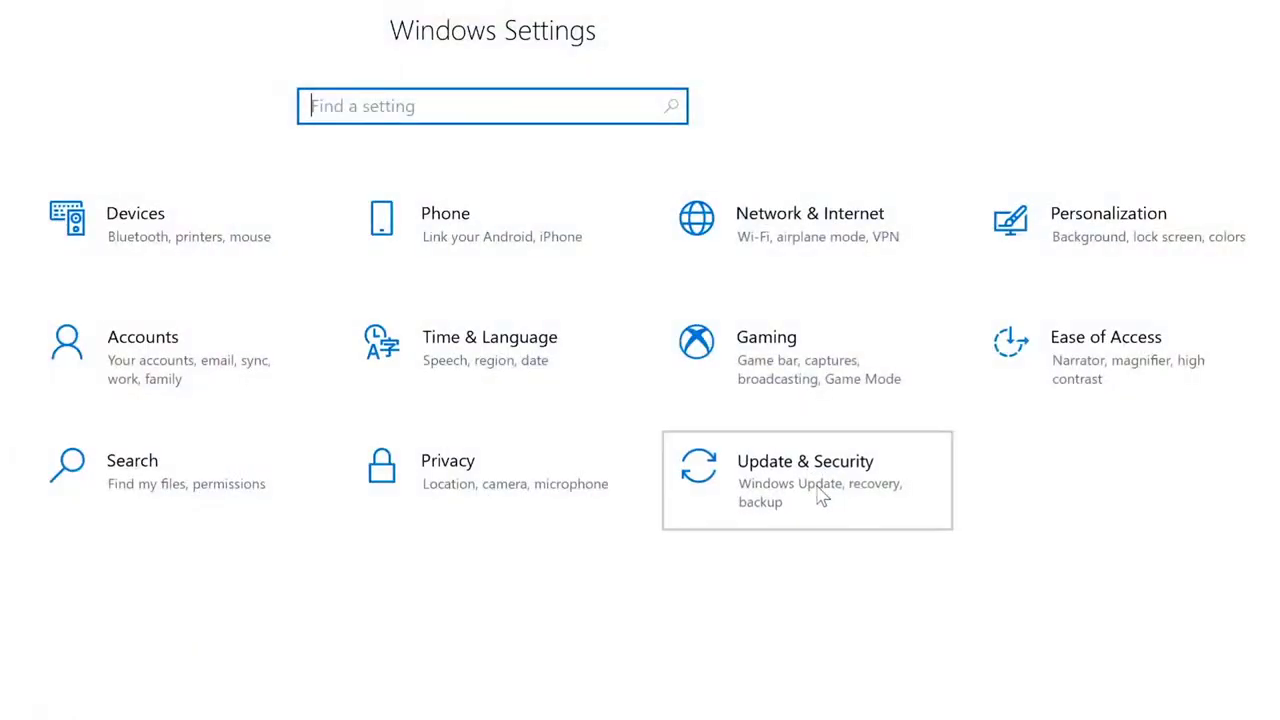
click(818, 497)
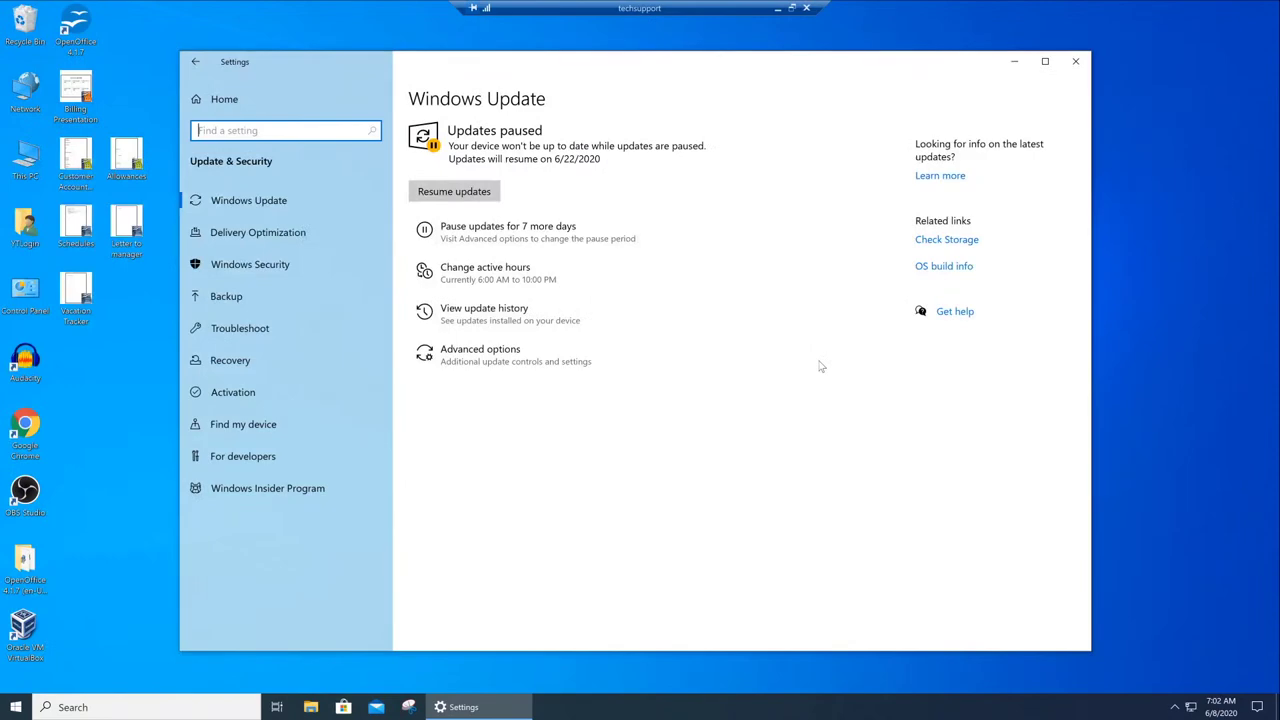
drag(658, 69, 670, 65)
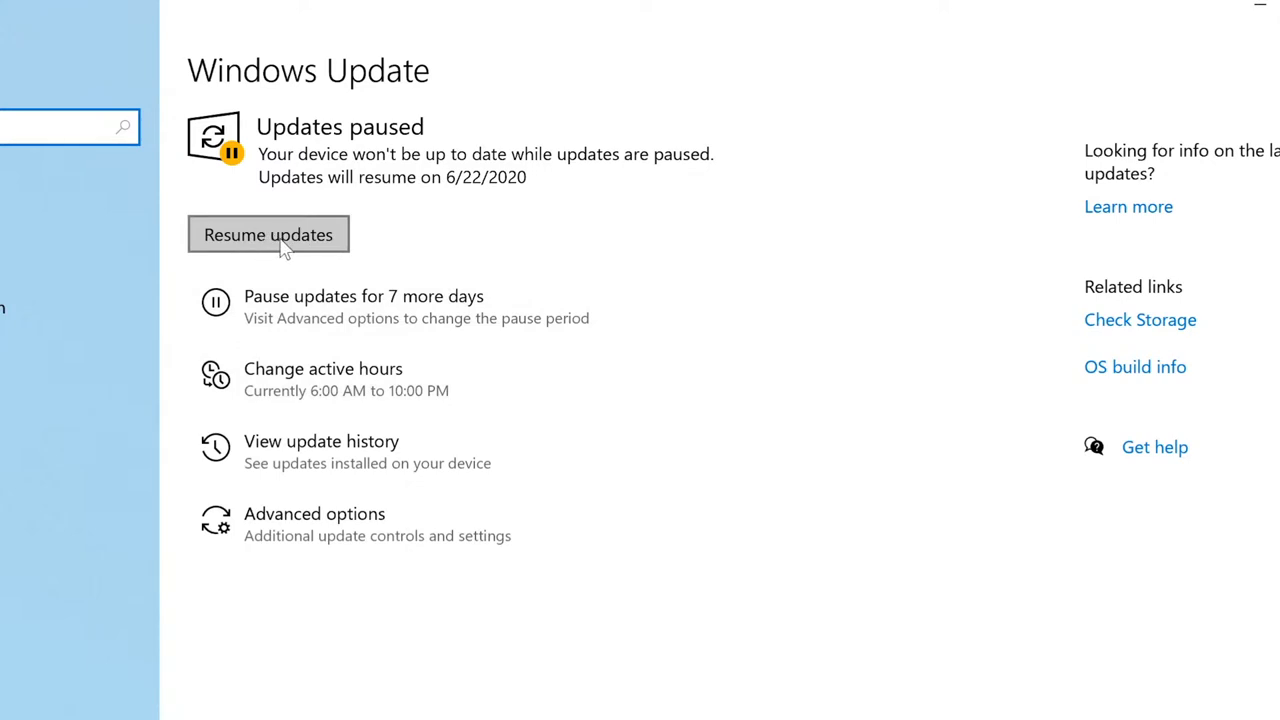
Resume the paused updates and copy the pending update's number KB4497165.
click(281, 242)
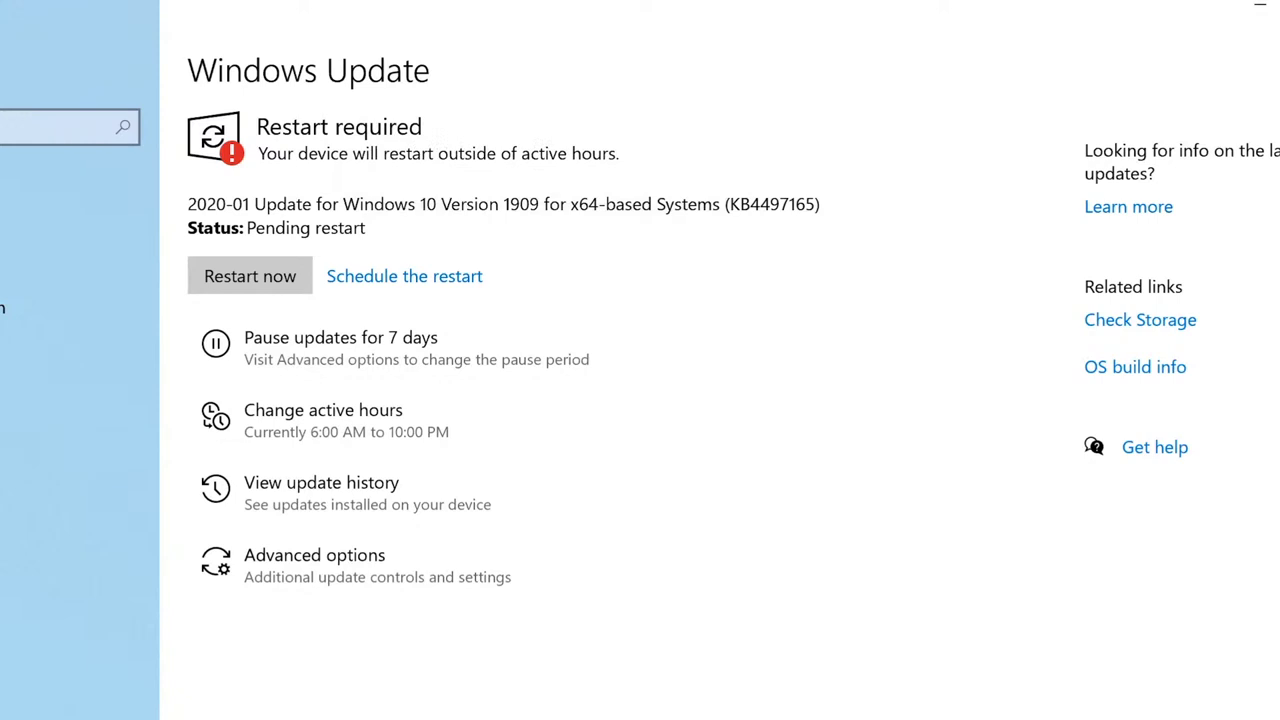
drag(729, 204, 874, 204)
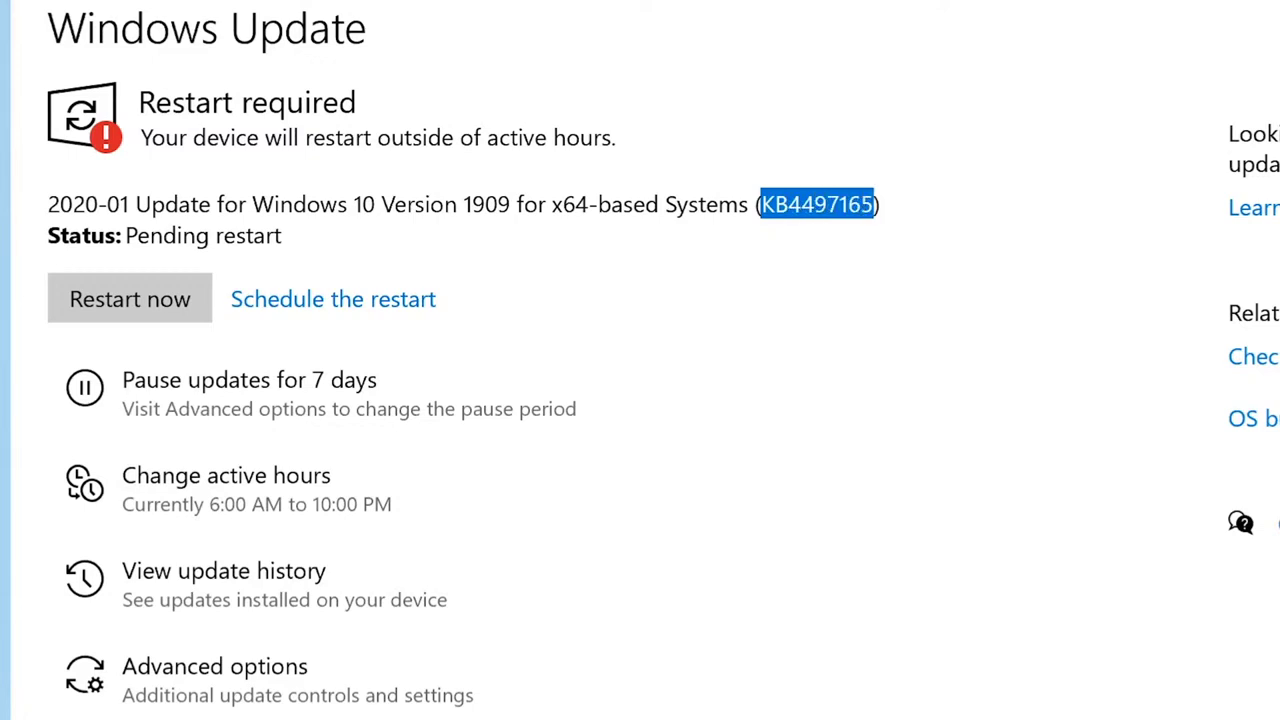
right_click(820, 204)
click(907, 249)
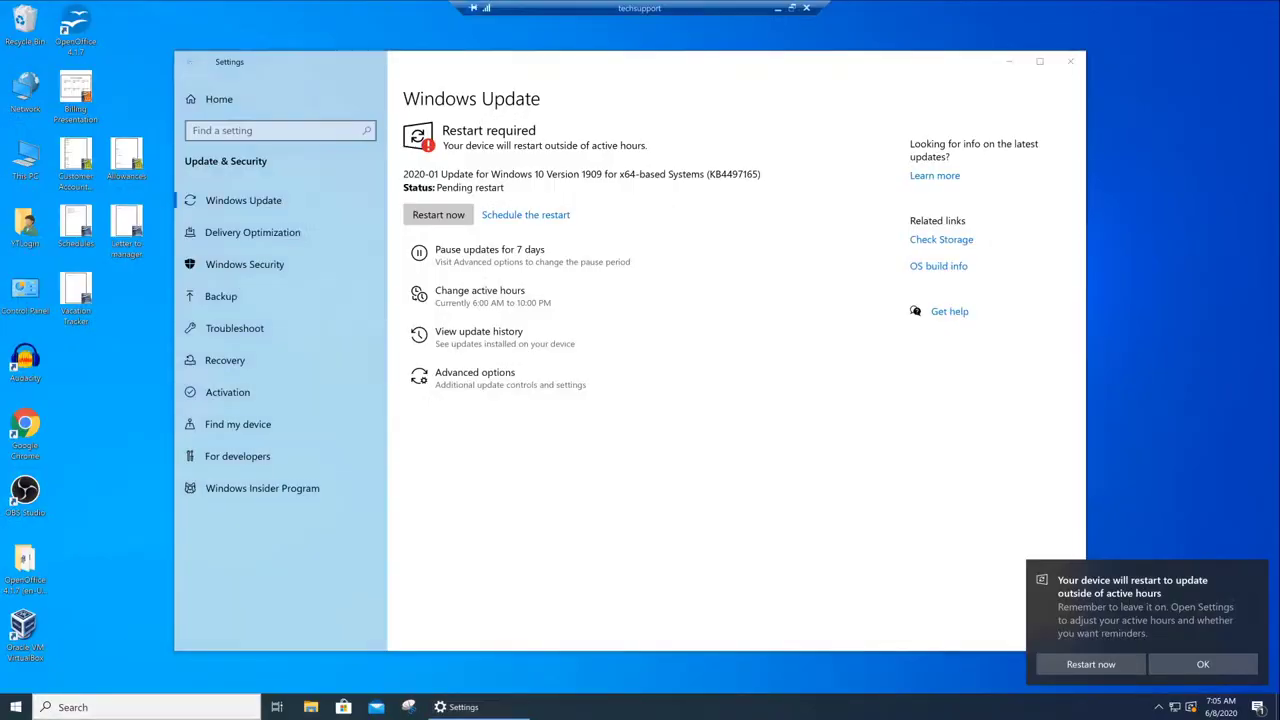
click(160, 701)
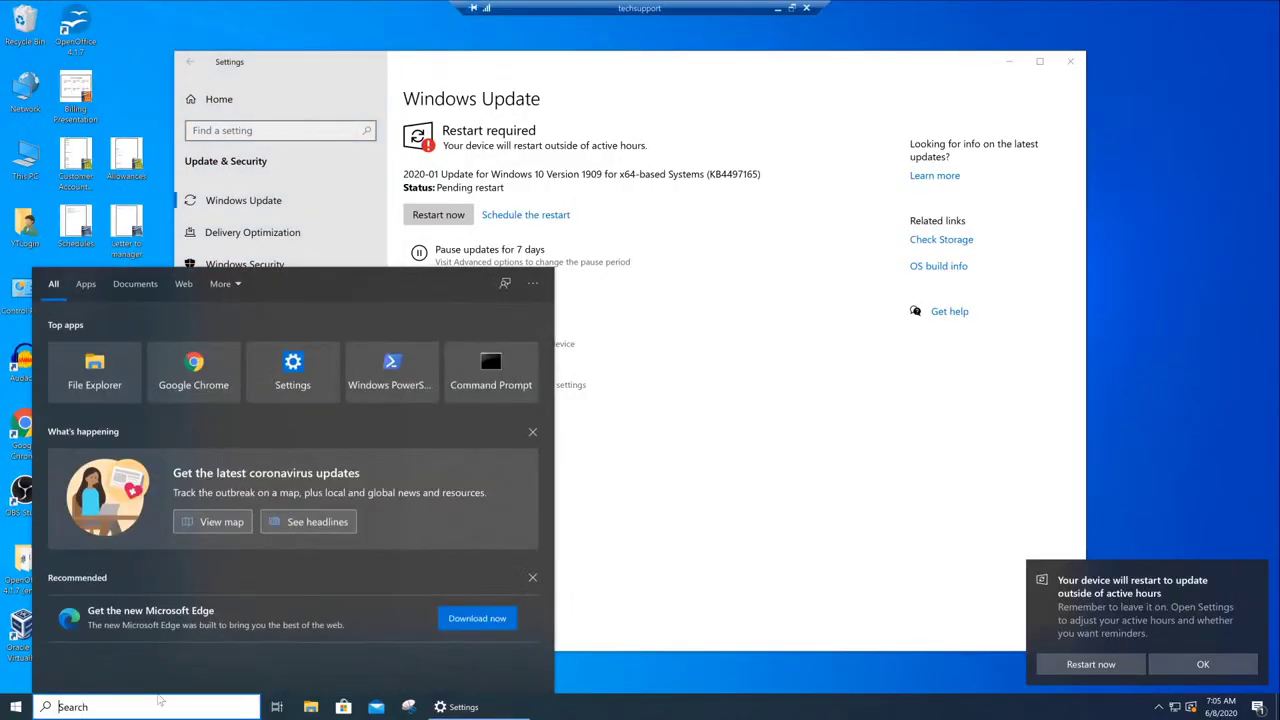
text(win)
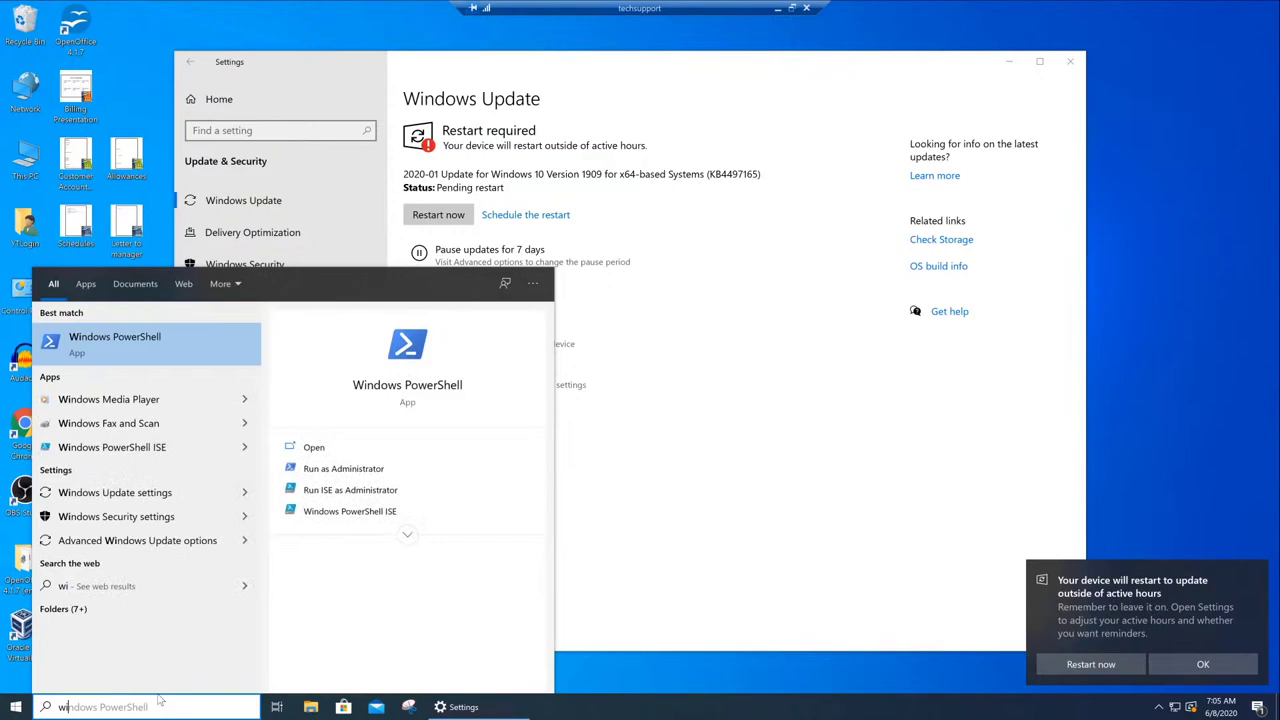
text(er)
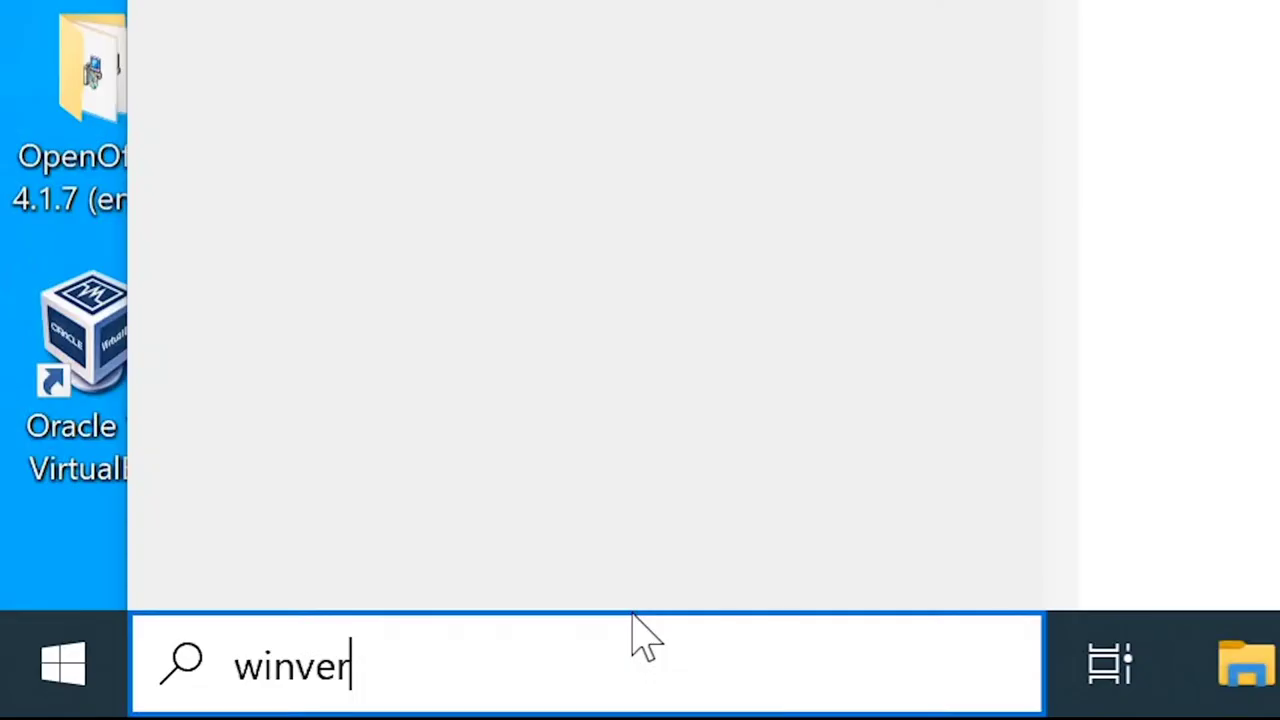
key(Return)
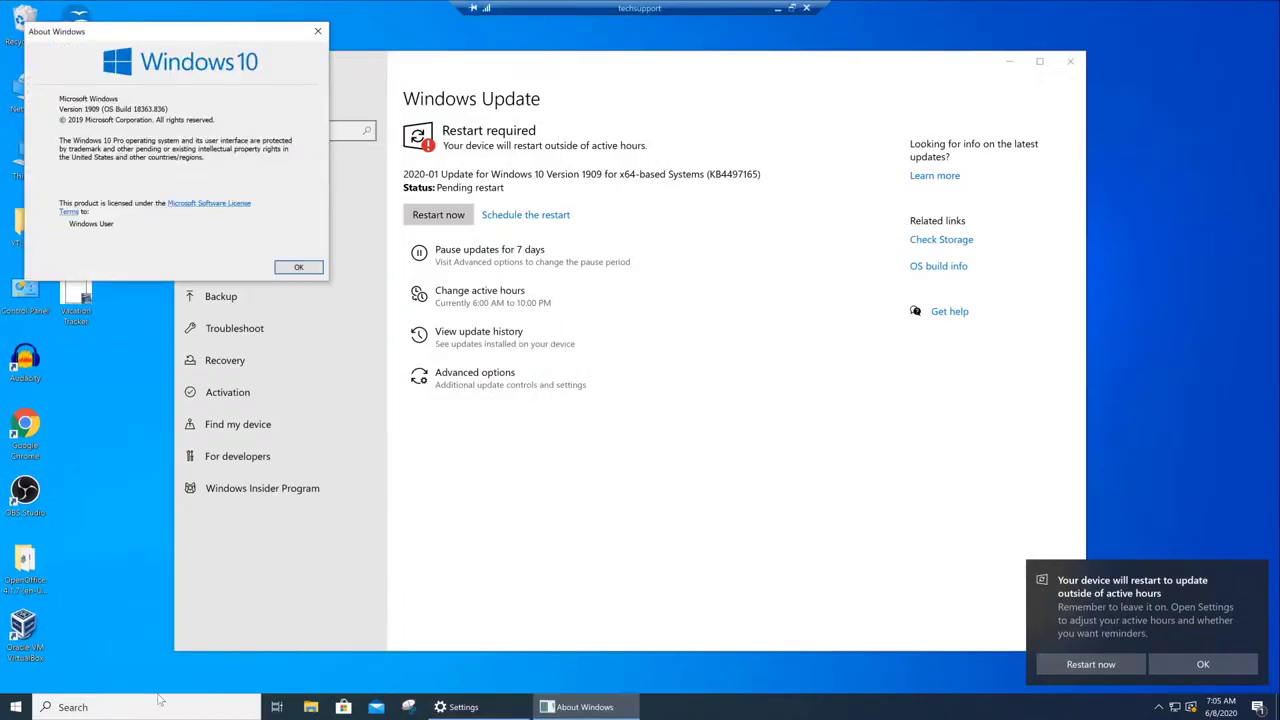
drag(155, 36, 664, 216)
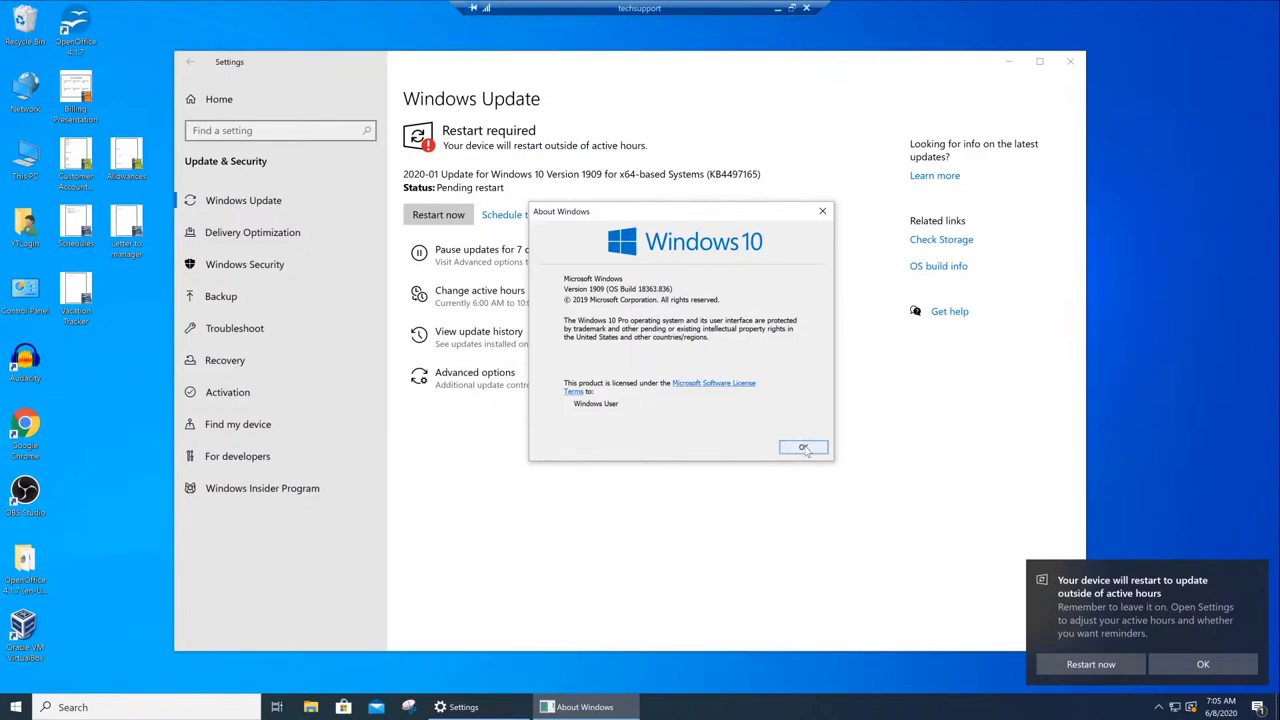
click(803, 448)
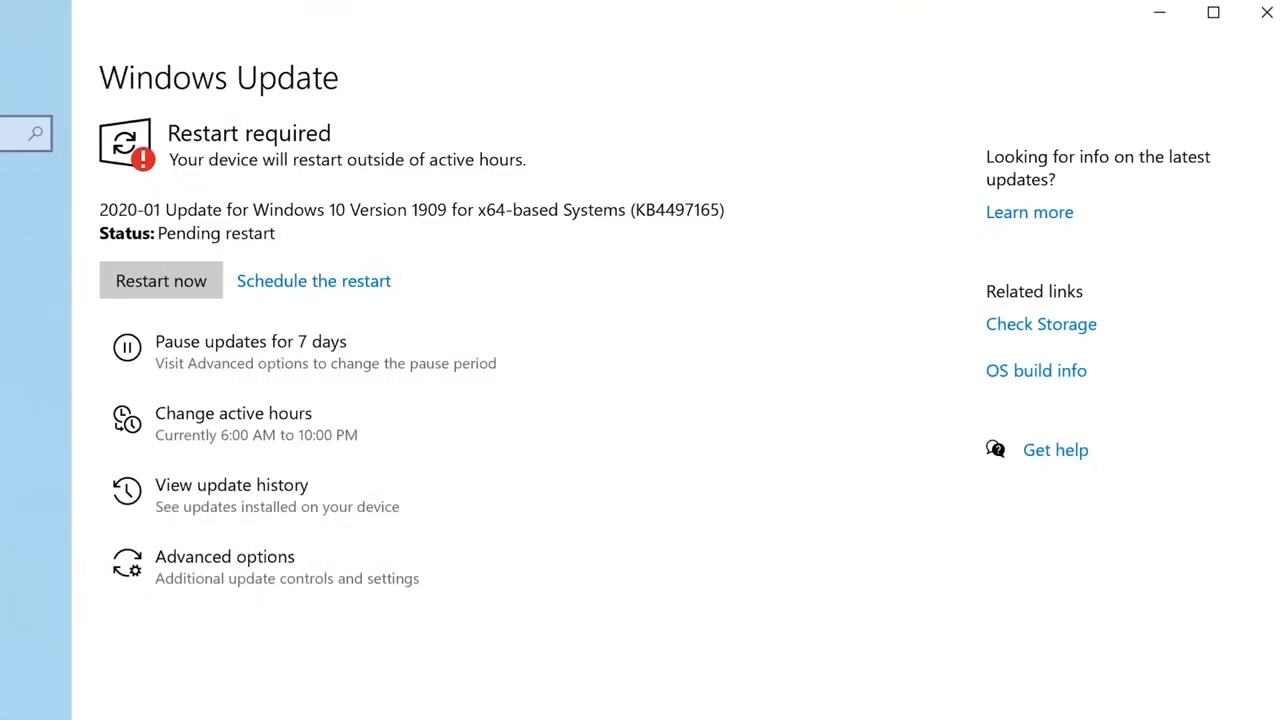
drag(708, 174, 722, 174)
drag(656, 210, 712, 210)
click(549, 567)
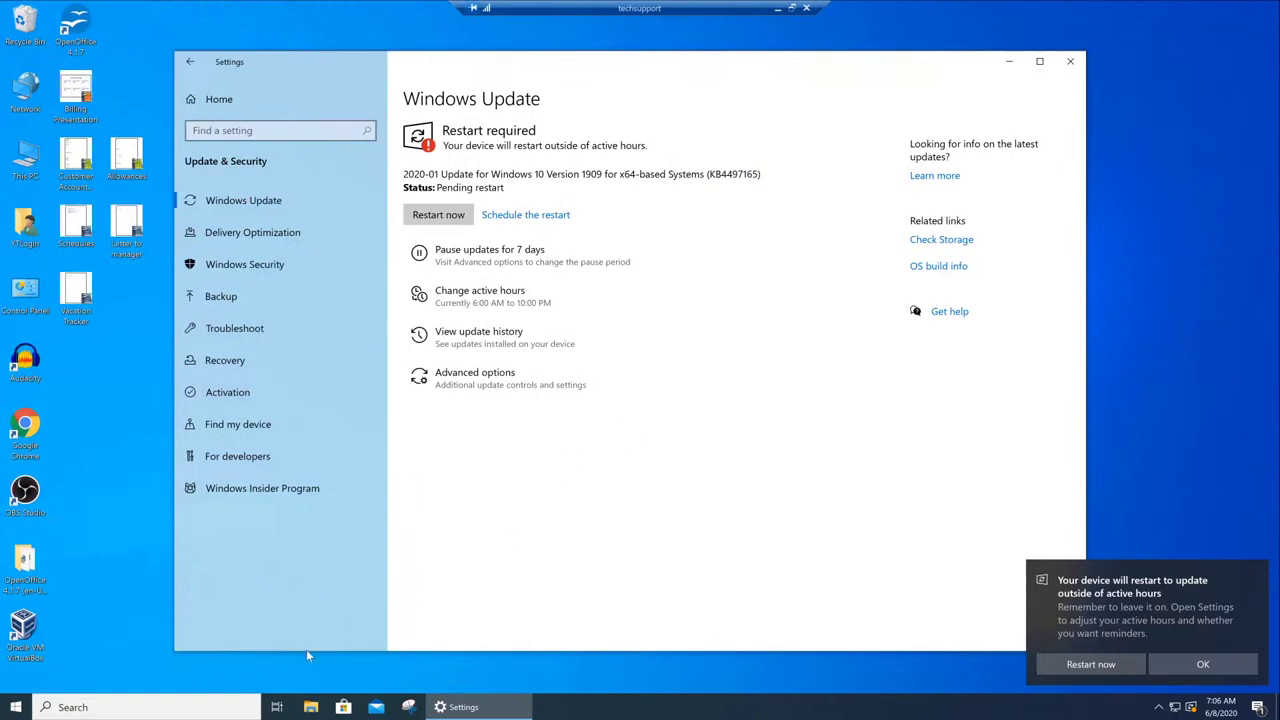
click(8, 428)
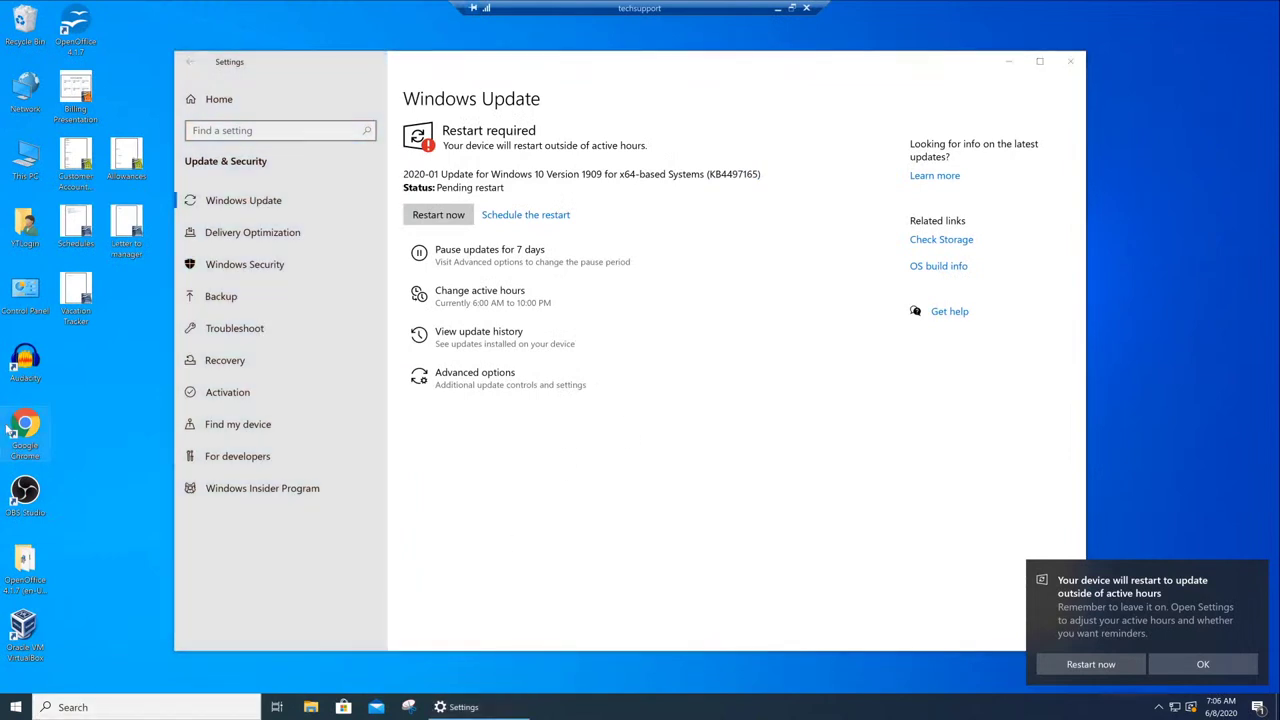
Launch Microsoft Edge and enlarge and reposition its window.
click(72, 707)
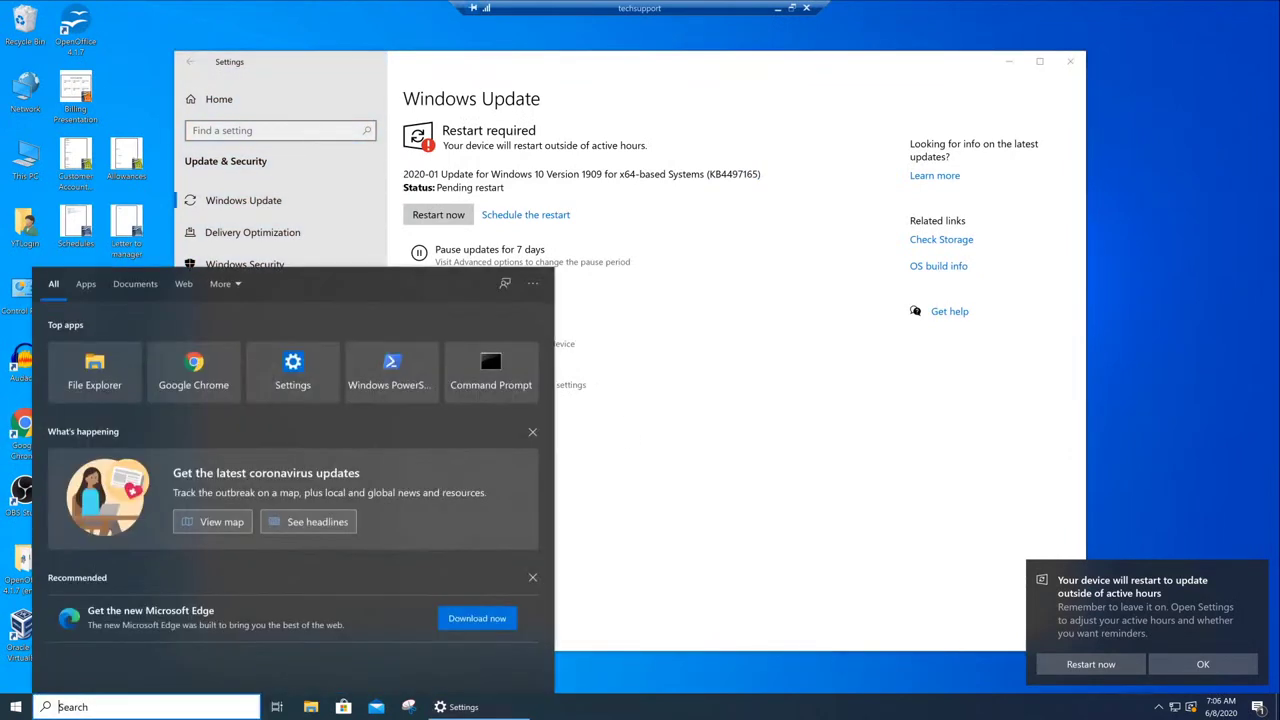
text(edge)
key(Return)
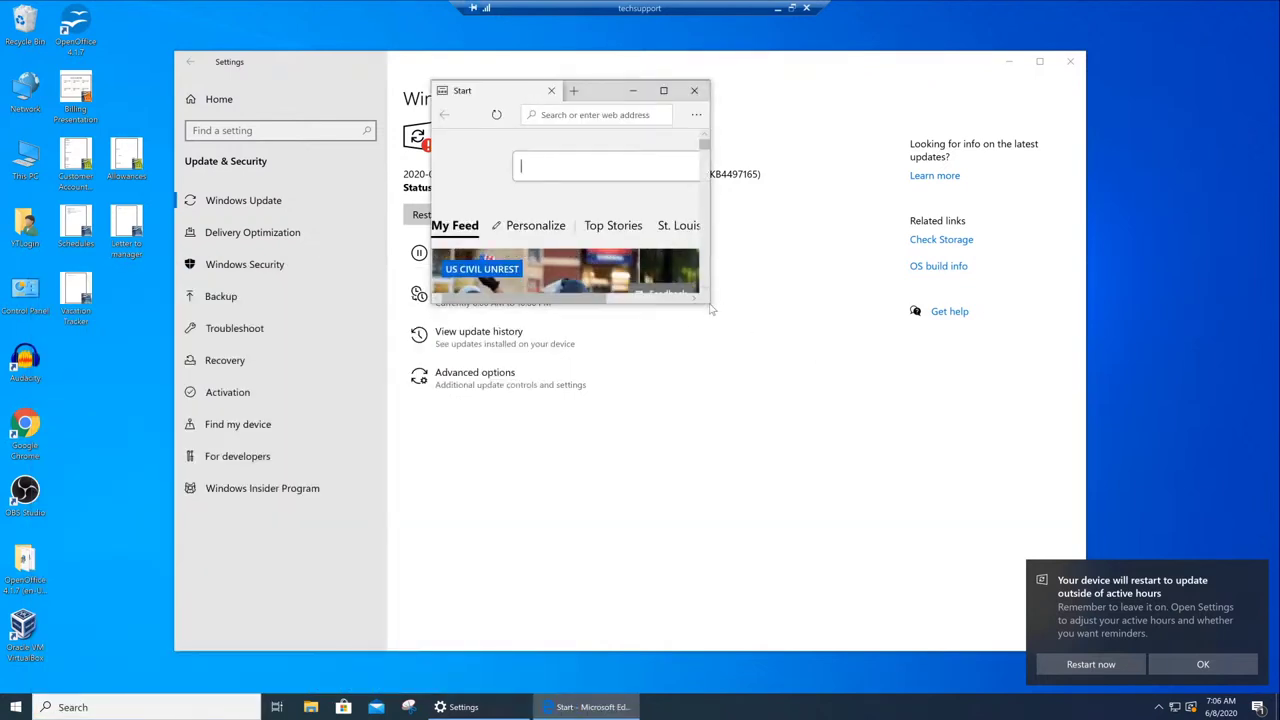
drag(709, 309, 1089, 553)
drag(725, 106, 618, 120)
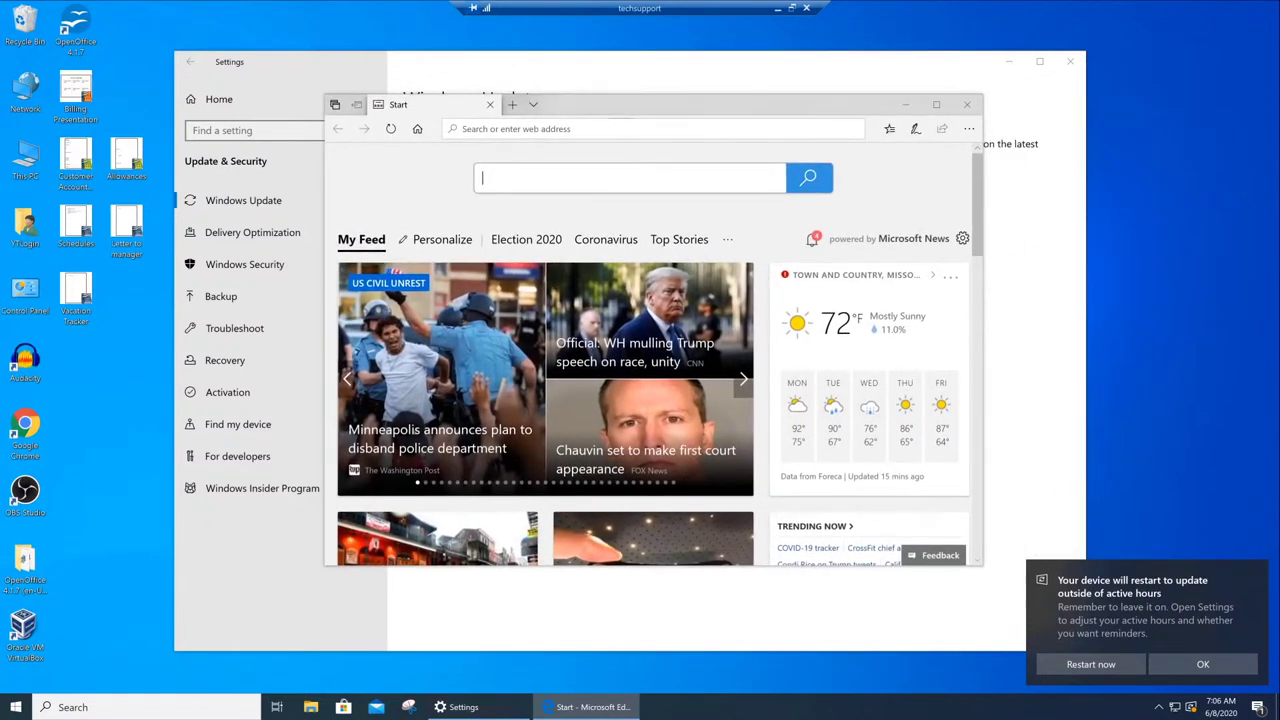
Load google.com, dismiss the default-browser prompt, and retry after the connection error.
text(g)
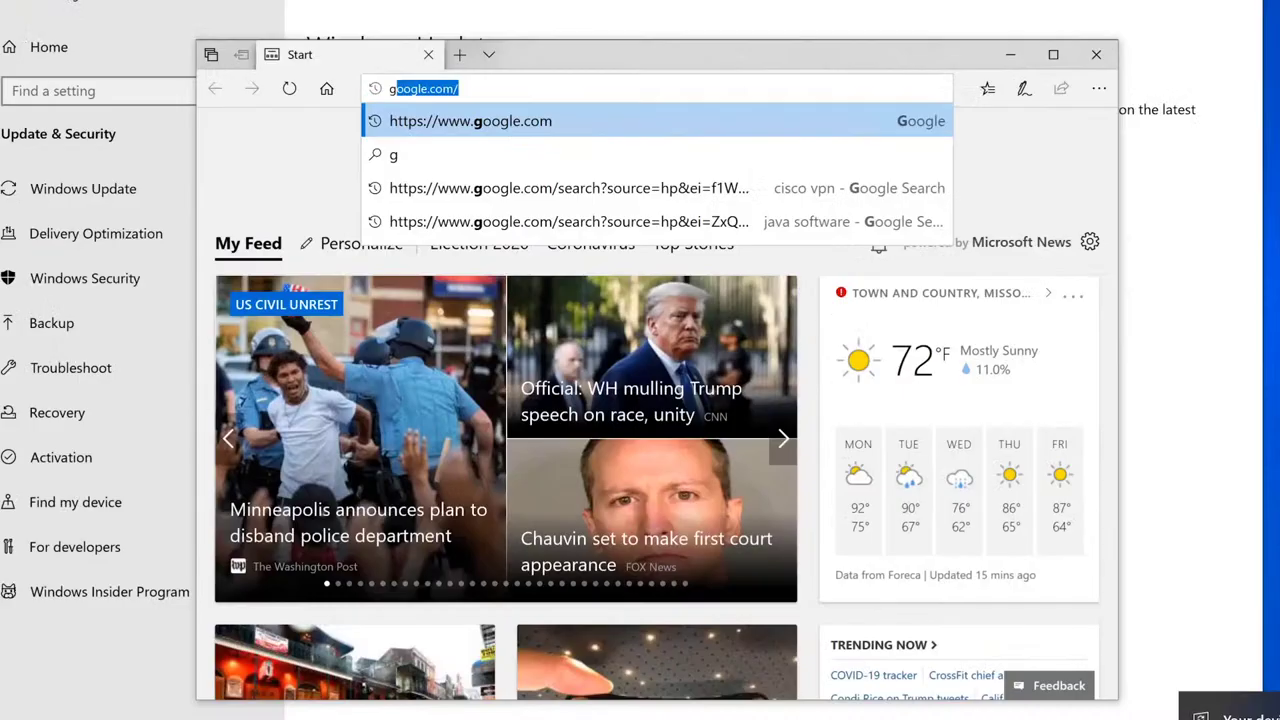
key(Return)
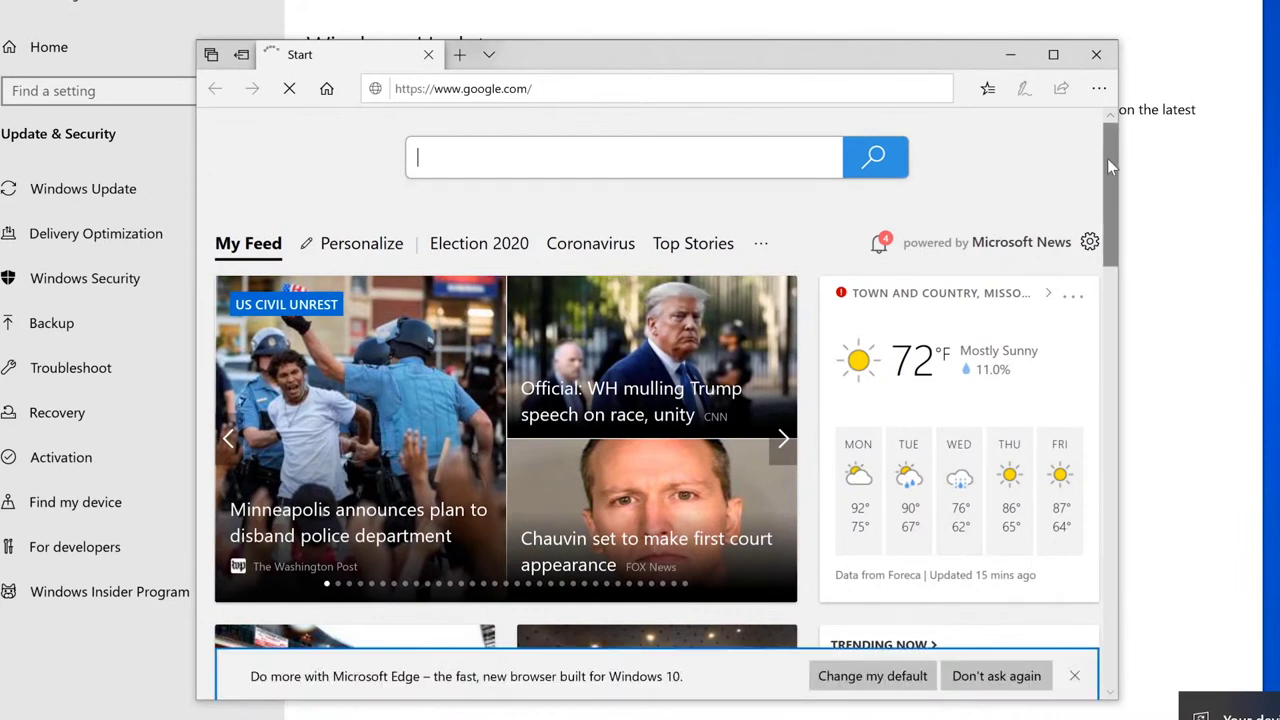
drag(1107, 158, 1127, 141)
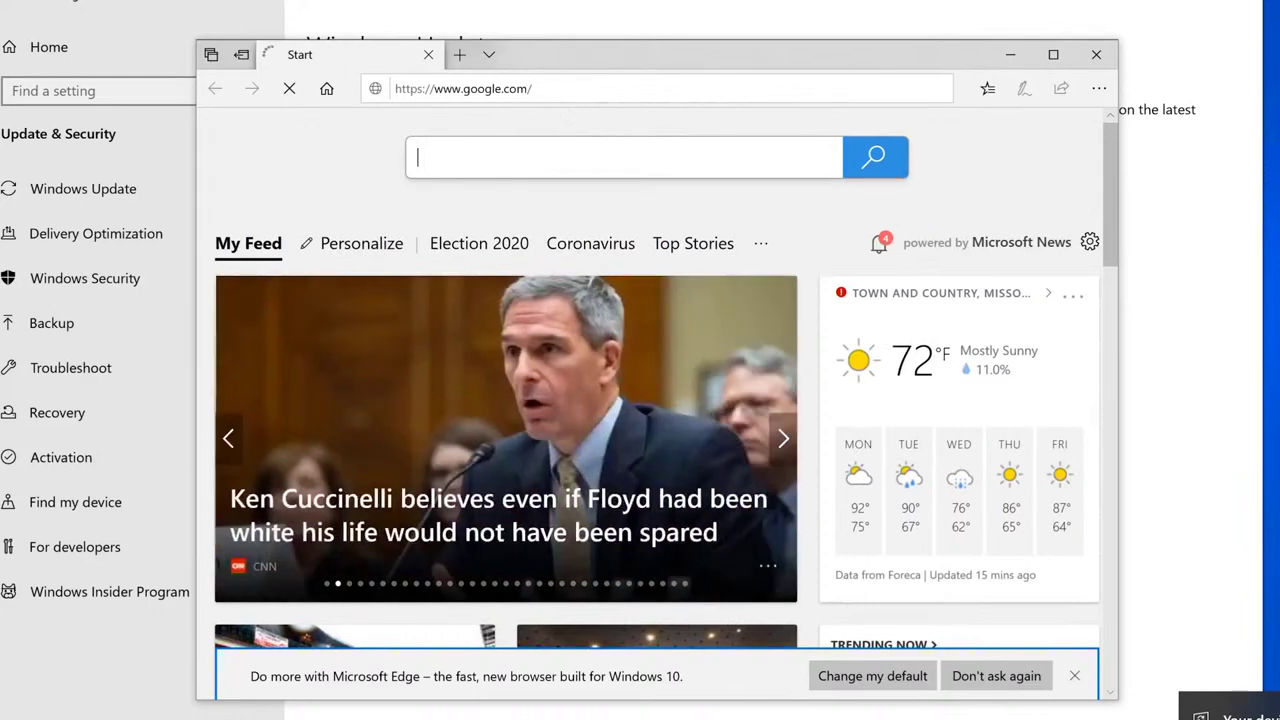
click(1075, 677)
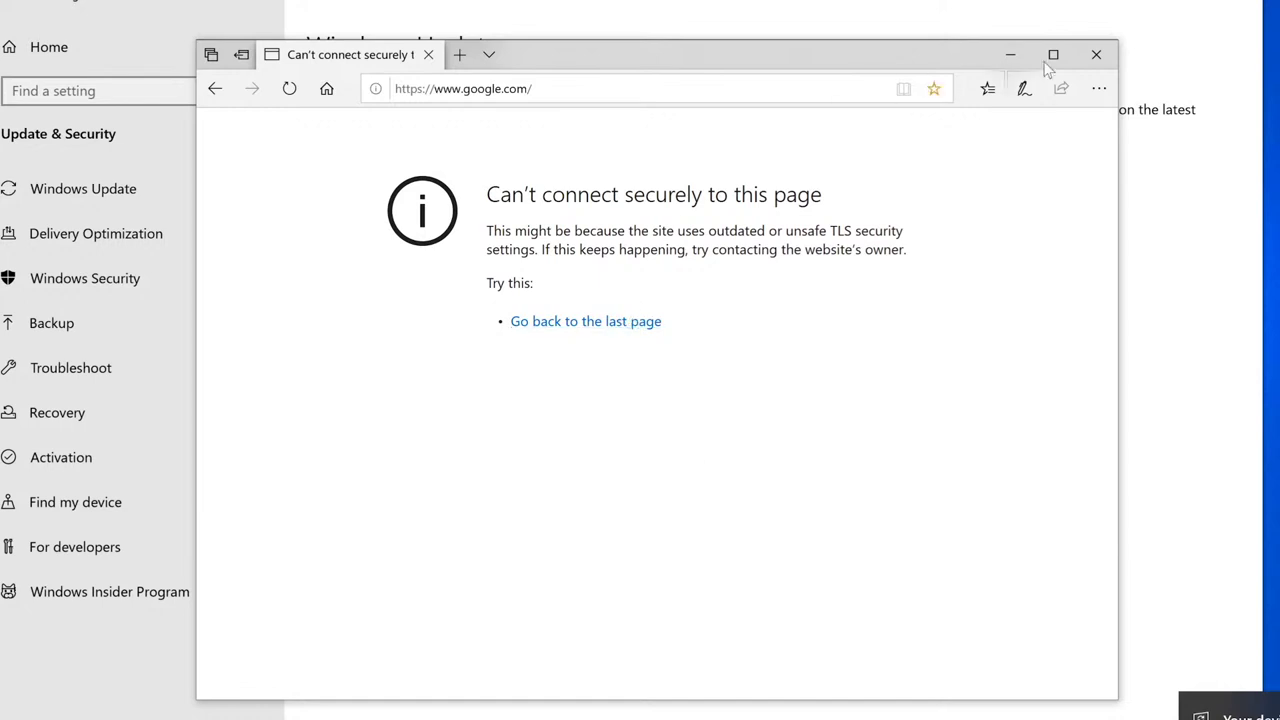
click(560, 324)
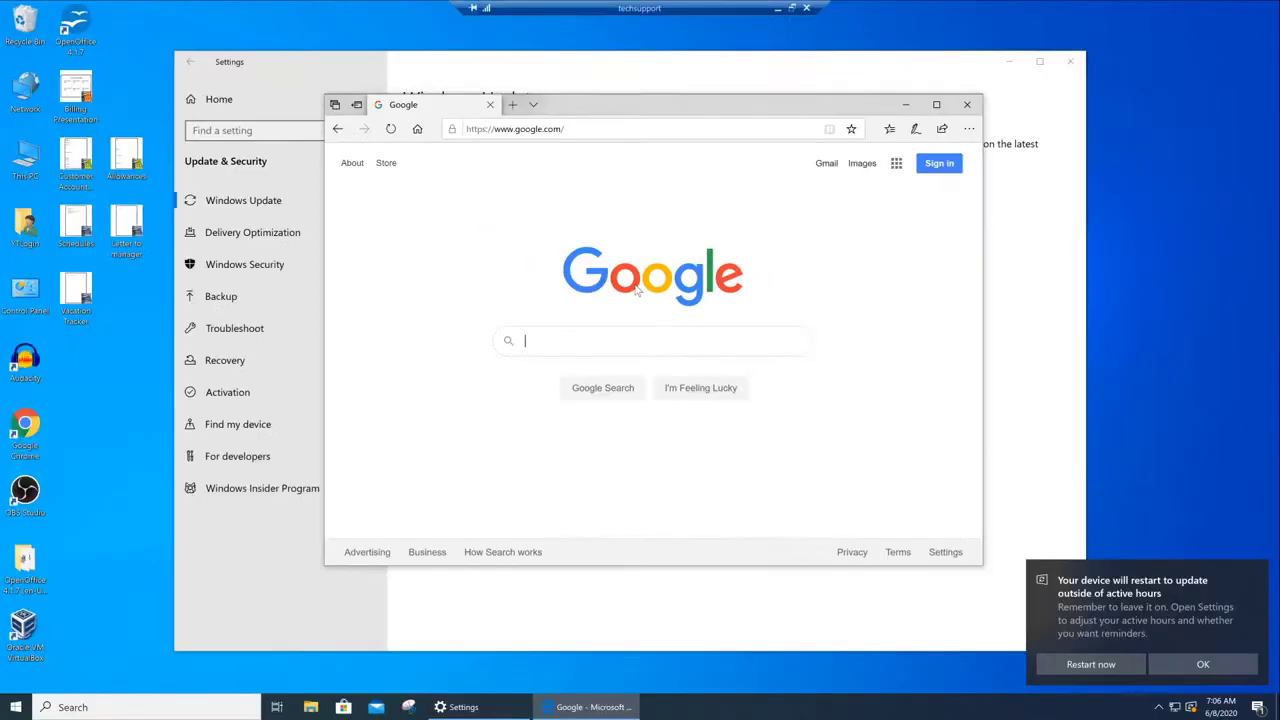
Search Google for KB4497165 and open the Microsoft Support article from the results.
text(KB4497165)
key(Return)
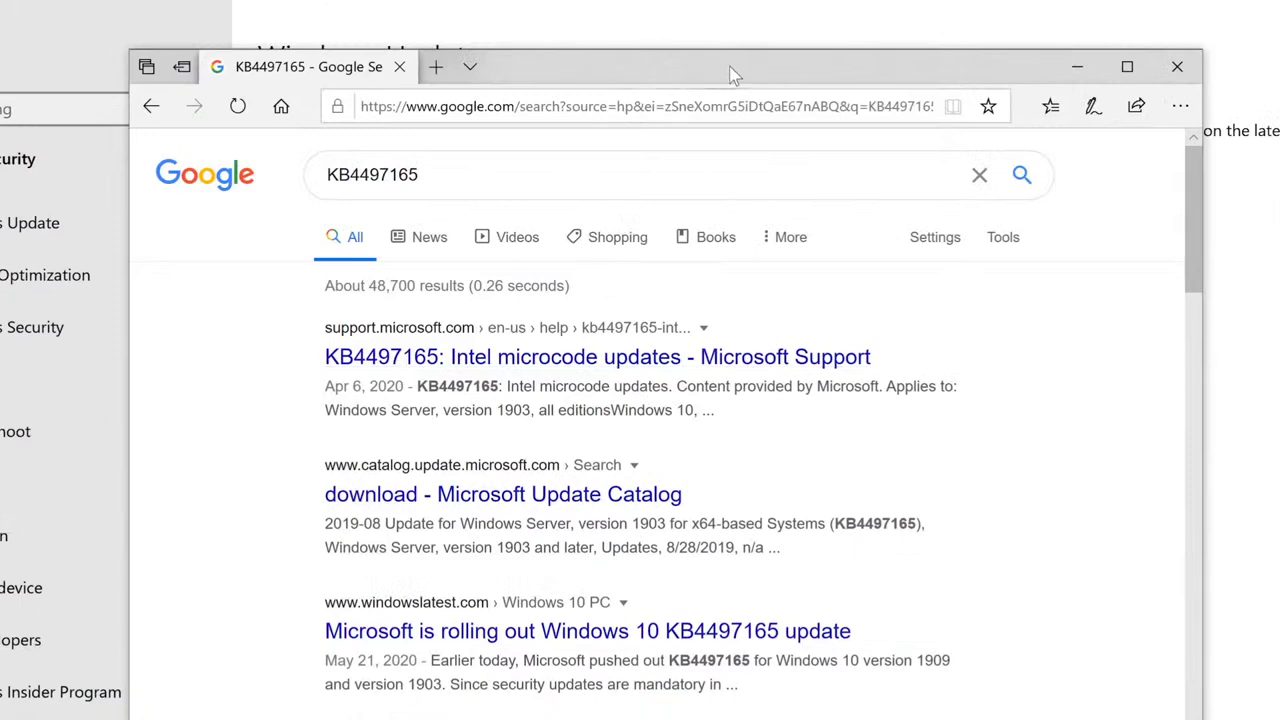
drag(731, 71, 691, 245)
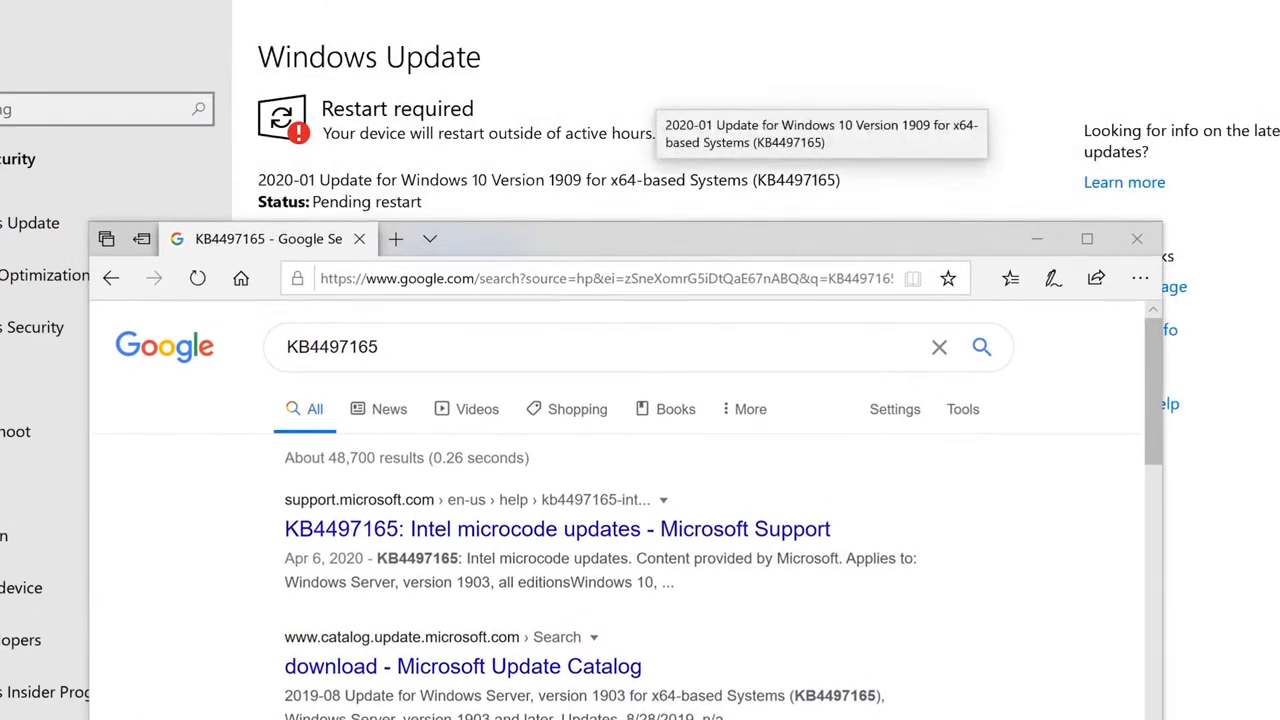
drag(789, 230, 800, 173)
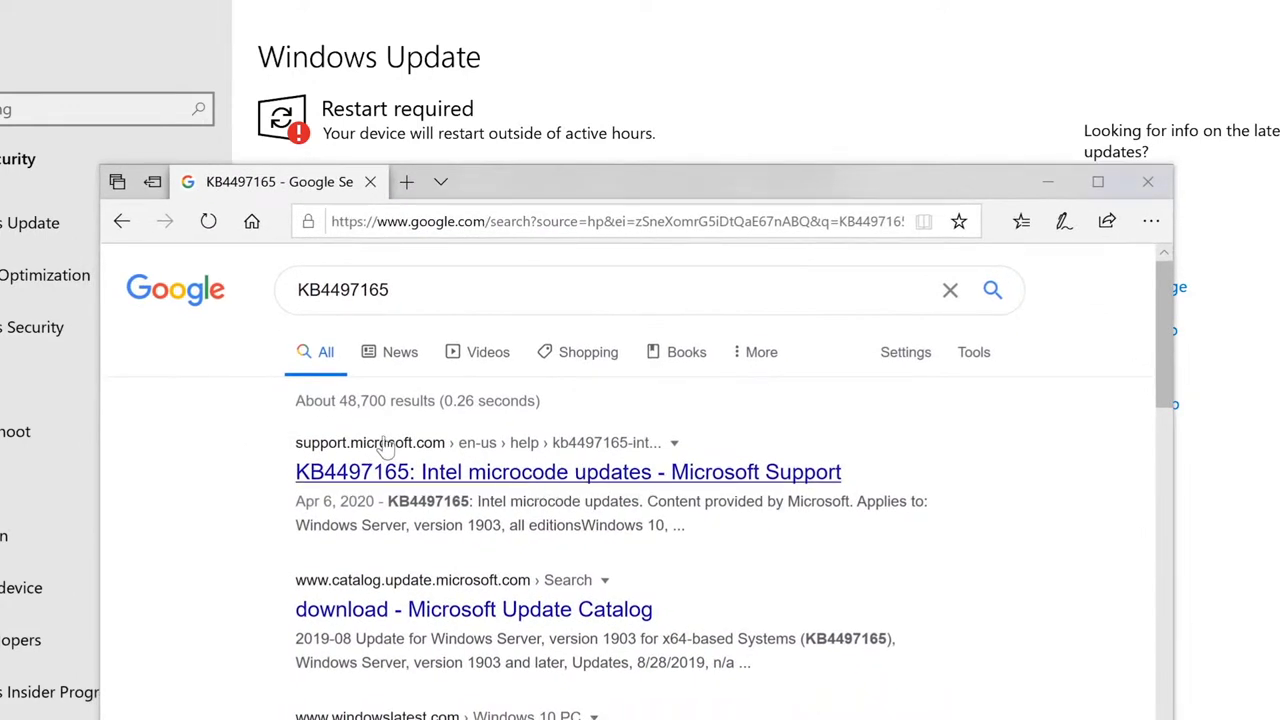
click(558, 478)
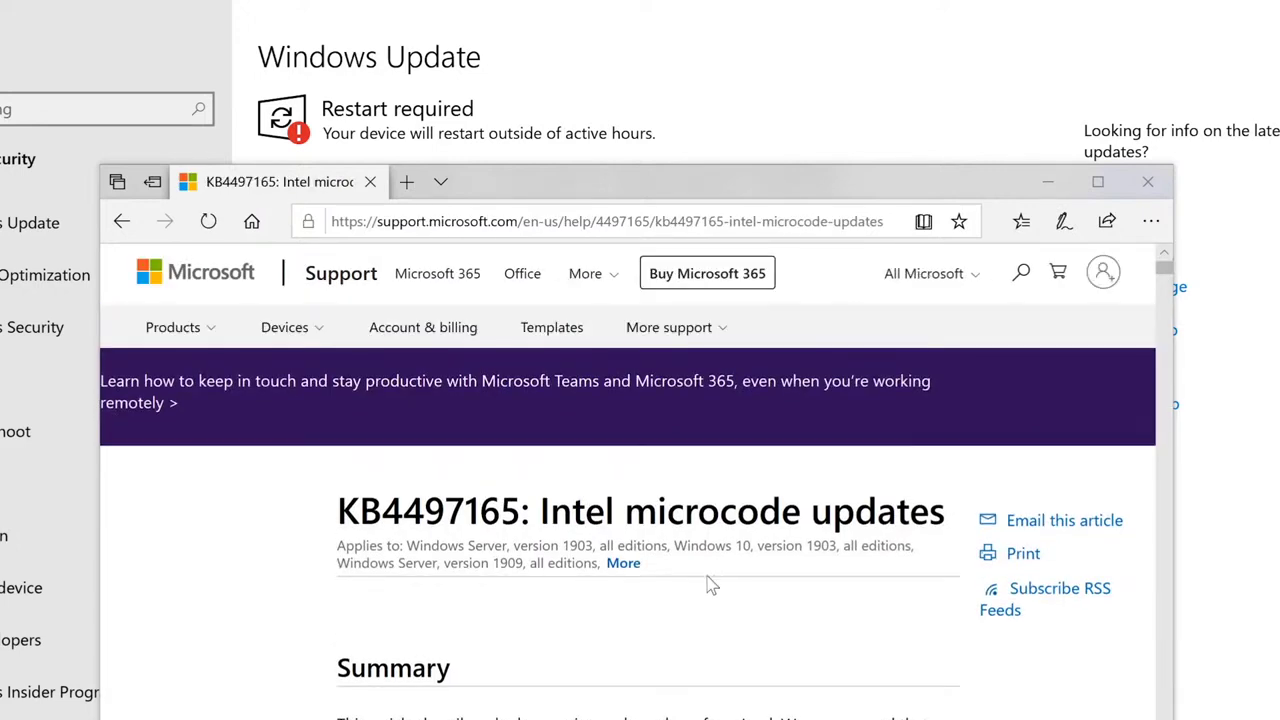
Enlarge the browser window and highlight the KB4497165 title and its Applies to line.
scroll(656, 567, down, 1)
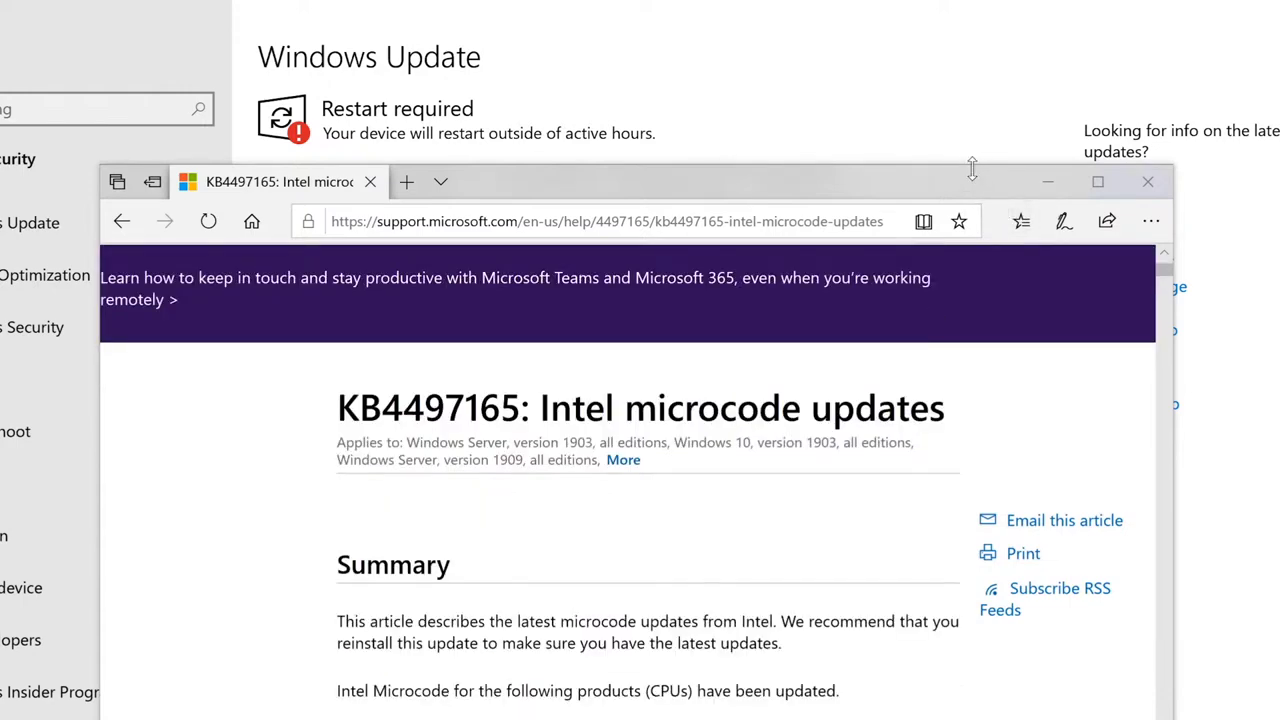
drag(972, 170, 972, 2)
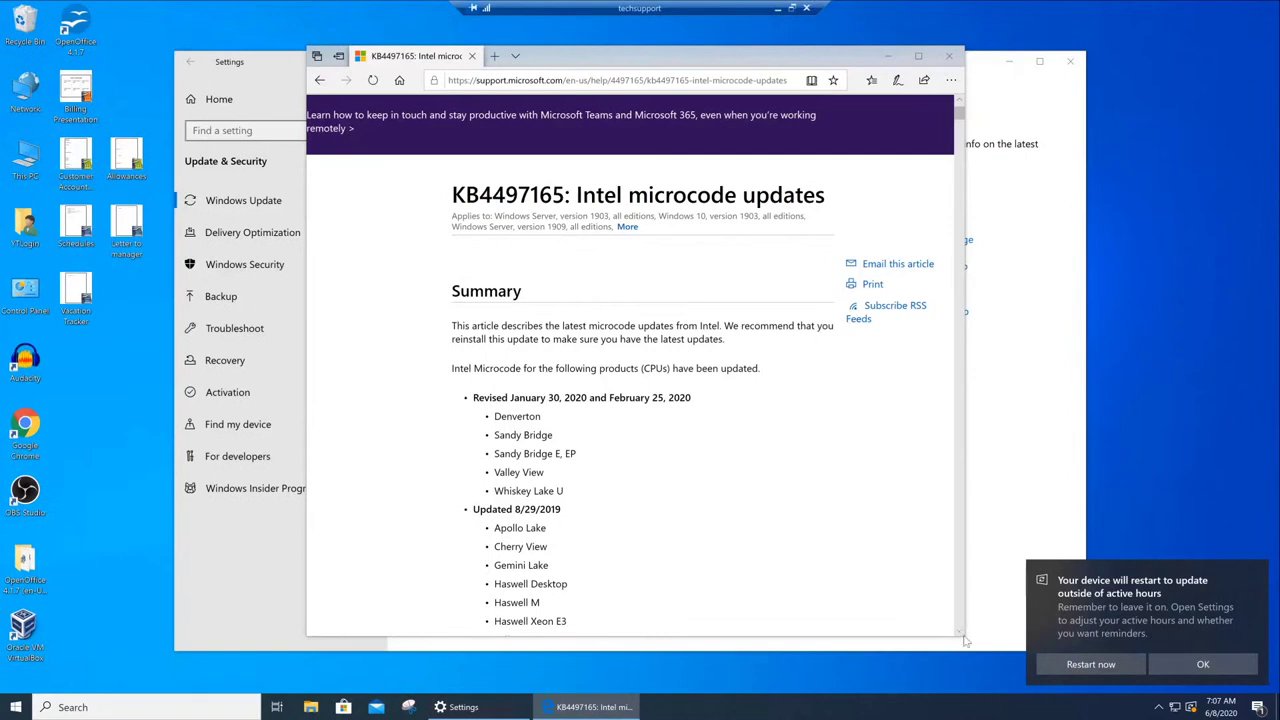
drag(960, 635, 1022, 648)
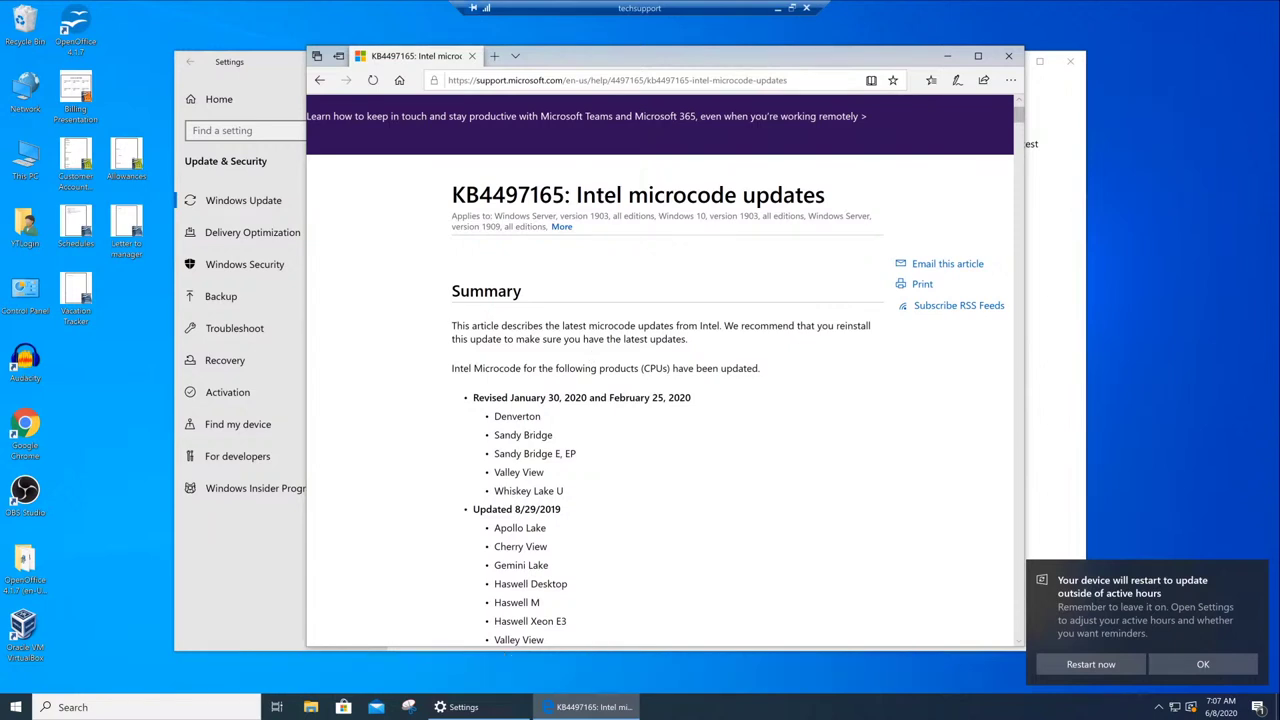
drag(452, 195, 826, 197)
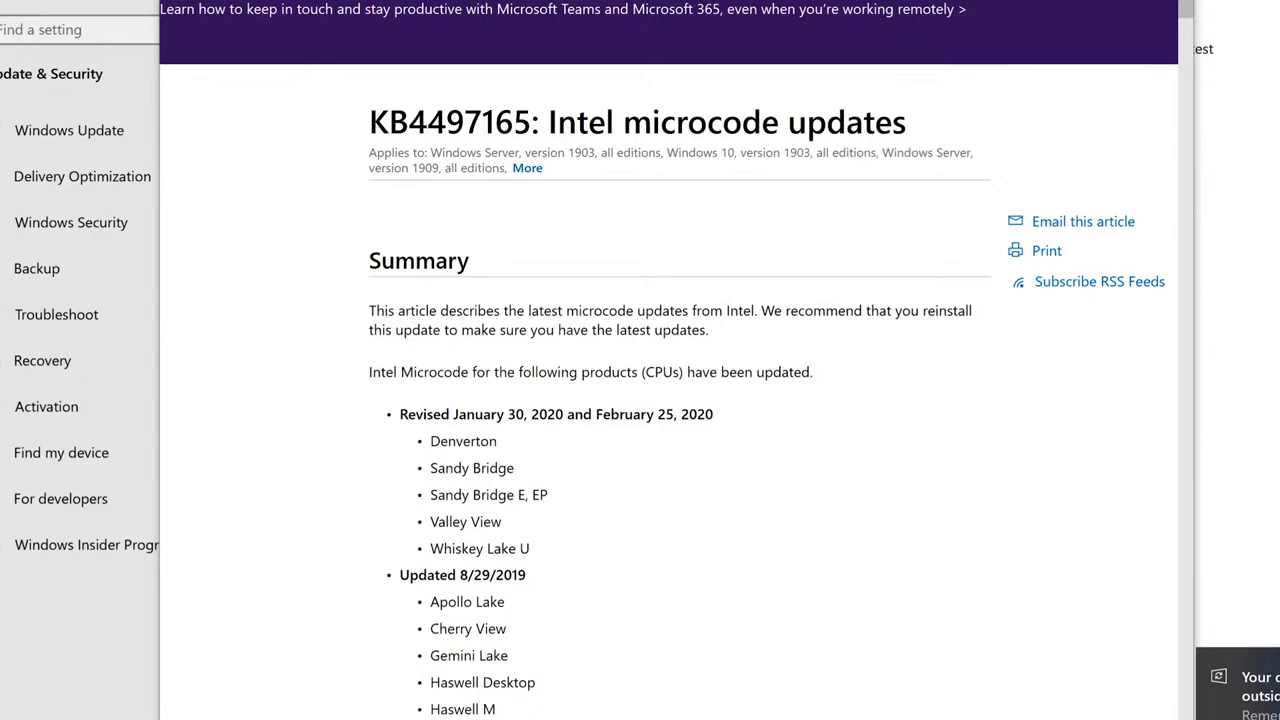
mouse_move(371, 152)
mouse_down()
mouse_move(520, 156)
mouse_move(347, 148)
mouse_up()
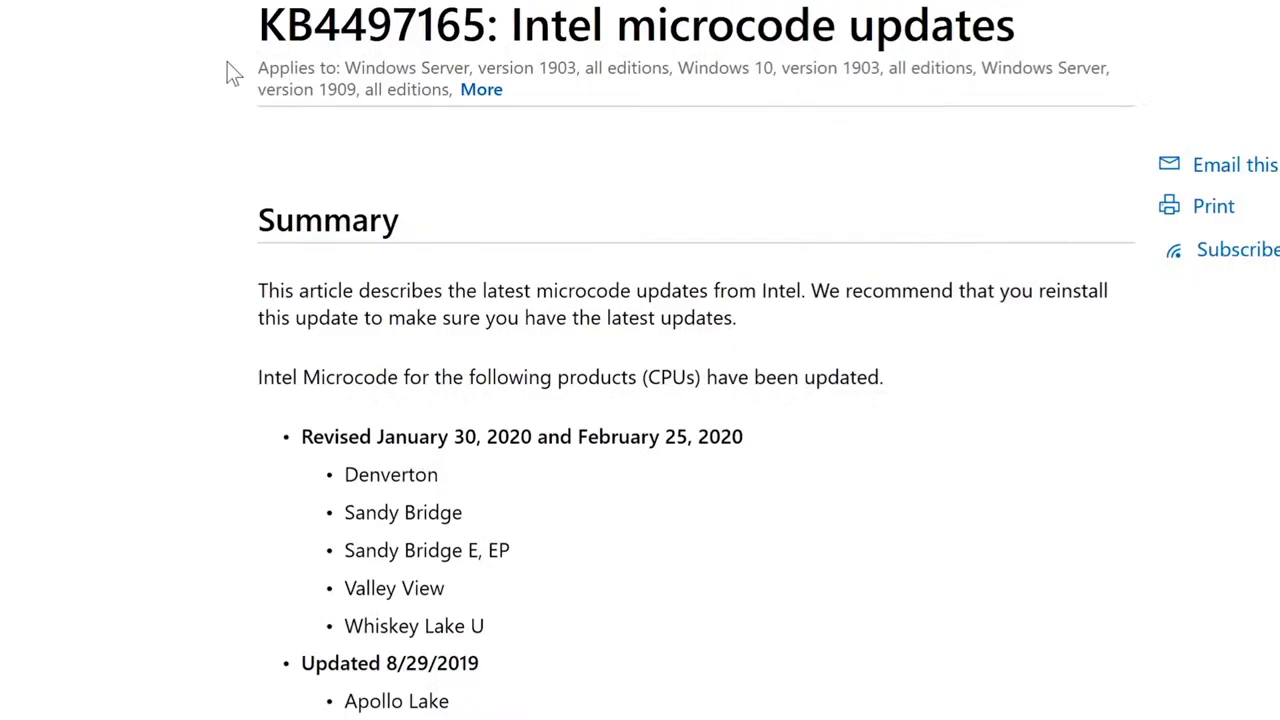
drag(252, 72, 816, 82)
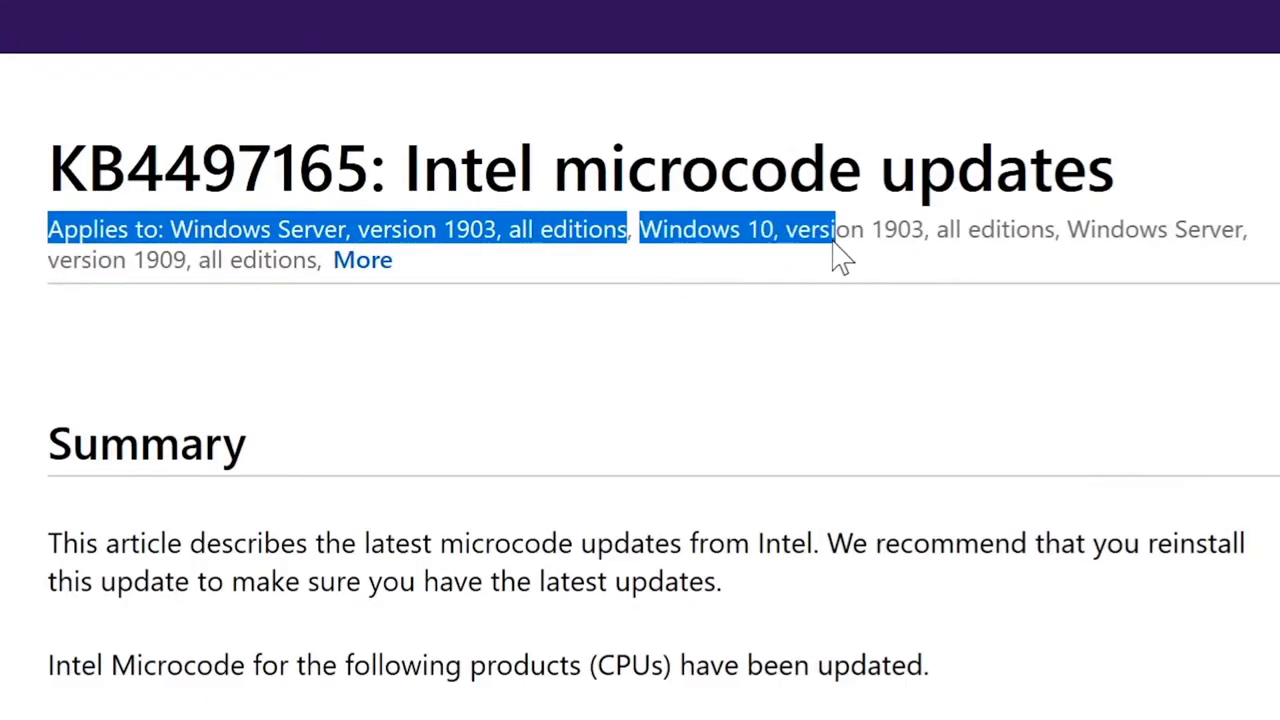
Expand the Applies to list with More to reveal Windows 10, version 1909.
drag(834, 245, 186, 271)
click(186, 271)
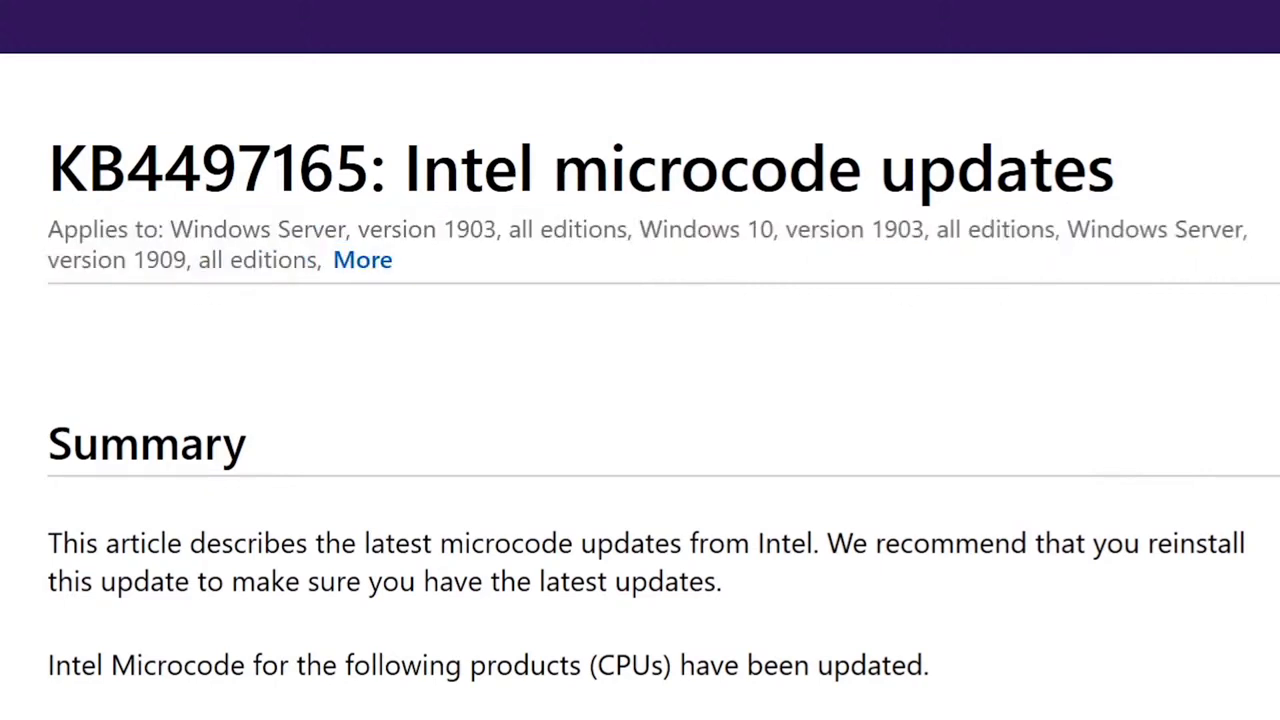
click(370, 263)
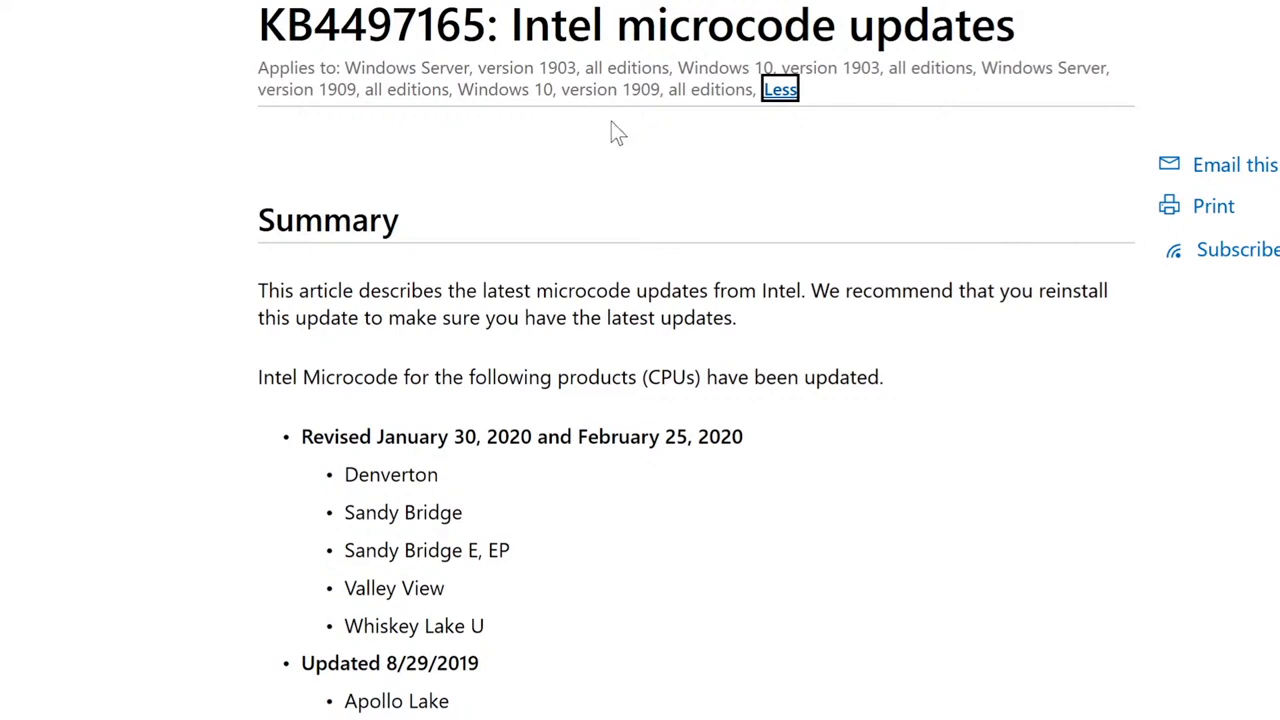
scroll(640, 400, down, 3)
scroll(640, 400, up, 3)
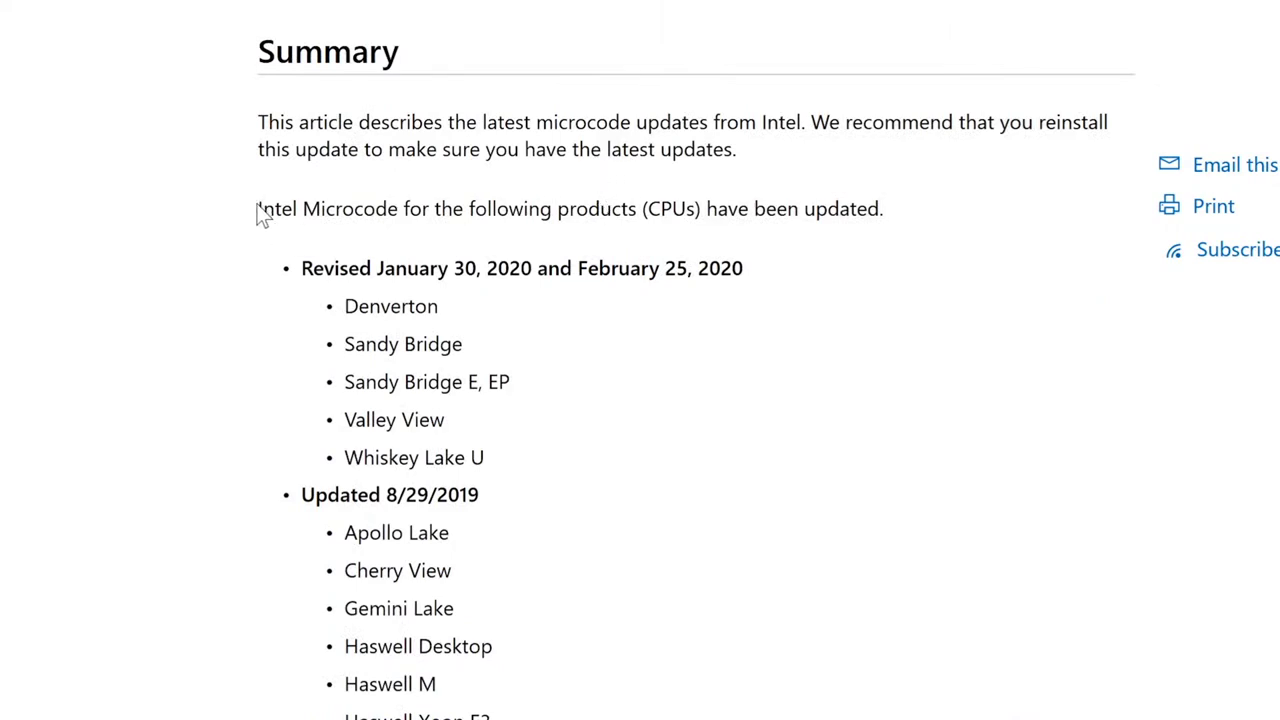
Highlight the summary's Intel microcode sentence and revised CPUs from Denverton to Whiskey Lake U.
drag(258, 210, 883, 222)
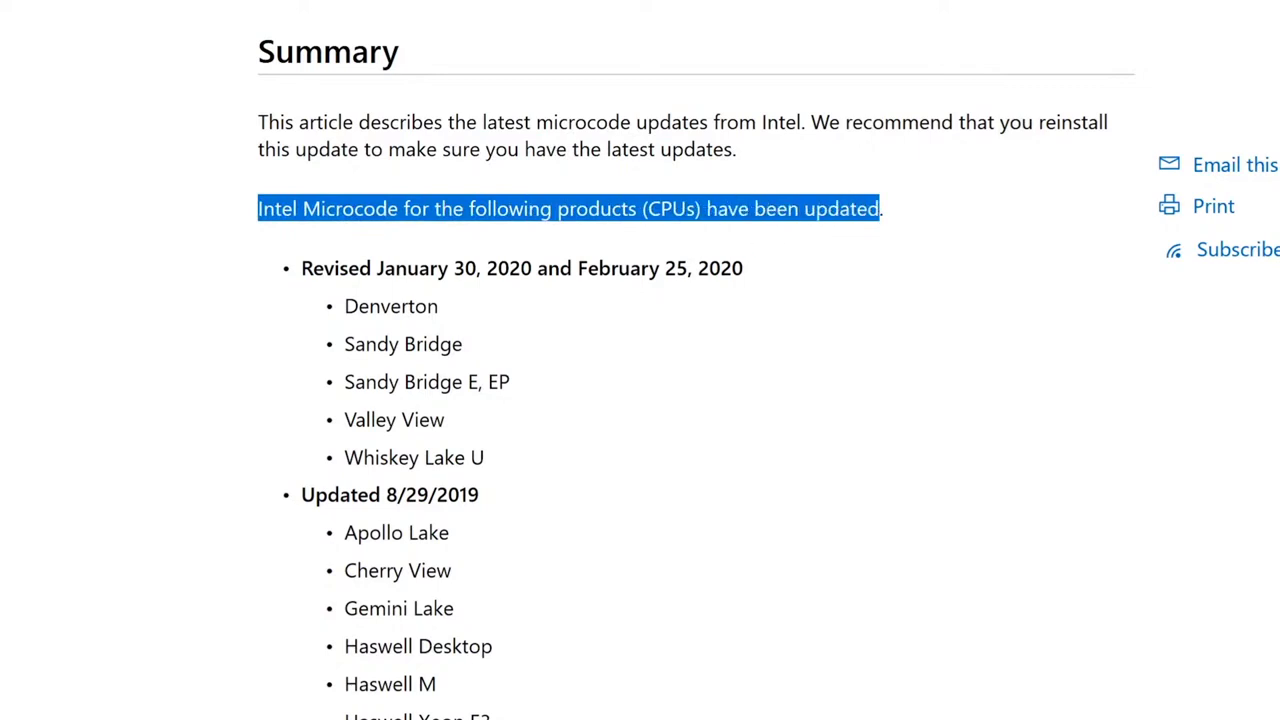
click(884, 222)
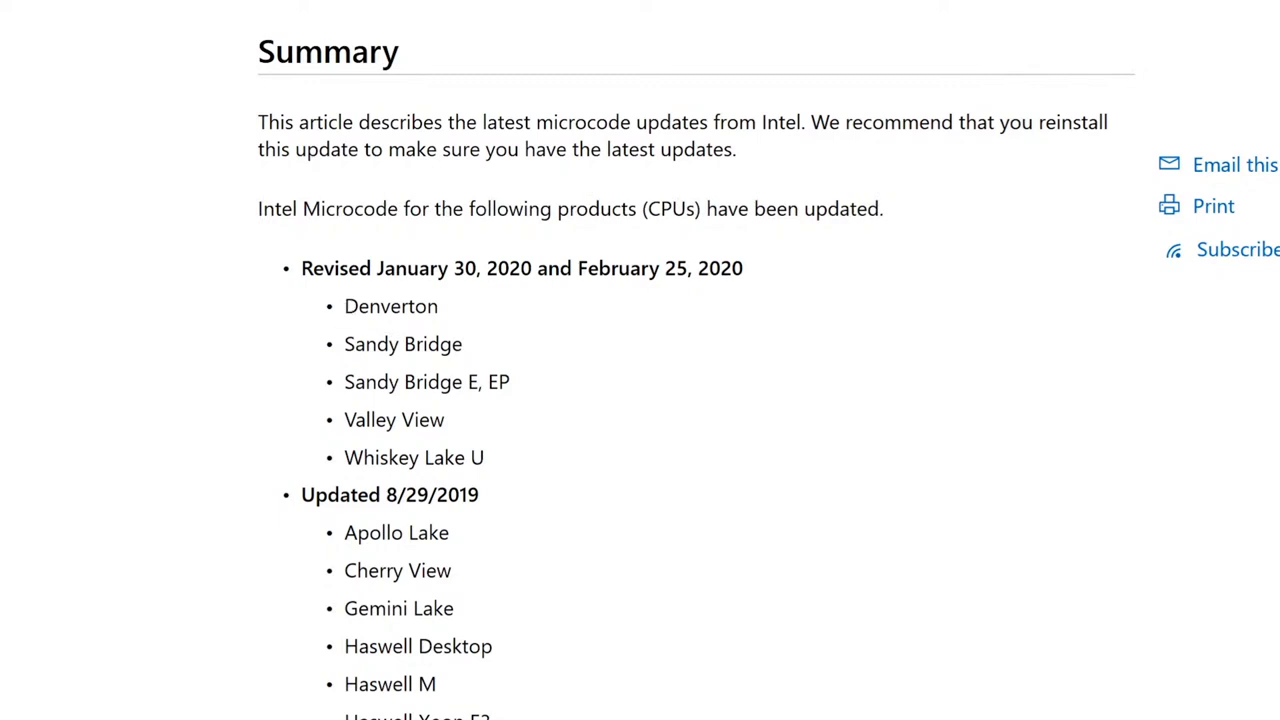
drag(345, 307, 493, 462)
click(493, 440)
scroll(505, 465, down, 2)
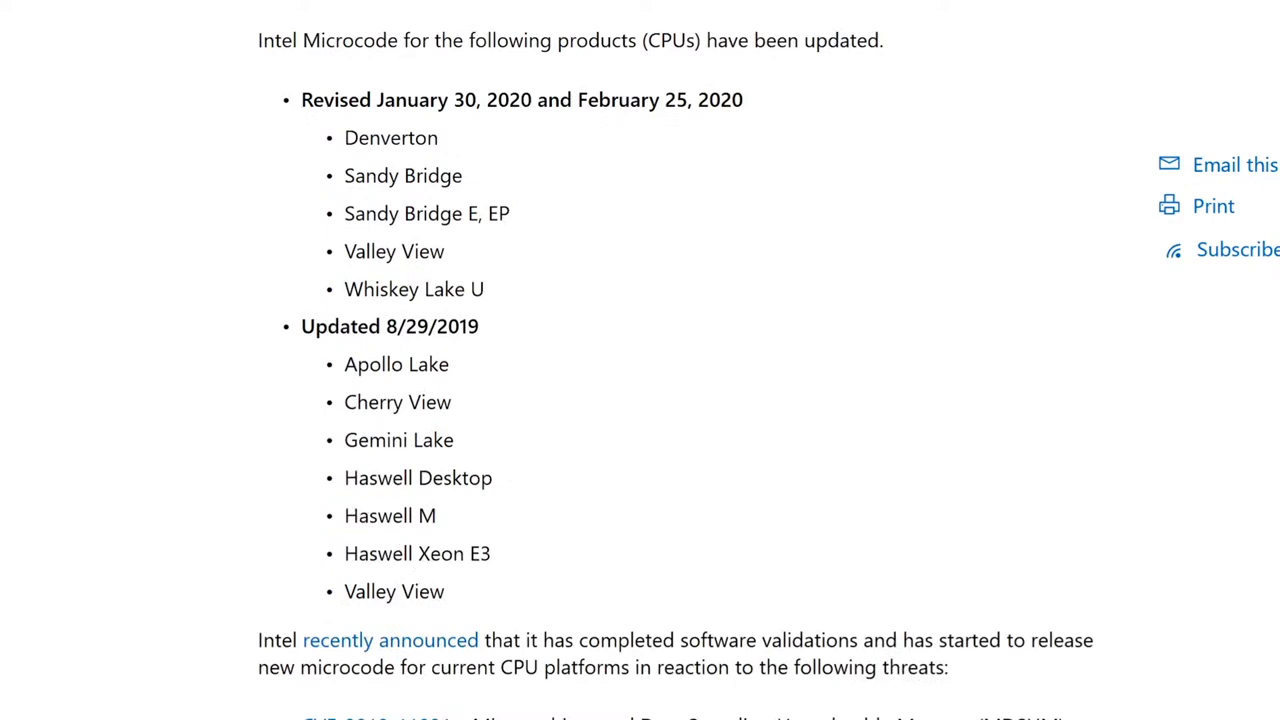
scroll(640, 360, down, 2)
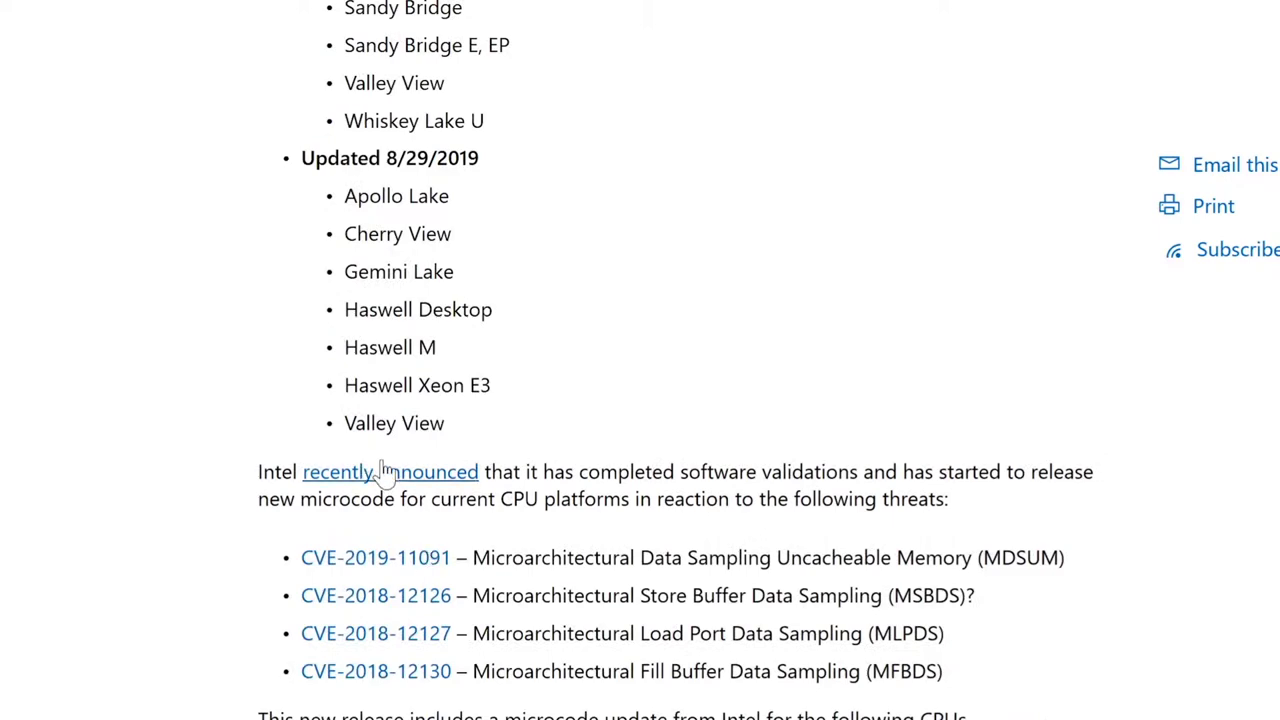
scroll(385, 468, down, 7)
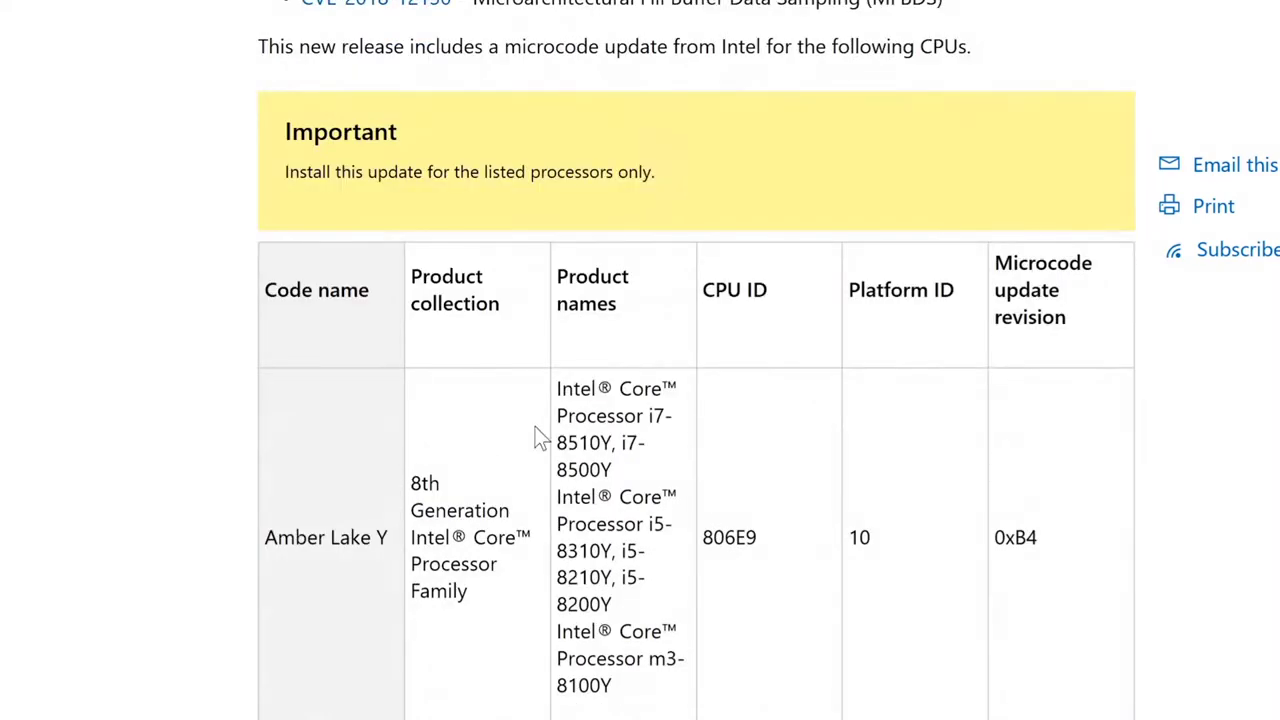
scroll(543, 392, up, 3)
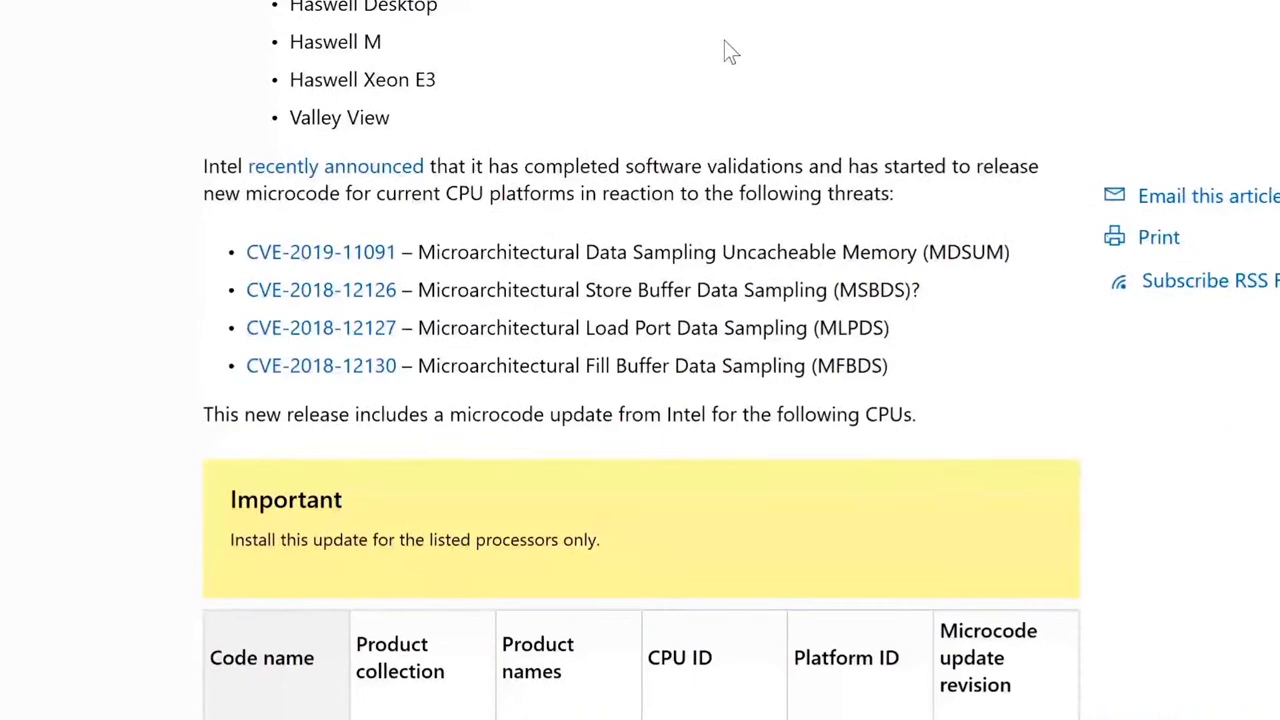
scroll(725, 238, down, 3)
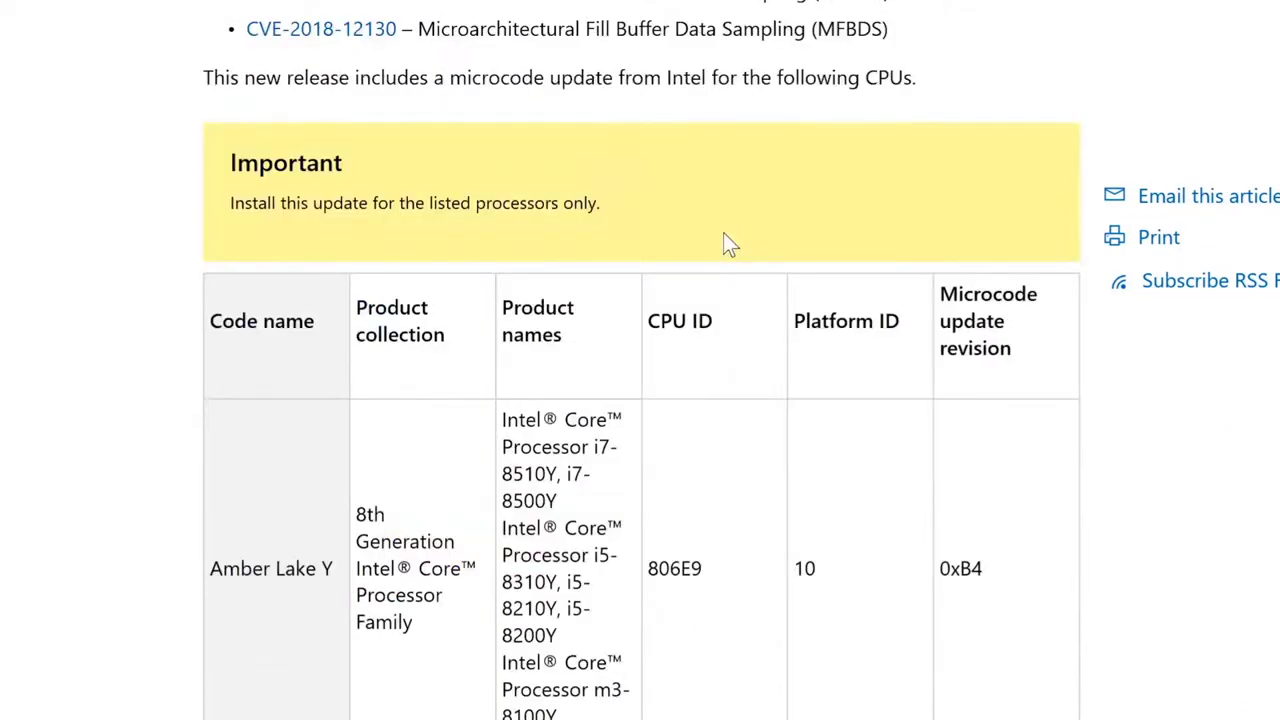
scroll(787, 385, down, 2)
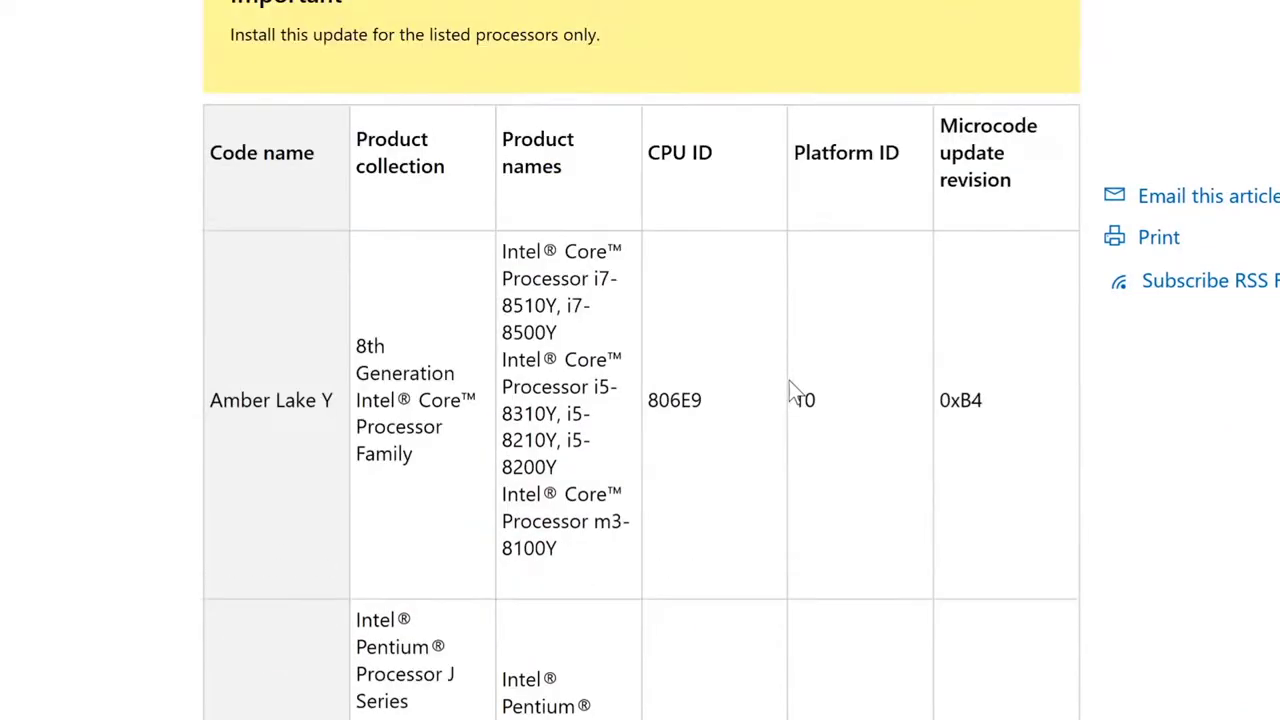
scroll(783, 385, down, 3)
scroll(783, 380, down, 20)
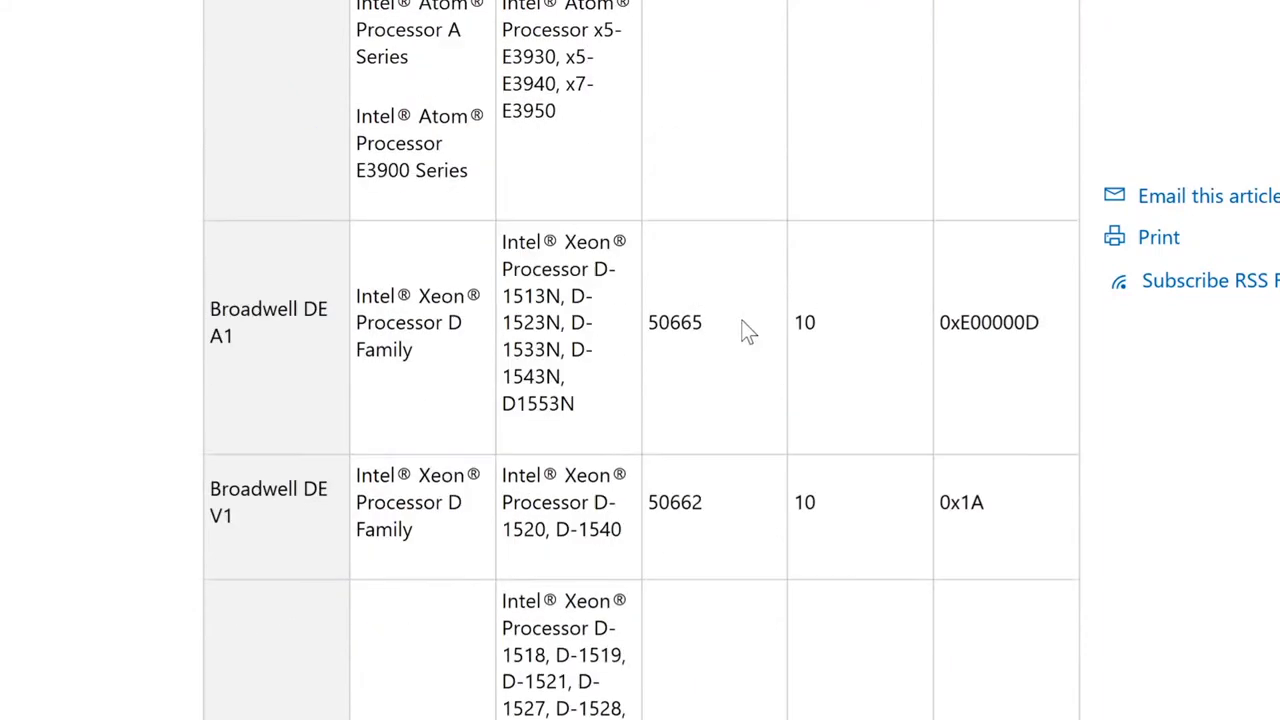
scroll(740, 322, down, 12)
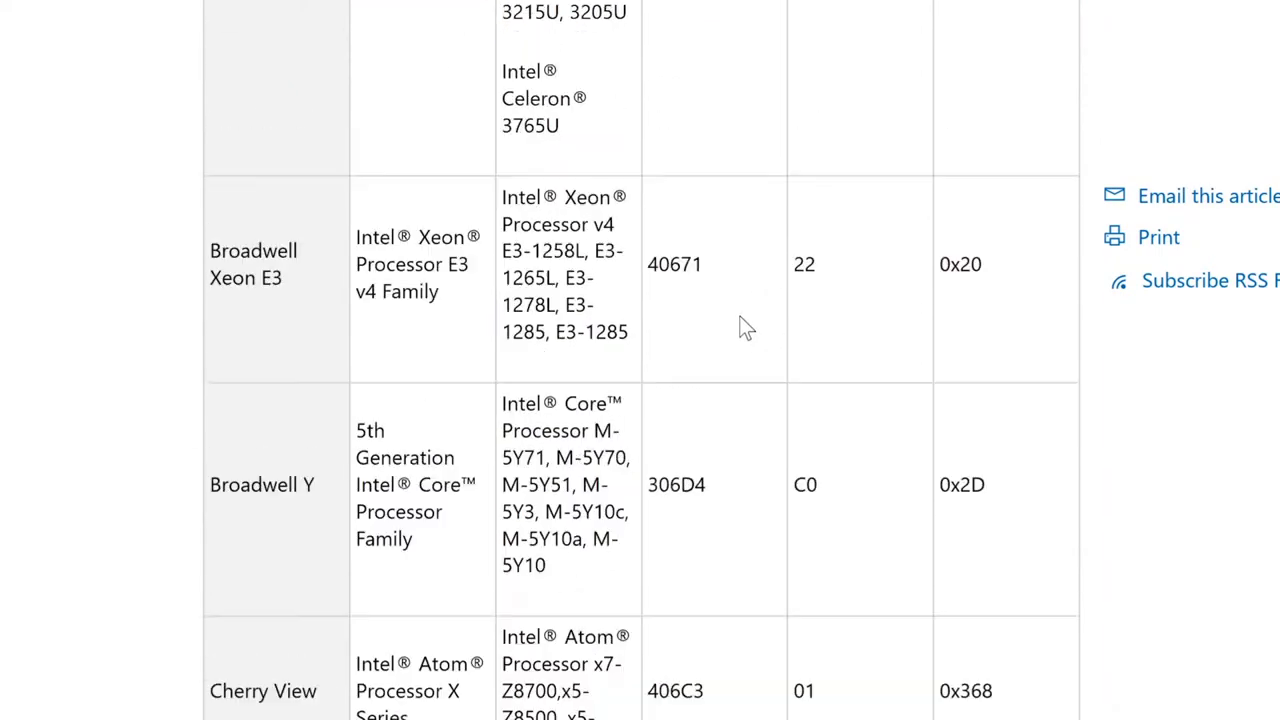
scroll(735, 316, down, 7)
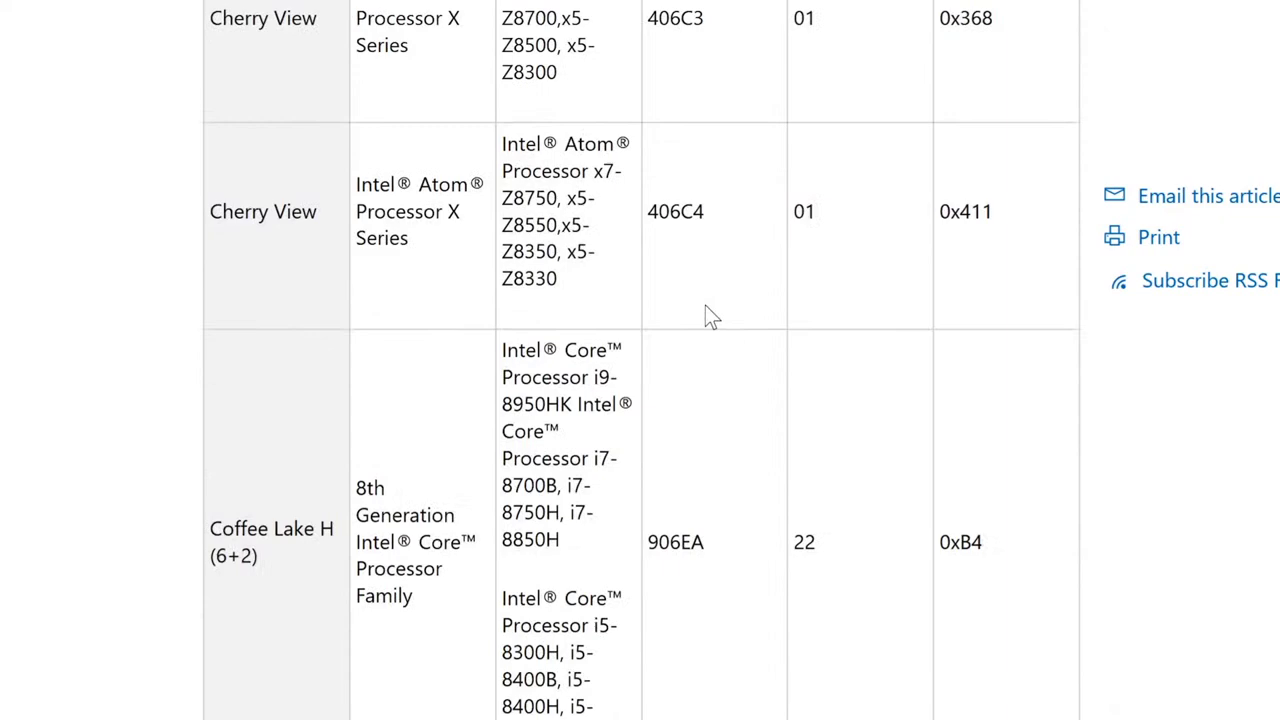
scroll(704, 312, down, 18)
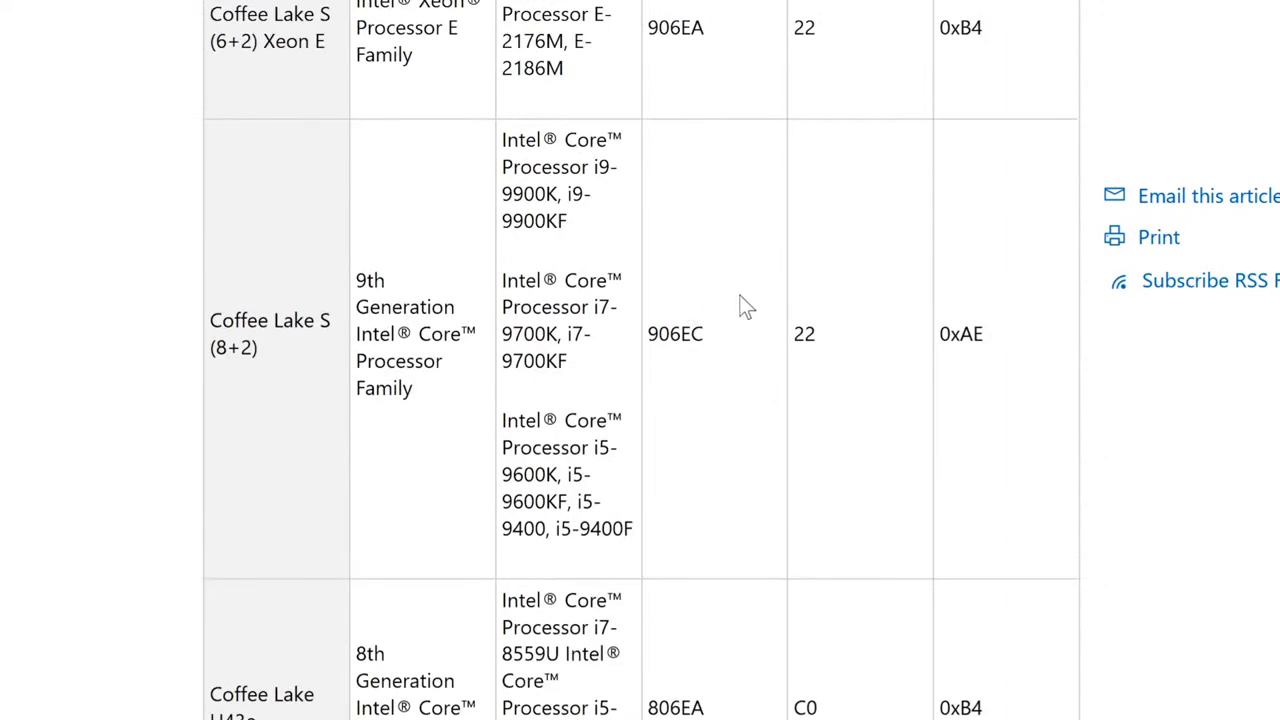
scroll(735, 312, down, 20)
scroll(713, 305, down, 15)
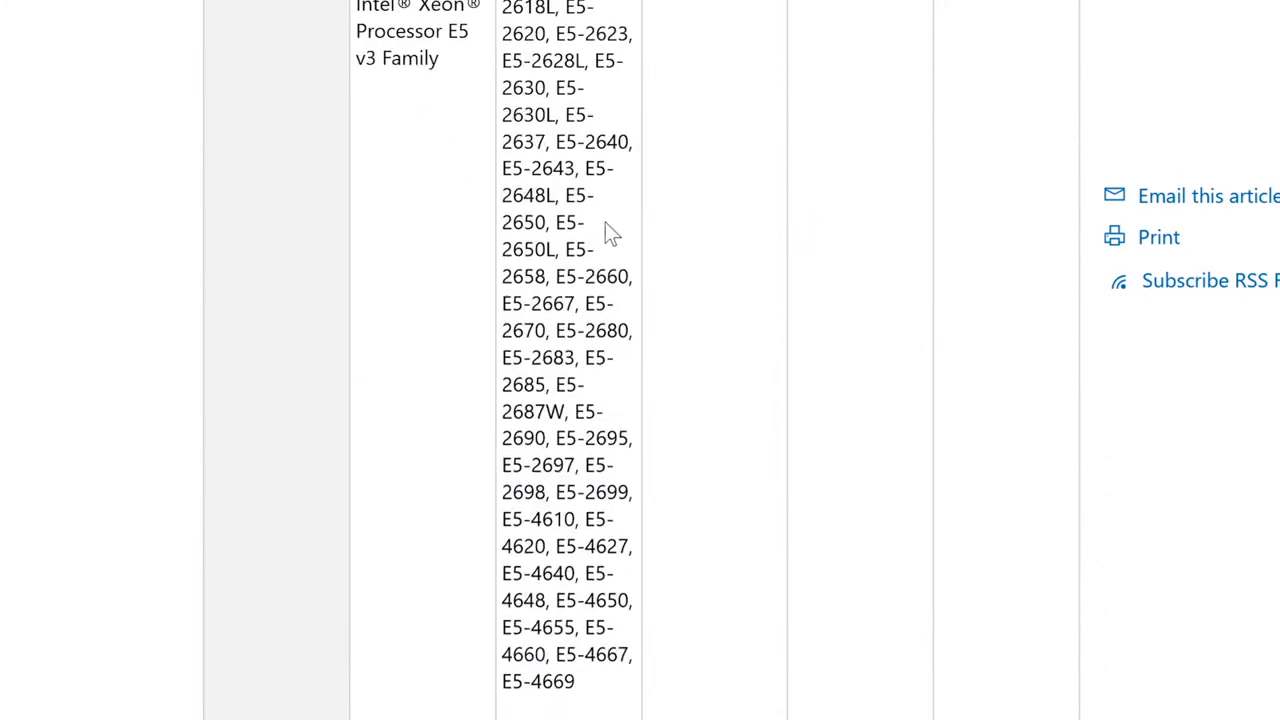
scroll(628, 228, down, 15)
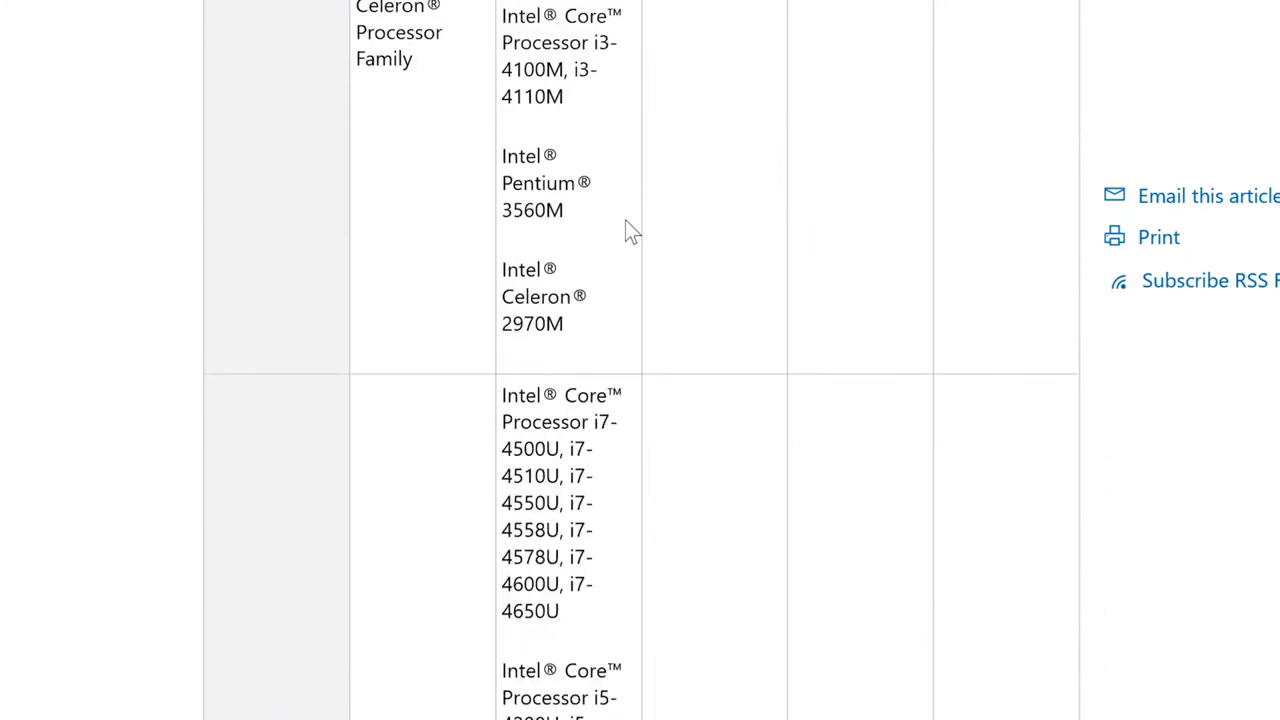
scroll(610, 226, down, 10)
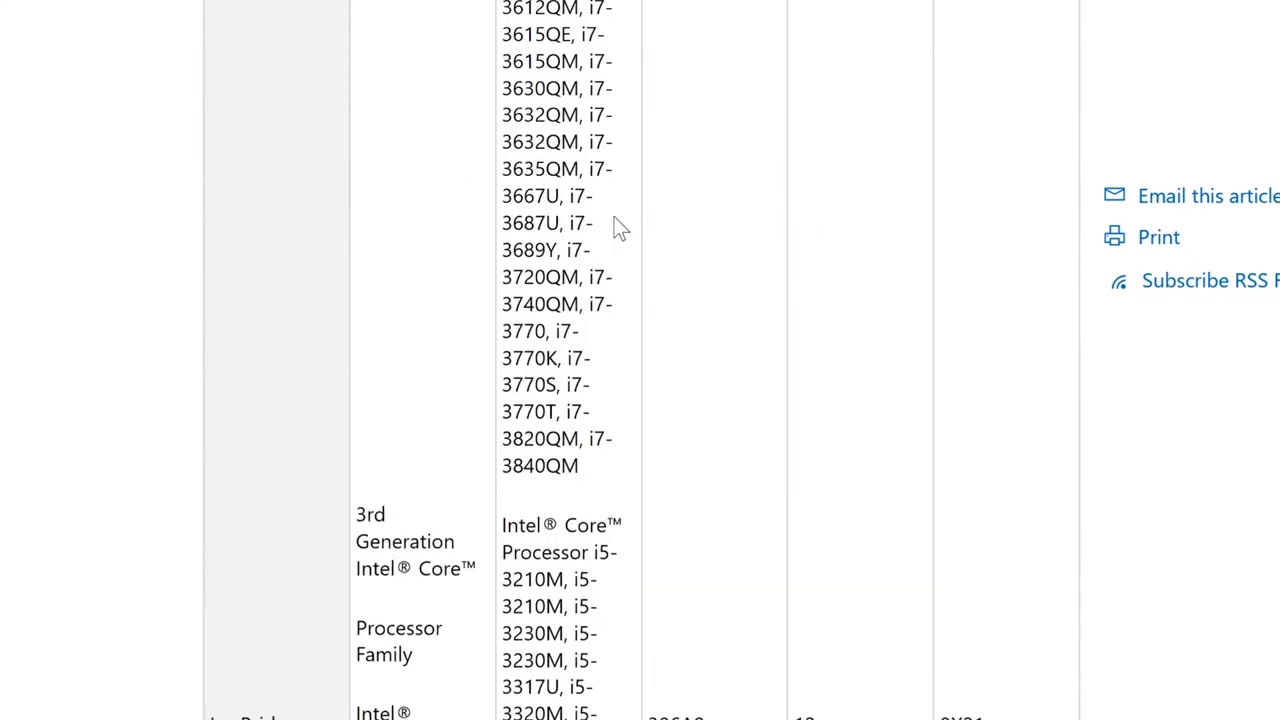
scroll(618, 228, down, 15)
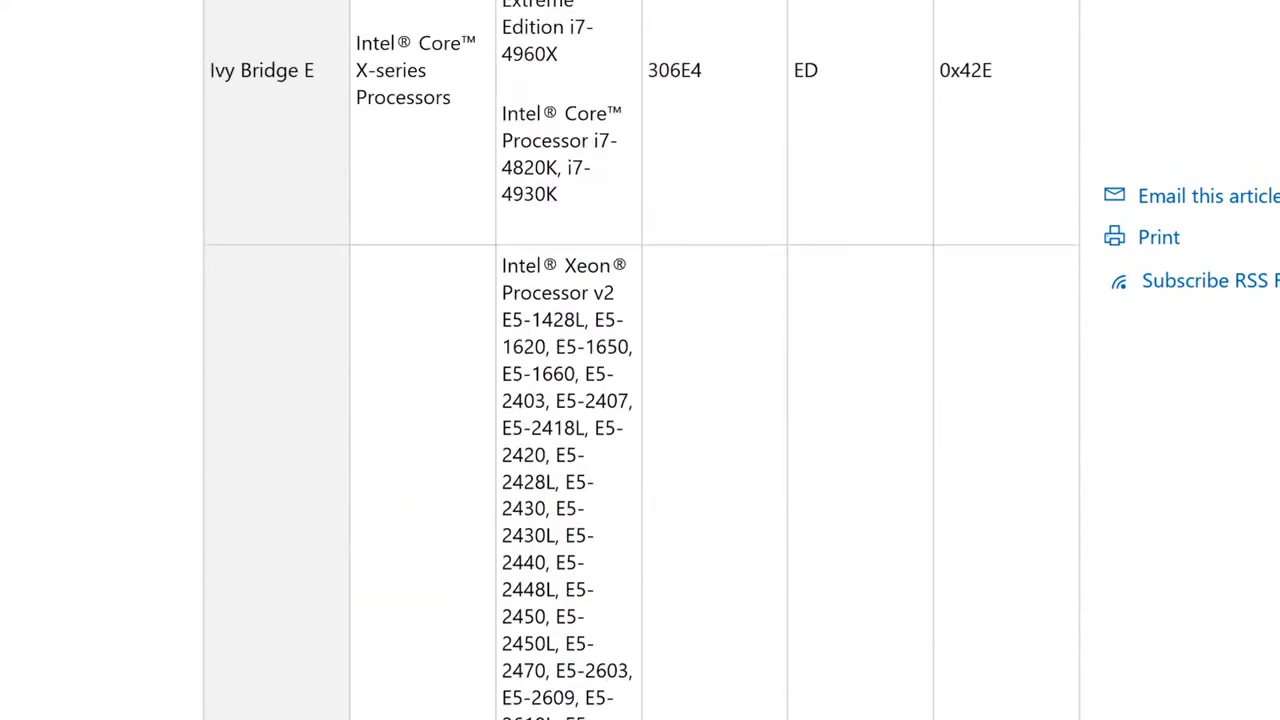
scroll(651, 217, down, 3)
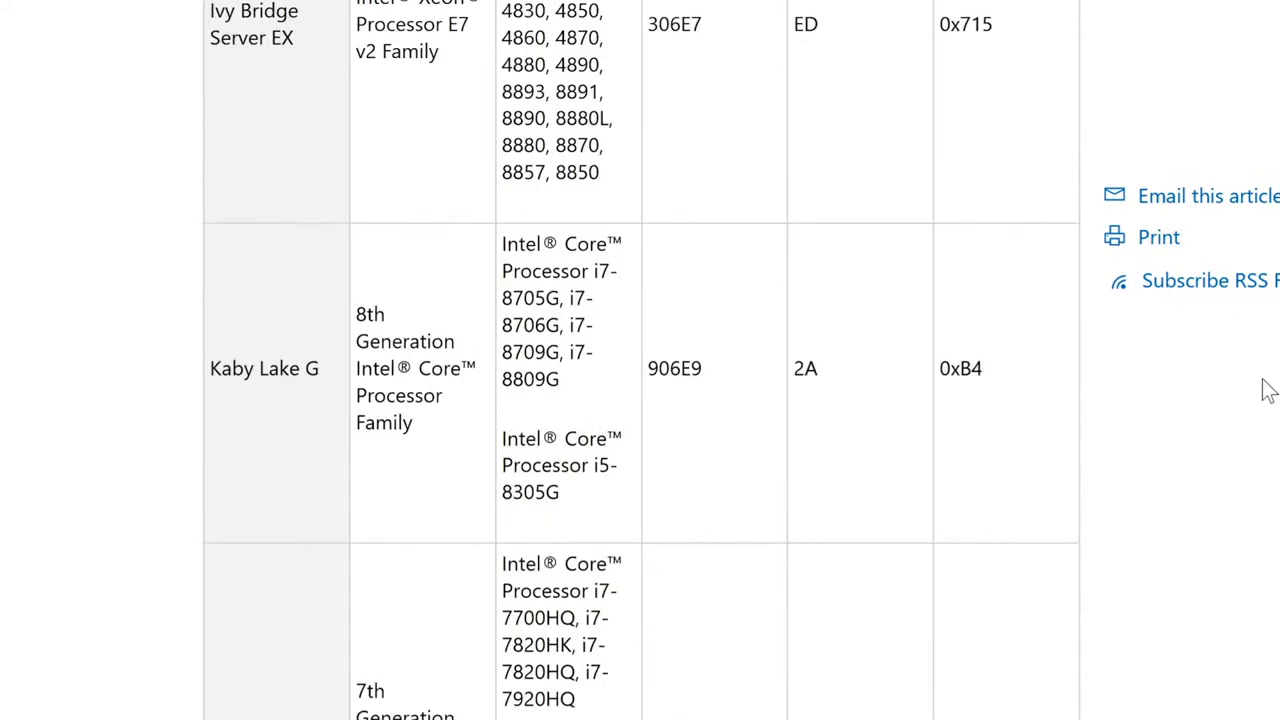
scroll(640, 360, down, 20)
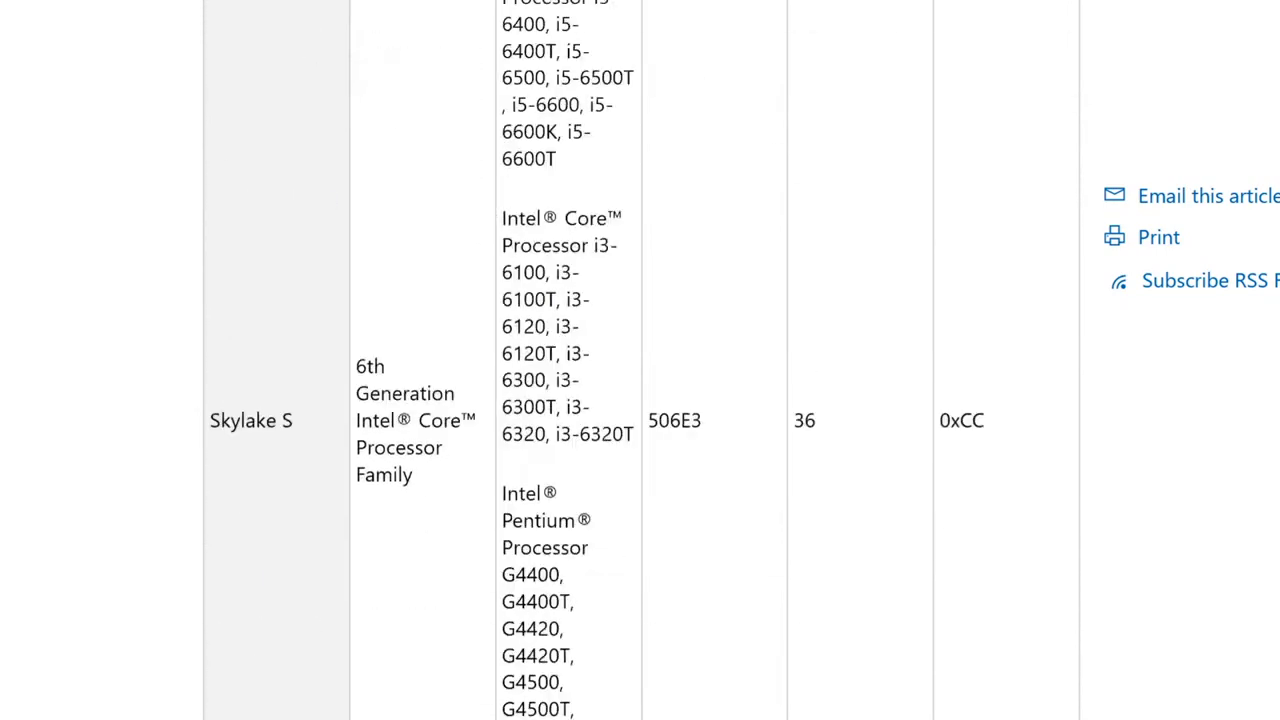
scroll(640, 360, down, 10)
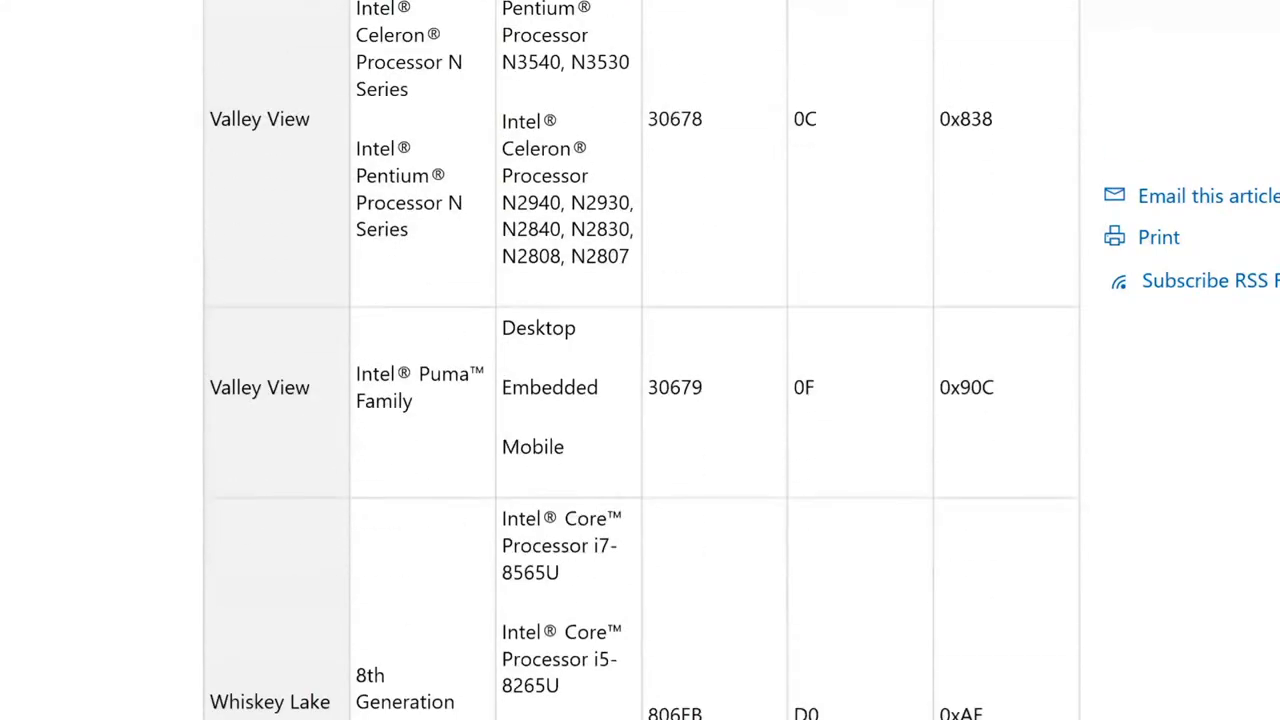
scroll(983, 480, down, 6)
scroll(980, 465, down, 15)
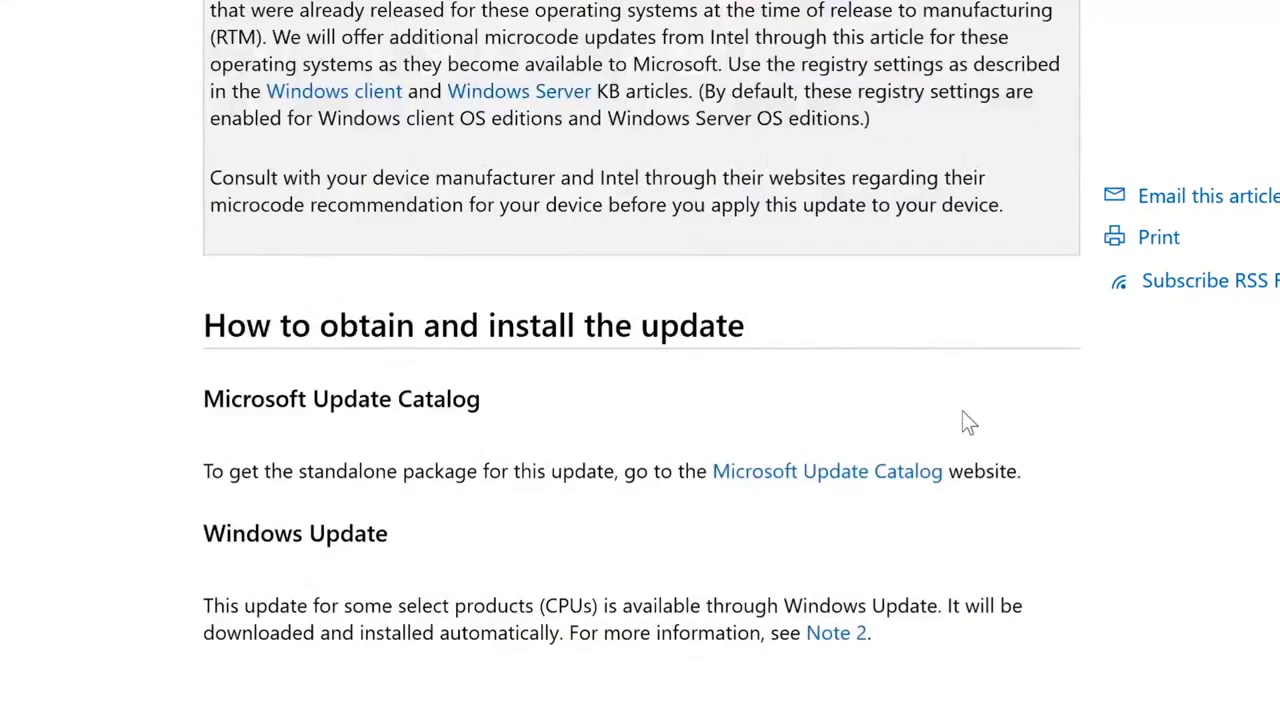
scroll(966, 420, up, 6)
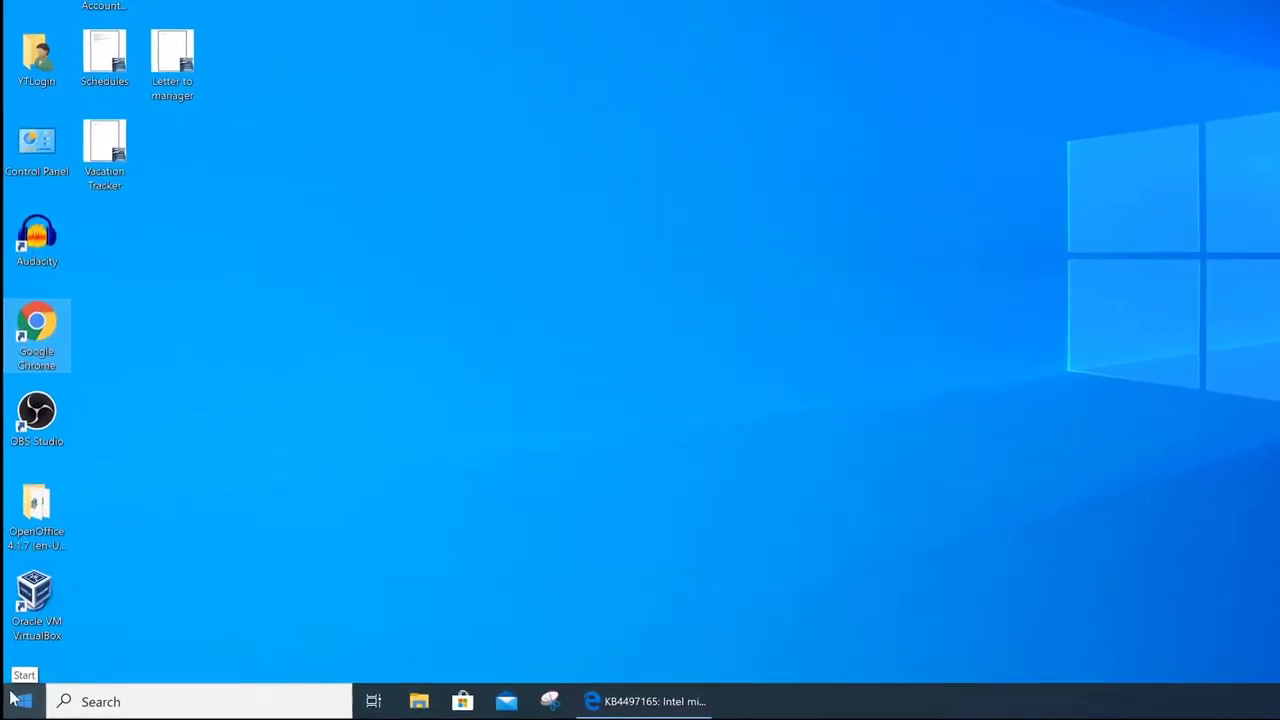
Open Apps & features from the Start context menu, then follow the Programs and Features link.
right_click(18, 700)
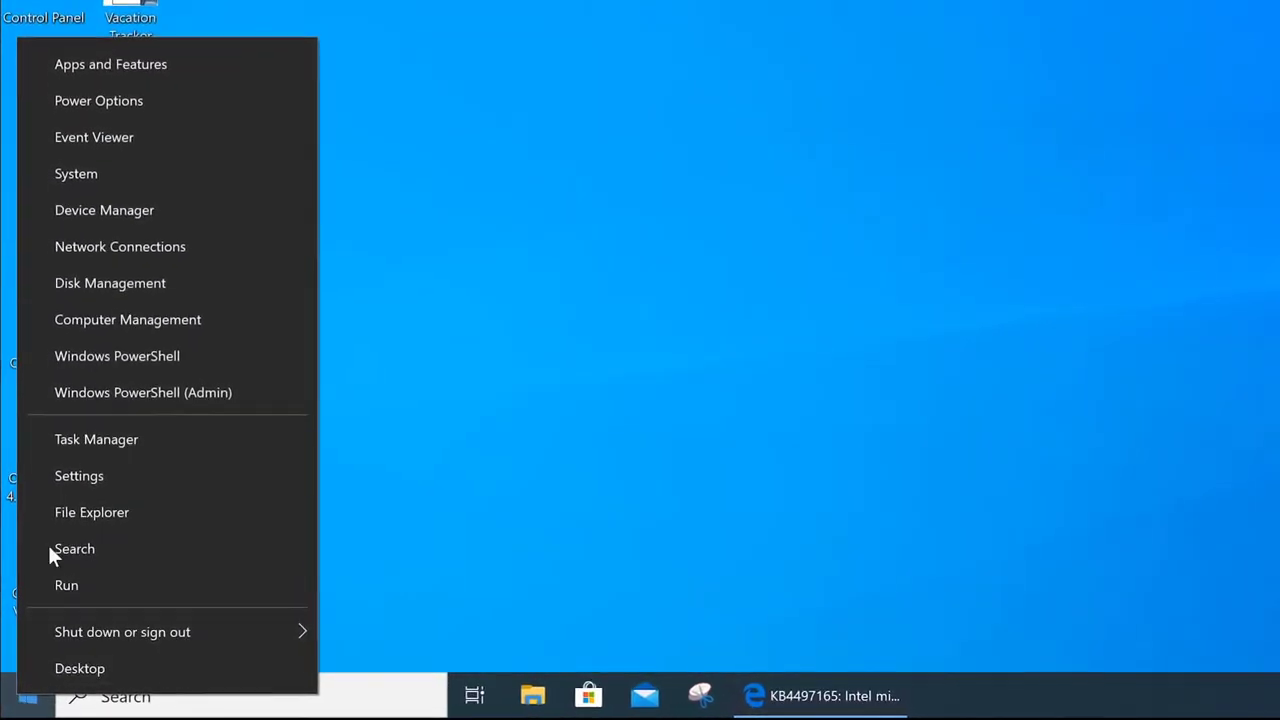
click(185, 70)
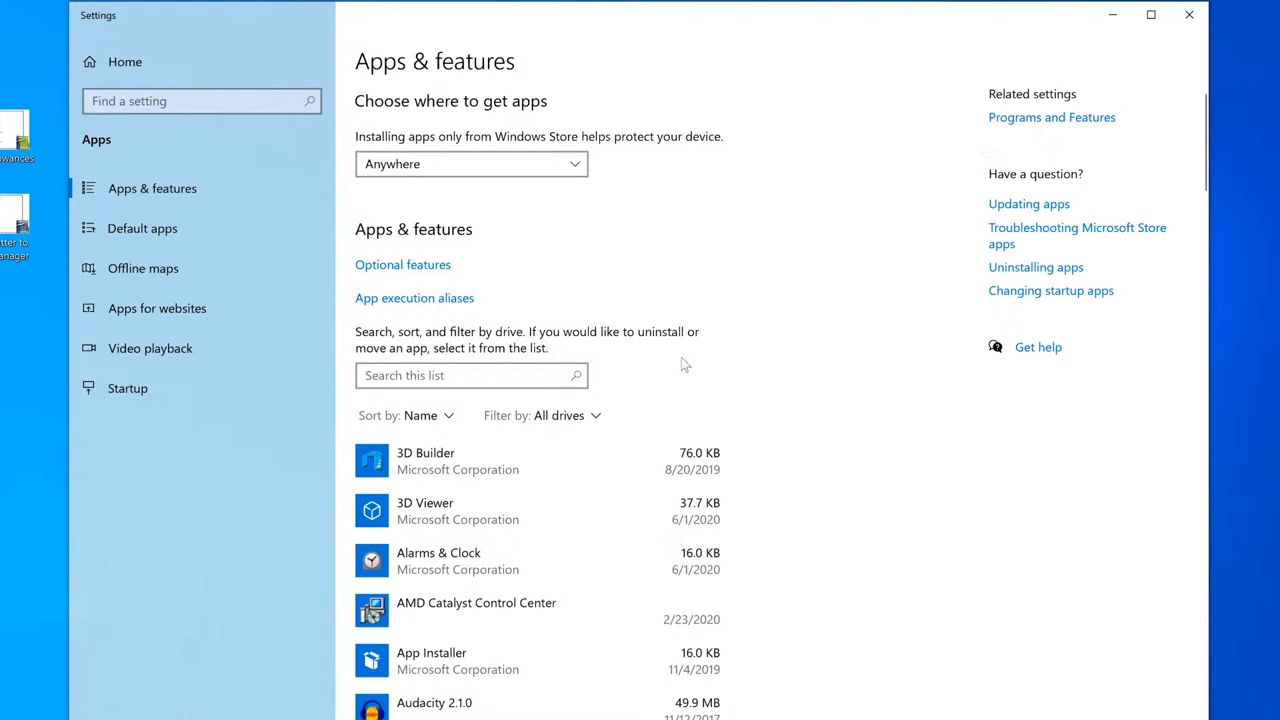
click(1019, 122)
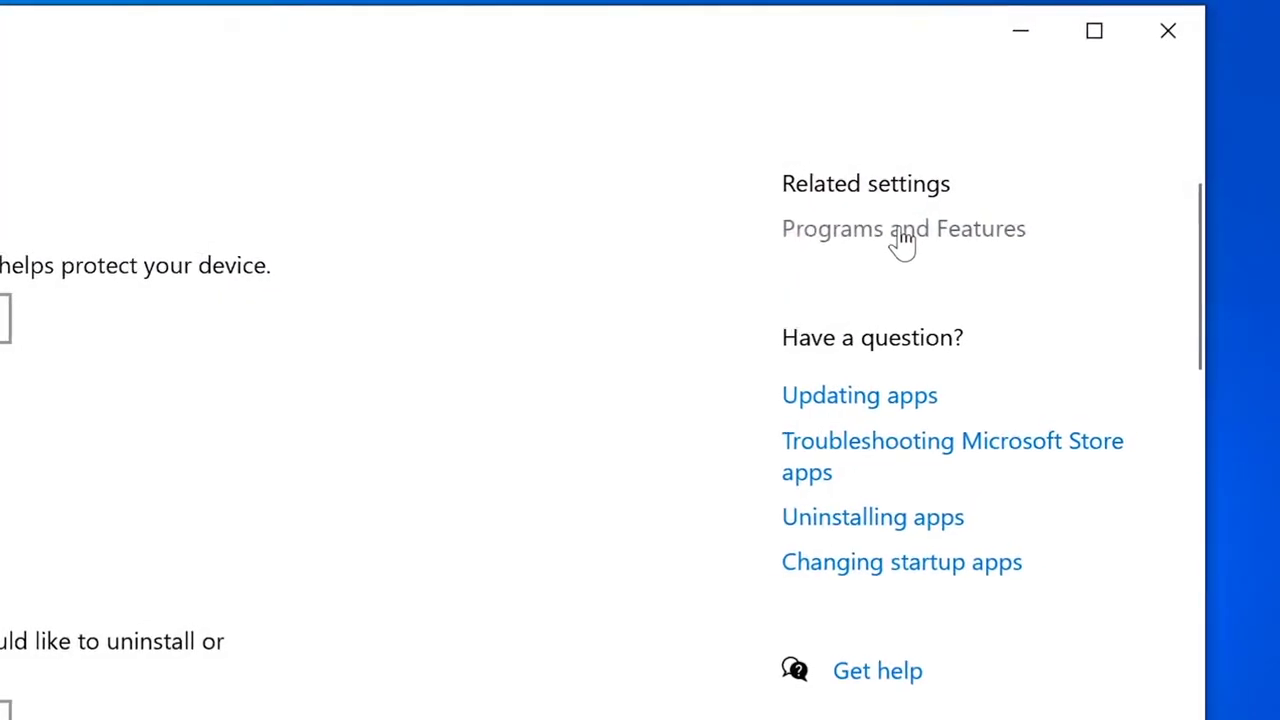
click(903, 240)
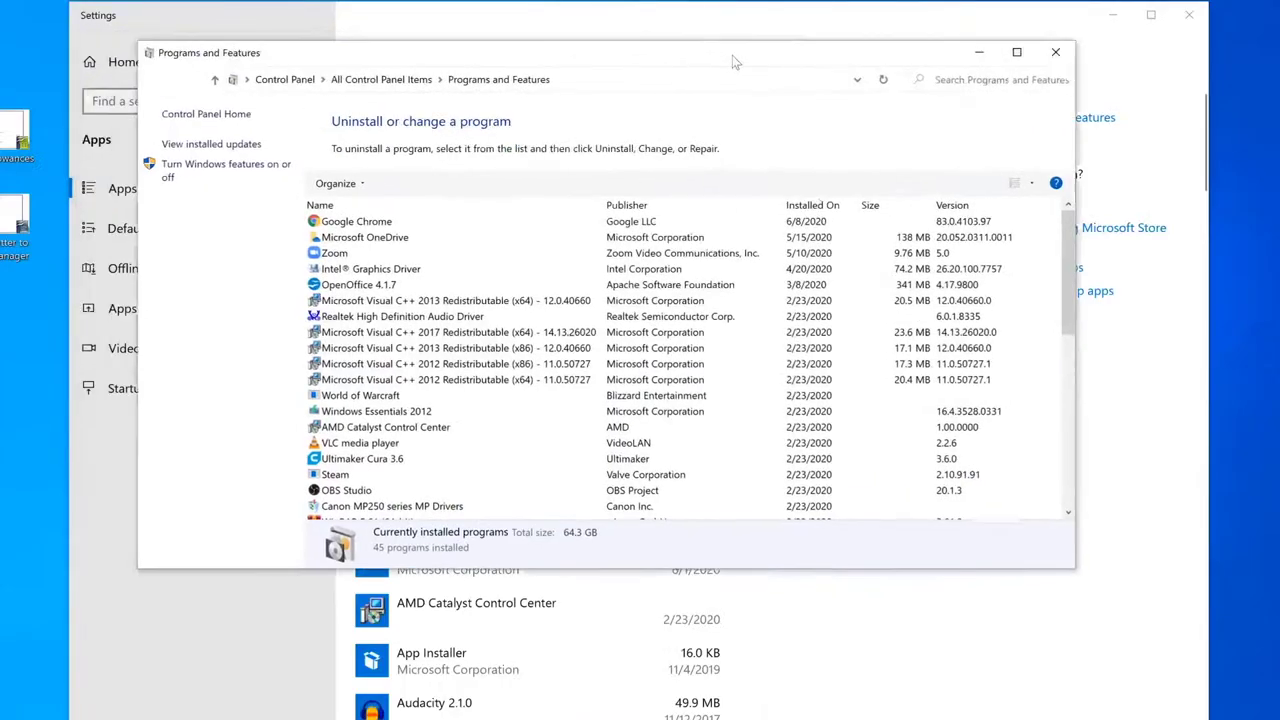
Browse installed programs, selecting the Visual C++ 2017 x64 and Intel Graphics Driver entries, then view installed updates.
drag(732, 62, 746, 66)
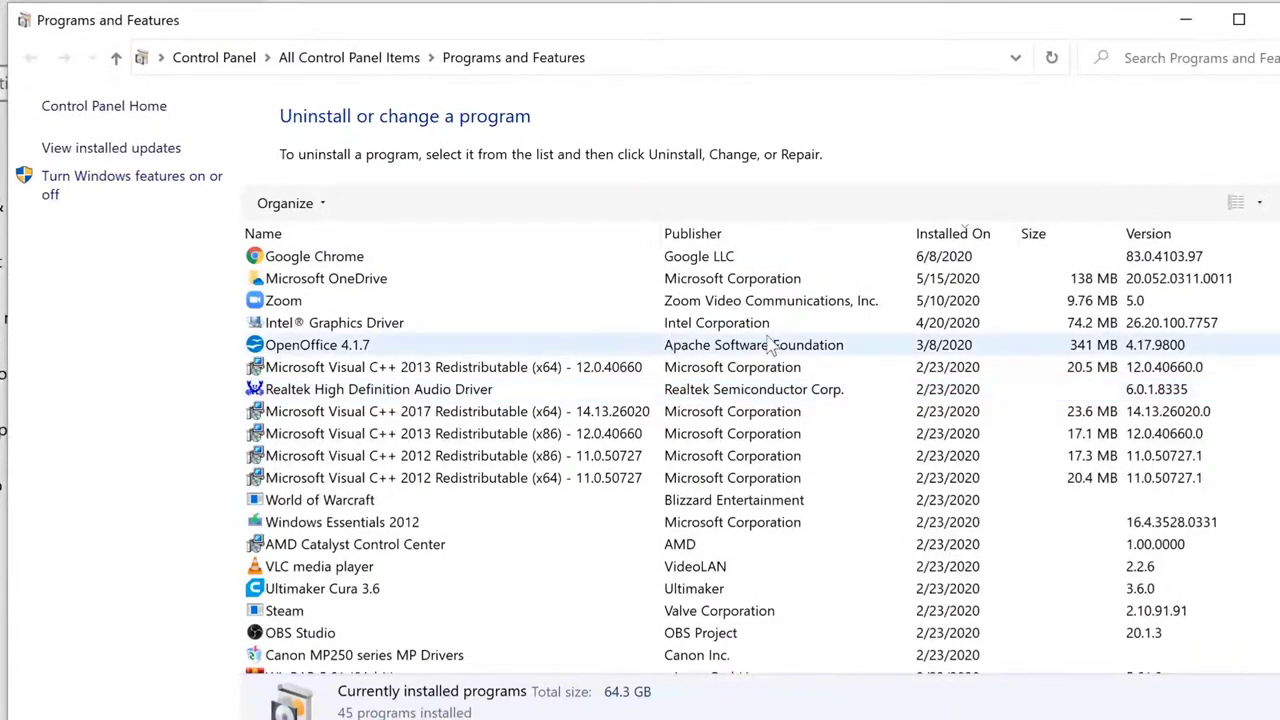
scroll(750, 350, down, 4)
scroll(752, 345, up, 4)
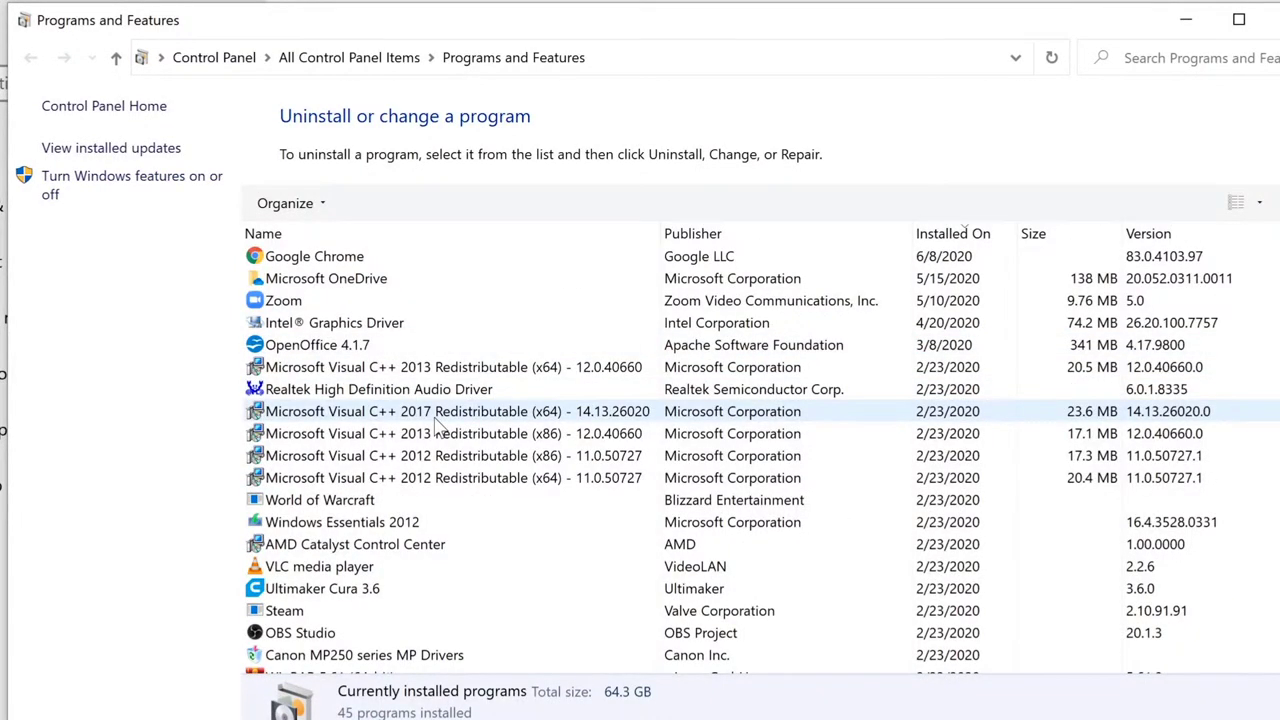
scroll(437, 425, down, 5)
scroll(435, 425, down, 4)
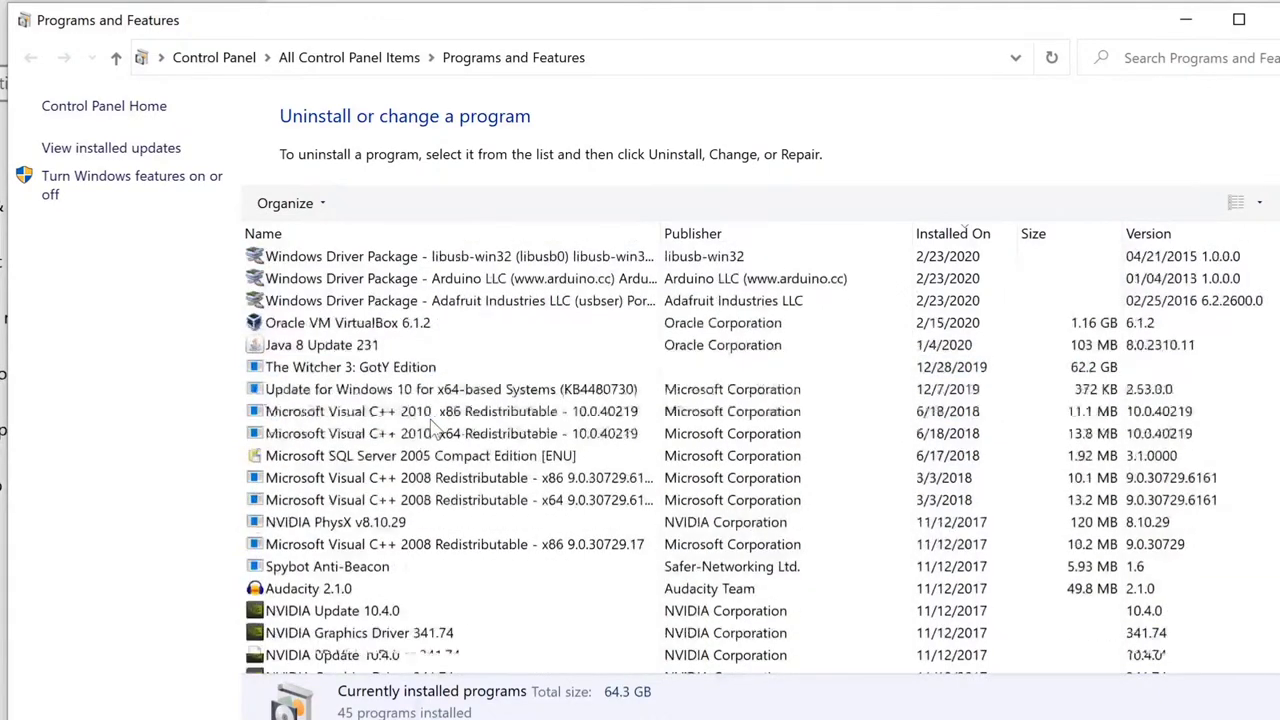
scroll(437, 428, up, 6)
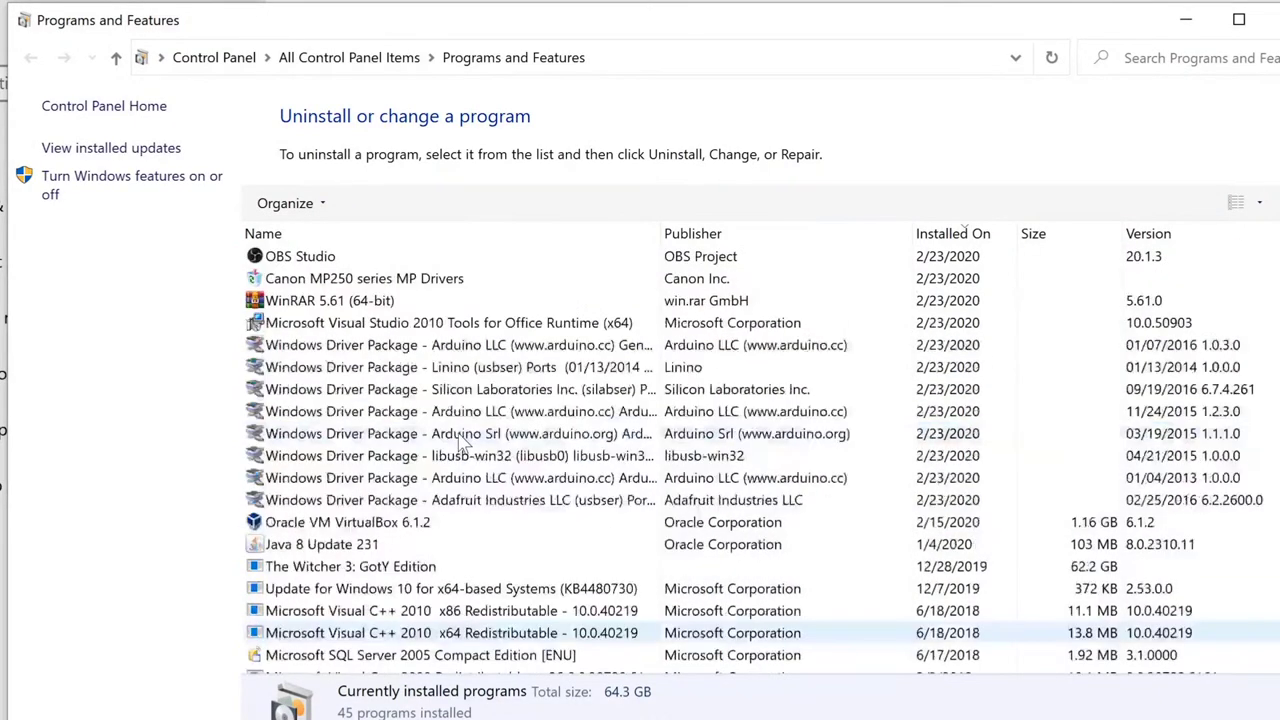
scroll(462, 440, up, 3)
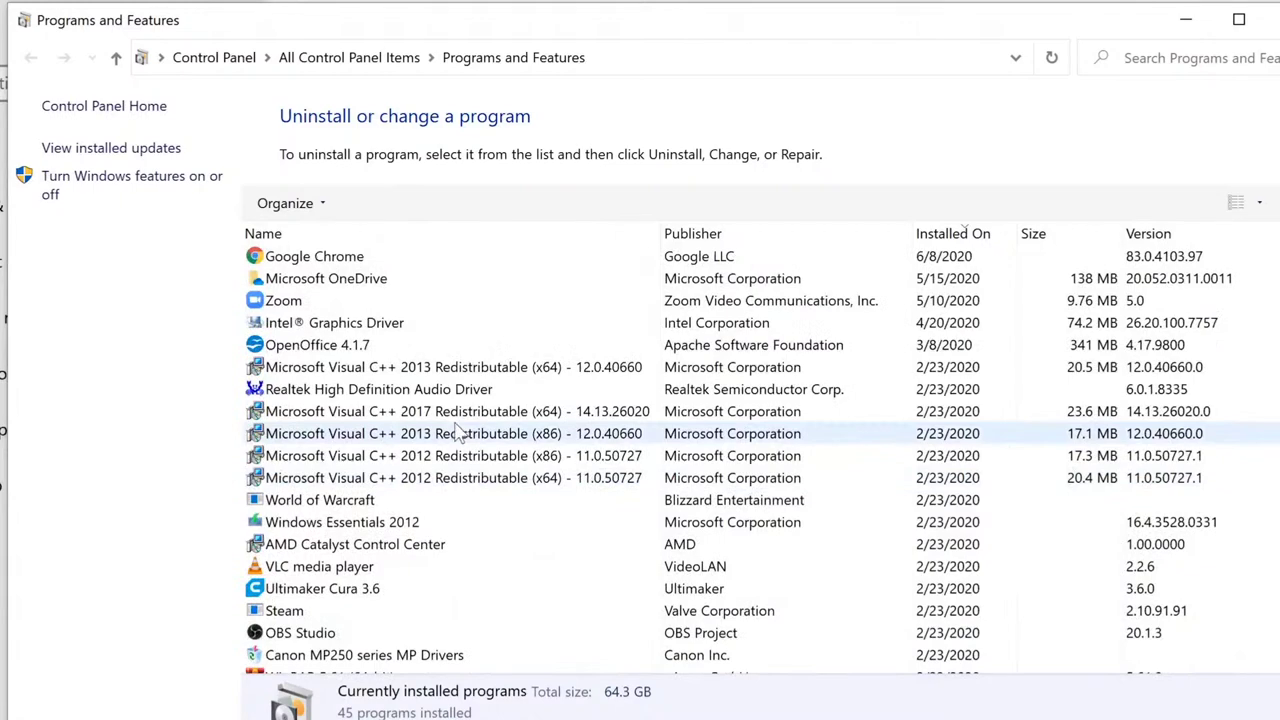
click(455, 413)
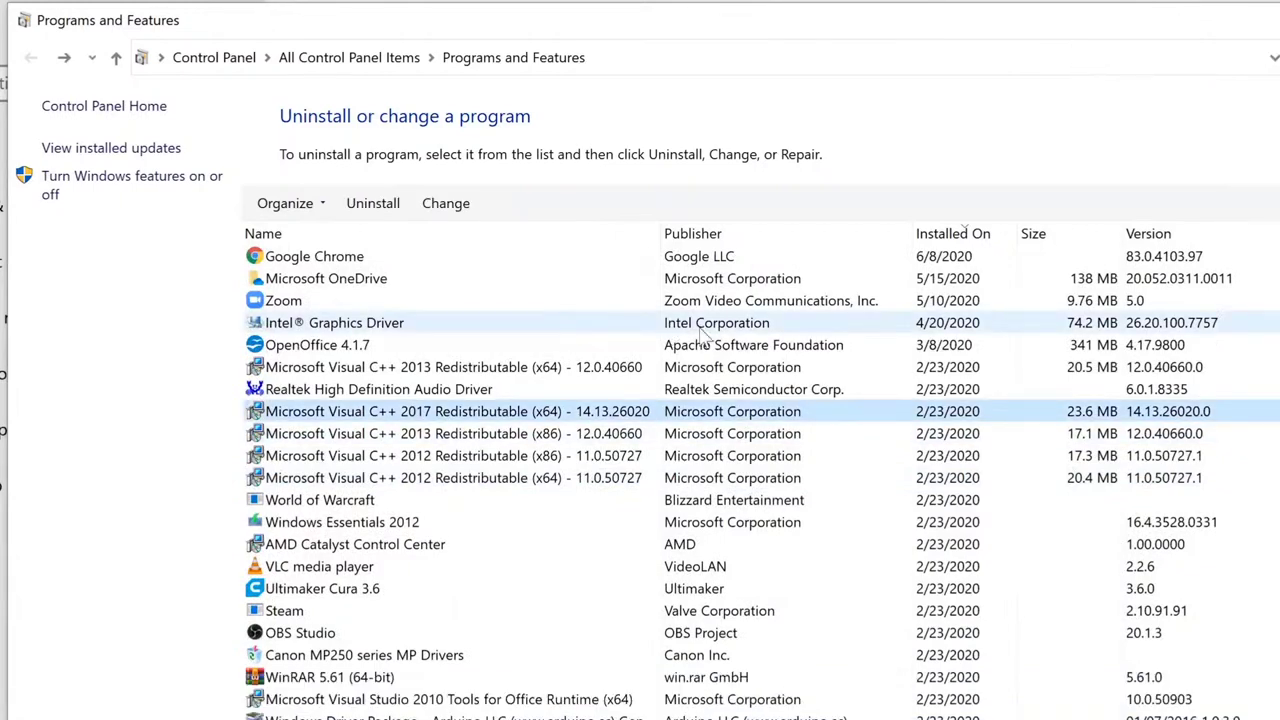
click(705, 328)
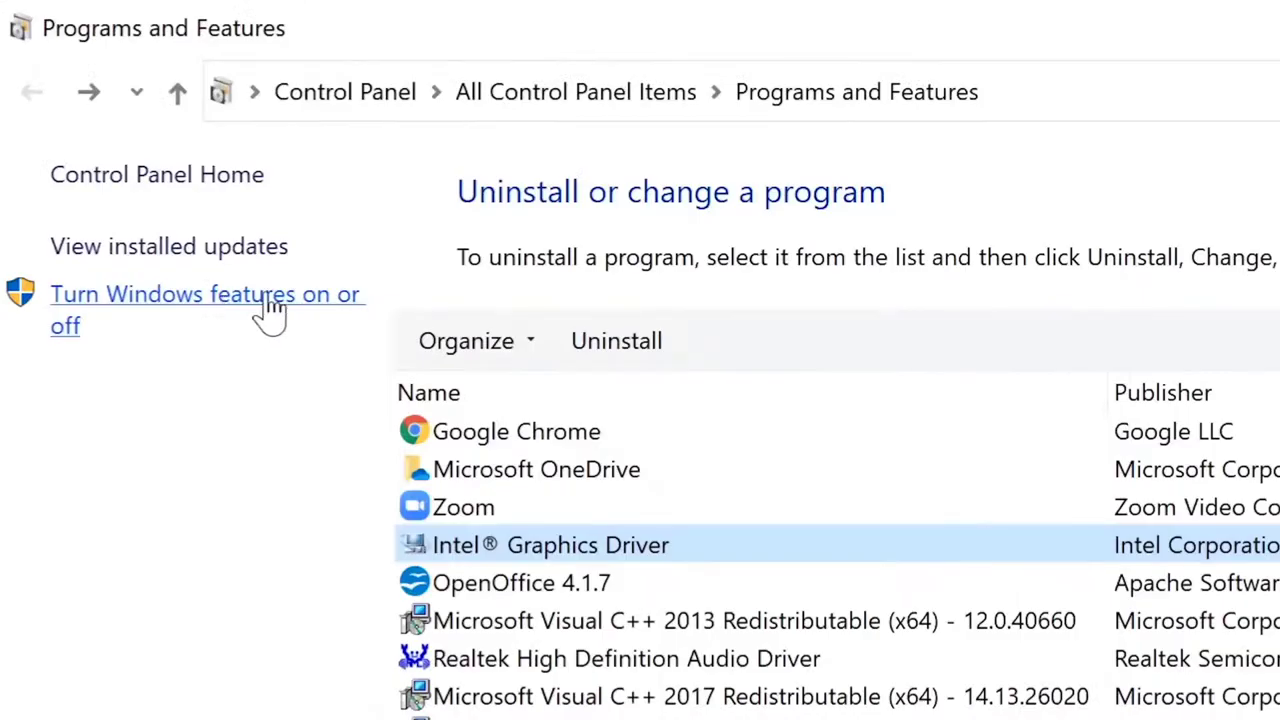
click(165, 250)
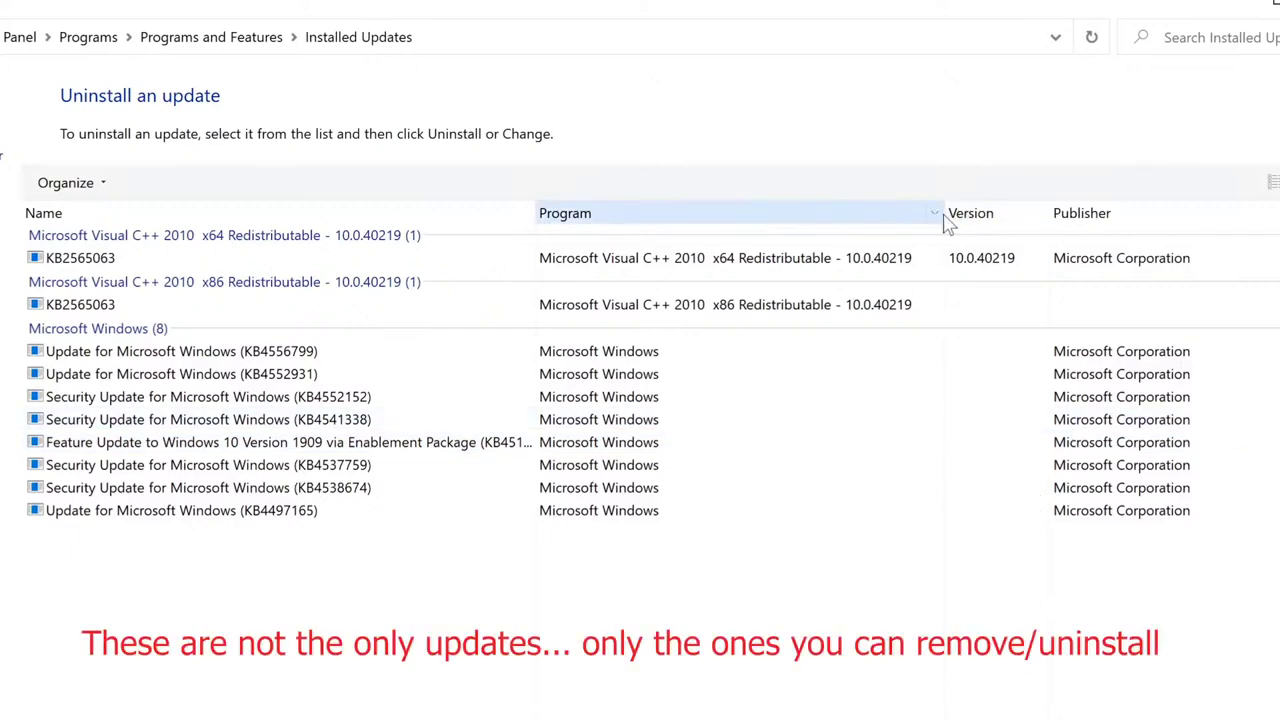
Narrow the Program column to show Installed On dates, then select the KB4497165 and KB2565063 updates.
drag(945, 212, 806, 205)
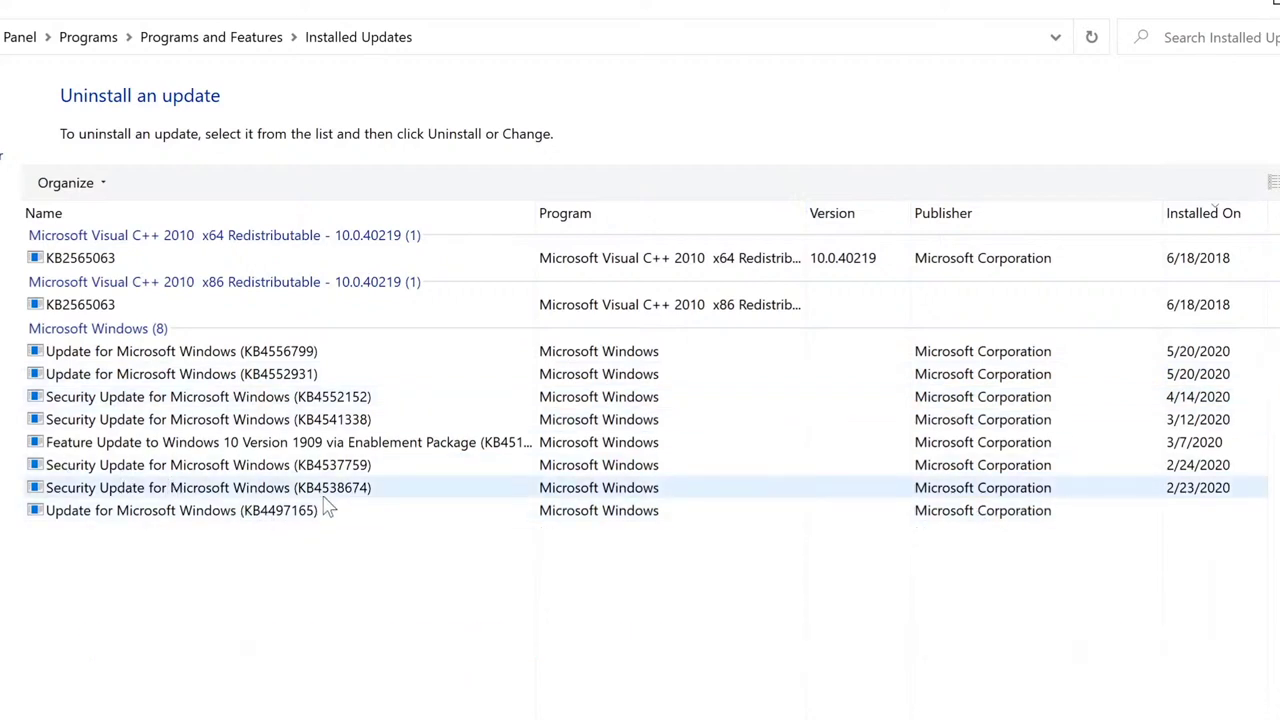
click(304, 528)
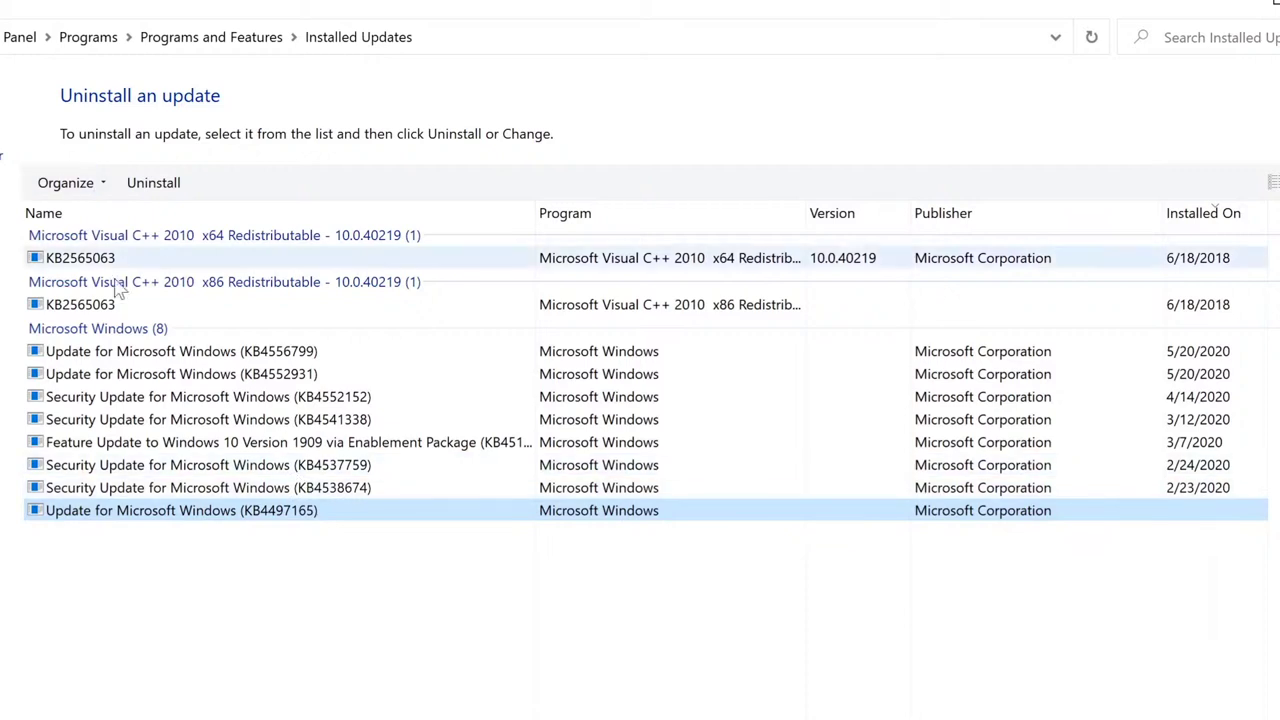
click(1181, 268)
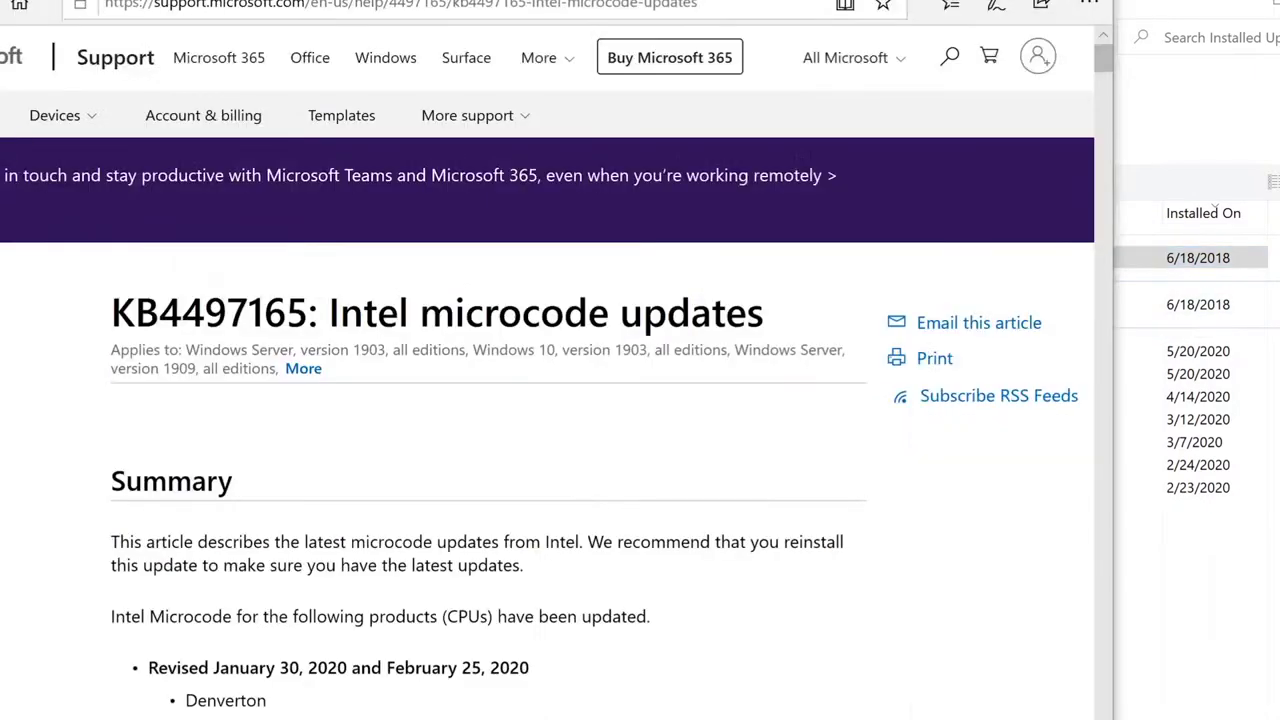
Change the Google query to KB2565063 and run the search.
key(alt+Left)
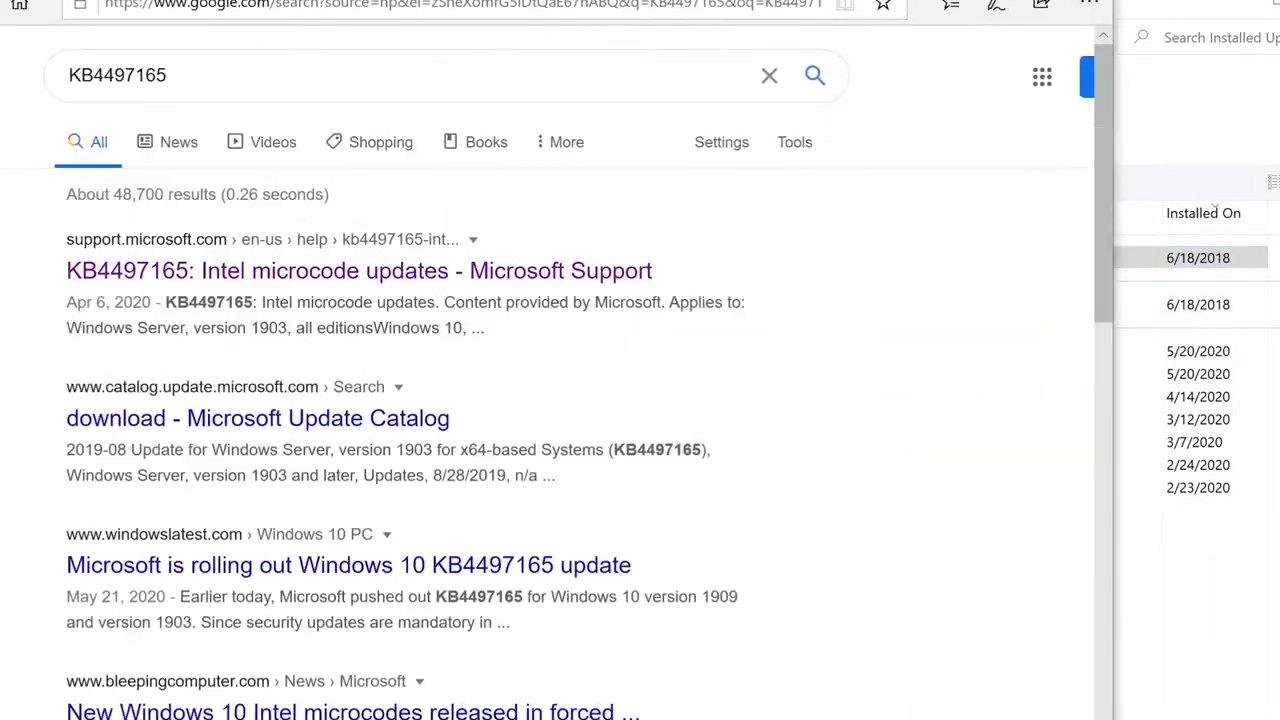
drag(167, 75, 113, 75)
key(shift+Left)
key(shift+Left)
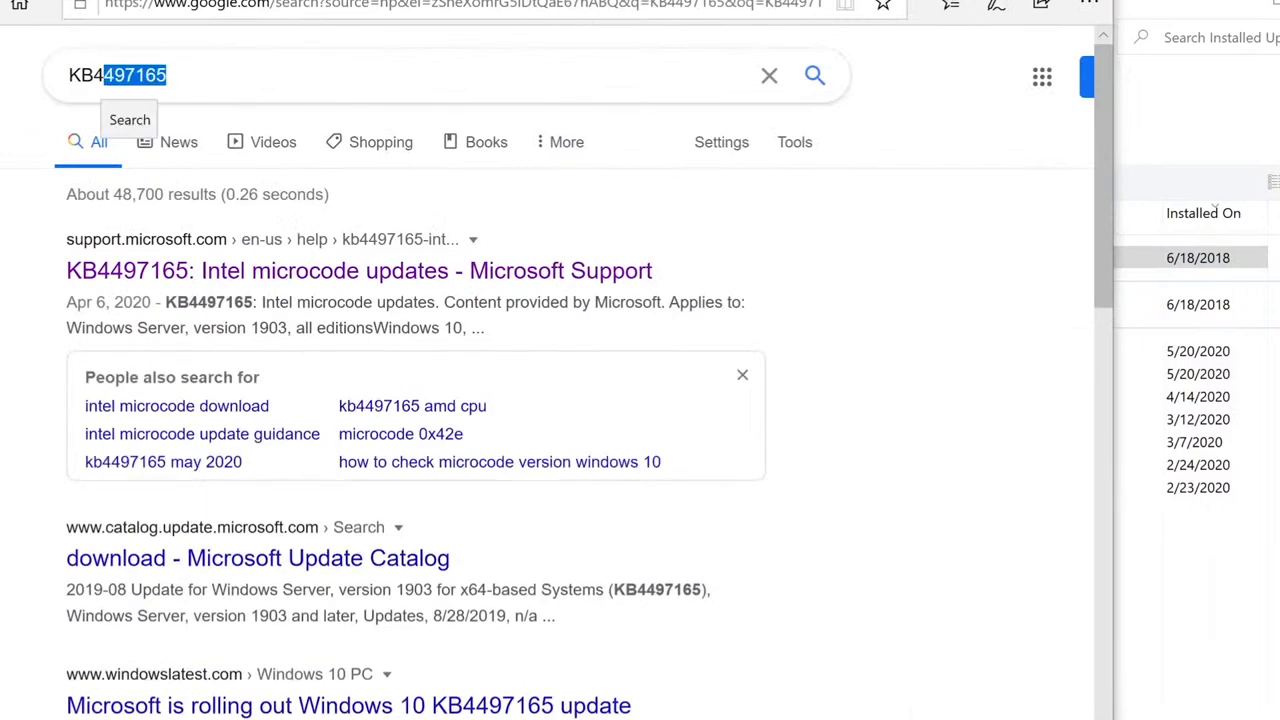
text(25)
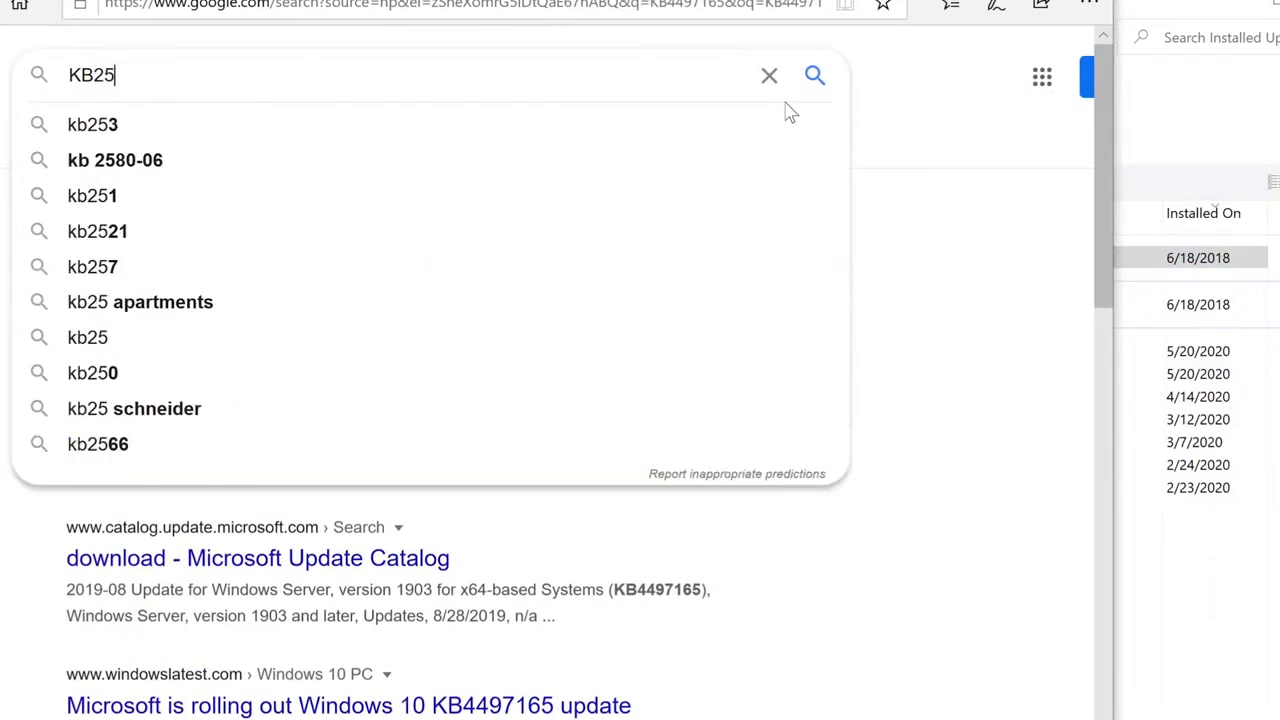
text(6)
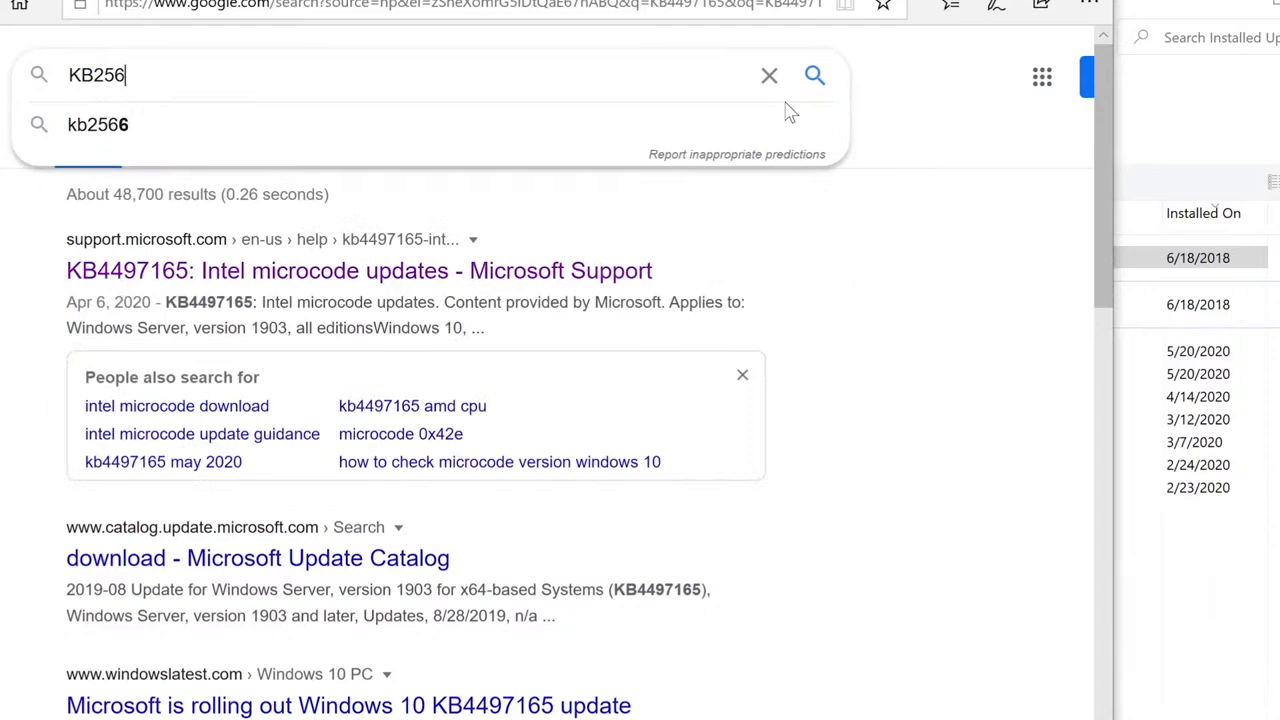
text(063)
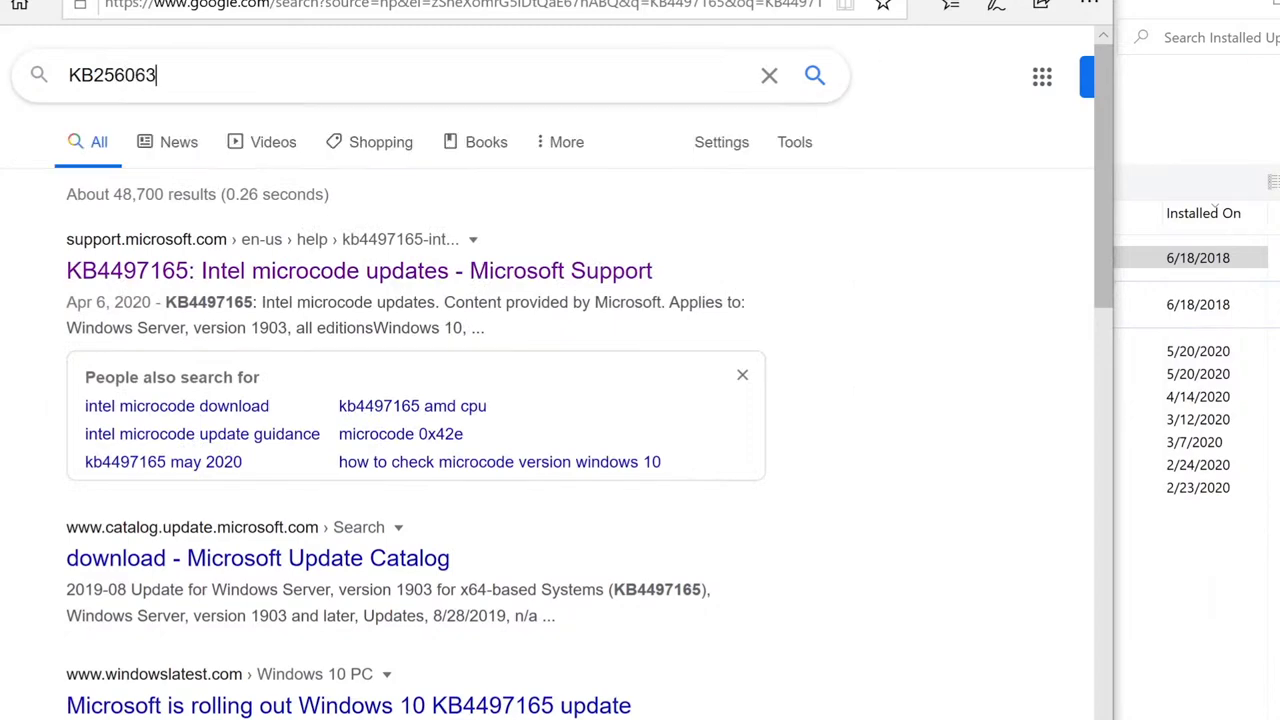
key(alt+Tab)
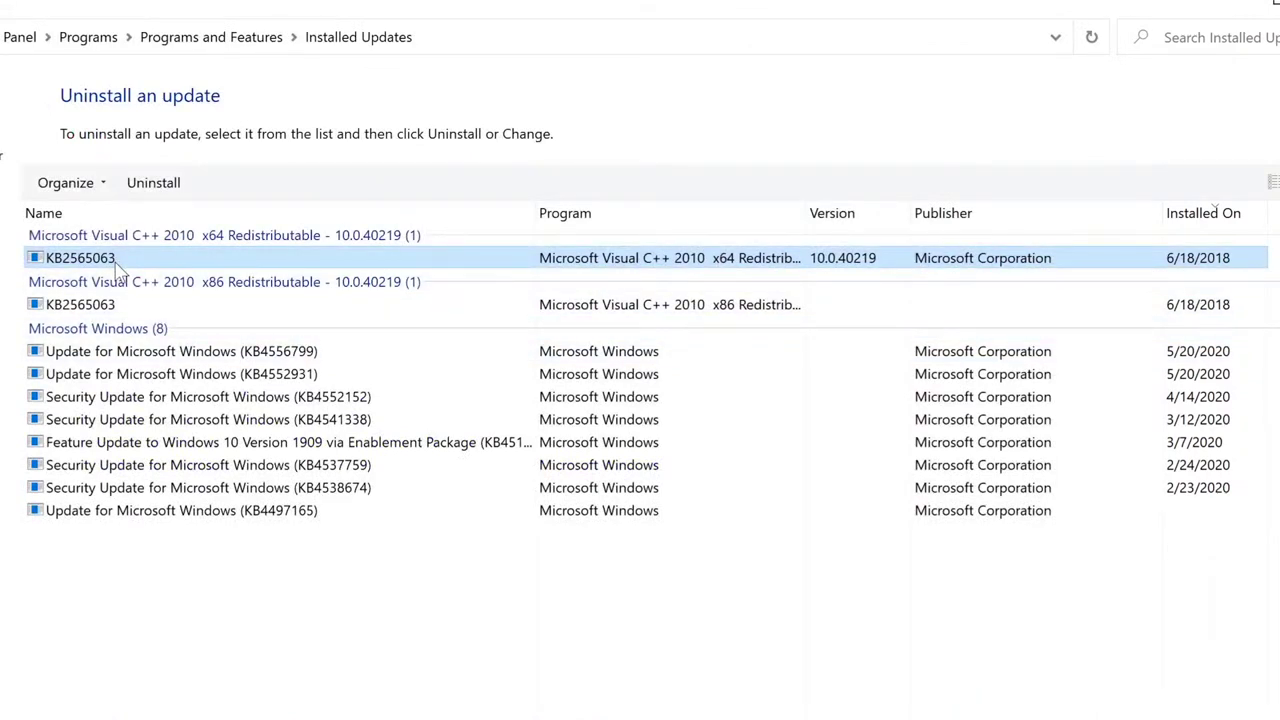
key(alt+Tab)
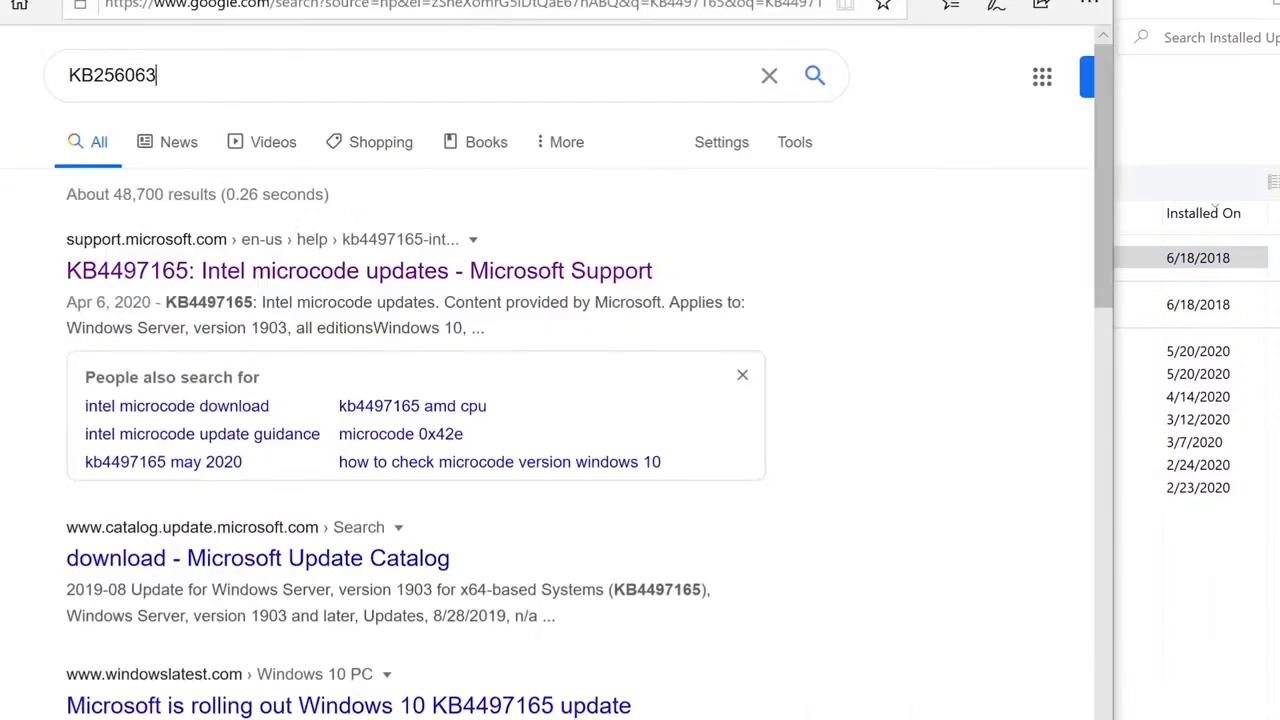
click(126, 75)
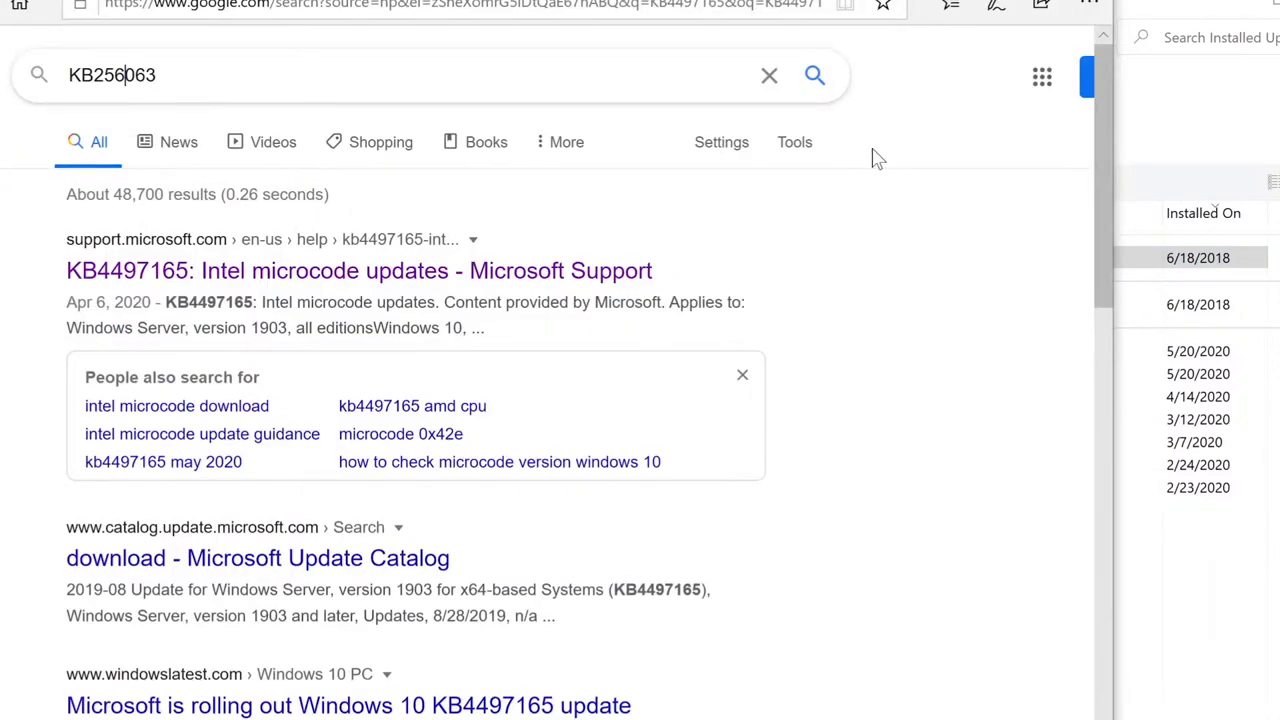
text(5)
key(Return)
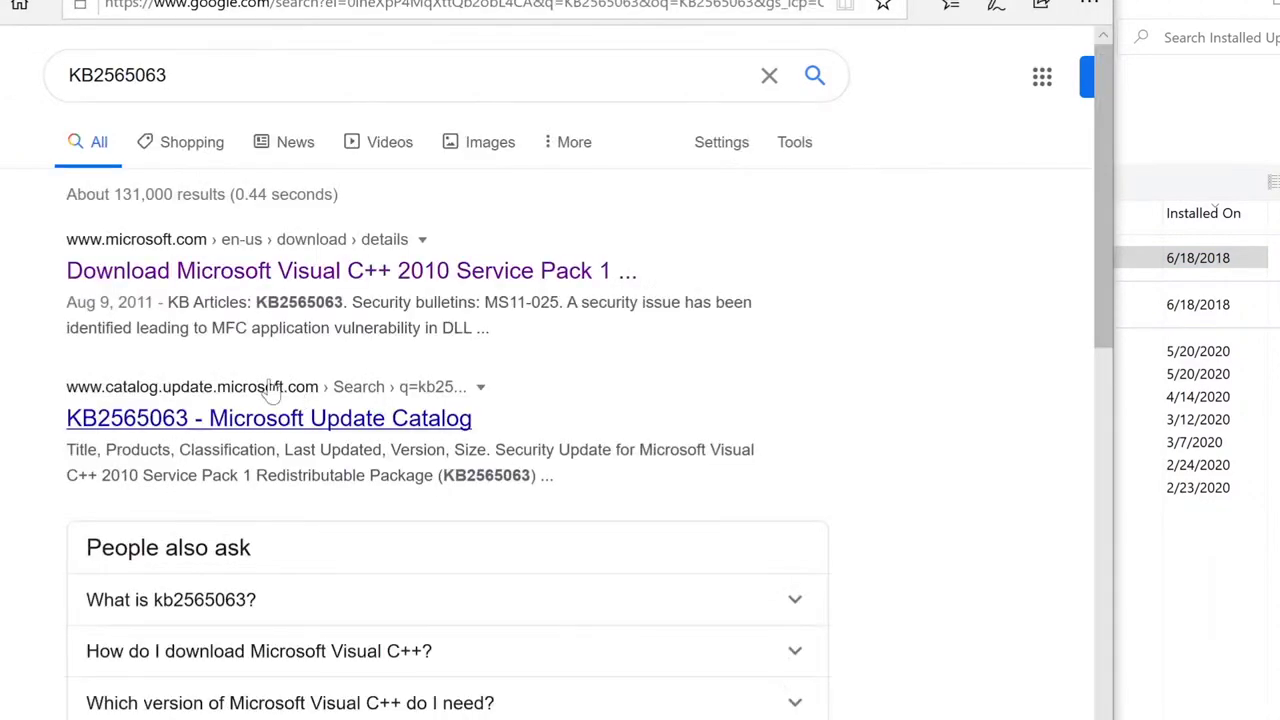
Edit the query to KB4556799, search, and move the browser beside the Installed Updates list.
key(alt+Tab)
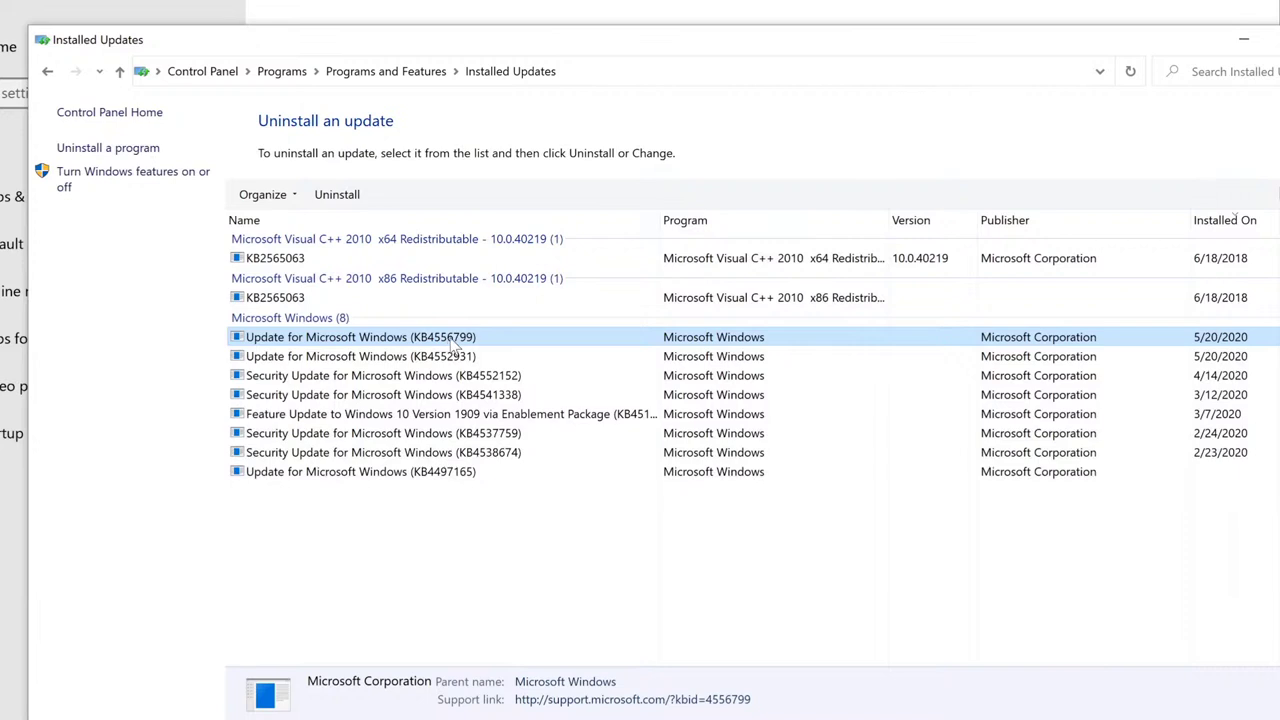
key(alt+Tab)
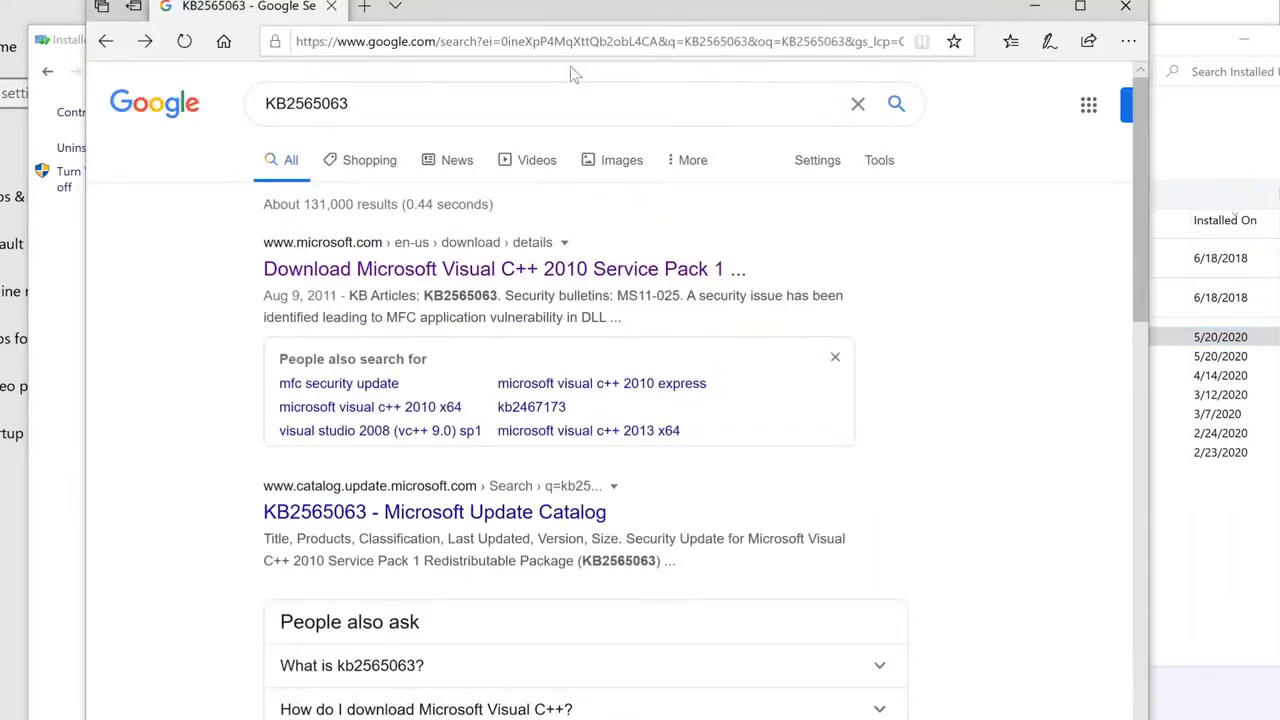
drag(348, 103, 304, 103)
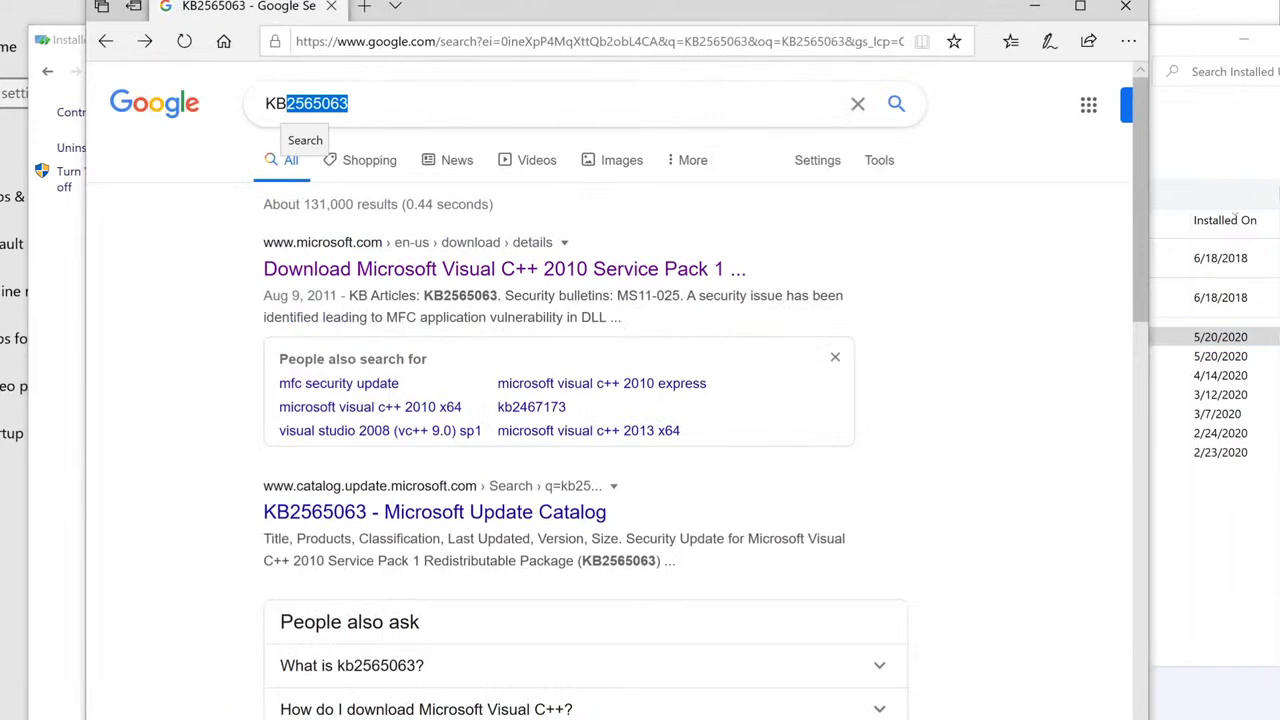
text(4555)
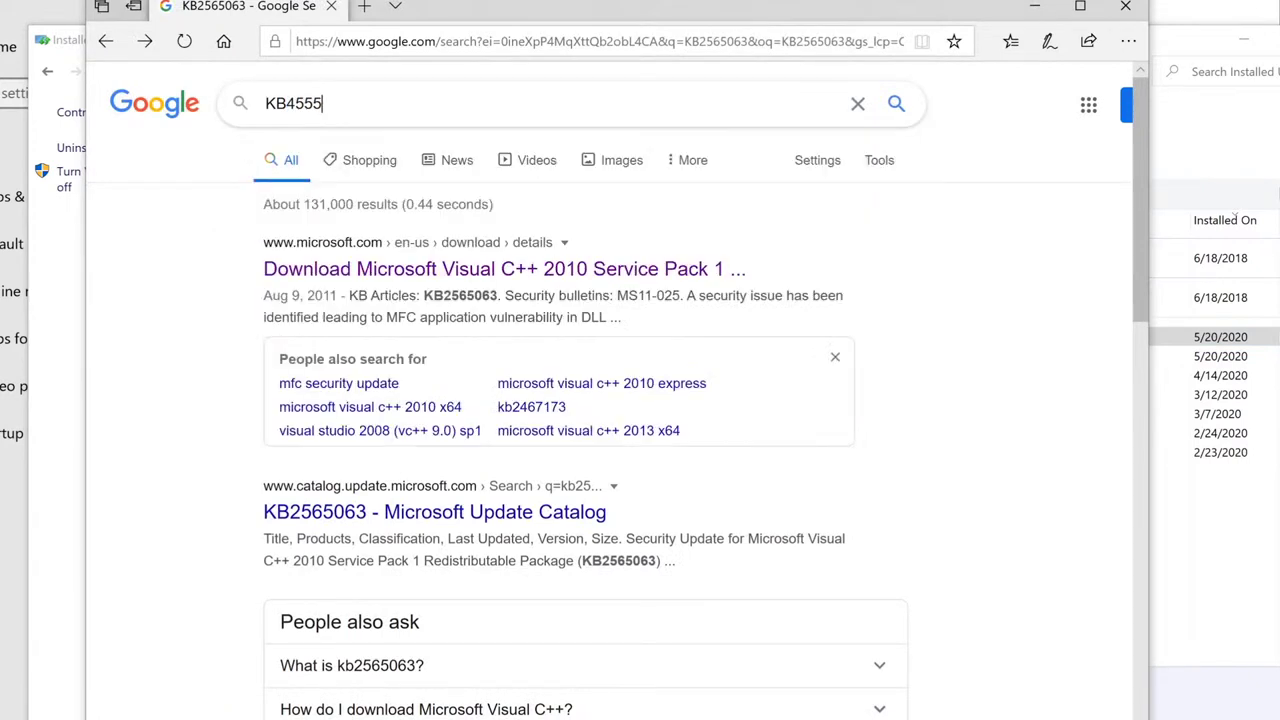
key(BackSpace)
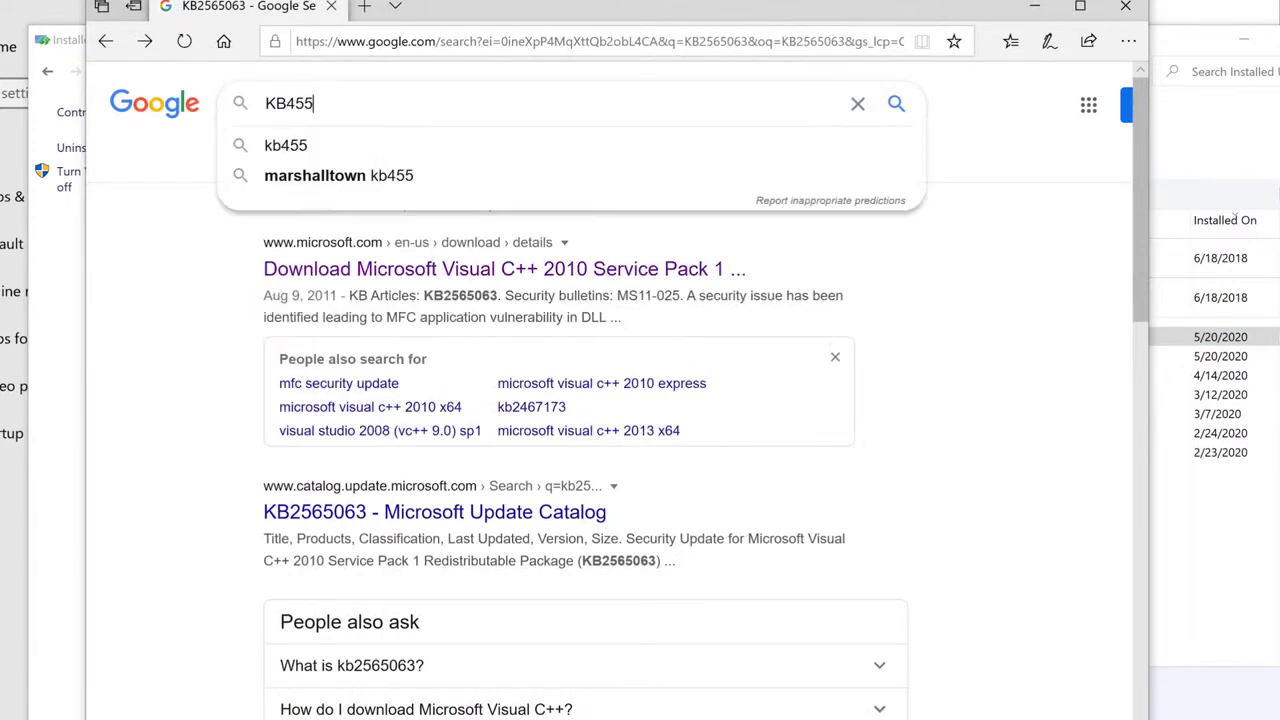
click(1035, 6)
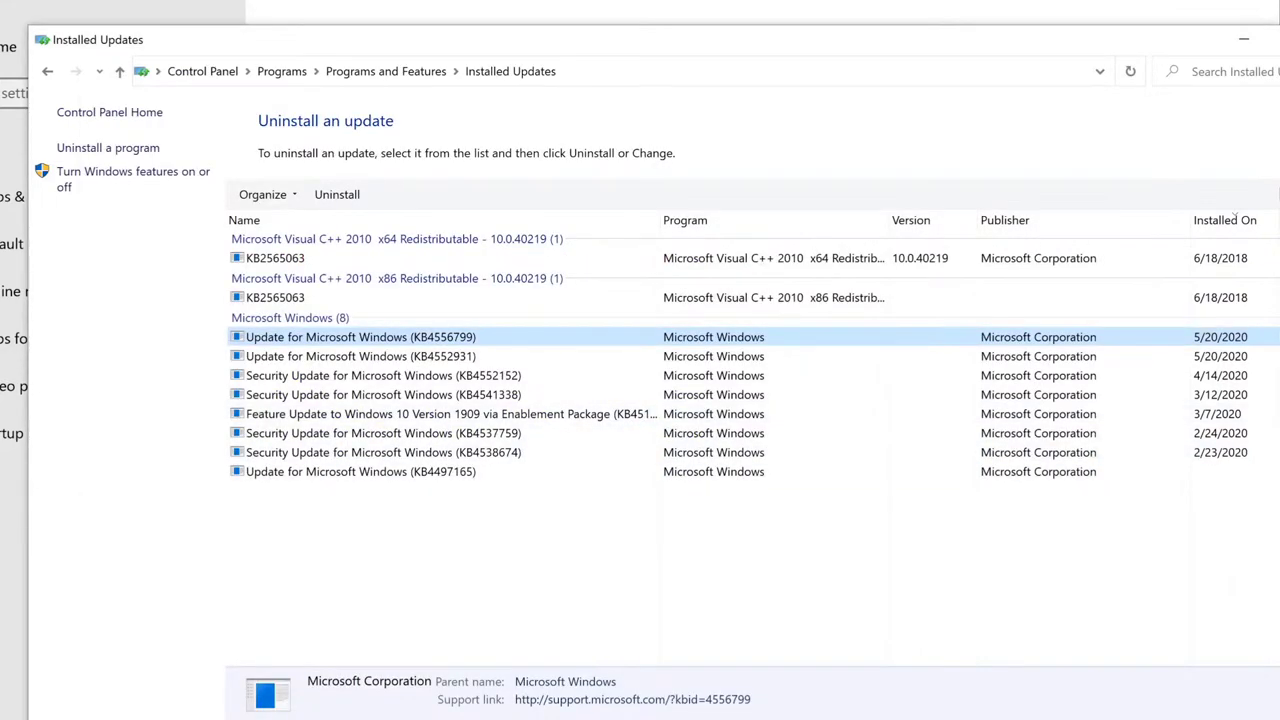
key(alt+Tab)
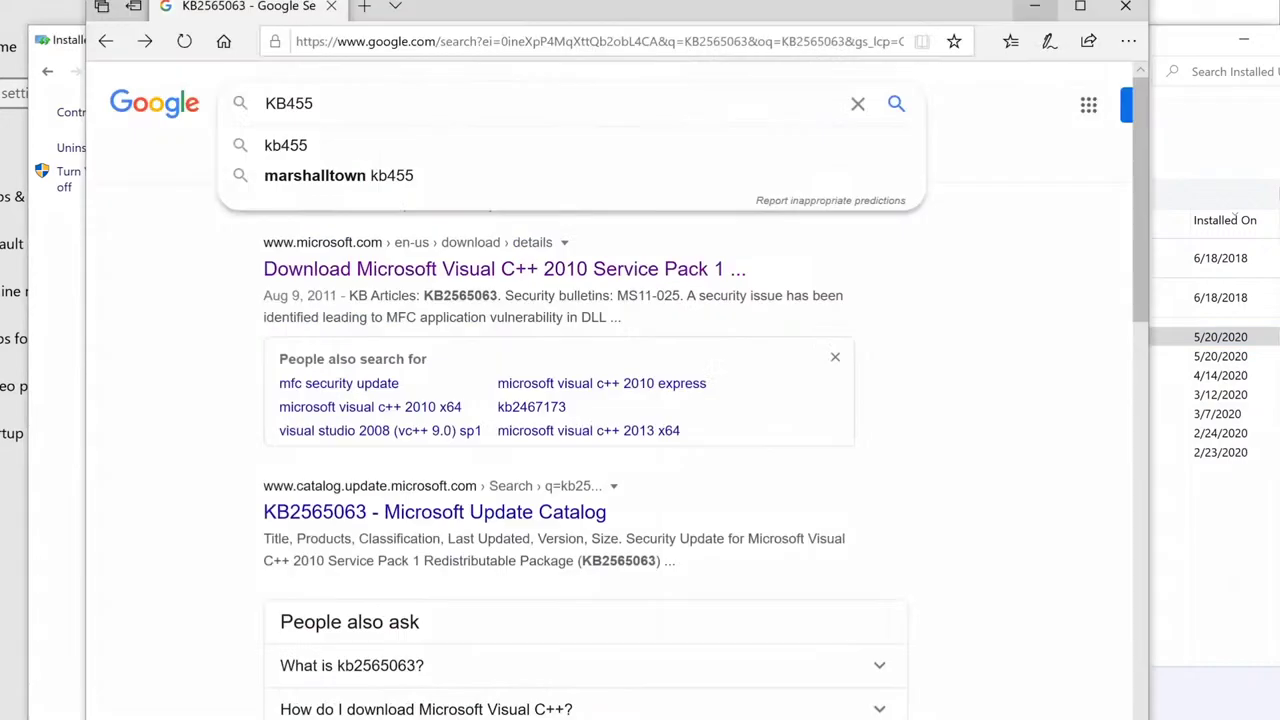
text(6799)
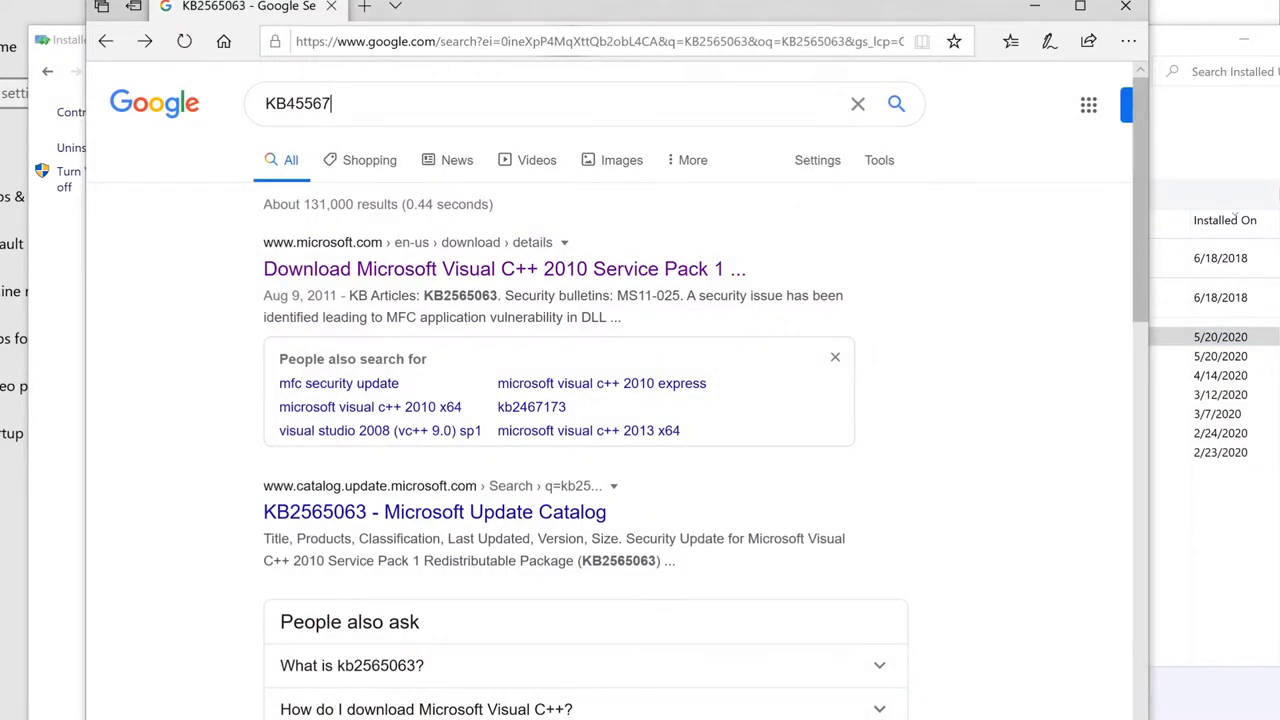
key(Return)
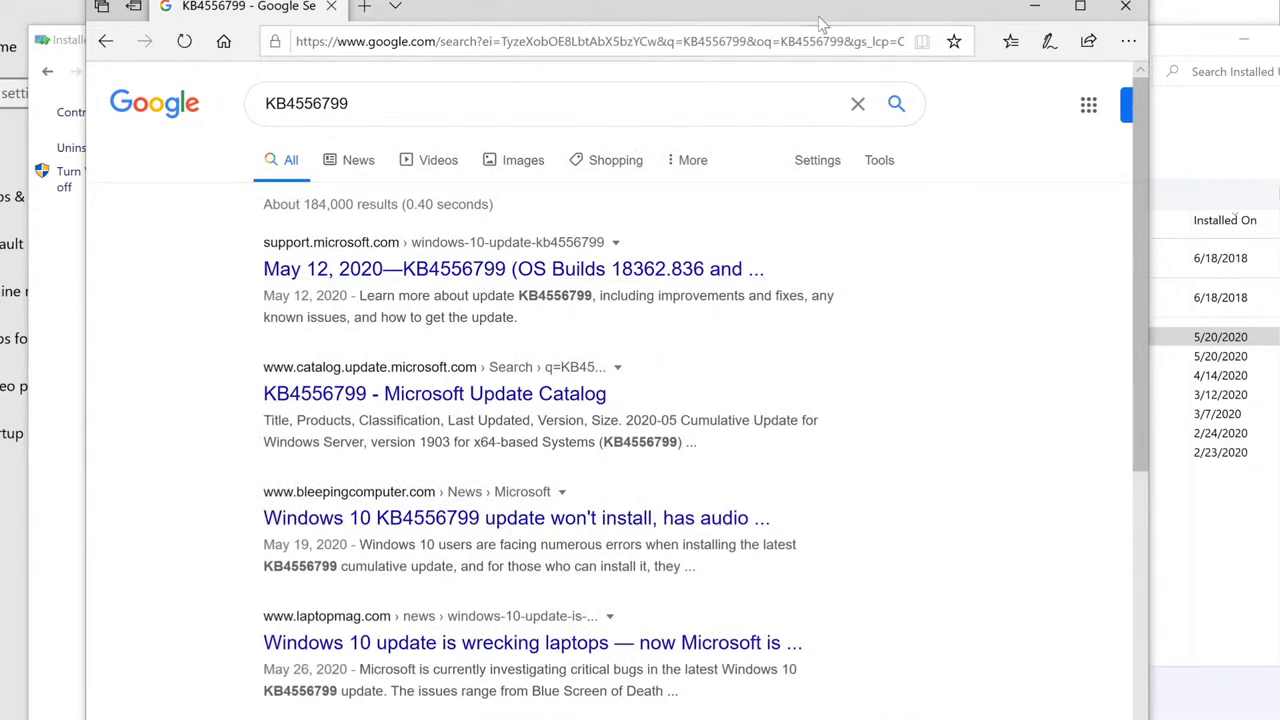
drag(822, 14, 969, 484)
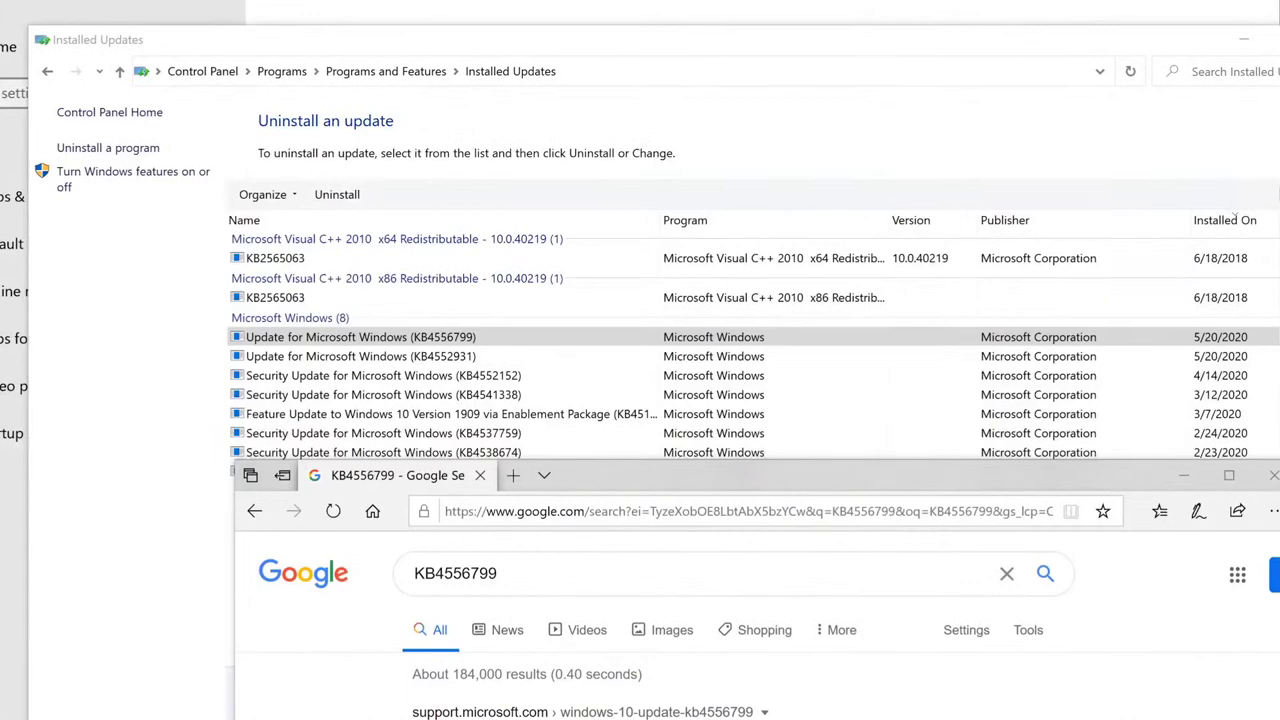
Open the Microsoft Support article for KB4556799 and scroll down to its Highlights section.
click(480, 712)
drag(861, 475, 766, 59)
scroll(852, 470, down, 1)
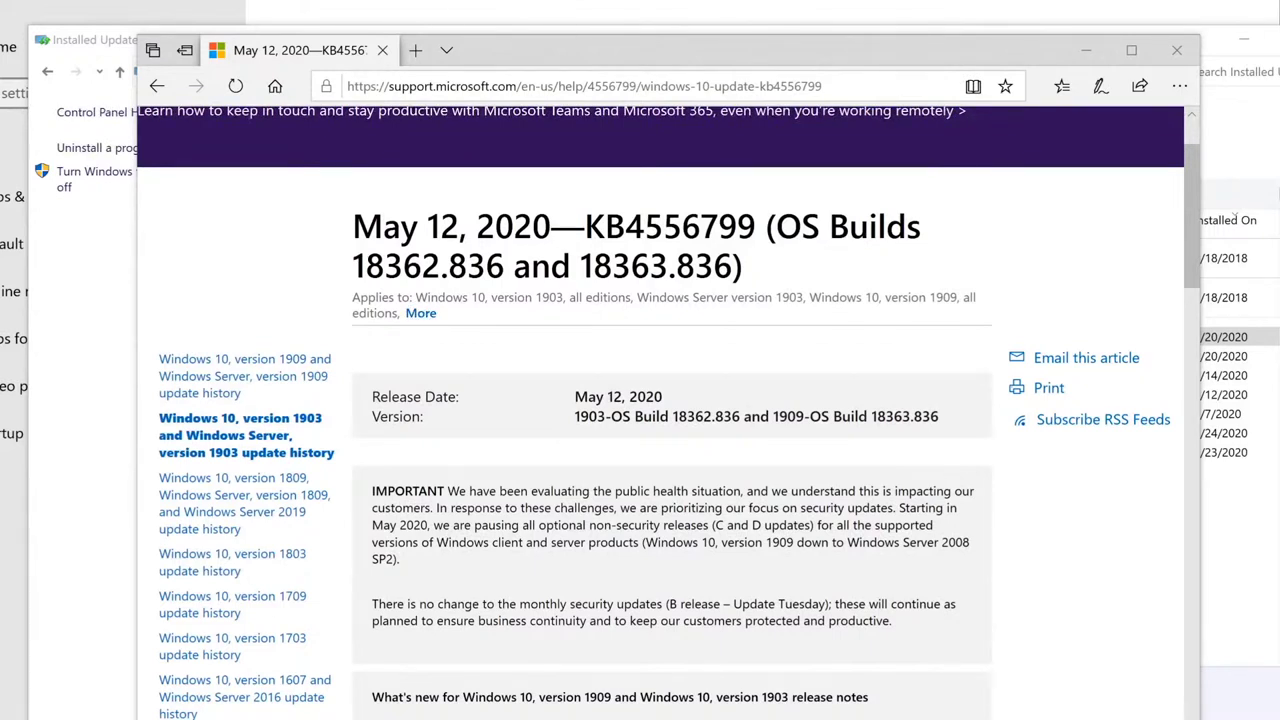
drag(352, 297, 502, 303)
click(536, 320)
scroll(668, 410, down, 1)
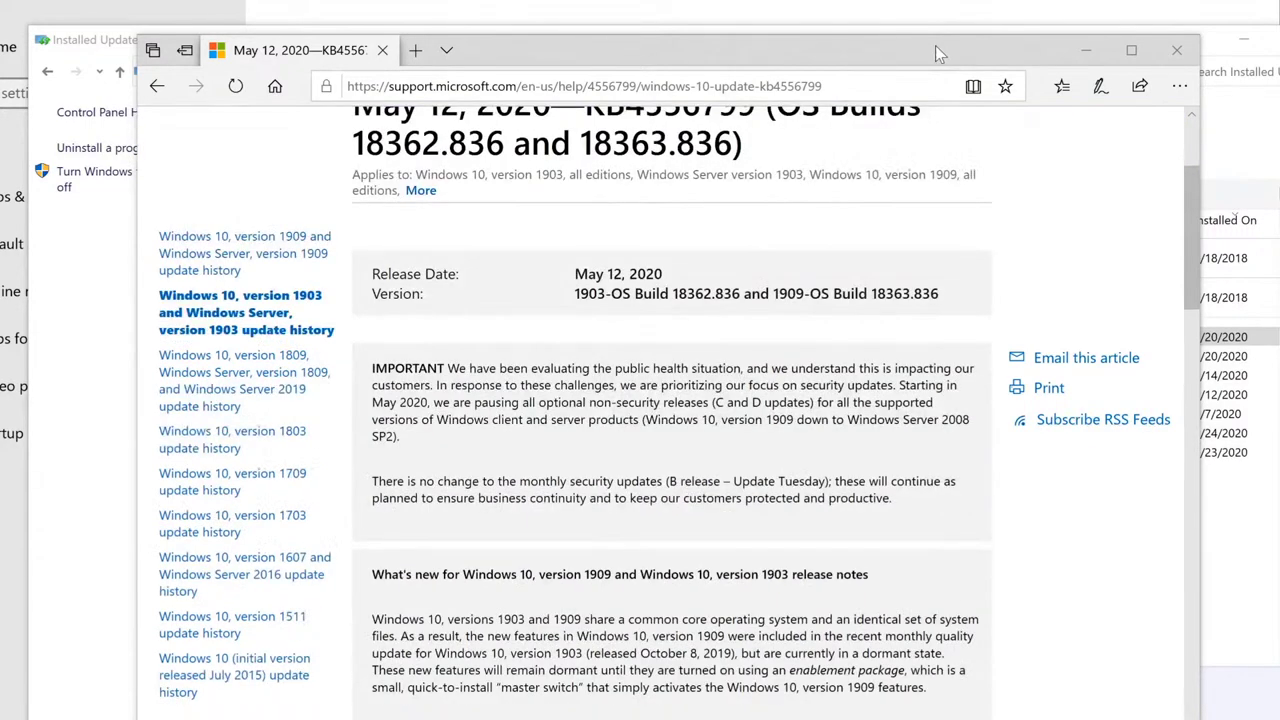
drag(935, 45, 818, 60)
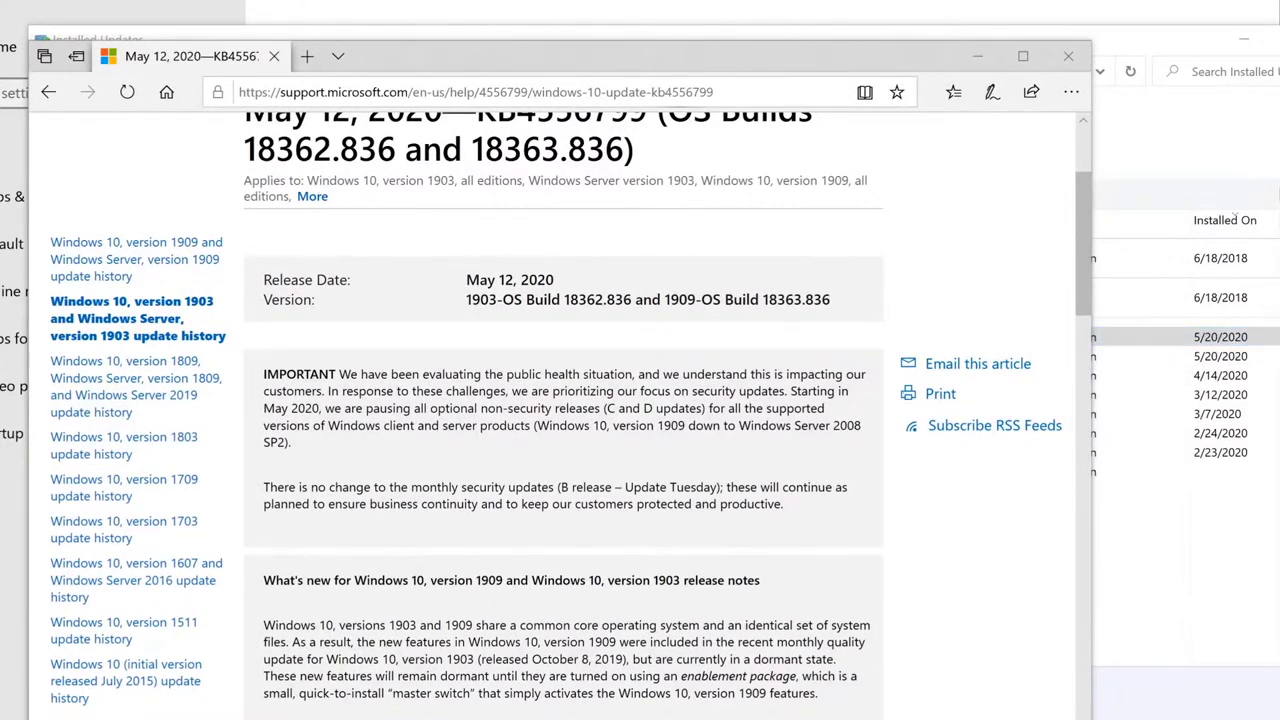
drag(682, 62, 725, 36)
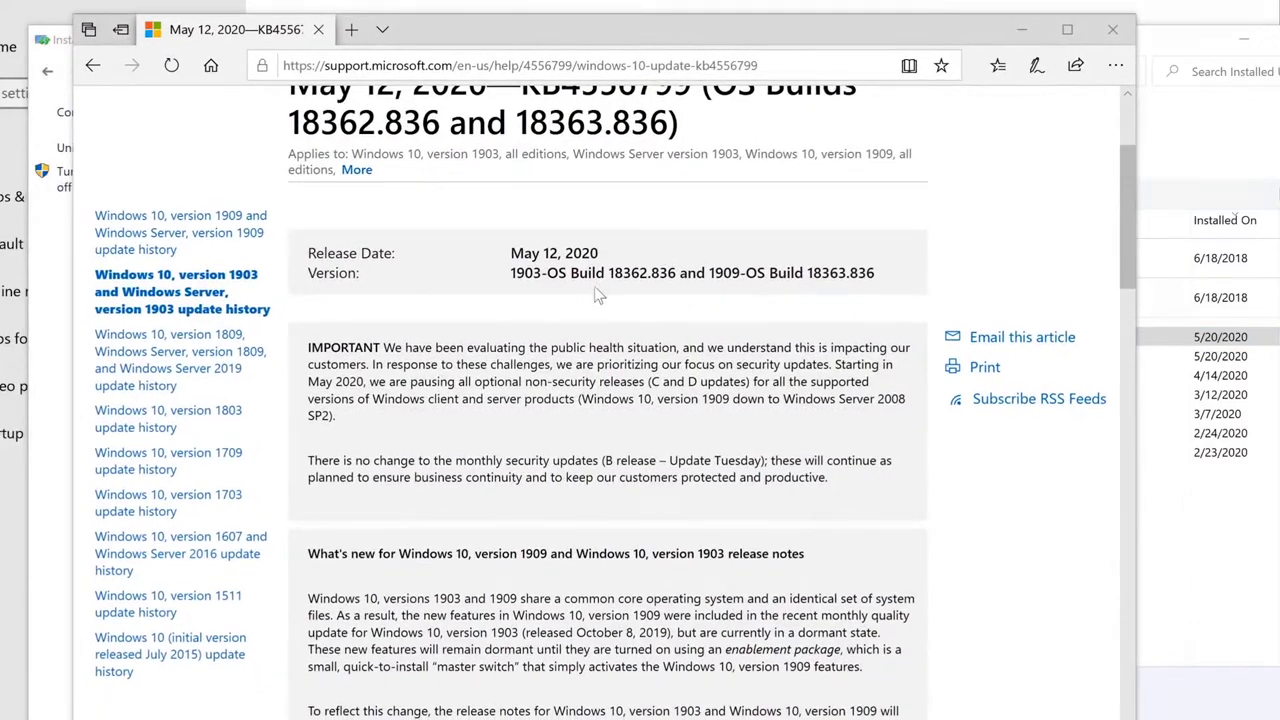
scroll(566, 414, down, 15)
scroll(566, 414, up, 20)
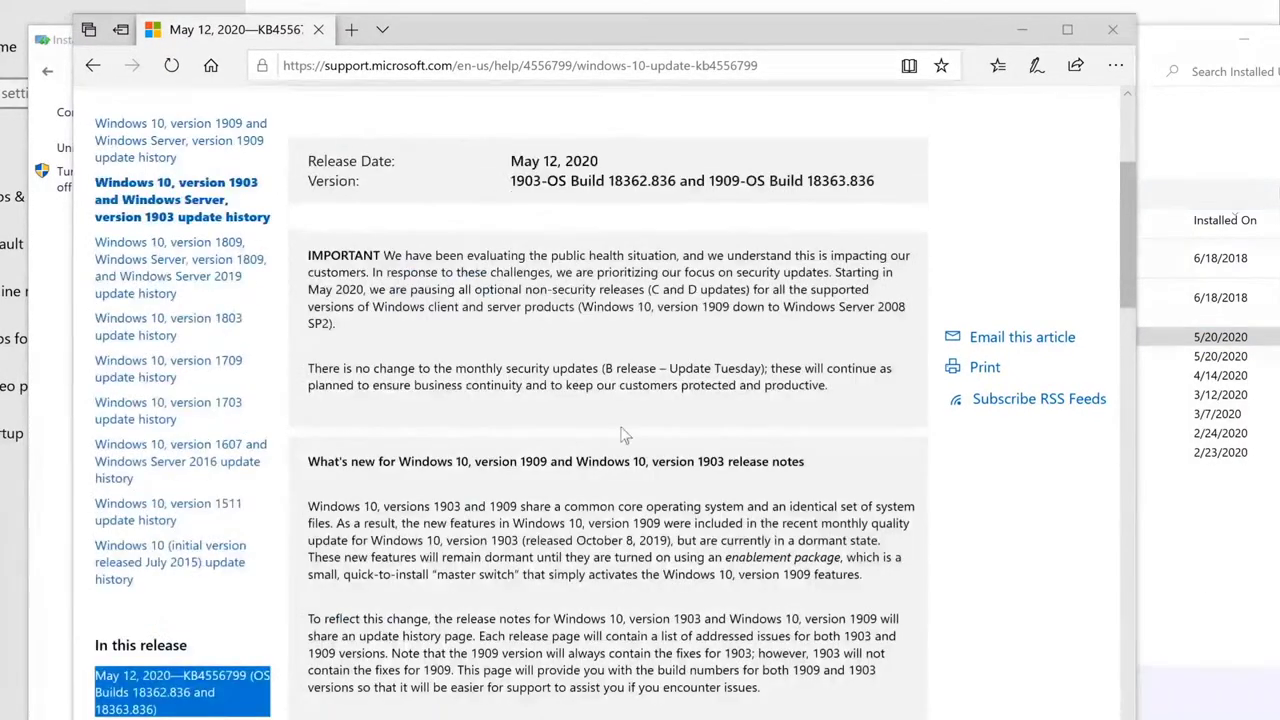
scroll(622, 433, down, 10)
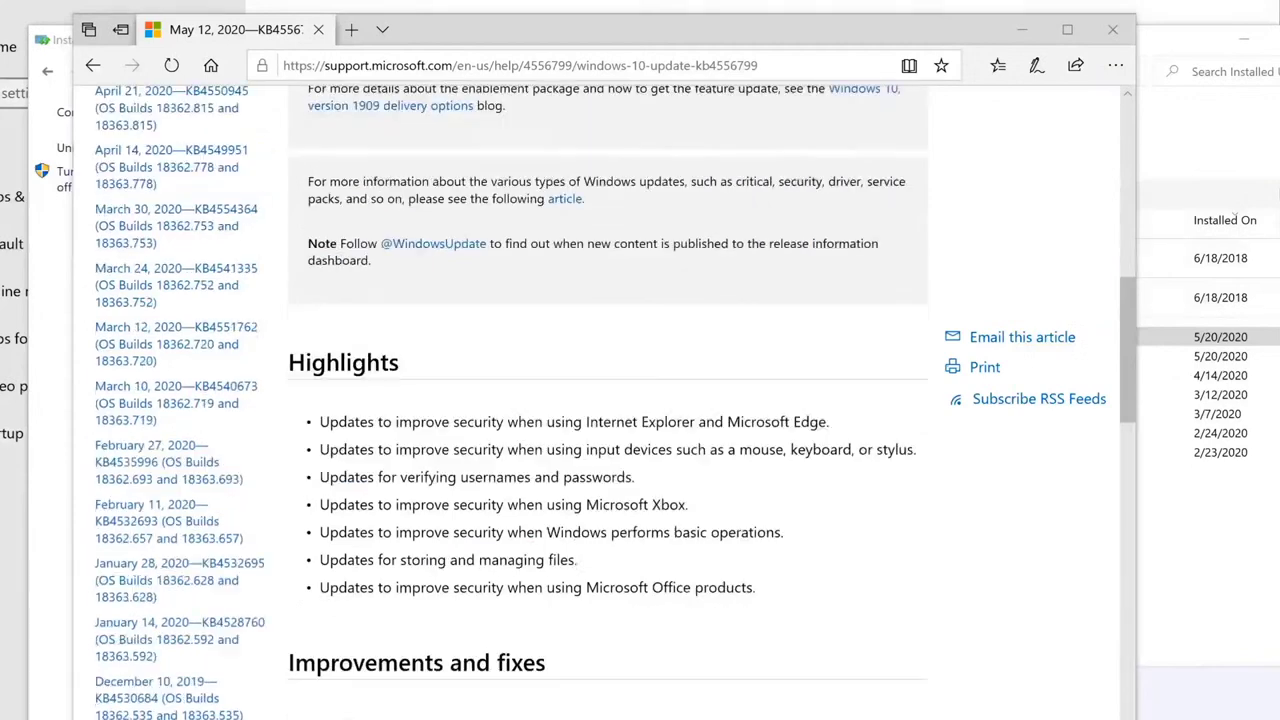
scroll(614, 427, down, 3)
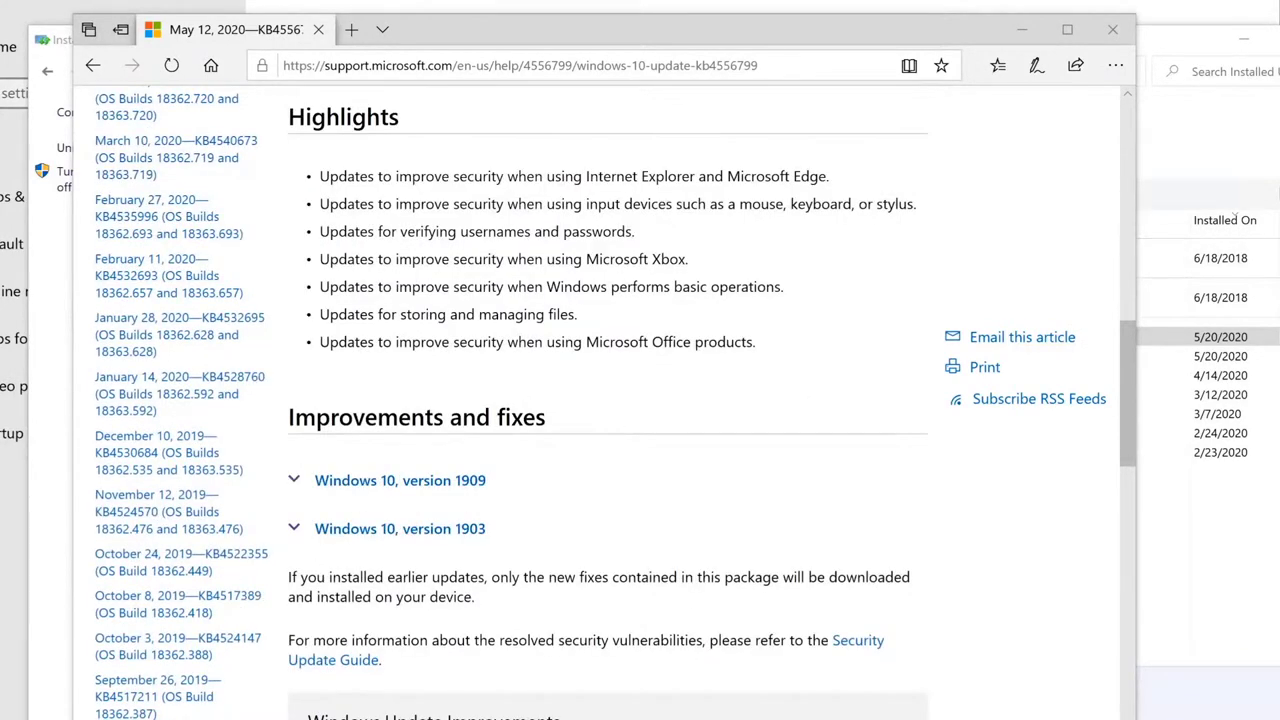
scroll(608, 400, up, 6)
scroll(608, 400, down, 5)
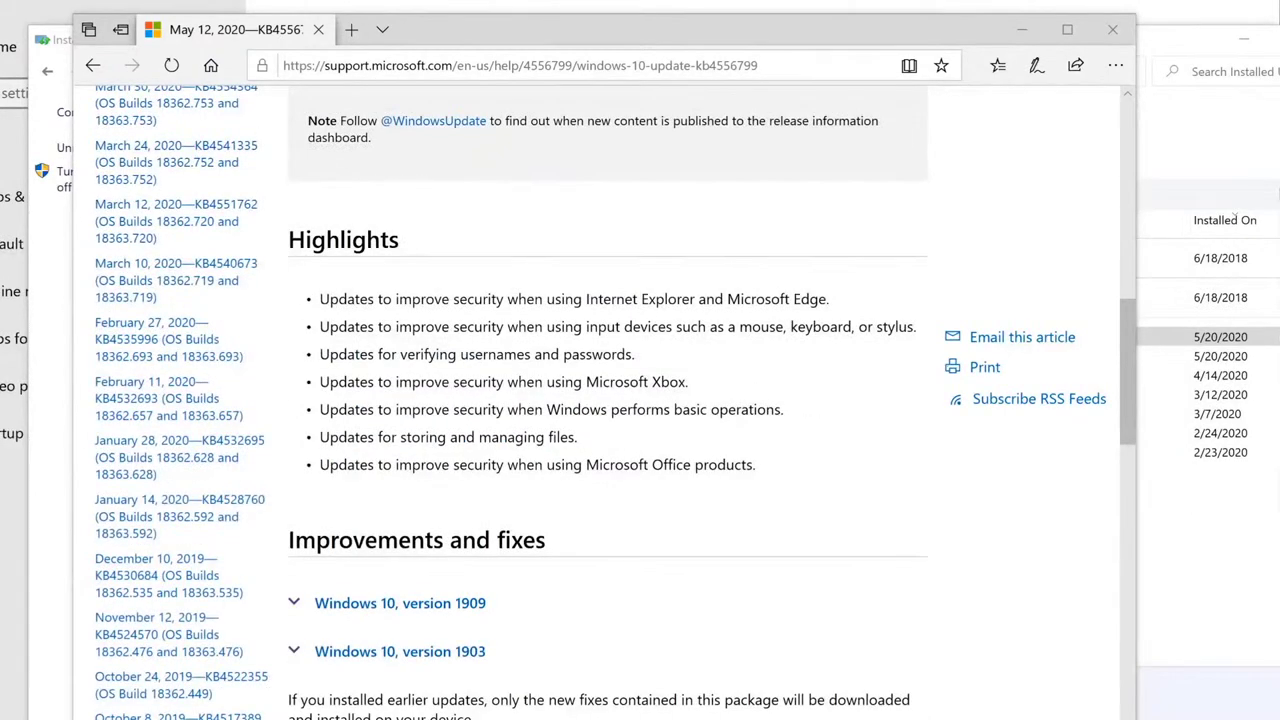
Highlight in turn the Microsoft Edge, Microsoft Xbox and Windows basic operations bullets.
drag(320, 299, 466, 294)
click(468, 299)
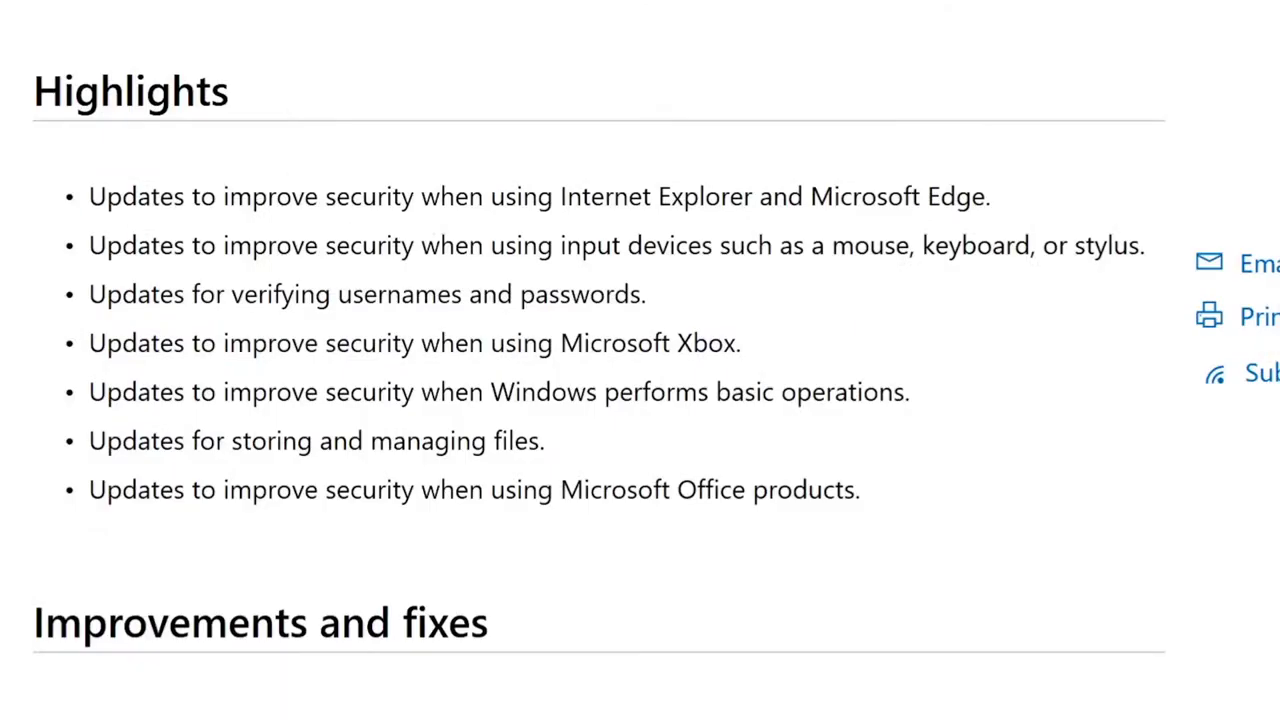
drag(88, 197, 1014, 200)
click(1014, 200)
drag(226, 345, 755, 358)
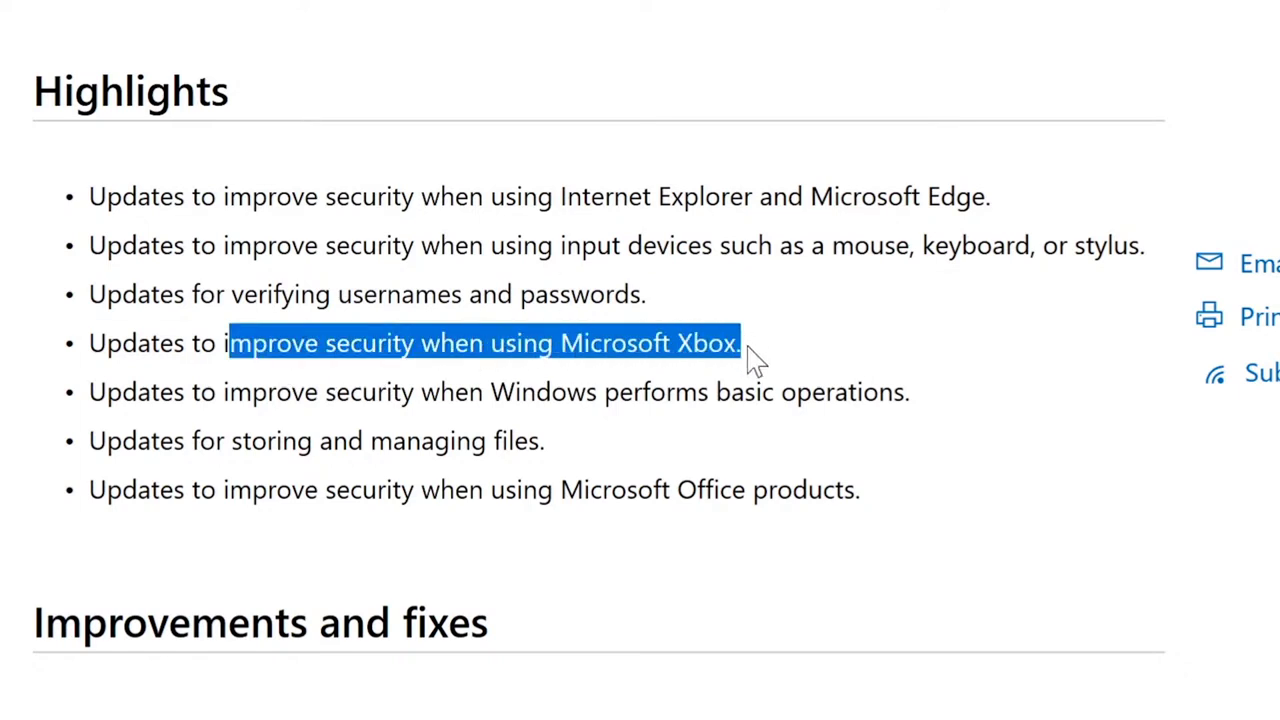
click(755, 358)
drag(386, 392, 880, 394)
click(522, 458)
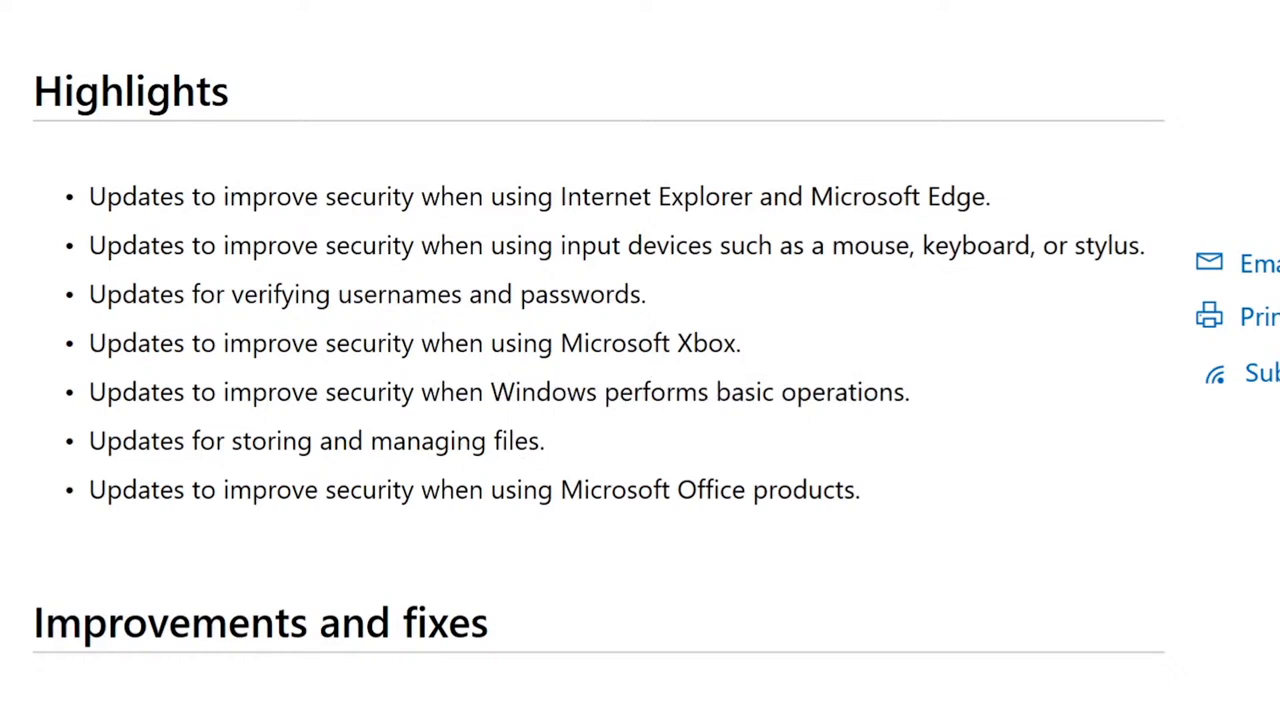
scroll(1000, 29, up, 10)
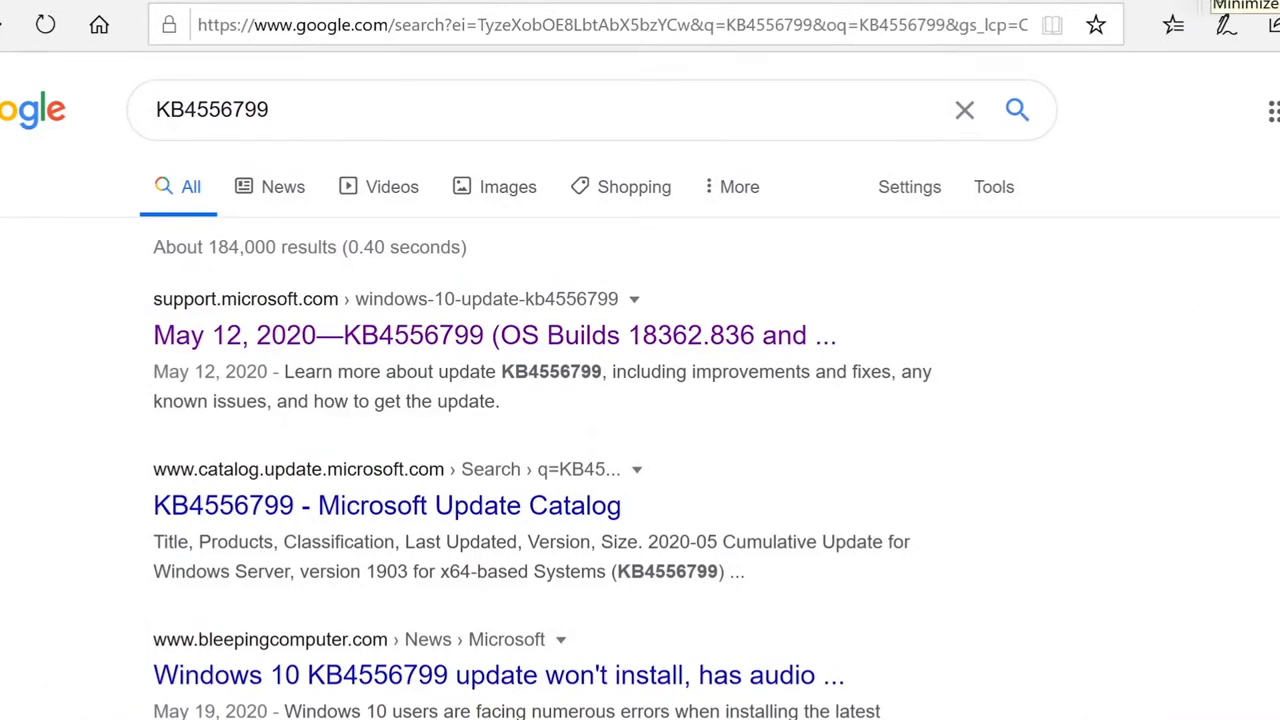
Select KB4552152 in Installed Updates and search Google for KB4552152, correcting a mistyped query.
click(1245, 2)
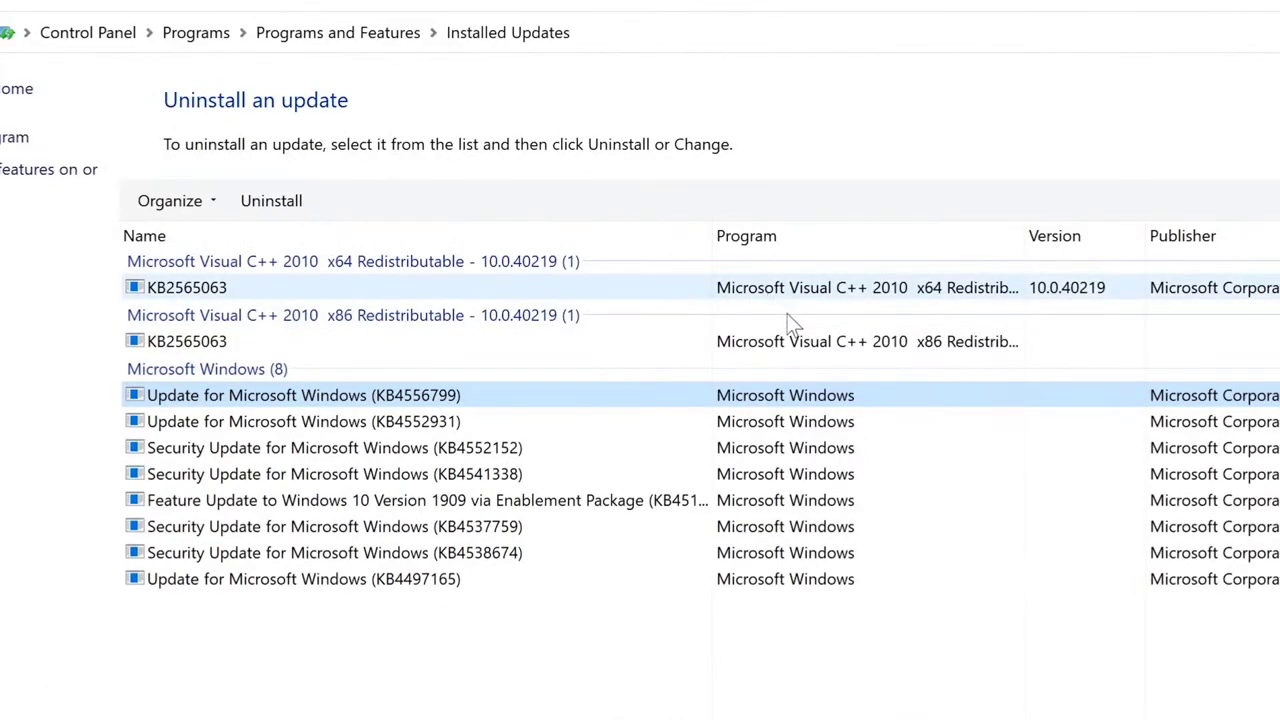
click(476, 454)
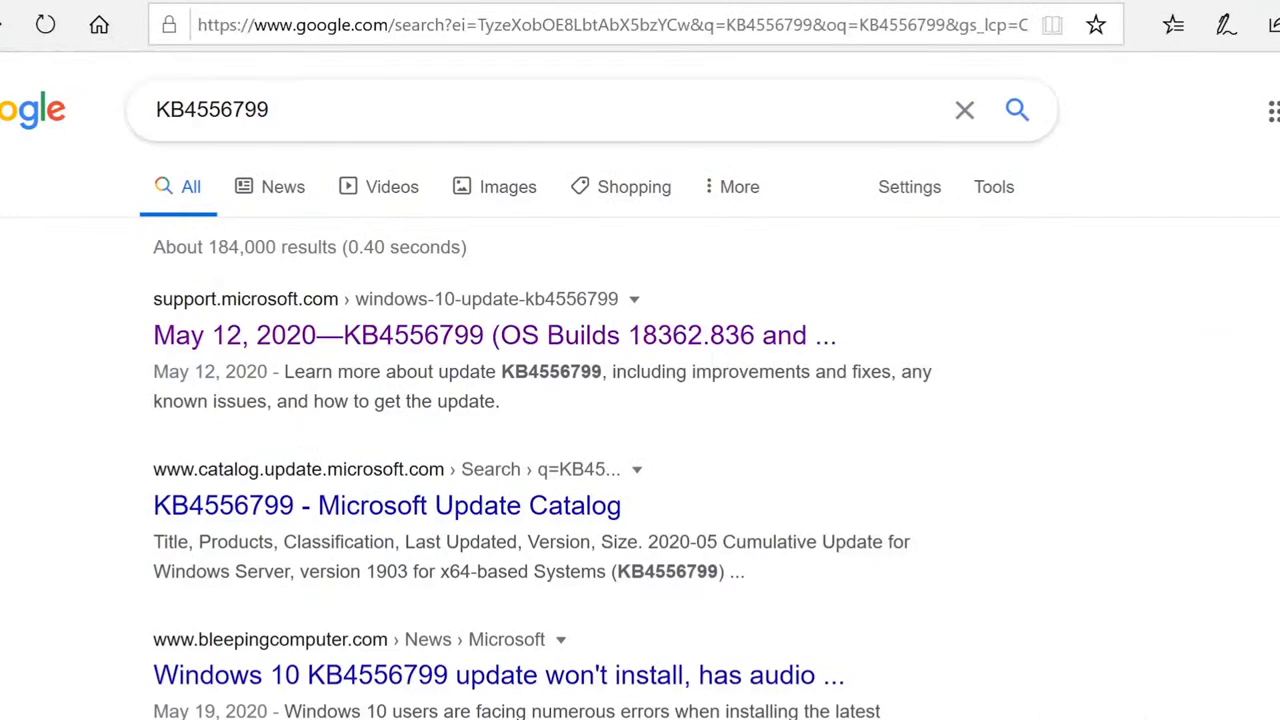
drag(268, 110, 220, 110)
text(21)
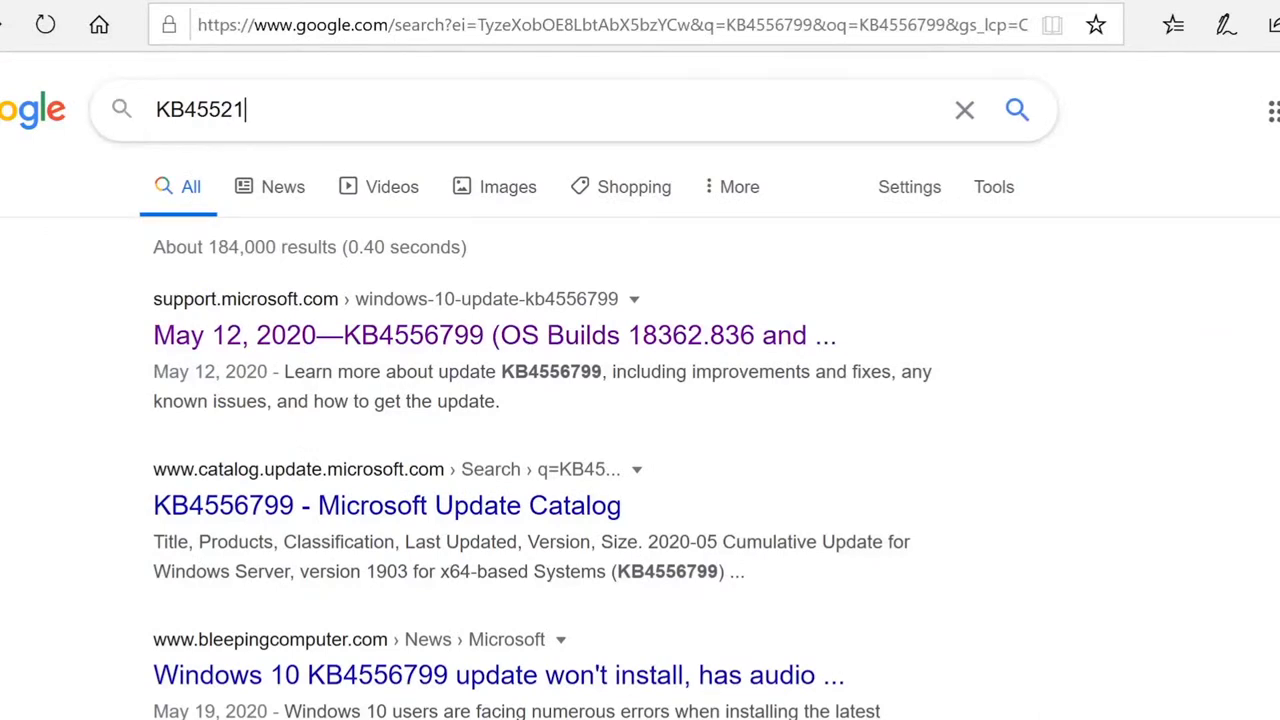
text(552)
key(Return)
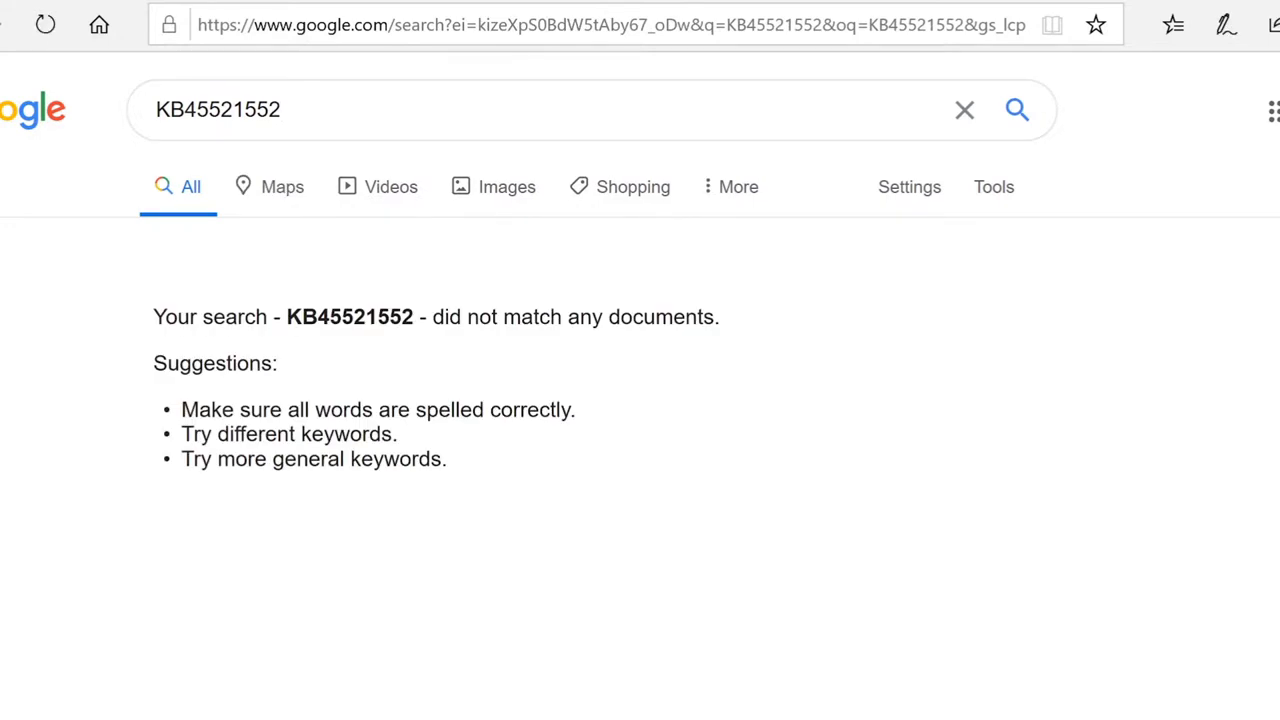
drag(1110, 3, 1145, 541)
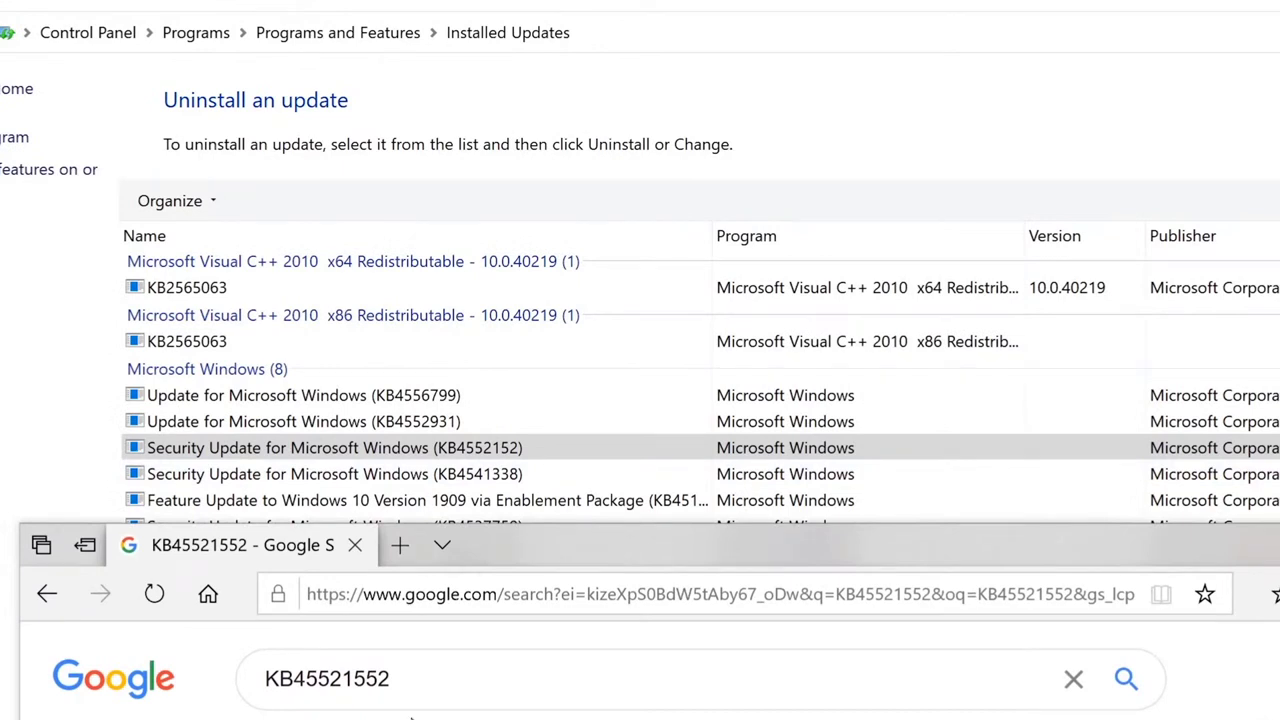
drag(391, 679, 353, 679)
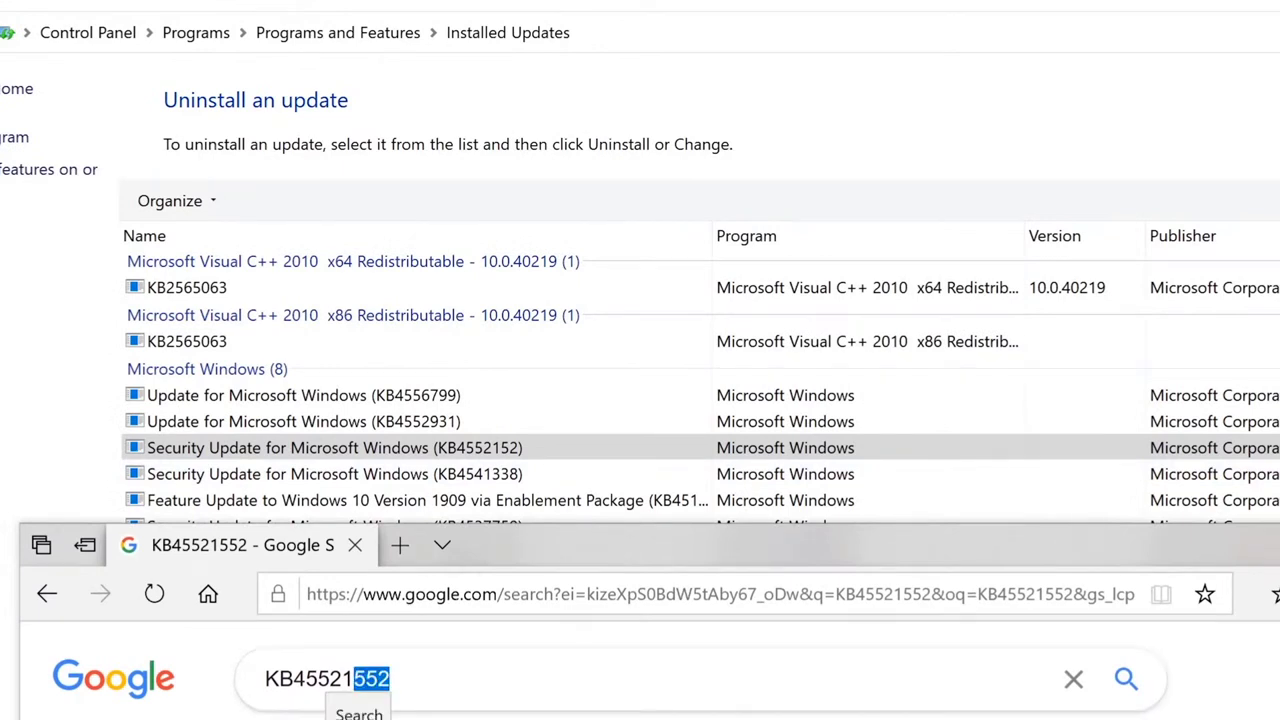
text(52)
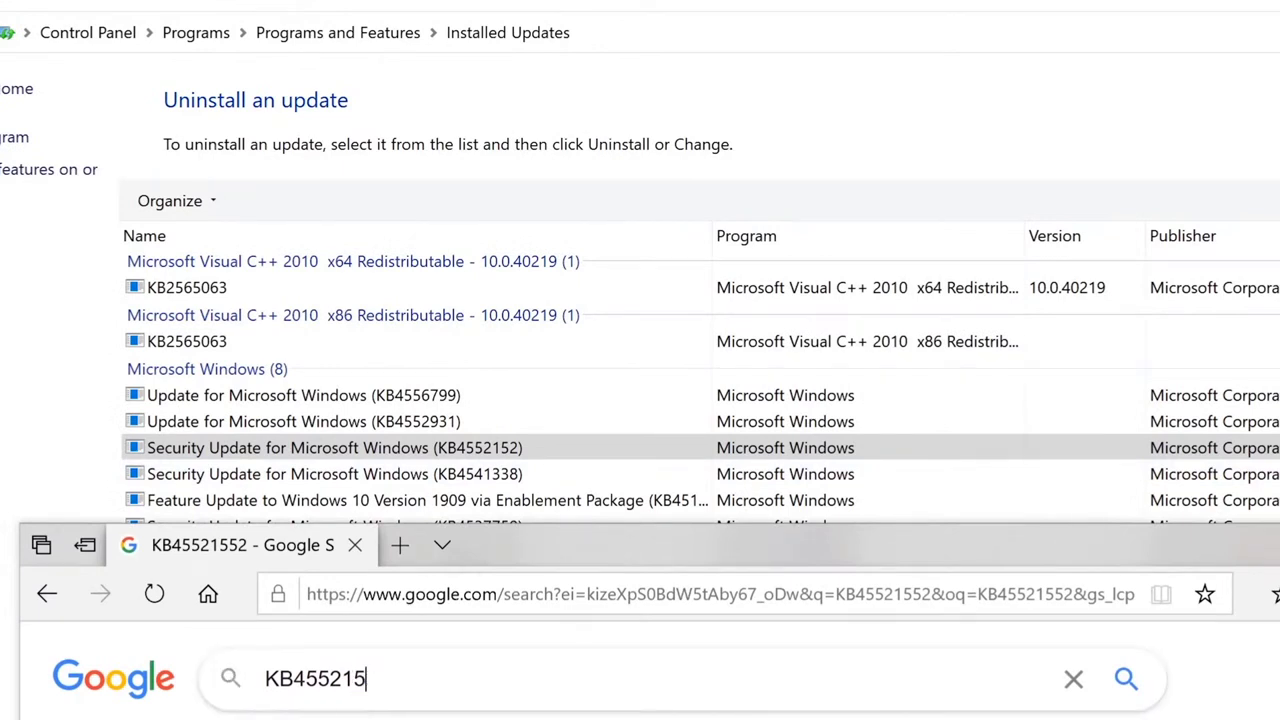
key(Return)
drag(1080, 562, 922, 3)
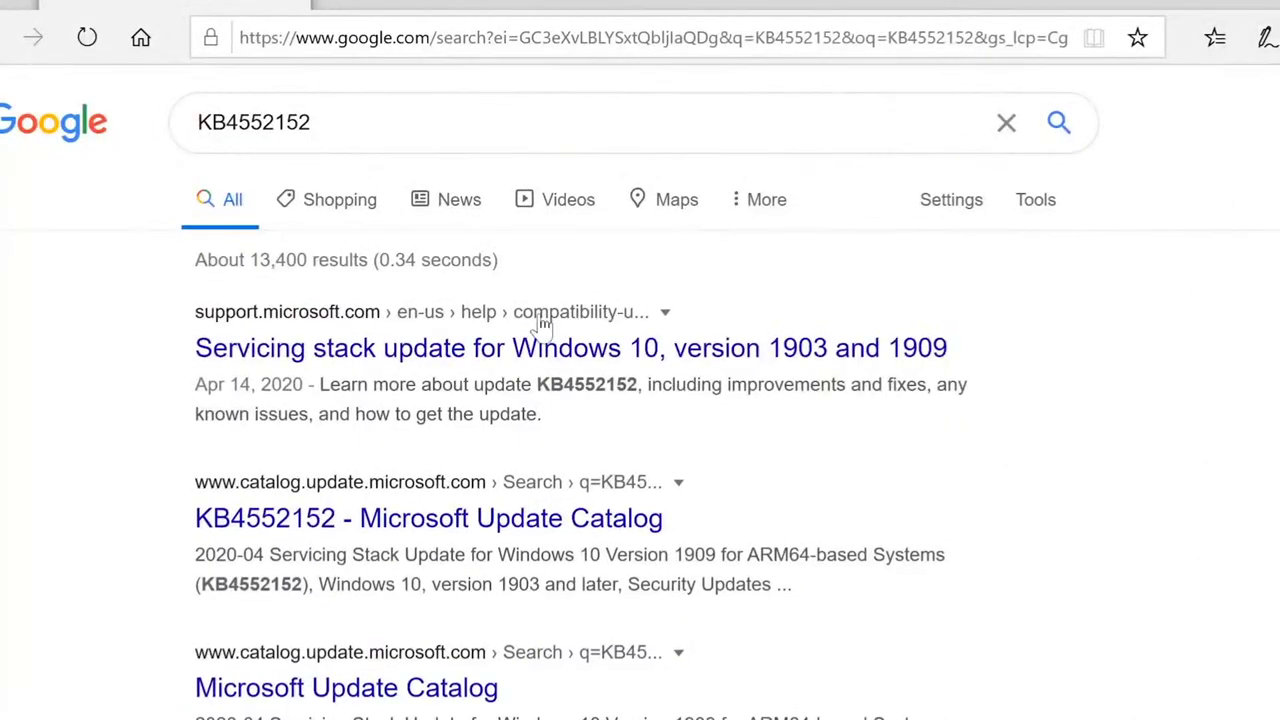
Open the KB4552152 servicing stack update article and highlight parts of its Summary.
click(506, 360)
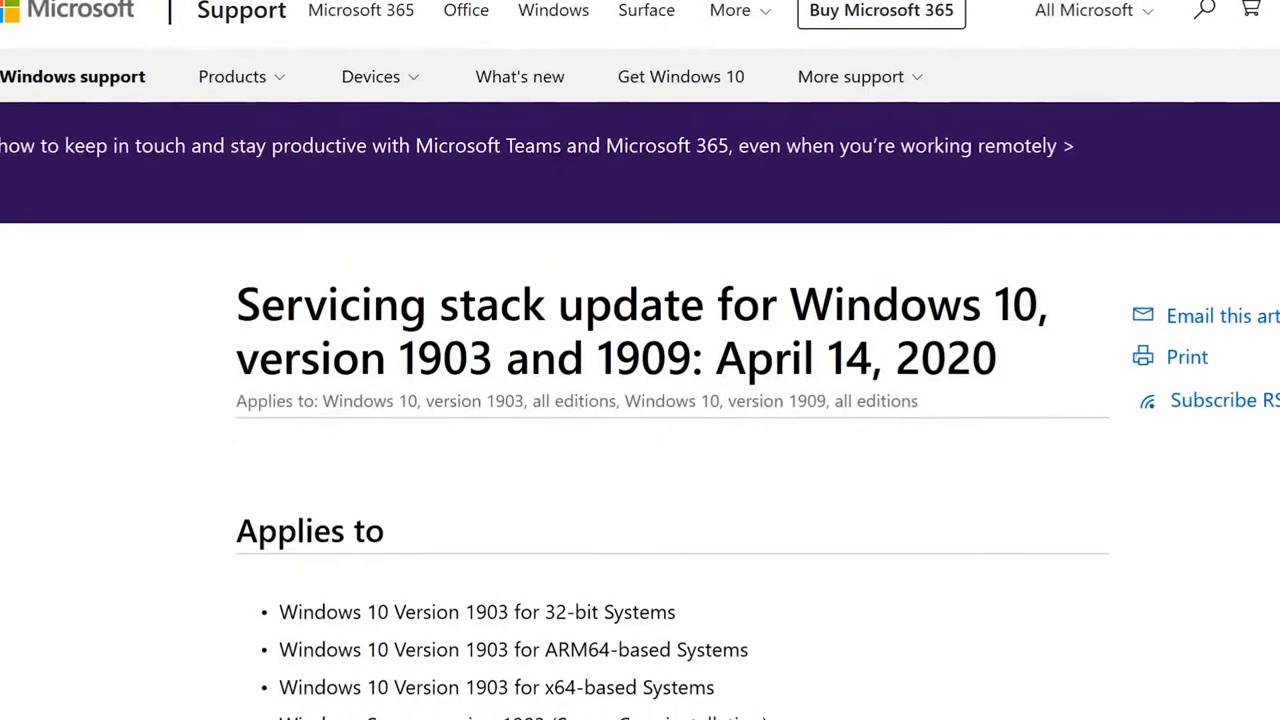
scroll(830, 587, down, 5)
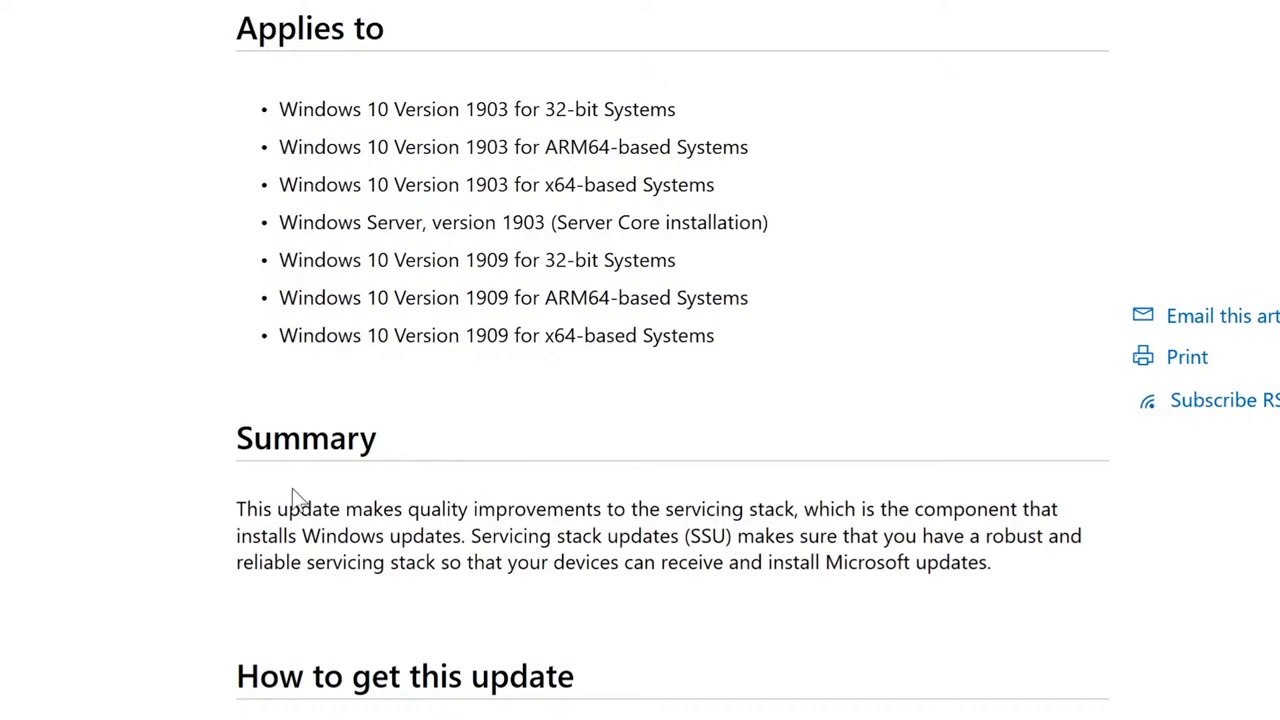
drag(246, 510, 463, 540)
click(780, 516)
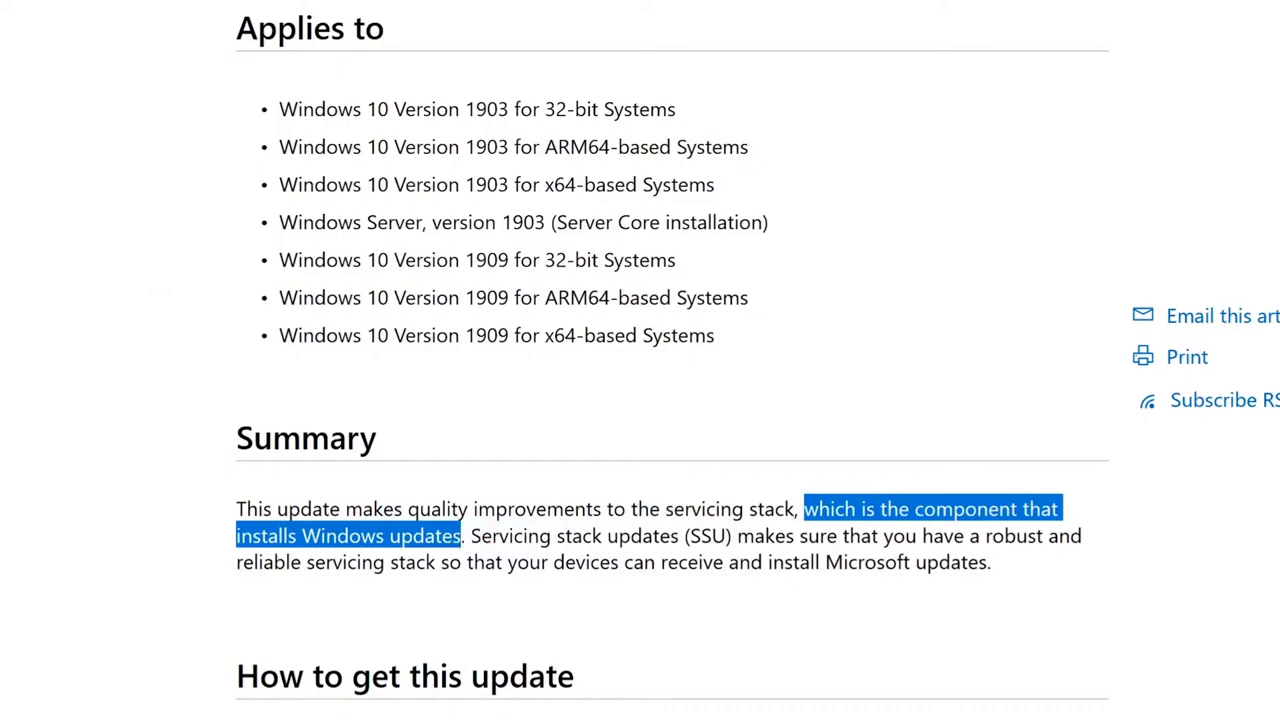
click(463, 540)
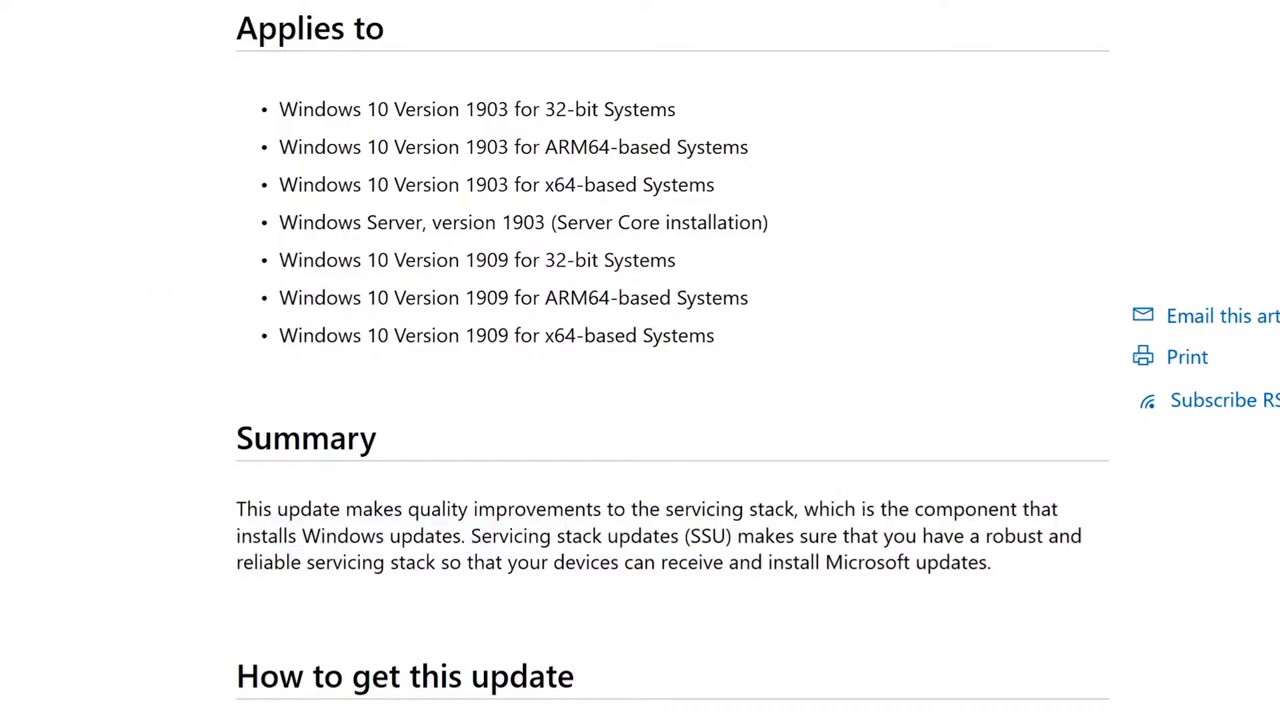
scroll(489, 325, down, 5)
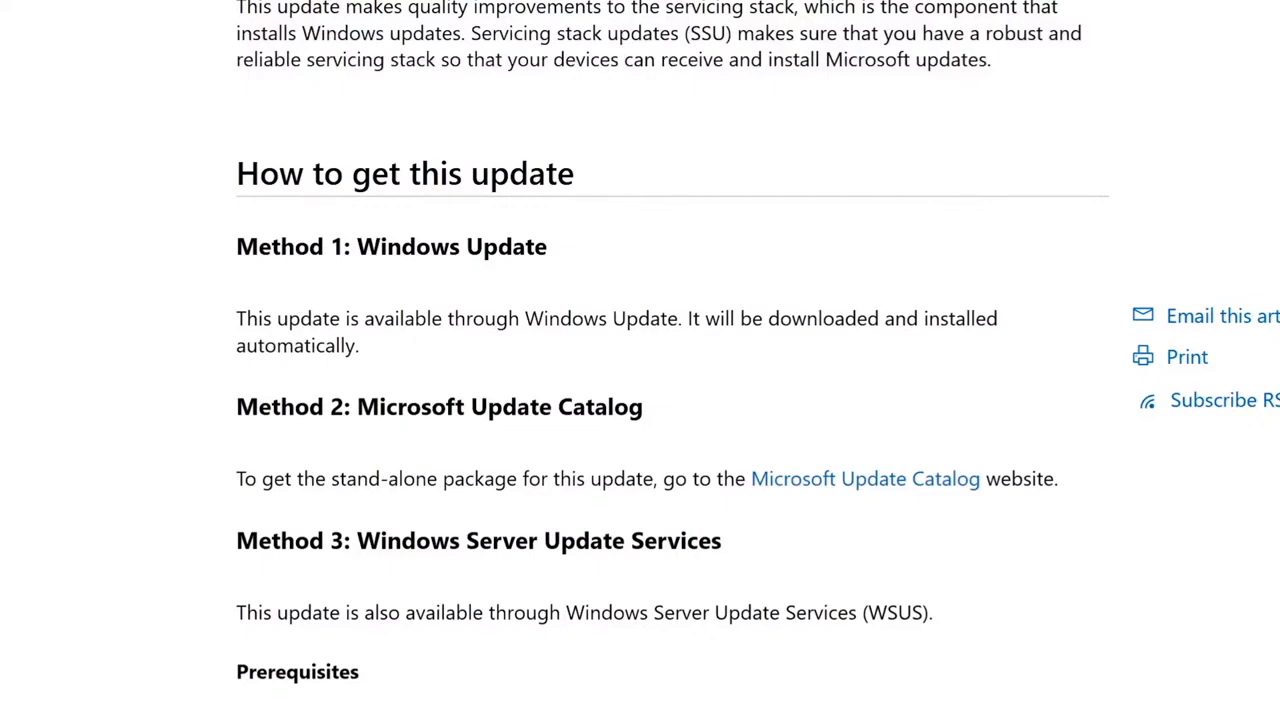
drag(878, 335, 784, 0)
Scroll through the Summary and How to get this update sections and back up.
scroll(705, 574, down, 6)
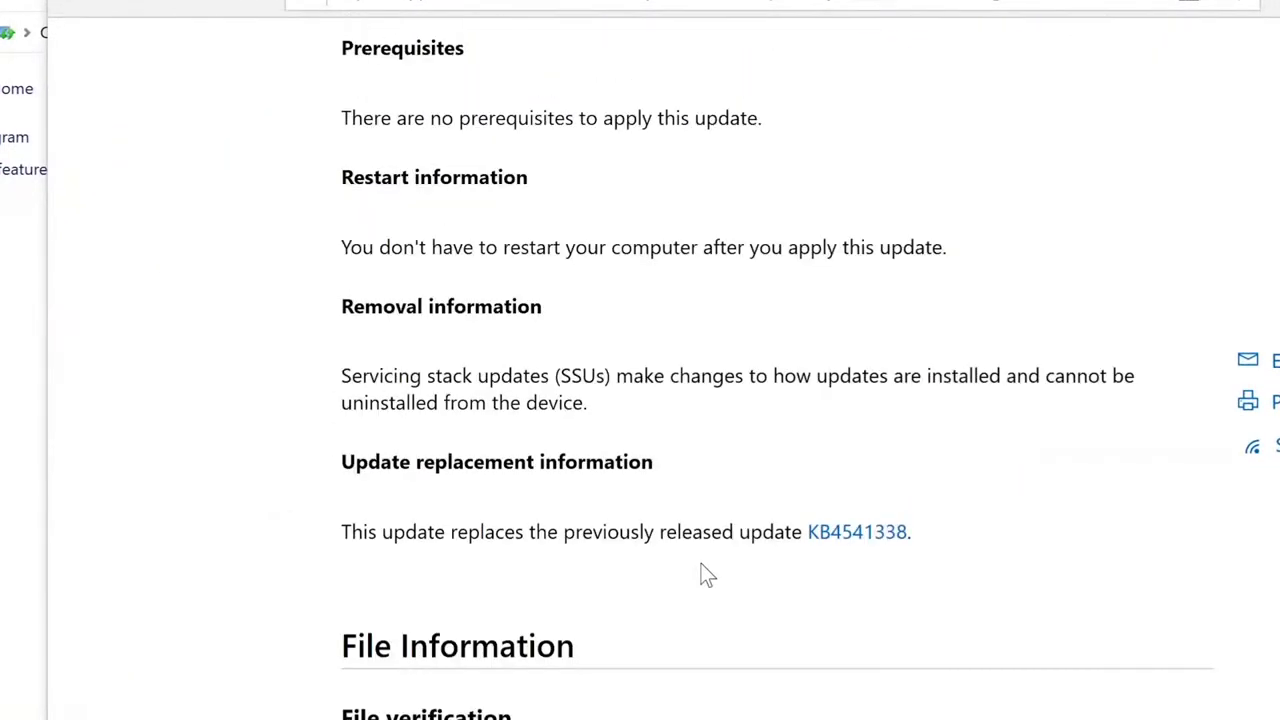
scroll(705, 574, down, 8)
scroll(740, 574, up, 5)
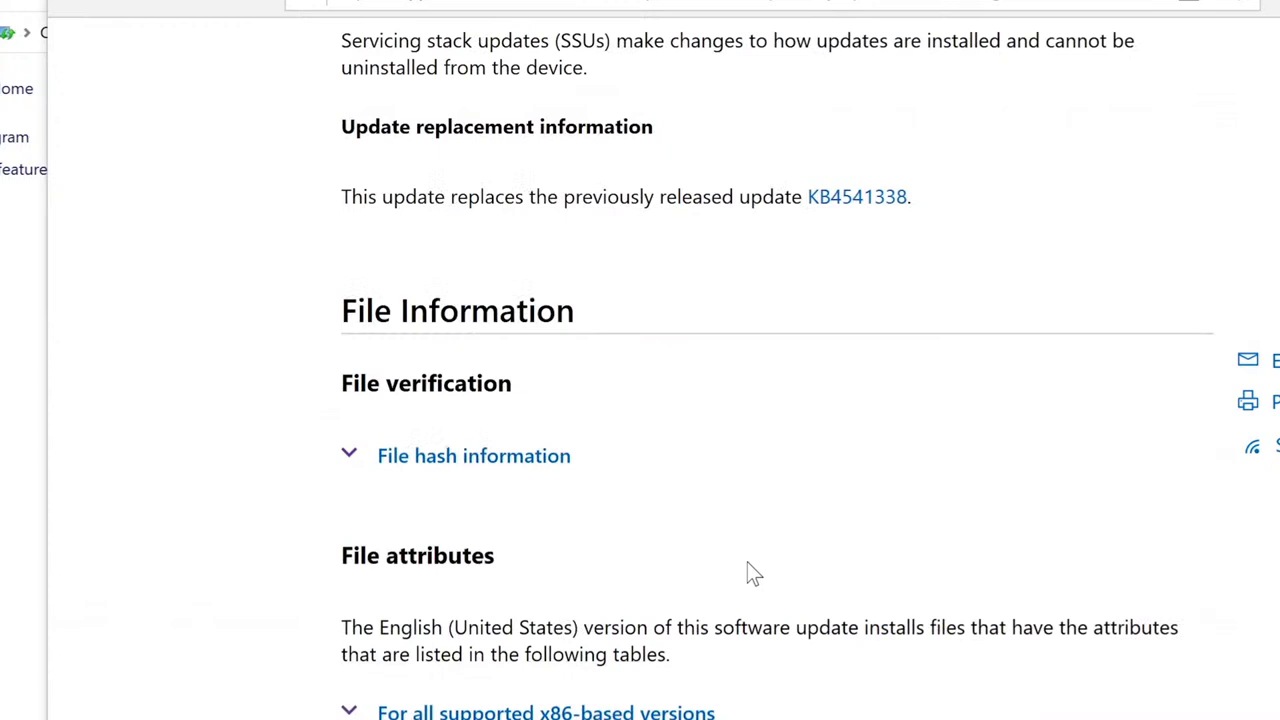
scroll(748, 563, up, 5)
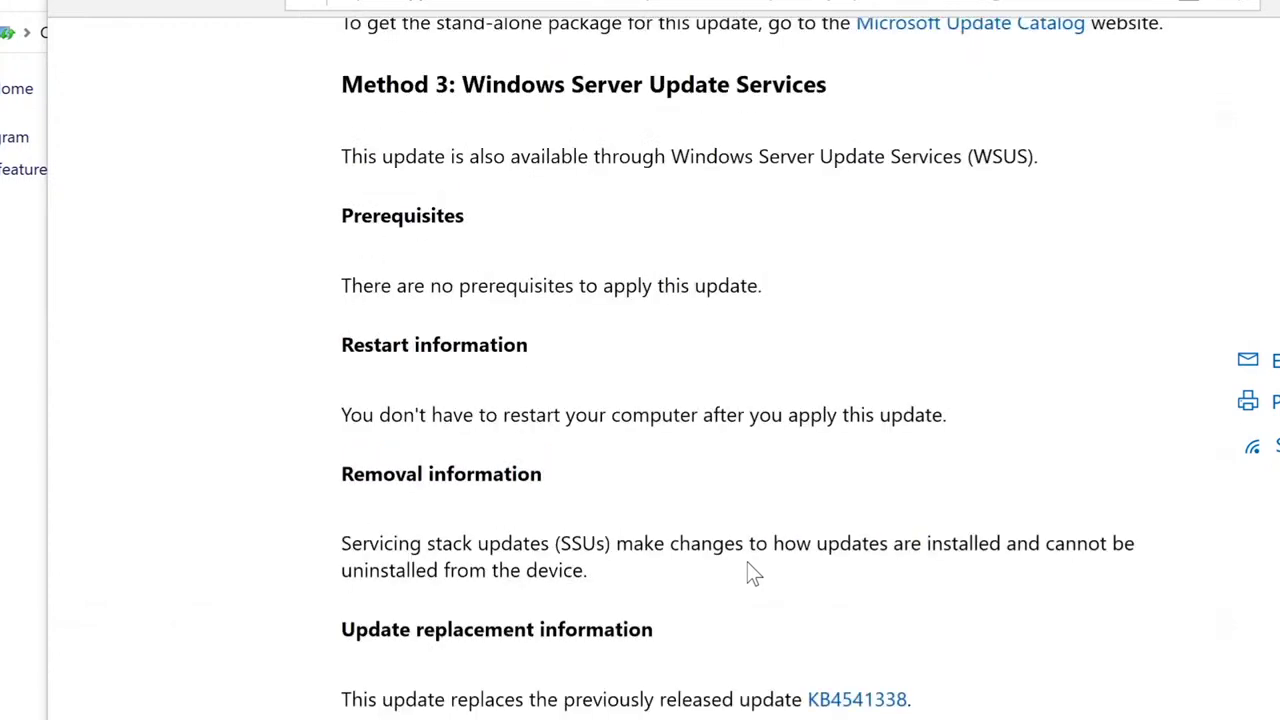
scroll(748, 563, up, 2)
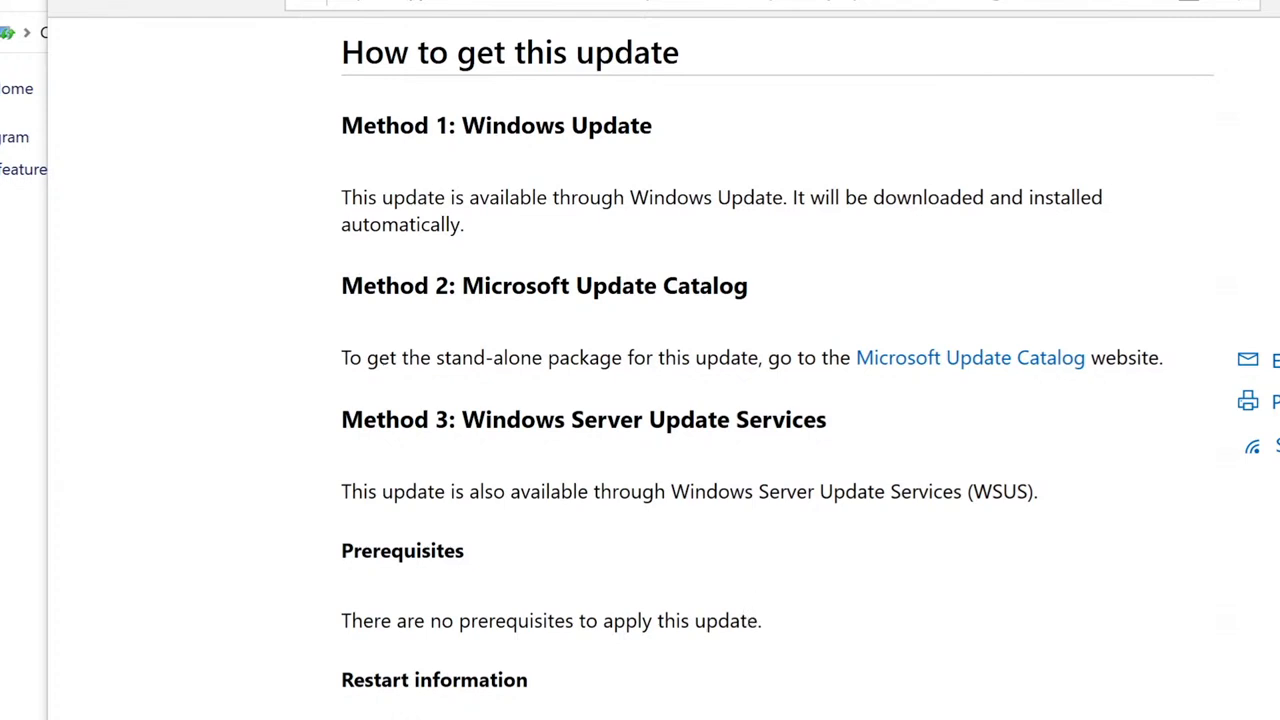
scroll(777, 380, up, 2)
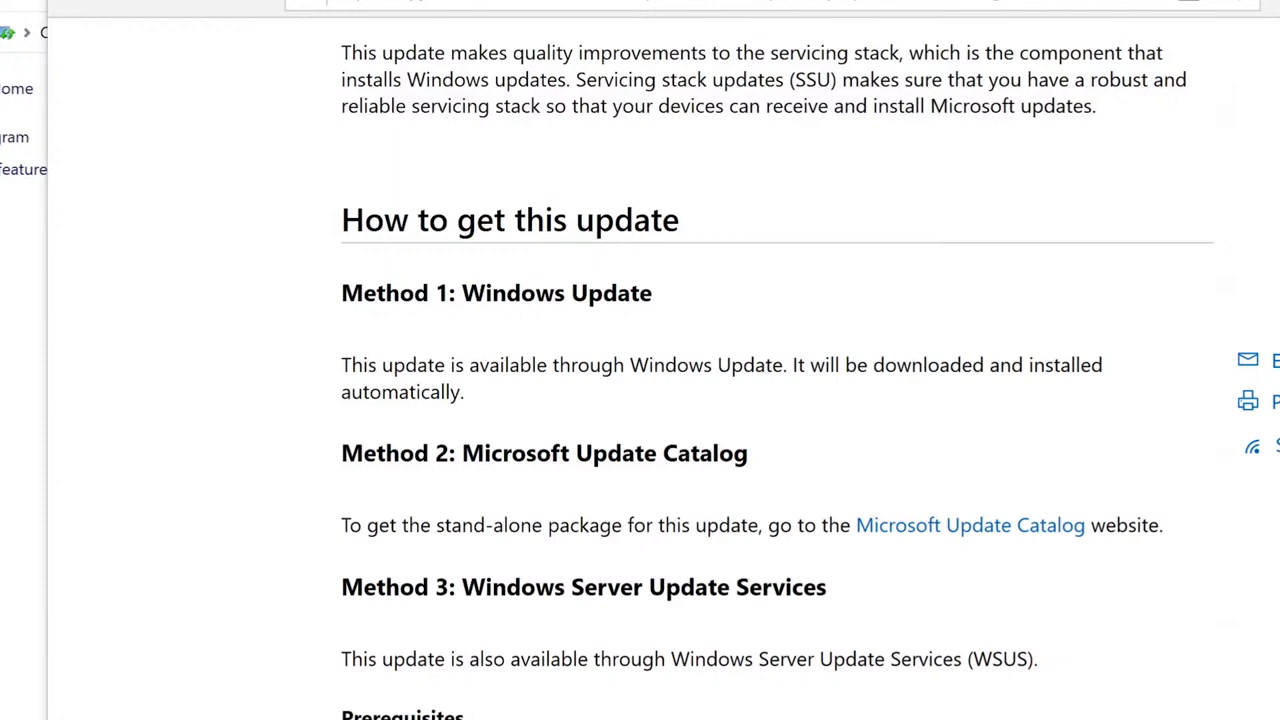
scroll(777, 380, up, 2)
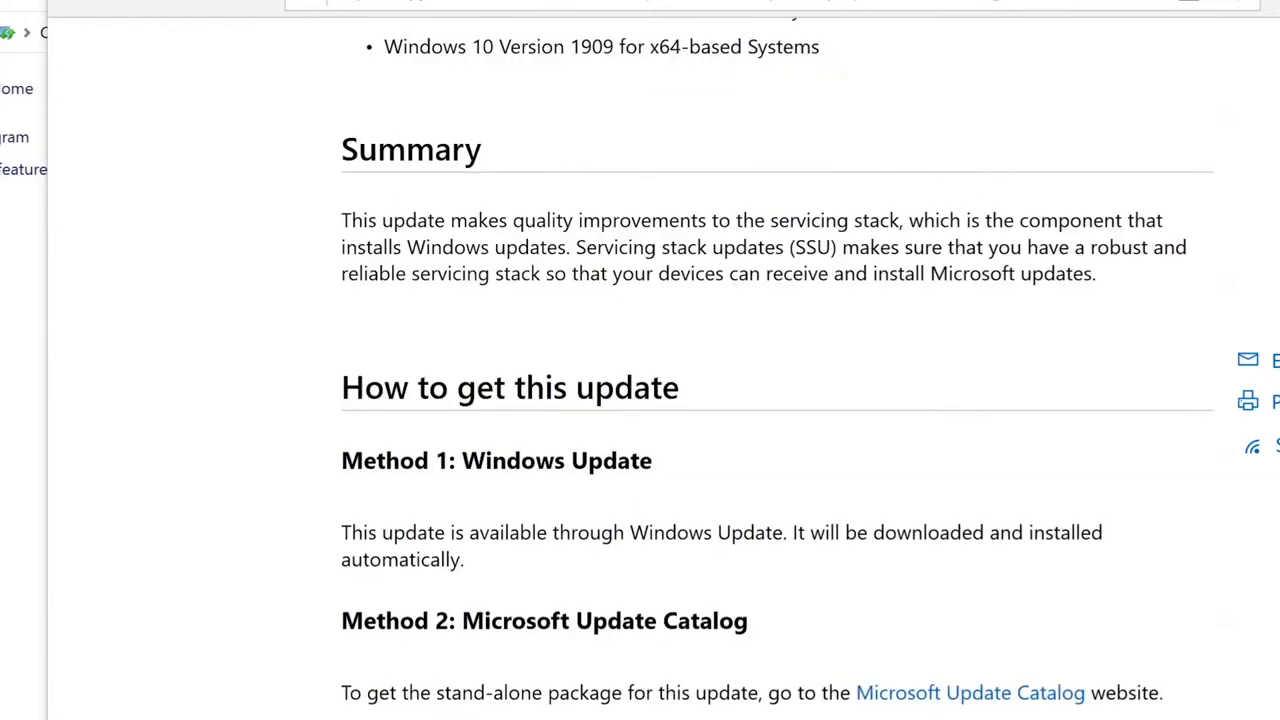
scroll(905, 710, up, 6)
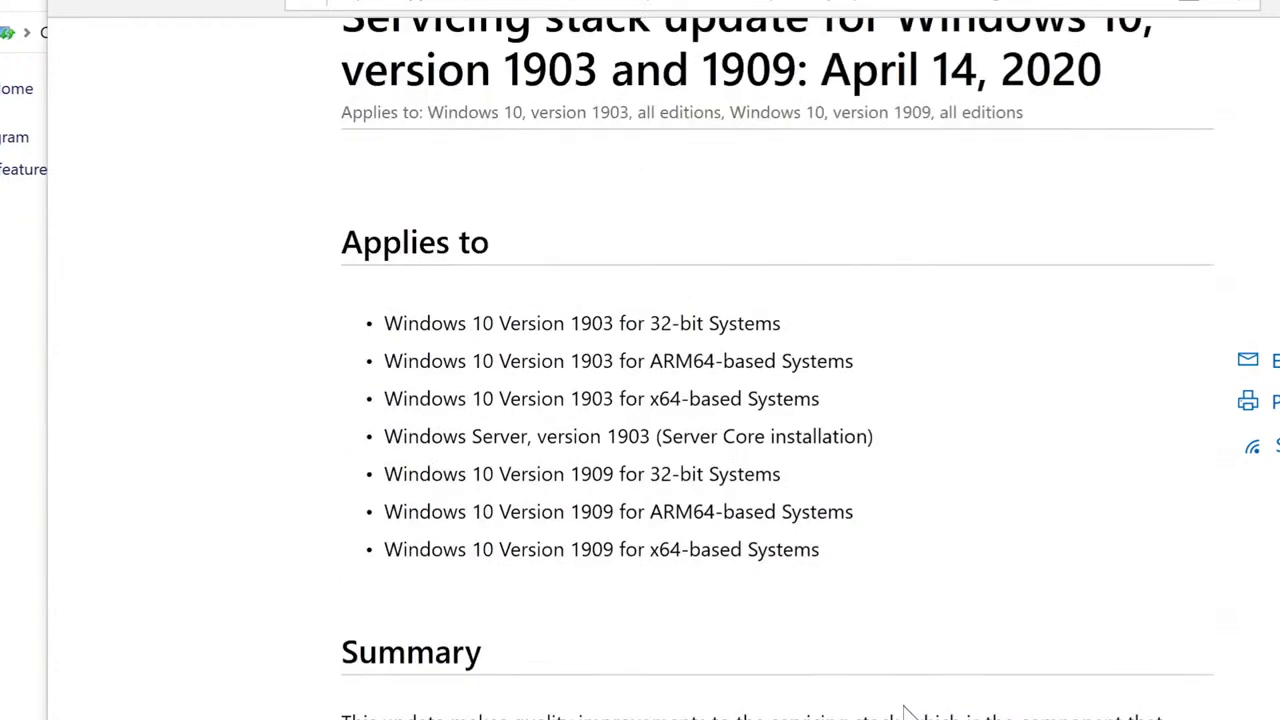
scroll(905, 712, down, 4)
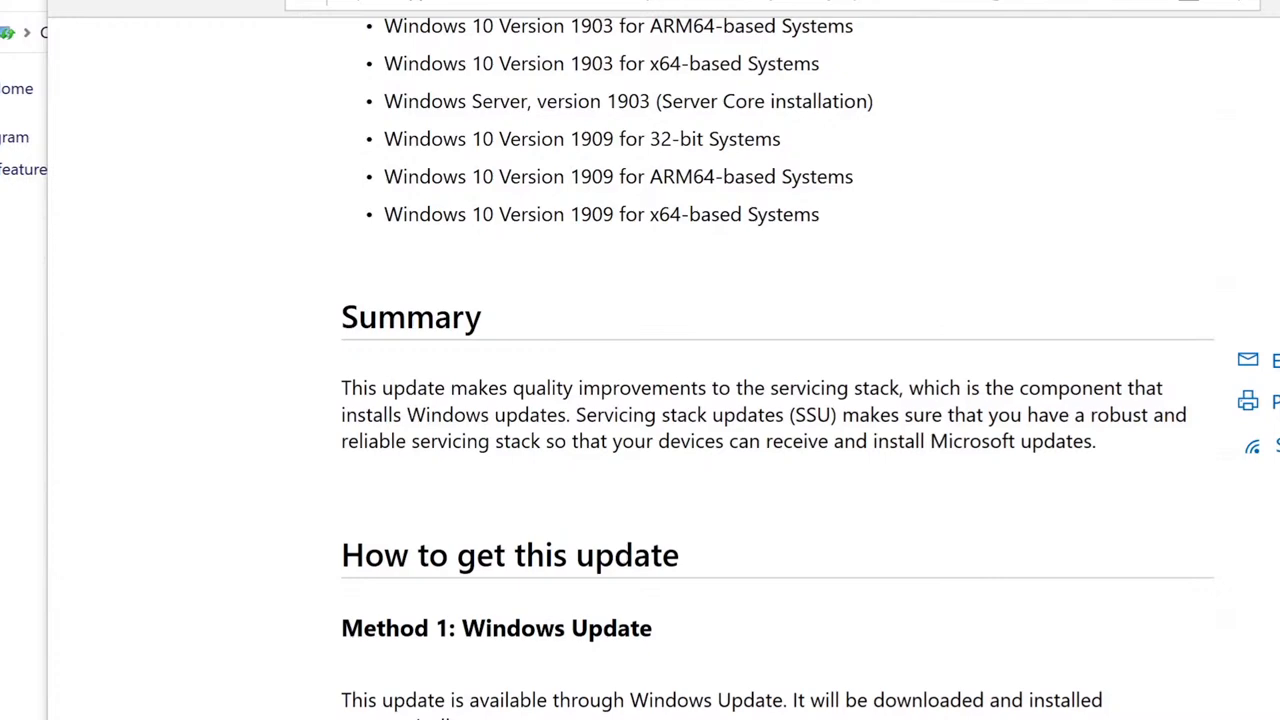
scroll(777, 400, up, 8)
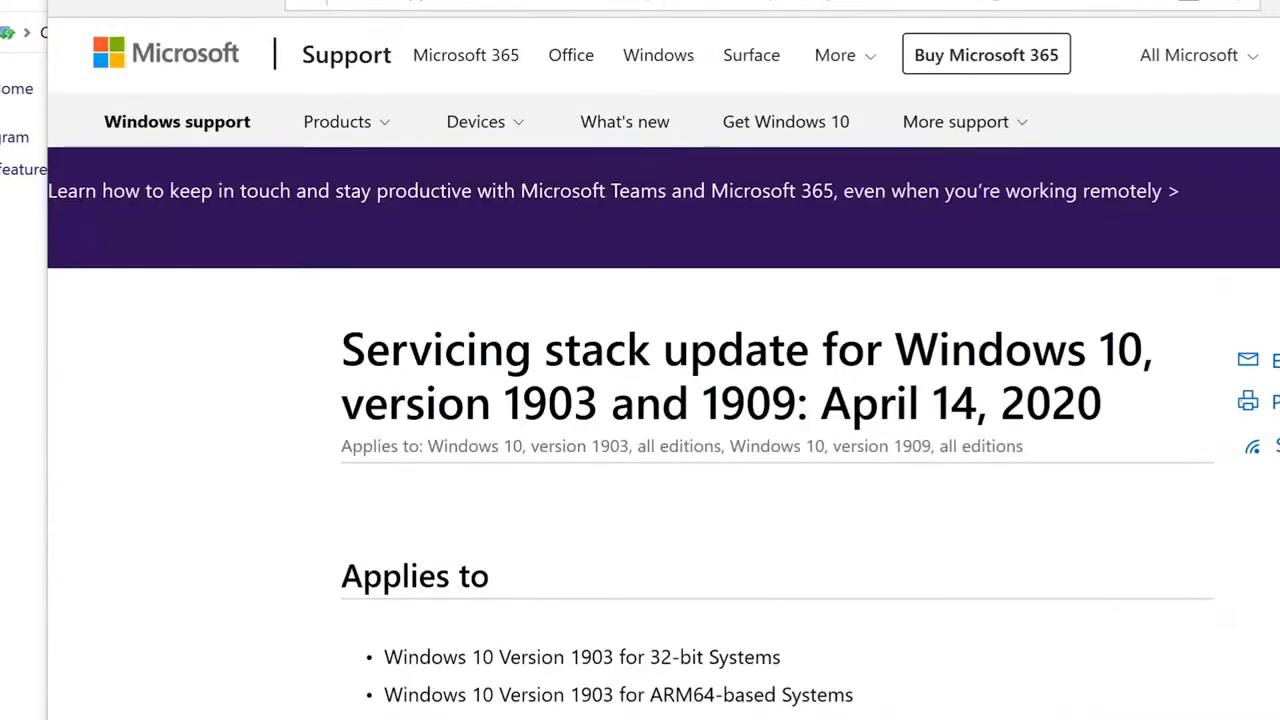
scroll(640, 400, down, 6)
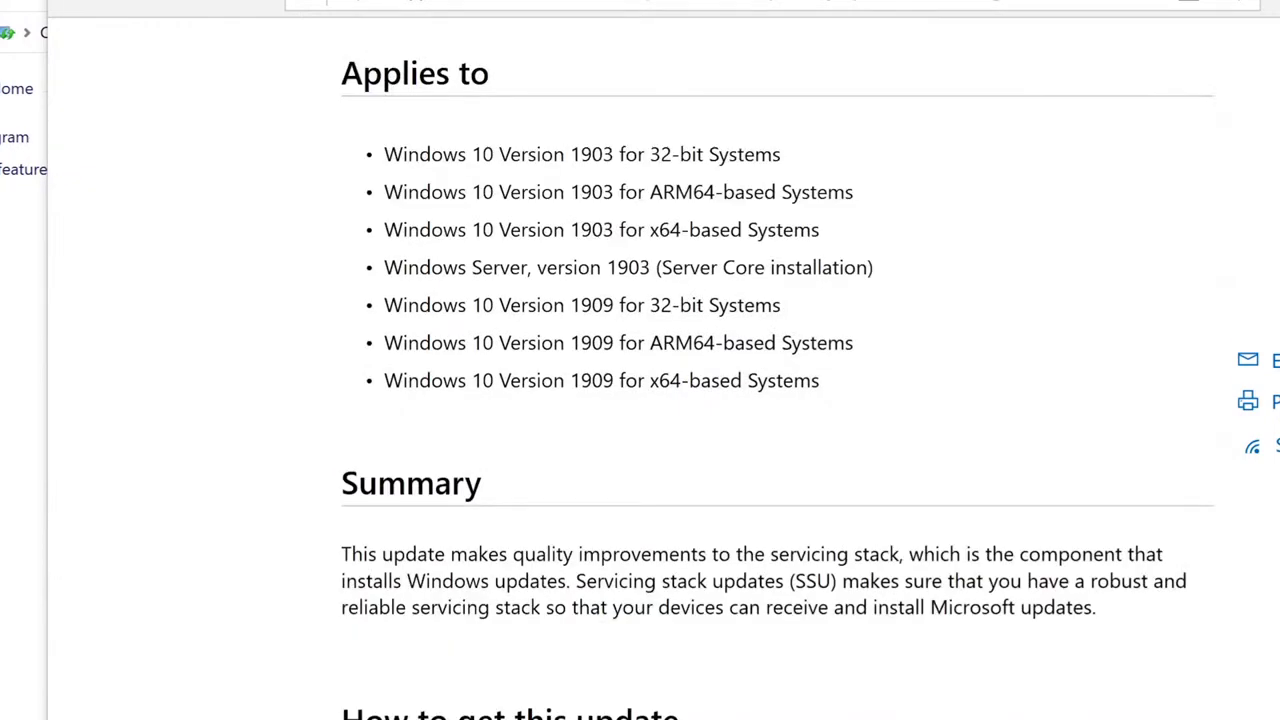
scroll(640, 400, up, 4)
scroll(1003, 709, down, 8)
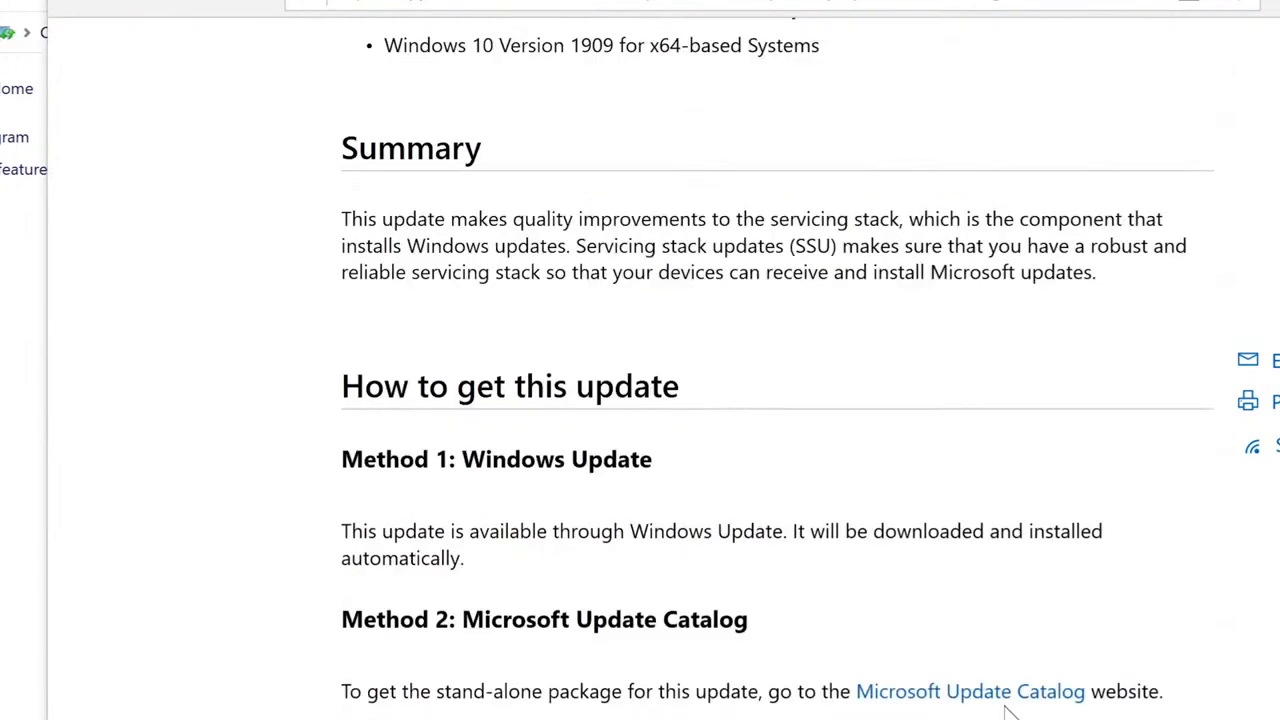
scroll(1008, 710, down, 6)
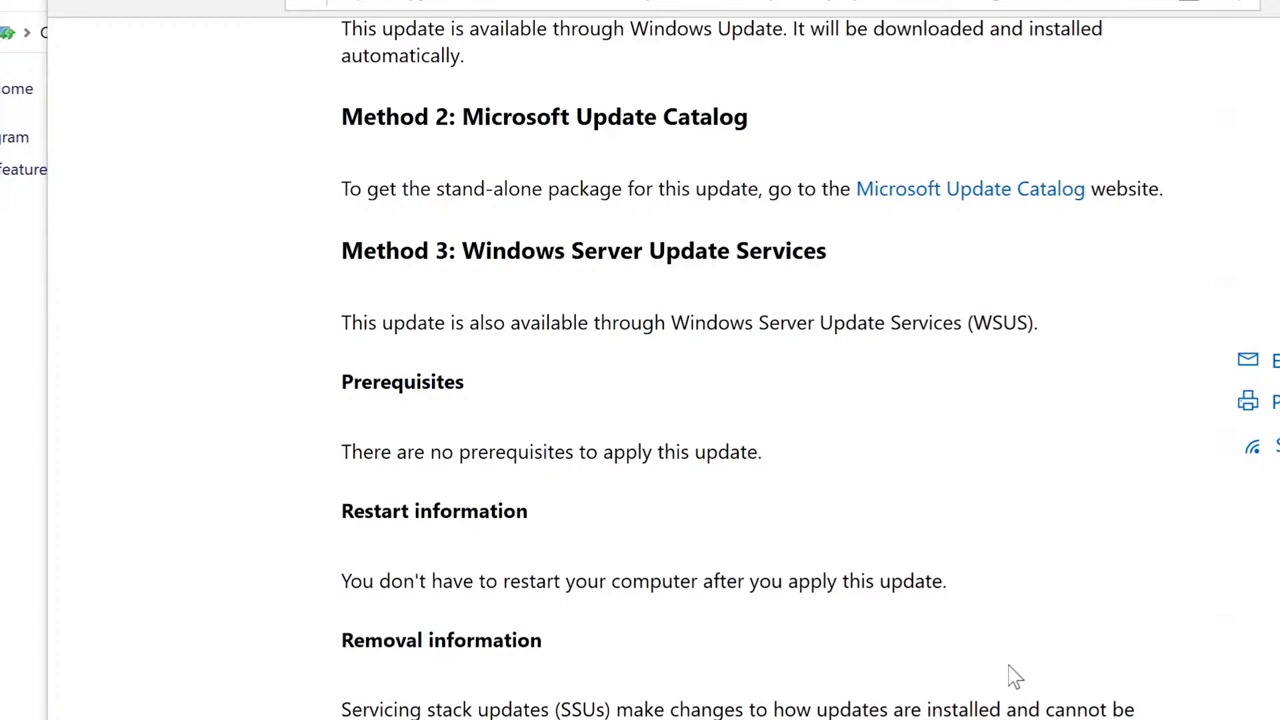
scroll(1006, 677, down, 14)
scroll(1006, 677, up, 18)
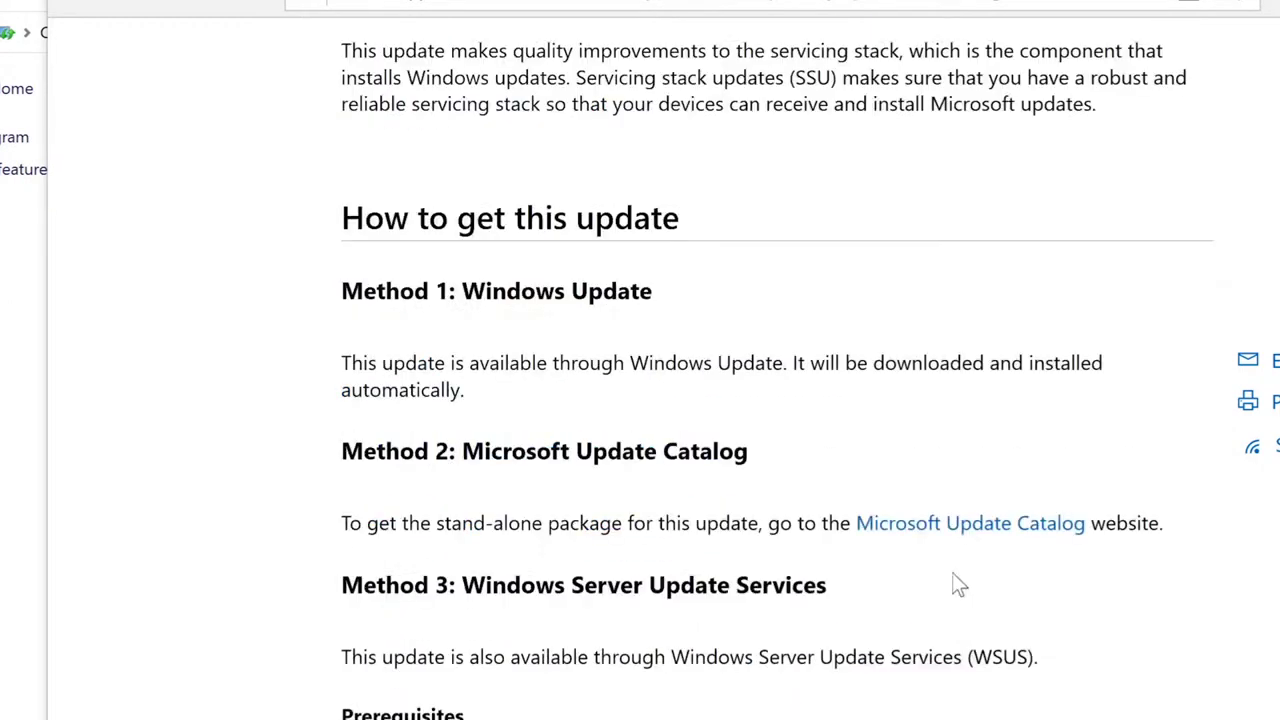
scroll(958, 585, up, 10)
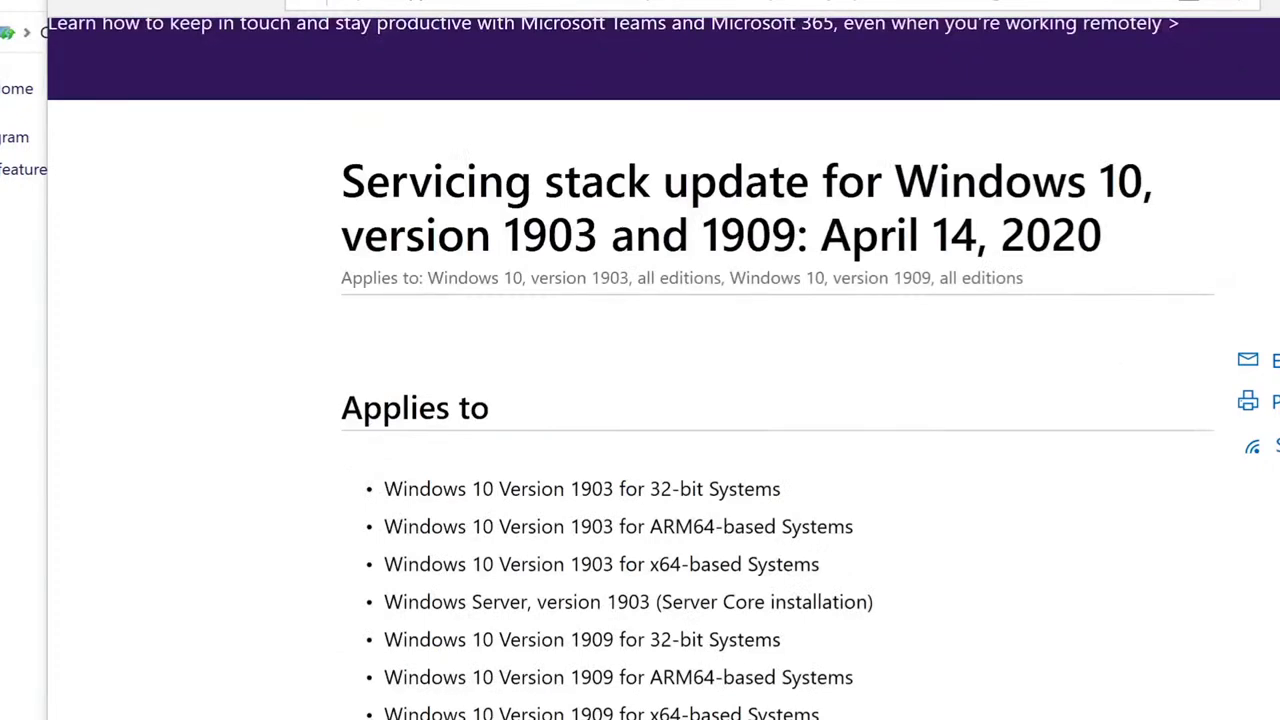
Bring Installed Updates forward and select KB4541338, the 1909 feature update, KB4537759 and KB4538674.
click(1189, 3)
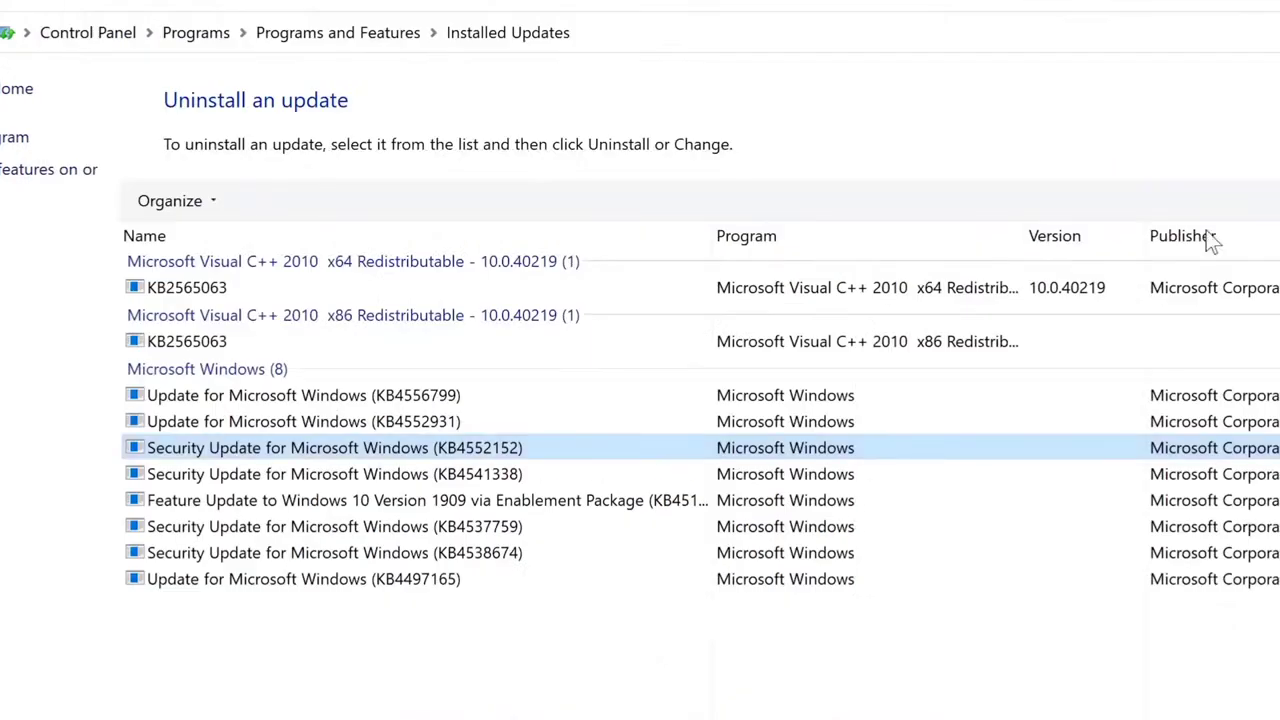
click(437, 475)
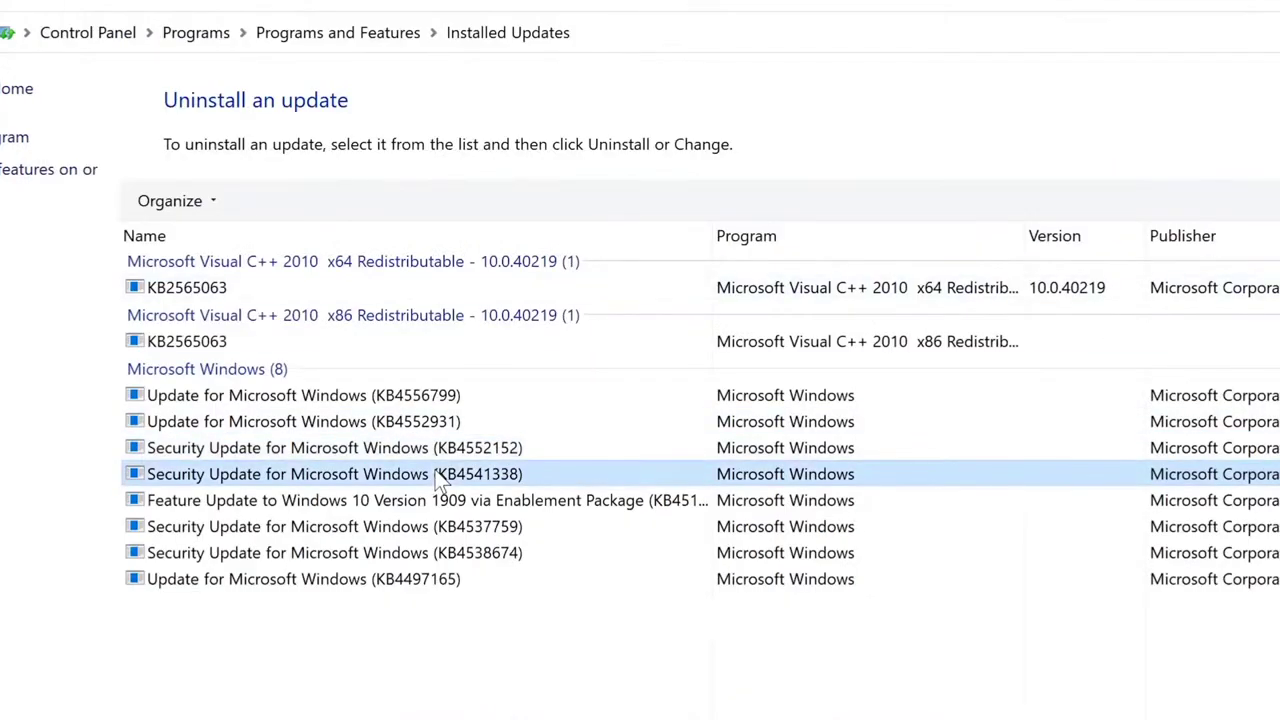
click(437, 503)
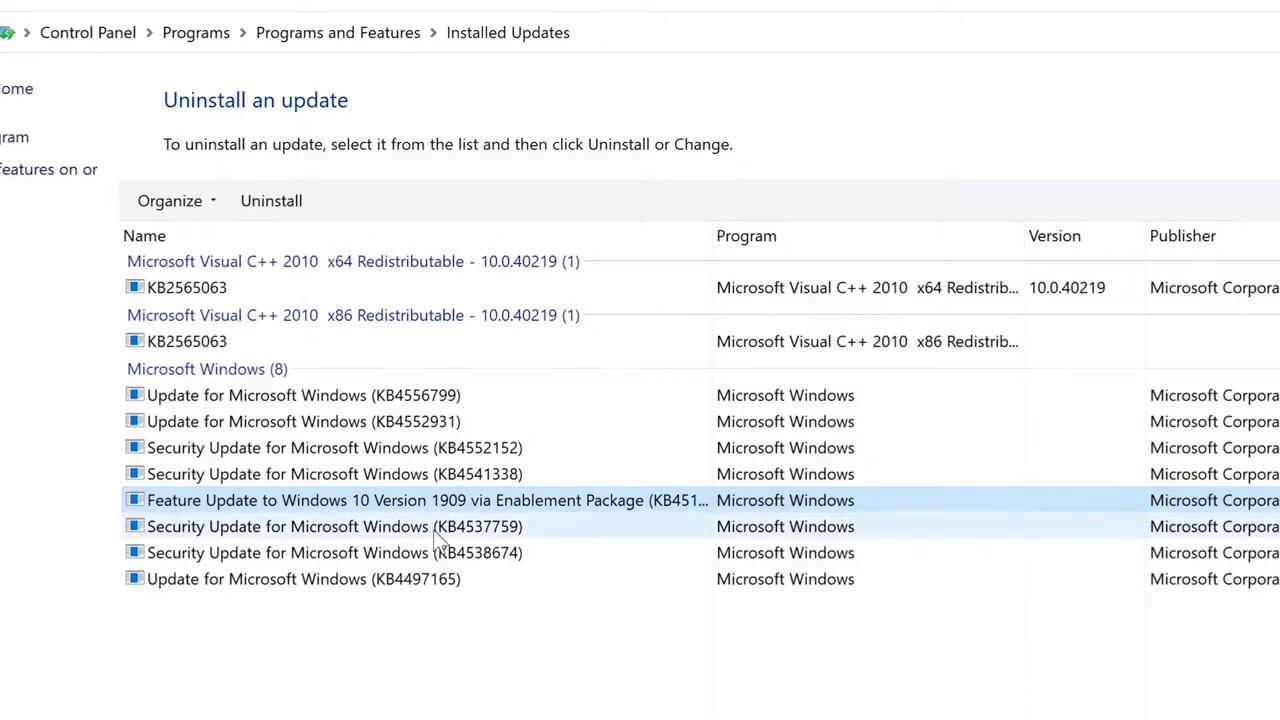
click(437, 535)
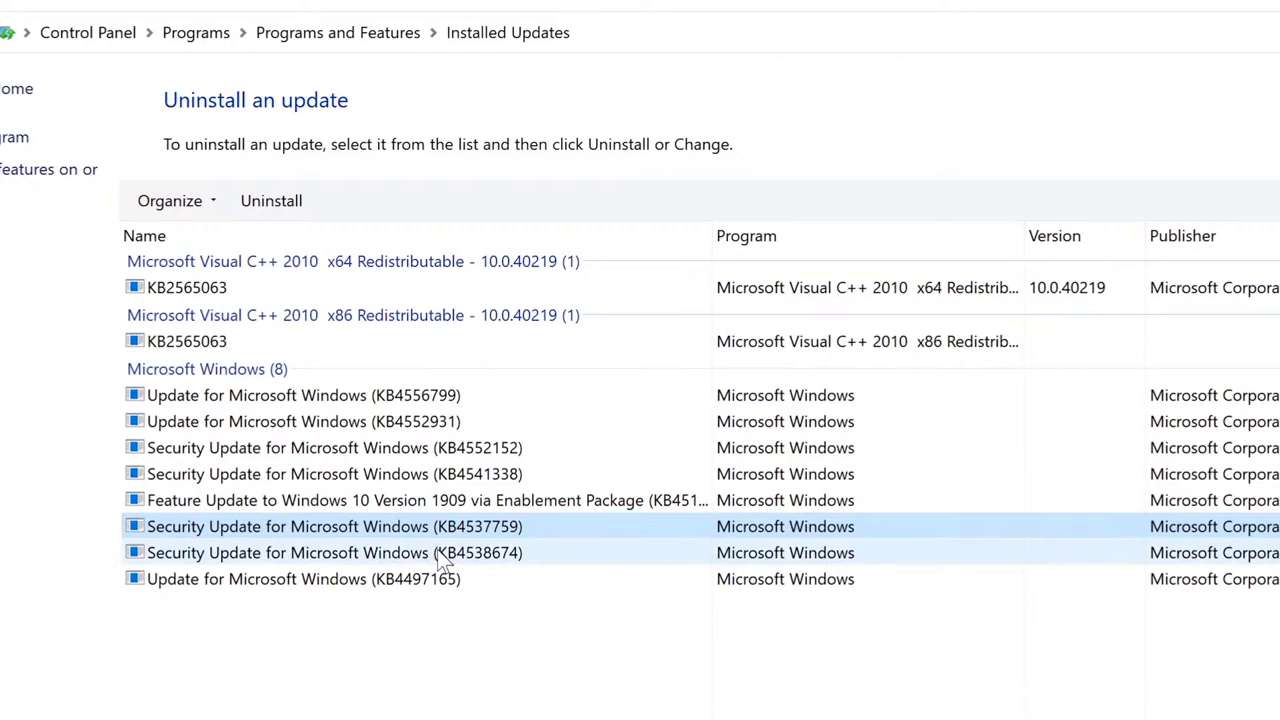
click(440, 556)
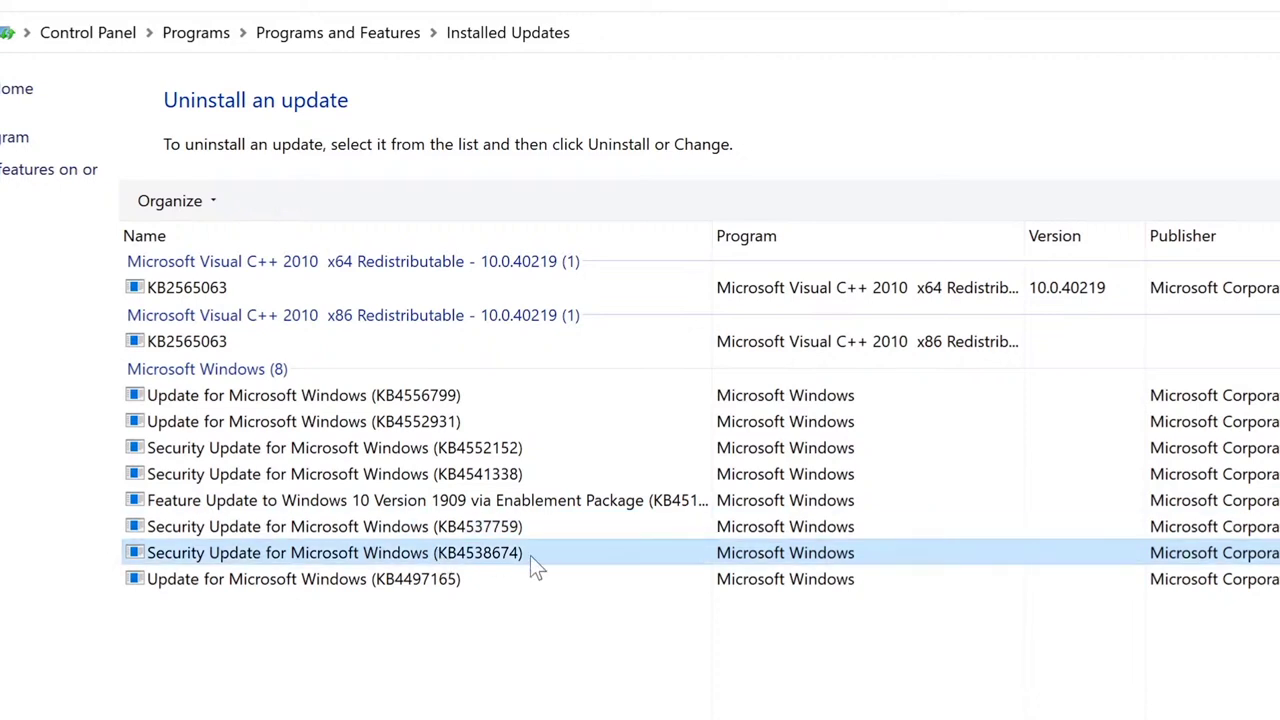
click(853, 530)
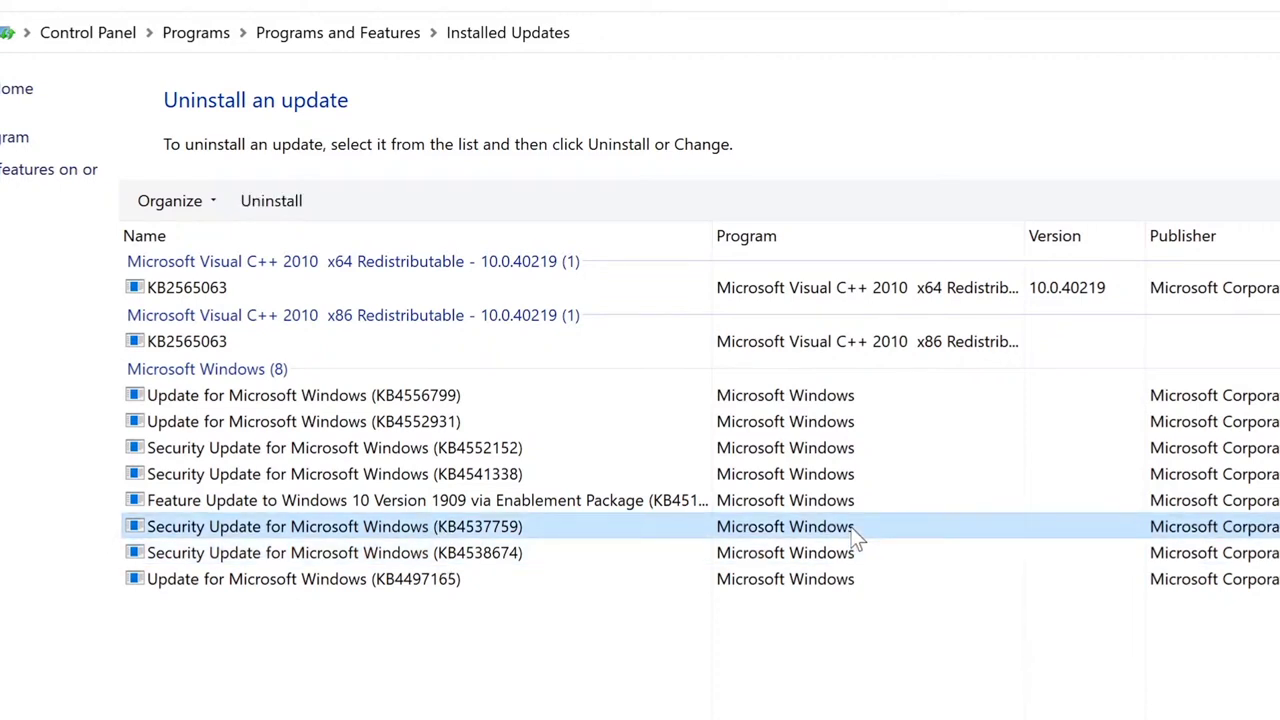
click(774, 556)
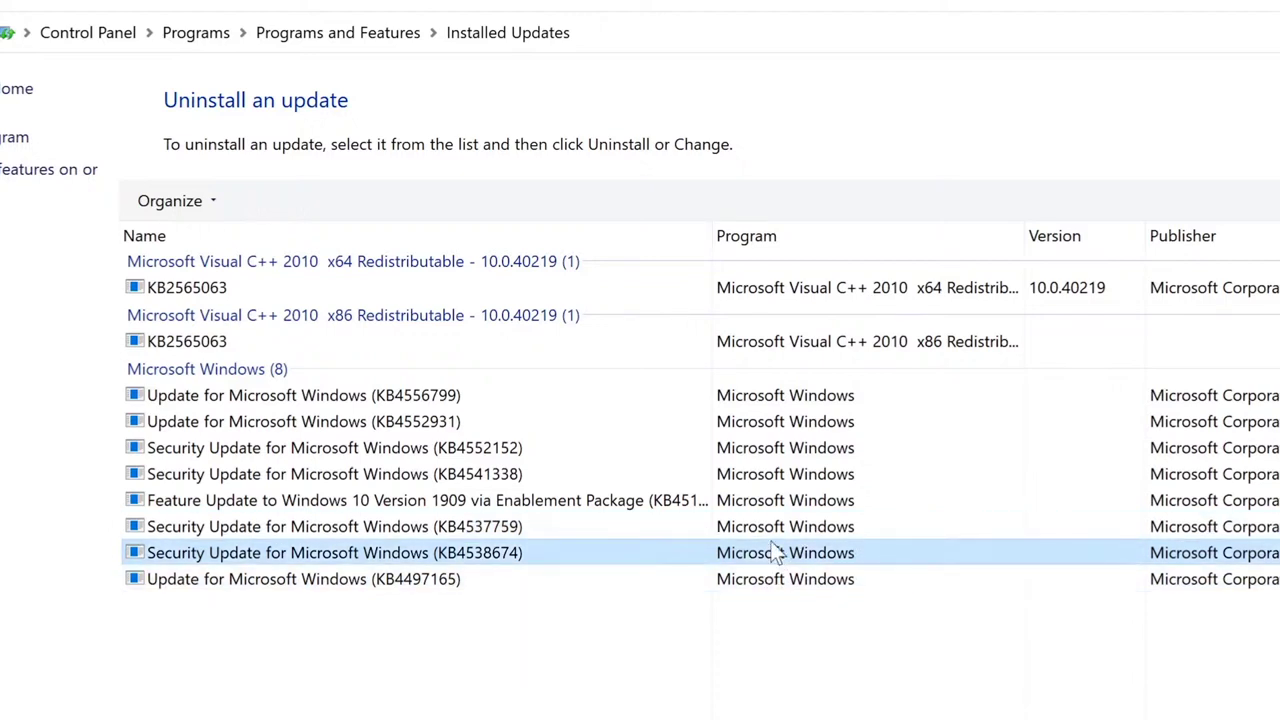
click(773, 525)
Select KB4552931, KB4556799, KB4552152, KB4541338 and the 1909 feature update to check uninstall options.
click(771, 478)
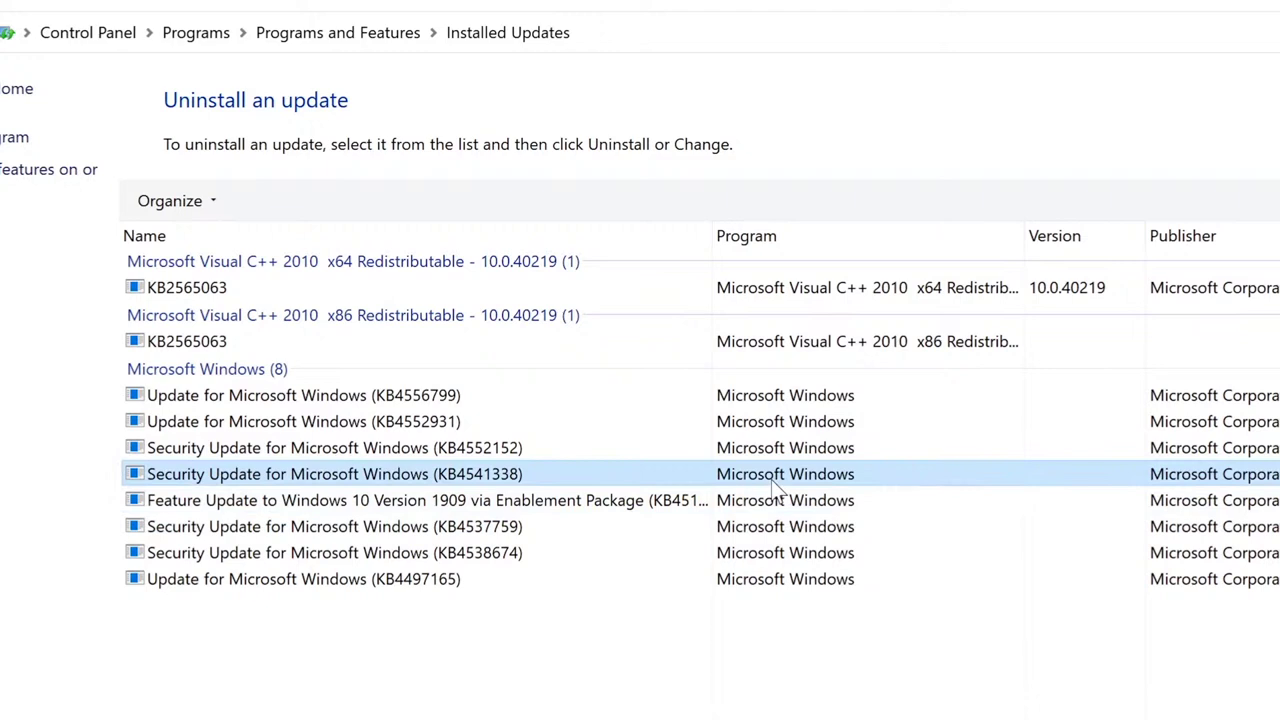
click(775, 435)
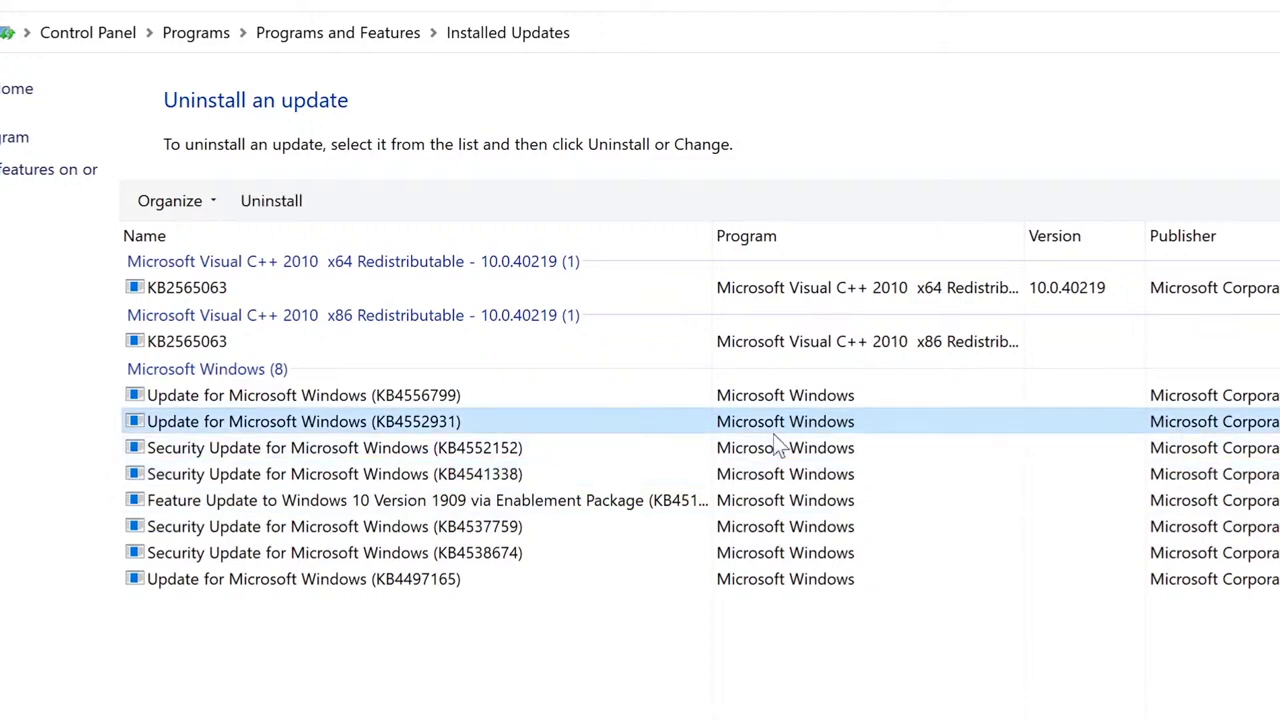
click(818, 399)
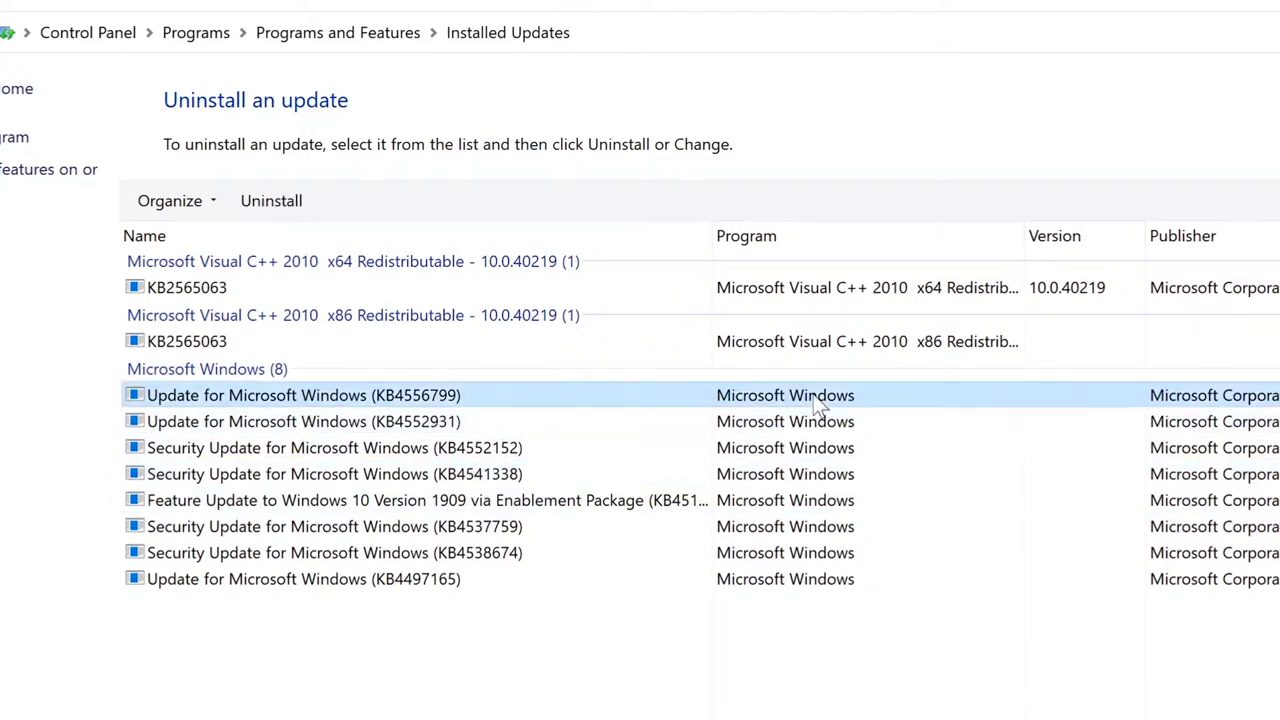
click(776, 452)
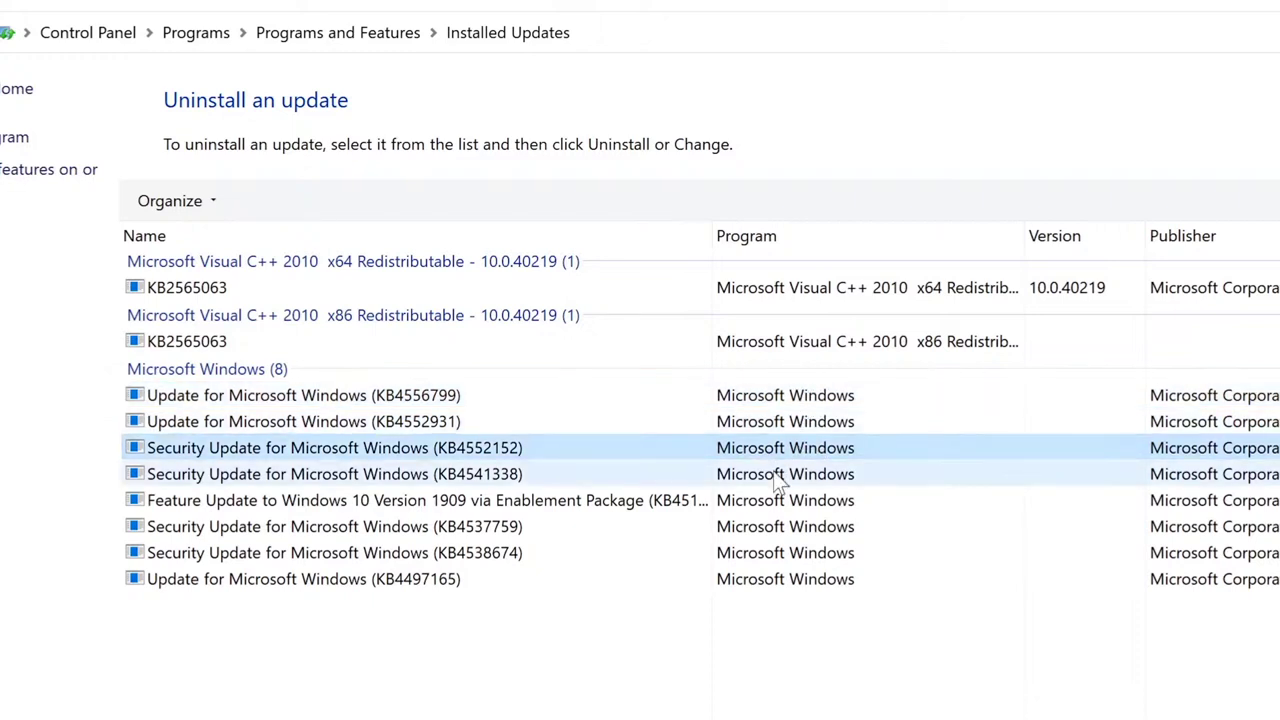
click(778, 477)
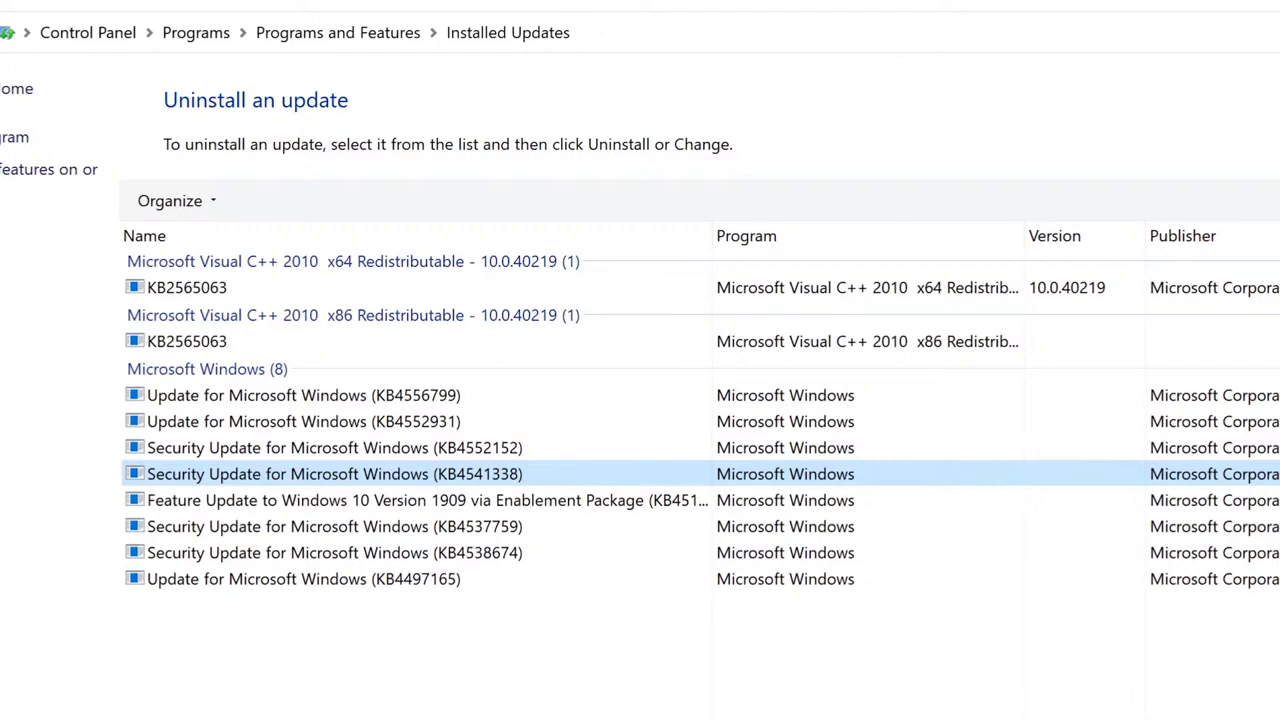
click(828, 507)
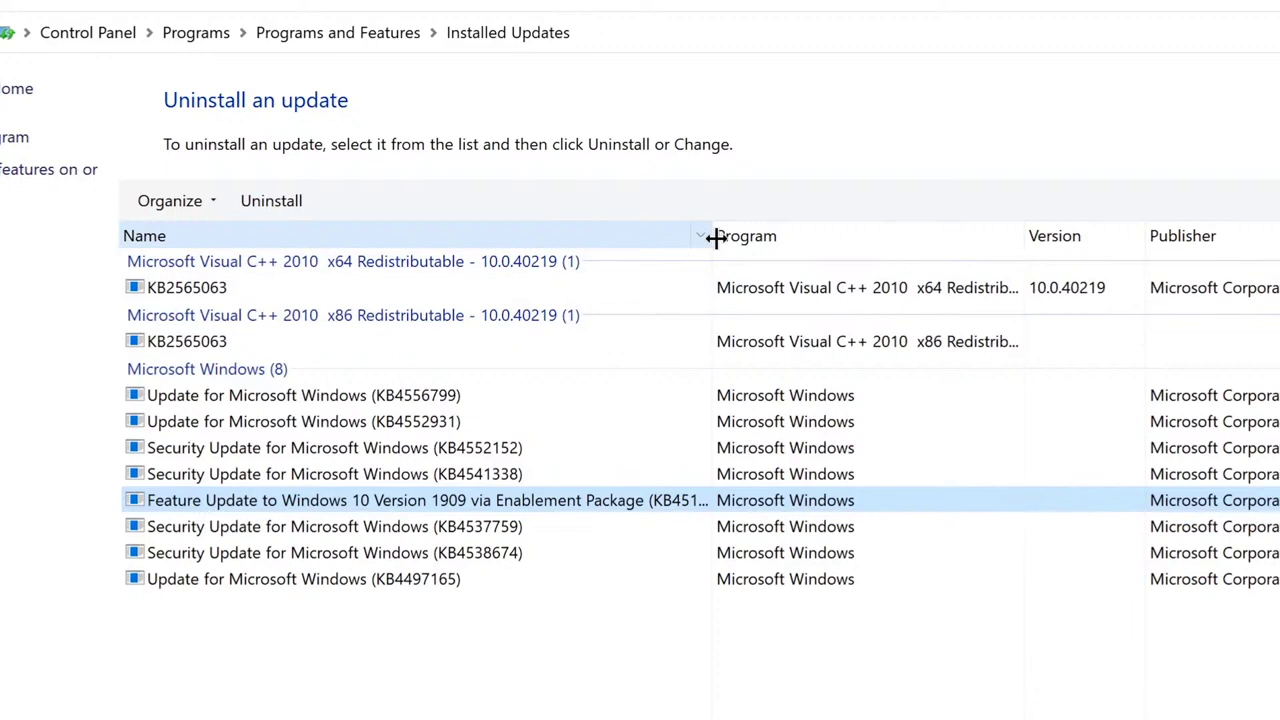
click(413, 396)
click(424, 424)
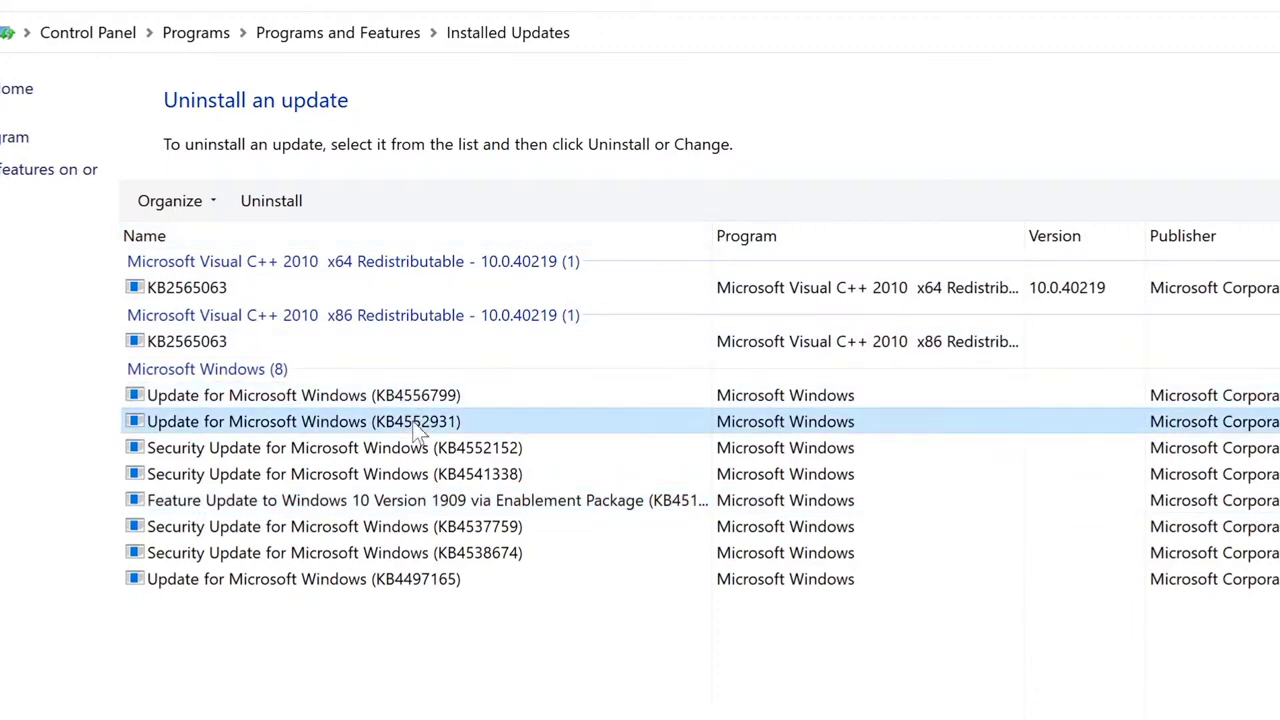
click(468, 449)
click(502, 472)
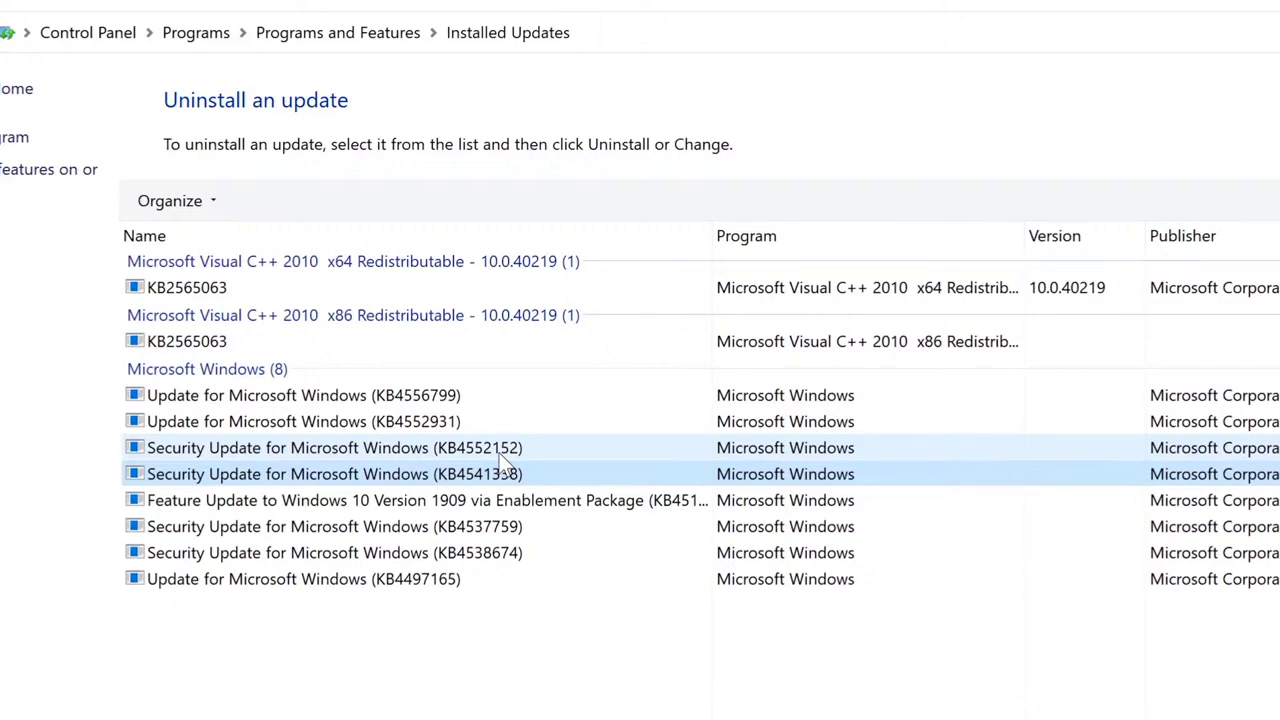
click(534, 510)
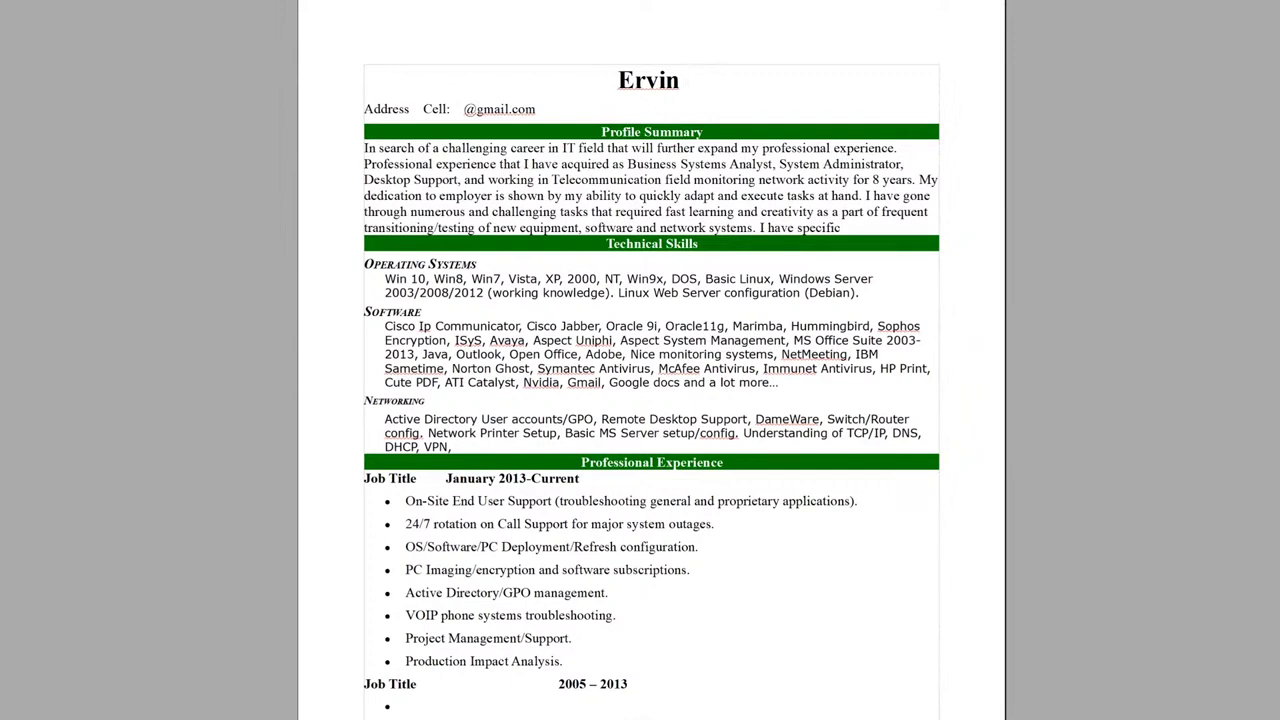
drag(527, 478, 446, 478)
click(426, 400)
scroll(651, 400, down, 2)
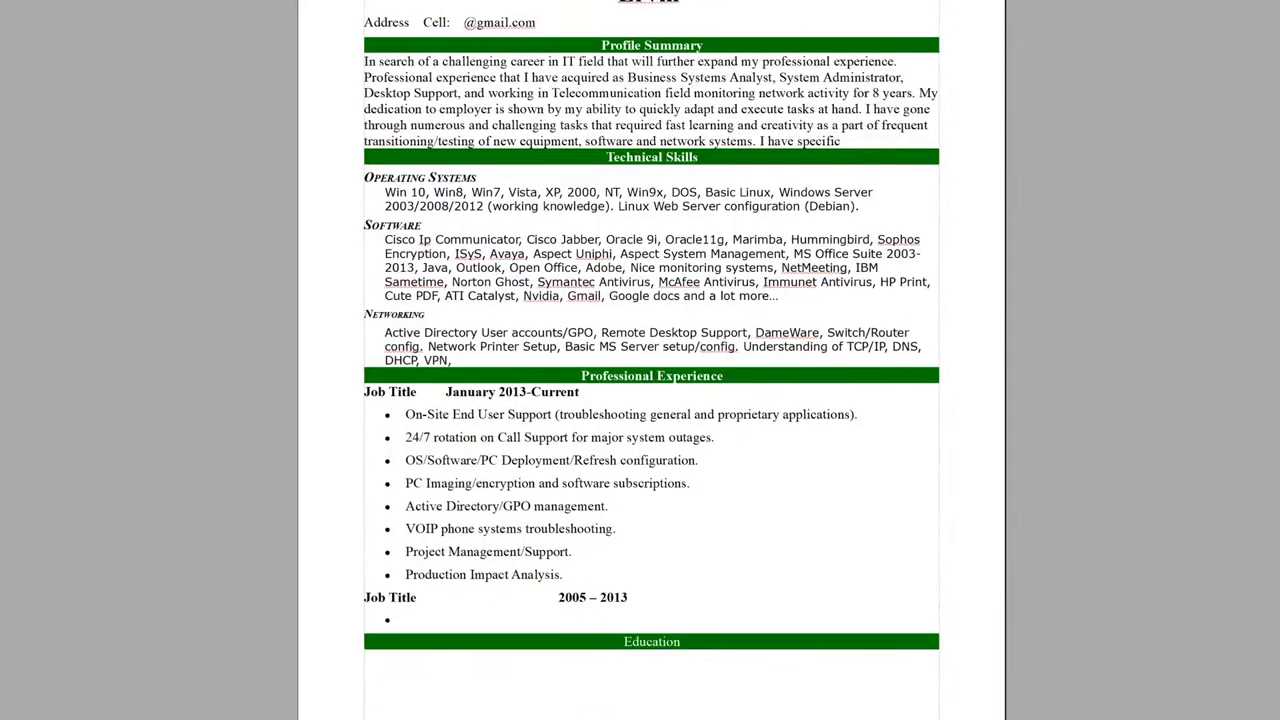
scroll(651, 400, up, 2)
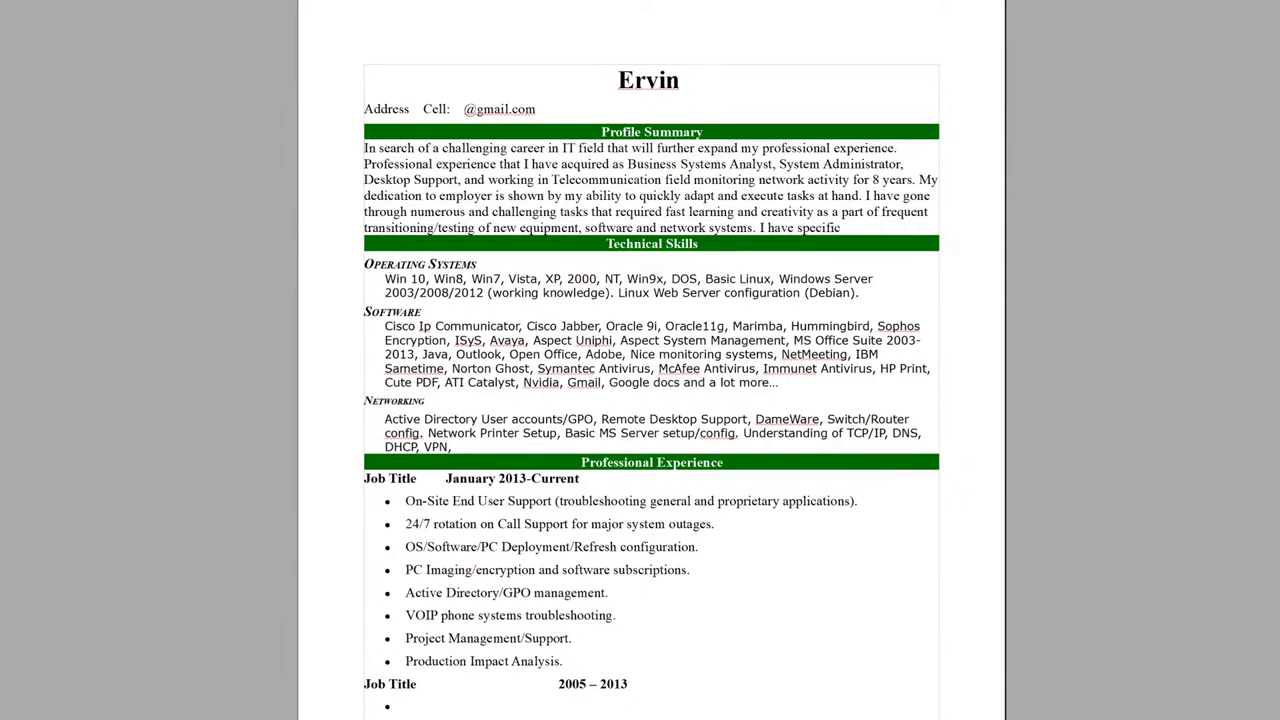
drag(364, 148, 846, 228)
click(668, 279)
drag(364, 264, 452, 447)
click(720, 524)
Make the name heading at the top of the resume one font size smaller.
text(D)
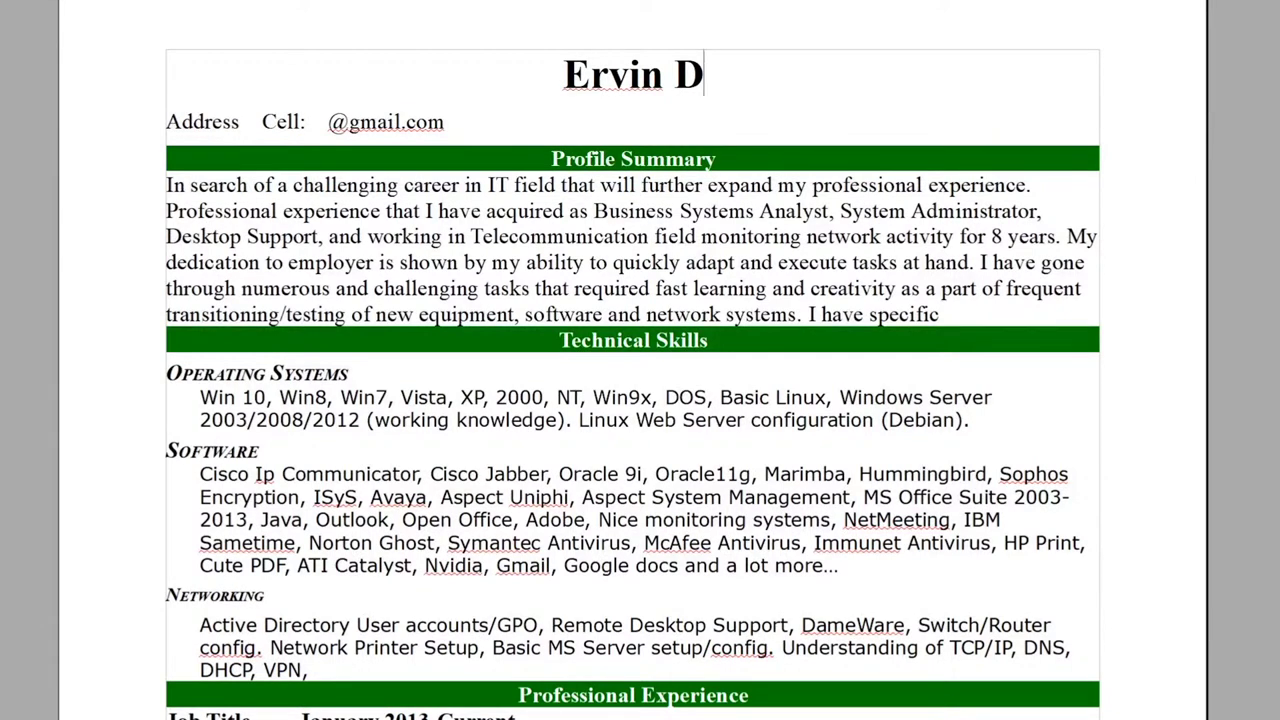
key(shift+Left)
key(shift+Left)
key(shift+Left)
key(shift+Left)
key(shift+Left)
key(shift+Left)
key(shift+Left)
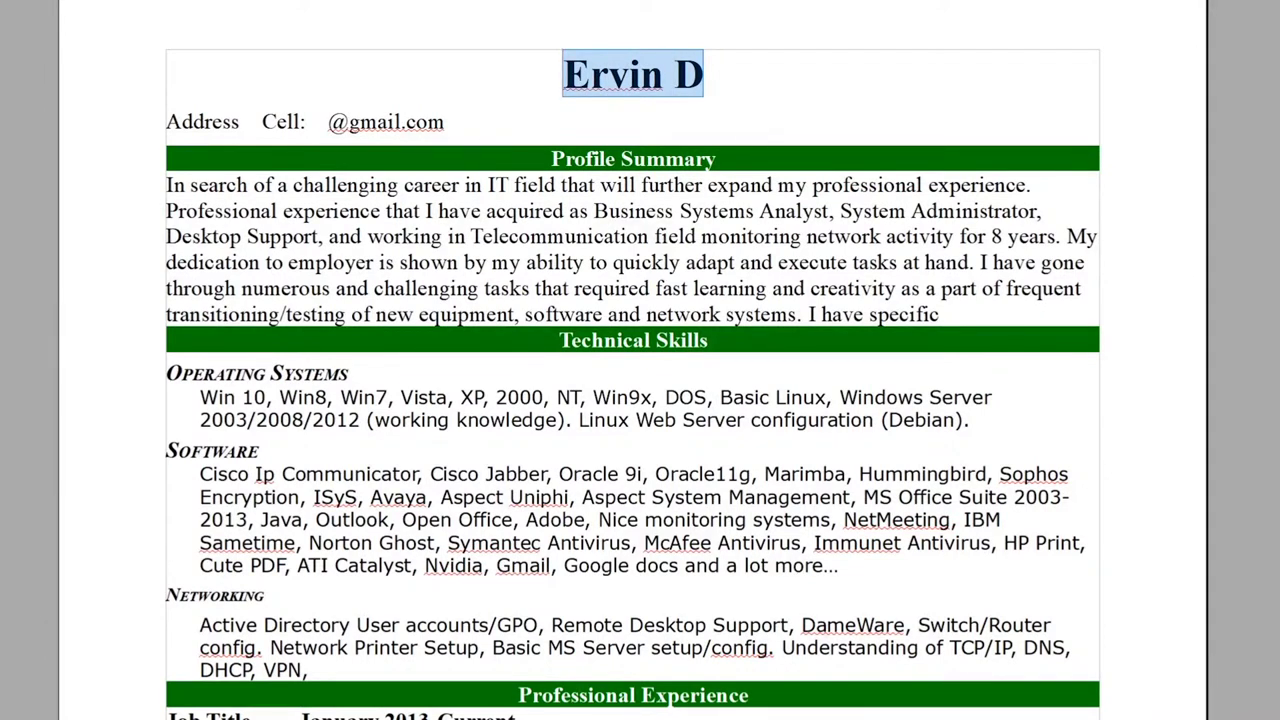
key(ctrl+shift+comma)
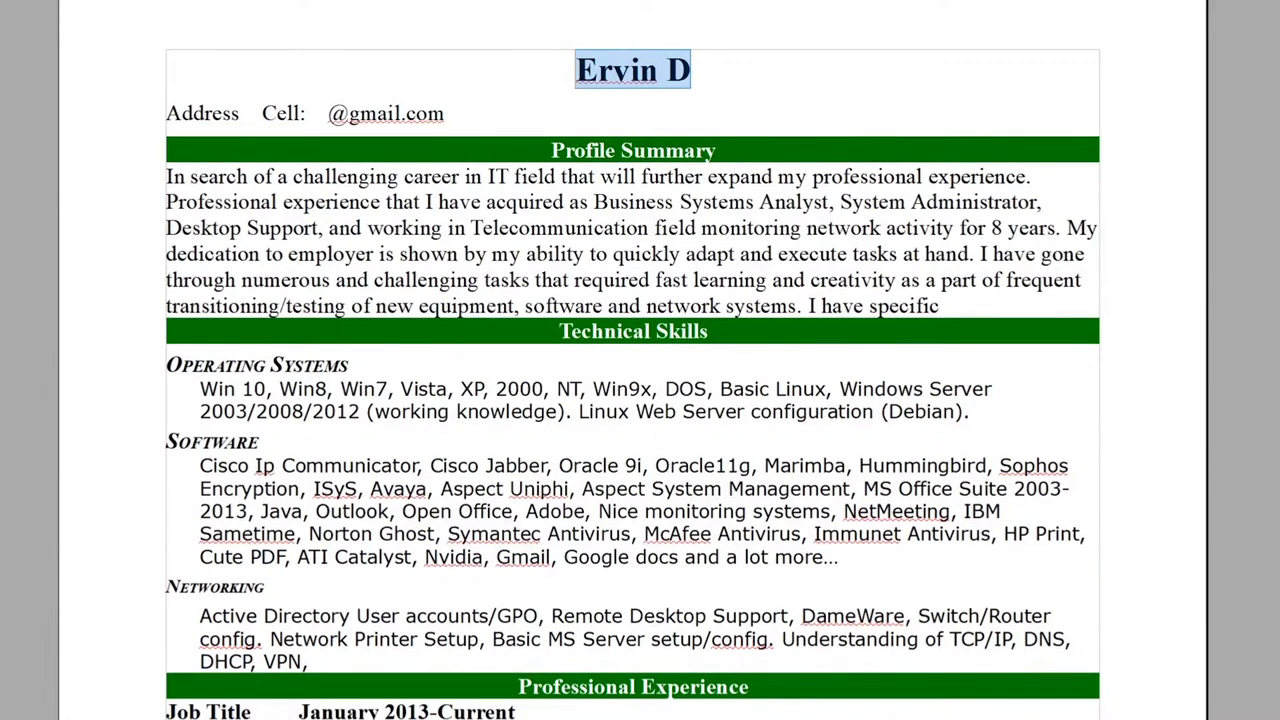
click(445, 113)
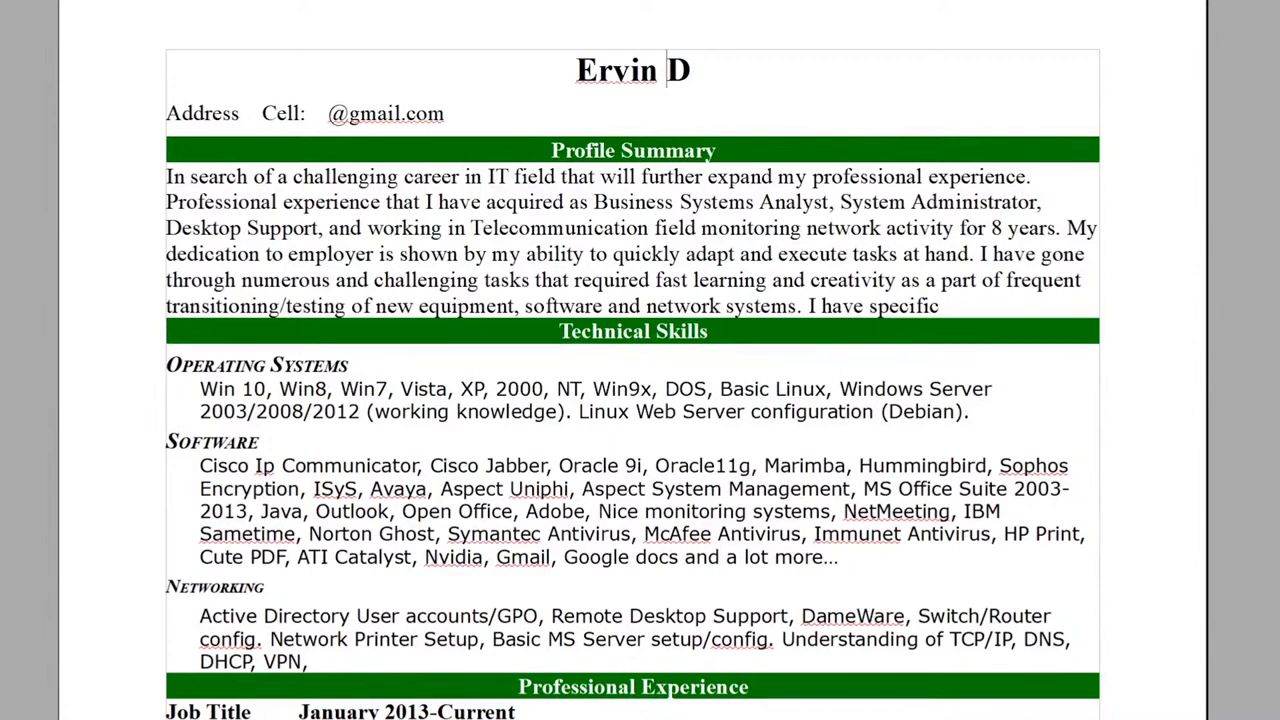
key(End)
Replace the Address placeholder with the full street address, city, state and ZIP code.
drag(210, 113, 166, 113)
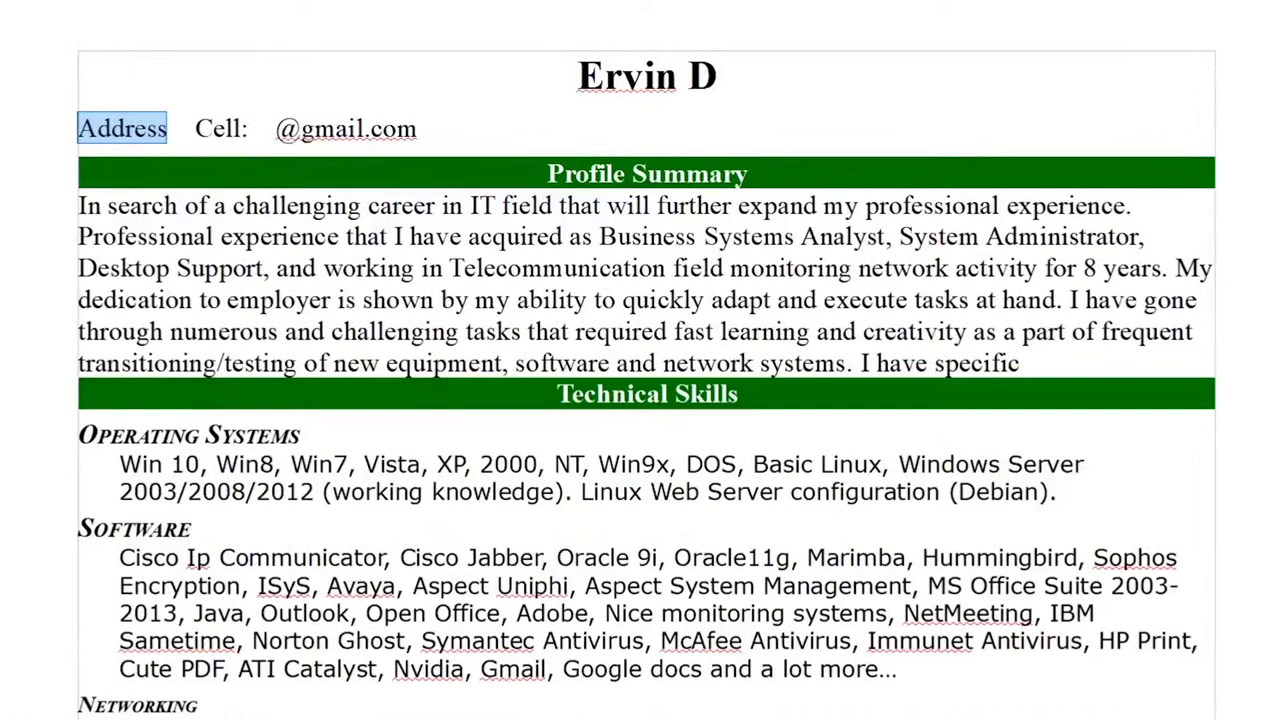
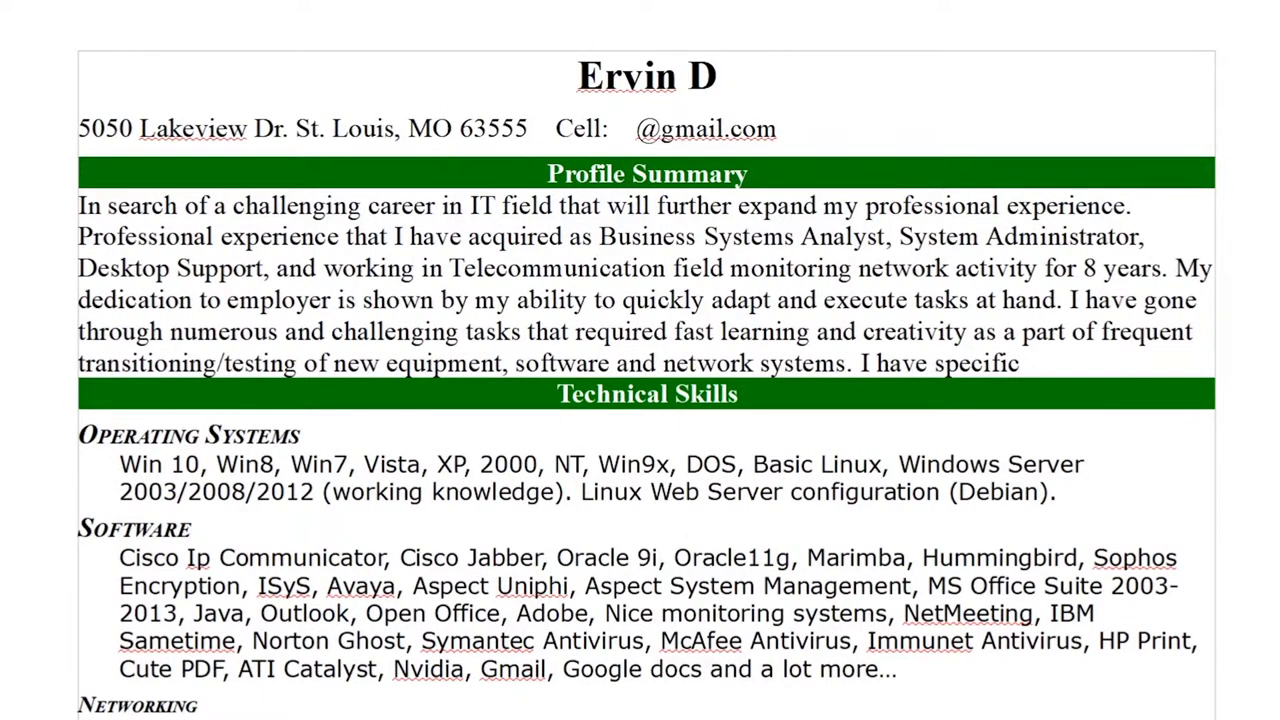
Enter the cell phone number after Cell: and the e-mail username before the domain.
click(615, 128)
key(shift+Left)
key(shift+Left)
key(shift+Left)
key(shift+Left)
key(shift+Left)
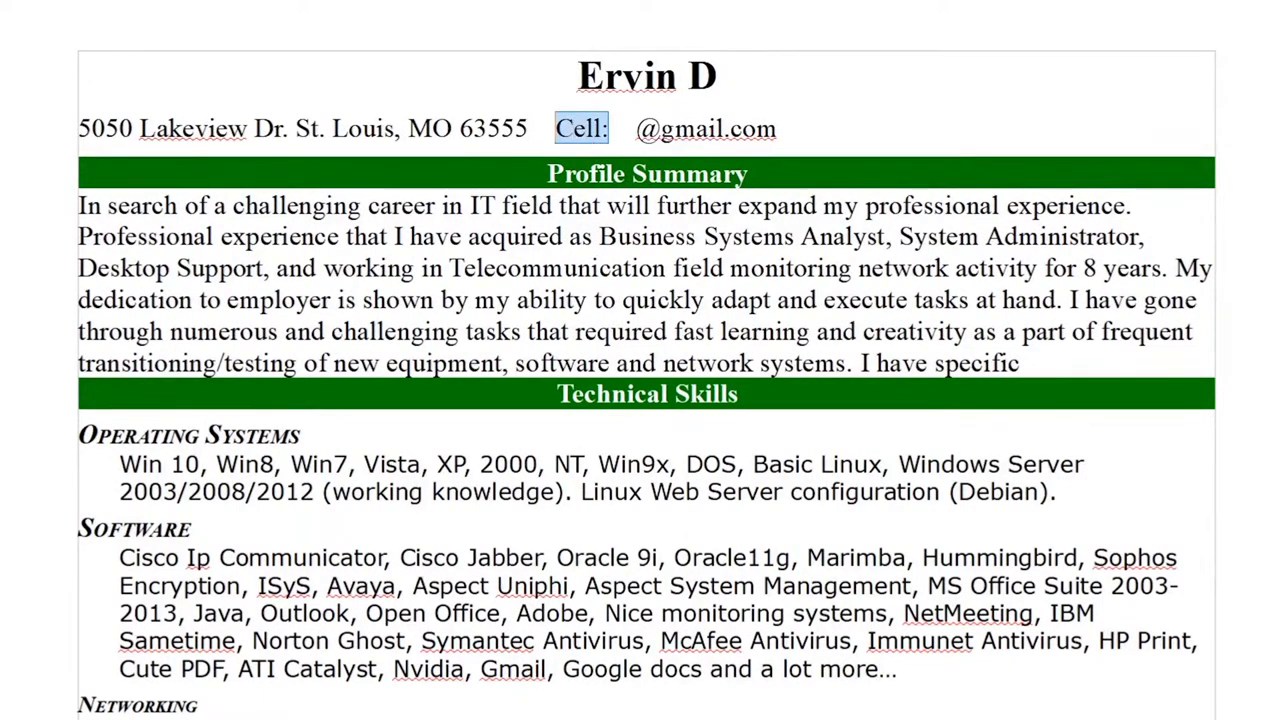
key(Right)
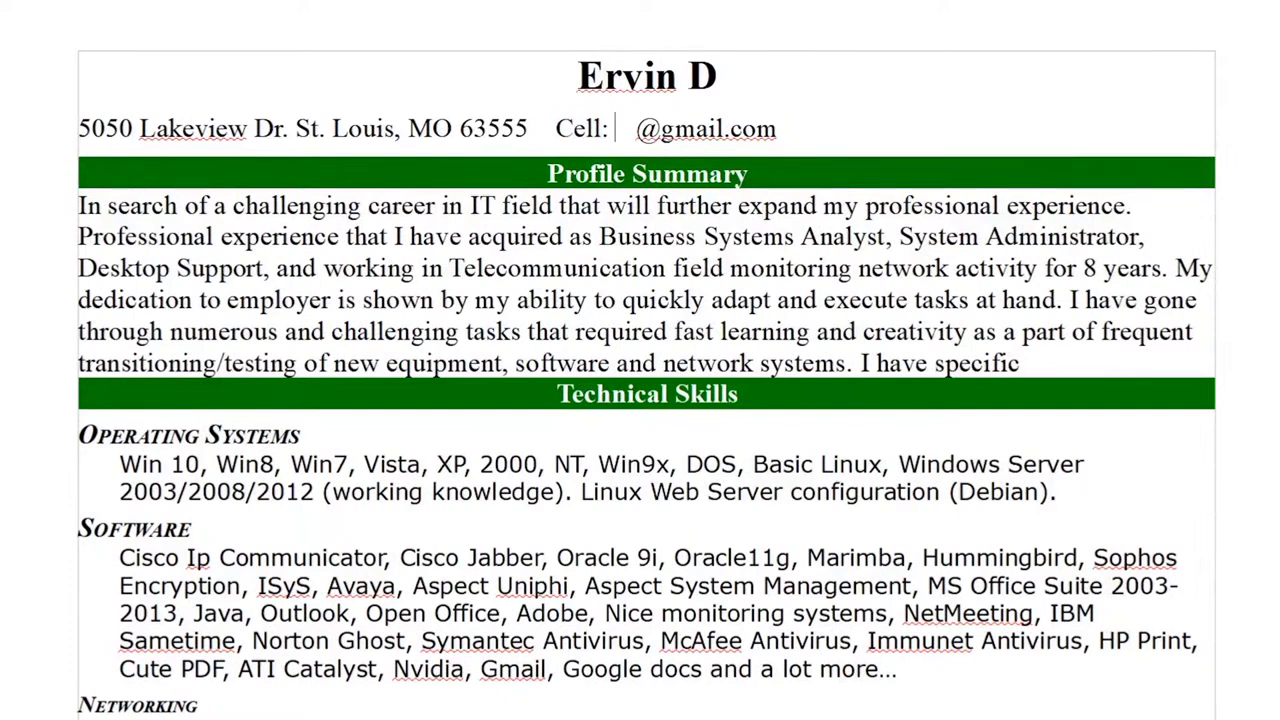
key(shift+Left)
key(shift+Left)
key(shift+Left)
key(shift+Left)
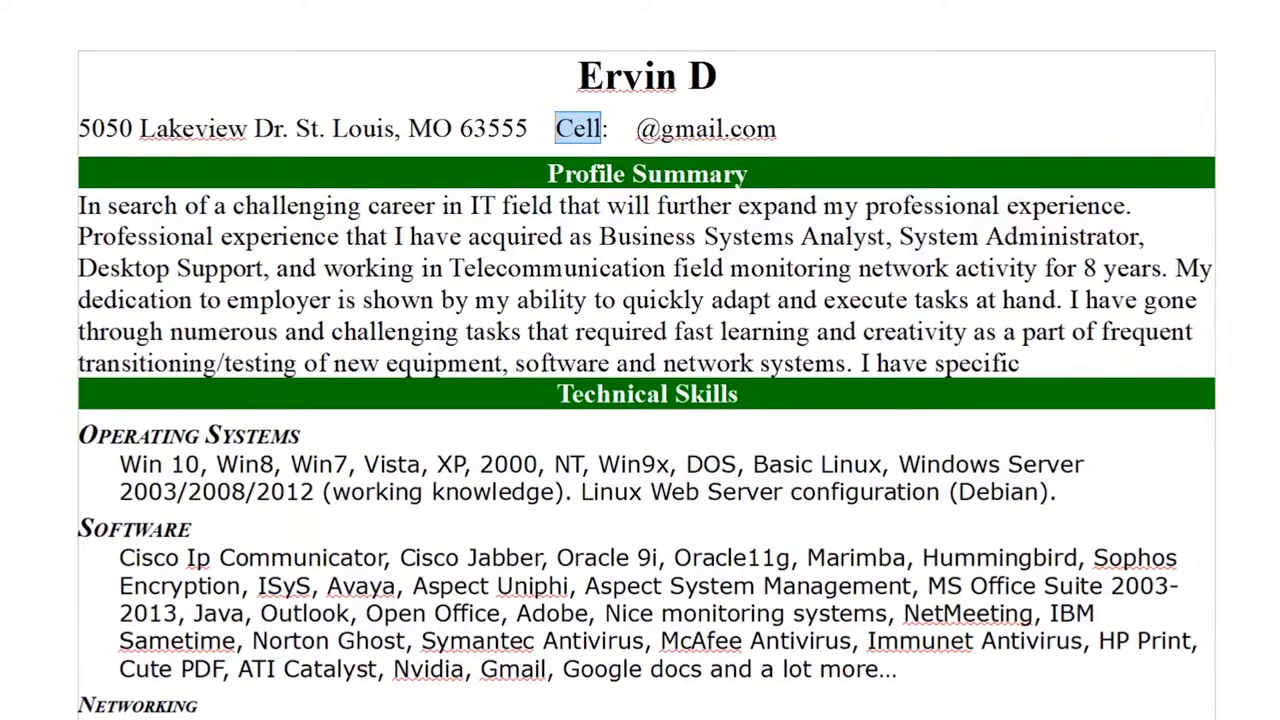
key(Right)
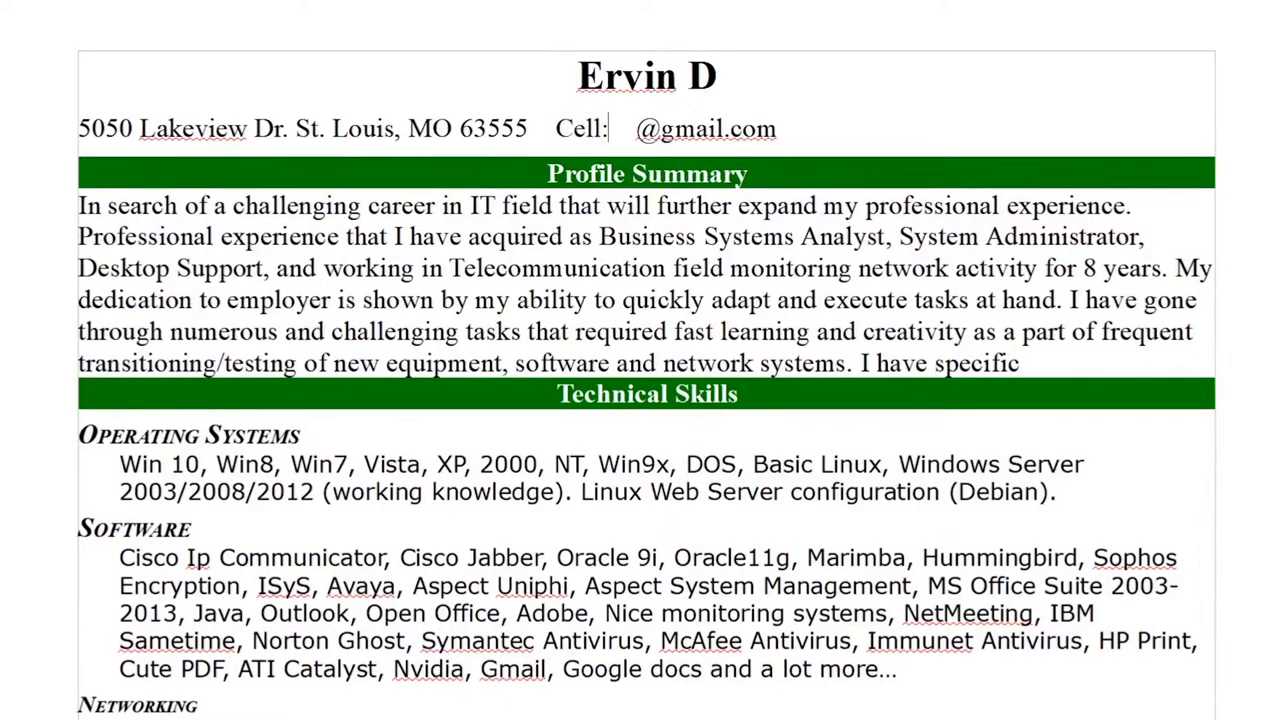
text(555-555)
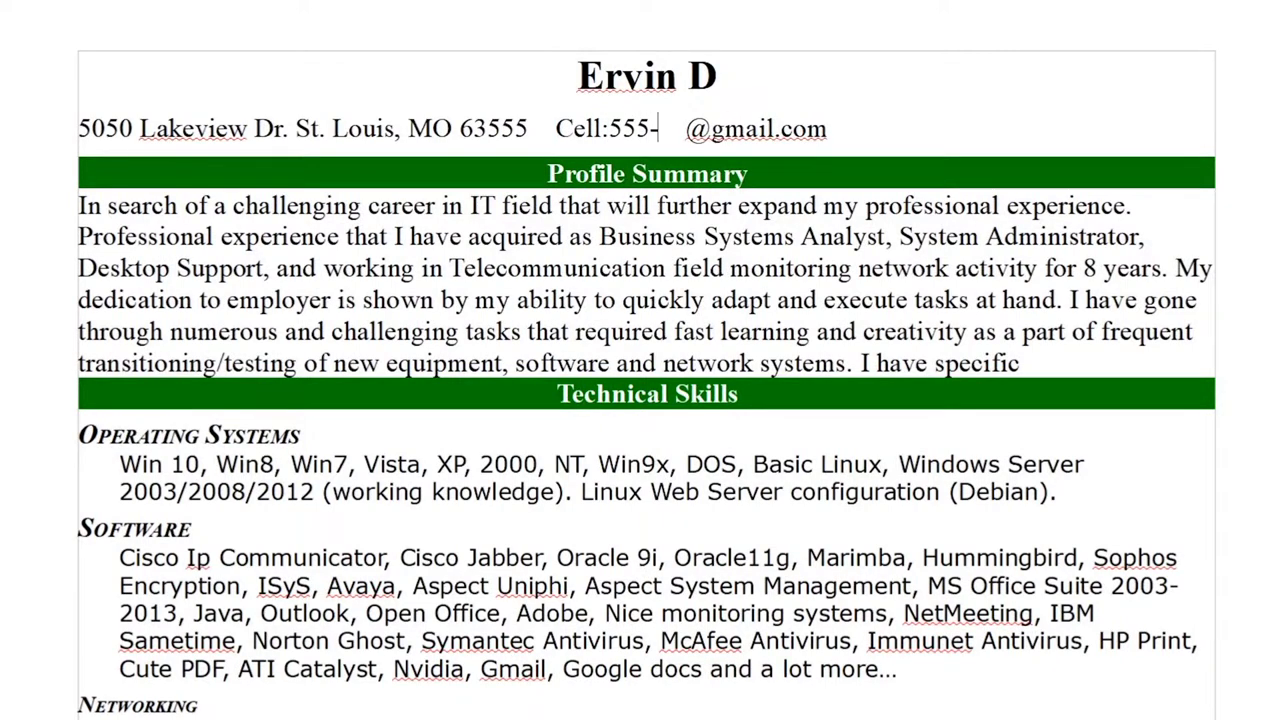
text(-5555)
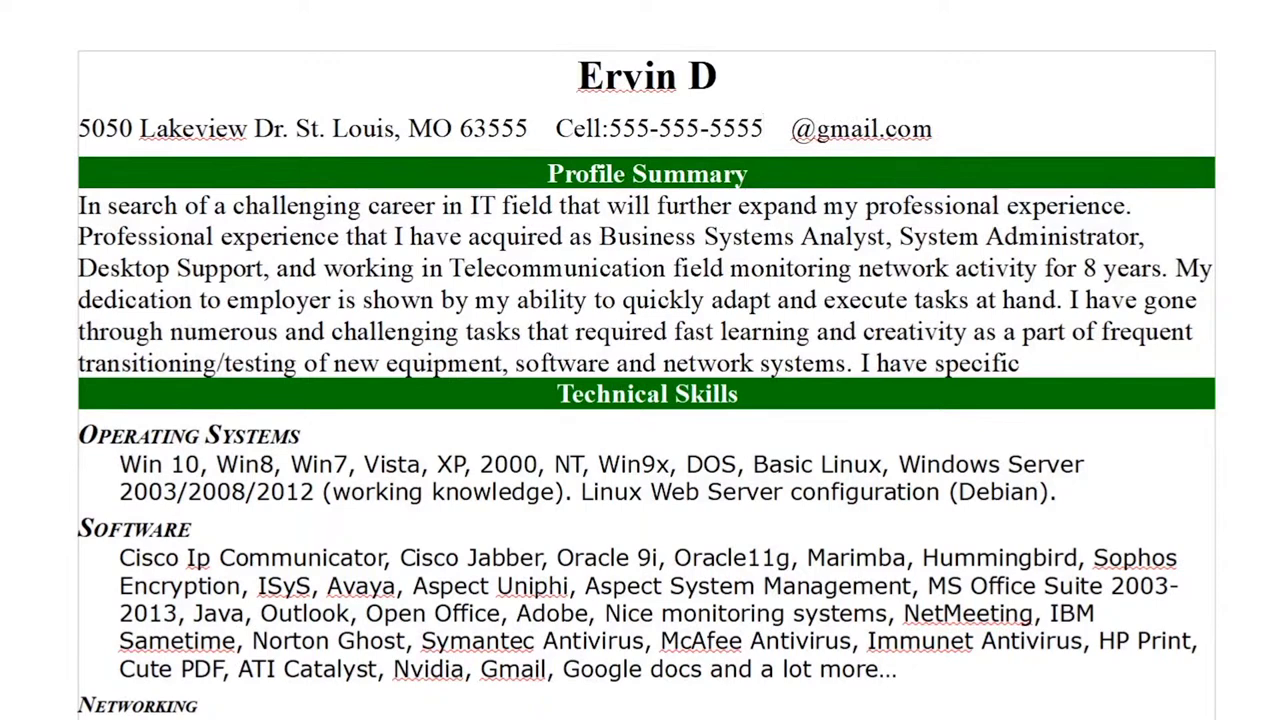
click(790, 128)
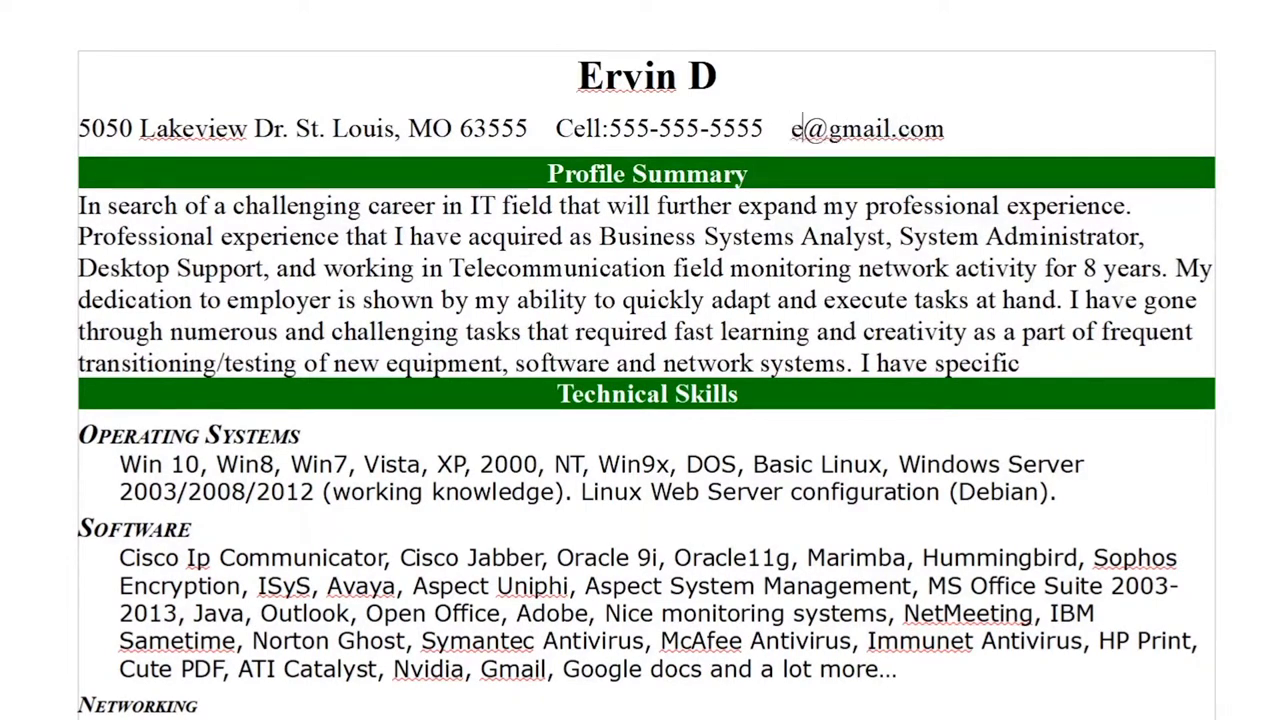
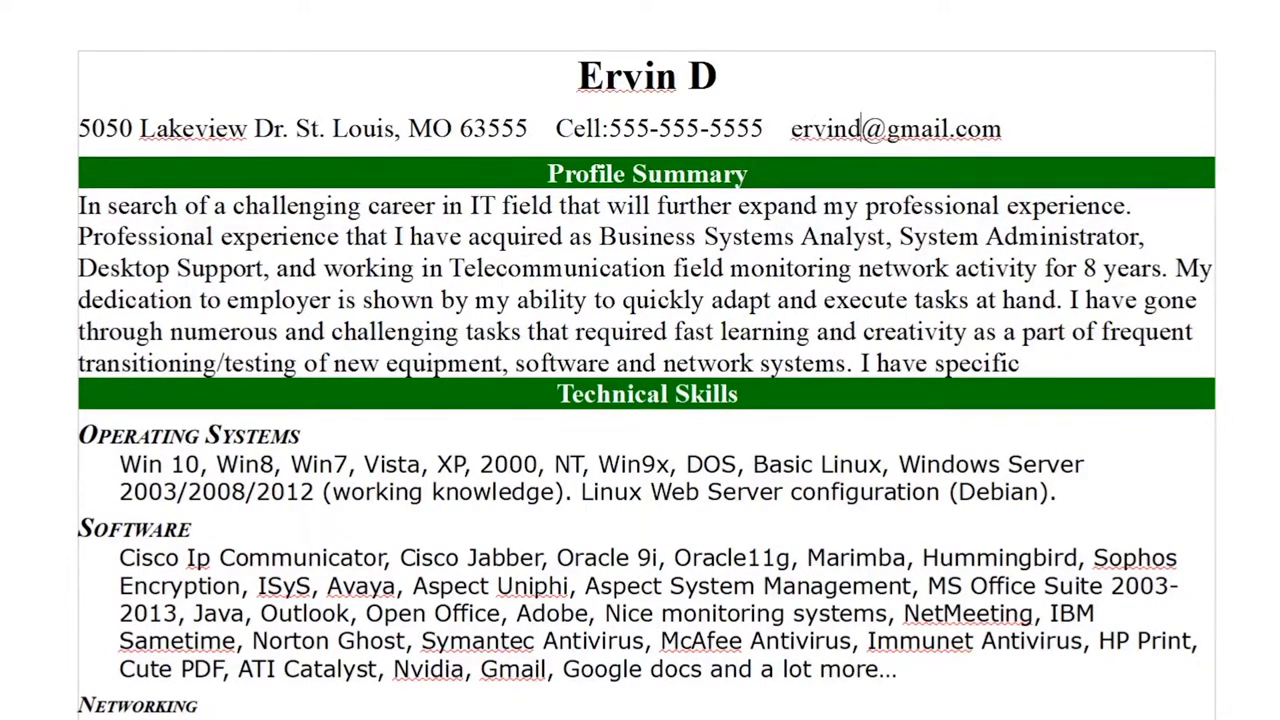
key(End)
key(ctrl+shift+Left)
key(ctrl+shift+Left)
key(ctrl+shift+Left)
key(ctrl+shift+Left)
key(ctrl+shift+Left)
key(ctrl+shift+Left)
key(ctrl+shift+Left)
key(ctrl+shift+Left)
key(ctrl+shift+Left)
key(ctrl+shift+Left)
key(ctrl+shift+Left)
key(ctrl+shift+Left)
key(ctrl+shift+Left)
key(ctrl+shift+Left)
key(ctrl+shift+Left)
key(ctrl+shift+Left)
key(ctrl+shift+Left)
key(ctrl+shift+Left)
key(ctrl+shift+Left)
key(ctrl+shift+Left)
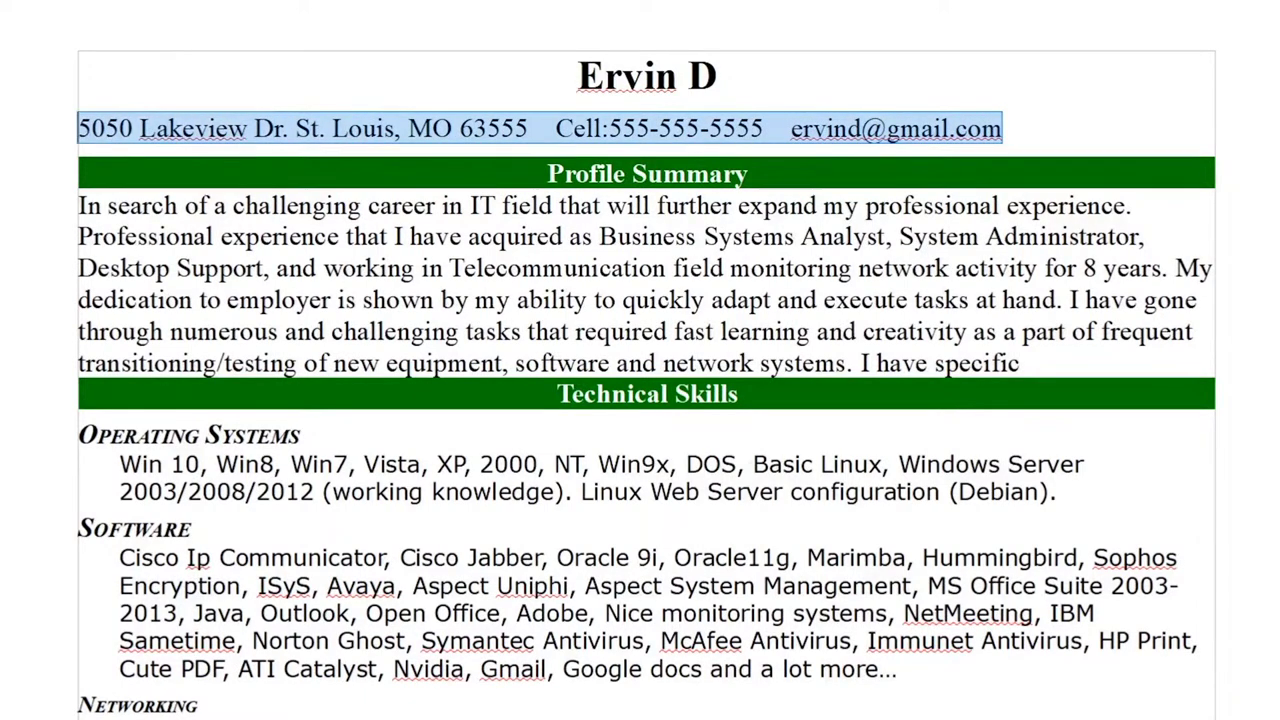
click(325, 205)
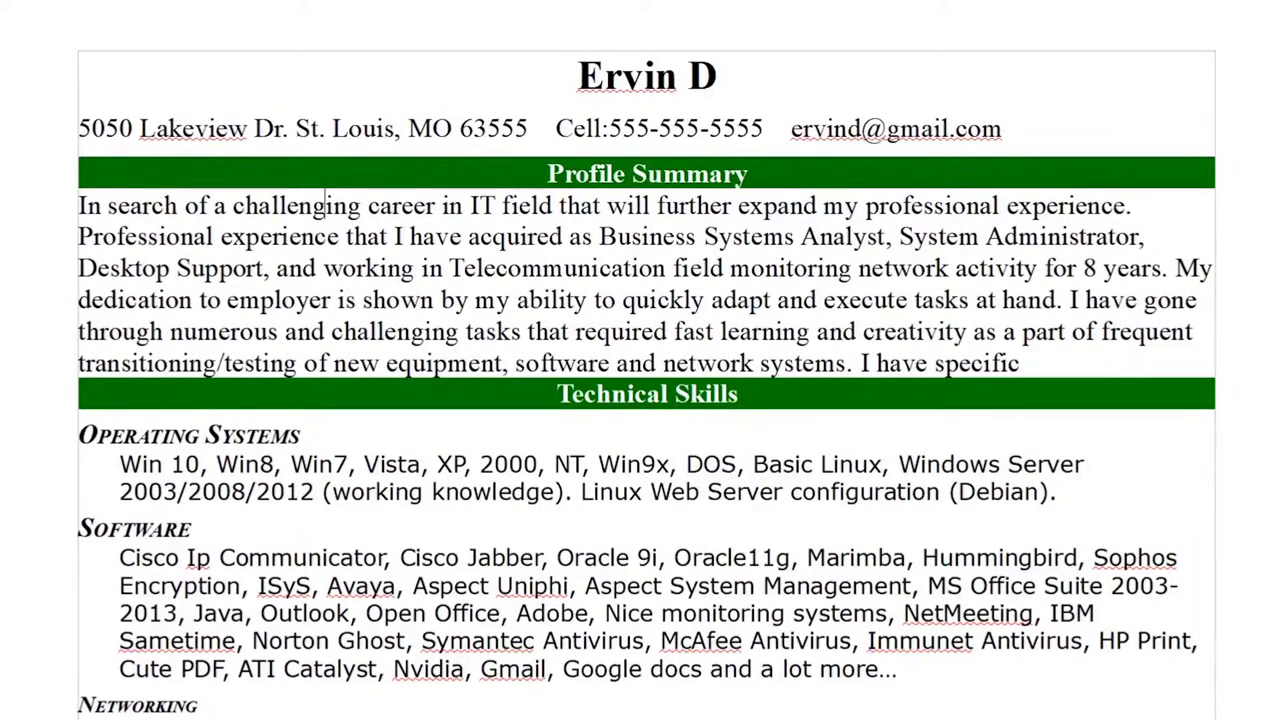
drag(678, 75, 577, 75)
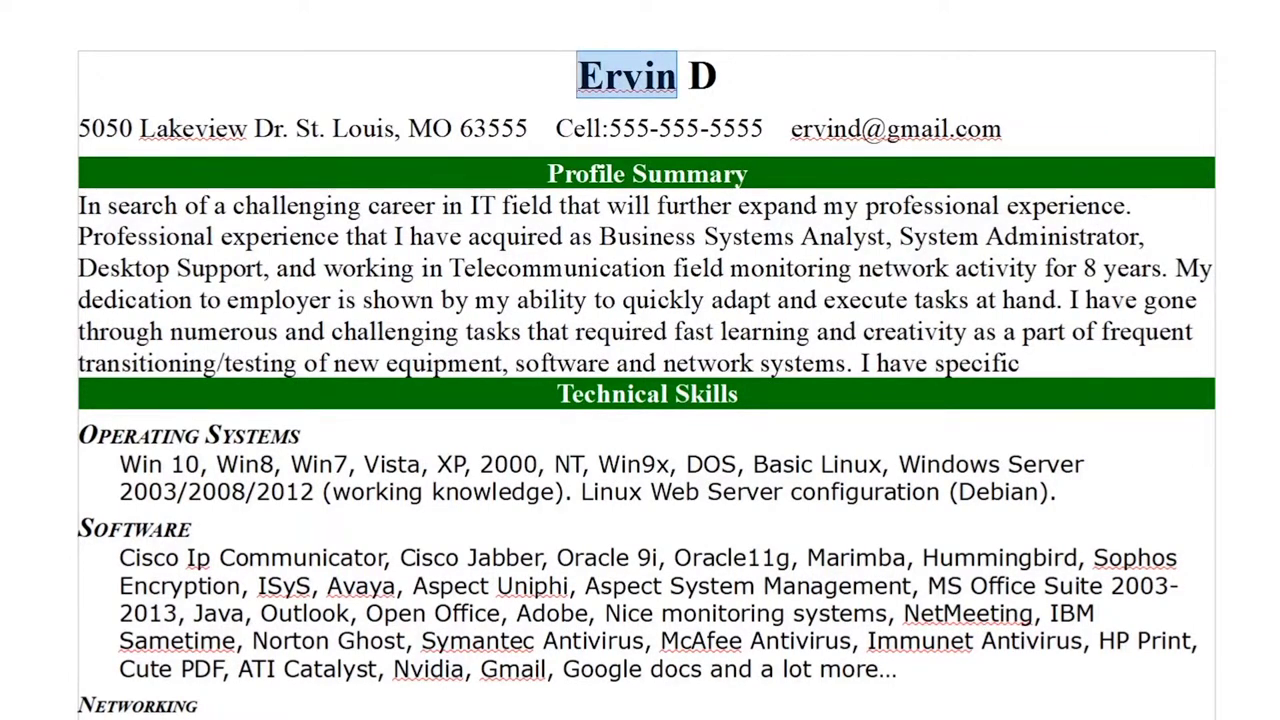
click(717, 75)
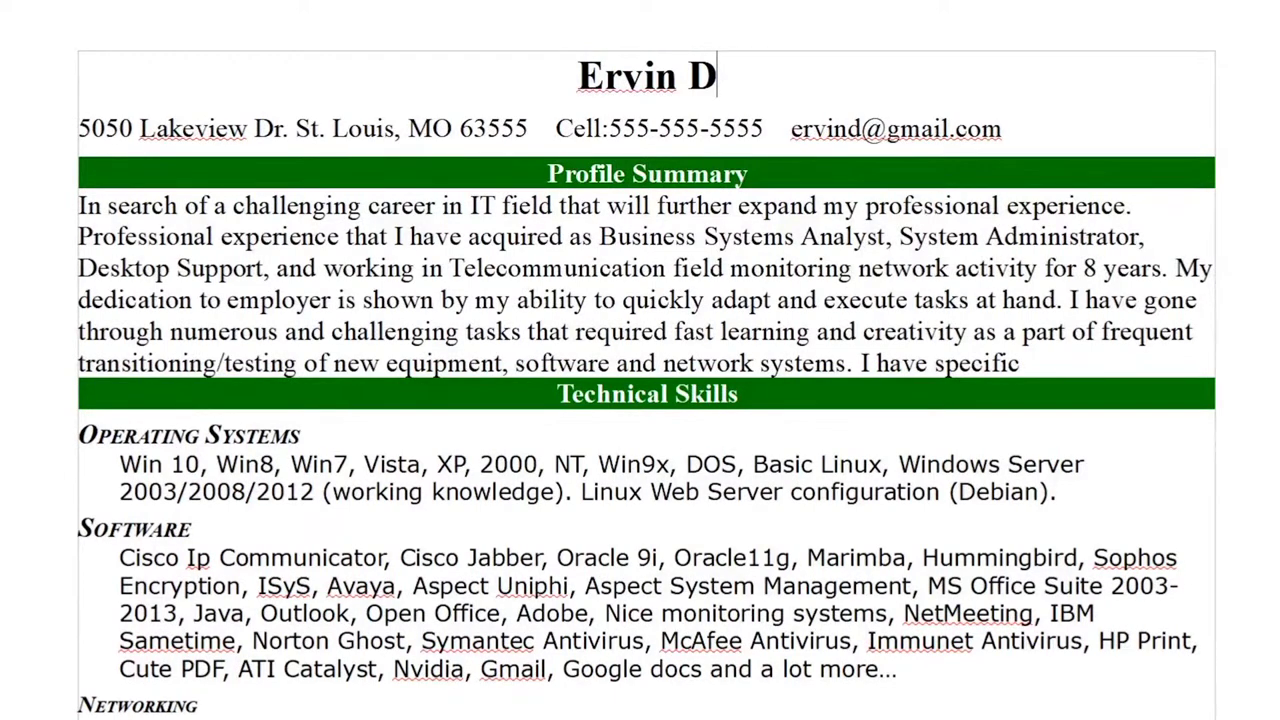
key(shift+Home)
click(678, 75)
key(shift+Left)
key(shift+Left)
key(shift+Left)
key(shift+Left)
key(shift+Left)
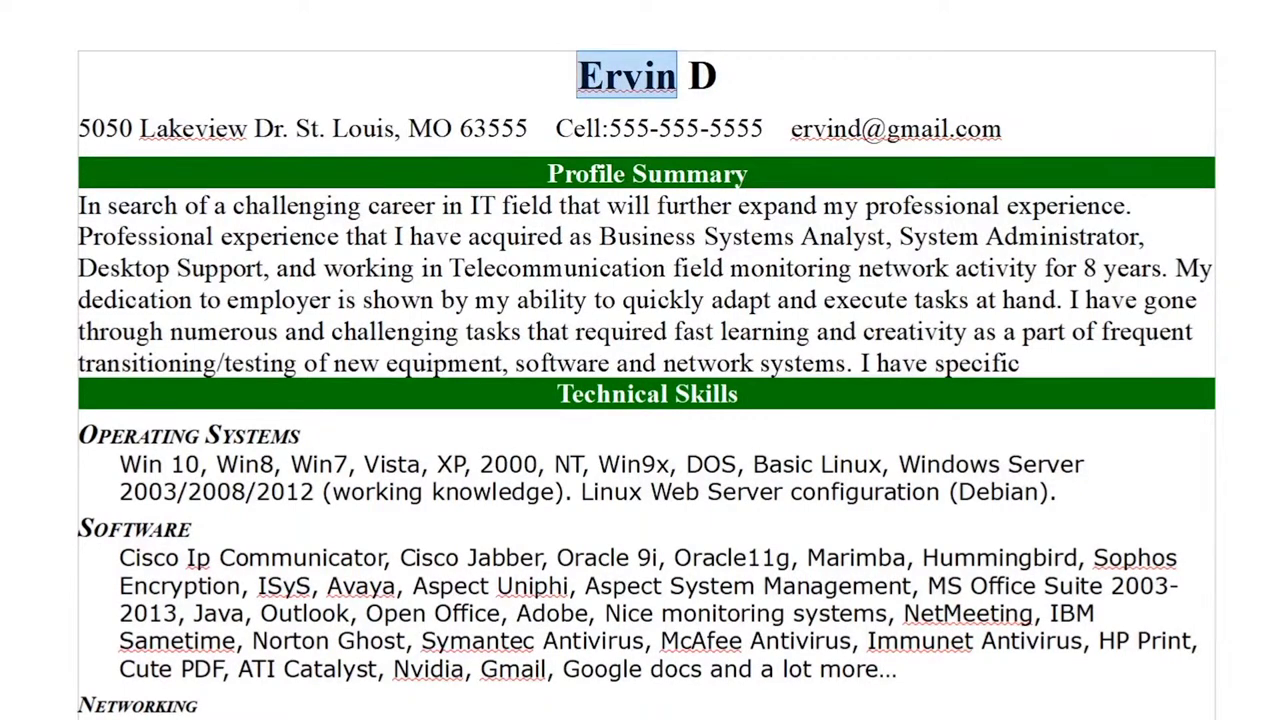
key(End)
key(shift+Home)
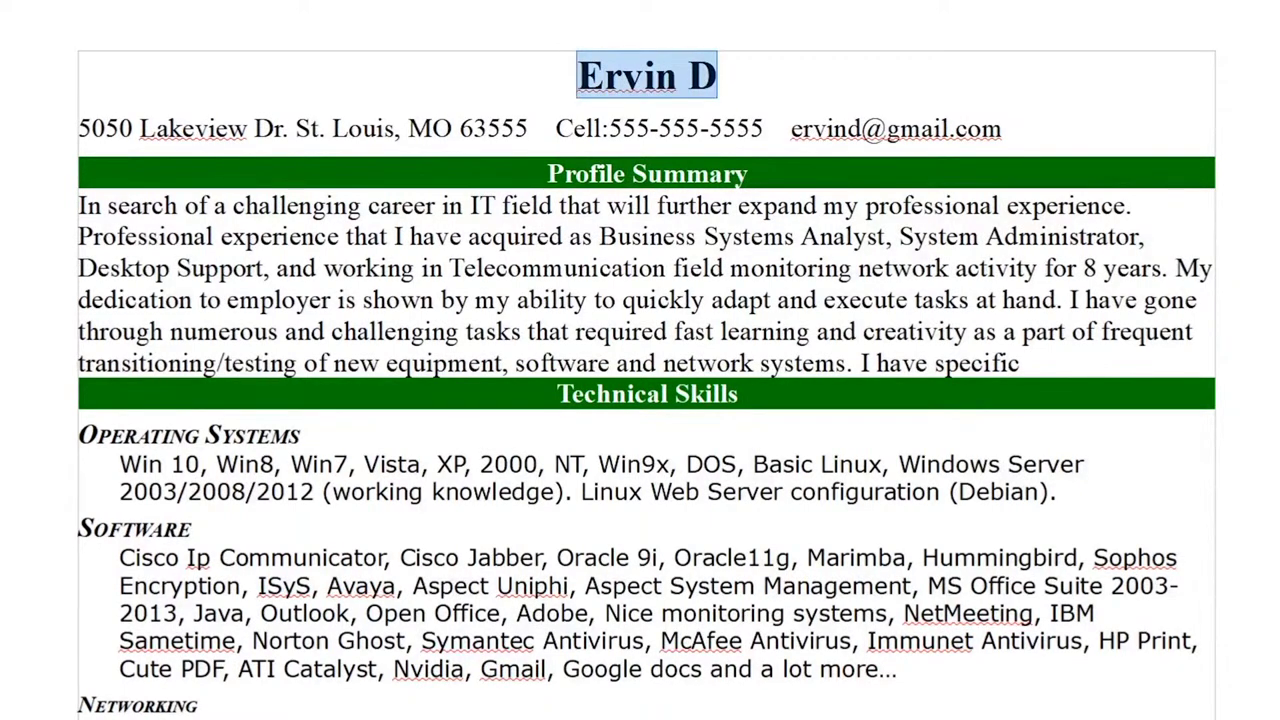
key(Down)
key(ctrl+Right)
key(ctrl+Right)
key(ctrl+Right)
key(ctrl+Right)
key(ctrl+Right)
key(ctrl+Right)
key(ctrl+Right)
key(ctrl+Right)
key(ctrl+Right)
key(ctrl+Right)
key(shift+ctrl+Right)
key(shift+ctrl+Right)
key(shift+ctrl+Right)
key(shift+ctrl+Right)
key(shift+ctrl+Right)
key(shift+ctrl+Right)
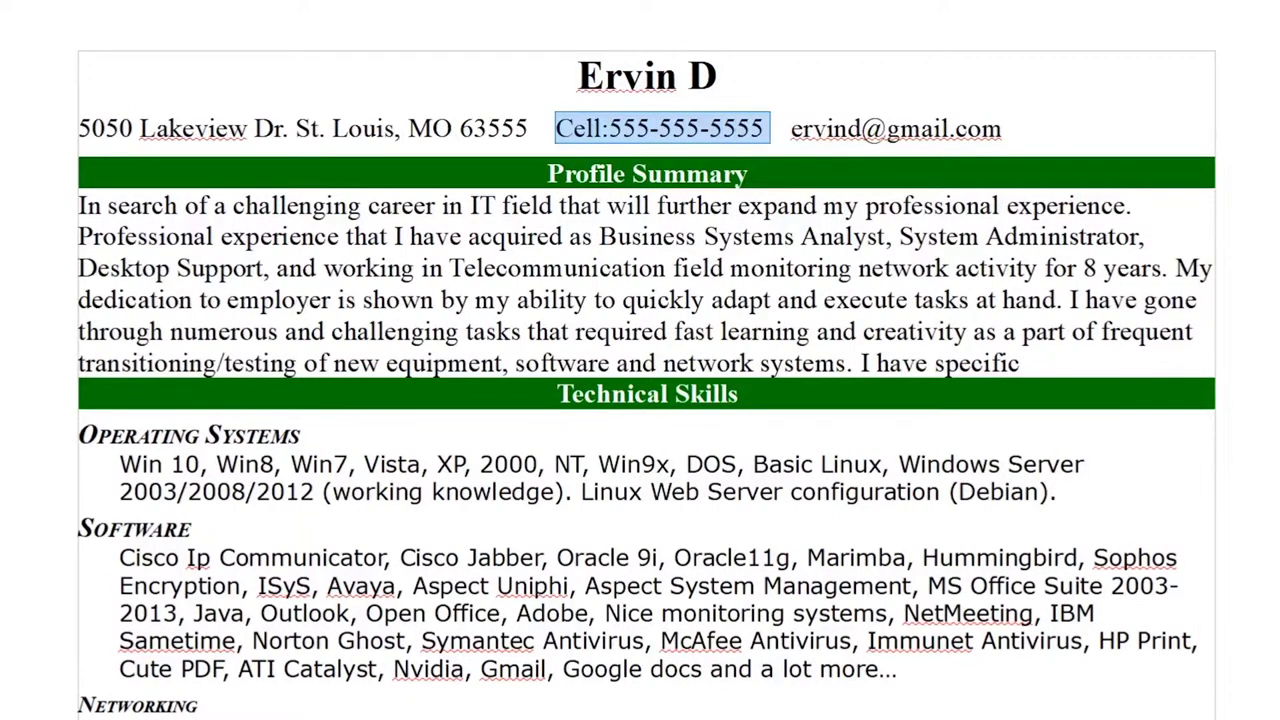
key(ctrl+Right)
key(shift+ctrl+Right)
key(shift+ctrl+Right)
key(shift+ctrl+Right)
key(shift+ctrl+Right)
key(shift+ctrl+Right)
key(shift+ctrl+Right)
key(shift+ctrl+Right)
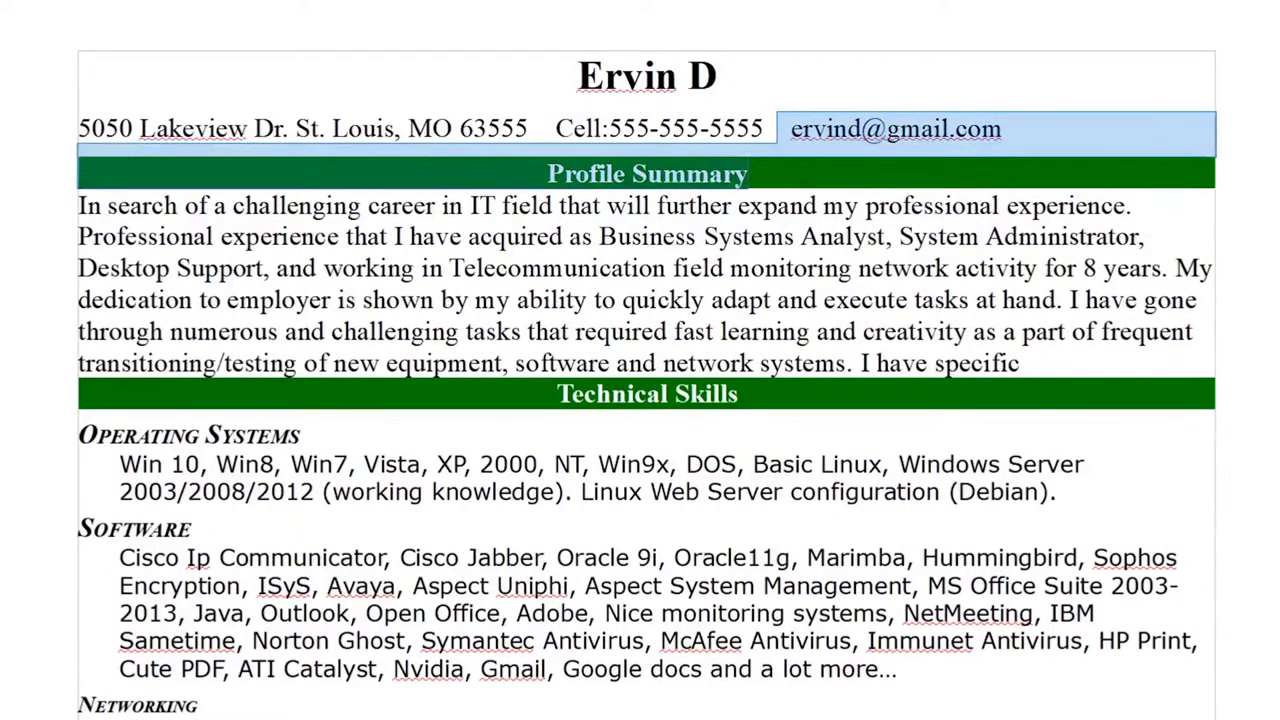
key(Up)
key(Up)
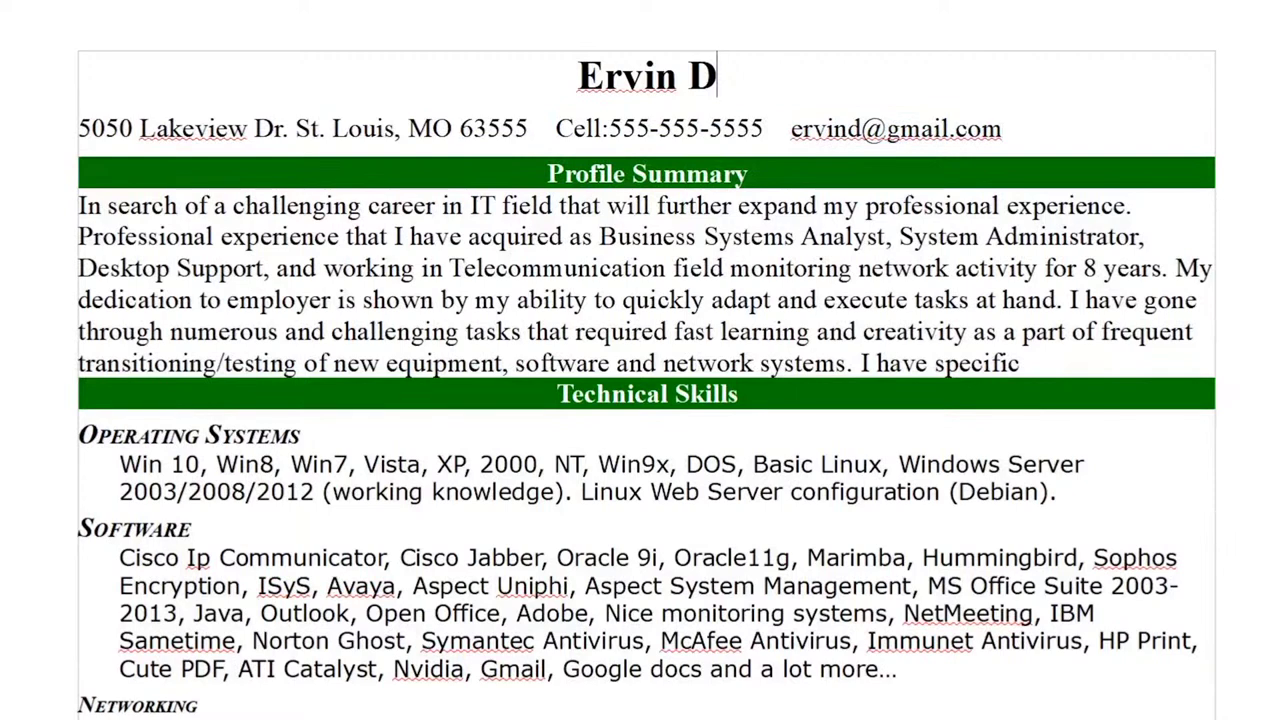
key(Down)
key(Down)
double_click(346, 505)
key(shift+Left)
key(shift+Left)
key(shift+Left)
key(shift+Left)
key(shift+Left)
key(shift+Left)
key(shift+Left)
key(shift+Left)
key(shift+Left)
key(shift+Left)
key(shift+Left)
key(shift+Left)
key(shift+Left)
key(shift+Left)
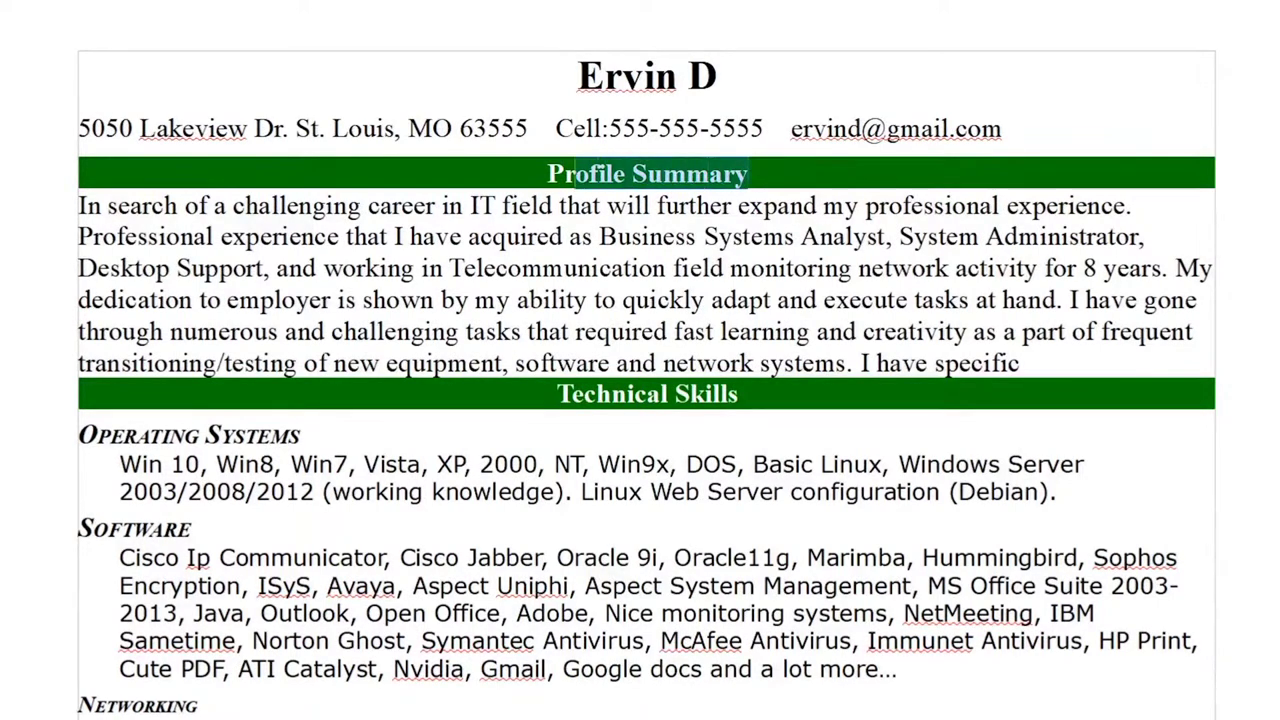
key(shift+Left)
key(shift+Left)
key(Down)
key(Down)
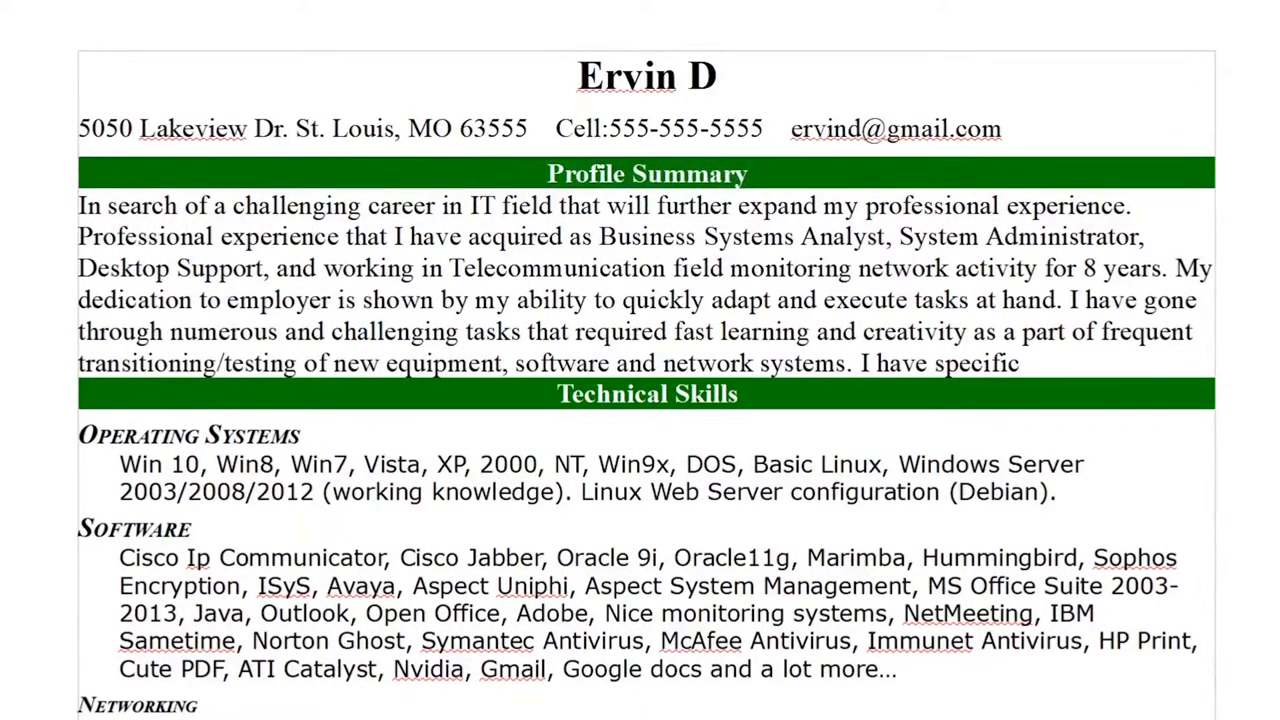
key(ctrl+Up)
key(ctrl+shift+Down)
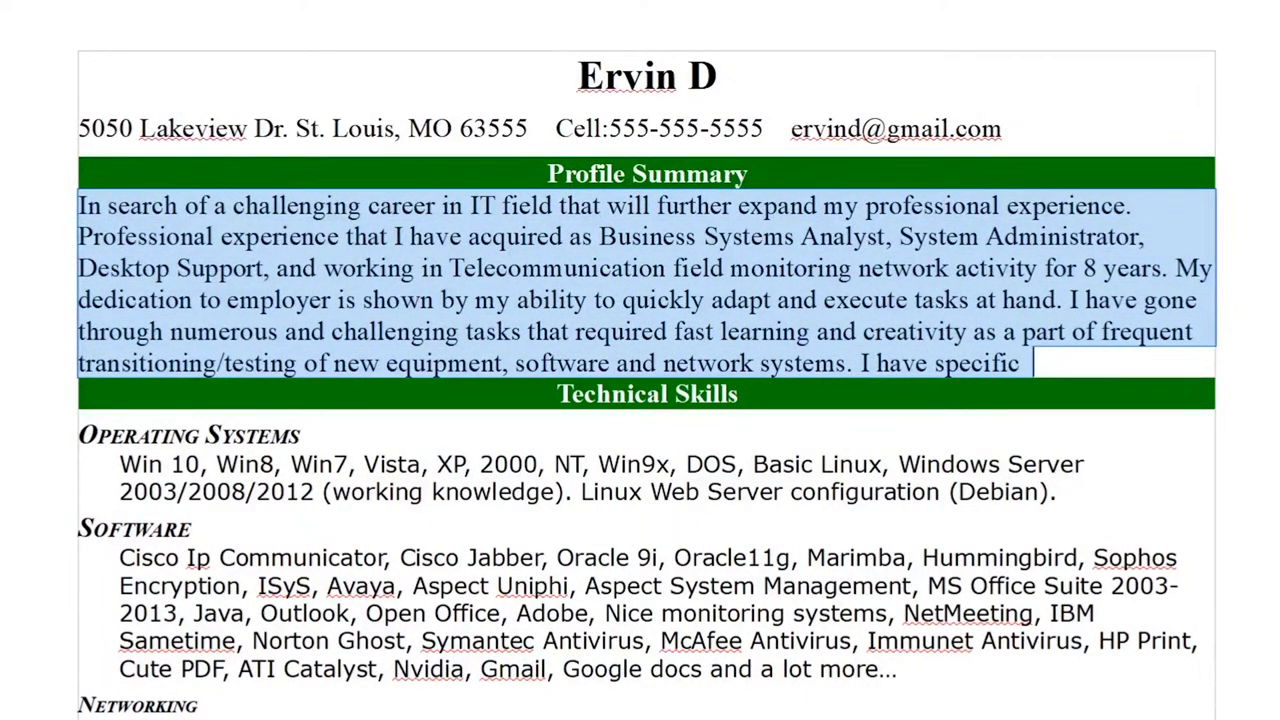
click(882, 491)
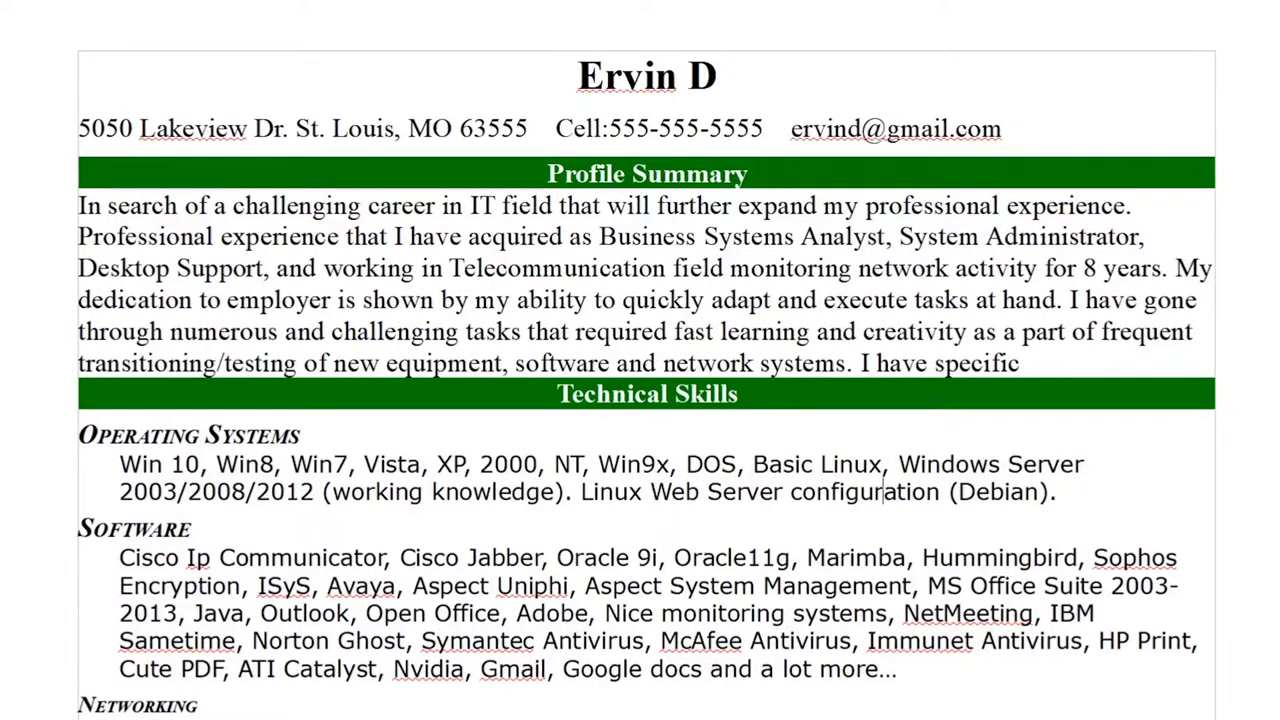
click(78, 205)
key(shift+Right)
key(shift+Right)
key(shift+Right)
key(shift+Right)
key(shift+Right)
key(shift+Right)
key(shift+Right)
key(shift+Right)
key(shift+Right)
key(shift+Right)
key(shift+Right)
key(shift+Right)
key(shift+Right)
key(shift+Right)
key(shift+Right)
key(shift+Right)
key(shift+Right)
key(shift+Right)
key(shift+Right)
key(shift+Right)
key(shift+Right)
key(shift+Right)
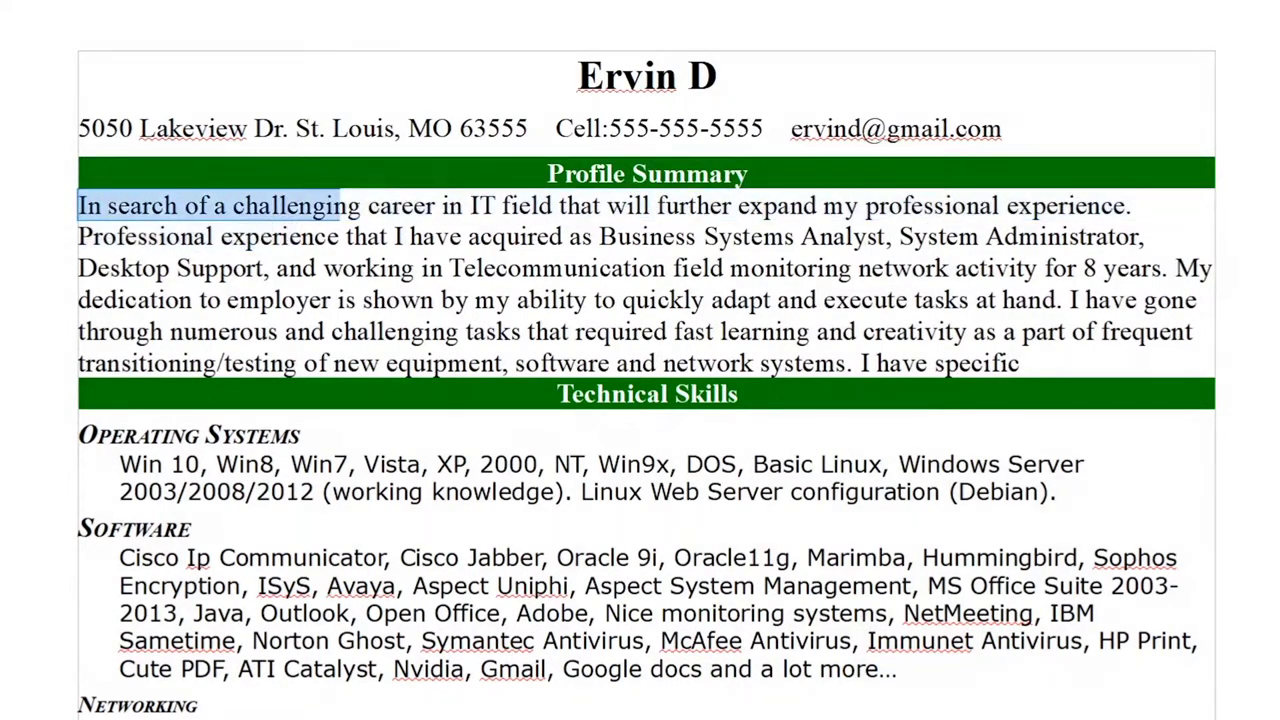
key(shift+Down)
key(shift+Up)
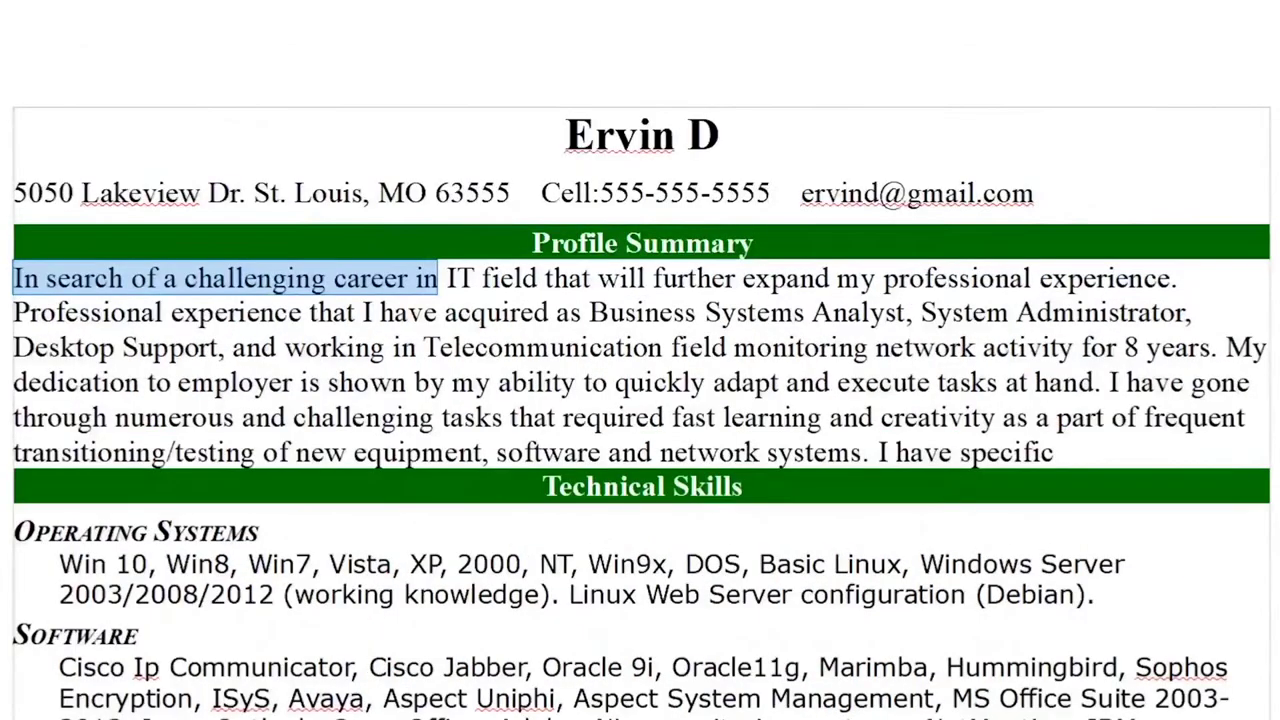
key(shift+Right)
key(shift+Right)
key(shift+Right)
key(shift+Right)
key(shift+Right)
key(shift+Right)
key(shift+Right)
key(shift+Right)
key(shift+Right)
key(shift+Right)
key(shift+Right)
key(shift+Right)
key(shift+Right)
key(shift+Right)
key(shift+Right)
key(shift+Right)
key(shift+Right)
key(shift+Right)
key(shift+Right)
key(shift+Right)
key(shift+Right)
key(shift+Right)
key(shift+Right)
key(shift+Right)
key(shift+Right)
key(shift+Right)
key(shift+Right)
key(shift+Right)
key(shift+Right)
key(shift+Right)
key(shift+Right)
key(shift+Right)
key(shift+Right)
key(shift+Right)
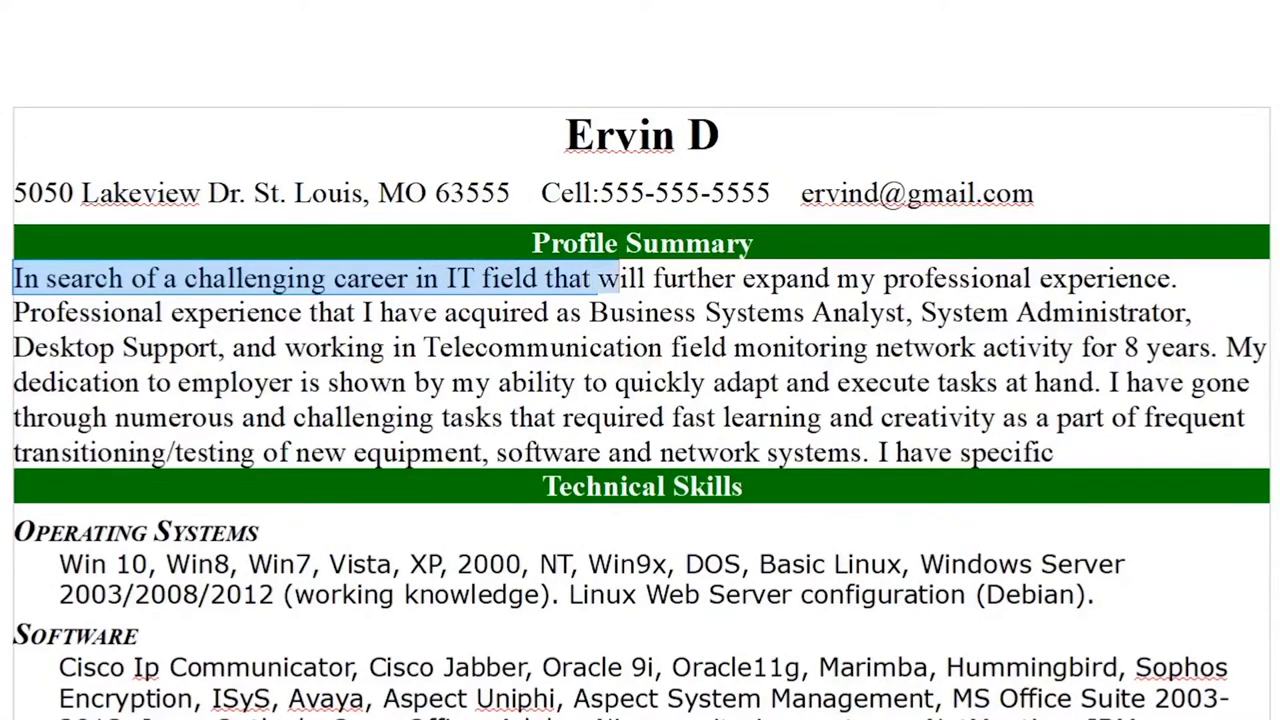
key(shift+Right)
key(shift+Right)
key(shift+Right)
key(shift+Right)
key(shift+Right)
key(shift+Right)
key(shift+Right)
key(shift+Right)
key(shift+Right)
key(shift+Right)
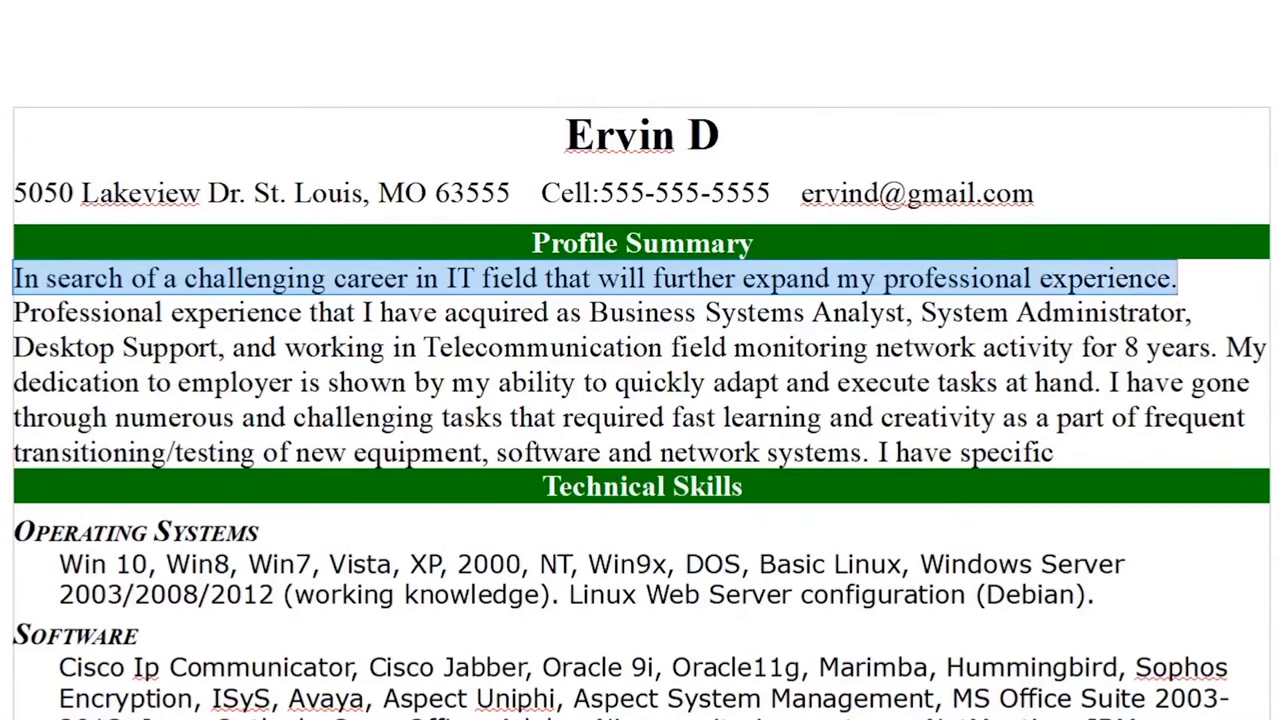
key(Right)
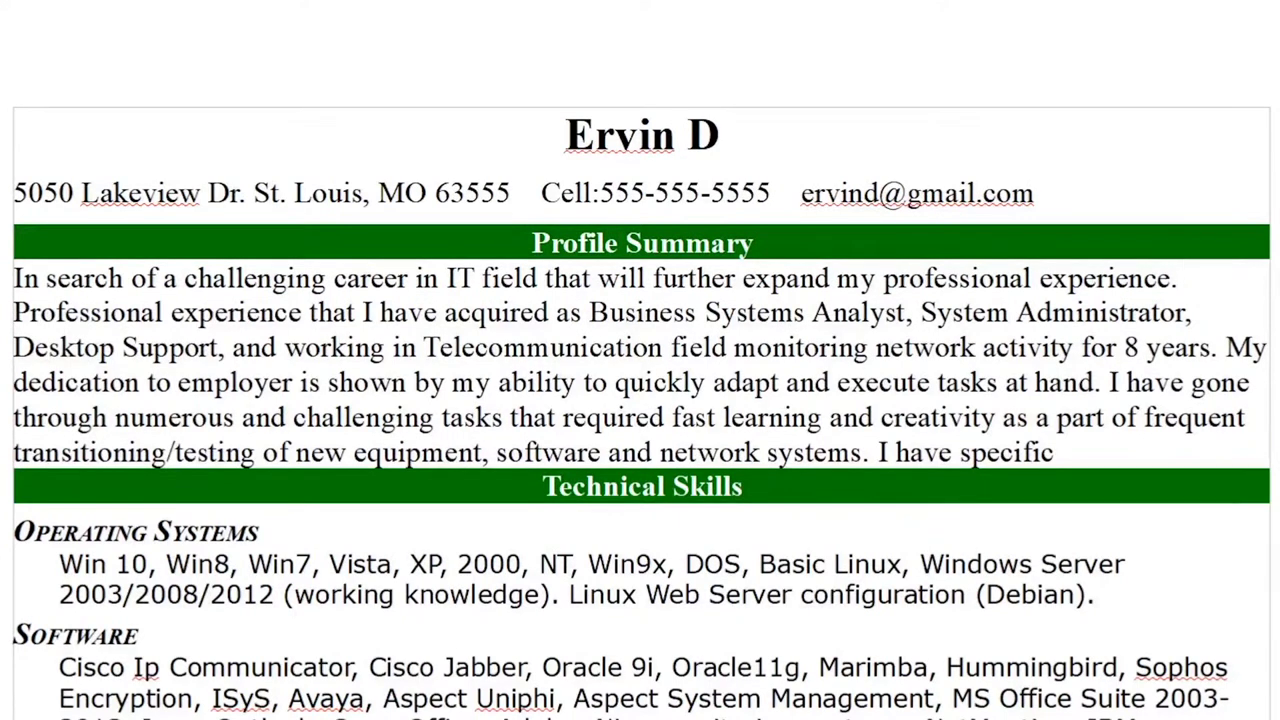
key(Right)
key(shift+Right)
key(shift+Right)
key(shift+Right)
key(shift+Right)
key(shift+Right)
key(shift+Right)
key(shift+Right)
key(shift+Right)
key(shift+Right)
key(shift+Right)
key(shift+Right)
key(shift+Right)
key(shift+Right)
key(shift+Right)
key(shift+Right)
key(shift+Right)
key(shift+Right)
key(shift+Right)
key(shift+Right)
key(shift+Right)
key(shift+Right)
key(shift+Right)
key(shift+Right)
key(shift+Right)
key(shift+Right)
key(shift+Right)
key(shift+Right)
key(shift+Right)
key(shift+Right)
key(shift+Right)
key(shift+Right)
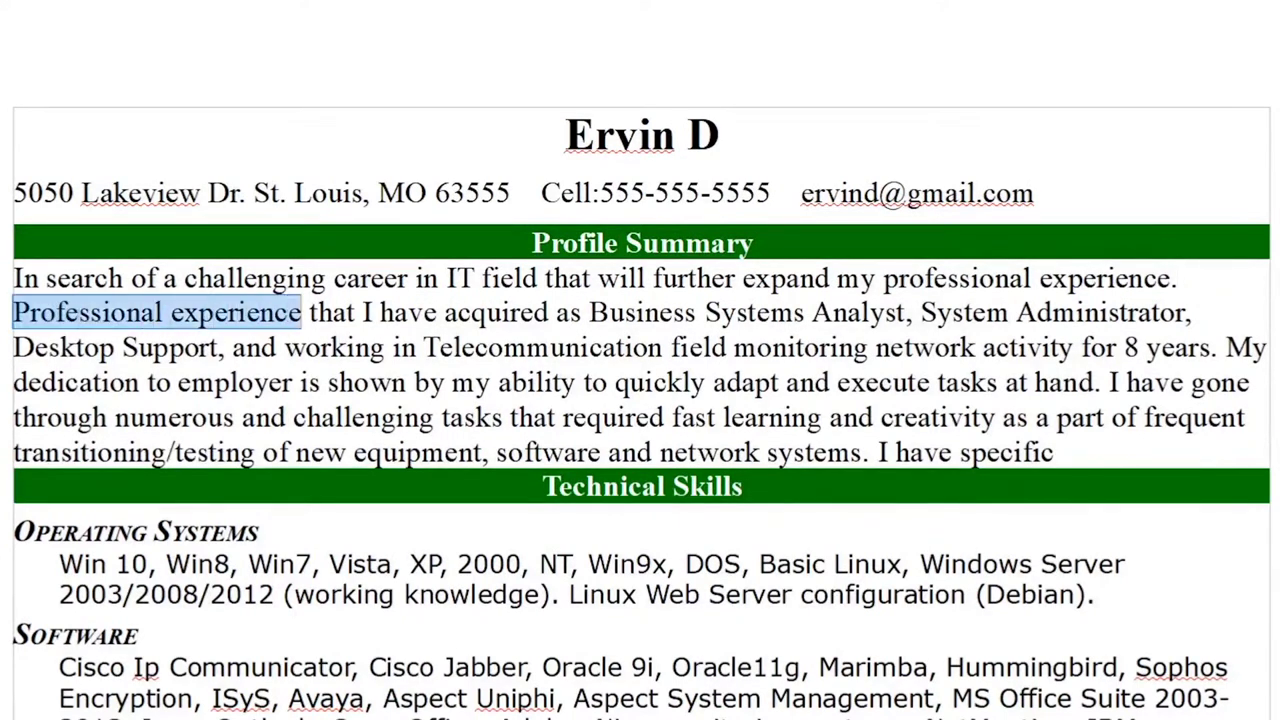
key(shift+Right)
key(shift+Right)
key(shift+Right)
key(shift+Right)
key(shift+Right)
key(shift+Right)
key(shift+Right)
key(shift+Right)
key(shift+Right)
key(shift+Right)
key(shift+Right)
key(shift+Right)
key(shift+Right)
key(shift+Right)
key(shift+Right)
key(shift+Right)
key(shift+Right)
key(shift+Right)
key(shift+Right)
key(shift+Right)
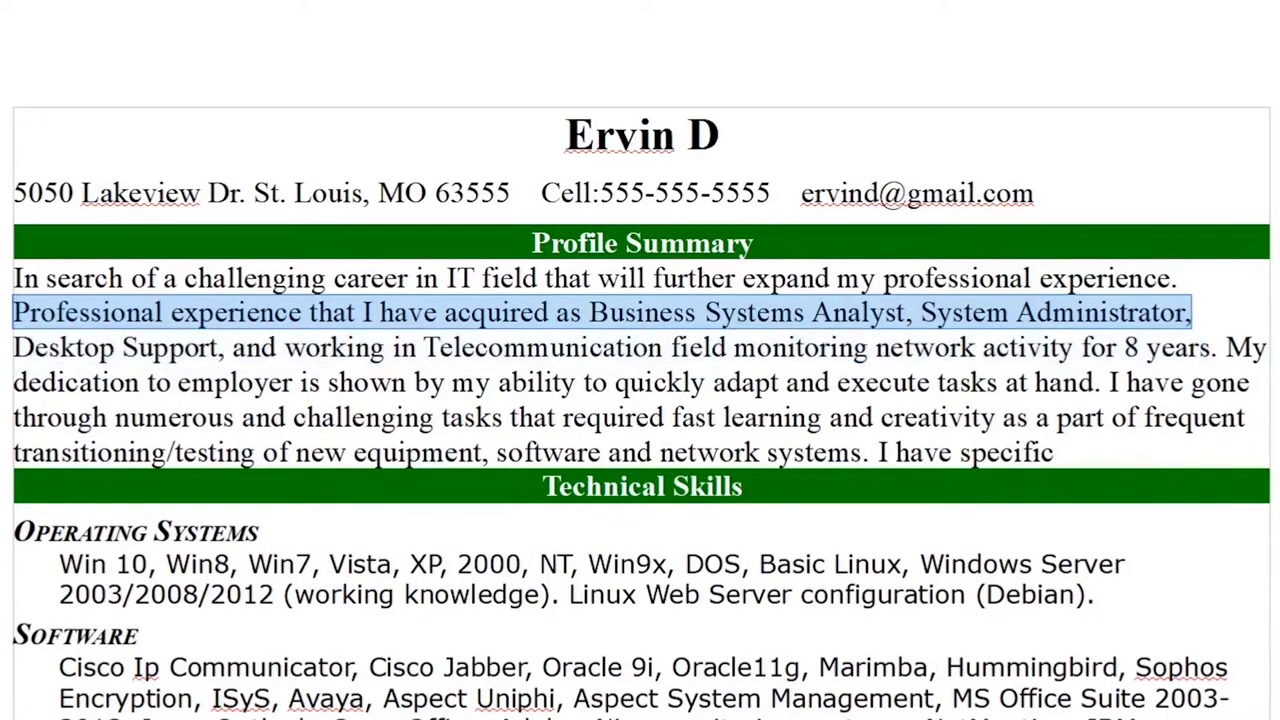
key(shift+Right)
key(shift+Right)
key(shift+Right)
key(shift+Right)
key(shift+Right)
key(shift+Right)
key(shift+Right)
key(shift+Right)
key(shift+Right)
key(shift+Right)
key(shift+Right)
key(shift+Right)
key(shift+Right)
key(shift+Right)
key(shift+Right)
key(shift+Right)
key(shift+Right)
key(shift+Right)
key(shift+Right)
key(shift+Right)
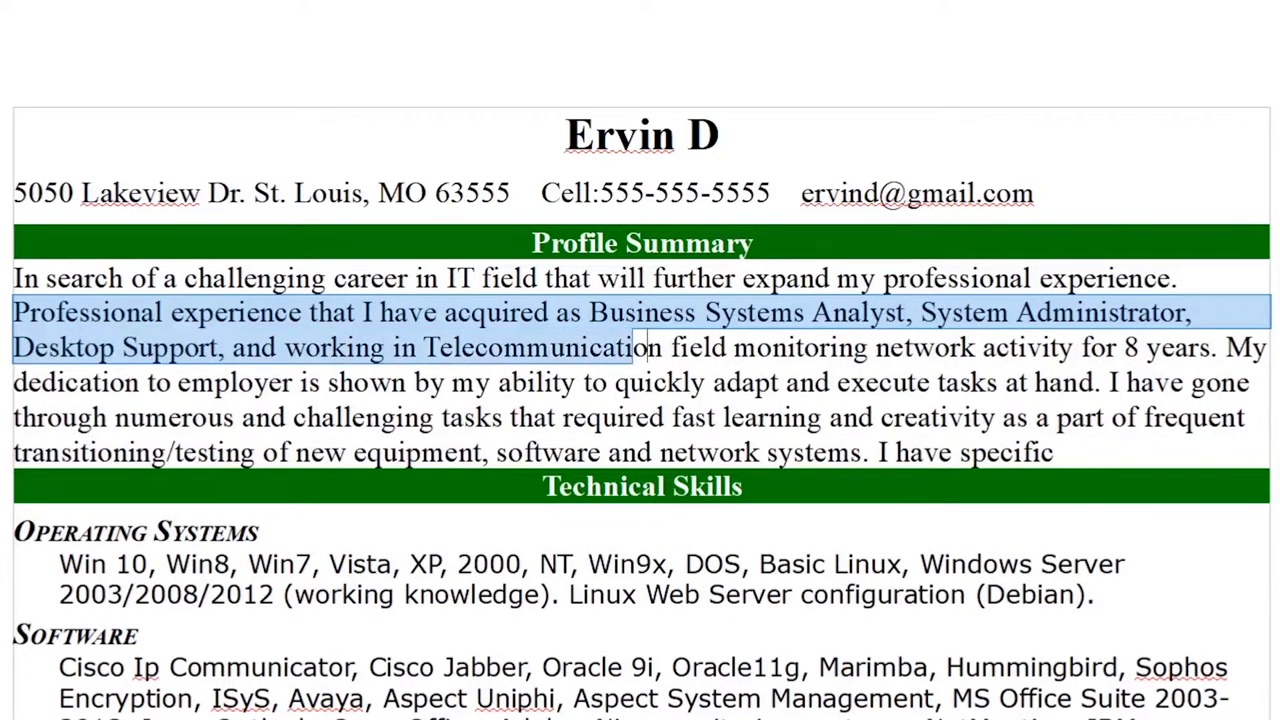
key(shift+Right)
key(shift+Right)
key(shift+Right)
key(shift+Right)
key(shift+Right)
key(shift+Right)
key(shift+Right)
key(shift+Right)
key(shift+Right)
key(shift+Right)
key(shift+Right)
key(shift+Right)
key(shift+Right)
key(shift+Right)
key(shift+Right)
key(shift+Right)
key(shift+Right)
key(shift+Right)
key(shift+Right)
key(shift+Right)
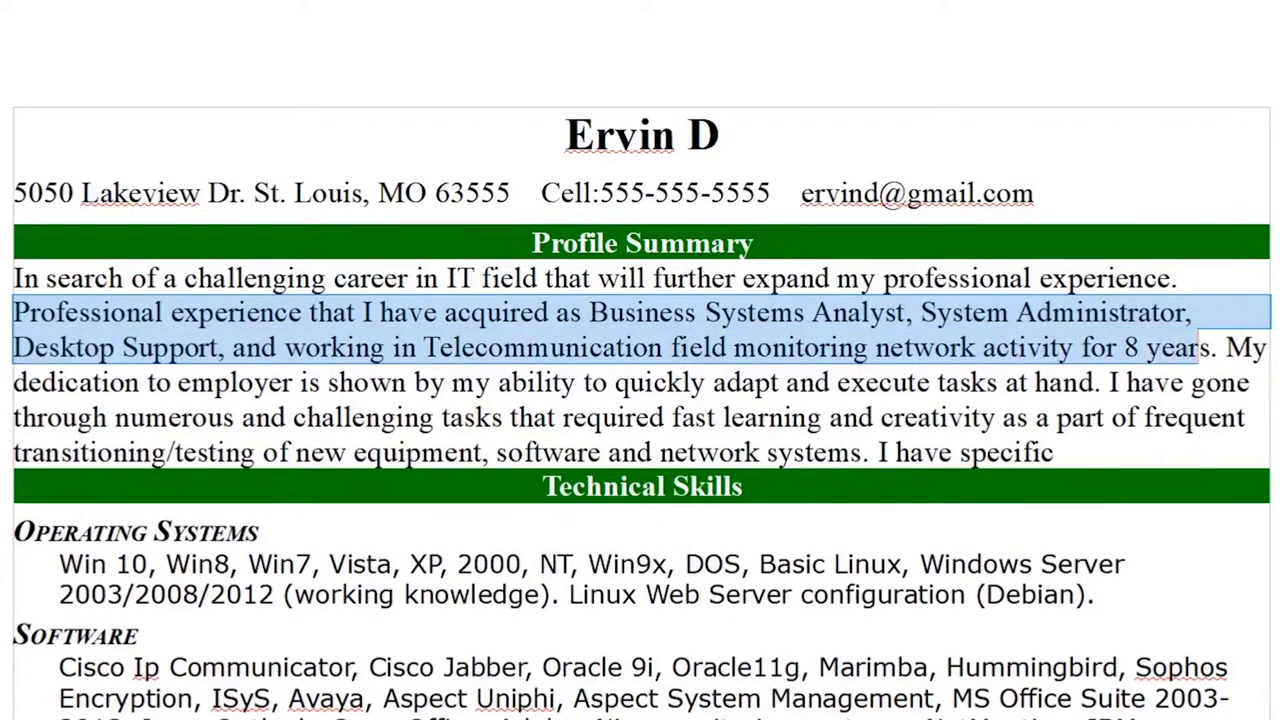
key(Right)
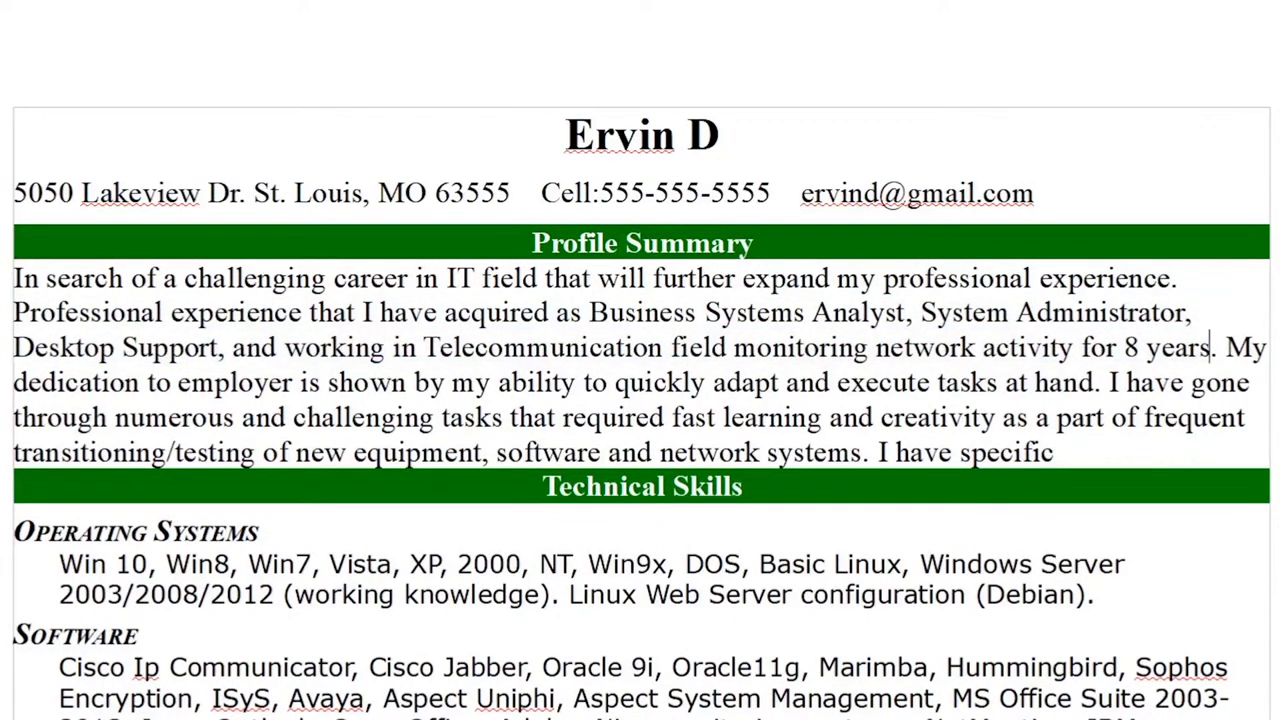
drag(13, 312, 810, 312)
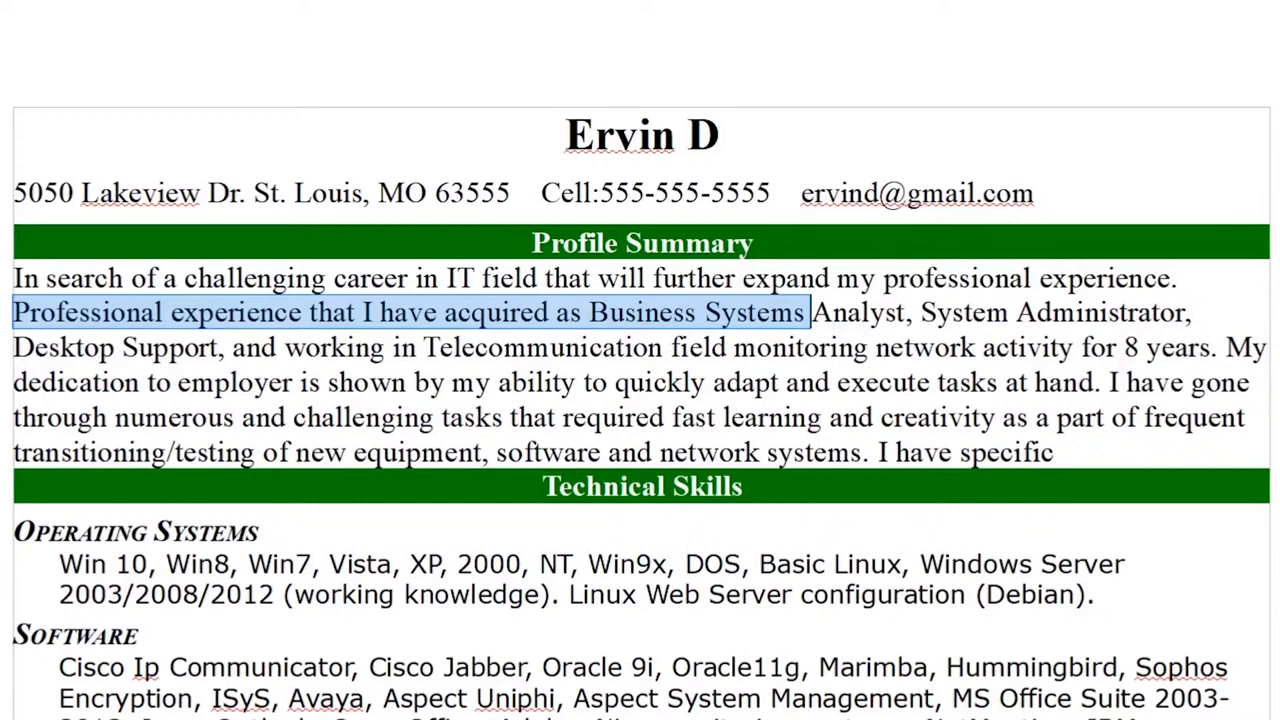
drag(920, 312, 1190, 347)
click(1210, 347)
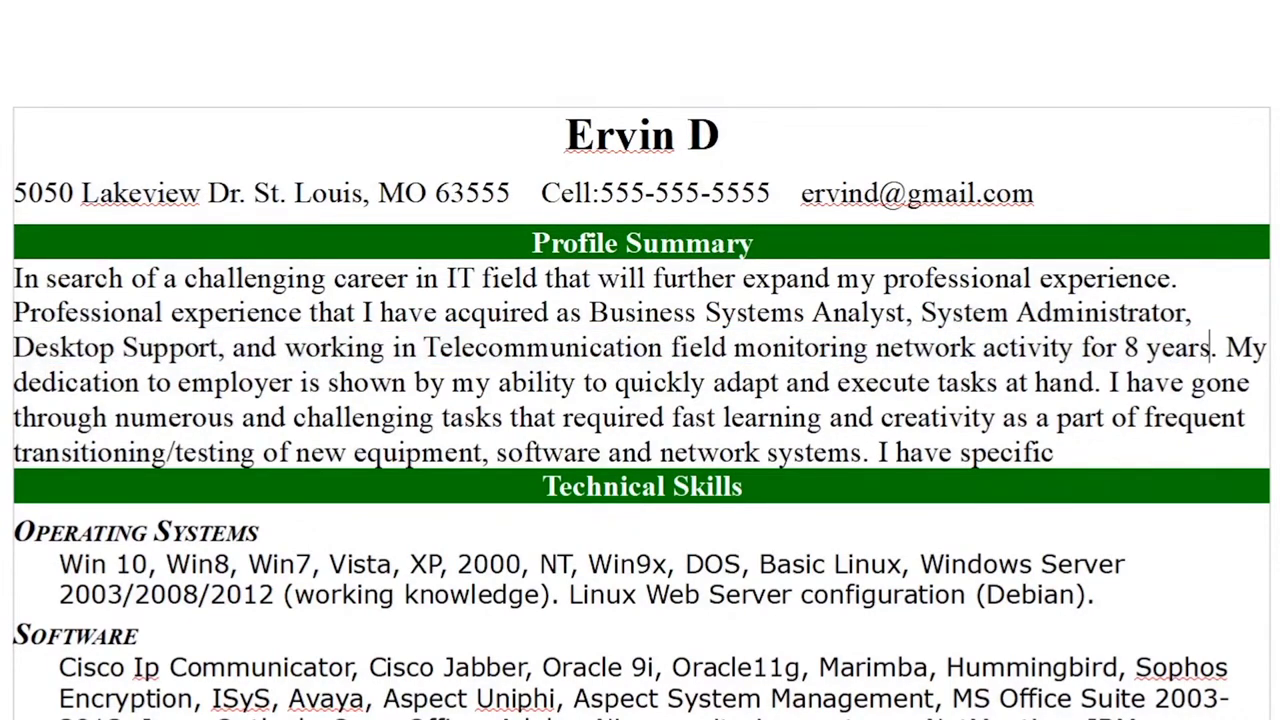
drag(260, 347, 1218, 347)
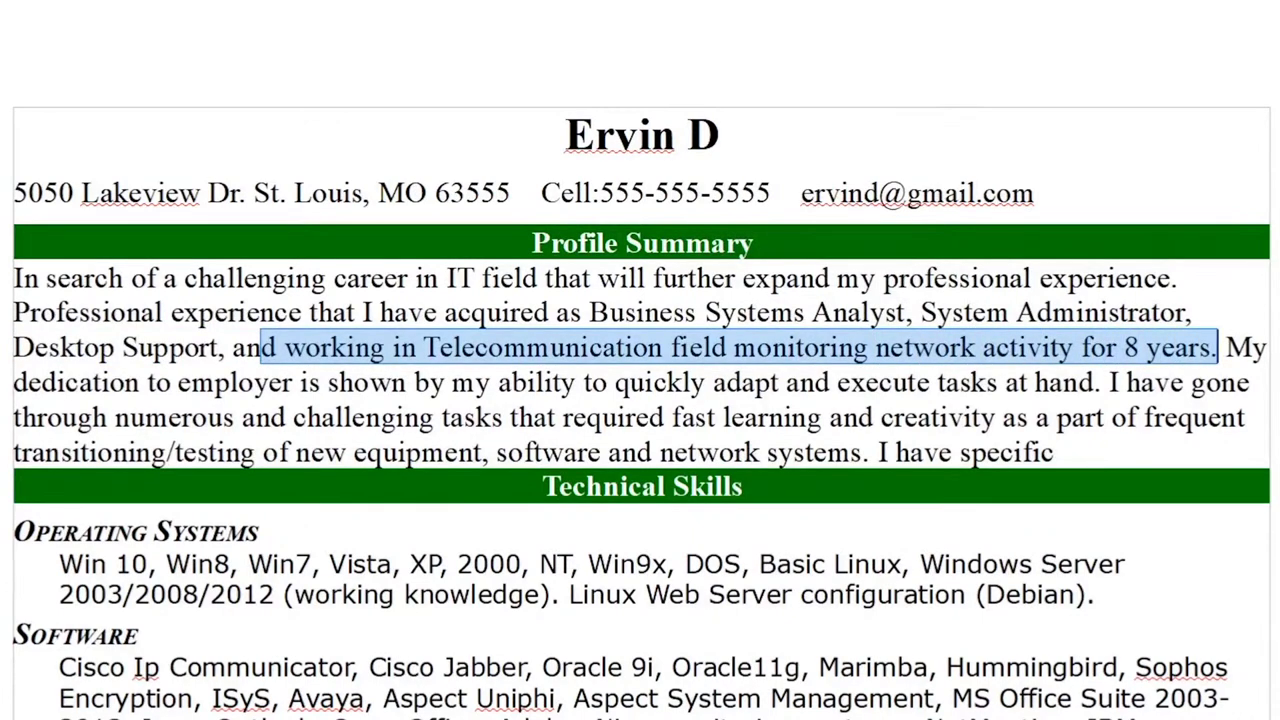
key(shift+Left)
click(1218, 347)
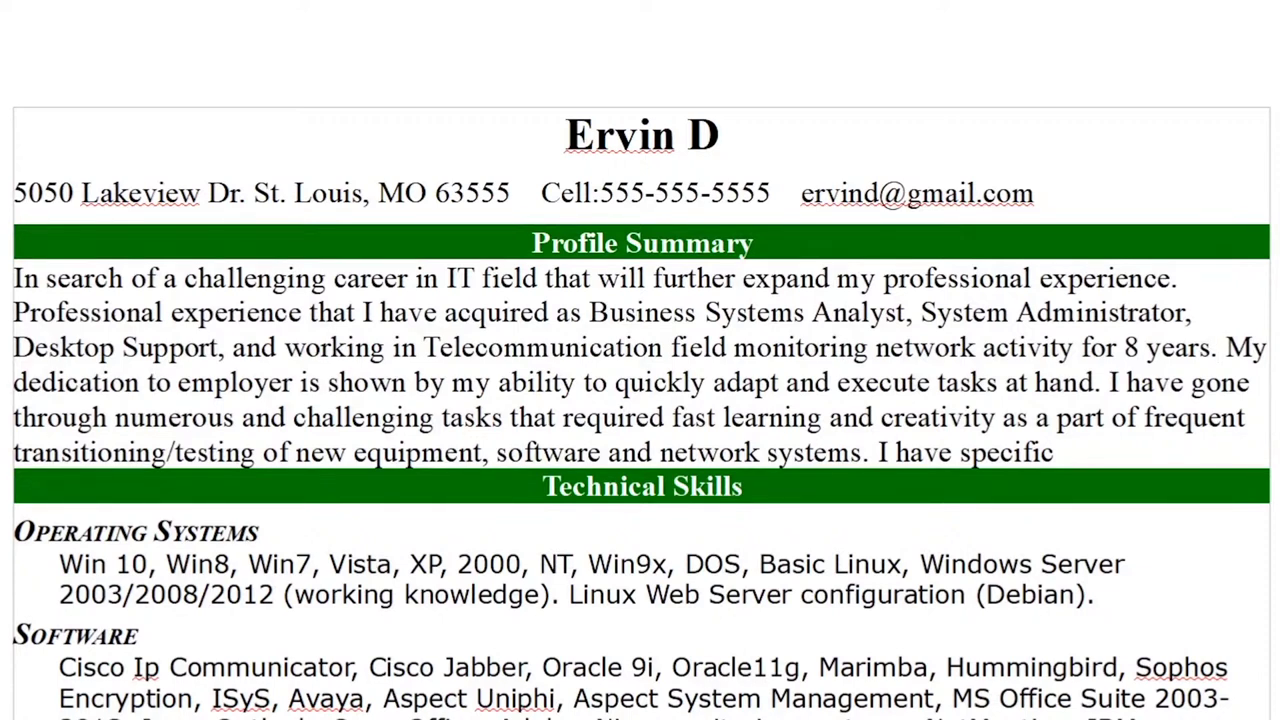
drag(422, 347, 1211, 347)
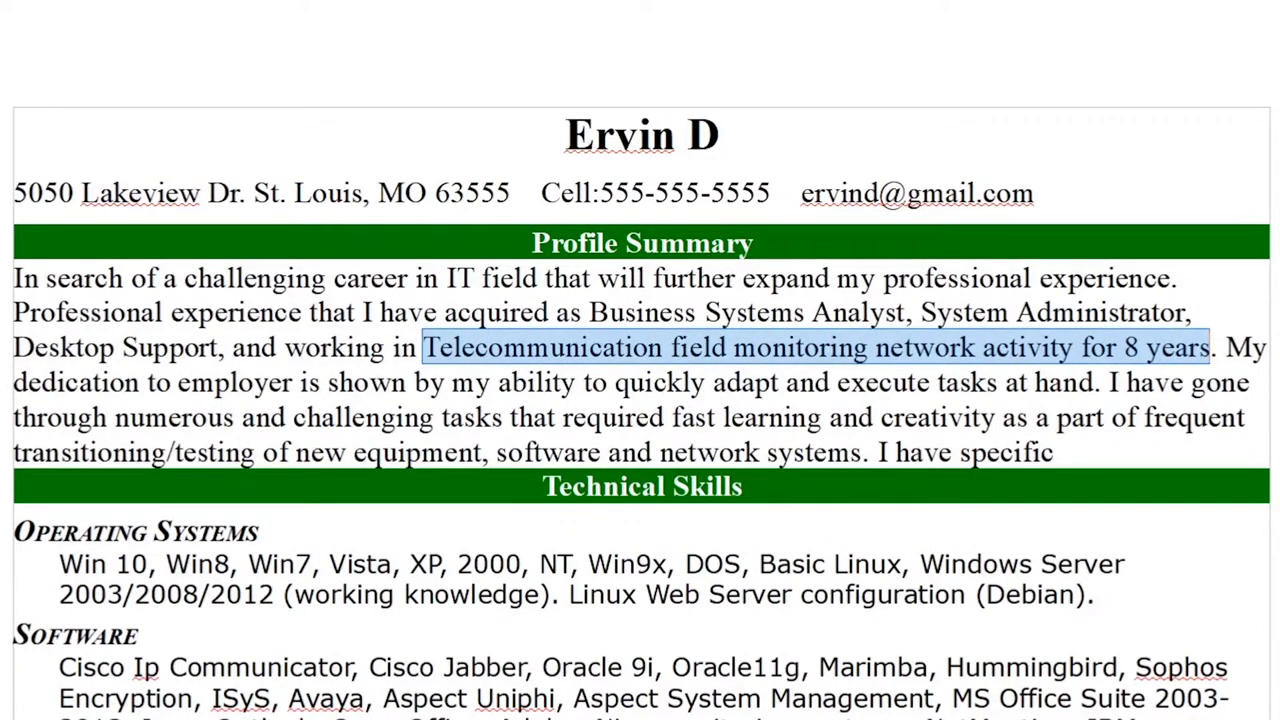
click(1218, 347)
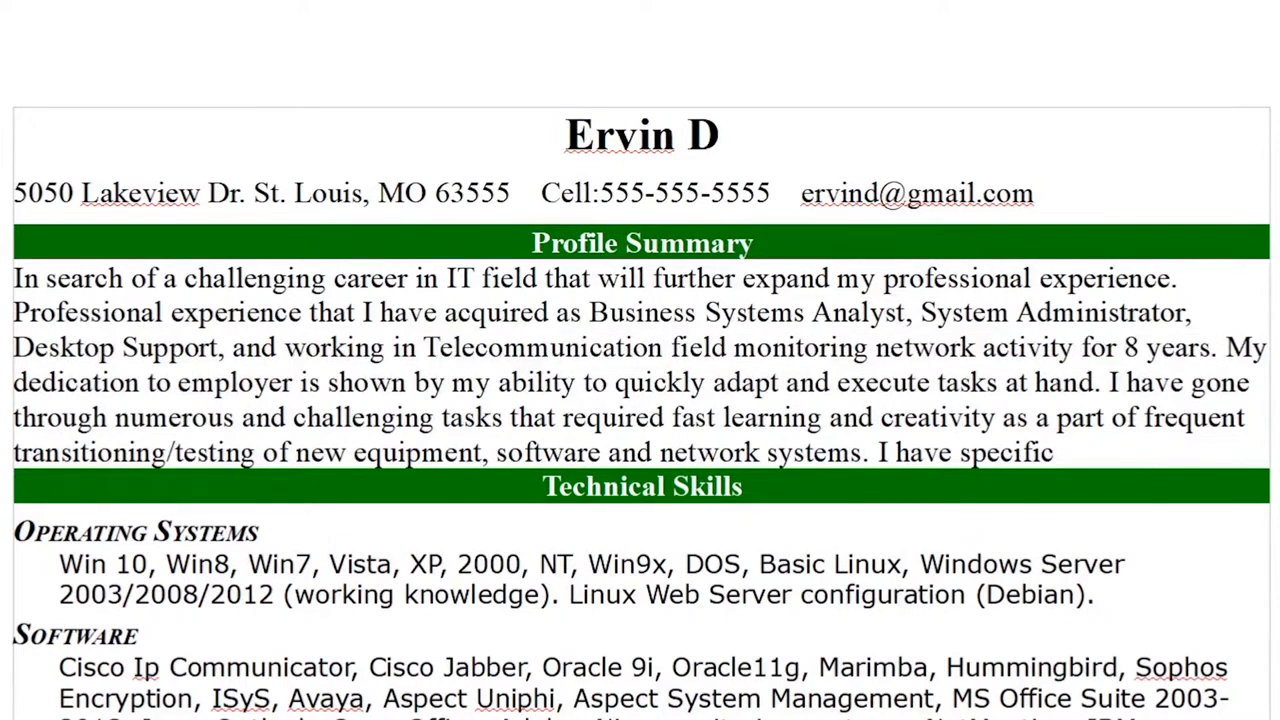
click(1226, 347)
Extend a keyboard selection across the third Profile Summary sentence up to the end of 'hand'.
key(shift+End)
key(ctrl+shift+Left)
key(ctrl+shift+Left)
key(ctrl+shift+Left)
key(ctrl+shift+Left)
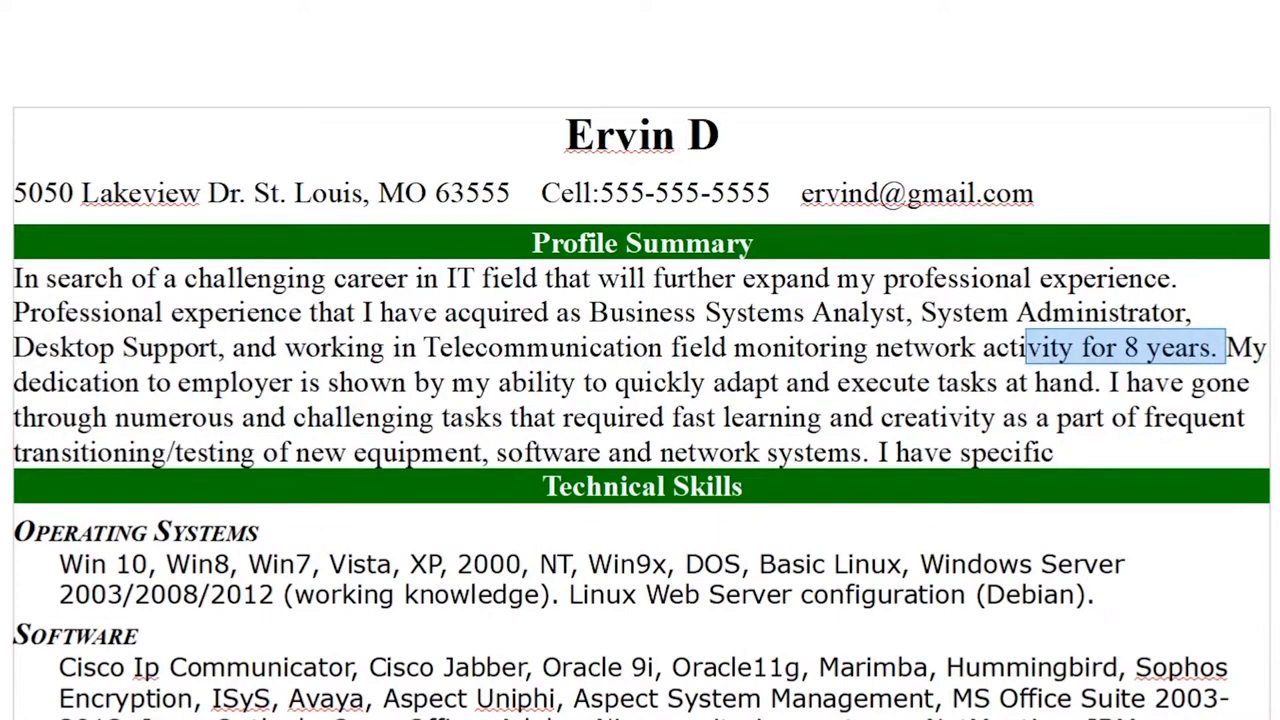
key(ctrl+shift+Right)
key(ctrl+shift+Right)
key(ctrl+shift+Right)
key(ctrl+shift+Right)
key(ctrl+shift+Right)
key(ctrl+shift+Right)
key(ctrl+shift+Right)
key(ctrl+shift+Right)
key(ctrl+shift+Right)
key(ctrl+shift+Right)
key(ctrl+shift+Right)
key(ctrl+shift+Right)
key(shift+Right)
key(shift+Right)
key(shift+Right)
key(shift+Right)
key(shift+Right)
key(shift+Right)
key(shift+Right)
key(shift+Right)
key(shift+Right)
key(shift+Right)
key(shift+Right)
key(shift+Right)
key(shift+Right)
key(shift+Right)
key(shift+Right)
key(shift+Right)
key(shift+Right)
key(shift+Right)
key(shift+Right)
key(shift+Right)
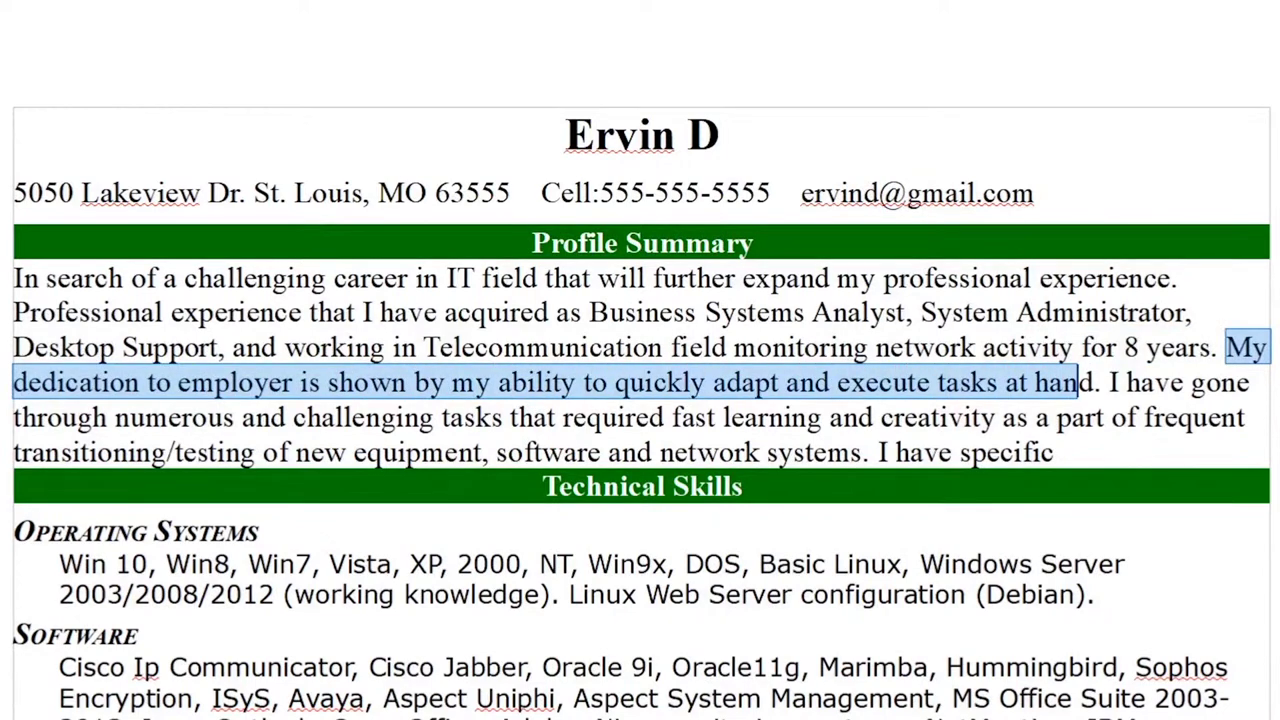
key(shift+Right)
Select the whole dedication sentence from after 'at hand.' back to 'My'.
click(750, 385)
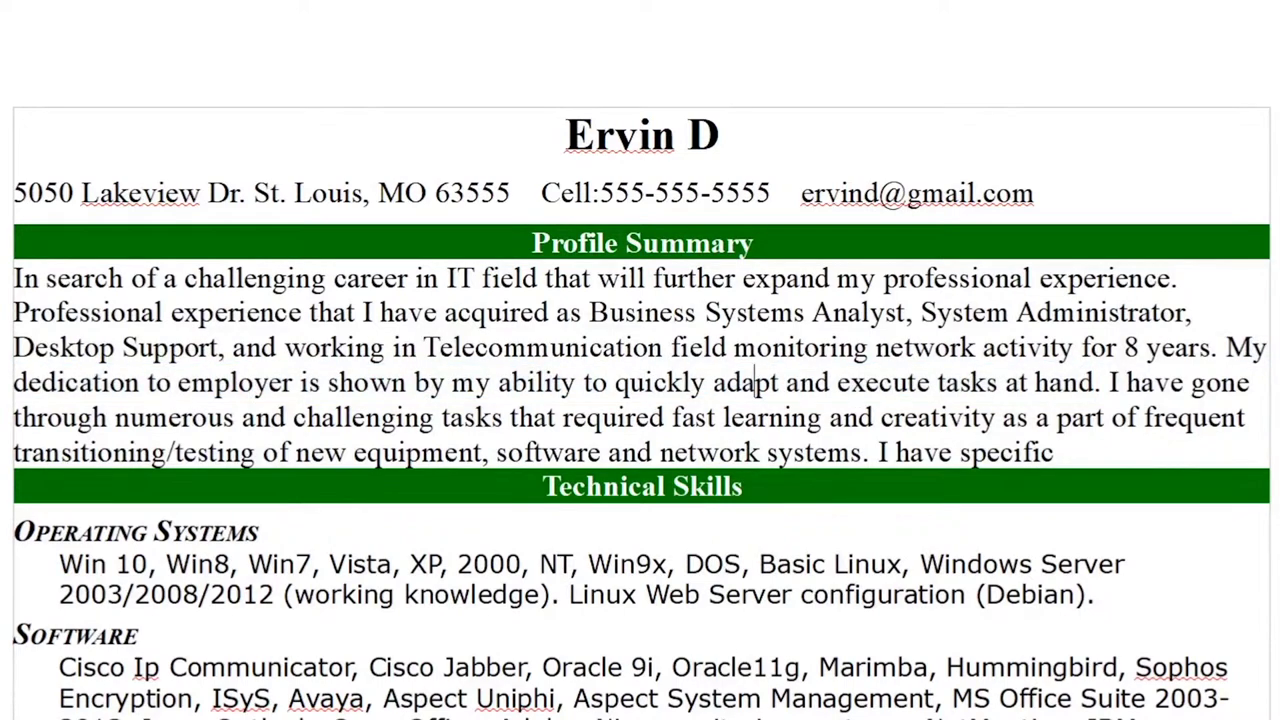
drag(560, 382, 1094, 382)
click(832, 382)
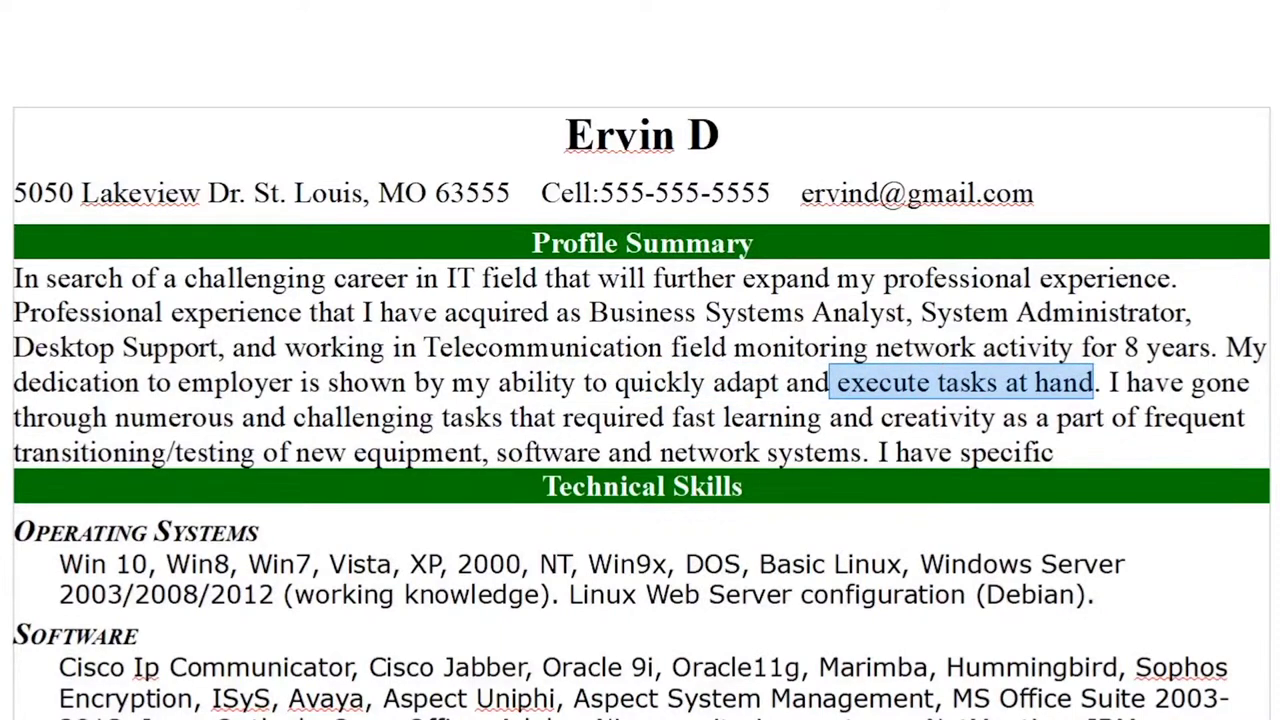
click(1100, 382)
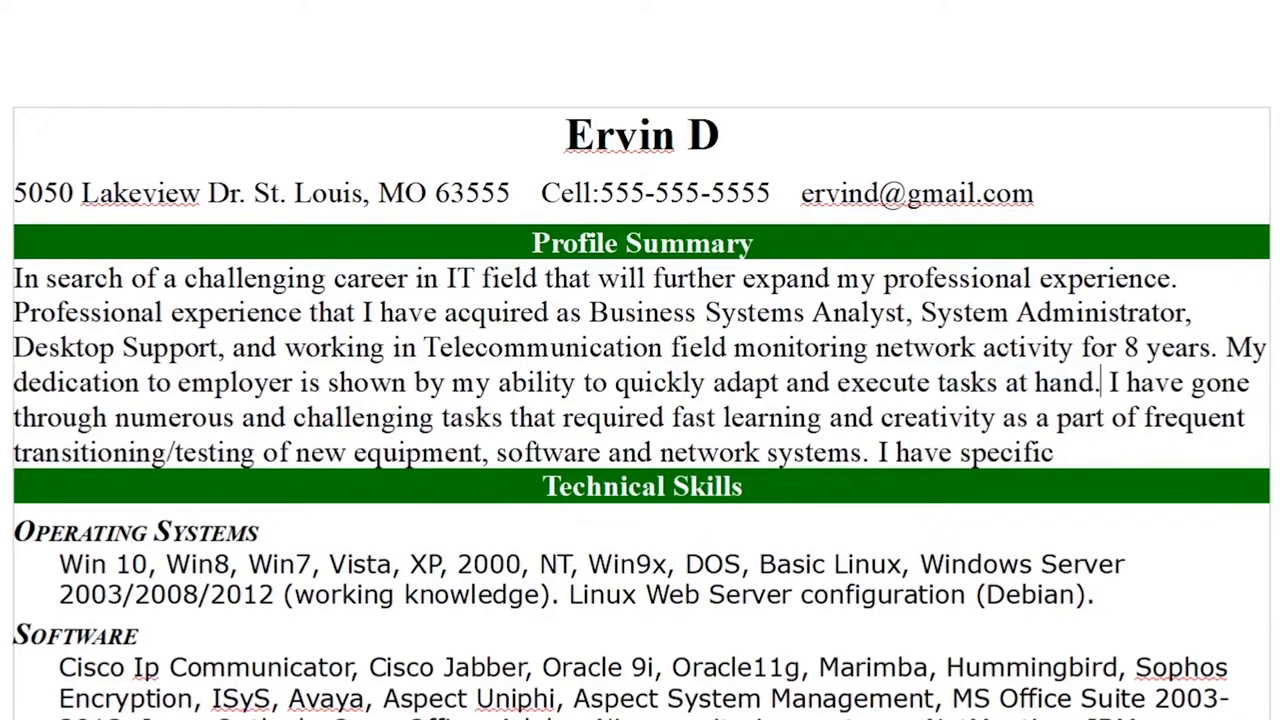
drag(1100, 382, 1226, 347)
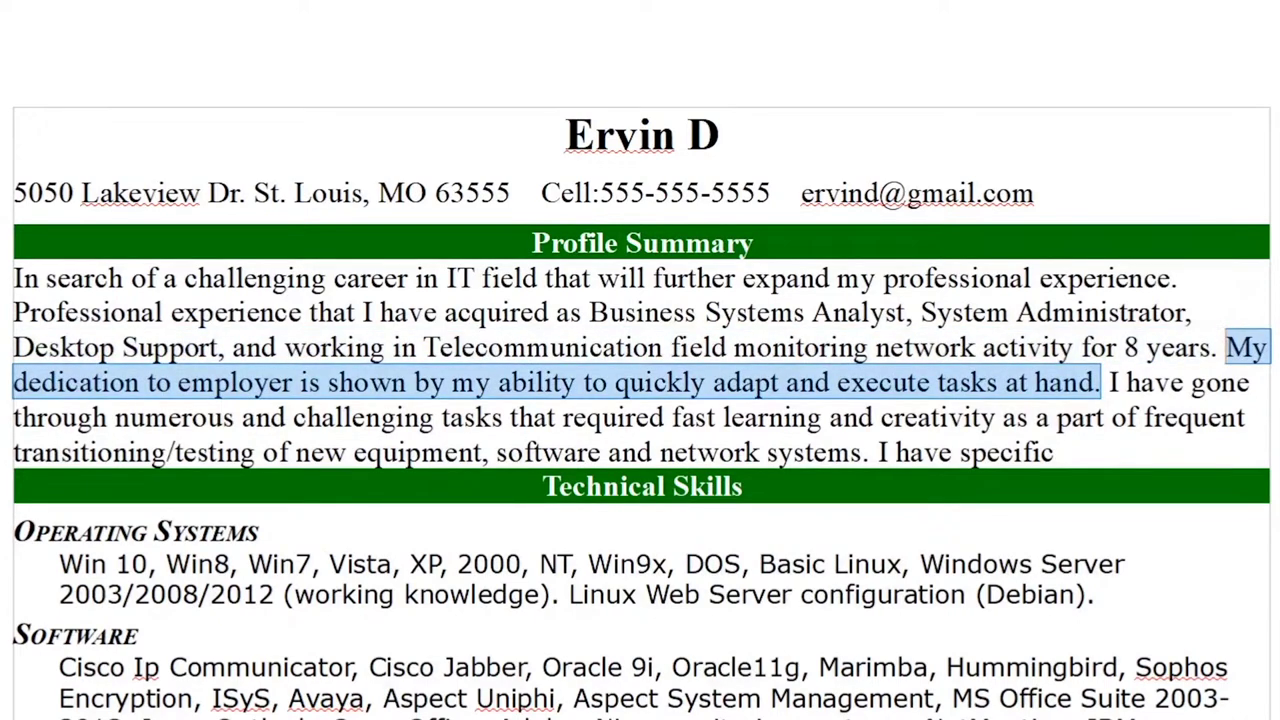
click(1118, 382)
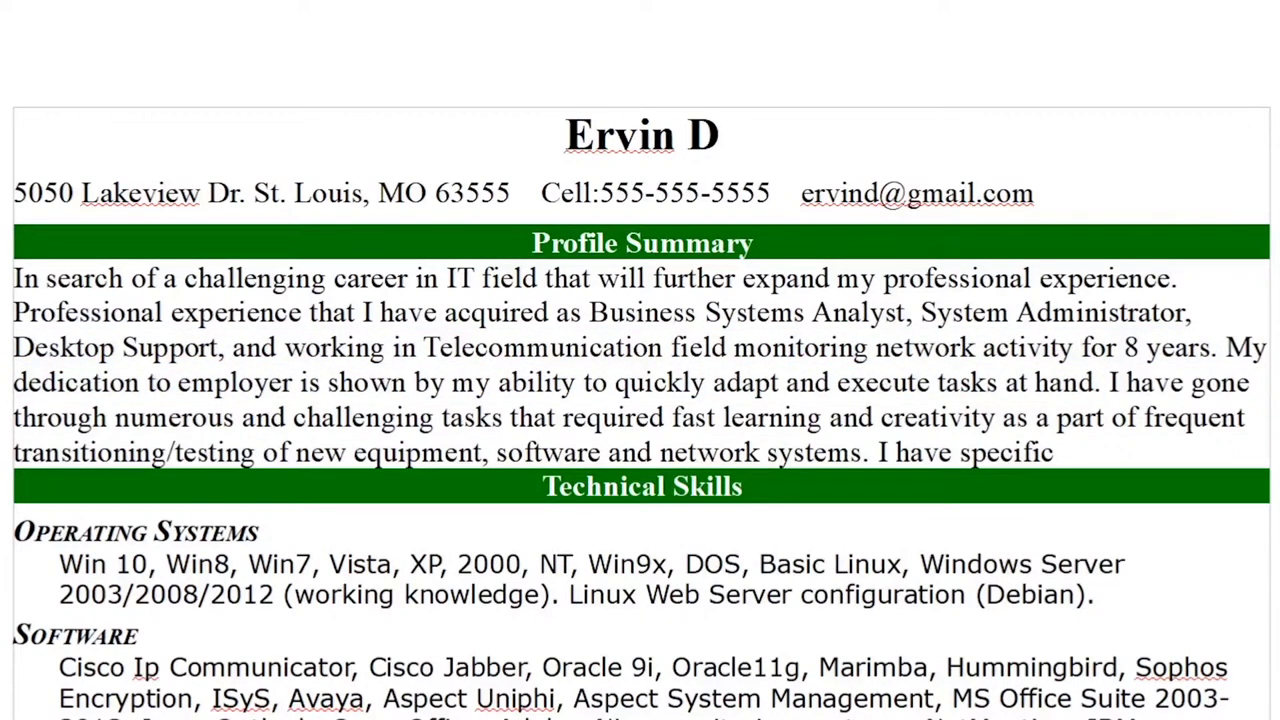
click(1100, 382)
drag(1100, 382, 1226, 347)
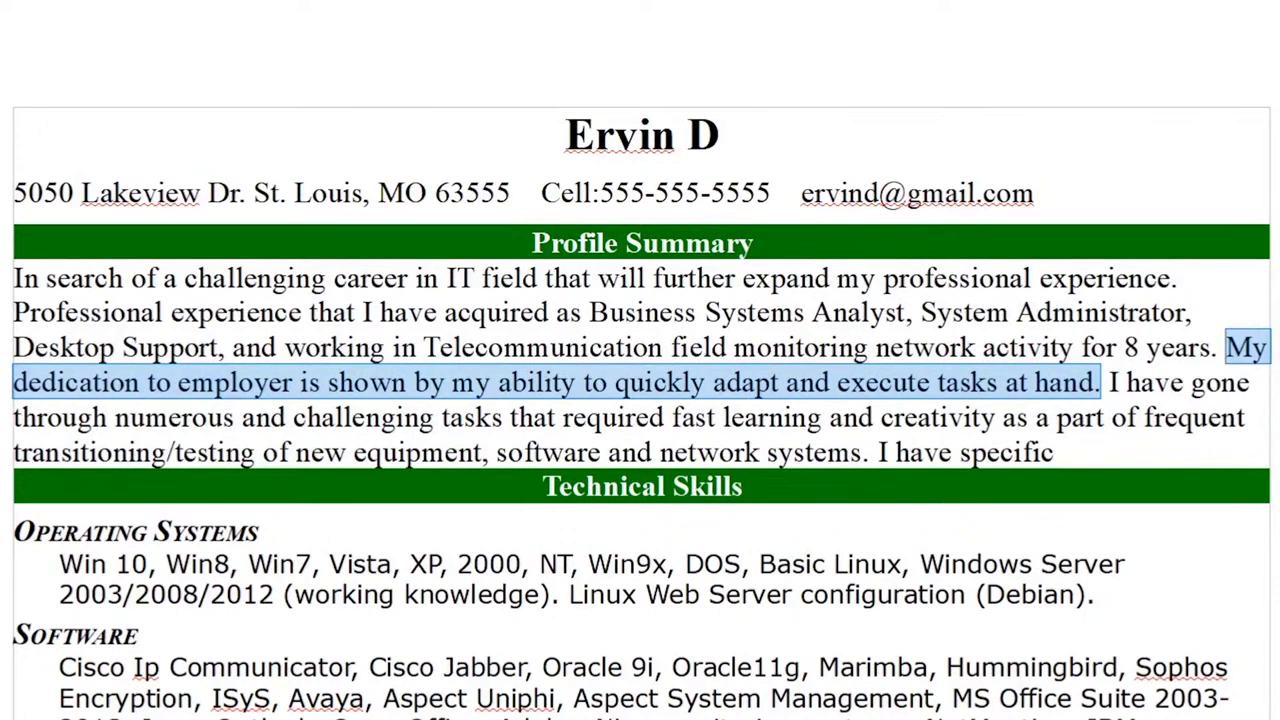
Review the dedication, equipment and fast-learning sentences of the Profile Summary by selecting them.
click(1117, 382)
drag(1117, 382, 1250, 382)
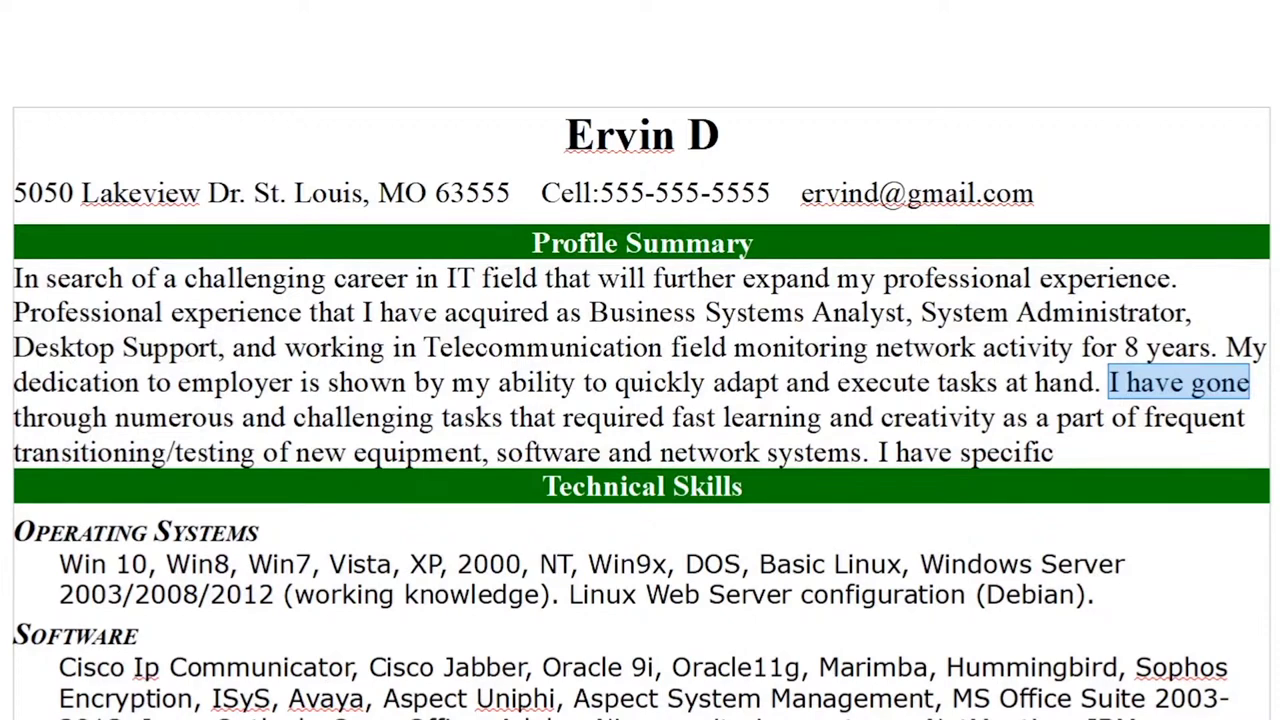
drag(1250, 382, 1094, 382)
click(870, 452)
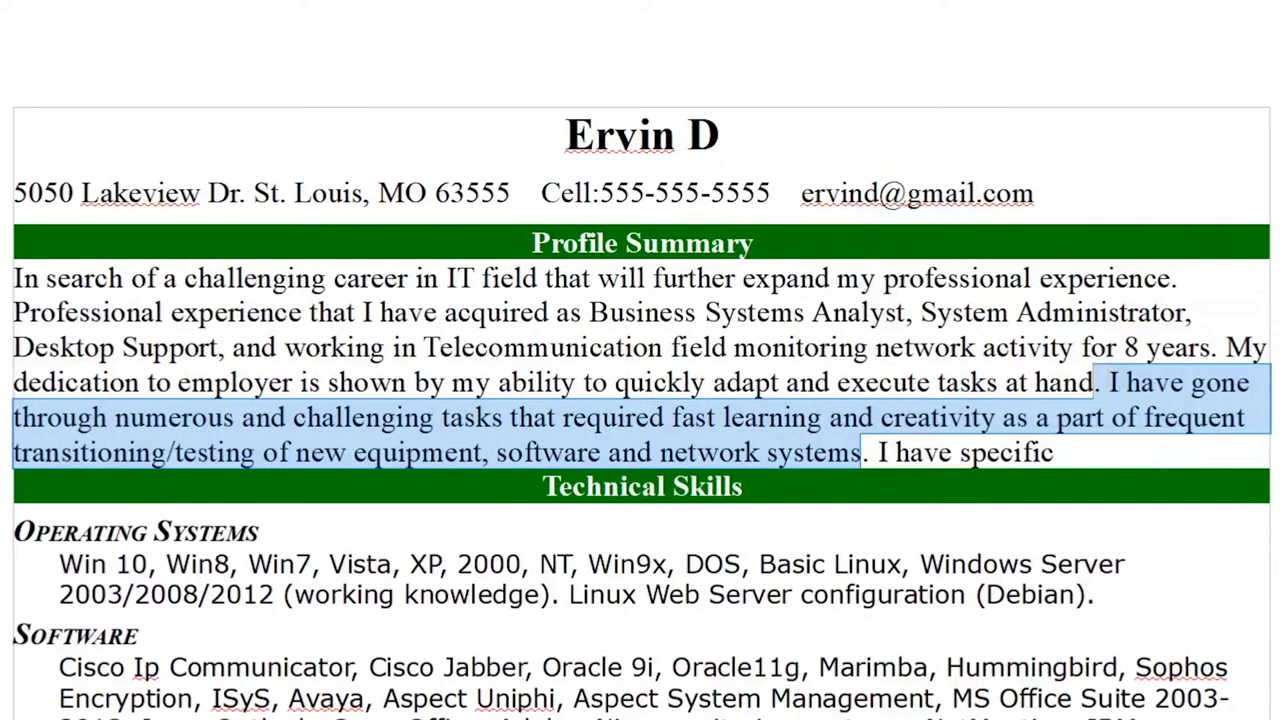
click(600, 417)
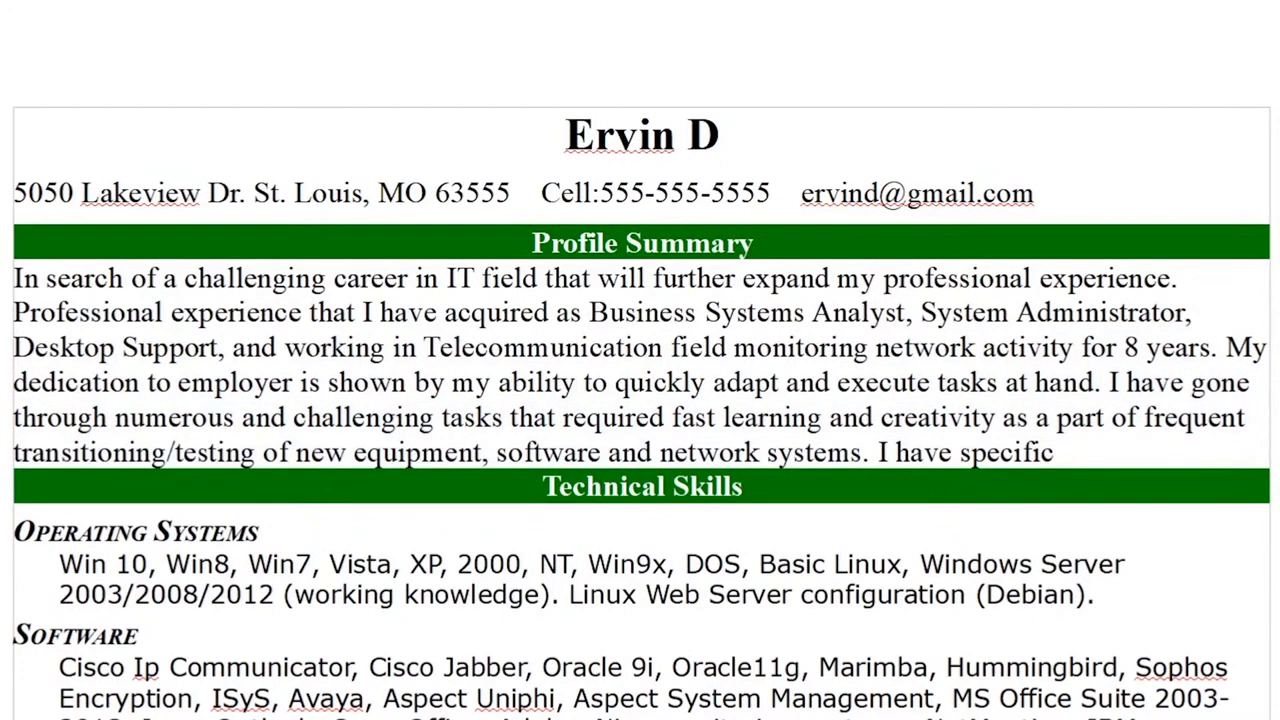
drag(600, 417, 868, 452)
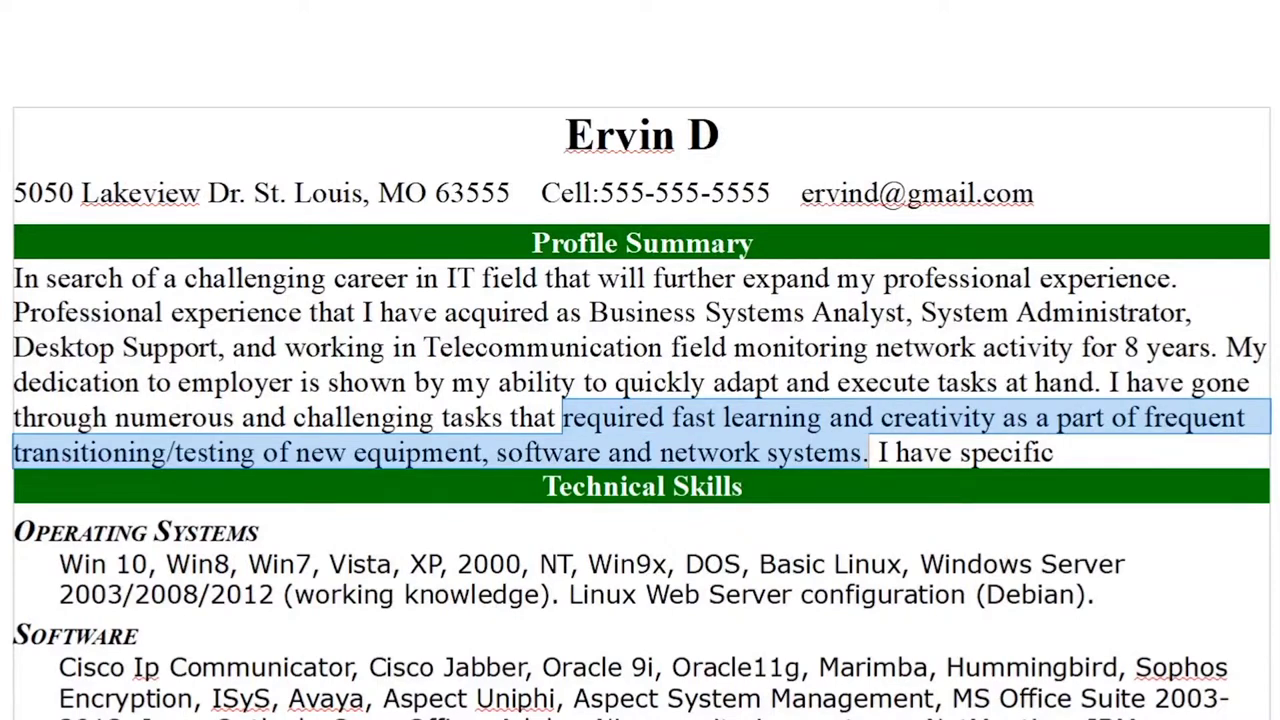
click(869, 450)
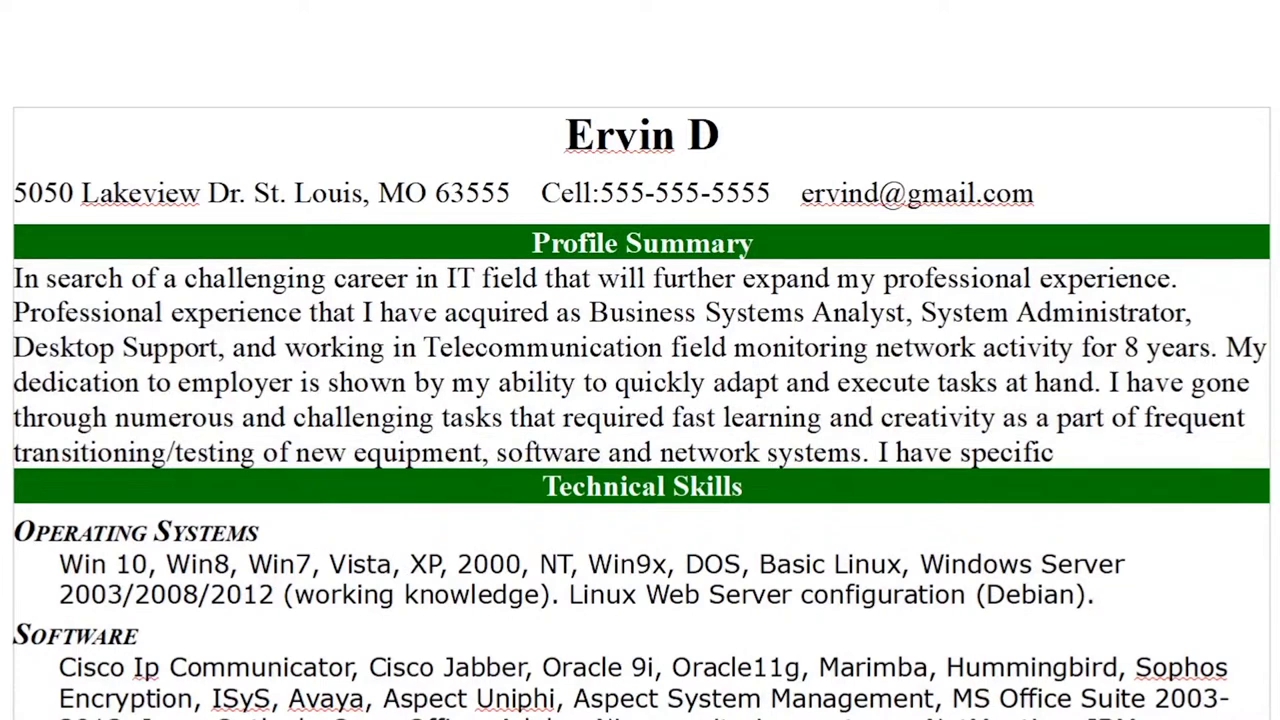
drag(1226, 347, 1222, 417)
click(1118, 382)
drag(1106, 382, 868, 452)
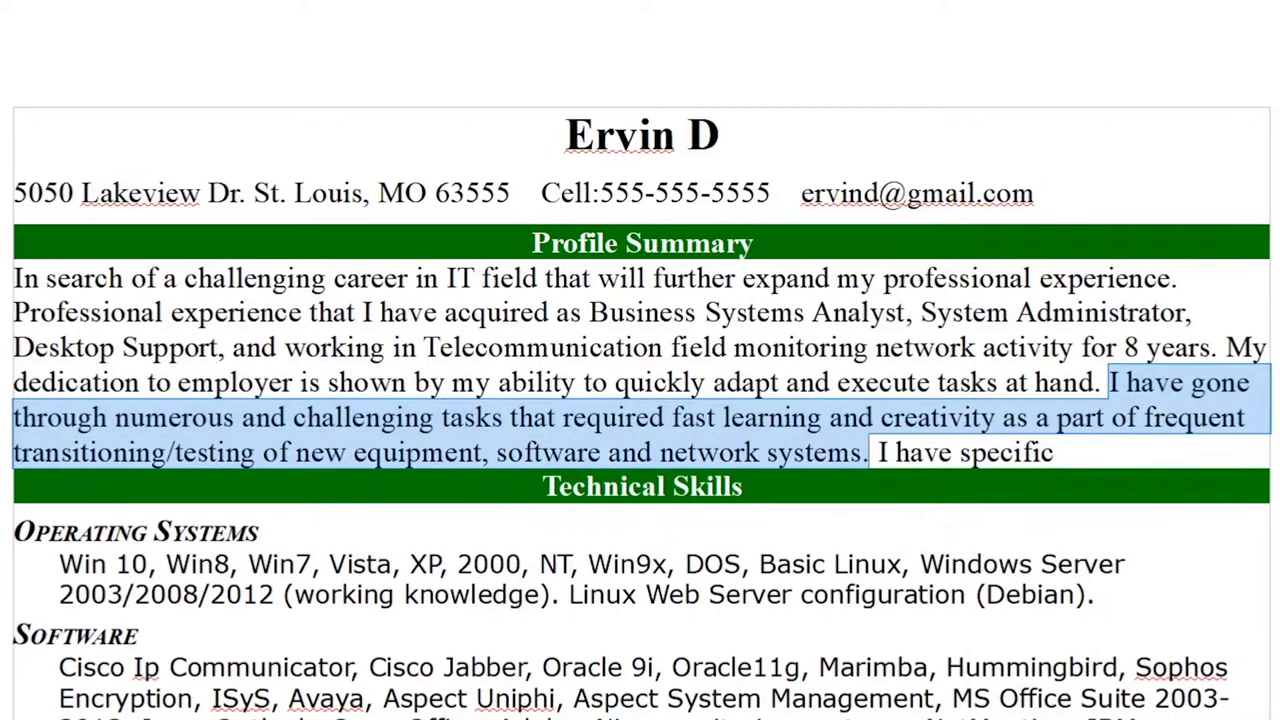
Put the cursor right after 'specific' in the unfinished last sentence.
click(868, 452)
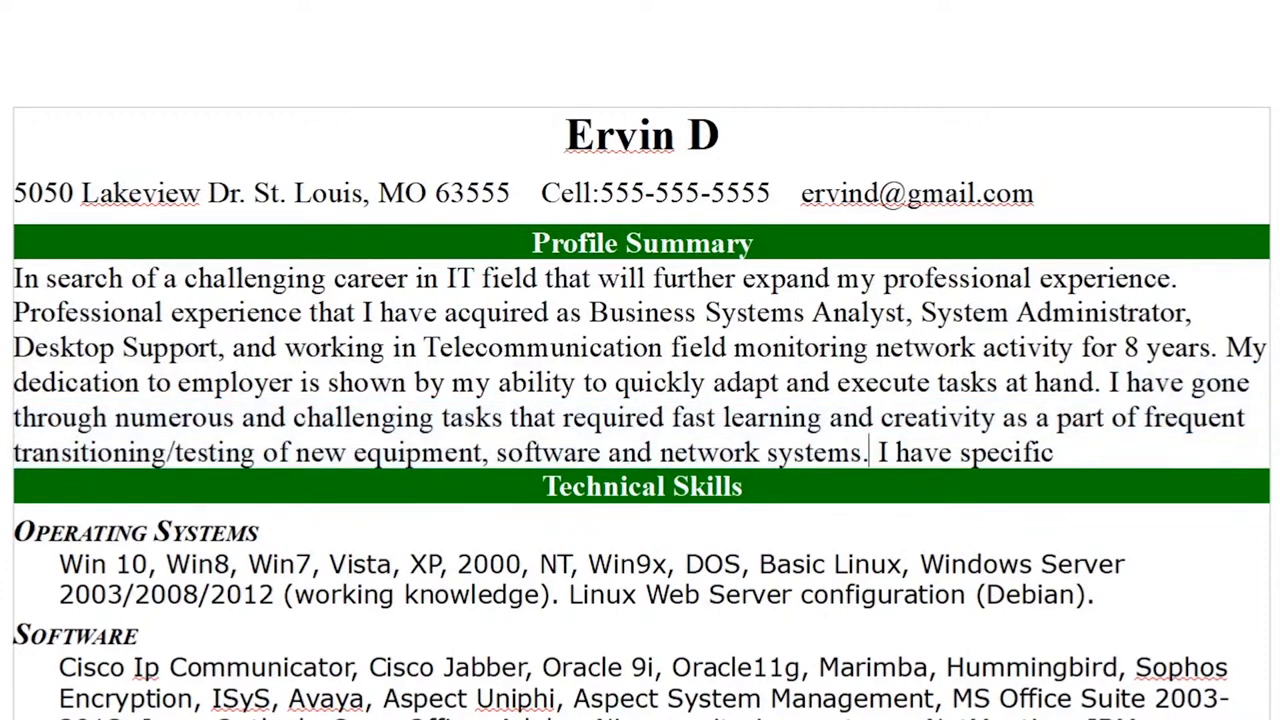
drag(878, 452, 1070, 452)
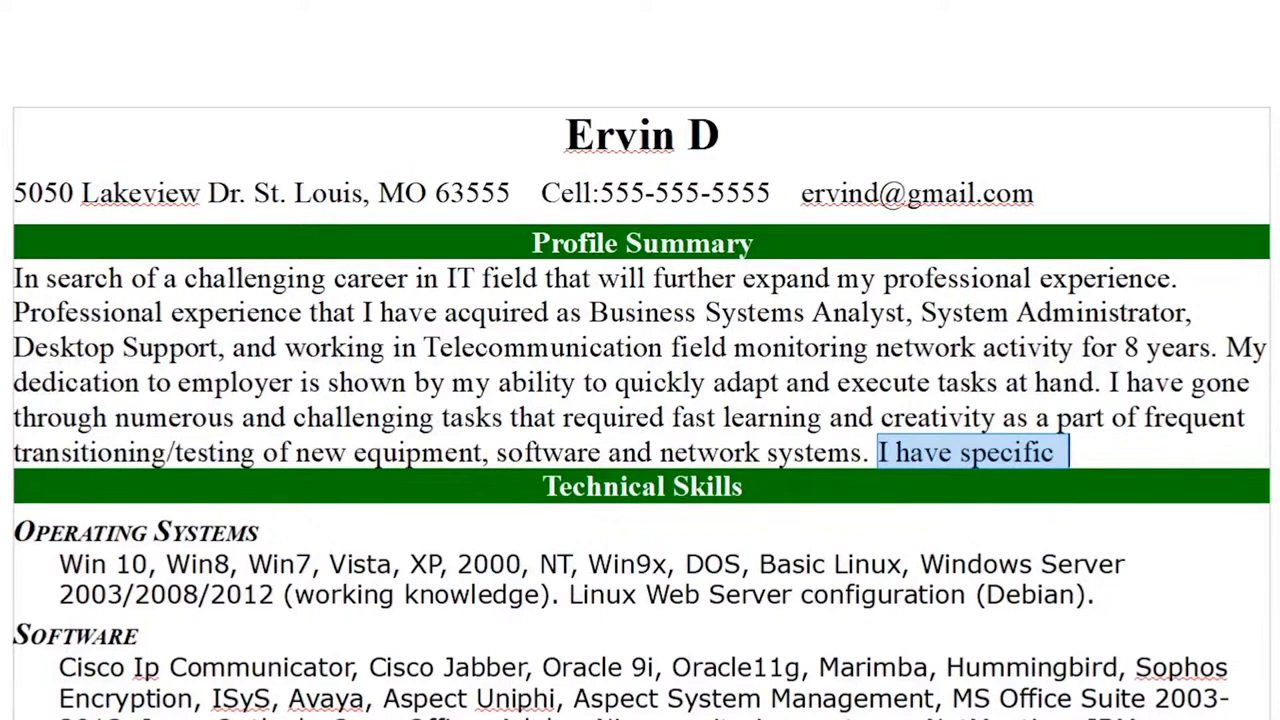
click(1068, 452)
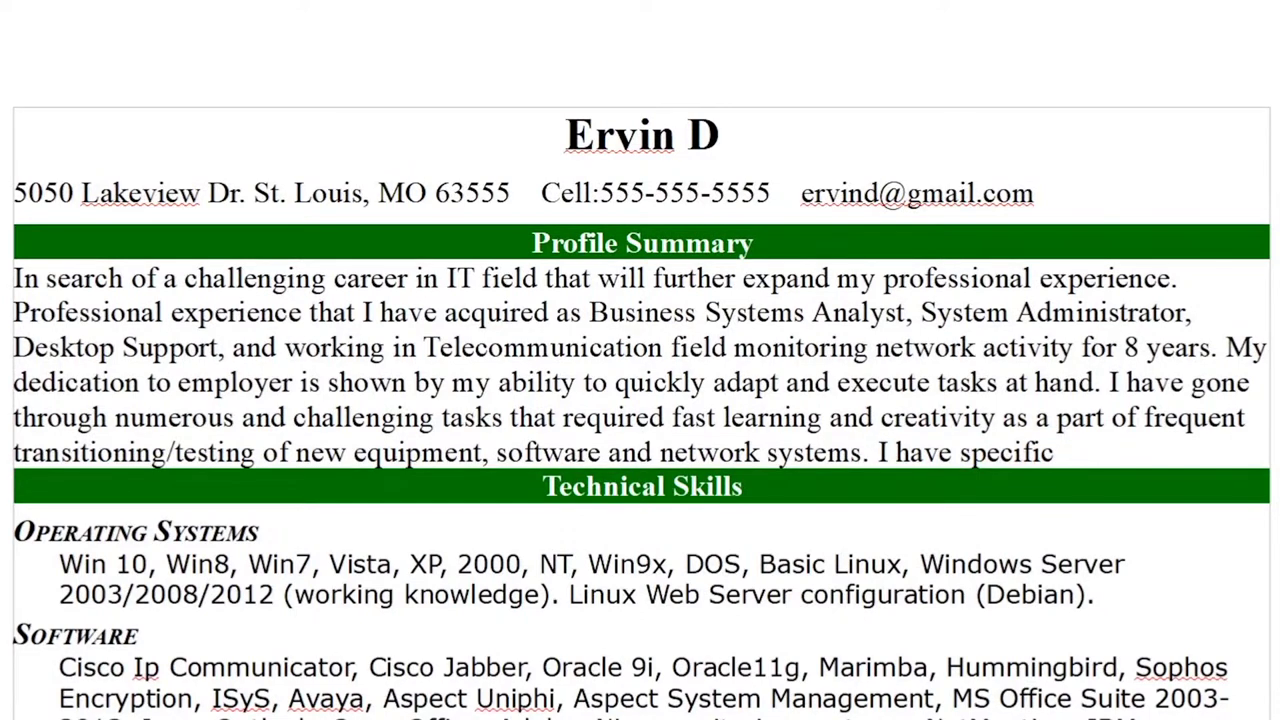
drag(878, 452, 1070, 452)
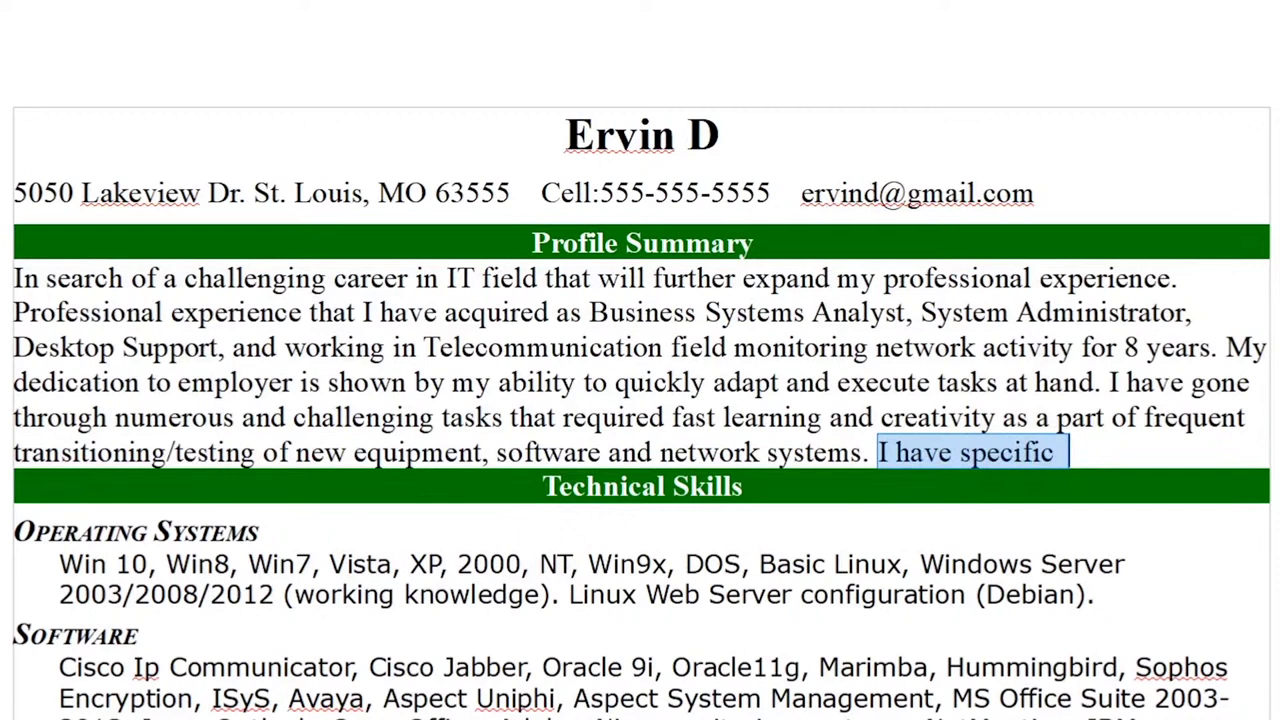
click(1056, 452)
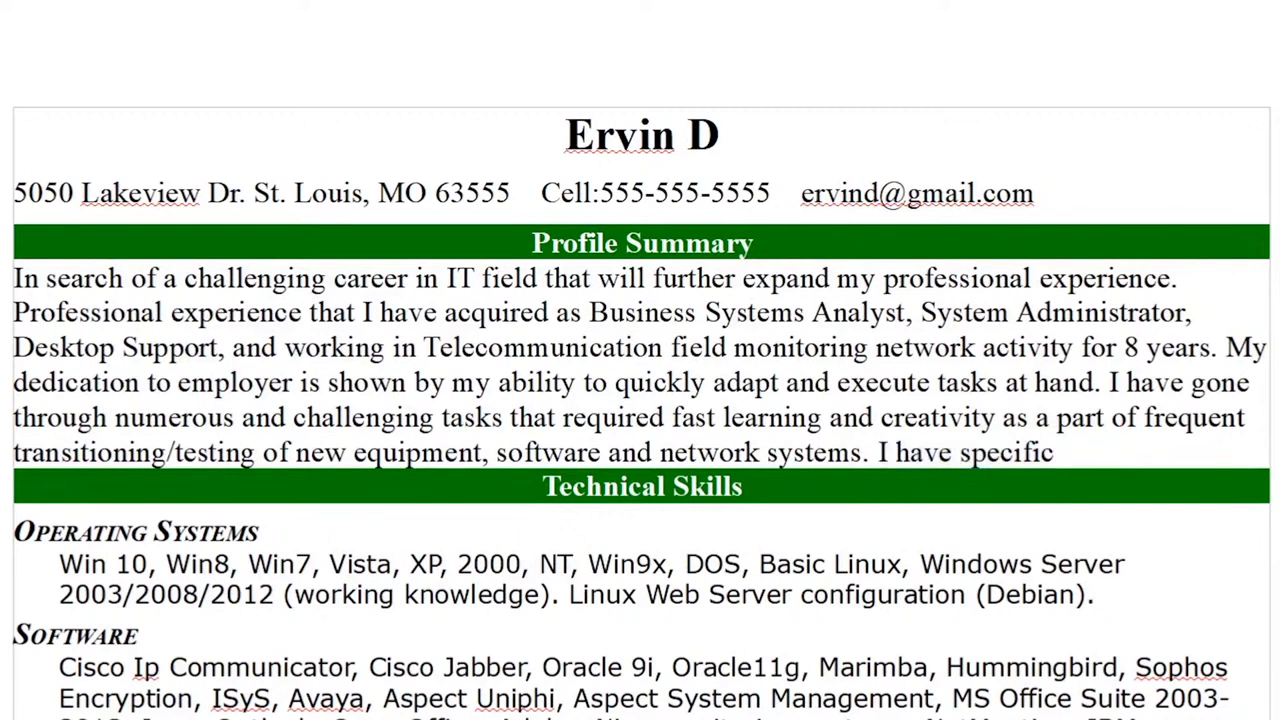
Complete the sentence as 'I have specific experience working this job...'.
text(experience)
key(Return)
text(wor)
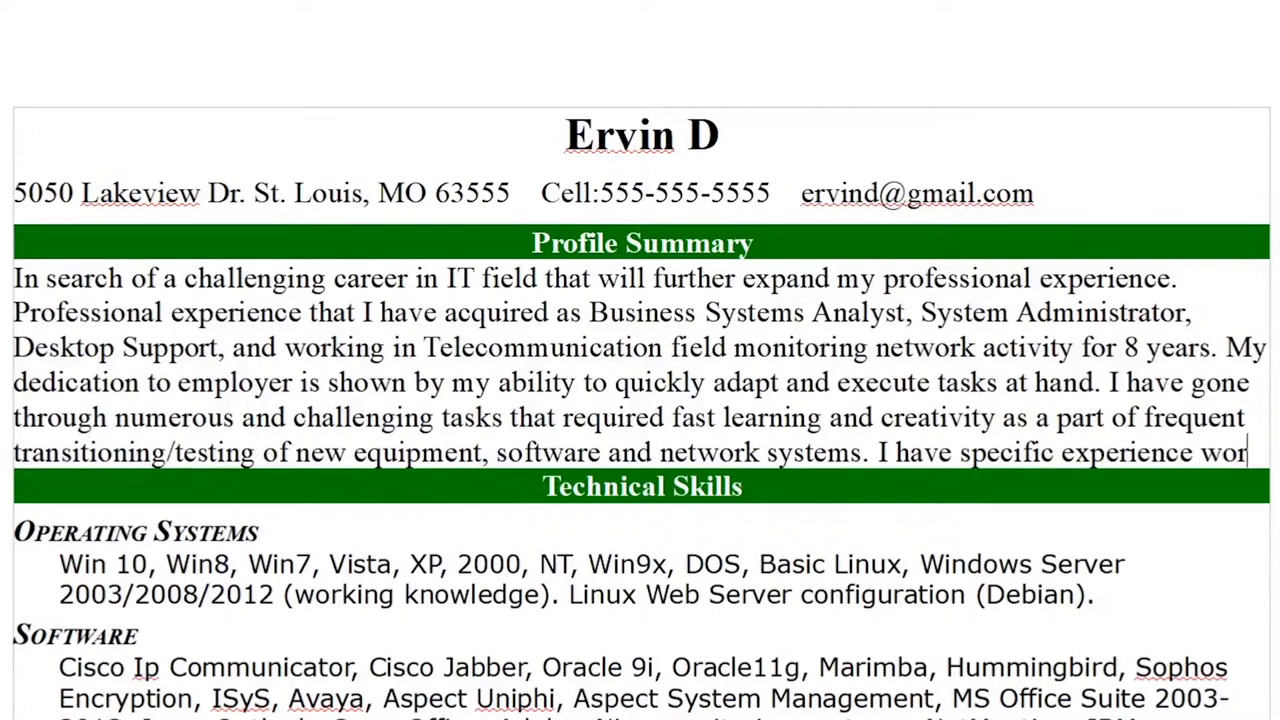
text(king on this system)
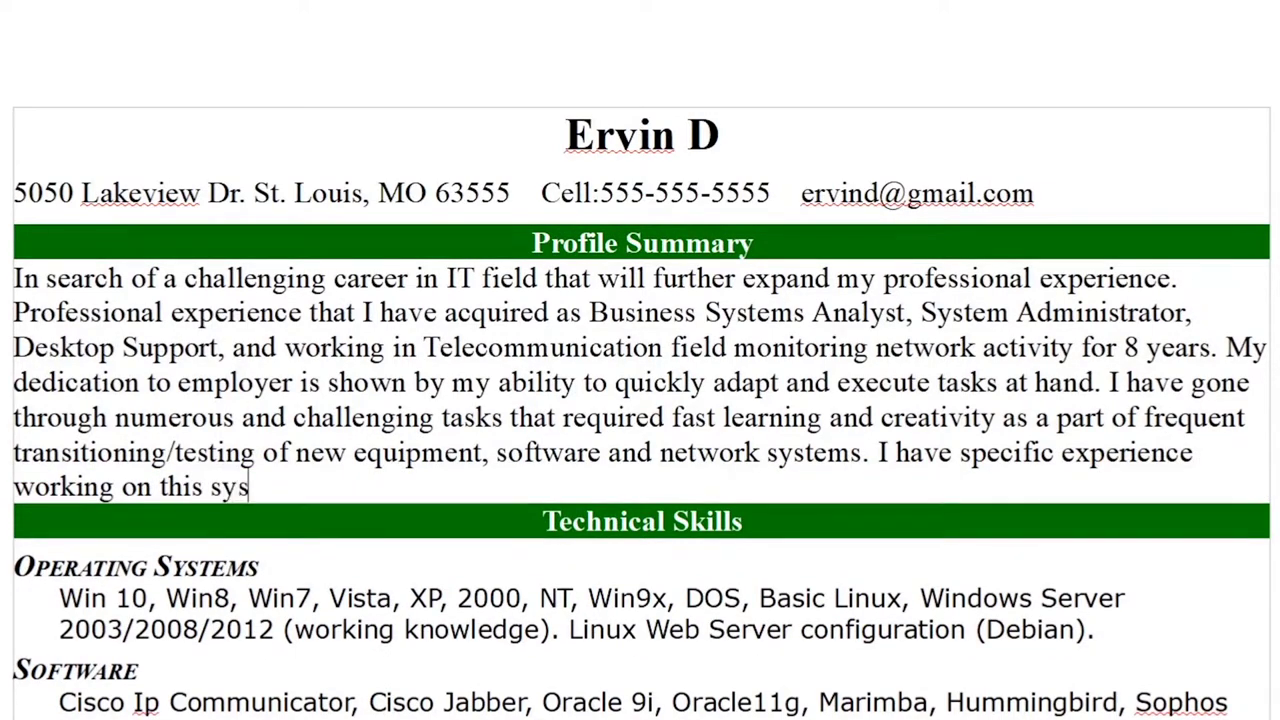
key(BackSpace)
key(BackSpace)
key(BackSpace)
key(BackSpace)
key(BackSpace)
key(BackSpace)
key(BackSpace)
key(BackSpace)
key(BackSpace)
key(BackSpace)
key(BackSpace)
key(BackSpace)
key(BackSpace)
key(BackSpace)
text(this job)
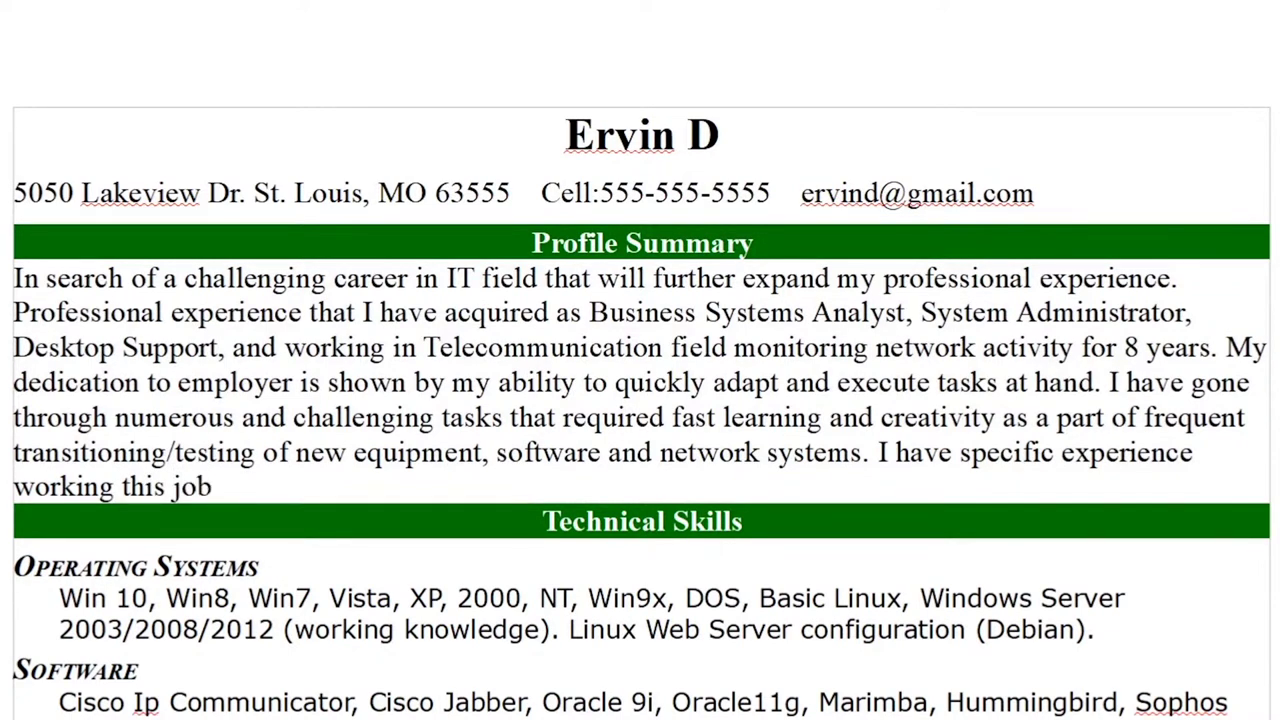
text(...)
drag(236, 487, 878, 455)
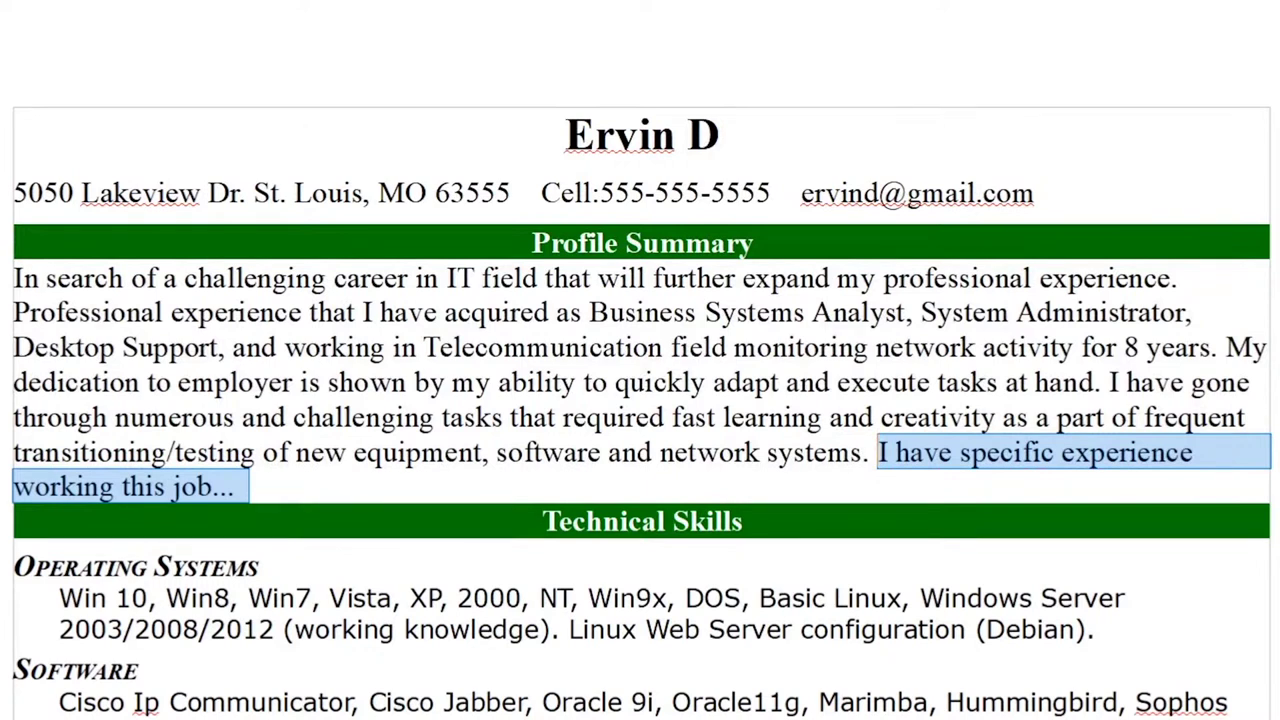
click(876, 346)
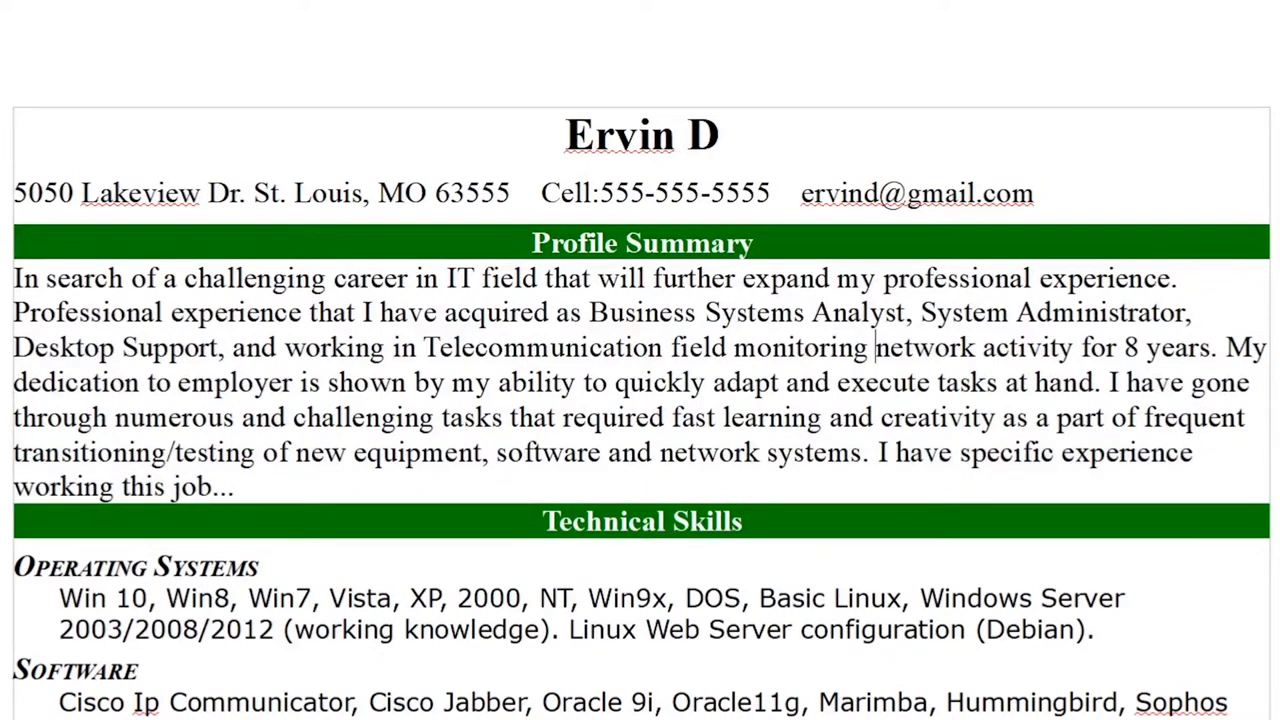
Delete the 'In search of a challenging career...' sentence and the leading space after it.
click(250, 486)
click(29, 312)
drag(29, 312, 810, 312)
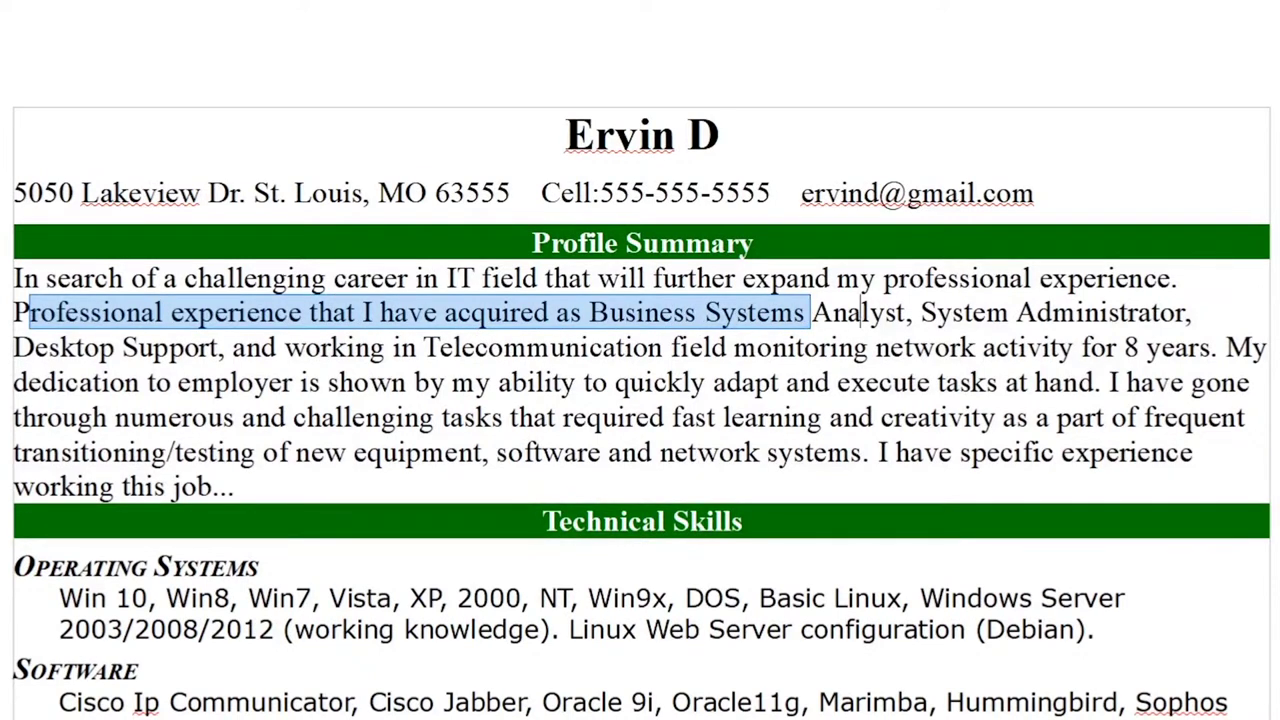
click(860, 312)
drag(1178, 278, 13, 278)
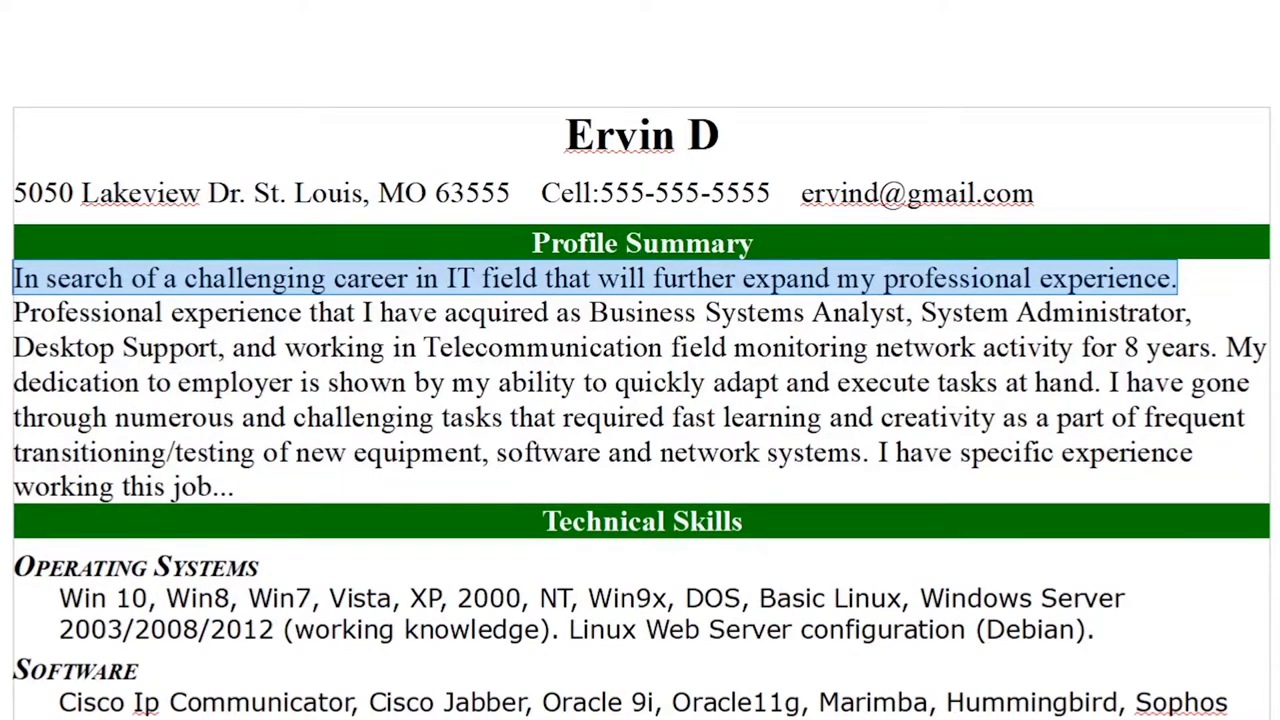
key(Delete)
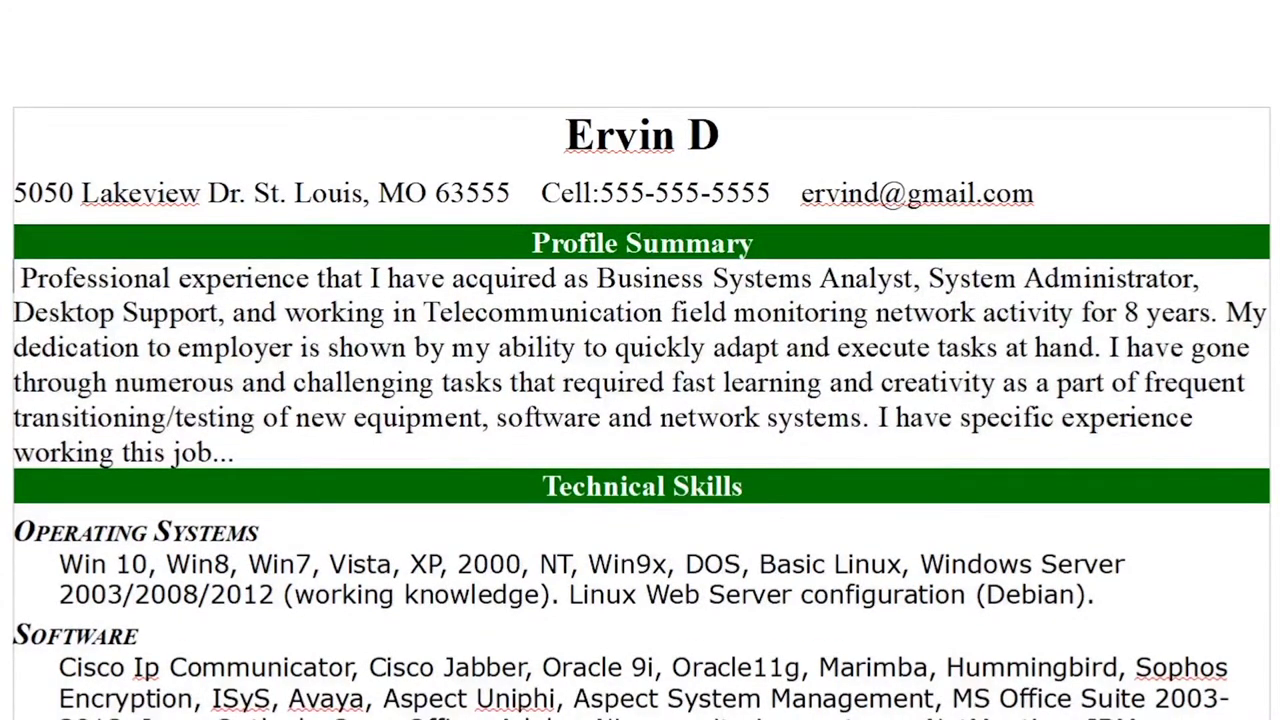
key(Delete)
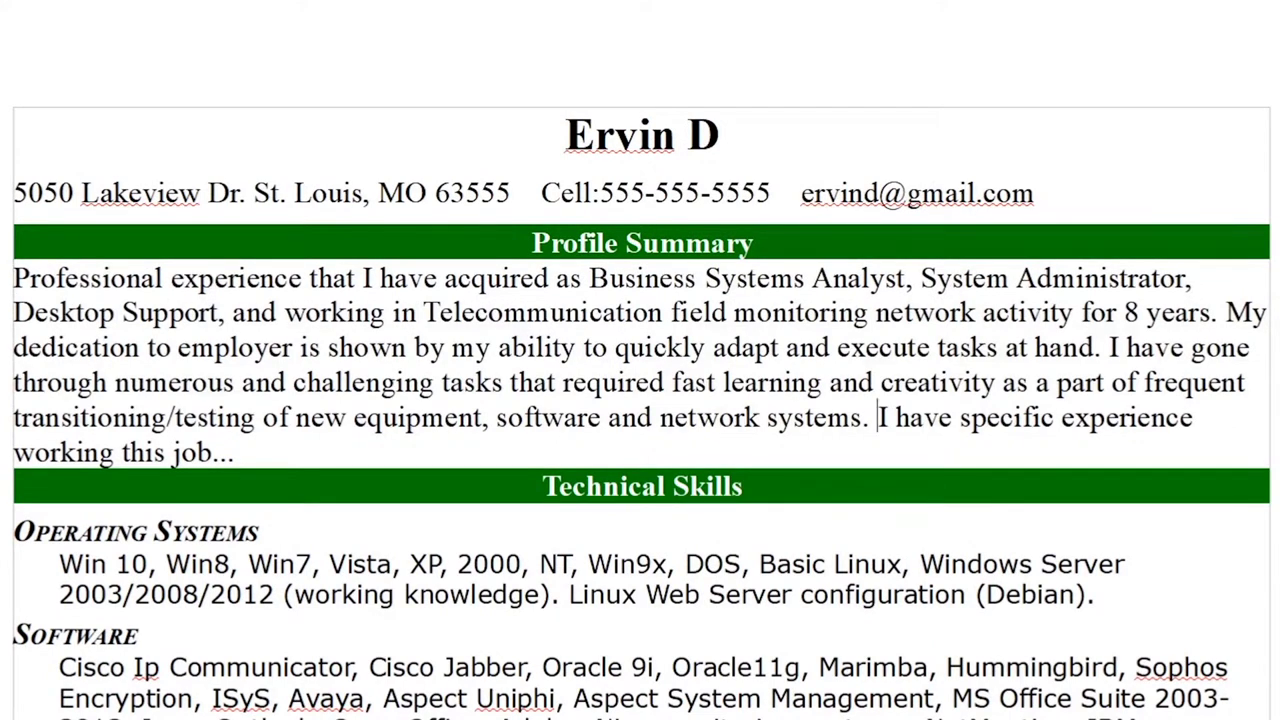
Move 'I have specific experience working this job...' to a new first line above 'Professional experience...'.
drag(878, 417, 248, 452)
key(ctrl+c)
right_click(948, 410)
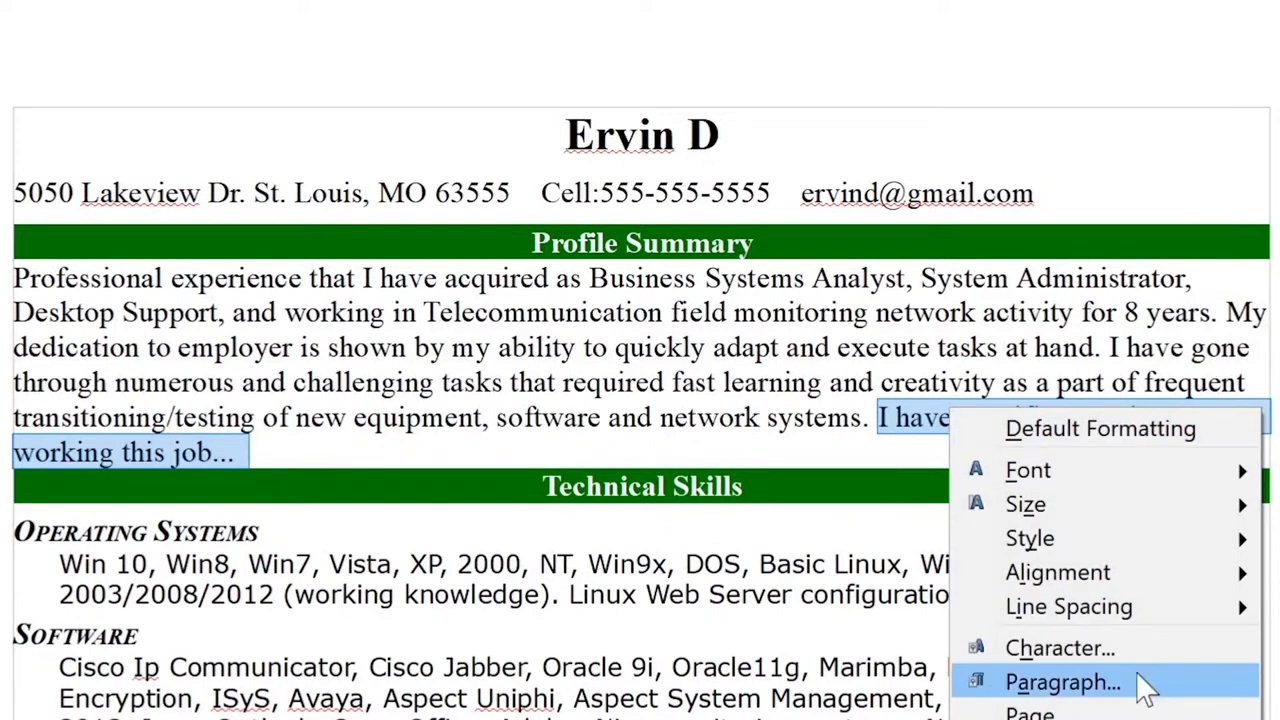
key(Escape)
key(Delete)
click(13, 278)
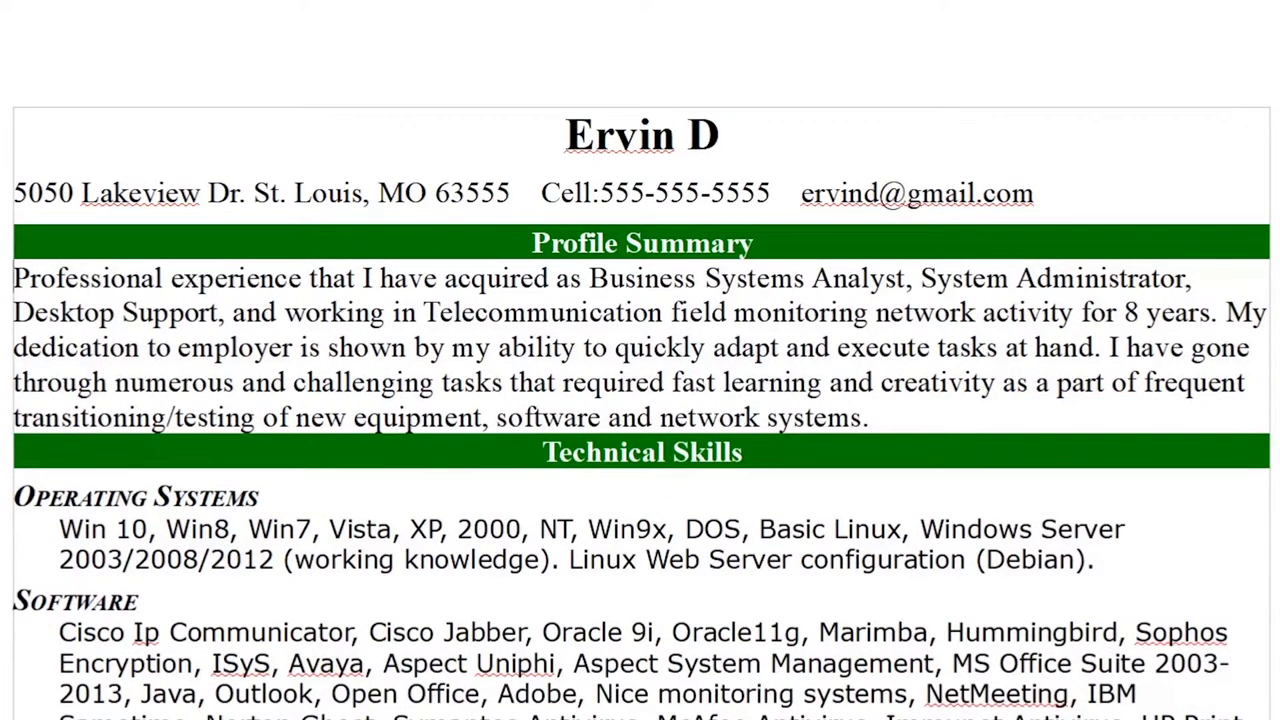
key(Return)
key(Up)
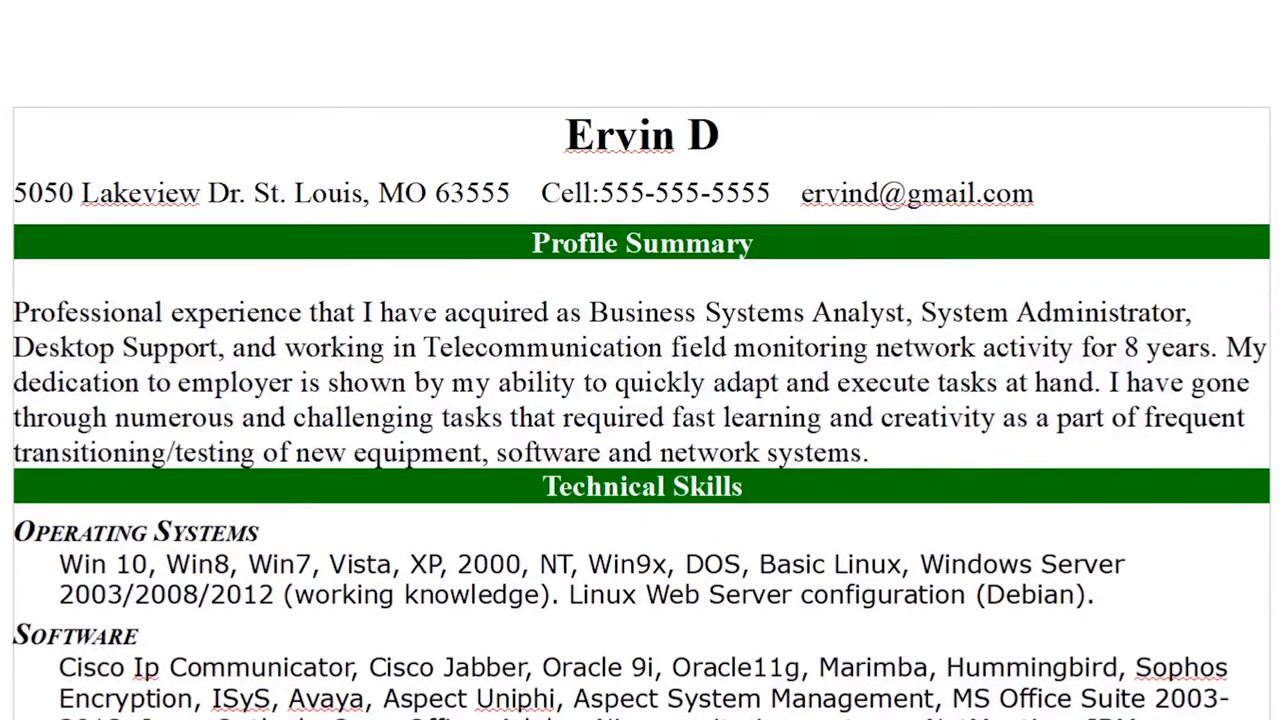
key(ctrl+v)
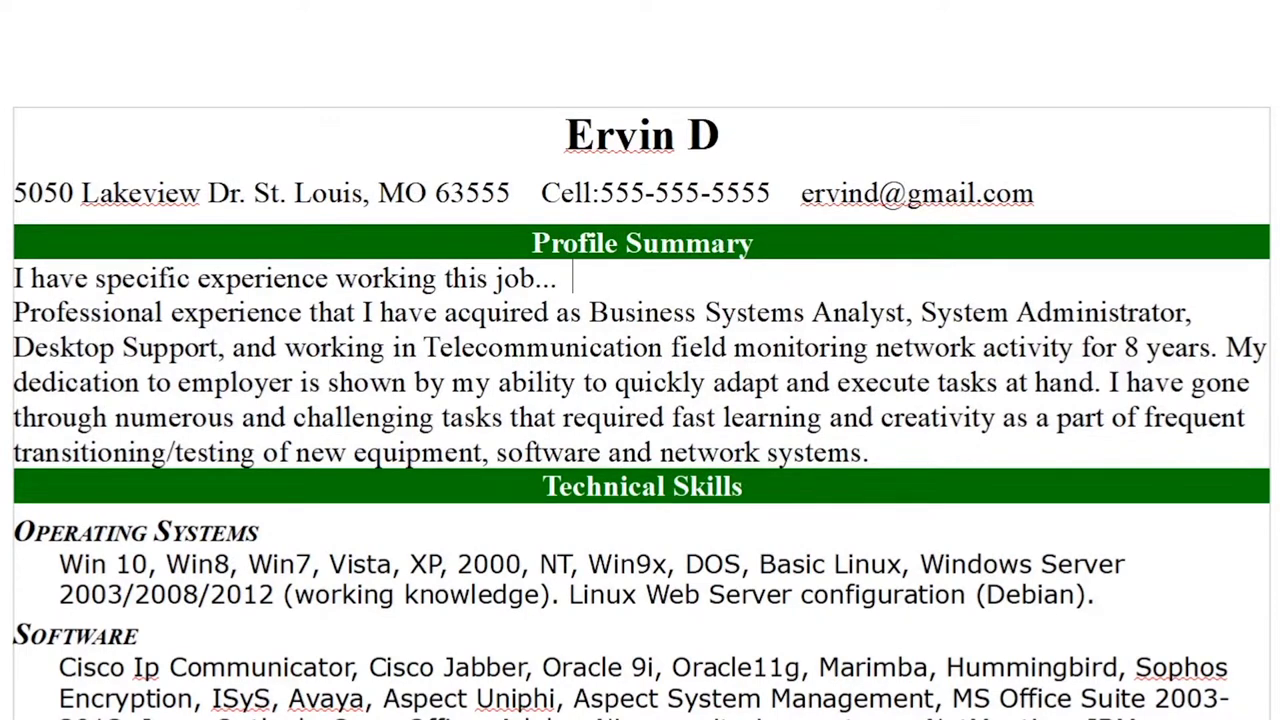
key(ctrl+shift+Right)
key(ctrl+shift+Right)
key(ctrl+shift+Right)
key(ctrl+shift+Right)
key(ctrl+shift+Right)
key(ctrl+shift+Right)
key(ctrl+shift+Right)
key(ctrl+shift+Right)
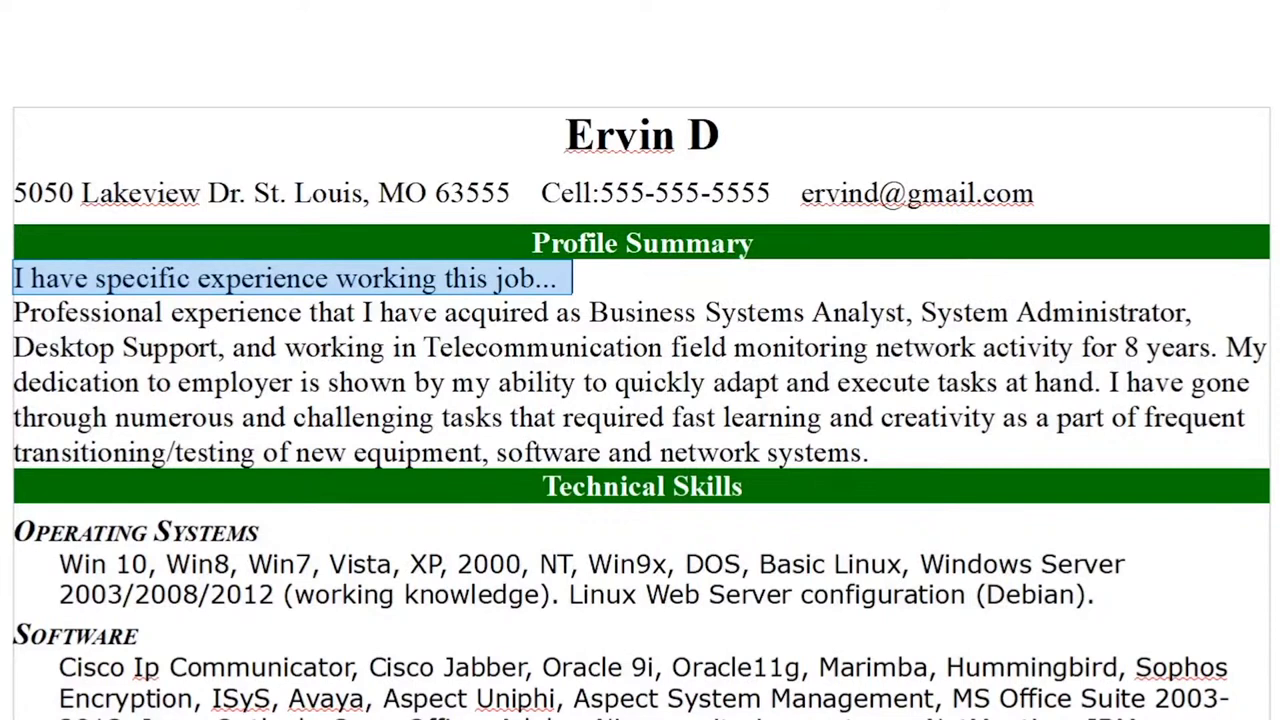
key(Right)
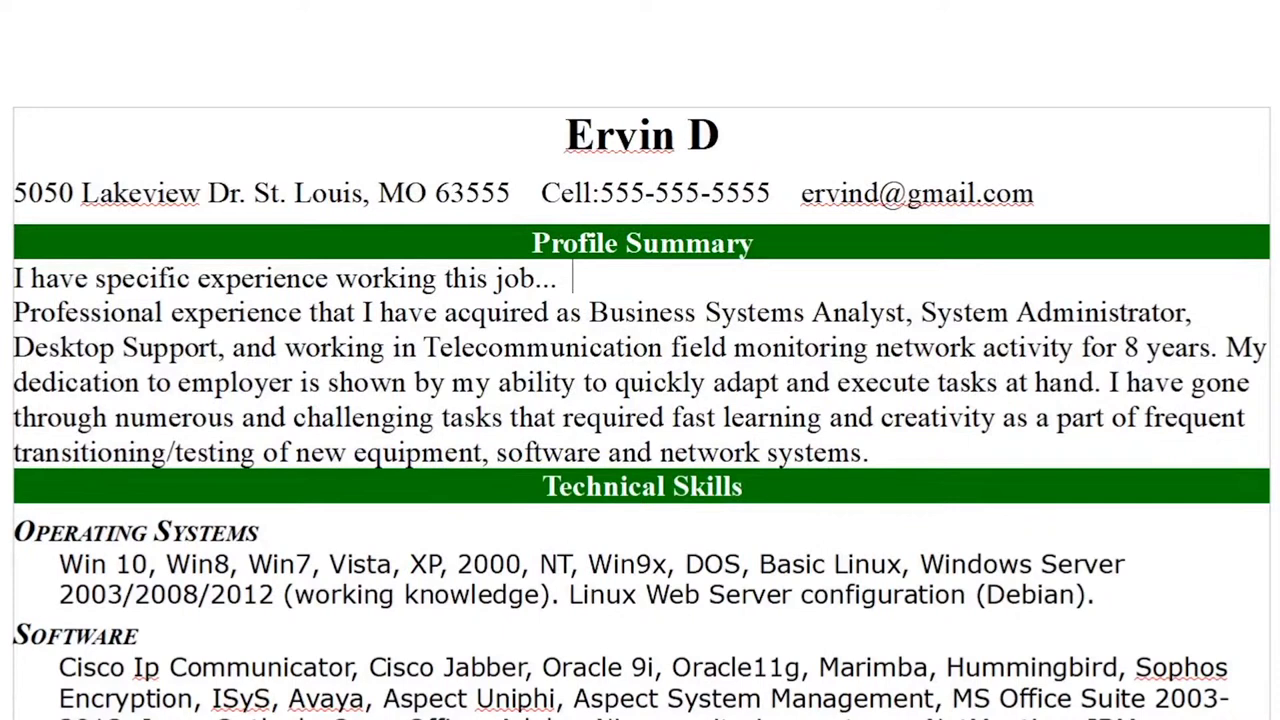
Replace the job titles after 'as' with 'Help Desk, Desktop Support, Call Center Rep, Customer Service Rep.'.
drag(13, 312, 674, 312)
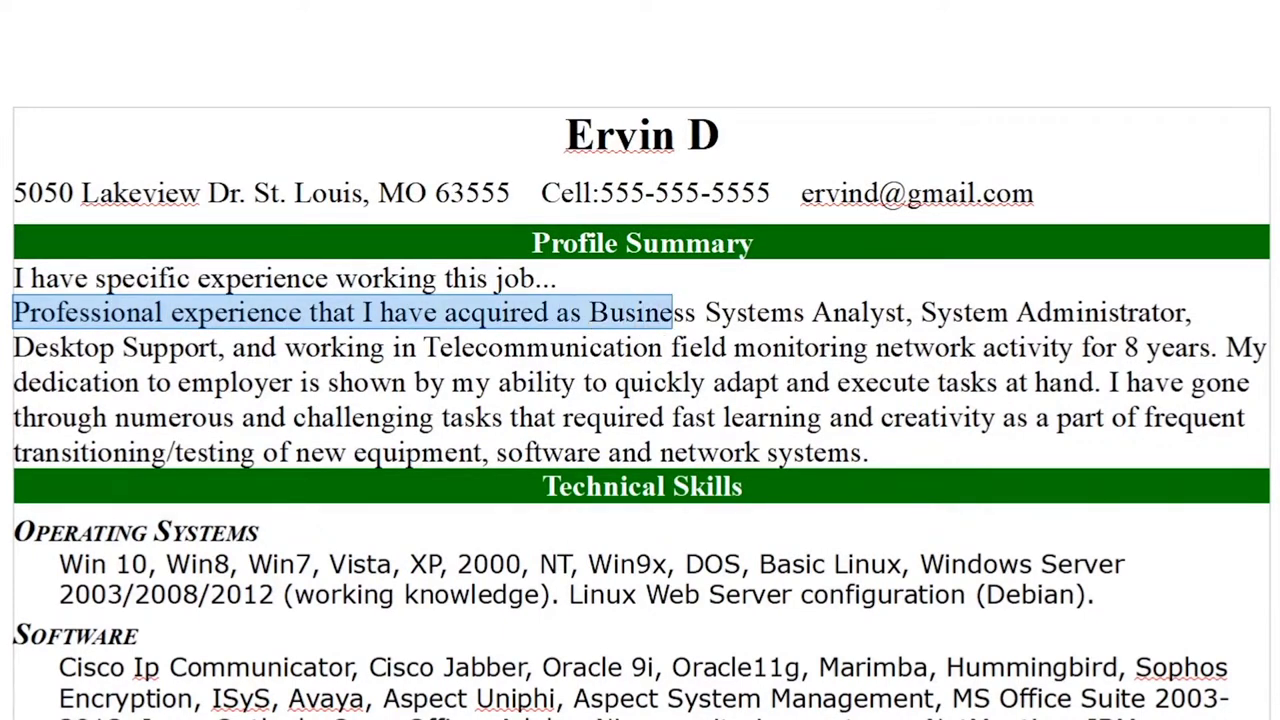
click(722, 312)
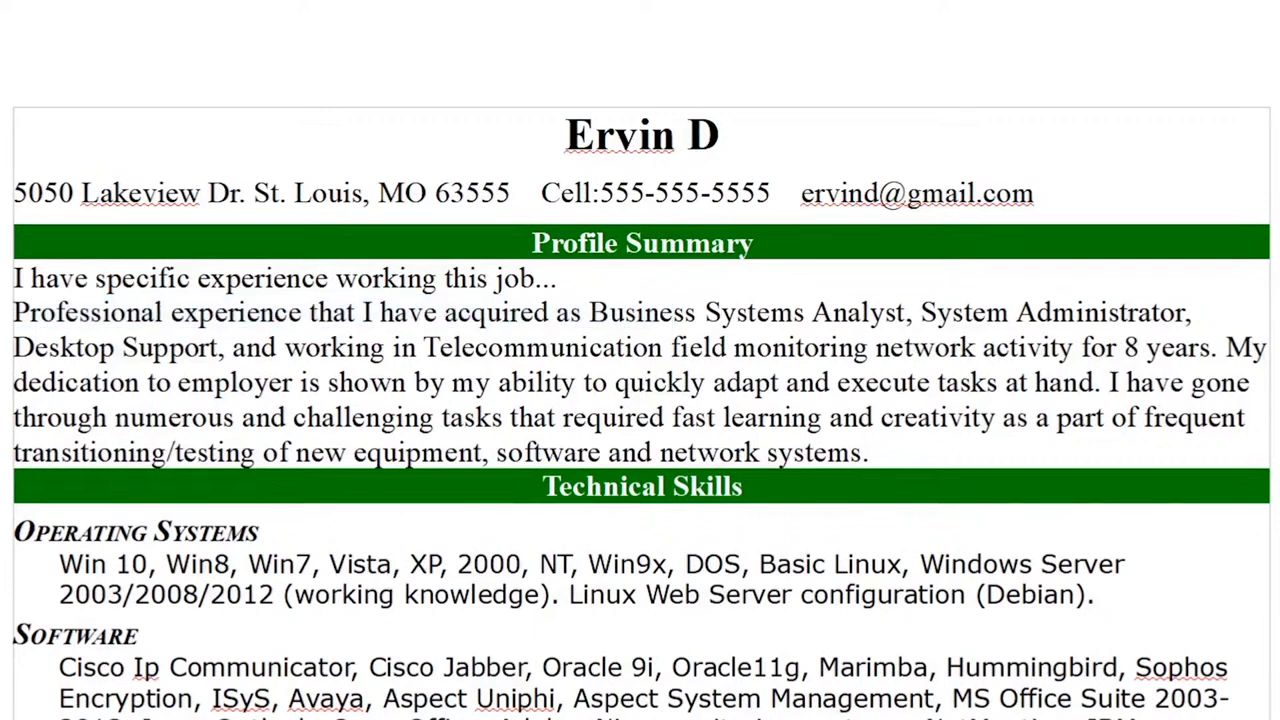
click(580, 312)
drag(588, 312, 1218, 347)
key(BackSpace)
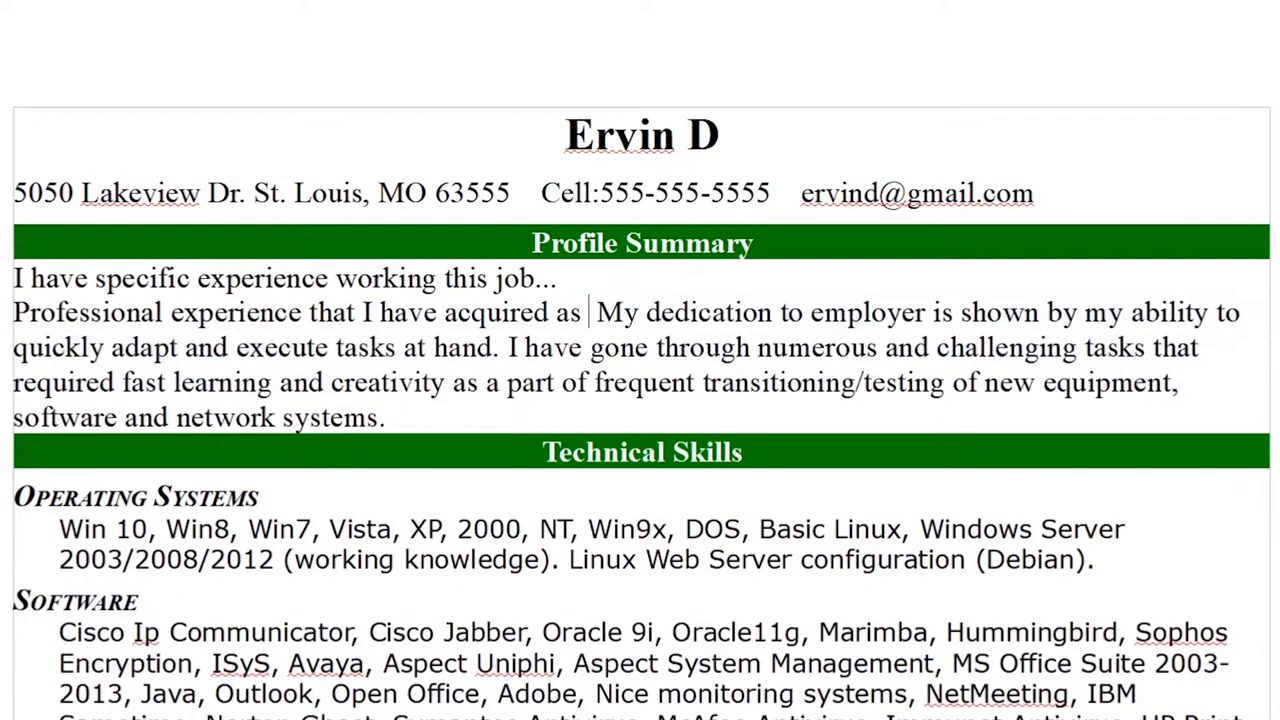
text(Help Des)
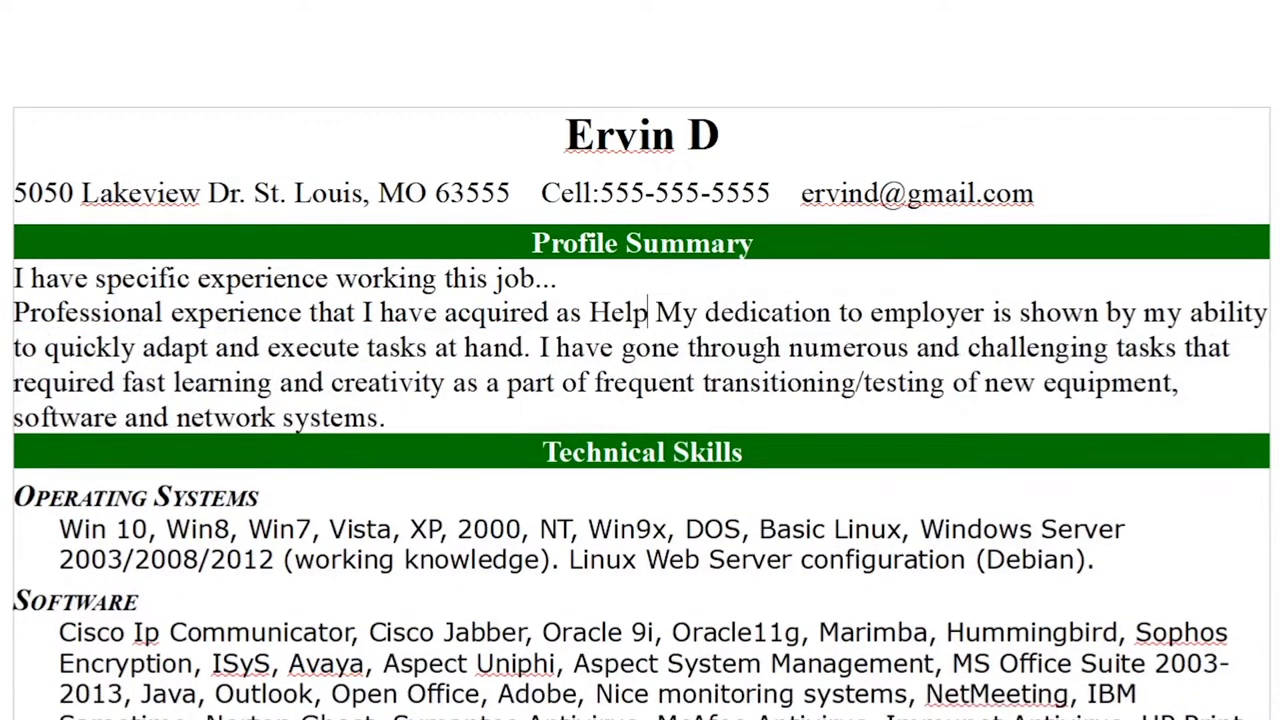
text(k, Deskt)
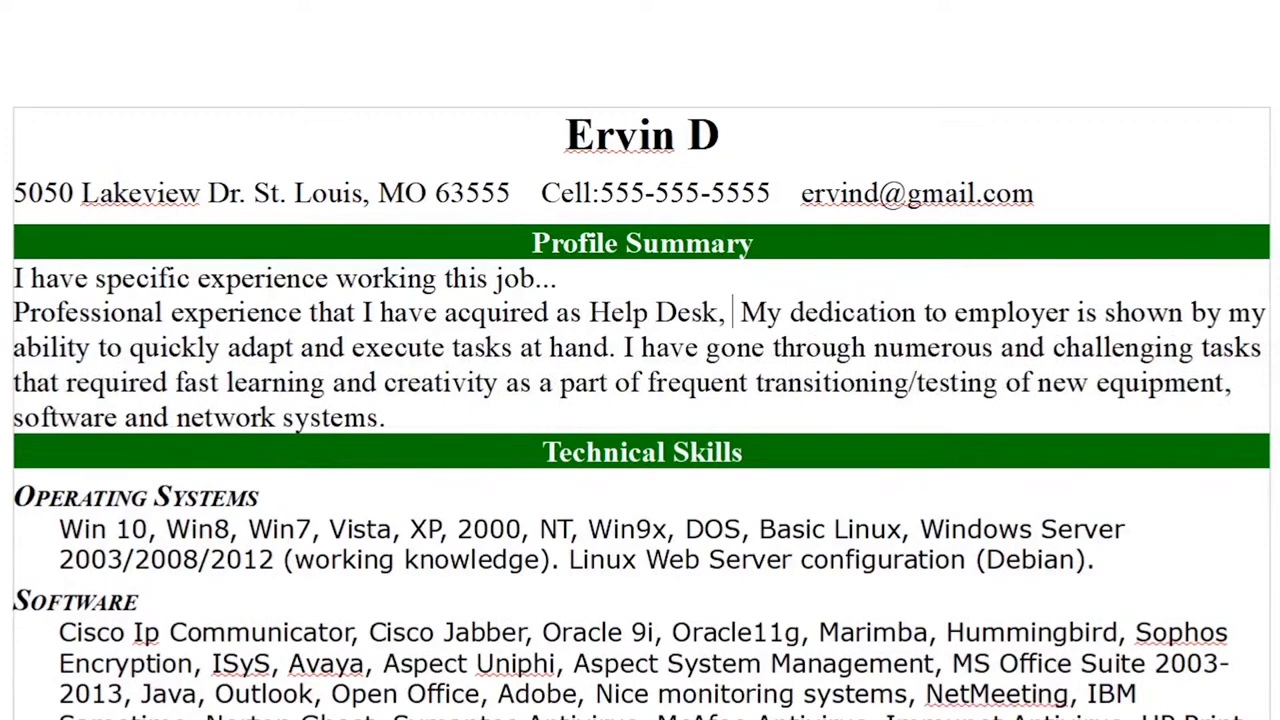
text(op Support)
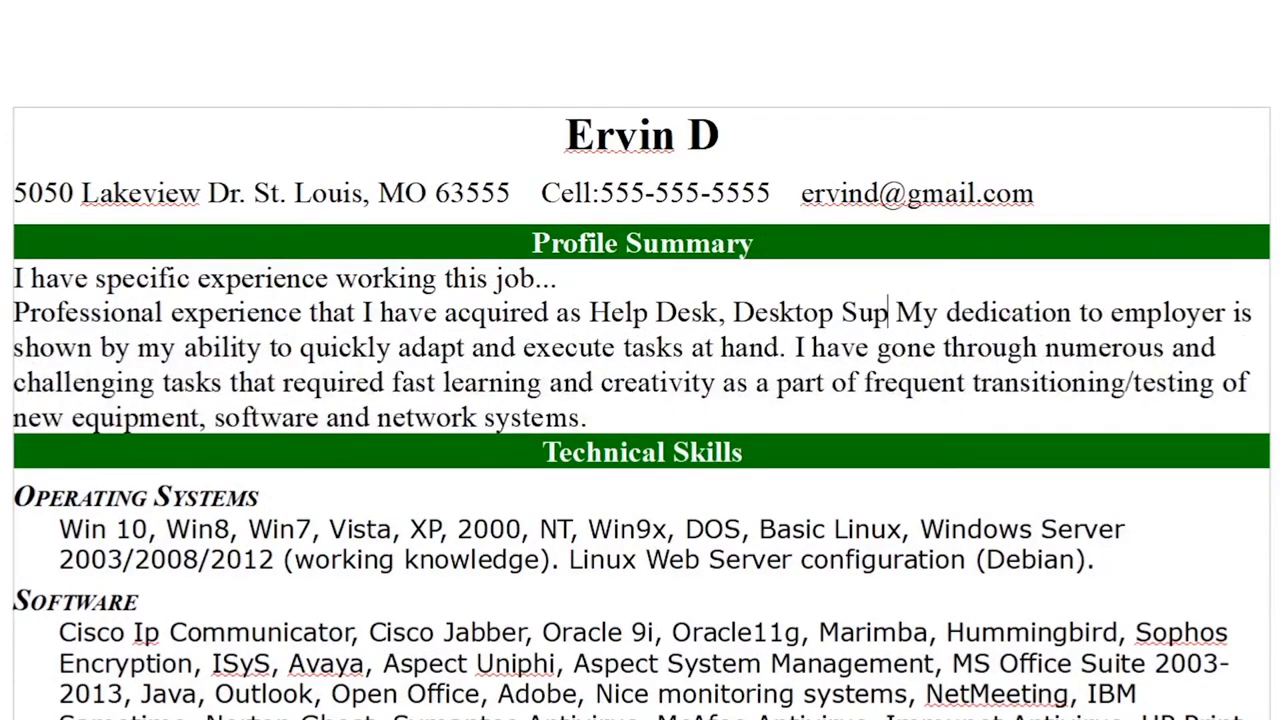
text(, Call Ce)
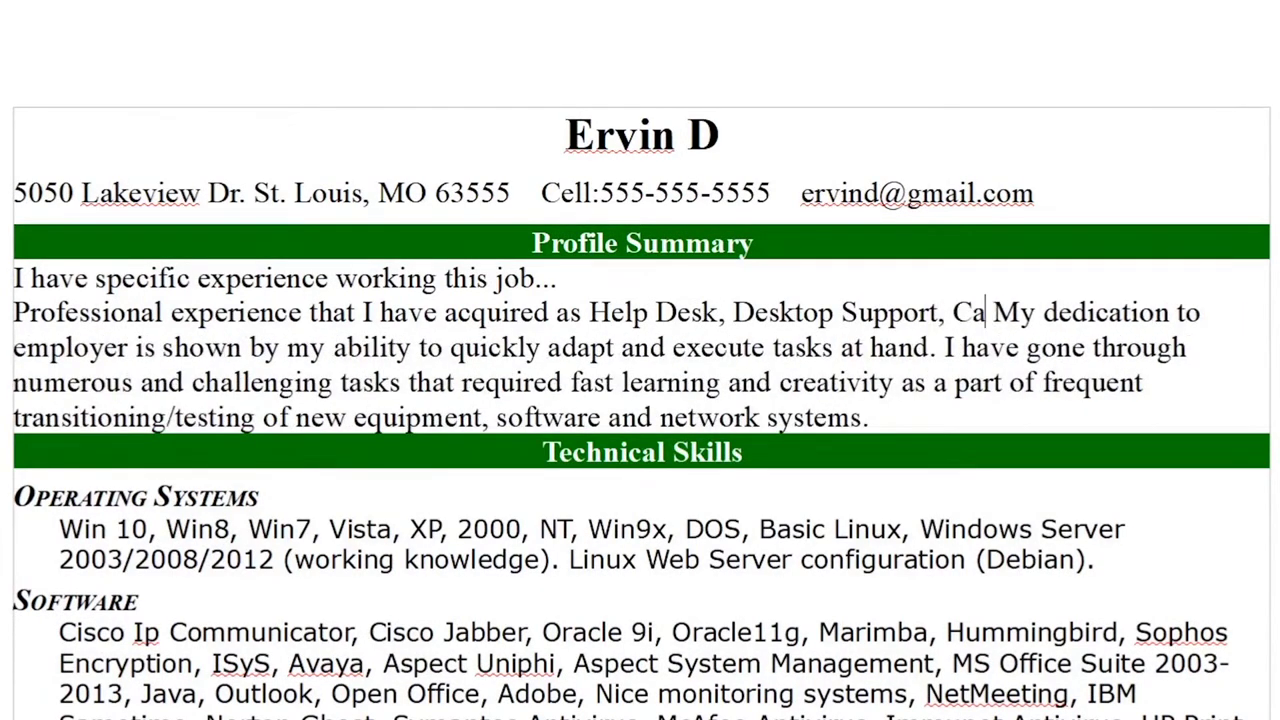
text(nter Rep,)
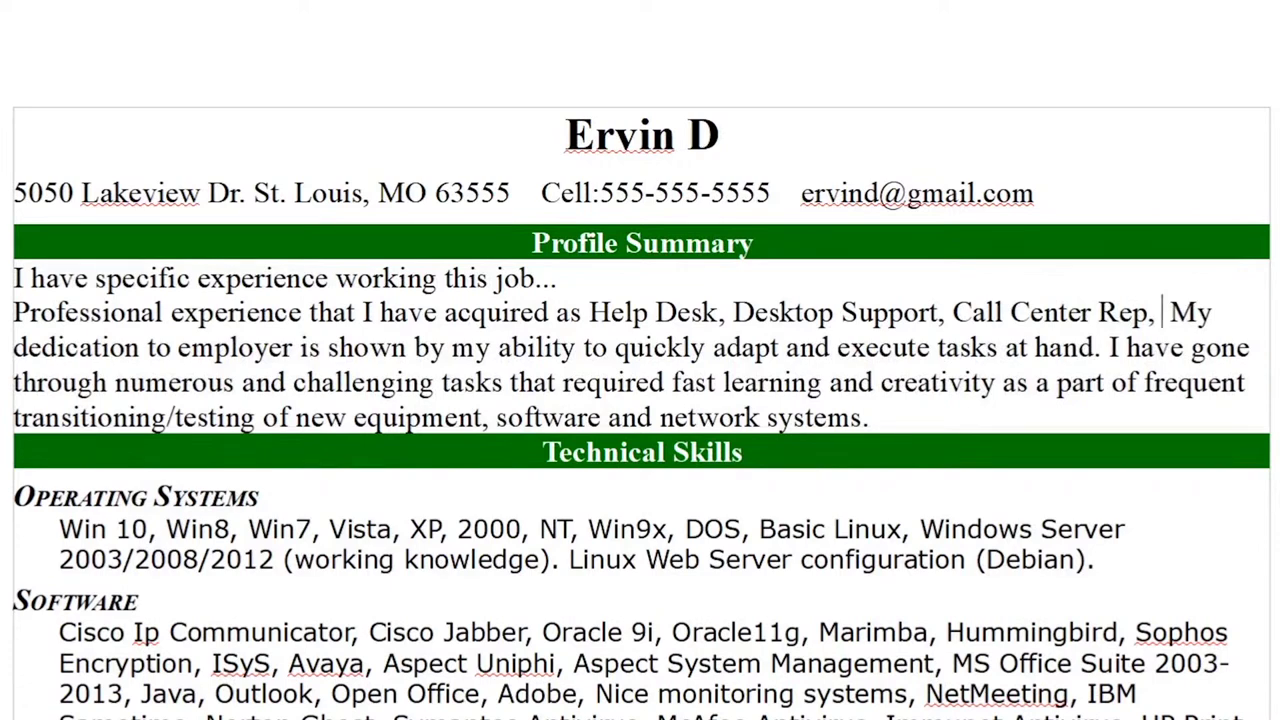
drag(1148, 312, 952, 312)
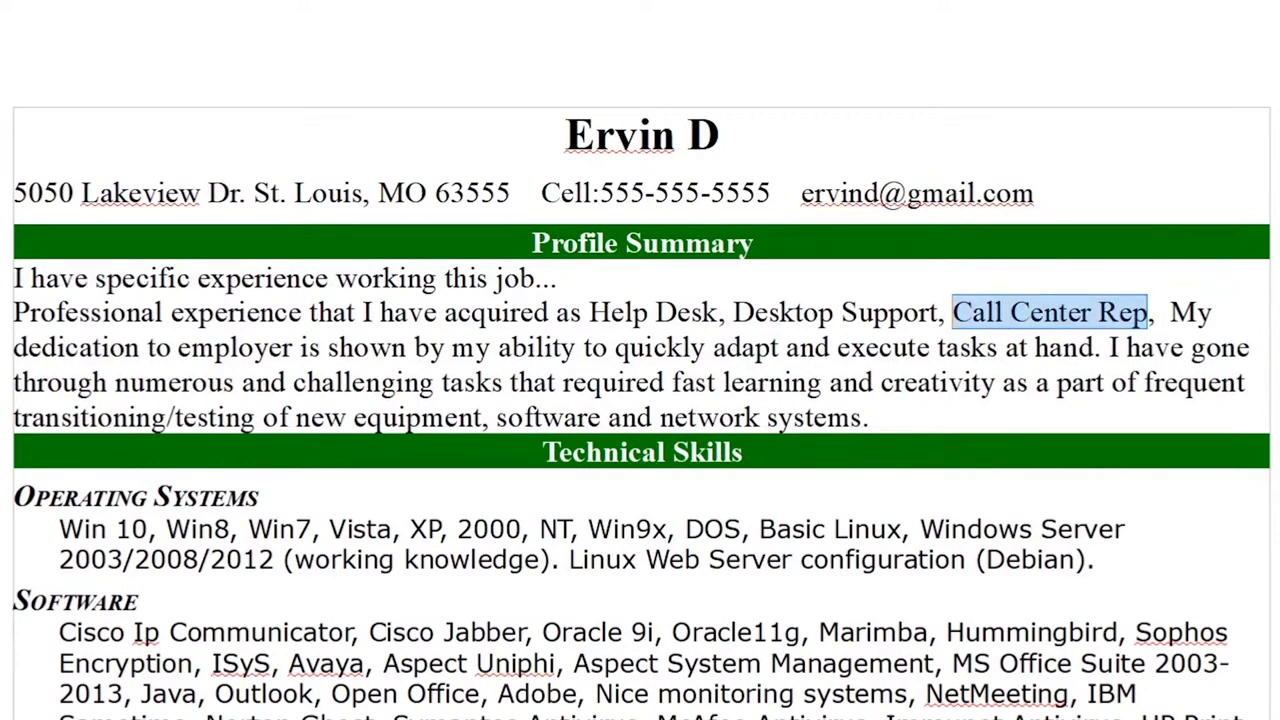
click(1155, 312)
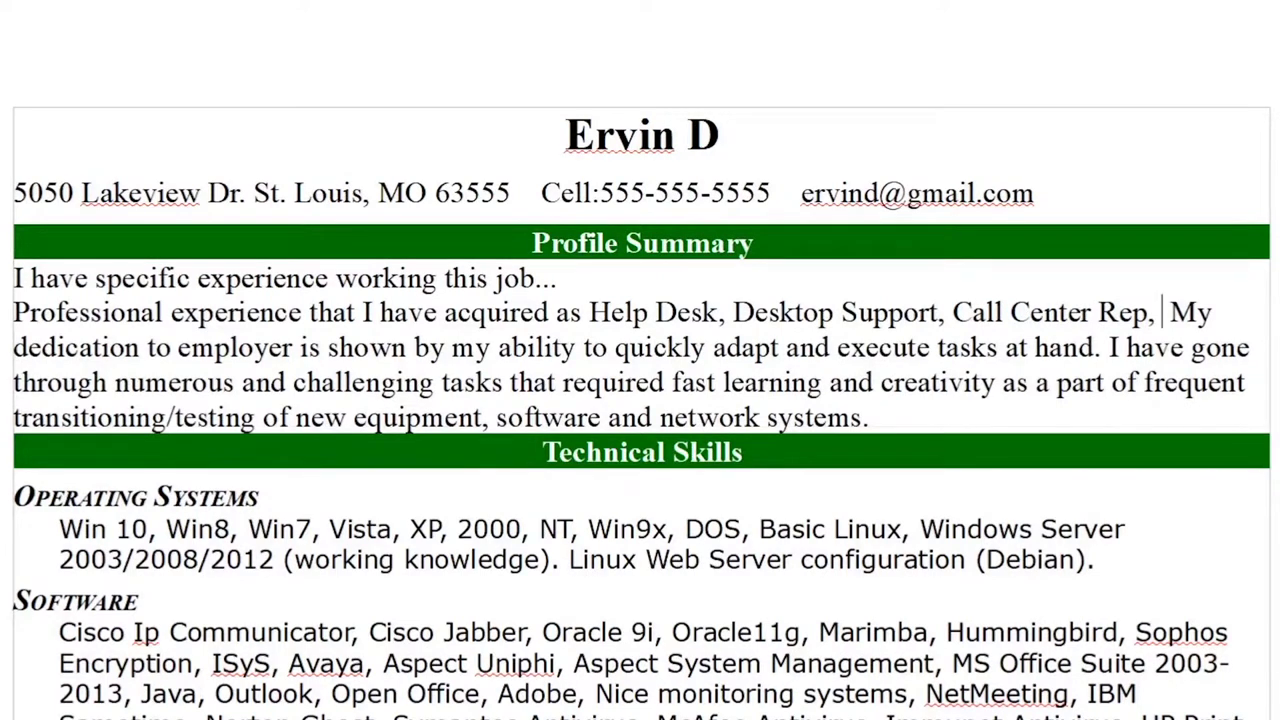
text(Custome)
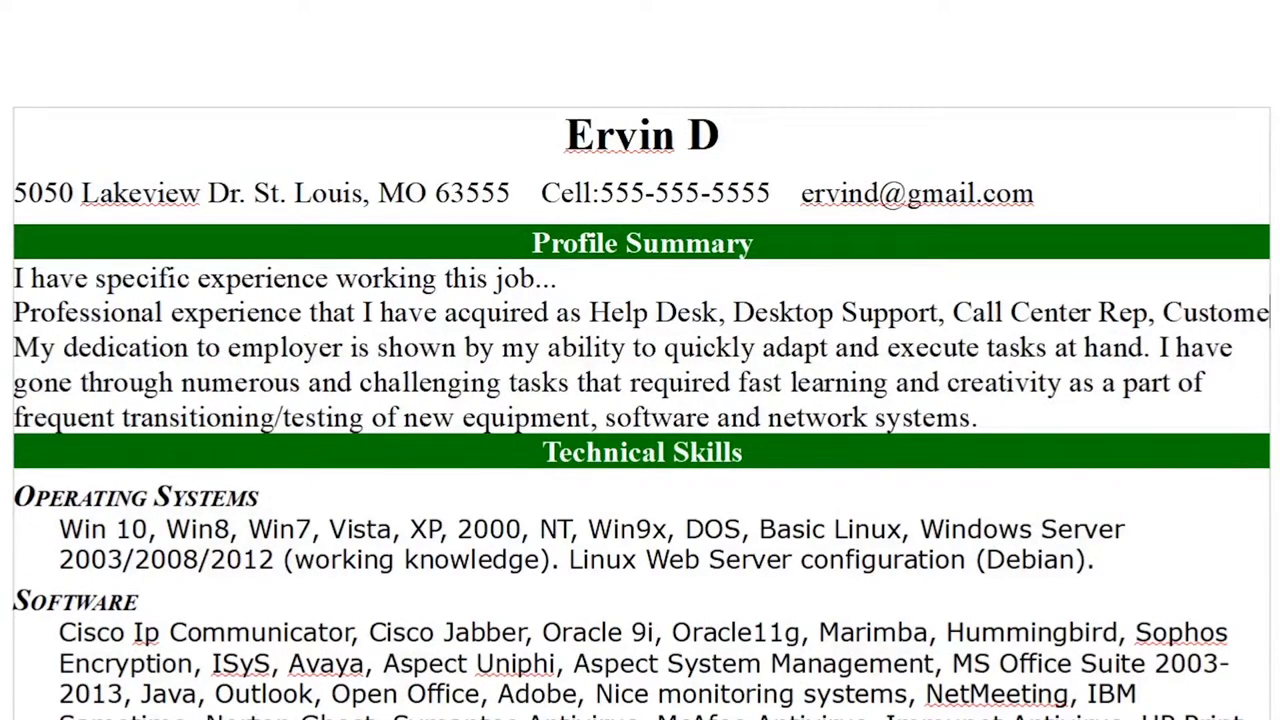
text(r Service Rep)
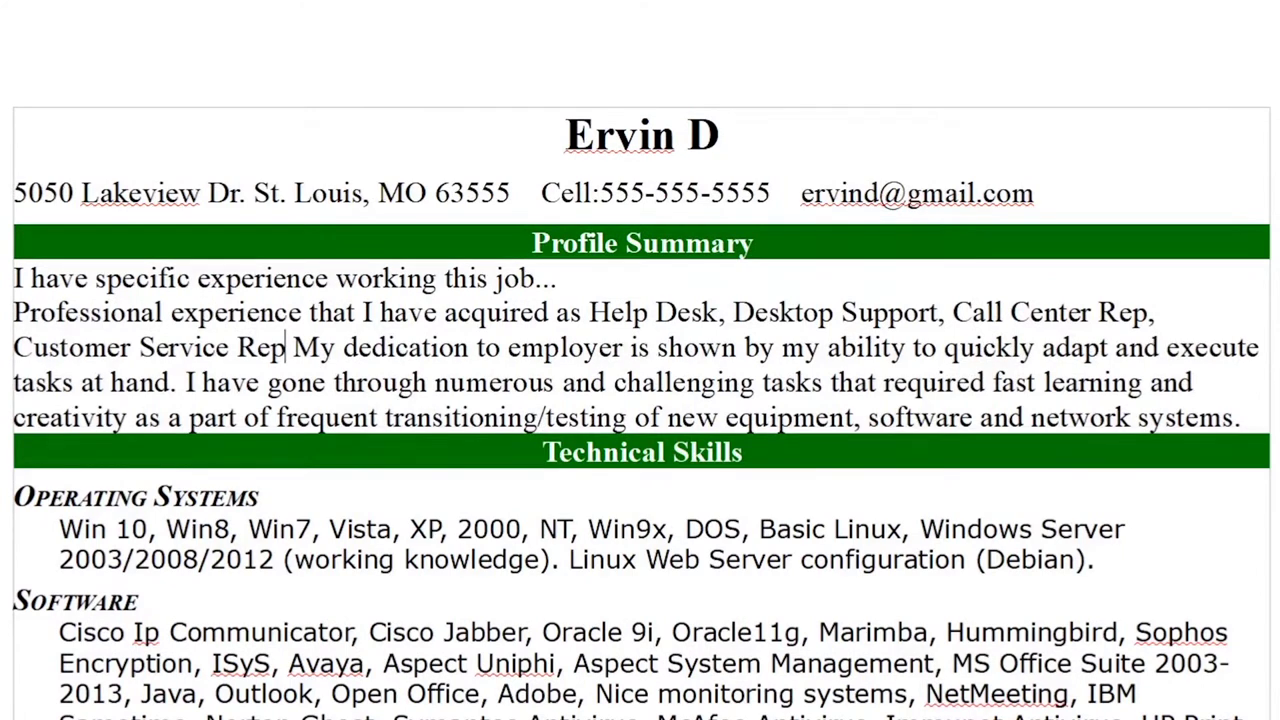
text(.)
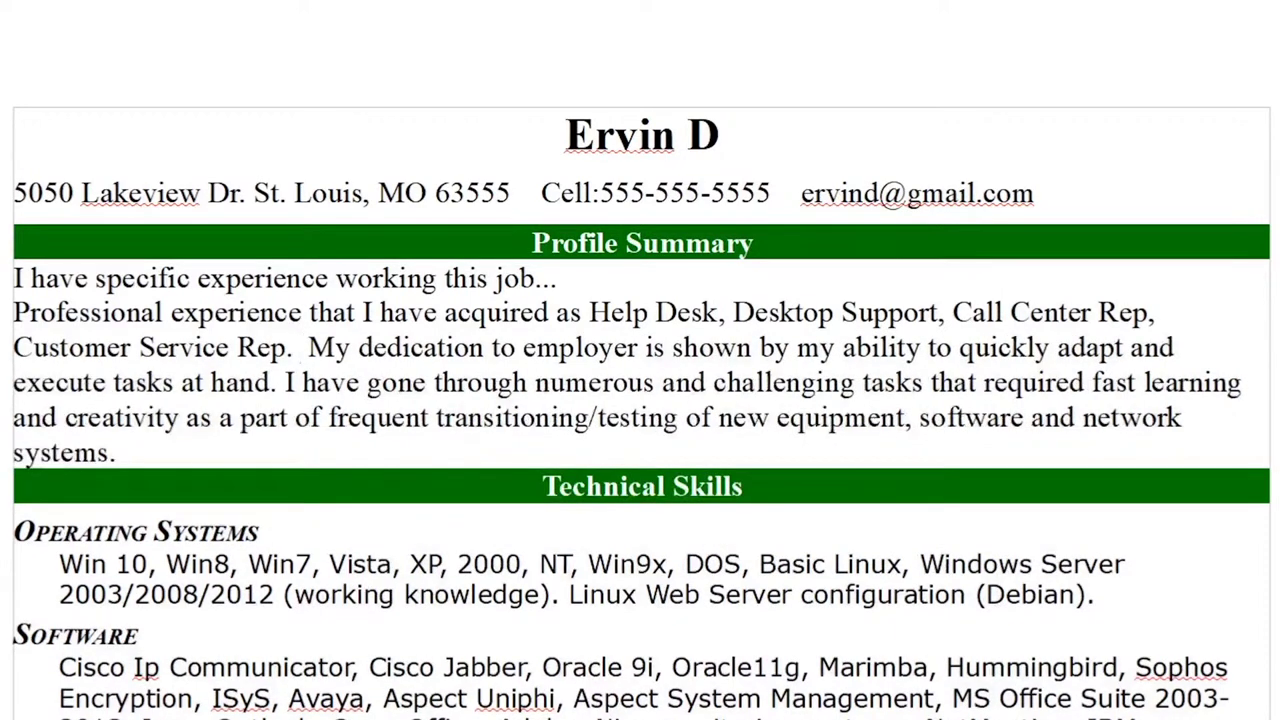
Remove the extra space after 'Rep.' and end the first line with 'working experience for this job acquire from school training'.
key(BackSpace)
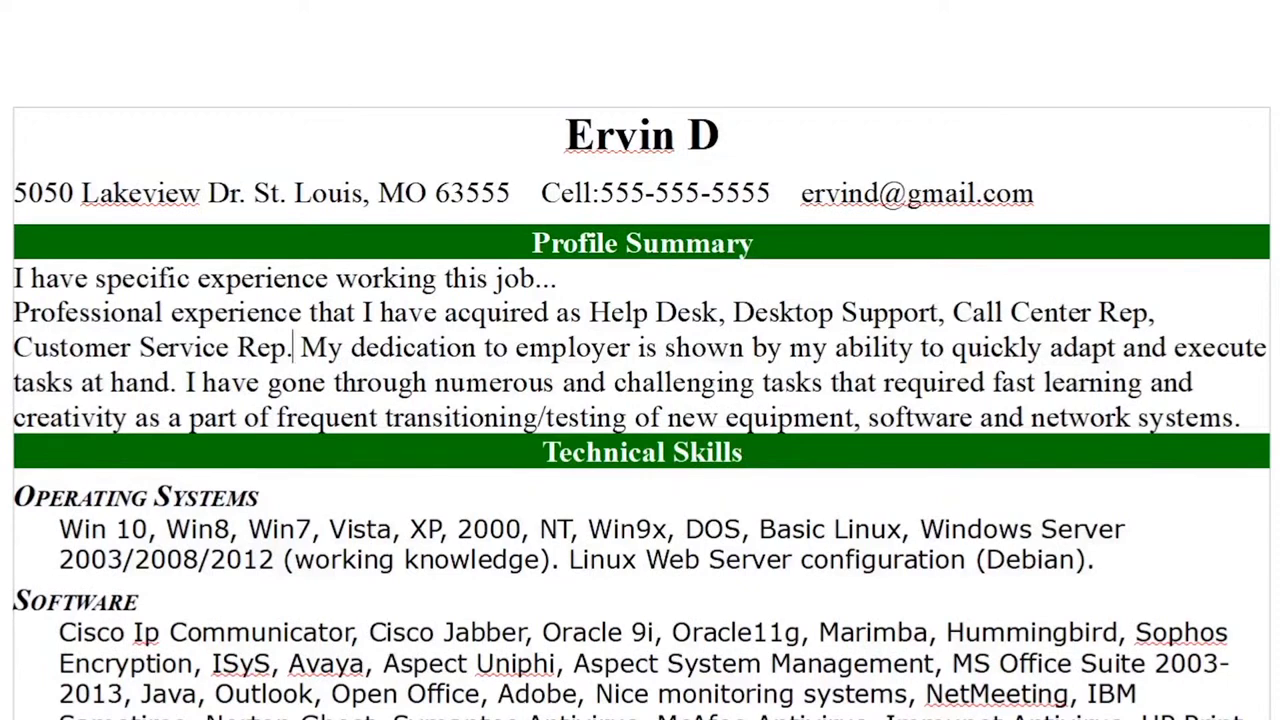
drag(536, 278, 209, 278)
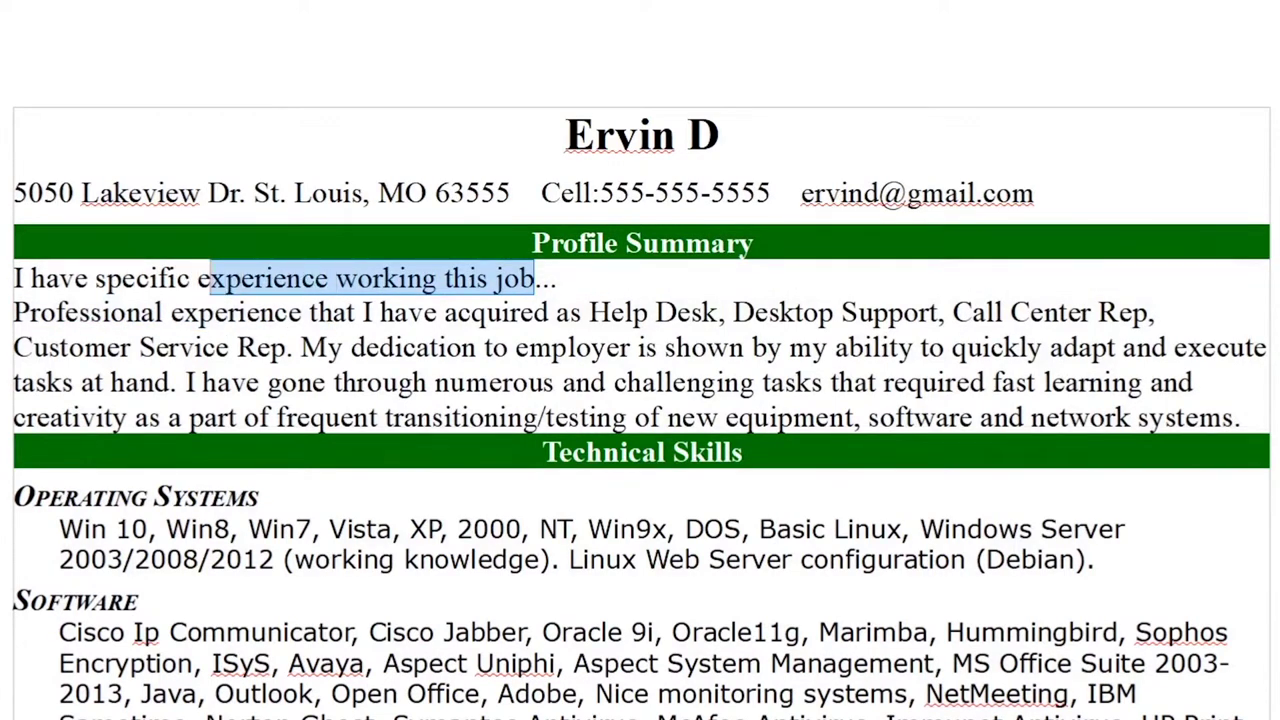
text(work)
key(BackSpace)
key(BackSpace)
key(BackSpace)
key(BackSpace)
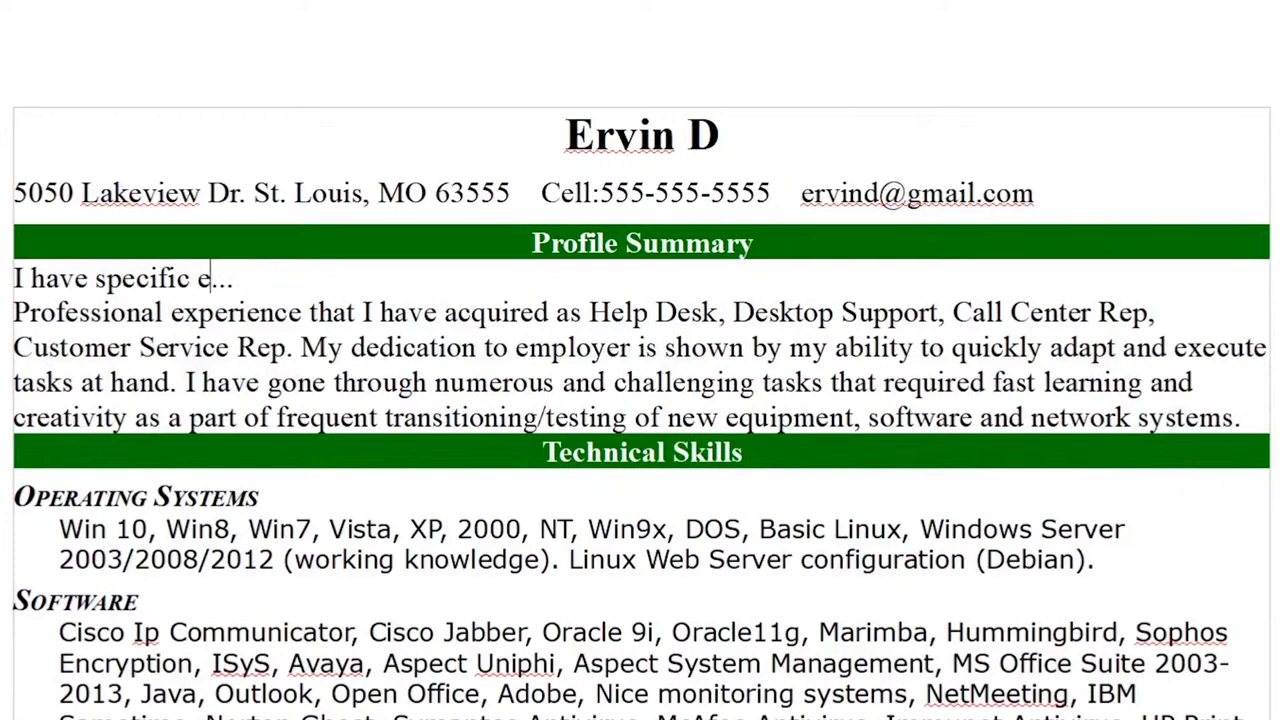
key(BackSpace)
text(working exper)
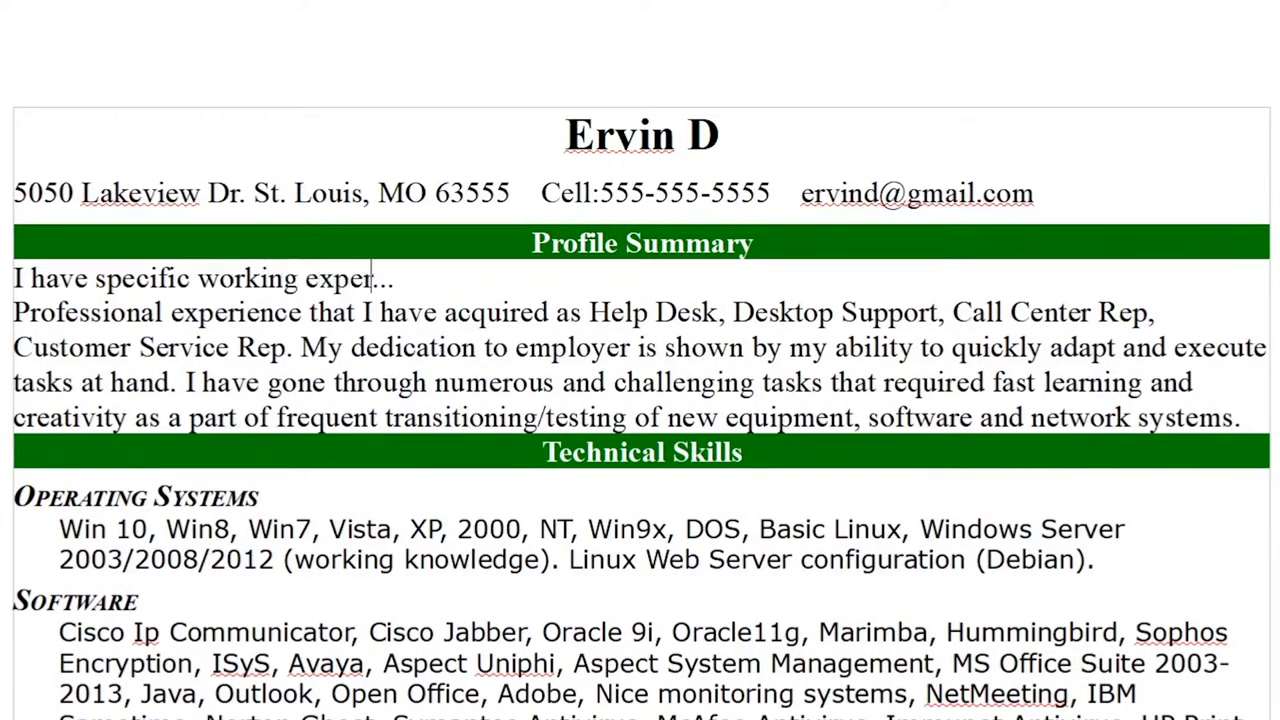
text(ience for this )
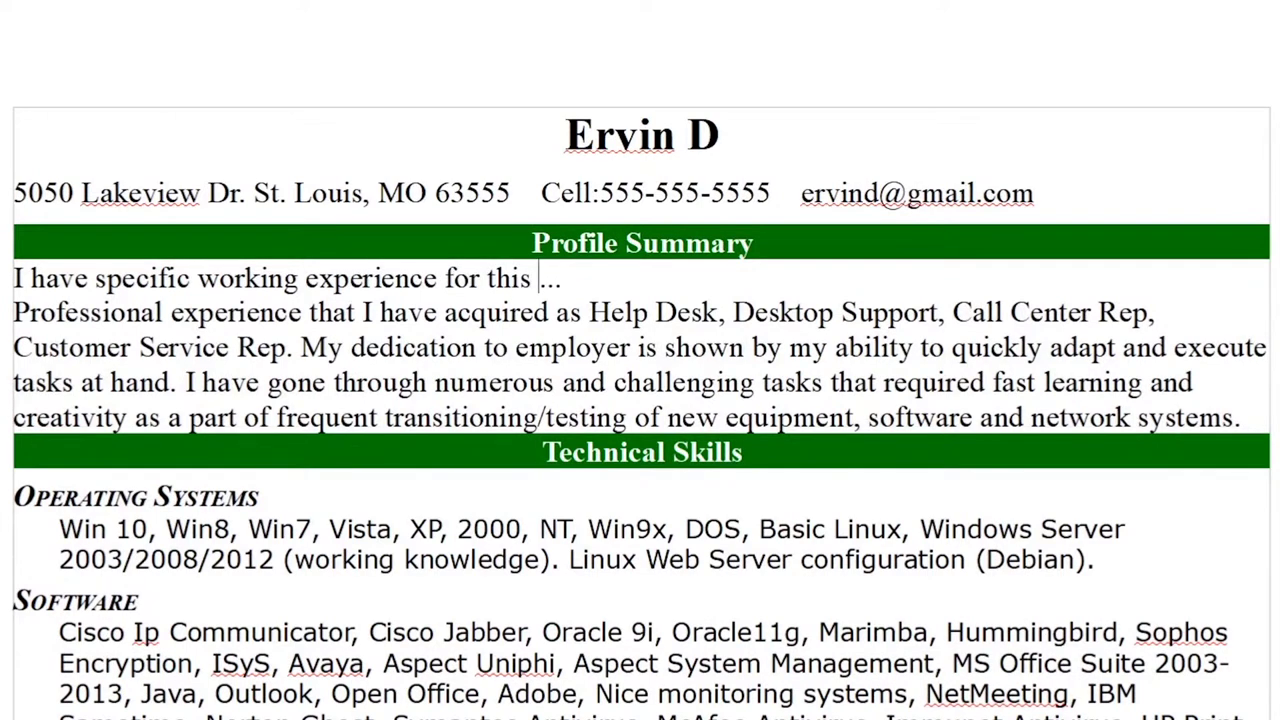
text(job acquire)
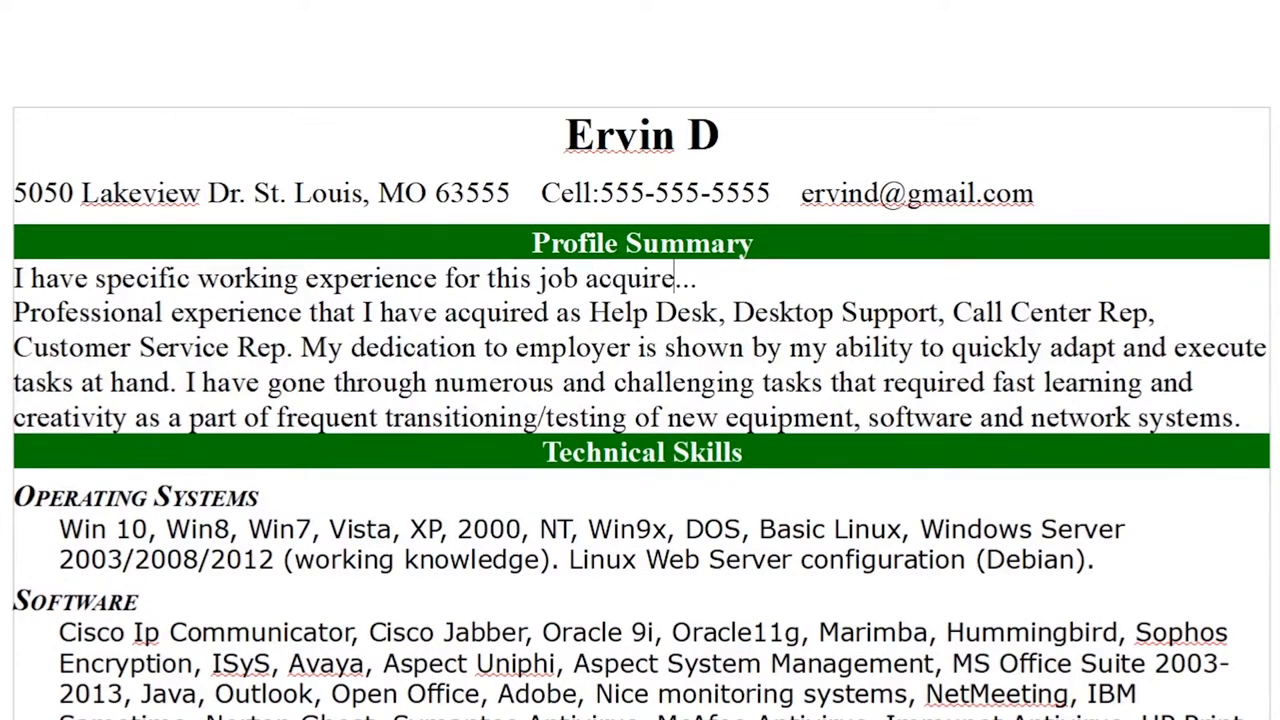
text( from school t)
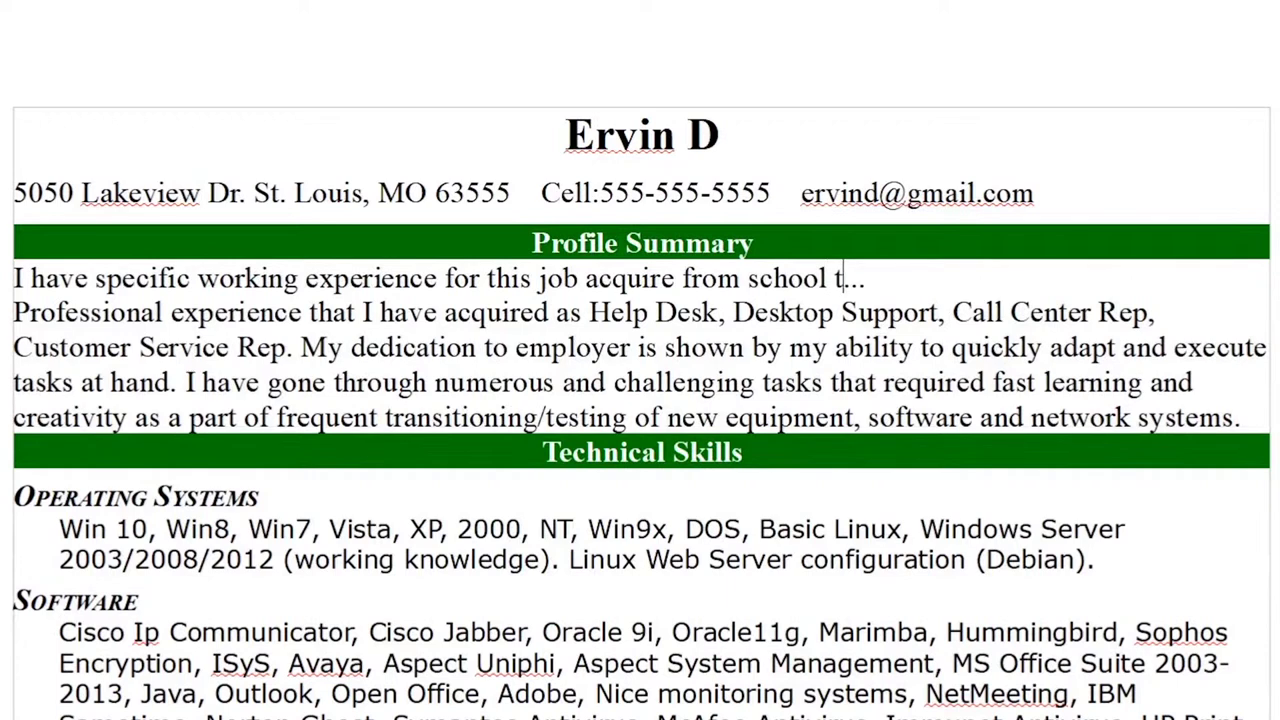
text(raining)
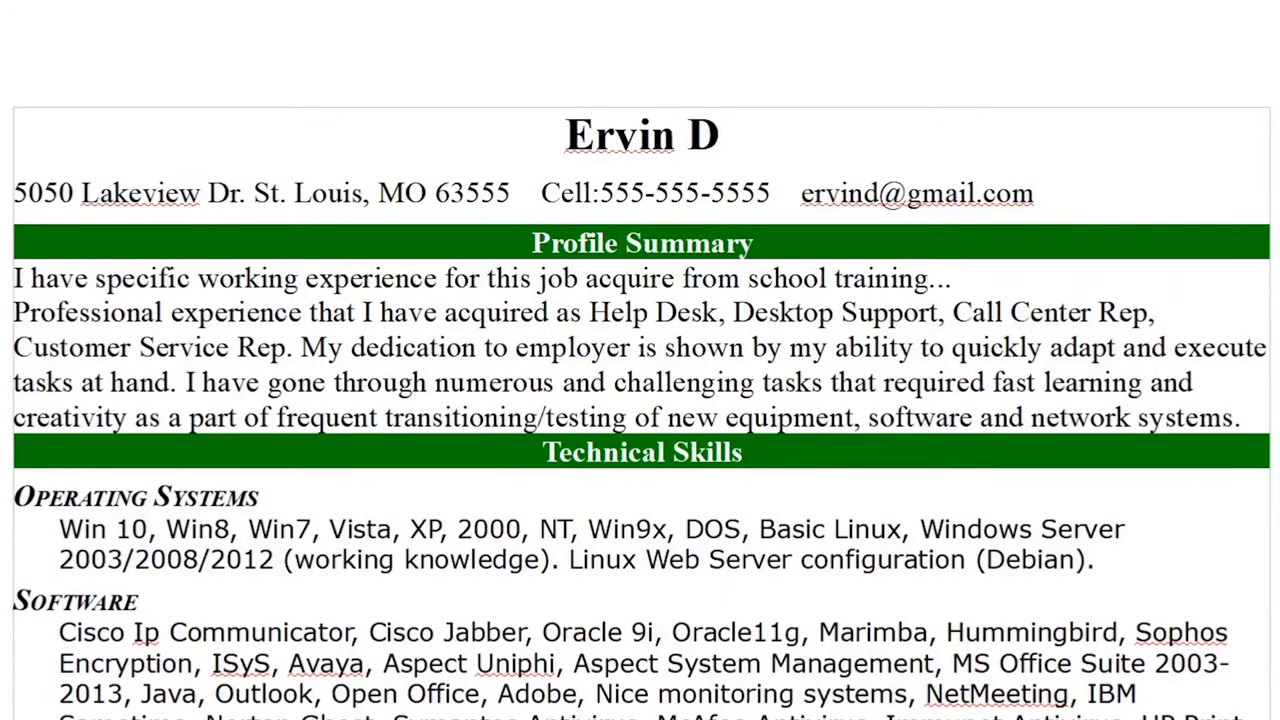
Check the rewritten first line and the professional roles sentence by selecting them.
drag(958, 279, 13, 279)
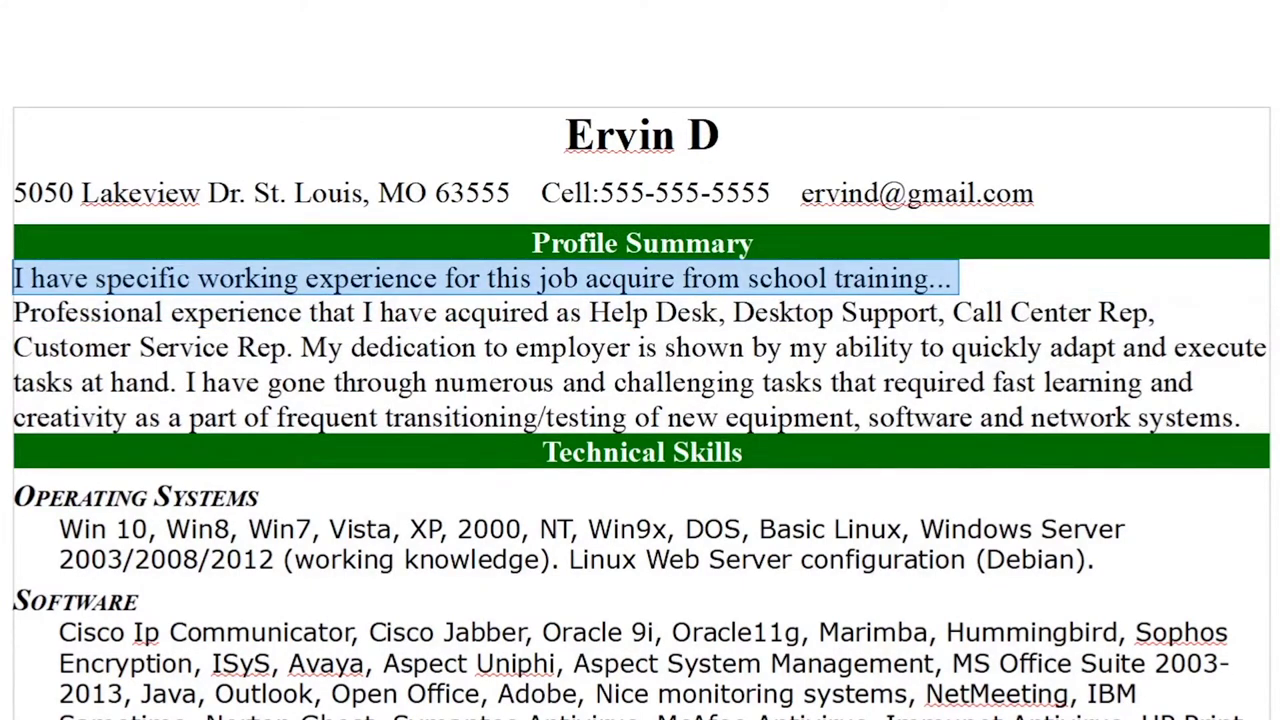
click(966, 279)
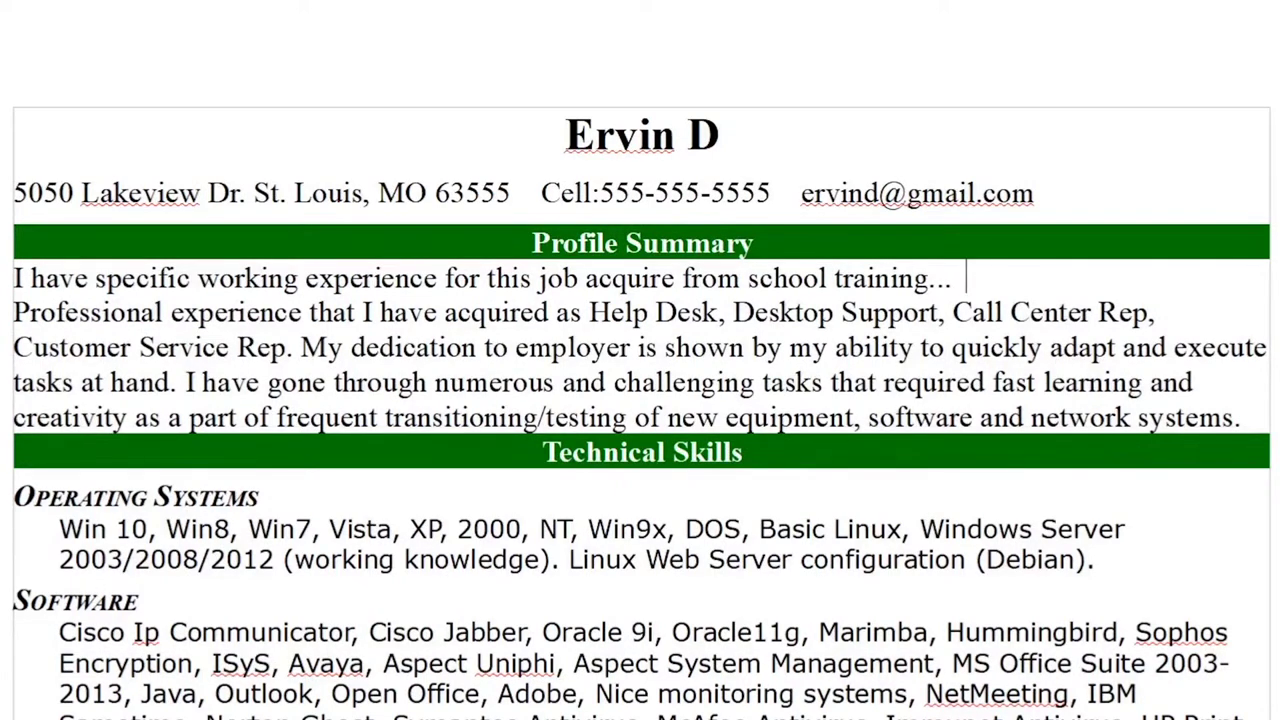
shift+click(820, 313)
key(ctrl+shift+Left)
key(ctrl+shift+Left)
key(ctrl+shift+Left)
key(ctrl+shift+Left)
key(ctrl+shift+Left)
key(ctrl+shift+Left)
key(ctrl+shift+Left)
key(ctrl+shift+Left)
key(ctrl+shift+Left)
key(ctrl+shift+Left)
key(ctrl+shift+Left)
key(ctrl+shift+Left)
key(ctrl+shift+Left)
key(ctrl+shift+Left)
key(ctrl+shift+Left)
key(ctrl+shift+Left)
key(ctrl+shift+Left)
key(ctrl+shift+Left)
key(ctrl+shift+Left)
key(ctrl+shift+Left)
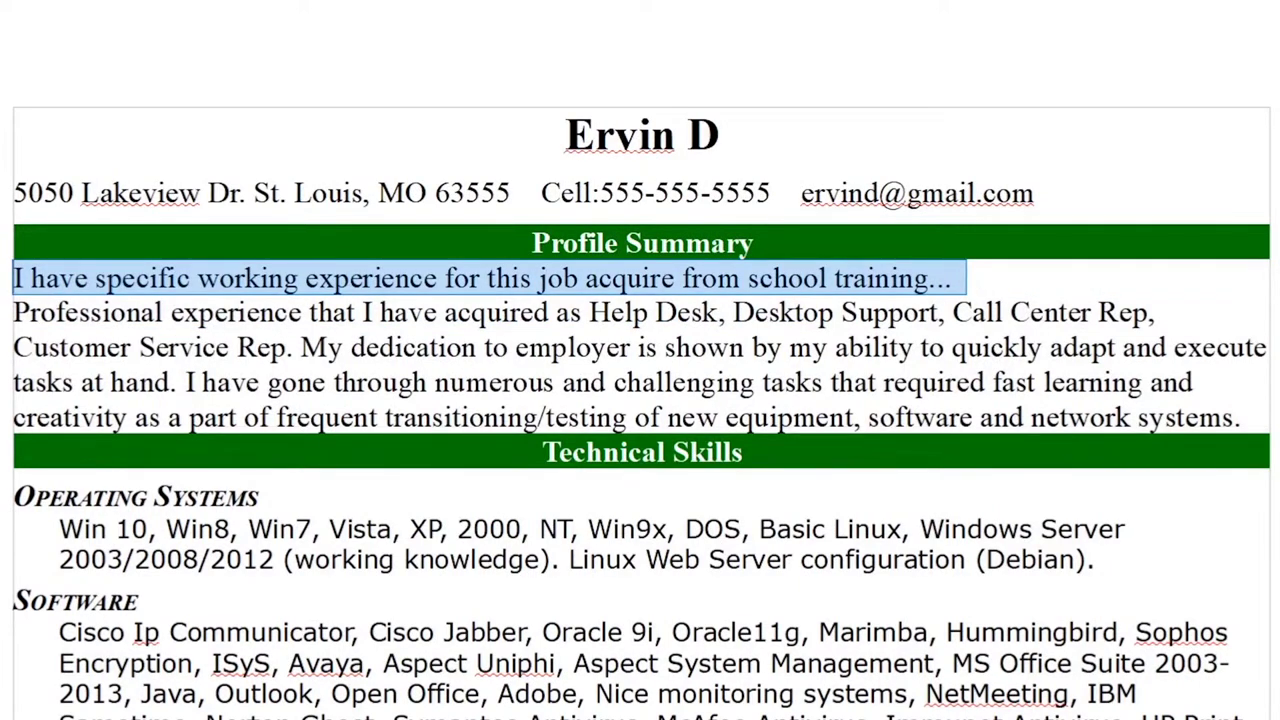
click(409, 278)
click(1220, 417)
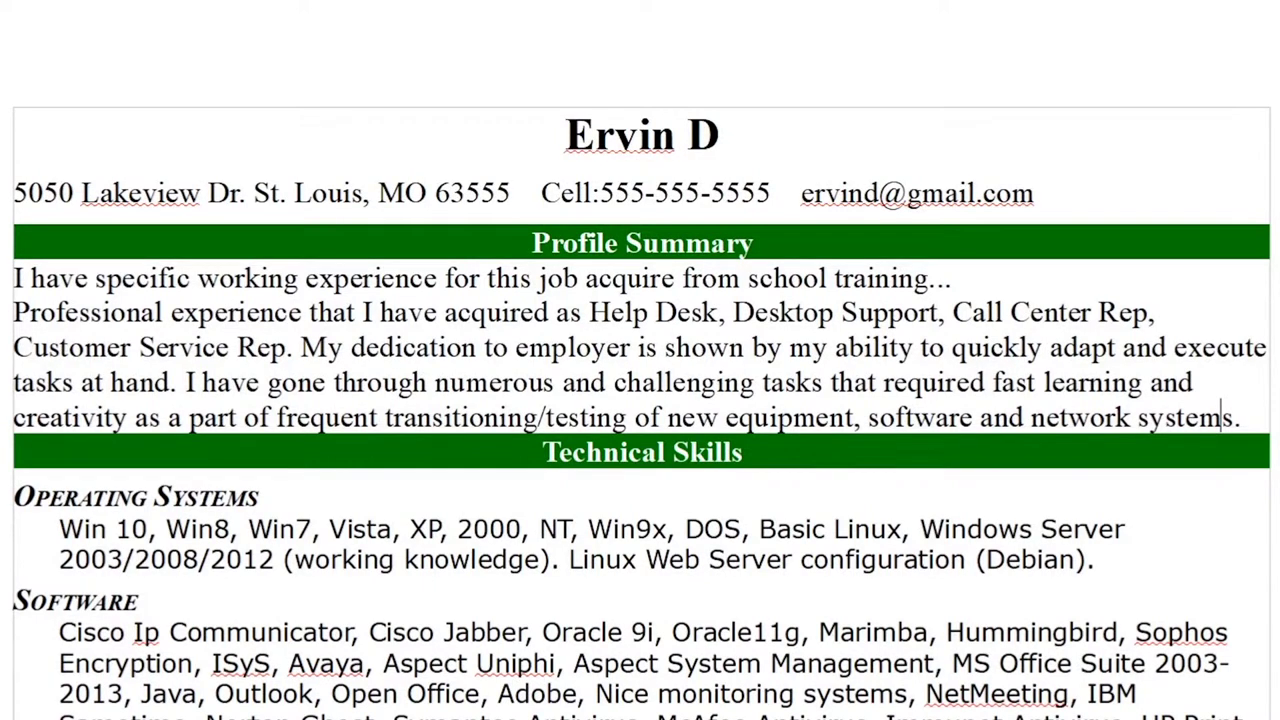
drag(300, 347, 13, 312)
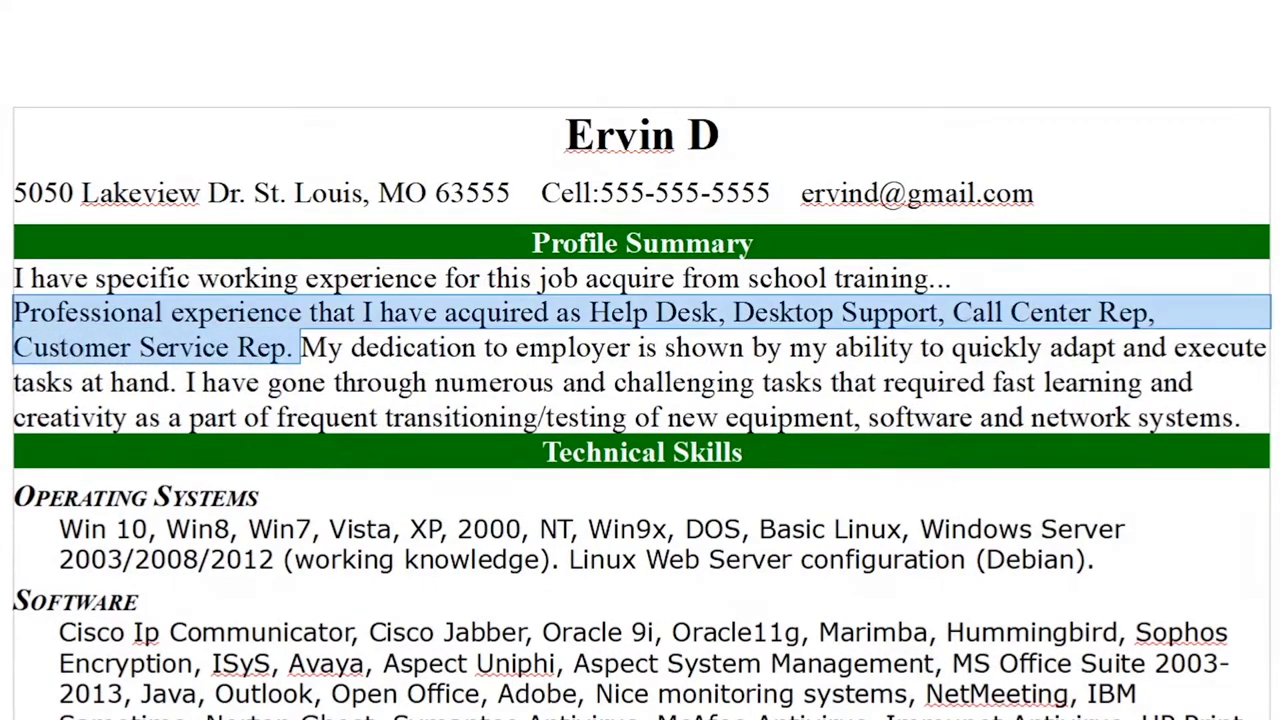
click(300, 347)
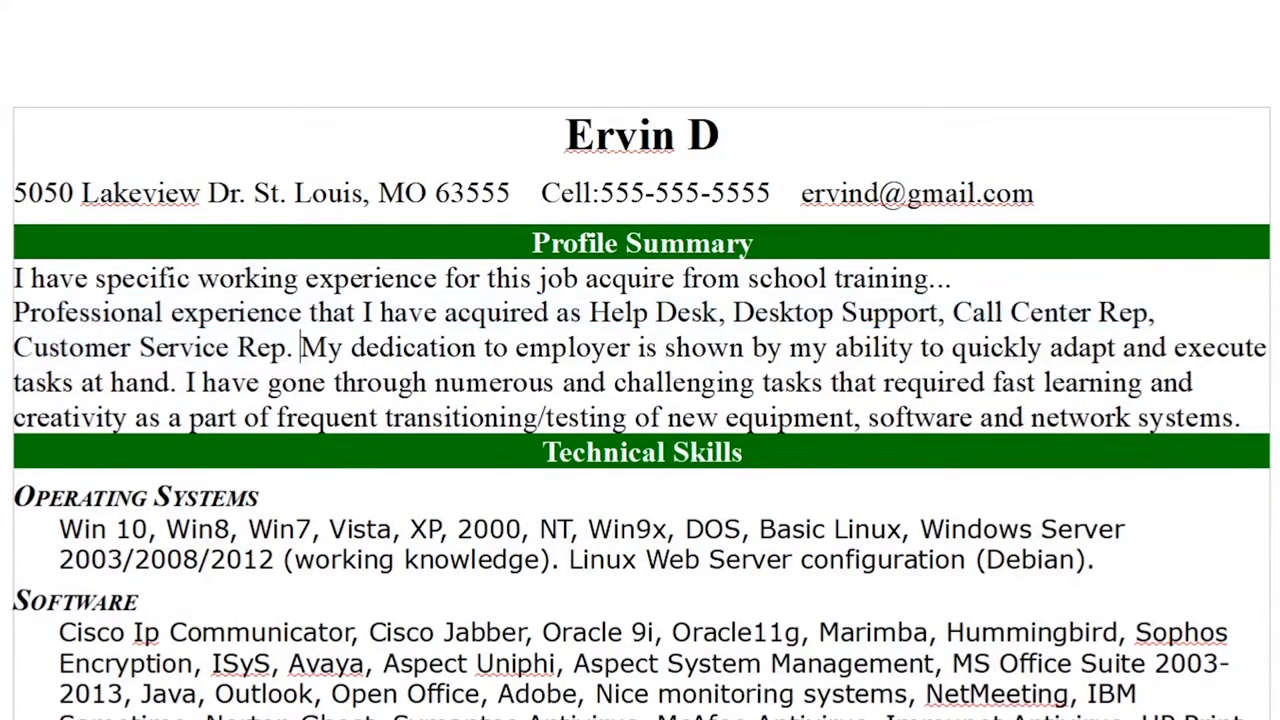
drag(300, 347, 13, 312)
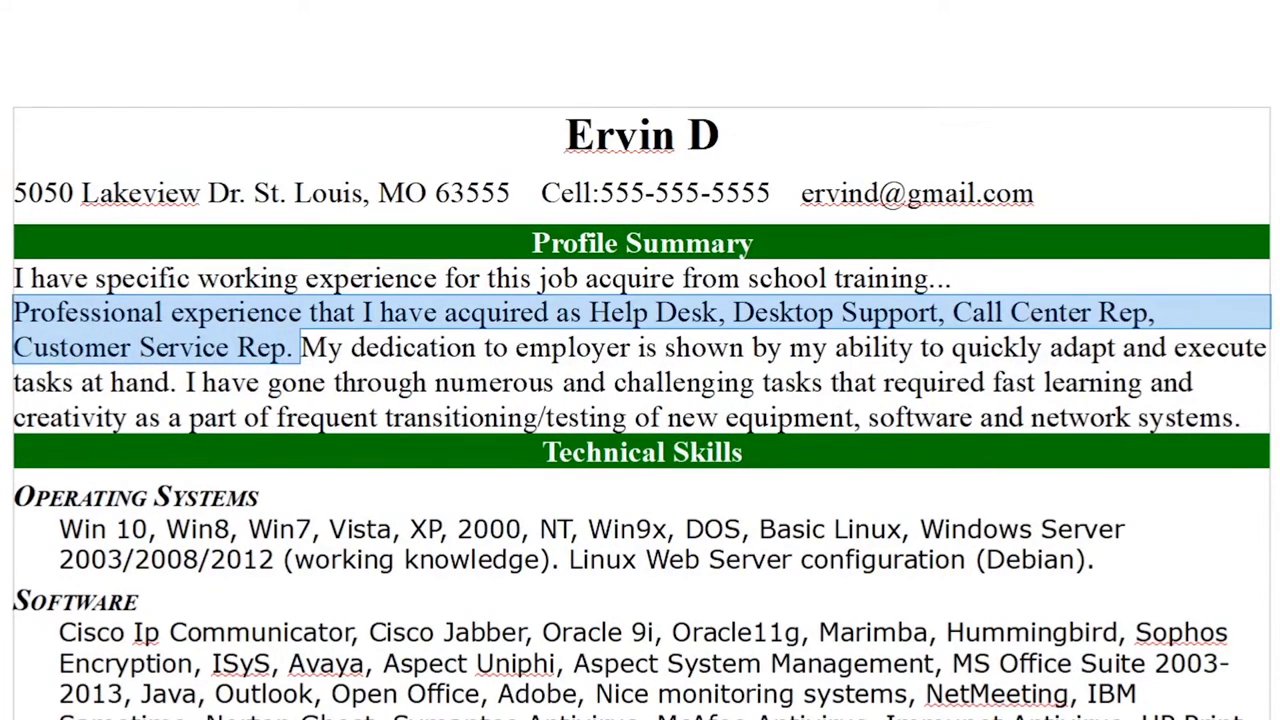
click(300, 347)
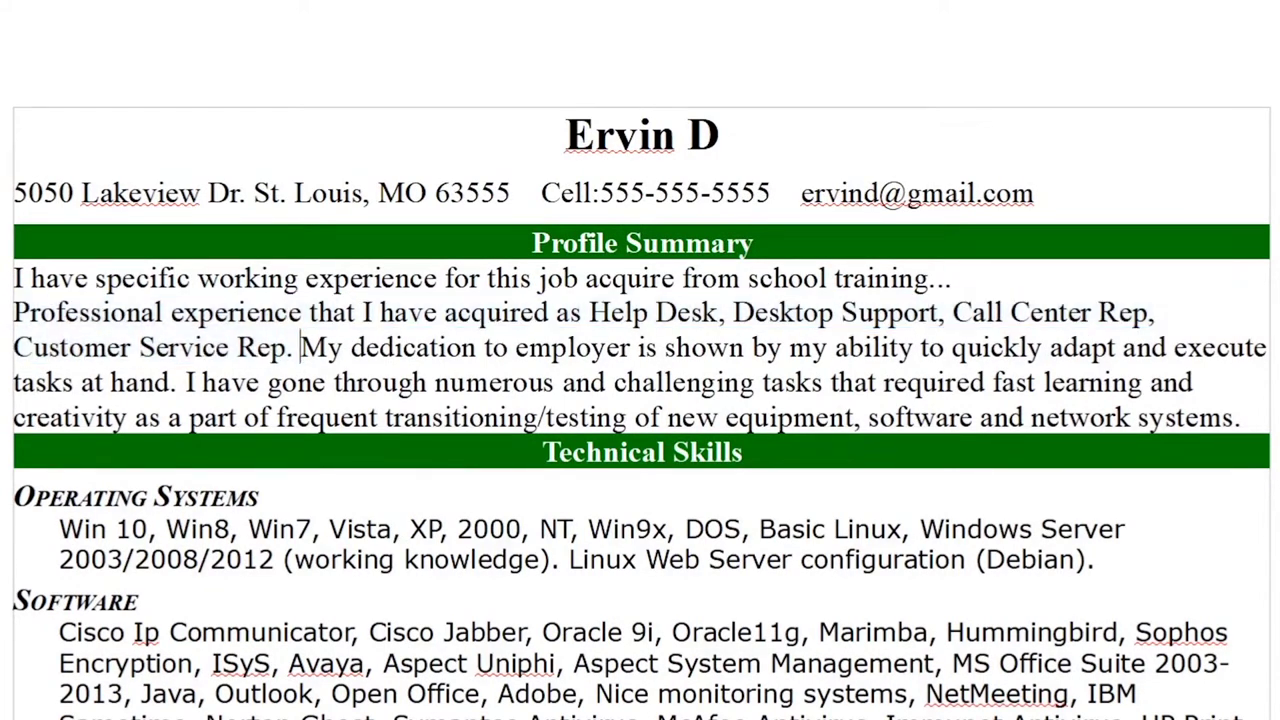
Select the closing challenging-tasks sentence through to the end of the paragraph.
drag(300, 347, 177, 382)
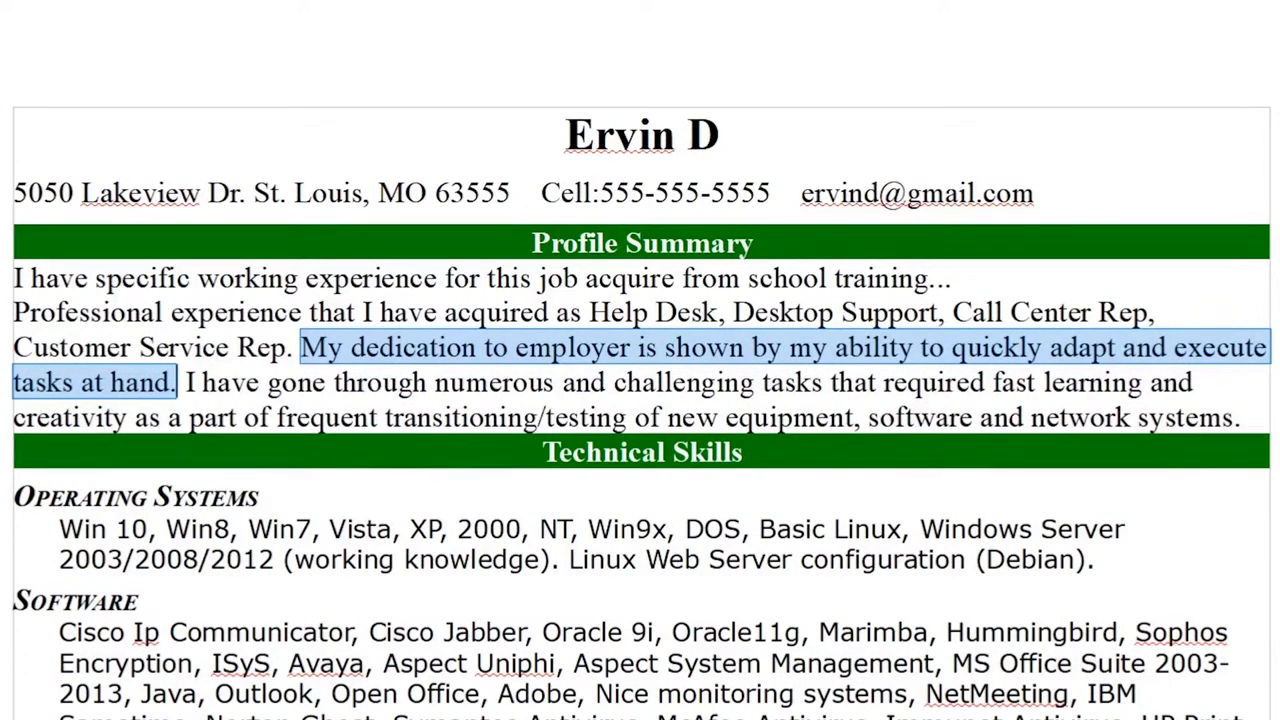
click(197, 382)
key(shift+Right)
key(shift+Right)
key(shift+Right)
key(shift+Right)
key(shift+Right)
key(shift+Right)
key(shift+Right)
key(shift+Right)
key(shift+Right)
key(shift+Right)
key(shift+Right)
key(shift+Right)
key(shift+Right)
key(shift+Right)
key(shift+Right)
key(shift+Right)
key(shift+Right)
key(shift+Right)
key(shift+Right)
key(shift+Right)
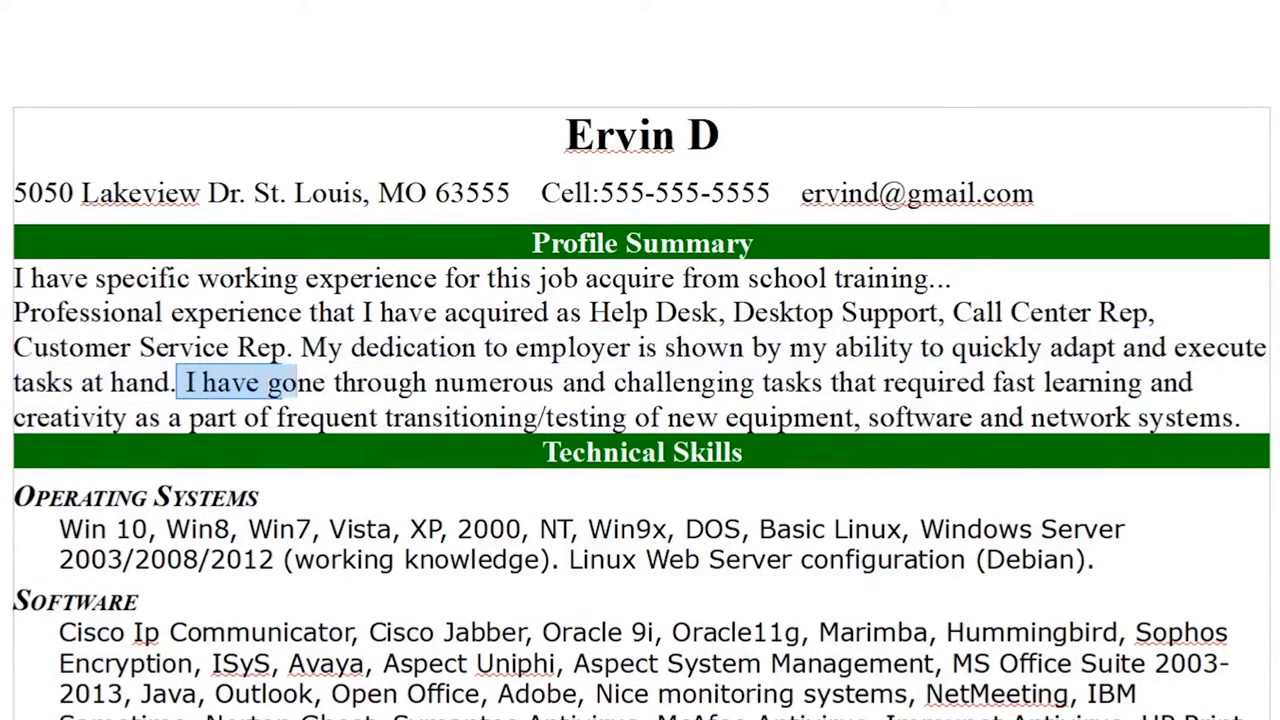
key(shift+Right)
key(shift+Right)
key(shift+Right)
key(shift+Right)
key(shift+Right)
key(shift+Right)
key(shift+Right)
key(shift+Right)
key(shift+Right)
key(shift+Right)
key(shift+Right)
key(shift+Right)
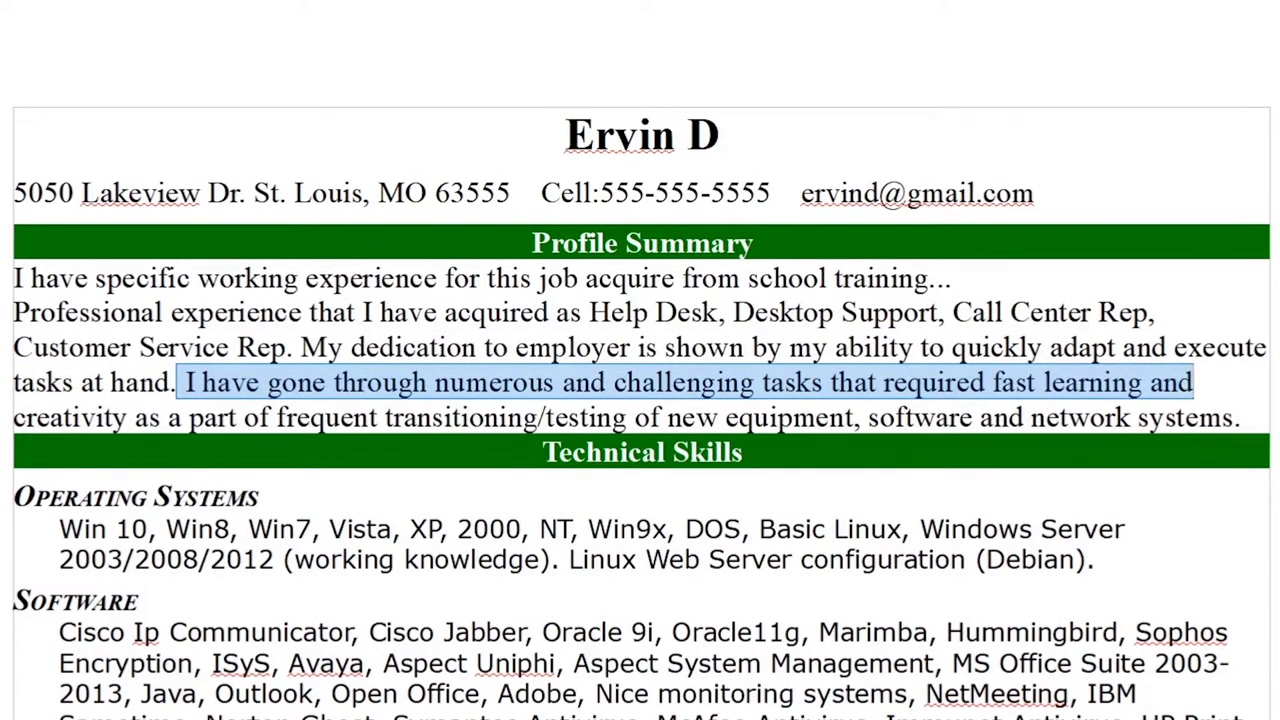
key(shift+End)
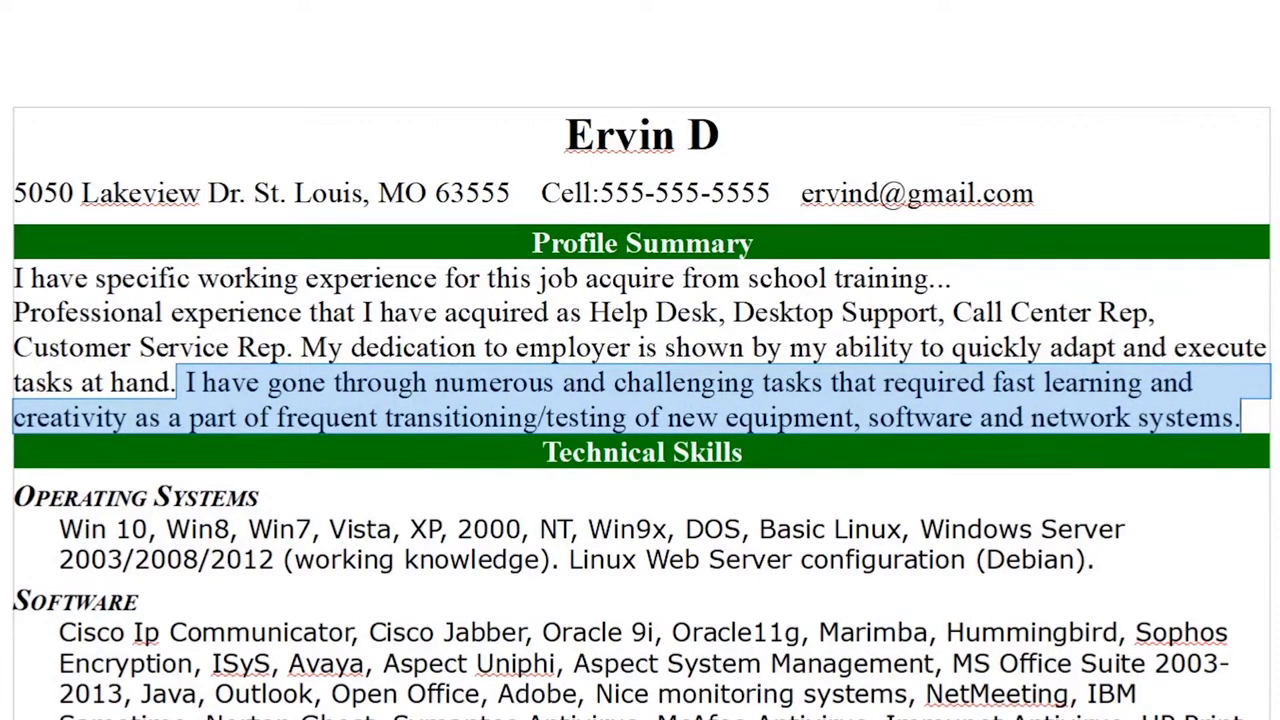
Delete the old wording after 'fast' at the end of the Profile Summary.
key(Right)
key(shift+Left)
key(shift+Left)
key(shift+Left)
key(shift+Left)
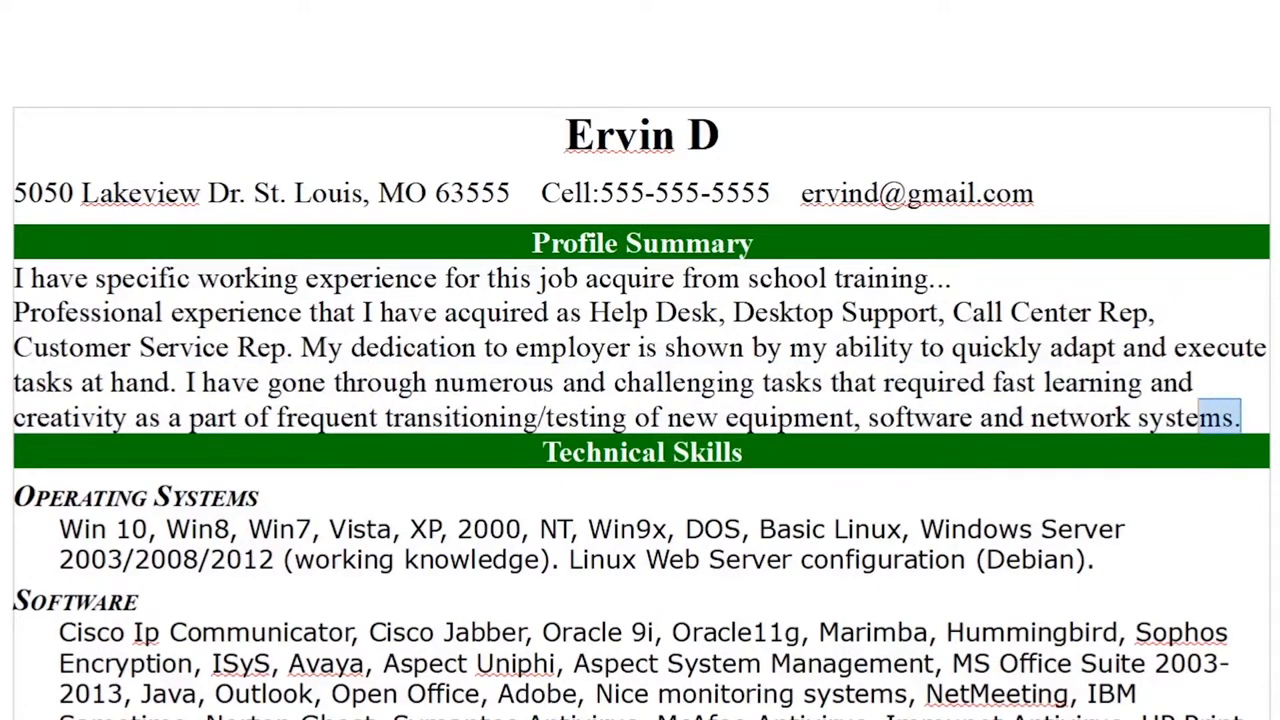
key(shift+Left)
key(shift+Left)
key(shift+Left)
key(shift+Left)
key(shift+Left)
key(shift+Left)
key(shift+Left)
key(shift+Left)
key(shift+Left)
key(shift+Left)
key(shift+Left)
key(shift+Left)
key(shift+Left)
key(shift+Left)
key(shift+Left)
key(shift+Left)
key(shift+Left)
key(shift+Left)
key(shift+Left)
key(shift+Left)
key(shift+Up)
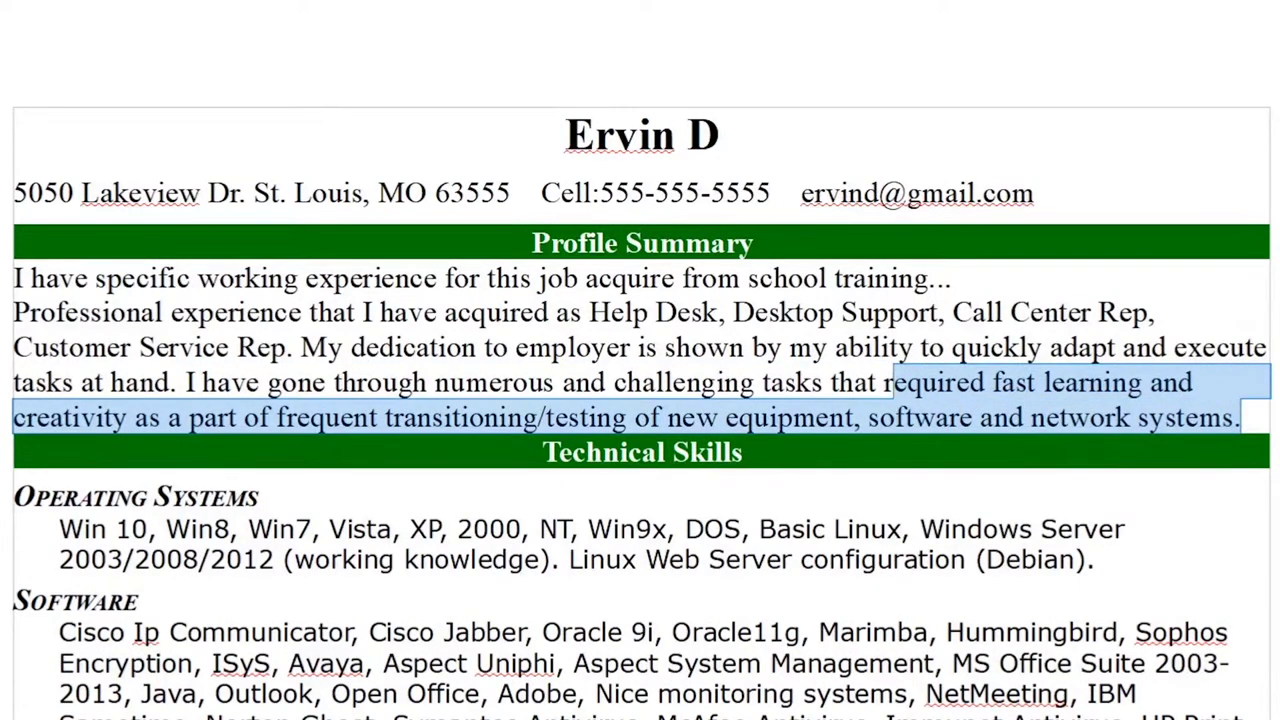
key(shift+Right)
key(shift+Right)
key(shift+Right)
key(shift+Right)
key(shift+Right)
key(shift+Right)
key(shift+Right)
key(shift+Left)
key(shift+Left)
key(shift+Left)
key(shift+Left)
key(shift+Left)
key(shift+Left)
key(shift+Left)
key(shift+Left)
key(shift+Left)
key(shift+Left)
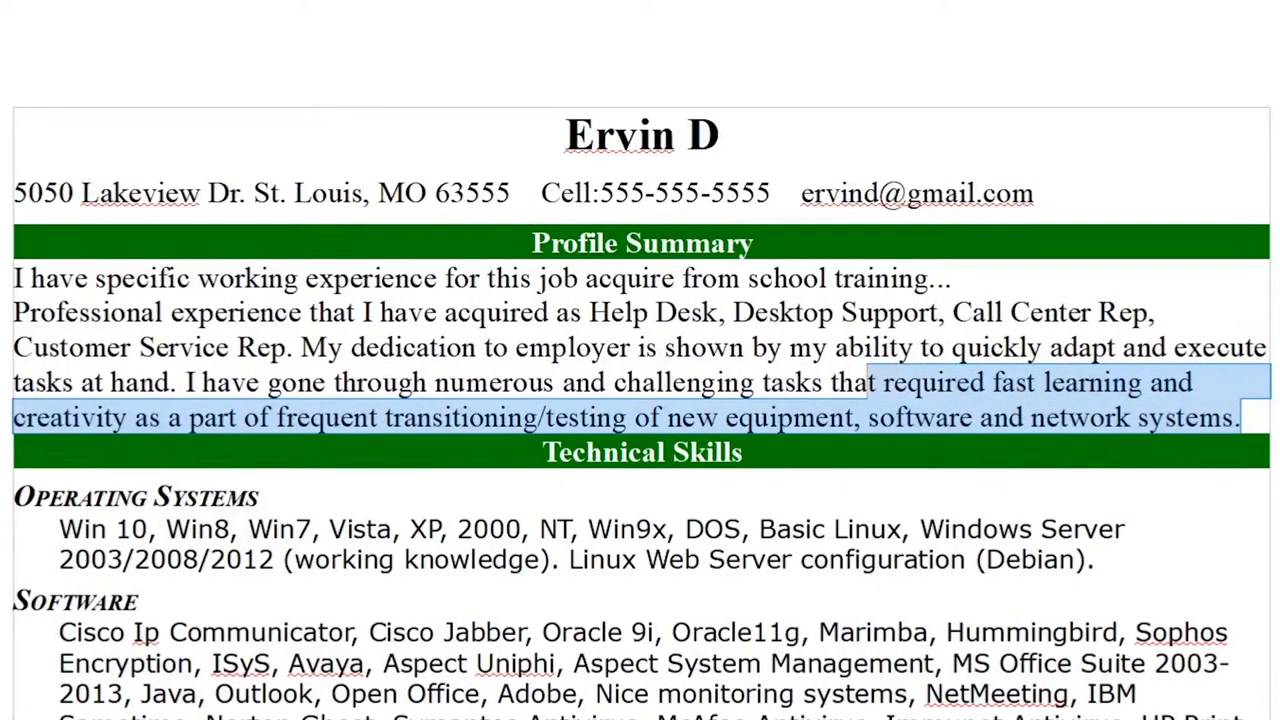
key(shift+Right)
key(shift+Right)
key(shift+Right)
key(shift+Right)
key(shift+Right)
key(shift+Right)
key(shift+Right)
key(shift+Right)
key(shift+Right)
key(shift+Right)
key(shift+Right)
key(shift+Right)
key(shift+Up)
key(shift+Right)
key(shift+Right)
key(shift+Down)
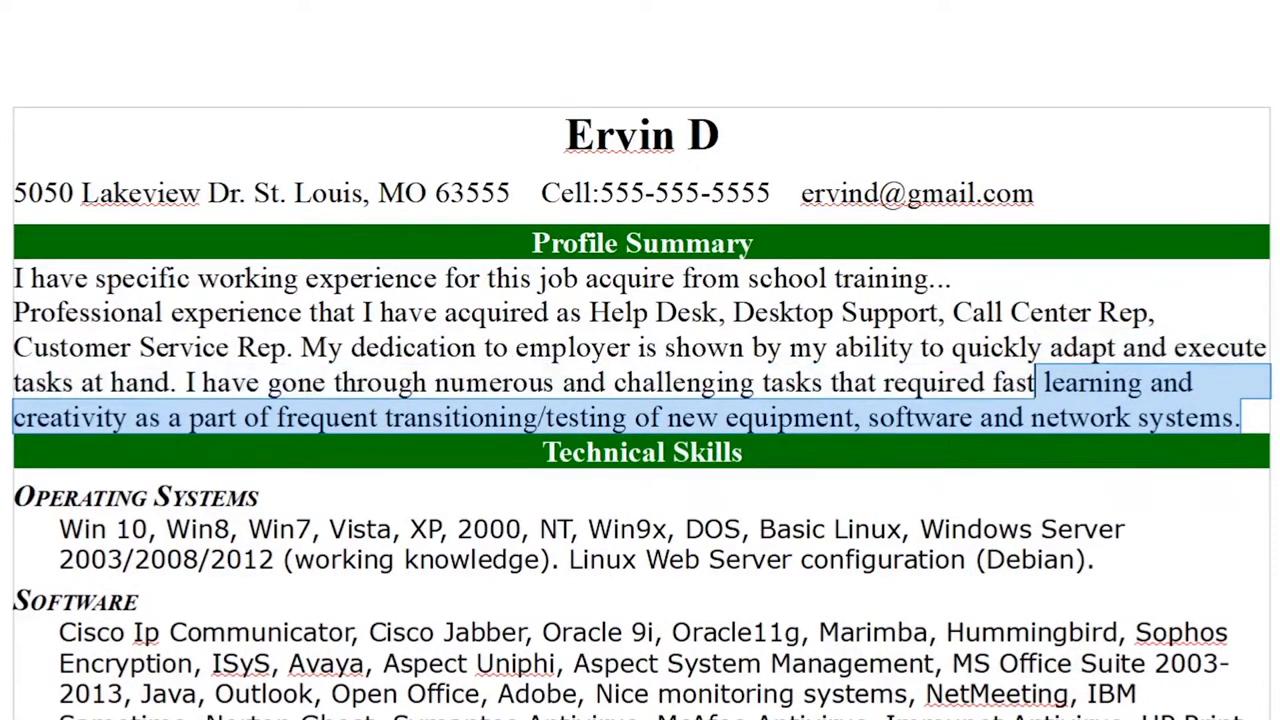
key(BackSpace)
Finish the sentence with 'deployment of new OS builds, fast thinking and problem solving.'.
text(depl)
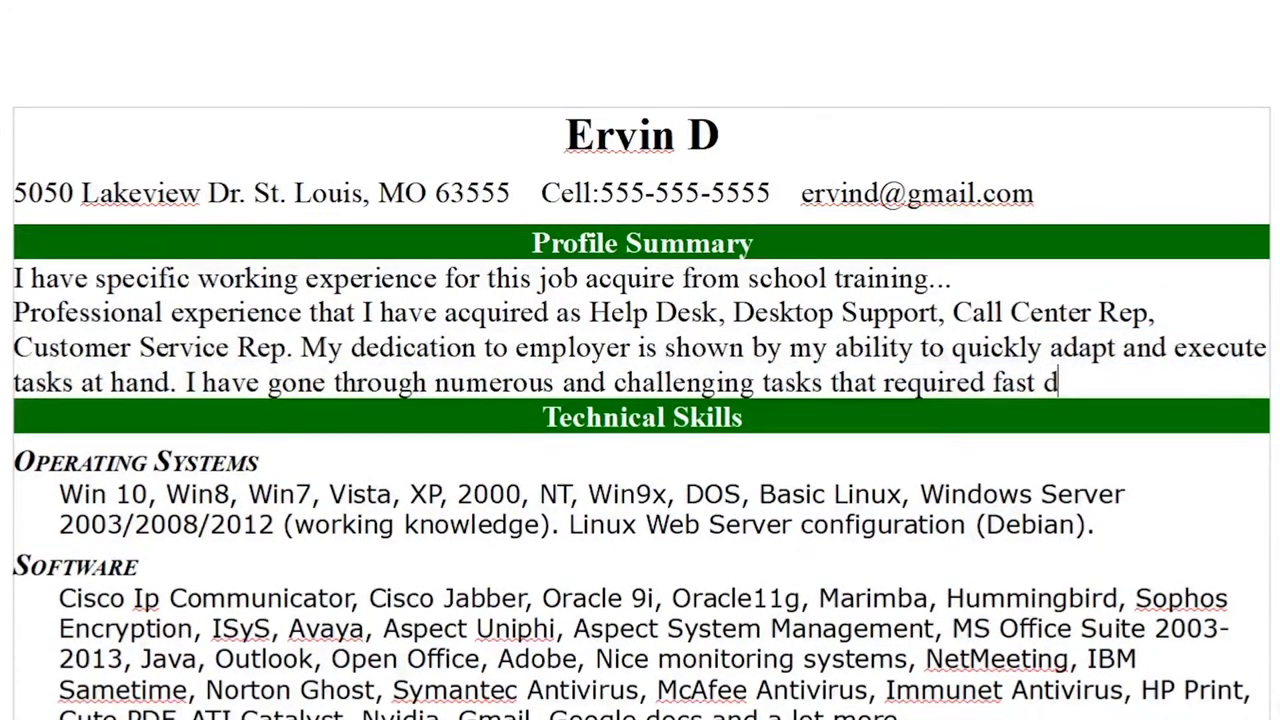
key(Return)
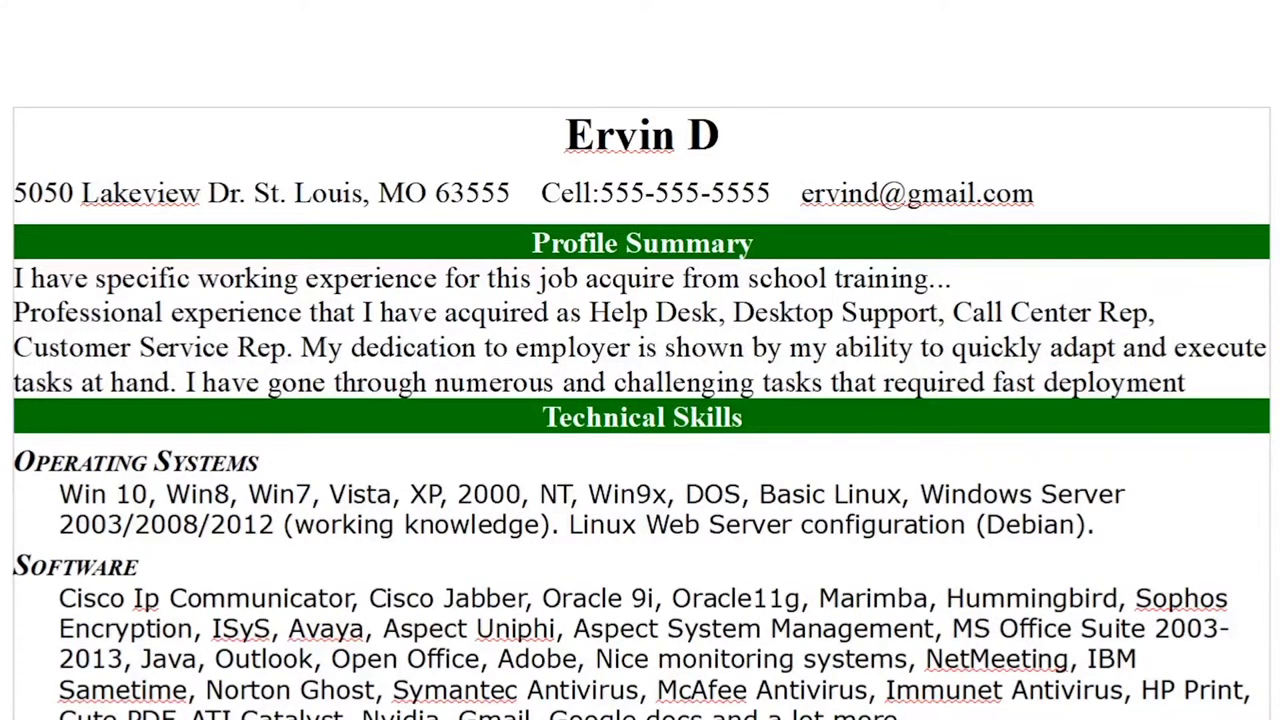
text(of new OS )
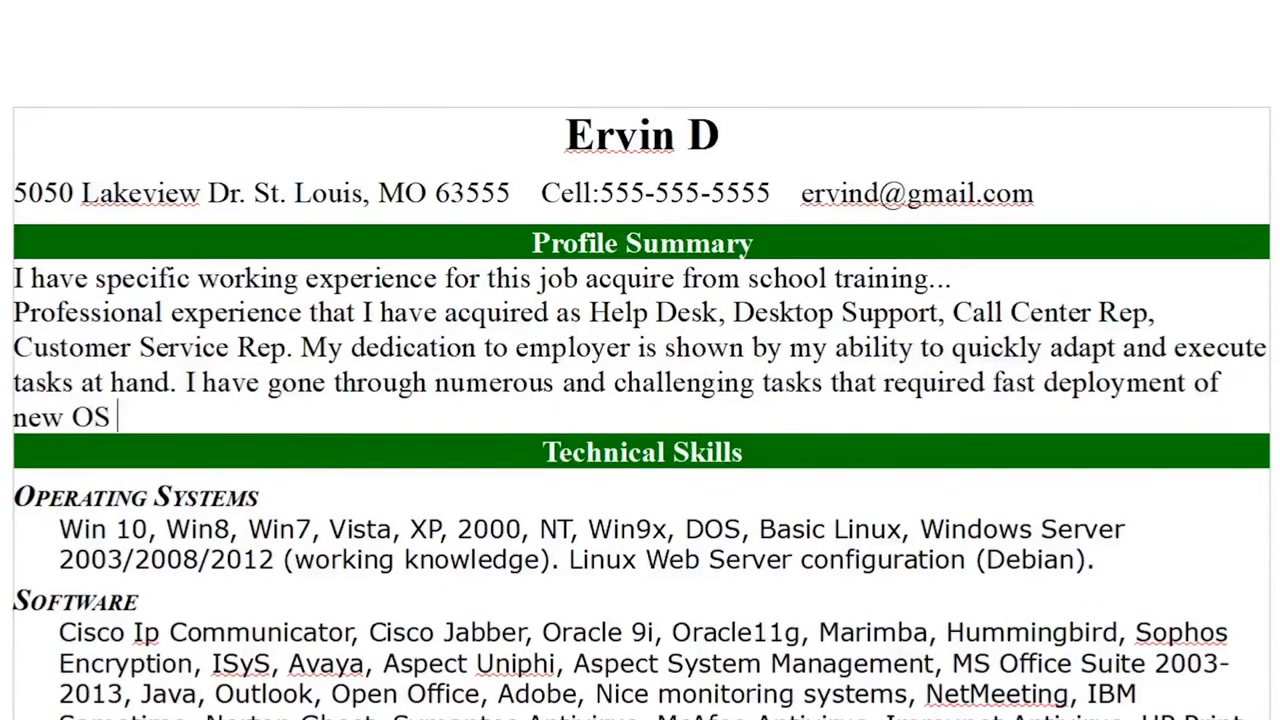
text(builds,)
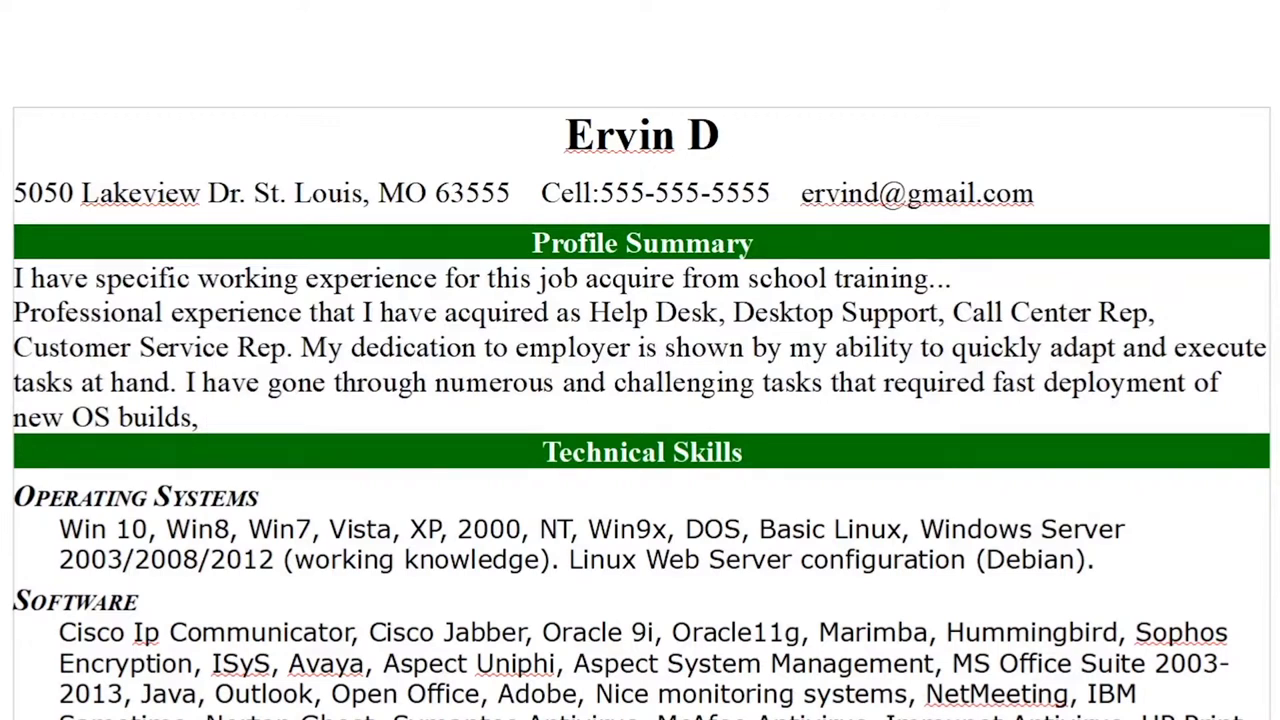
text(Fast thinki)
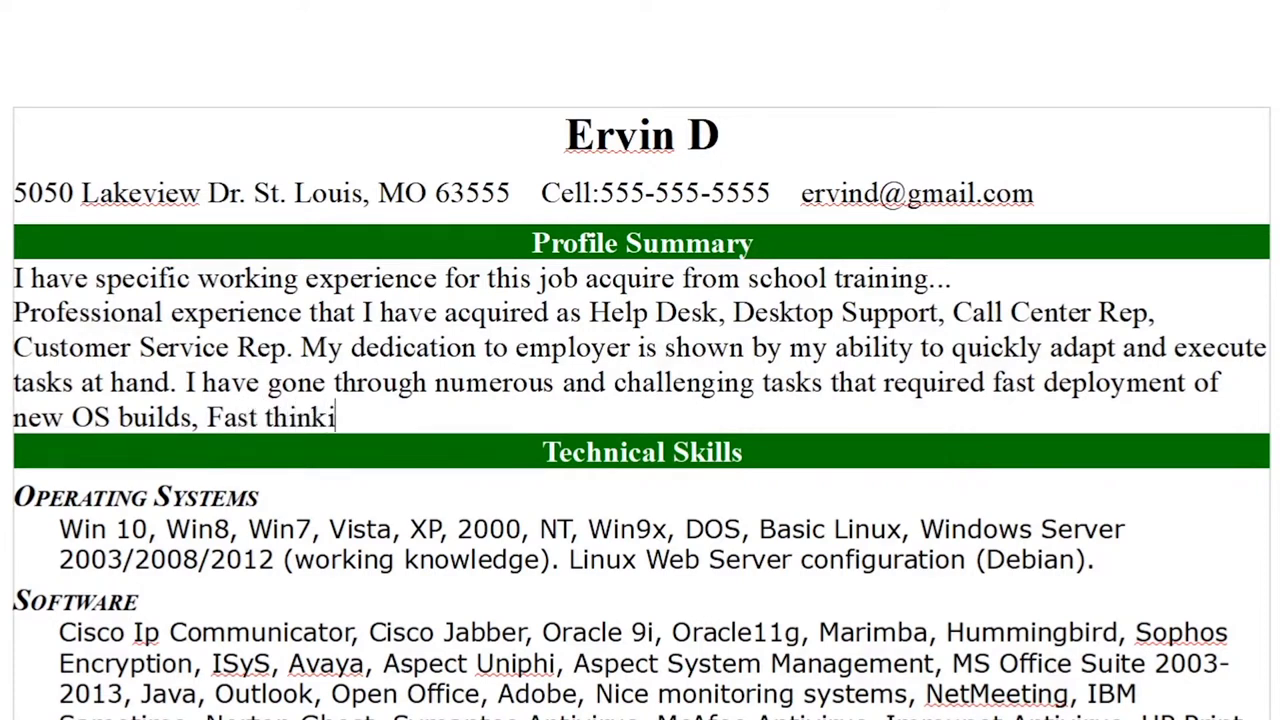
text(ng)
key(Left)
key(Left)
key(Left)
key(Left)
key(Left)
key(Left)
key(Left)
key(Left)
key(Left)
key(Left)
key(Left)
key(Left)
key(BackSpace)
text(f)
key(Right)
key(Right)
key(Right)
key(Right)
key(Right)
key(Right)
key(Right)
key(Right)
key(Right)
key(Right)
key(Right)
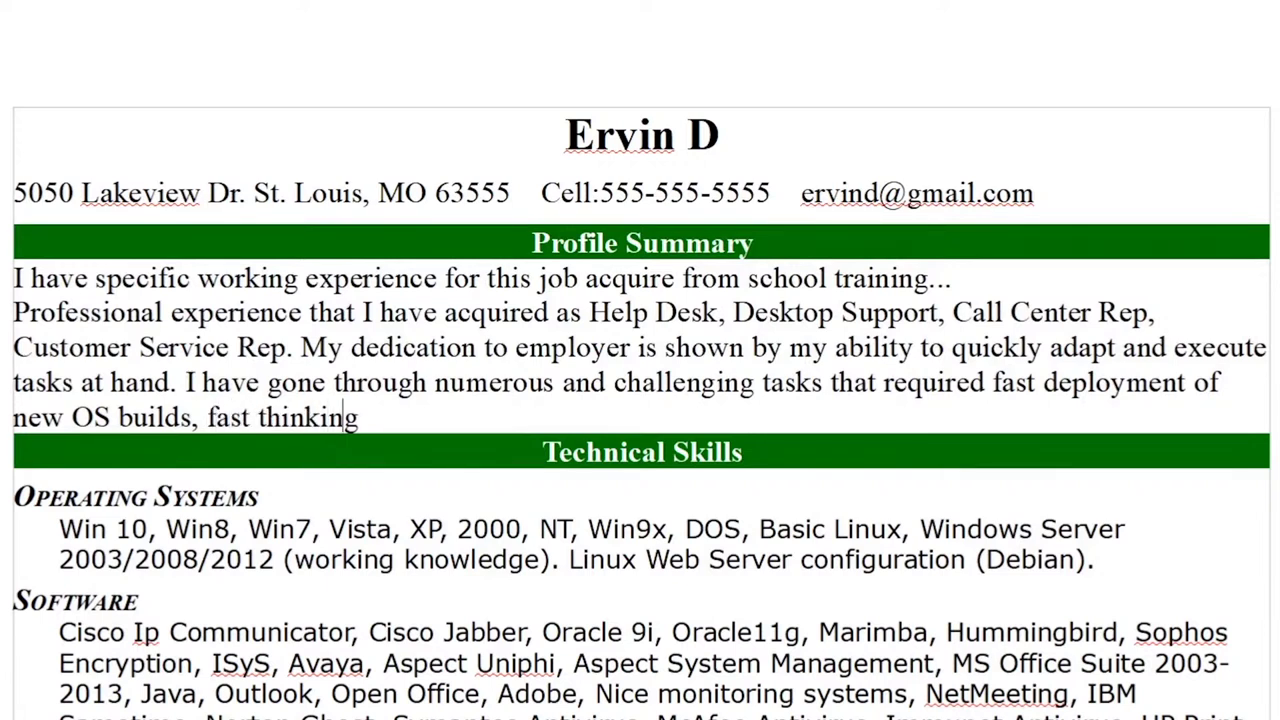
key(Right)
text(and prob)
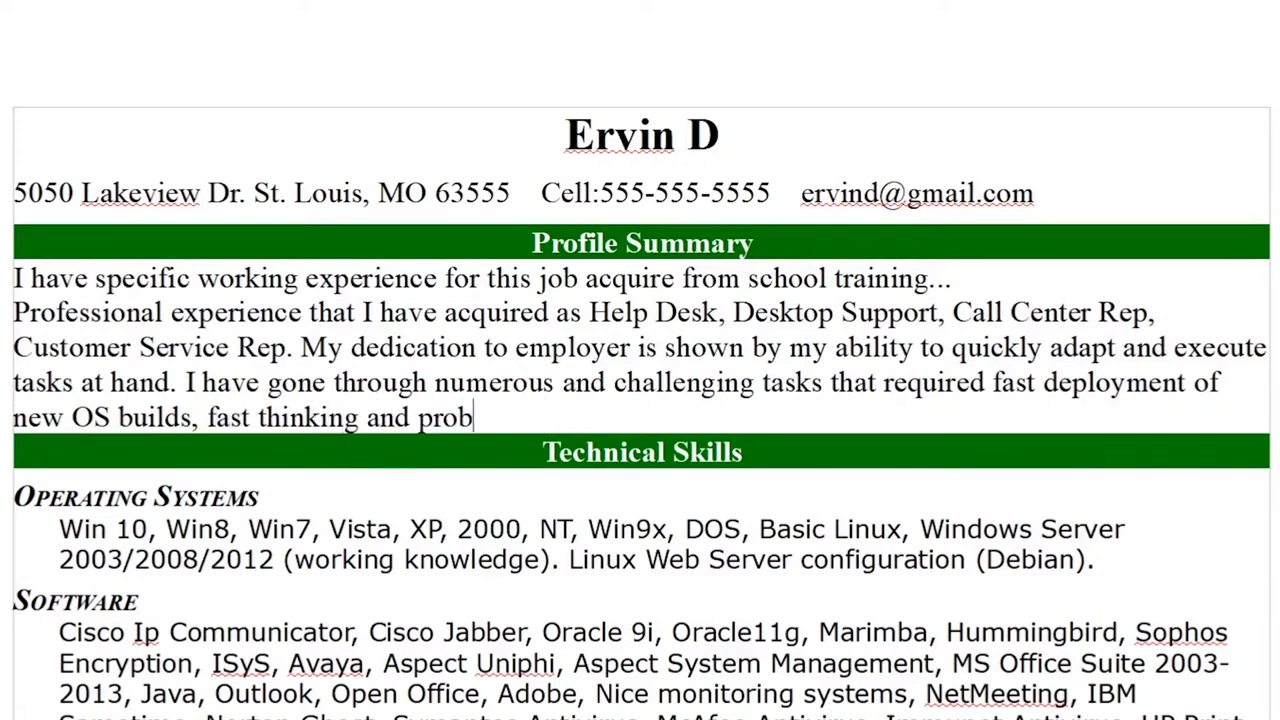
text(lem solvin)
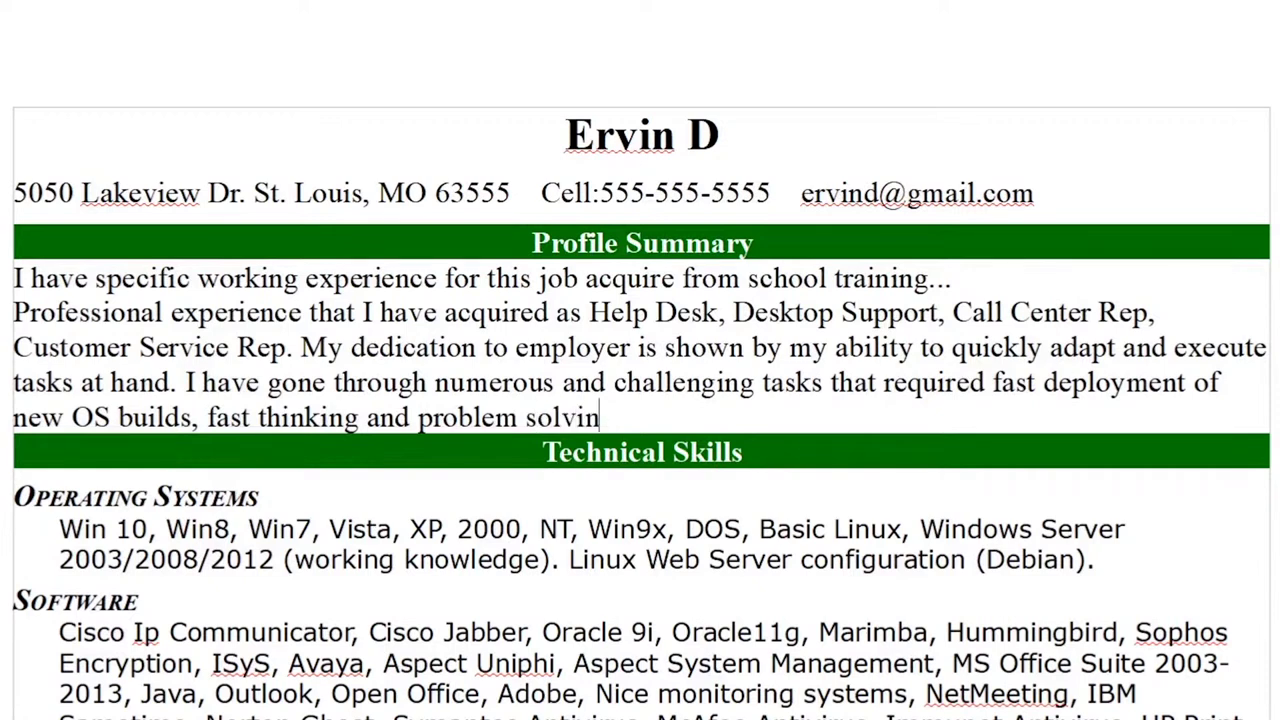
text(g.)
drag(742, 452, 640, 452)
click(743, 452)
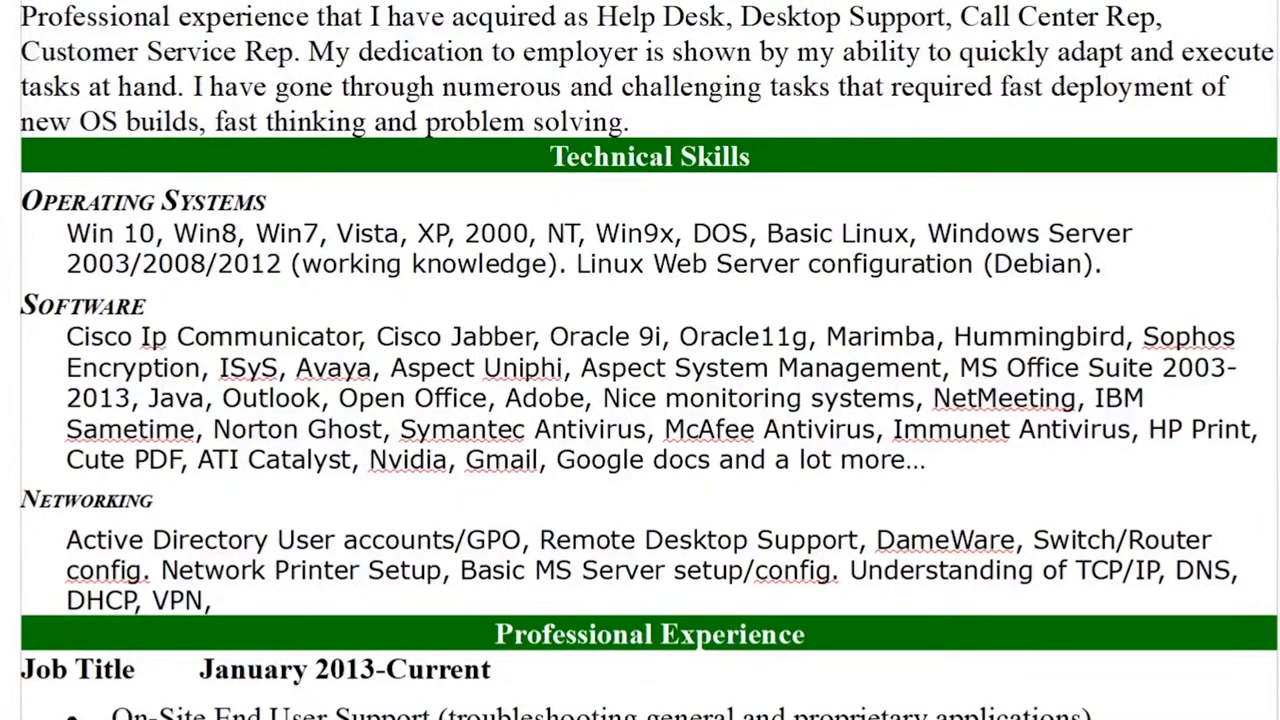
click(268, 201)
key(shift+Left)
key(shift+Left)
key(shift+Left)
key(shift+Left)
key(shift+Left)
key(shift+Left)
key(shift+Left)
key(shift+Left)
key(shift+Left)
key(shift+Left)
key(shift+Left)
key(shift+Left)
key(shift+Left)
key(shift+Left)
key(shift+Left)
key(shift+Left)
key(shift+Left)
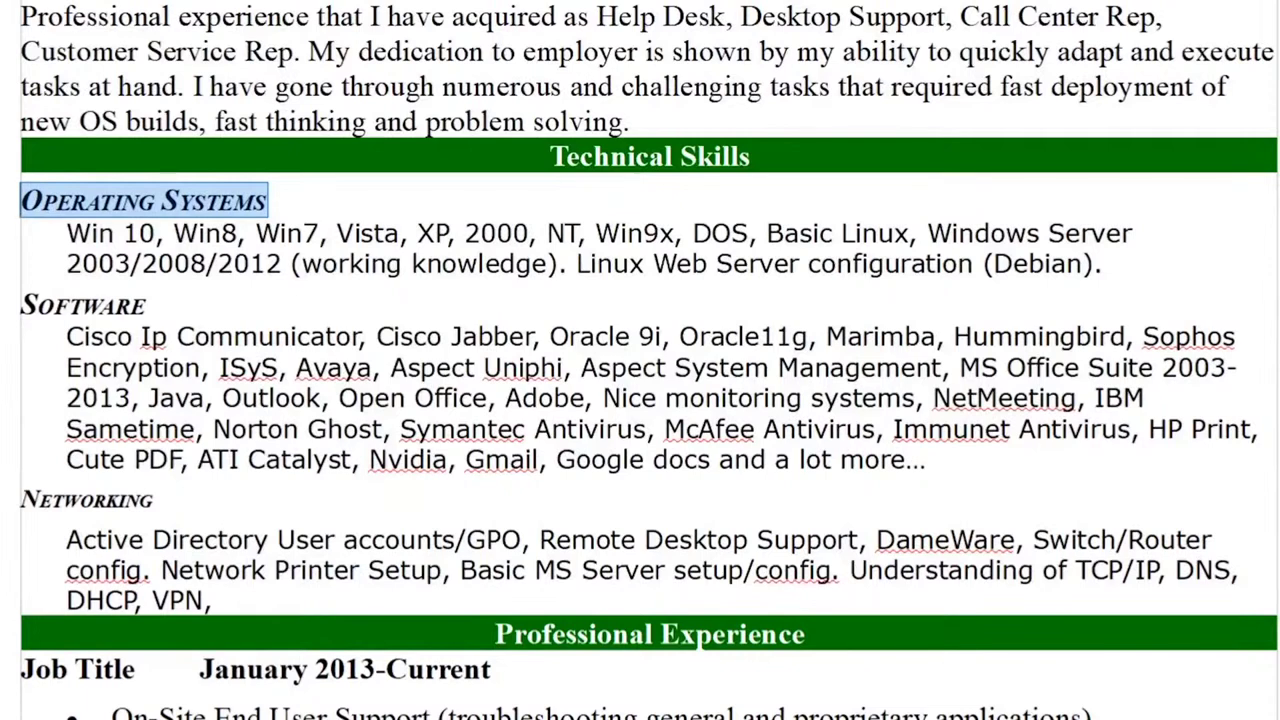
key(Left)
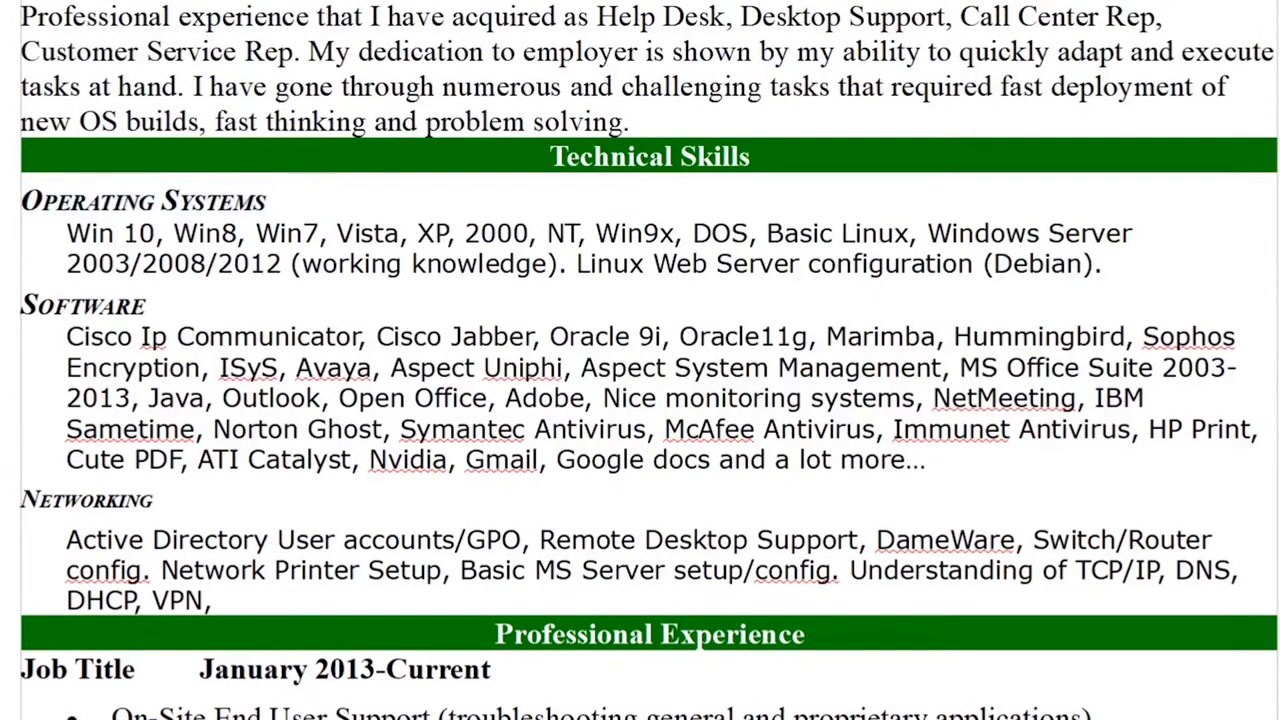
click(155, 233)
key(shift+Left)
key(shift+Left)
key(shift+Left)
key(shift+Left)
key(shift+Left)
key(shift+Left)
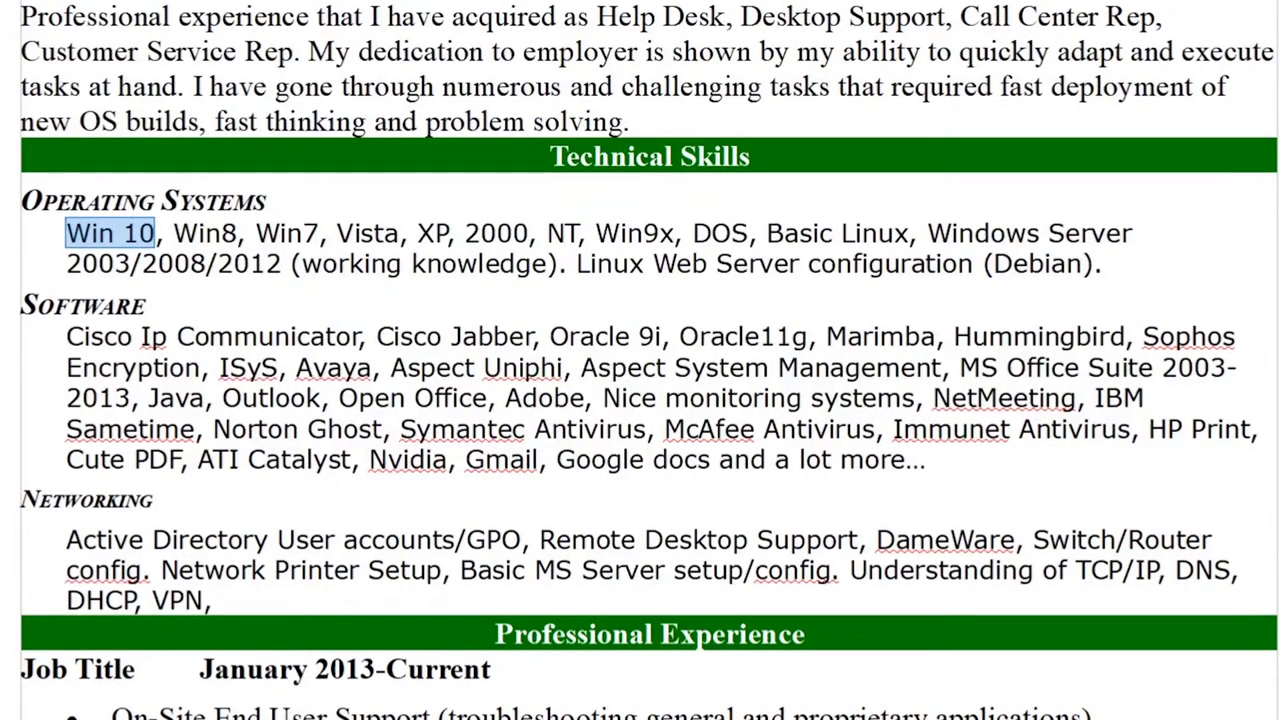
click(198, 233)
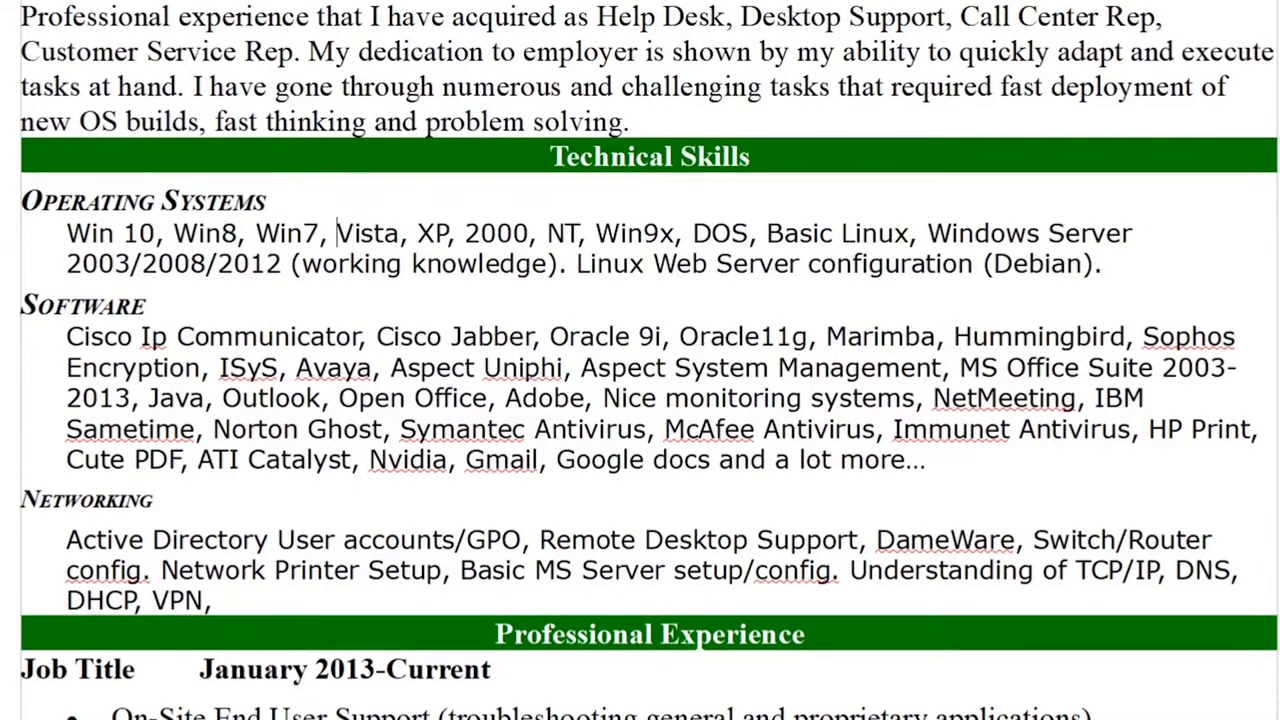
key(shift+Right)
key(shift+Right)
key(shift+Right)
key(shift+Right)
key(shift+Right)
key(shift+Right)
key(shift+Right)
key(shift+Right)
key(shift+Right)
key(shift+Right)
key(shift+Right)
key(shift+Right)
key(shift+Right)
key(shift+Right)
key(shift+Right)
key(shift+Right)
key(shift+Right)
key(shift+Right)
key(shift+Right)
key(shift+Right)
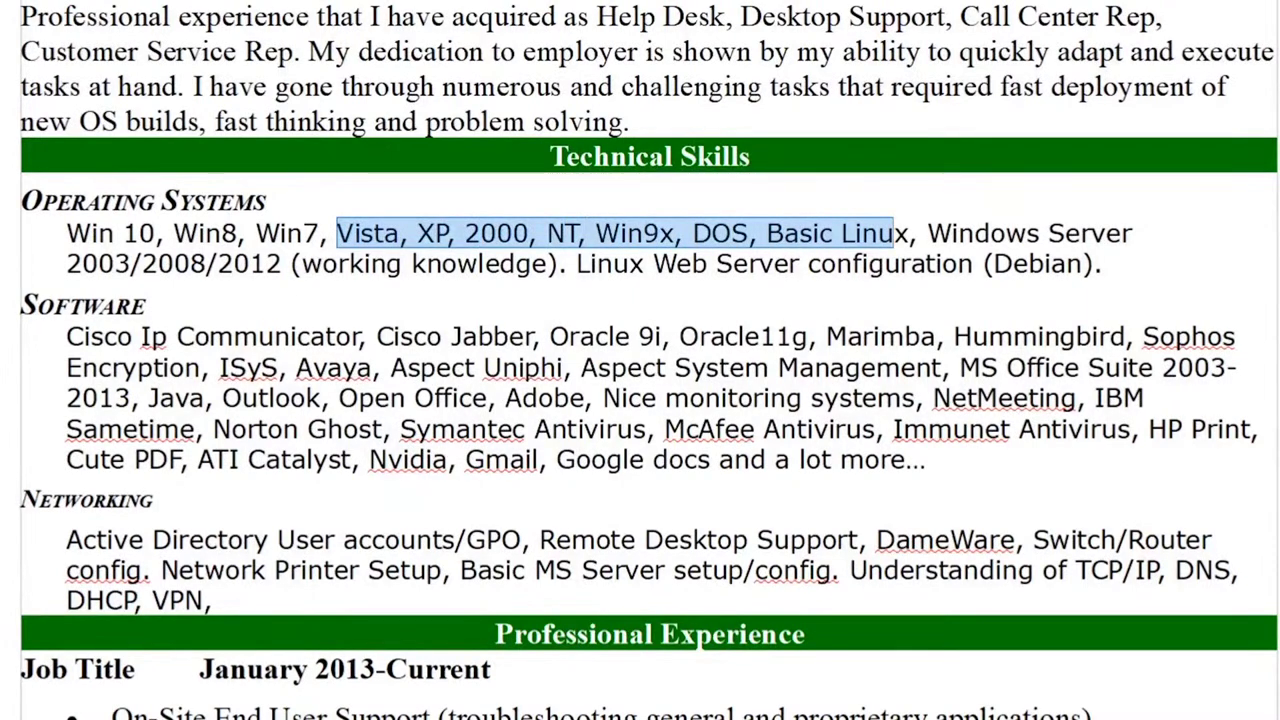
click(1110, 264)
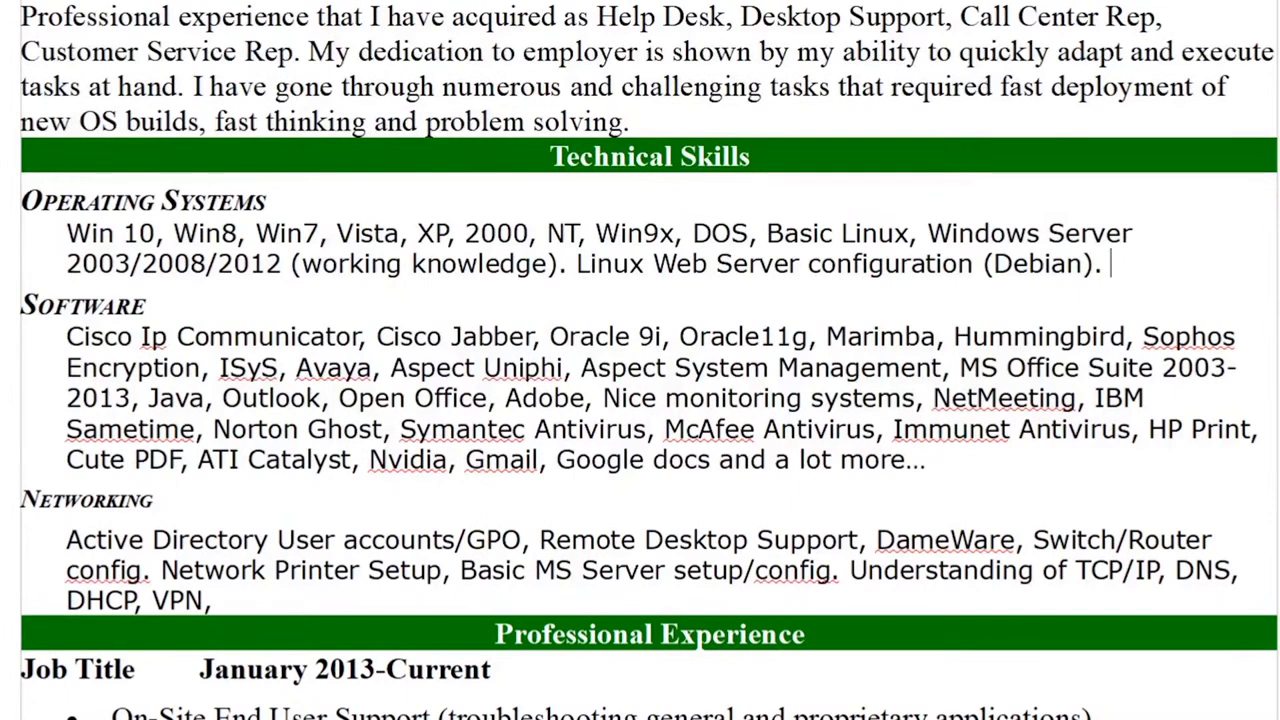
key(ctrl+shift+Left)
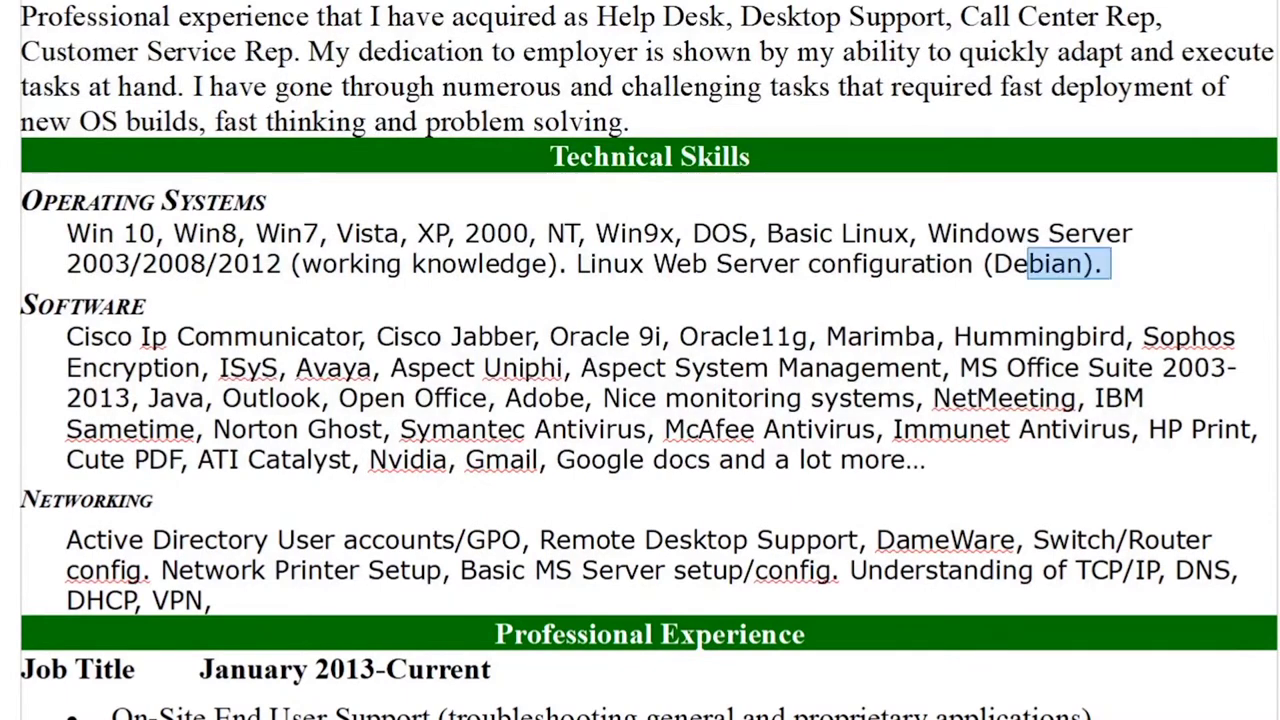
key(ctrl+shift+Up)
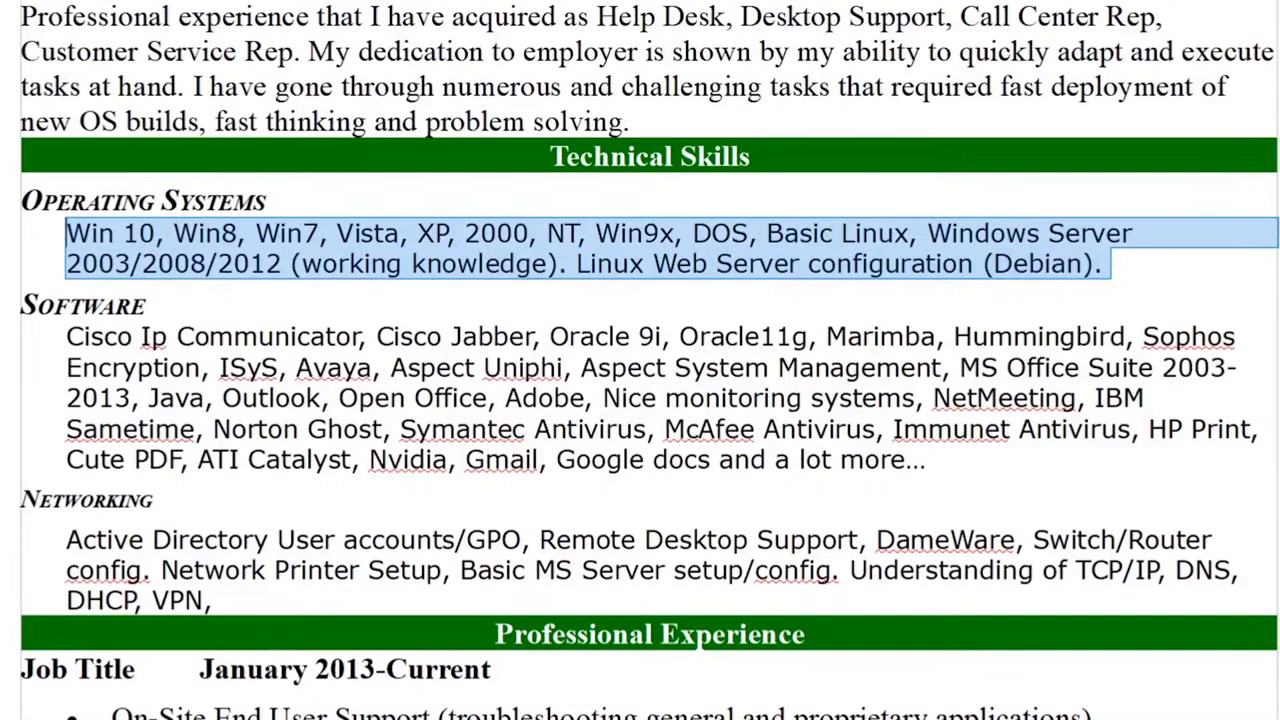
click(130, 263)
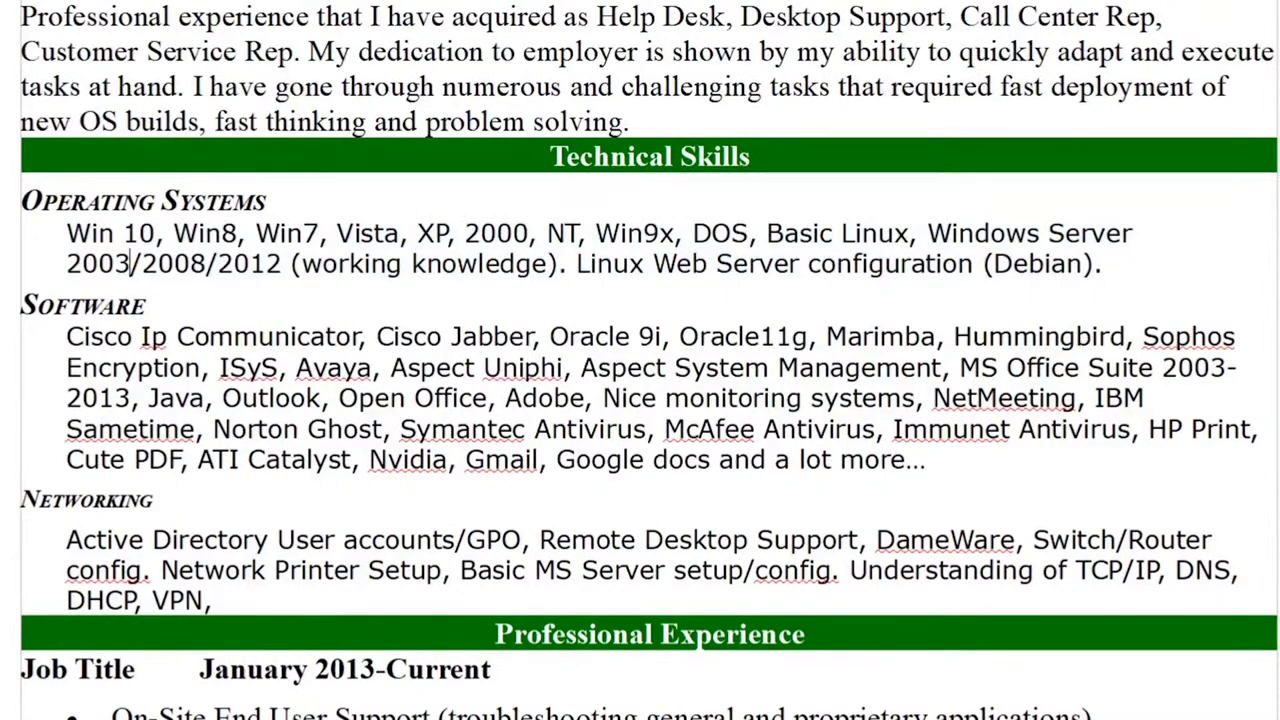
drag(926, 233, 558, 263)
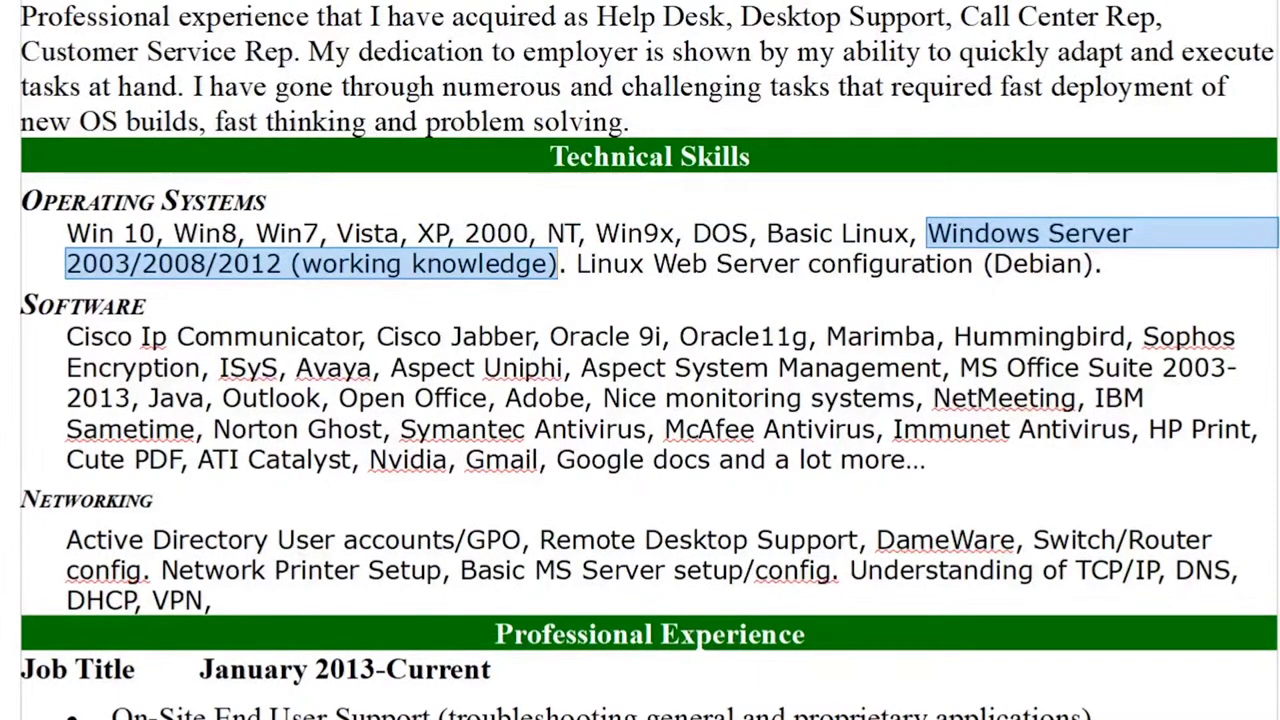
drag(558, 263, 568, 263)
click(282, 263)
double_click(345, 669)
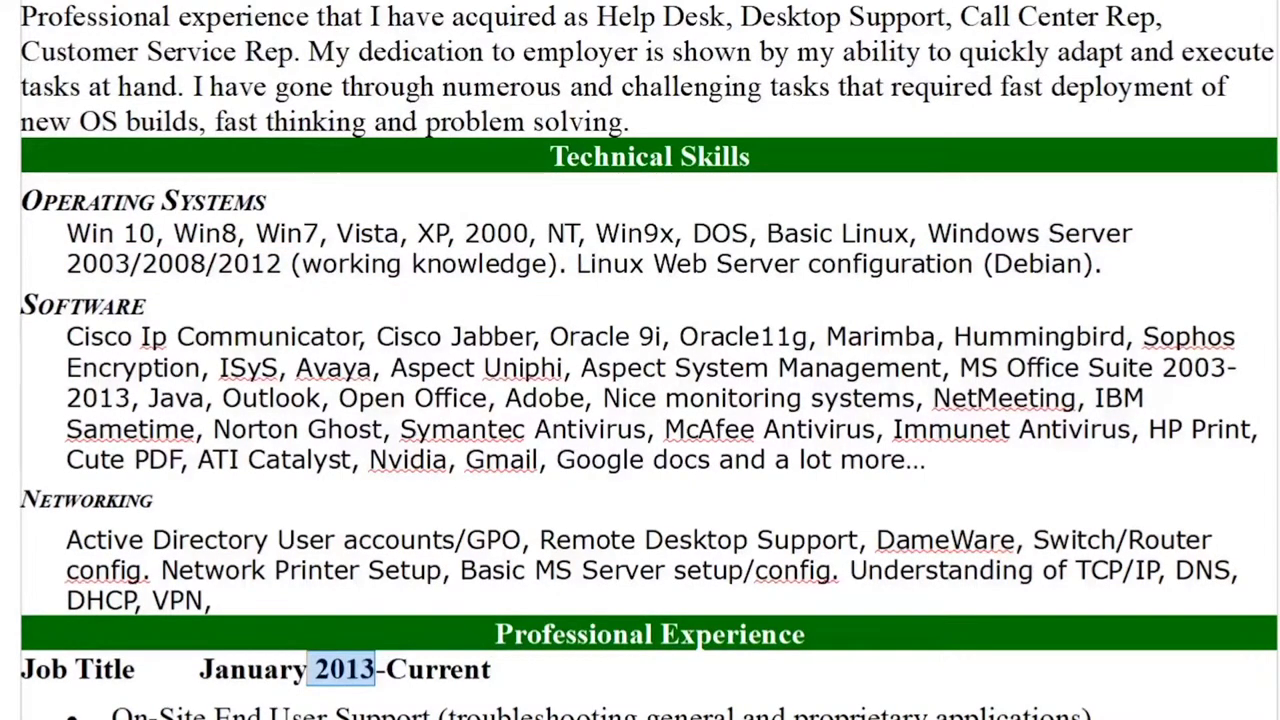
click(326, 367)
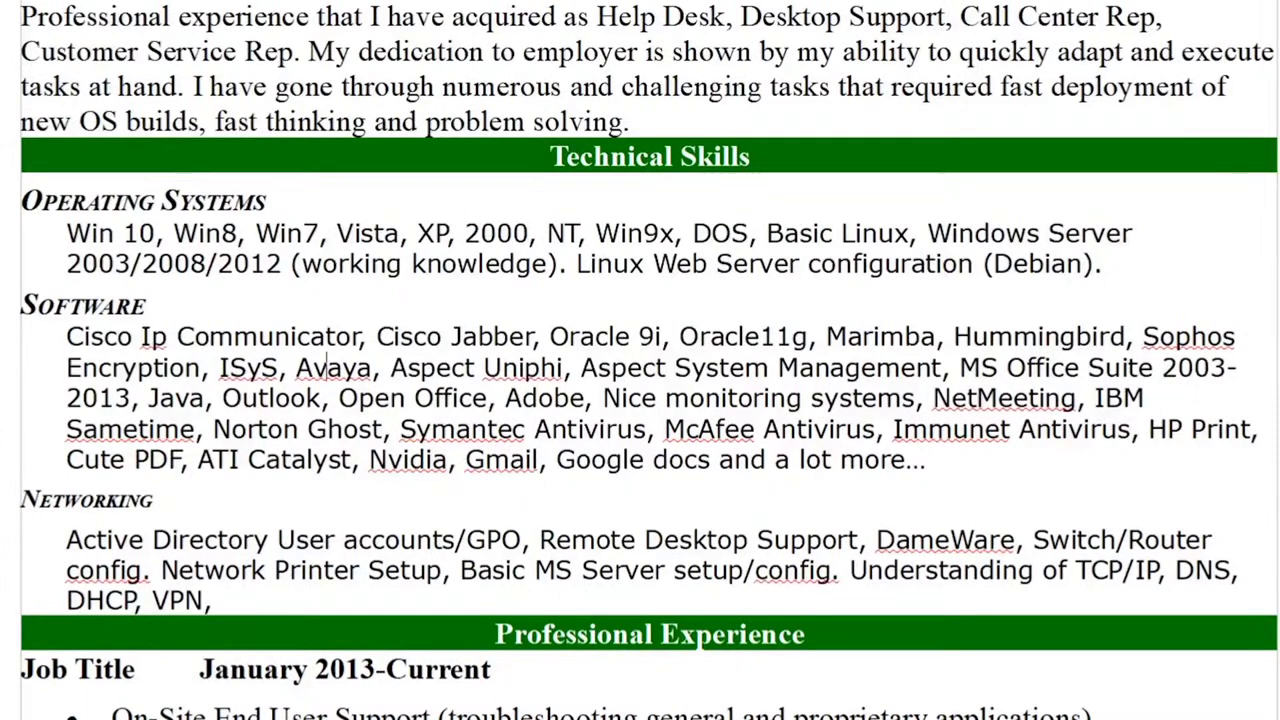
click(40, 233)
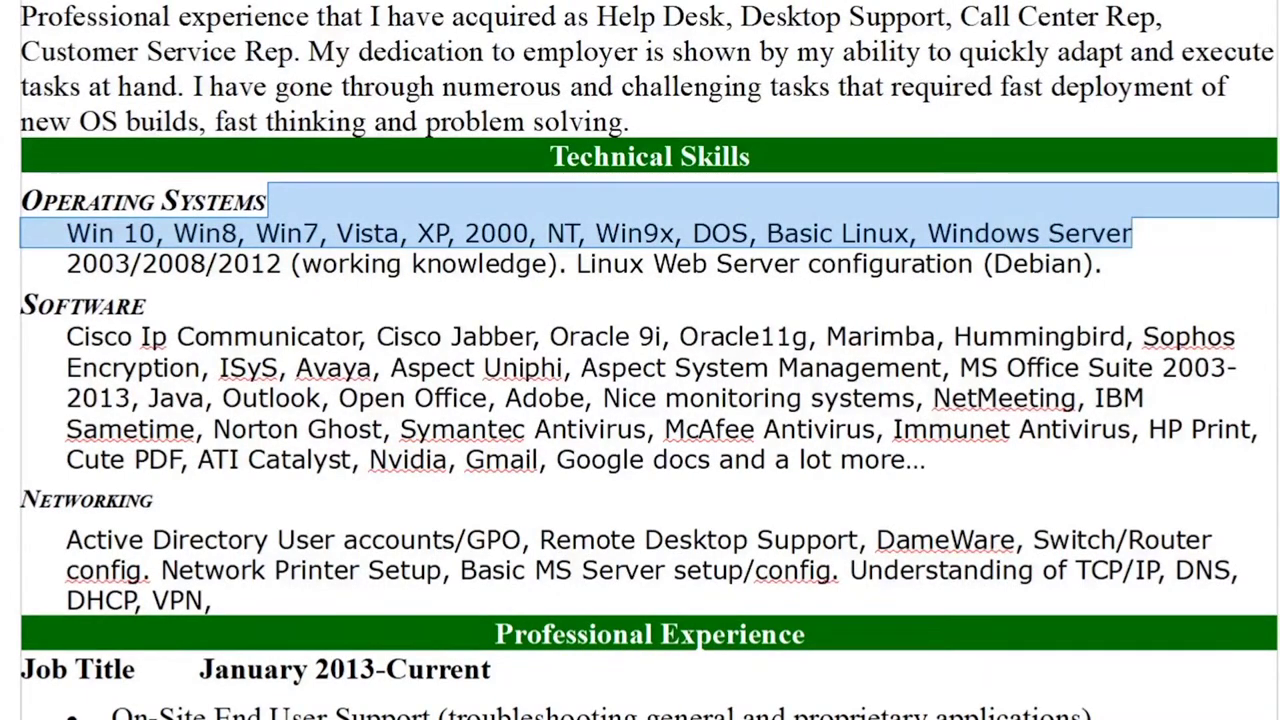
click(928, 233)
drag(928, 233, 567, 263)
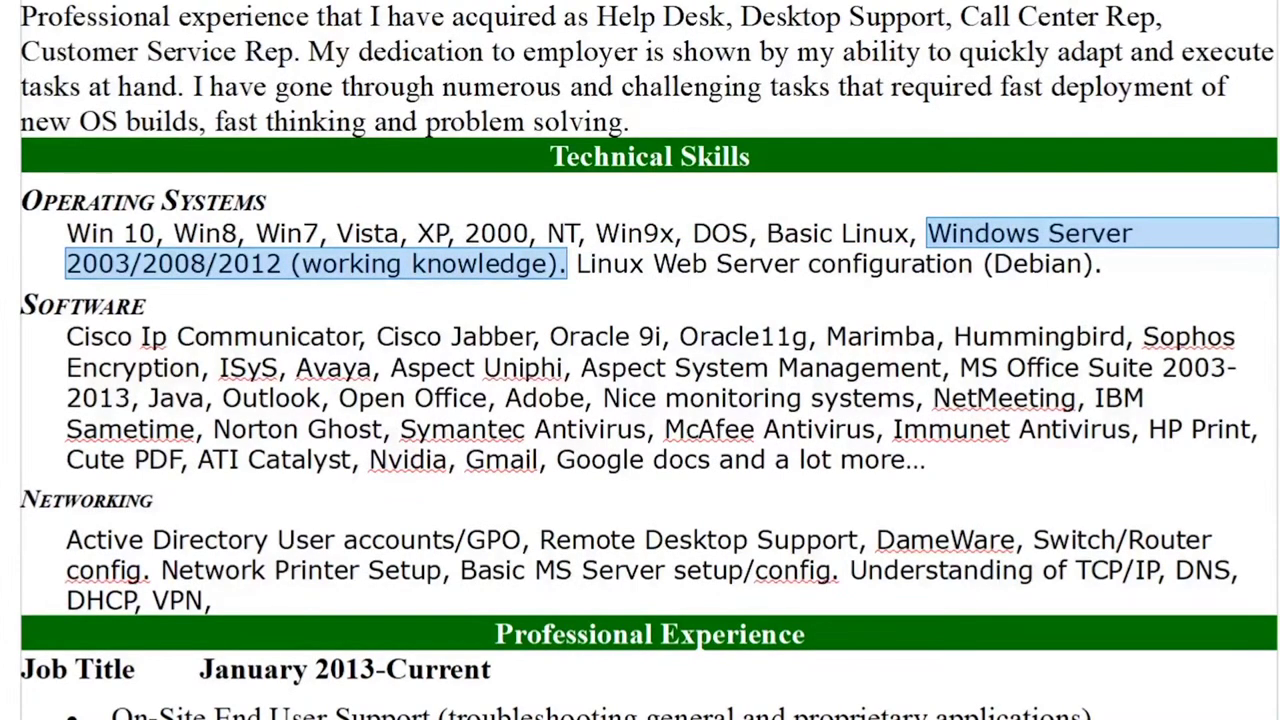
Extend Windows Server versions to 2003/2008/2012/2016/2019 and drop the '(working knowledge)' note.
click(283, 263)
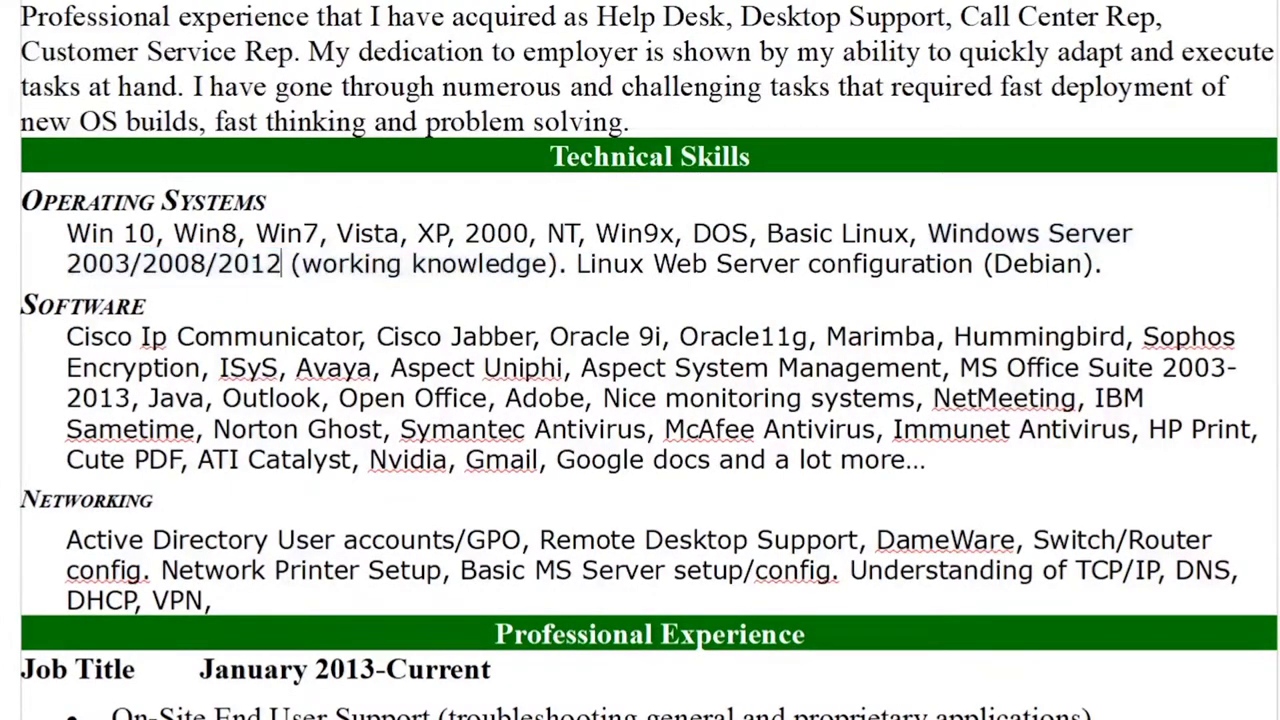
text(/2016)
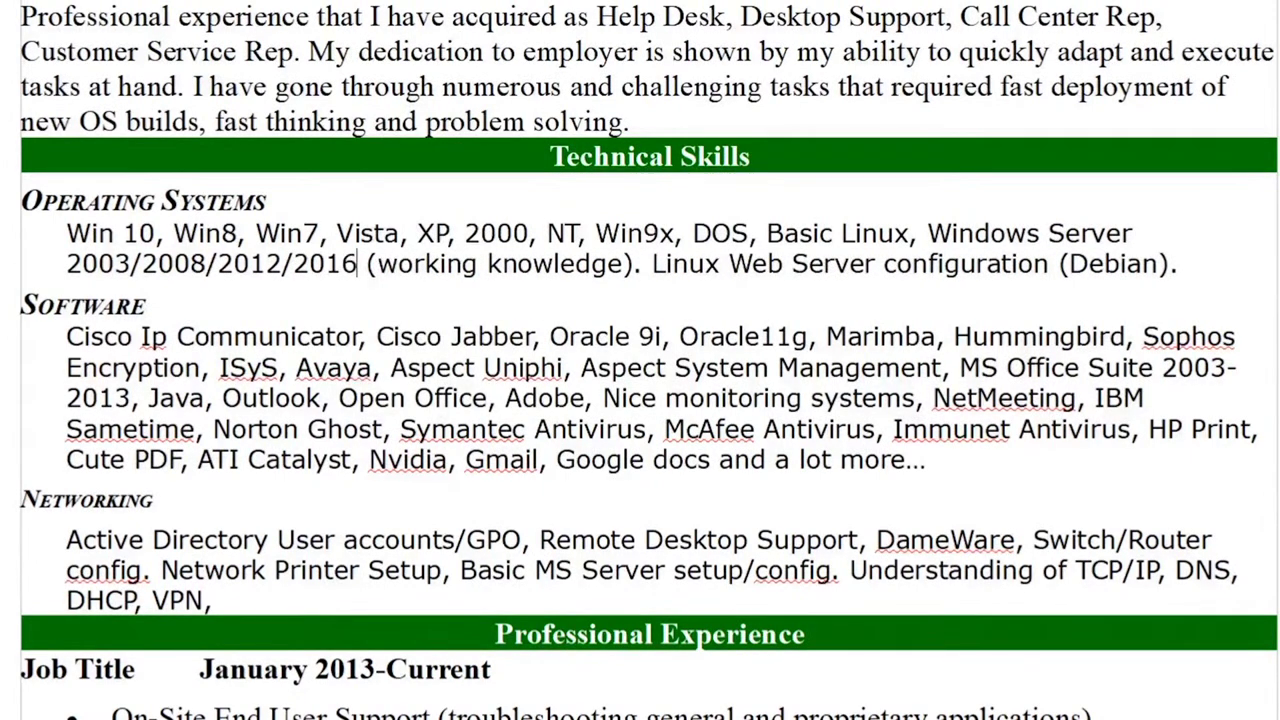
text(/201)
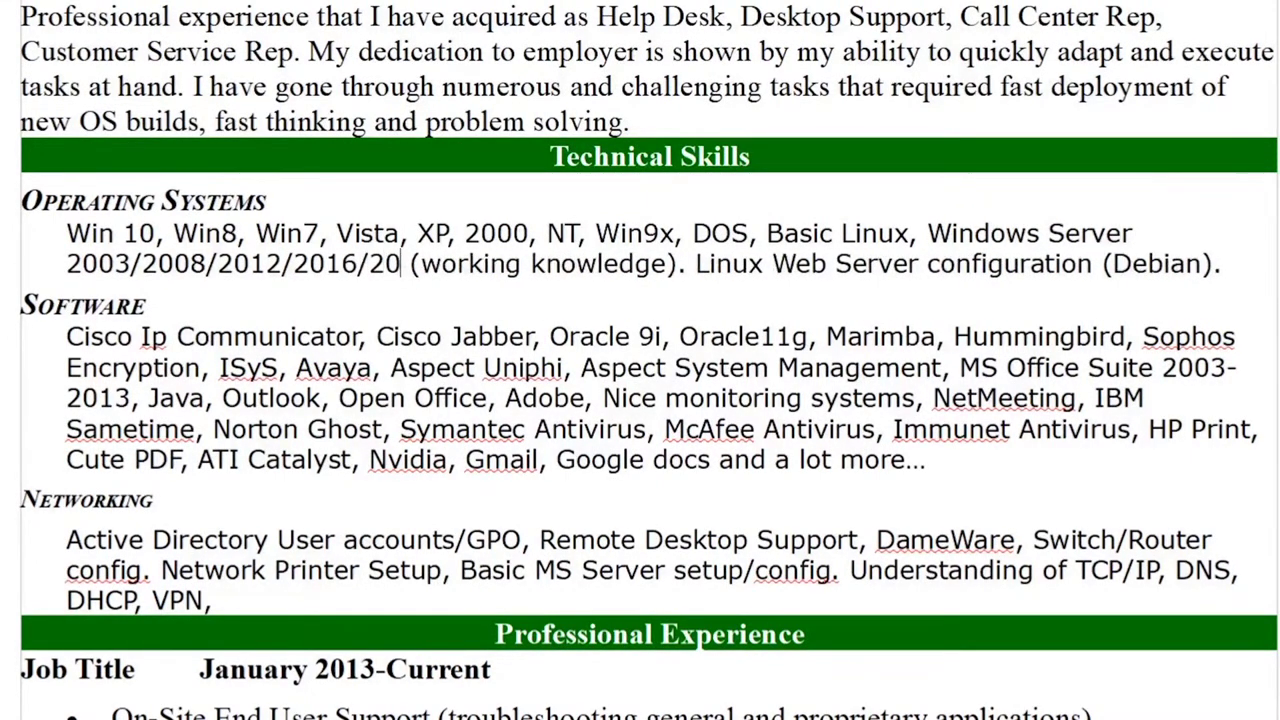
text(9)
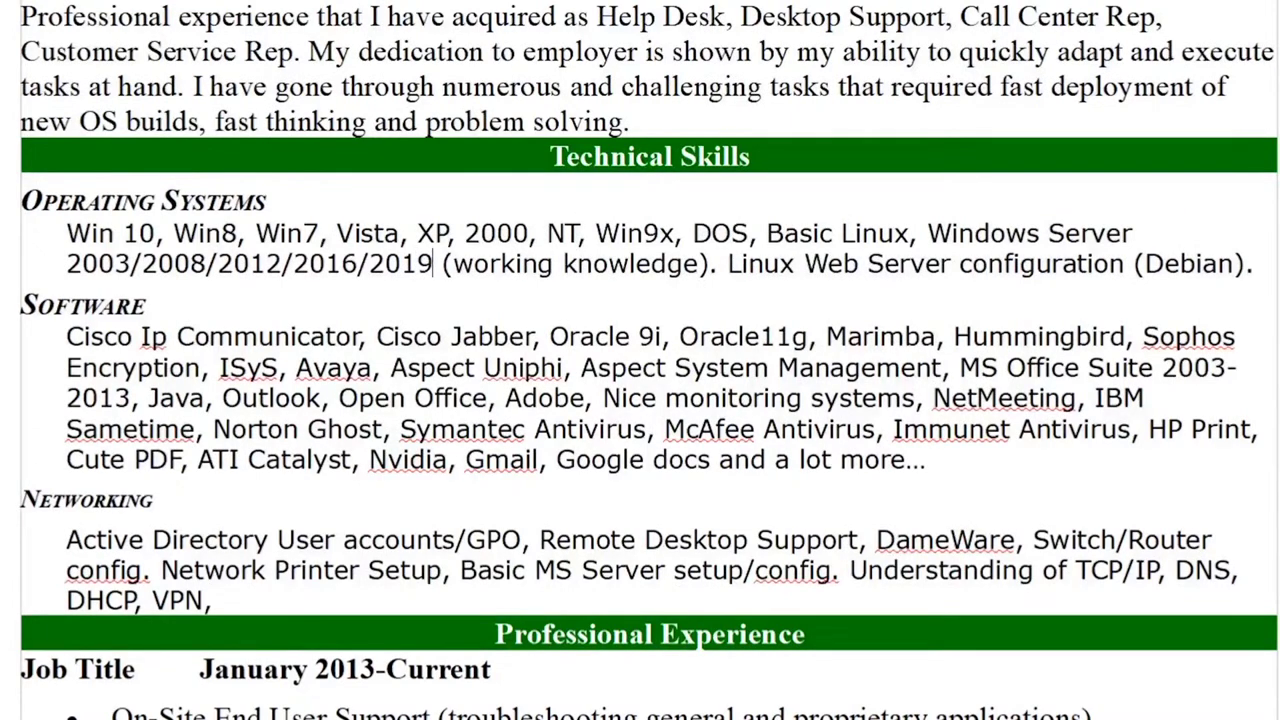
key(Right)
key(Right)
key(Right)
key(Right)
key(Right)
key(Right)
key(Right)
key(Right)
key(Right)
key(Right)
key(Right)
key(Right)
key(Right)
key(Right)
key(Right)
key(Right)
key(Right)
key(Right)
key(Right)
key(Right)
key(BackSpace)
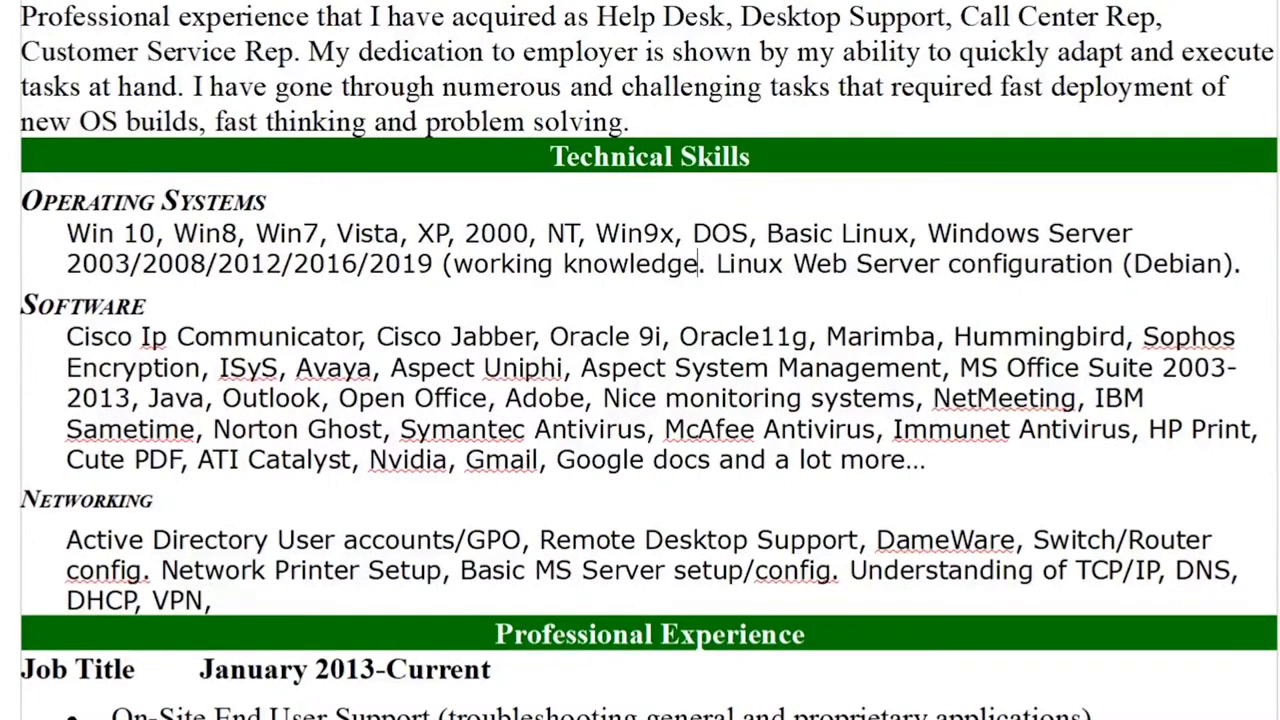
key(BackSpace)
key(BackSpace)
key(BackSpace)
key(BackSpace)
key(BackSpace)
key(BackSpace)
key(BackSpace)
key(BackSpace)
key(BackSpace)
key(BackSpace)
key(BackSpace)
key(BackSpace)
key(BackSpace)
key(BackSpace)
key(BackSpace)
key(BackSpace)
key(BackSpace)
key(BackSpace)
key(BackSpace)
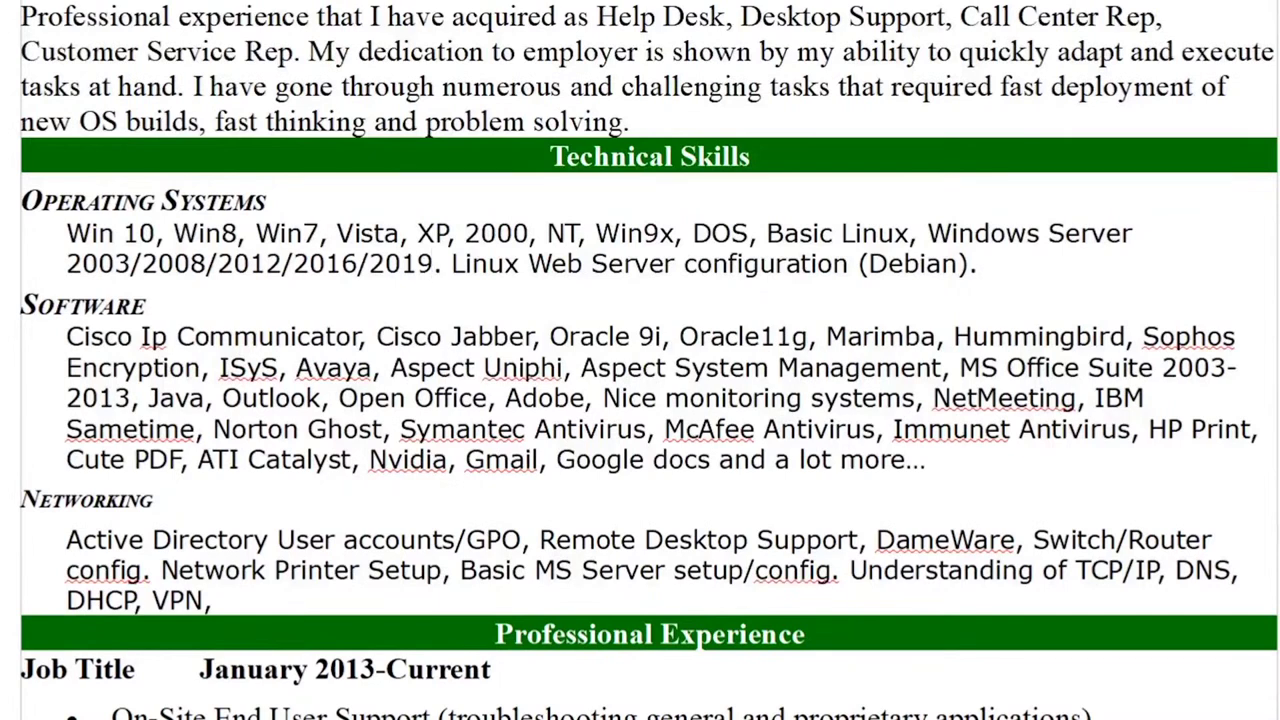
Select the 'Linux Web Server configuration (Debian)' wording in Operating Systems.
key(ctrl+Right)
key(shift+Down)
key(Left)
drag(986, 263, 675, 263)
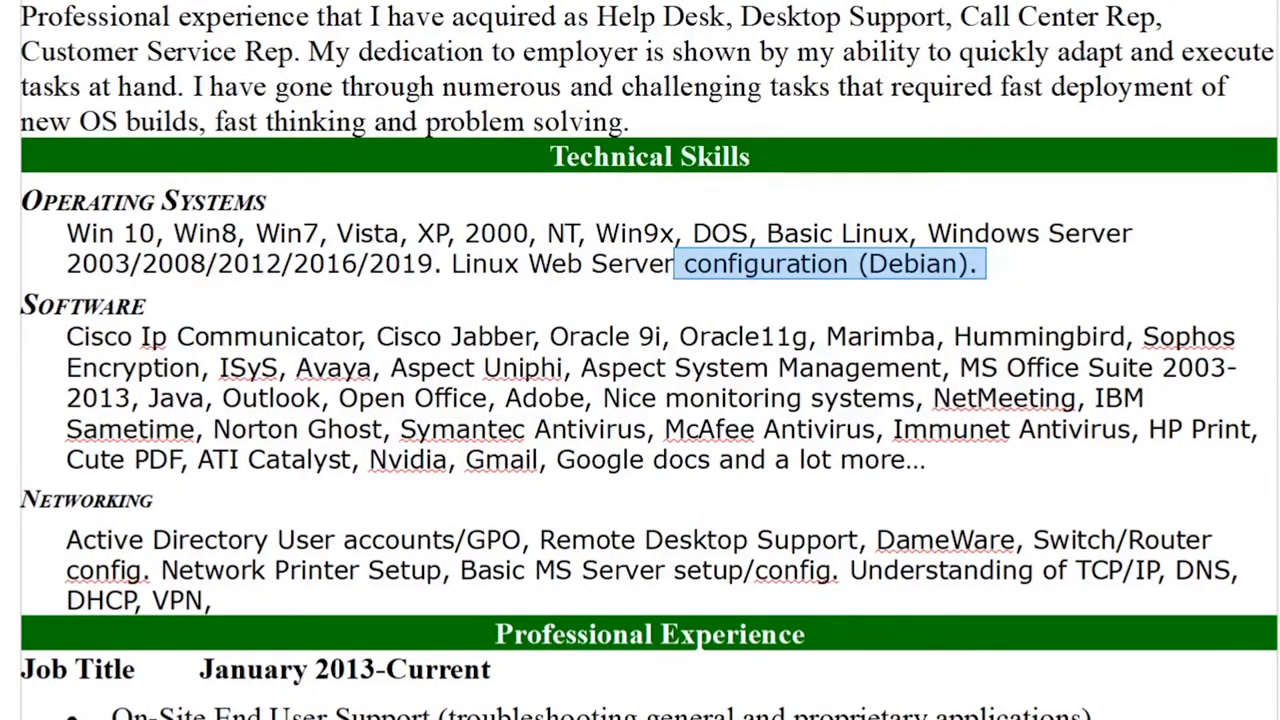
Replace the Debian web server wording with 'LAMP Server configuration.'.
key(Delete)
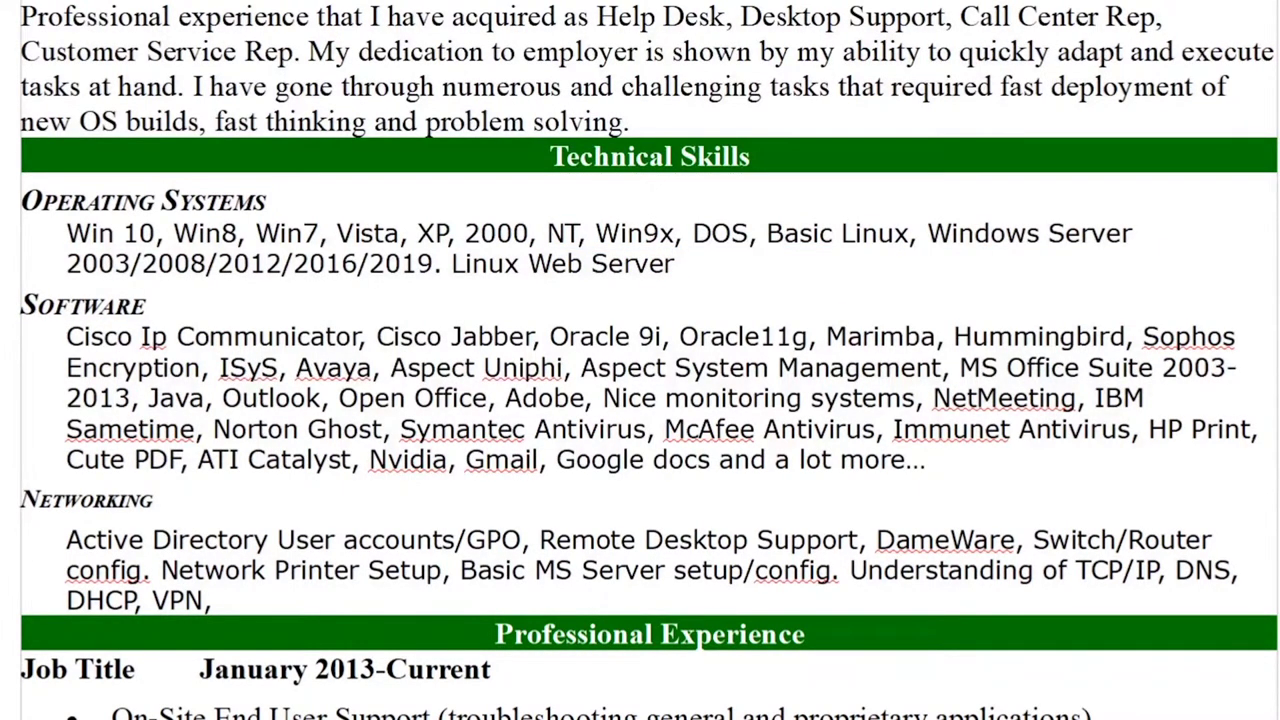
key(BackSpace)
key(BackSpace)
key(BackSpace)
key(BackSpace)
key(BackSpace)
key(BackSpace)
key(BackSpace)
key(BackSpace)
key(BackSpace)
key(BackSpace)
key(BackSpace)
key(BackSpace)
key(BackSpace)
key(BackSpace)
key(BackSpace)
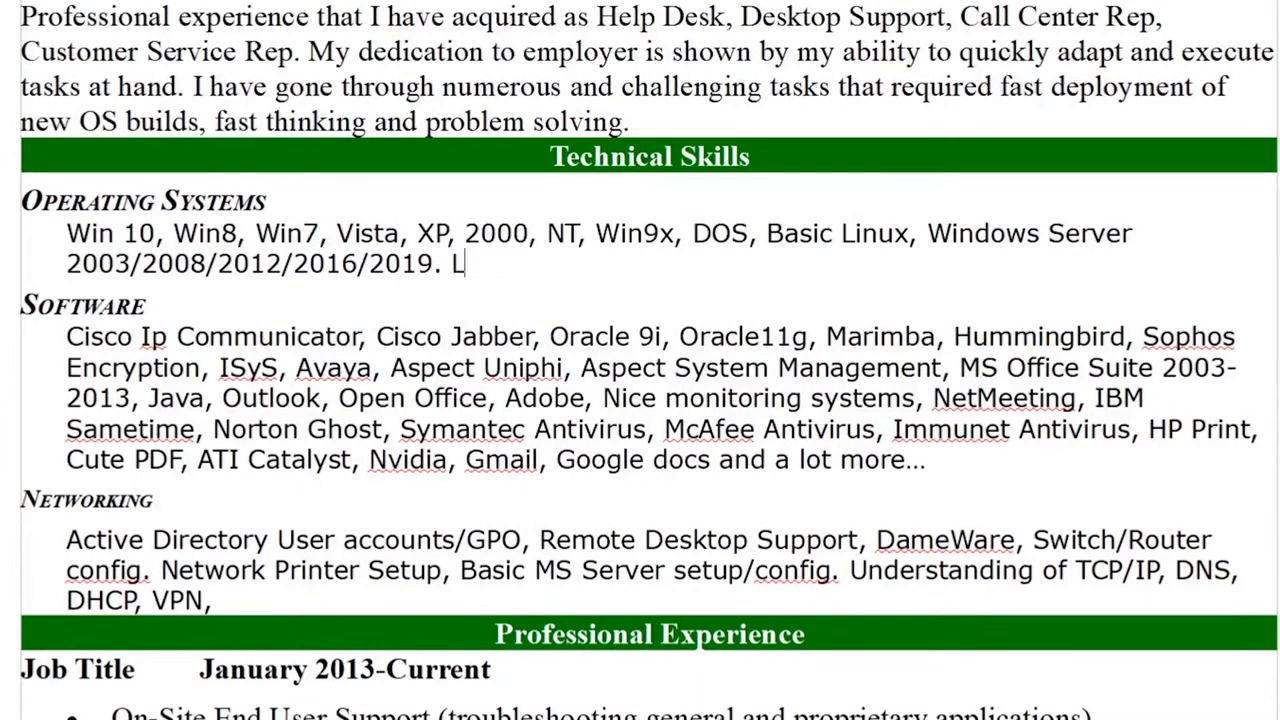
text(AMP)
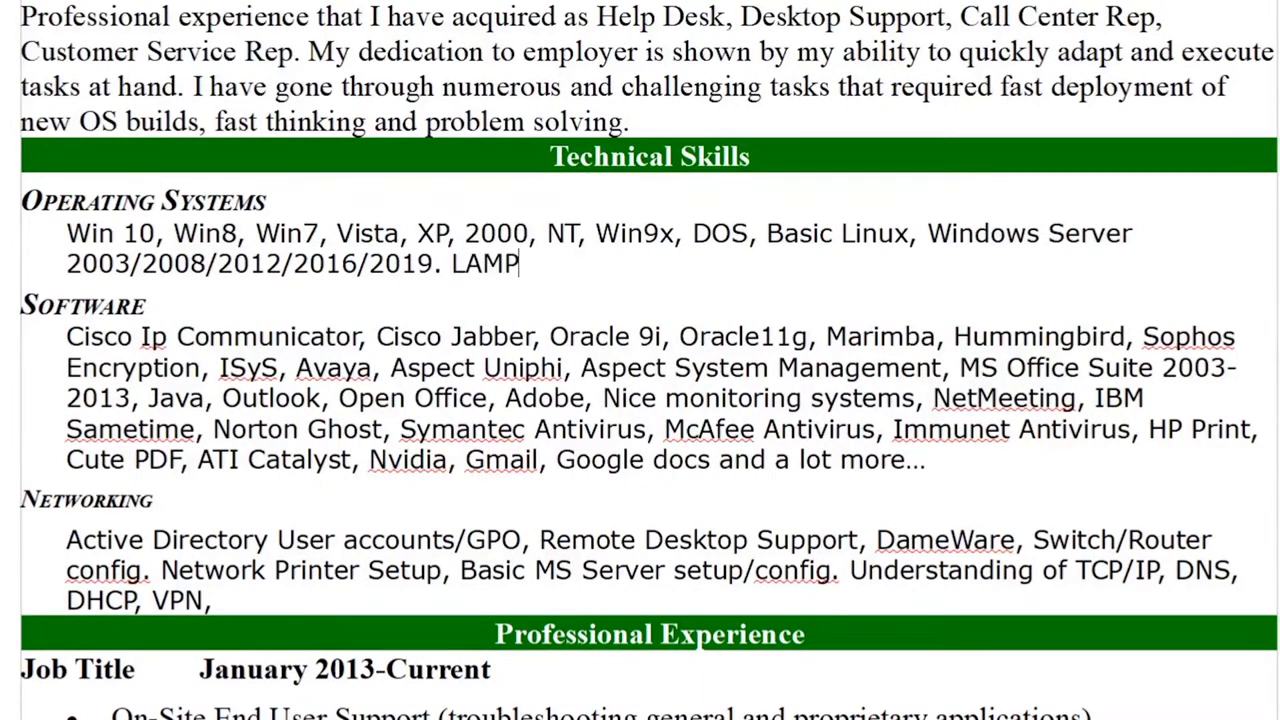
text( Server con)
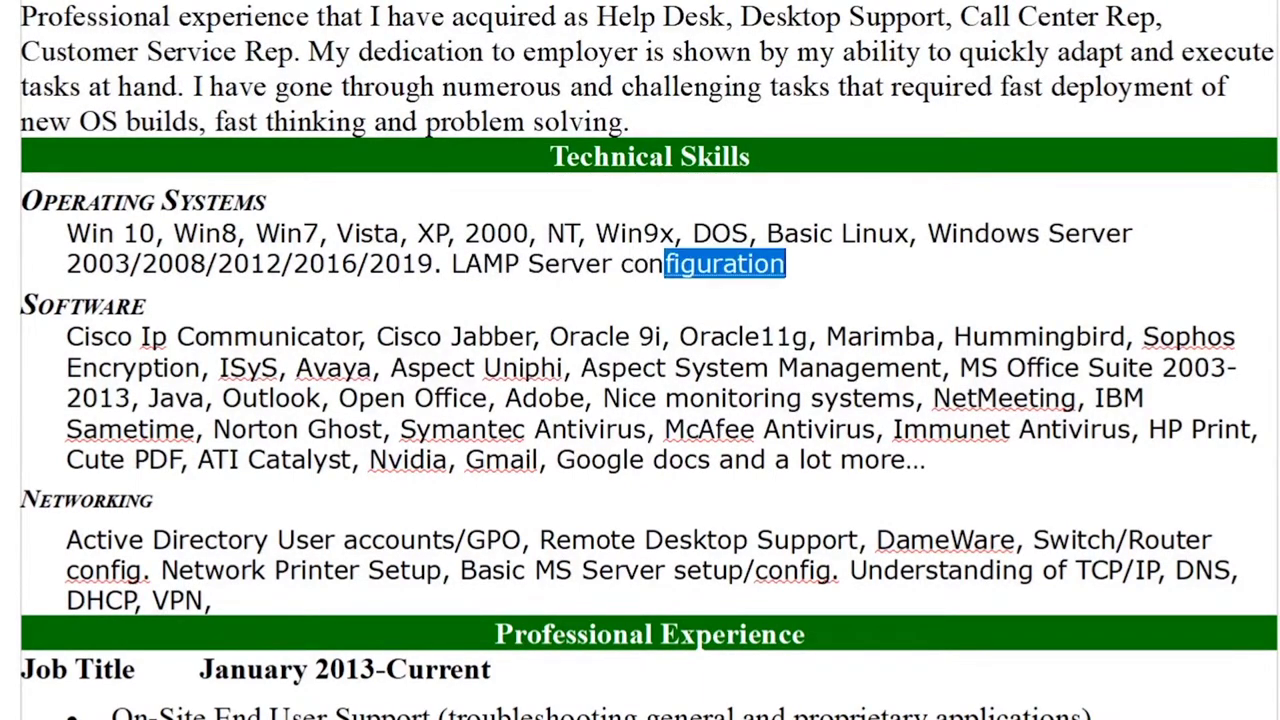
text(figuration.)
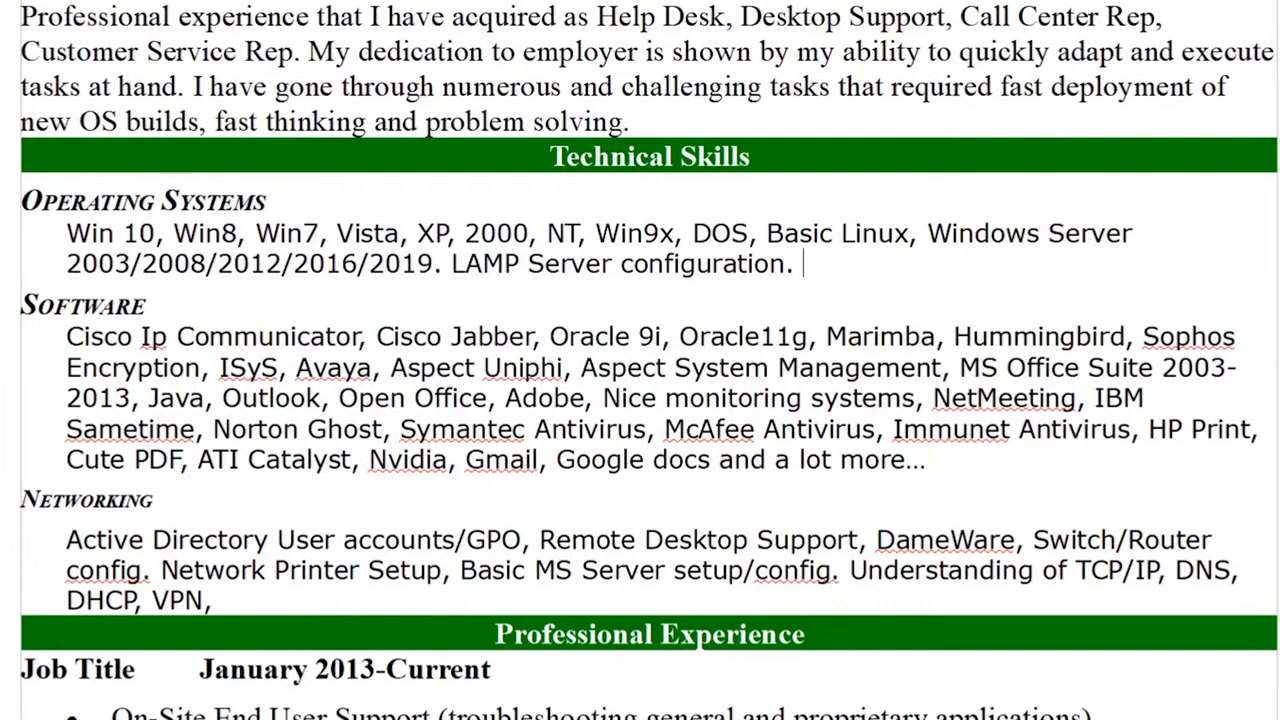
Check the edited Operating Systems entry by selecting it.
key(ctrl+shift+Up)
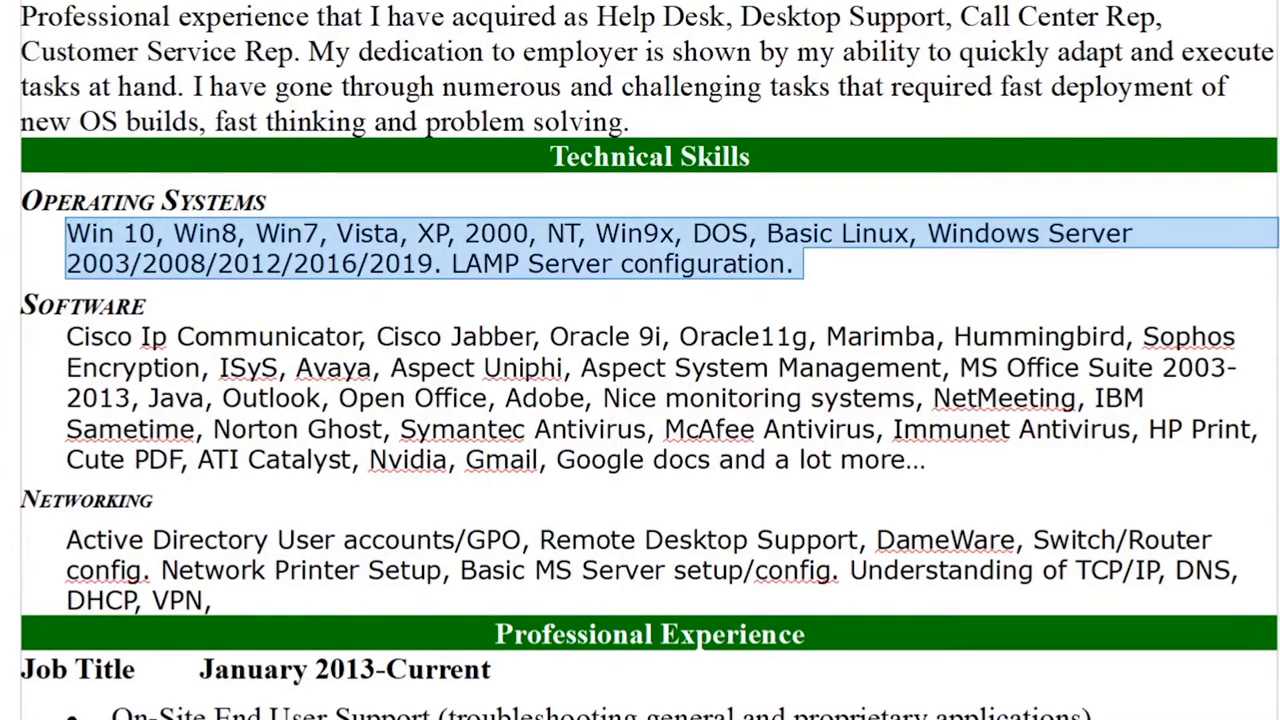
key(Right)
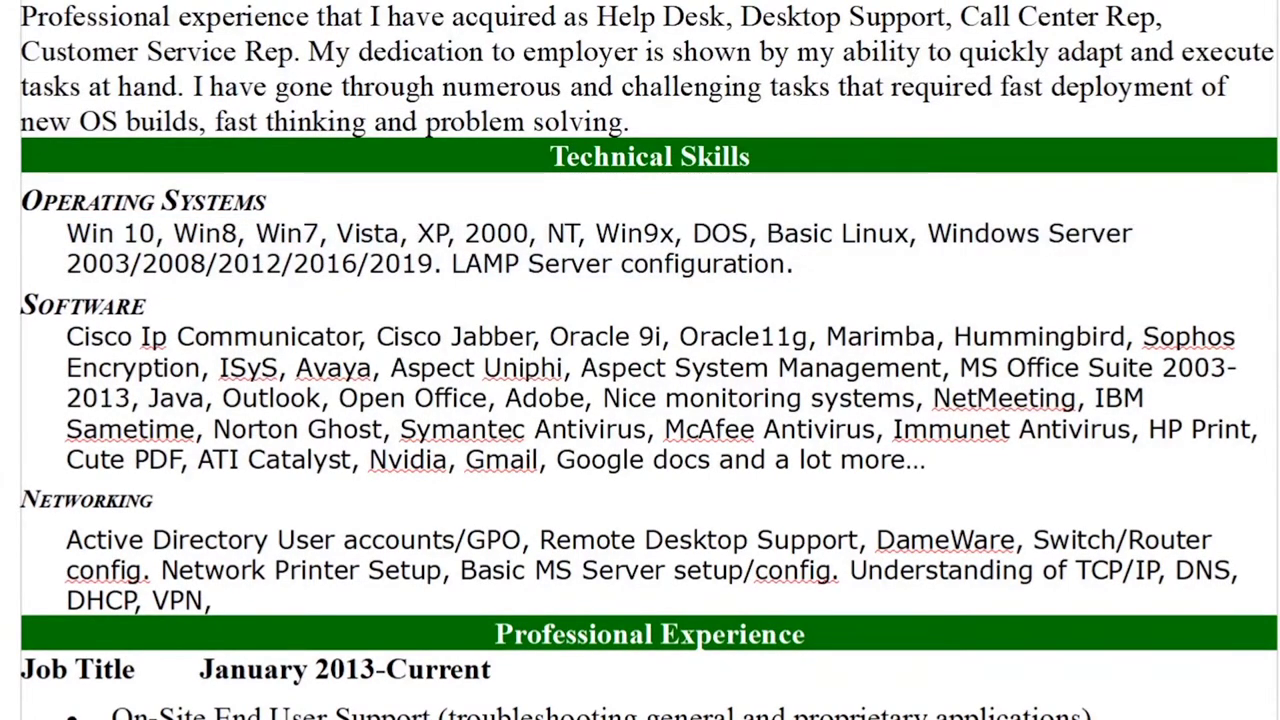
drag(745, 263, 66, 233)
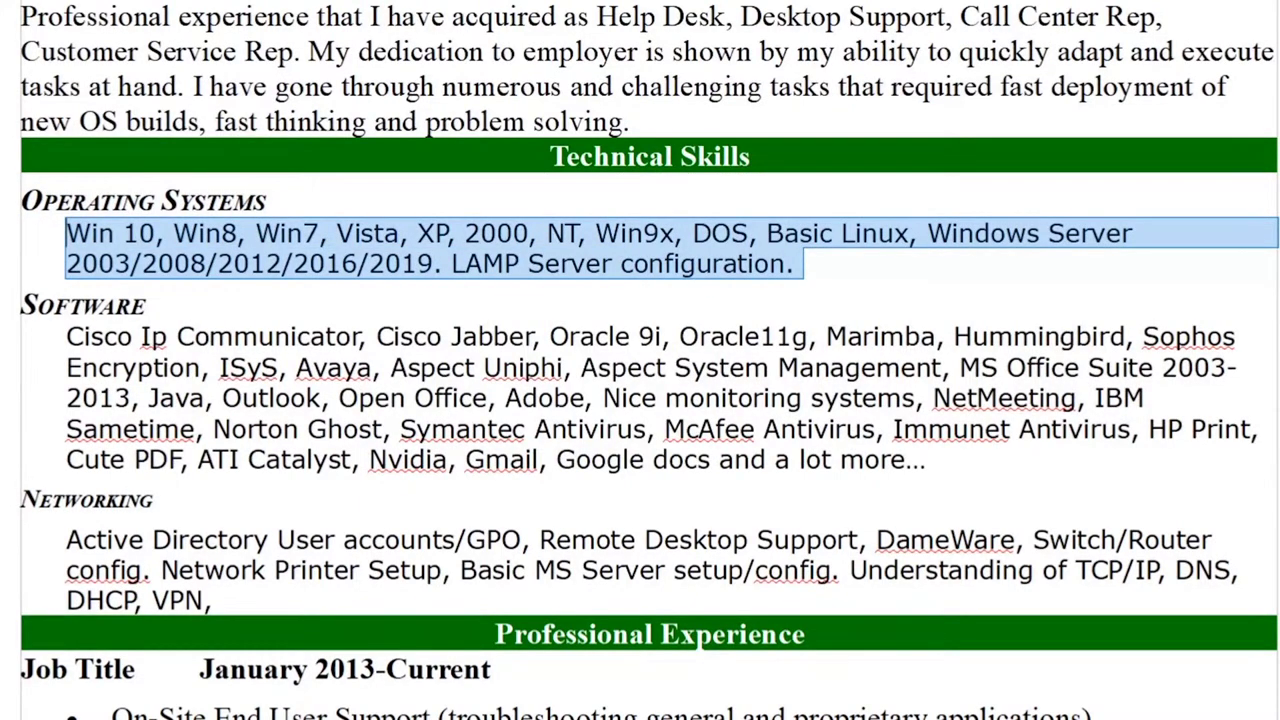
click(804, 263)
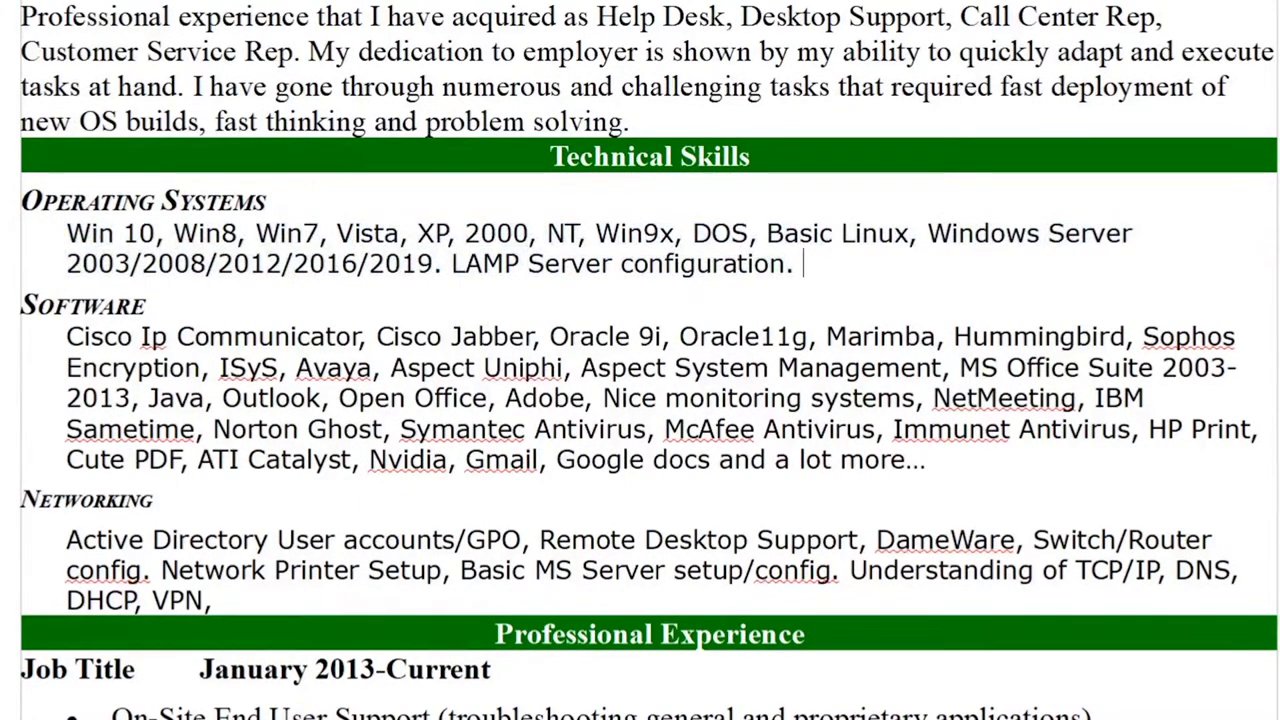
triple_click(804, 263)
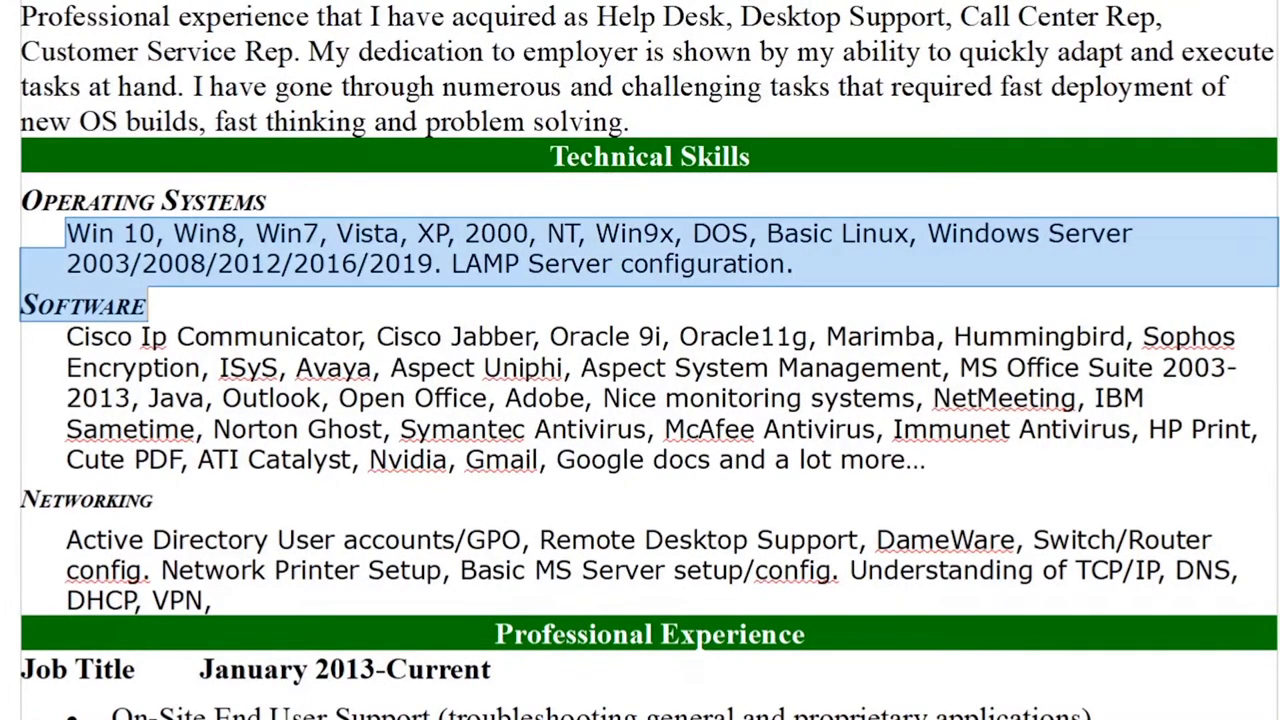
key(shift+Left)
click(804, 263)
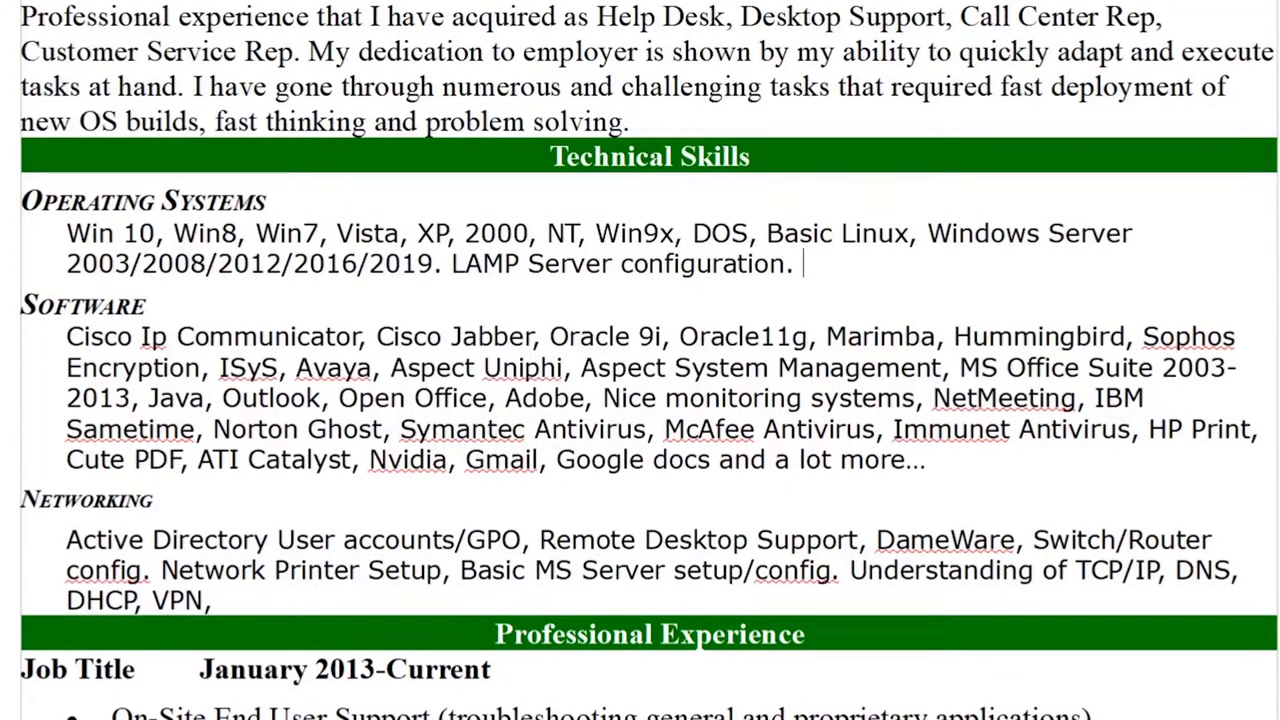
Look over the Software heading and skills paragraph, ending at the list's end.
drag(20, 305, 148, 305)
click(148, 305)
drag(66, 337, 927, 460)
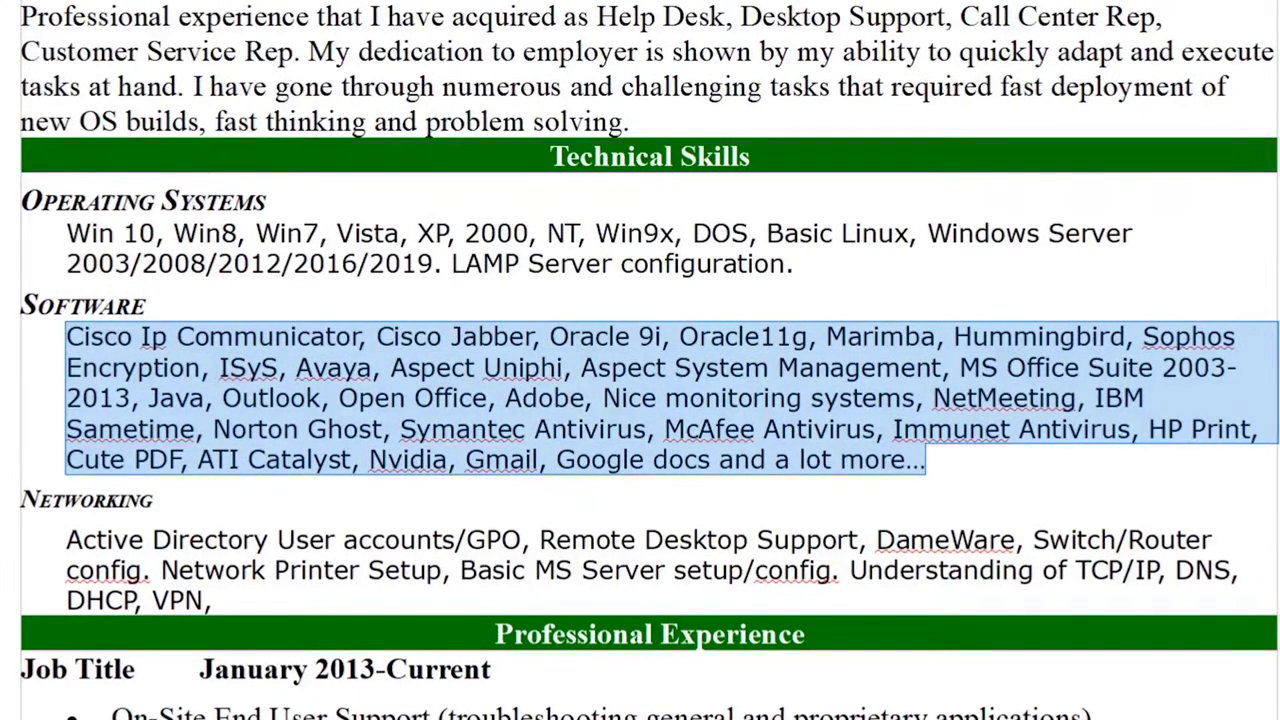
click(155, 499)
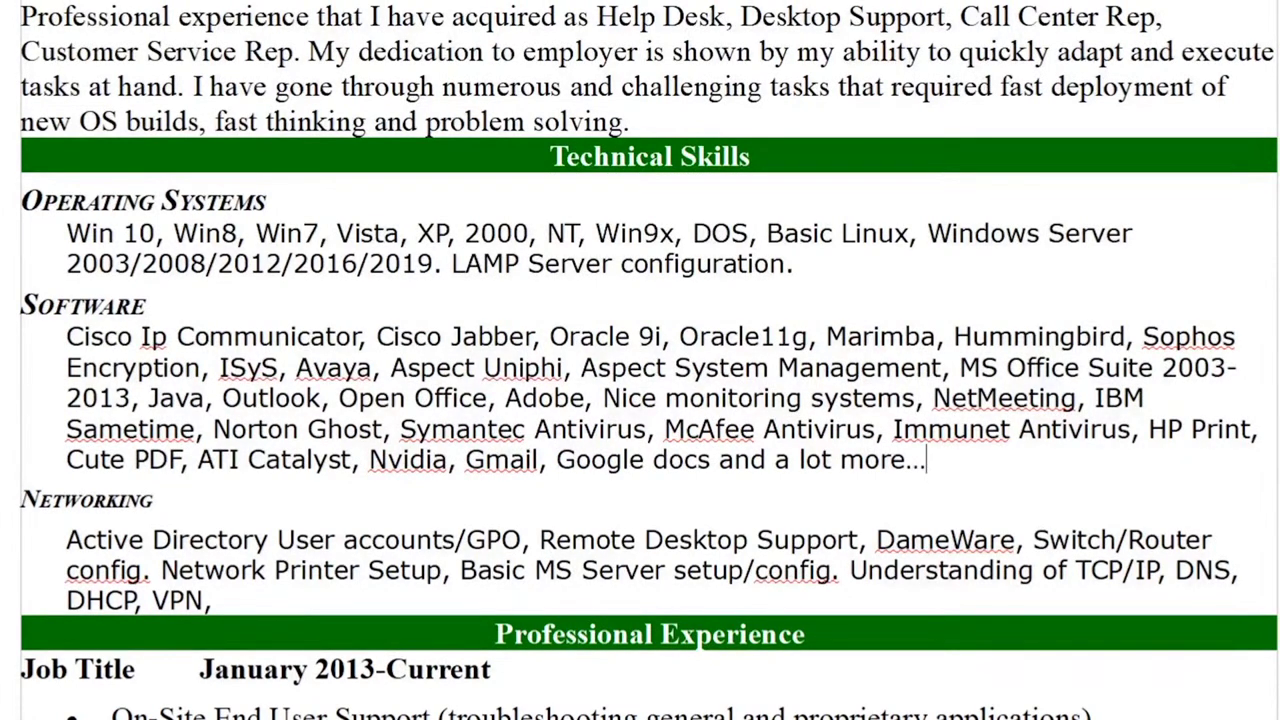
drag(927, 459, 66, 336)
click(250, 367)
click(926, 459)
Append ', AWS, Google Cloud, Azure.' after LAMP Server configuration, replacing the period.
click(804, 263)
key(BackSpace)
text(, AWS)
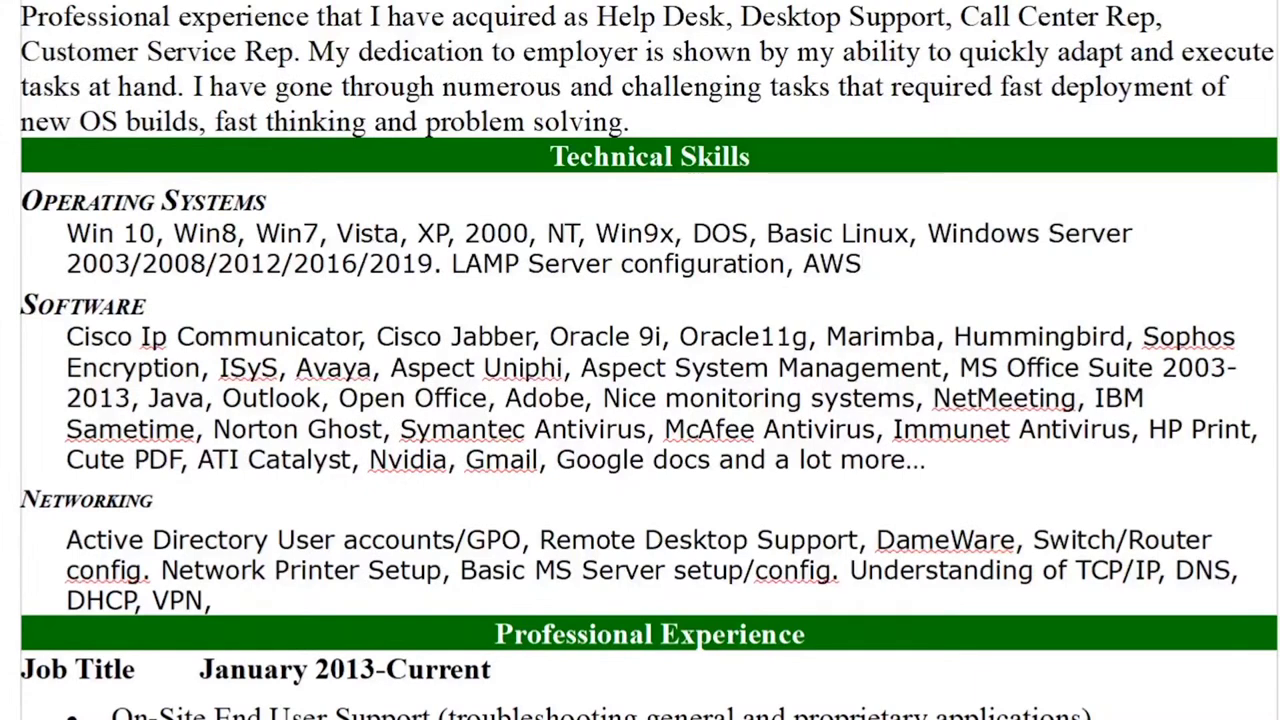
text(, GOOG)
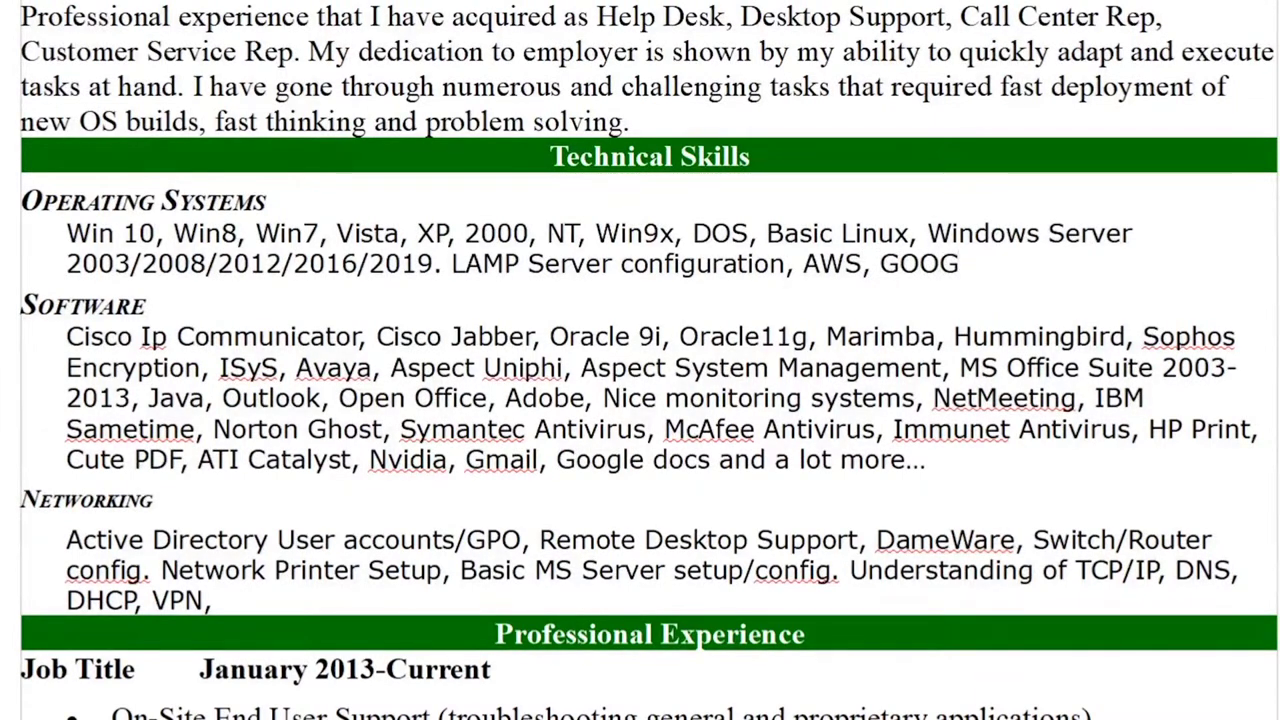
key(BackSpace)
key(BackSpace)
key(BackSpace)
text(ogle)
key(BackSpace)
key(BackSpace)
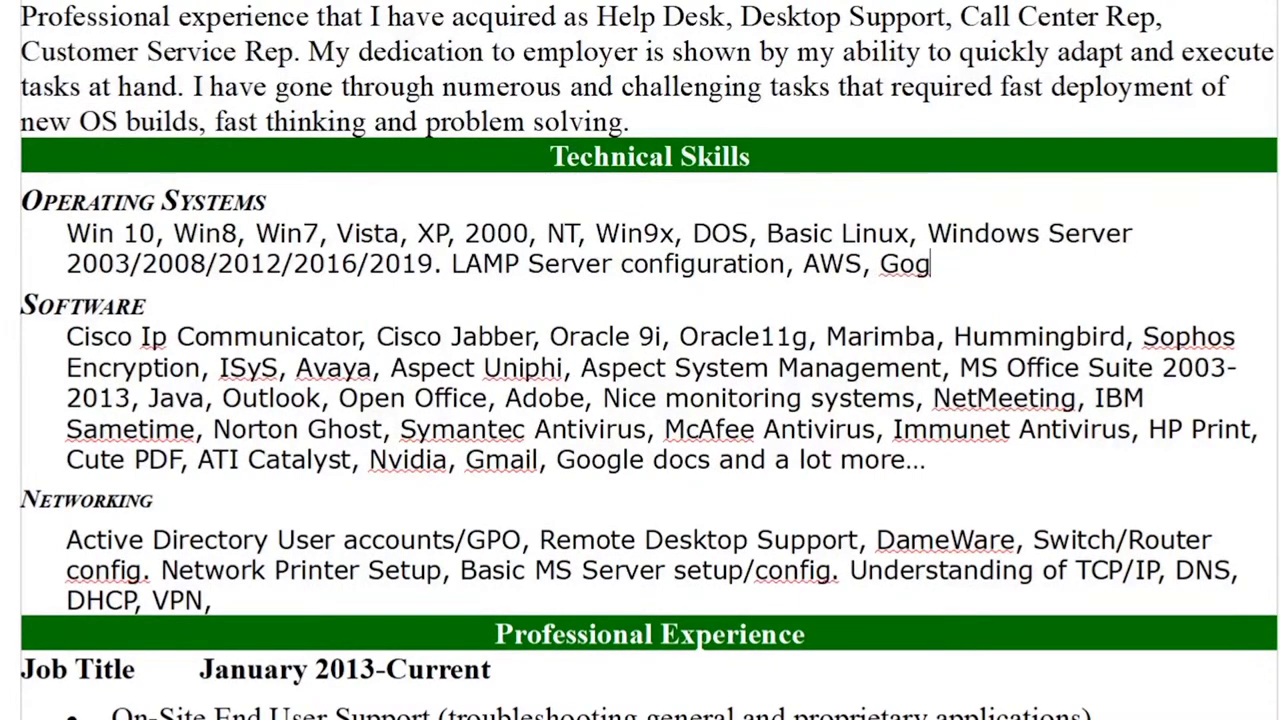
key(BackSpace)
text(ogle Cloud)
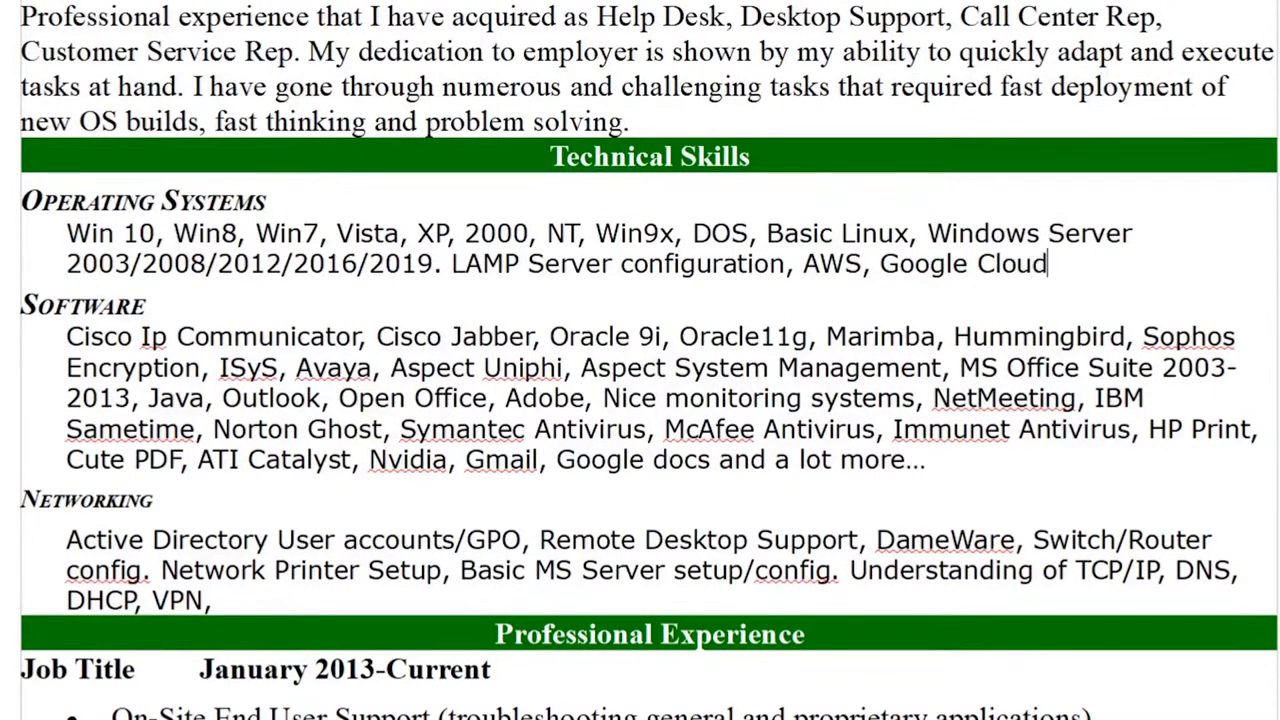
text(, Azure.)
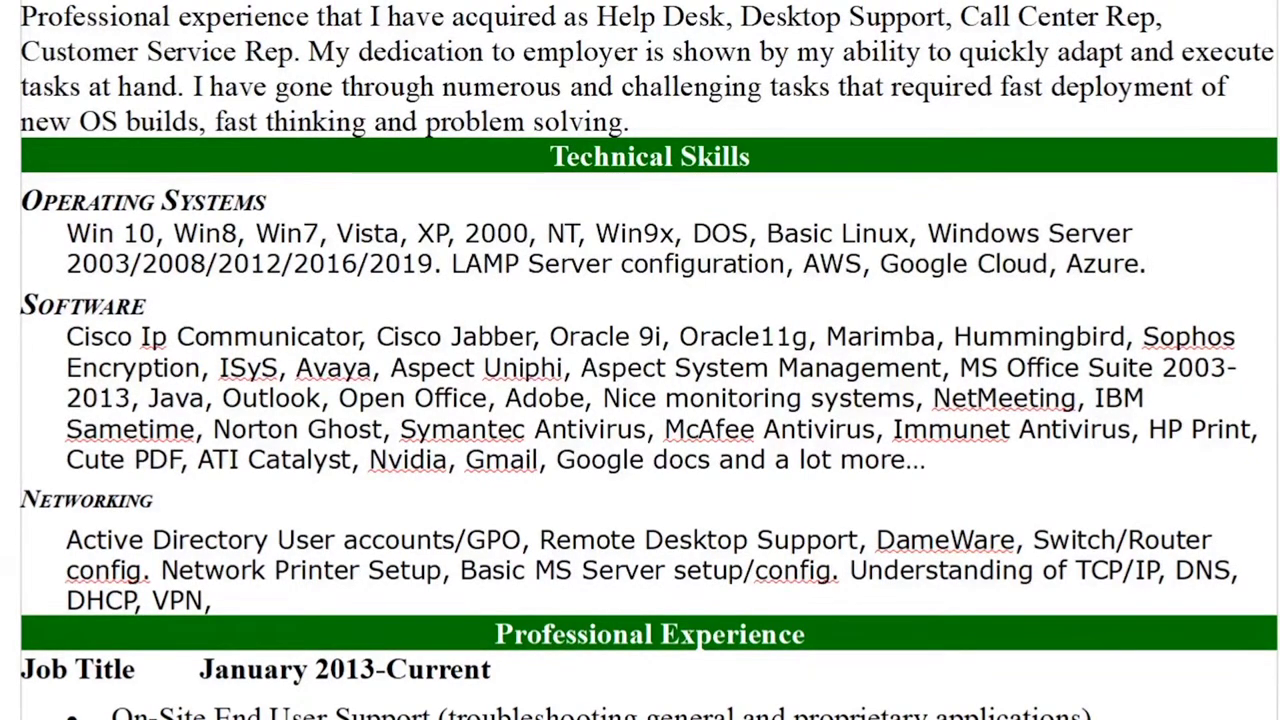
Review the Software entries by selecting them in two parts.
drag(66, 338, 690, 368)
click(690, 368)
drag(926, 459, 432, 429)
click(432, 429)
drag(960, 367, 1226, 367)
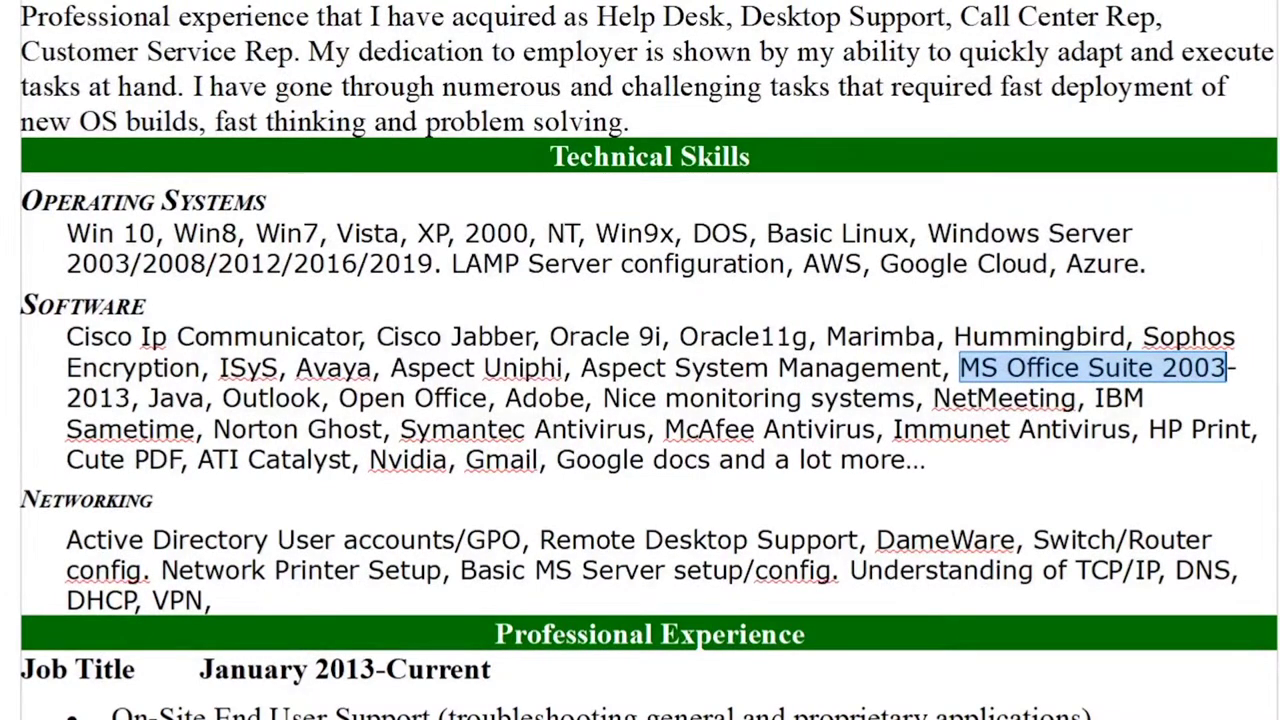
click(1226, 367)
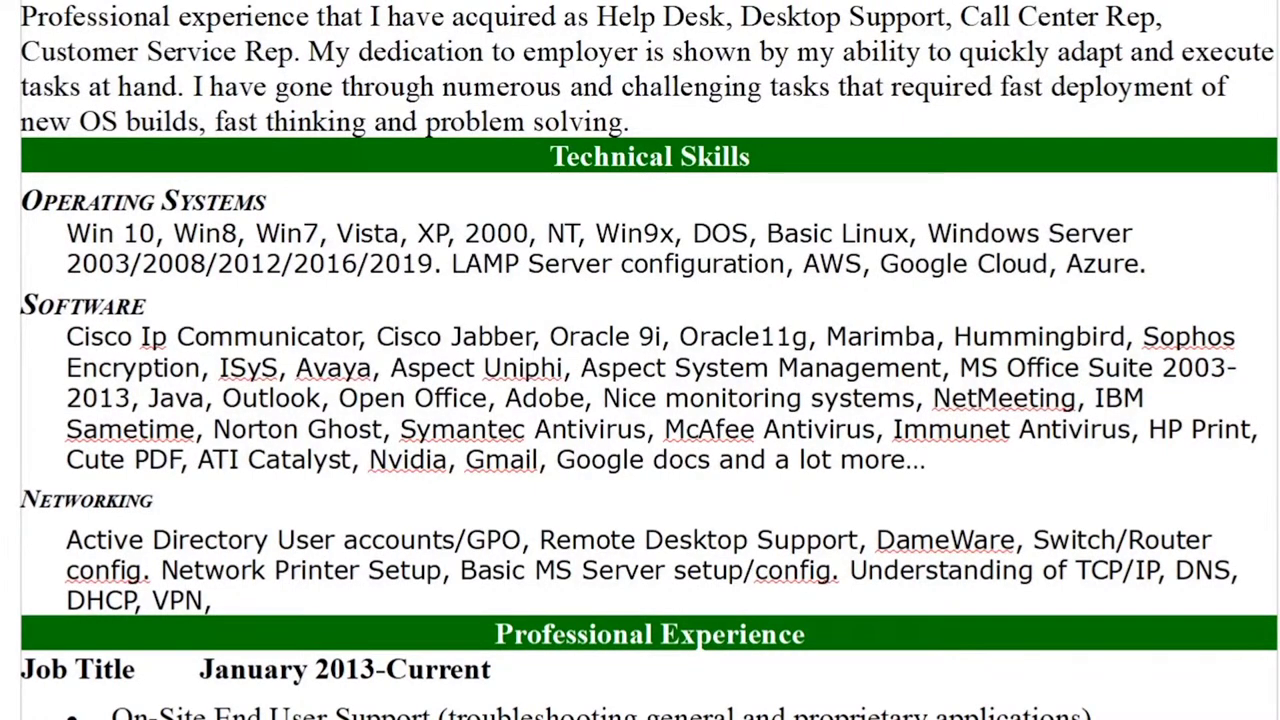
drag(1226, 367, 1192, 367)
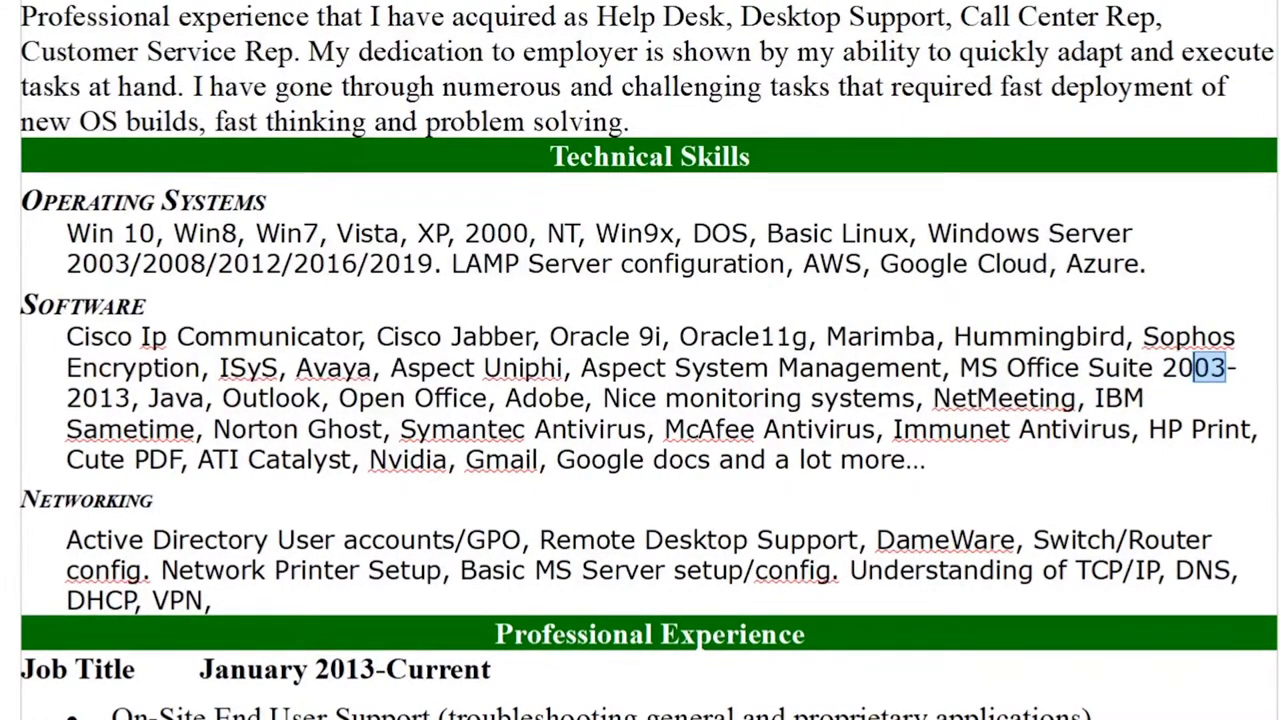
click(1226, 367)
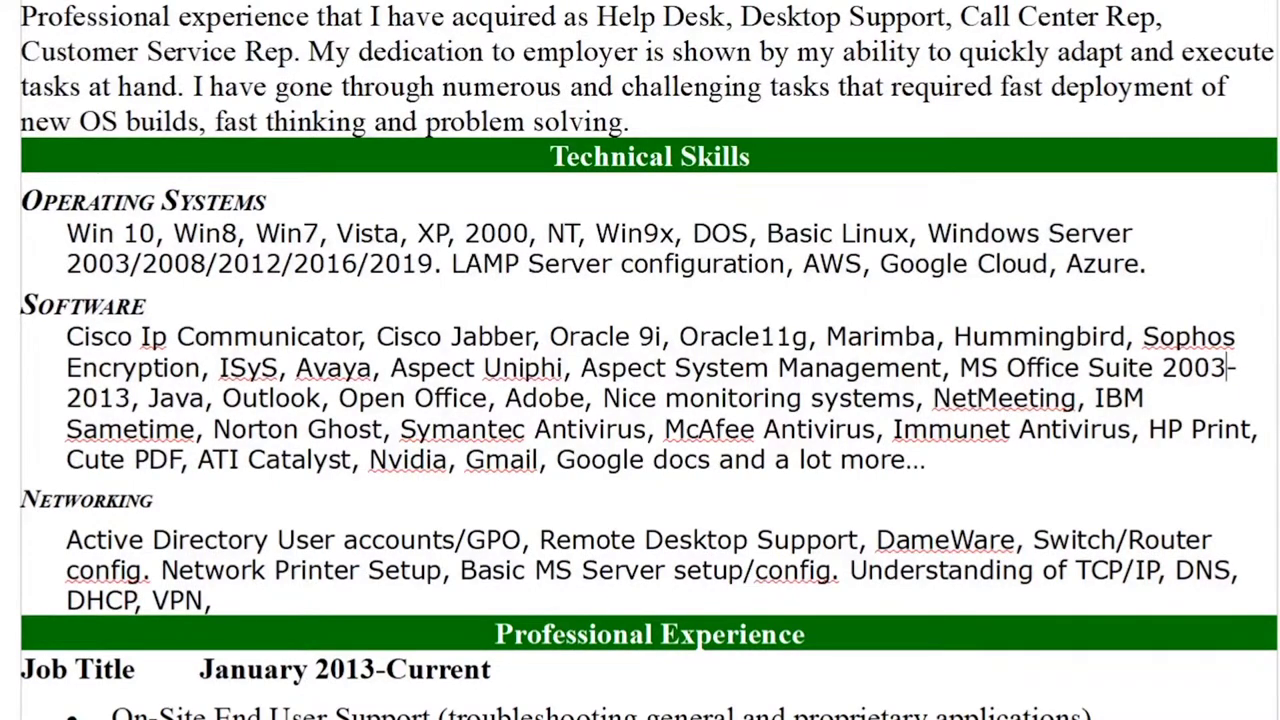
scroll(640, 360, down, 1)
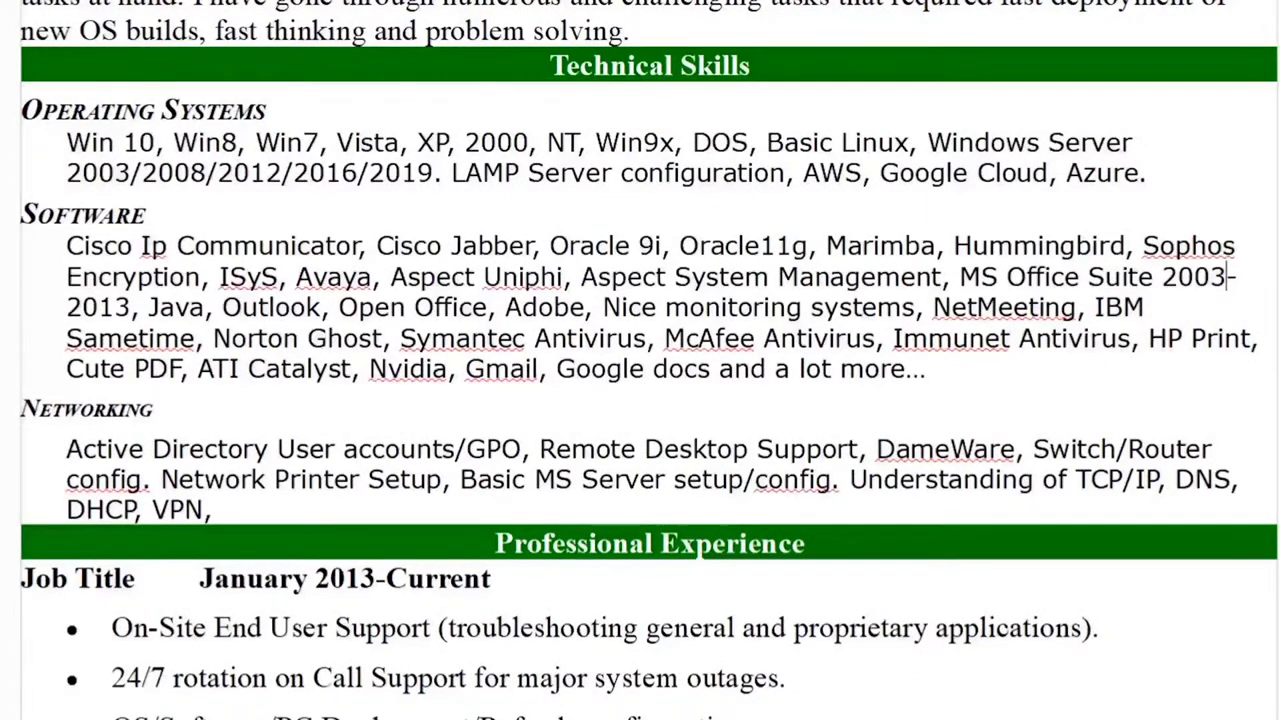
drag(20, 409, 155, 409)
click(155, 409)
key(shift+Home)
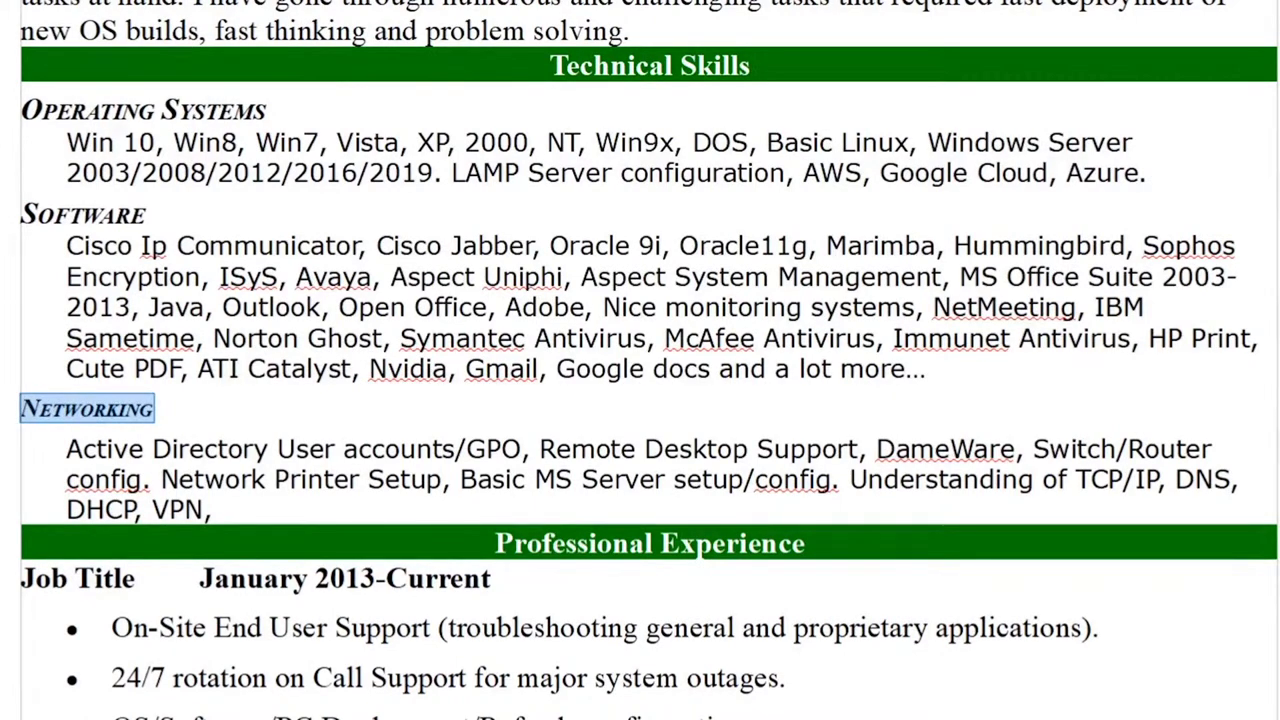
key(End)
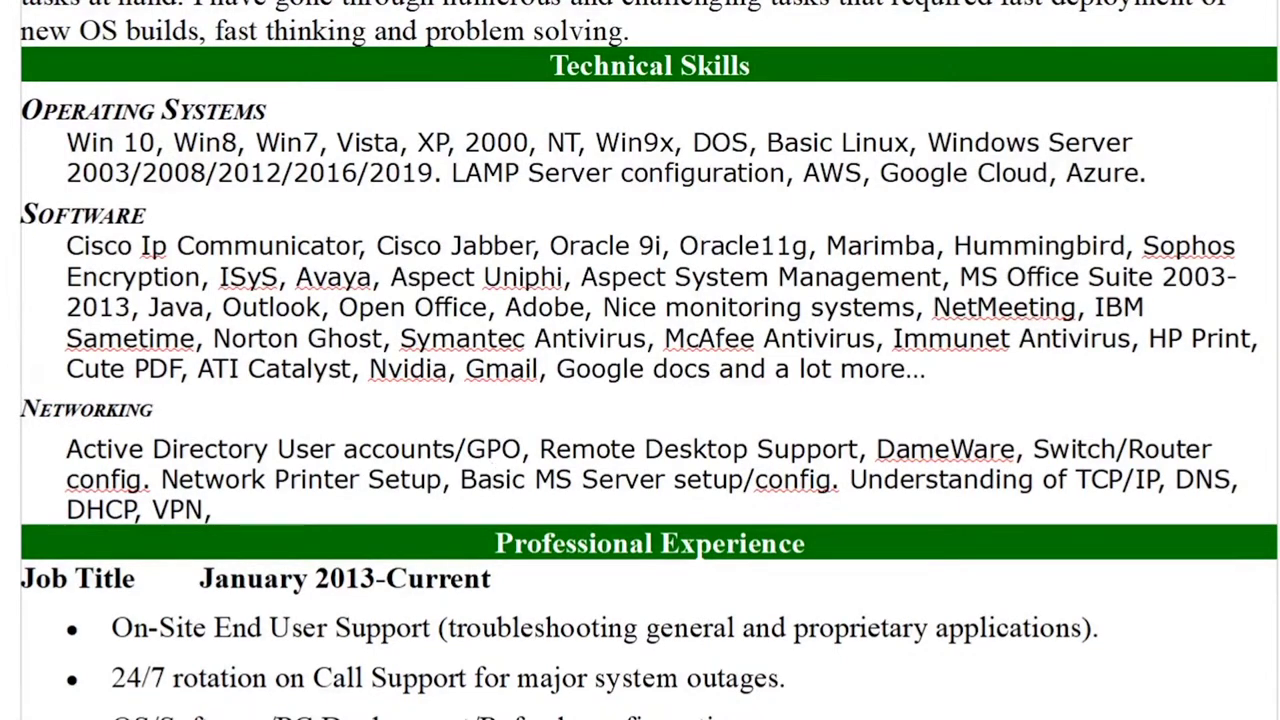
Rename the Networking skills heading to Help Desk.
click(492, 479)
key(shift+Right)
key(shift+Right)
key(shift+Right)
key(shift+Right)
key(shift+Right)
key(shift+Right)
key(shift+Right)
key(shift+Right)
key(shift+Right)
key(shift+Right)
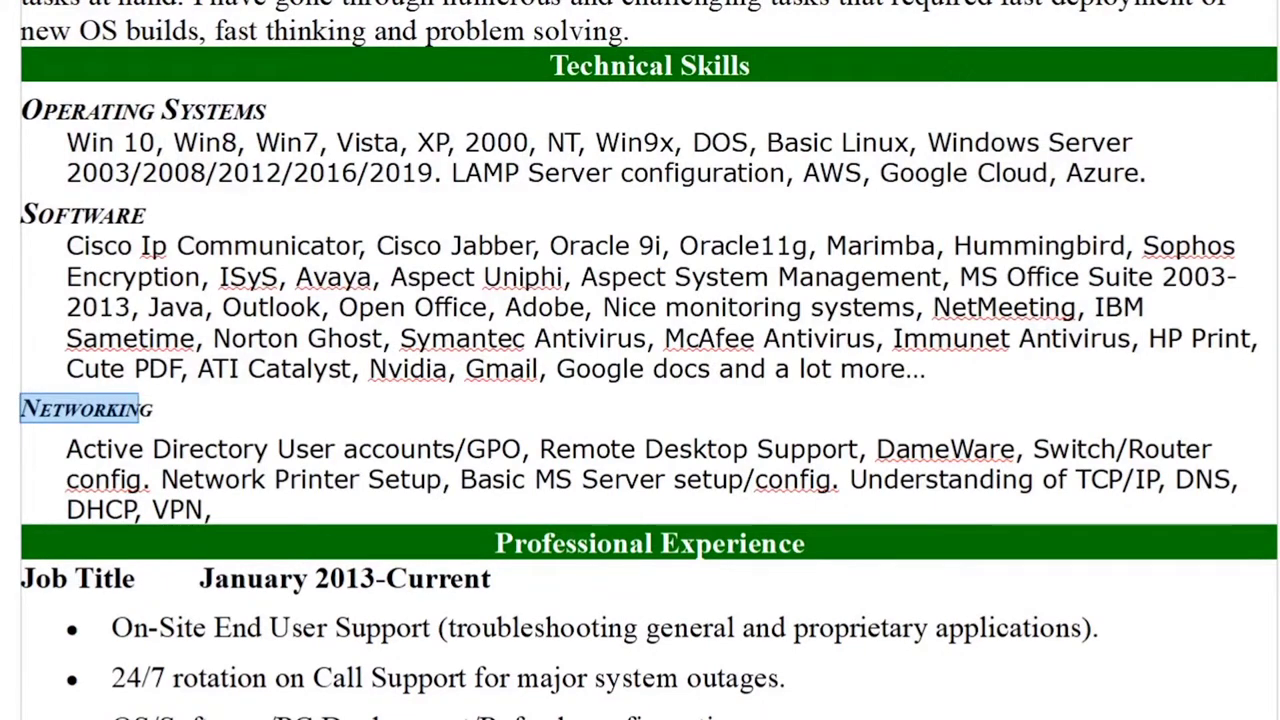
key(Right)
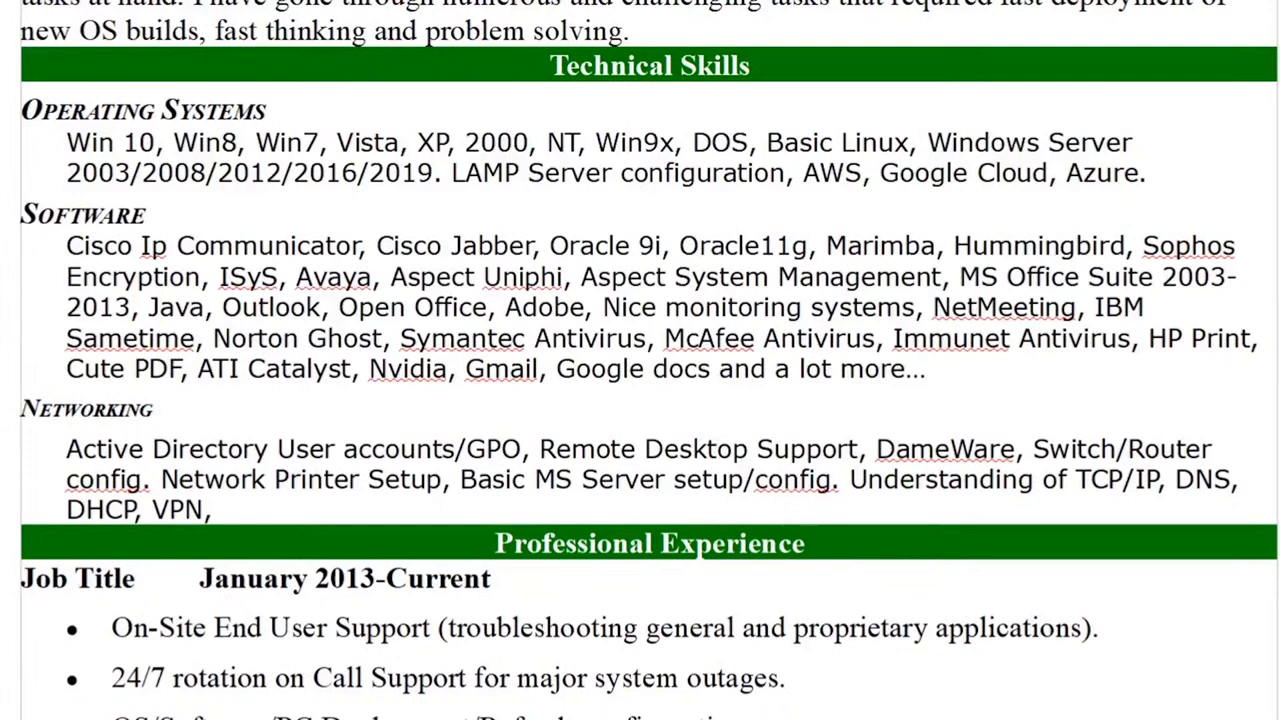
drag(20, 4, 638, 30)
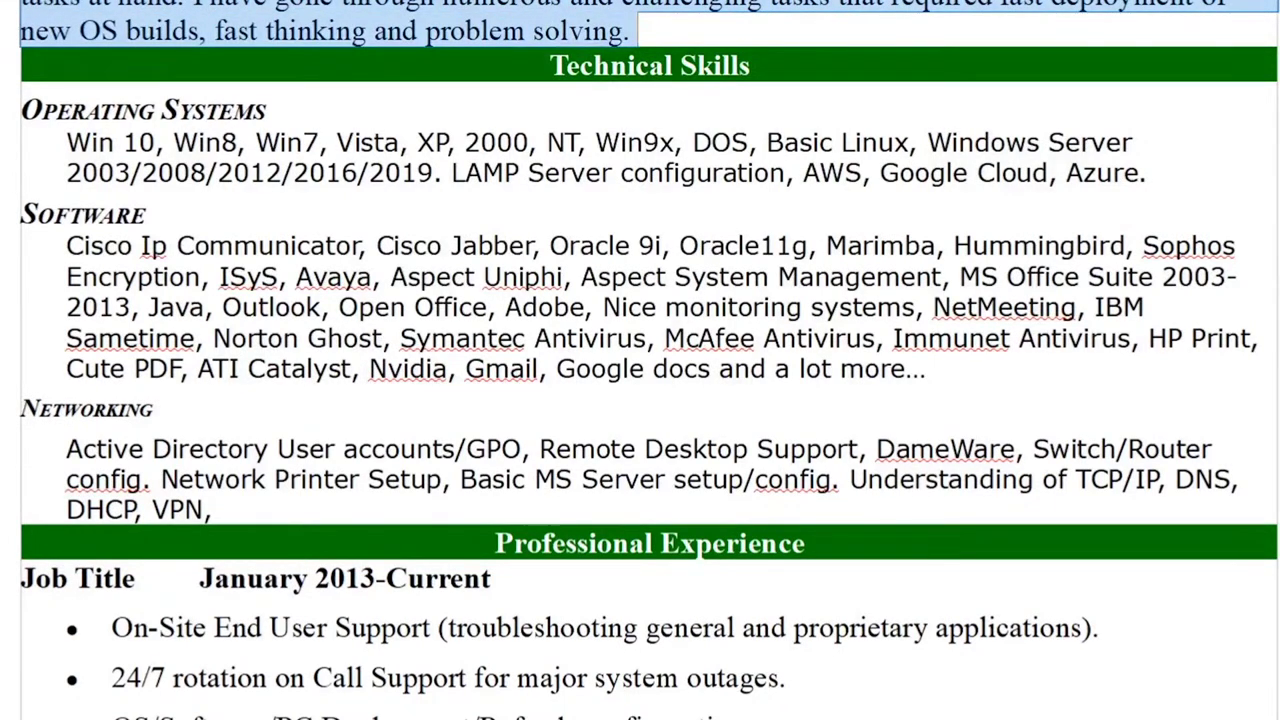
key(Right)
click(66, 449)
drag(66, 449, 210, 510)
click(334, 449)
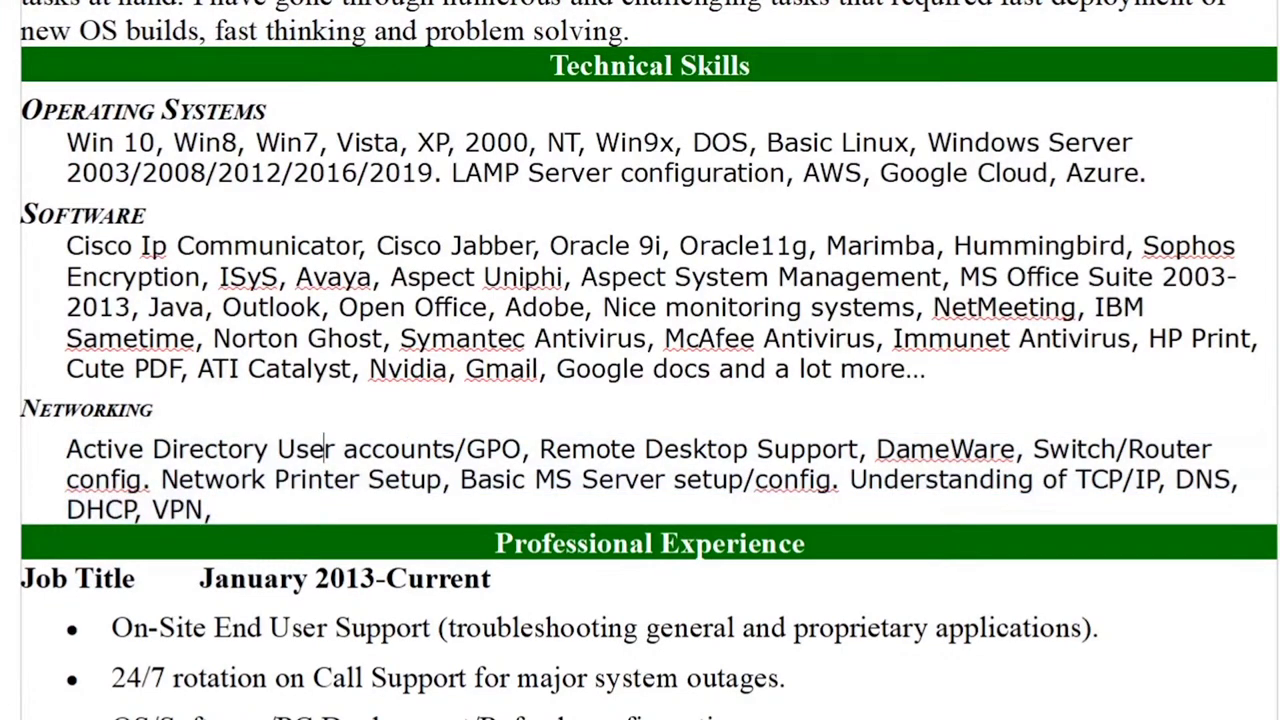
click(211, 510)
shift+click(66, 449)
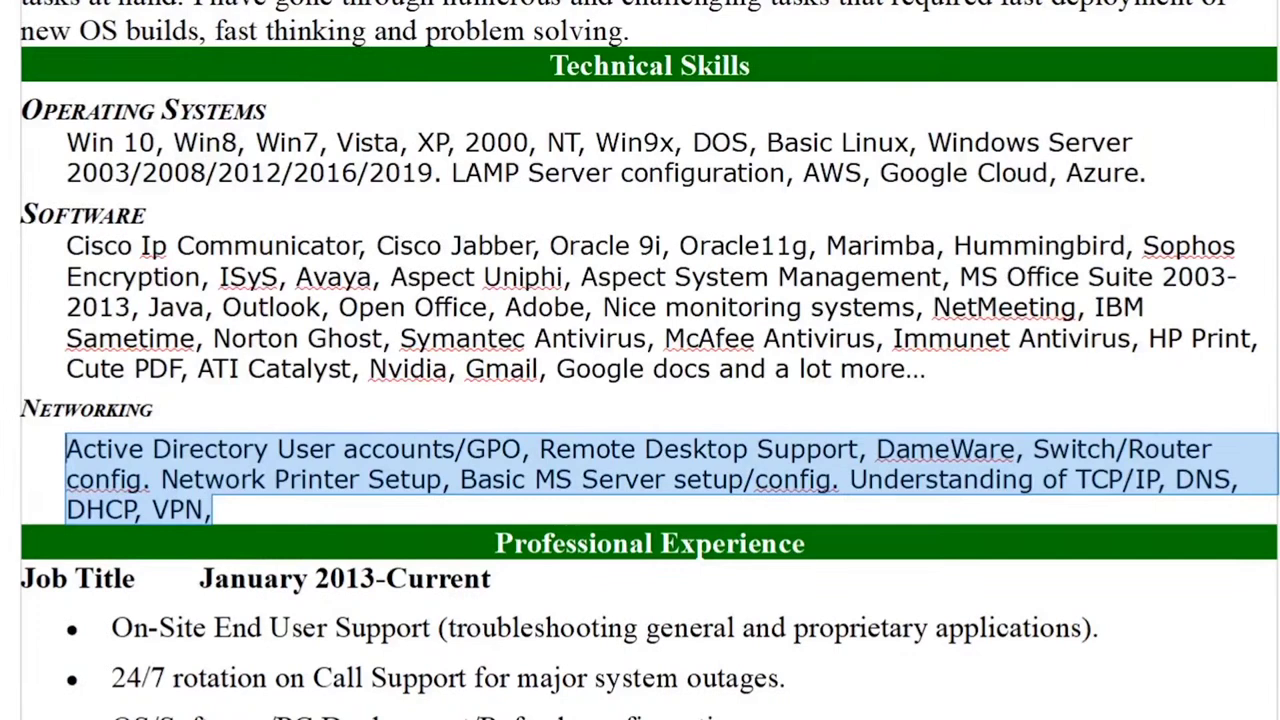
drag(155, 409, 20, 409)
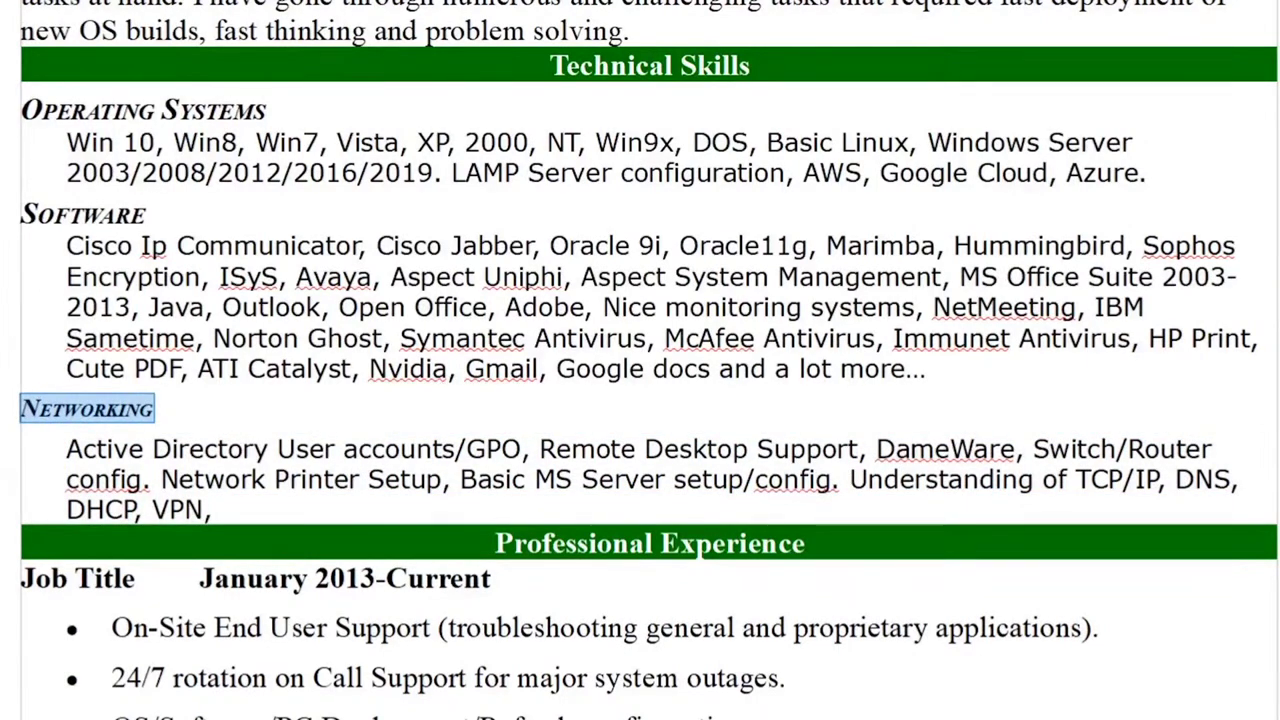
text(Hel)
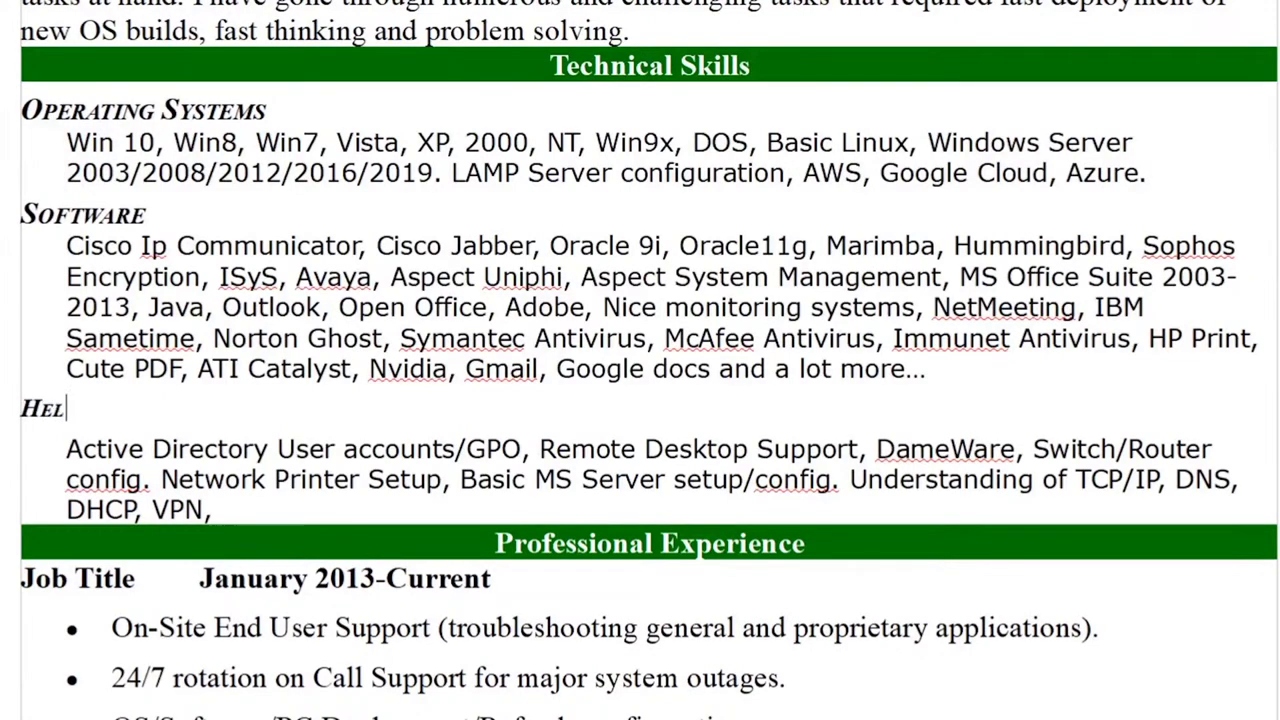
text(p Desk)
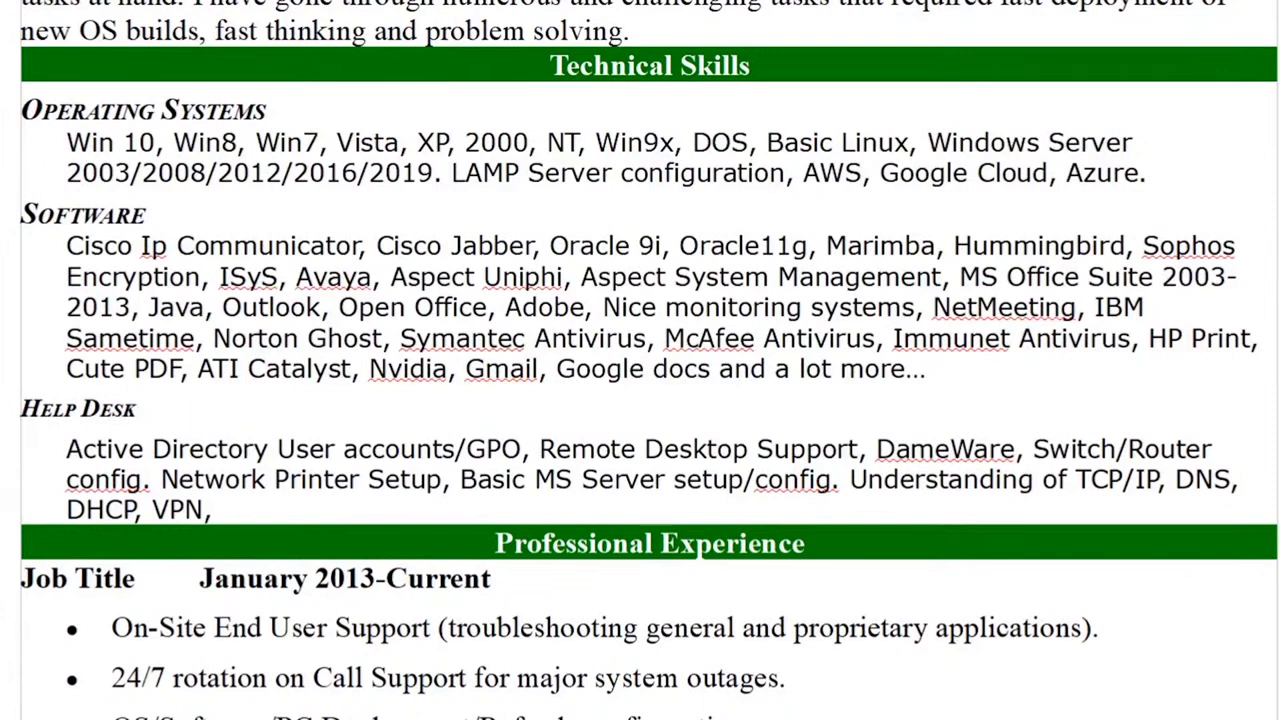
Append 'Jira ticketing System,' to the end of the skills list.
click(212, 510)
text(Jira)
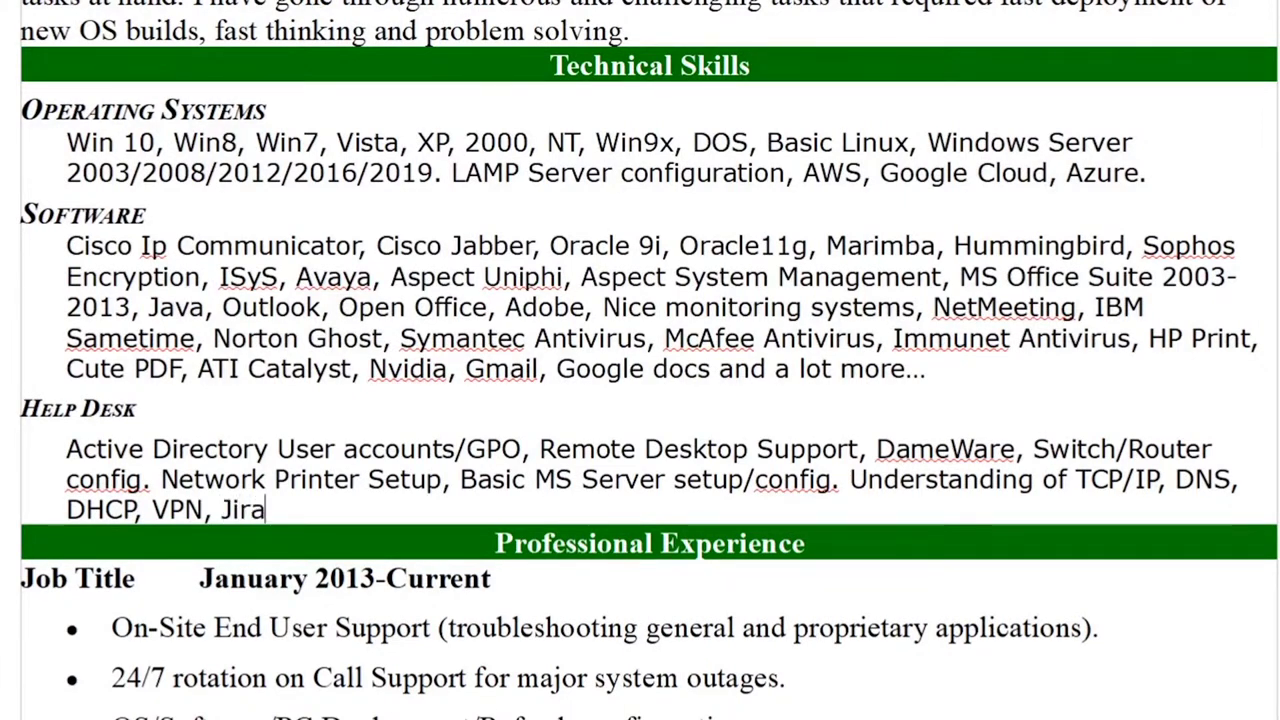
text( ticket)
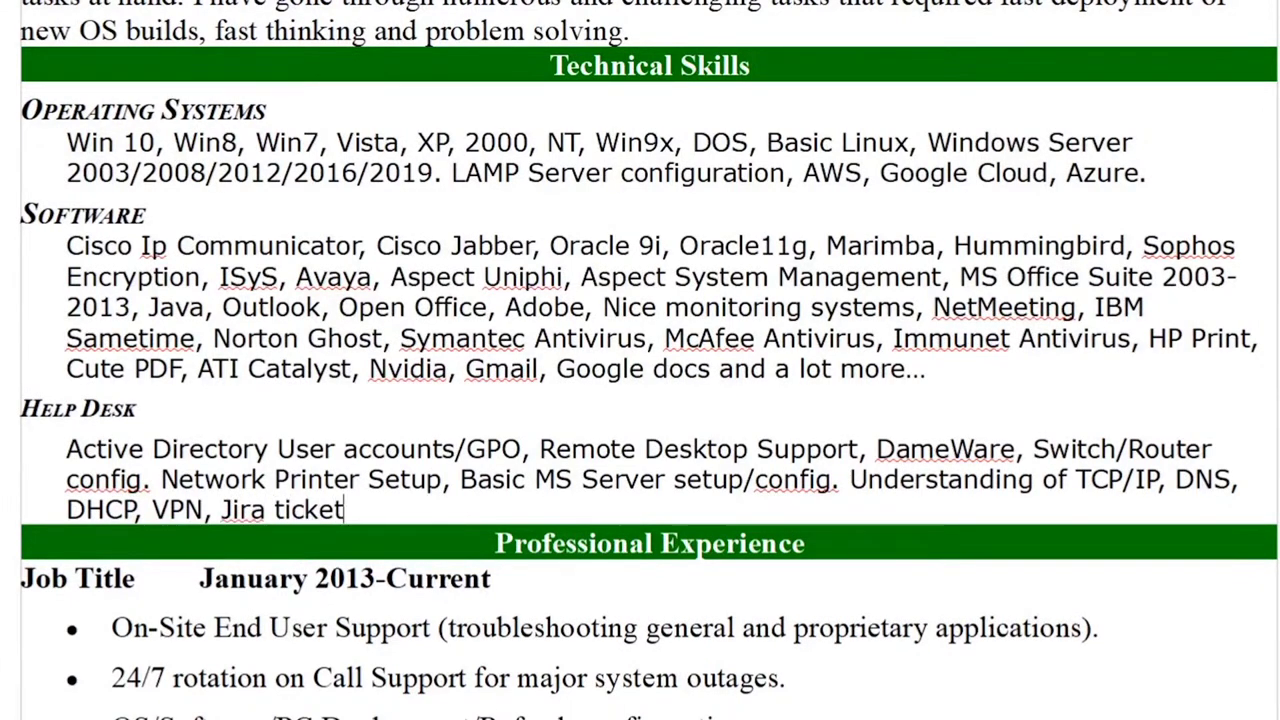
text(ing Sytem)
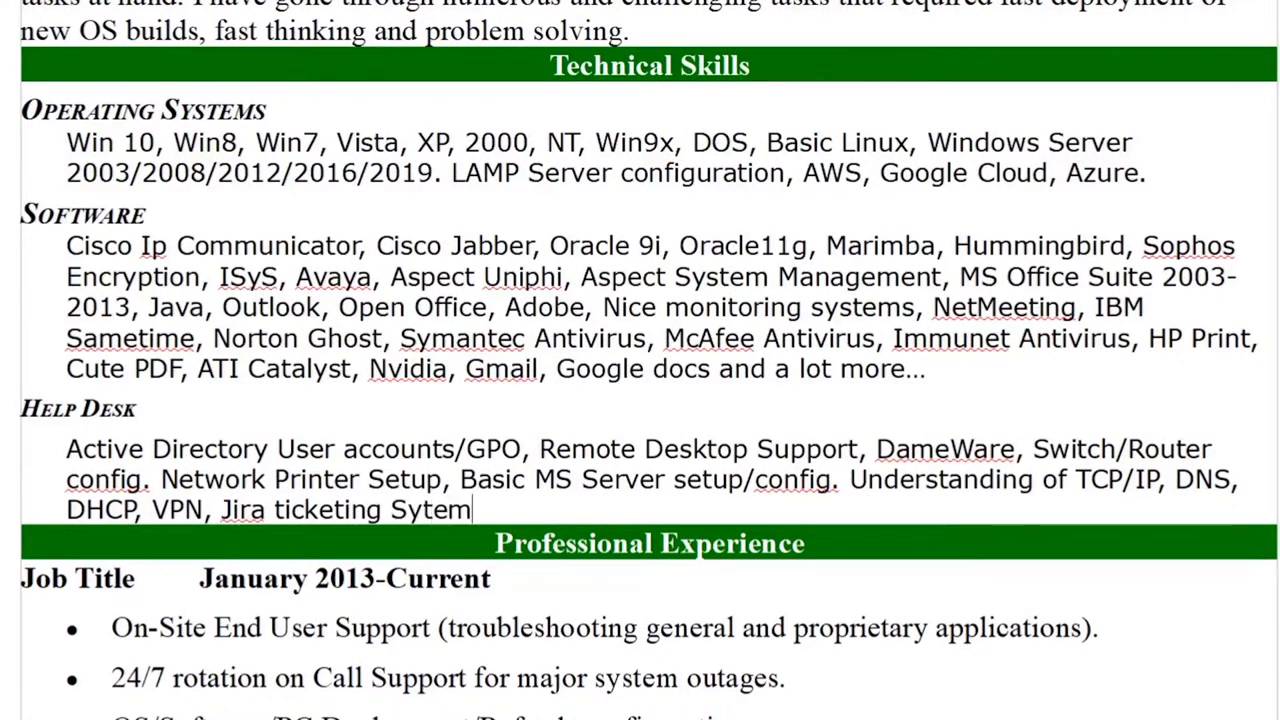
text(, A)
key(BackSpace)
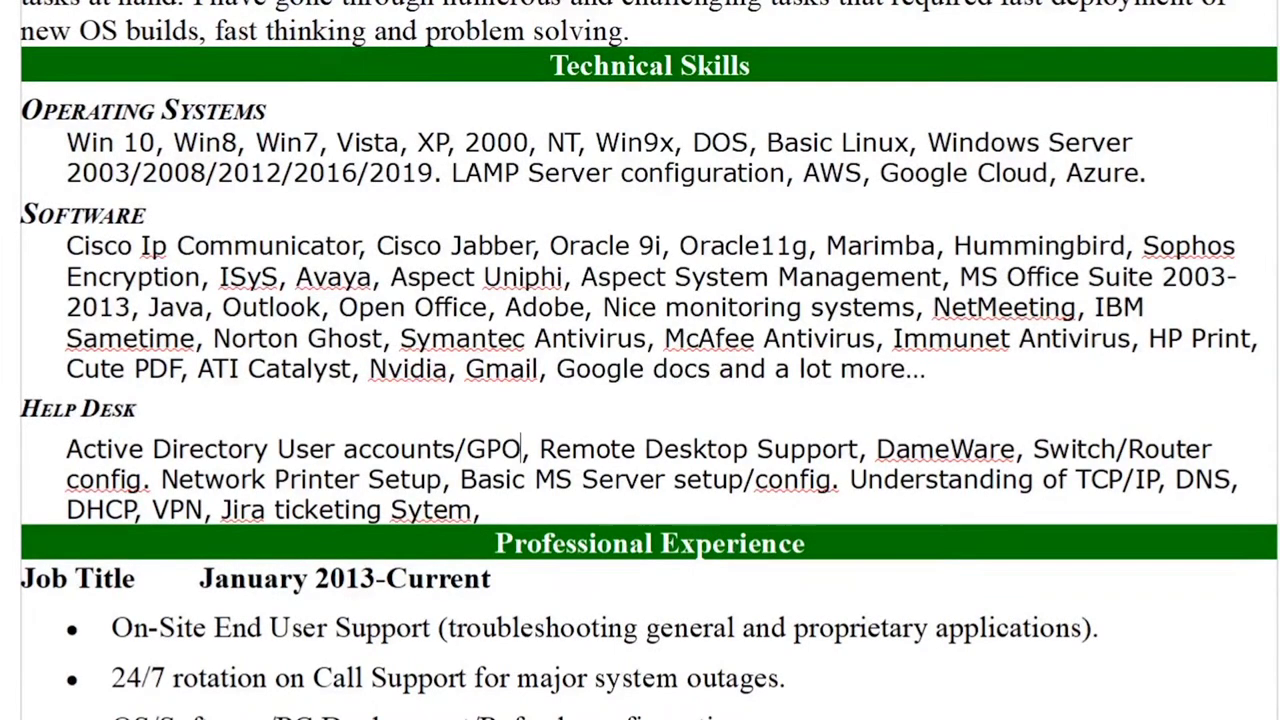
drag(522, 449, 66, 449)
click(732, 449)
Delete the Network Printer Setup through VPN items and expand 'config.' to 'configuration,'.
click(160, 479)
key(ctrl+shift+Down)
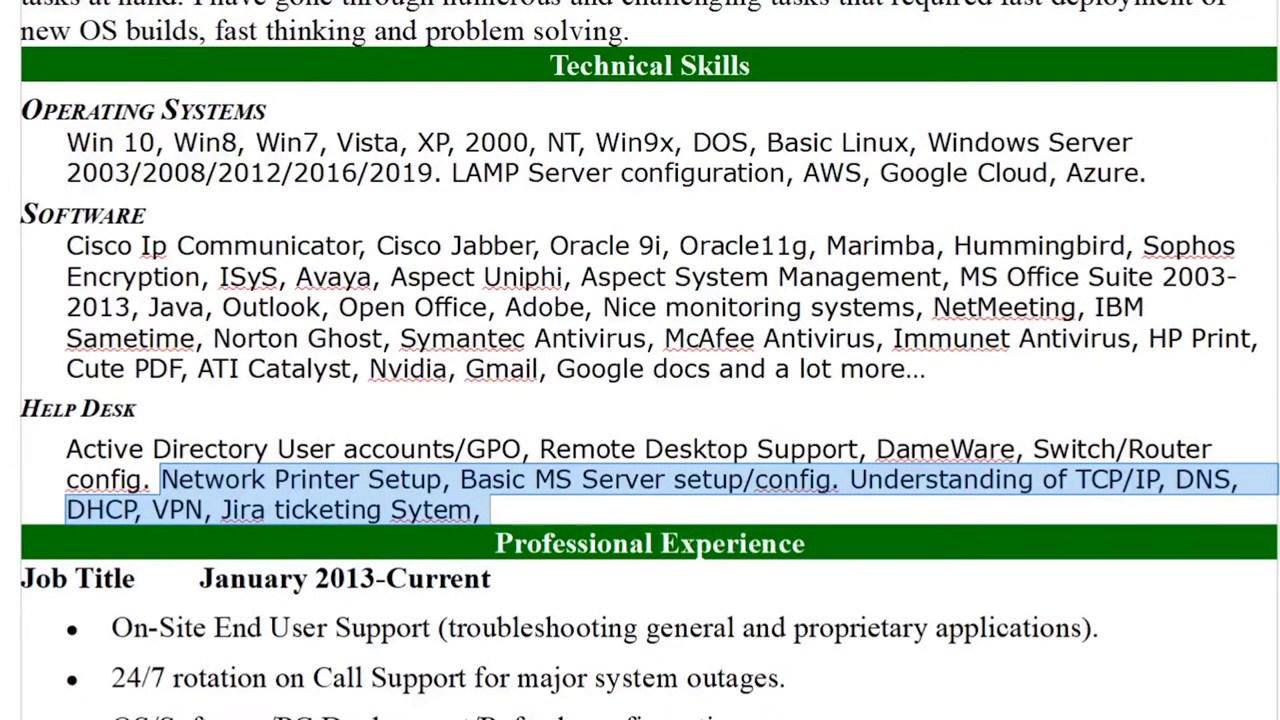
key(ctrl+shift+Left)
key(ctrl+shift+Left)
key(ctrl+shift+Left)
key(ctrl+shift+Left)
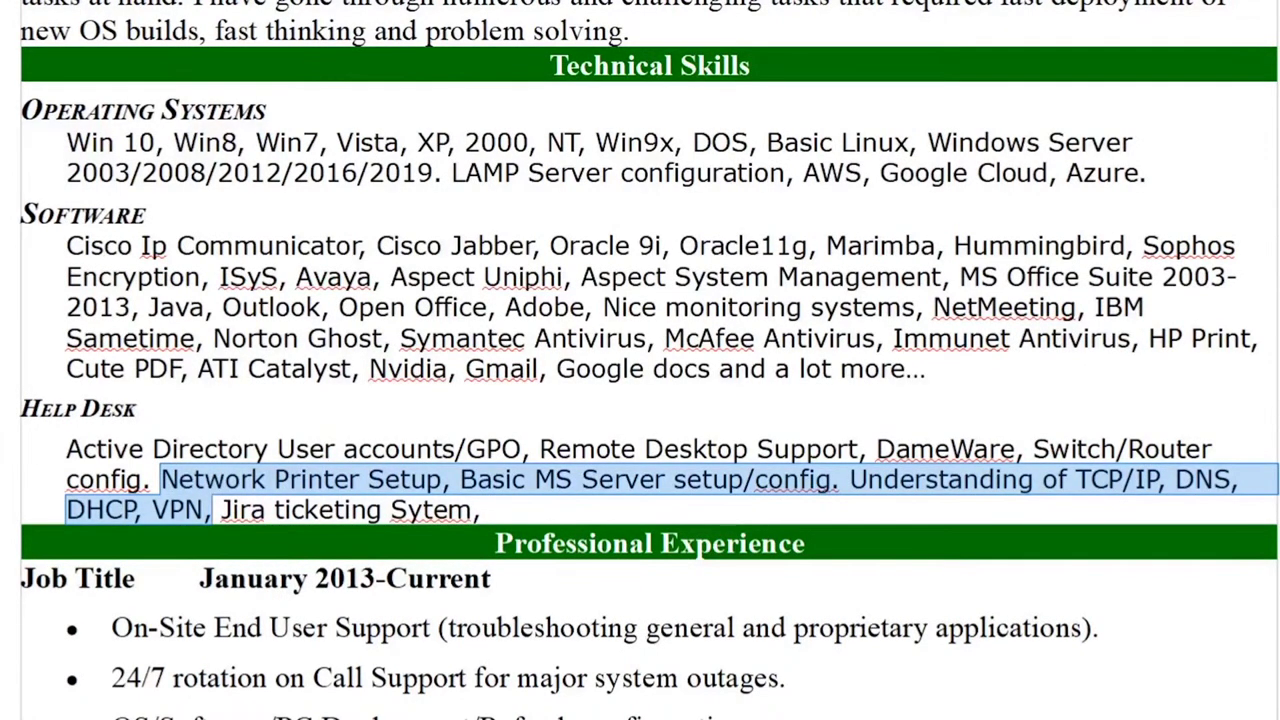
key(Delete)
key(BackSpace)
key(BackSpace)
key(BackSpace)
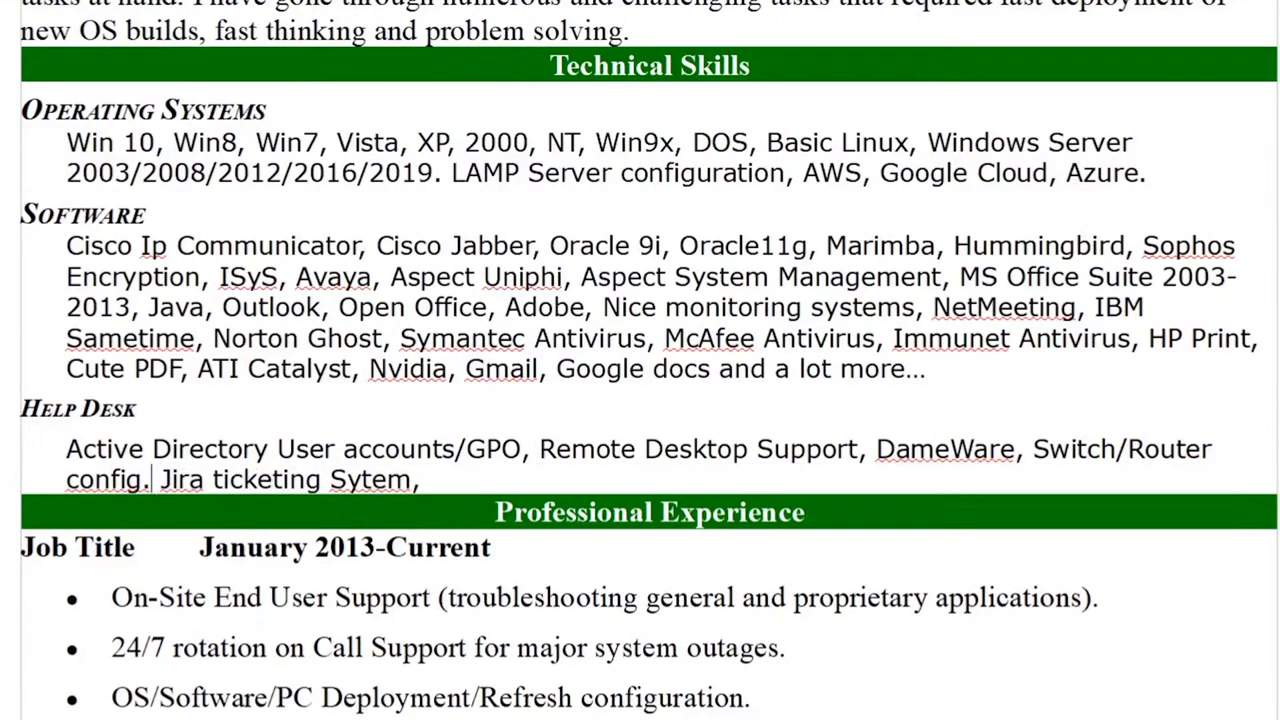
text(g)
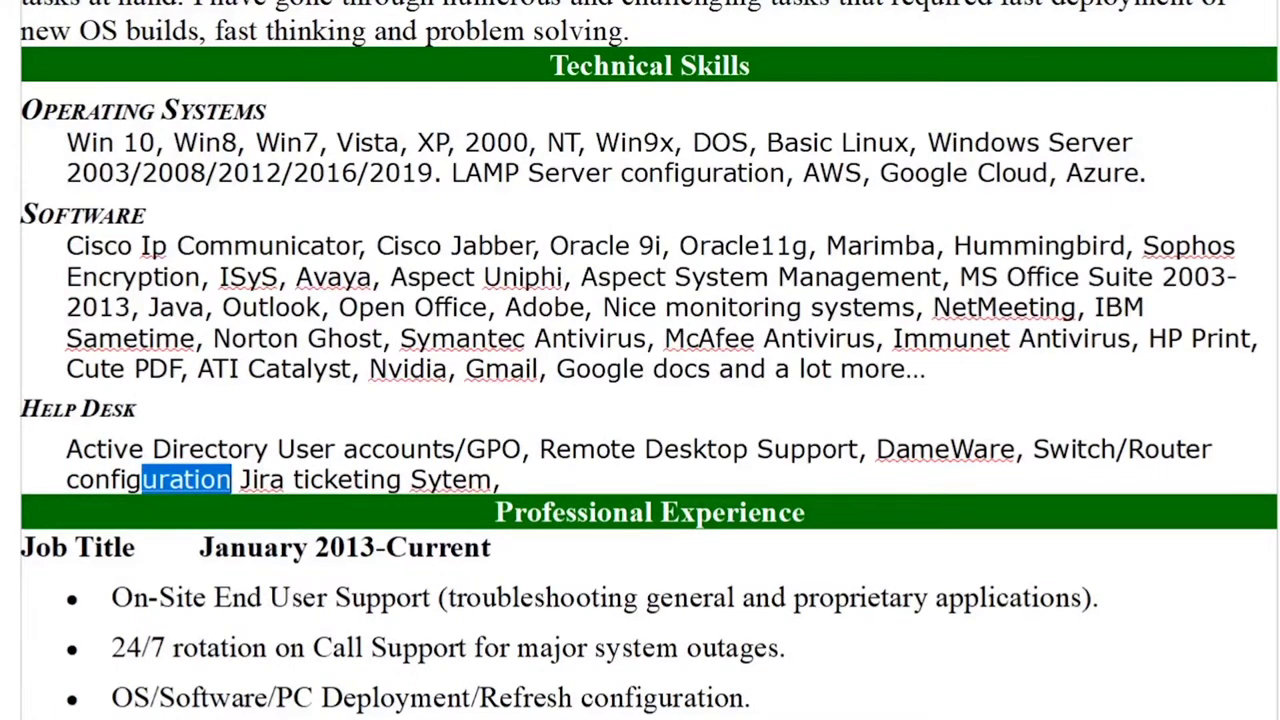
key(Return)
text(,)
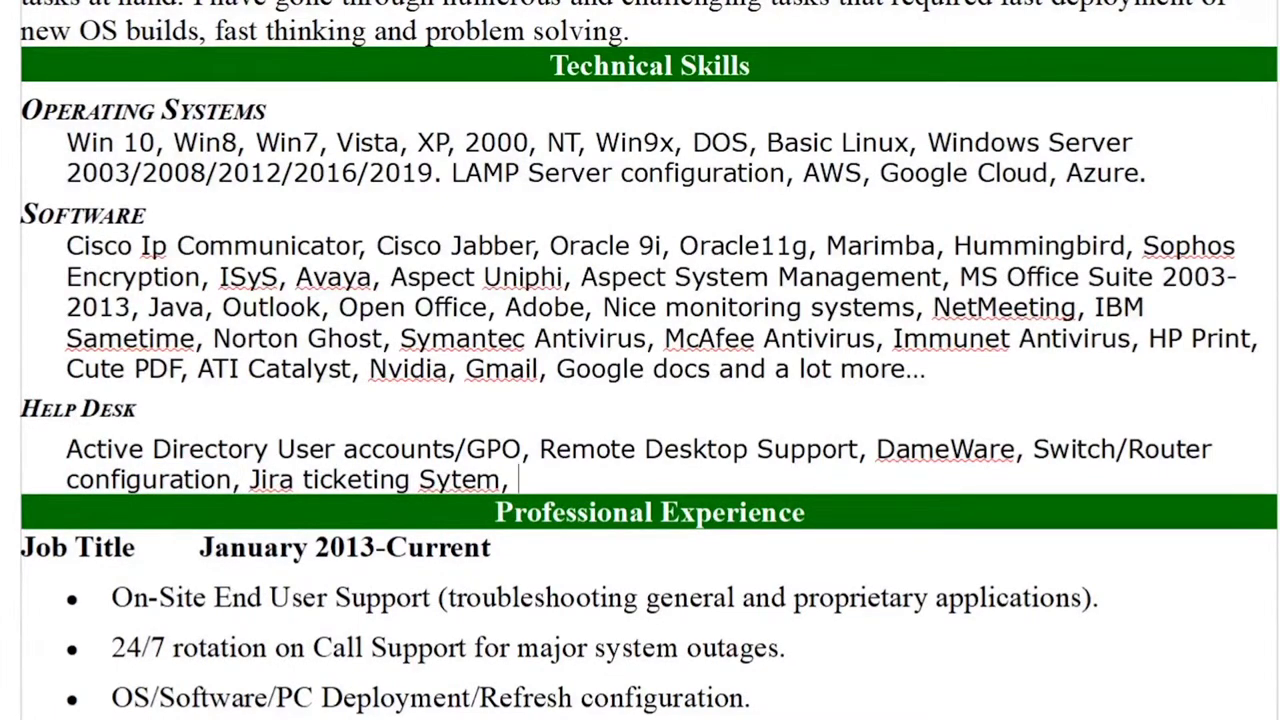
Position the cursor after 'GPO,' before Remote Desktop Support to insert Customer Service.
drag(66, 449, 522, 449)
click(539, 449)
click(530, 449)
click(539, 449)
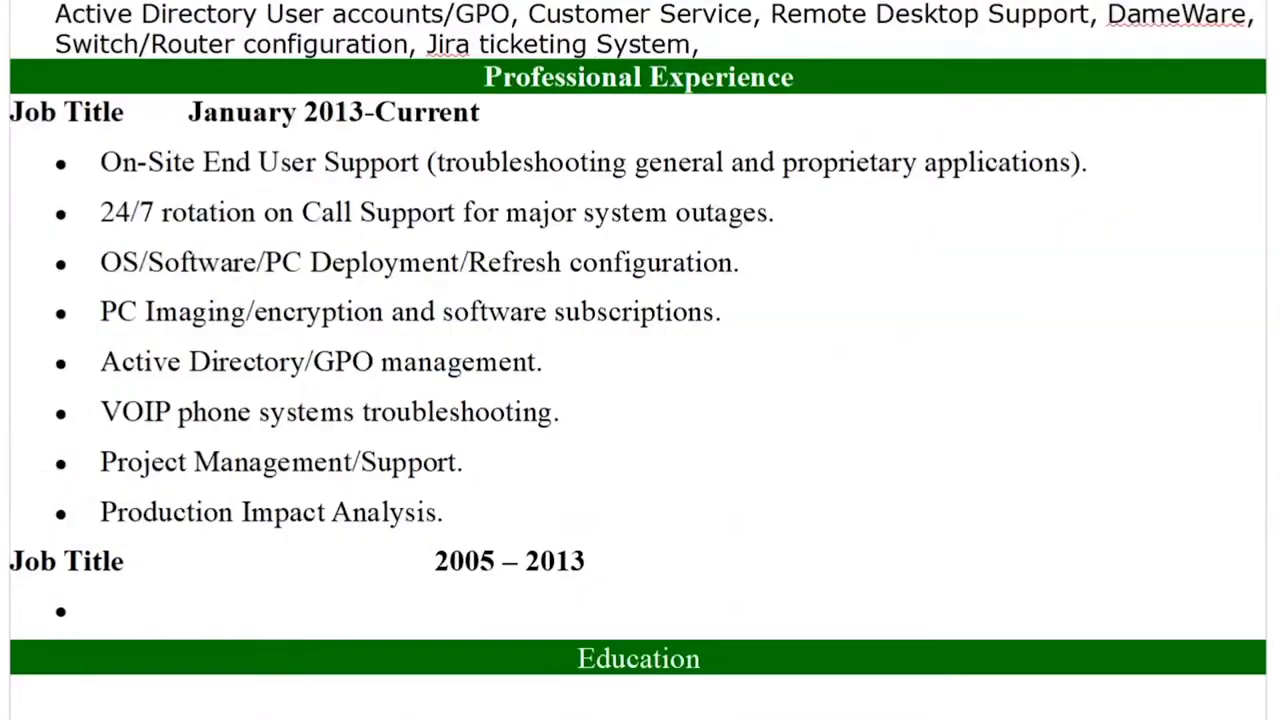
drag(794, 77, 484, 77)
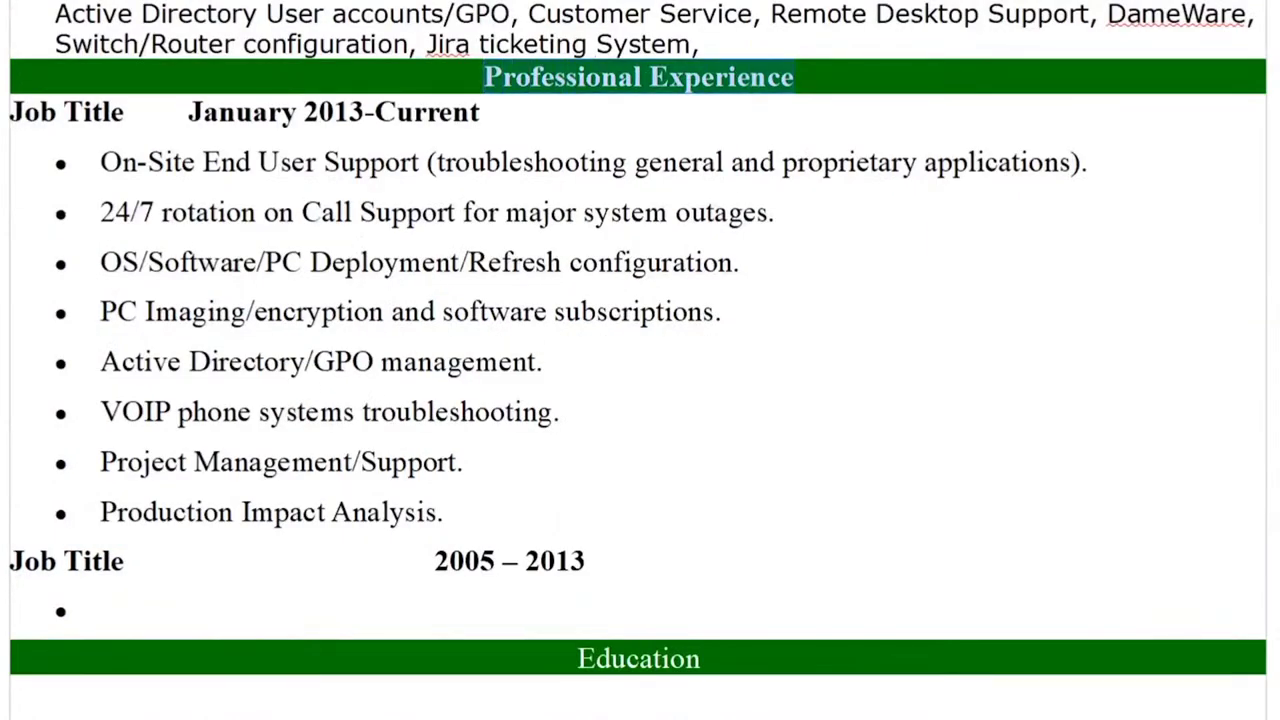
click(500, 112)
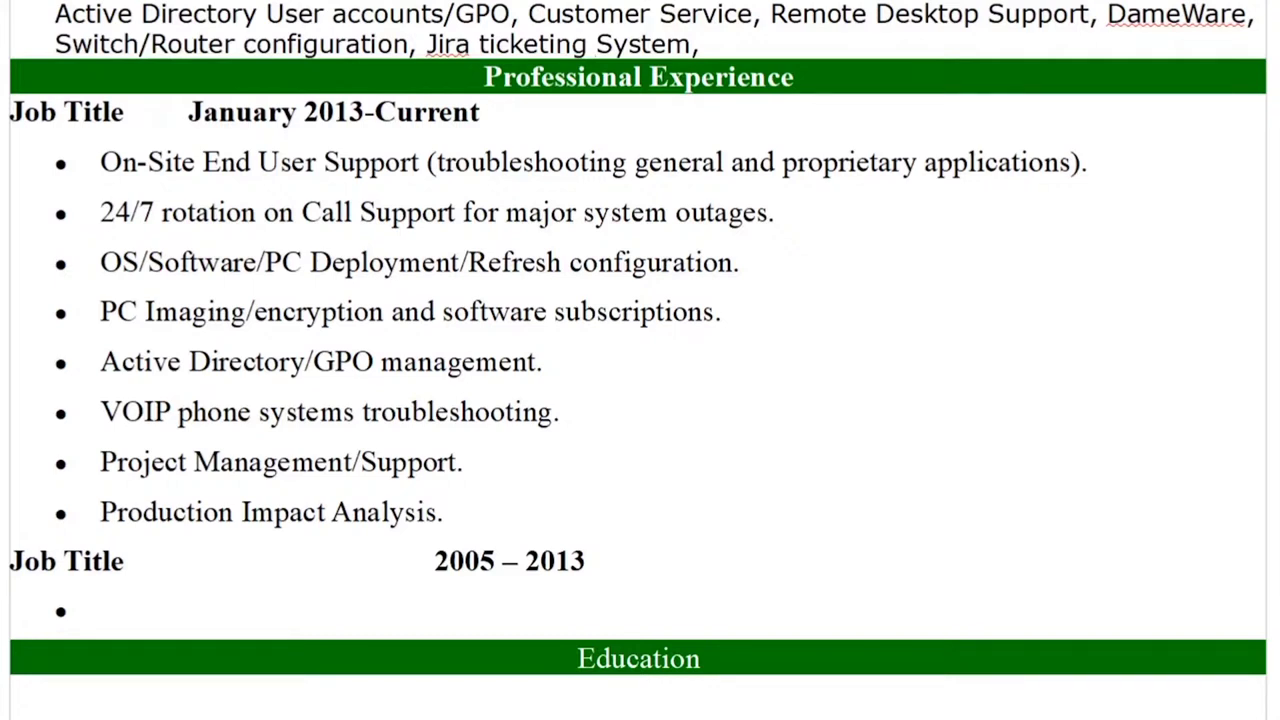
key(Home)
key(shift+Right)
key(shift+Right)
key(shift+Right)
key(shift+Right)
key(shift+Right)
key(shift+Right)
key(shift+Right)
key(shift+Right)
key(shift+Right)
key(shift+Right)
key(shift+Right)
key(shift+Right)
key(shift+Right)
key(shift+Right)
key(shift+Right)
key(shift+Right)
key(shift+Right)
key(shift+Right)
key(shift+Right)
key(shift+Right)
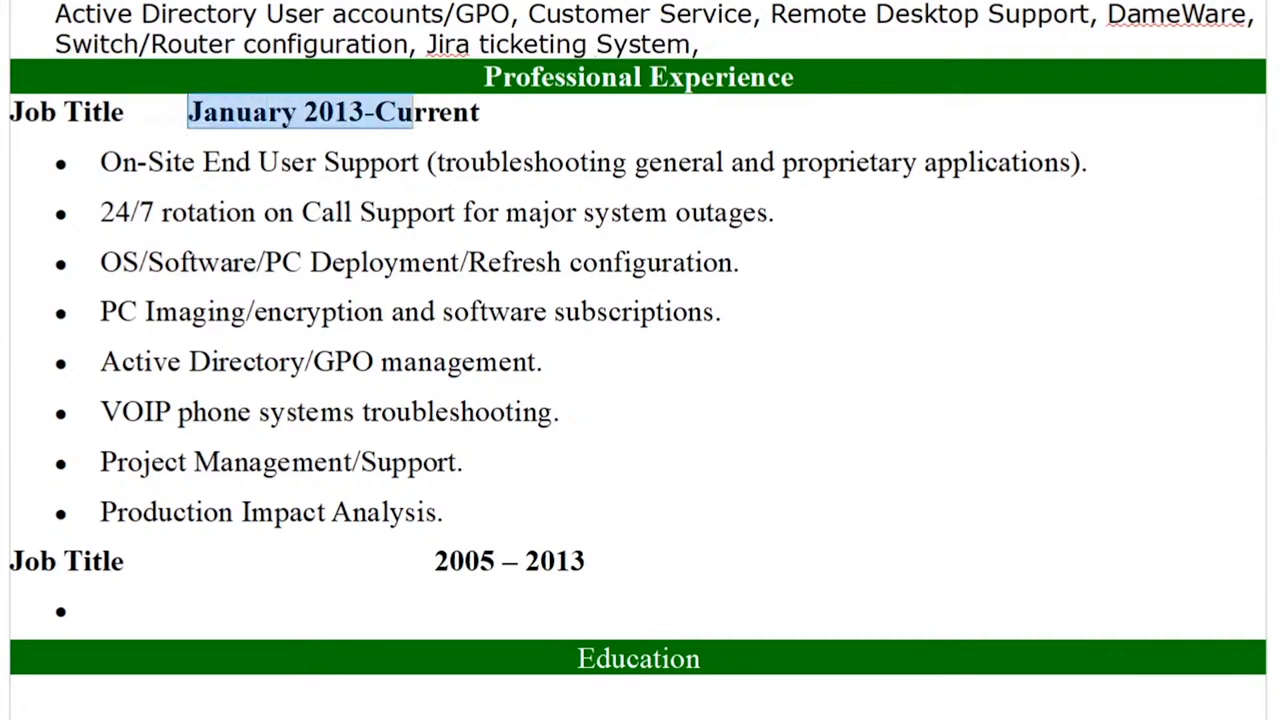
click(162, 212)
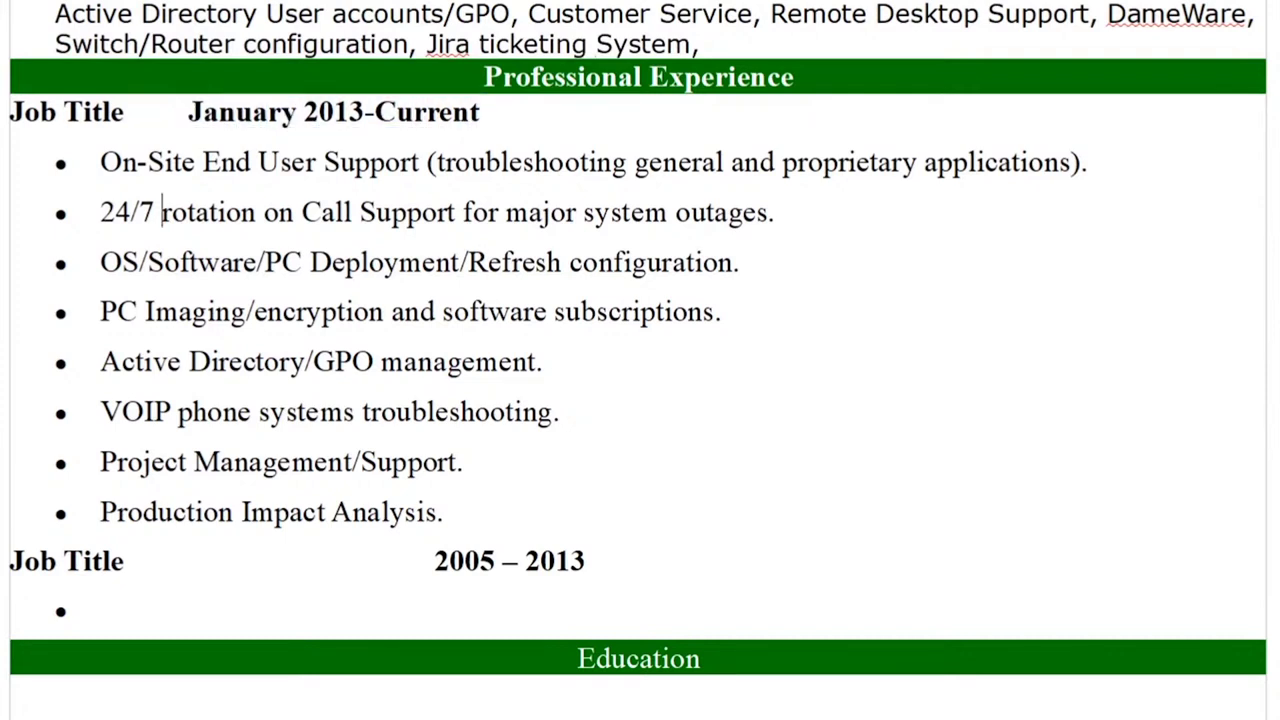
key(Up)
key(shift+Right)
key(shift+Right)
key(shift+Right)
key(shift+Right)
key(shift+Right)
key(shift+Right)
key(shift+Right)
key(shift+Right)
key(shift+Right)
key(shift+Right)
key(shift+Right)
key(shift+Right)
key(shift+Right)
key(shift+Right)
key(shift+Right)
key(shift+Right)
key(shift+Right)
key(shift+Right)
key(shift+Right)
key(shift+Right)
key(shift+Right)
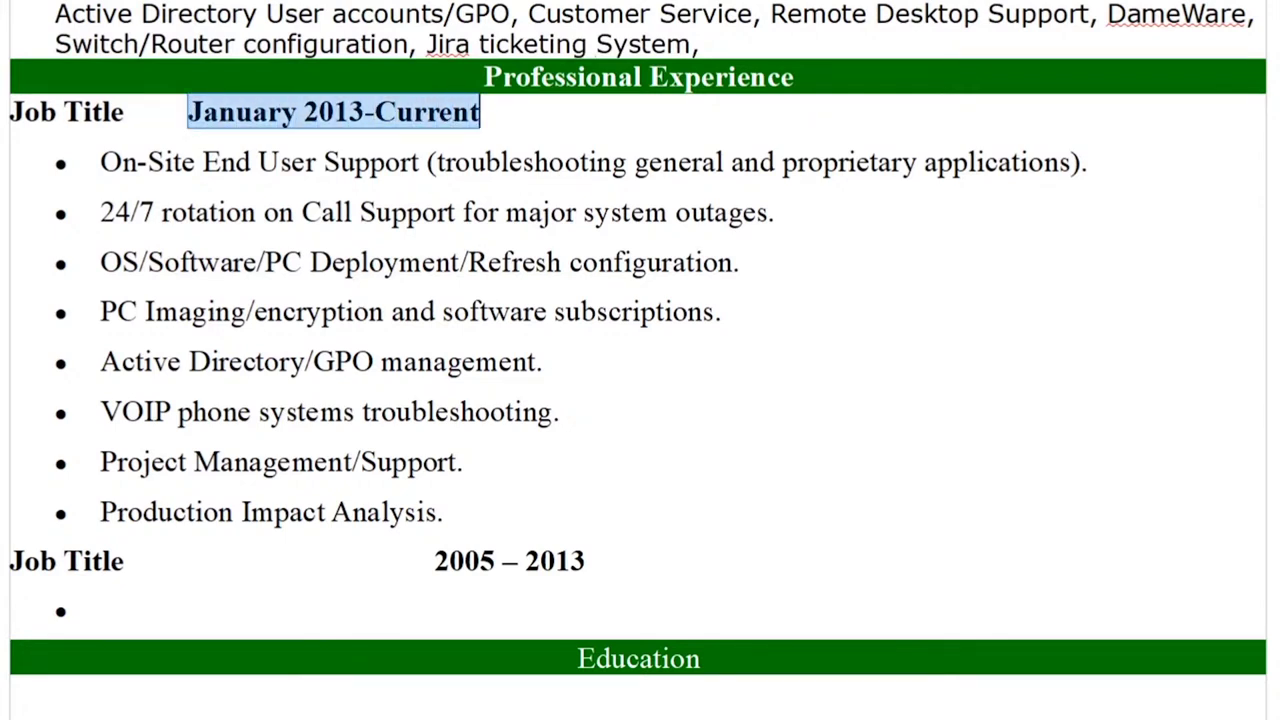
key(Right)
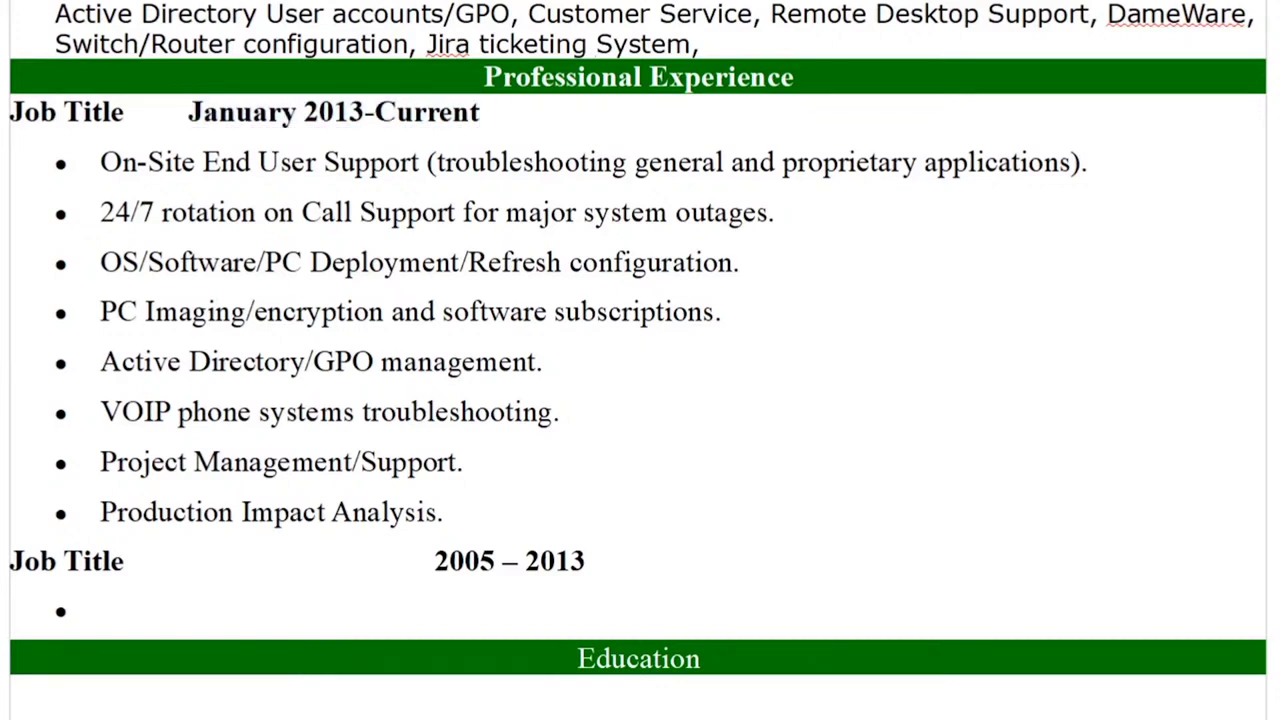
drag(436, 512, 114, 212)
click(114, 212)
drag(100, 162, 1088, 162)
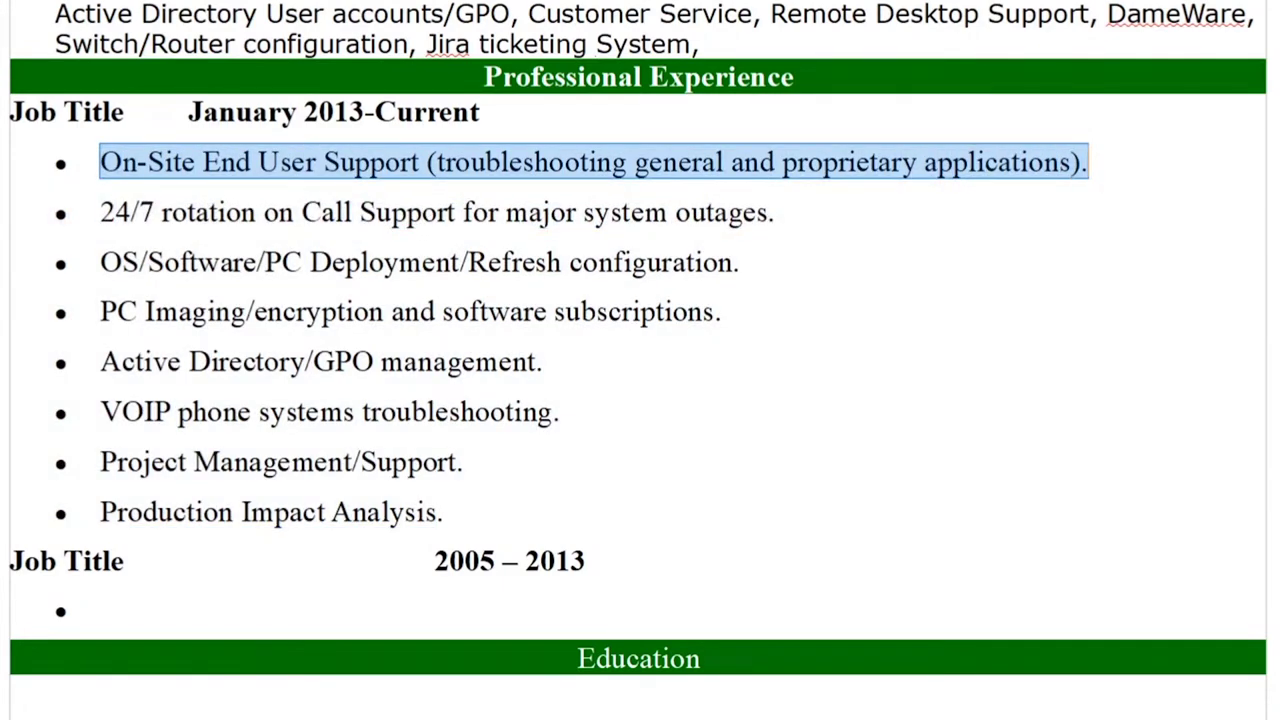
click(1088, 162)
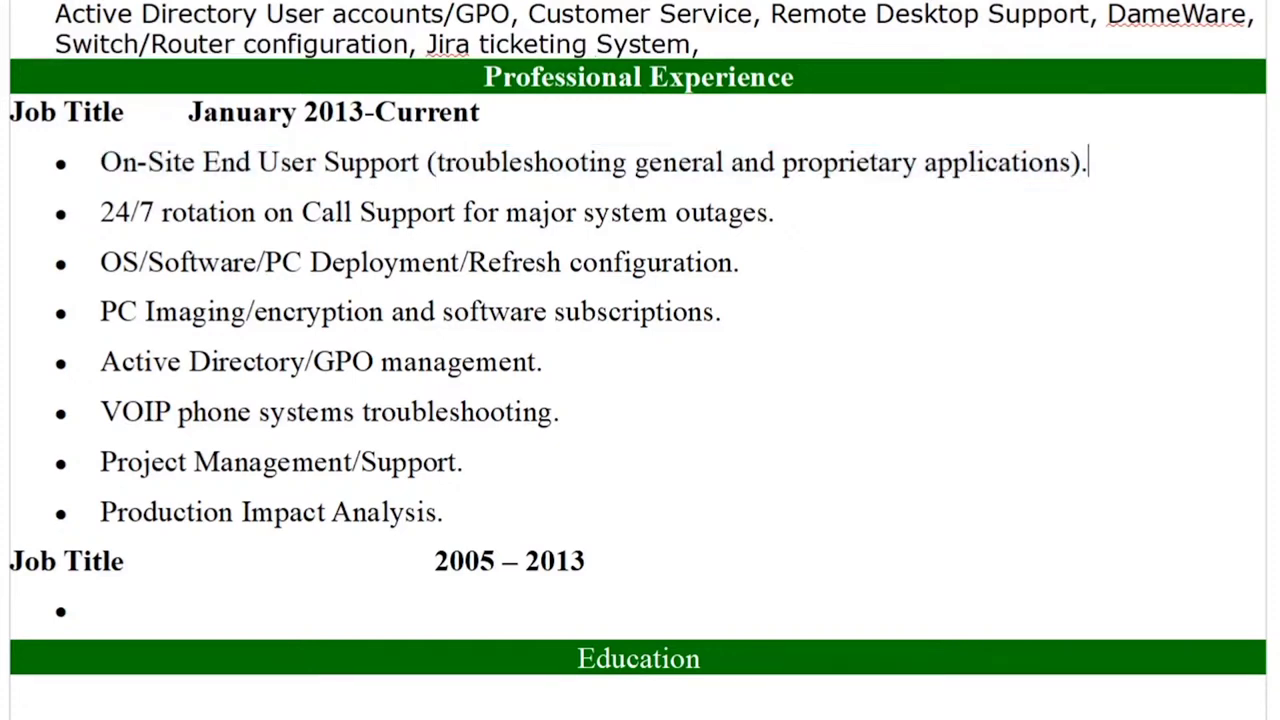
key(Home)
key(shift+Right)
key(shift+Right)
key(shift+Right)
key(shift+Right)
key(shift+Right)
key(shift+Right)
key(shift+Right)
key(shift+Right)
key(shift+Right)
key(shift+End)
key(shift+Down)
key(shift+Up)
key(shift+End)
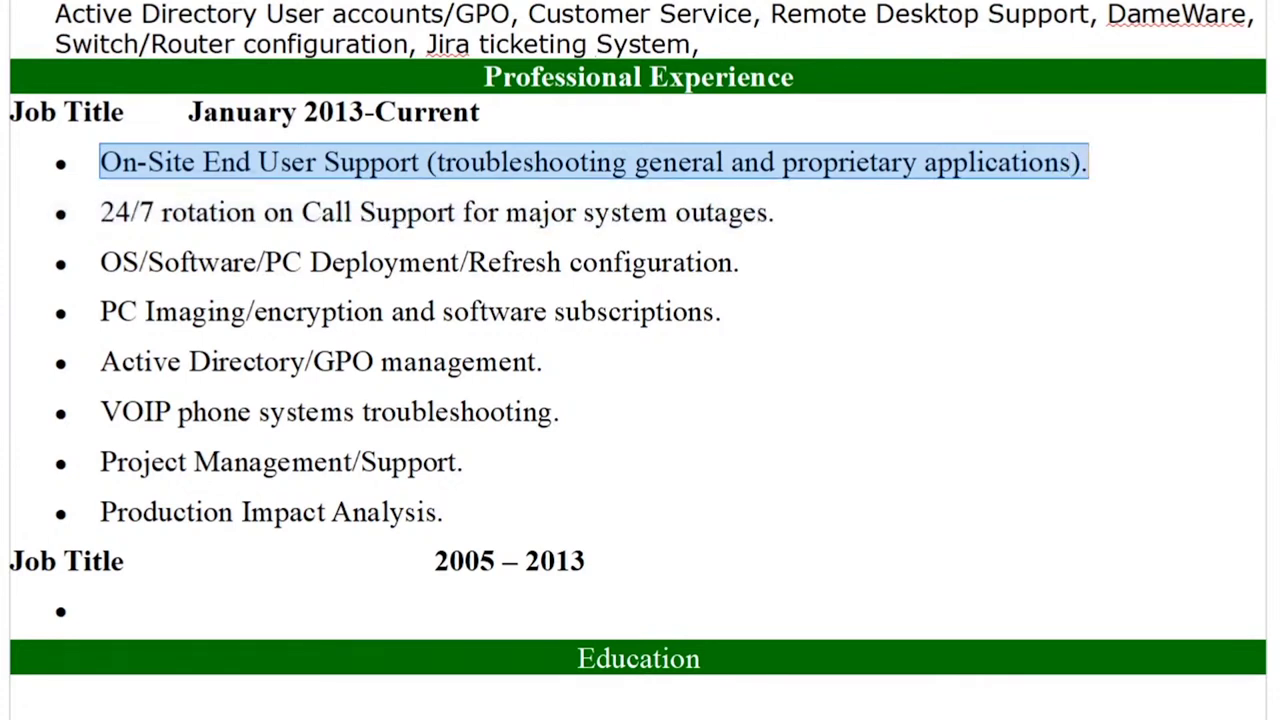
key(Right)
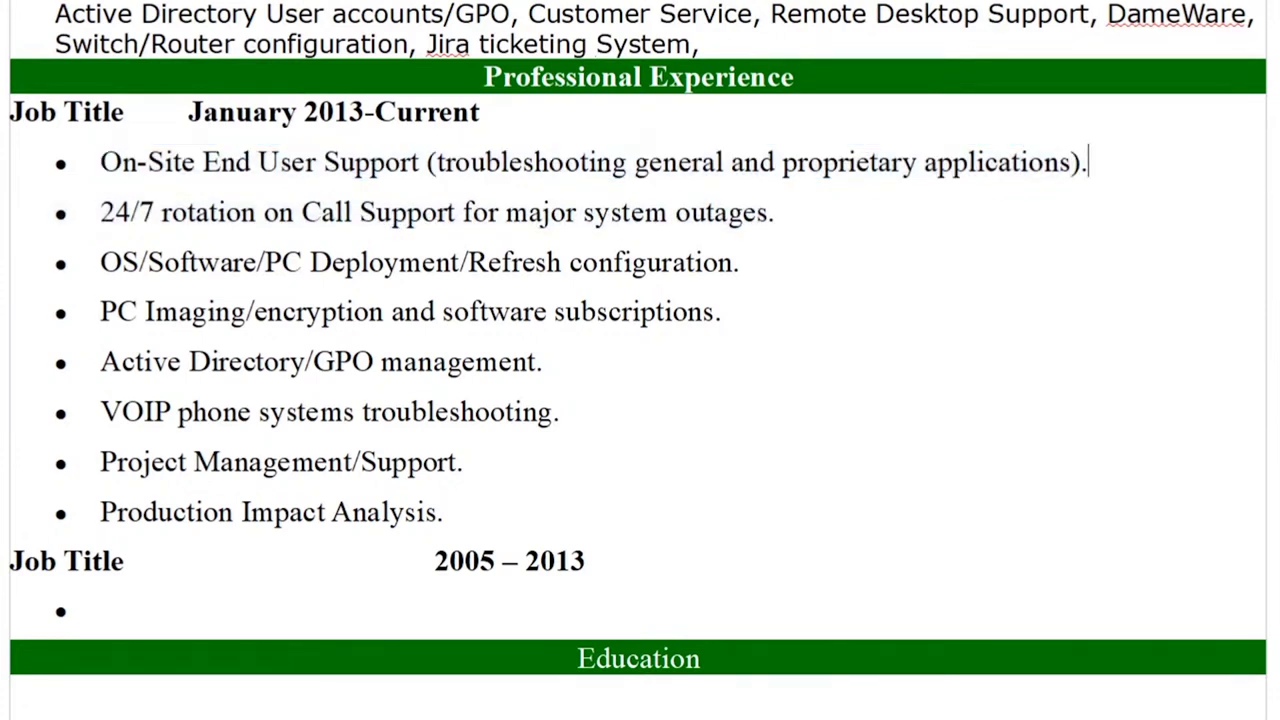
key(Right)
key(shift+Right)
key(shift+Right)
key(shift+Right)
key(shift+Right)
key(shift+Right)
key(shift+Right)
key(shift+Right)
key(shift+Right)
key(shift+Right)
key(shift+Right)
key(shift+Right)
key(shift+Right)
key(shift+Right)
key(shift+Right)
key(shift+Right)
key(shift+Right)
key(shift+Right)
key(shift+Right)
key(shift+Right)
key(shift+Right)
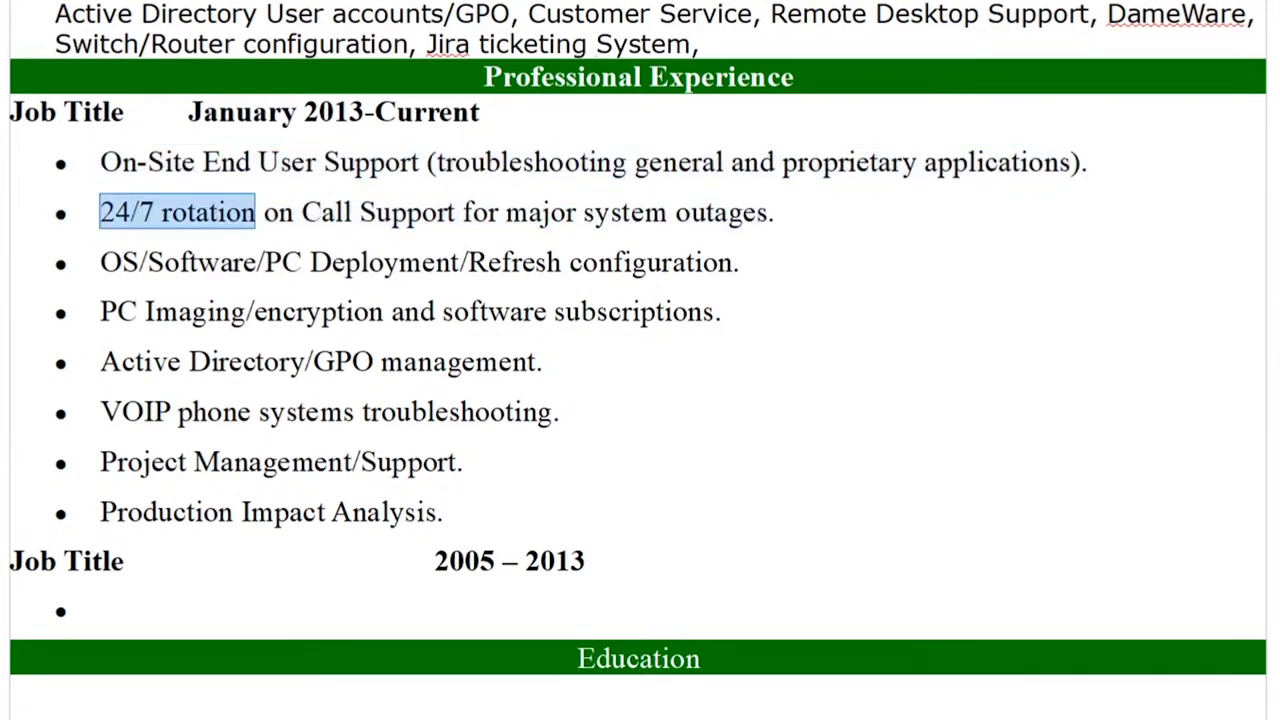
key(shift+Right)
key(shift+Right)
key(shift+Right)
key(shift+Right)
key(shift+Right)
key(shift+Right)
key(shift+Right)
key(shift+Right)
key(shift+Right)
key(shift+Right)
key(shift+Right)
key(shift+Right)
key(shift+Right)
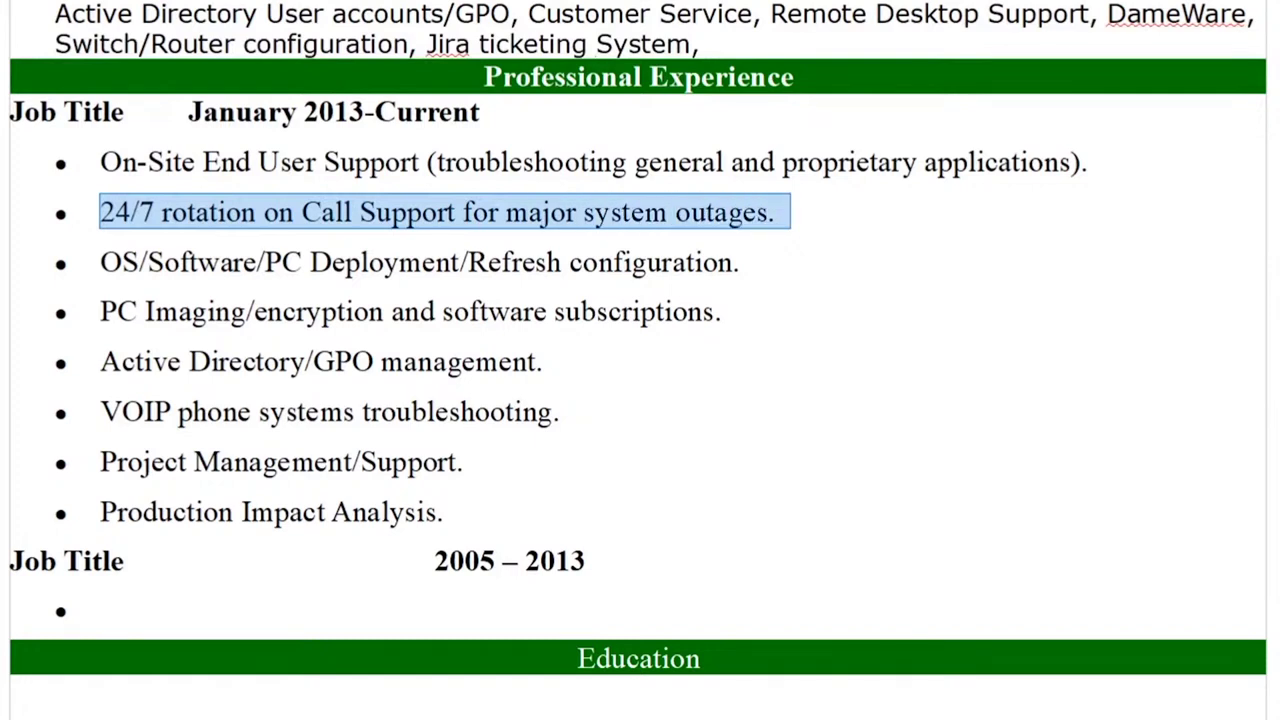
key(Right)
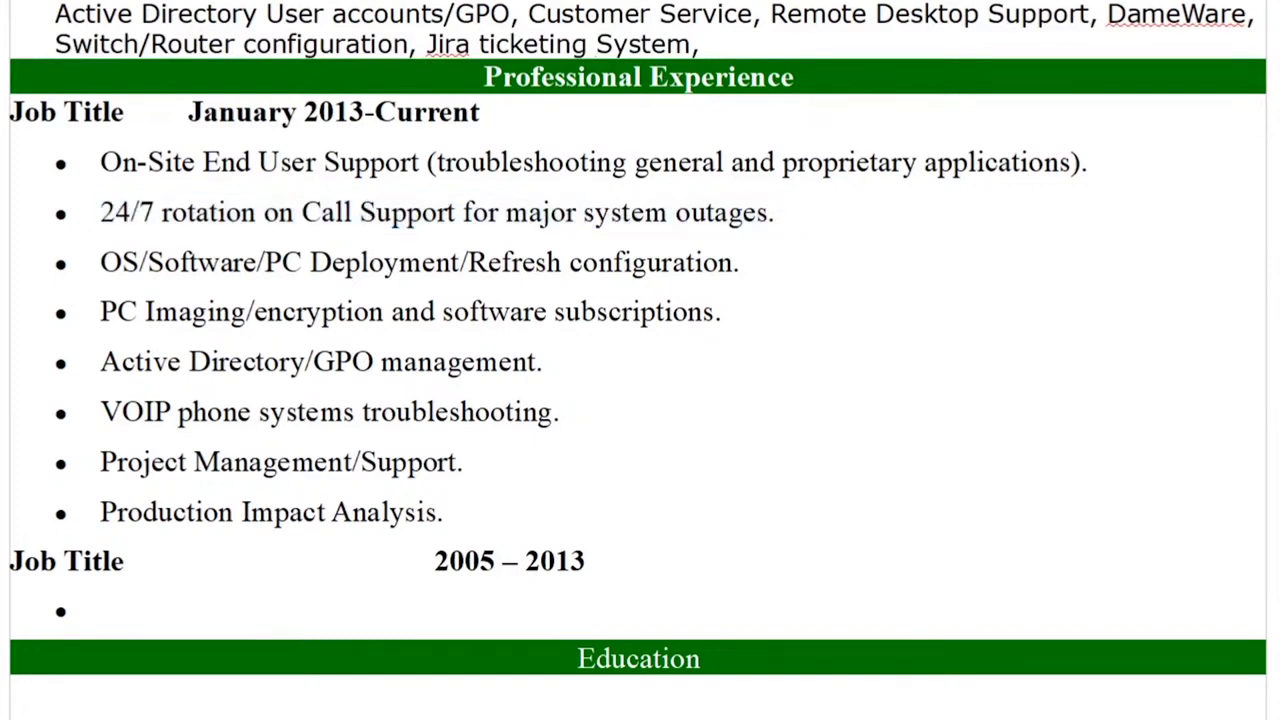
key(shift+Right)
key(shift+Right)
key(shift+Right)
key(shift+Right)
key(shift+Right)
key(shift+Right)
key(shift+Right)
key(shift+Right)
key(shift+Right)
key(shift+Right)
key(shift+Right)
key(shift+Right)
key(shift+Right)
key(shift+Right)
key(shift+Right)
key(shift+Right)
key(shift+Right)
key(shift+Right)
key(shift+Right)
key(shift+Right)
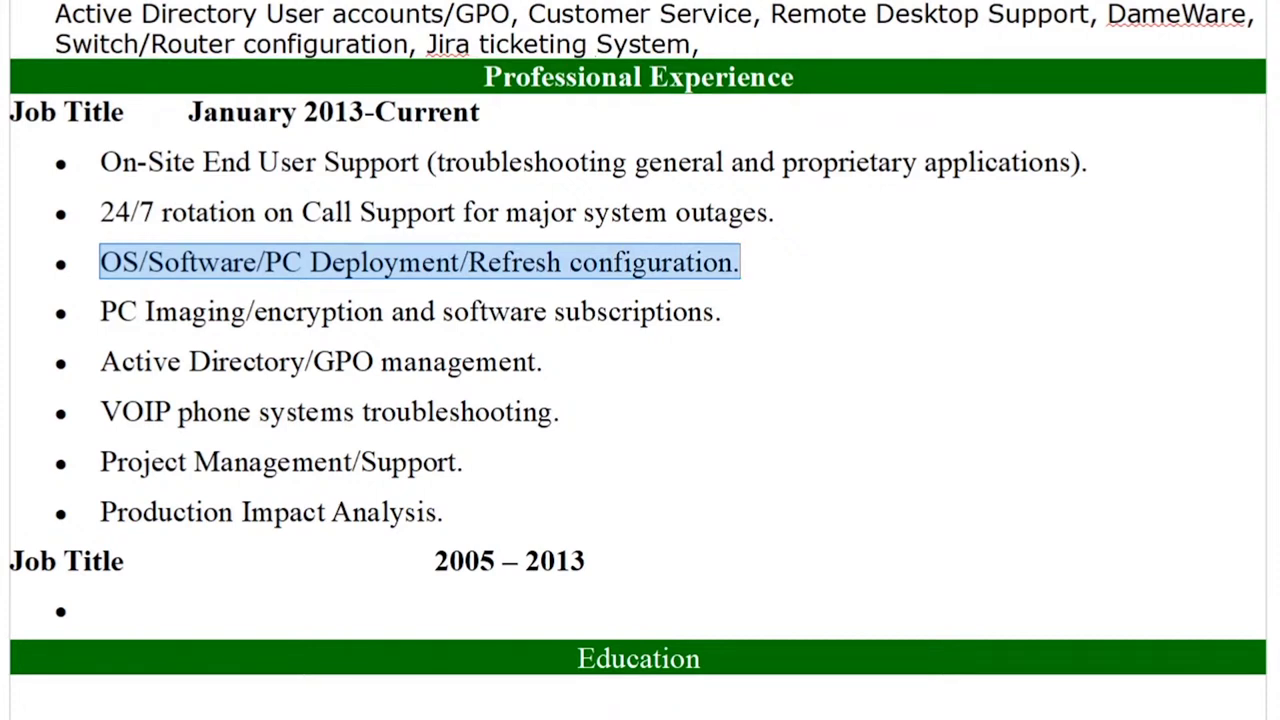
key(Right)
key(shift+Right)
key(shift+Right)
key(shift+Right)
key(shift+Right)
key(shift+Right)
key(shift+Right)
key(shift+Right)
key(shift+Right)
key(shift+Right)
key(shift+Right)
key(shift+Right)
key(shift+Right)
key(shift+Right)
key(shift+Right)
key(shift+Right)
key(shift+Right)
key(shift+Right)
key(shift+Right)
key(shift+Right)
key(shift+Right)
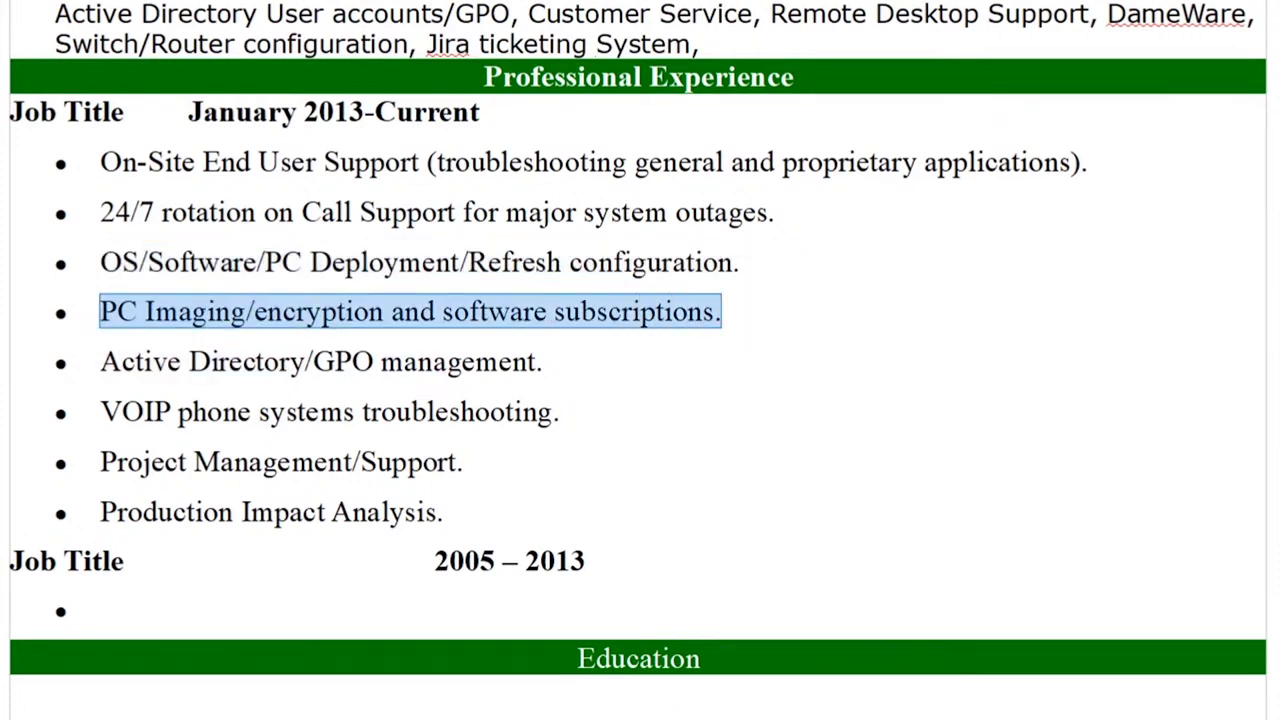
key(Down)
key(shift+Right)
key(shift+Right)
key(shift+Right)
key(shift+Right)
key(shift+Right)
key(shift+Right)
key(shift+Right)
key(shift+Right)
key(shift+Right)
key(shift+Right)
key(shift+Right)
key(shift+Right)
key(shift+Right)
key(shift+Right)
key(shift+Right)
key(shift+Right)
key(shift+Right)
key(shift+Right)
key(shift+Right)
key(shift+Right)
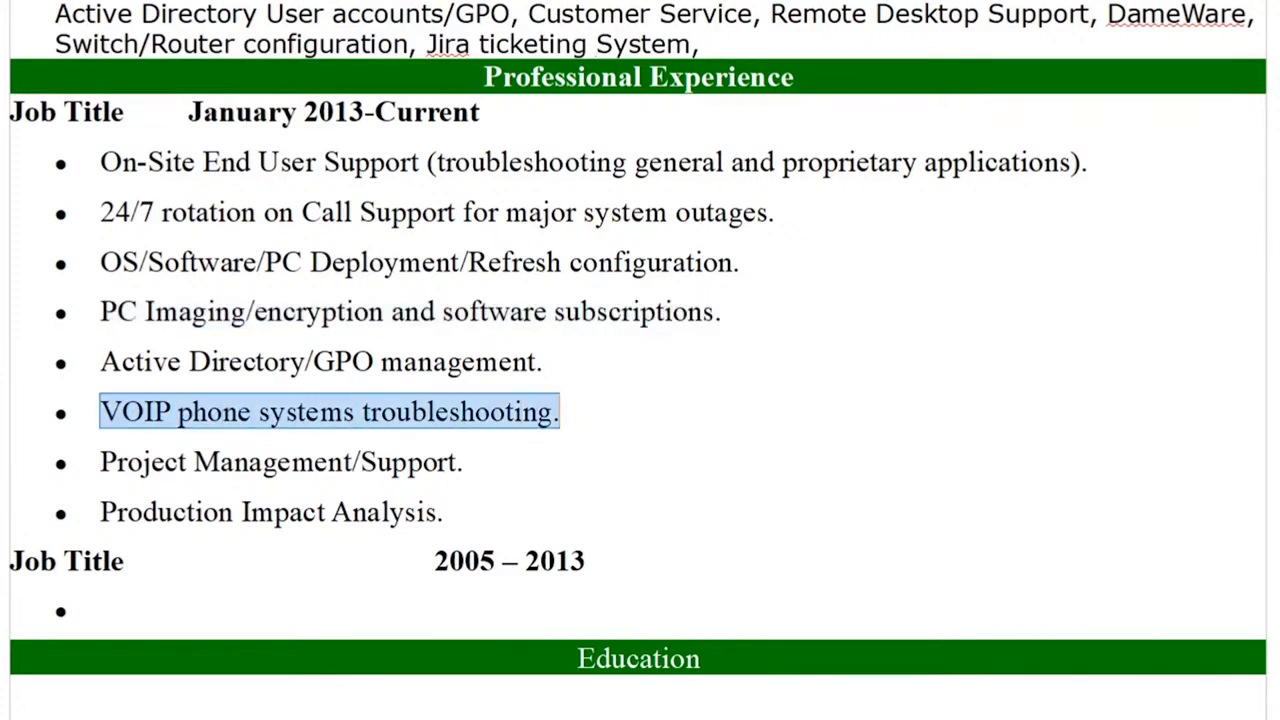
key(Down)
key(shift+Left)
key(shift+Left)
key(shift+Left)
key(shift+Left)
key(shift+Left)
key(shift+Left)
key(shift+Left)
key(shift+Left)
key(shift+Left)
key(shift+Left)
key(shift+Left)
key(shift+Left)
key(shift+Left)
key(shift+Left)
key(shift+Left)
key(shift+Left)
key(shift+Left)
key(shift+Left)
key(shift+Left)
key(shift+Left)
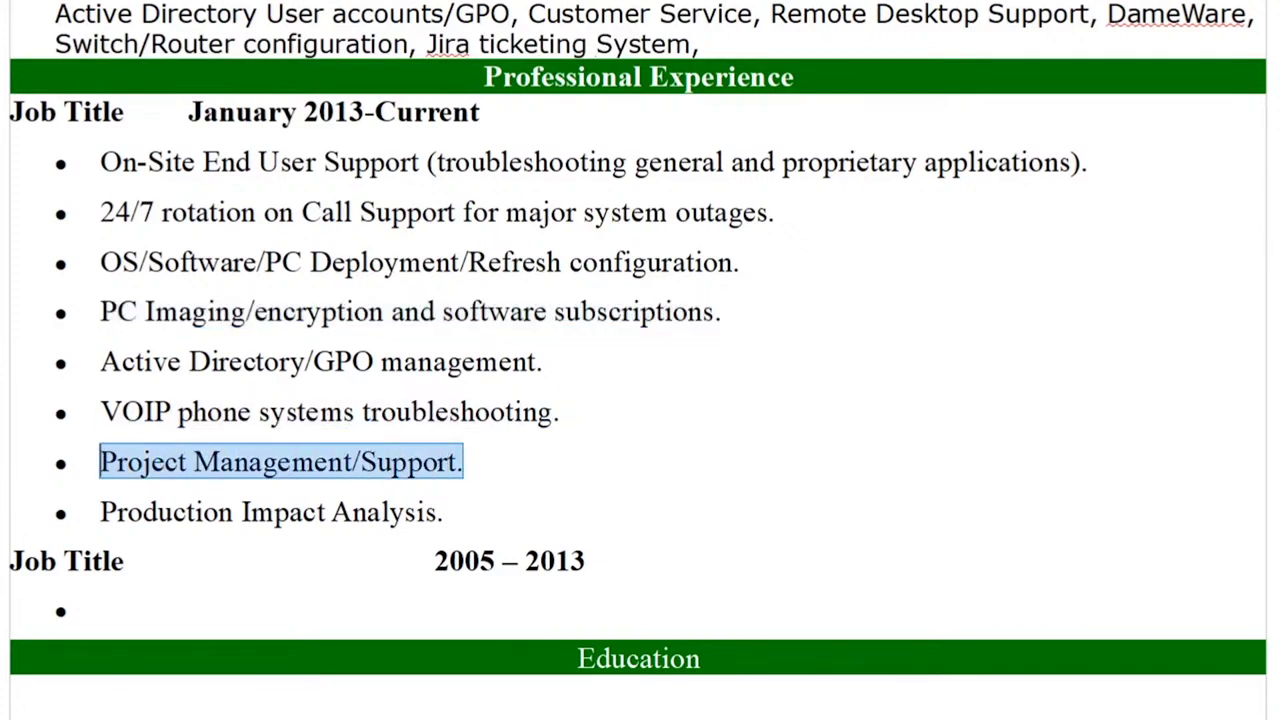
key(Down)
key(shift+Left)
key(shift+Left)
key(shift+Left)
key(shift+Left)
key(shift+Left)
key(shift+Left)
key(shift+Left)
key(shift+Left)
key(shift+Left)
key(shift+Left)
key(shift+Left)
key(shift+Left)
key(shift+Left)
key(shift+Left)
key(shift+Left)
key(shift+Left)
key(shift+Left)
key(shift+Left)
key(shift+Left)
key(shift+Left)
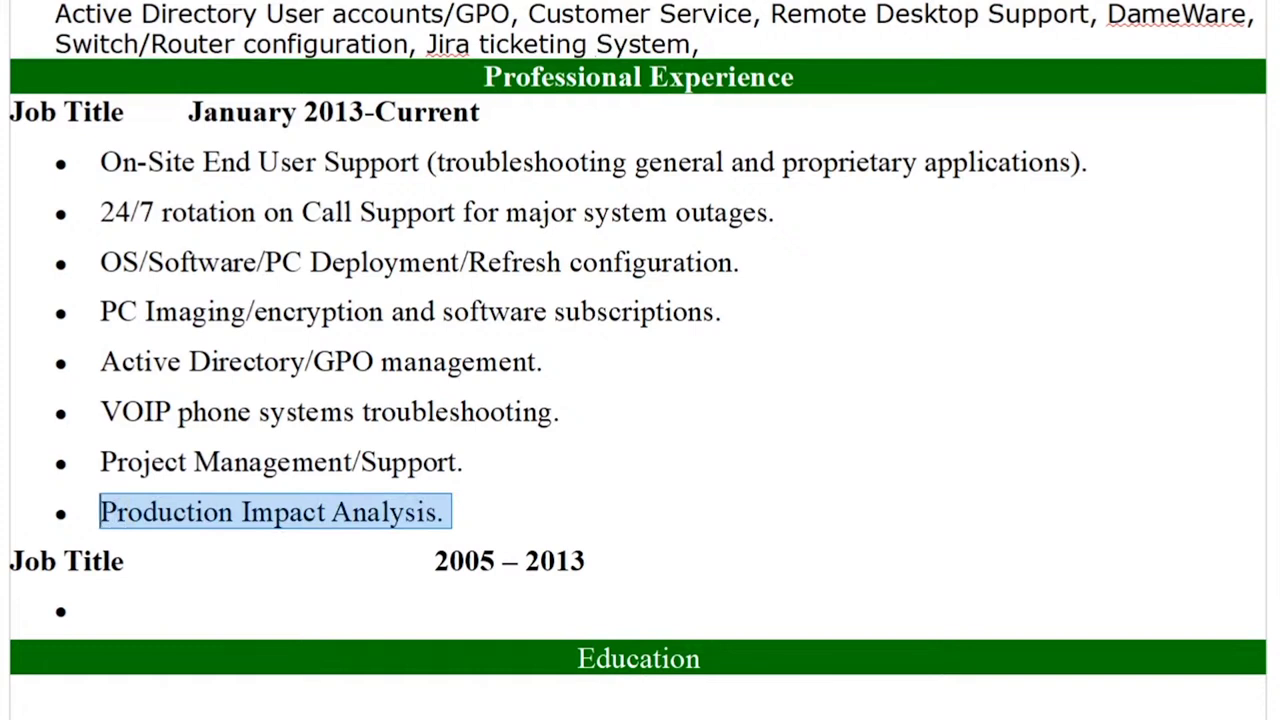
click(460, 360)
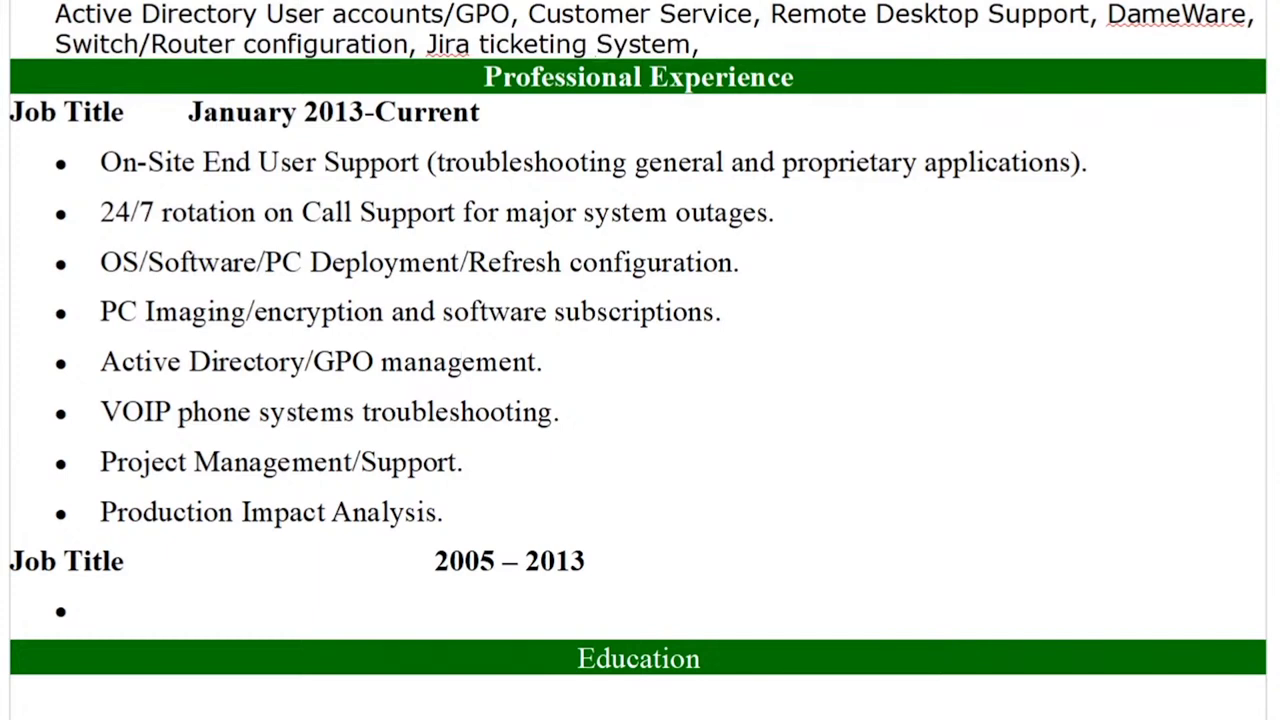
click(100, 162)
Replace 'Job Title' with Business Systems Analyst, tab the January 2013-Current dates right, and indent it.
drag(100, 162, 450, 512)
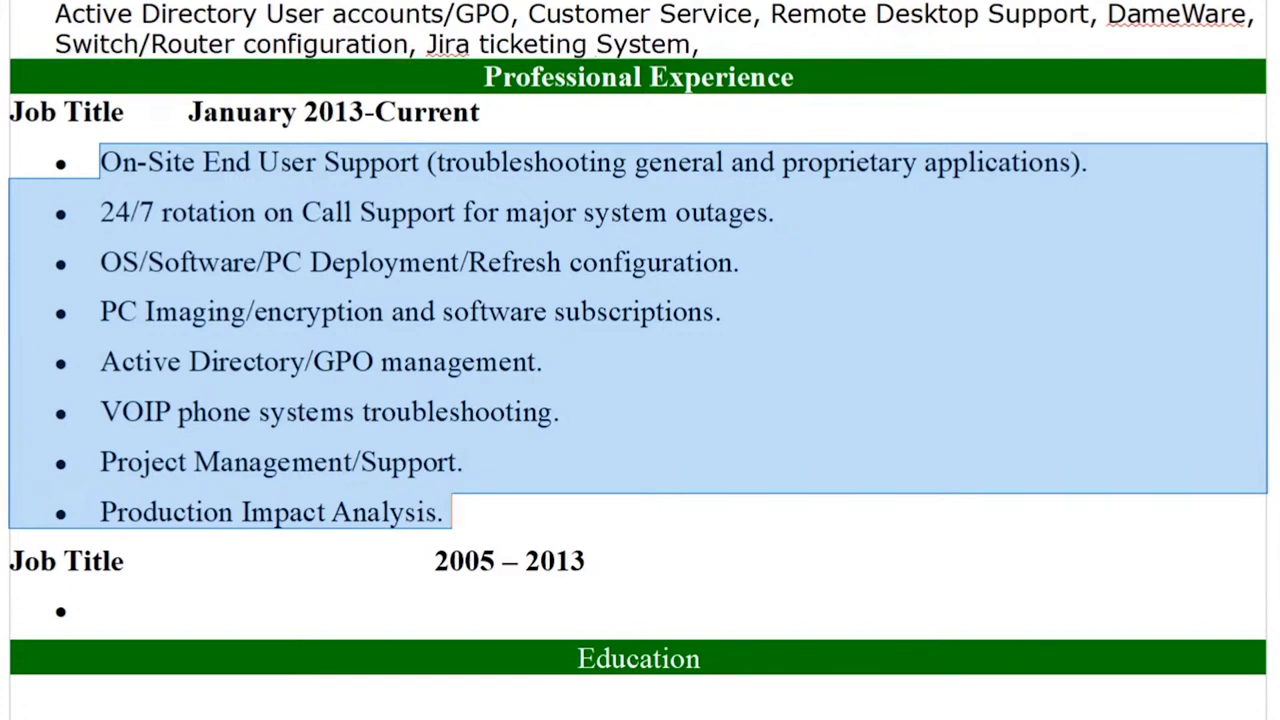
click(124, 112)
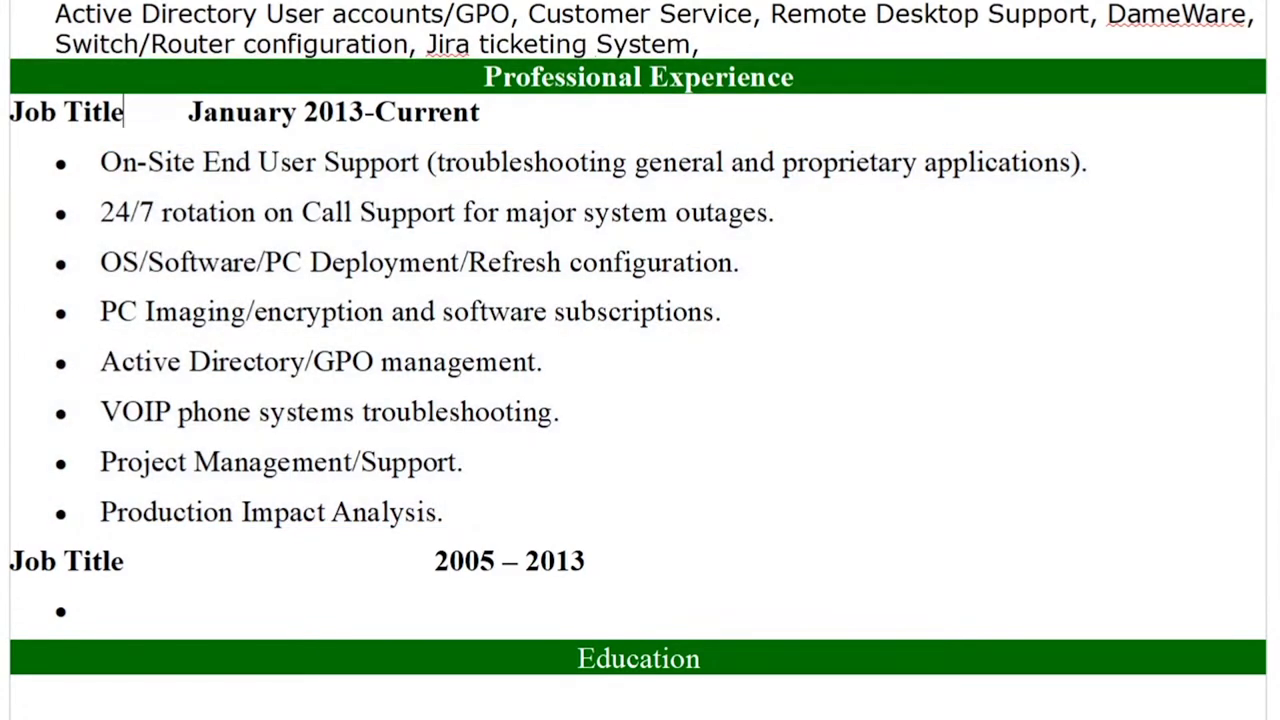
text(Business S)
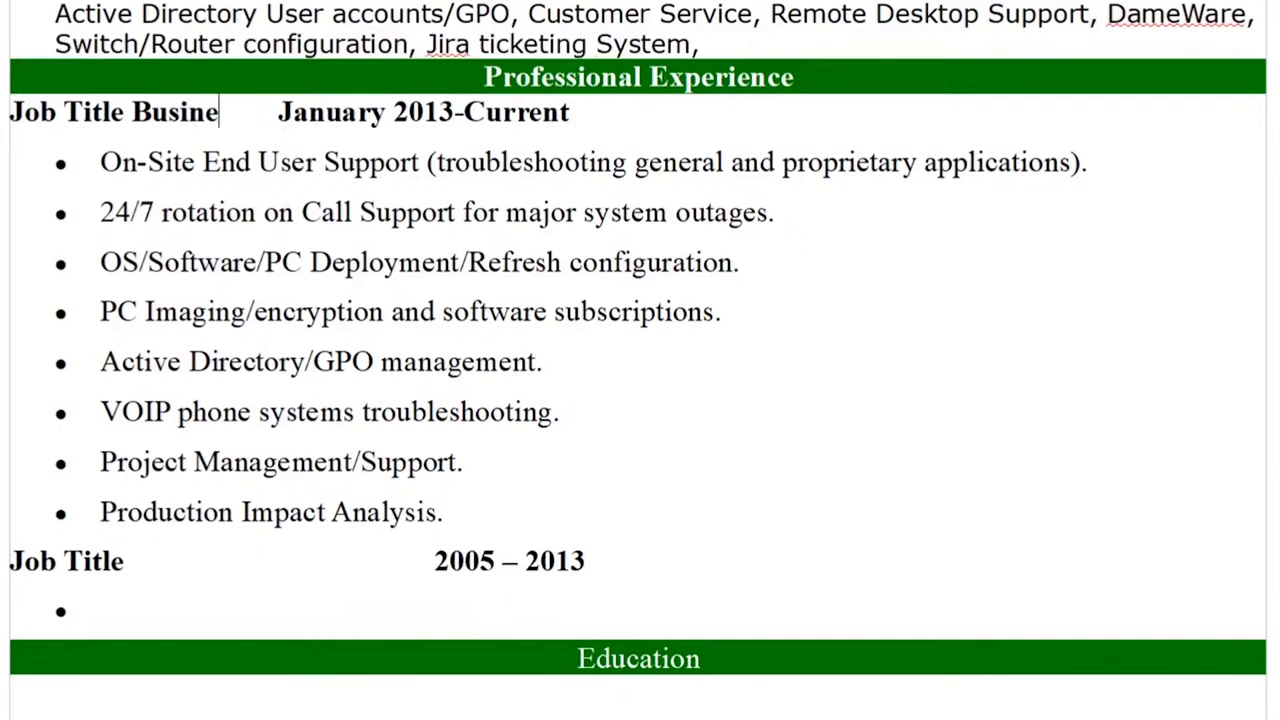
text(ystems )
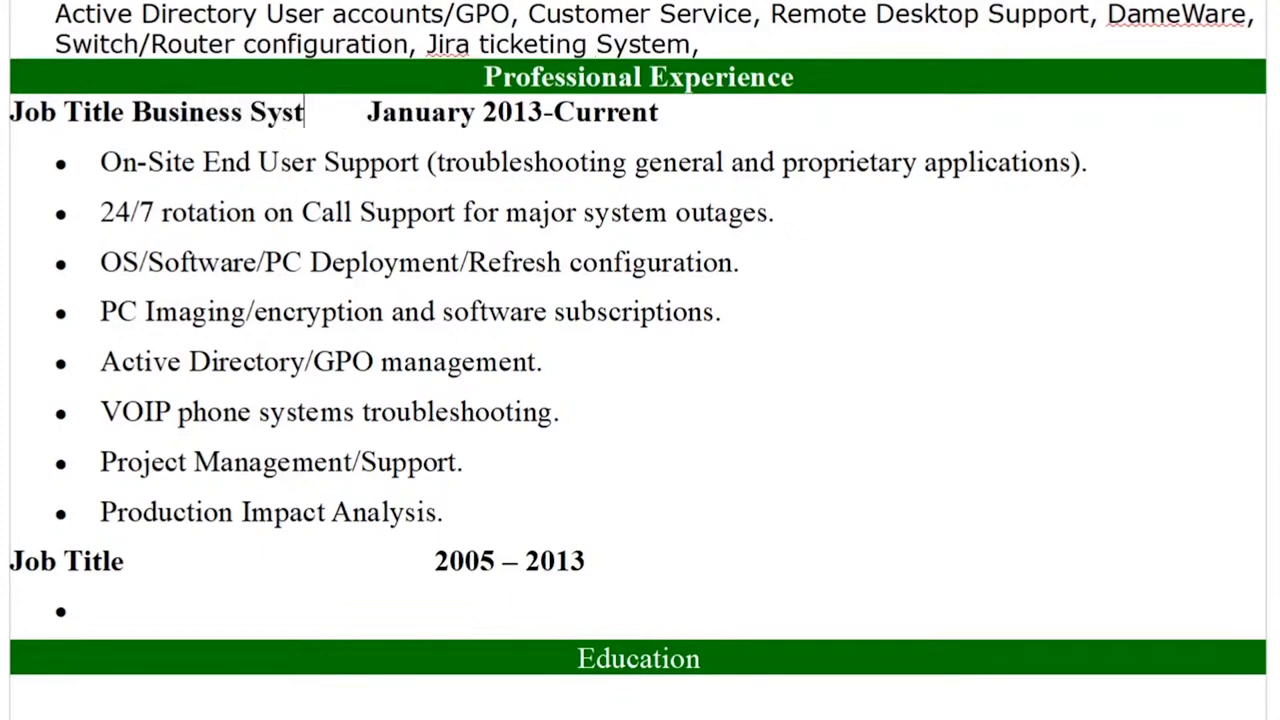
text(Analyst)
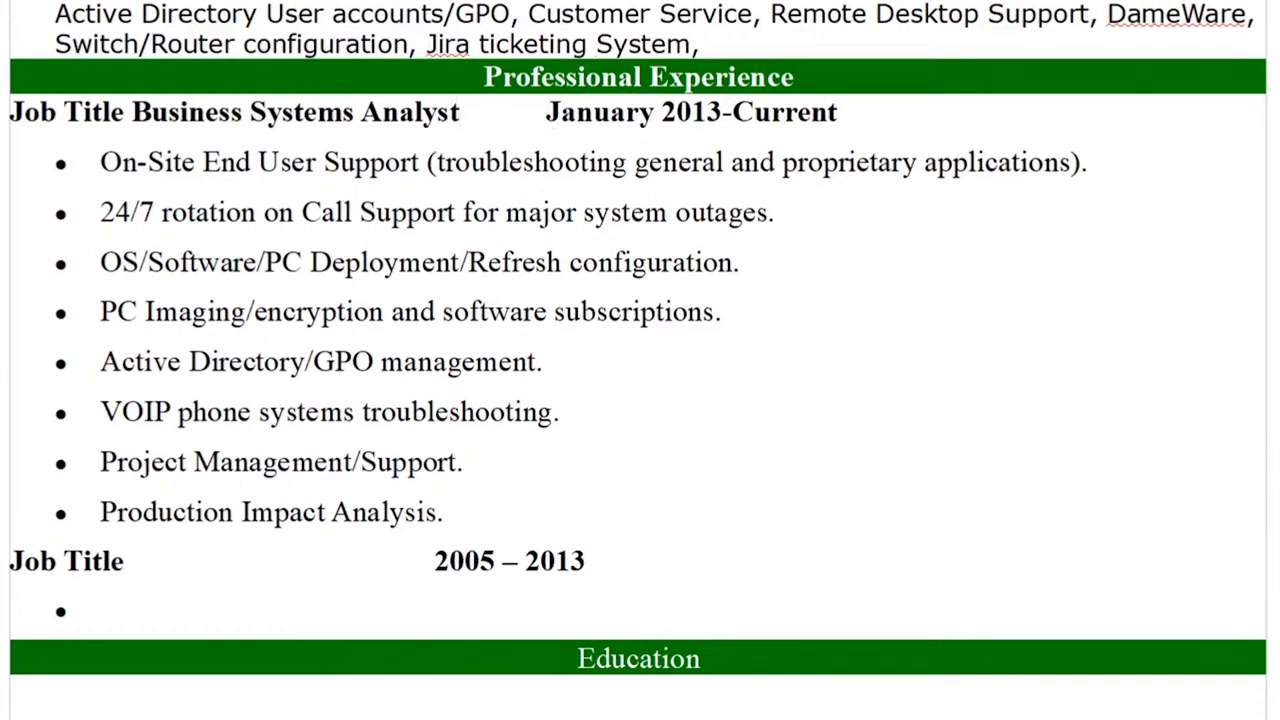
key(Tab)
key(Tab)
key(Tab)
key(Tab)
key(Tab)
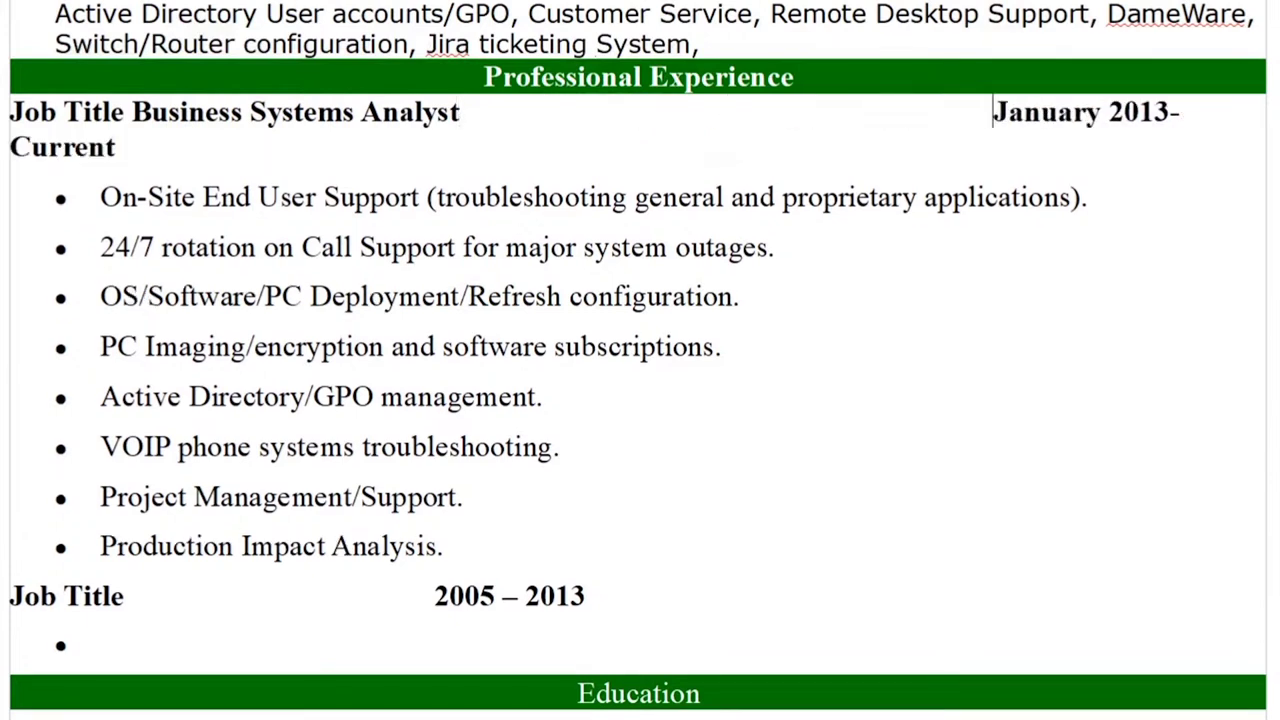
key(BackSpace)
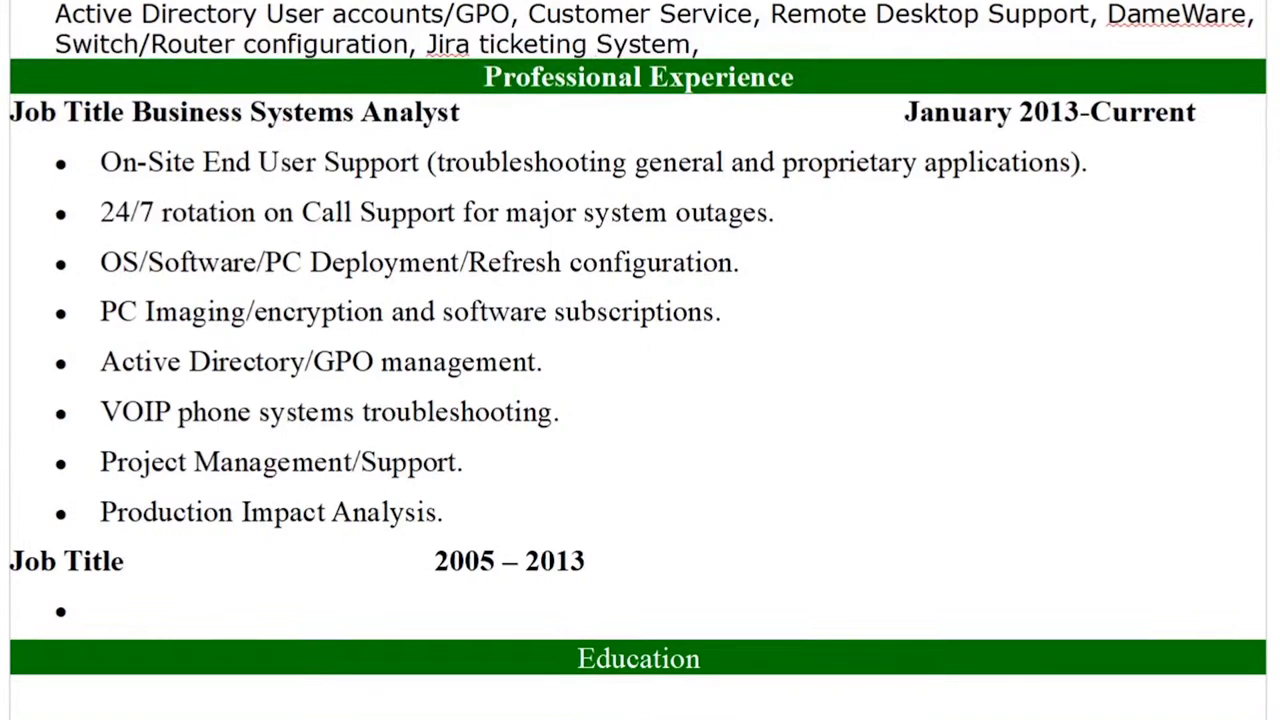
drag(131, 112, 9, 112)
key(BackSpace)
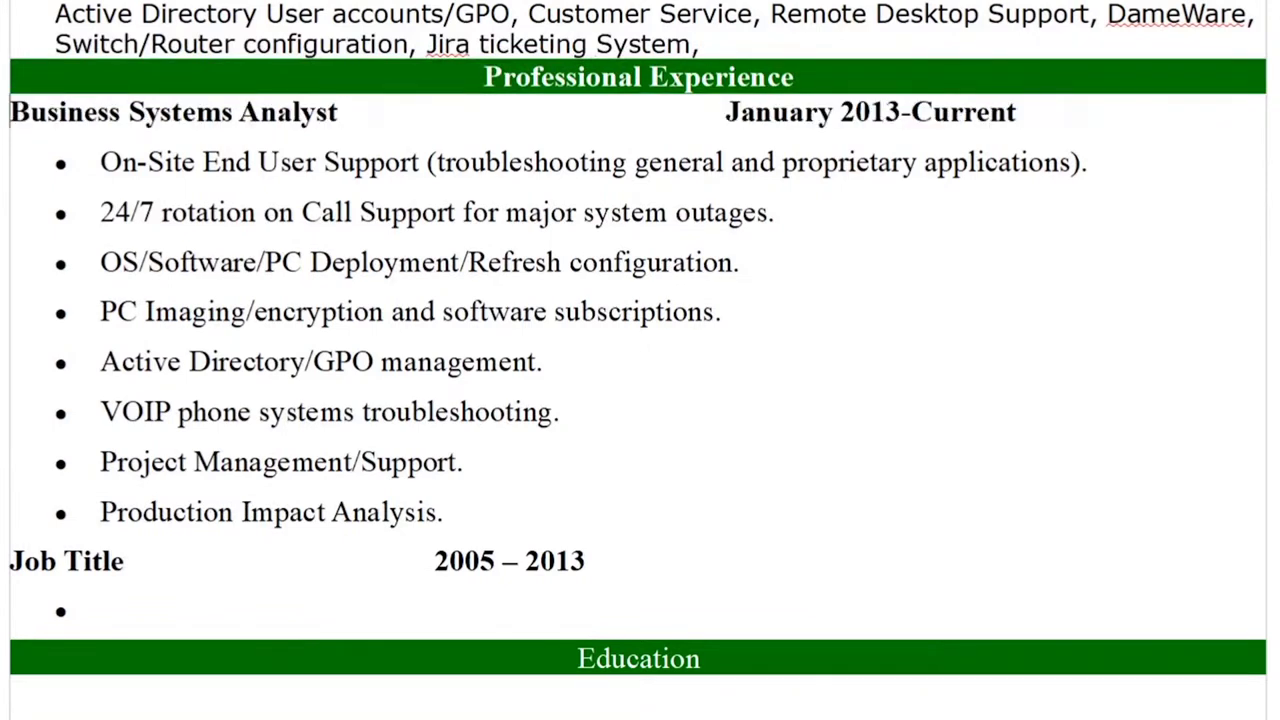
click(456, 110)
click(464, 110)
click(9, 112)
key(Tab)
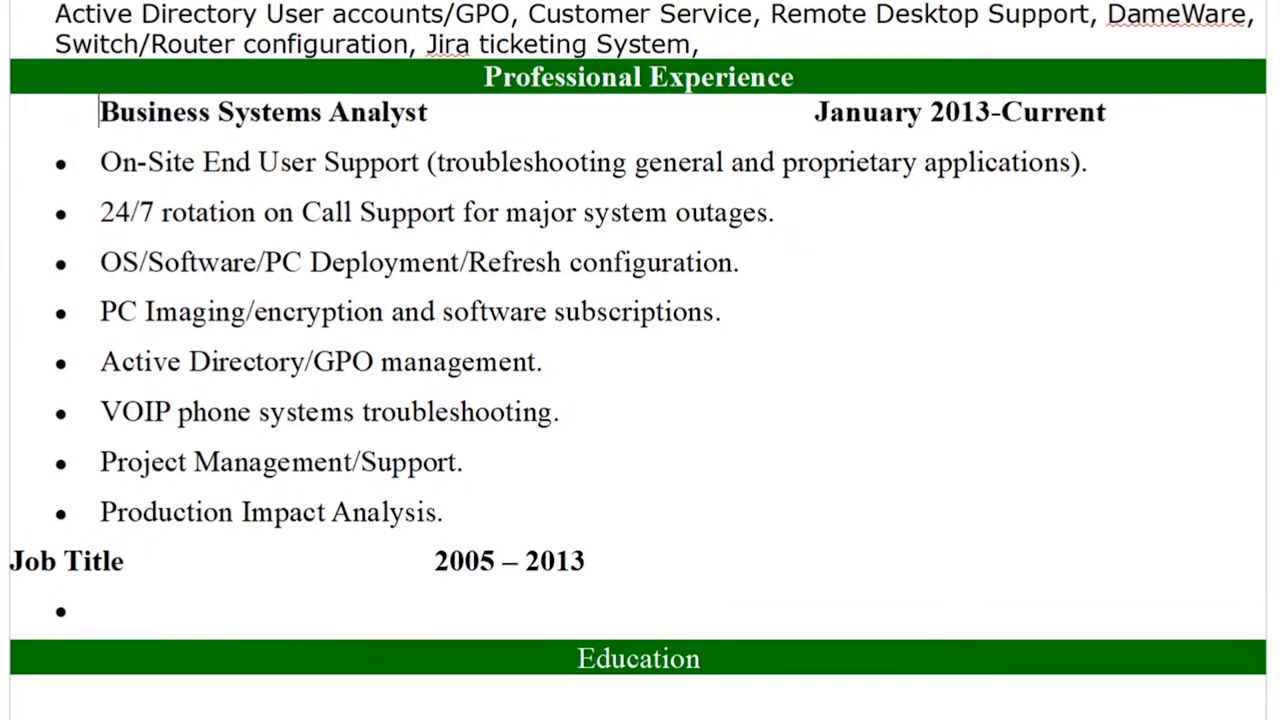
Replace the second 'Job Title' with Help Desk, indent it, and tab the 2005 – 2013 dates further right.
scroll(640, 360, down, 3)
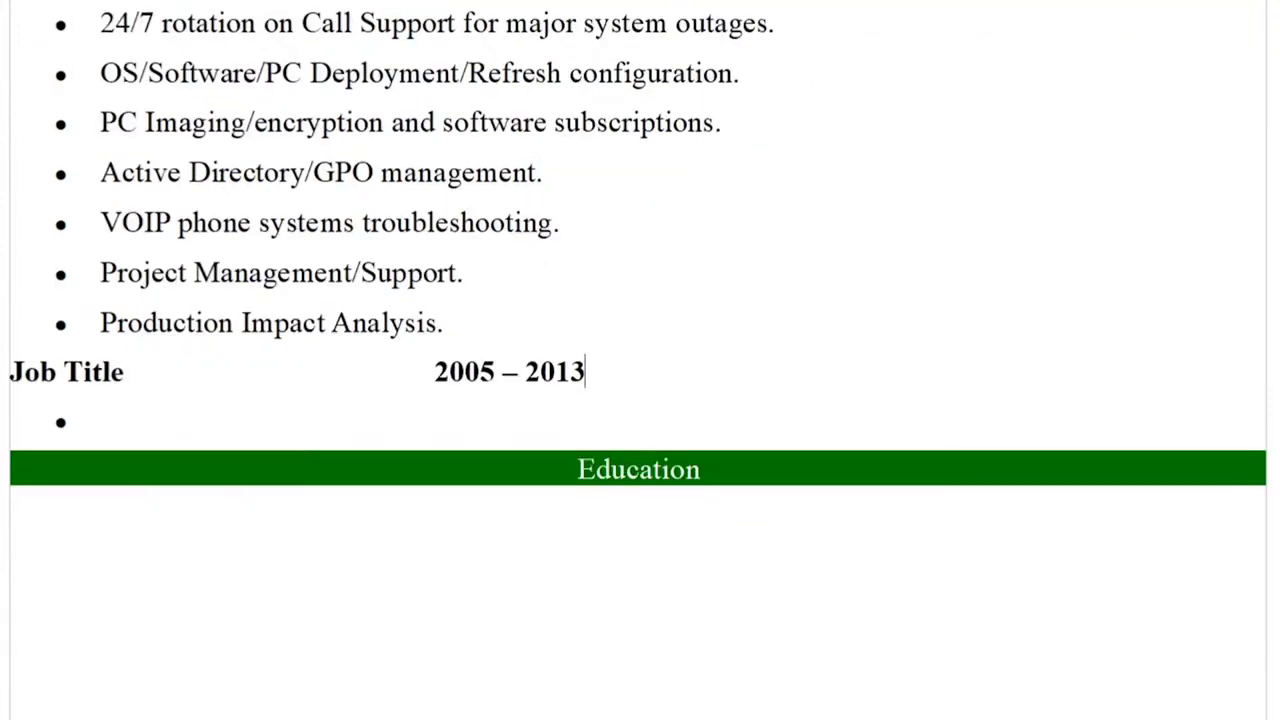
click(100, 420)
drag(124, 371, 9, 371)
text(Help Desk)
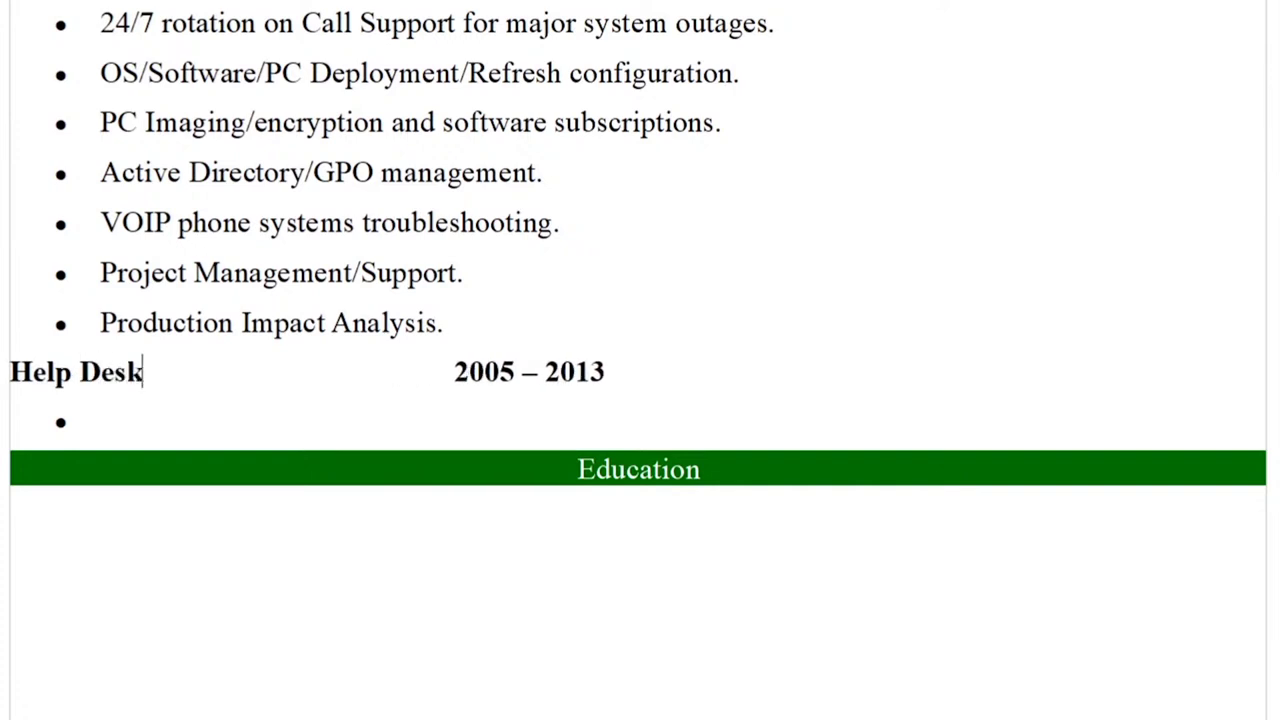
key(Left)
key(Left)
key(Left)
key(Left)
key(Left)
key(Left)
key(Left)
key(Left)
key(Left)
key(Tab)
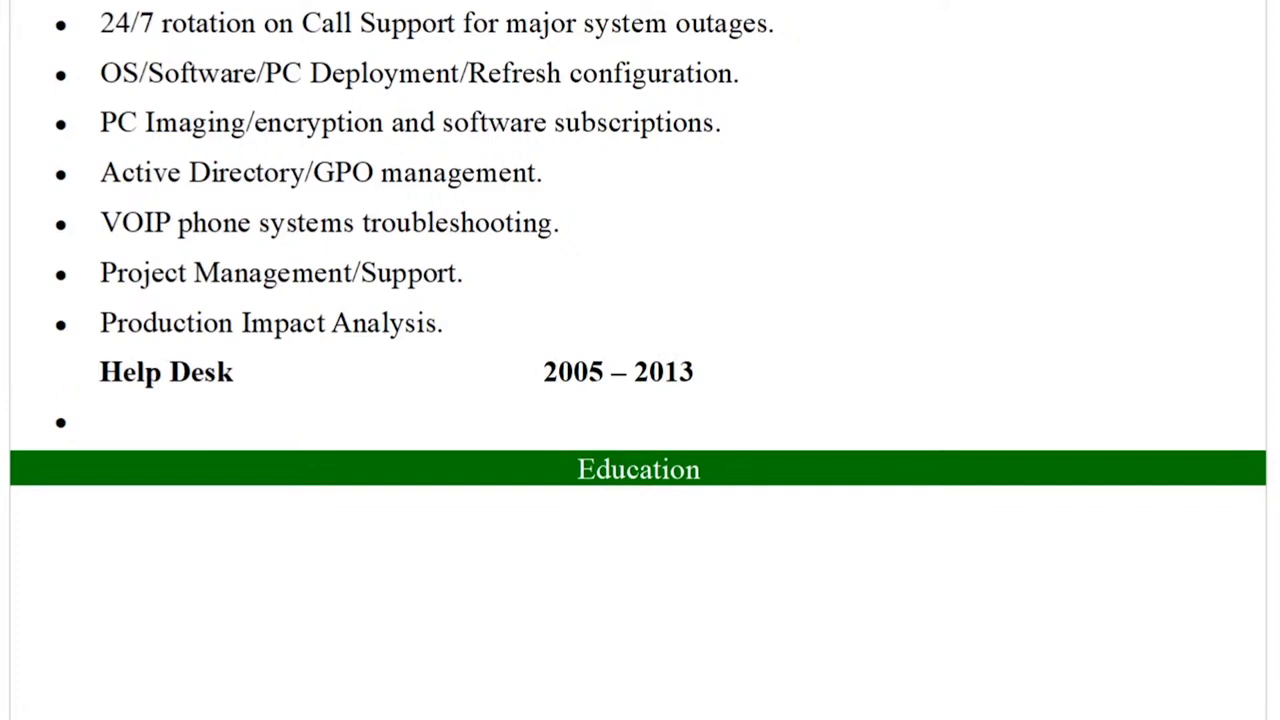
click(543, 372)
key(Tab)
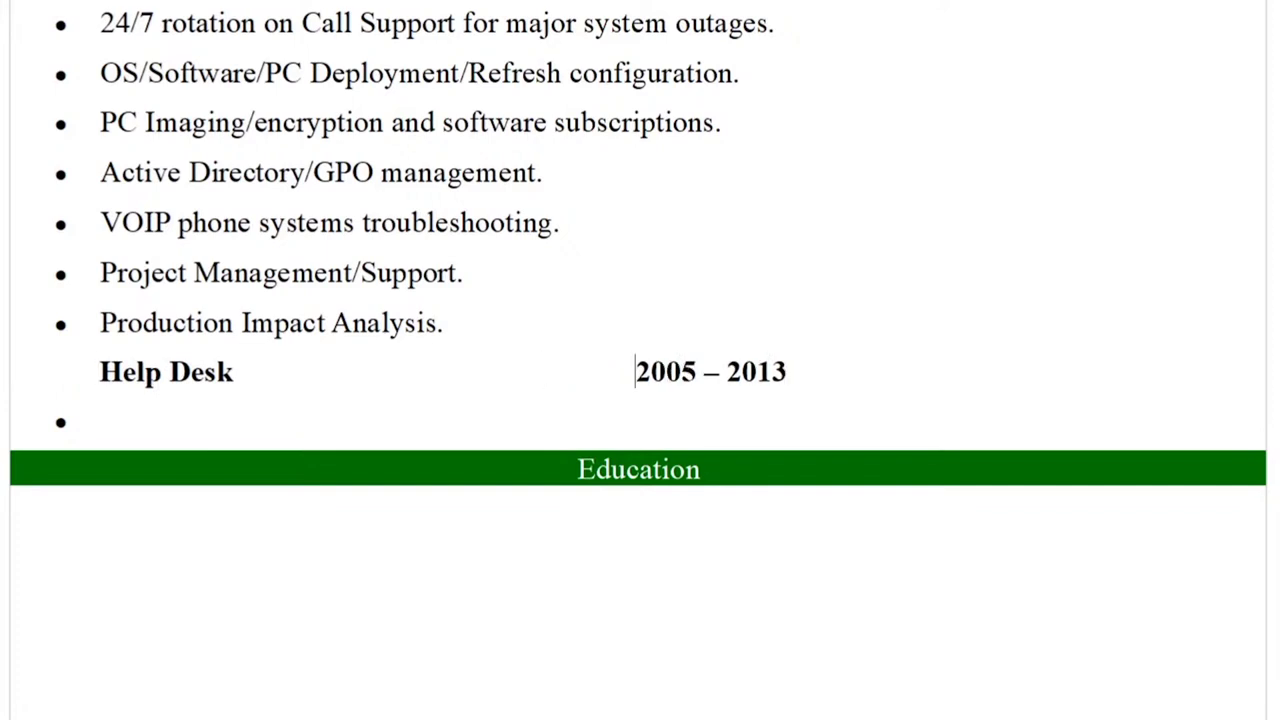
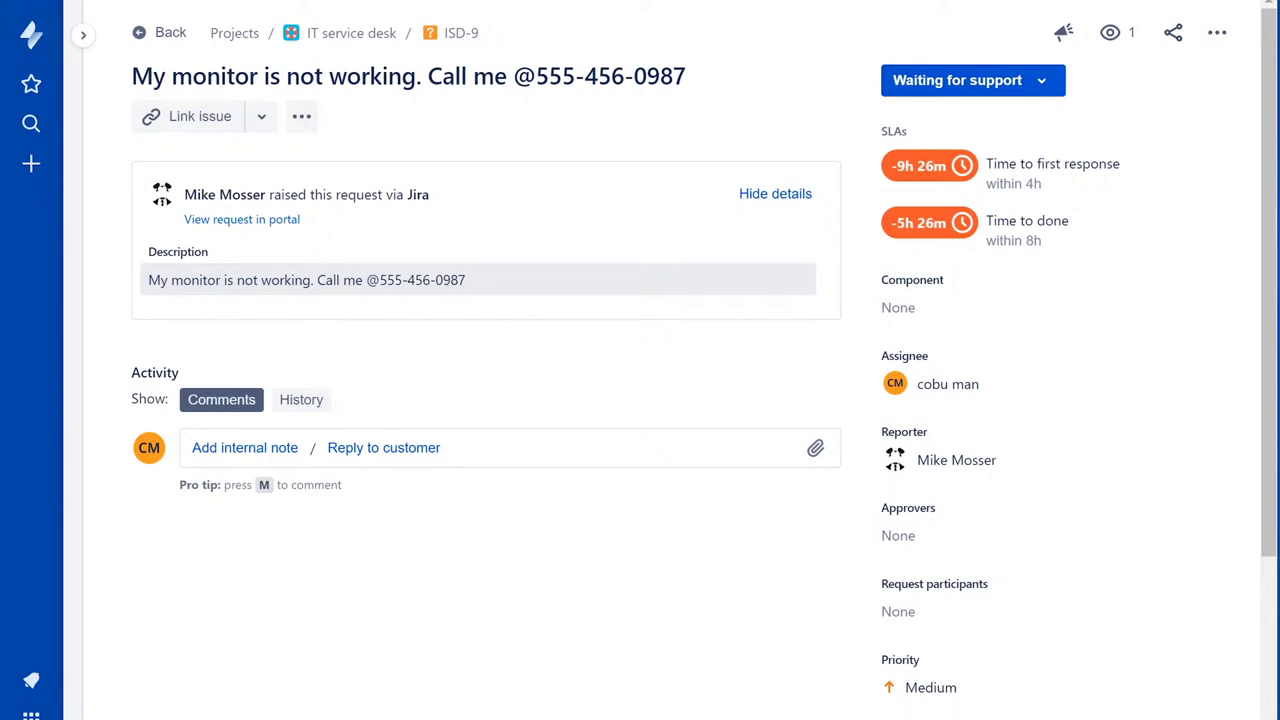
Start adding an internal note to request ISD-9.
click(240, 448)
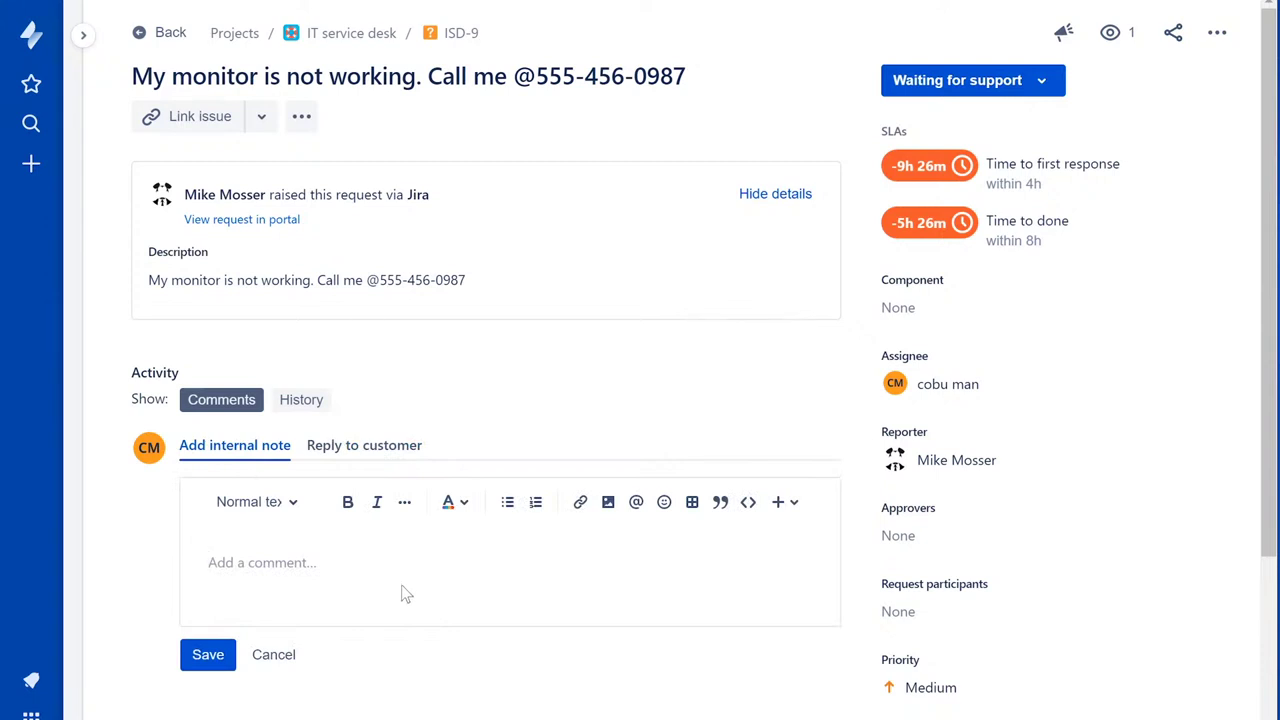
Type 'Customer's main monitor is not working.' and begin noting the customer was told to unplug it.
text(W)
key(BackSpace)
text(Customer’s)
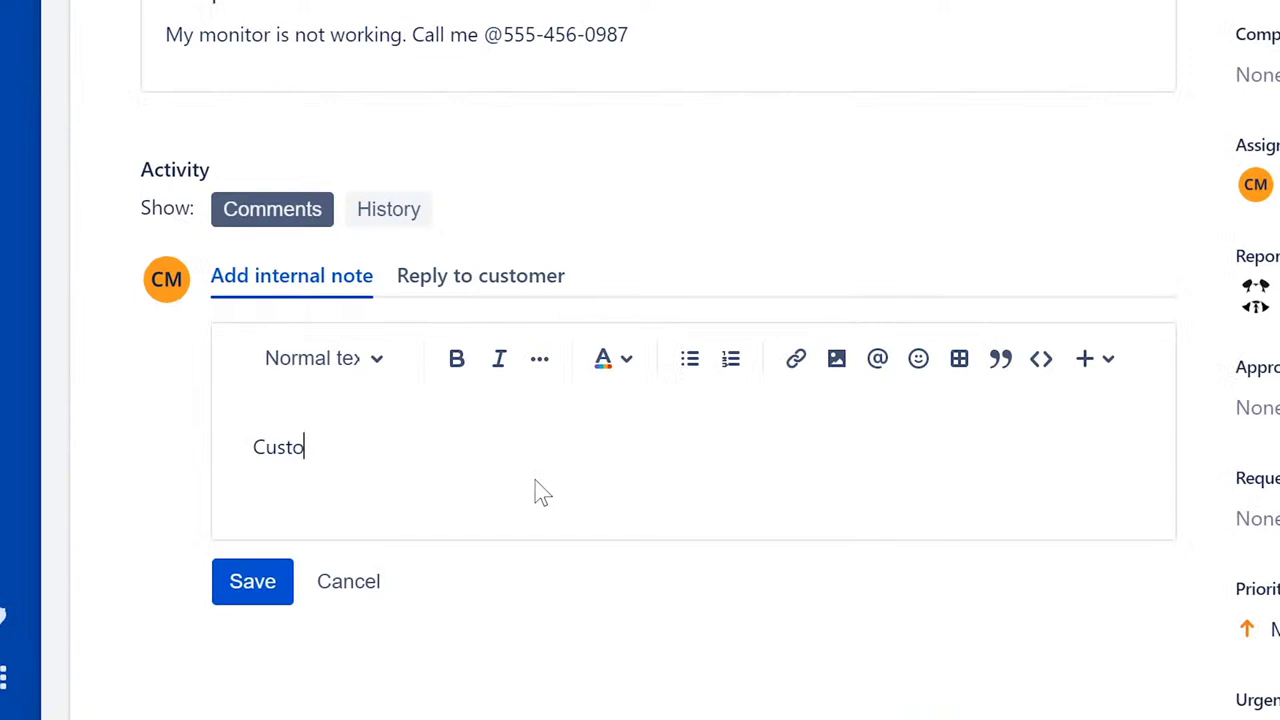
key(BackSpace)
text('s main monitor is not working.)
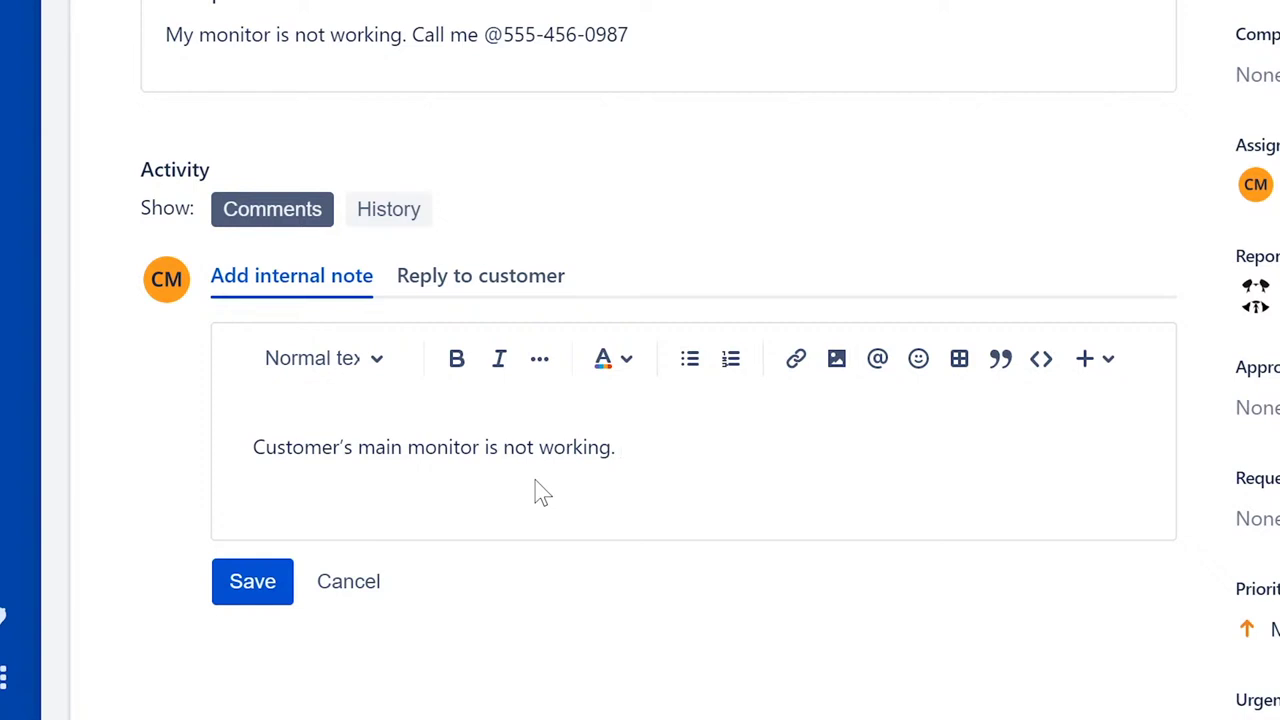
text(Instructed Mike to unp)
Finish the sentence: unplugging the first/broken monitor confirmed it is indeed broken.
key(BackSpace)
text(nplug the first)
text(/vo)
key(BackSpace)
key(BackSpace)
text(broken monitor. .. af)
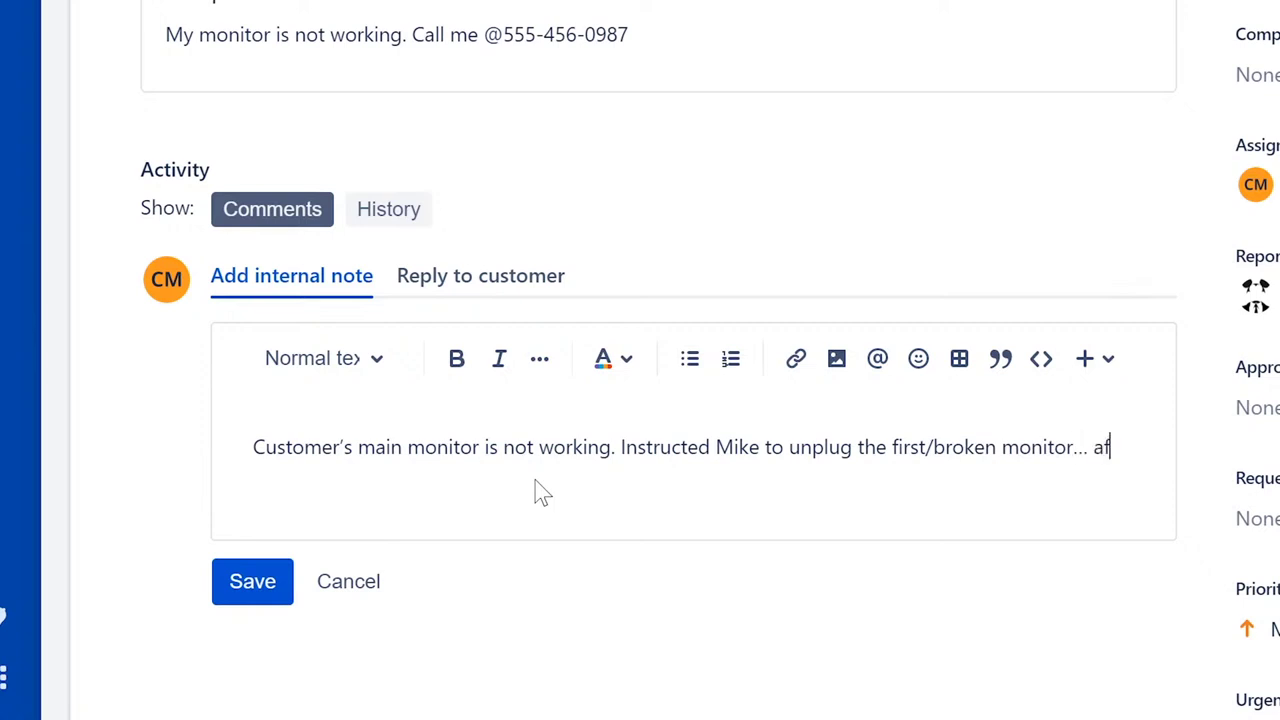
text(ter doing so)
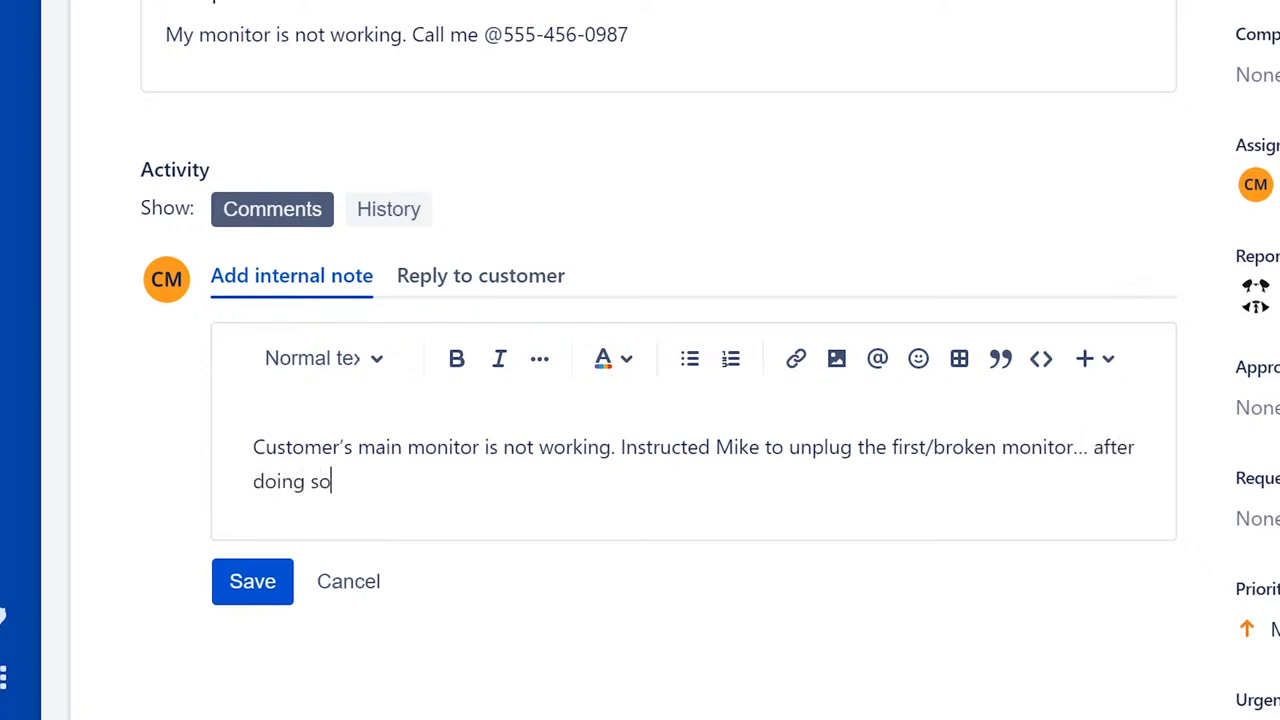
text( it appears that t)
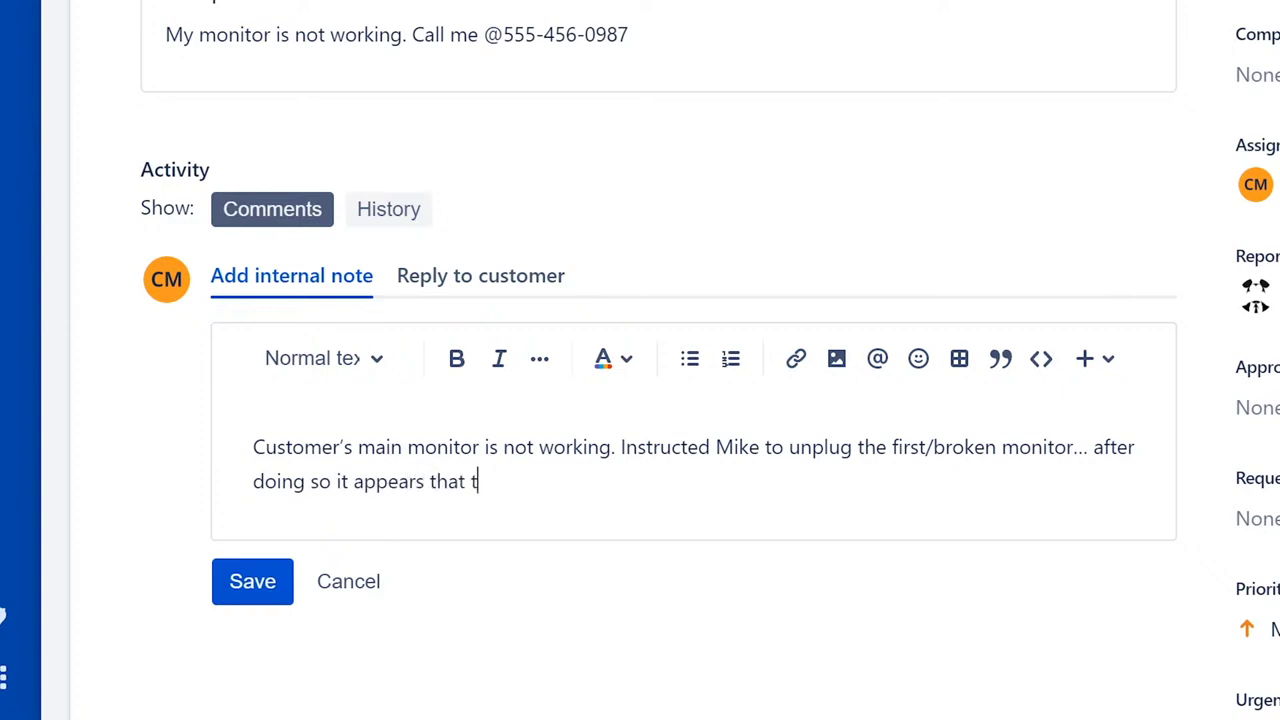
text(he monitor is )
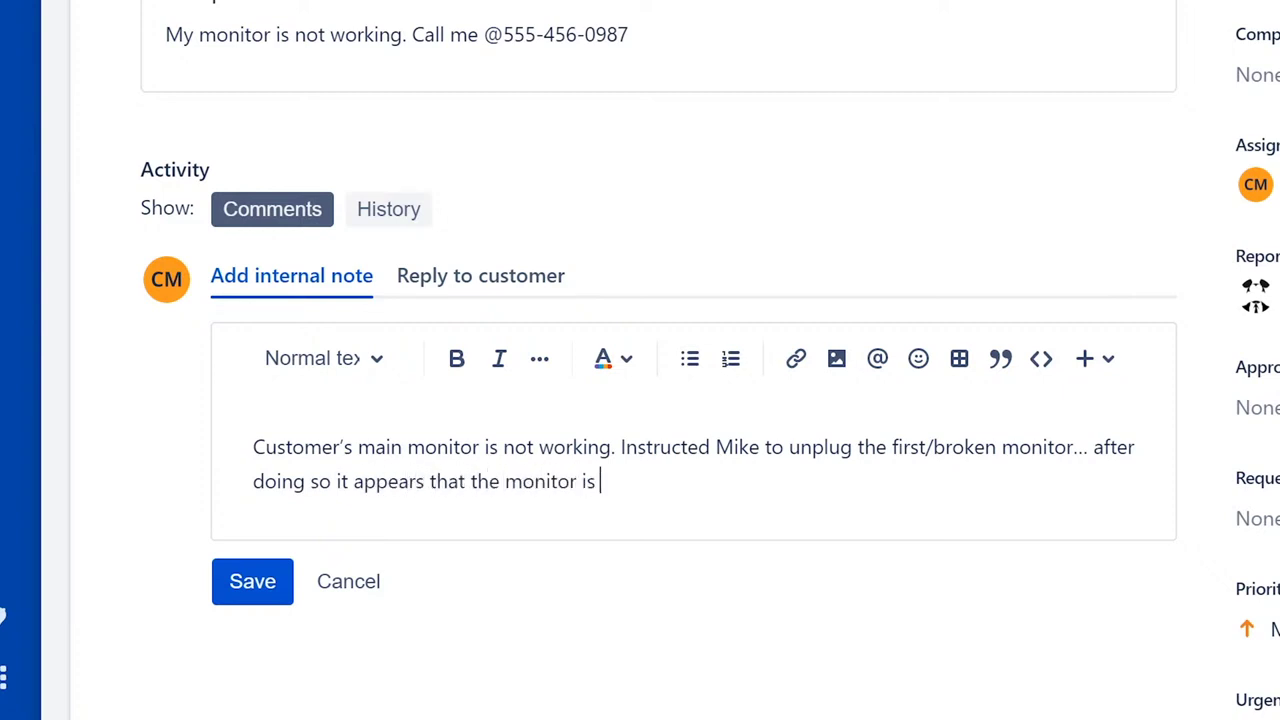
text(indeed broken.)
Add a workaround paragraph: use the 2nd monitor for the time being, later acquire a new monitor.
key(Return)
text(workaround:)
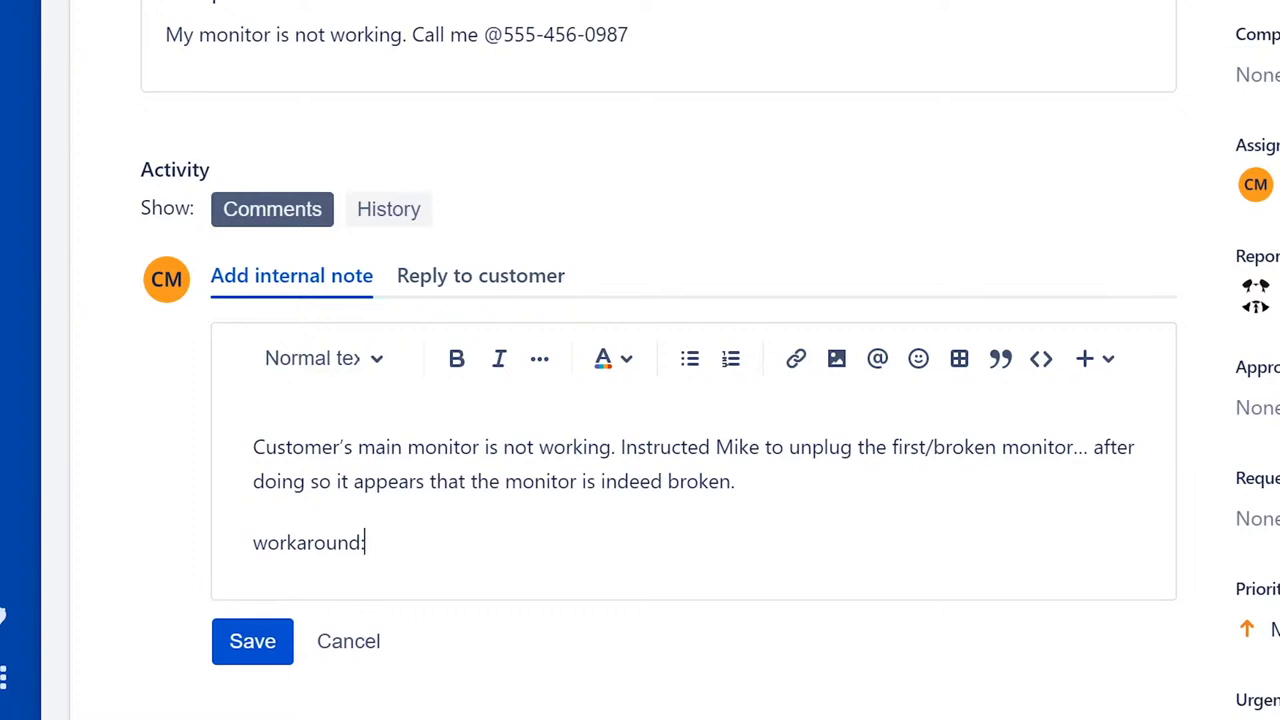
text(he will use )
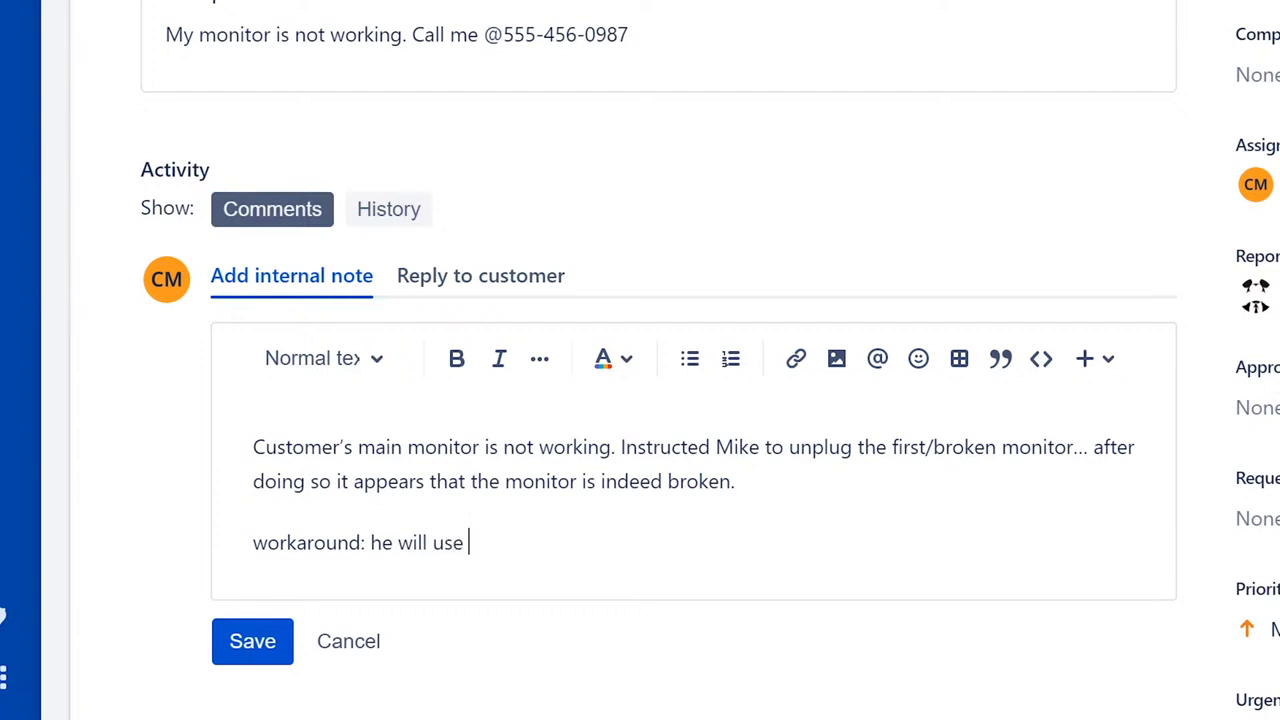
text(his 2nd monitor)
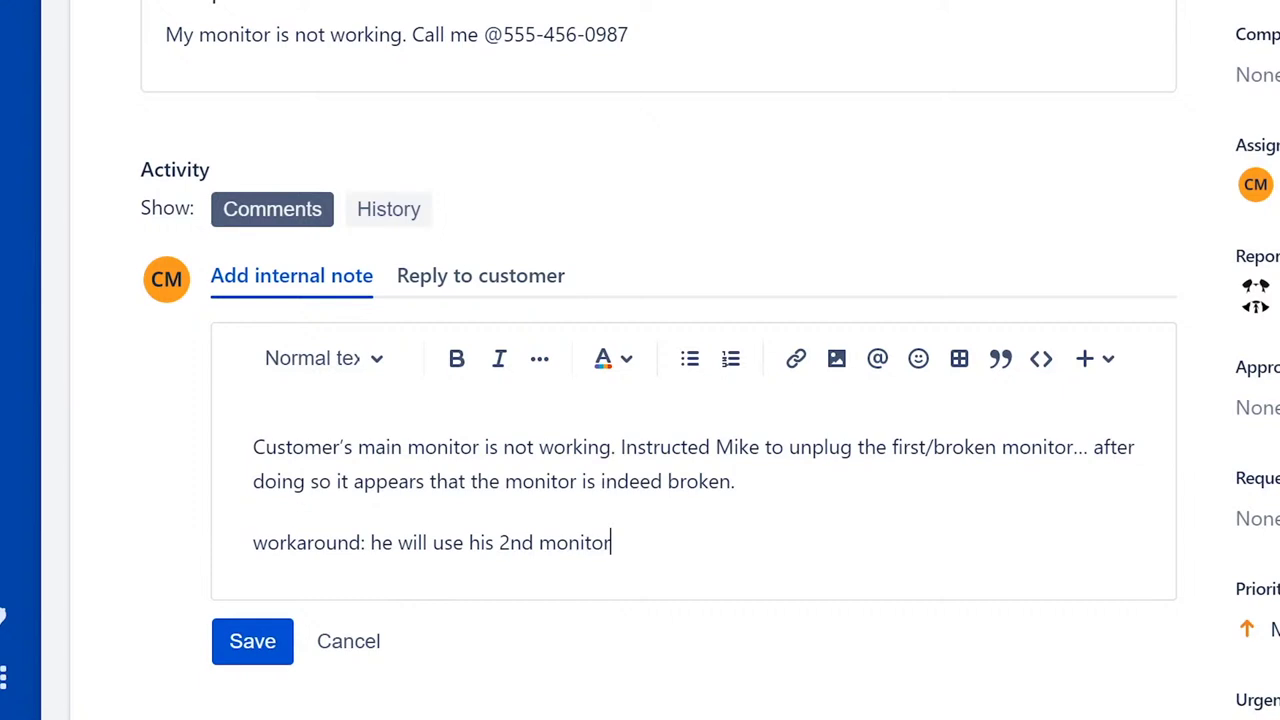
text( for t)
key(BackSpace)
text(time being. )
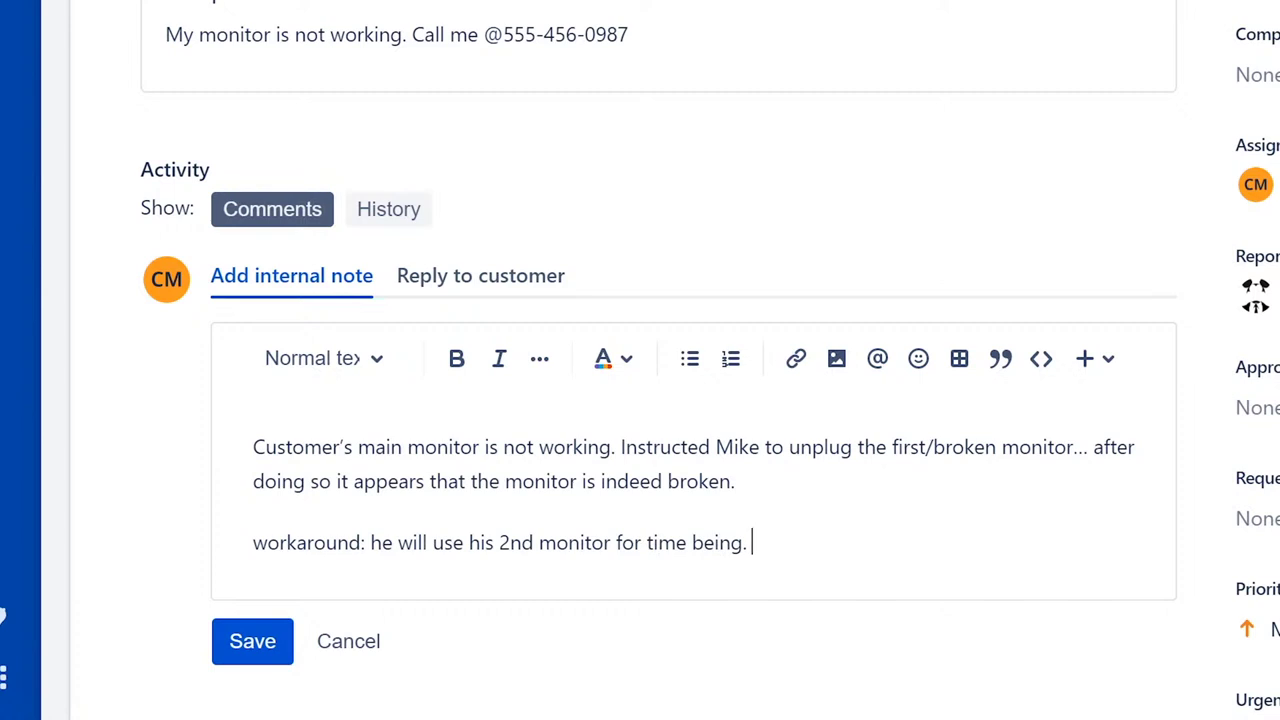
text(Later he will acu)
key(BackSpace)
text(quire a new monitor)
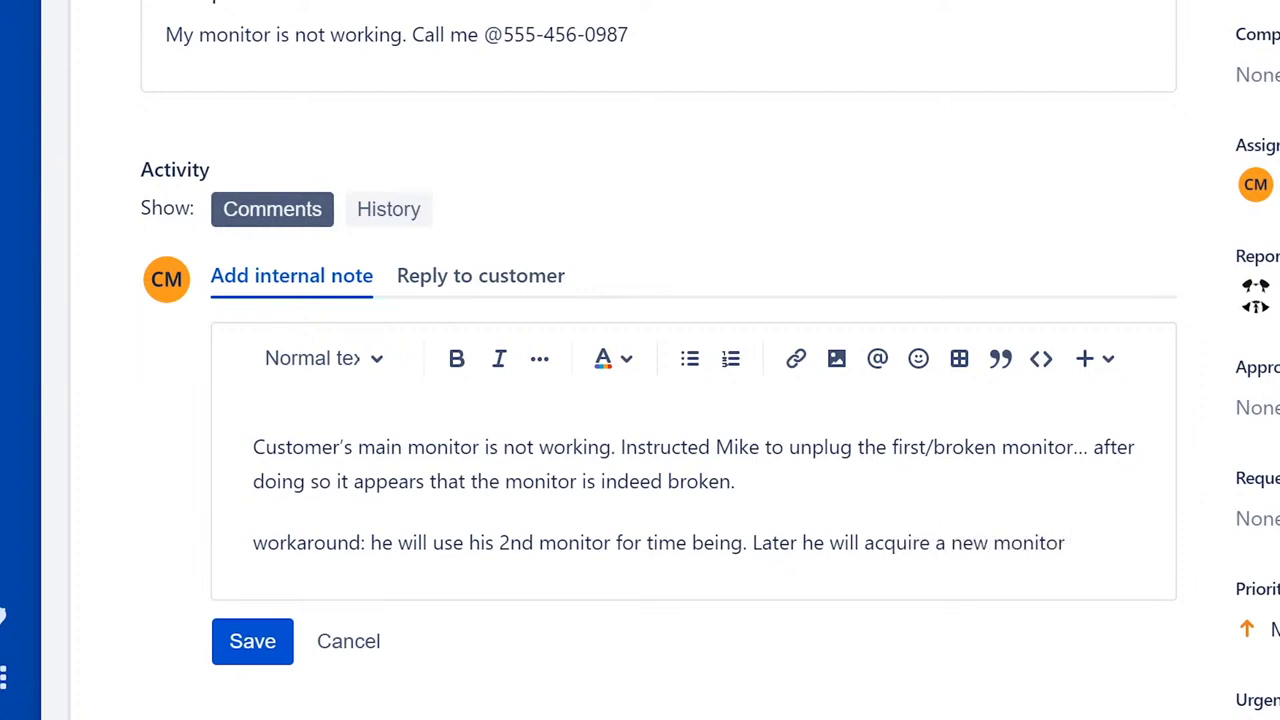
key(BackSpace)
text(.)
click(736, 481)
drag(612, 447, 276, 447)
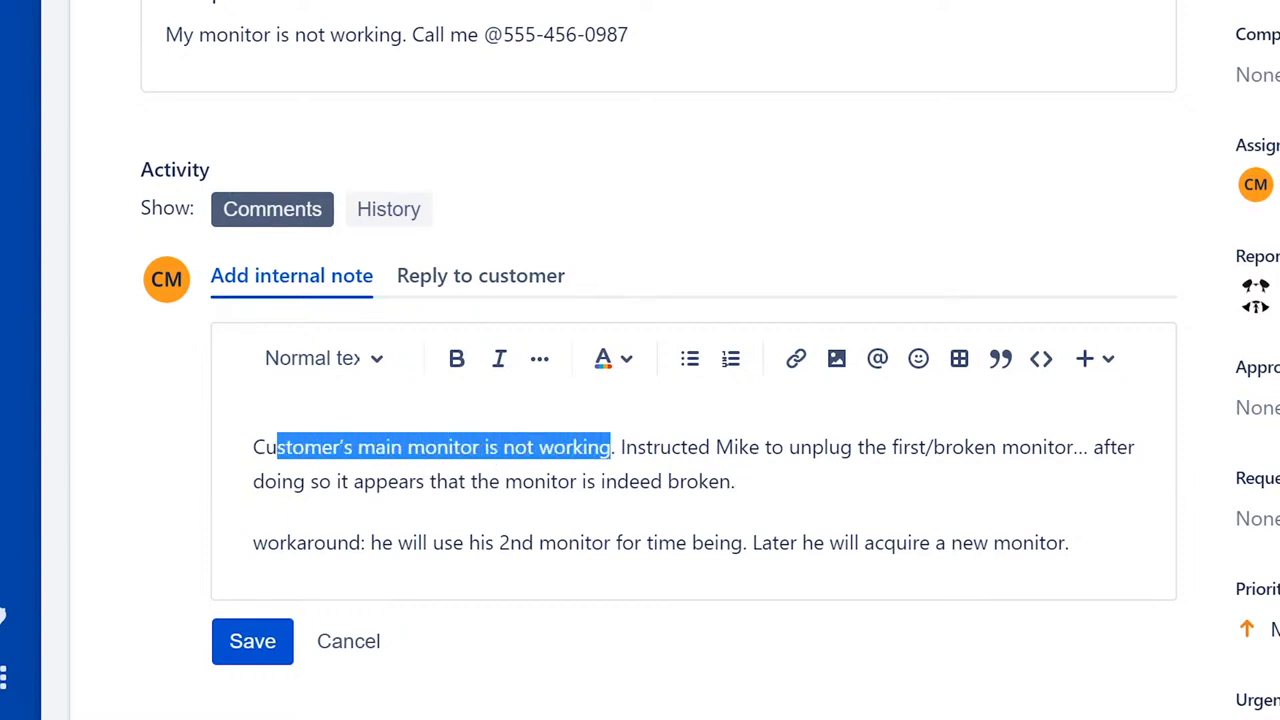
click(645, 447)
drag(616, 447, 1074, 447)
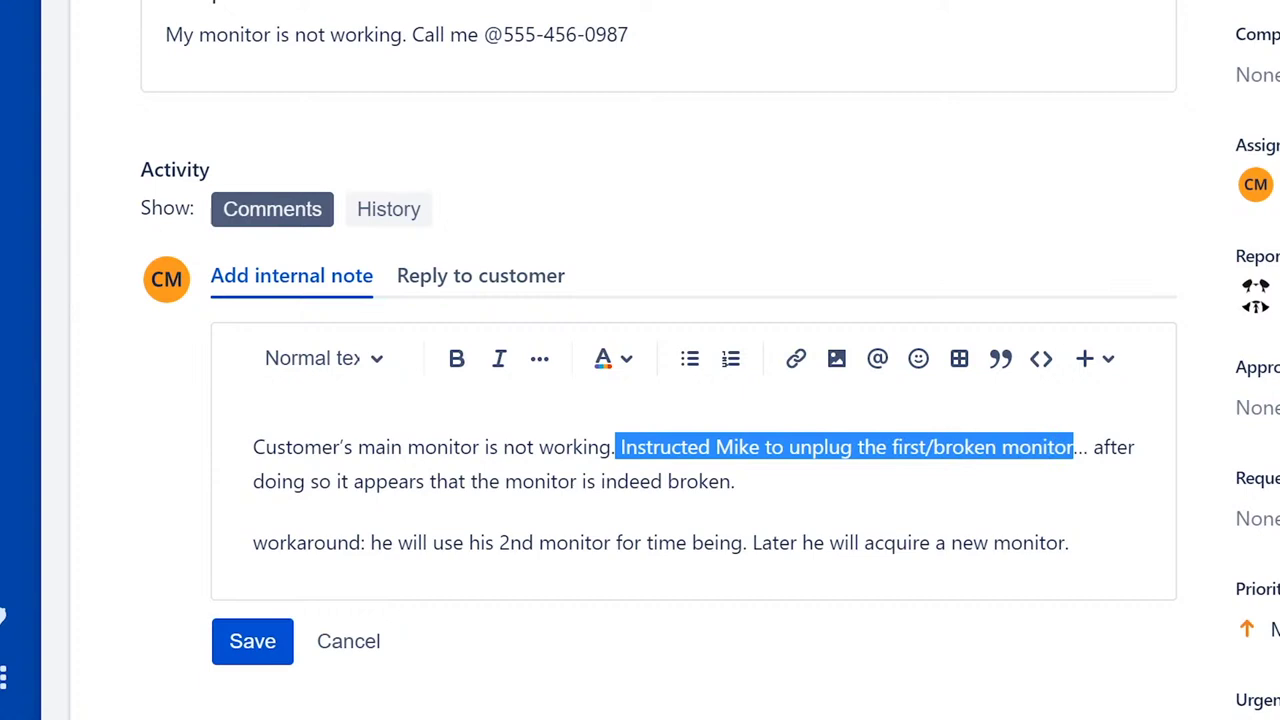
click(996, 447)
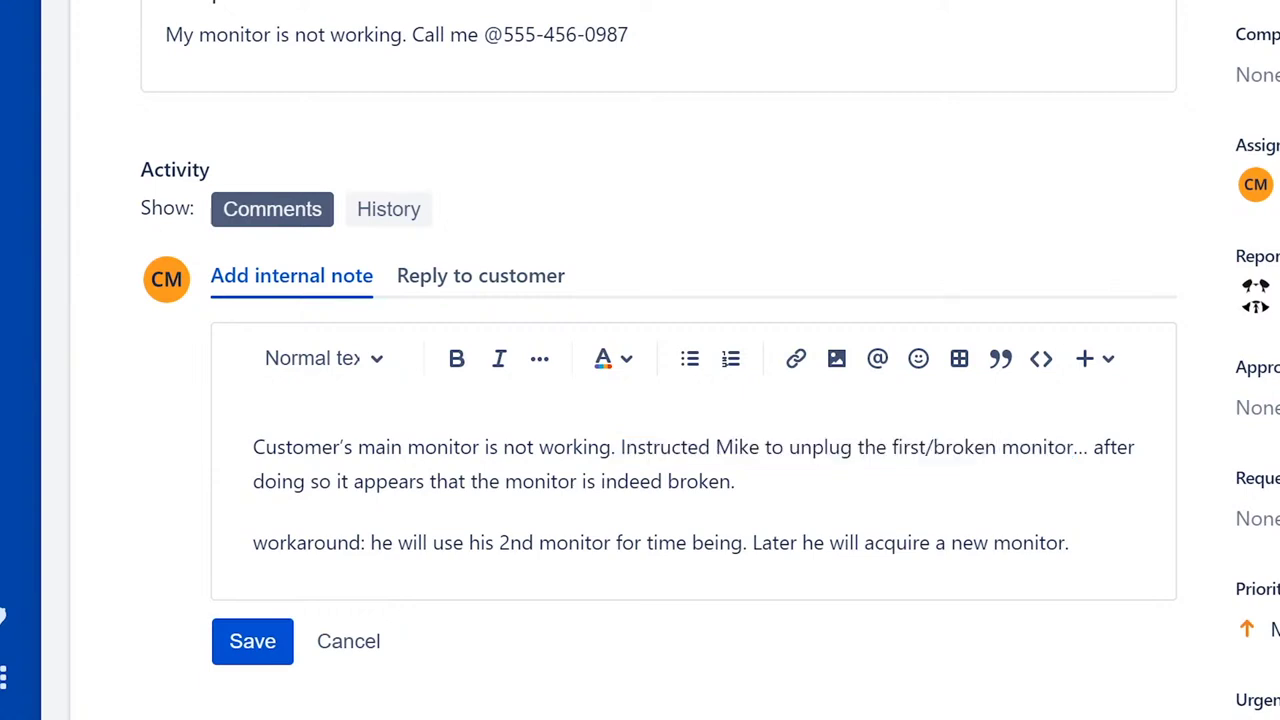
click(735, 481)
drag(620, 447, 1074, 447)
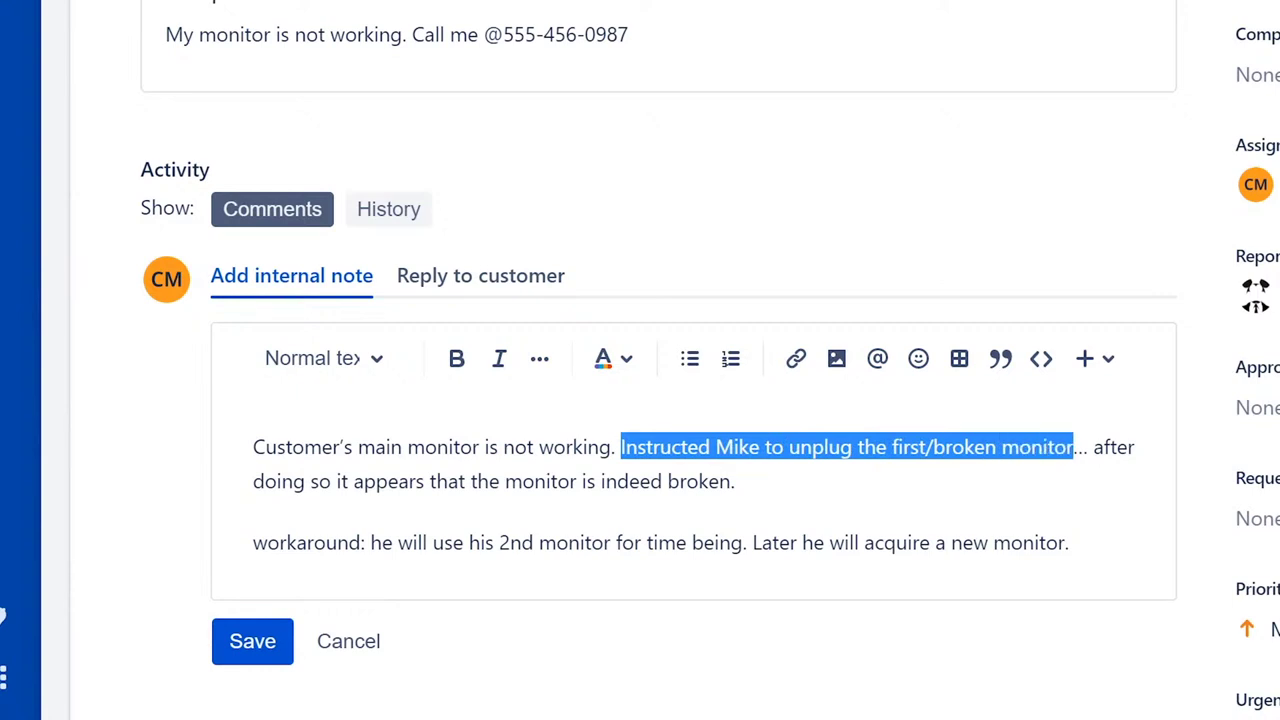
click(735, 481)
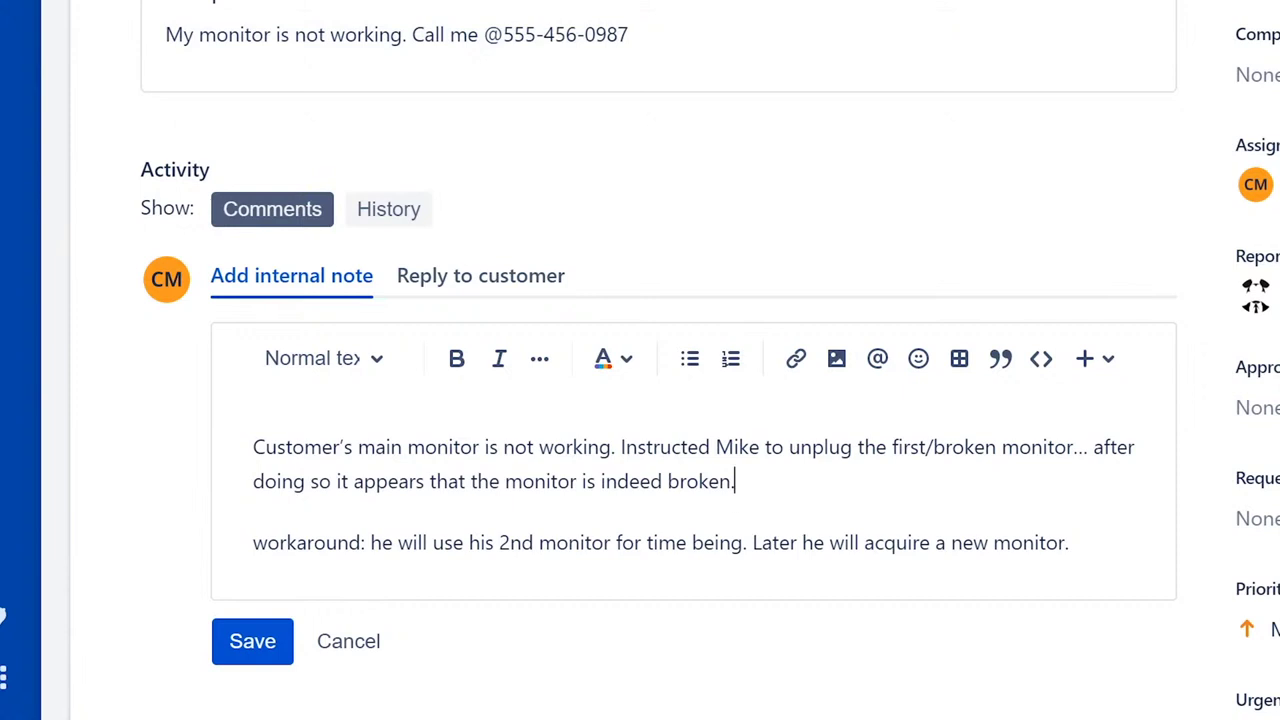
drag(624, 447, 1073, 447)
click(736, 481)
drag(253, 481, 736, 481)
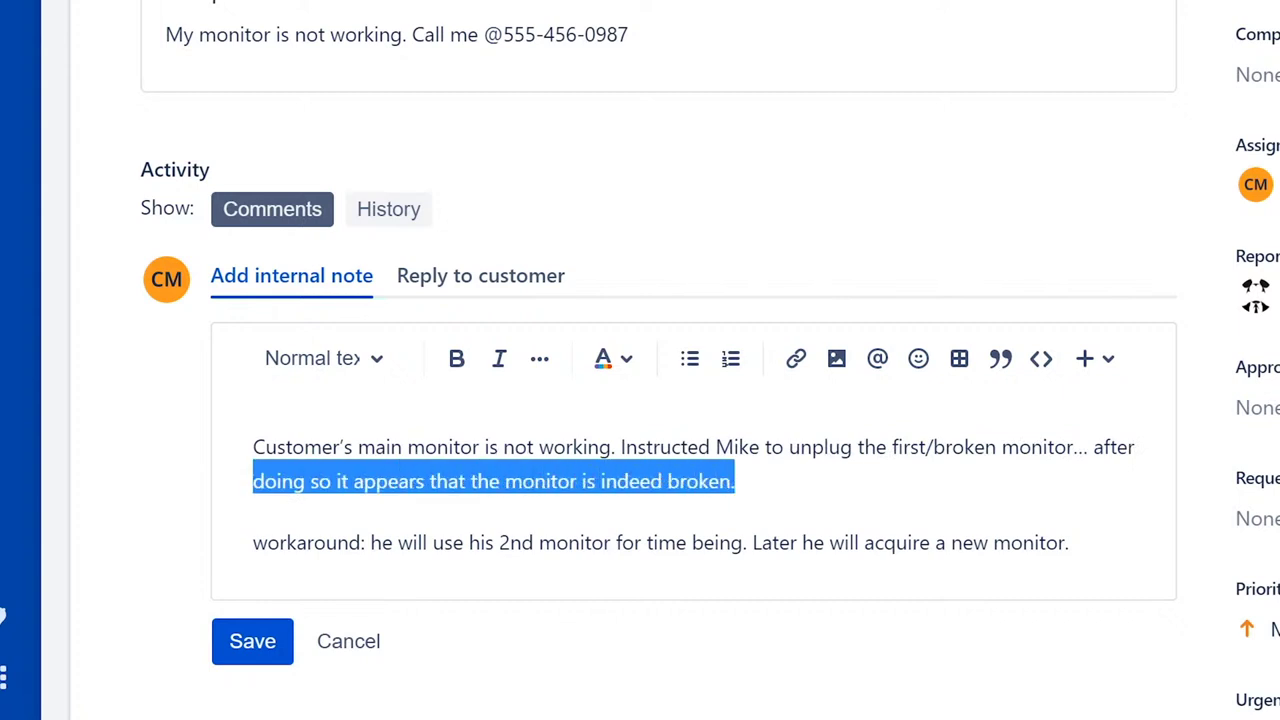
click(736, 481)
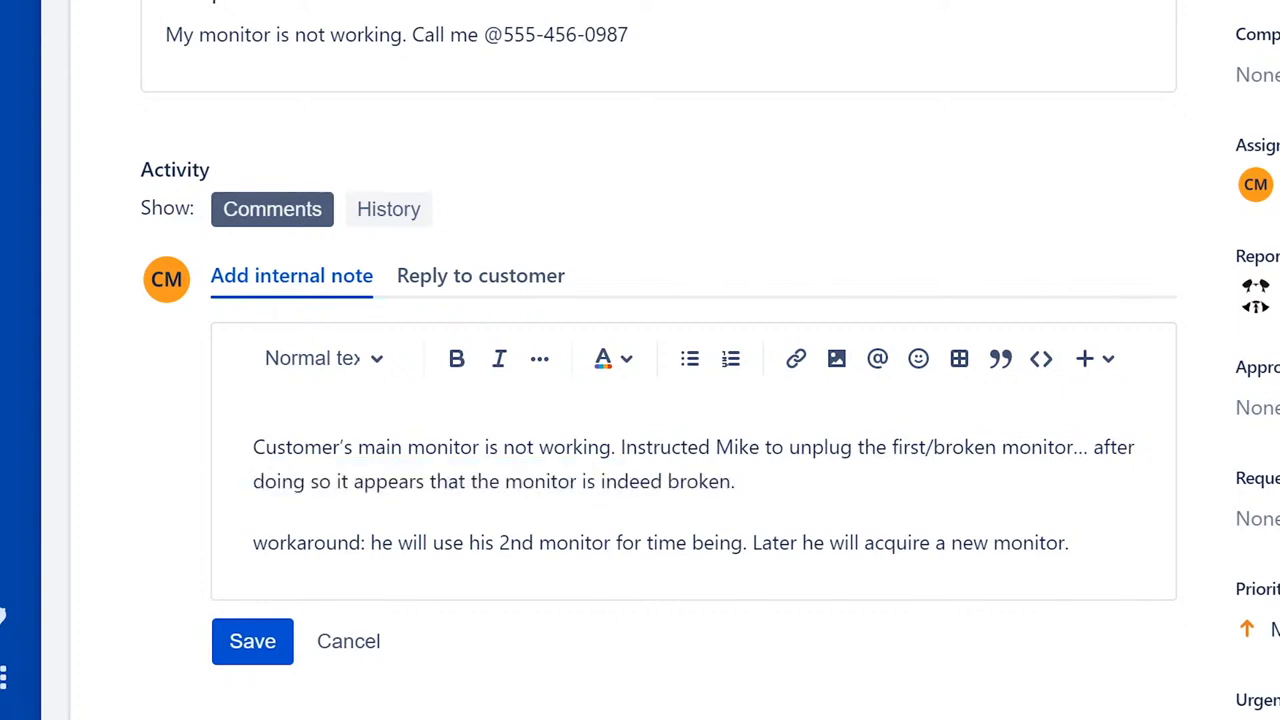
drag(250, 542, 762, 542)
click(370, 542)
click(508, 587)
Save the internal note and change ISD-9's status to Completed.
click(260, 645)
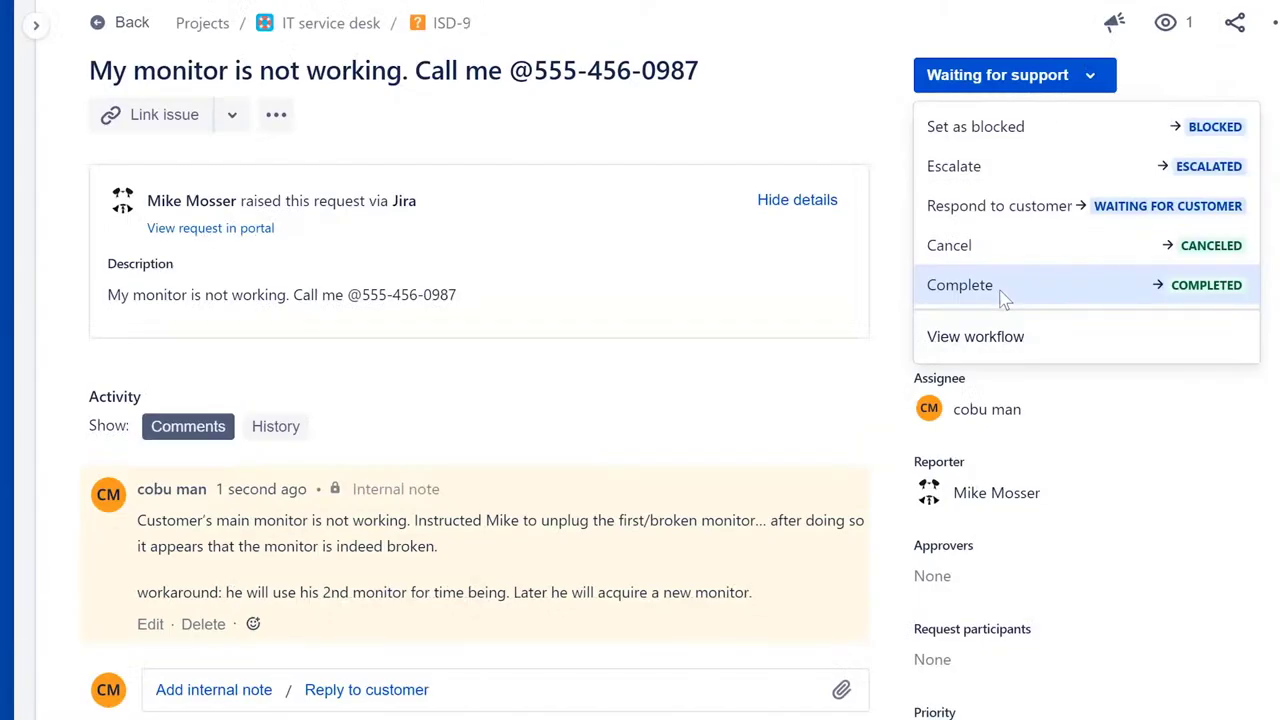
click(1003, 290)
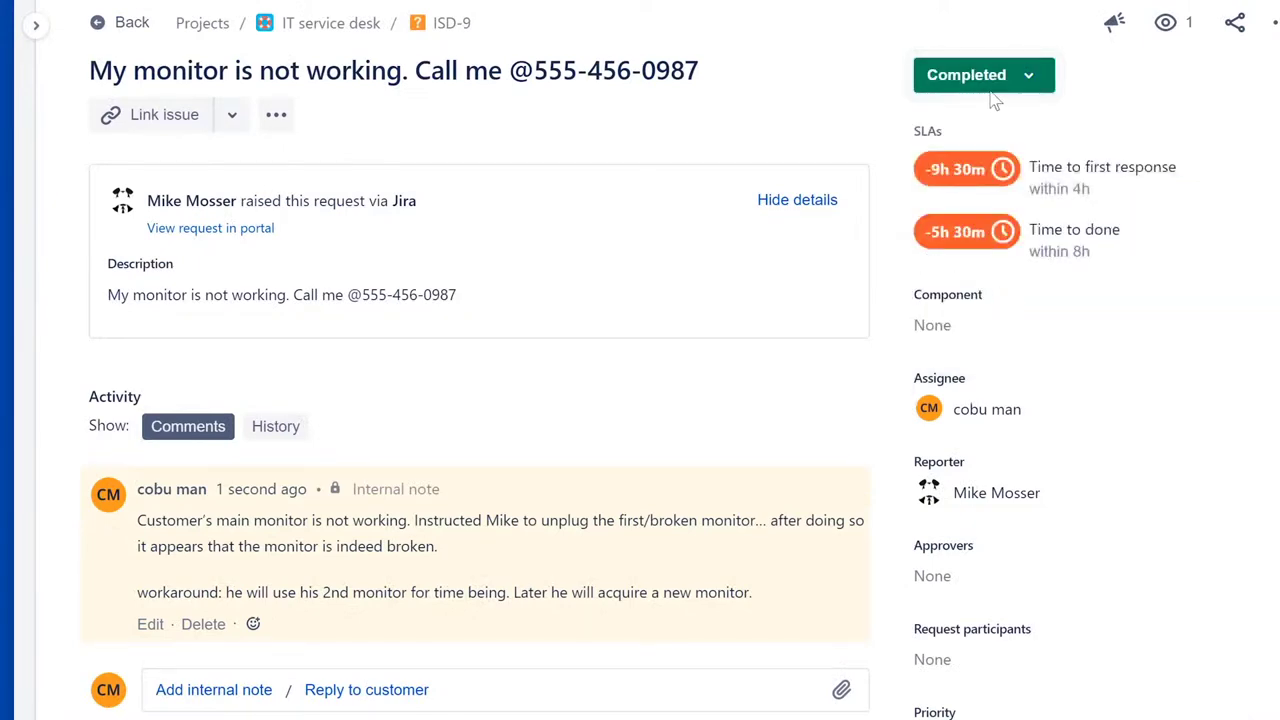
scroll(1000, 506, down, 2)
scroll(1000, 506, up, 2)
scroll(1000, 506, down, 5)
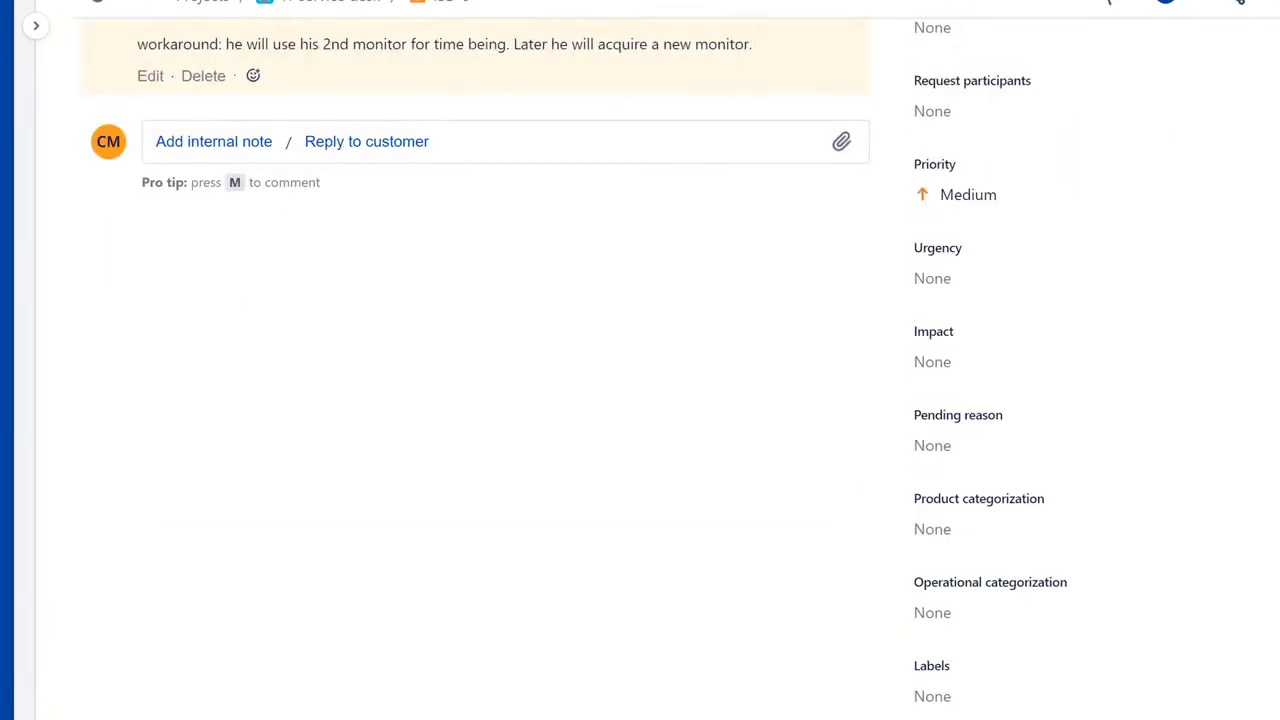
scroll(1000, 506, up, 5)
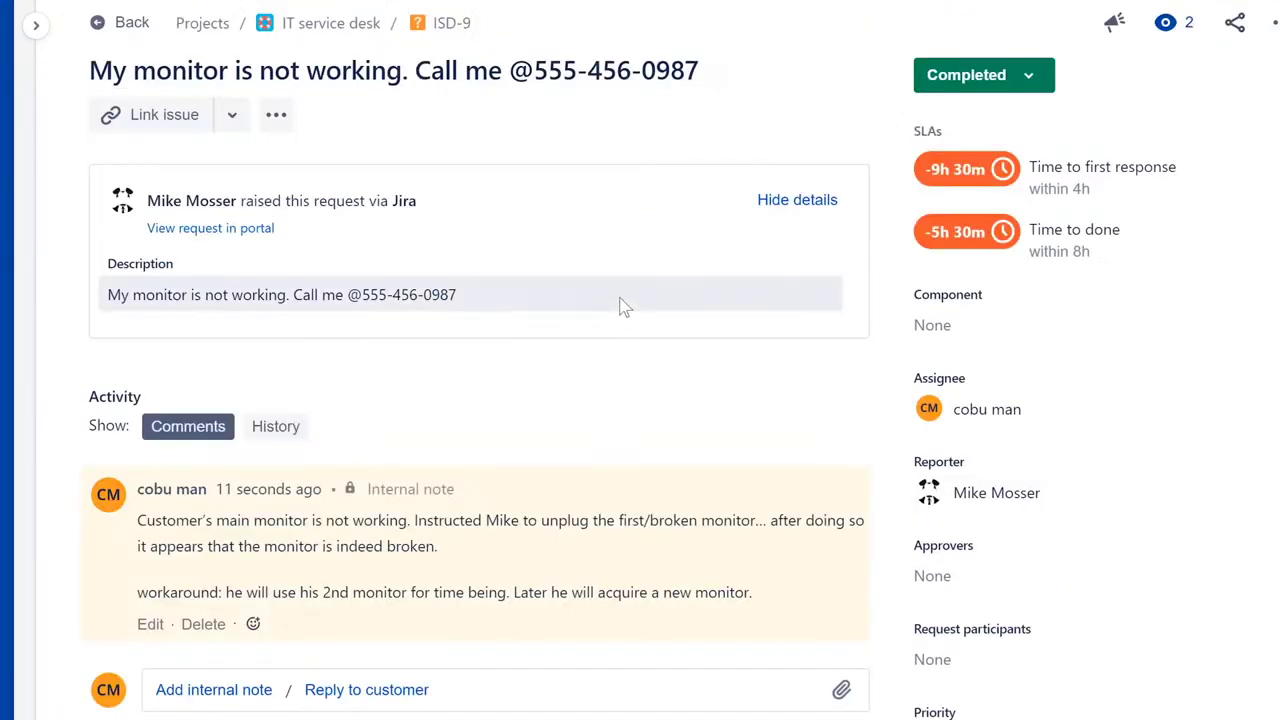
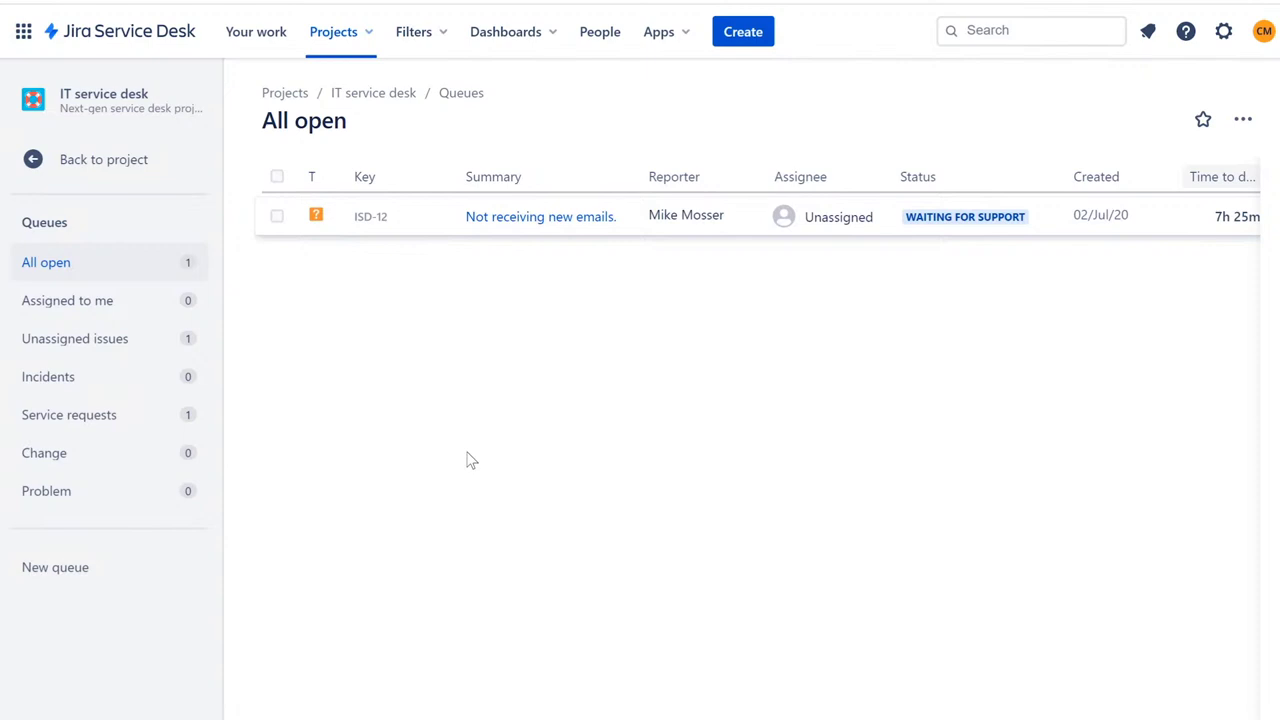
Open ISD-12 and read its complaint: Gmail shows old messages but won't receive or send new ones.
click(560, 218)
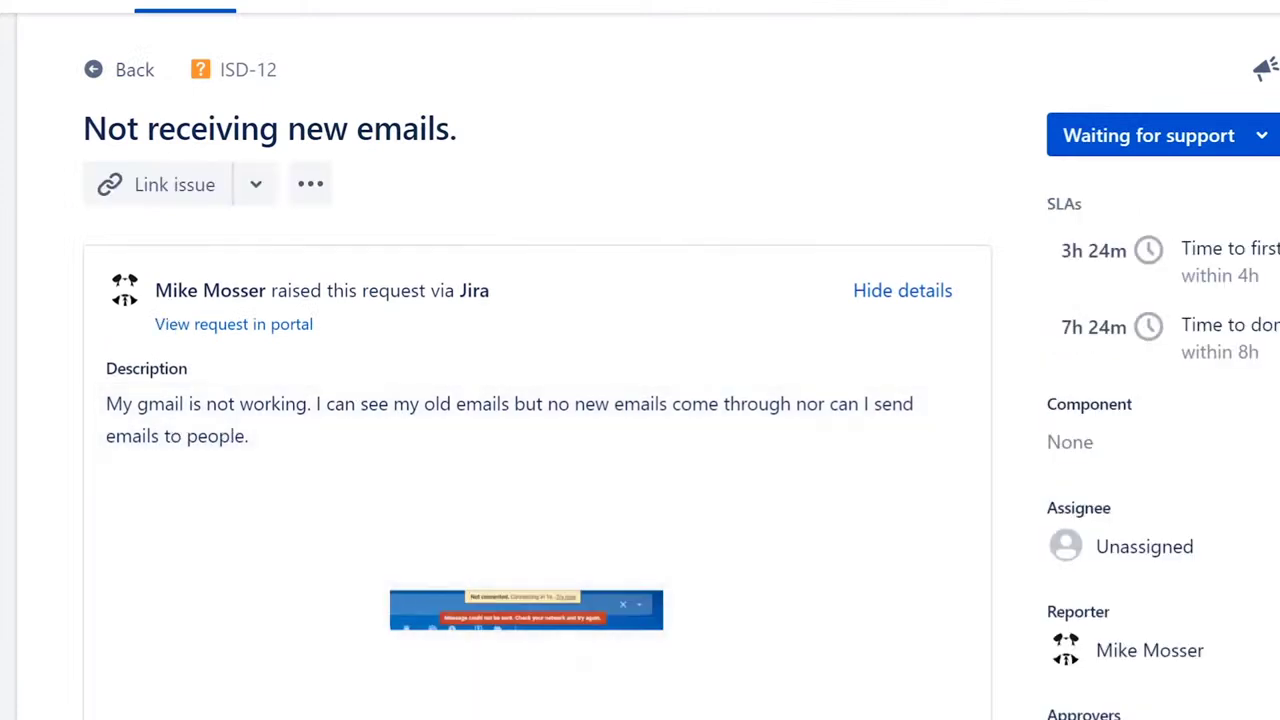
drag(155, 290, 260, 290)
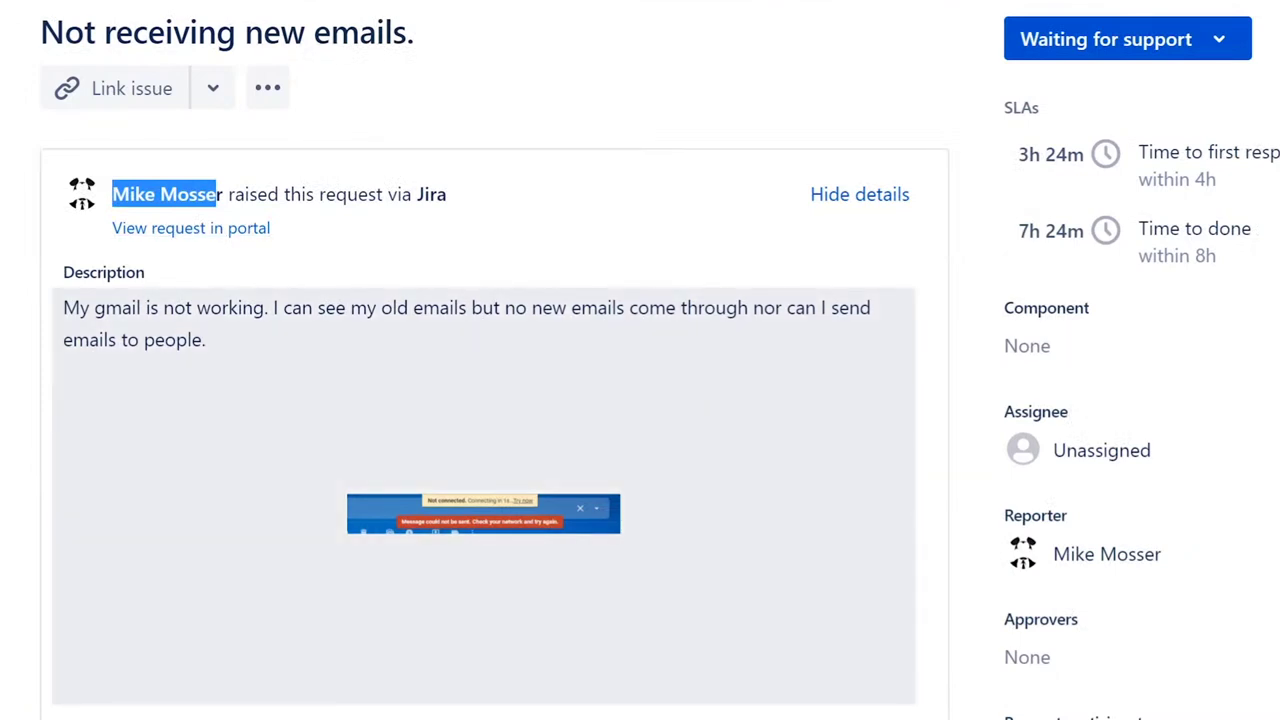
drag(65, 688, 442, 348)
click(197, 307)
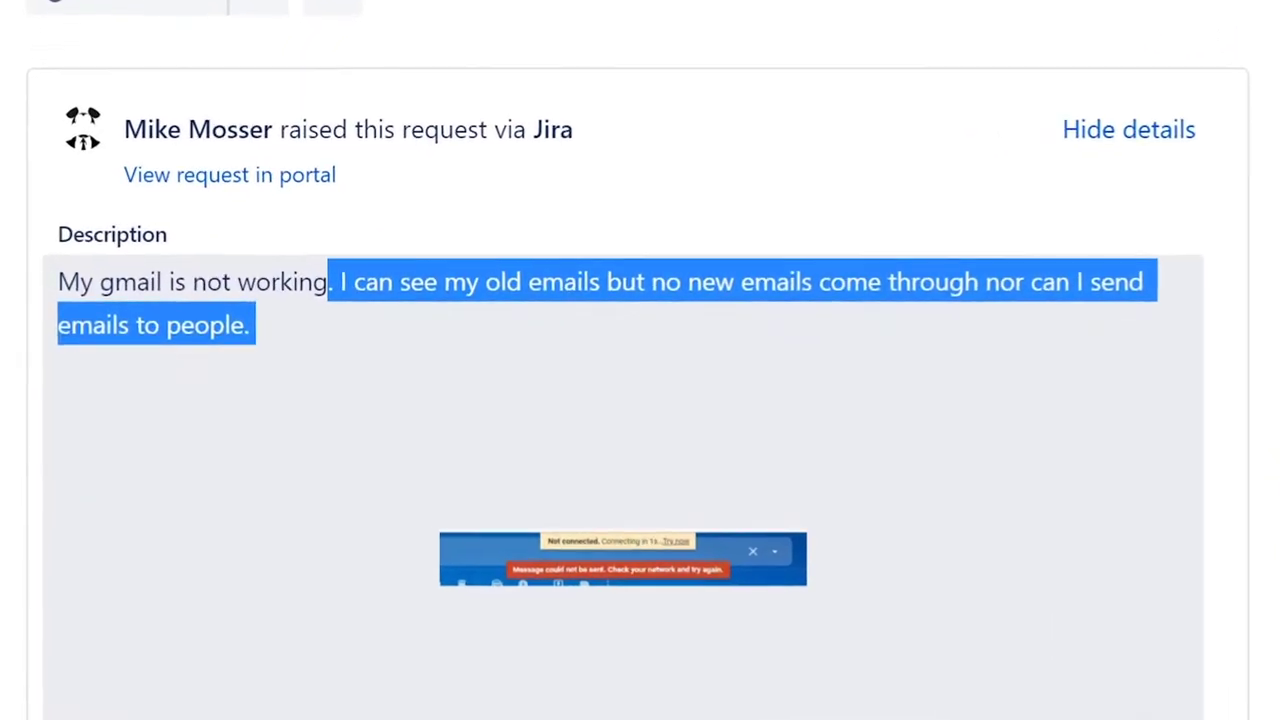
click(477, 343)
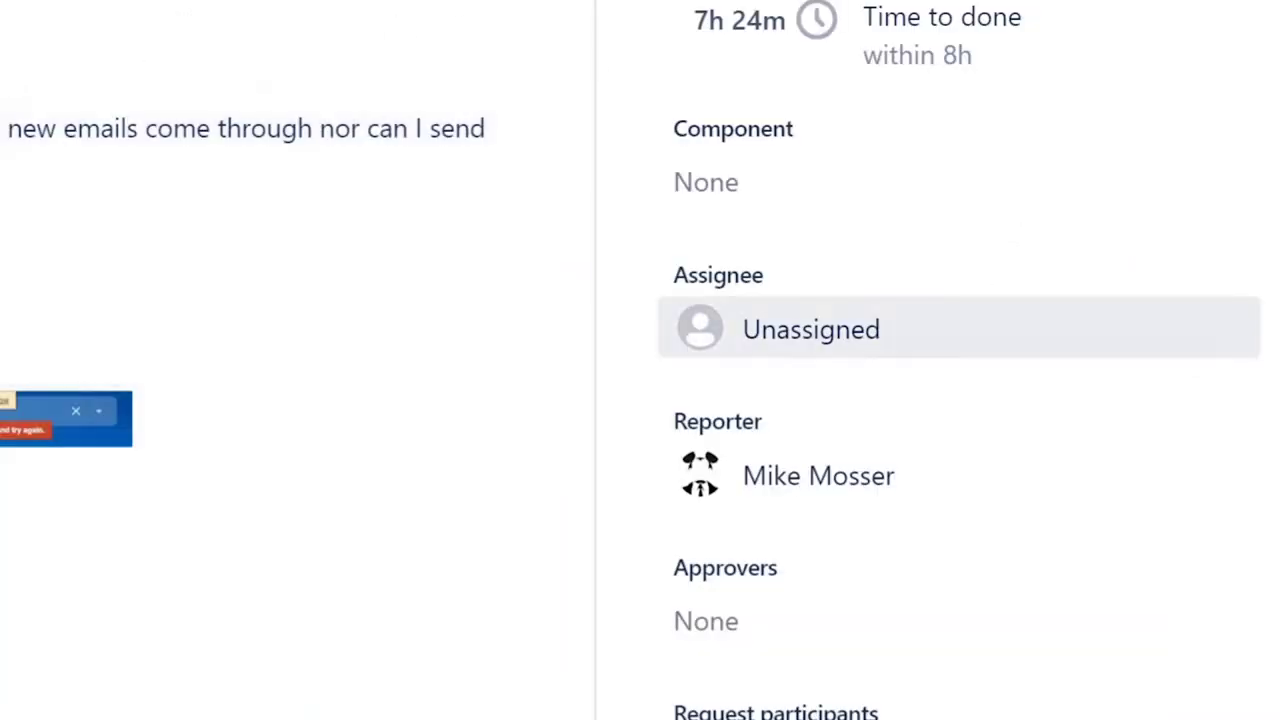
Assign ISD-12 to yourself via the Assignee field, leaving the description unedited.
click(760, 330)
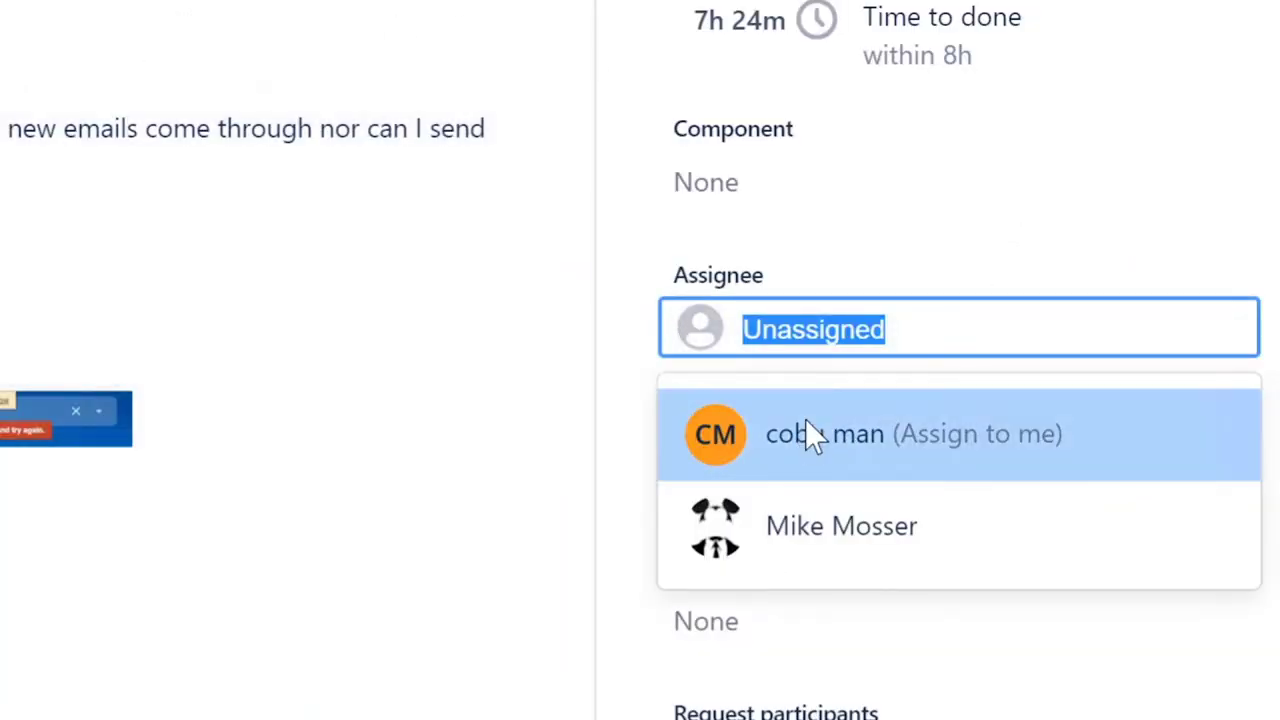
click(810, 434)
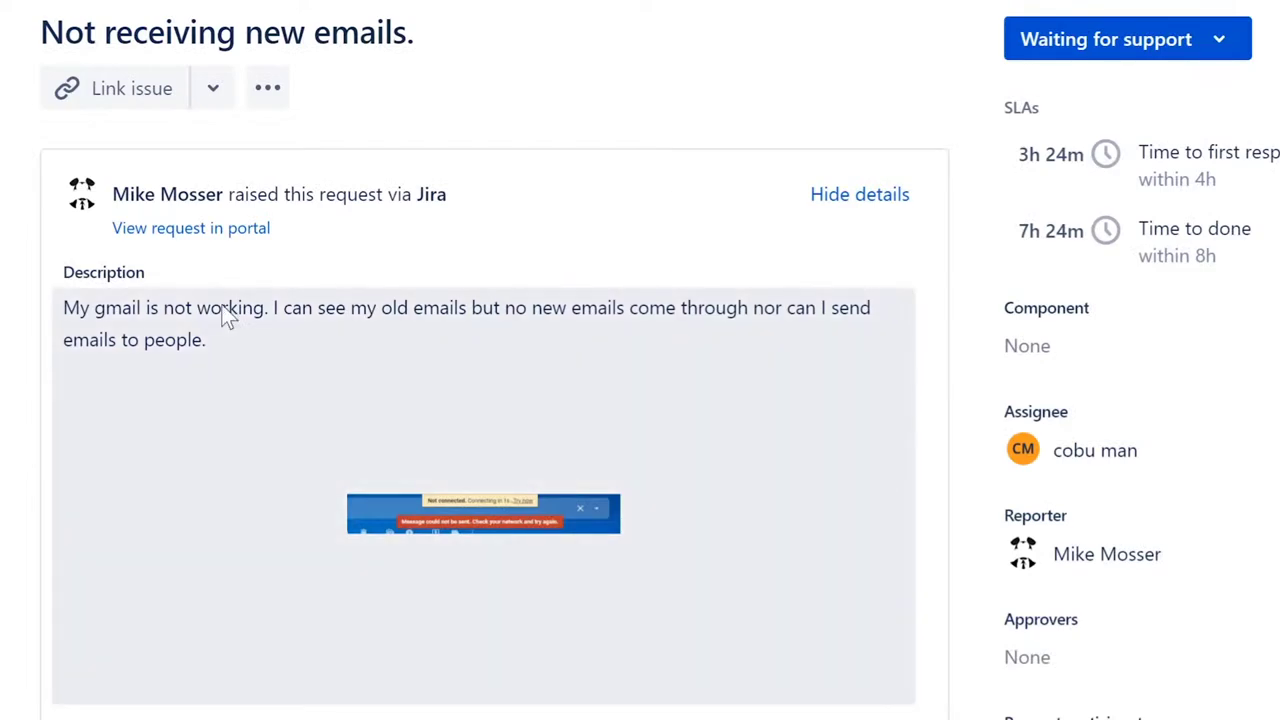
click(228, 313)
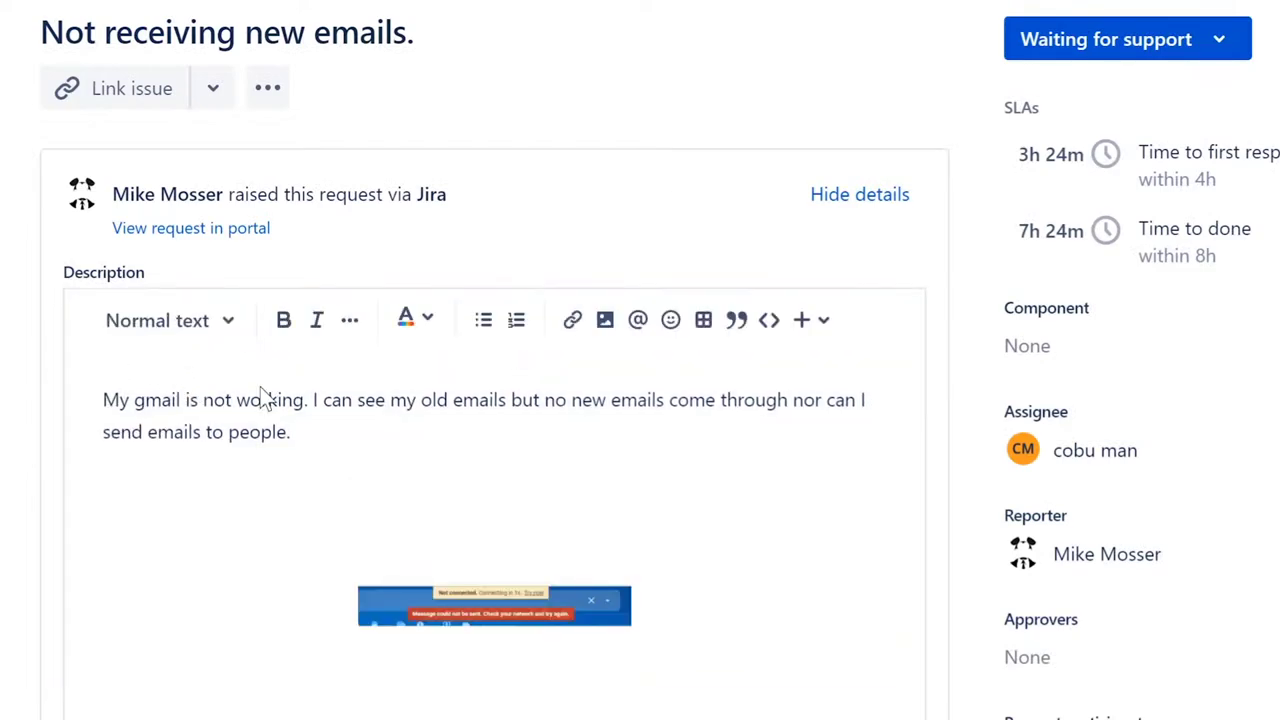
key(Escape)
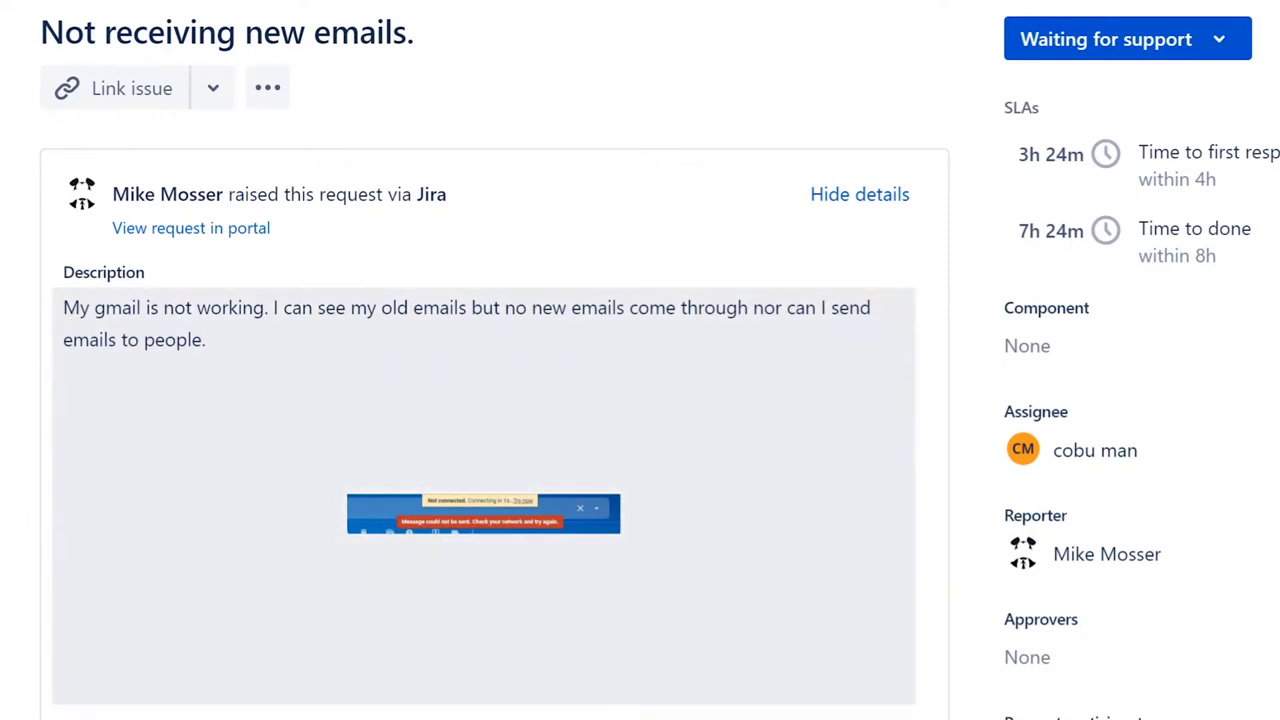
drag(269, 308, 316, 360)
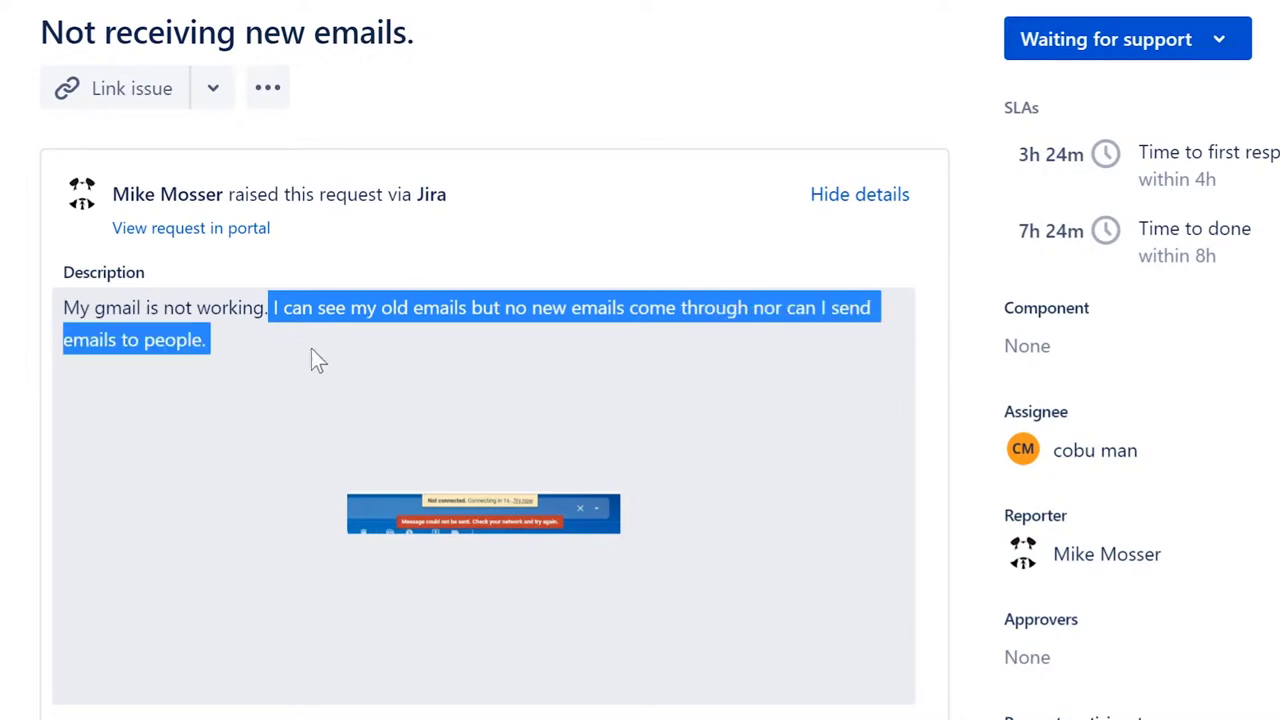
click(214, 386)
click(438, 515)
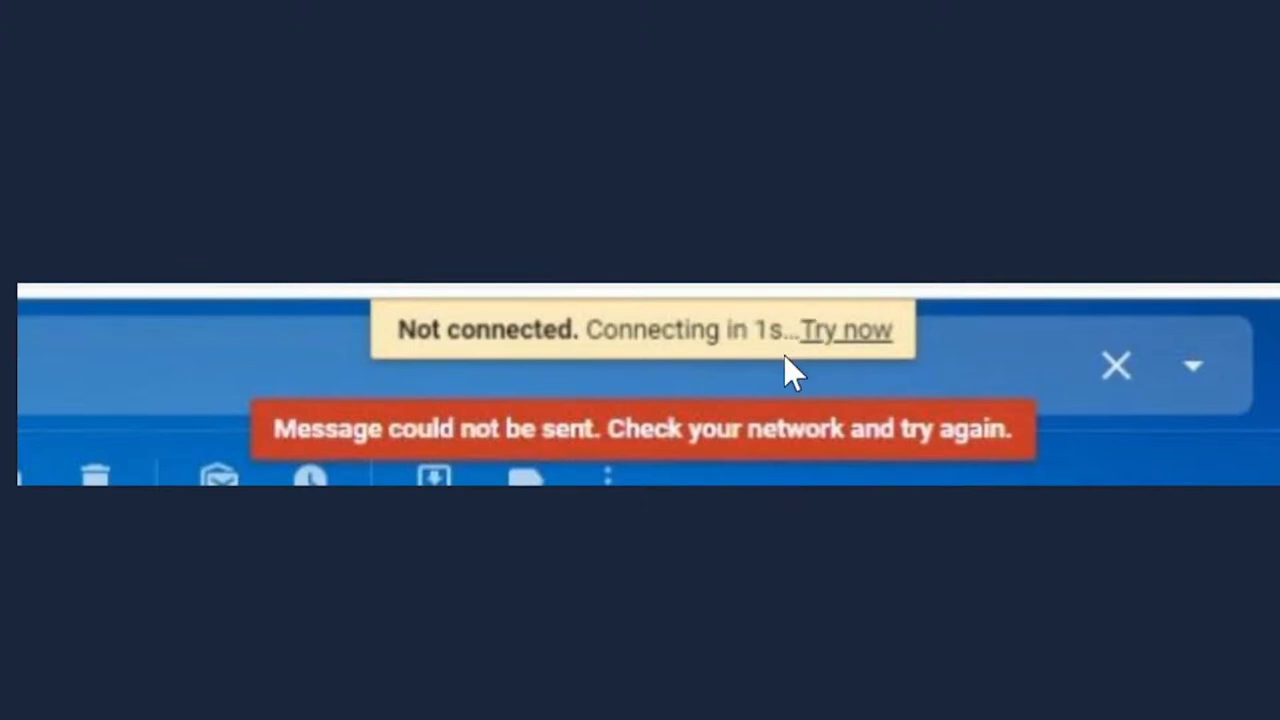
key(Escape)
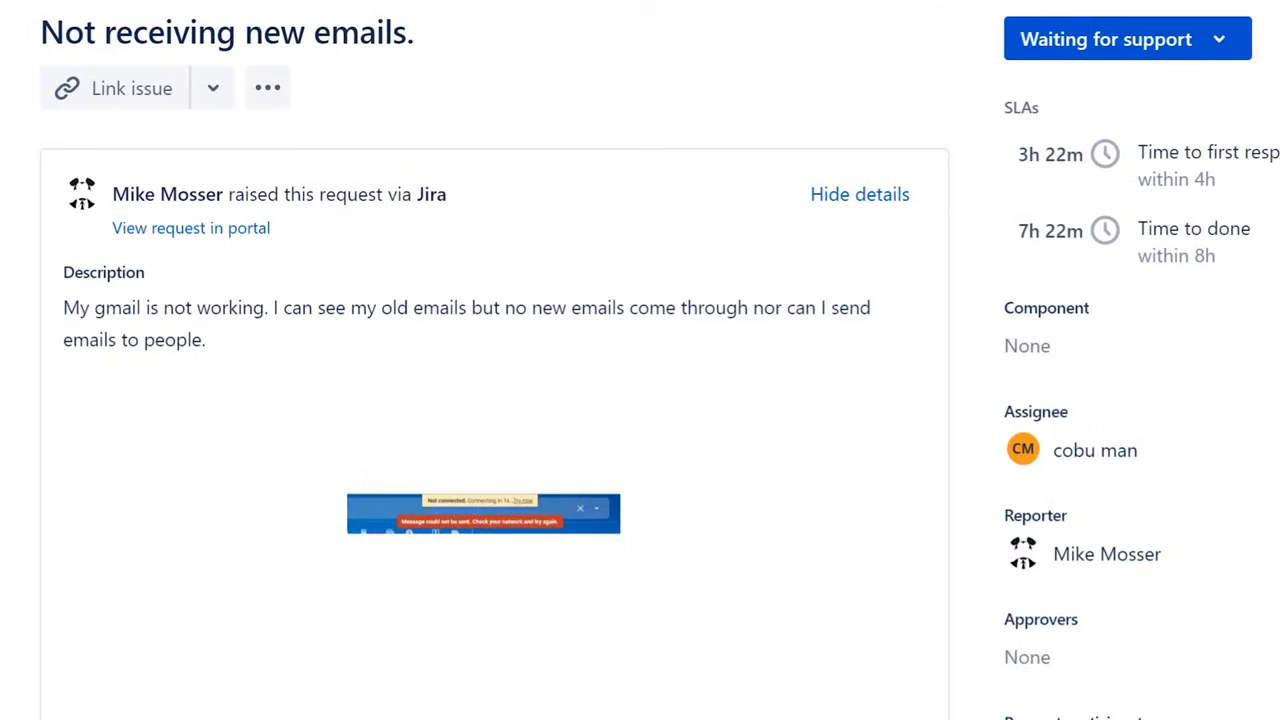
Open Gmail in a new browser tab alongside the ISD-12 request.
key(ctrl+t)
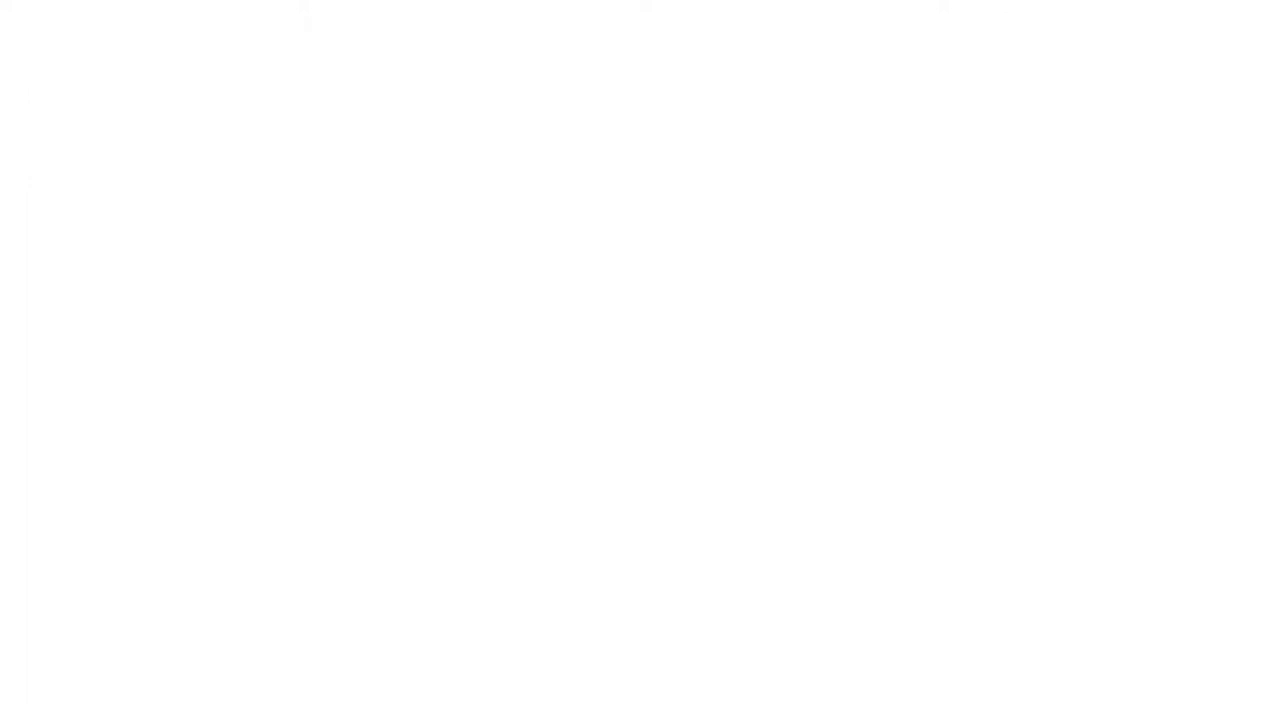
click(1241, 165)
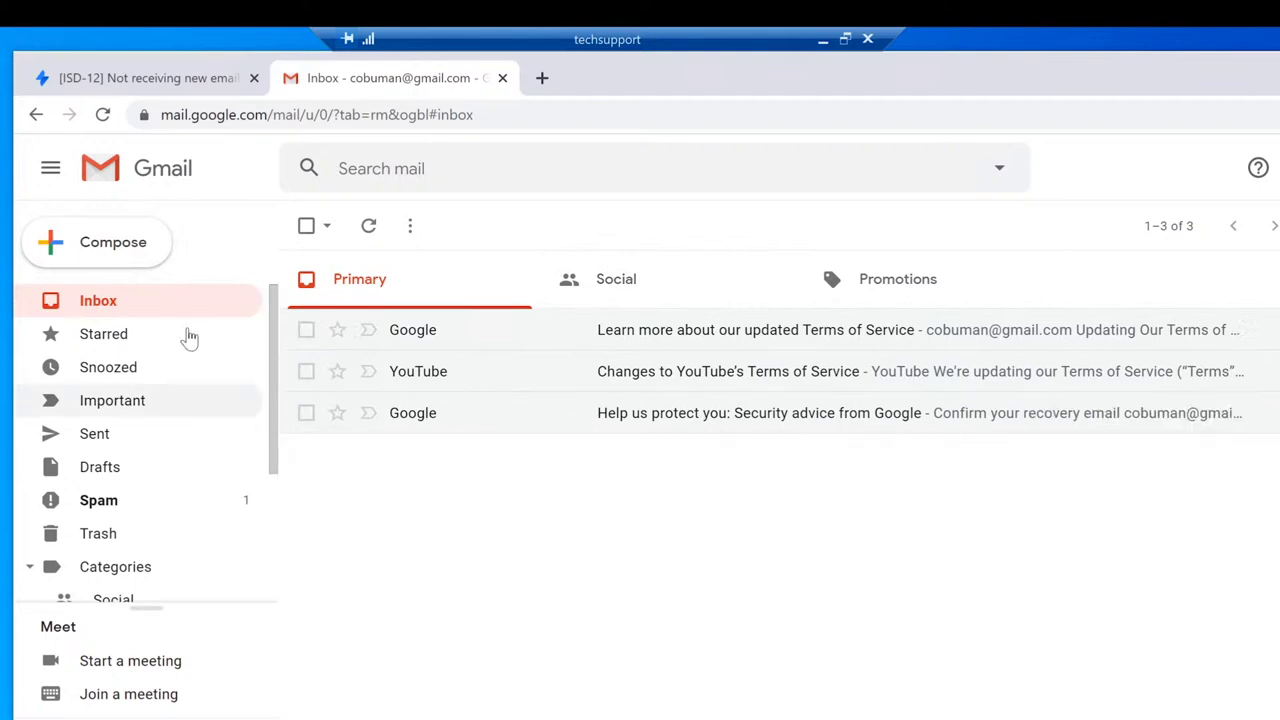
View the Terms of Service email and inbox, then go back to the New Tab page.
click(680, 335)
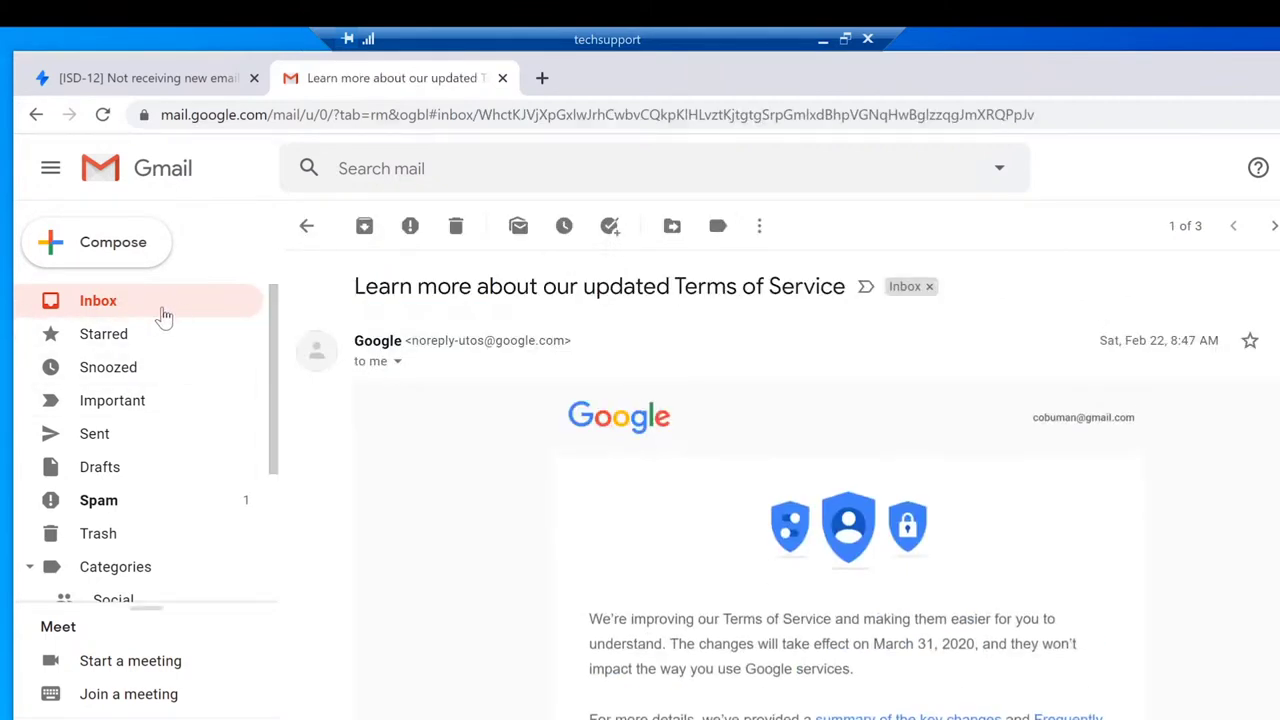
click(160, 310)
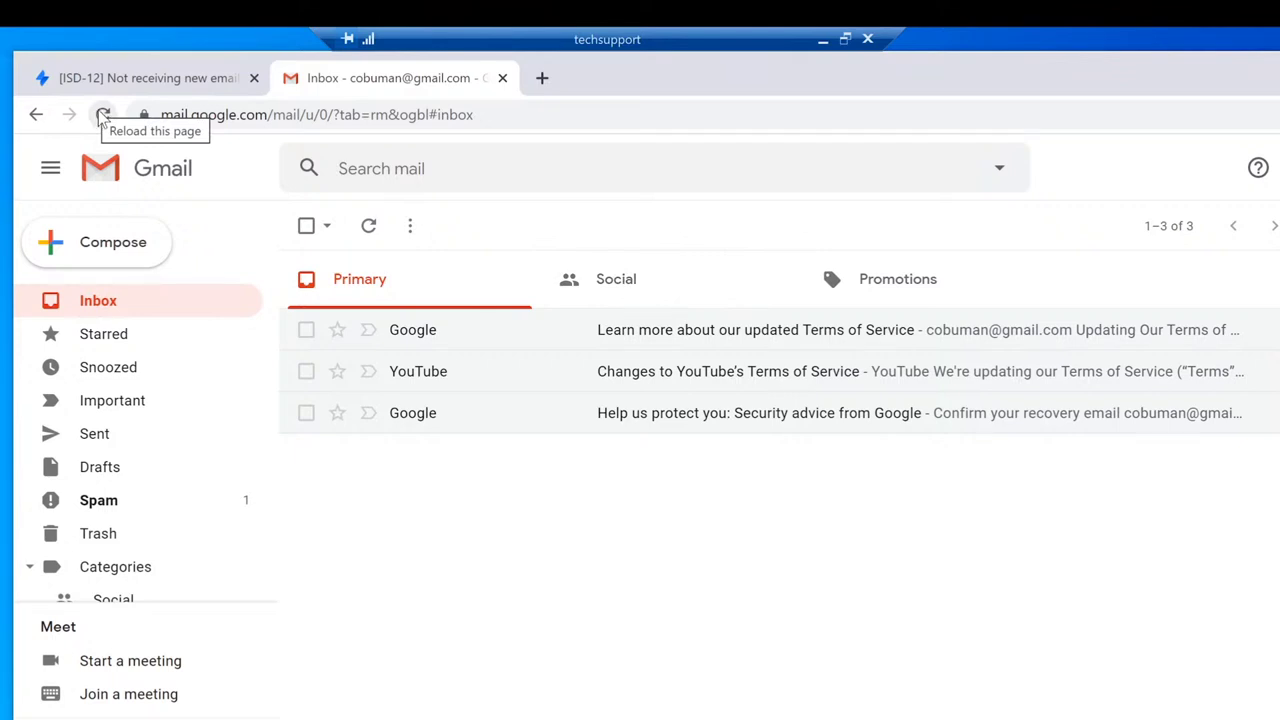
click(36, 115)
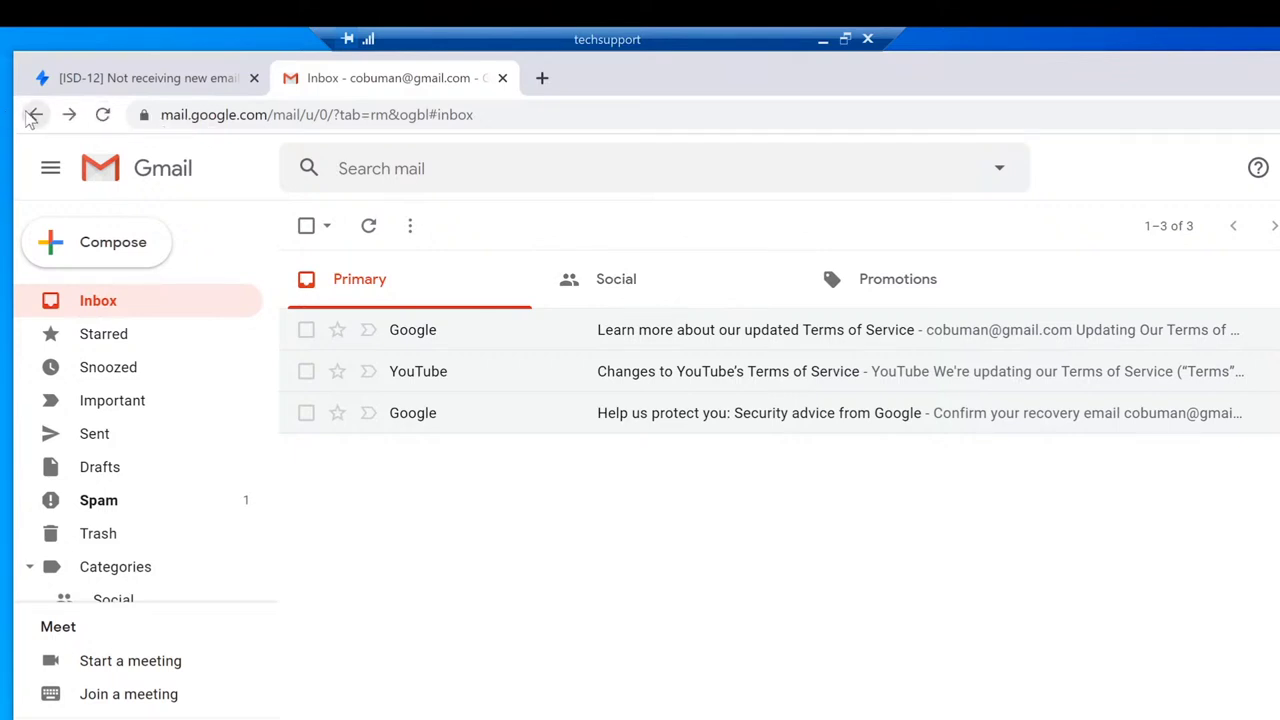
click(36, 115)
click(36, 115)
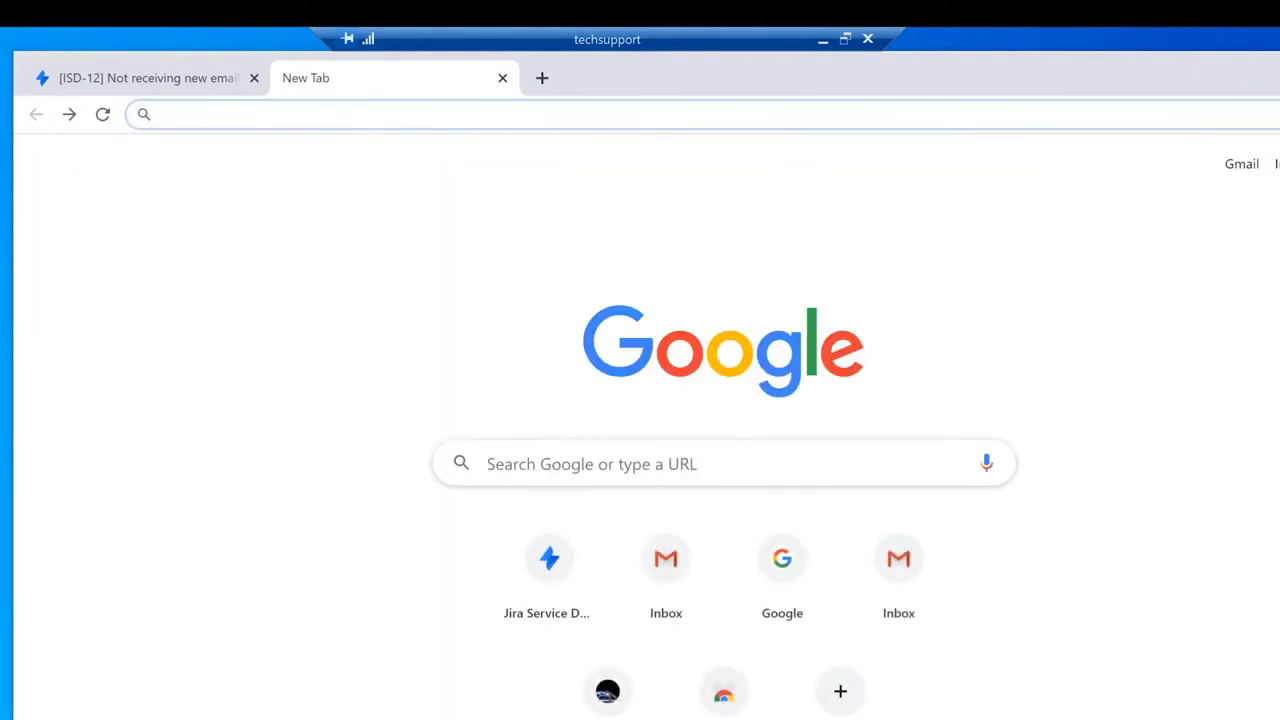
Load google.com and open Gmail from it, leaving once and reopening it.
text(google.com)
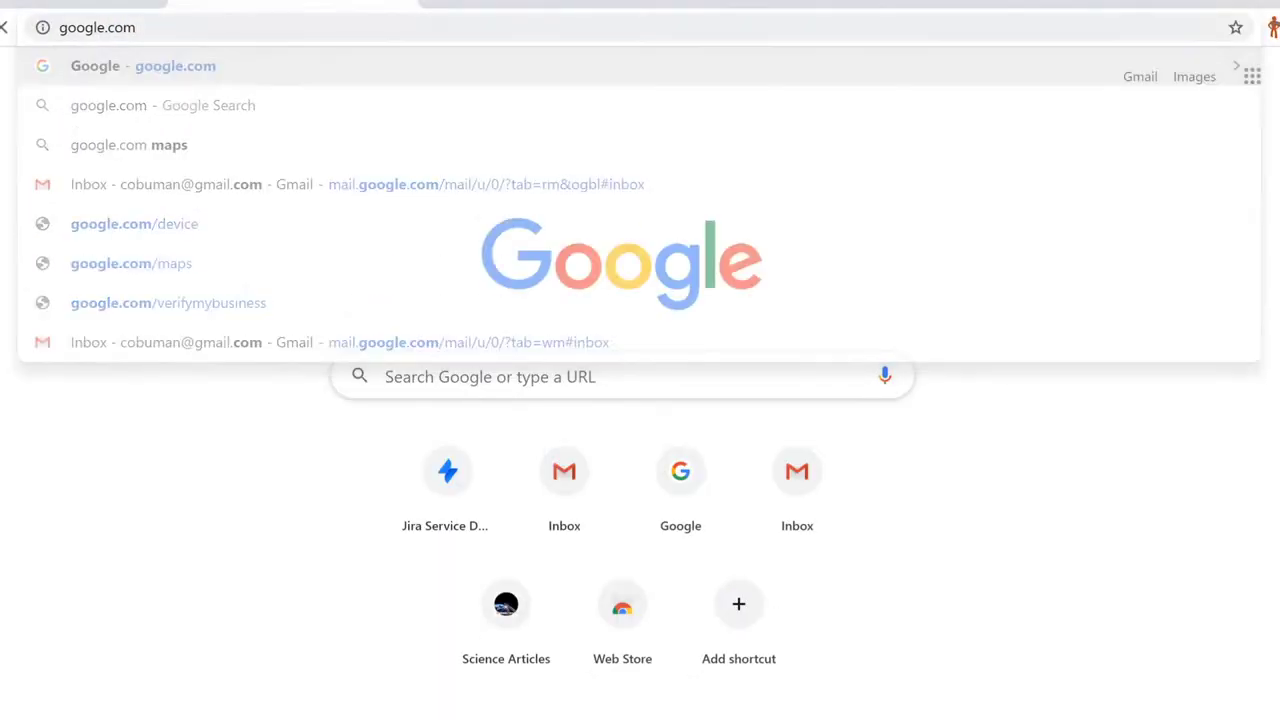
key(Return)
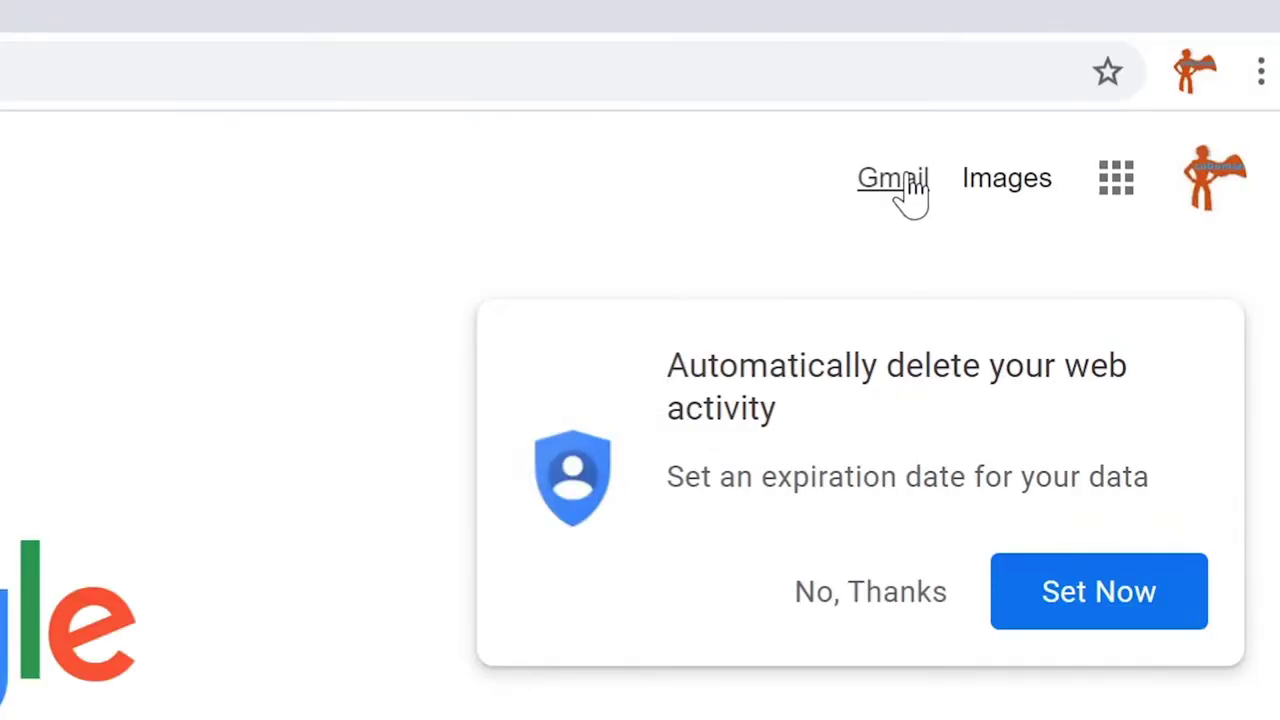
click(895, 180)
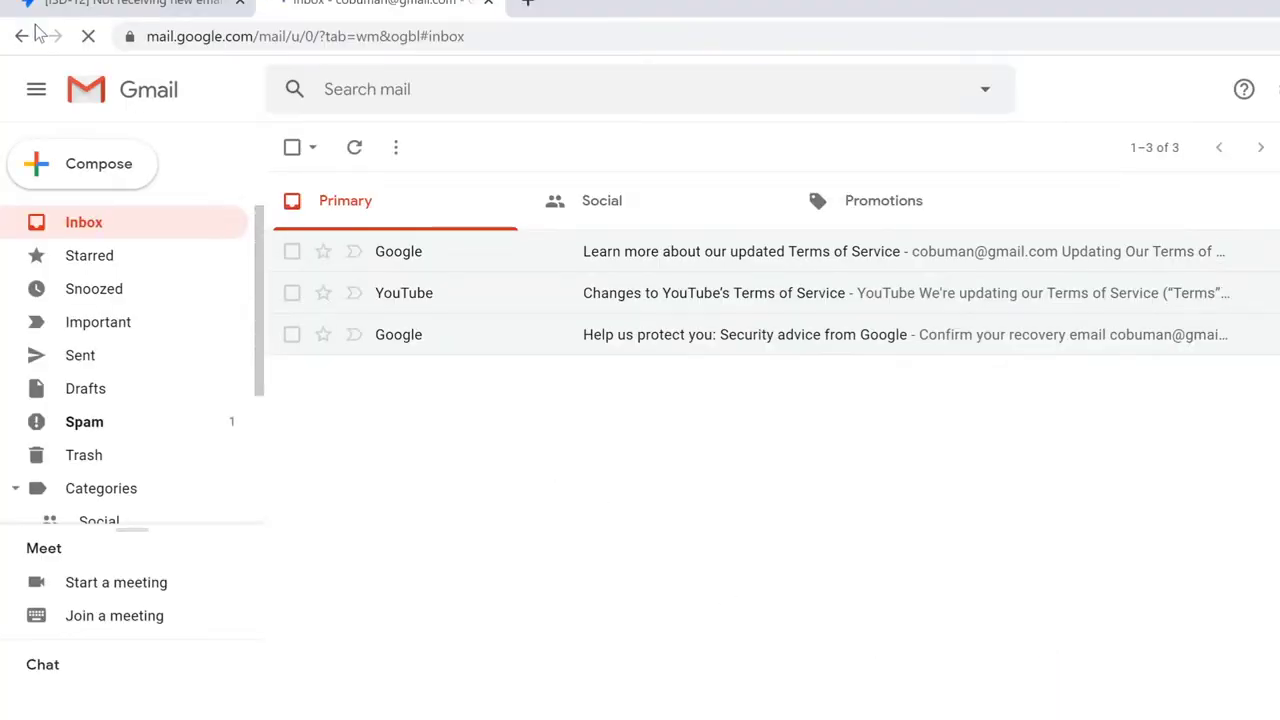
click(22, 36)
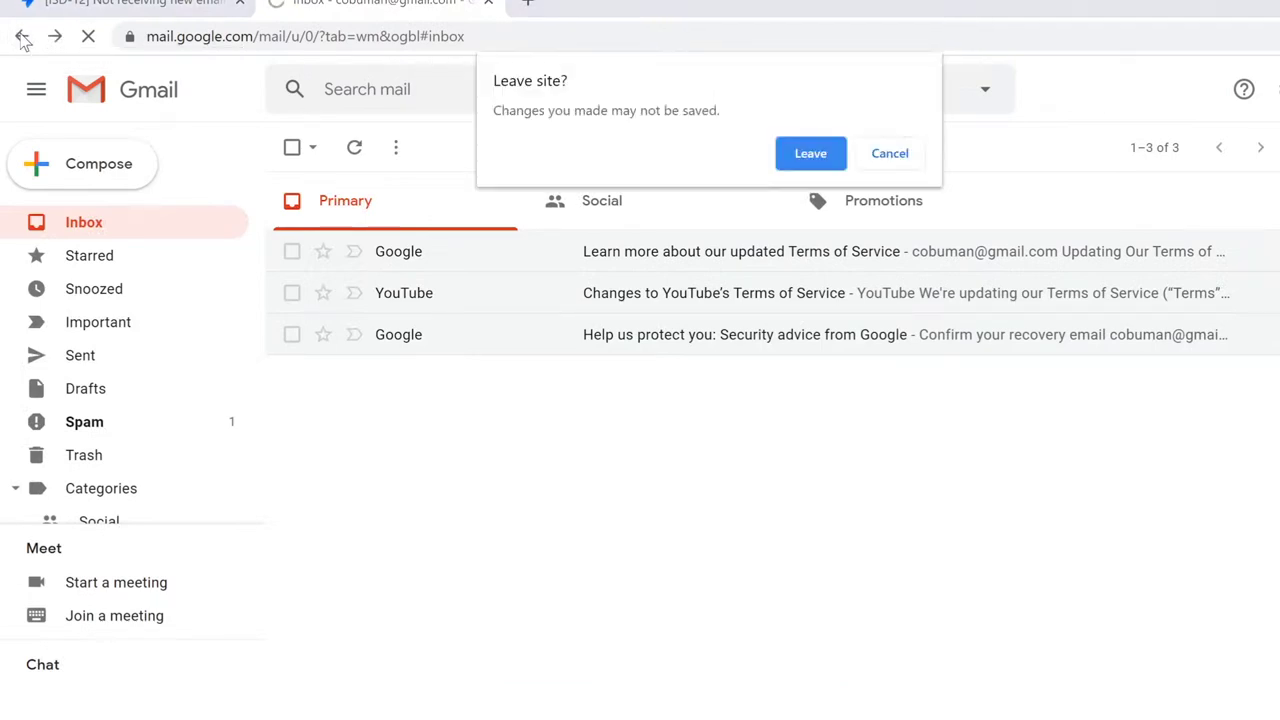
click(787, 153)
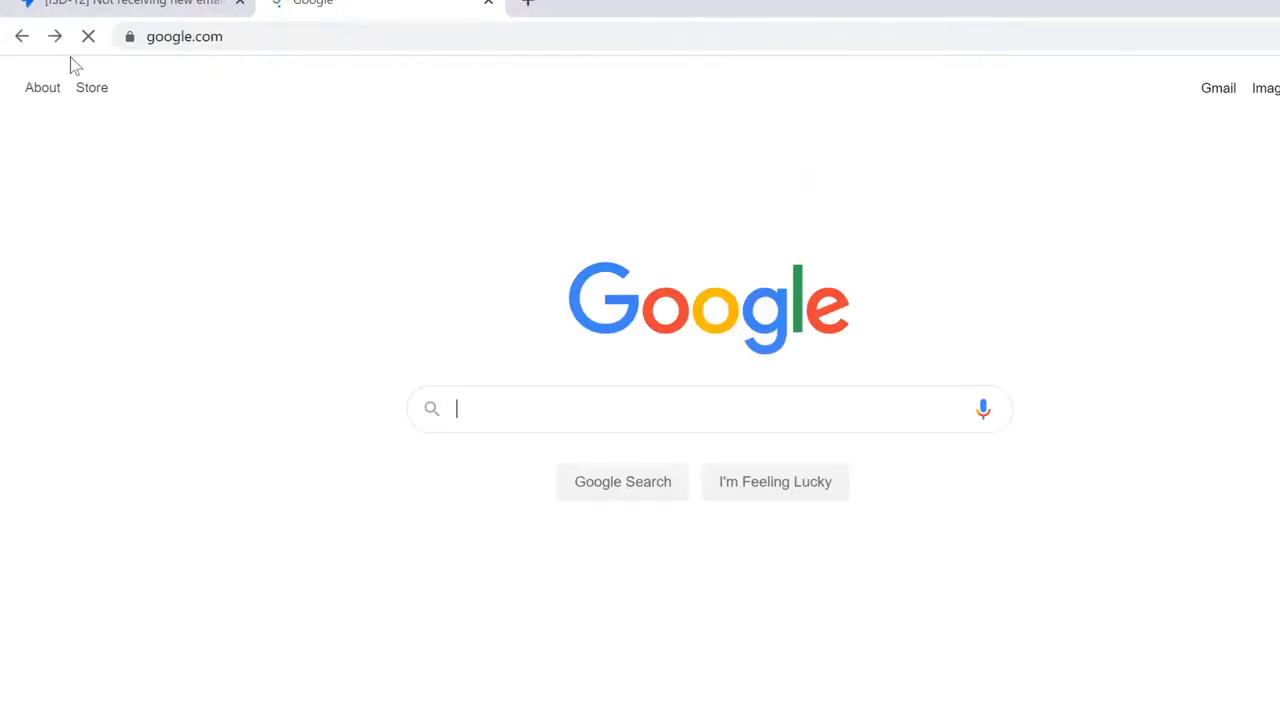
click(1219, 92)
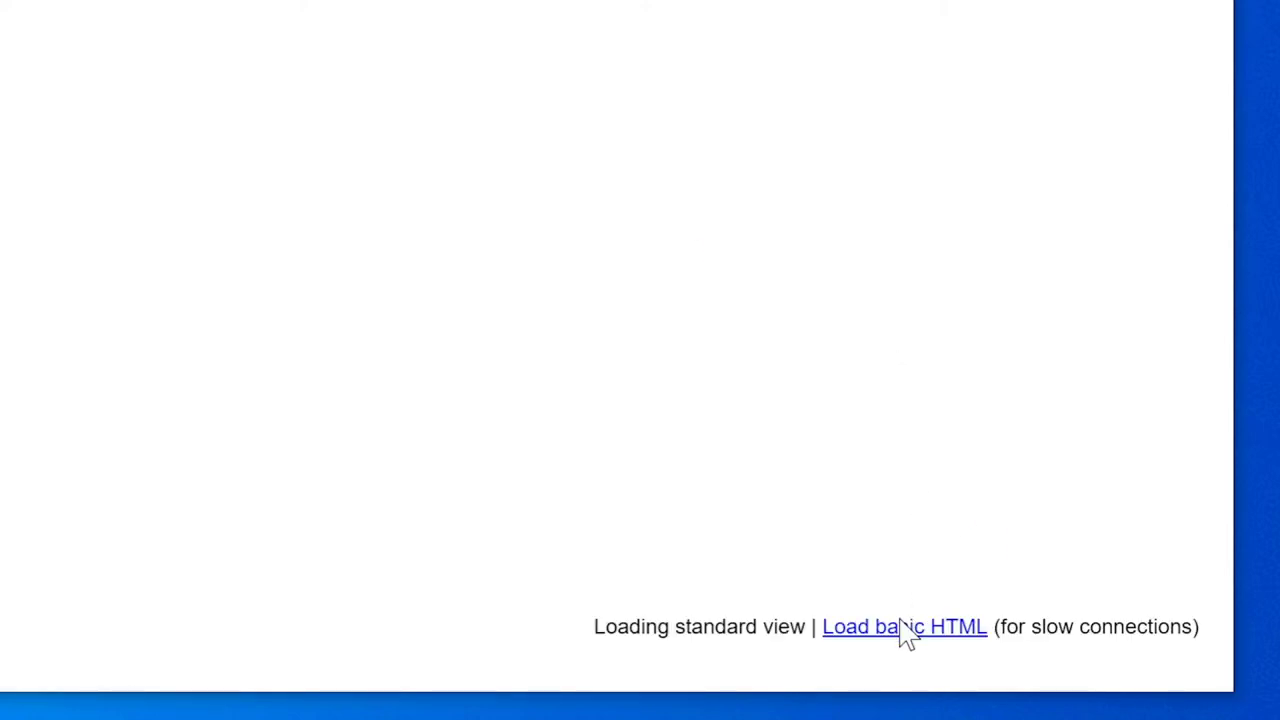
Load Gmail's basic HTML inbox, then switch back to the standard view.
click(901, 628)
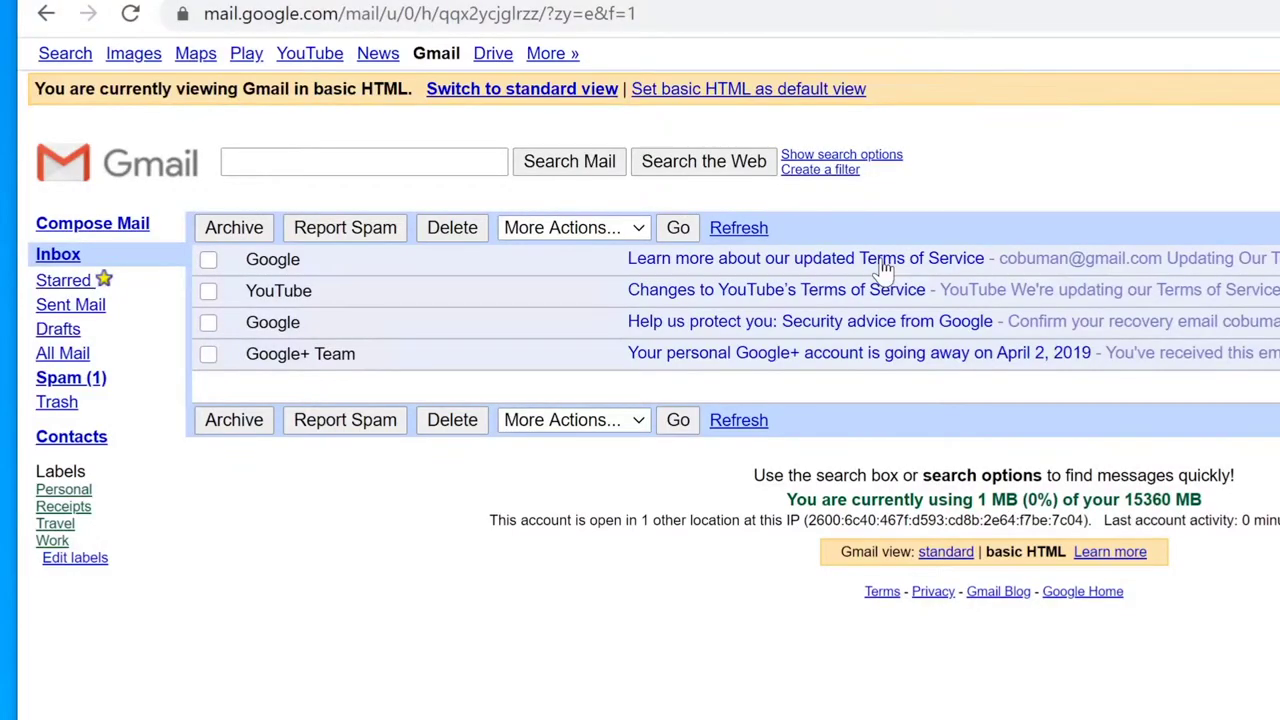
click(498, 92)
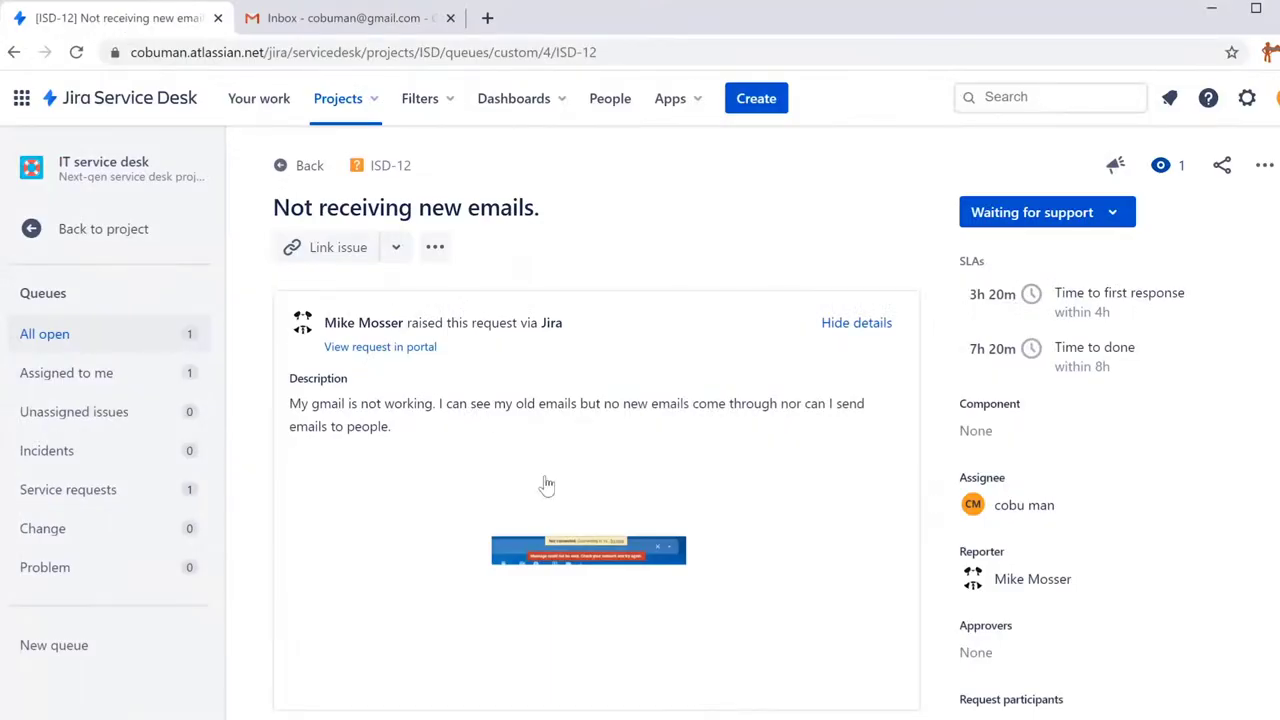
Open ISD-12's Error gmail.JPG attachment in the full-screen image viewer.
click(596, 556)
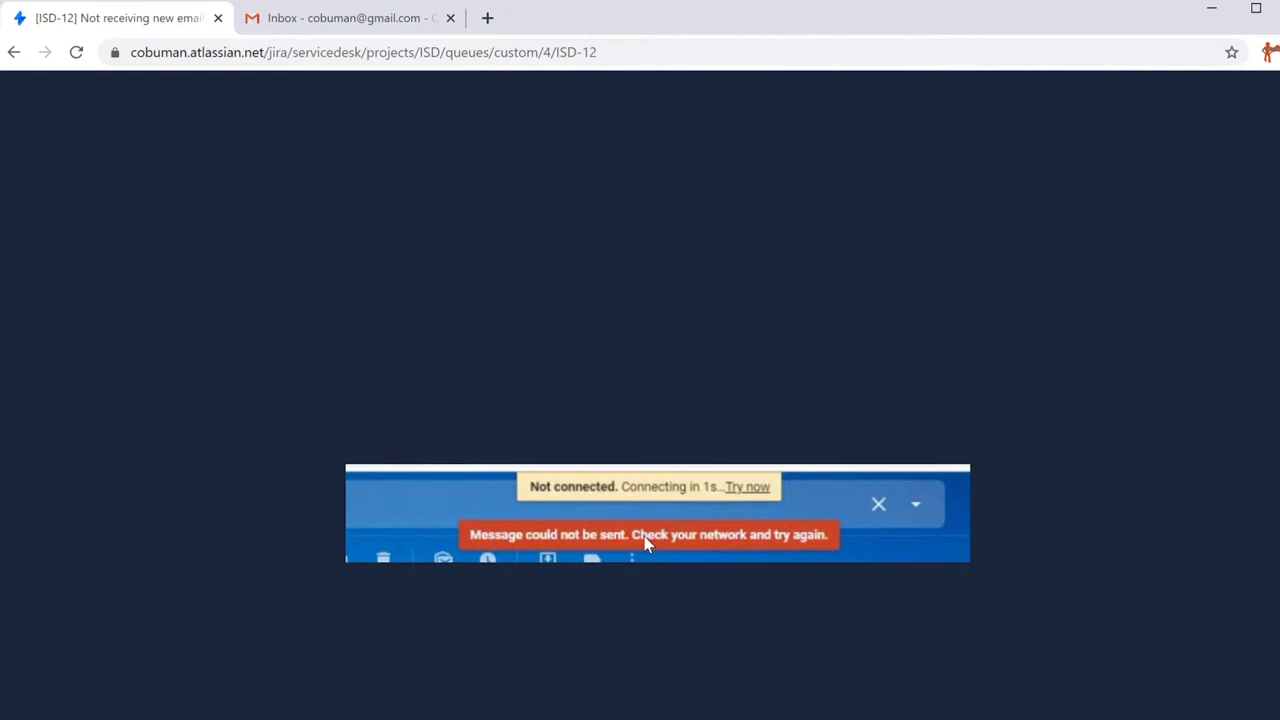
Check the Gmail inbox tab, return to Jira, and close the Error gmail.JPG preview.
click(405, 28)
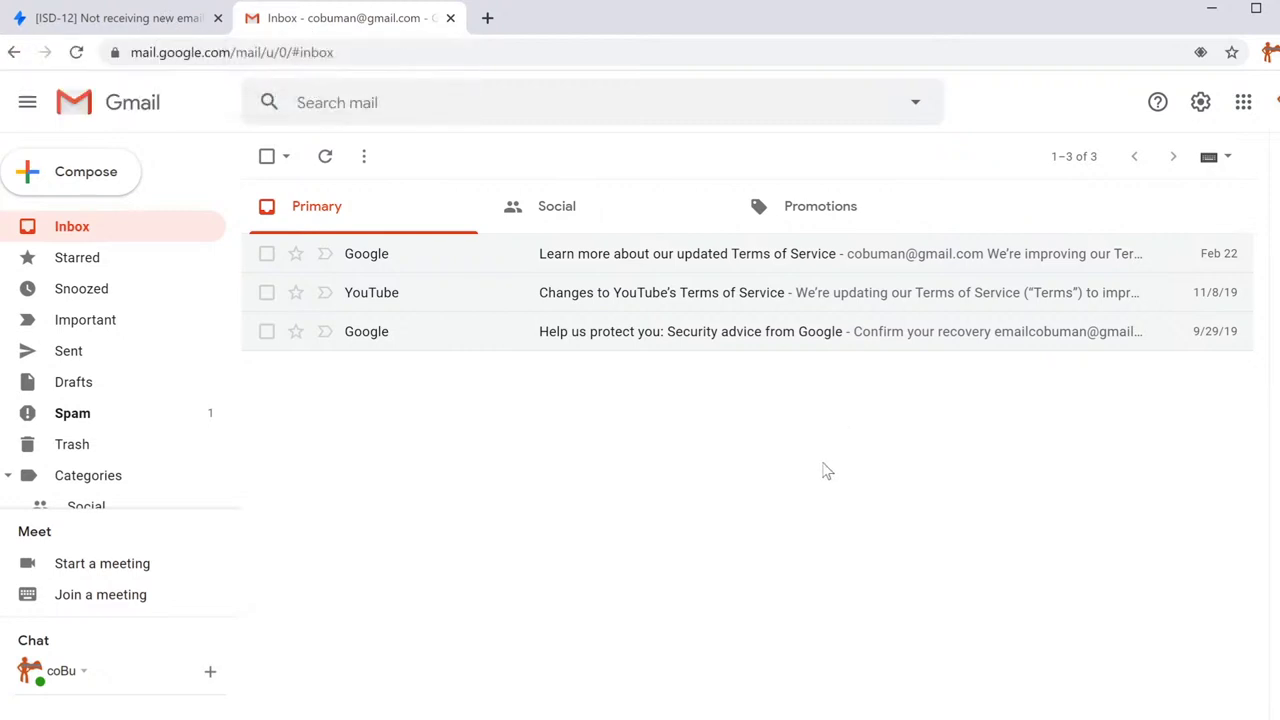
click(140, 22)
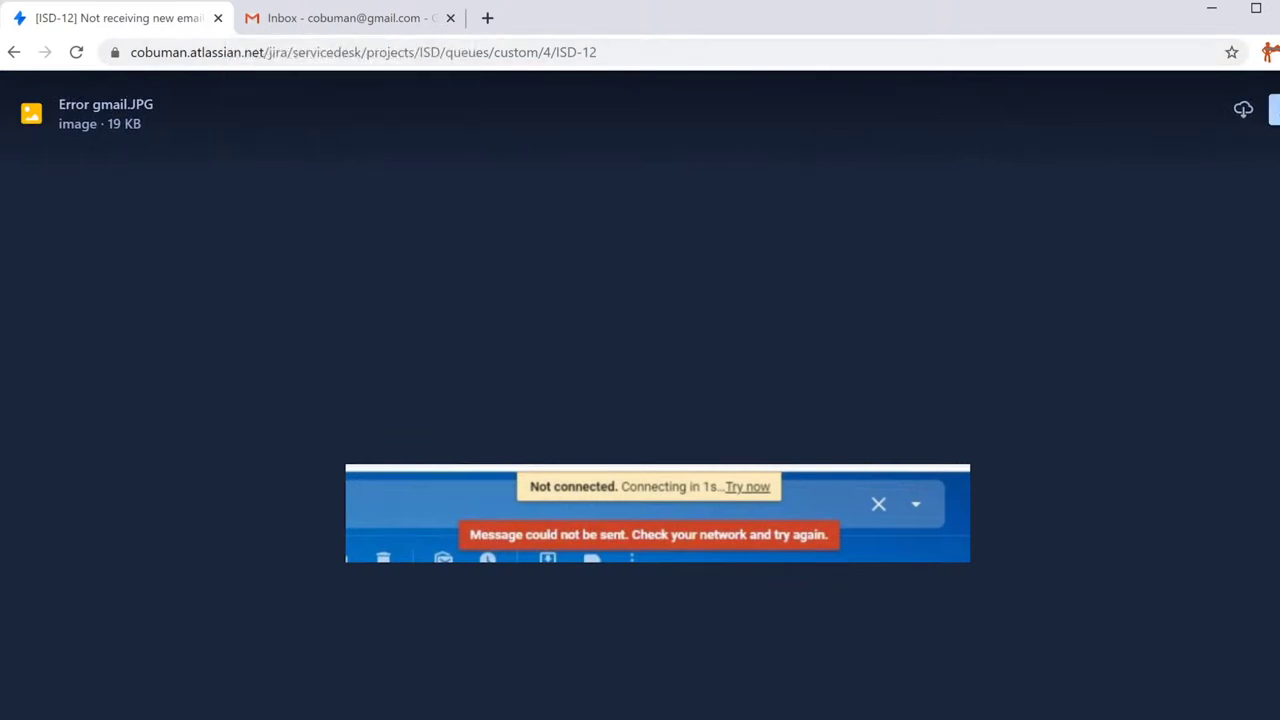
click(1274, 110)
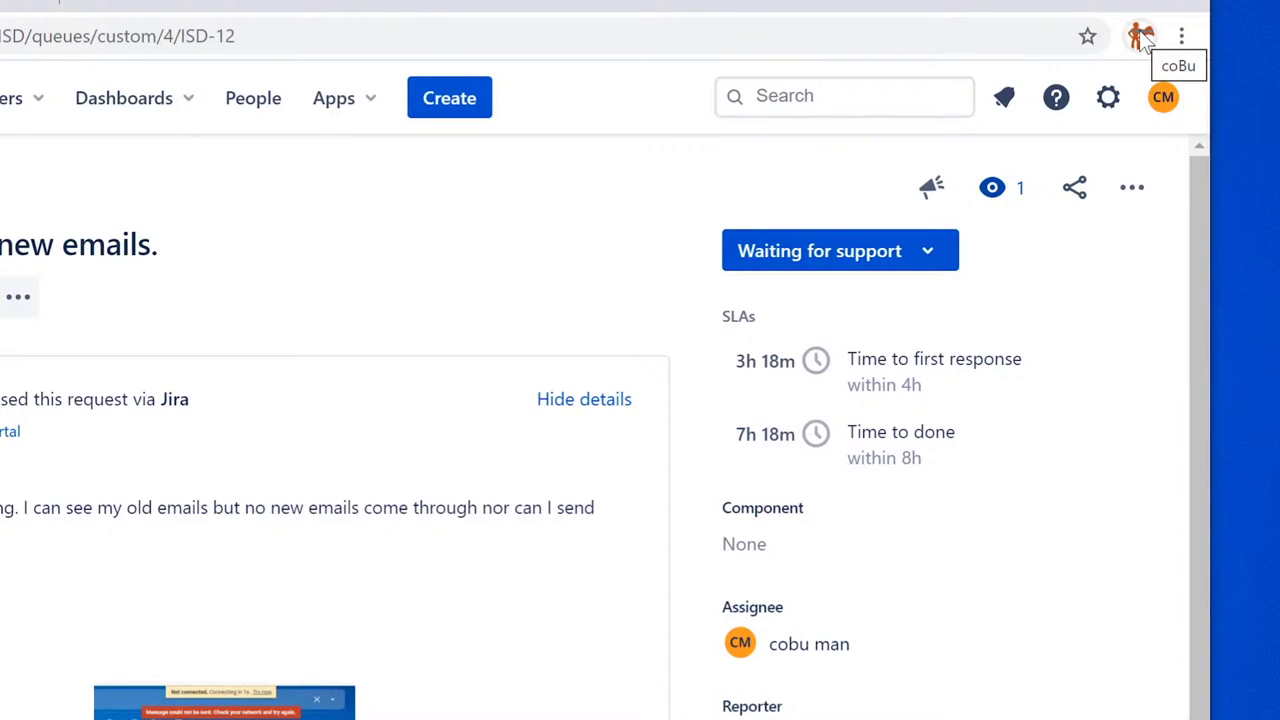
Open ISD-12's Description in the rich-text editor after dismissing the Chrome profile menu.
click(1141, 37)
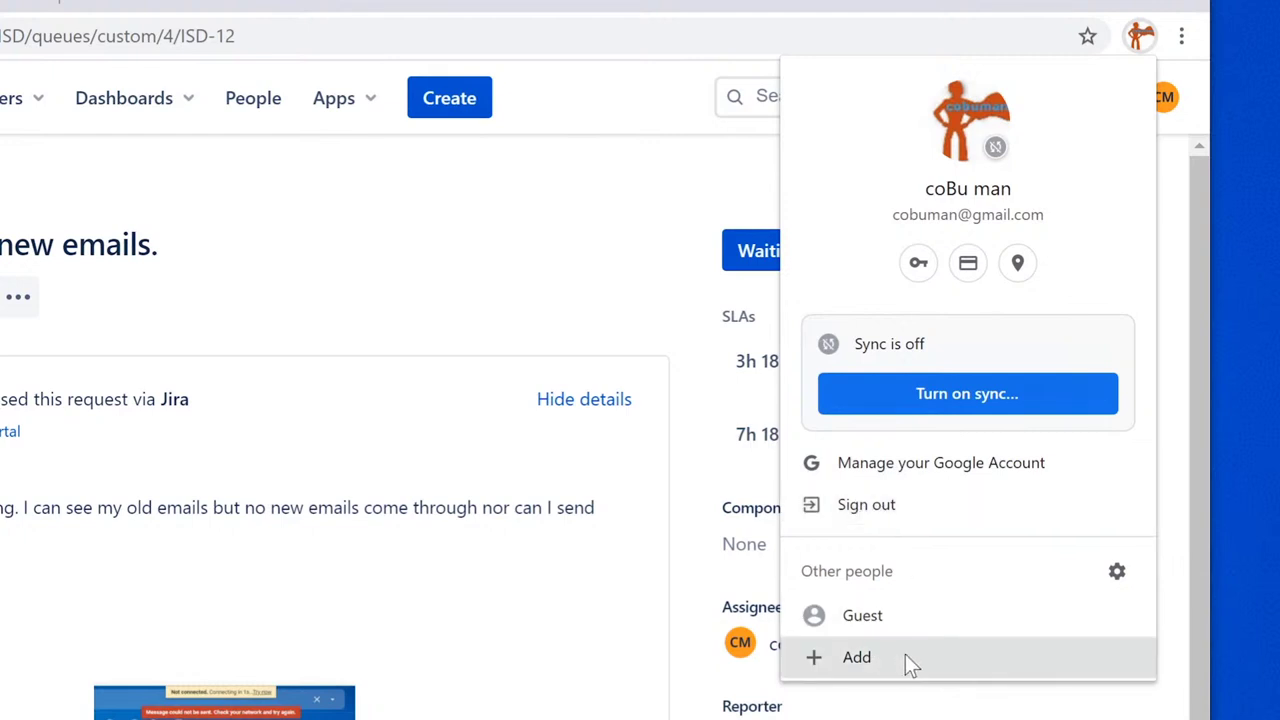
click(357, 523)
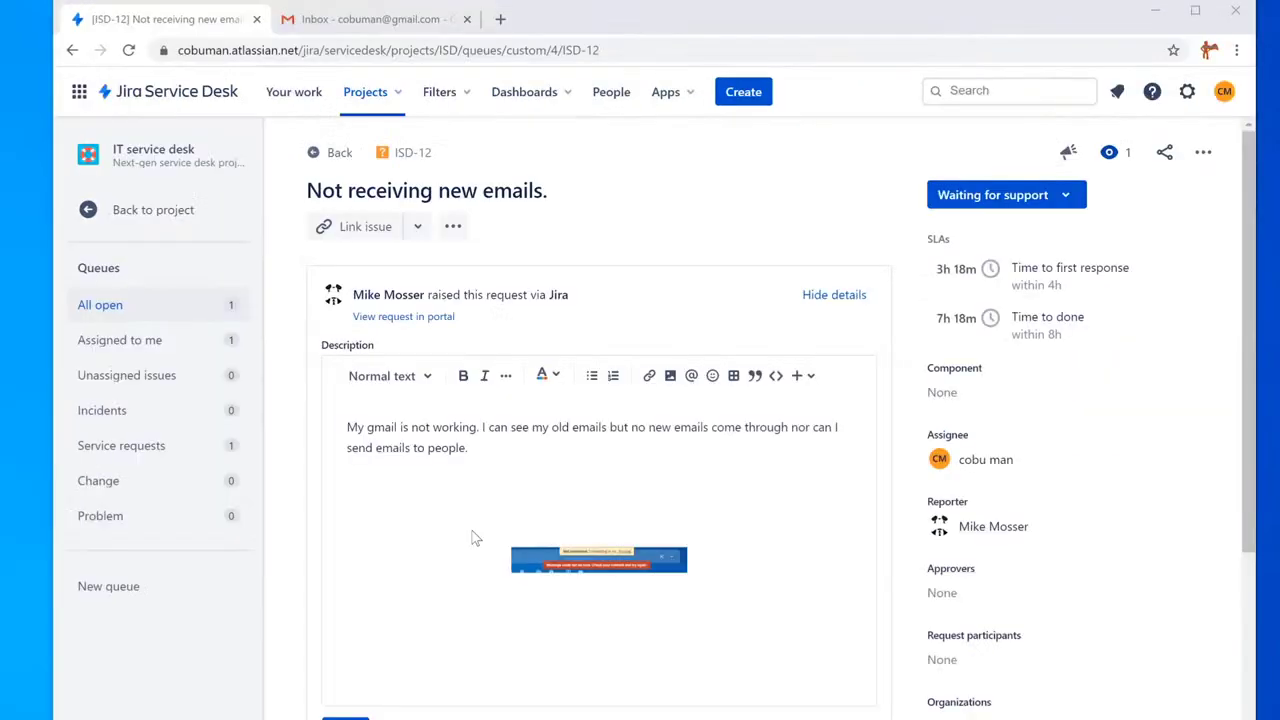
Open File Explorer, minimize Chrome, and move the Explorer window fully into view.
key(super+e)
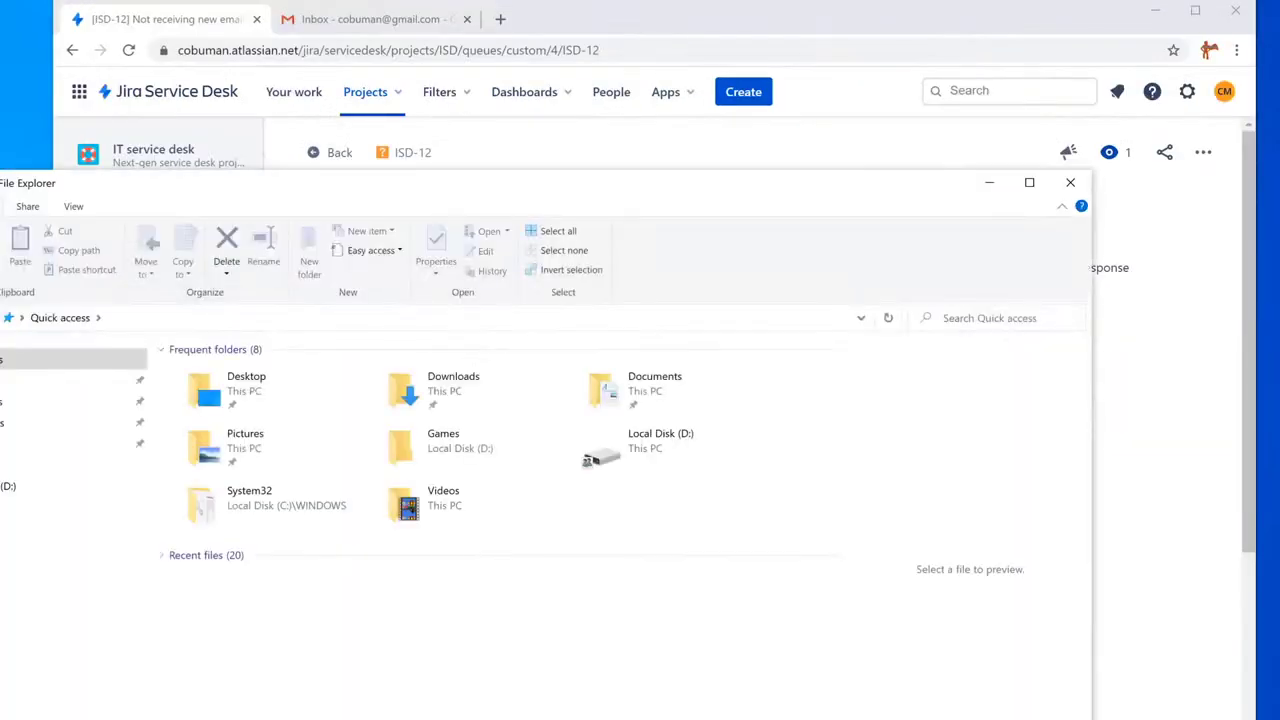
click(1165, 12)
click(1156, 11)
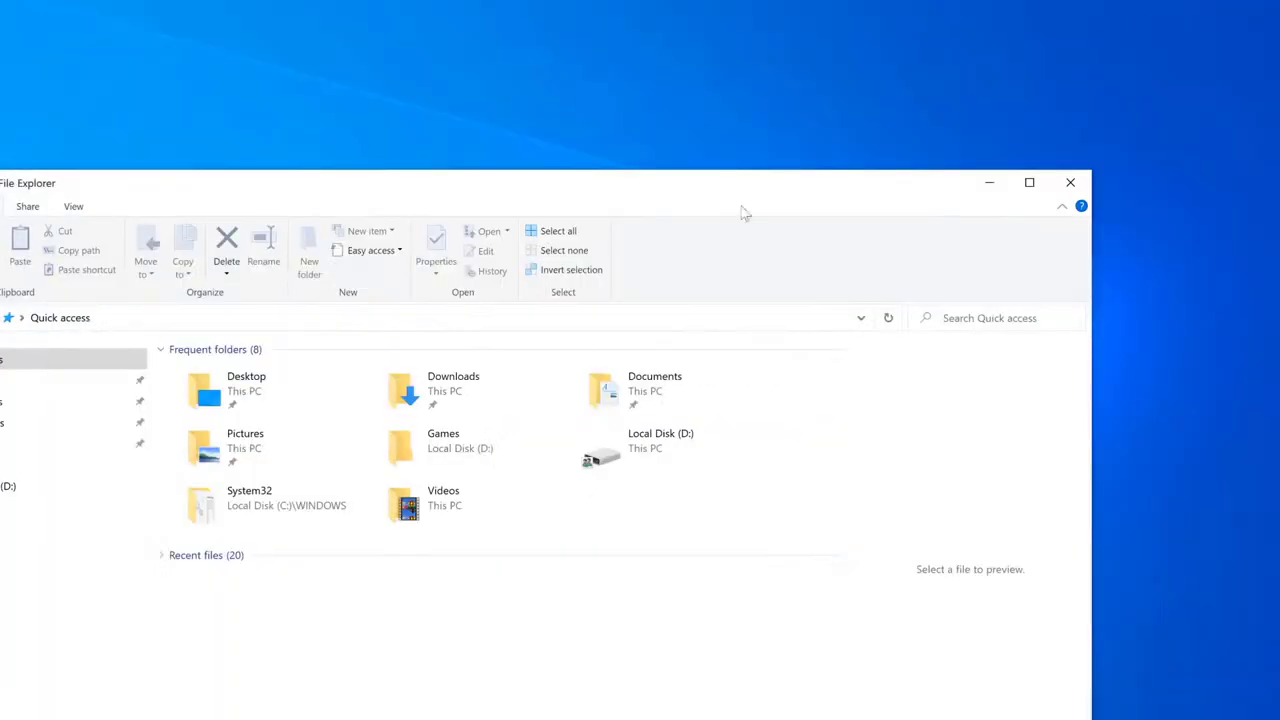
drag(632, 197, 800, 127)
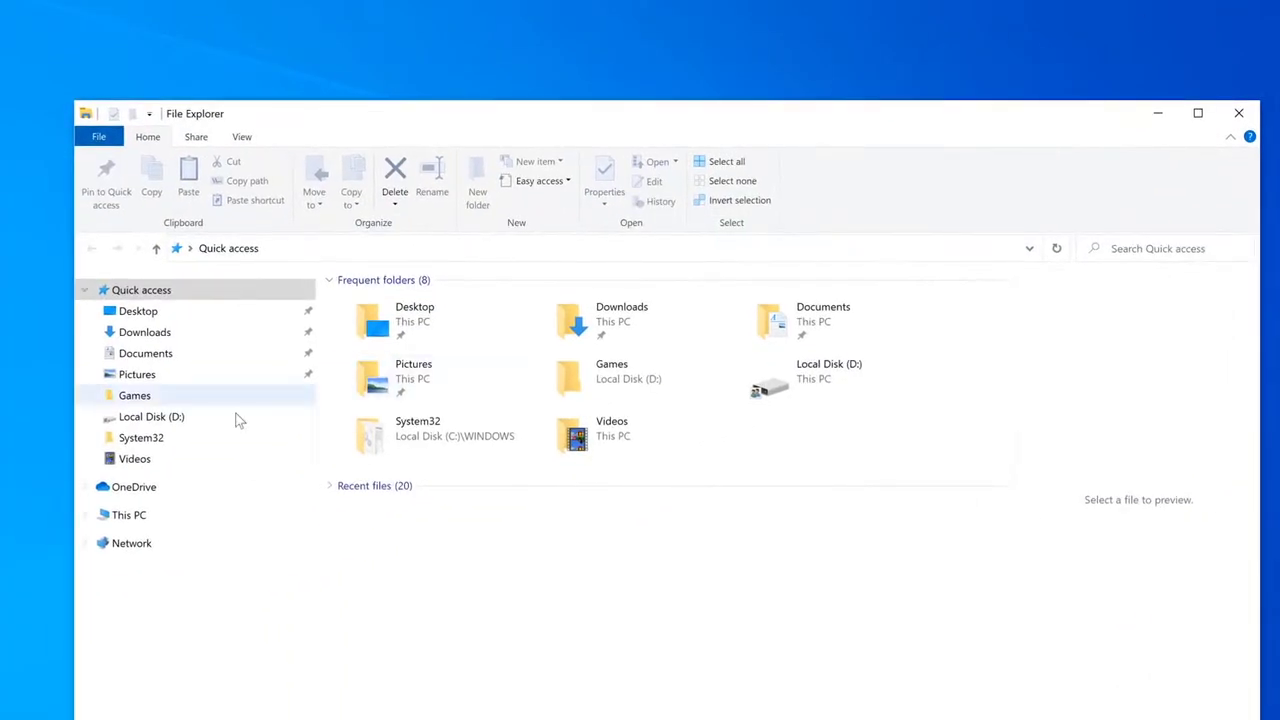
Browse This PC > Local Disk (C:) > Users into the user's profile folder and select AppData.
click(135, 516)
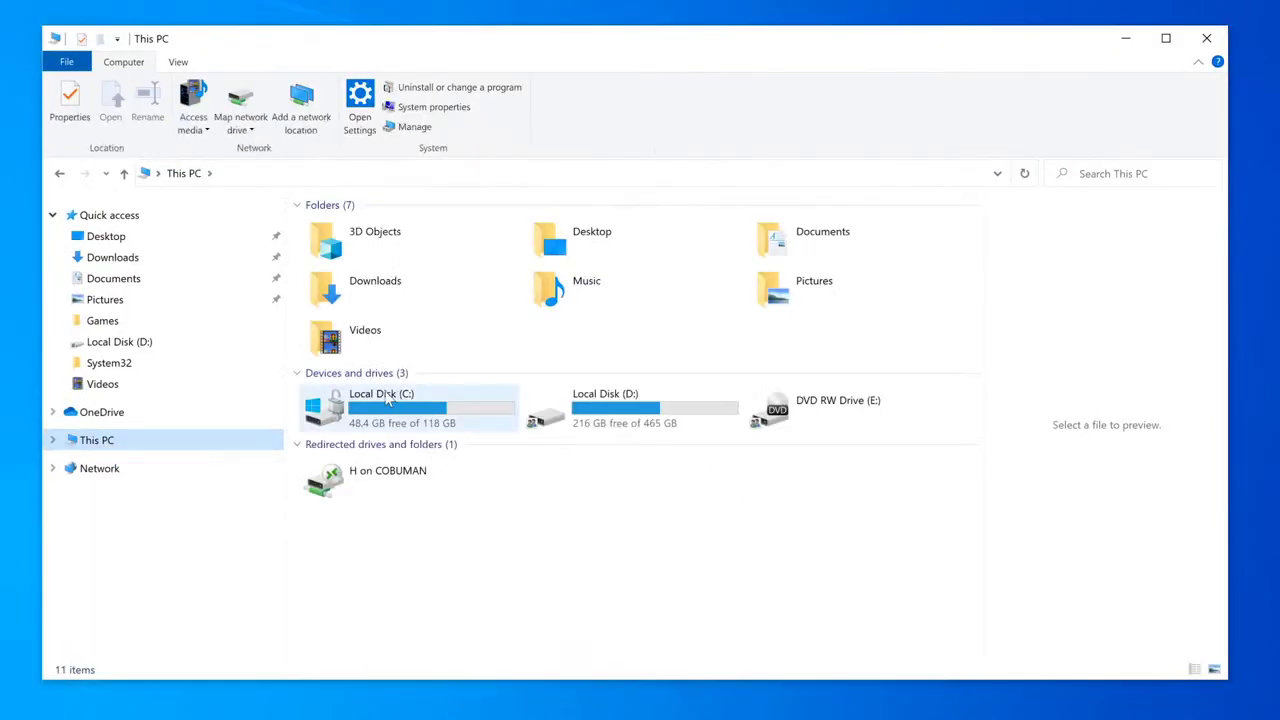
click(388, 398)
double_click(388, 398)
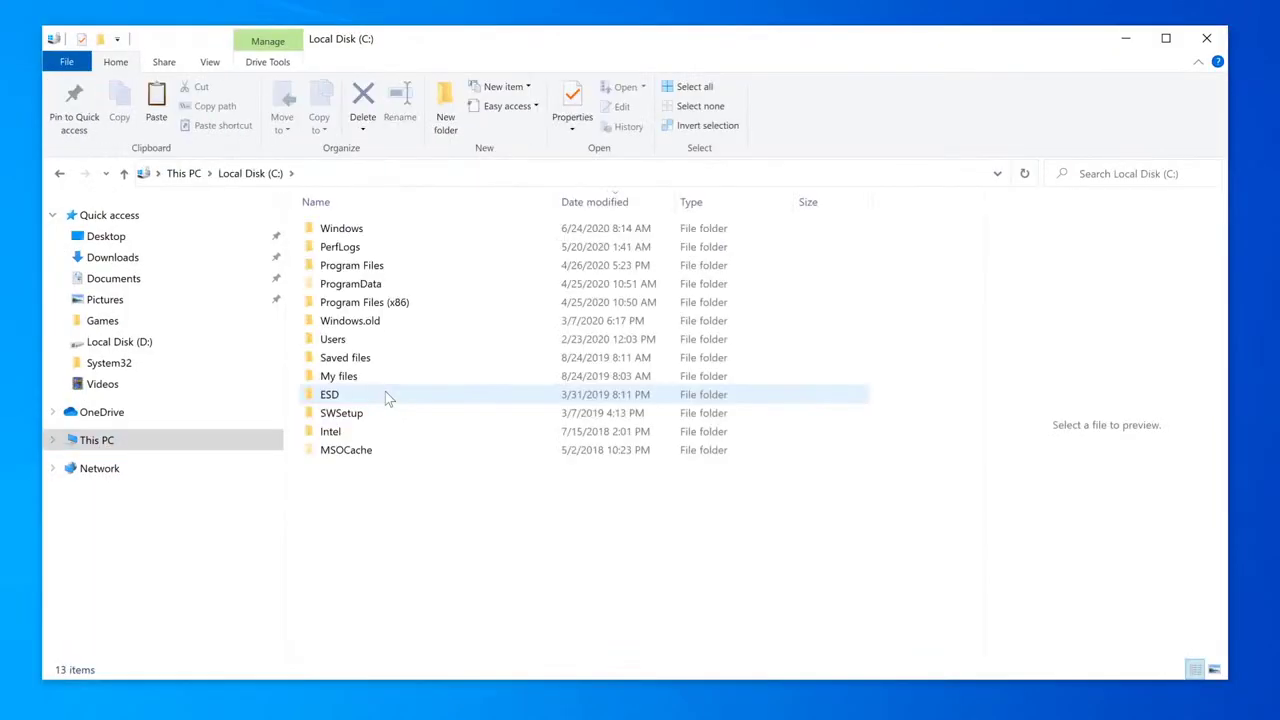
double_click(333, 339)
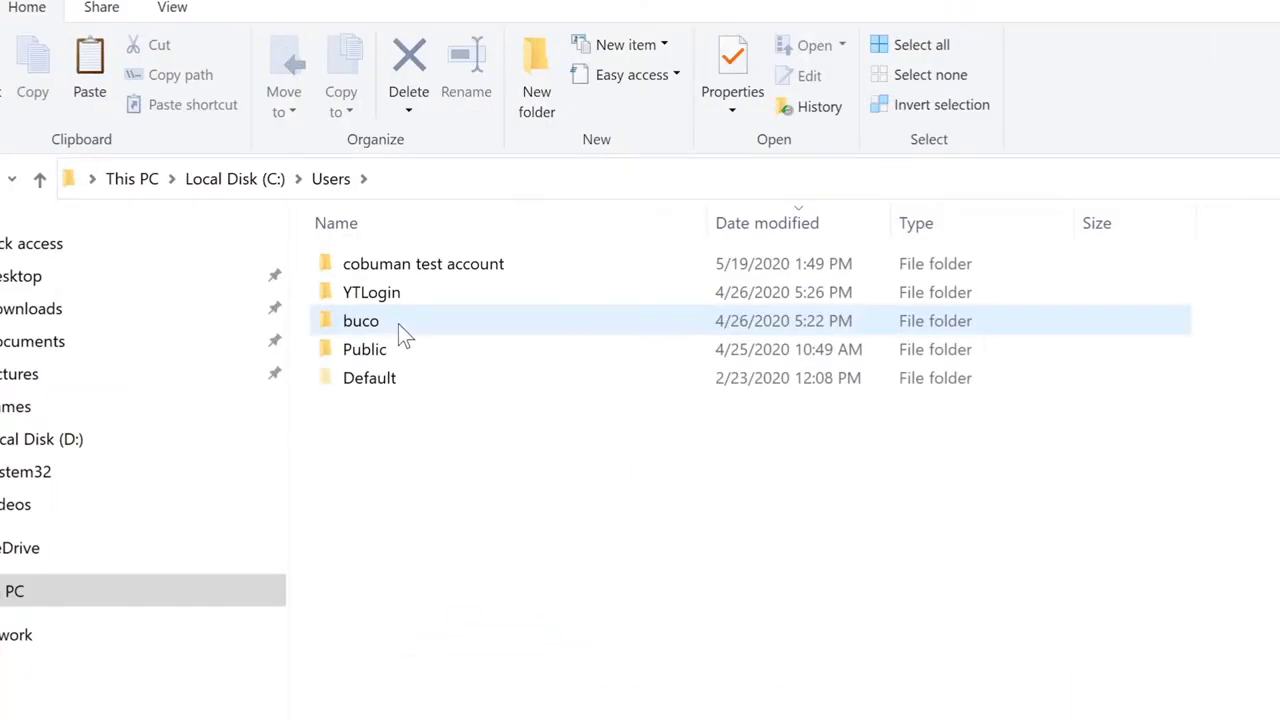
mouse_move(356, 267)
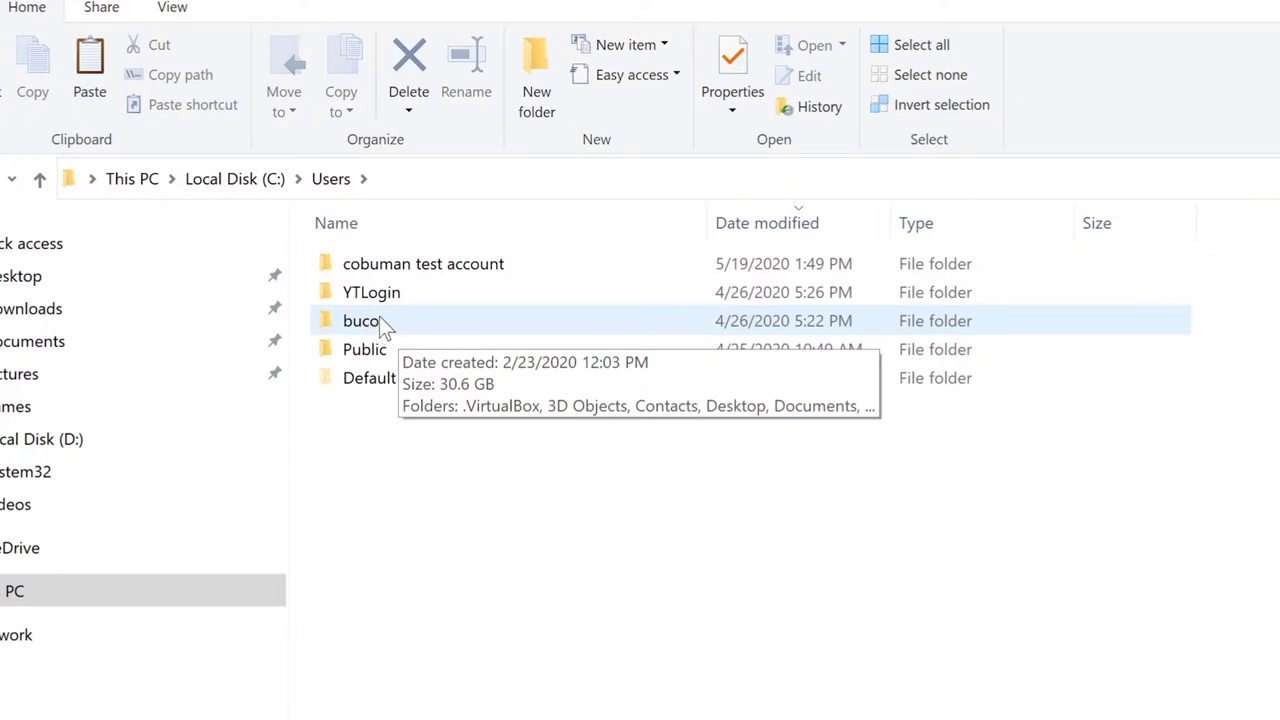
double_click(386, 326)
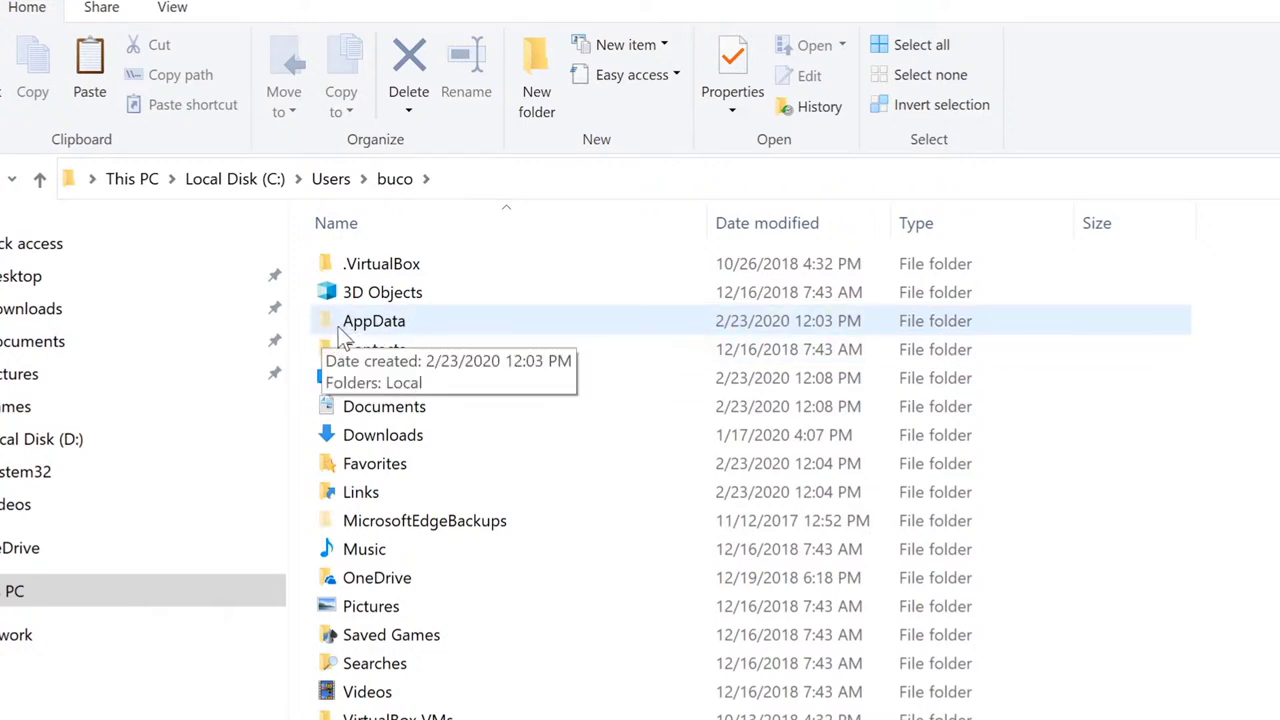
right_click(378, 321)
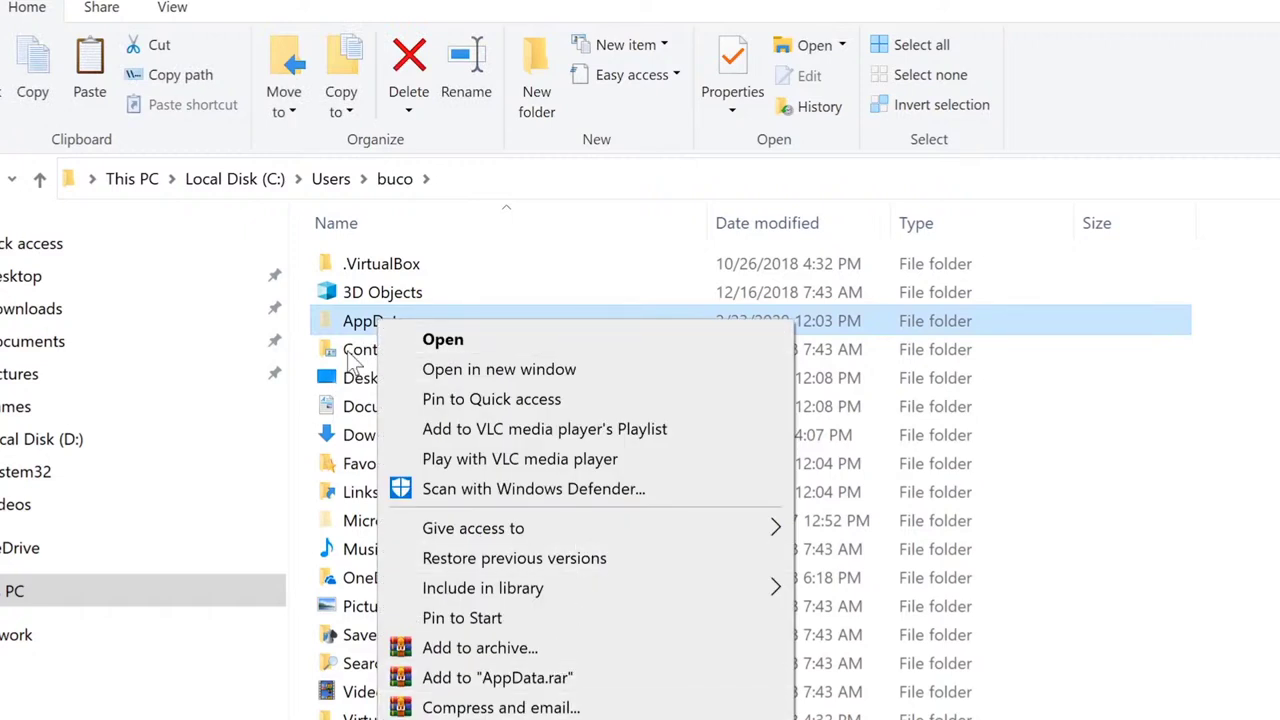
click(352, 355)
click(352, 324)
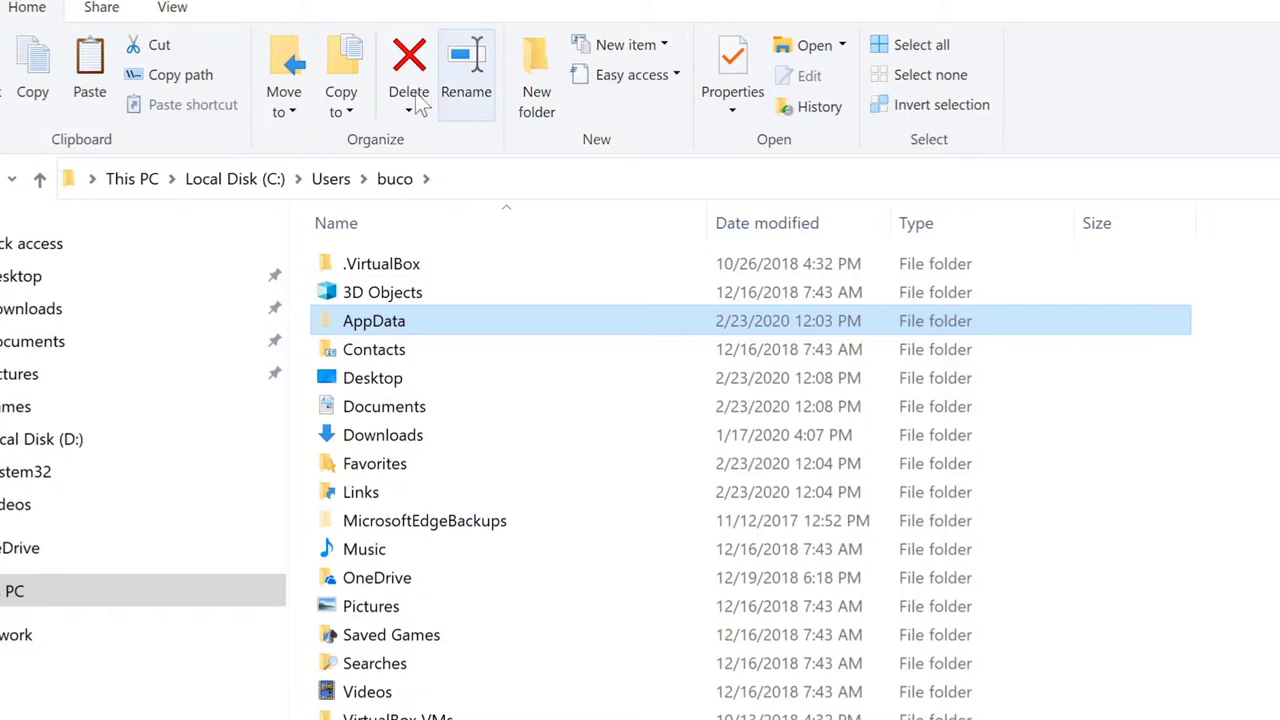
Toggle Hidden items off and back on so hidden folders are shown.
click(181, 14)
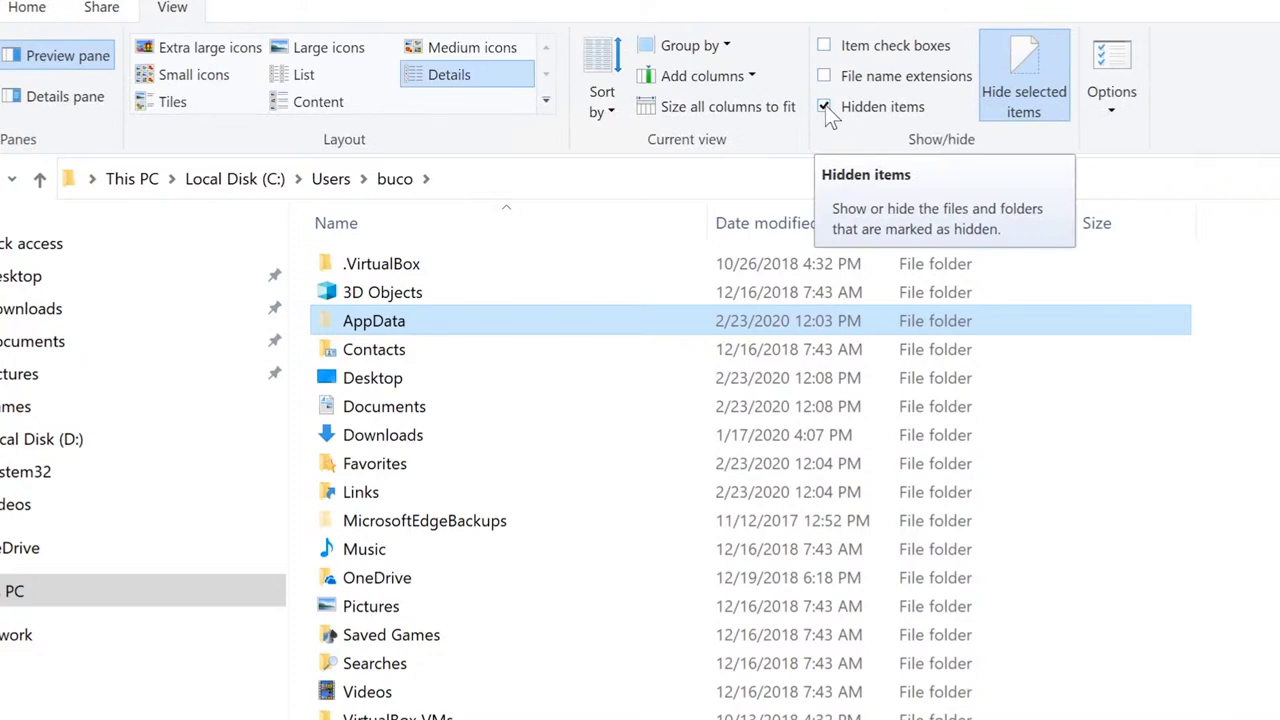
click(825, 106)
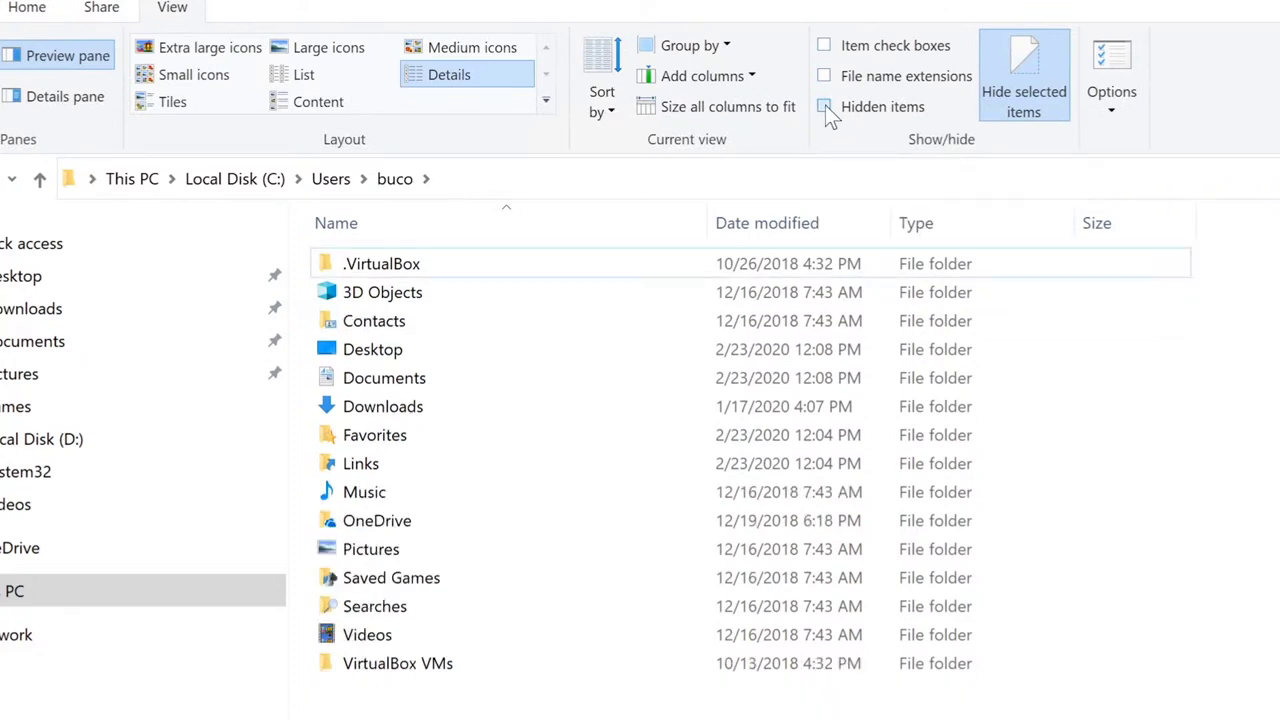
click(825, 106)
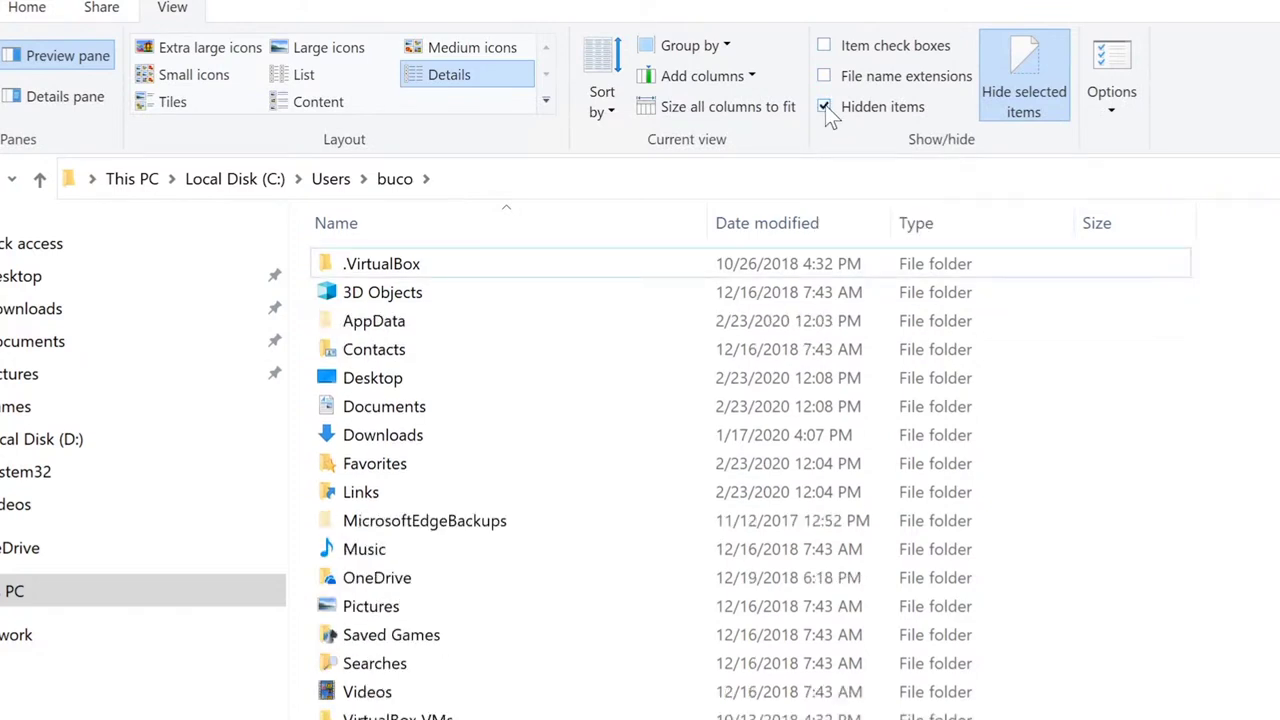
Go to \appdata from the address bar, then open the user profile's AppData folder.
click(488, 172)
click(488, 172)
text(\)
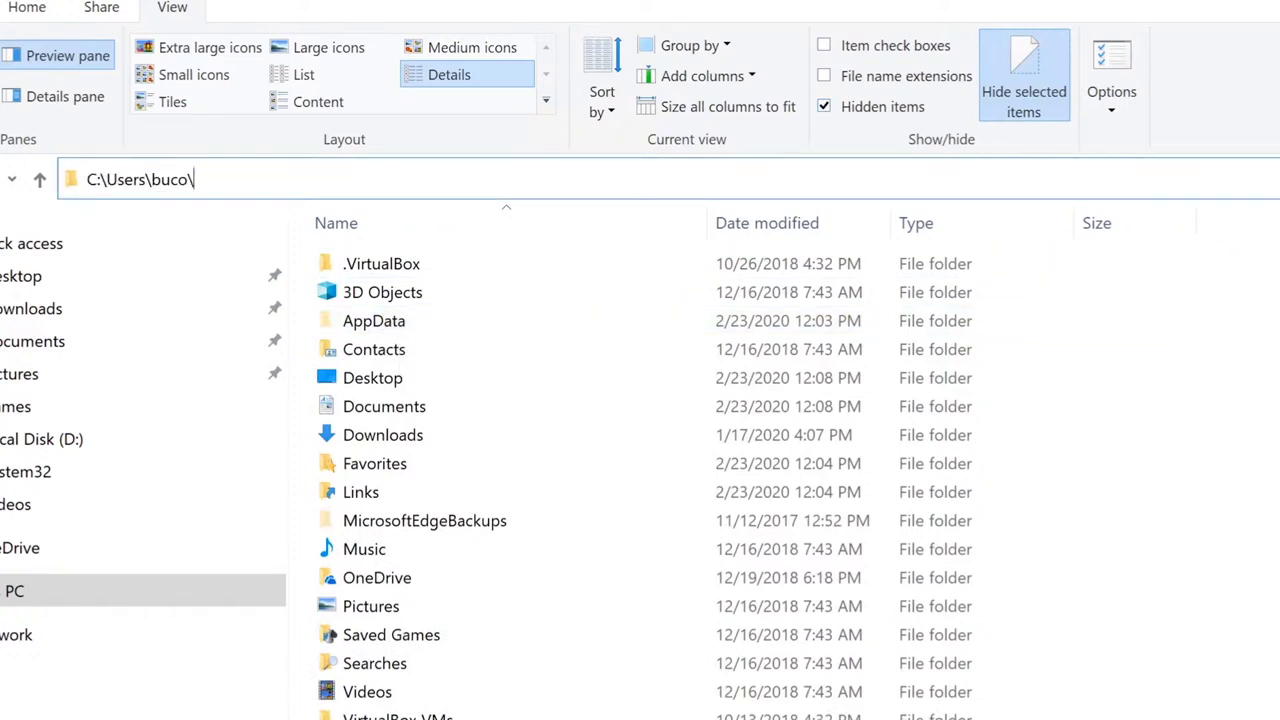
text(appdata)
key(Return)
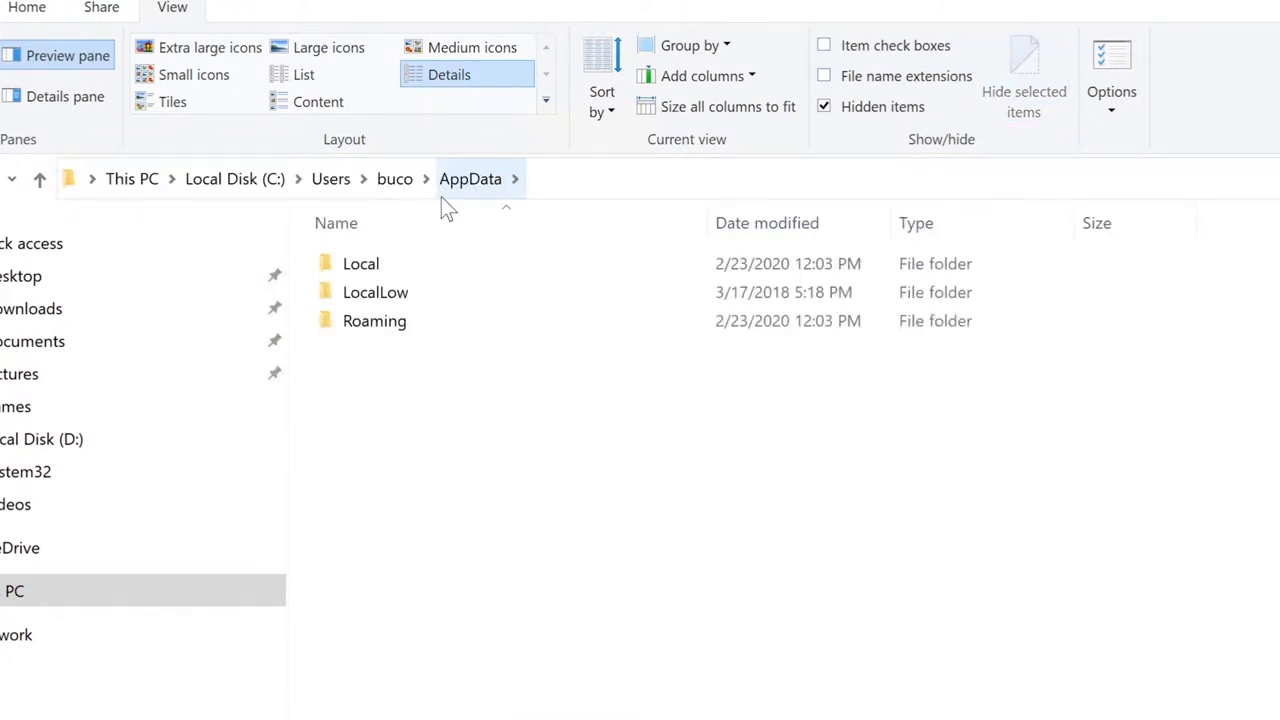
click(396, 180)
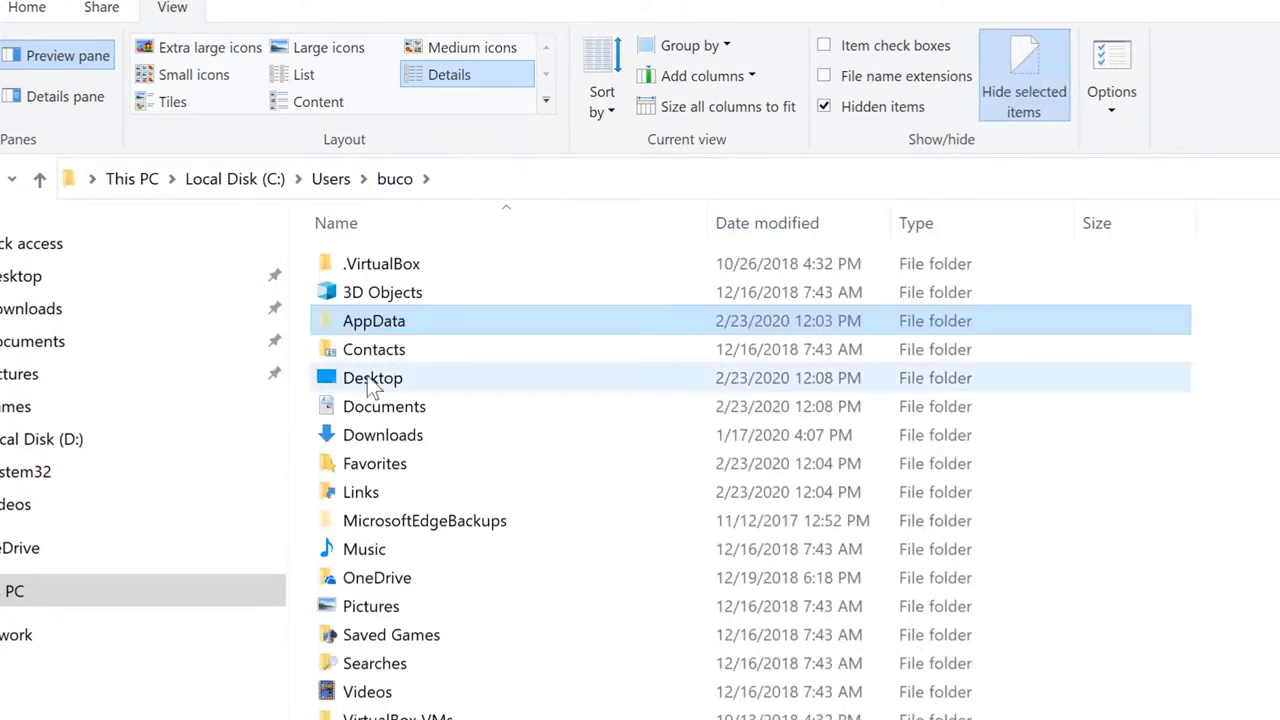
double_click(400, 328)
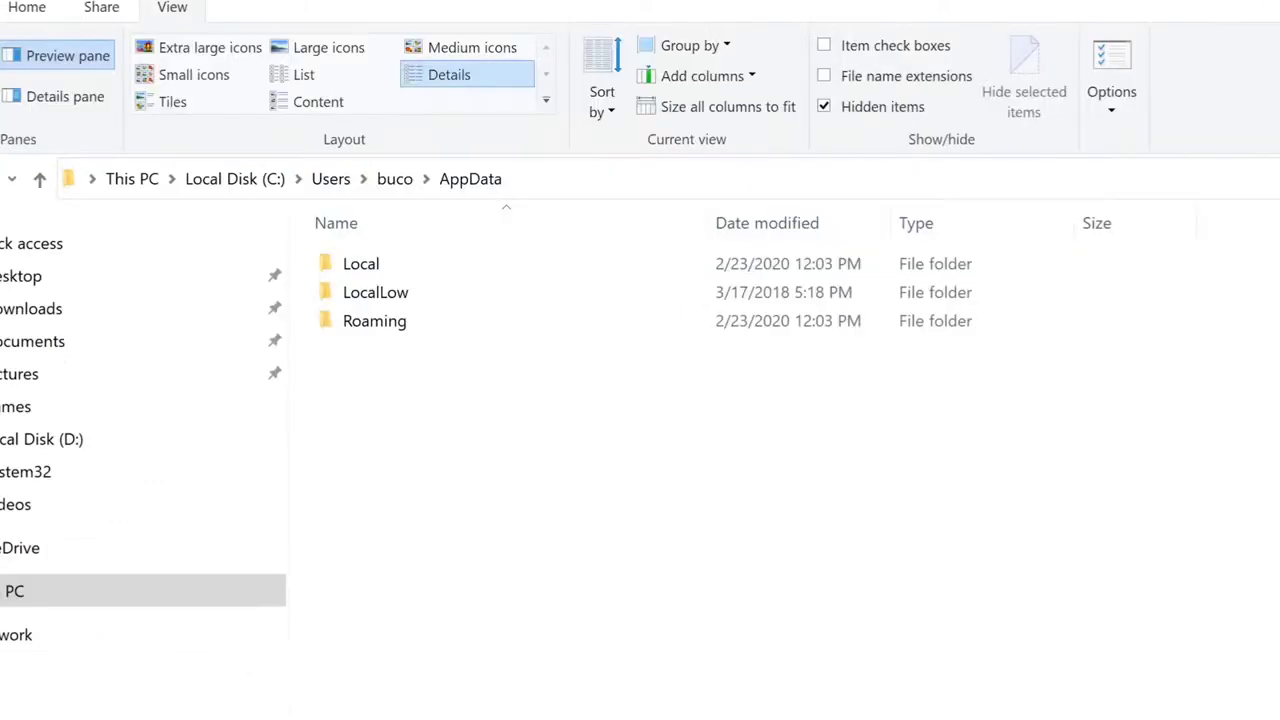
Drill down through Local, Google and Chrome into the User Data folder.
double_click(402, 262)
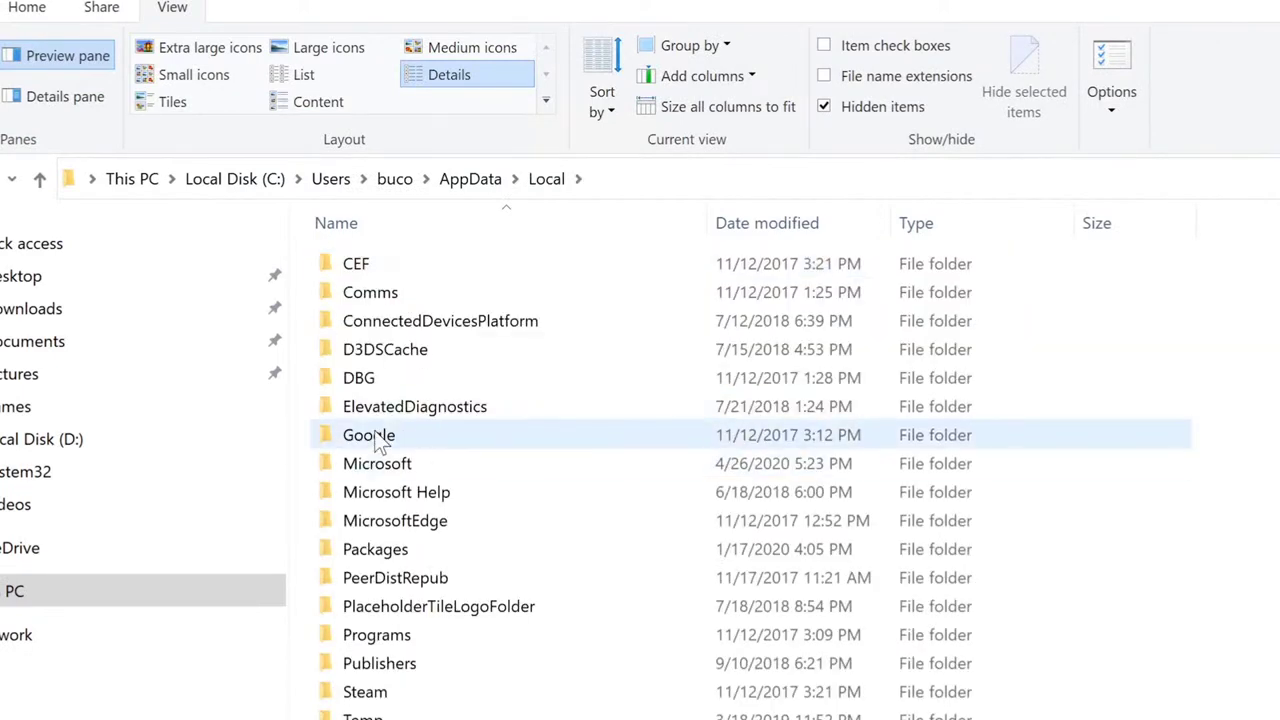
mouse_move(398, 437)
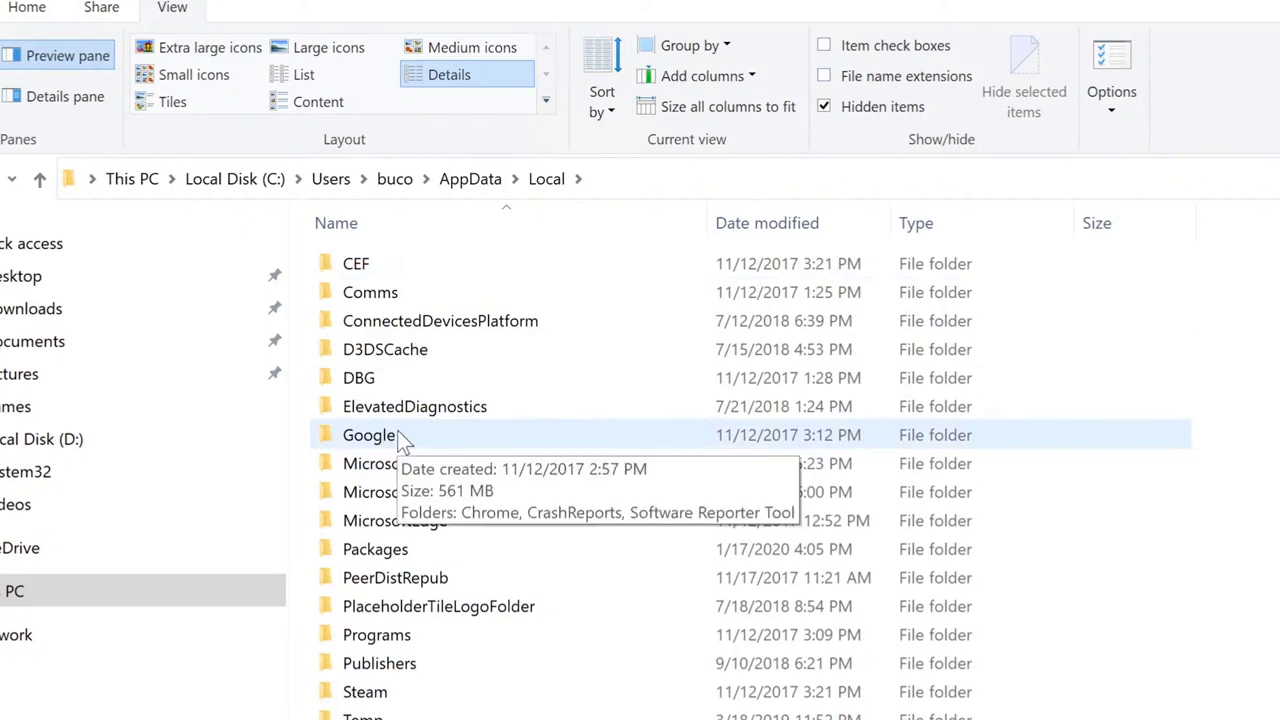
click(398, 435)
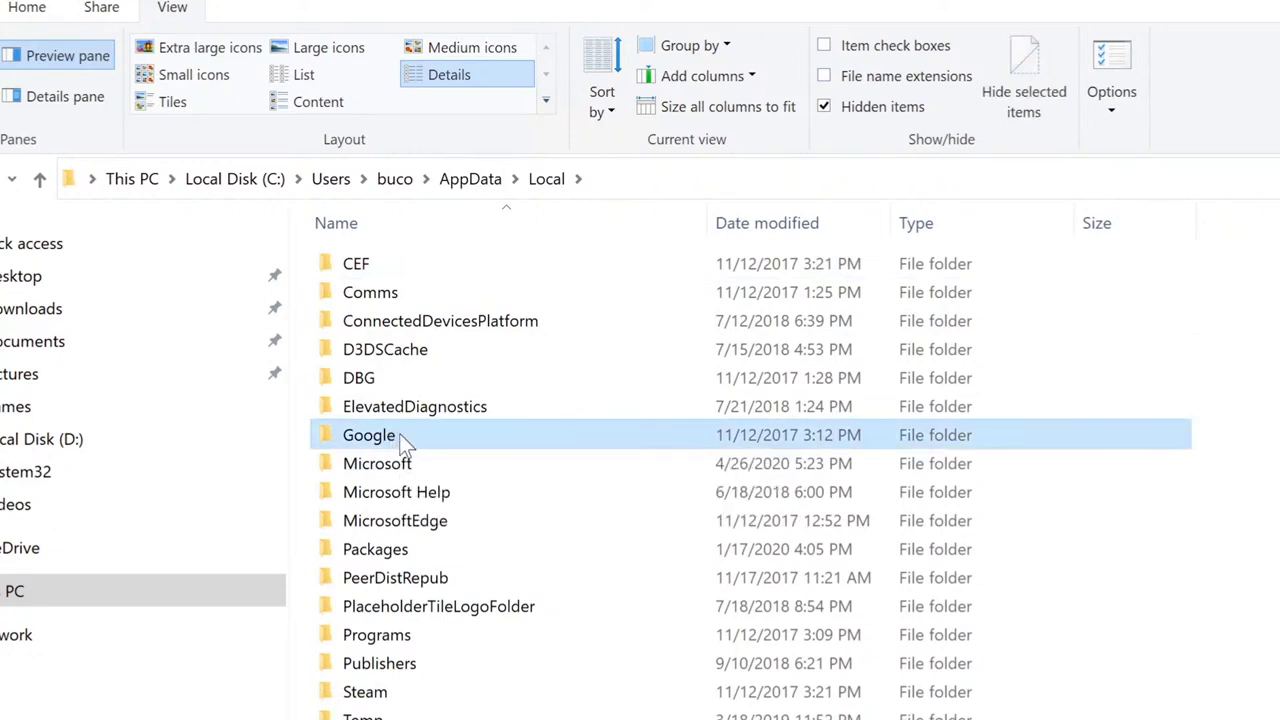
double_click(399, 435)
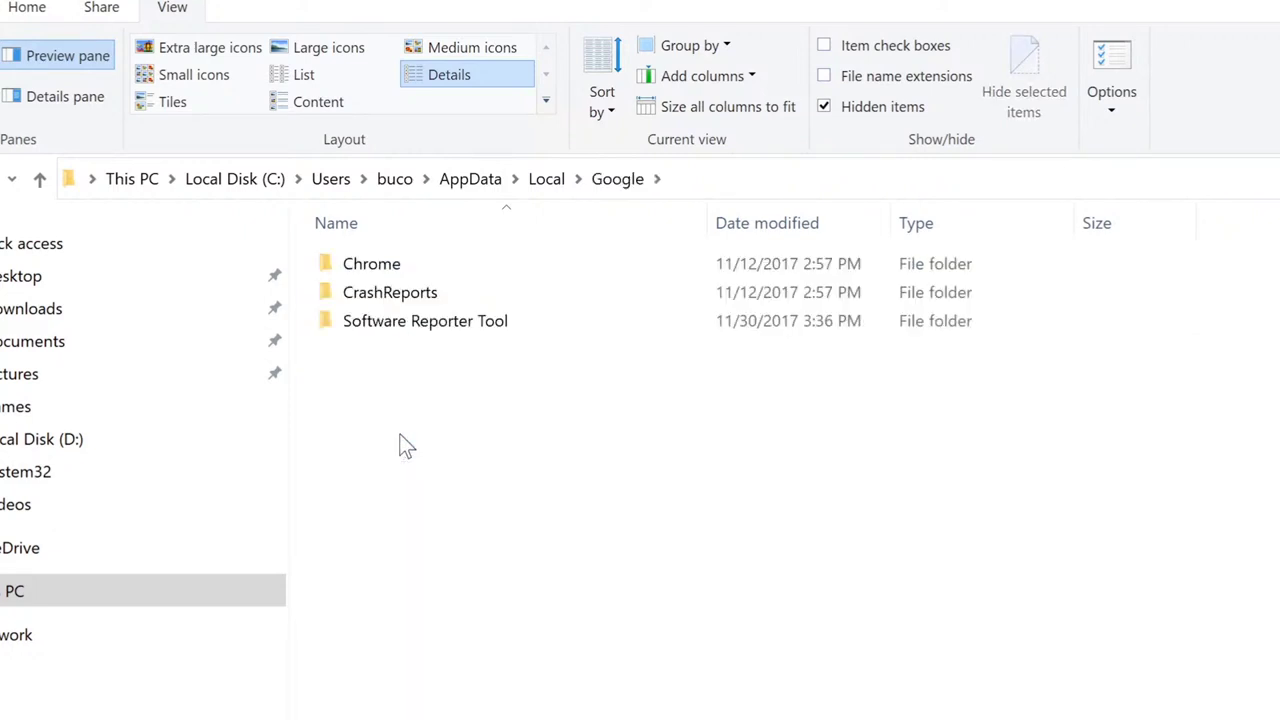
click(405, 266)
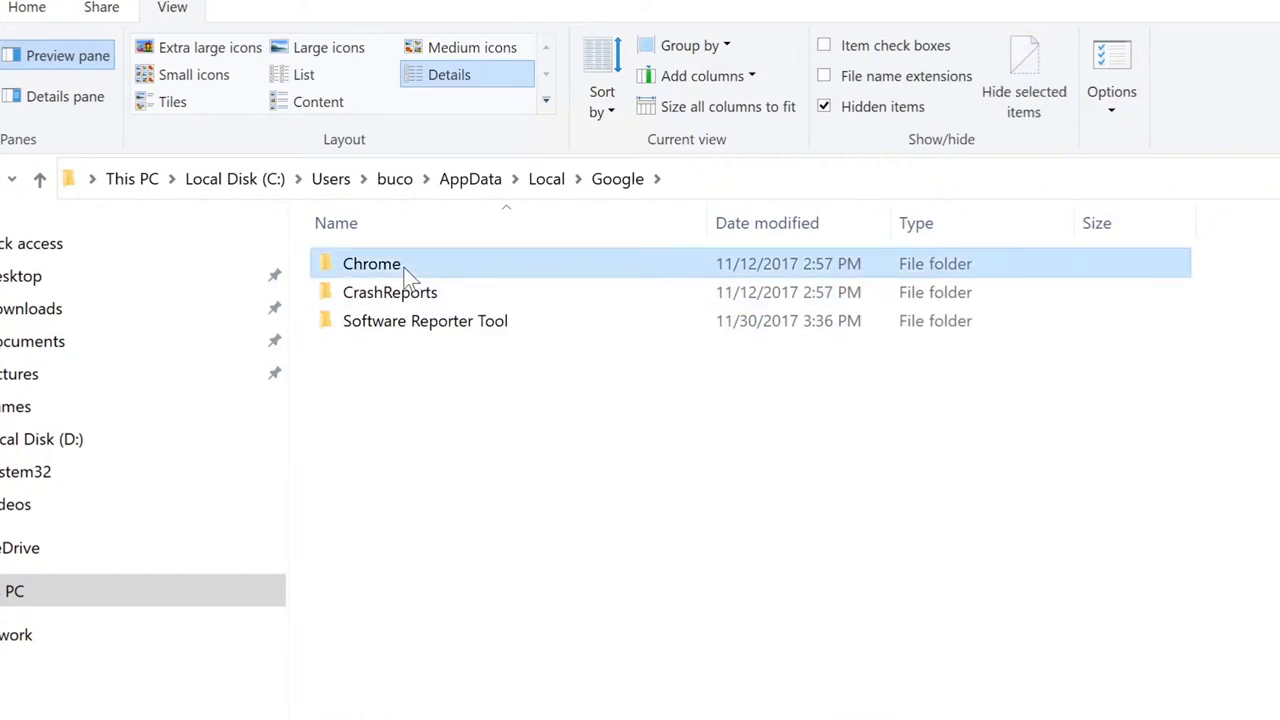
double_click(408, 266)
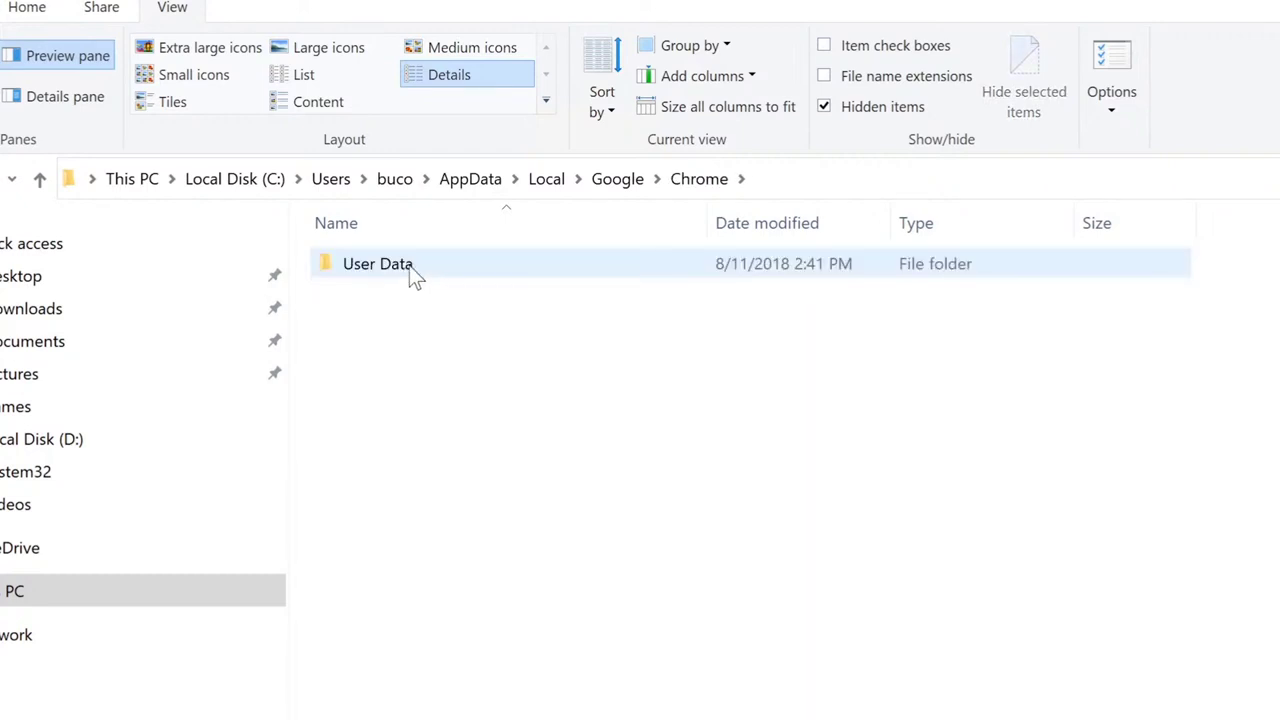
mouse_move(416, 262)
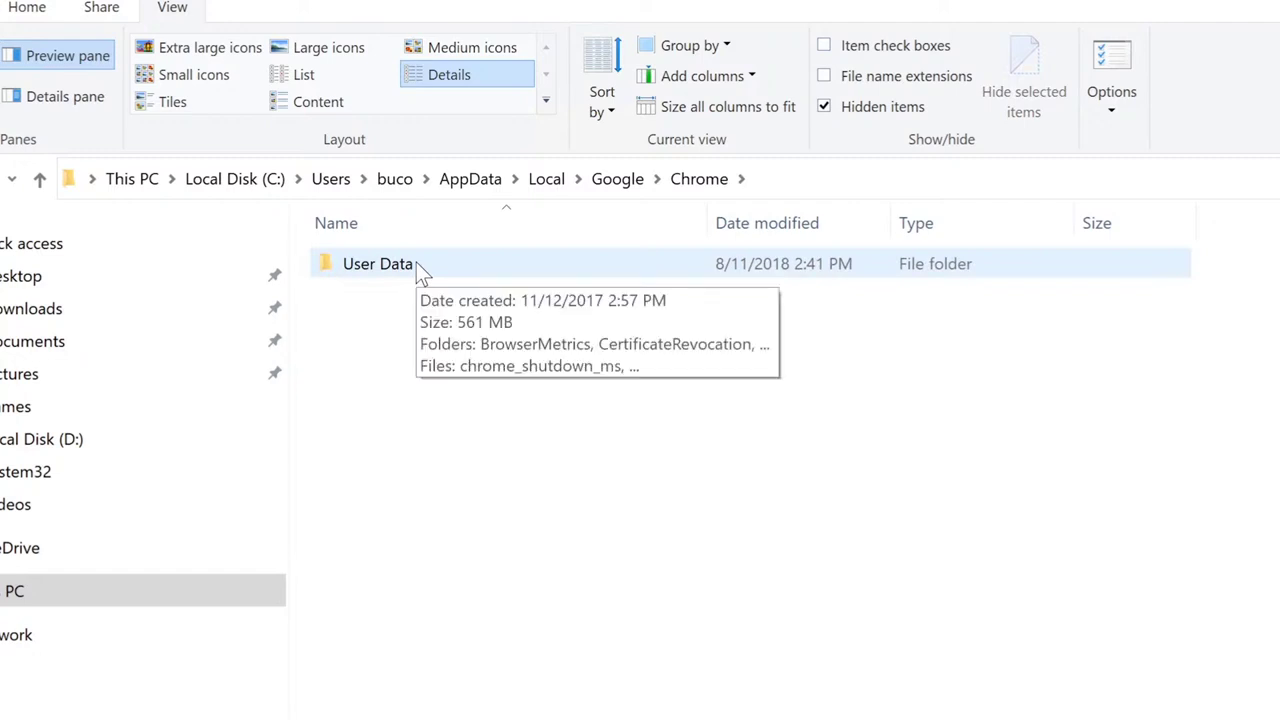
double_click(416, 262)
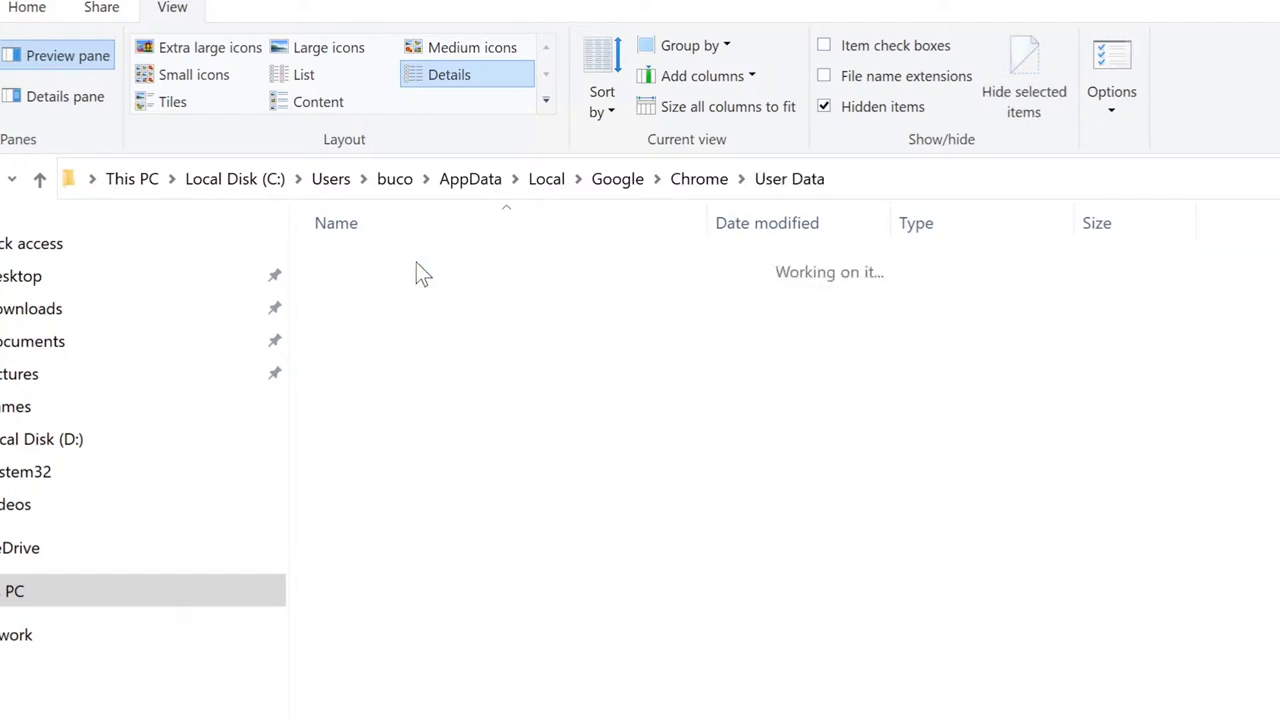
Scan the User Data contents, then return to the Google folder via the breadcrumb.
mouse_move(511, 494)
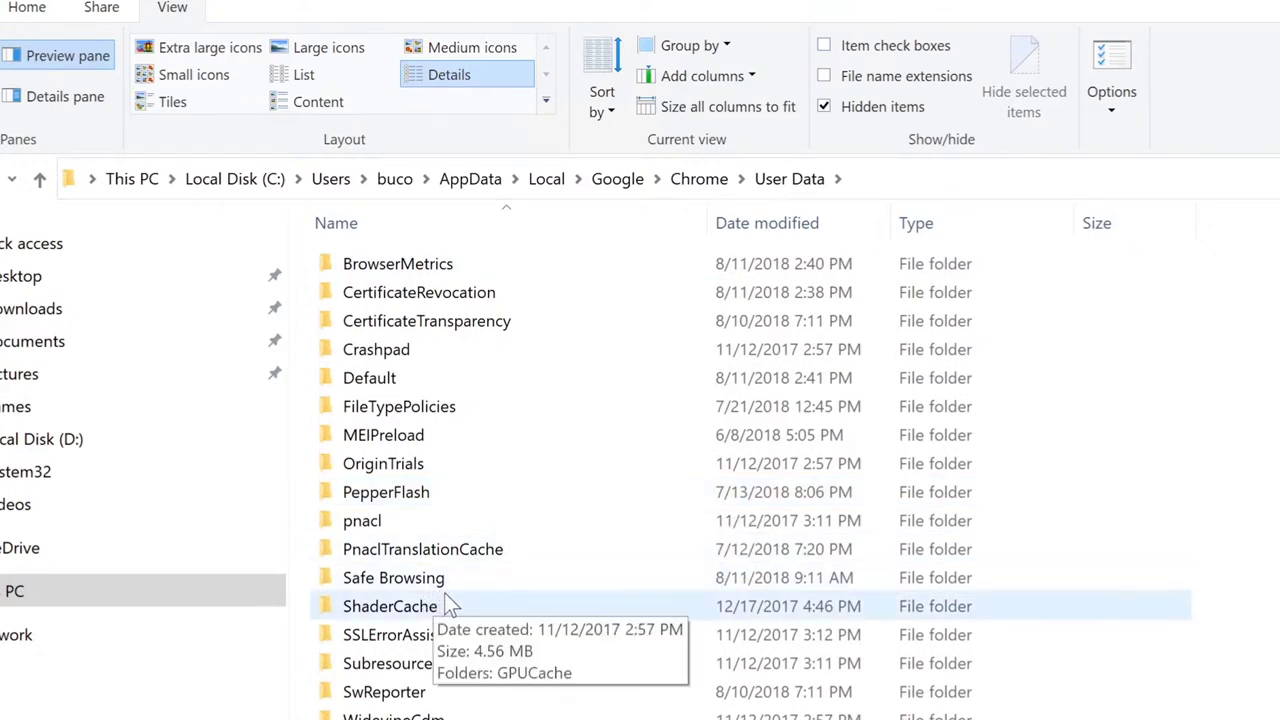
scroll(480, 606, down, 2)
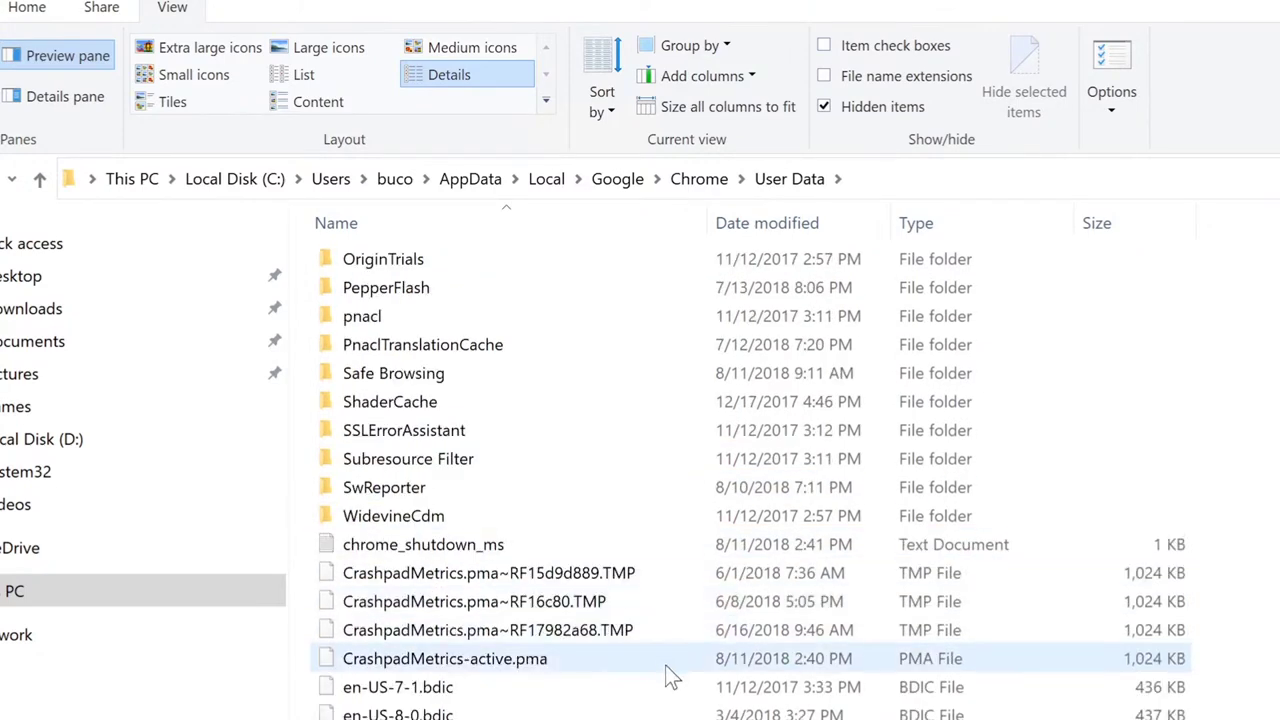
scroll(665, 670, up, 2)
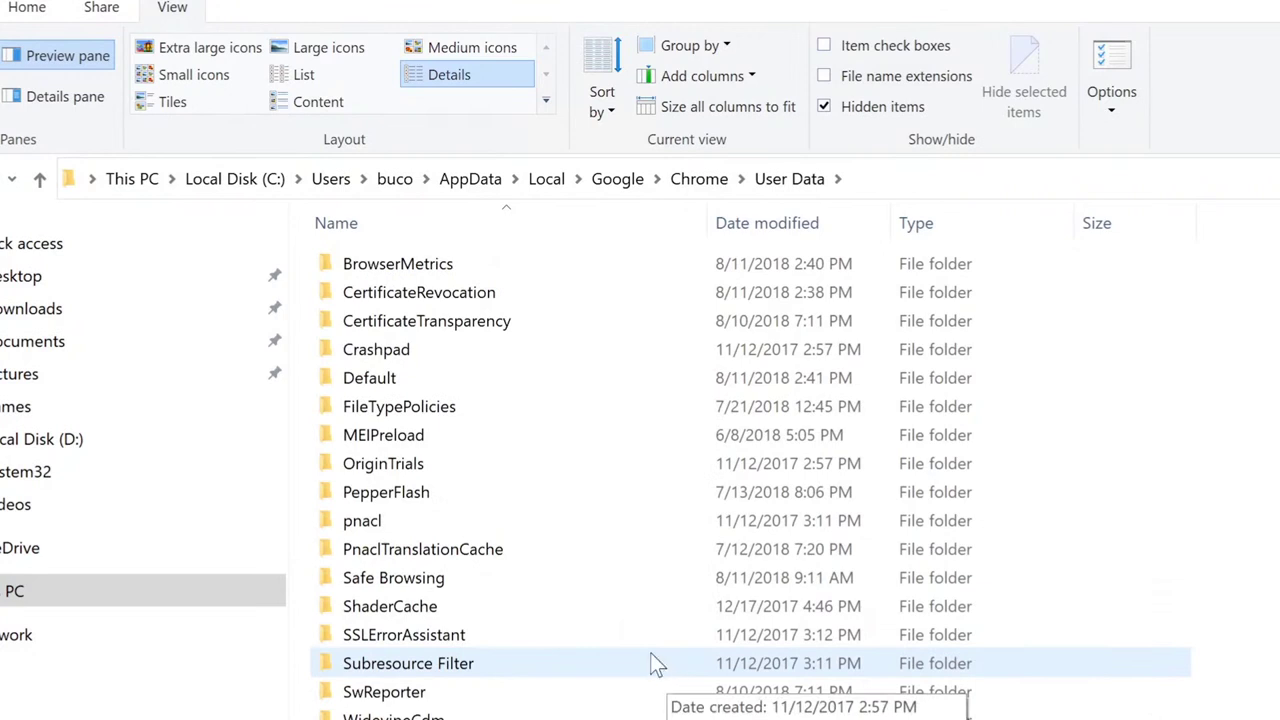
click(688, 180)
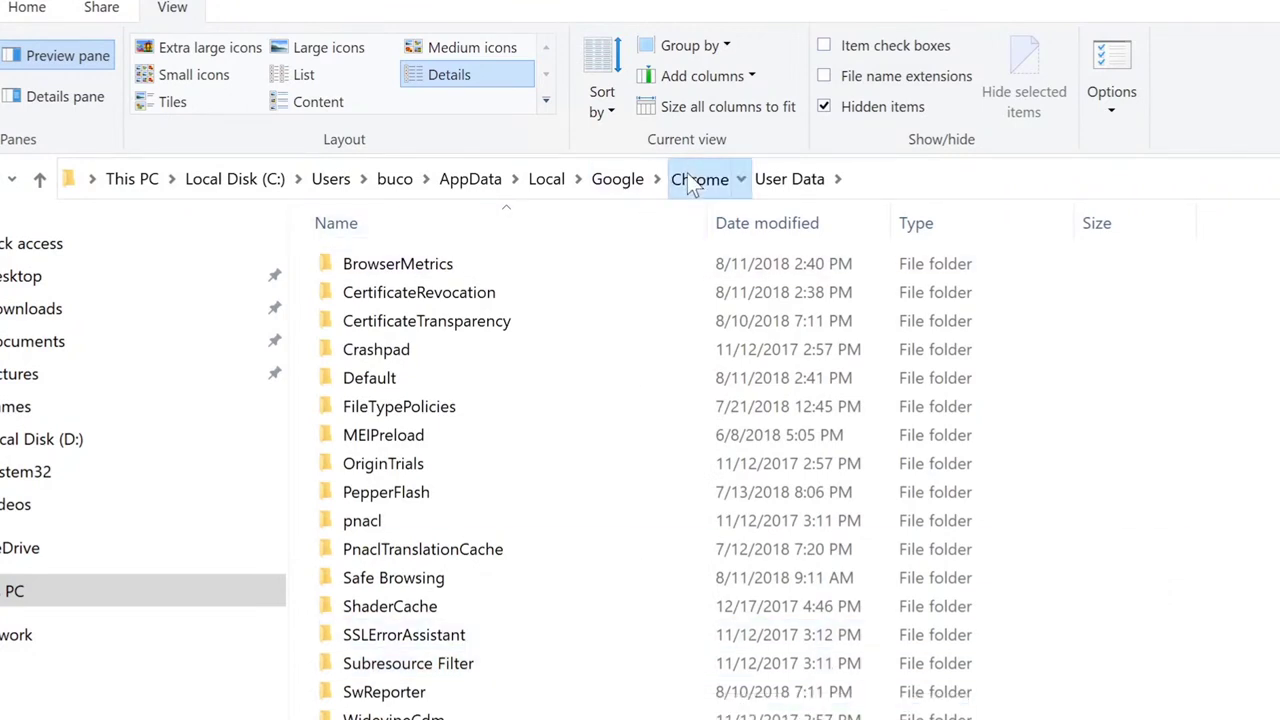
click(618, 180)
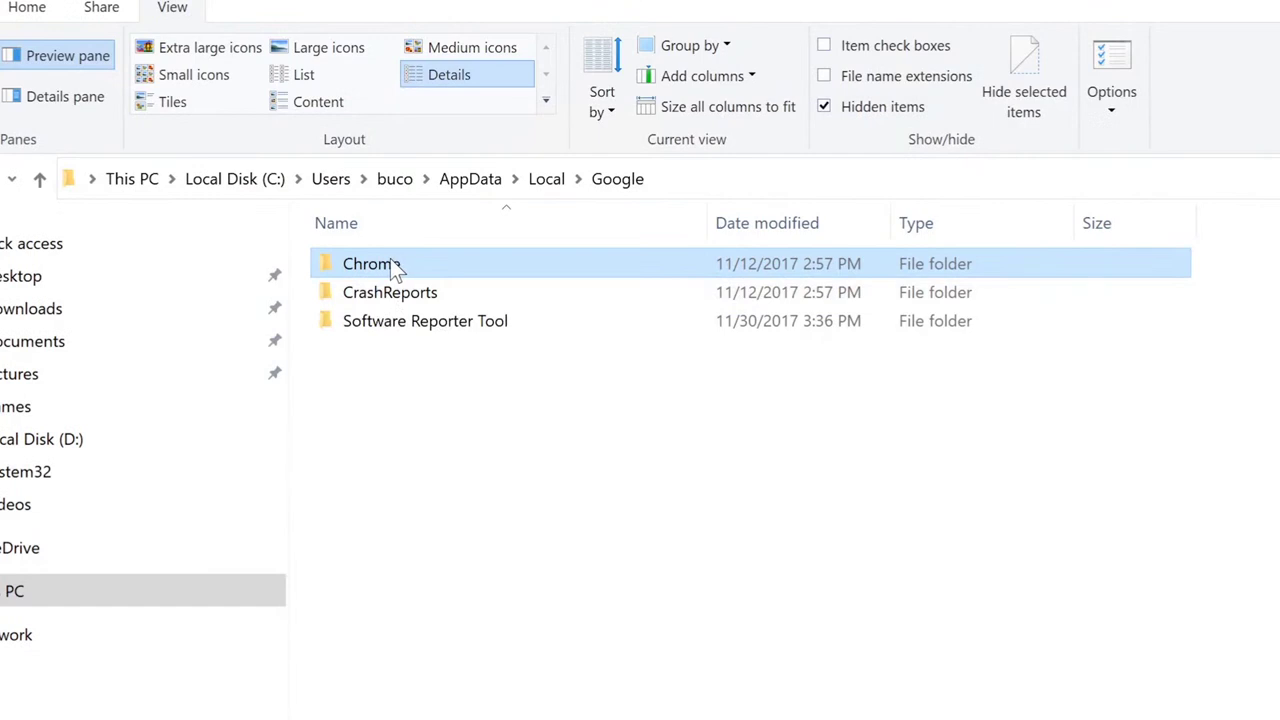
Rename the Chrome folder in AppData\Local\Google to Chromeold.
click(405, 262)
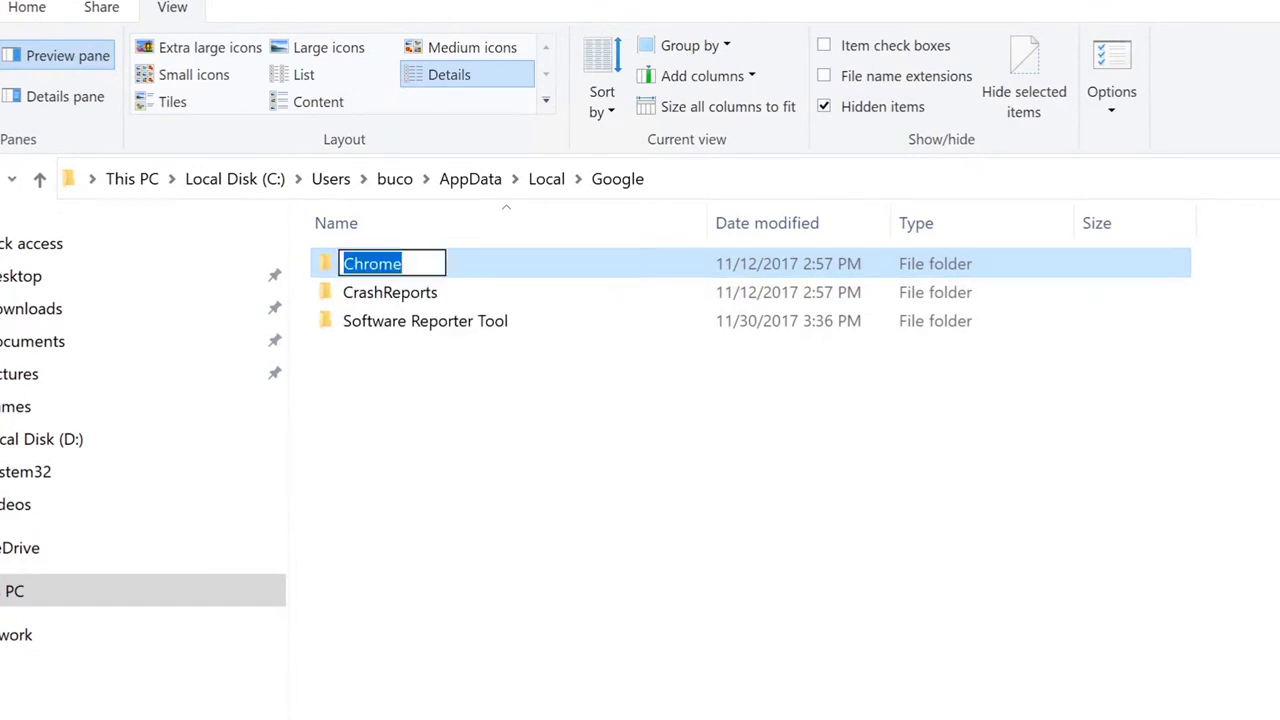
click(402, 263)
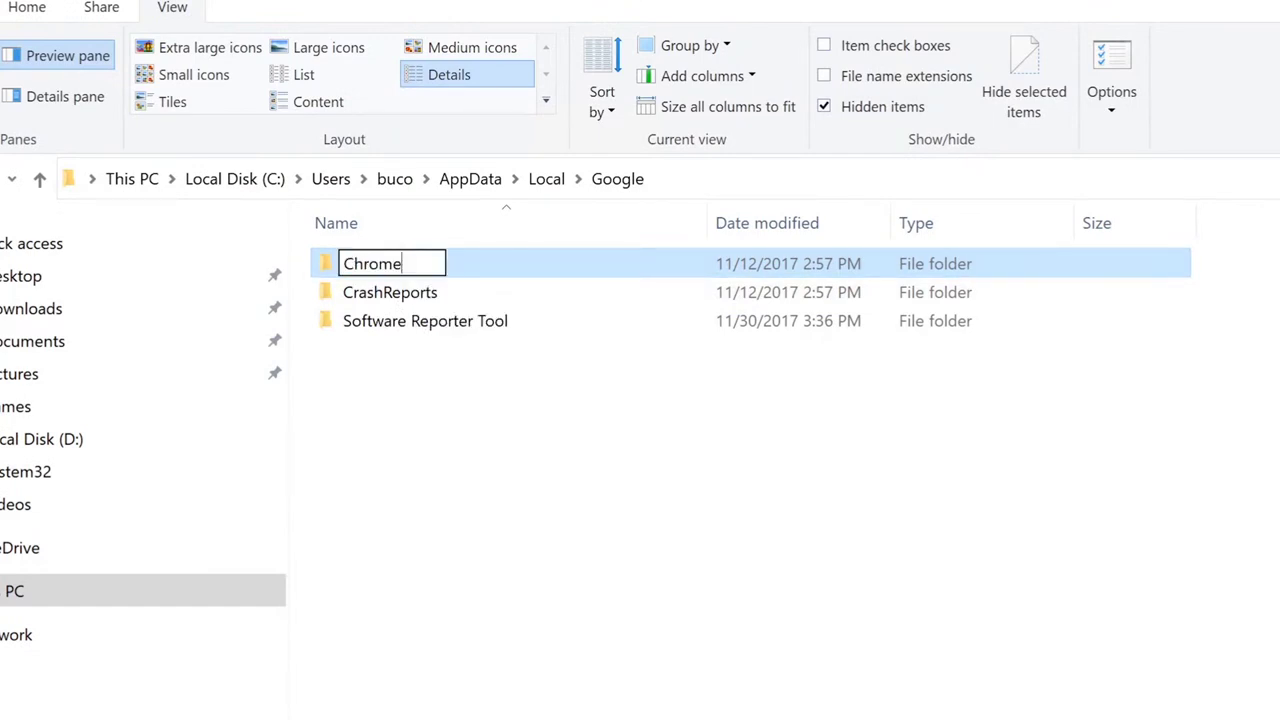
text(old)
key(Return)
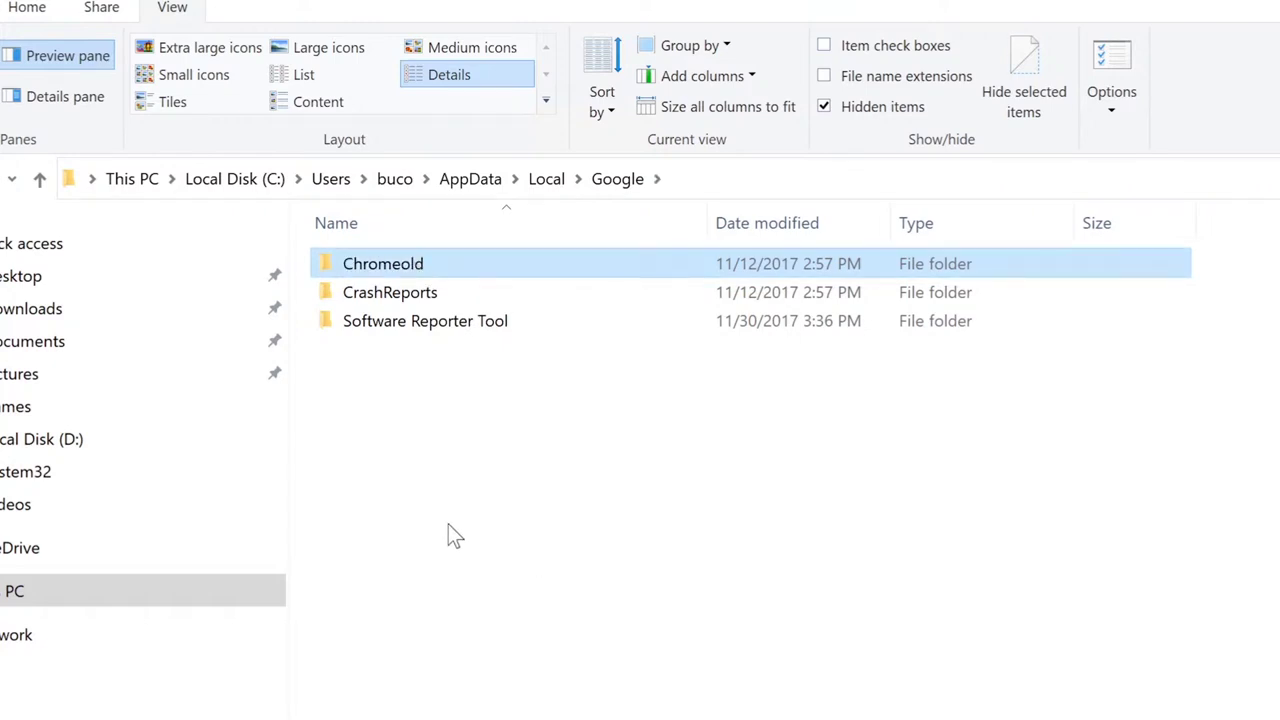
mouse_move(424, 258)
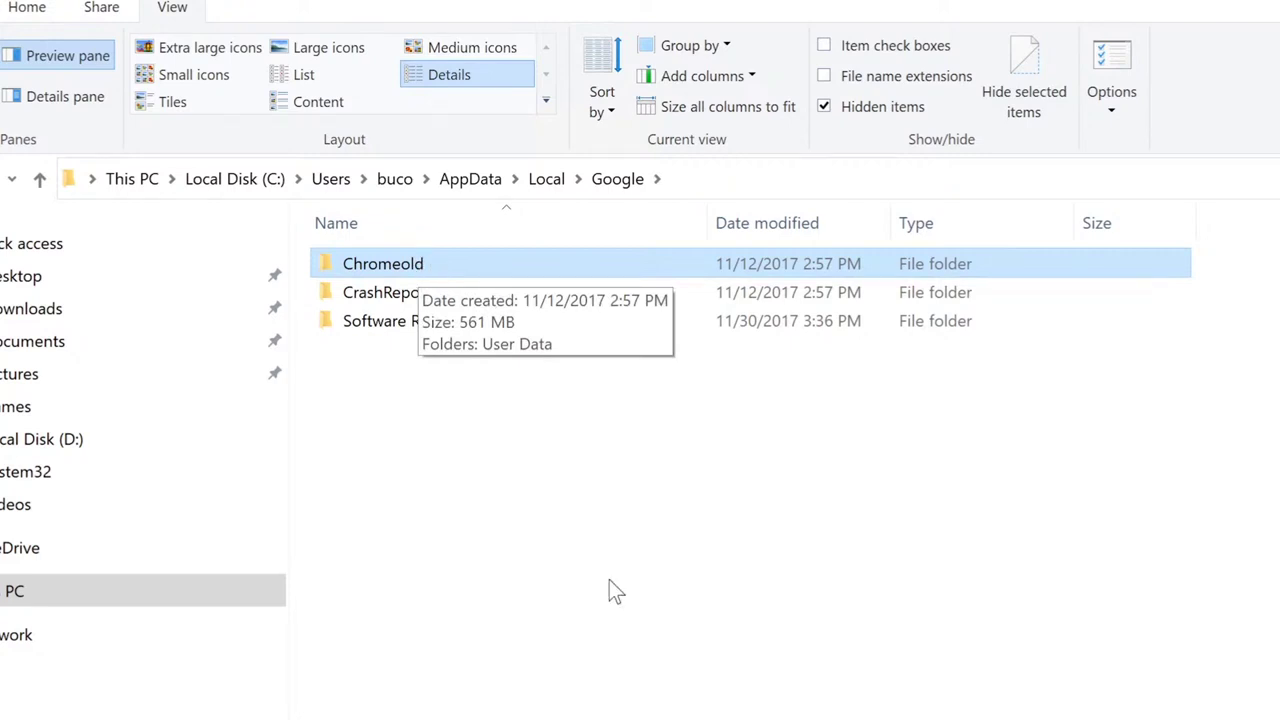
Choose Run as different user for Google Chrome from the taskbar jump list.
right_click(500, 692)
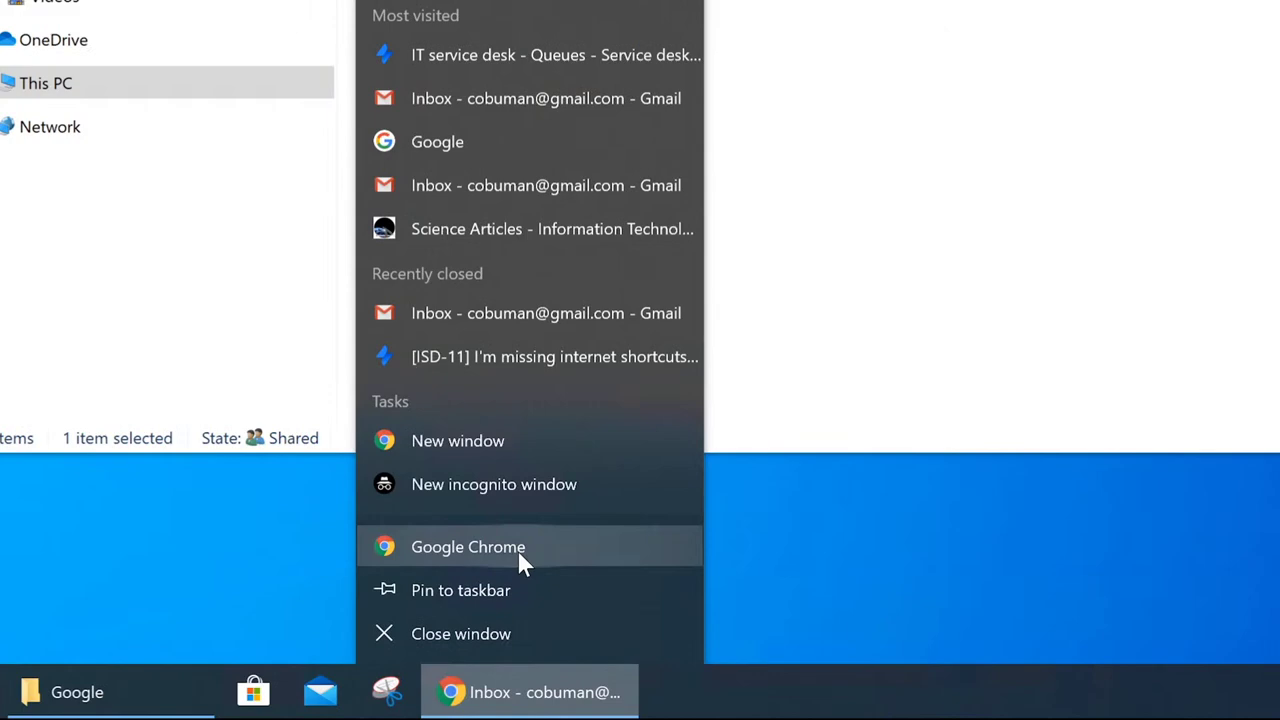
right_click(517, 549)
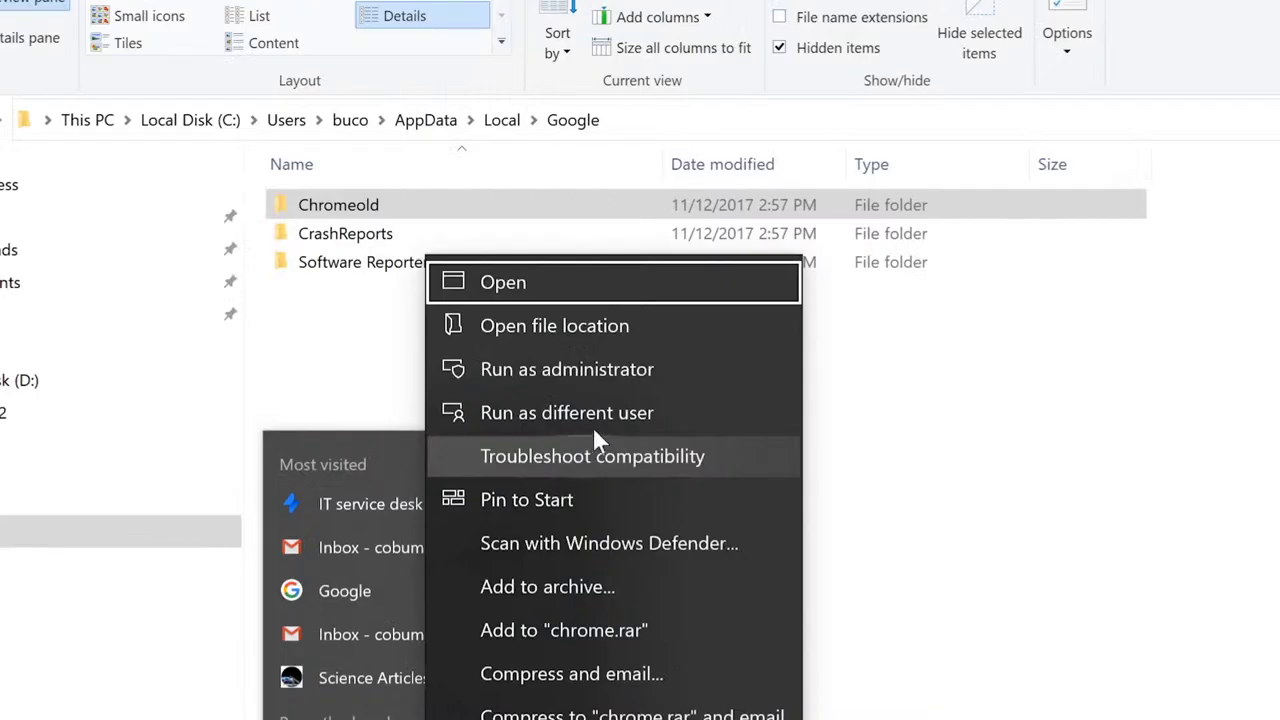
click(614, 412)
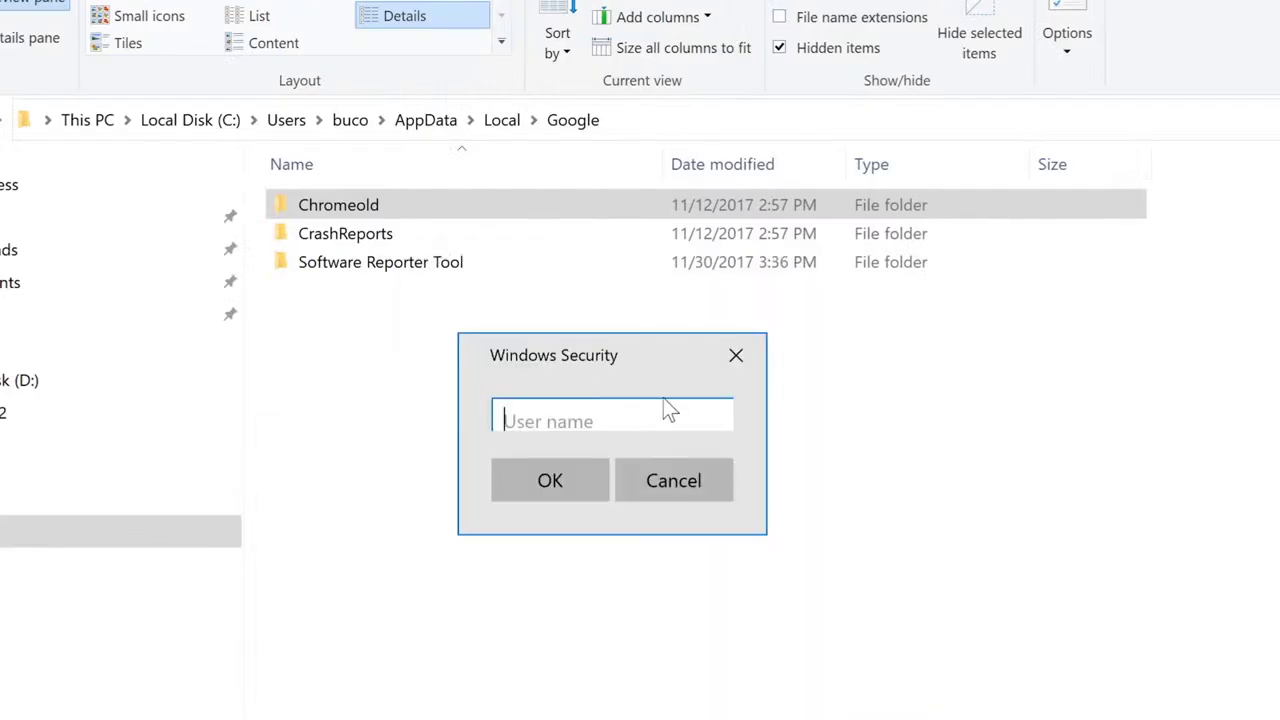
Enter the other account's user name and password to start Chrome.
text(Buco)
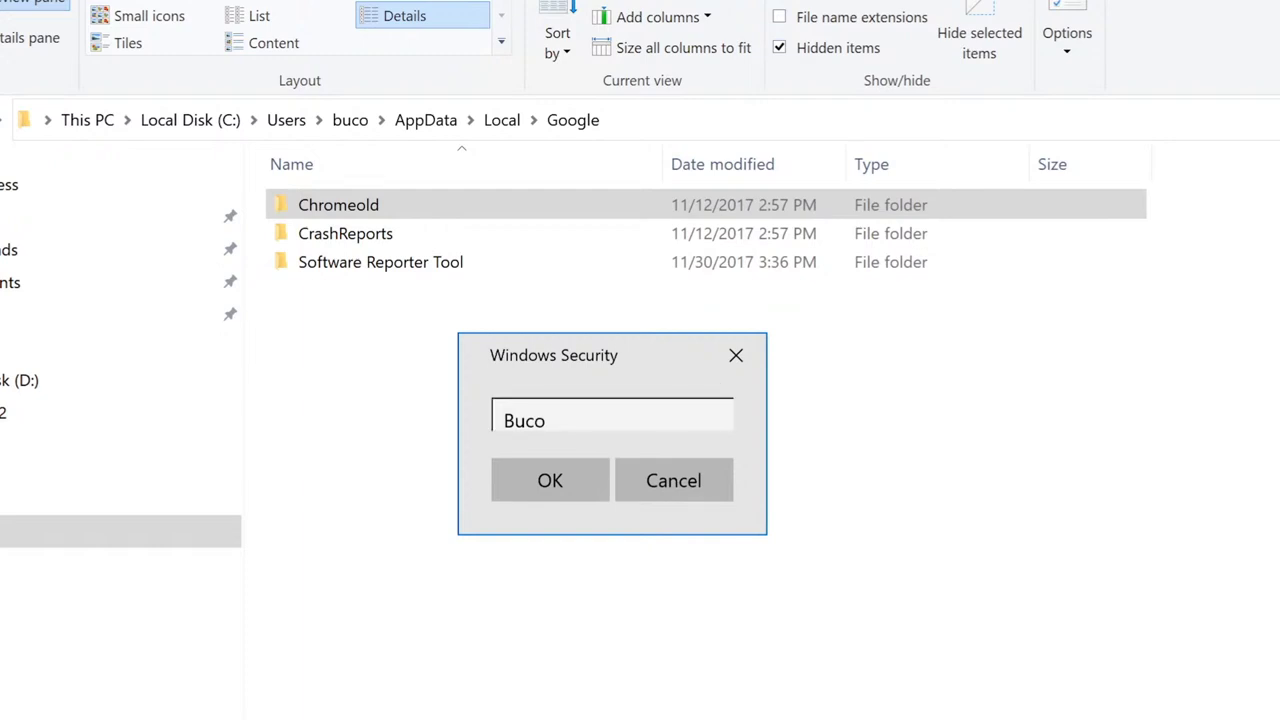
click(547, 420)
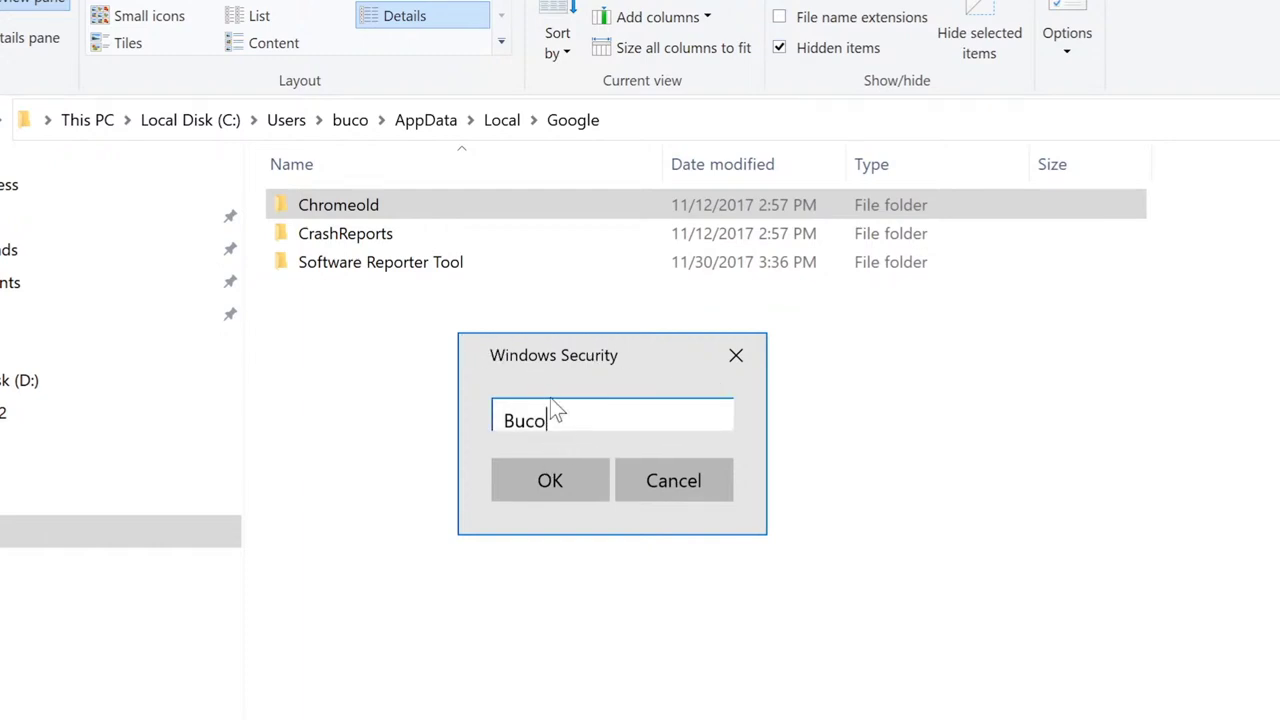
click(573, 480)
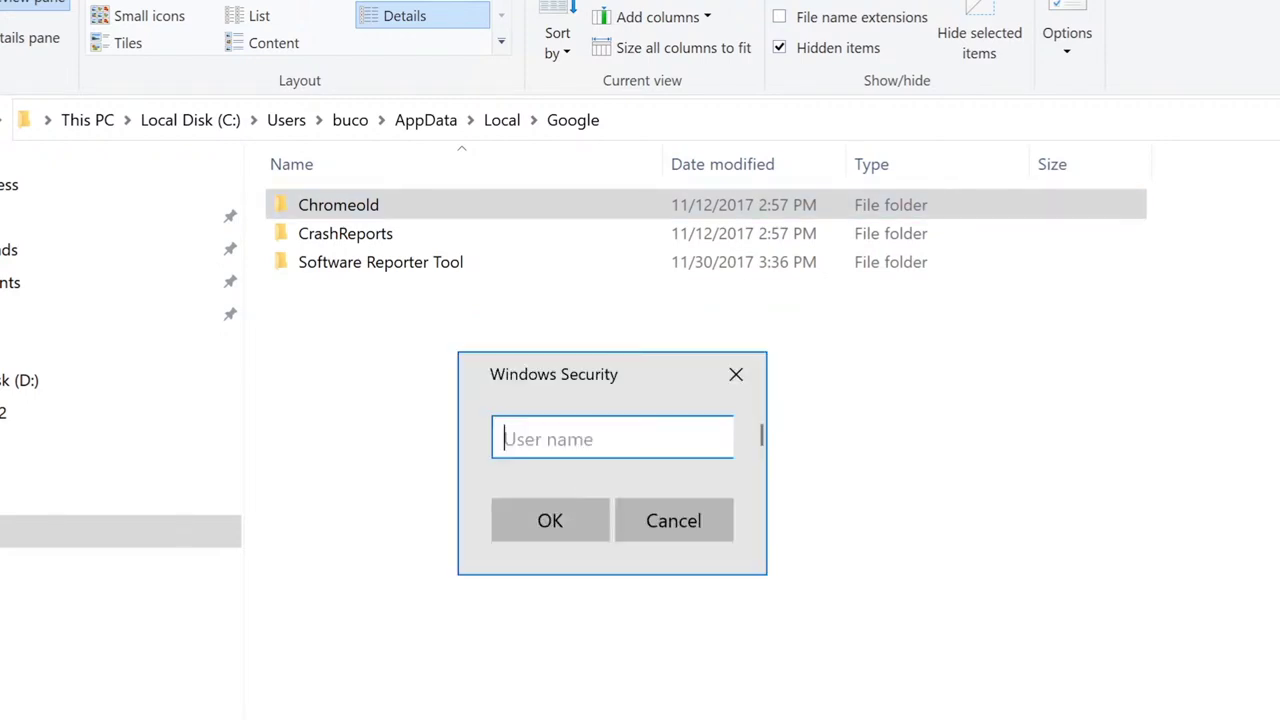
text(Buco)
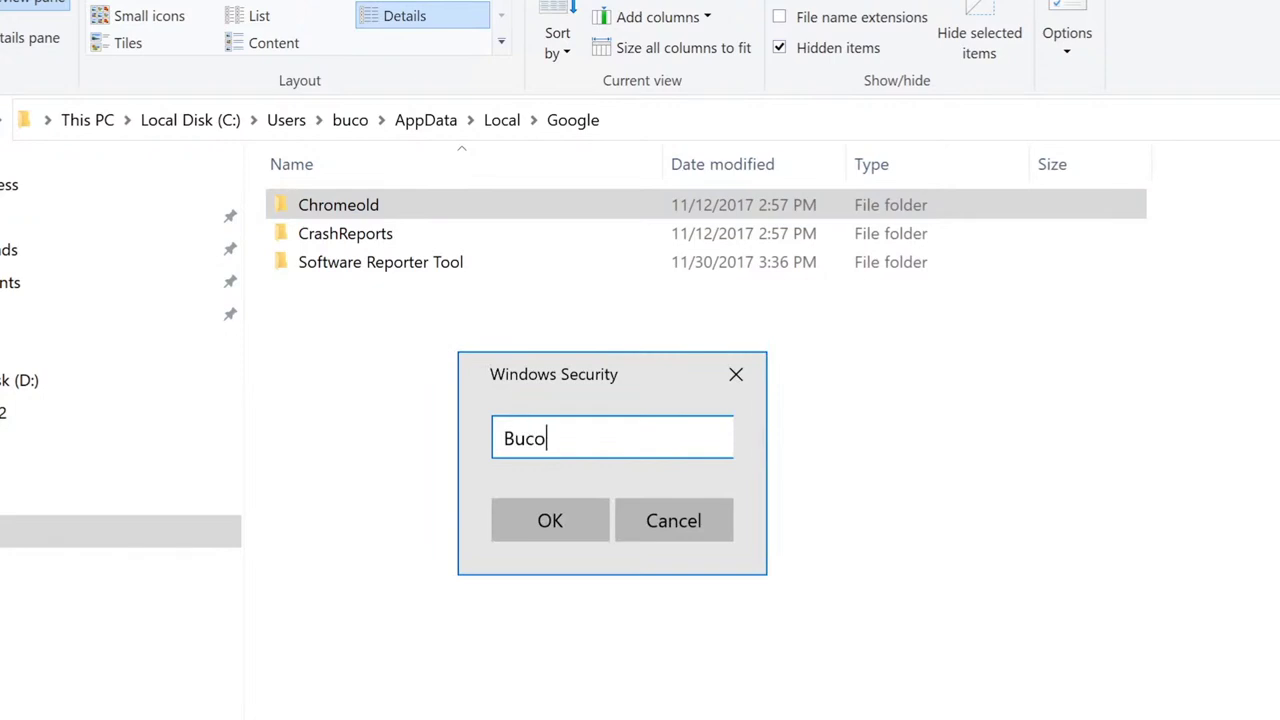
key(Tab)
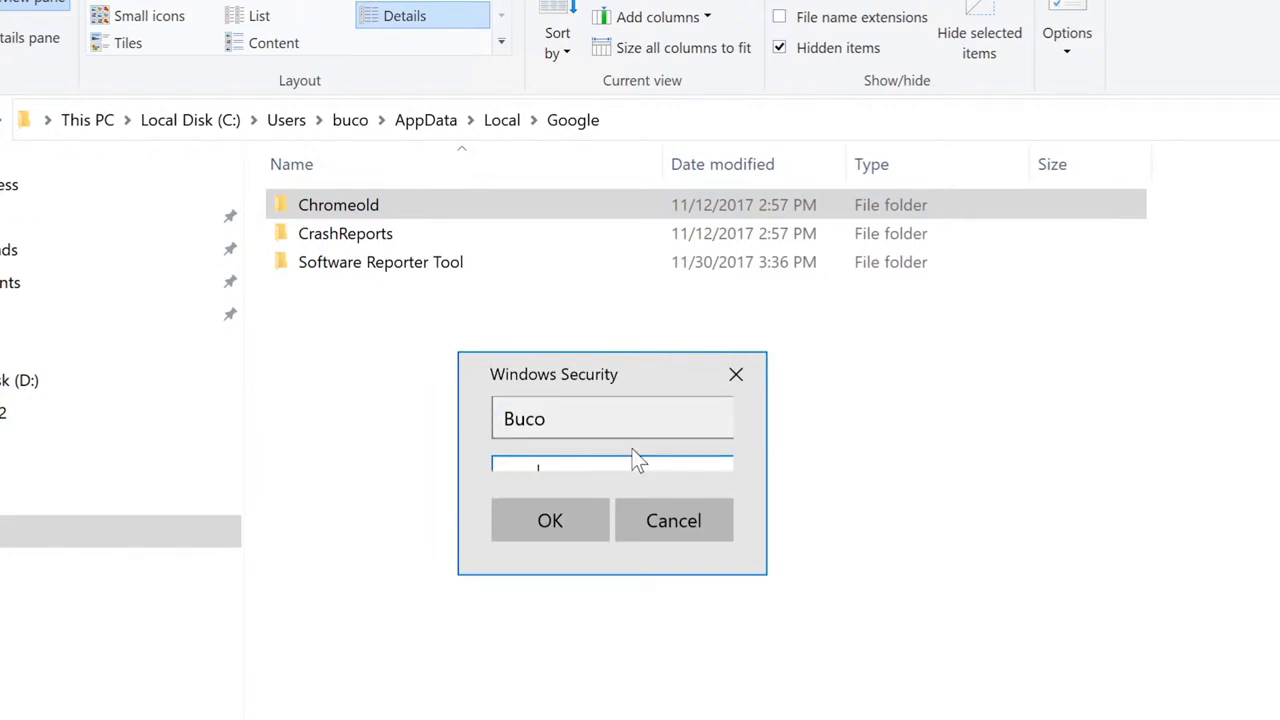
key(Return)
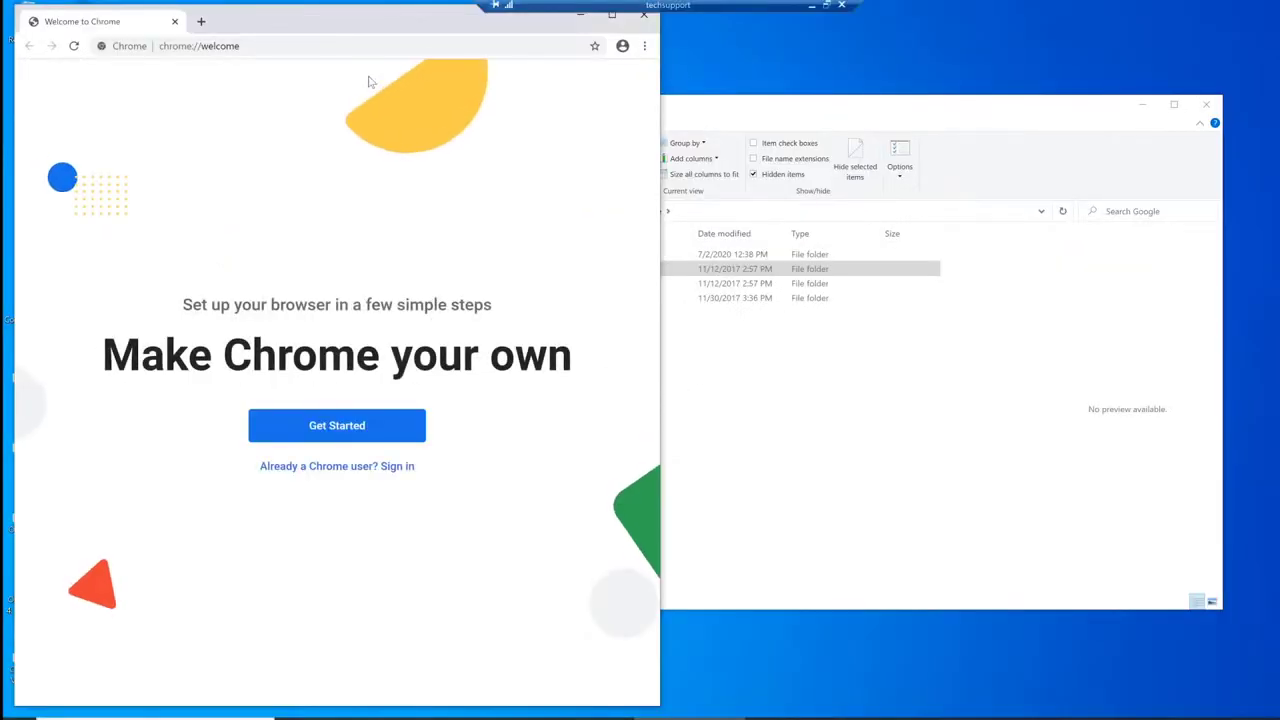
Reposition the new Chrome window and open its profile details, showing 'Not signed in'.
drag(378, 18, 836, 338)
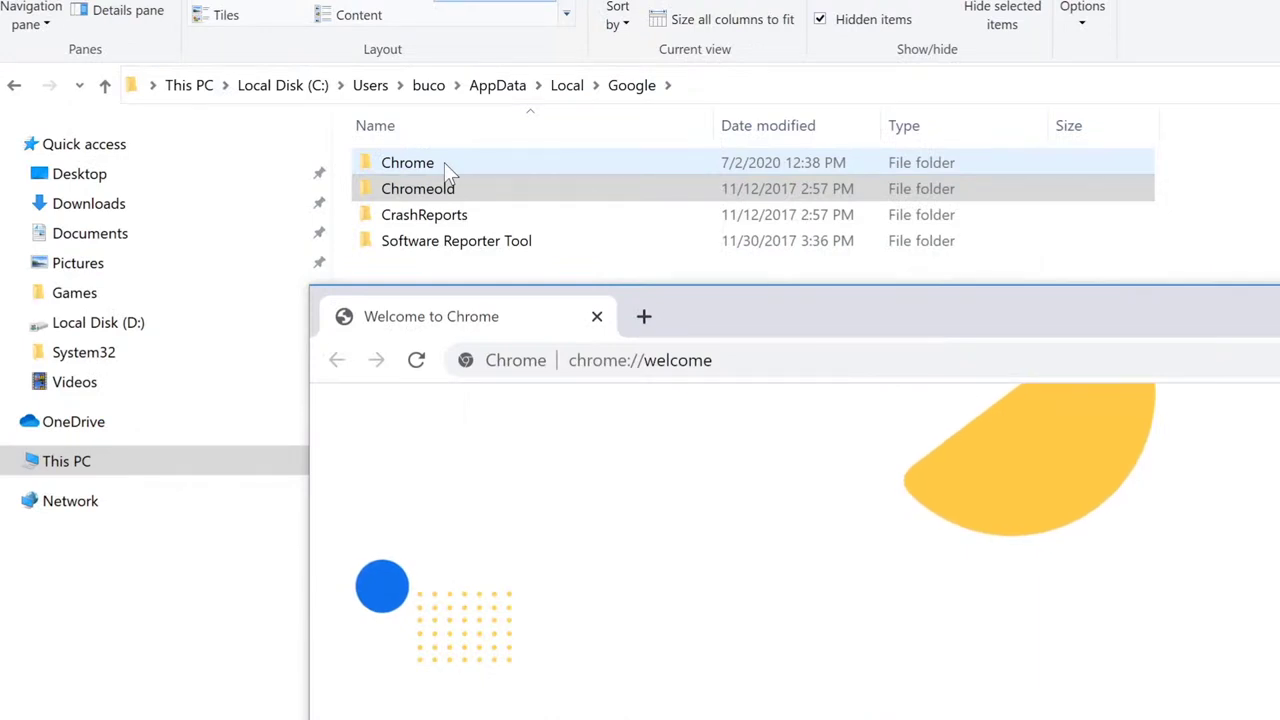
click(447, 188)
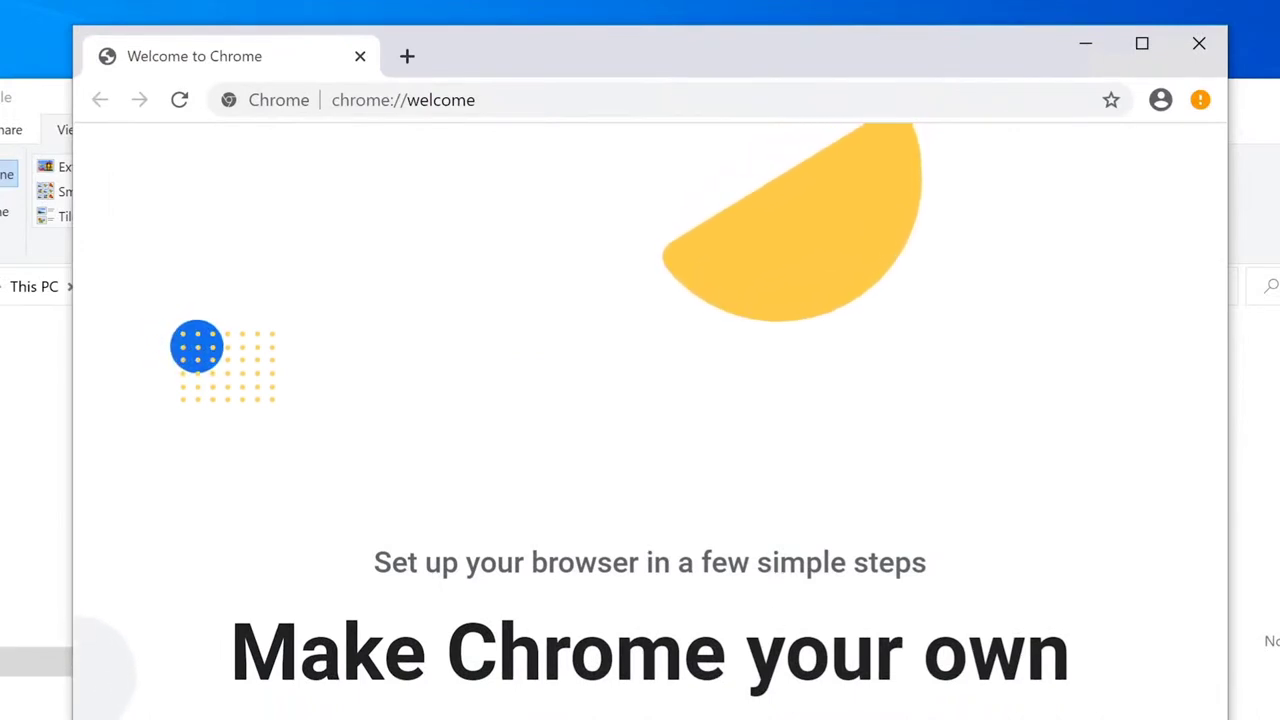
drag(838, 46, 837, 2)
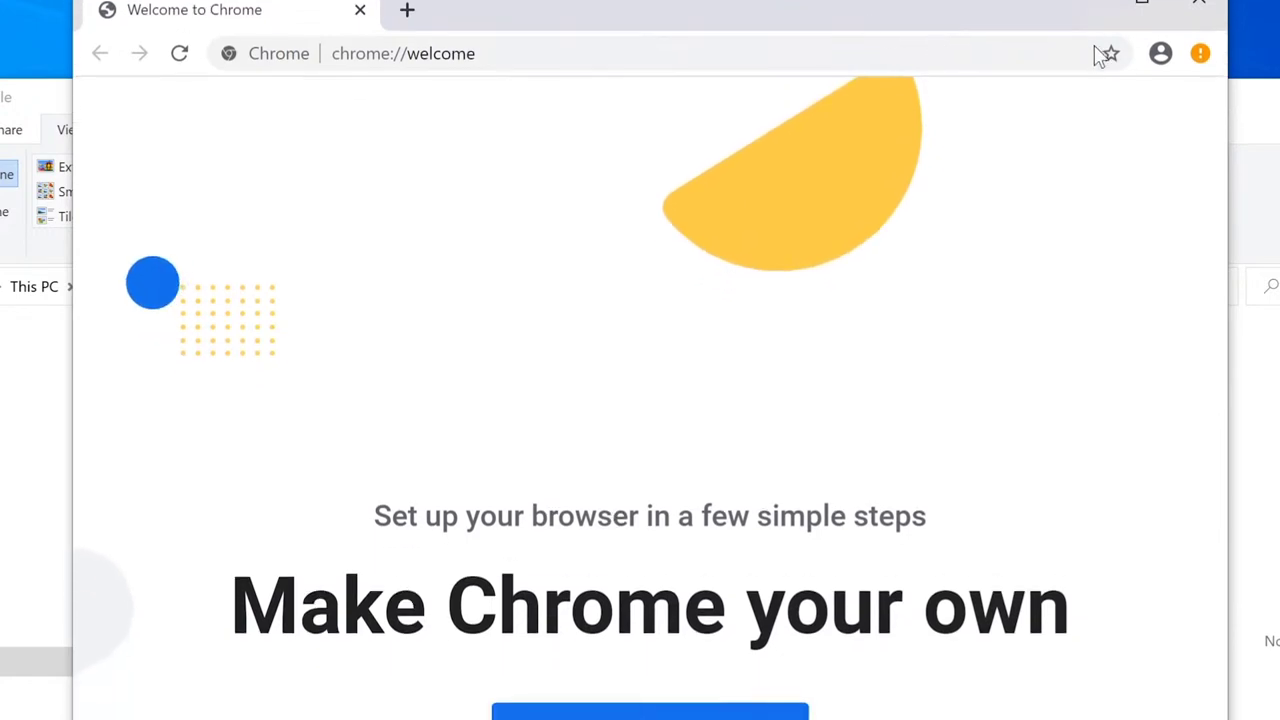
click(1162, 56)
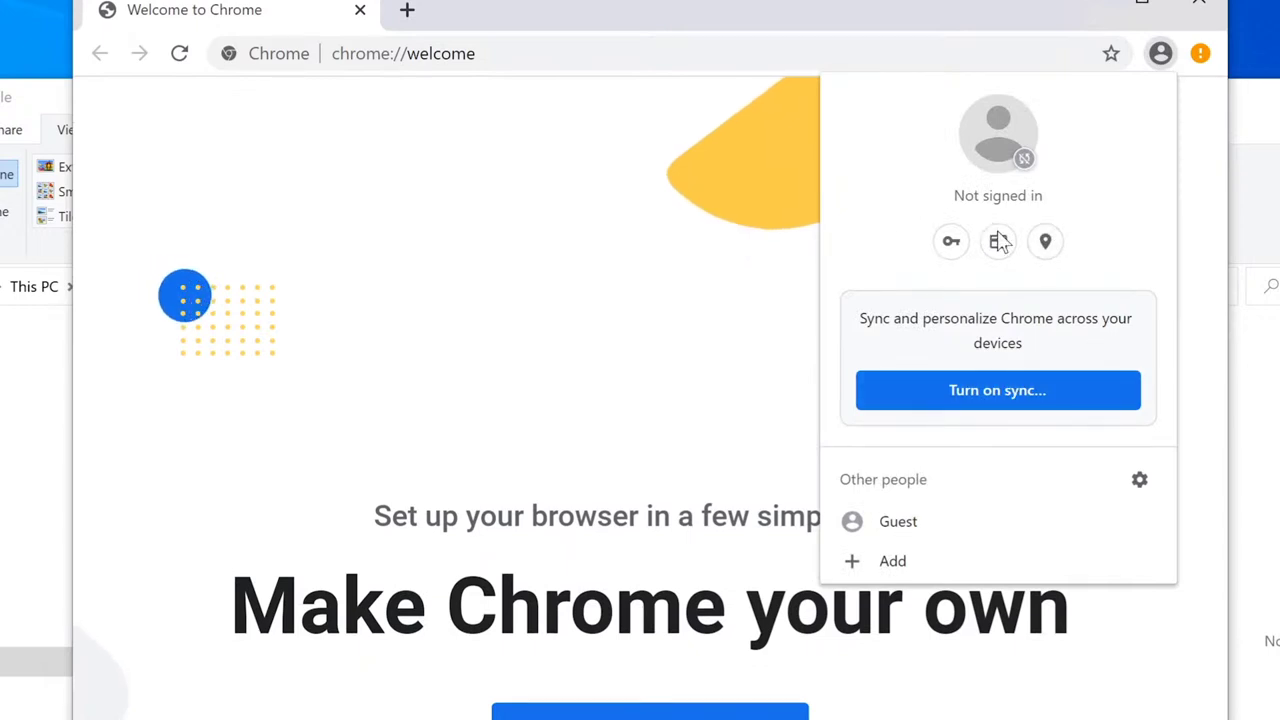
Dismiss the profile menu and load google.com.
click(593, 256)
click(515, 55)
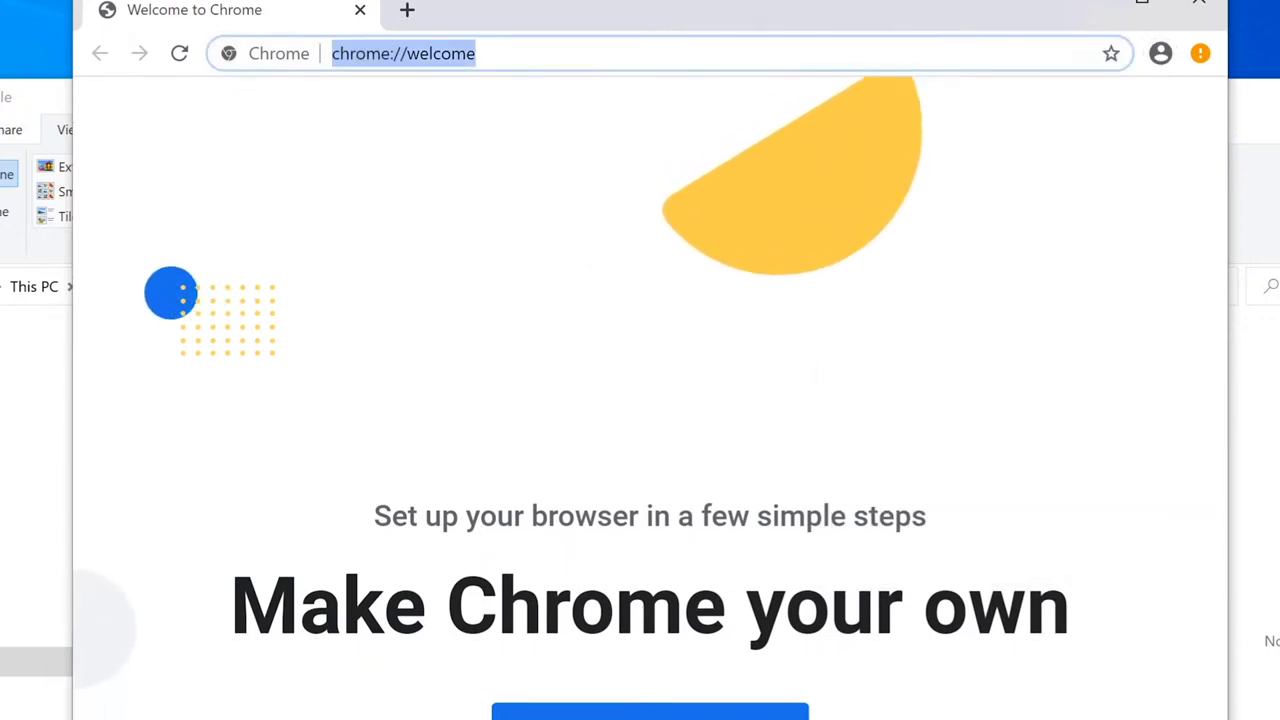
text(google.com)
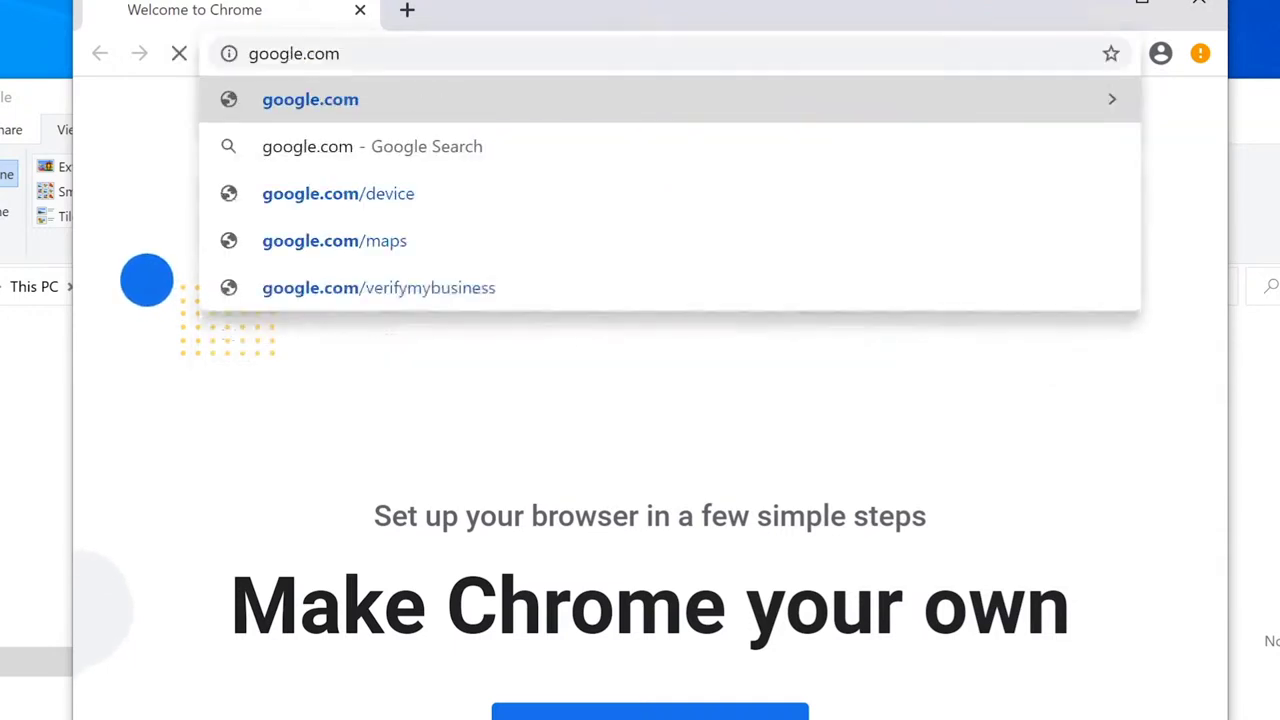
key(Return)
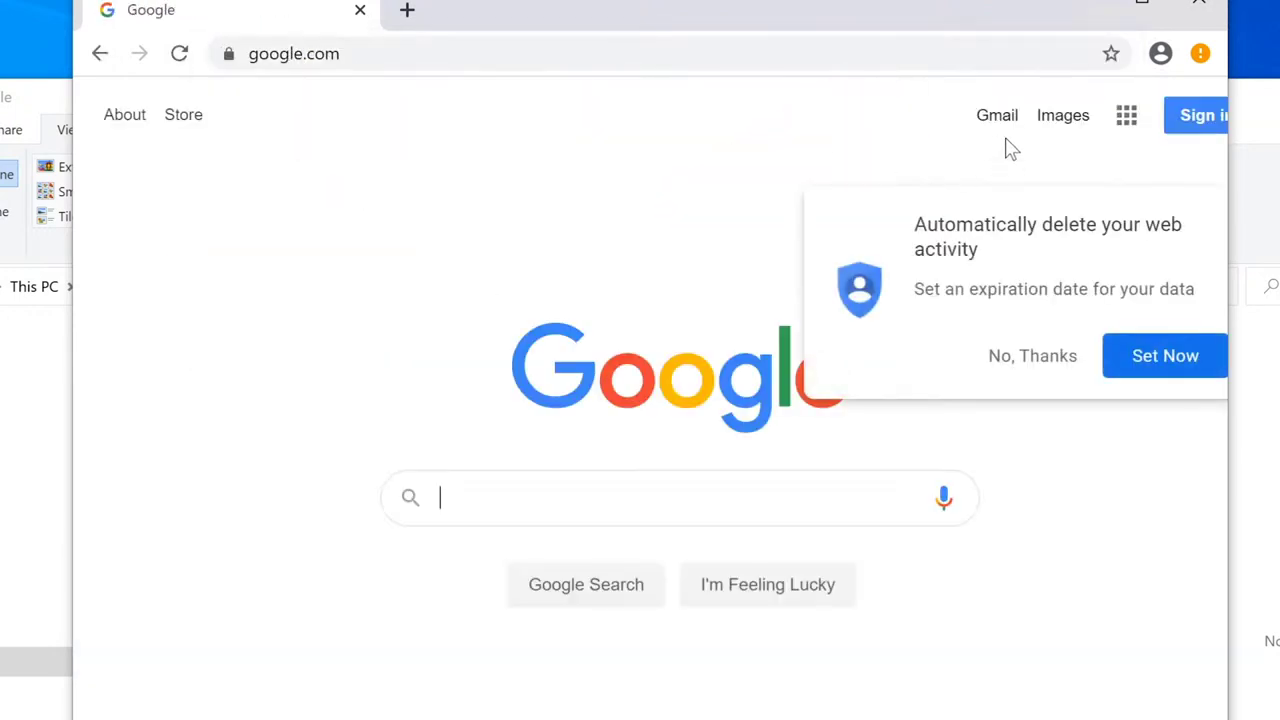
Open Gmail's page, start Sign in, then close the sign-in tab.
click(1003, 119)
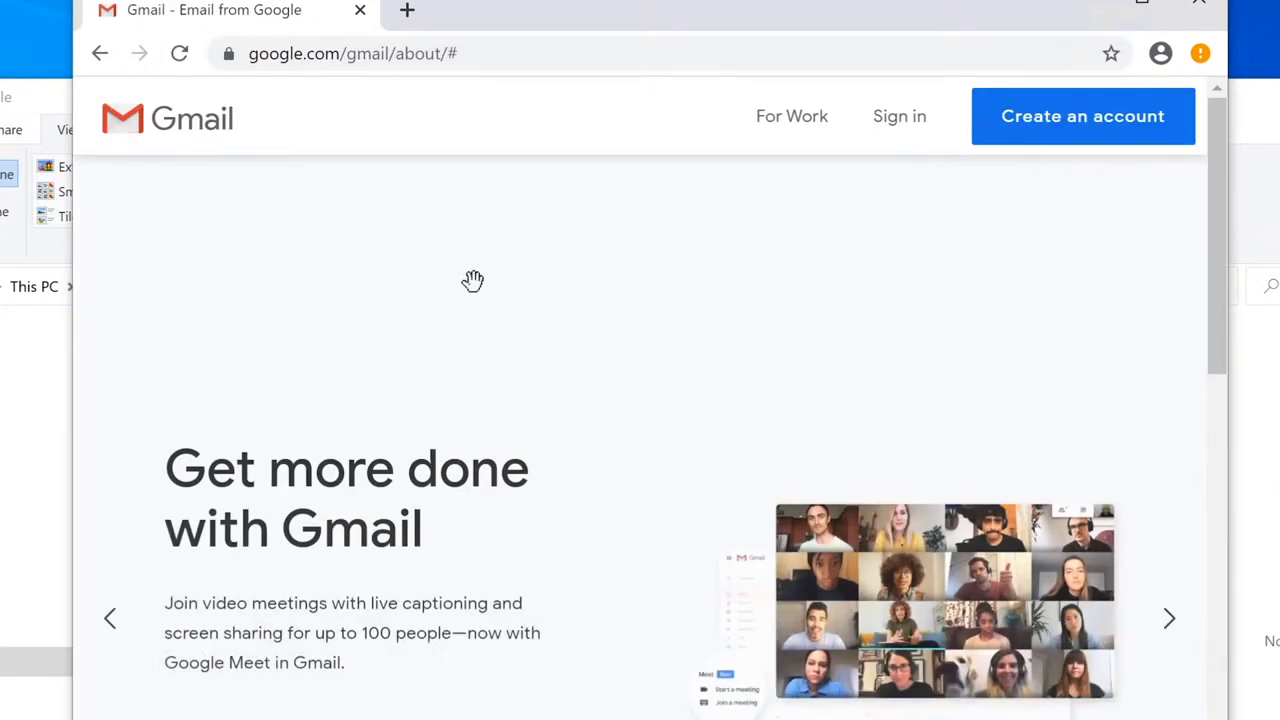
click(896, 122)
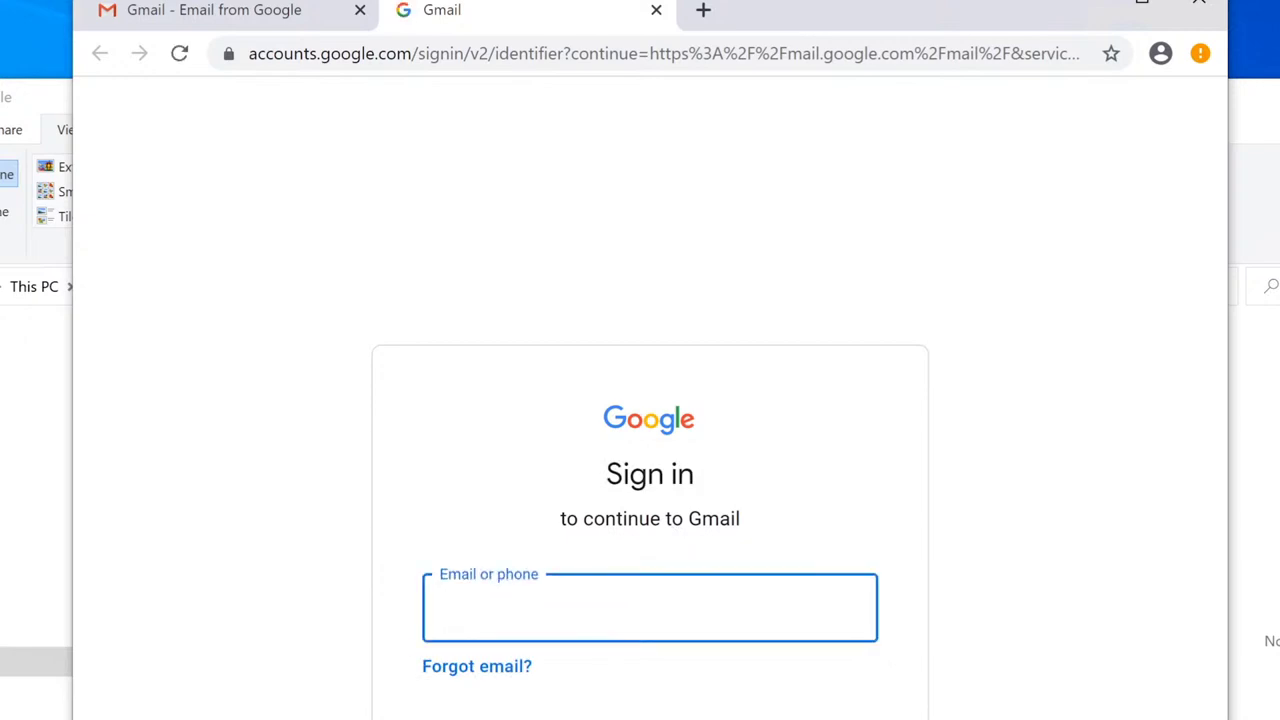
click(656, 10)
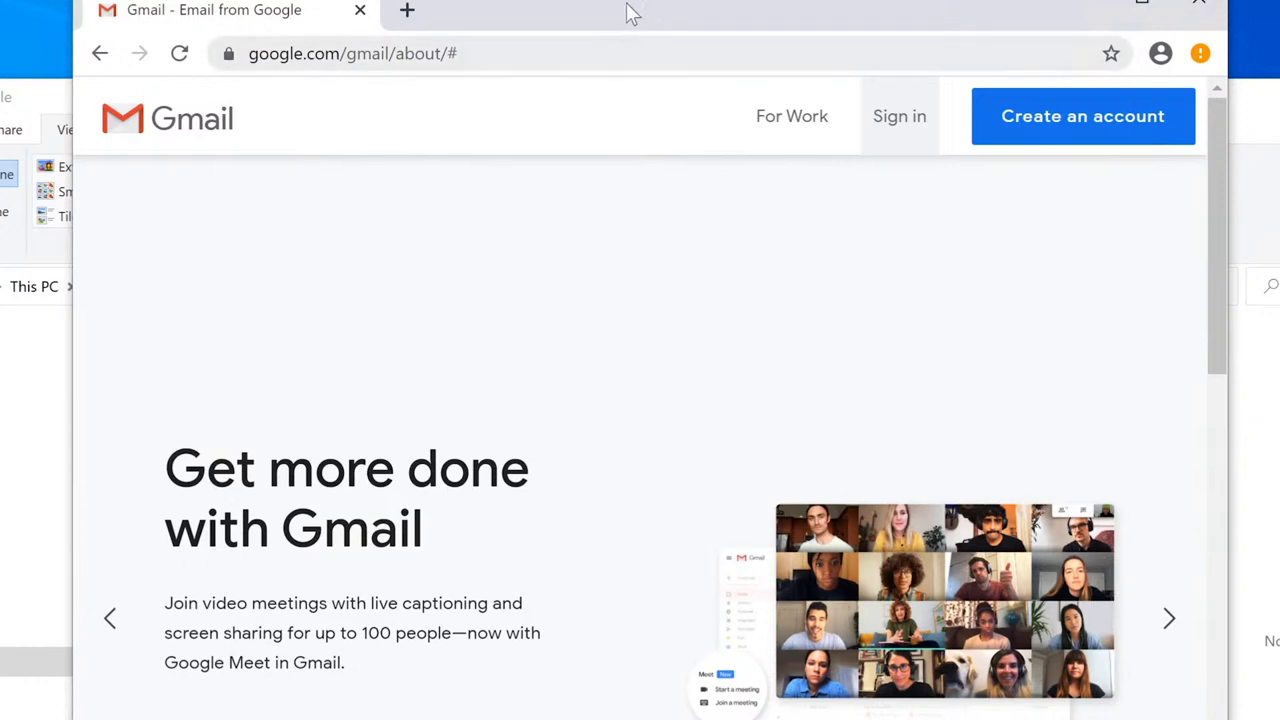
right_click(626, 12)
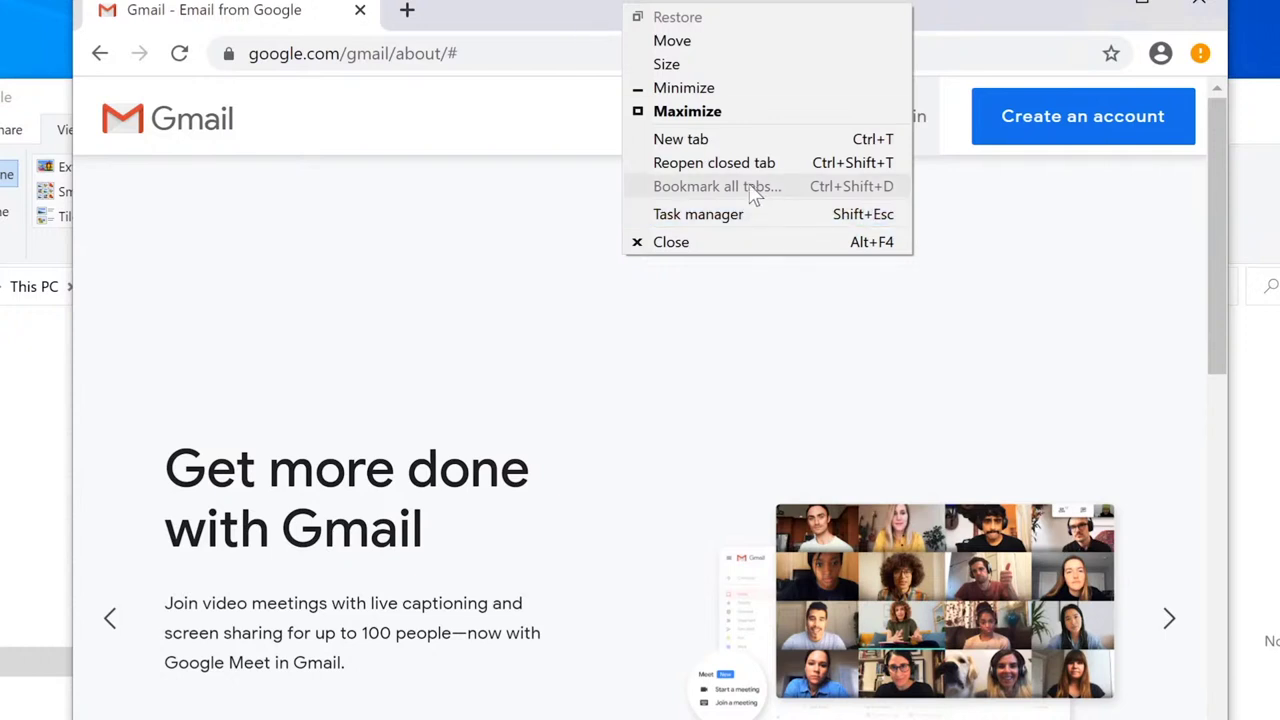
Close Chrome and open Chromeold\User Data\Default in File Explorer.
click(1202, 8)
click(1202, 8)
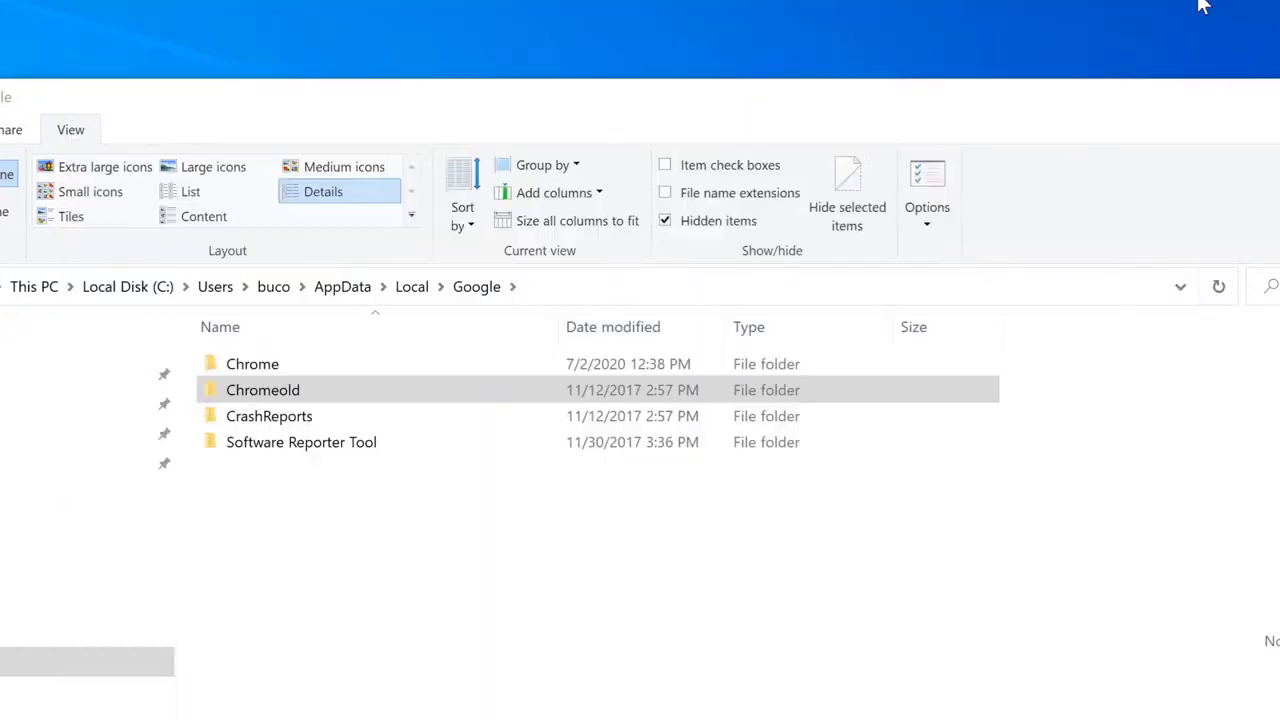
mouse_move(286, 400)
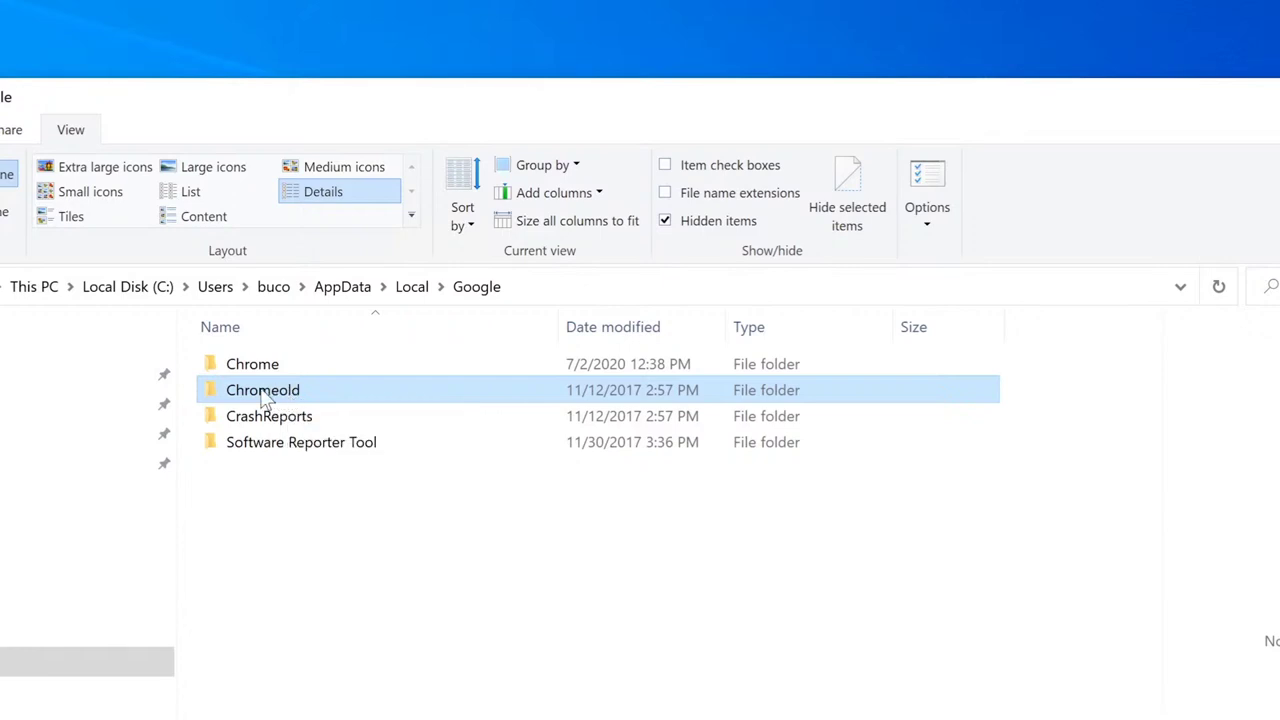
double_click(262, 392)
click(281, 376)
double_click(281, 378)
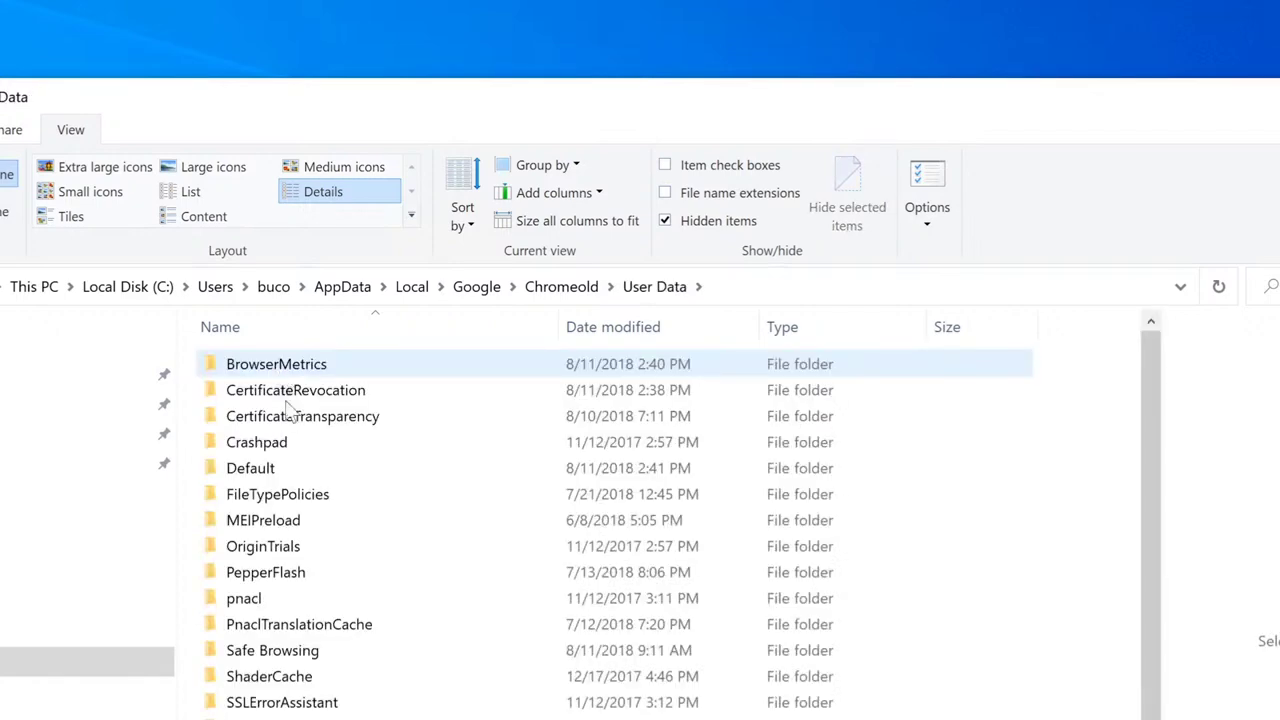
double_click(275, 464)
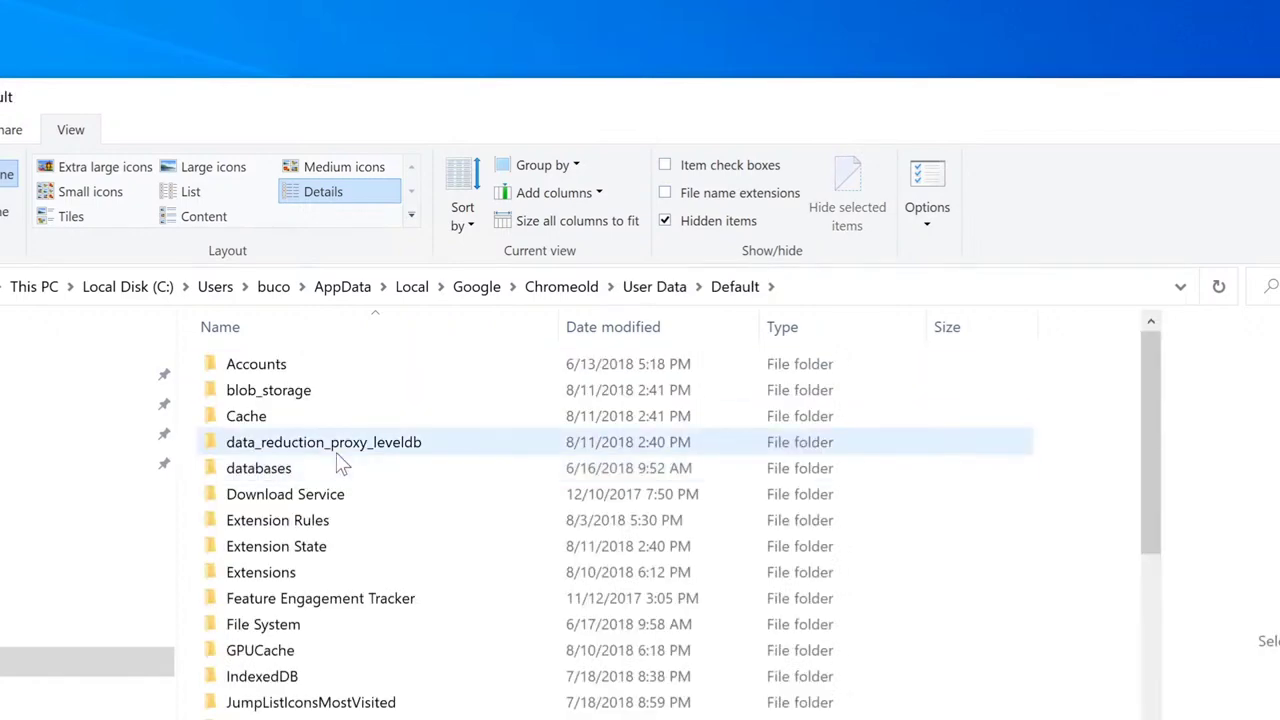
Copy the Bookmarks file from the old Default profile folder.
scroll(340, 465, down, 10)
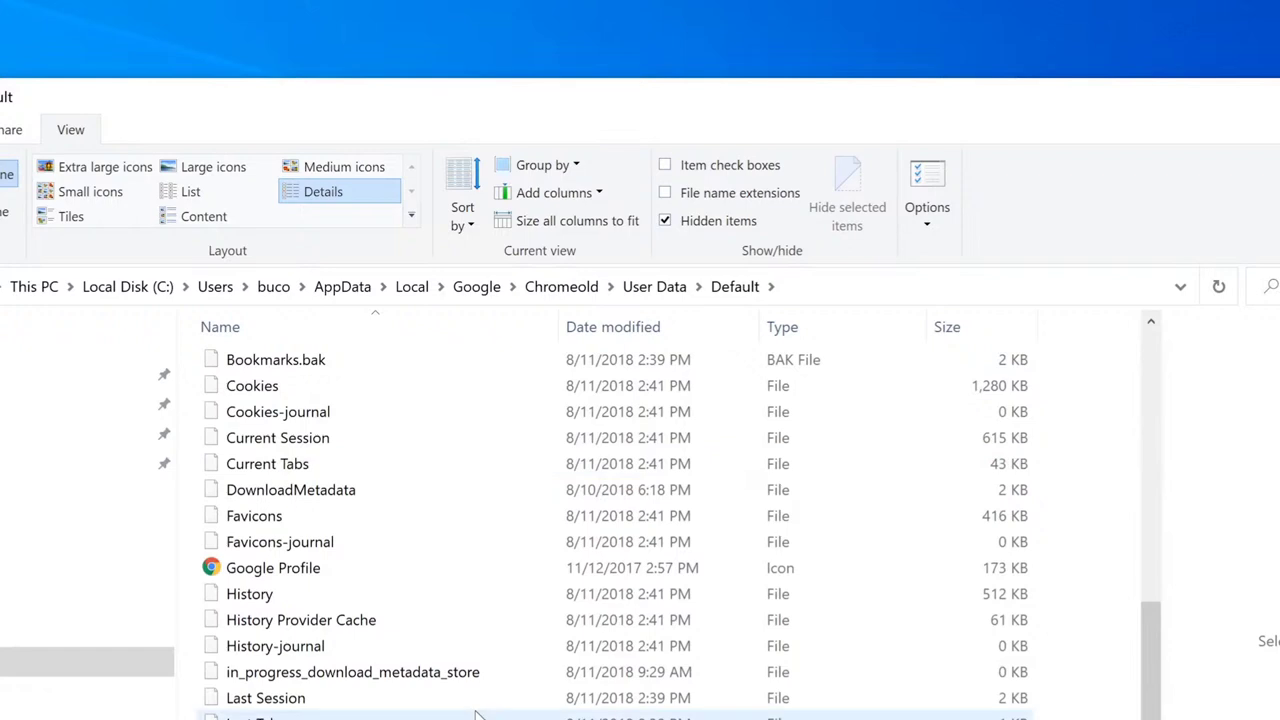
click(352, 366)
scroll(352, 366, up, 1)
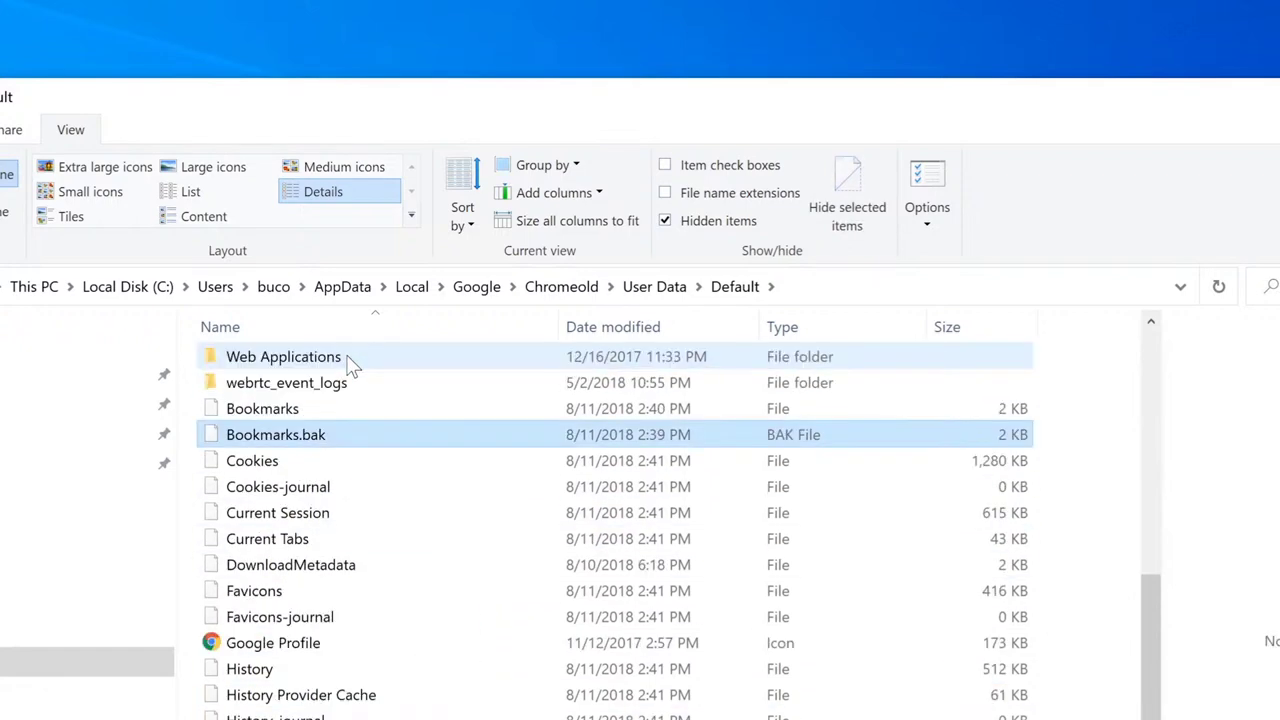
click(308, 414)
right_click(308, 414)
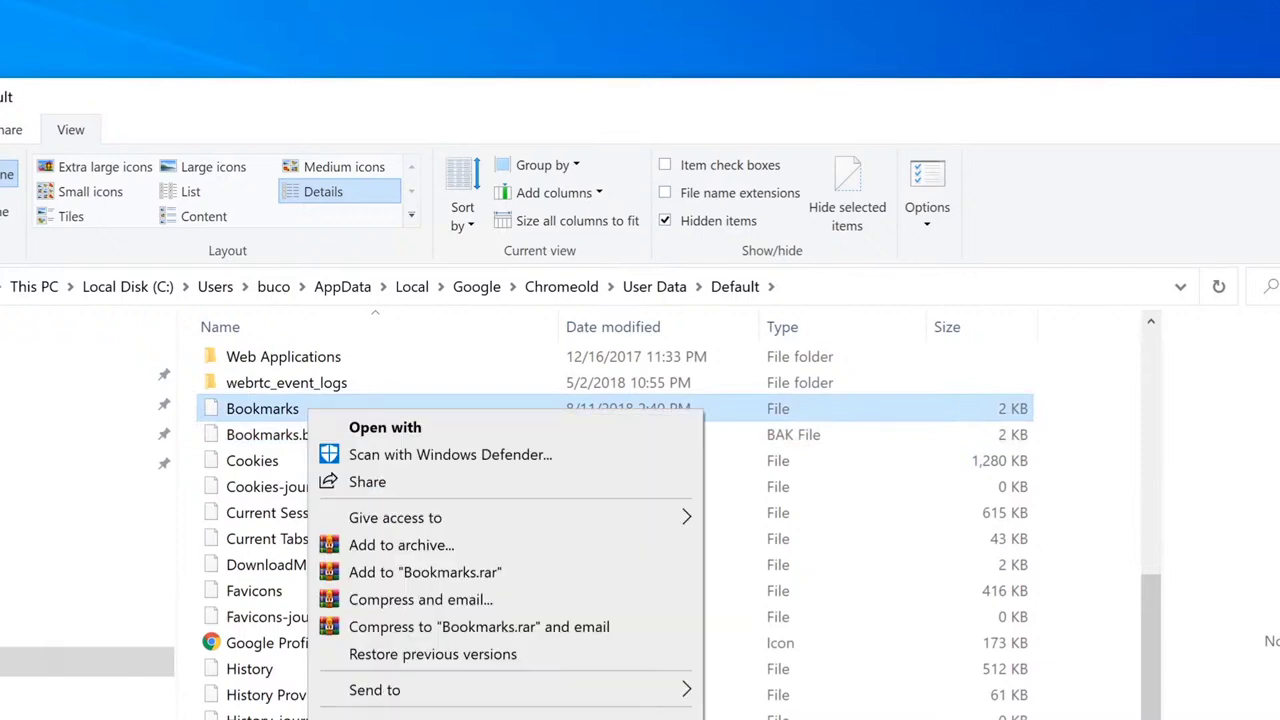
key(Escape)
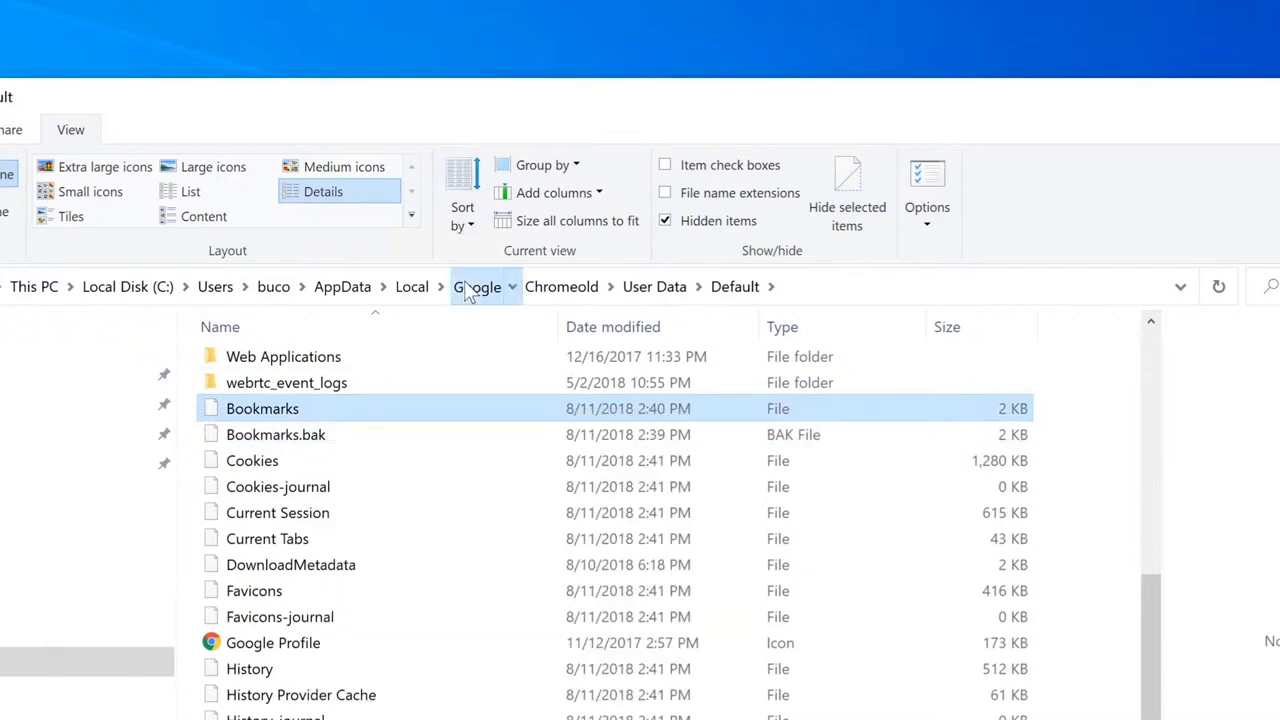
Paste Bookmarks into the new Chrome\User Data\Default folder.
click(468, 288)
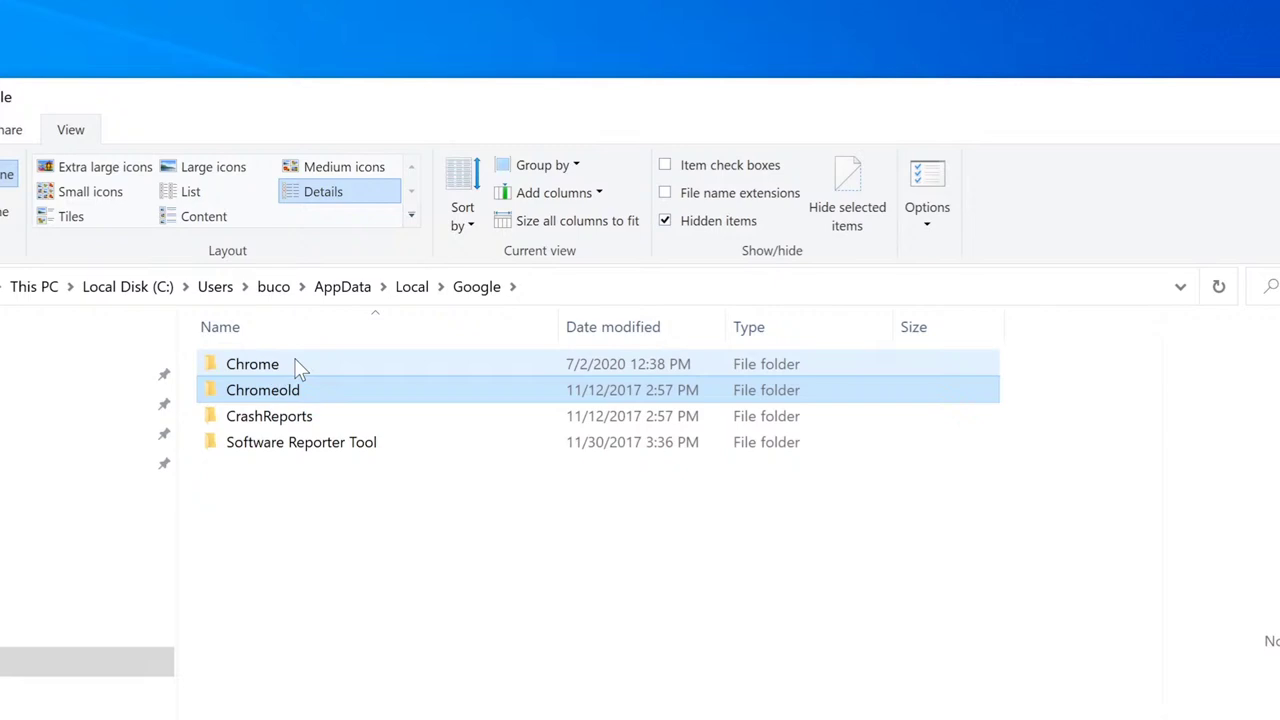
double_click(252, 364)
double_click(262, 364)
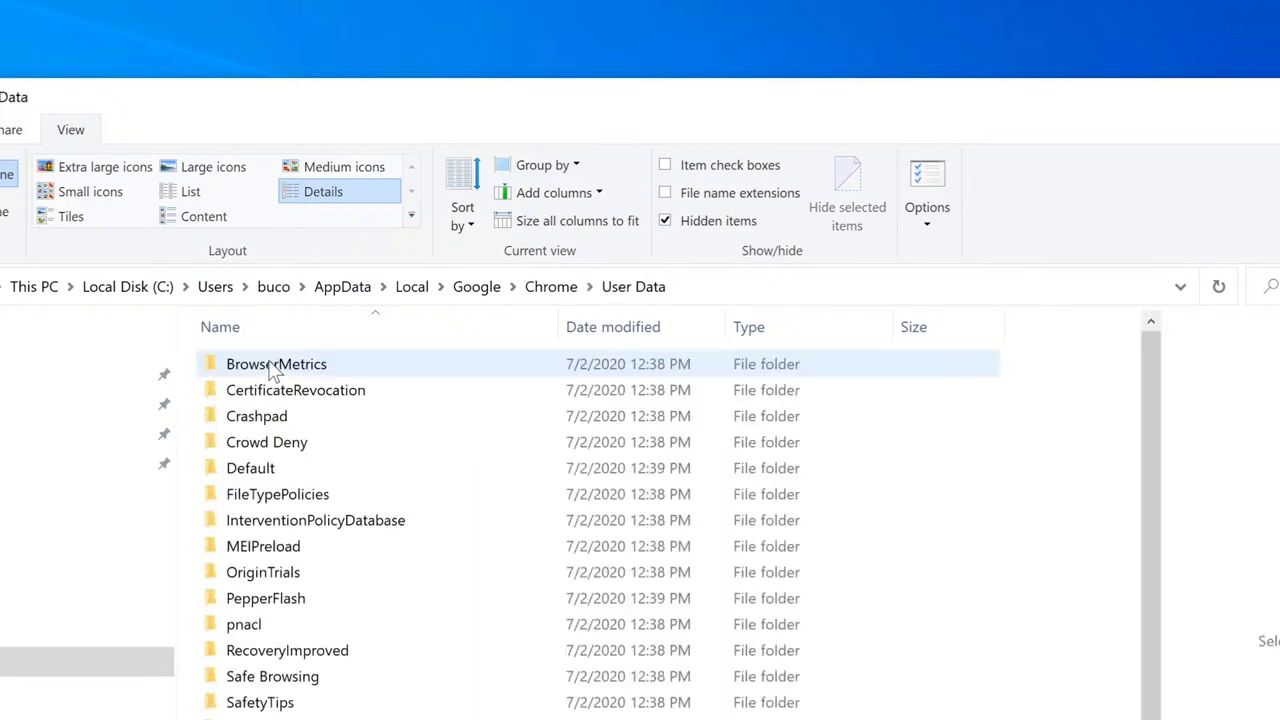
double_click(300, 469)
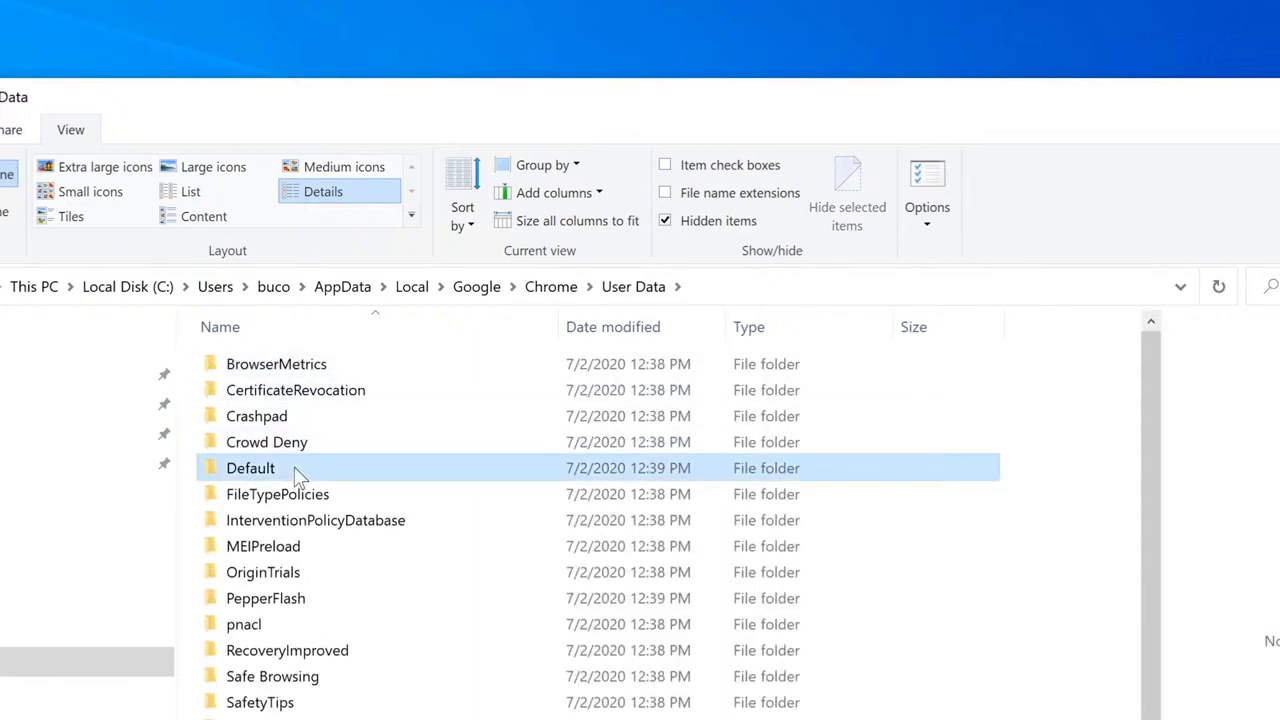
right_click(851, 636)
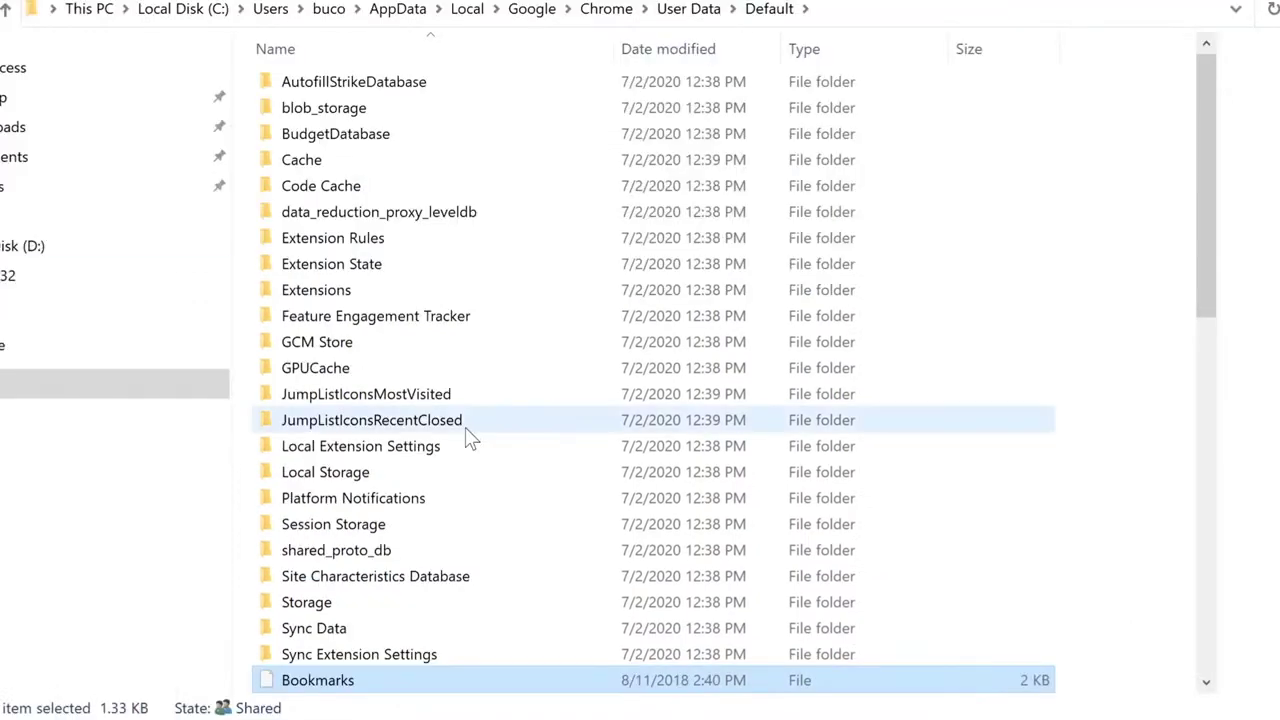
scroll(466, 434, down, 3)
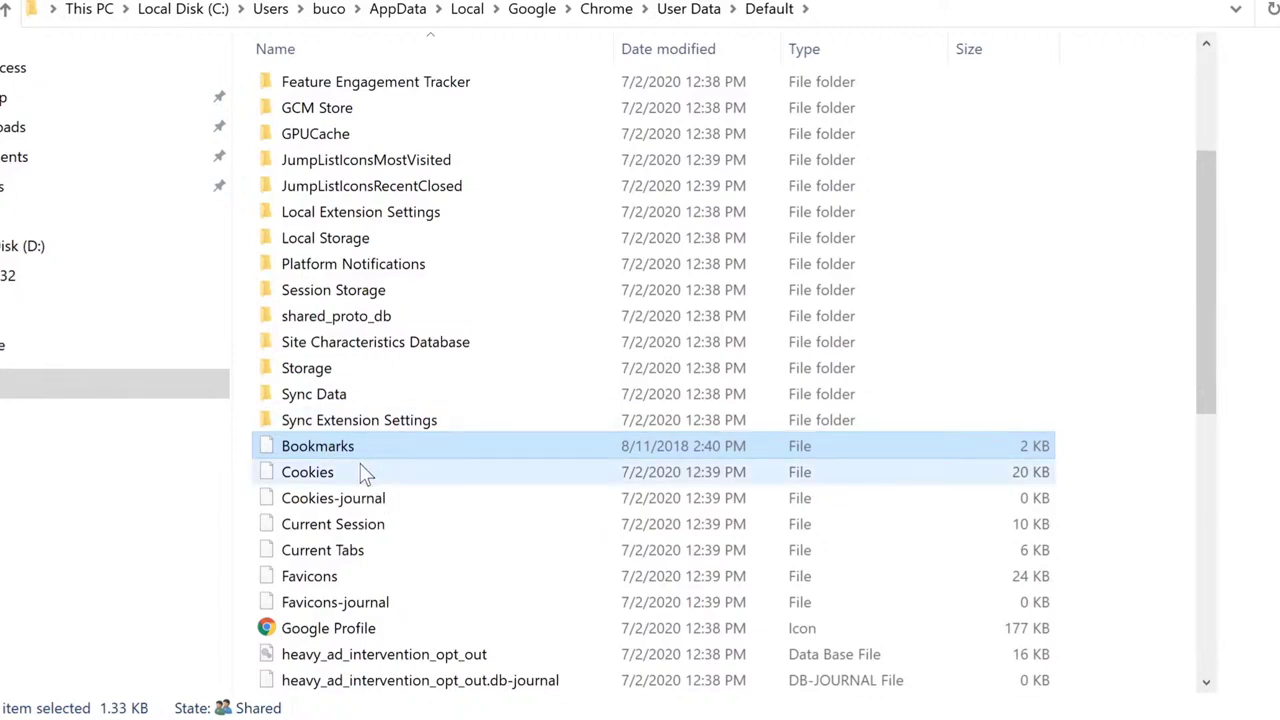
scroll(410, 320, up, 3)
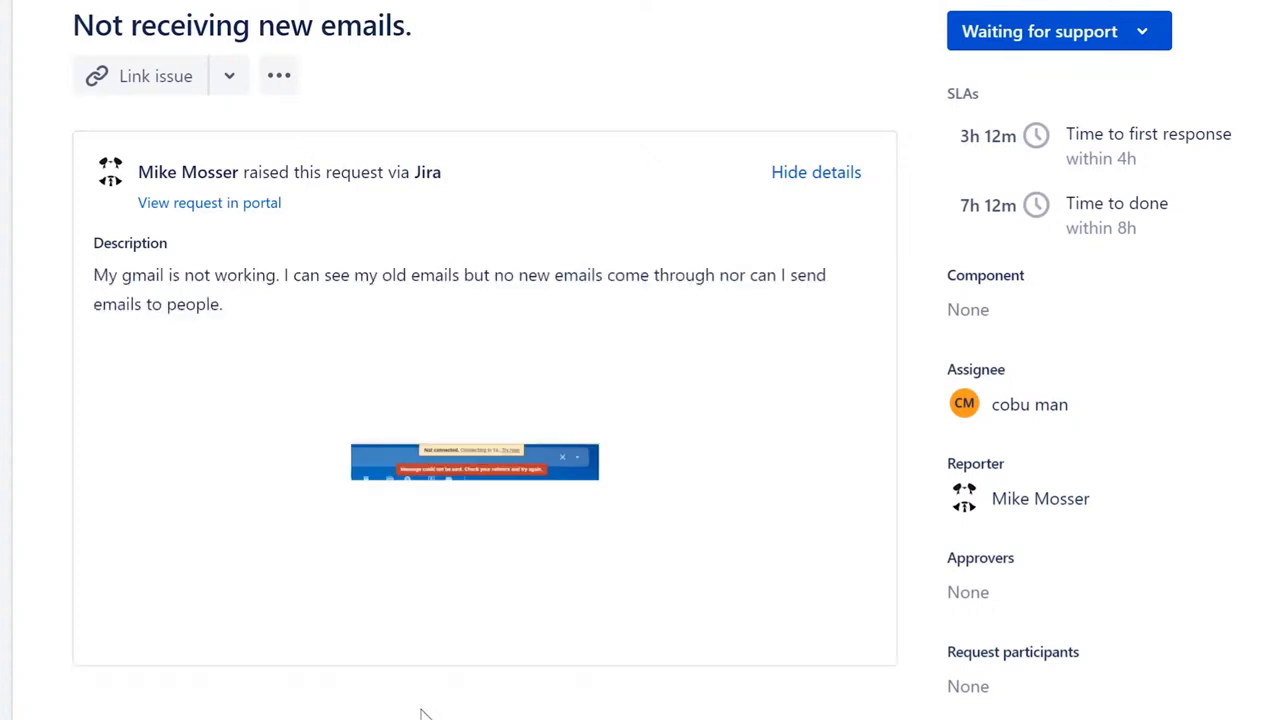
Save an internal note 'Resolved issue by Chrome reset.' signed with the agent's name.
scroll(408, 716, down, 3)
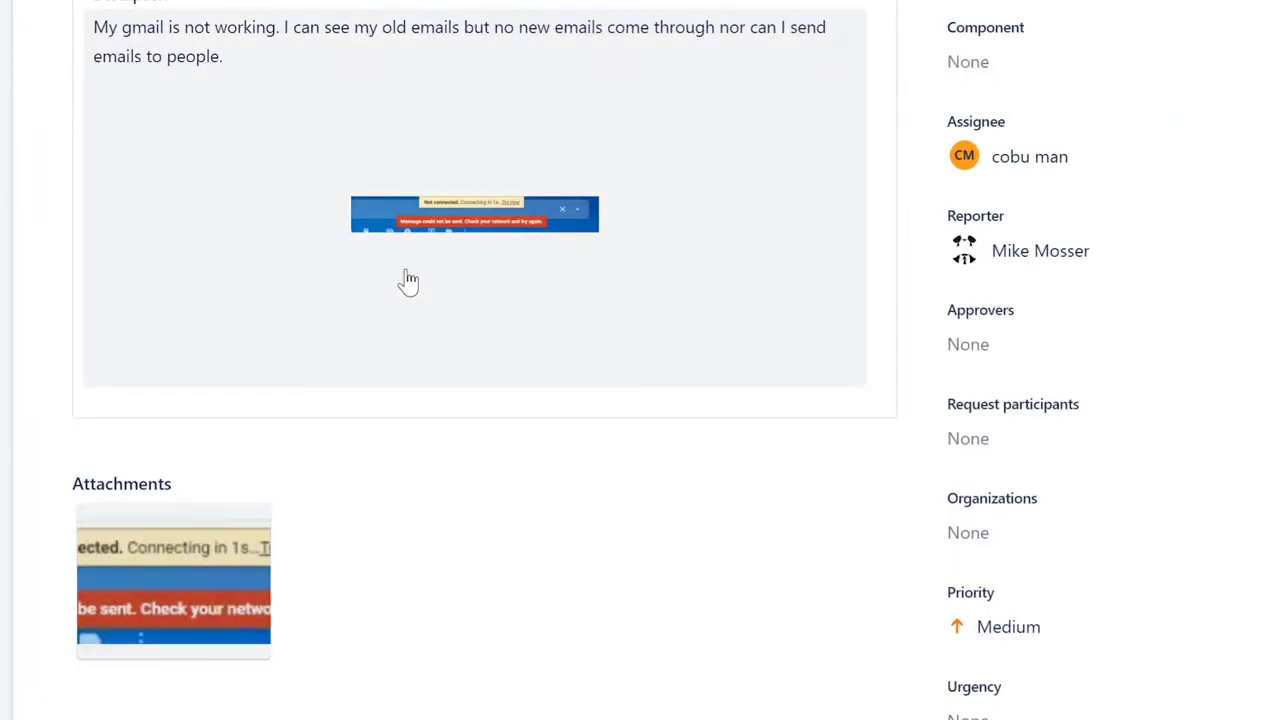
scroll(408, 281, up, 3)
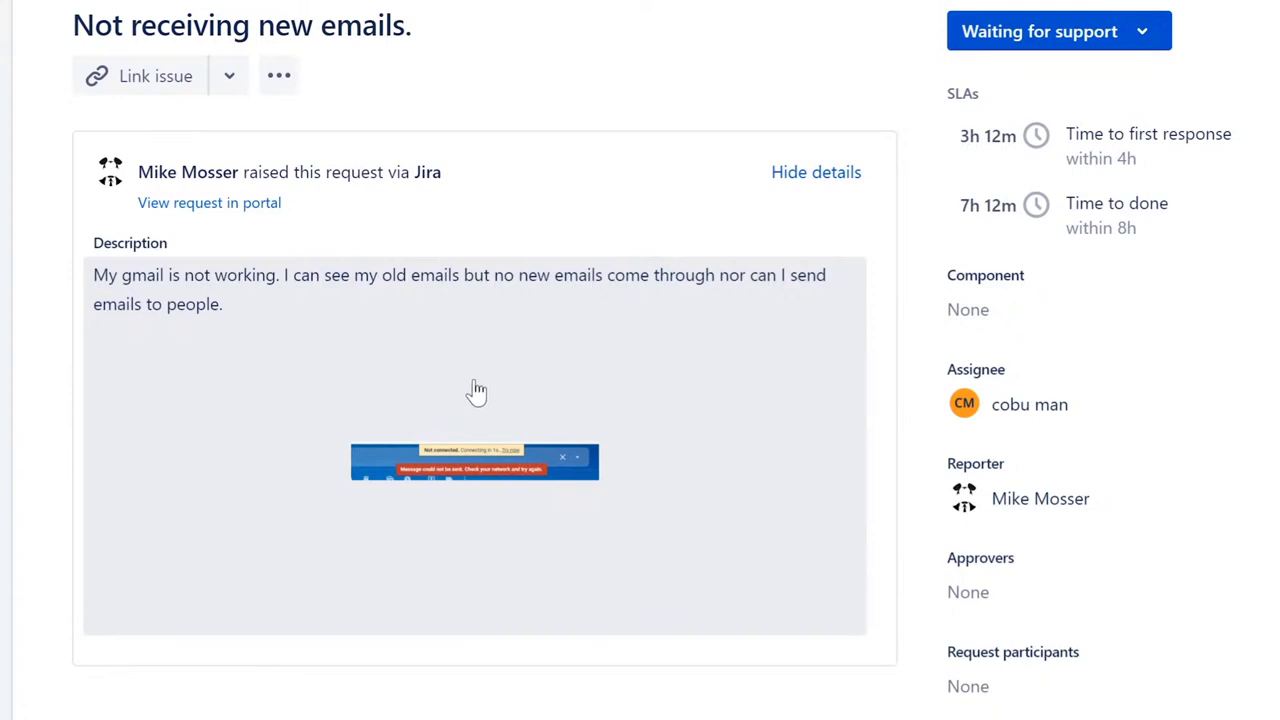
scroll(476, 390, down, 4)
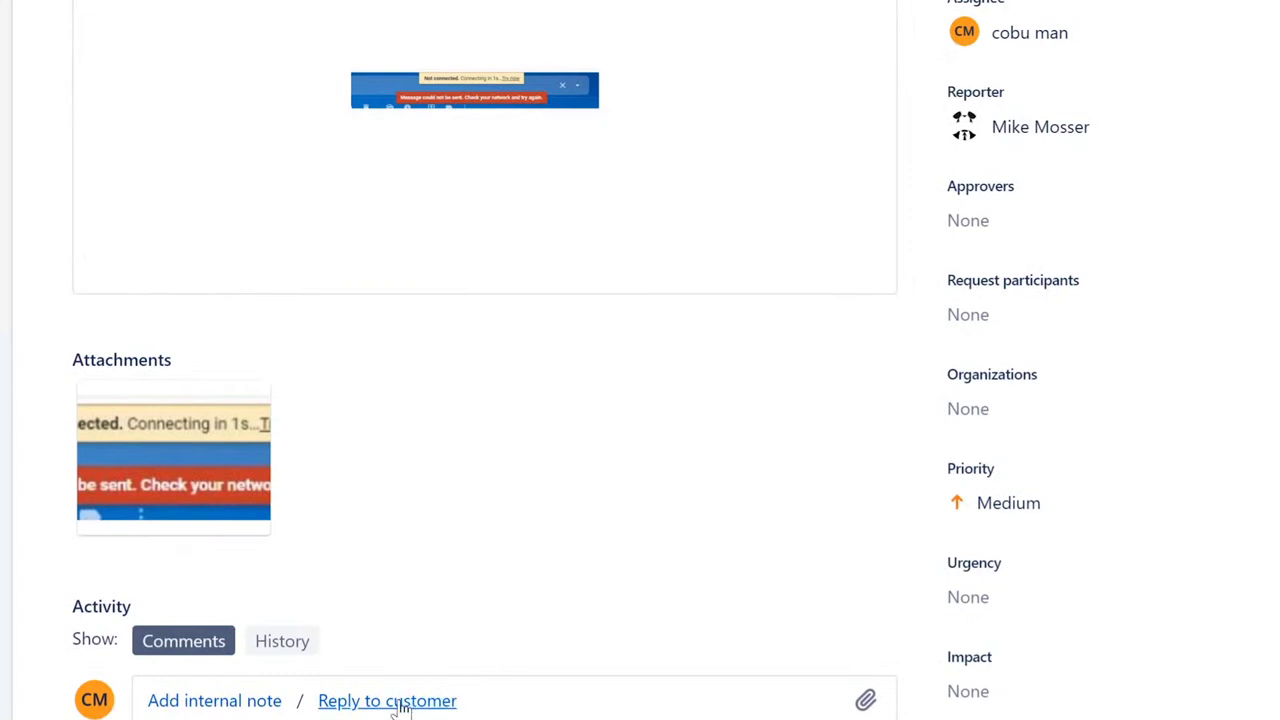
click(214, 703)
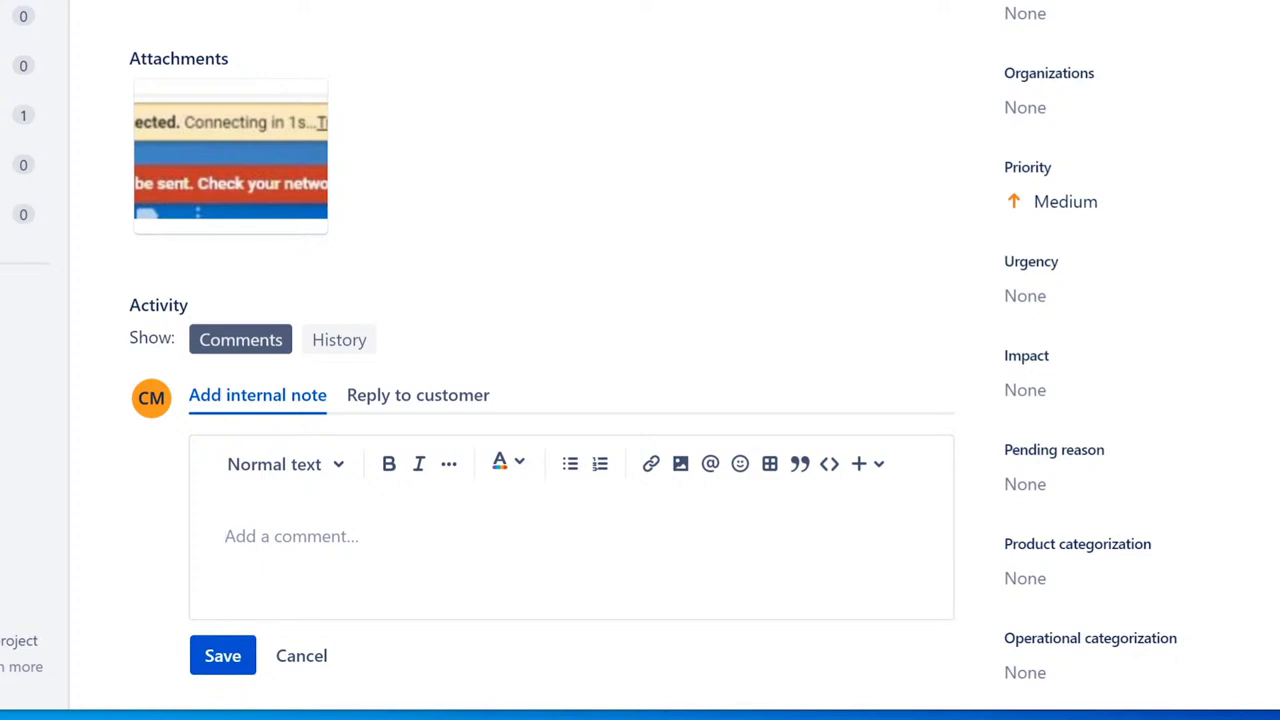
text(Reso)
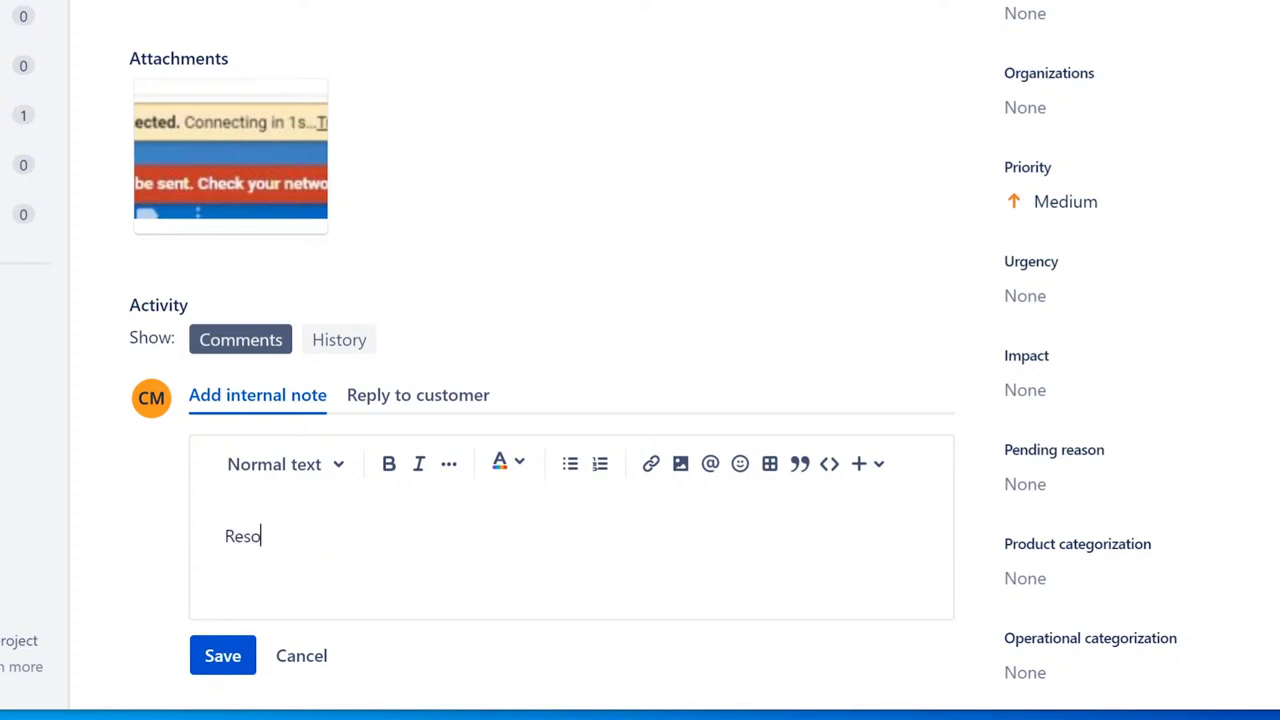
text(lved issue by Chrome rese)
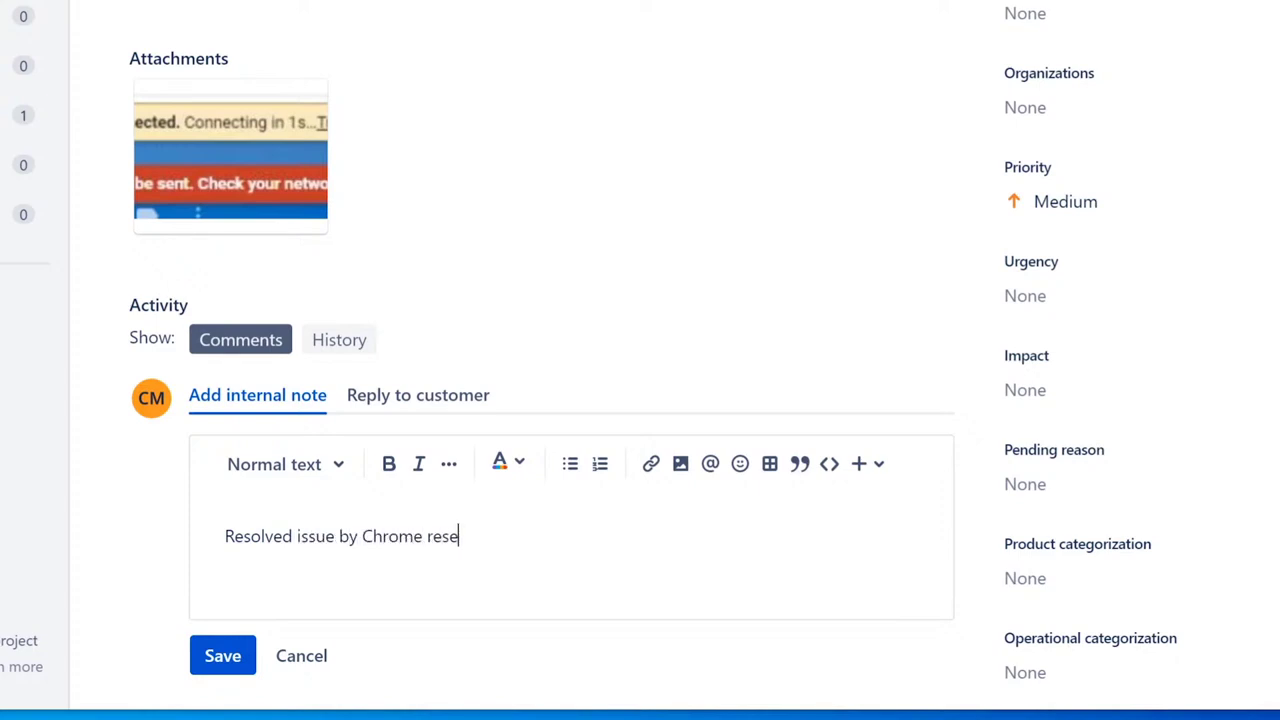
text(t. Ervin)
click(237, 654)
scroll(800, 222, up, 4)
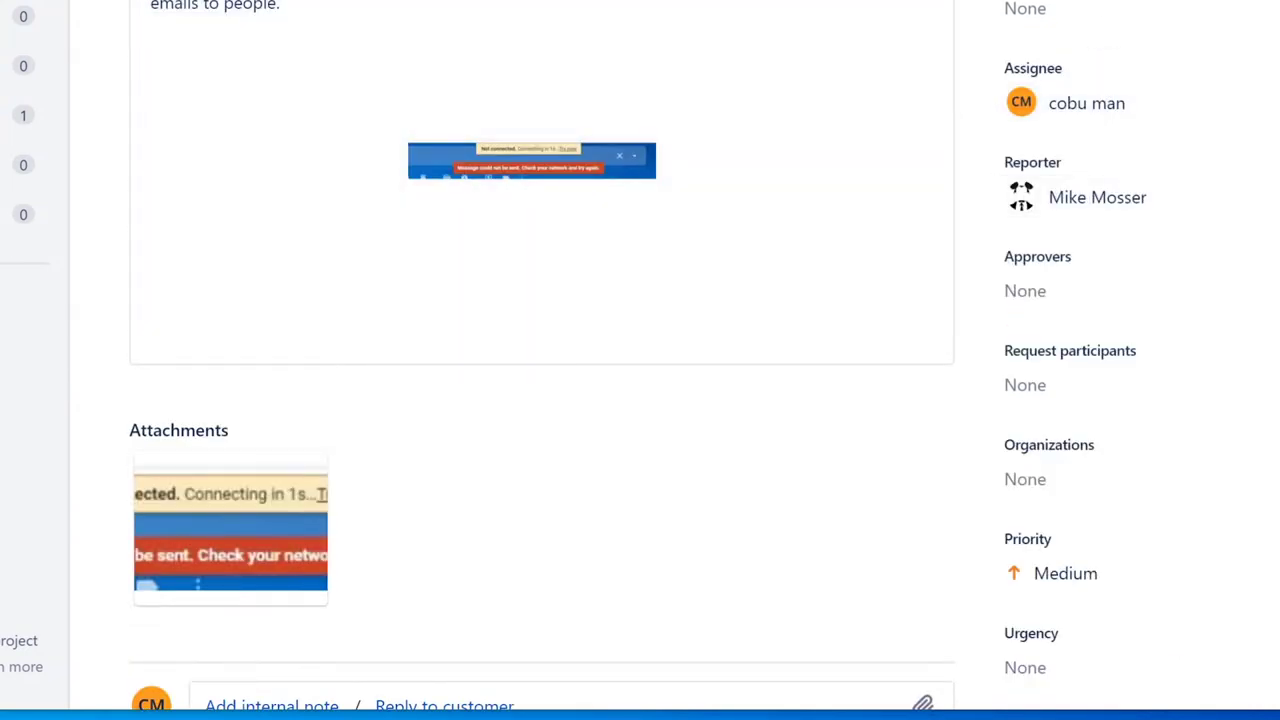
Change the request's status from Waiting for support to Completed.
click(1028, 148)
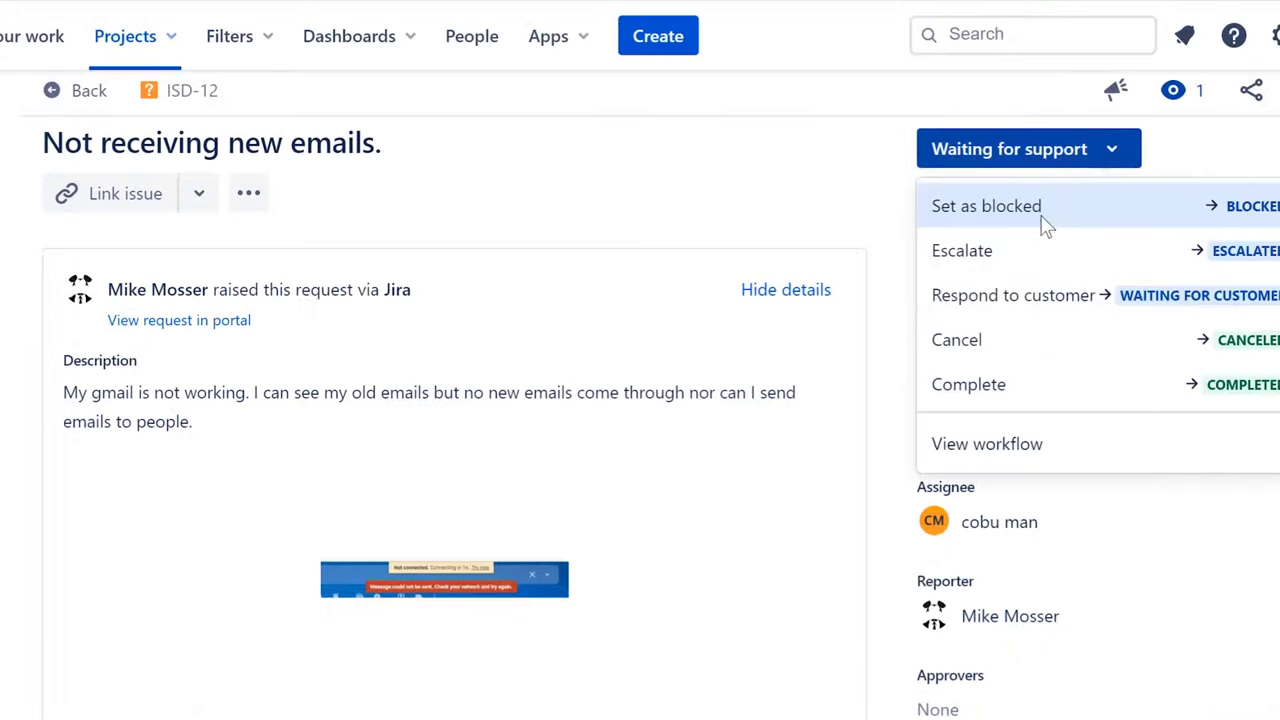
click(1006, 395)
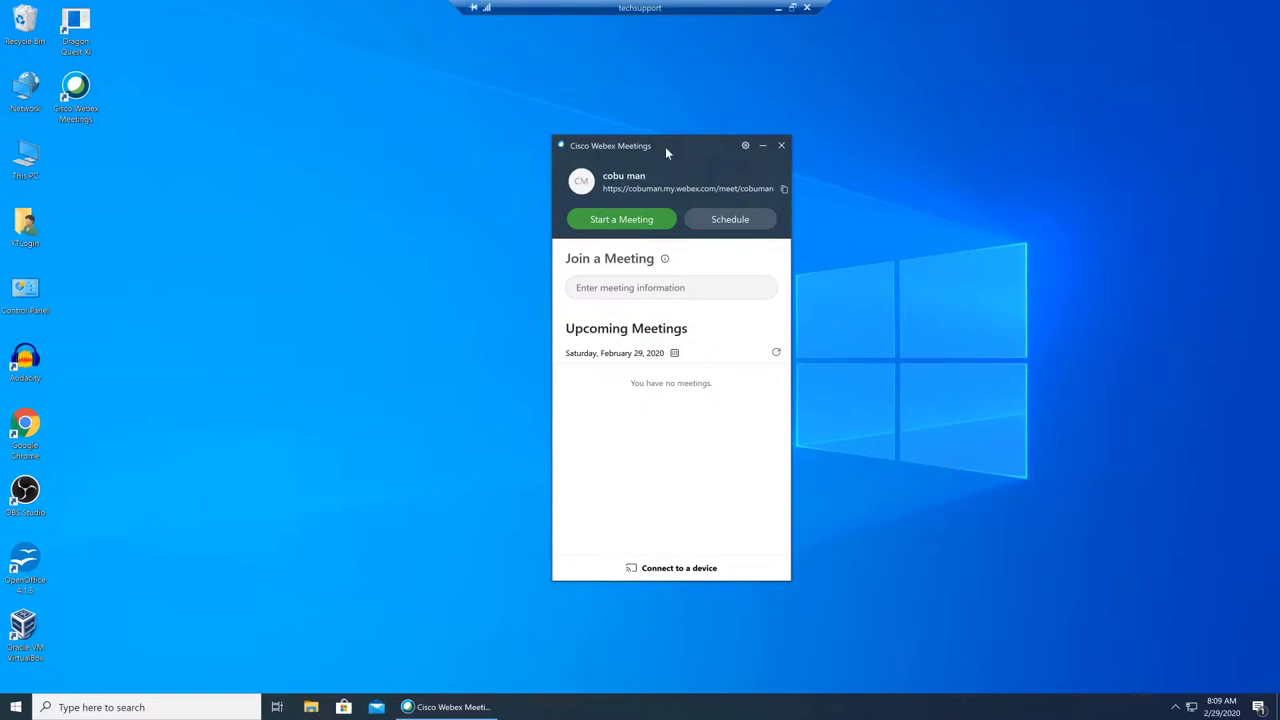
Nudge the Webex window aside and open the tray speaker icon's sound menu.
drag(668, 141, 651, 156)
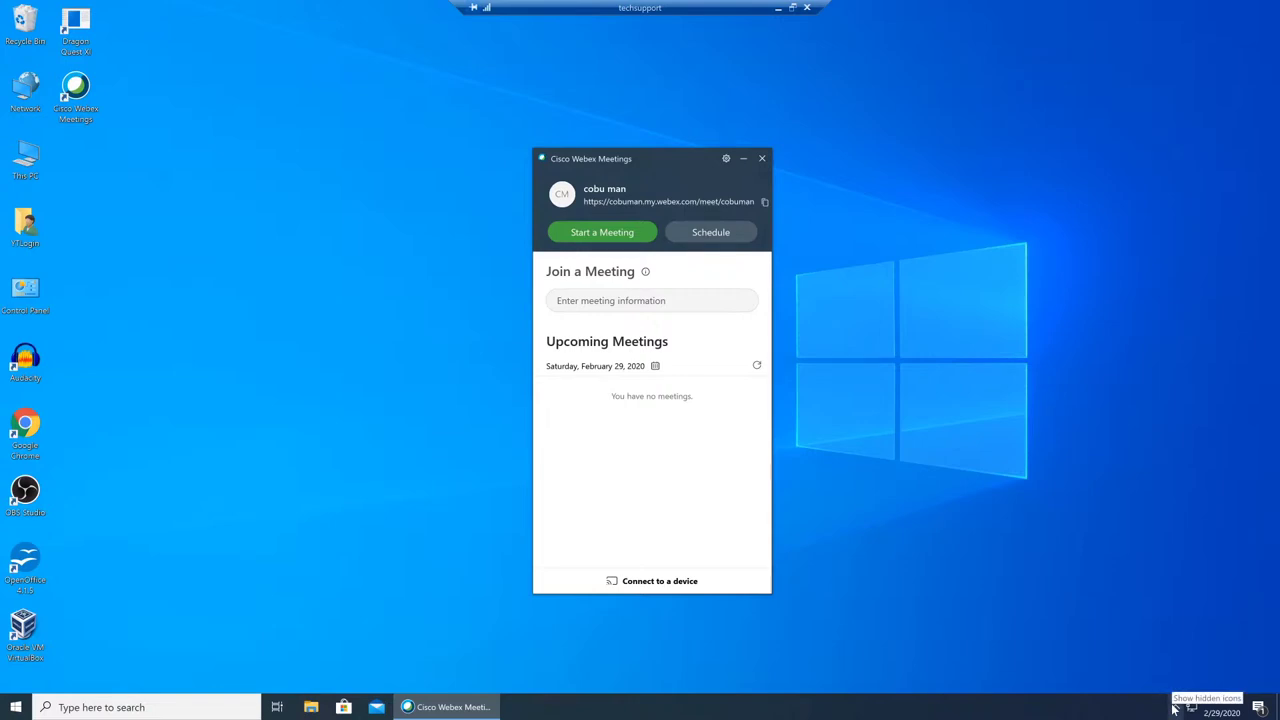
click(1175, 707)
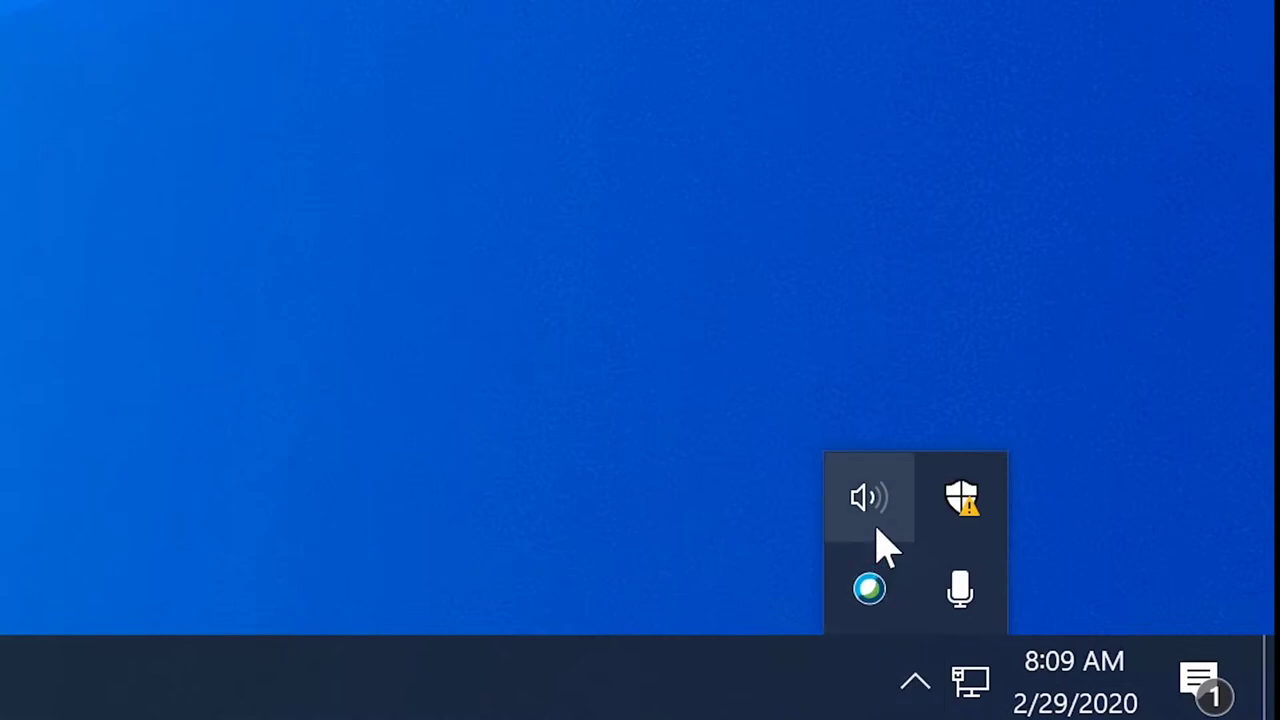
right_click(1159, 652)
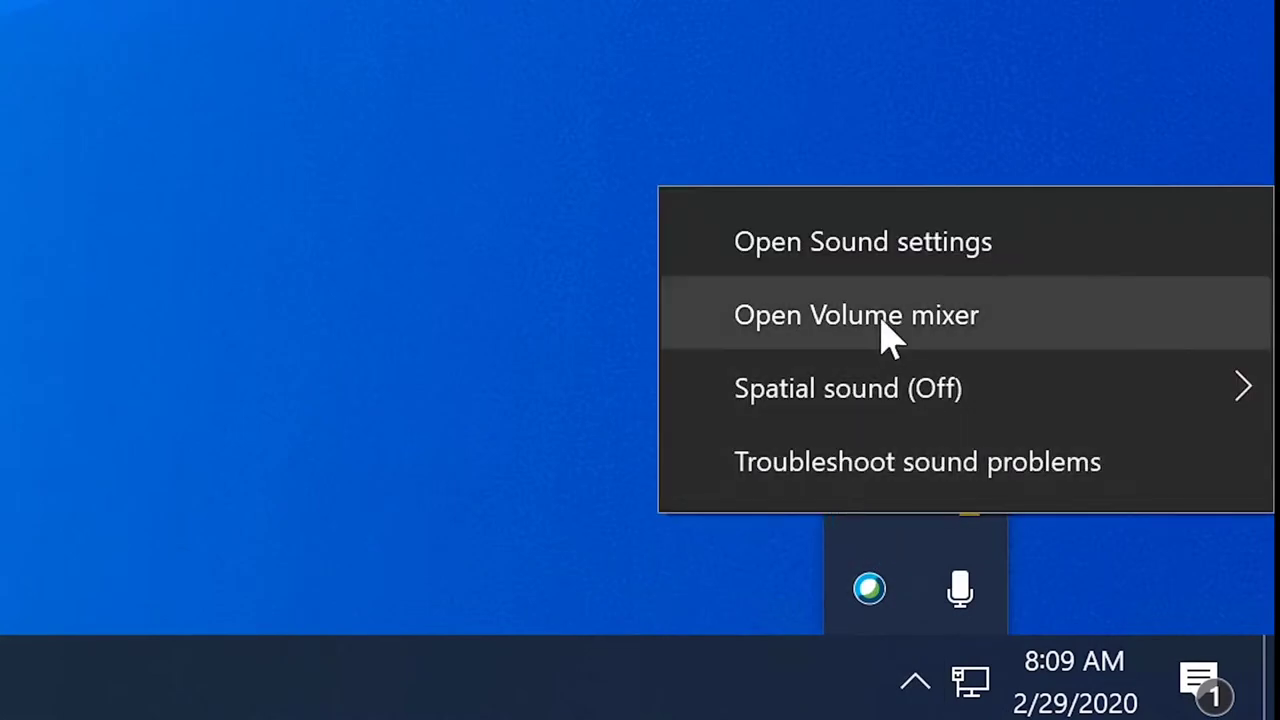
Launch the classic Sound Control Panel from the Sound settings page, then close Settings.
click(914, 244)
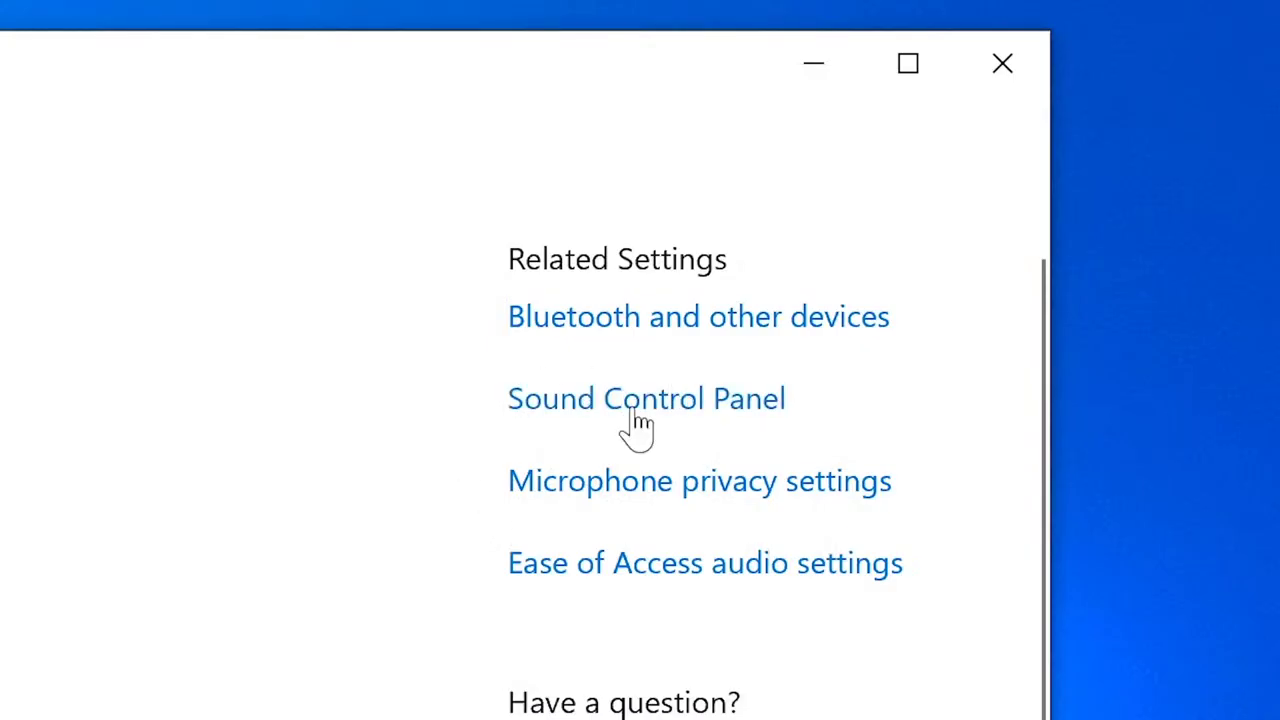
click(640, 425)
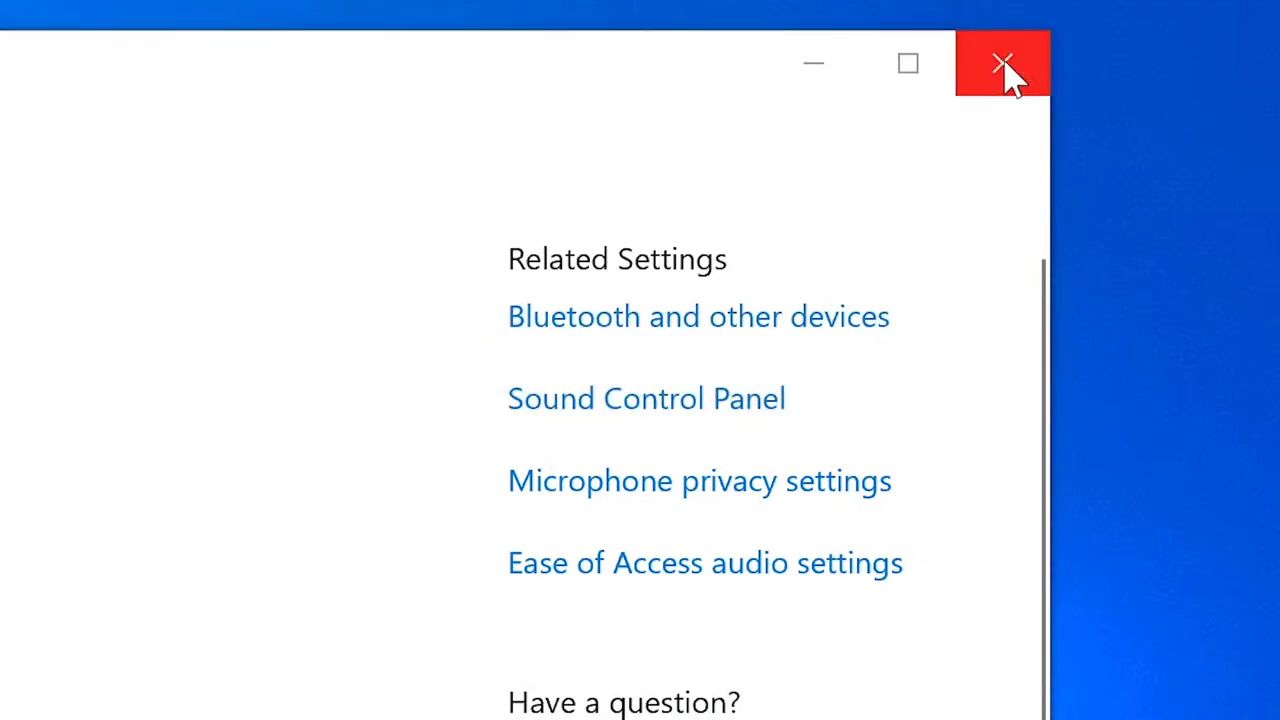
click(1003, 66)
Minimize Webex, centre the Sound dialog and select the Realtek Speakers playback device.
drag(238, 88, 666, 238)
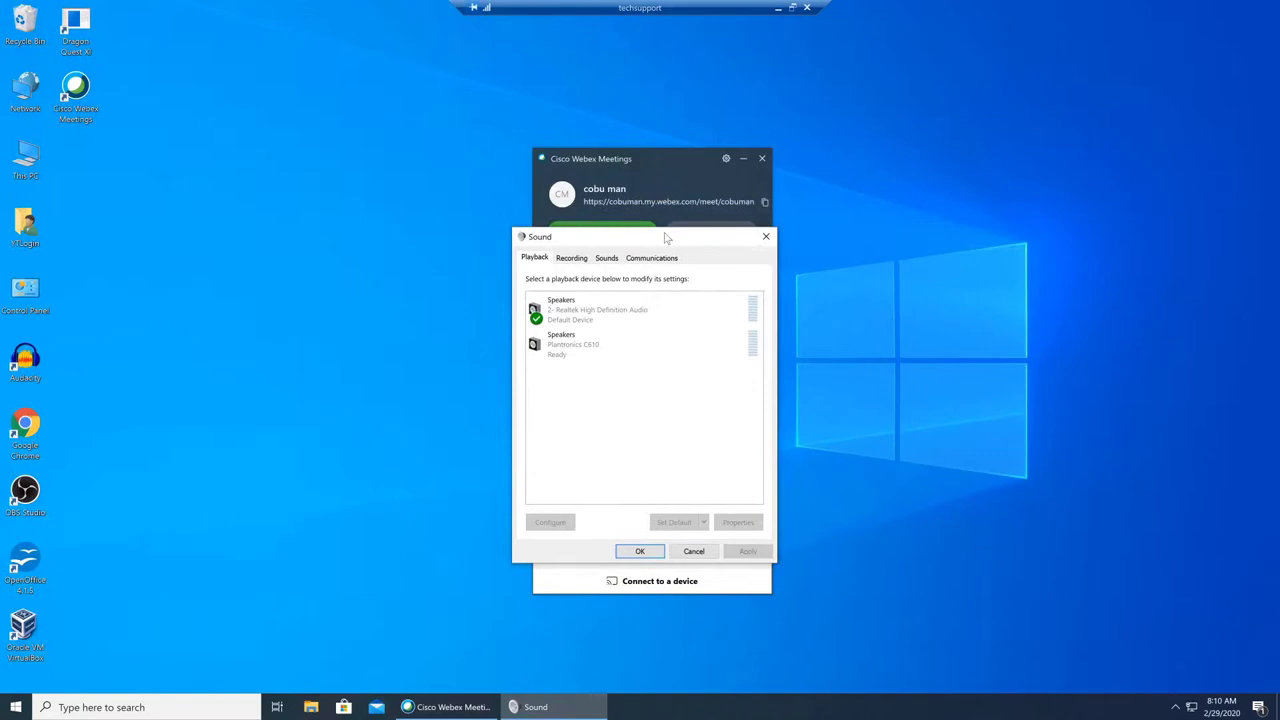
click(742, 160)
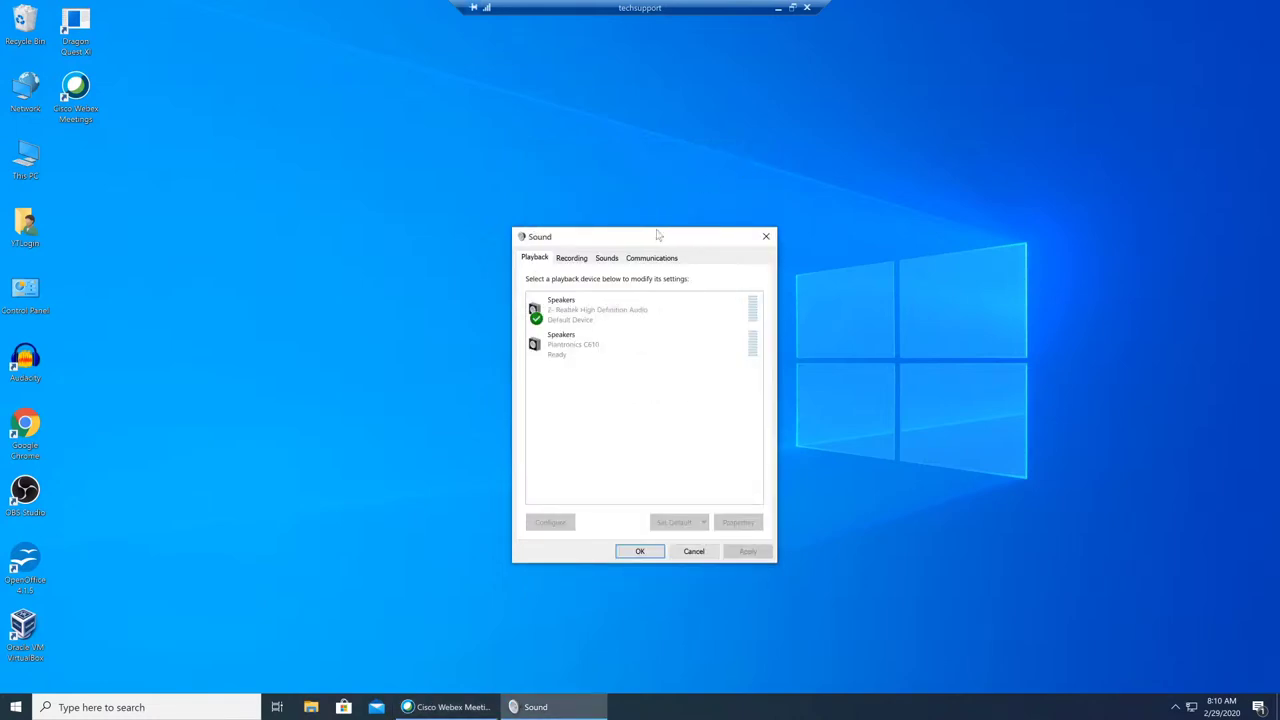
drag(654, 234, 648, 189)
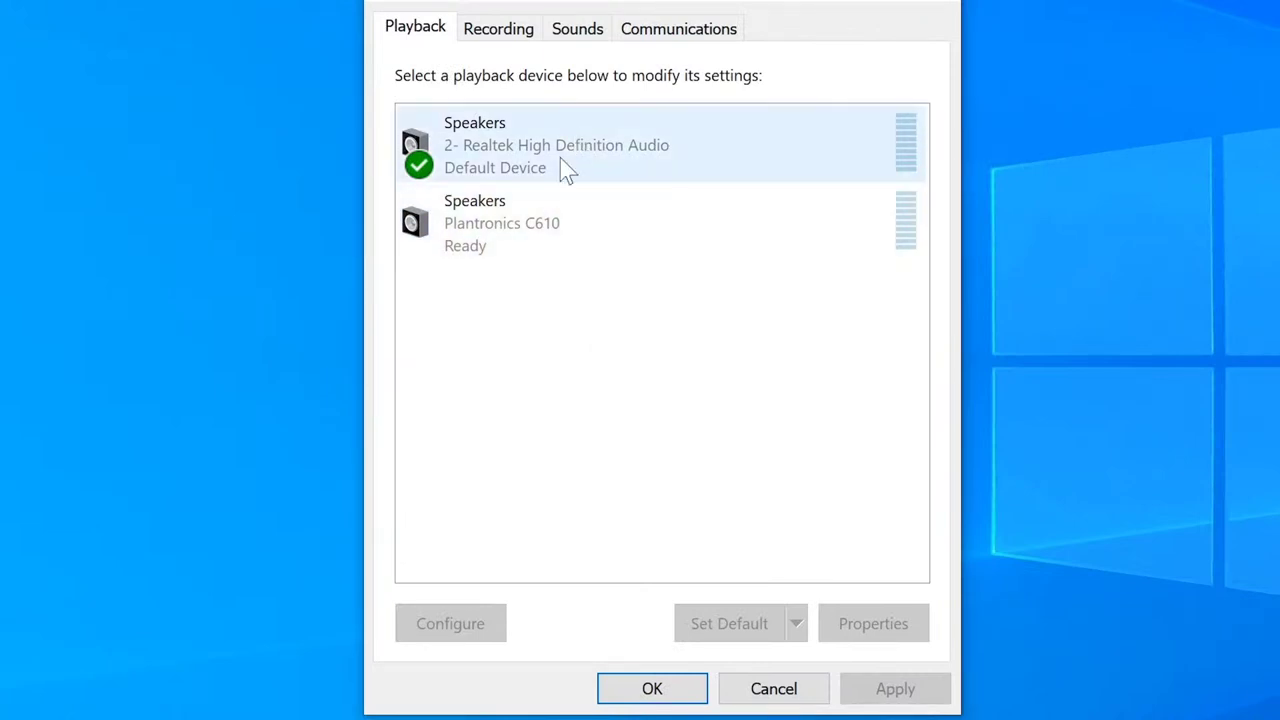
click(565, 172)
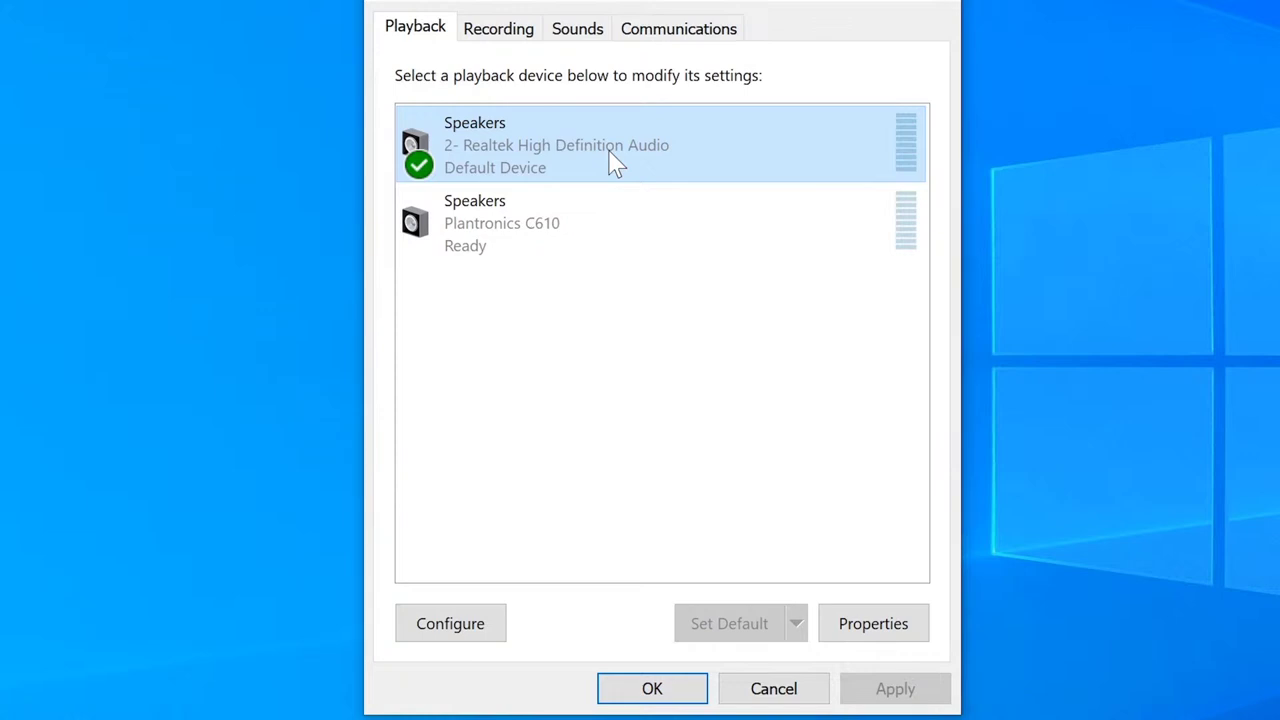
Set Speakers (Plantronics C610) as the default playback device instead of Realtek.
click(540, 240)
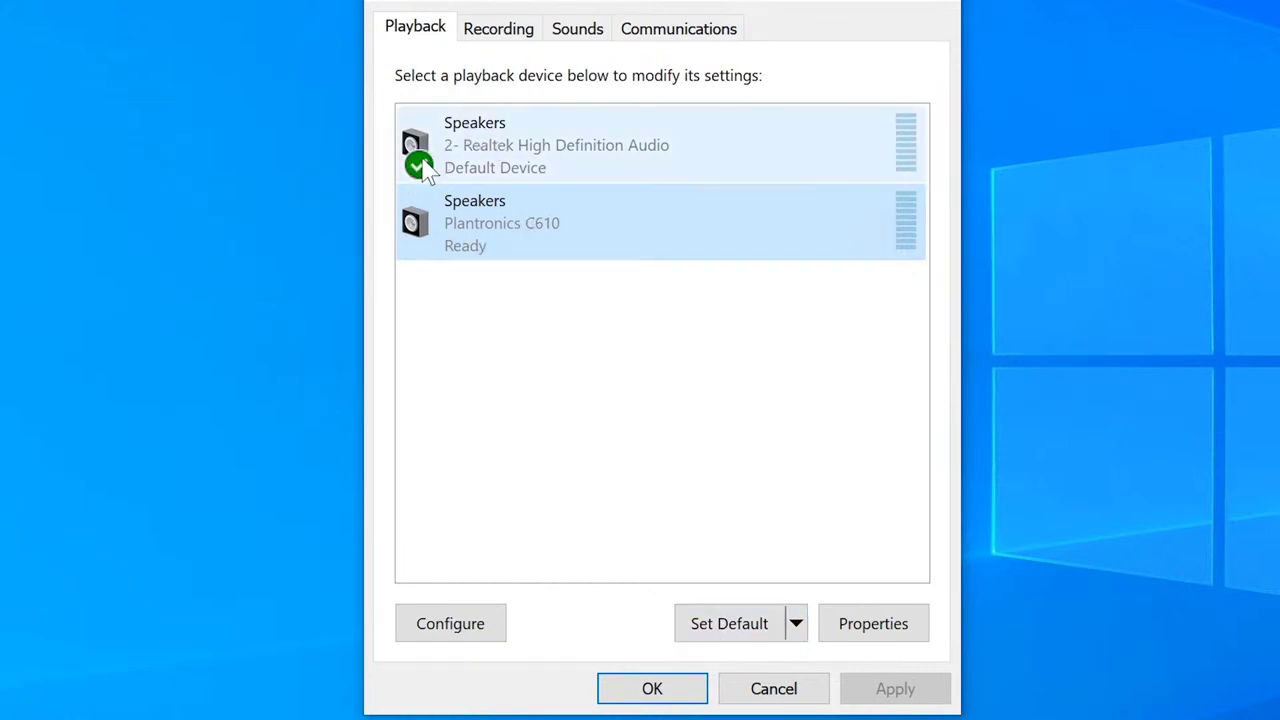
click(518, 162)
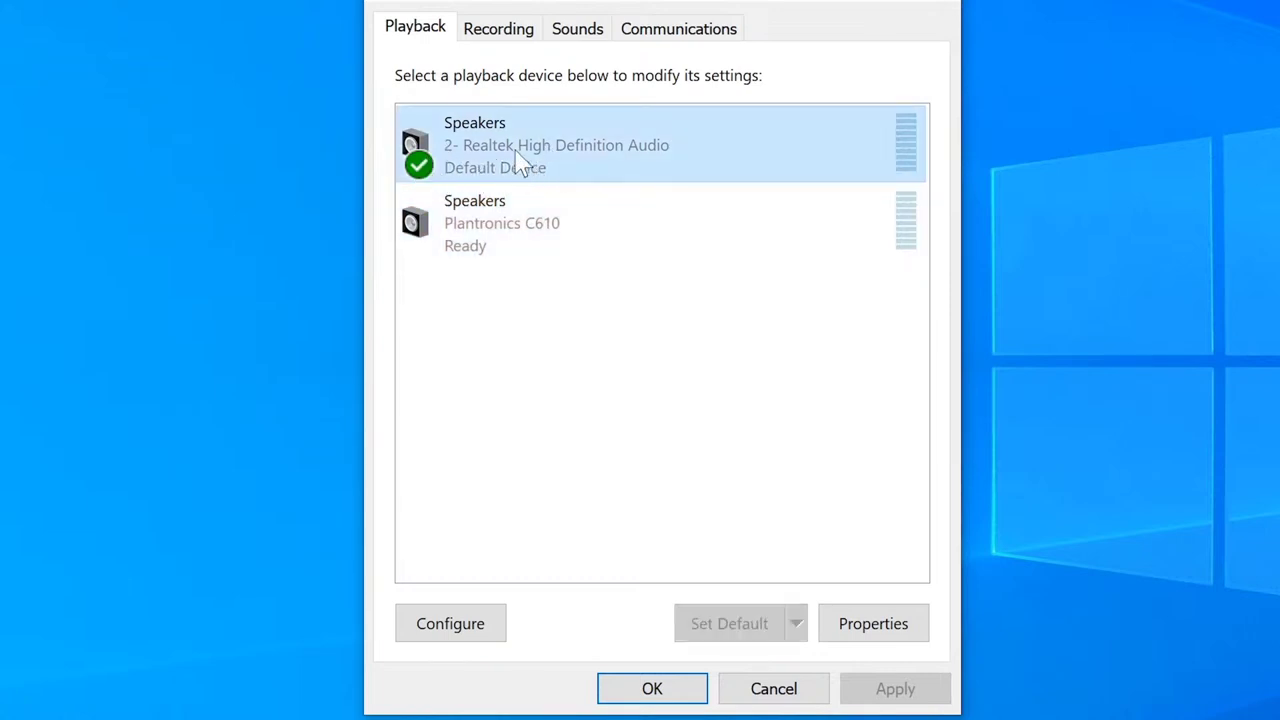
click(490, 218)
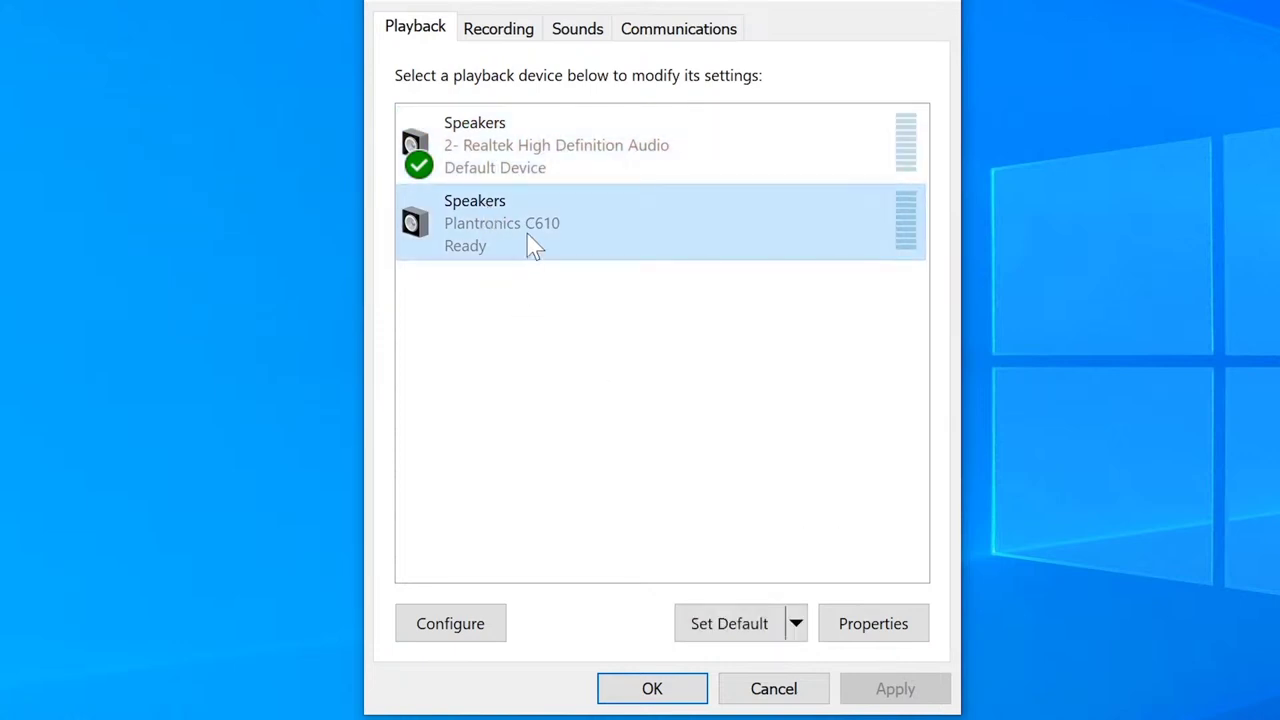
click(737, 630)
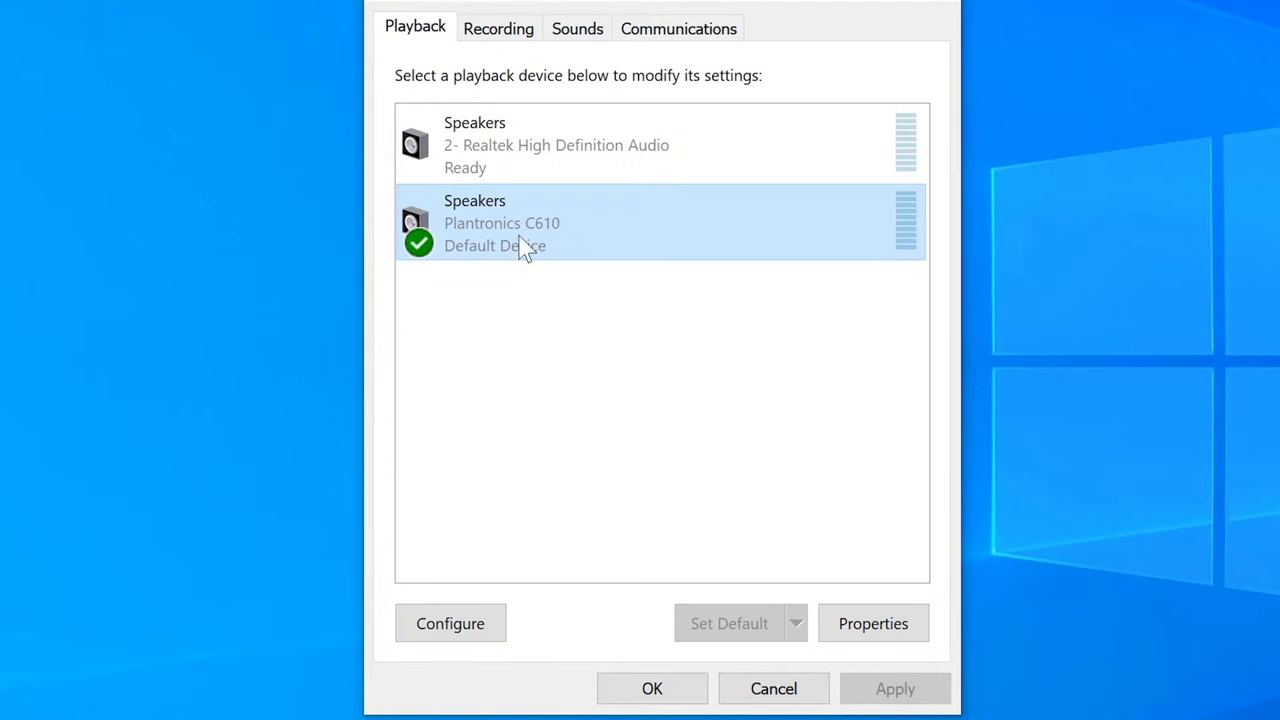
On the Recording tab, set Microphone (Plantronics C610) as the default recording device.
click(503, 41)
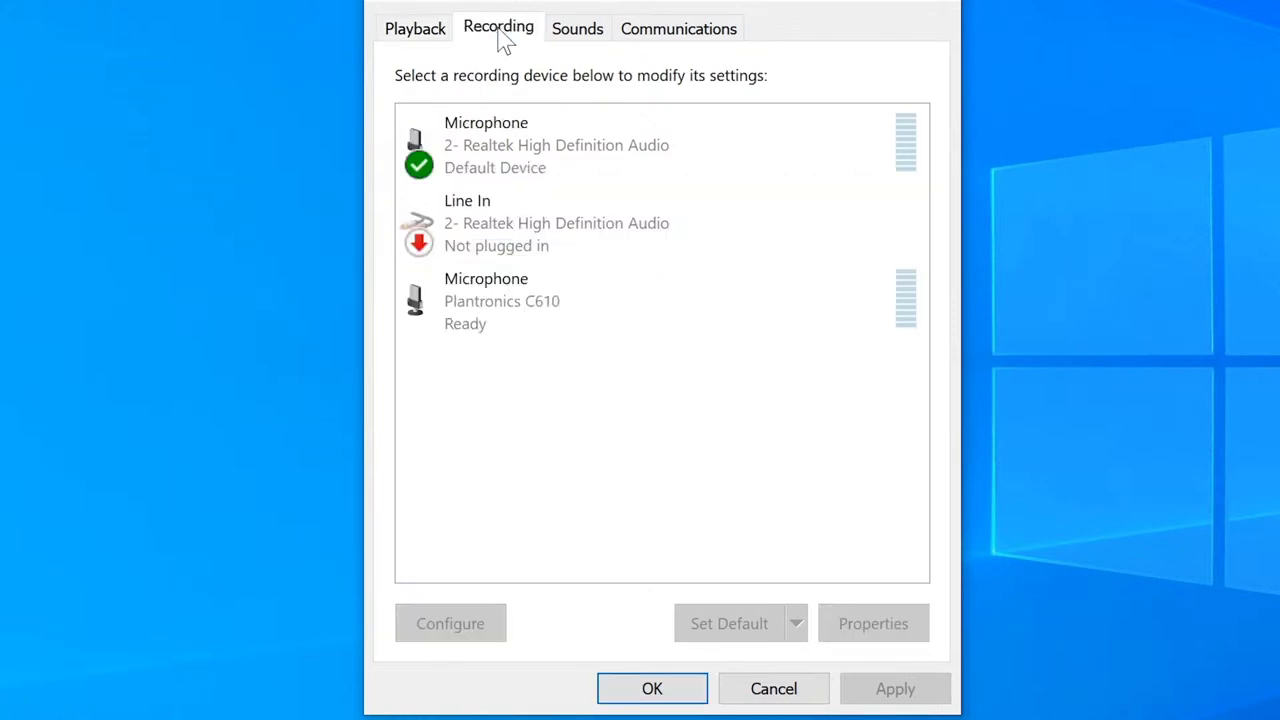
click(509, 170)
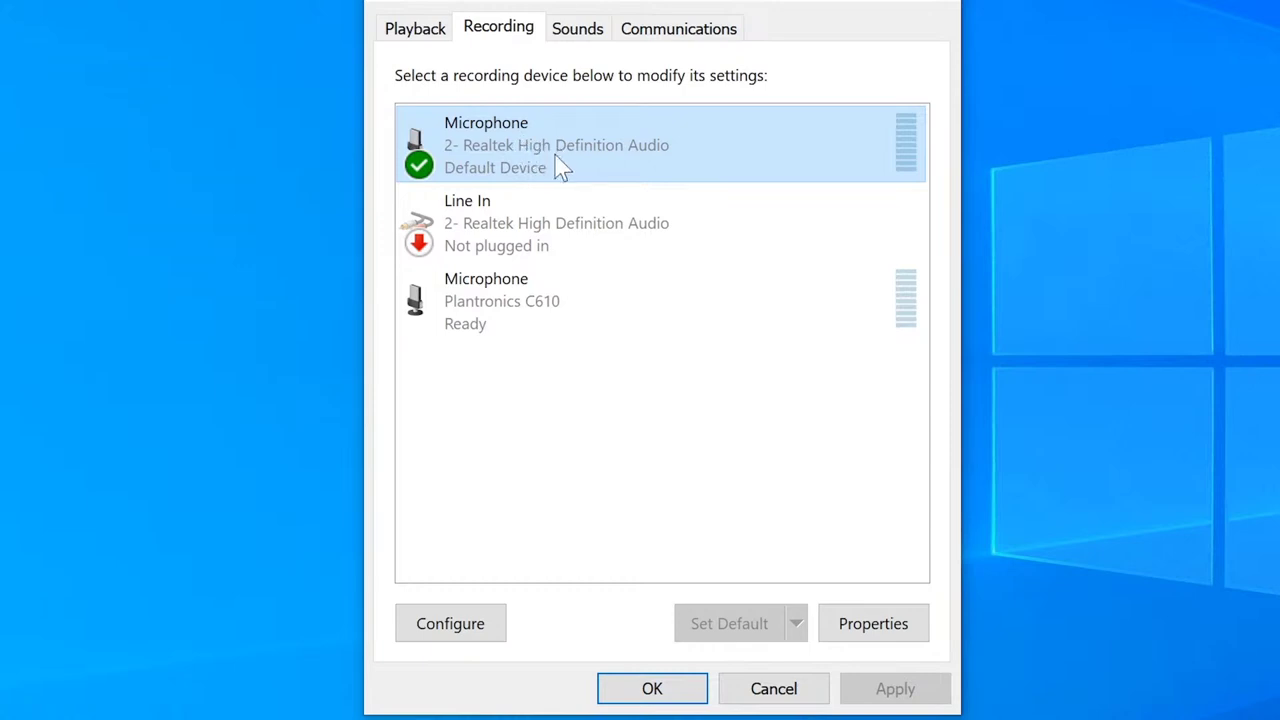
click(557, 313)
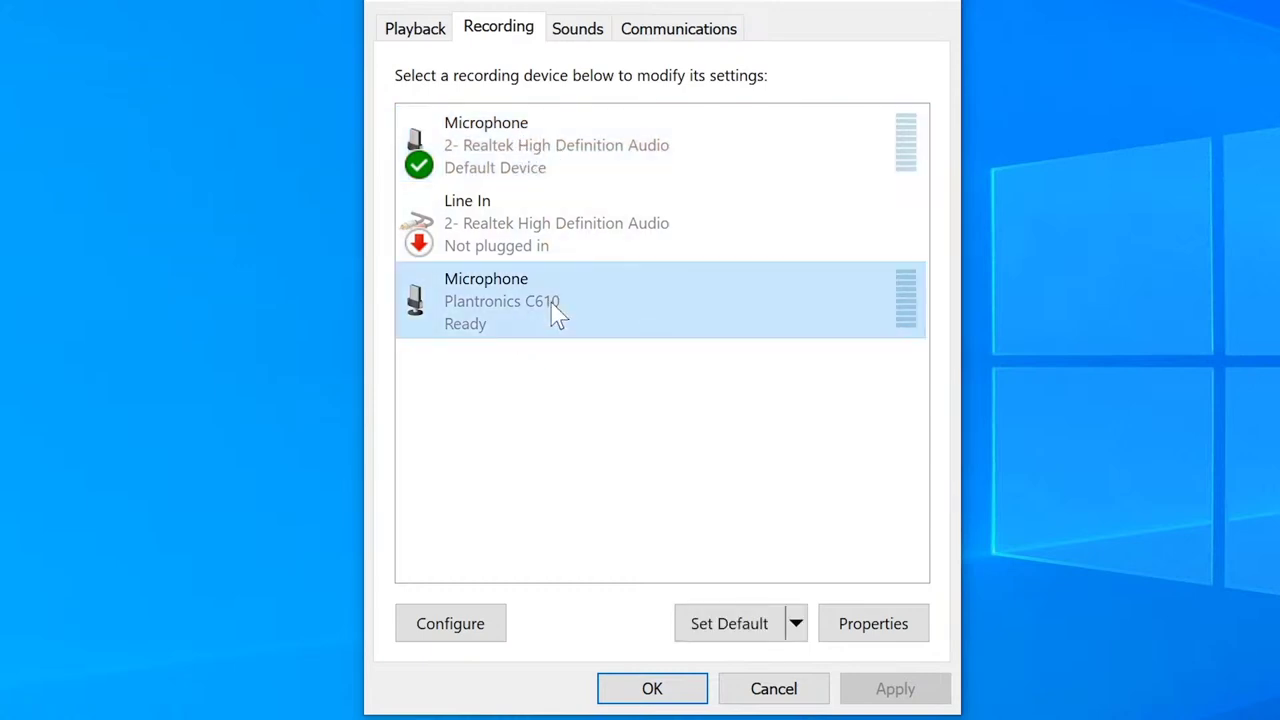
click(745, 632)
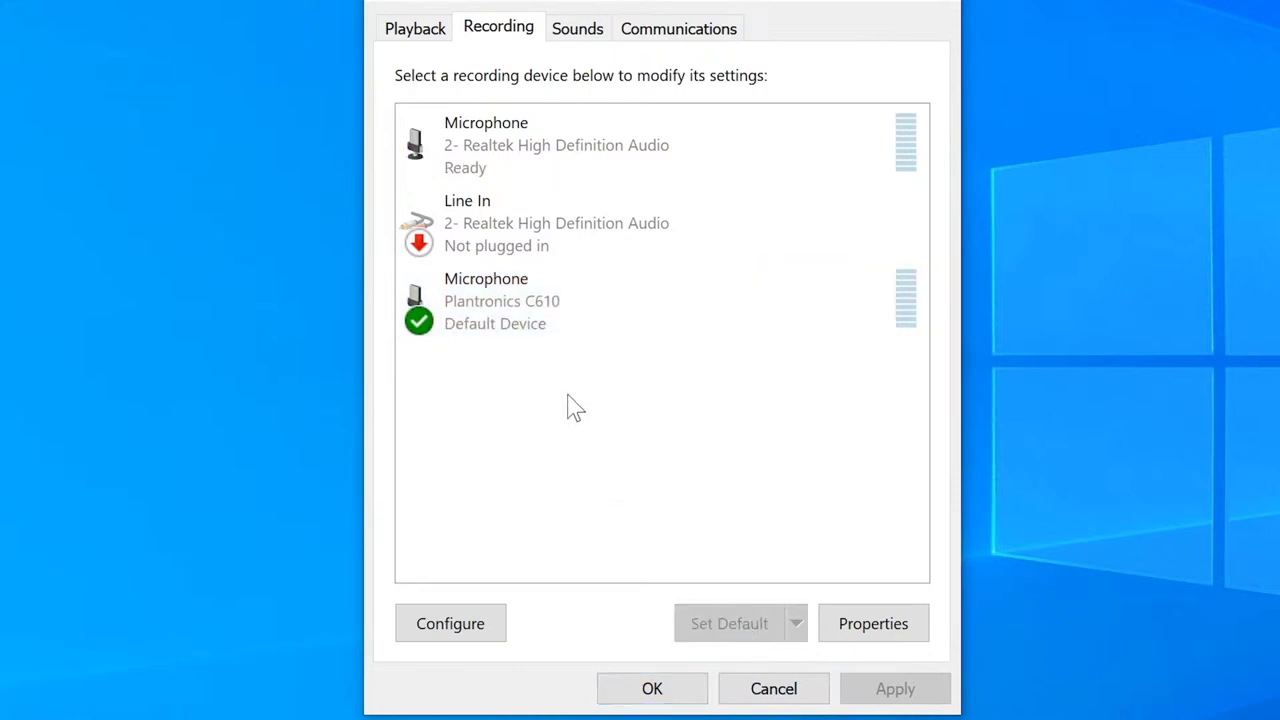
Recheck the Plantronics C610 microphone, return to Playback and confirm the Sound dialog with OK.
click(597, 320)
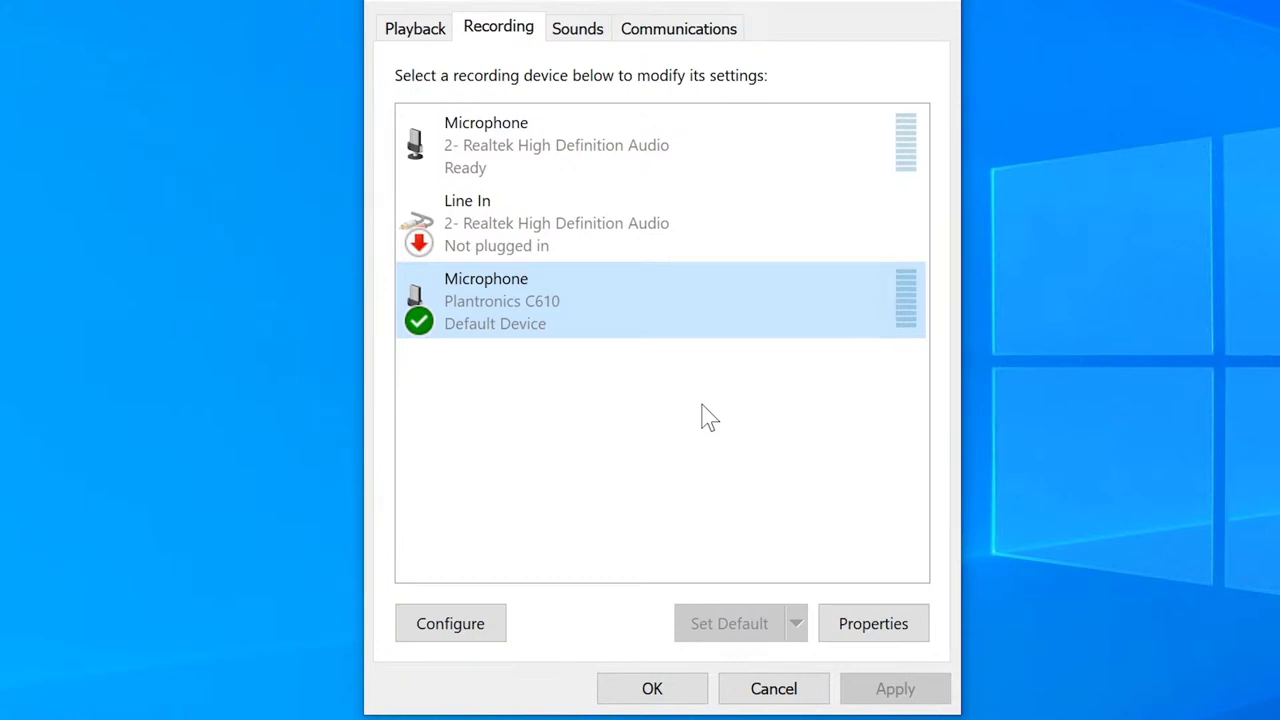
click(690, 418)
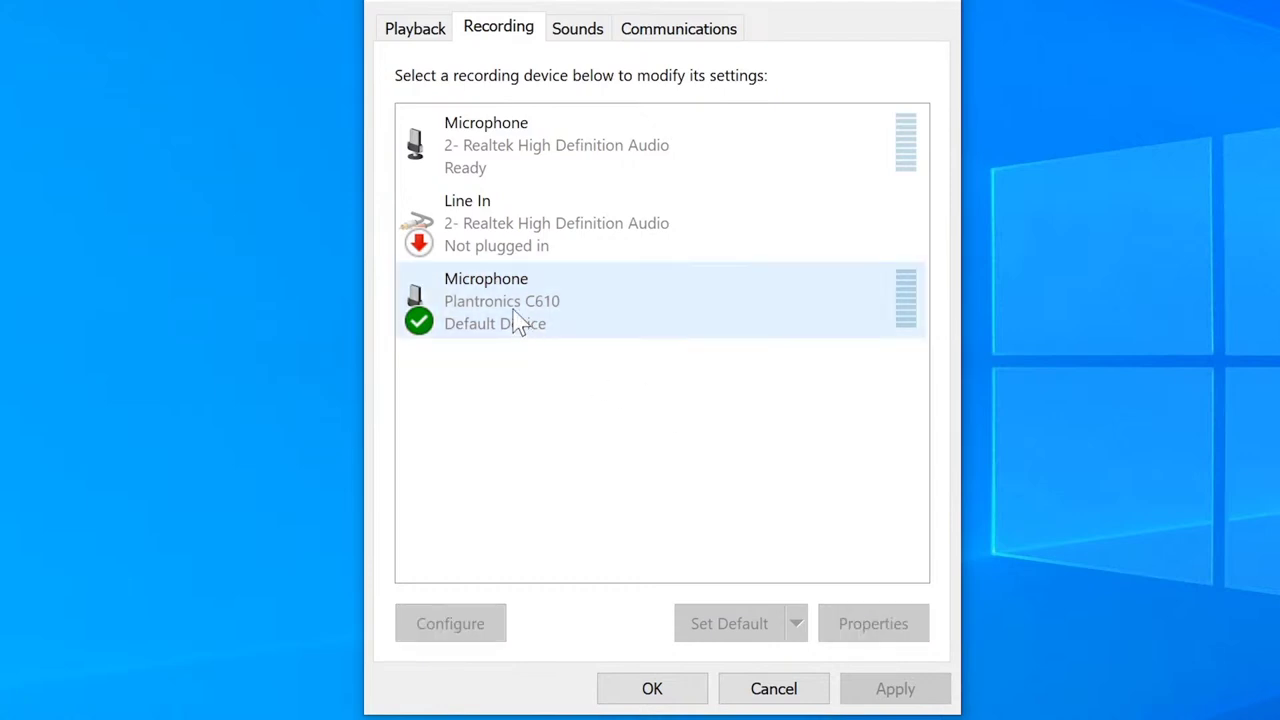
click(547, 300)
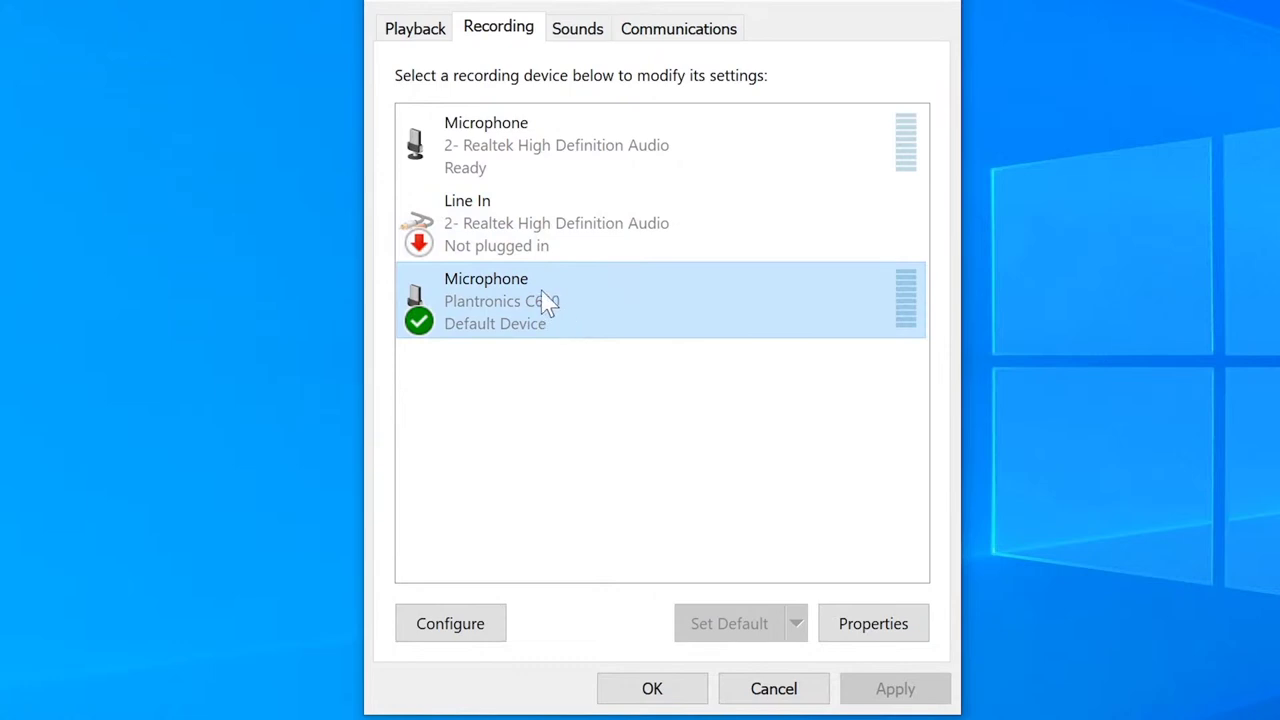
click(413, 28)
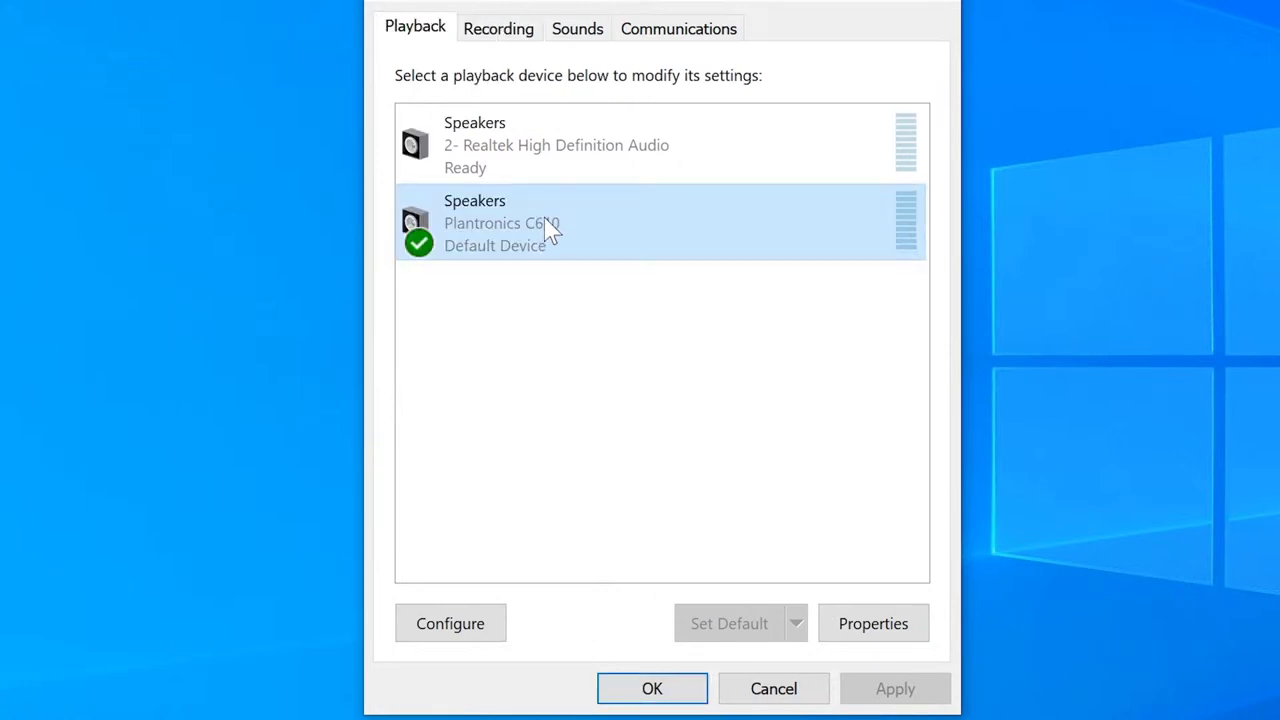
click(678, 697)
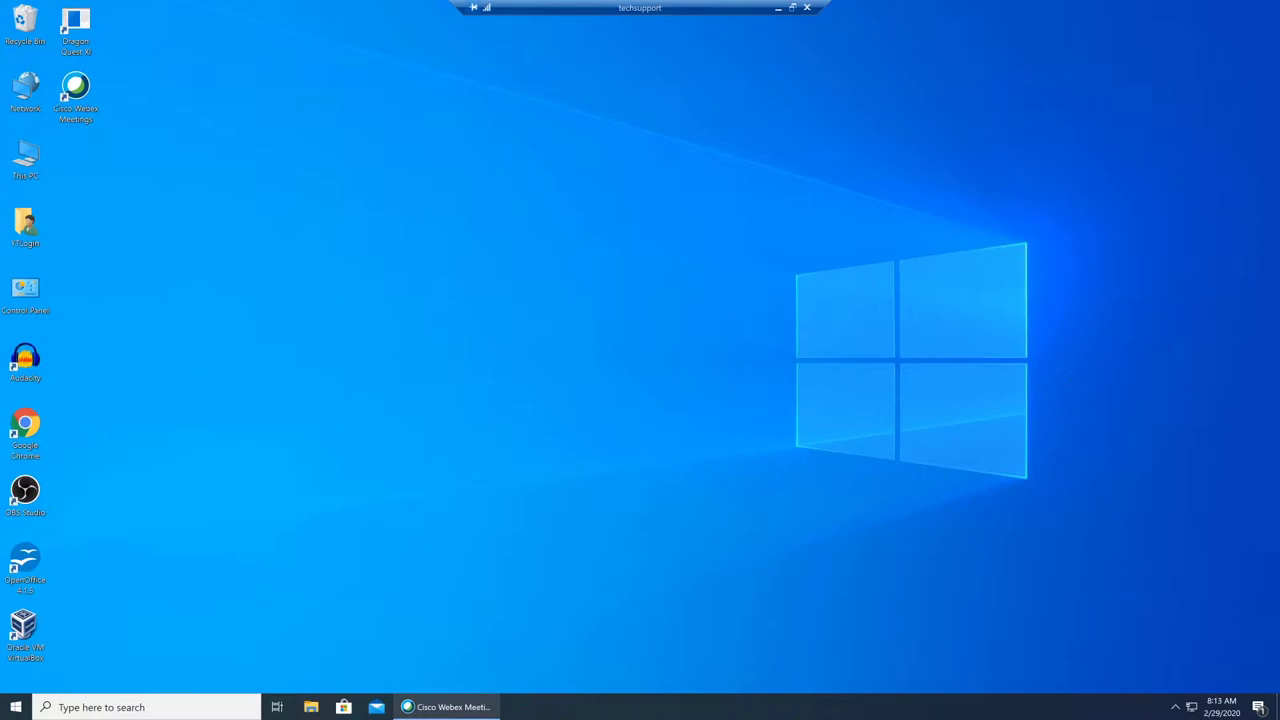
Restore the Webex Meetings window and open its Preferences from the gear menu.
click(466, 710)
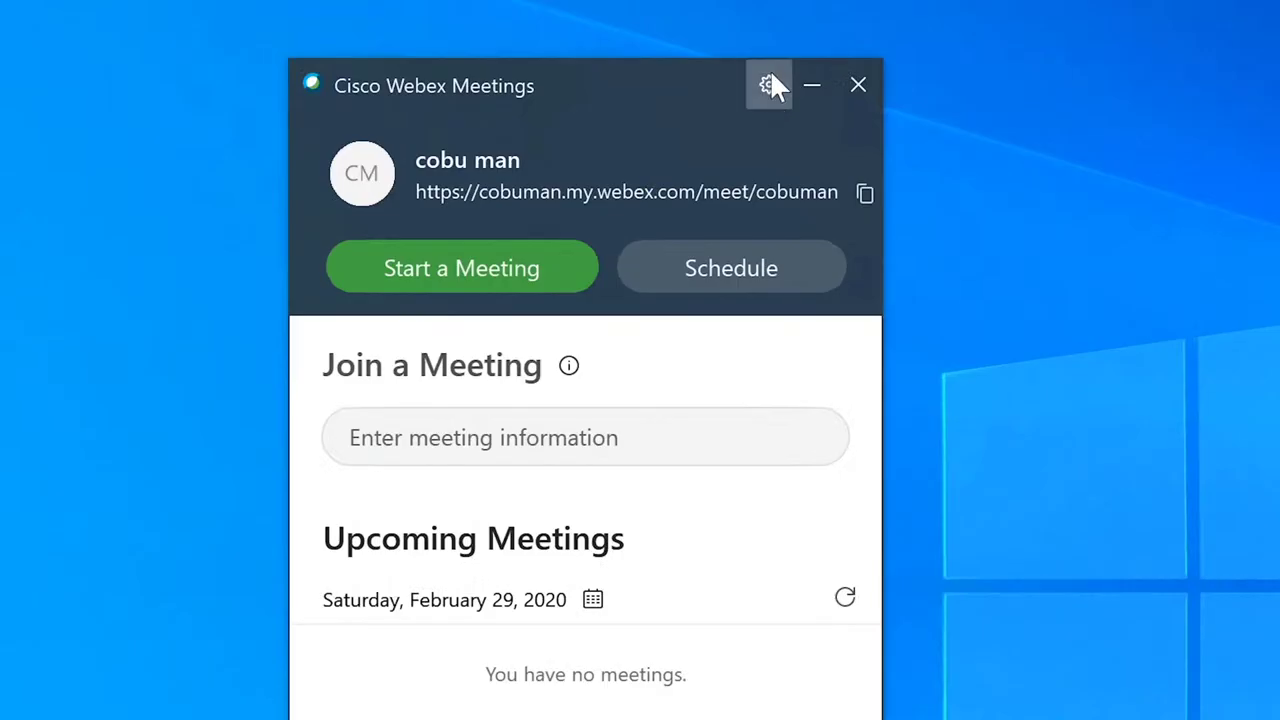
click(778, 39)
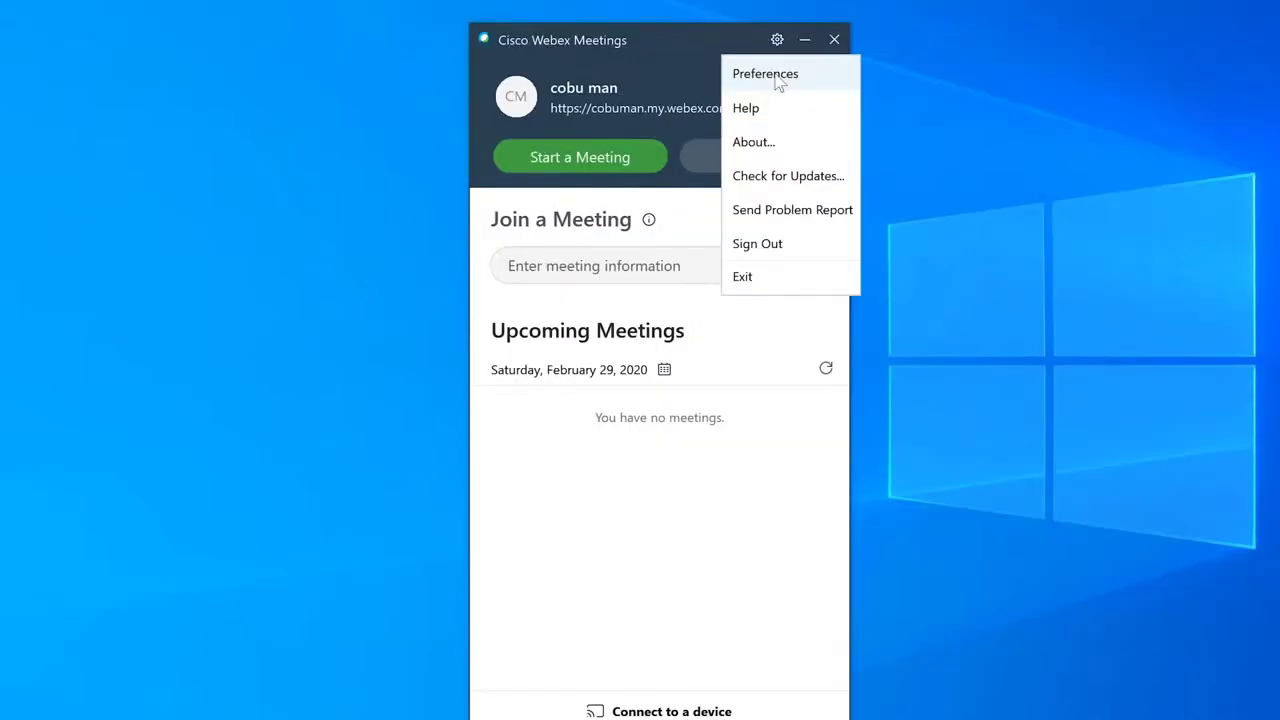
click(768, 148)
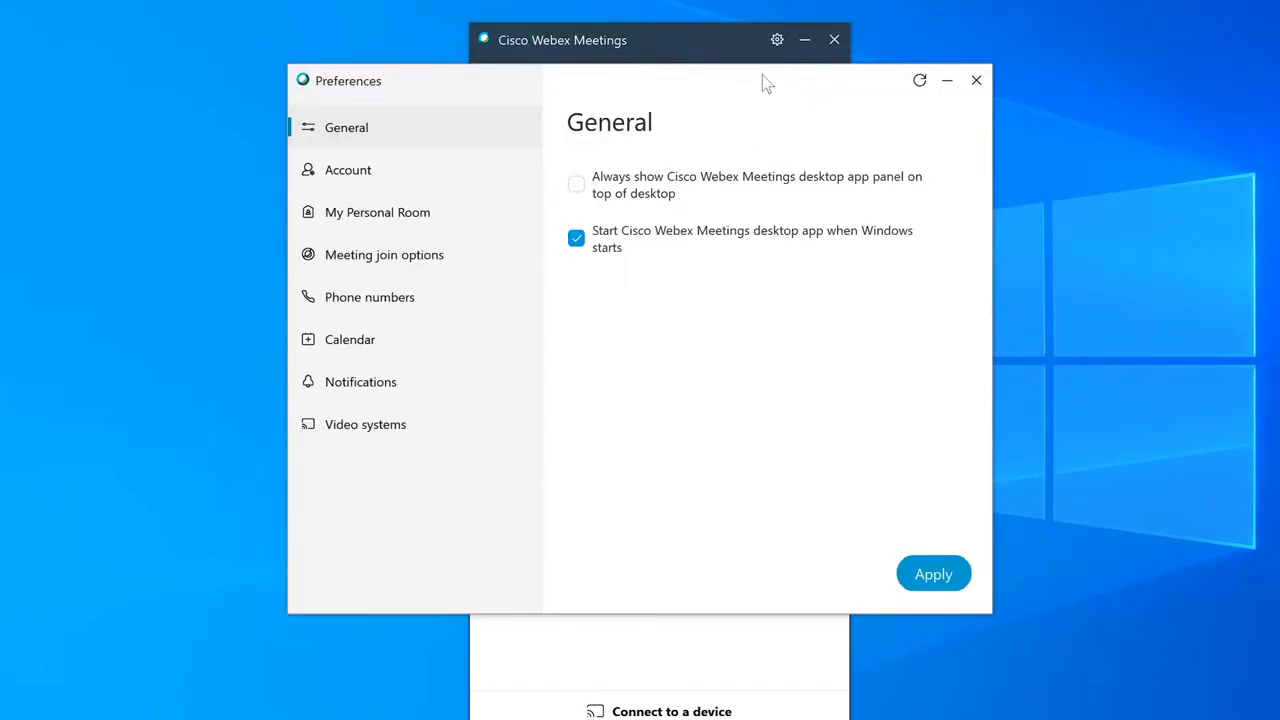
drag(763, 83, 759, 124)
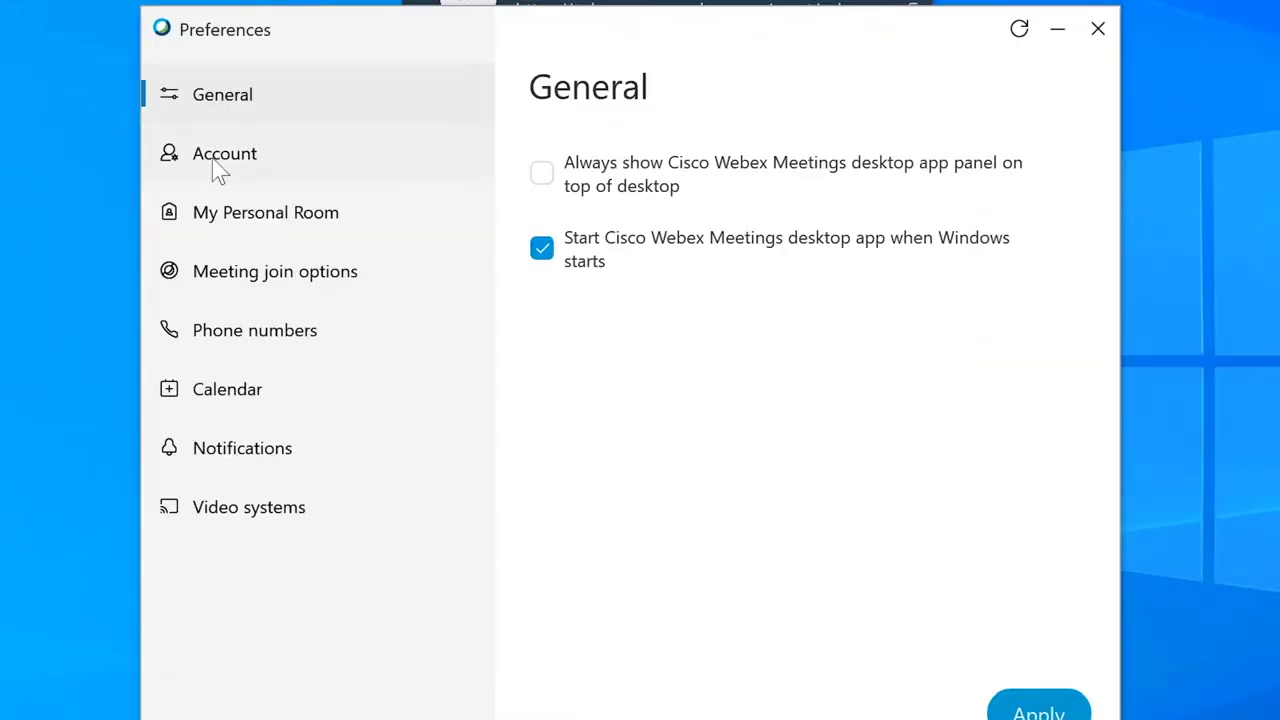
Browse the Account, Personal Room, join options, phone, calendar, notification and Video systems pages, then close Preferences.
click(270, 160)
click(275, 214)
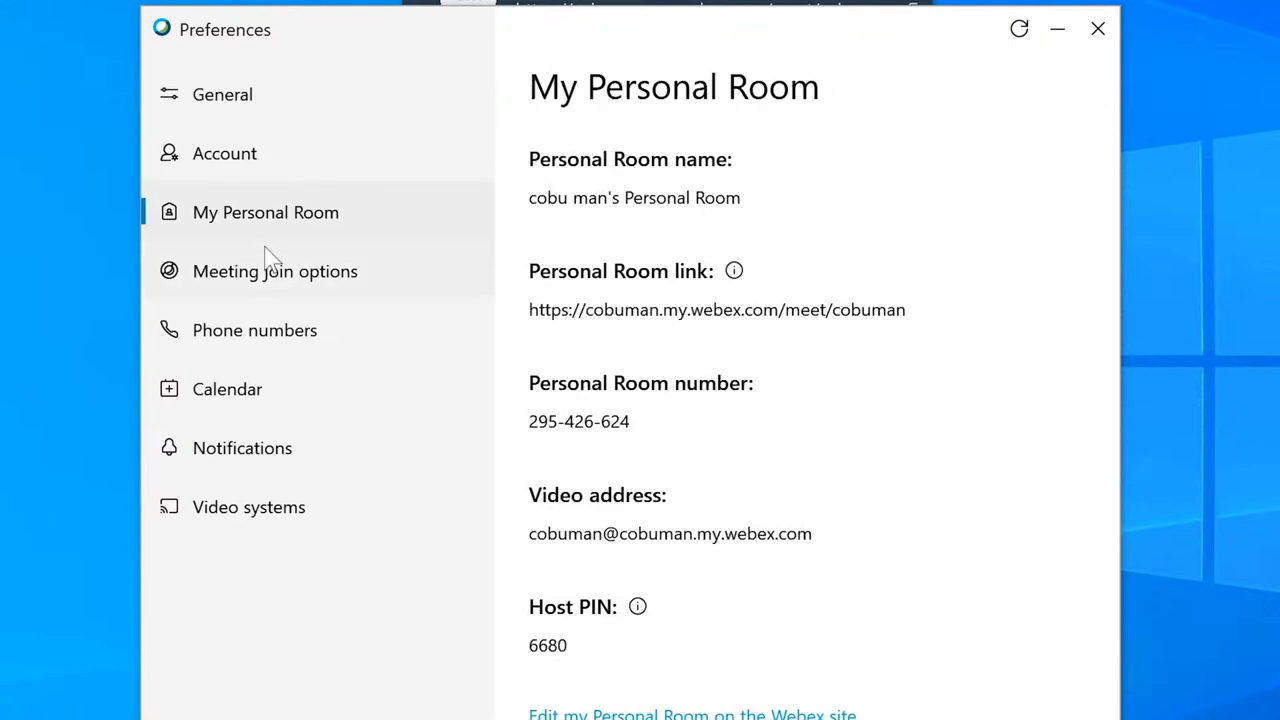
click(258, 288)
click(262, 340)
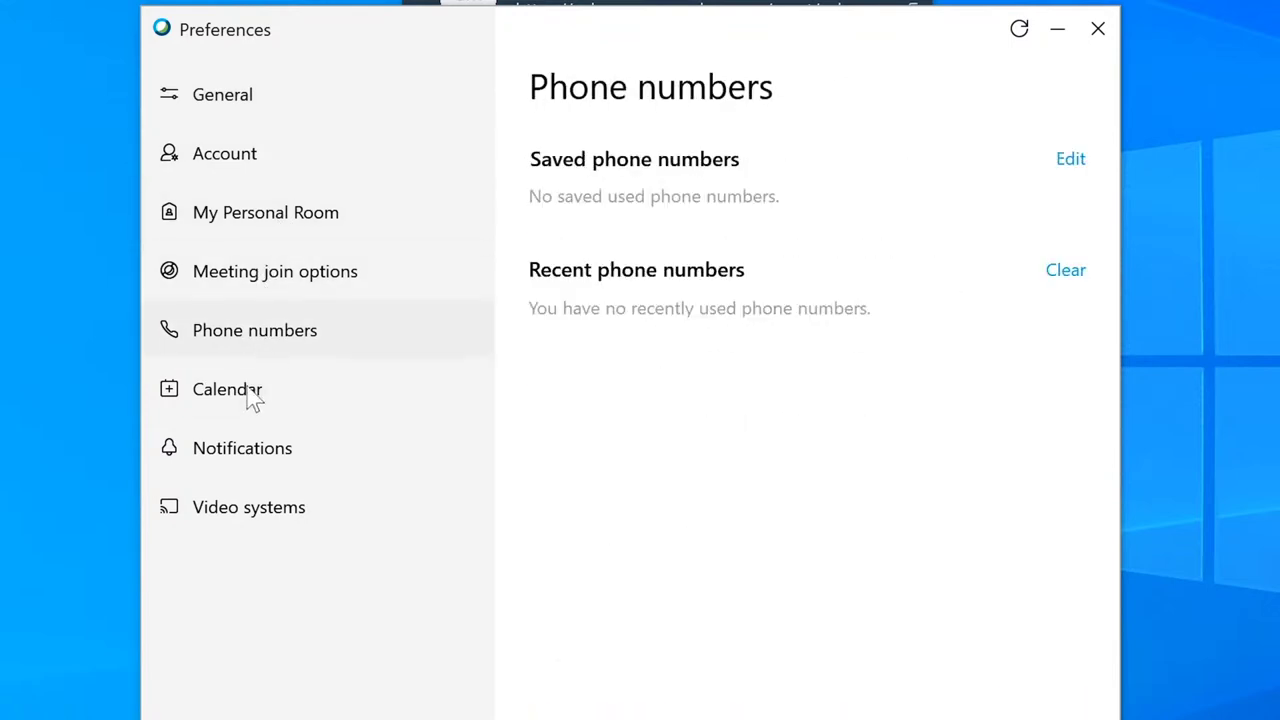
click(255, 398)
click(260, 460)
click(270, 522)
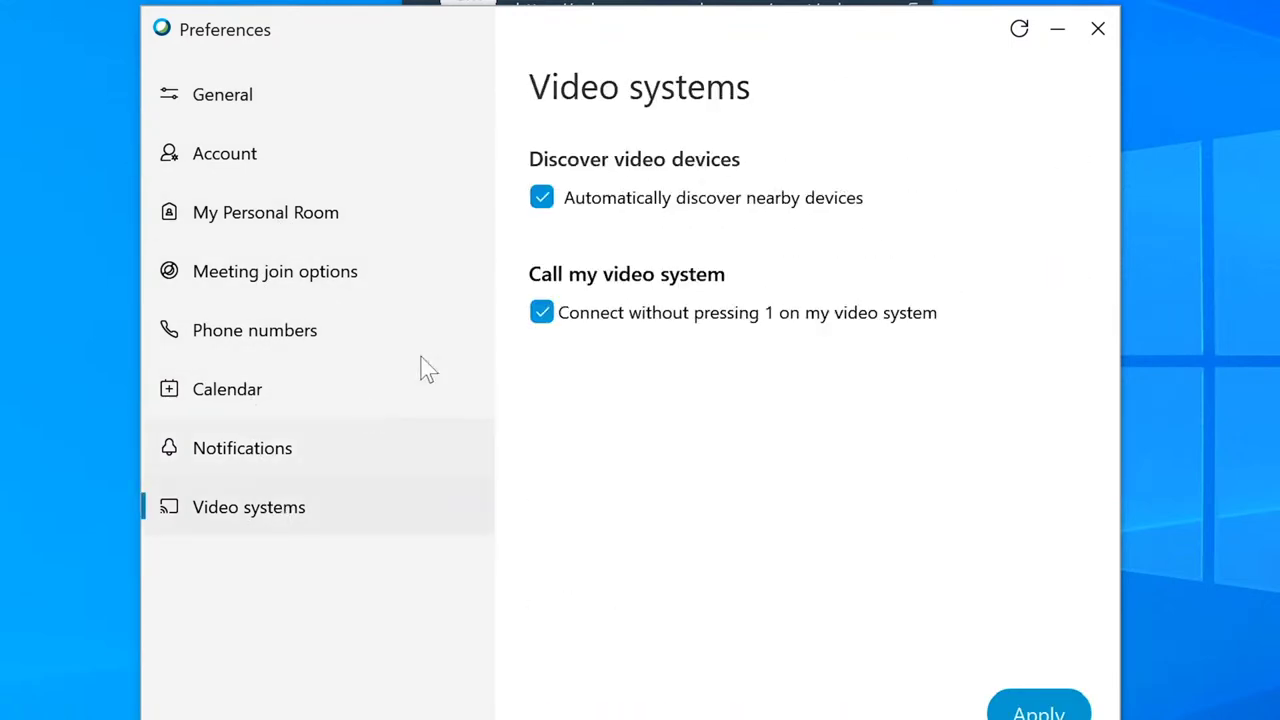
click(1098, 30)
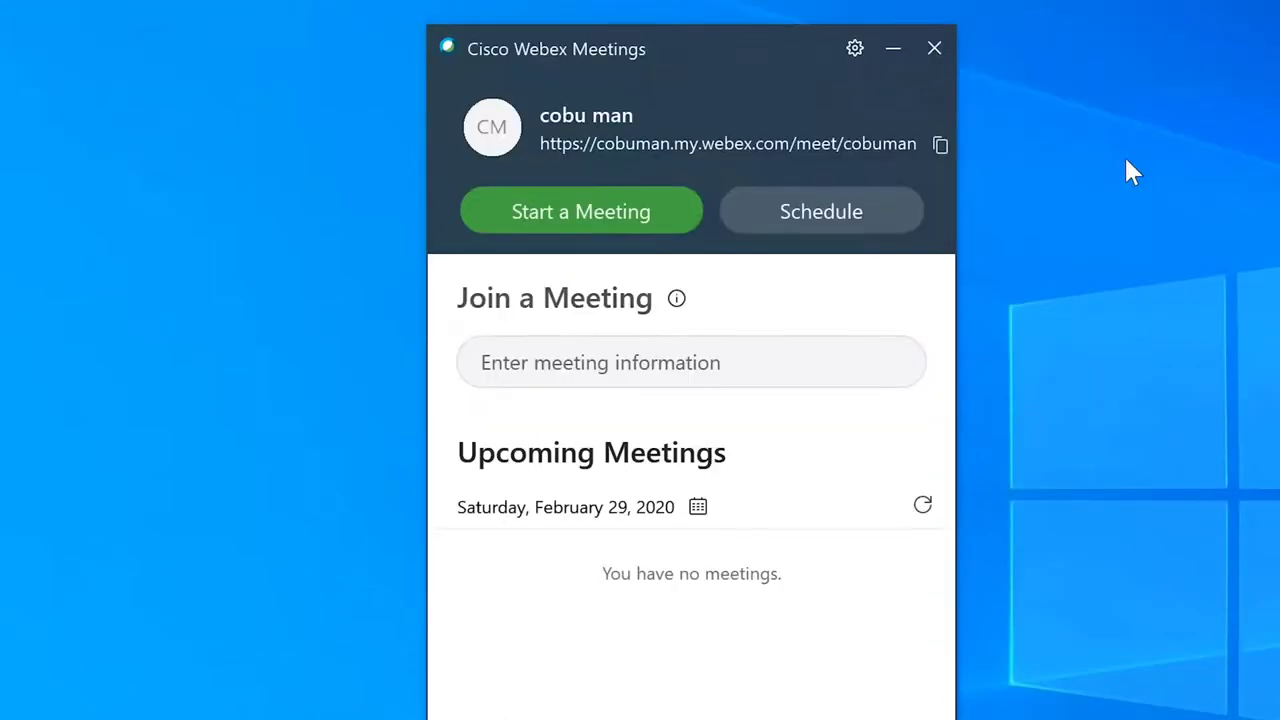
Start a Personal Room meeting and keep 'Use computer for audio' as the audio connection.
click(593, 222)
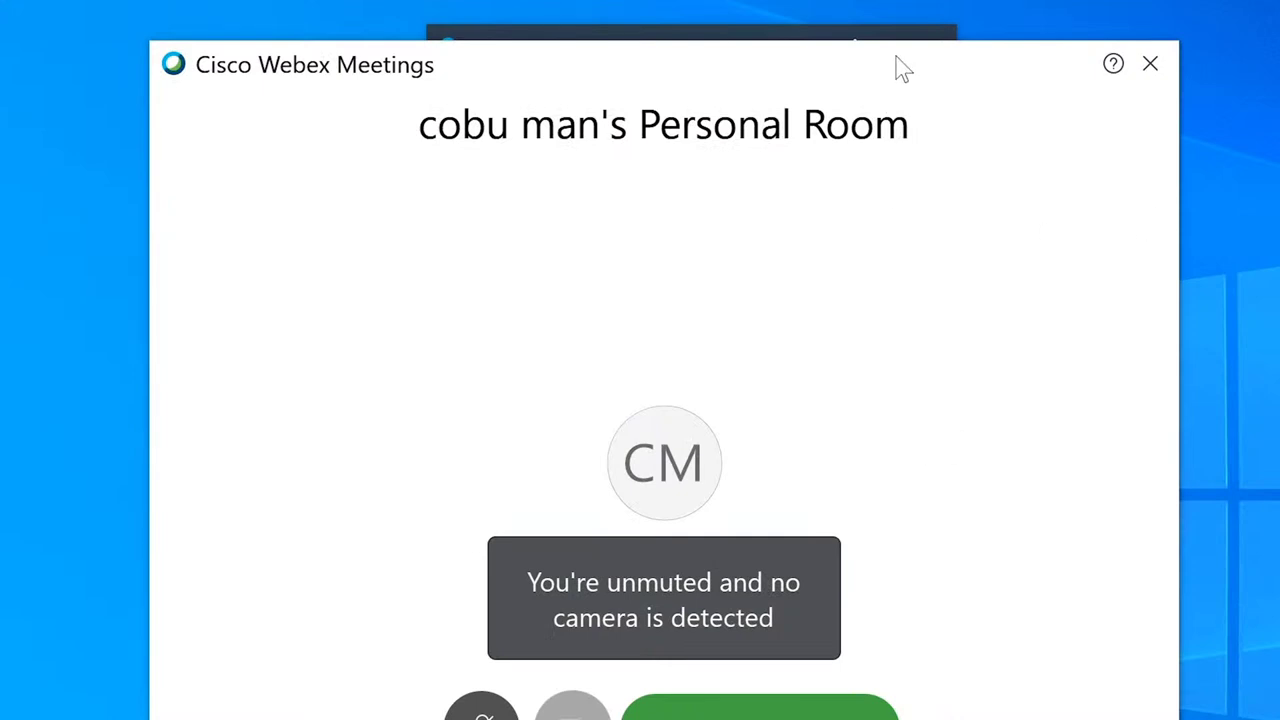
drag(903, 68, 849, 77)
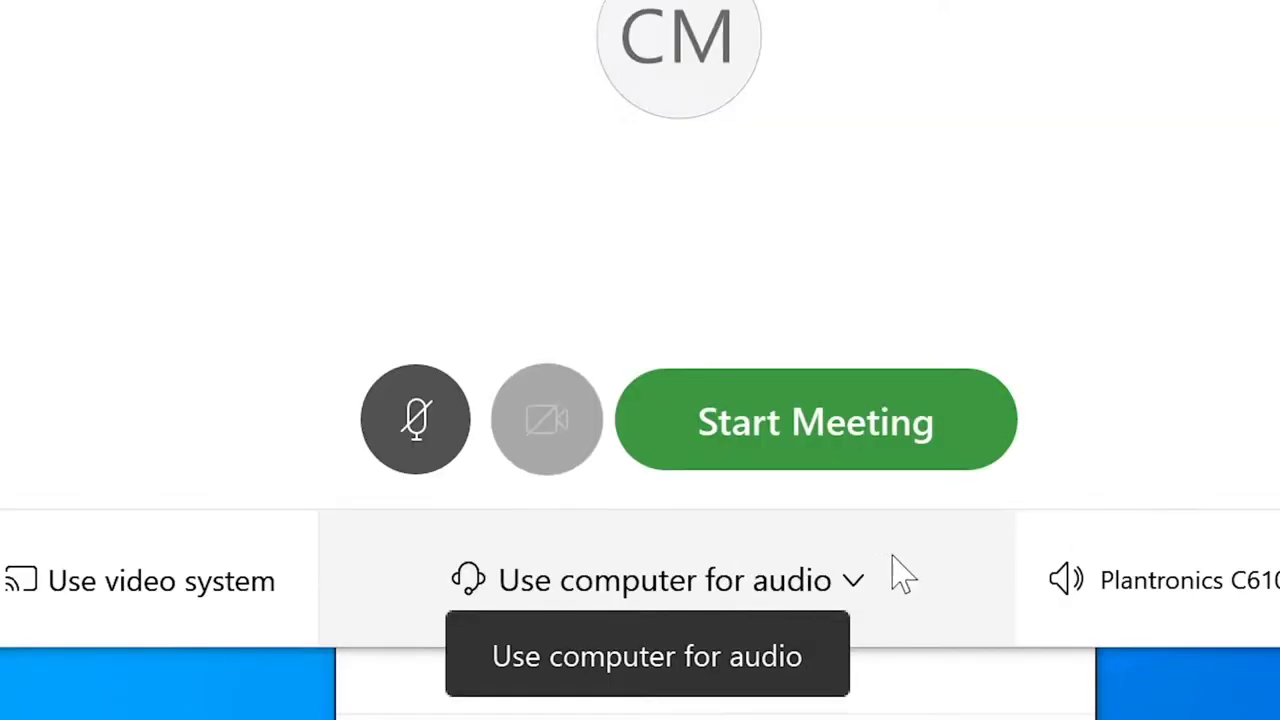
click(757, 671)
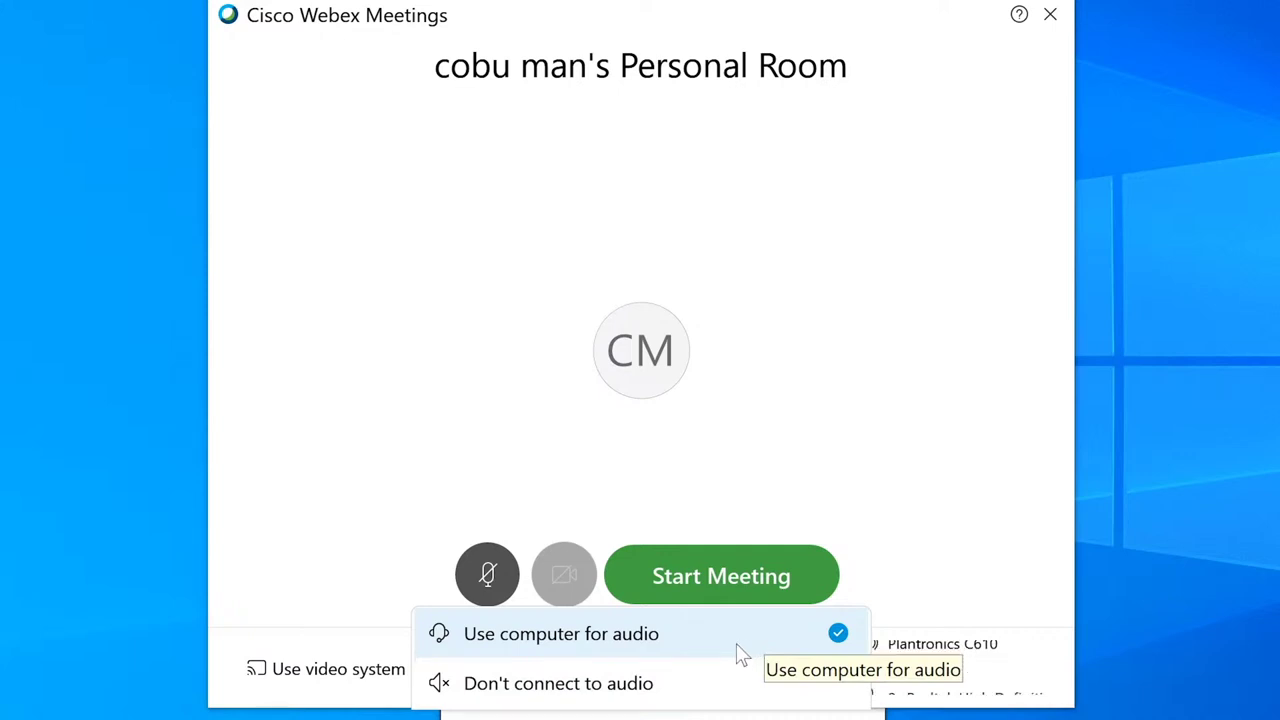
click(748, 640)
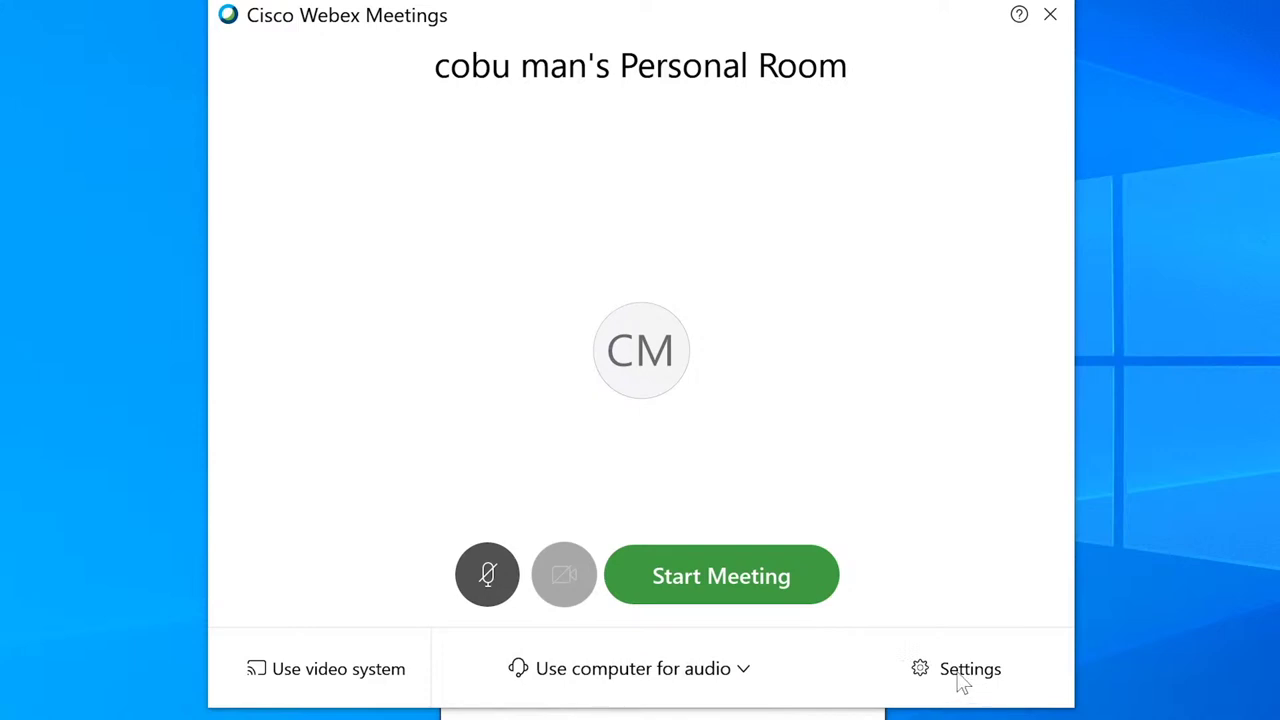
In Webex audio settings, choose Microphone (Plantronics C610) in place of the Realtek microphone.
click(925, 680)
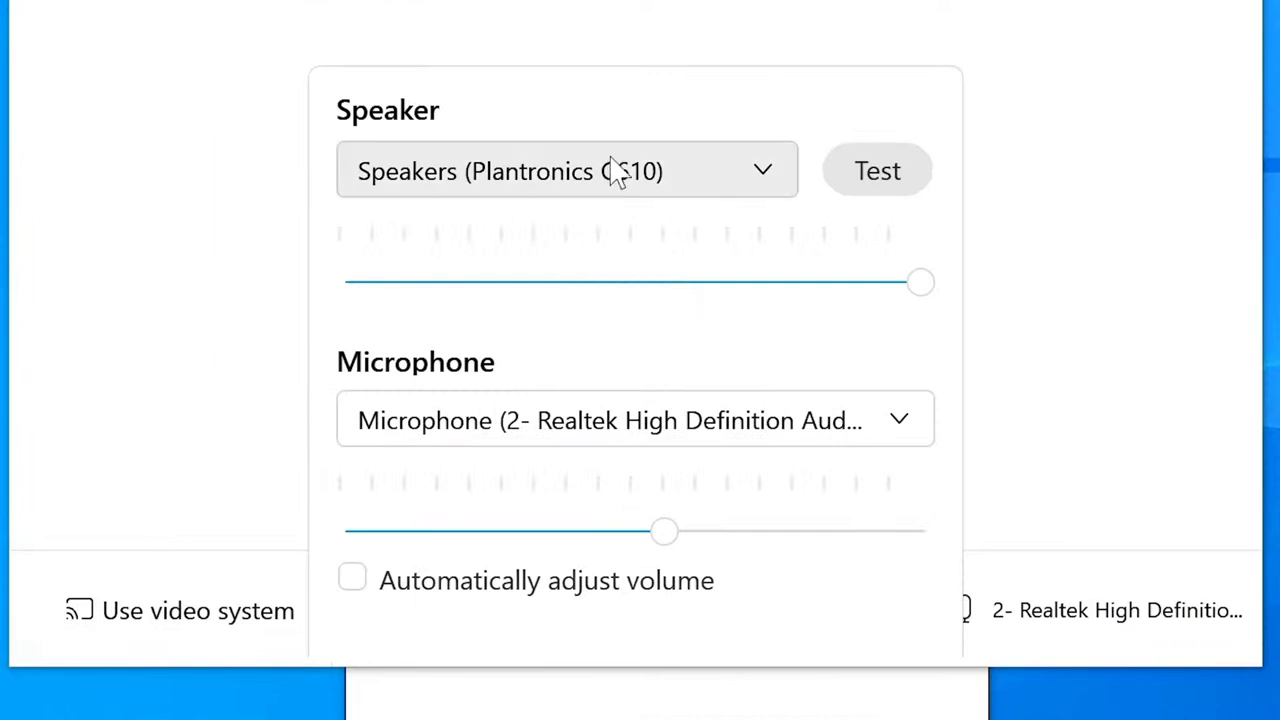
click(697, 438)
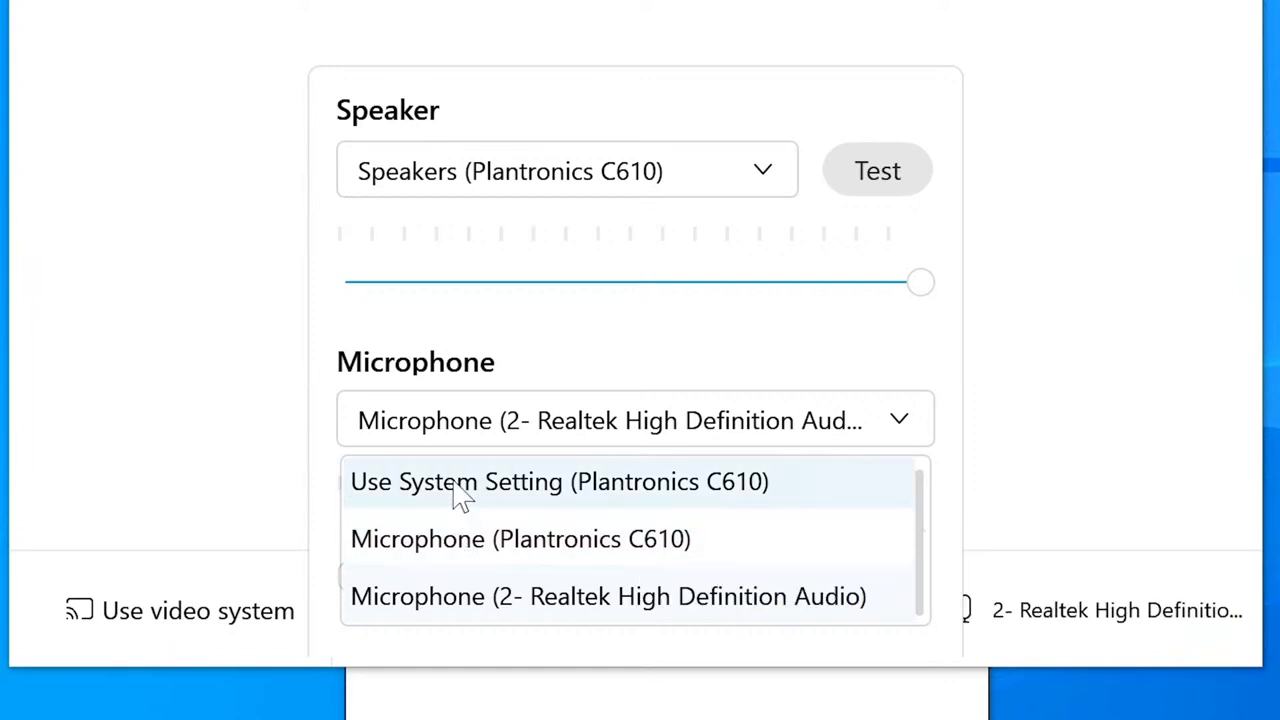
click(490, 540)
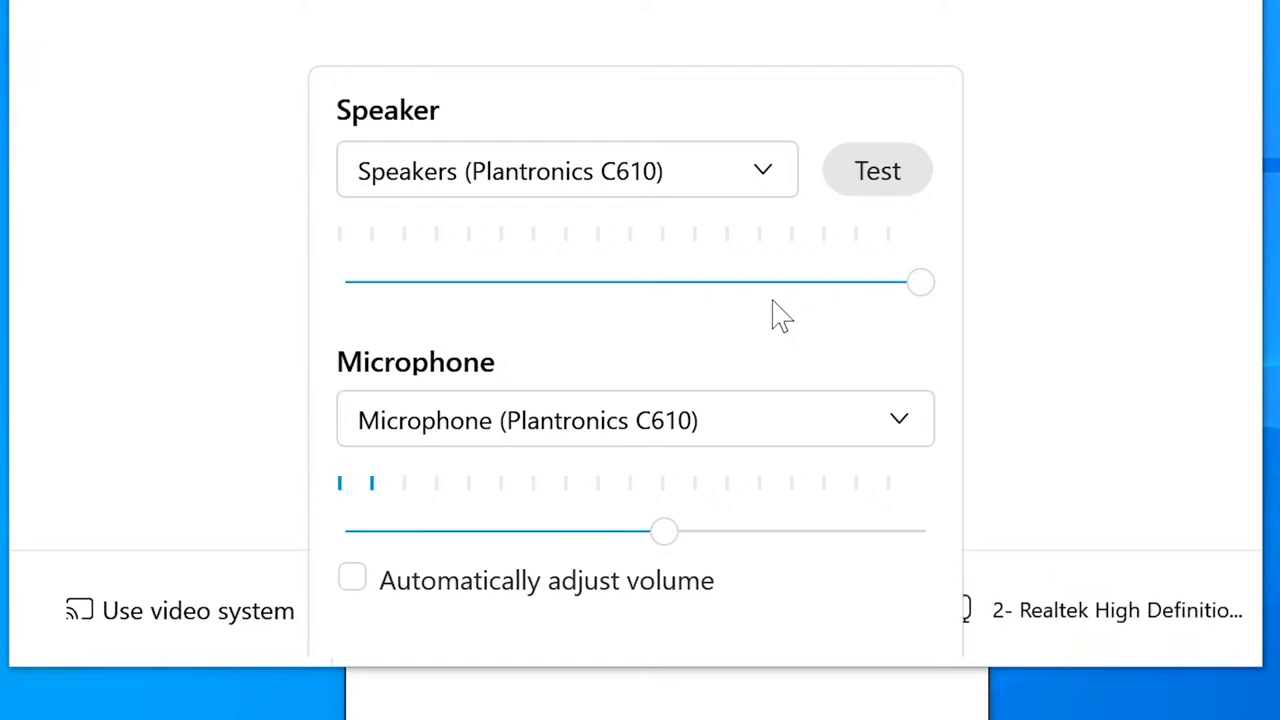
click(745, 415)
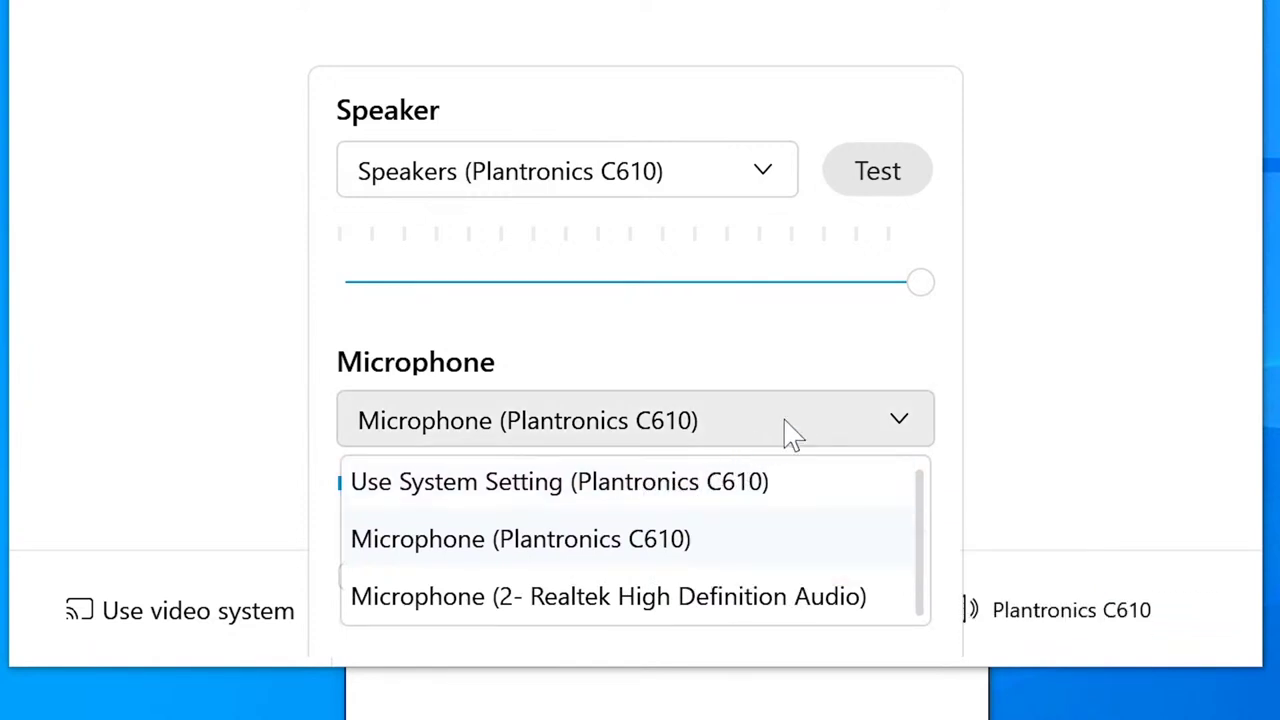
click(648, 561)
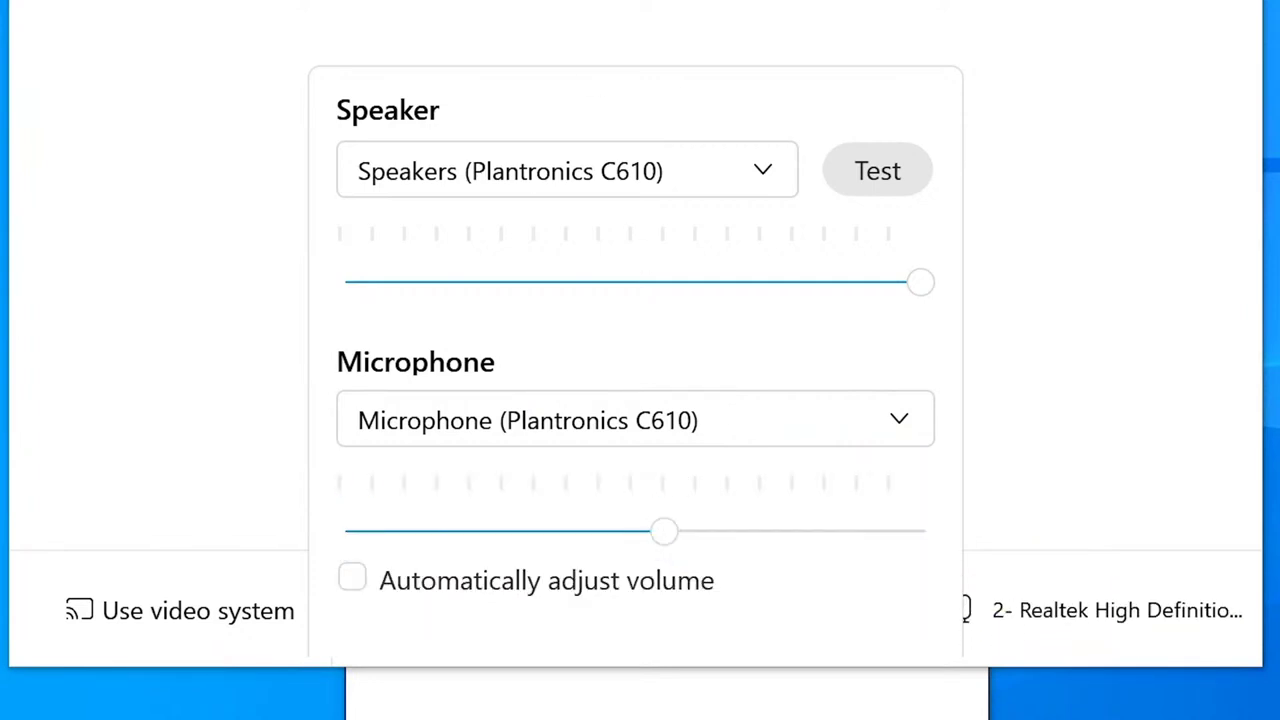
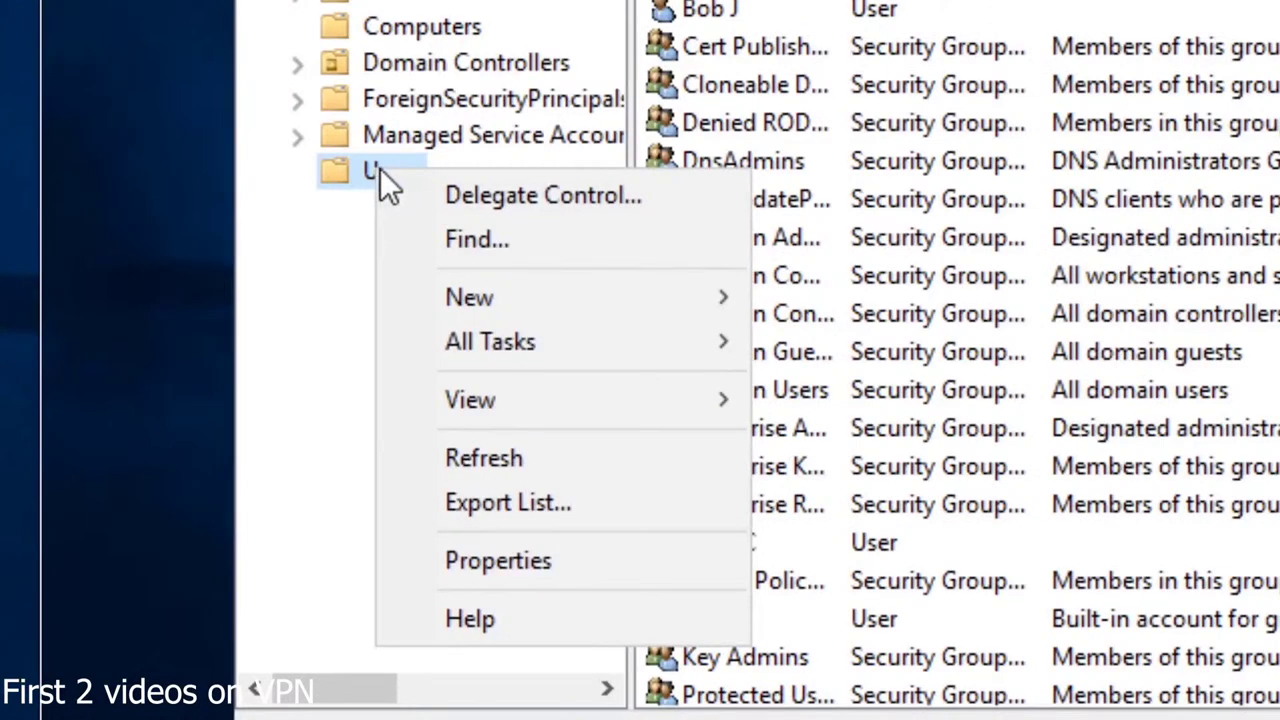
Search Users for the account by its logon name and open the found user's Properties.
click(500, 240)
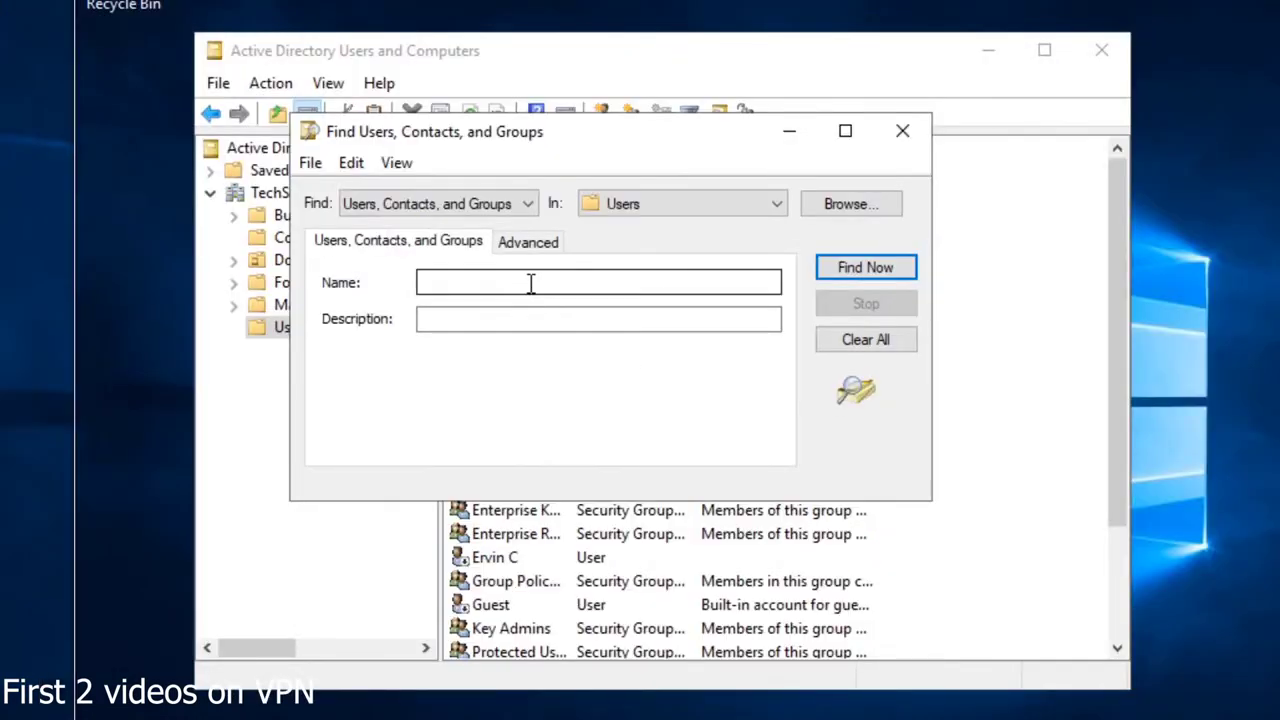
click(531, 284)
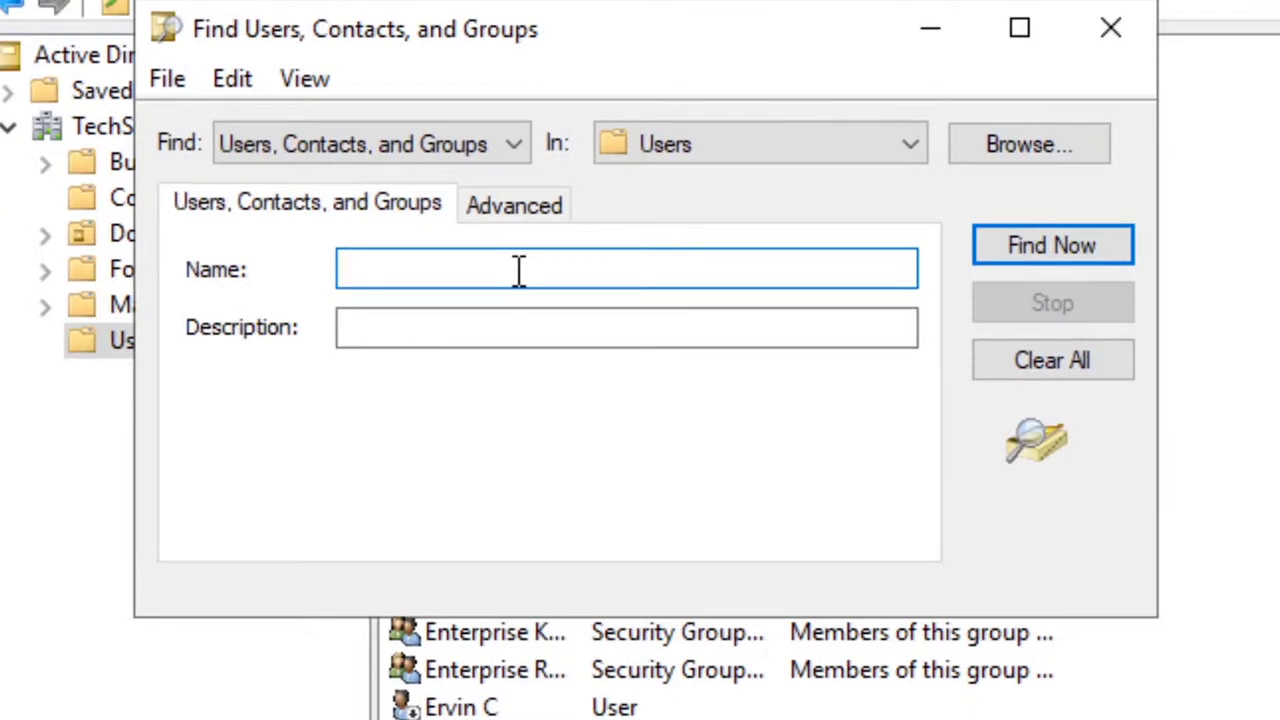
text(ervin_)
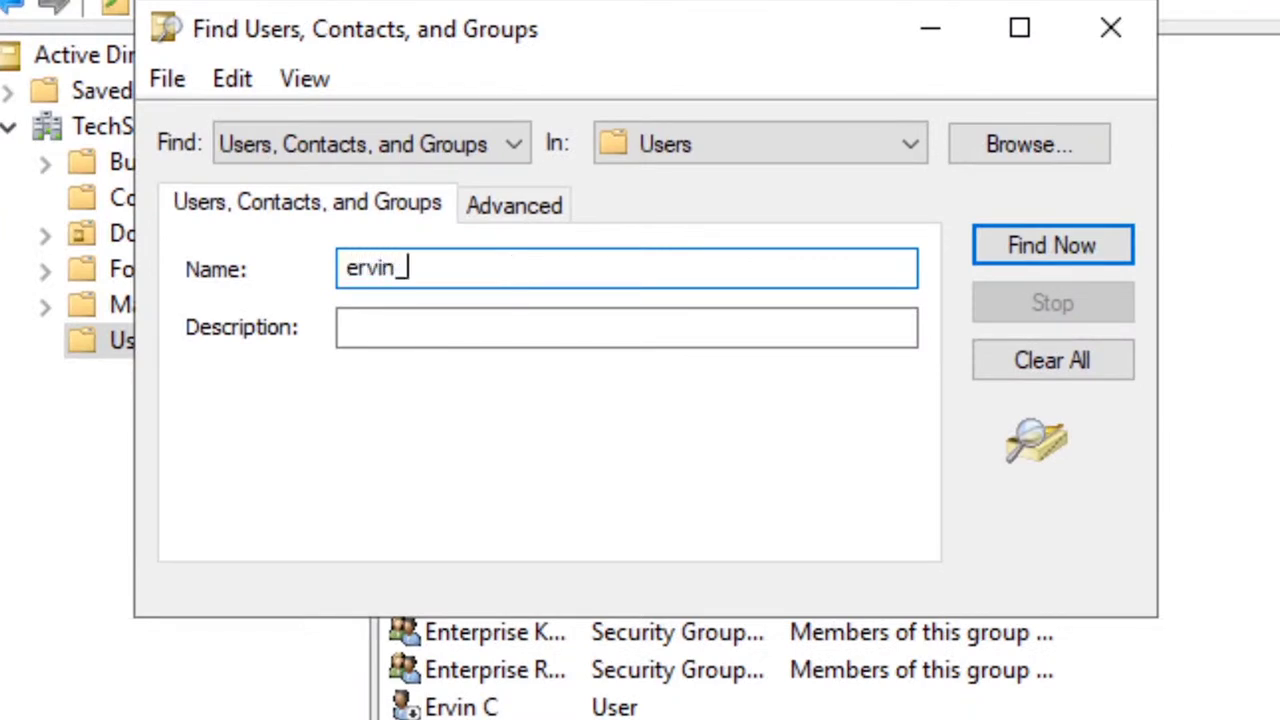
text(can)
click(1035, 266)
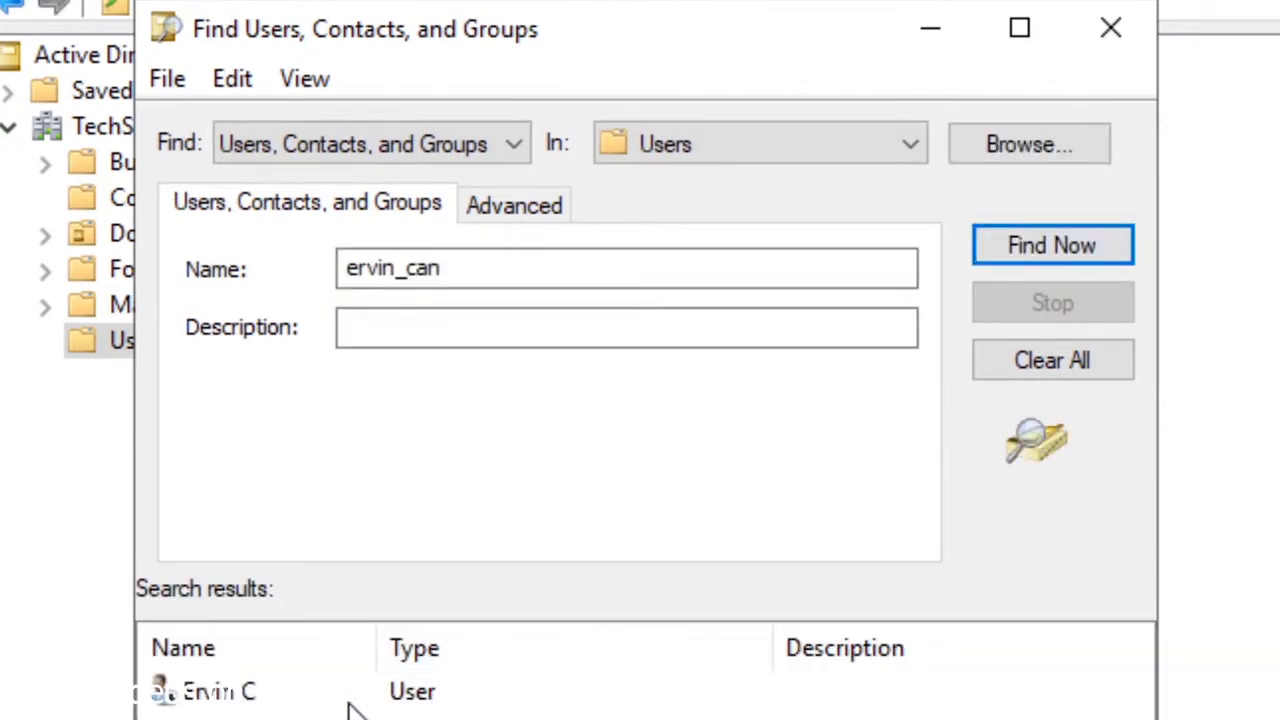
click(278, 700)
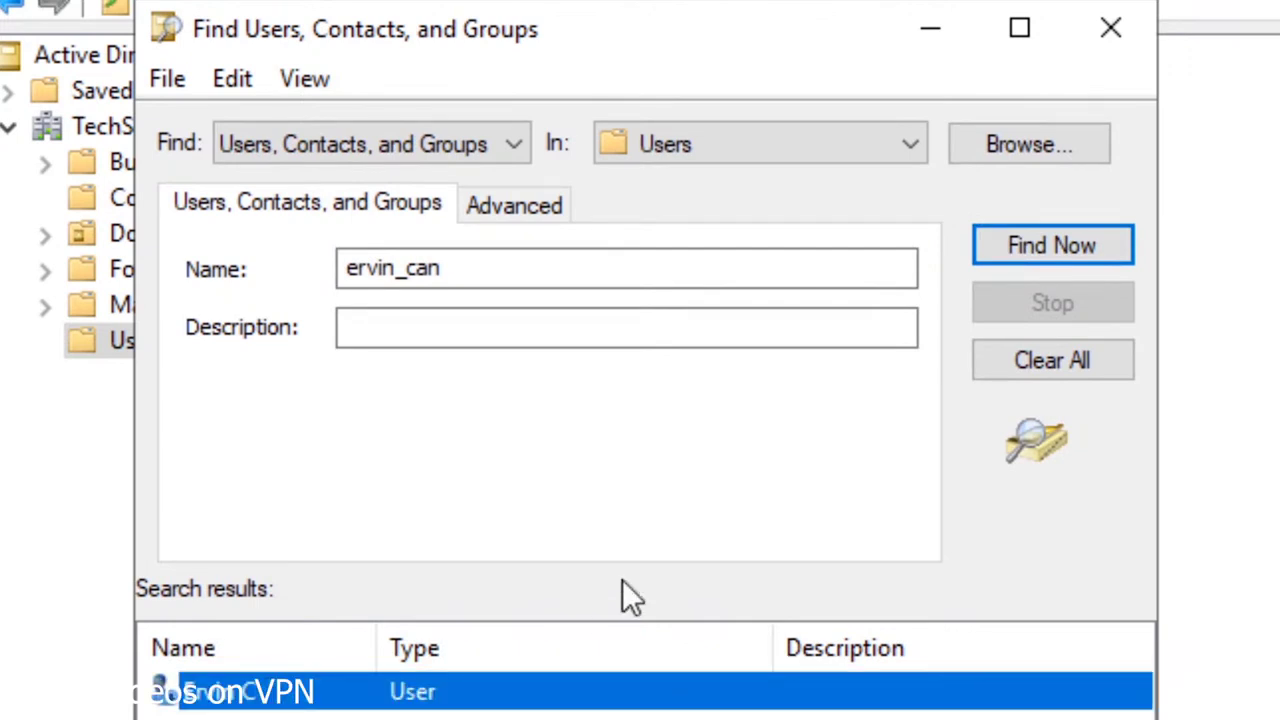
key(Return)
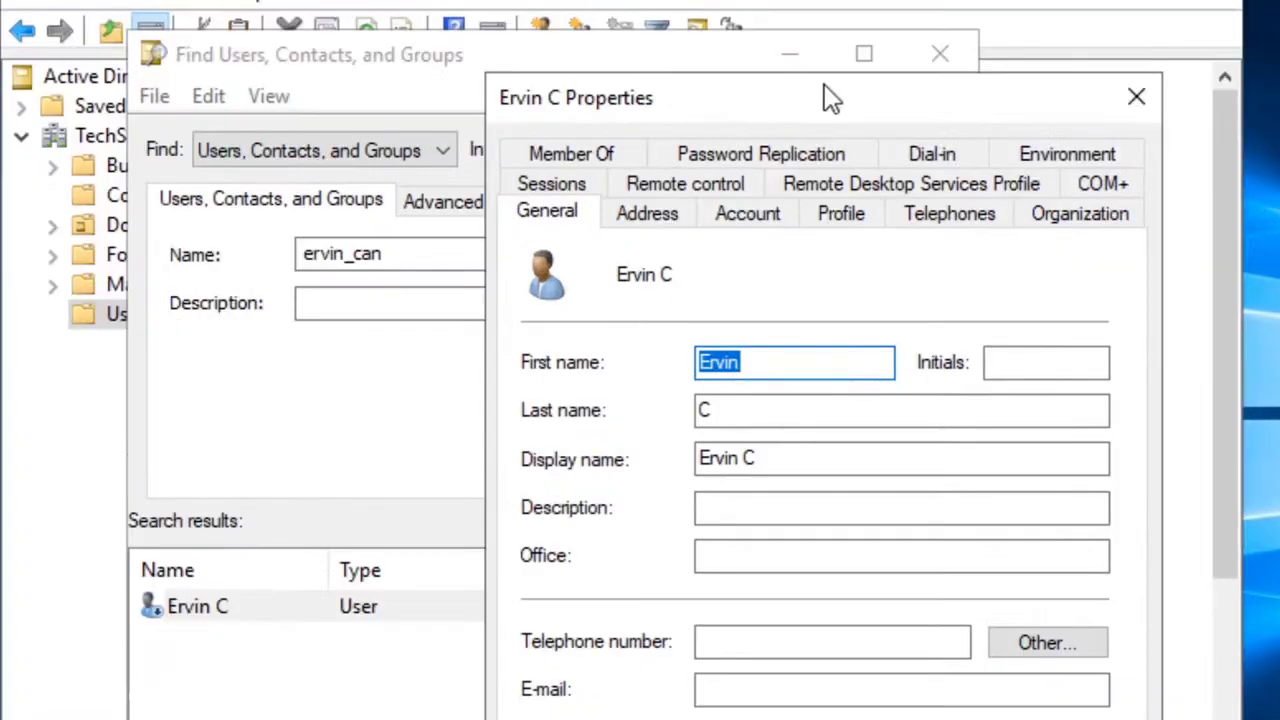
Tick Unlock account on the Account tab, apply it and close Properties.
drag(824, 86, 708, 46)
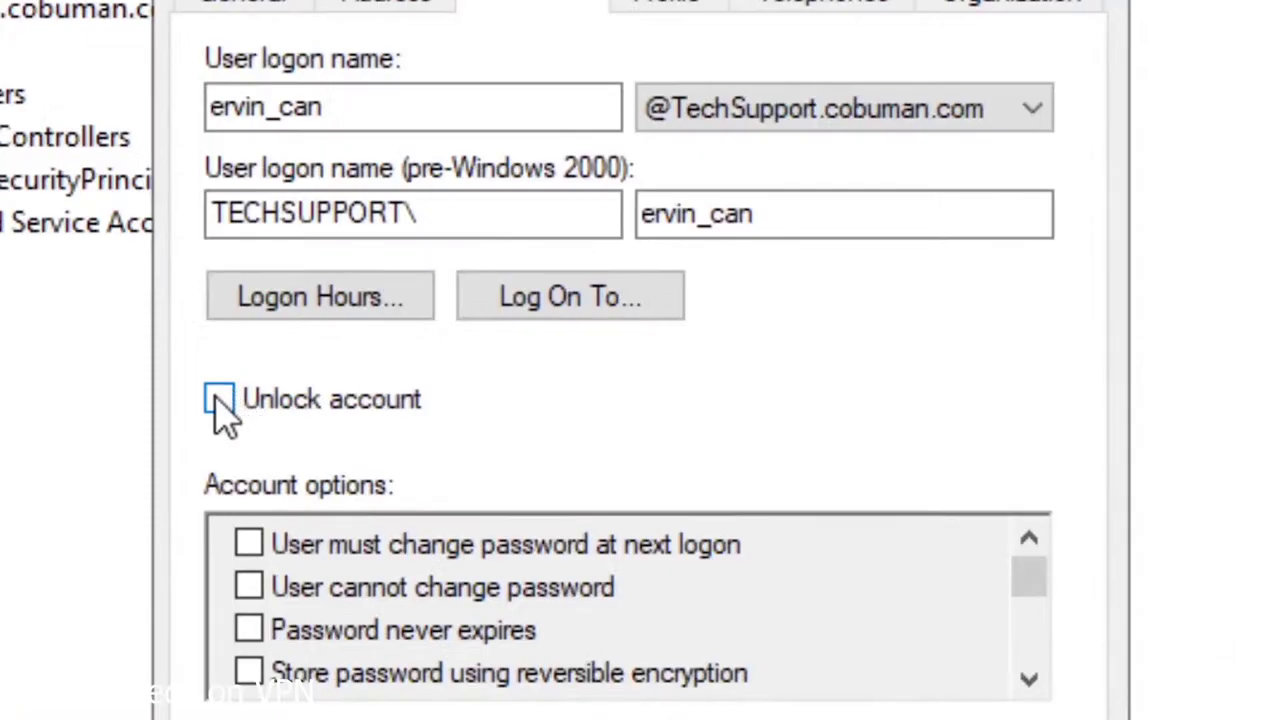
click(340, 407)
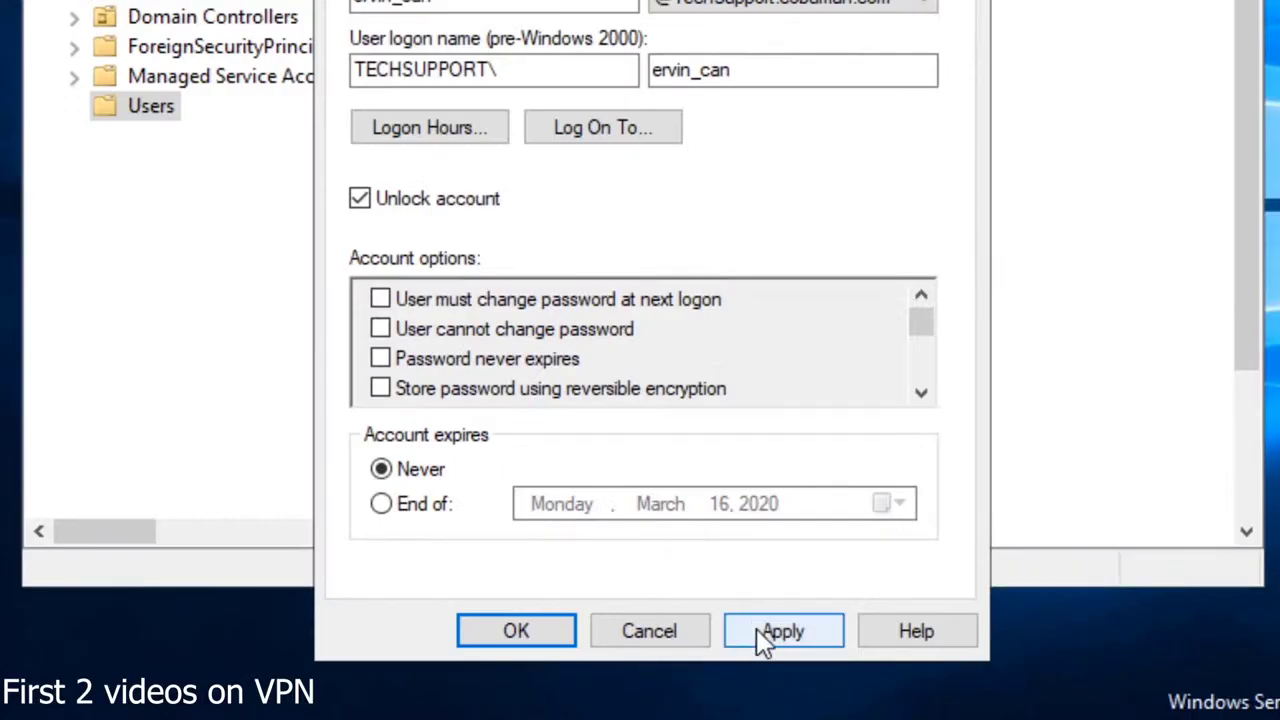
click(760, 632)
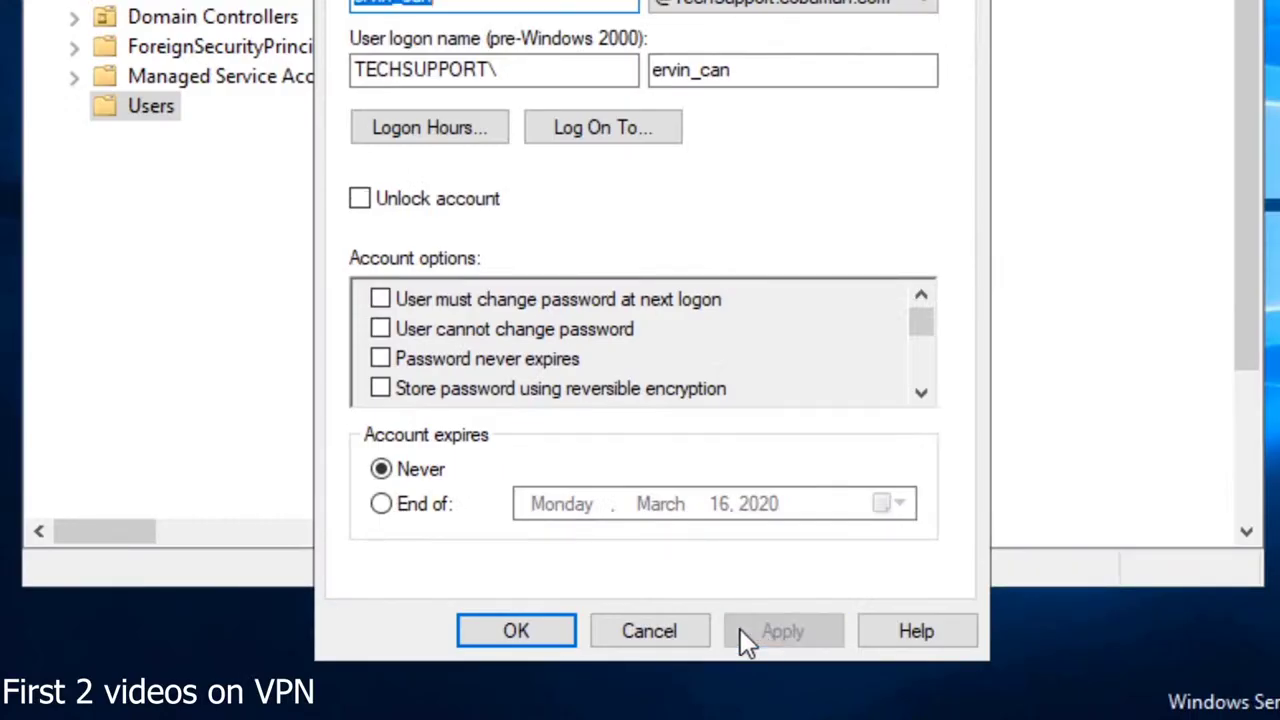
click(527, 632)
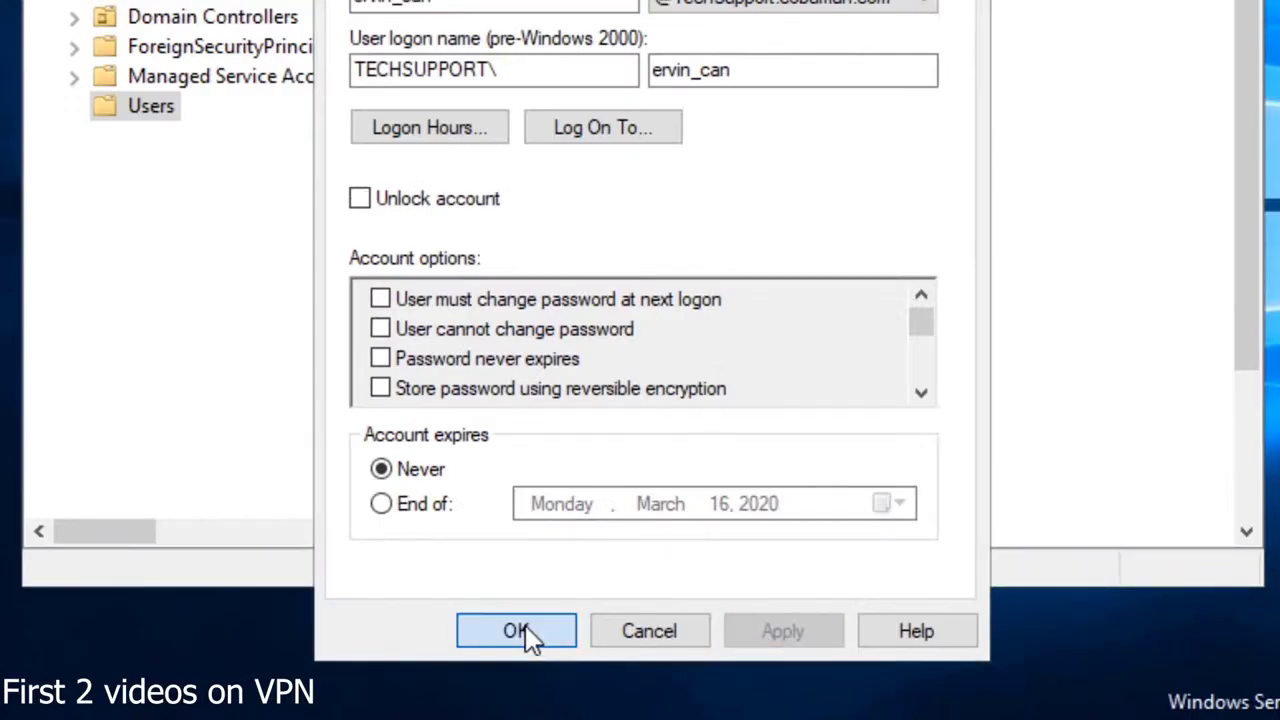
Select the Users container and open the user's Properties.
click(148, 108)
right_click(146, 111)
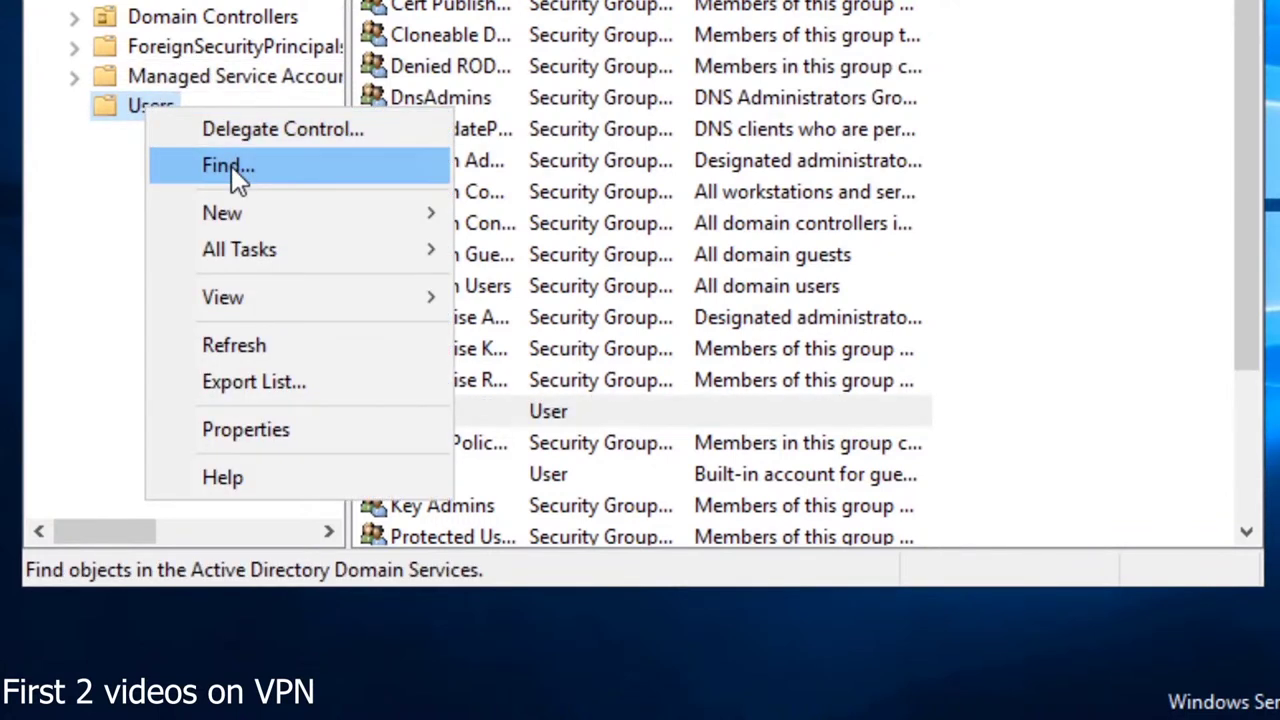
key(Escape)
double_click(400, 411)
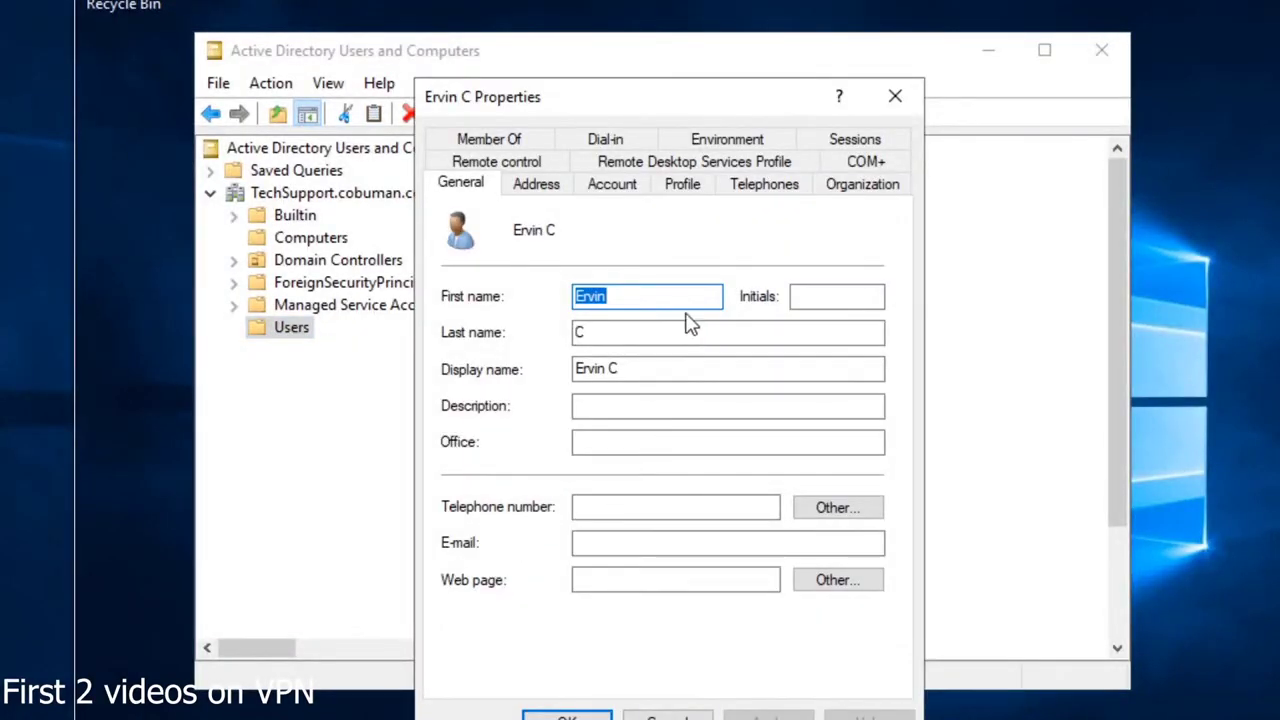
On the Account tab, require 'User must change password at next logon' and save.
click(606, 189)
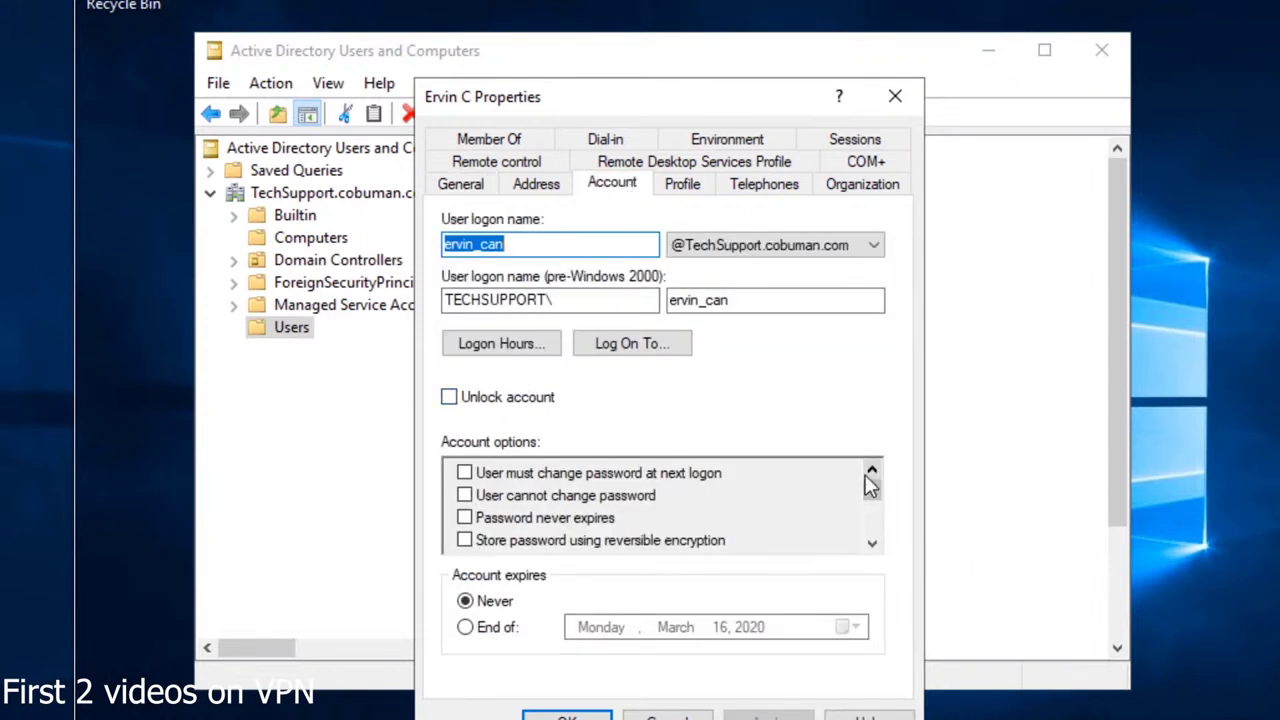
scroll(877, 505, down, 1)
scroll(877, 507, up, 1)
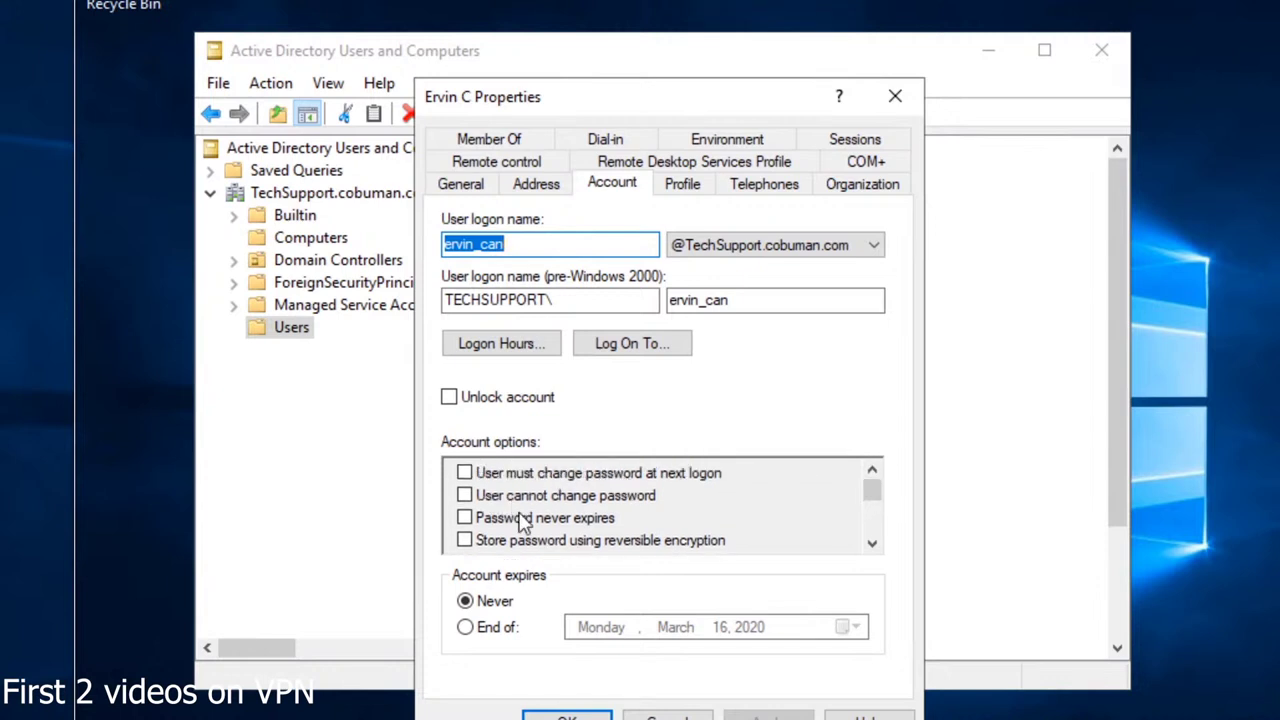
click(467, 475)
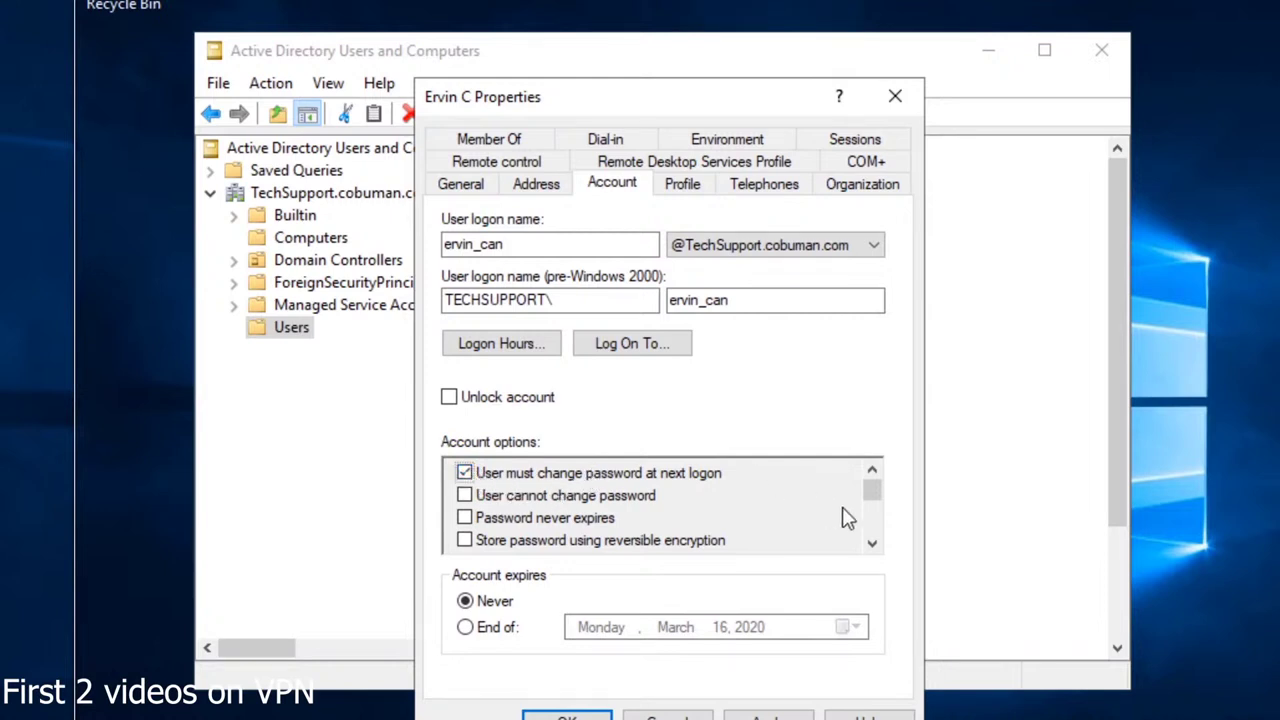
mouse_move(874, 492)
mouse_down()
mouse_move(866, 545)
mouse_move(874, 492)
mouse_up()
key(Return)
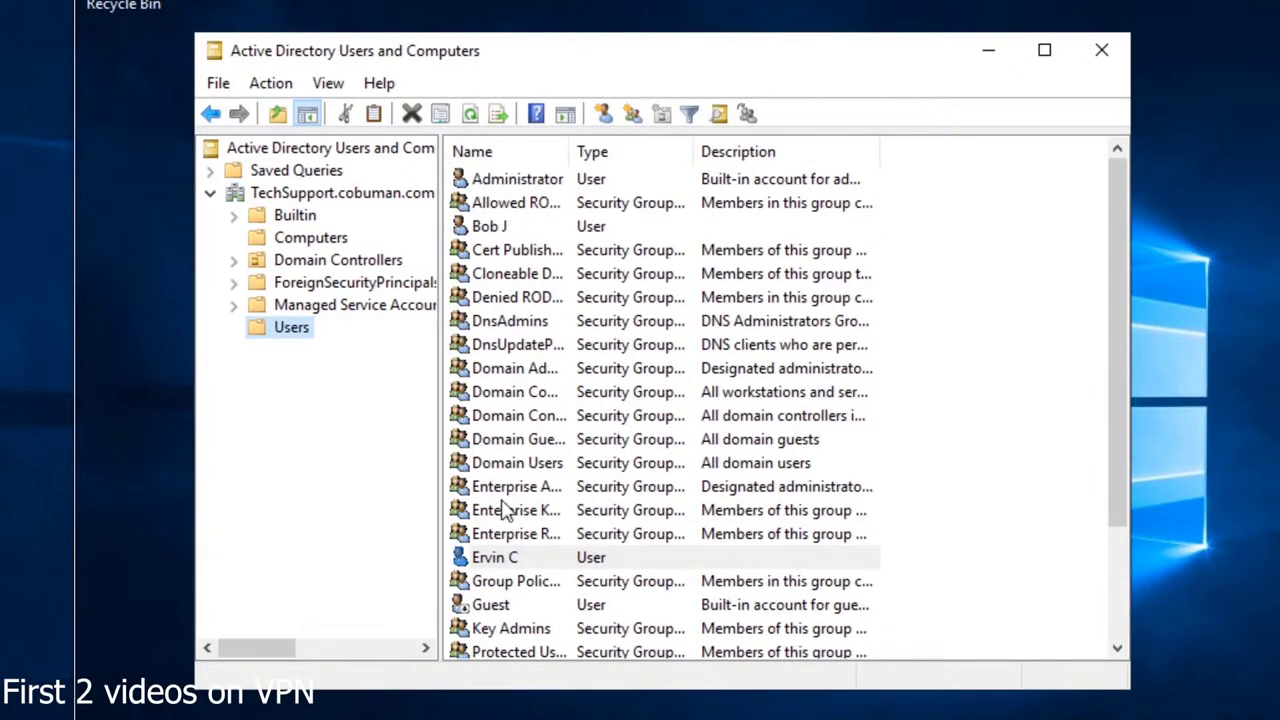
Bring up the user account's context menu, then dismiss it without choosing anything.
right_click(487, 560)
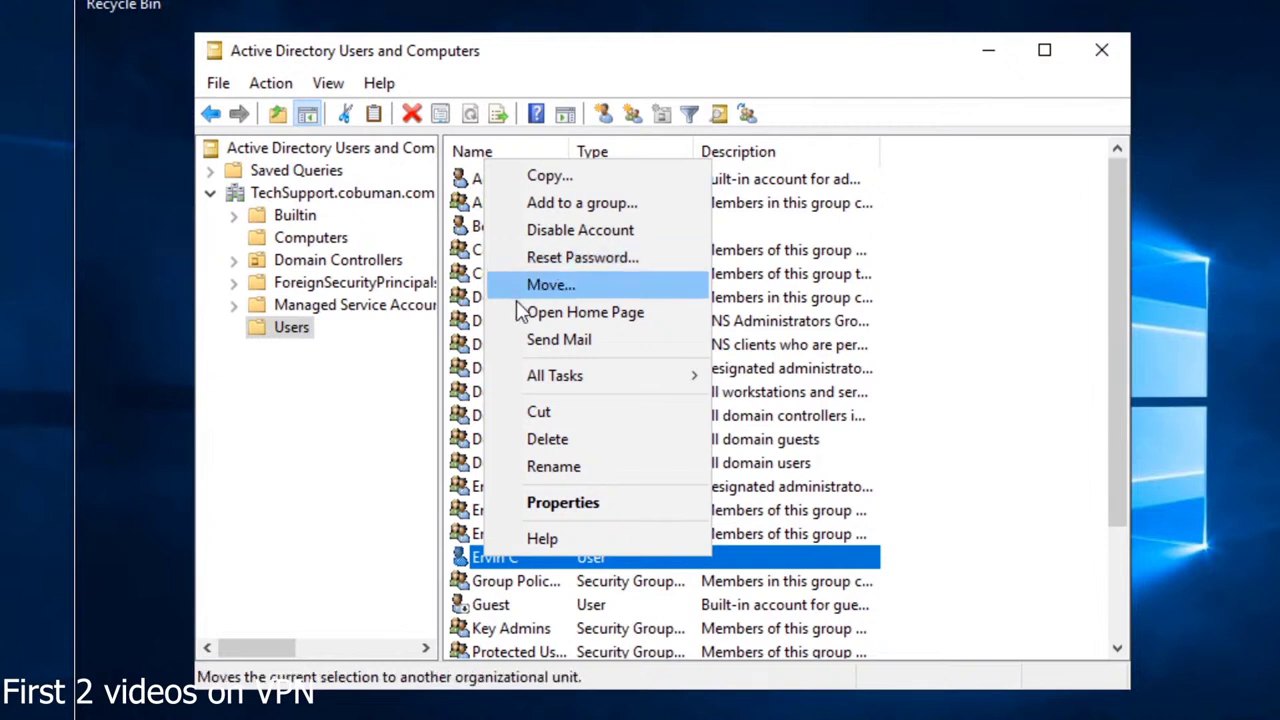
click(380, 466)
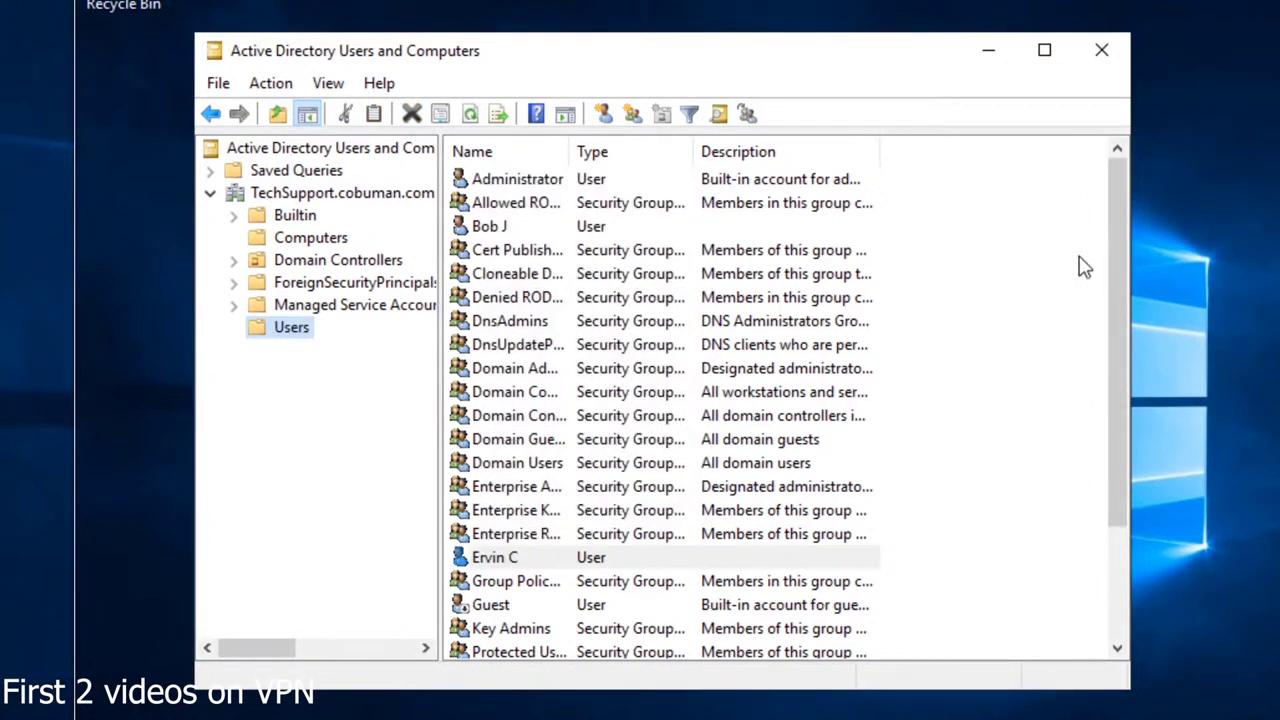
scroll(1113, 287, down, 1)
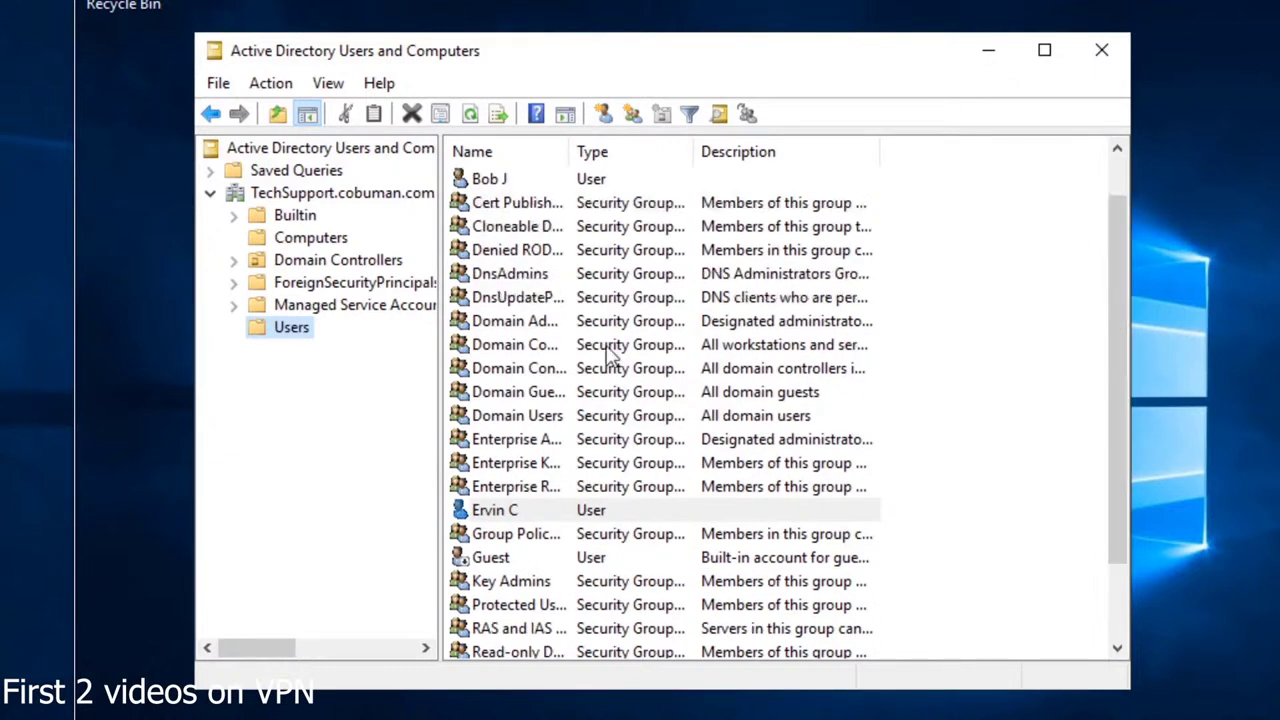
Find 'er' in the Users container and open the found user's context menu.
right_click(294, 337)
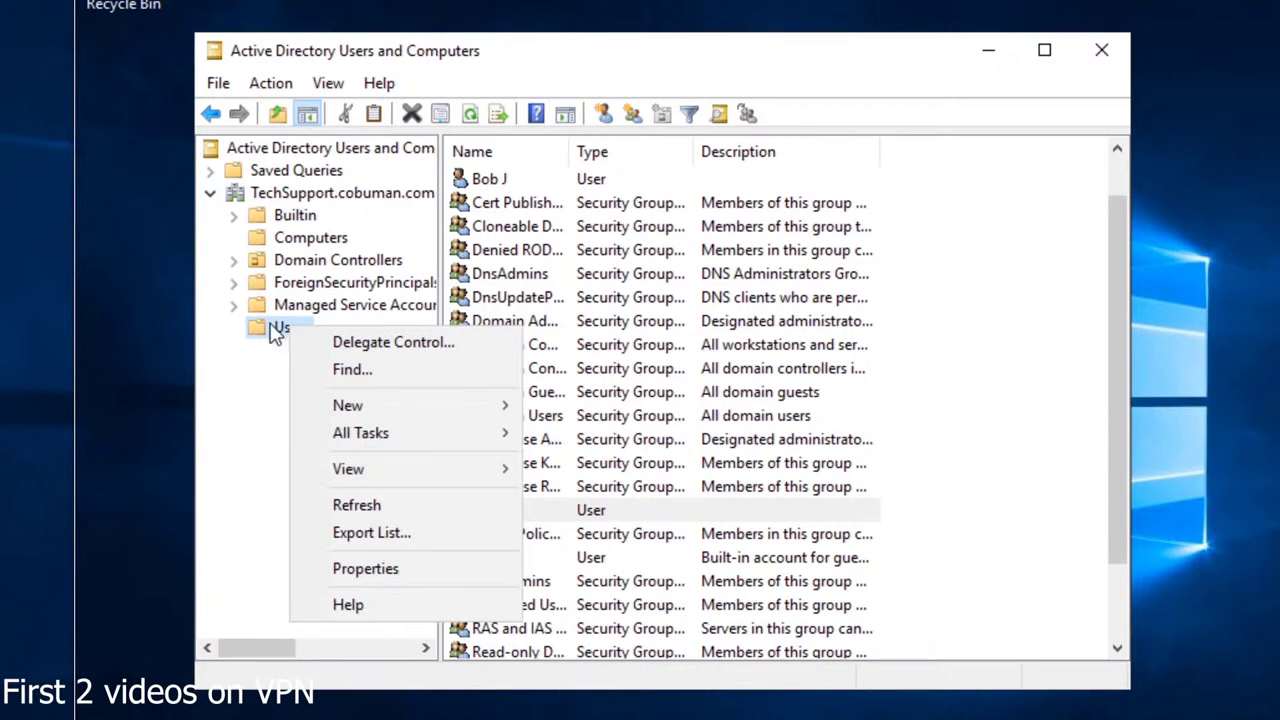
click(358, 366)
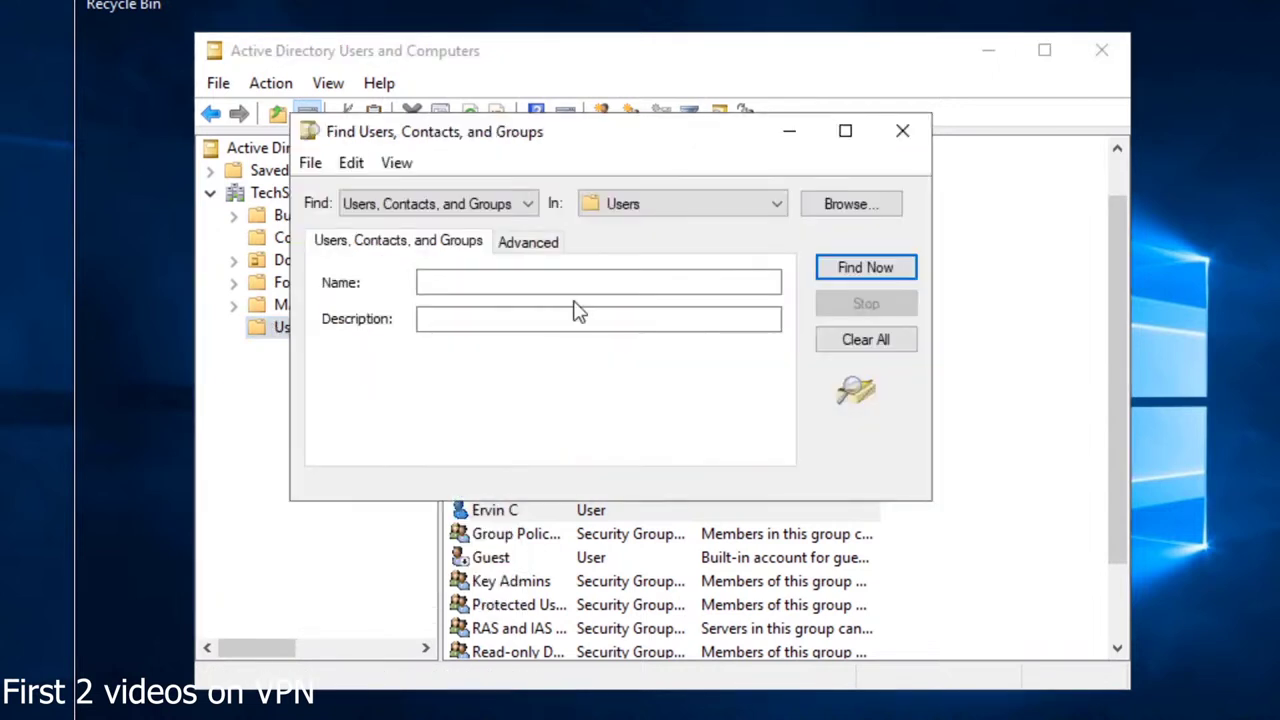
text(ervin_can)
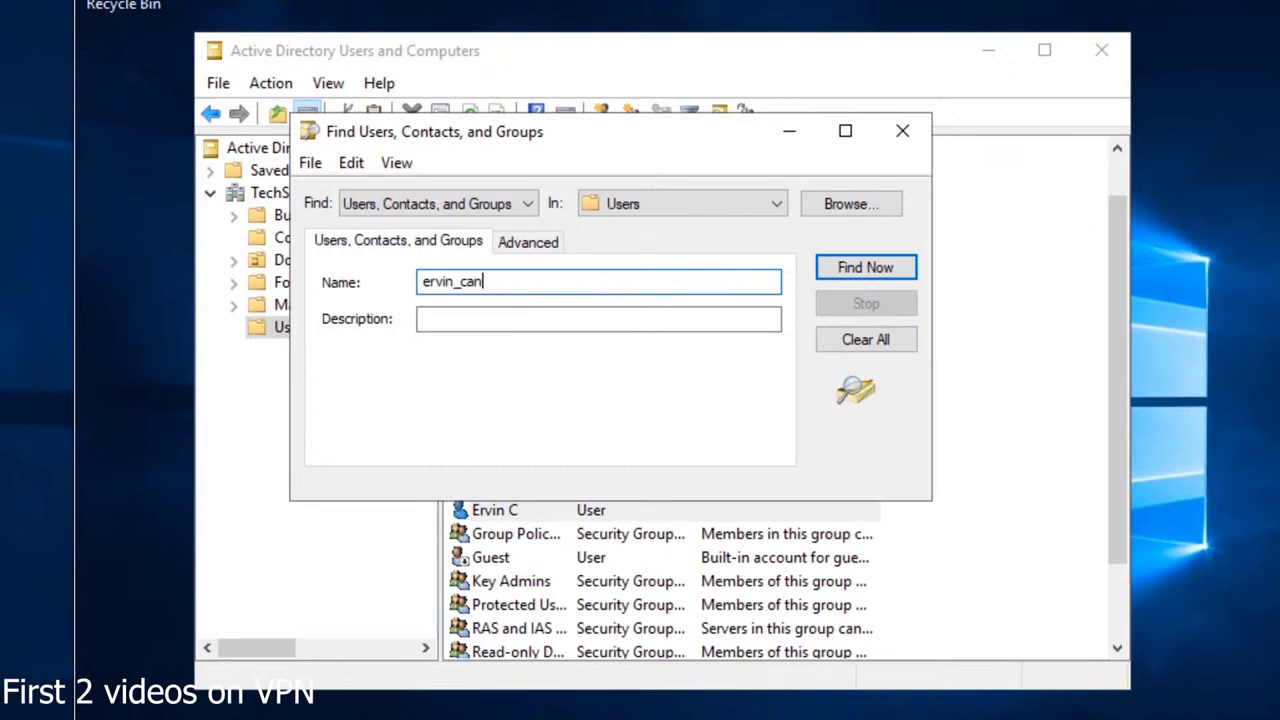
key(Return)
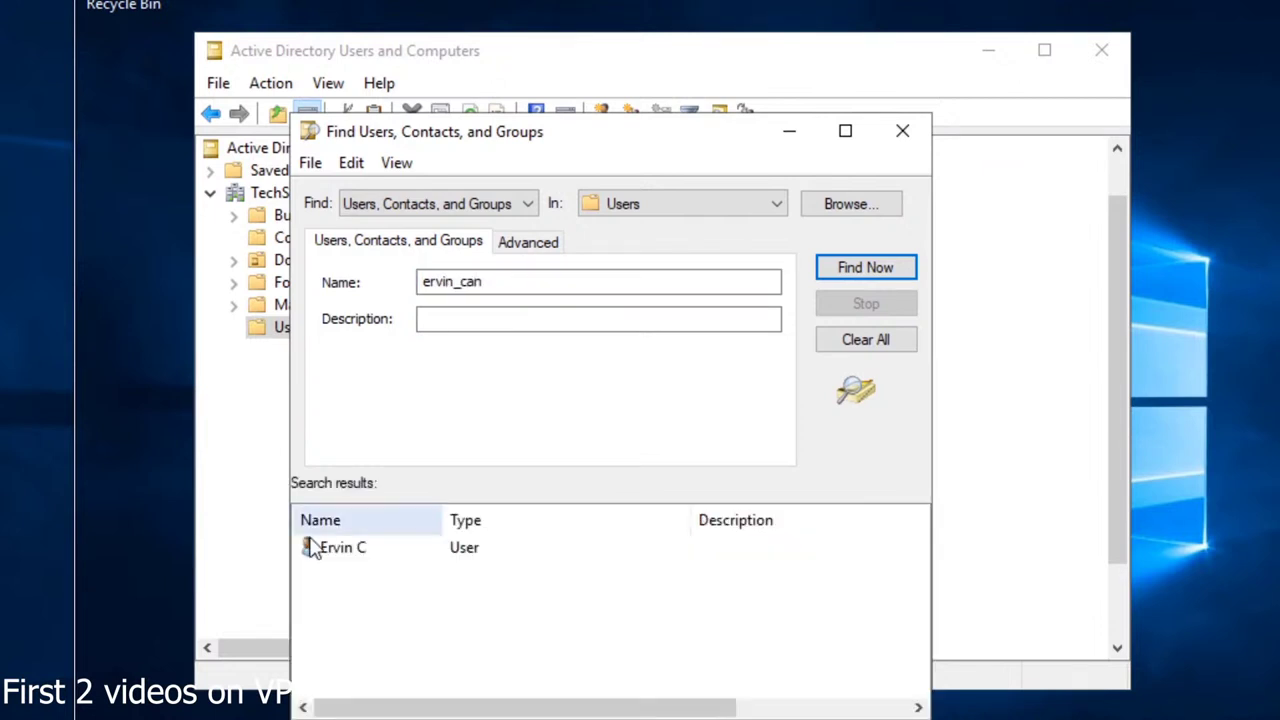
click(340, 550)
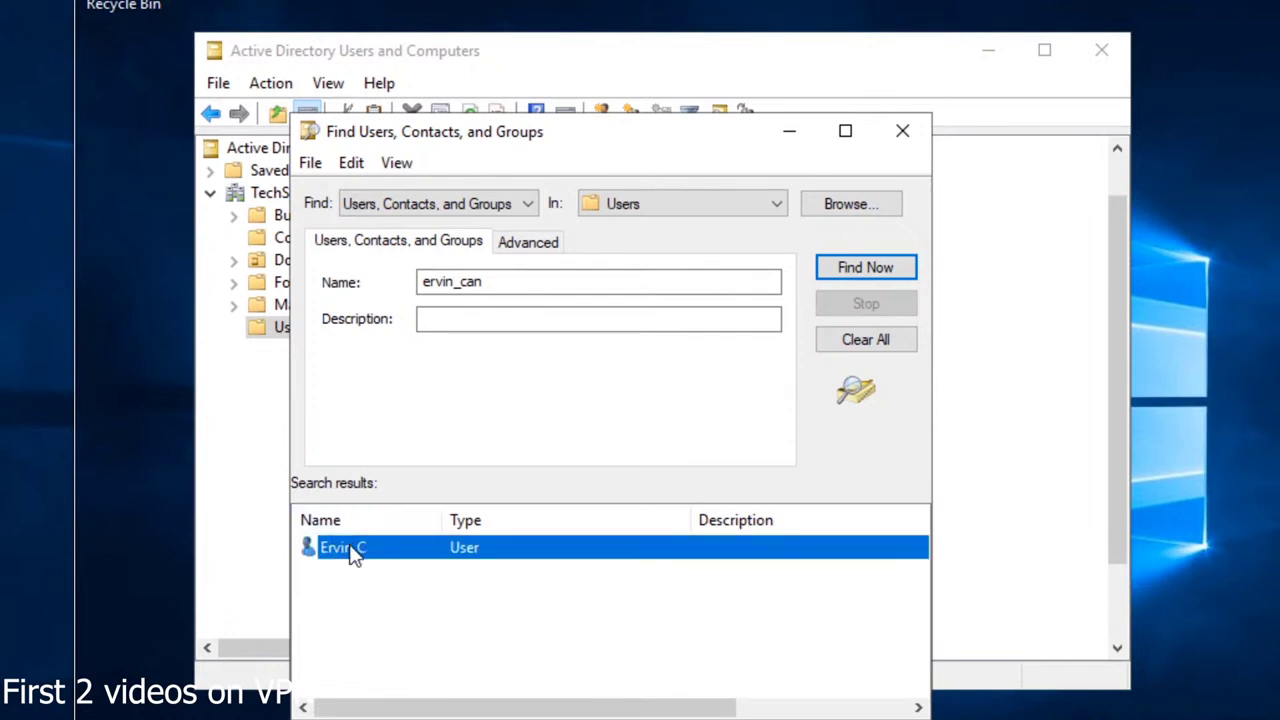
right_click(353, 557)
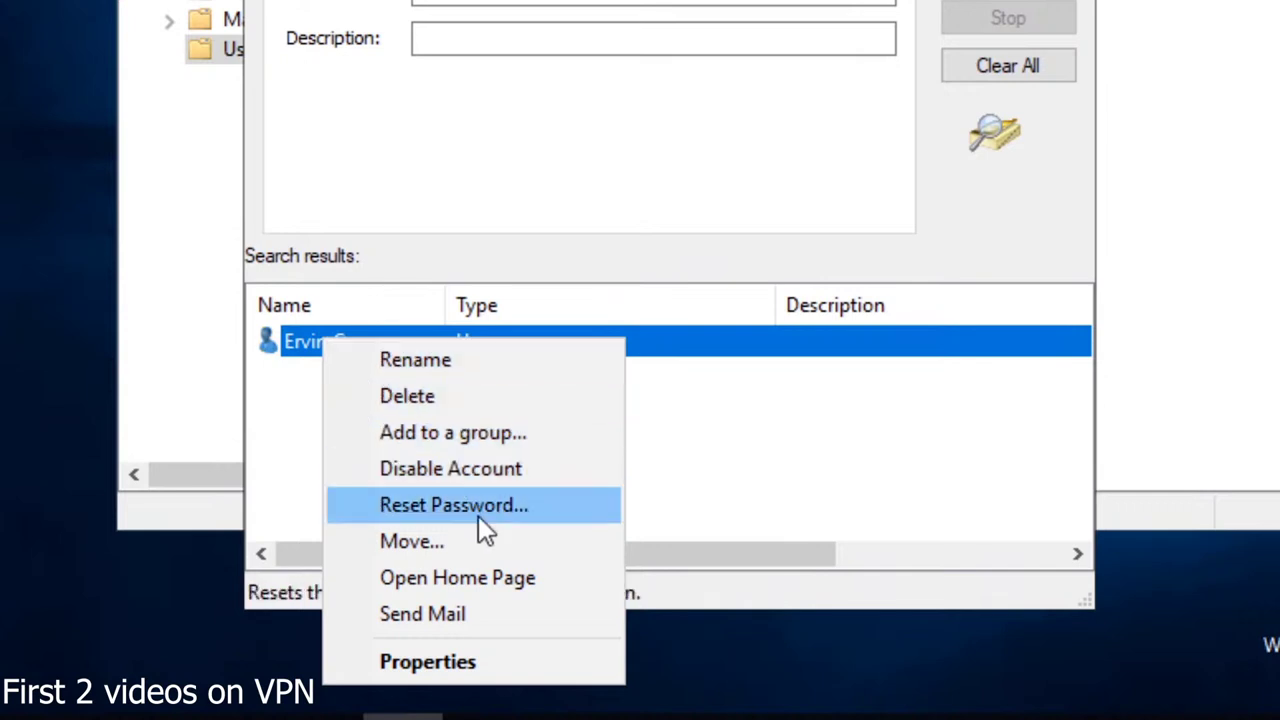
Reset the user's password, entering and confirming the new one, and unlock the account.
click(481, 507)
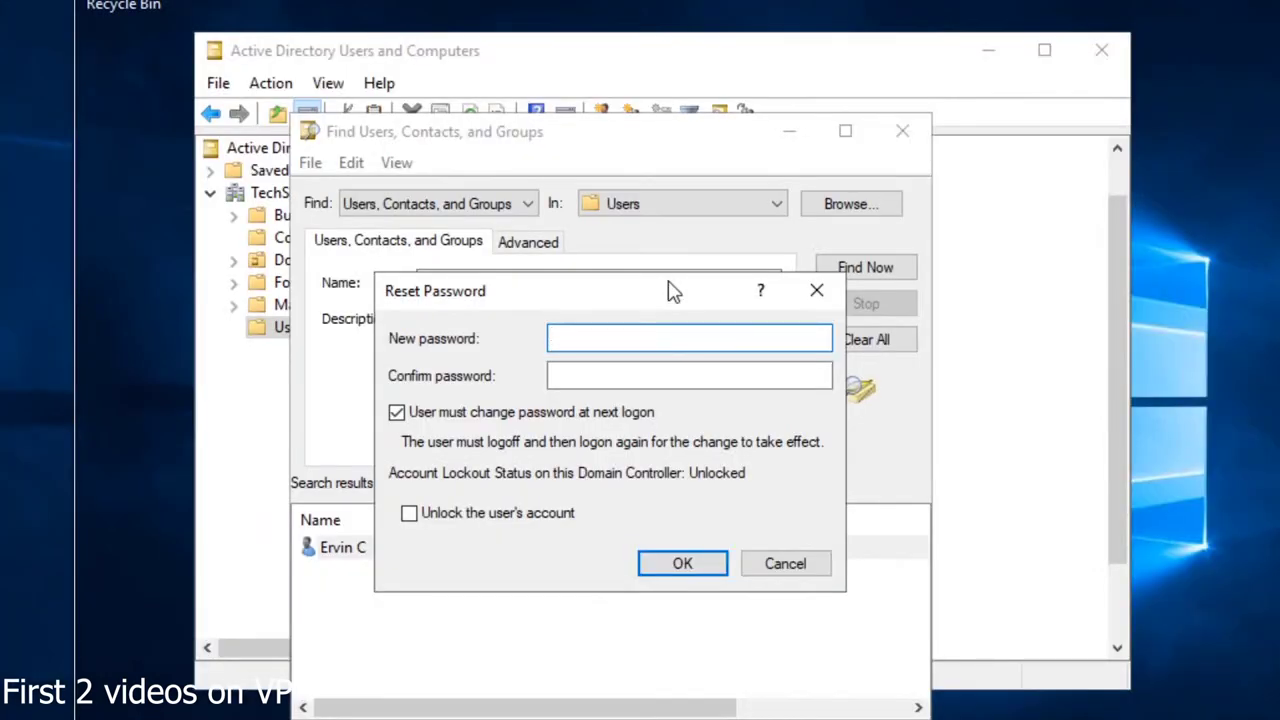
text(•••••••)
key(Tab)
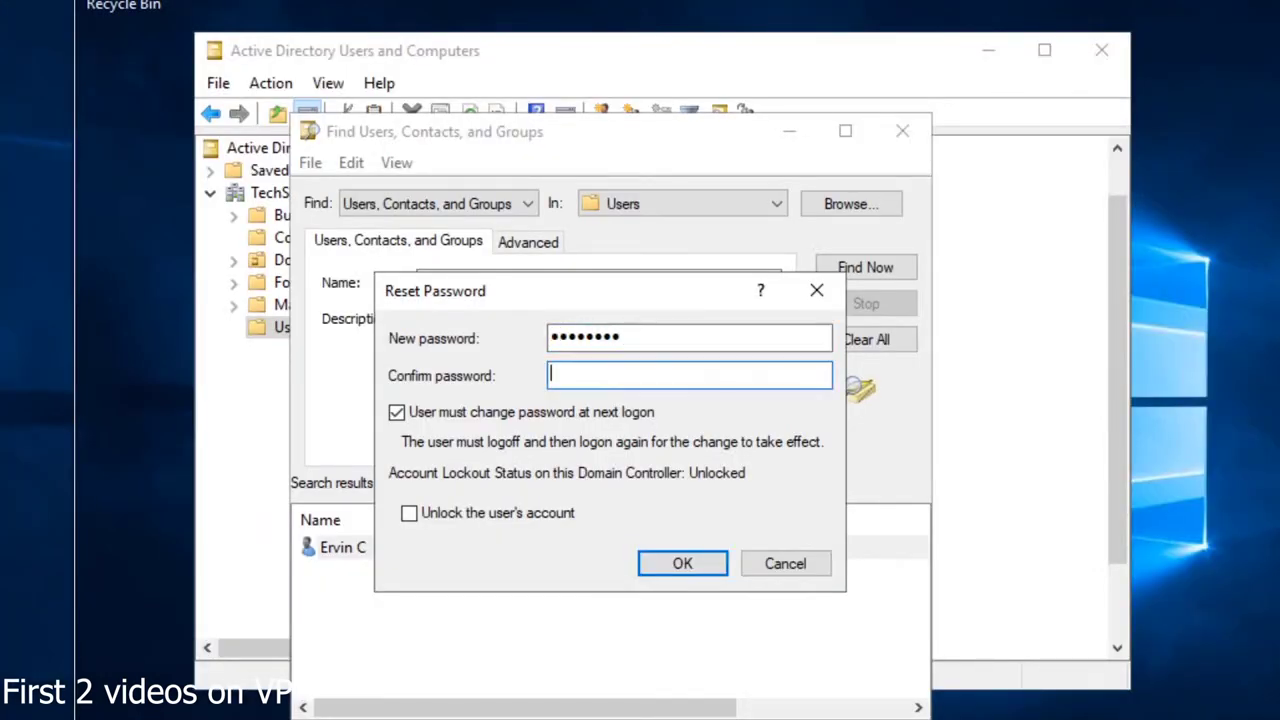
text(••••••)
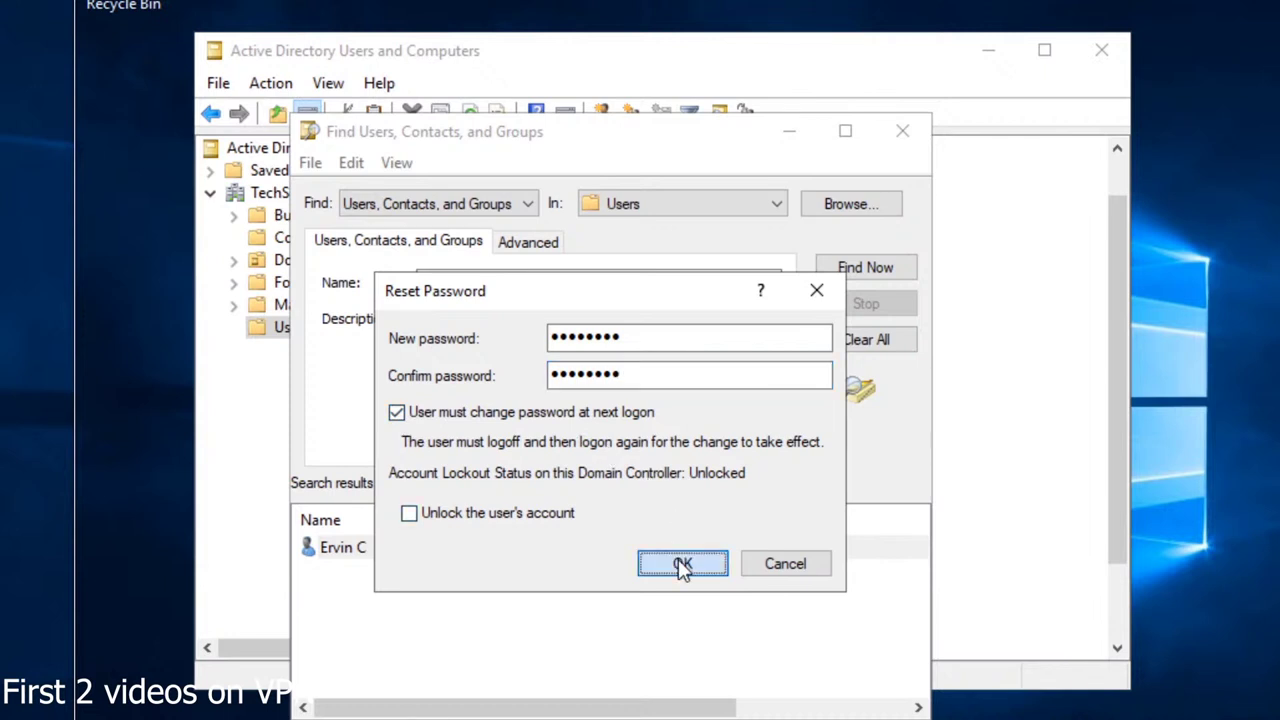
click(414, 519)
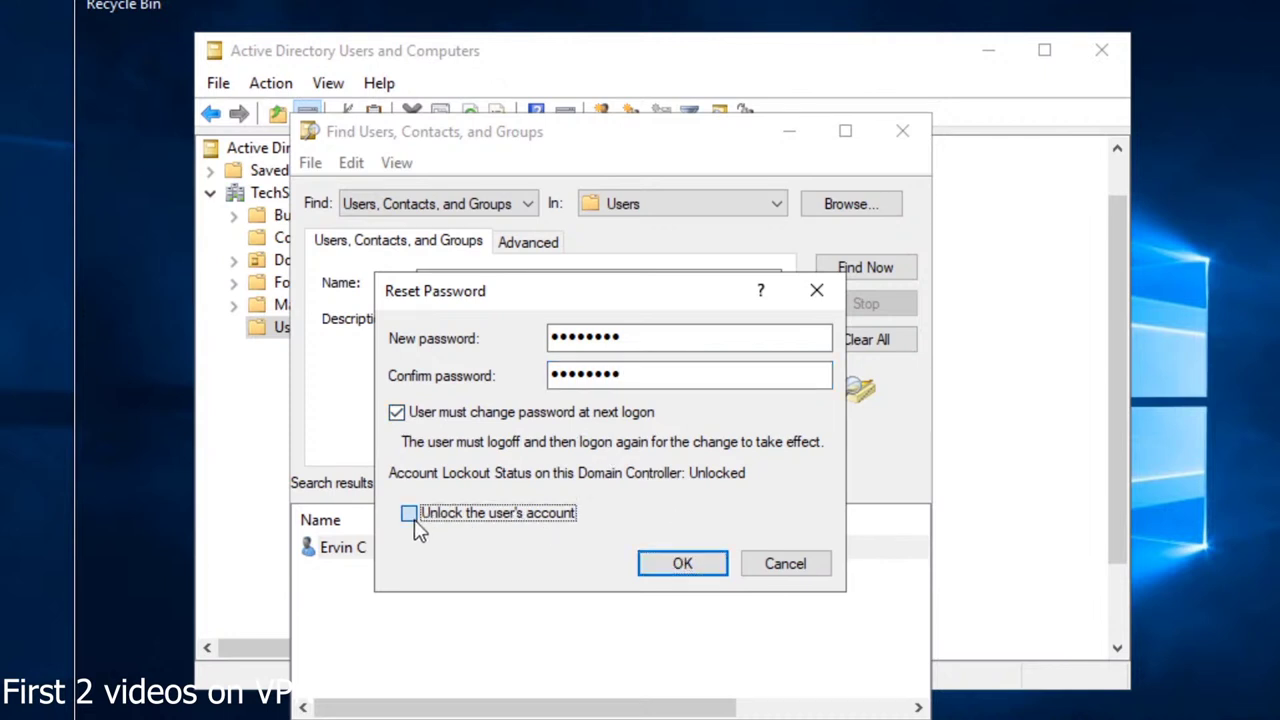
click(680, 563)
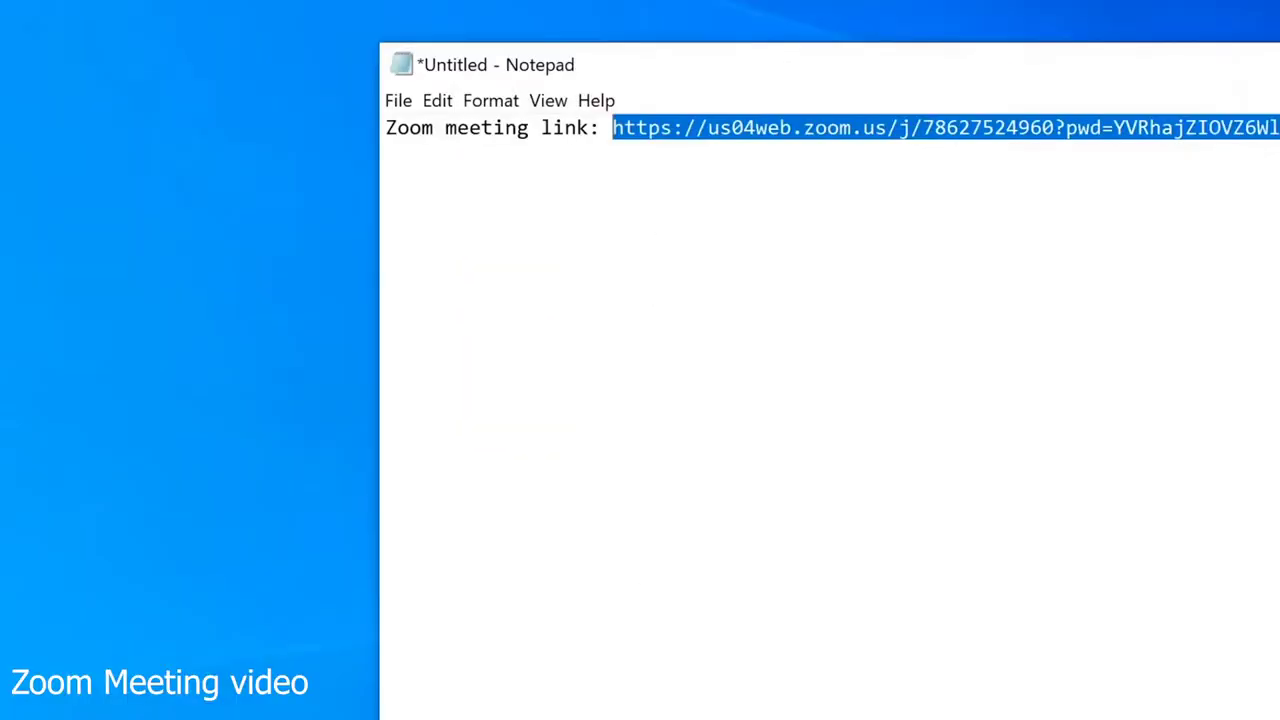
Copy the Zoom meeting link from the Notepad document.
right_click(775, 130)
click(800, 206)
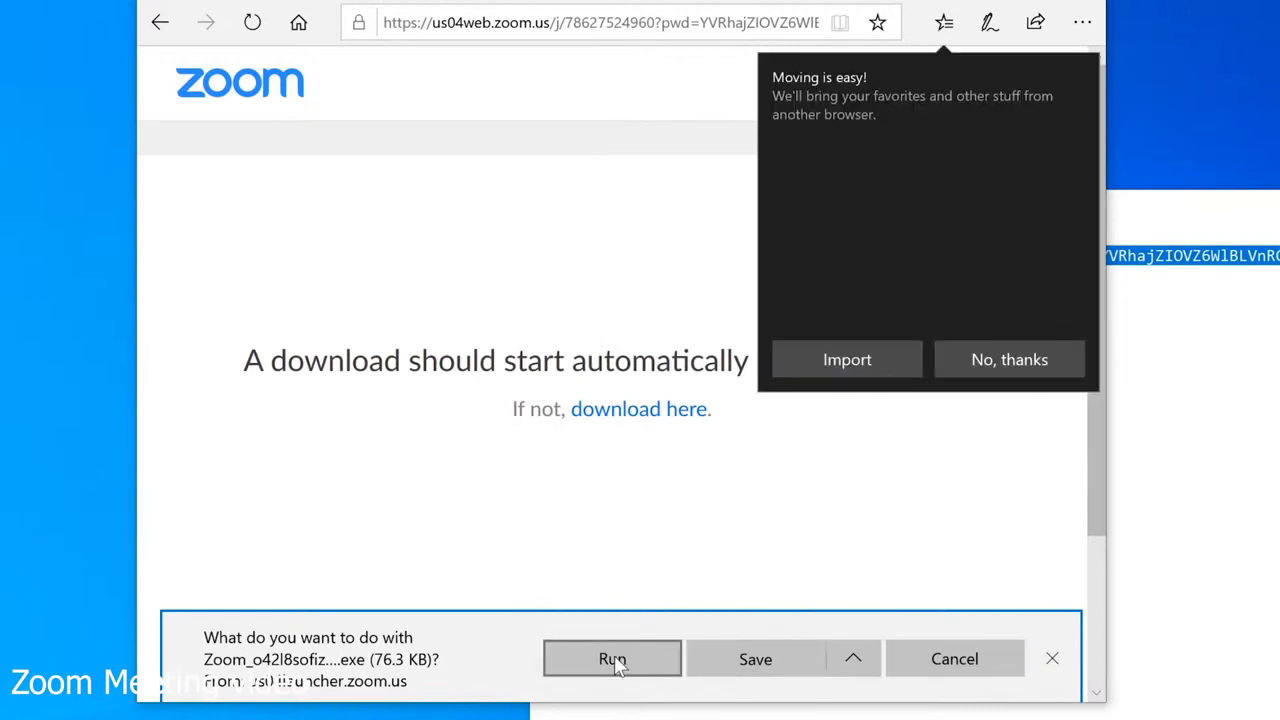
Run the downloaded Zoom launcher and approve the installer's UAC prompt.
click(628, 663)
click(435, 594)
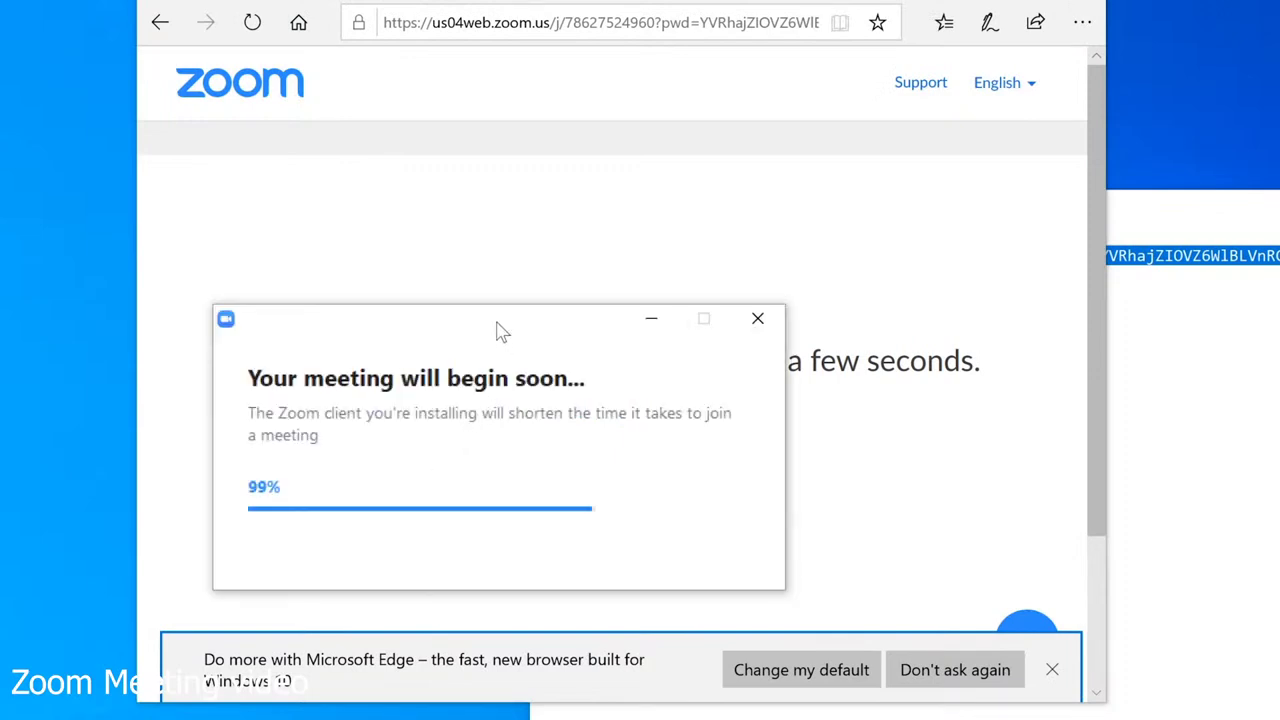
drag(502, 332, 237, 257)
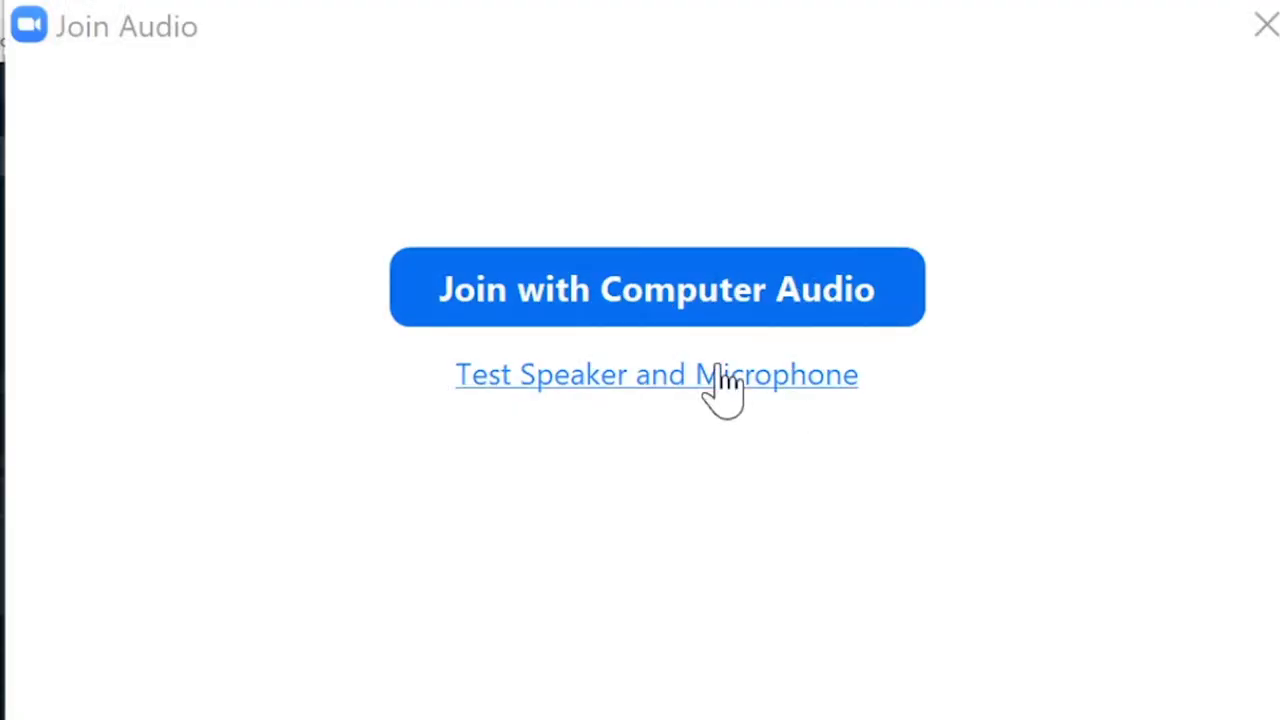
Join the meeting with computer audio.
click(788, 309)
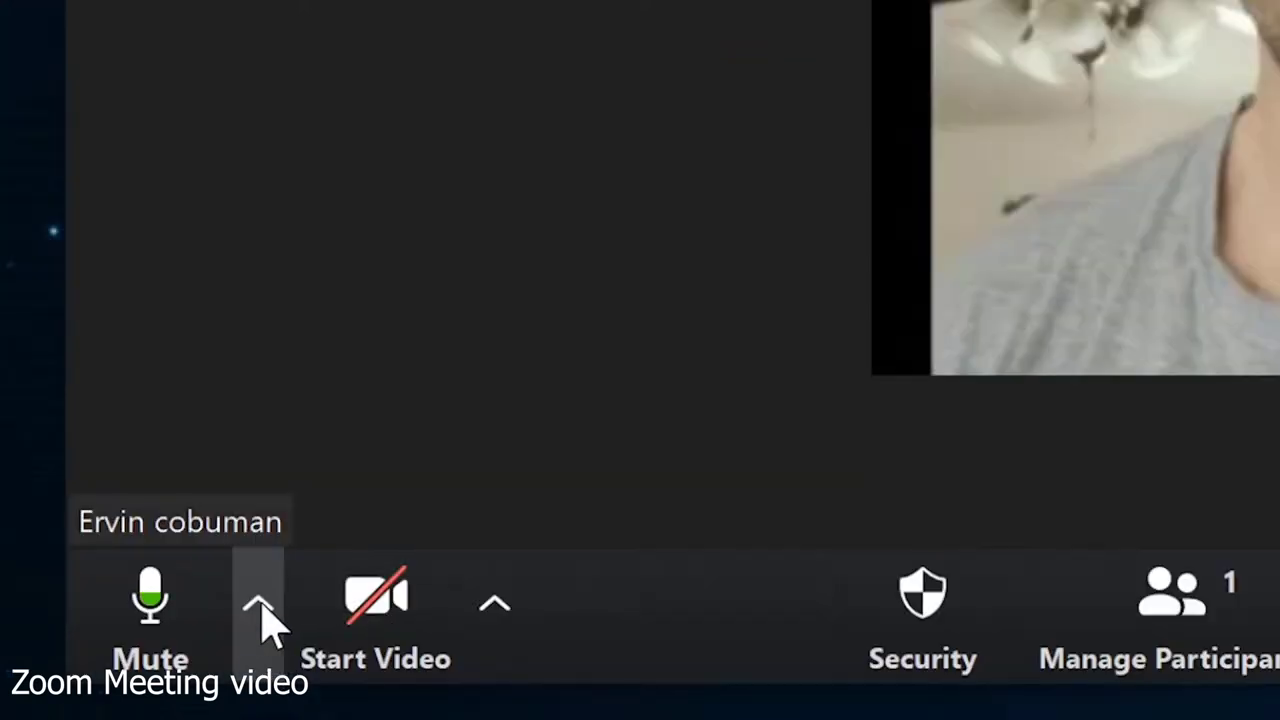
Open the microphone and speaker menu beside Mute.
click(202, 584)
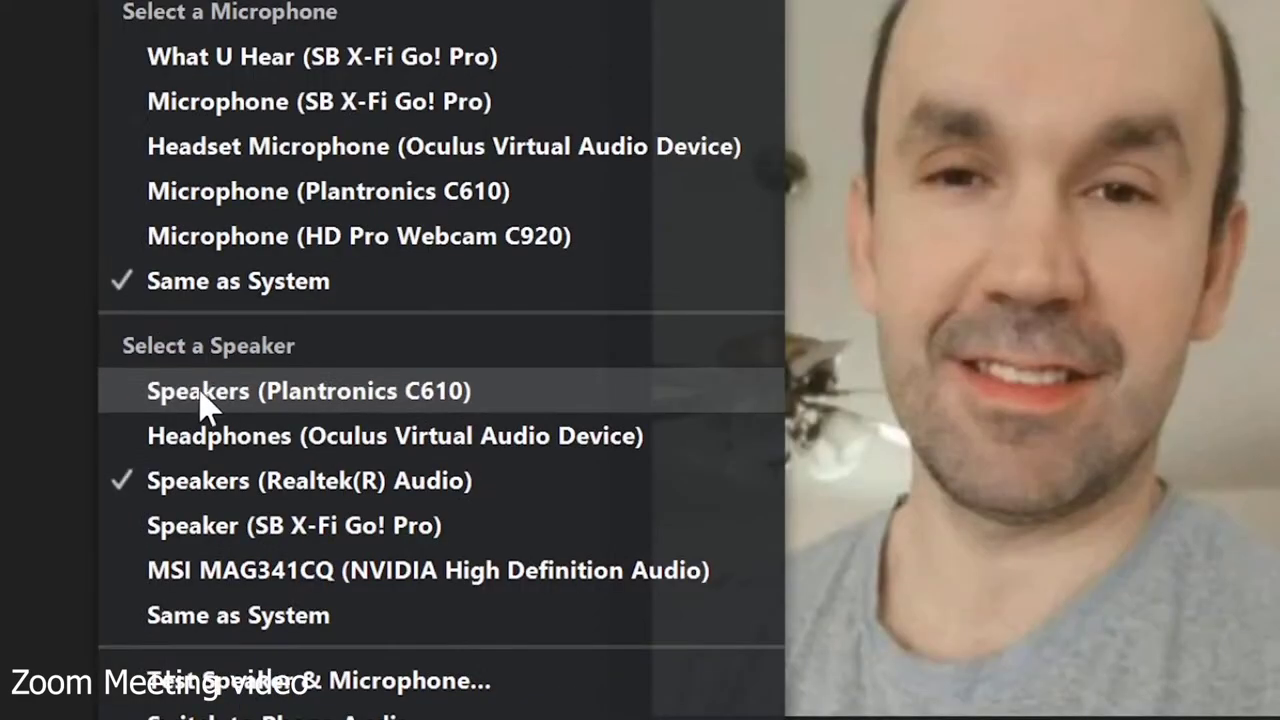
Choose Plantronics C610 as both the speaker and the microphone.
click(205, 395)
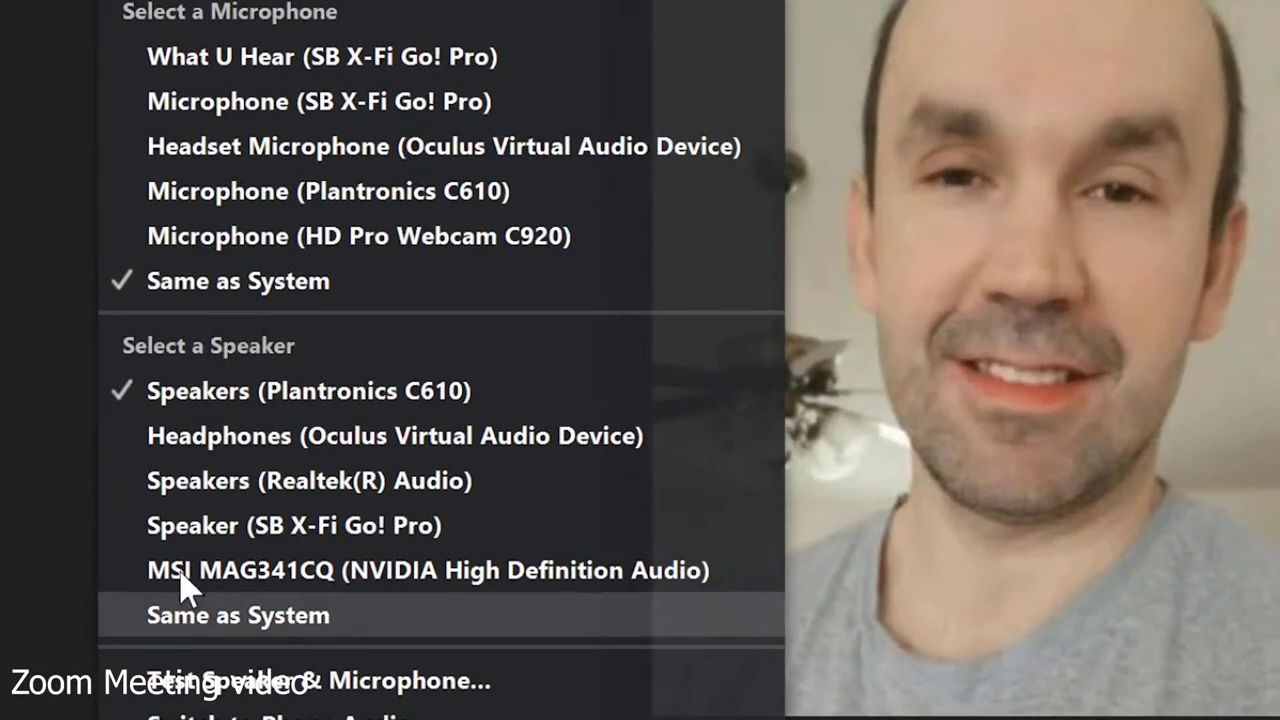
click(318, 191)
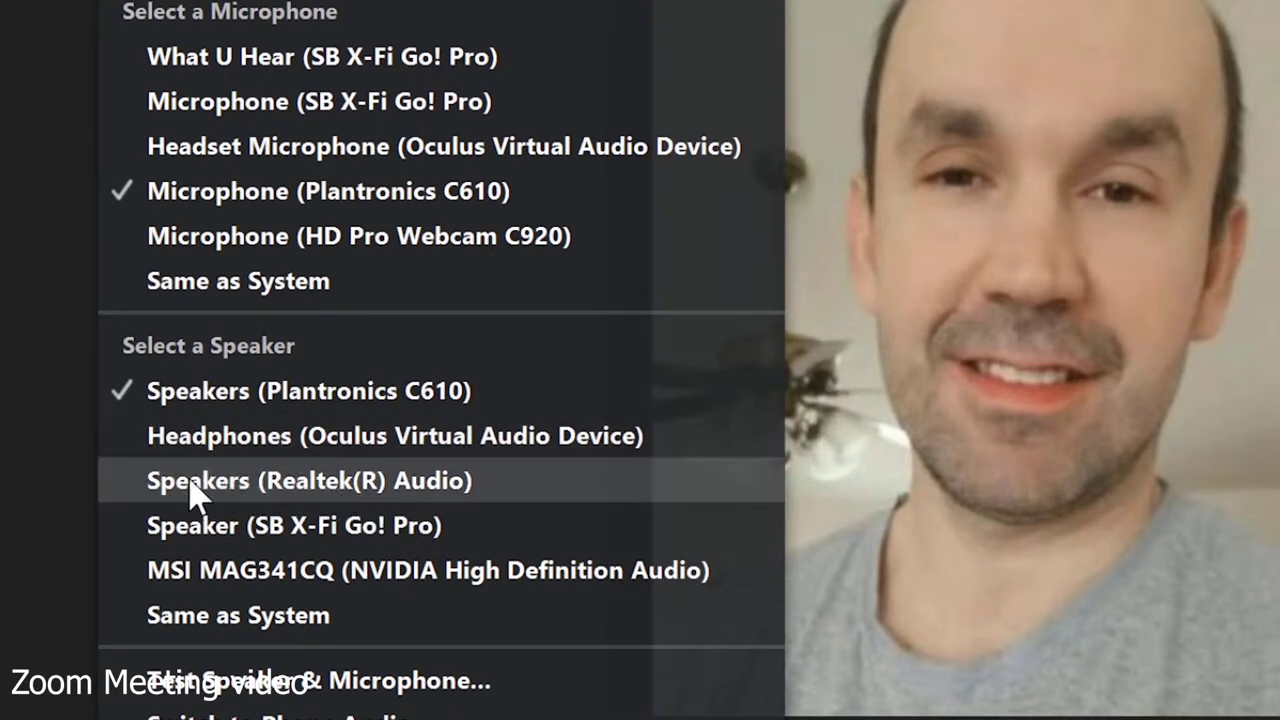
click(262, 490)
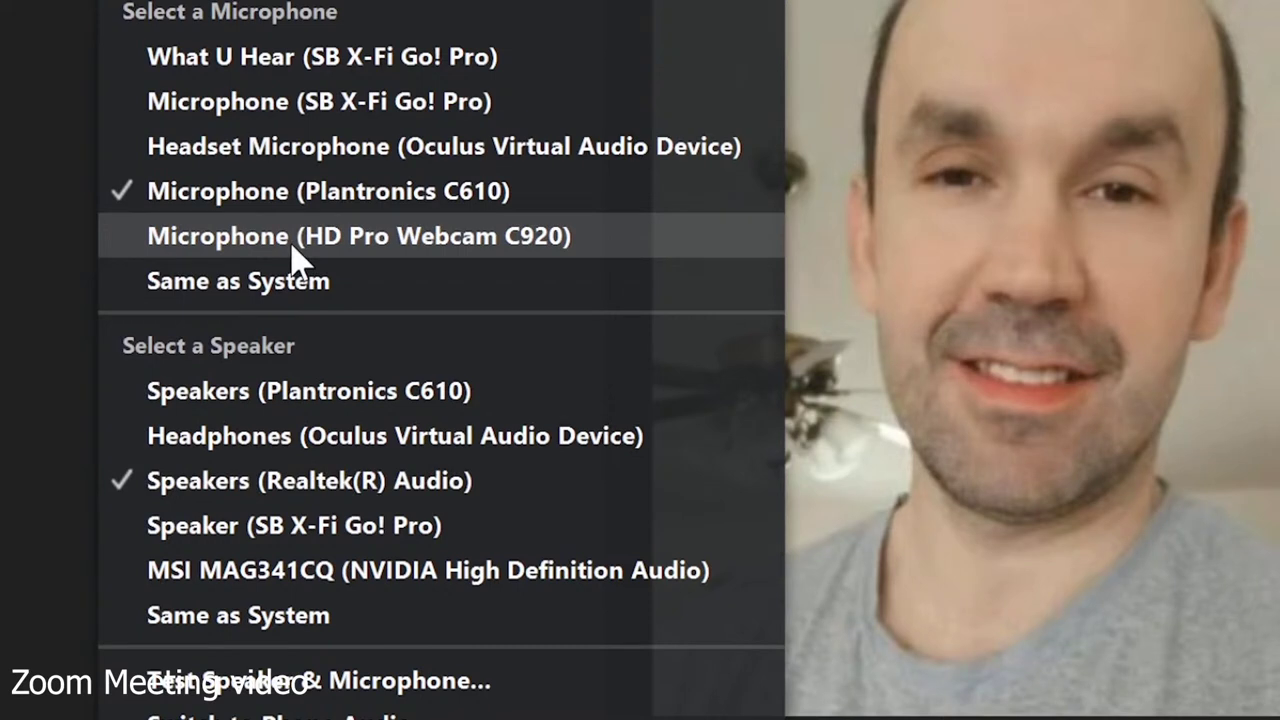
click(463, 255)
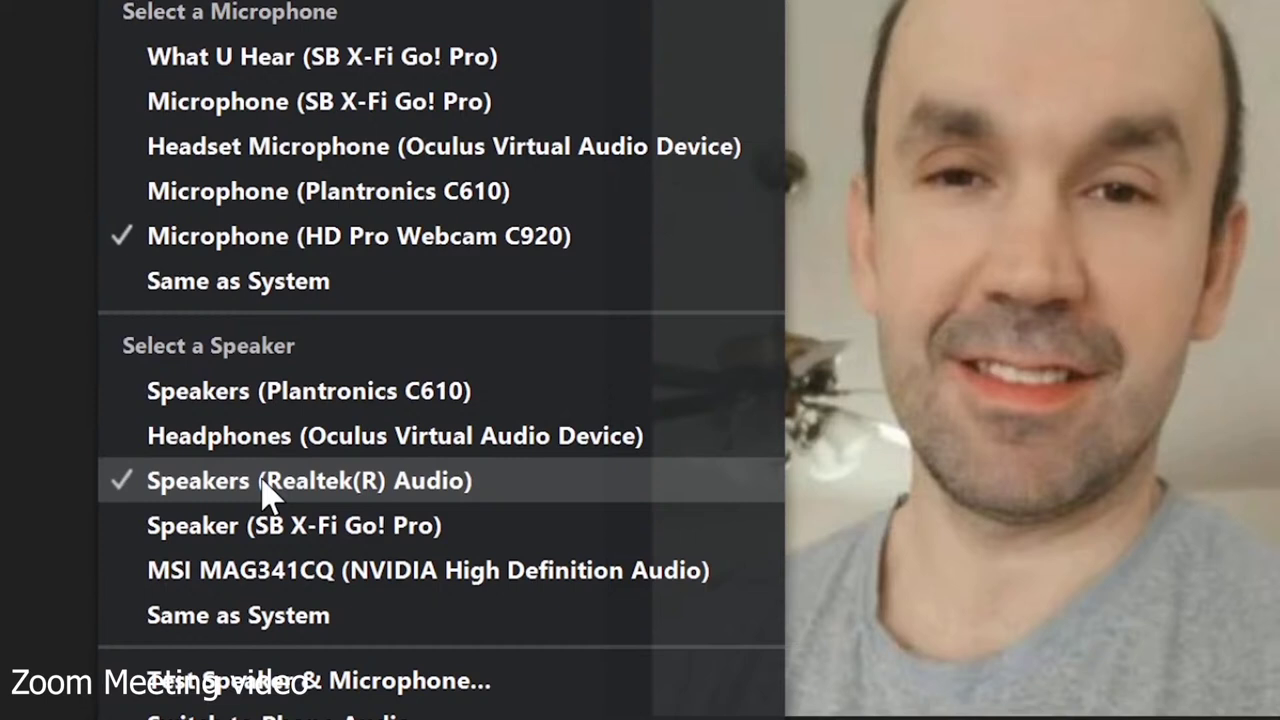
click(266, 406)
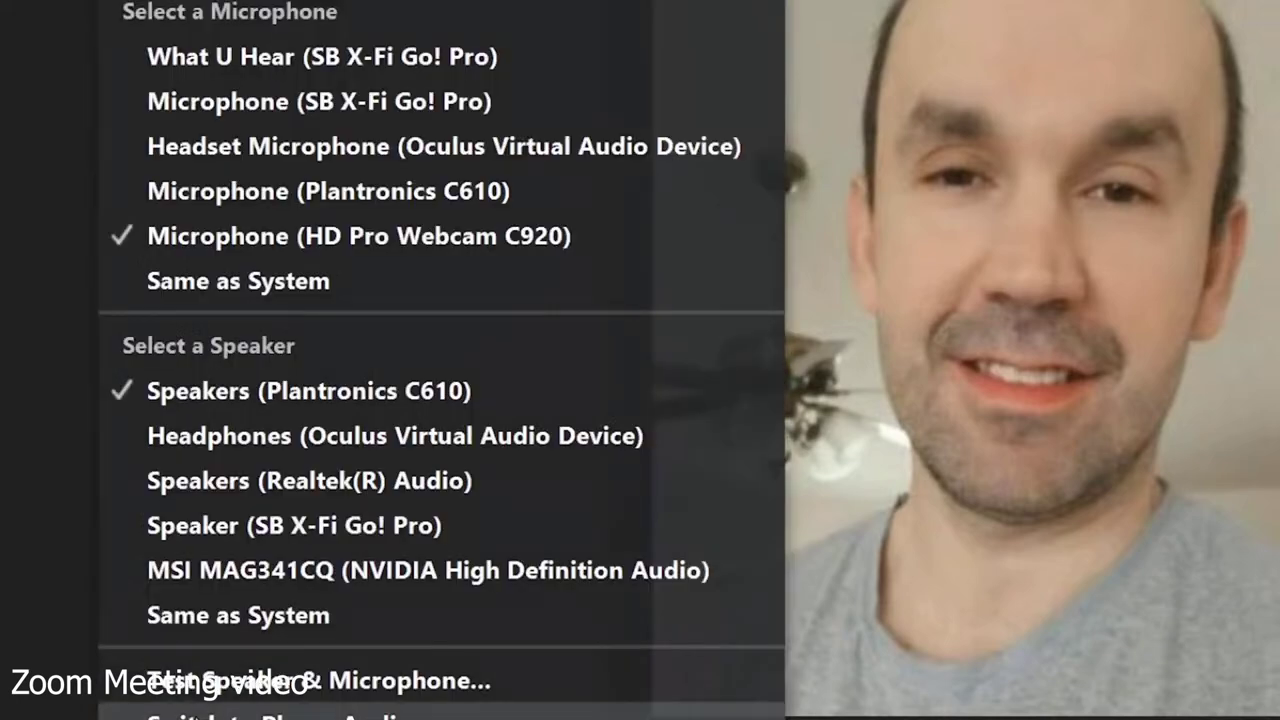
click(254, 211)
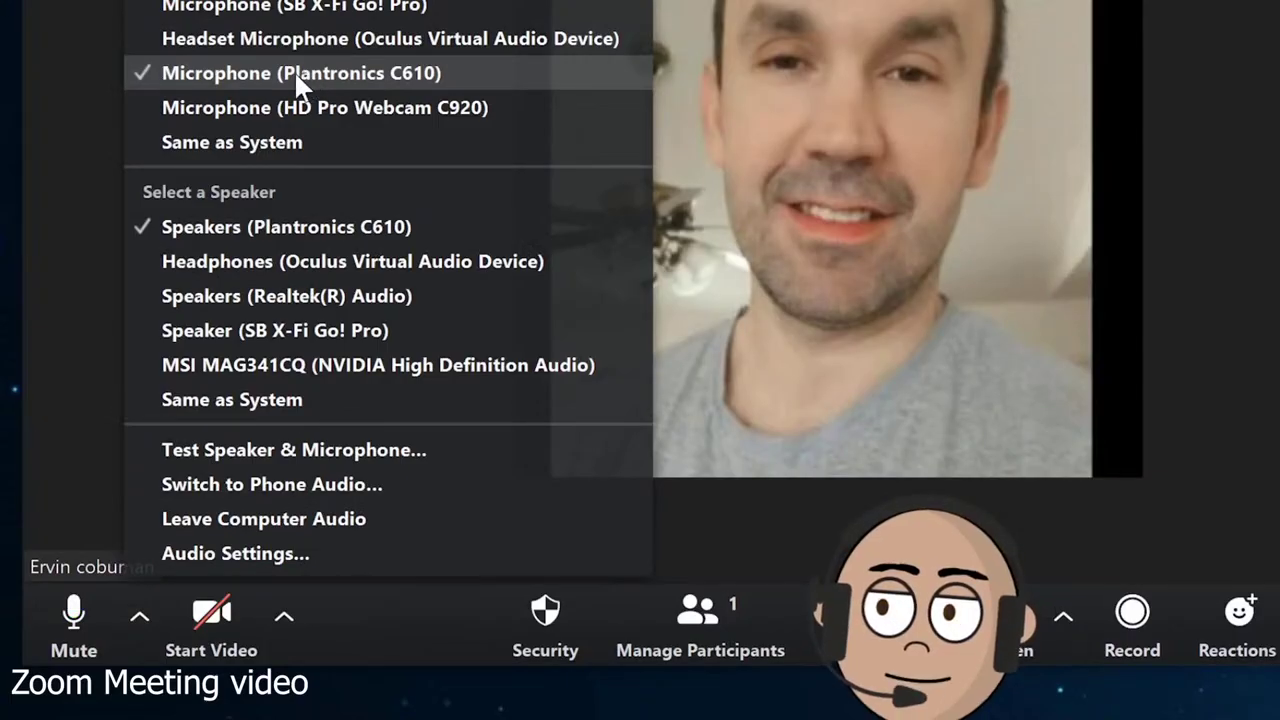
Reopen the Mute caret audio menu and run Test Speaker & Microphone on the Plantronics C610.
click(124, 639)
click(124, 639)
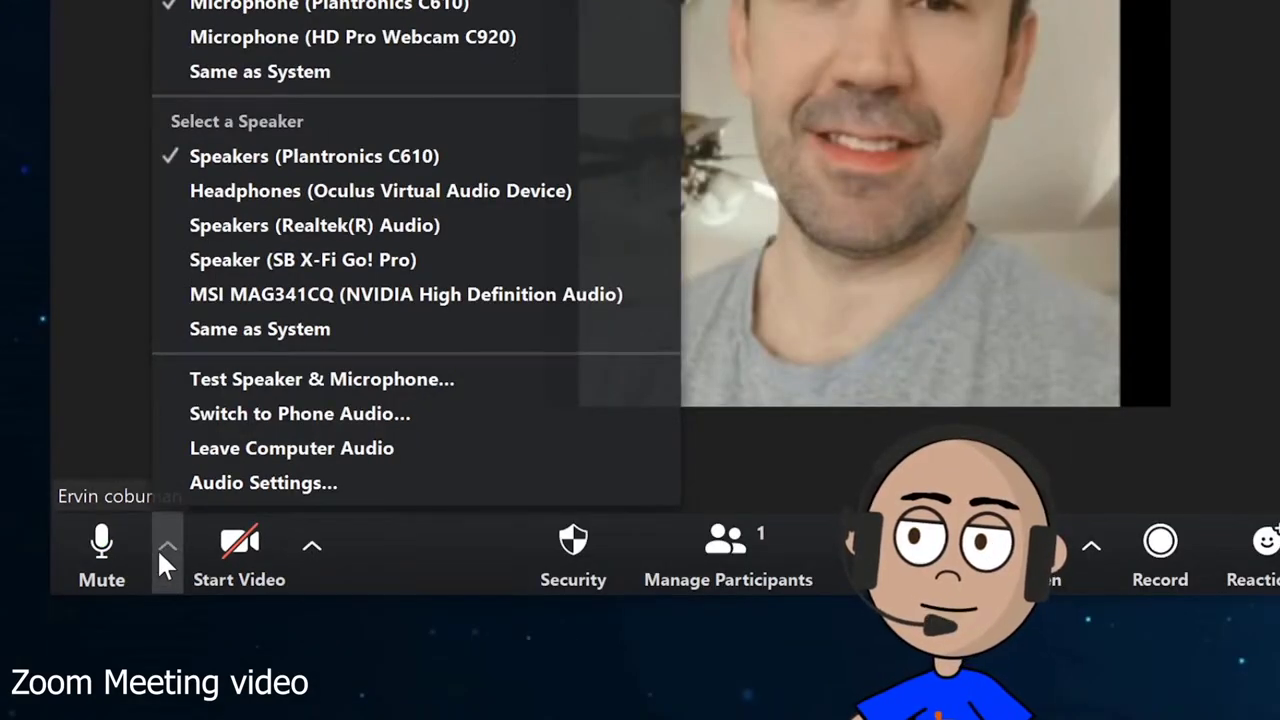
click(166, 575)
click(168, 577)
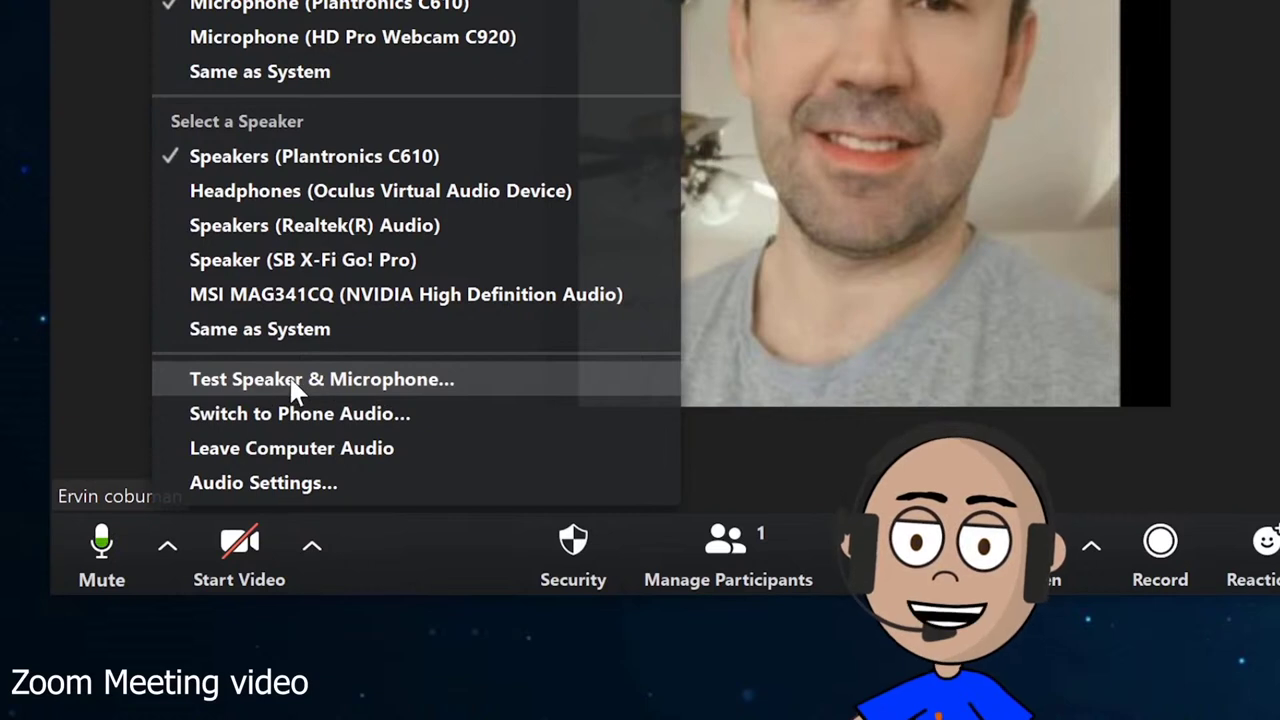
click(414, 378)
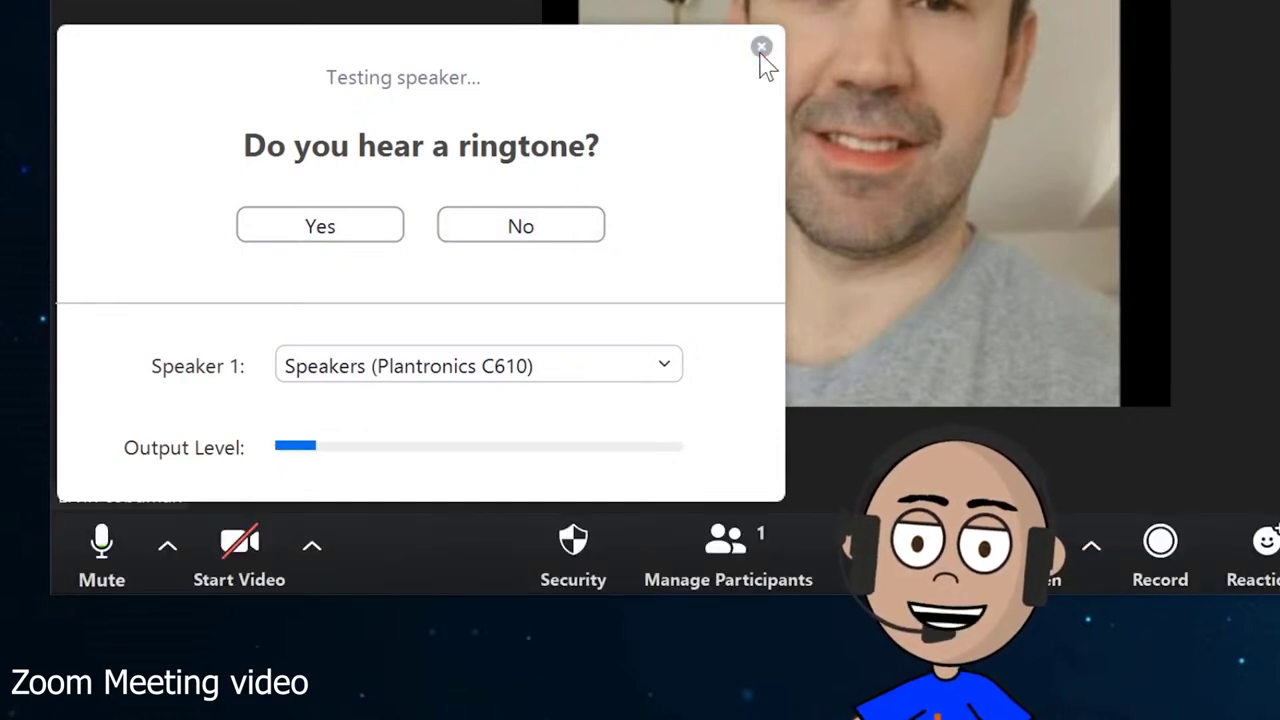
Close the Testing speaker dialog and reopen the Mute caret audio menu.
click(760, 50)
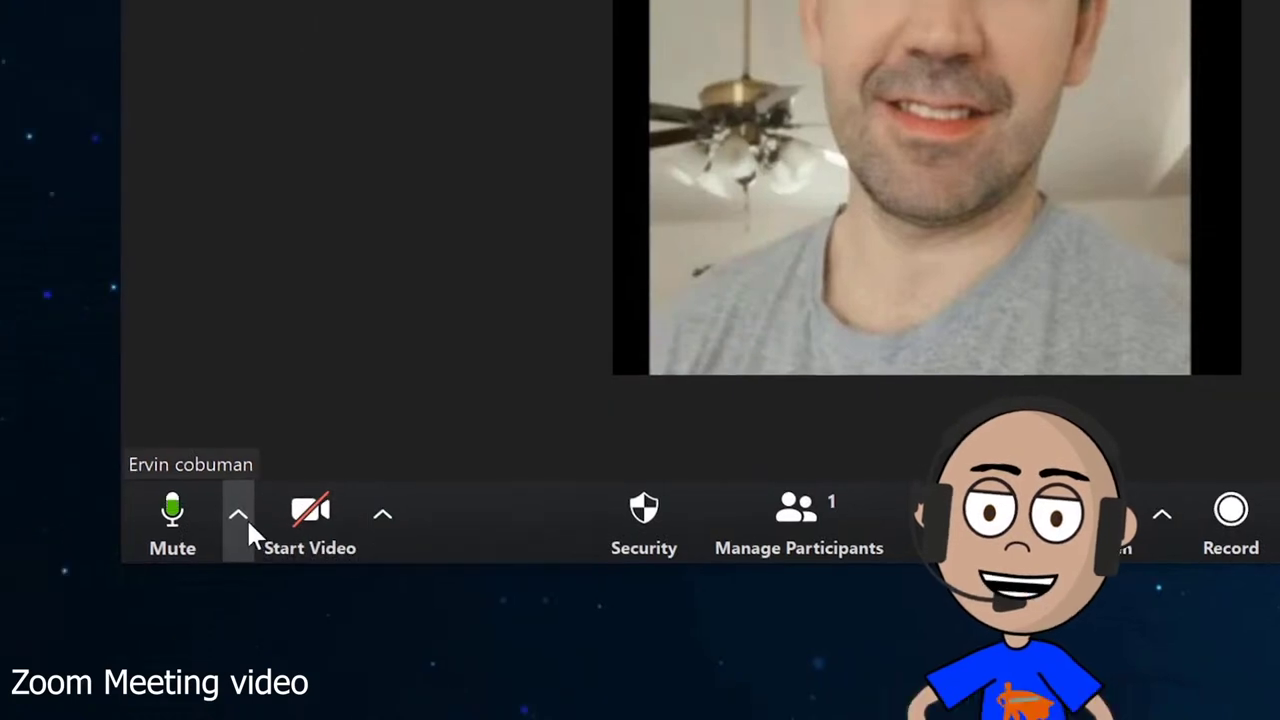
click(240, 516)
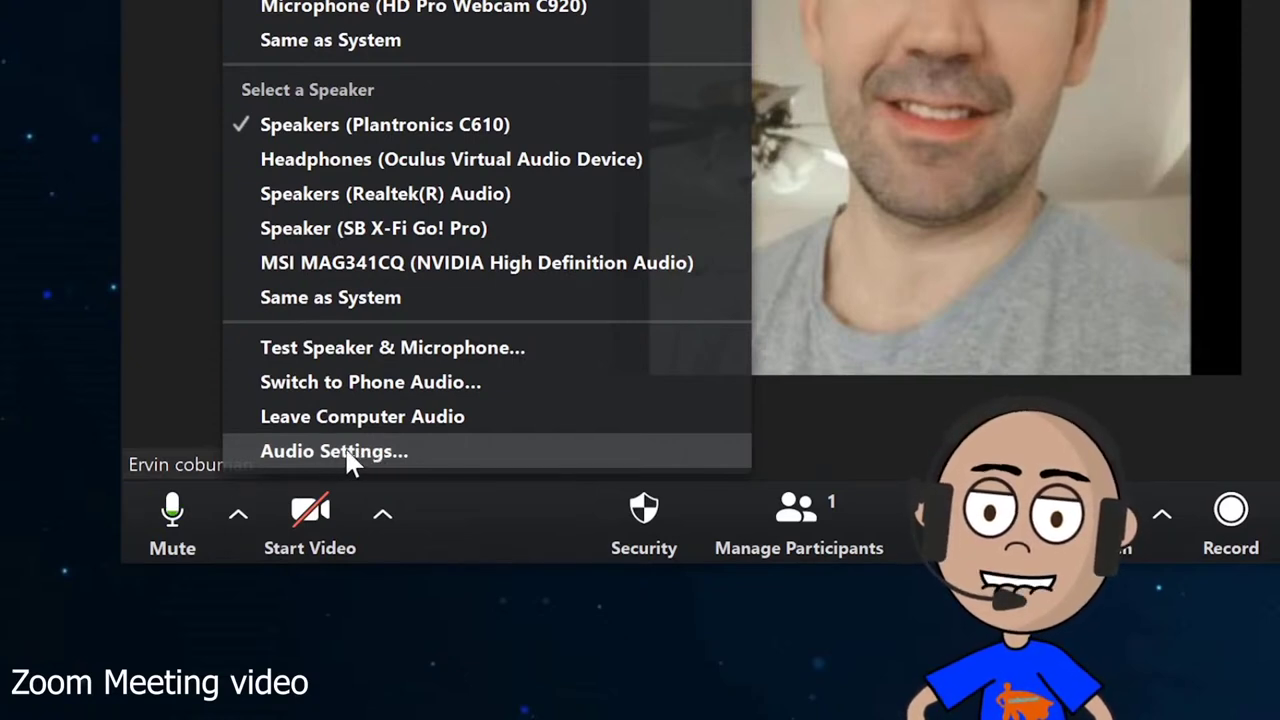
Nudge speaker volume up, try then disable a separate Realtek ringtone device, and open Advanced.
click(345, 452)
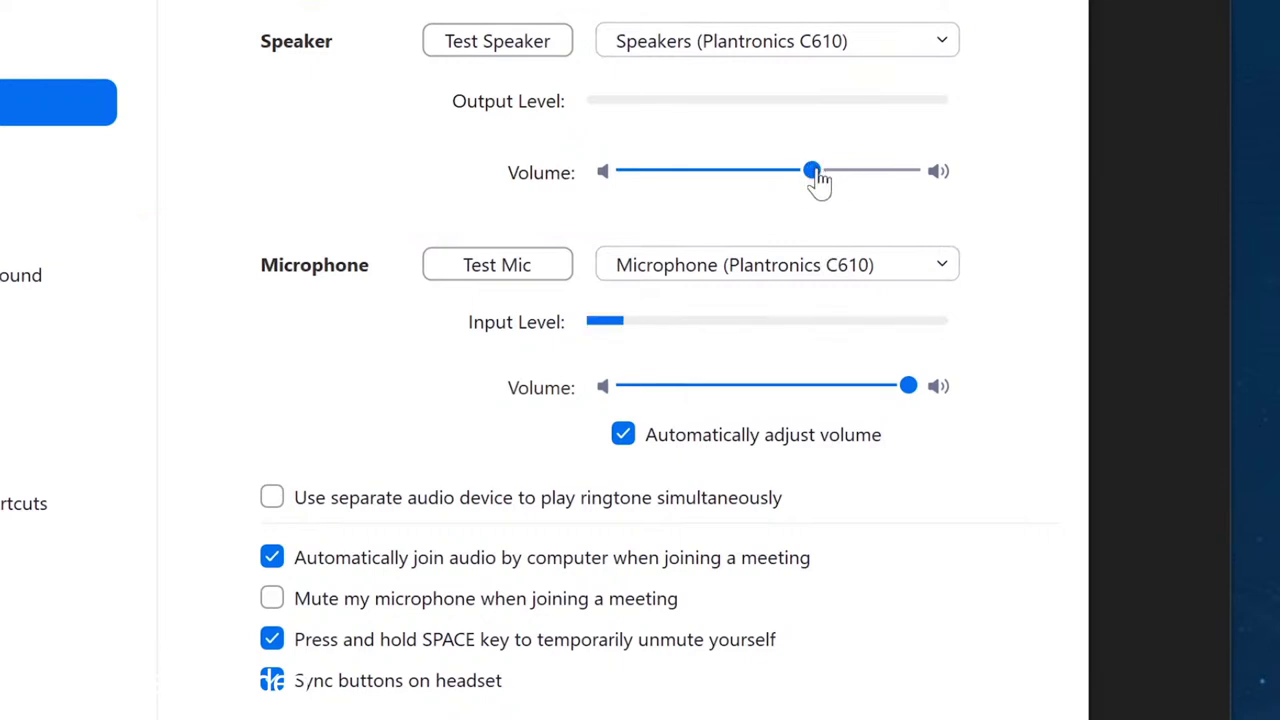
mouse_move(818, 181)
mouse_down()
mouse_move(848, 183)
mouse_move(834, 182)
mouse_up()
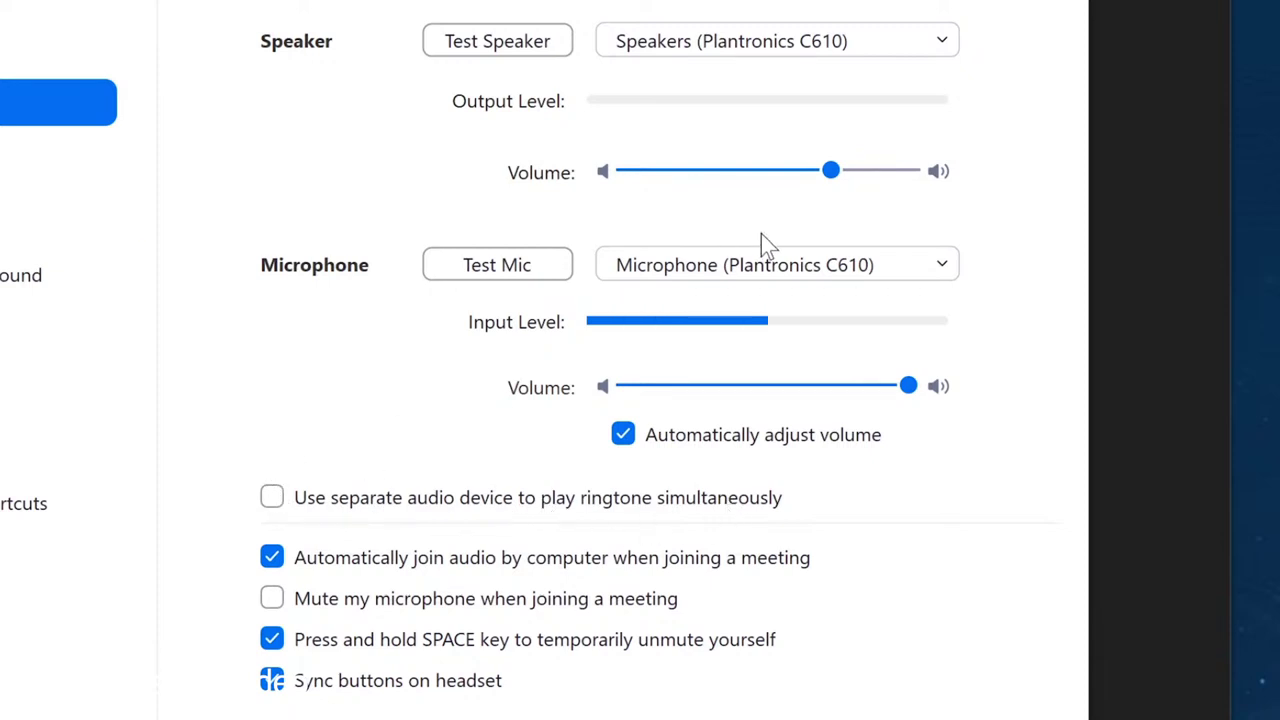
click(272, 498)
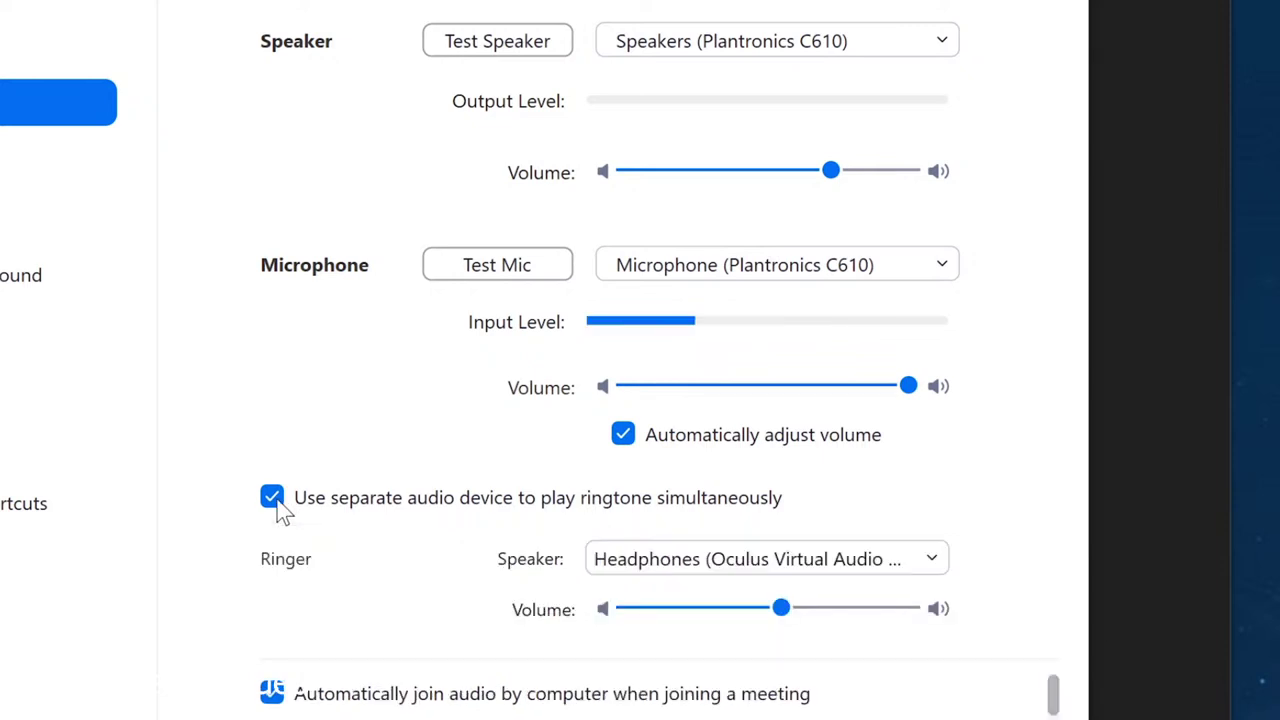
click(775, 559)
click(828, 662)
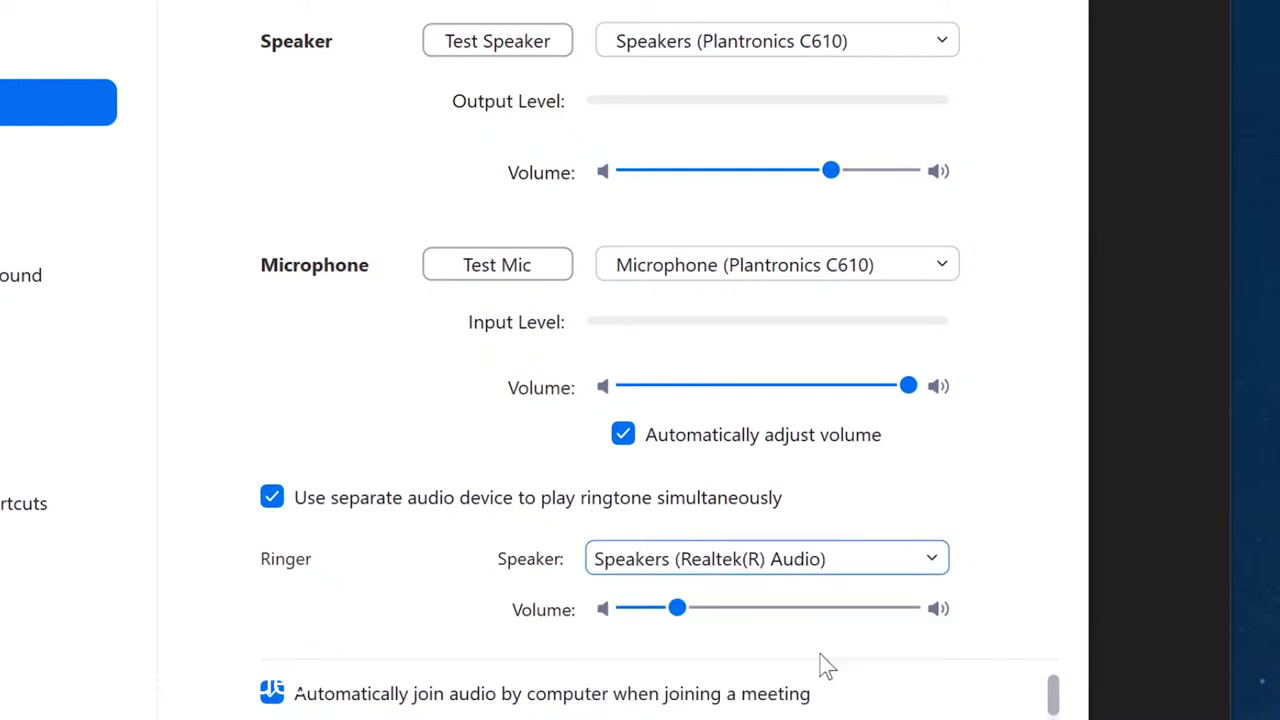
click(690, 609)
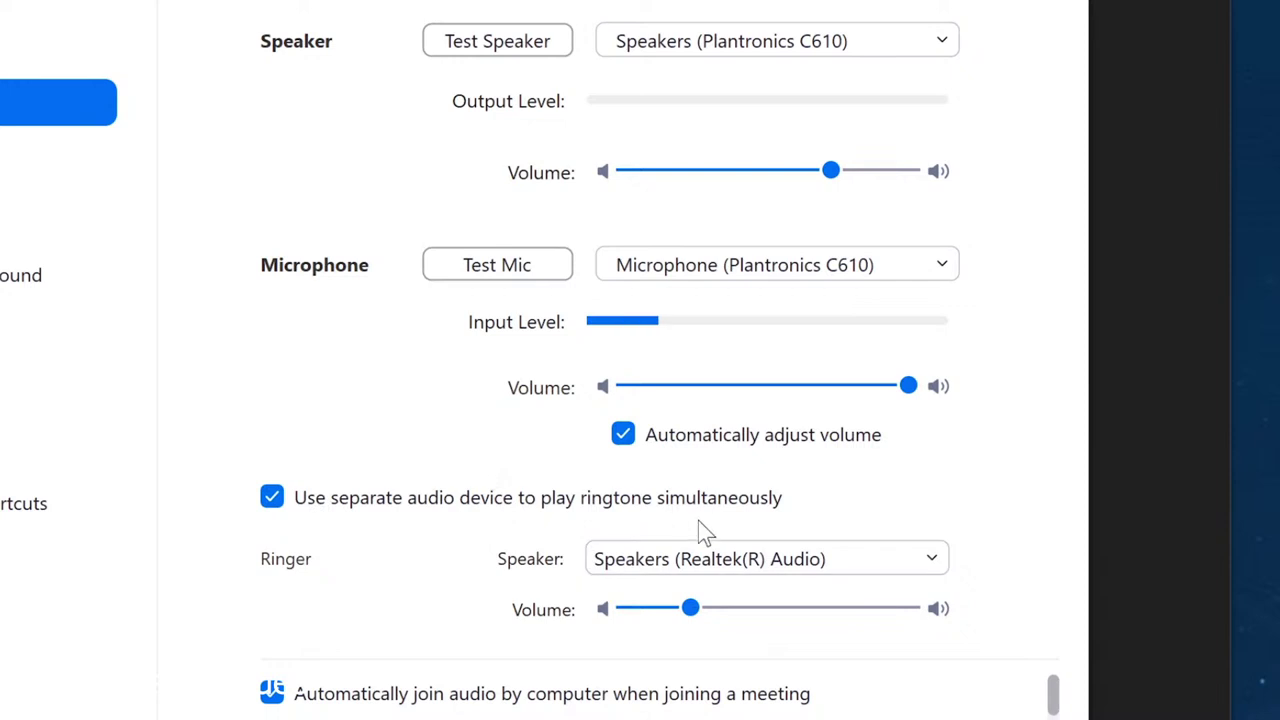
click(272, 498)
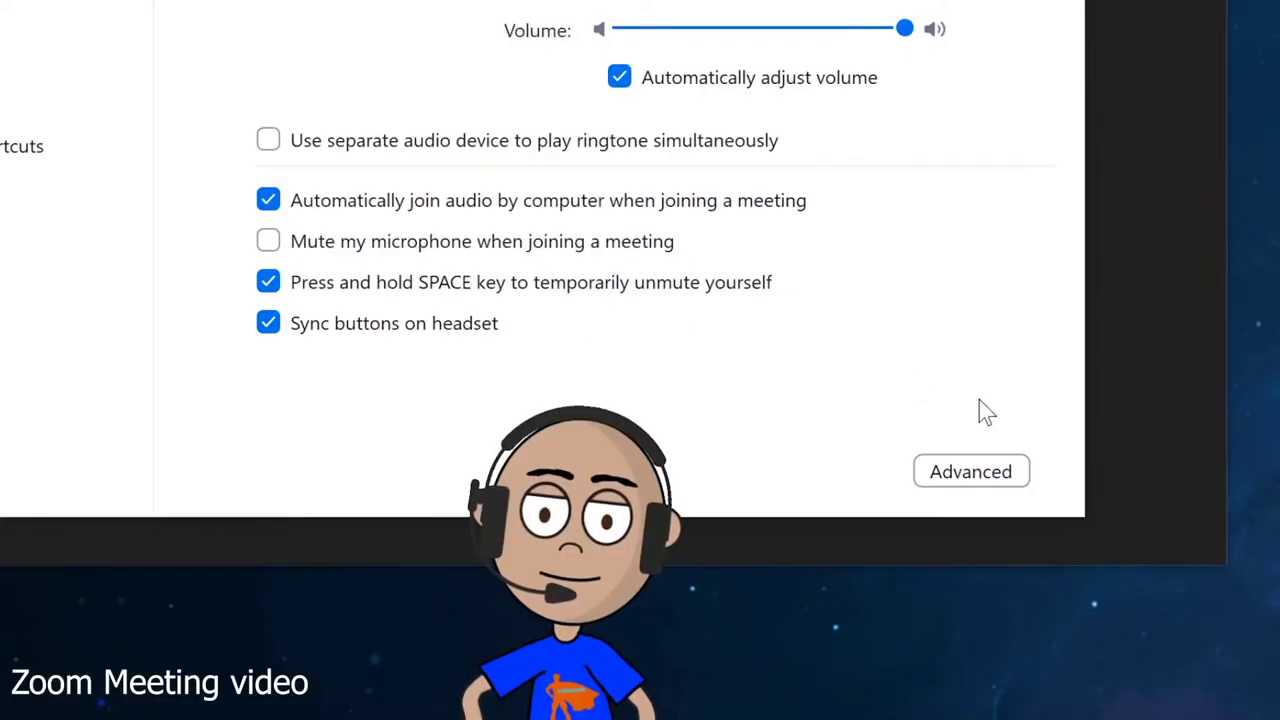
click(978, 476)
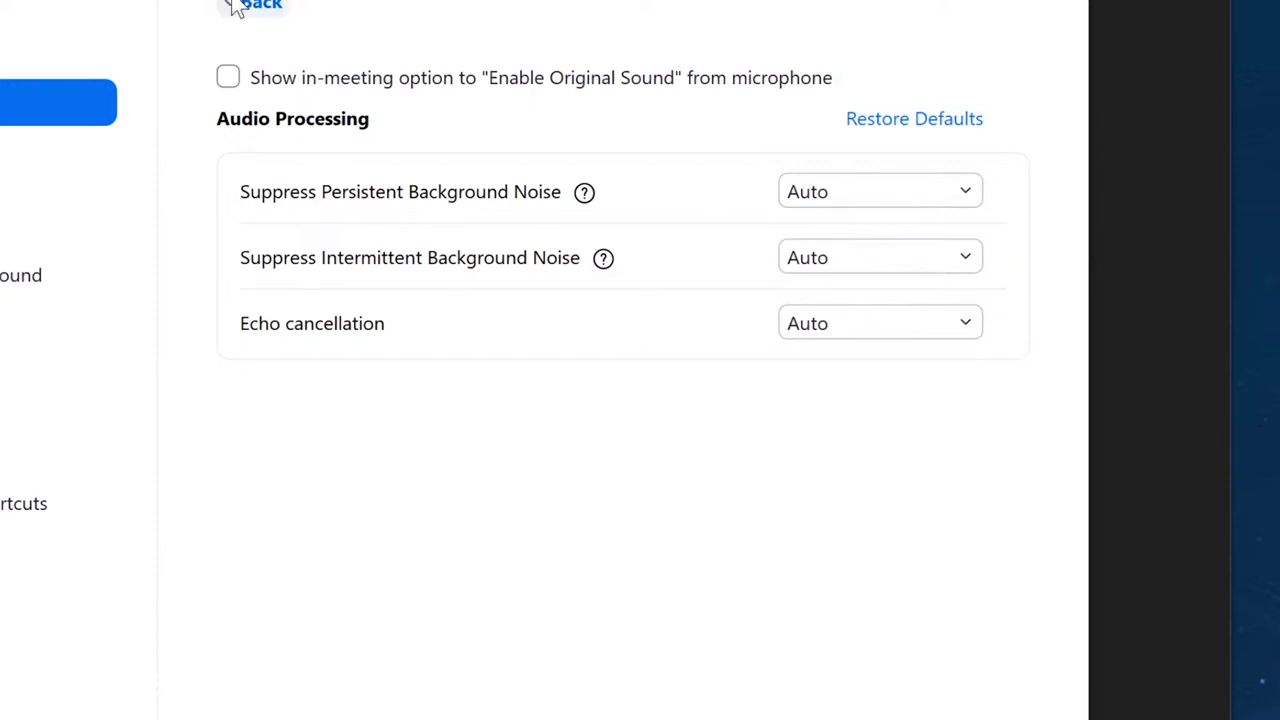
Go back from Audio Processing to the main audio settings page.
click(259, 6)
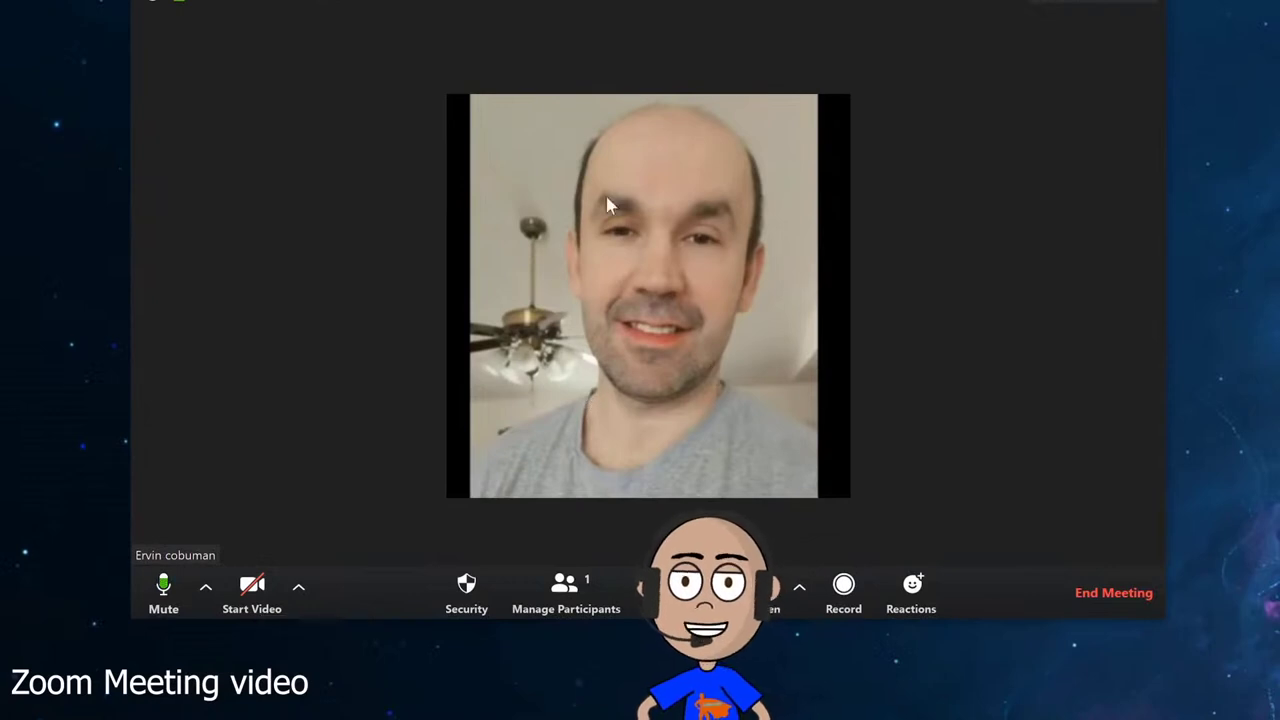
click(250, 590)
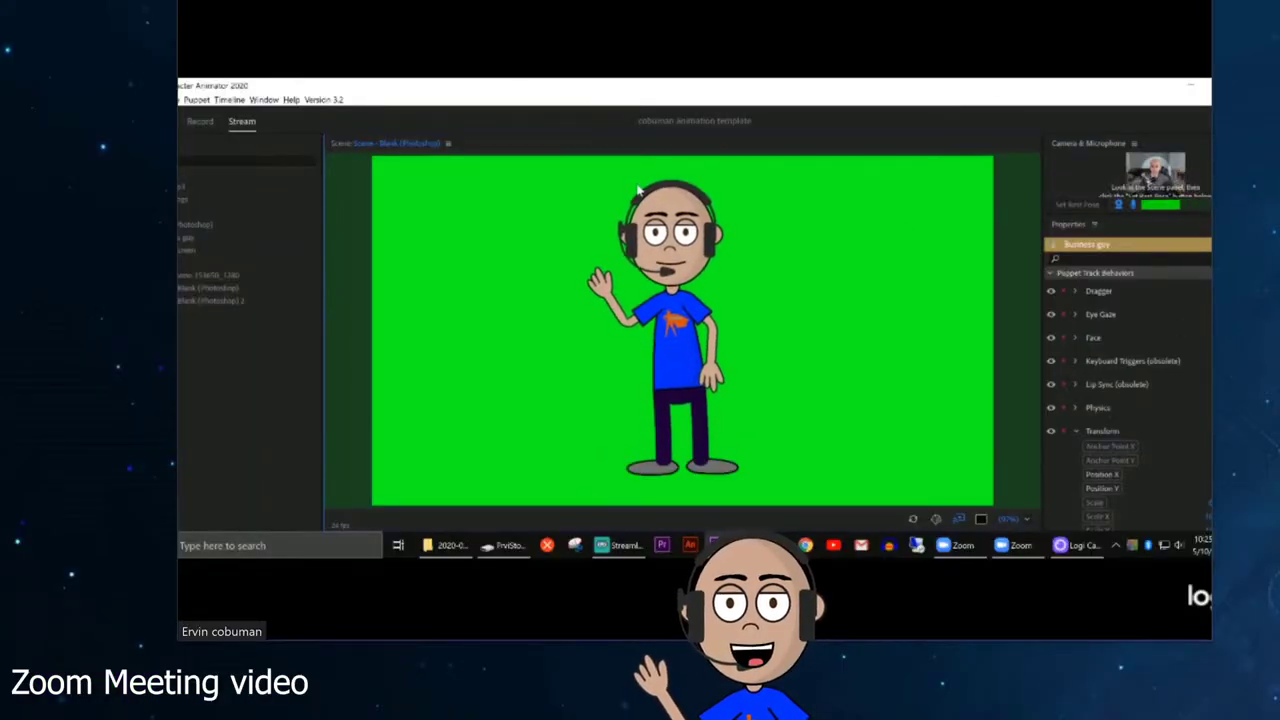
mouse_move(343, 643)
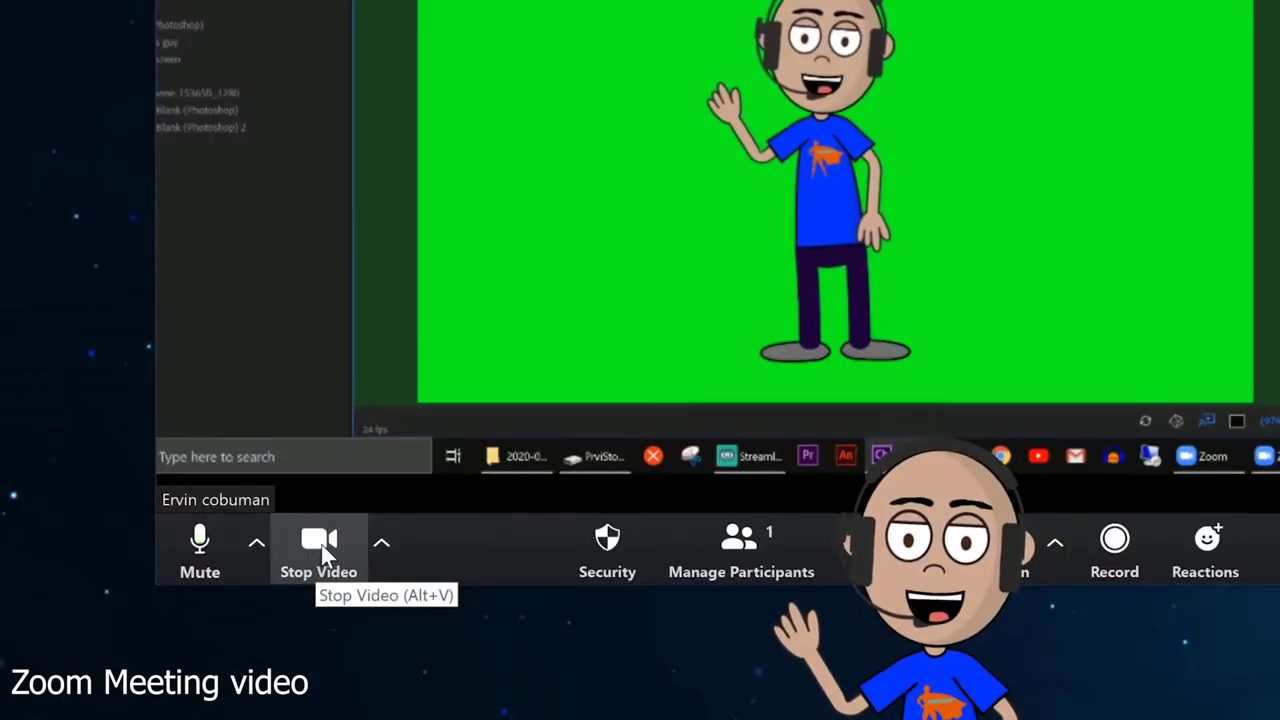
click(322, 555)
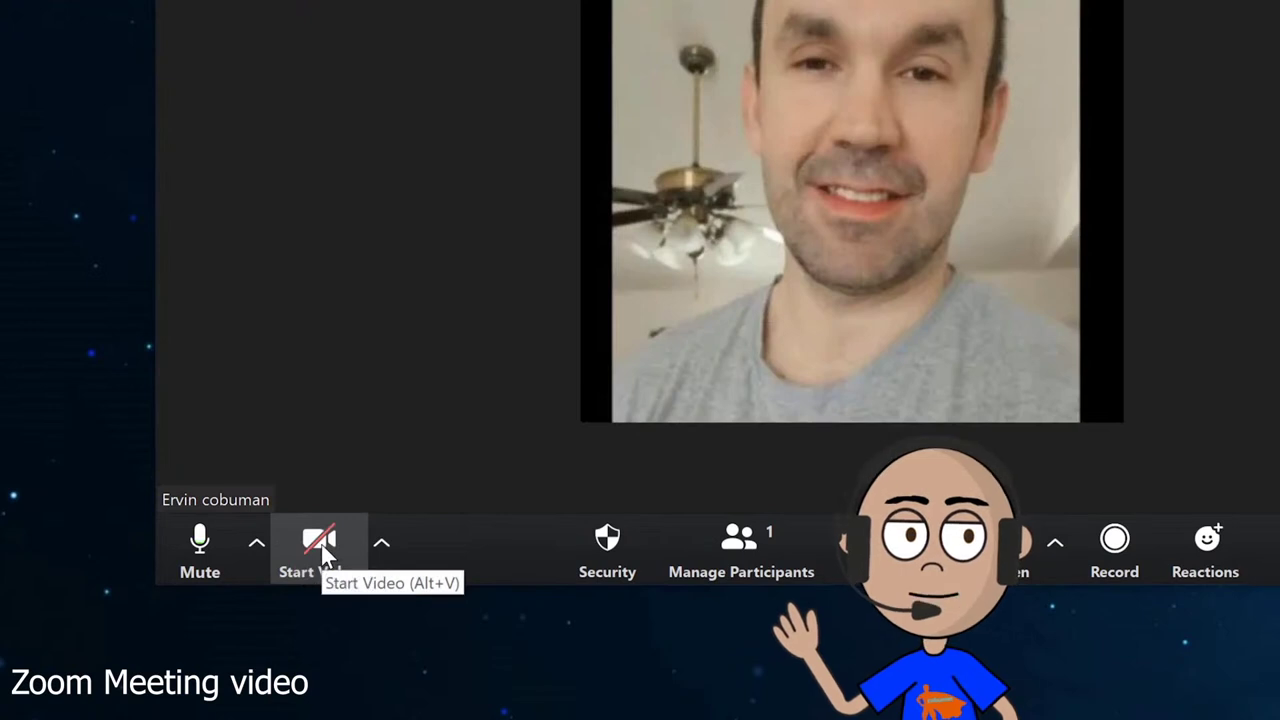
click(382, 546)
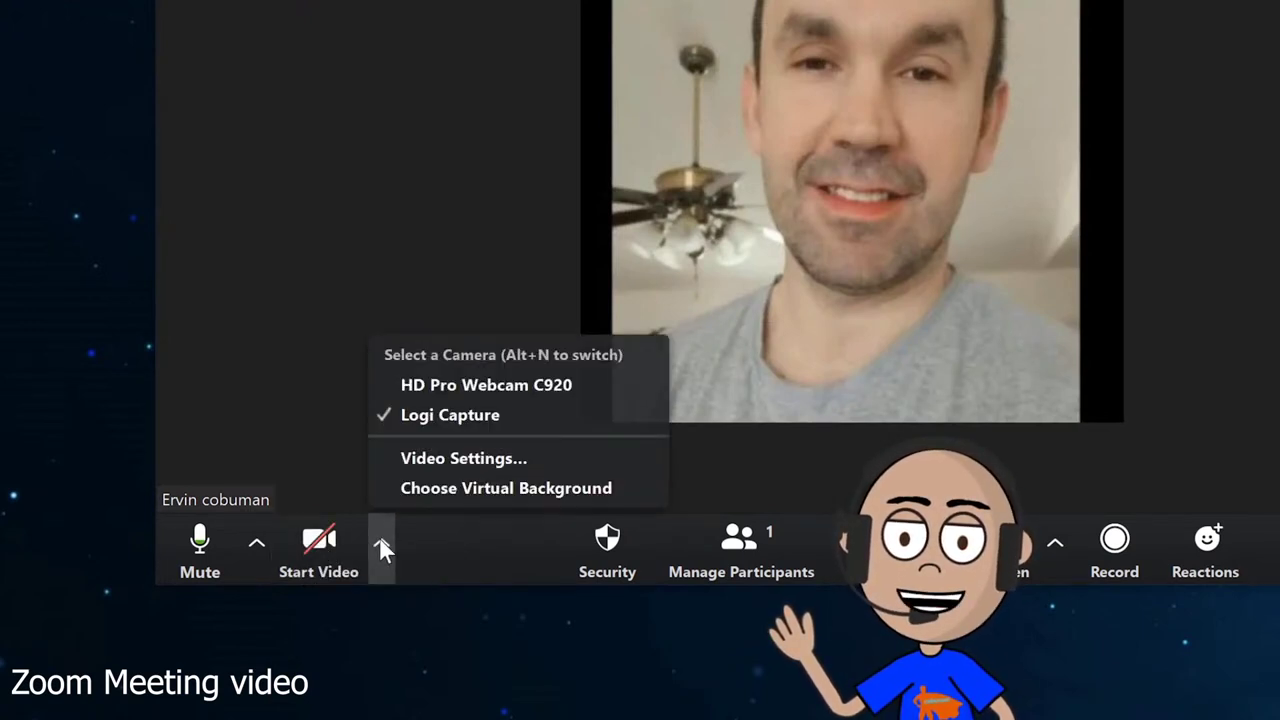
click(456, 390)
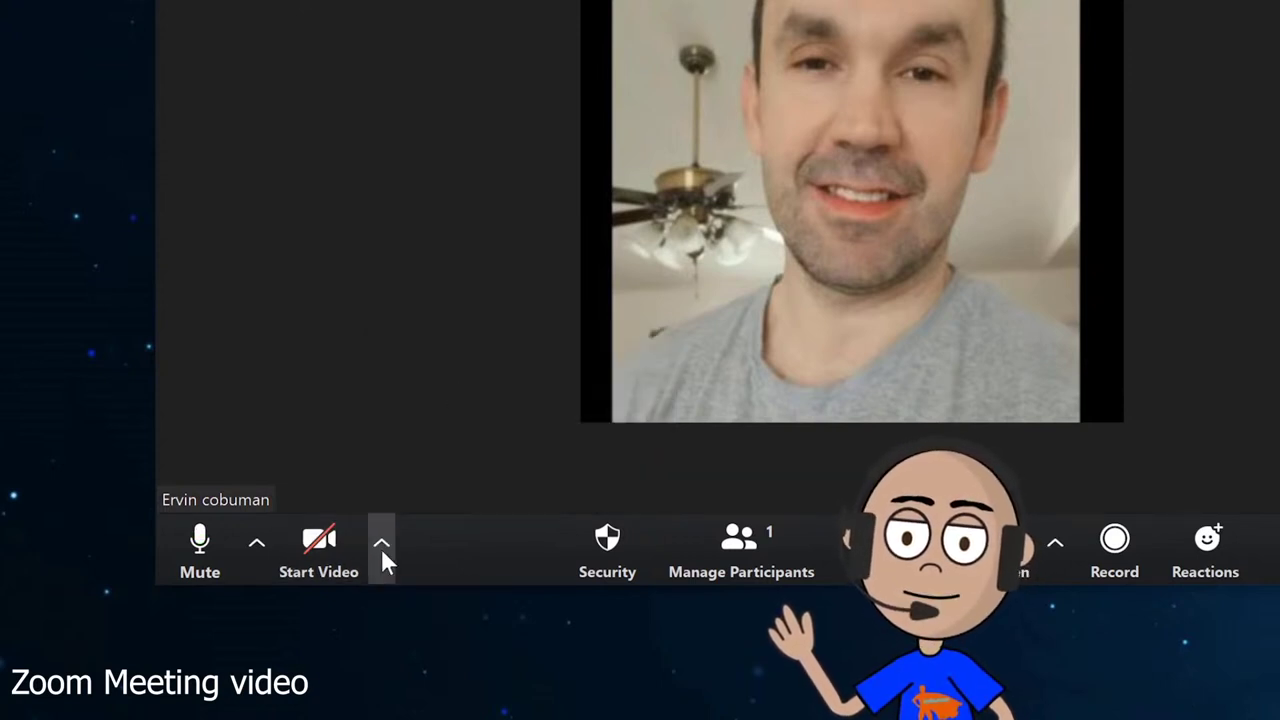
click(381, 548)
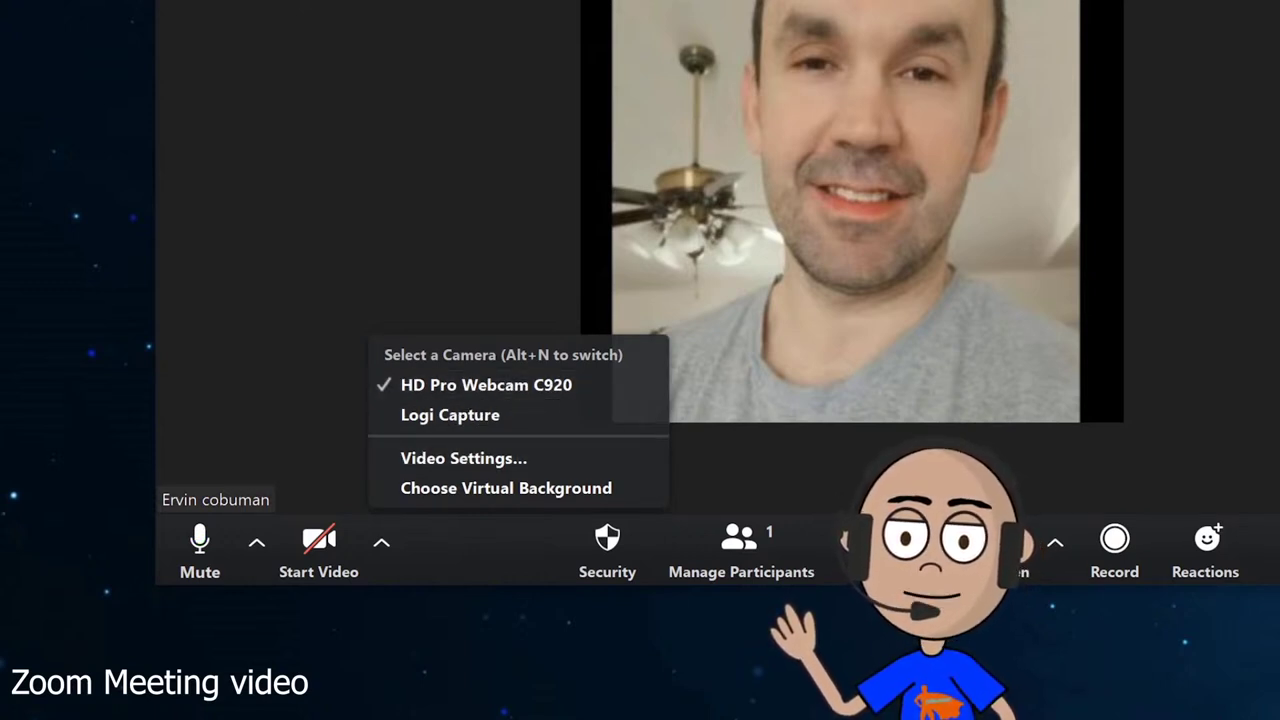
click(526, 389)
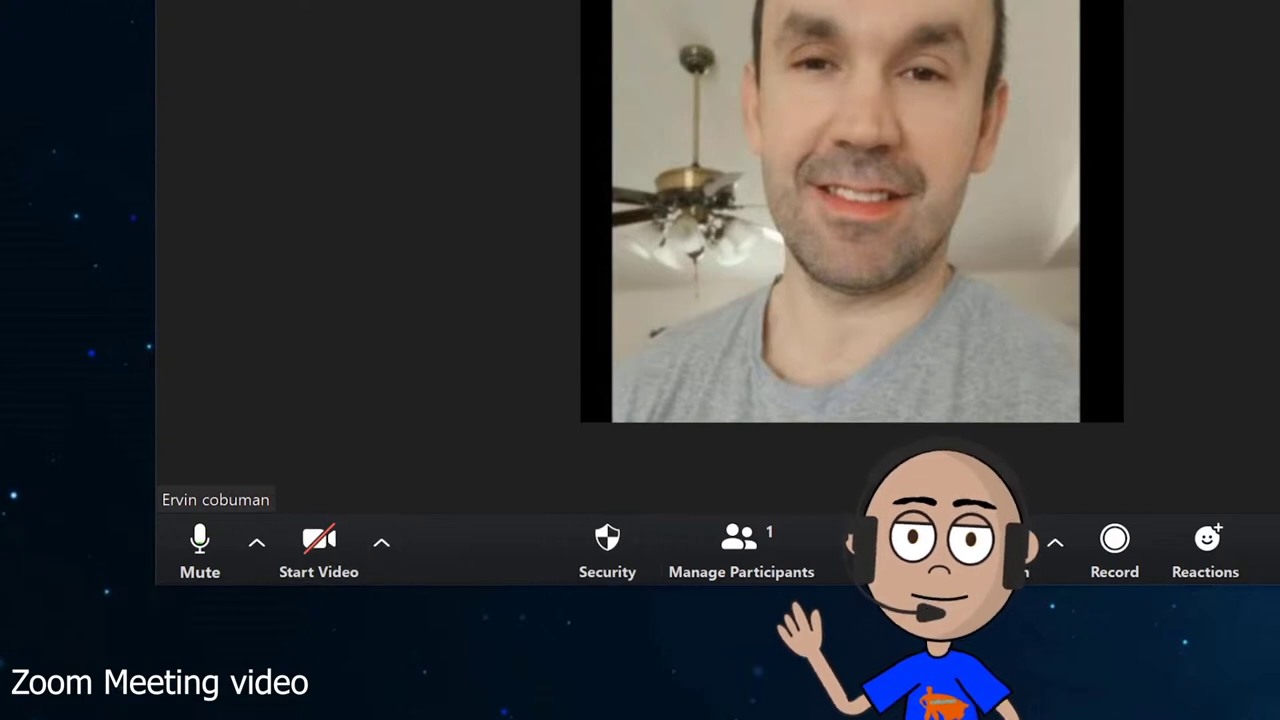
click(385, 570)
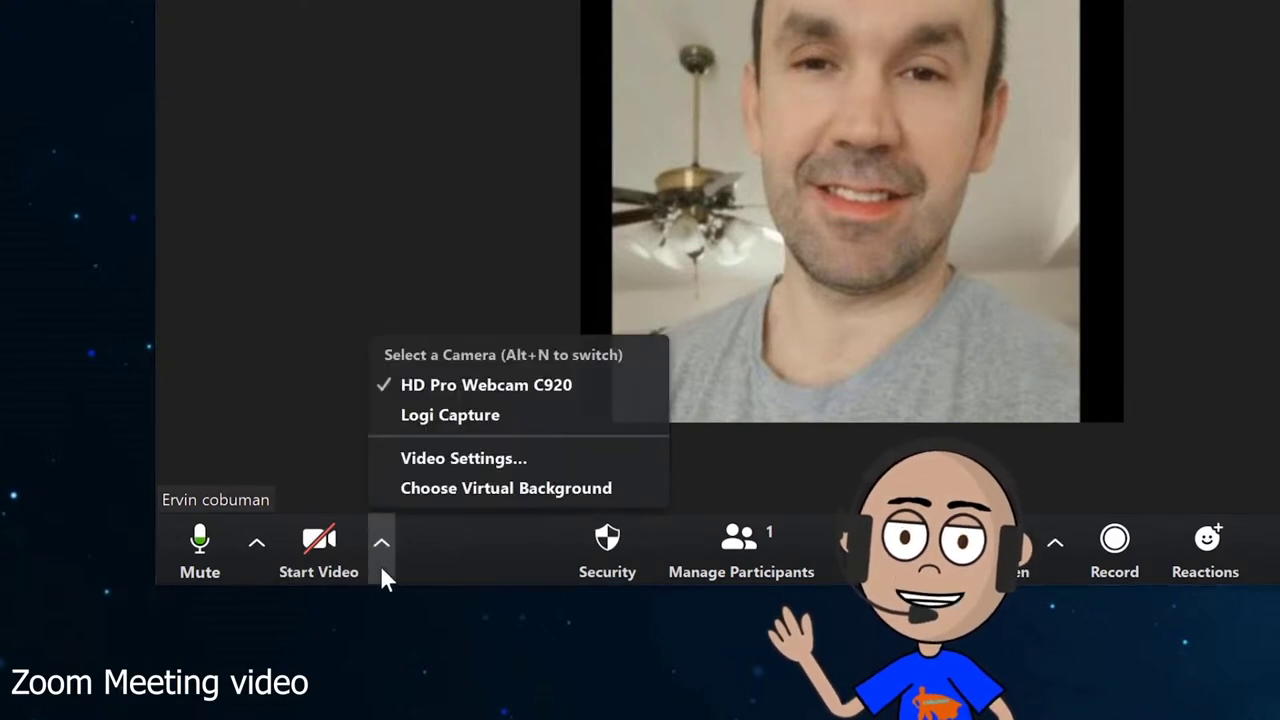
click(463, 417)
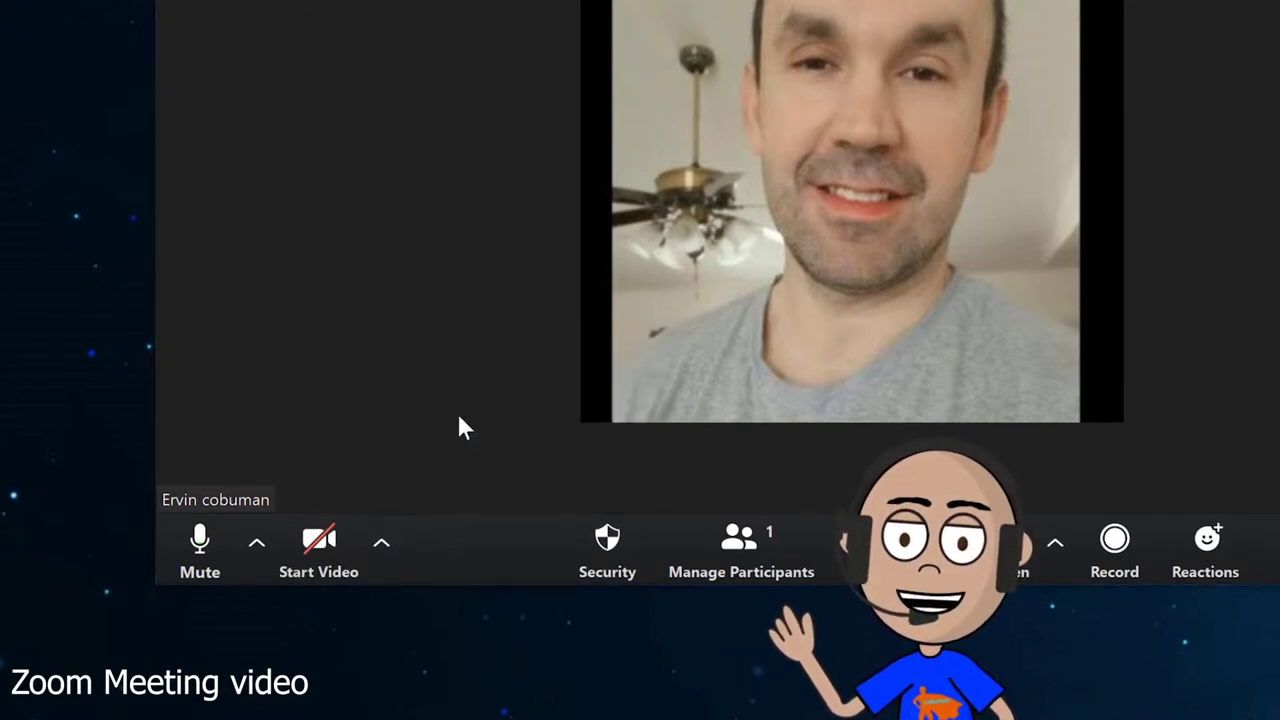
Send the Logi Capture avatar video briefly, stop it, and show the camera choices.
click(312, 545)
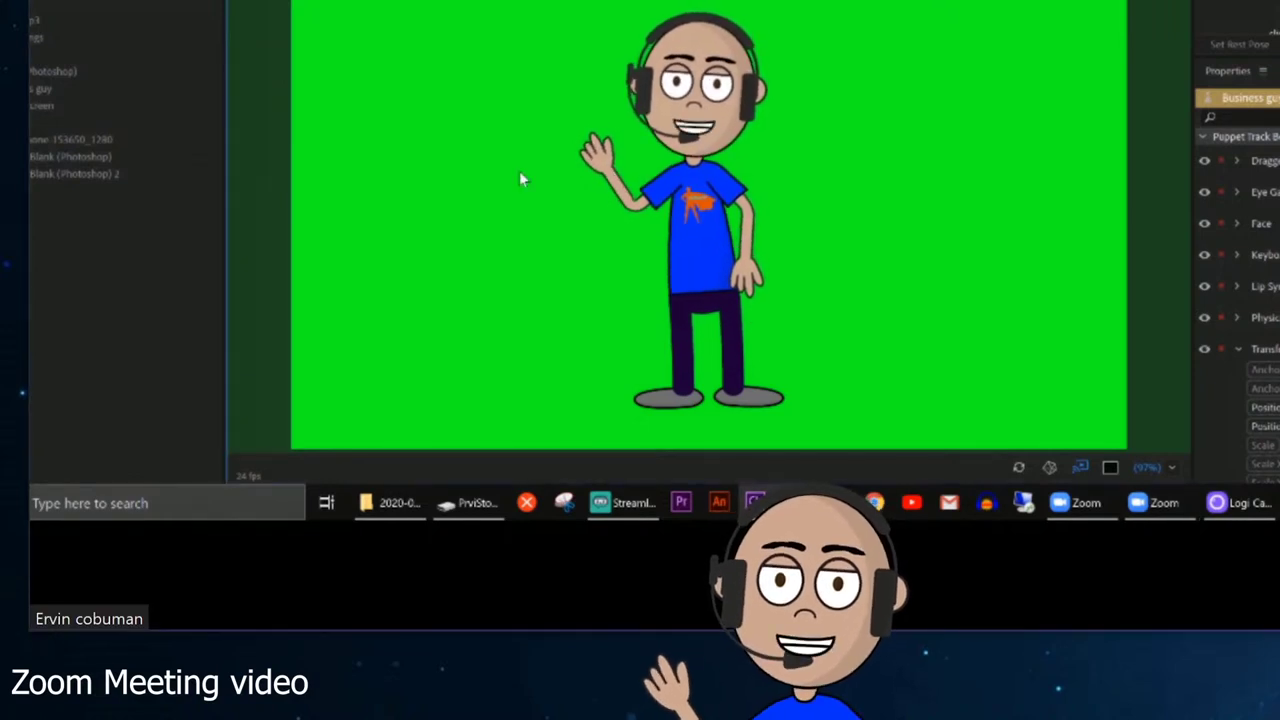
mouse_move(447, 515)
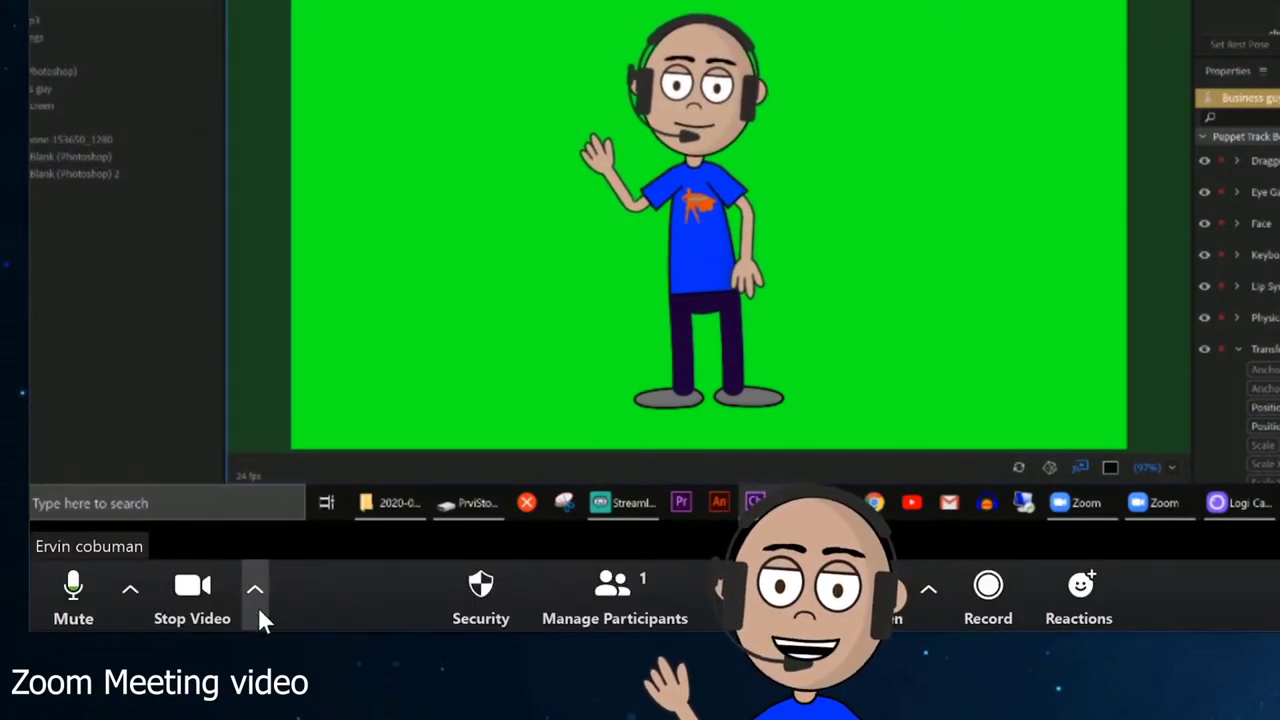
click(207, 597)
click(254, 590)
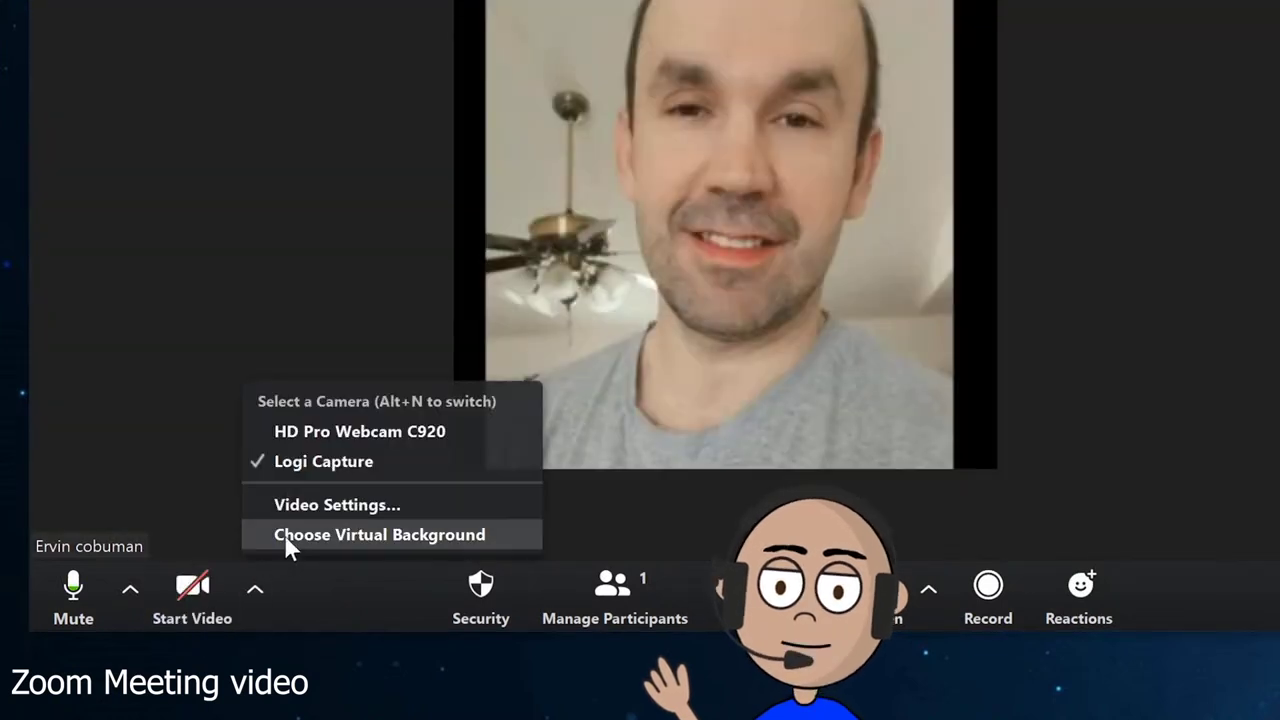
click(340, 506)
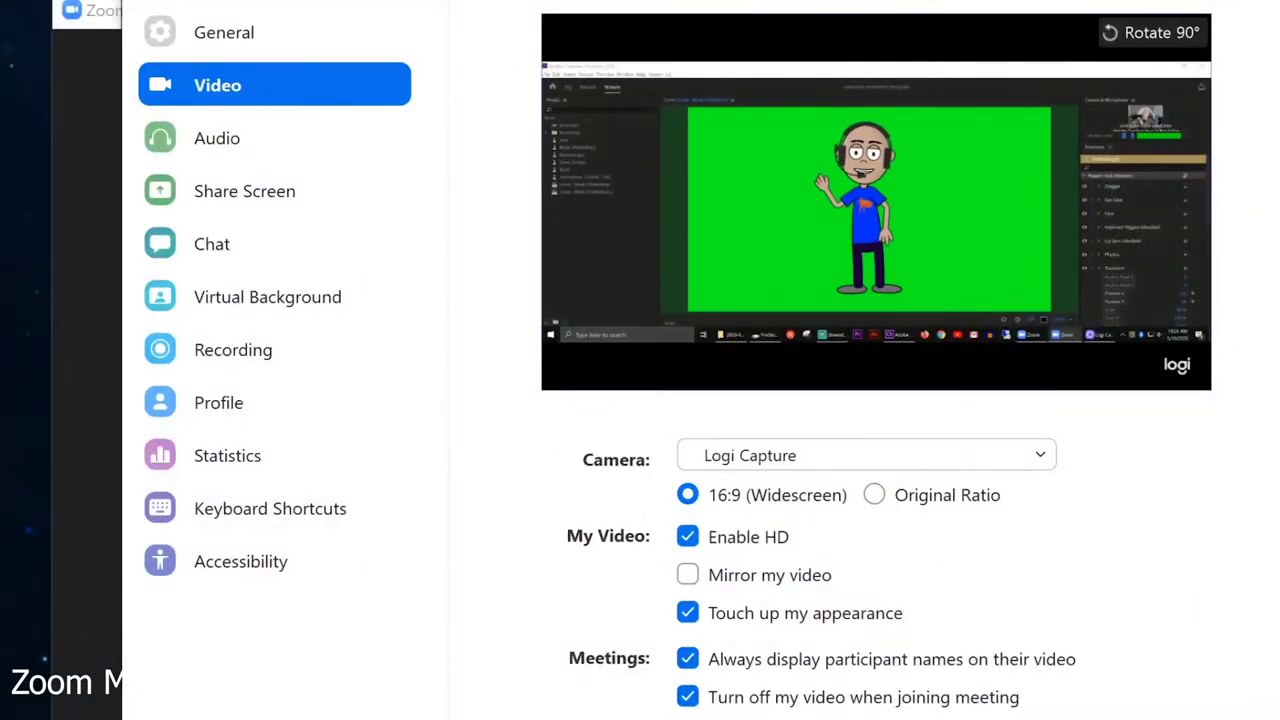
scroll(876, 560, down, 1)
scroll(876, 560, up, 1)
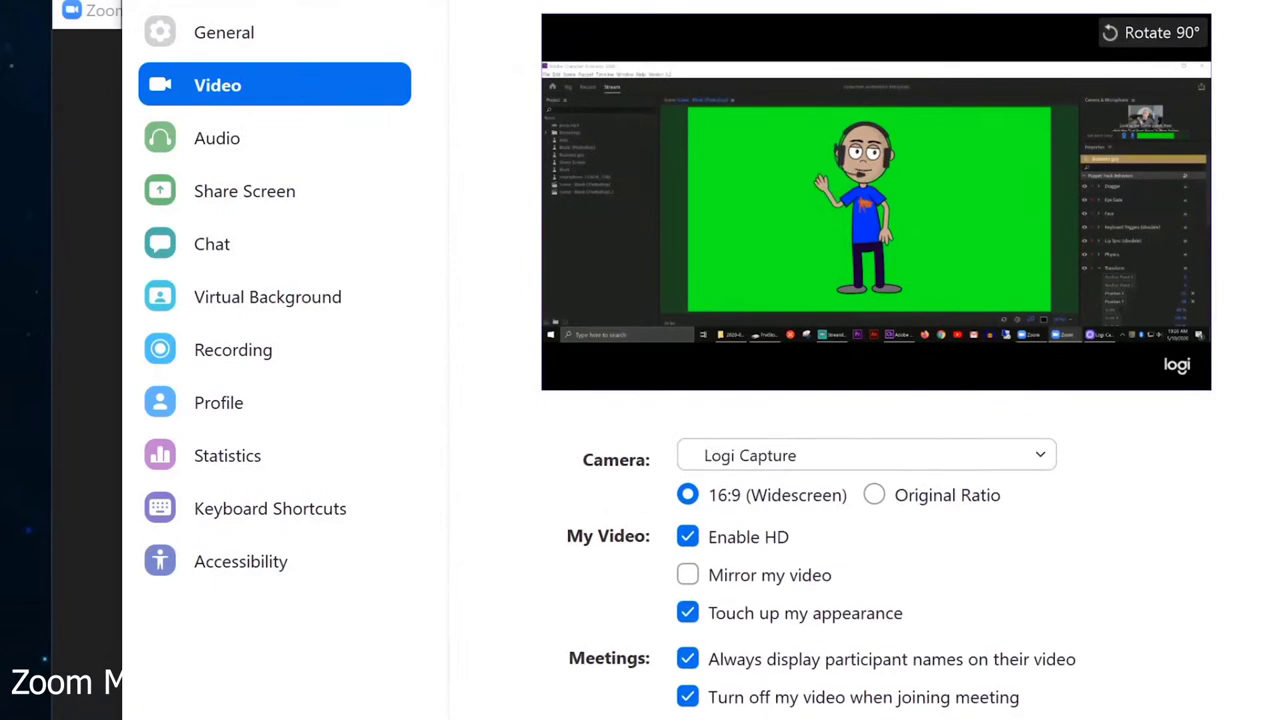
click(1023, 452)
click(1023, 452)
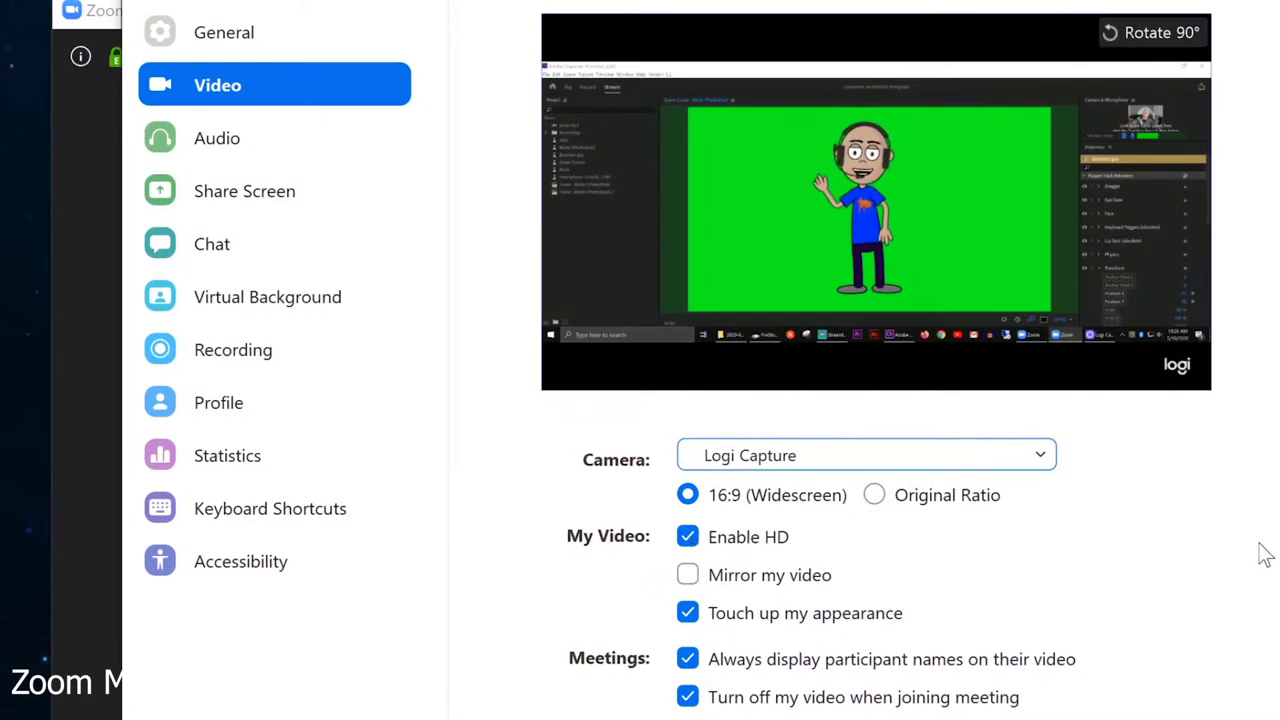
scroll(1203, 572, down, 1)
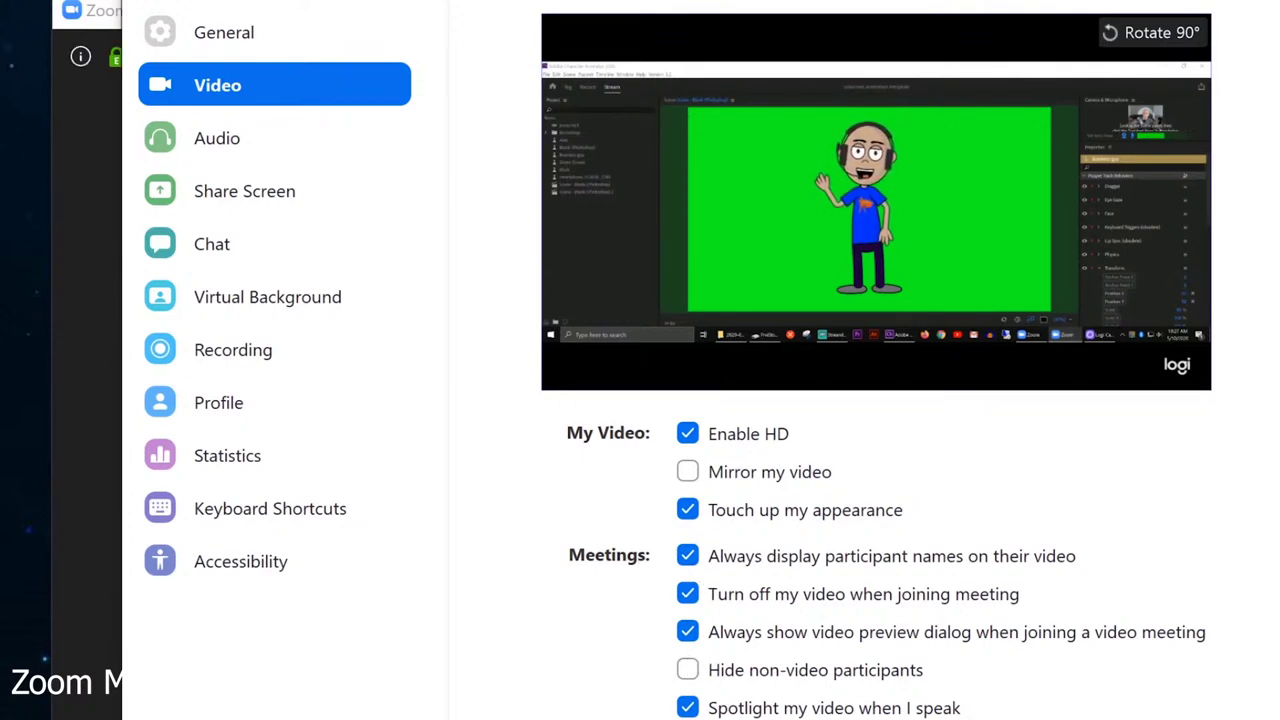
scroll(886, 565, down, 1)
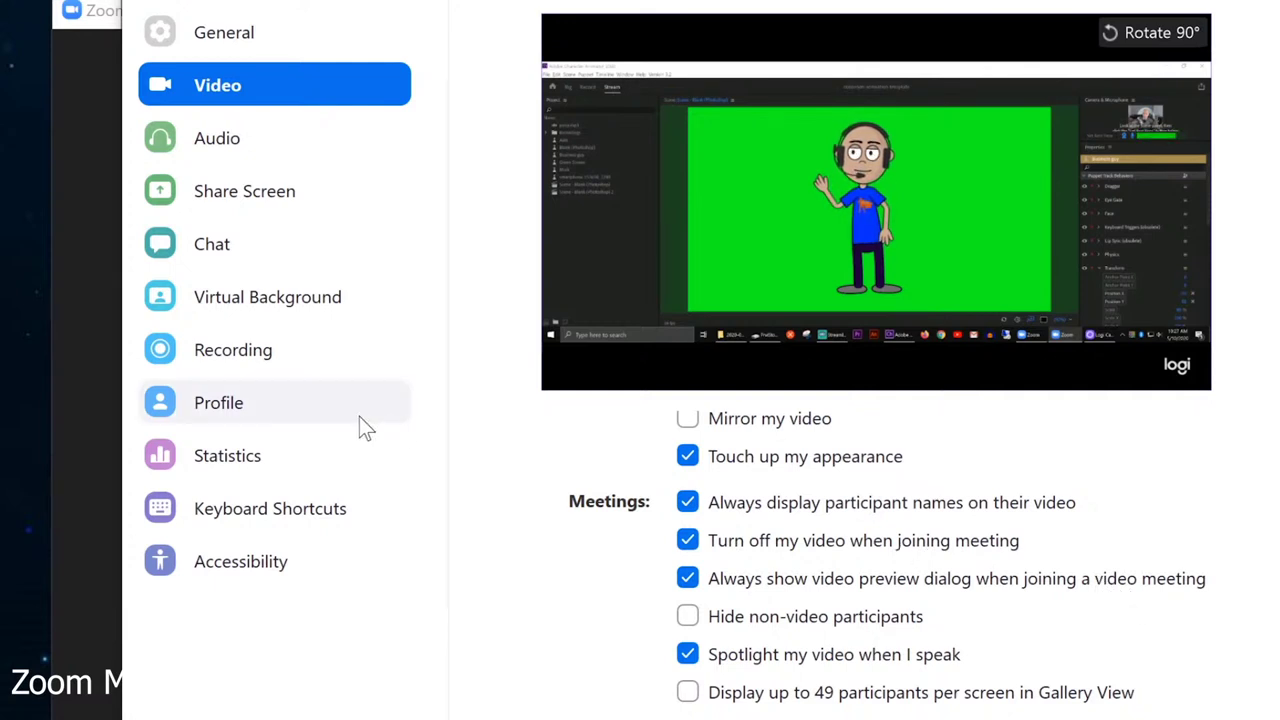
Choose the Earth image as virtual background and tick 'I have a green screen'.
click(272, 305)
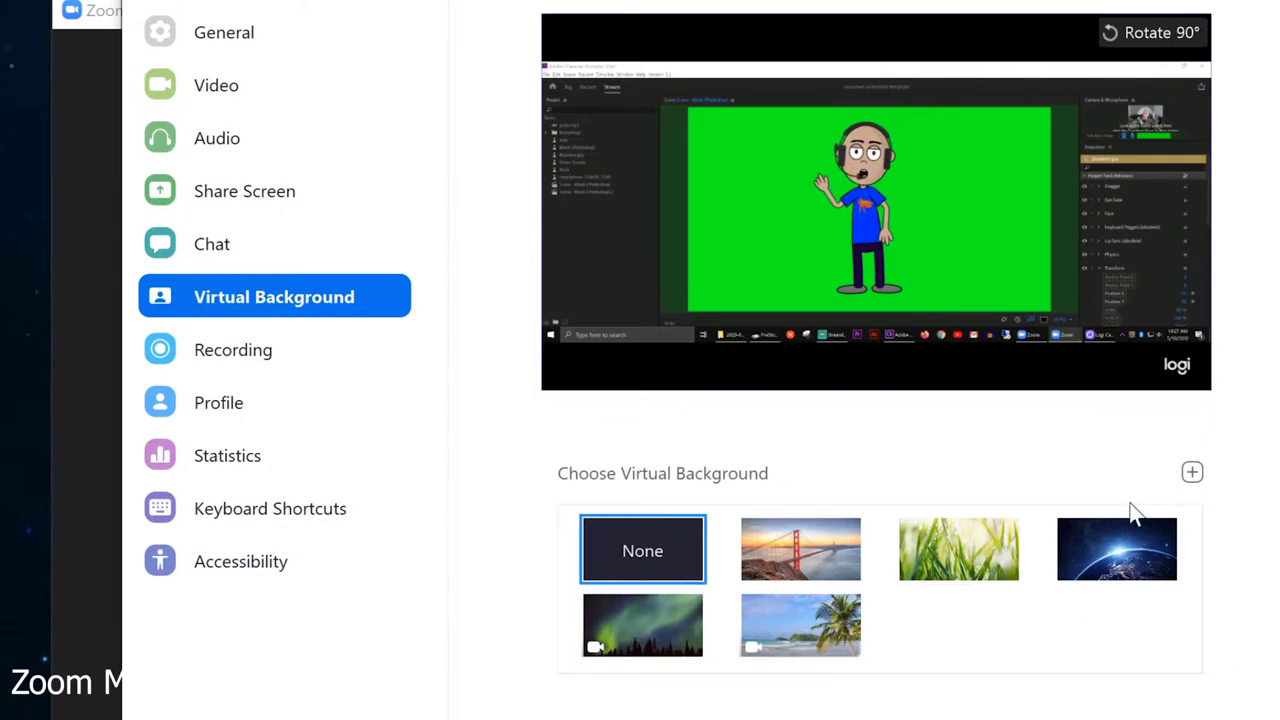
click(1091, 545)
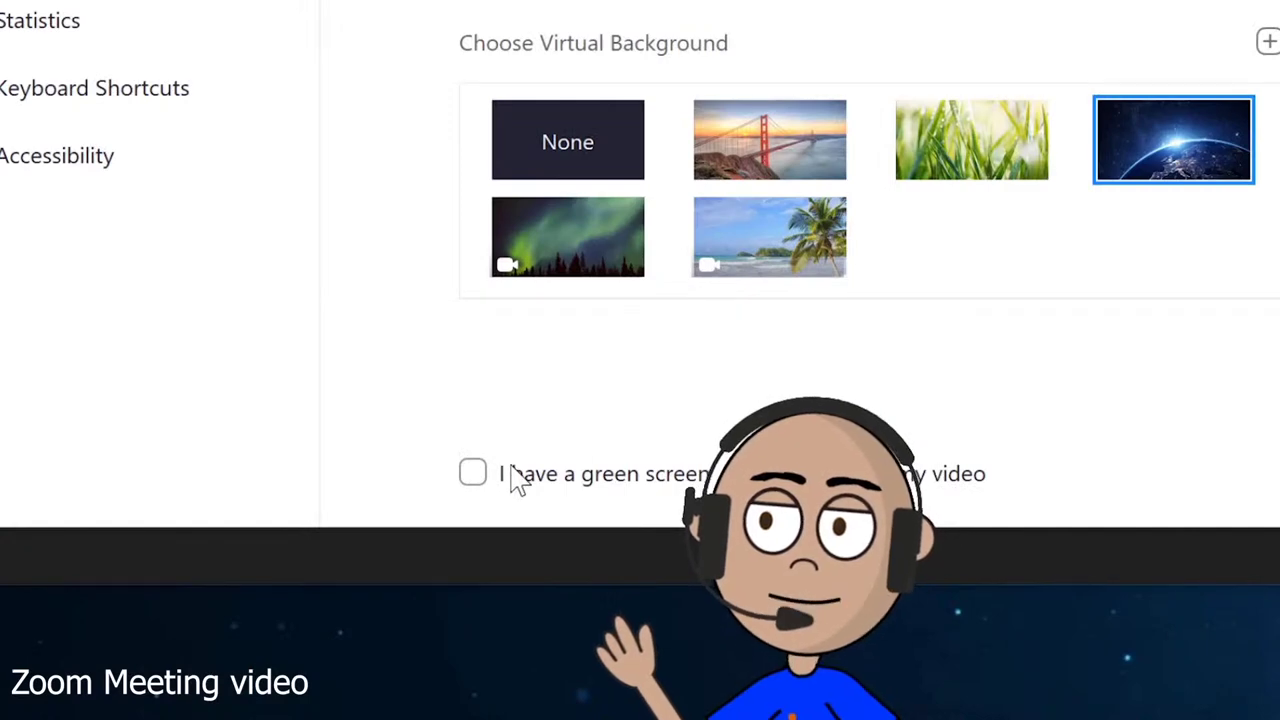
click(473, 474)
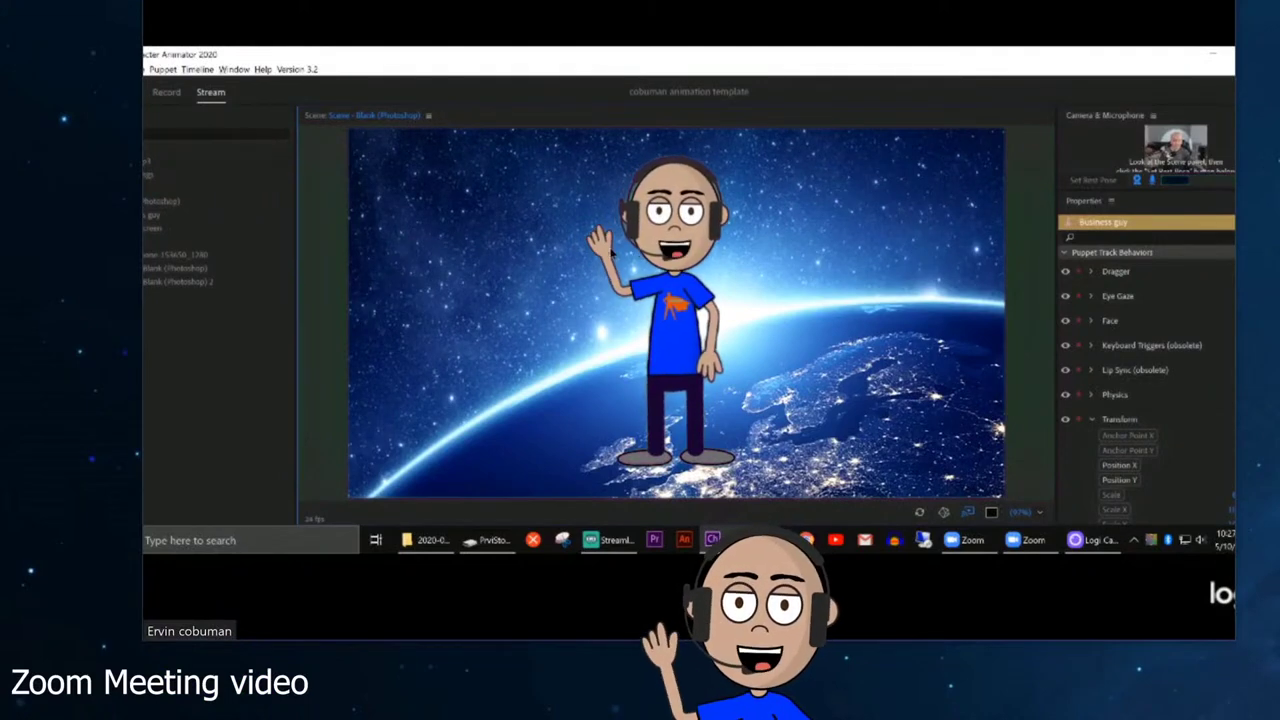
mouse_move(370, 633)
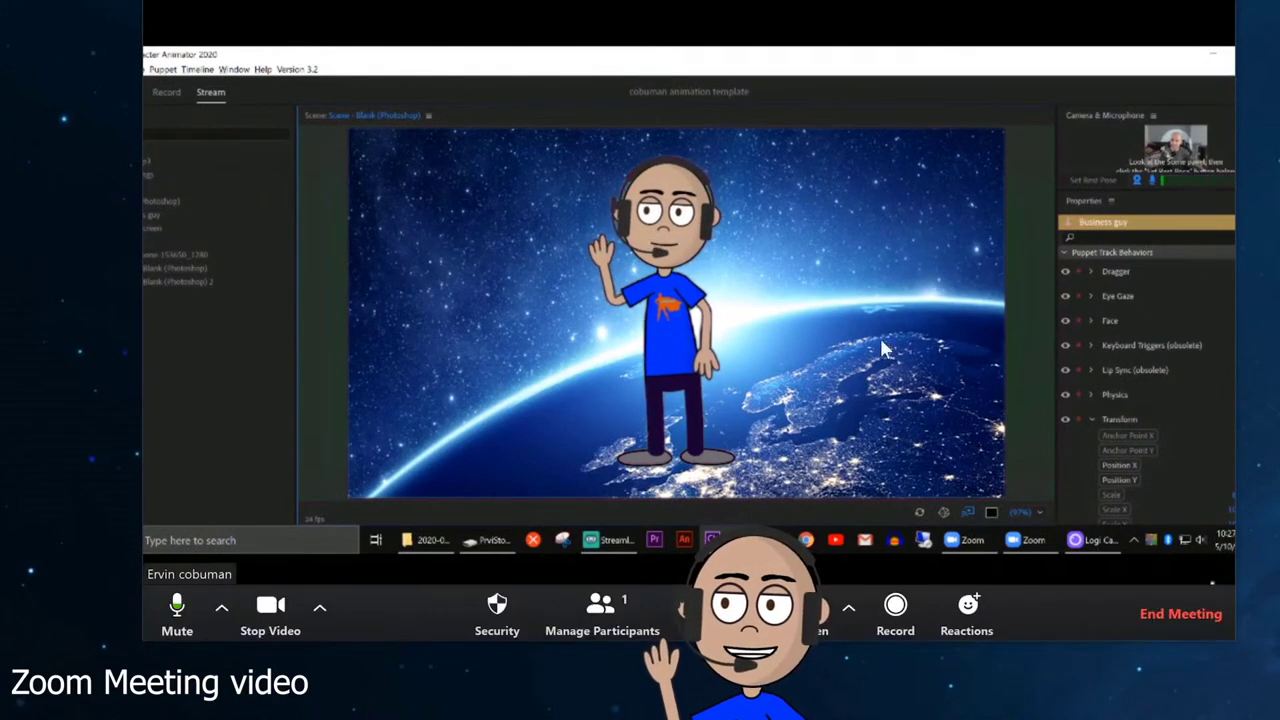
Preview the Beach and then Northern Lights virtual backgrounds.
click(319, 610)
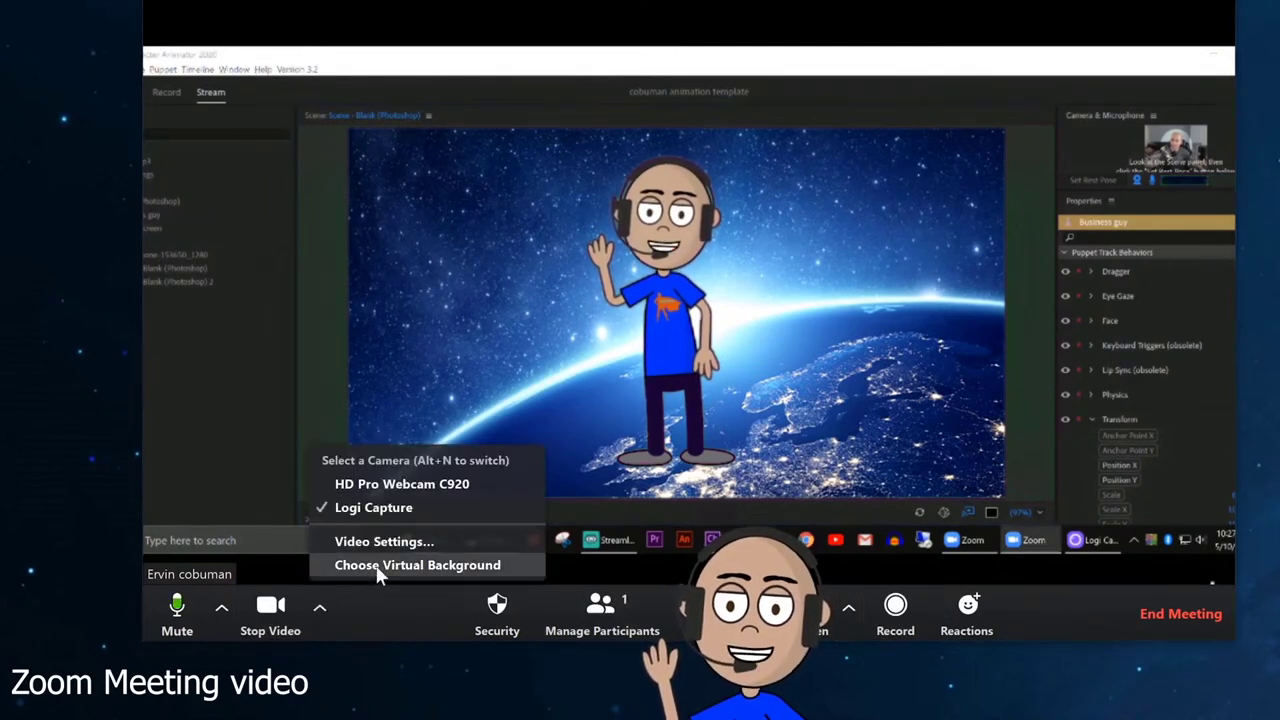
click(376, 566)
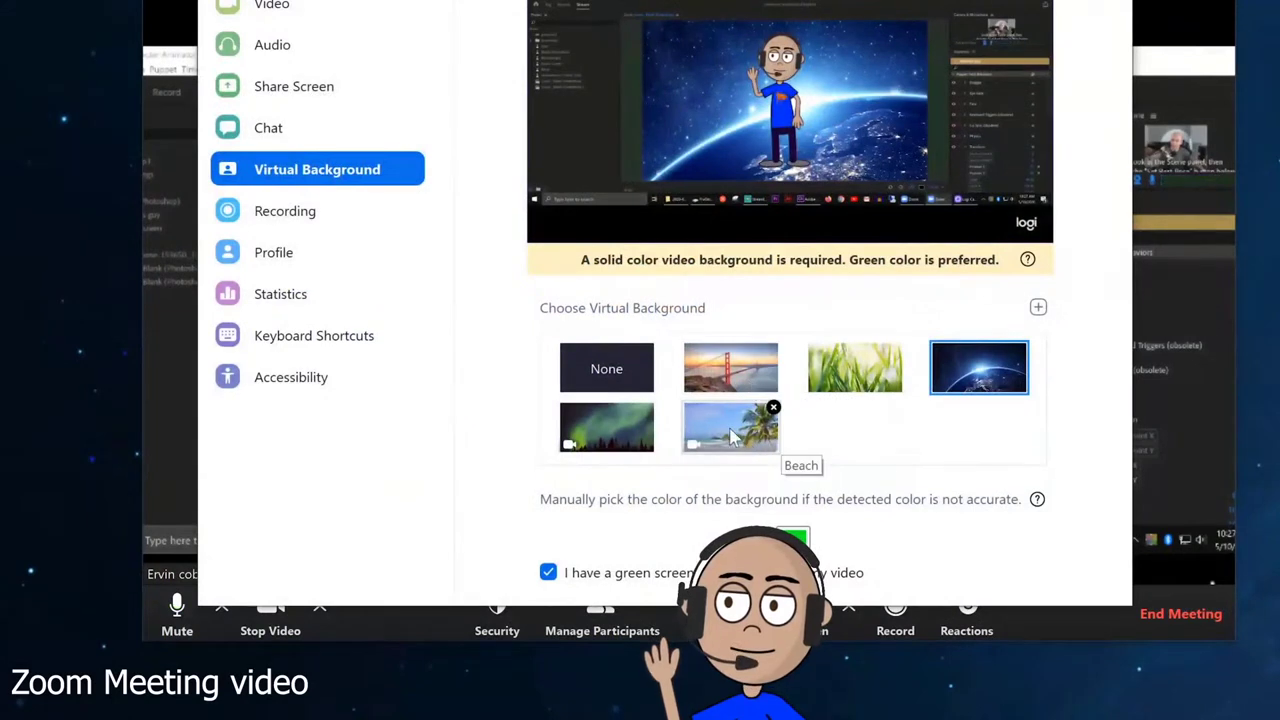
click(730, 432)
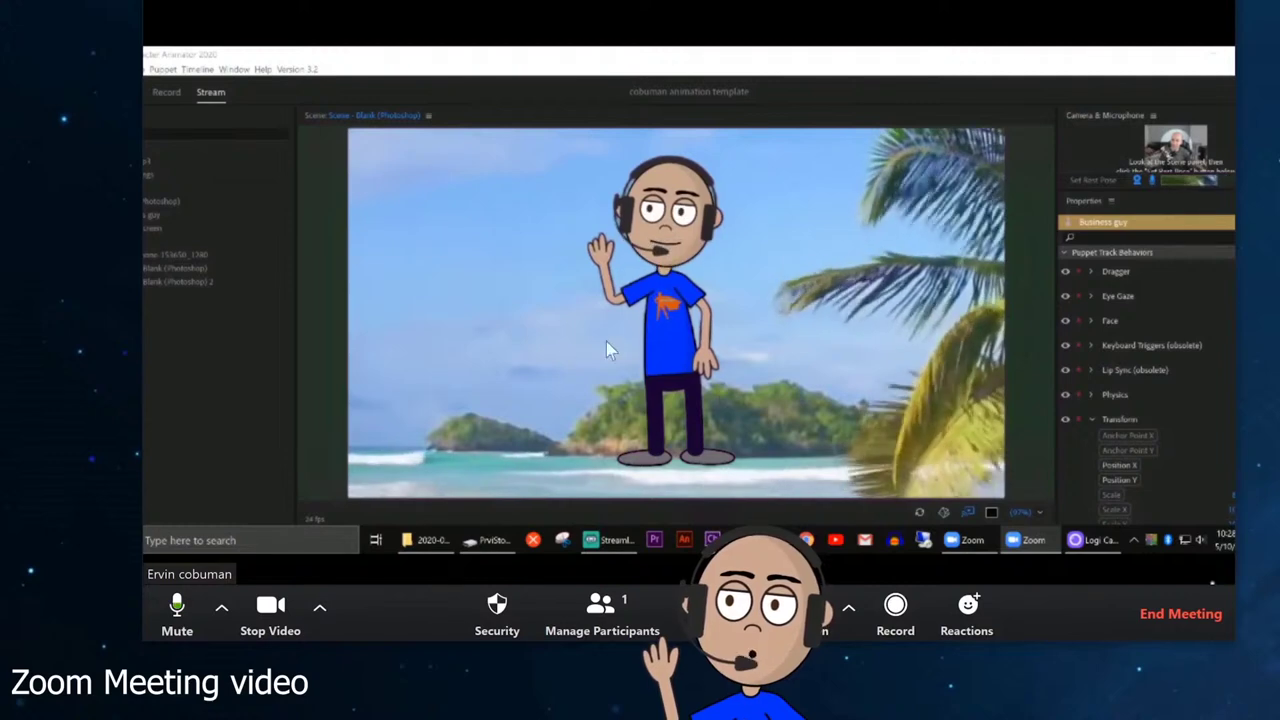
click(324, 605)
click(371, 566)
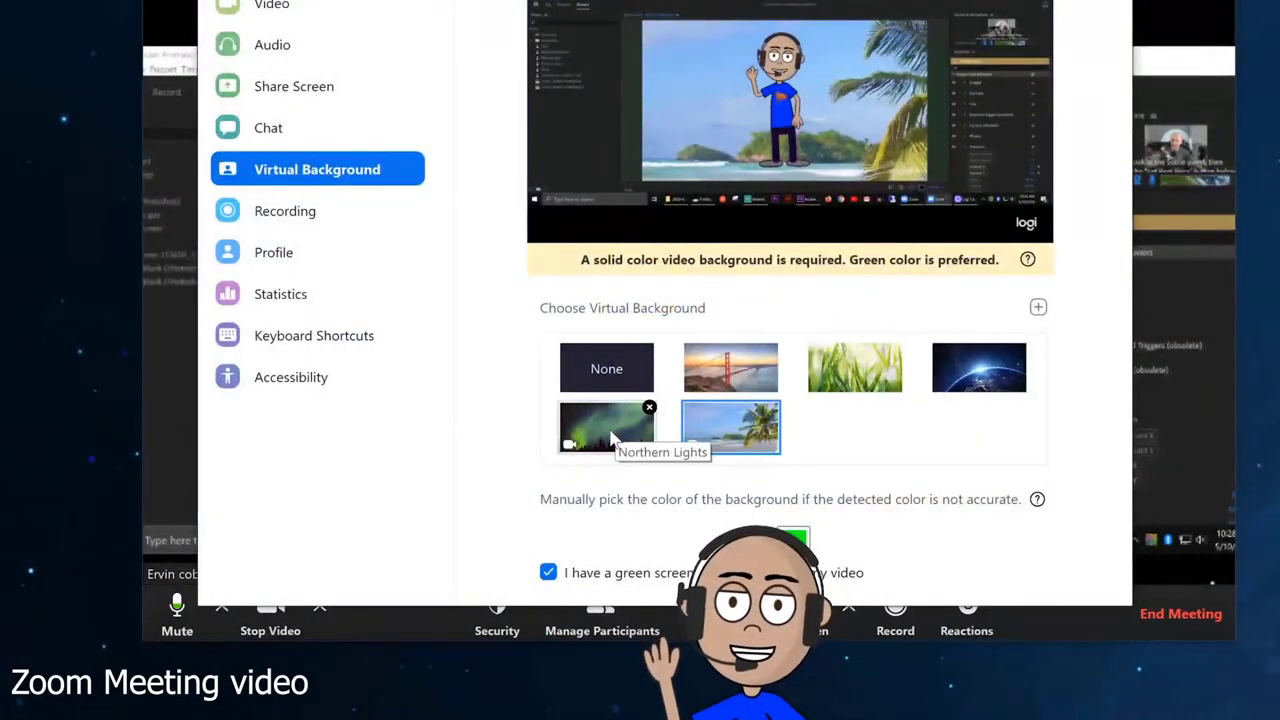
click(595, 426)
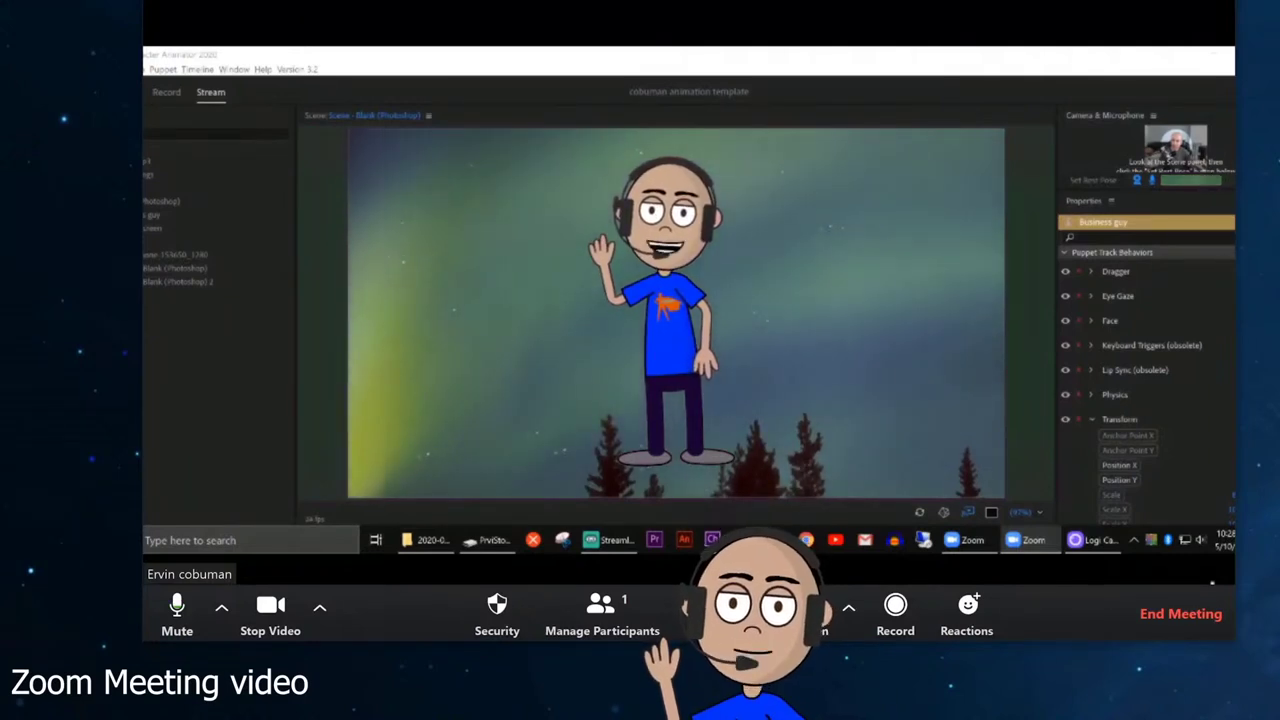
Try Grass and Earth, then set the background to None and close the settings.
click(320, 607)
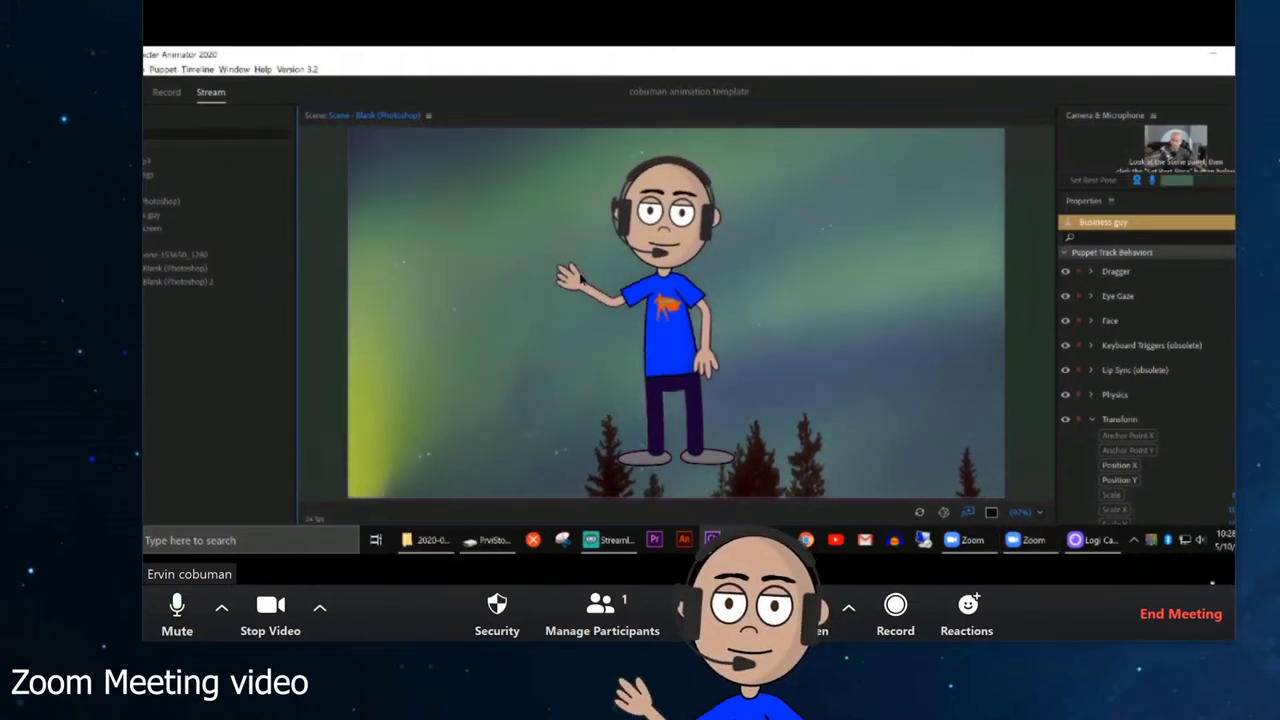
click(328, 626)
click(384, 567)
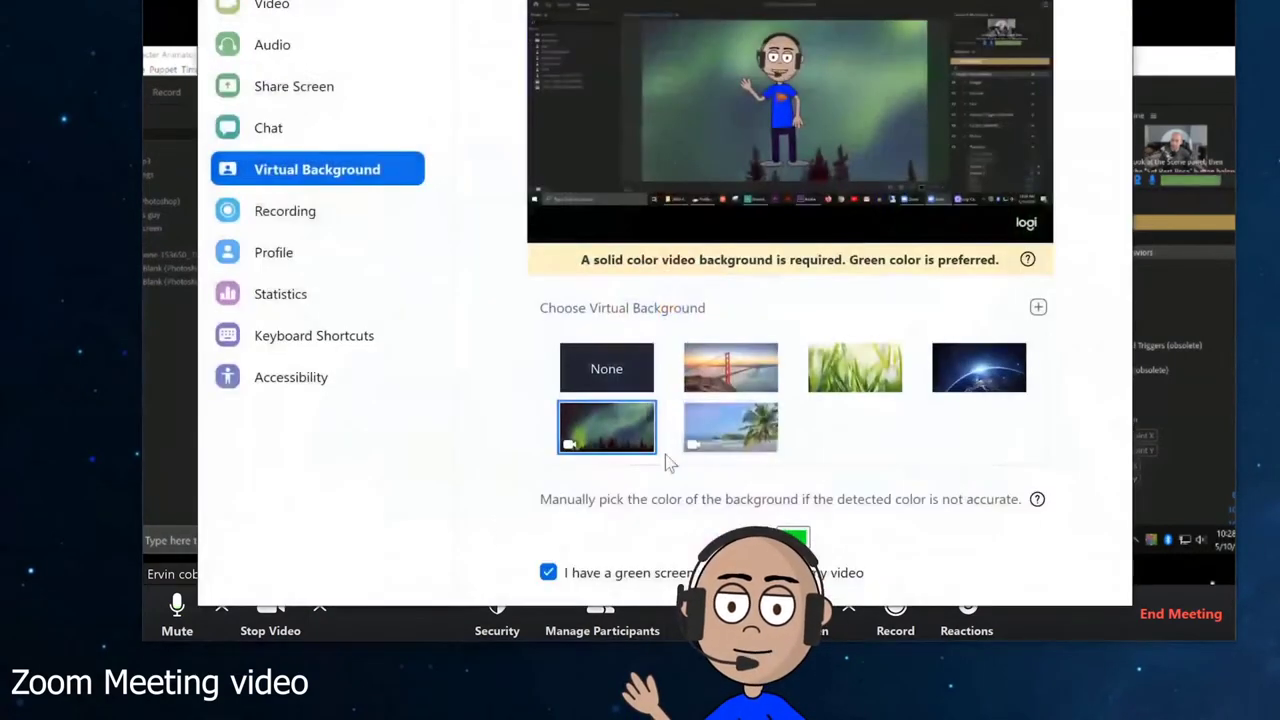
click(866, 370)
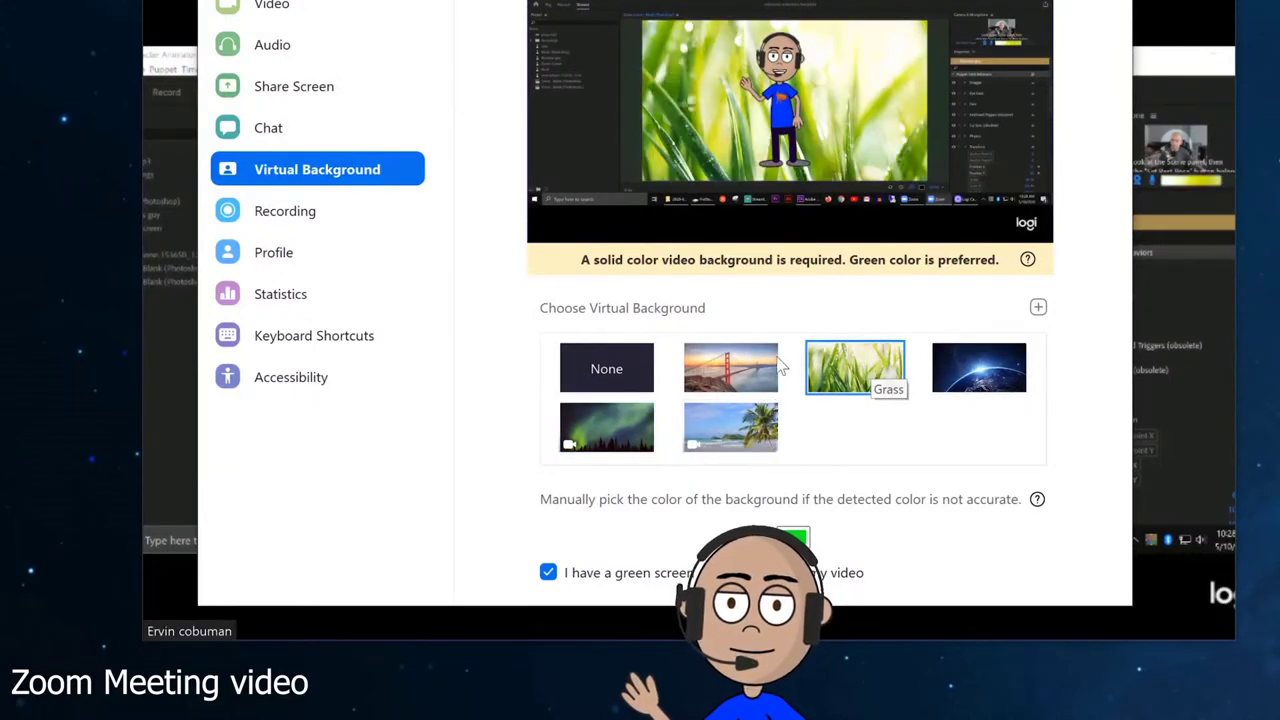
click(1010, 385)
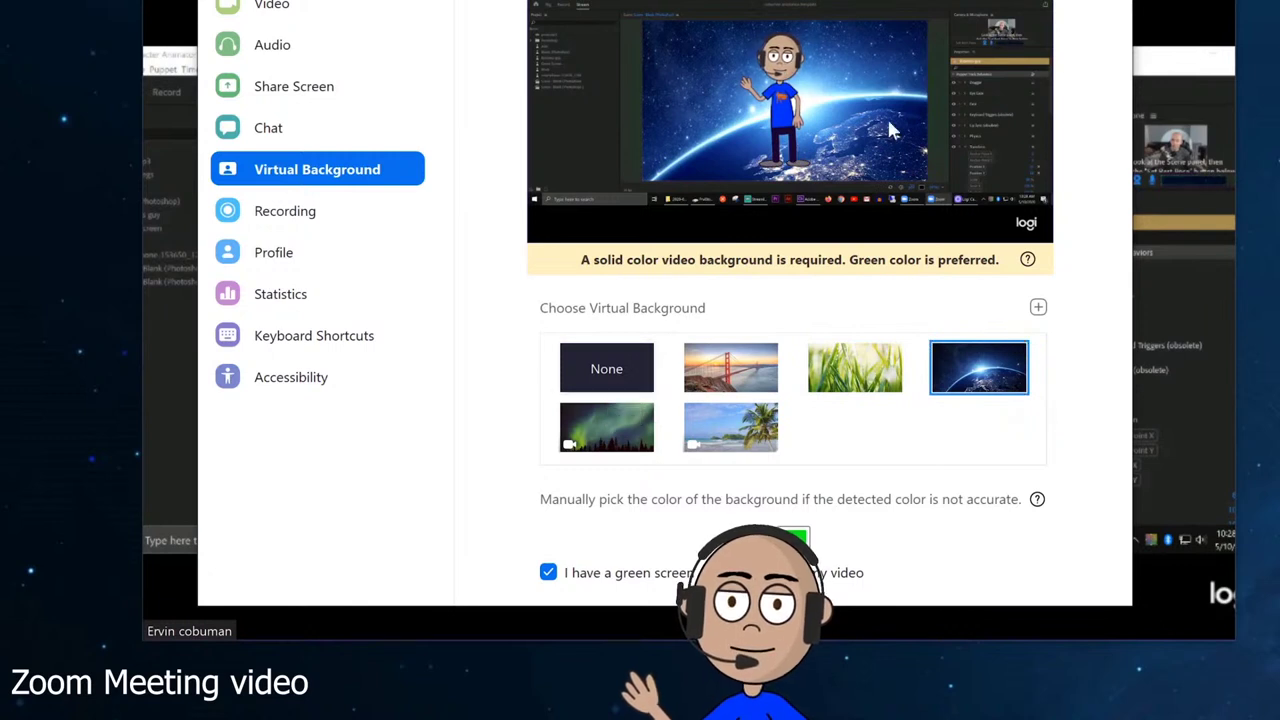
click(603, 368)
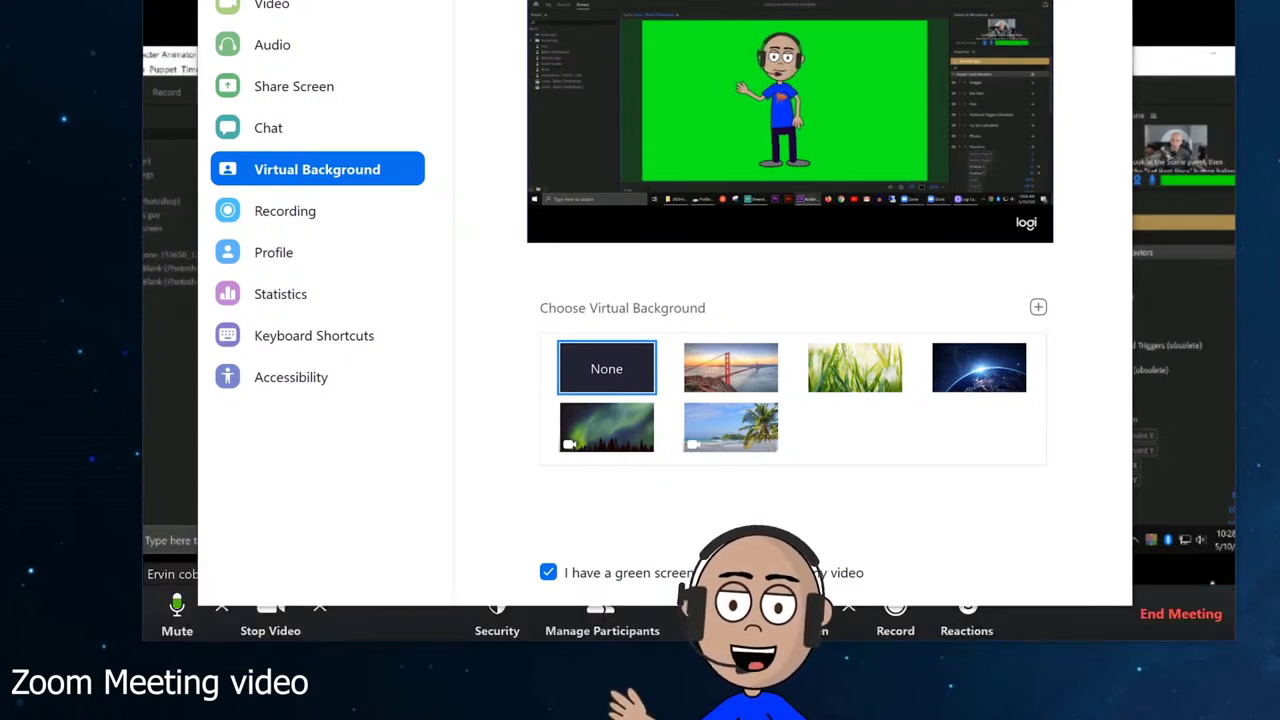
key(Escape)
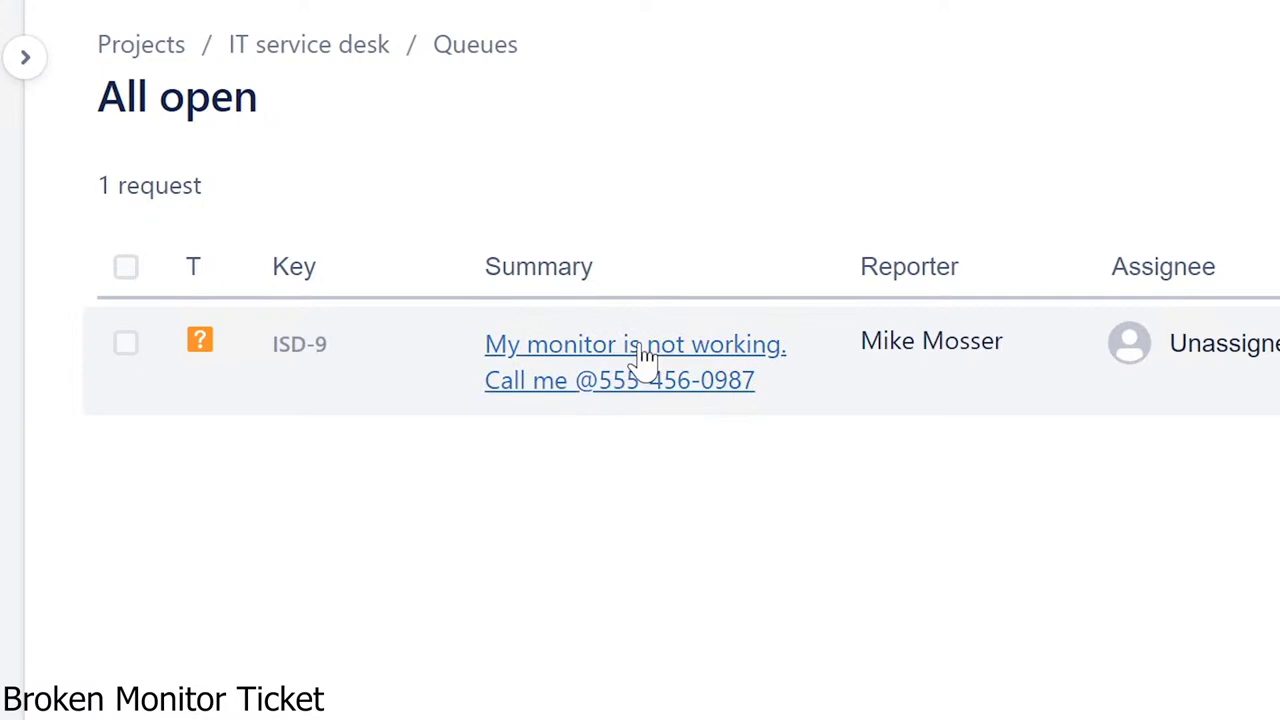
Open ISD-9 from the All open queue and click its Assignee field.
click(580, 362)
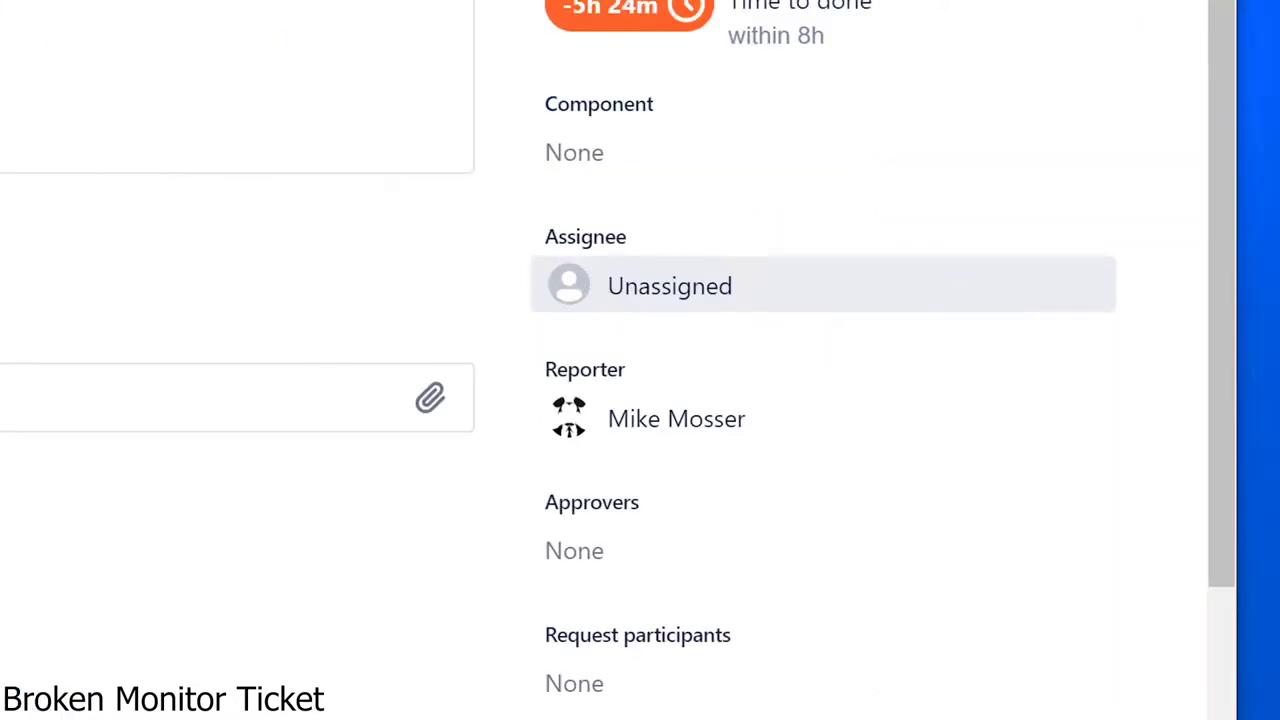
click(600, 292)
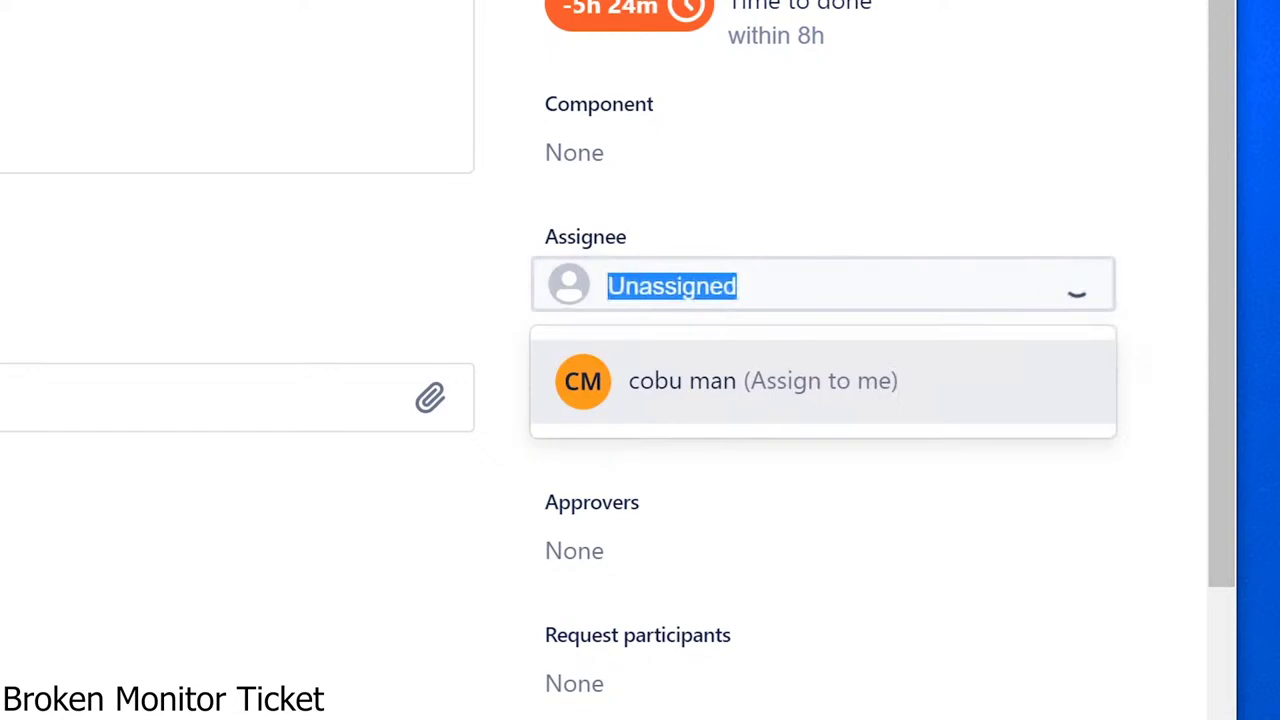
Pick 'Assign to me' for ISD-9, then click into its Description field to edit it.
click(717, 400)
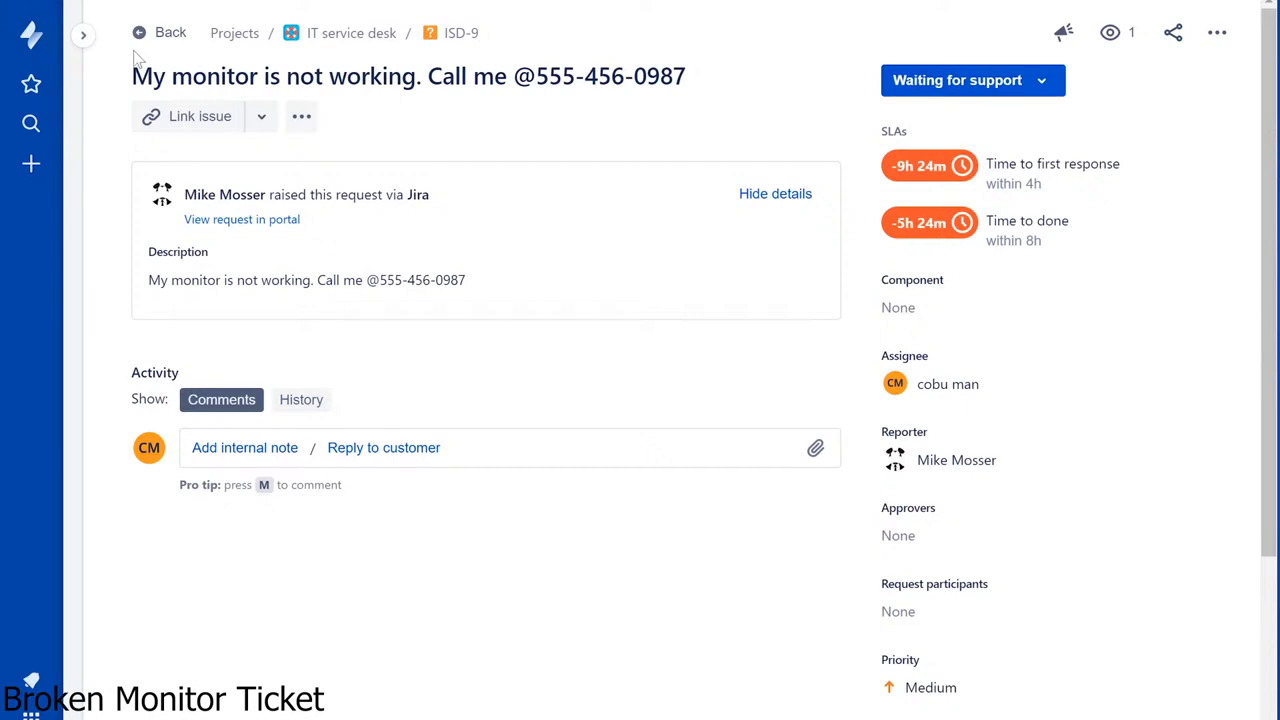
drag(133, 76, 301, 76)
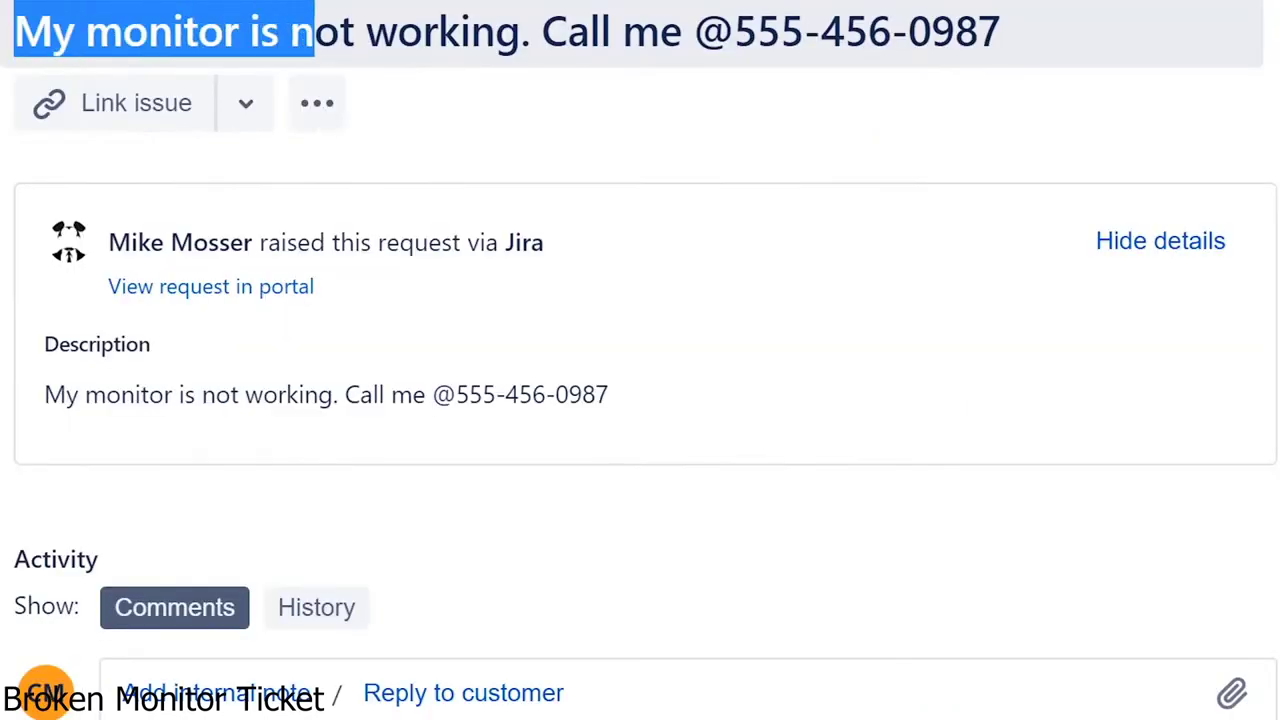
drag(315, 31, 978, 31)
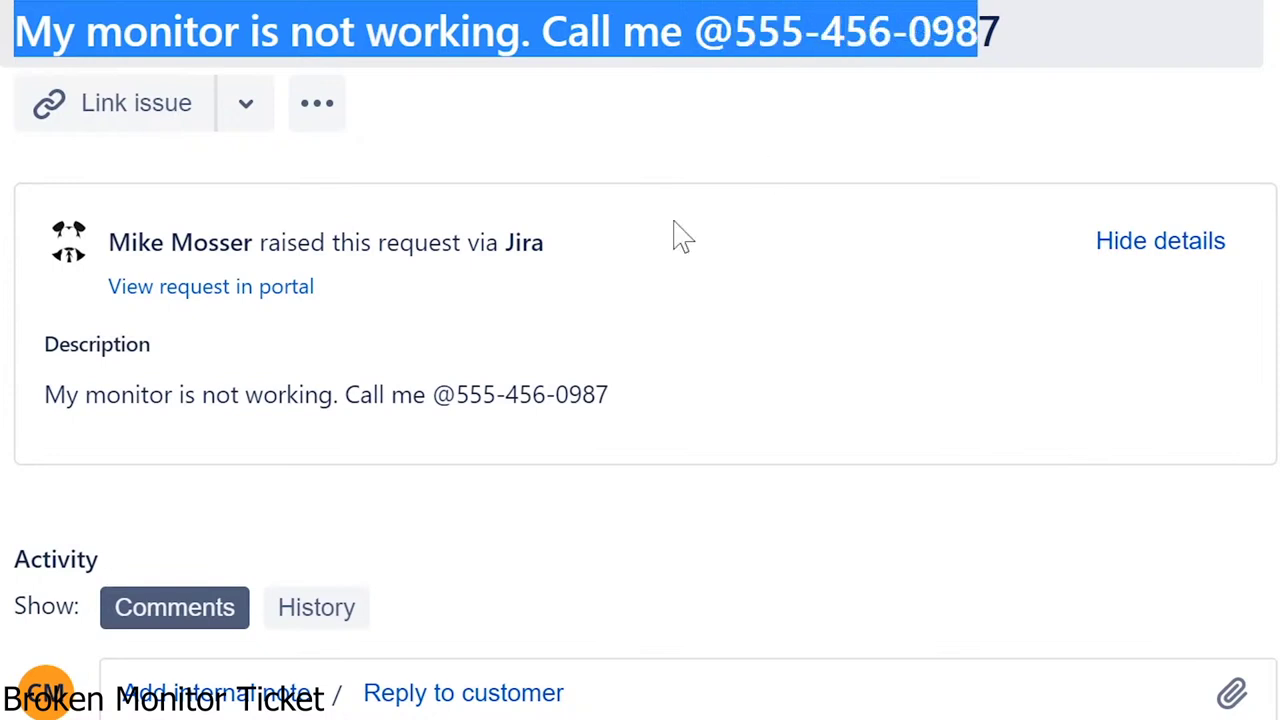
drag(257, 250, 118, 262)
click(624, 390)
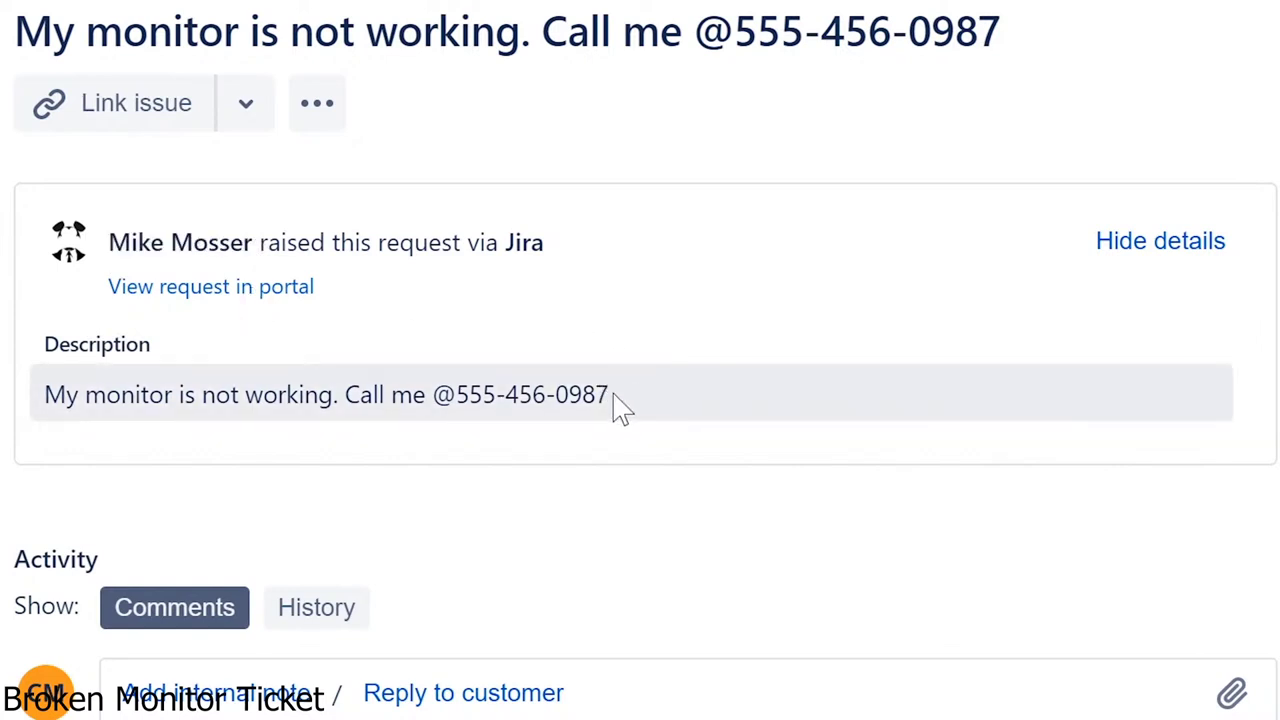
drag(602, 397, 42, 402)
triple_click(396, 394)
click(489, 407)
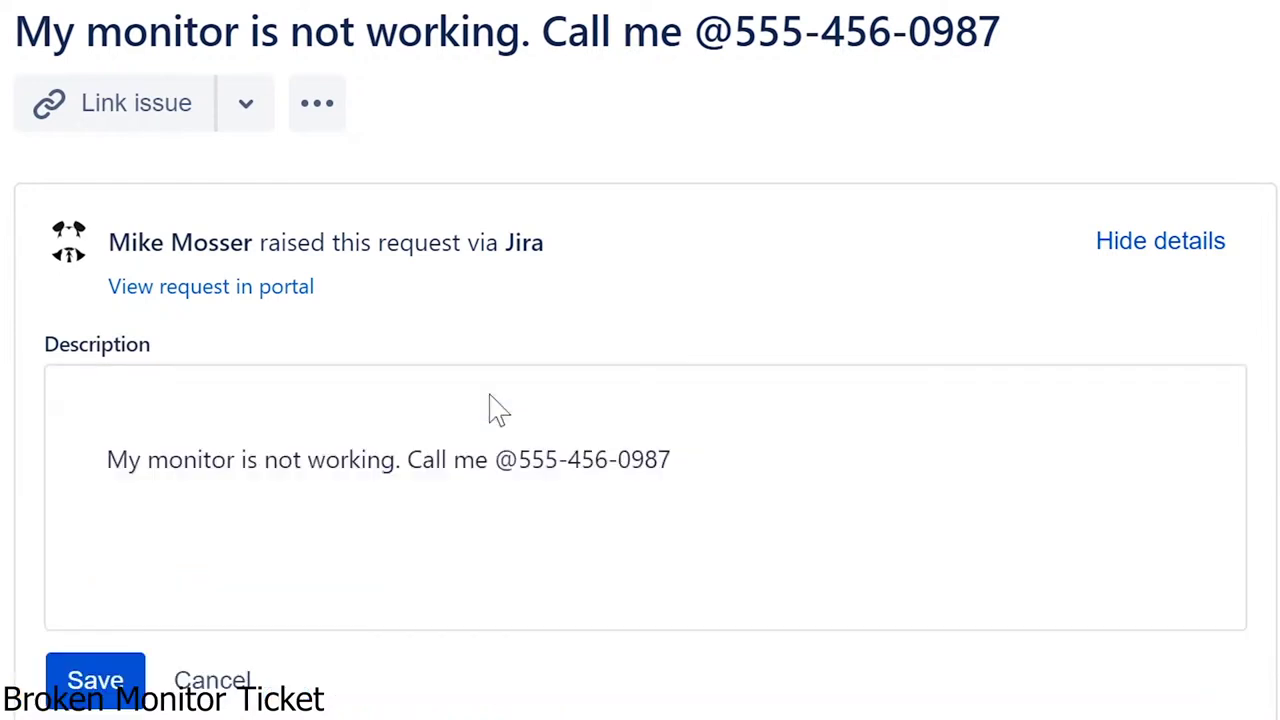
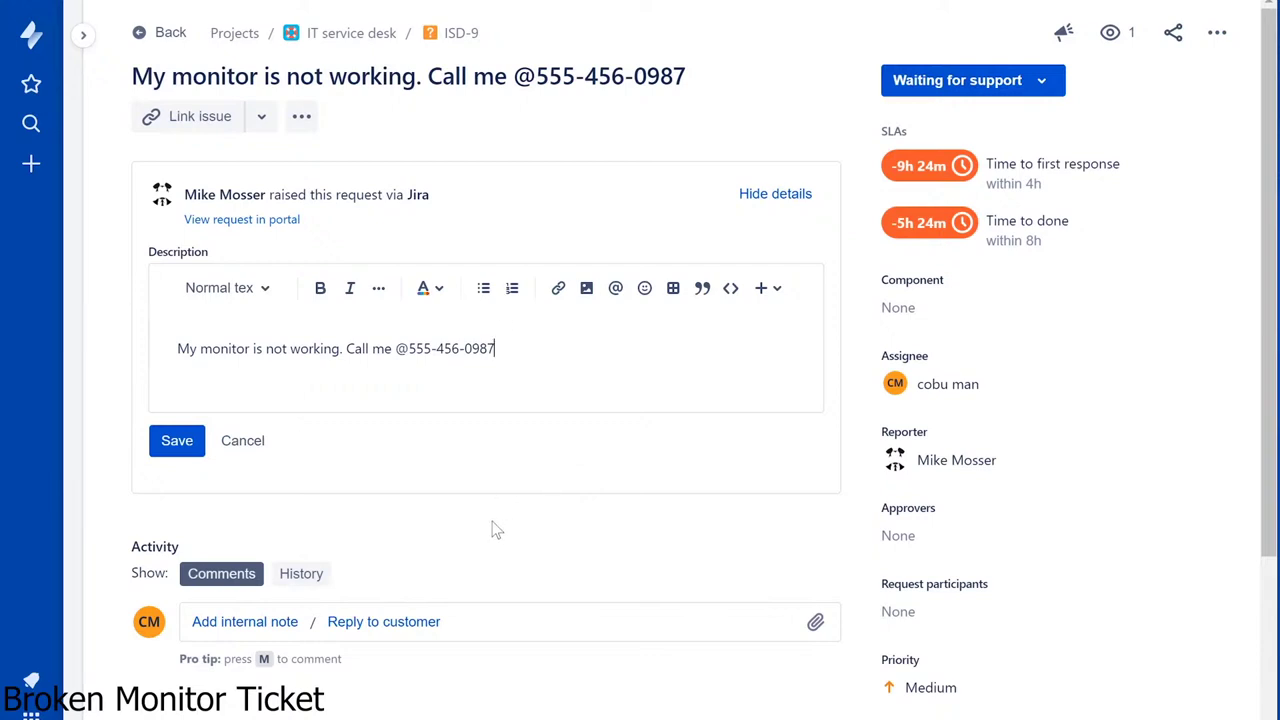
Discard the ISD-9 description edit and start a blank internal note.
click(240, 441)
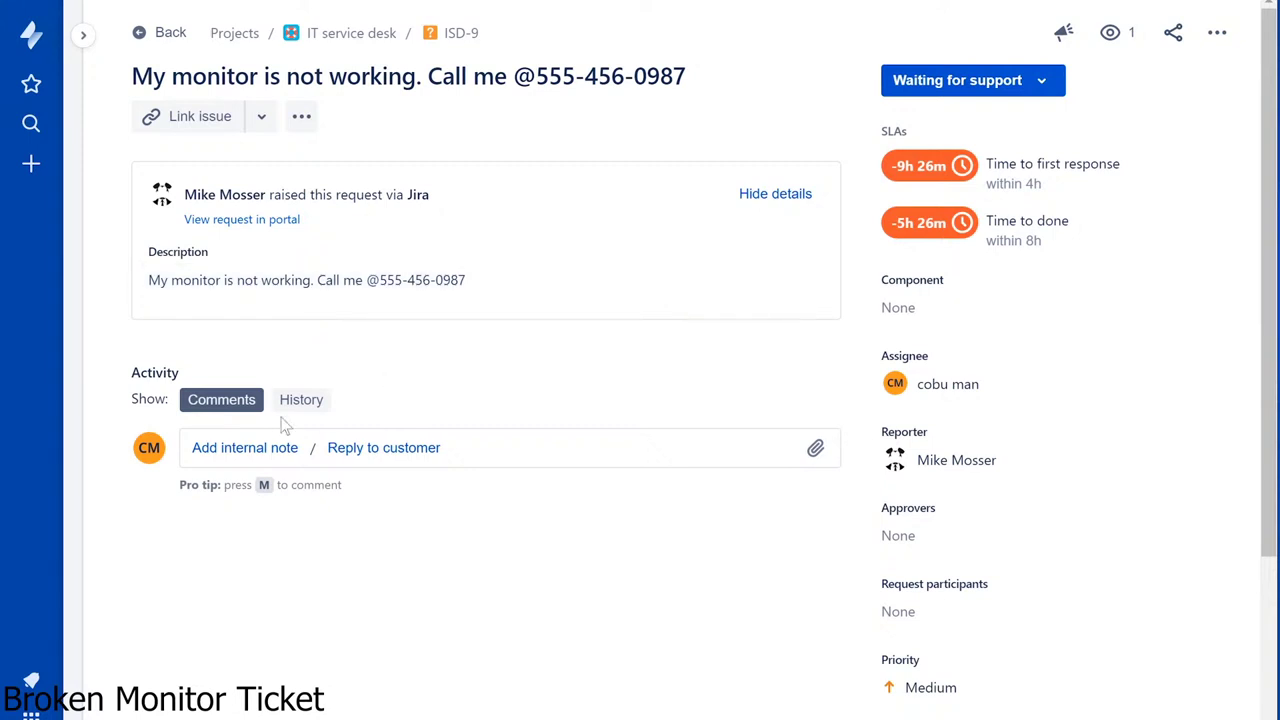
click(244, 448)
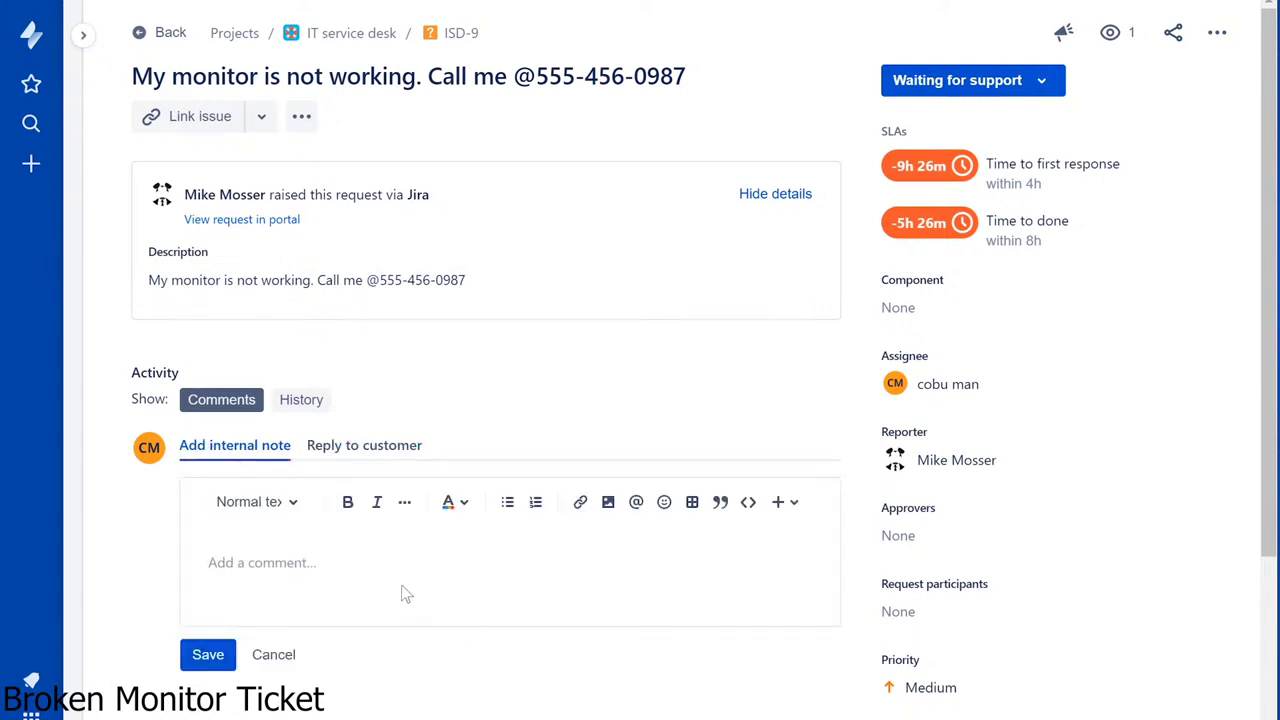
Note that the customer's main monitor is not working and appears broken after unplugging it.
text(W)
key(BackSpace)
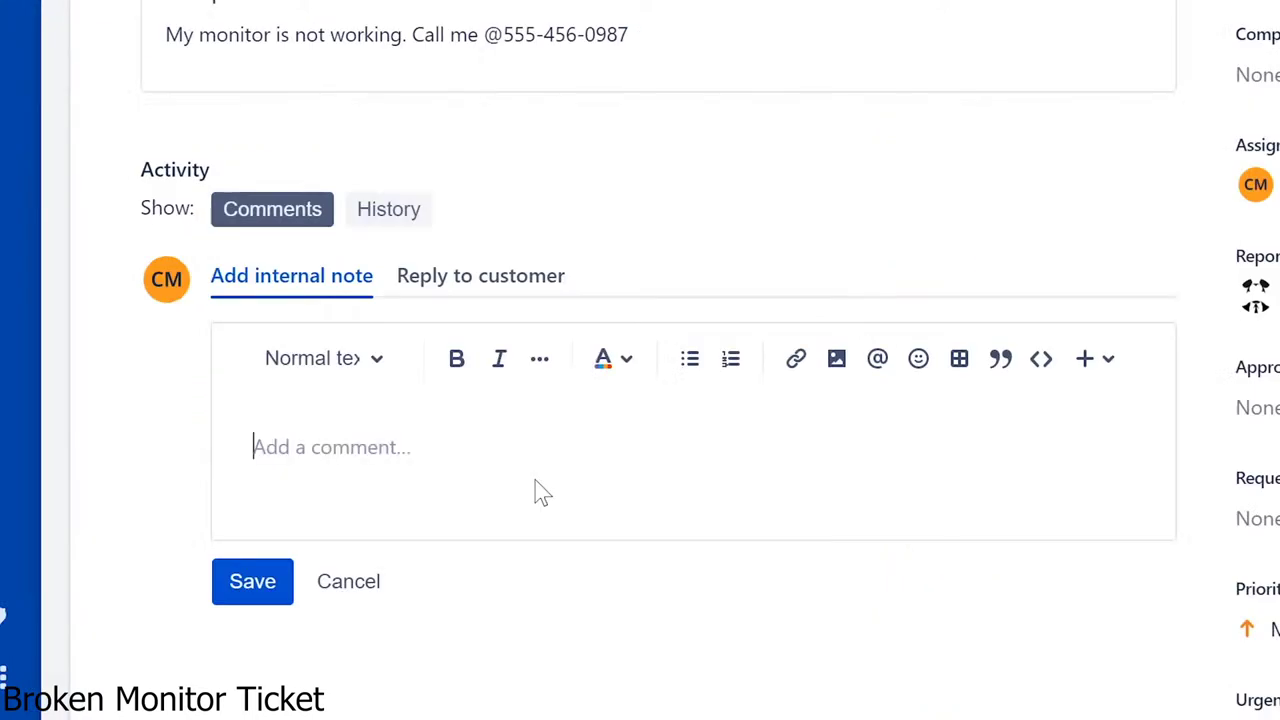
text(Customers)
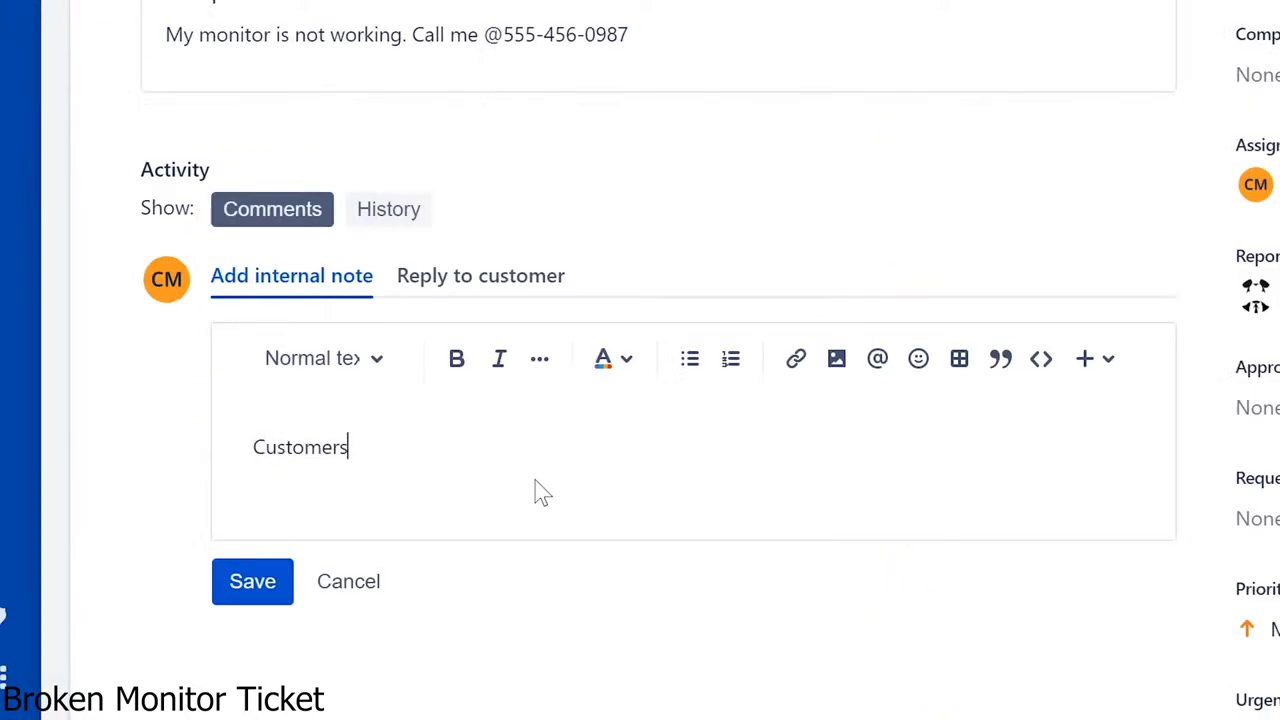
key(BackSpace)
text('s)
text( main monit)
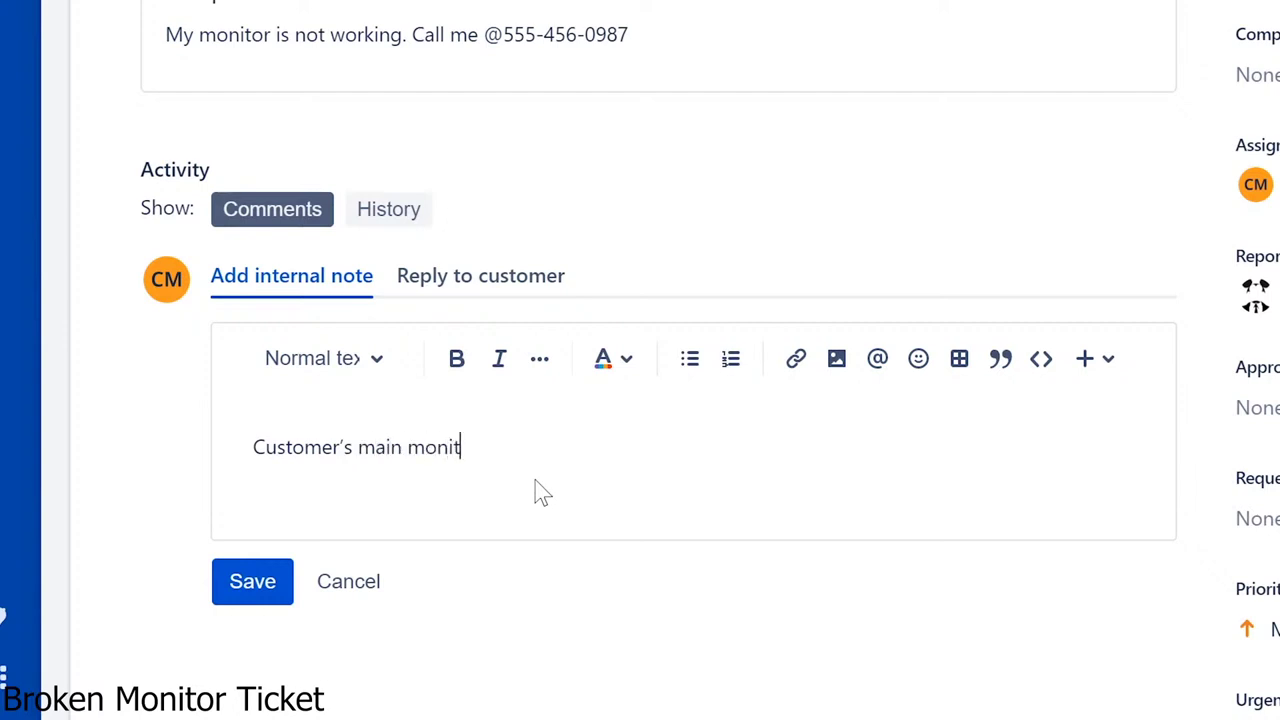
text(or is not work)
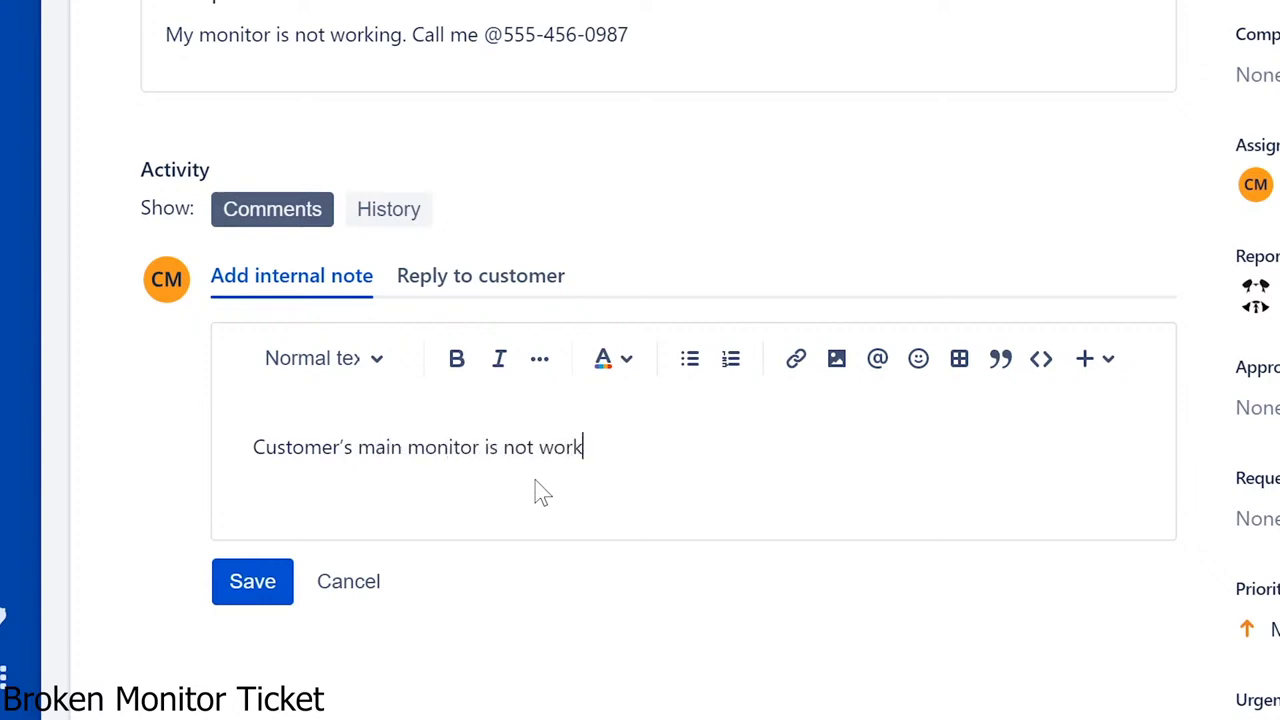
text(ing.)
text(Instructed M)
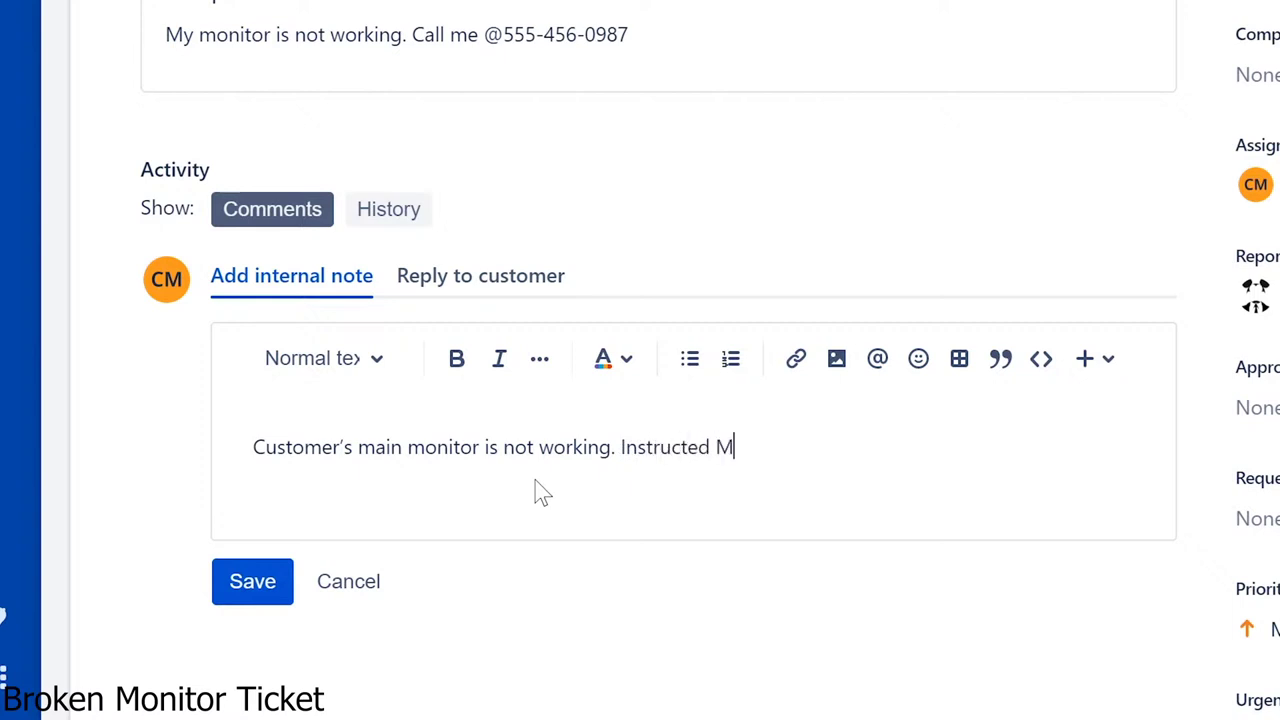
text(ike to unp)
key(BackSpace)
text(nplug the f)
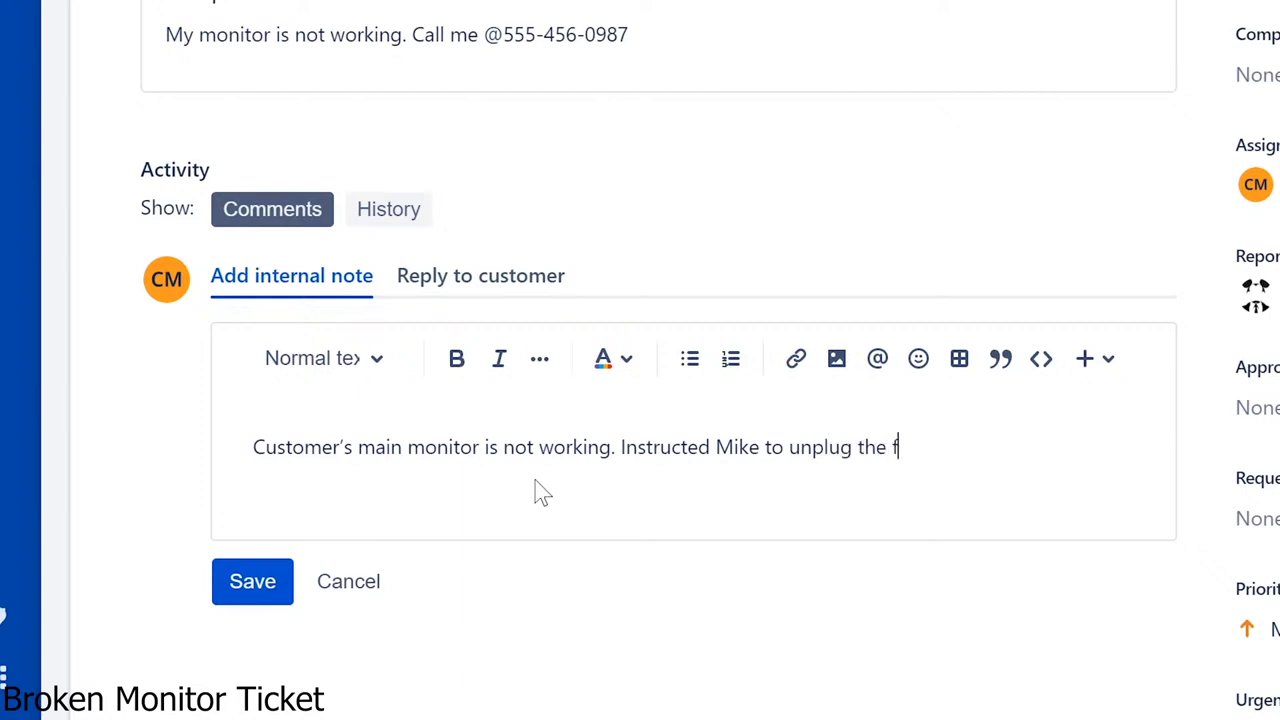
text(irst/broken )
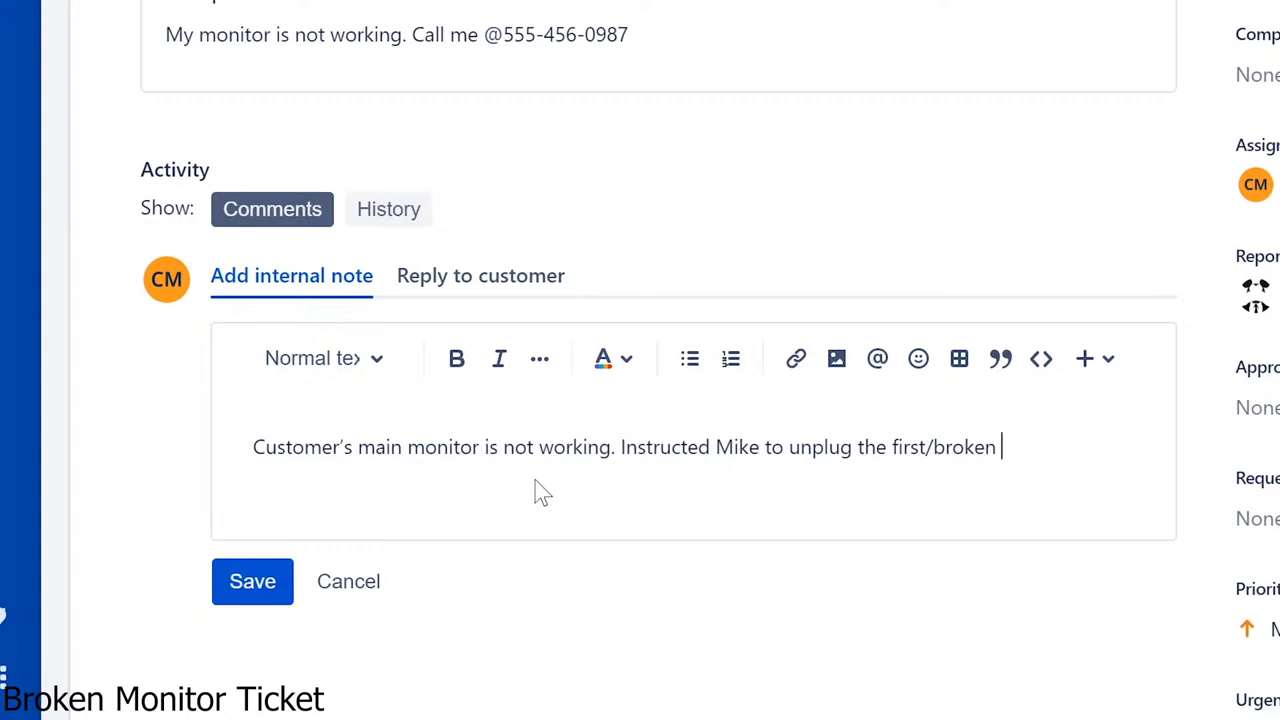
text(monitor... after doing)
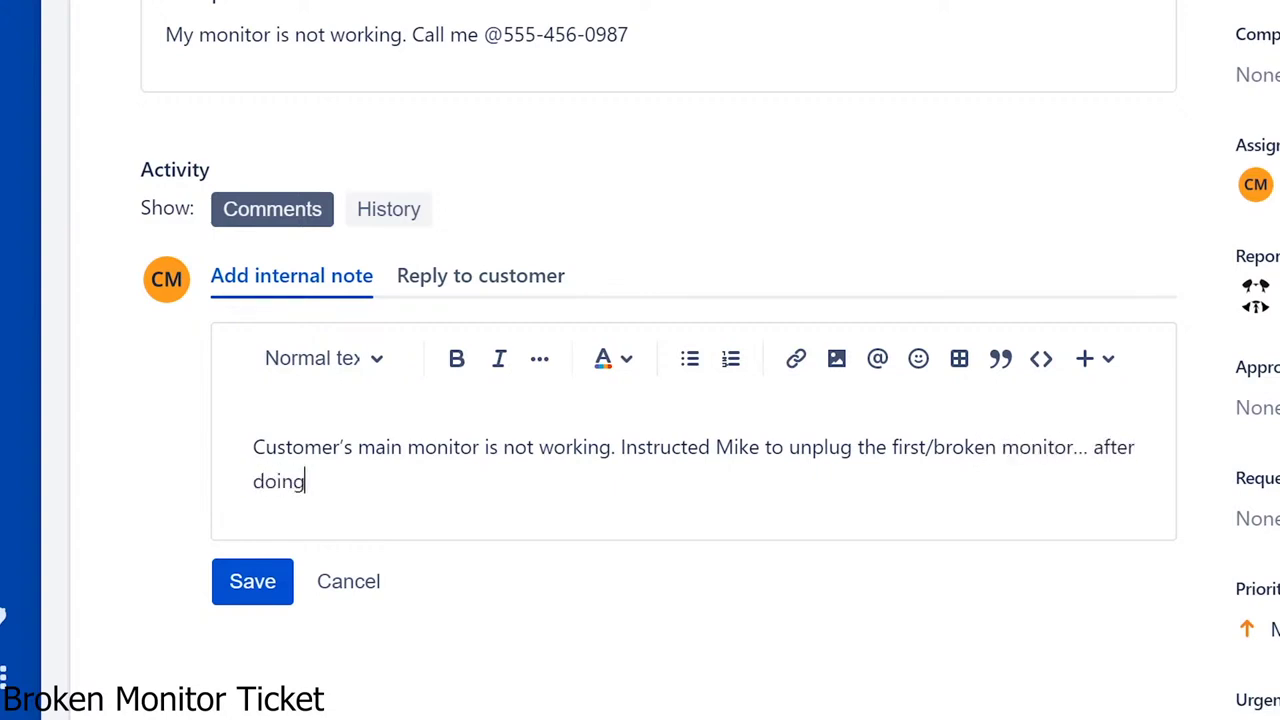
text( so it appears that )
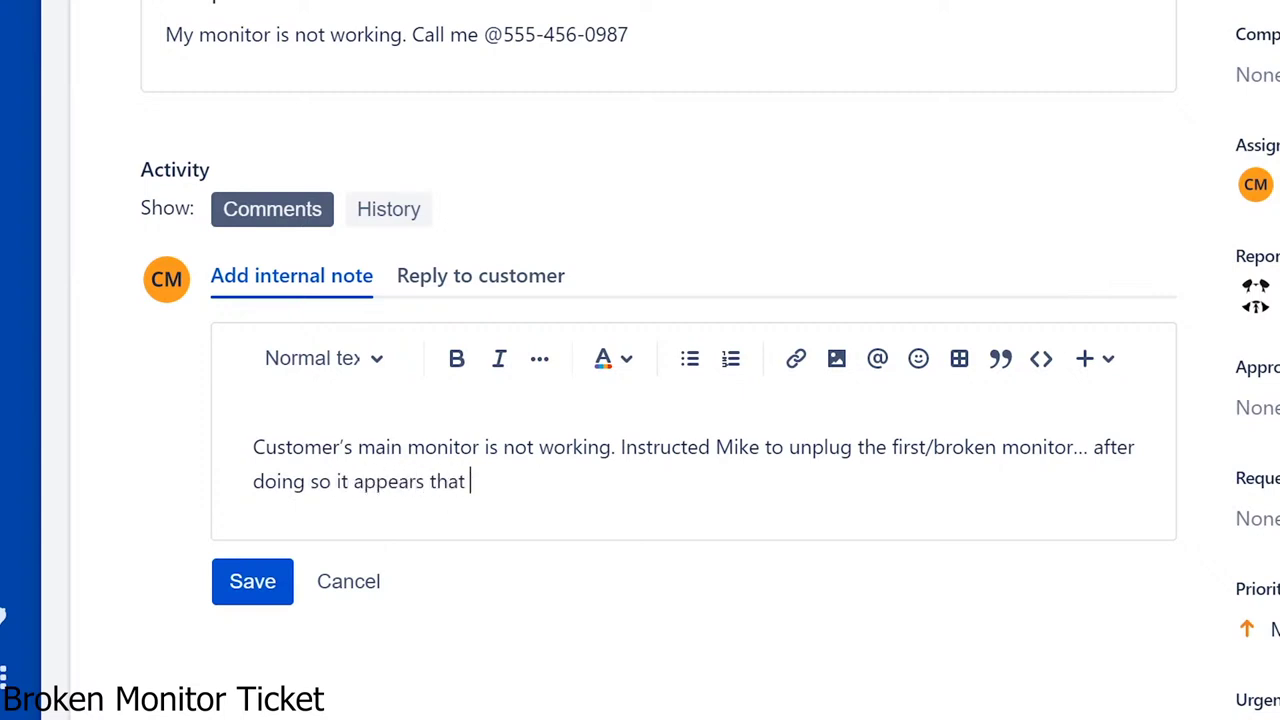
text(the monitor )
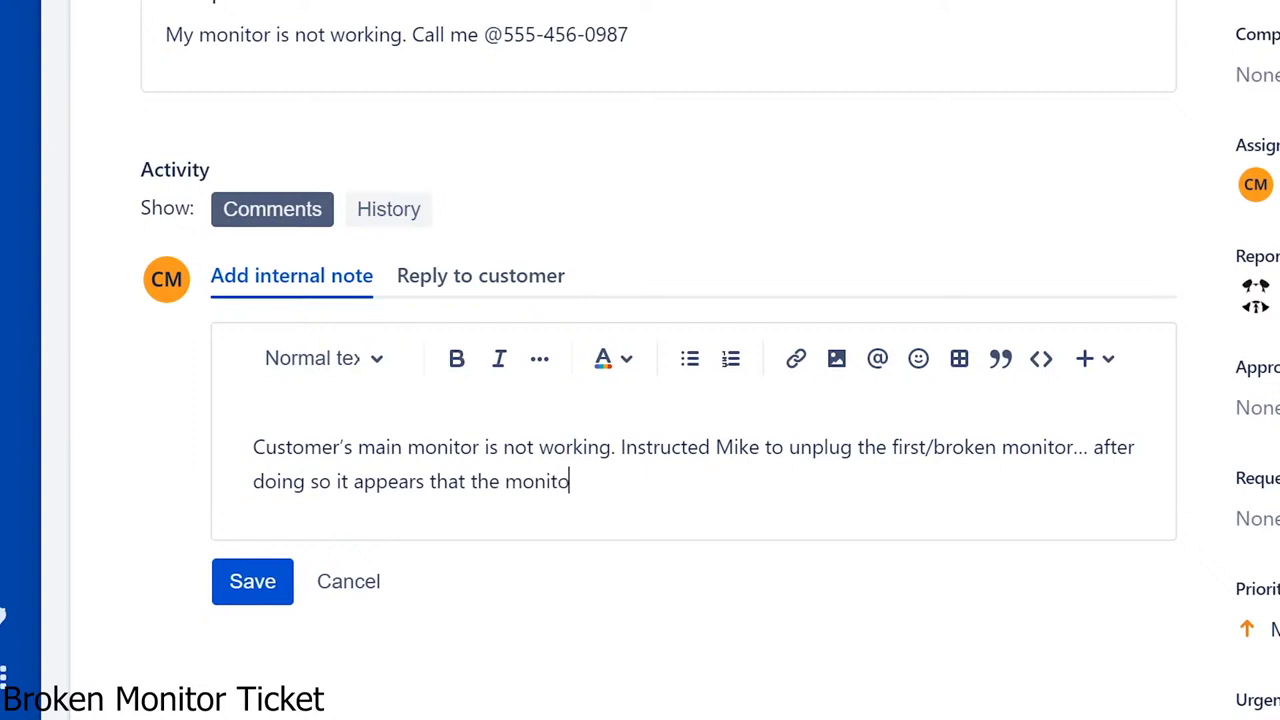
text(is indeed )
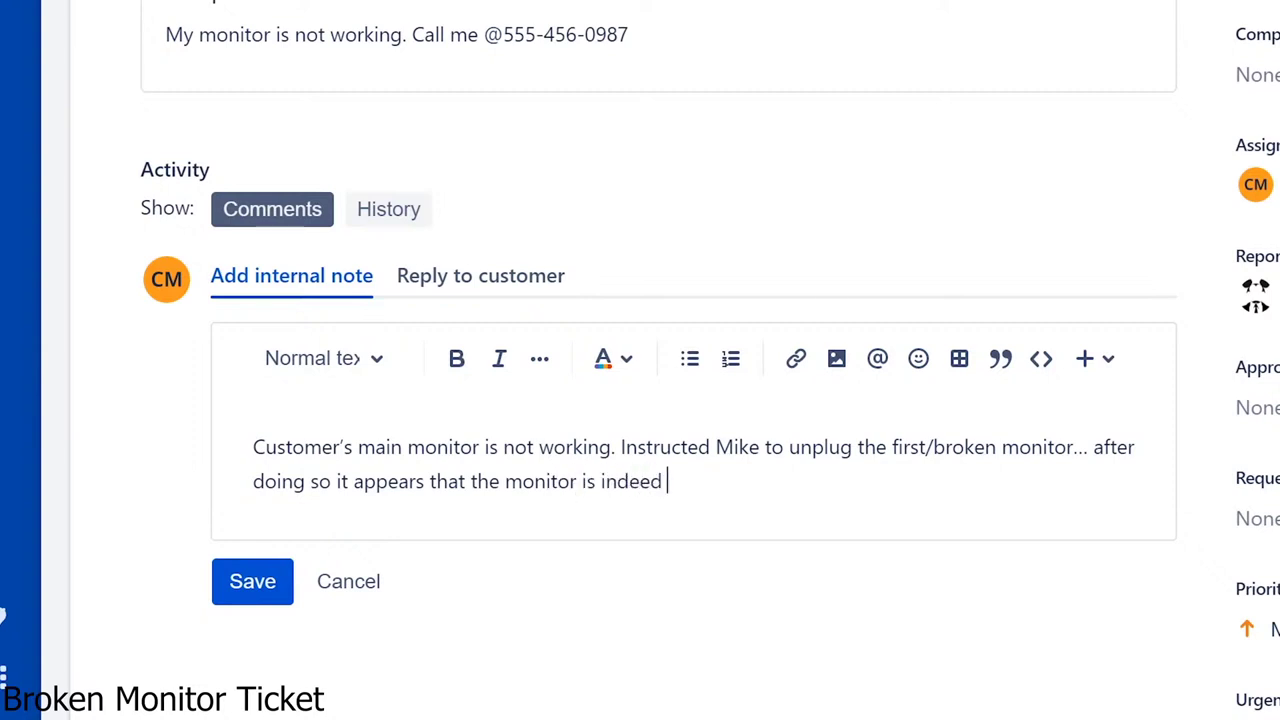
text(broken.)
Add a workaround paragraph: he'll use his 2nd monitor until he acquires a new one.
key(Return)
text(work)
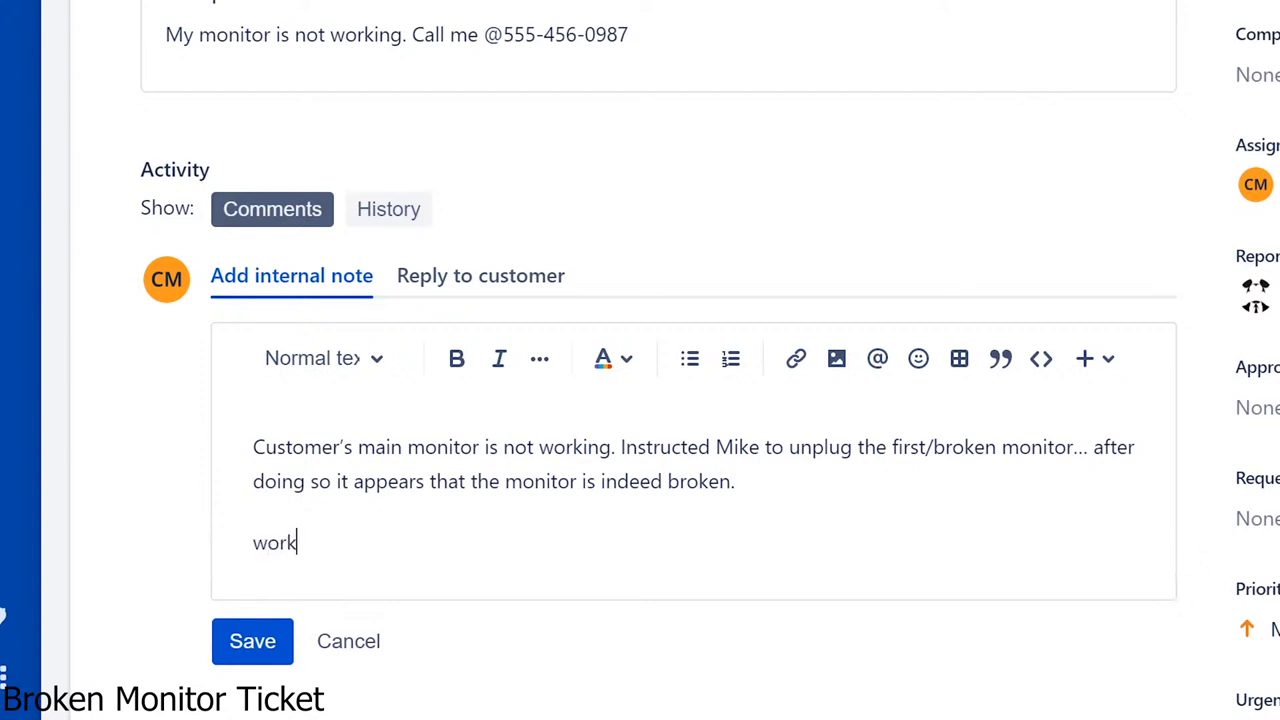
text(around:)
text(he will )
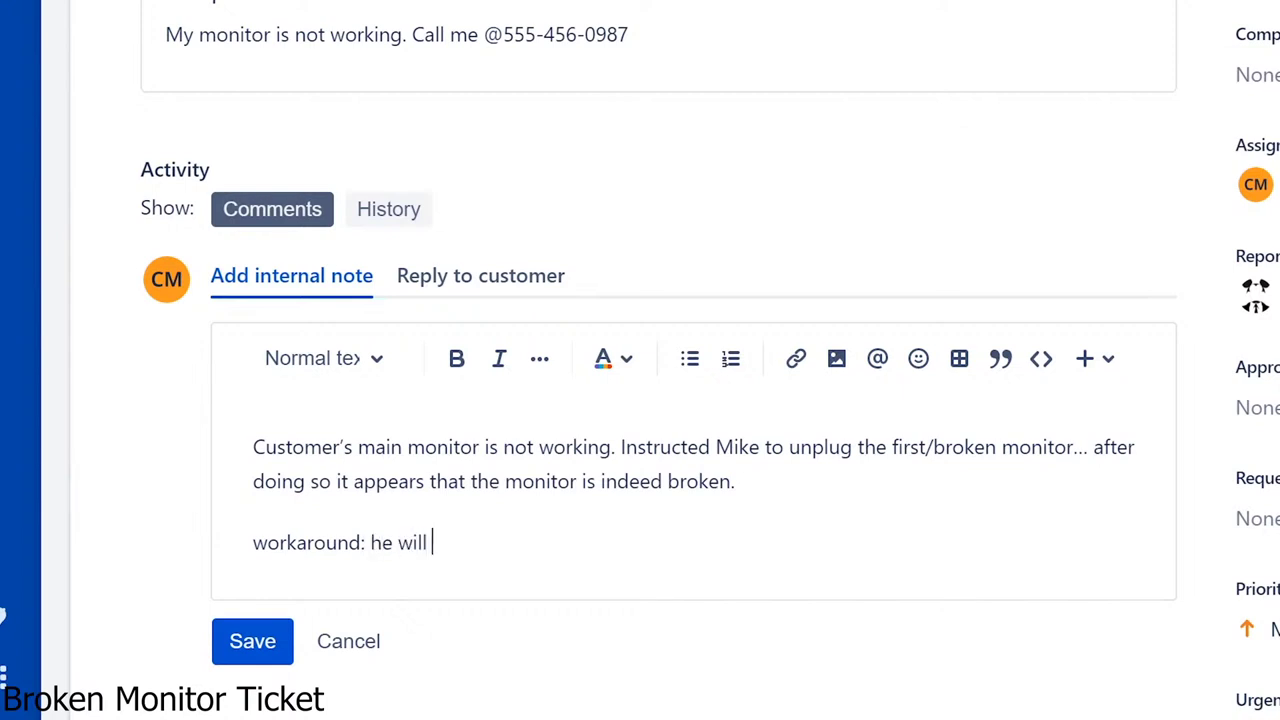
text(use his 2nd moni)
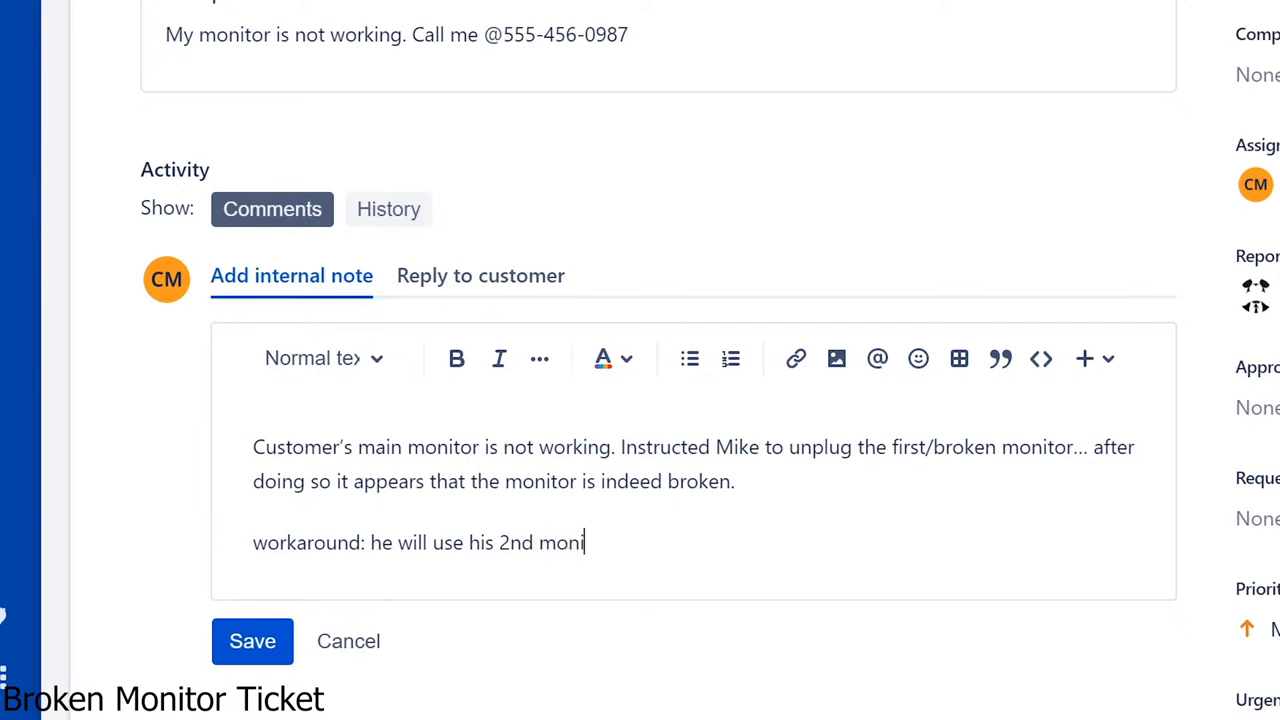
text(tor for t)
key(BackSpace)
text(time being.)
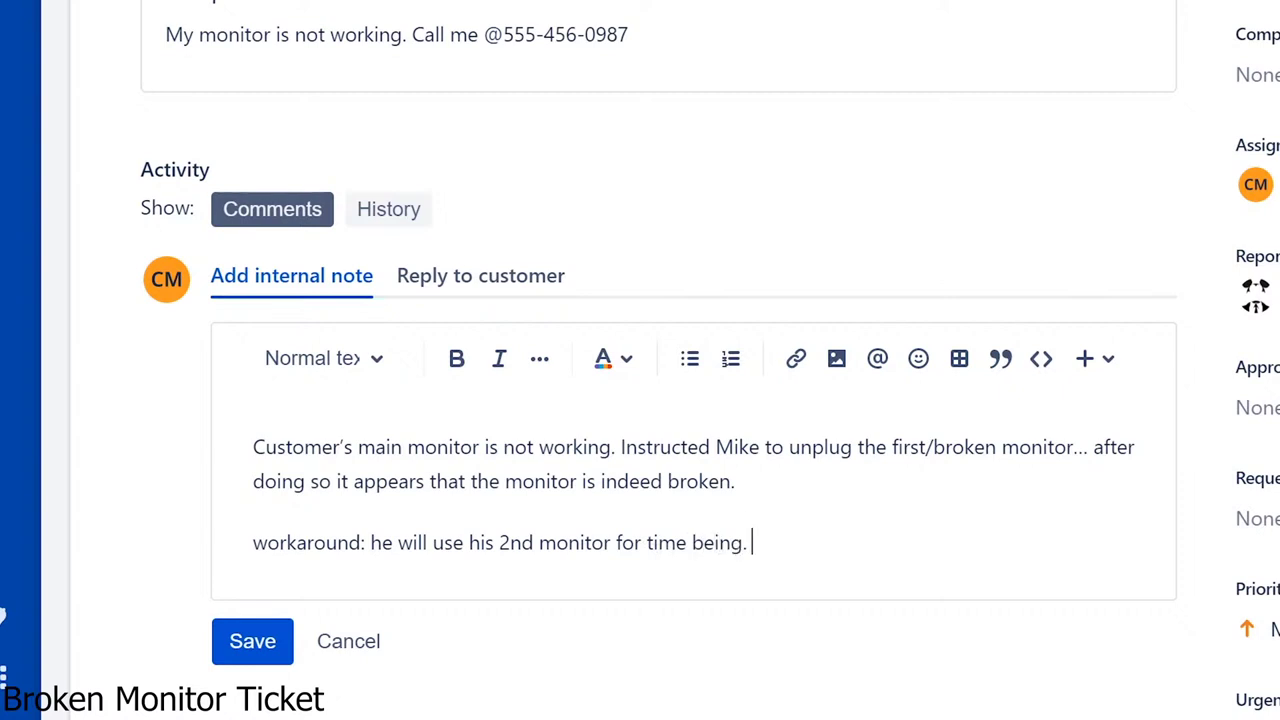
text( Later he will acu)
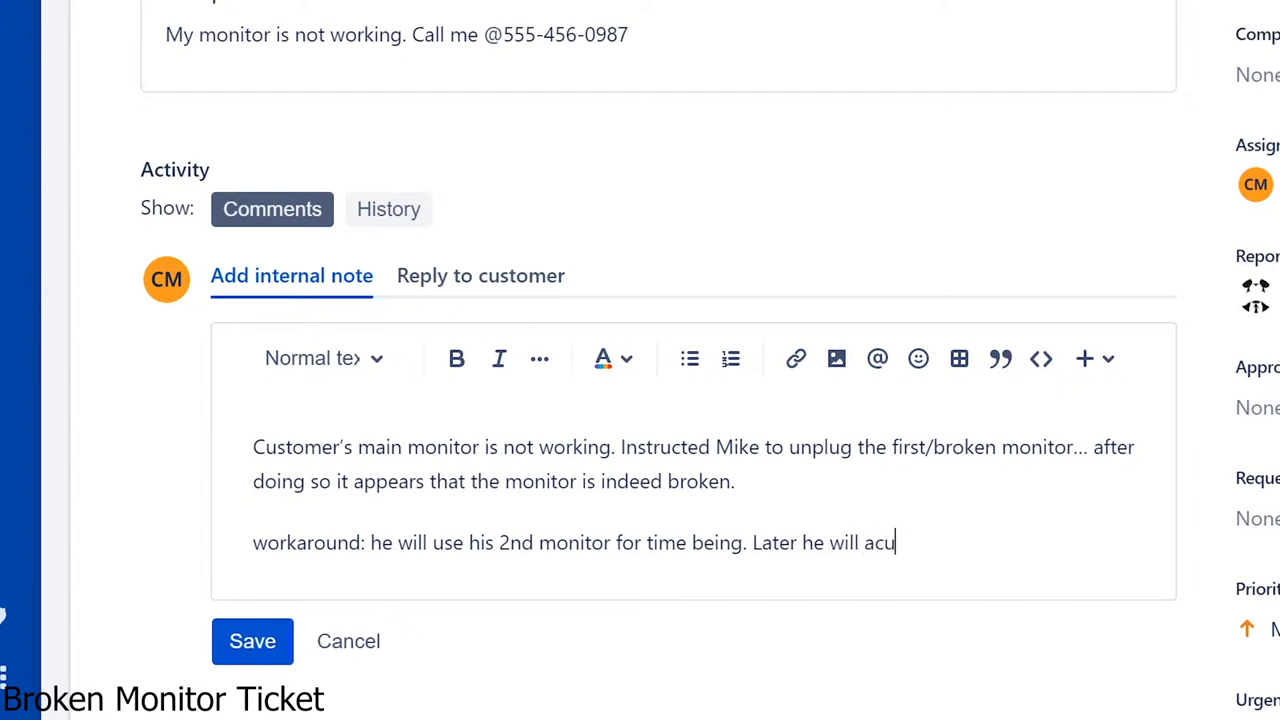
key(BackSpace)
text(quire a new monitor)
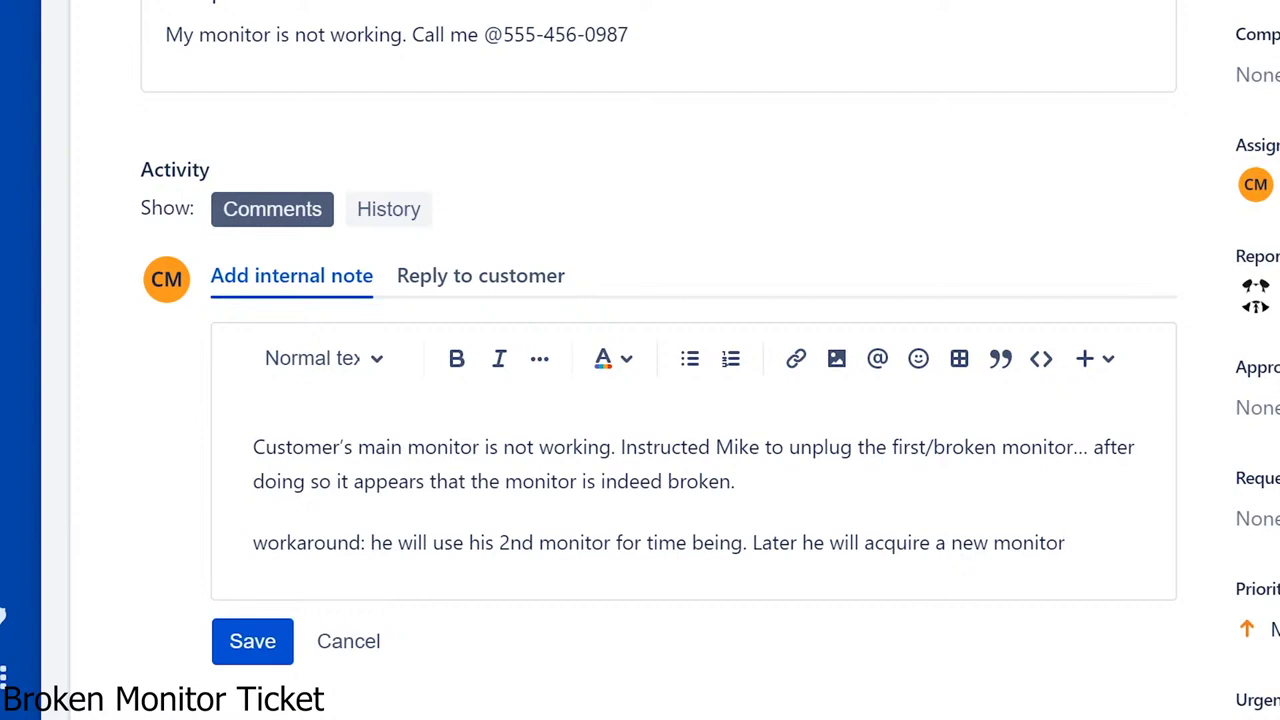
text(.)
Review the note's first paragraph about the broken main monitor and unplugging it.
click(735, 481)
drag(611, 447, 276, 447)
drag(637, 447, 1074, 447)
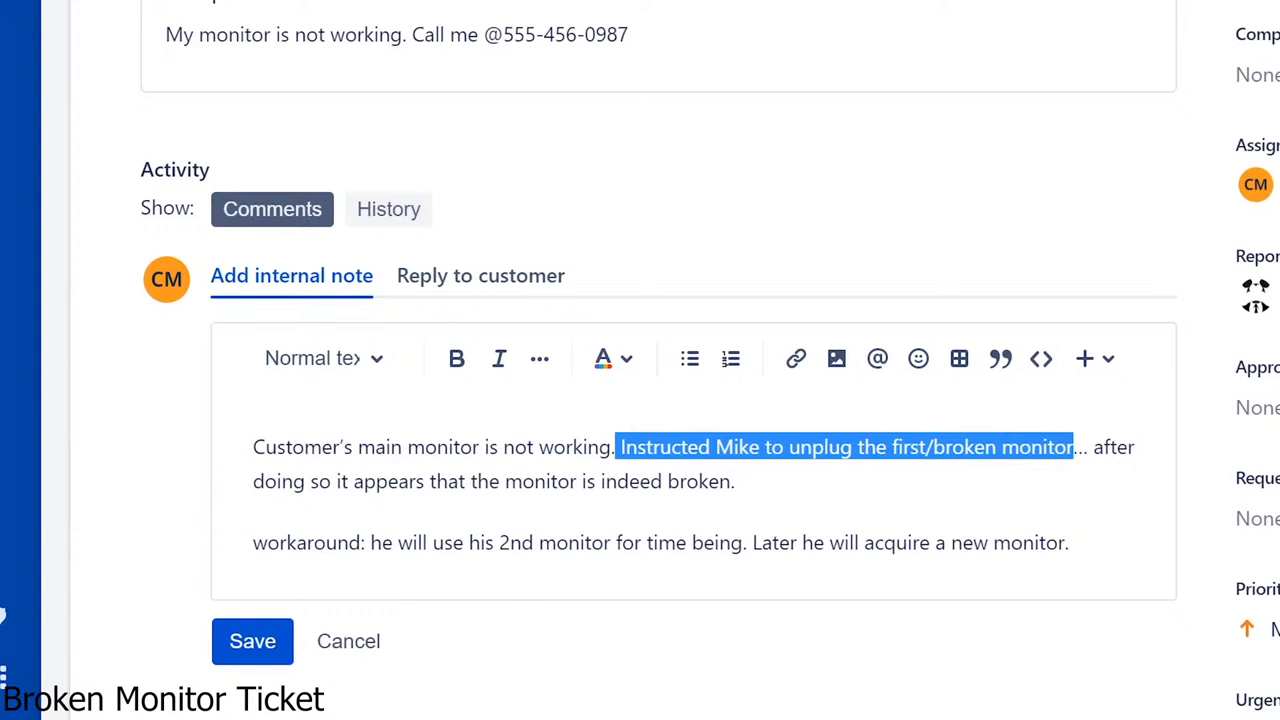
click(996, 447)
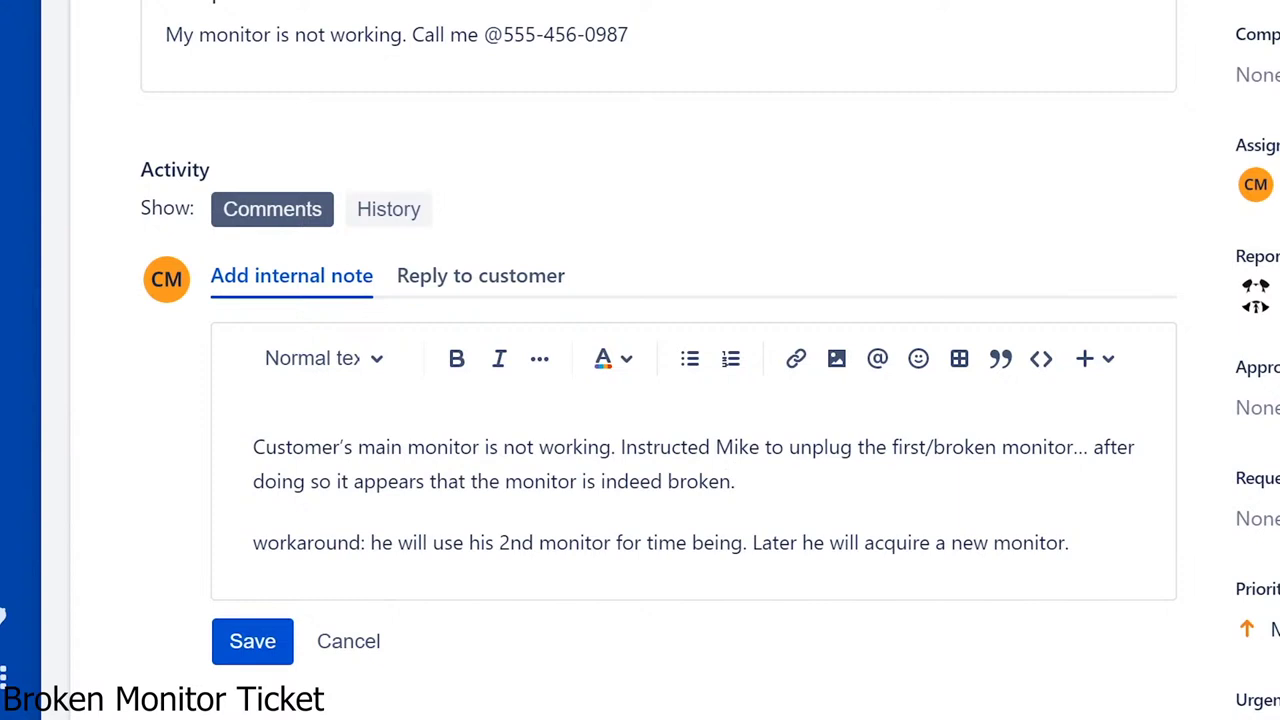
drag(620, 447, 1074, 447)
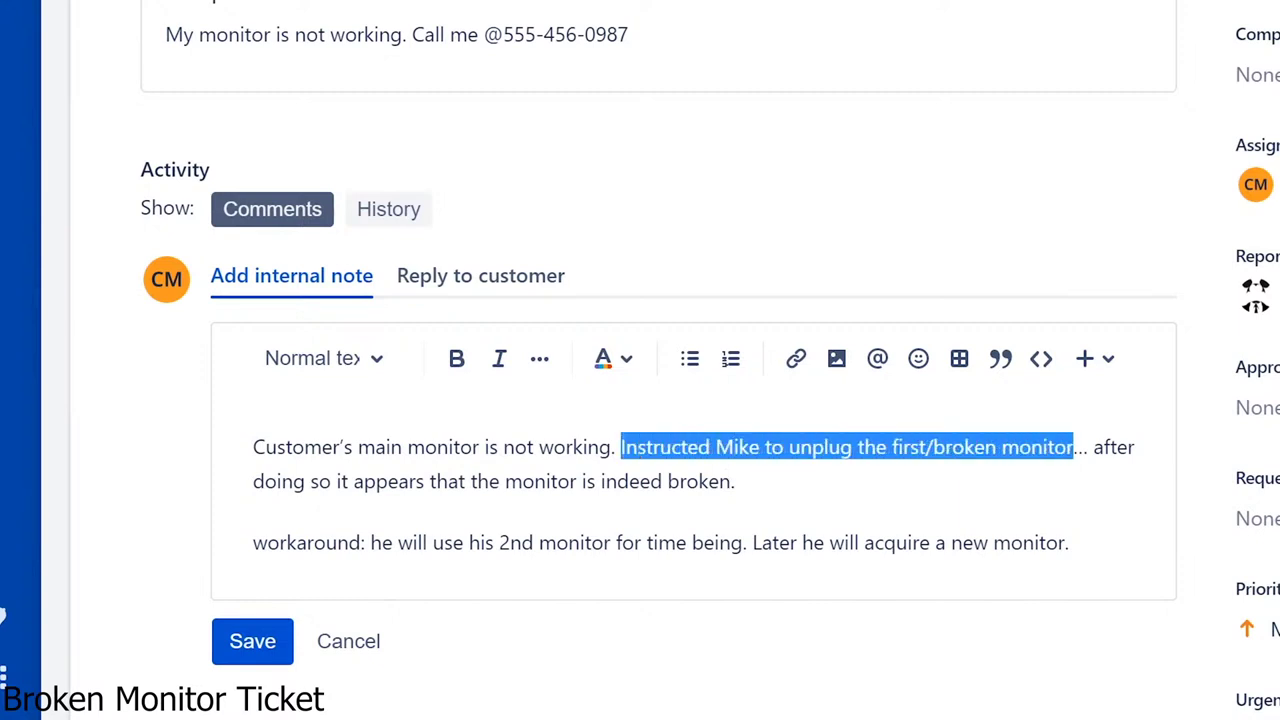
click(735, 481)
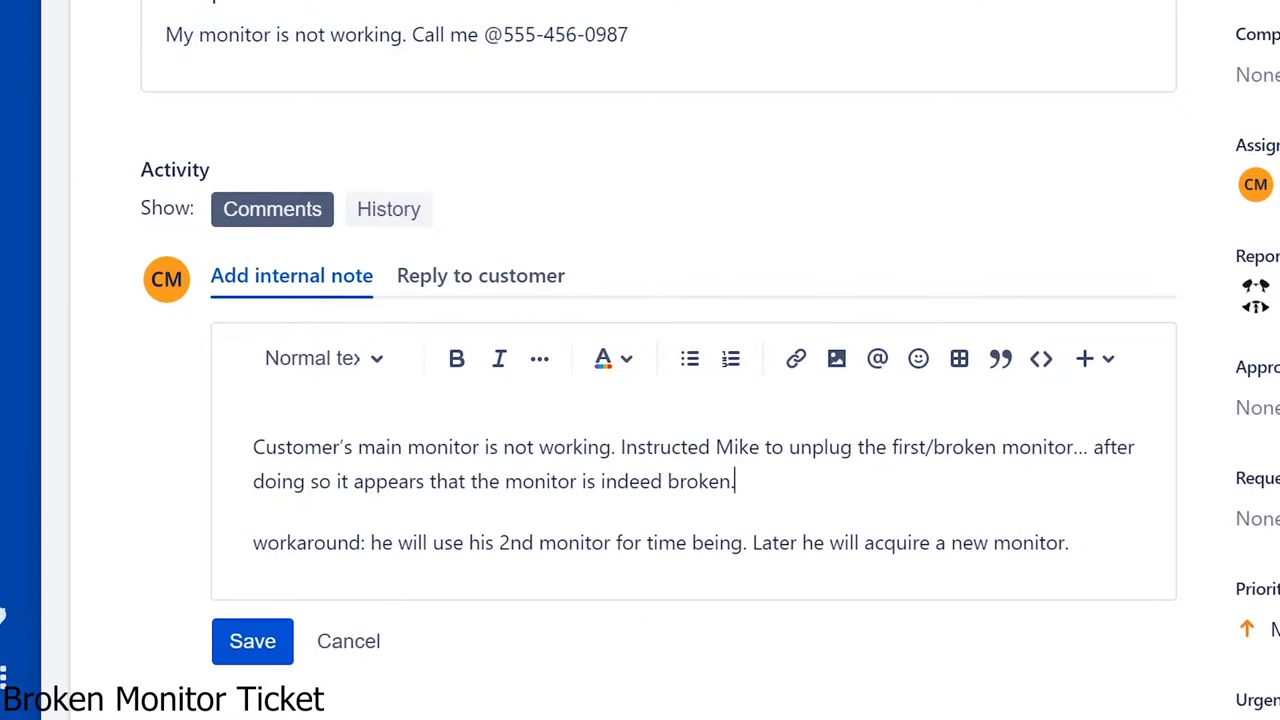
drag(624, 447, 1072, 447)
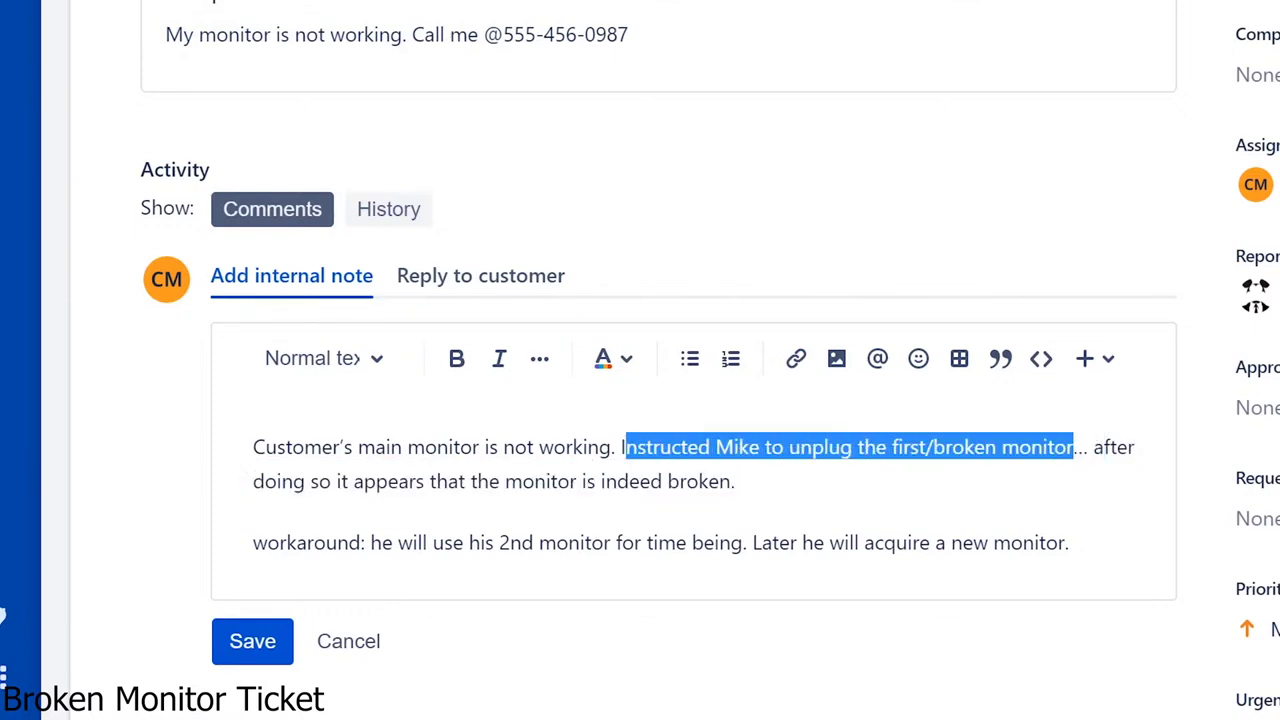
click(736, 481)
Check the 'indeed broken' line and the 2nd-monitor workaround, then save the internal note.
drag(253, 481, 735, 481)
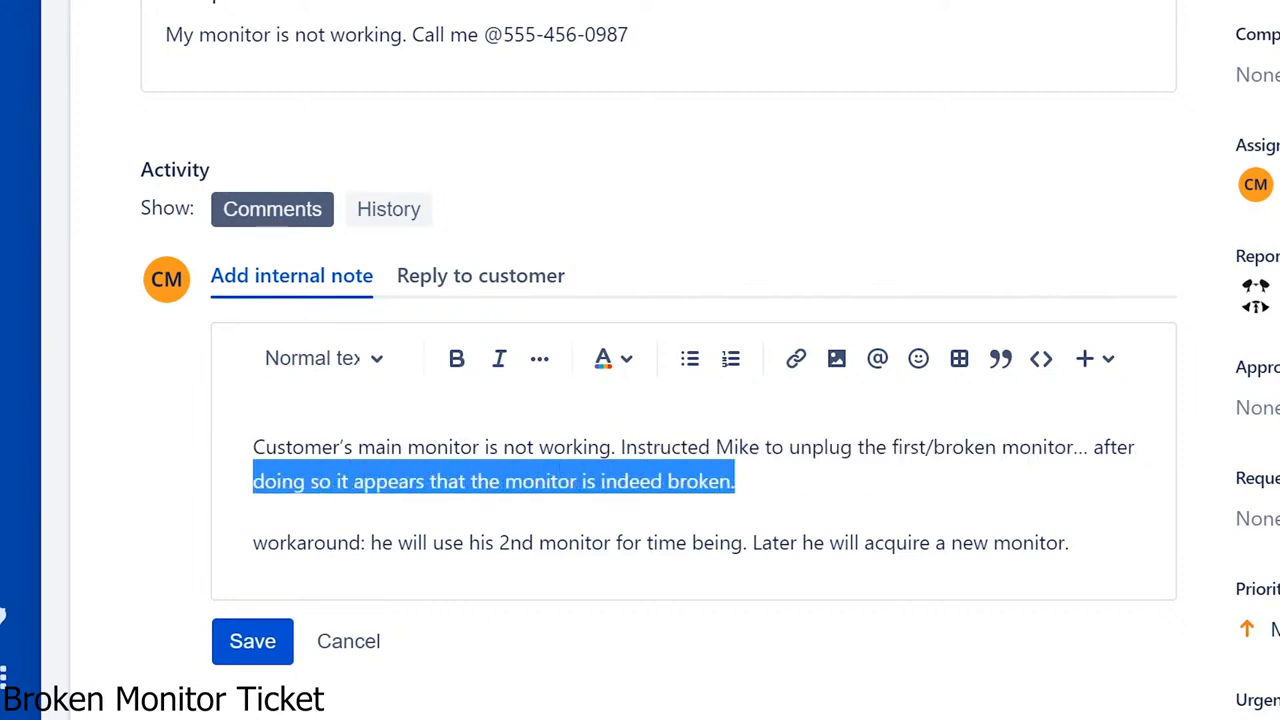
click(735, 481)
drag(253, 542, 384, 542)
click(381, 542)
drag(381, 542, 752, 542)
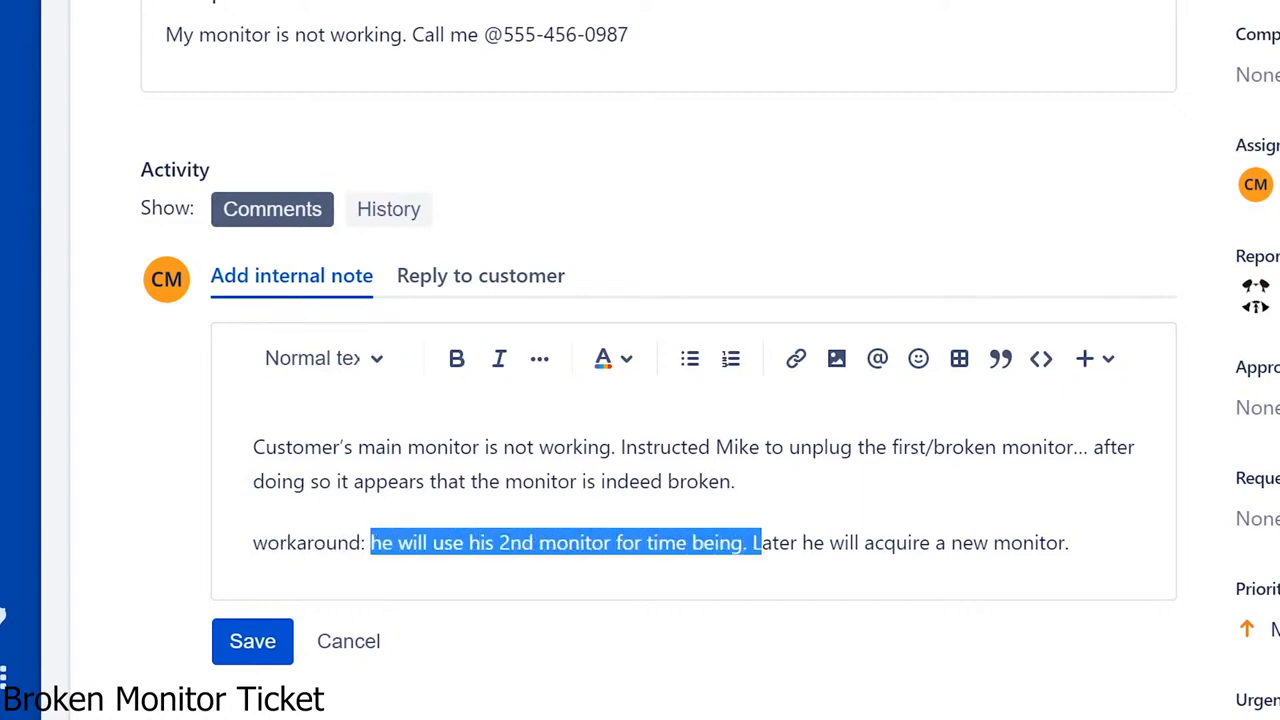
click(1140, 548)
click(262, 641)
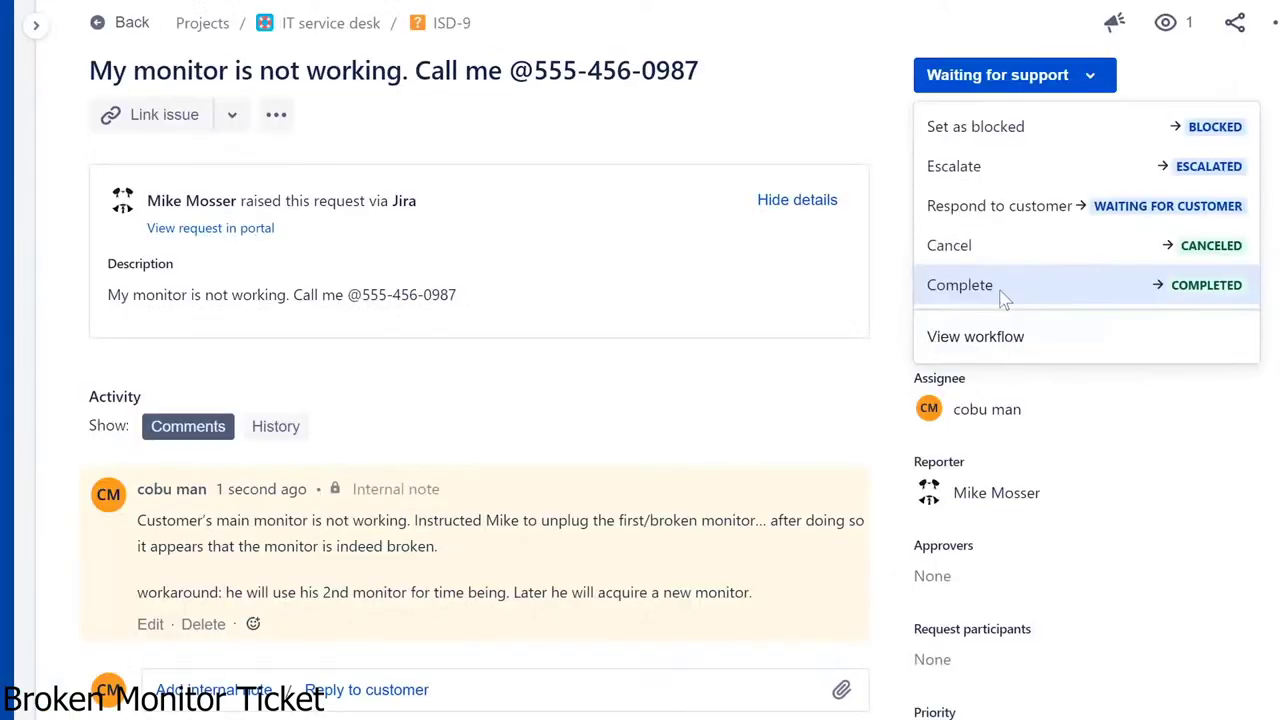
Set ISD-9's status to Completed and scroll through the request to review it.
click(1003, 297)
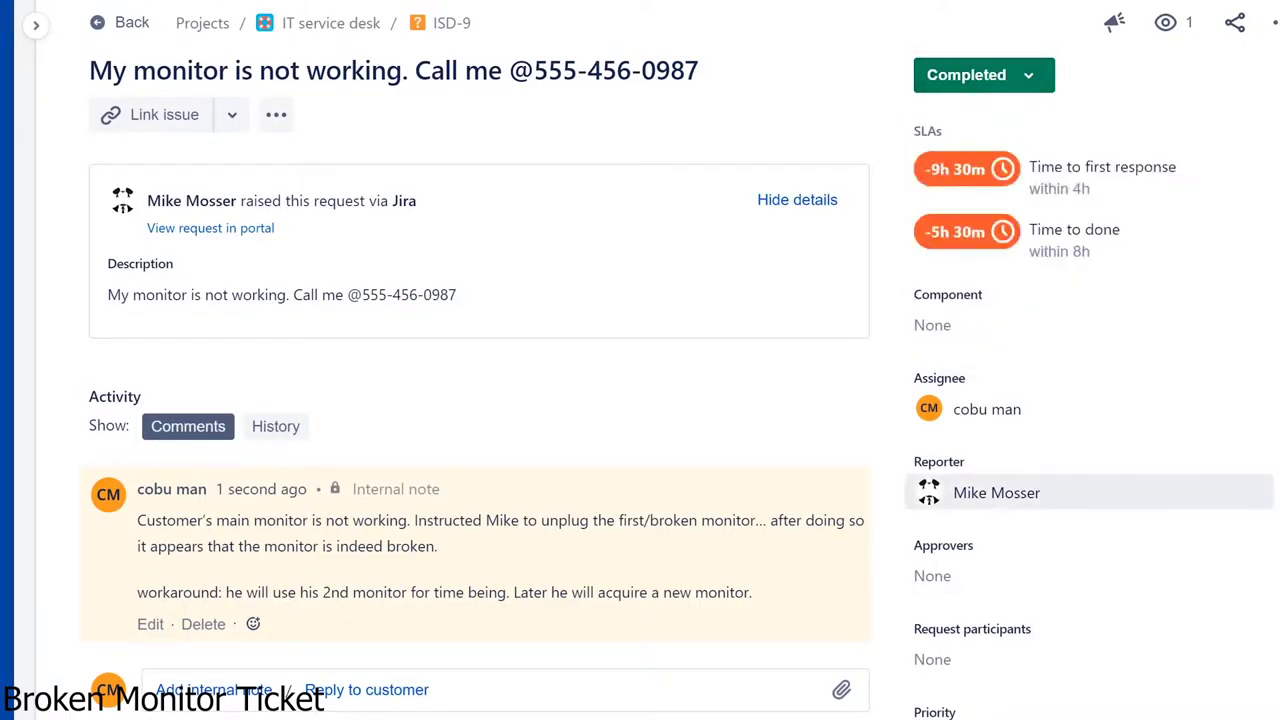
scroll(995, 505, down, 3)
scroll(1000, 505, up, 3)
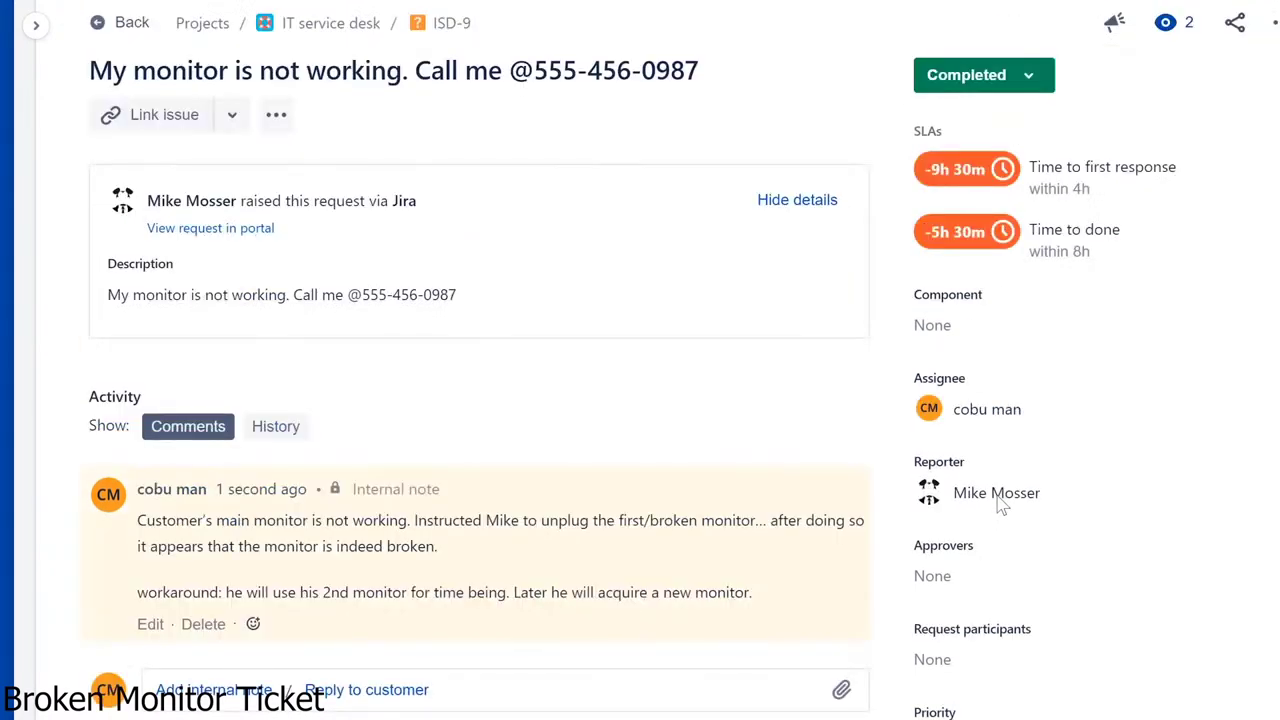
scroll(1000, 505, down, 6)
scroll(640, 360, up, 6)
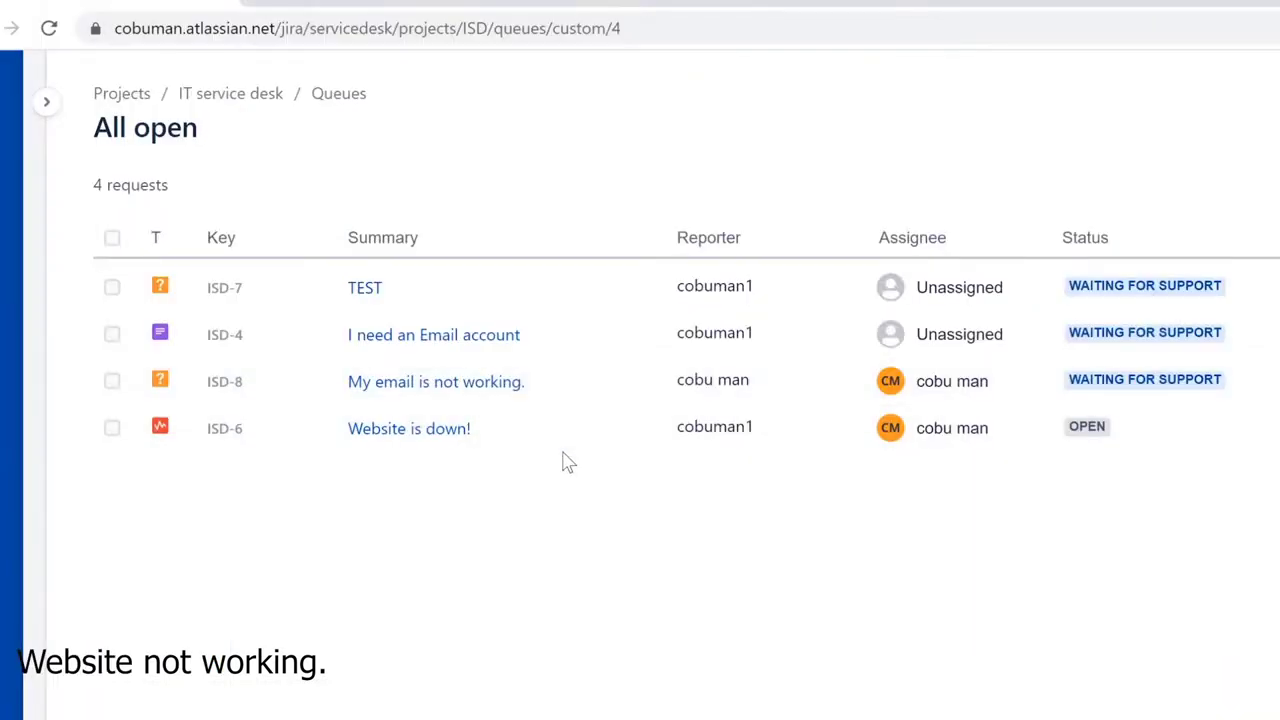
Open ISD-8 'My email is not working.' and check its mai.google.com link and error mail.PNG screenshot.
click(461, 383)
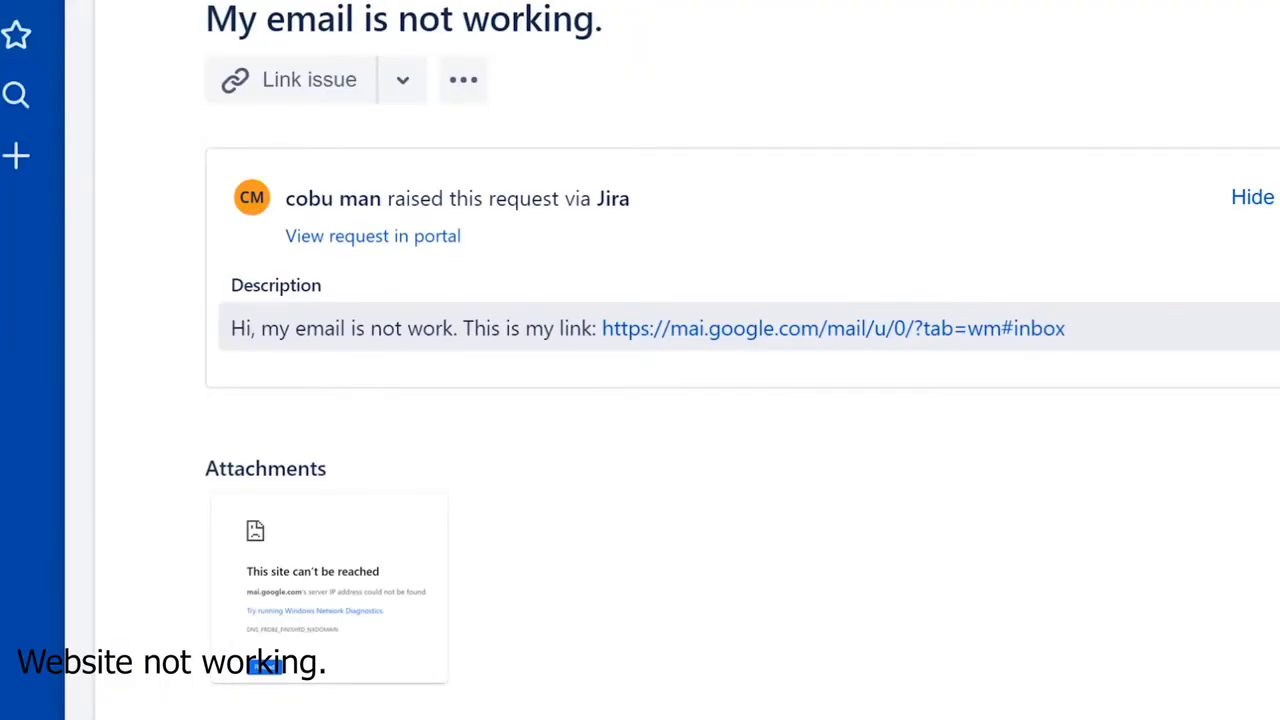
drag(290, 272, 449, 272)
drag(593, 330, 997, 357)
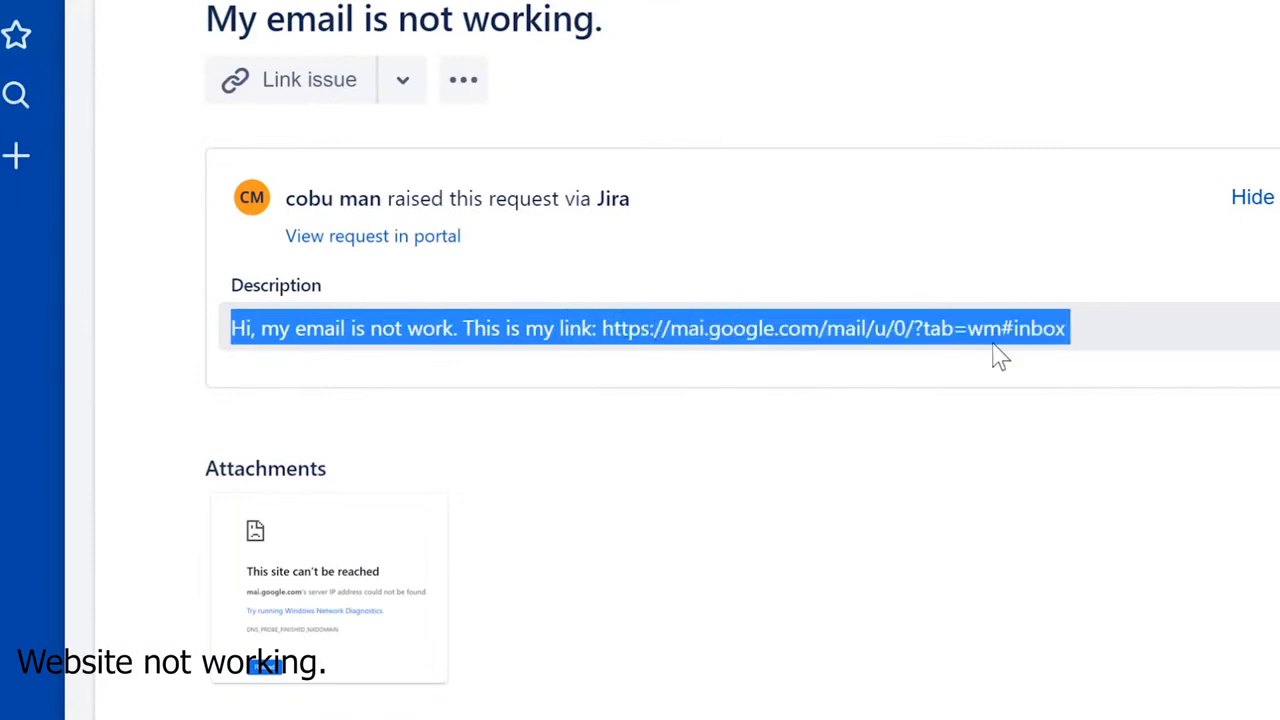
click(1140, 288)
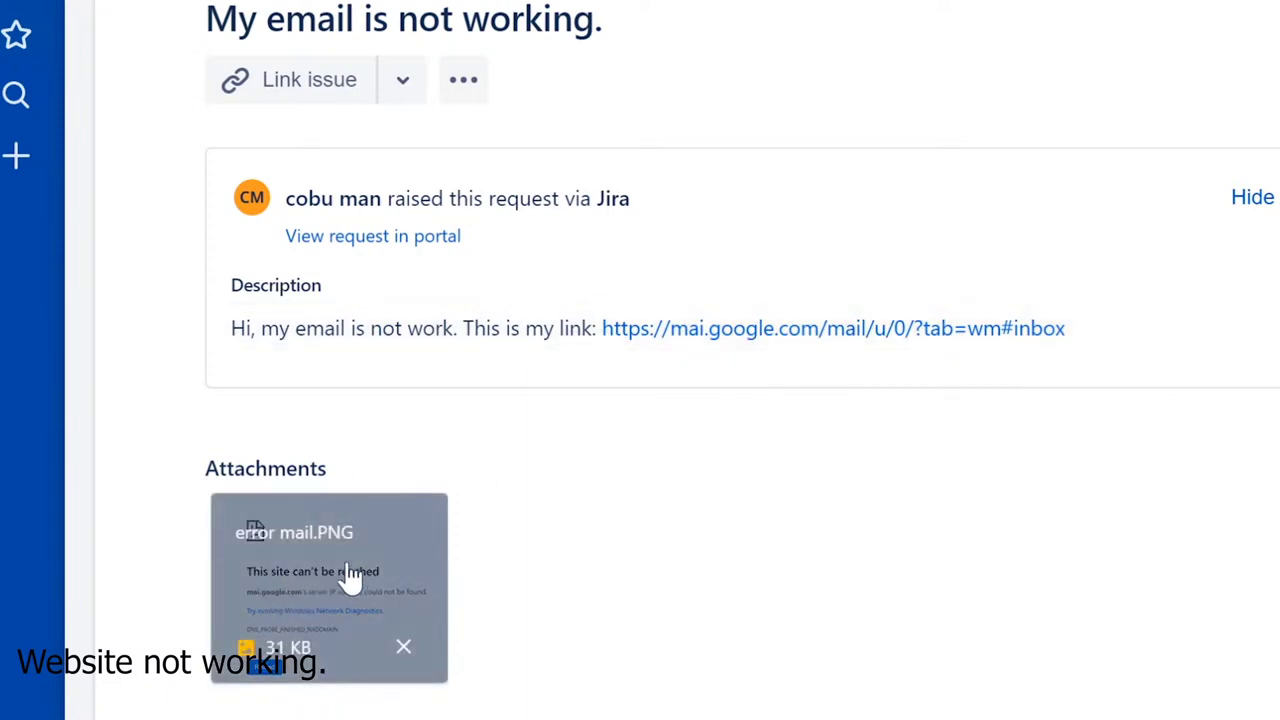
click(320, 571)
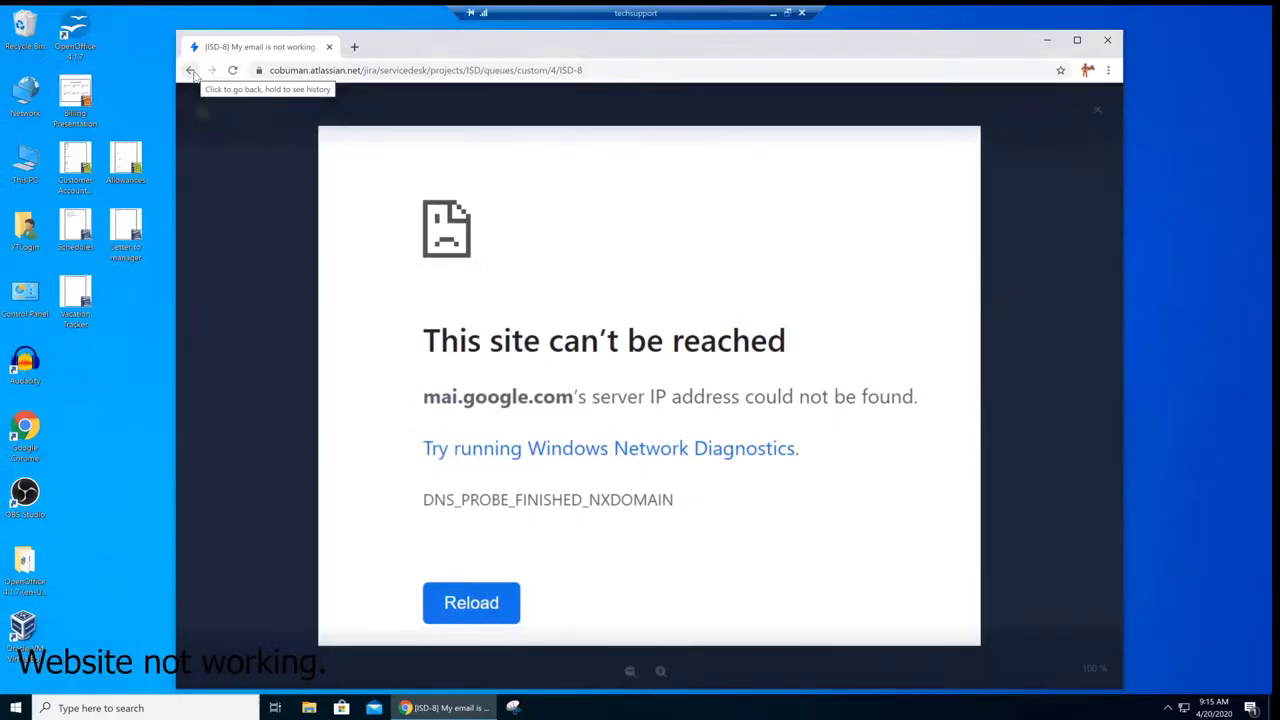
click(357, 171)
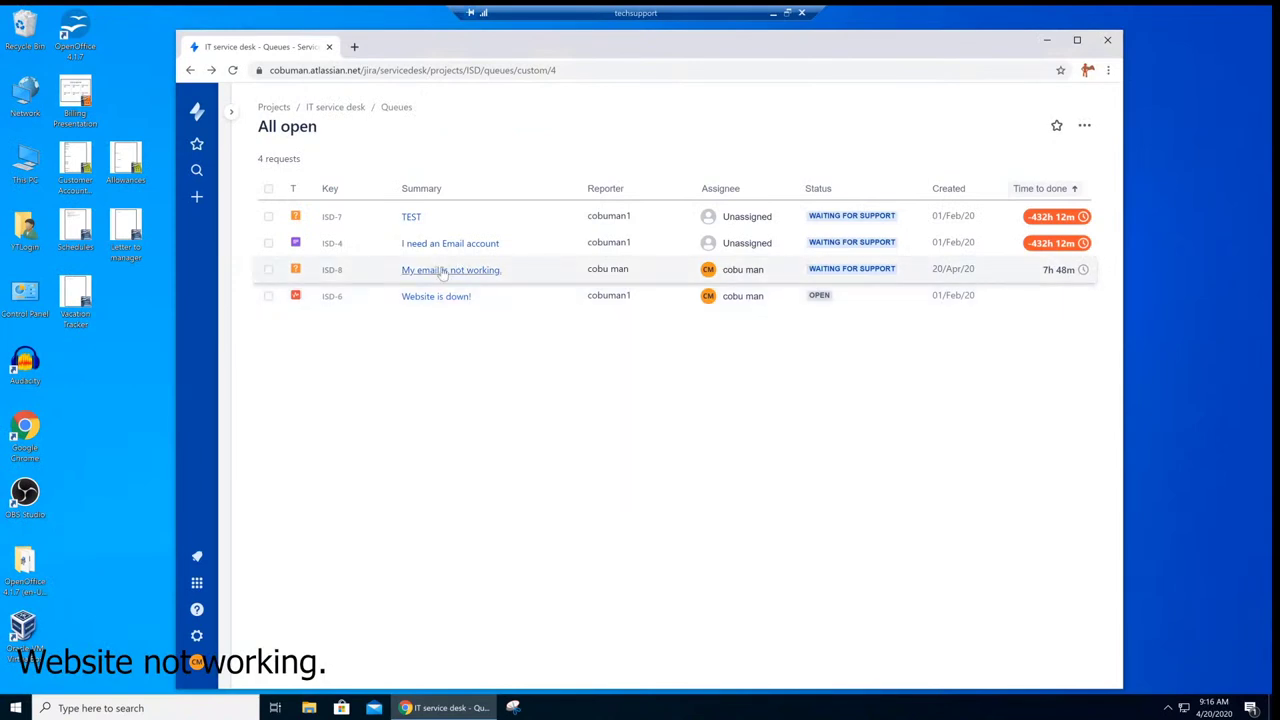
click(450, 270)
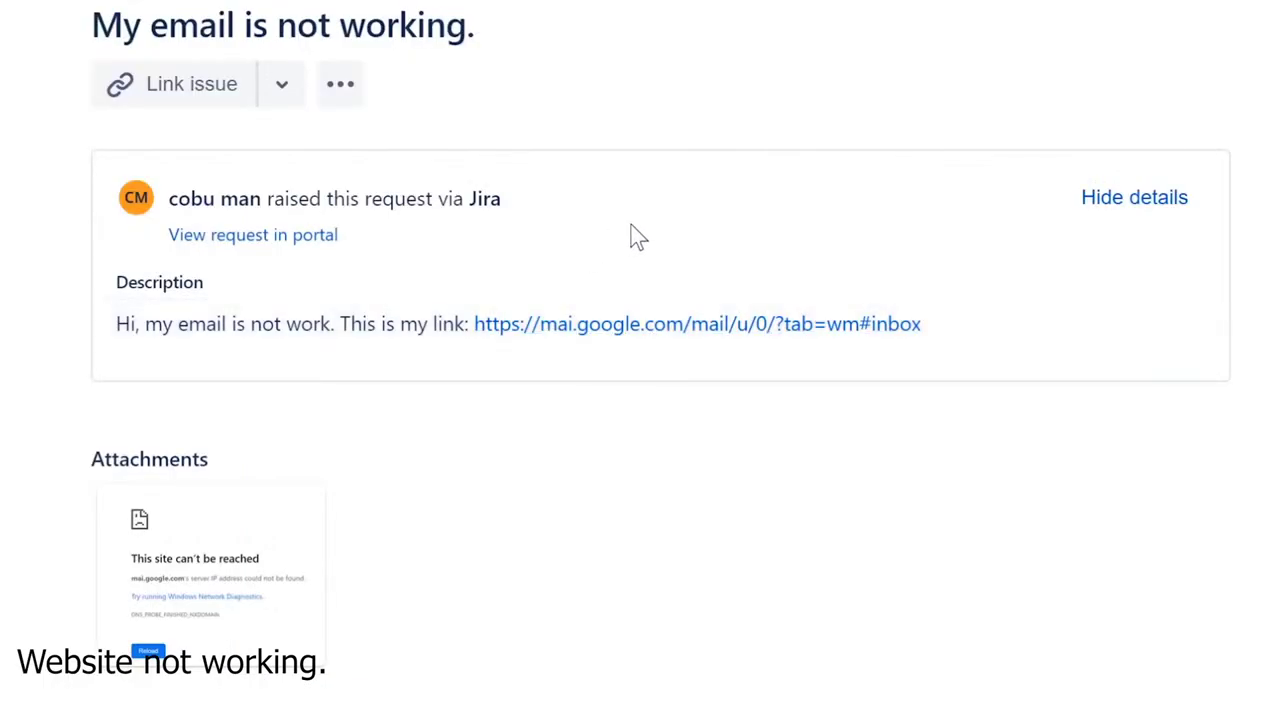
Follow the failing mai.google.com link, load mail.google.com instead, then return to ISD-8.
click(583, 340)
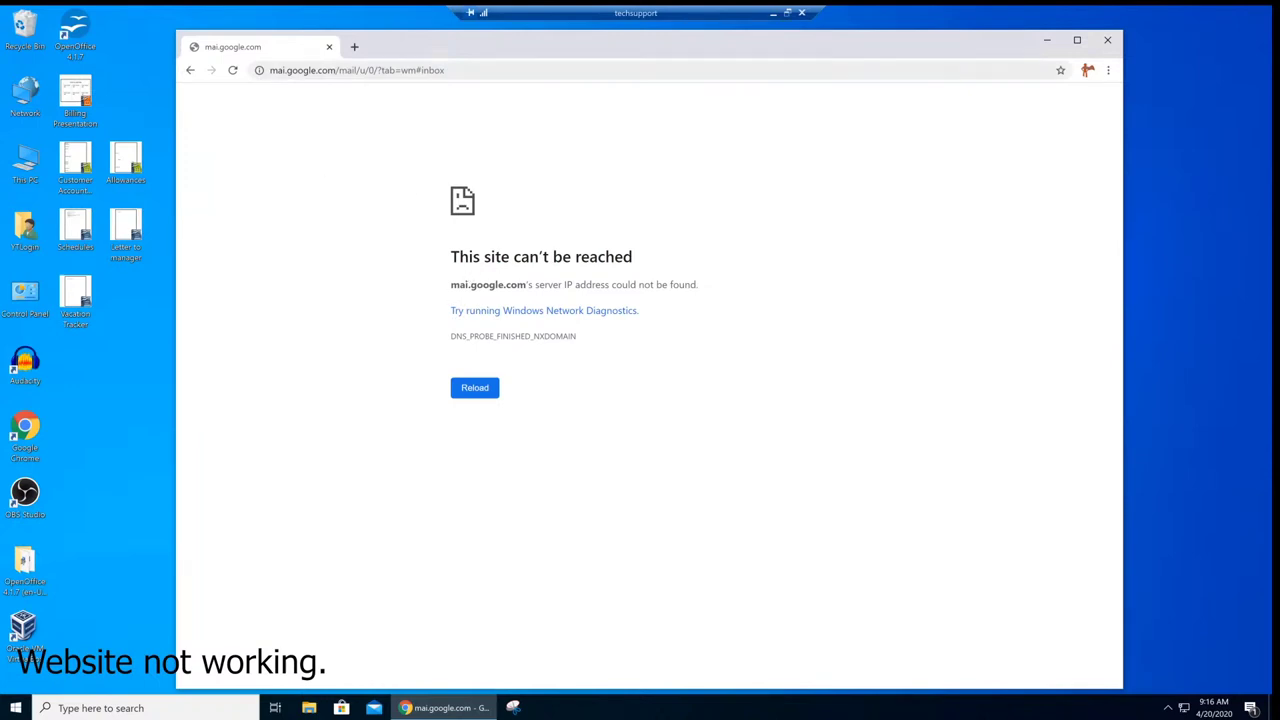
click(322, 79)
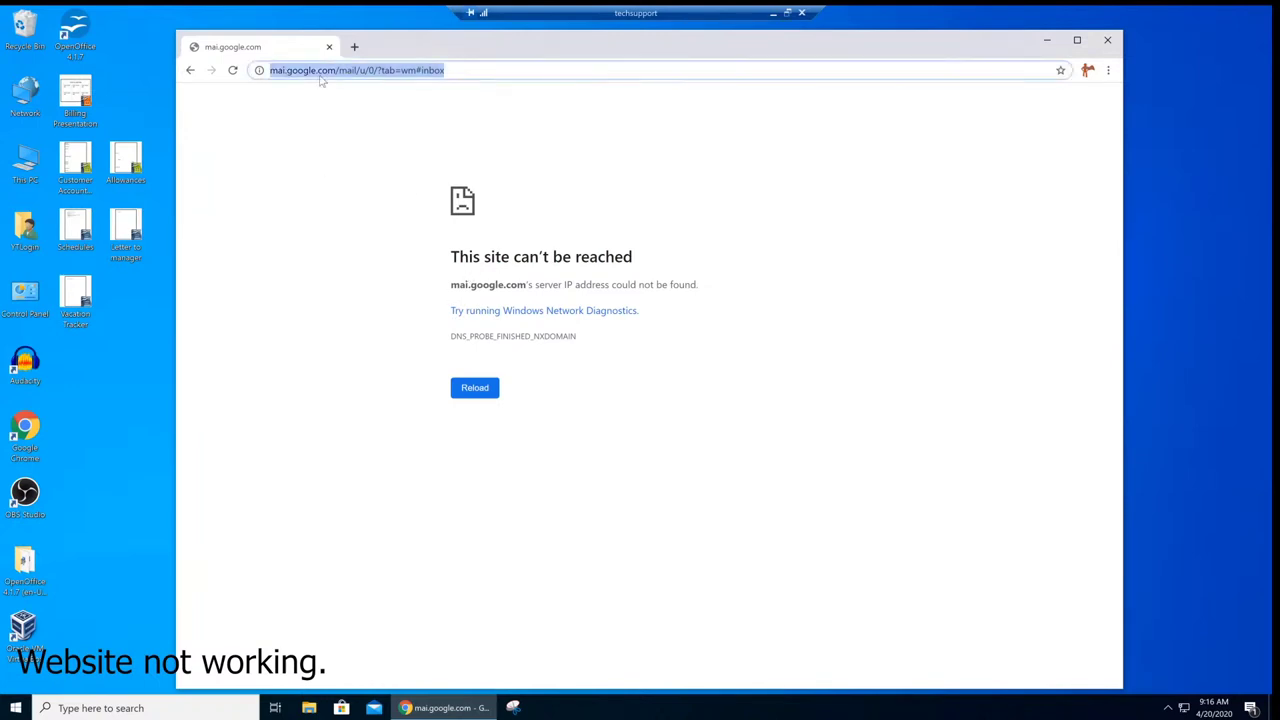
key(End)
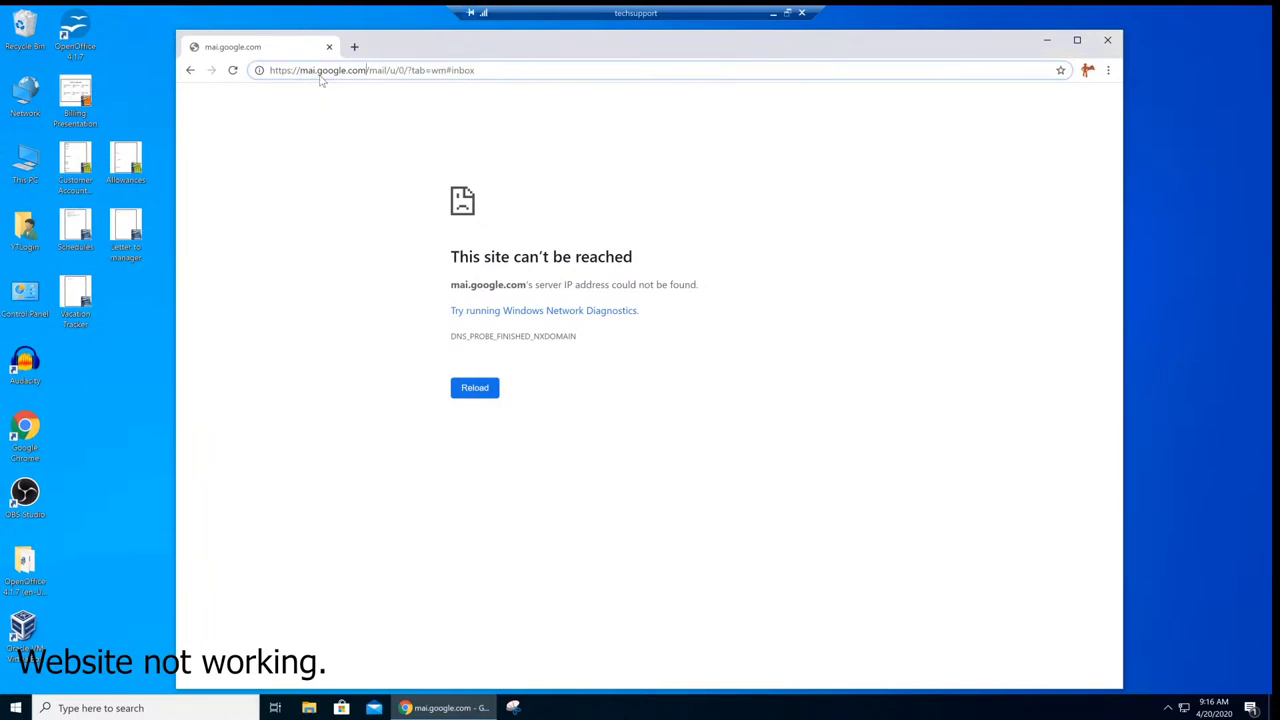
key(Left)
key(Left)
key(Left)
key(Left)
key(Left)
key(Left)
key(Left)
key(Left)
key(Left)
key(Left)
key(Left)
key(Left)
key(Left)
key(Left)
key(Left)
key(Left)
key(Left)
key(Left)
key(Left)
key(Left)
key(Right)
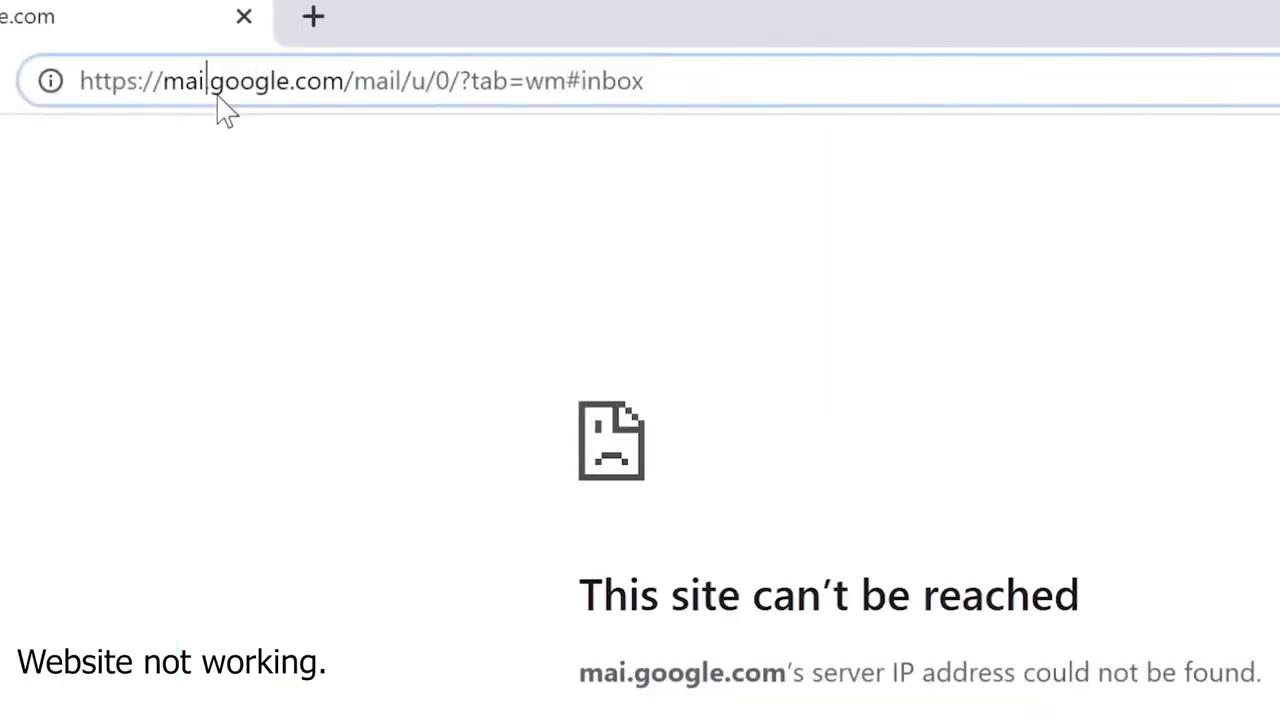
text(l)
key(Return)
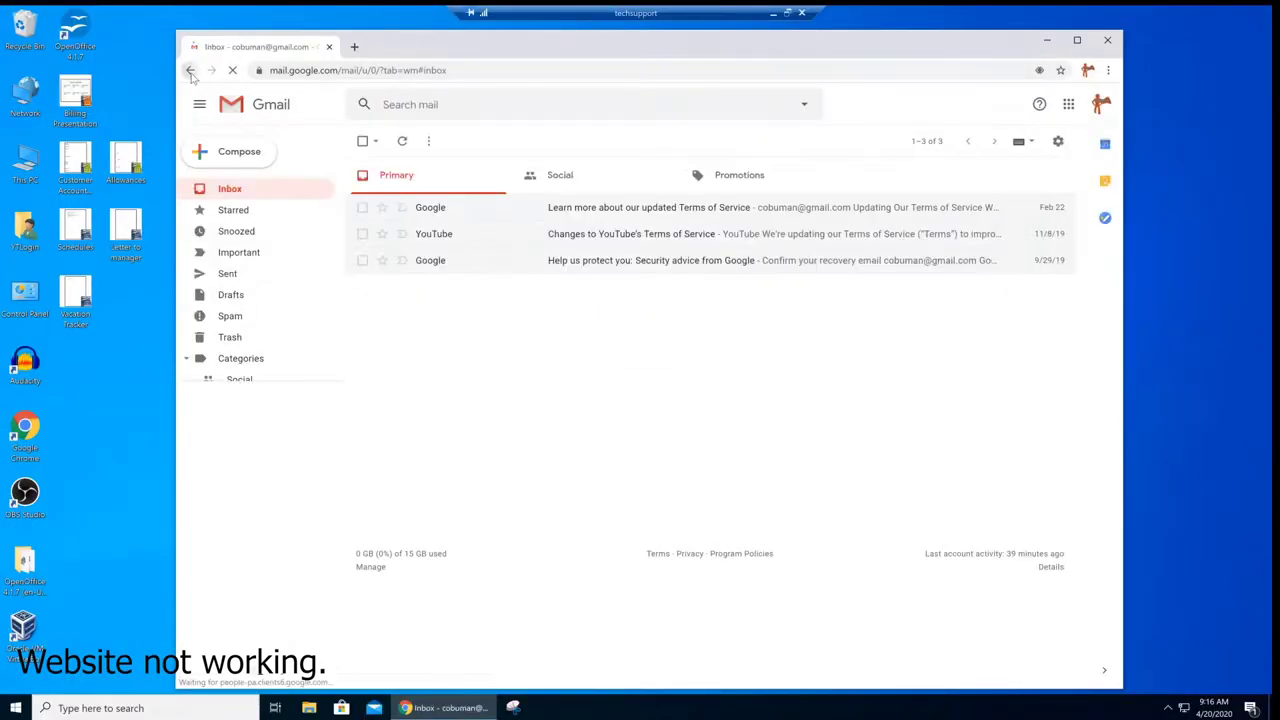
click(190, 71)
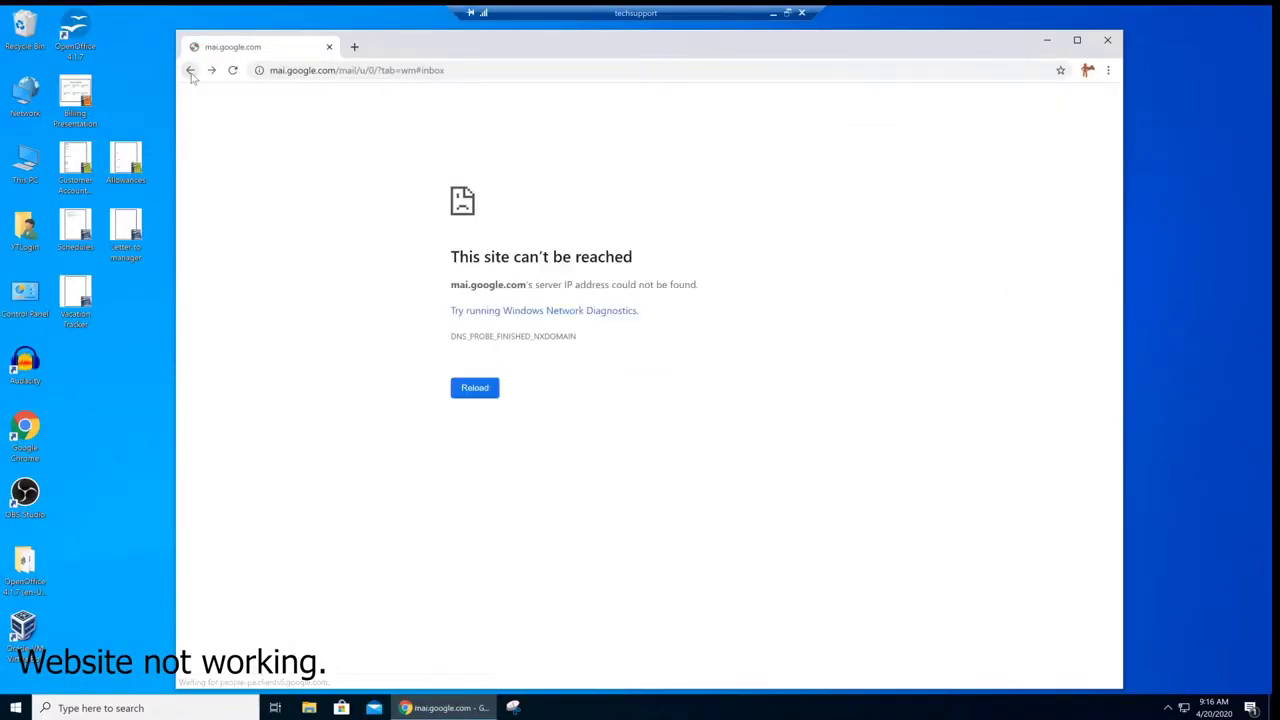
click(191, 72)
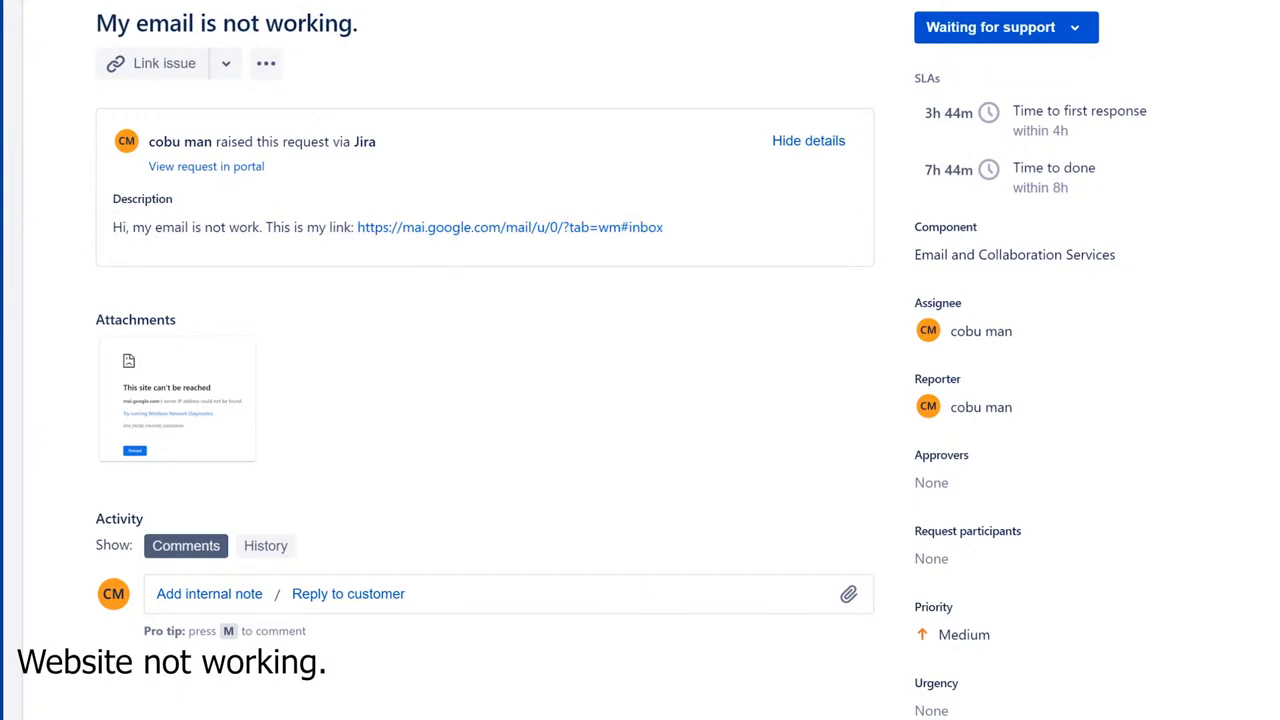
click(375, 72)
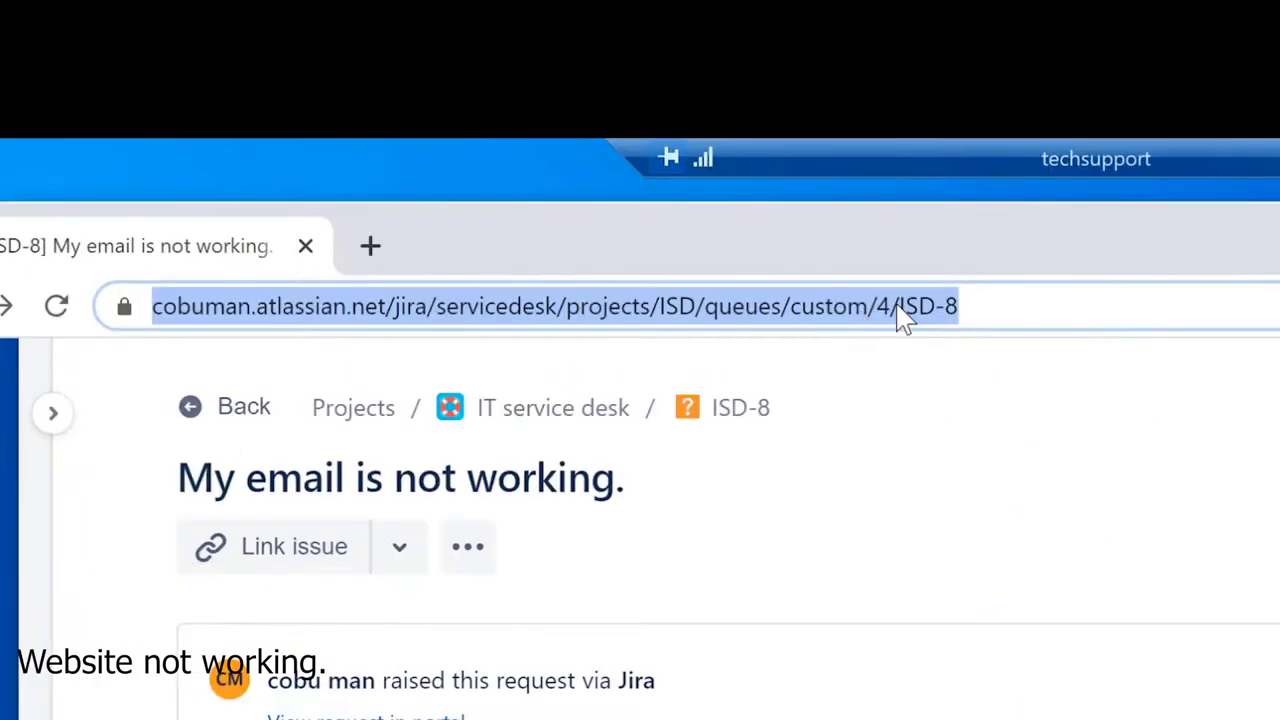
click(962, 306)
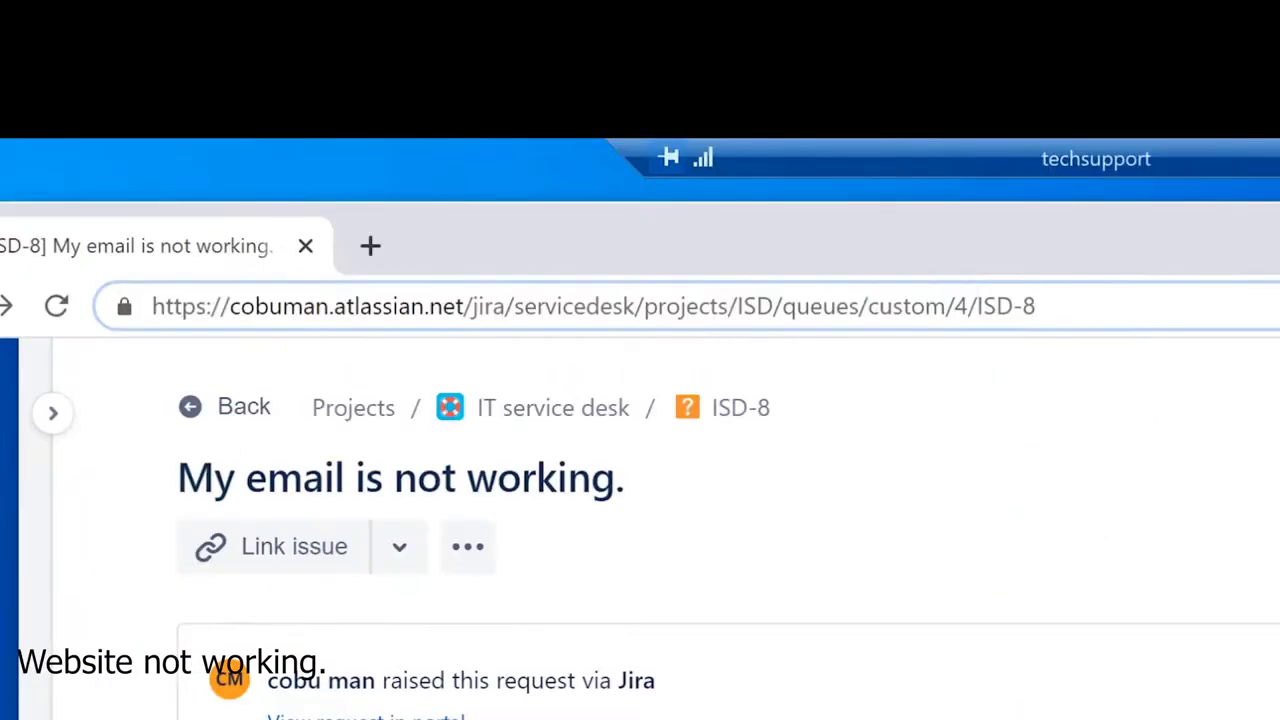
key(BackSpace)
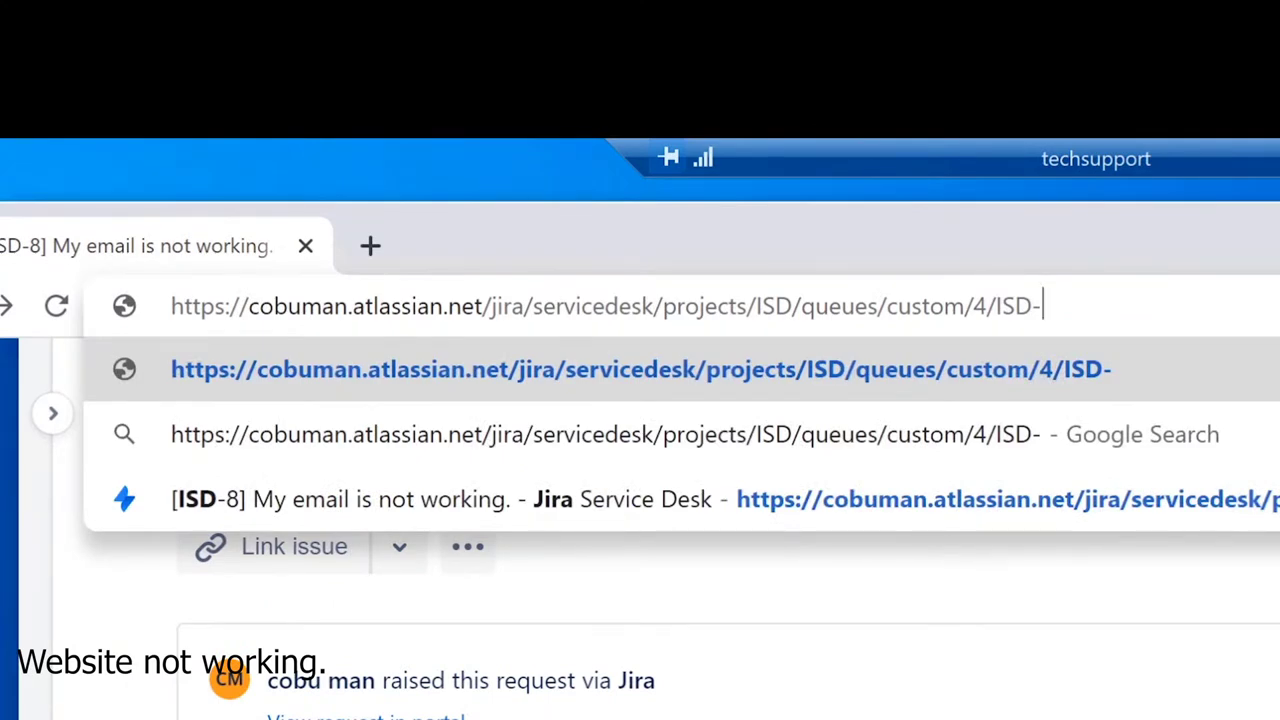
text(*)
key(BackSpace)
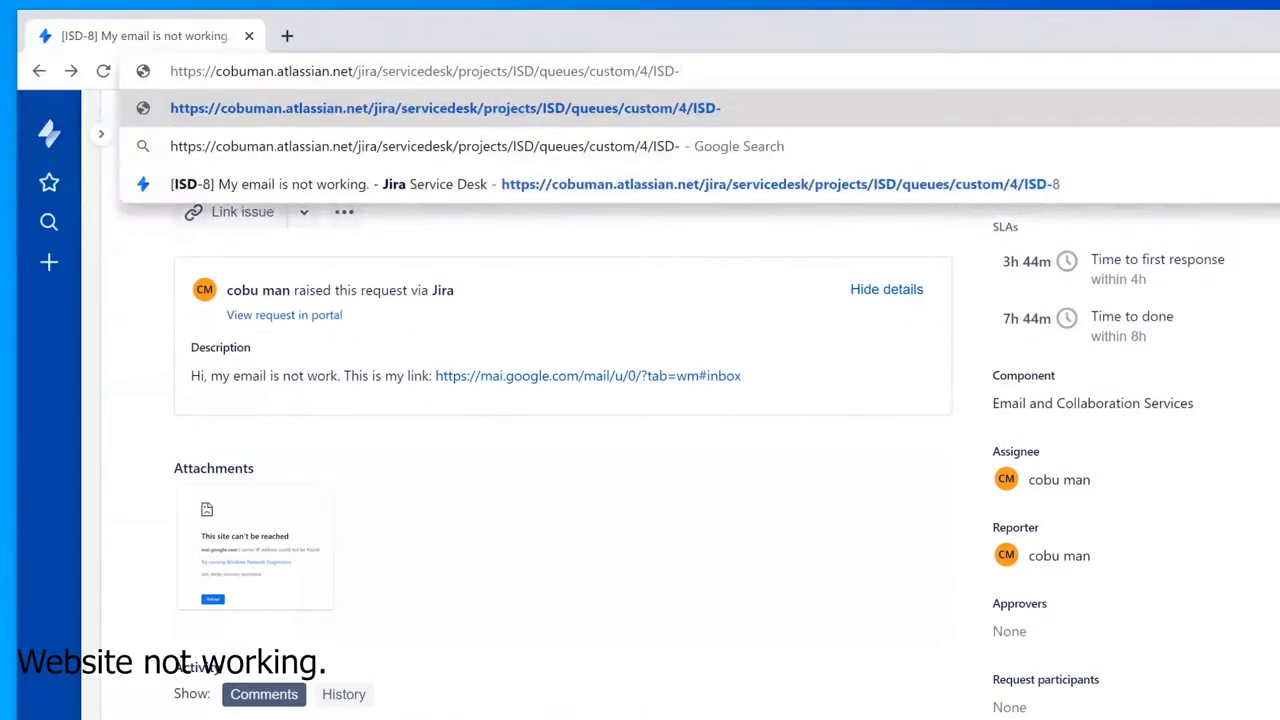
text(8)
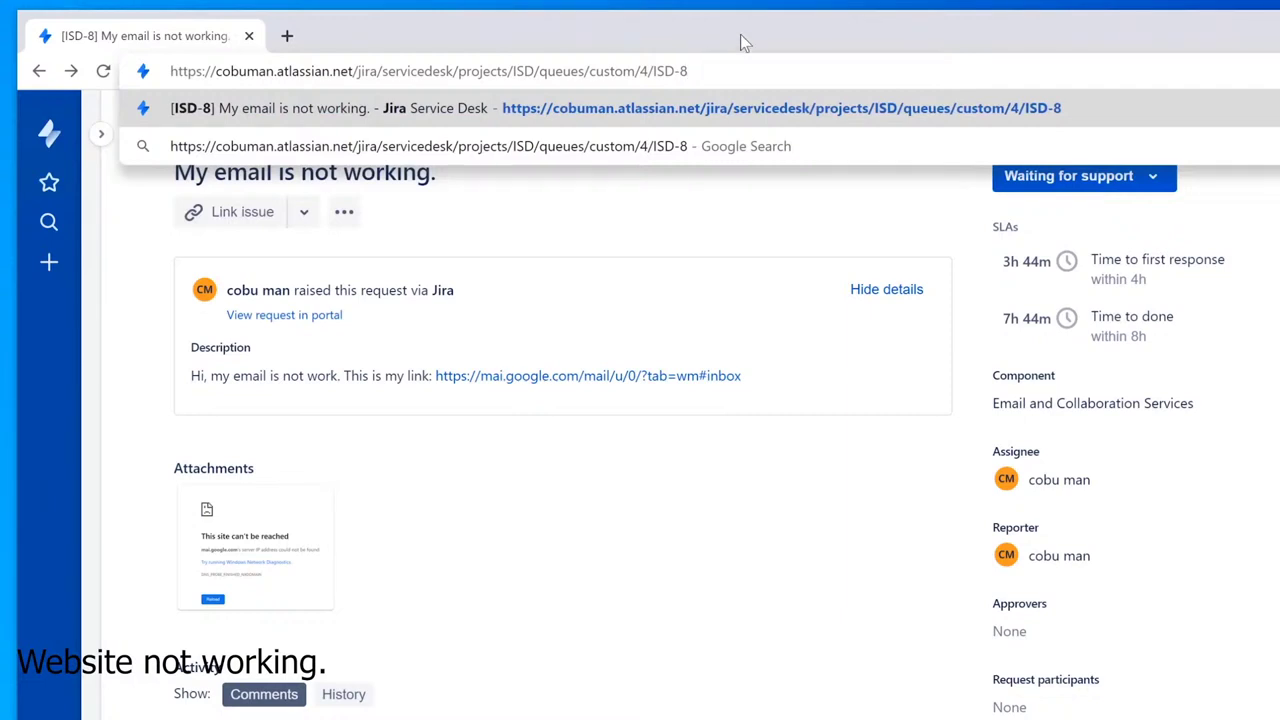
click(775, 490)
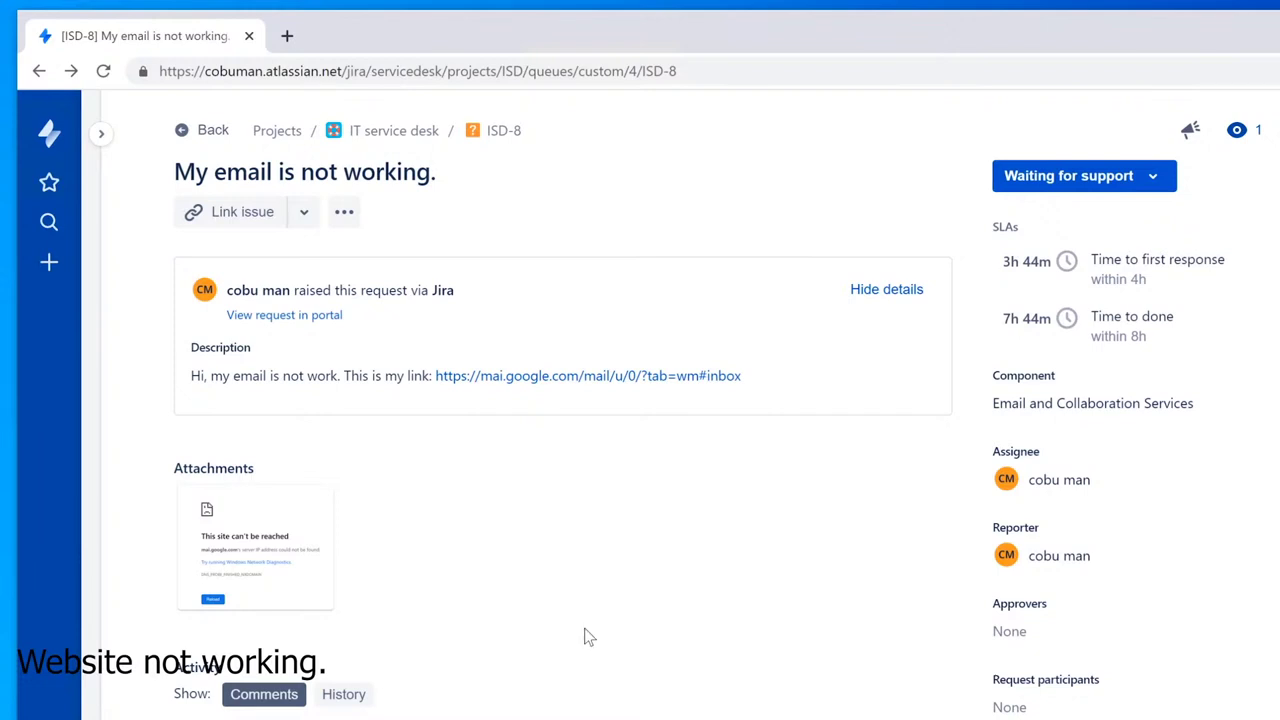
Reply to the ISD-8 customer with a Help Desk greeting about the broken link, asking if others can access the website.
scroll(600, 651, down, 2)
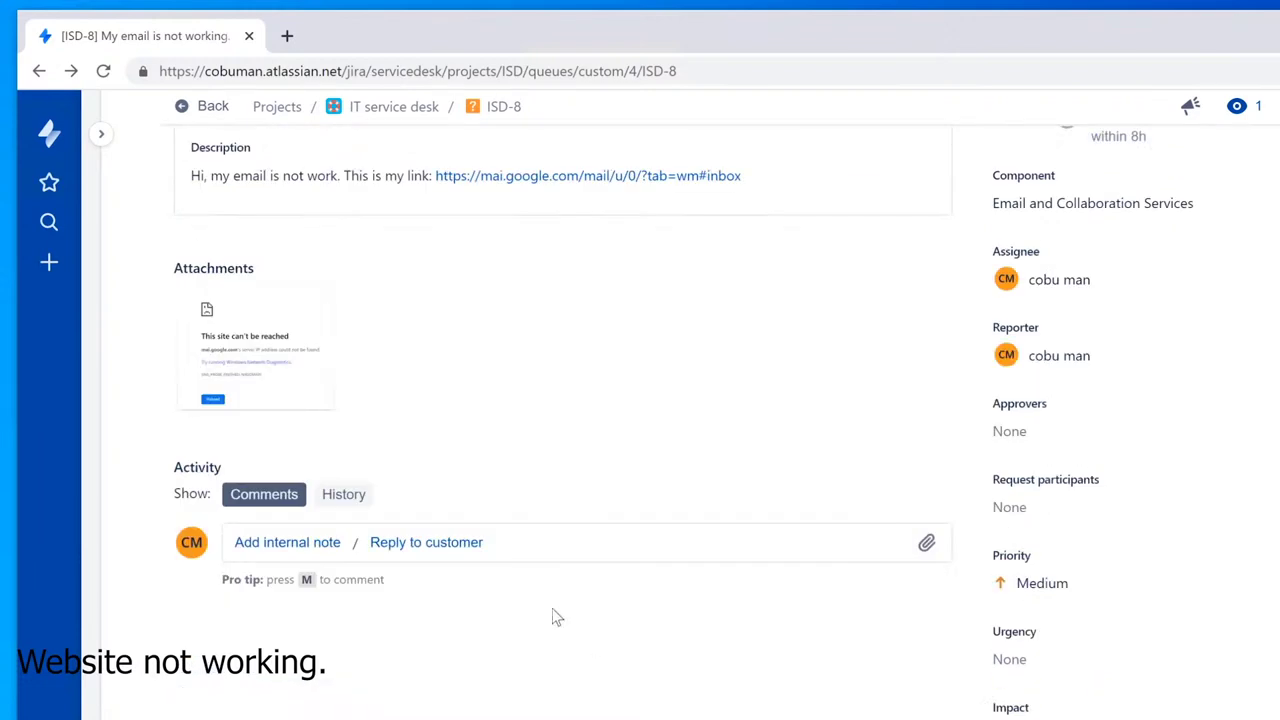
click(431, 546)
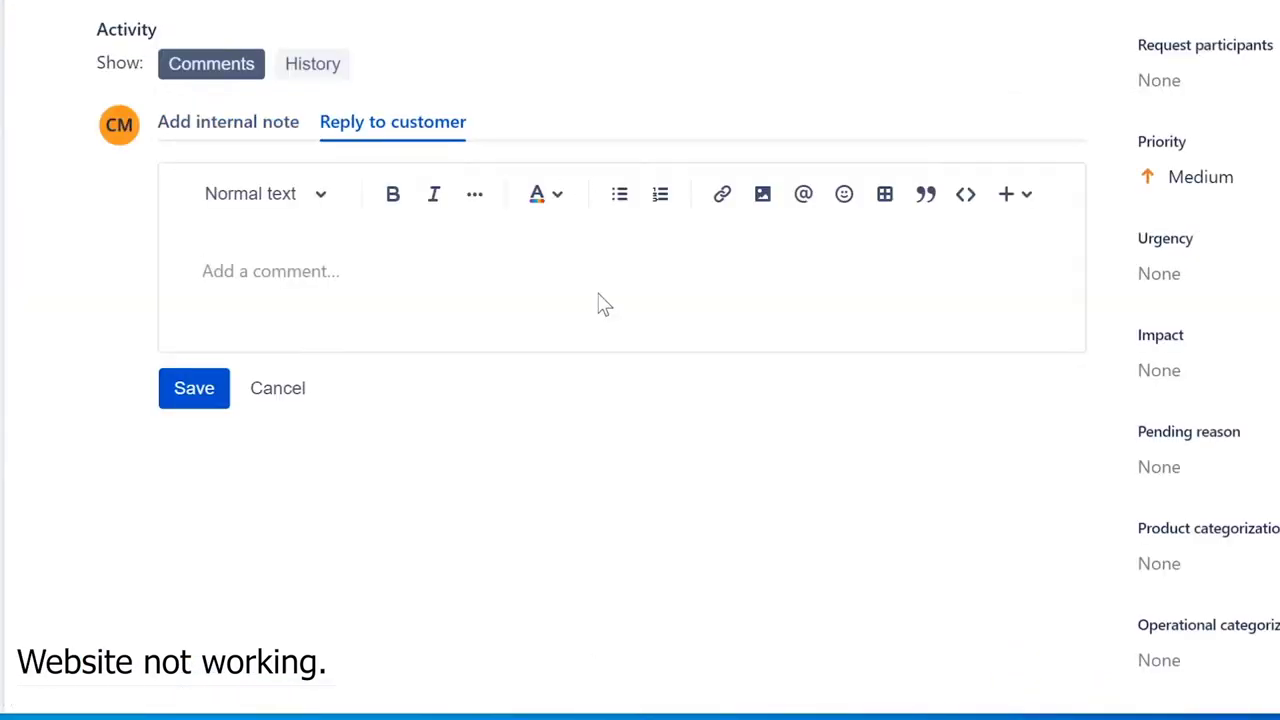
text(Hello)
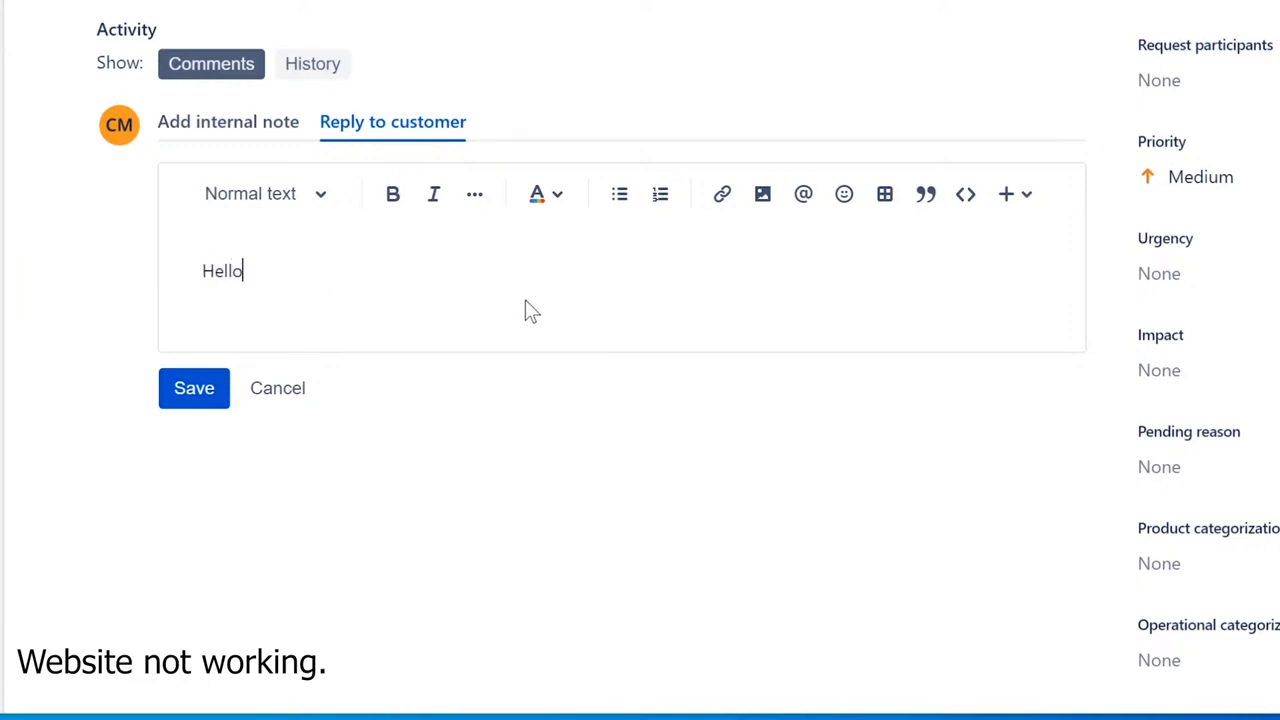
text(, my name is Ervin with )
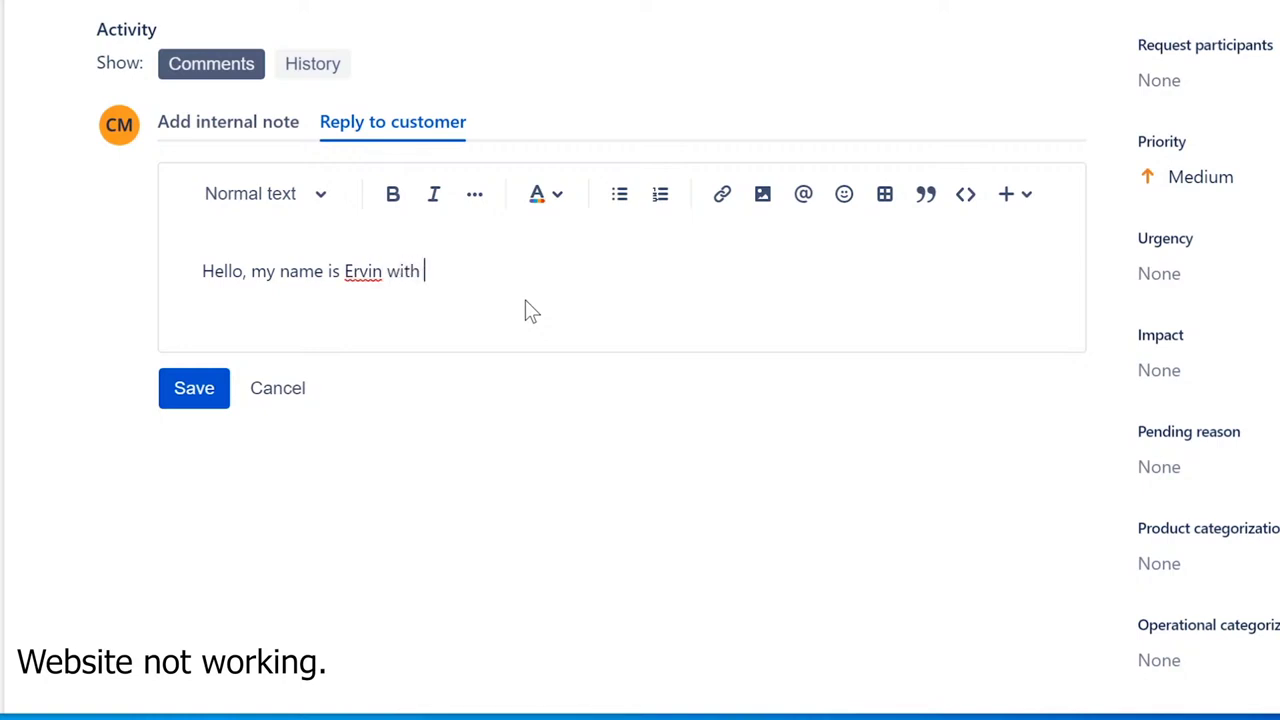
text(Help Desk. I have your )
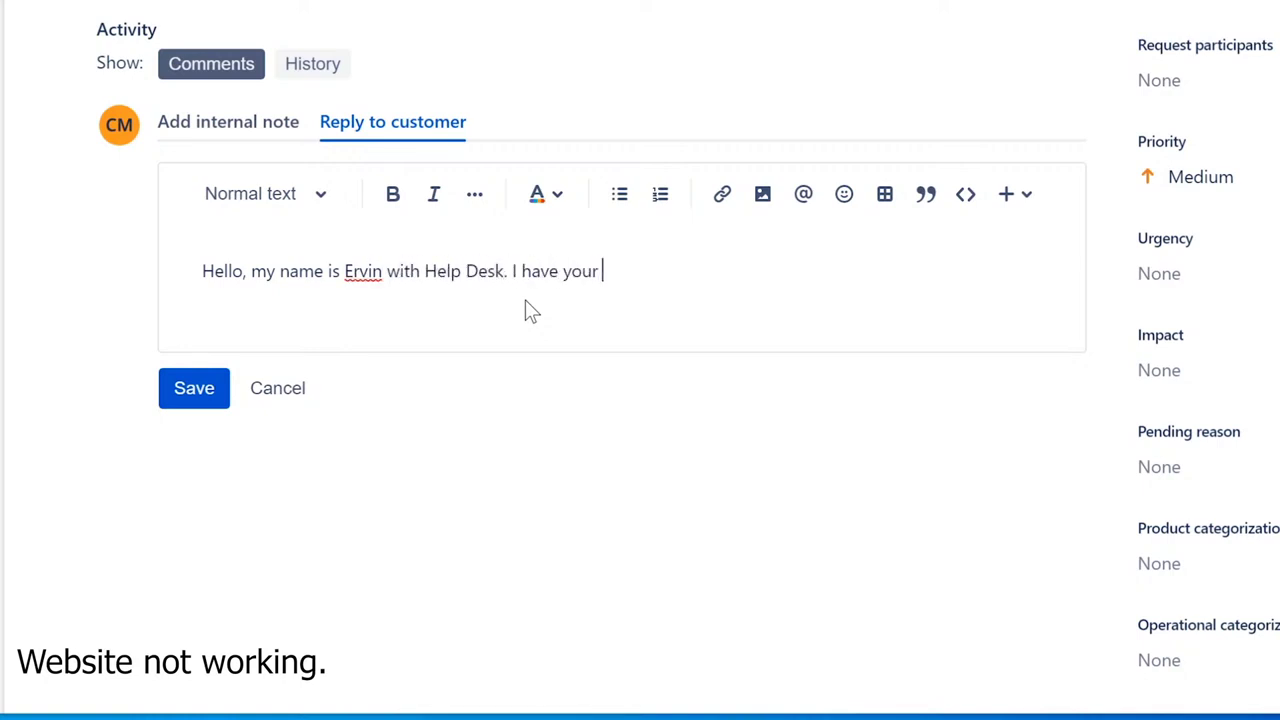
text(ticket about )
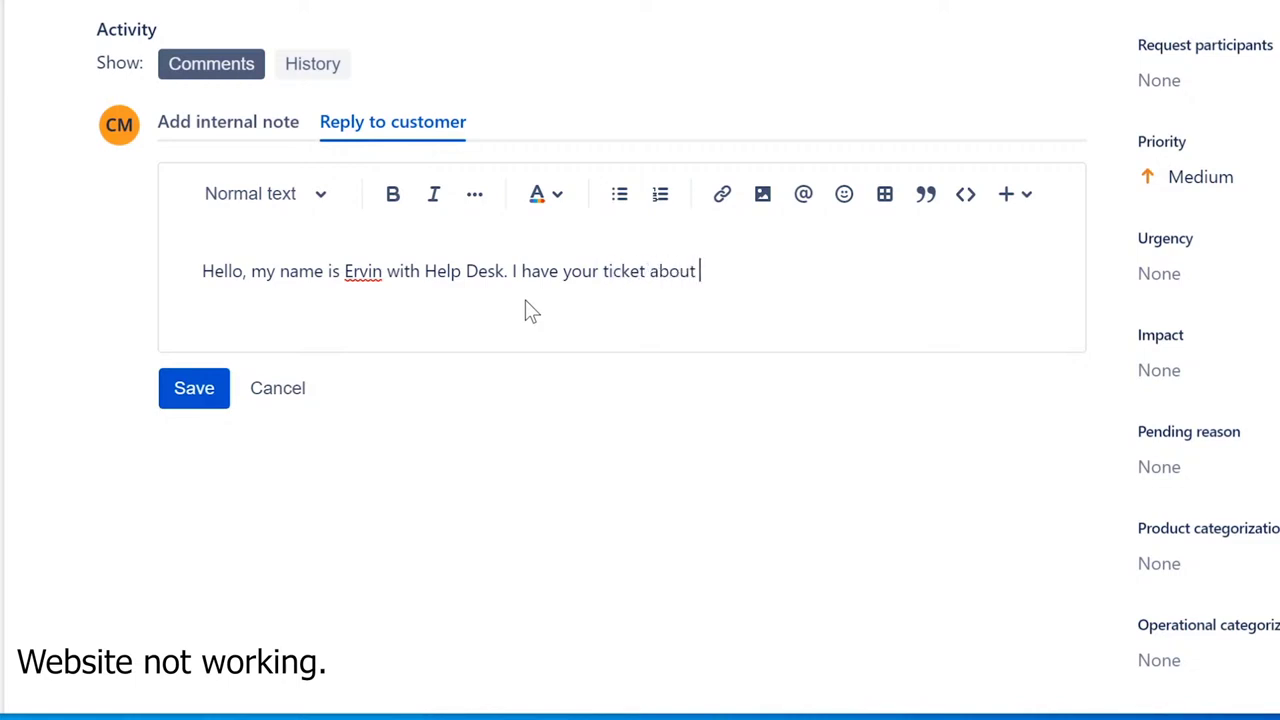
text(broken link.)
key(Return)
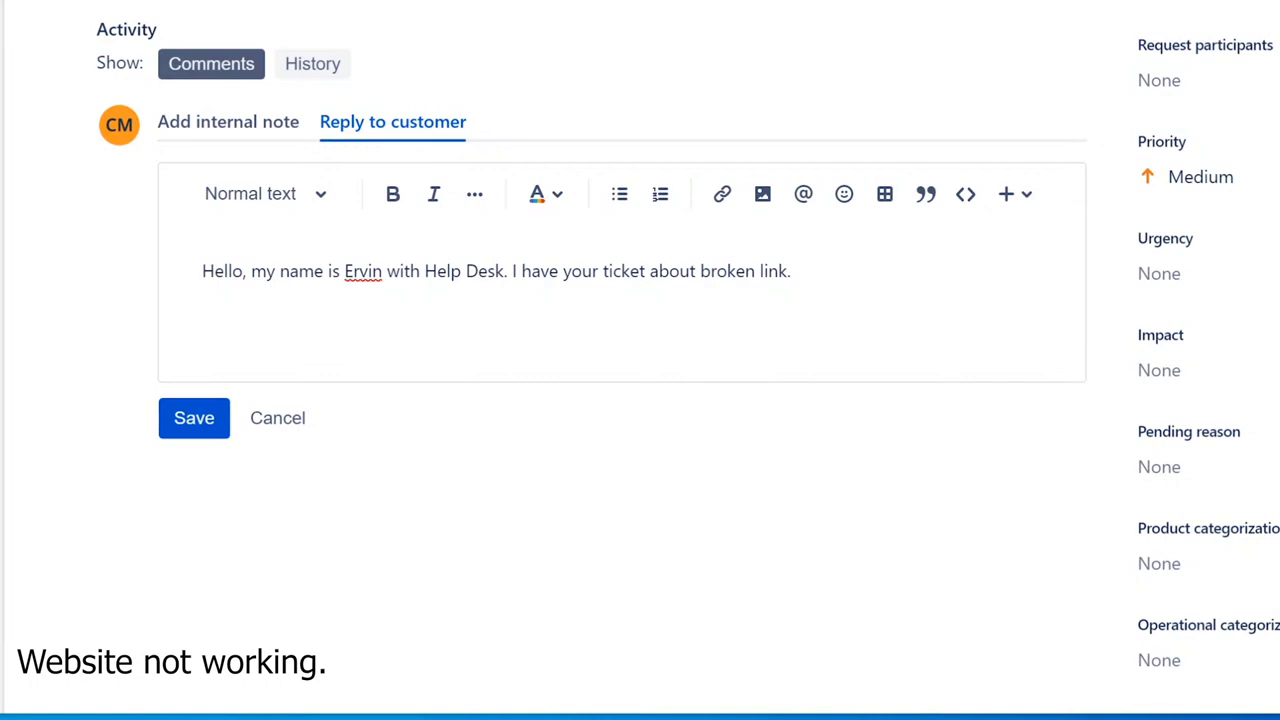
text(Is anybody e)
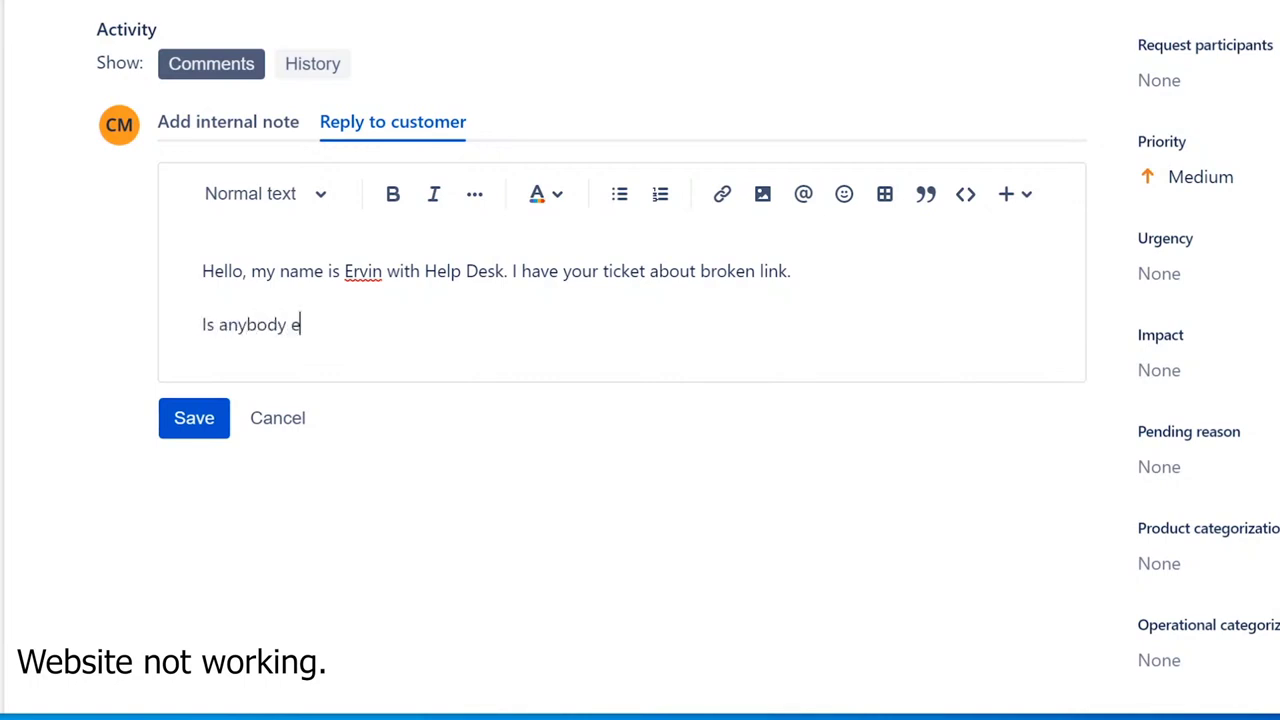
text(lse in your group )
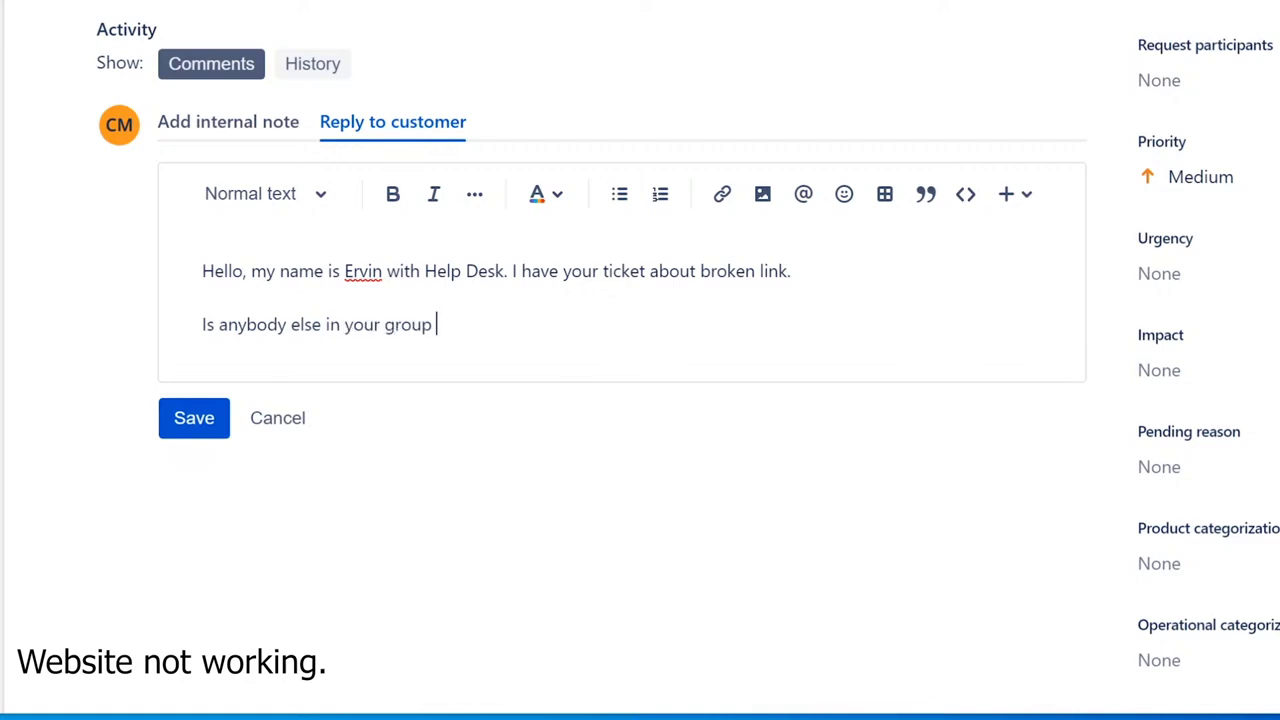
text(having this issue)
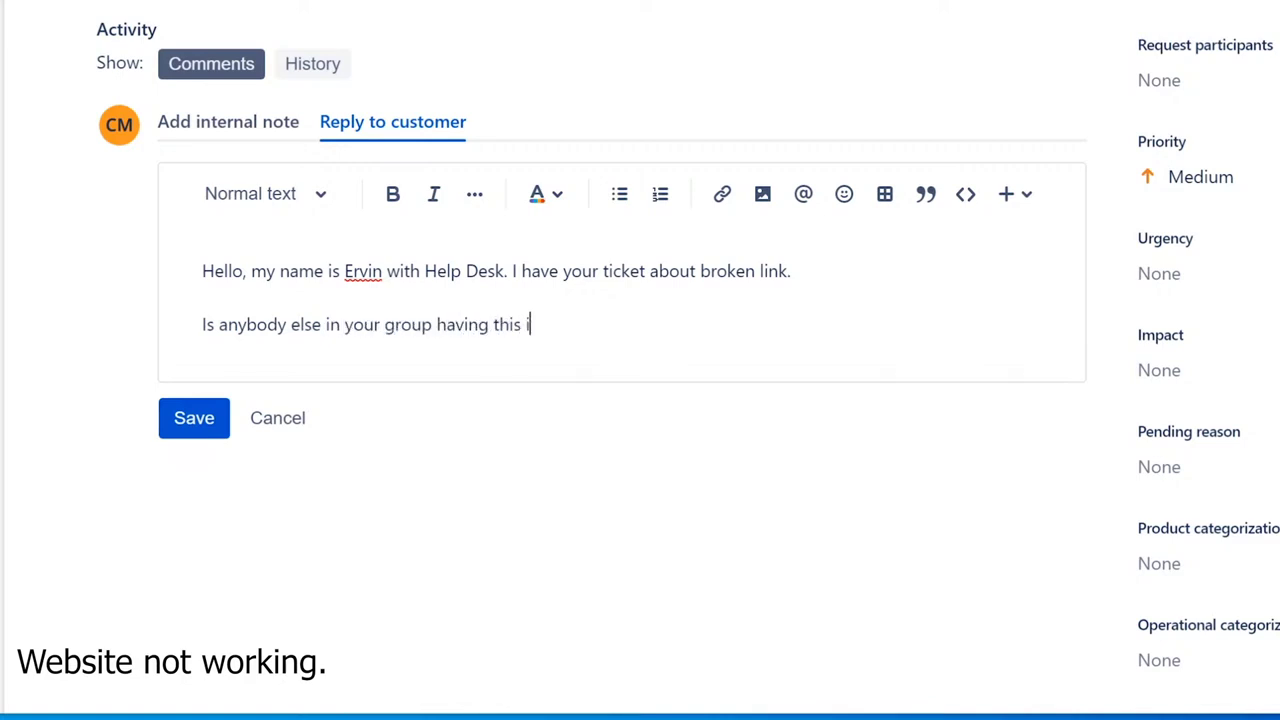
key(BackSpace)
key(BackSpace)
key(BackSpace)
key(BackSpace)
key(BackSpace)
key(BackSpace)
key(BackSpace)
key(BackSpace)
key(BackSpace)
key(BackSpace)
key(BackSpace)
key(BackSpace)
key(BackSpace)
key(BackSpace)
key(BackSpace)
key(BackSpace)
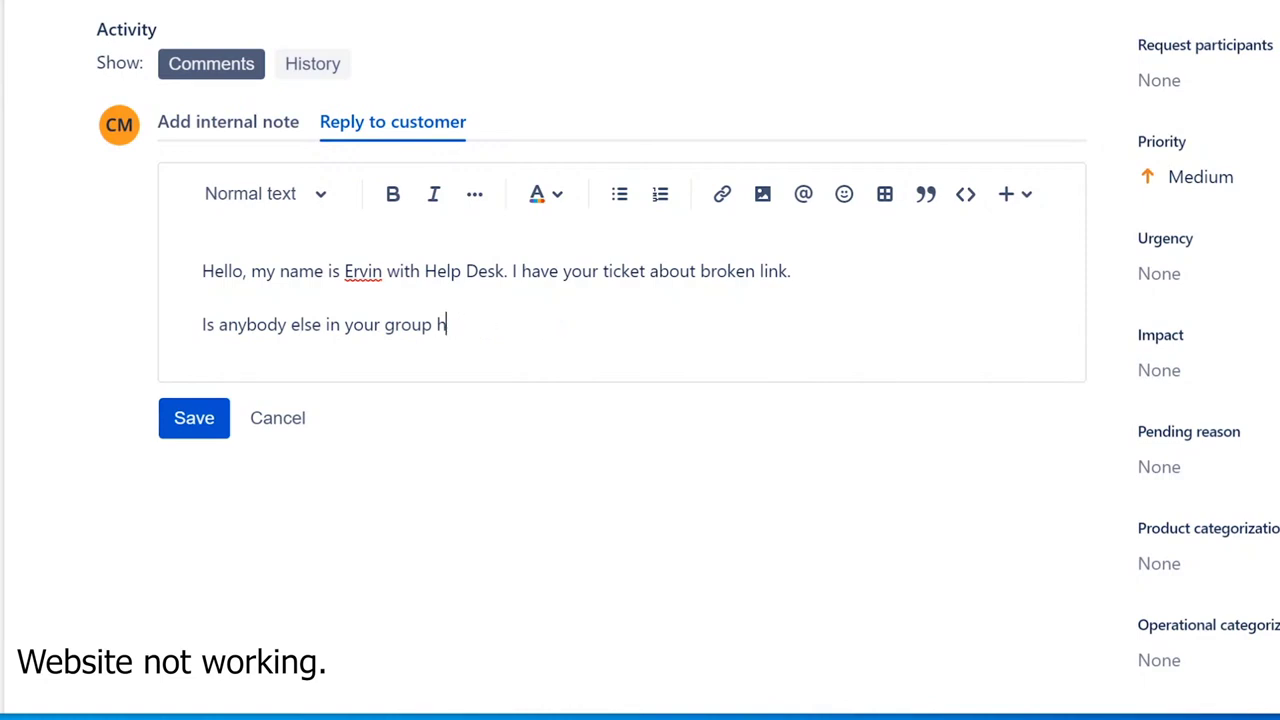
text(able to access this w)
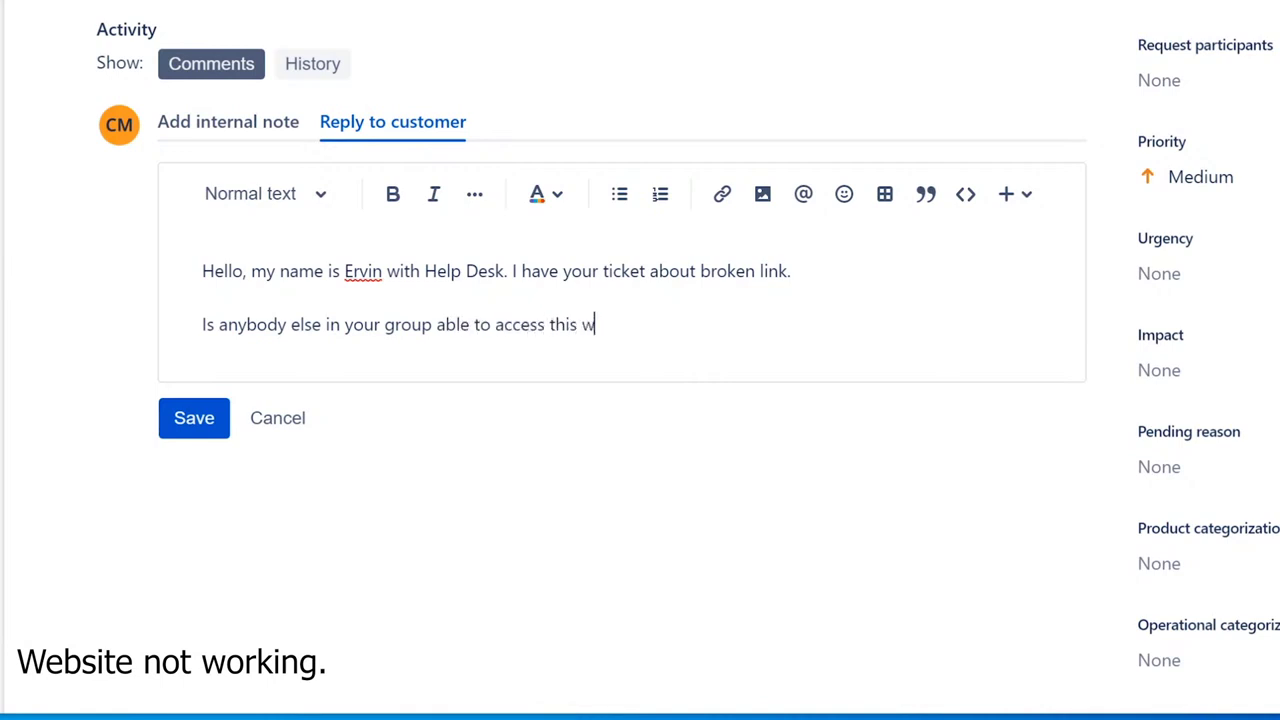
text(ebsite?)
Post the reply and start another logging 'Customer: Yes, that is the correct link...'.
click(181, 424)
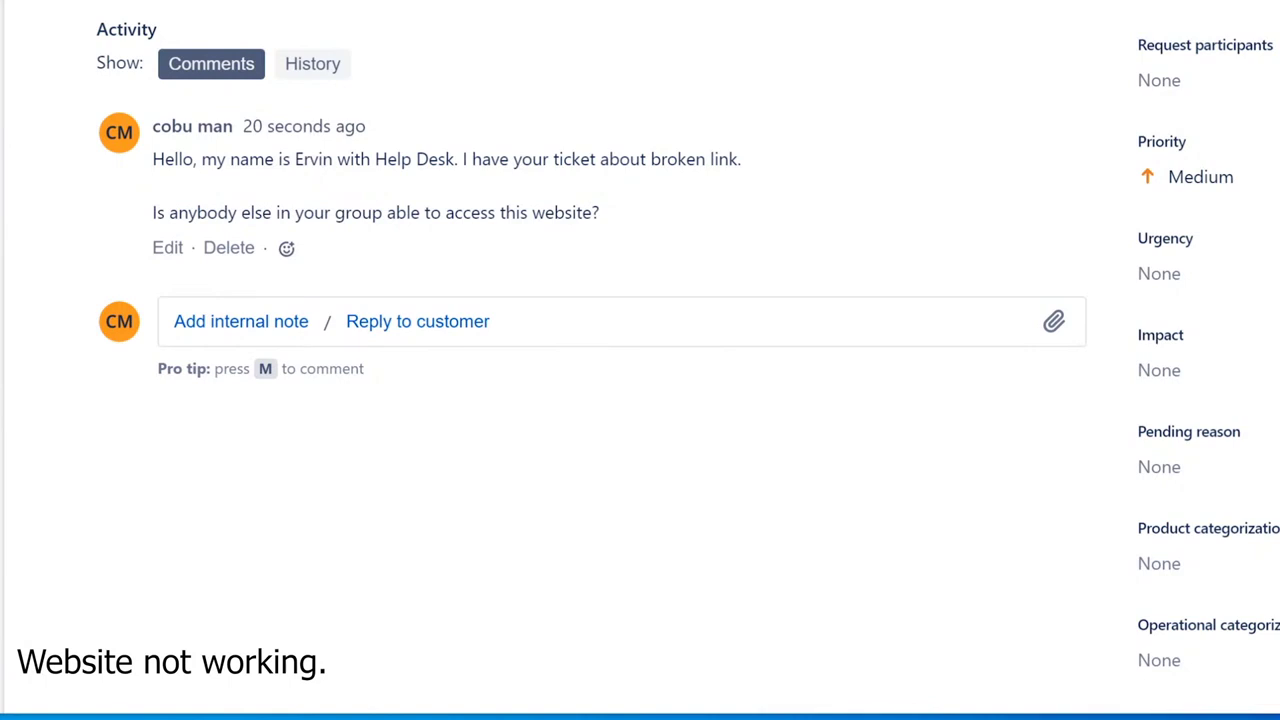
click(410, 328)
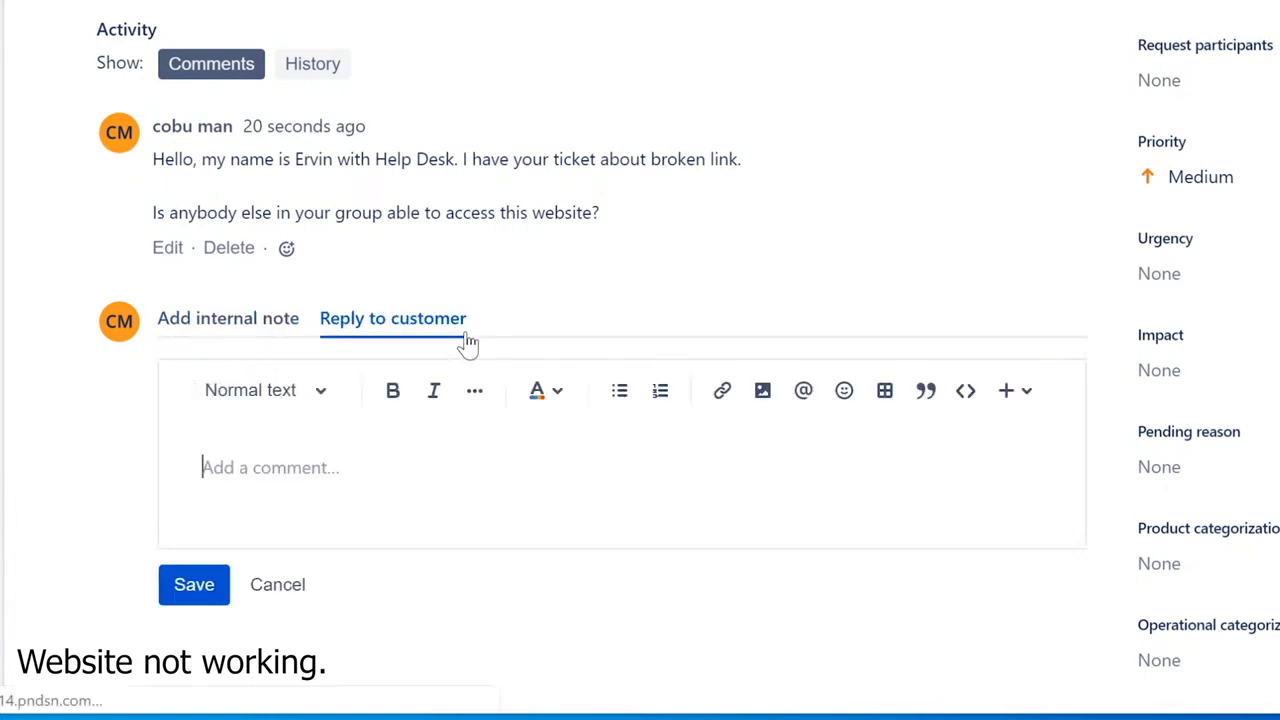
text(Cust)
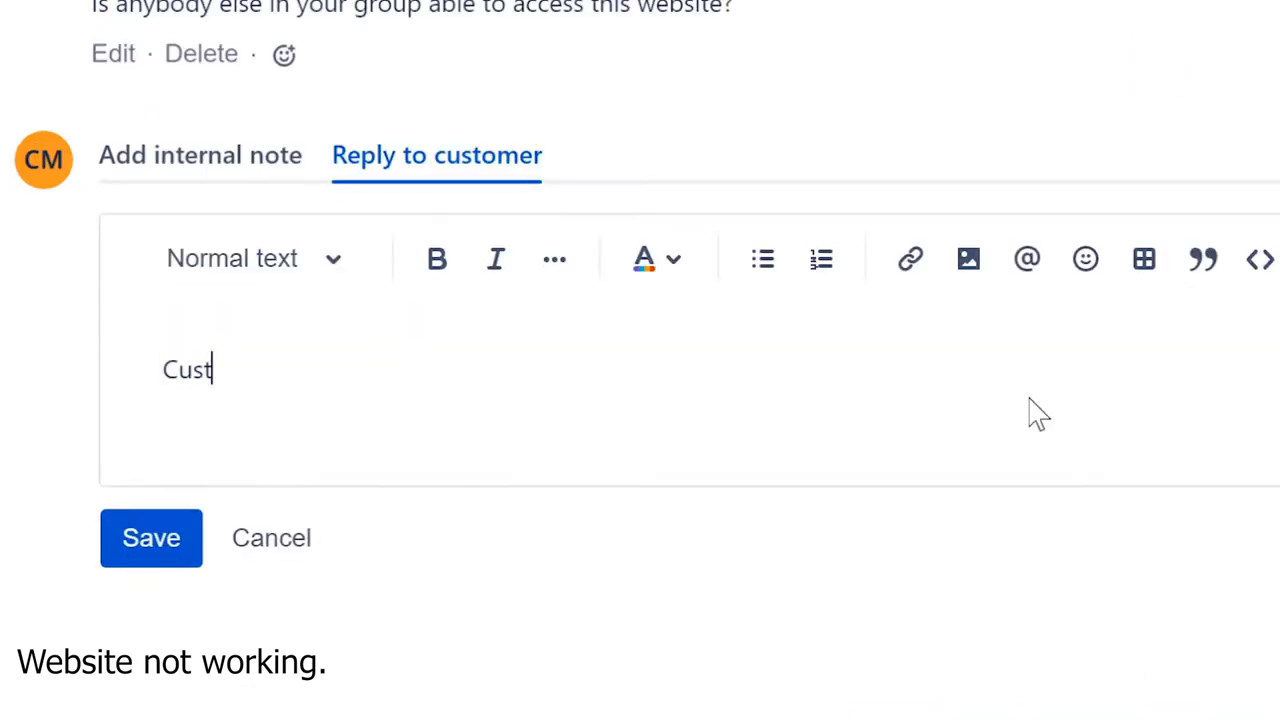
text(omer: Yes,)
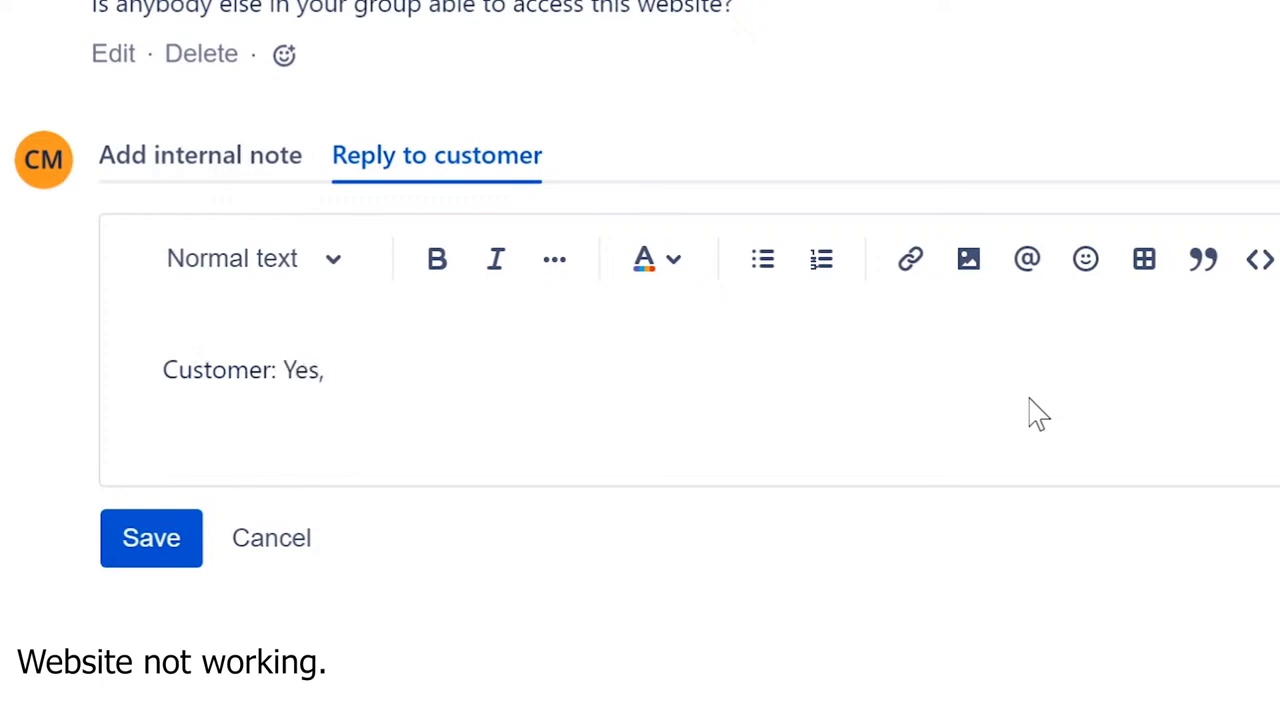
text( that is th)
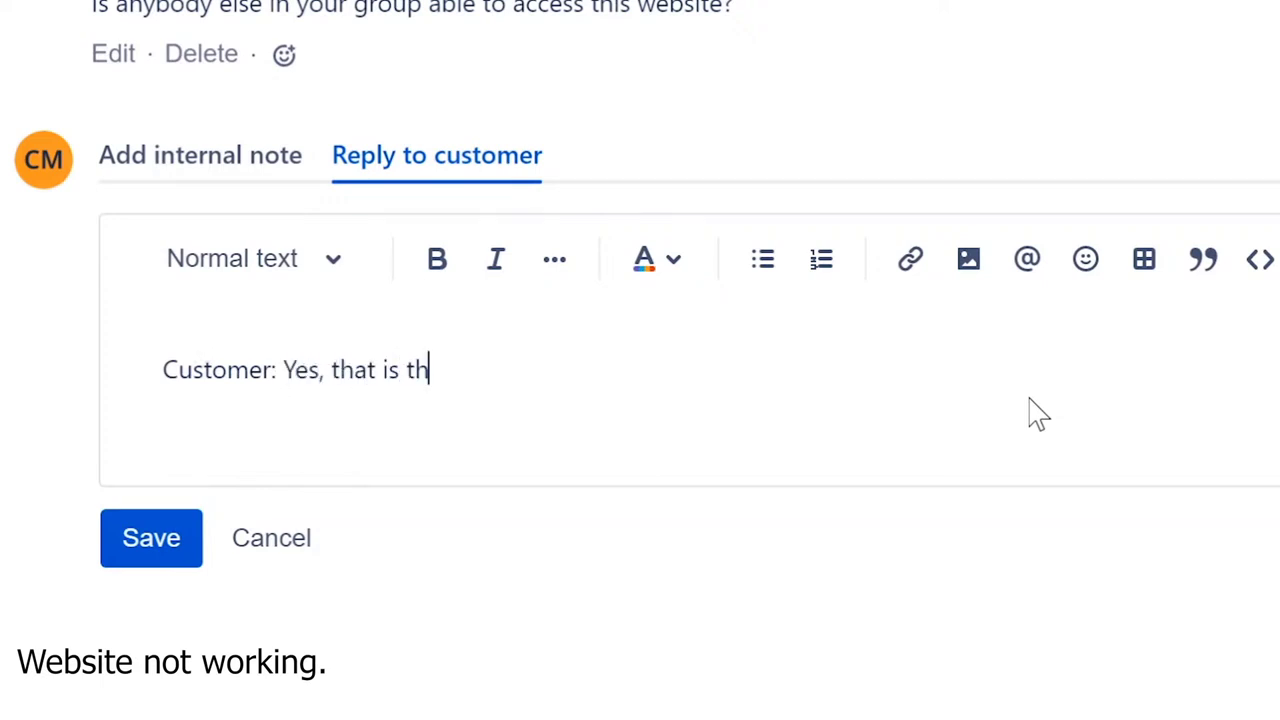
text(e correct li)
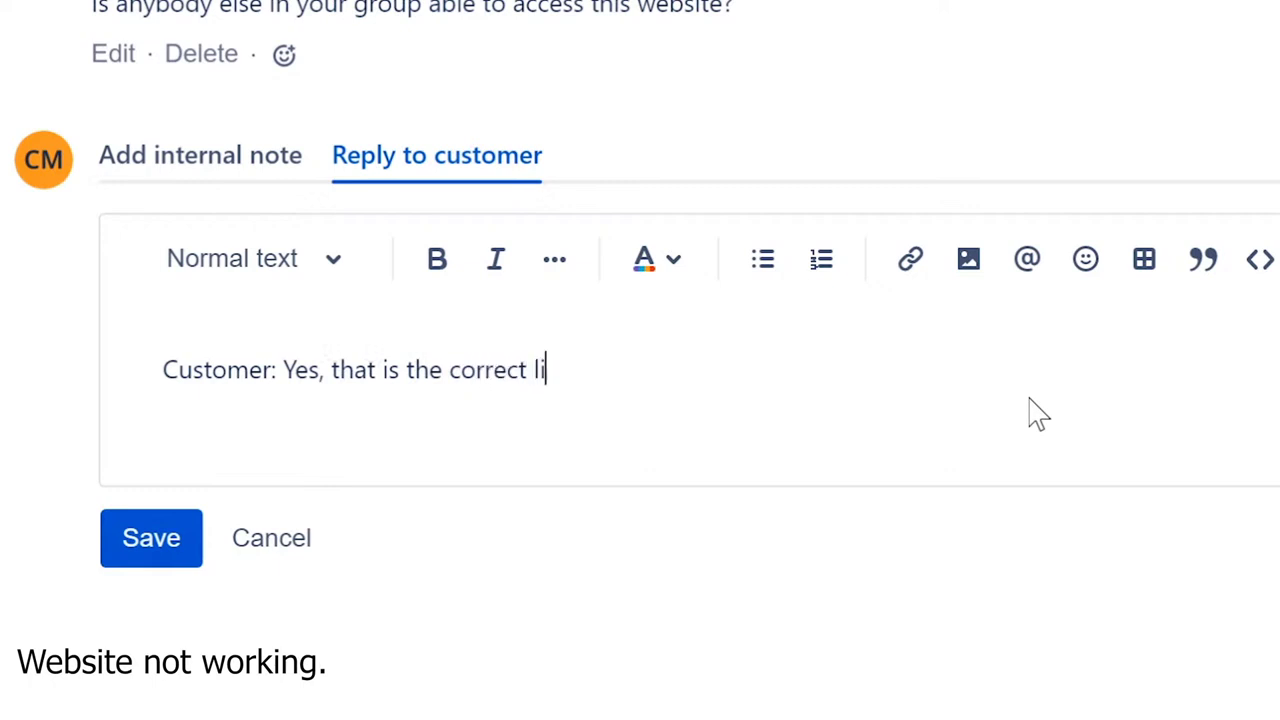
text(nk...)
Add the agent's request to check with one other person and 'Customer: Yes, it's working for them...'.
key(Return)
text(E)
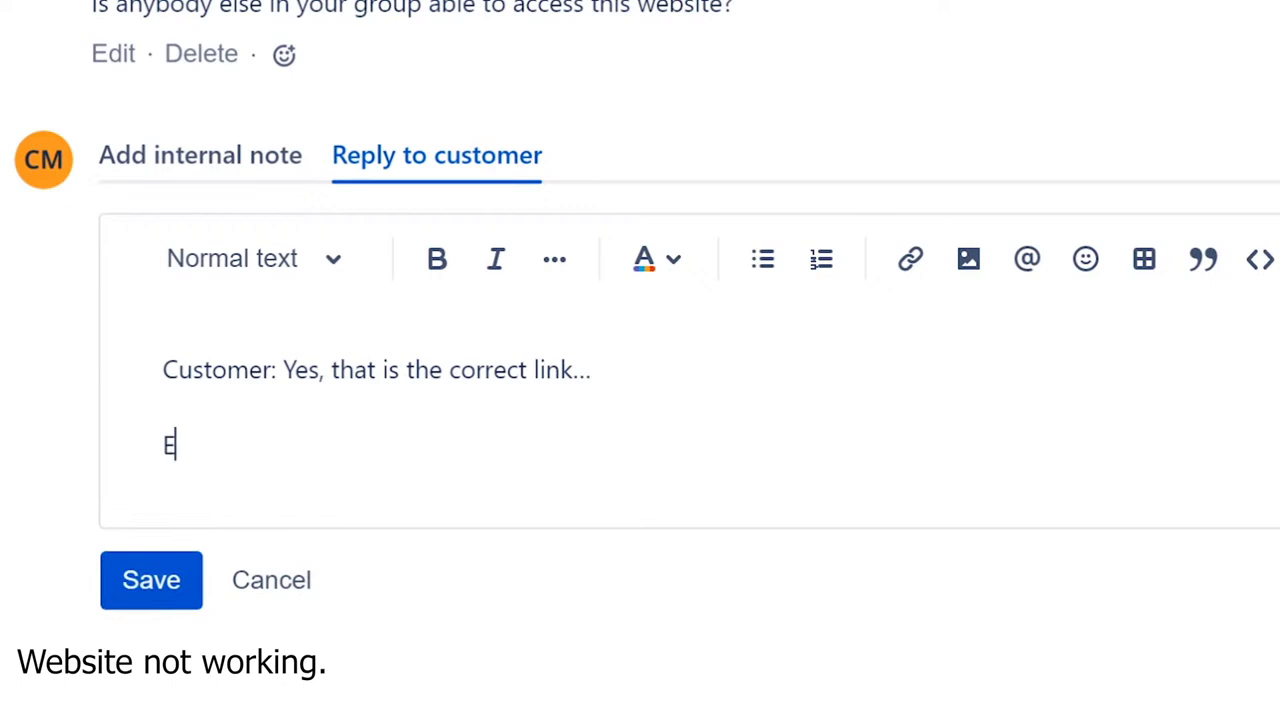
text(rvin: )
text(Can you please)
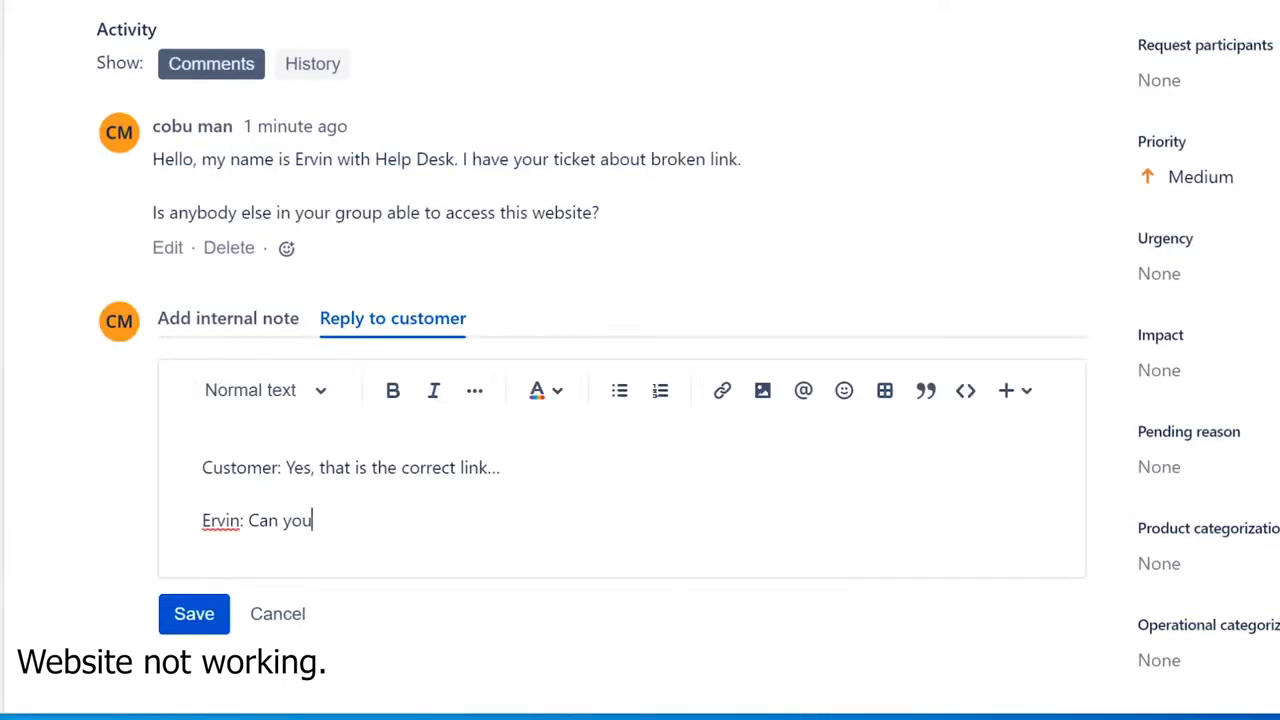
text( check )
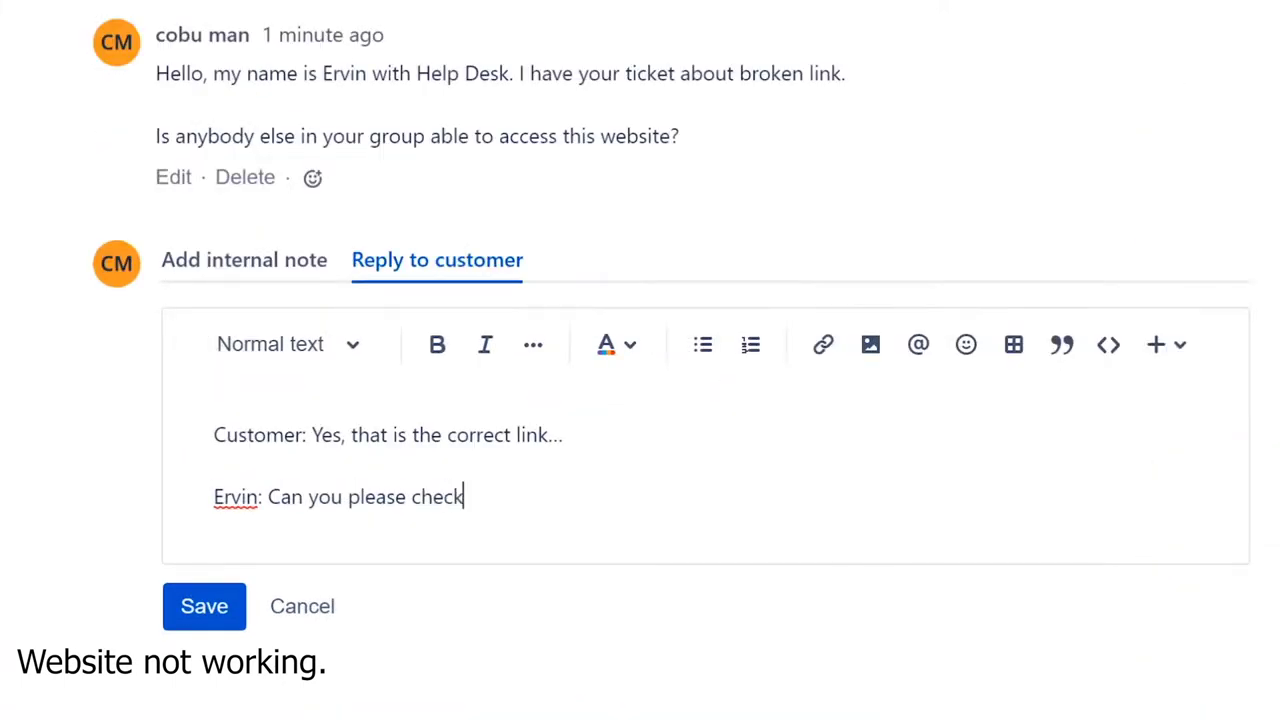
text(with one other perso)
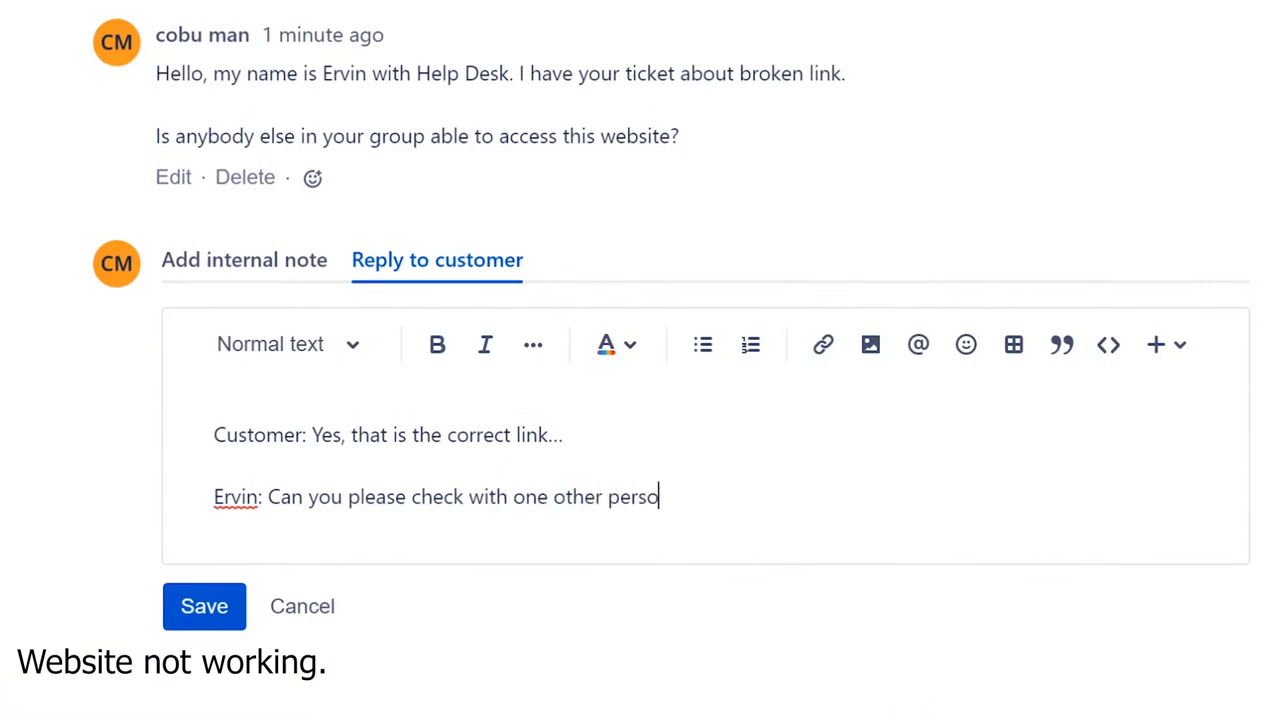
text(n just to be)
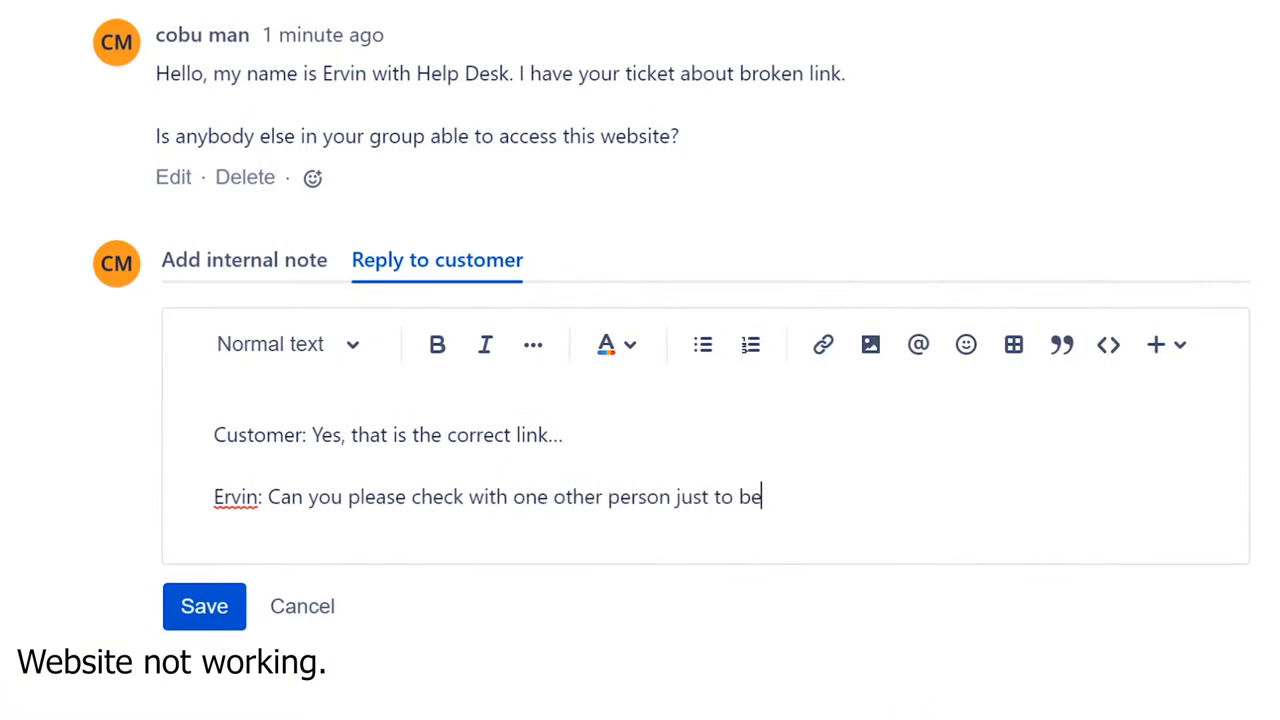
text( sure?)
key(Return)
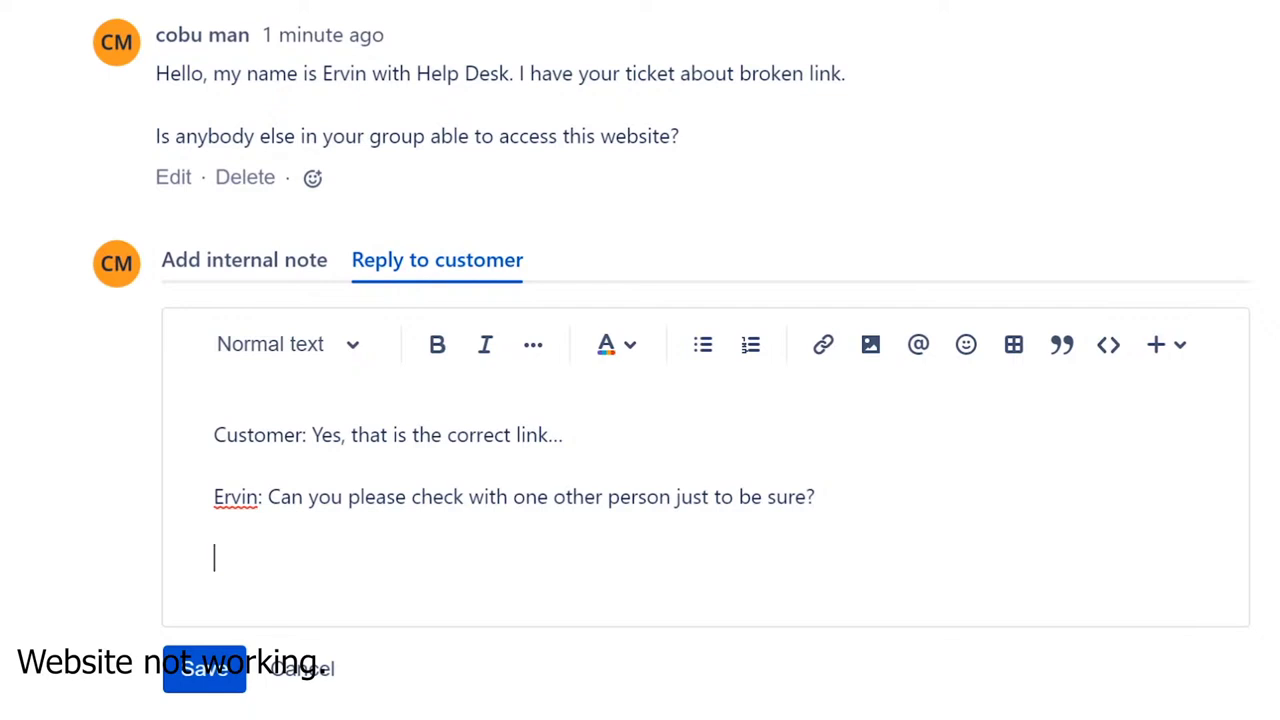
text(Customer: )
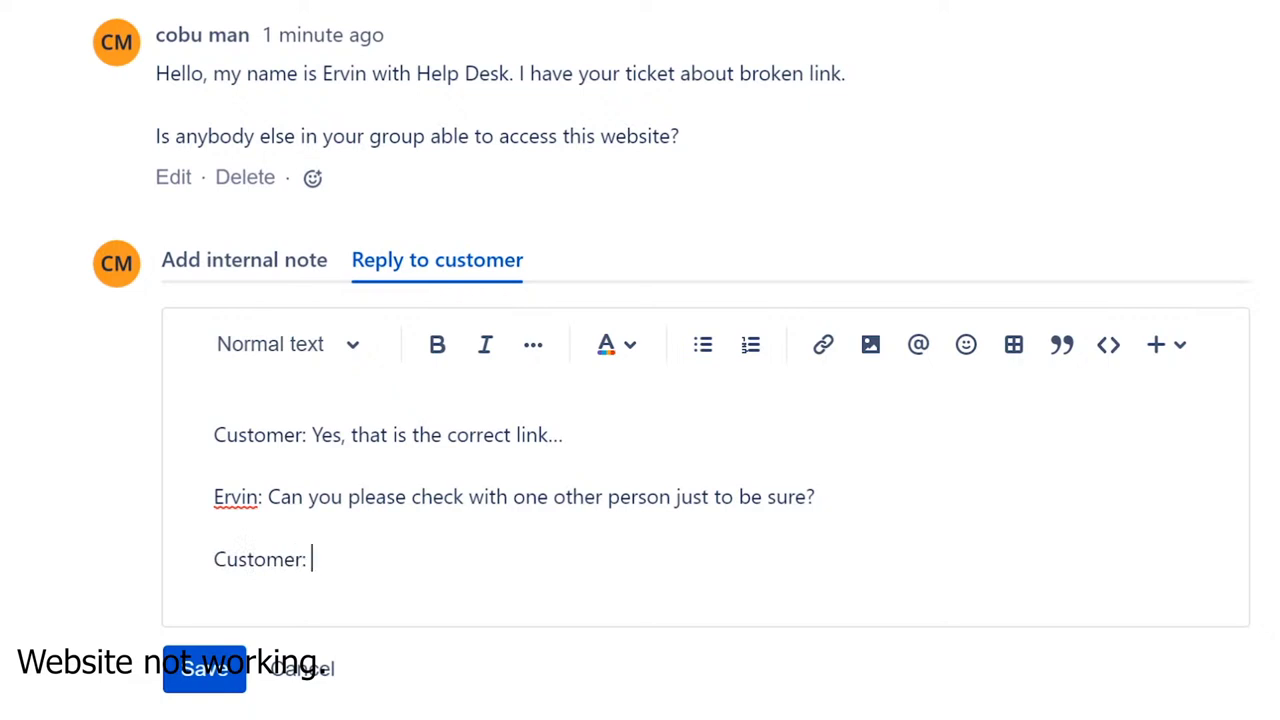
text(Yes, its)
key(BackSpace)
text('s working for th)
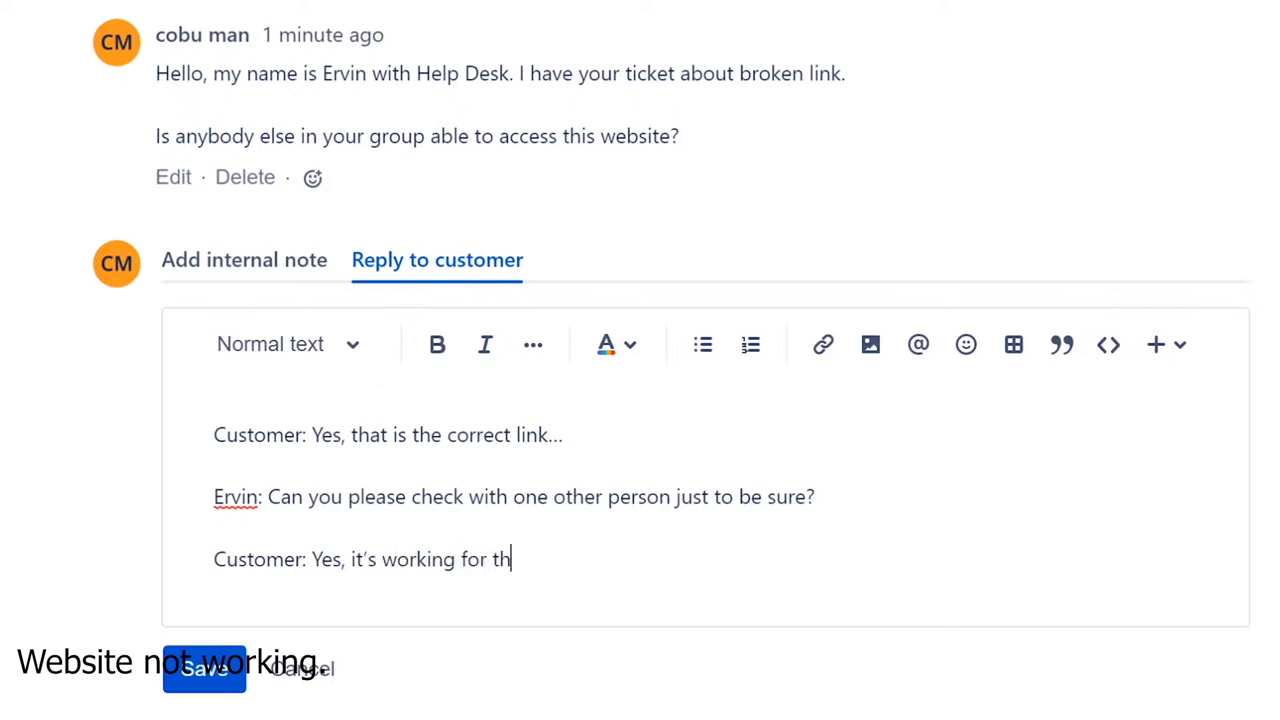
text(em...)
scroll(700, 400, down, 3)
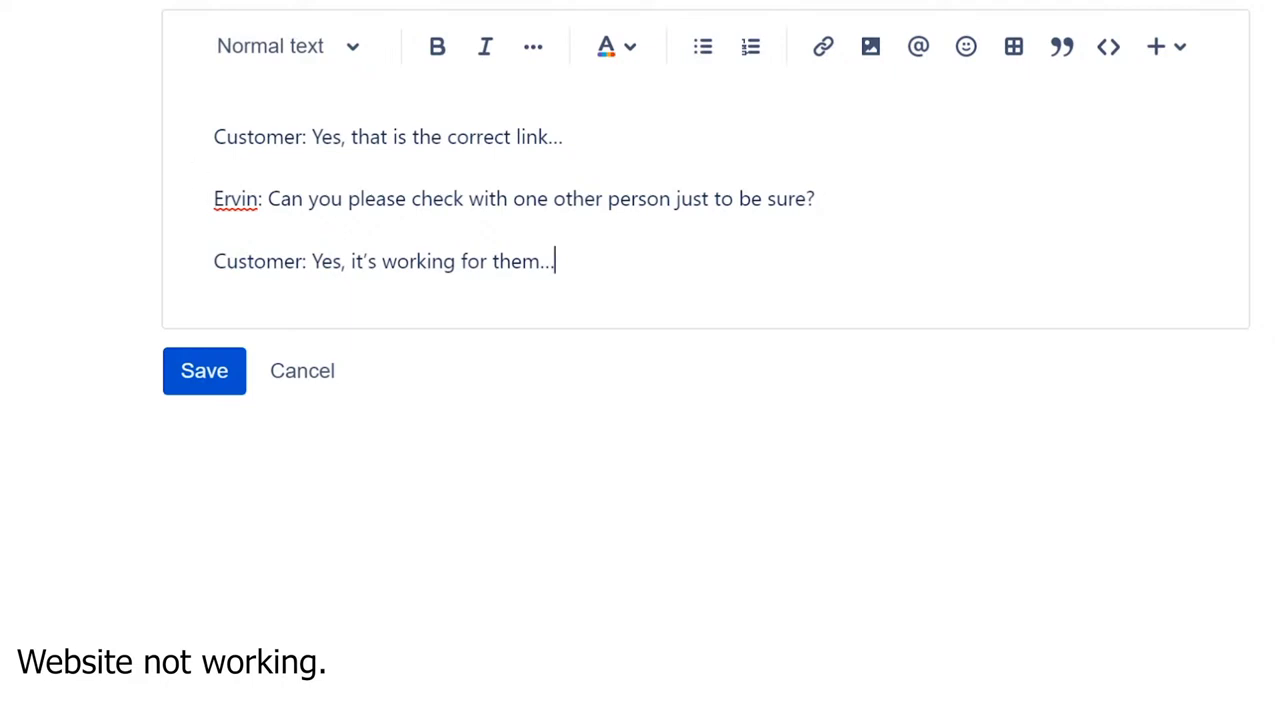
Append the line 'Customer: They are using the same link as me...' to the transcript.
drag(258, 198, 214, 198)
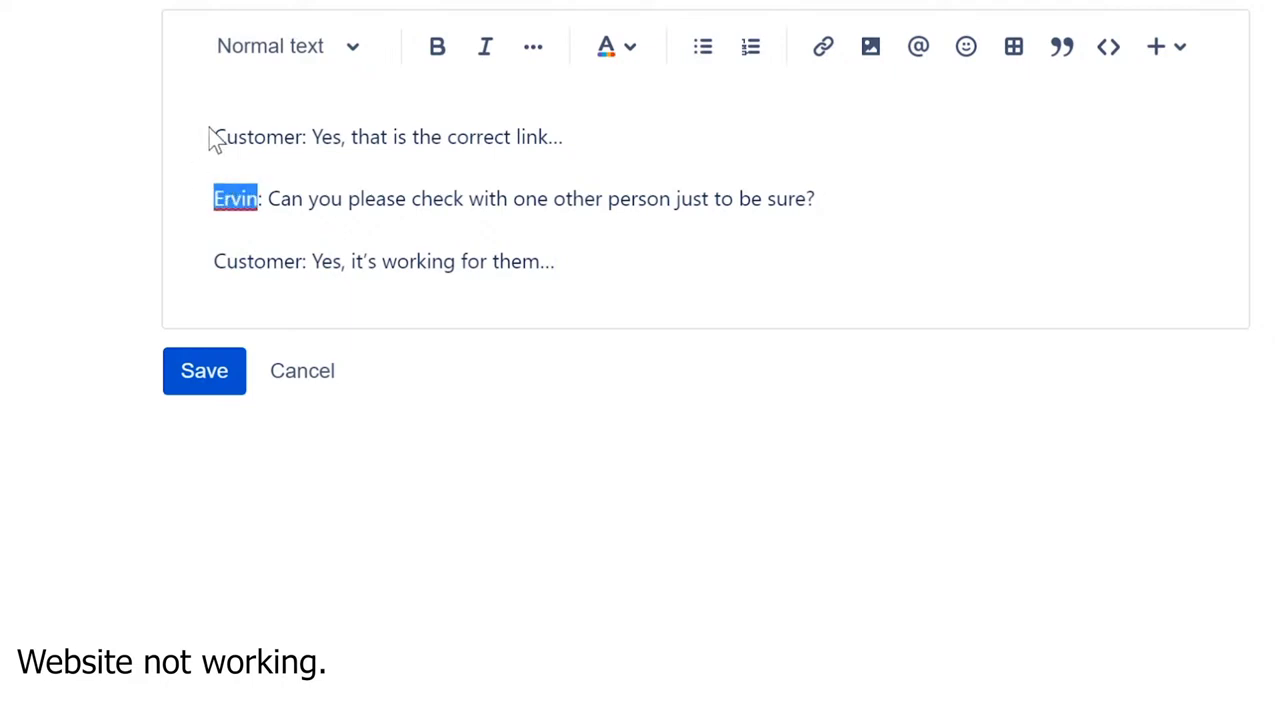
mouse_move(214, 137)
mouse_down()
mouse_move(300, 137)
mouse_move(214, 137)
mouse_up()
click(300, 137)
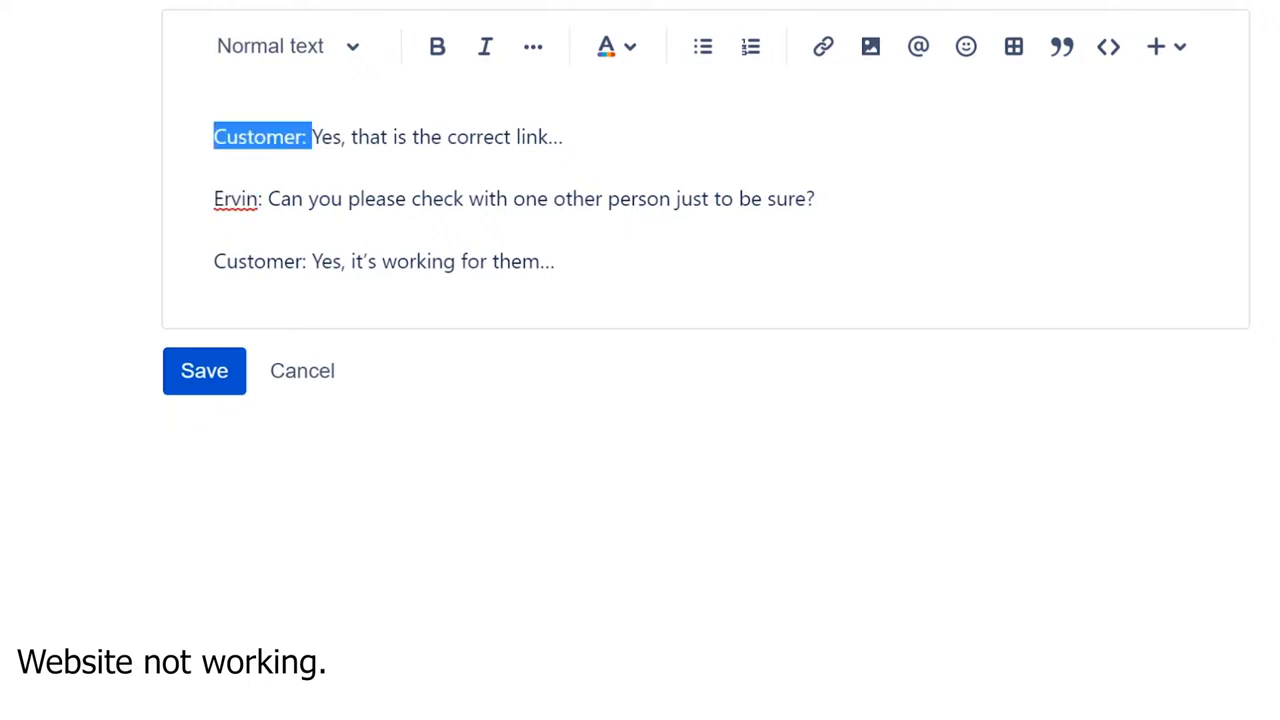
click(793, 298)
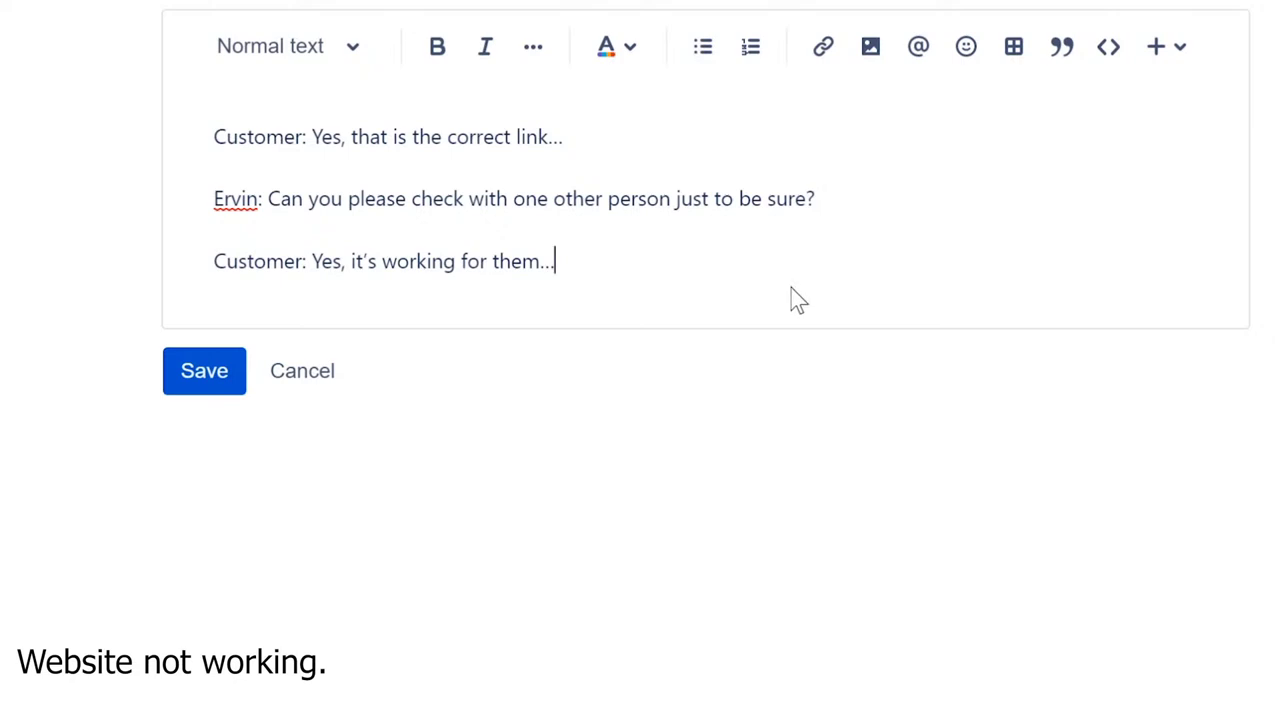
key(Return)
text(Customer: )
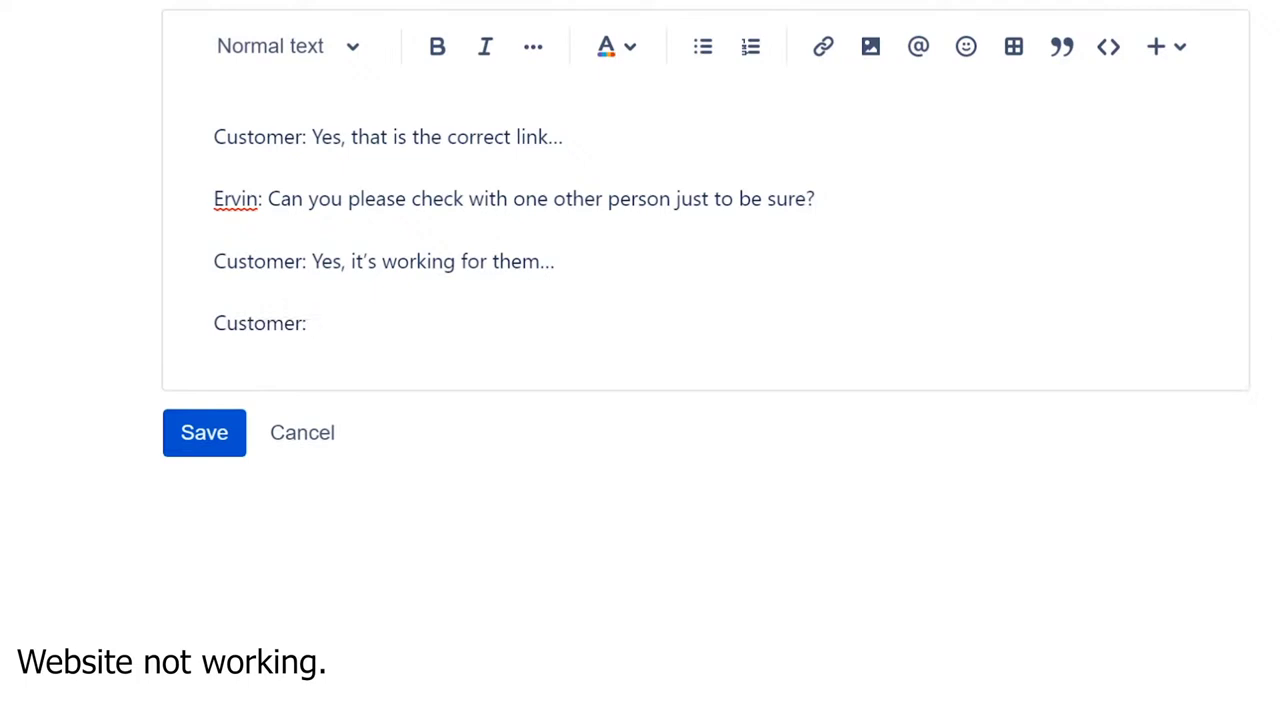
text(They are using the smae)
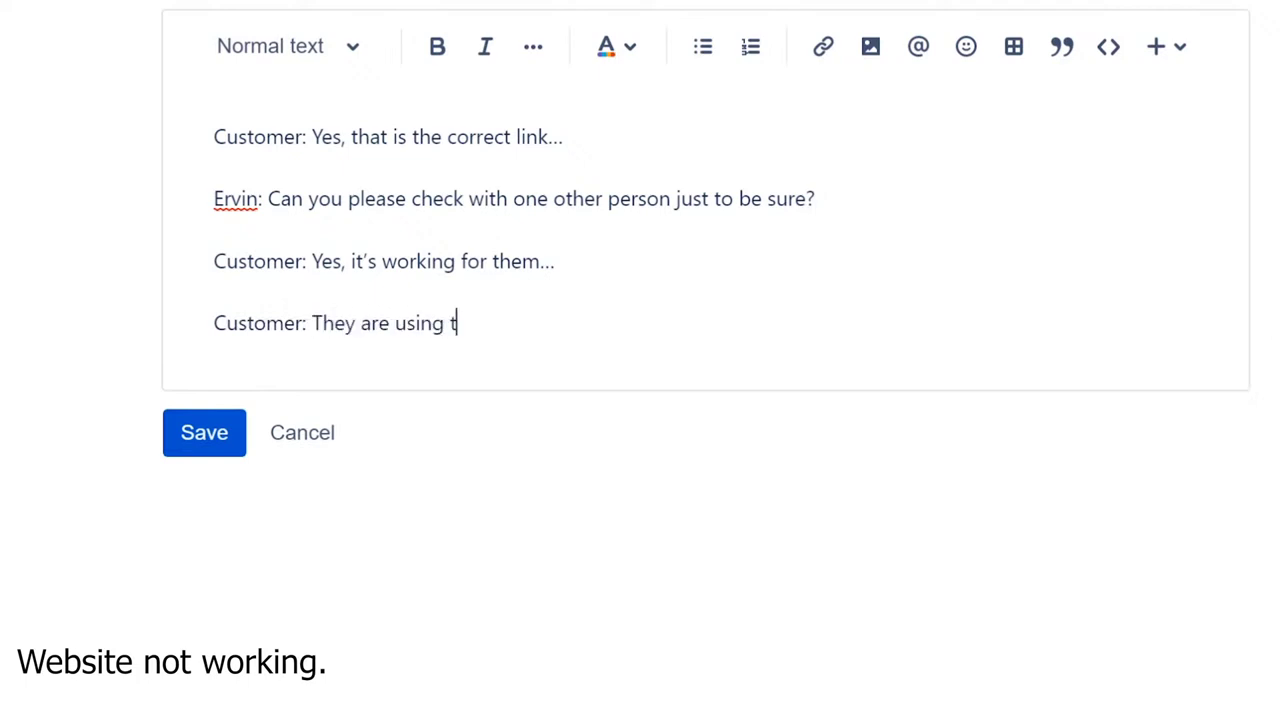
key(BackSpace)
key(BackSpace)
key(BackSpace)
text(ame )
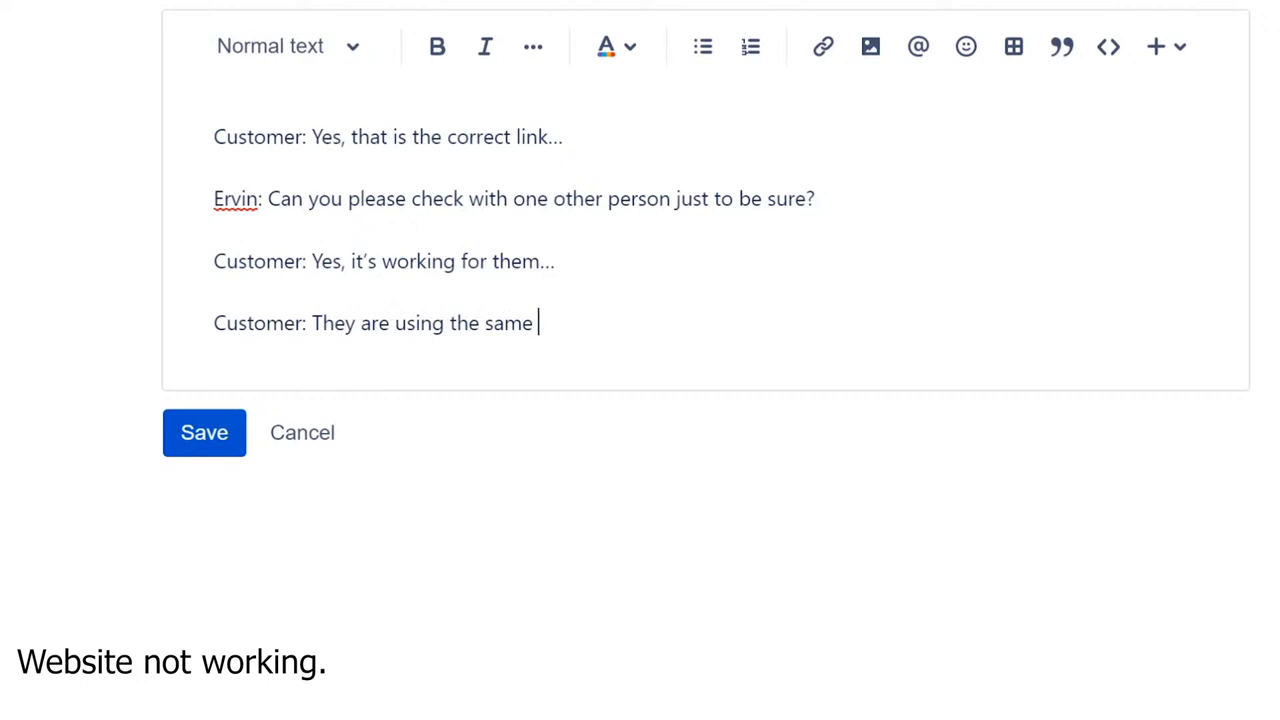
text(link as me)
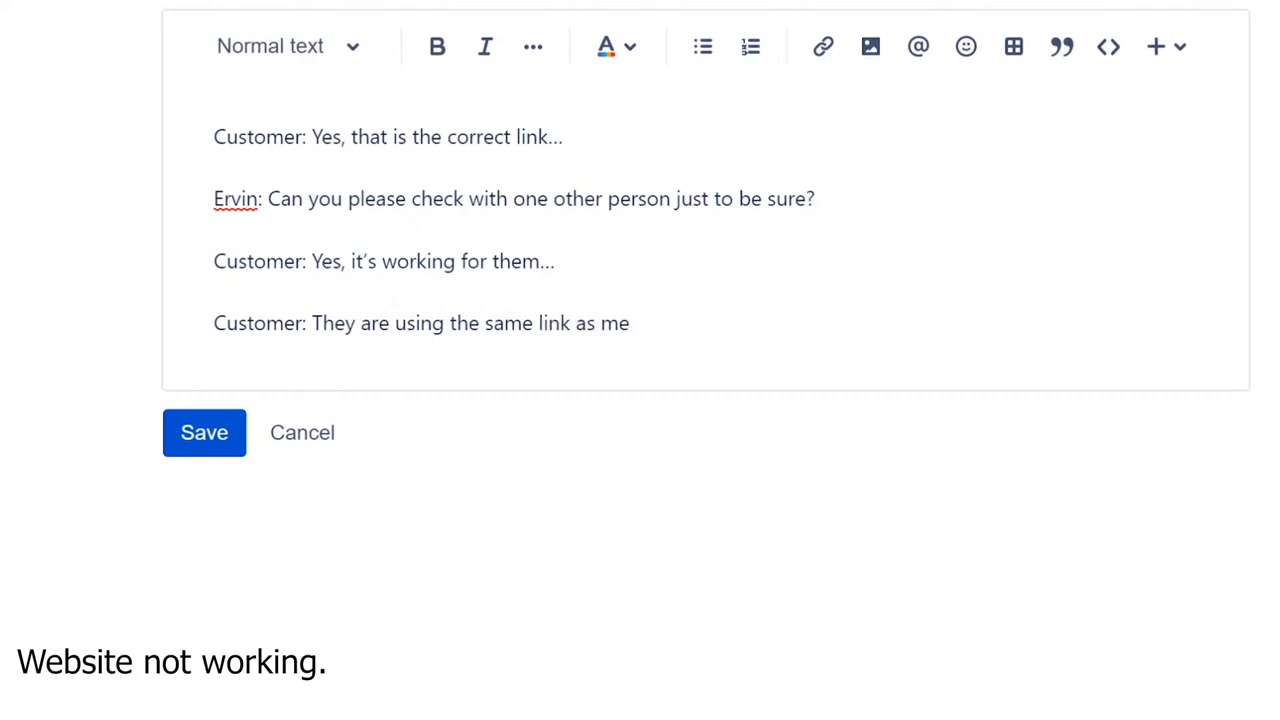
text(...)
Add the agent's question asking the customer for a screenshot of the working website.
key(Return)
text(Ervin: )
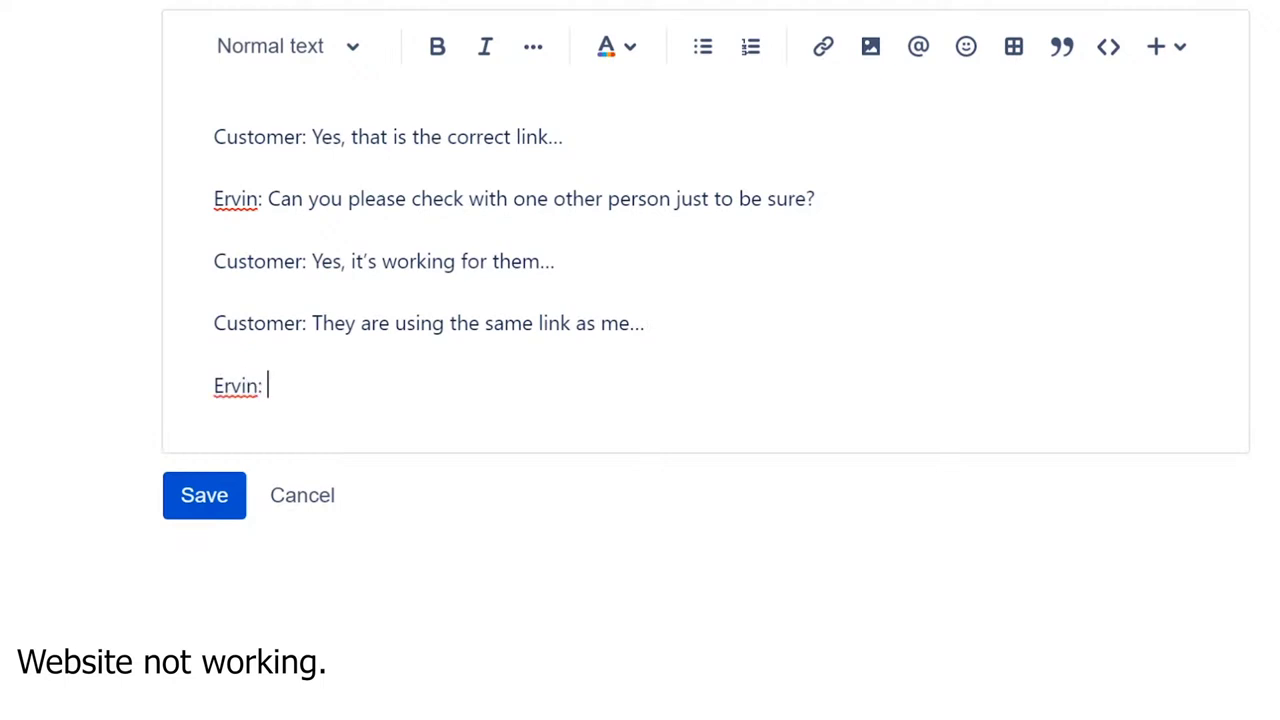
text(Can yop)
key(BackSpace)
text(u please show me)
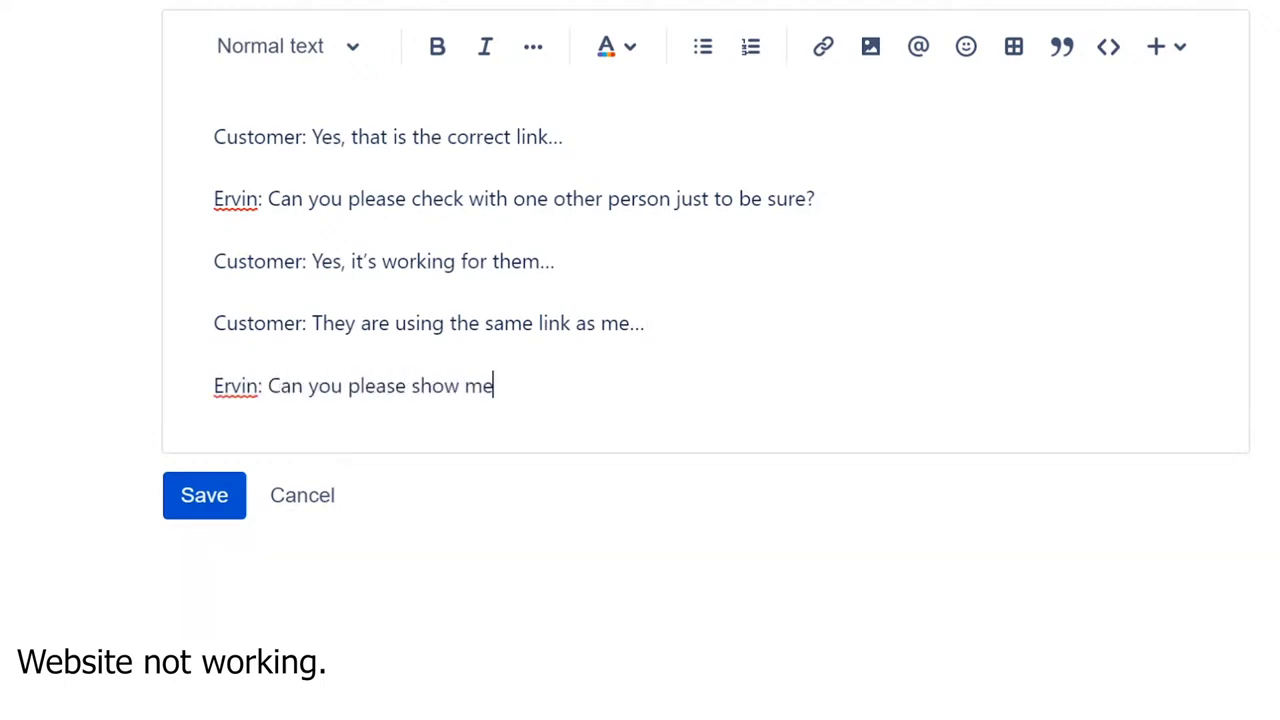
text( the screenshot of )
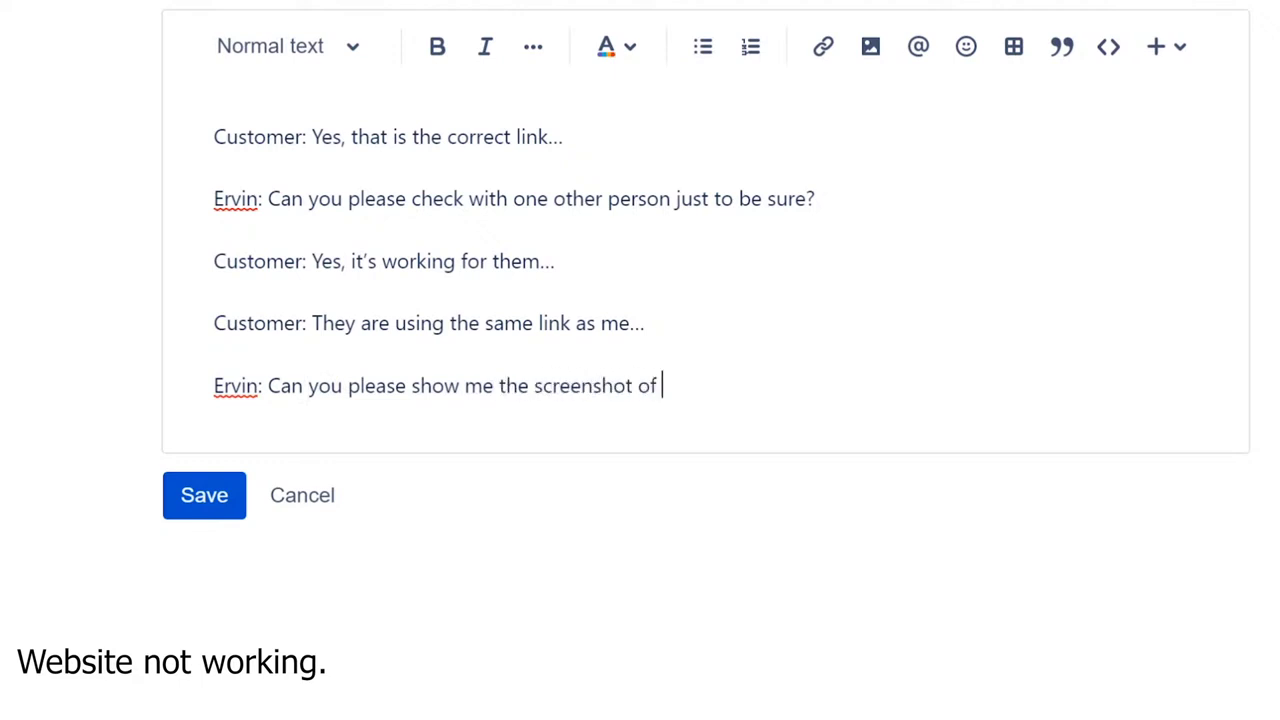
text(working webstie)
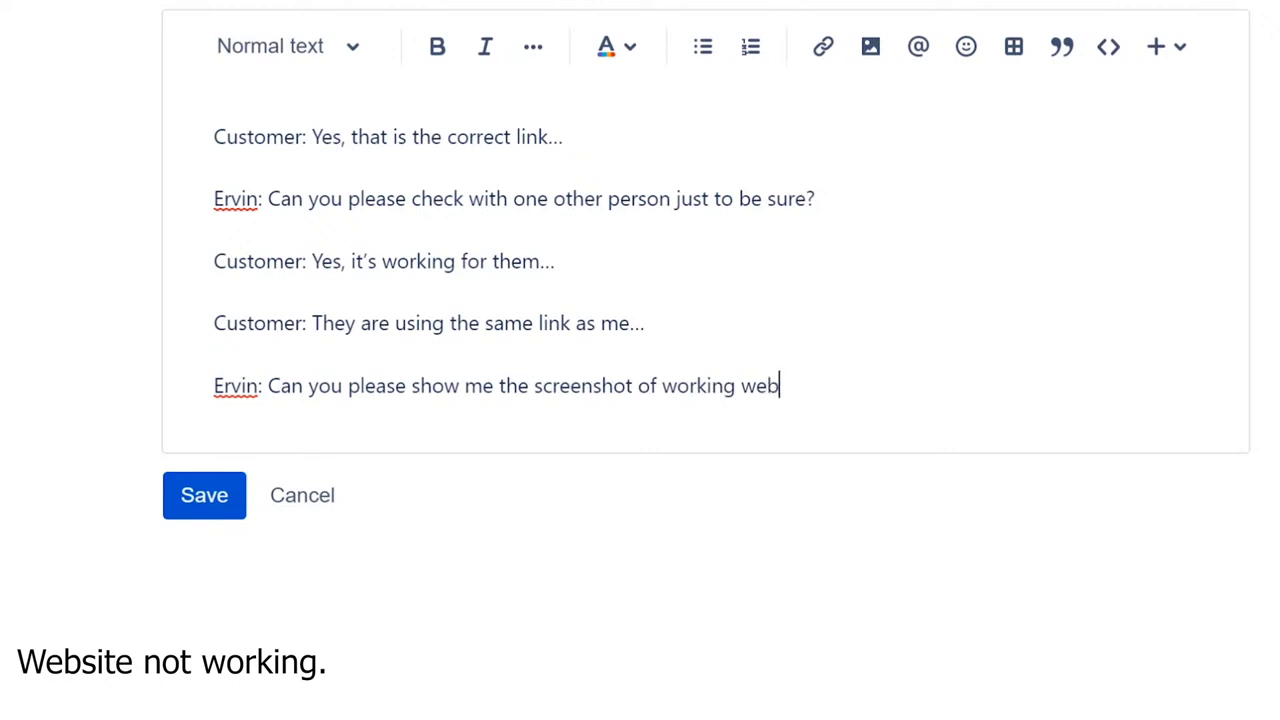
key(BackSpace)
key(BackSpace)
key(BackSpace)
text(ite.)
key(BackSpace)
key(BackSpace)
text(?)
Add the customer's answer line 'Customer: with screenshot'.
key(Return)
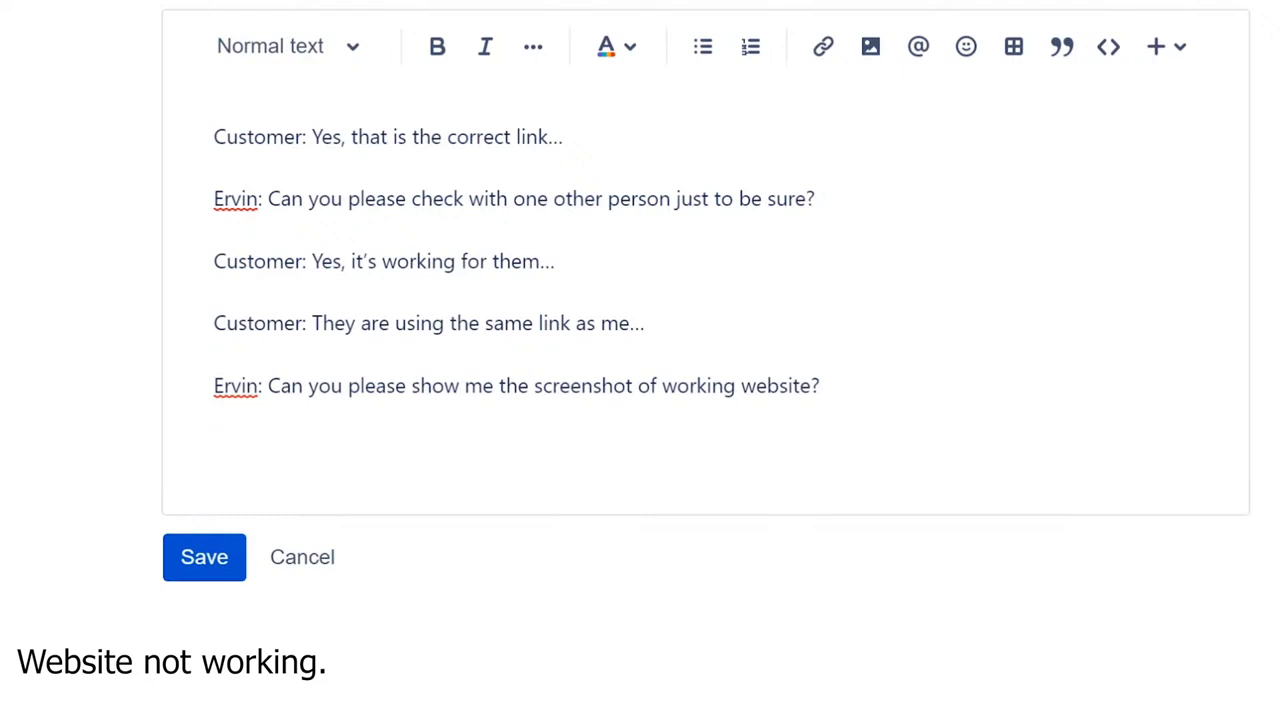
text(Cuso)
key(BackSpace)
text(tomer: with screenshot)
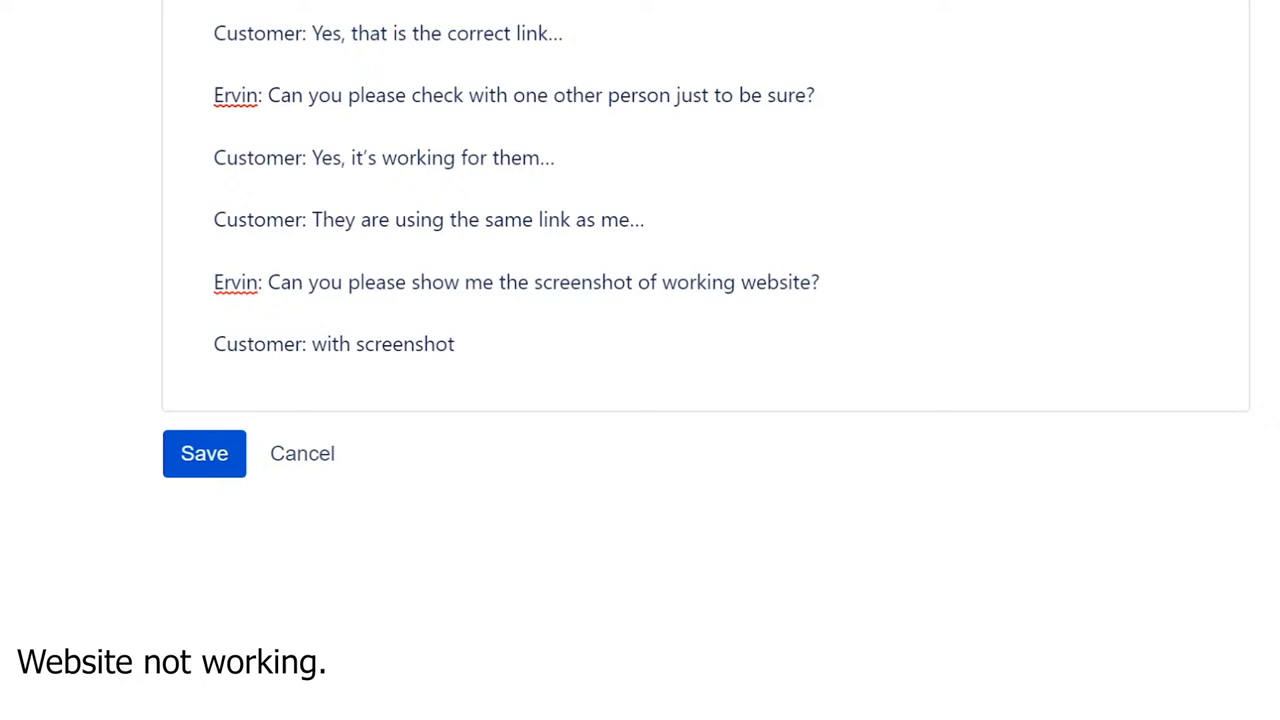
Reproduce the typo by loading mai.google.com in a new tab, then close the failing tab.
key(ctrl+t)
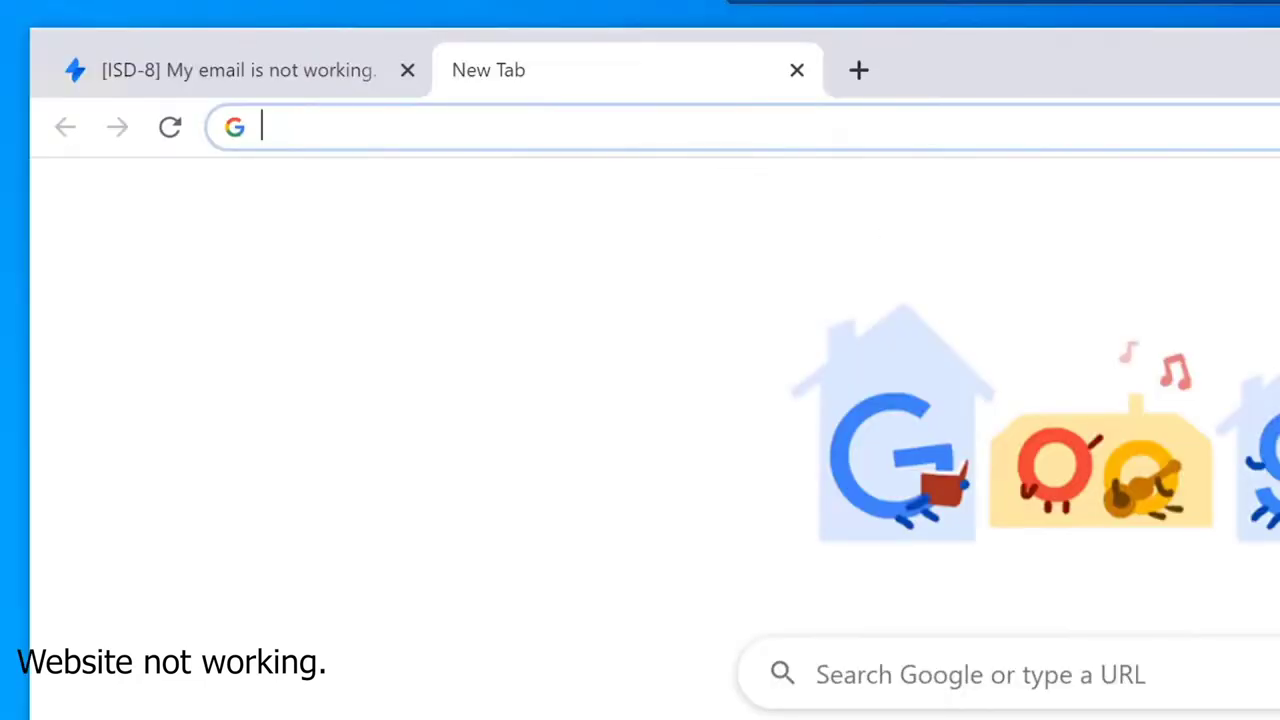
text(https://mail.google.com/mail/u/0/?tab=wm#inbox)
click(394, 127)
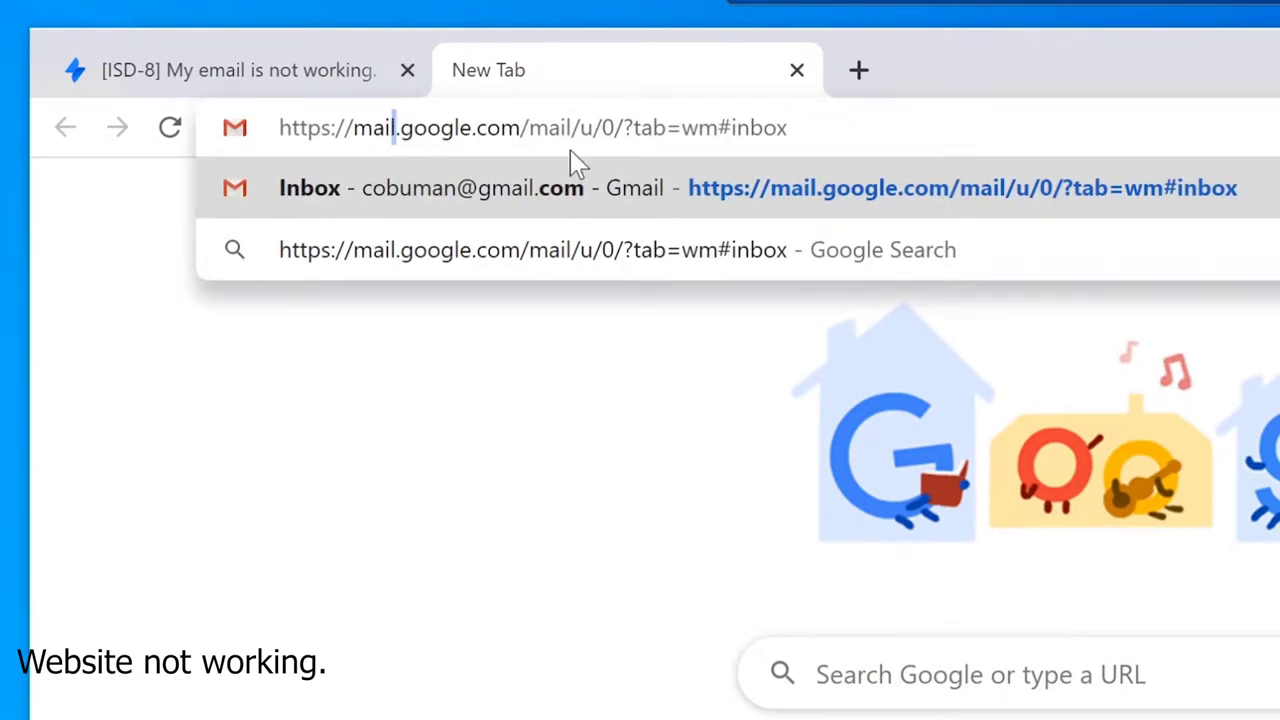
key(BackSpace)
key(Return)
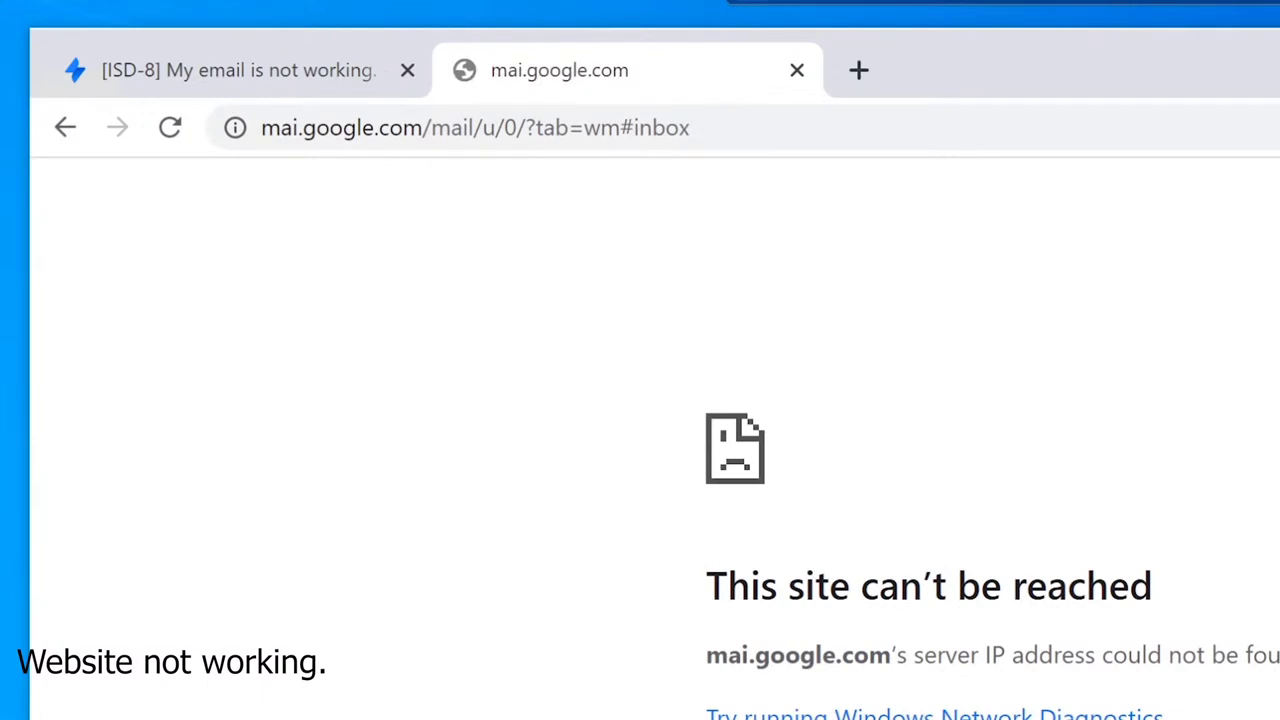
click(797, 71)
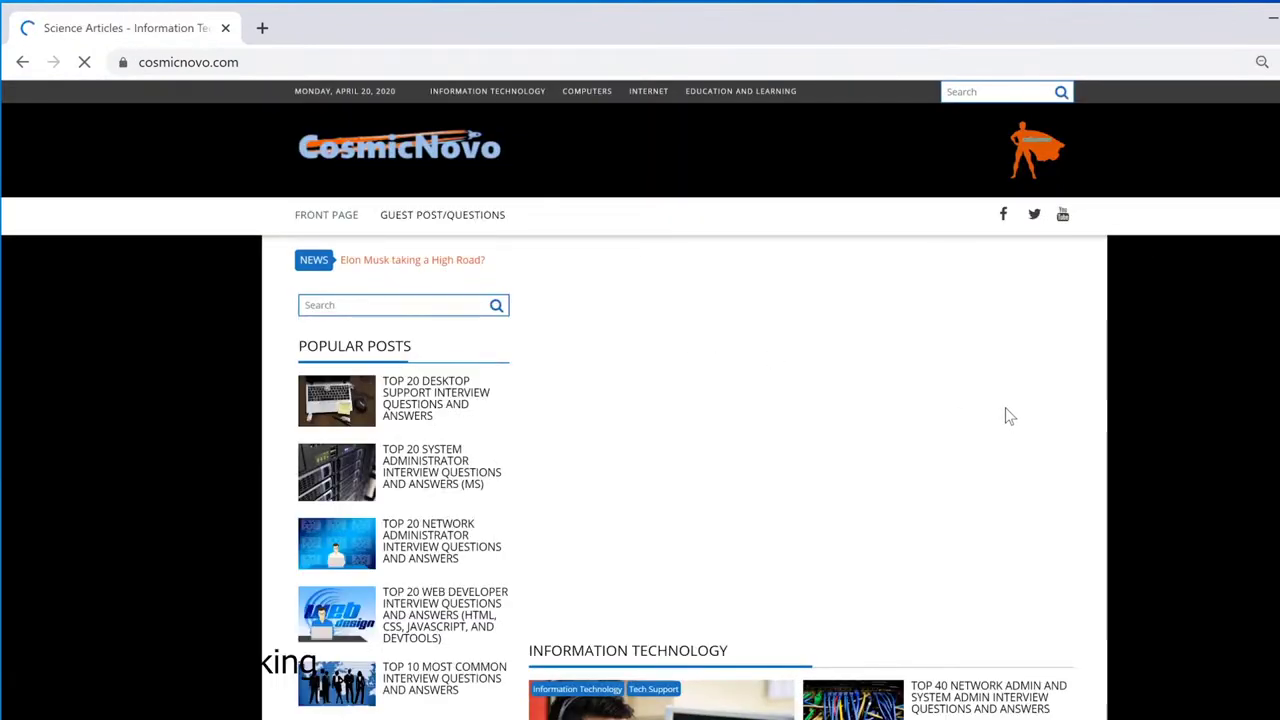
scroll(966, 457, down, 3)
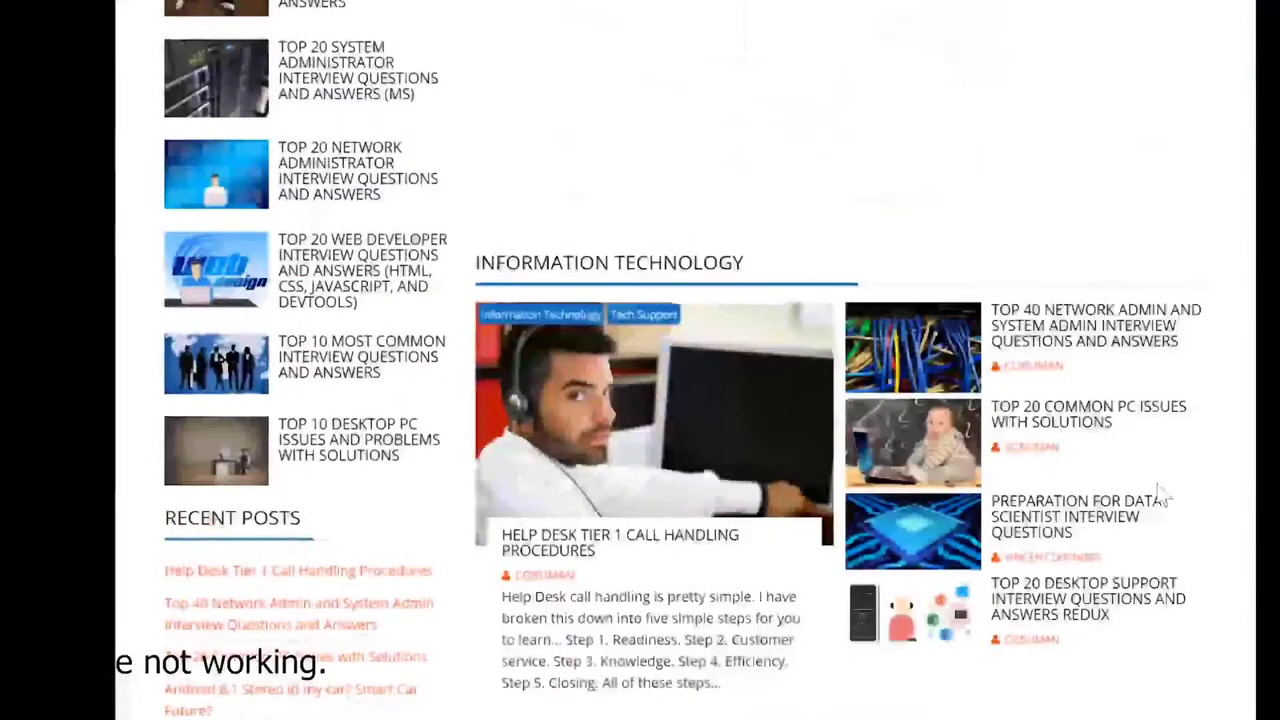
scroll(440, 445, up, 3)
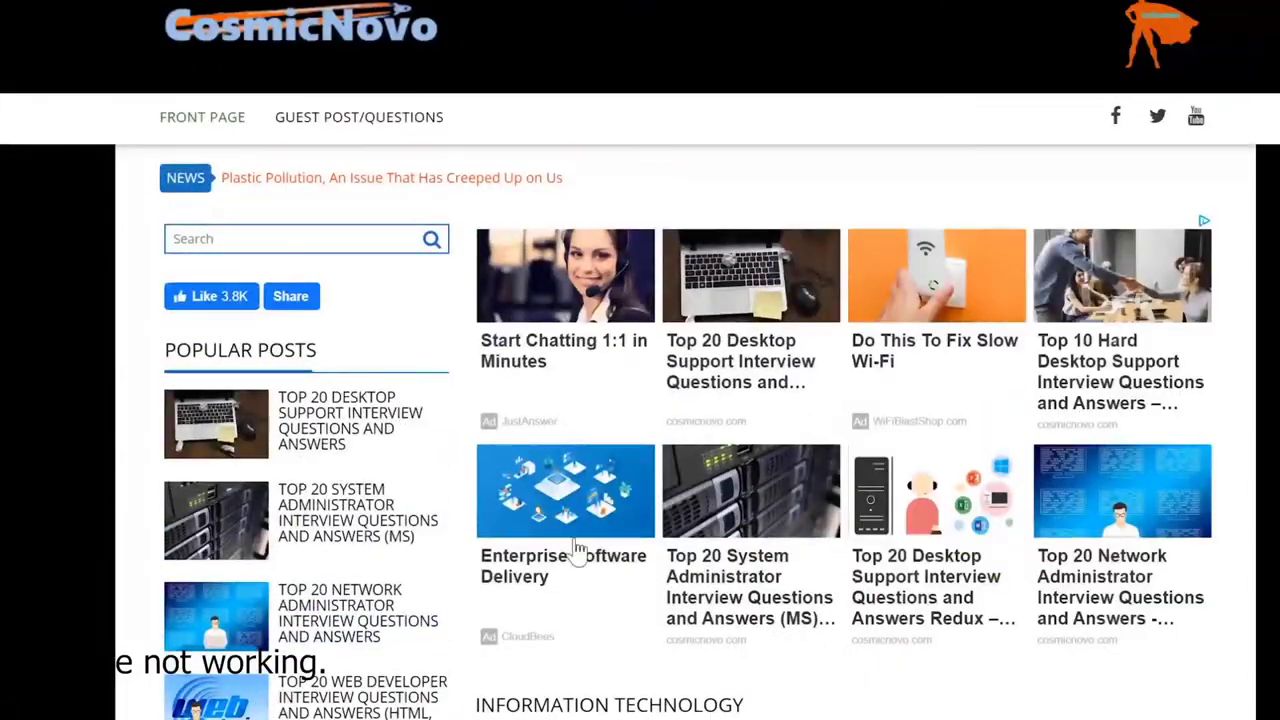
scroll(545, 550, down, 5)
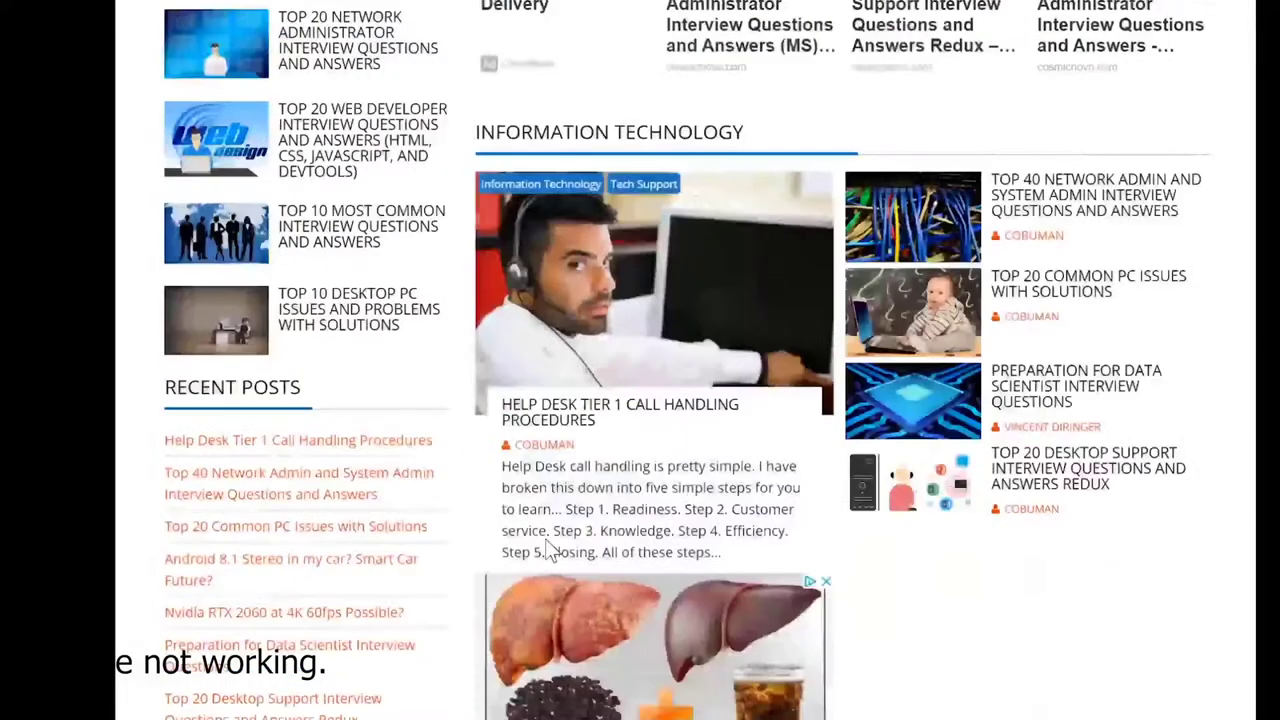
scroll(545, 545, down, 5)
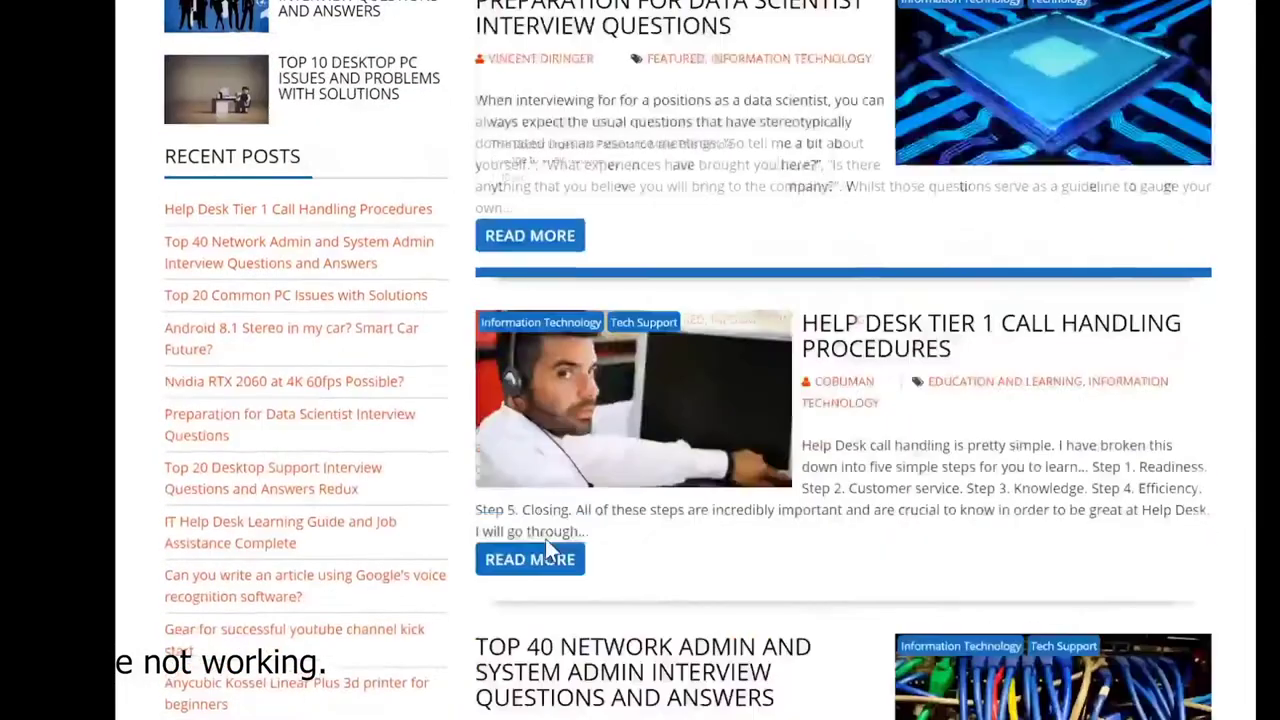
scroll(545, 545, down, 4)
scroll(615, 536, down, 3)
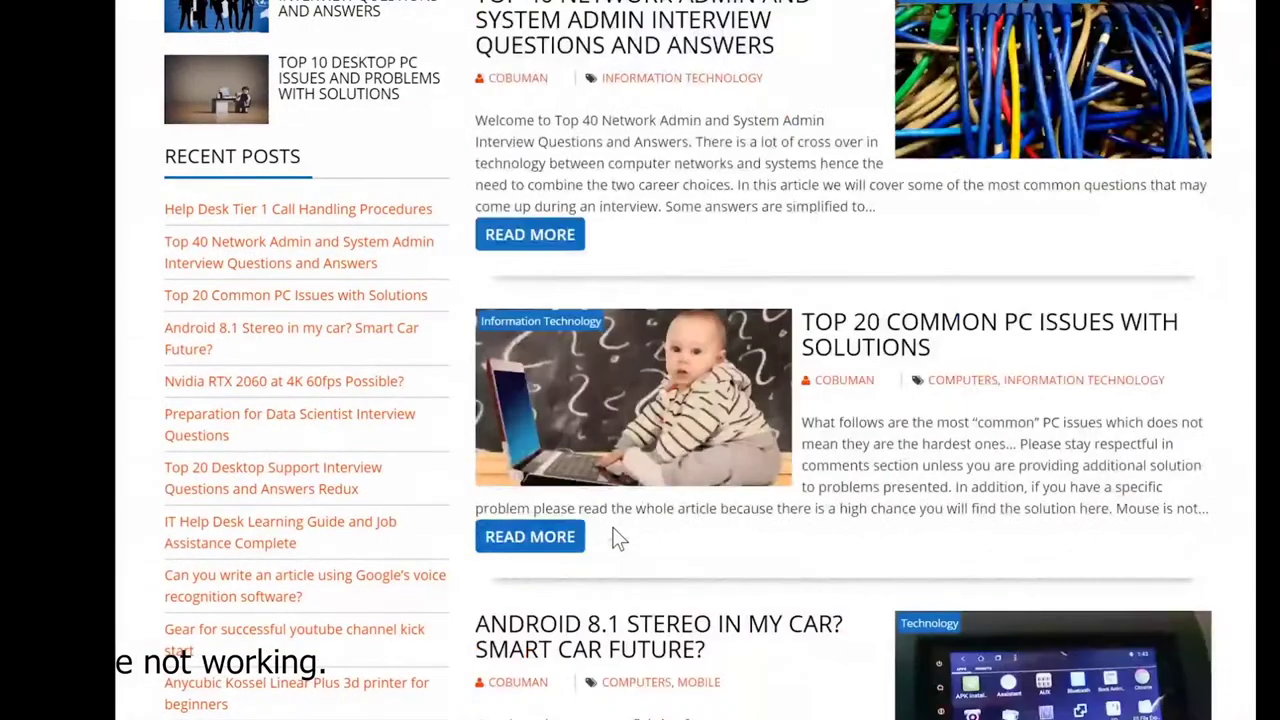
scroll(613, 536, up, 4)
scroll(616, 538, up, 2)
scroll(615, 538, up, 4)
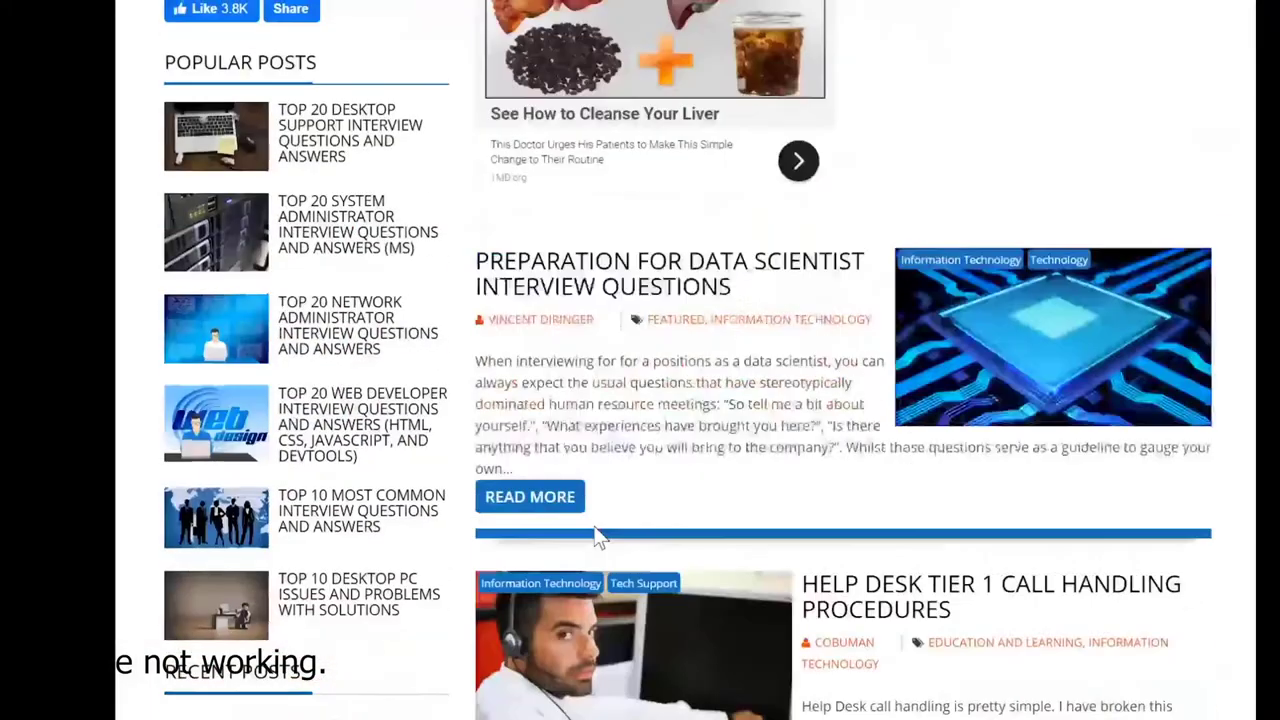
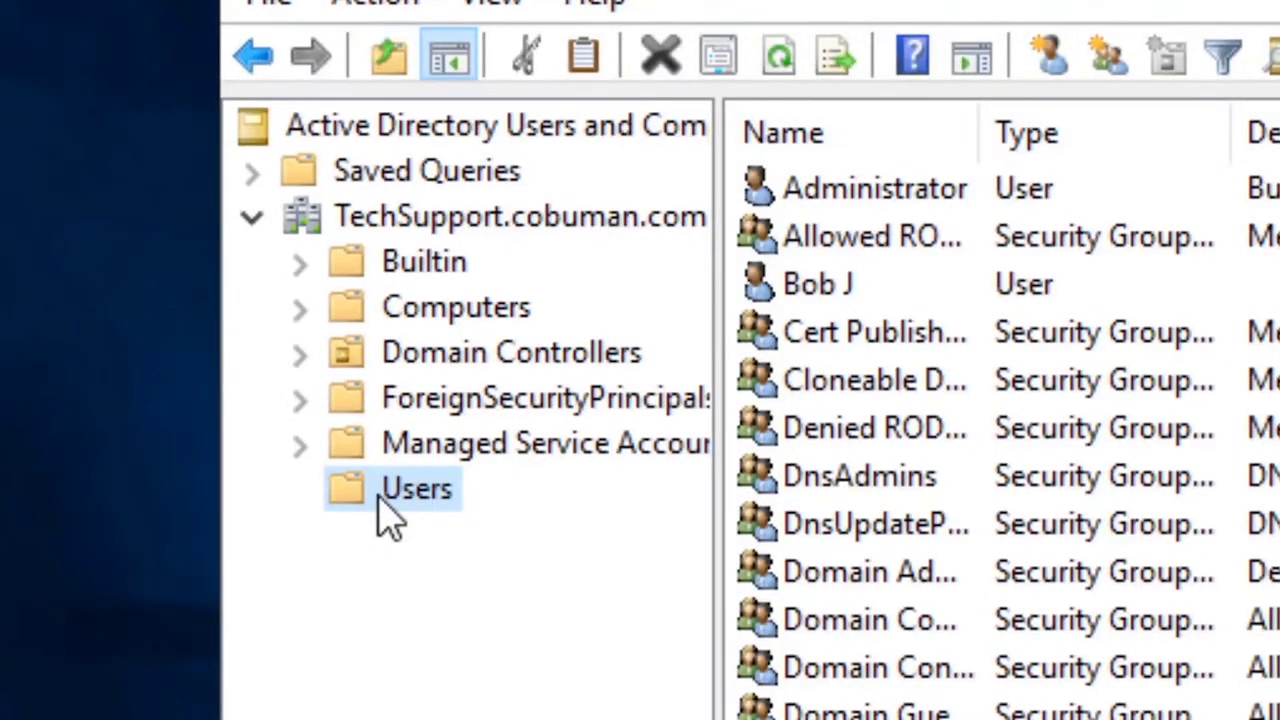
Select the Users container to list its users and groups.
click(429, 334)
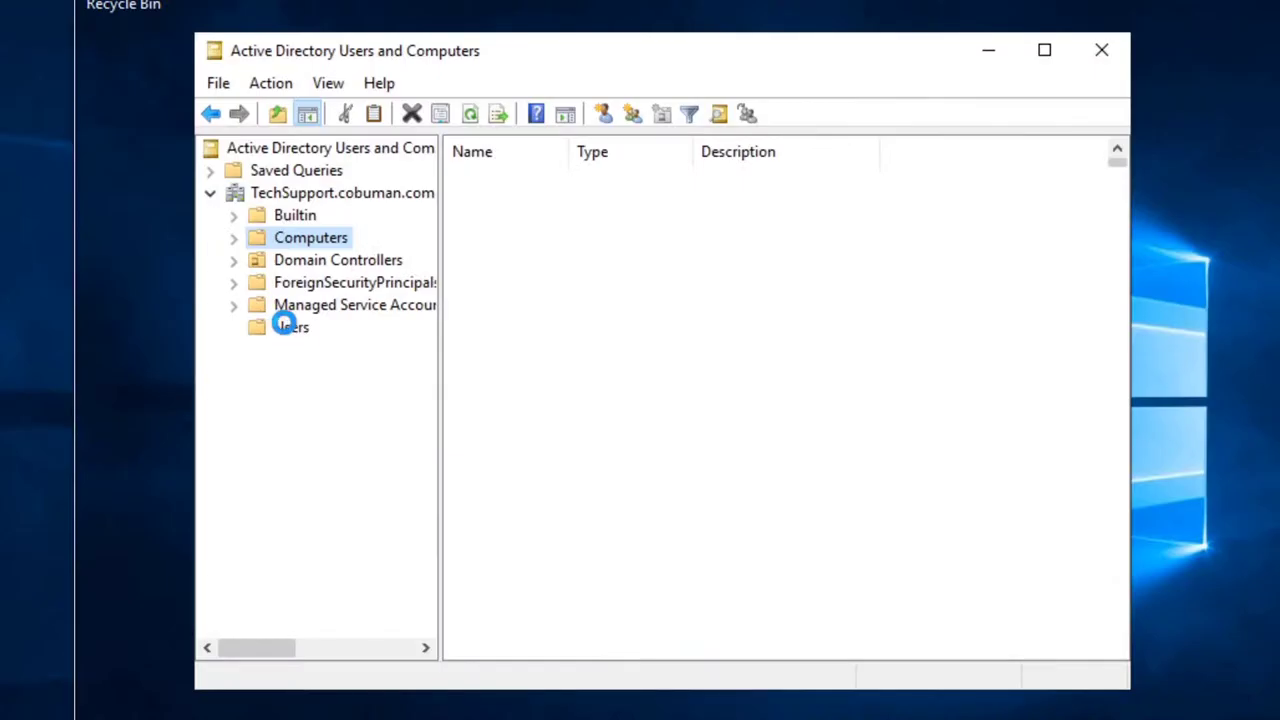
click(287, 326)
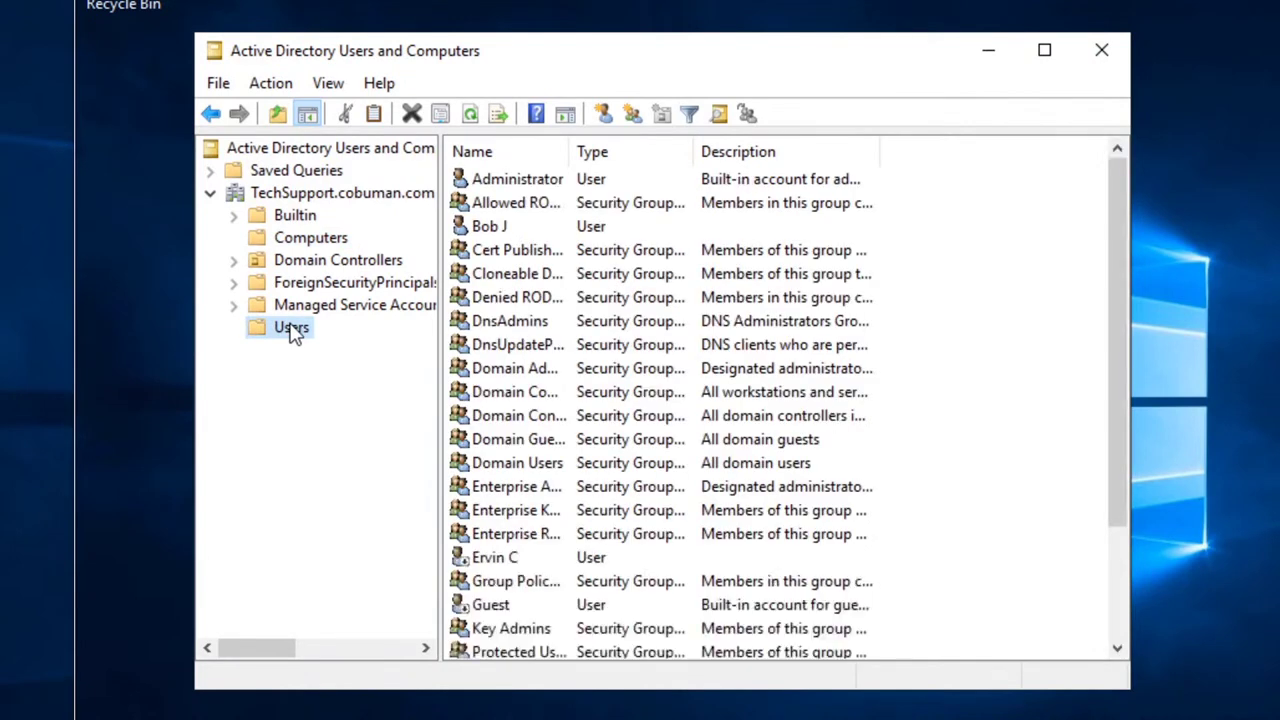
drag(1119, 192, 1104, 171)
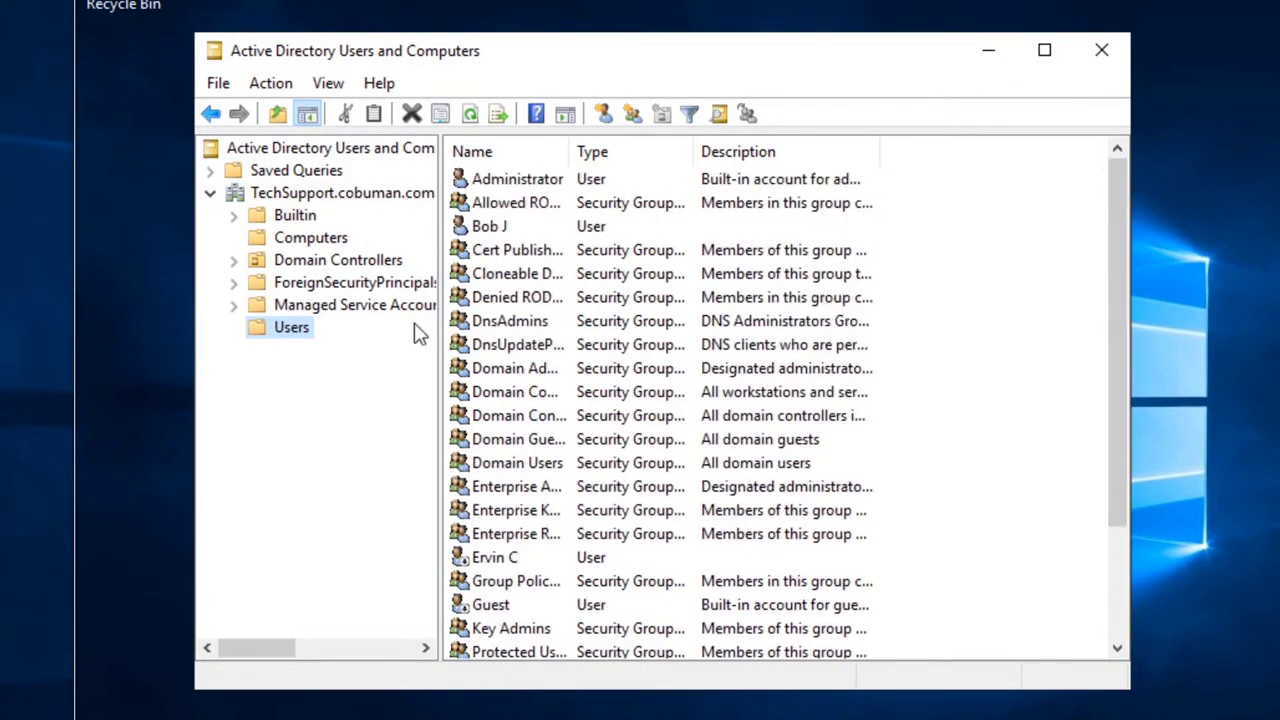
Search the Users container by the locked-out user's logon name to find their account.
right_click(289, 334)
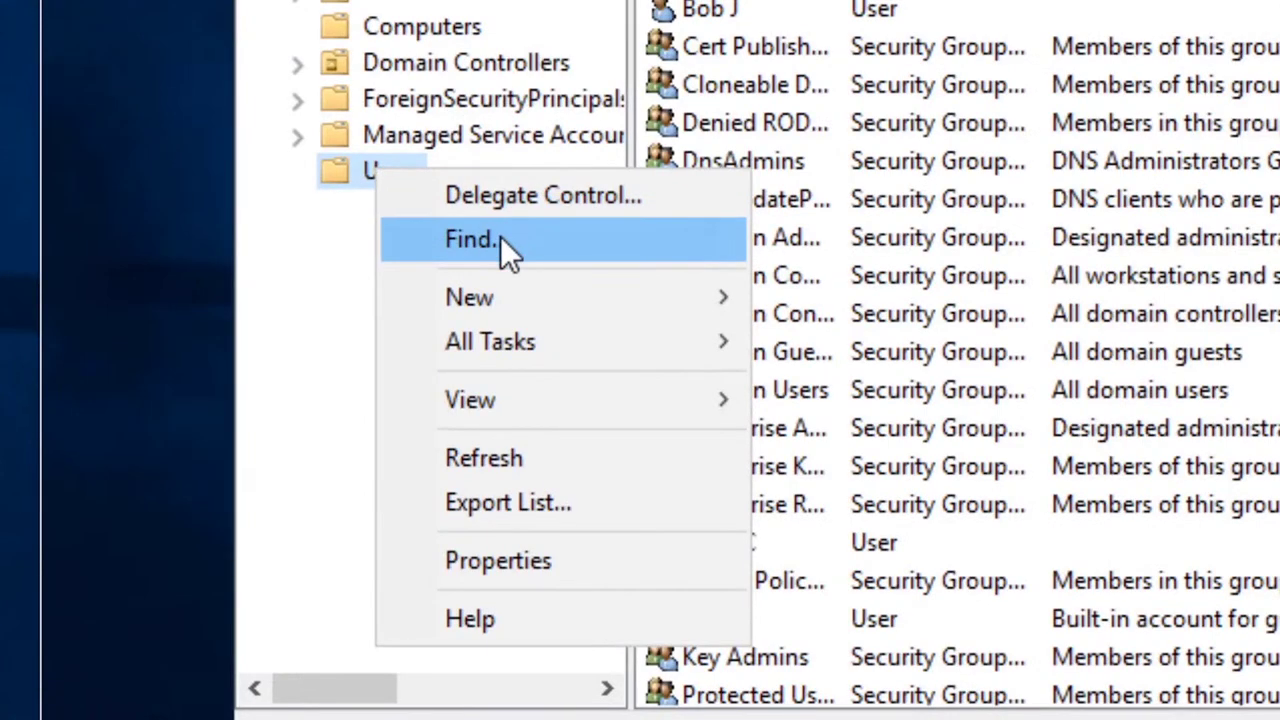
click(503, 241)
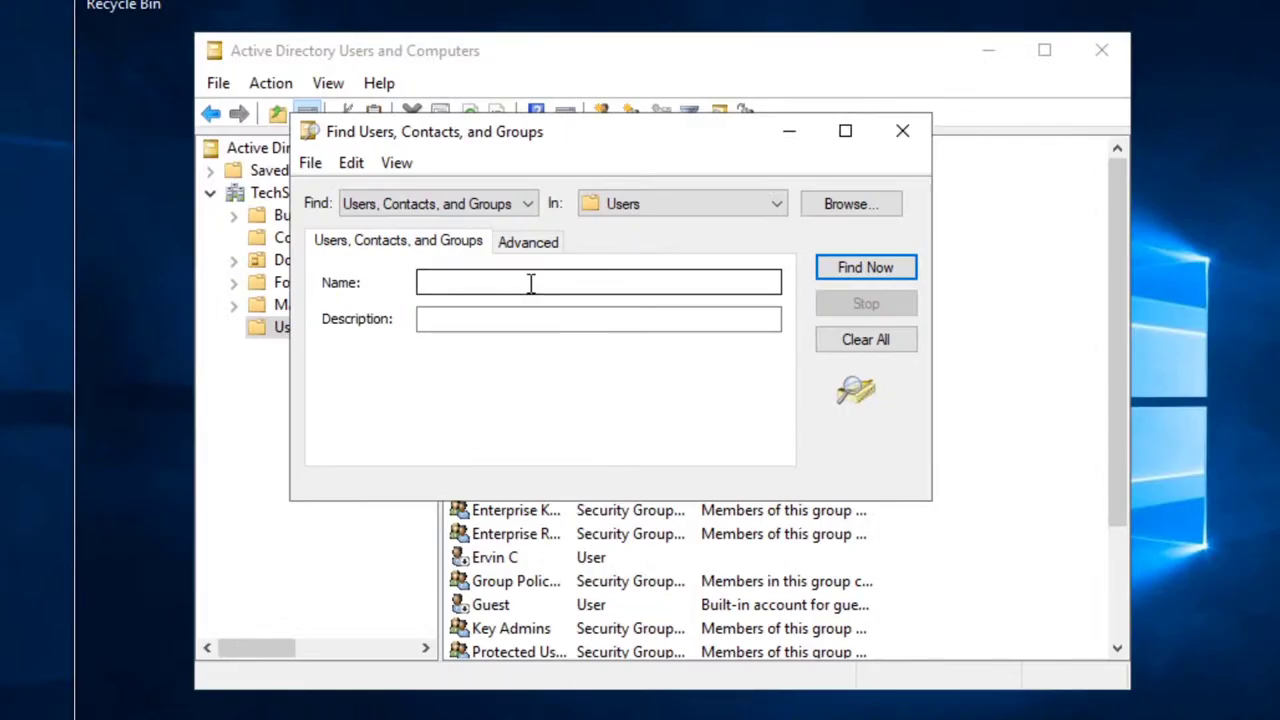
click(531, 283)
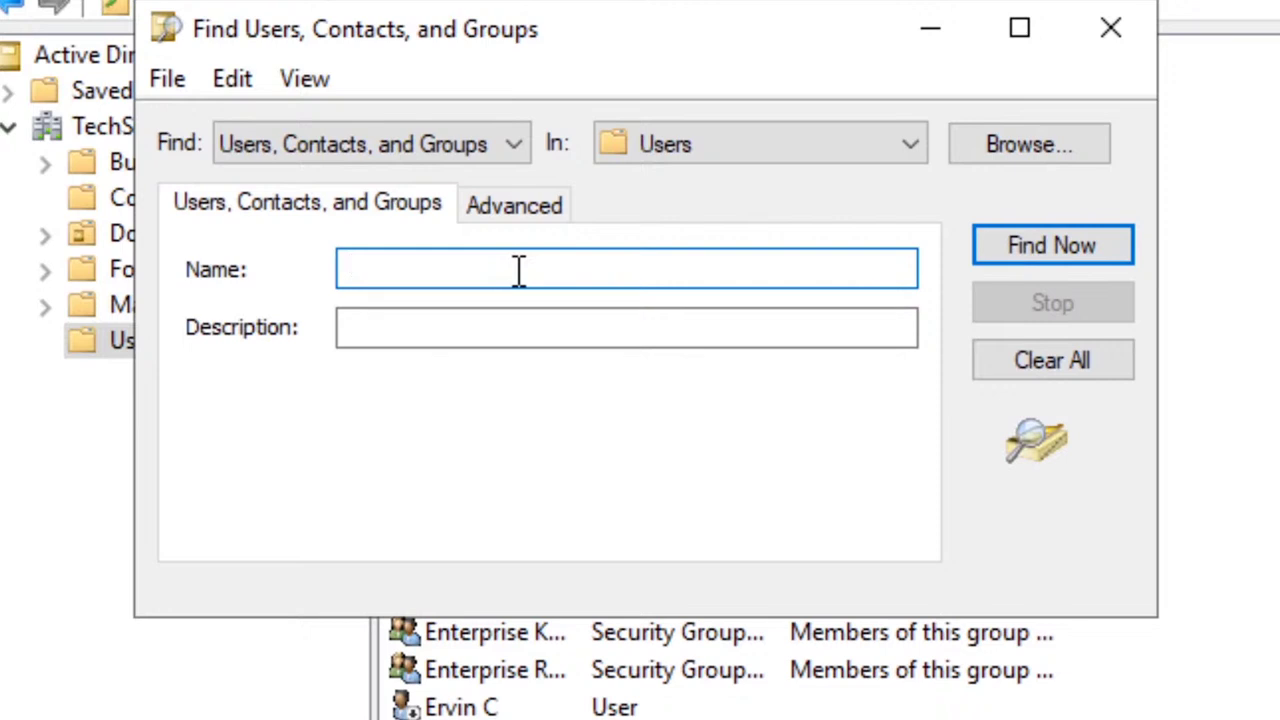
text(ervin)
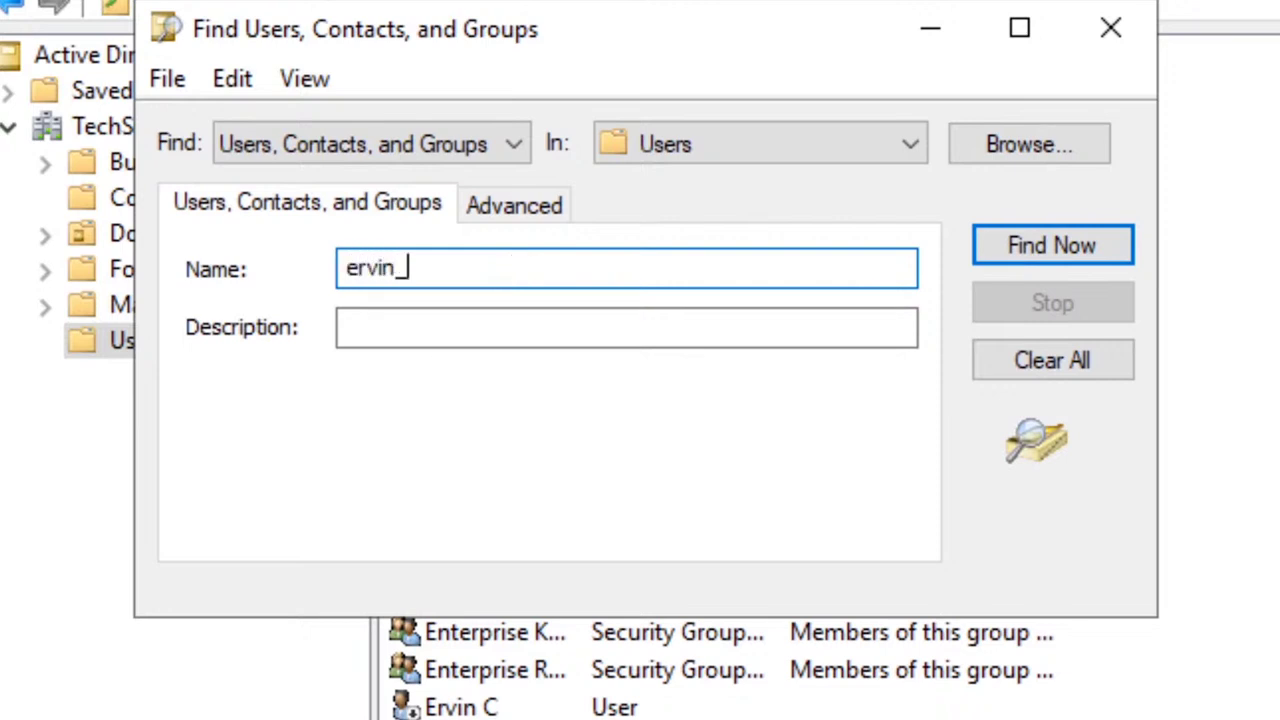
text(_can)
click(1033, 250)
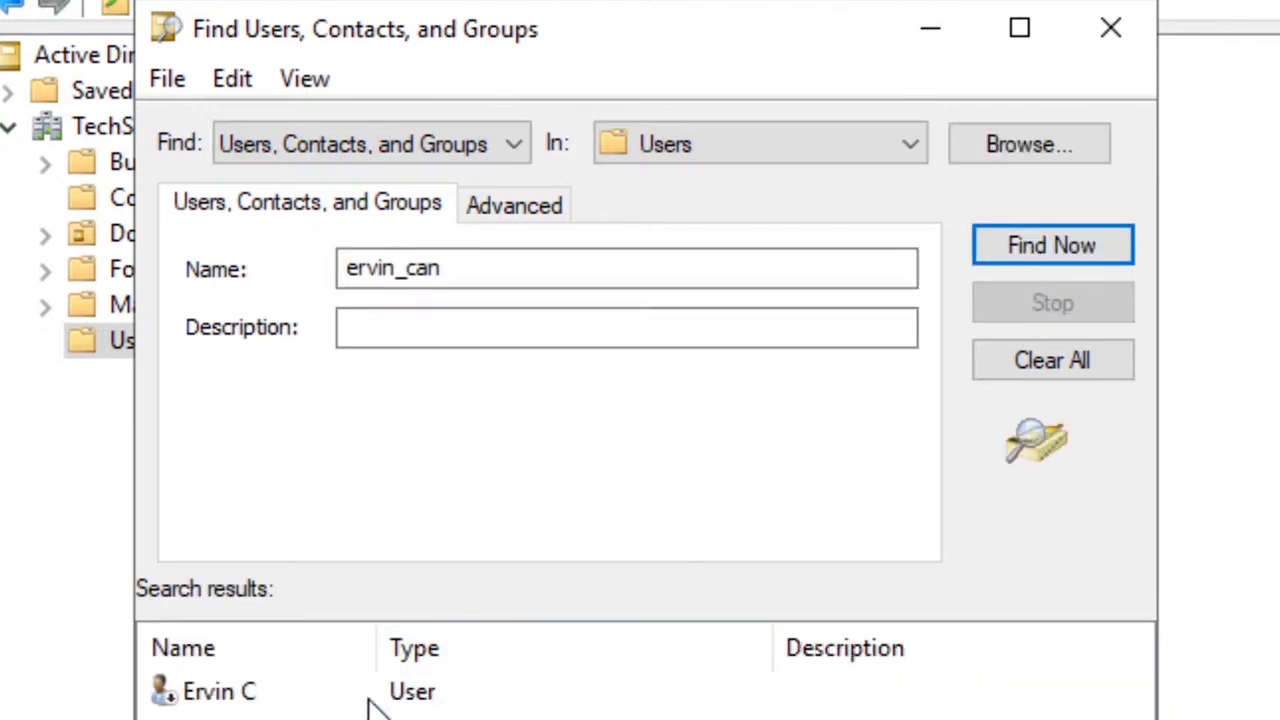
In the found user's properties, tick Unlock account on the Account tab, apply, and close.
double_click(273, 695)
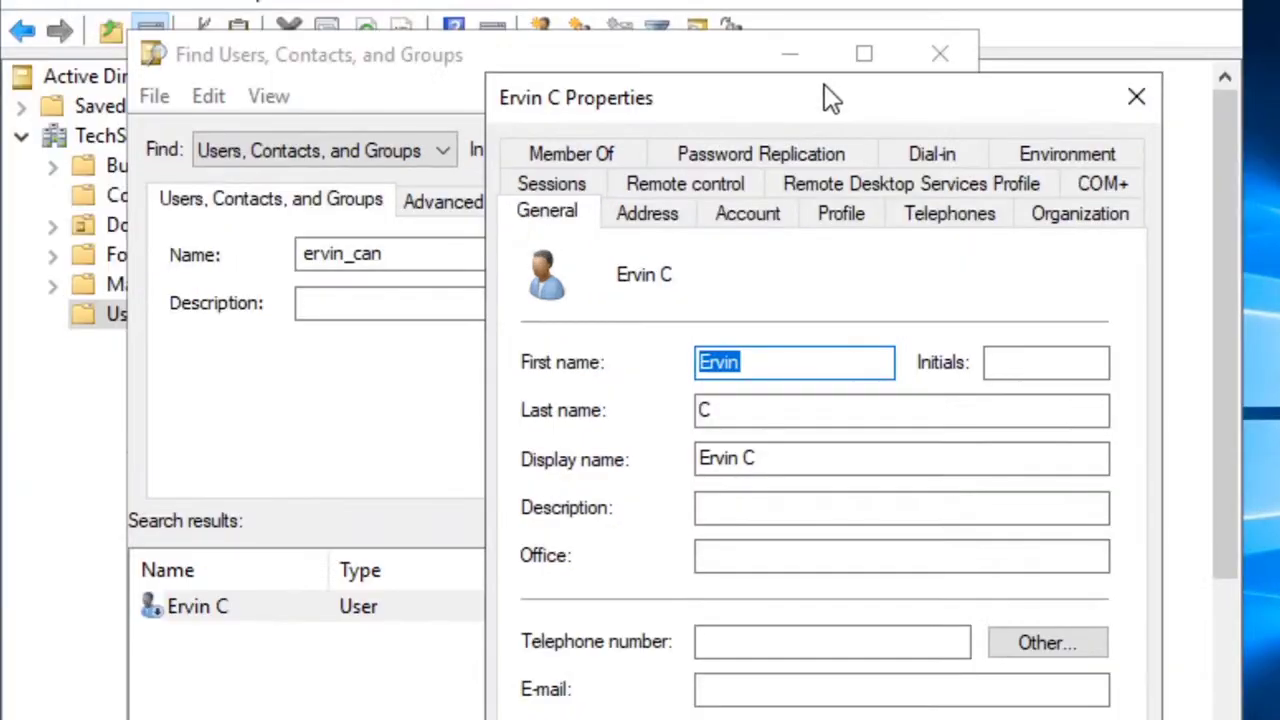
drag(826, 86, 707, 46)
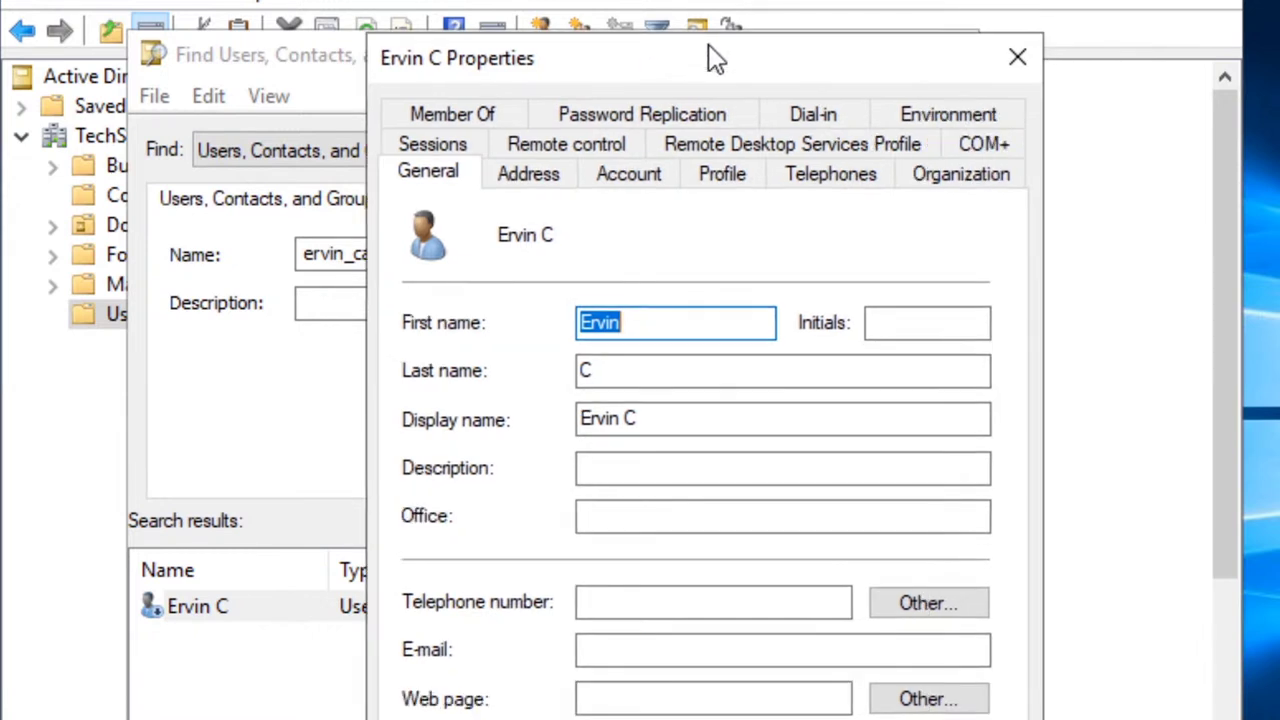
click(622, 174)
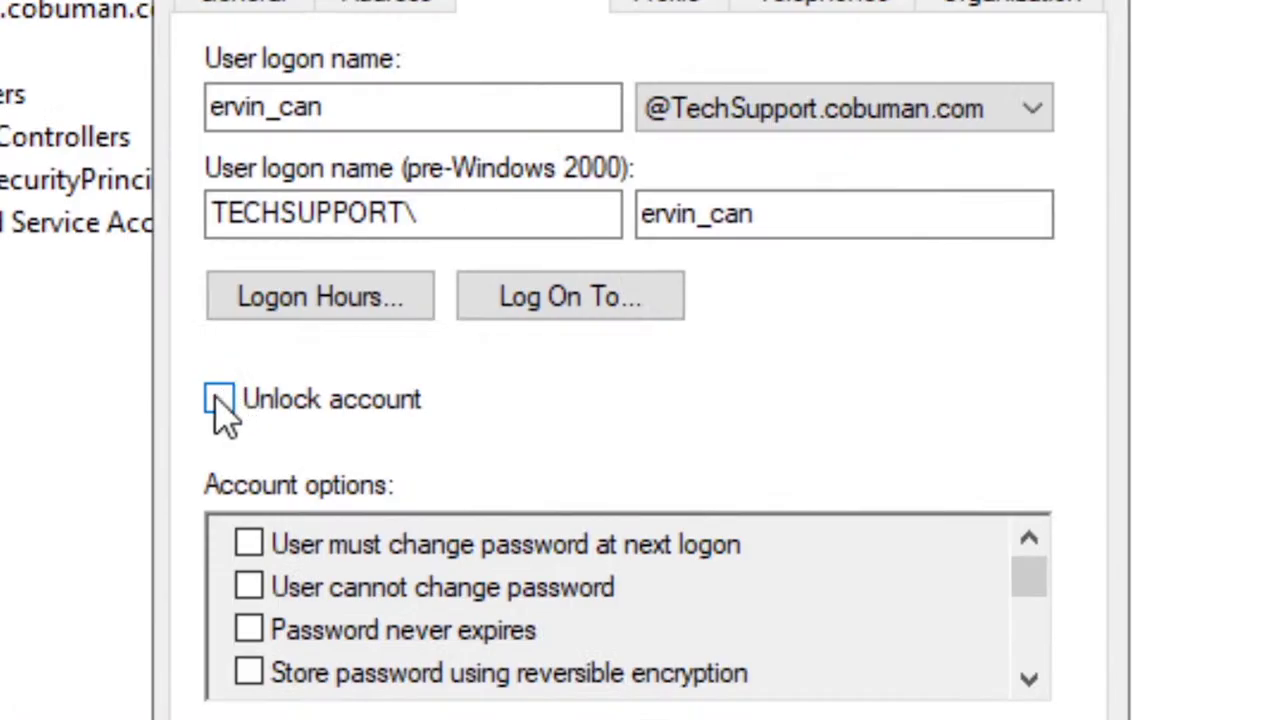
click(218, 402)
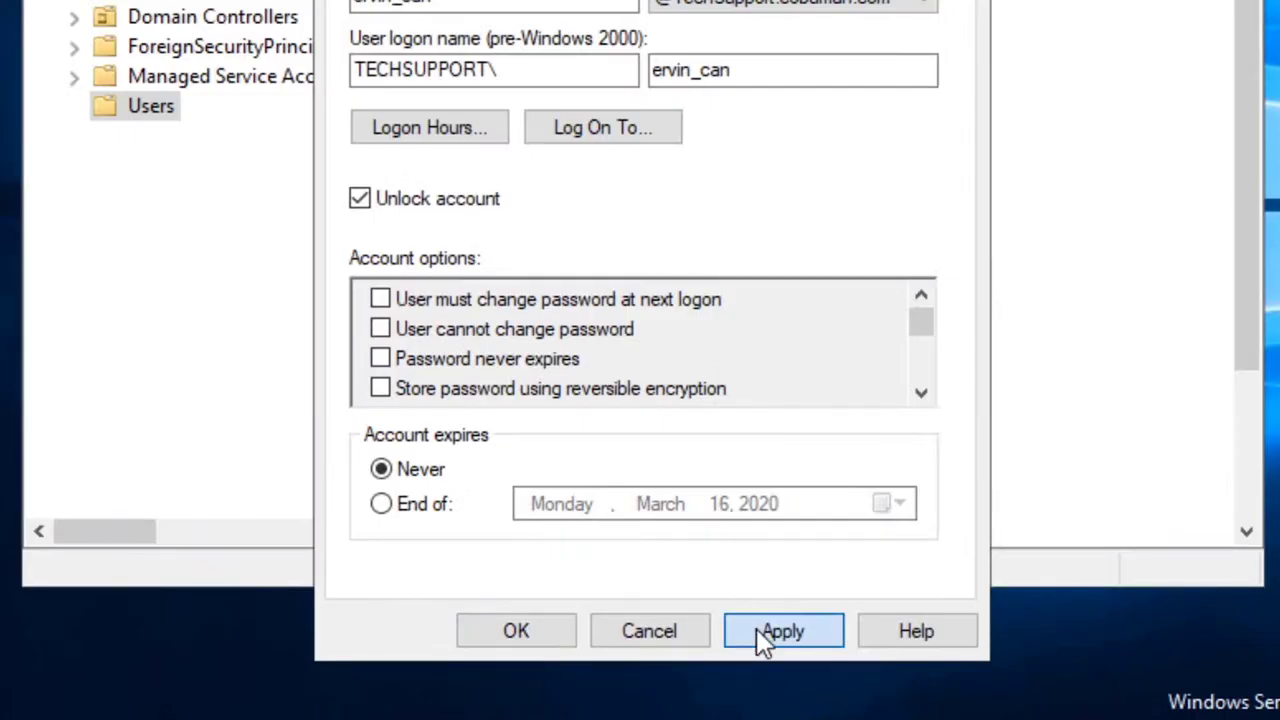
click(756, 630)
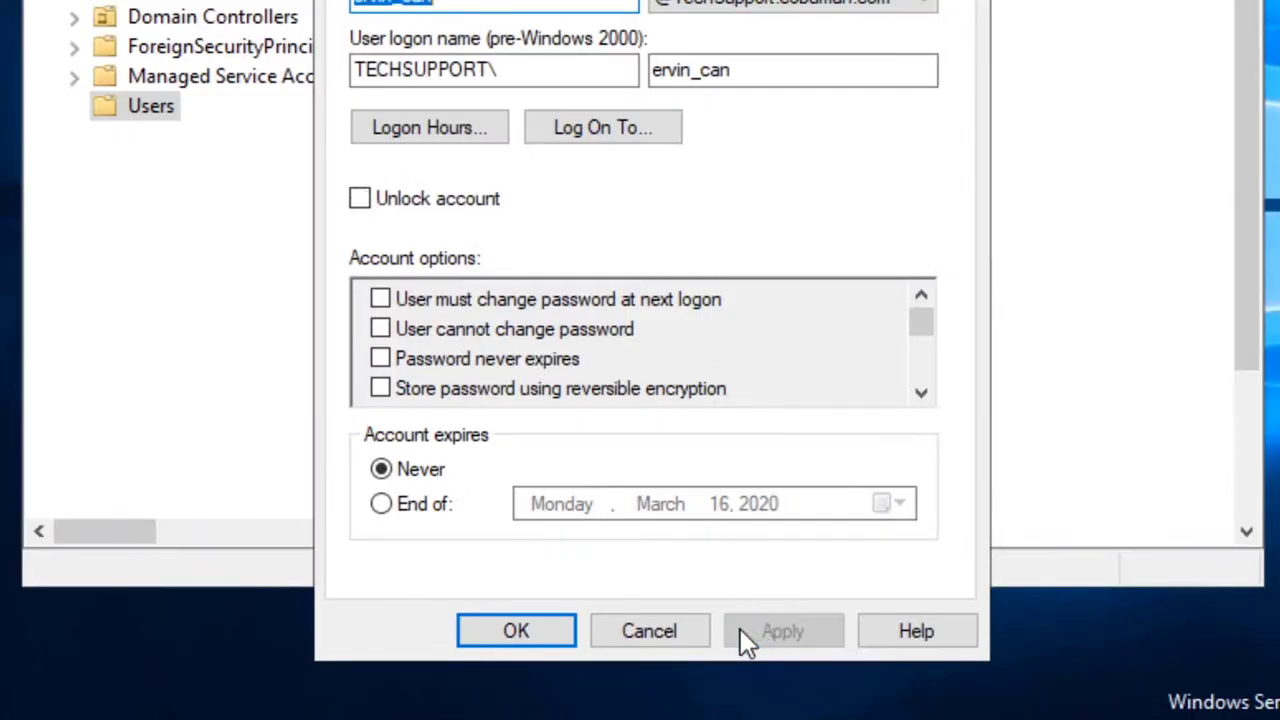
click(516, 631)
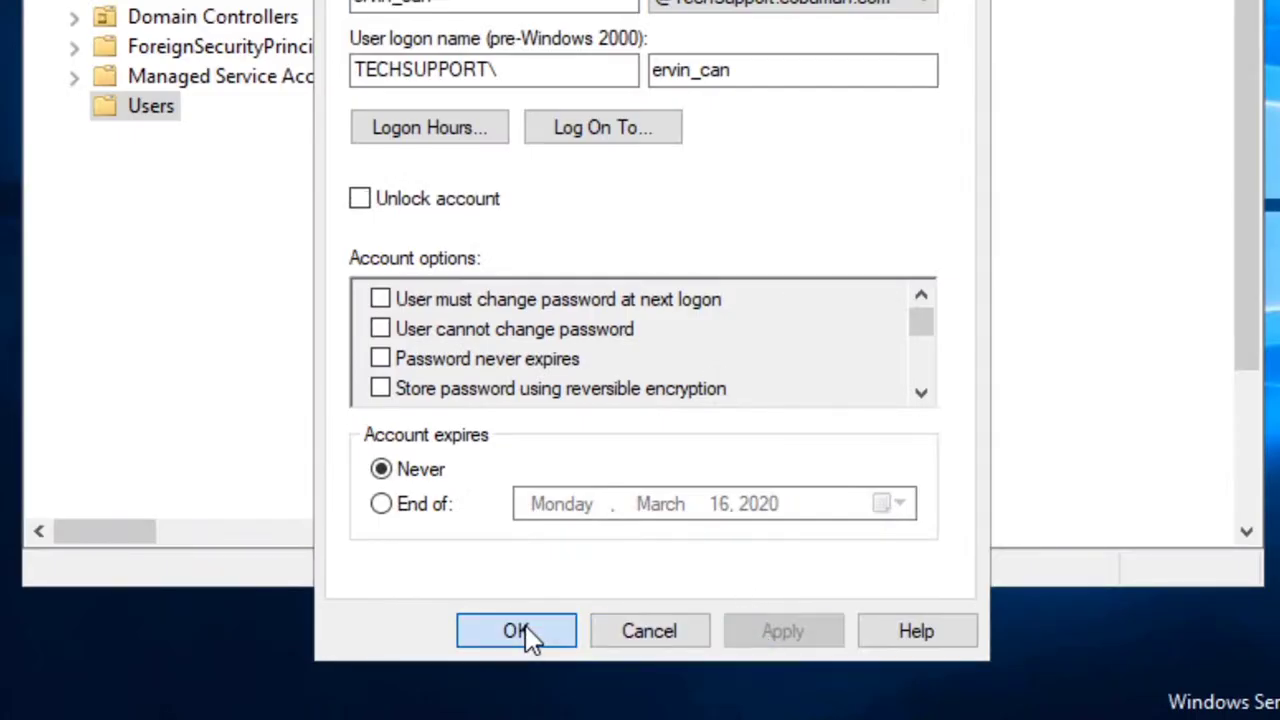
Reopen the user's properties and tick 'User must change password at next logon', then save.
right_click(149, 106)
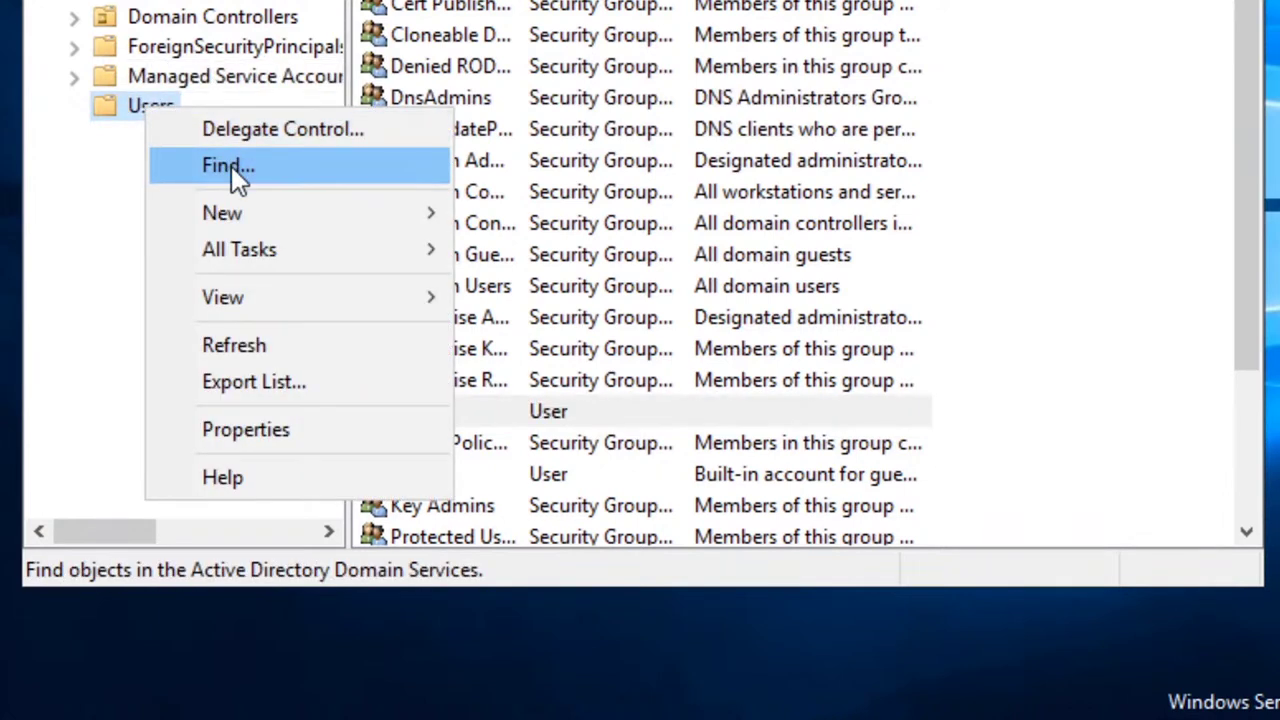
click(413, 411)
double_click(413, 411)
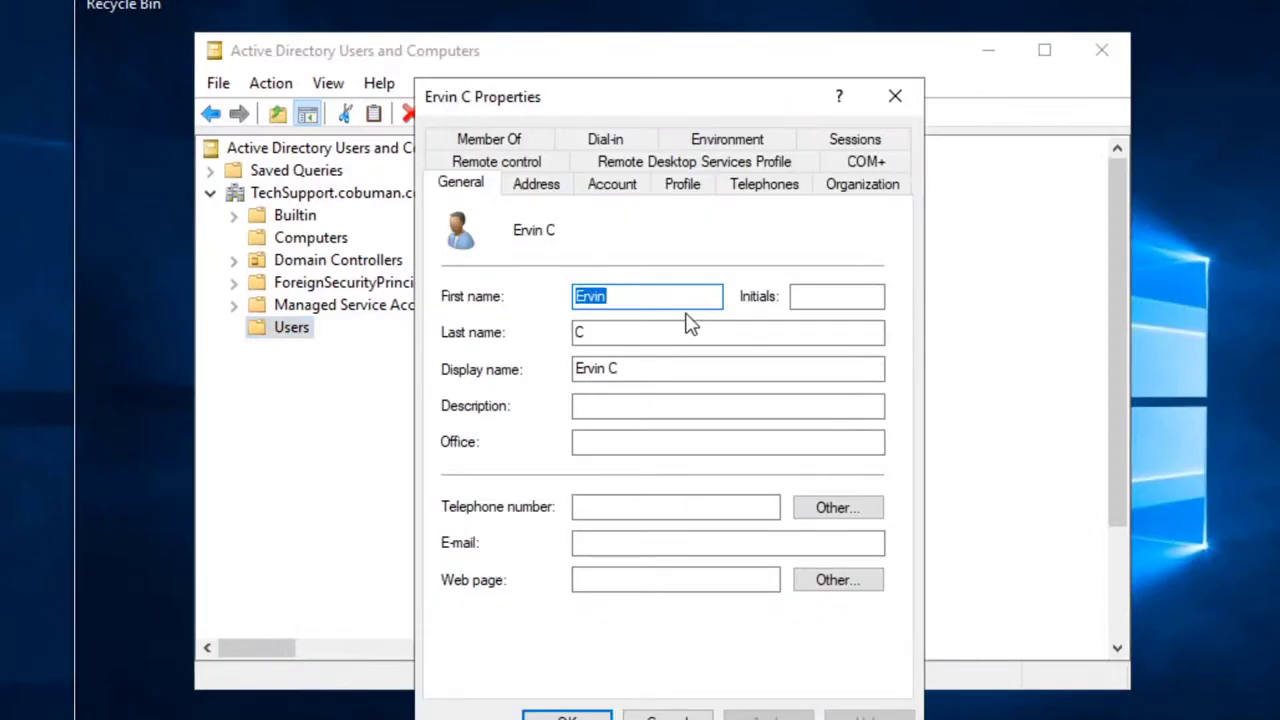
click(604, 195)
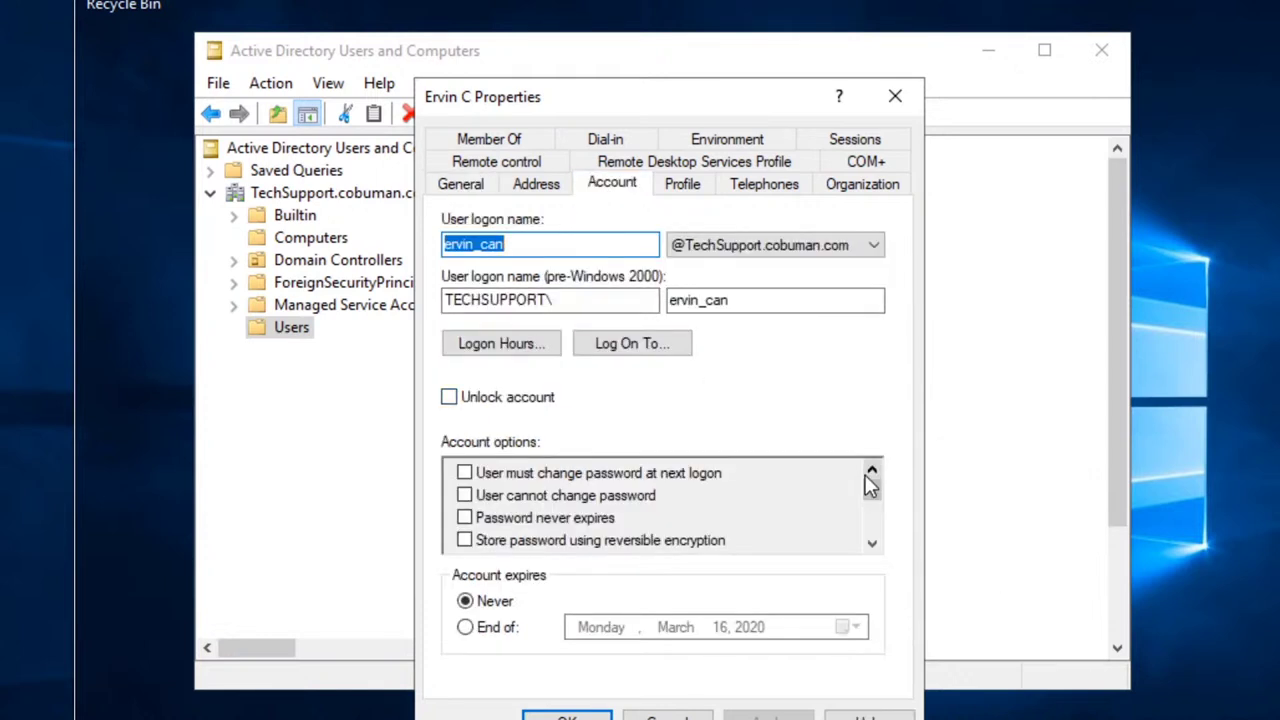
drag(873, 497, 877, 494)
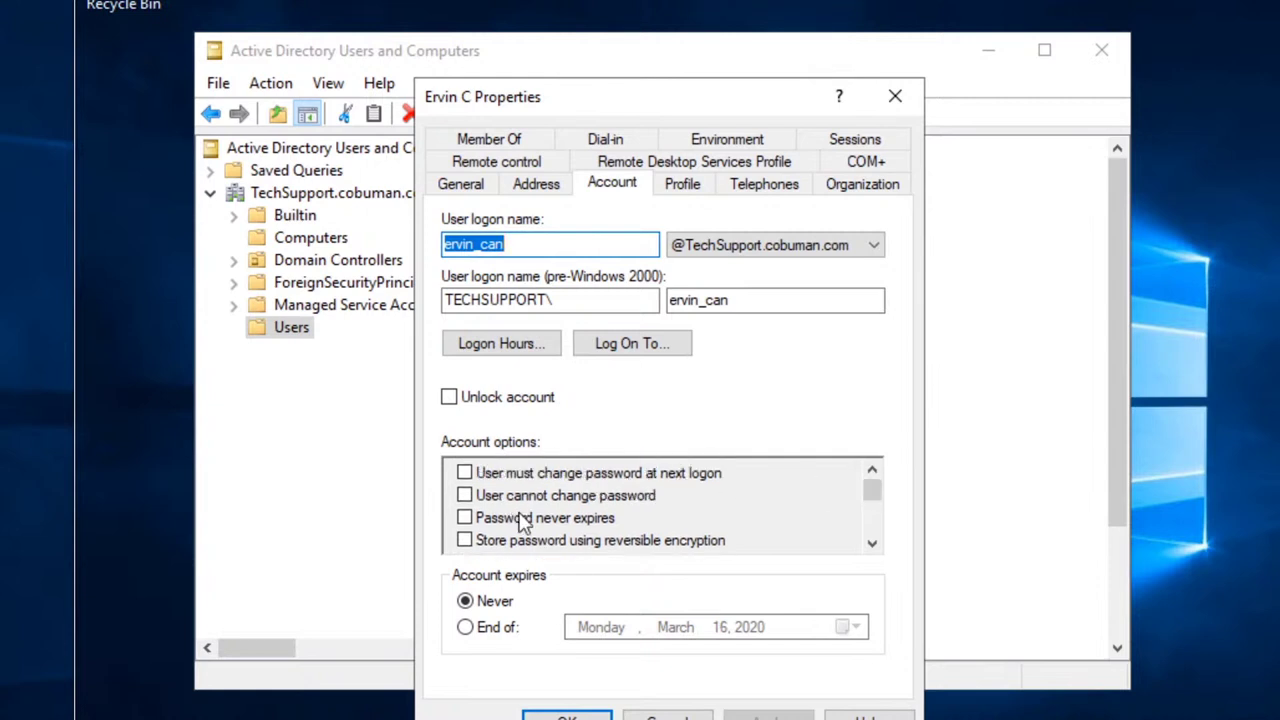
click(465, 474)
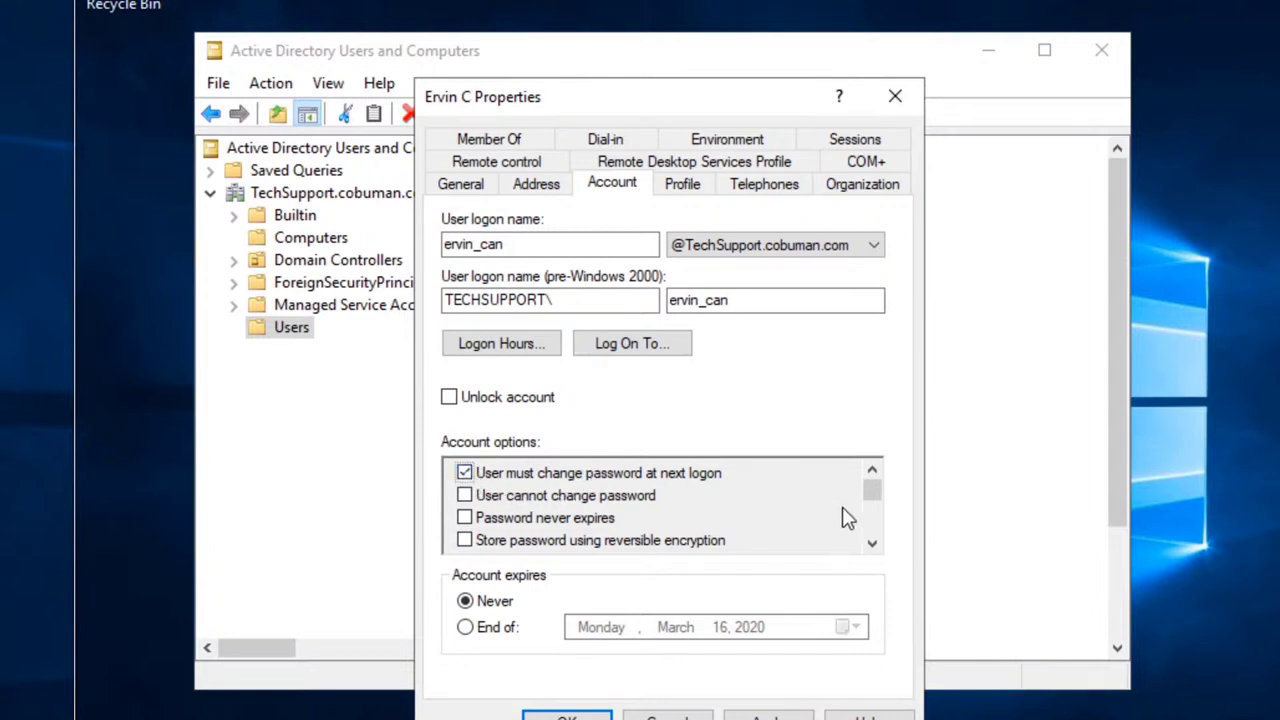
mouse_move(875, 495)
mouse_down()
mouse_move(866, 545)
mouse_move(874, 495)
mouse_up()
click(566, 716)
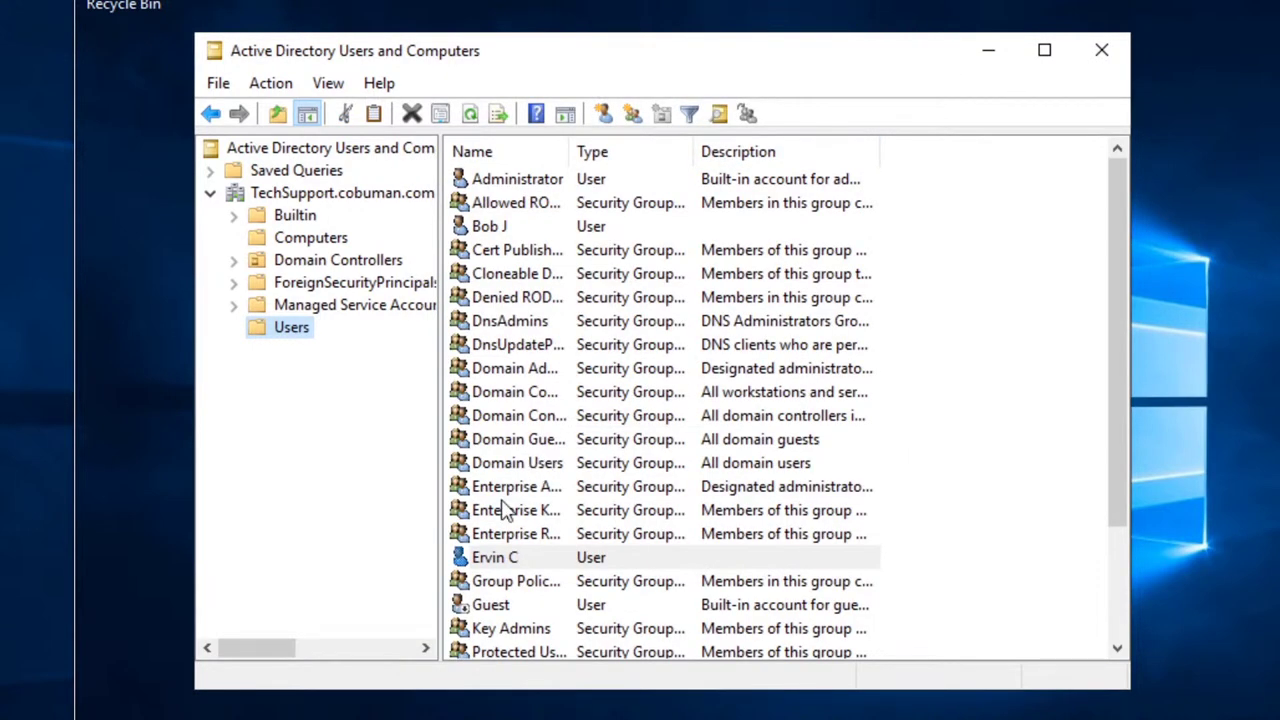
Select the user's account in the Users list, then dismiss its actions menu.
click(487, 560)
right_click(482, 560)
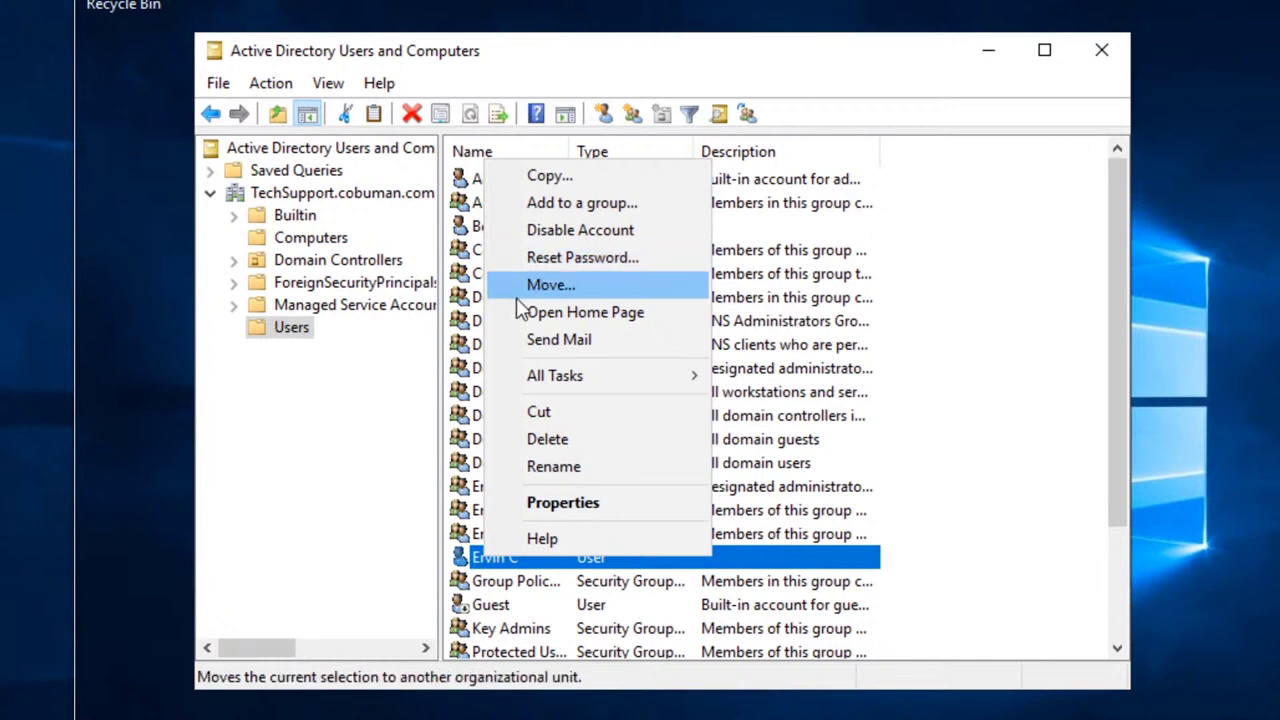
click(363, 463)
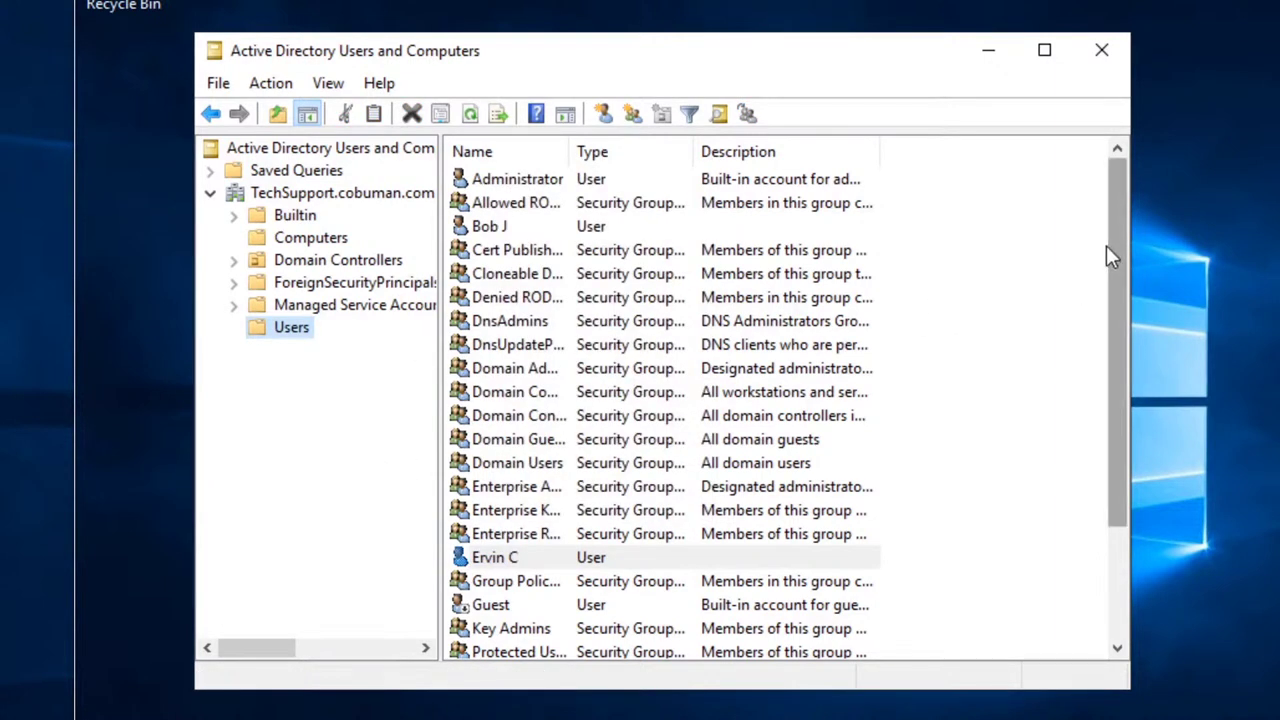
drag(1111, 277, 1108, 290)
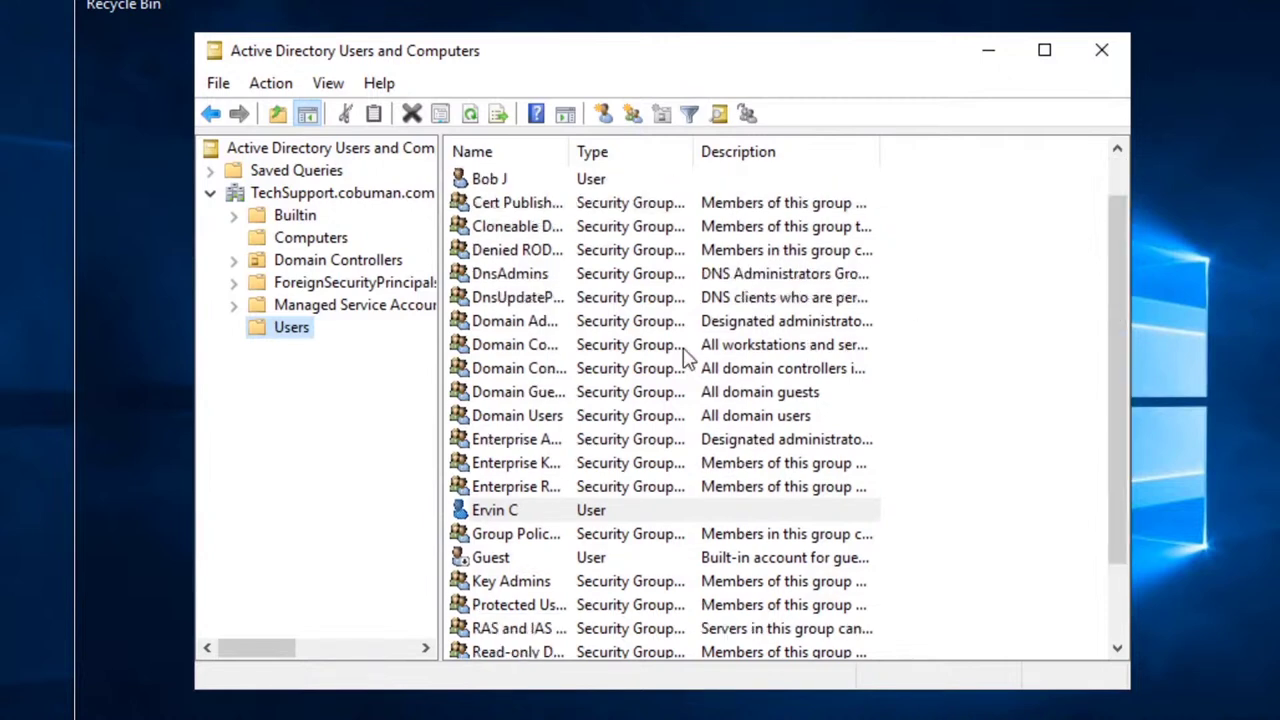
Search the Users folder again for the user and select the found account.
right_click(289, 331)
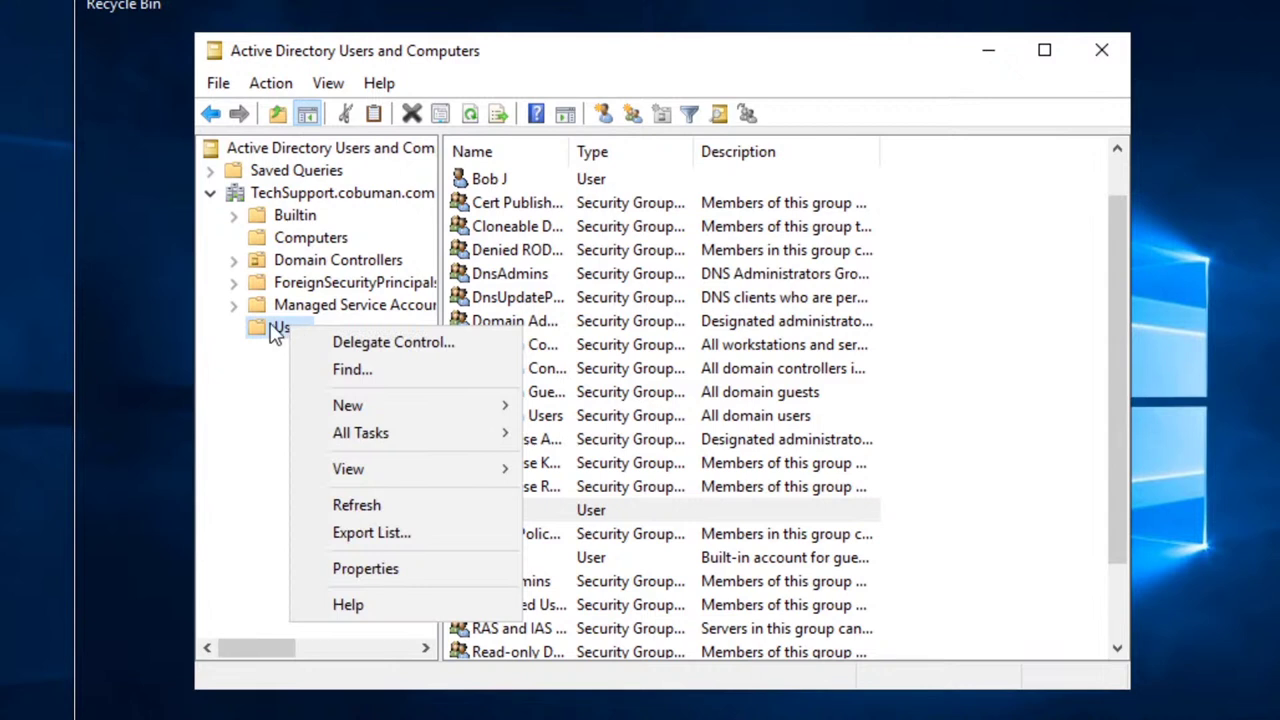
click(360, 370)
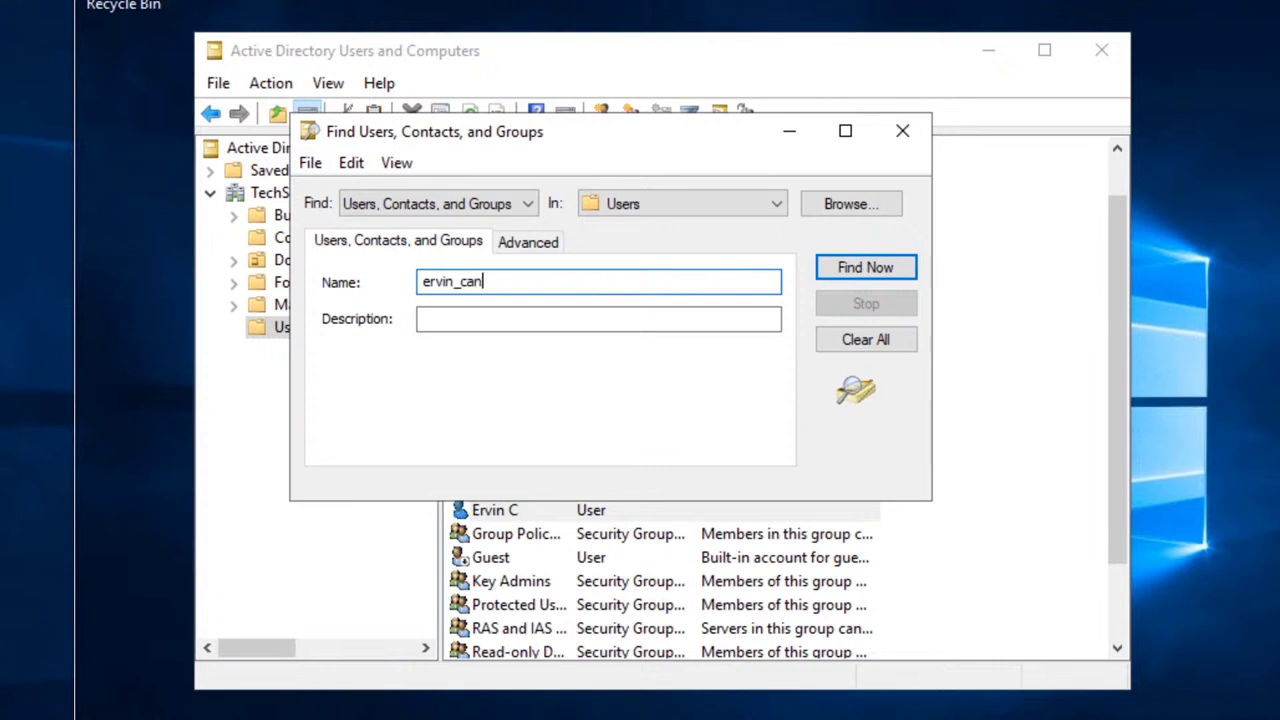
key(Return)
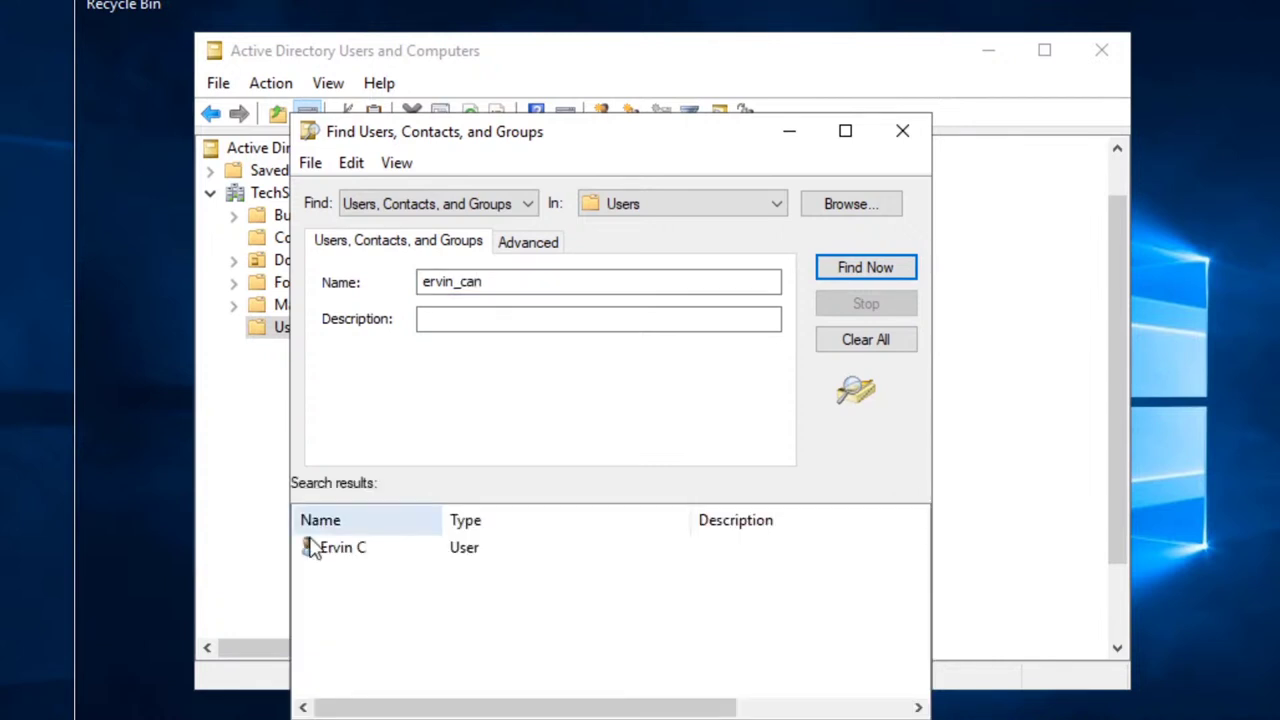
click(340, 552)
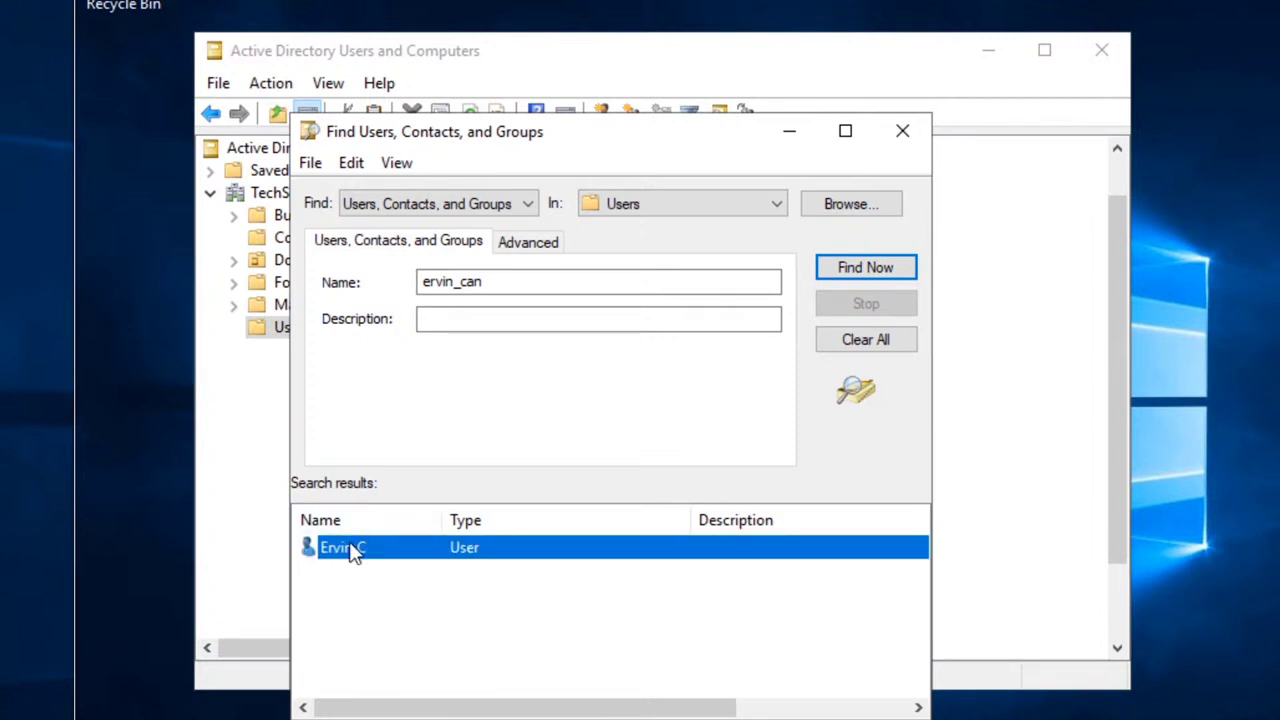
right_click(352, 556)
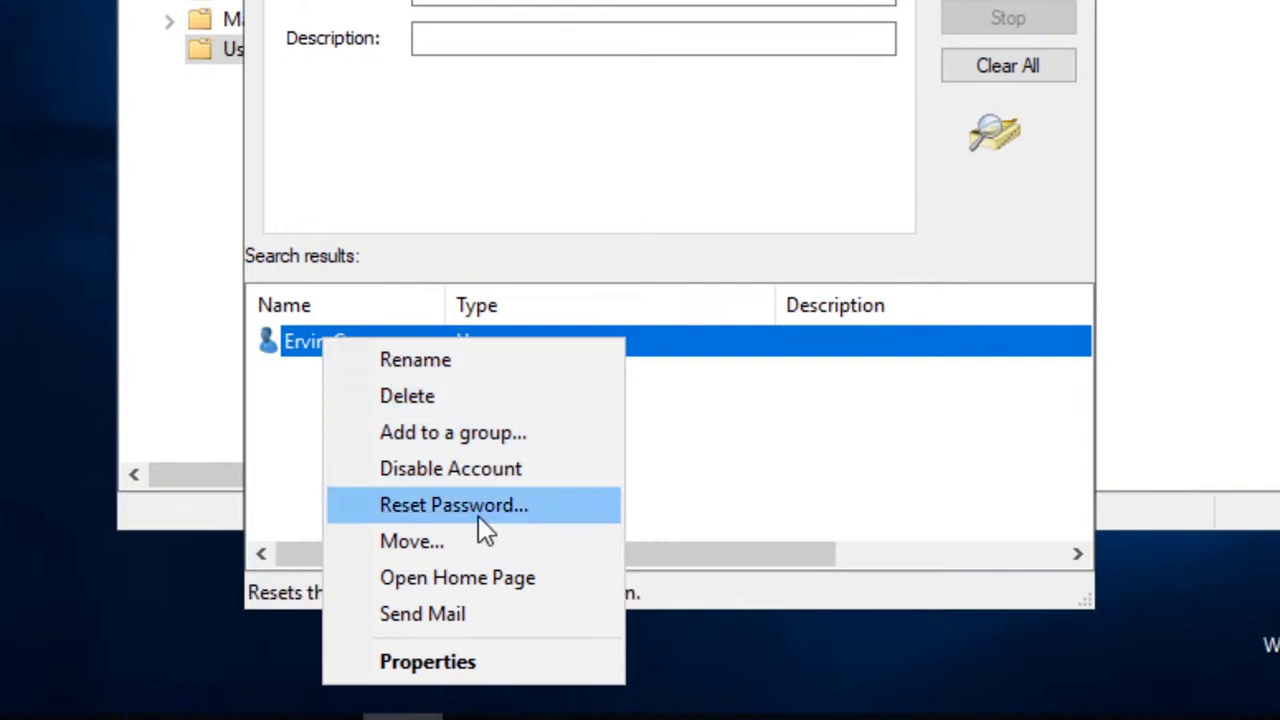
Reset the user's password, entering and confirming a new one, with 'Unlock the user's account' ticked.
click(485, 515)
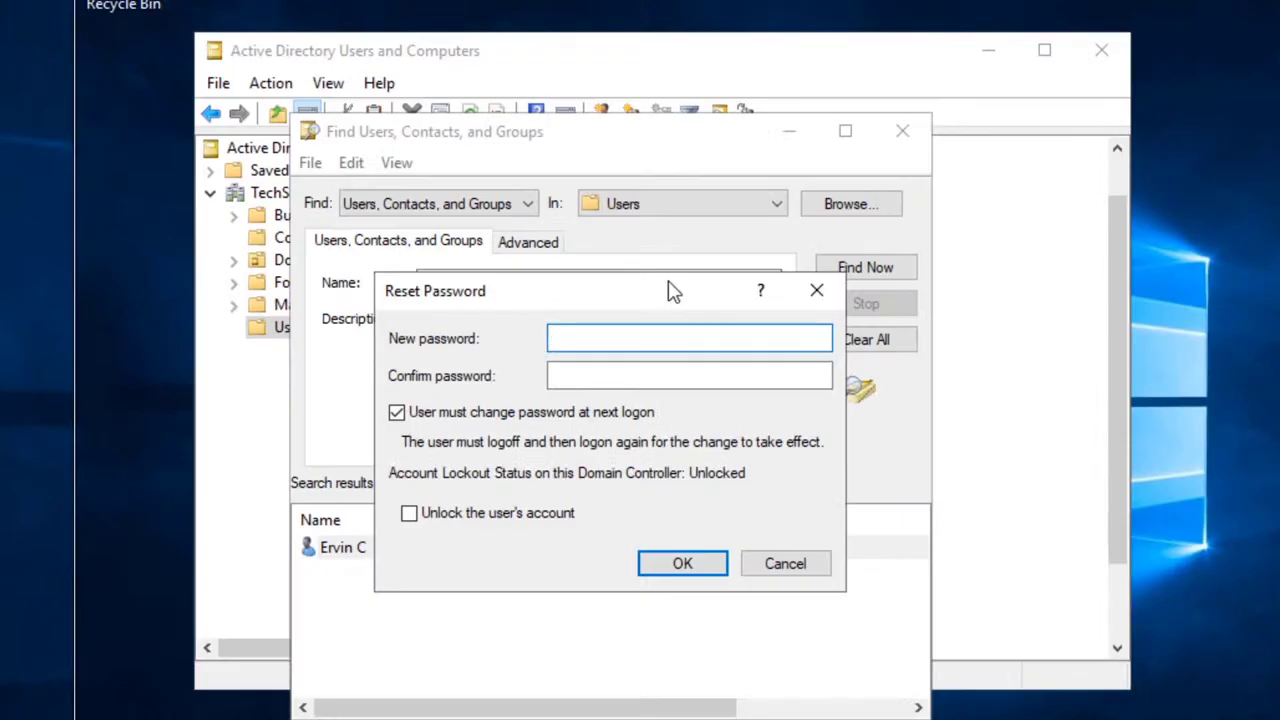
text(•••)
click(689, 375)
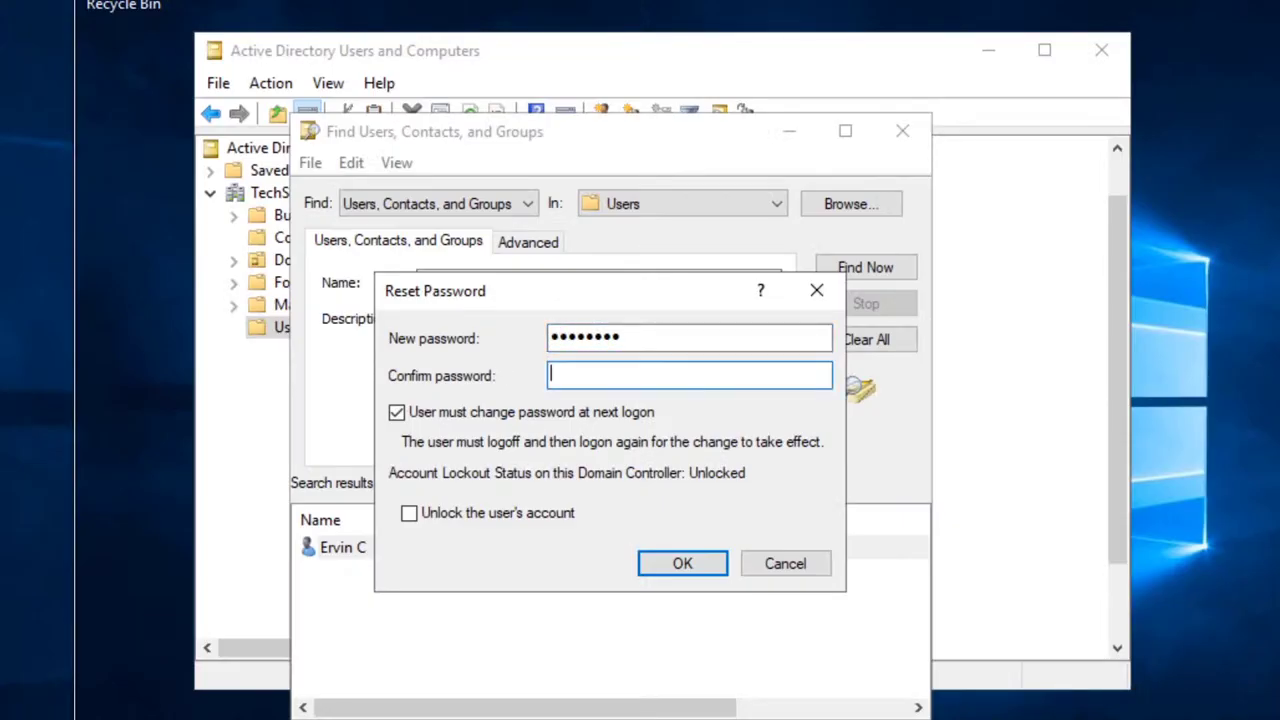
text(••••••)
click(678, 560)
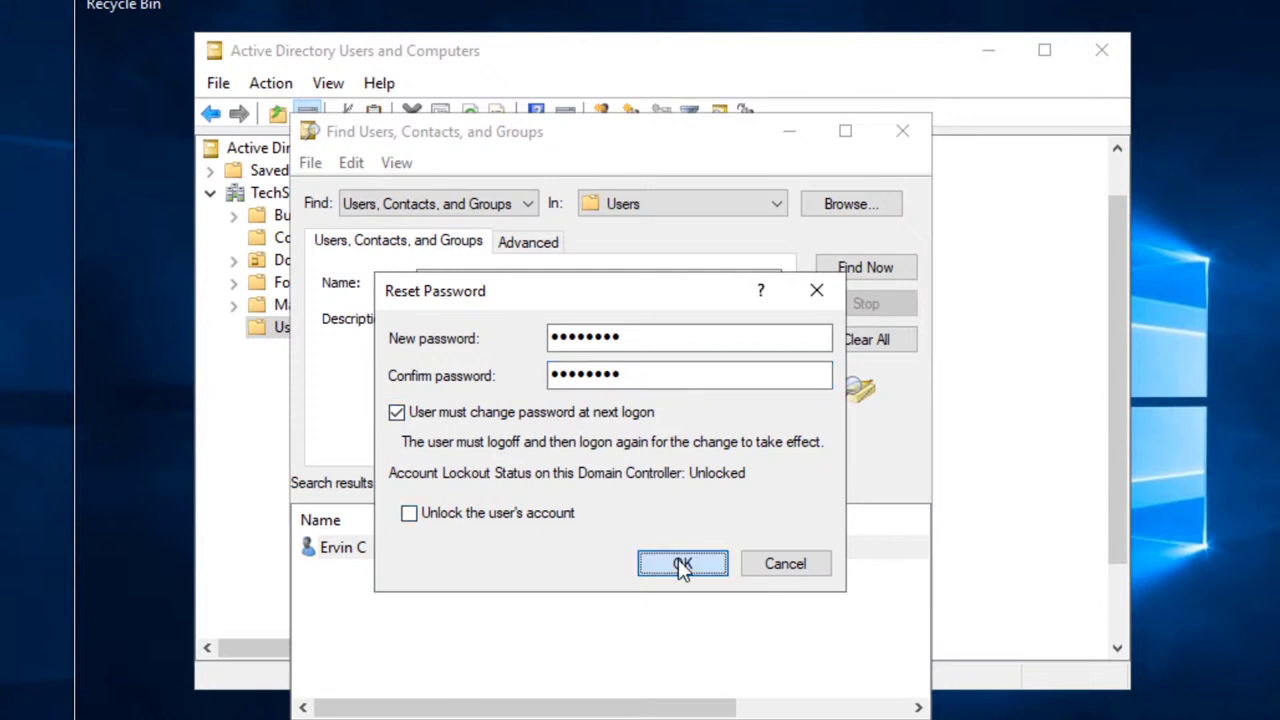
click(413, 518)
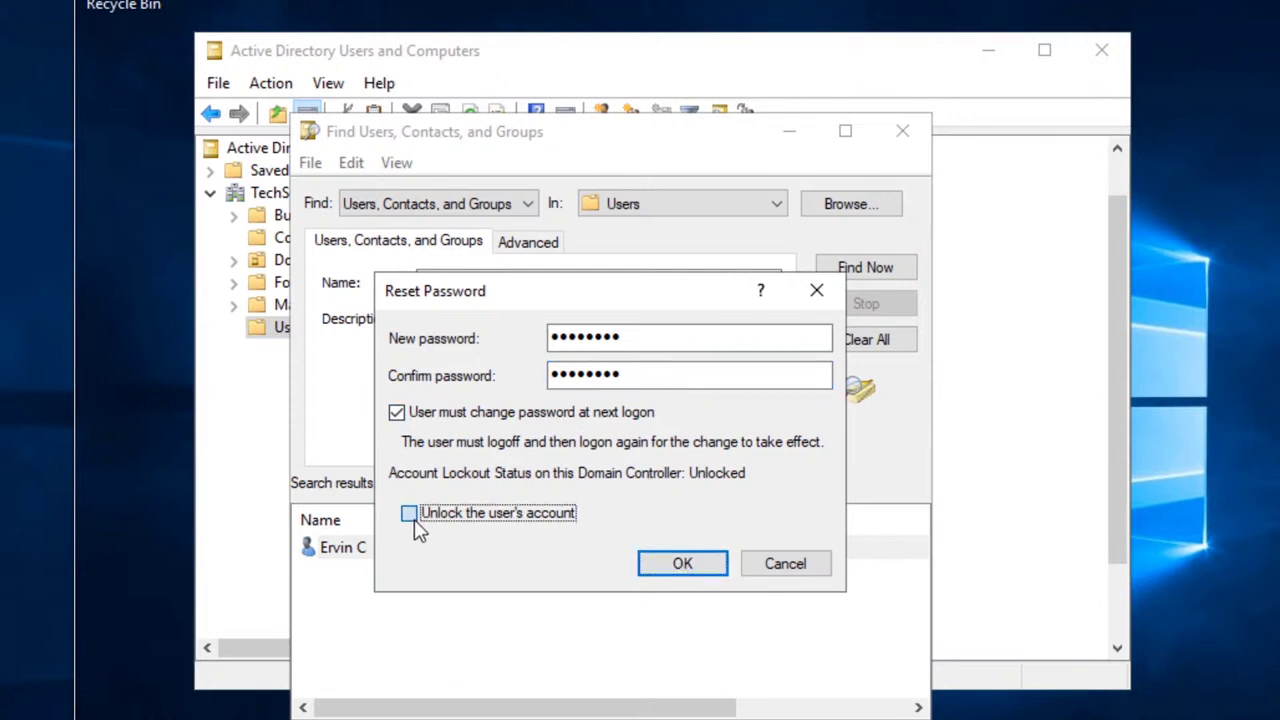
click(680, 563)
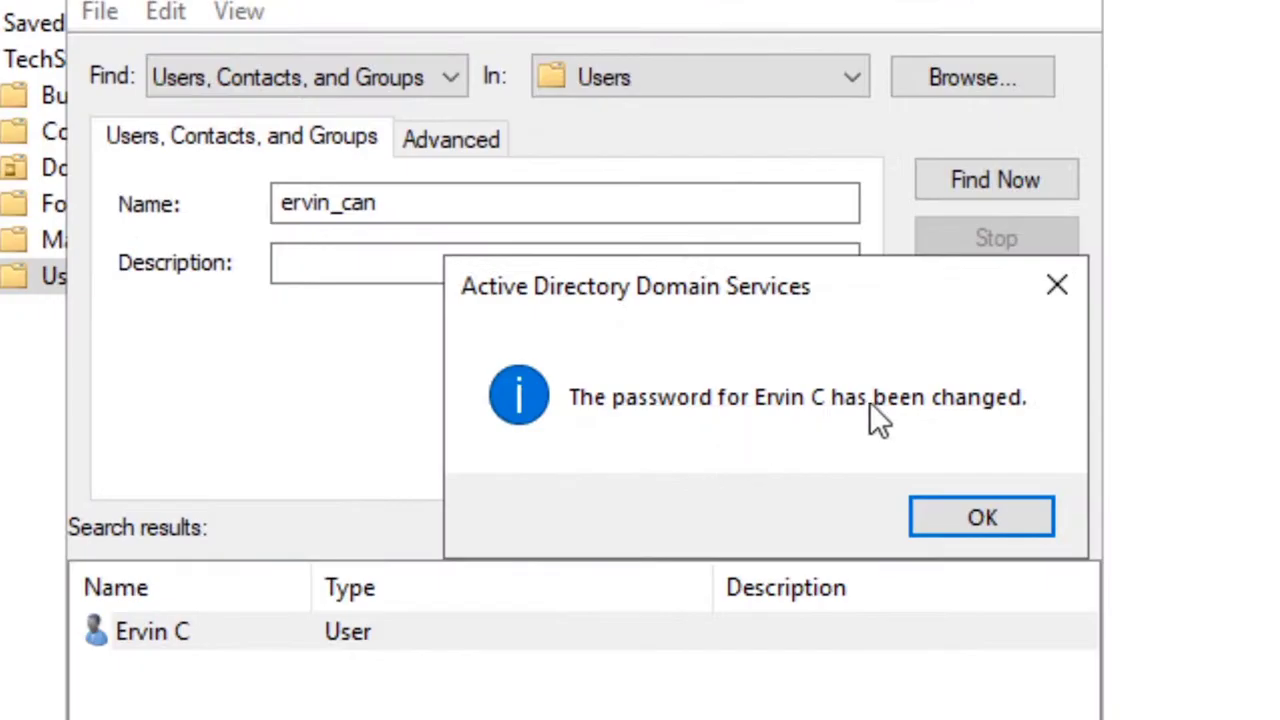
click(995, 514)
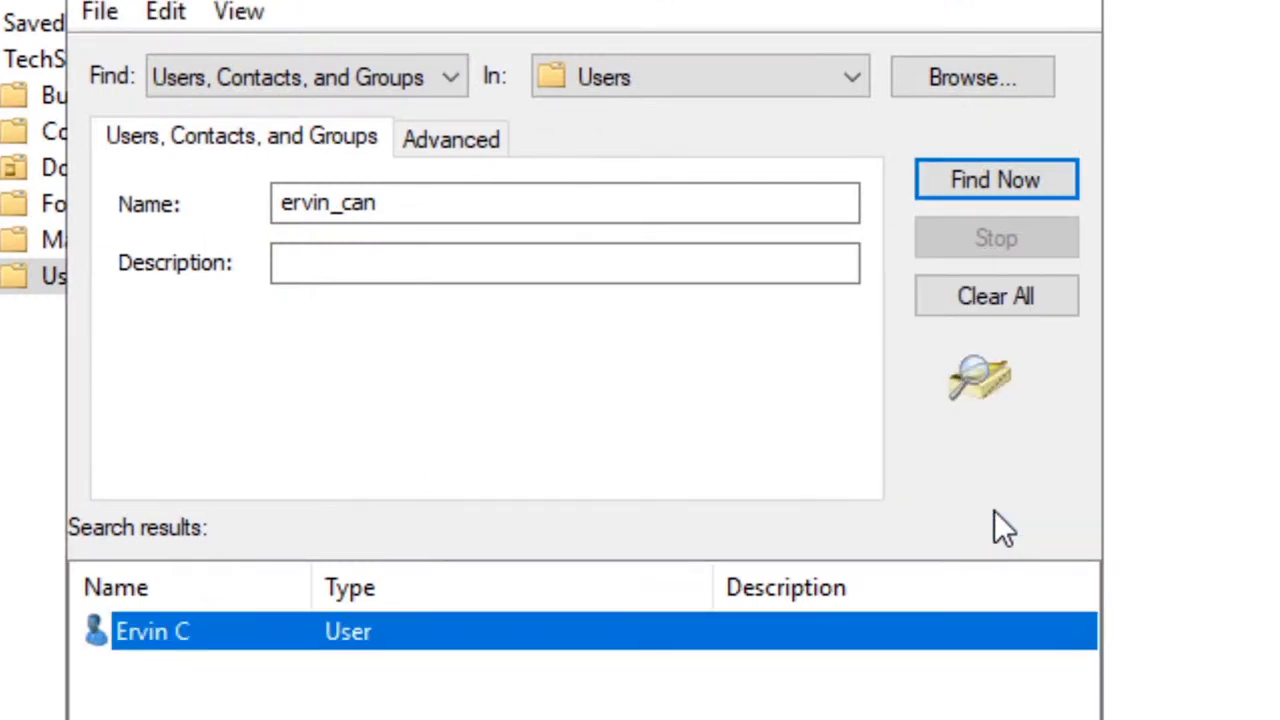
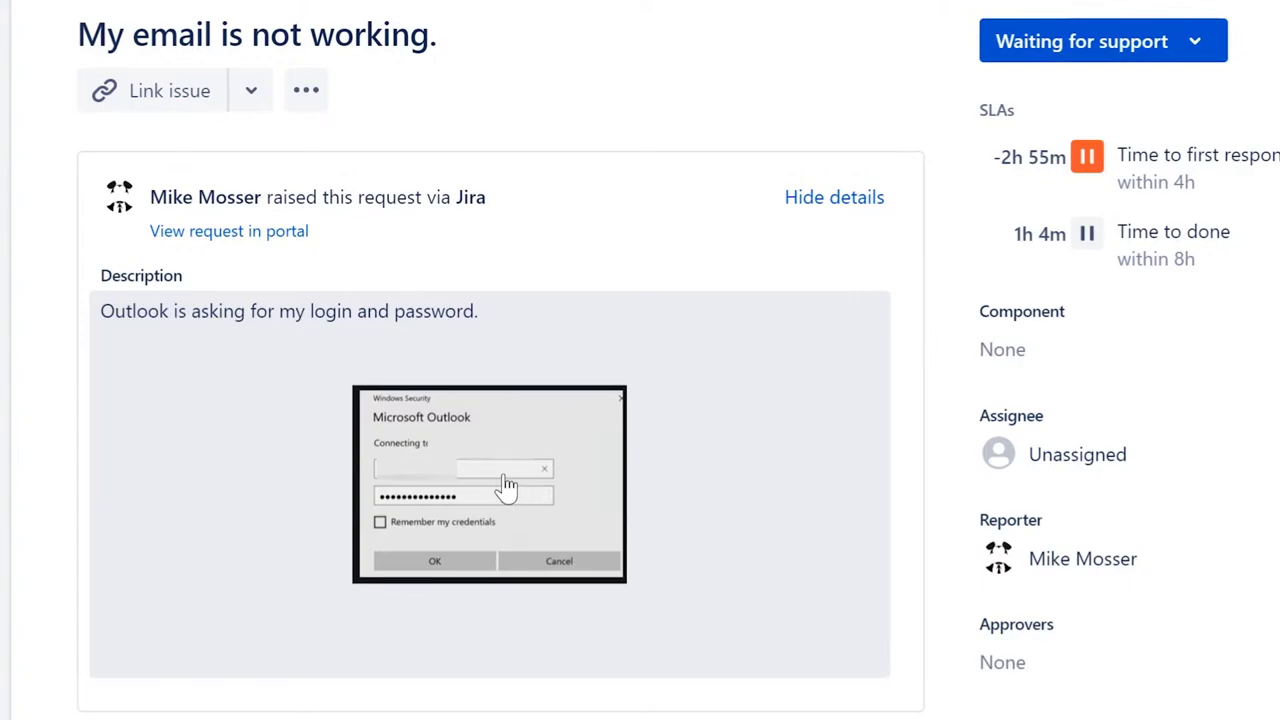
Open ticket ISD-25 'My email is not working.', assign it to yourself, and start editing its description.
click(510, 487)
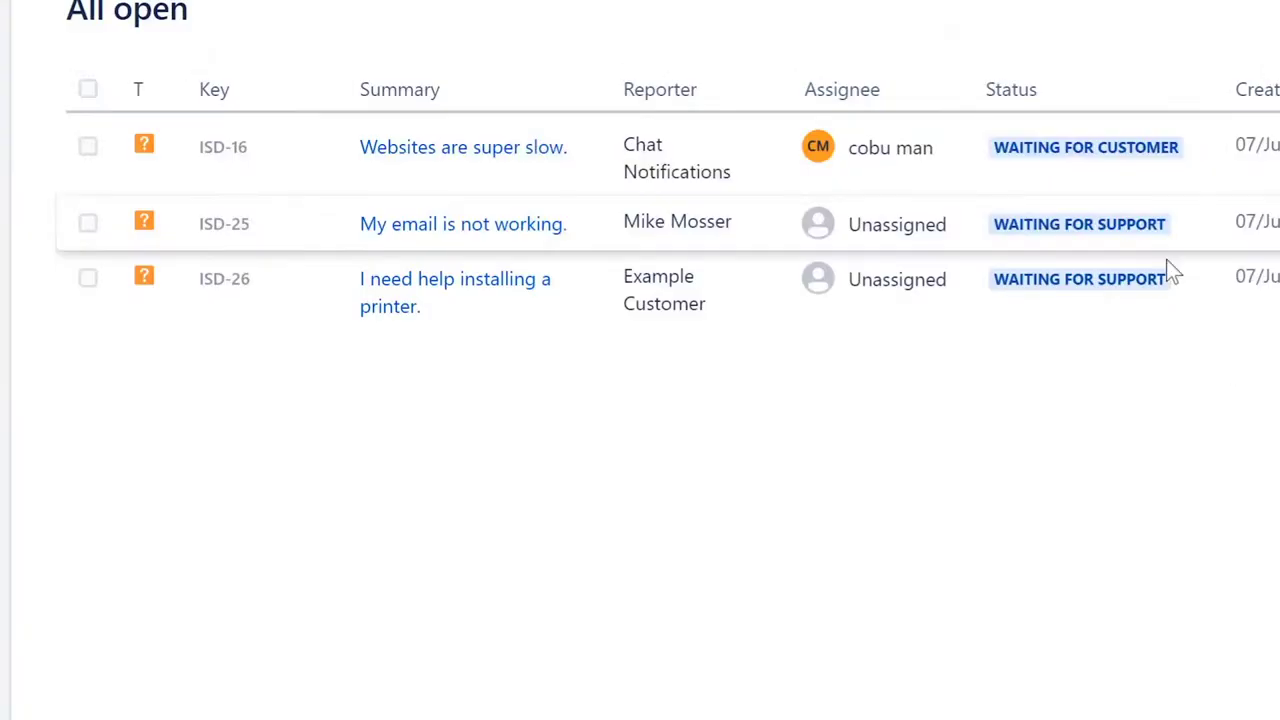
click(462, 226)
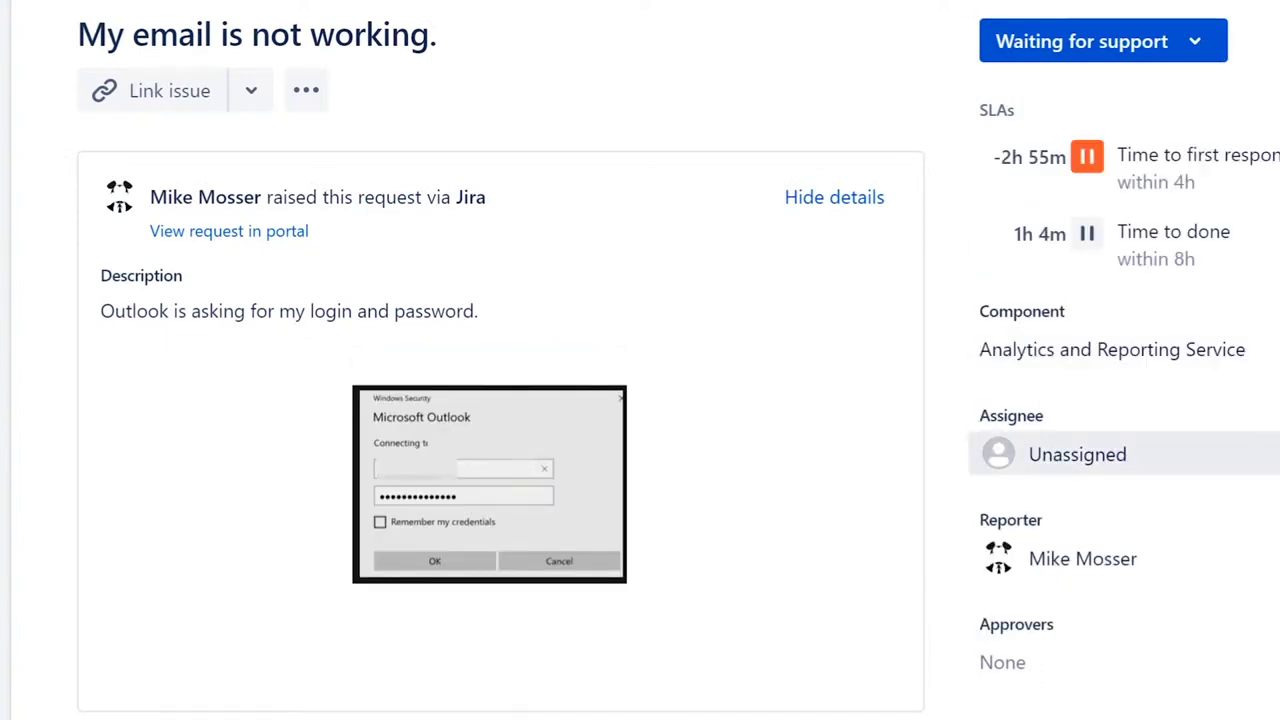
click(1077, 454)
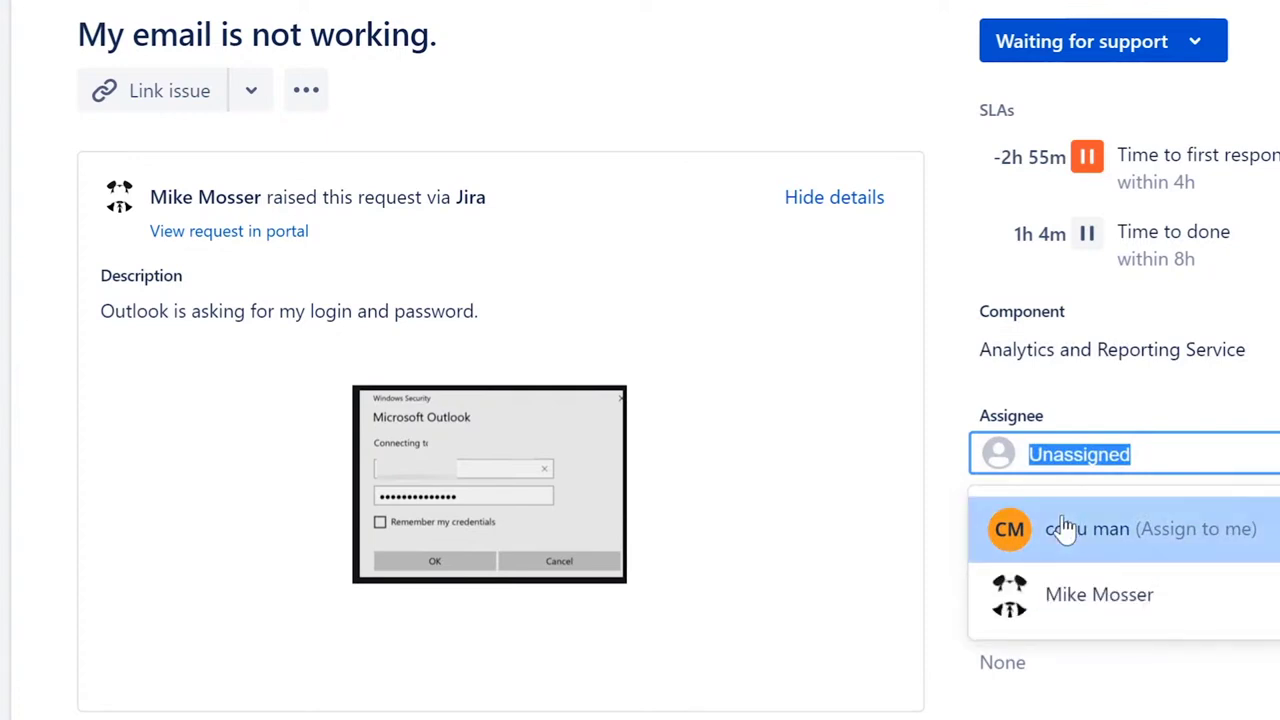
click(994, 526)
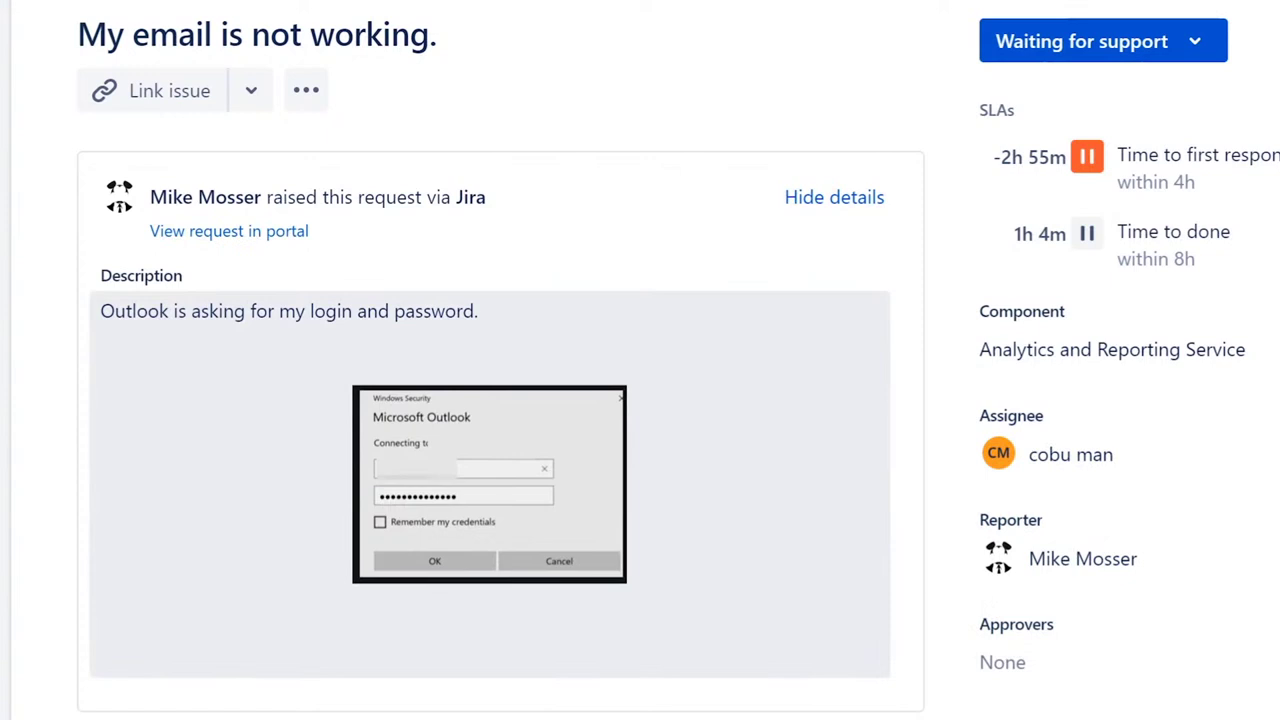
click(480, 340)
drag(443, 37, 57, 14)
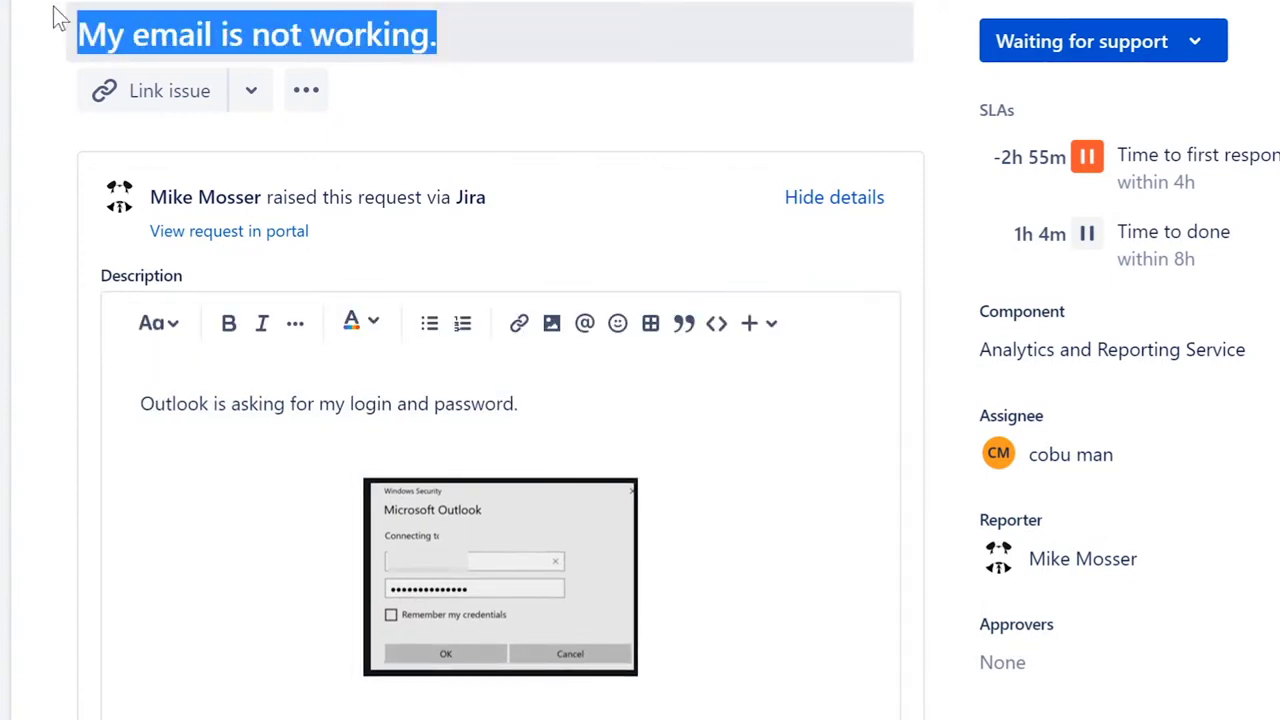
click(141, 403)
drag(141, 403, 522, 403)
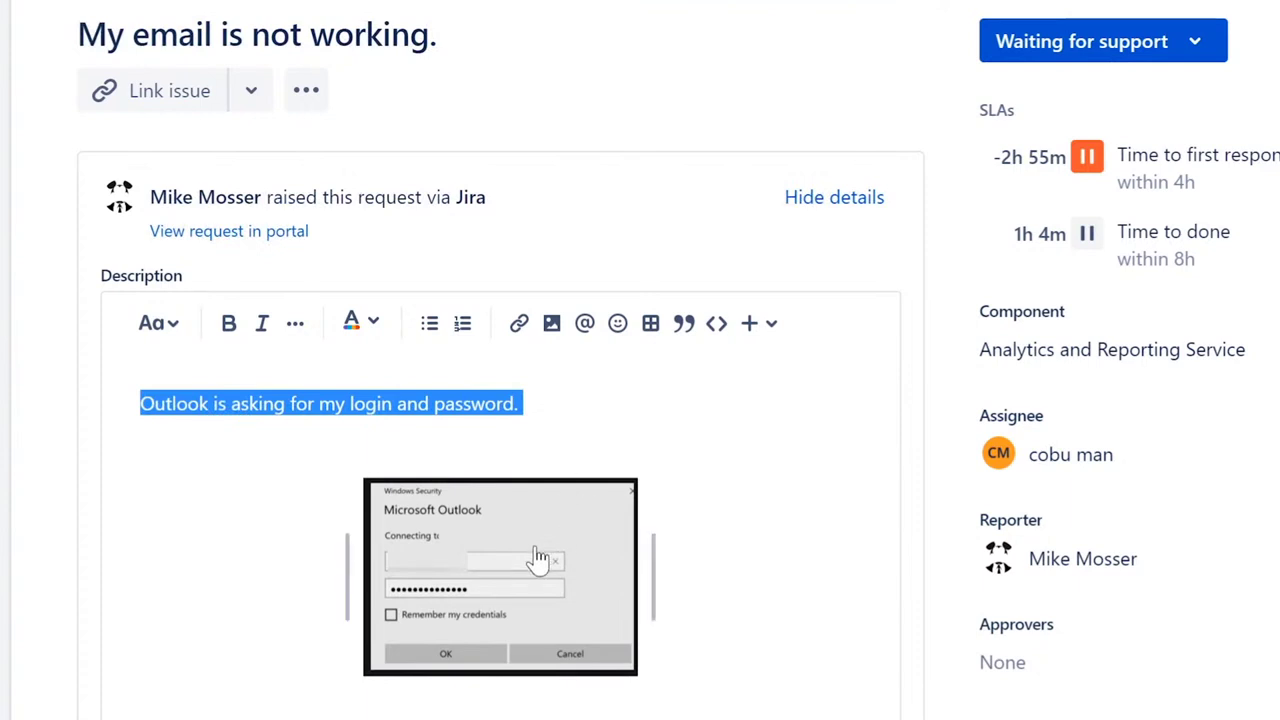
scroll(623, 680, down, 3)
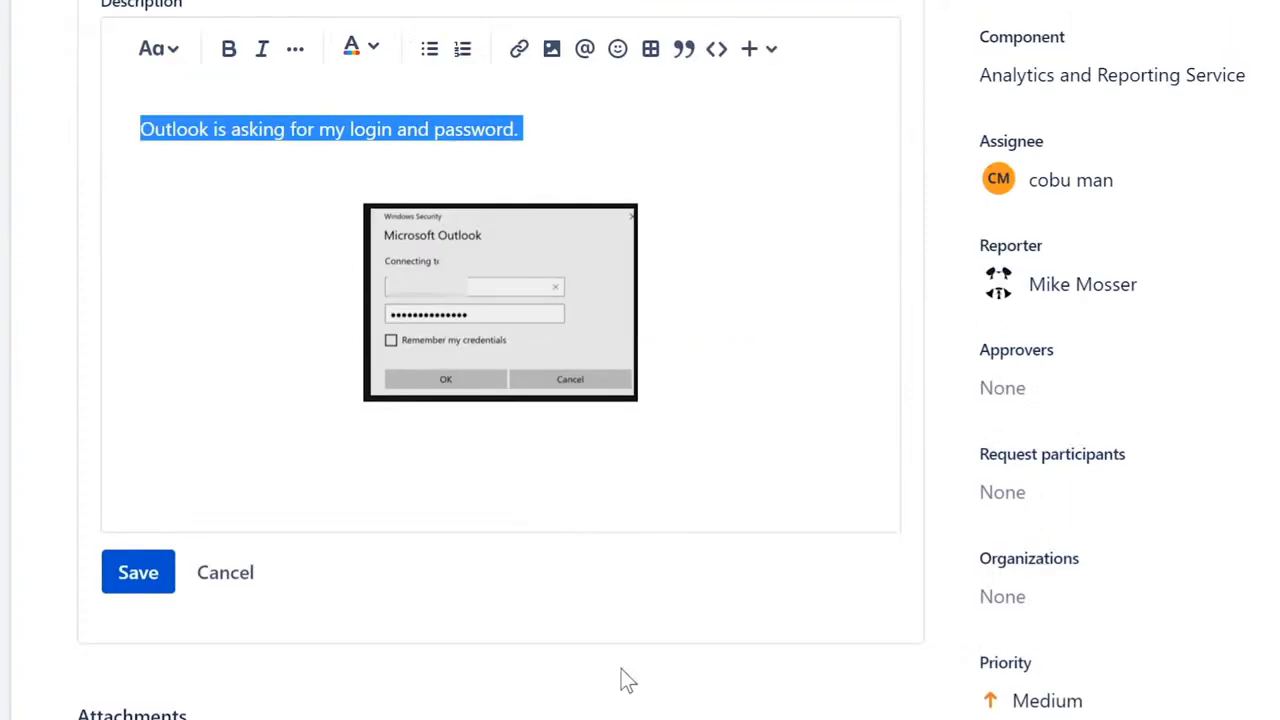
scroll(500, 360, down, 3)
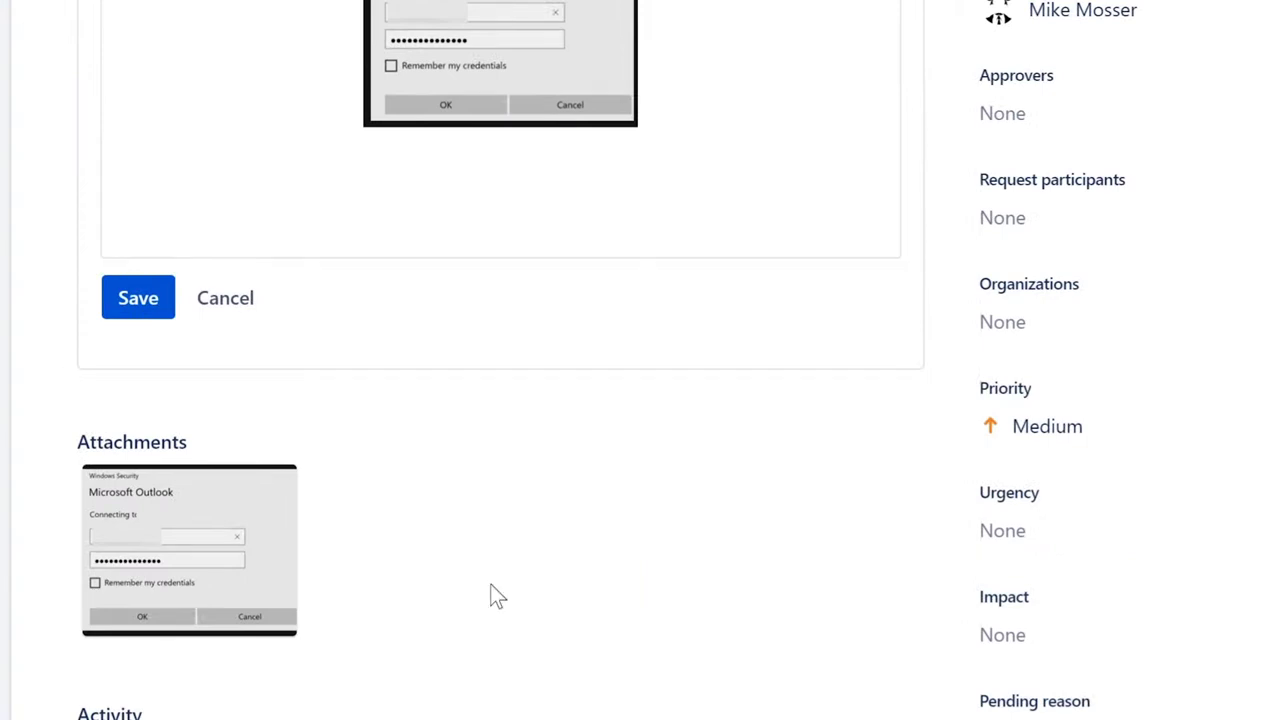
scroll(487, 586, up, 6)
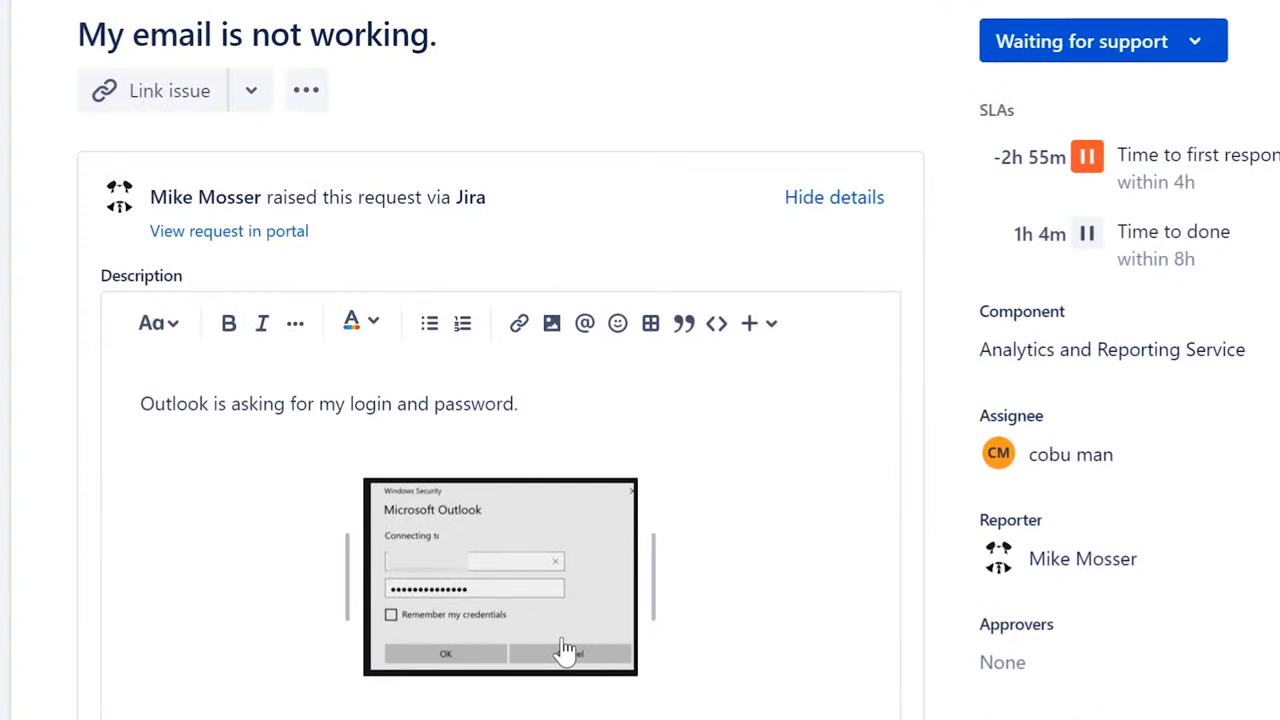
click(491, 547)
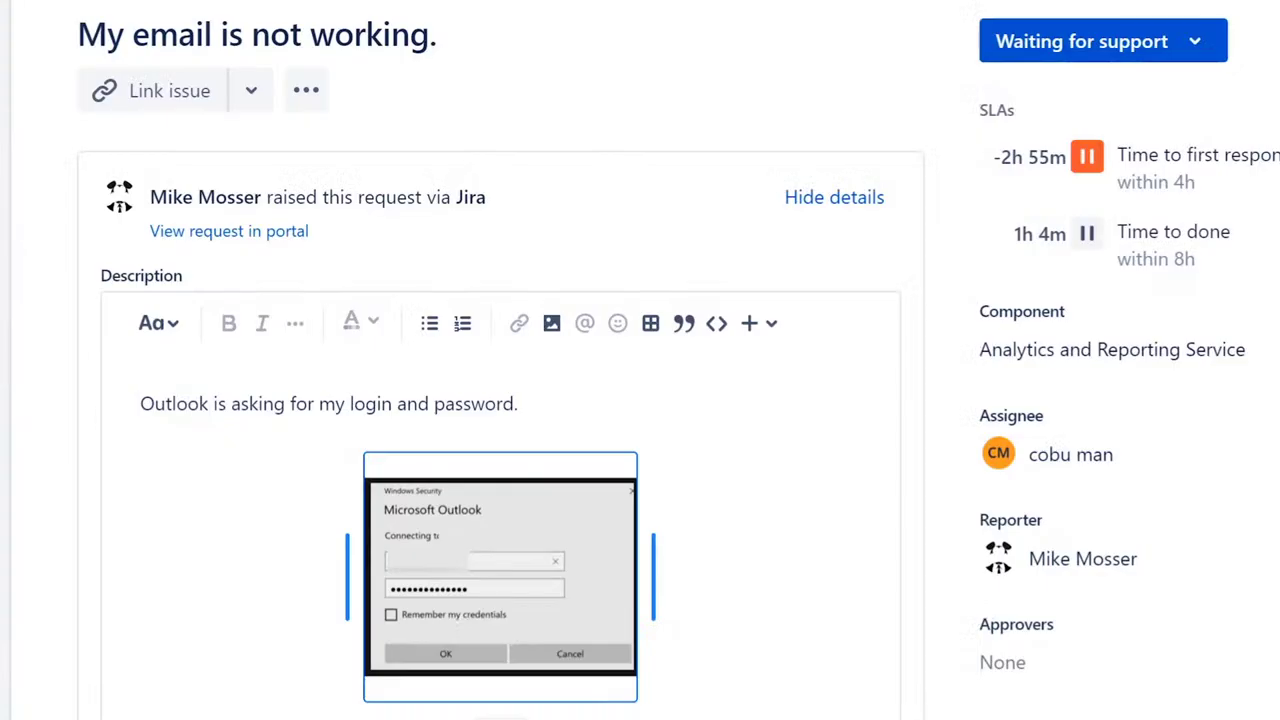
scroll(694, 506, down, 3)
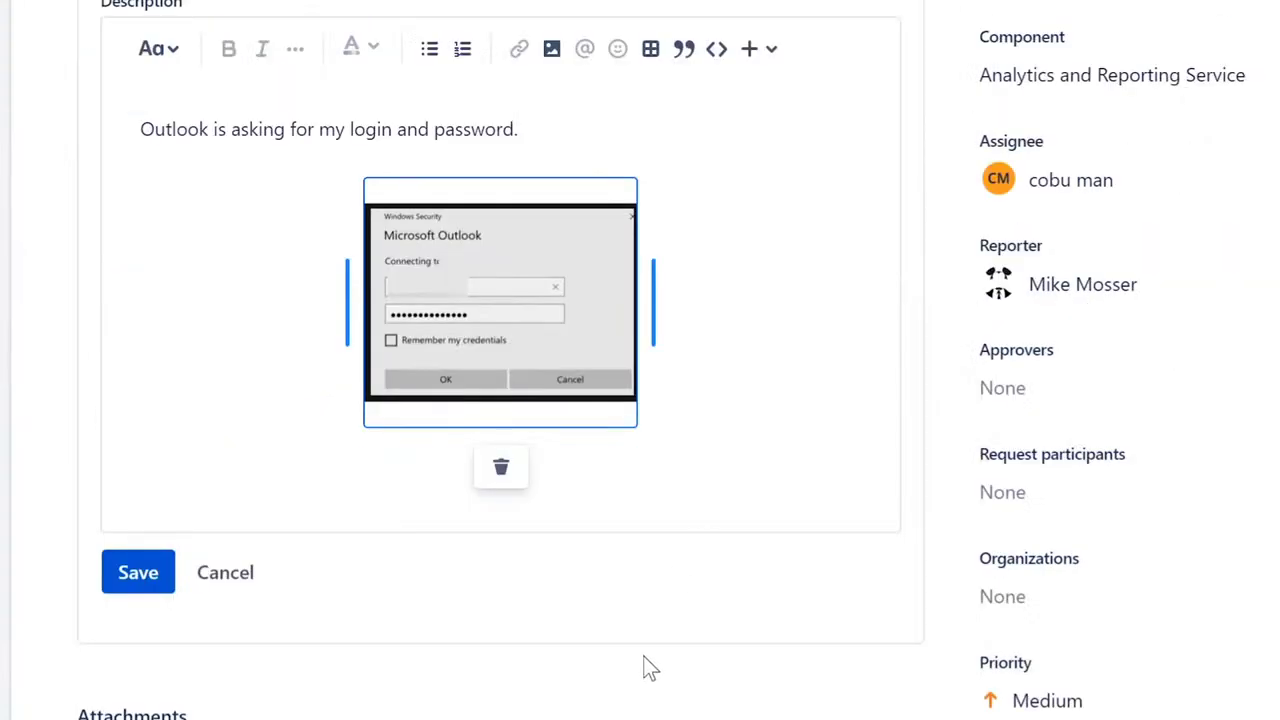
scroll(646, 666, down, 4)
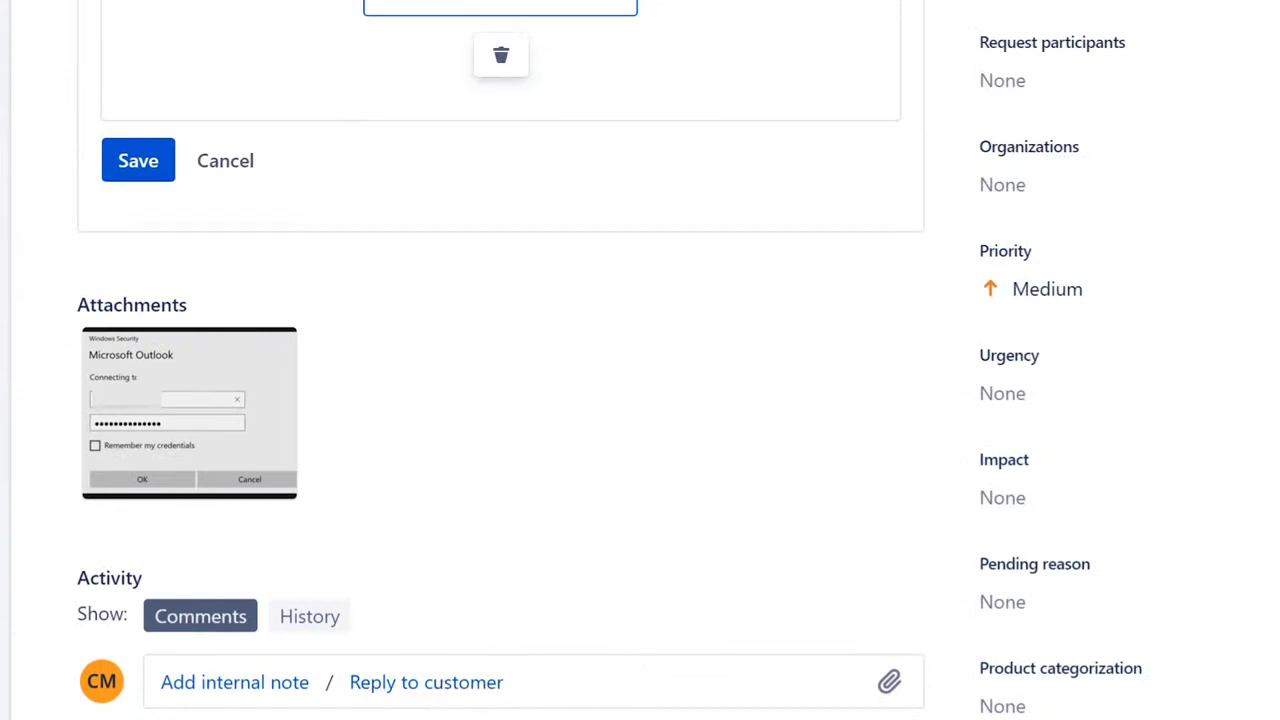
Start a customer reply introducing yourself from PC support about the email-not-working ticket.
click(426, 682)
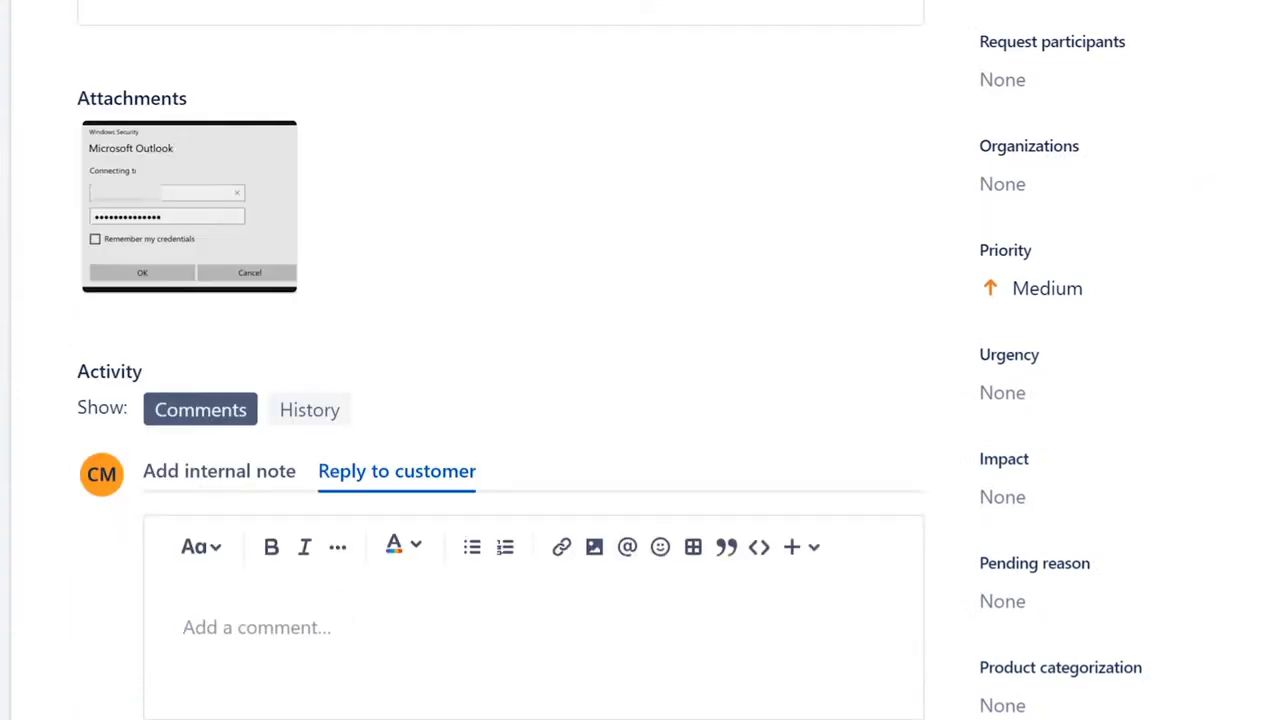
text(Hello, )
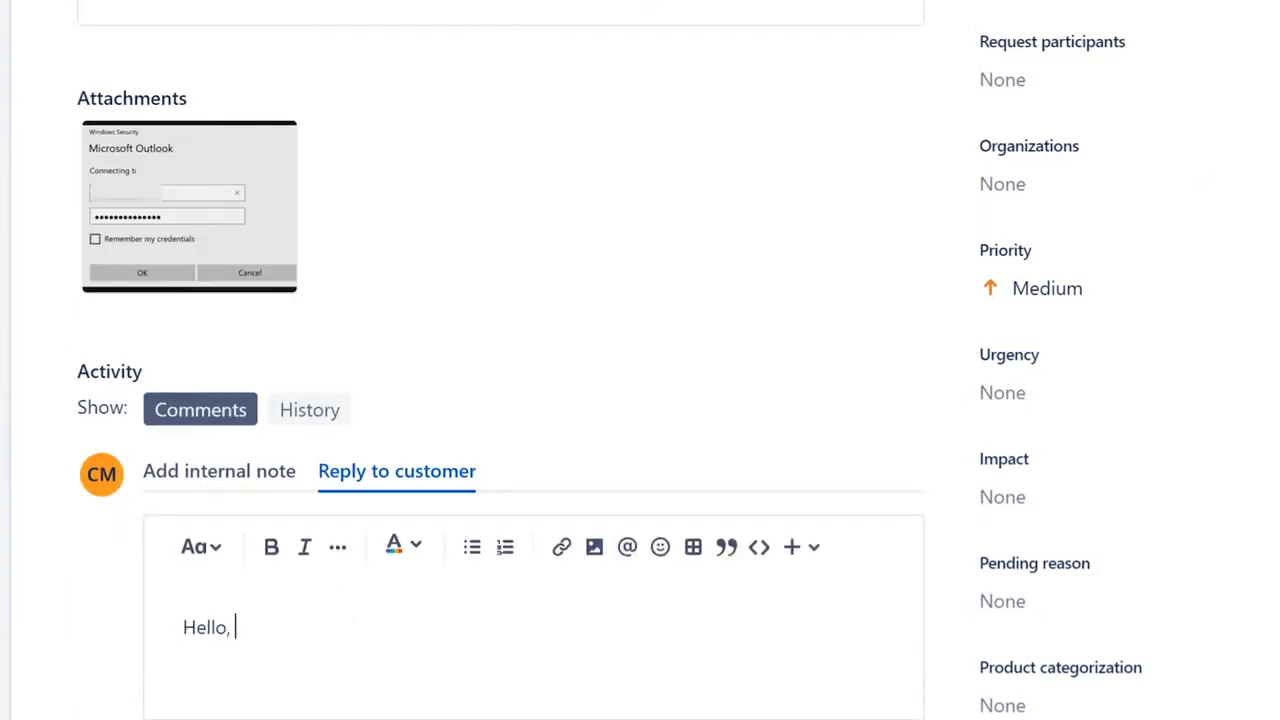
text(my name is Ervi)
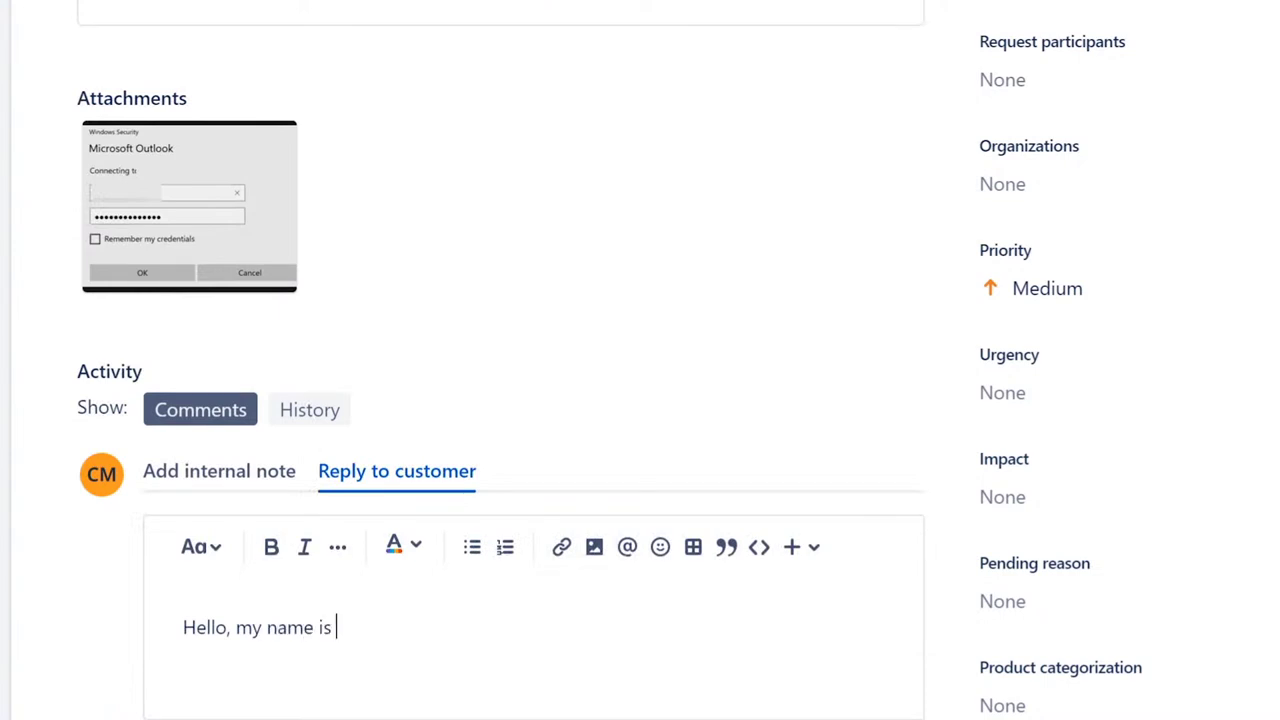
text(n with )
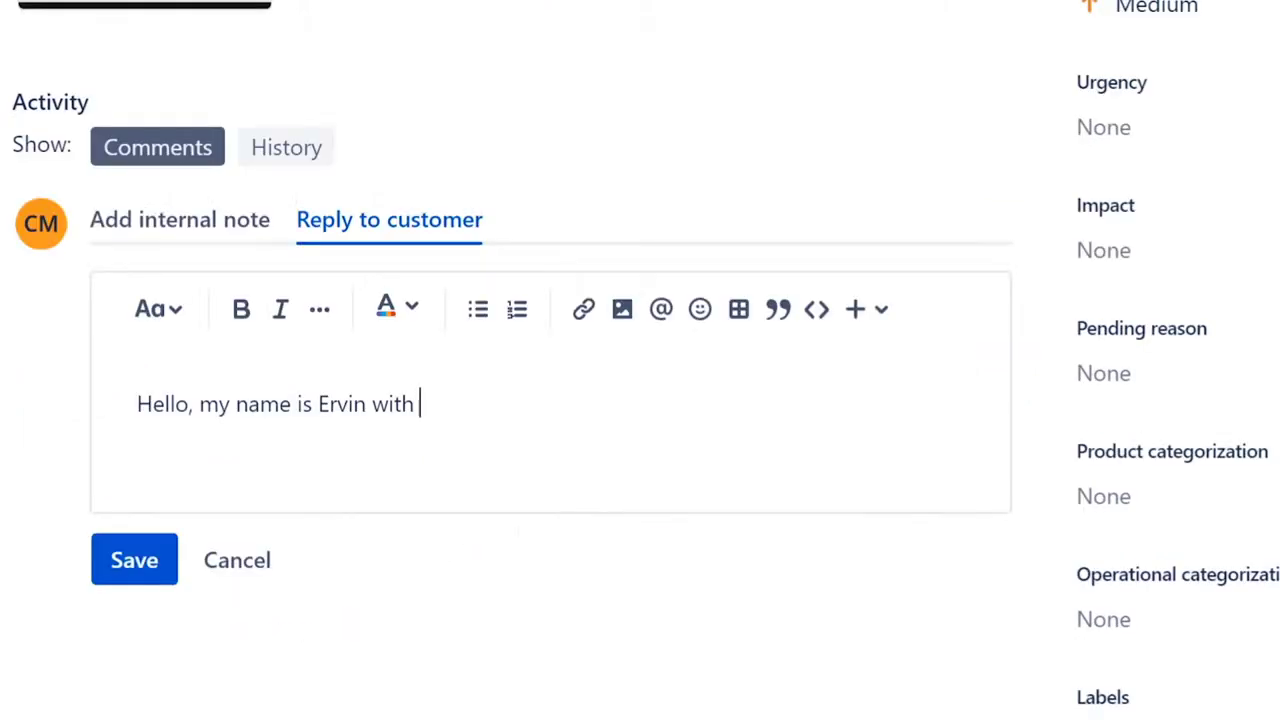
text(Pc support.)
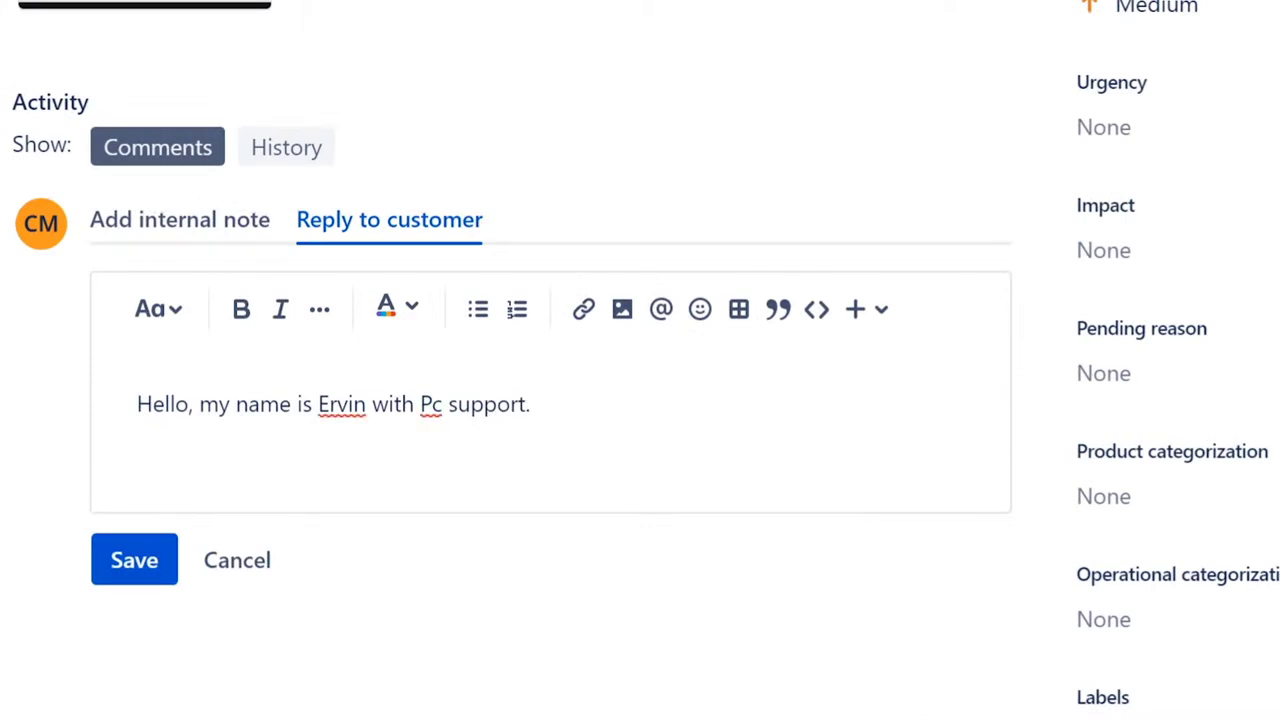
scroll(818, 520, up, 5)
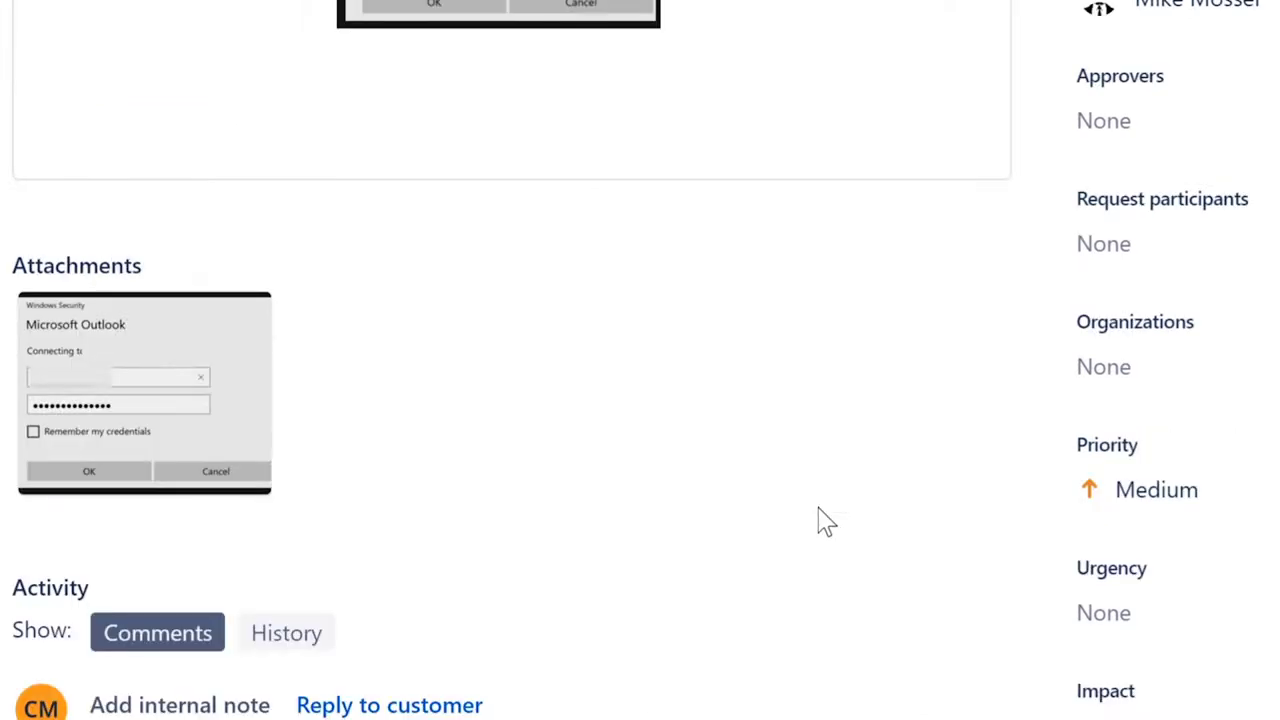
scroll(818, 520, up, 3)
scroll(818, 520, down, 8)
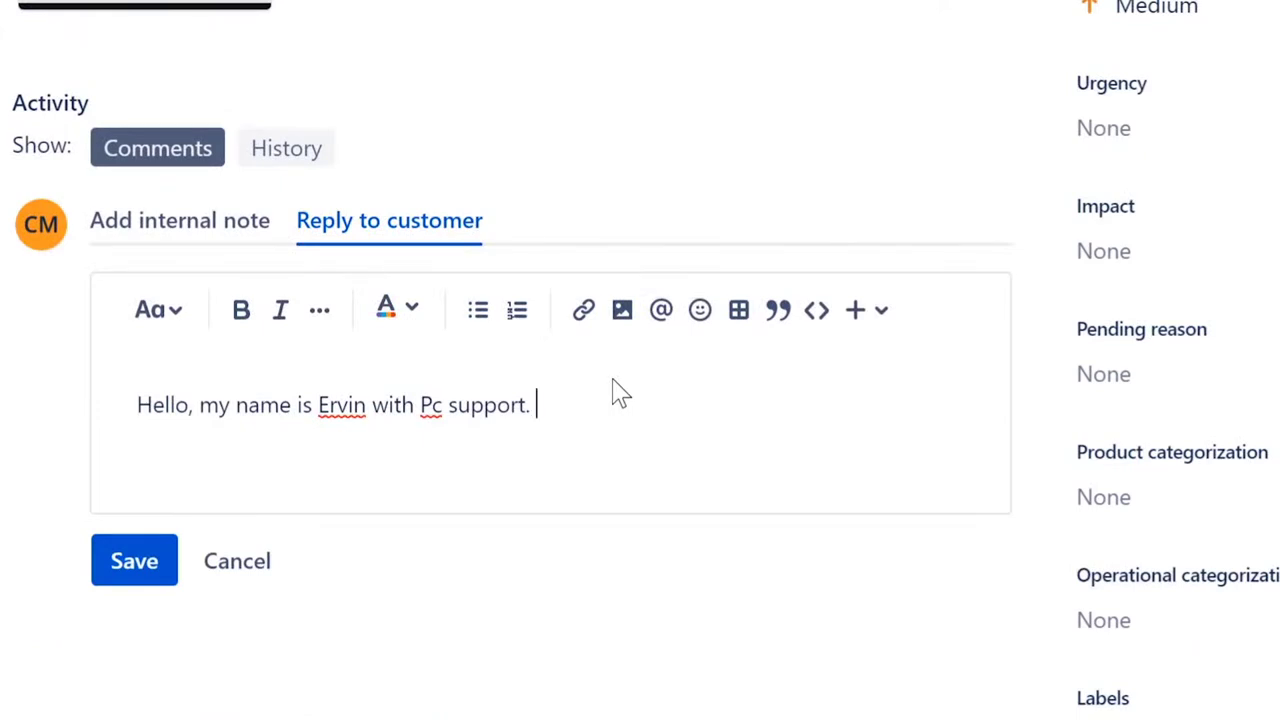
text(I hae )
text(you)
key(BackSpace)
key(BackSpace)
key(BackSpace)
key(BackSpace)
key(BackSpace)
text(ve your jtic)
key(BackSpace)
key(BackSpace)
key(BackSpace)
key(BackSpace)
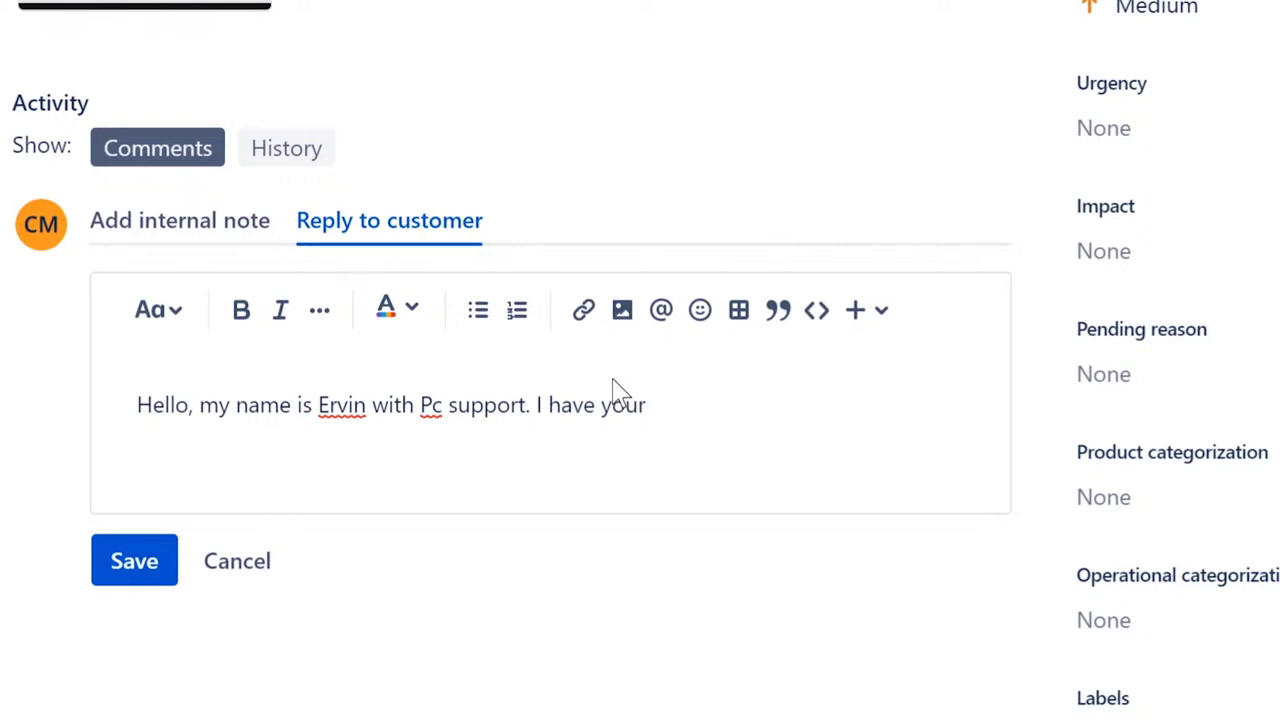
text(ticket ab)
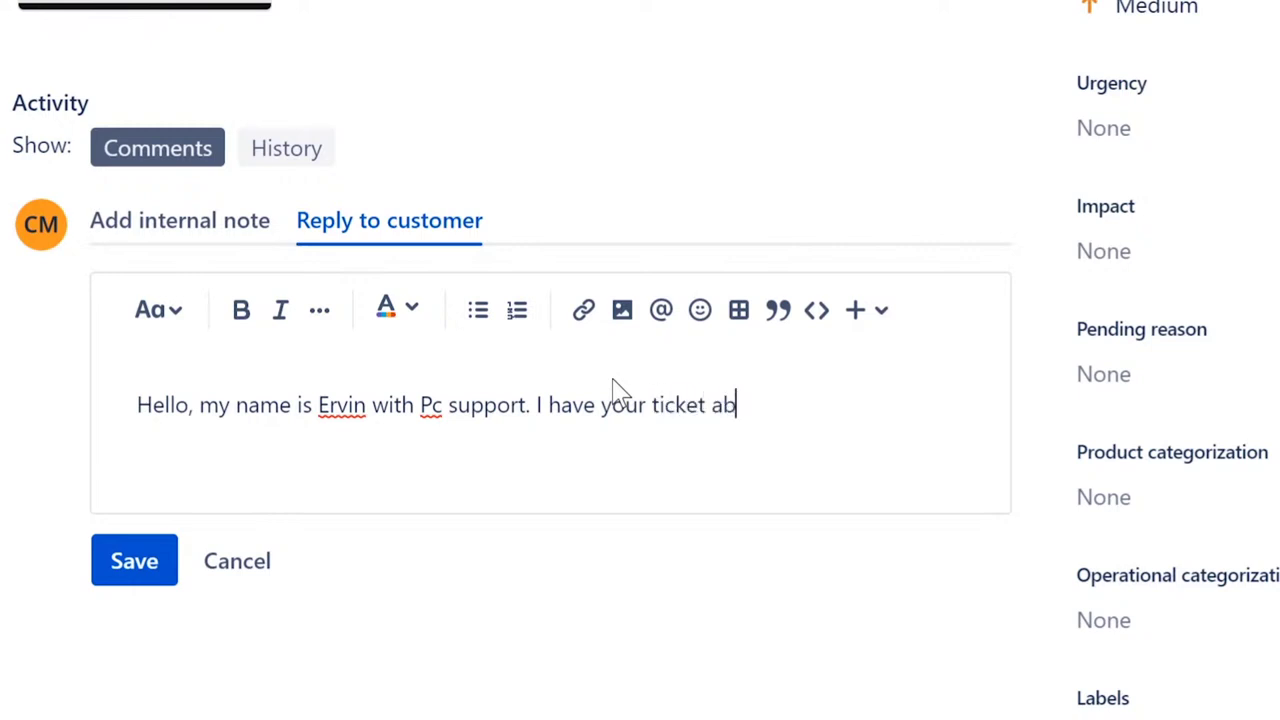
text(out email not w)
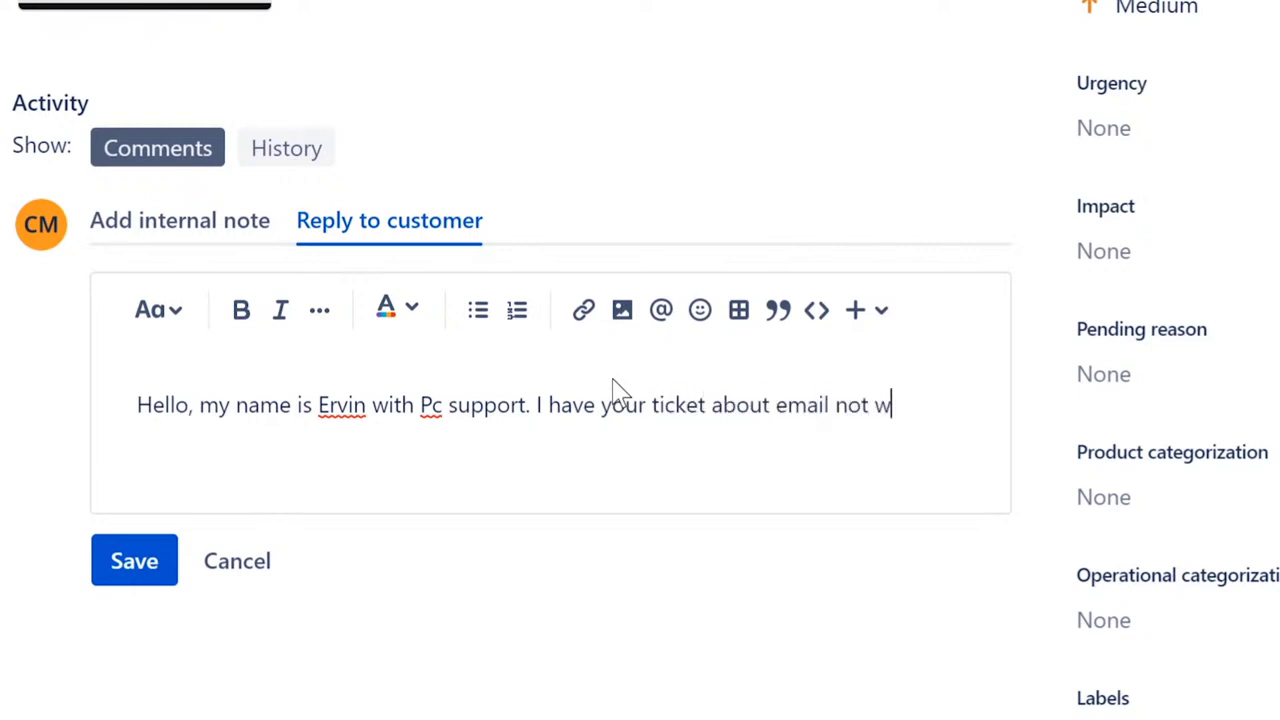
text(orking.)
Add 'Did you by chance change your password recently?' to the reply and post it.
key(Return)
text(Did)
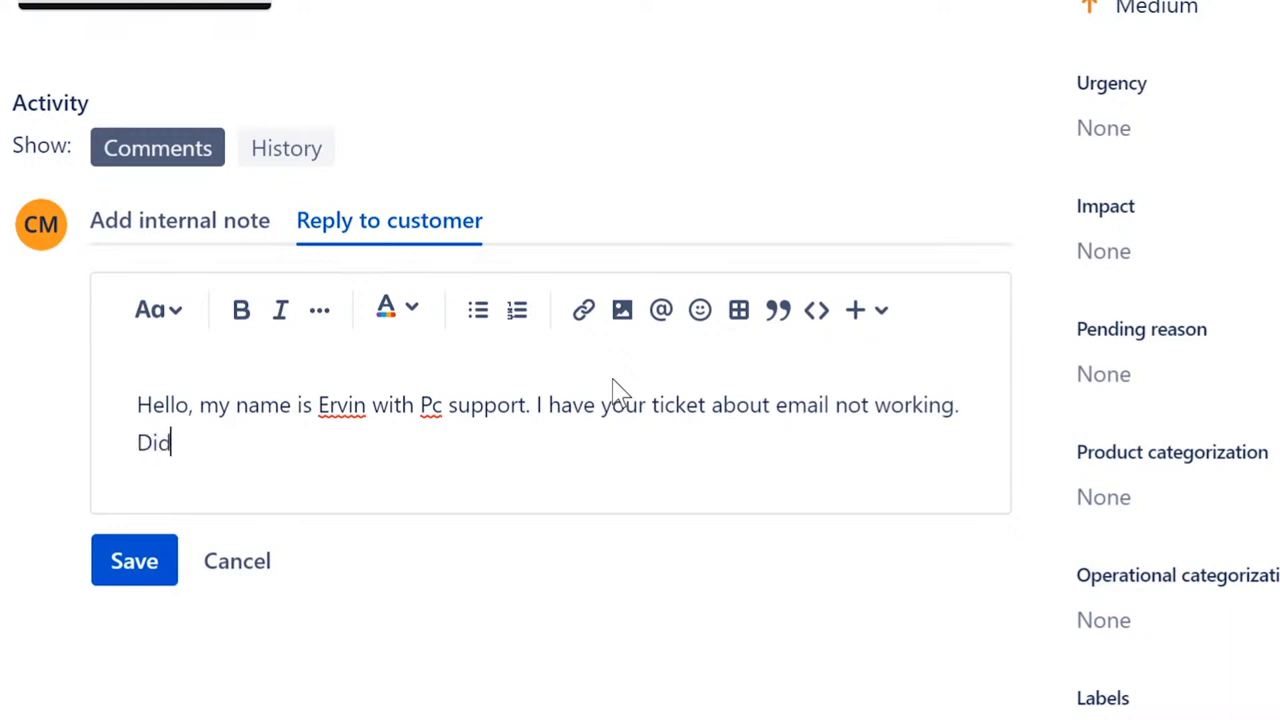
text( you by chance)
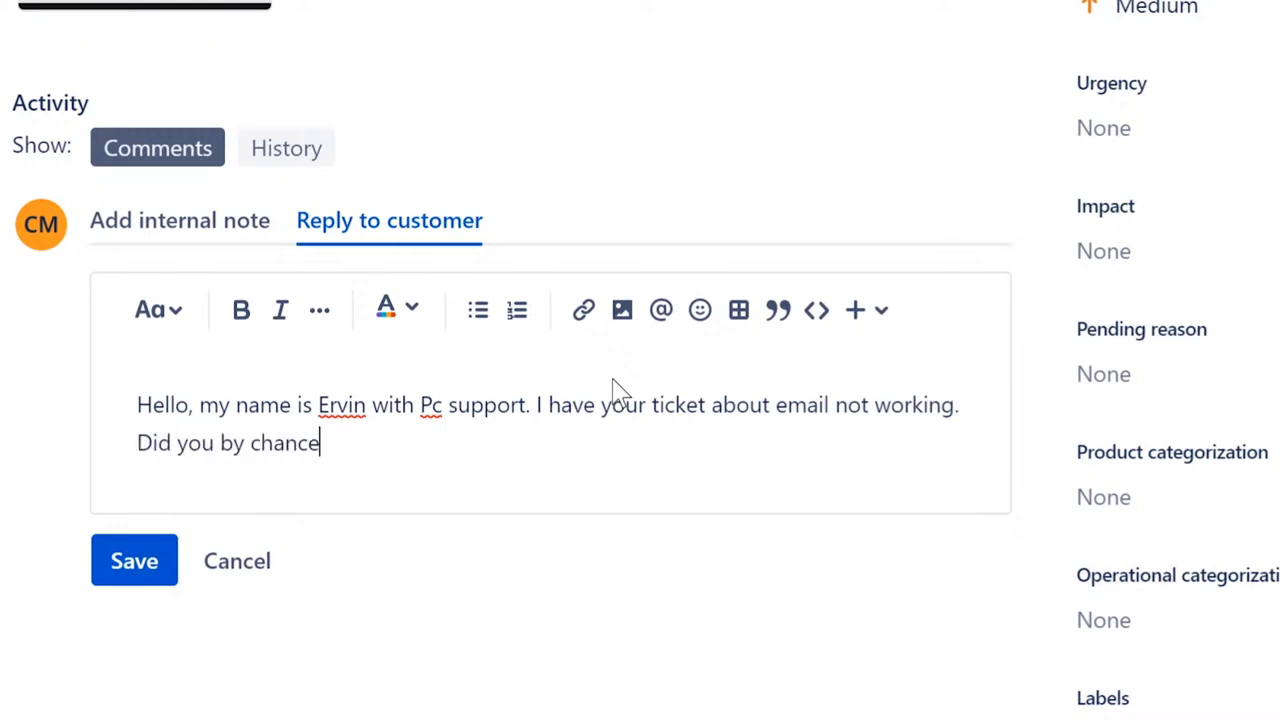
text( change )
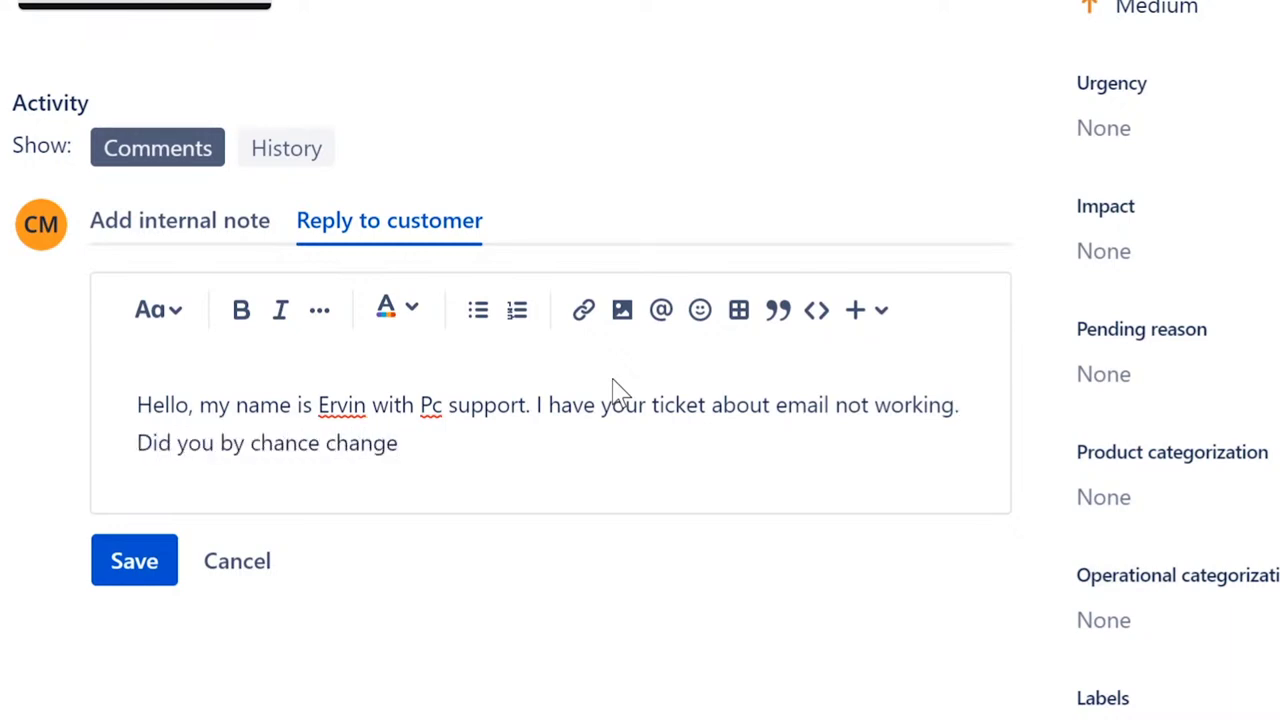
text(you passwor)
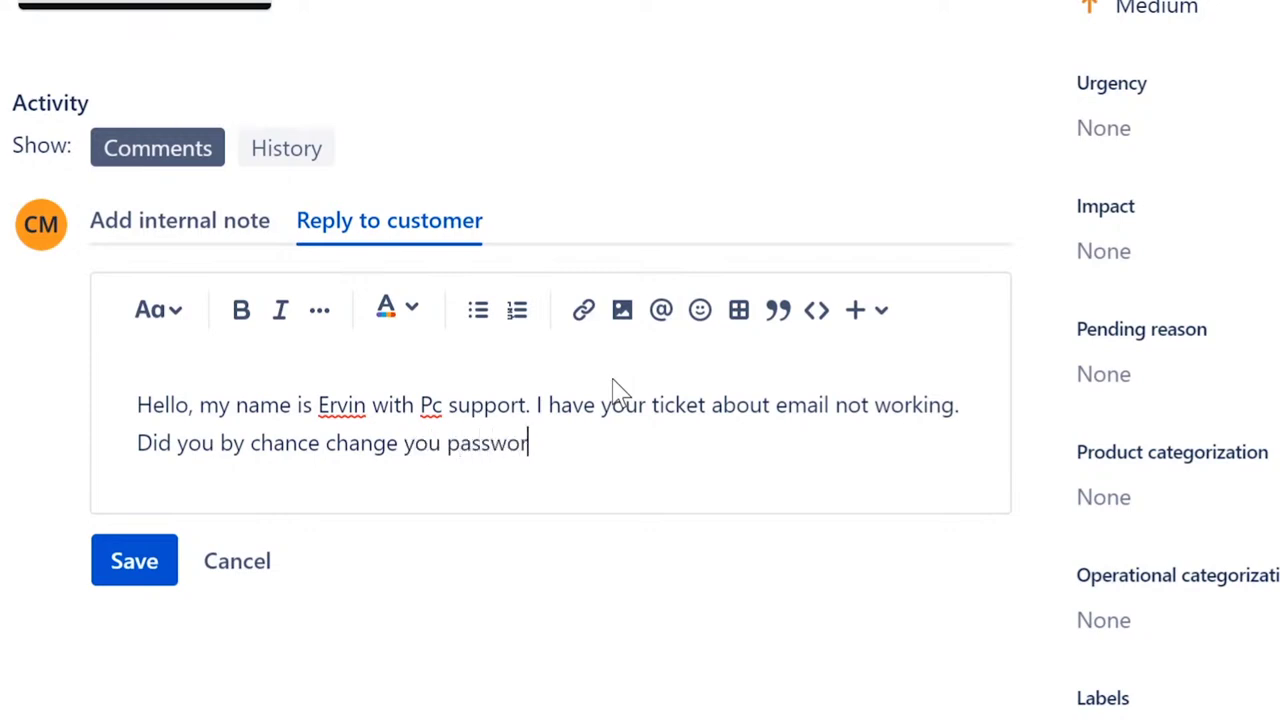
text(d recen)
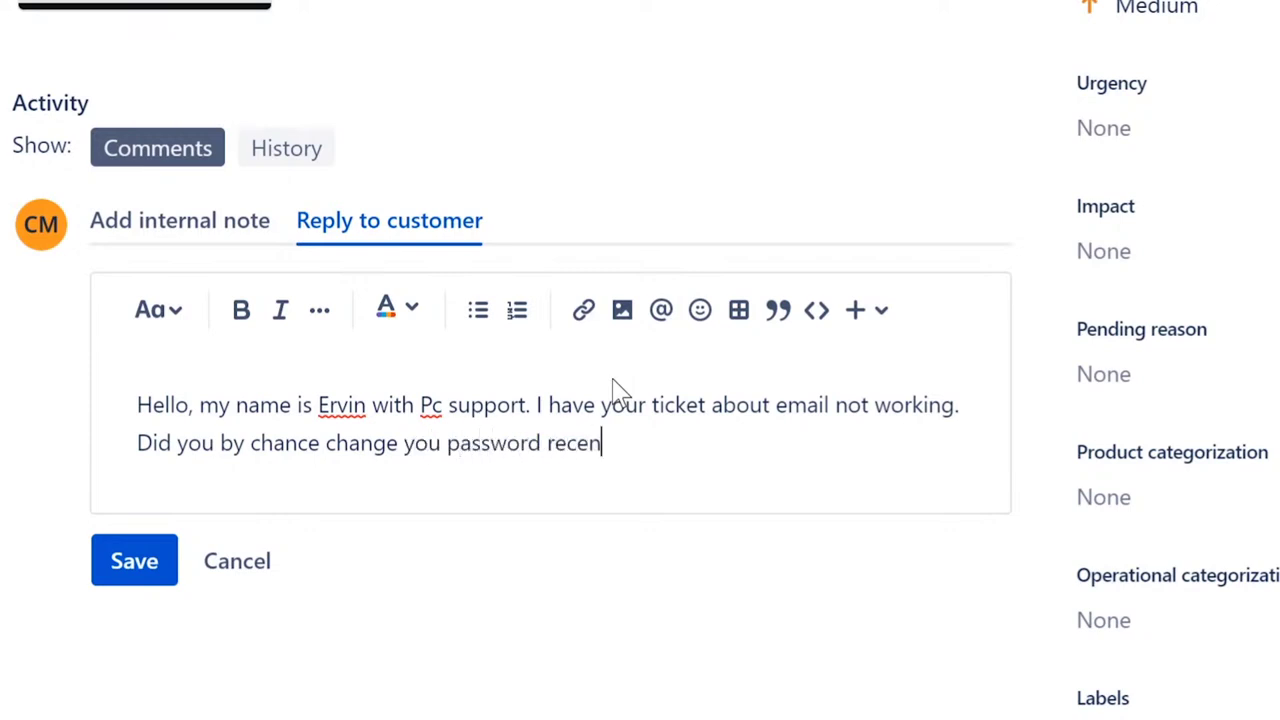
text(e)
key(BackSpace)
text(tly?)
click(128, 580)
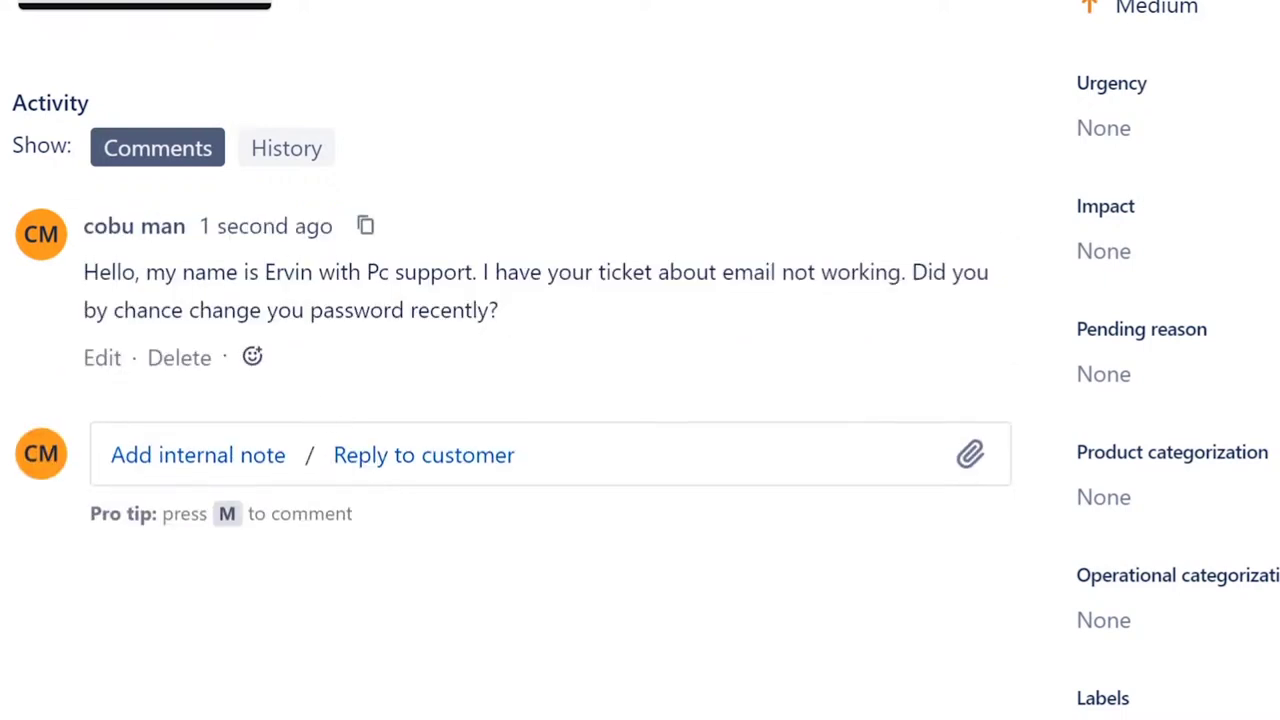
scroll(466, 312, up, 5)
scroll(466, 312, up, 7)
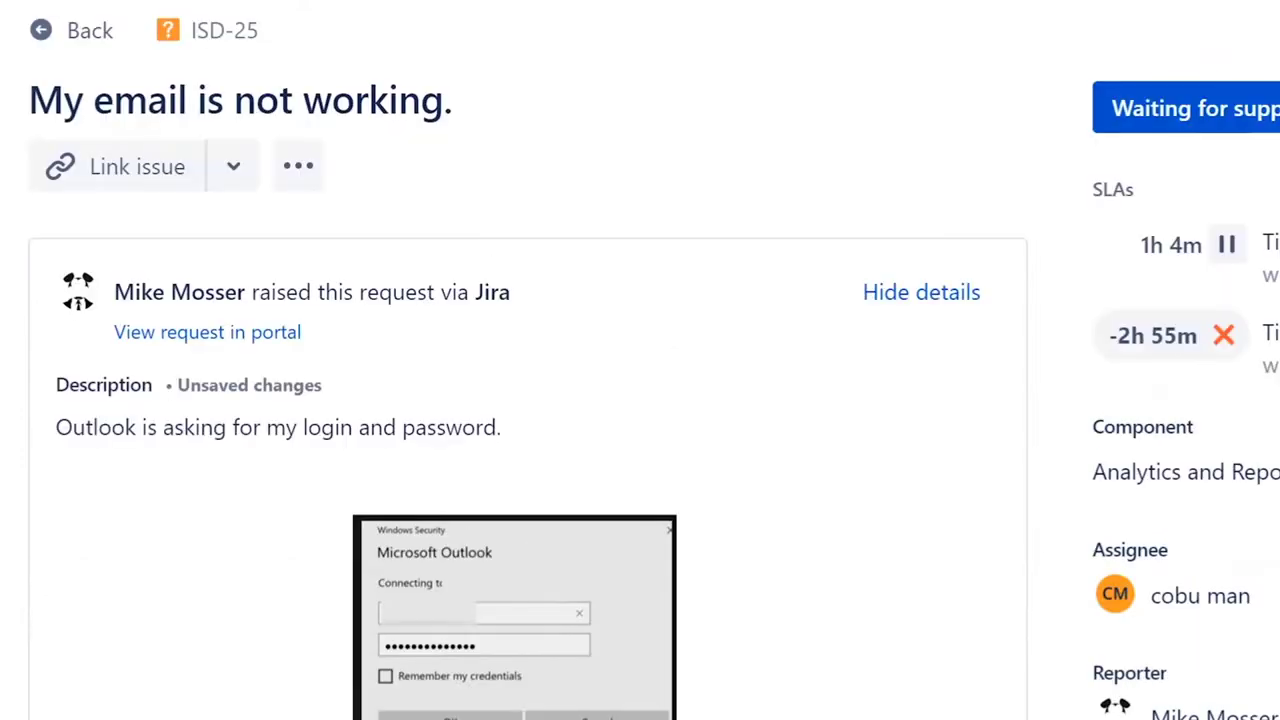
Select the requester's name and read through the ticket's description, attachments and activity.
drag(114, 292, 246, 292)
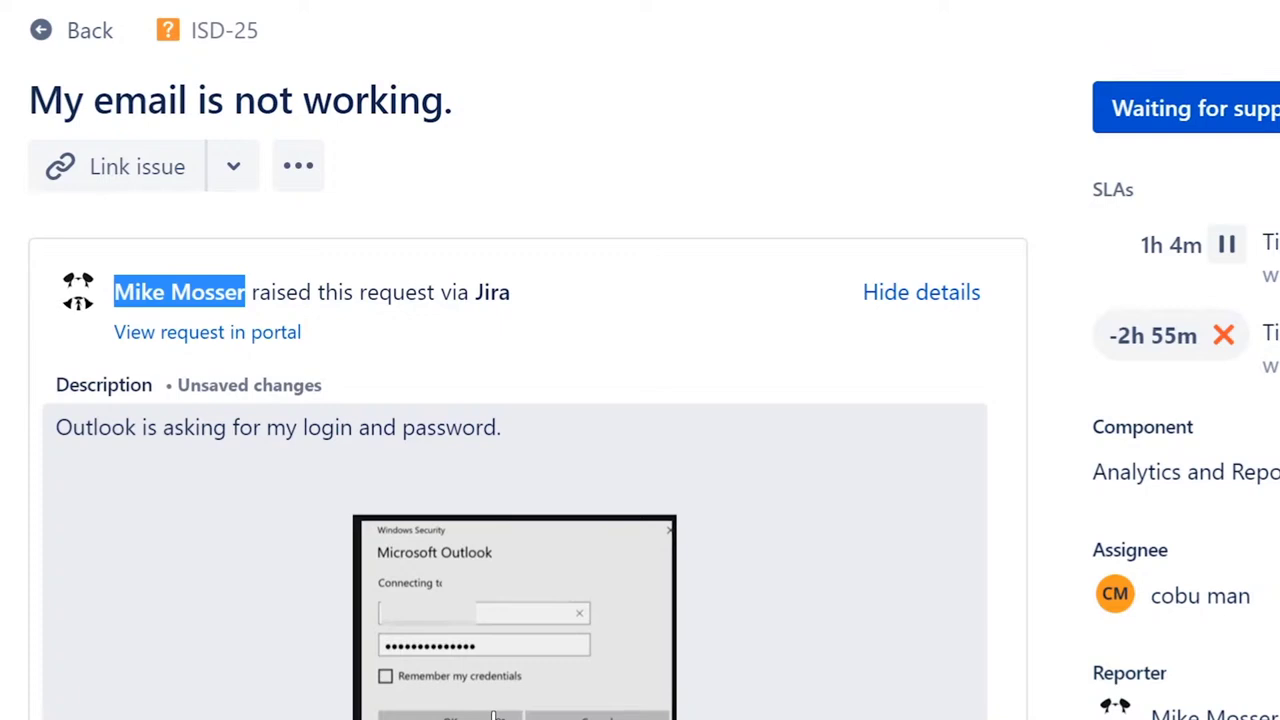
scroll(492, 712, down, 2)
scroll(380, 620, down, 7)
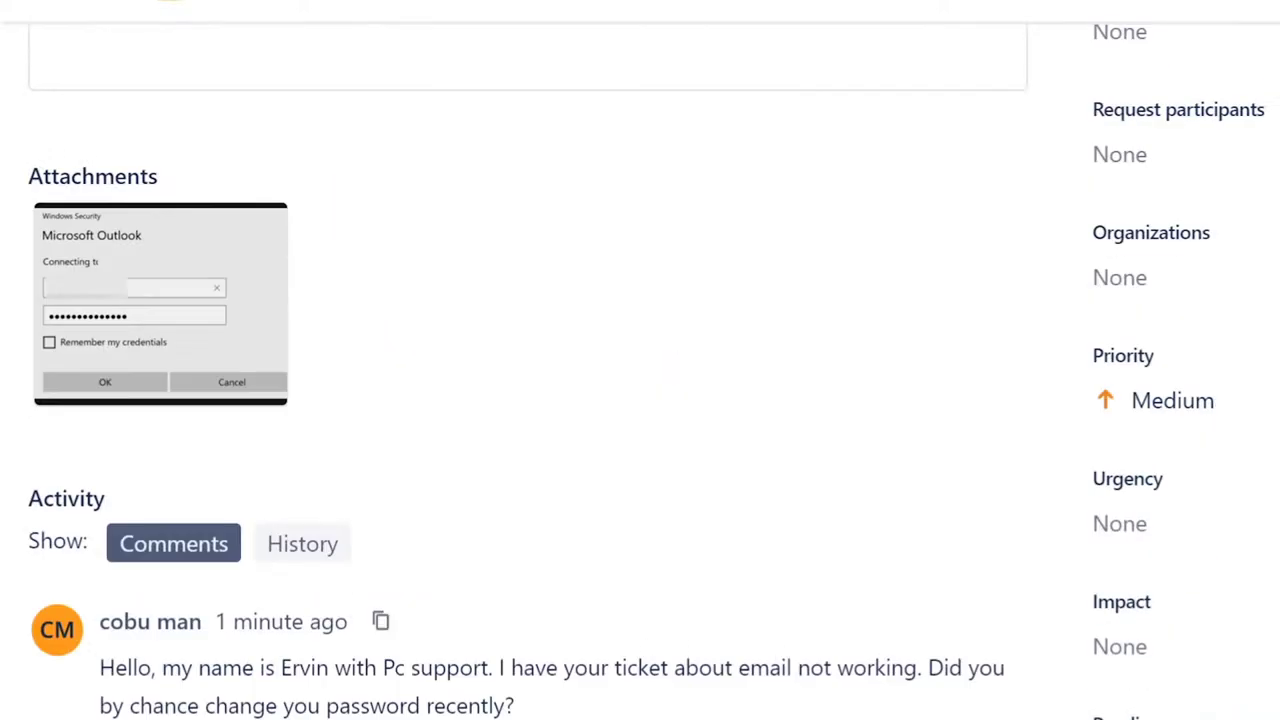
scroll(540, 400, down, 5)
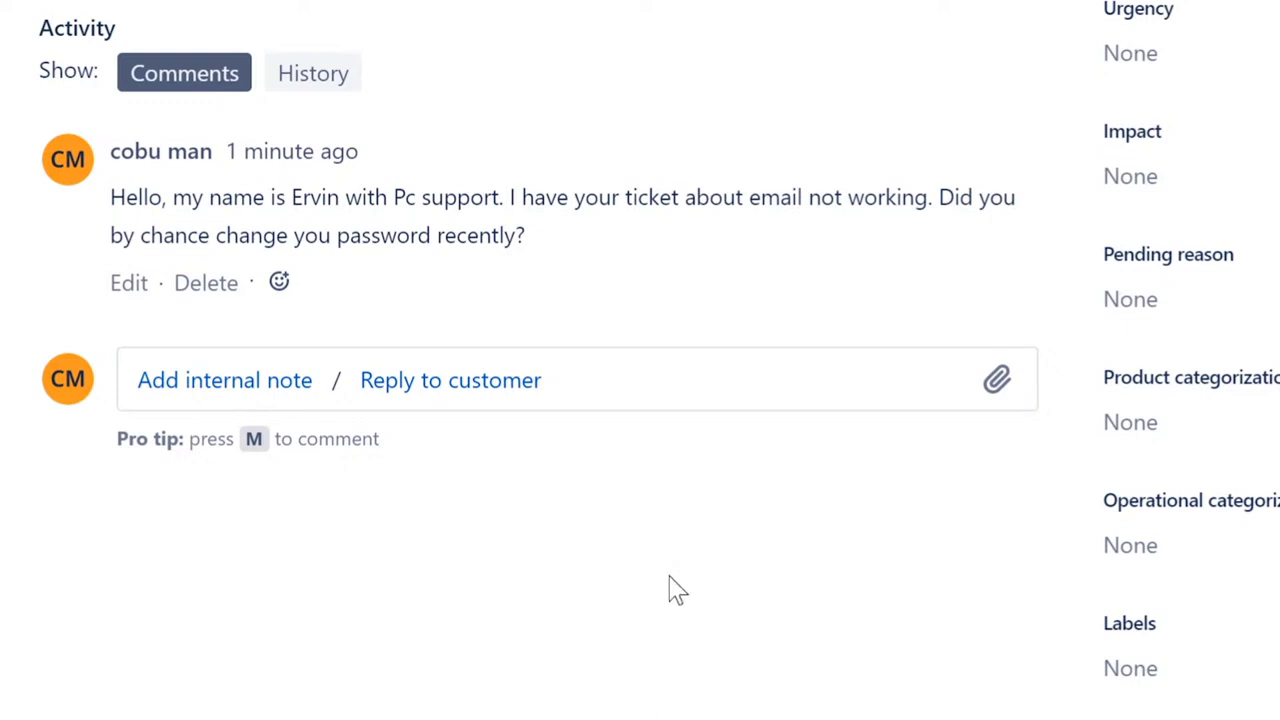
scroll(677, 590, up, 5)
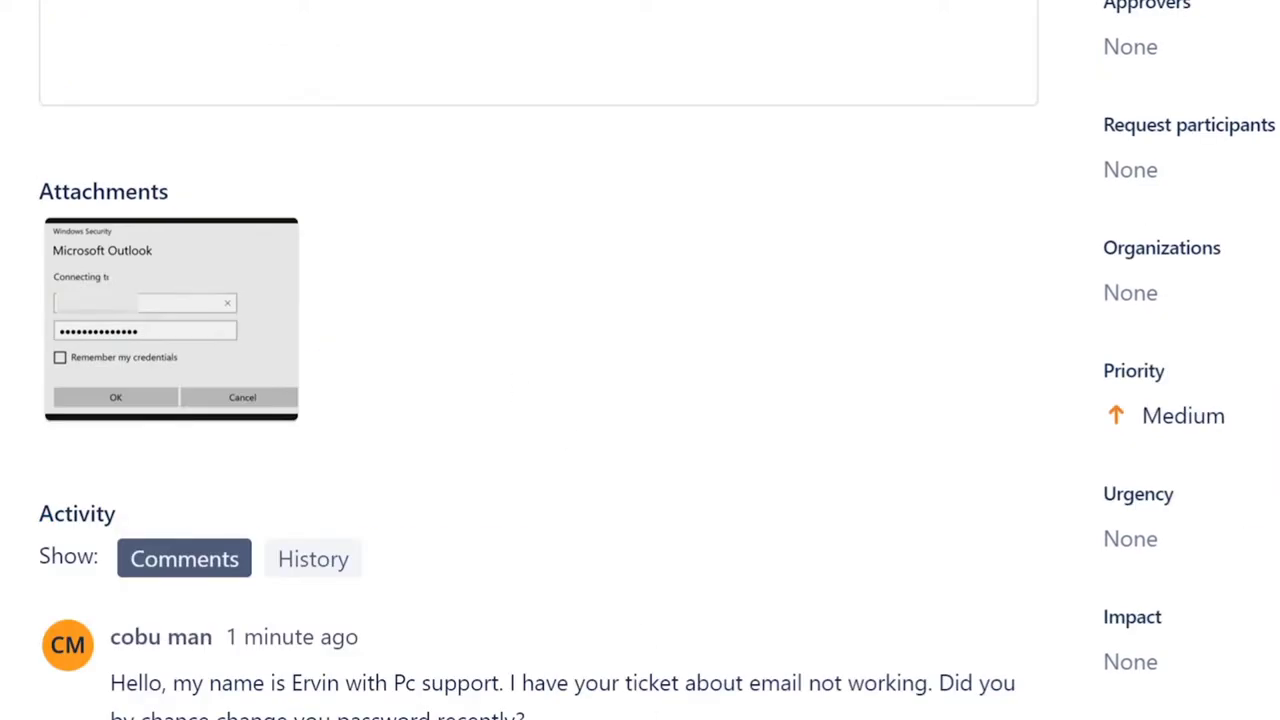
scroll(600, 190, up, 3)
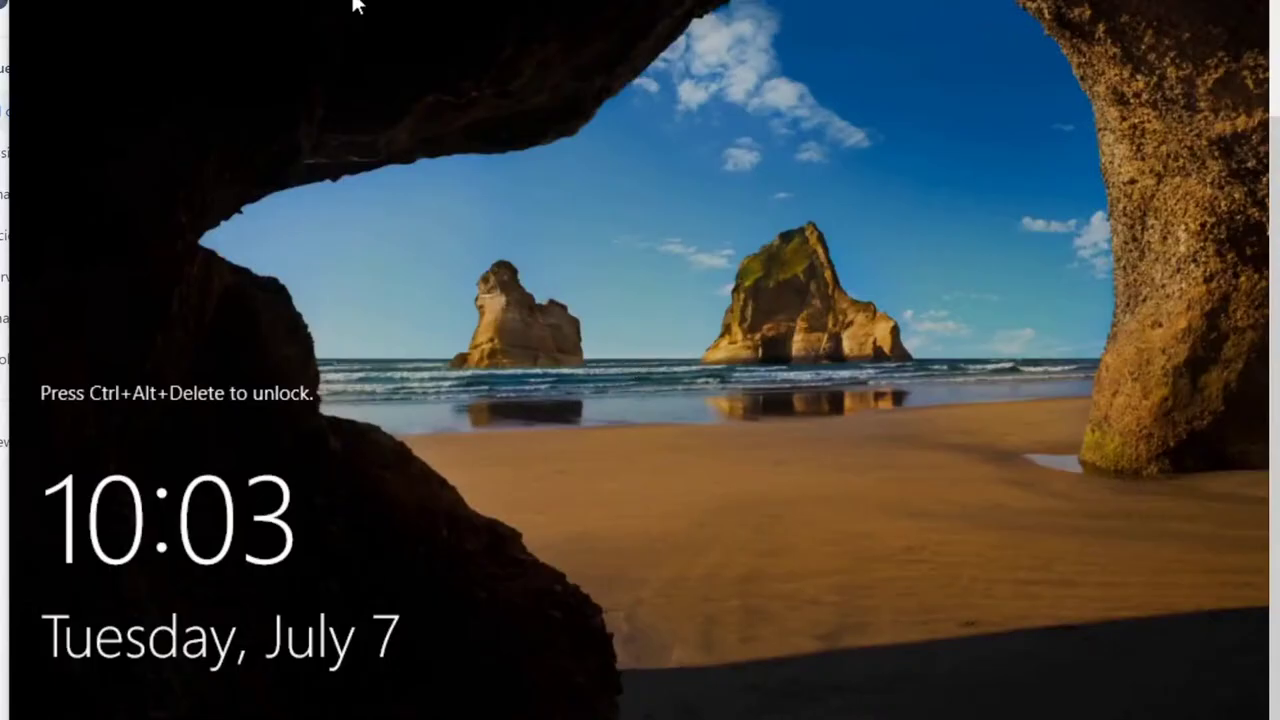
Send Ctrl+Alt+Del to the server VM and sign in as Administrator with the admin password.
click(355, 5)
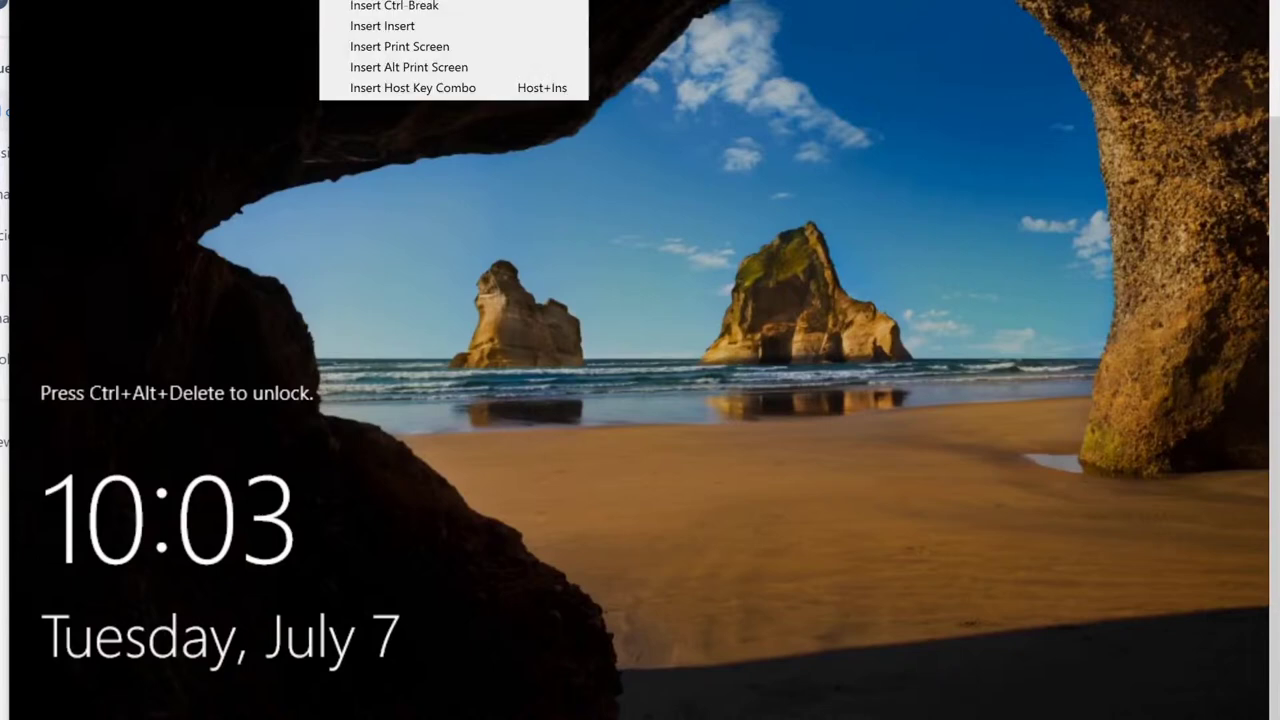
click(357, 3)
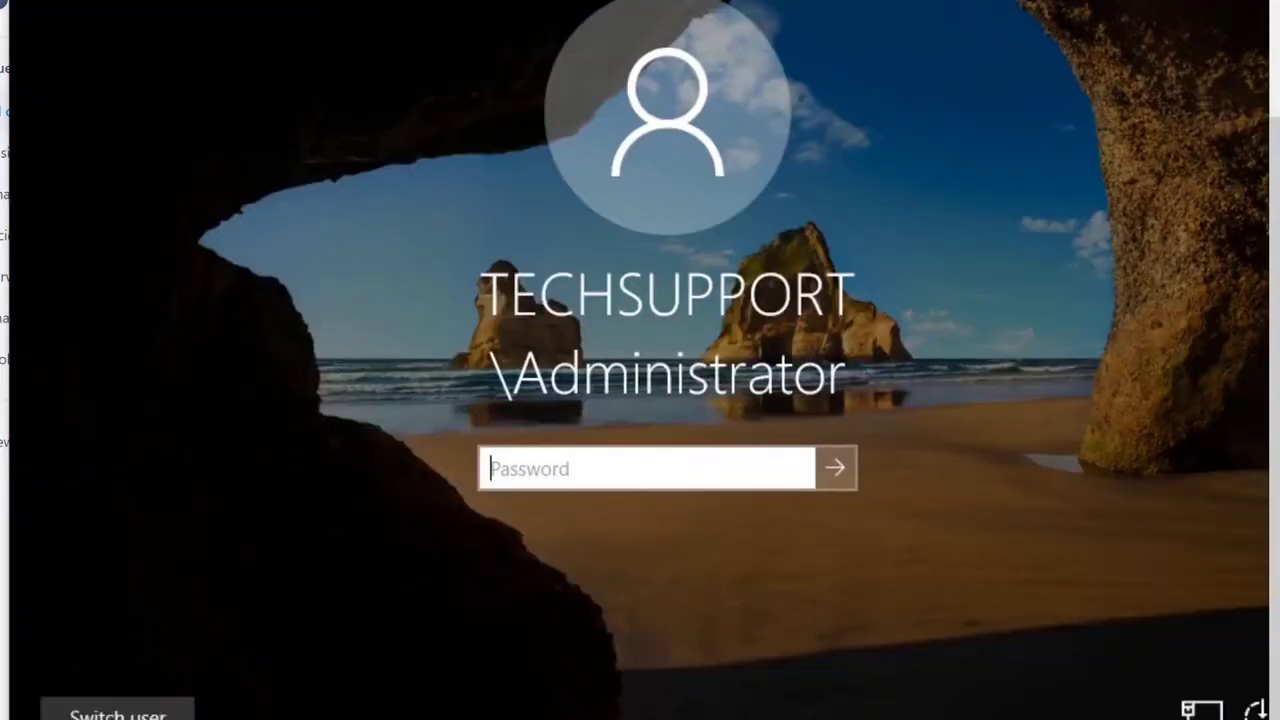
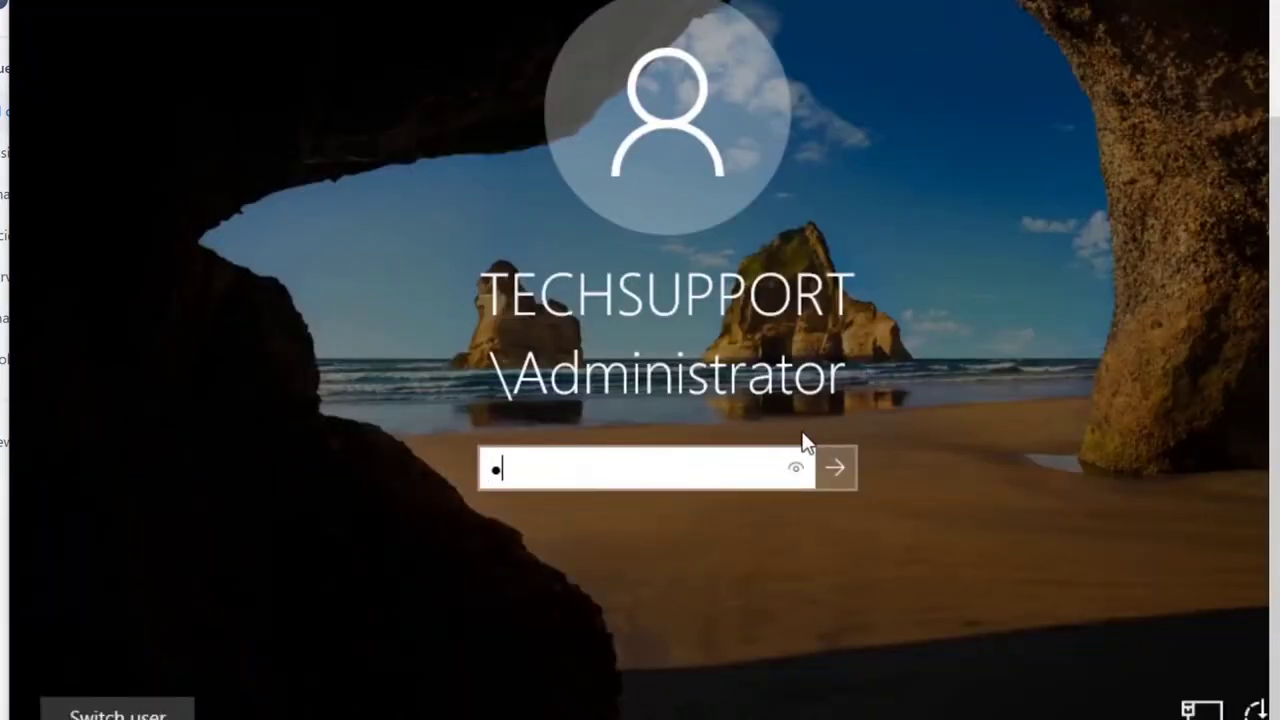
key(Return)
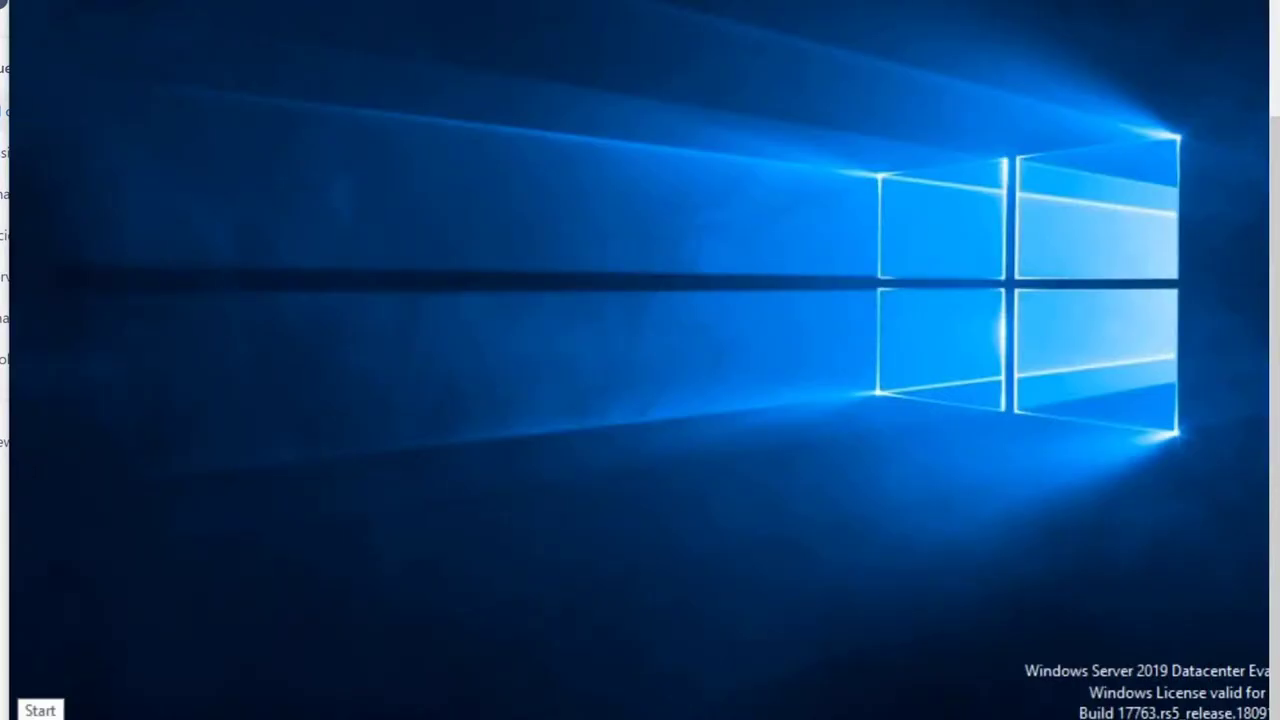
Launch Active Directory Users and Computers from Windows Administrative Tools in the Start menu.
click(32, 714)
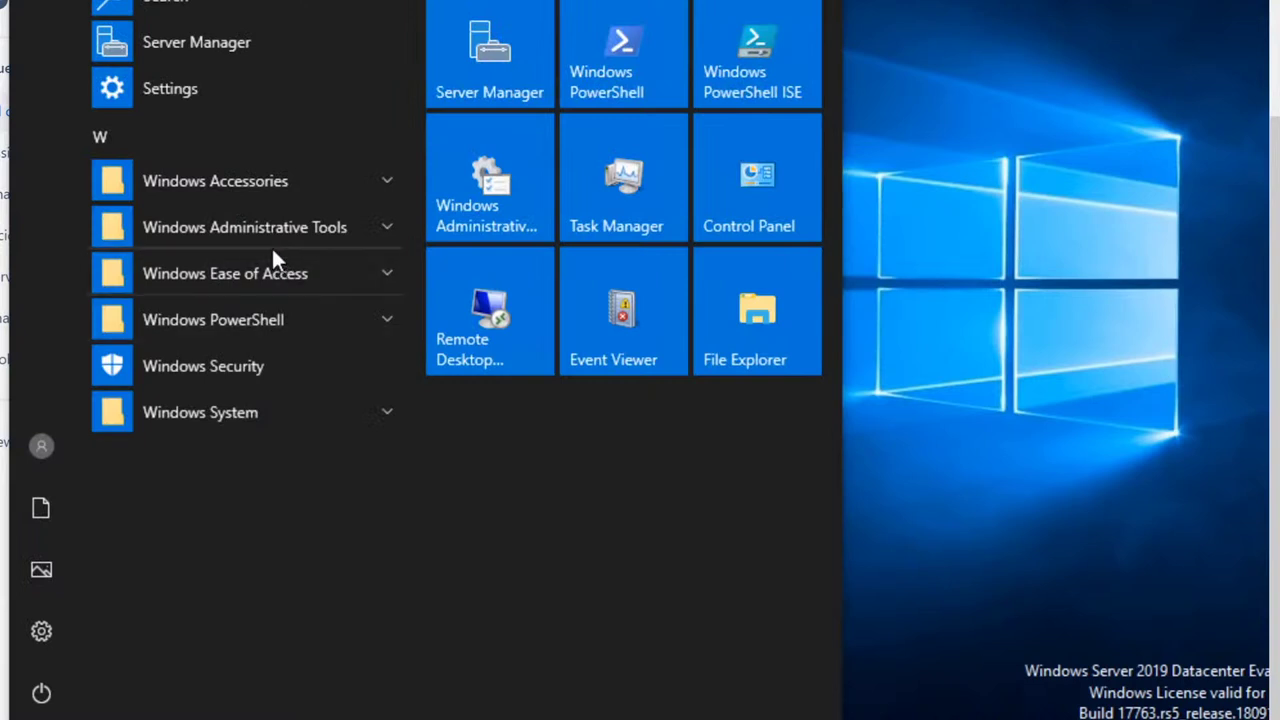
click(290, 230)
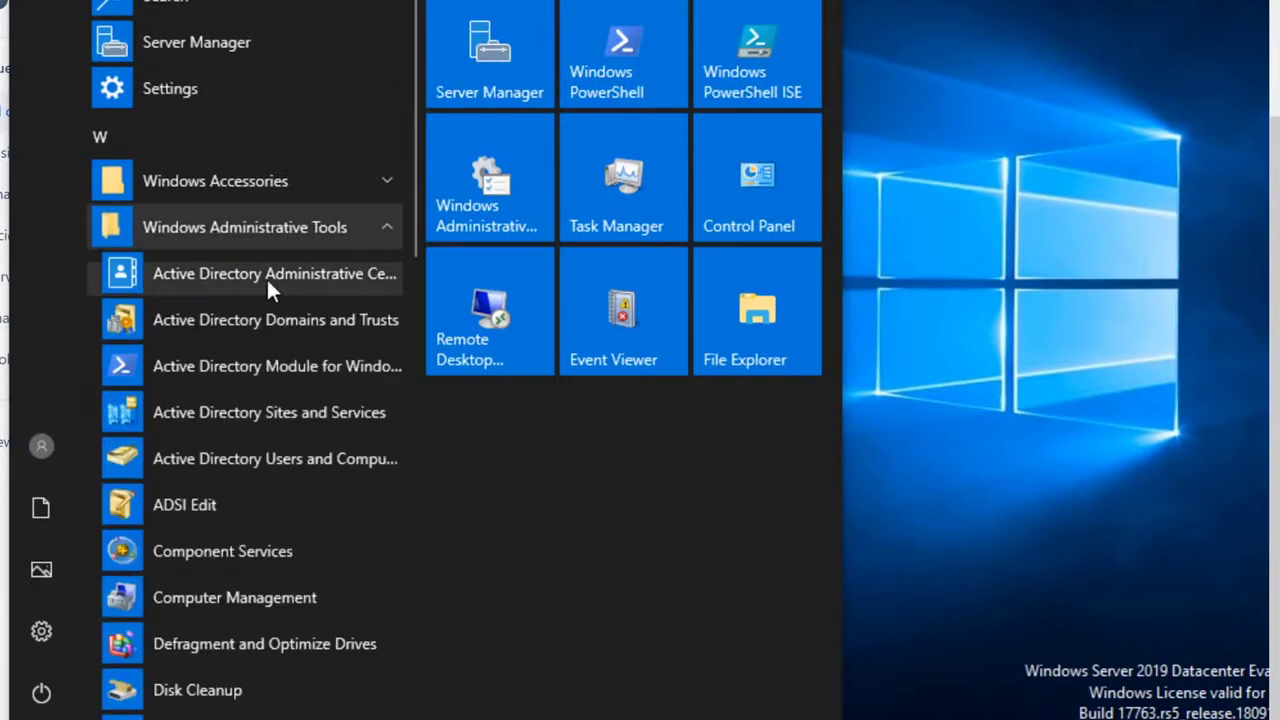
click(226, 449)
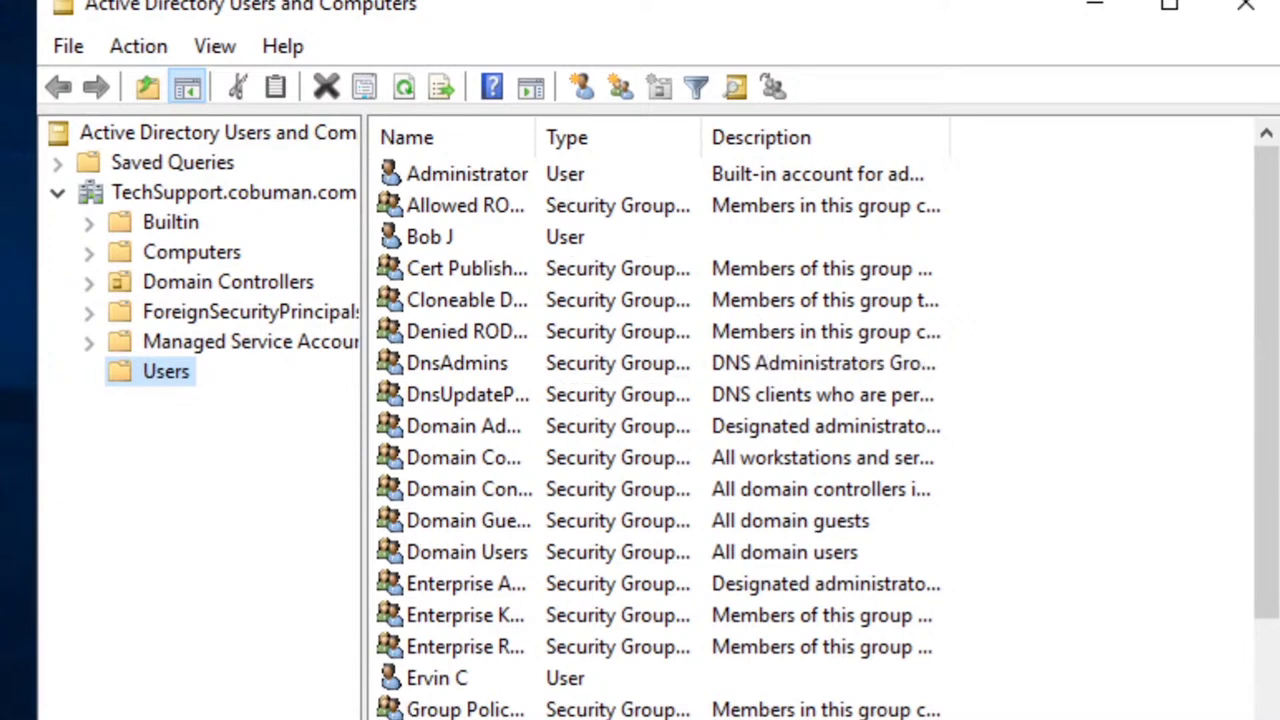
Find the requester's account in the Users container by name and select the result.
right_click(168, 380)
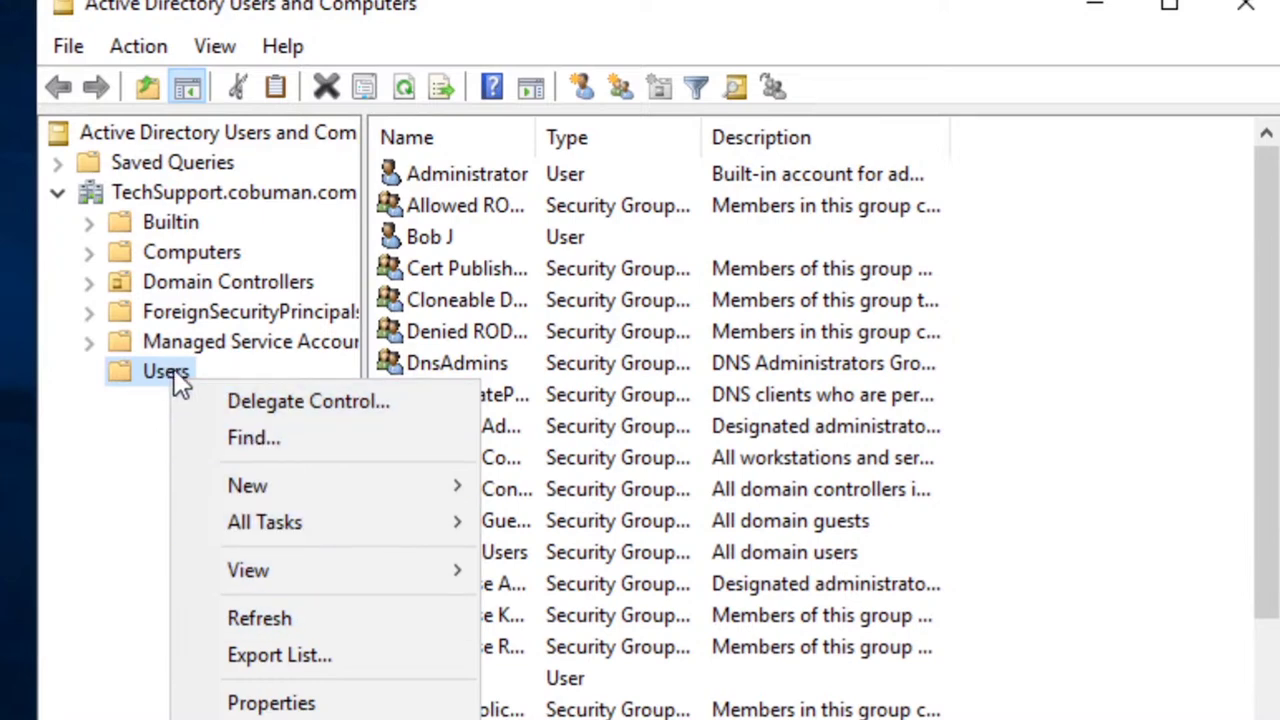
click(238, 436)
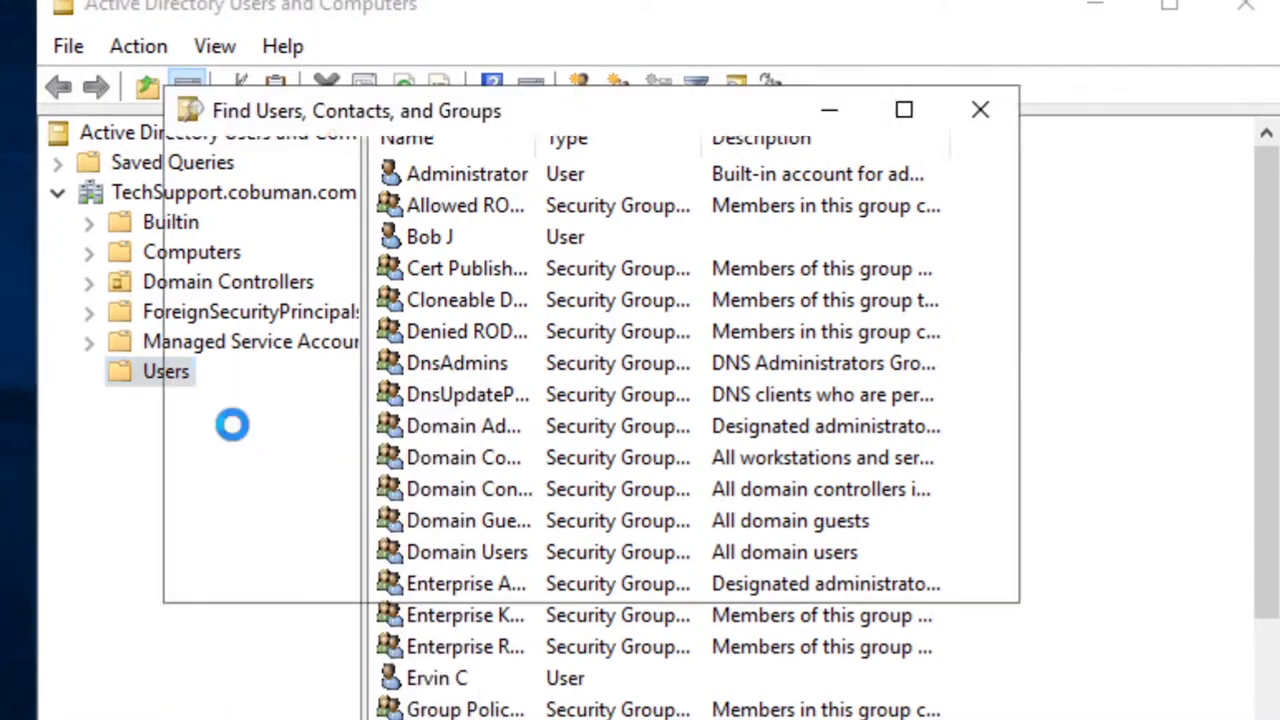
click(394, 309)
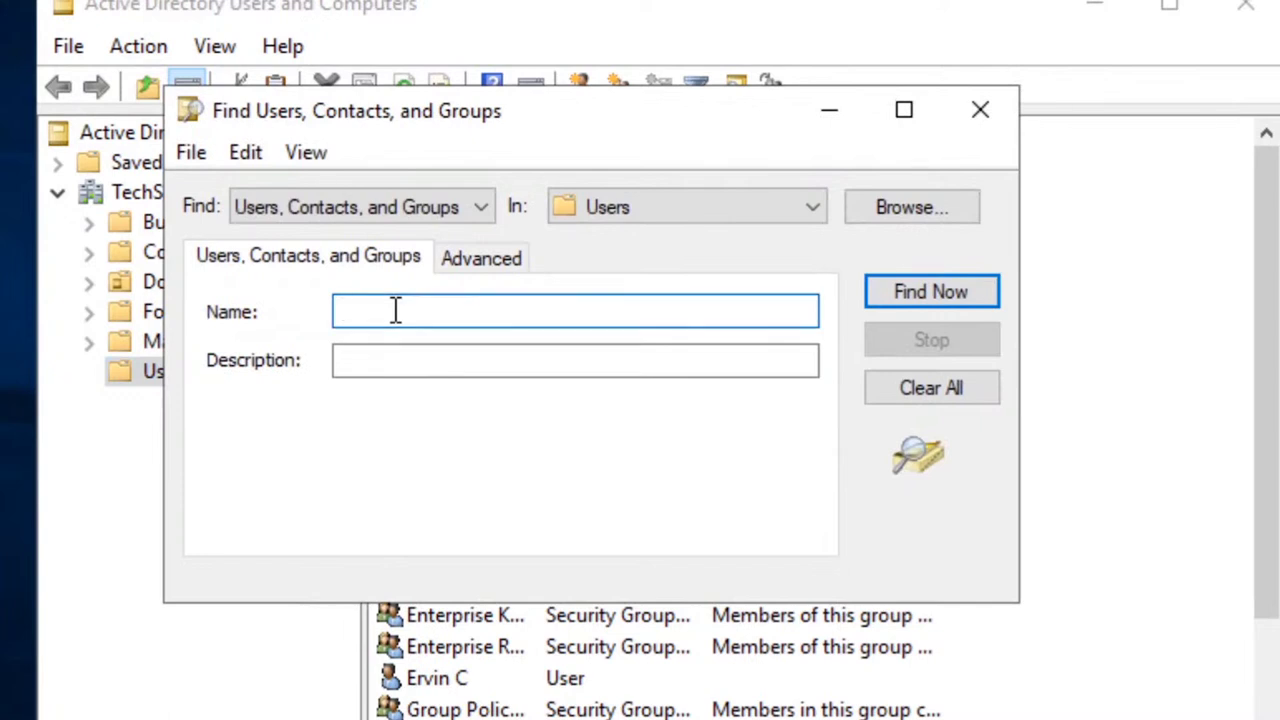
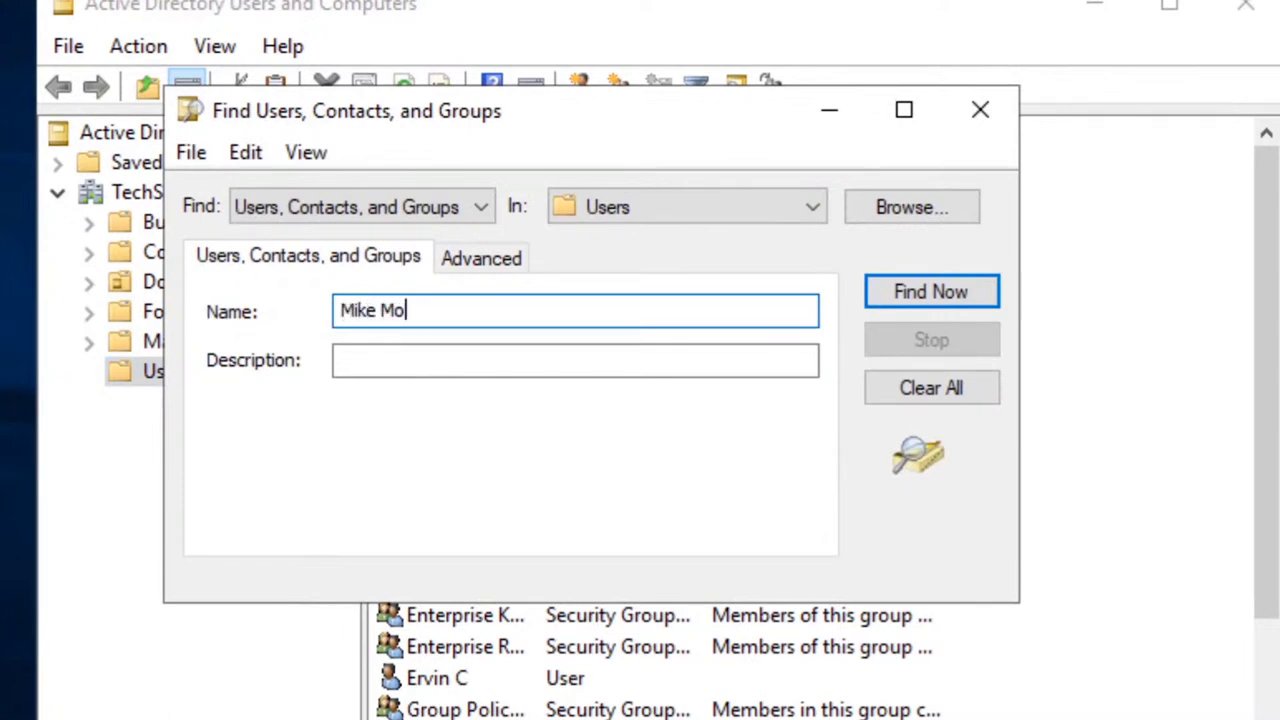
click(910, 296)
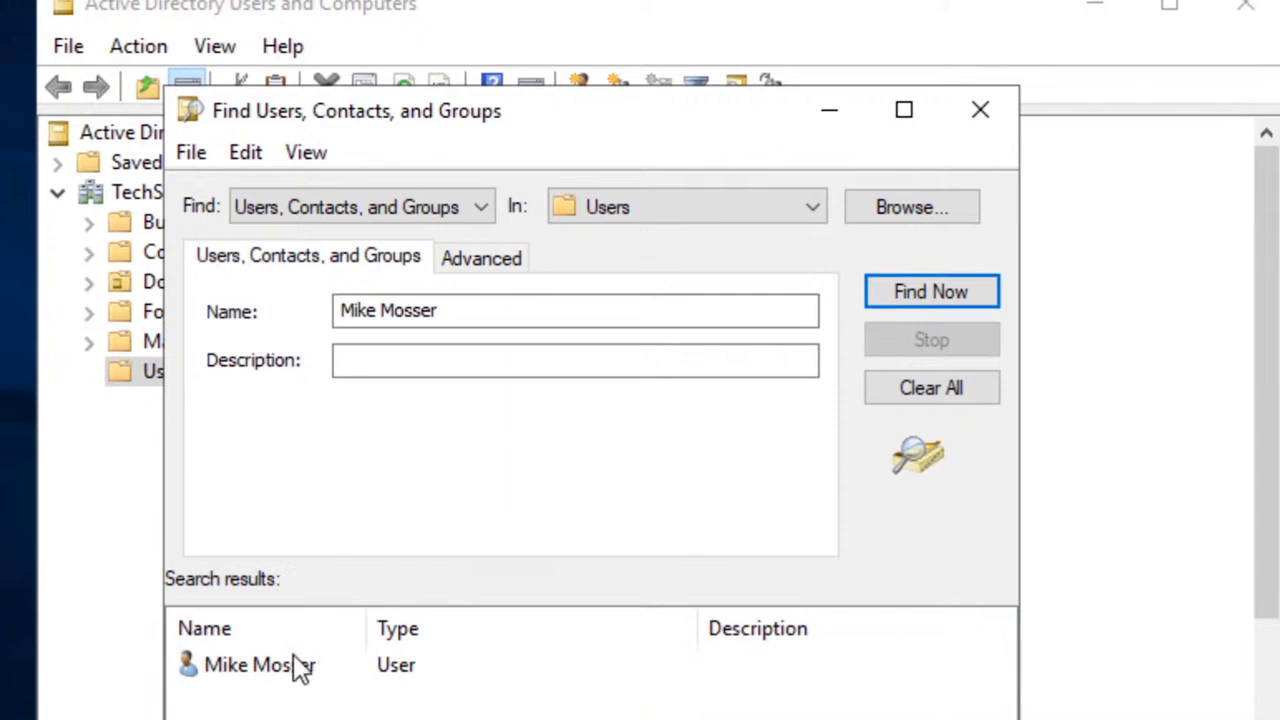
click(292, 686)
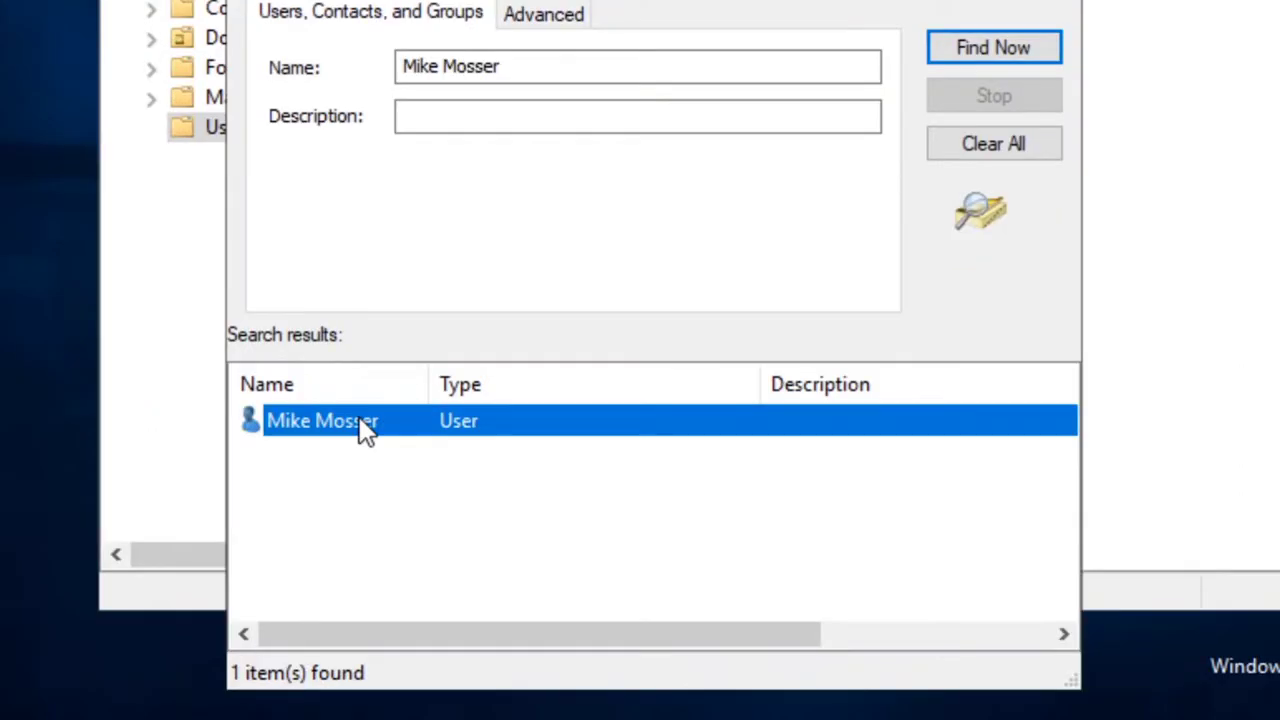
Open Reset Password for the requester's account and enter the new password and its confirmation.
right_click(366, 428)
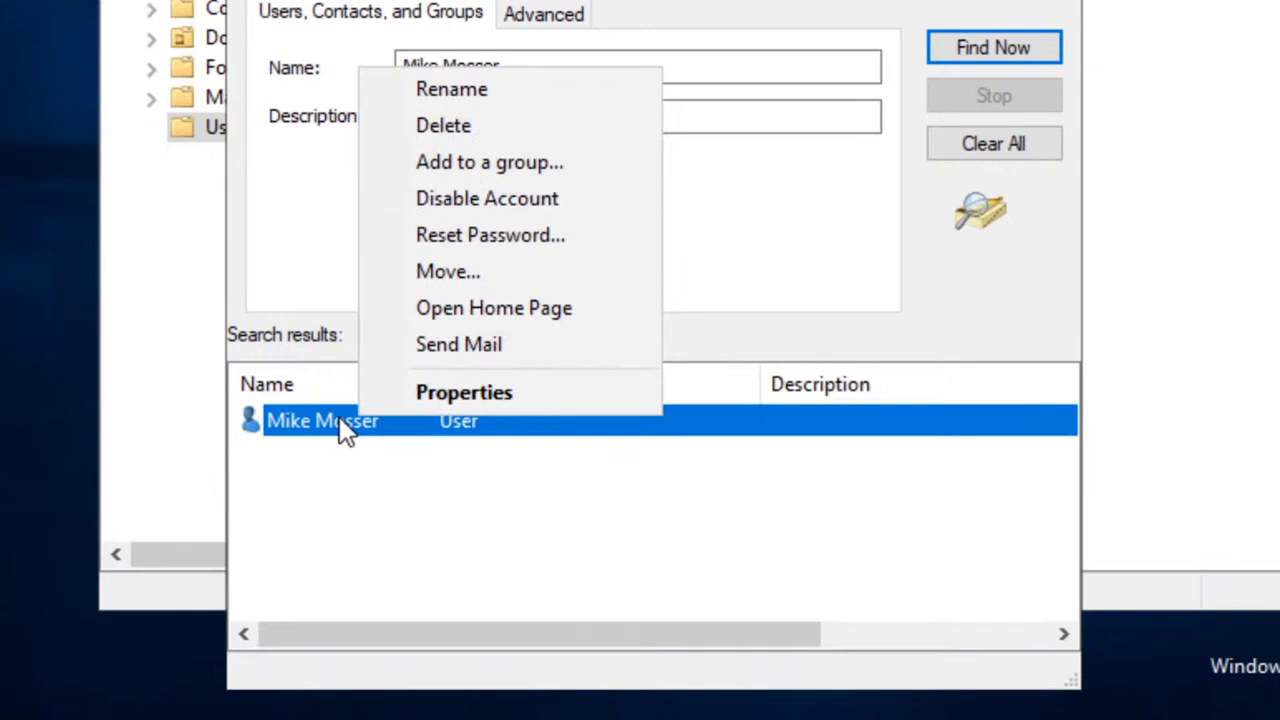
click(490, 236)
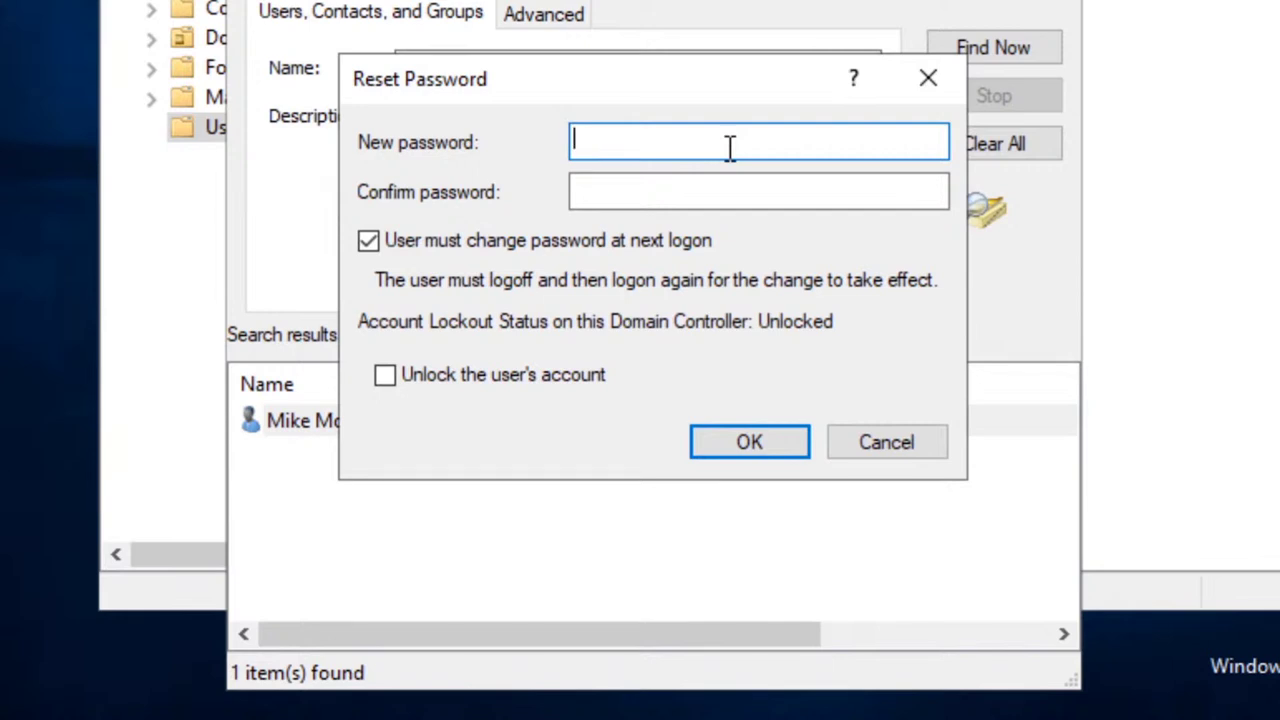
text(•••••••)
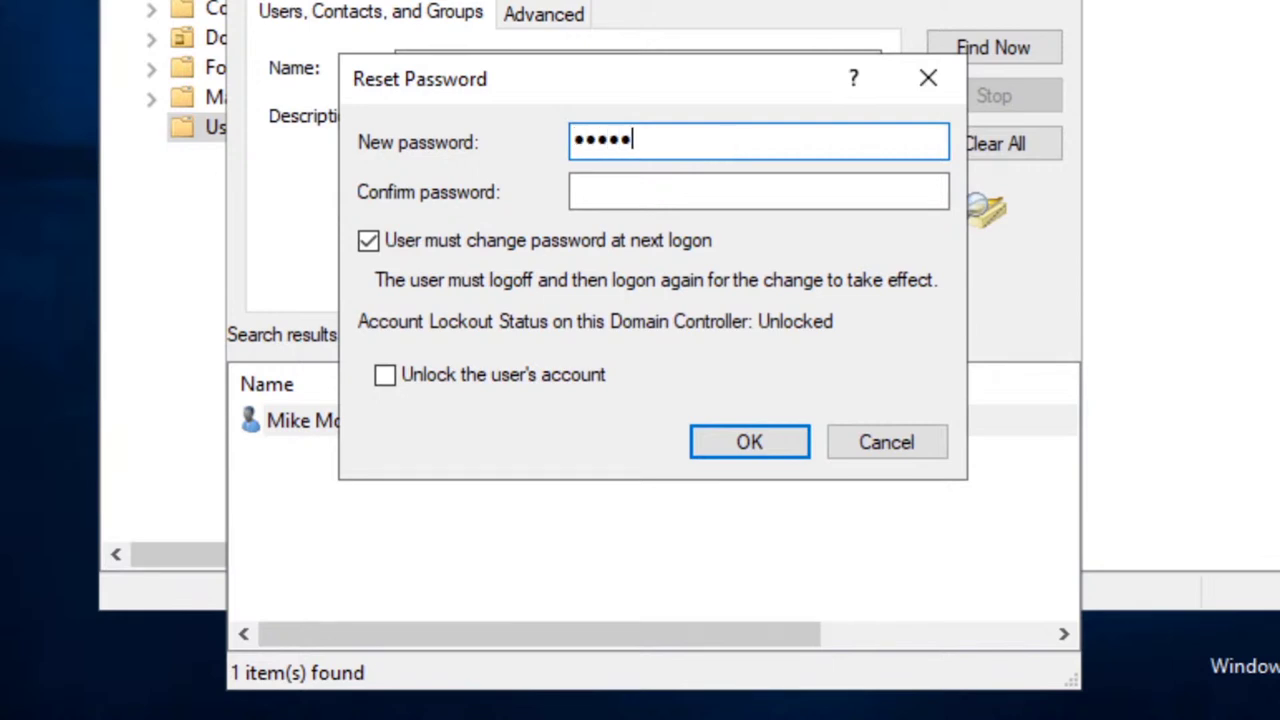
text(••••••)
key(Tab)
text(••••)
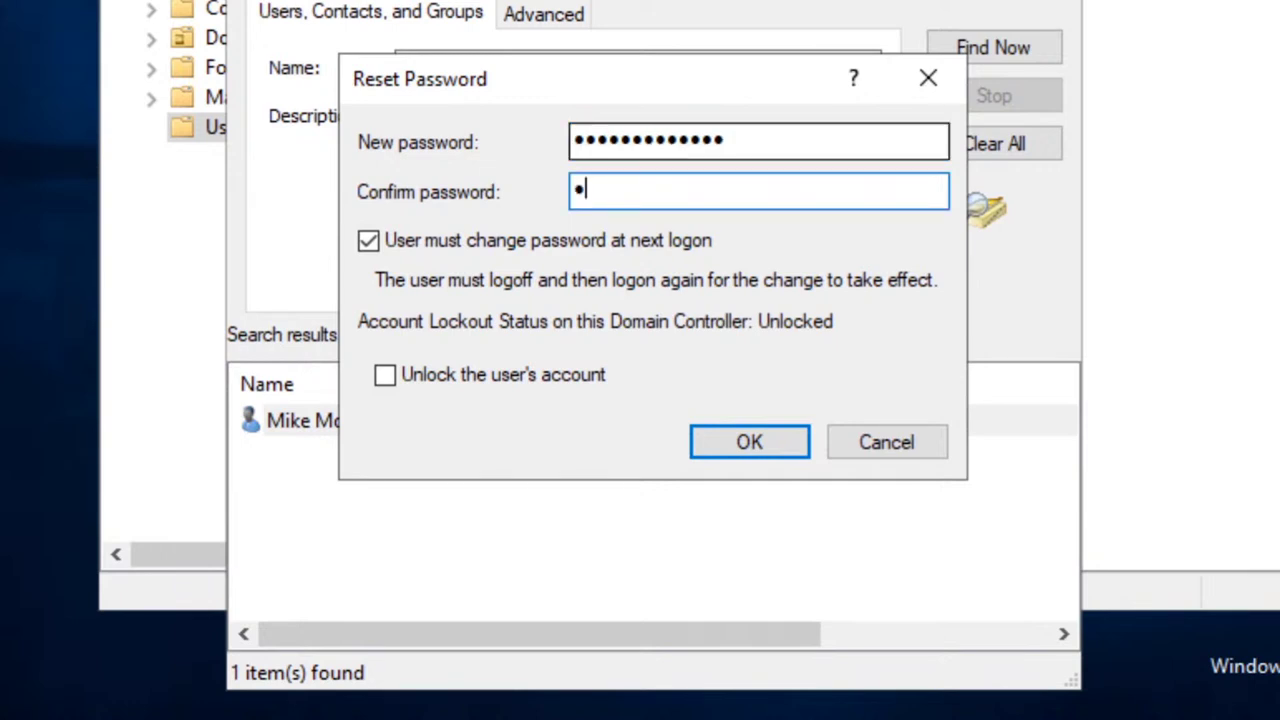
text(••••••••)
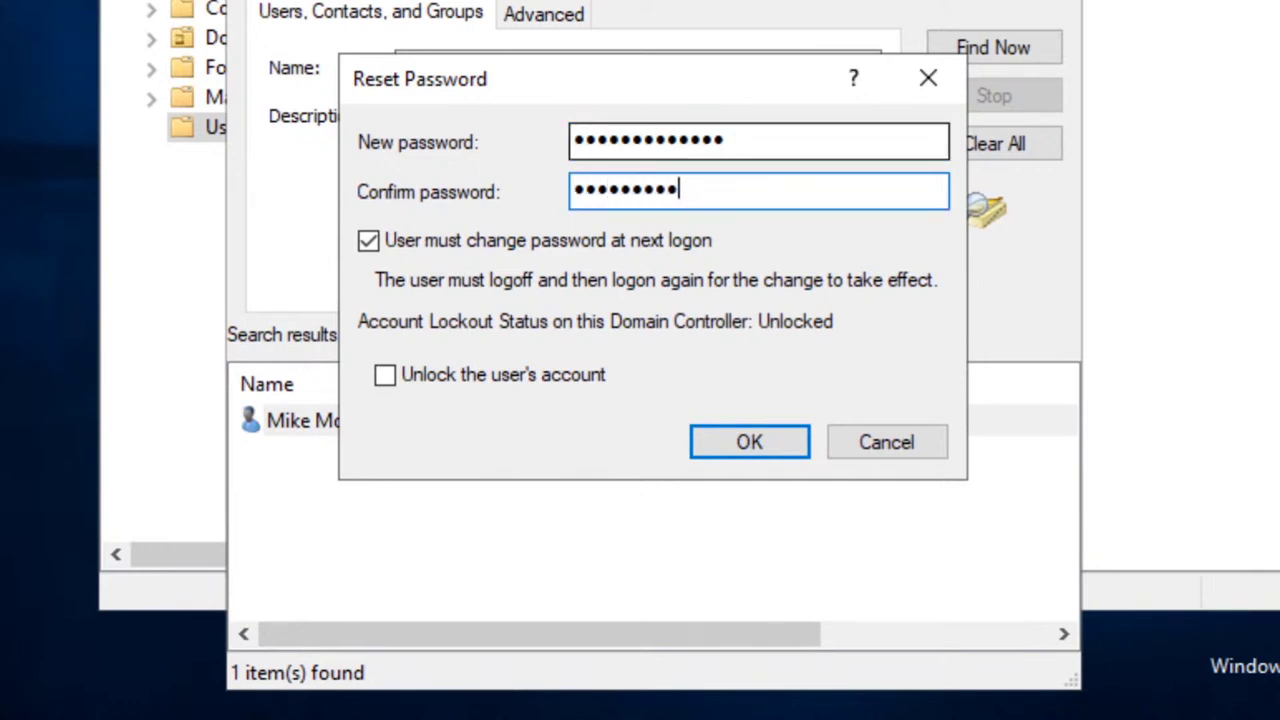
text(••)
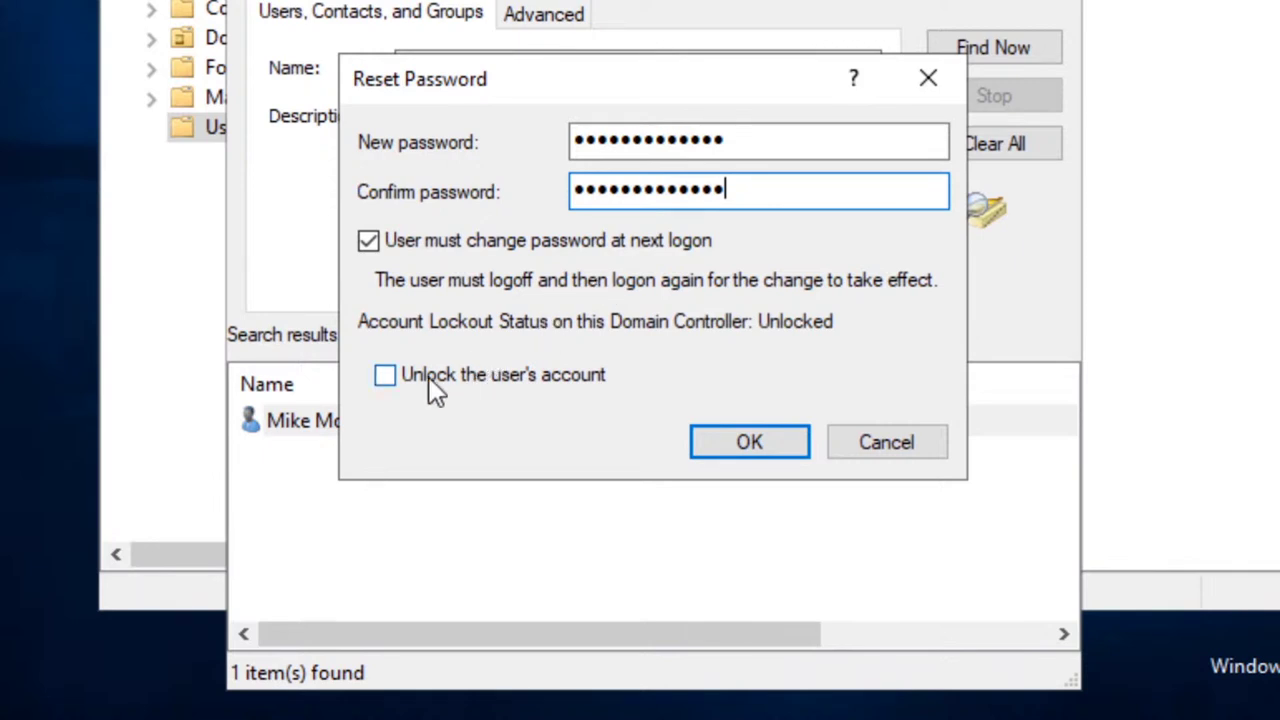
Re-check both password fields, tick 'Unlock the user's account', and confirm the reset with OK.
click(747, 141)
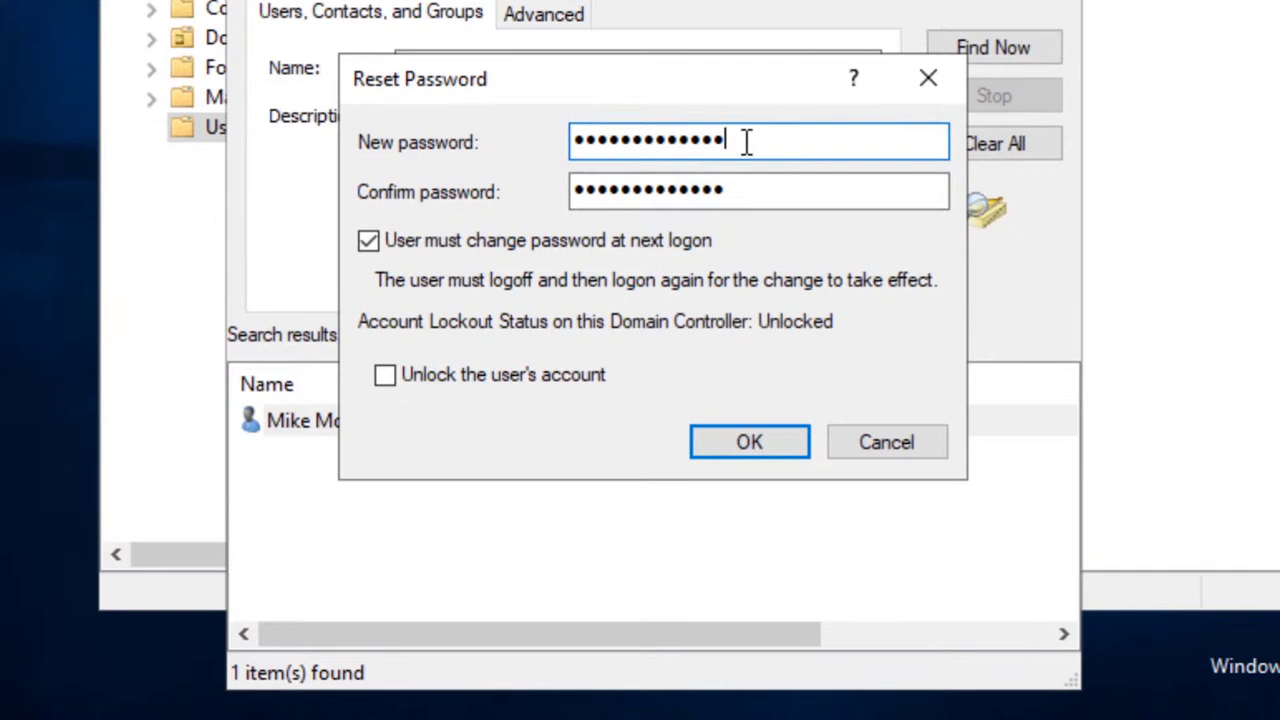
click(746, 191)
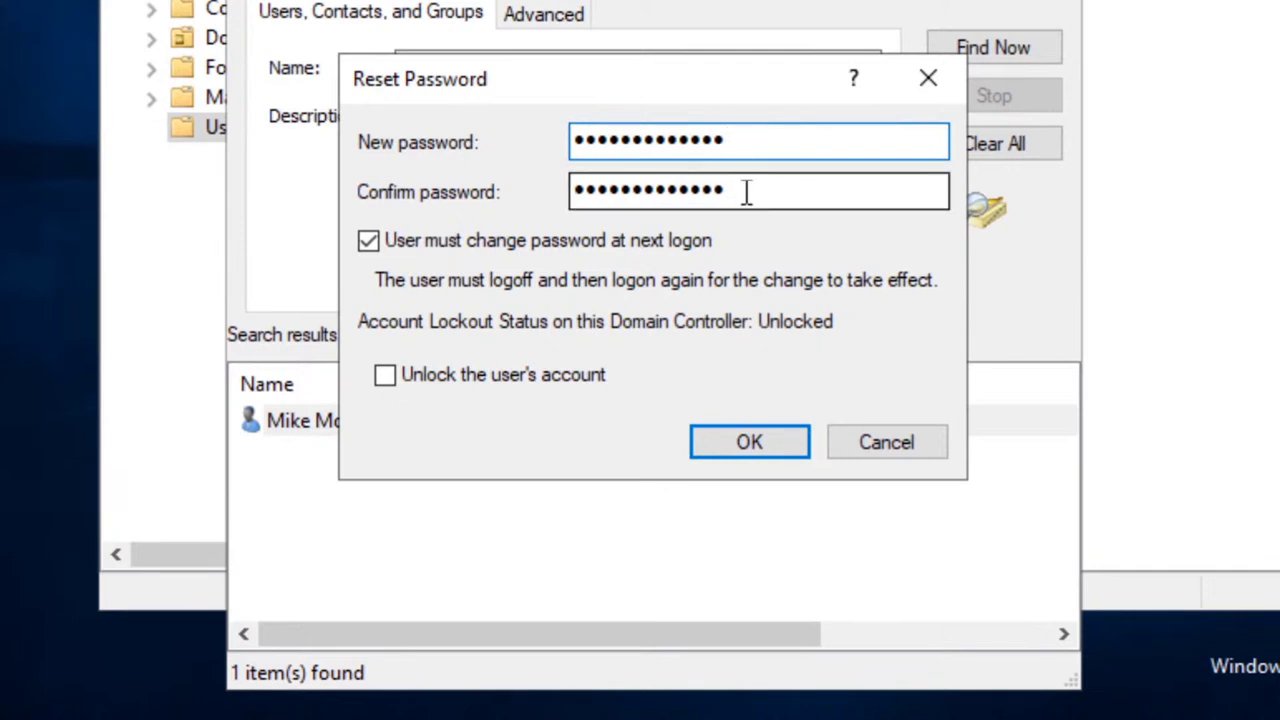
click(746, 191)
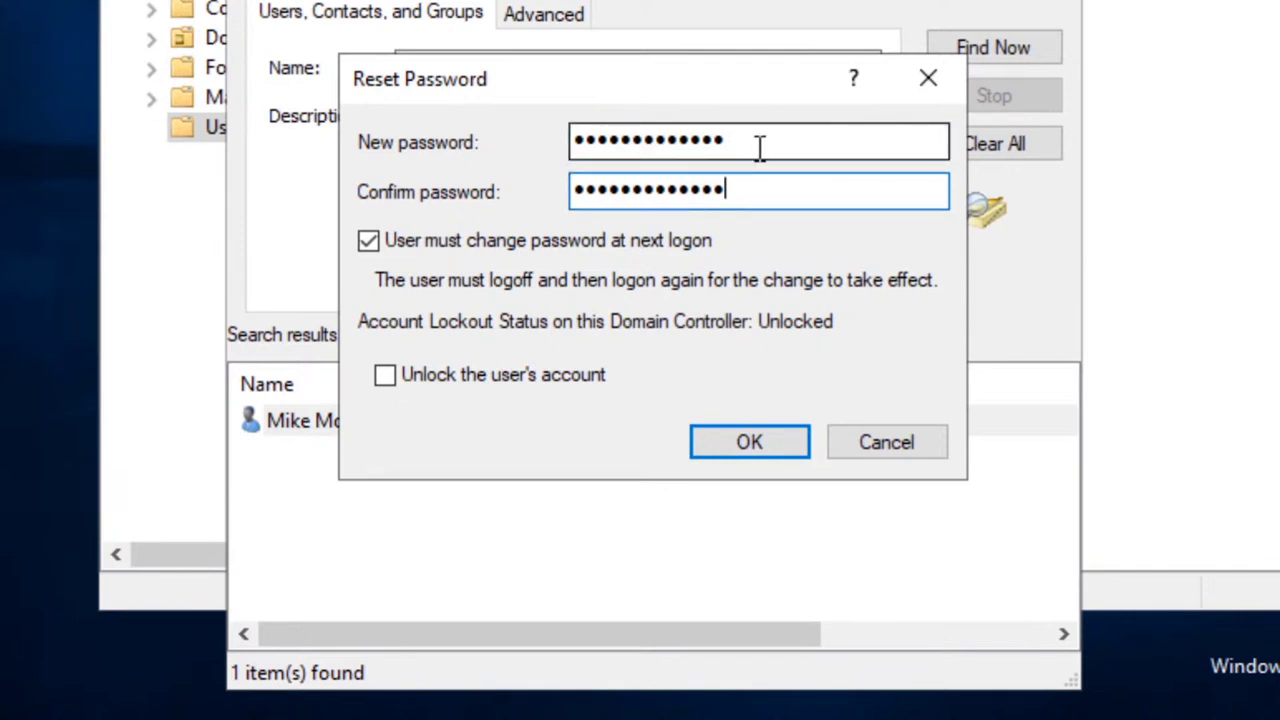
click(761, 142)
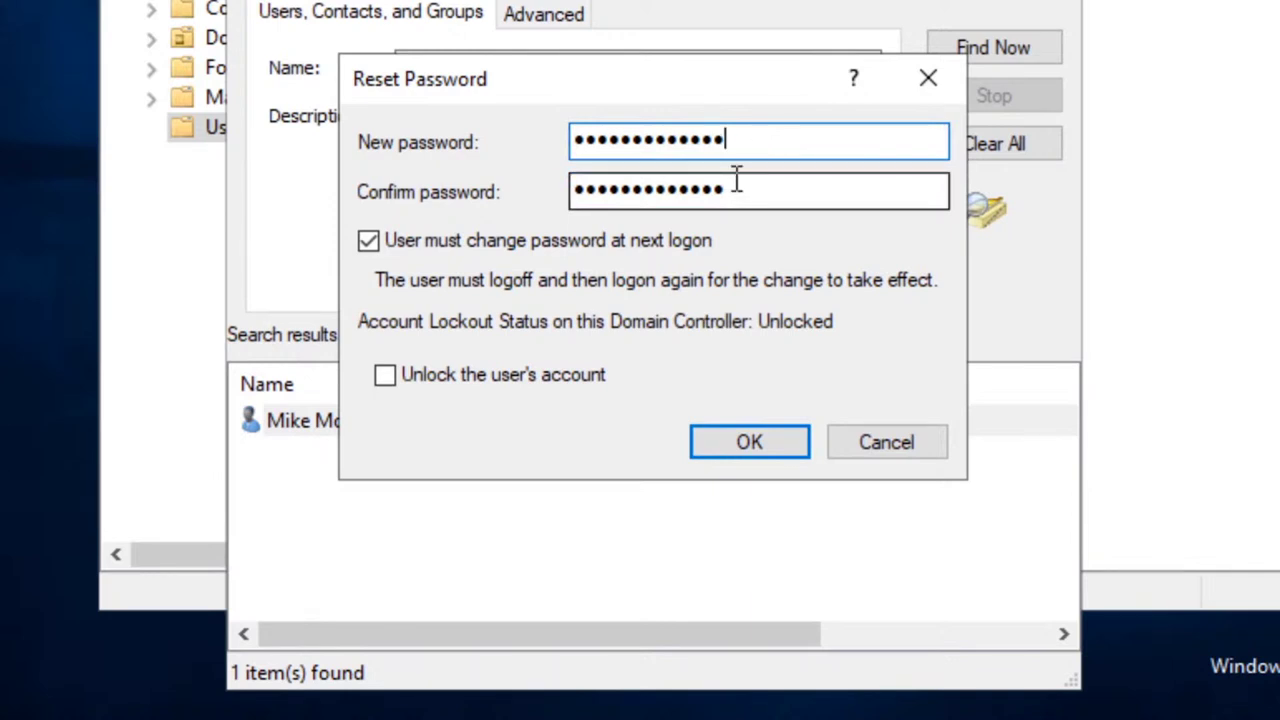
click(737, 182)
click(752, 136)
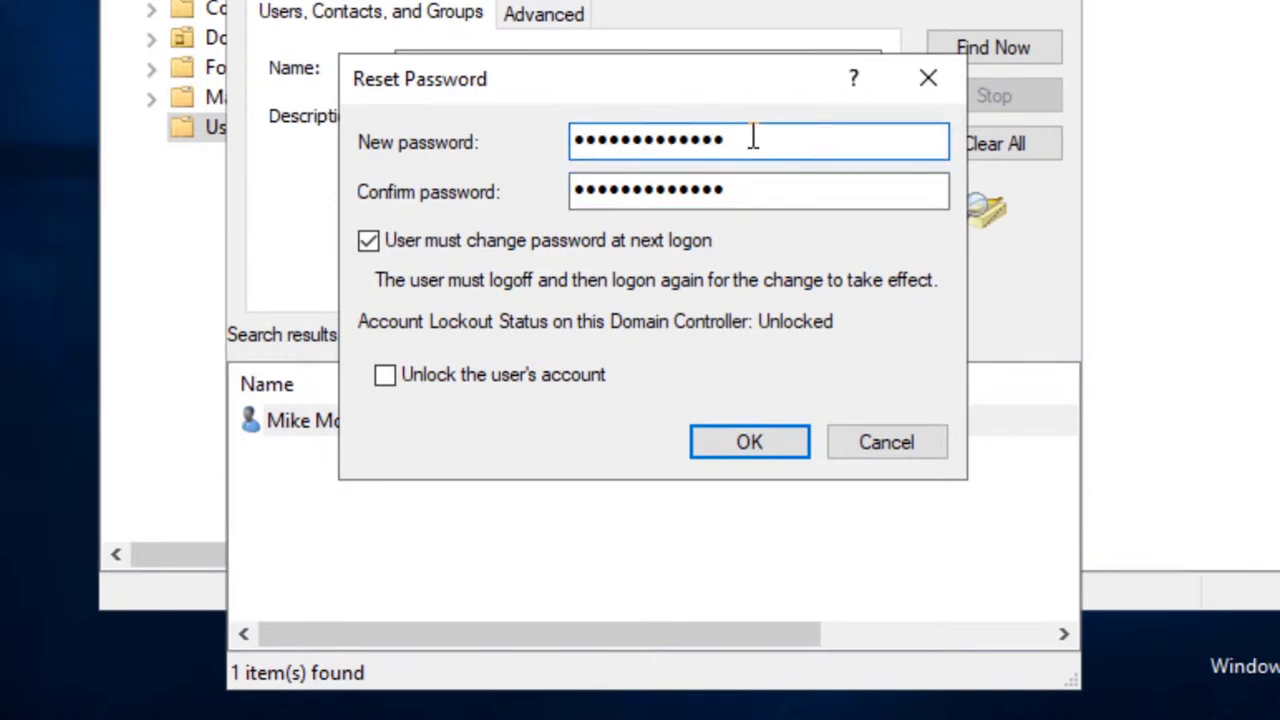
click(731, 190)
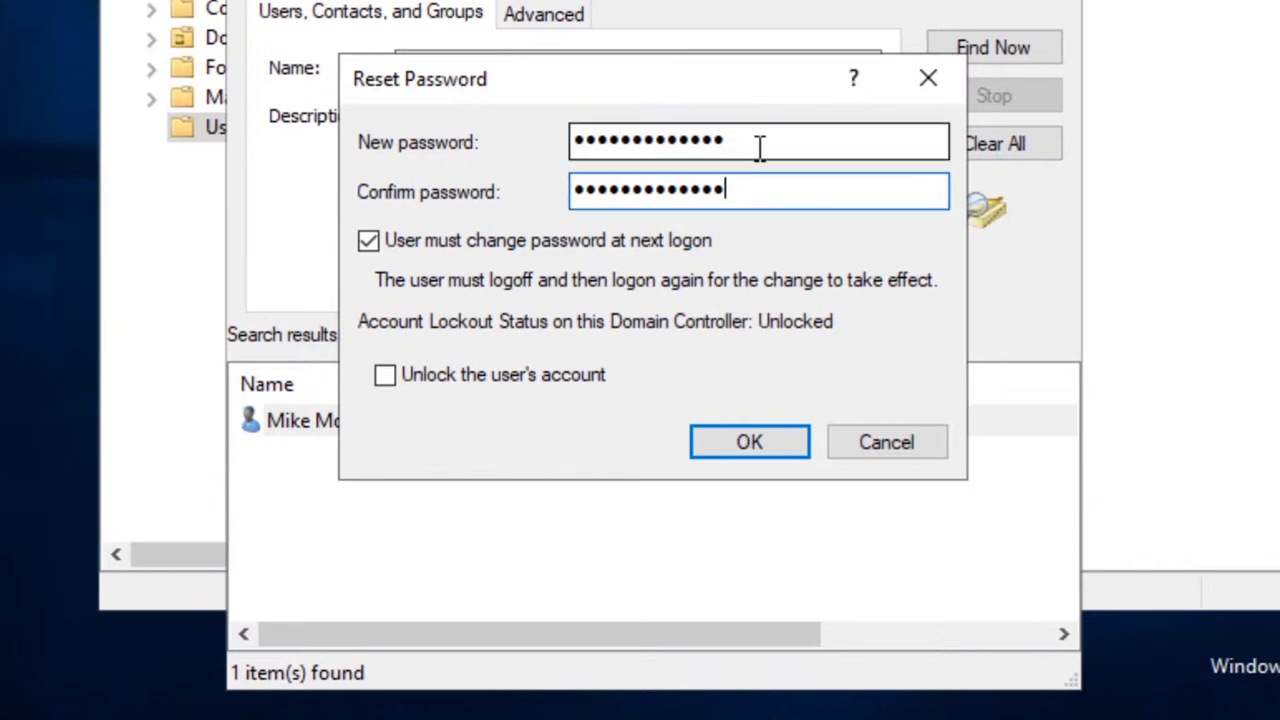
click(760, 148)
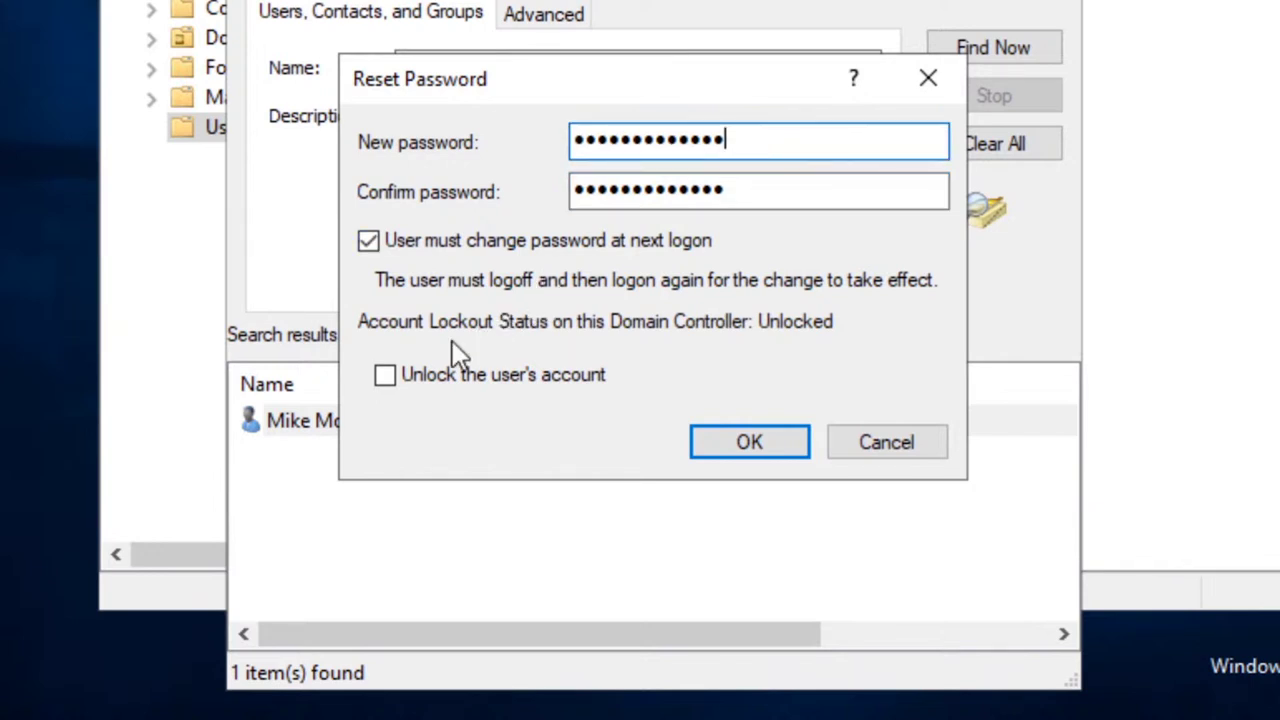
click(388, 377)
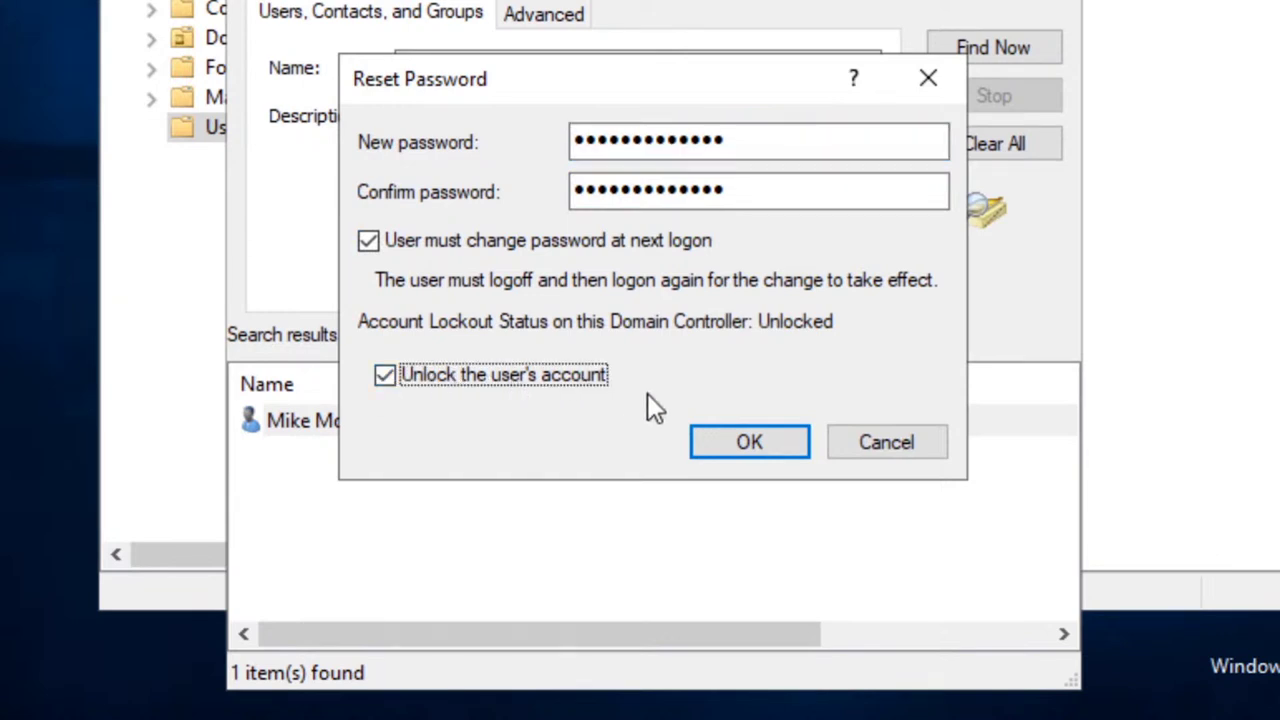
click(721, 441)
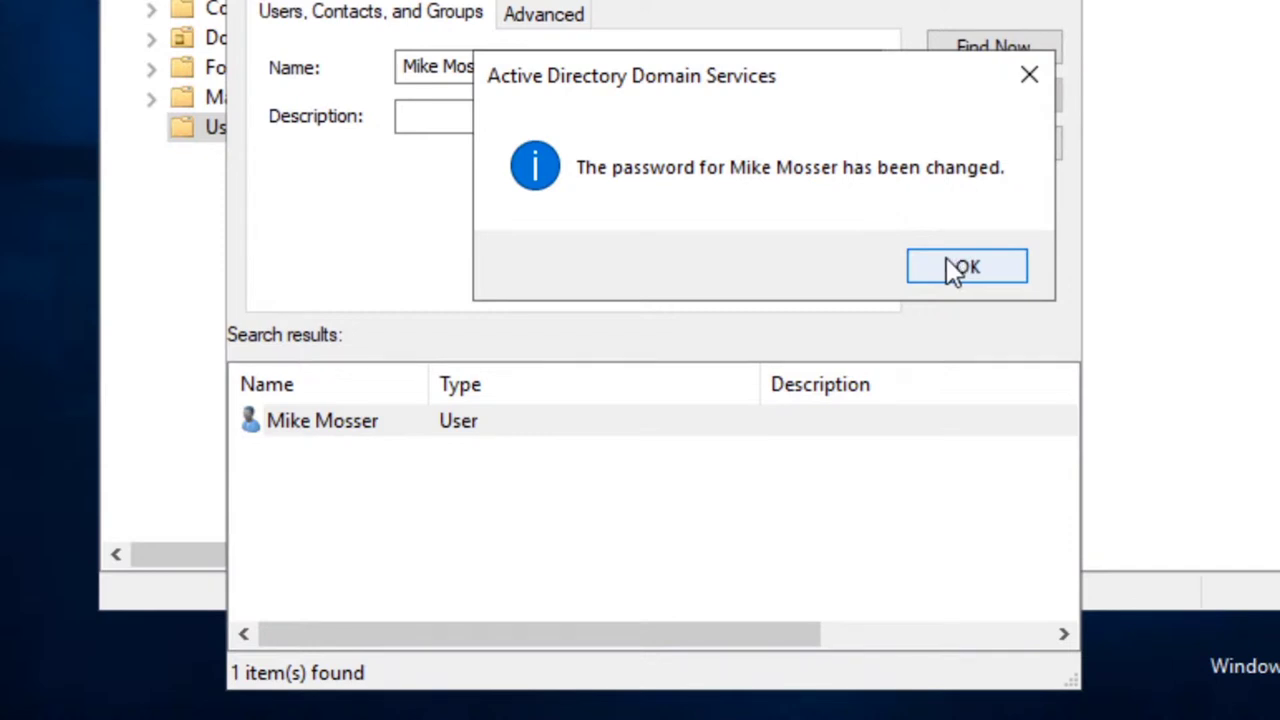
Dismiss the password-changed message, lock the server session, and bring up the sign-in prompt.
click(947, 260)
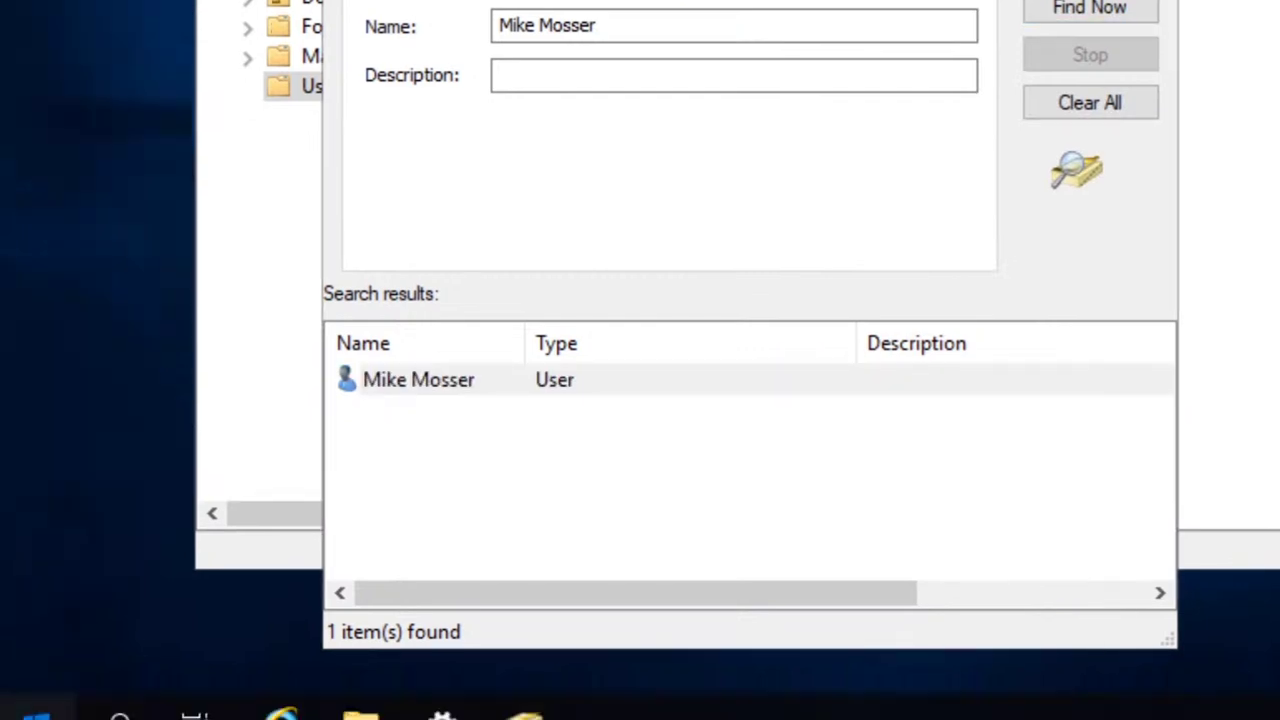
key(super)
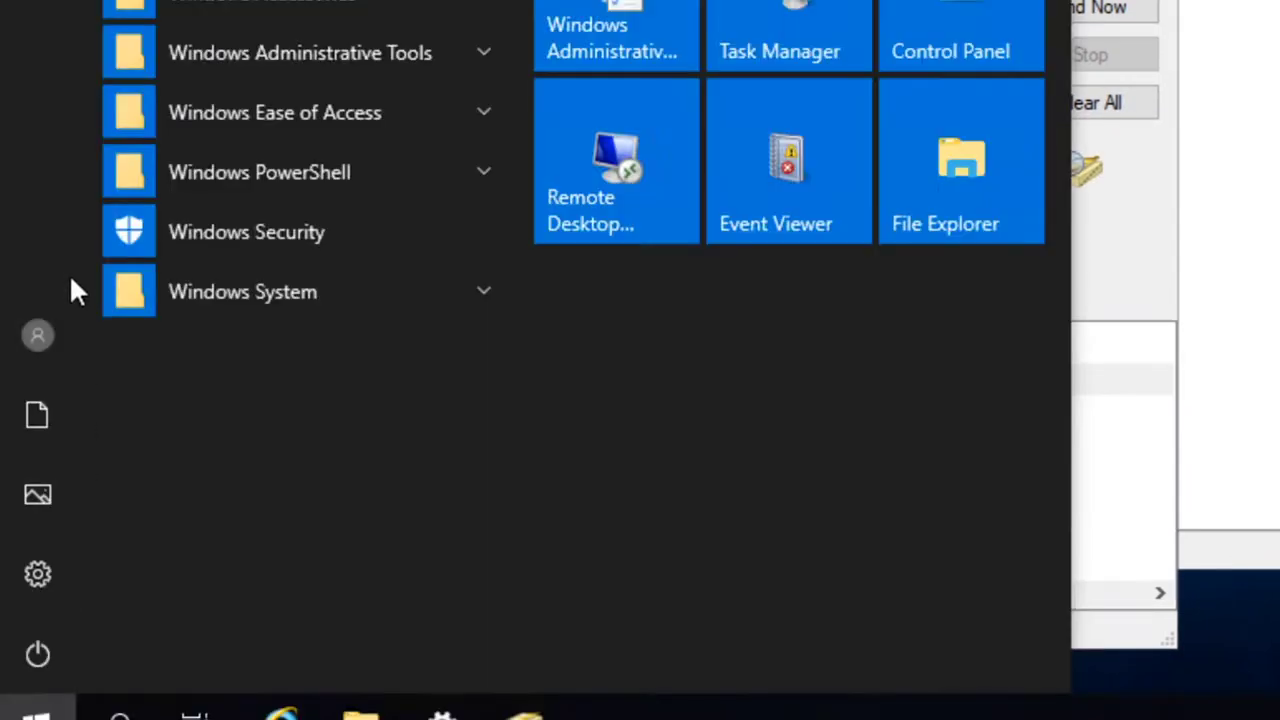
click(39, 330)
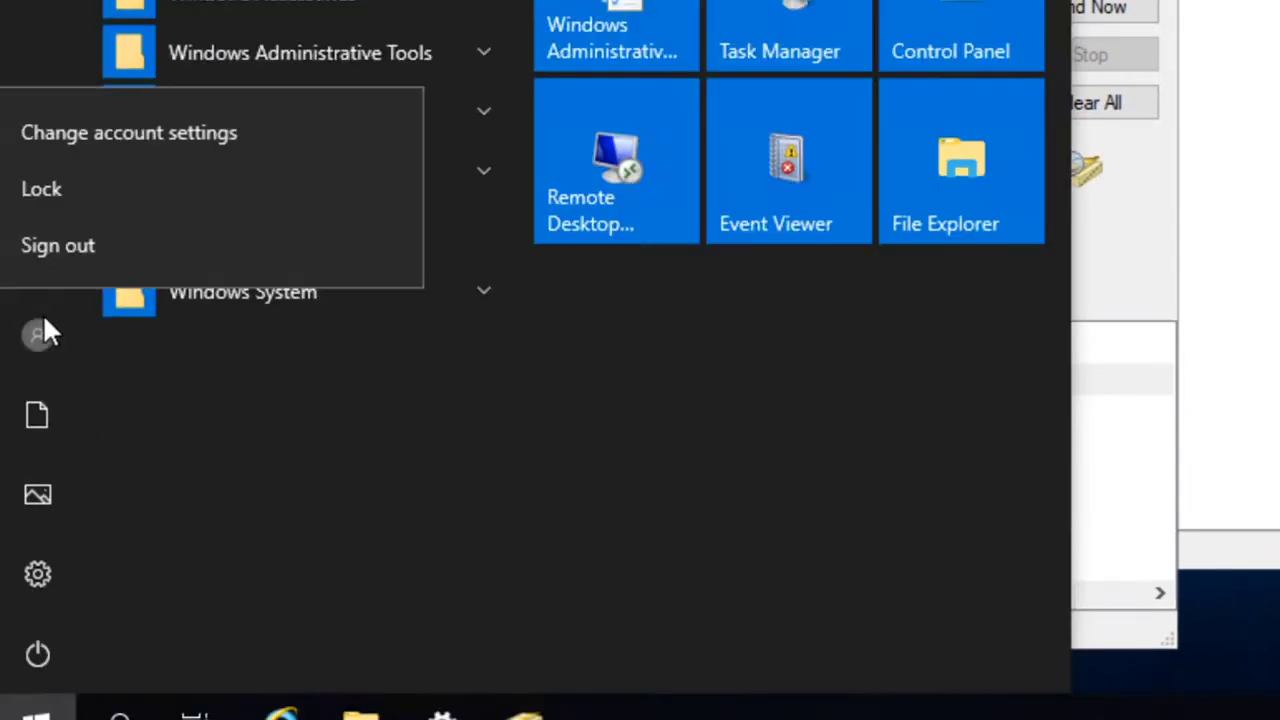
click(105, 190)
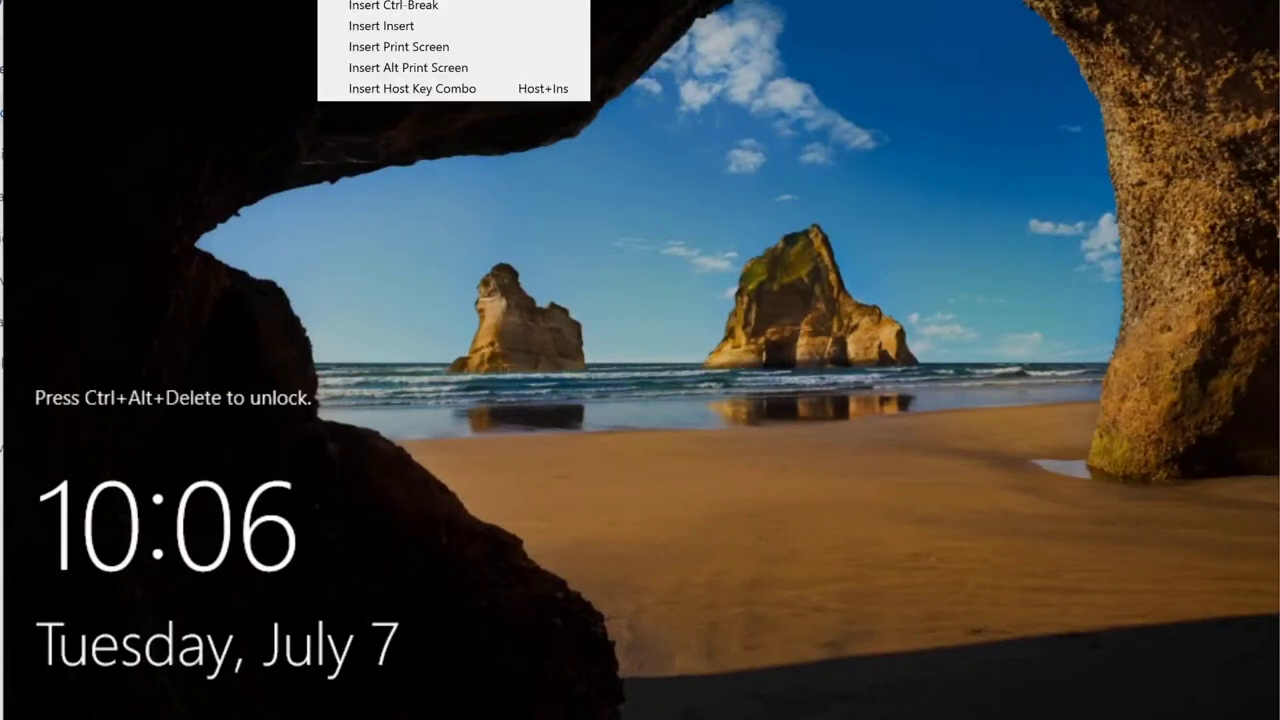
click(386, 2)
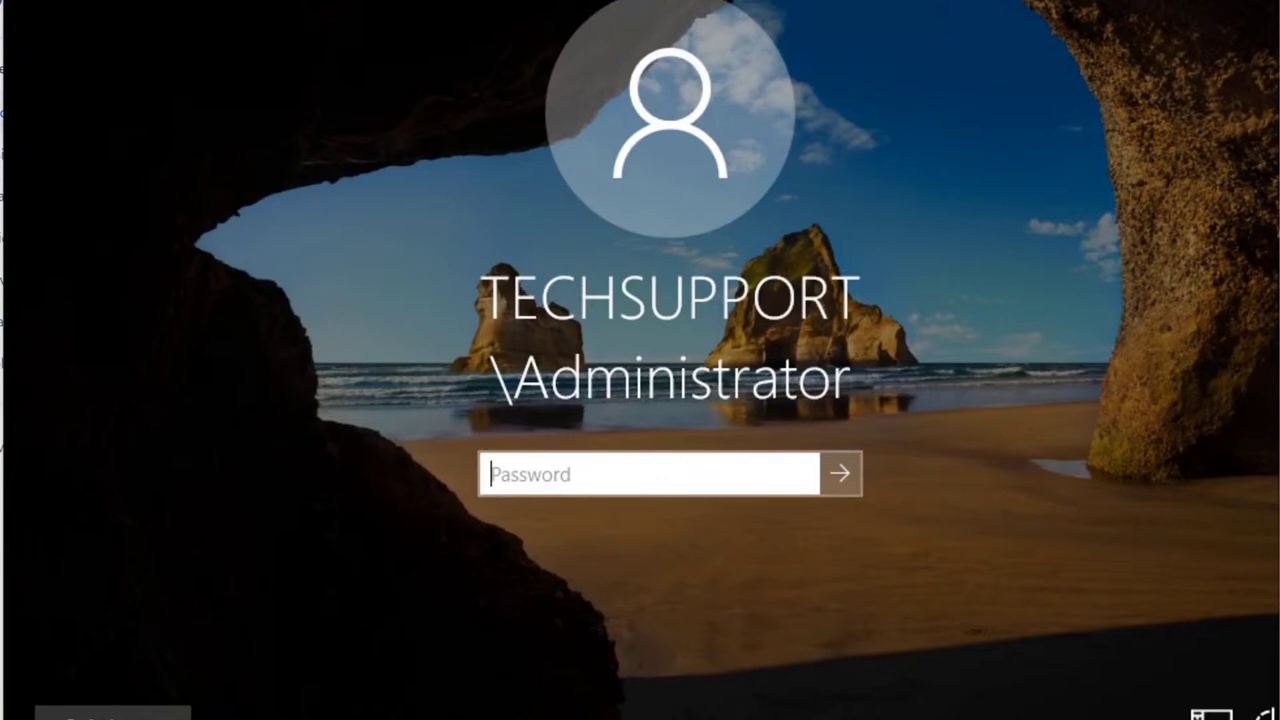
click(60, 0)
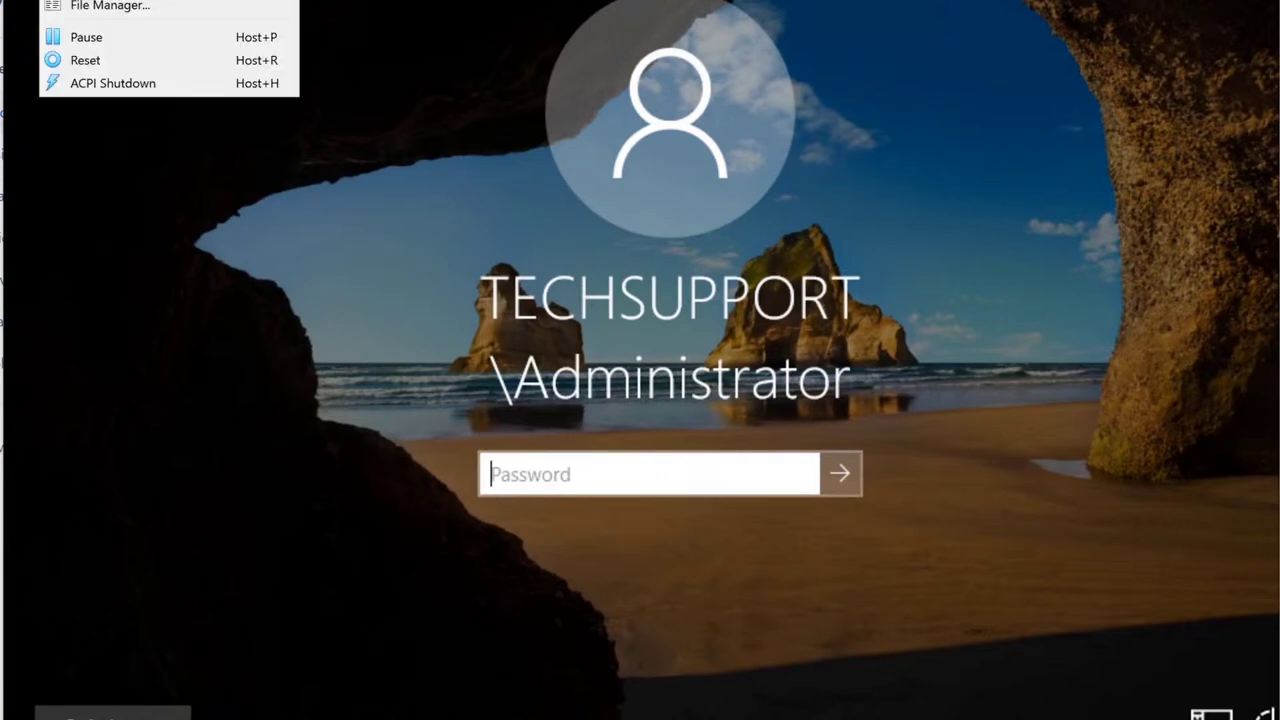
click(112, 36)
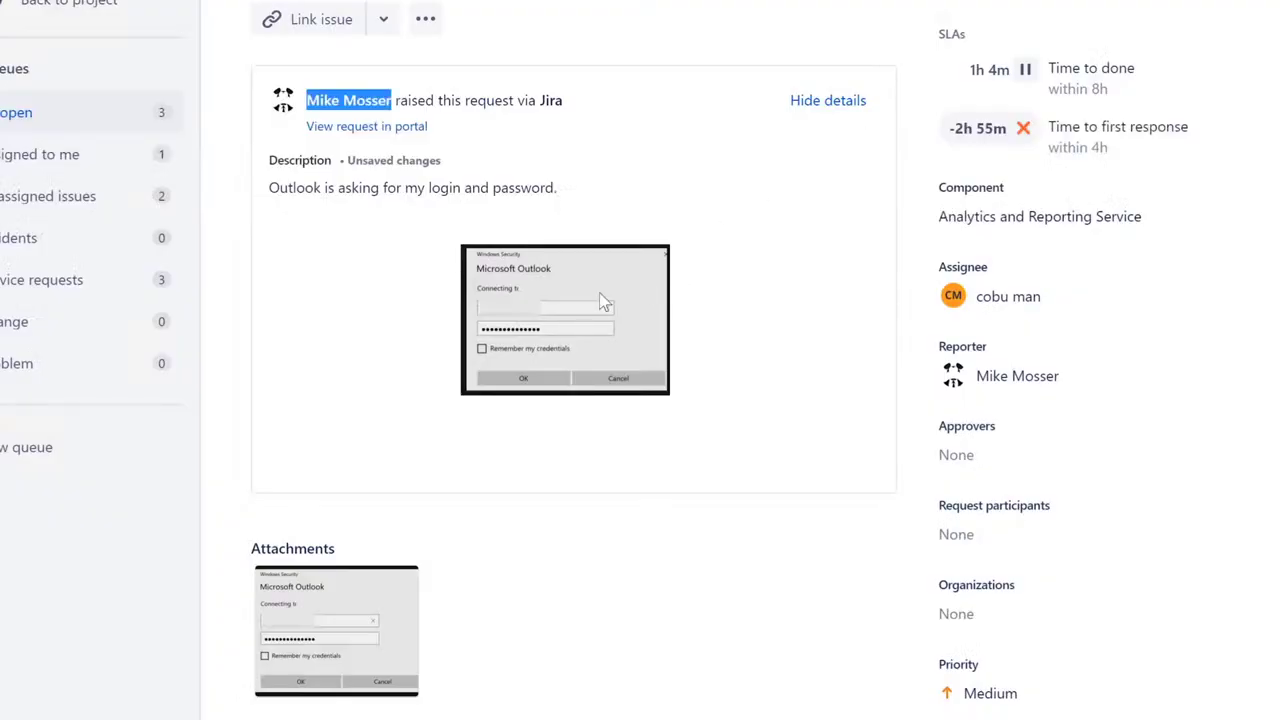
mouse_move(357, 597)
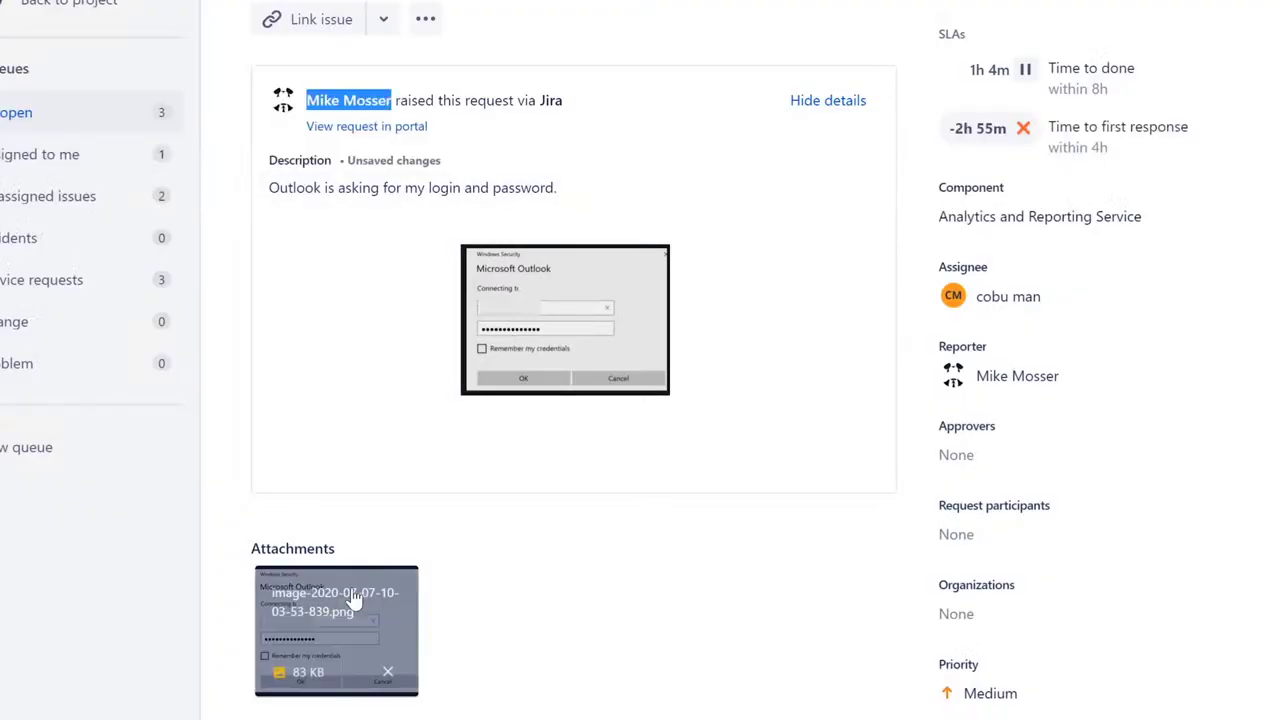
click(466, 500)
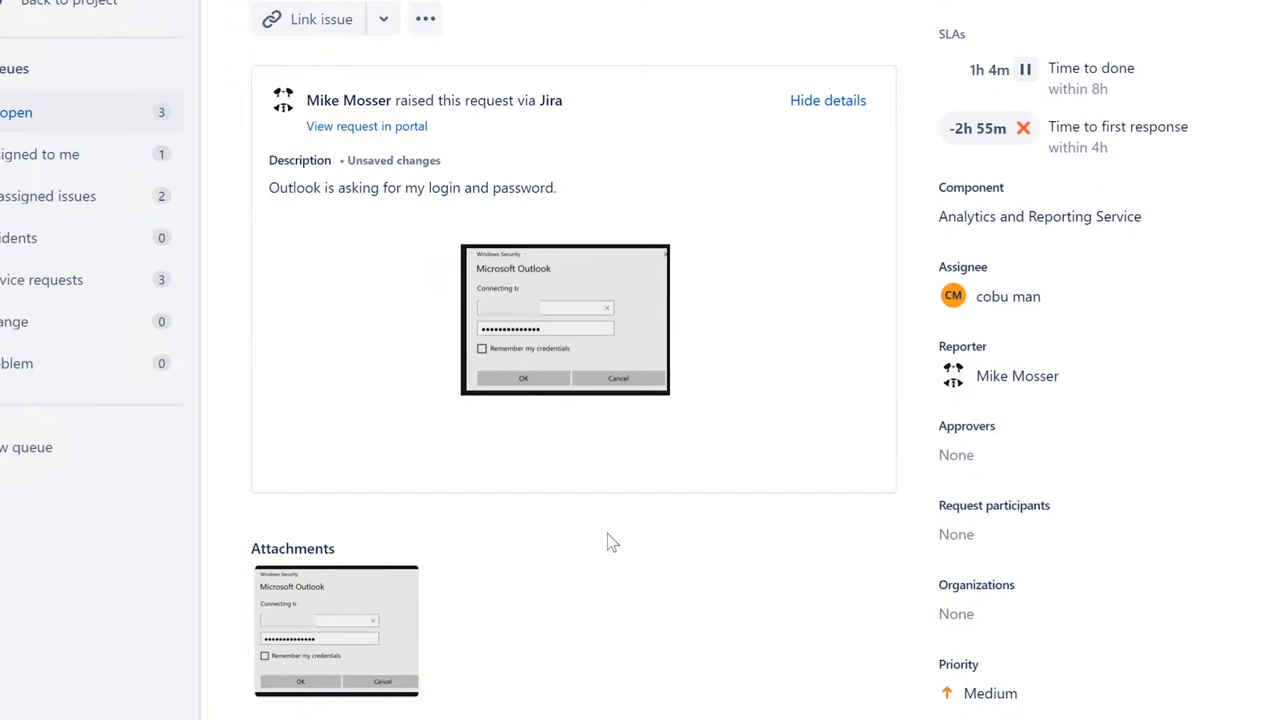
scroll(608, 541, down, 3)
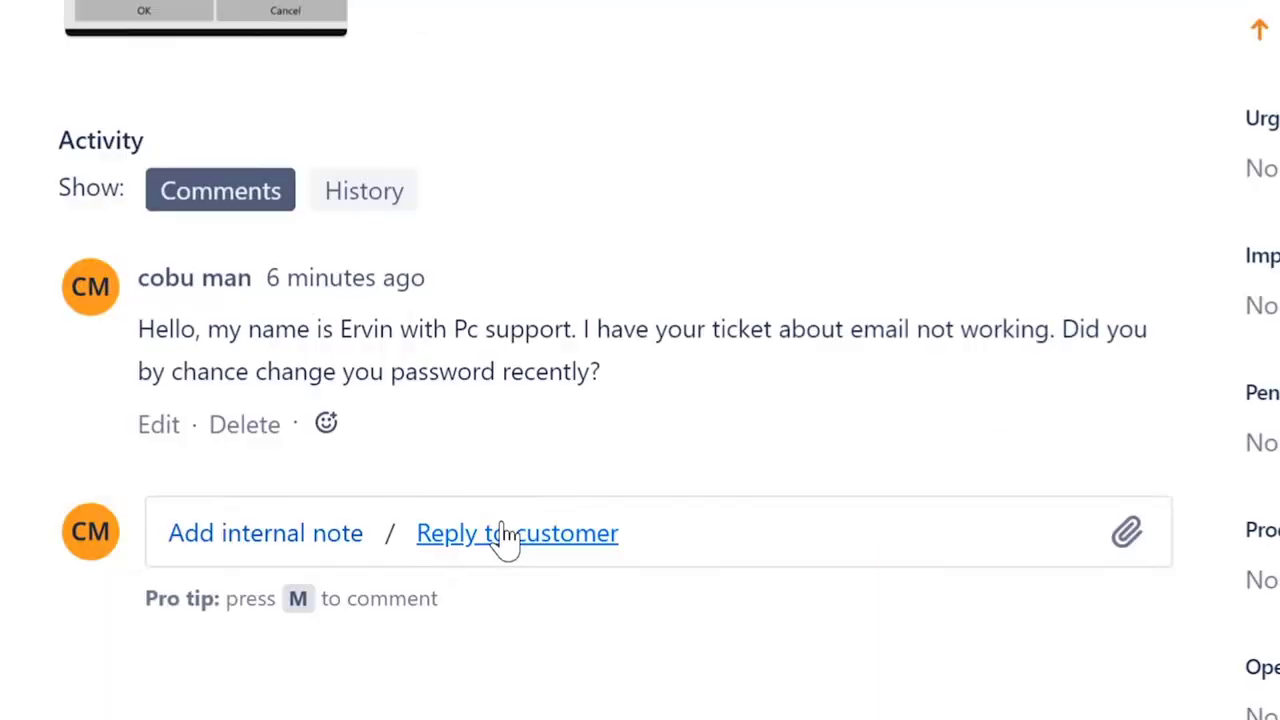
Save an internal note 'Resolved issue by password reset.' signed with your name on the ticket.
click(505, 536)
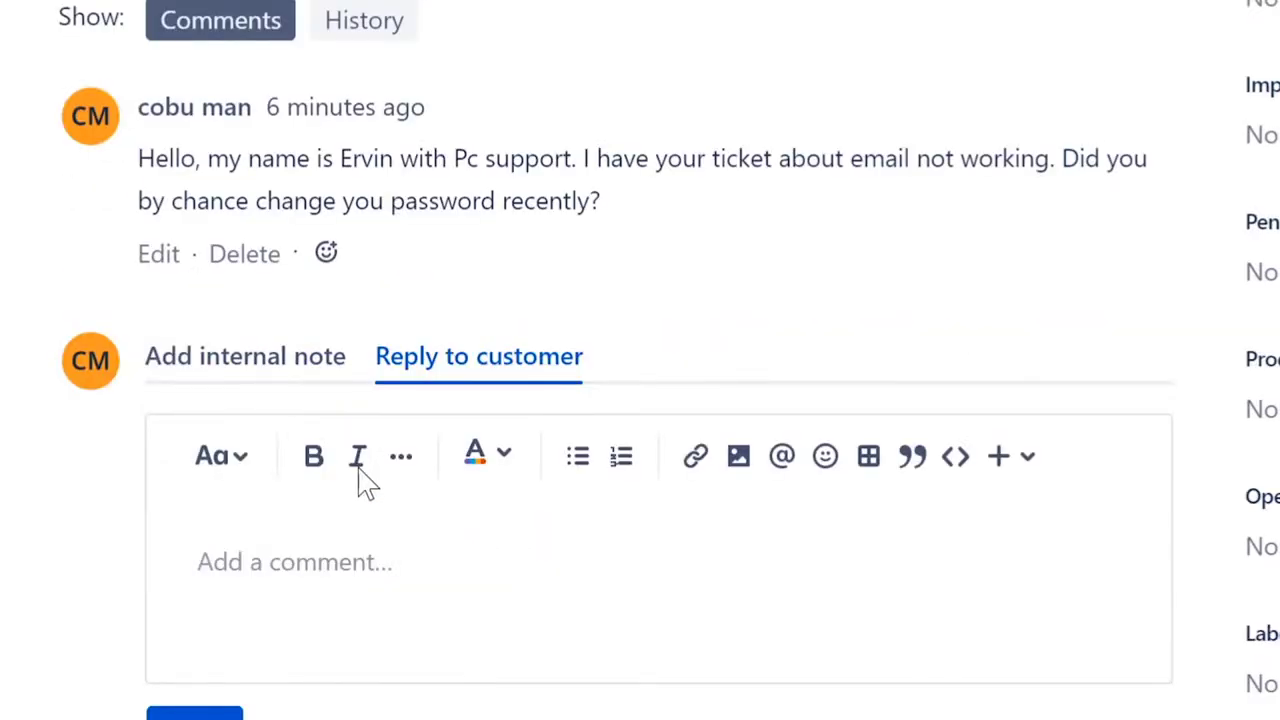
click(298, 386)
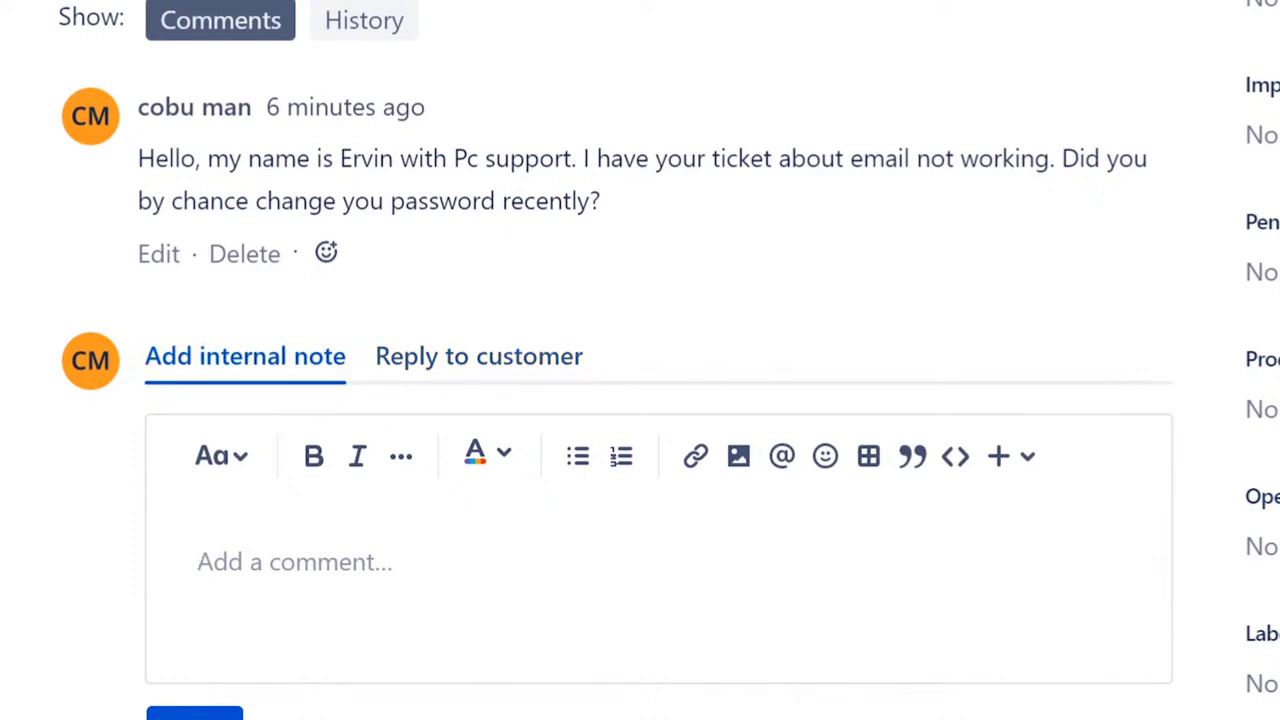
text(REso)
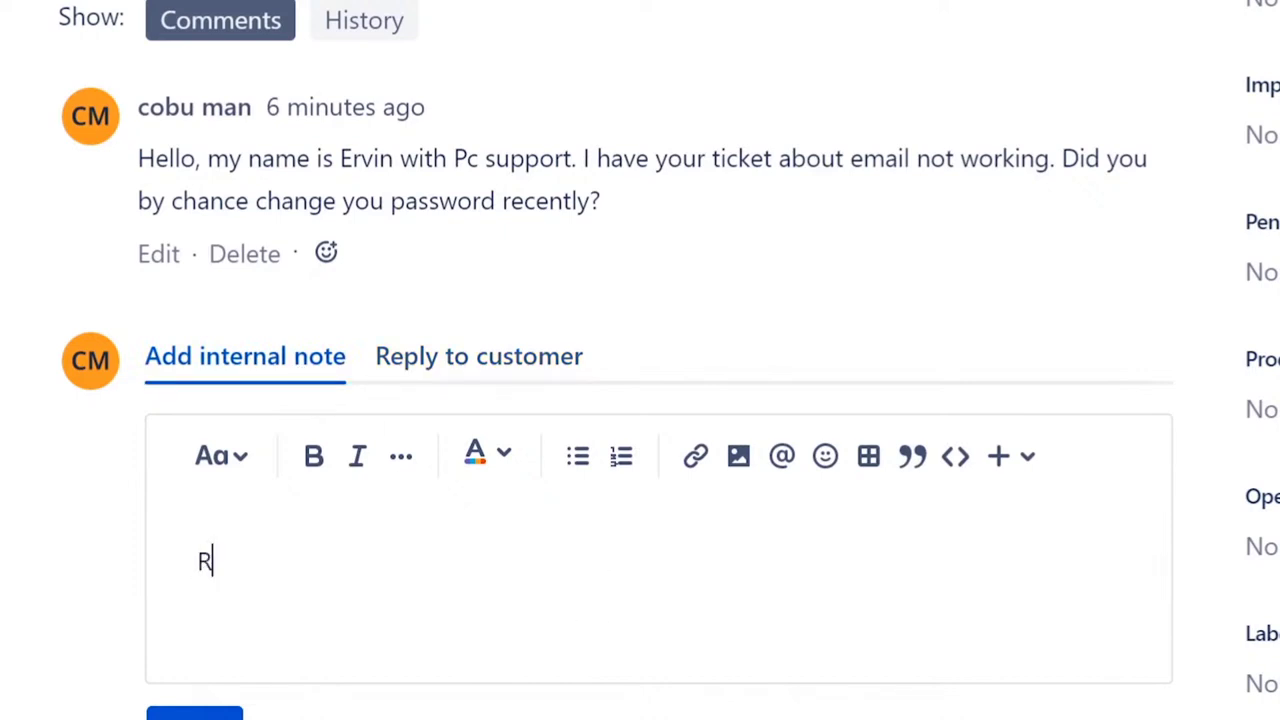
key(BackSpace)
key(BackSpace)
key(BackSpace)
text(esolved issue by )
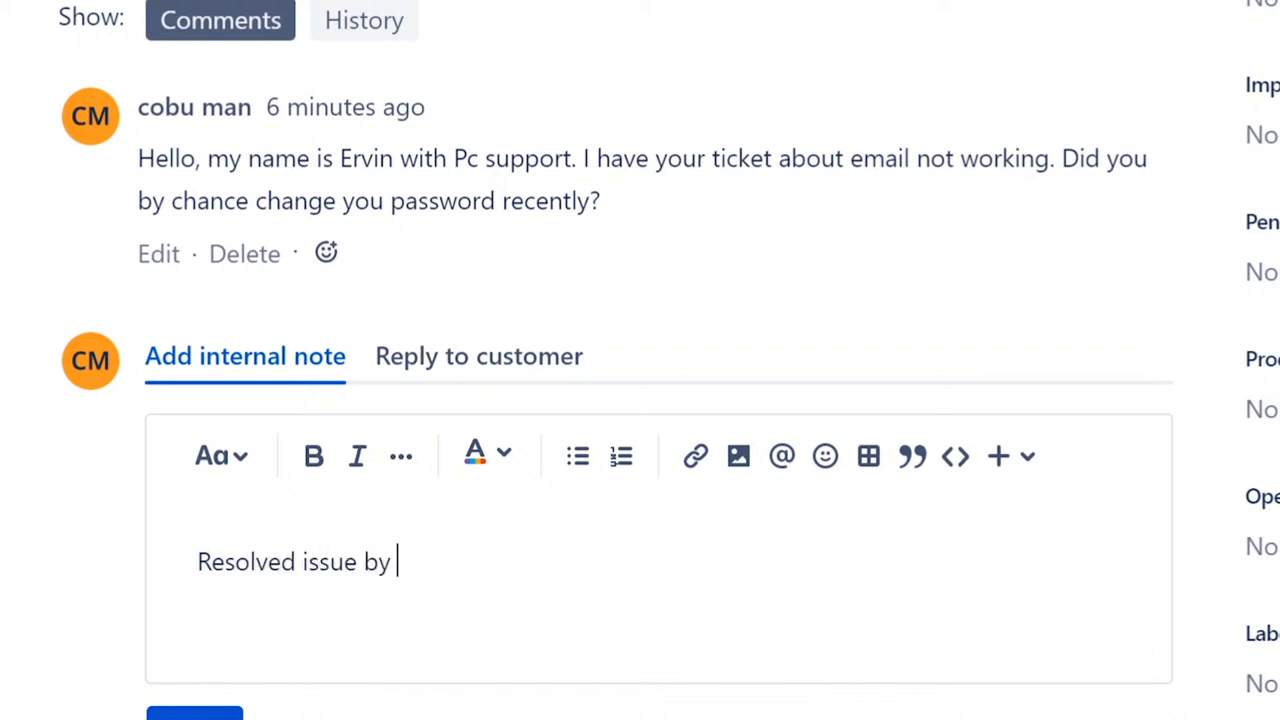
text(password )
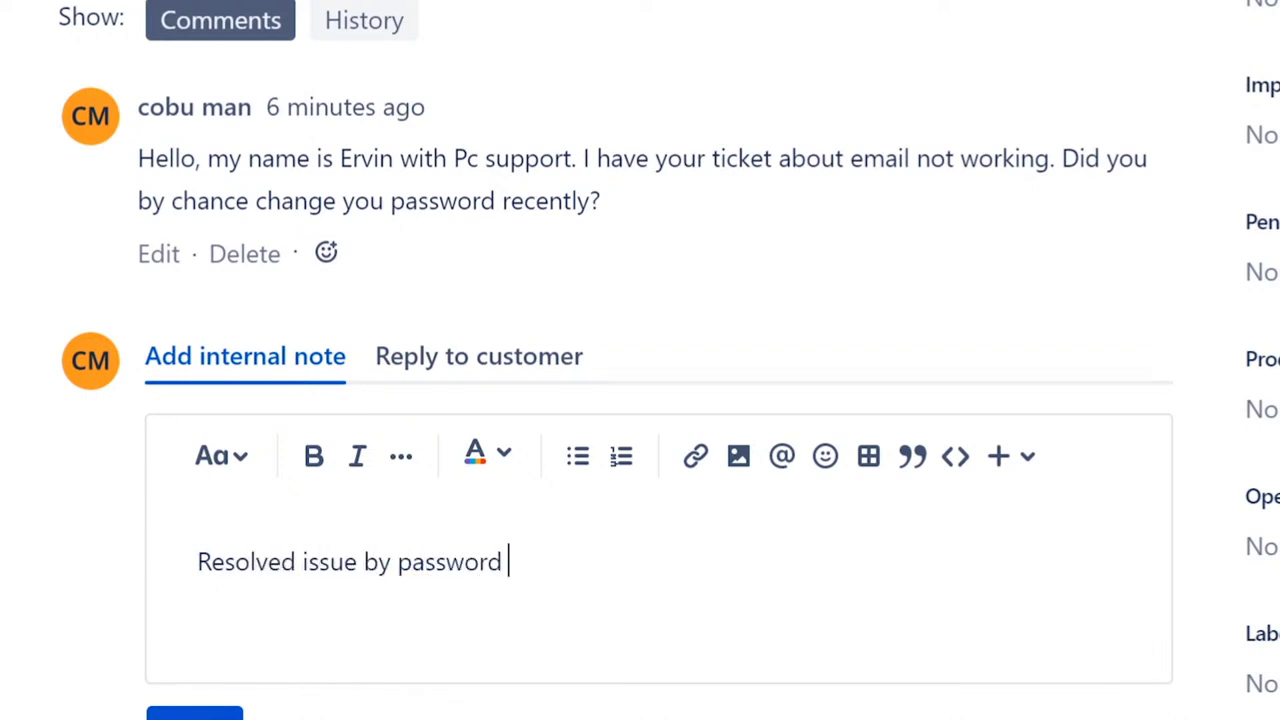
text(reset. Ervin)
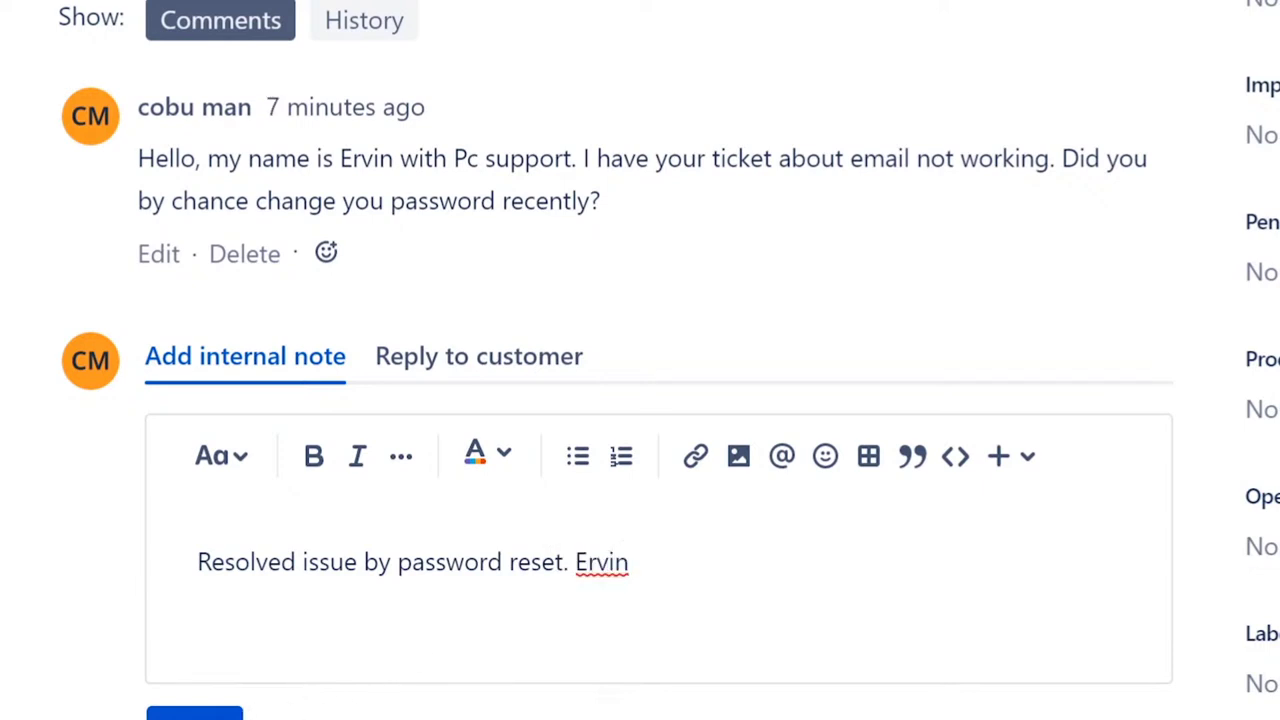
key(ctrl+Return)
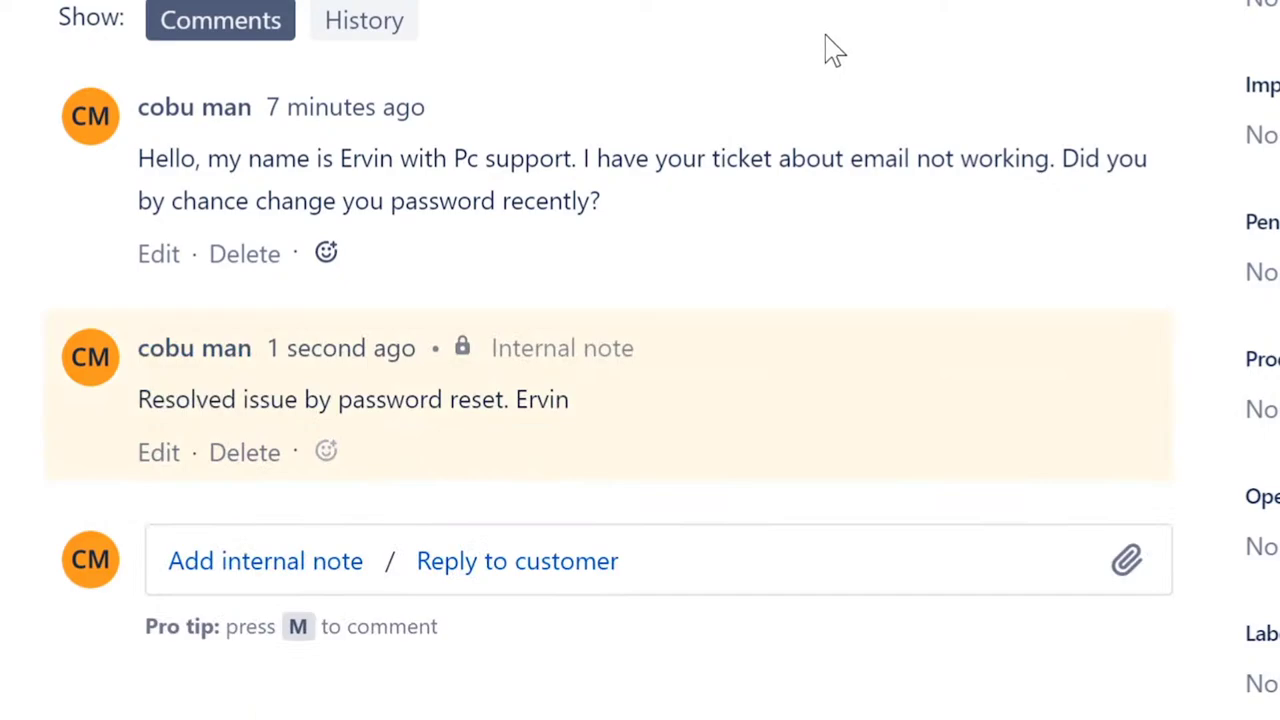
scroll(843, 49, up, 5)
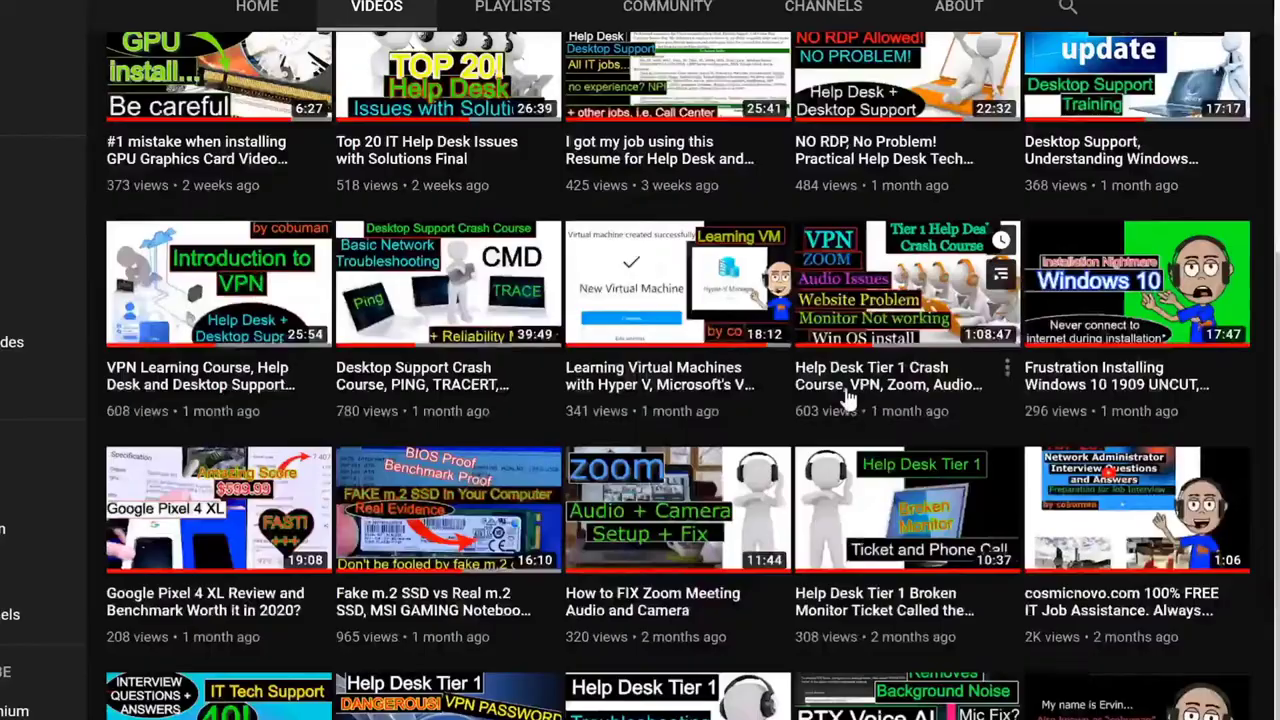
scroll(849, 400, down, 3)
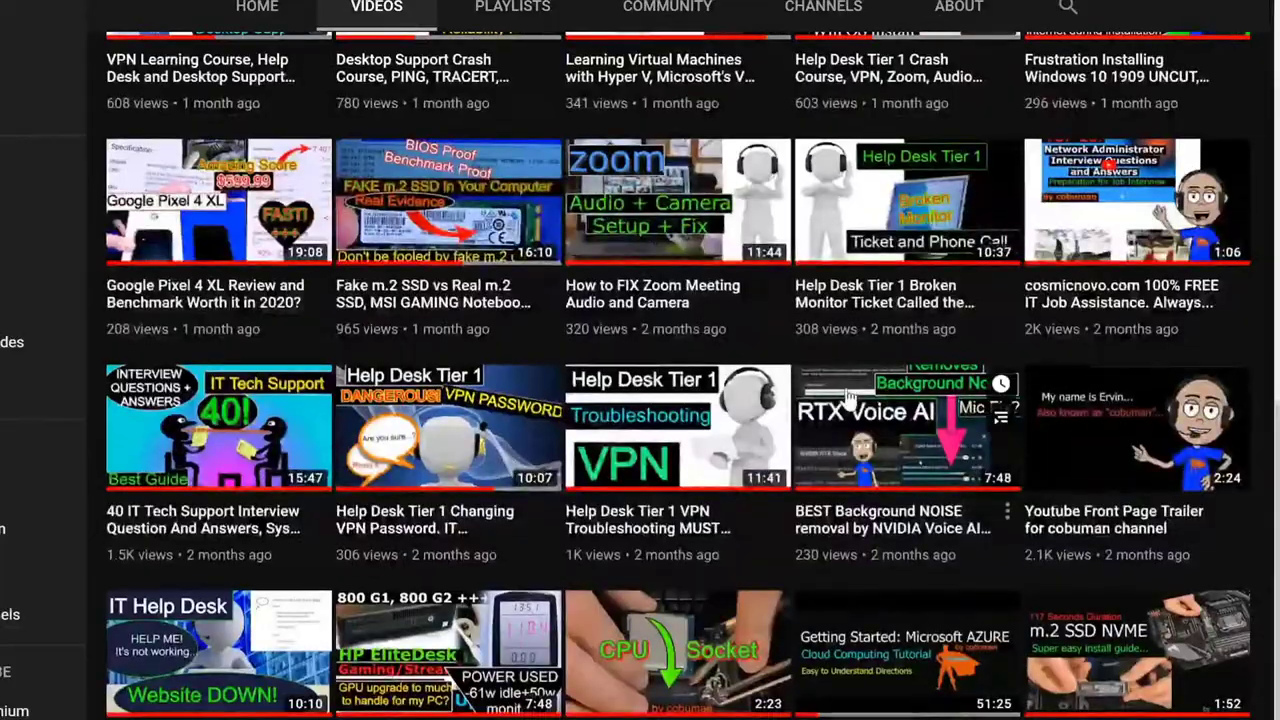
scroll(849, 400, up, 7)
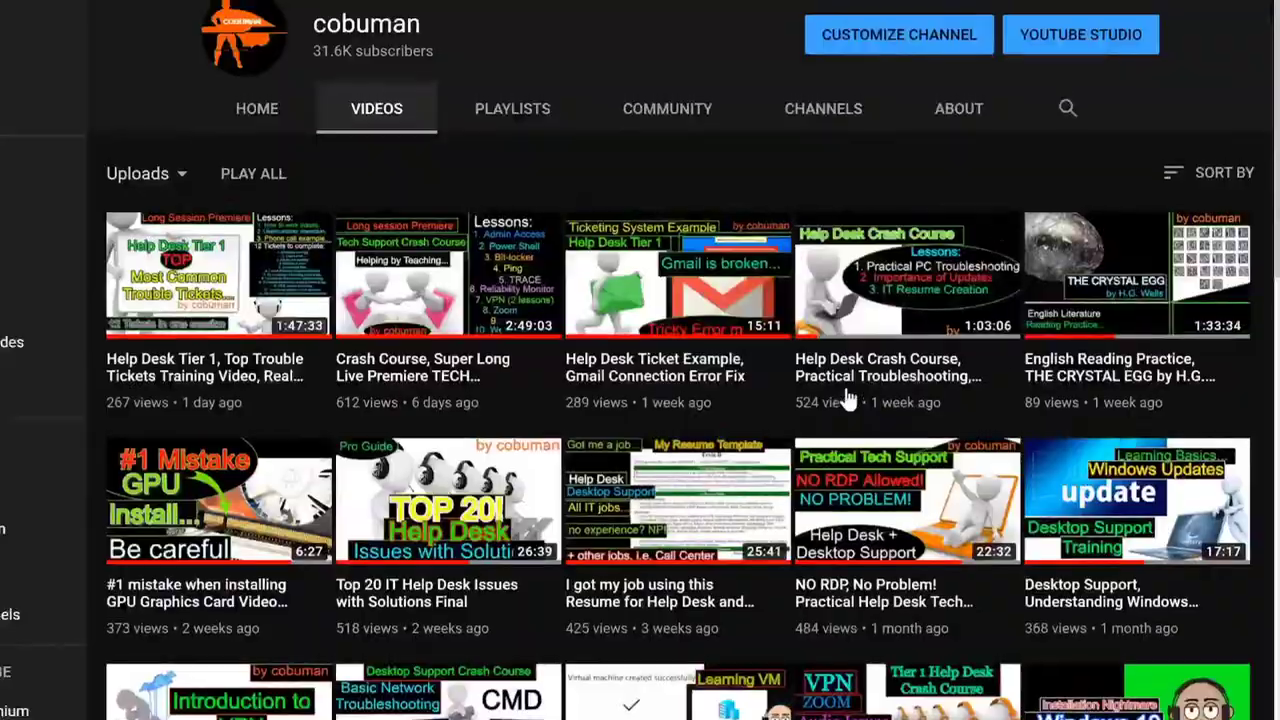
scroll(847, 398, down, 3)
scroll(847, 398, up, 7)
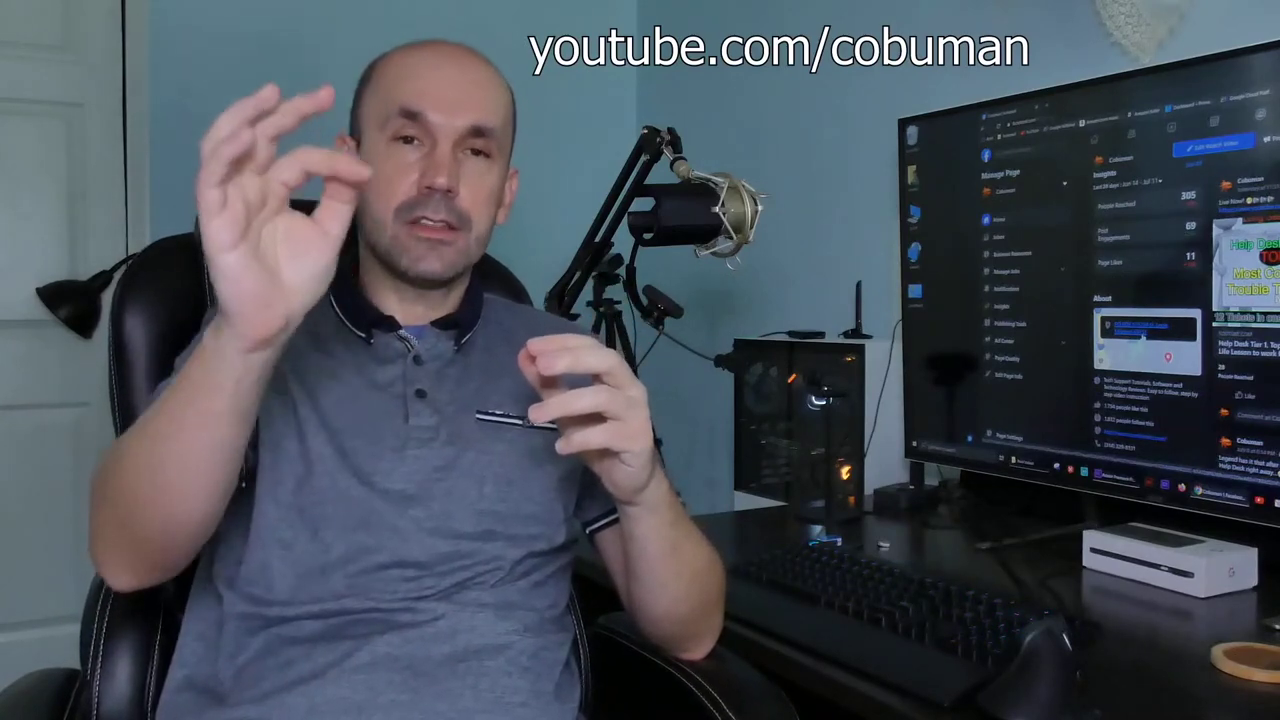
text(rking)
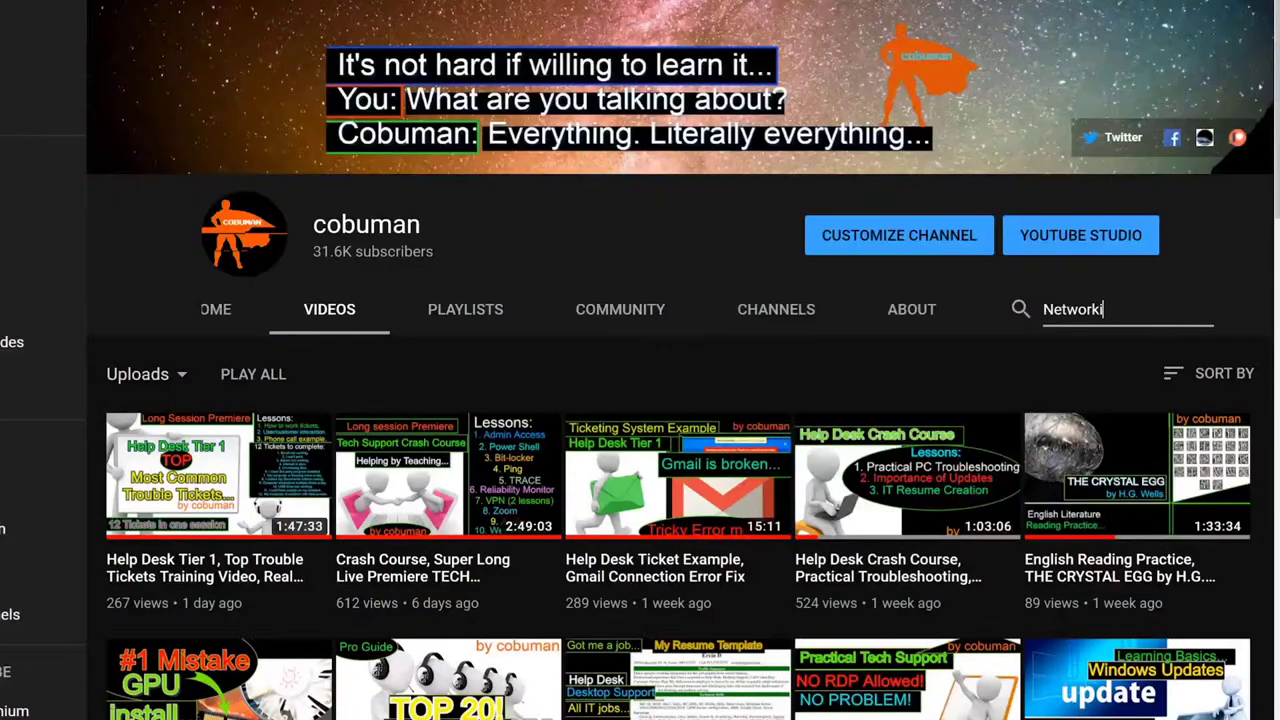
key(Return)
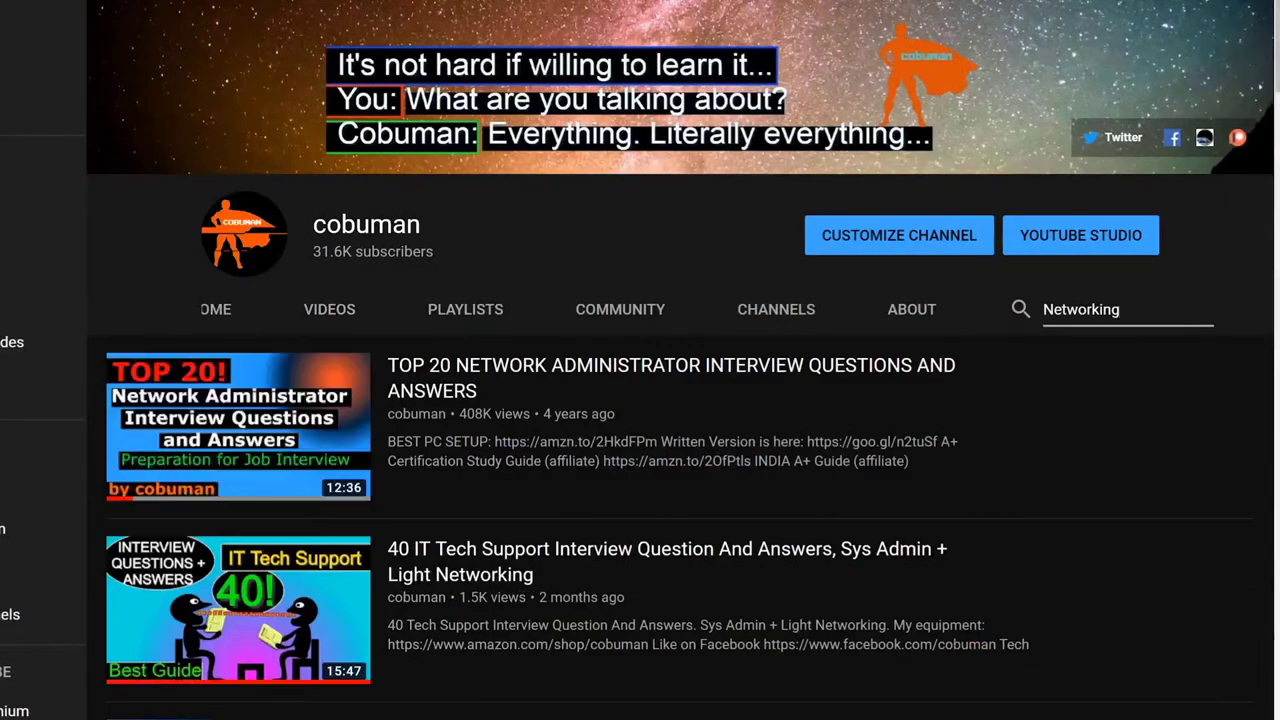
scroll(645, 655, down, 5)
scroll(660, 620, up, 5)
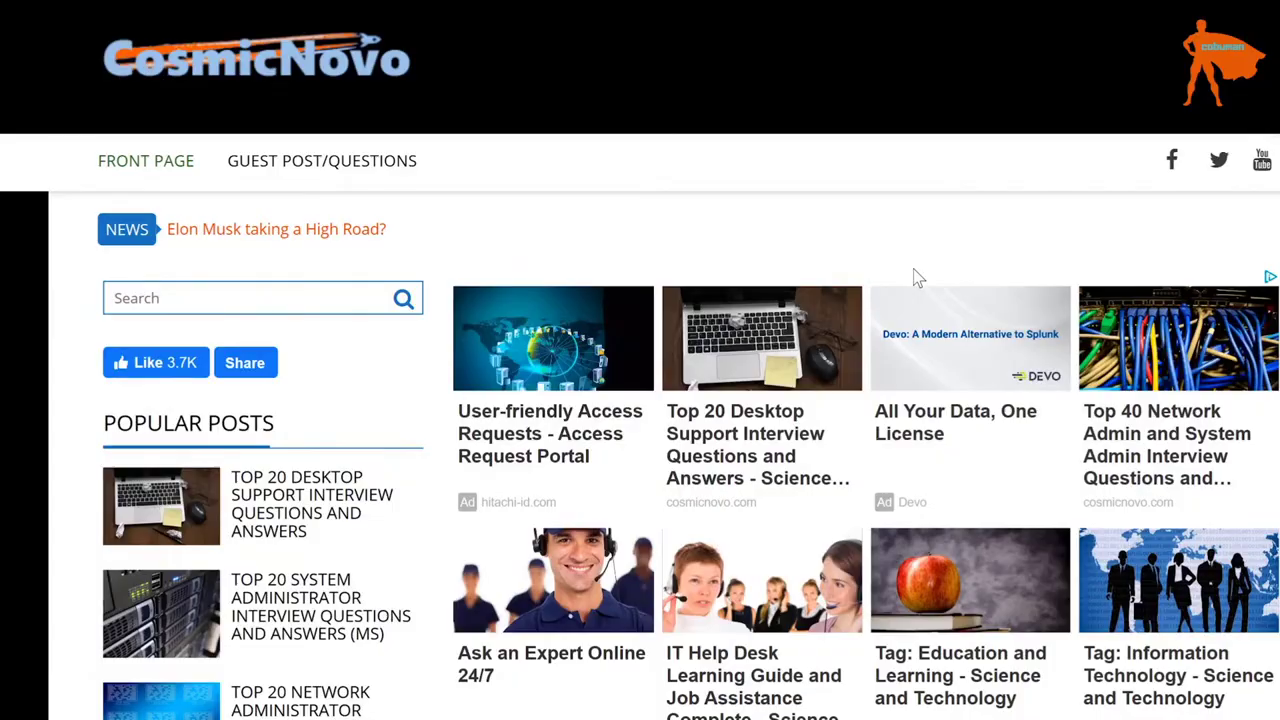
scroll(918, 278, down, 10)
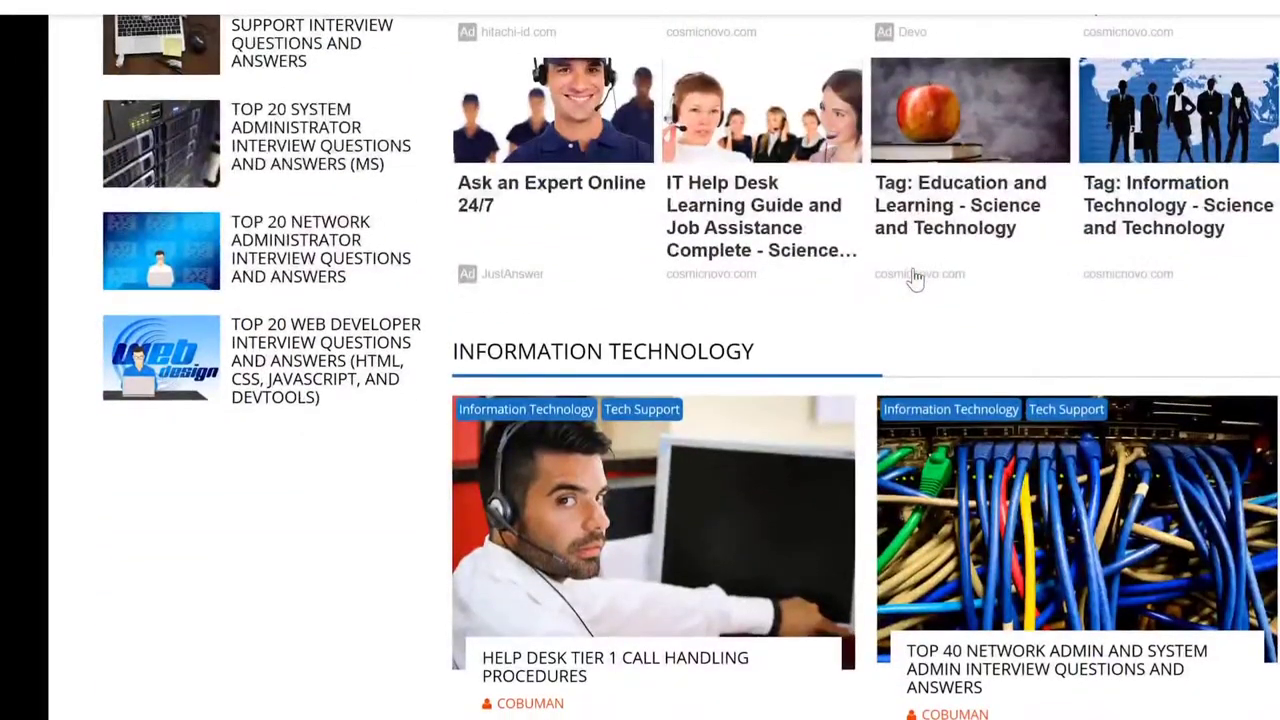
scroll(912, 277, down, 5)
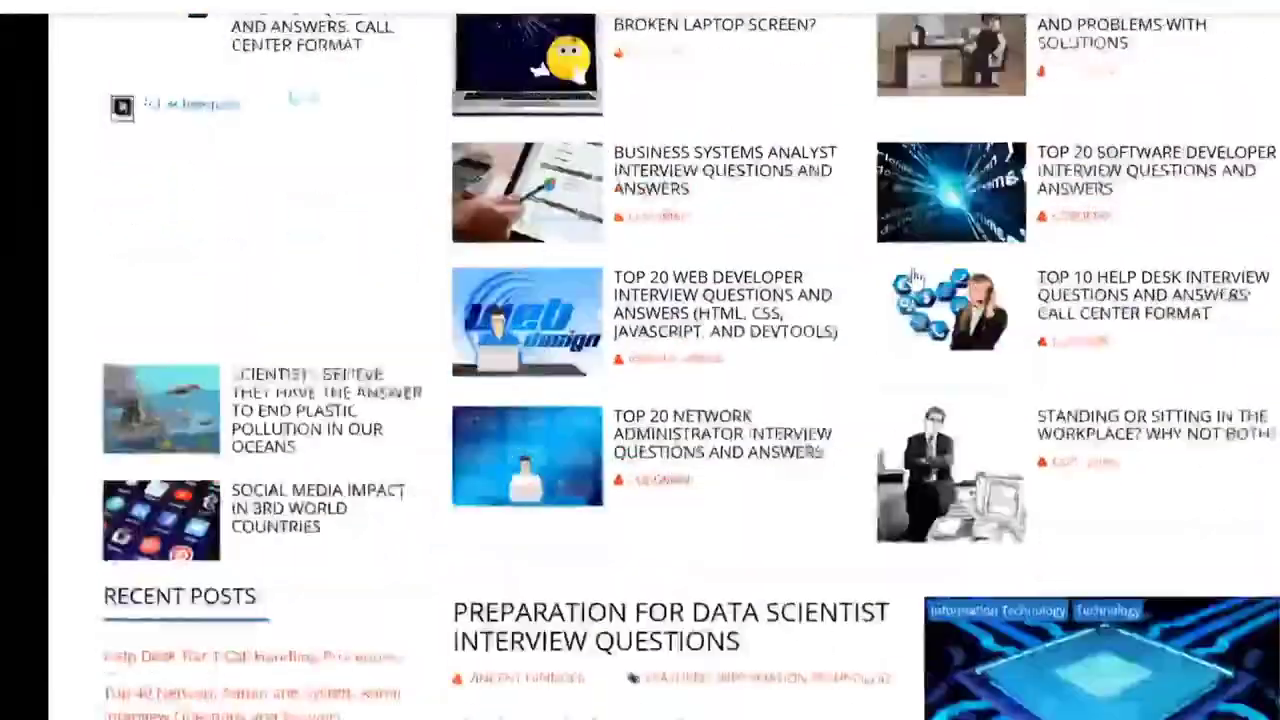
scroll(860, 265, up, 10)
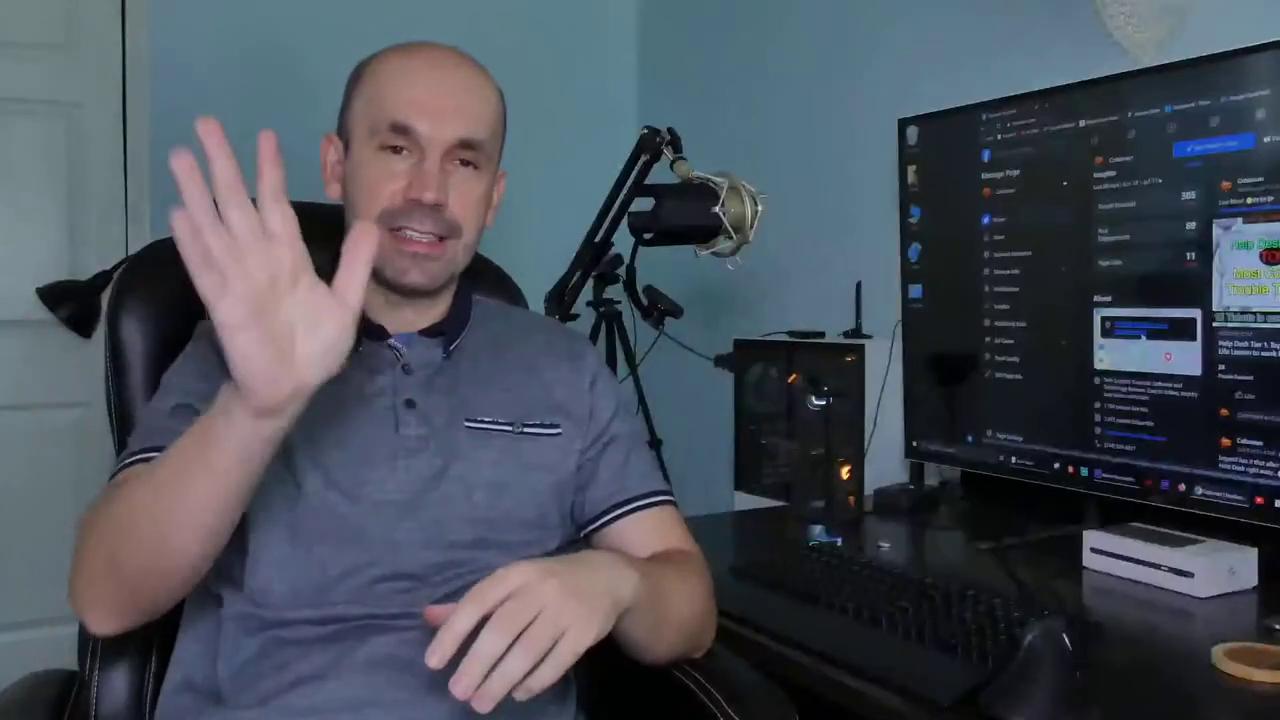
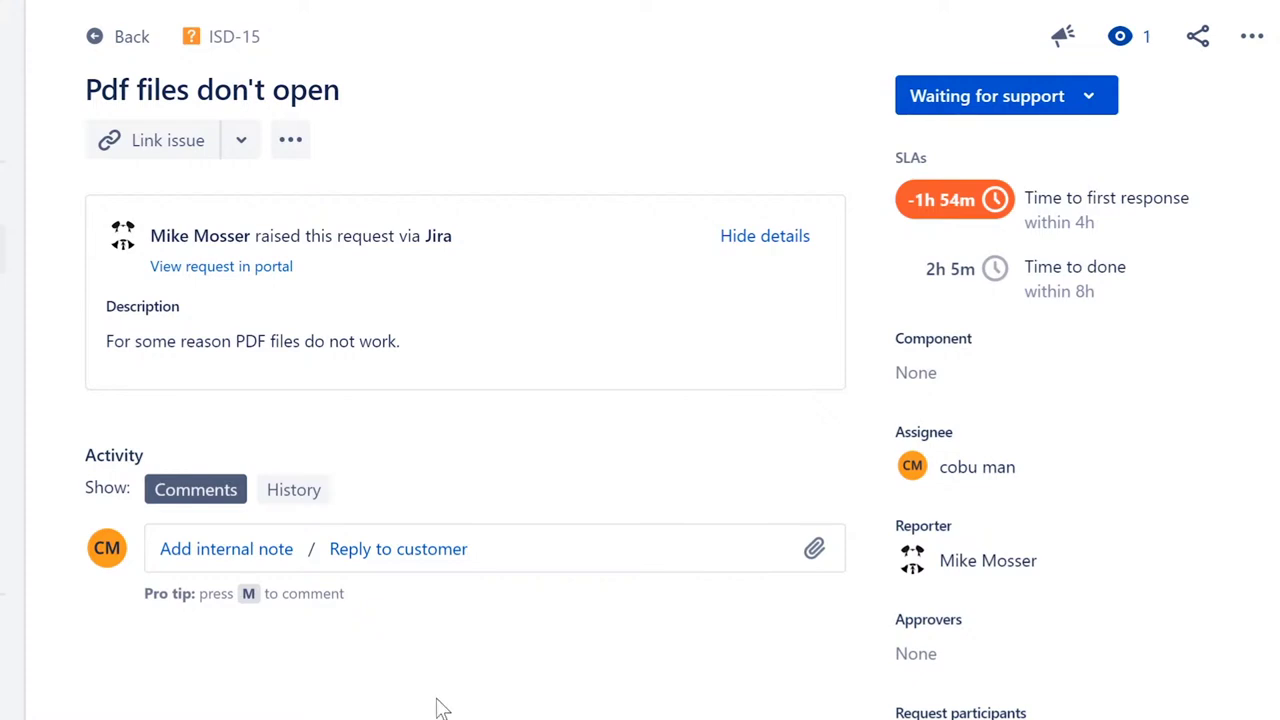
Save a customer reply on ISD-15 introducing Help Desk support about the PDF issue, asking for the computer name or IP.
click(420, 560)
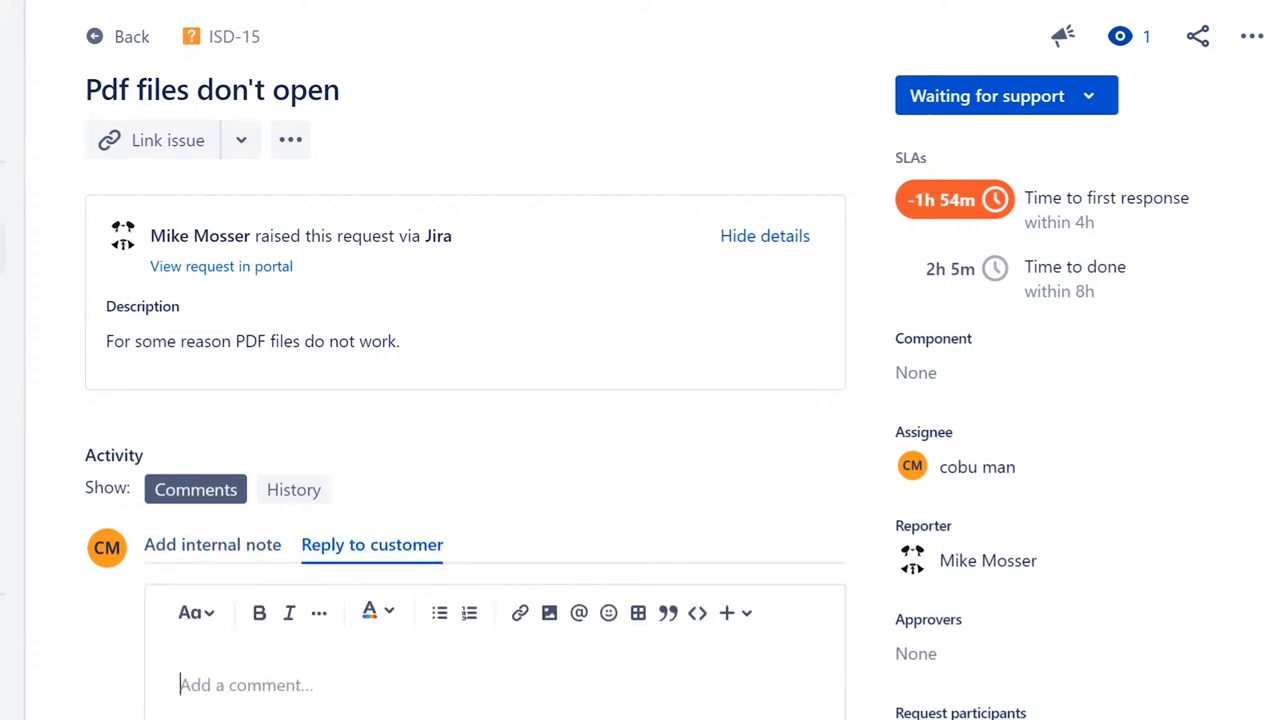
text(Hello, )
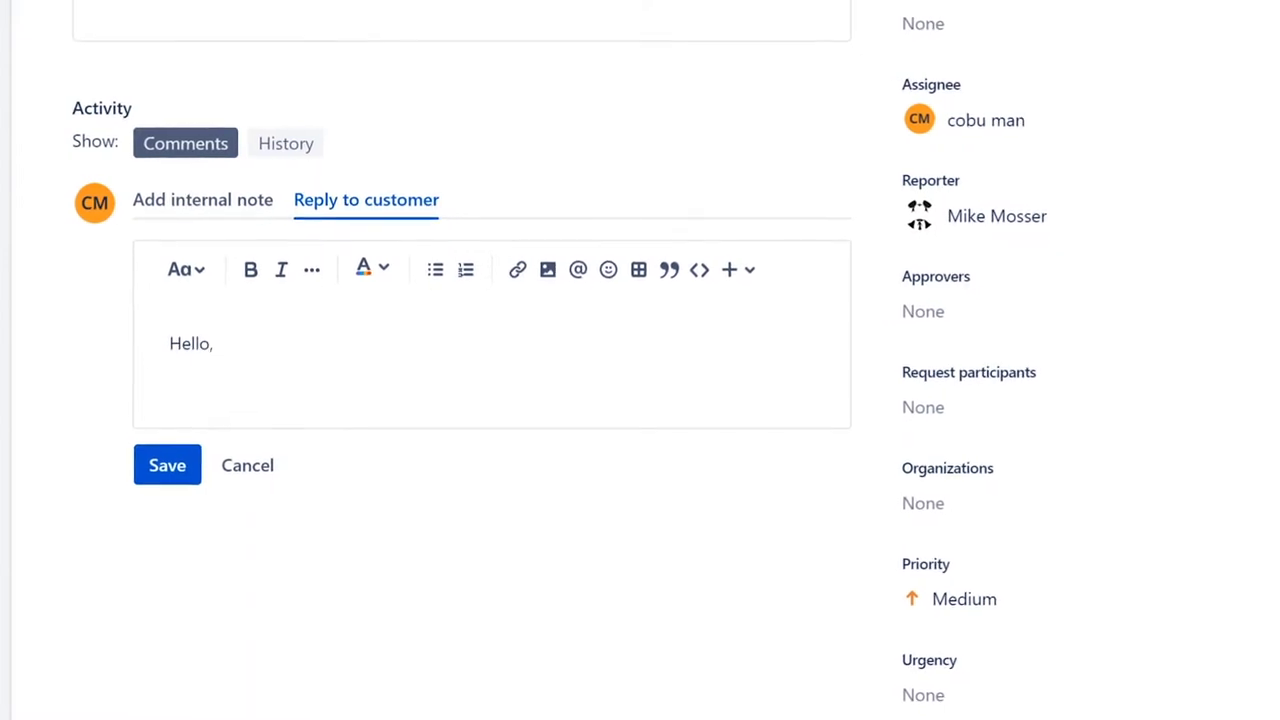
text(My nam eis)
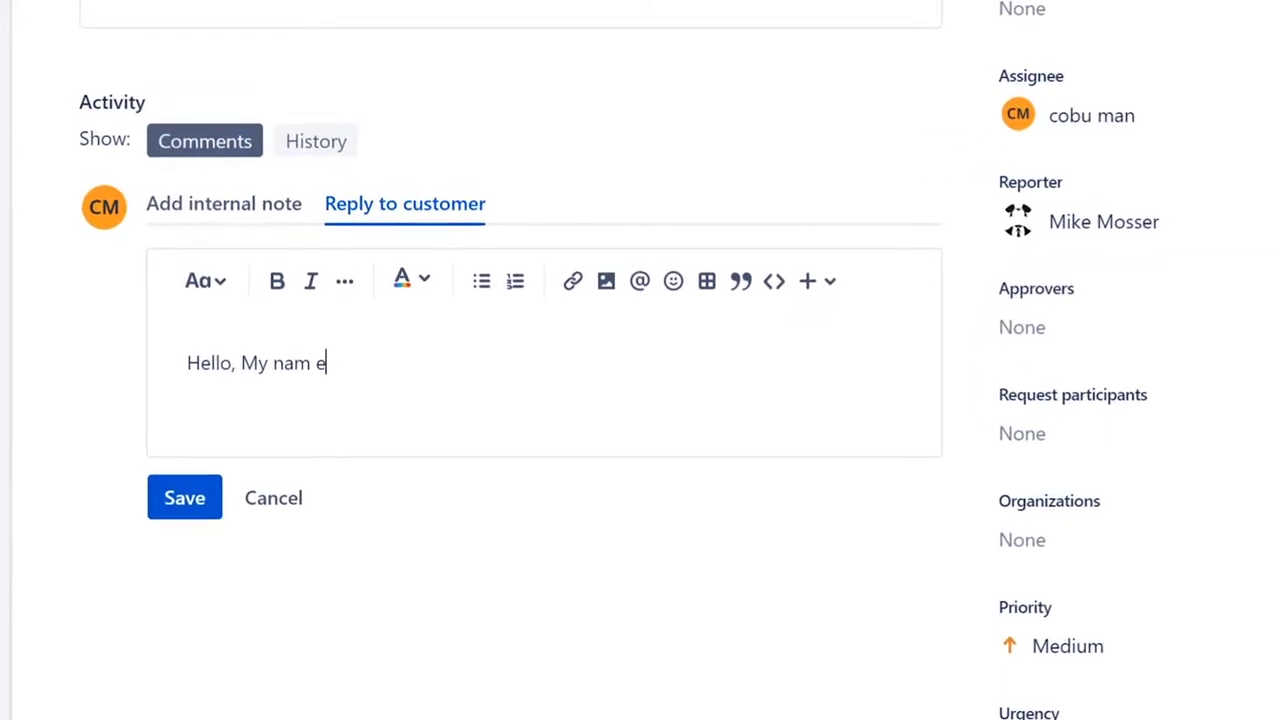
key(BackSpace)
key(BackSpace)
key(BackSpace)
key(BackSpace)
text(e is Ervin w)
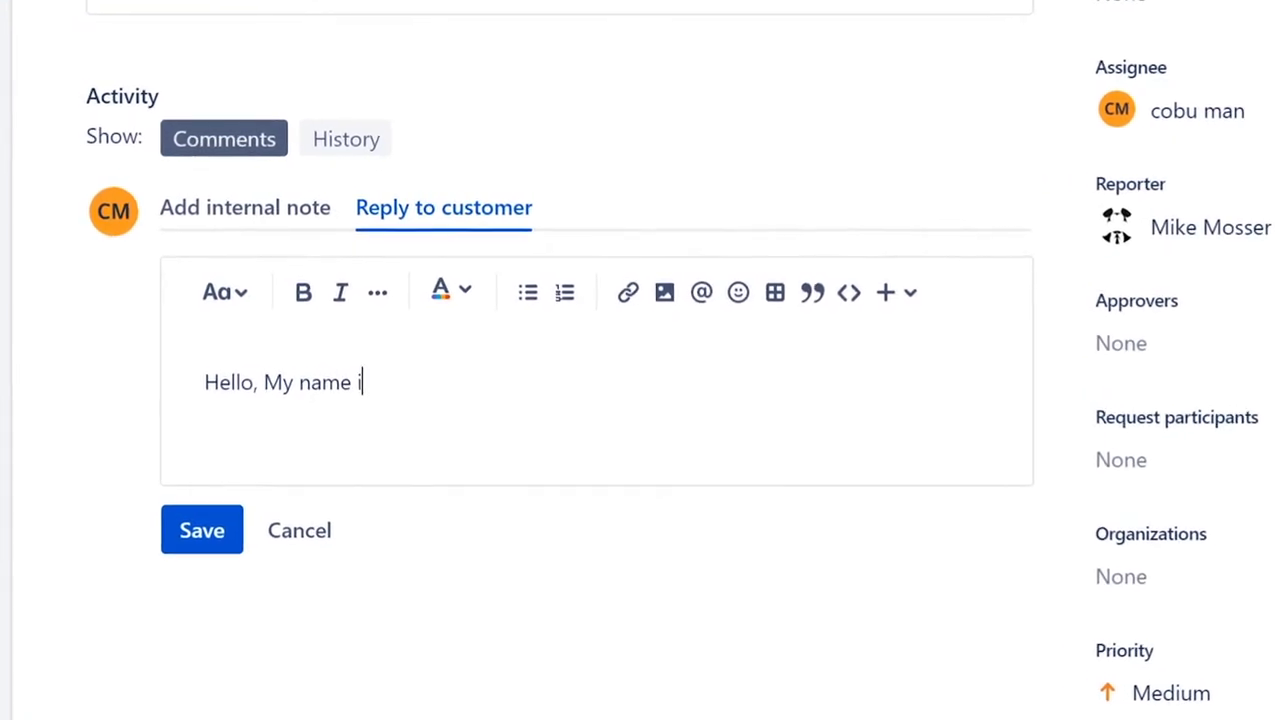
text(tih)
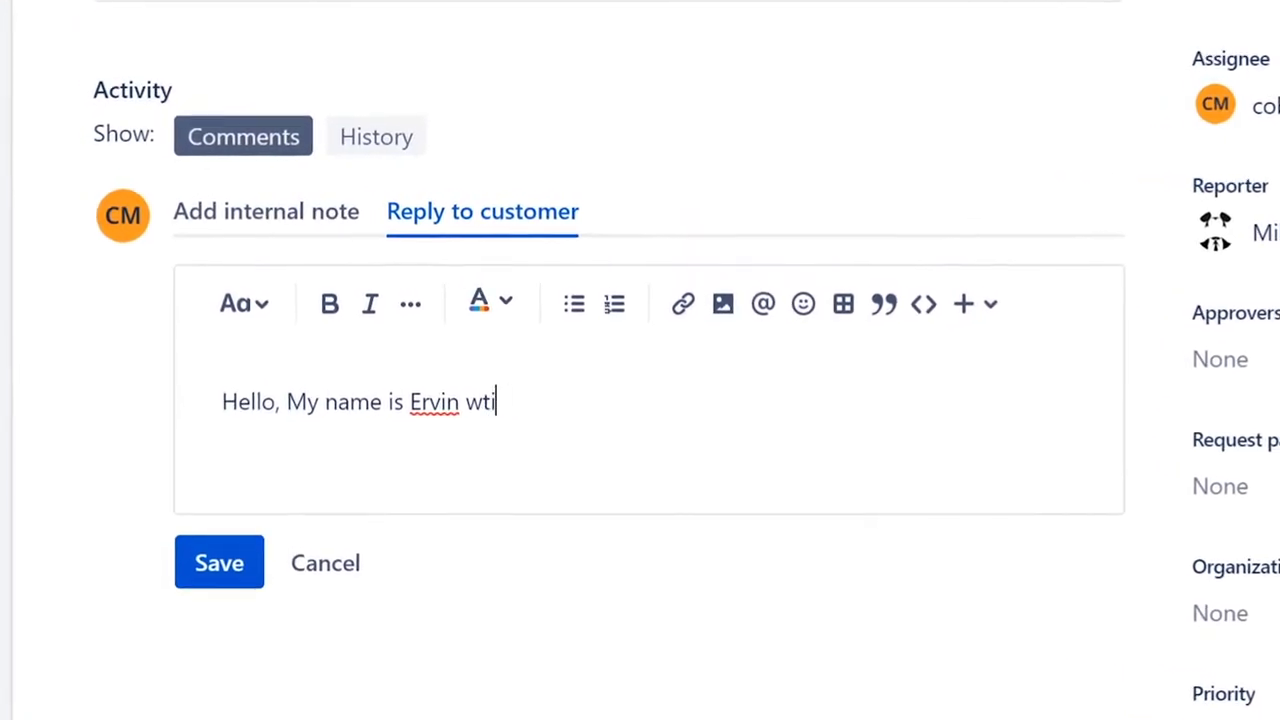
key(BackSpace)
key(BackSpace)
key(BackSpace)
key(BackSpace)
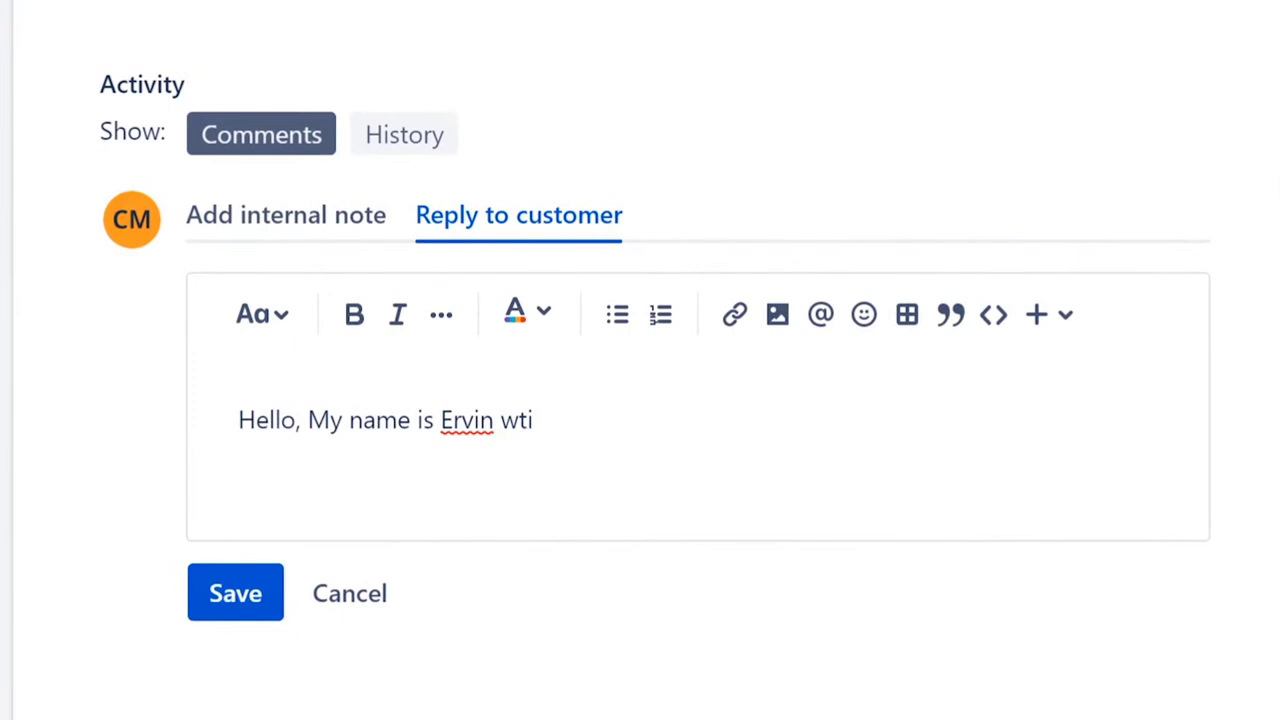
text(ith Help Desk support. )
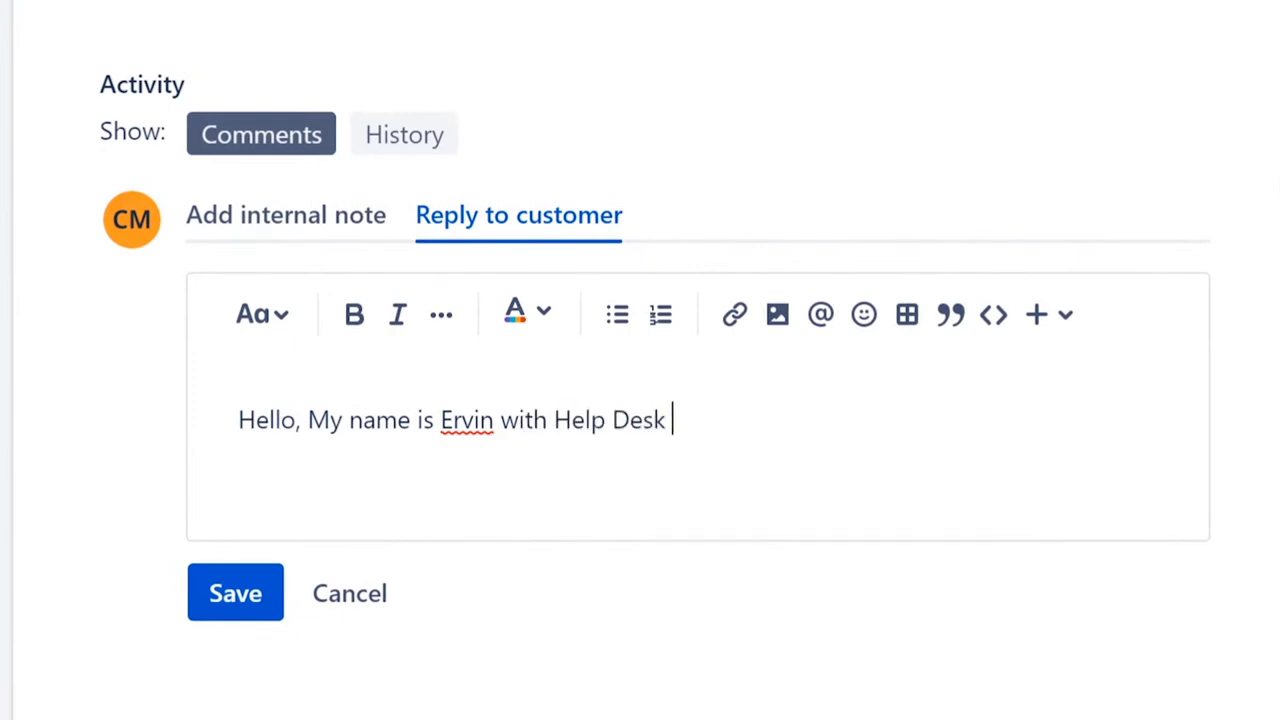
text(I ha)
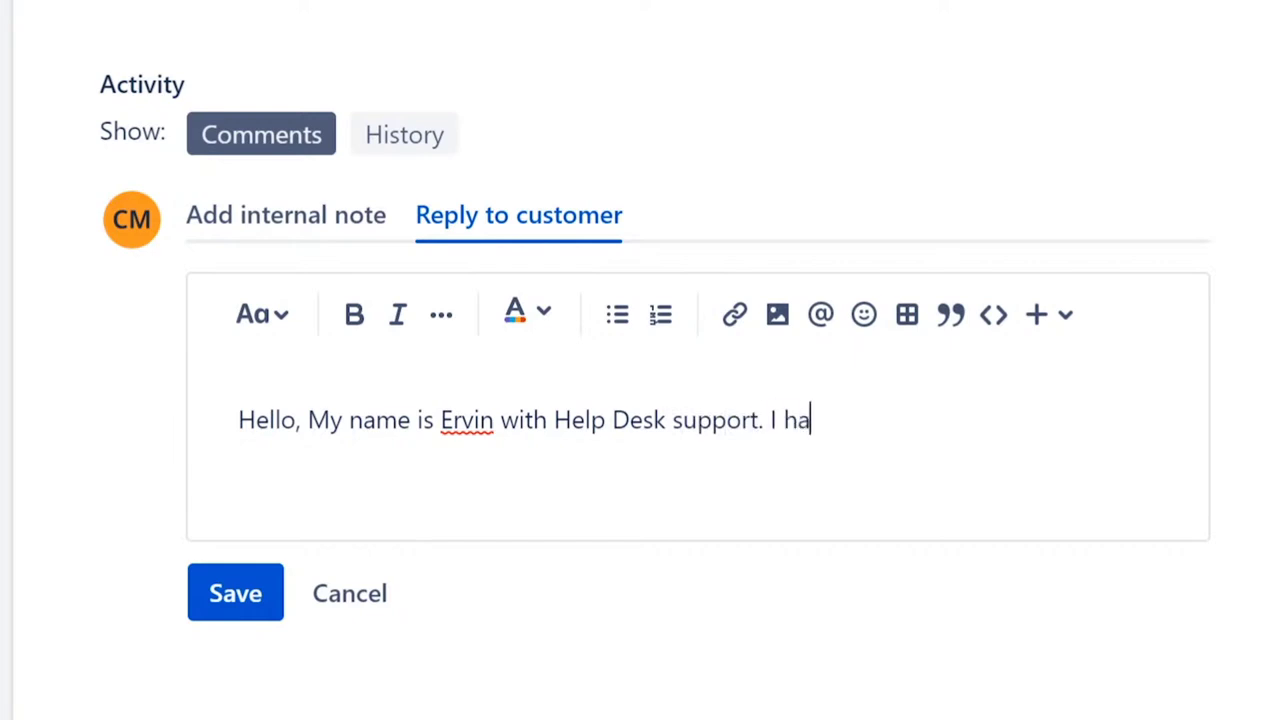
text(ve your ticket )
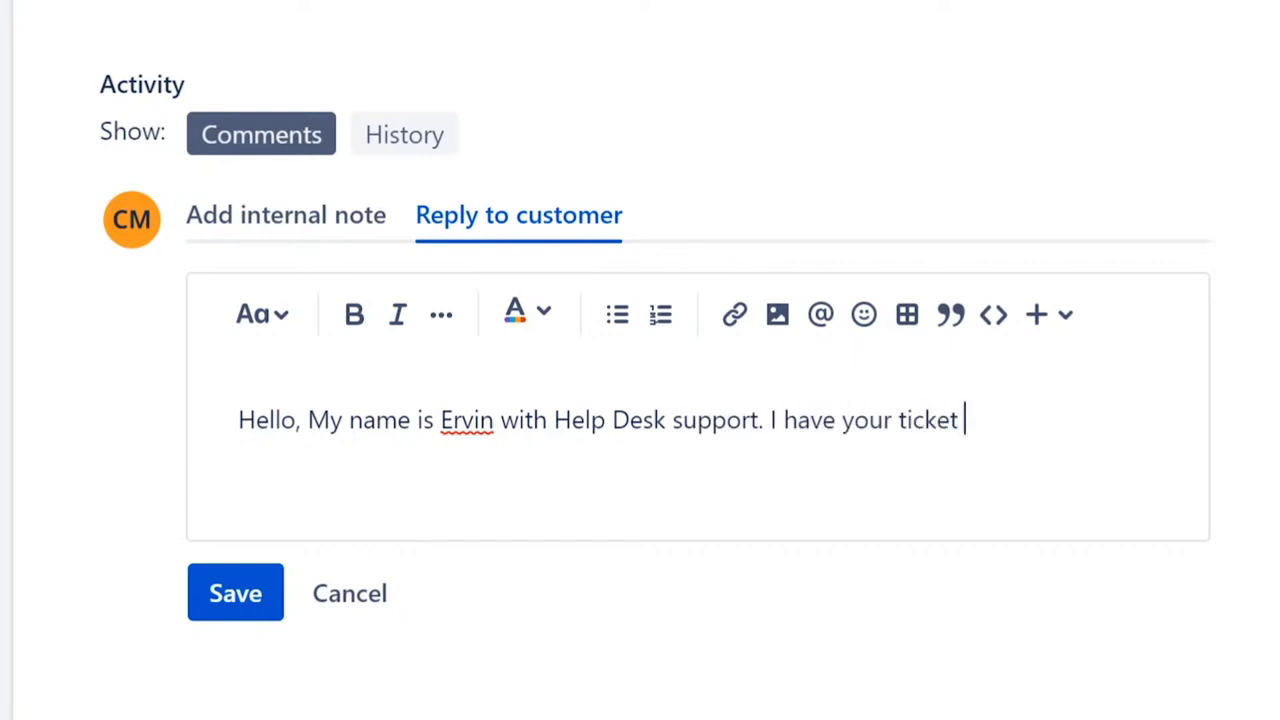
text(about p)
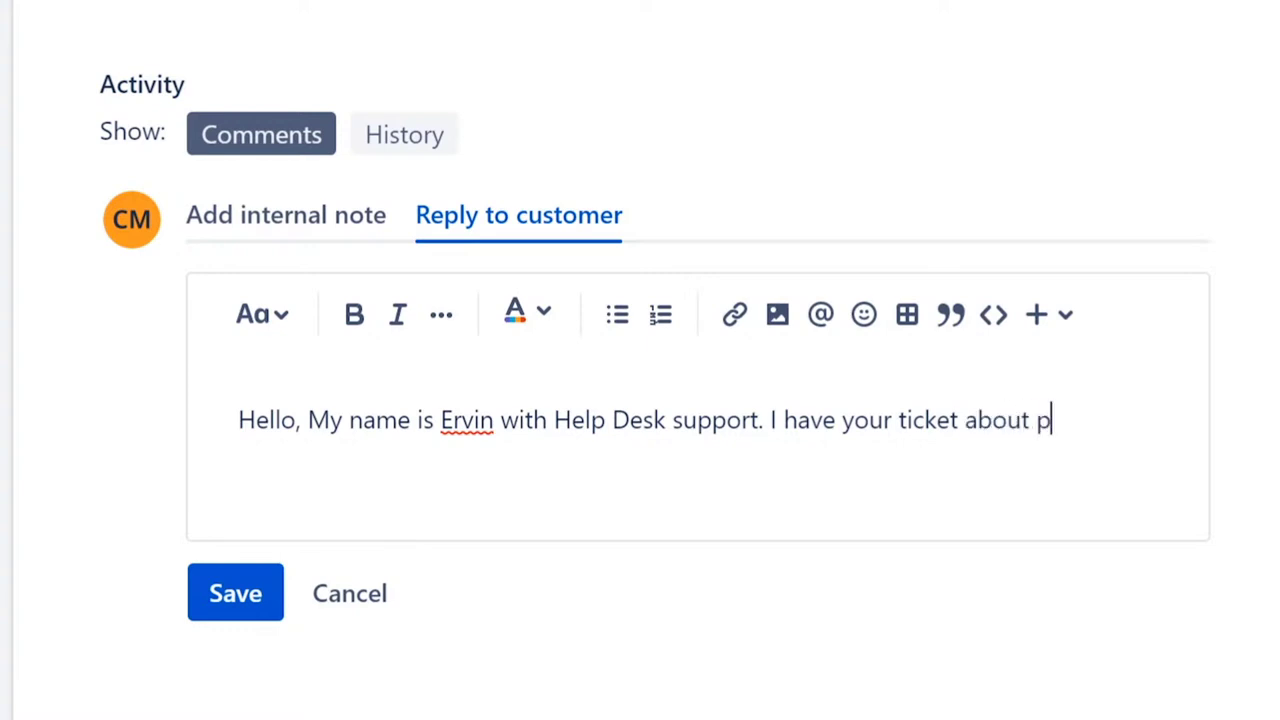
text(df files not w)
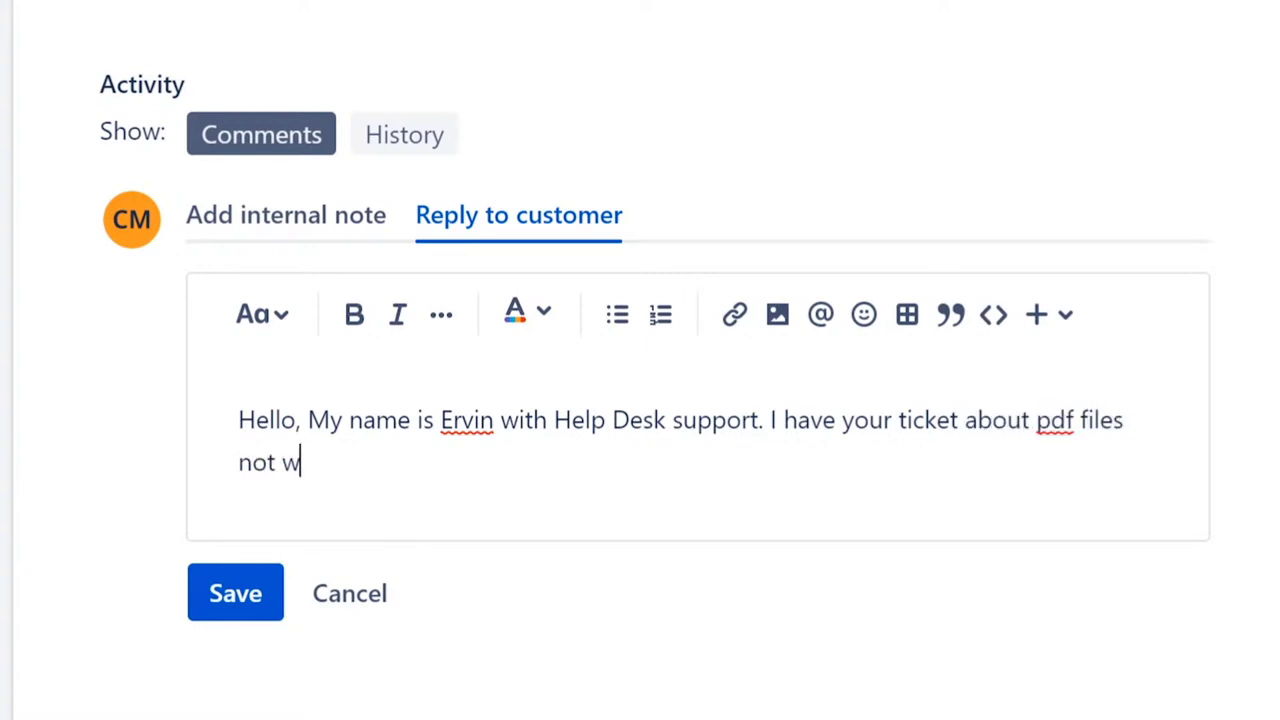
text(orking. Can y)
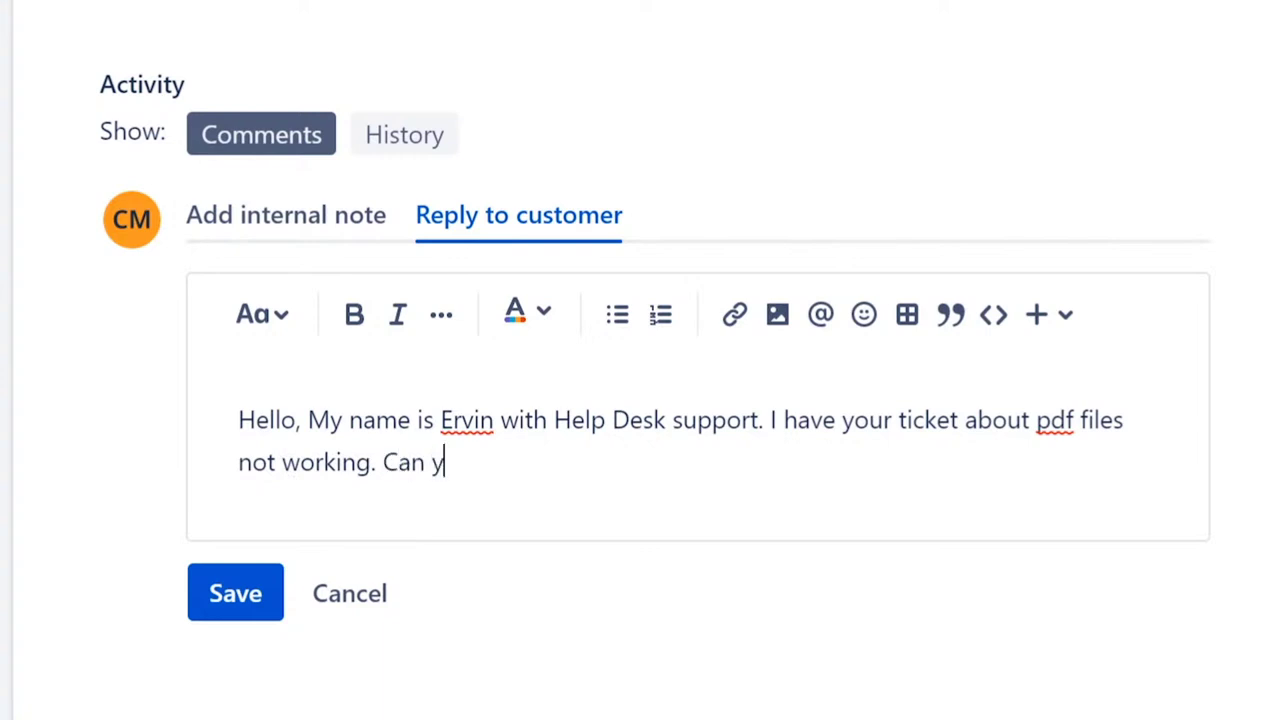
text(ou please send me your)
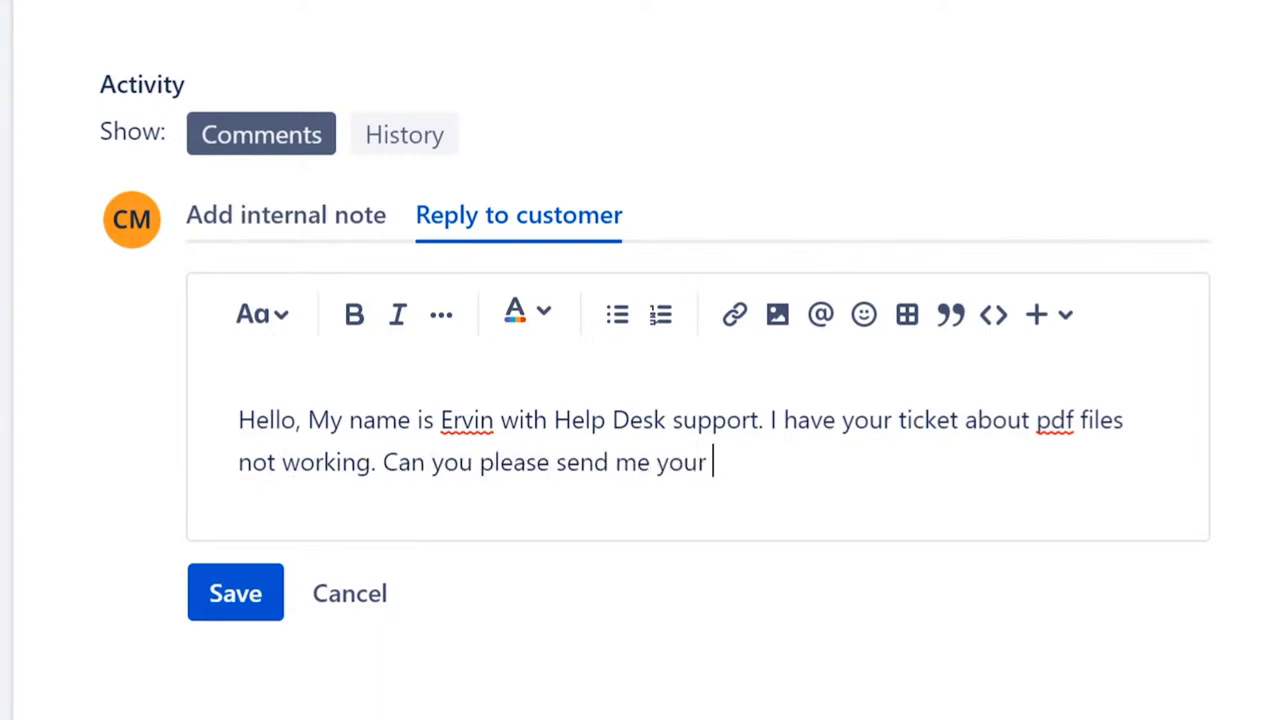
text( computer name )
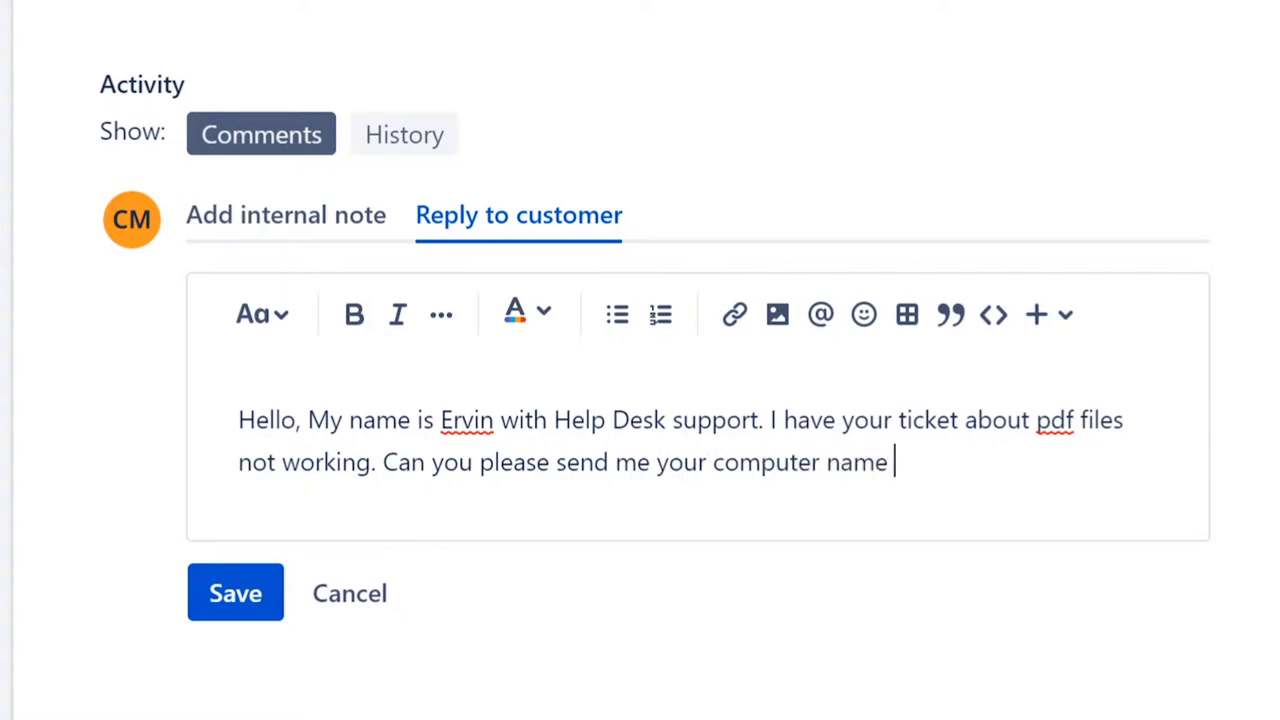
text(or ip address.)
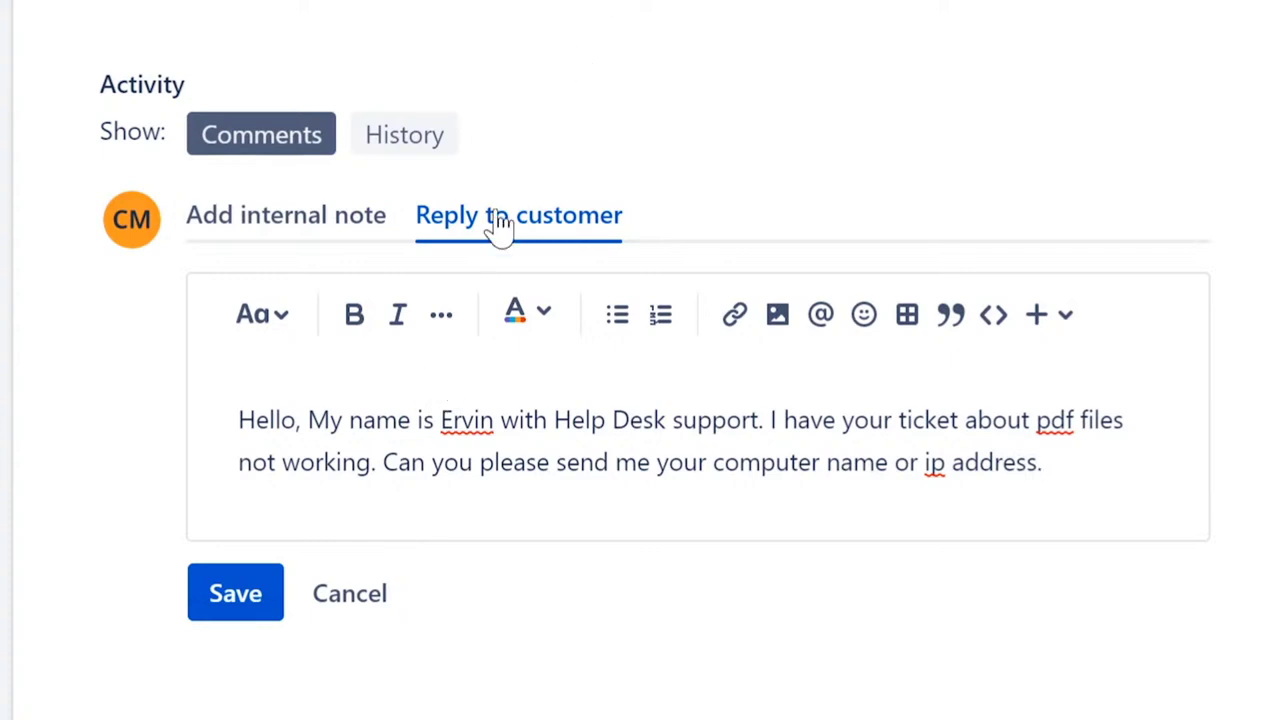
click(245, 612)
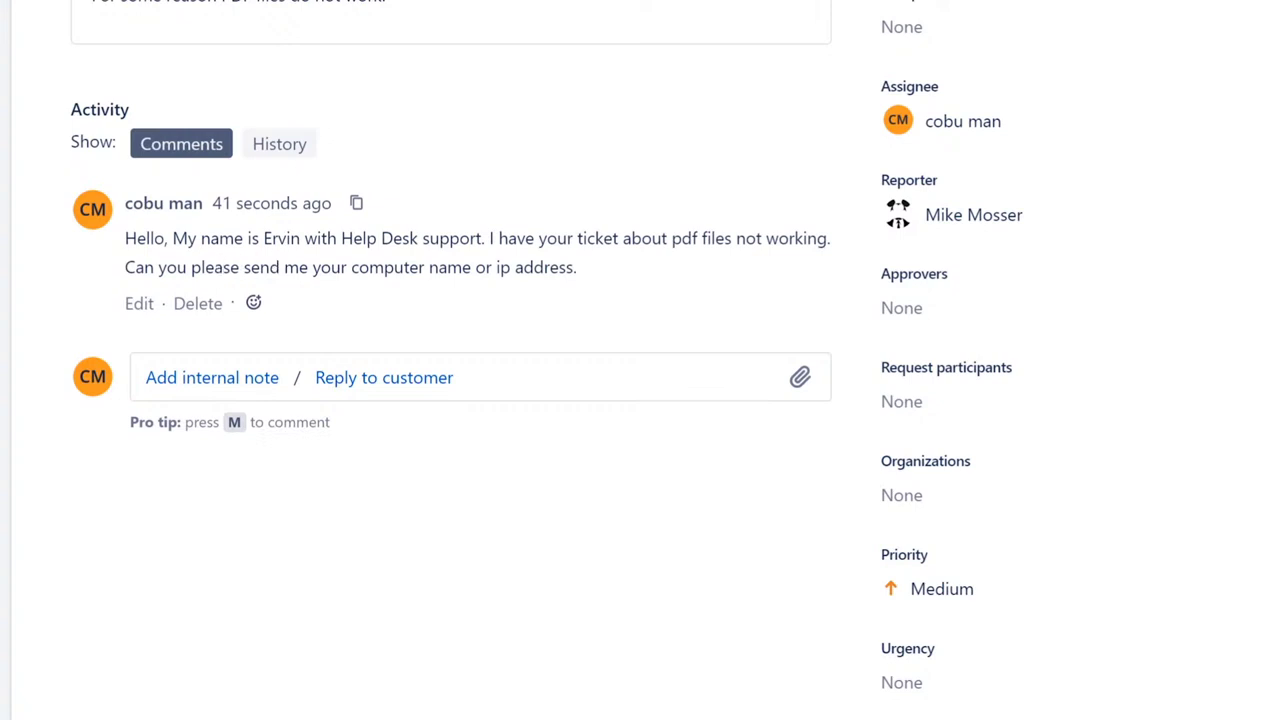
drag(351, 267, 471, 267)
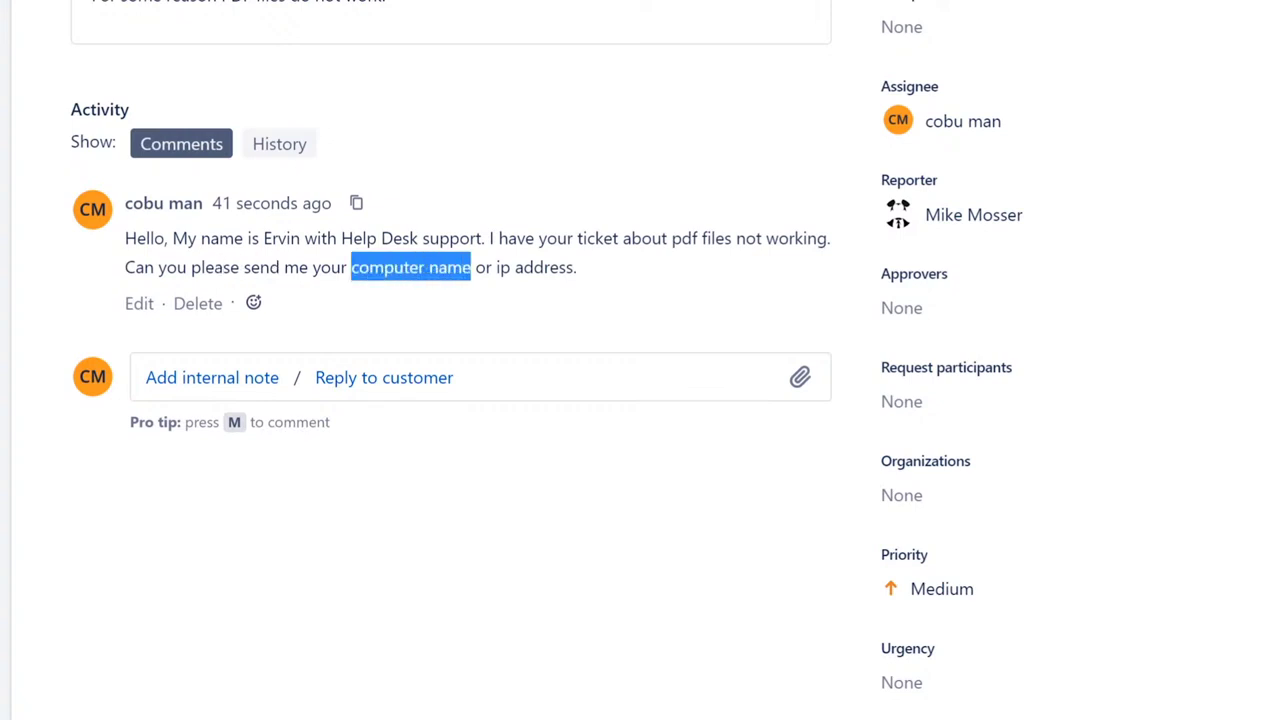
drag(743, 387, 868, 390)
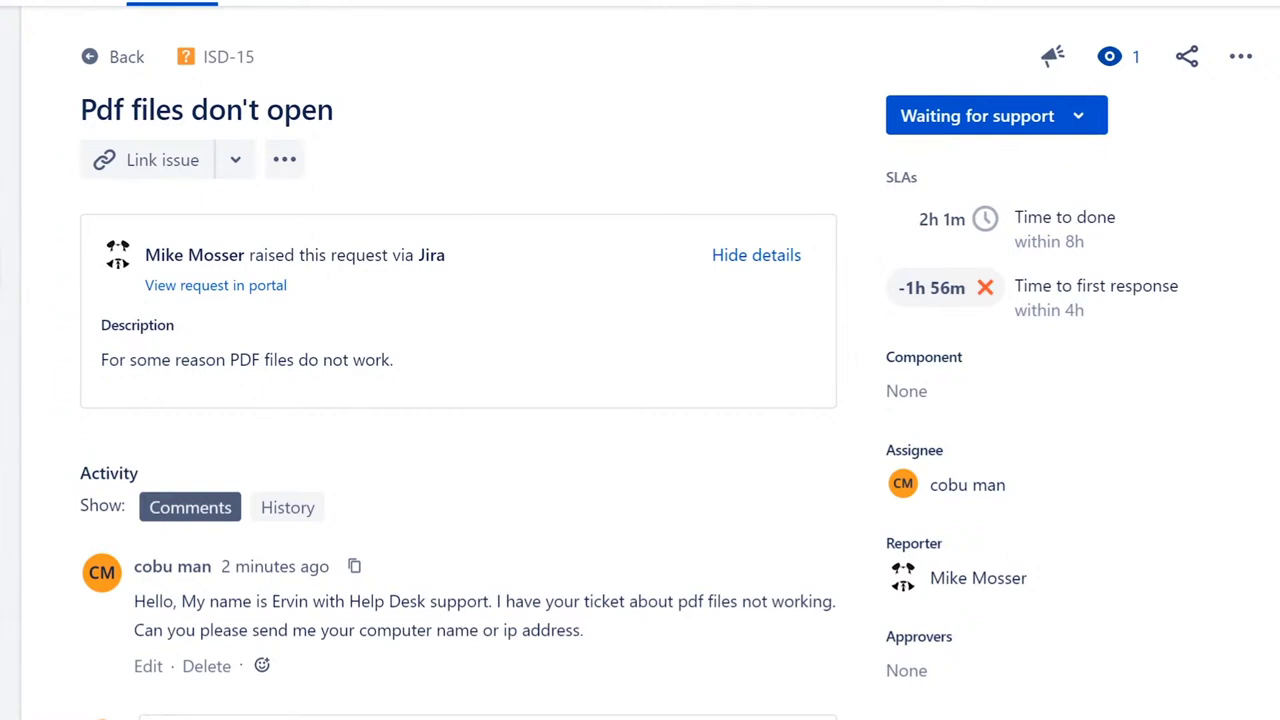
Post an internal note on ISD-15 recording the user's PC name as cobuman1.
key(m)
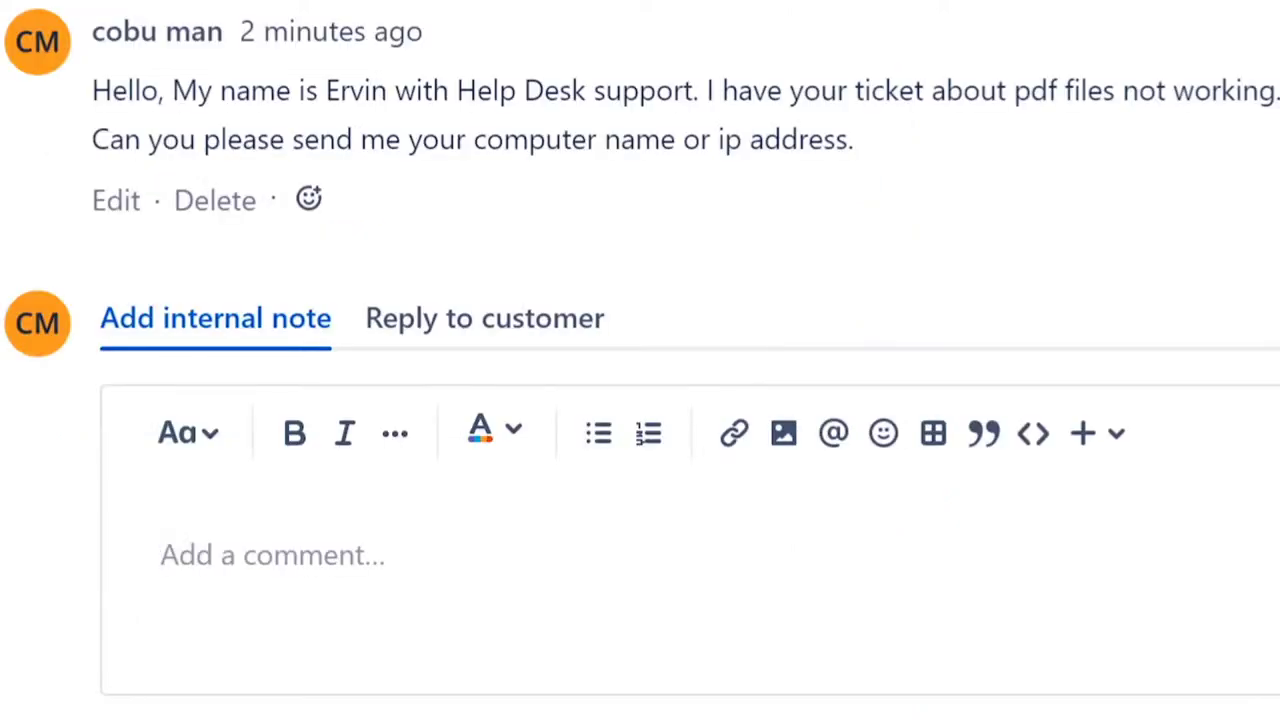
text(cobuman)
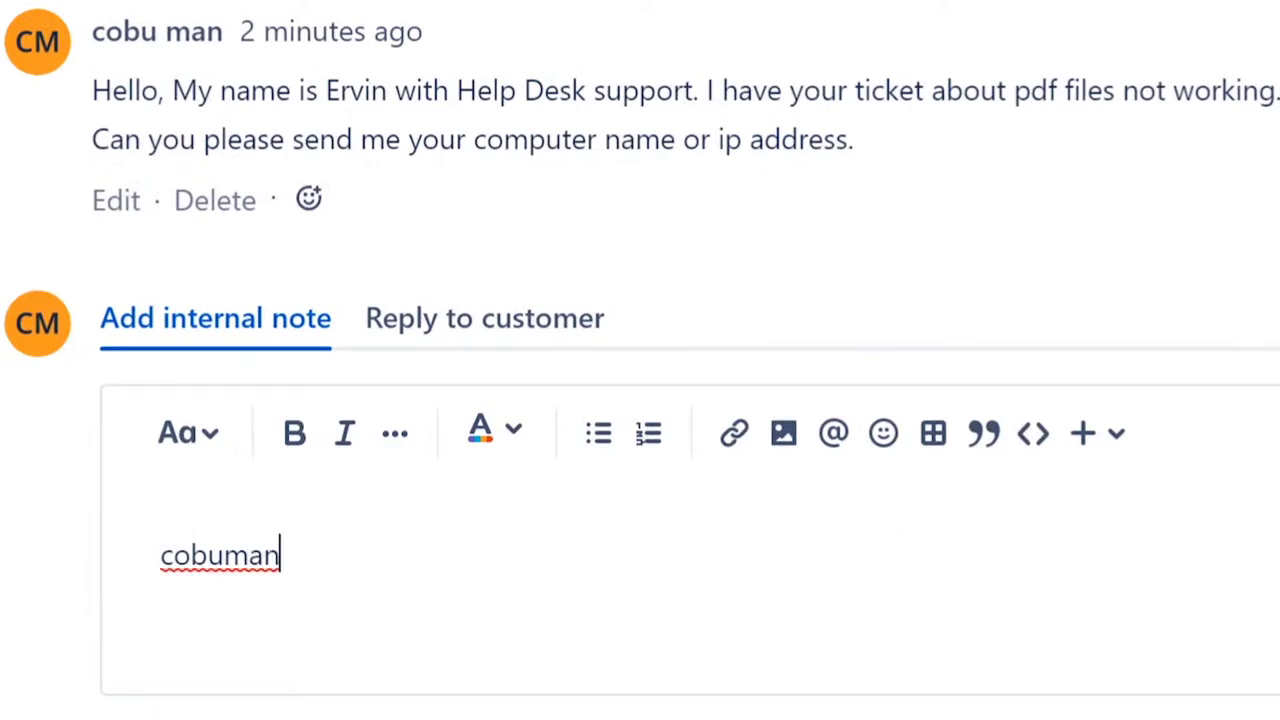
text(1)
key(Left)
key(Left)
key(Left)
key(Left)
key(Left)
key(Left)
key(Left)
key(Left)
text(cus)
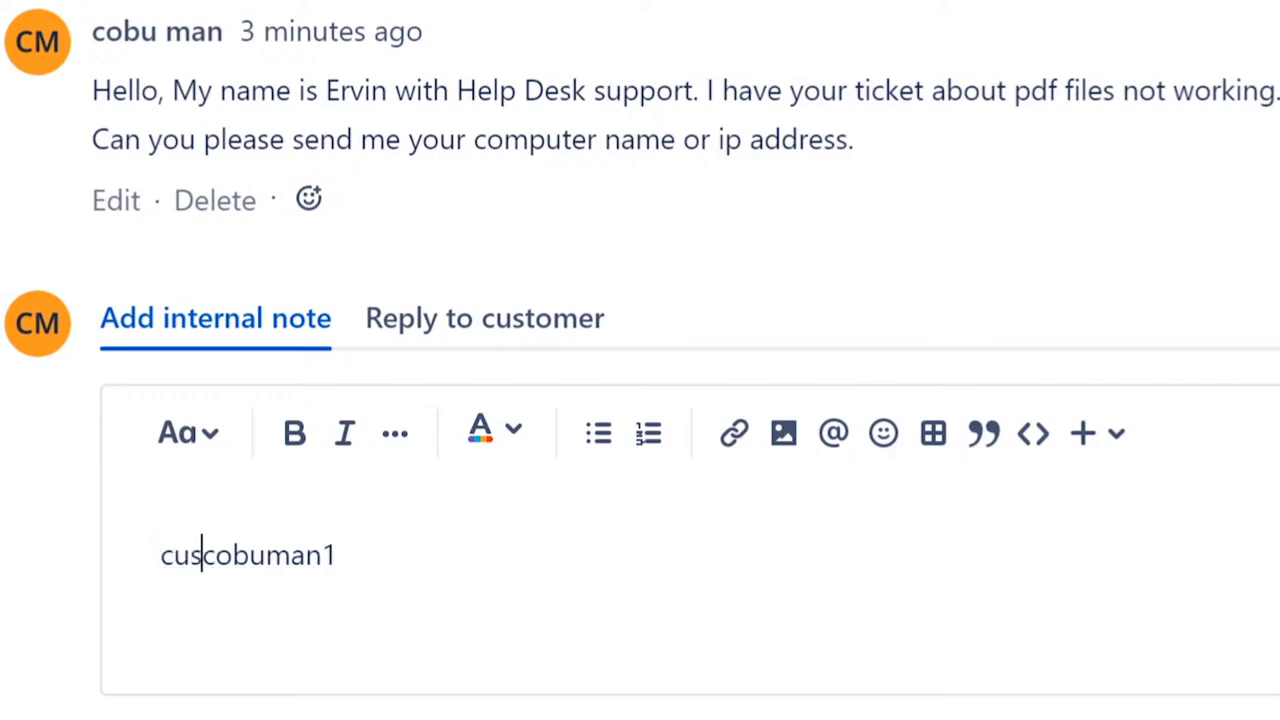
key(BackSpace)
key(BackSpace)
key(BackSpace)
text(user)
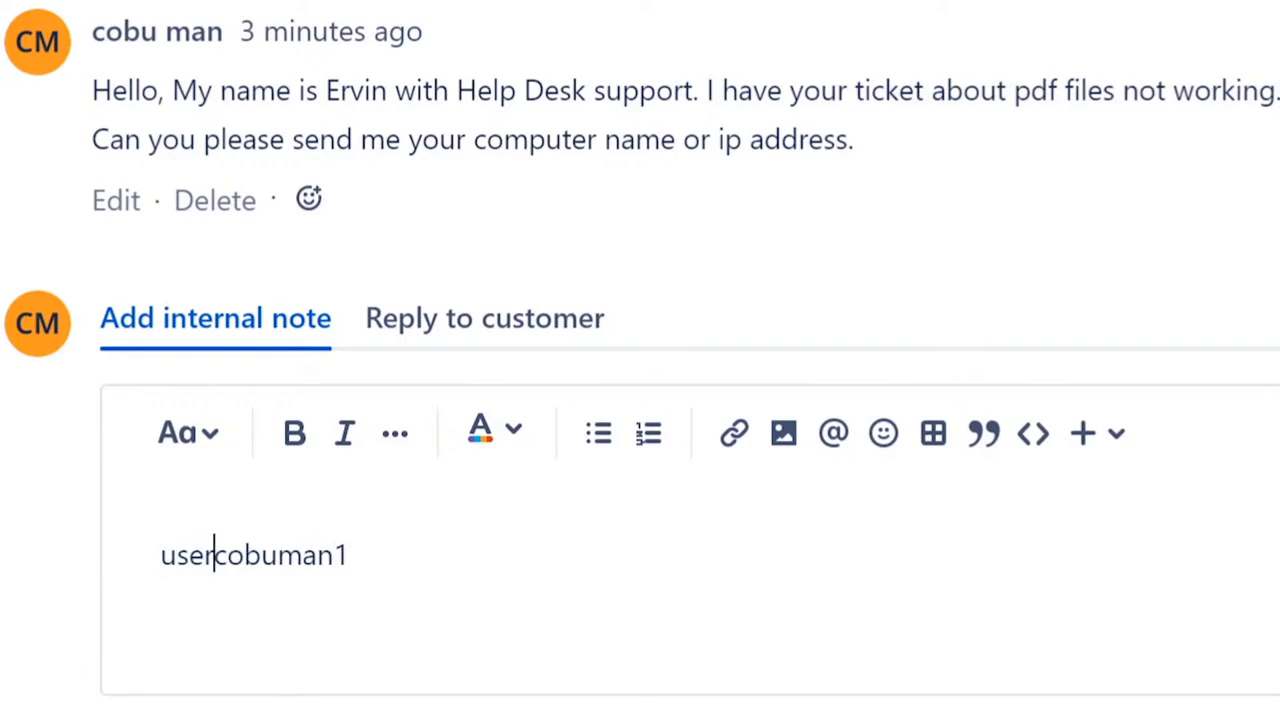
key(BackSpace)
key(BackSpace)
key(BackSpace)
key(BackSpace)
text(Users’)
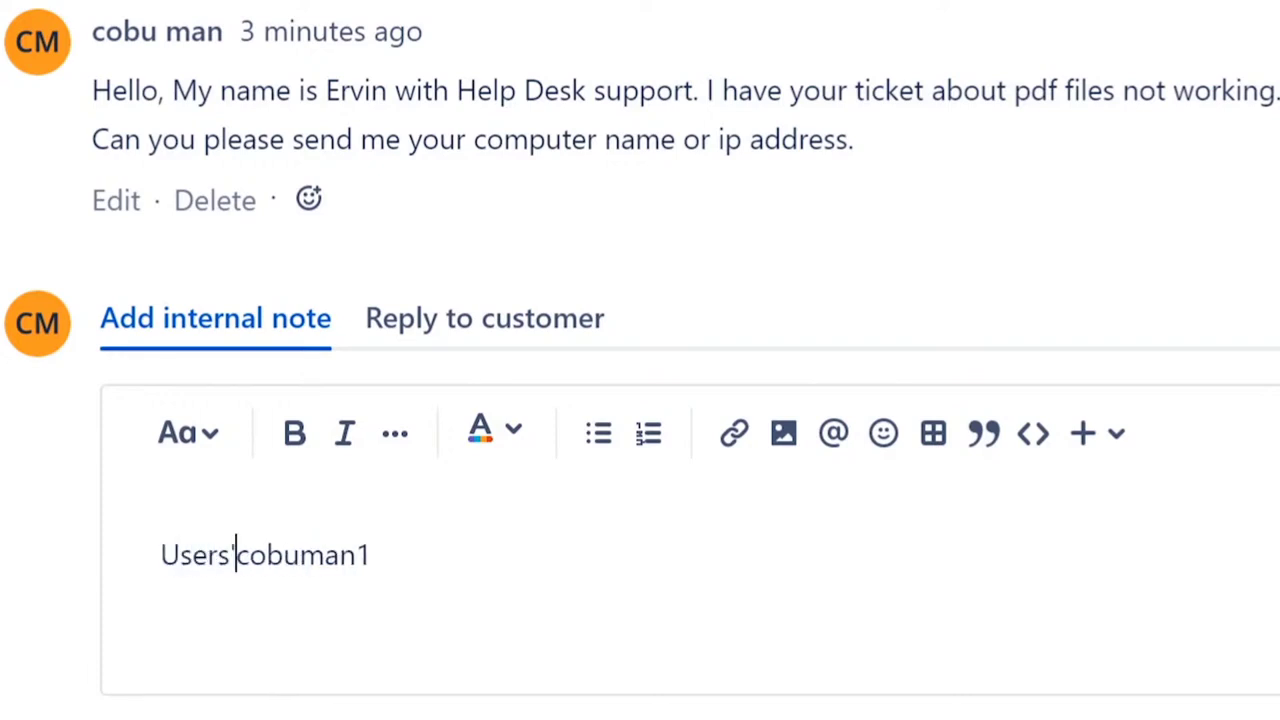
text('s pc name is)
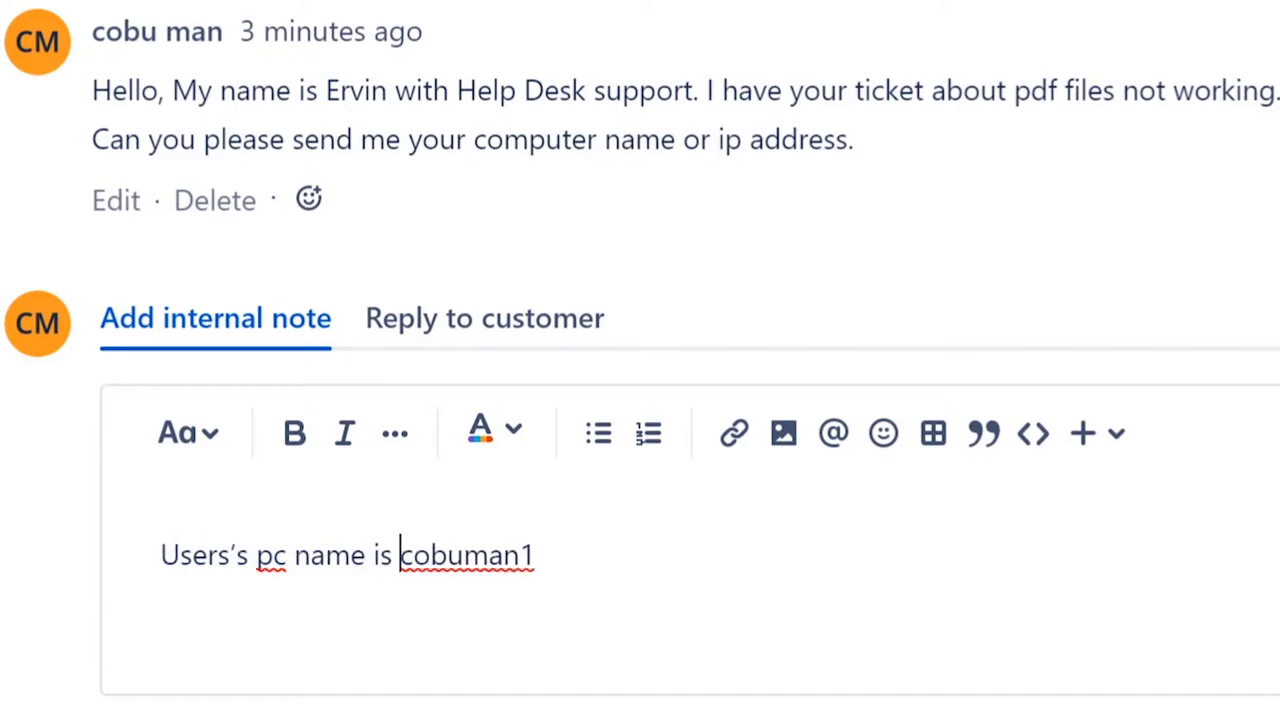
click(536, 555)
text(.)
key(ctrl+Return)
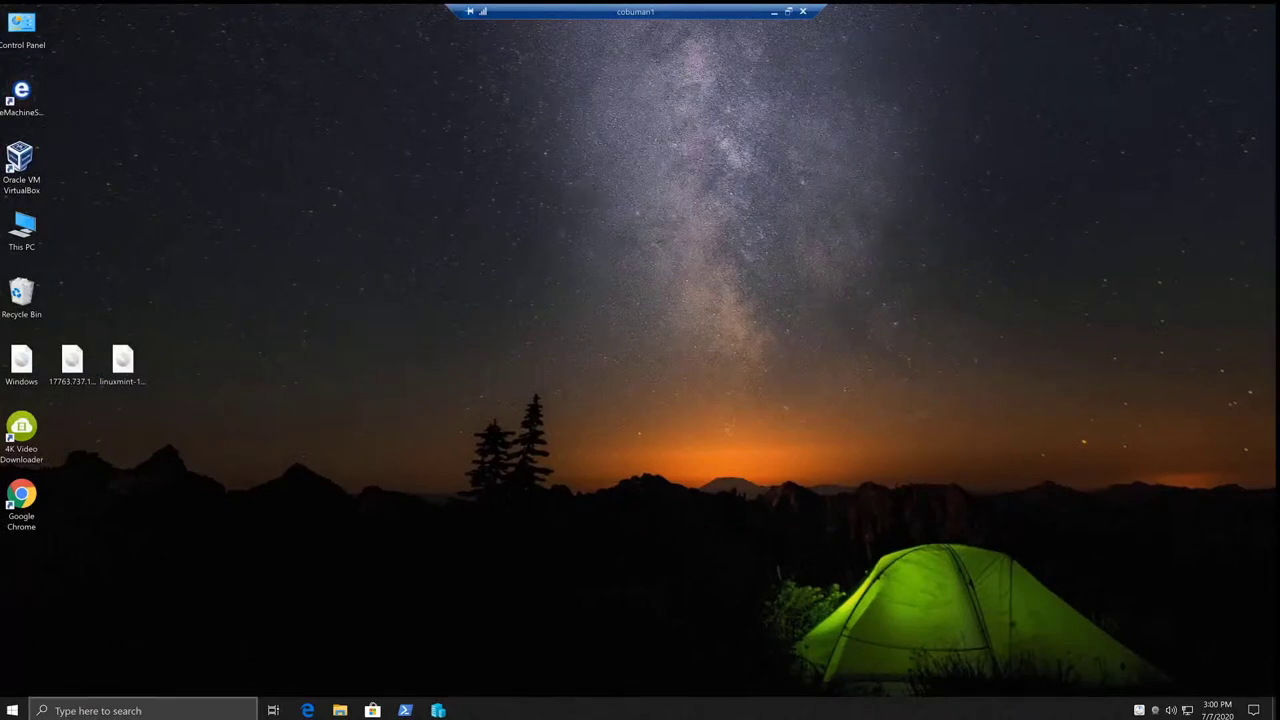
On the remote PC, search Start for 'adobe', dismiss it, then search for 'file asso'.
click(140, 710)
text(adobe)
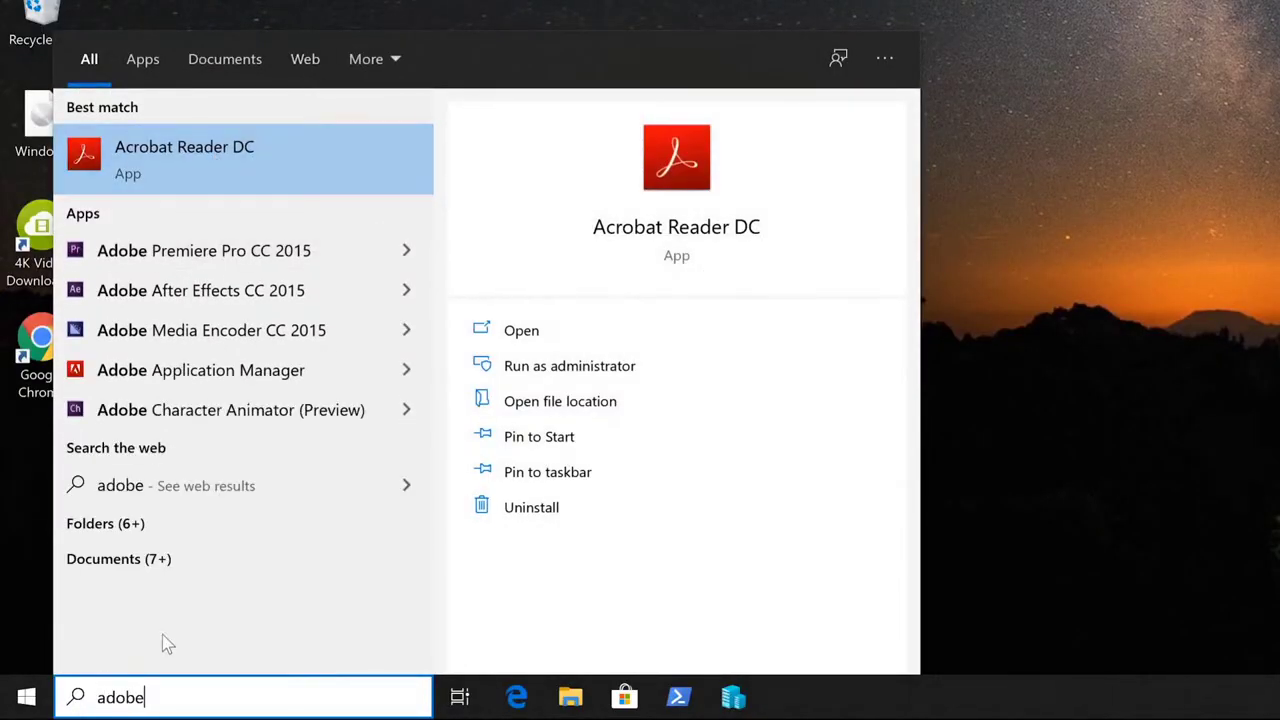
click(28, 700)
click(28, 700)
key(Escape)
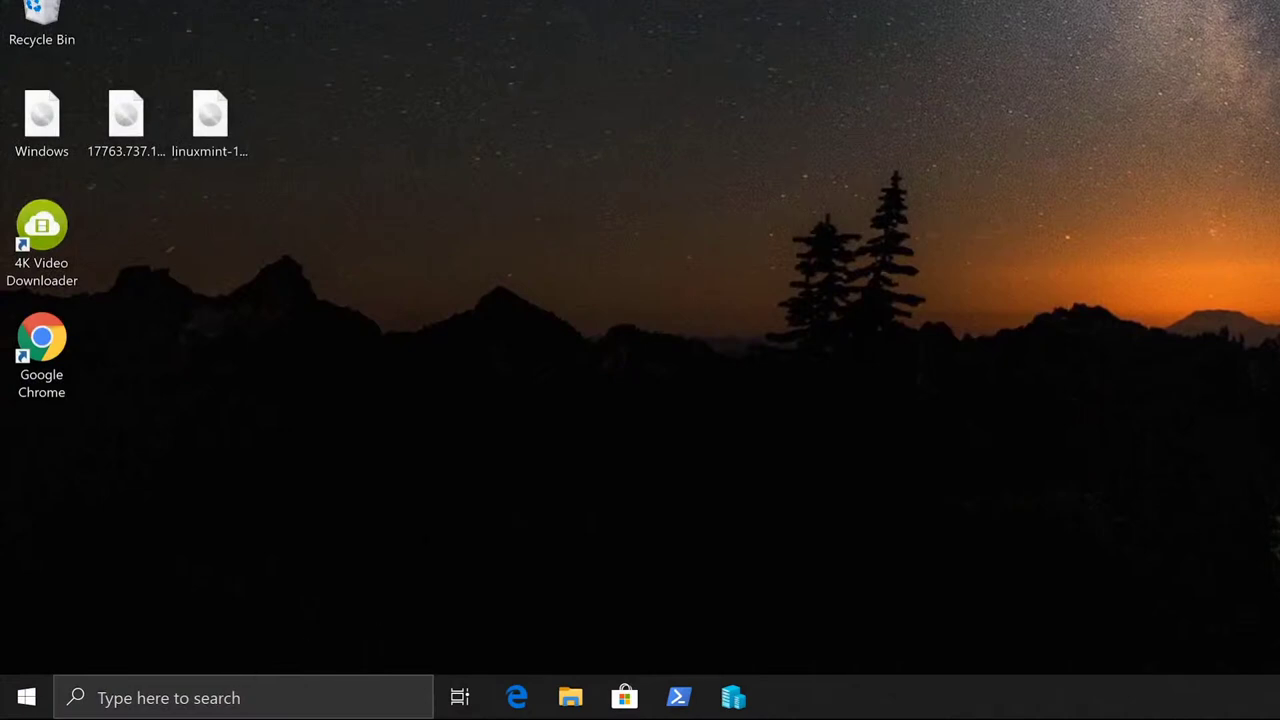
click(240, 697)
text(fi)
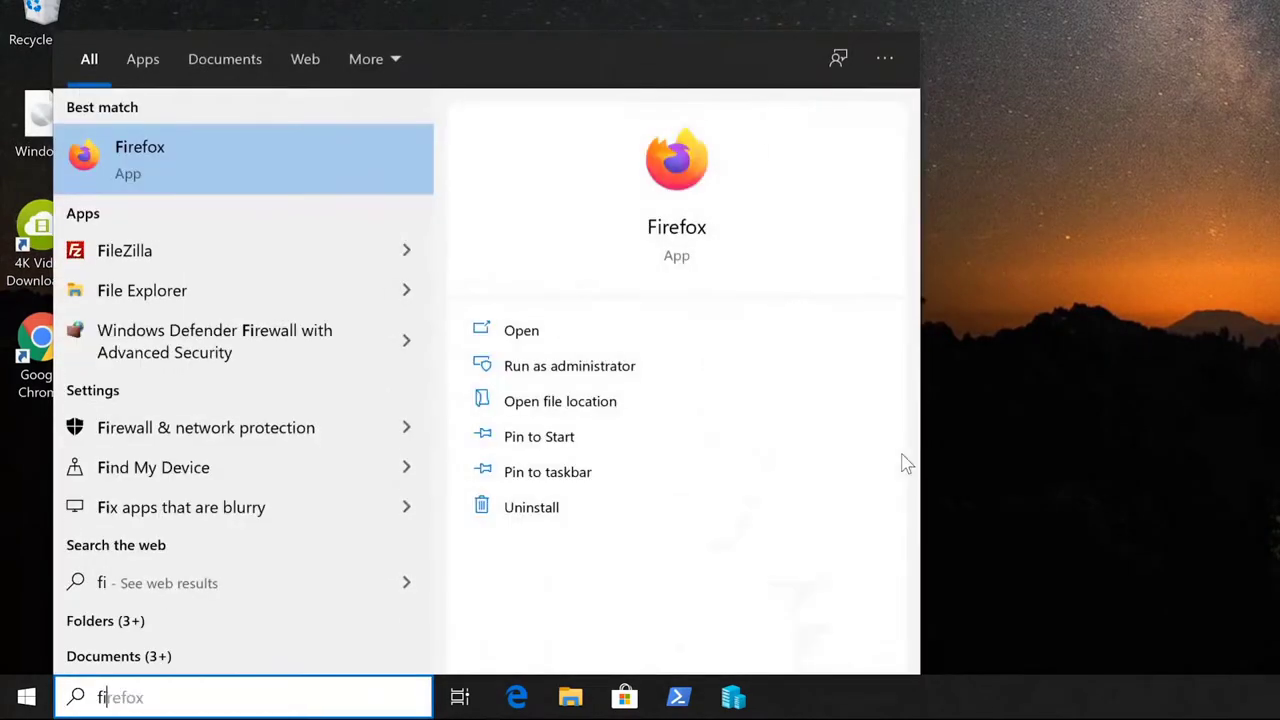
text(le asso)
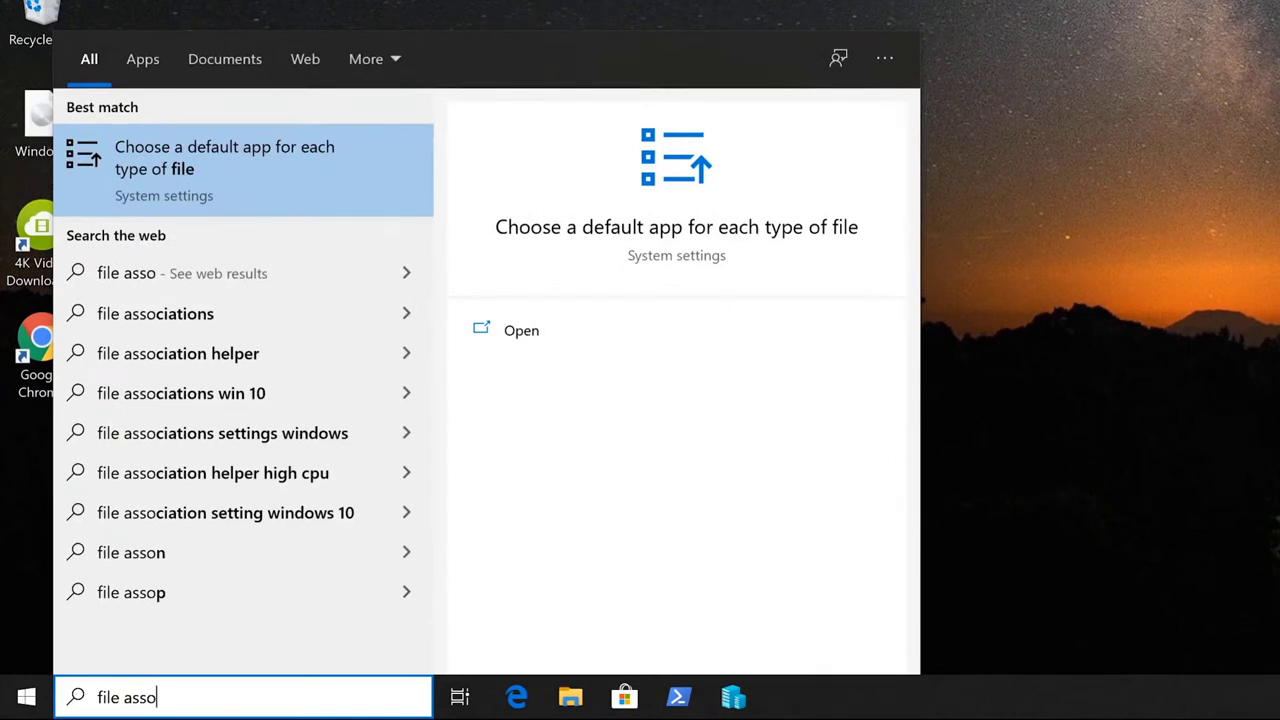
Open the default apps by file type settings and scroll to the .pdf row, currently Microsoft Edge.
click(248, 172)
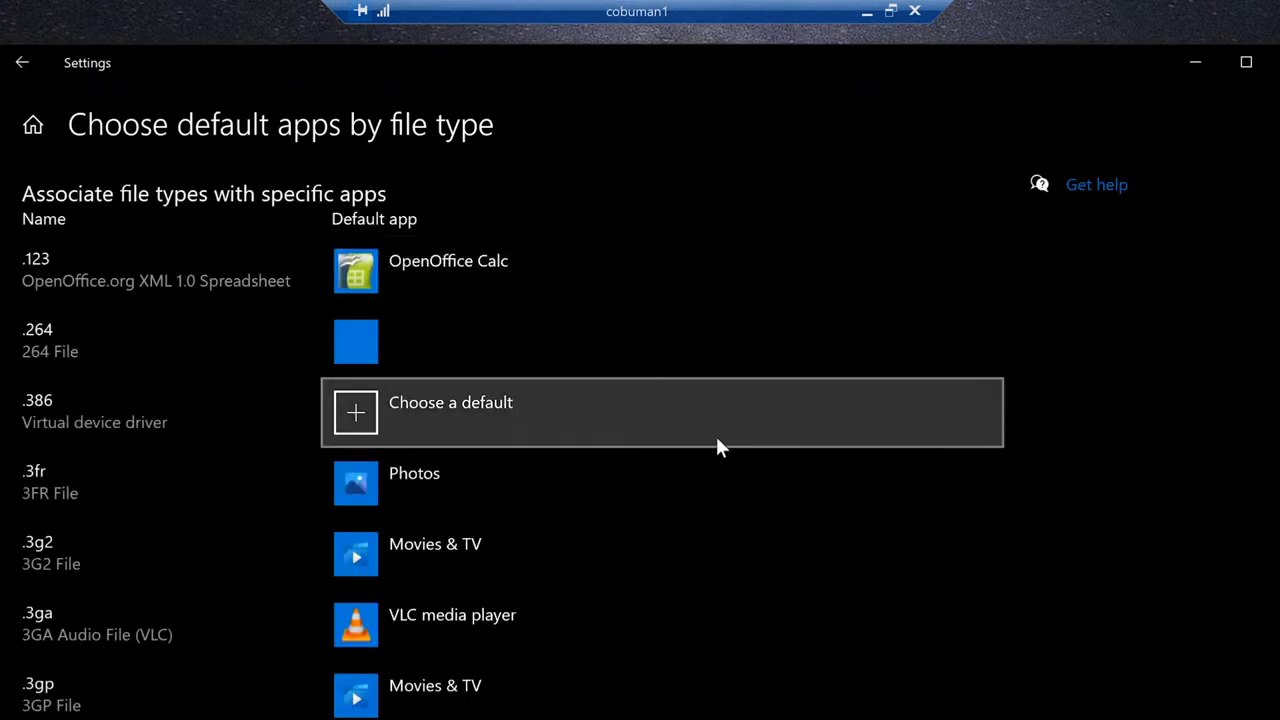
scroll(716, 445, down, 10)
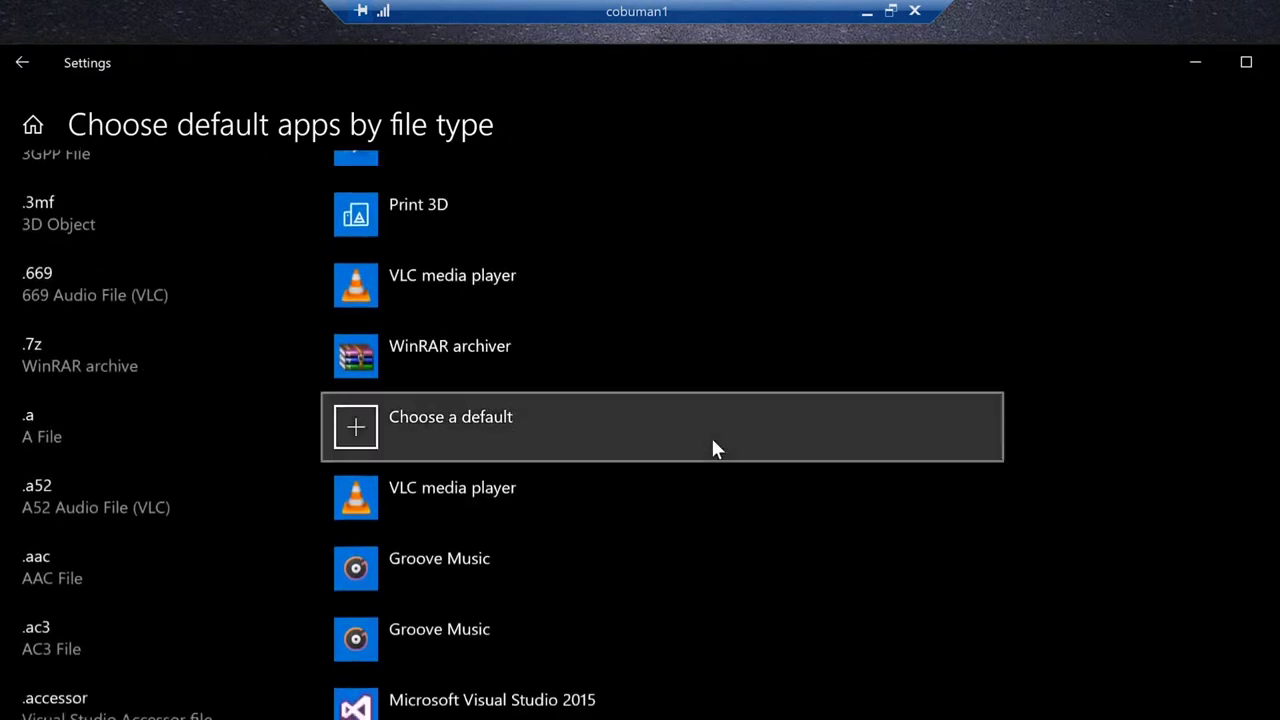
scroll(713, 440, down, 6)
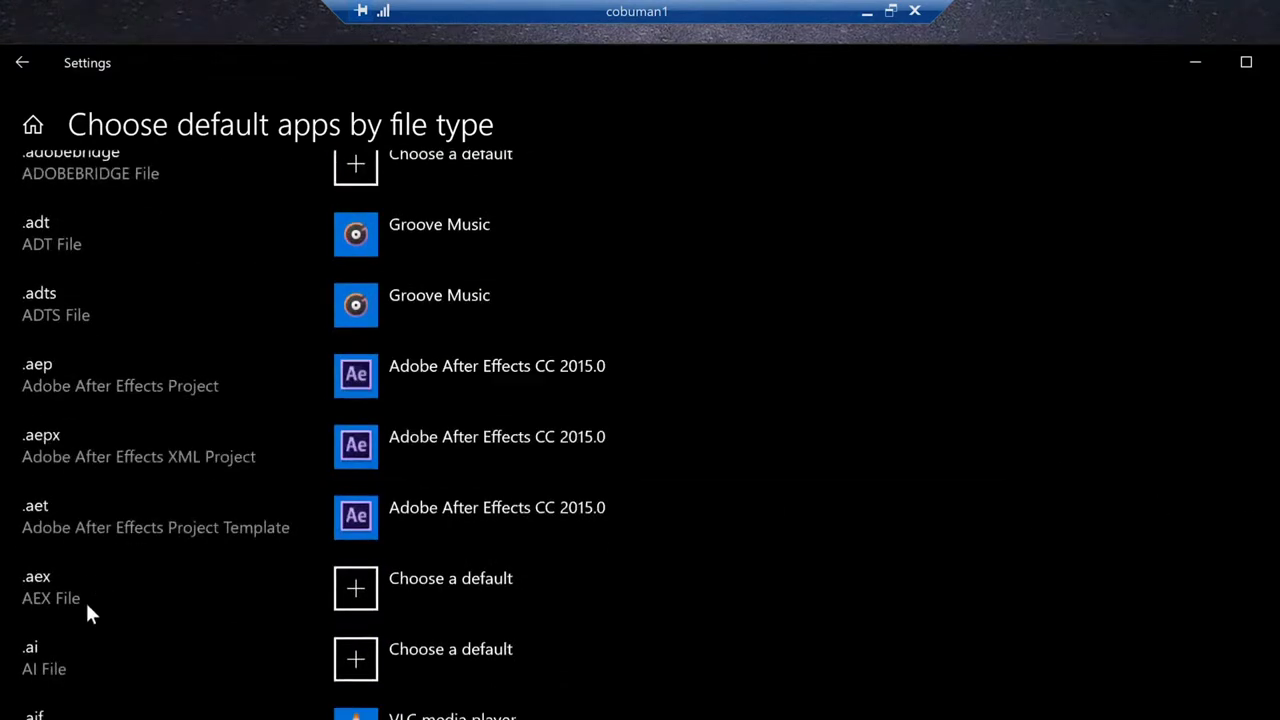
double_click(537, 60)
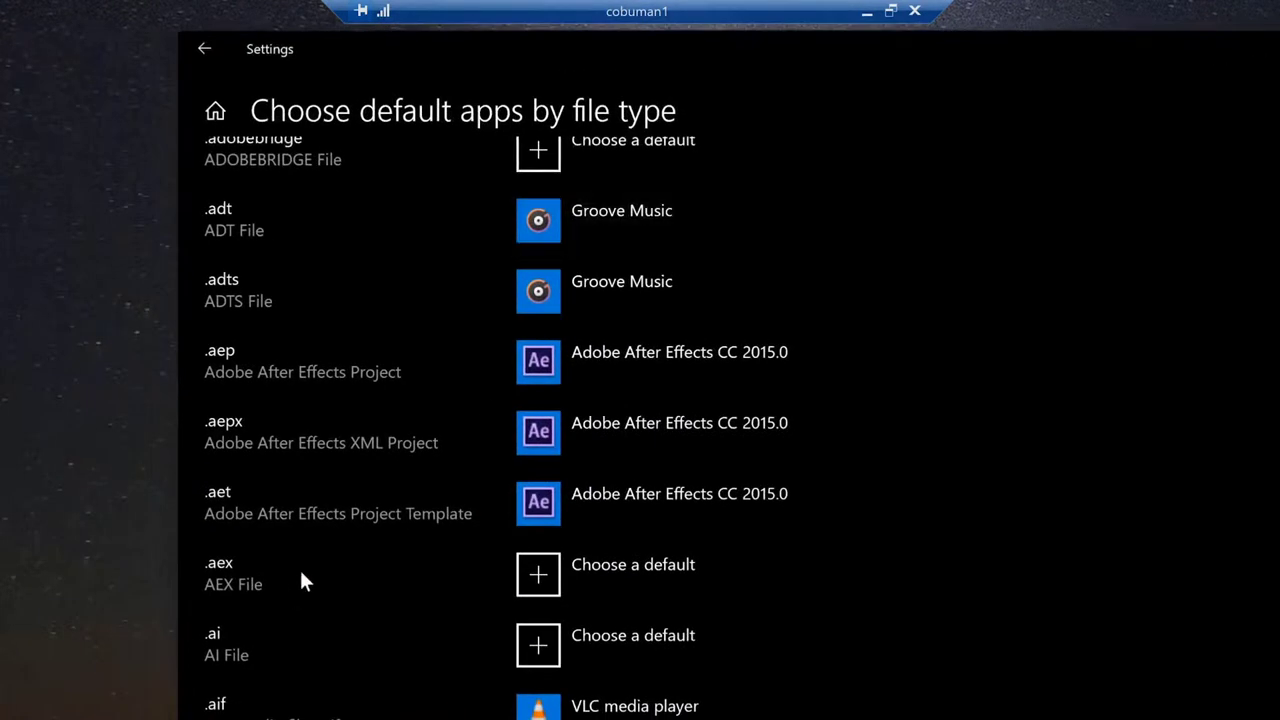
scroll(300, 575, down, 20)
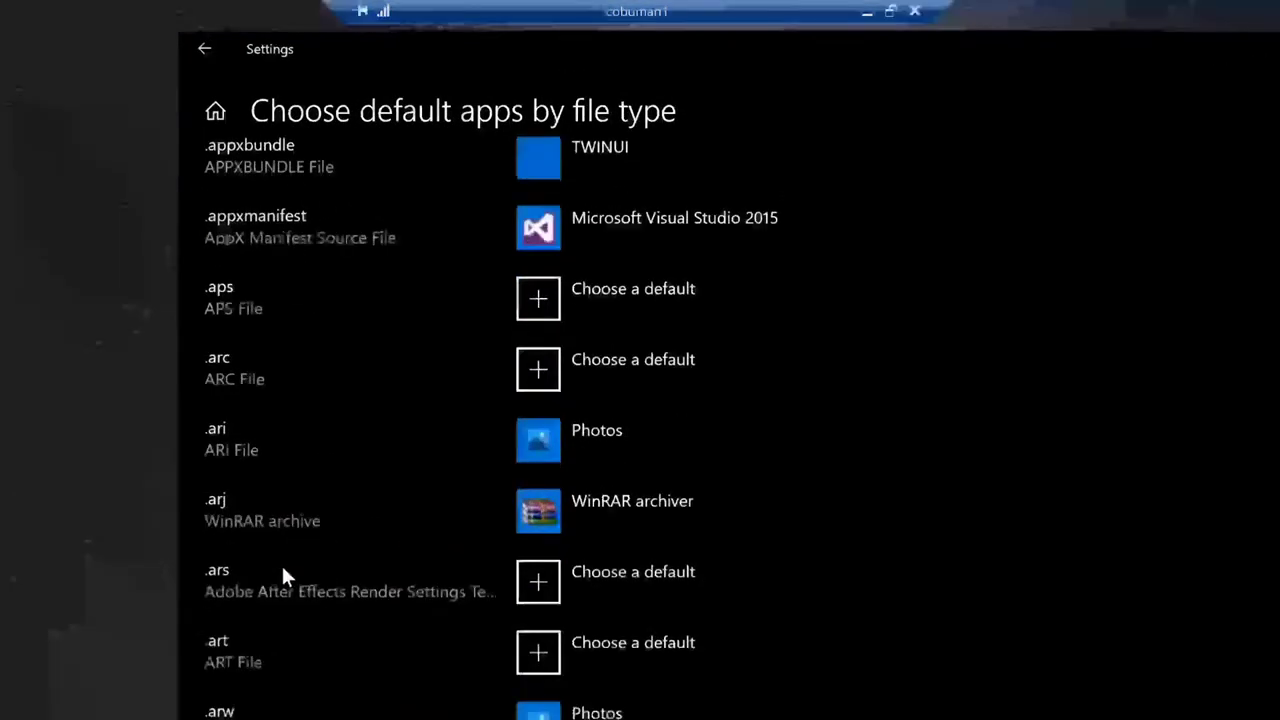
scroll(283, 572, down, 20)
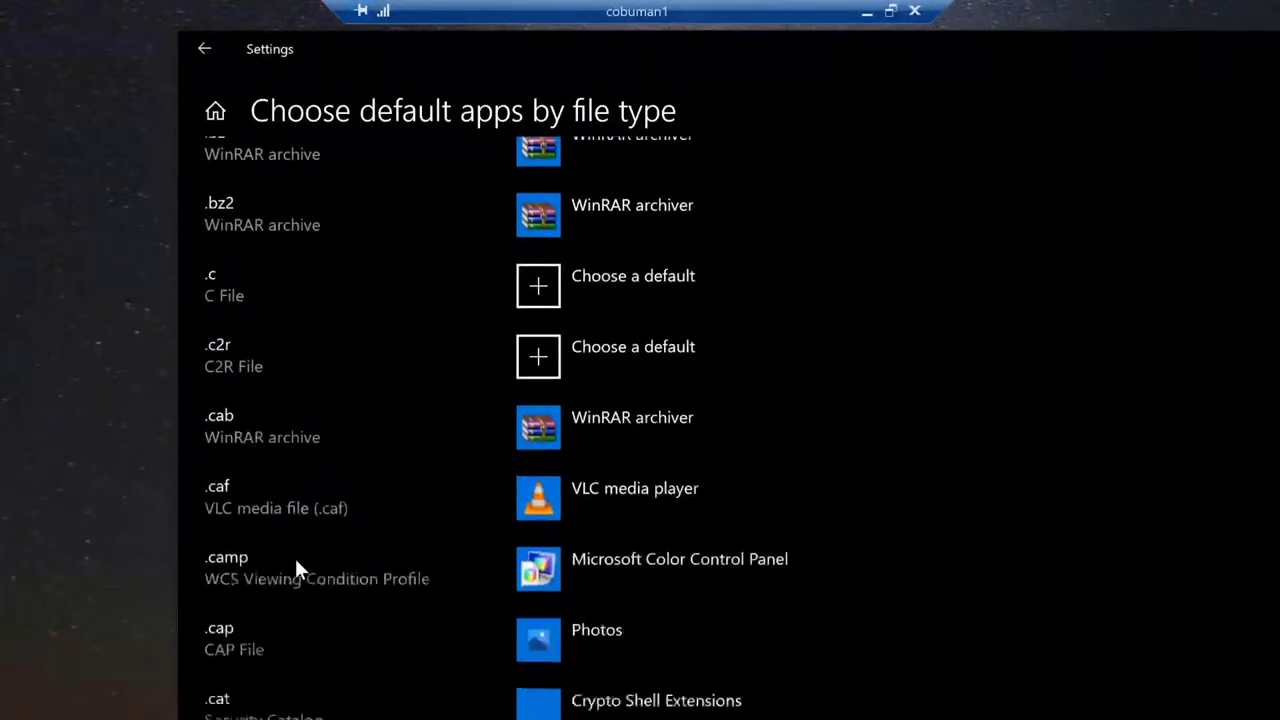
scroll(295, 568, down, 20)
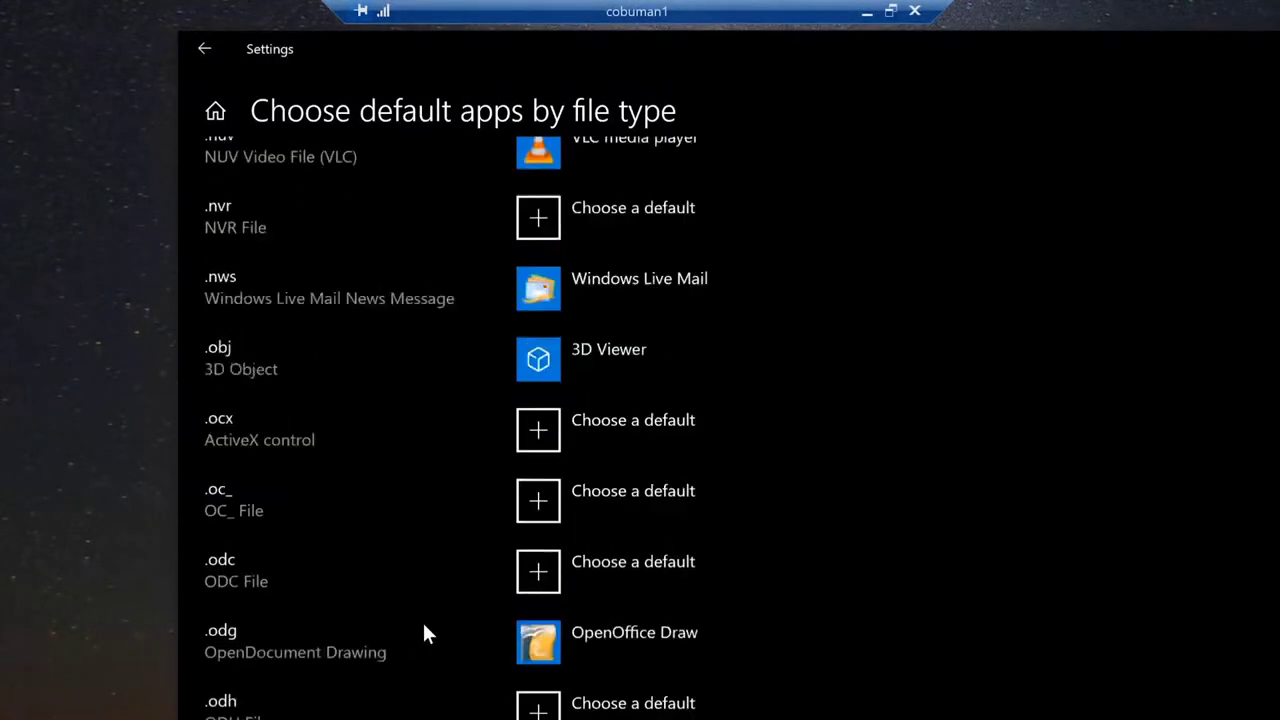
scroll(423, 627, down, 6)
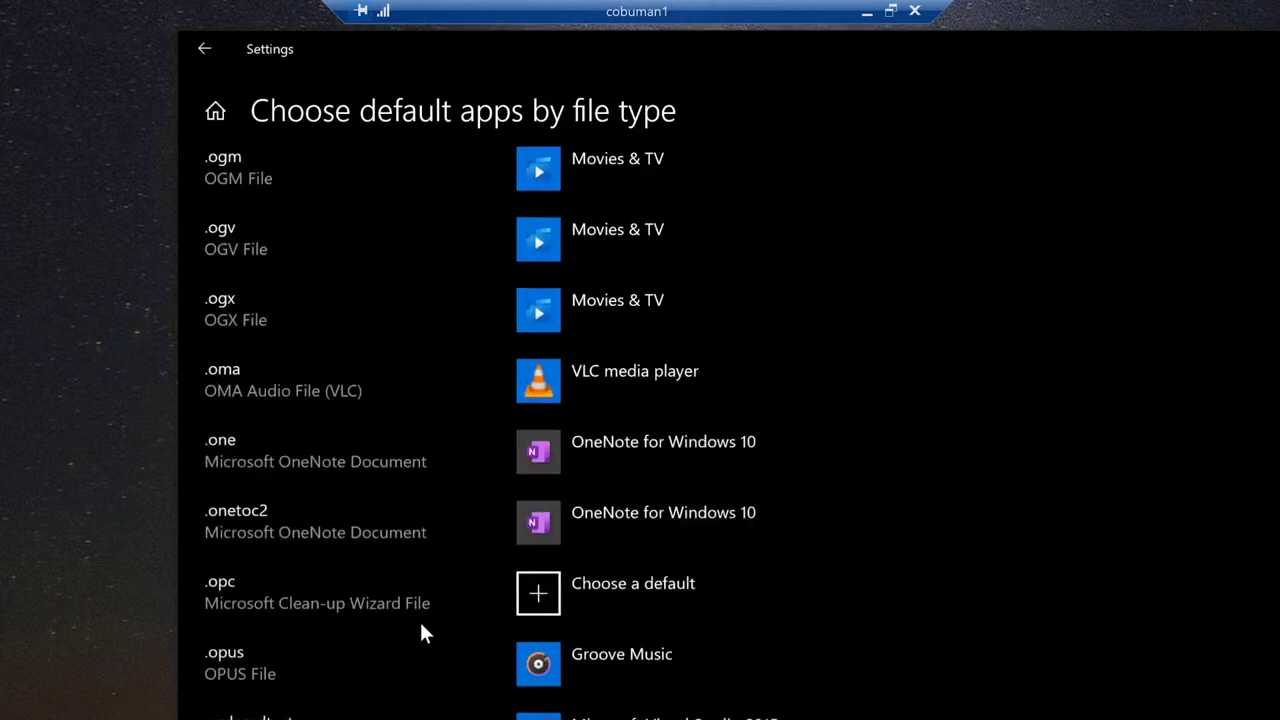
scroll(421, 632, down, 7)
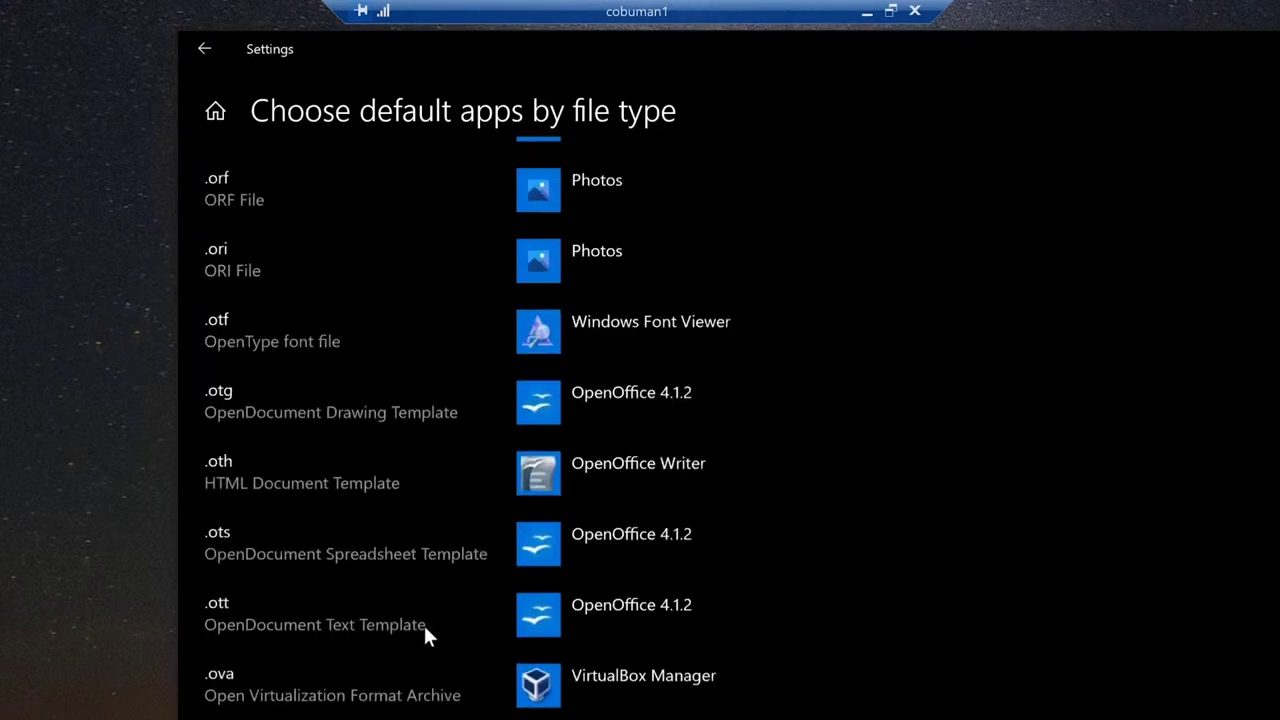
scroll(425, 636, down, 4)
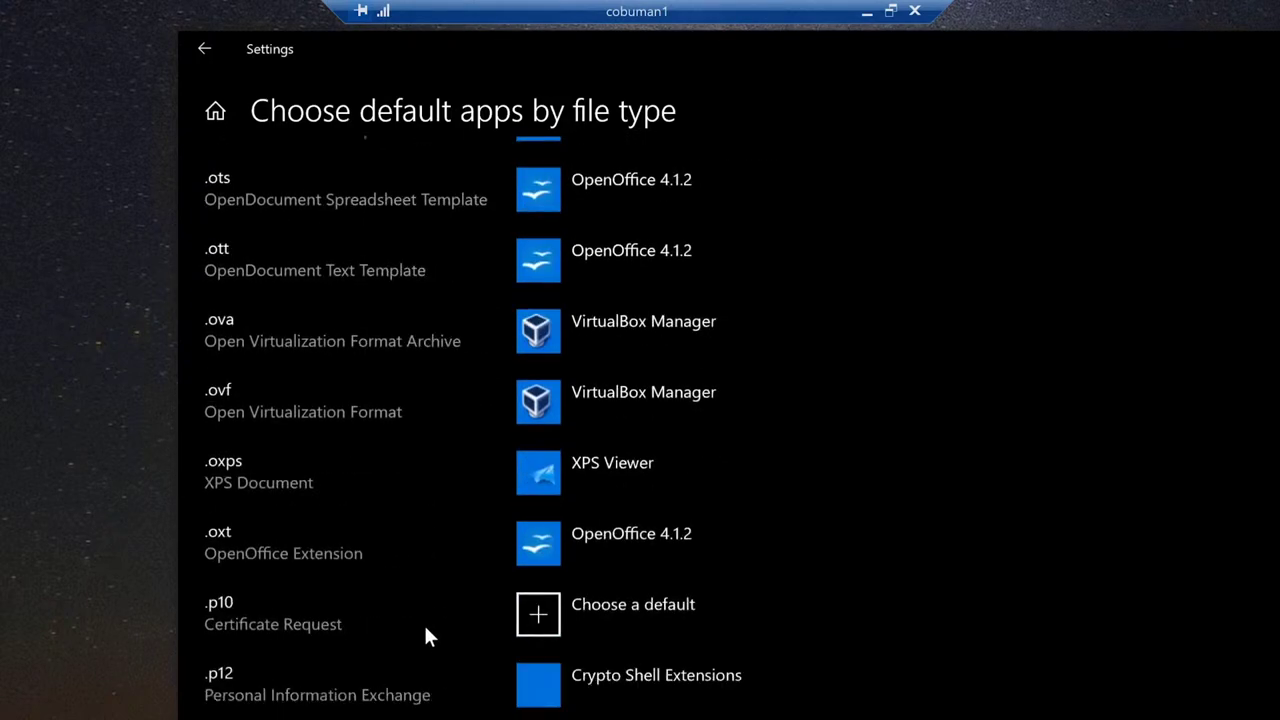
scroll(425, 636, down, 4)
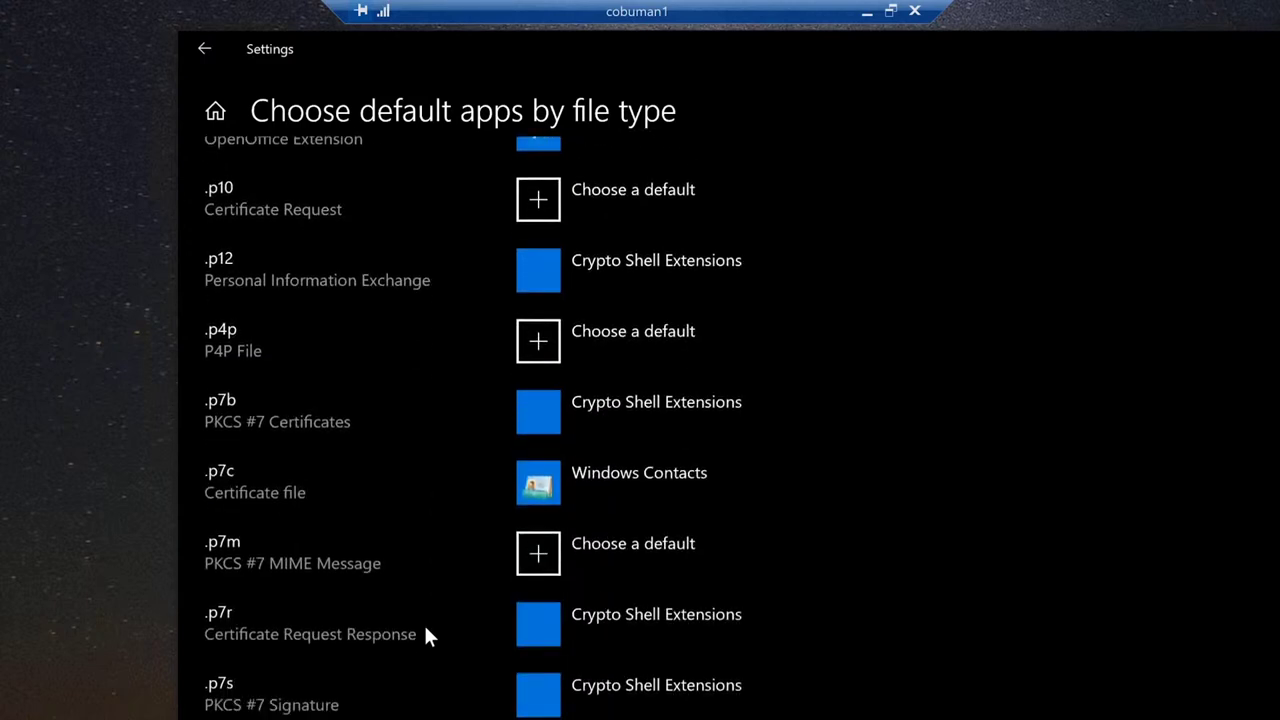
scroll(425, 636, down, 3)
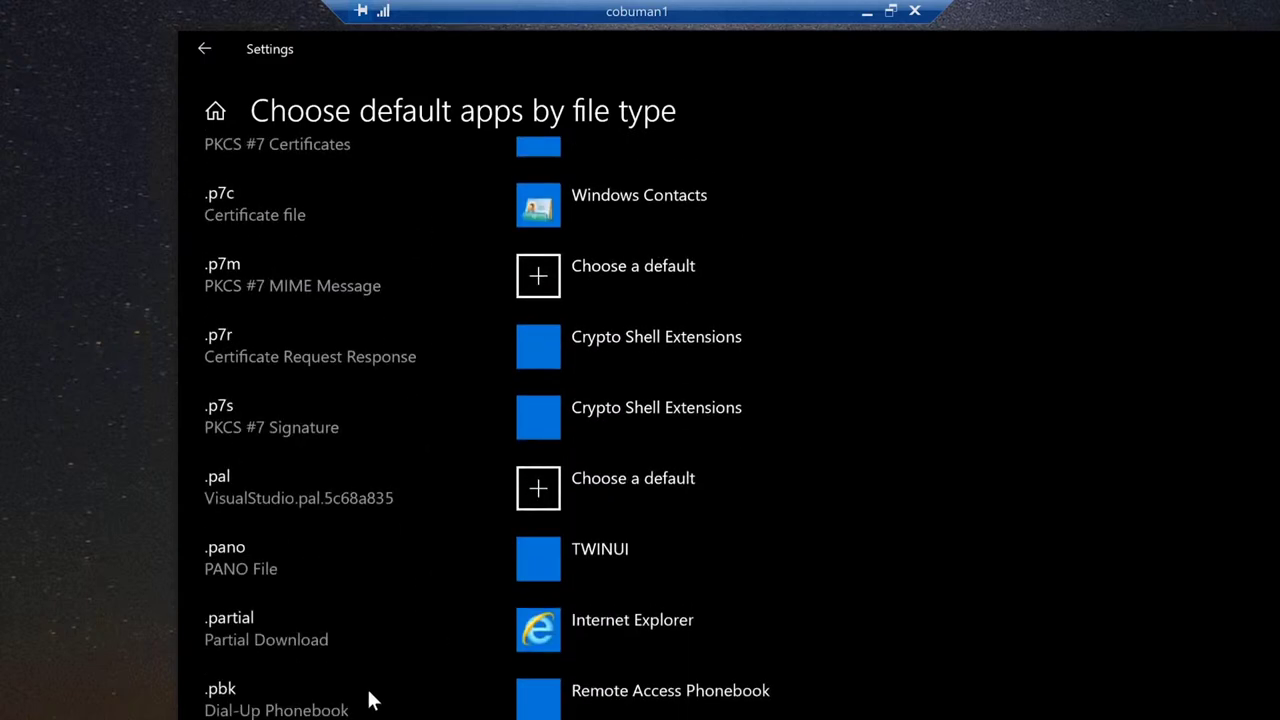
scroll(350, 662, down, 2)
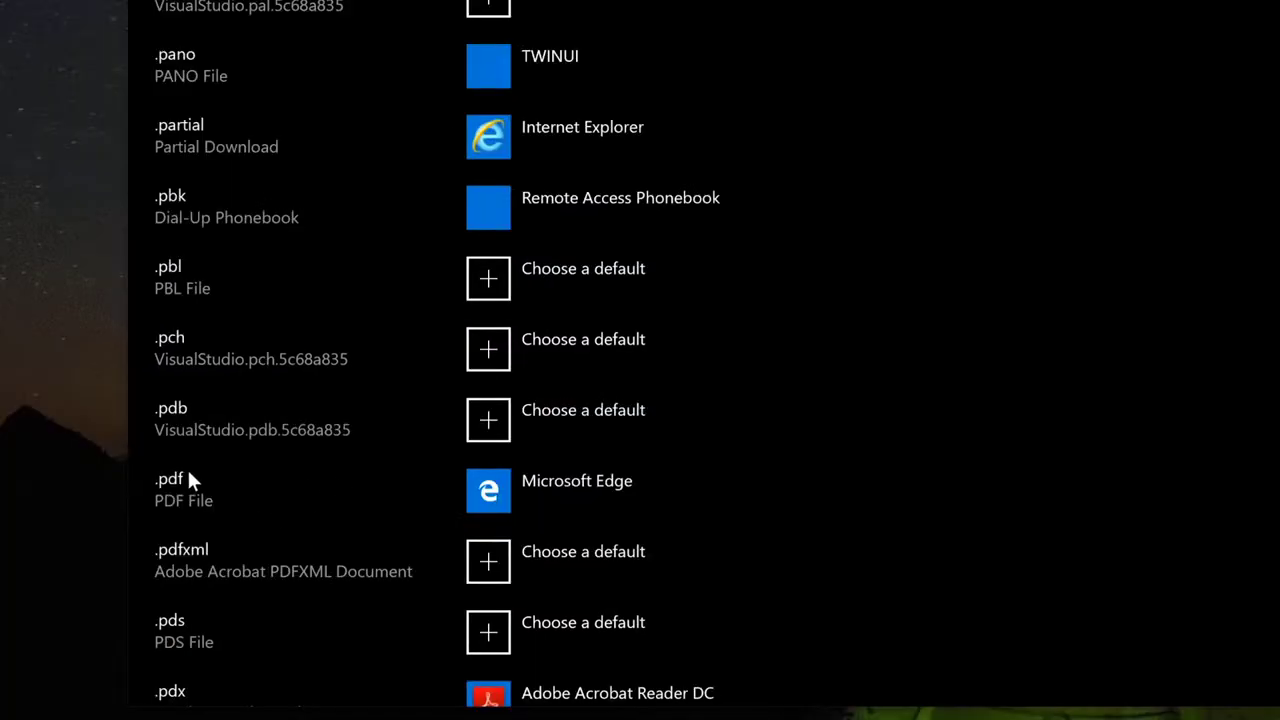
scroll(226, 474, down, 2)
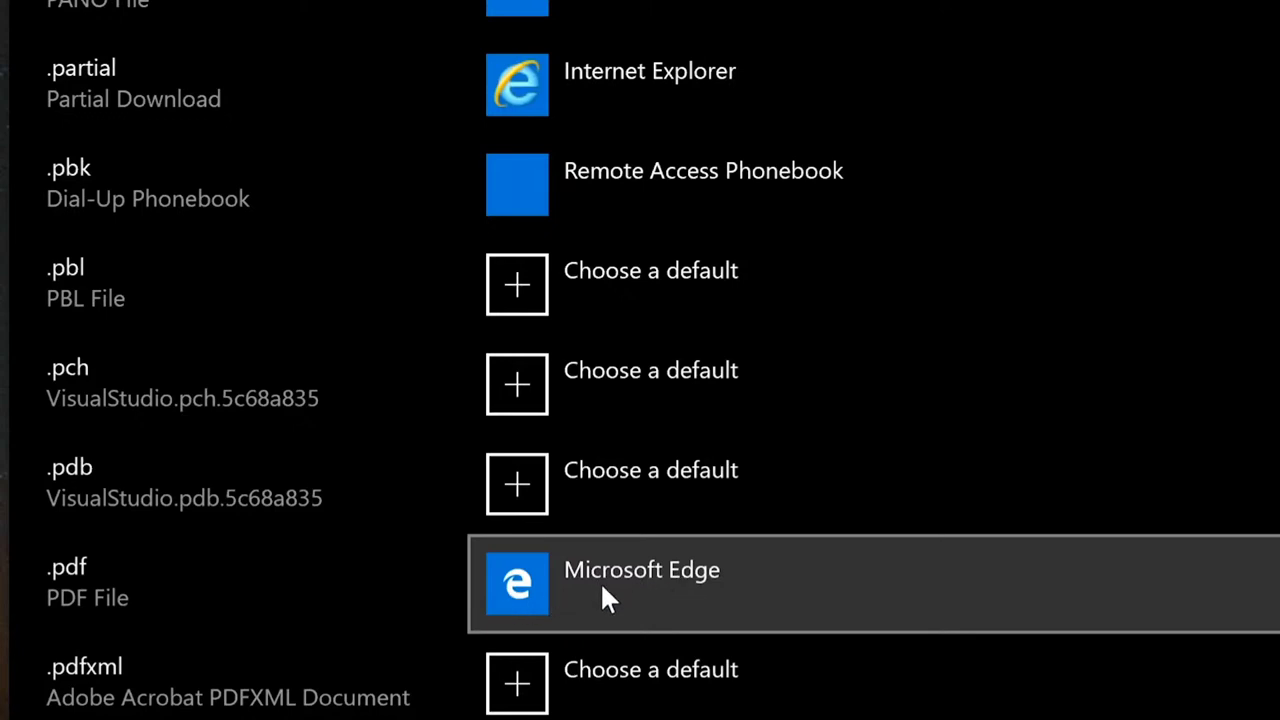
Change the .pdf default app from Microsoft Edge to Adobe Acrobat Reader DC.
click(639, 590)
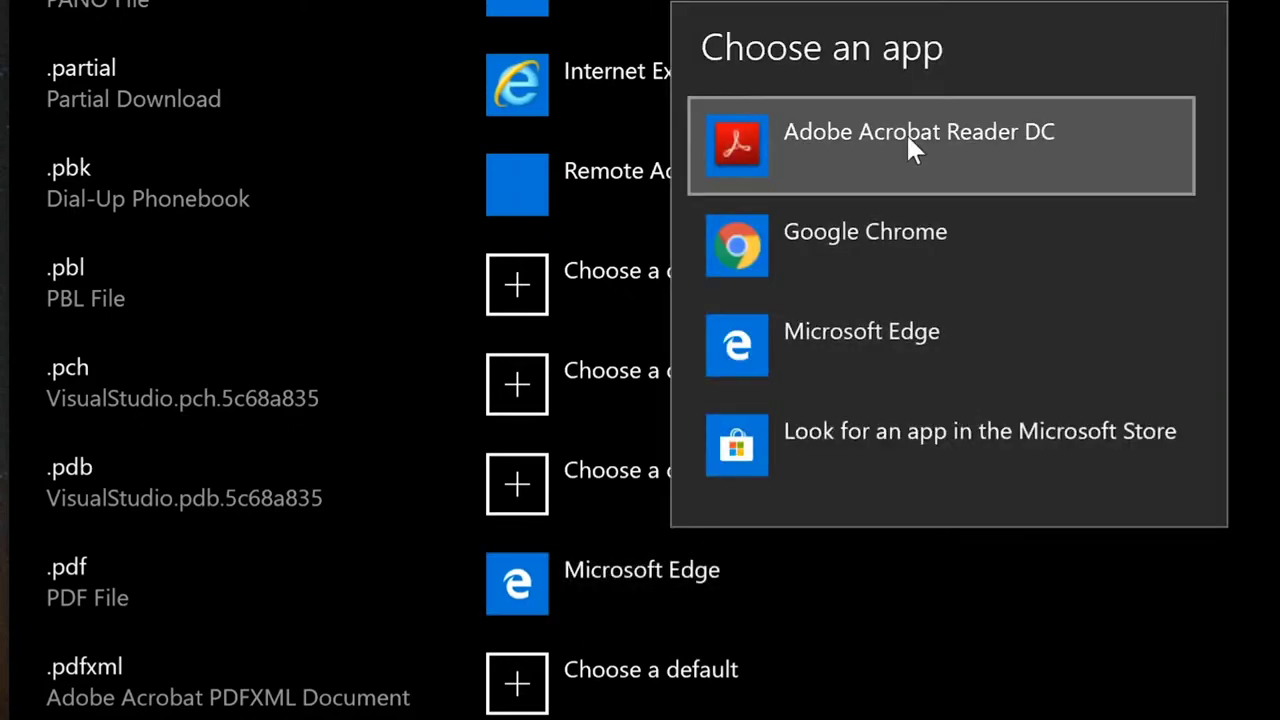
click(908, 145)
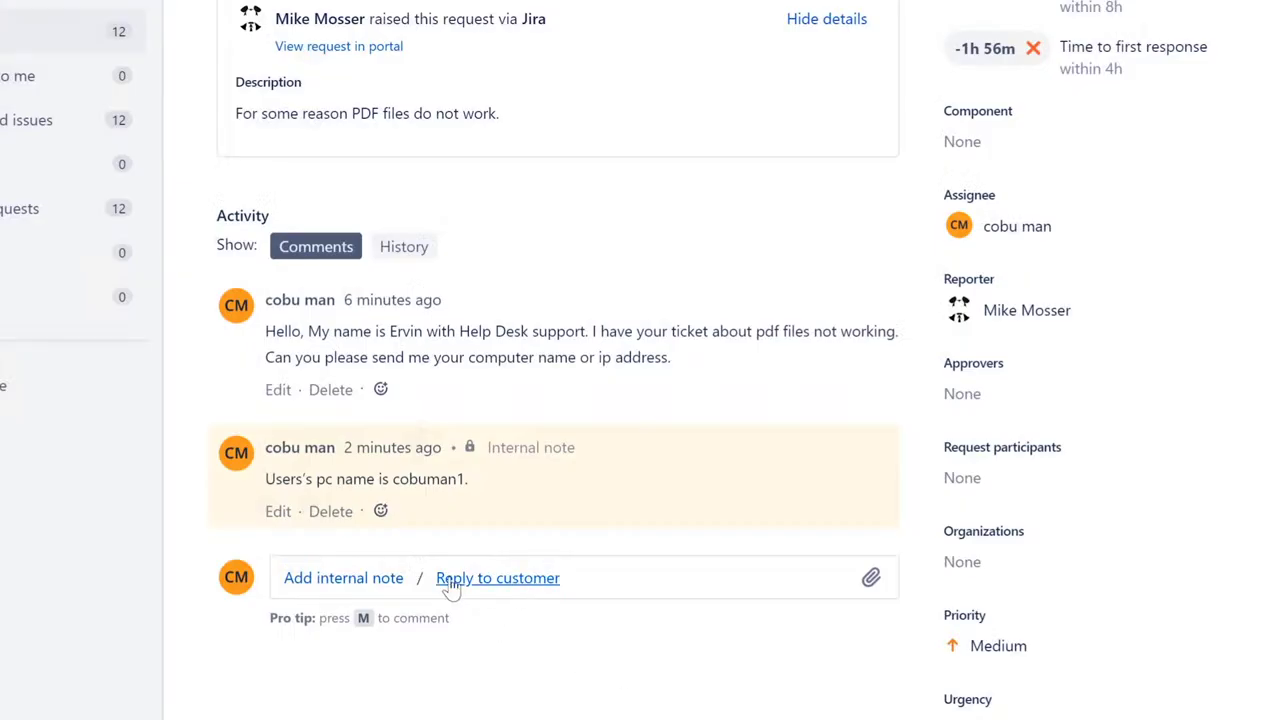
Save an internal note 'Changed file association to resolve .pdf issues.' signed with the agent's name.
click(358, 589)
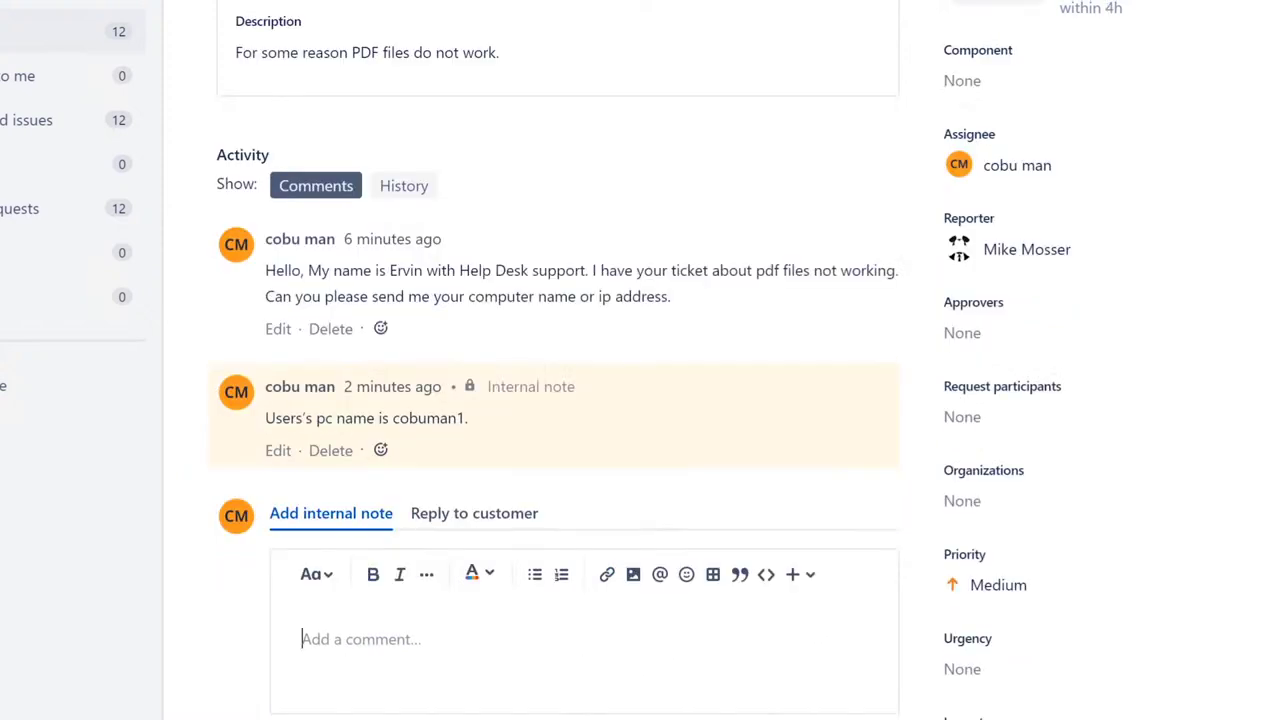
text(Changed ff)
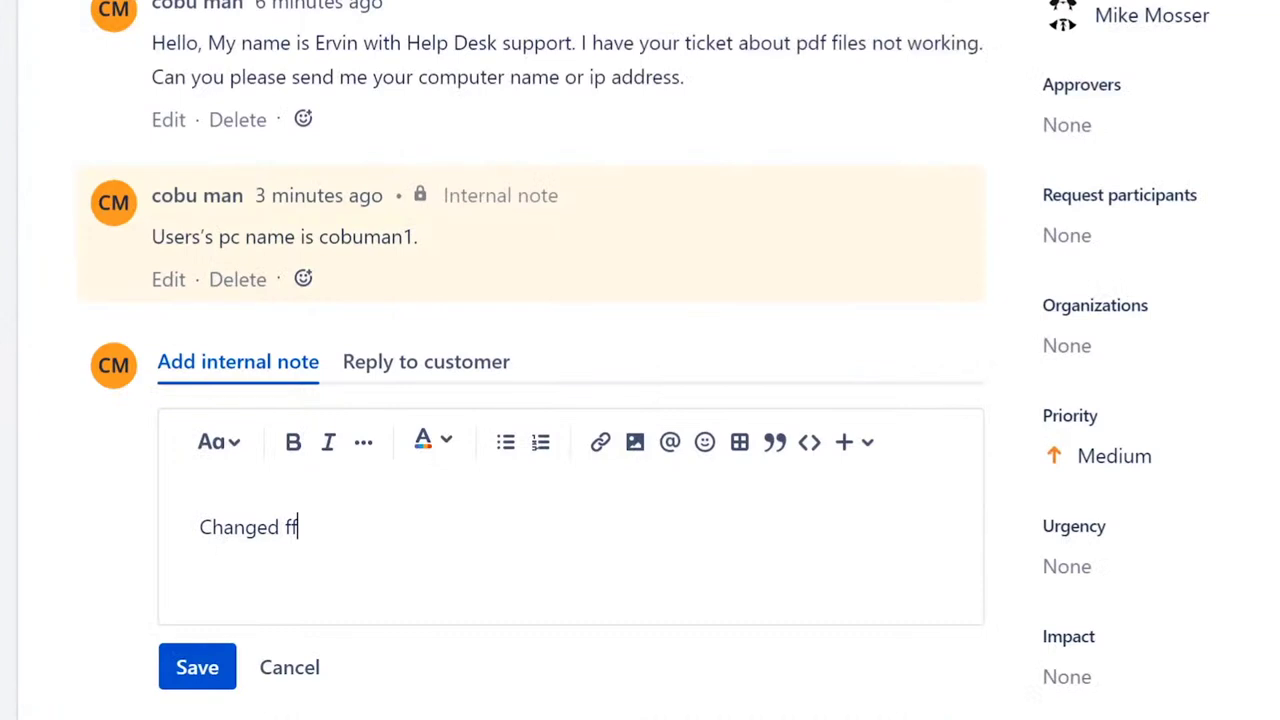
key(BackSpace)
text(ile associ)
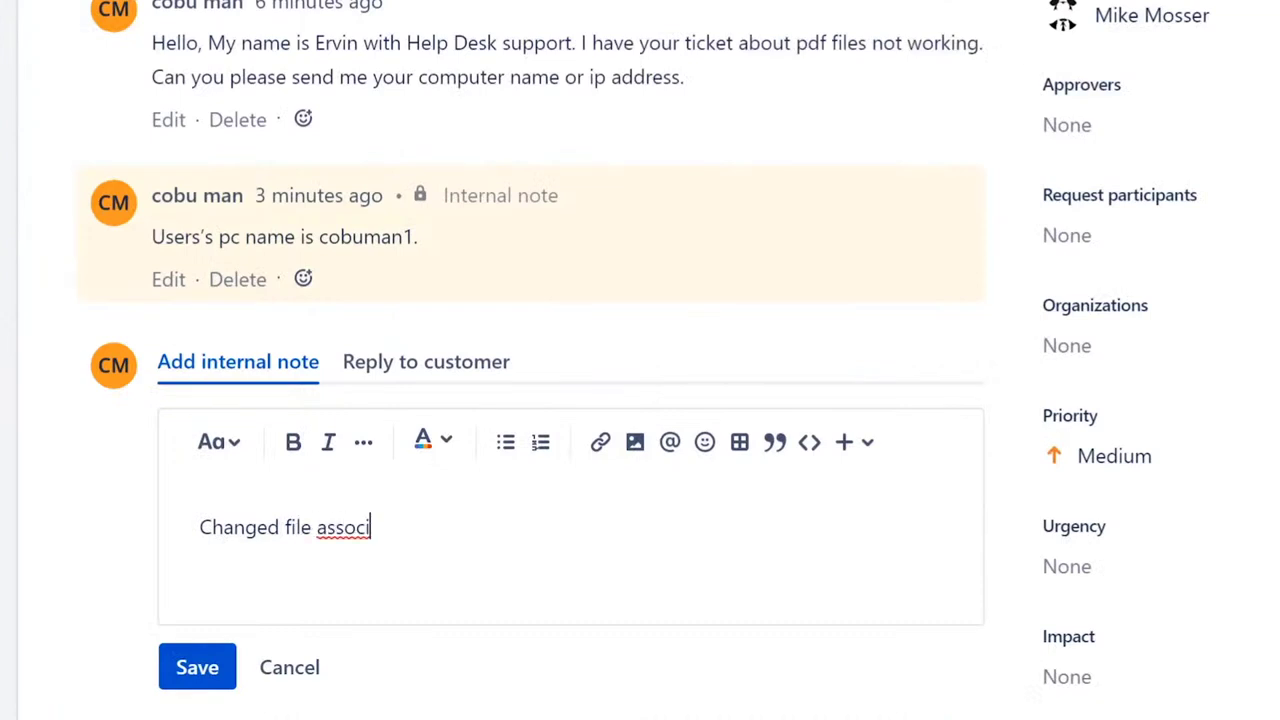
text(taion)
right_click(389, 527)
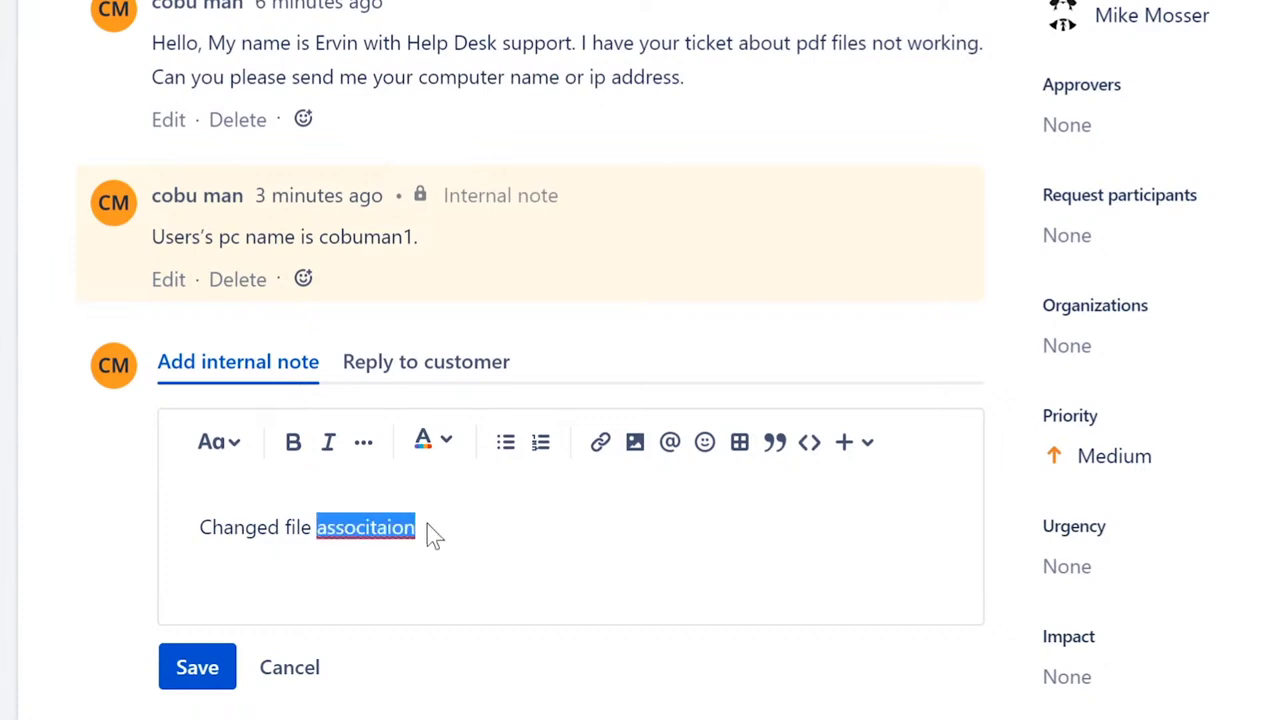
click(521, 172)
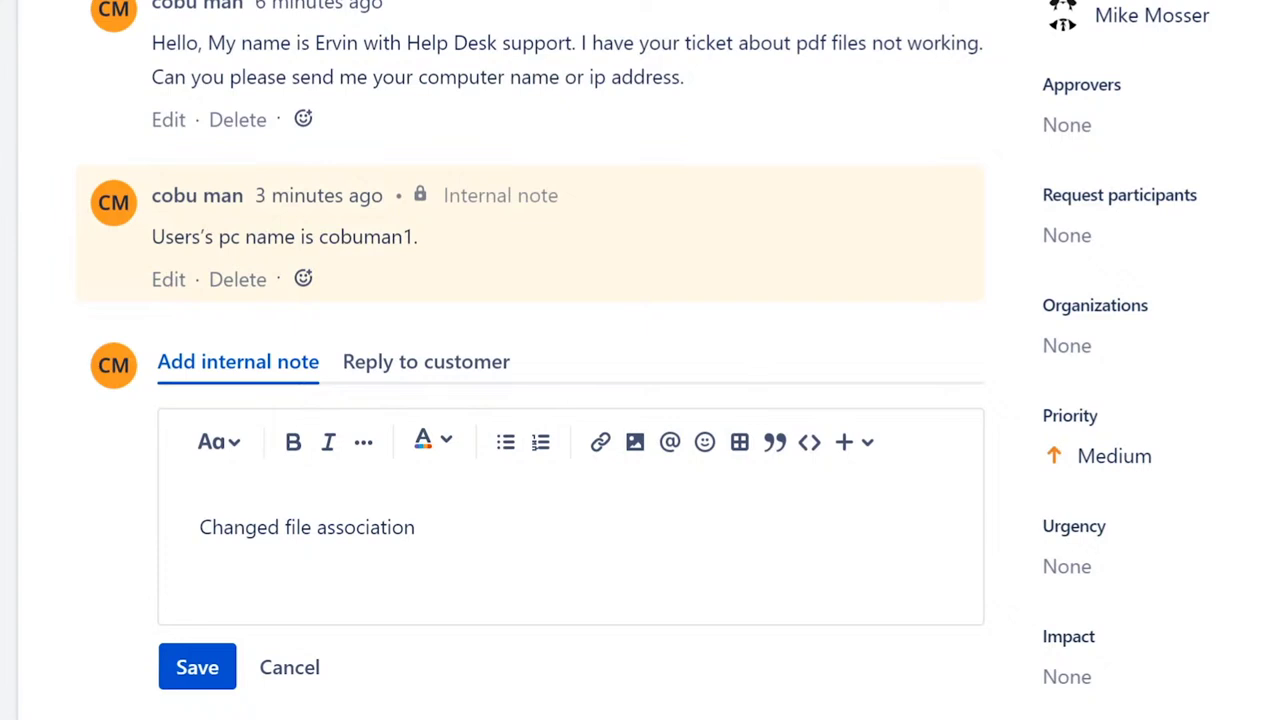
text(to allow pdf)
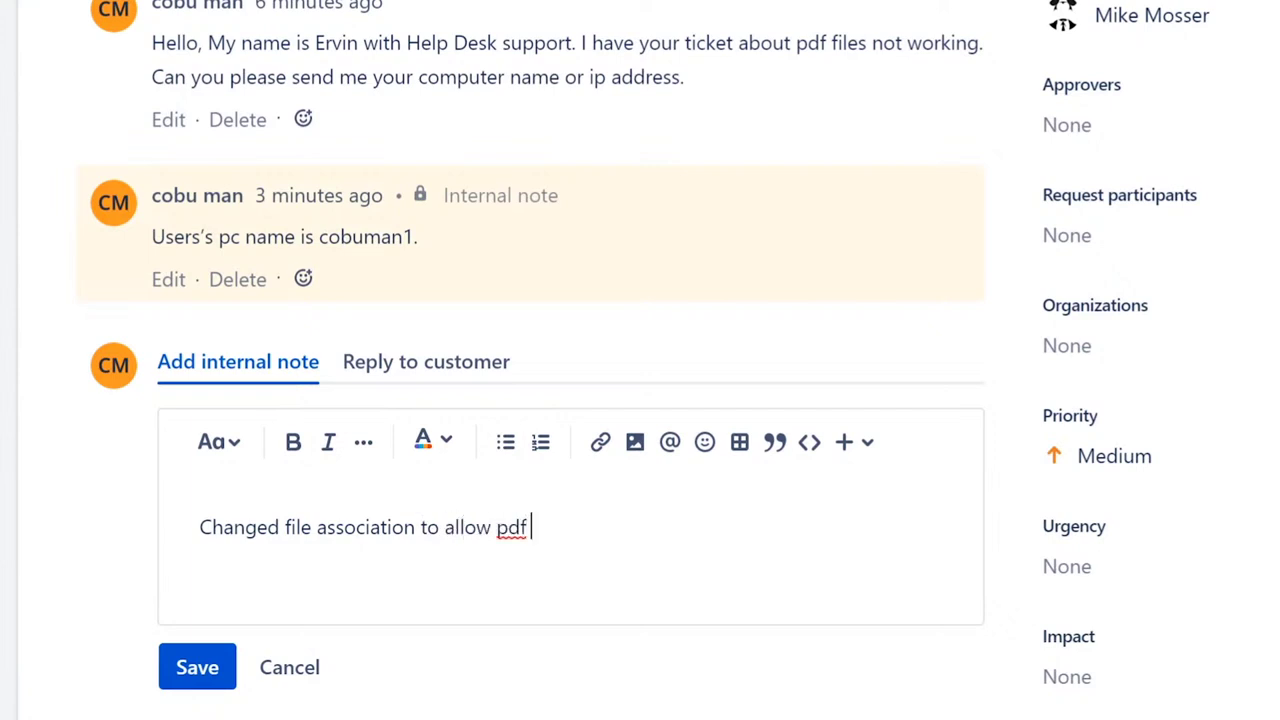
key(BackSpace)
key(BackSpace)
key(BackSpace)
key(BackSpace)
key(BackSpace)
key(BackSpace)
key(BackSpace)
key(BackSpace)
key(BackSpace)
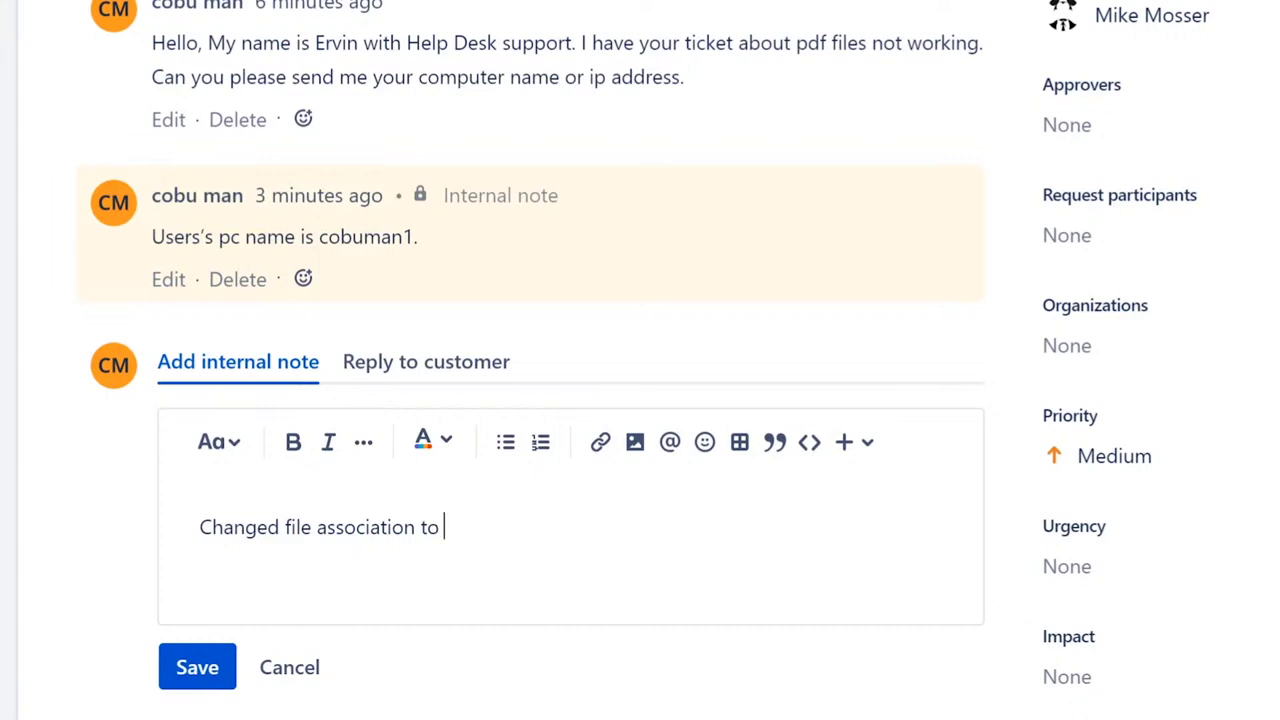
text(resolve .pdf issues)
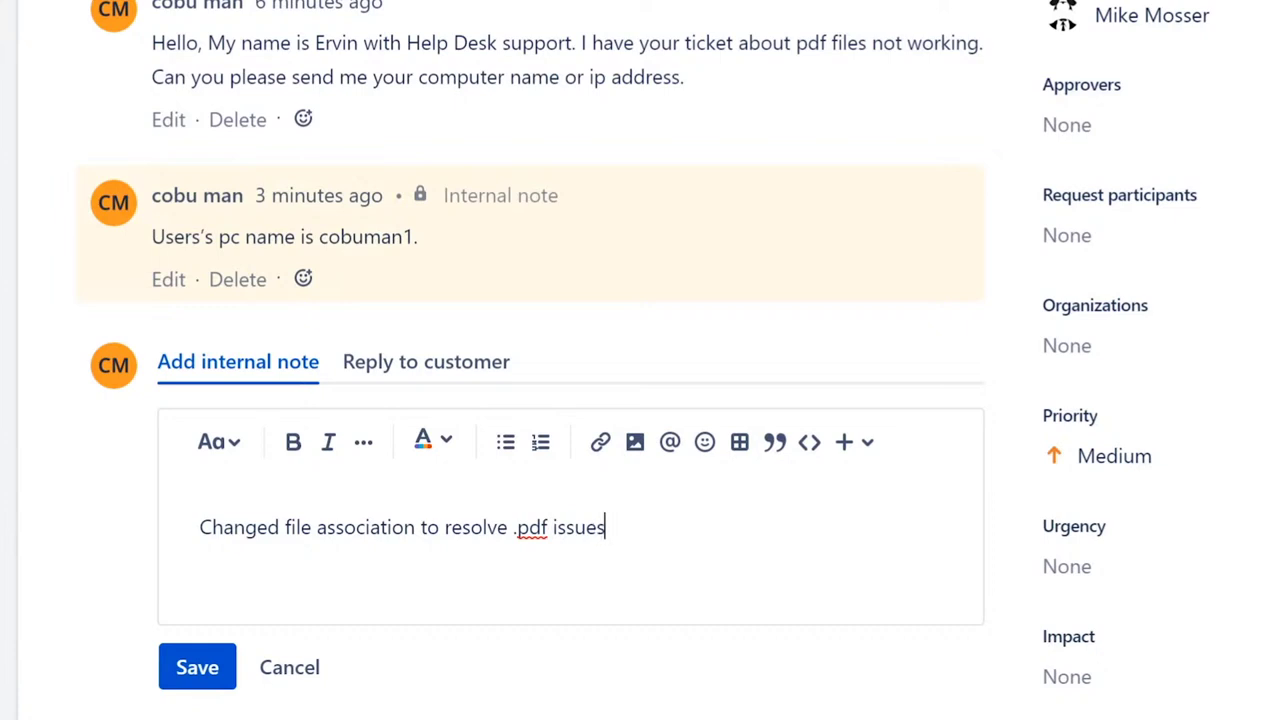
text(. Ervin)
click(195, 670)
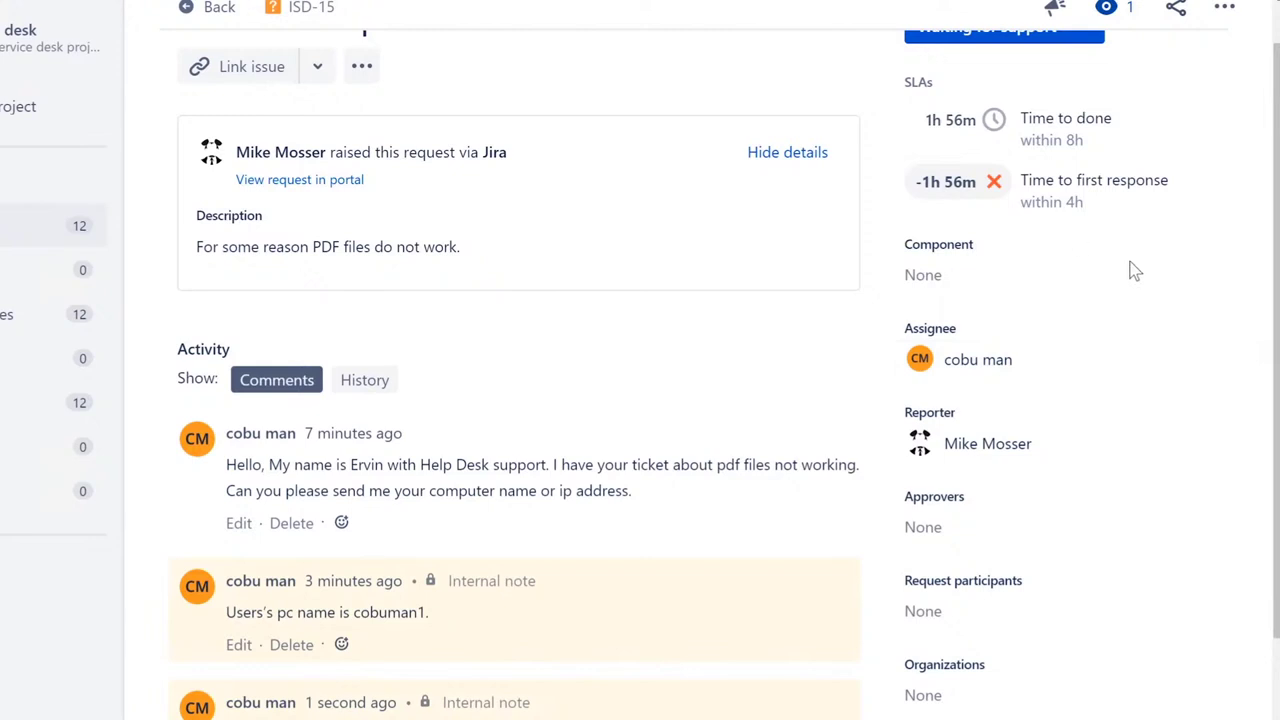
scroll(1134, 271, up, 1)
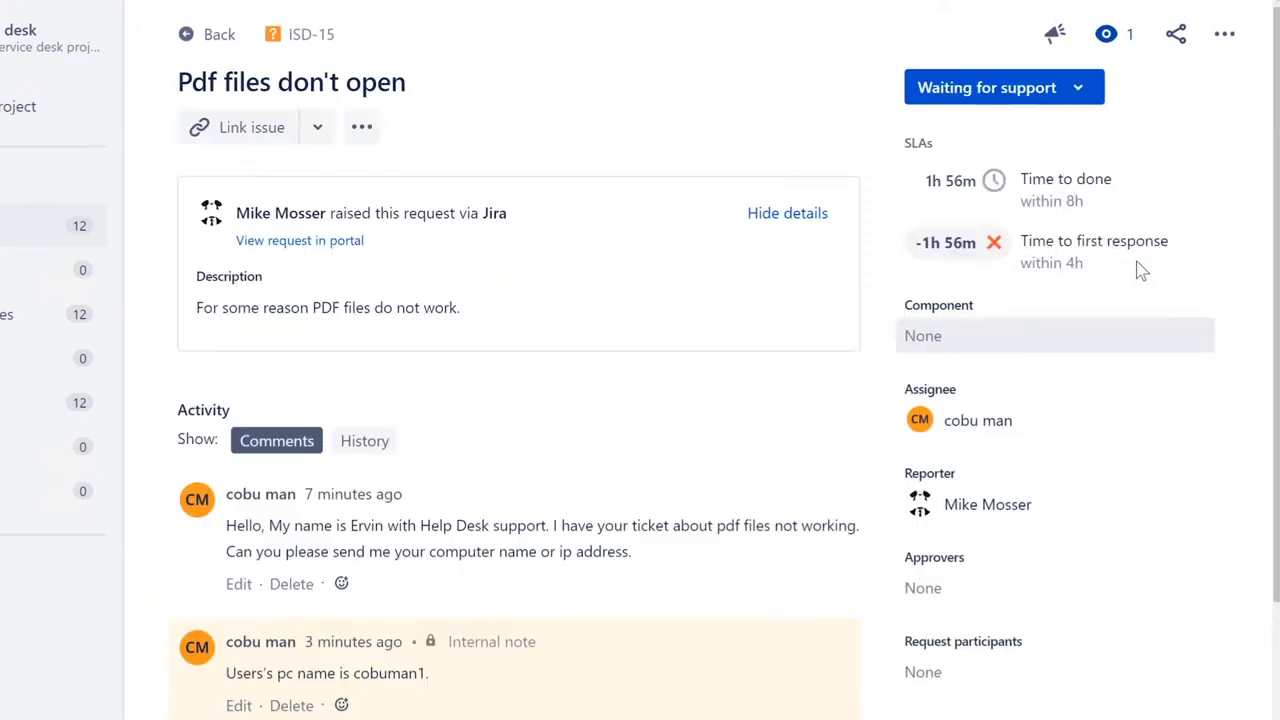
click(1020, 90)
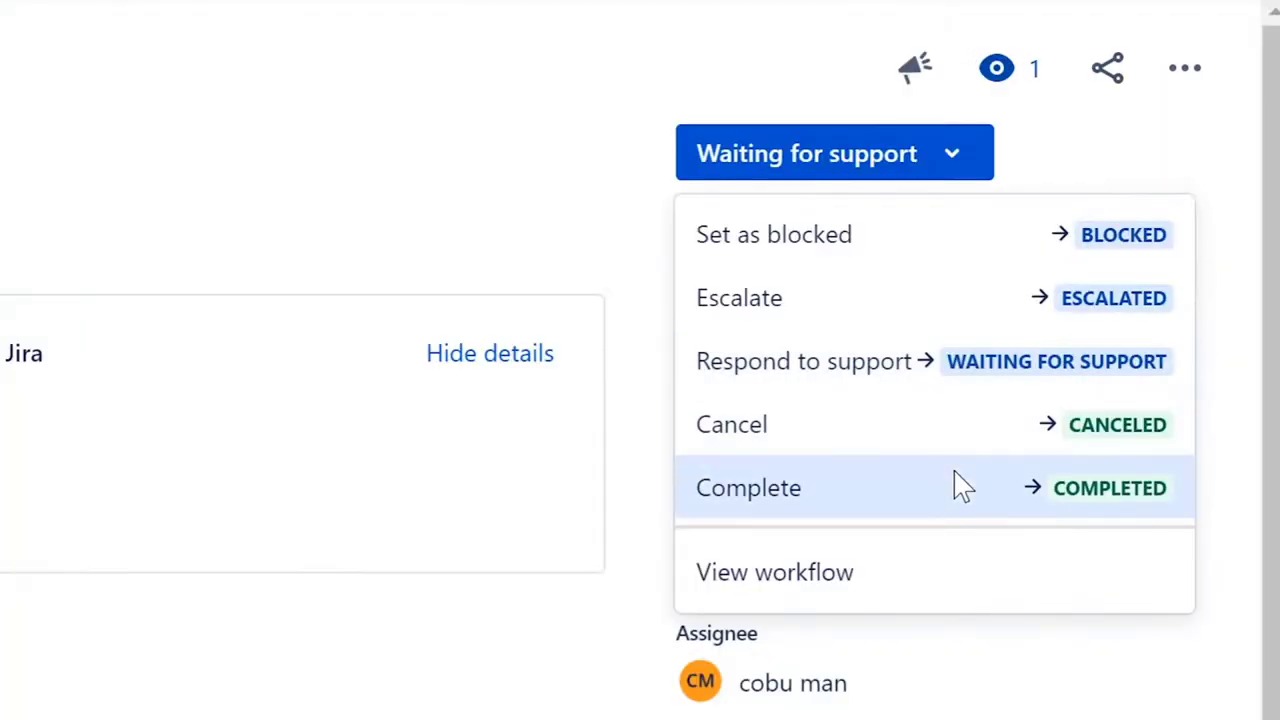
click(962, 487)
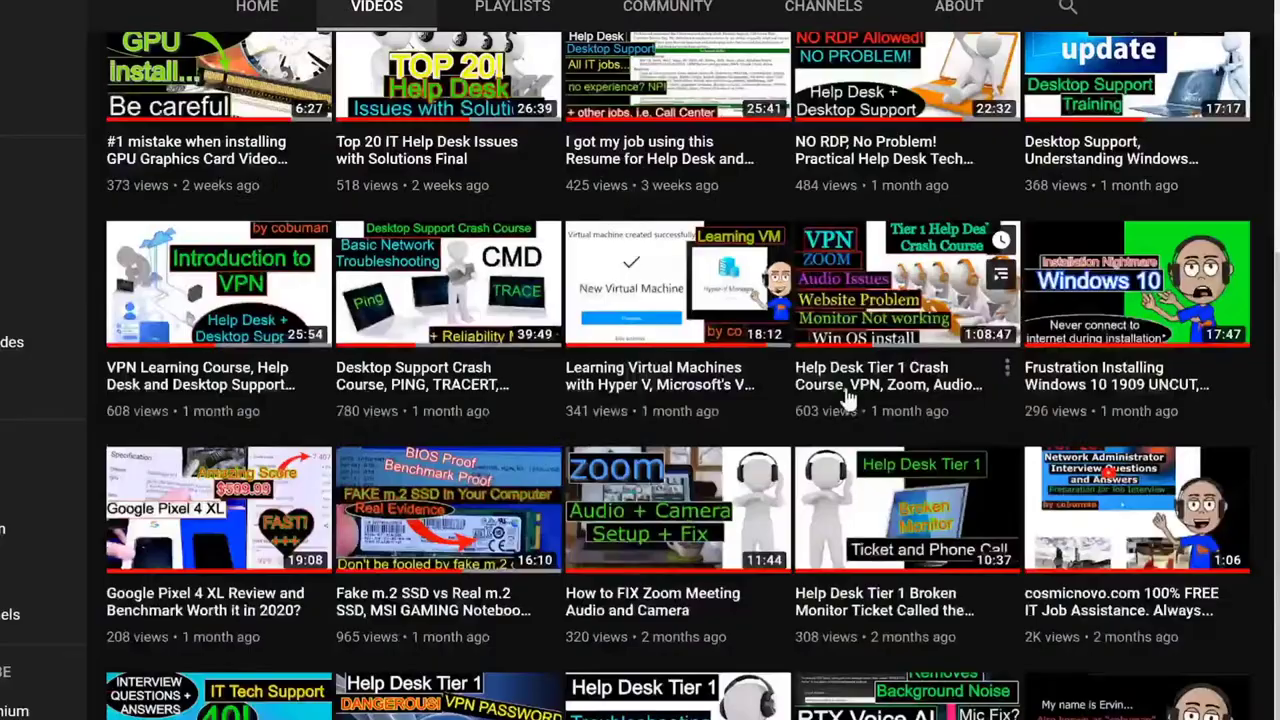
Search the YouTube channel for 'Networking' to list its network admin interview question videos.
scroll(848, 398, down, 3)
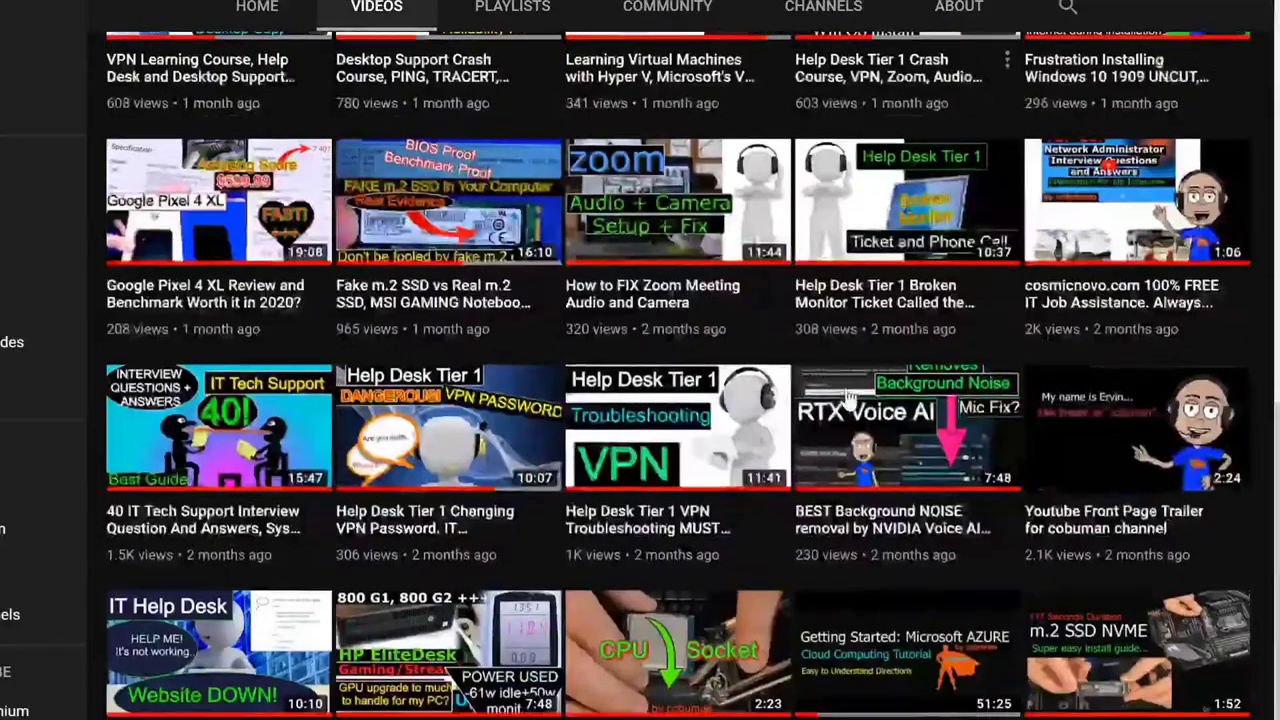
scroll(848, 397, up, 10)
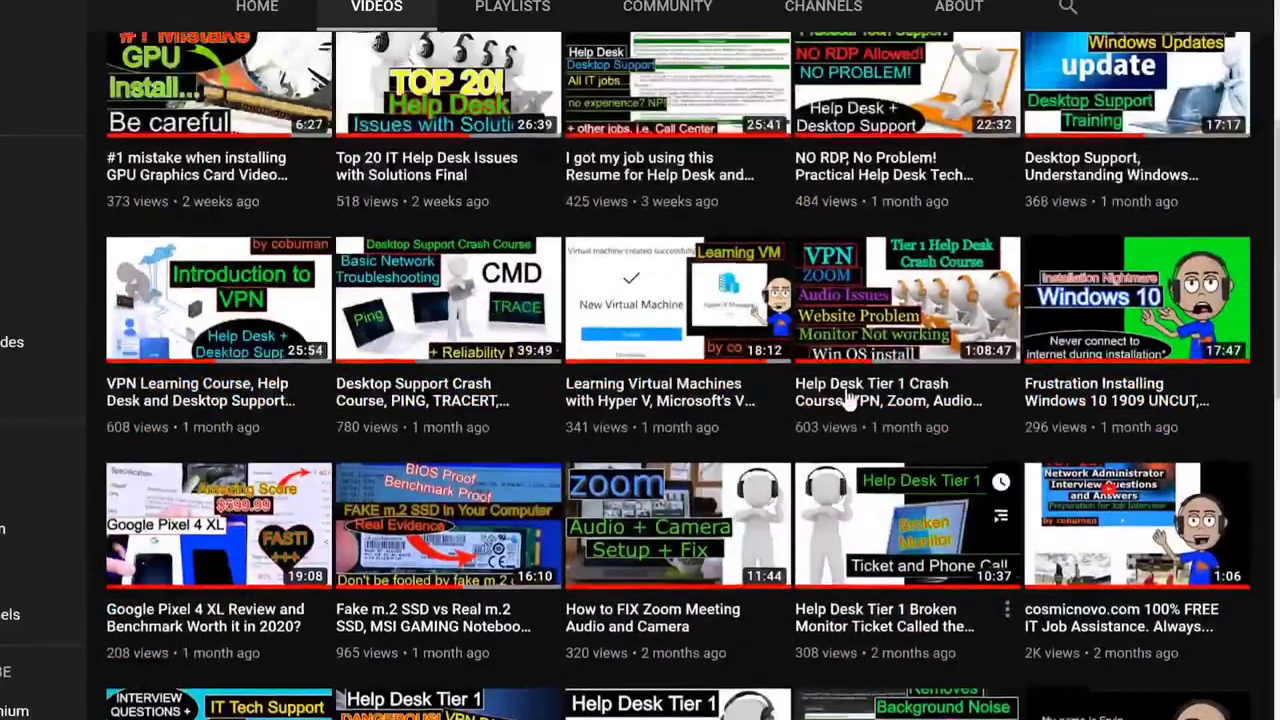
scroll(848, 398, down, 5)
scroll(846, 398, up, 5)
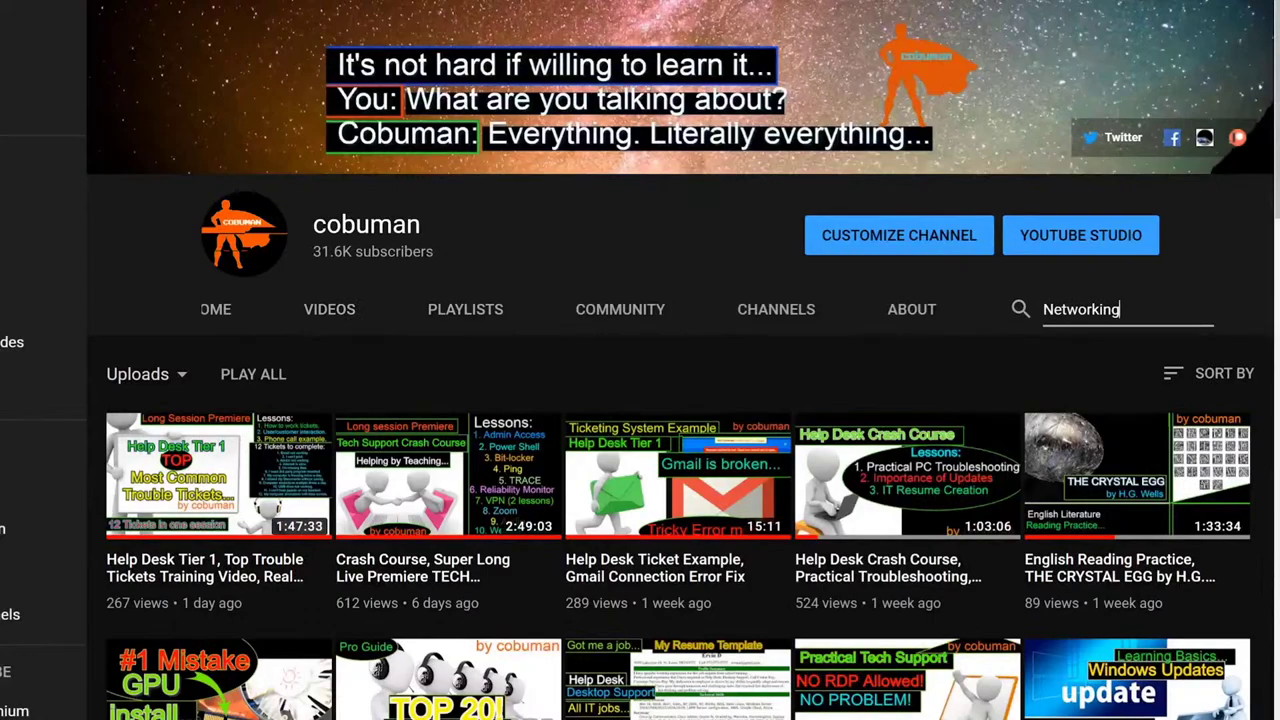
key(Return)
scroll(658, 625, down, 4)
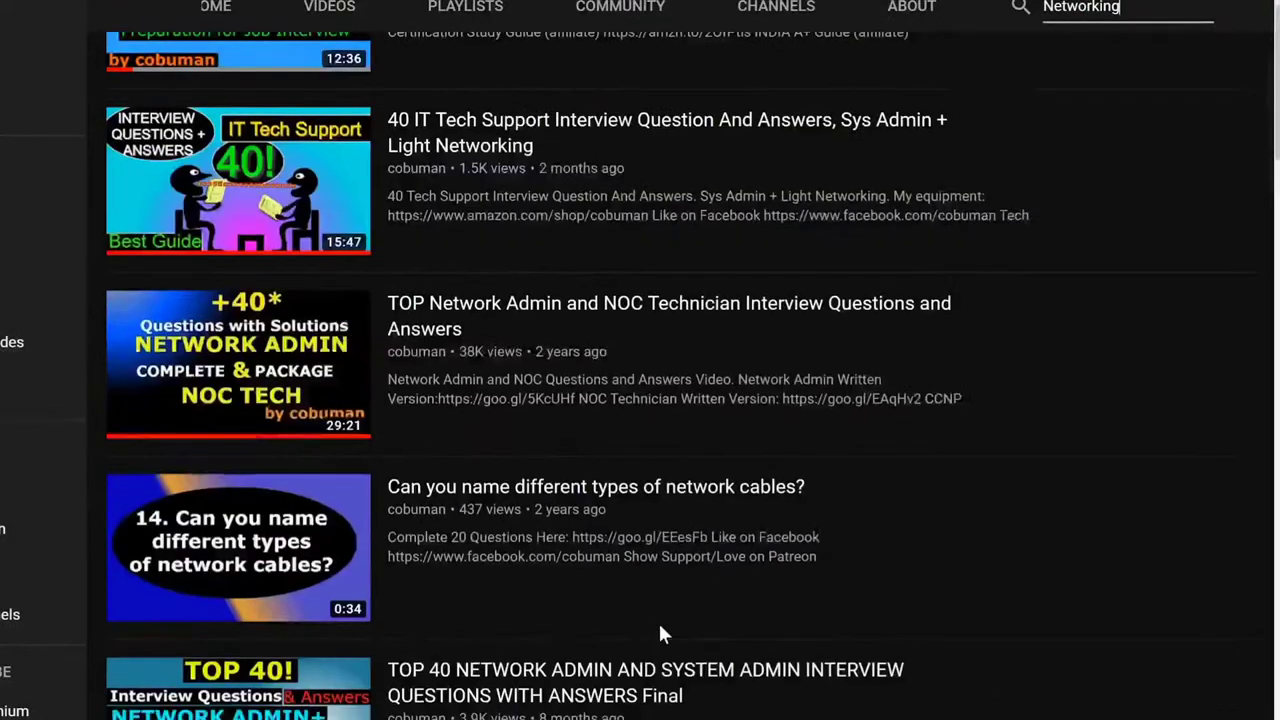
scroll(660, 632, up, 4)
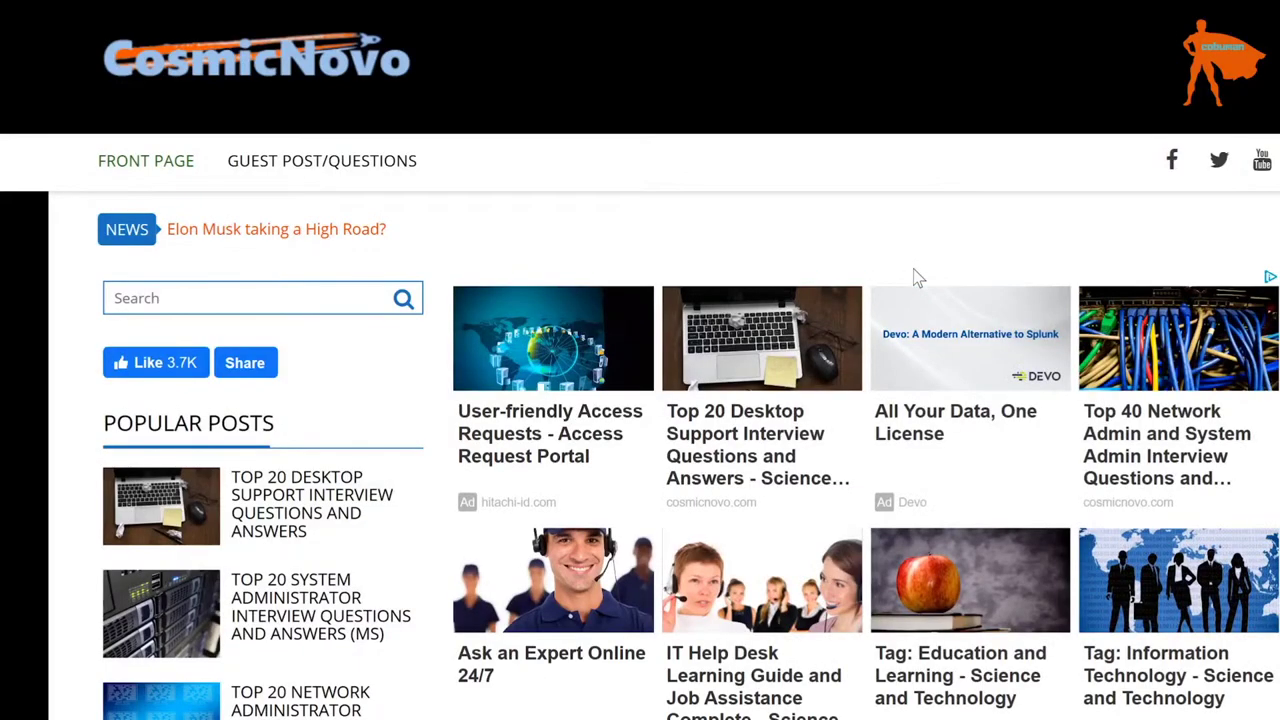
Scroll through the CosmicNovo front page's Information Technology articles.
scroll(918, 278, down, 10)
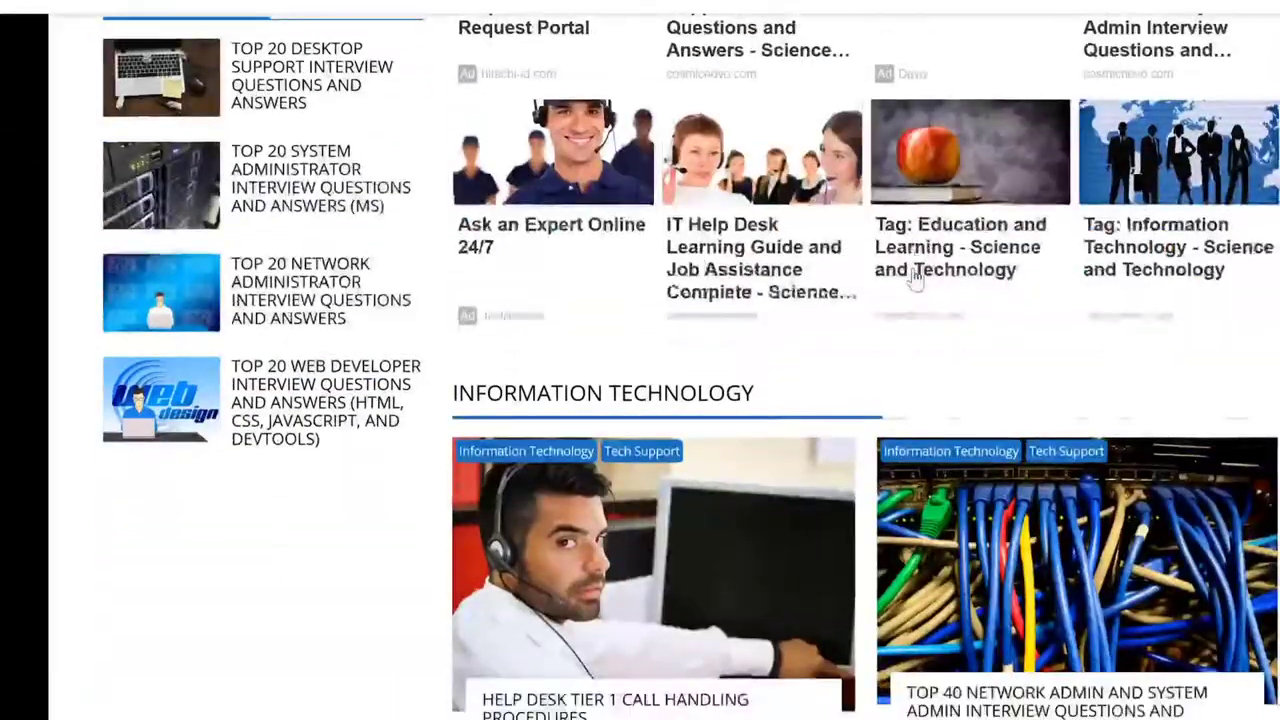
scroll(915, 278, down, 8)
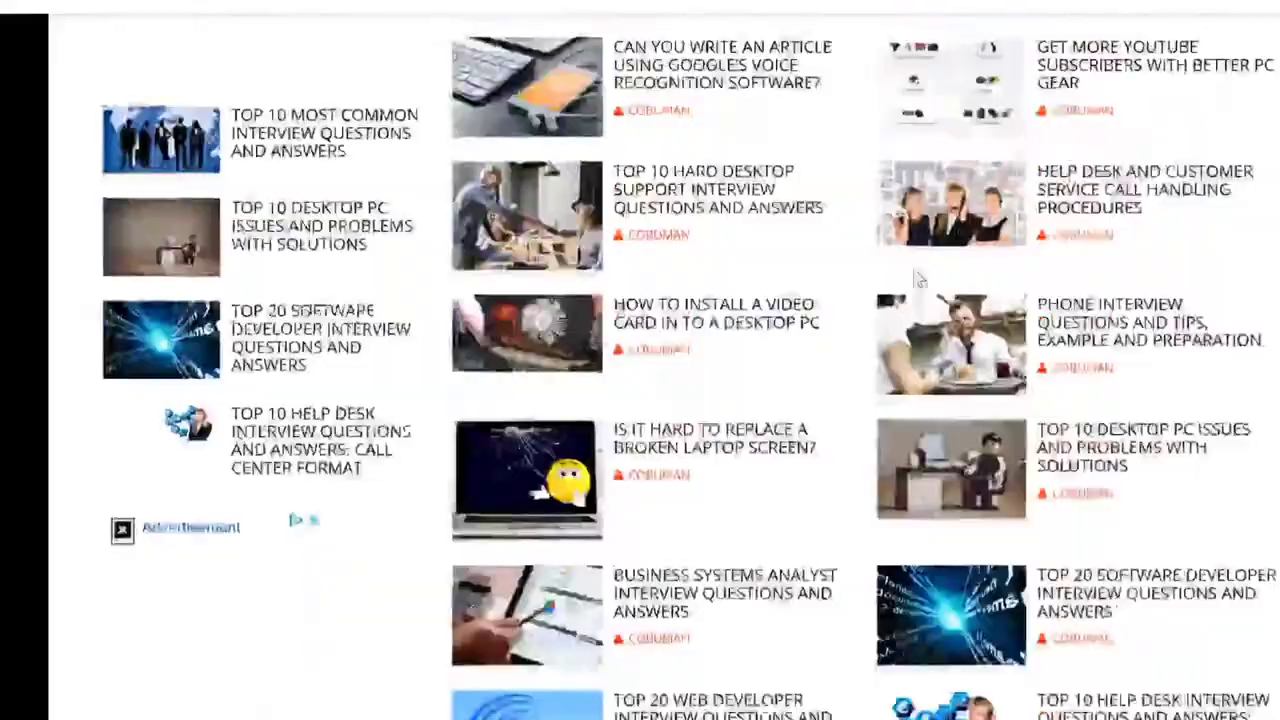
scroll(838, 254, up, 12)
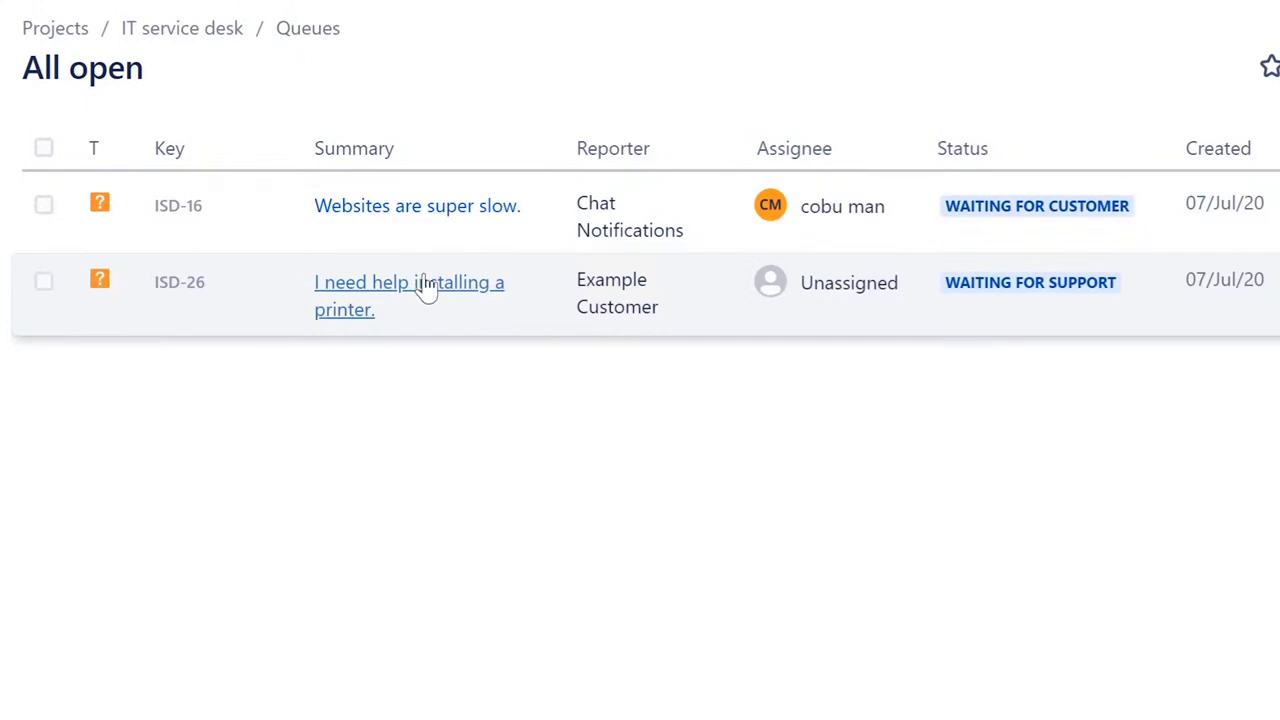
Open printer-installation request ISD-26 and assign it to yourself.
click(427, 287)
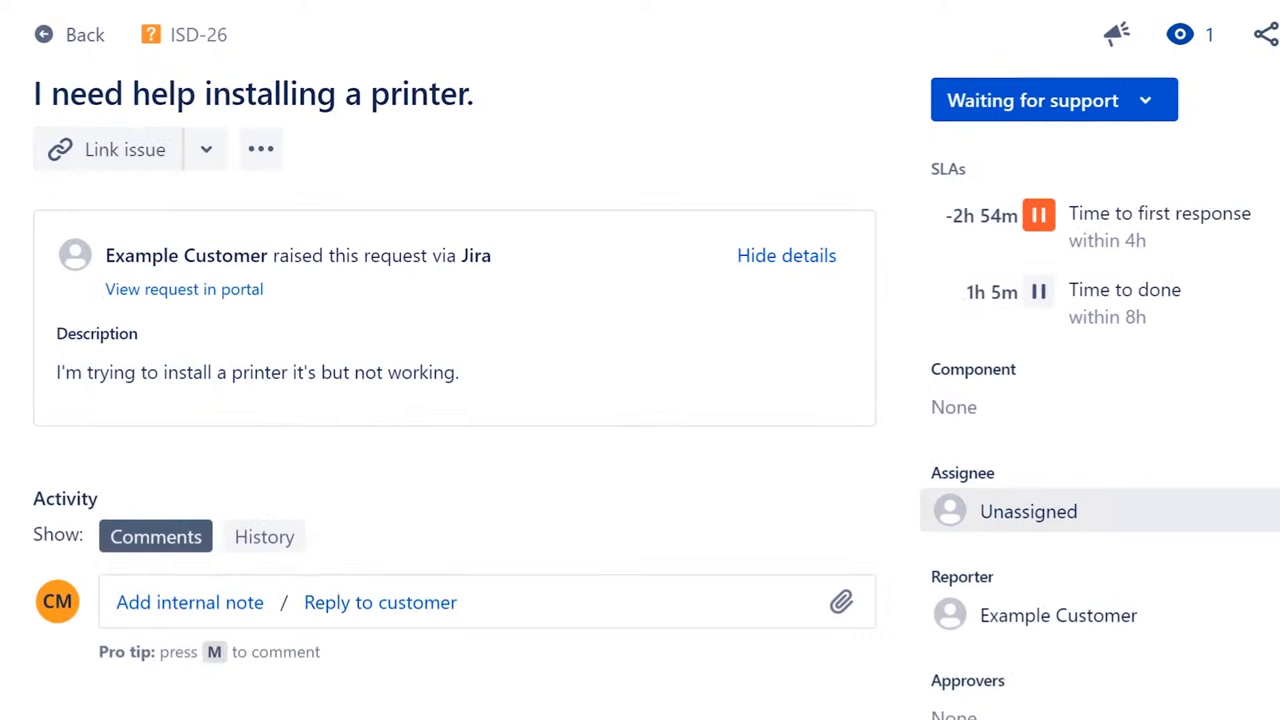
click(1046, 512)
click(1049, 592)
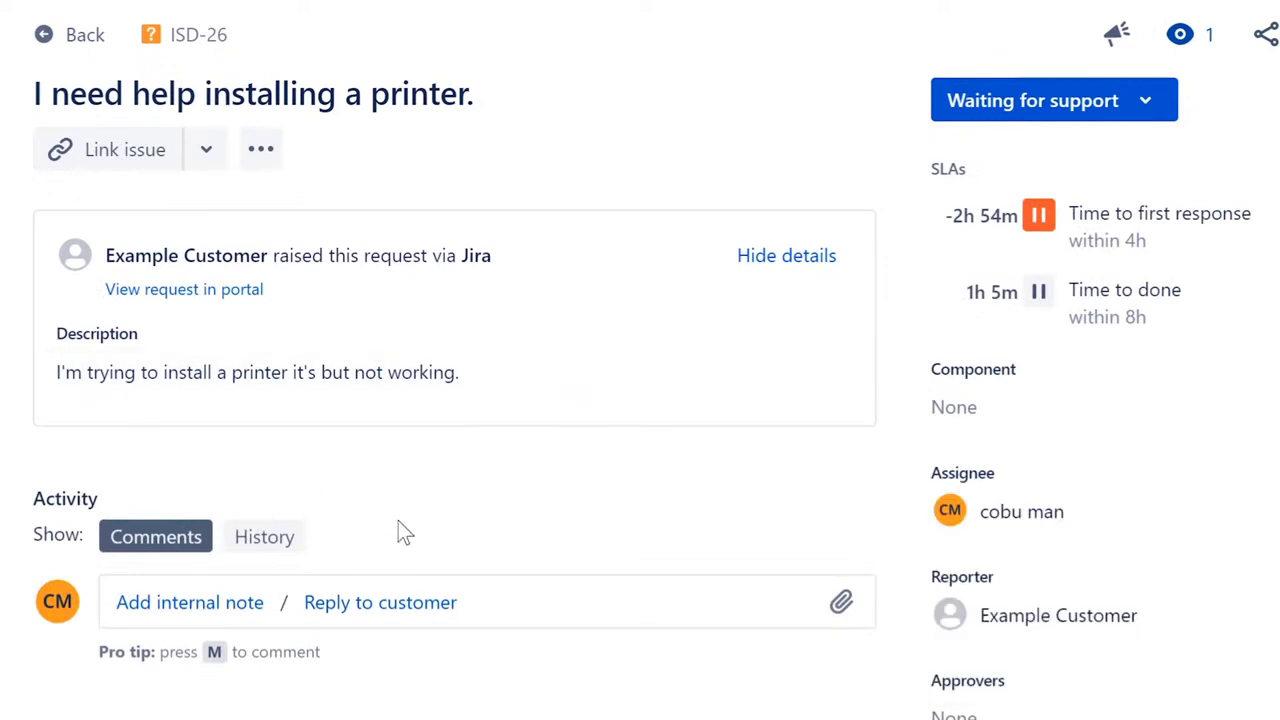
Select the ISD-26 summary and description text for editing, leaving both unchanged.
click(474, 93)
drag(474, 93, 34, 93)
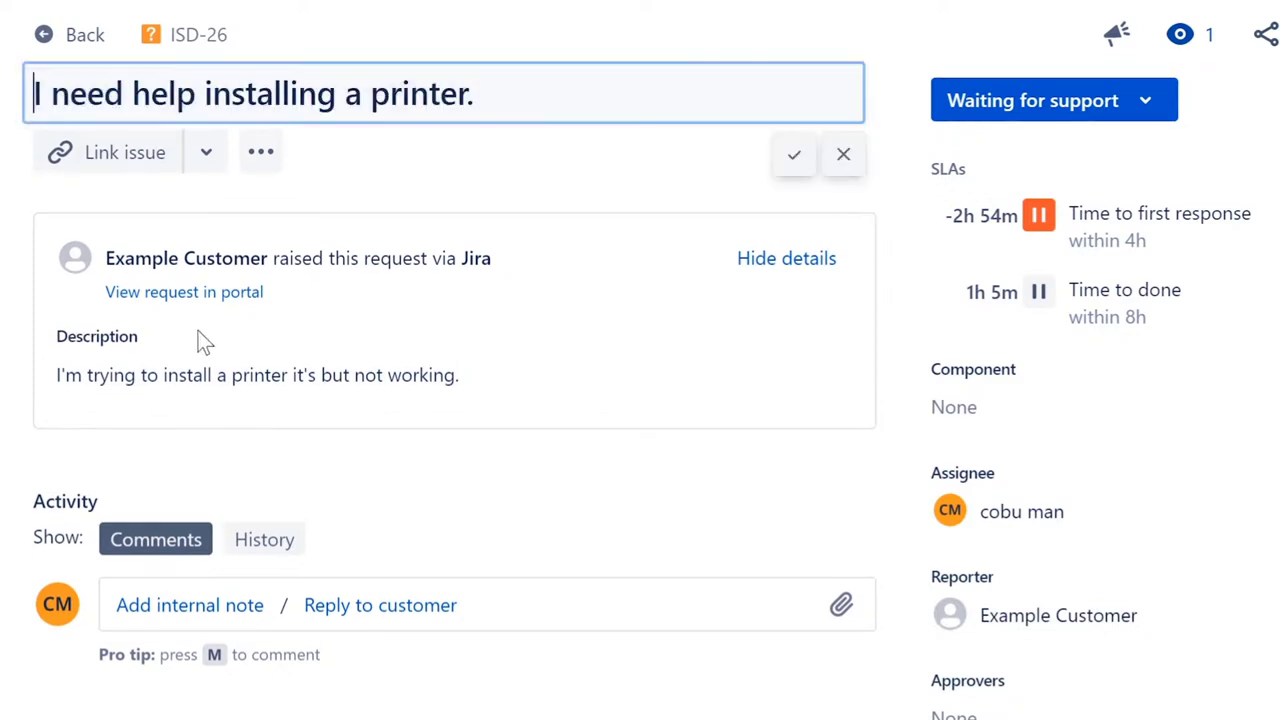
click(70, 385)
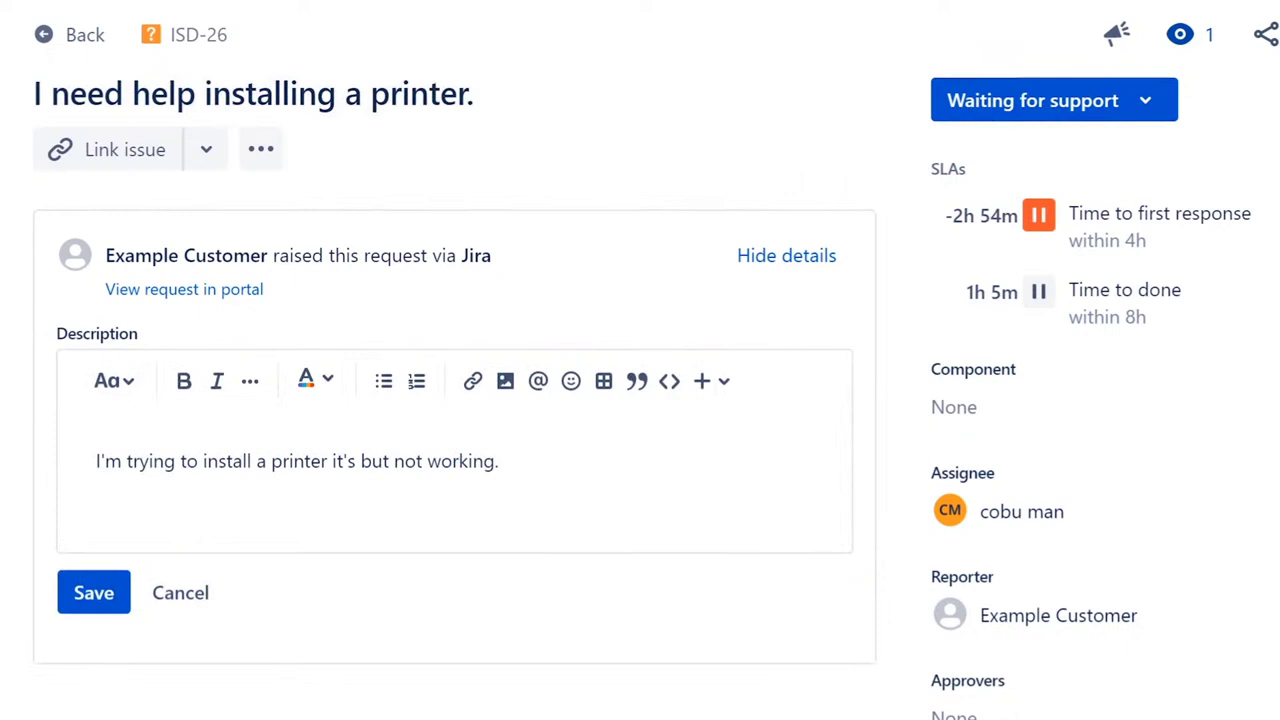
drag(500, 461, 91, 440)
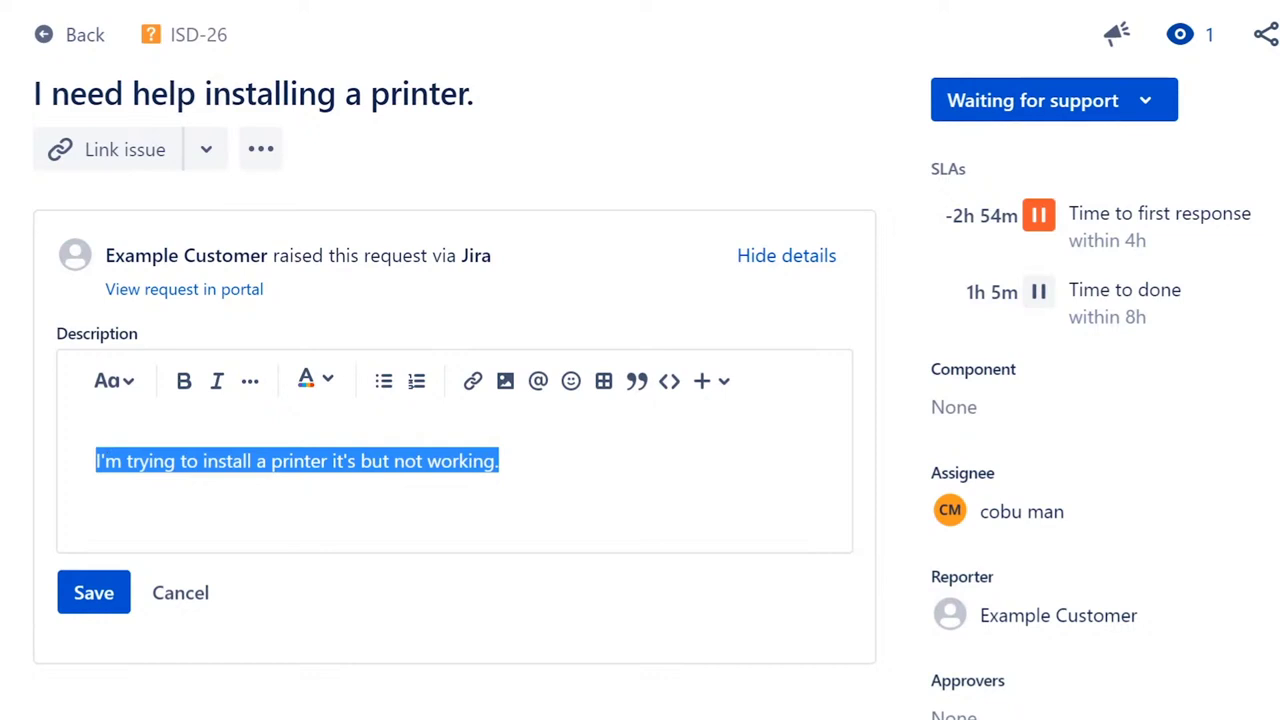
drag(500, 461, 92, 462)
click(500, 461)
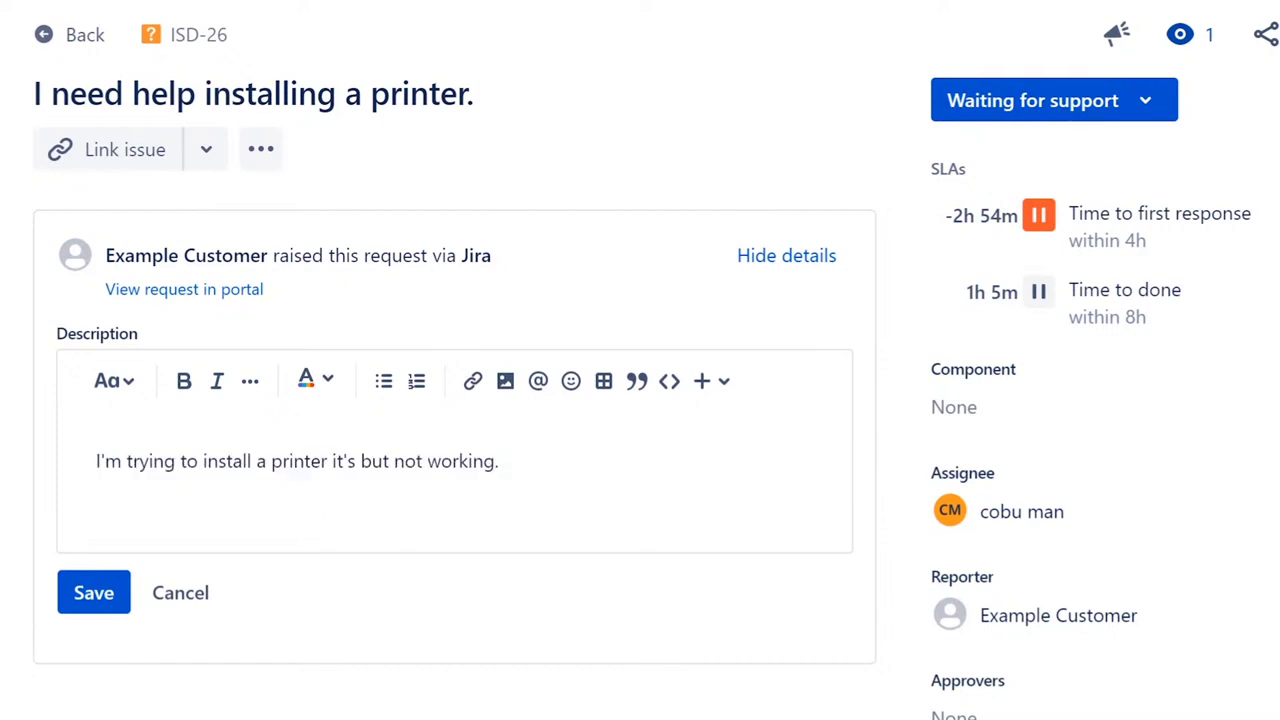
Draft a reply introducing the Help Desk agent and asking what printer is being added, ending 'Network printer?'.
key(ctrl+Return)
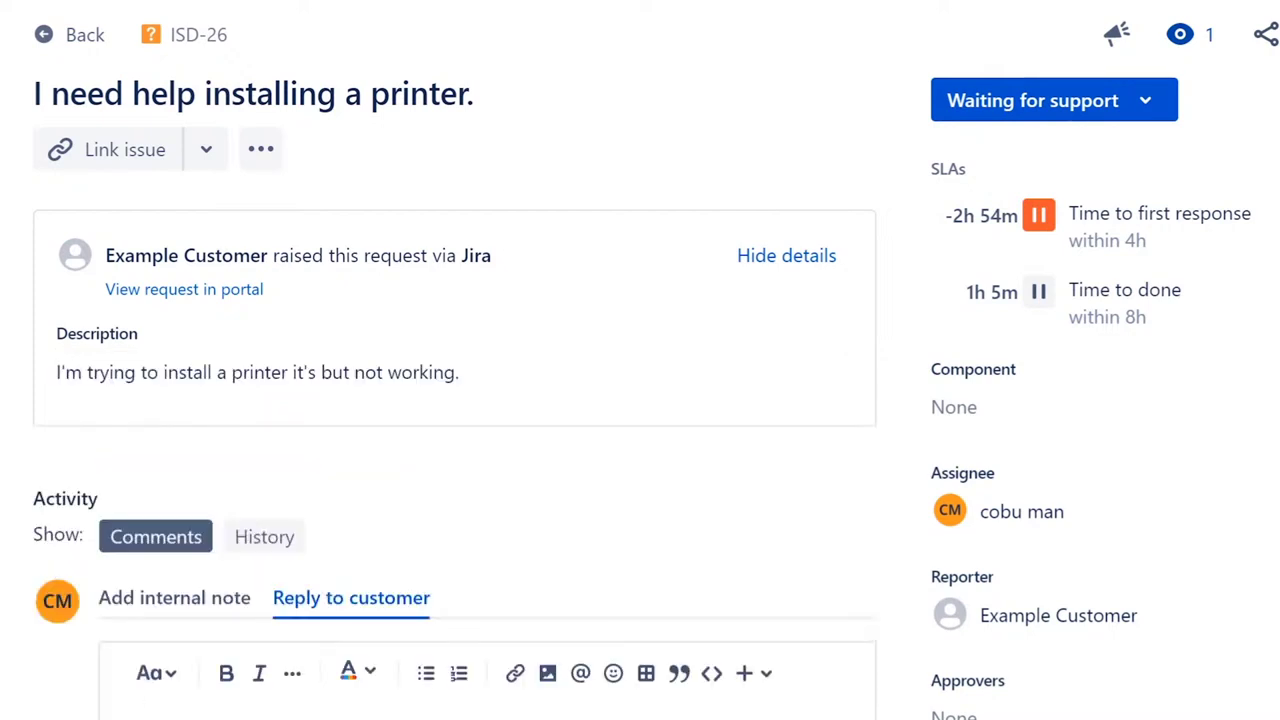
text(He)
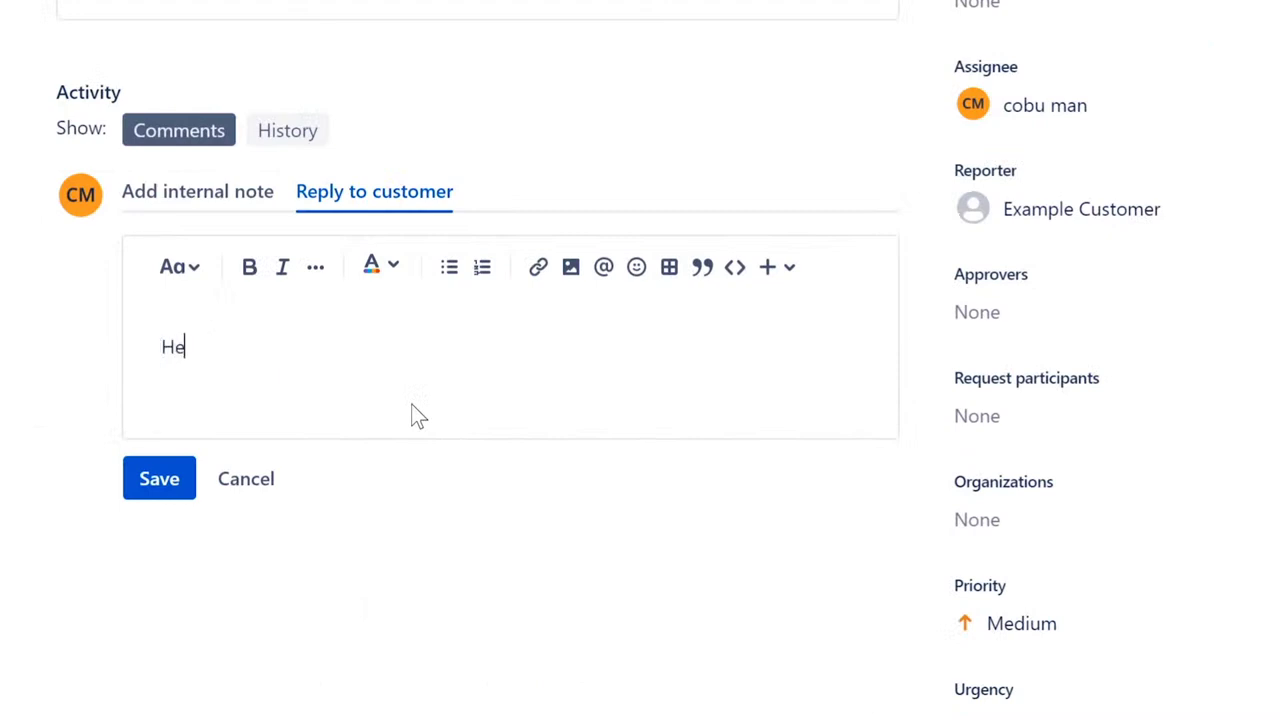
text(llo, my name is Er)
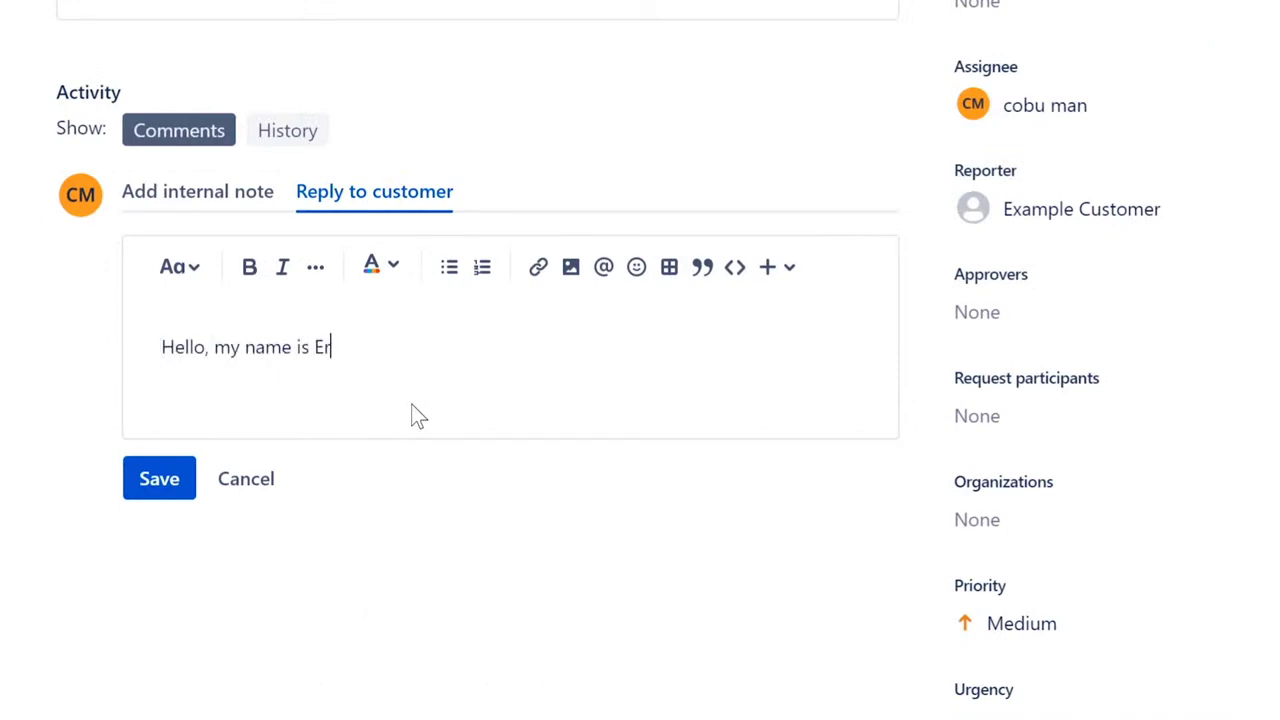
text(vin with Help)
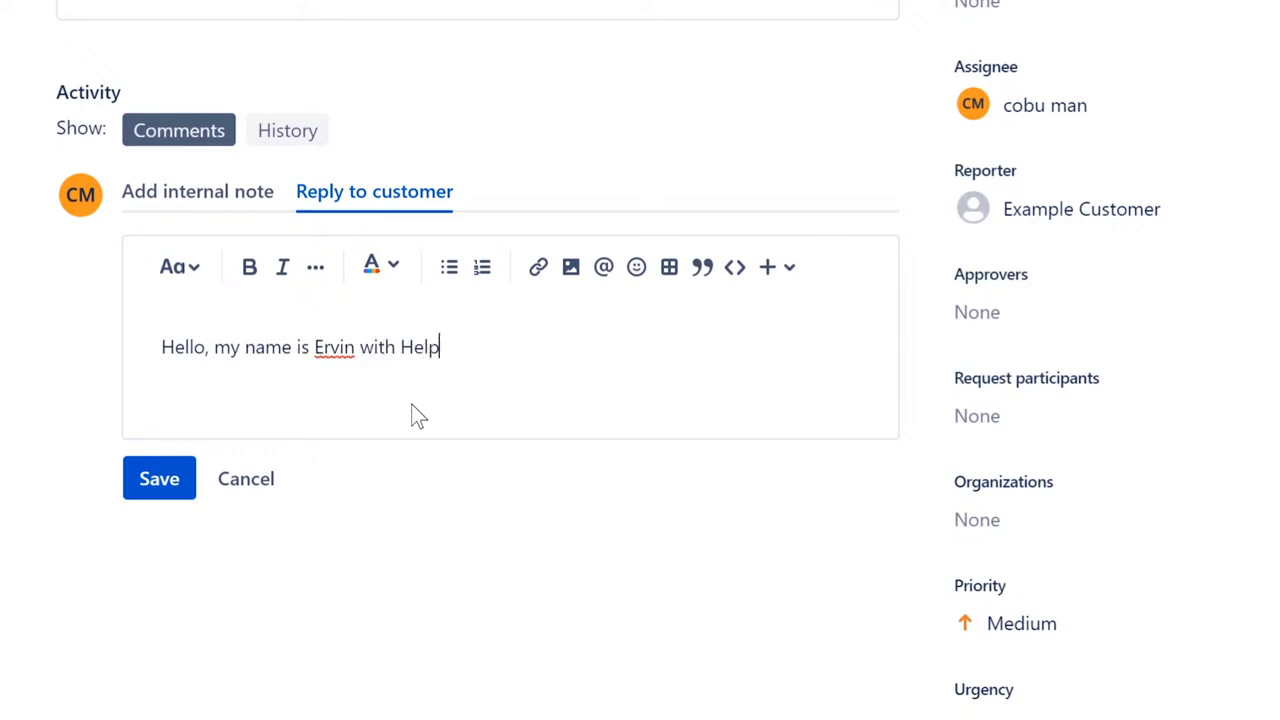
text( Desk. What kind of)
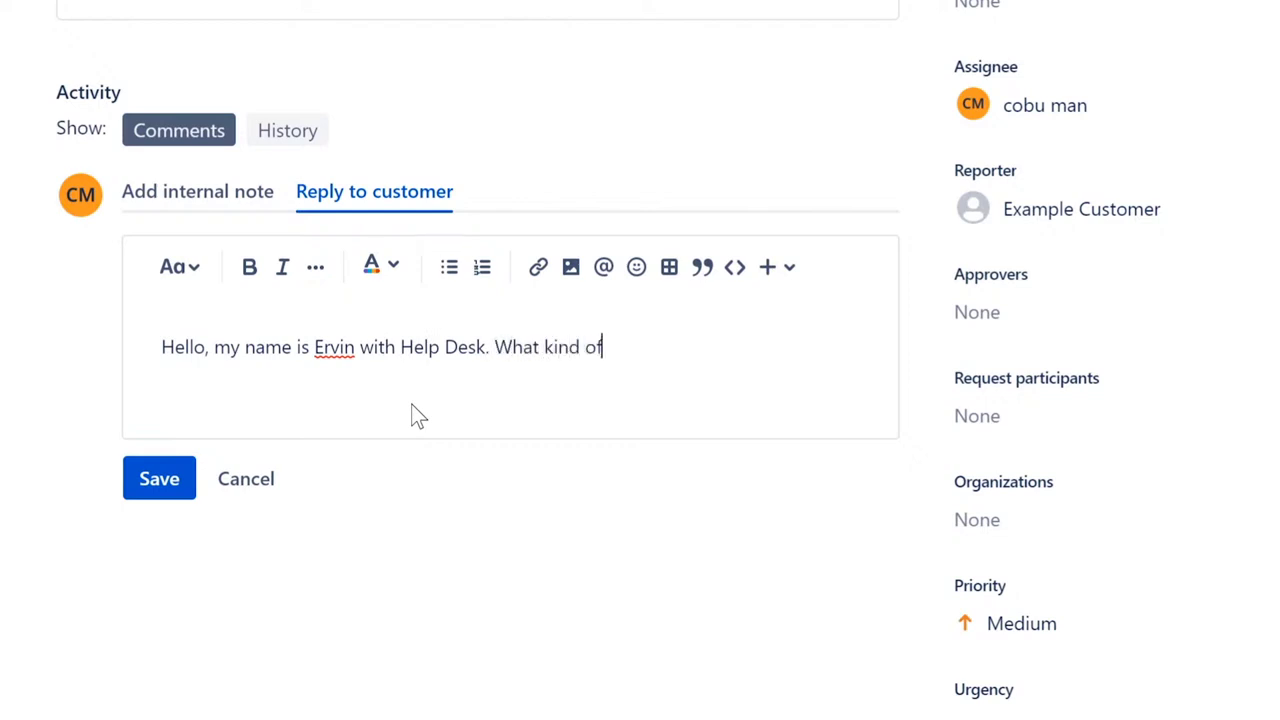
text( printer are )
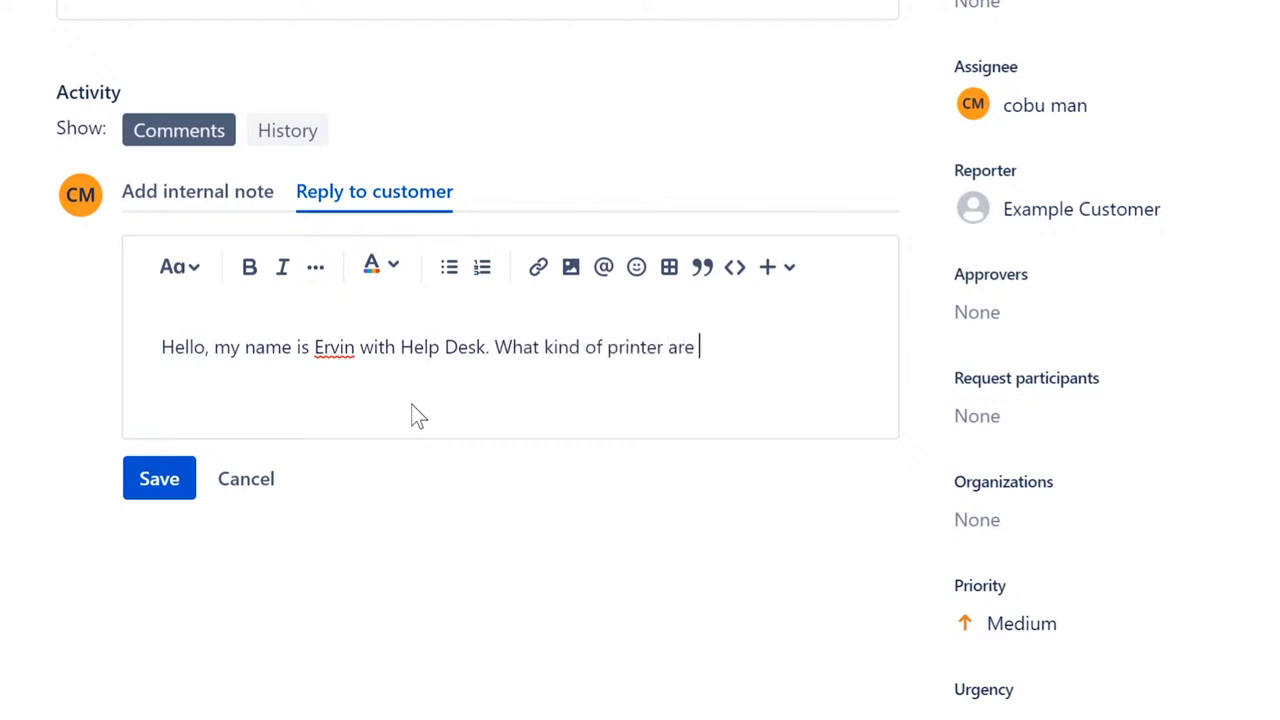
text(you trying to add? Local printer)
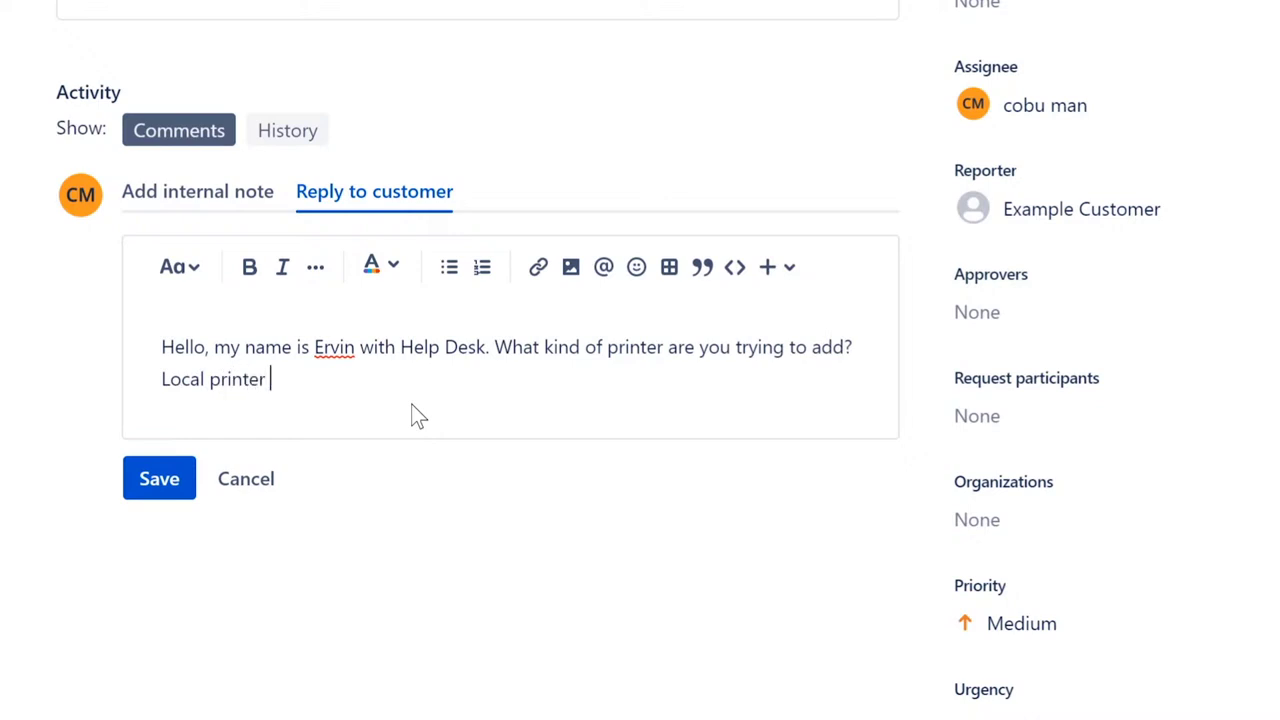
text(twork prin)
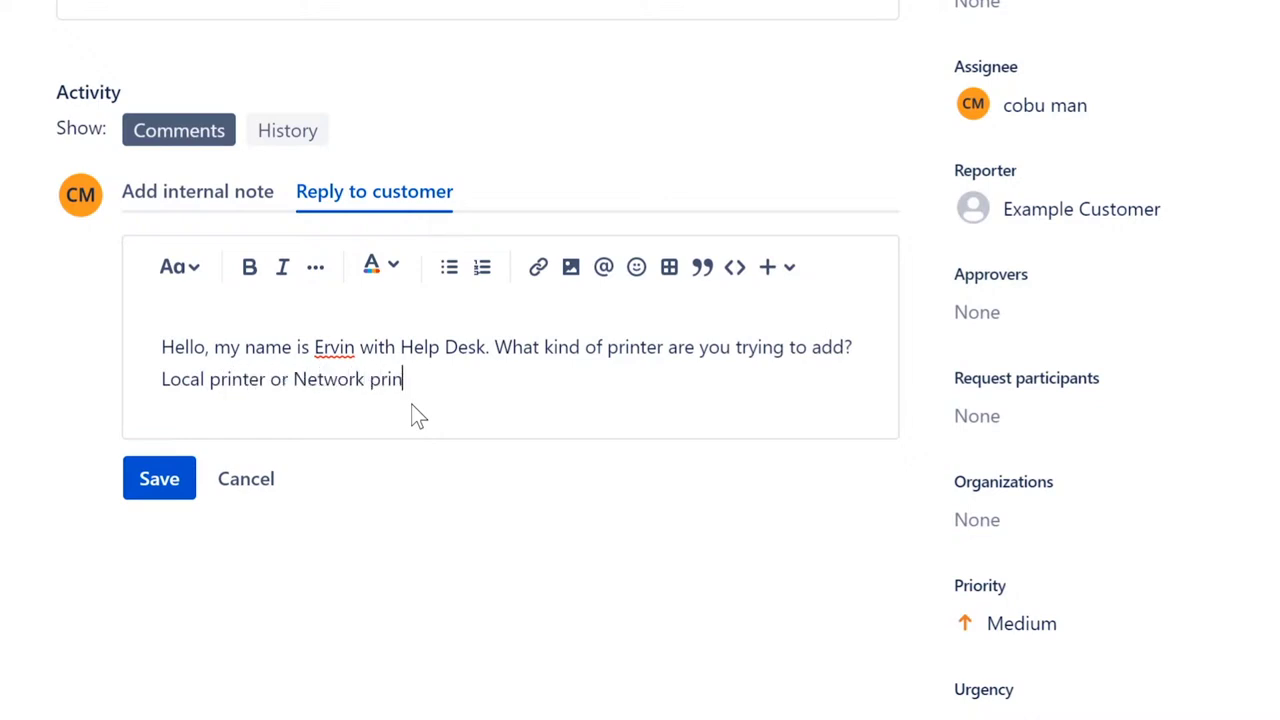
key(BackSpace)
key(BackSpace)
text(inter?)
drag(293, 379, 439, 400)
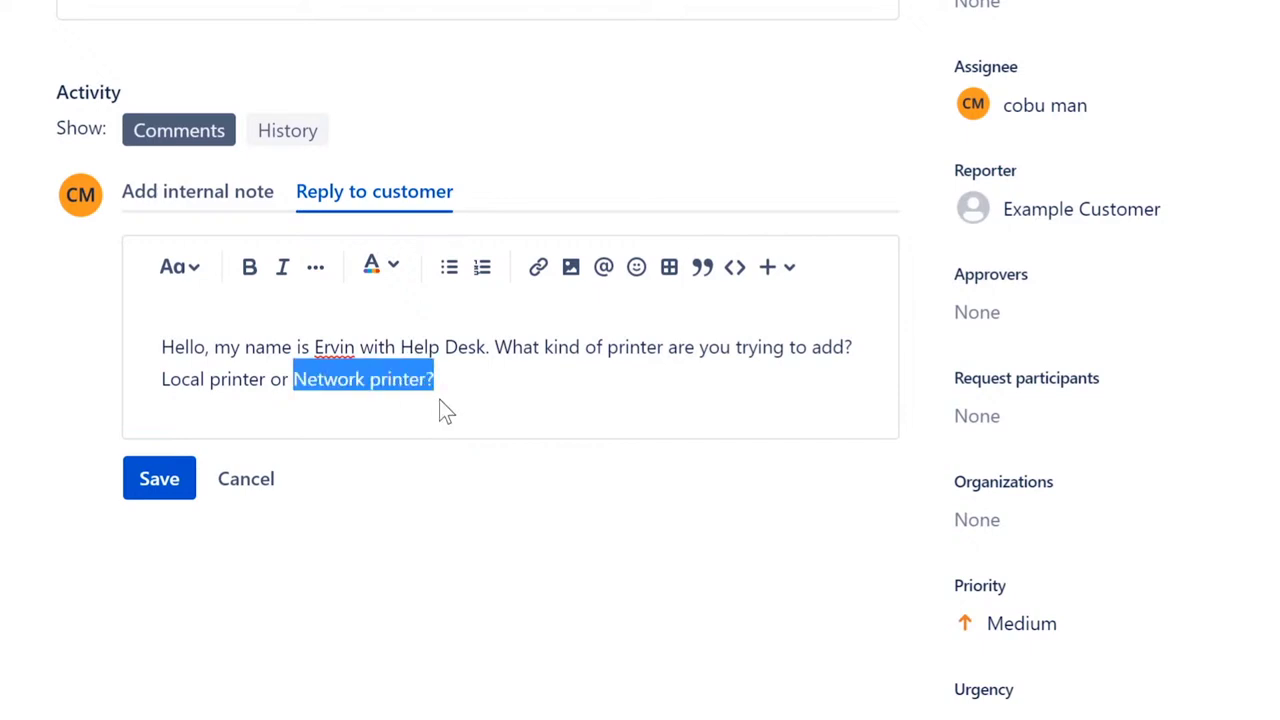
key(shift+Left)
key(End)
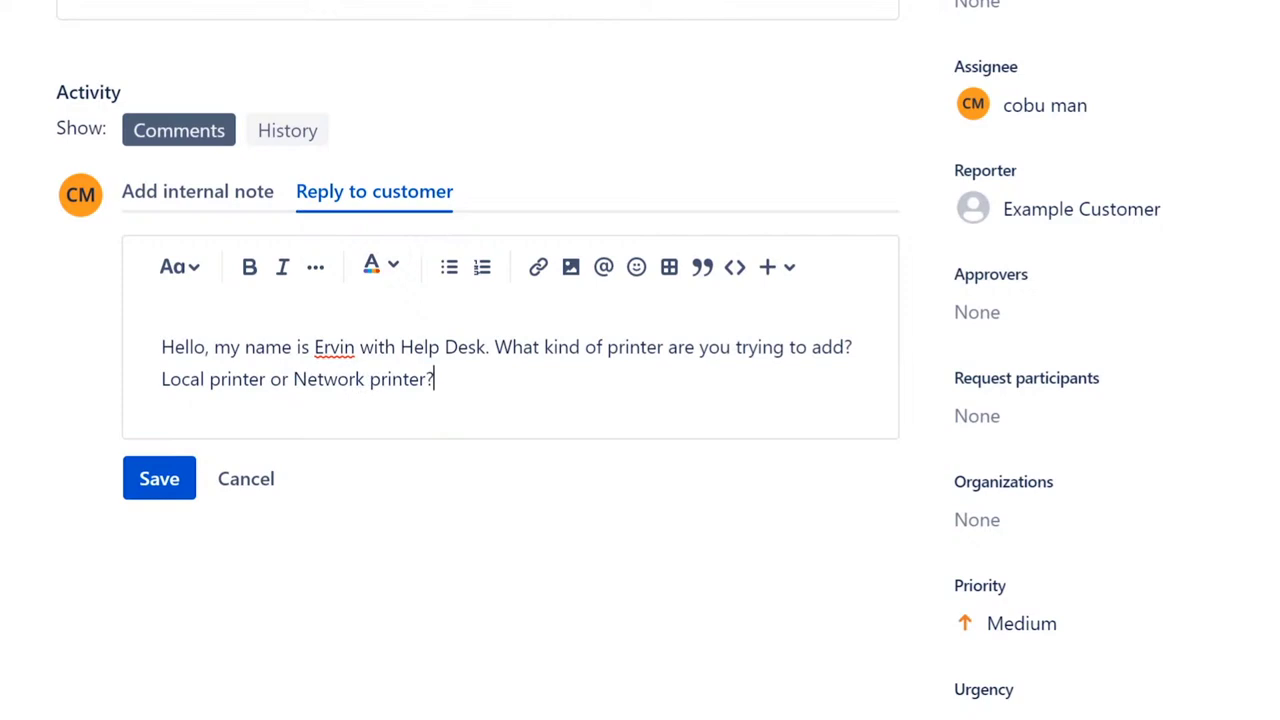
click(307, 379)
drag(307, 379, 426, 380)
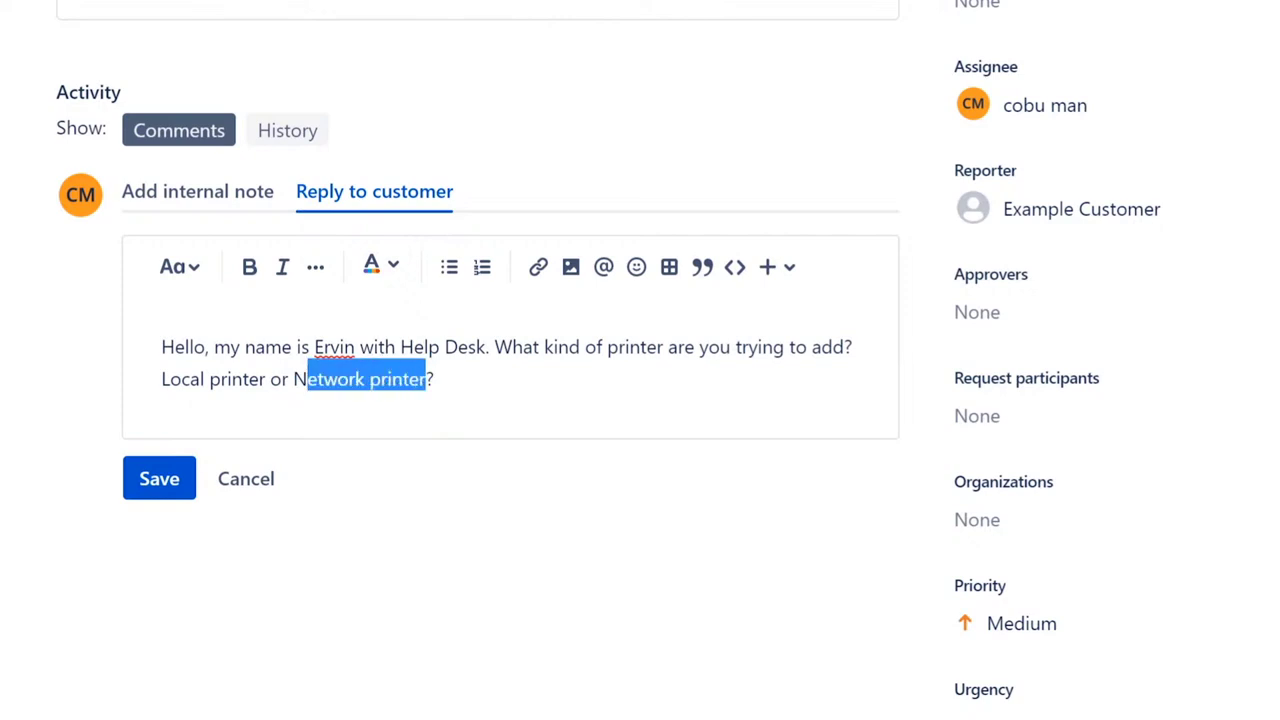
click(434, 379)
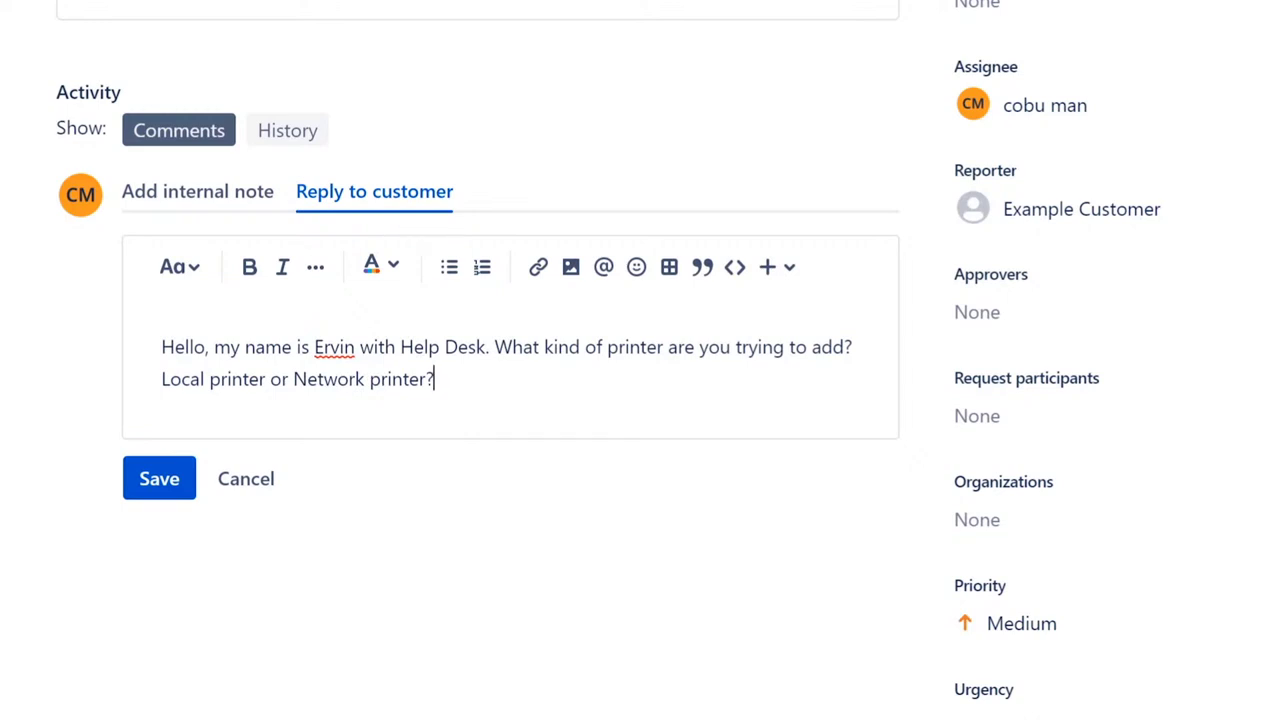
Add a request for the customer's PC name, then delete it so the reply ends at 'Network printer?'.
text(Also, can you p)
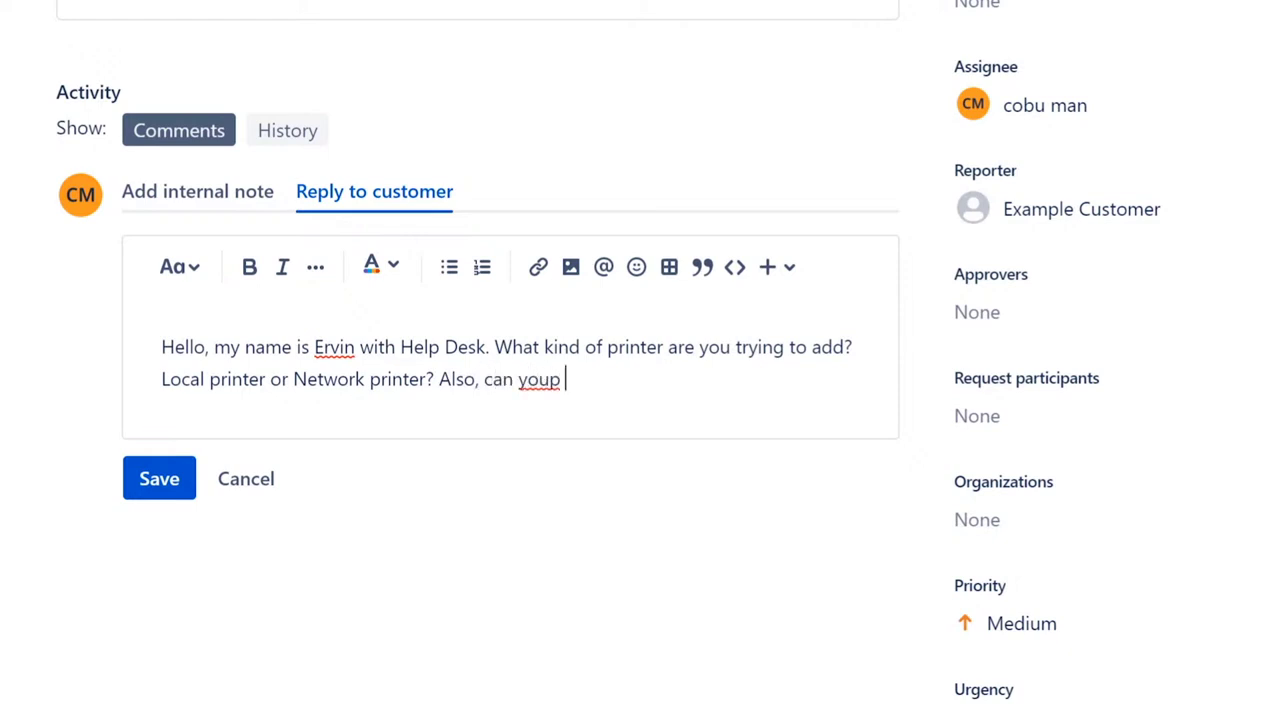
key(BackSpace)
text(please sne)
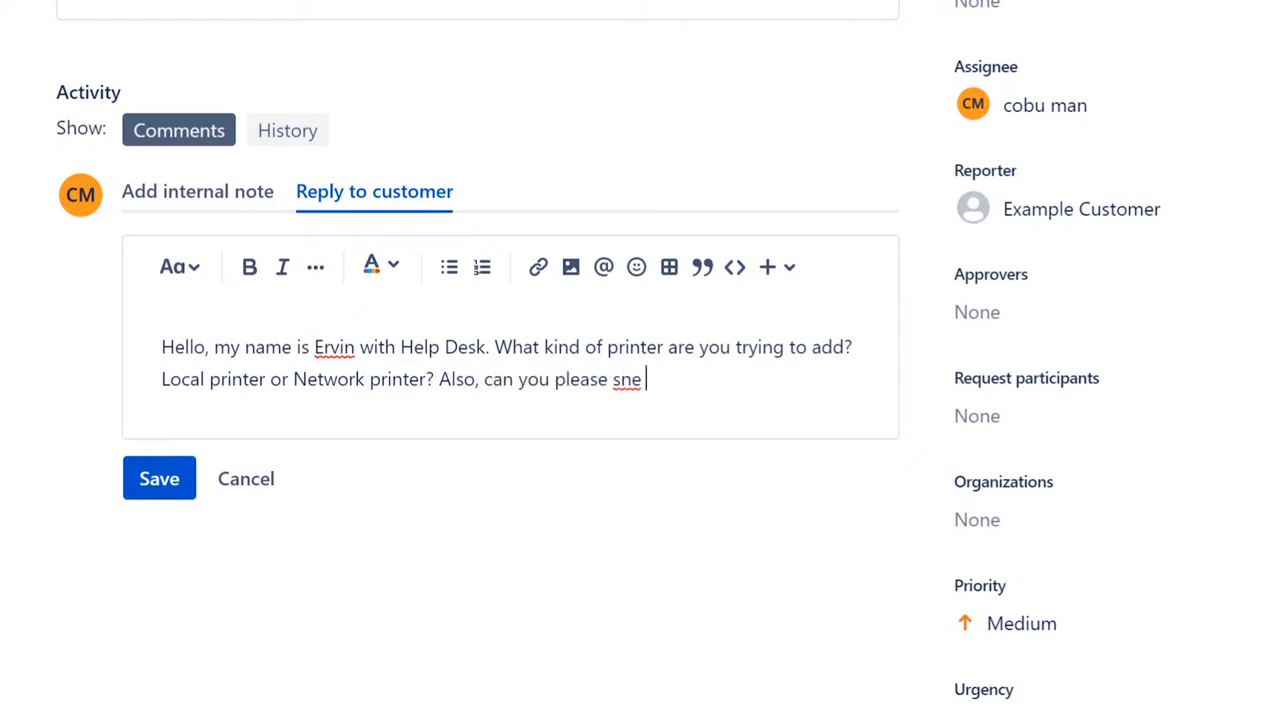
key(BackSpace)
key(BackSpace)
text(end me your Pc)
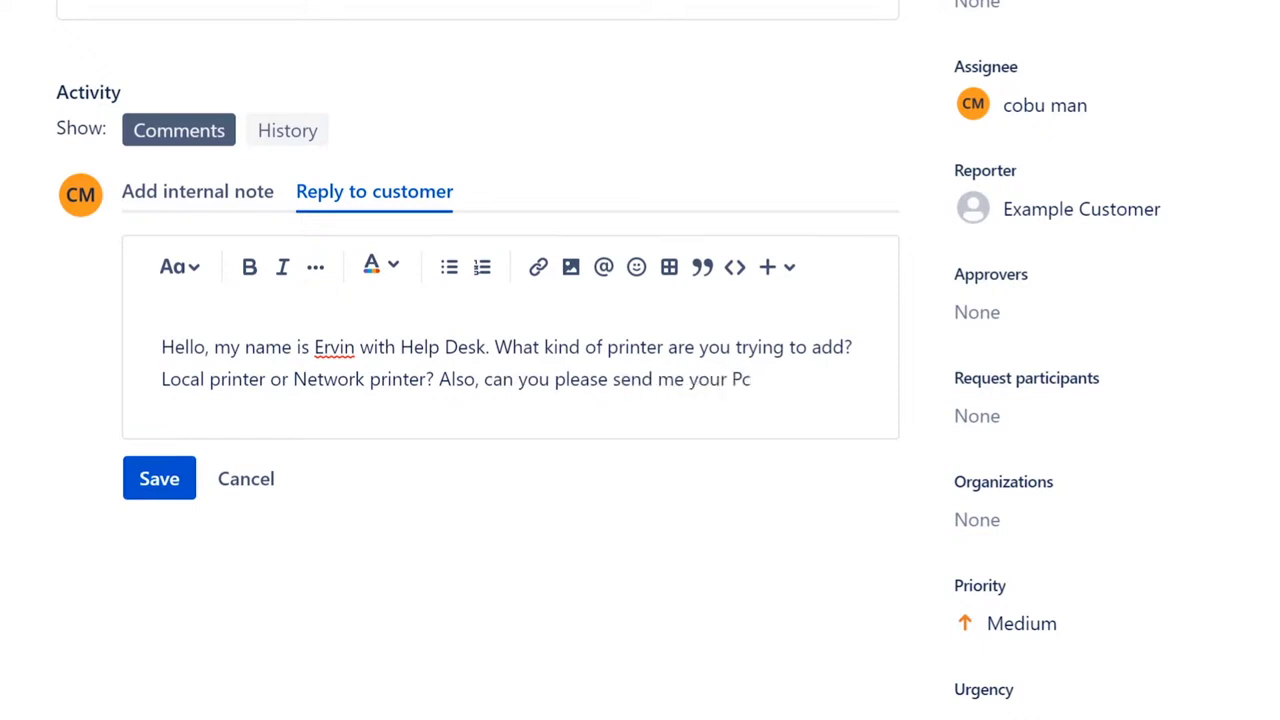
key(BackSpace)
text(C name with)
key(BackSpace)
key(BackSpace)
key(BackSpace)
key(BackSpace)
key(BackSpace)
key(BackSpace)
key(BackSpace)
key(BackSpace)
key(BackSpace)
key(BackSpace)
key(BackSpace)
key(BackSpace)
key(BackSpace)
key(BackSpace)
key(BackSpace)
key(BackSpace)
key(BackSpace)
key(BackSpace)
key(BackSpace)
key(BackSpace)
key(BackSpace)
key(BackSpace)
key(BackSpace)
key(BackSpace)
key(BackSpace)
key(BackSpace)
key(BackSpace)
key(BackSpace)
key(BackSpace)
key(BackSpace)
key(BackSpace)
key(BackSpace)
key(BackSpace)
key(BackSpace)
key(BackSpace)
key(BackSpace)
key(BackSpace)
key(BackSpace)
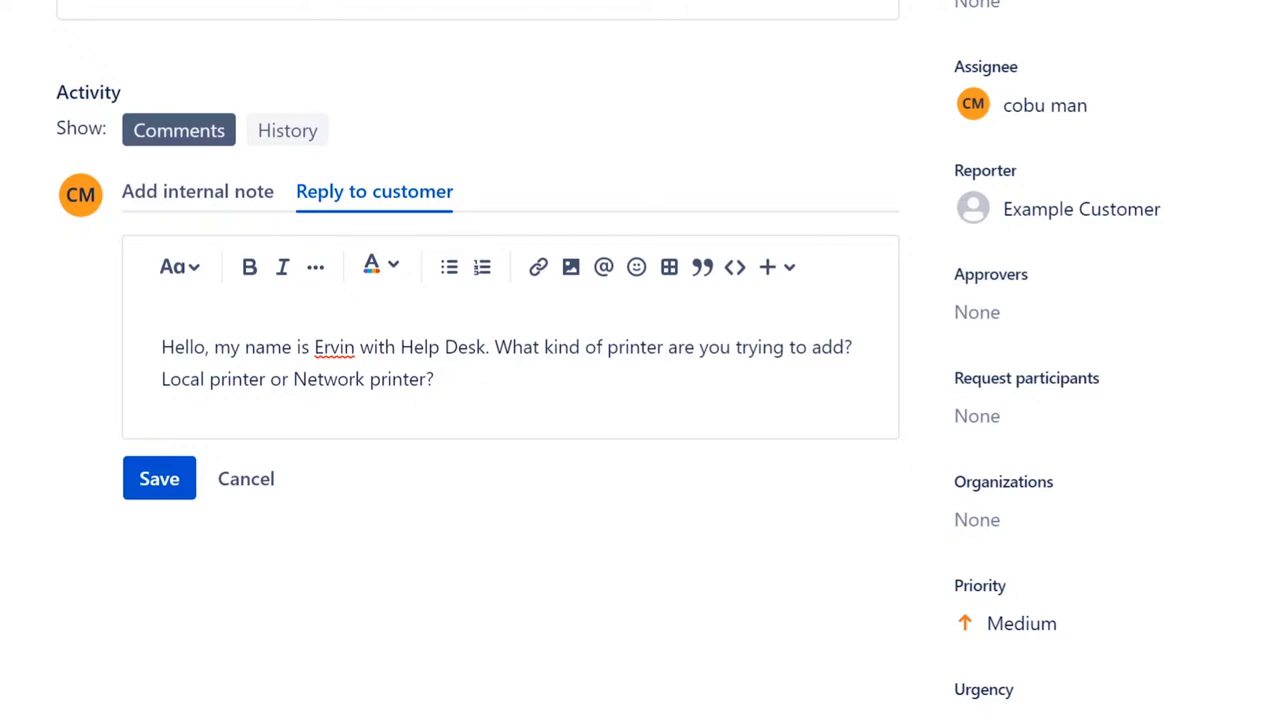
Post the reply, then highlight its Local printer and Network printer options.
click(165, 490)
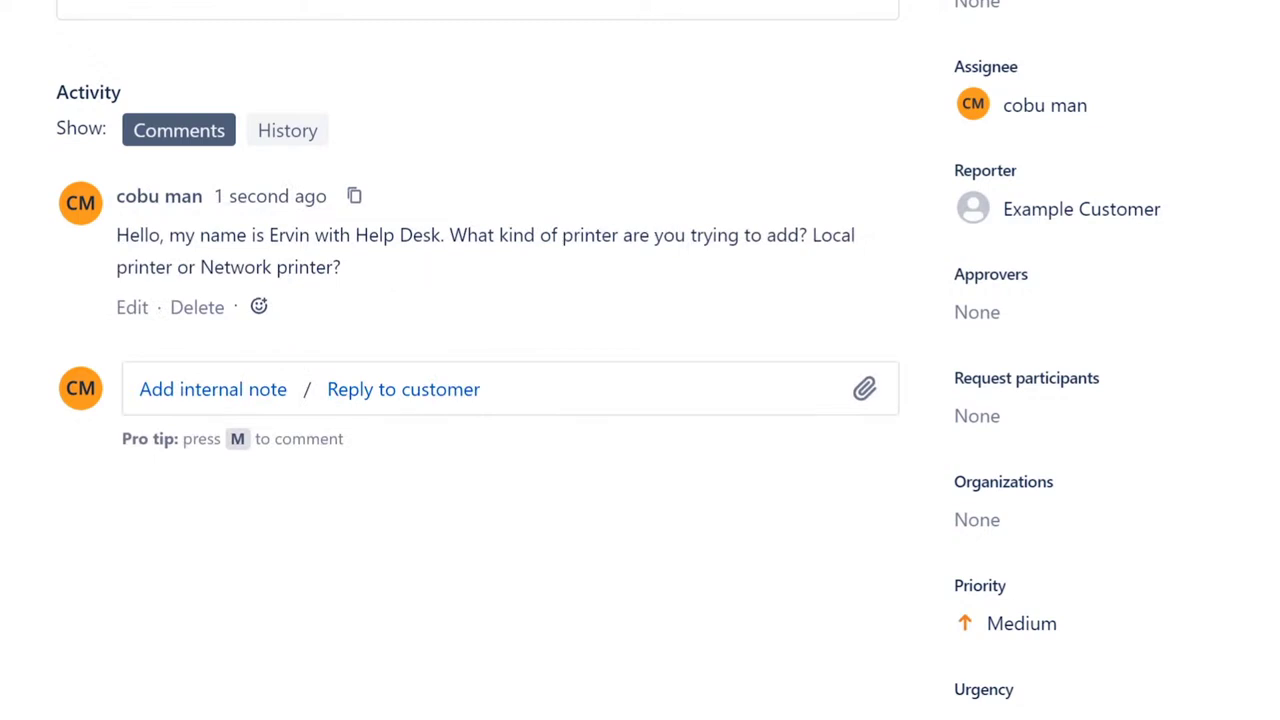
drag(812, 235, 351, 262)
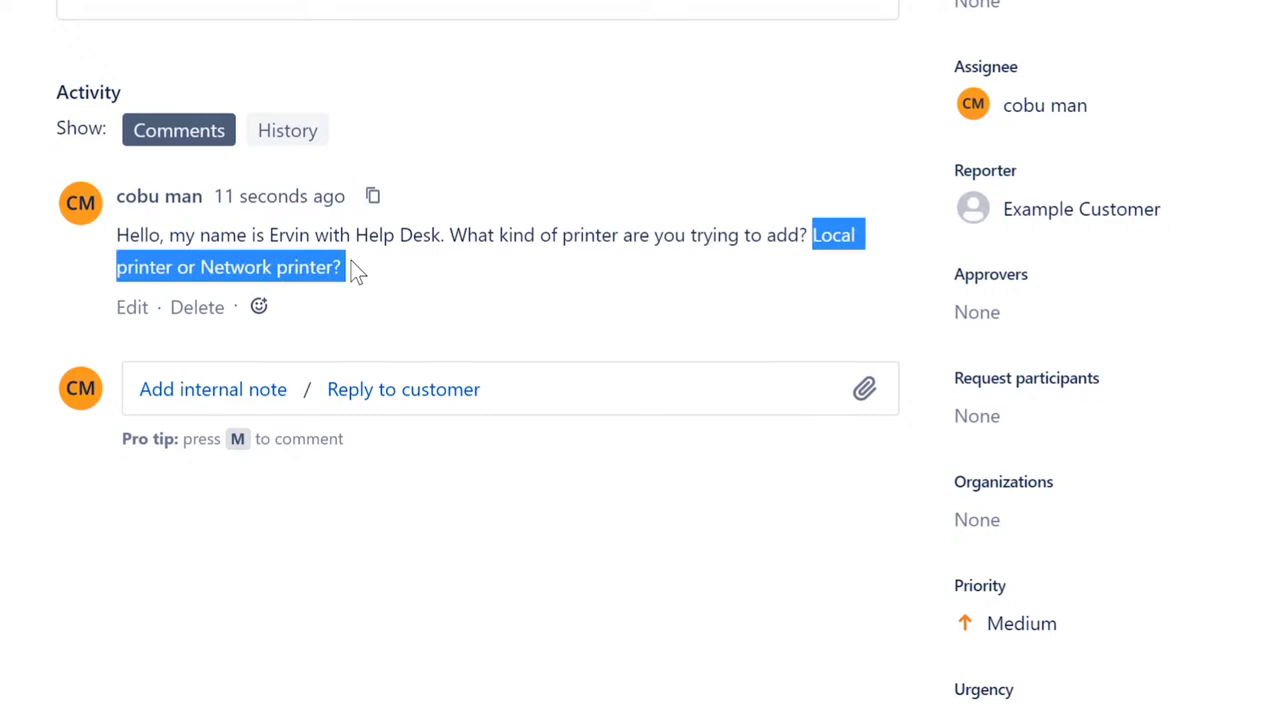
click(356, 270)
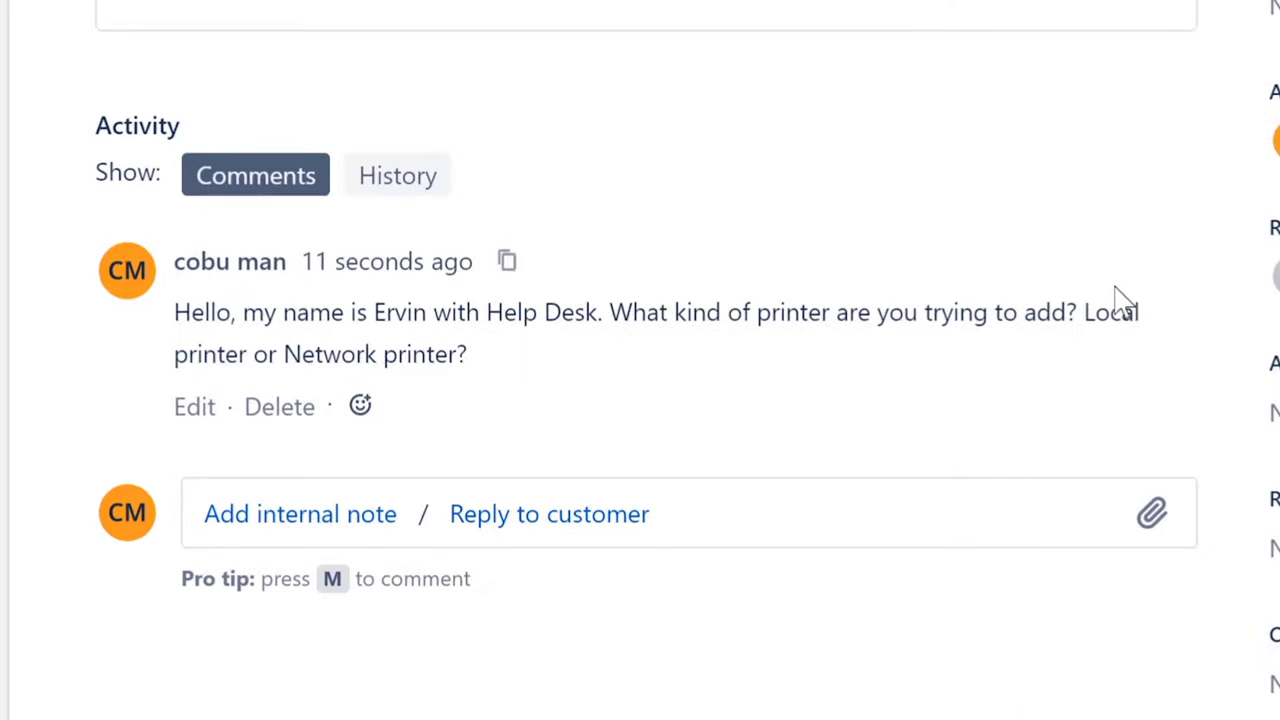
drag(1083, 312, 253, 354)
drag(284, 354, 462, 354)
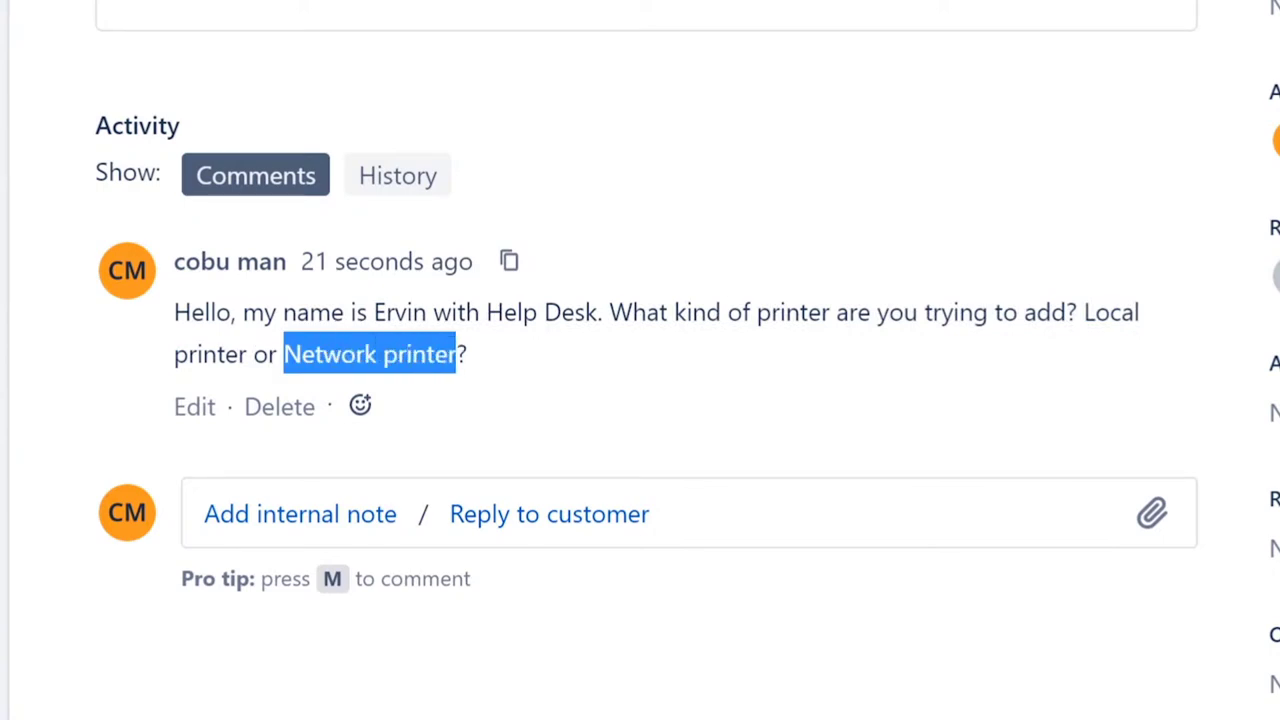
click(492, 357)
Highlight the printer-kind question, Network printer, and the whole comment while explaining it.
drag(1083, 312, 247, 354)
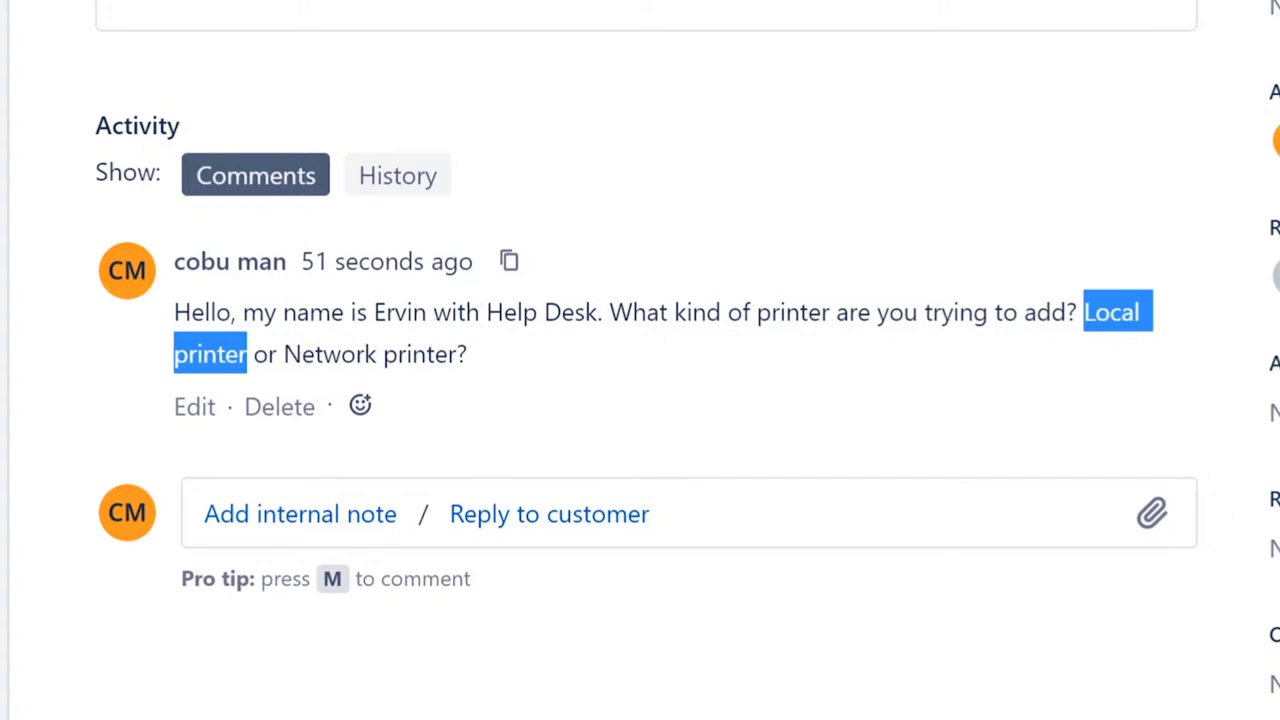
drag(284, 354, 456, 354)
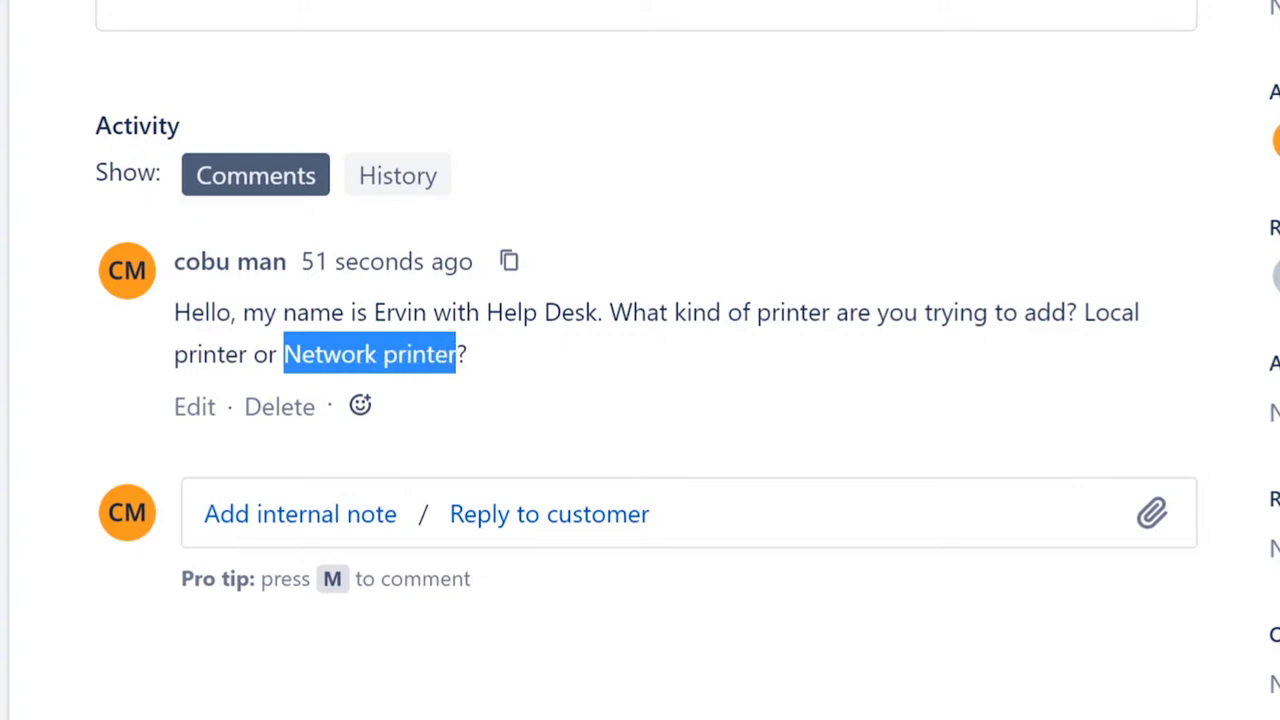
click(479, 365)
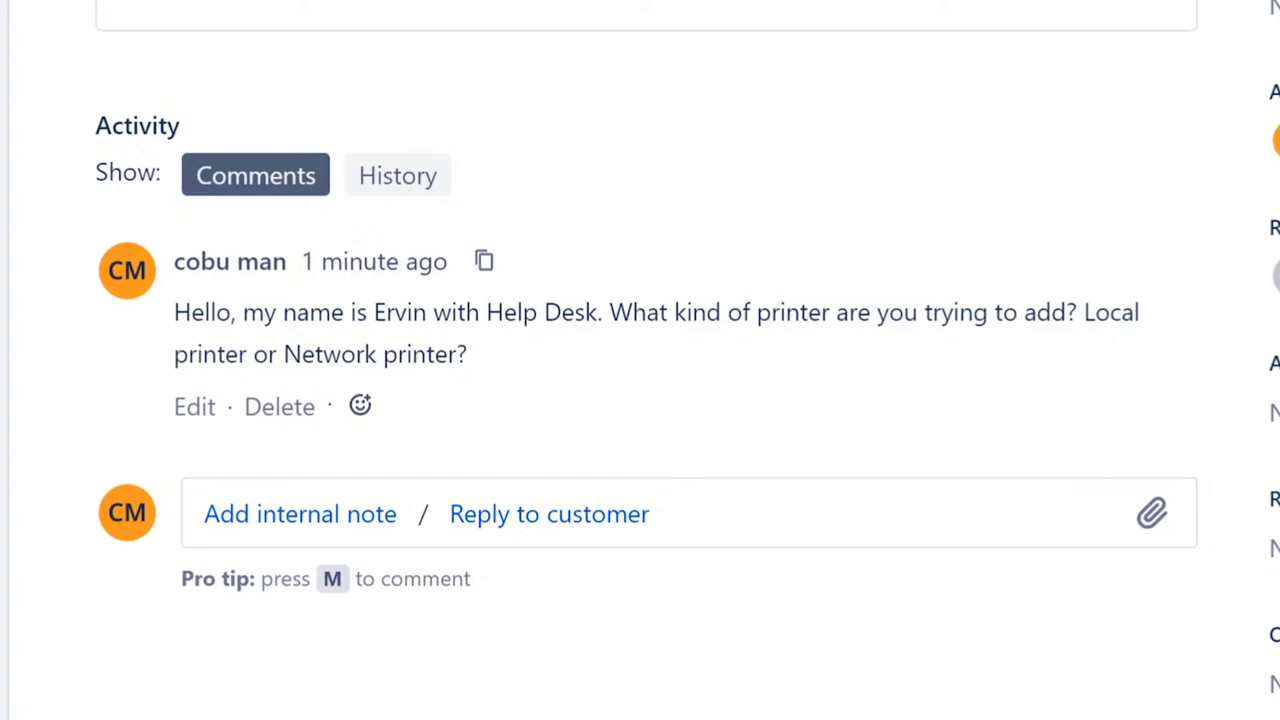
drag(284, 354, 468, 354)
click(489, 358)
drag(284, 354, 457, 354)
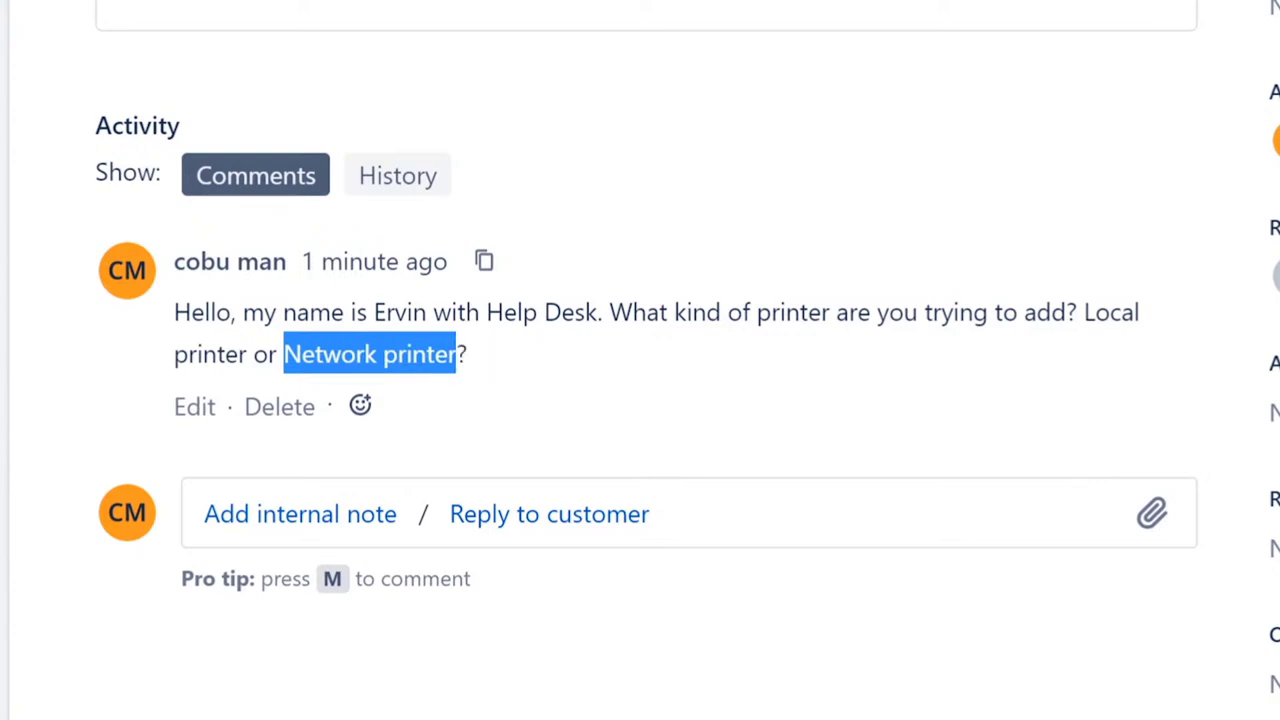
click(484, 362)
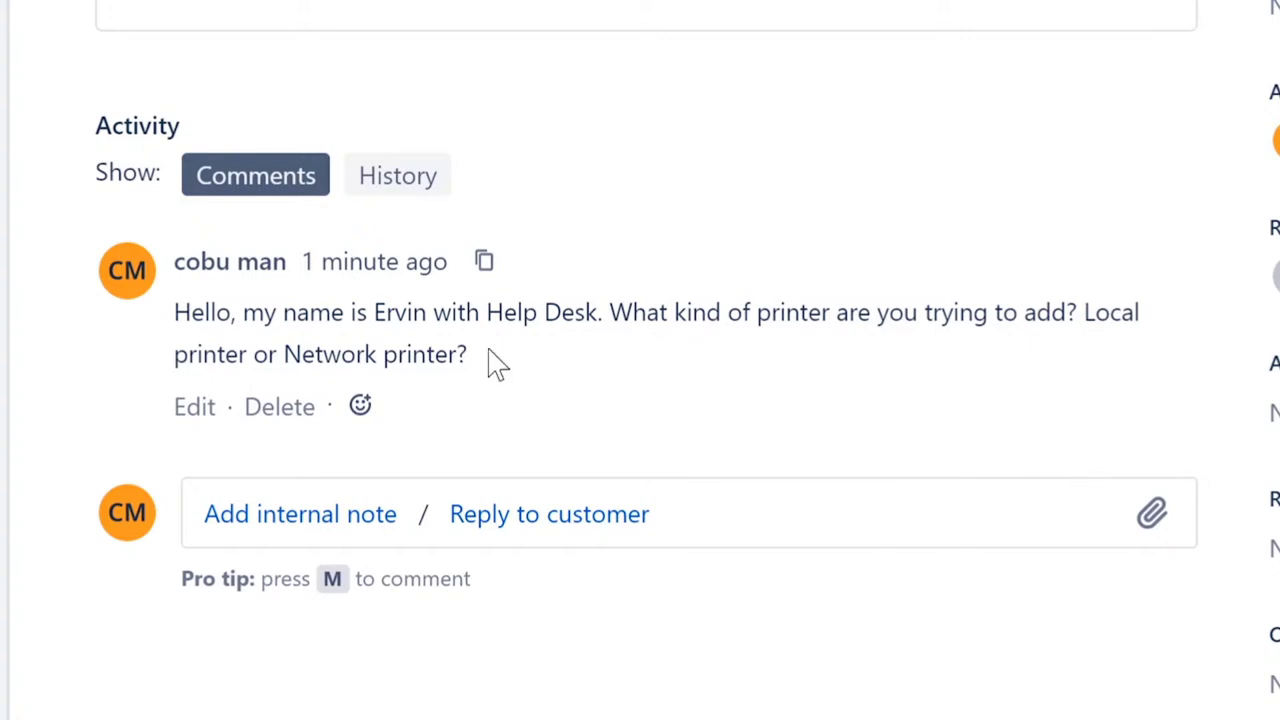
drag(488, 358, 166, 320)
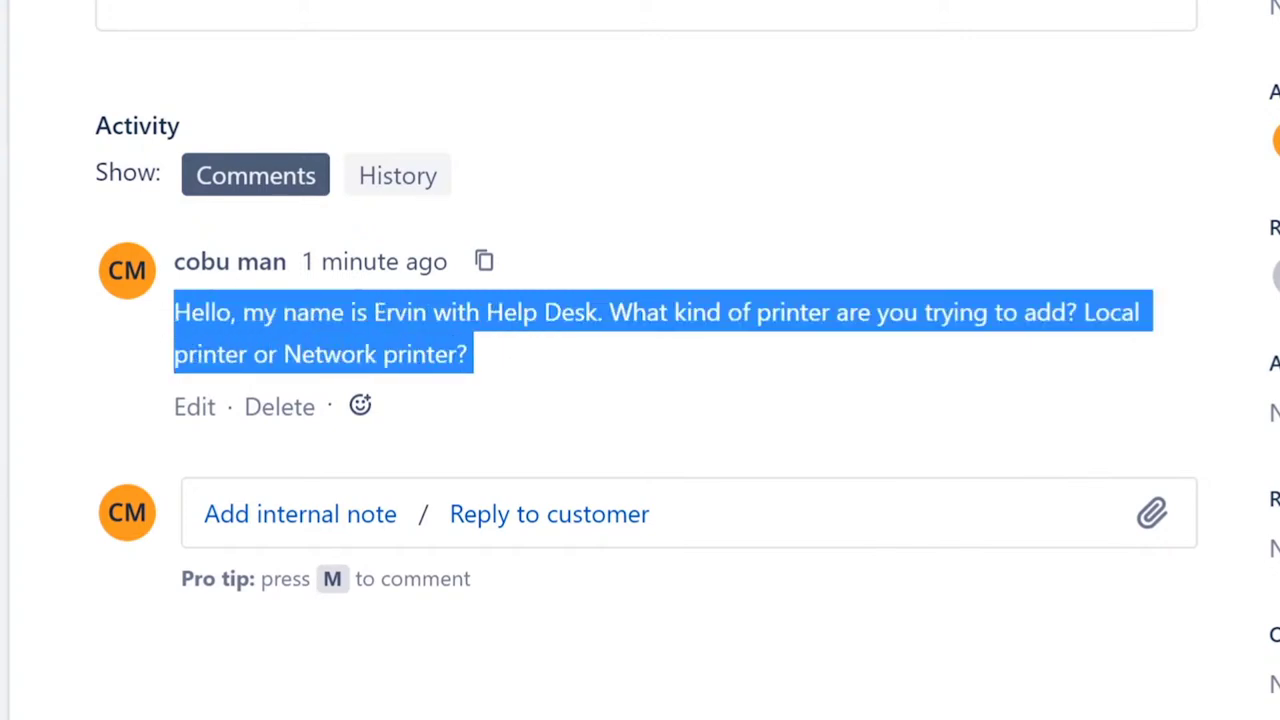
click(452, 340)
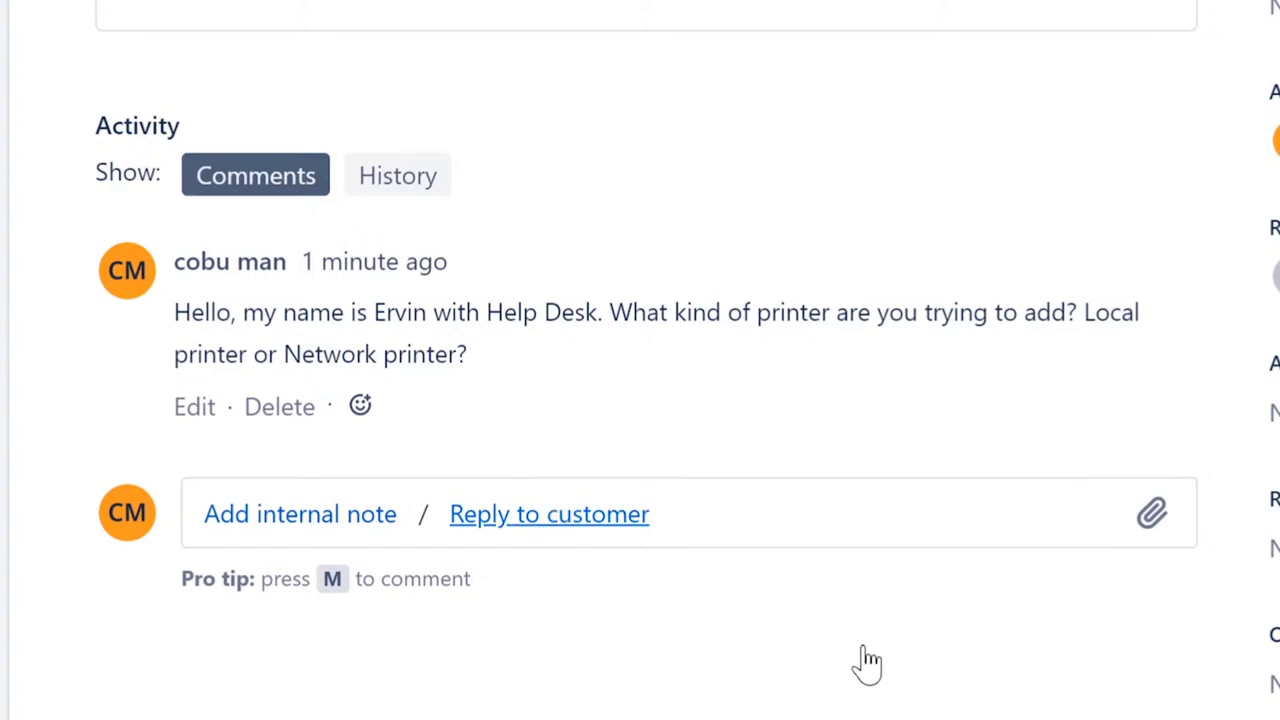
Start a reply: 'Okay, in that case can you please send me the ip address of the printer you're trying to add?'.
click(572, 516)
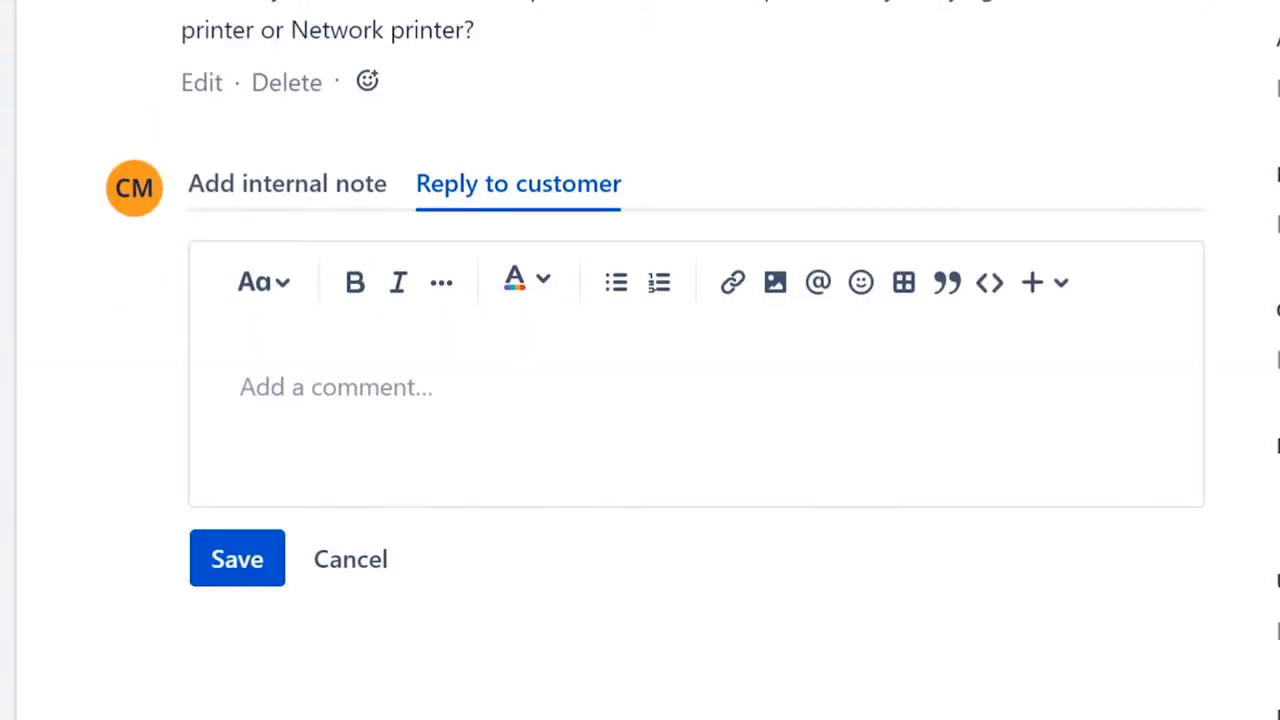
text(Okay)
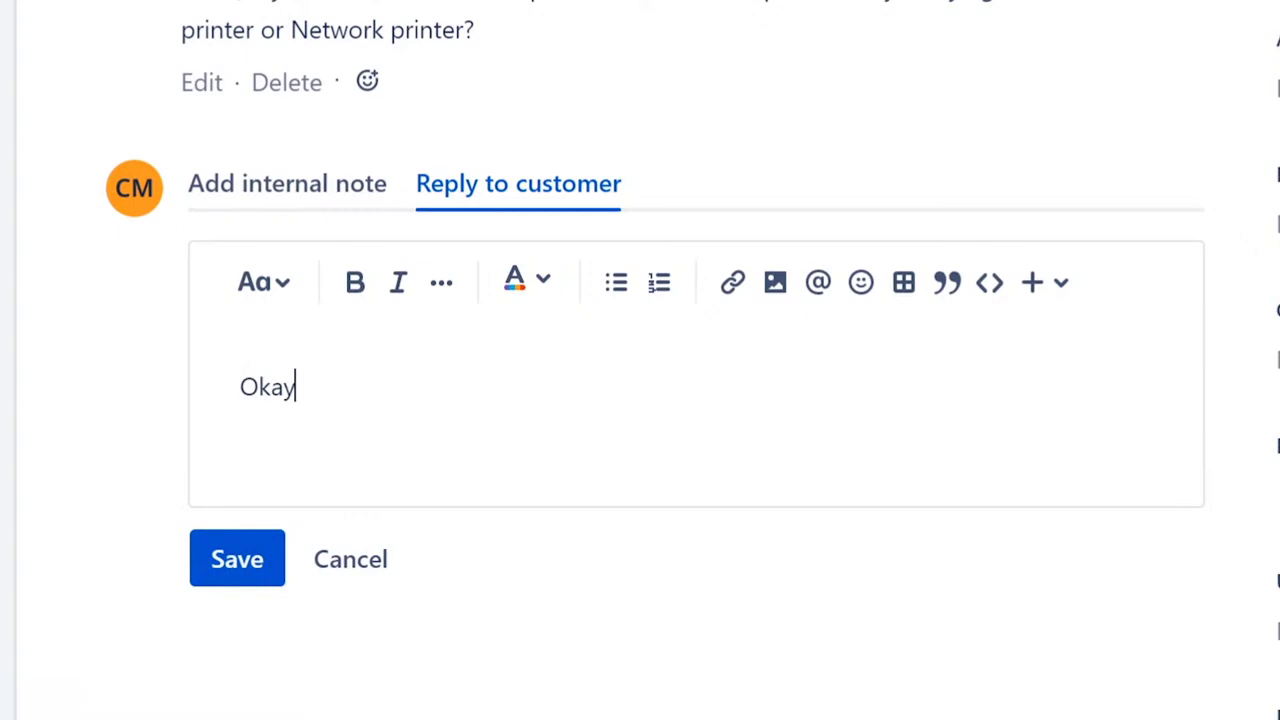
text(, in that case can y)
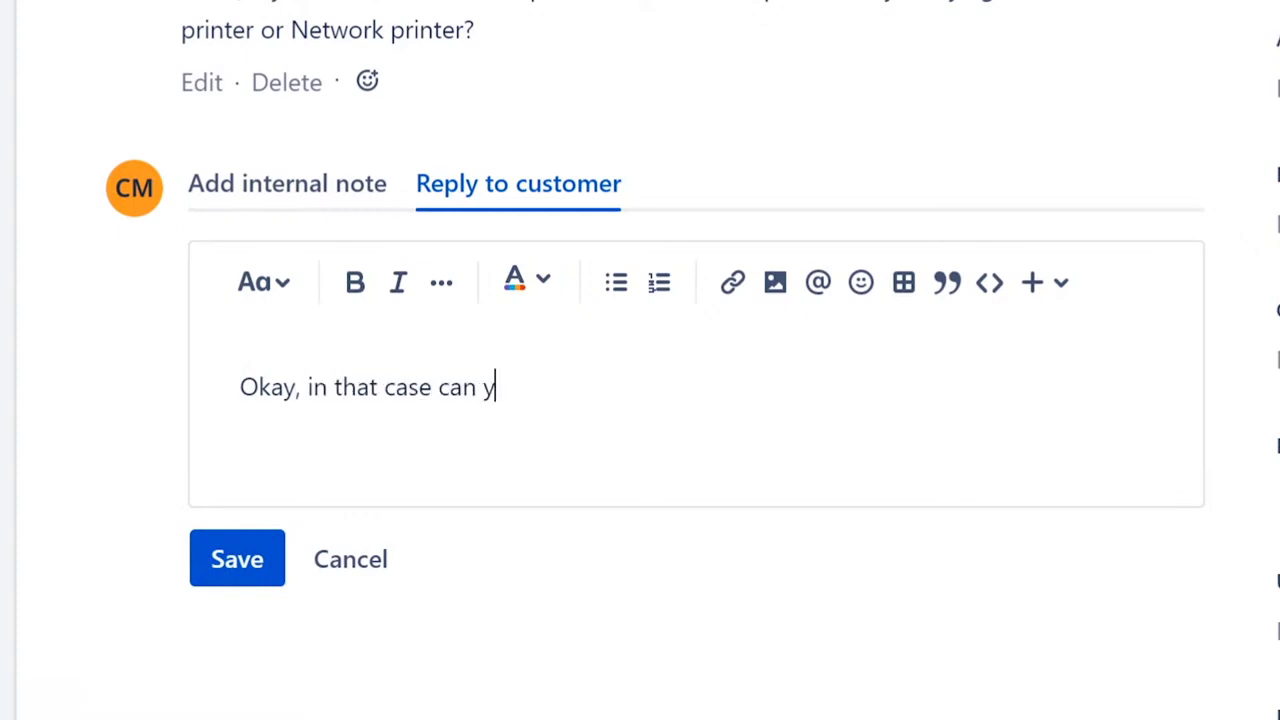
text(ou plea)
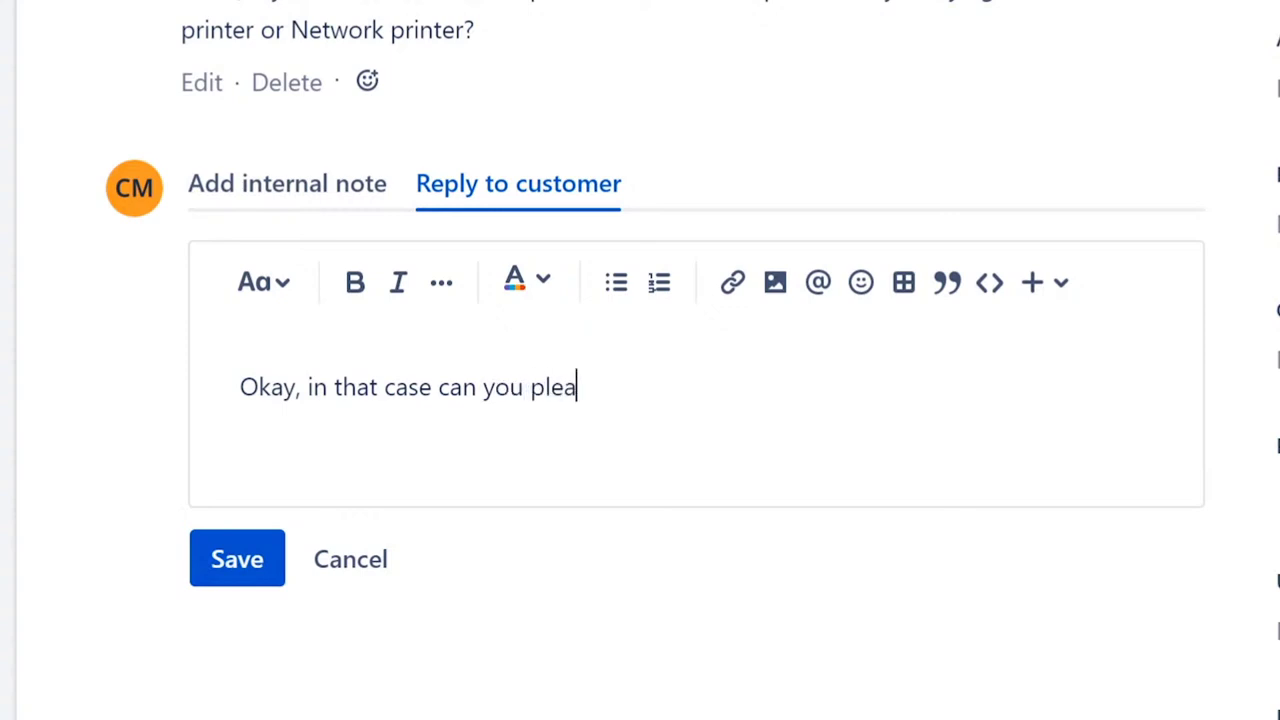
text(se send me )
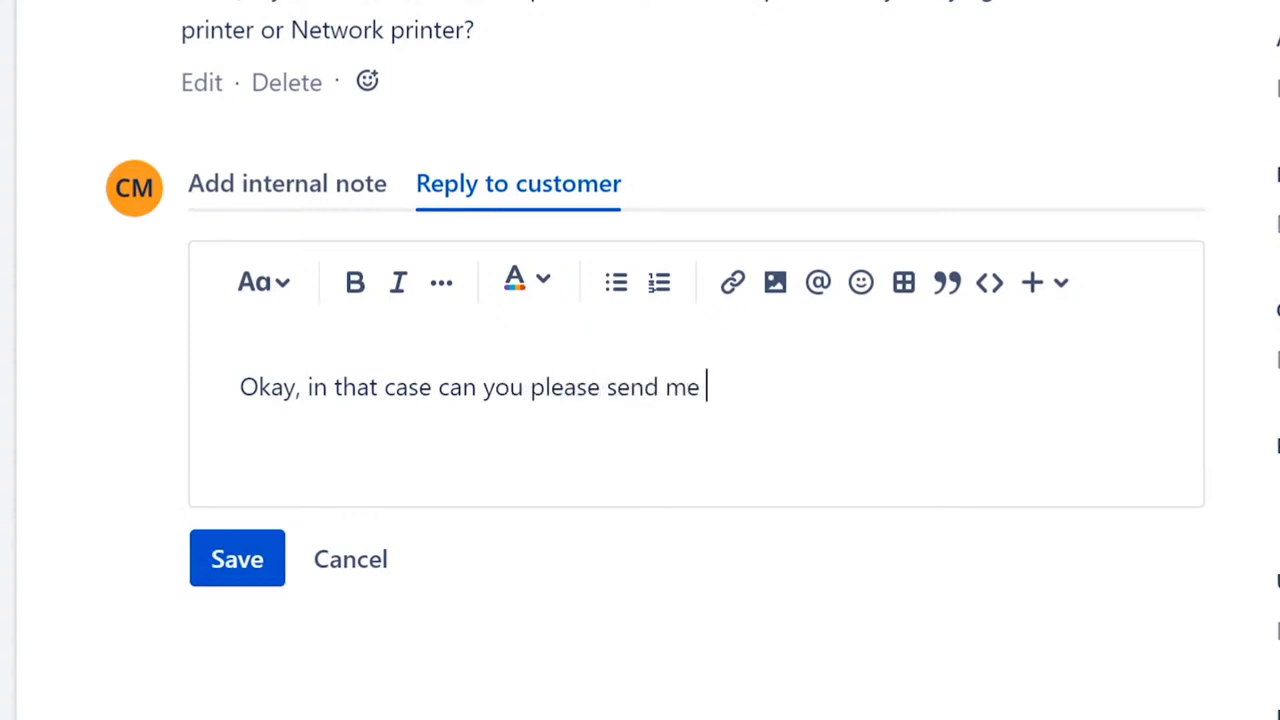
text(the ip addre)
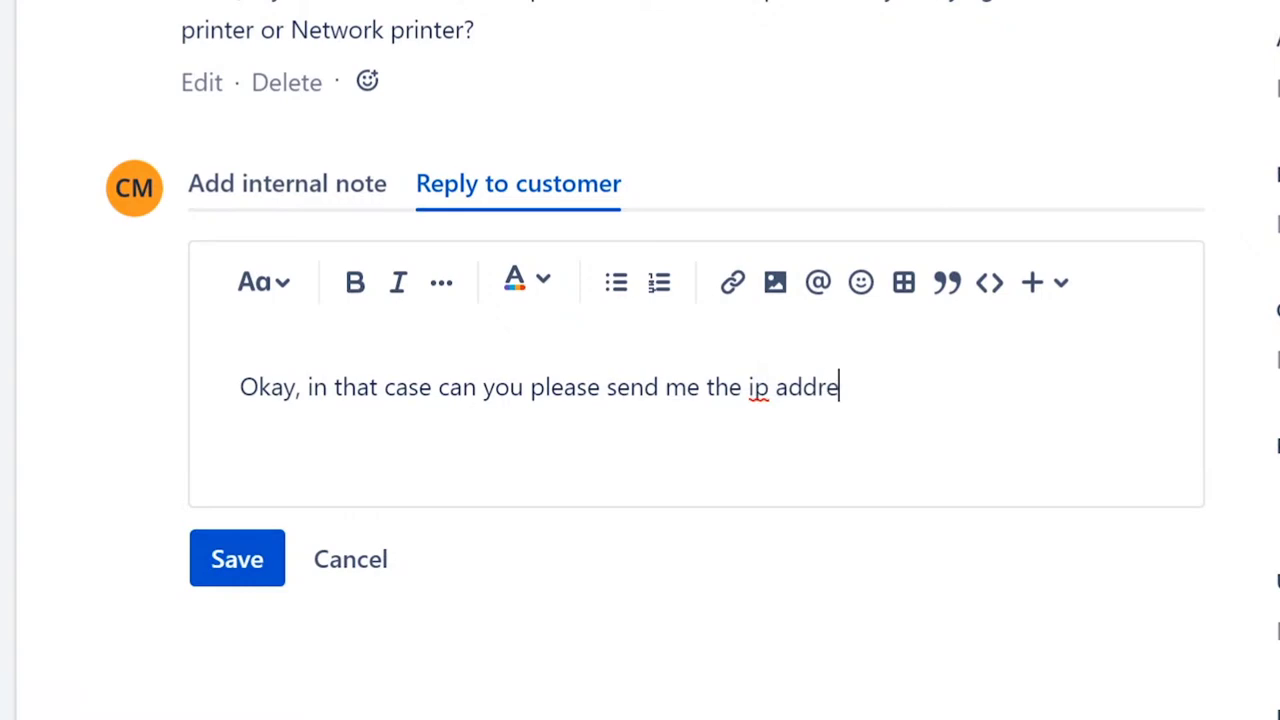
text(ss of the )
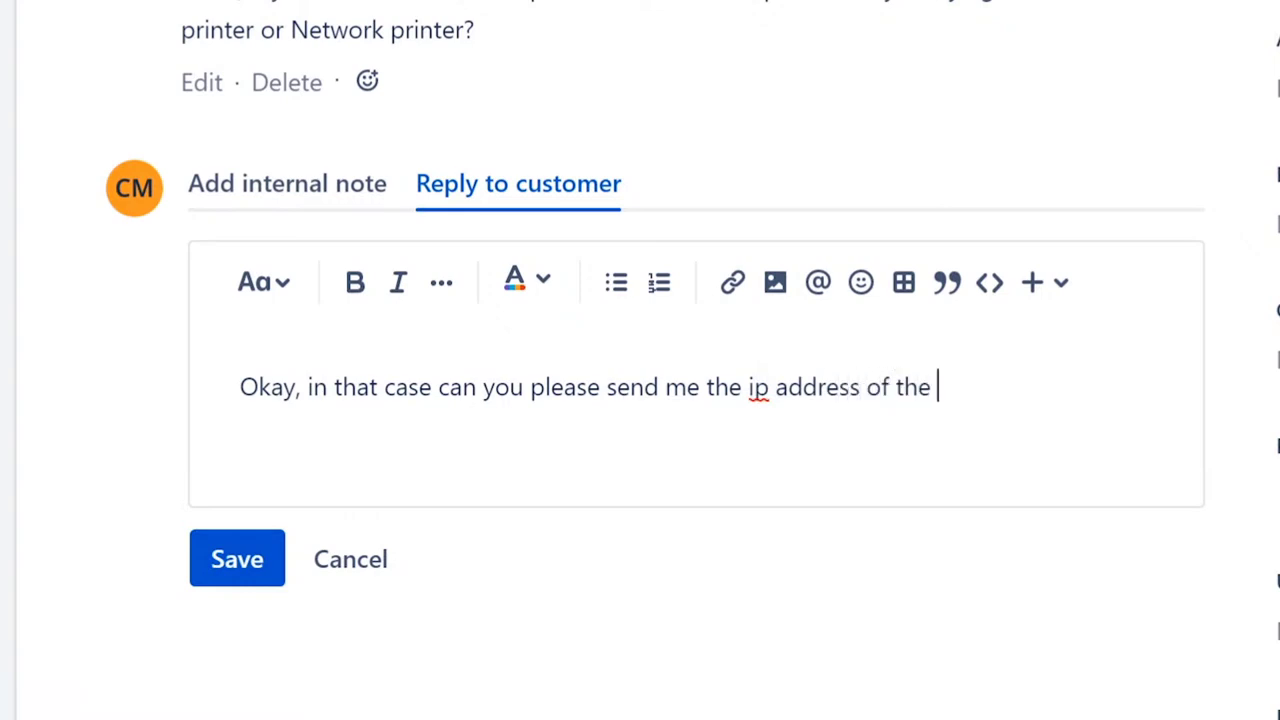
text(printer you')
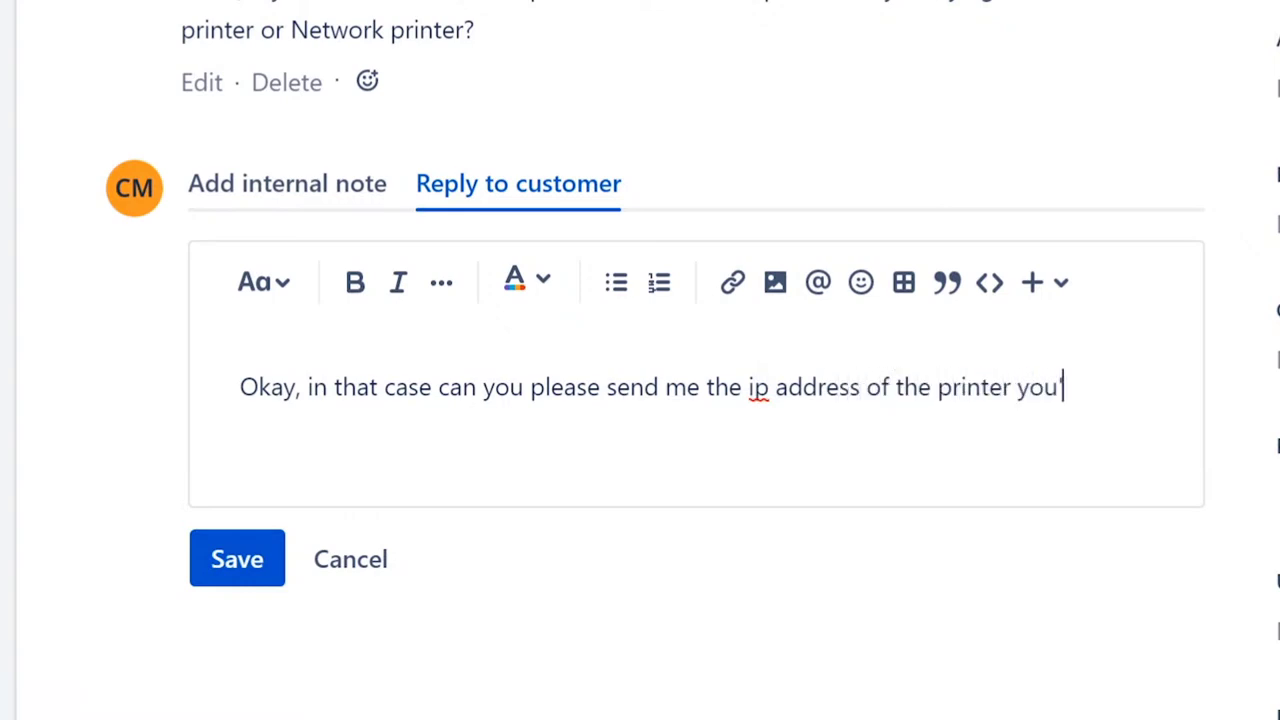
text(re trying to a)
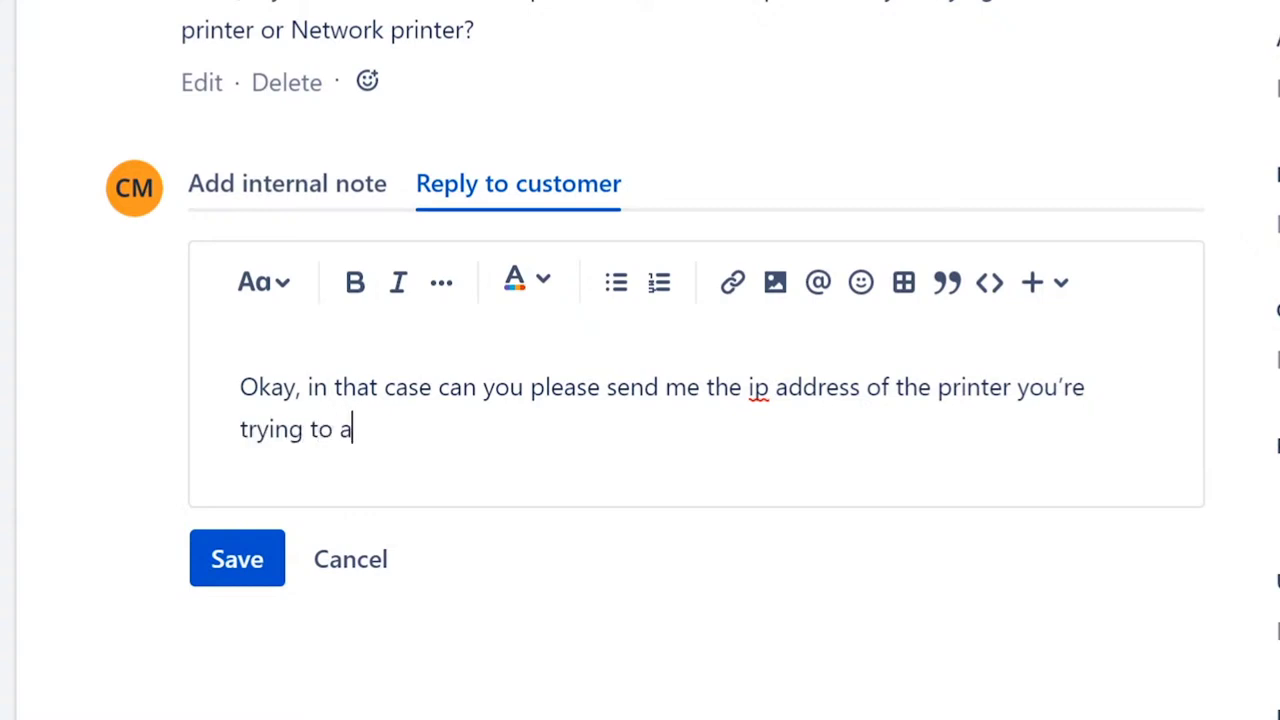
text(dd?)
Insert 'I can add the printer for you; however, I need your PC name to take control remotely,' and correct remotely via spell-check.
key(Left)
key(Right)
key(Right)
key(Right)
text(I can add t)
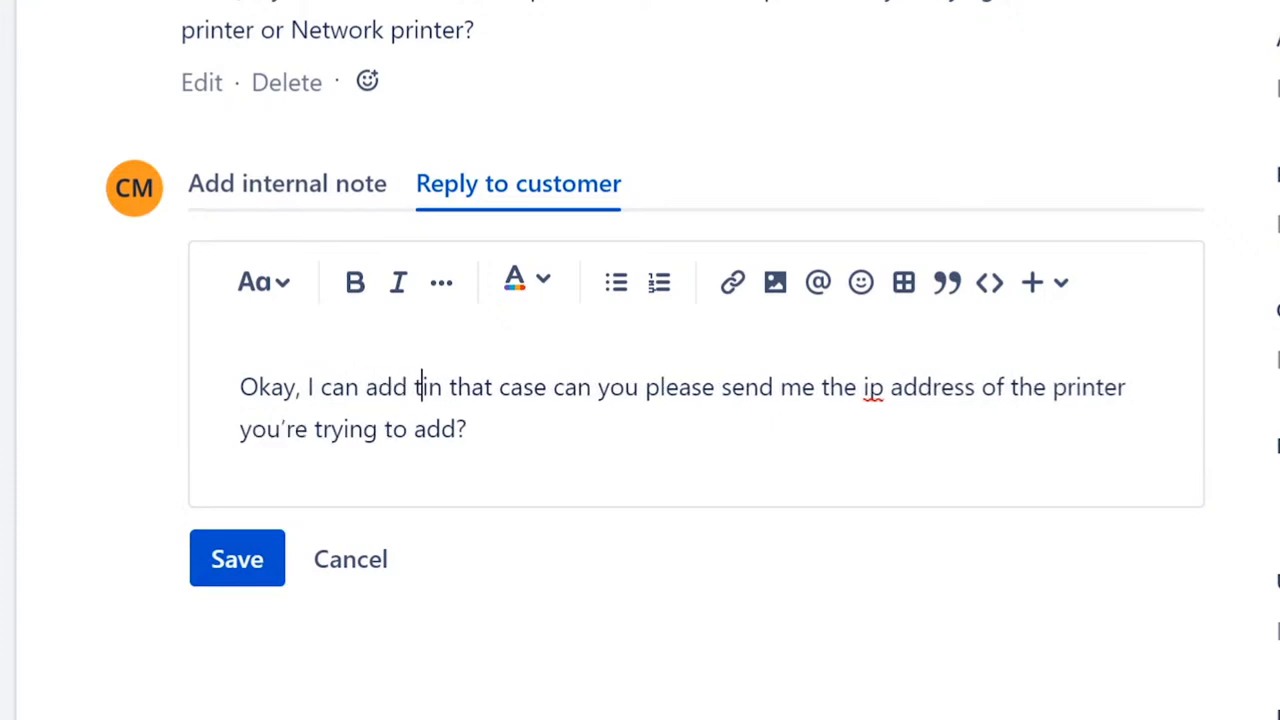
text(he printer)
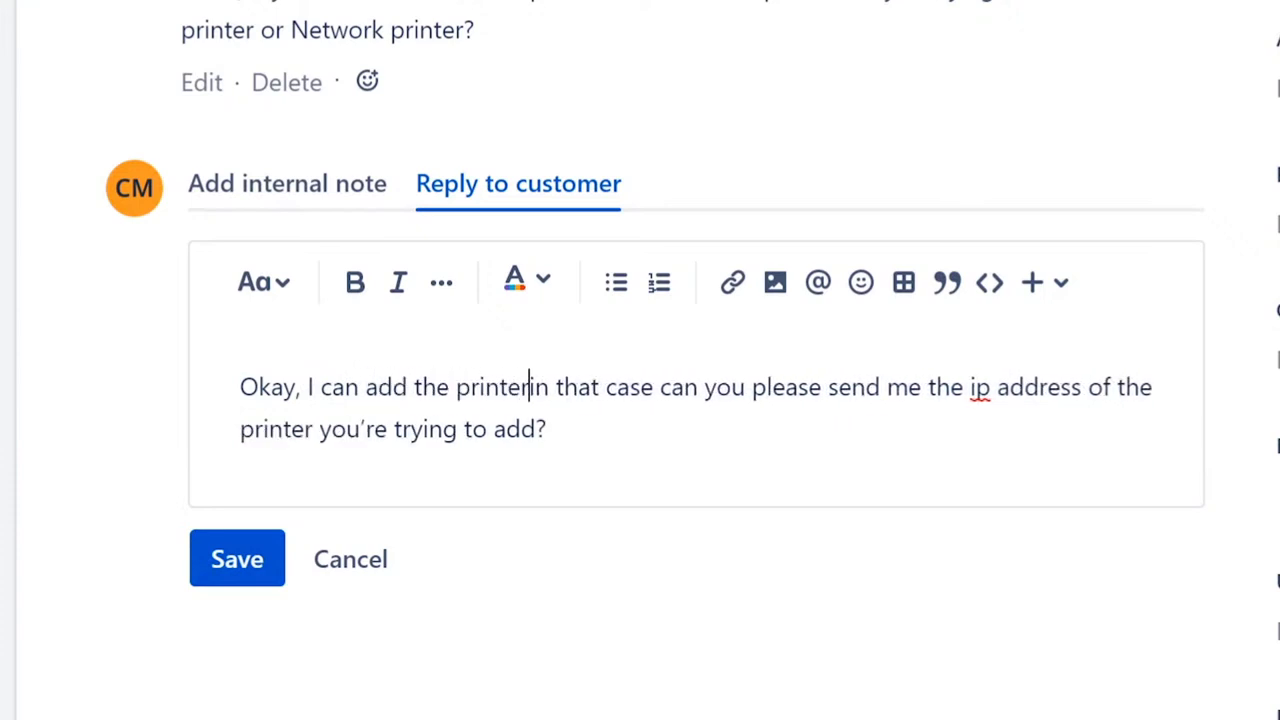
text( for you)
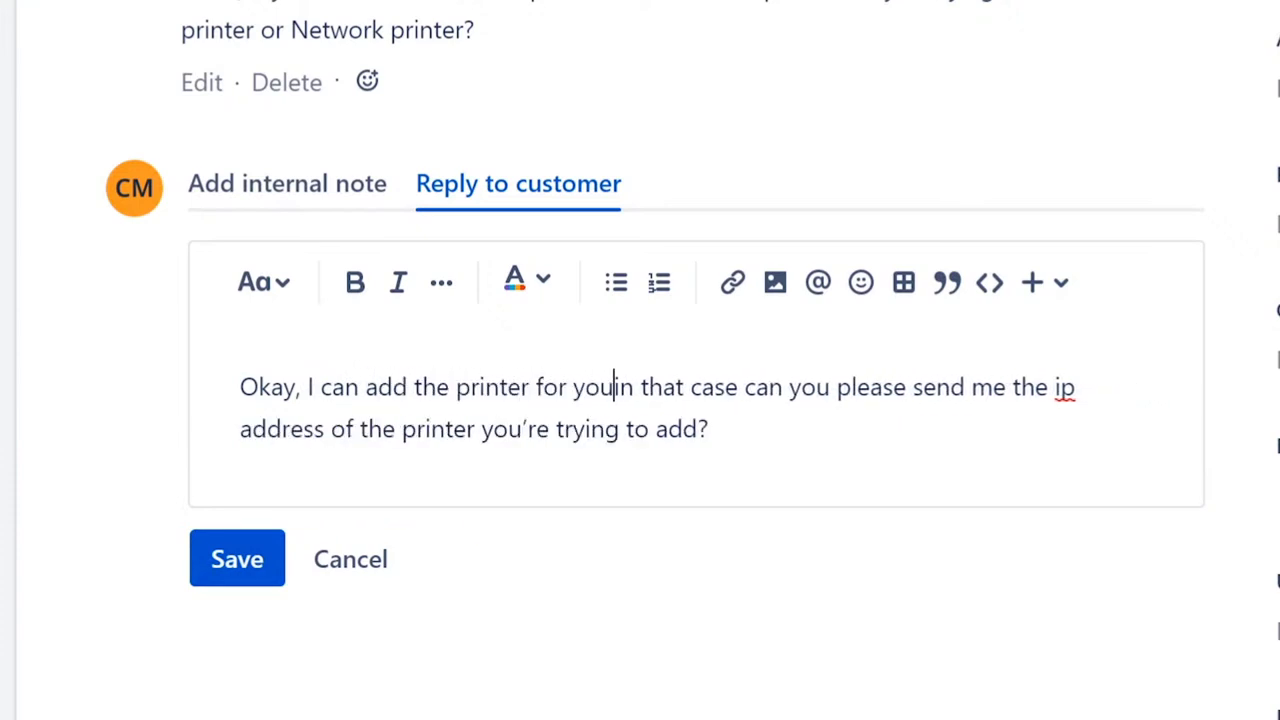
text(; howe)
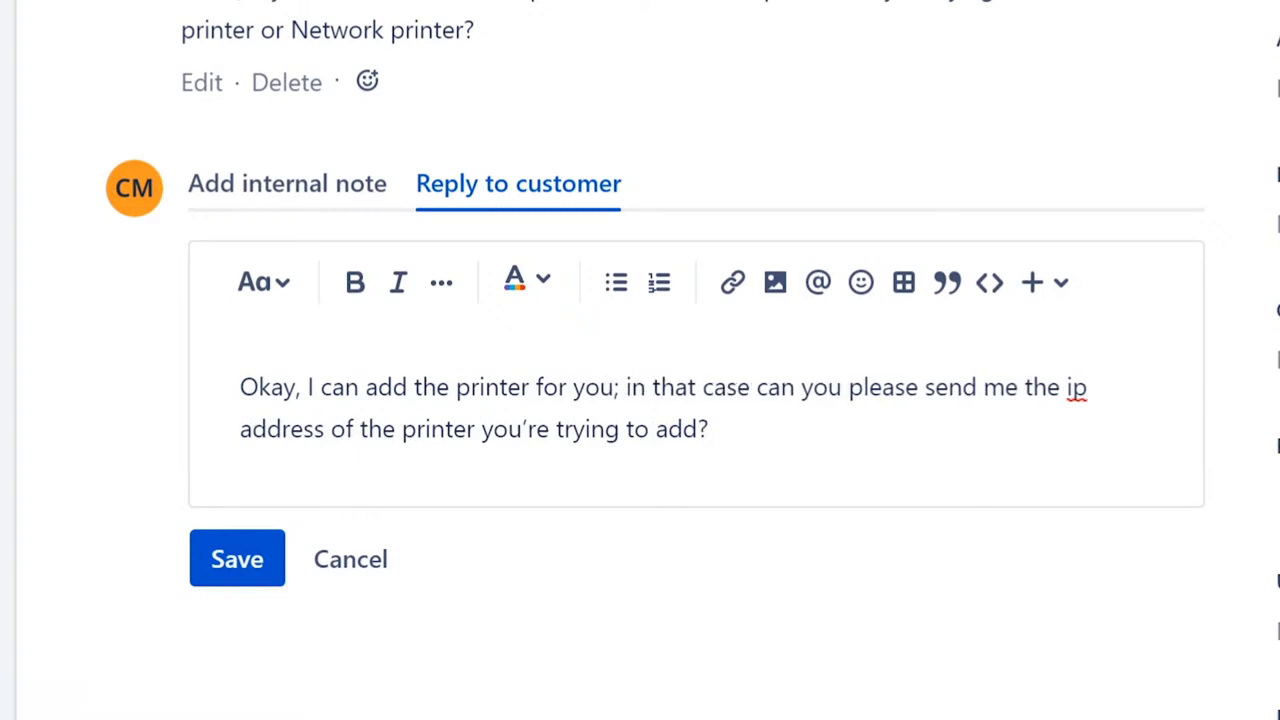
text(ver, I )
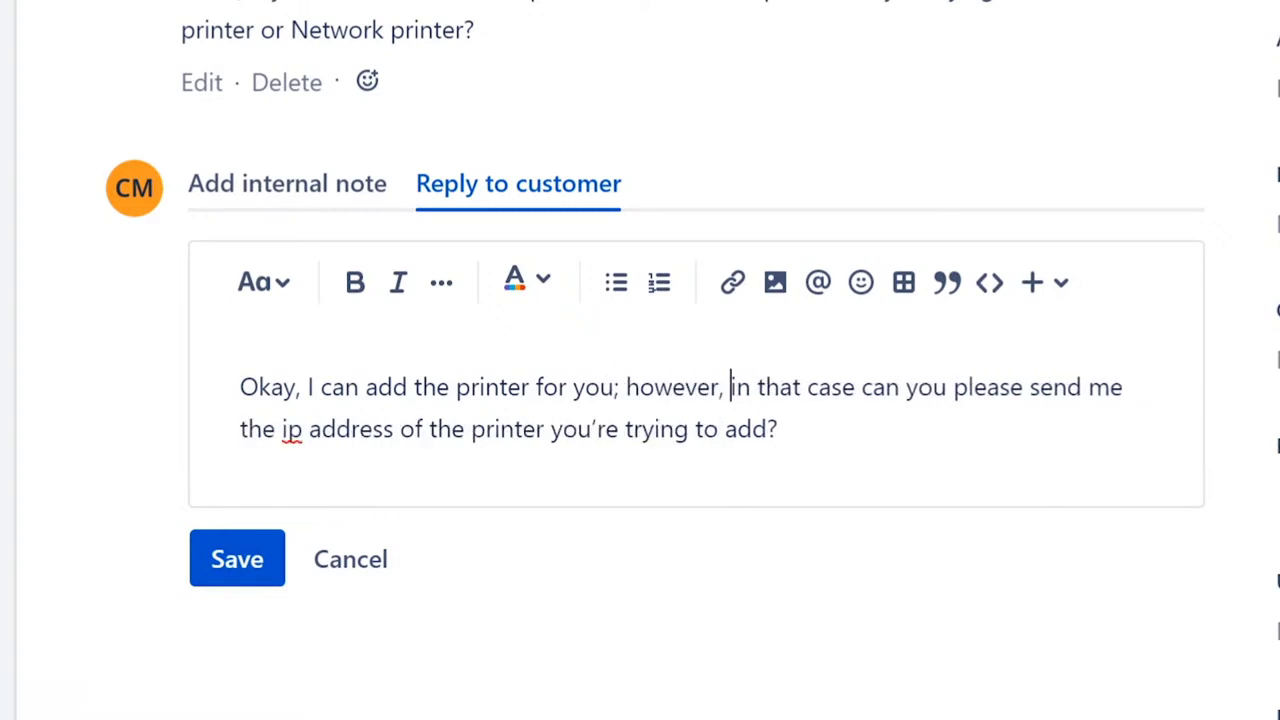
text(need your P)
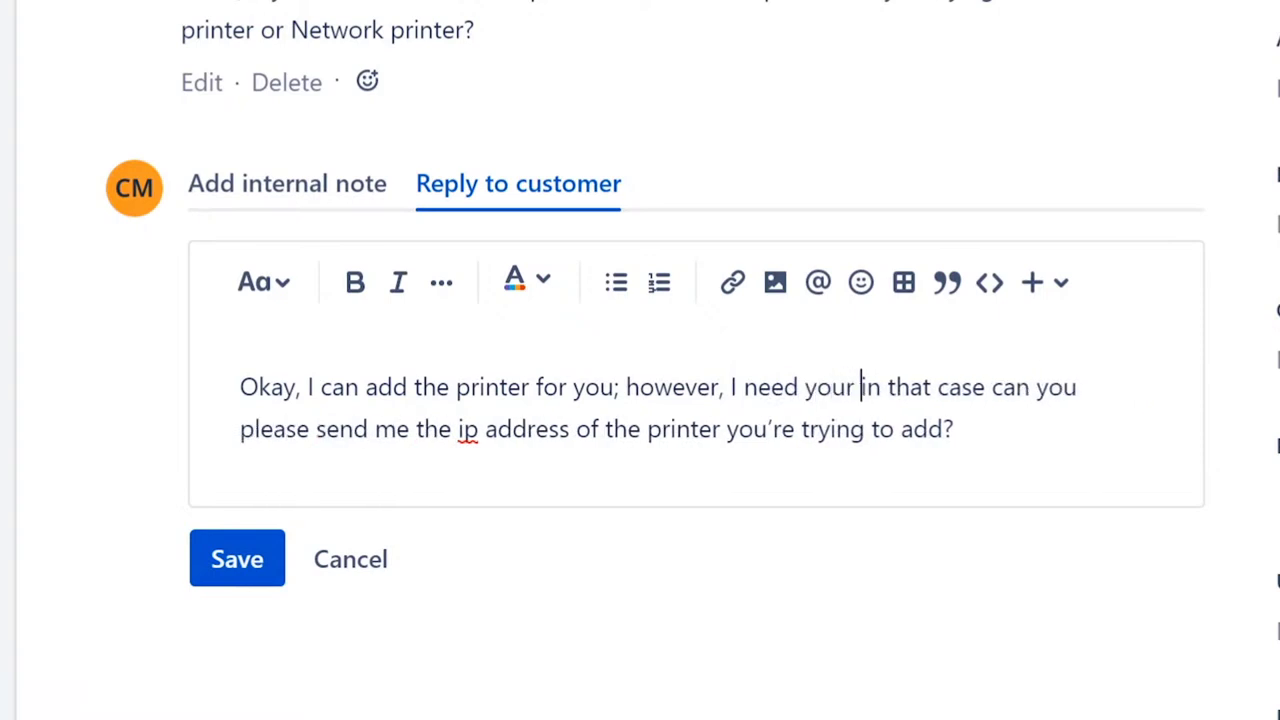
text(c n)
key(BackSpace)
key(BackSpace)
key(BackSpace)
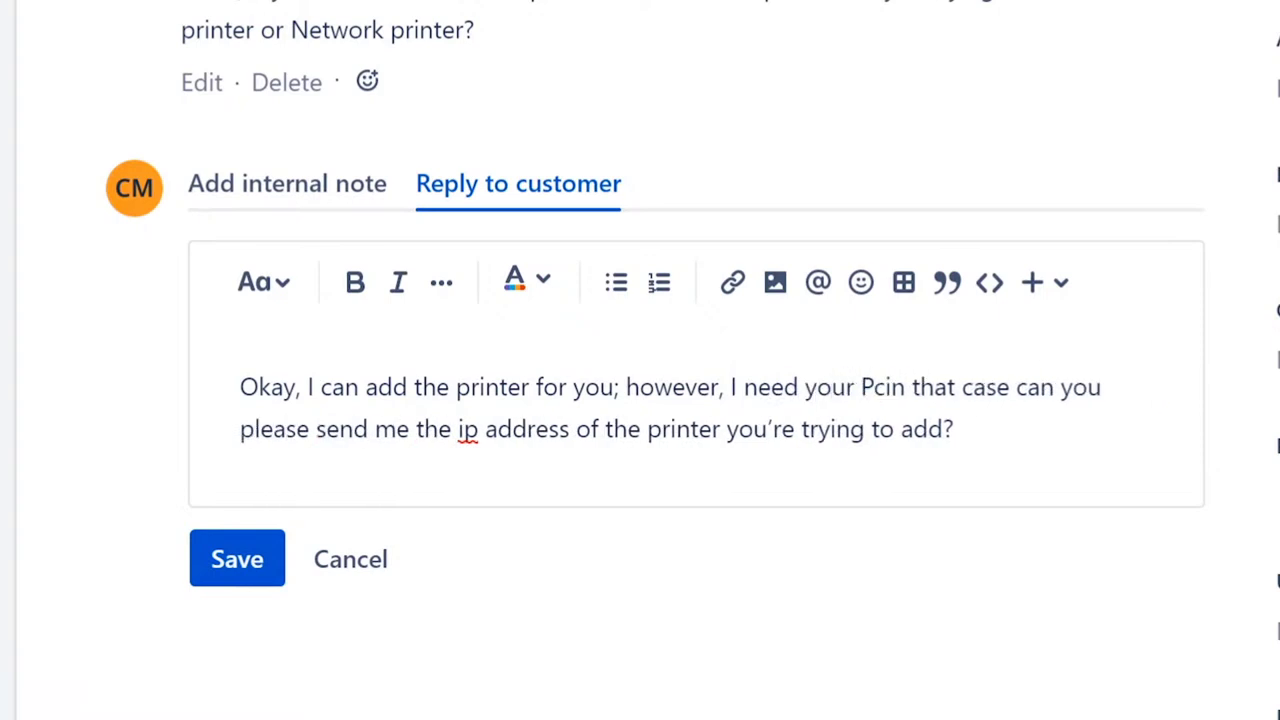
text(C name)
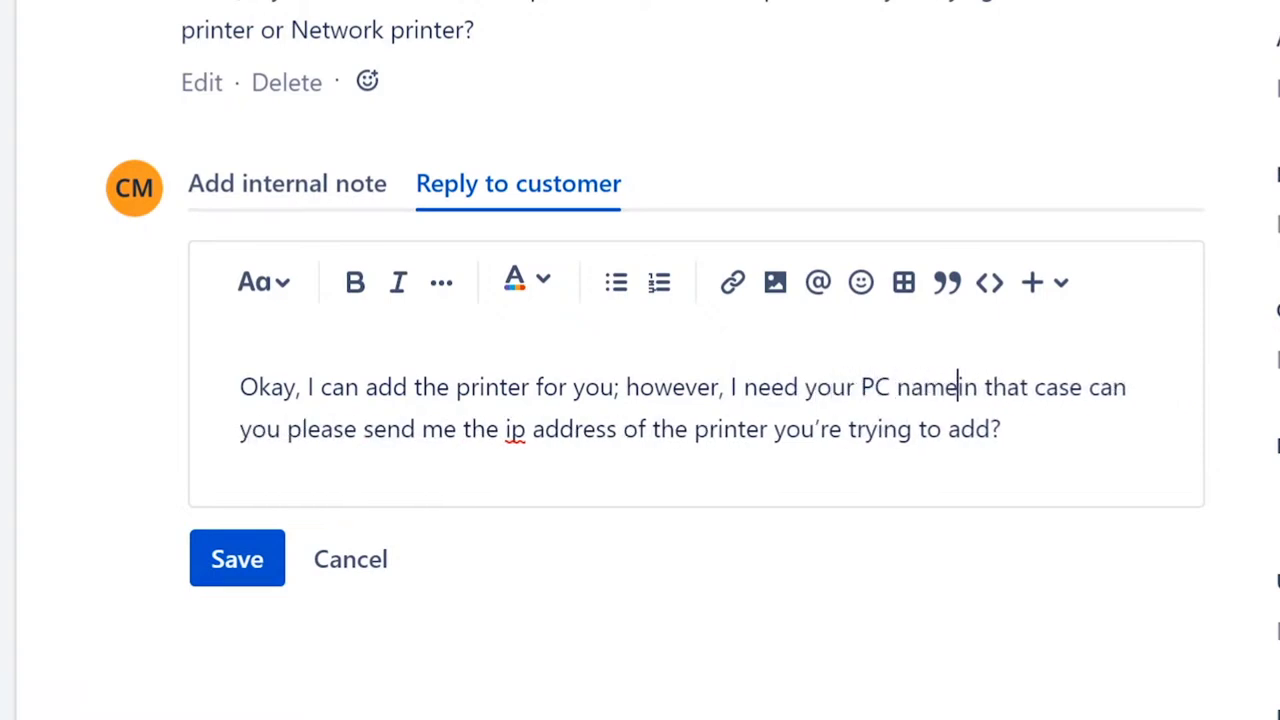
text( to take)
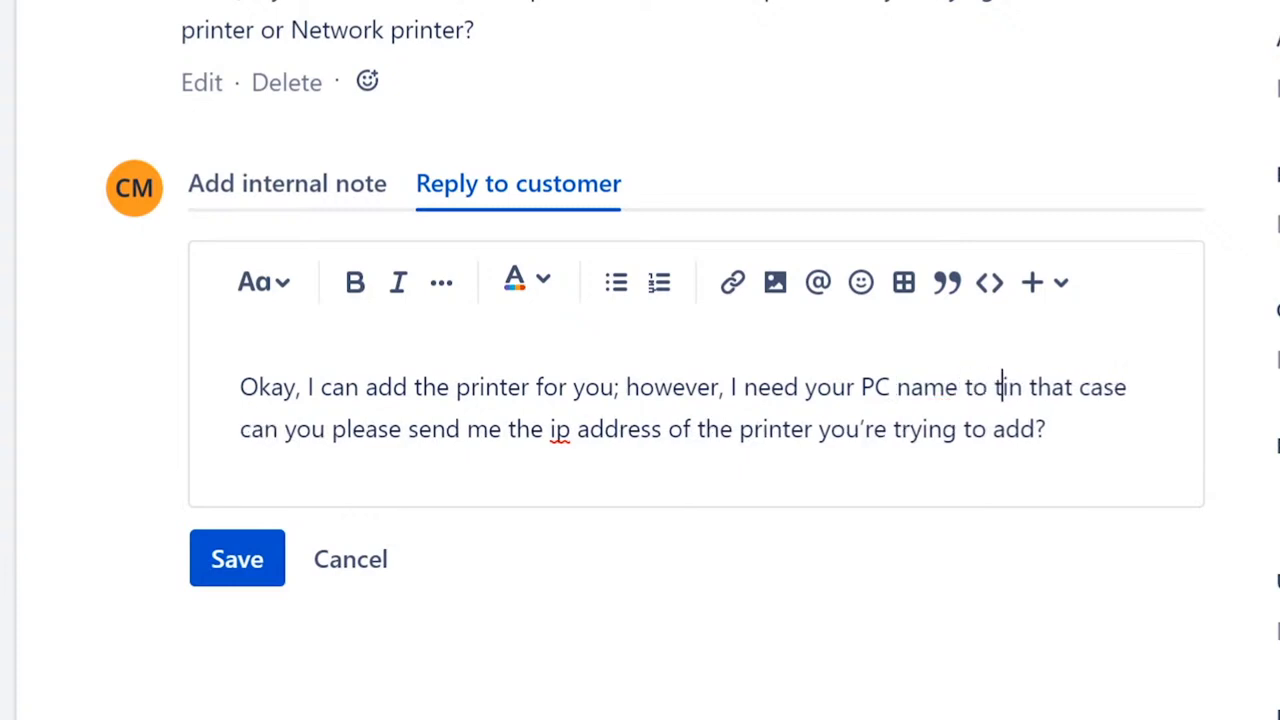
text( contro)
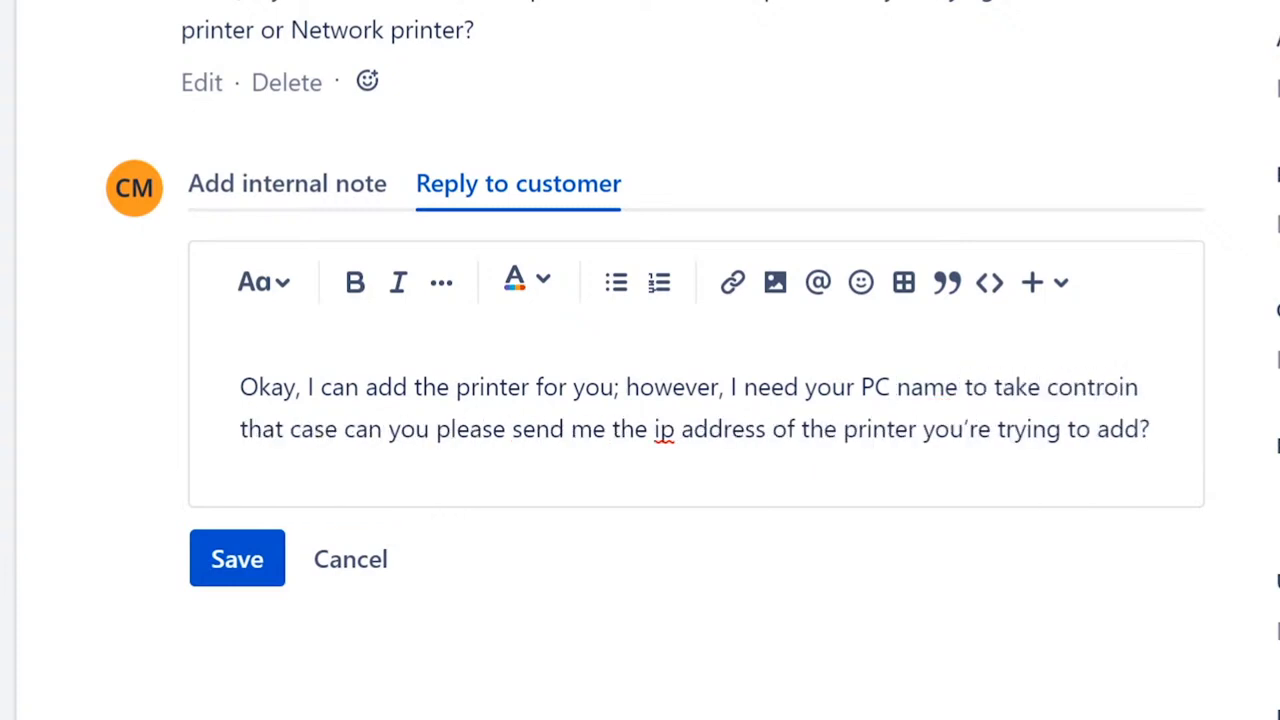
text(l remotly,)
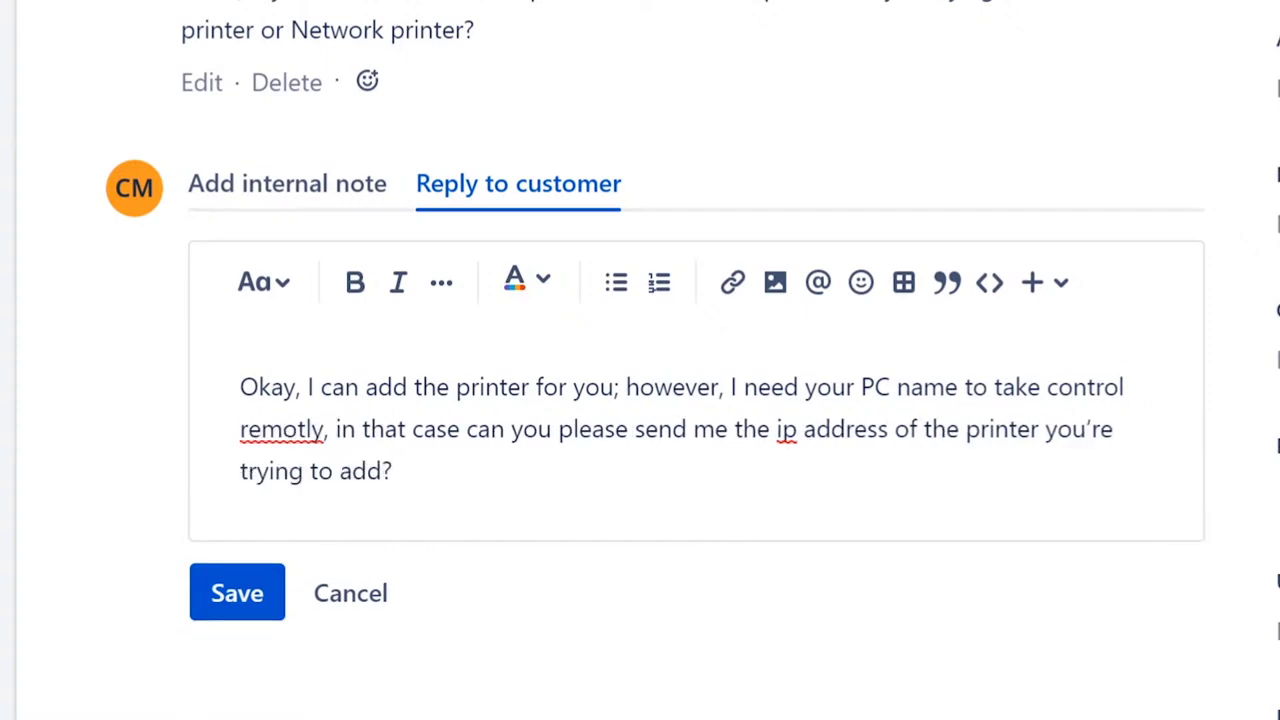
right_click(289, 430)
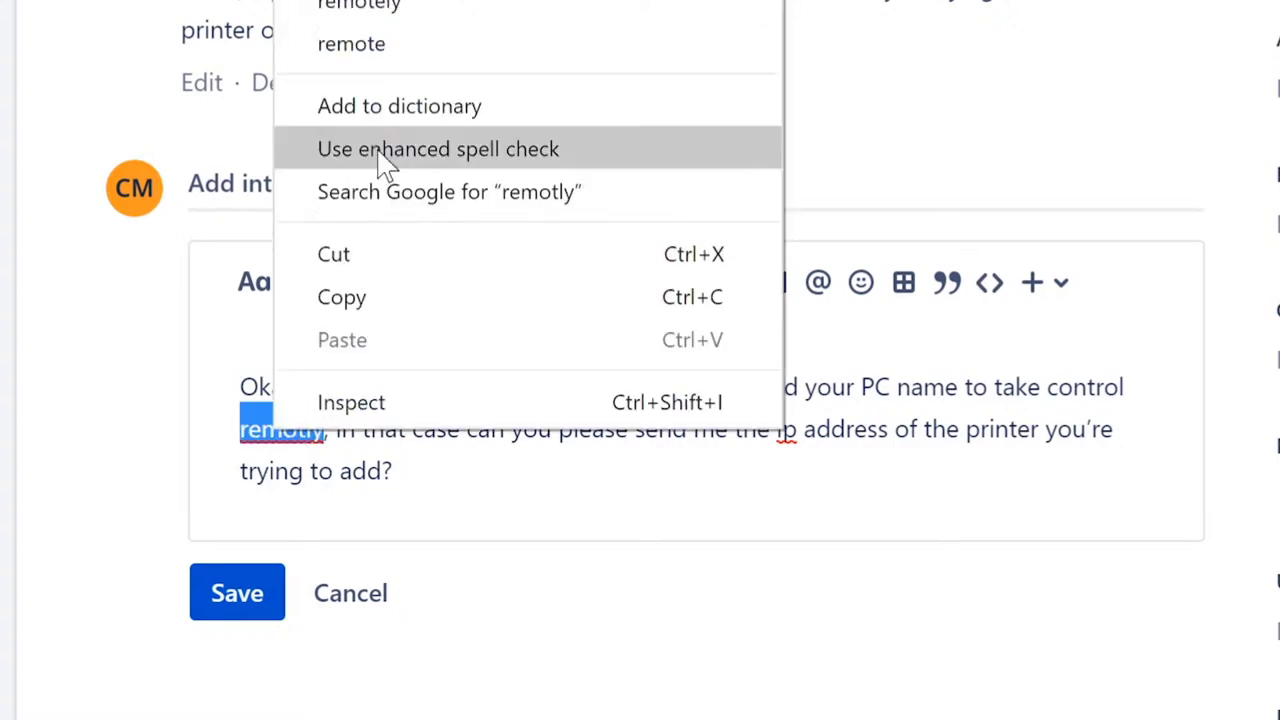
click(450, 5)
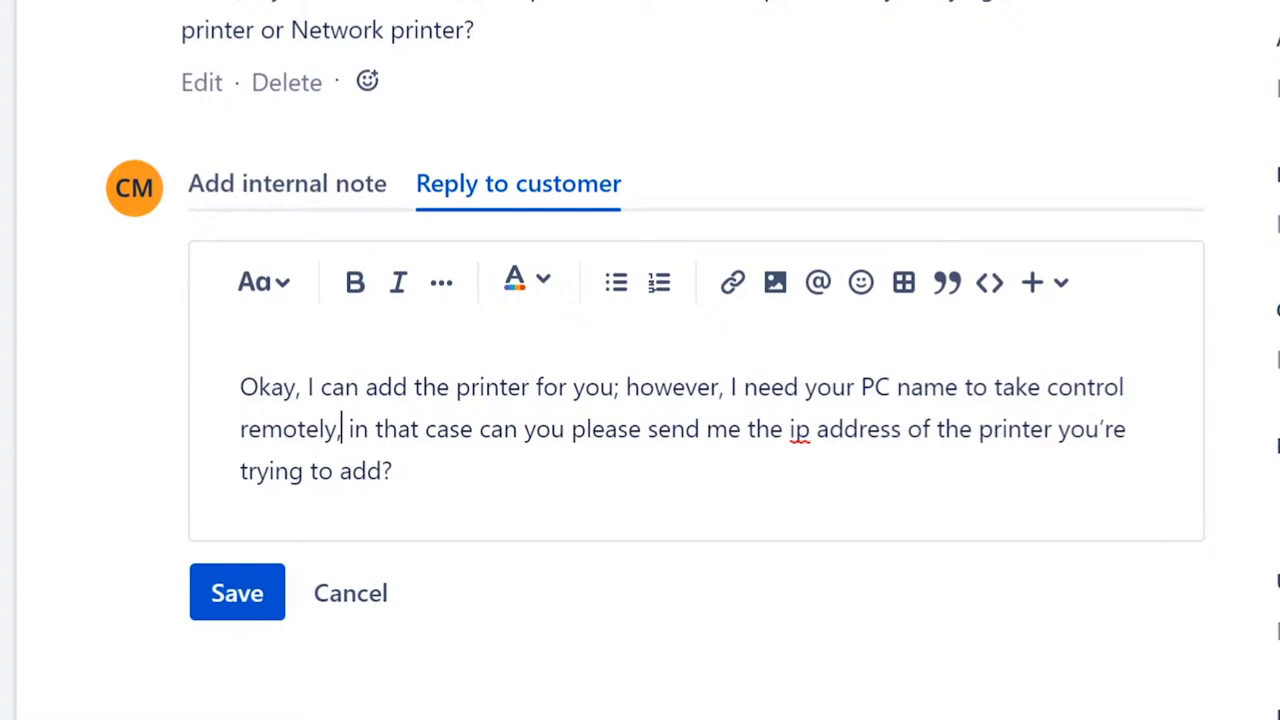
Replace ', in that case' with 'and' in the reply.
click(473, 429)
key(ctrl+shift+Left)
key(ctrl+shift+Left)
key(ctrl+shift+Left)
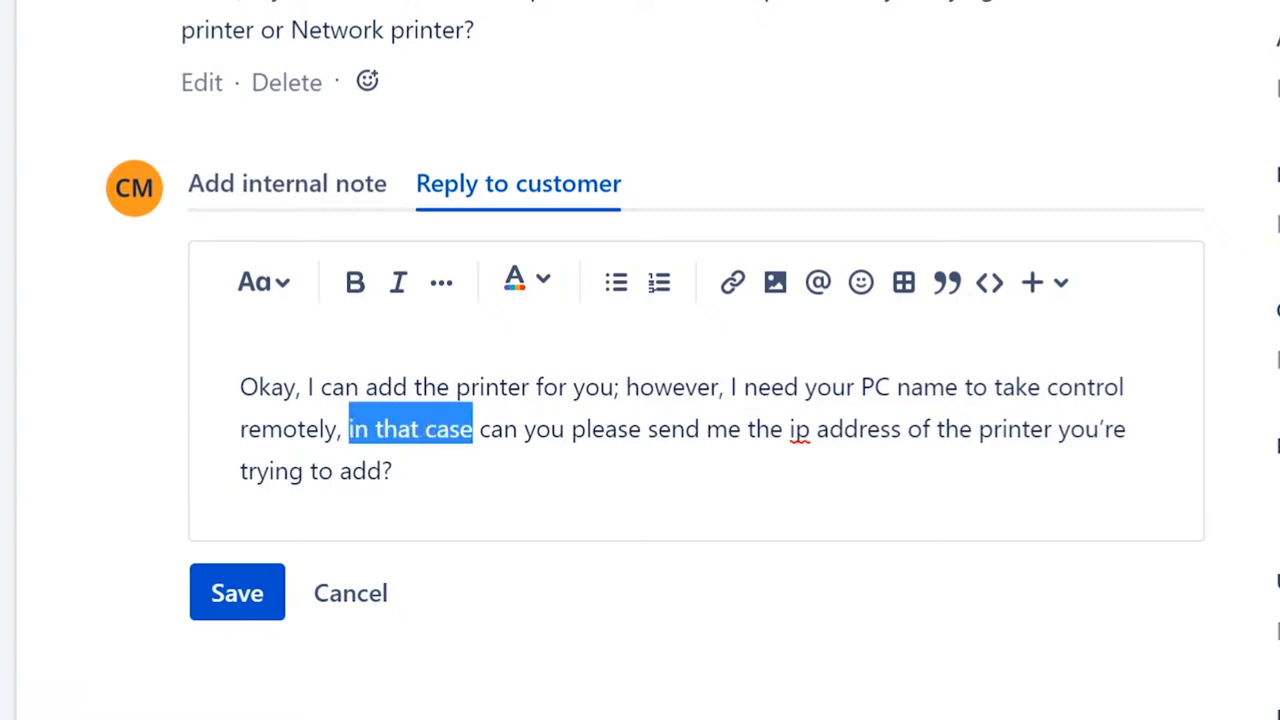
key(shift+Left)
key(shift+Left)
key(BackSpace)
text(and)
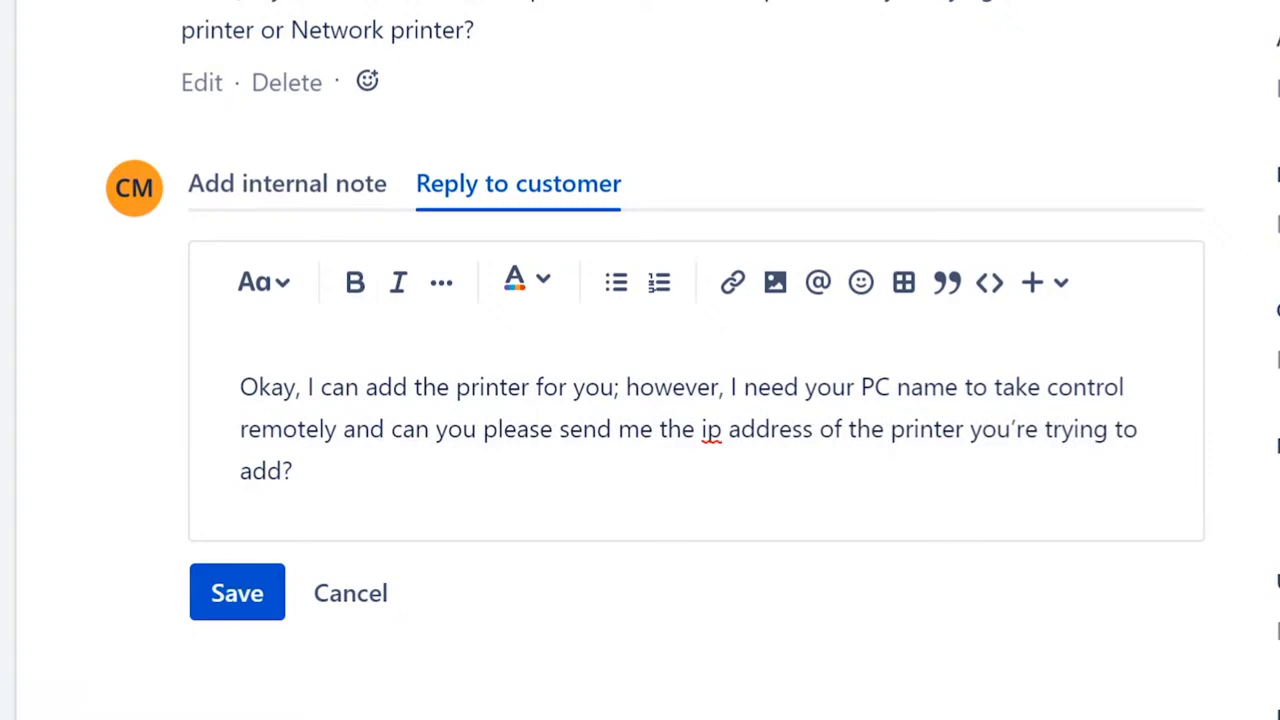
click(730, 387)
drag(240, 387, 296, 471)
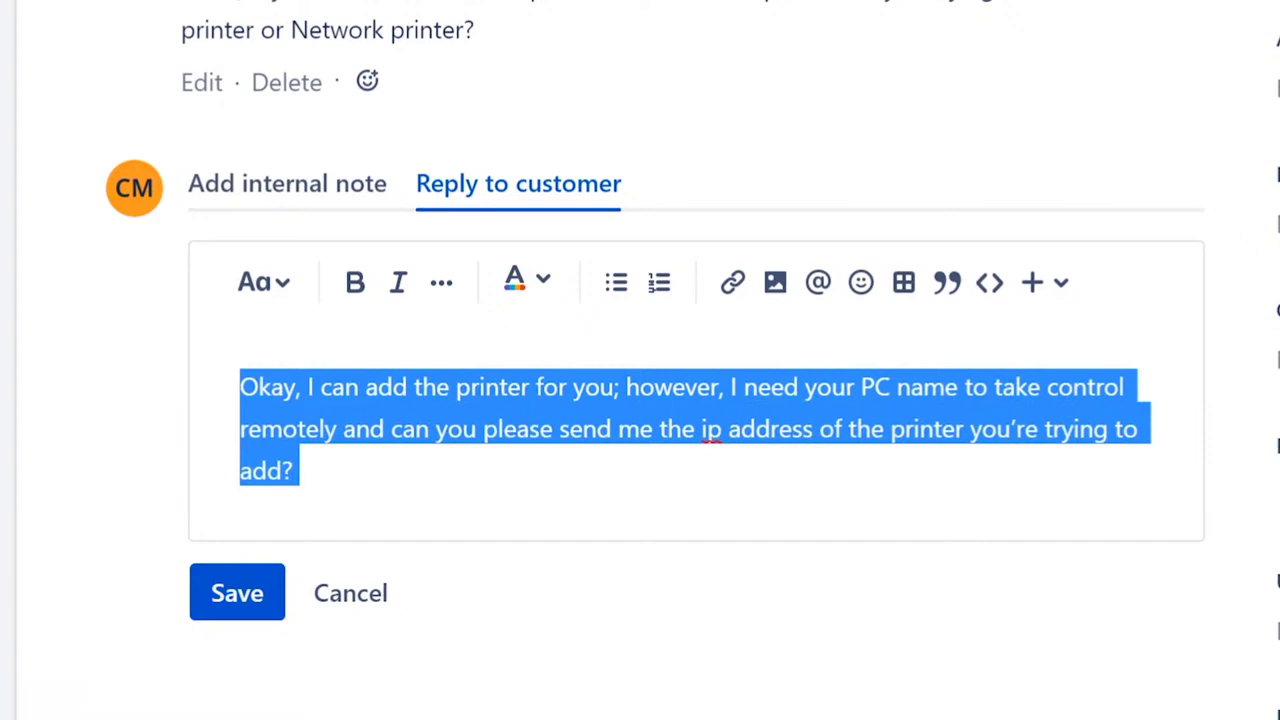
click(597, 429)
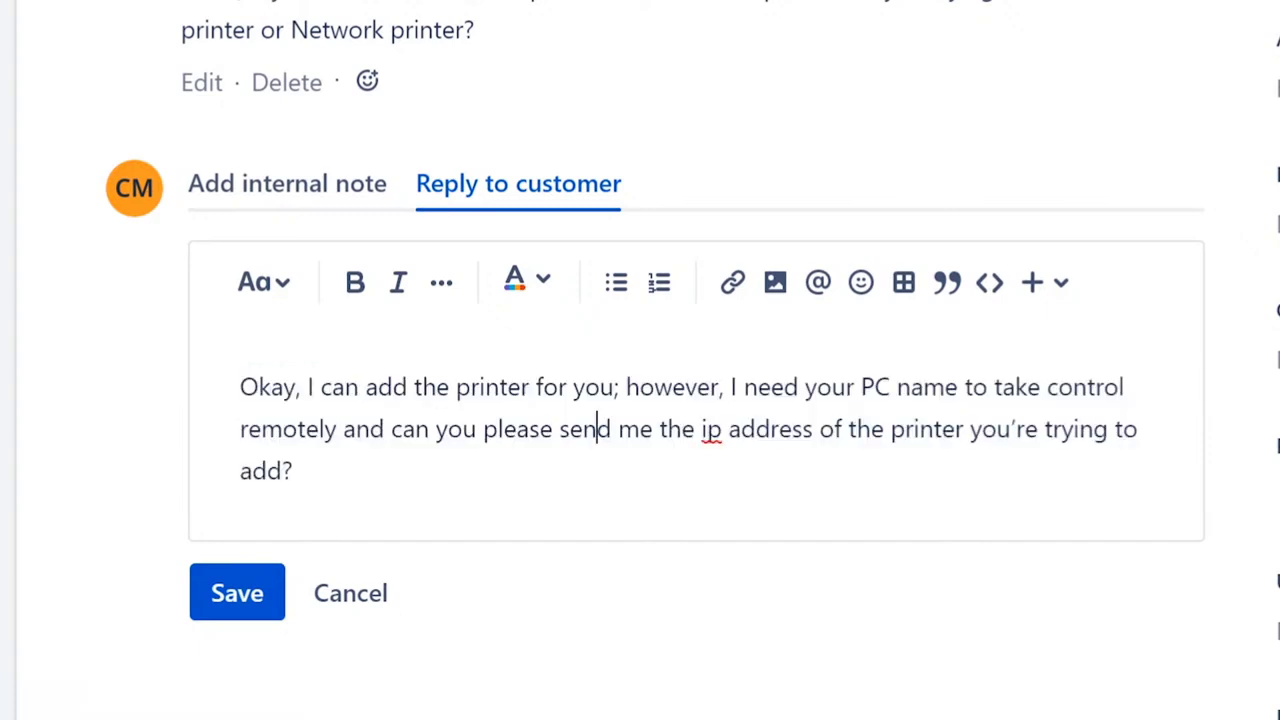
Add 'of your PC' after 'control' and post the reply to the customer.
click(1160, 390)
text(of your Pc)
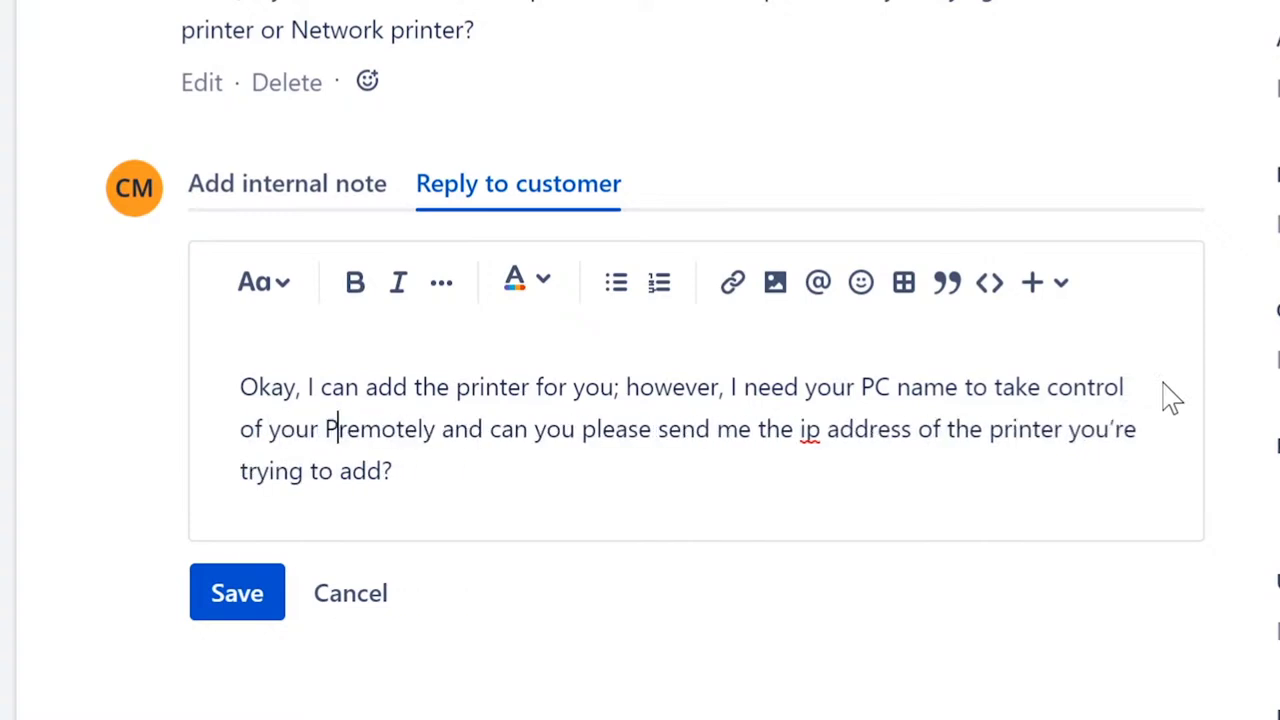
key(BackSpace)
key(BackSpace)
text(C)
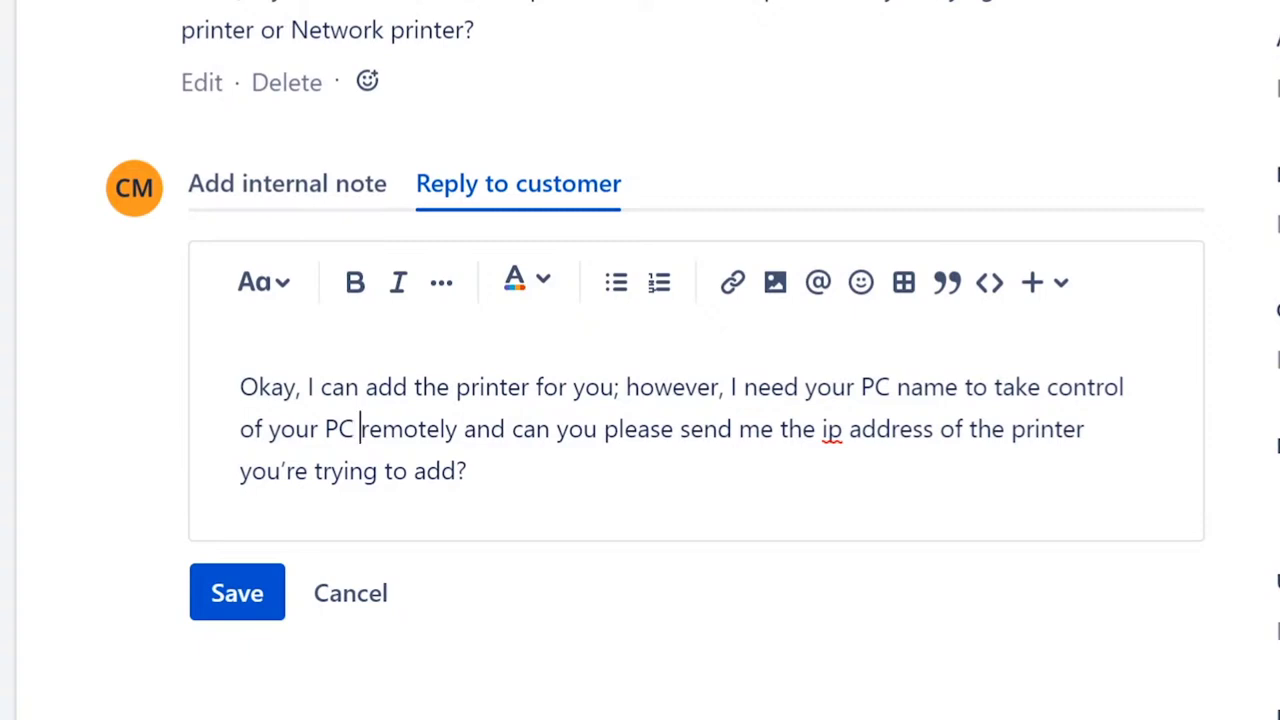
click(622, 429)
drag(786, 429, 473, 471)
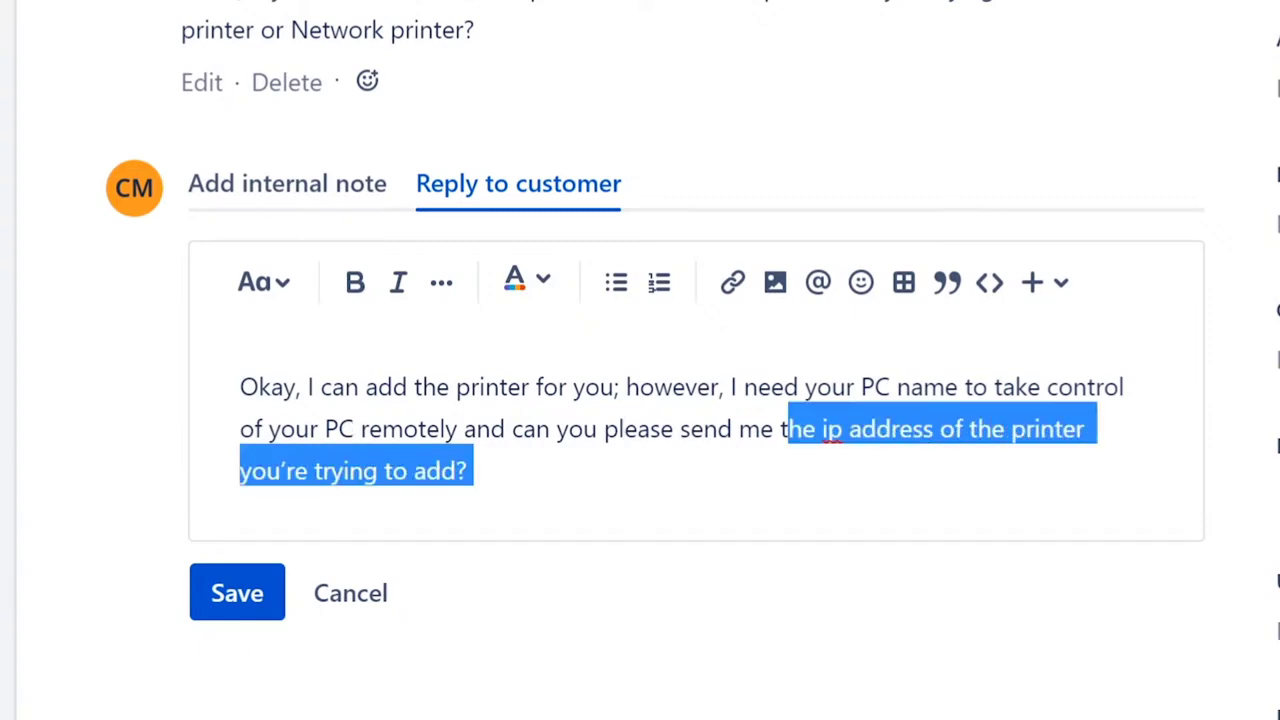
click(474, 471)
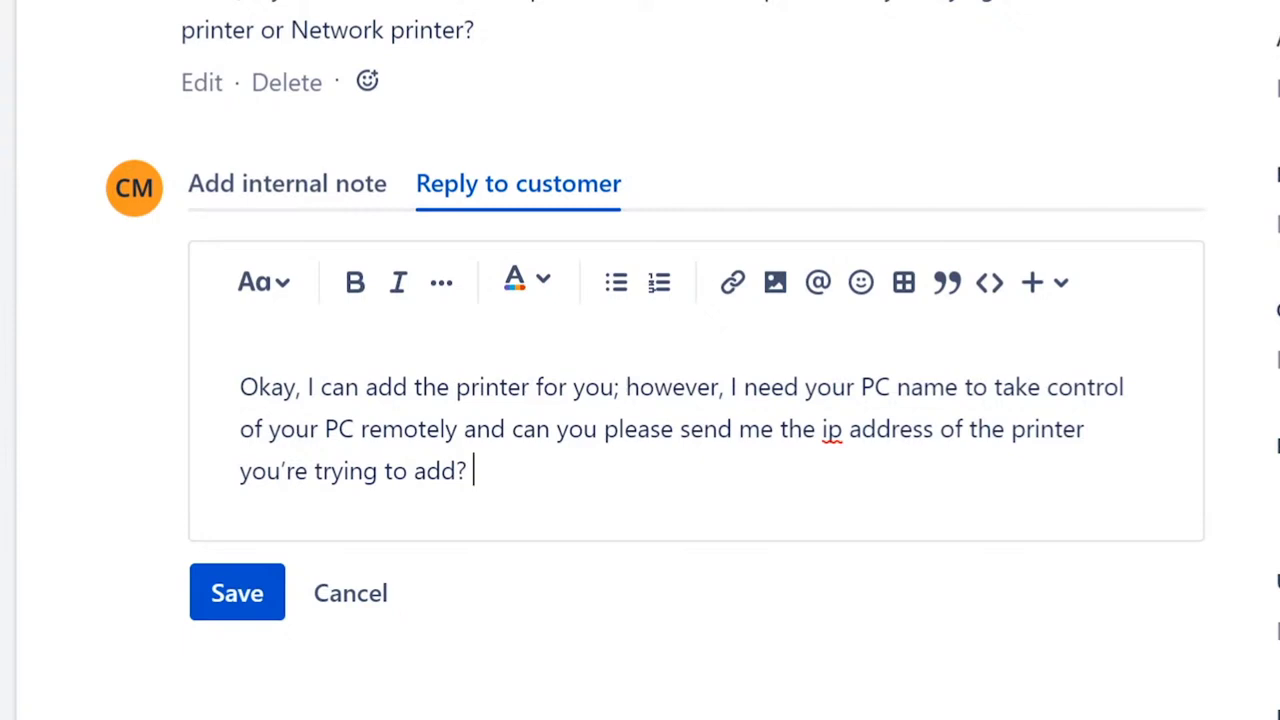
click(235, 596)
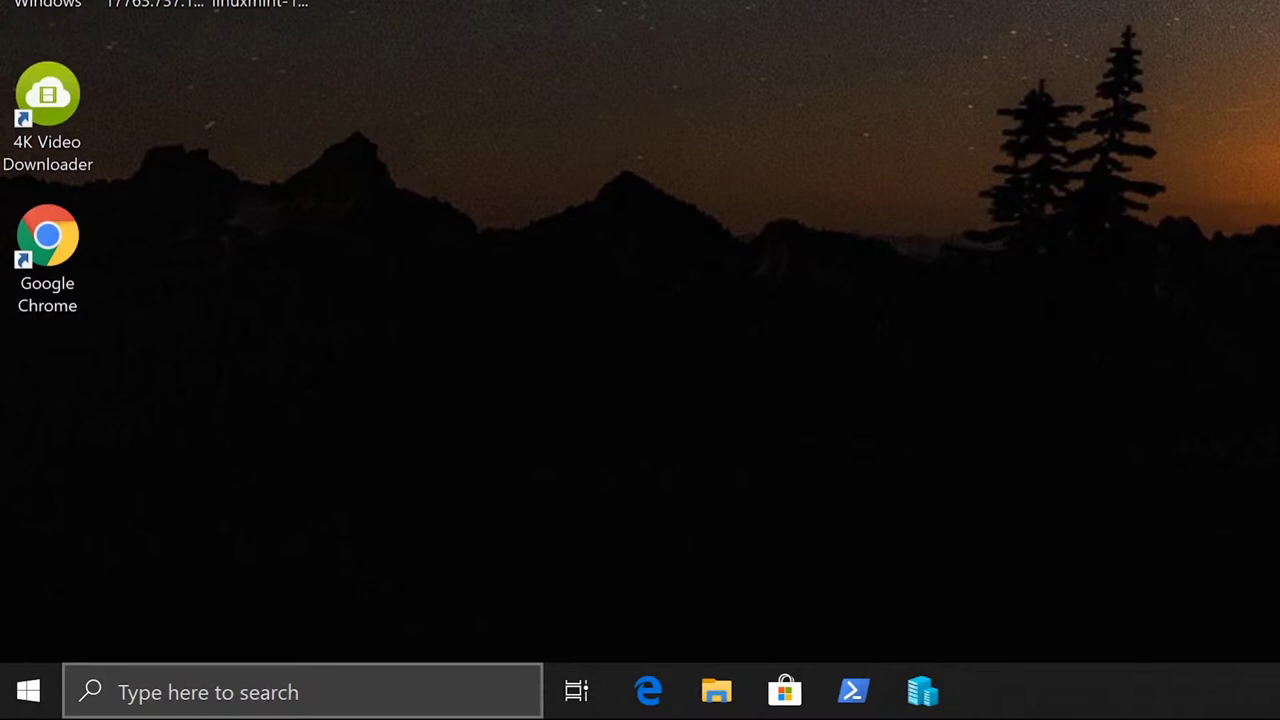
Search 'devices' to reach Printers & scanners, scan for printers, and open the Add Printer dialog.
click(343, 700)
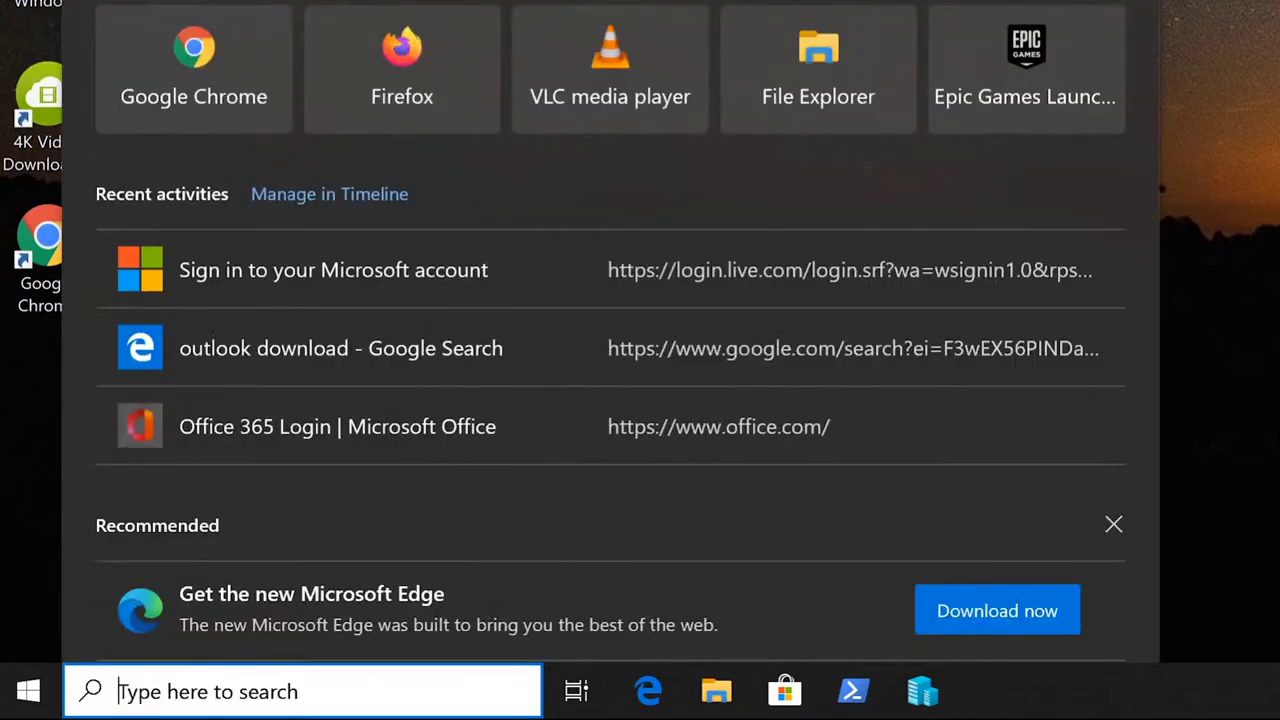
text(de)
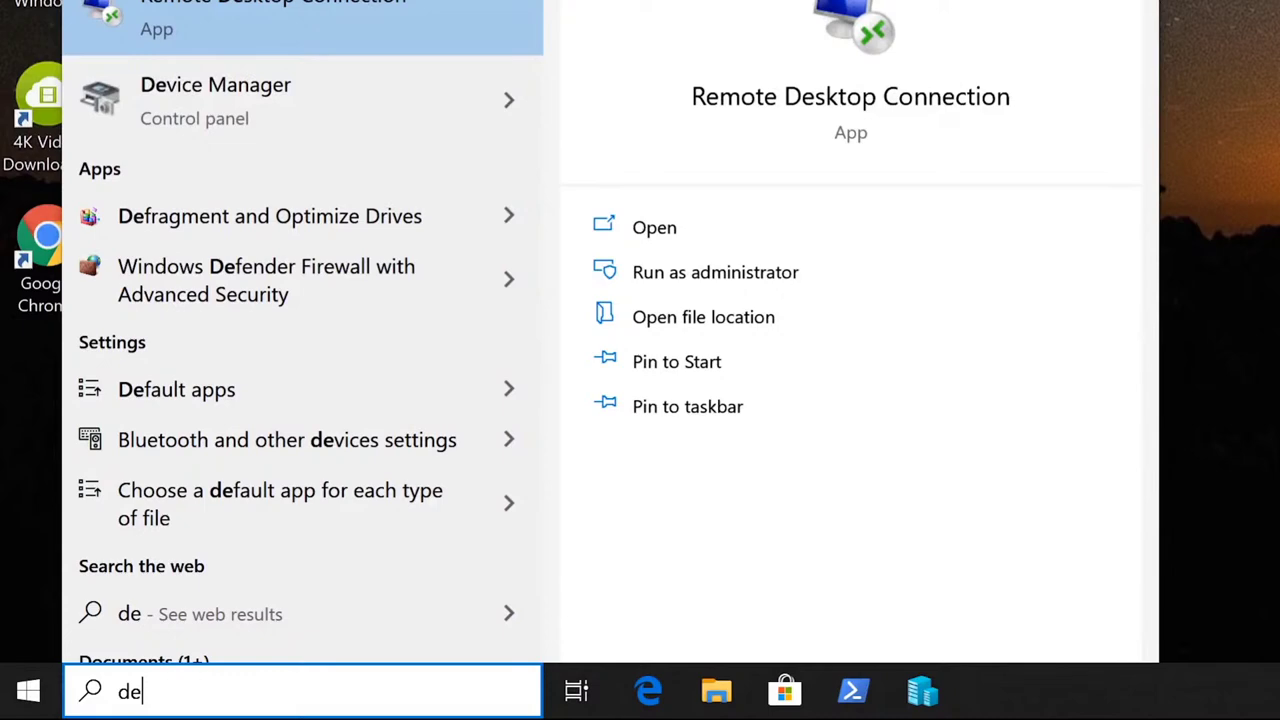
key(BackSpace)
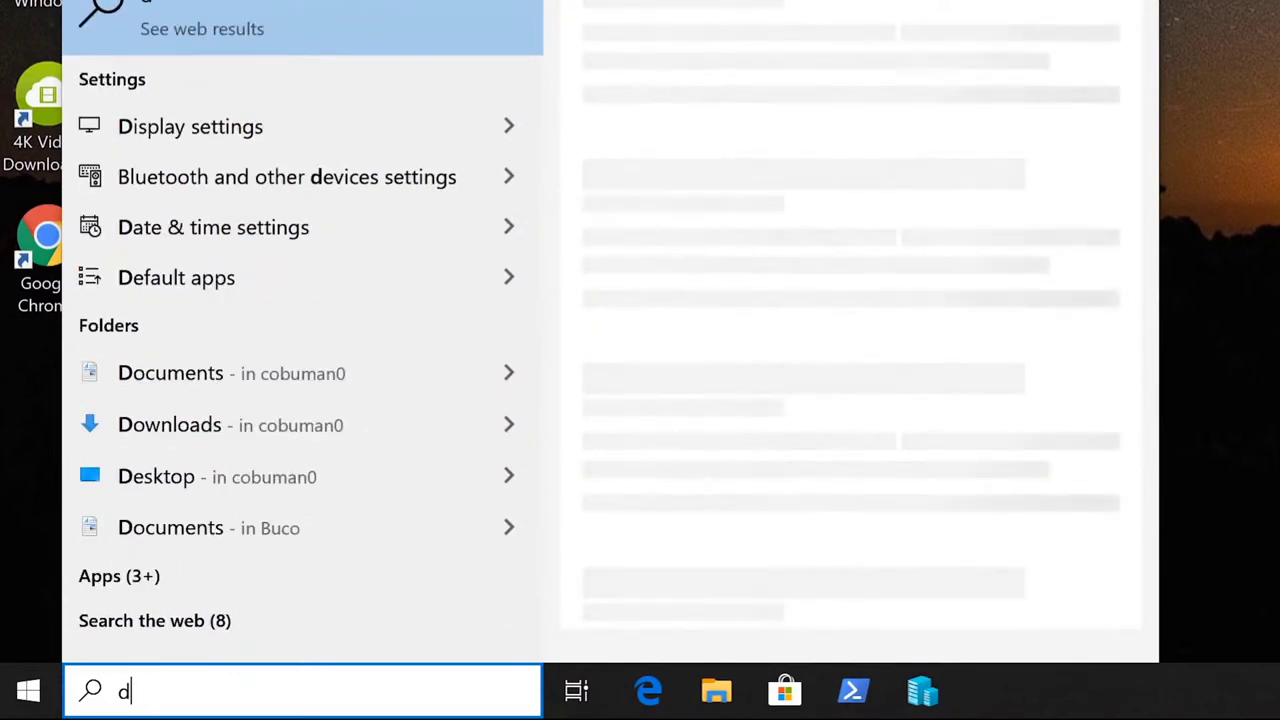
text(evices)
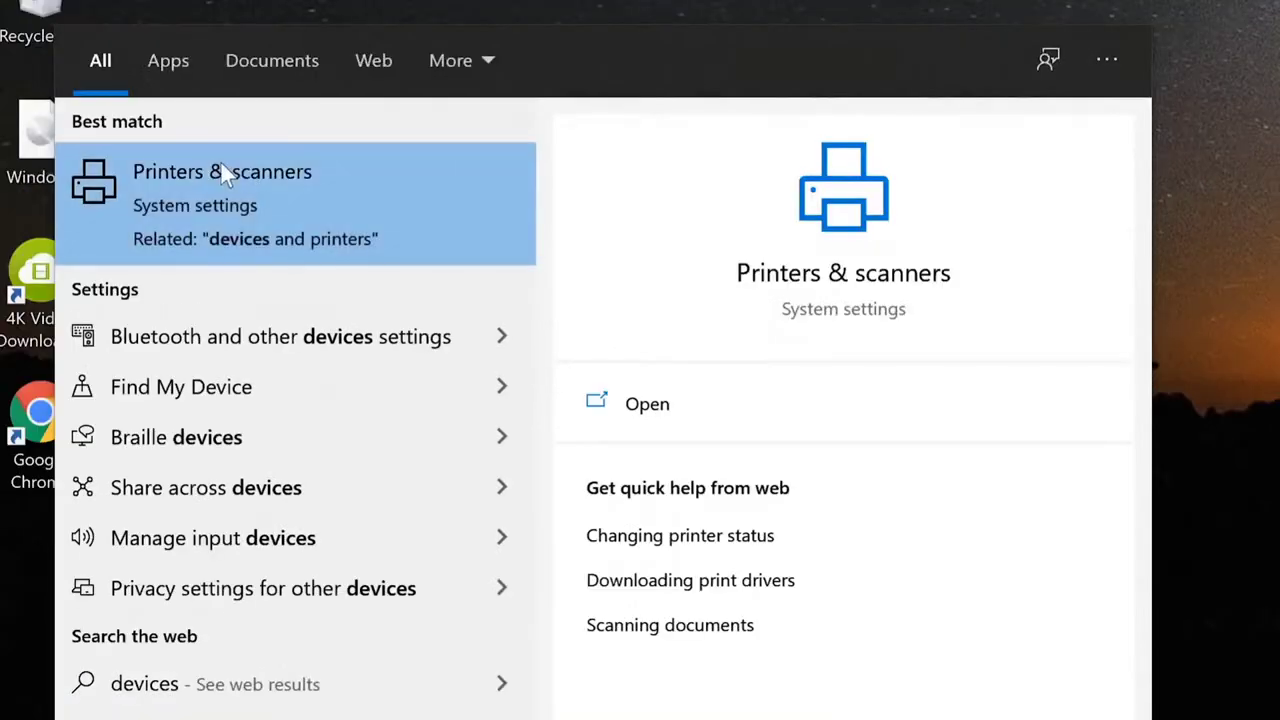
click(231, 195)
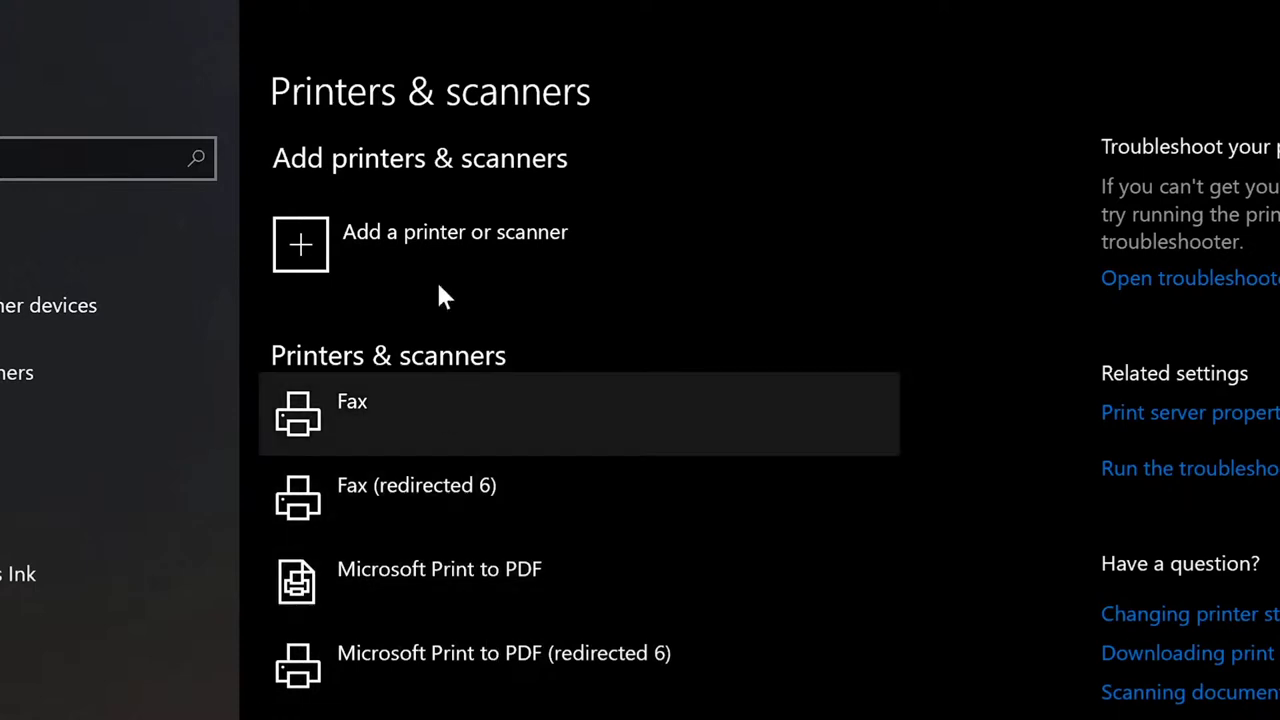
click(432, 224)
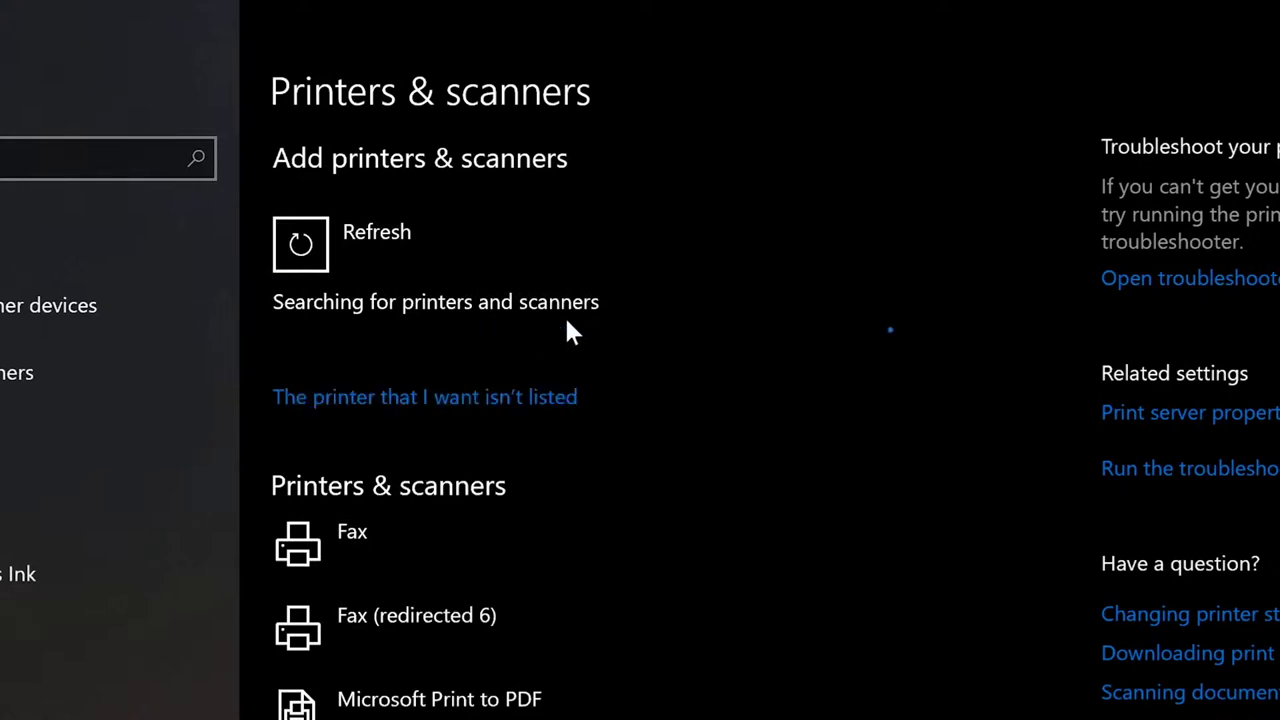
click(428, 399)
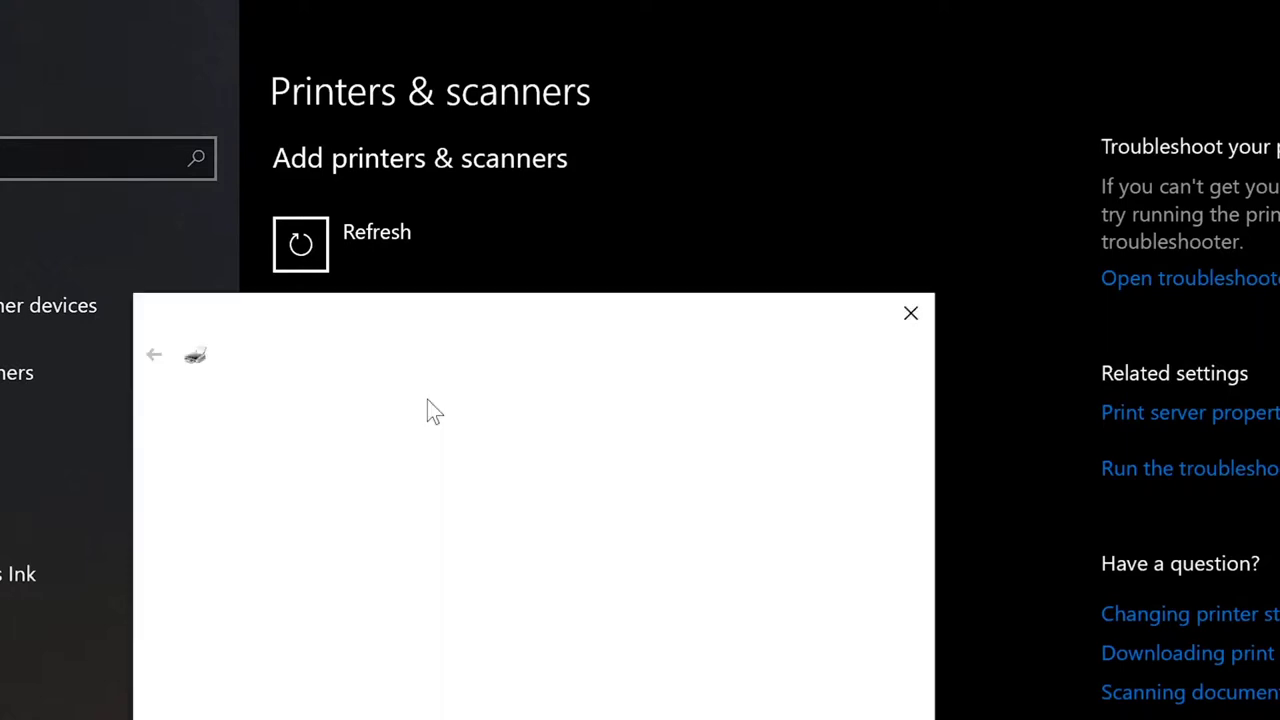
drag(610, 315, 672, 188)
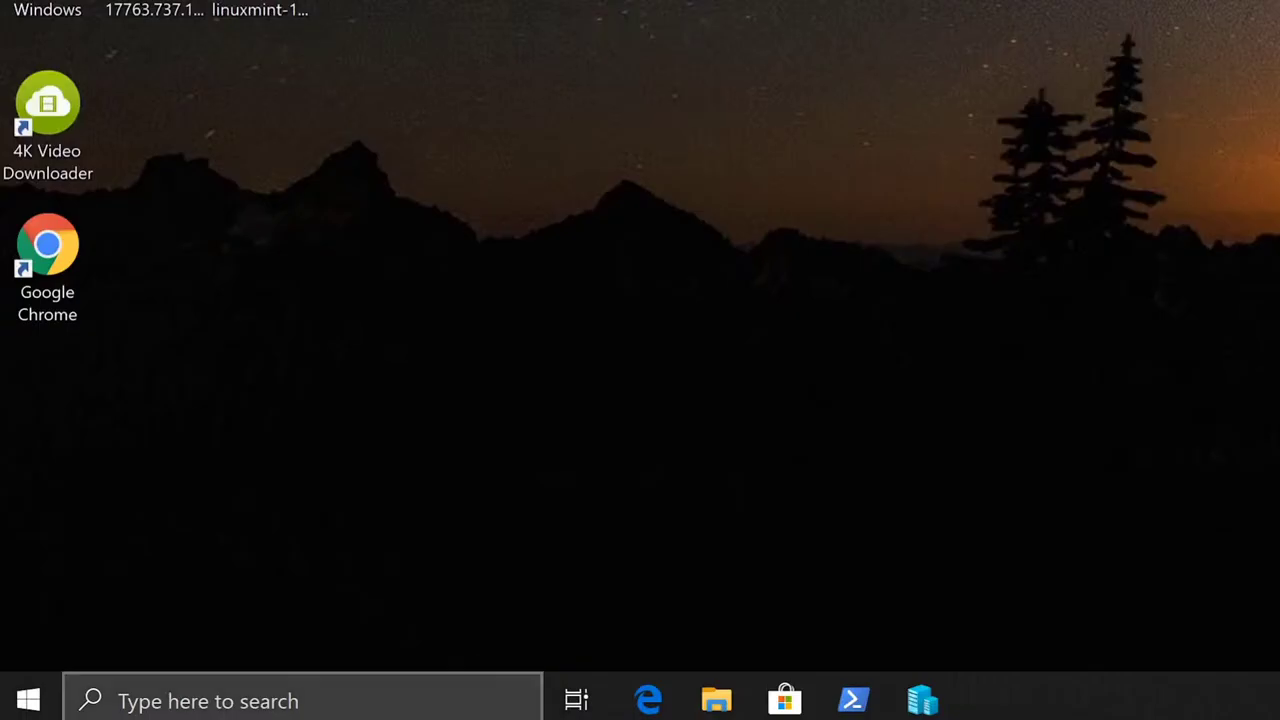
Open Devices and Printers from Control Panel via search and start adding a printer.
click(200, 700)
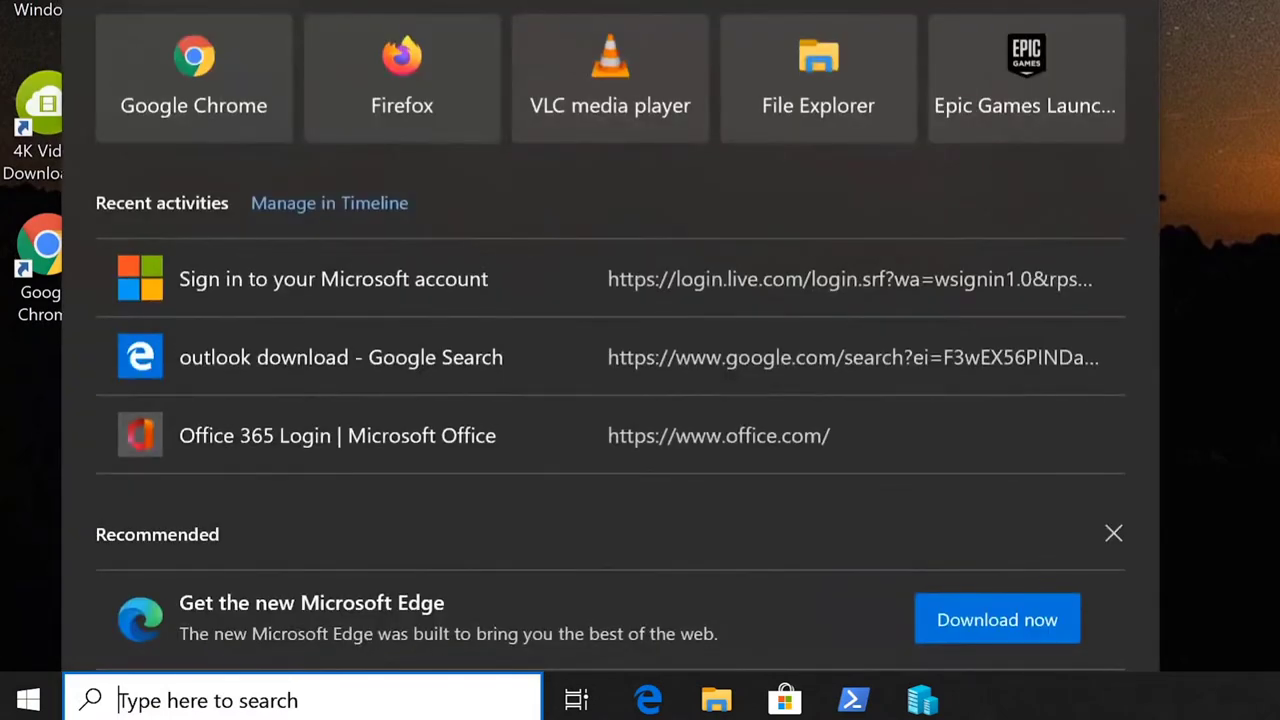
text(contor)
key(Return)
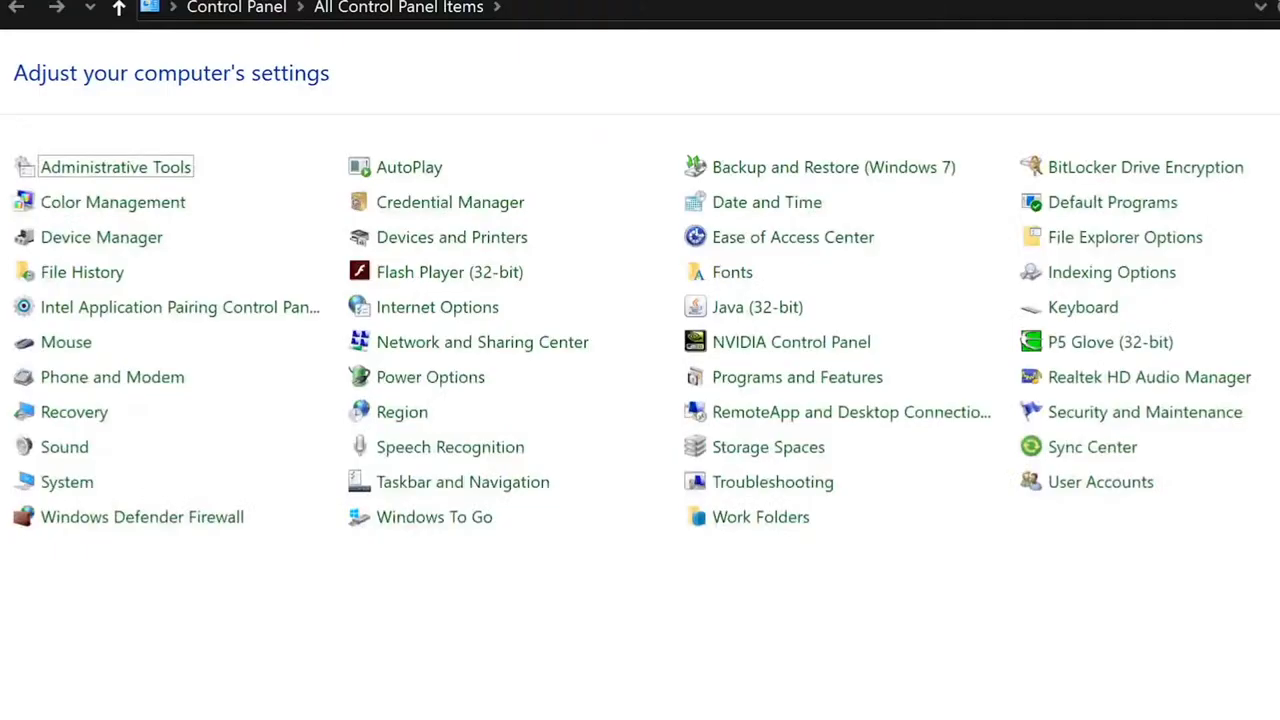
click(446, 243)
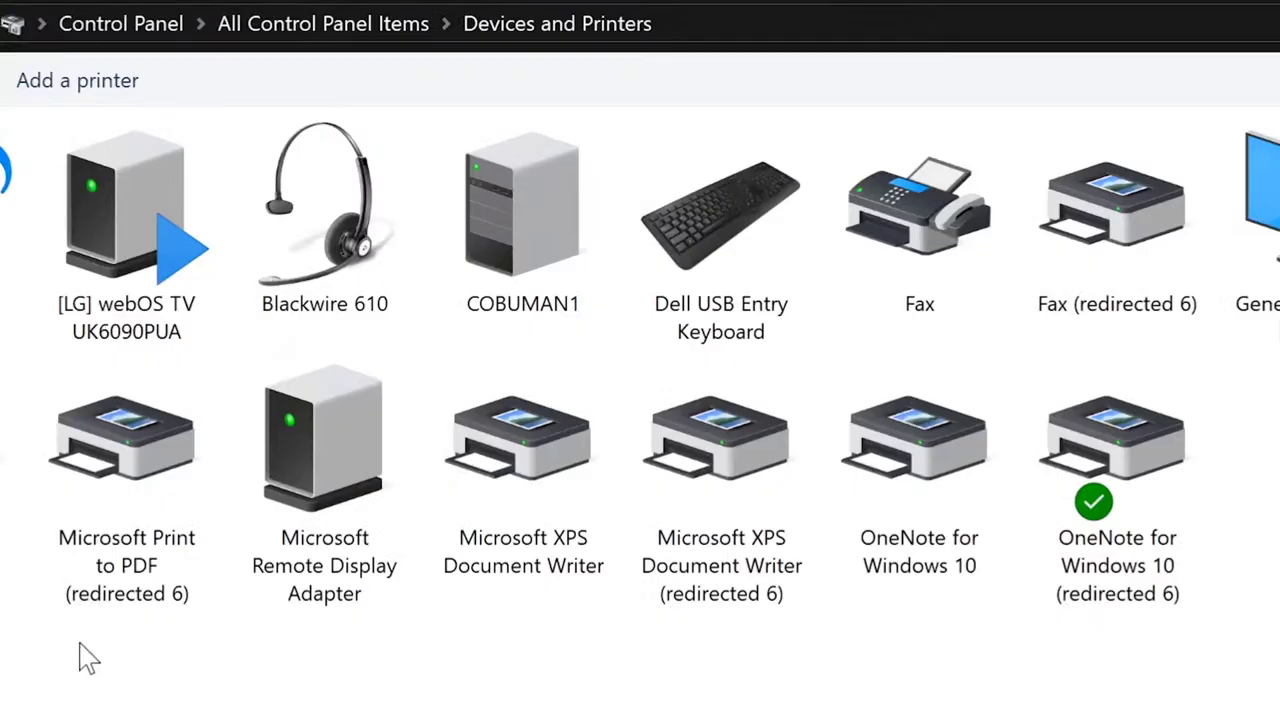
drag(8, 688, 1279, 172)
click(293, 195)
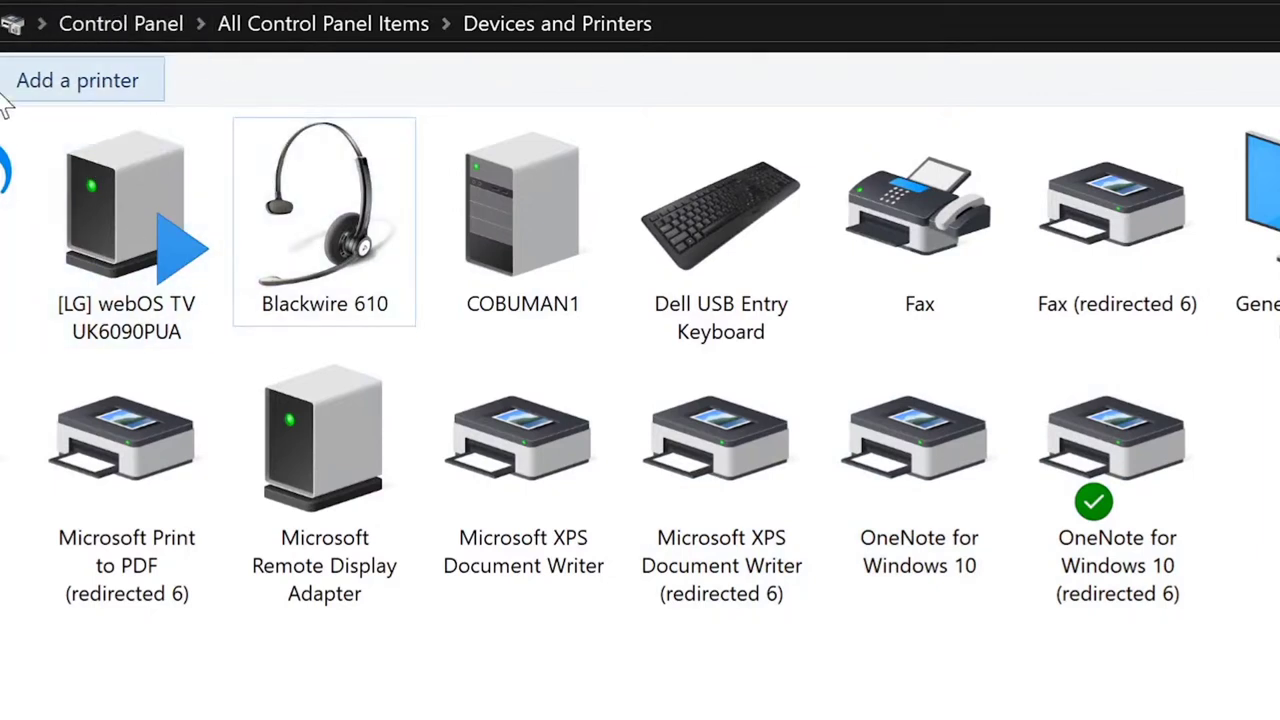
click(88, 90)
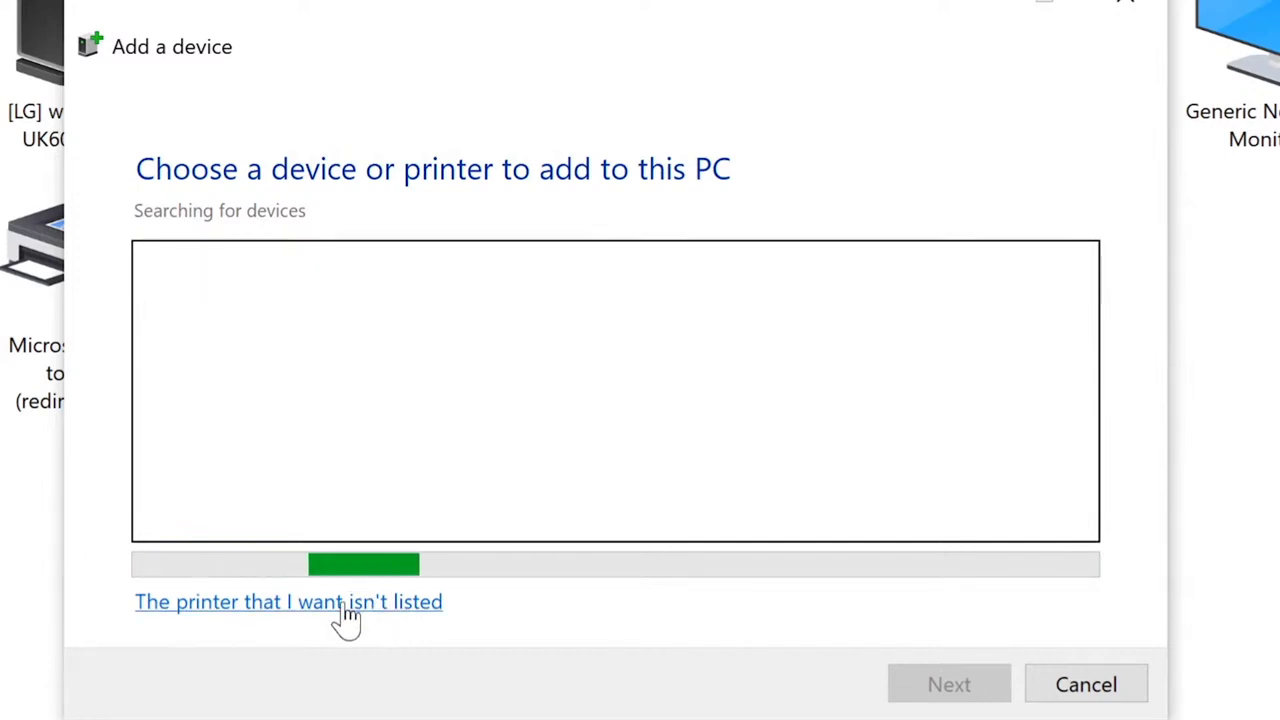
Choose to add an unlisted printer using a TCP/IP address or hostname and continue.
click(343, 603)
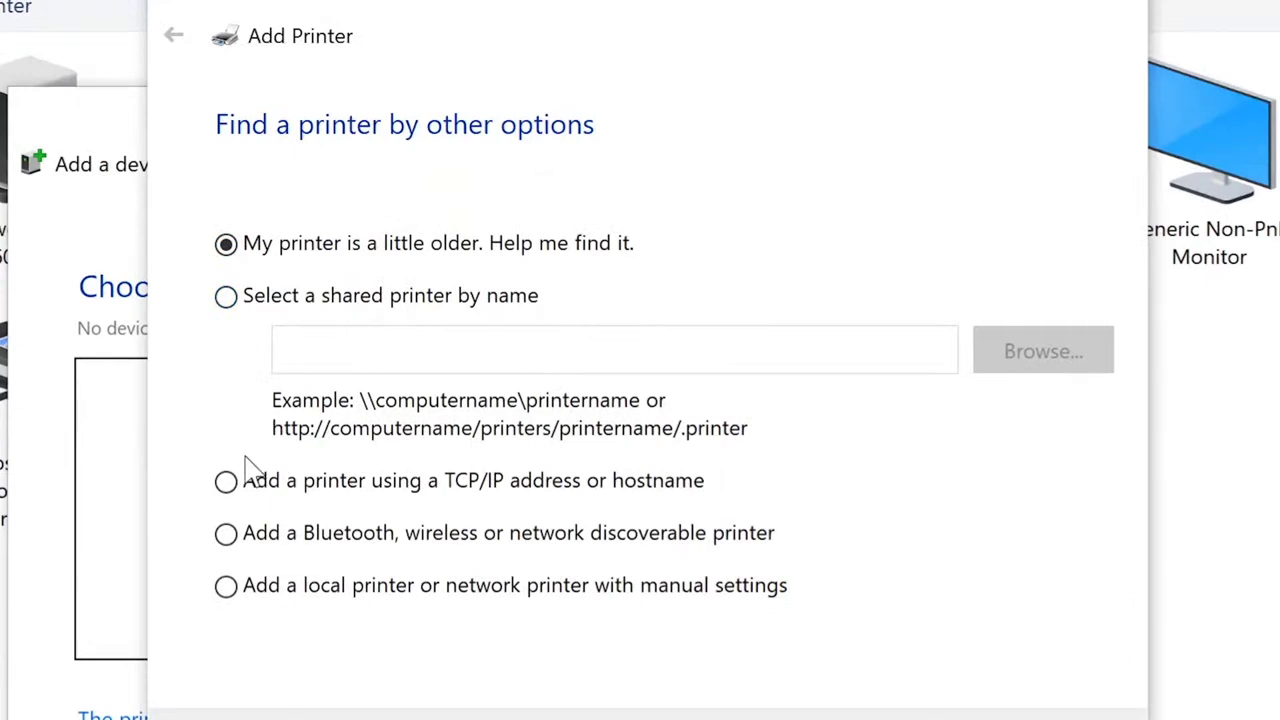
click(410, 598)
click(303, 495)
key(Return)
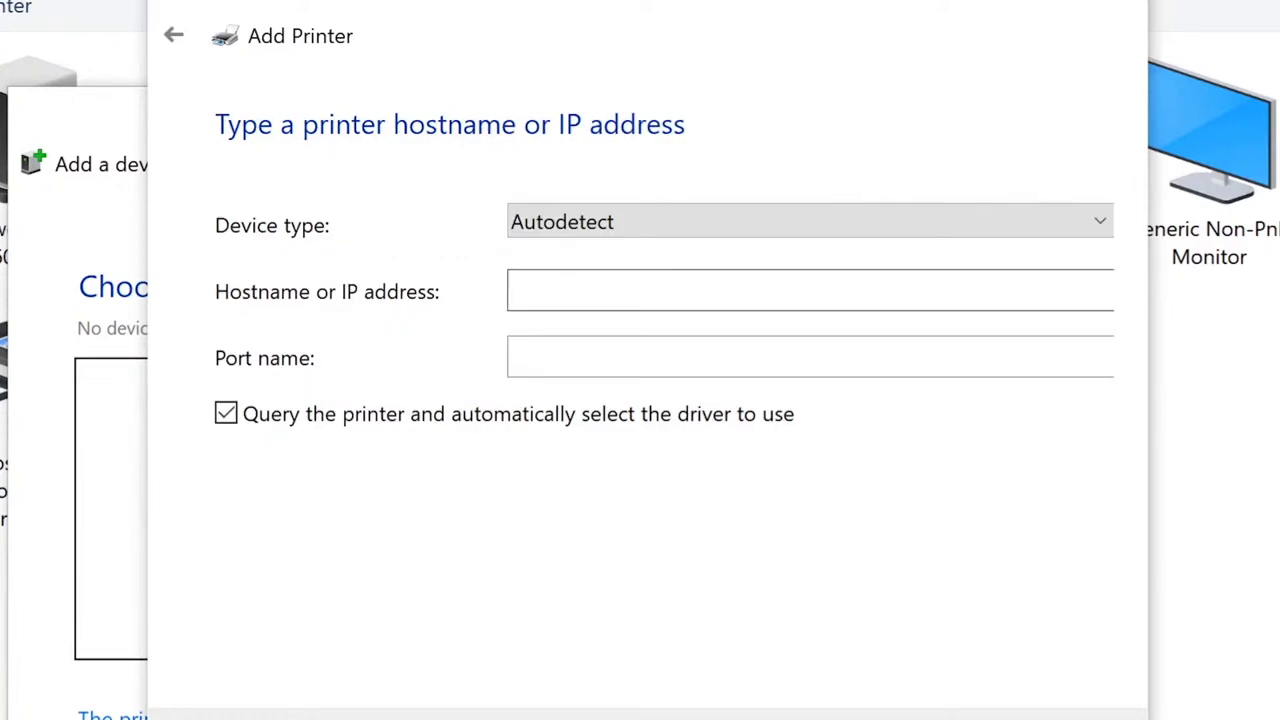
Enter printer address 192.168.2.1, submit it, and close the device search window.
click(575, 285)
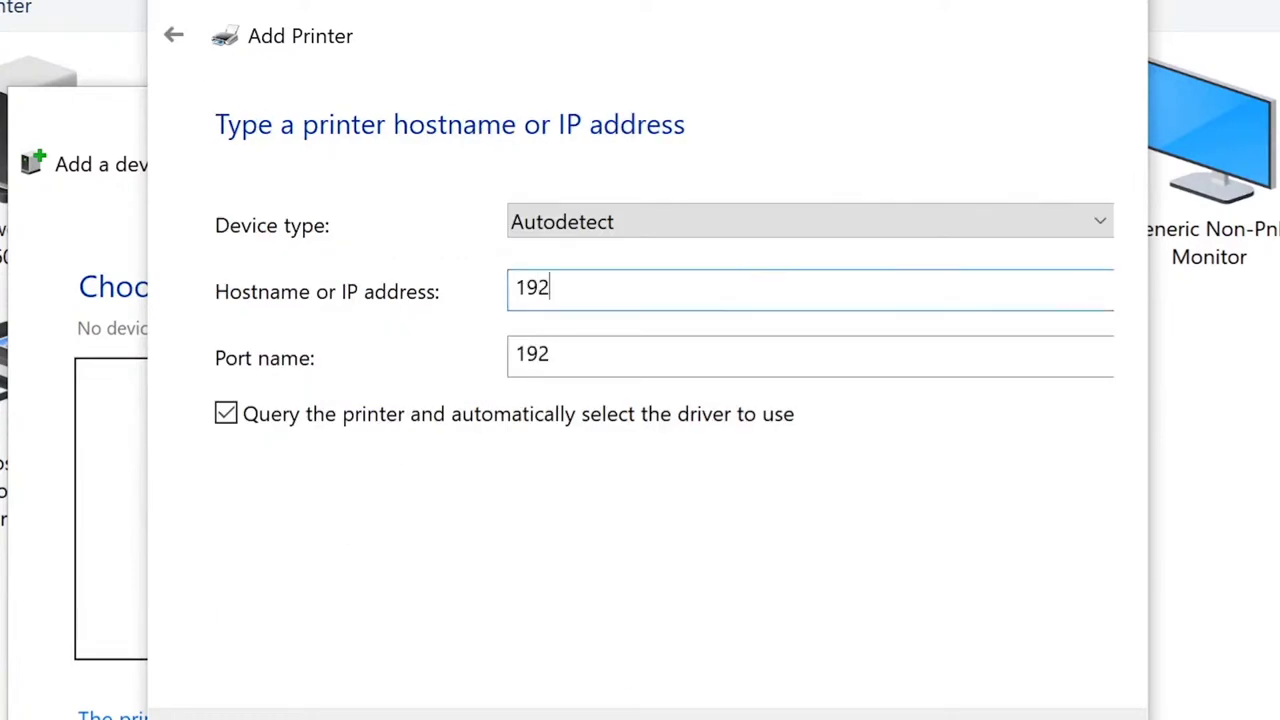
text(192.168.2.1)
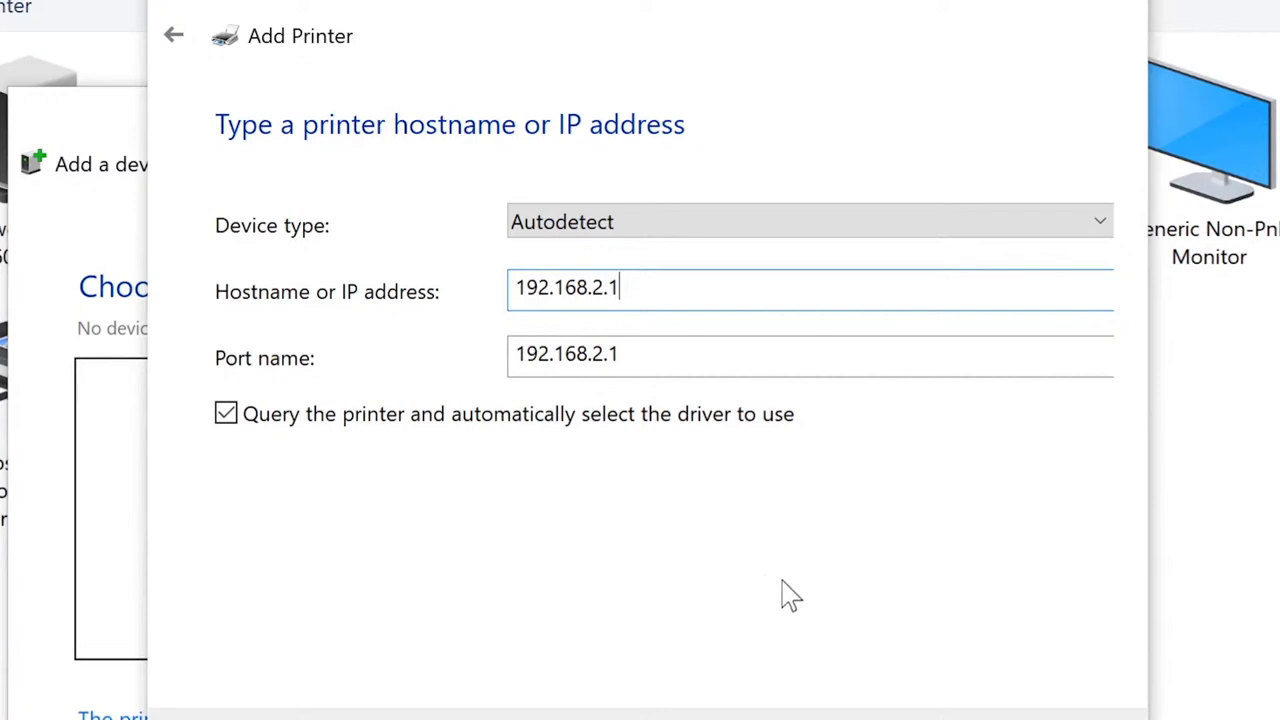
key(Return)
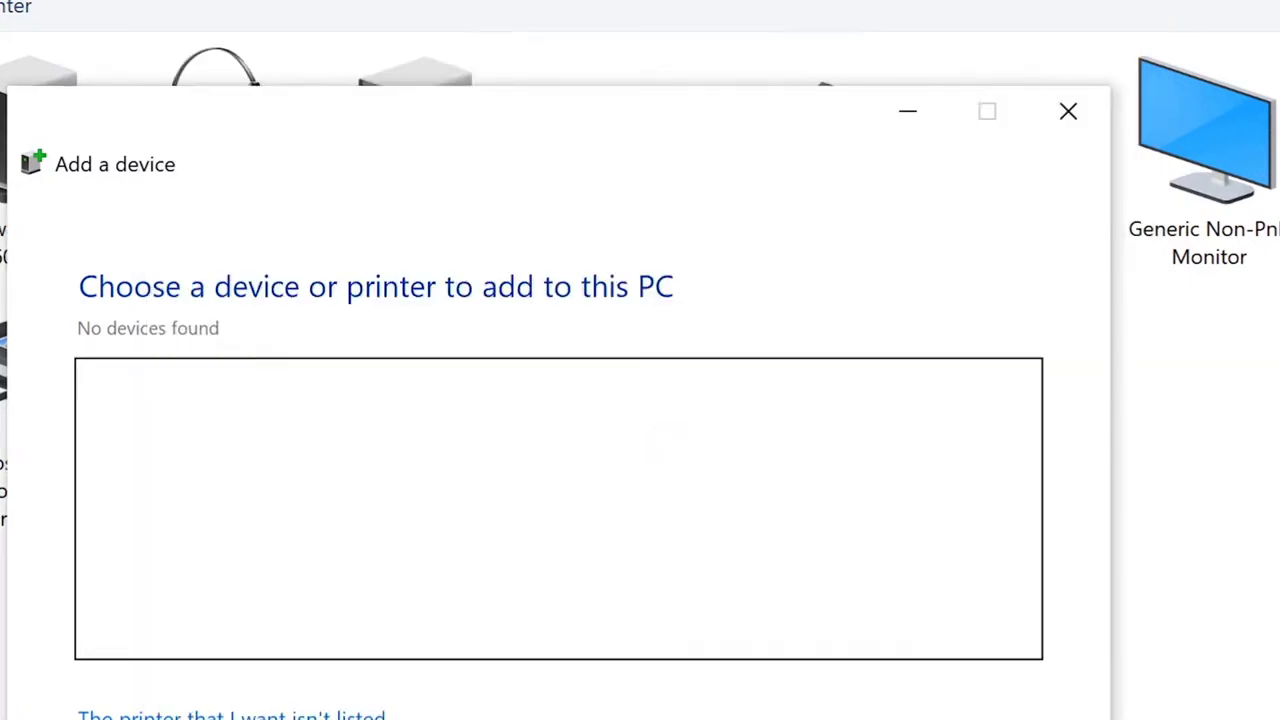
key(Escape)
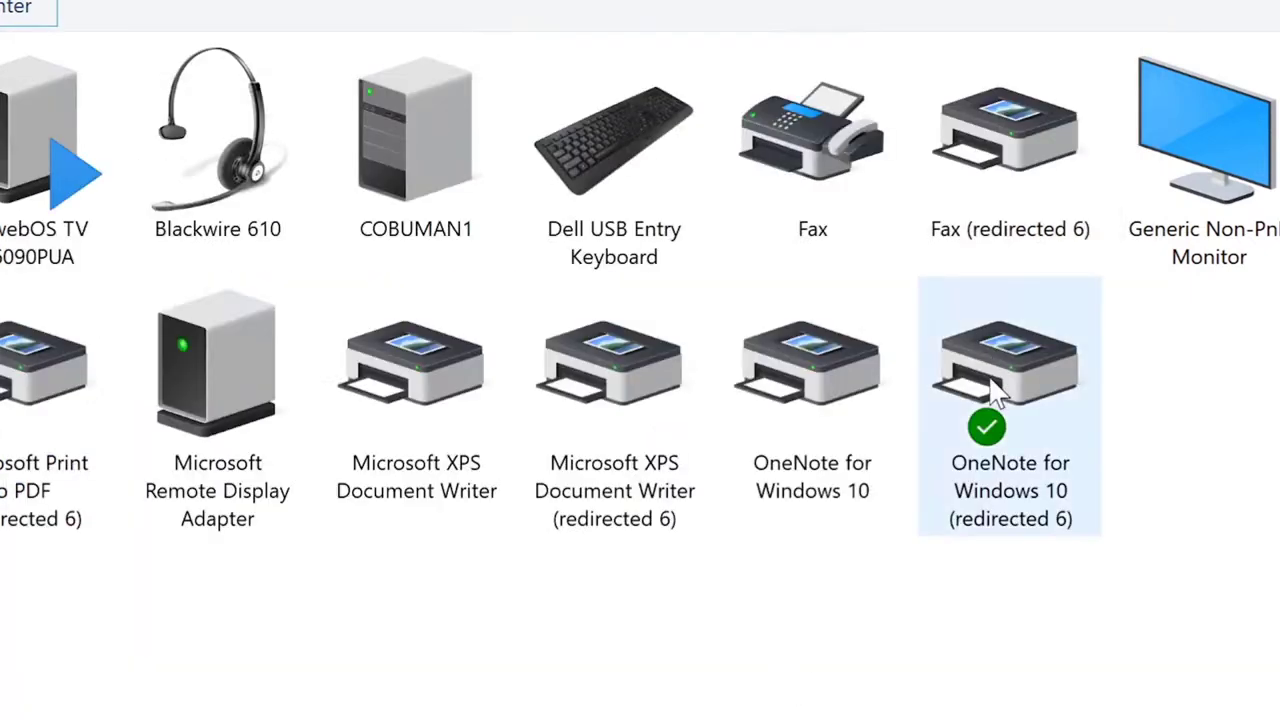
Set OneNote for Windows 10 (redirected 6) as the default printer.
click(993, 392)
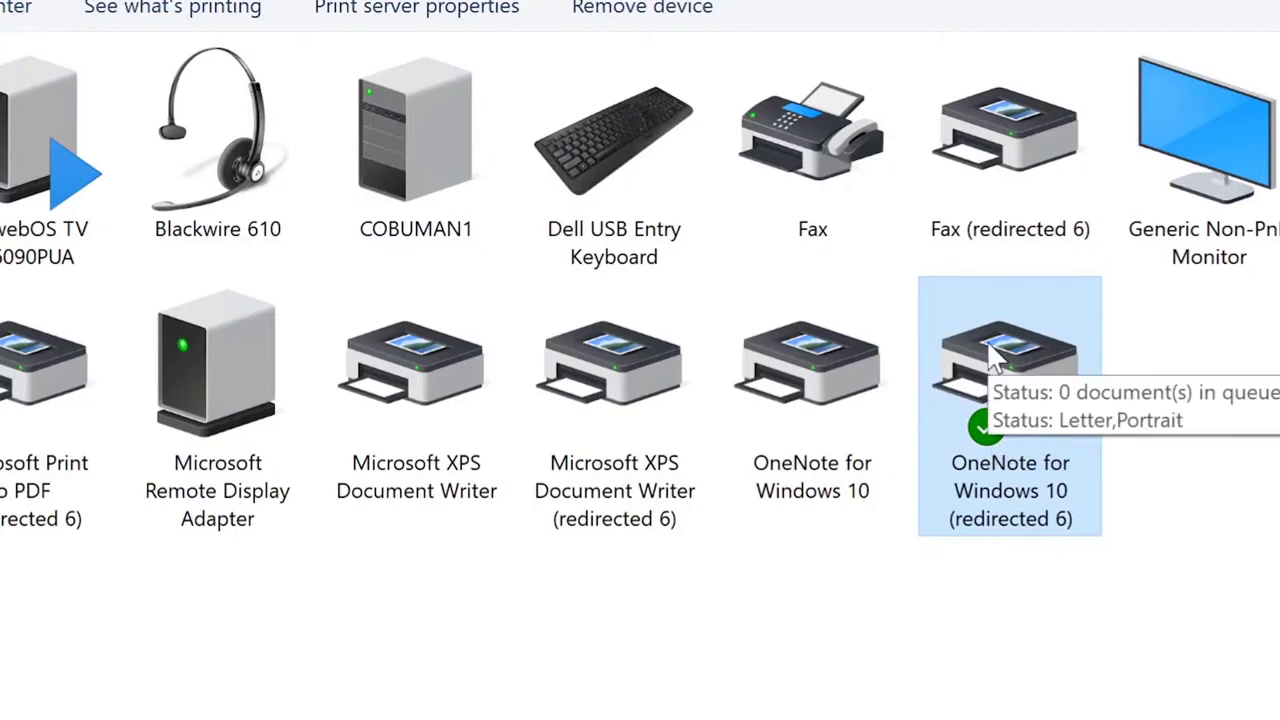
right_click(1002, 362)
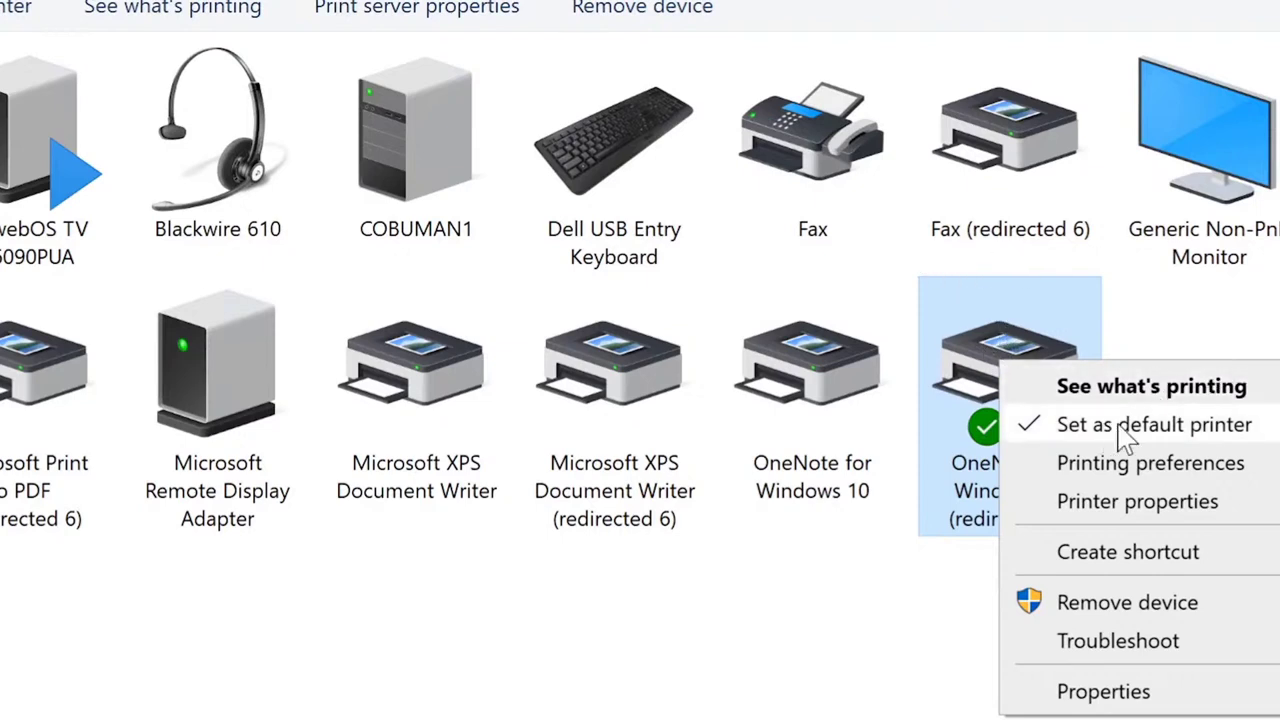
click(1068, 430)
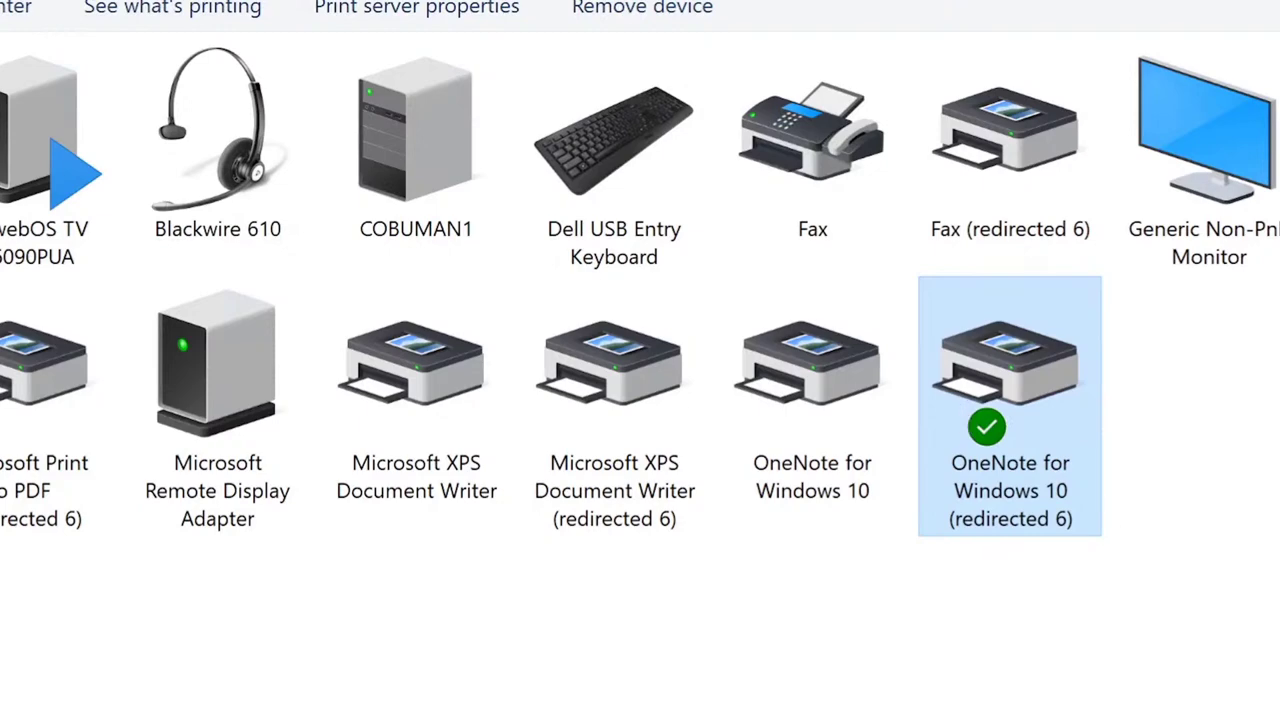
key(ctrl+space)
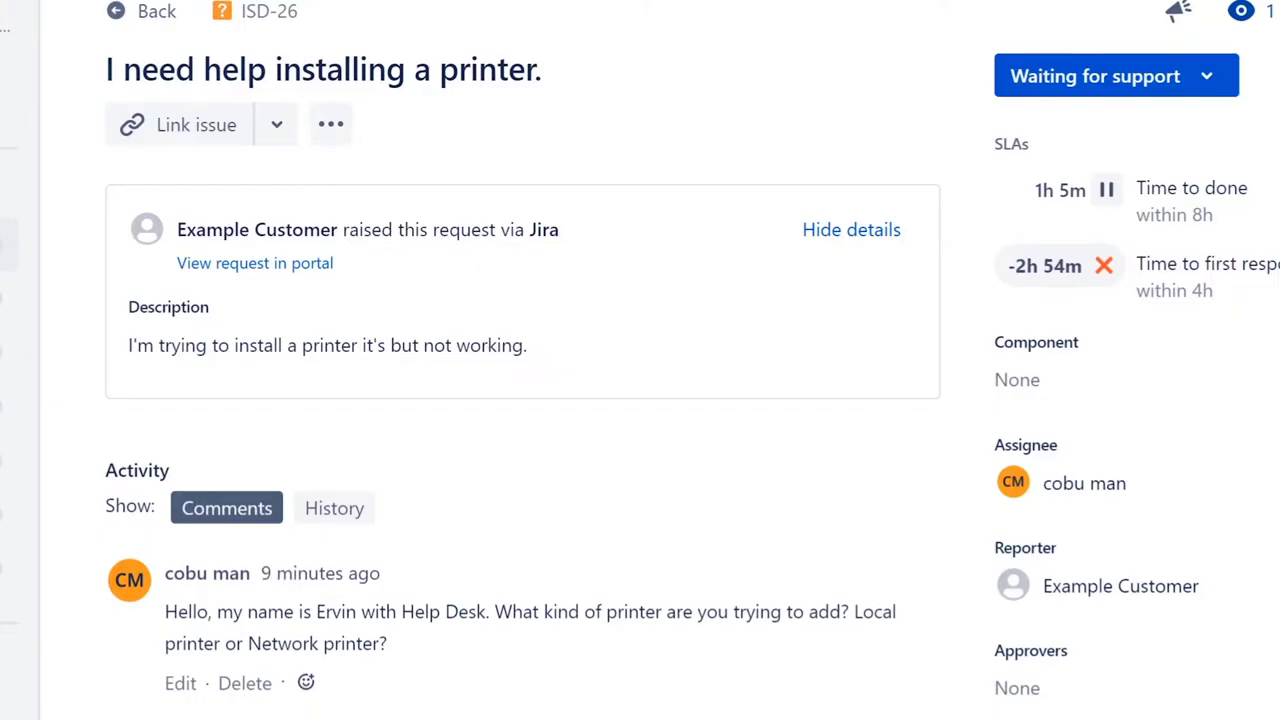
Post the internal note 'Added printer as requested.' signed with the agent's name.
scroll(520, 400, down, 3)
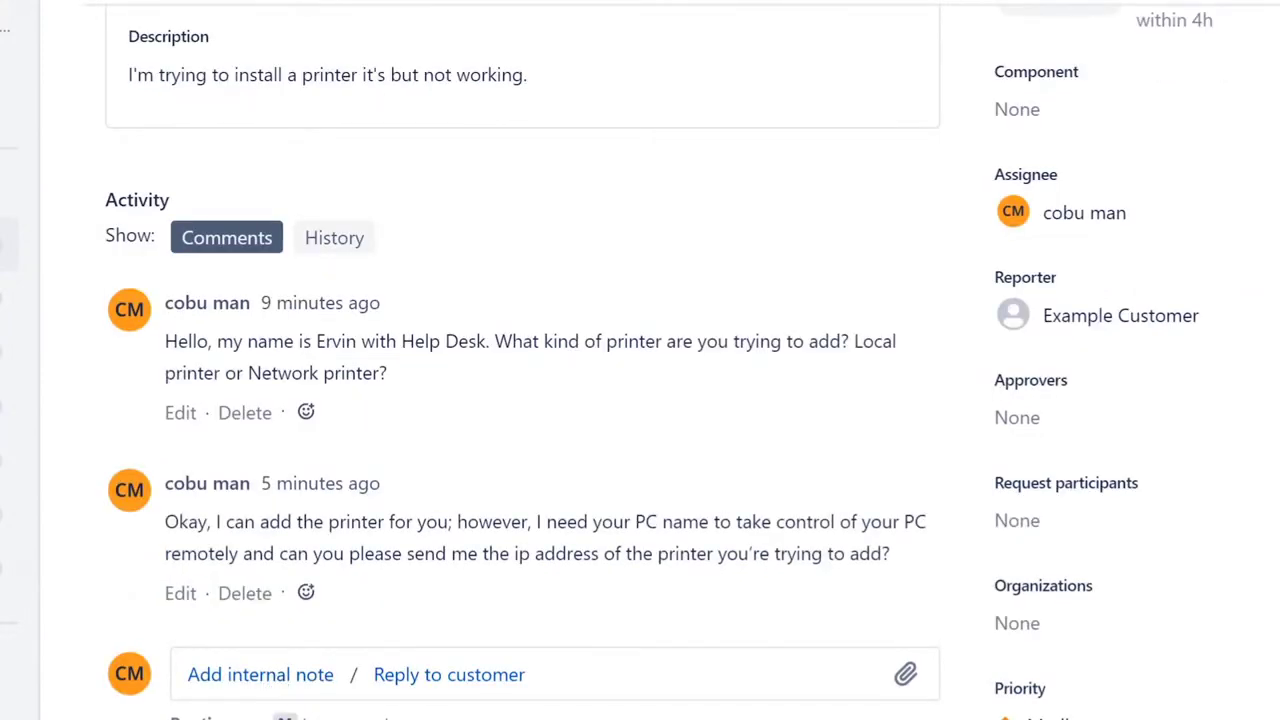
click(268, 676)
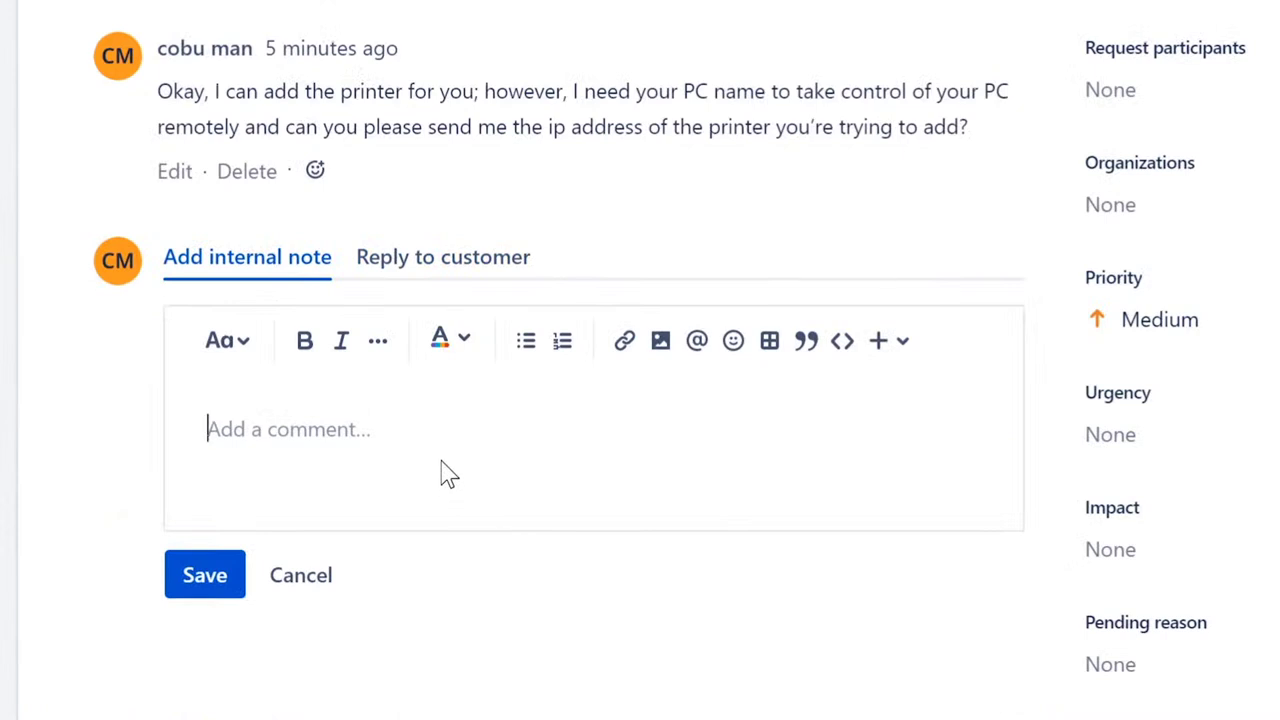
text(Added)
text(print)
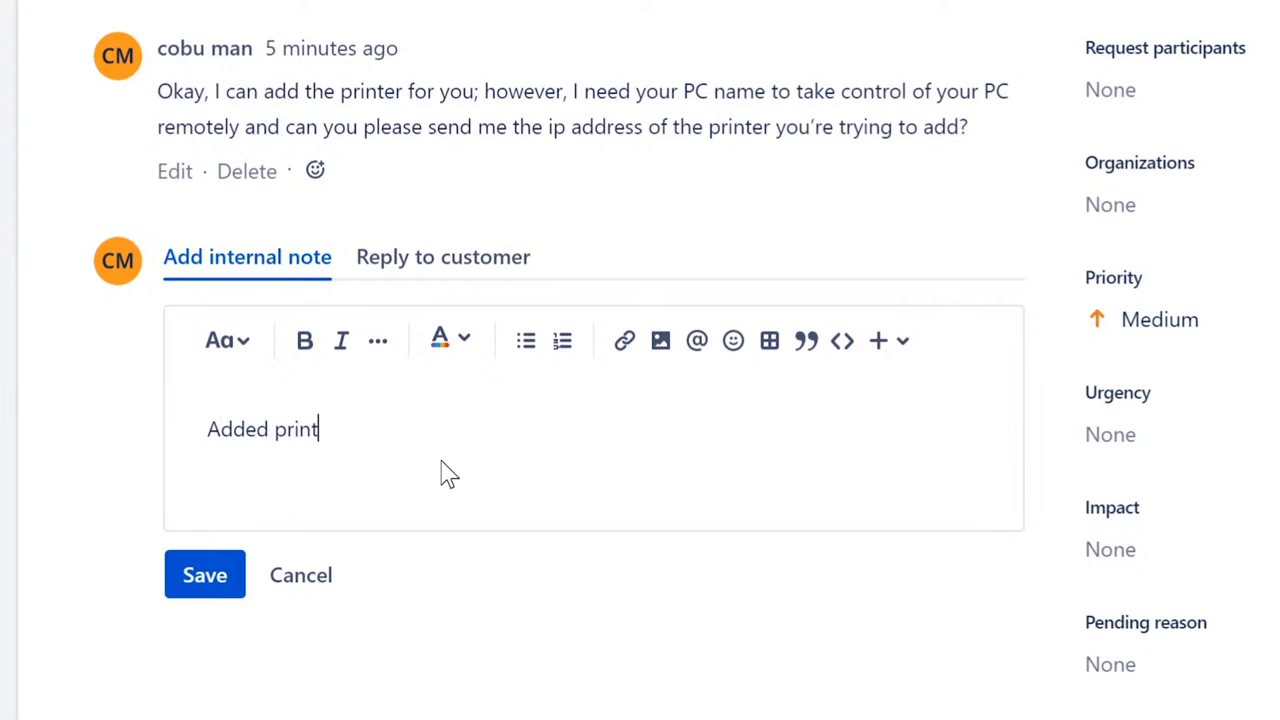
text(er as request)
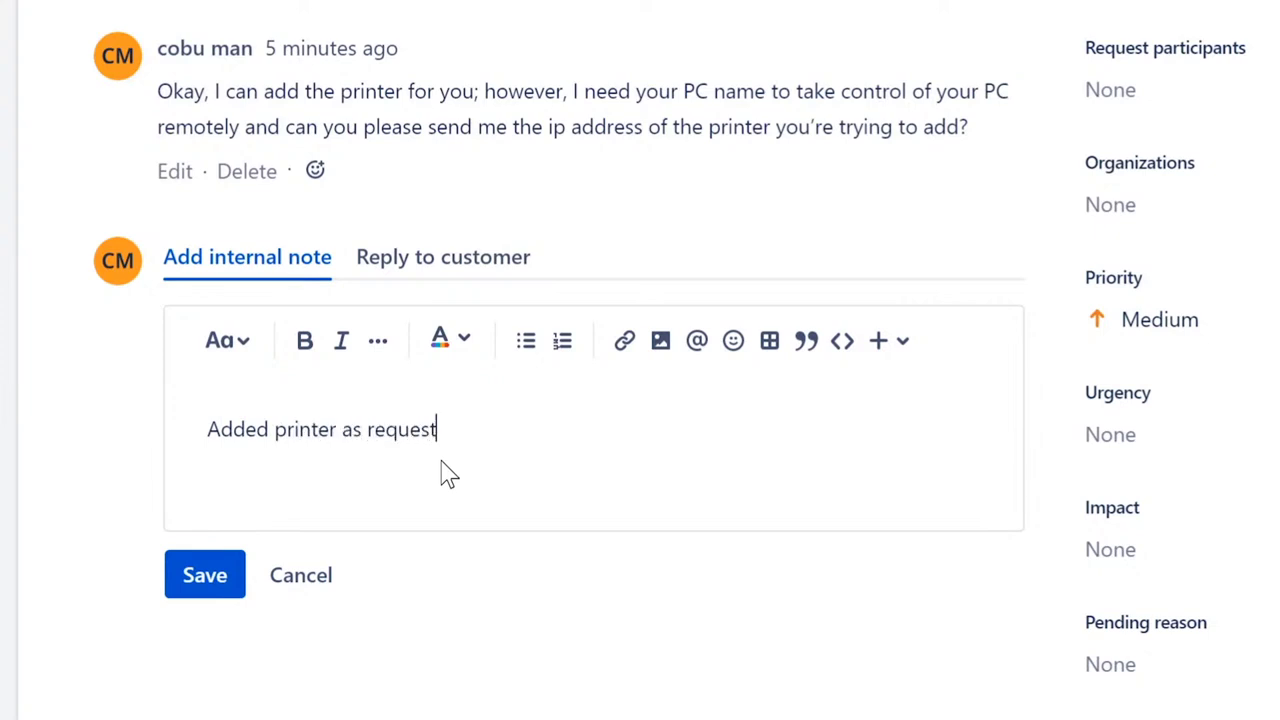
text(ed. Ervin)
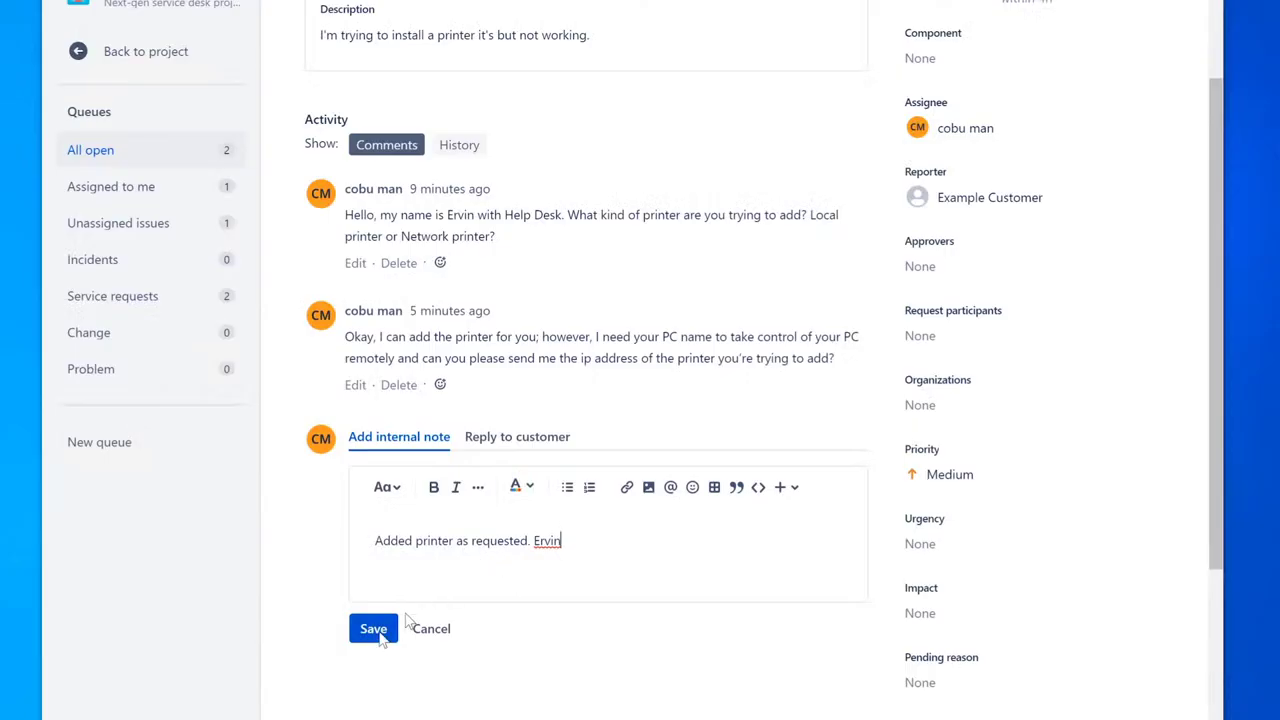
click(380, 634)
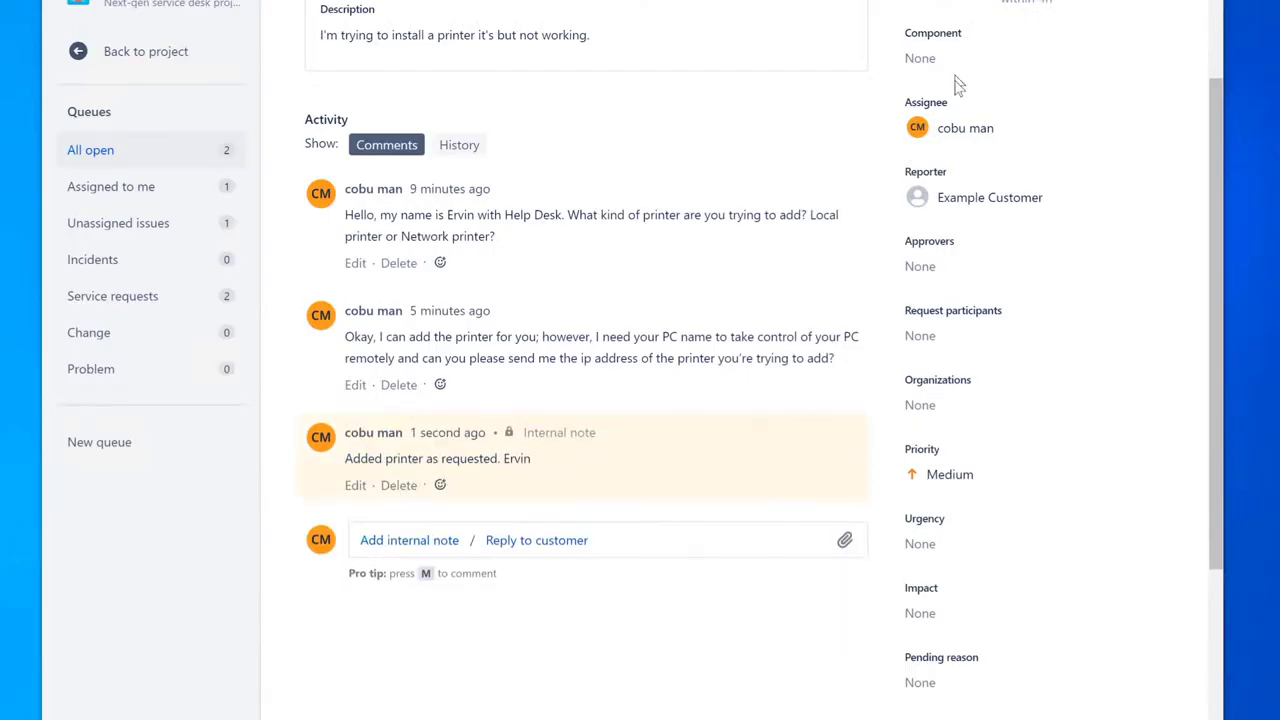
scroll(1040, 237, up, 2)
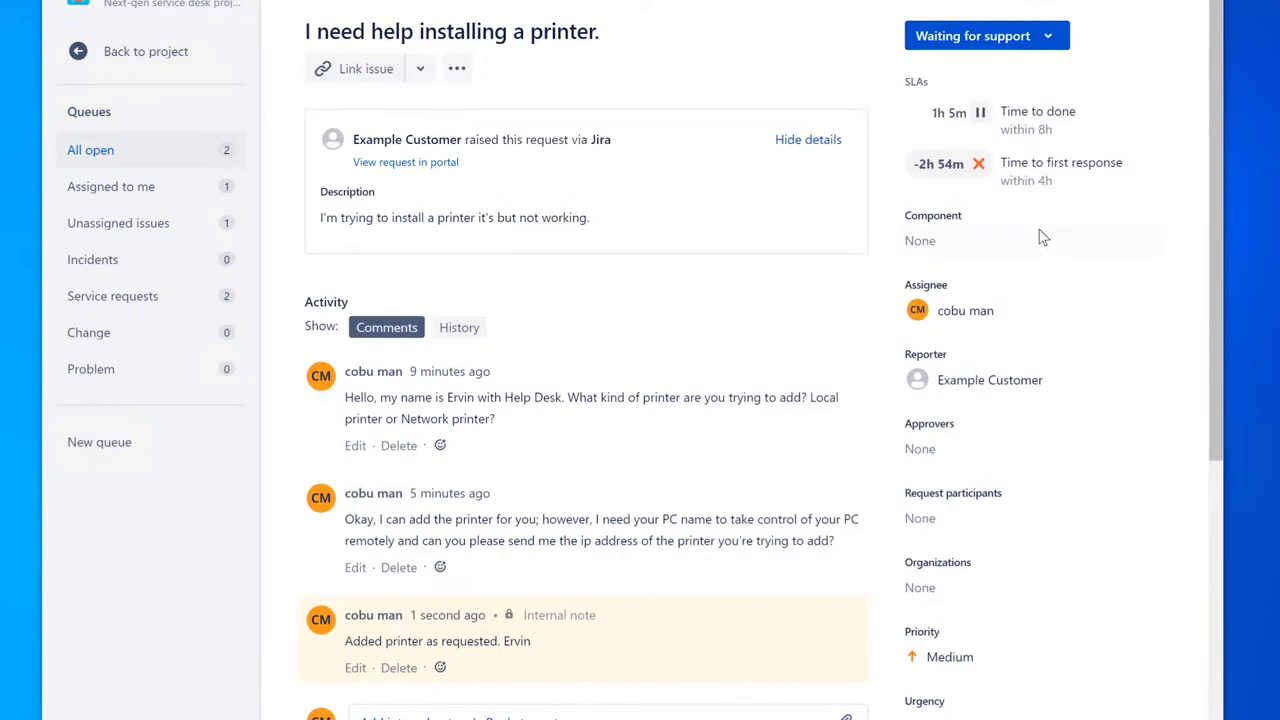
Open ISD-26's status dropdown, currently Waiting for support.
click(1045, 37)
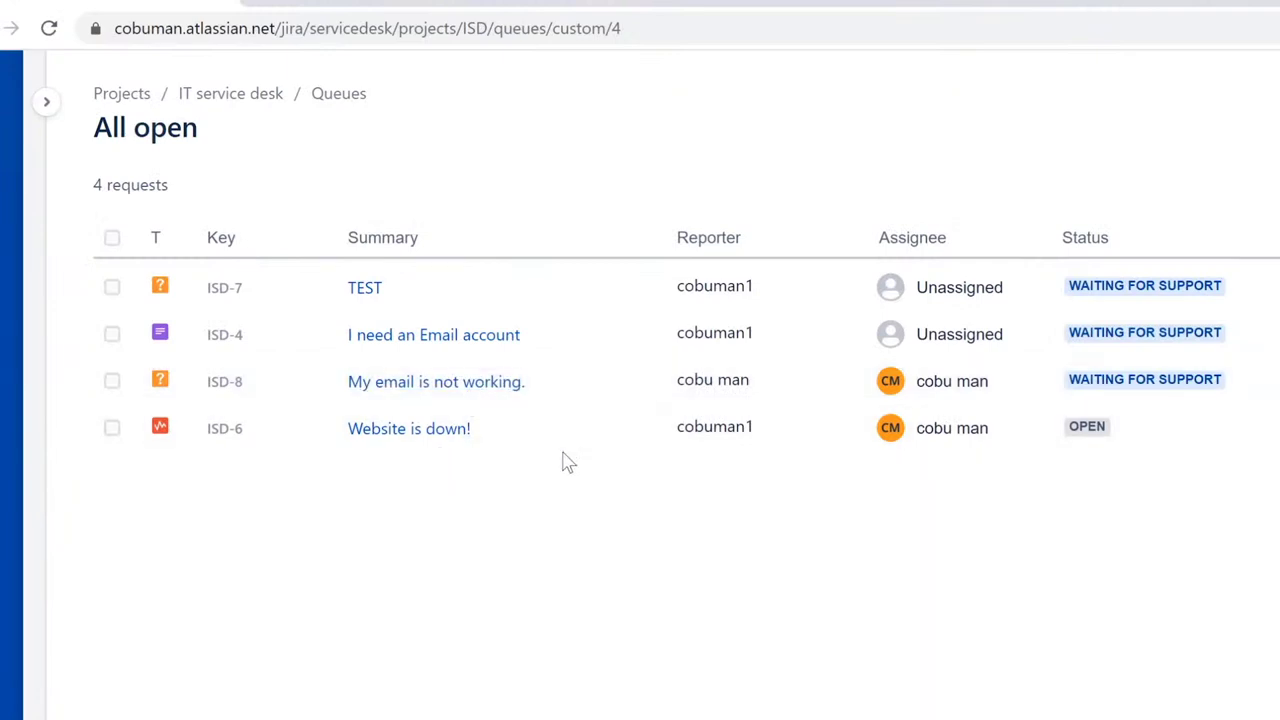
Open ISD-8, review its description and error mail.PNG screenshot, then follow the mai.google.com link.
click(460, 390)
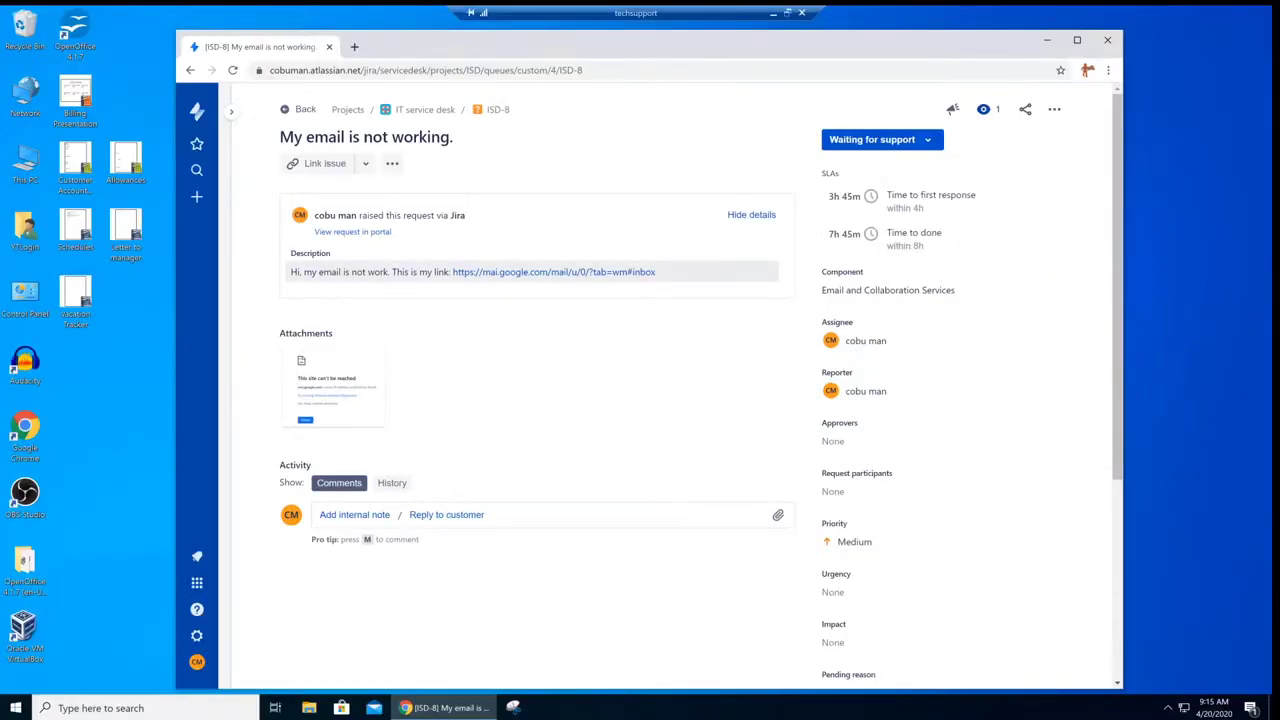
drag(291, 271, 449, 271)
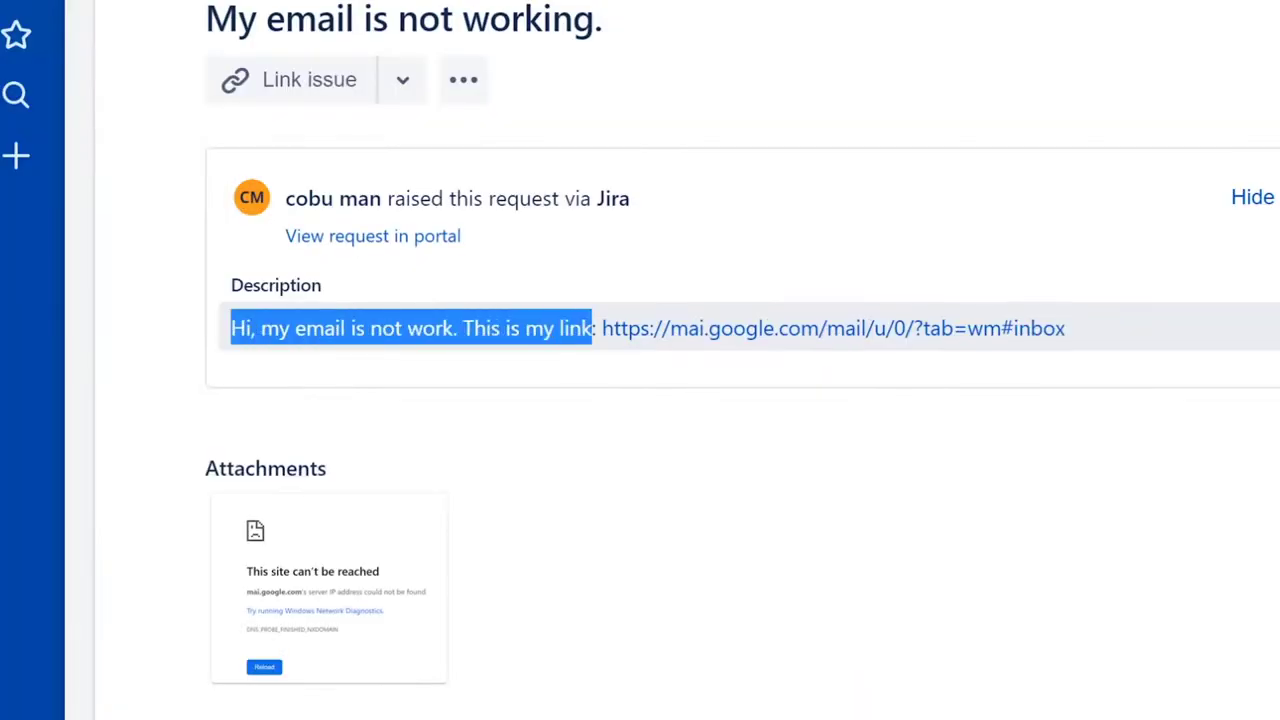
drag(592, 328, 1151, 349)
click(1140, 287)
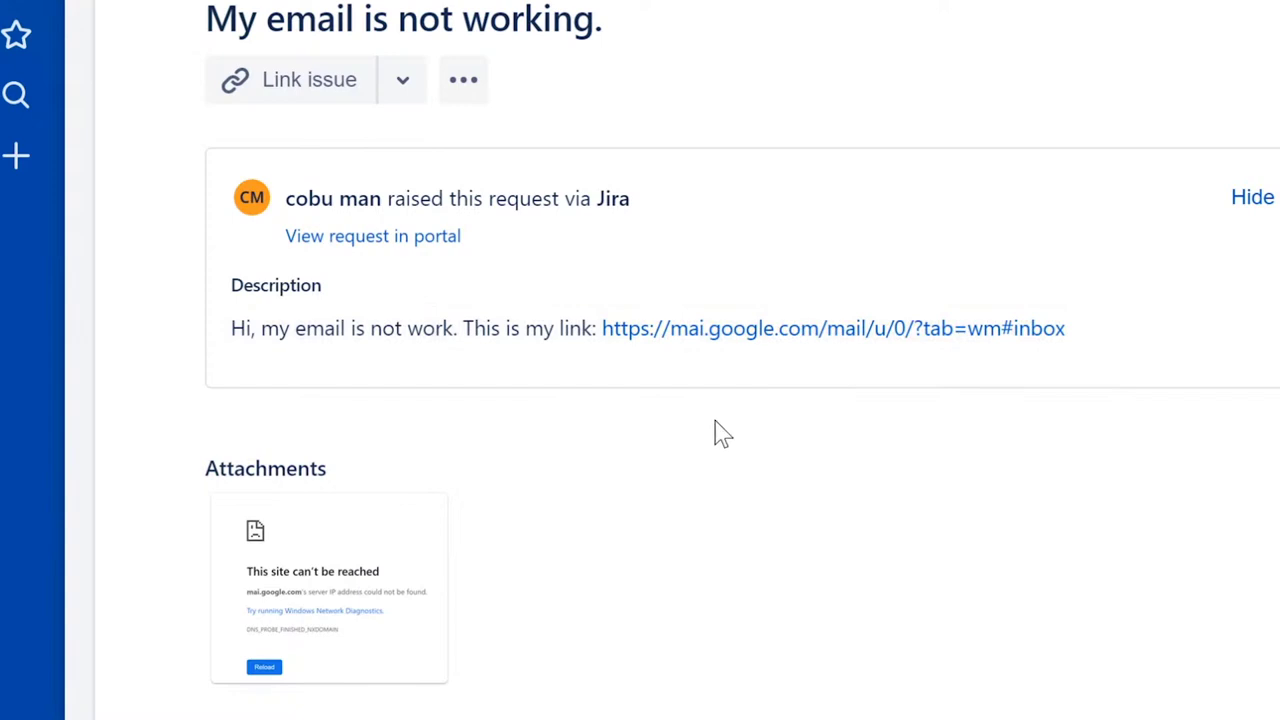
mouse_move(257, 600)
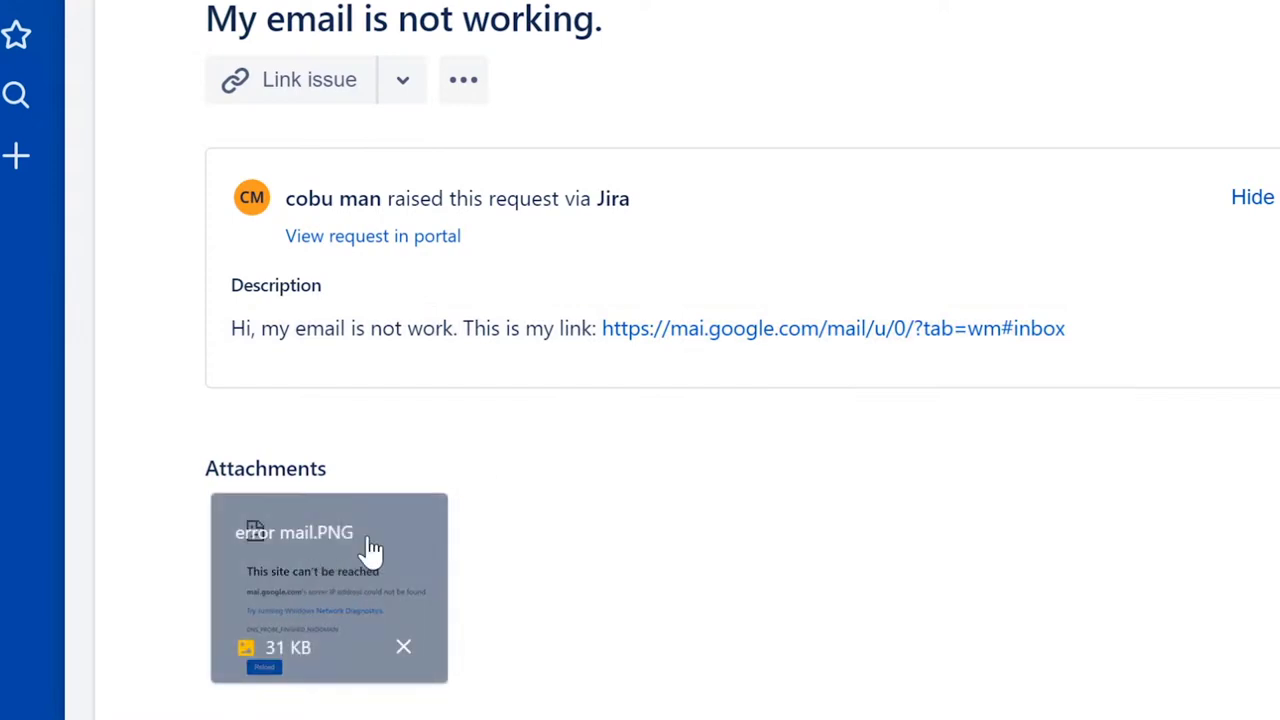
click(320, 574)
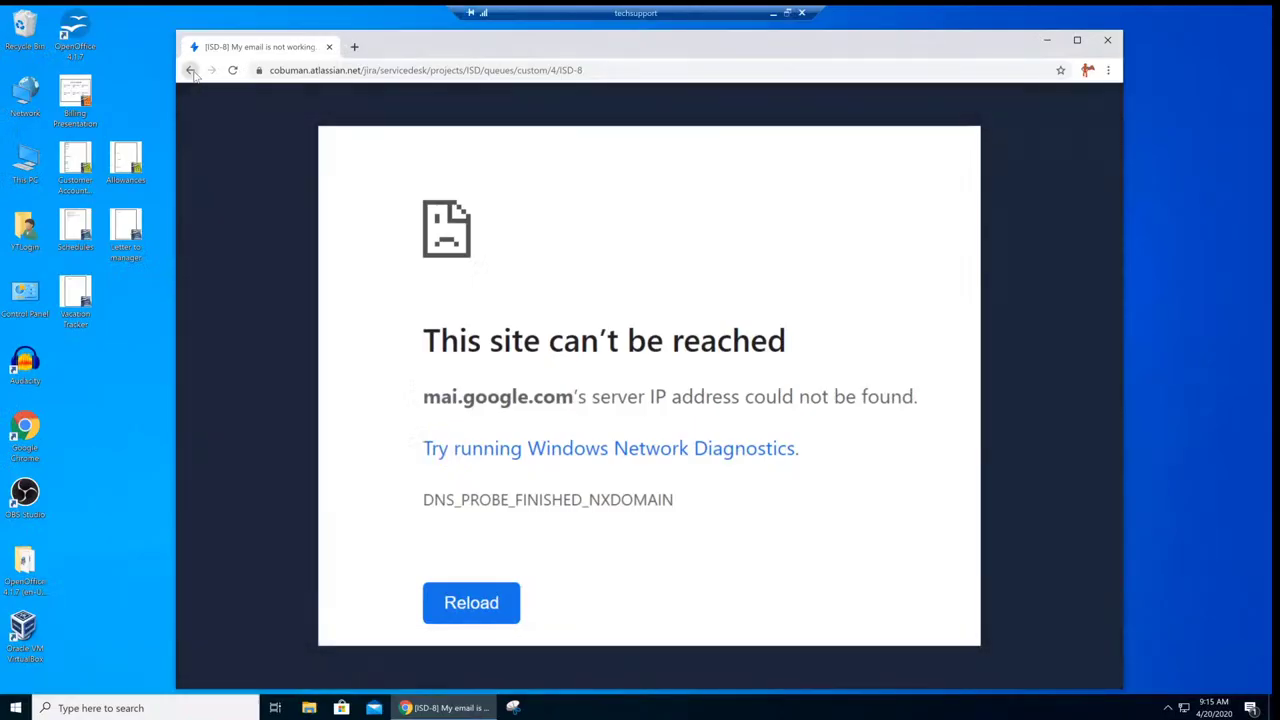
key(alt+Left)
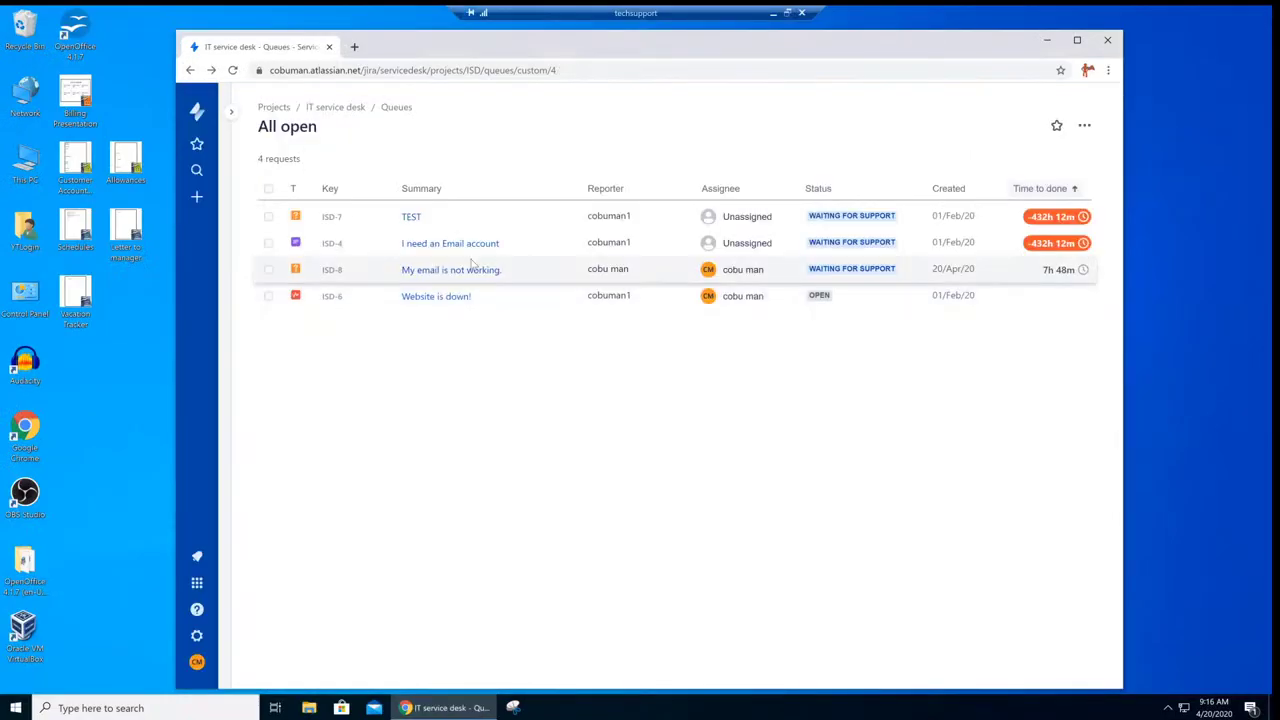
click(445, 270)
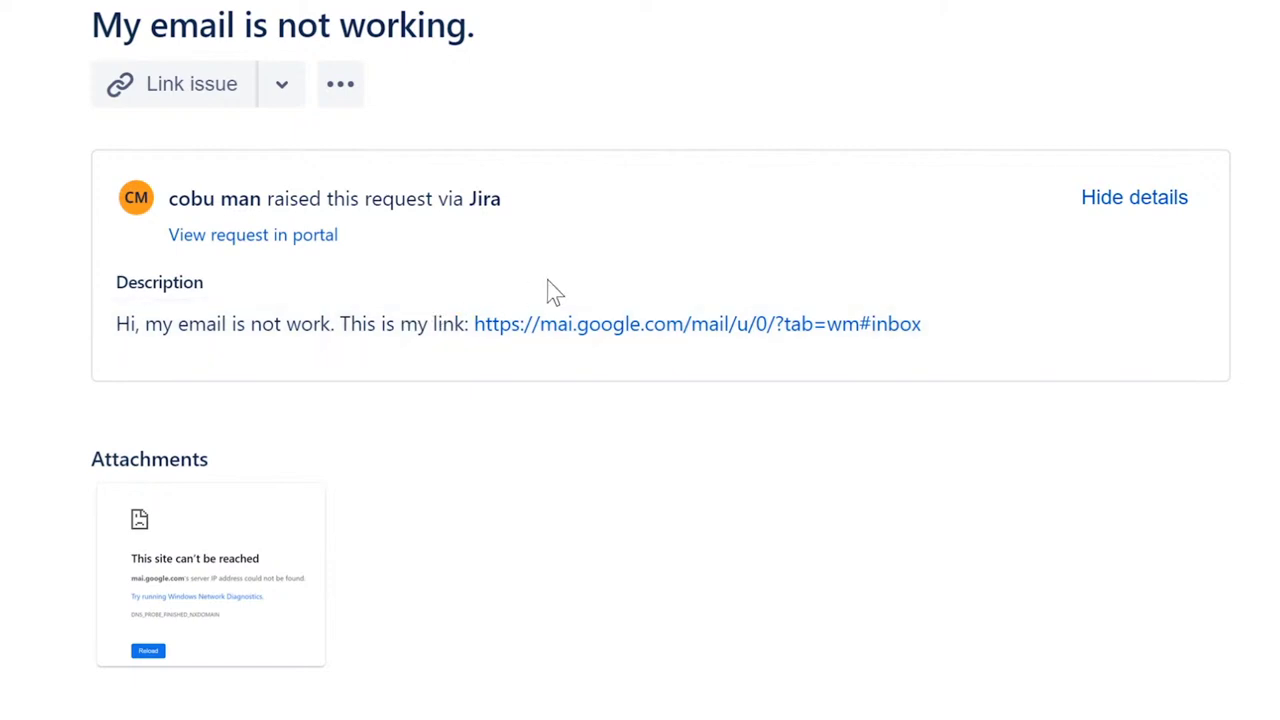
click(583, 330)
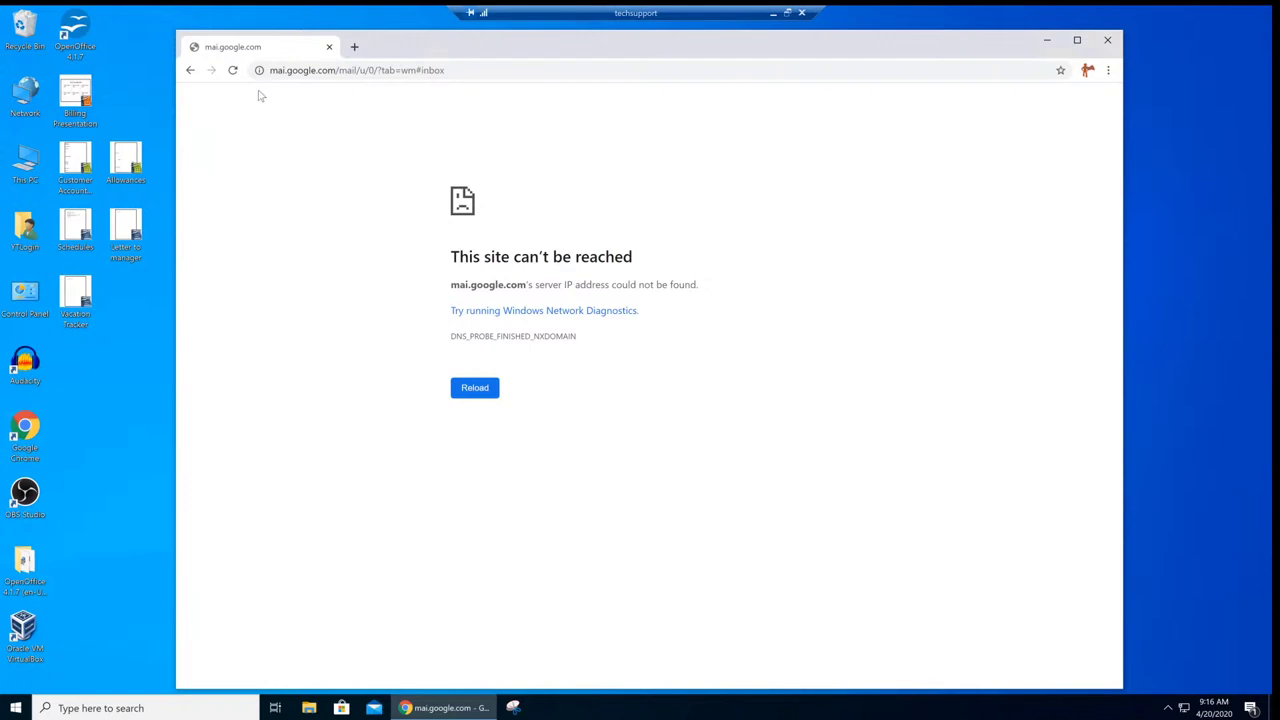
Correct the address to mail.google.com, load it, then go back twice to the ISD-8 request.
click(321, 72)
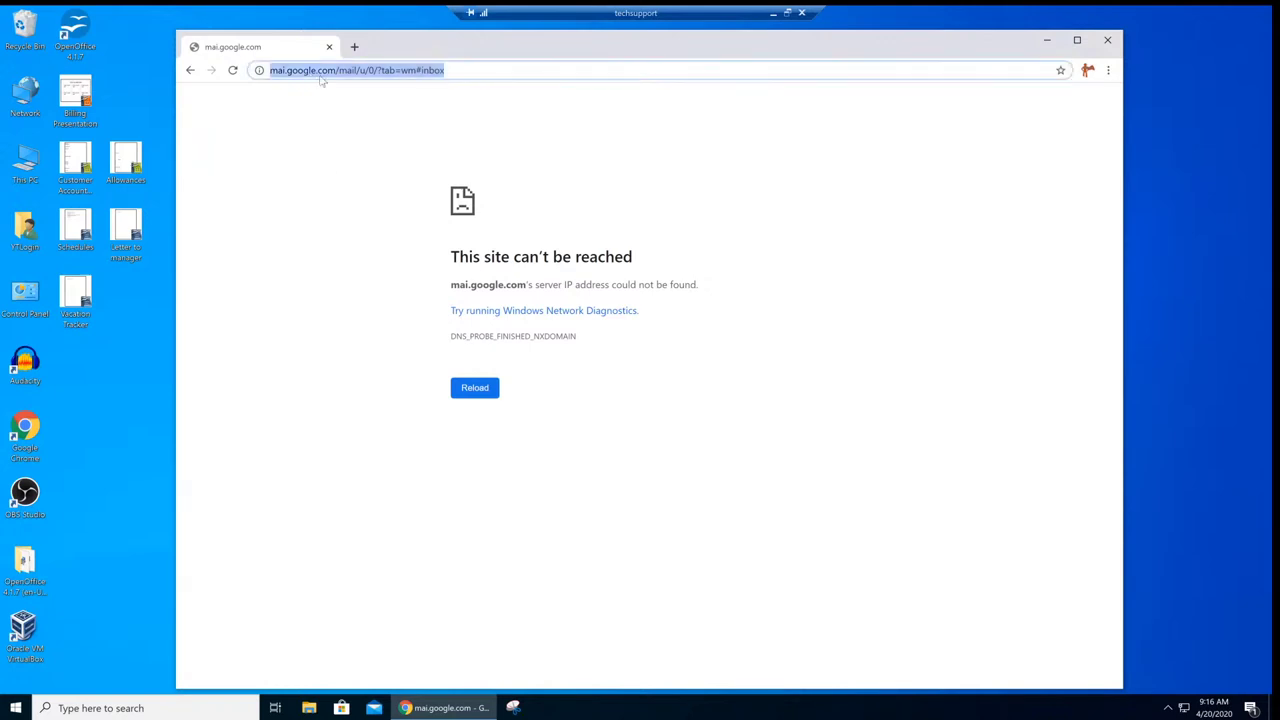
key(End)
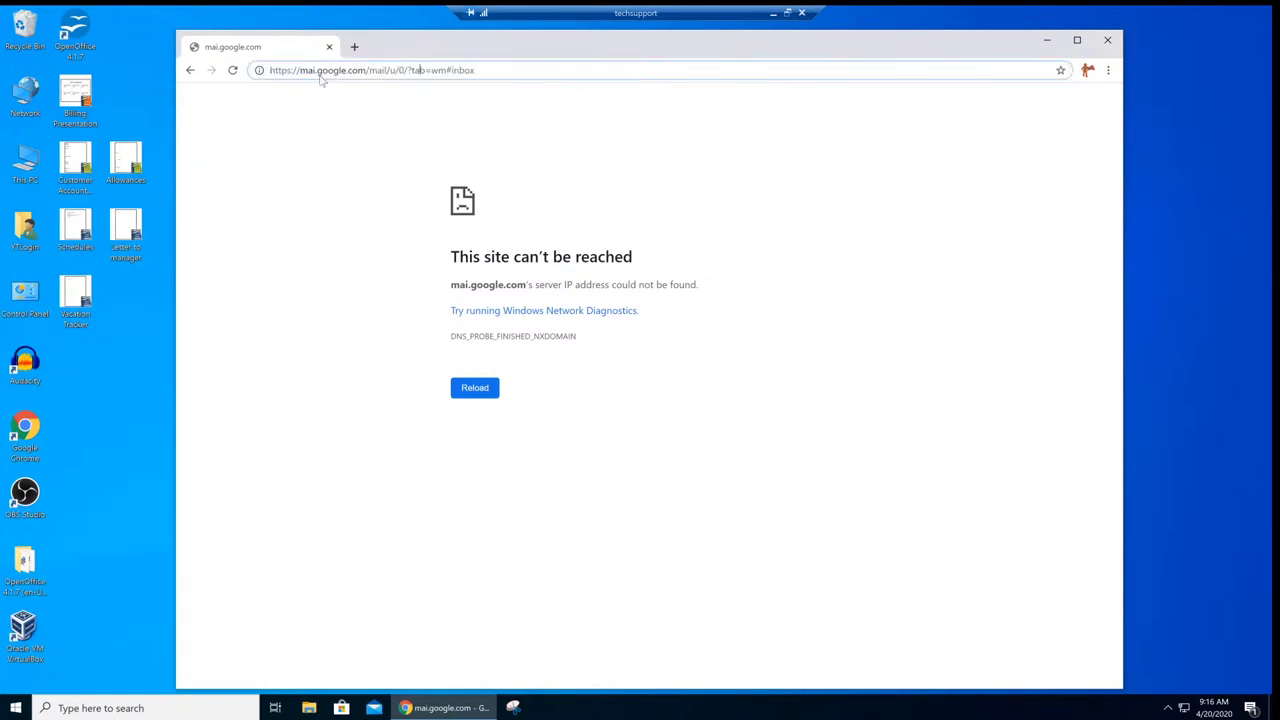
click(319, 77)
key(Left)
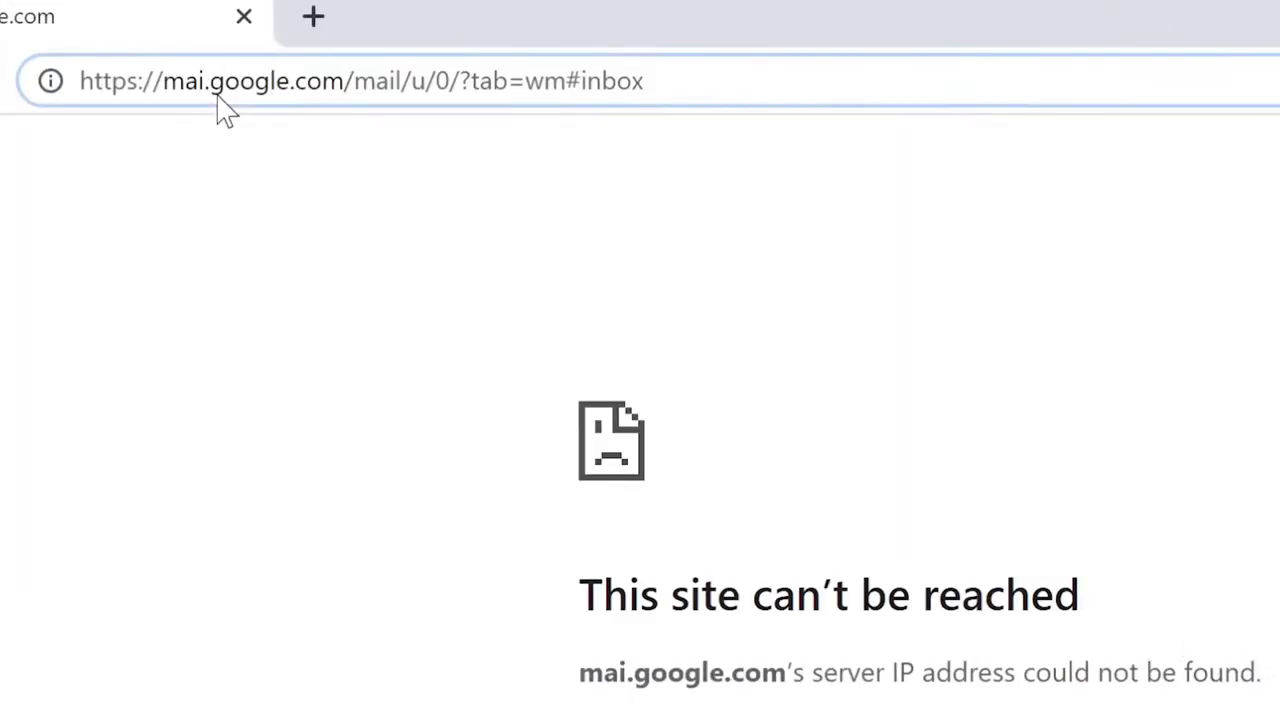
key(Right)
text(l)
key(Return)
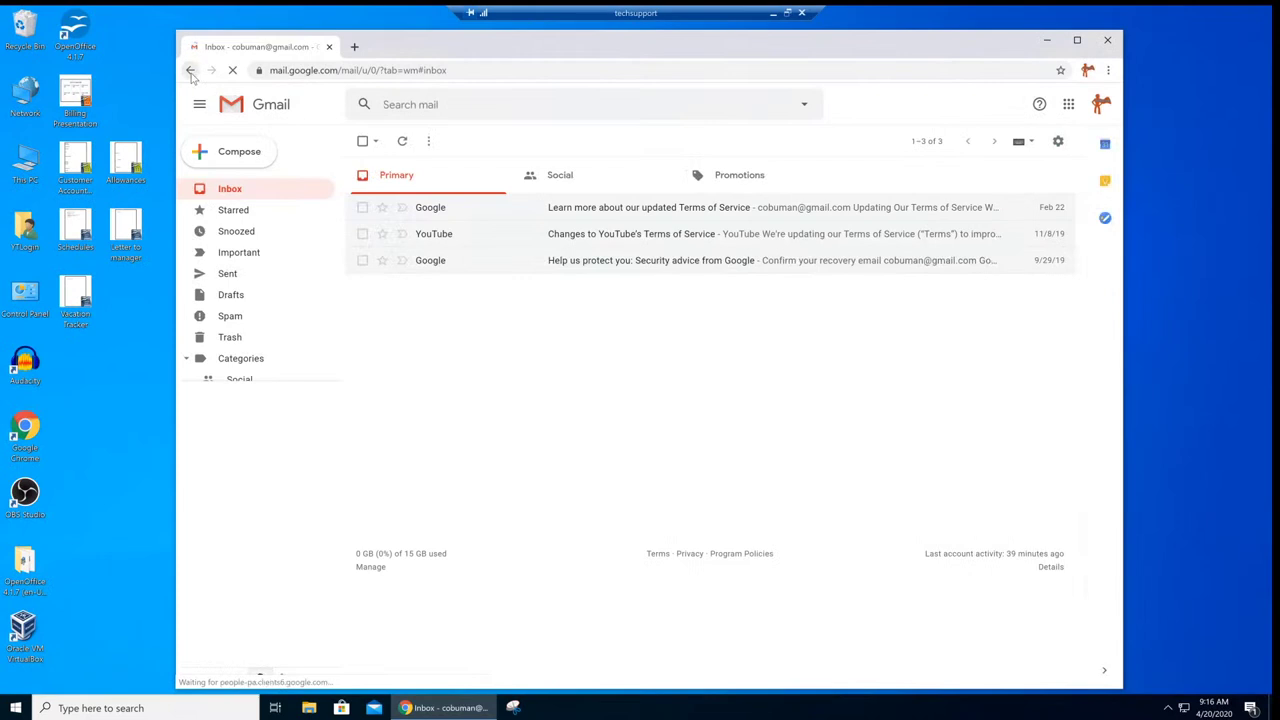
click(190, 72)
click(190, 71)
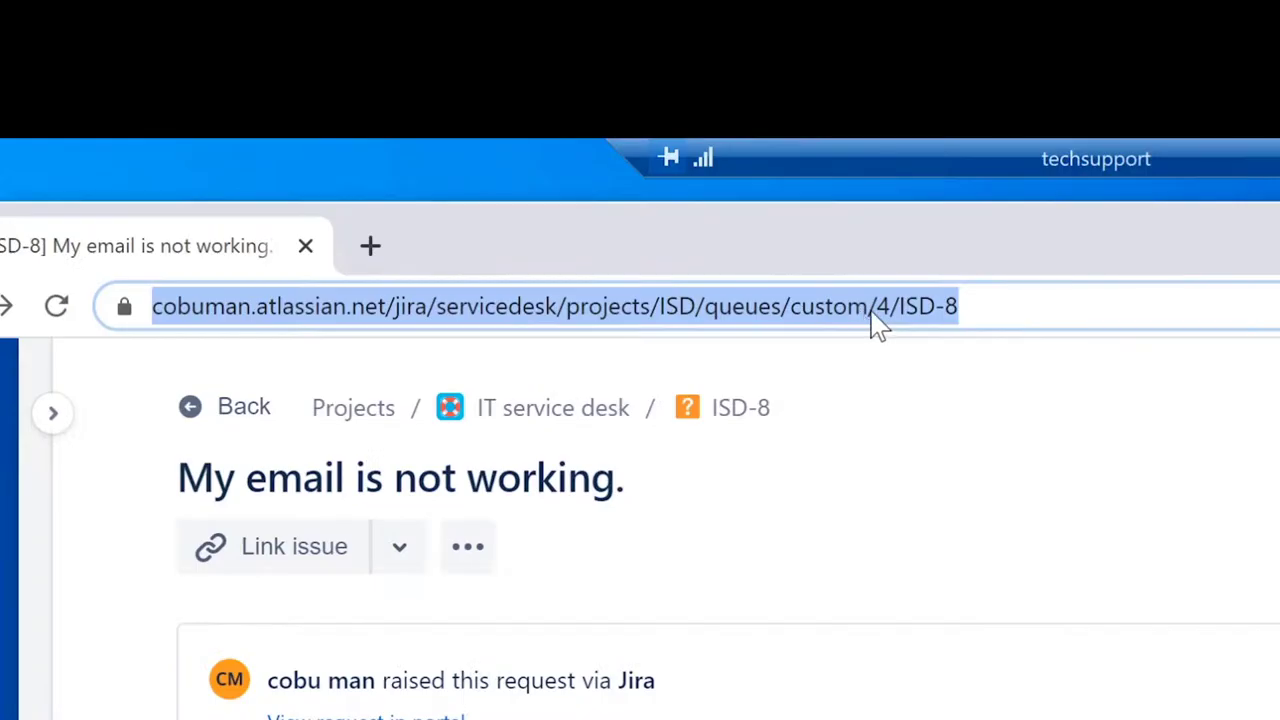
click(903, 318)
key(End)
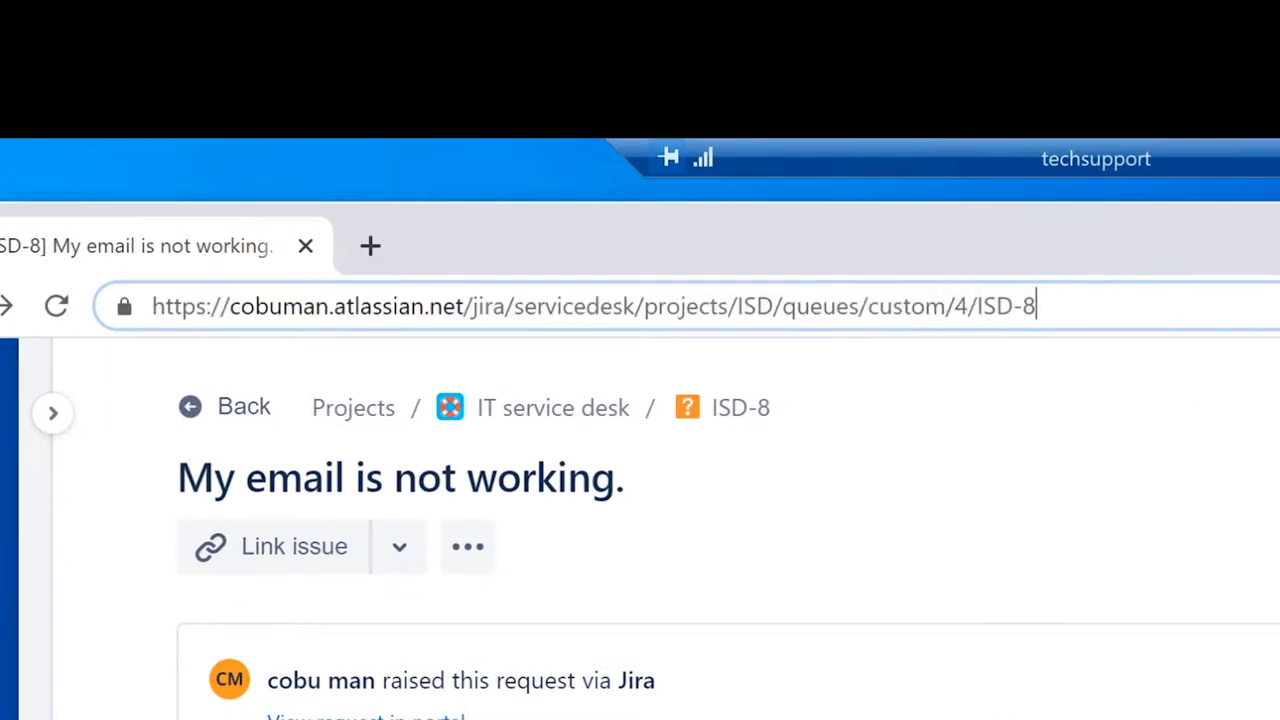
key(BackSpace)
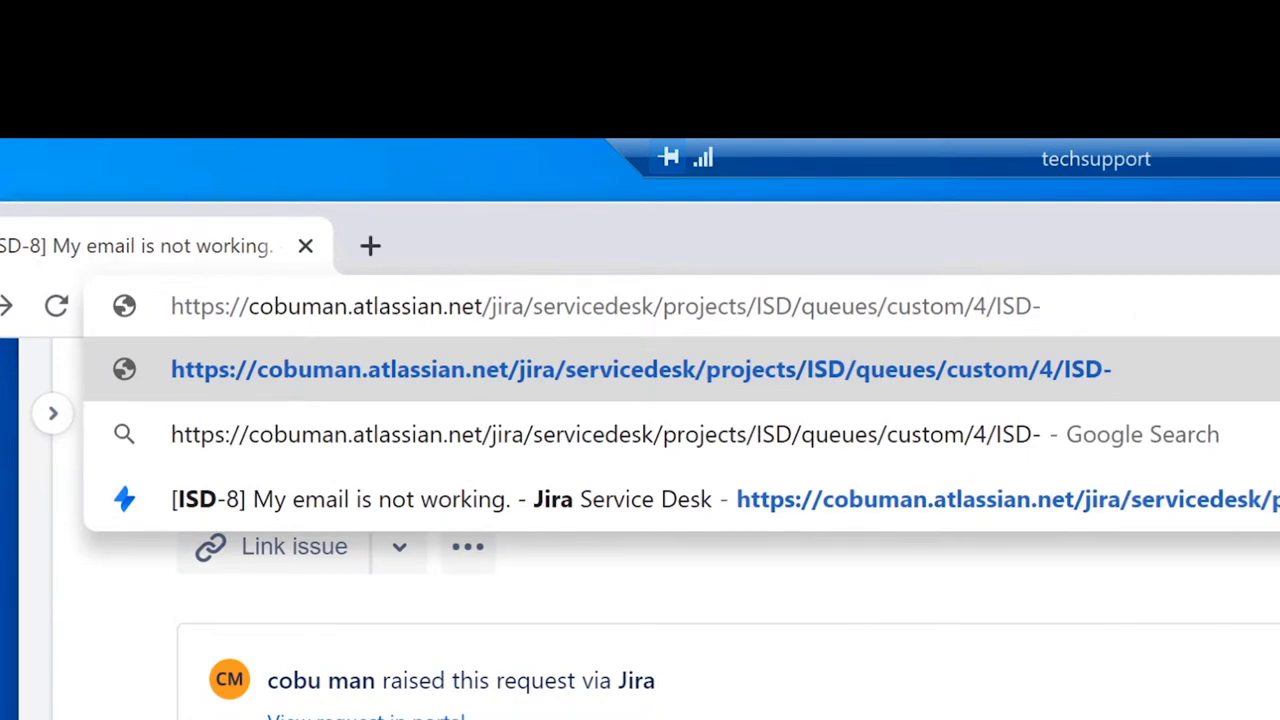
text(*)
key(BackSpace)
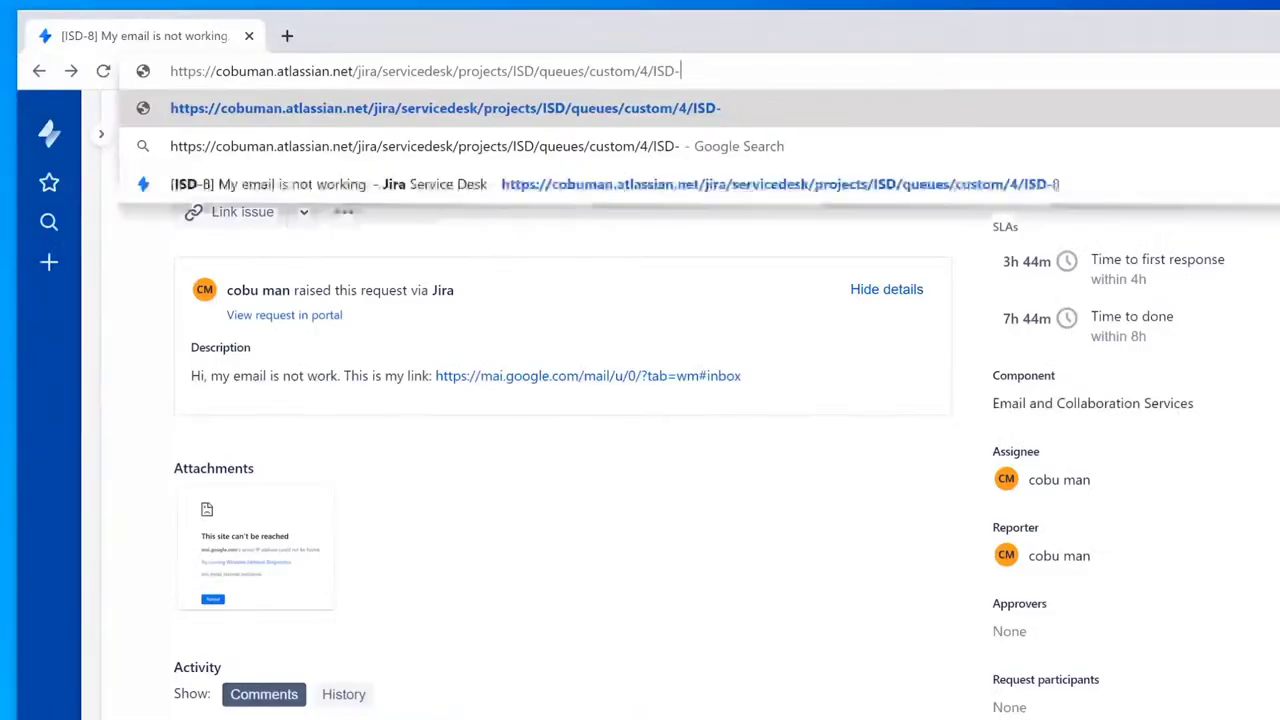
text(8)
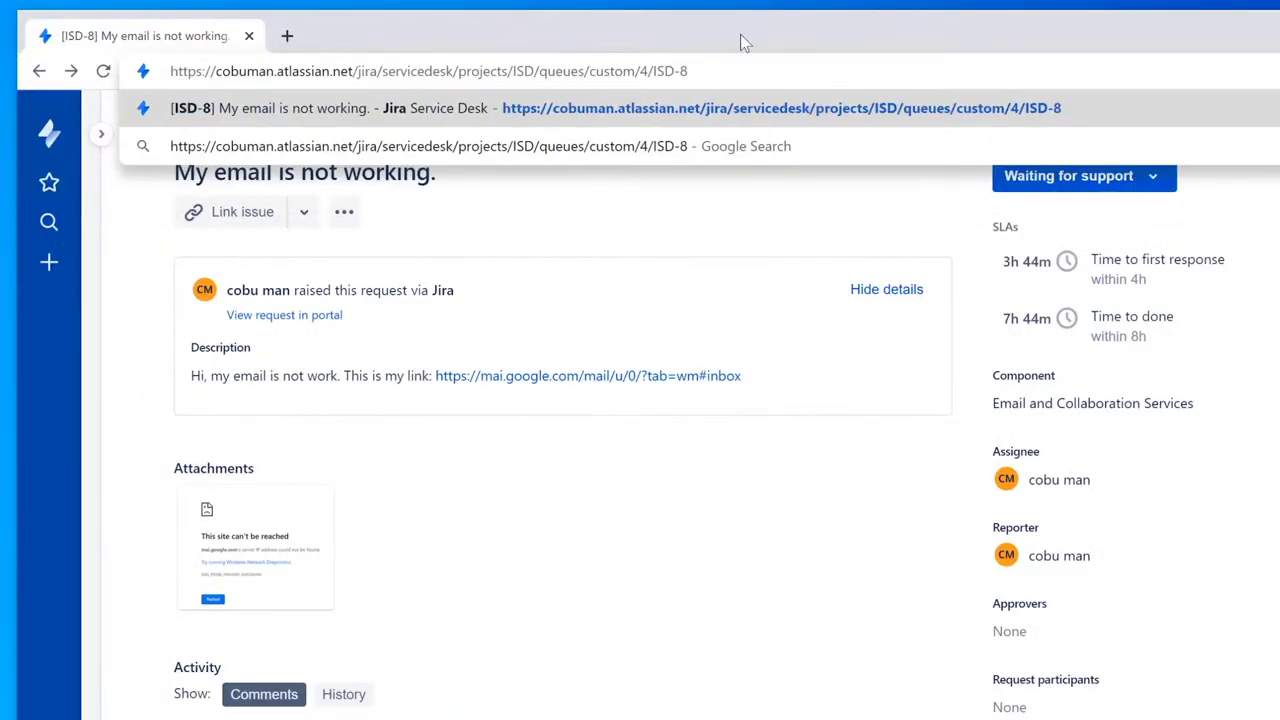
click(775, 490)
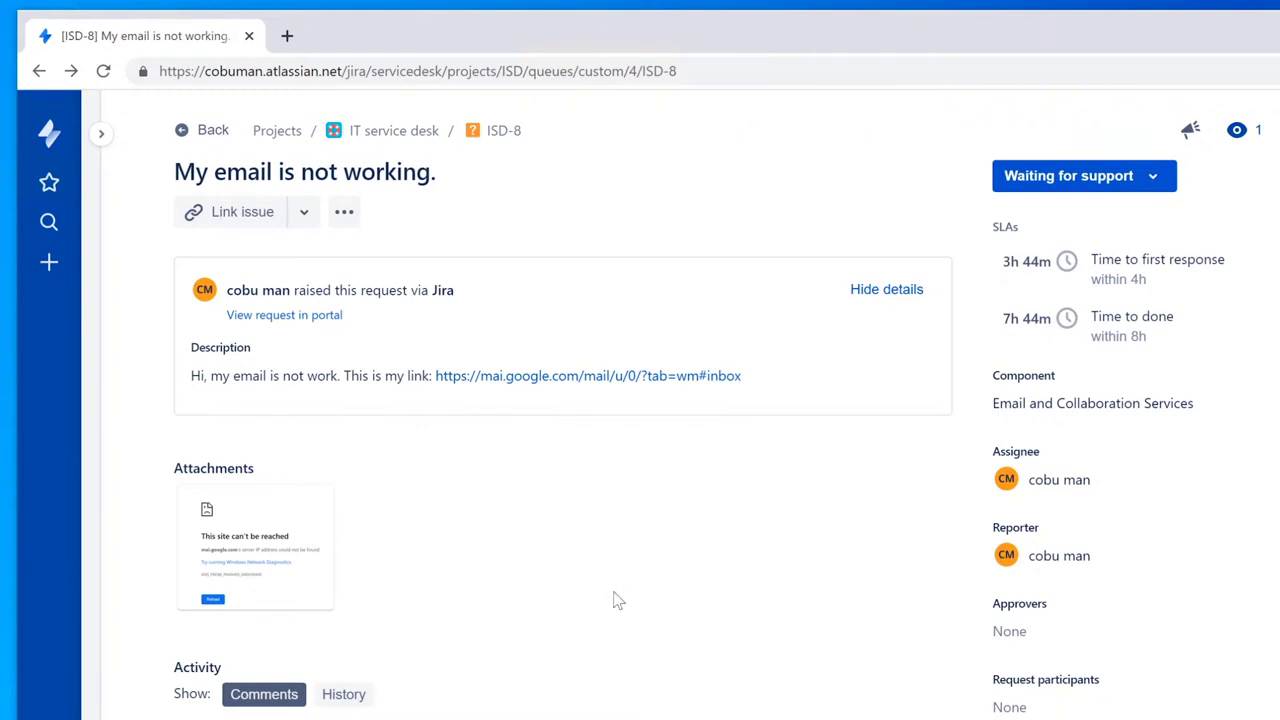
scroll(600, 652, down, 2)
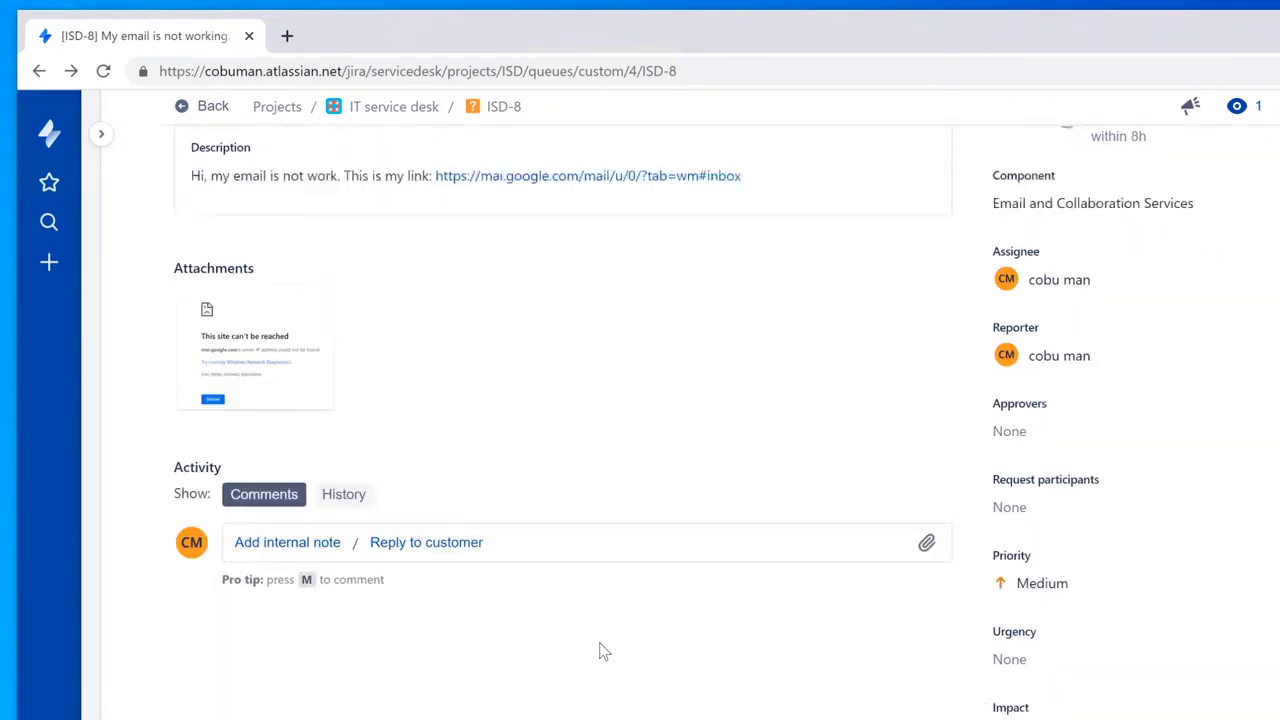
Save a customer reply greeting them about the broken link and asking whether others can access this website.
click(430, 546)
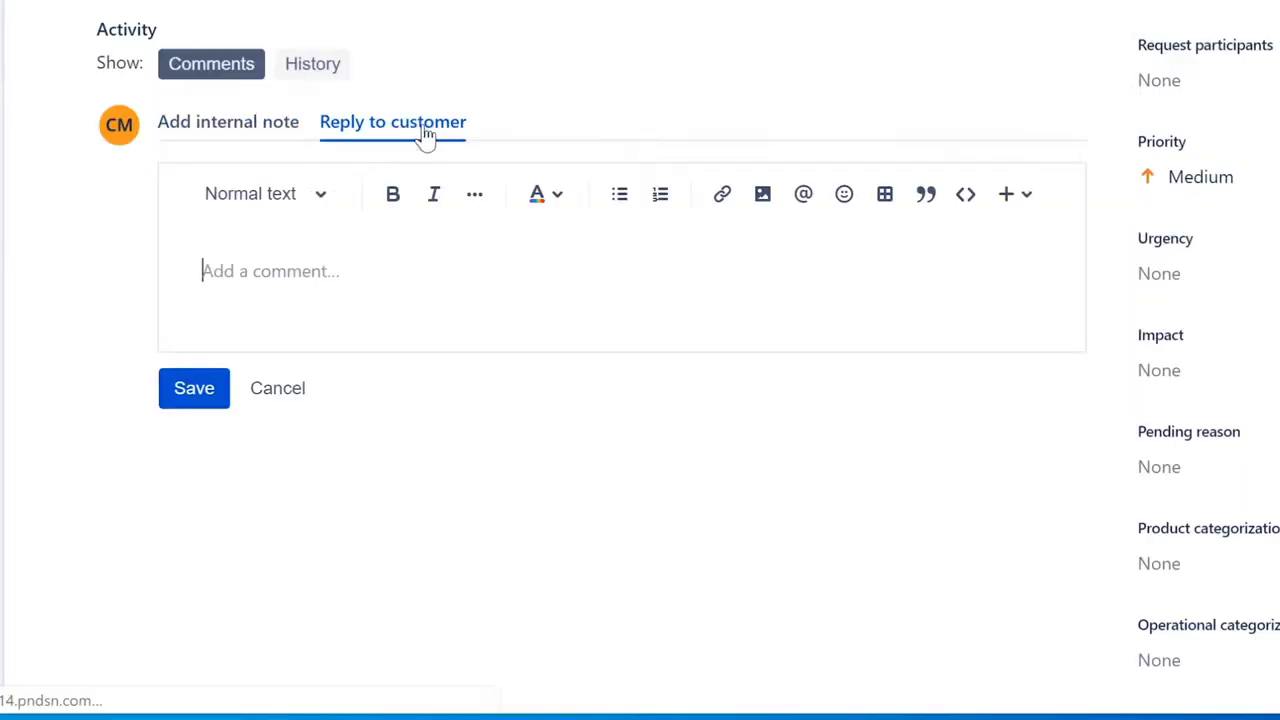
text(He)
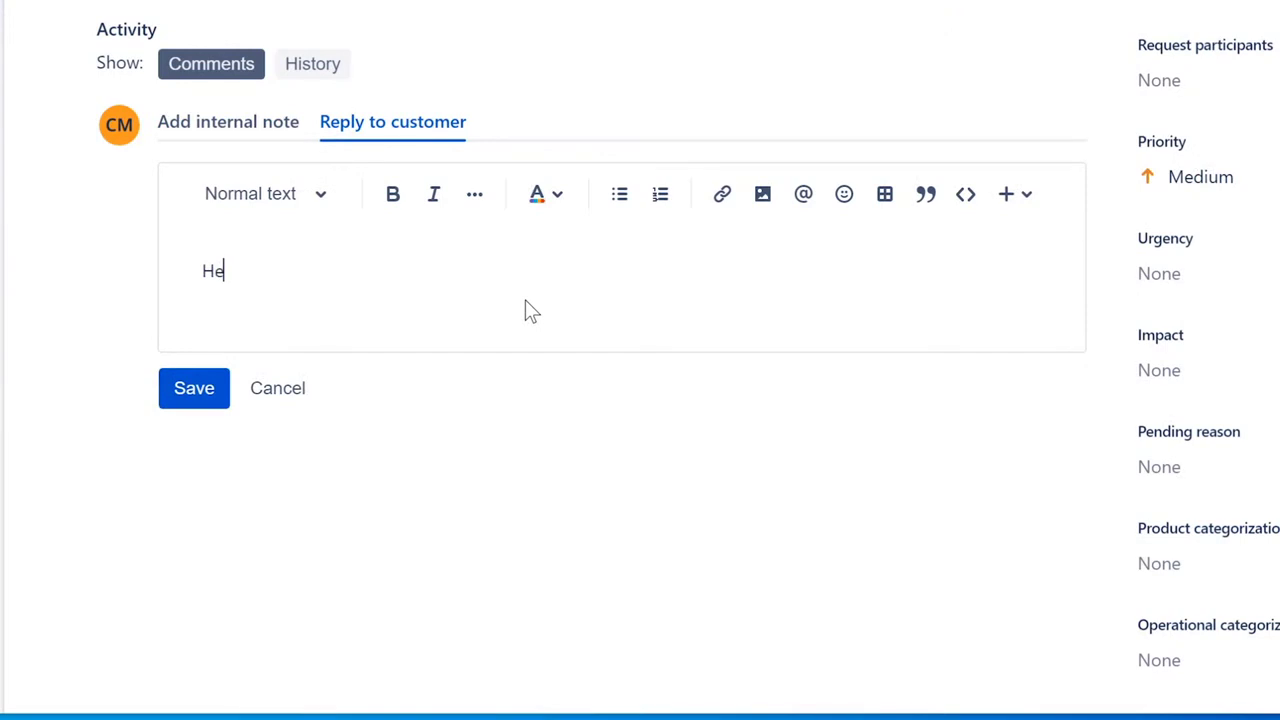
text(llo, my name is Ervin with)
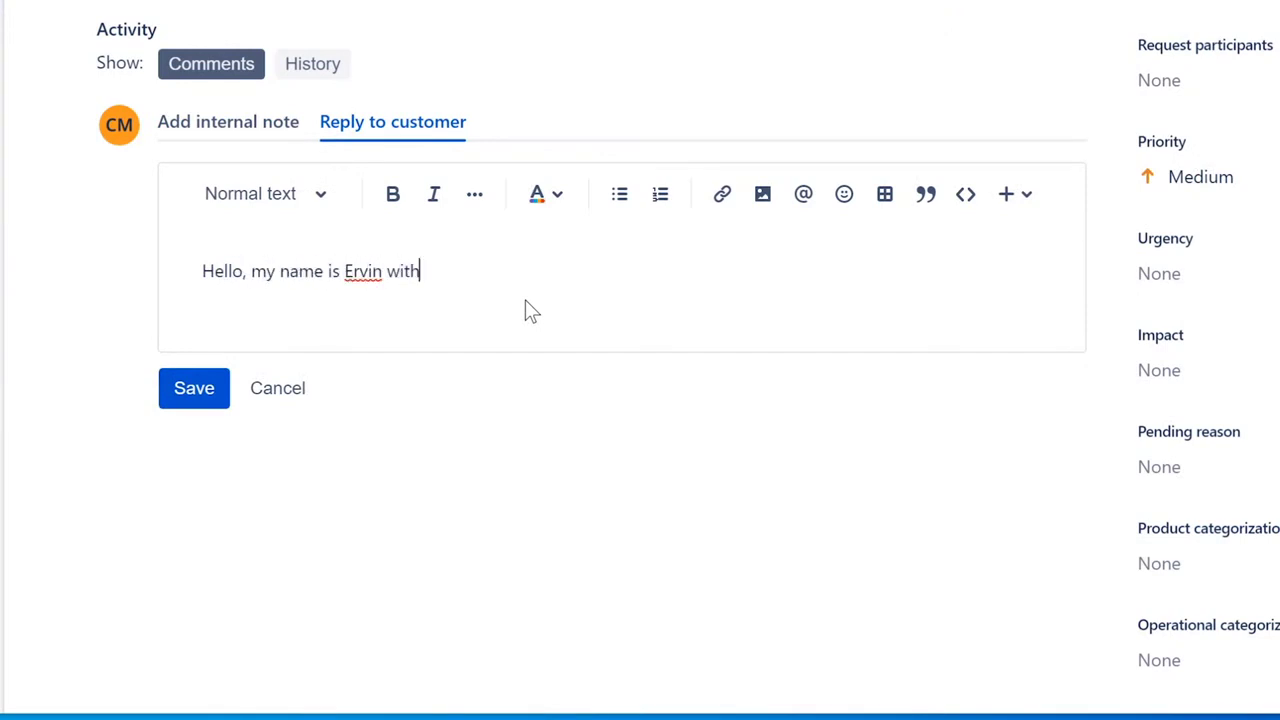
text( Help Desk. I have you)
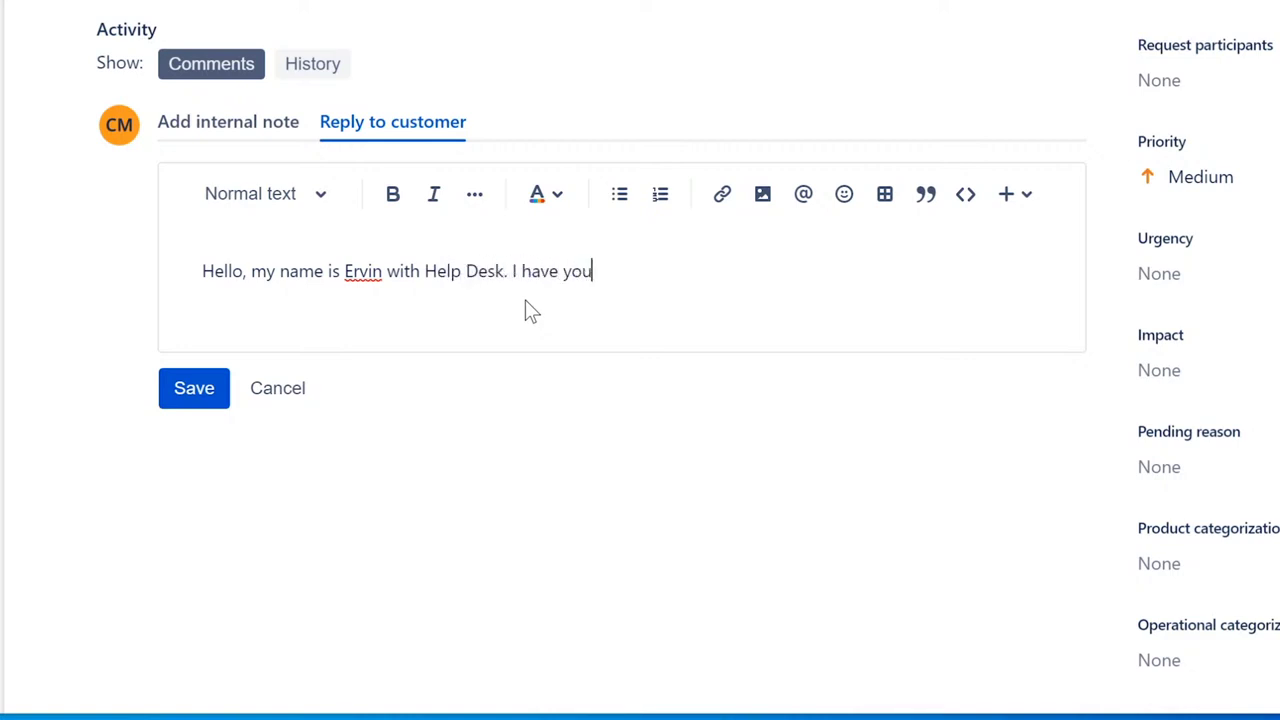
text(r ticket about)
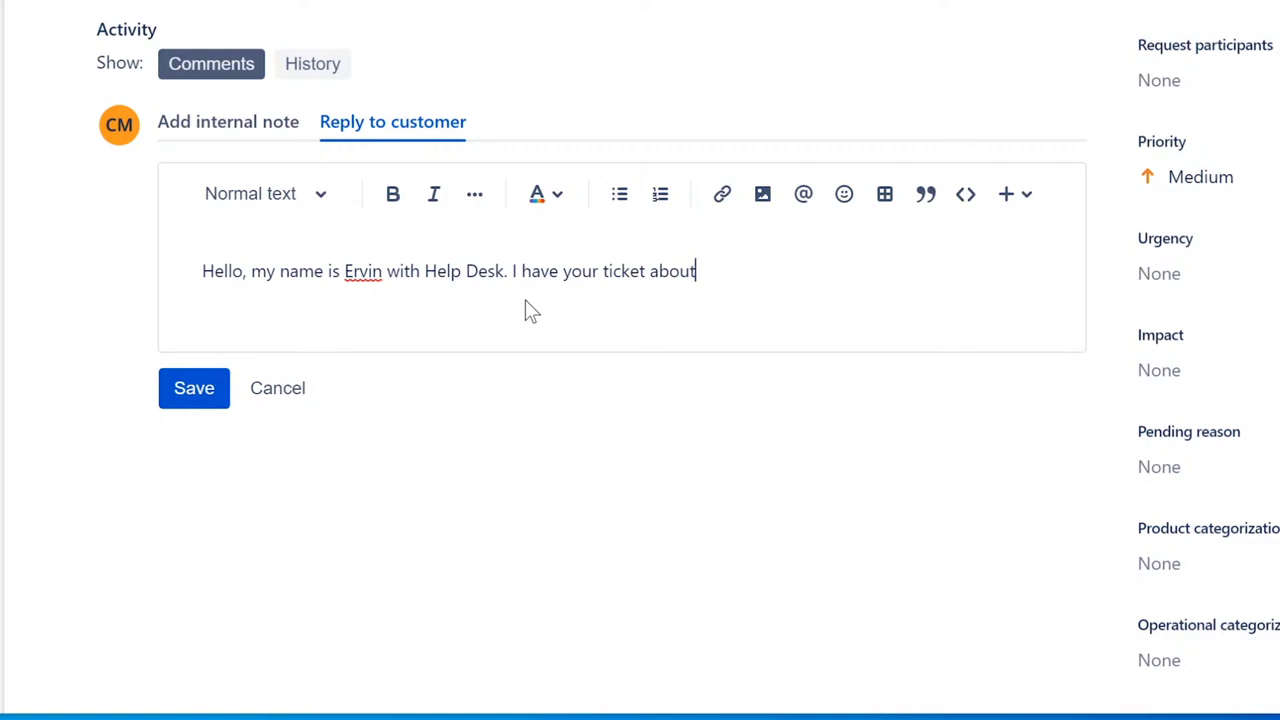
text( broken link.)
key(Return)
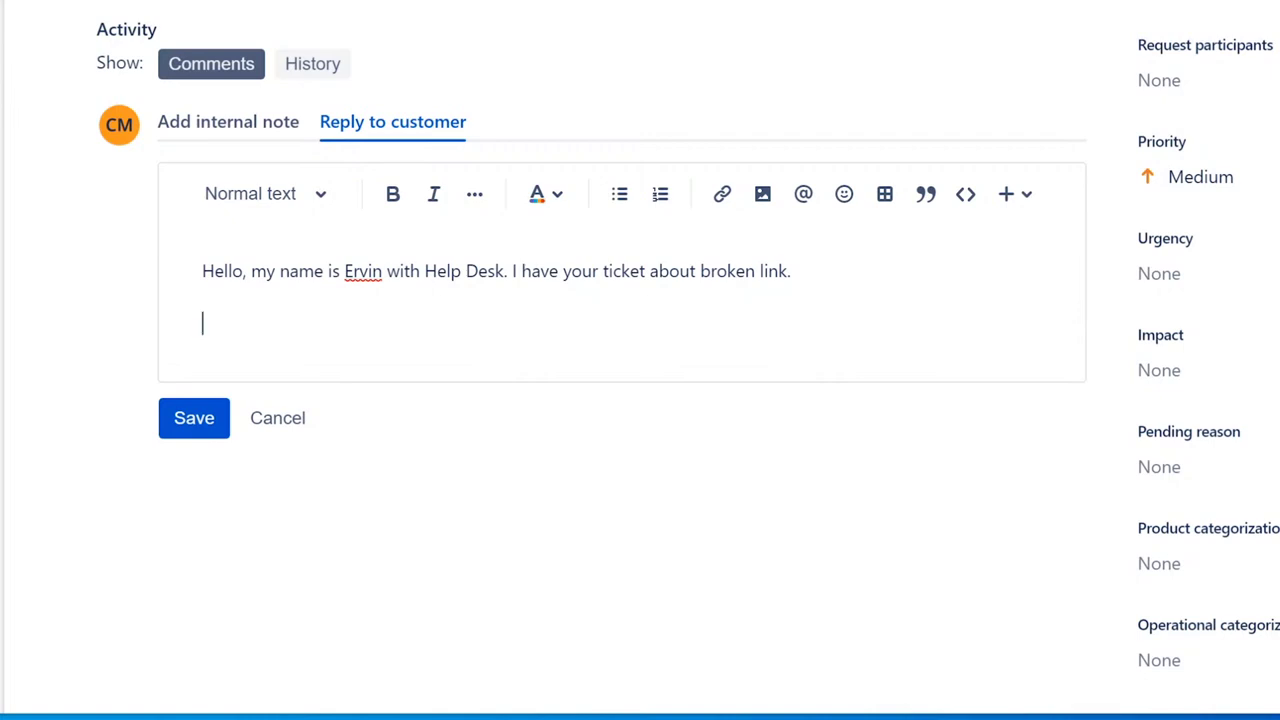
text(Is anybody else in )
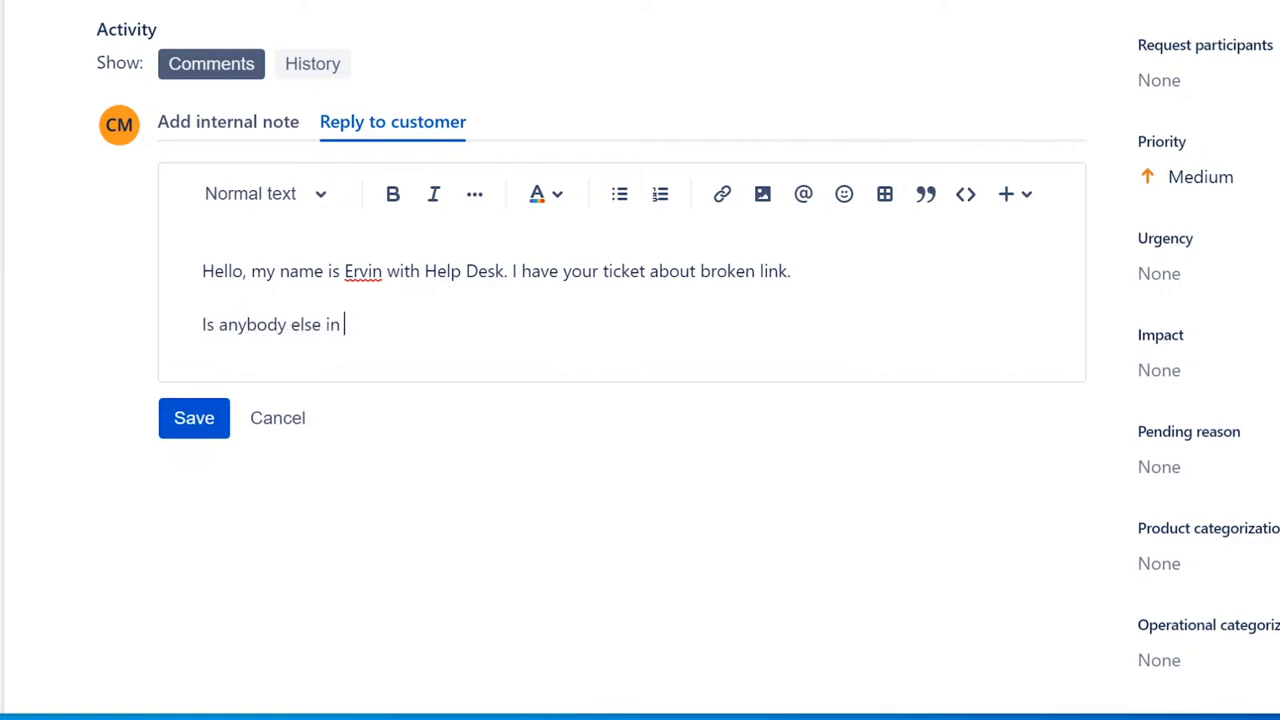
text(your group )
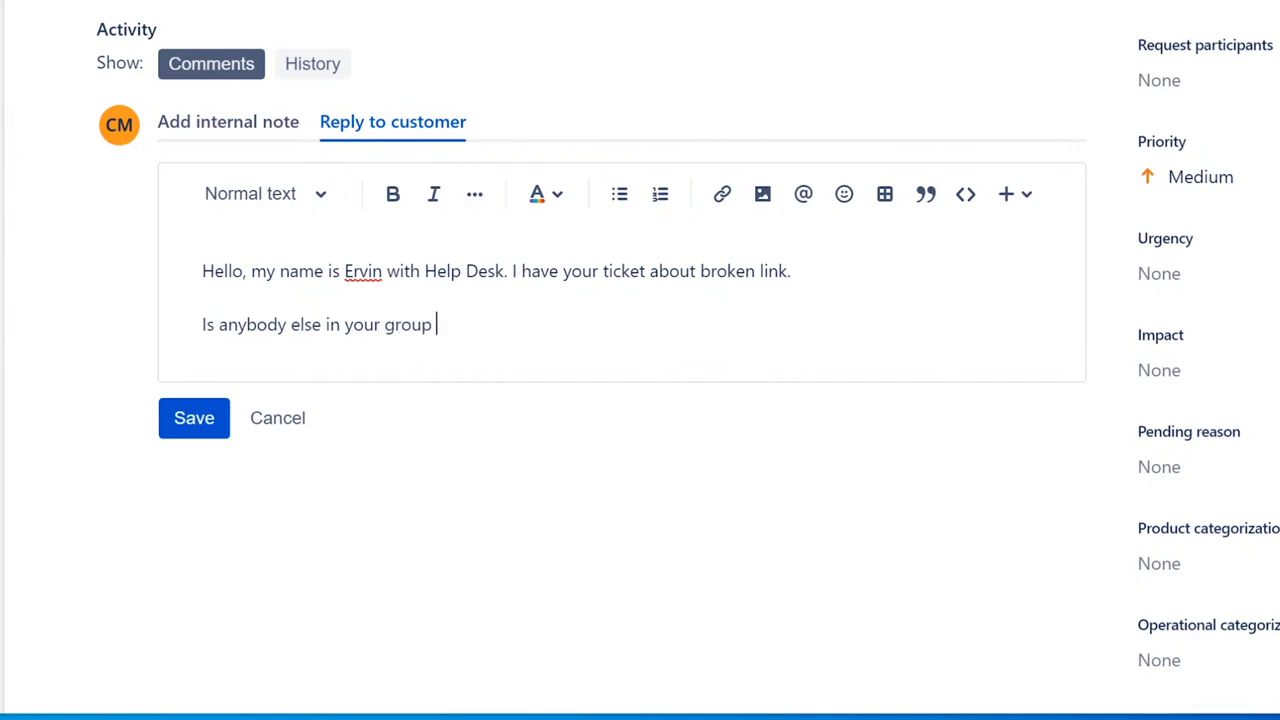
text(having this)
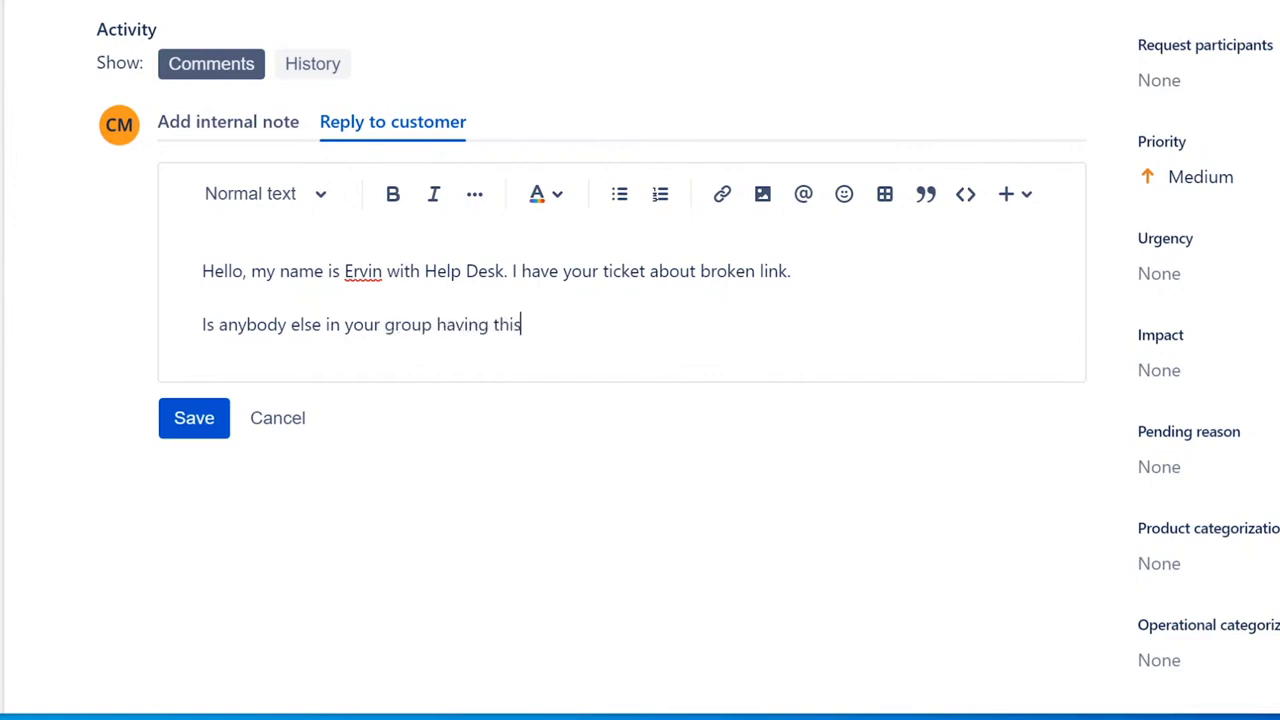
text( issue)
key(BackSpace)
key(BackSpace)
key(BackSpace)
key(BackSpace)
key(BackSpace)
key(BackSpace)
key(BackSpace)
key(BackSpace)
key(BackSpace)
key(BackSpace)
key(BackSpace)
key(BackSpace)
key(BackSpace)
key(BackSpace)
key(BackSpace)
key(BackSpace)
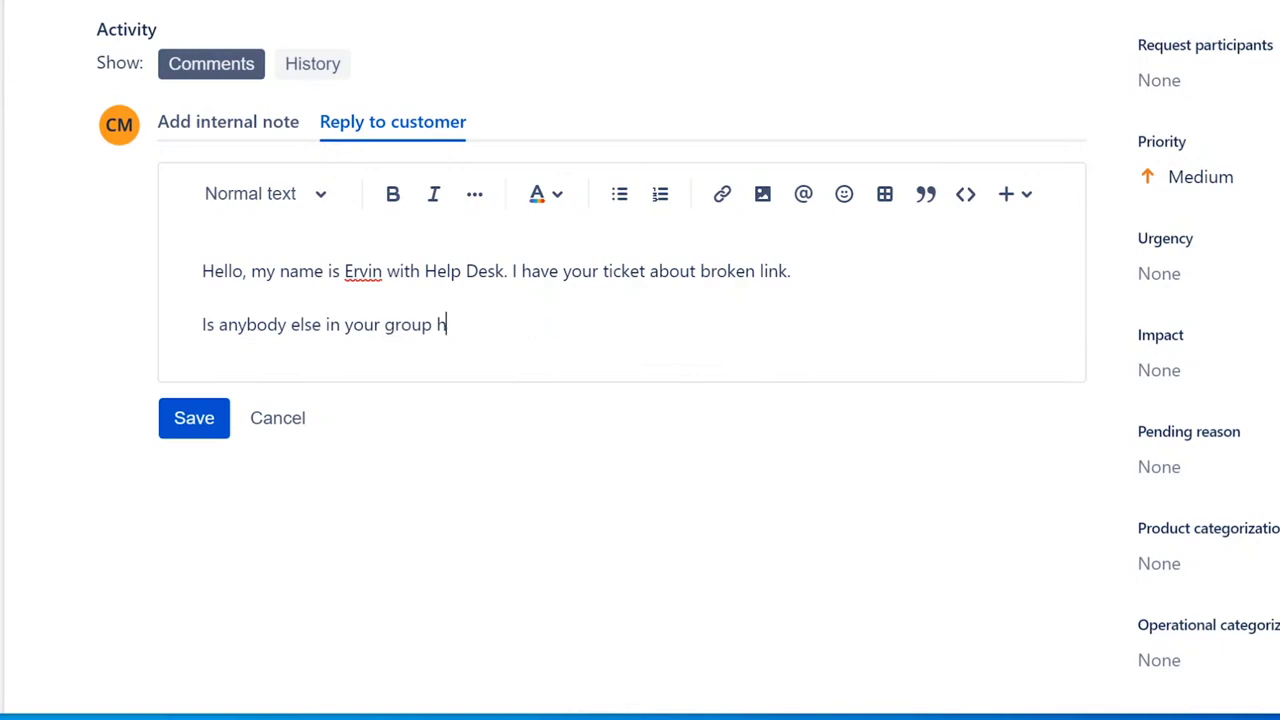
key(BackSpace)
text(able to access this)
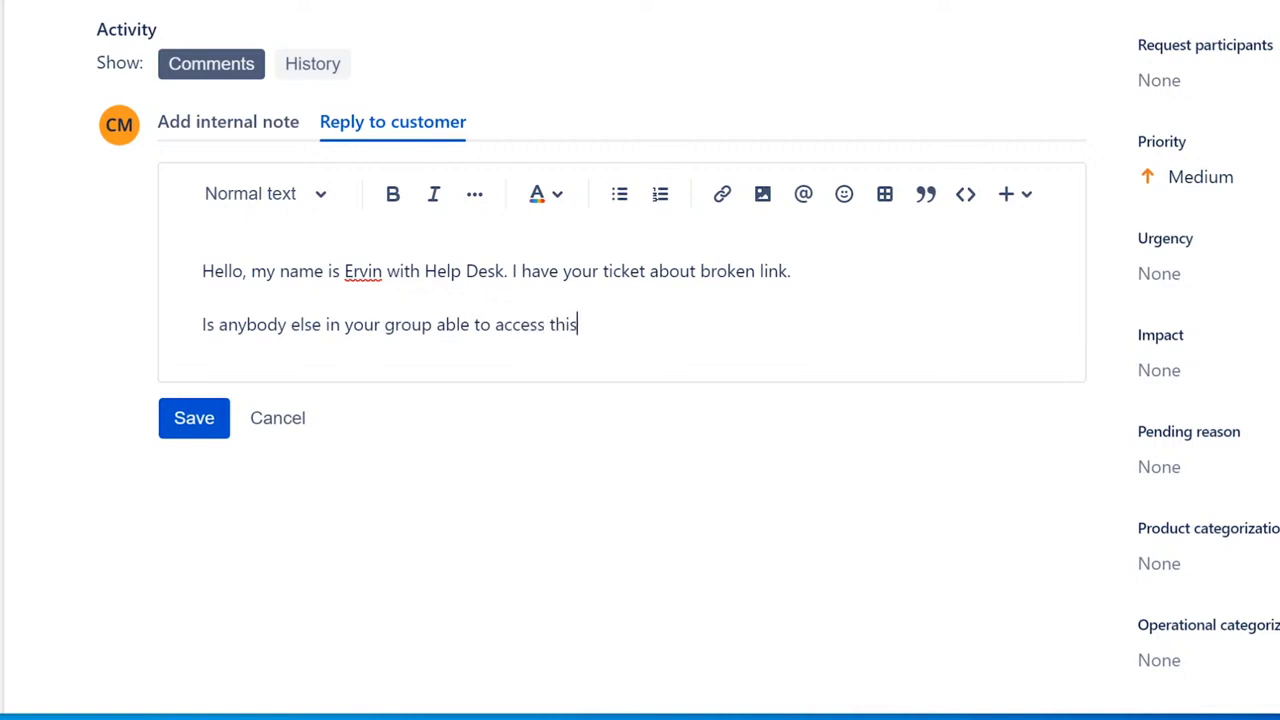
text( website?)
click(186, 420)
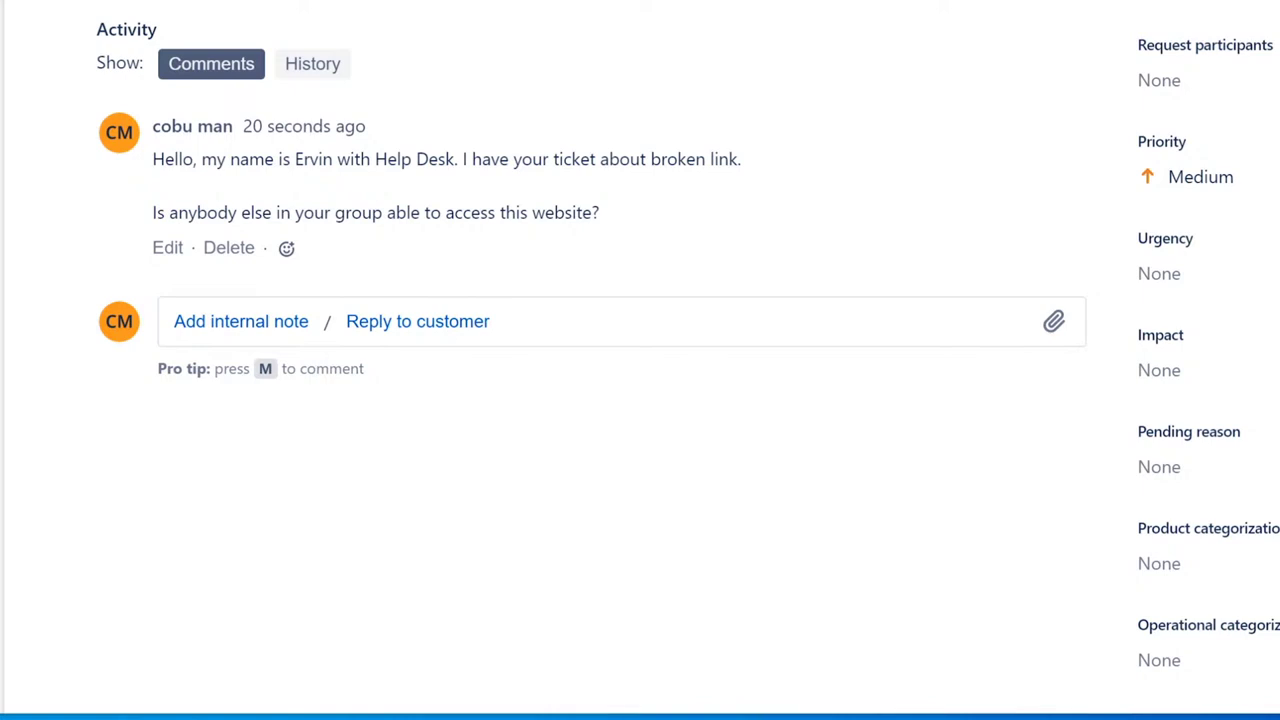
Start a reply logging 'Yes, that is the correct link', the agent's check-one-person request, and 'it's working for them'.
click(410, 327)
text(Cu)
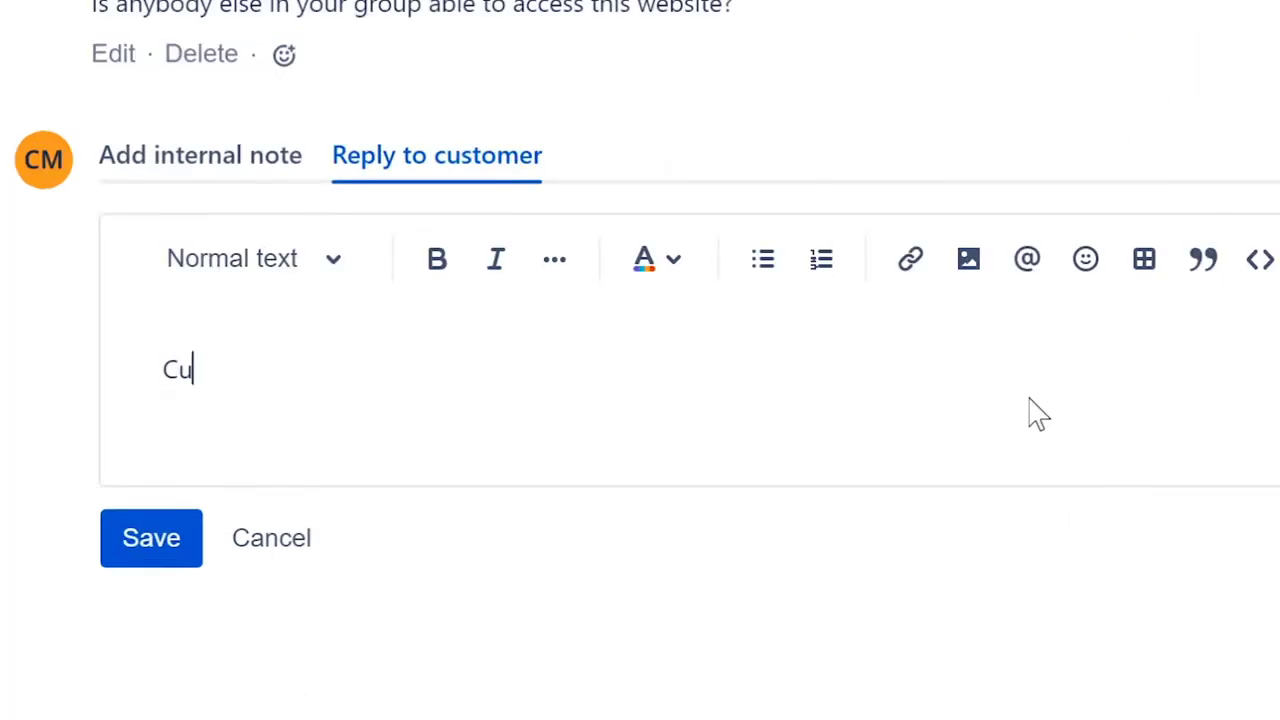
text(stomer: )
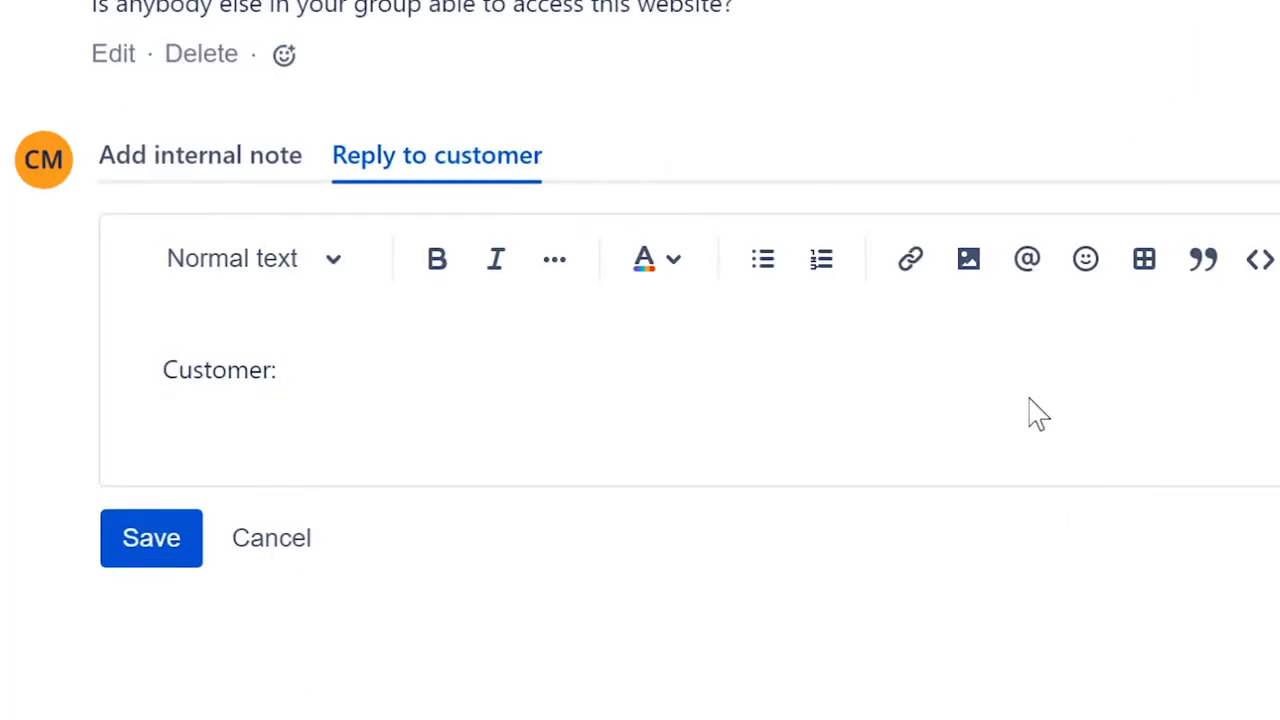
text(Yes, that is)
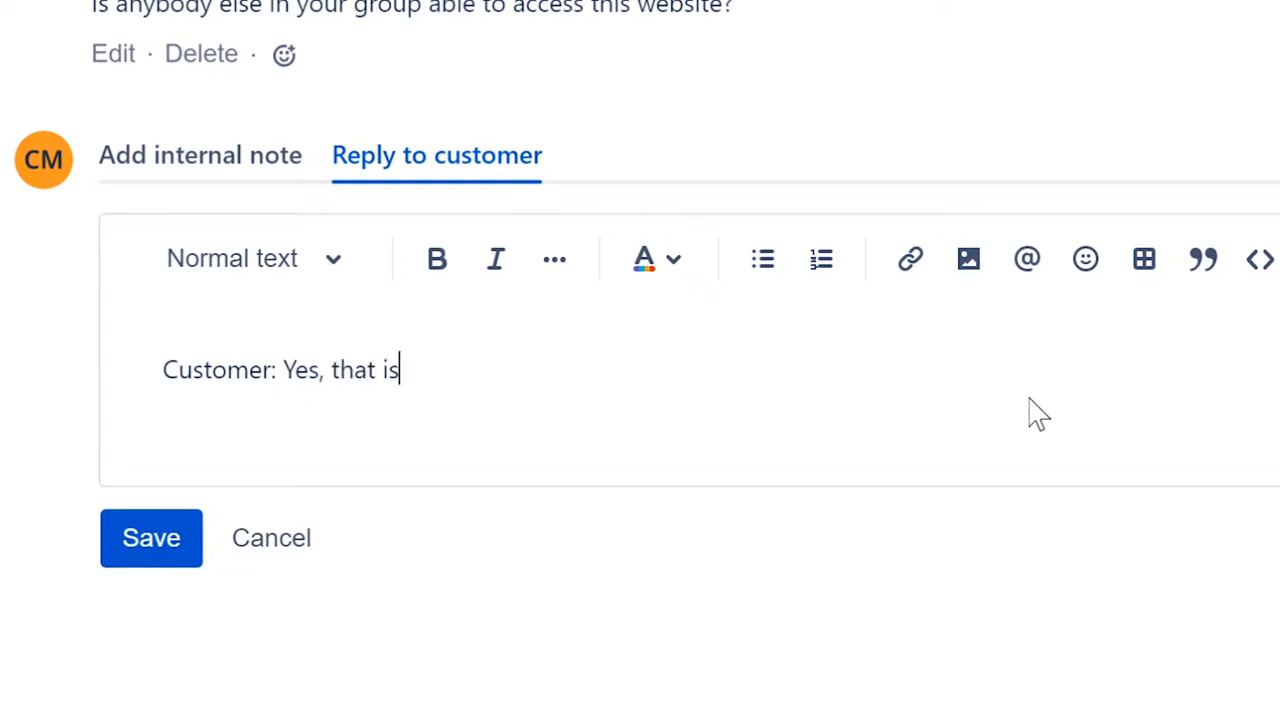
text( the correct lin)
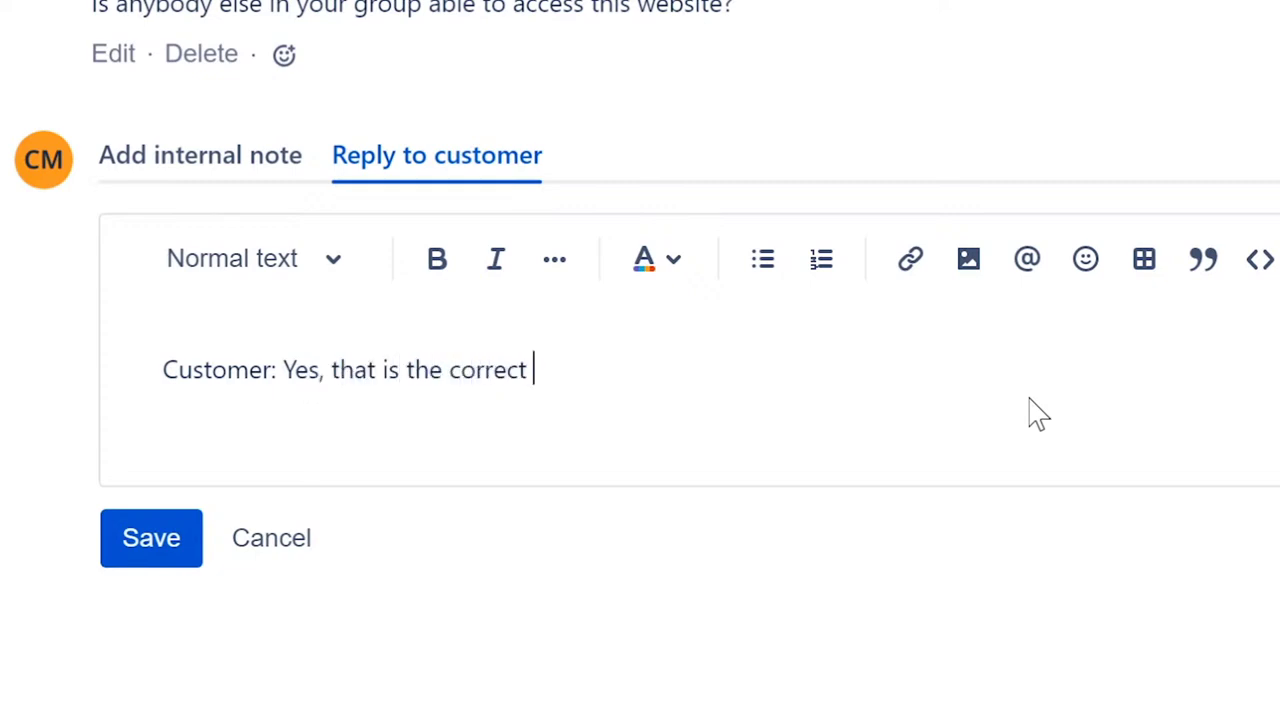
text(k...)
key(Return)
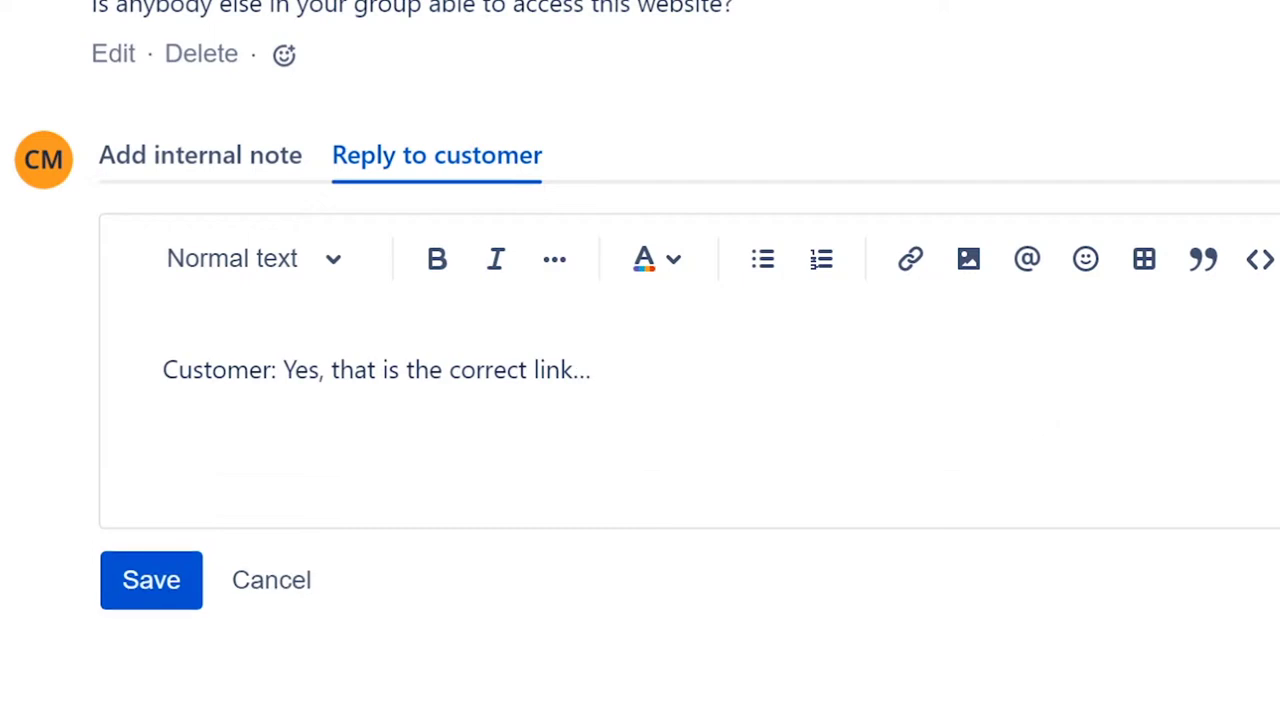
text(Ervin: Can you ple)
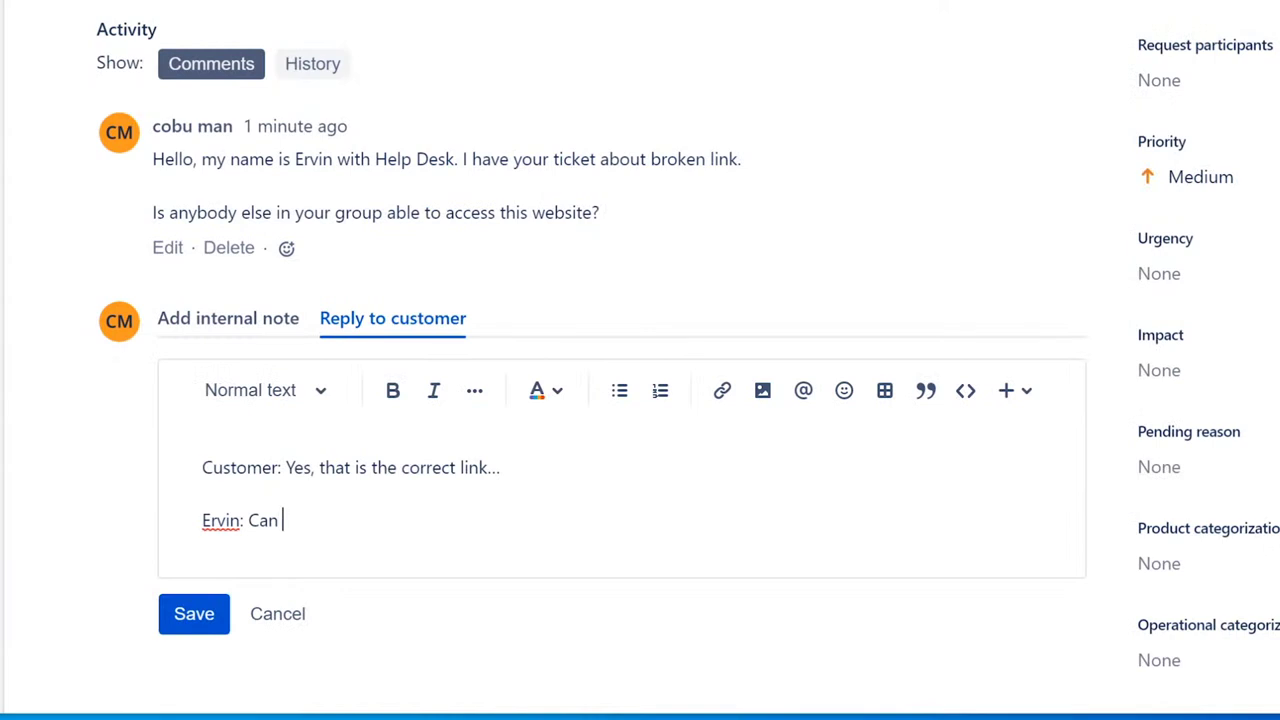
text(ase check )
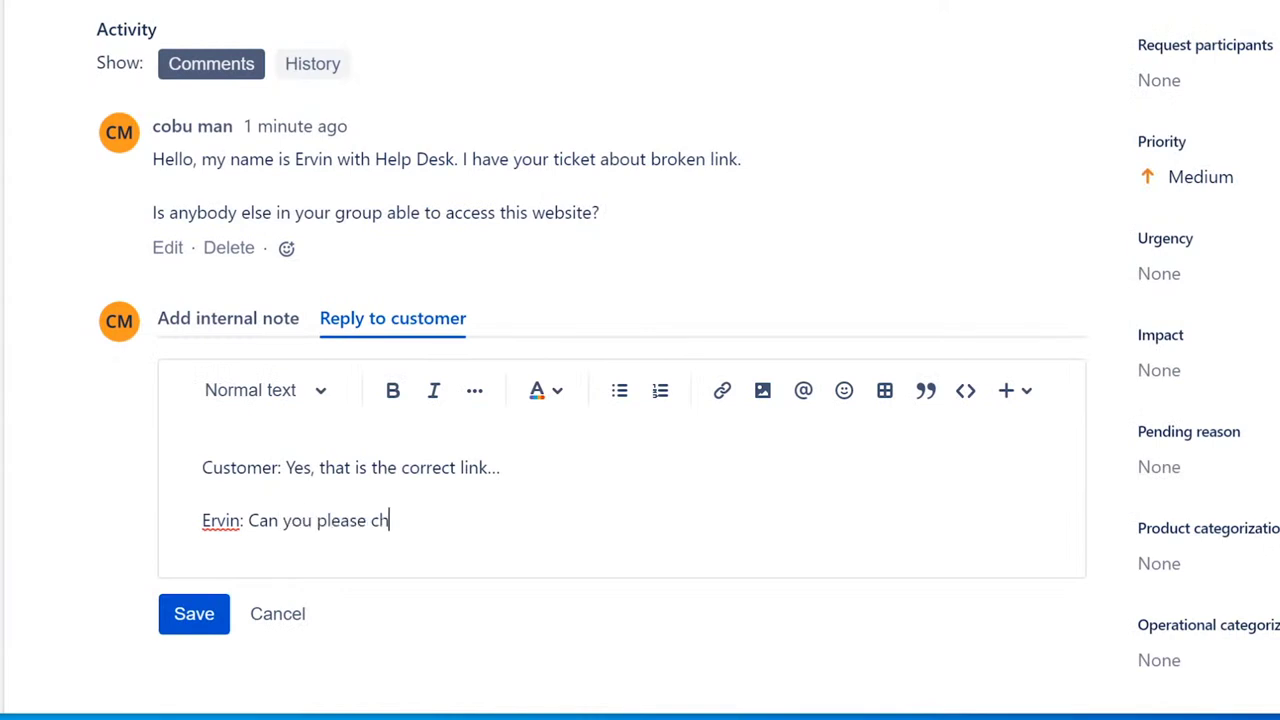
text(with)
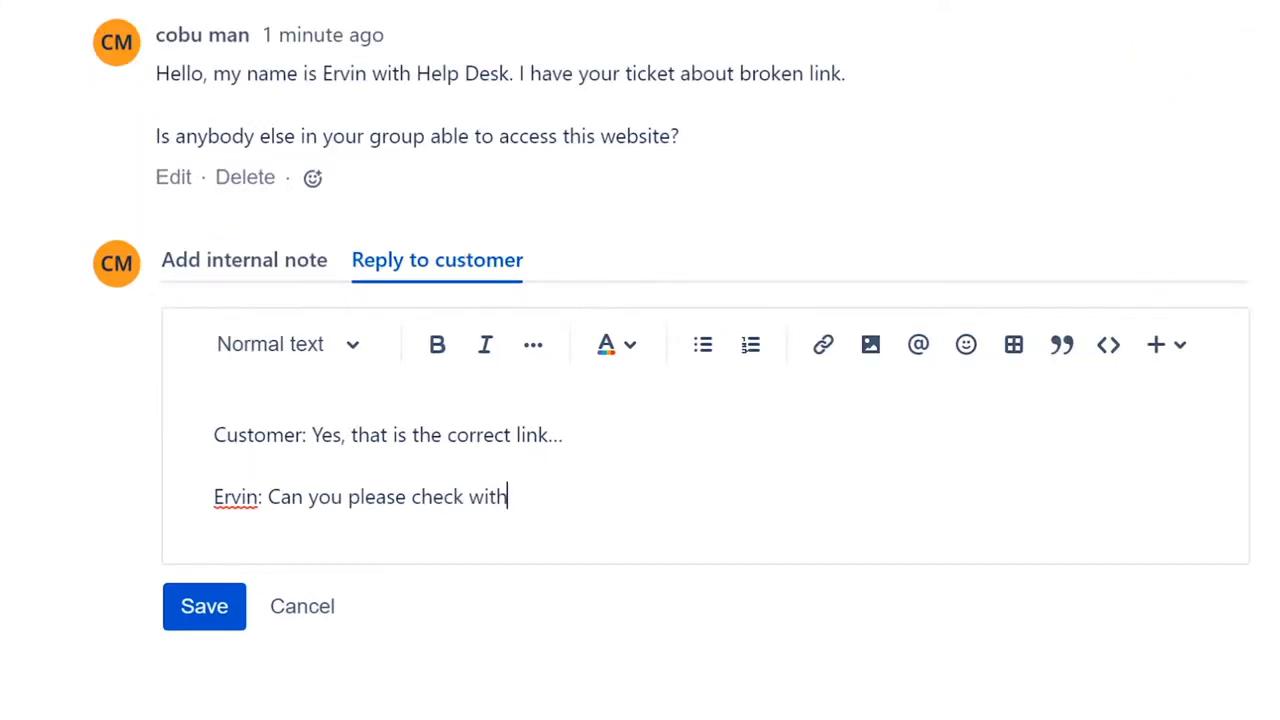
text( one other pe)
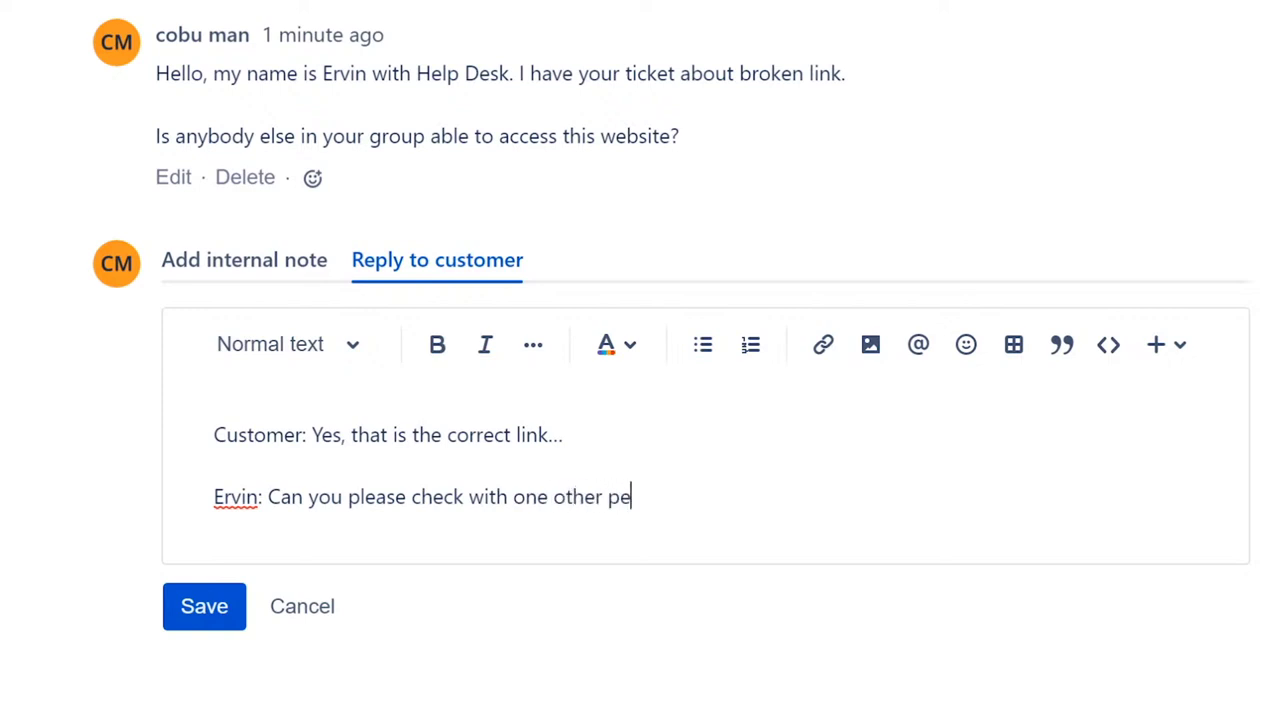
text(rson just t)
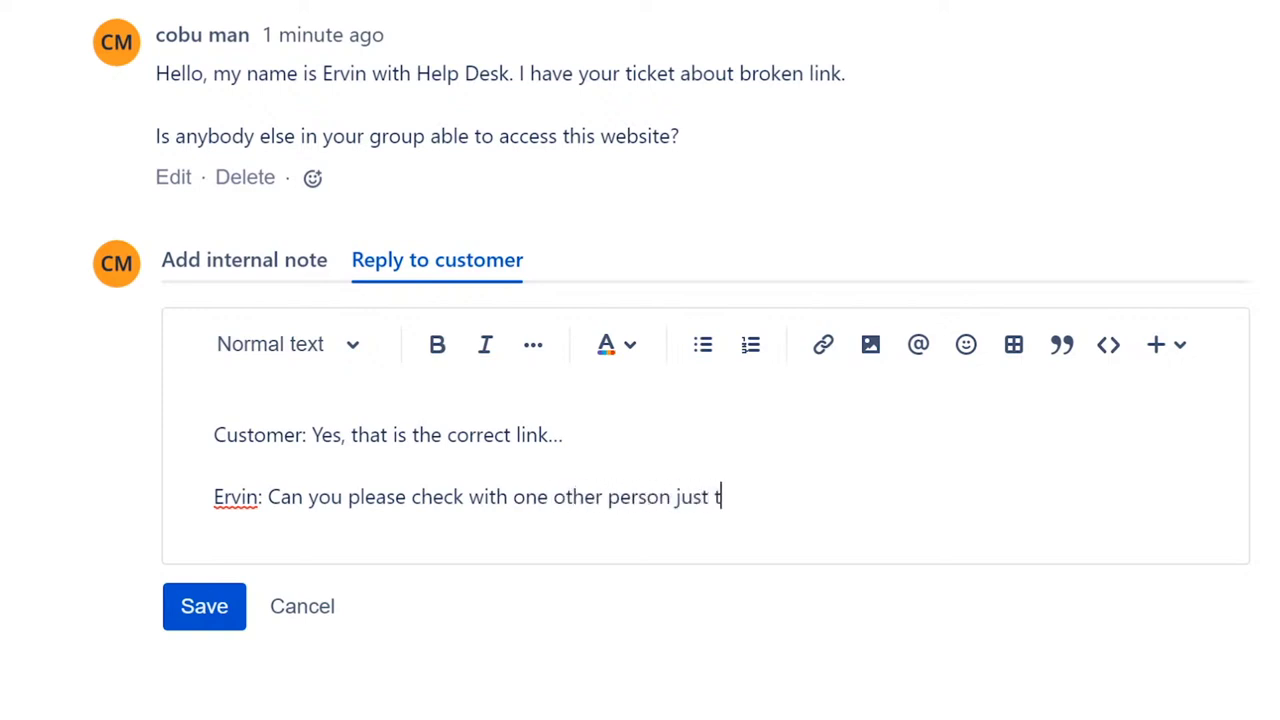
text(o be sure?)
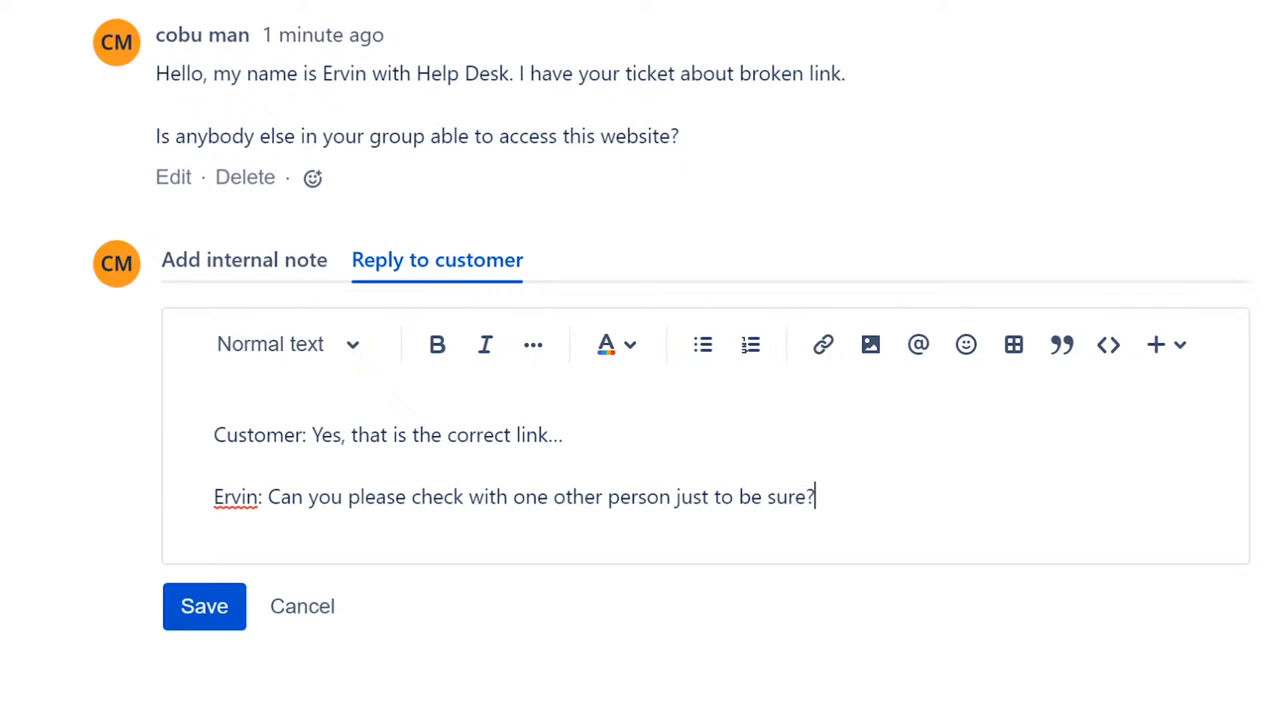
key(Return)
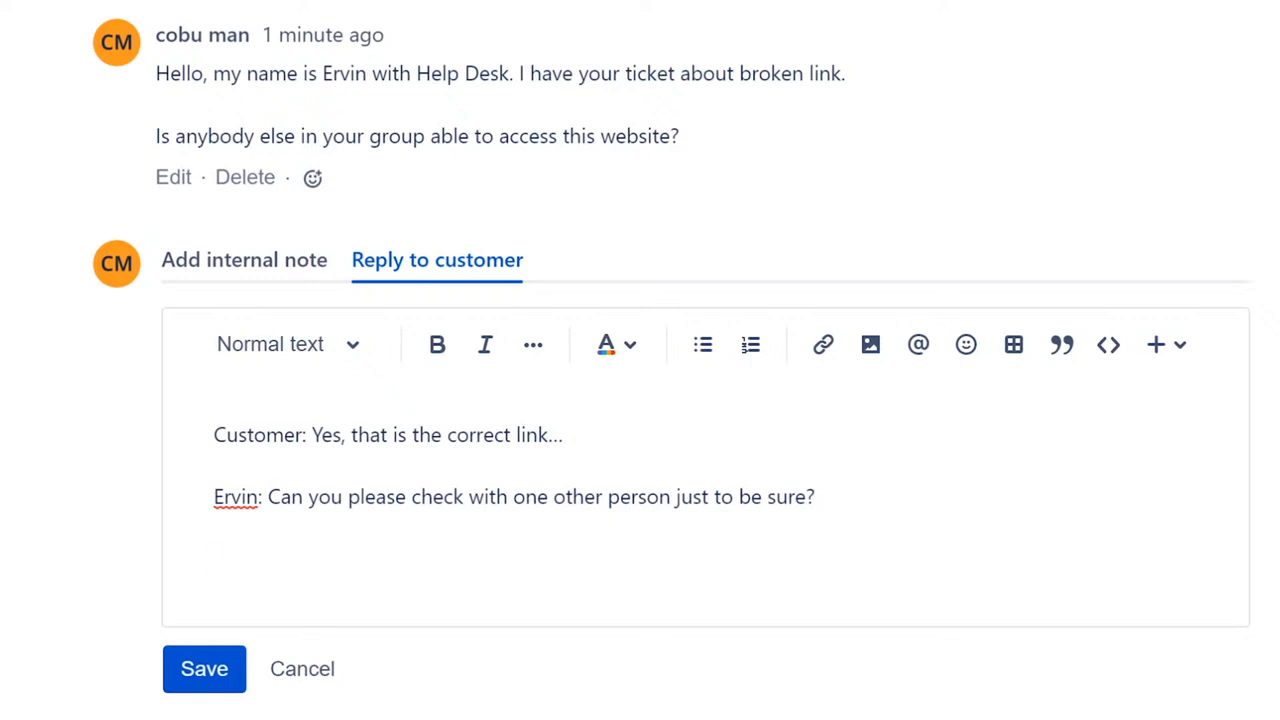
text(Customer: )
text(Yes, i)
text(t’s w)
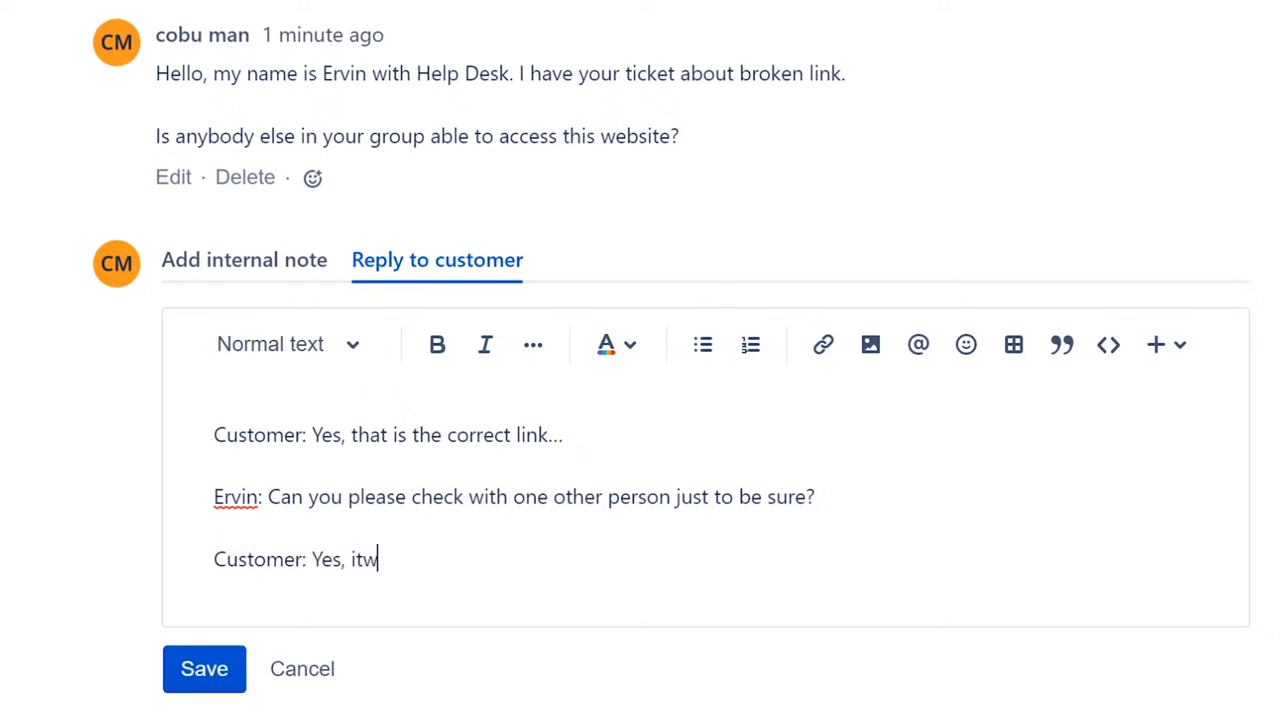
key(BackSpace)
text('s working for them)
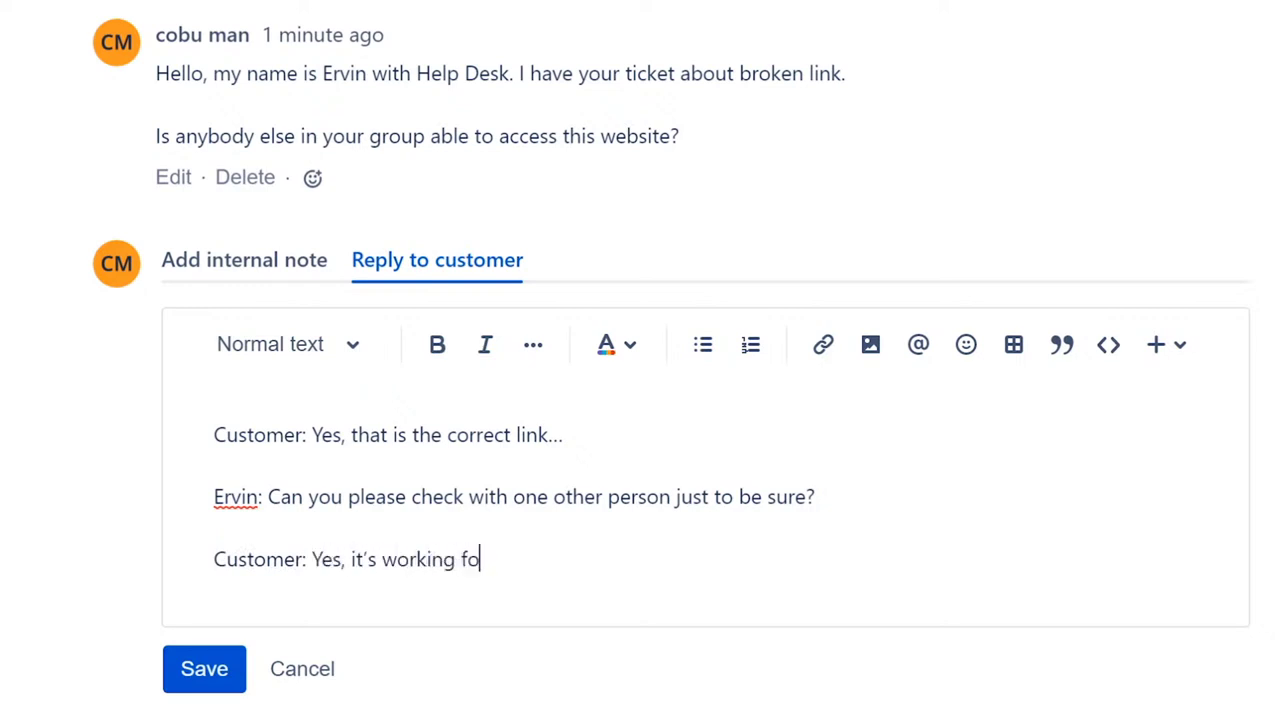
text(...)
scroll(663, 306, down, 3)
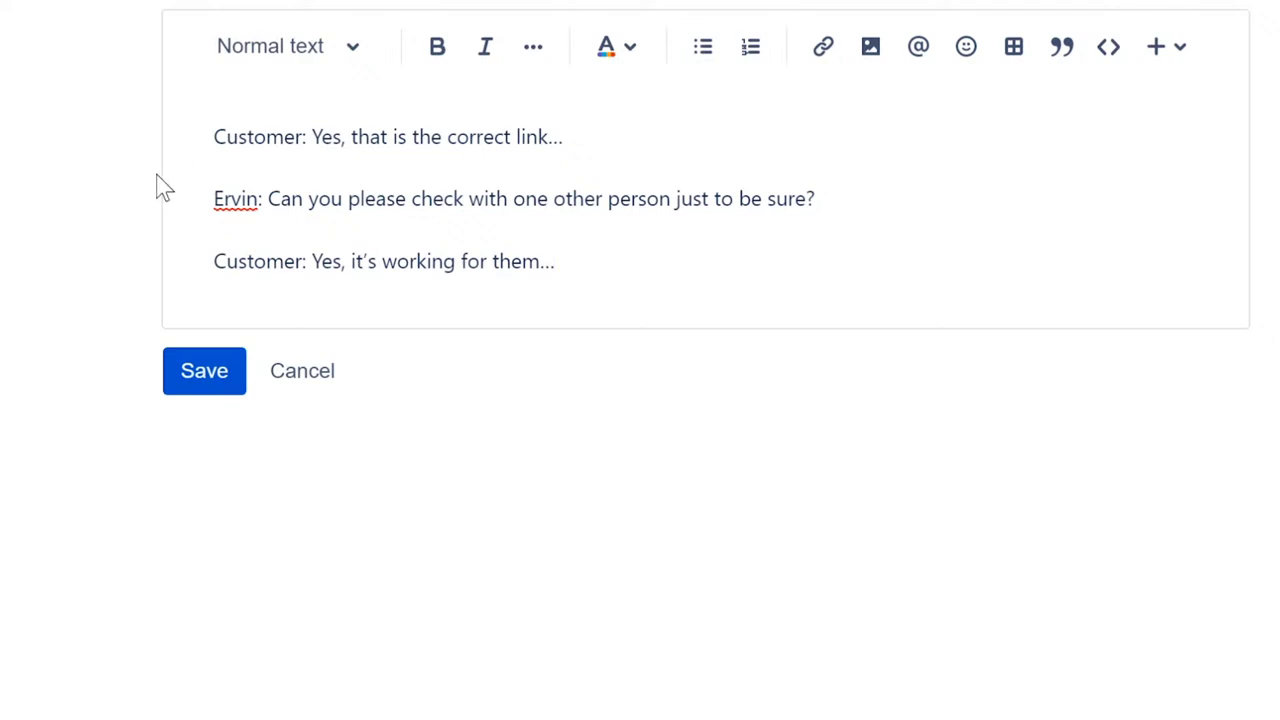
Add the line 'Customer: They are using the same link as me...' to the draft.
drag(258, 198, 213, 198)
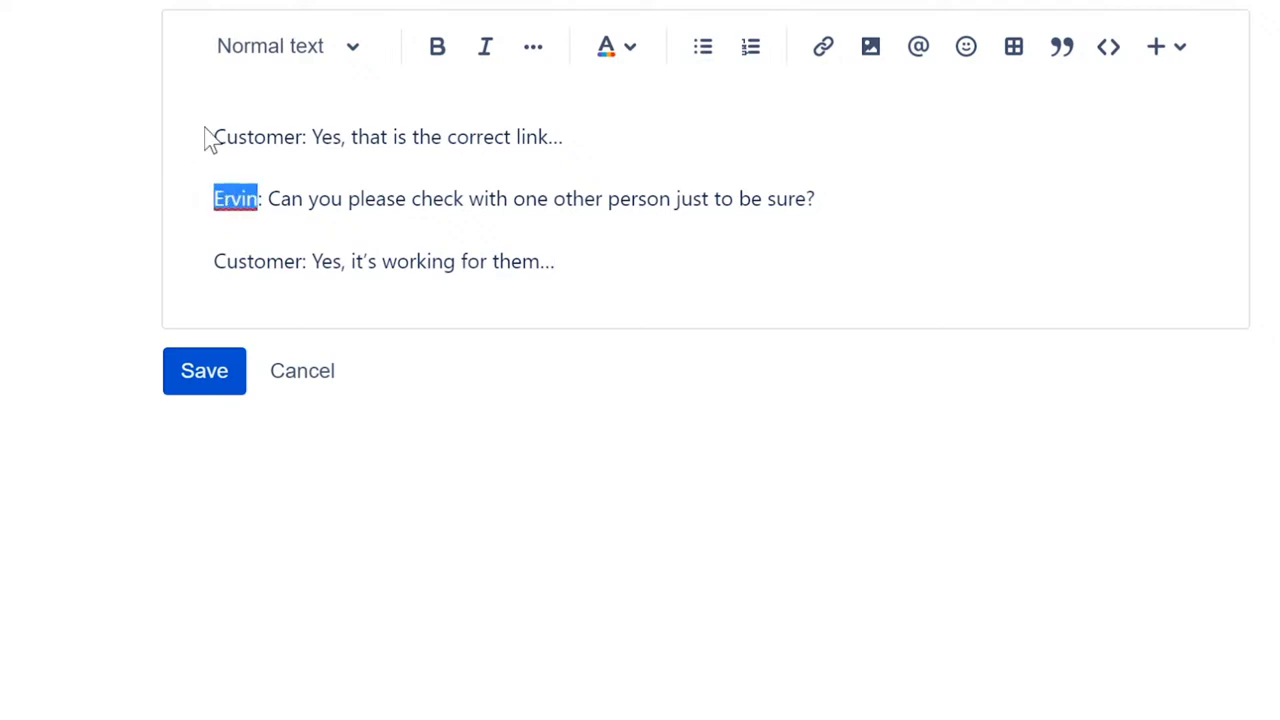
mouse_move(214, 137)
mouse_down()
mouse_move(311, 137)
mouse_move(213, 137)
mouse_up()
click(791, 297)
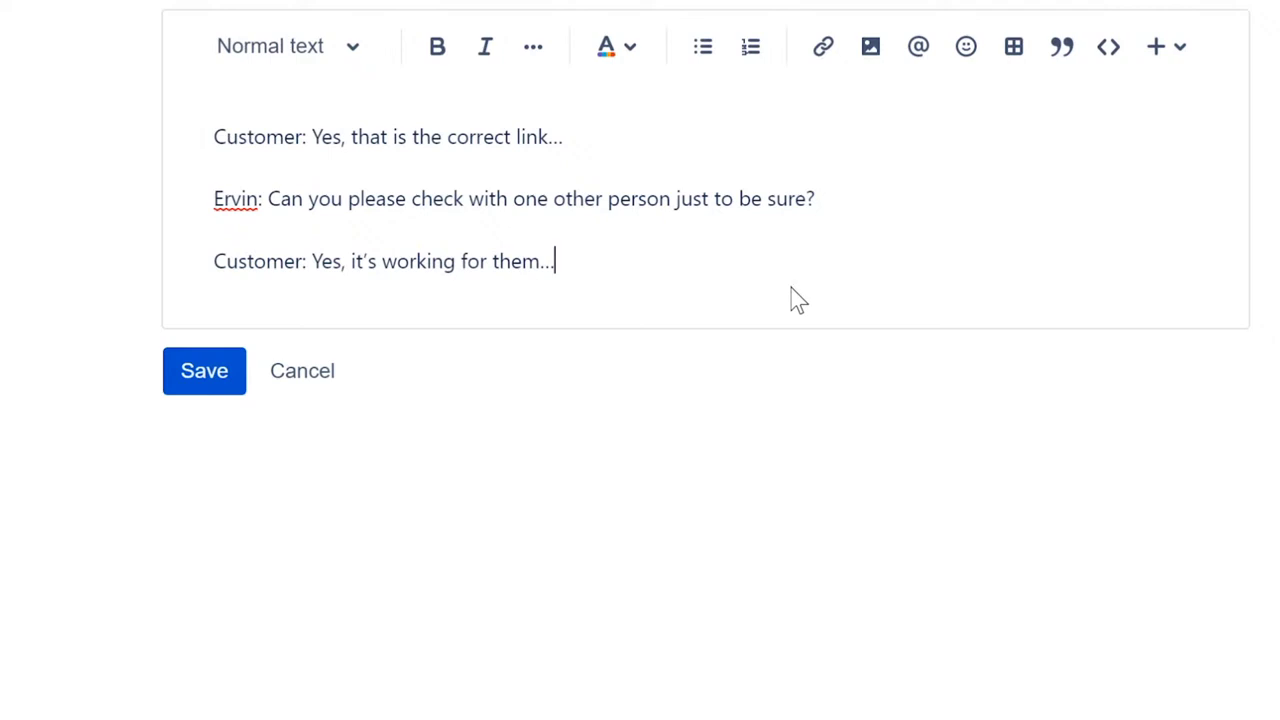
key(Return)
text(Customer: )
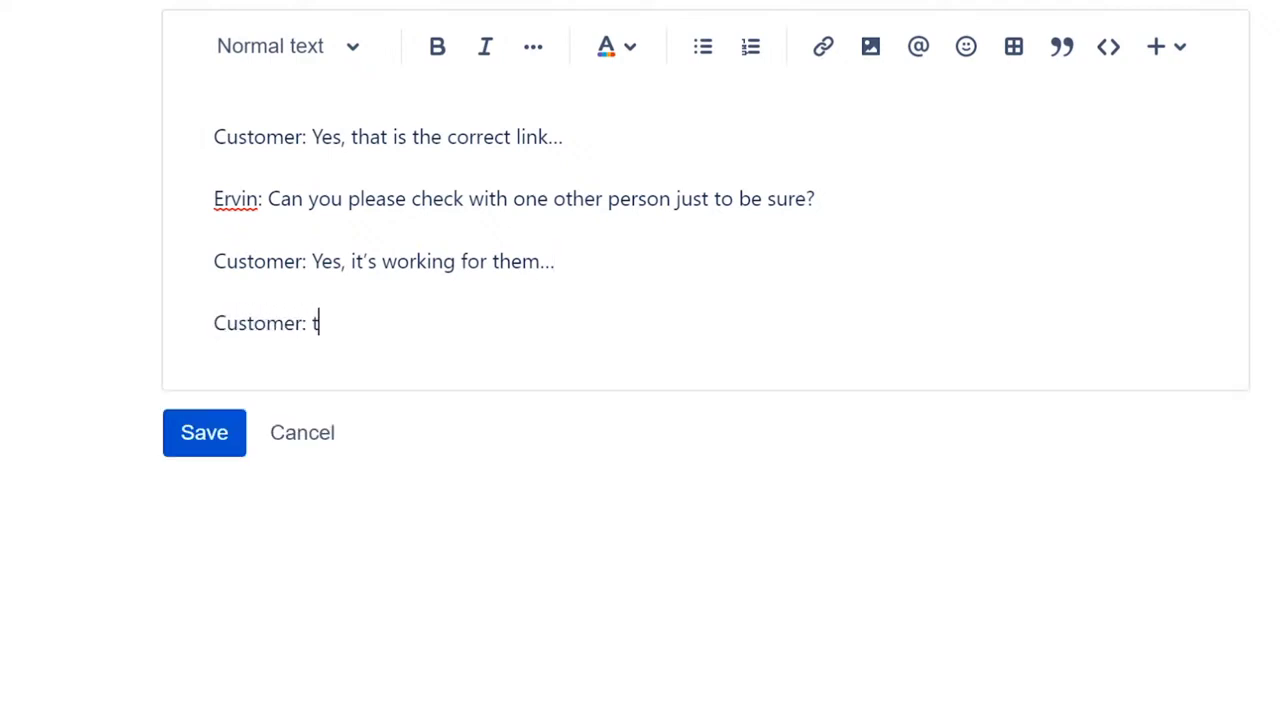
text(They are using the sma)
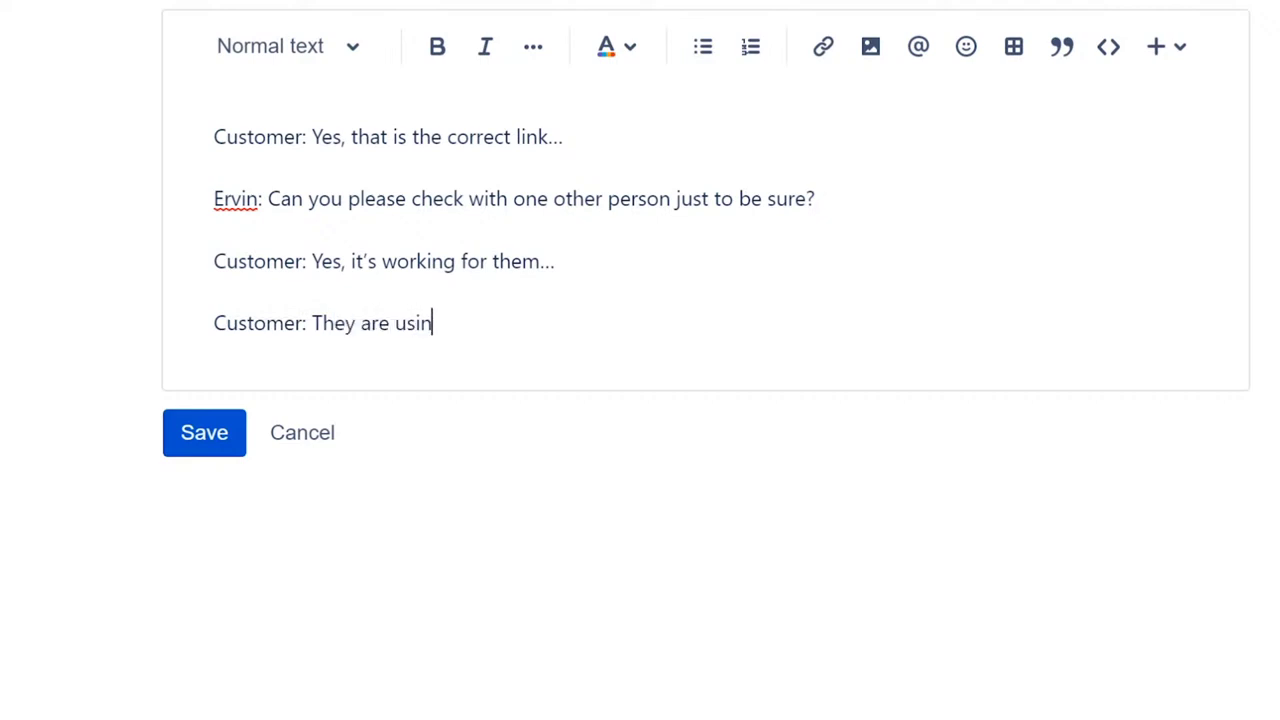
key(BackSpace)
key(BackSpace)
text(a)
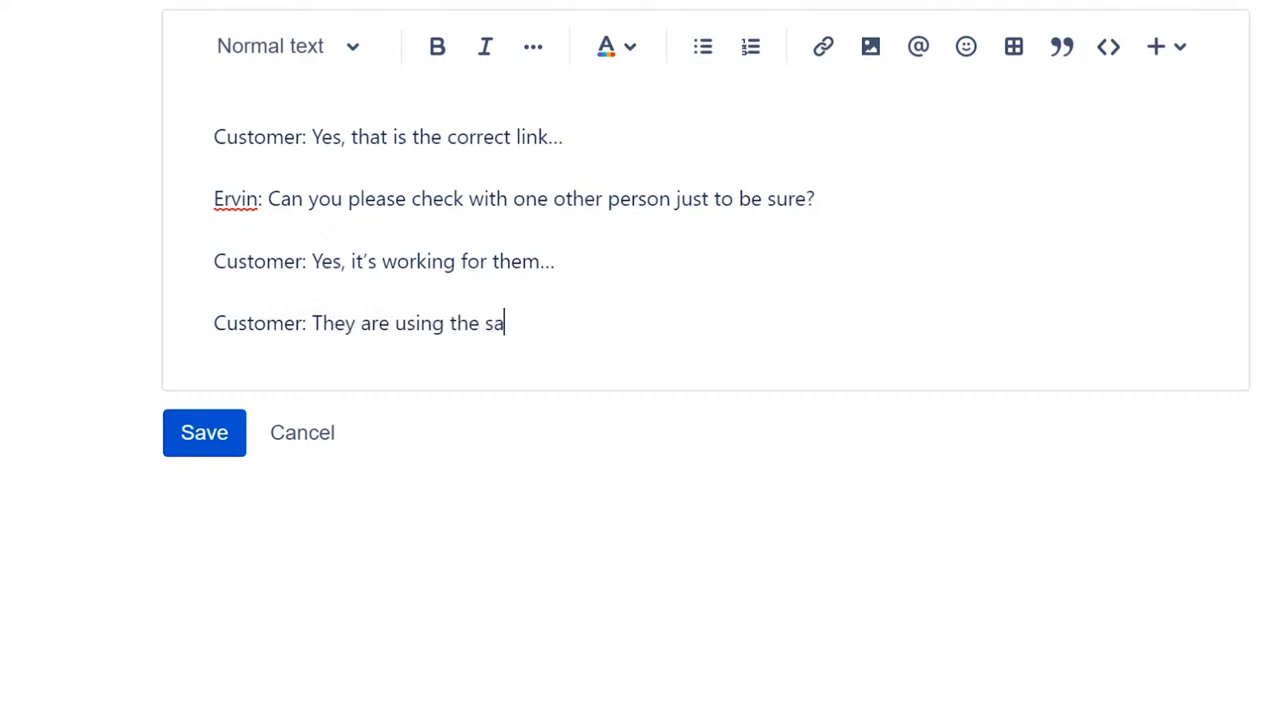
text(me link as me)
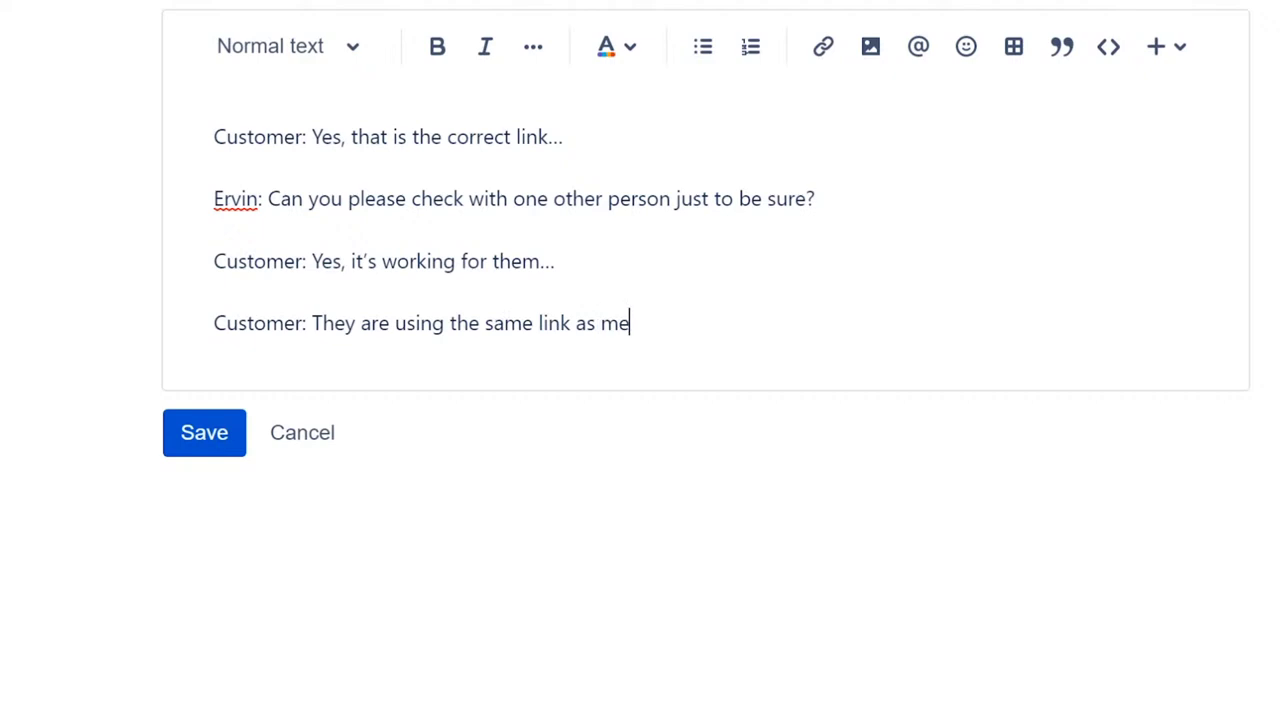
text(...)
Add the agent asking for a screenshot of the working website, then 'Customer: with screenshot'.
key(Return)
text(Ervin: Can yop)
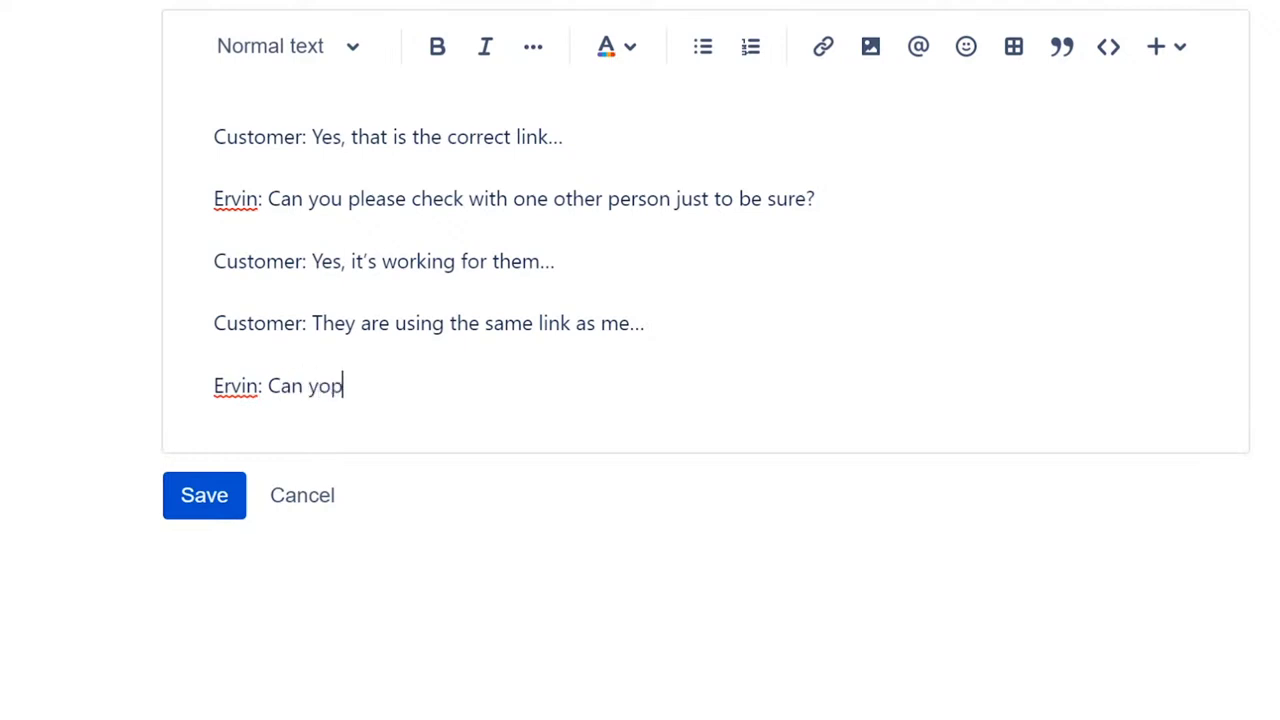
key(BackSpace)
text(u please show)
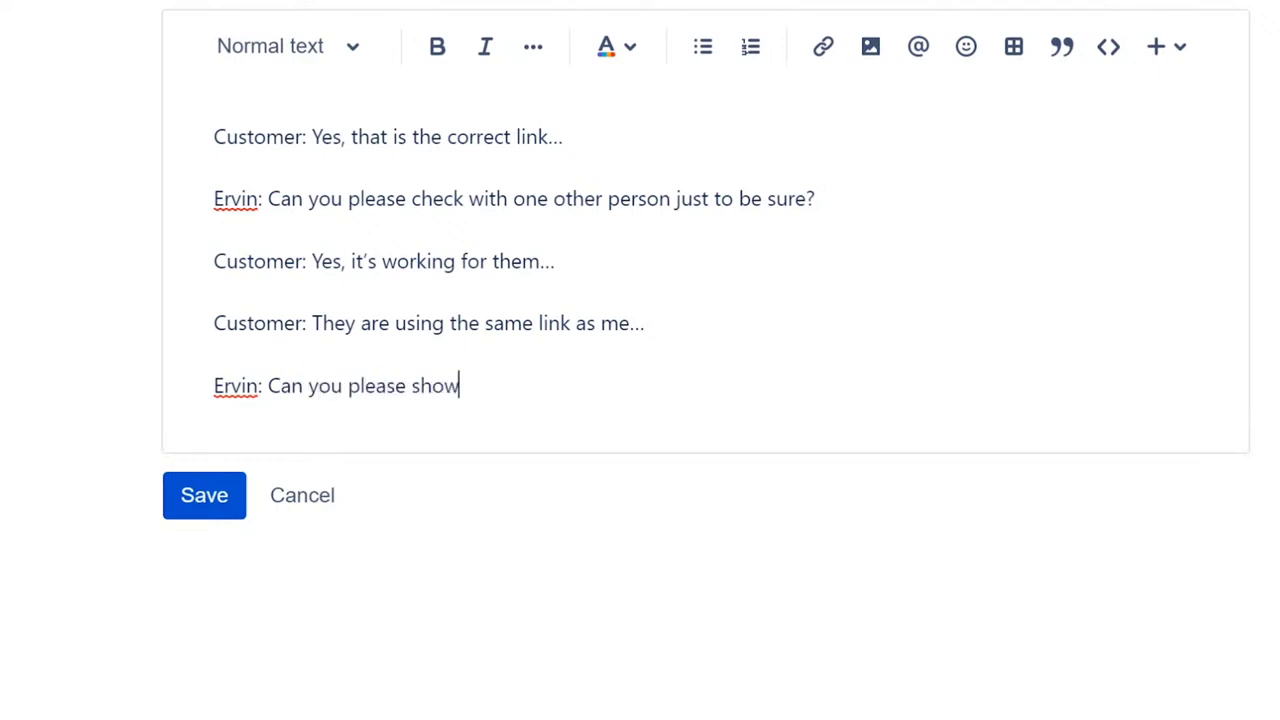
text( me the screenshot )
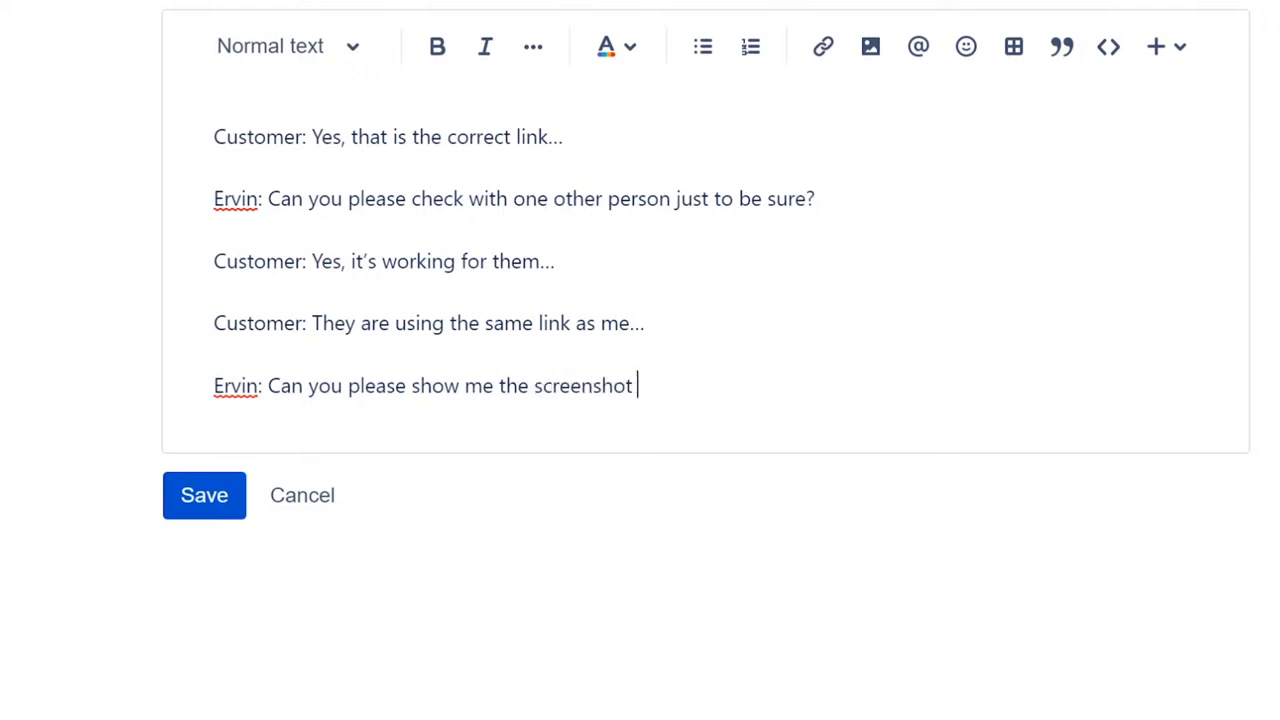
text(of working webstie)
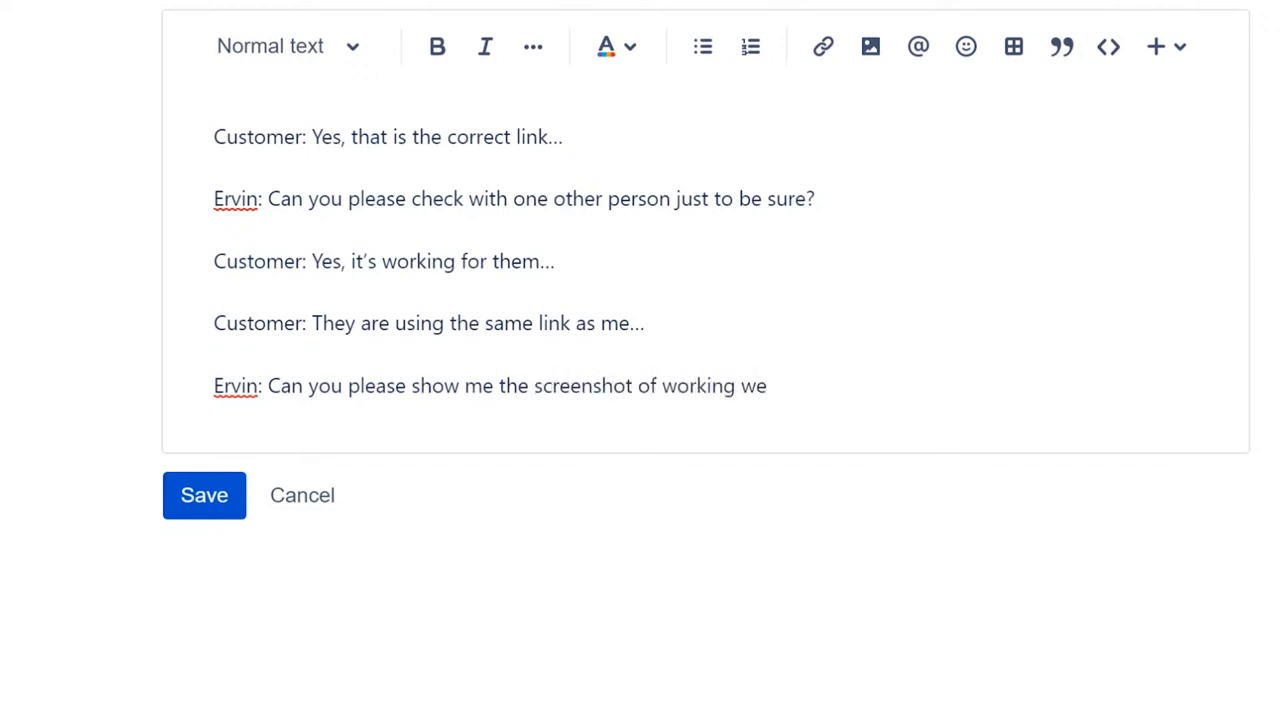
key(BackSpace)
key(BackSpace)
text(ite.)
key(BackSpace)
key(BackSpace)
text(?)
key(Return)
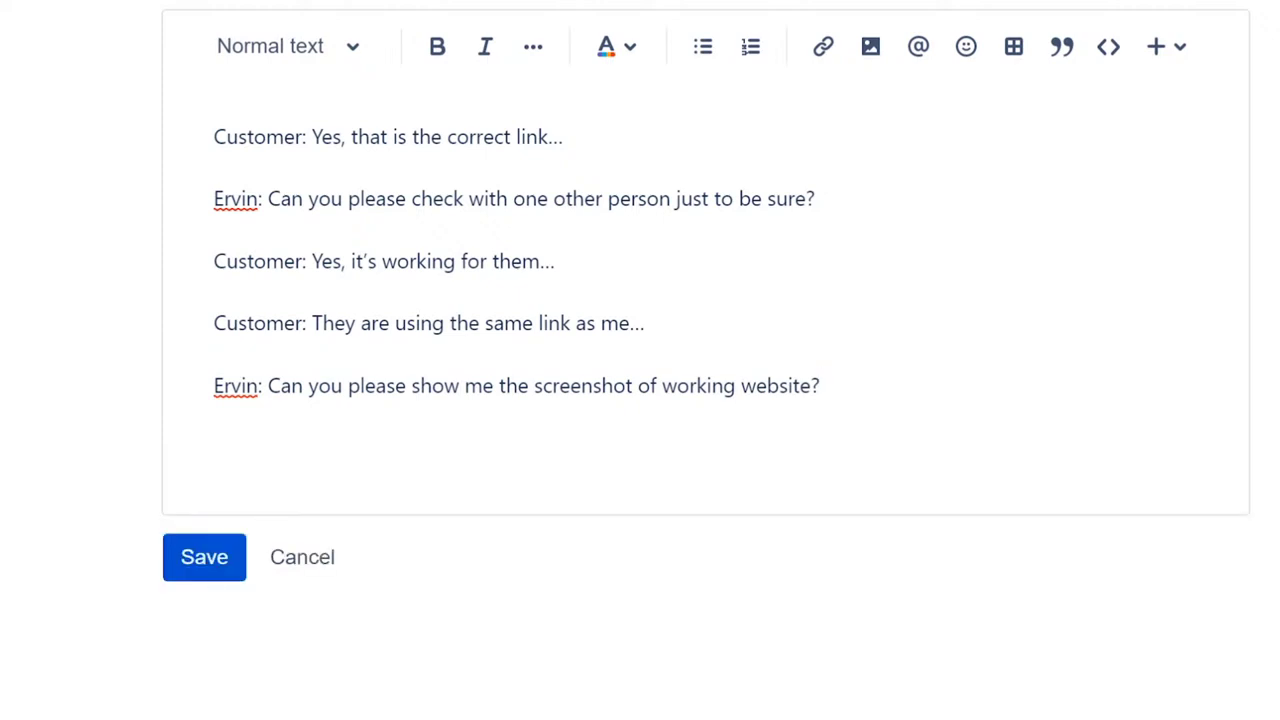
text(Cust)
text(o)
key(BackSpace)
text(tomer:)
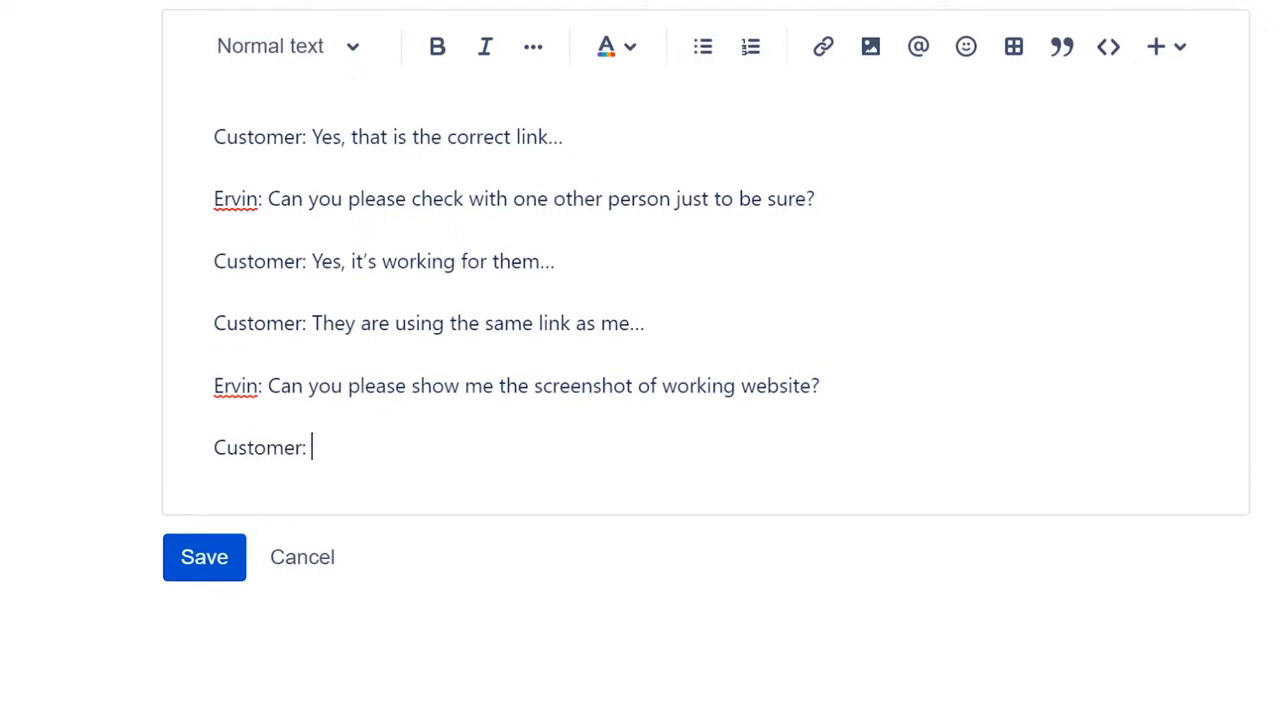
text( with screenshot)
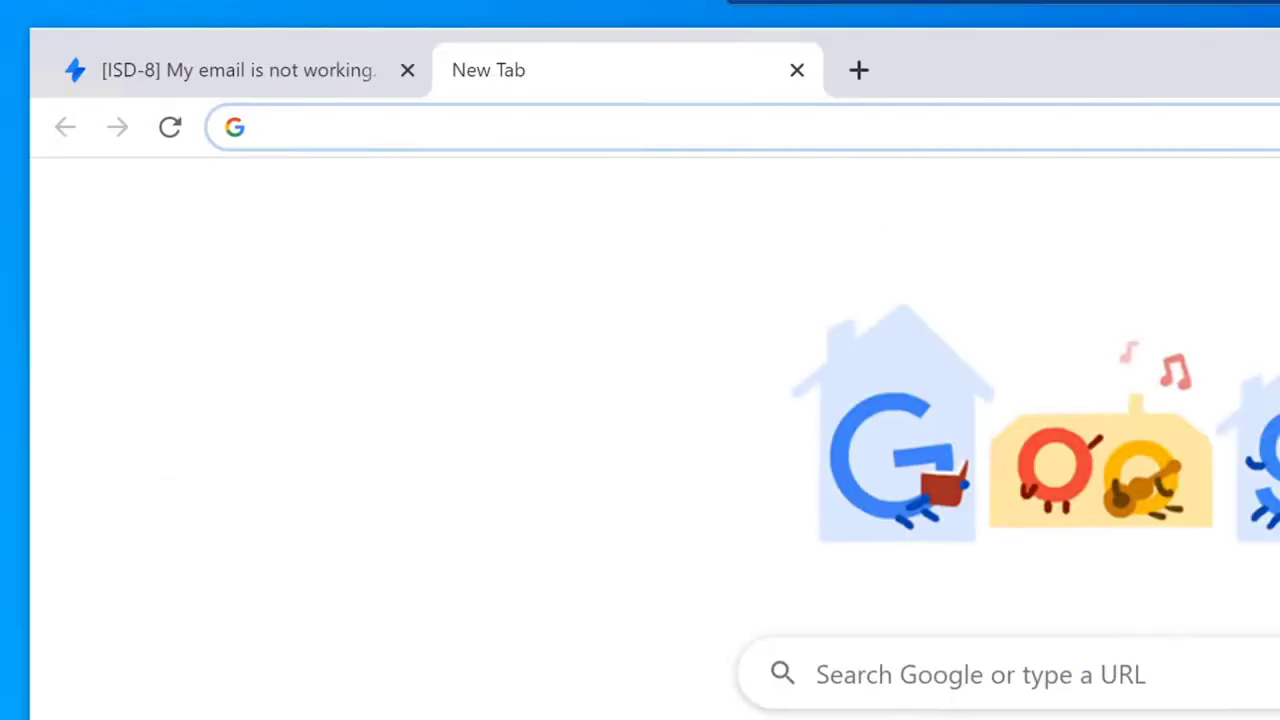
text(https://mail.google.com/mail/u/0/?tab=wm#inbox)
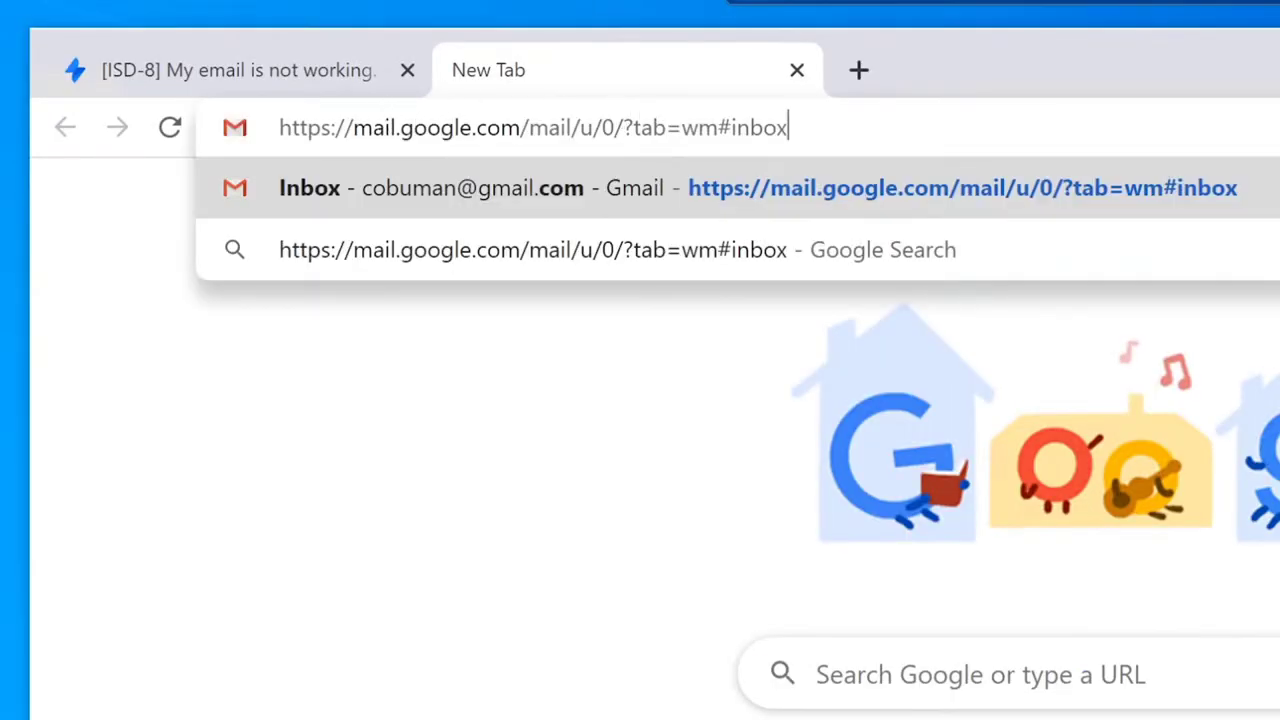
click(394, 128)
key(BackSpace)
key(Return)
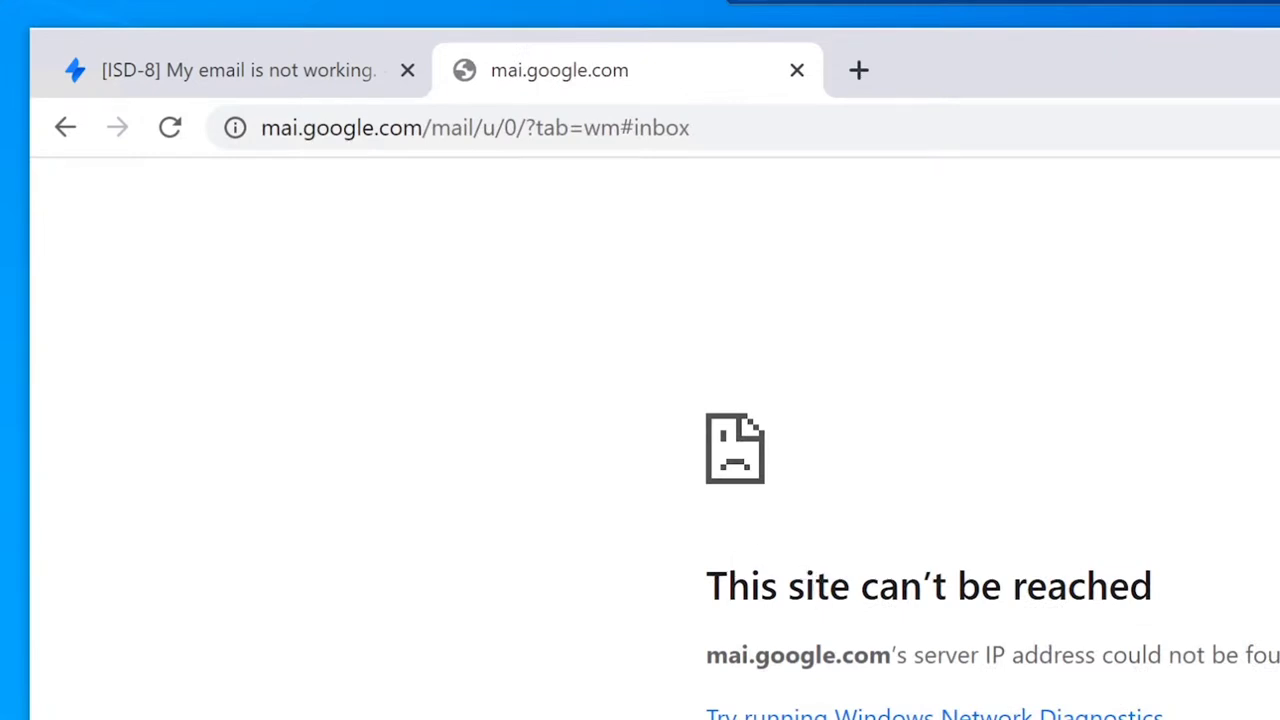
click(797, 72)
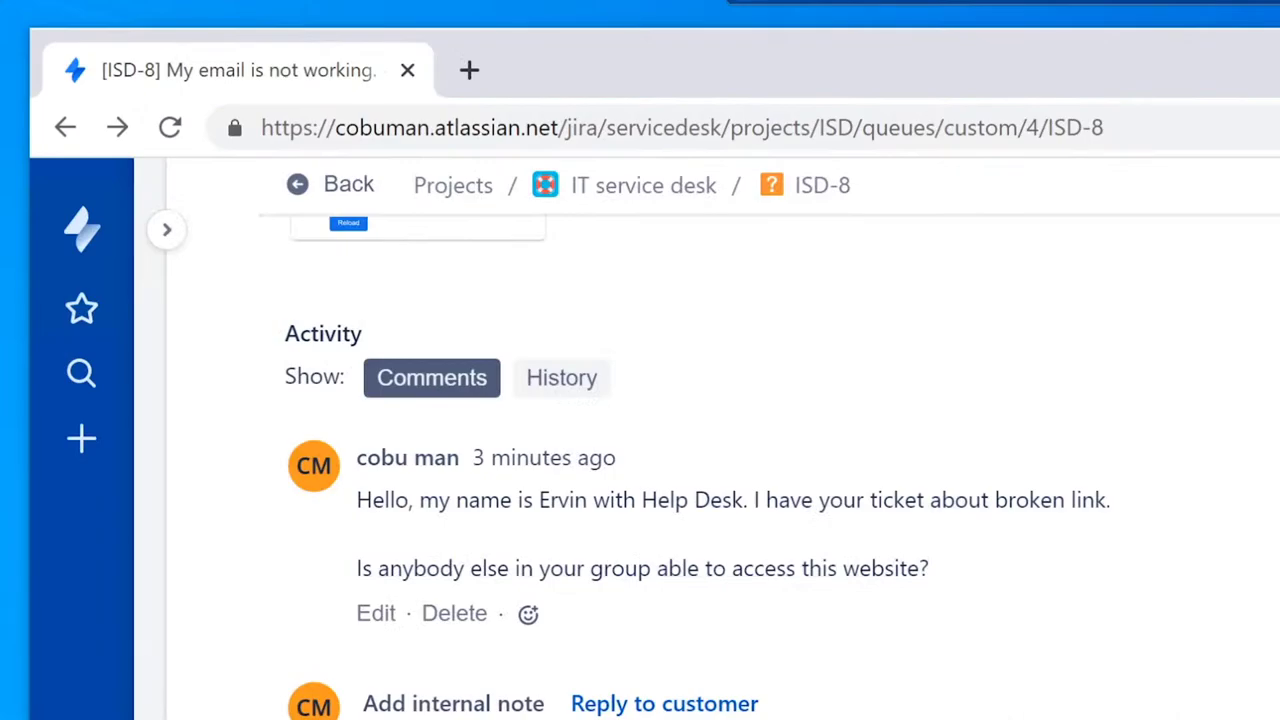
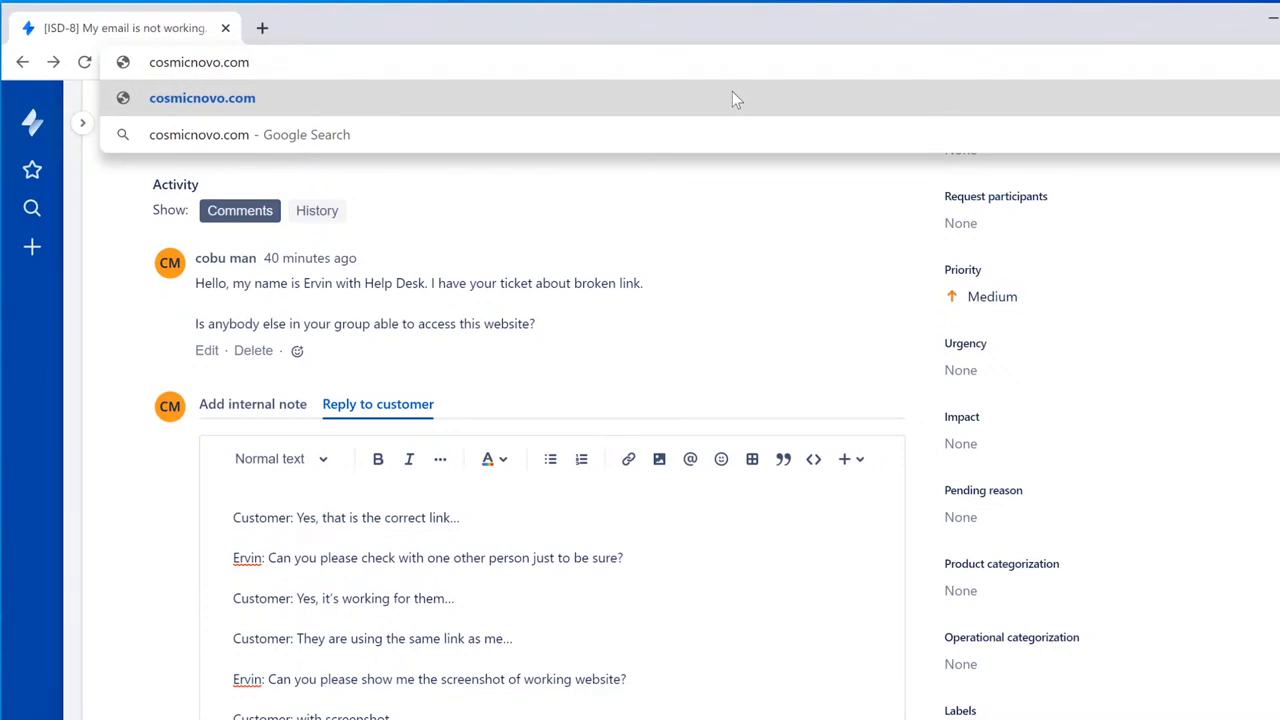
Load cosmicnovo.com and scroll through its popular and recent help desk and IT articles.
key(Return)
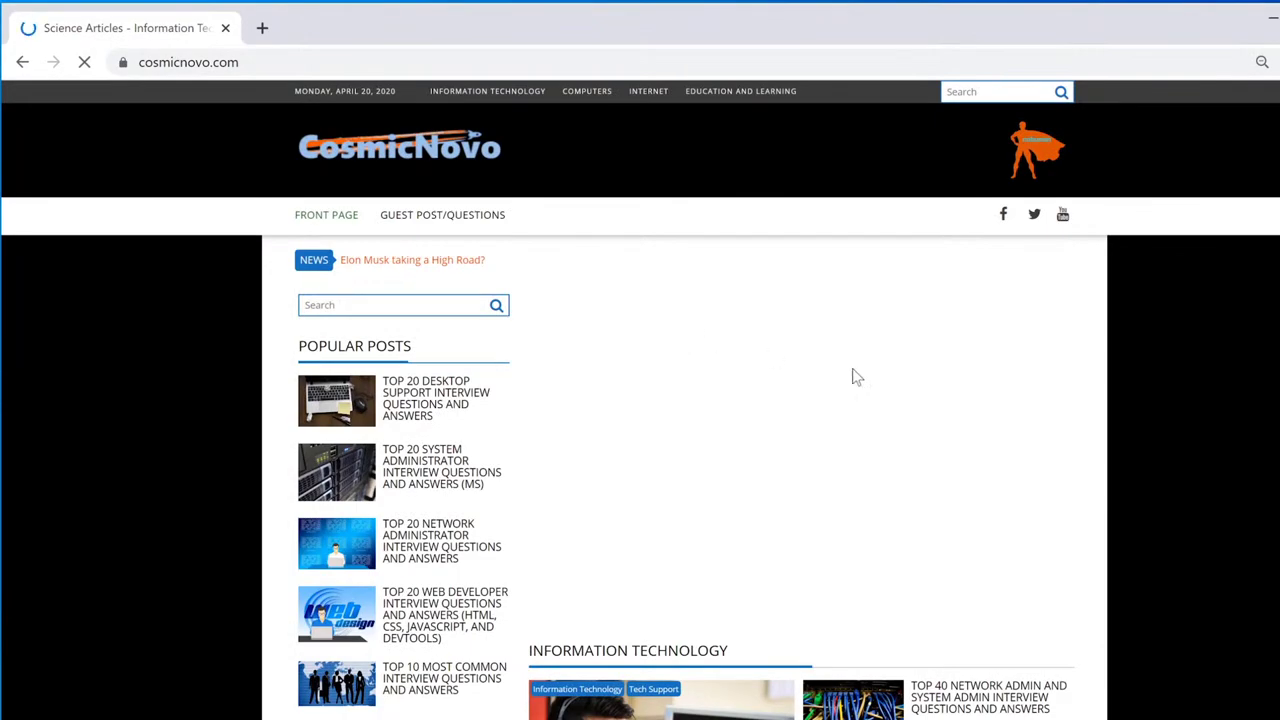
scroll(1052, 502, down, 3)
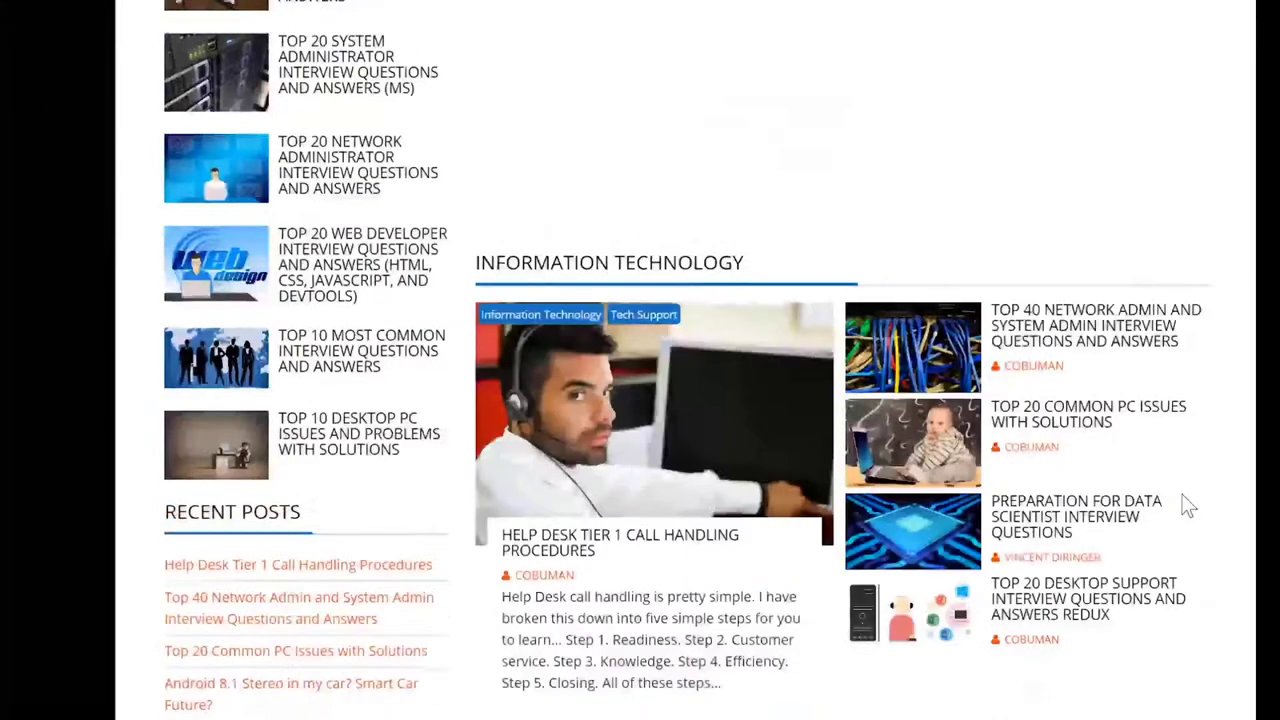
scroll(435, 440, up, 5)
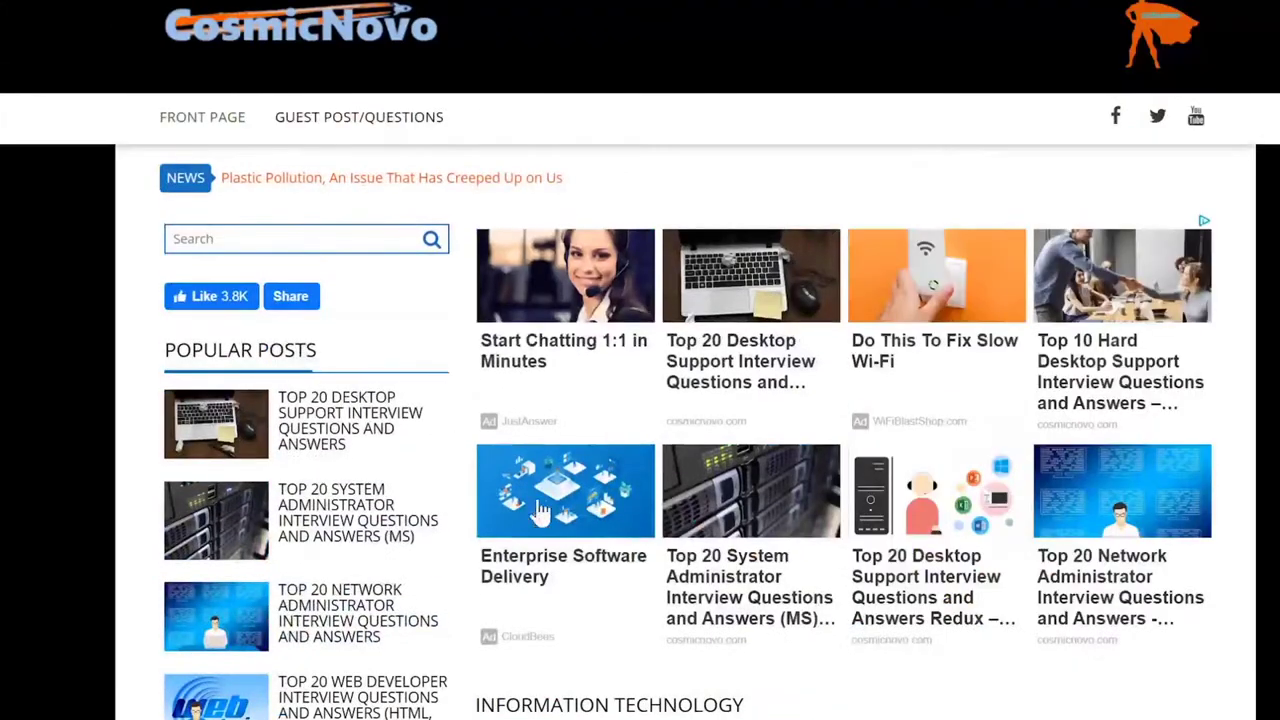
scroll(545, 545, down, 3)
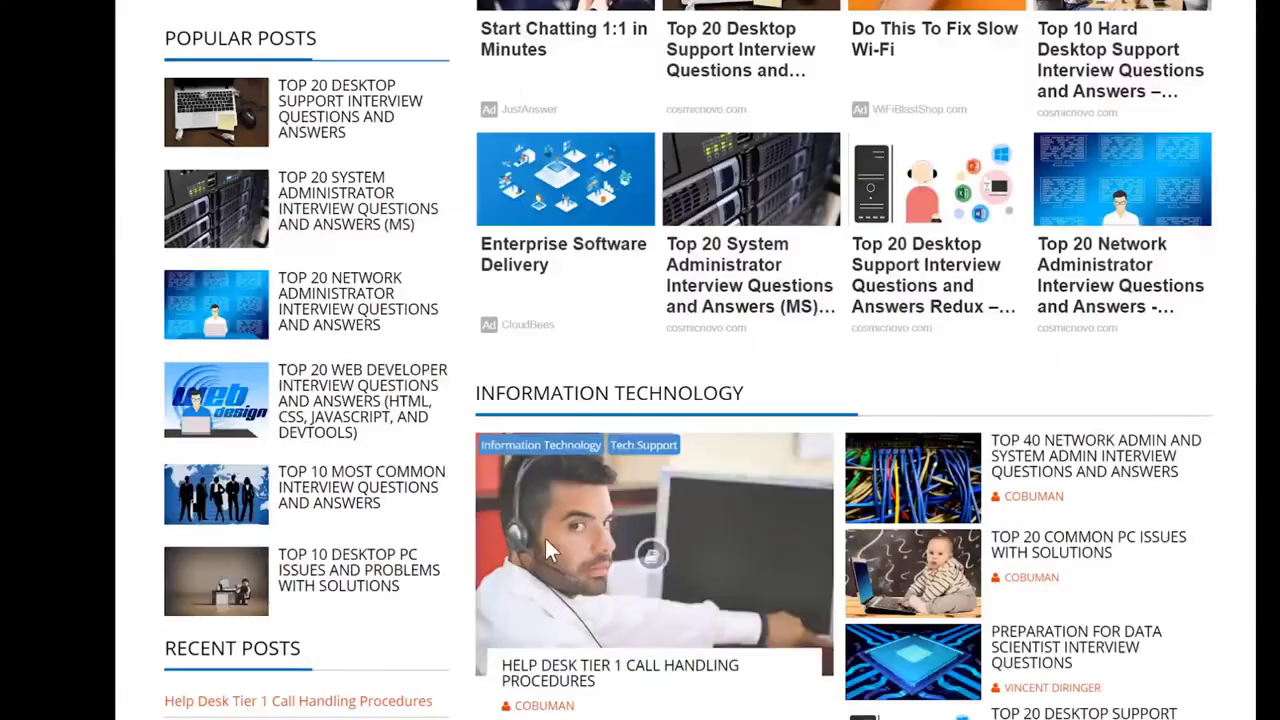
scroll(545, 550, down, 3)
scroll(547, 543, down, 13)
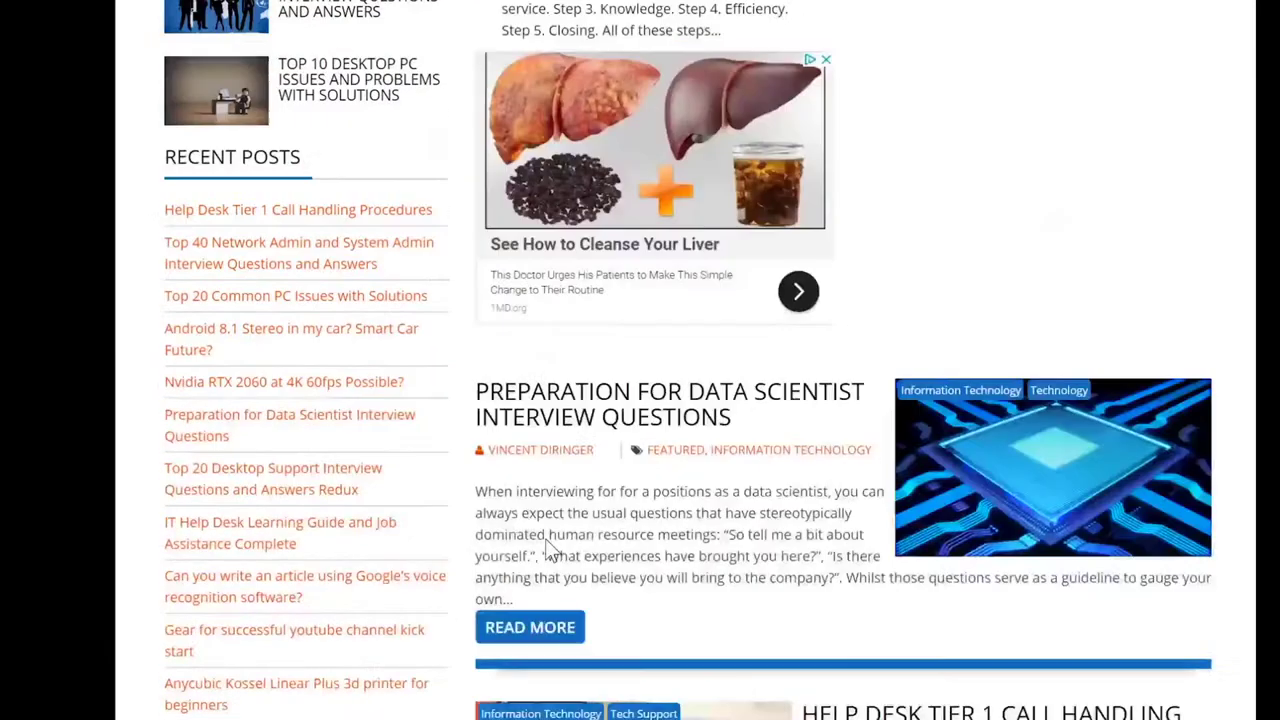
scroll(545, 541, down, 3)
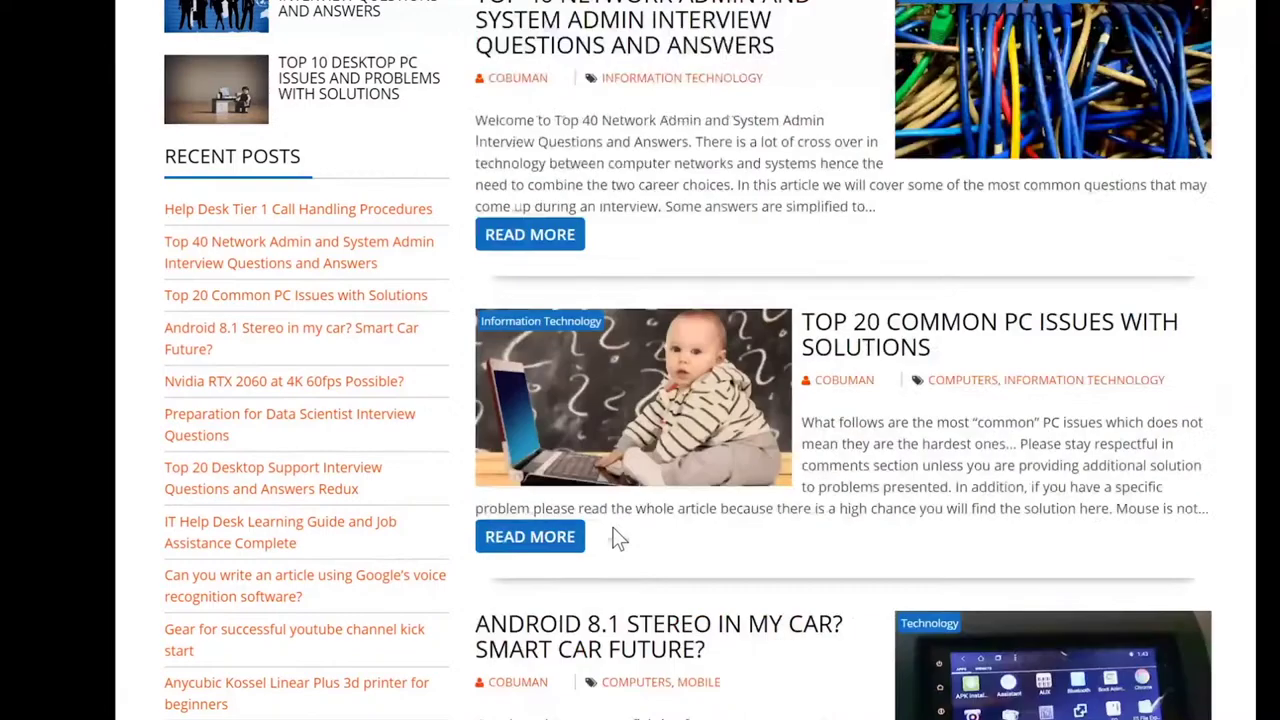
scroll(619, 540, up, 10)
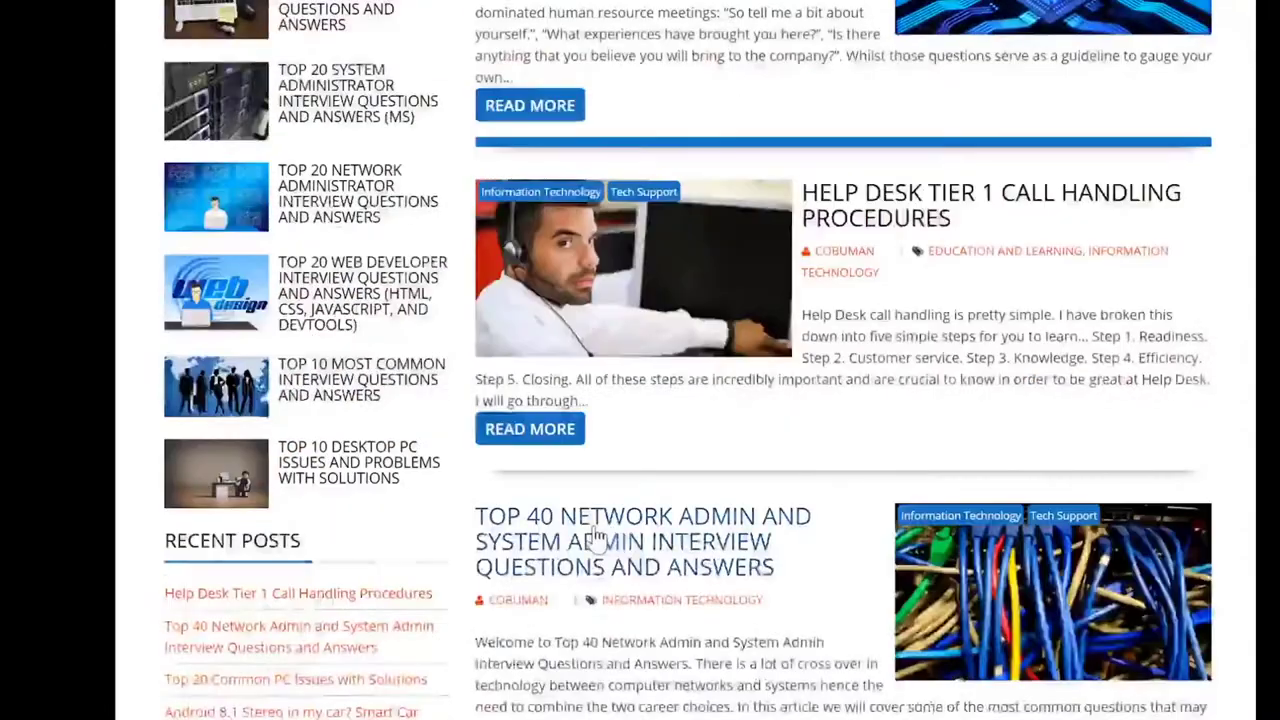
scroll(597, 537, up, 4)
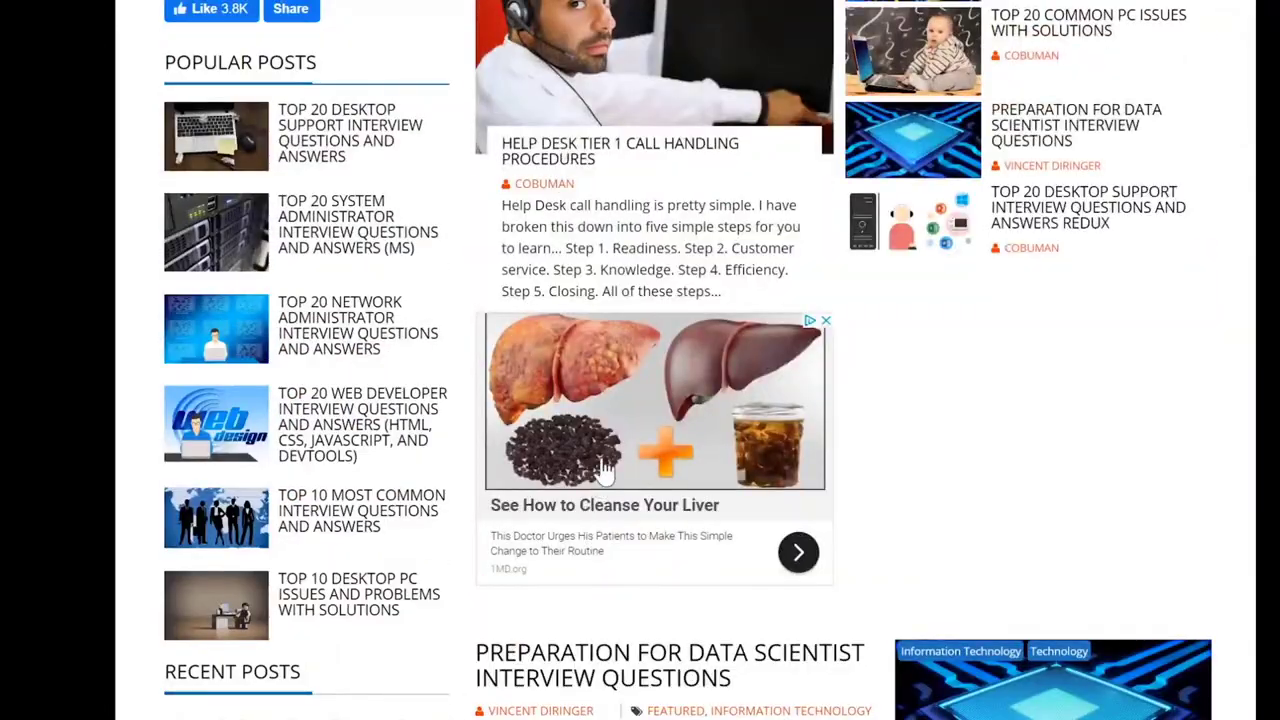
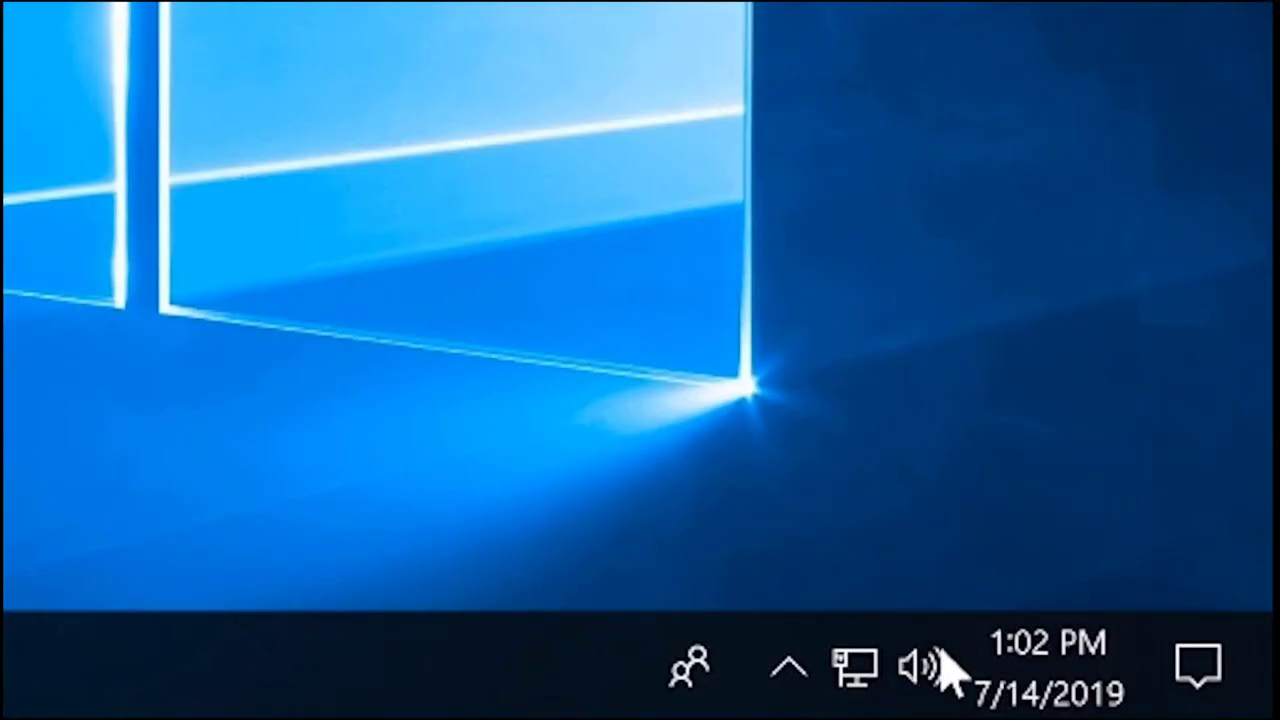
Set the speaker volume to 45 from the tray volume slider.
click(921, 662)
click(896, 536)
drag(895, 548, 451, 533)
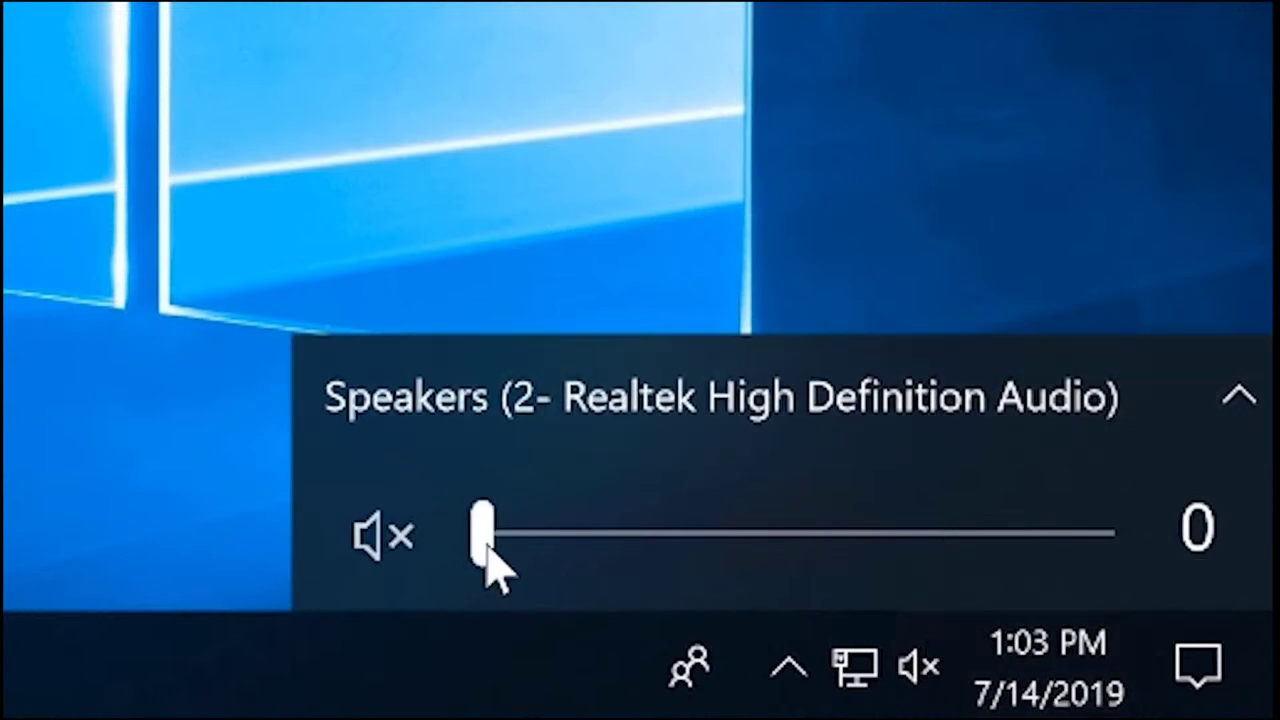
drag(500, 557, 763, 525)
click(880, 405)
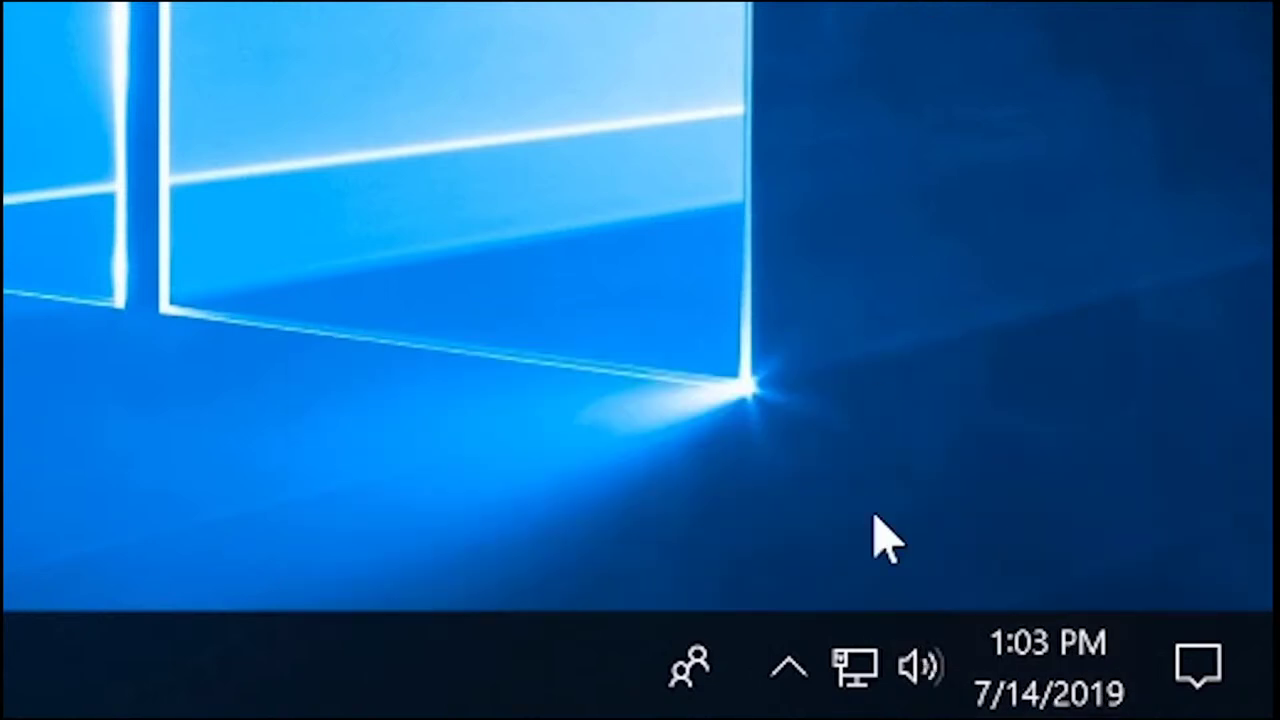
Open the Sound settings page from the tray speaker icon's menu.
mouse_move(924, 677)
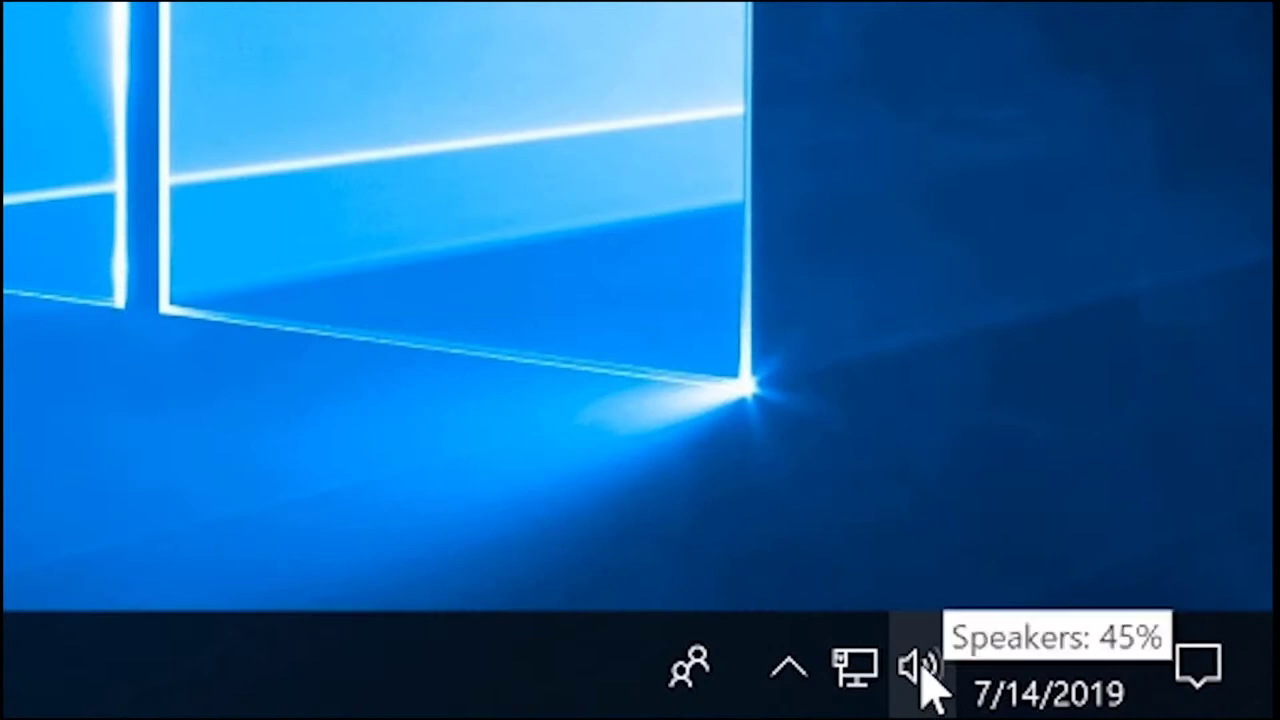
right_click(920, 672)
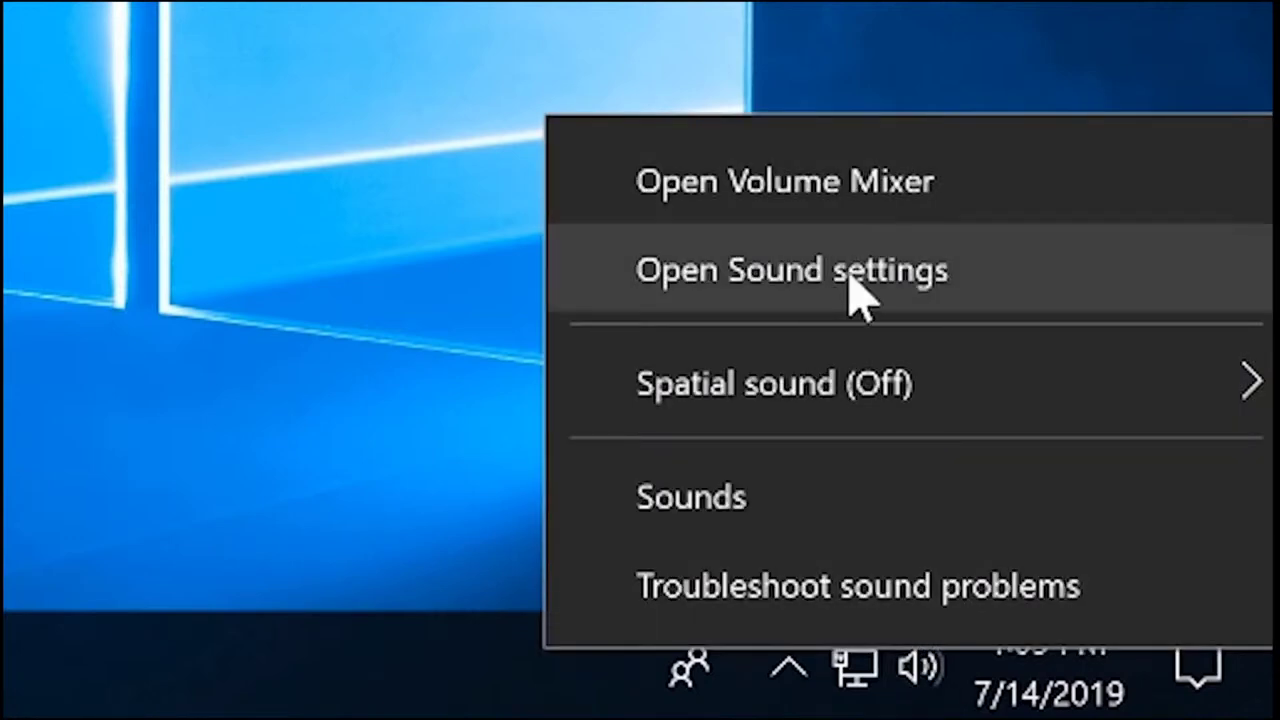
click(926, 674)
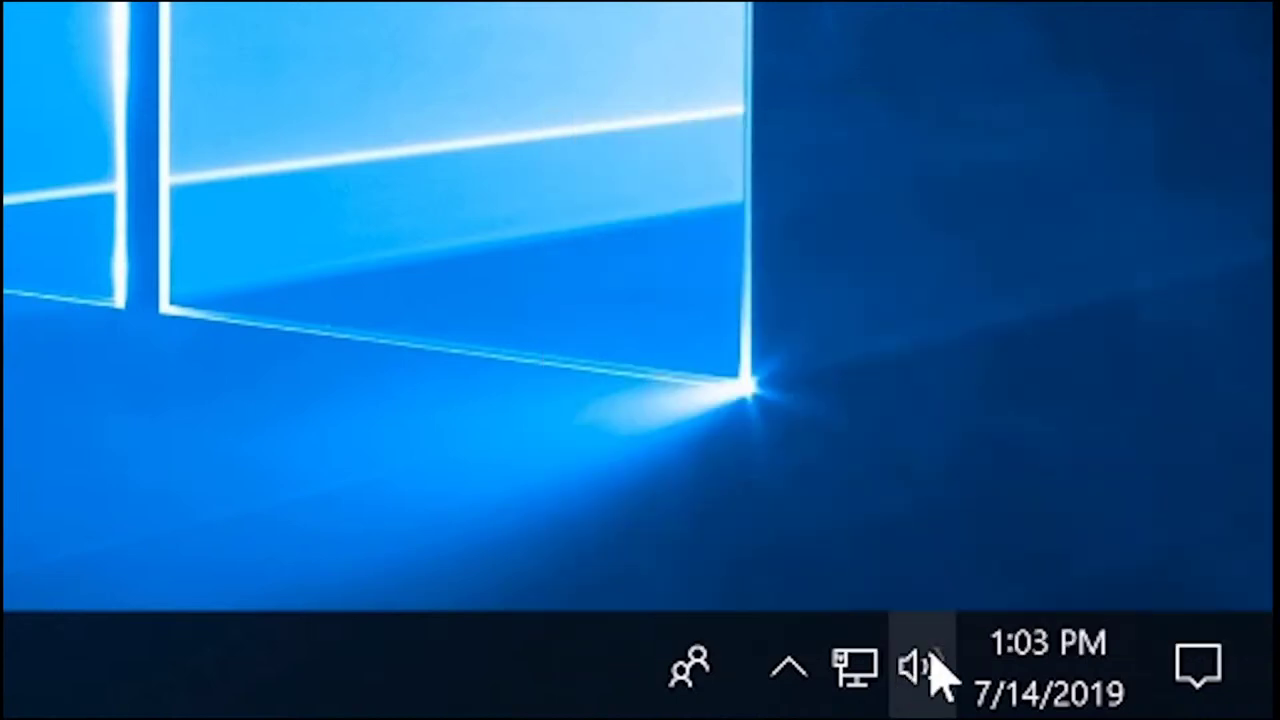
right_click(934, 677)
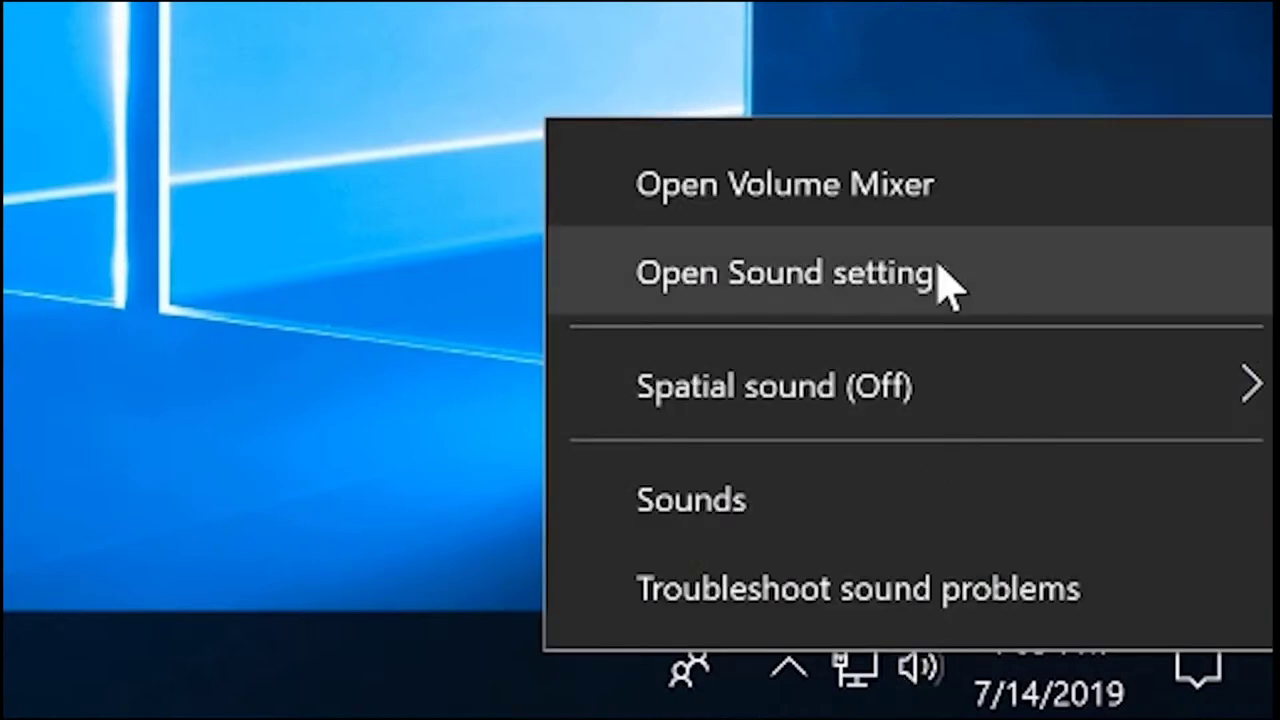
click(944, 280)
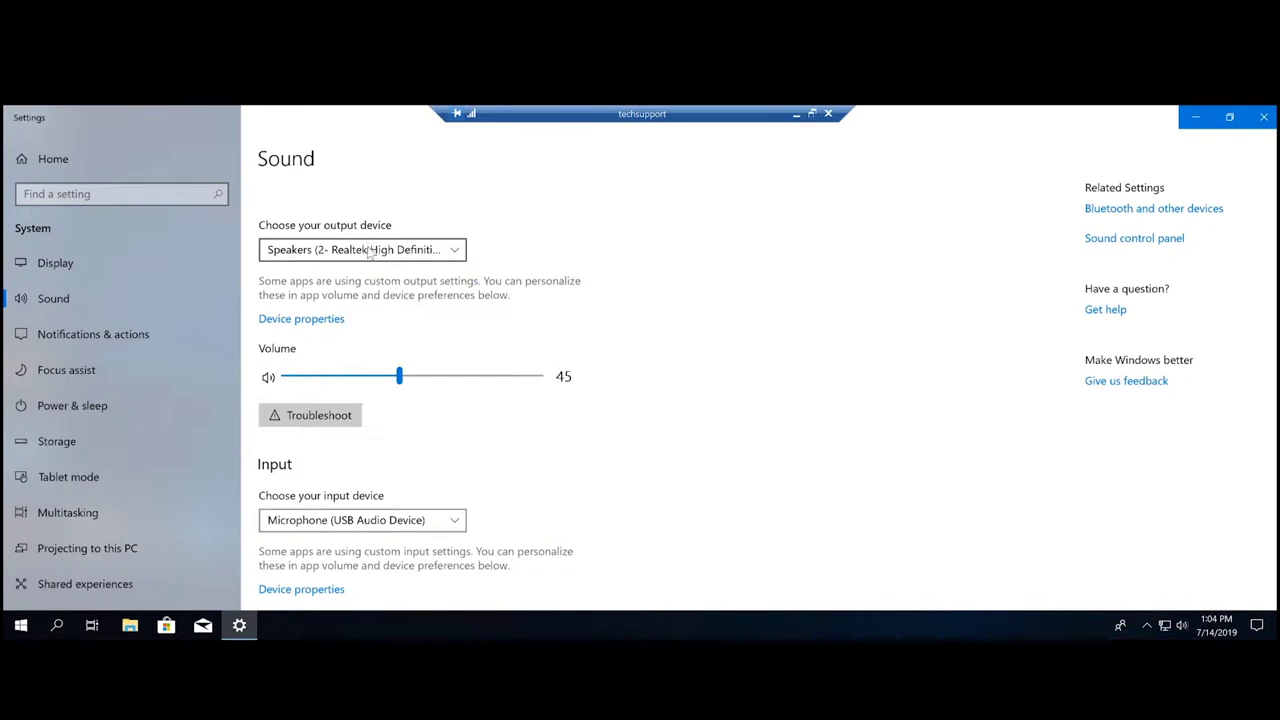
Choose Speakers (USB Audio Device) as the output and raise its volume to 70.
click(455, 255)
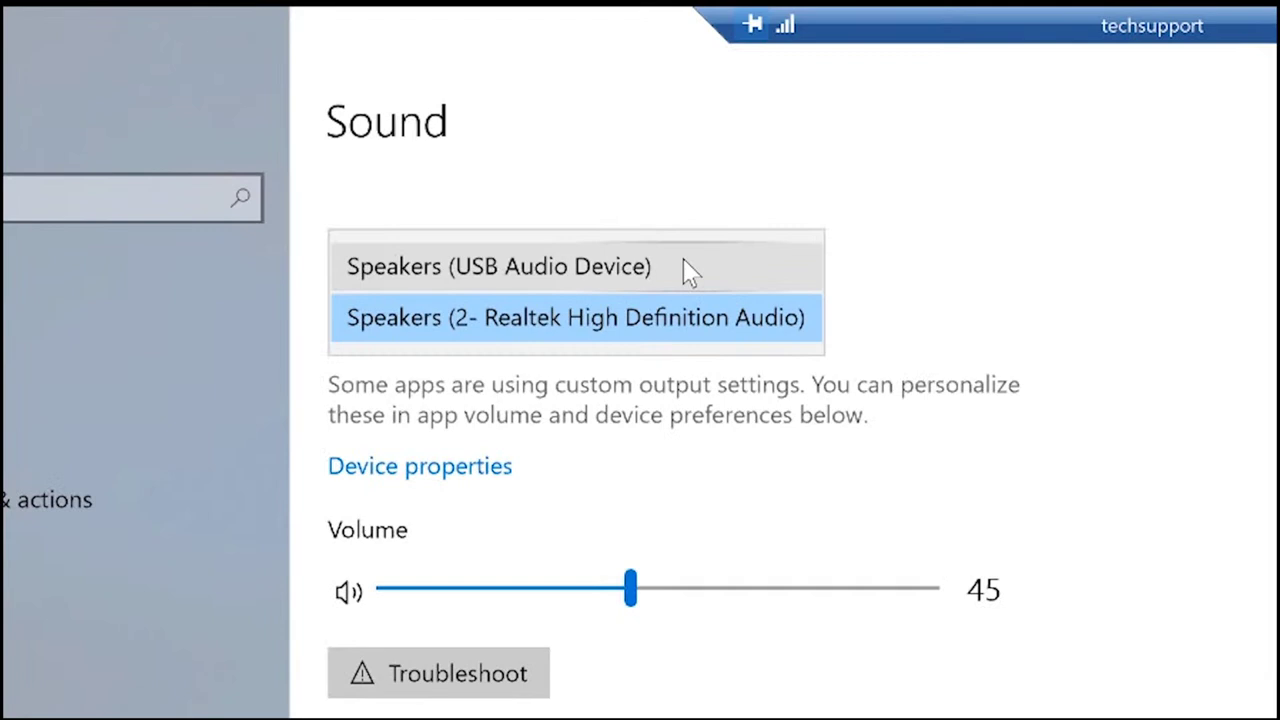
click(617, 281)
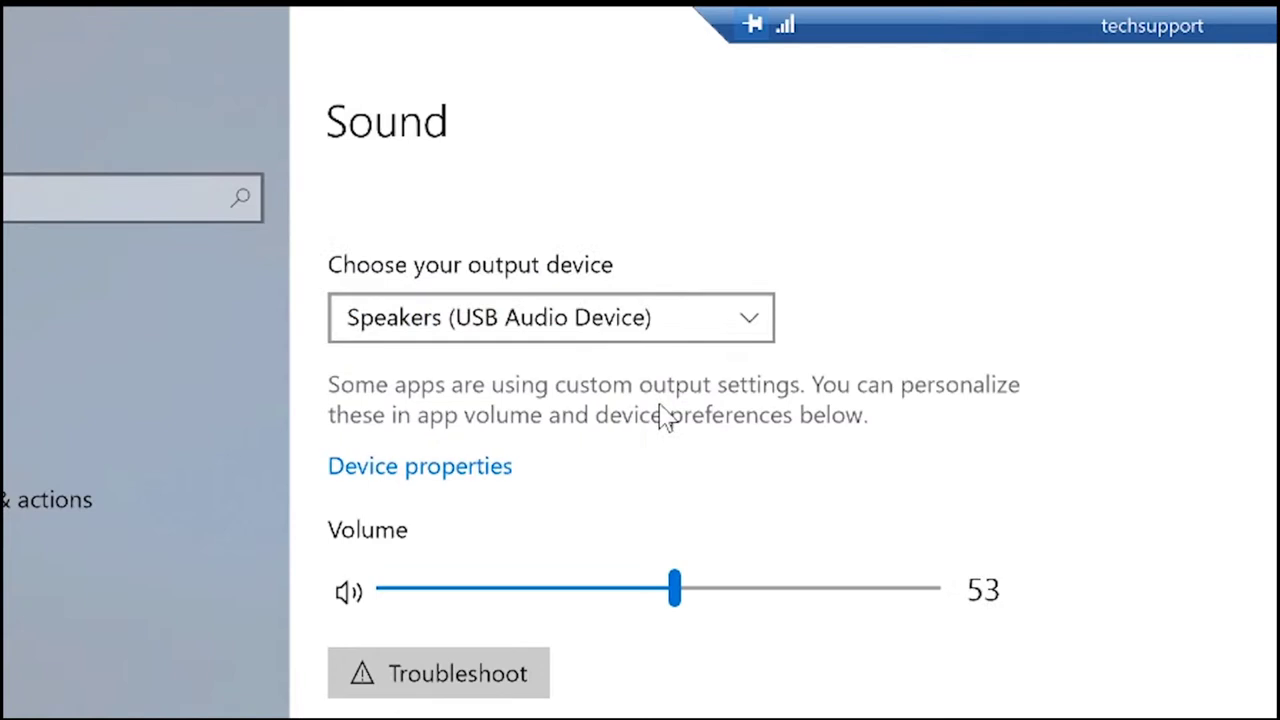
click(700, 318)
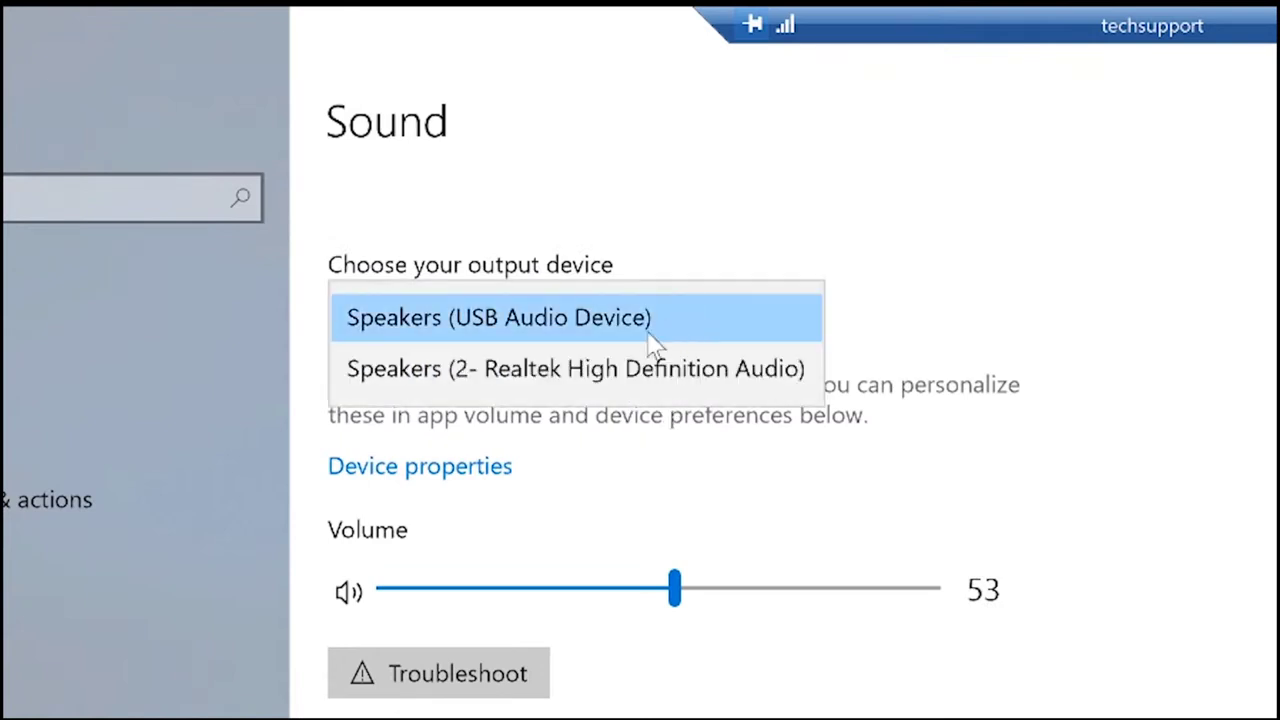
click(597, 377)
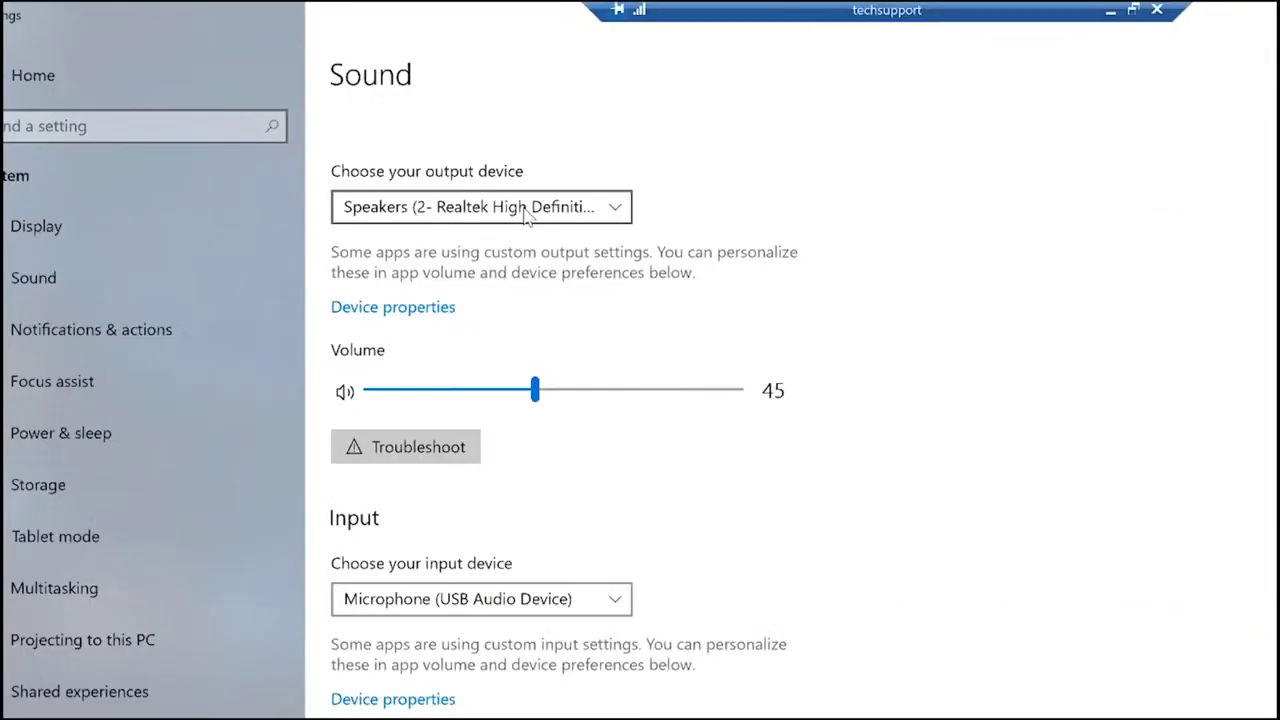
click(527, 210)
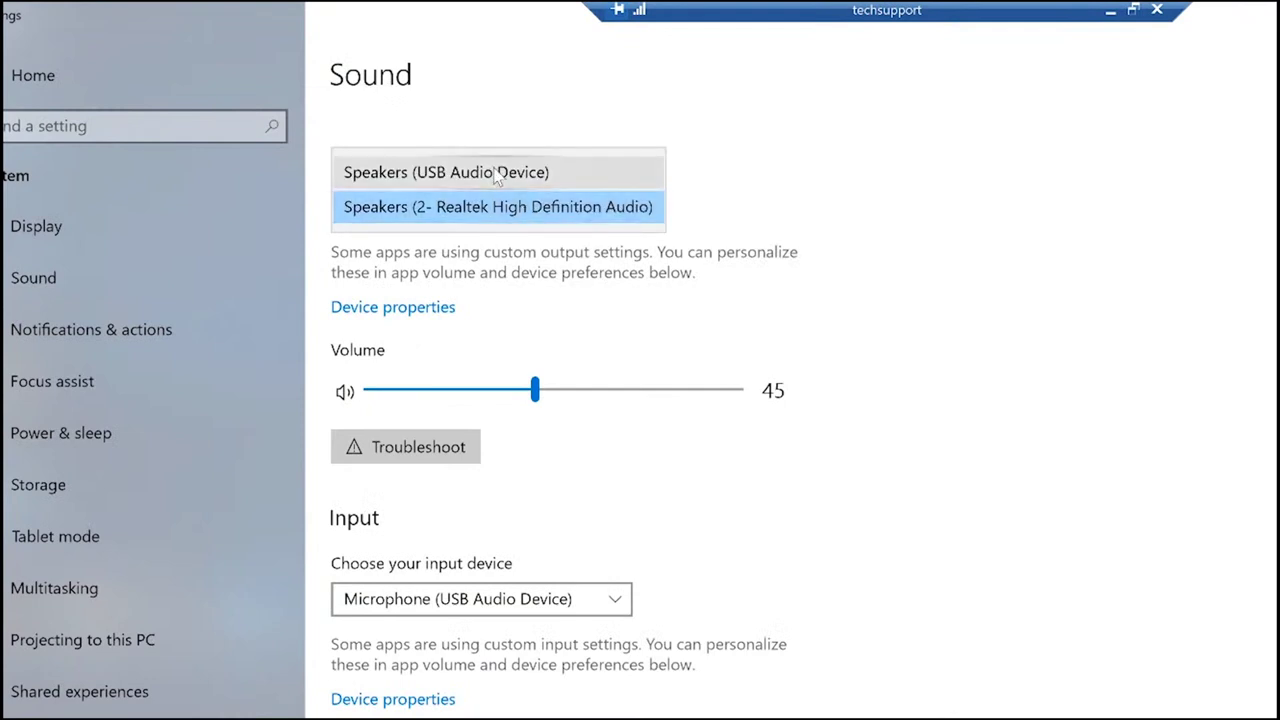
click(495, 176)
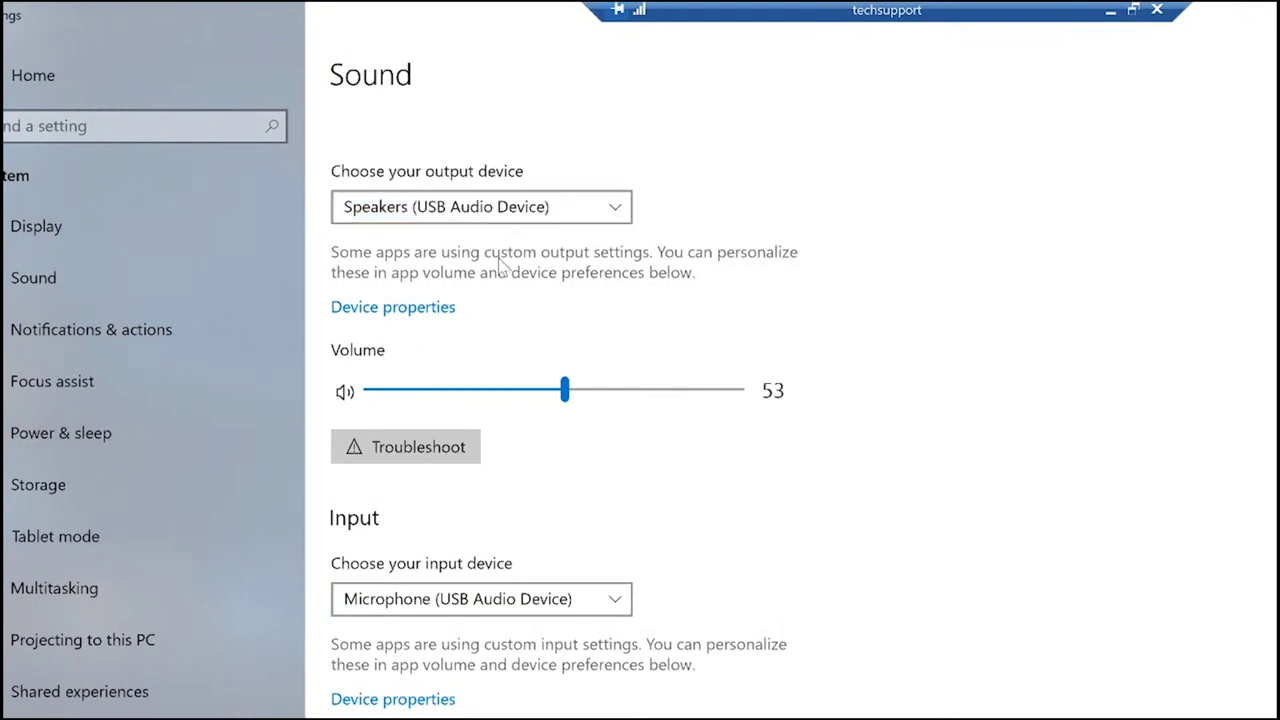
mouse_move(563, 391)
mouse_down()
mouse_move(540, 376)
mouse_move(565, 377)
mouse_up()
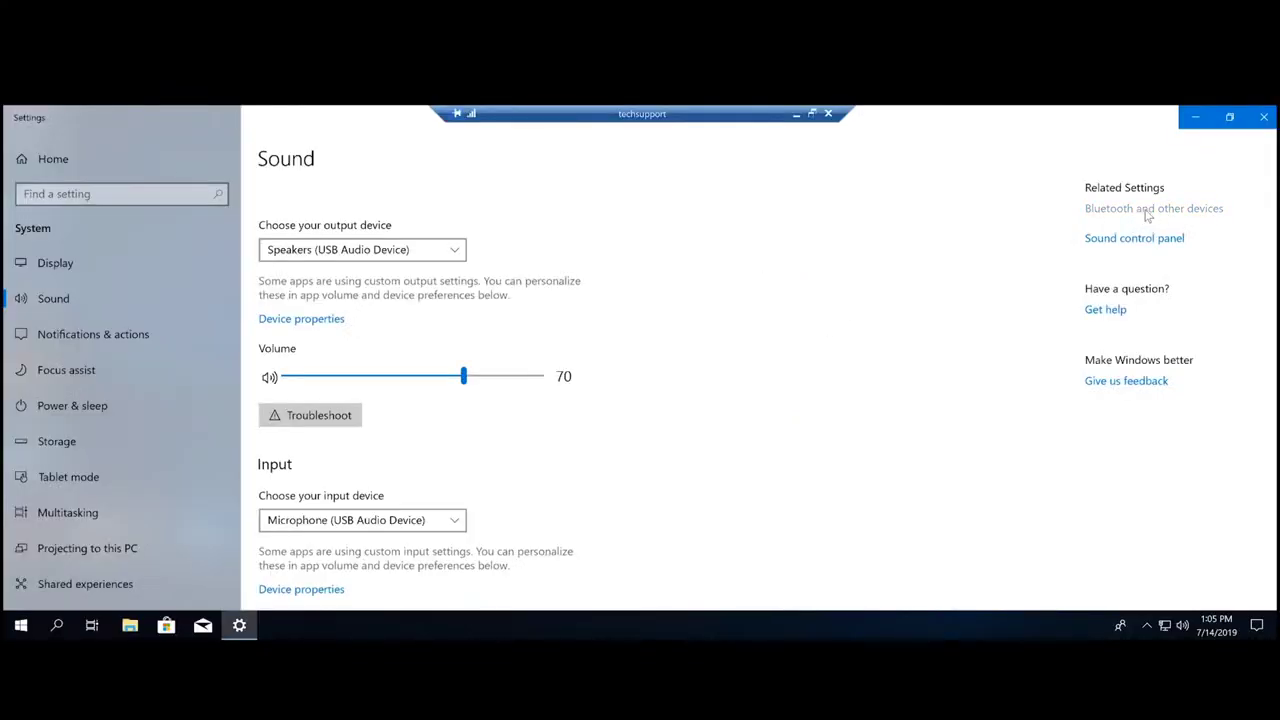
Review Bluetooth & other devices, cancel a failed Bluetooth add attempt, and close Settings.
click(1140, 210)
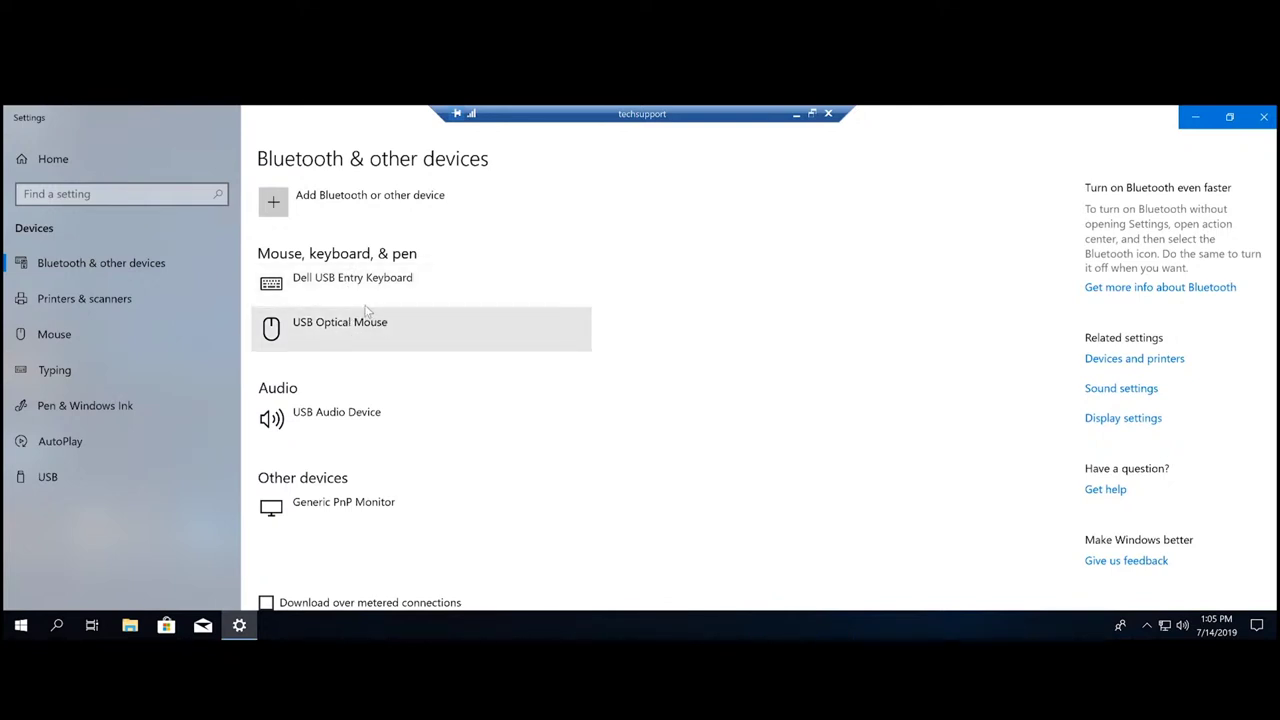
click(348, 205)
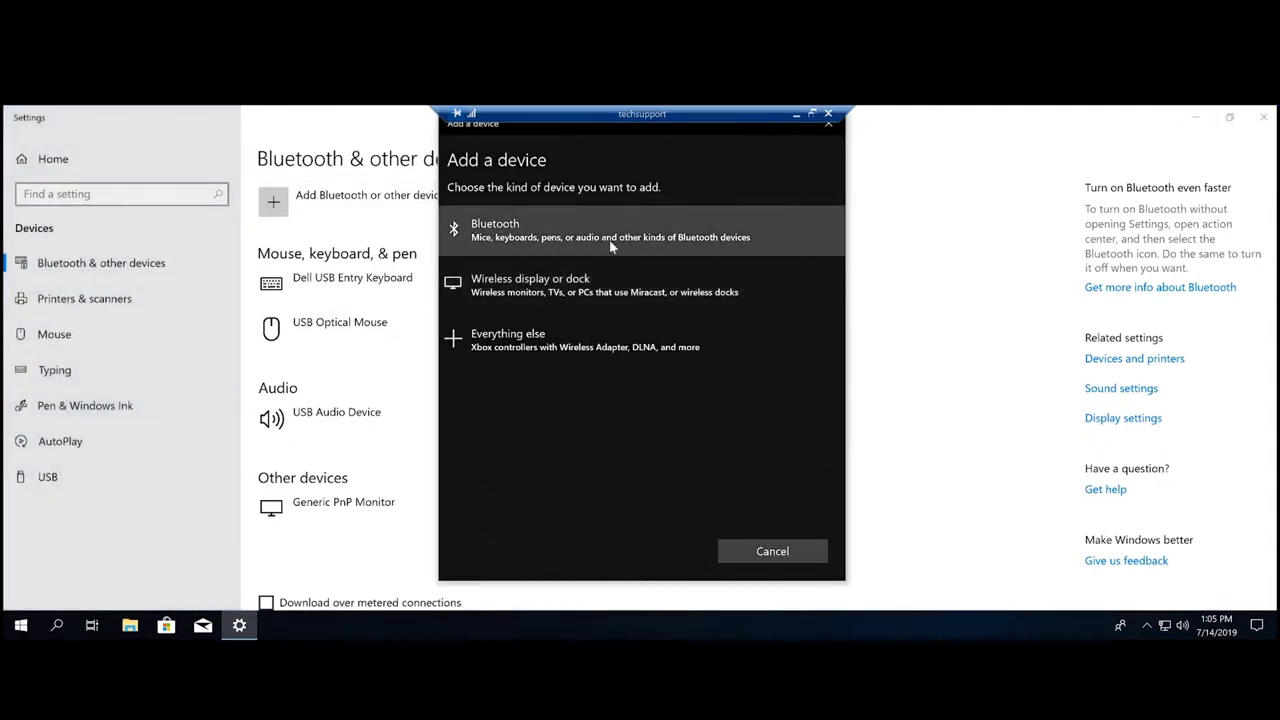
click(592, 238)
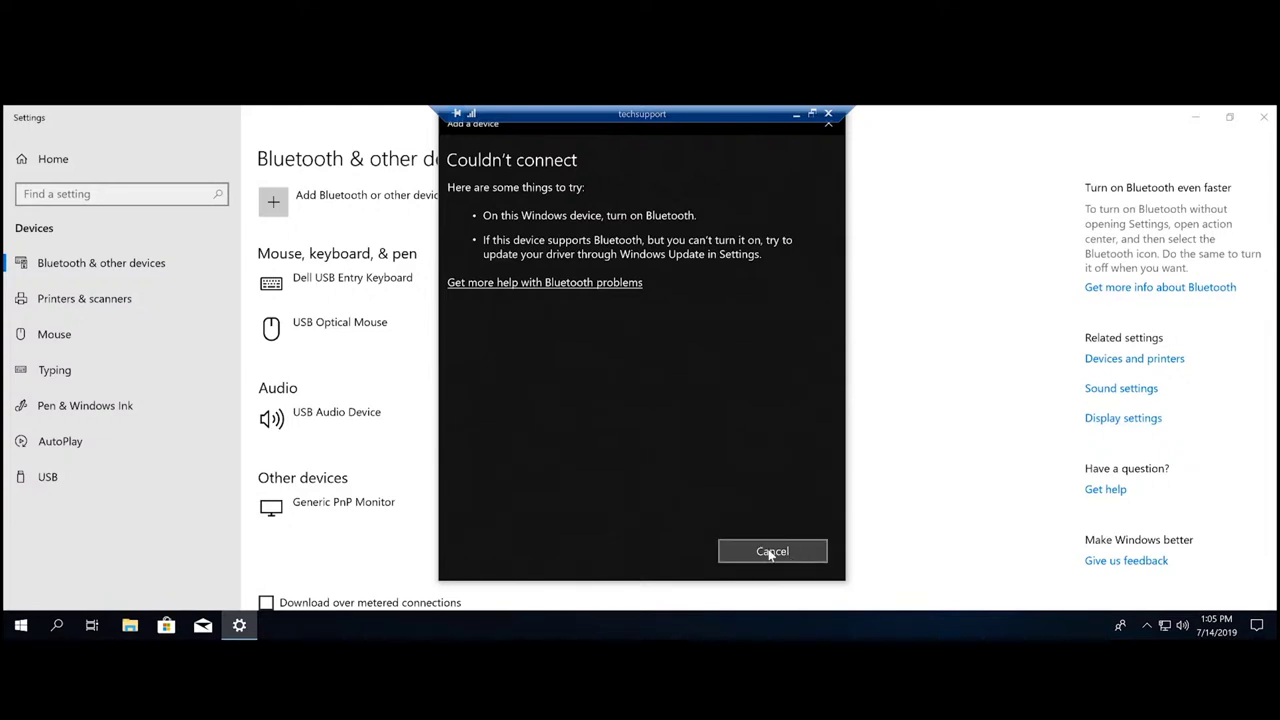
click(772, 551)
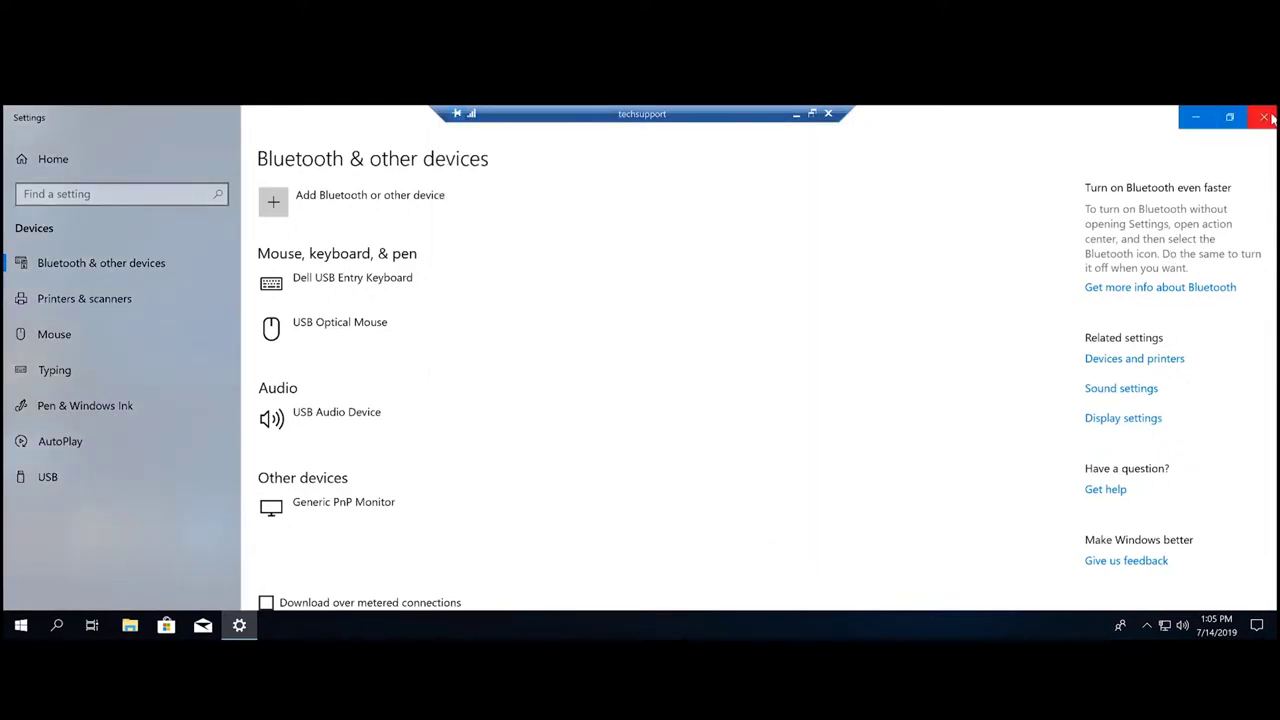
click(1263, 117)
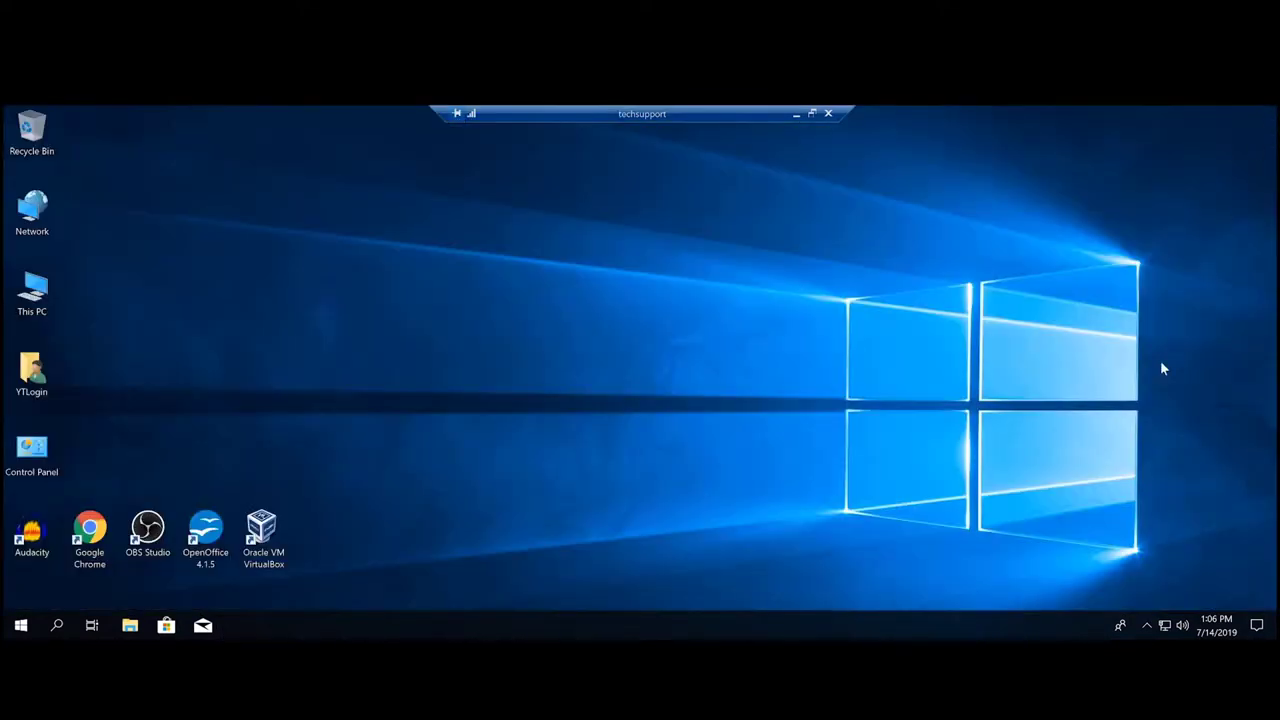
Open the classic Sound control panel via Sound settings and centre it on screen.
right_click(1183, 626)
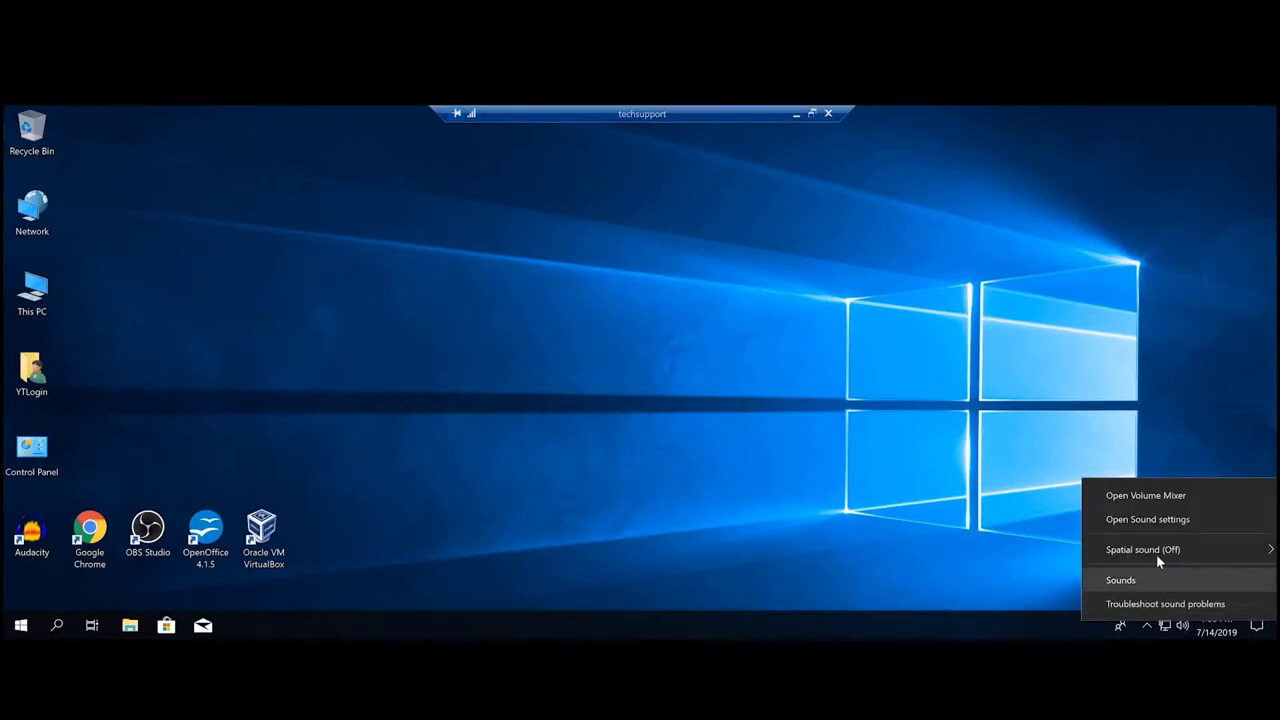
click(1151, 519)
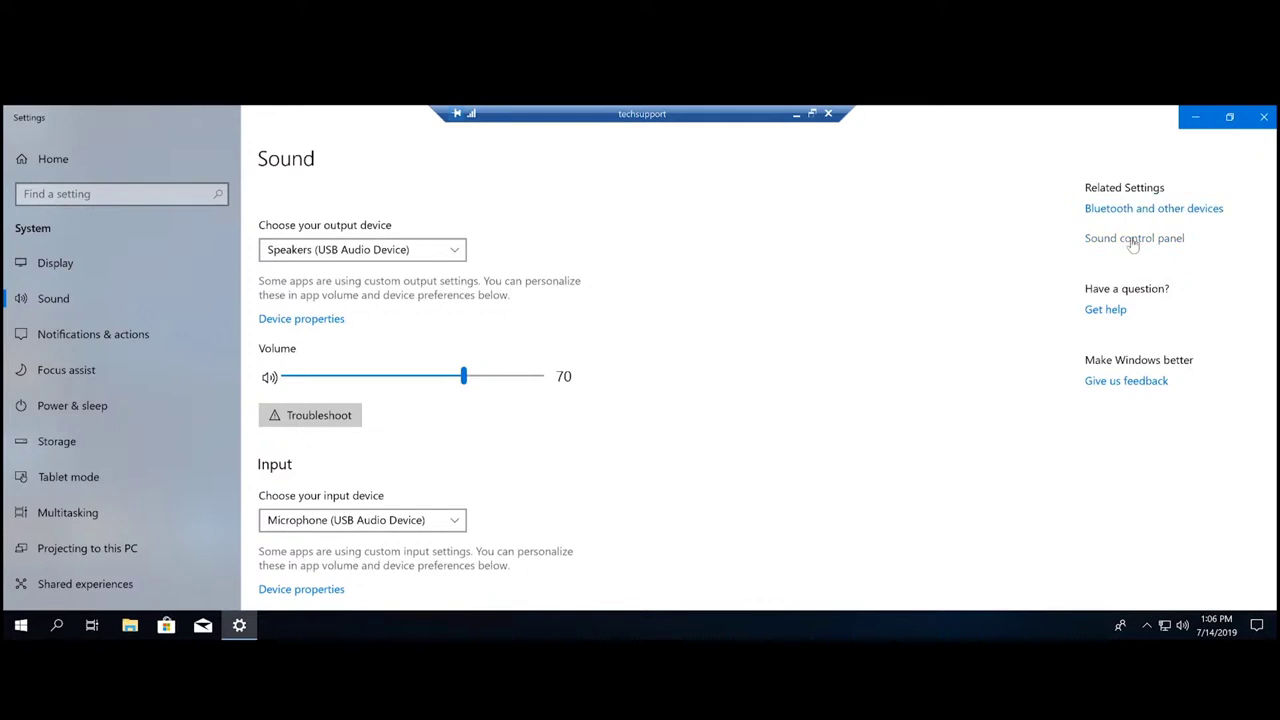
click(1133, 245)
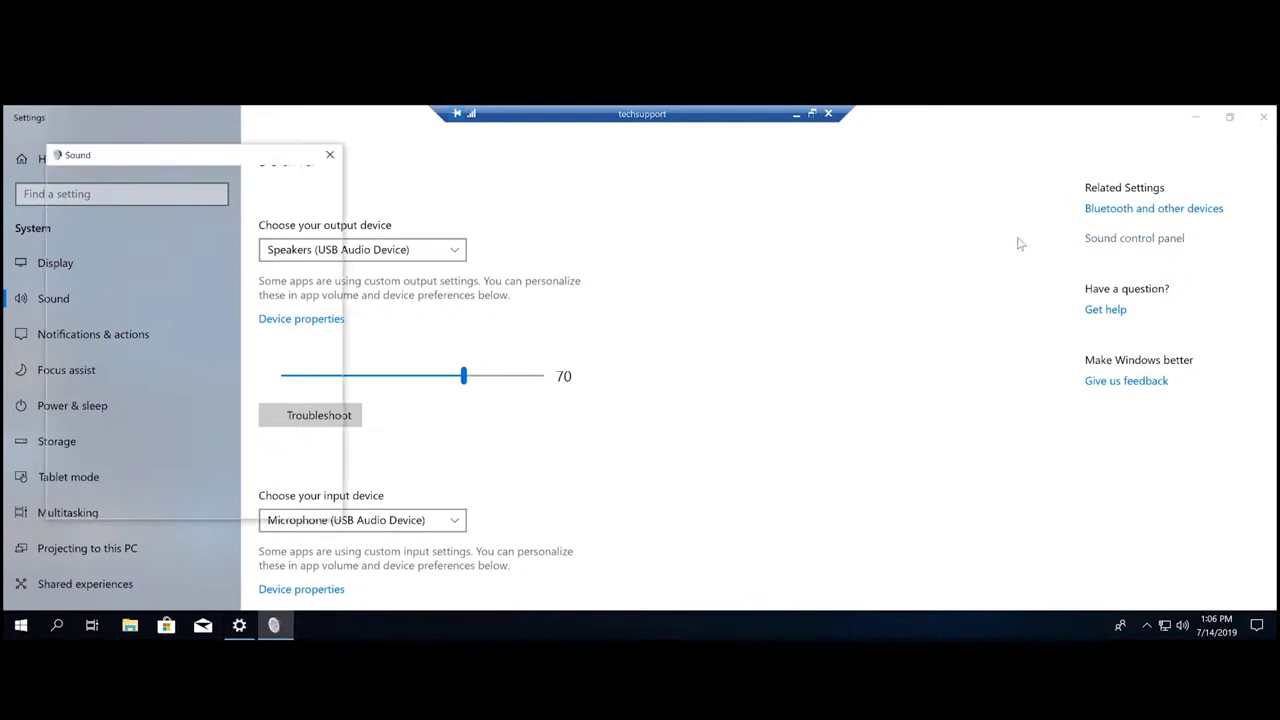
click(1264, 117)
drag(231, 157, 731, 199)
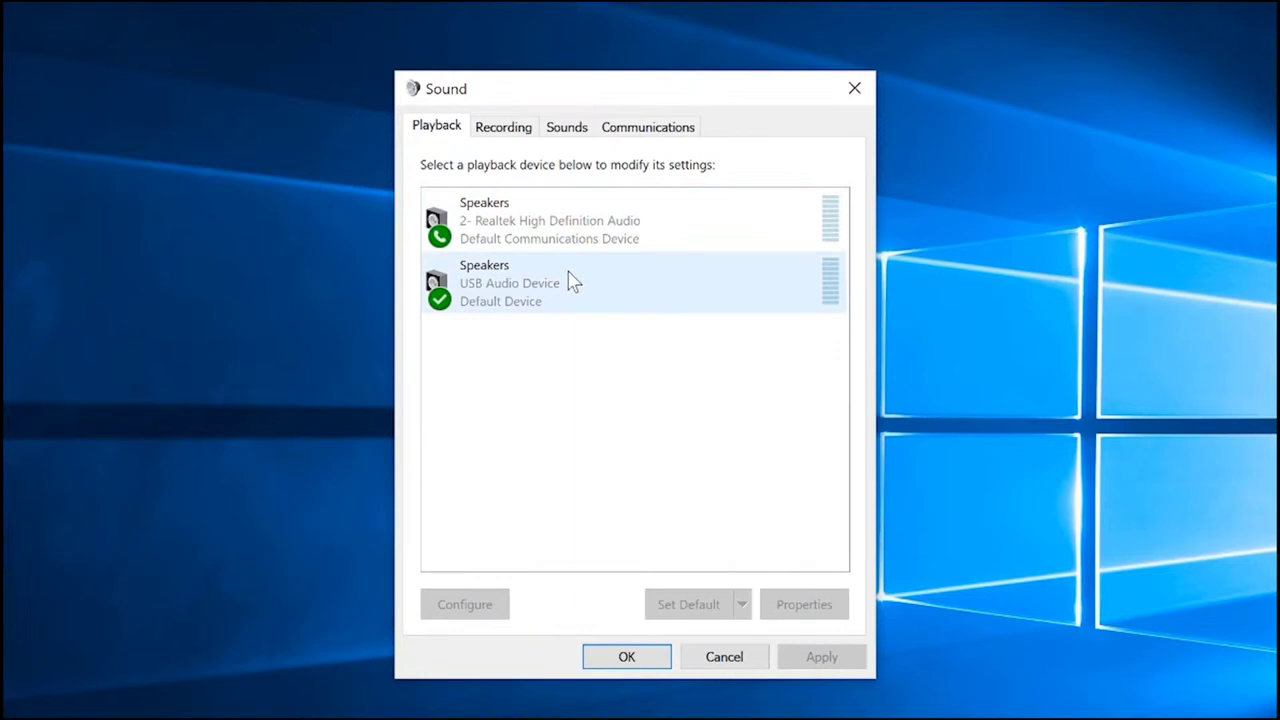
Set Speakers (USB Audio Device) as the default playback device instead of Realtek.
click(537, 243)
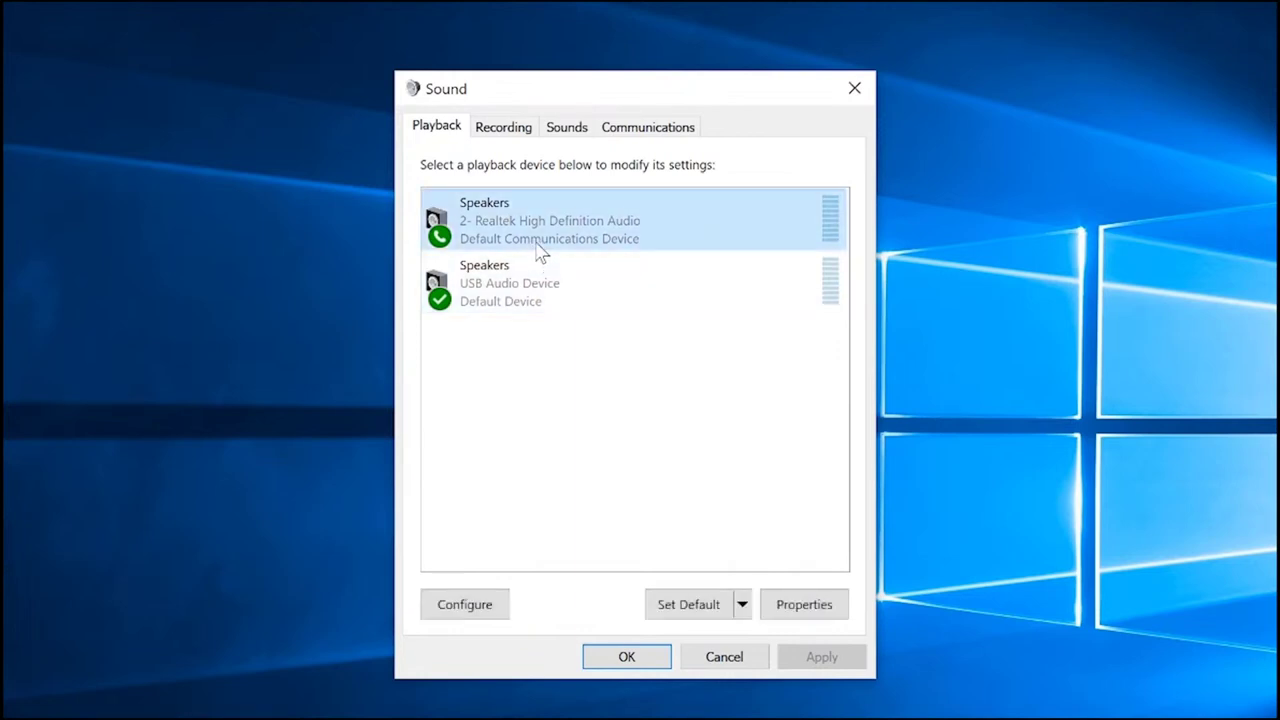
click(688, 604)
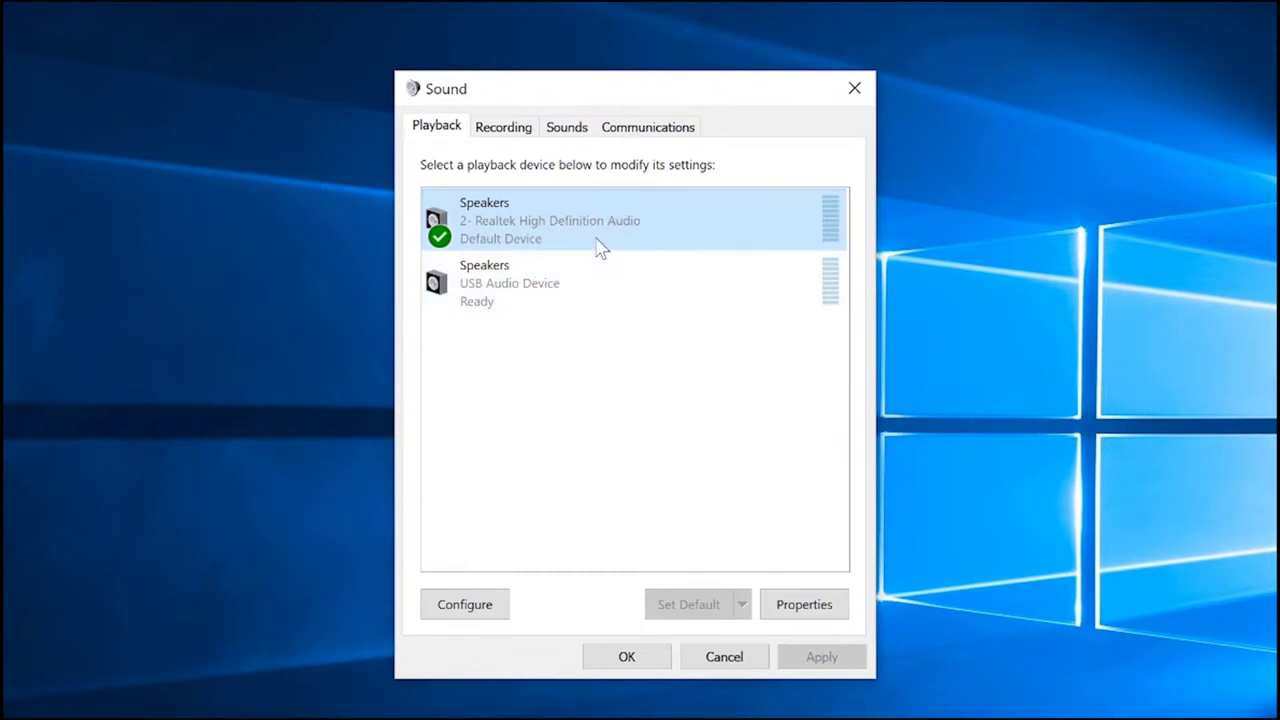
click(548, 301)
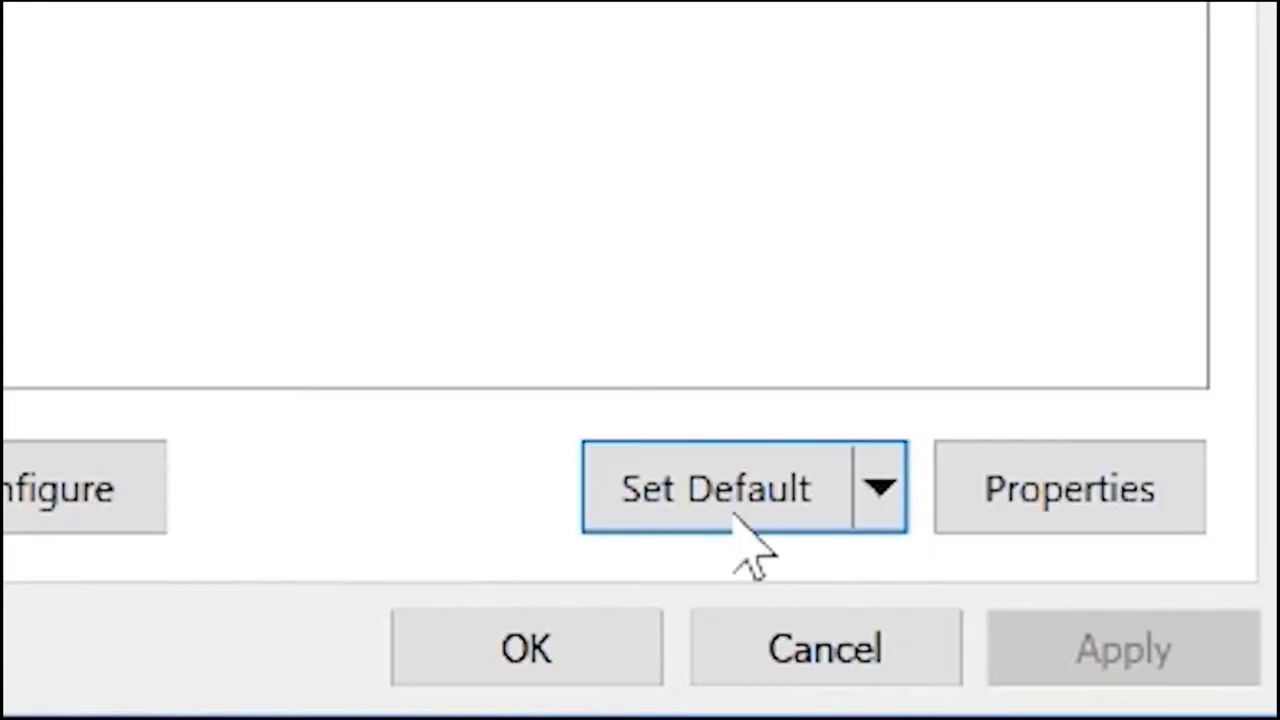
click(745, 515)
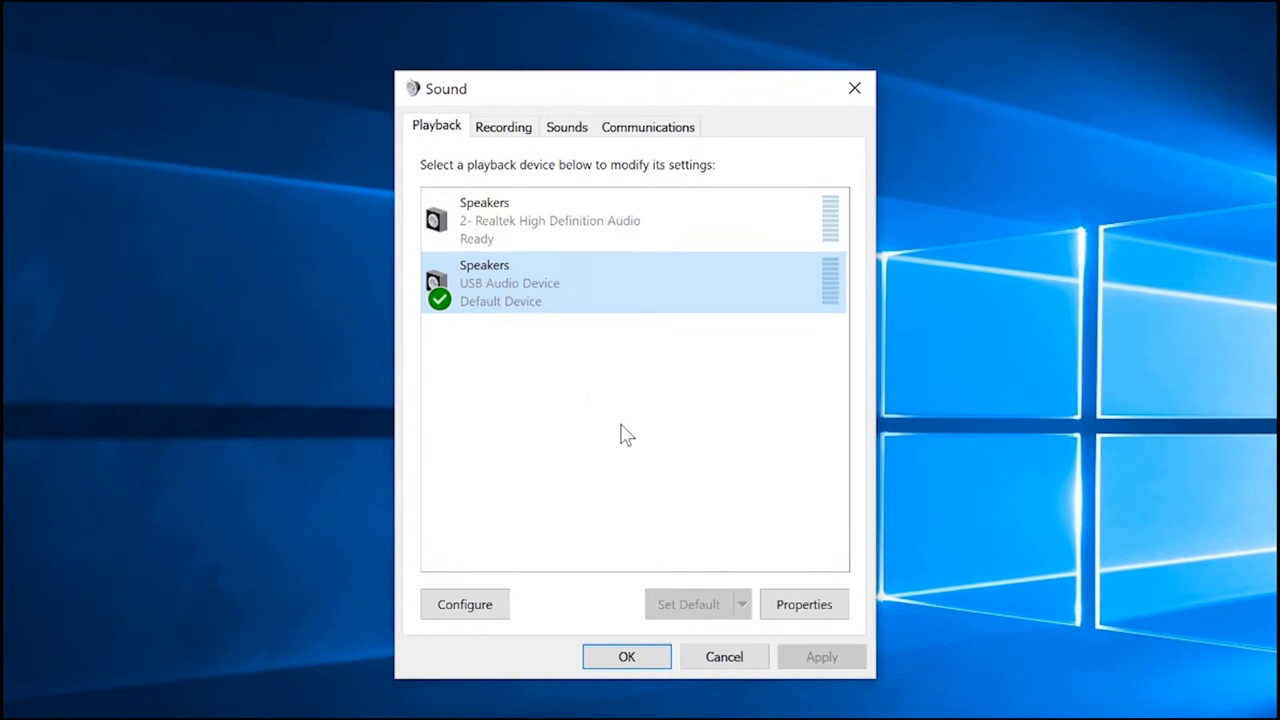
Disable the USB Audio Device speakers and hide disabled devices from the playback list.
right_click(518, 283)
click(619, 340)
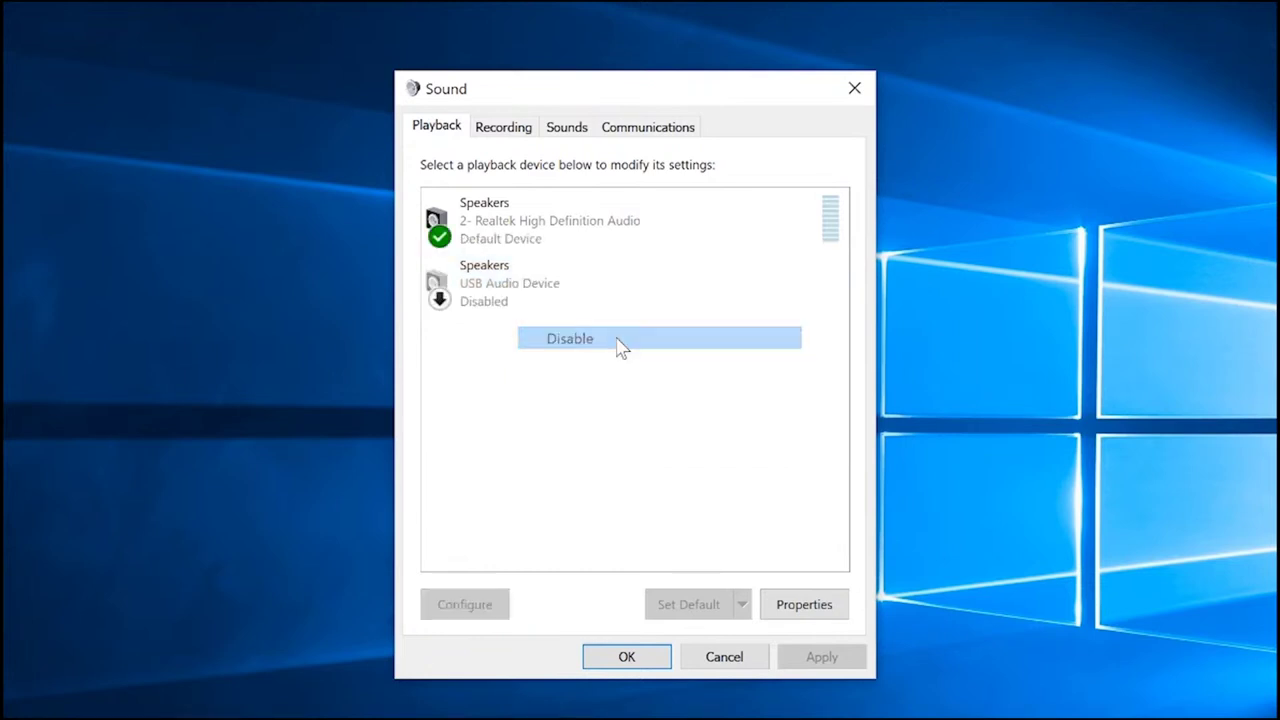
right_click(531, 341)
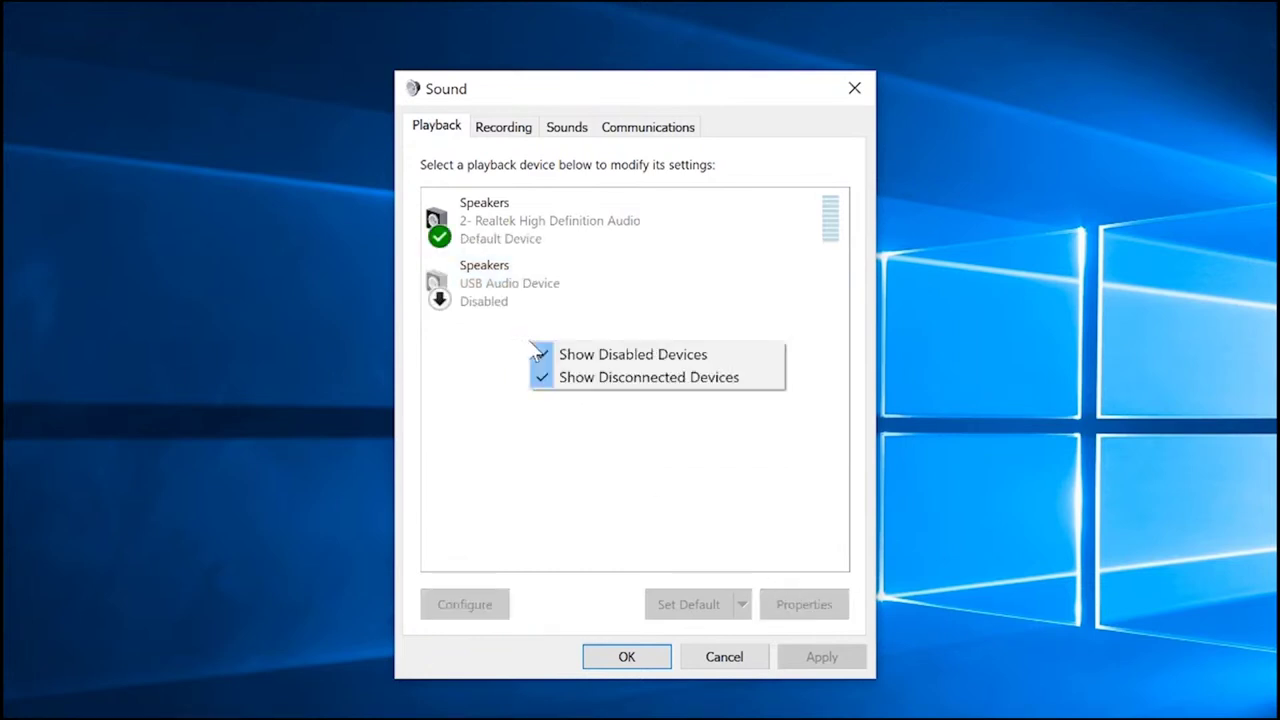
click(598, 353)
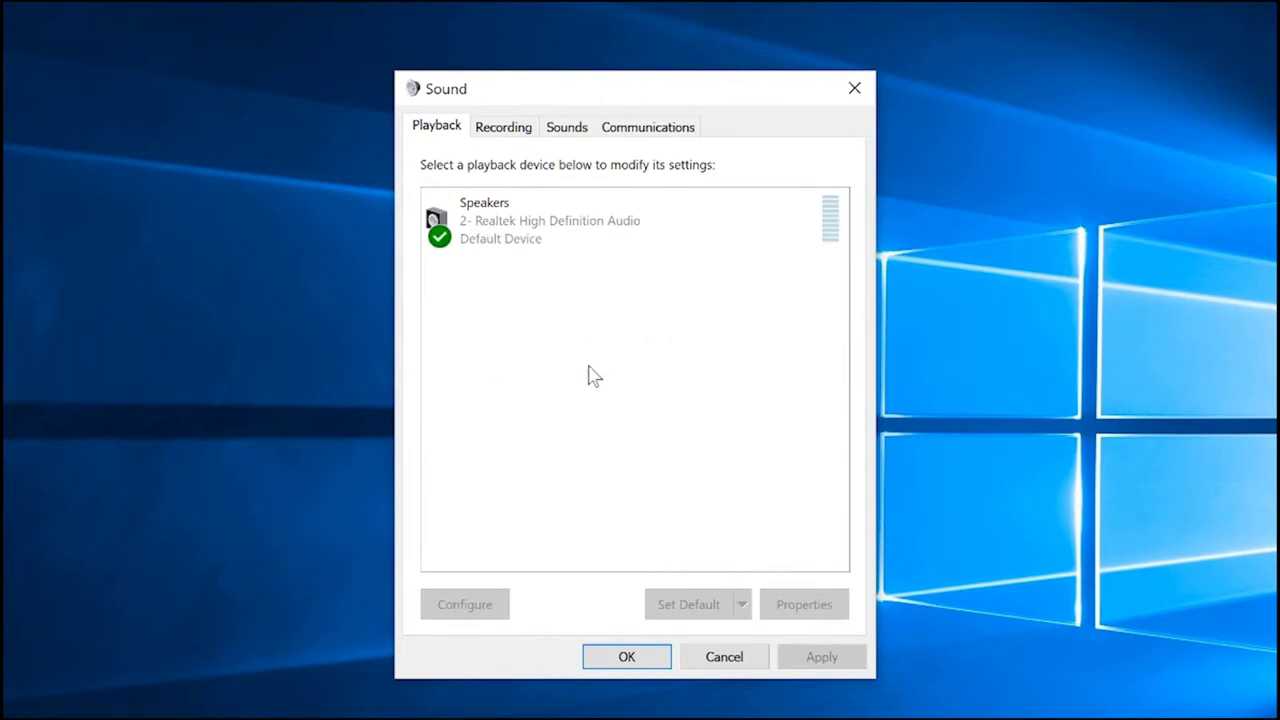
Show disabled devices again and re-enable the USB Audio Device speakers.
right_click(605, 414)
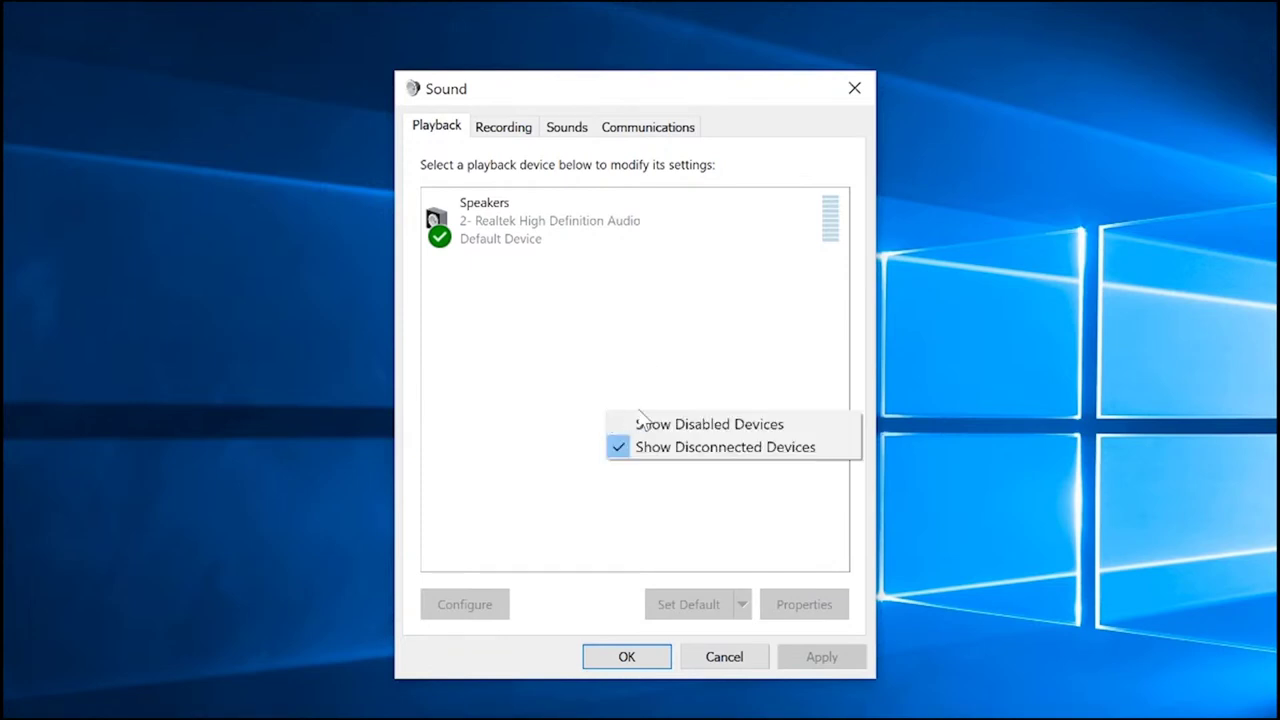
click(657, 427)
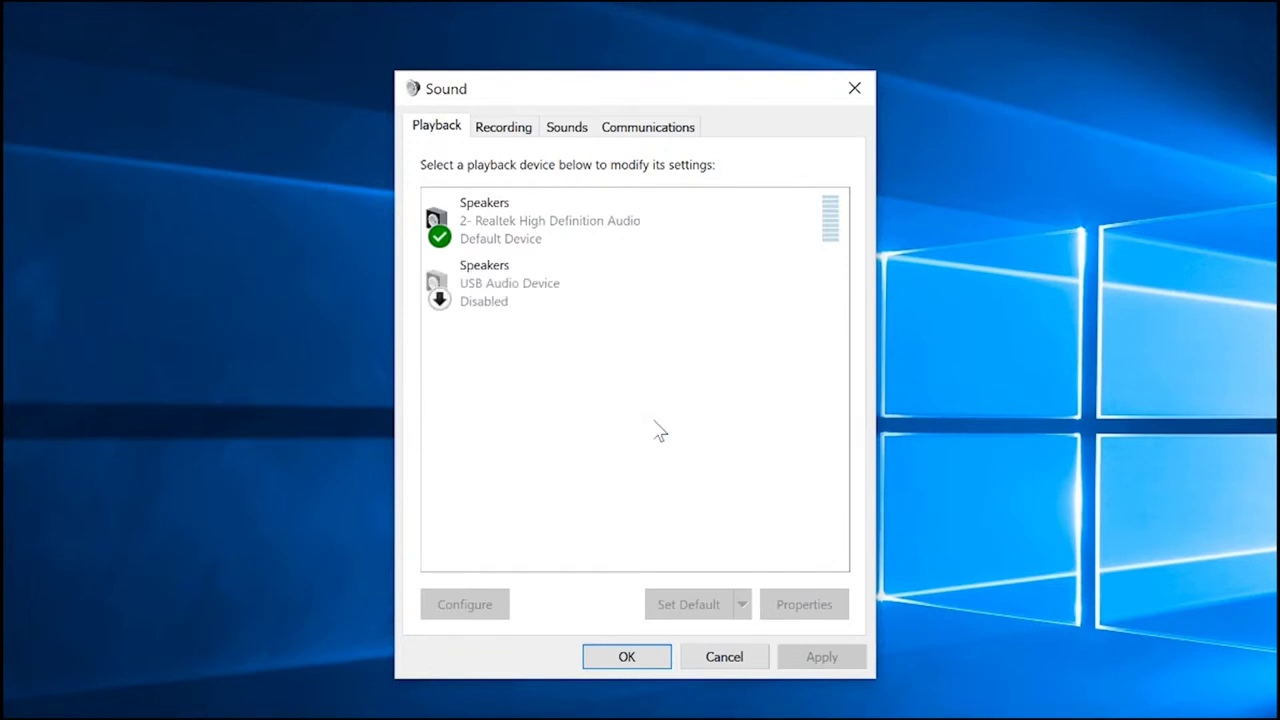
click(594, 284)
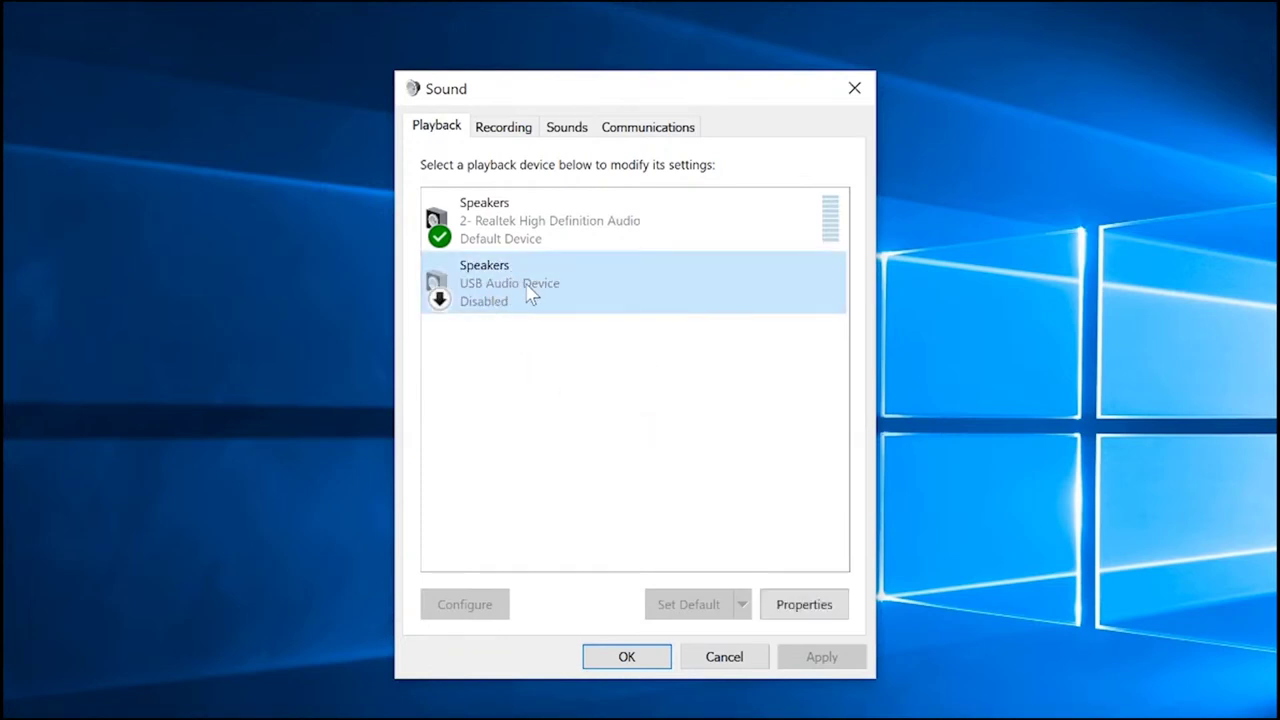
right_click(528, 284)
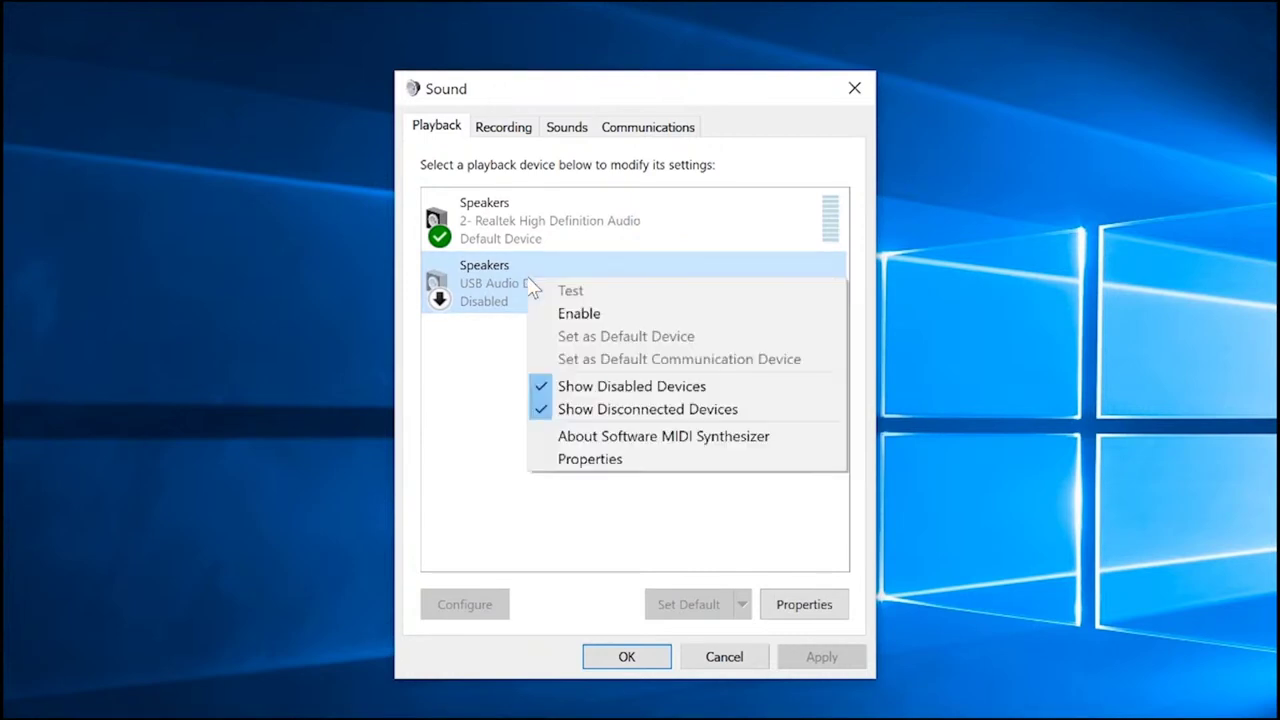
click(628, 315)
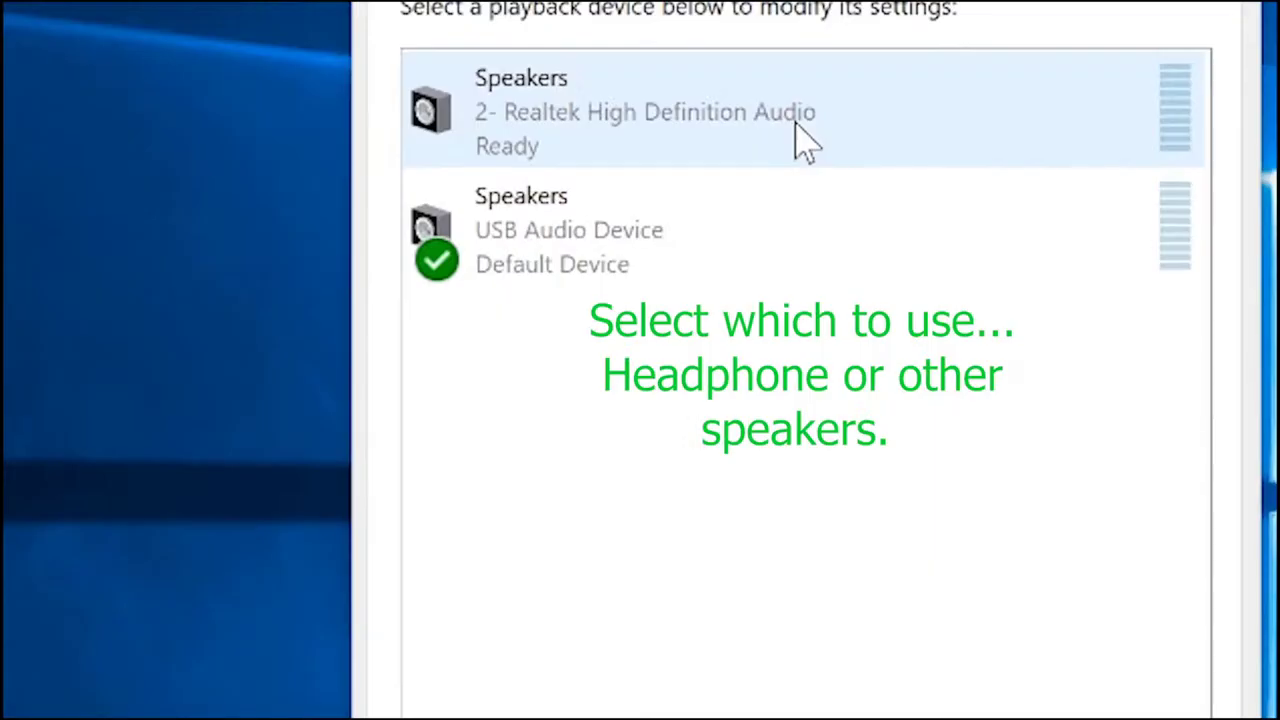
Check the Realtek speakers' Levels in their properties, then close them.
double_click(691, 134)
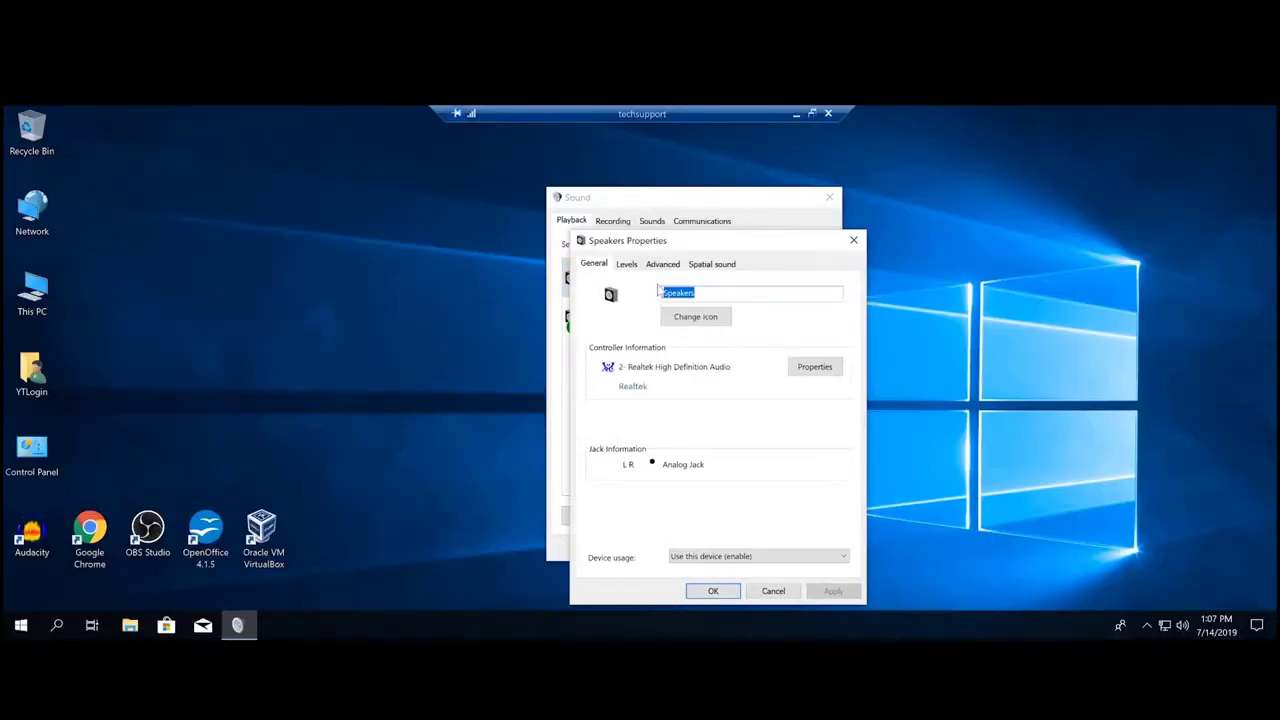
click(625, 262)
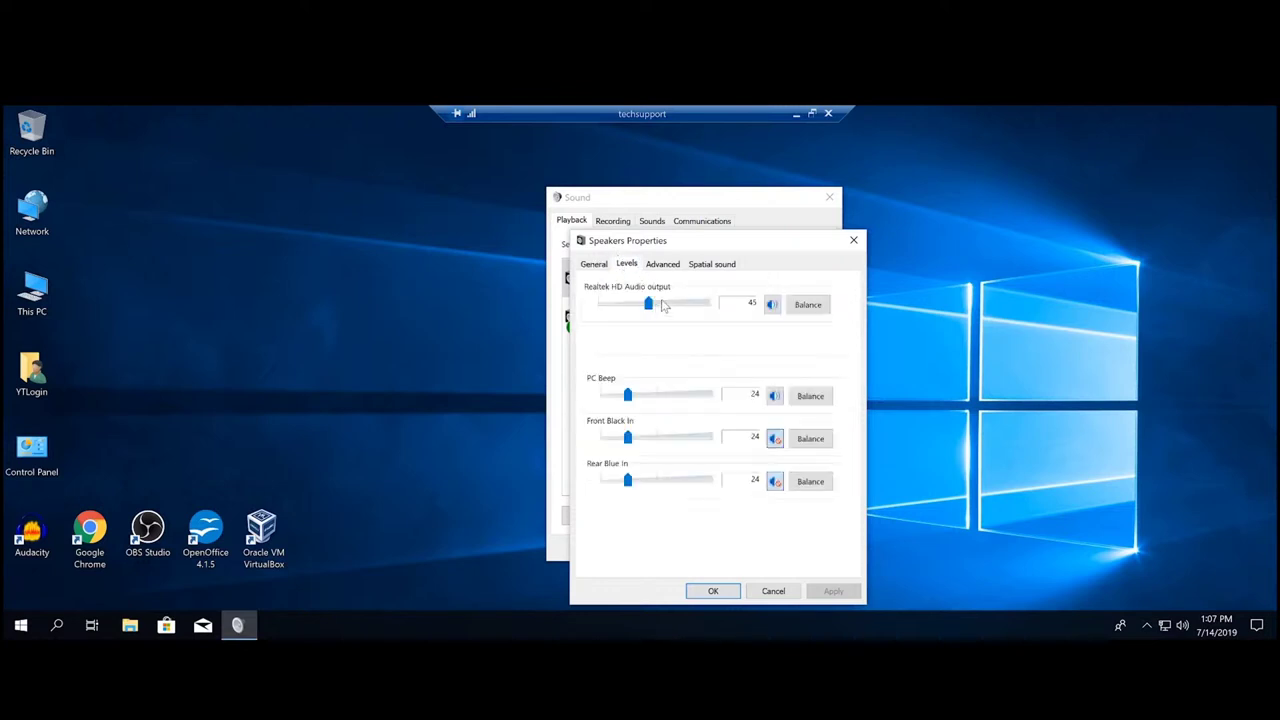
click(773, 591)
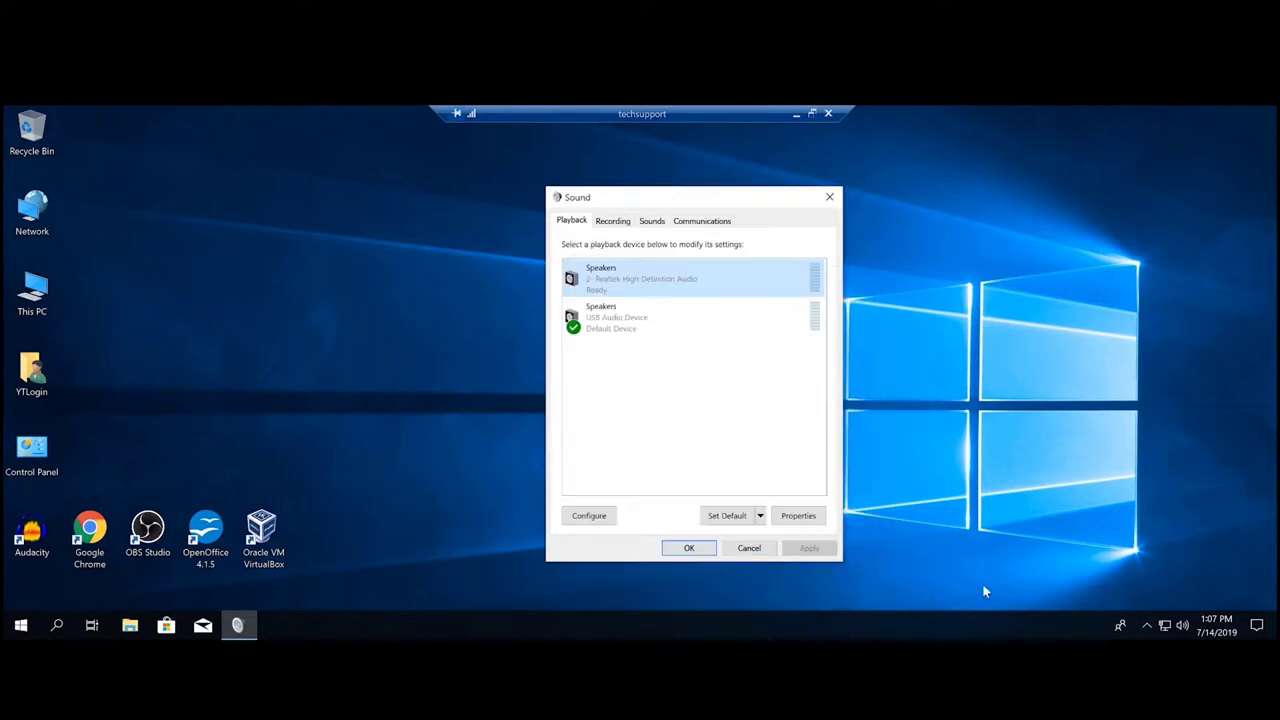
Lower the USB Audio Device speaker volume to 65 and reselect them in Playback.
click(1183, 625)
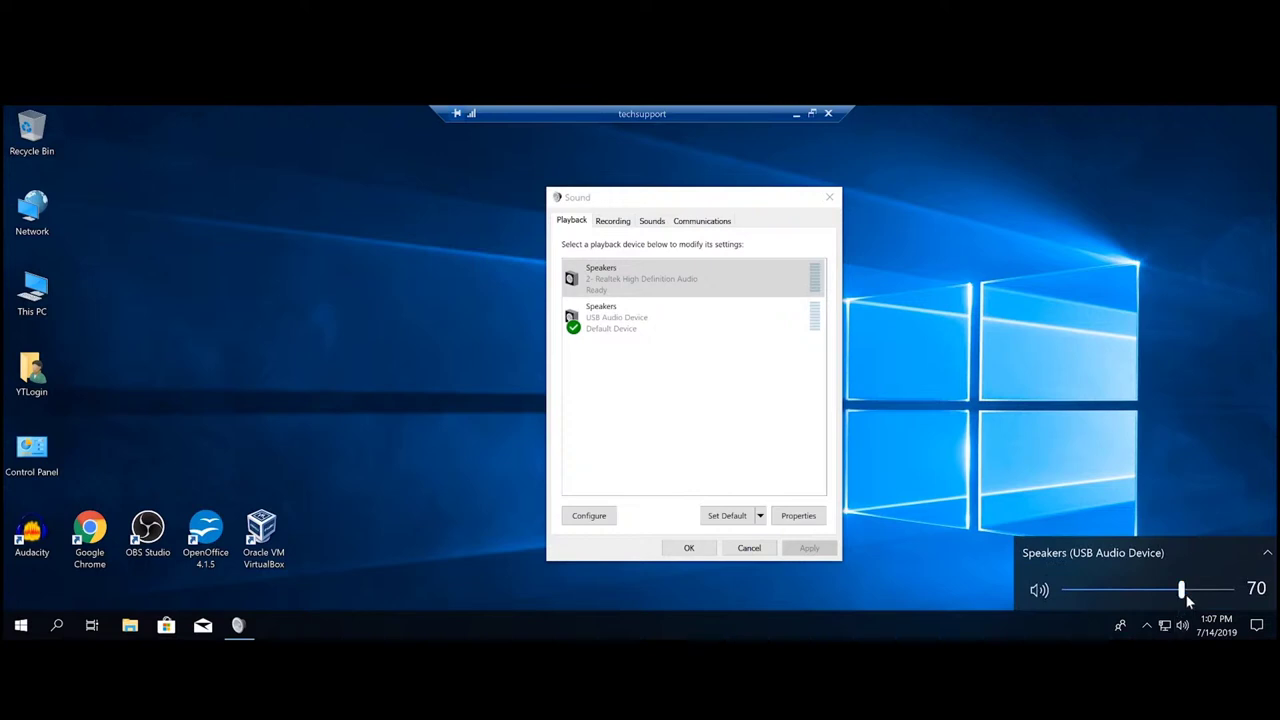
drag(1180, 590, 1169, 590)
click(929, 271)
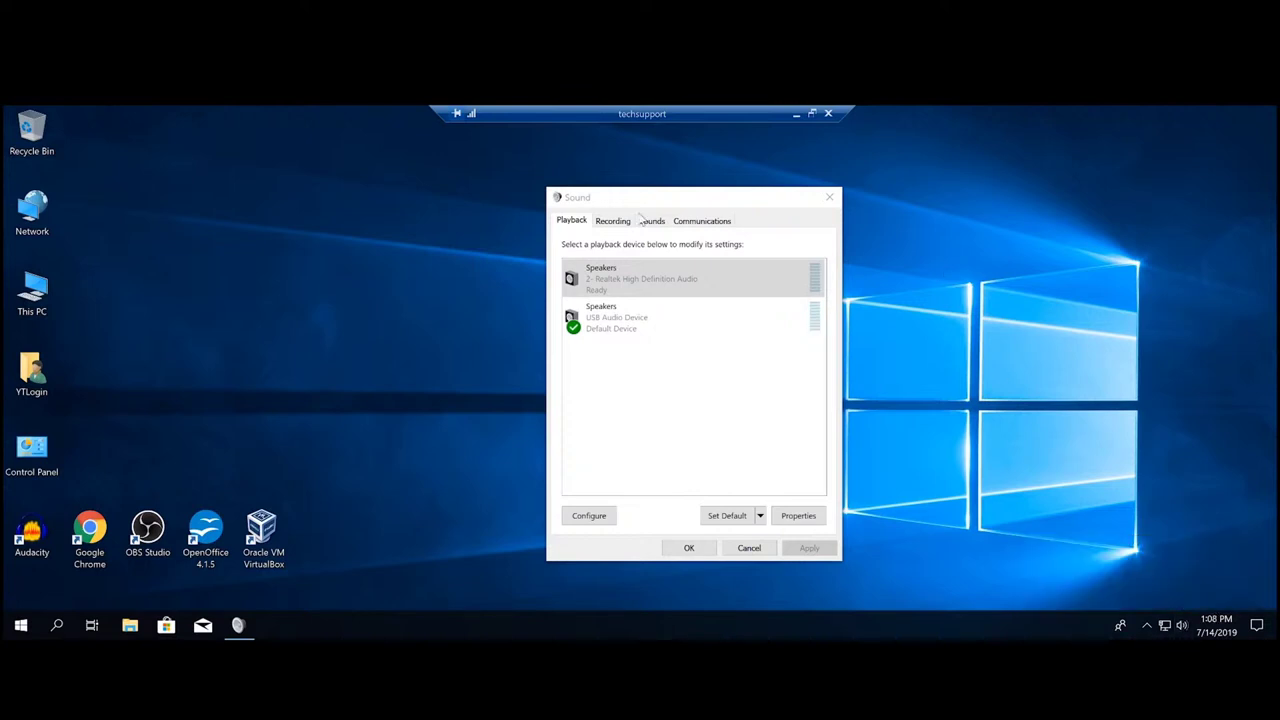
click(670, 331)
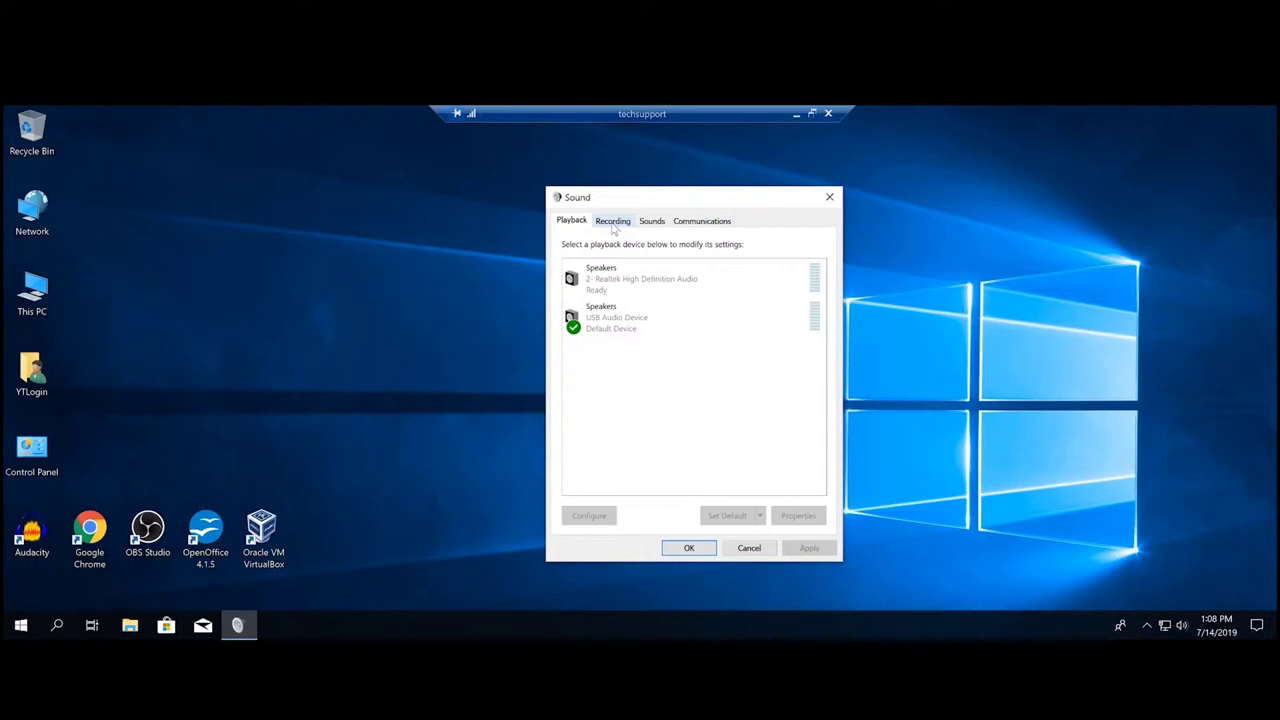
On the Recording tab, hide disabled devices such as Stereo Mix.
click(613, 222)
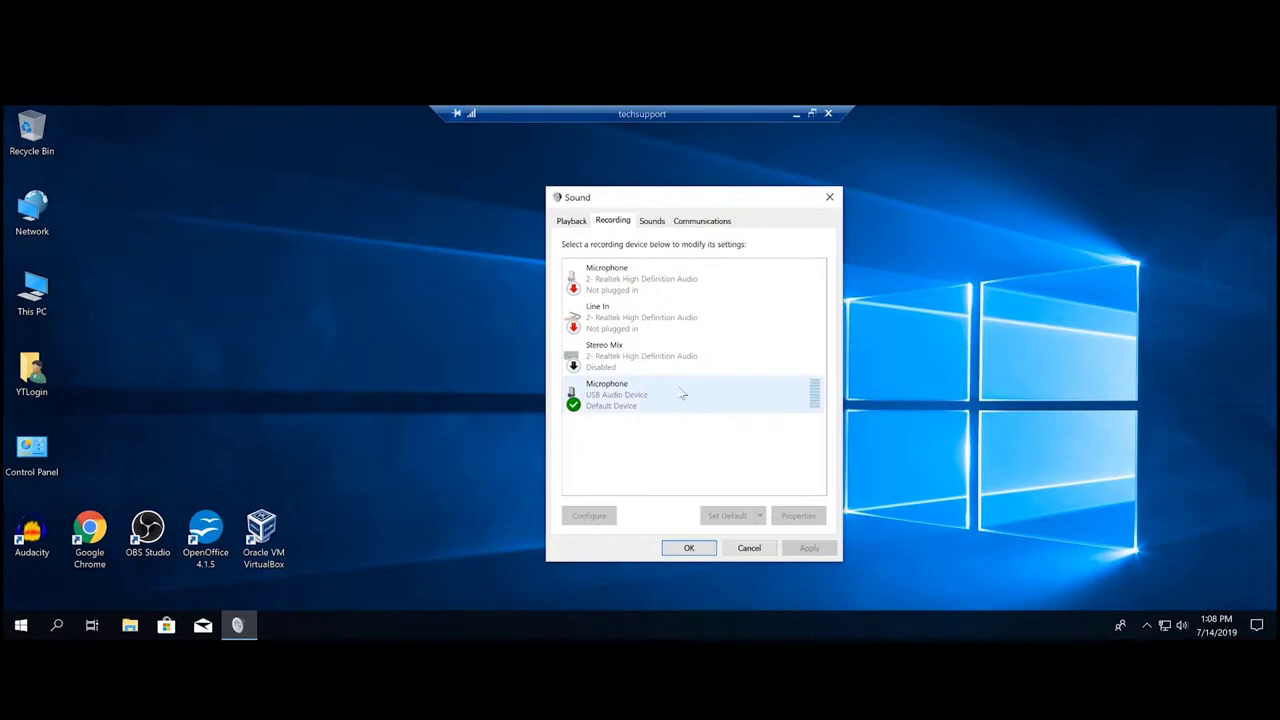
right_click(657, 457)
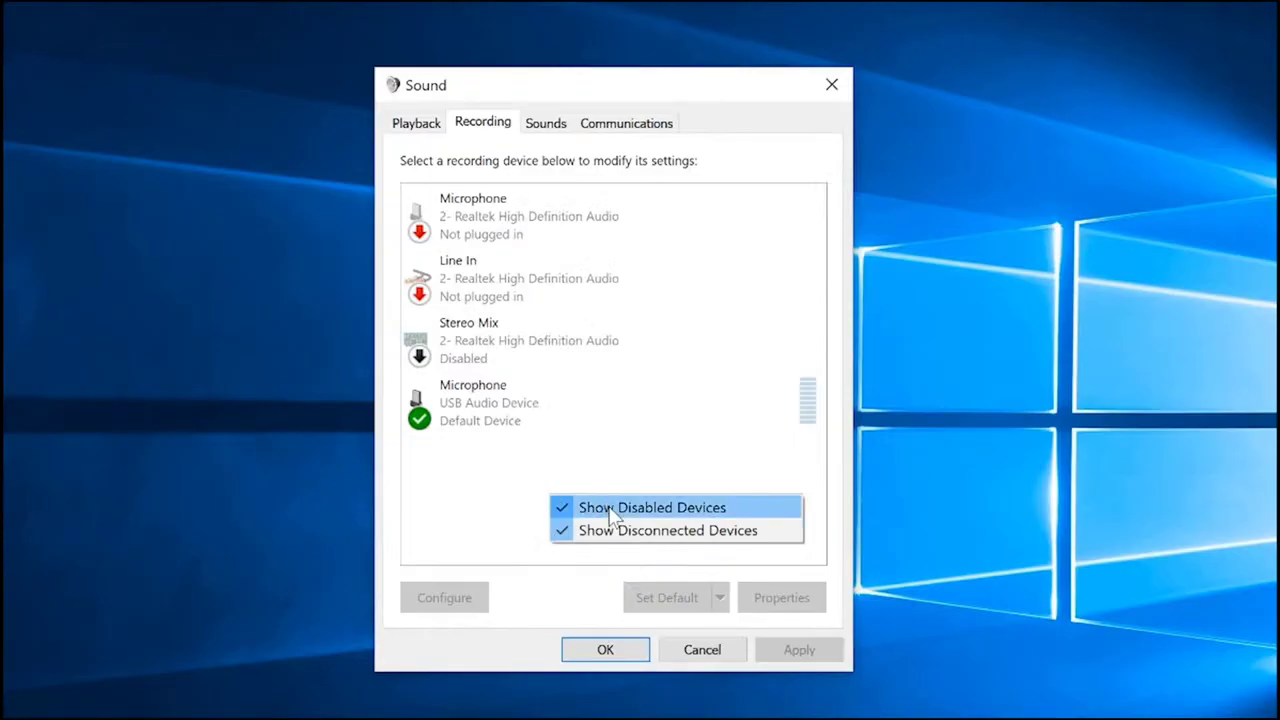
click(622, 508)
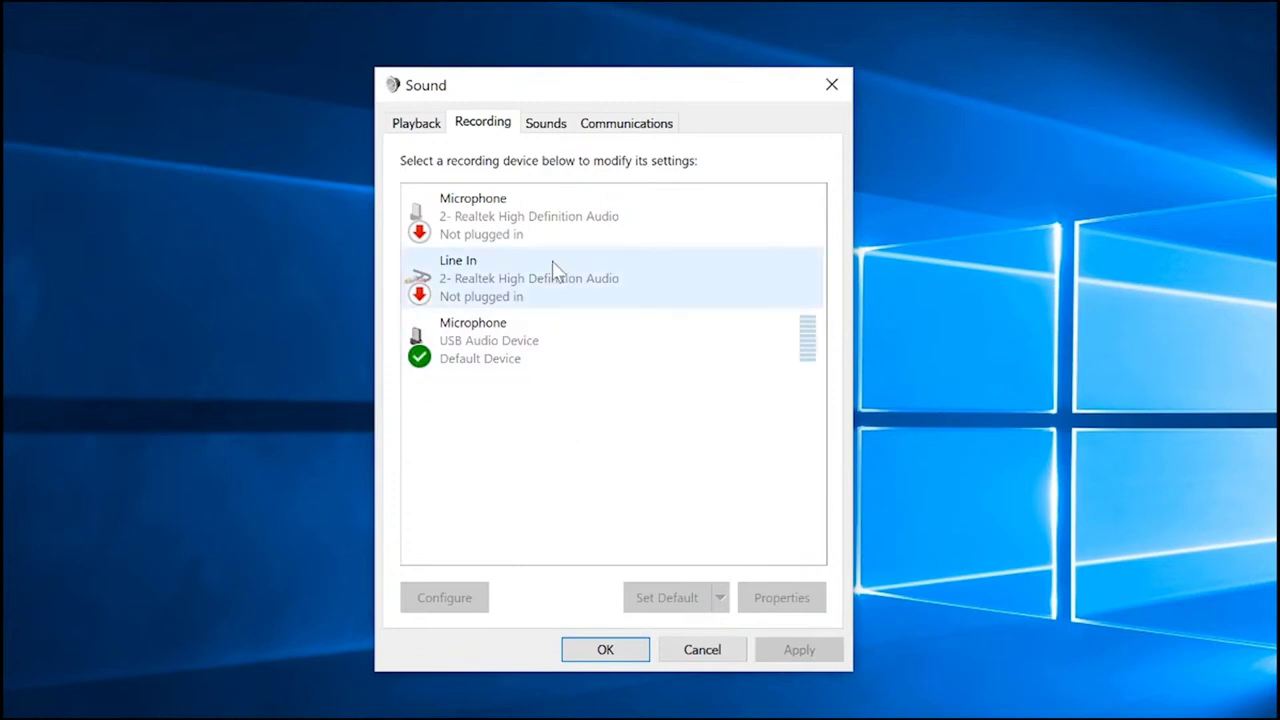
Inspect Line In, the Realtek microphone, and the default Microphone (USB Audio Device).
click(493, 286)
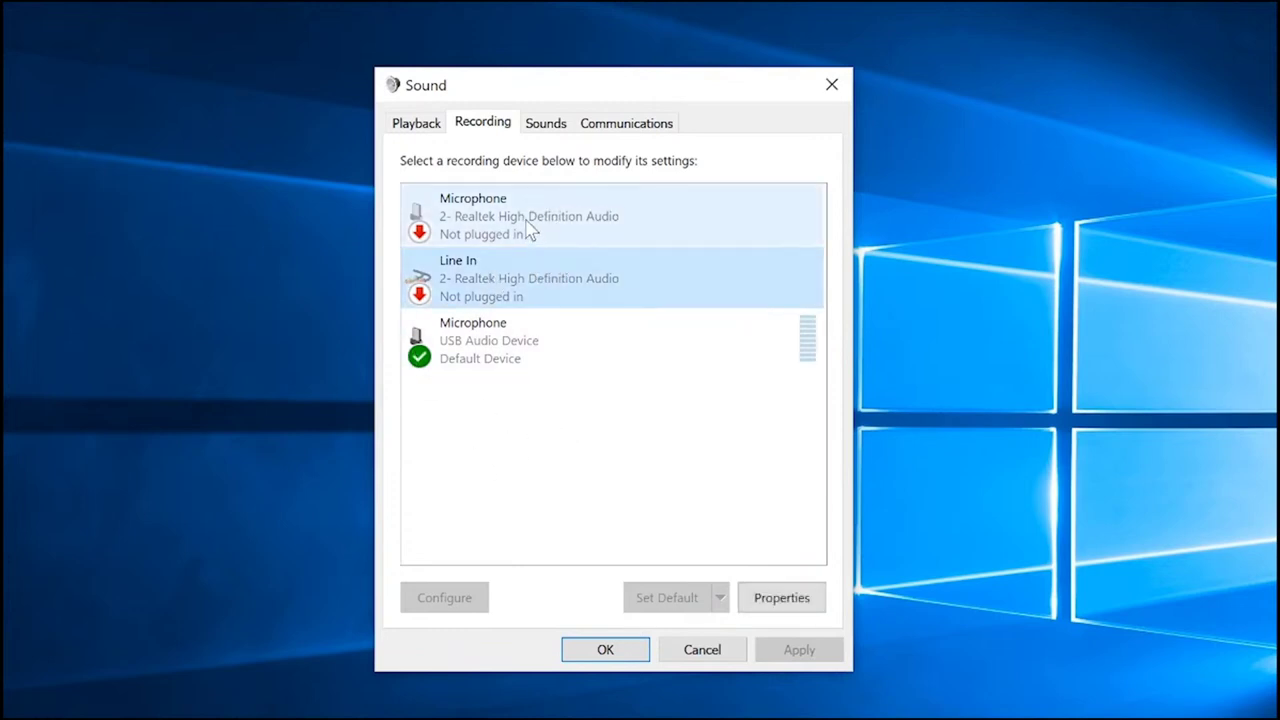
click(530, 230)
click(497, 292)
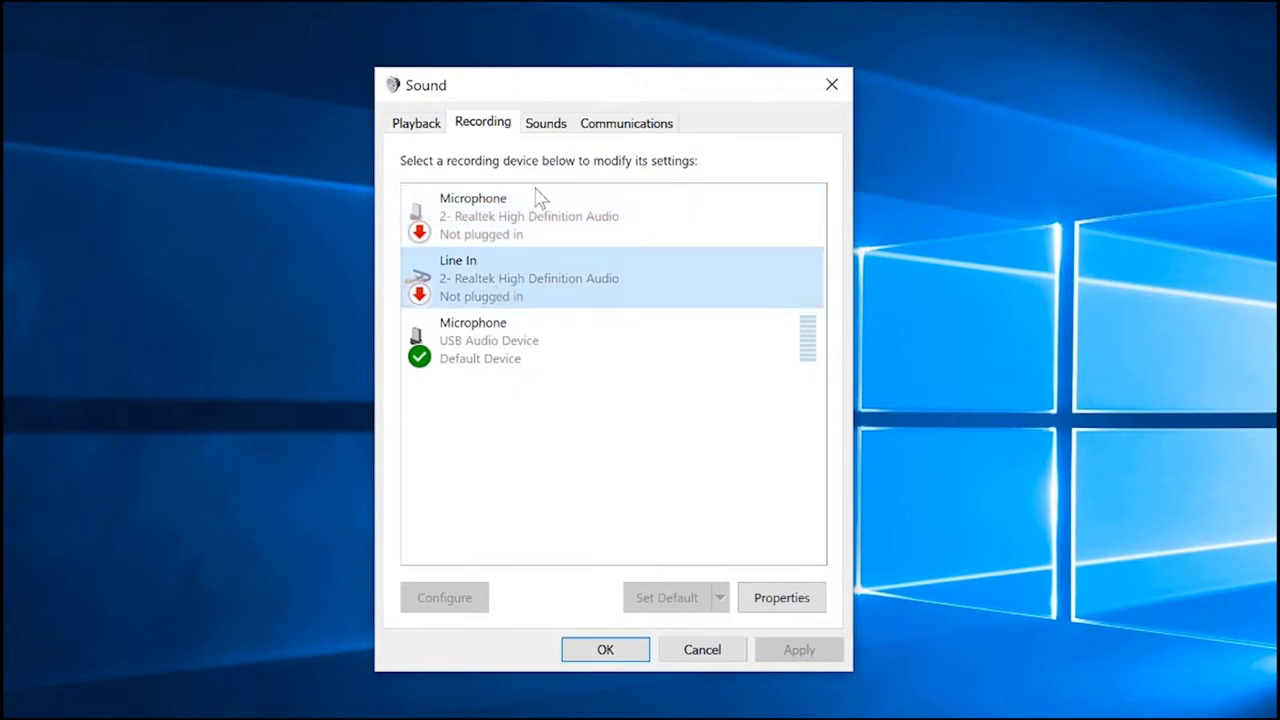
click(511, 223)
click(518, 283)
click(526, 238)
click(505, 291)
click(531, 216)
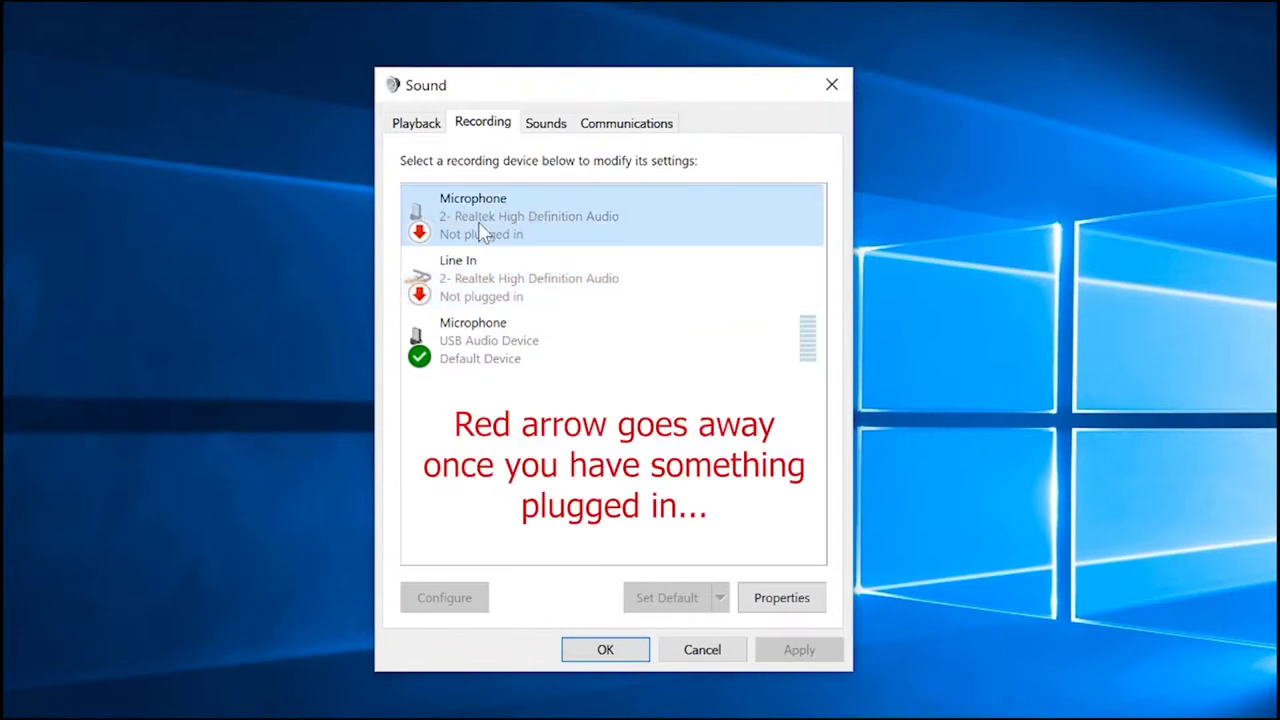
click(521, 352)
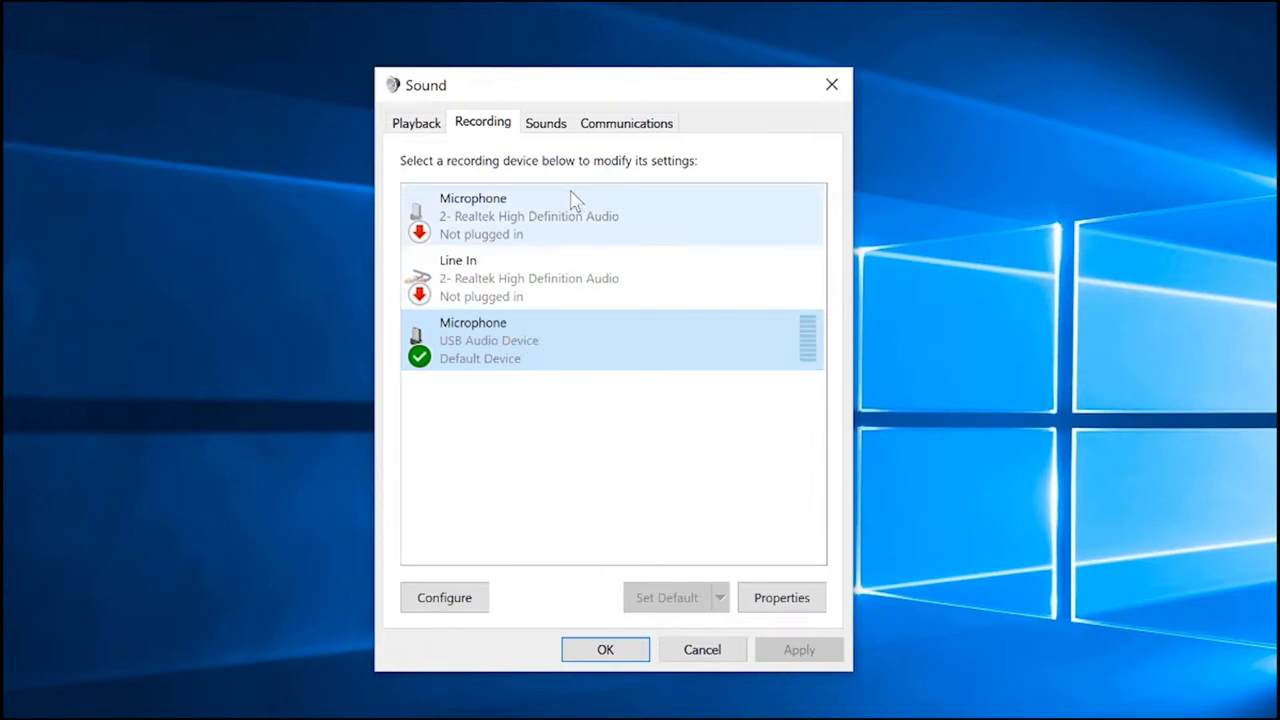
click(545, 232)
click(514, 362)
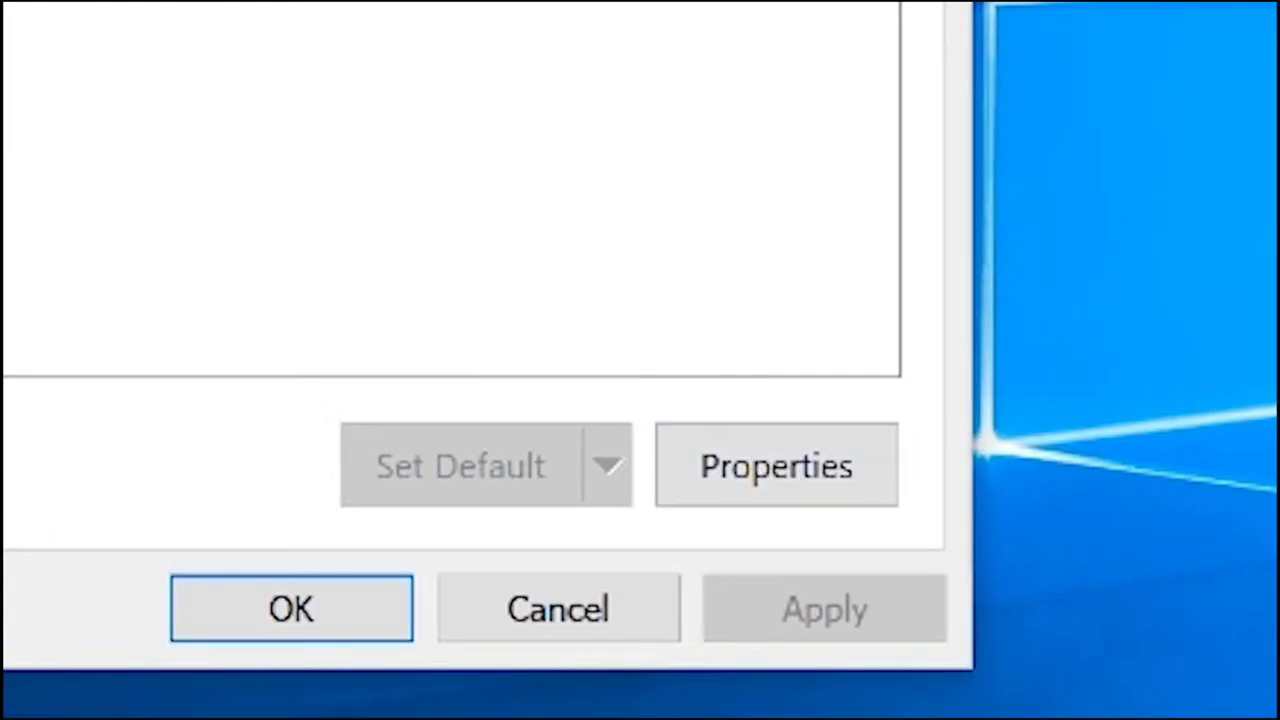
In USB microphone Properties, apply Listen to this device, then untick and apply again.
click(776, 466)
drag(771, 168, 755, 82)
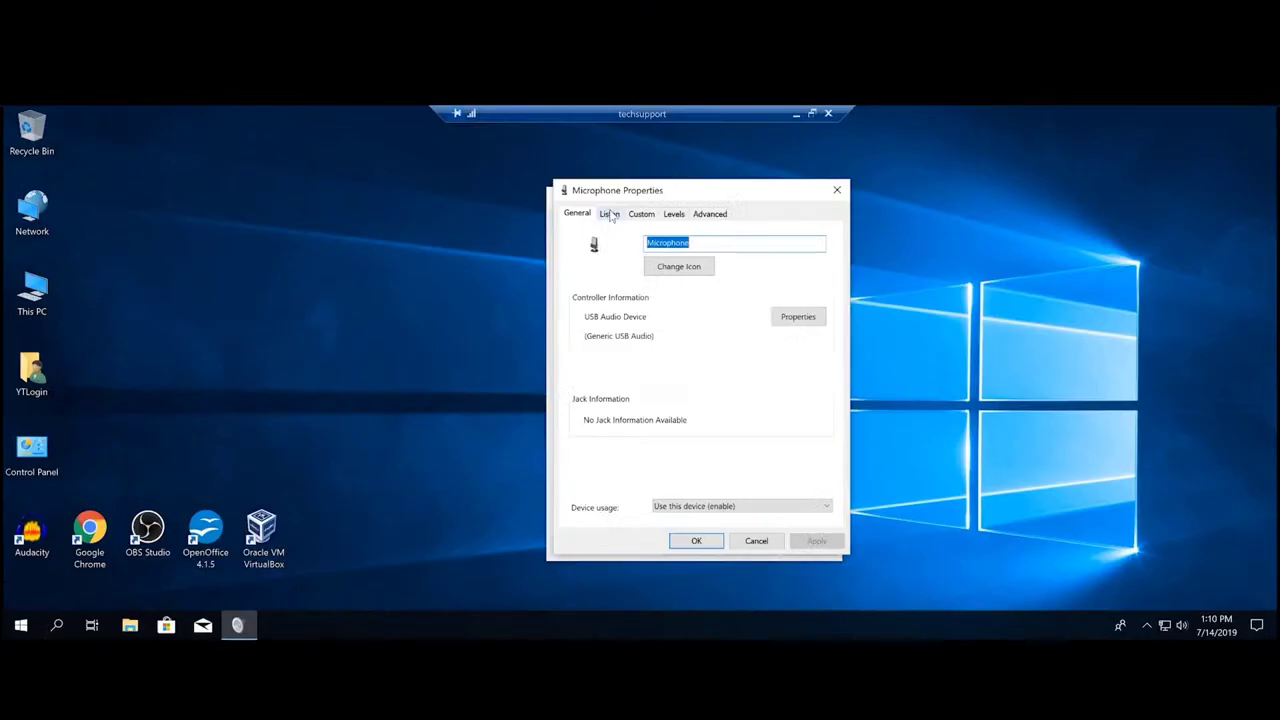
click(608, 215)
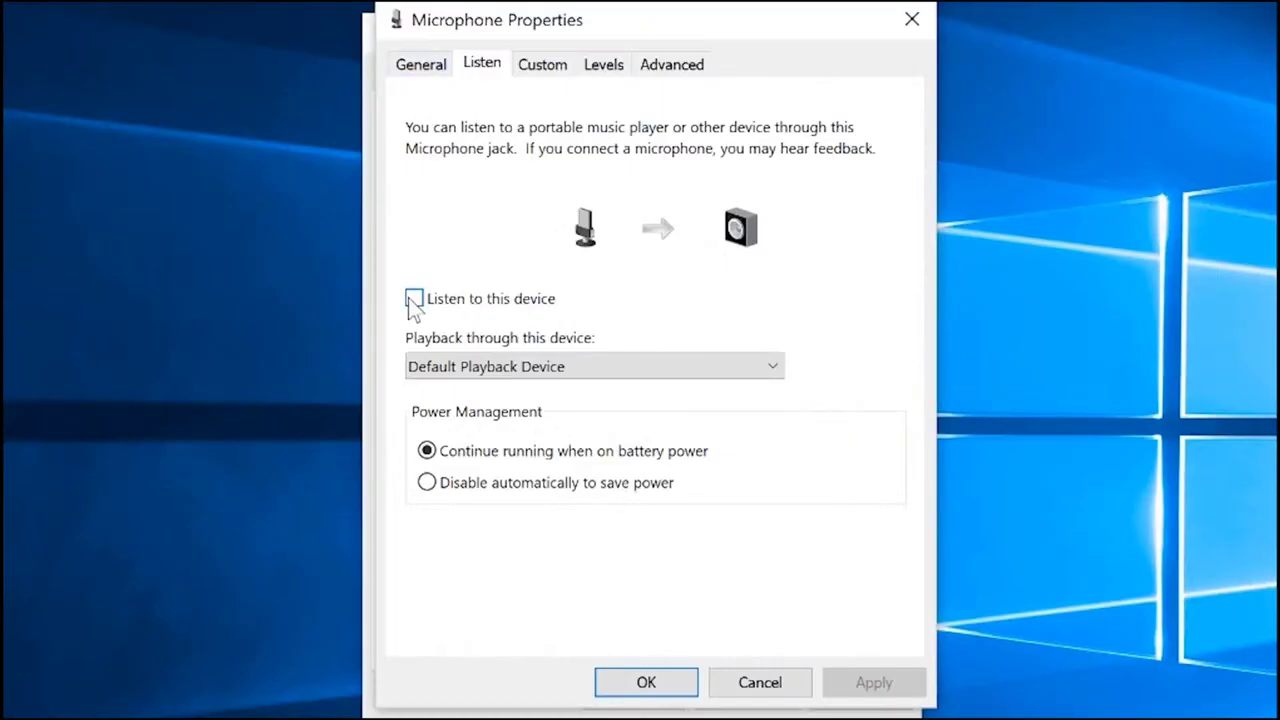
click(416, 301)
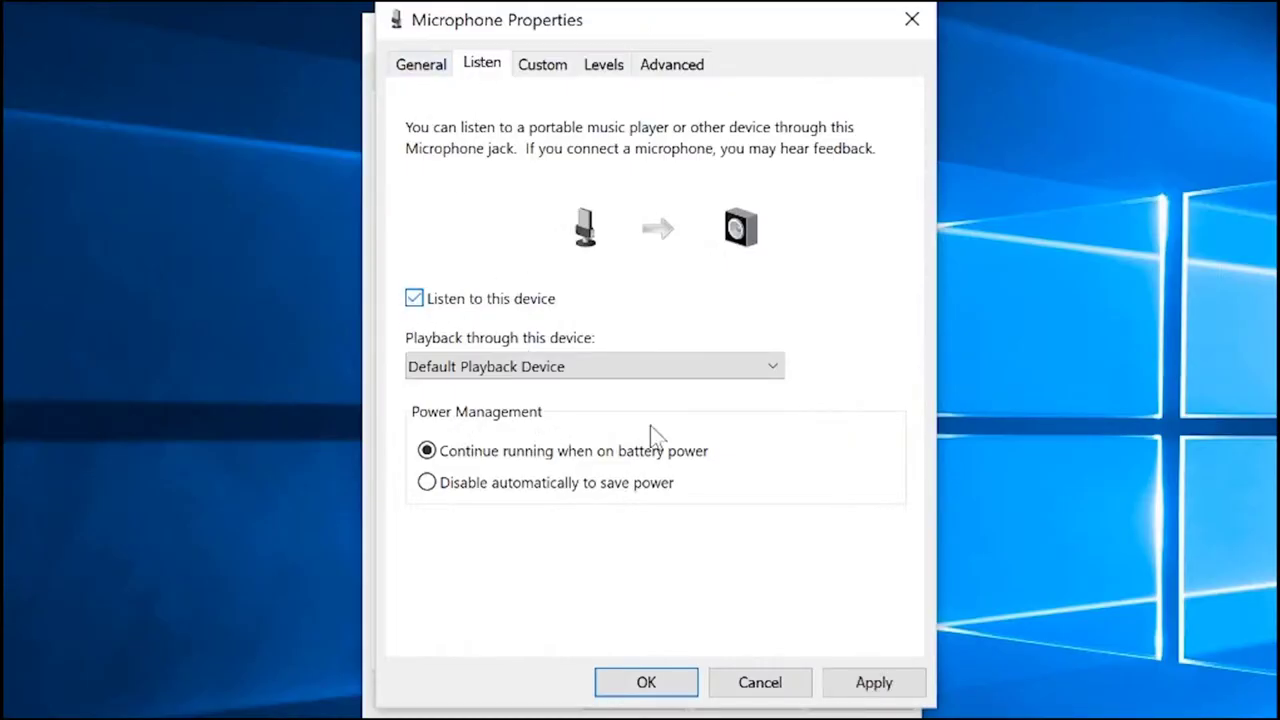
click(898, 690)
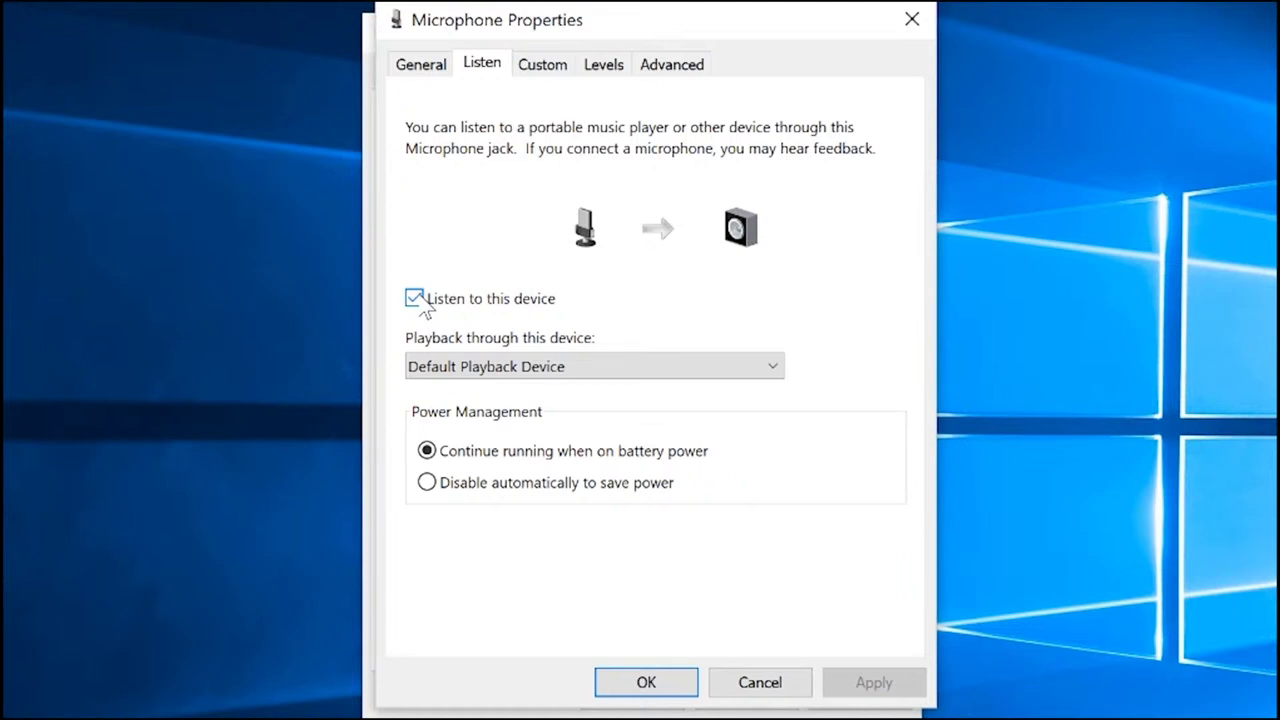
click(426, 306)
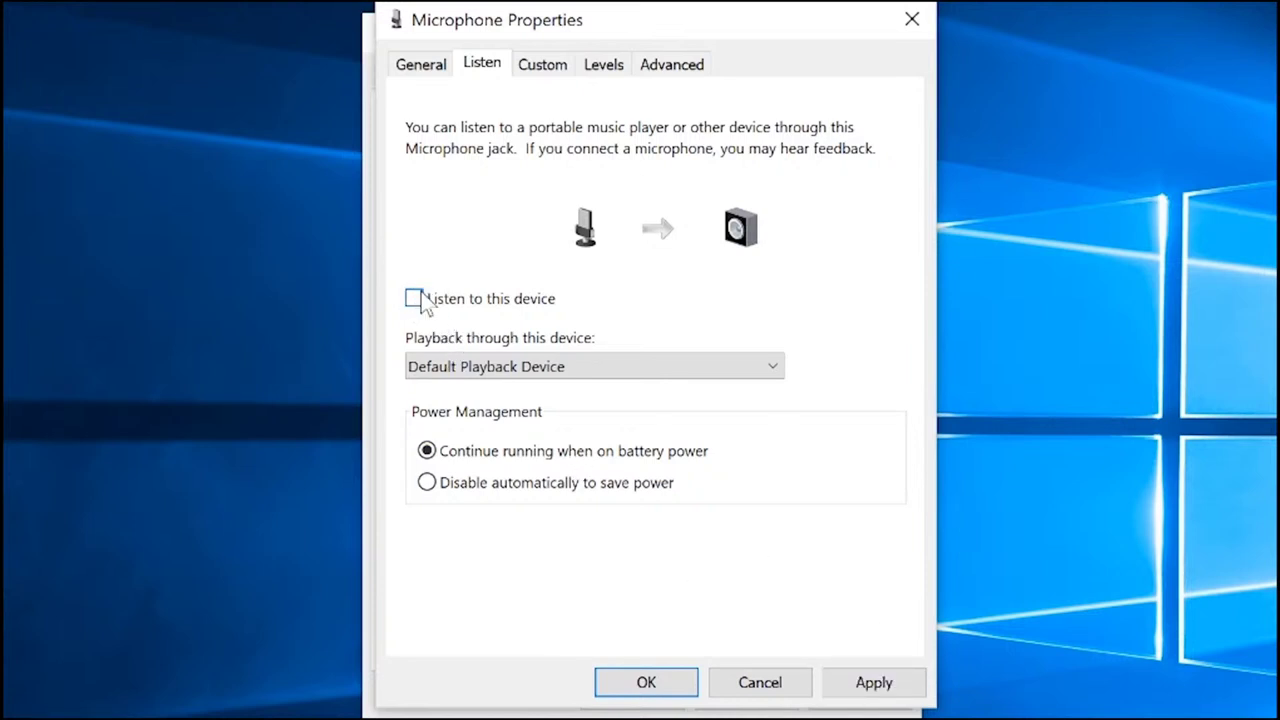
click(868, 686)
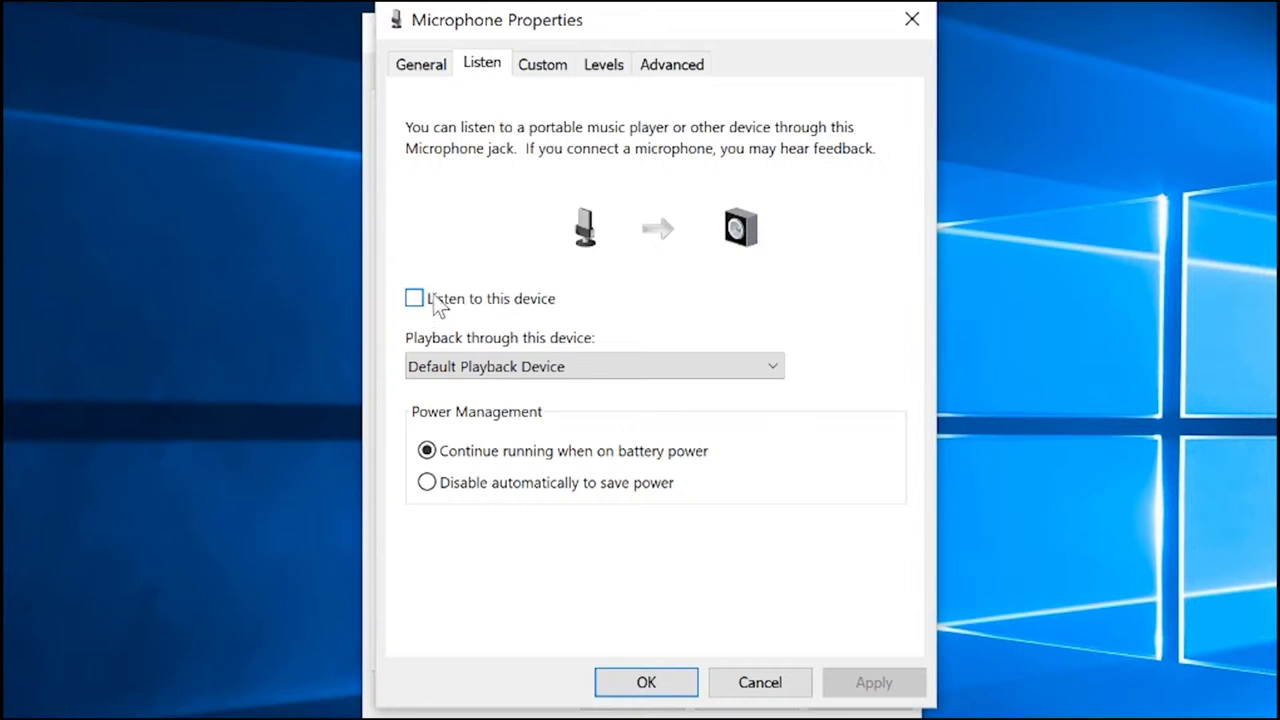
Lower the Microphone level from 100 to 91 and review the Custom AGC and Listen tabs.
click(543, 66)
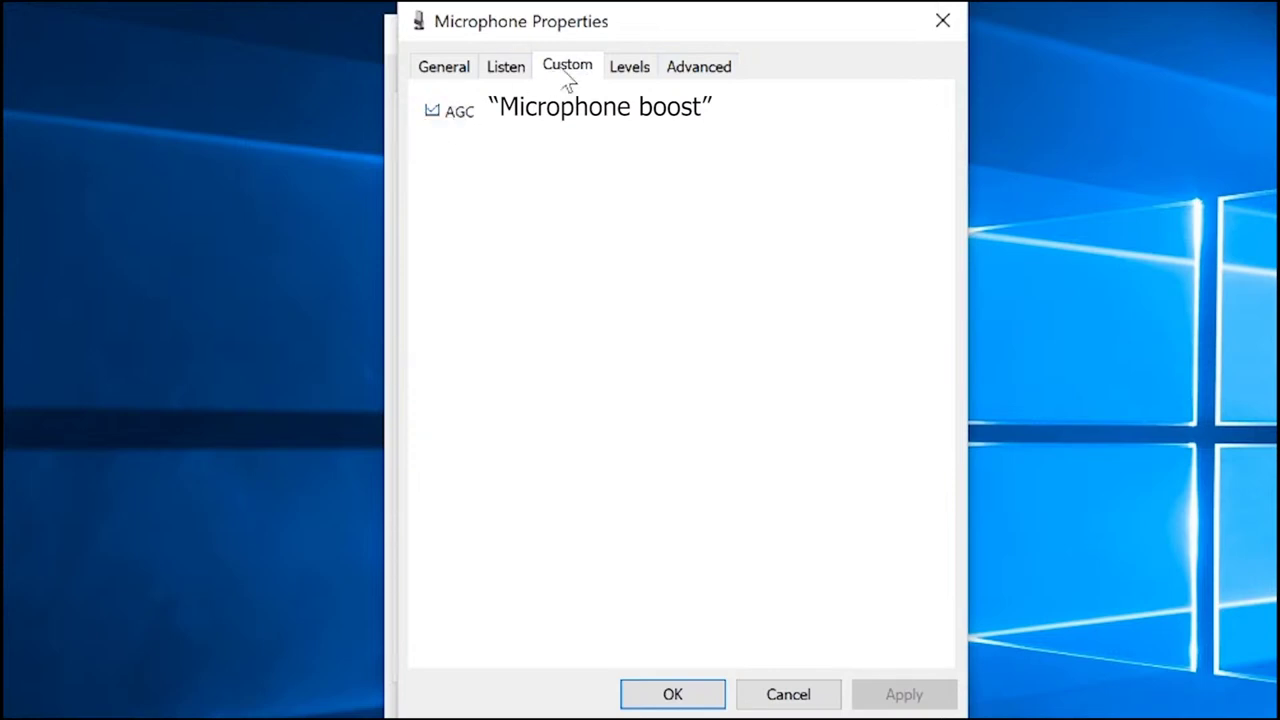
click(637, 78)
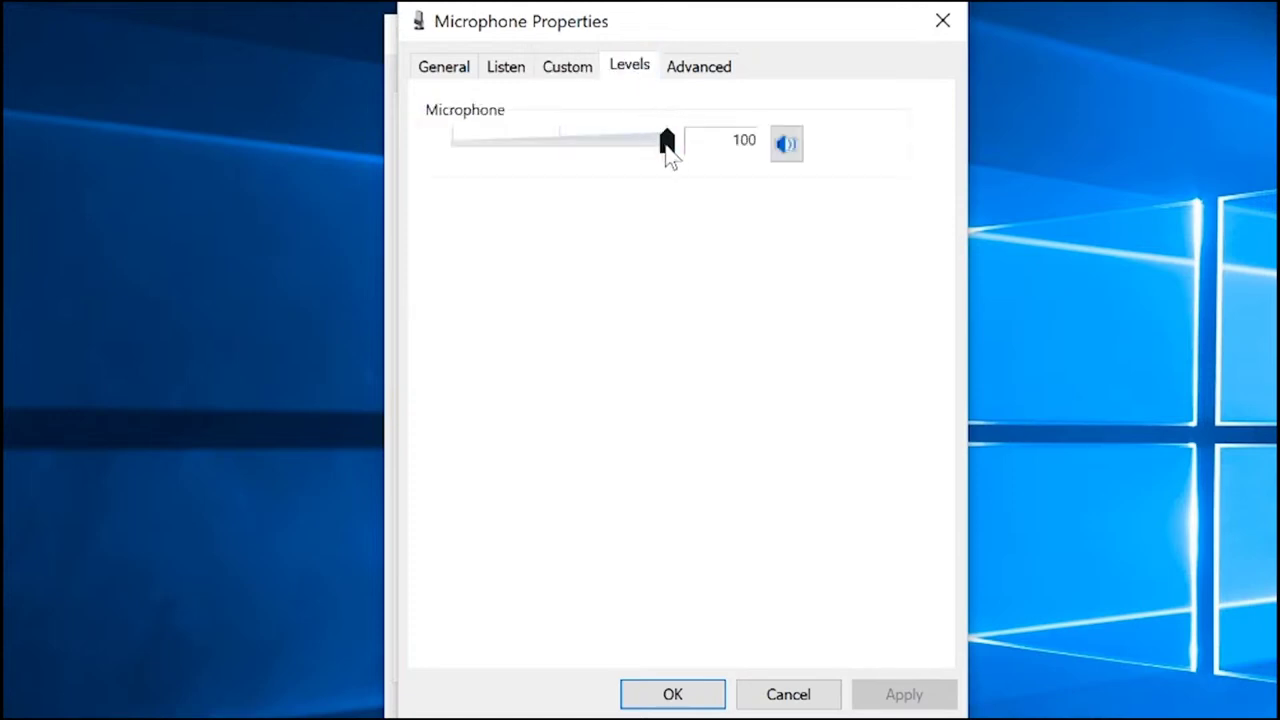
mouse_move(669, 157)
mouse_down()
mouse_move(577, 150)
mouse_move(665, 142)
mouse_move(652, 158)
mouse_move(678, 146)
mouse_up()
click(562, 72)
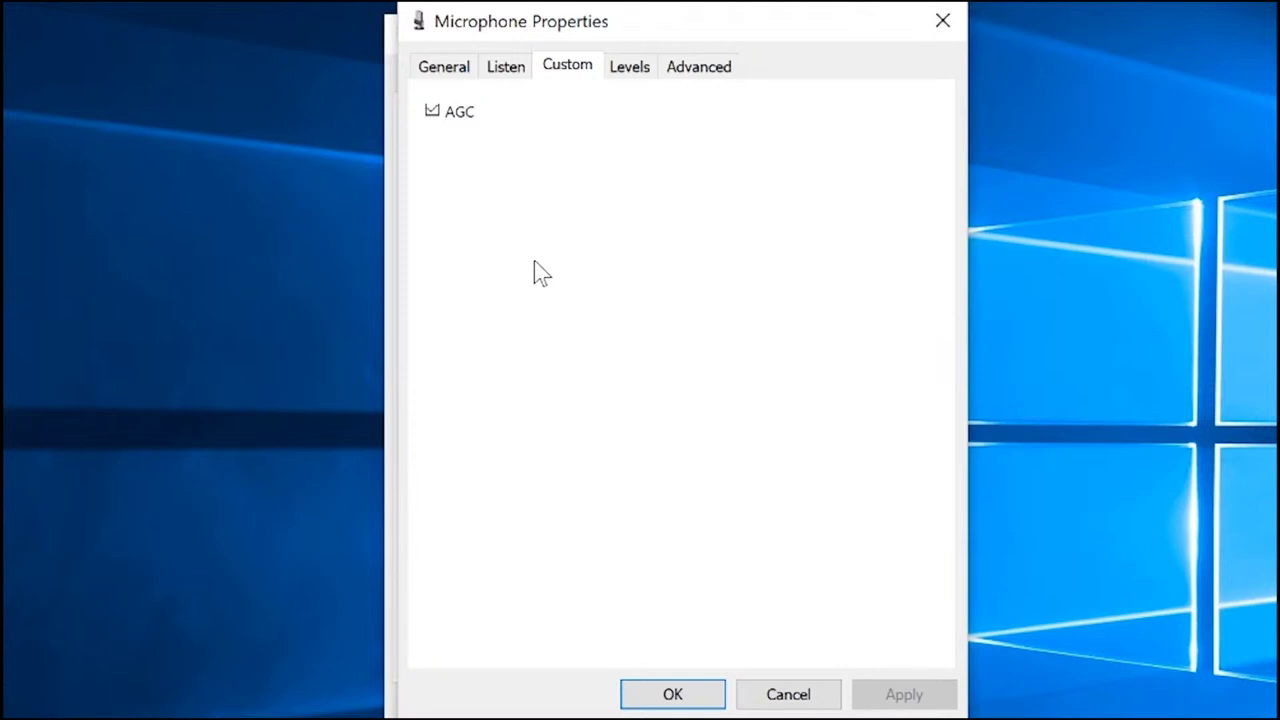
click(508, 68)
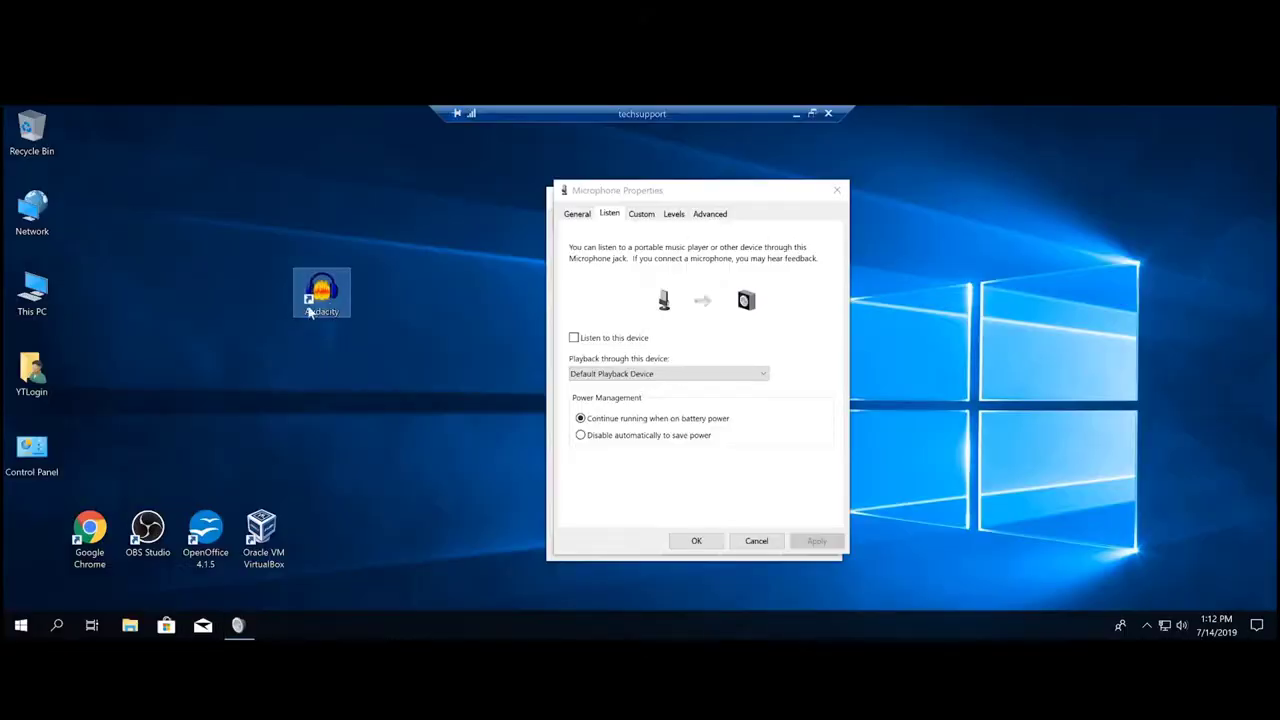
Move the Audacity shortcut beside Google Chrome, then save and close Microphone Properties.
drag(321, 292, 30, 533)
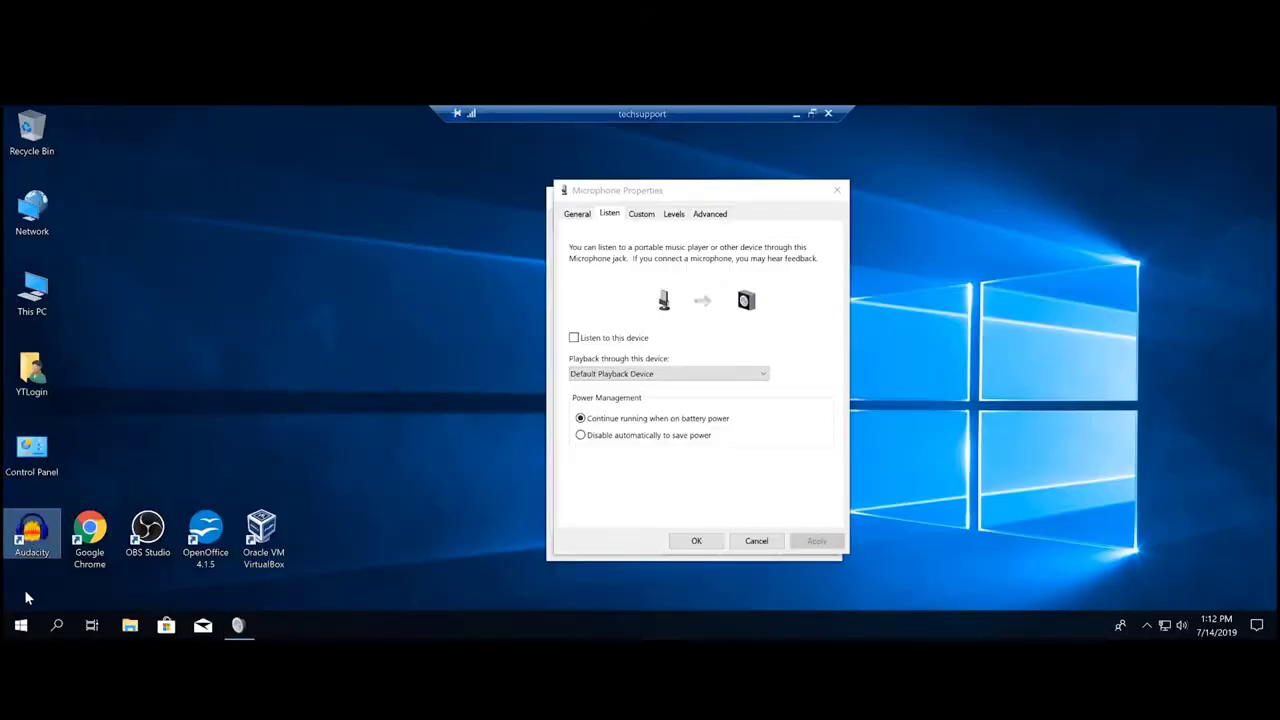
click(337, 413)
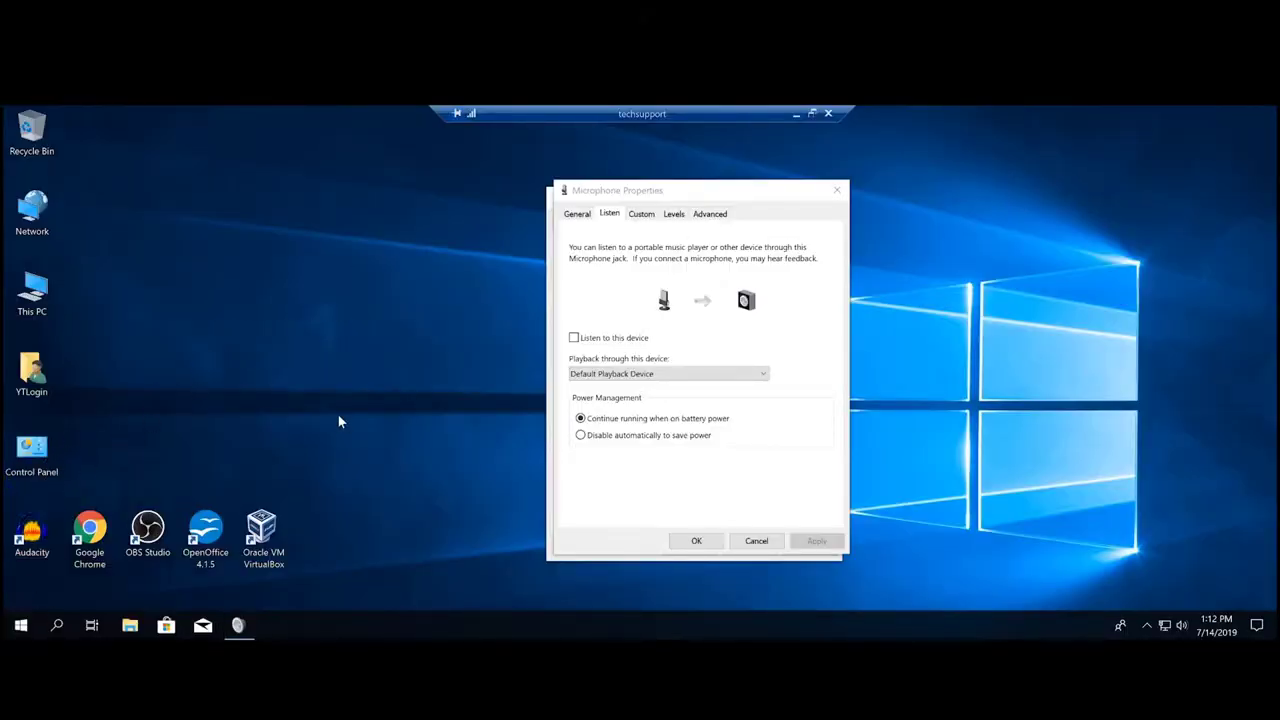
click(578, 217)
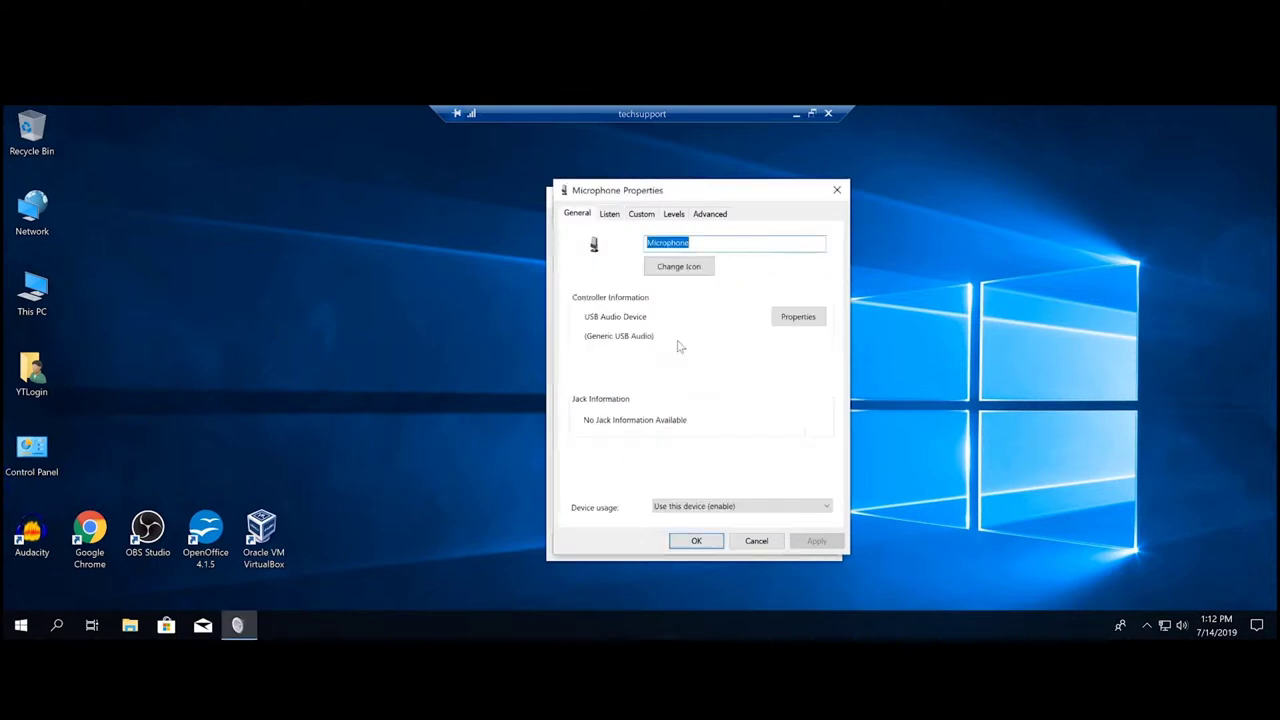
click(694, 544)
Confirm USB Audio Device is default on the Playback and Recording tabs, then close Sound.
click(576, 222)
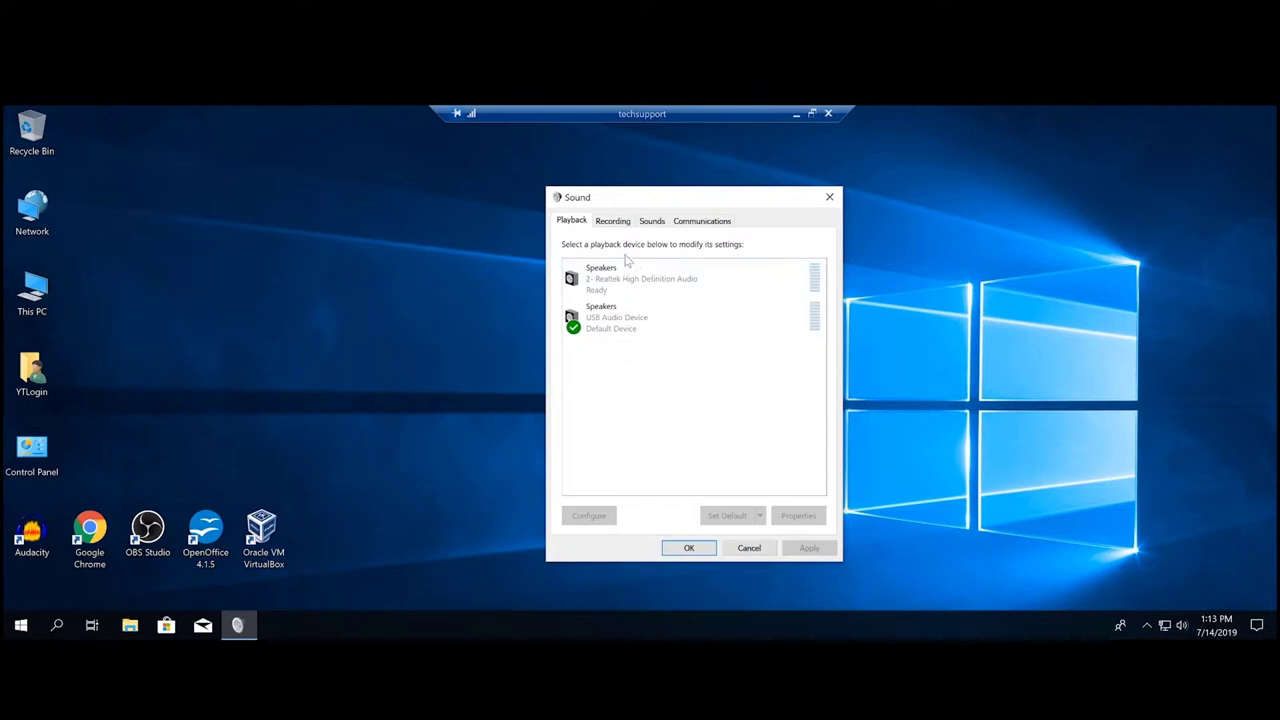
click(617, 221)
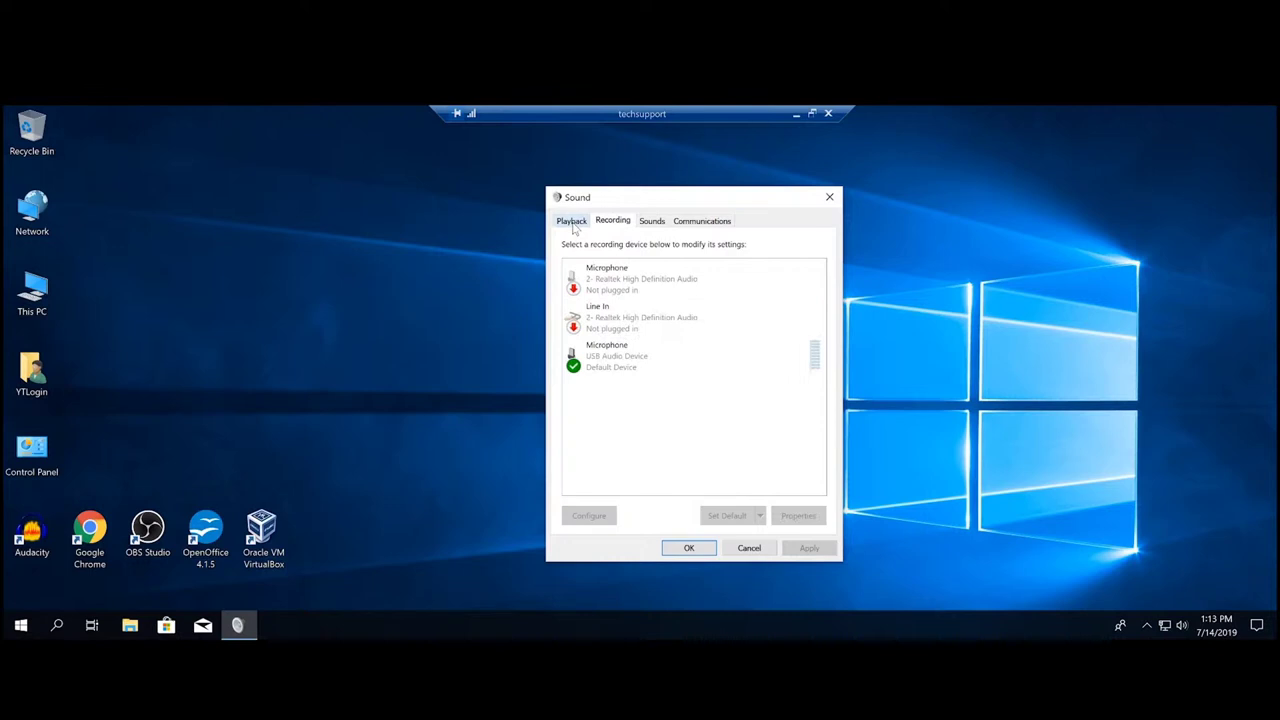
click(574, 227)
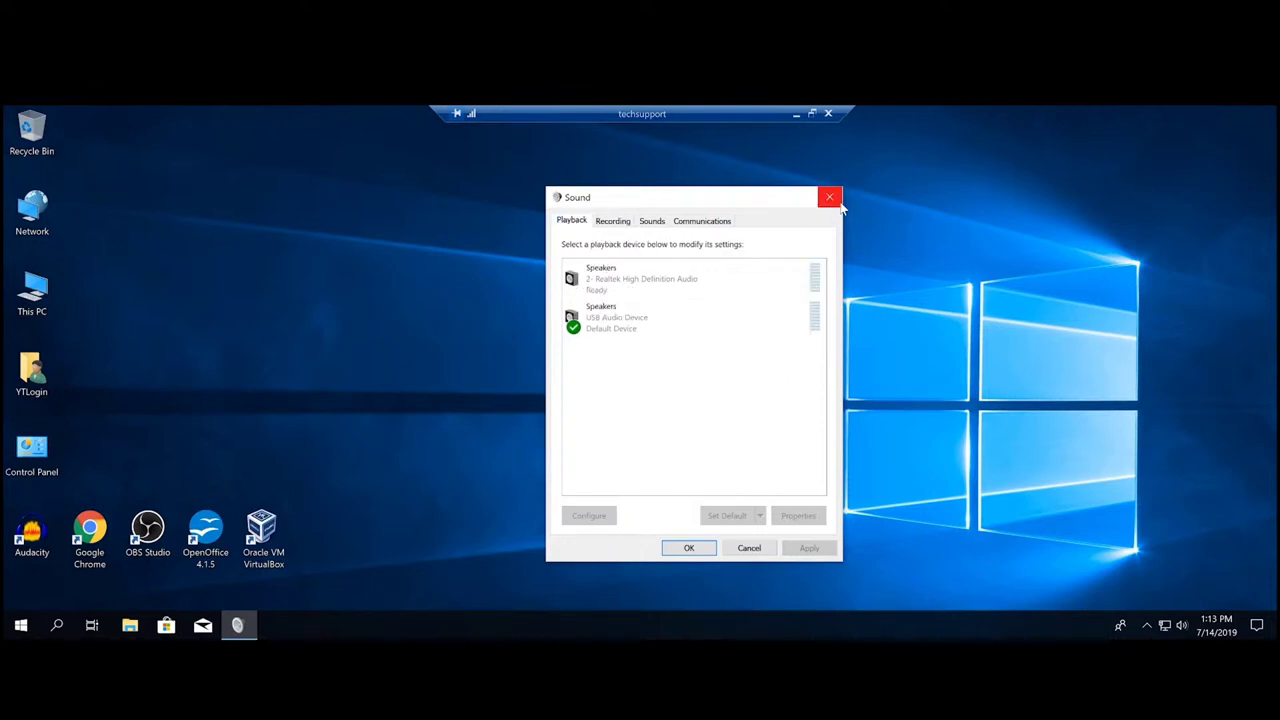
click(829, 197)
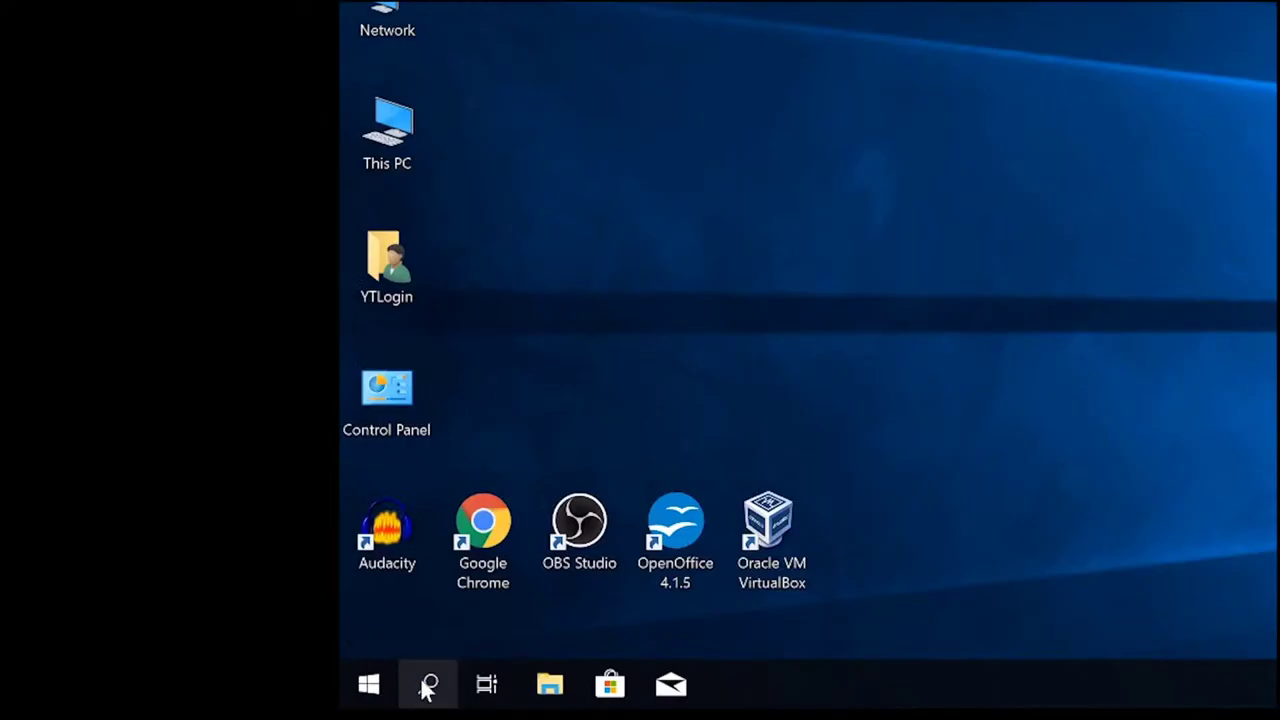
Search 'device manager', then launch Device Manager from the Start button's Win+X menu.
click(428, 684)
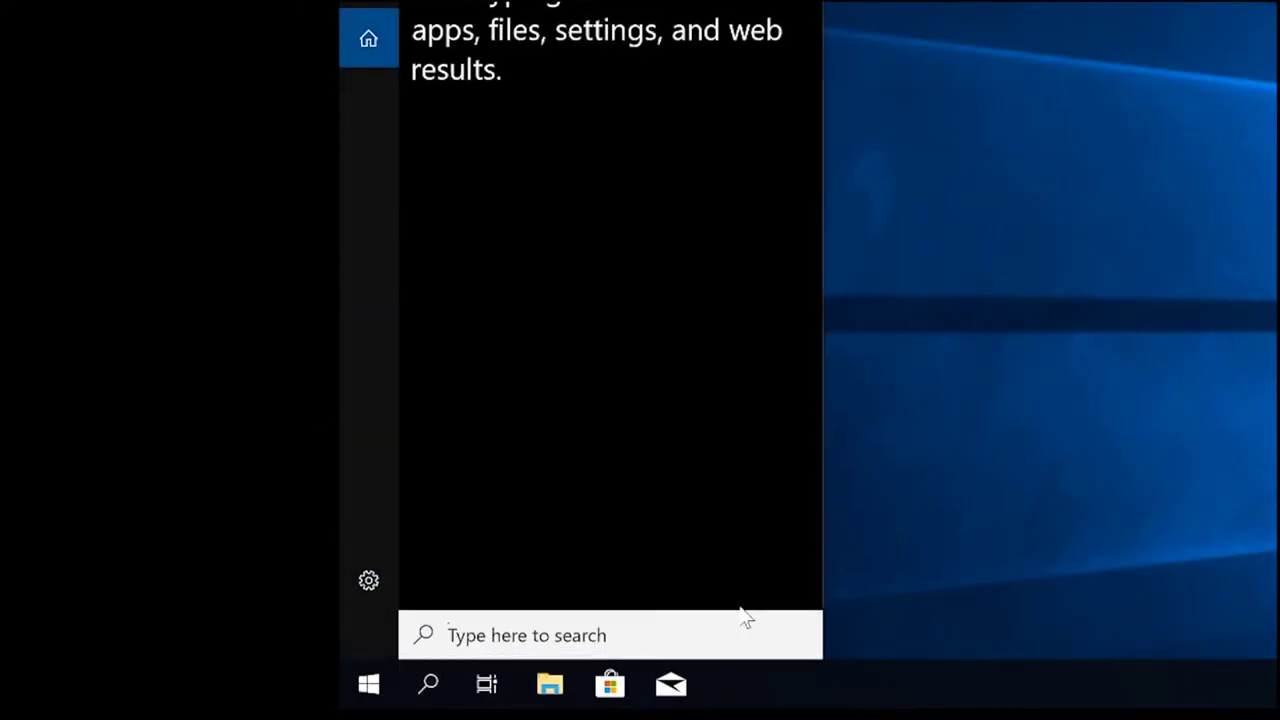
text(device mana)
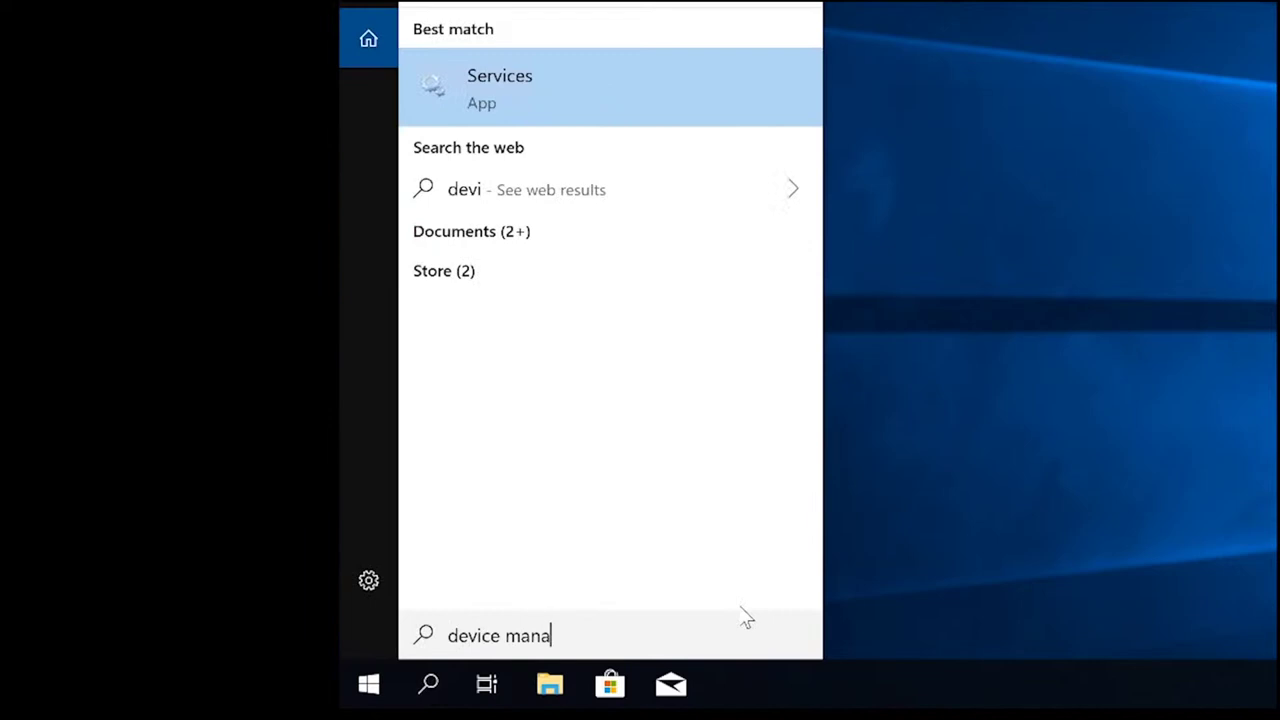
text(ger)
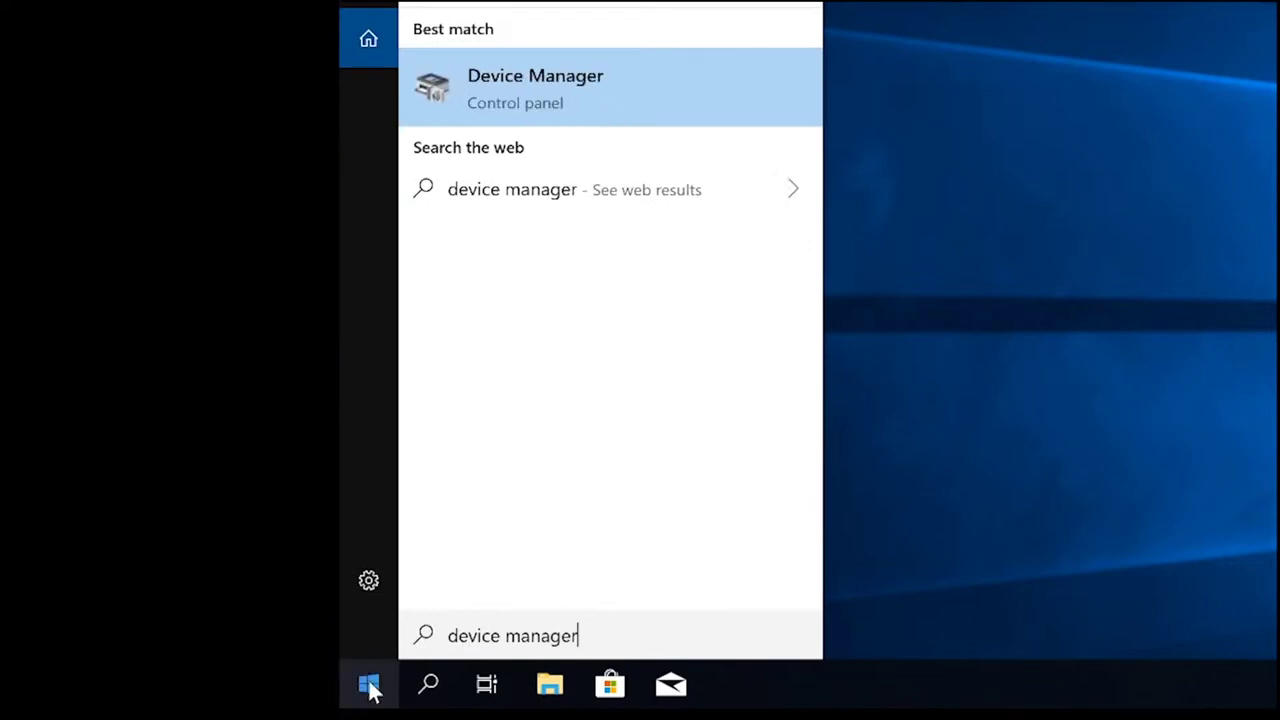
right_click(366, 684)
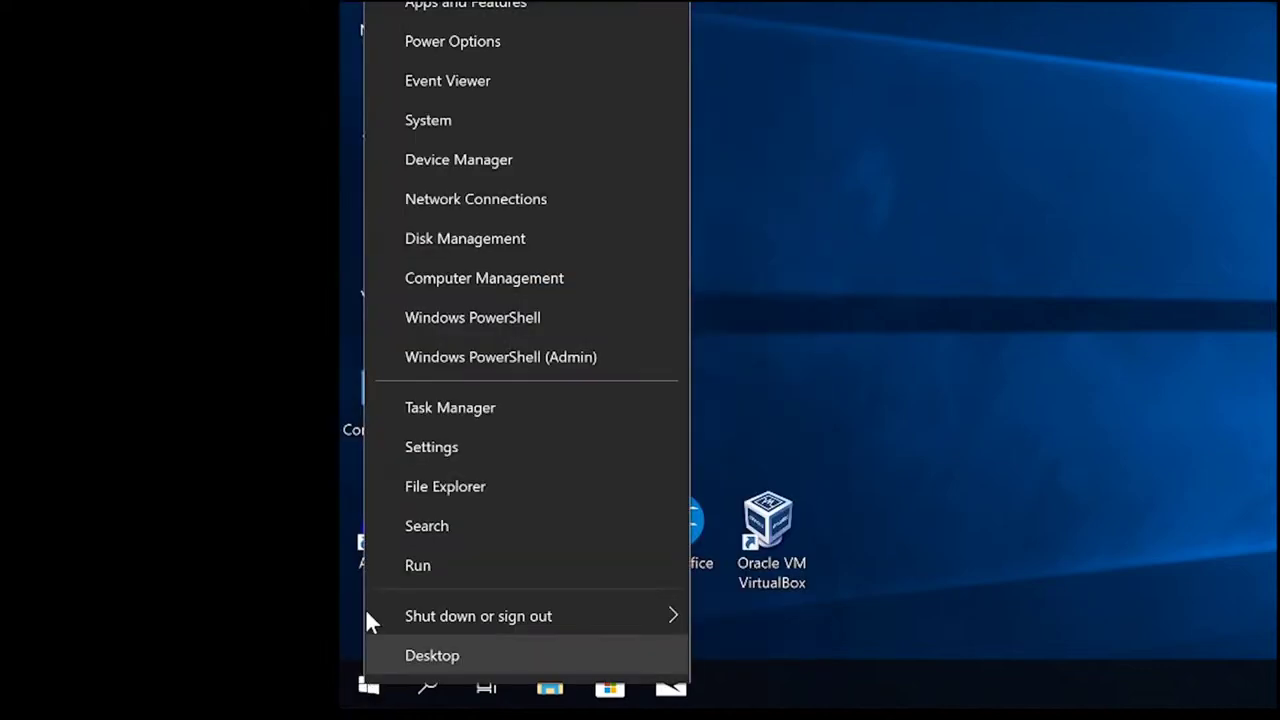
click(491, 158)
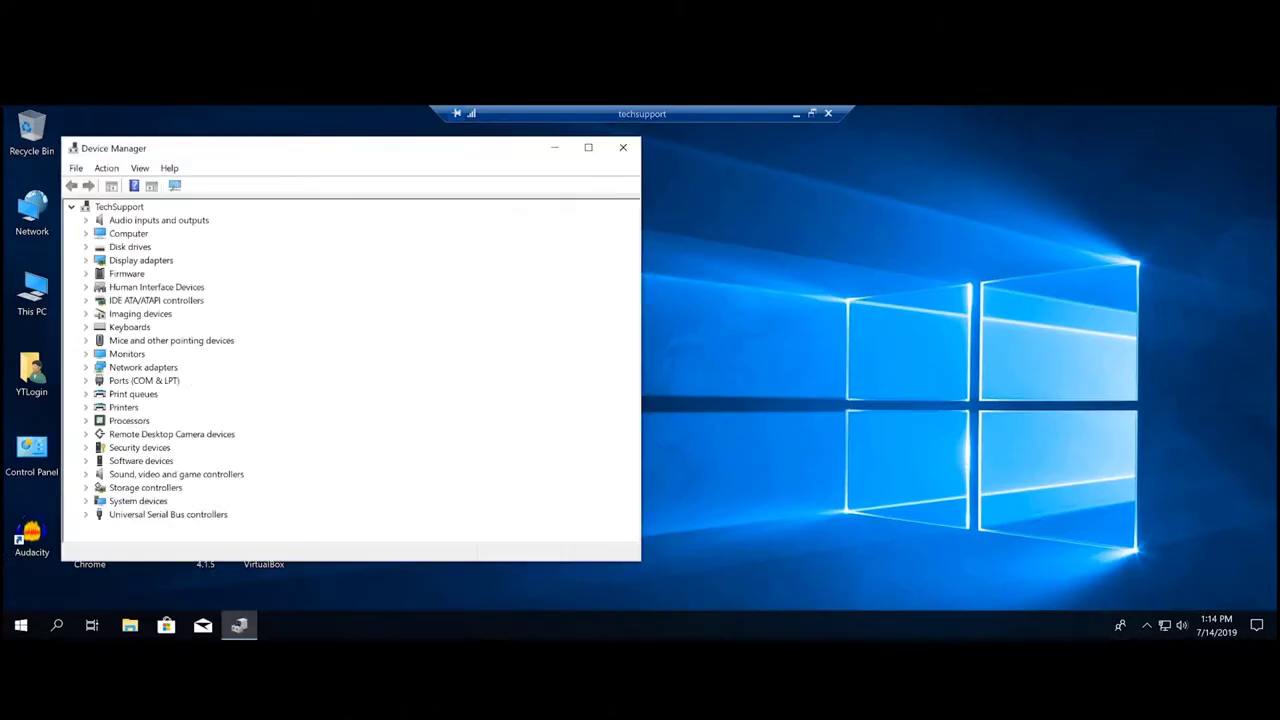
Expand Audio inputs and outputs and check the USB microphone, USB speakers and Realtek speakers entries.
drag(576, 207, 638, 180)
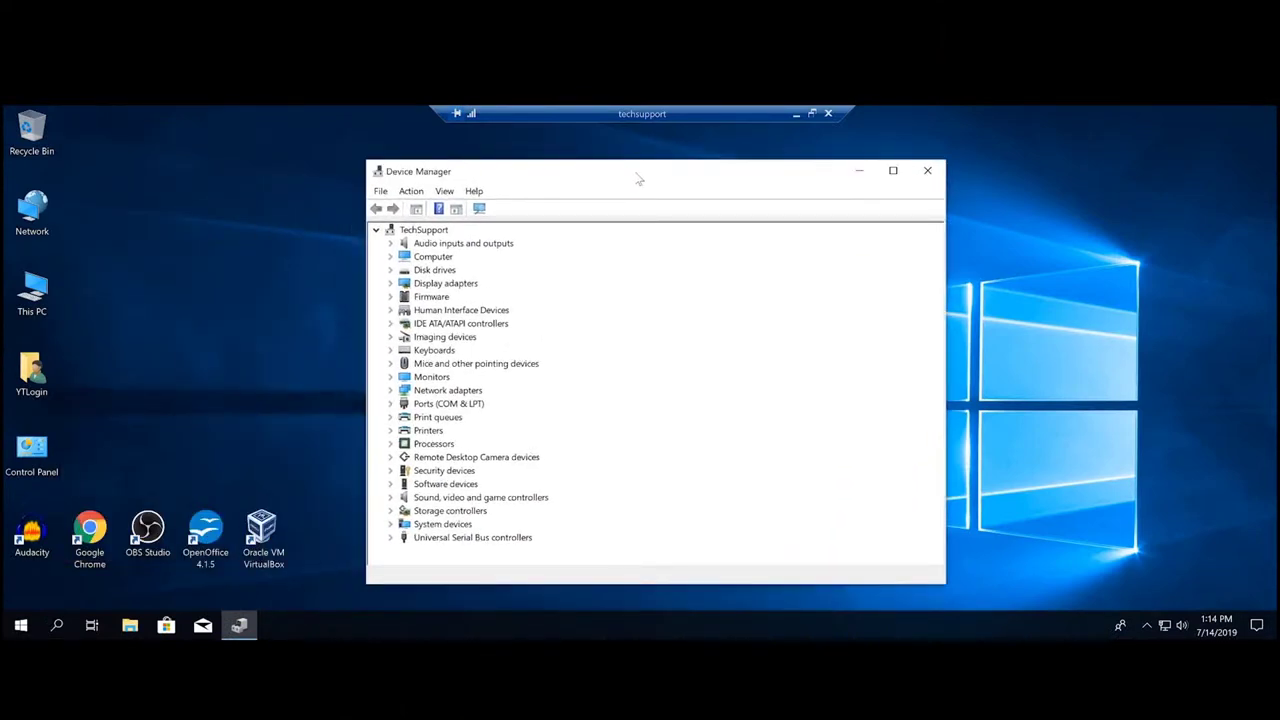
click(391, 244)
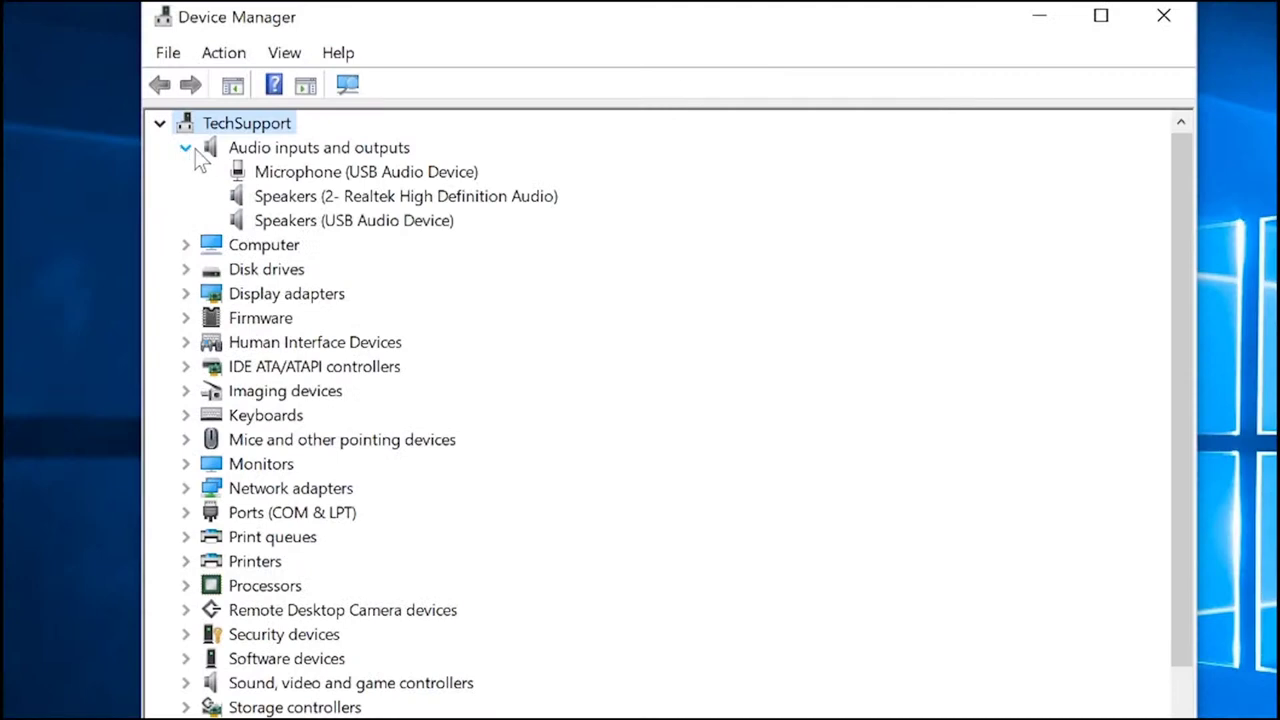
click(318, 226)
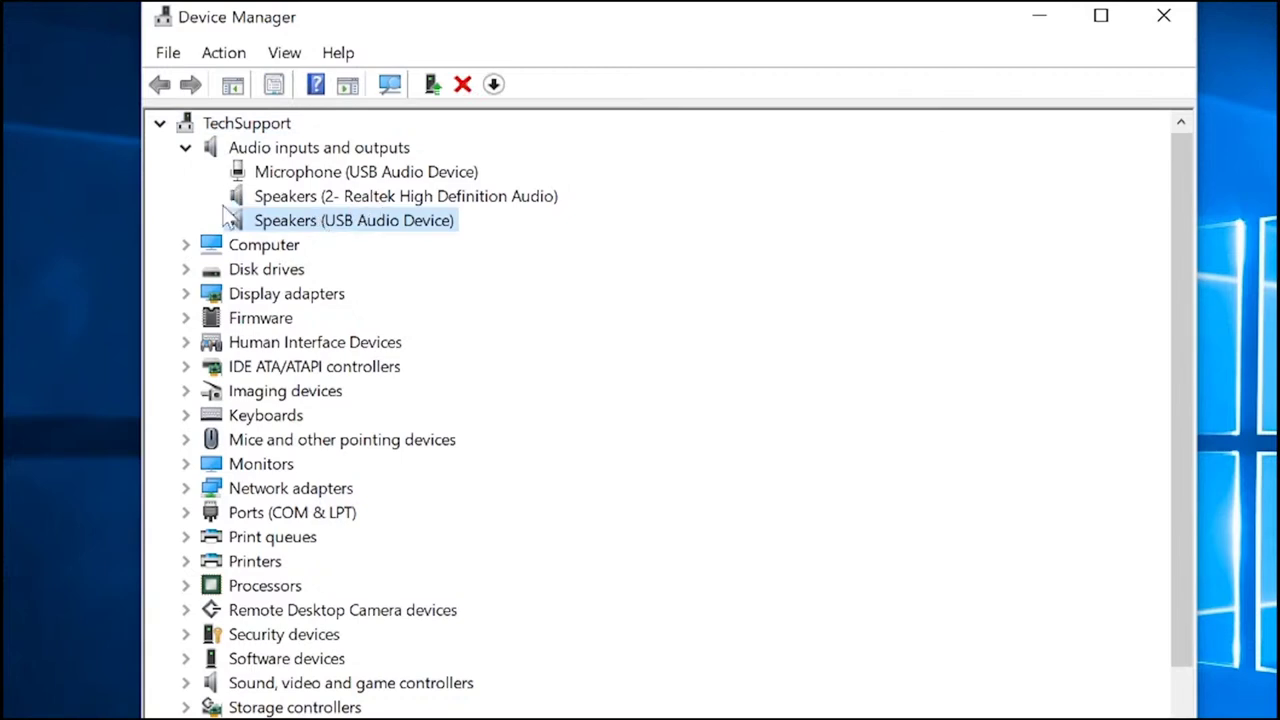
click(308, 193)
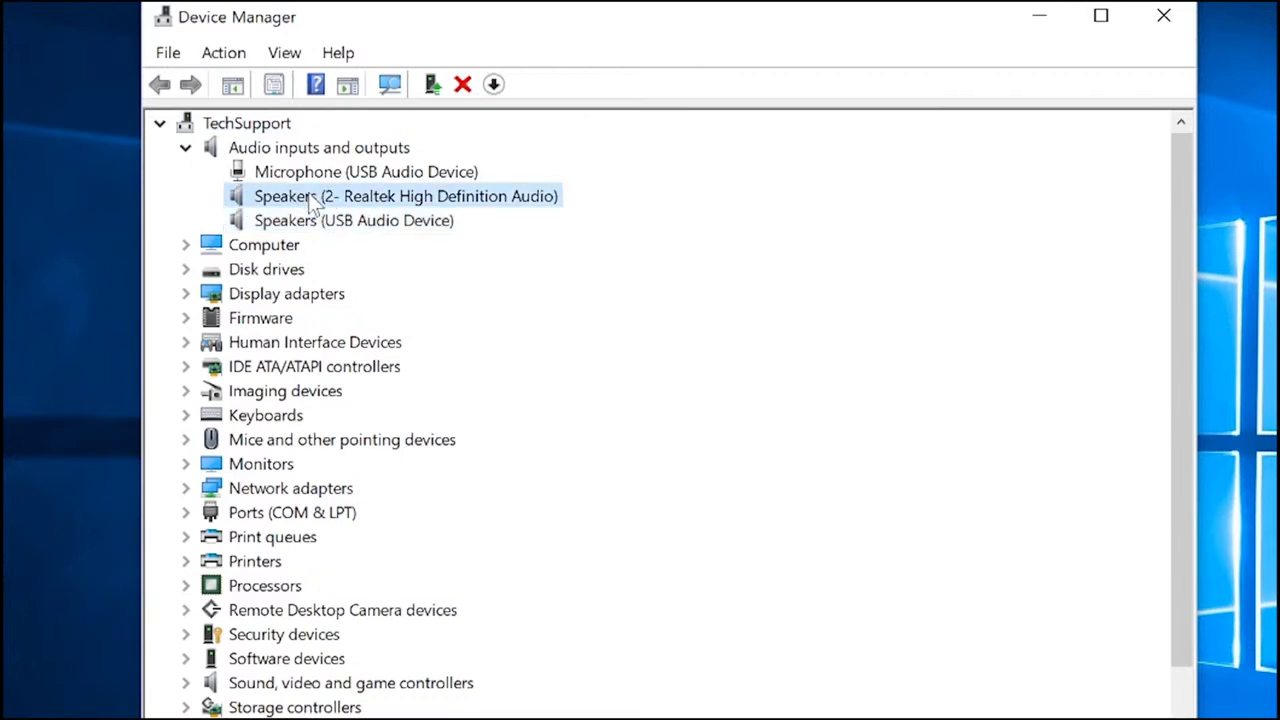
click(276, 224)
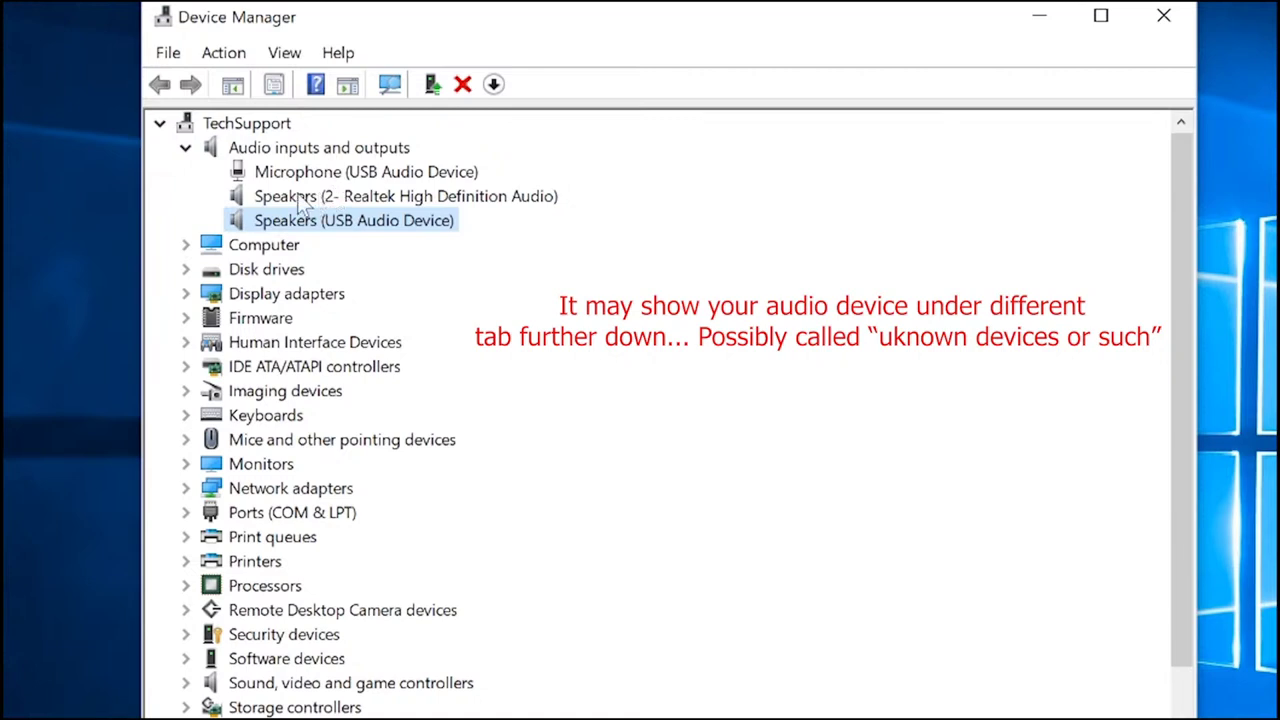
click(300, 199)
click(321, 178)
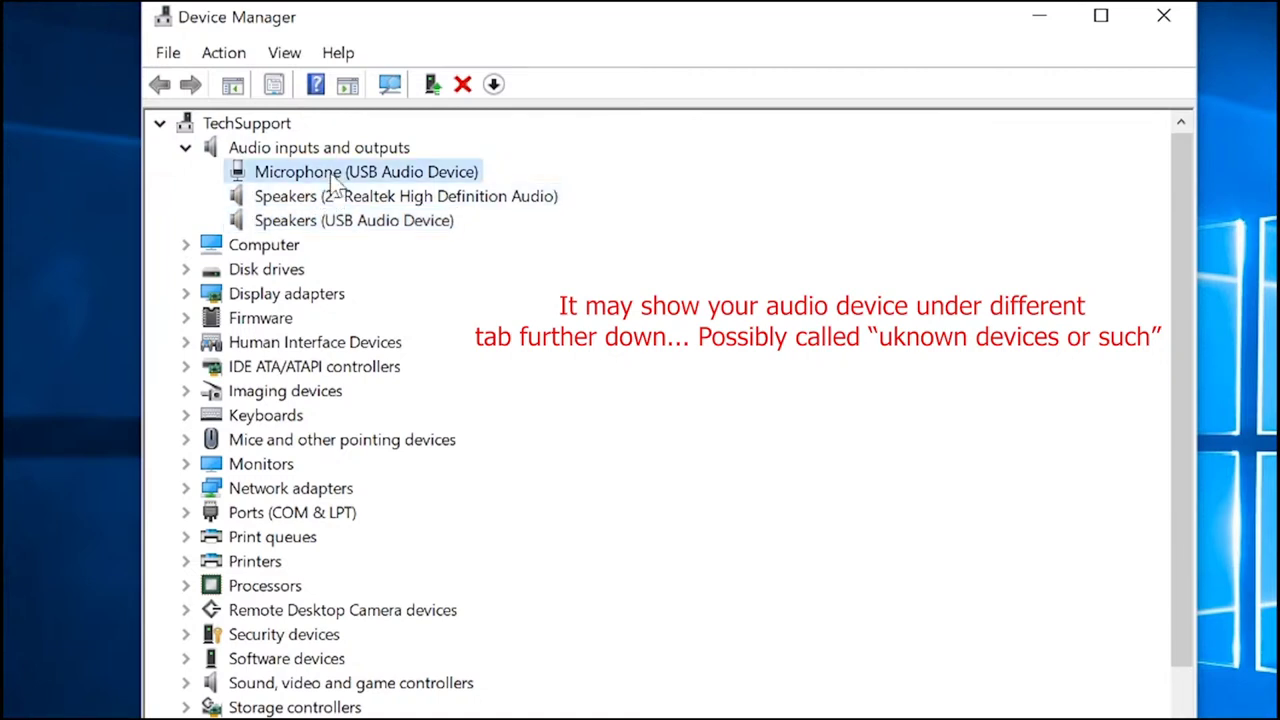
click(336, 228)
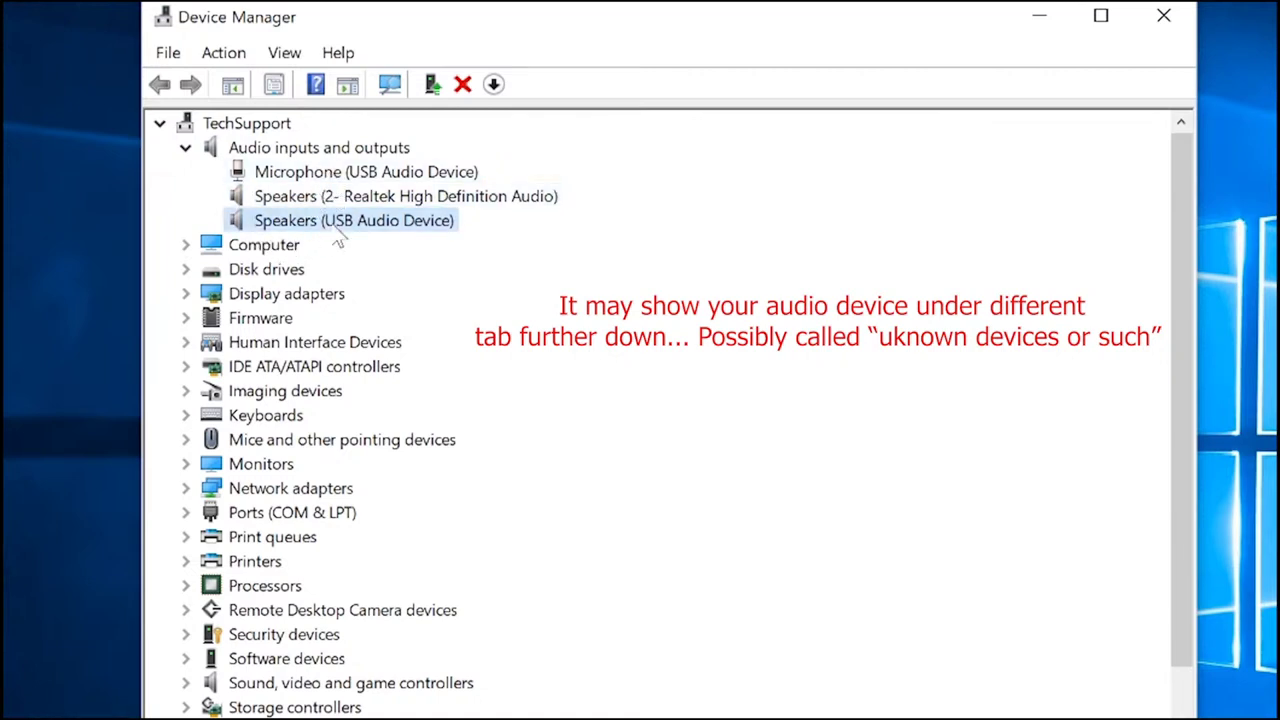
click(327, 196)
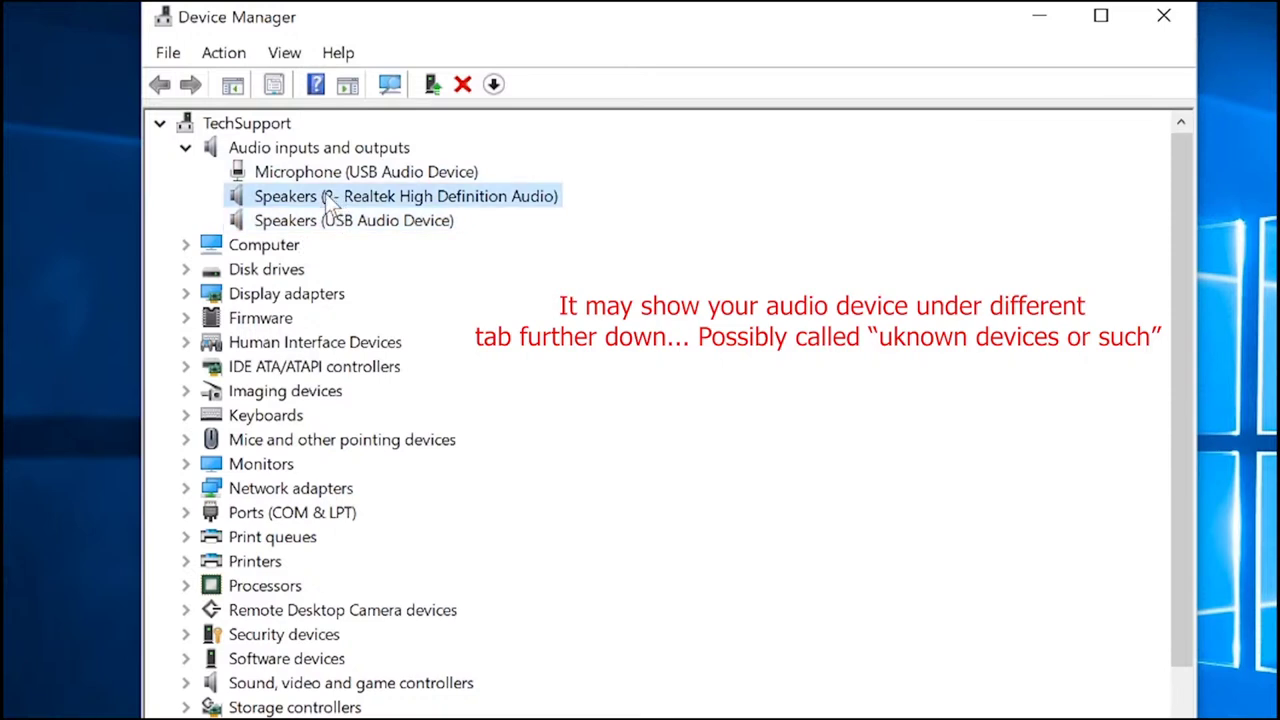
click(270, 219)
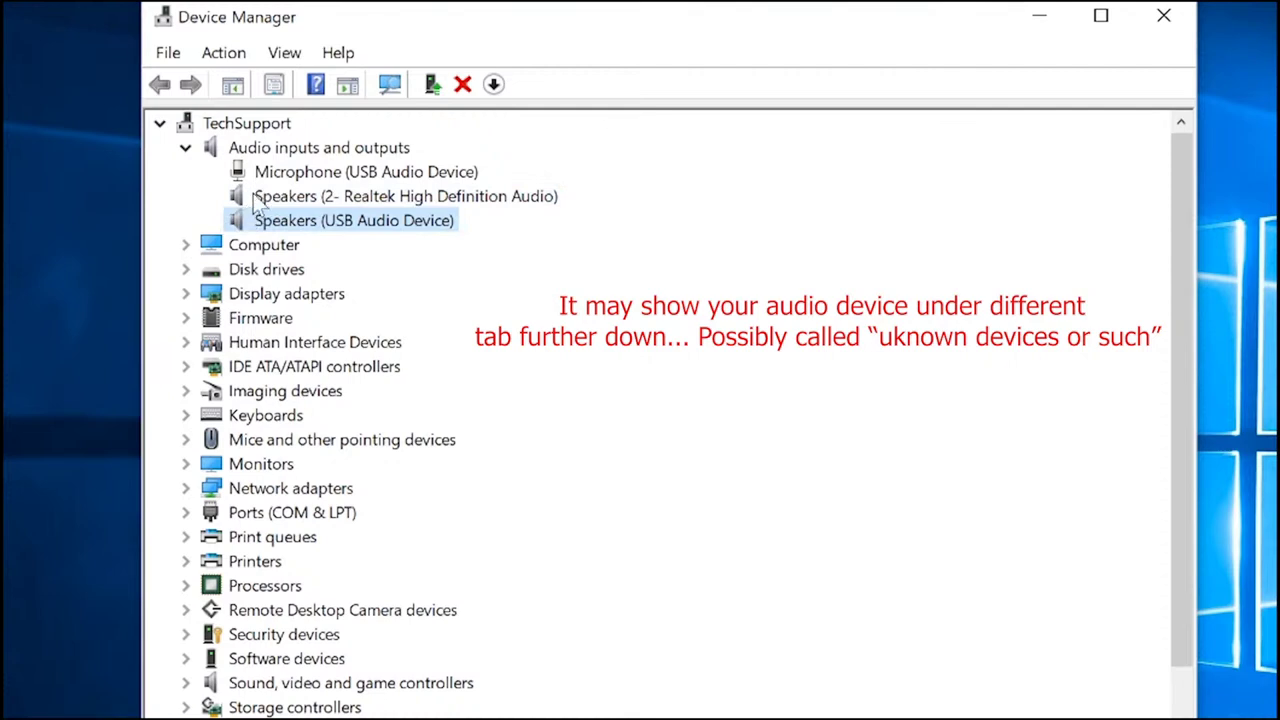
click(268, 197)
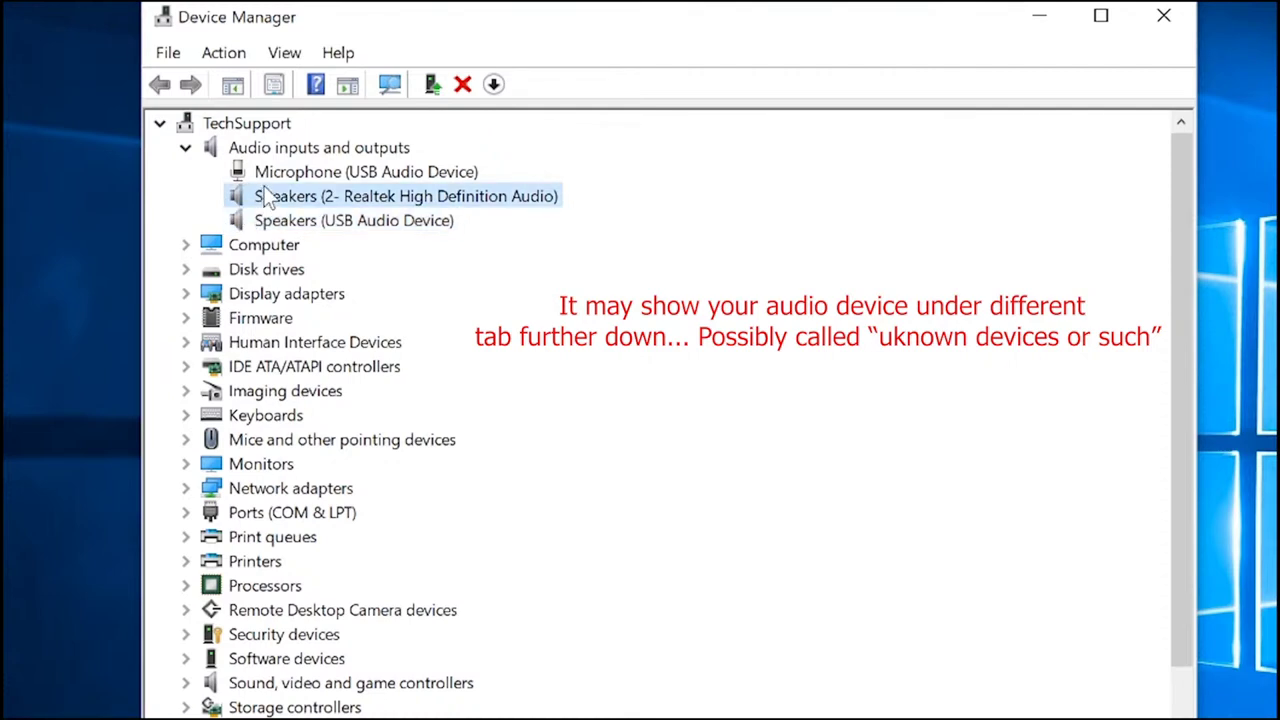
click(294, 172)
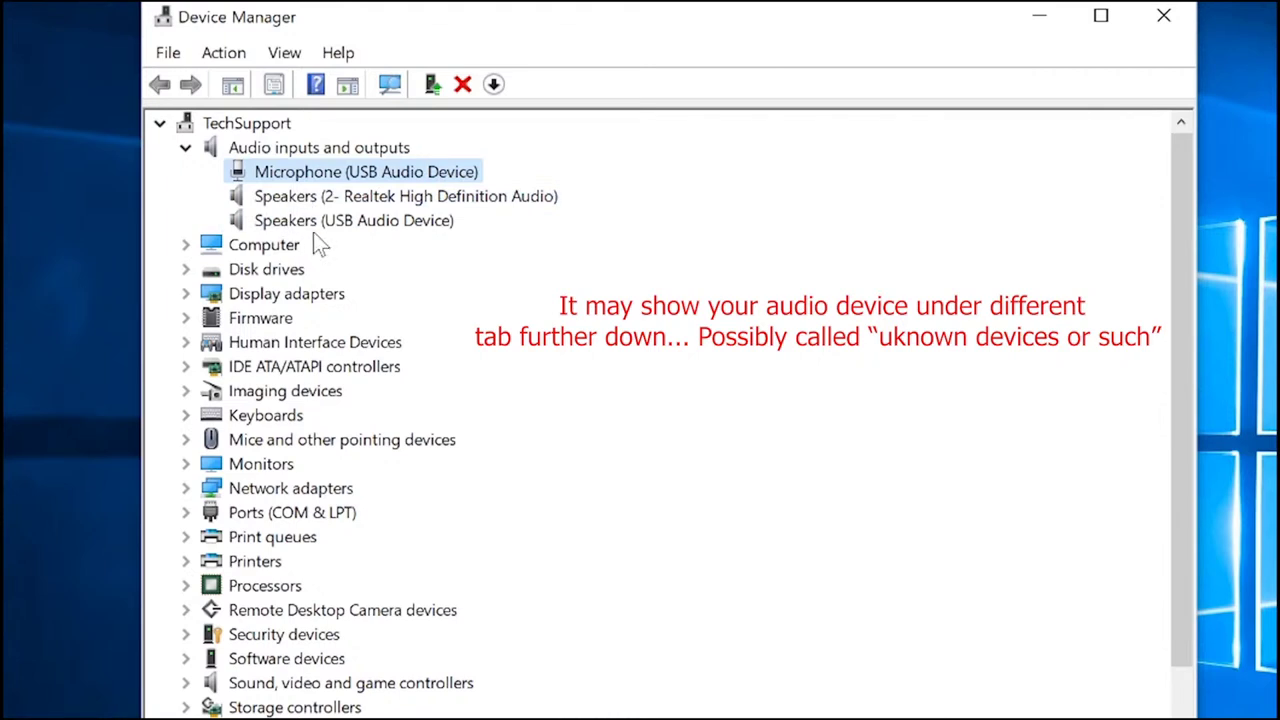
click(366, 201)
click(350, 224)
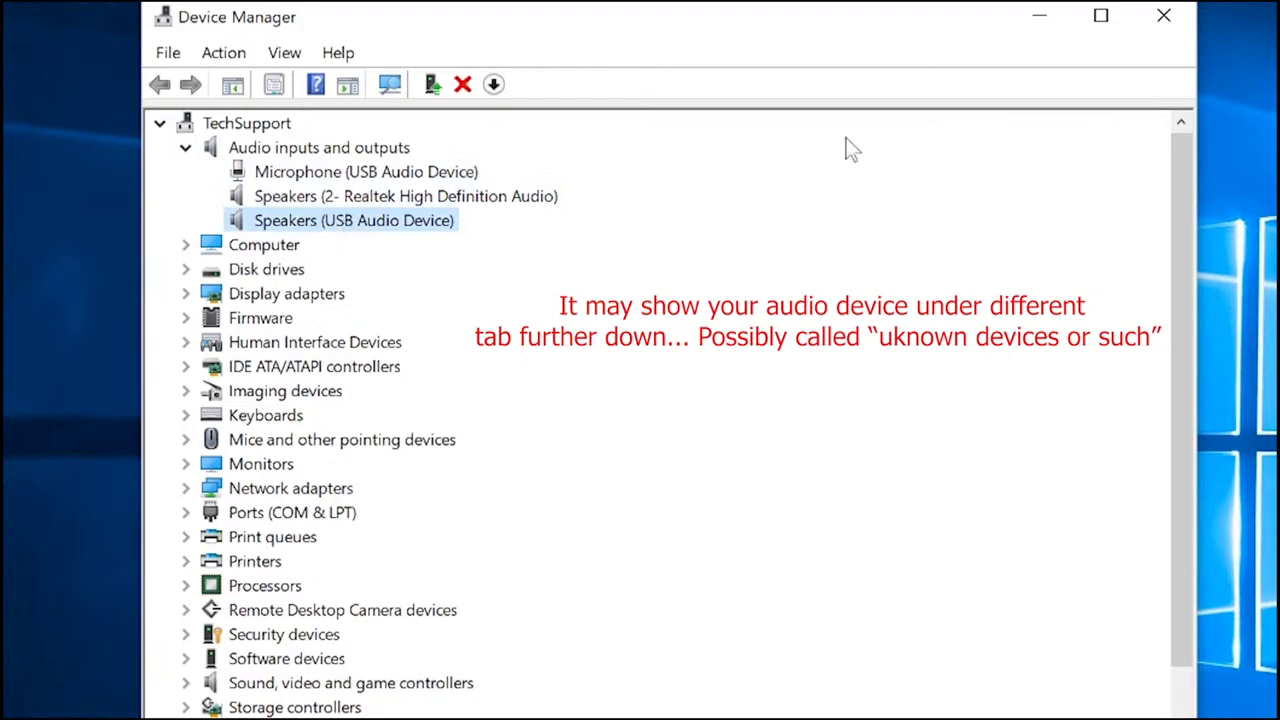
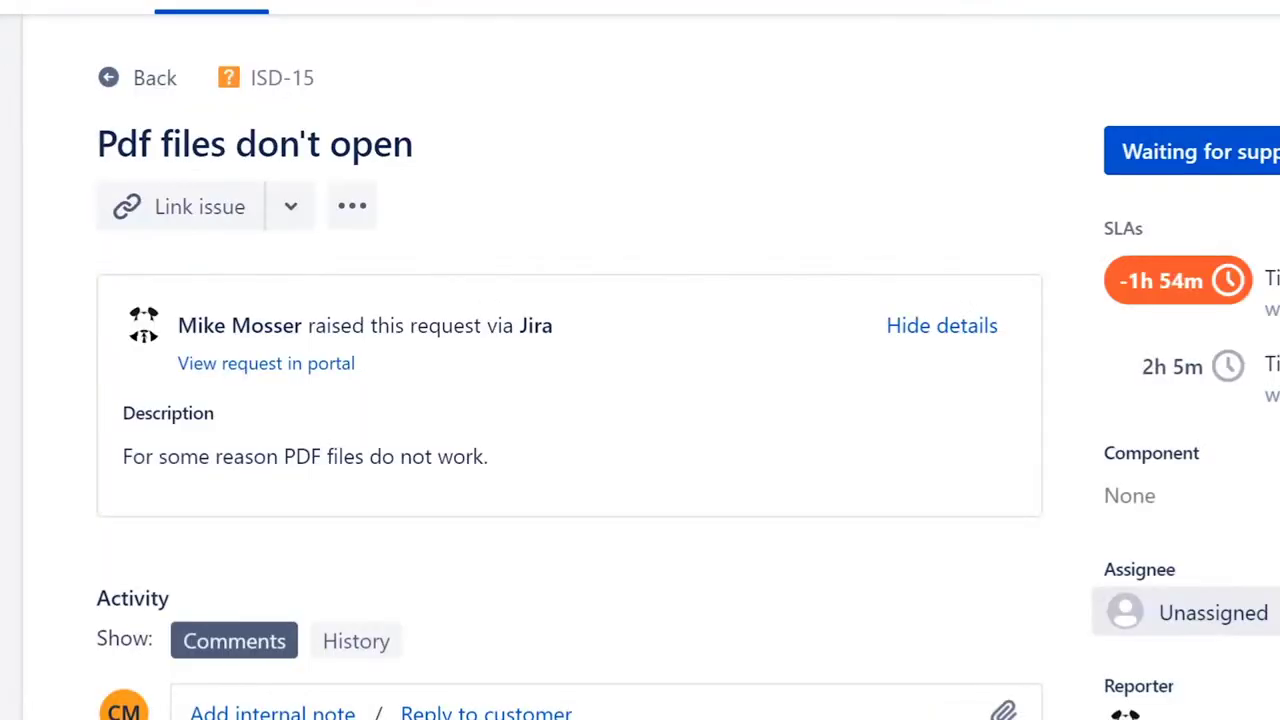
Assign ISD-15 'Pdf files don't open' to yourself, leaving the request title unchanged.
click(1220, 612)
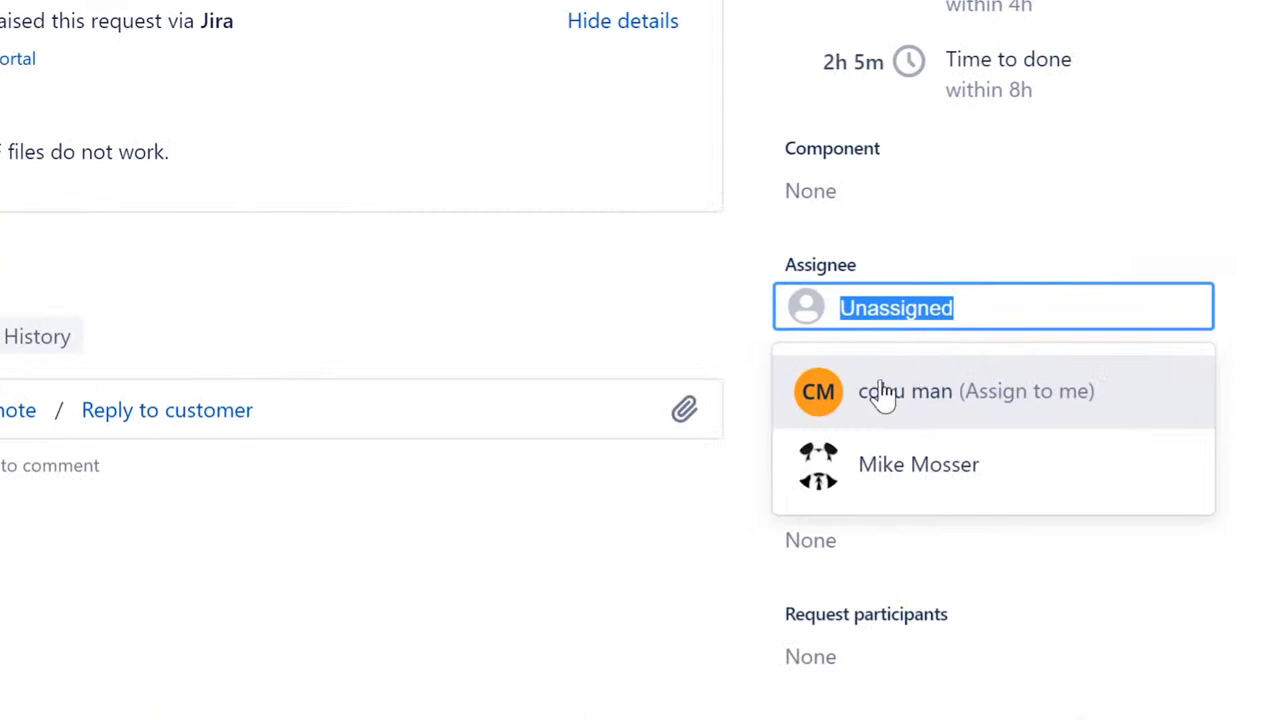
click(883, 395)
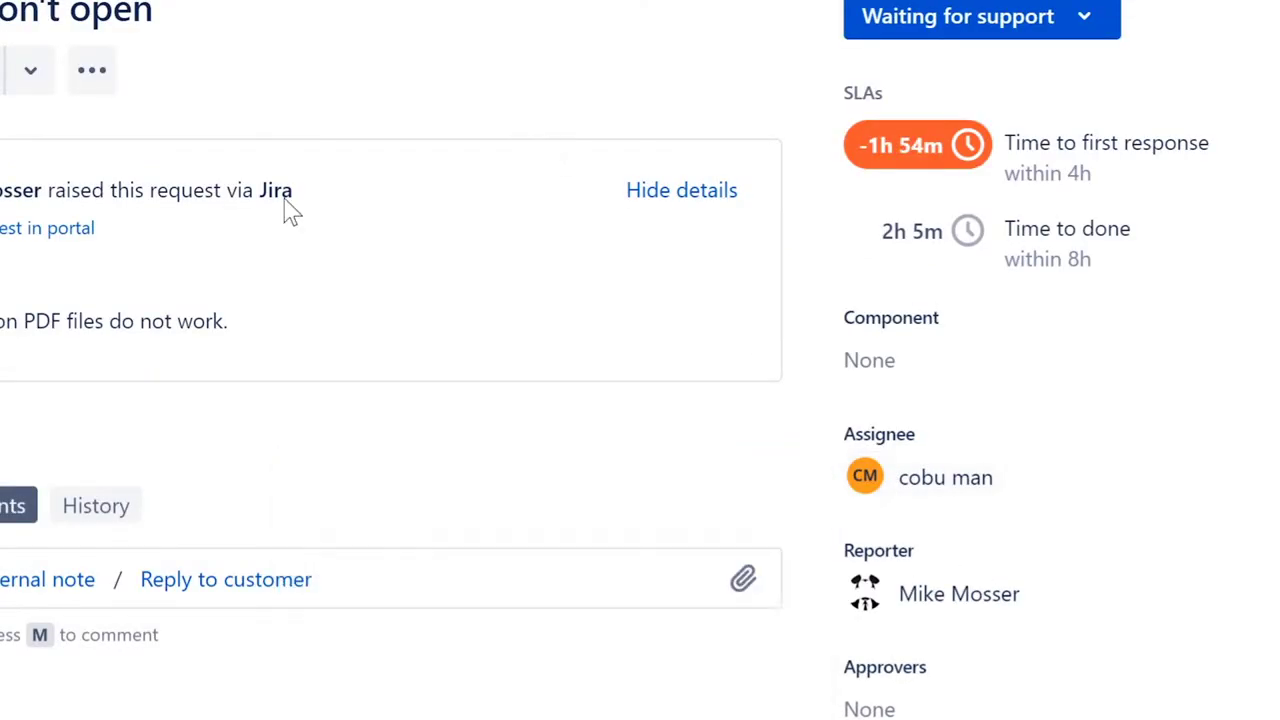
click(430, 205)
drag(430, 205, 34, 140)
click(34, 140)
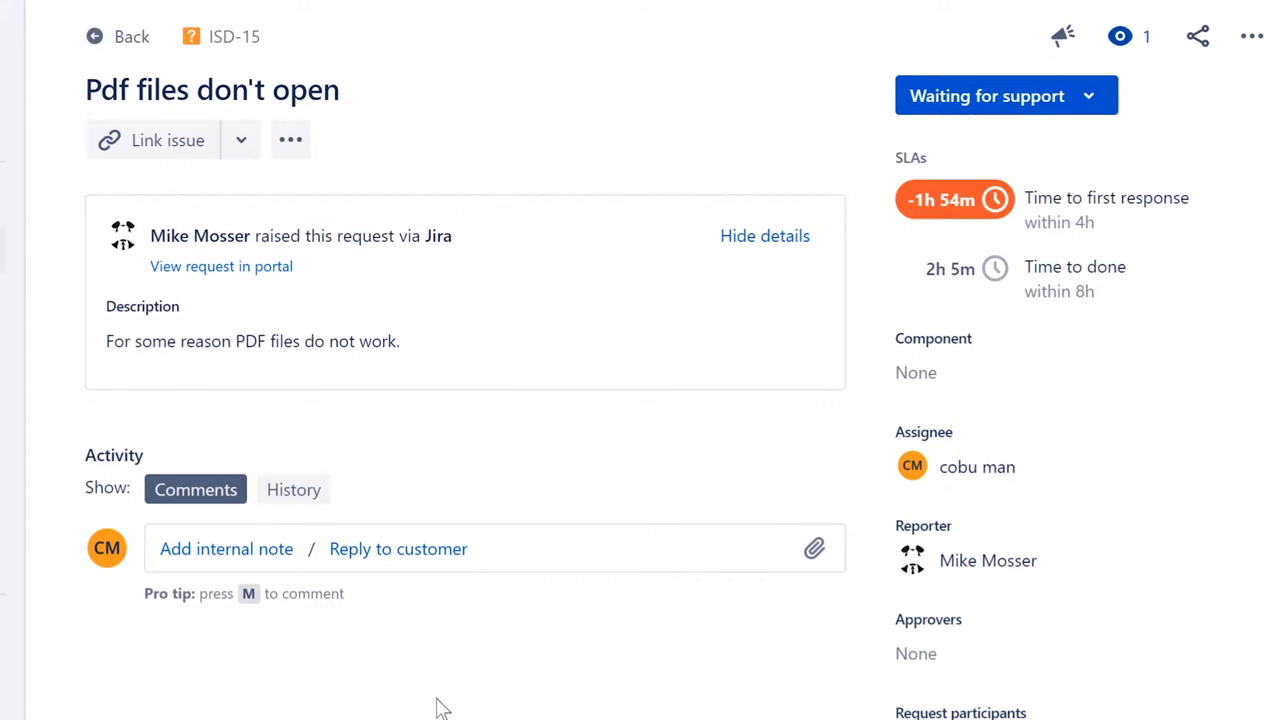
Reply to the customer as Help Desk support about the PDF ticket, asking for their computer name or IP.
click(420, 560)
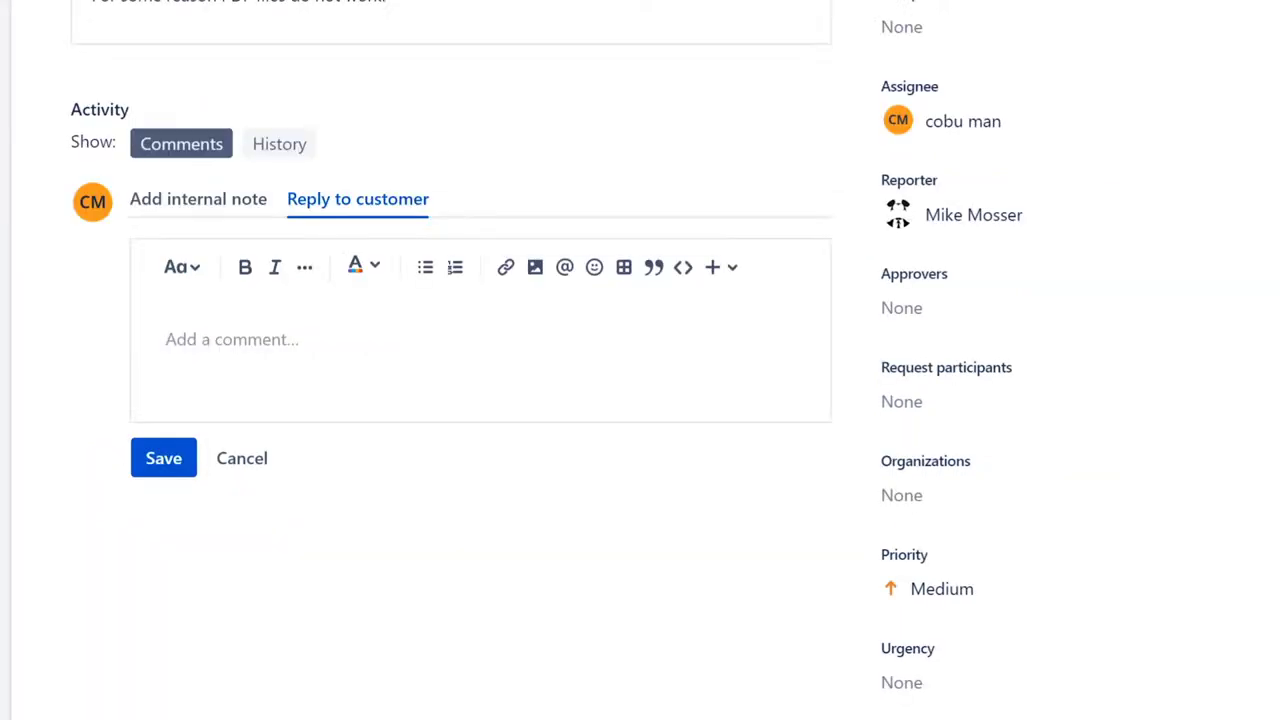
text(Hello, )
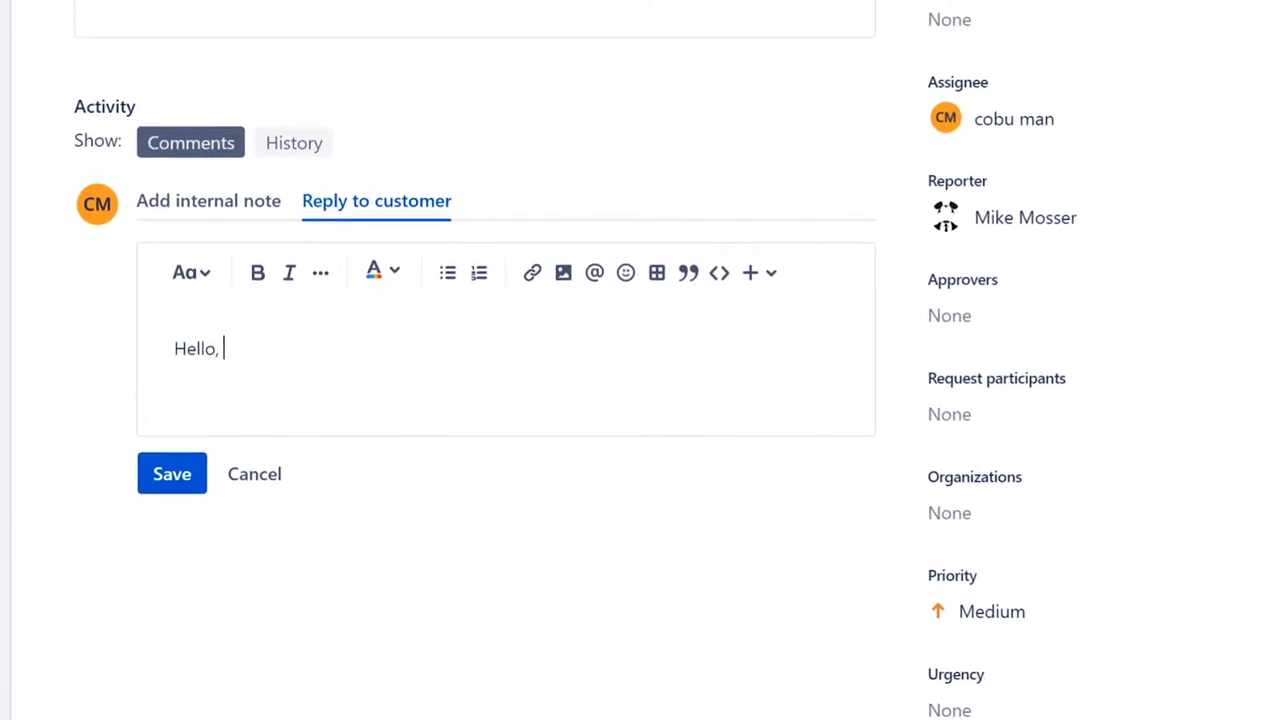
text(My nam eis)
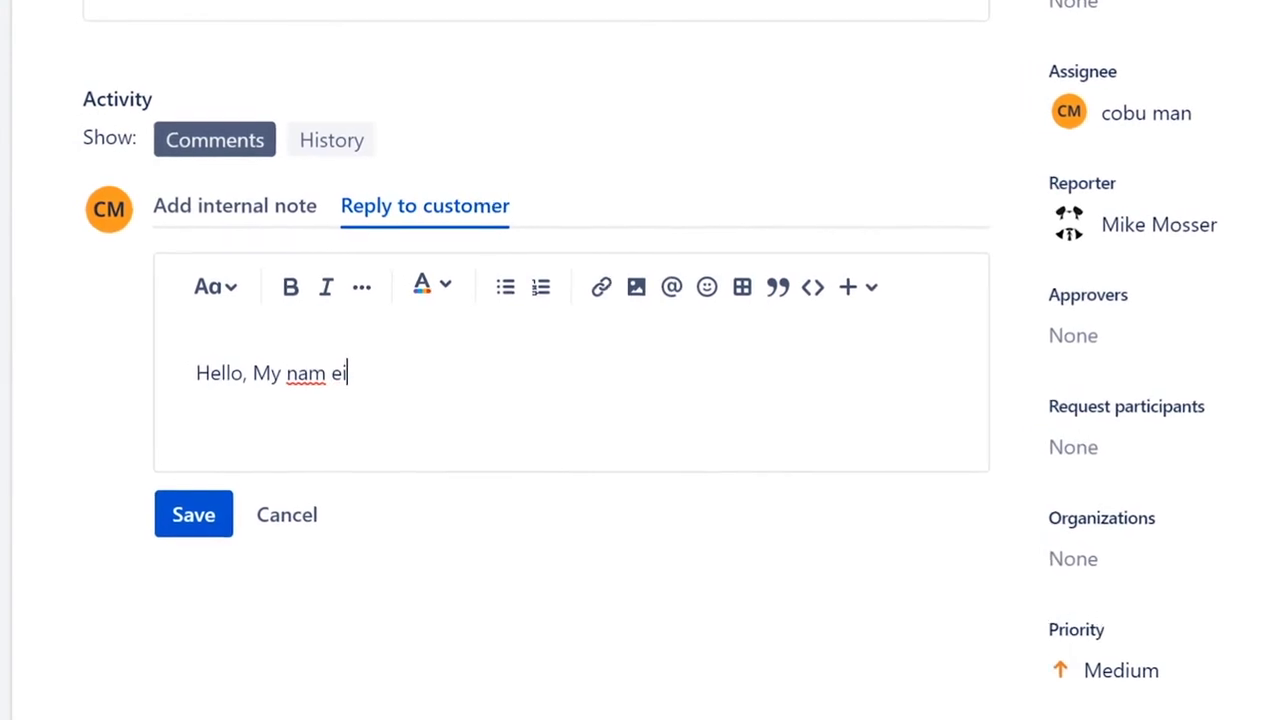
key(BackSpace)
key(BackSpace)
key(BackSpace)
text(e is Ervin )
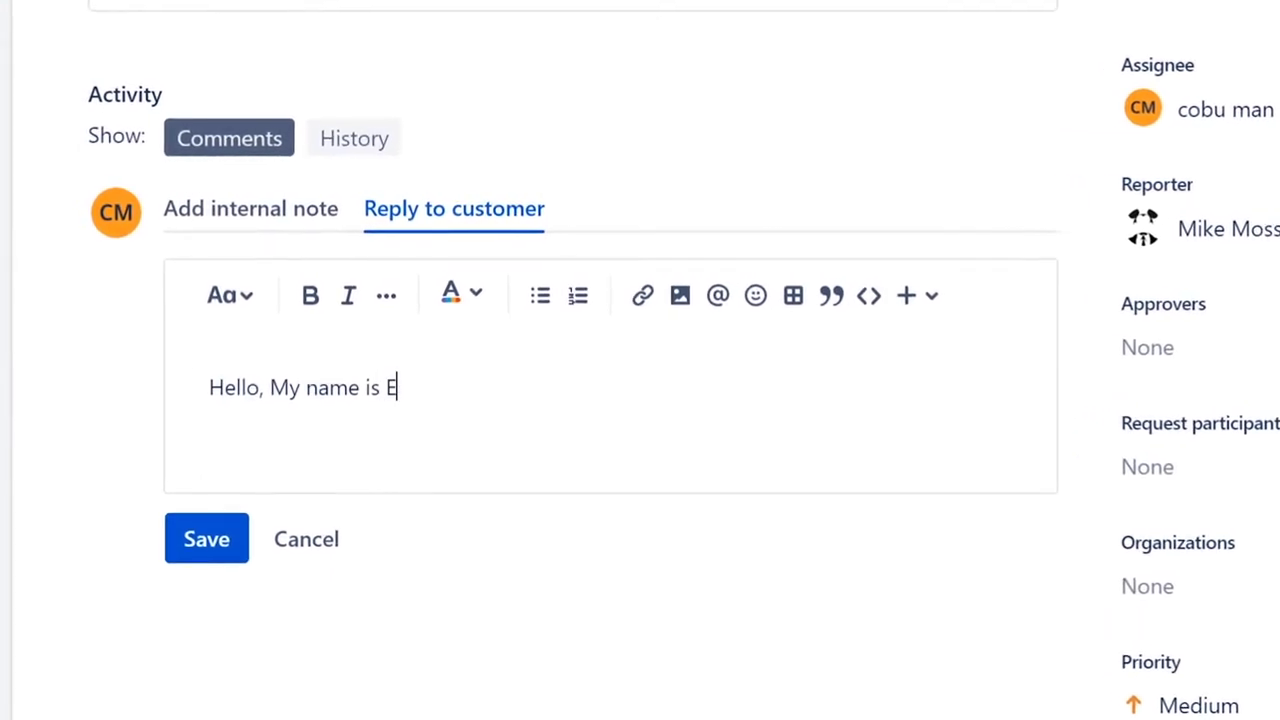
text(wtih)
key(BackSpace)
key(BackSpace)
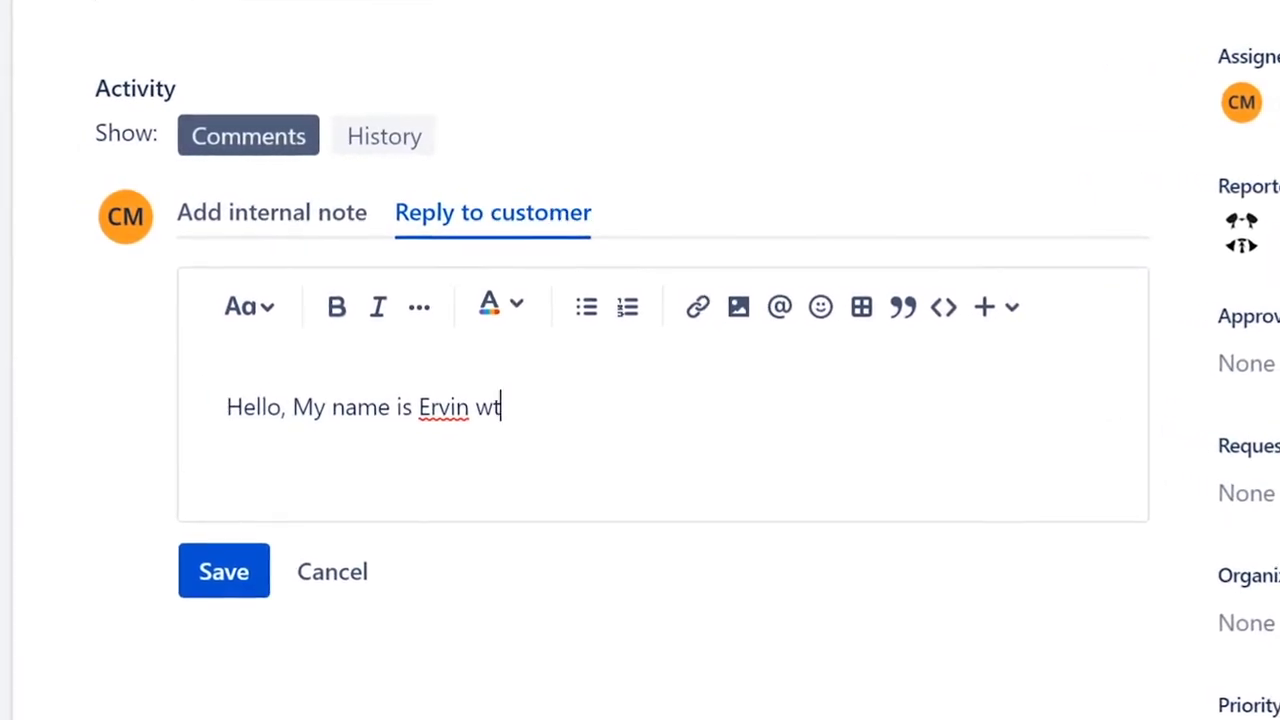
text(ith)
key(BackSpace)
key(BackSpace)
key(BackSpace)
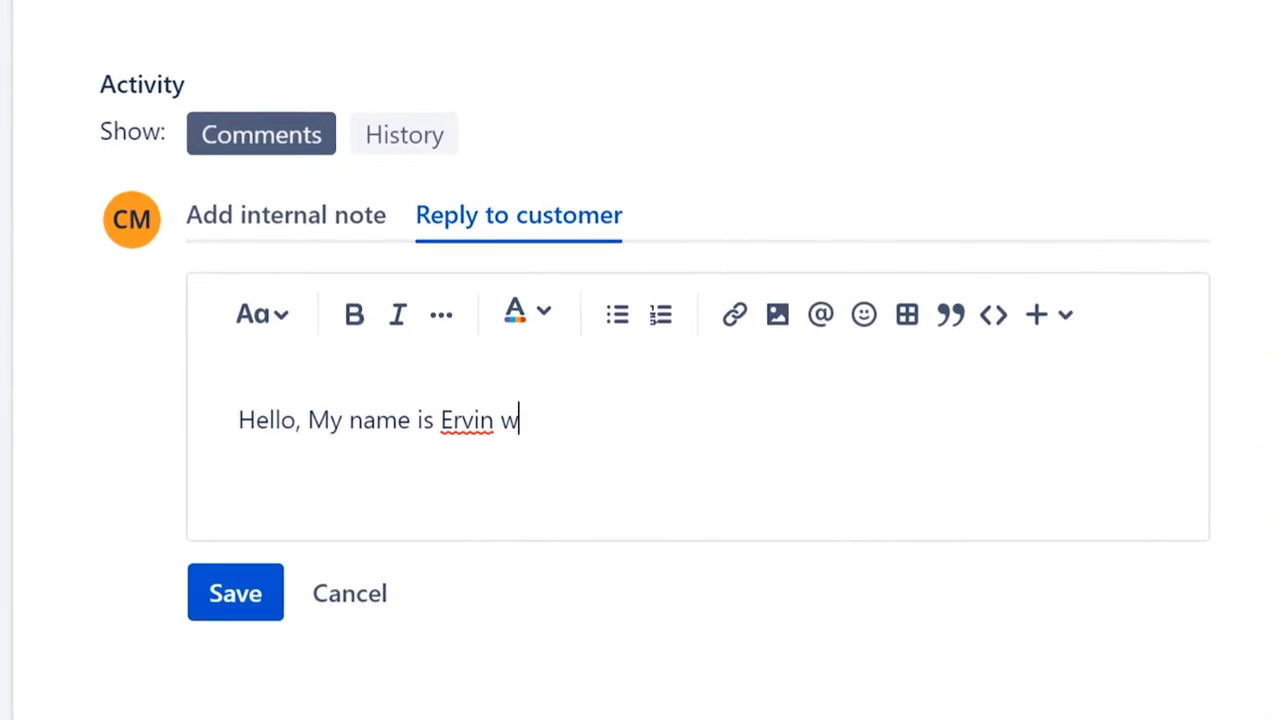
text(ith Help)
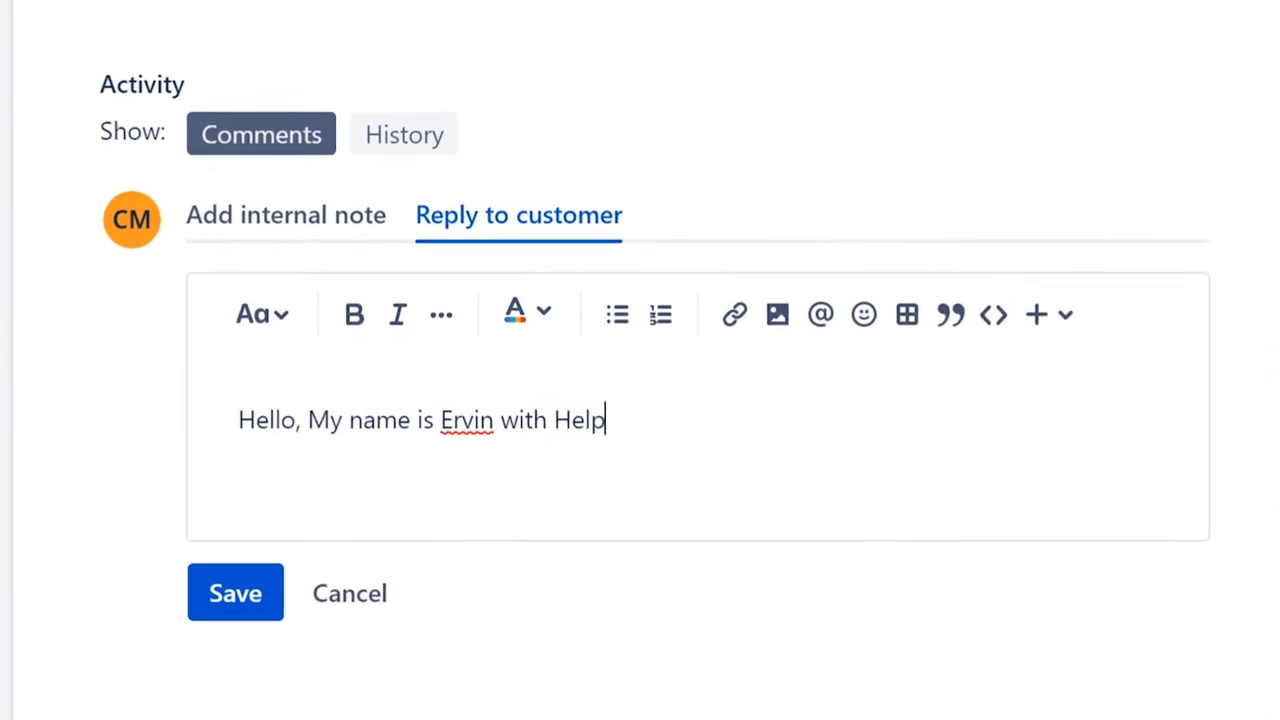
text( Desk sup)
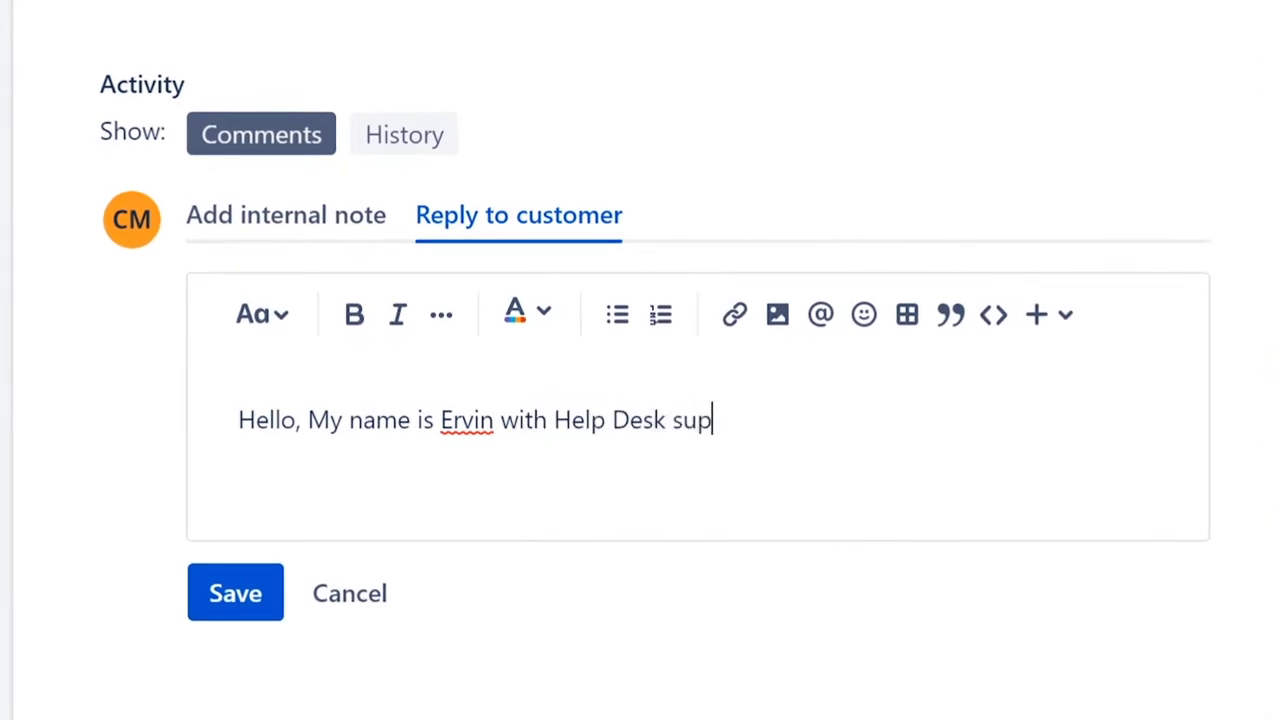
text(port. I have )
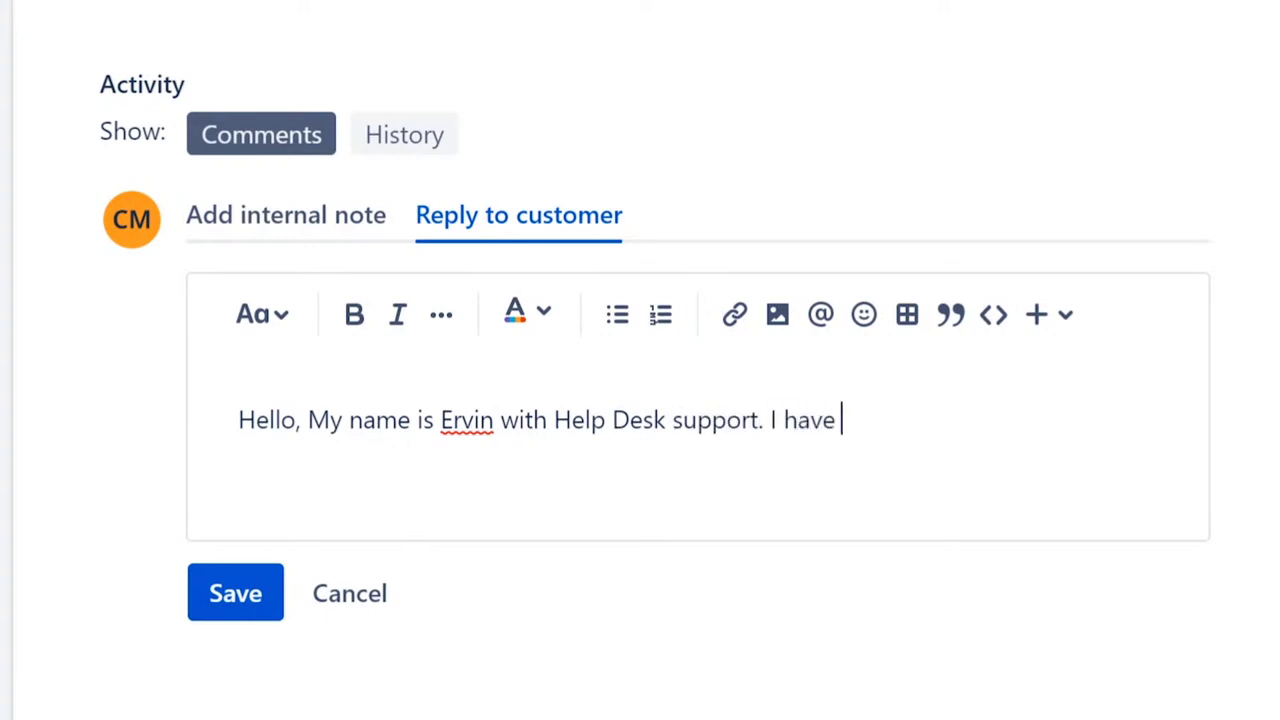
text(your ticket )
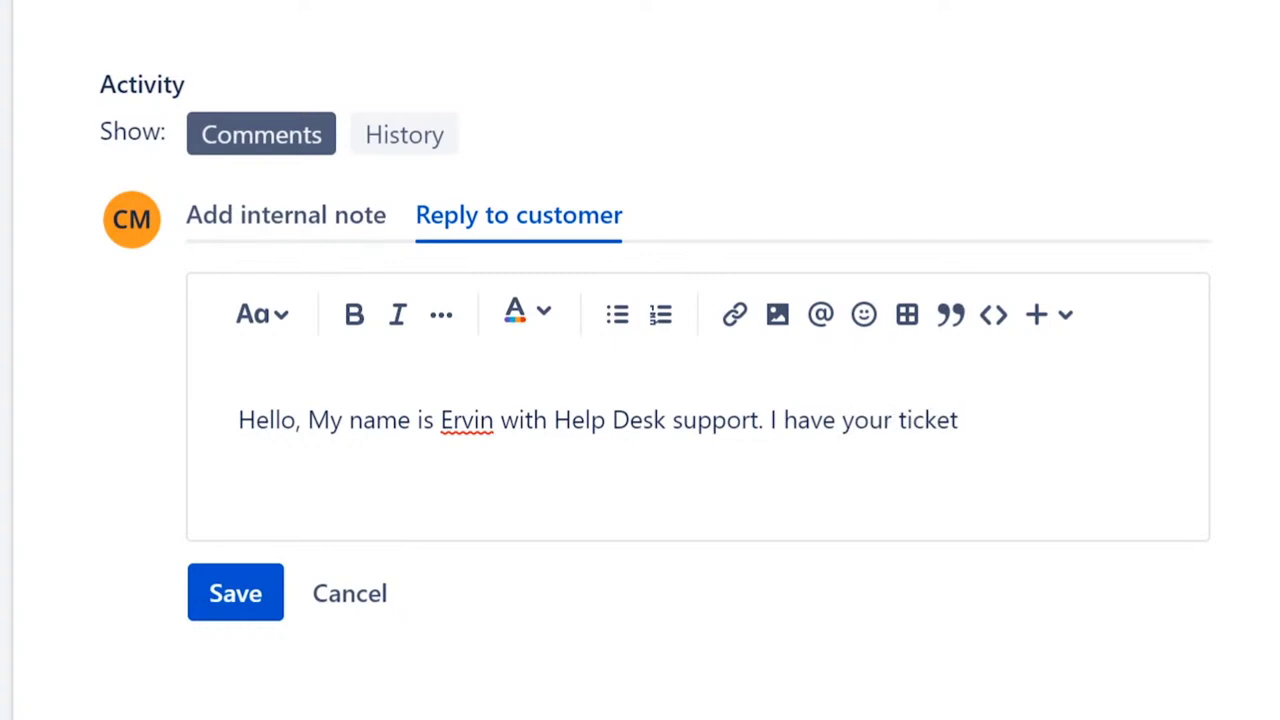
text(about pdf )
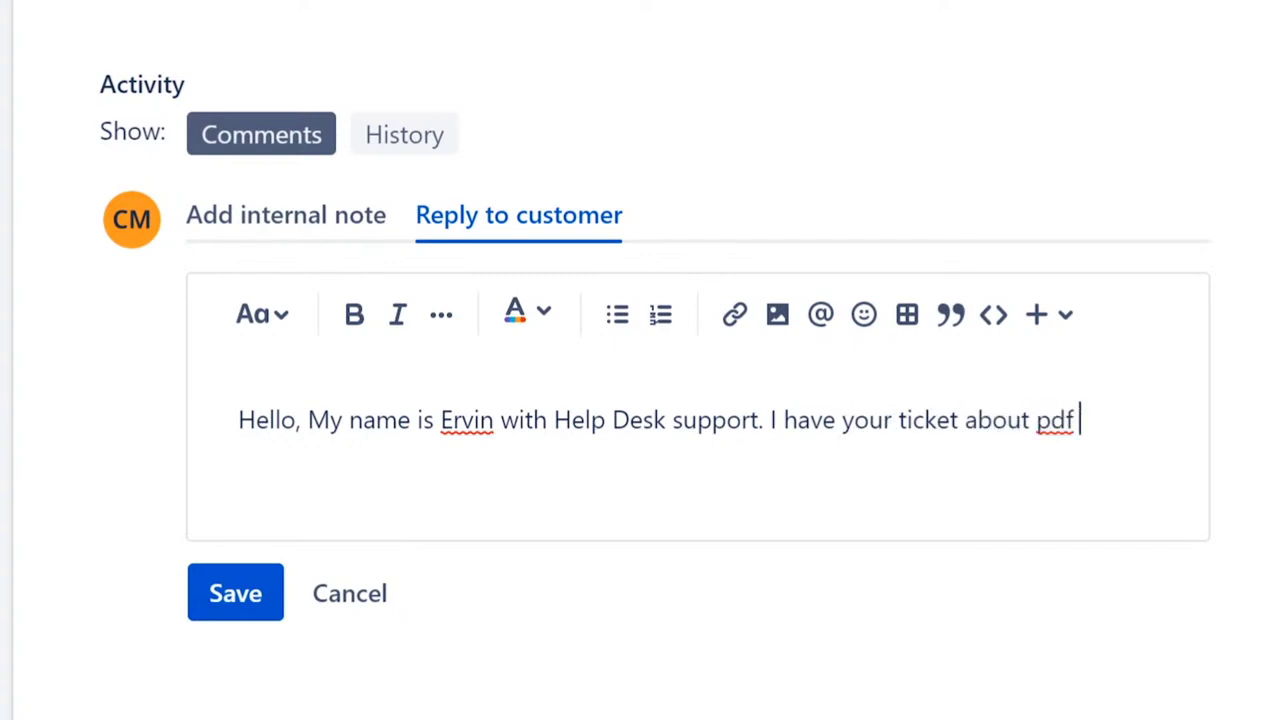
text(files not workin)
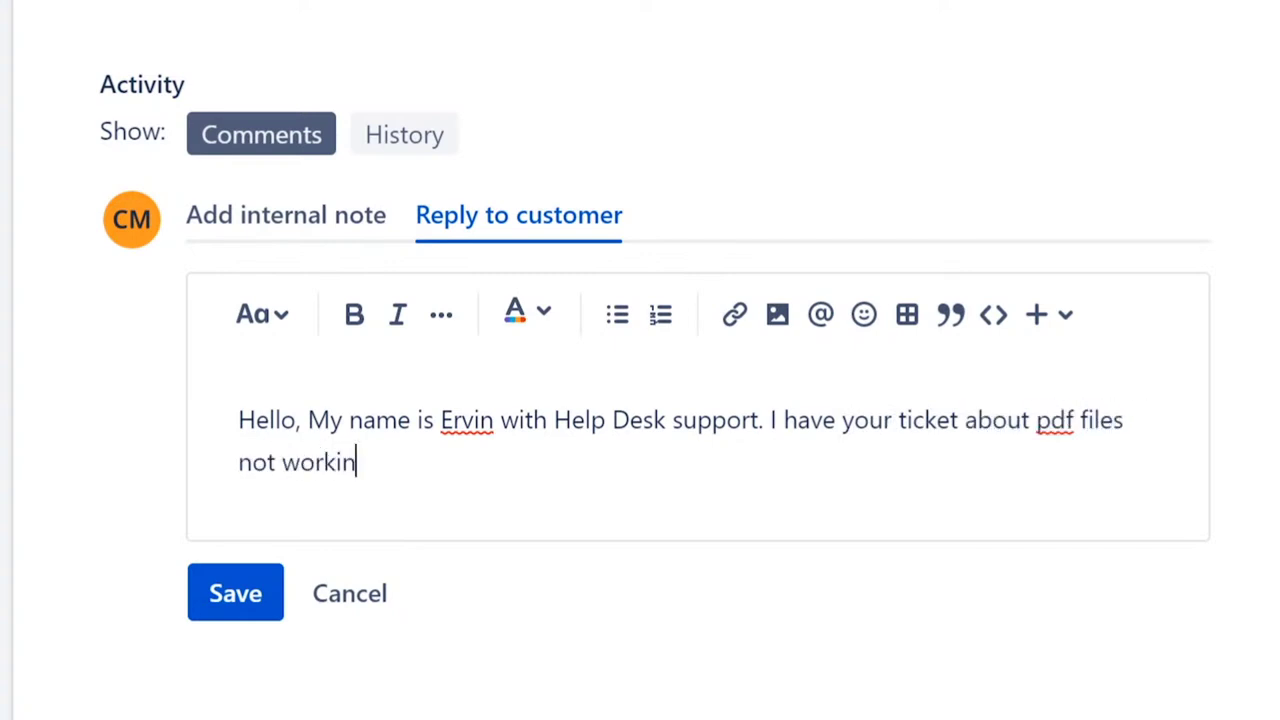
text(g. Can you pl)
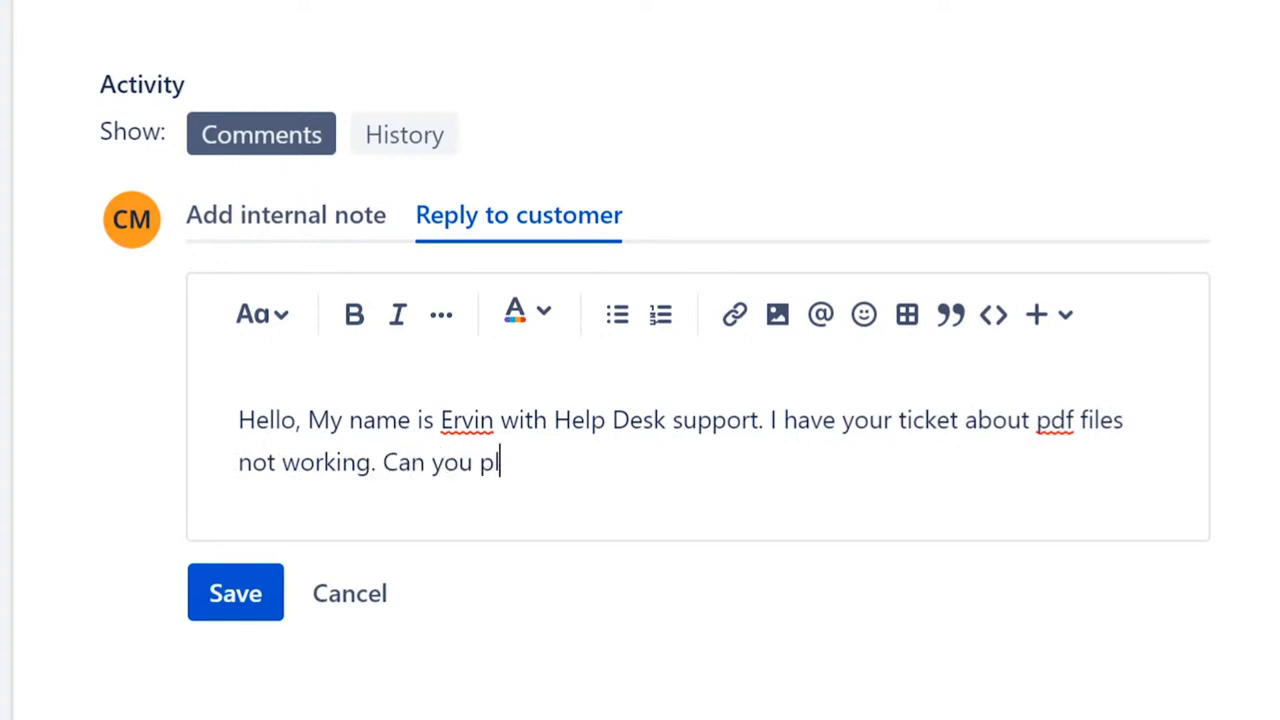
text(ease send )
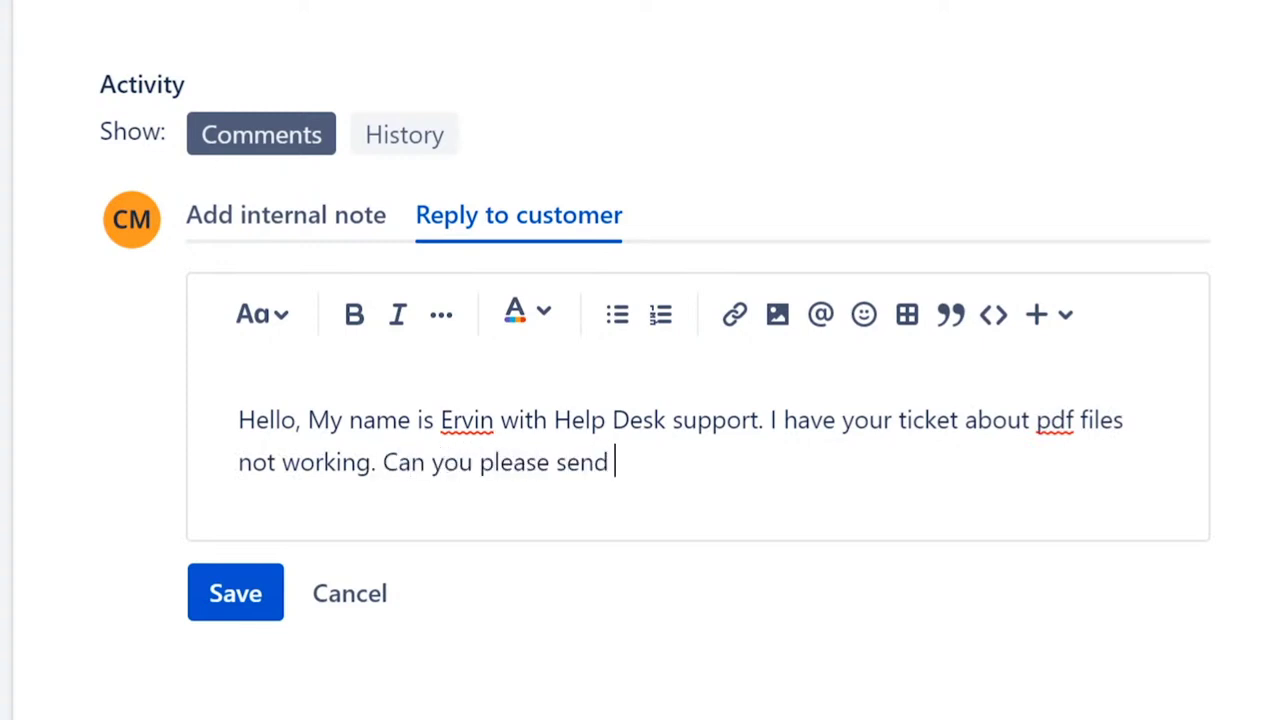
text(me your comp)
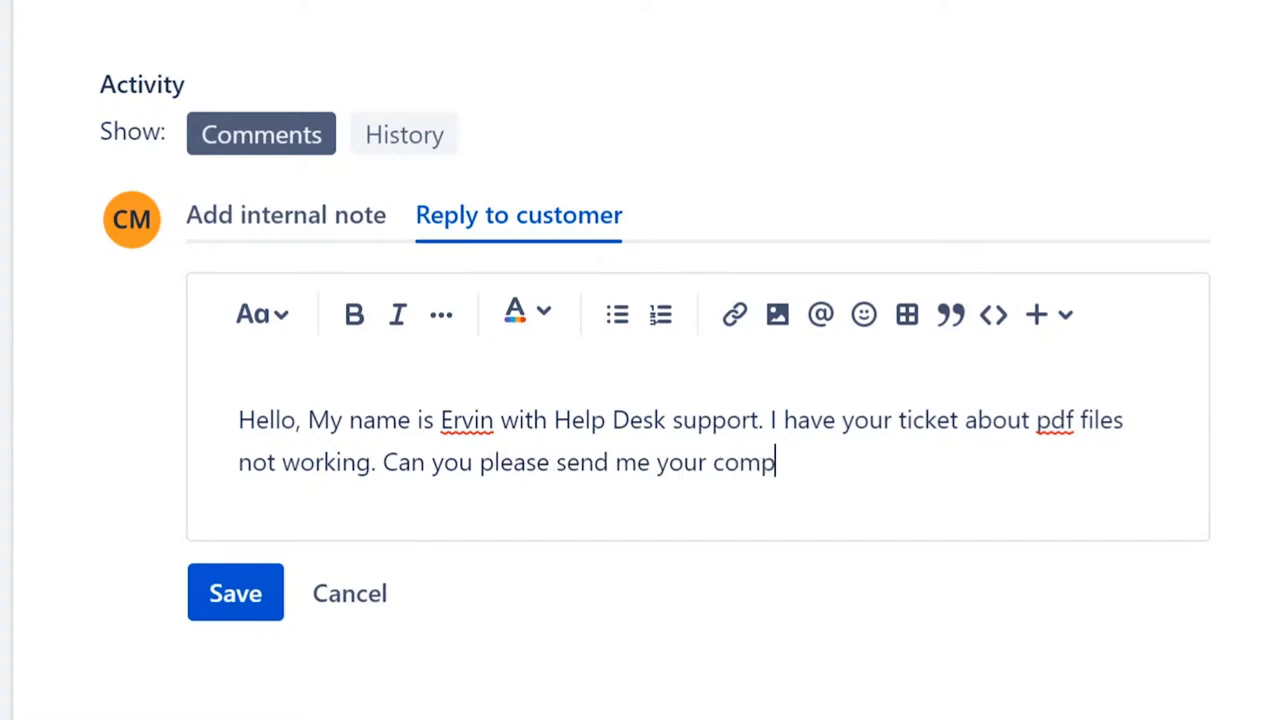
text(uter name or i)
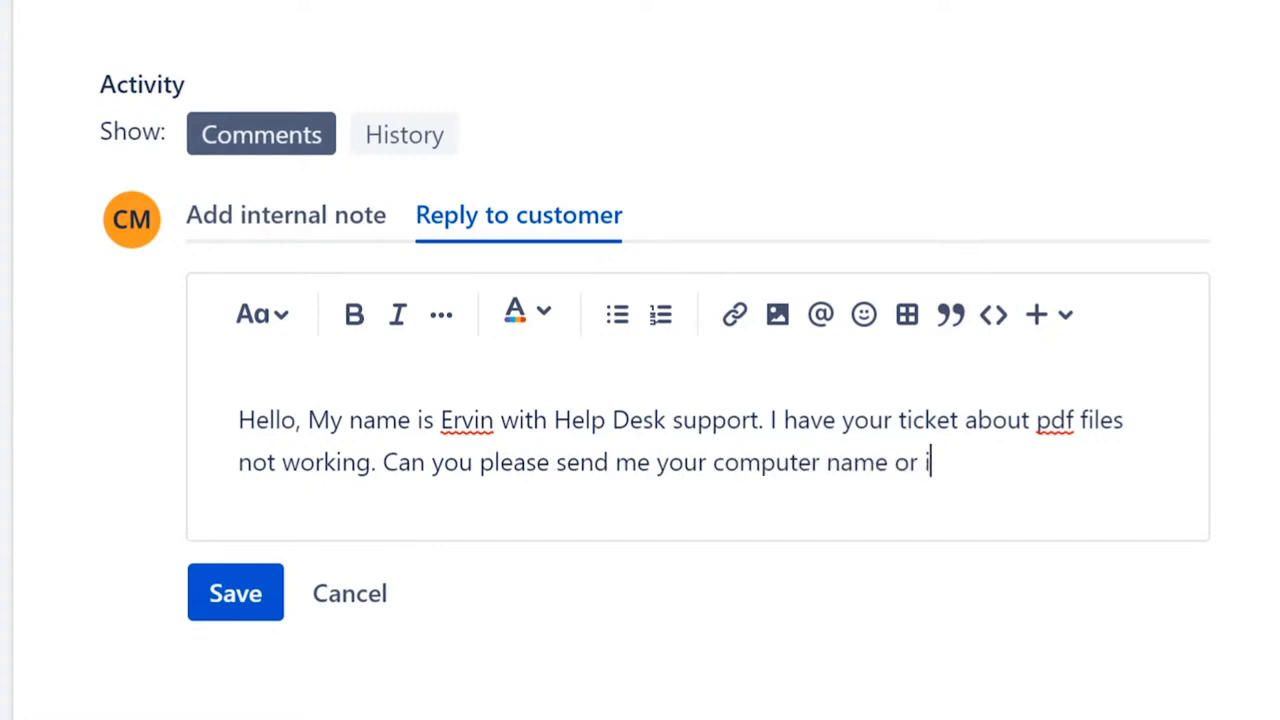
text(p address.)
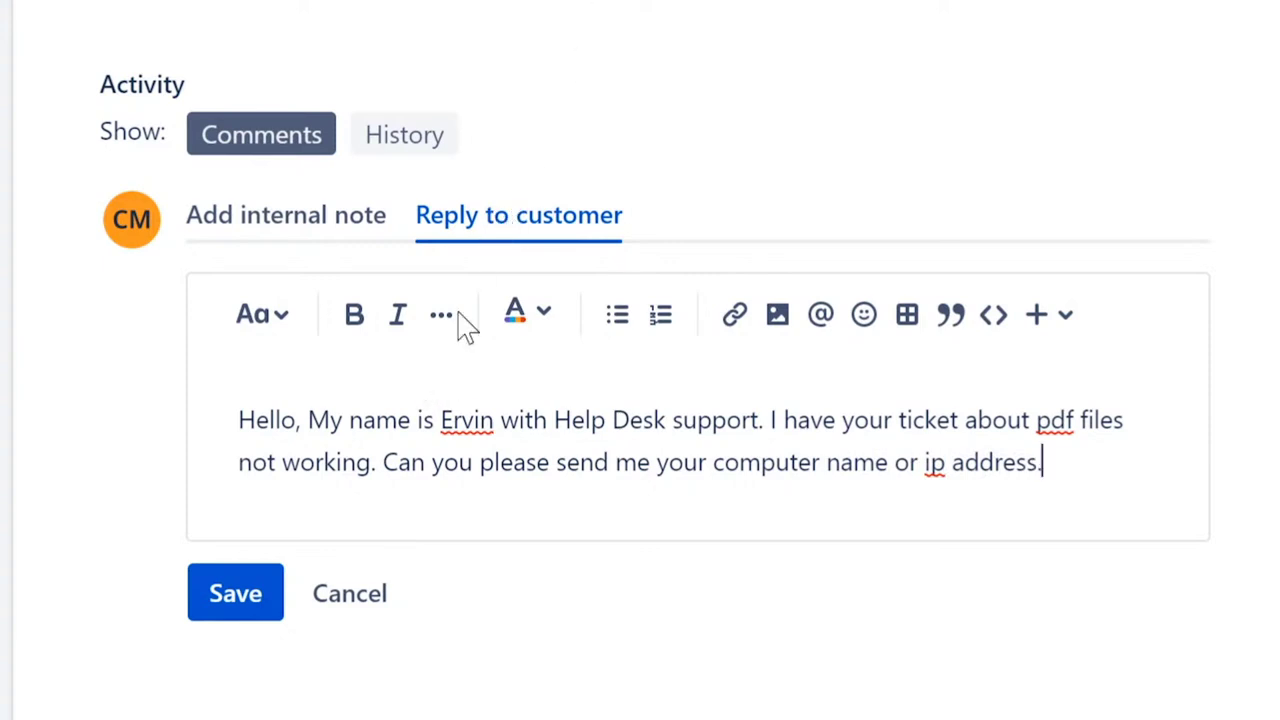
click(240, 600)
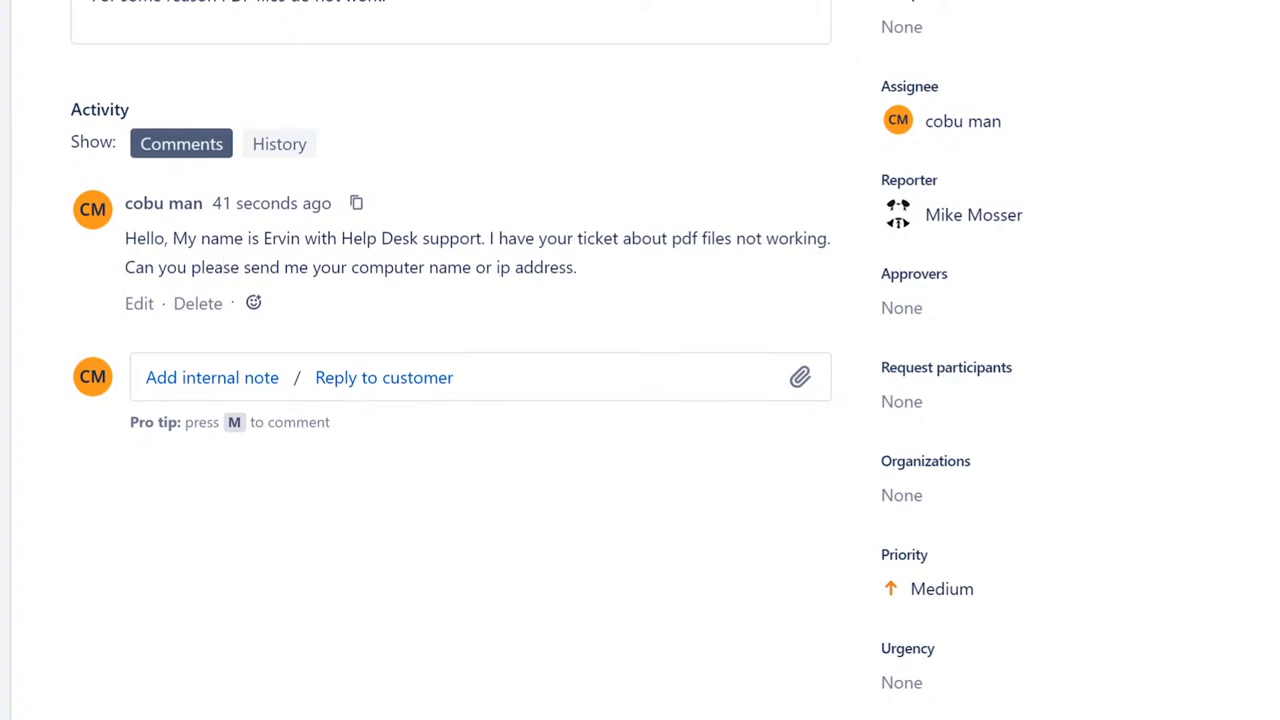
drag(351, 267, 470, 267)
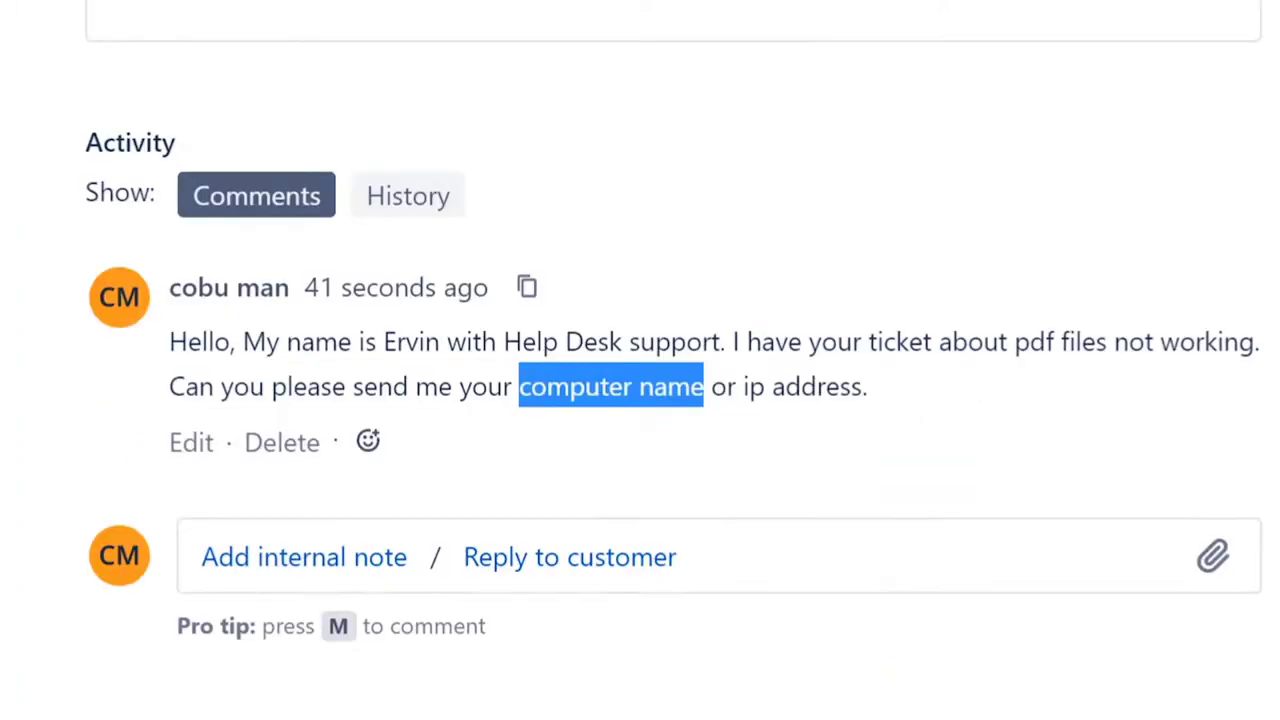
drag(743, 386, 867, 386)
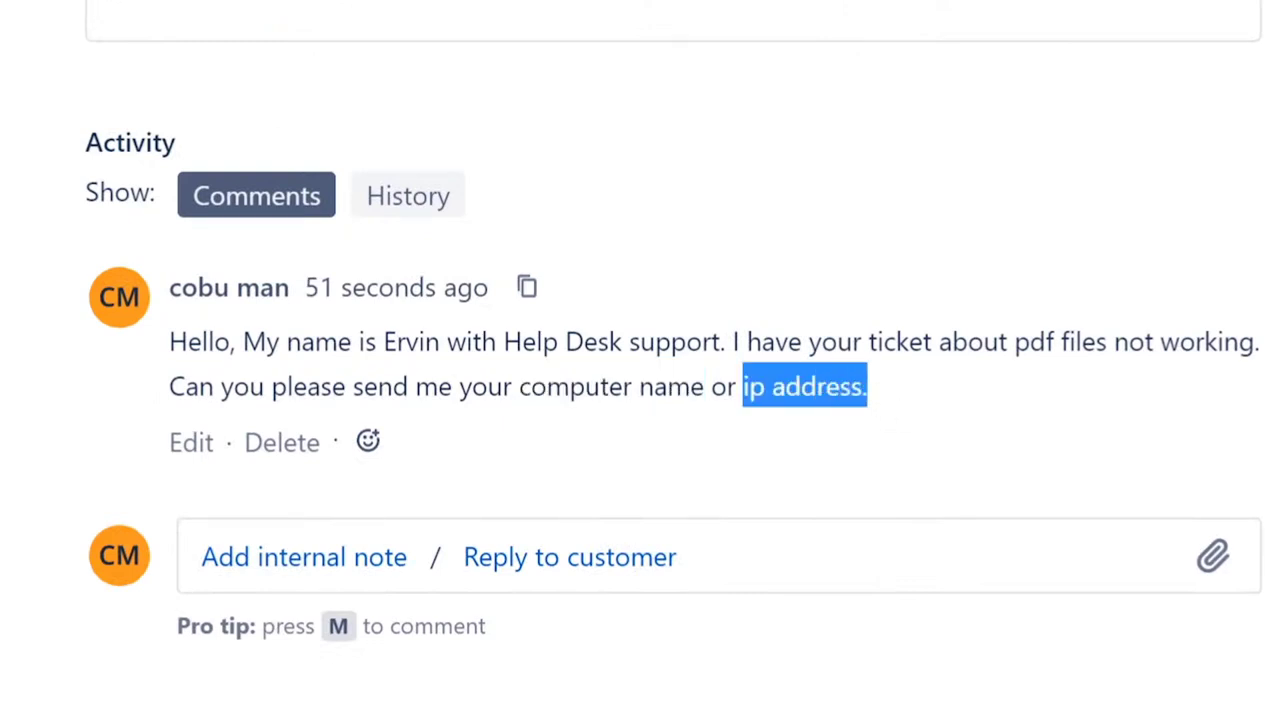
click(880, 388)
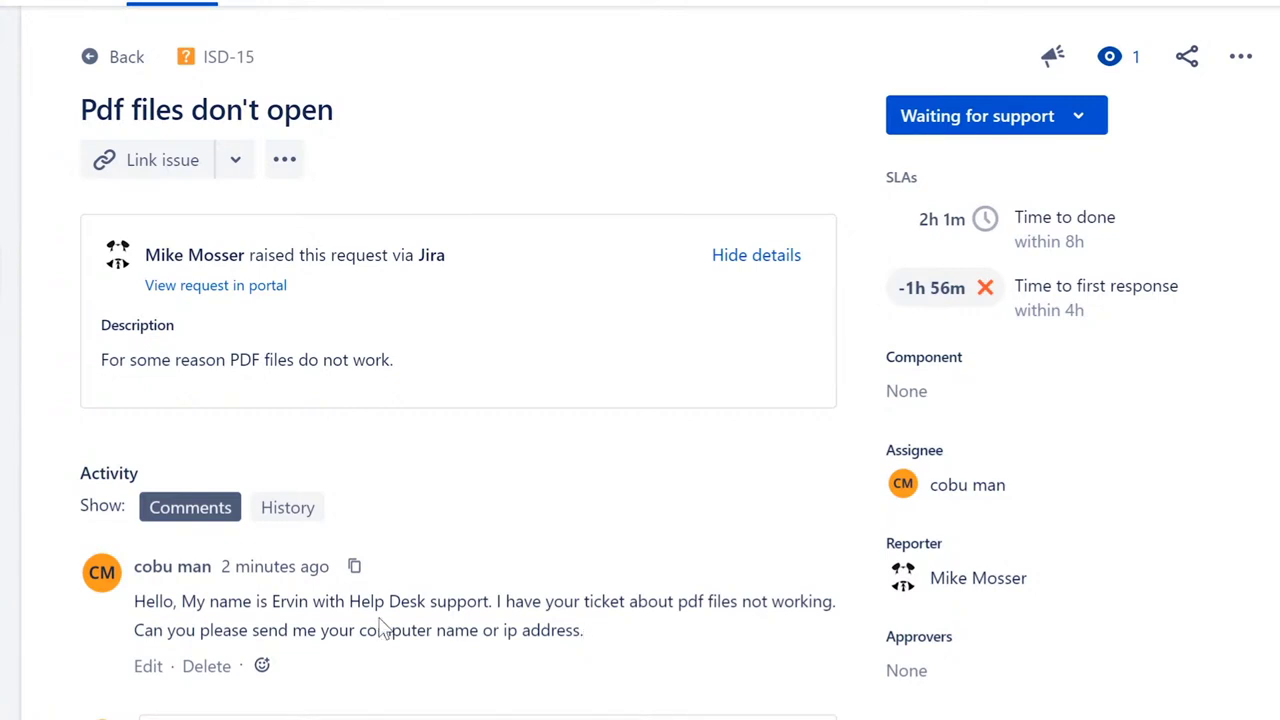
Save the internal note 'Users's pc name is cobuman1.' on ISD-15.
key(m)
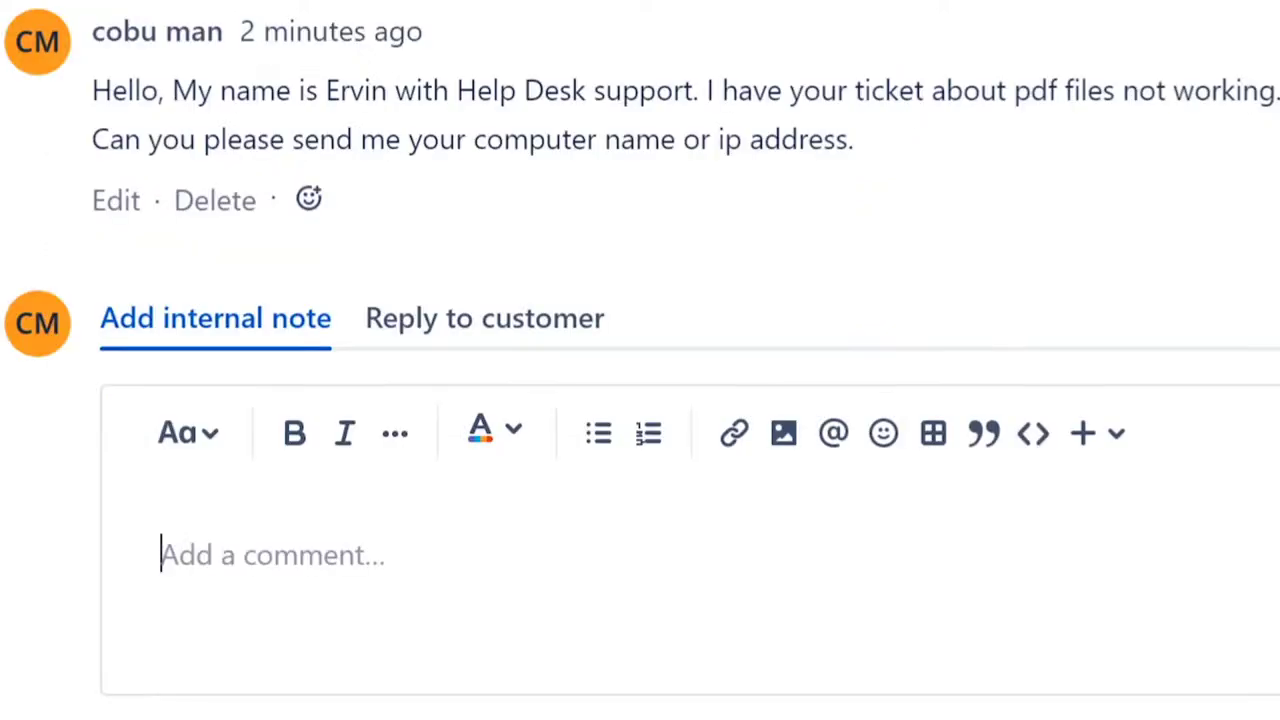
text(cobuman)
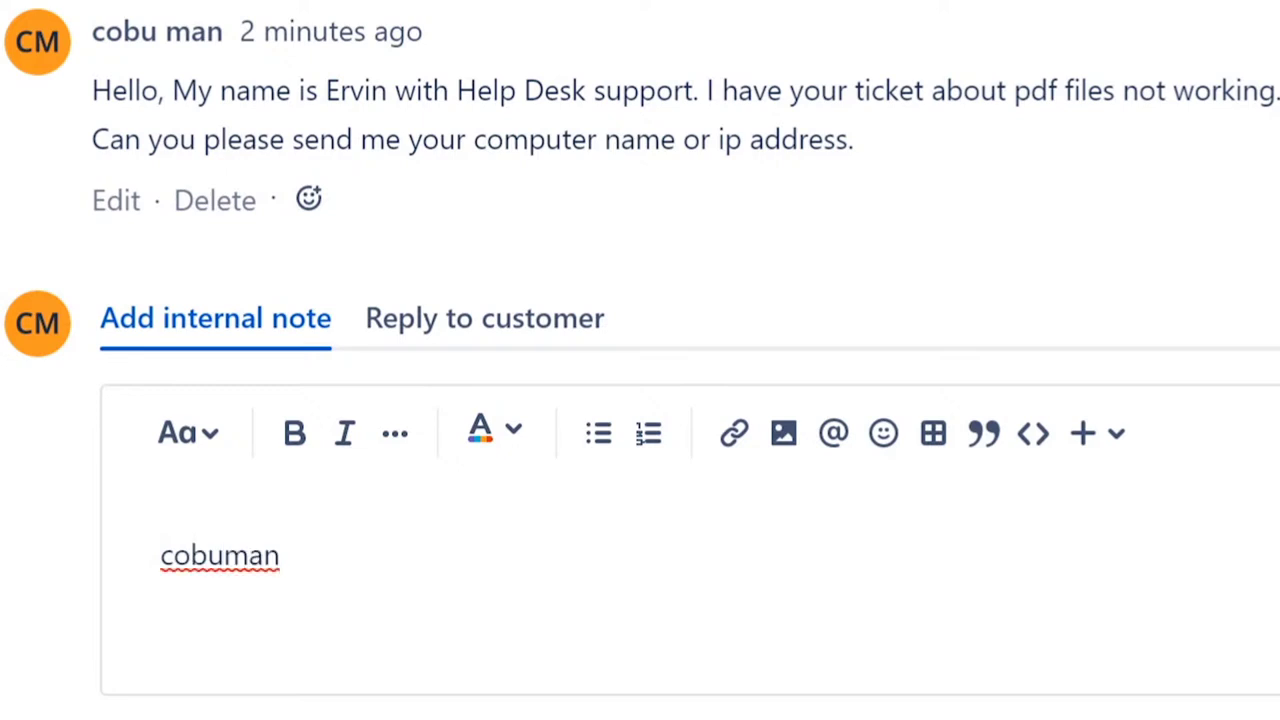
text(1)
key(Left)
key(Left)
key(Left)
key(Left)
key(Left)
key(Left)
key(Left)
key(Left)
text(cus)
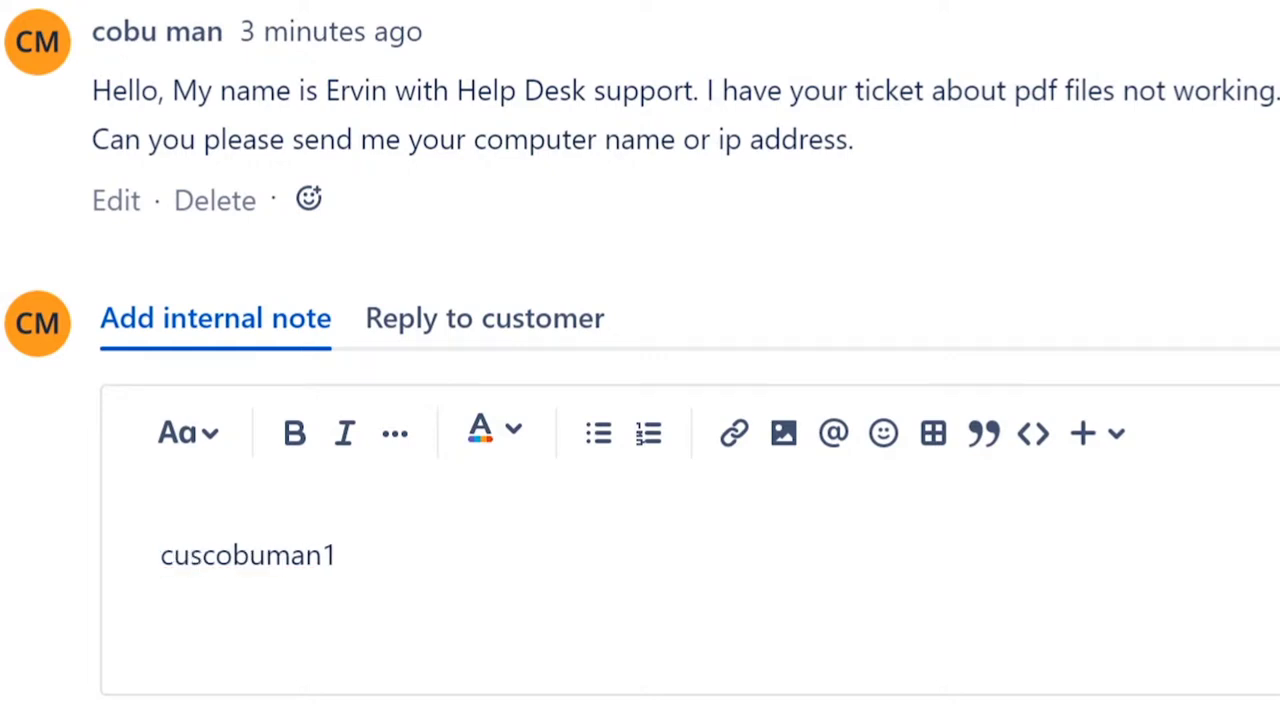
key(BackSpace)
key(BackSpace)
key(BackSpace)
text(user)
key(BackSpace)
key(BackSpace)
key(BackSpace)
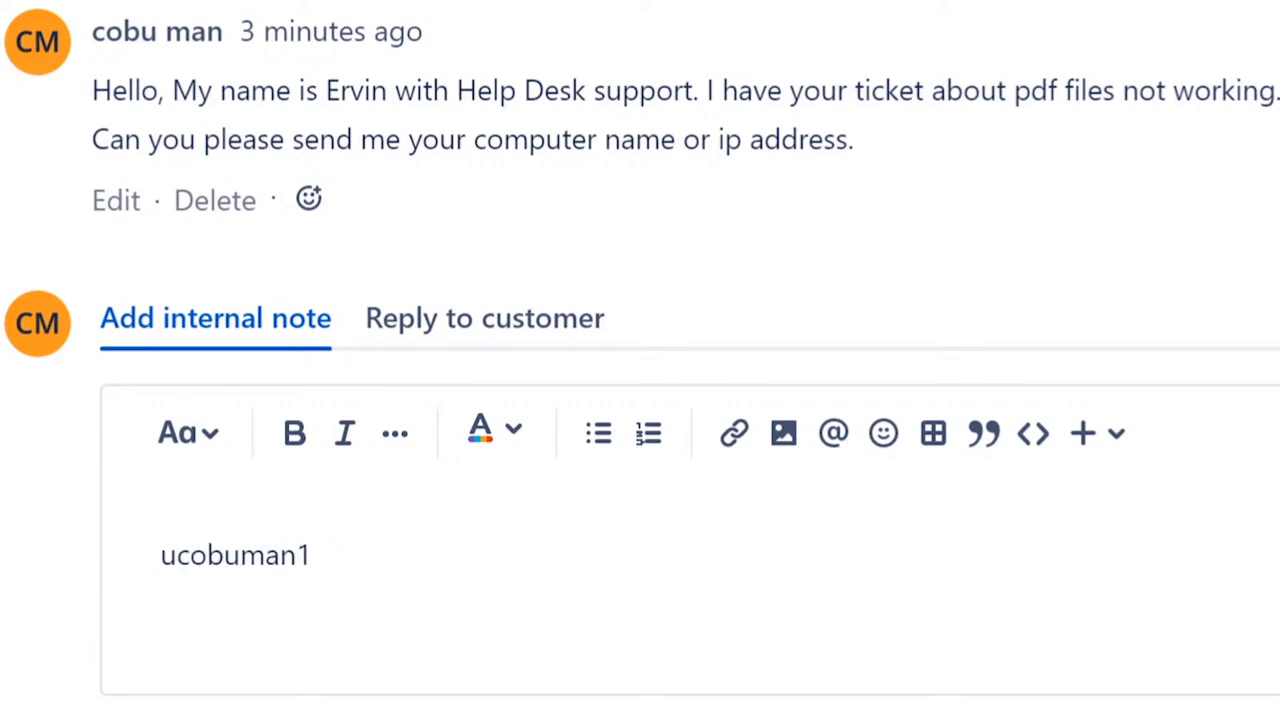
key(BackSpace)
text(Users')
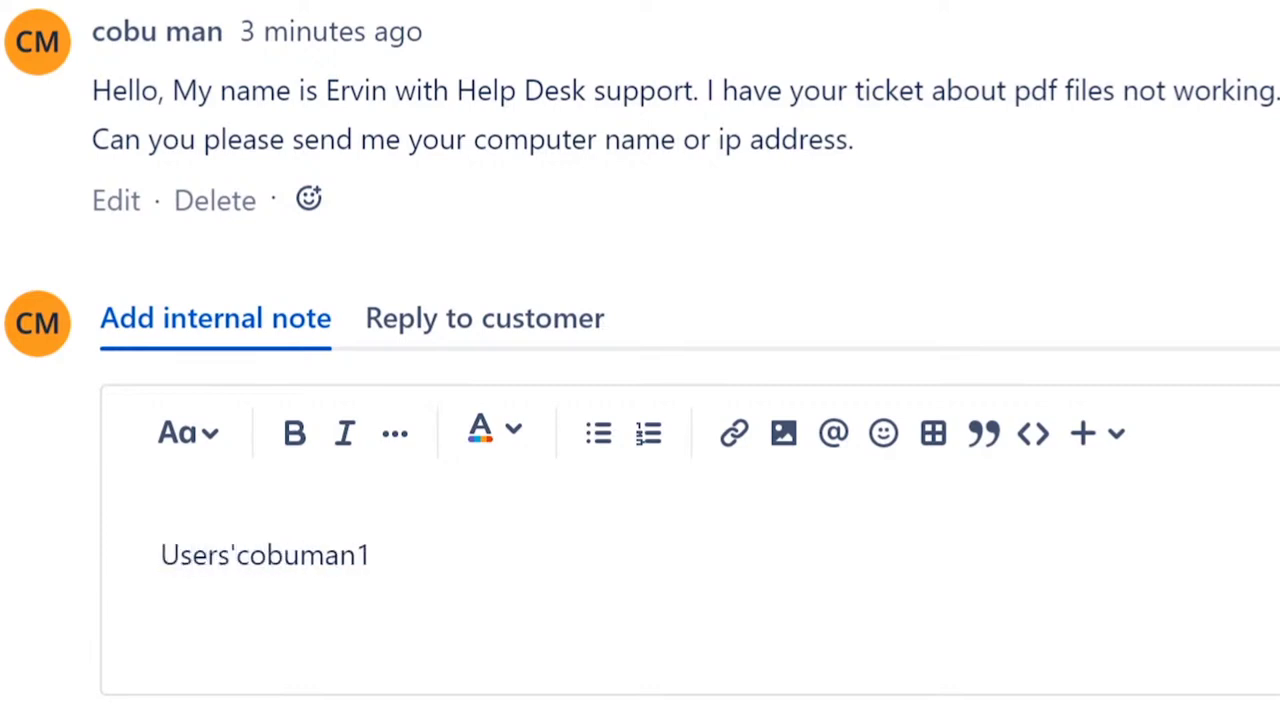
text(s pc name is)
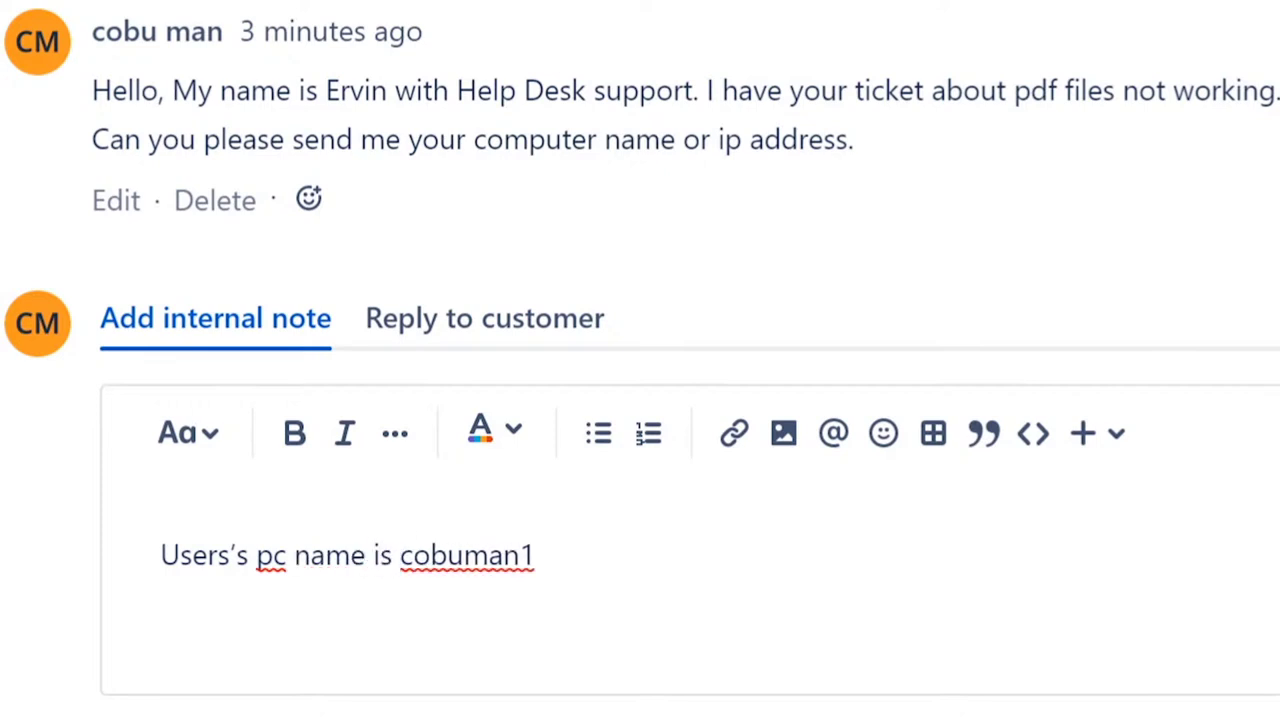
key(Right)
key(Right)
key(Right)
key(Right)
key(Right)
key(Right)
key(Right)
key(Right)
text(.)
key(ctrl+Return)
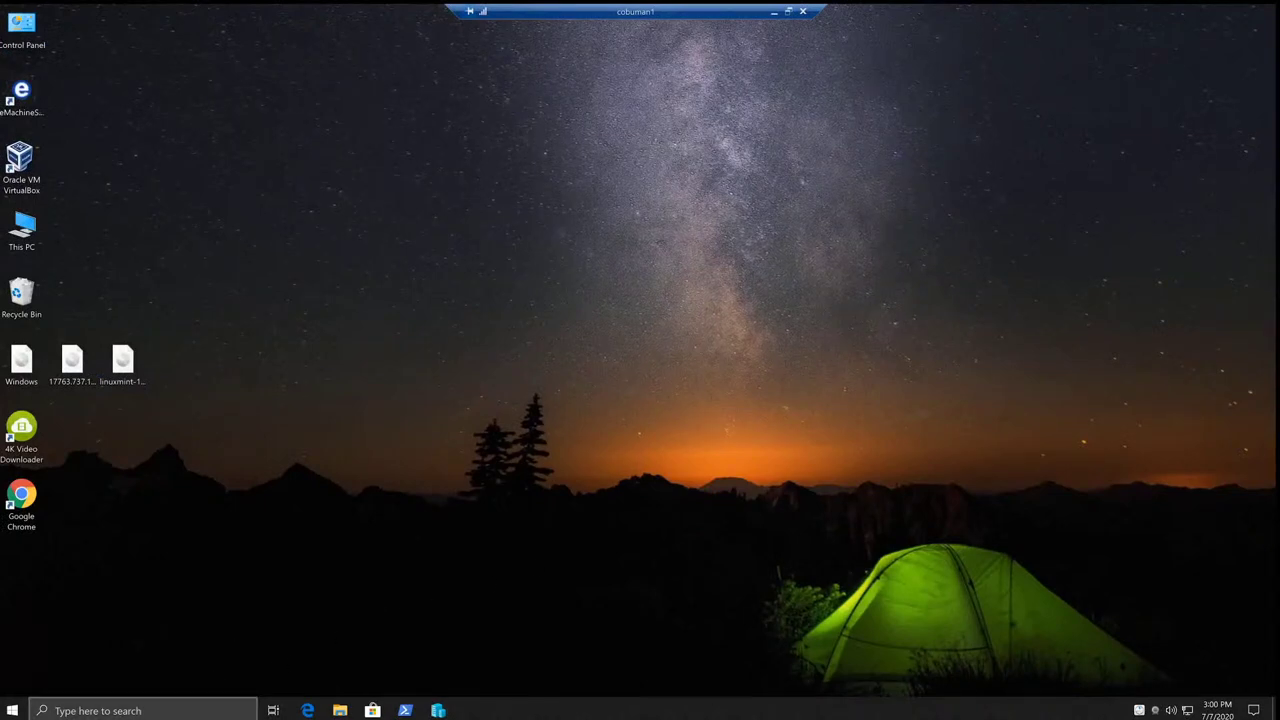
Open the 'Choose a default app for each type of file' settings through a 'file asso' search.
click(100, 710)
text(adobe)
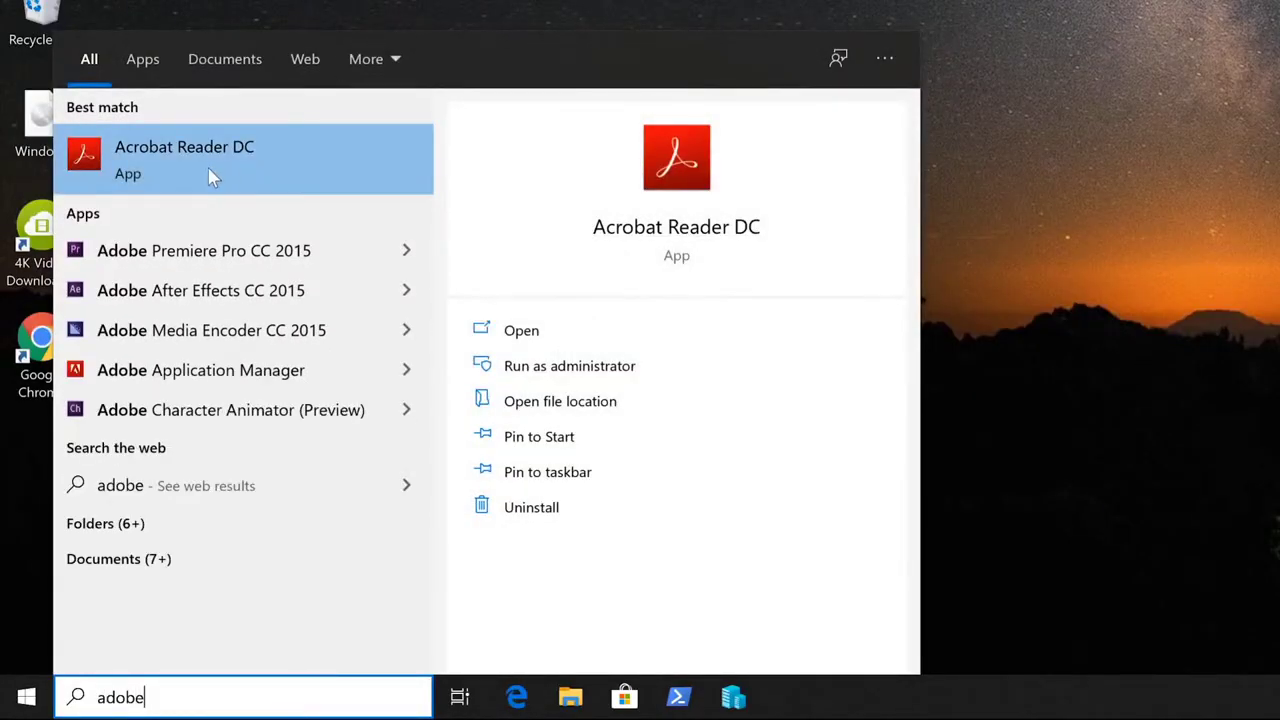
click(33, 705)
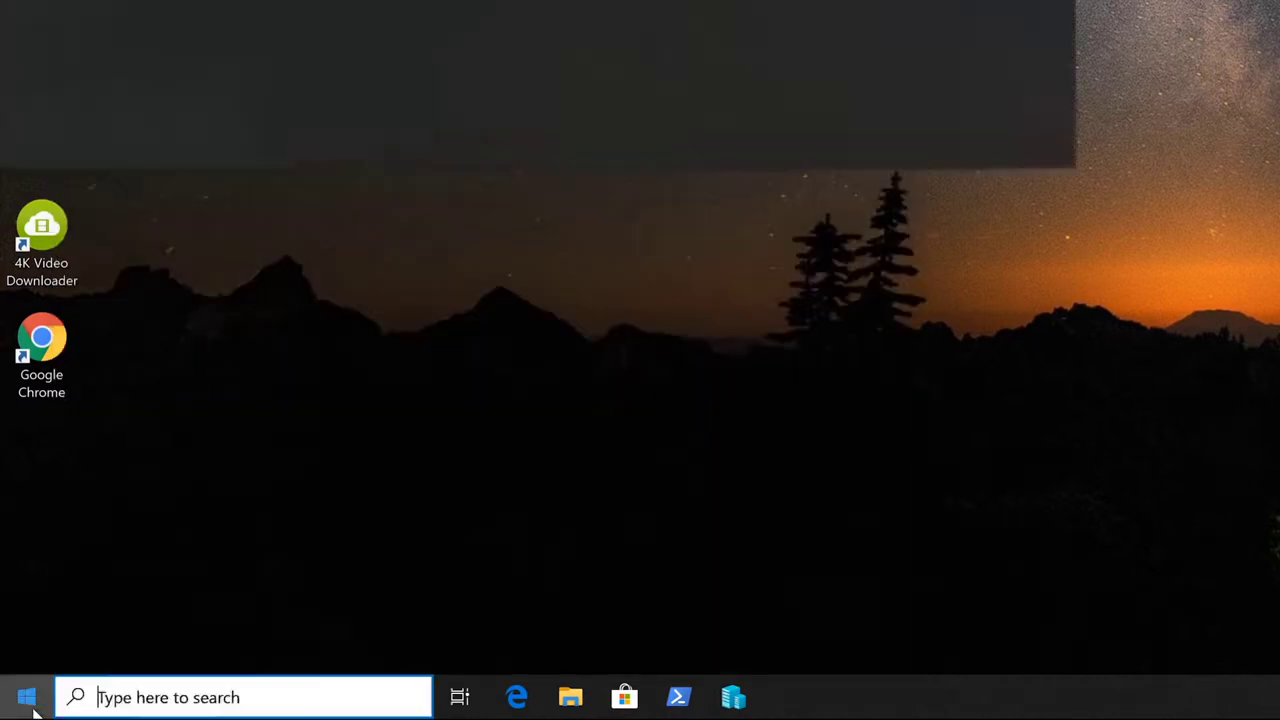
click(33, 705)
click(33, 705)
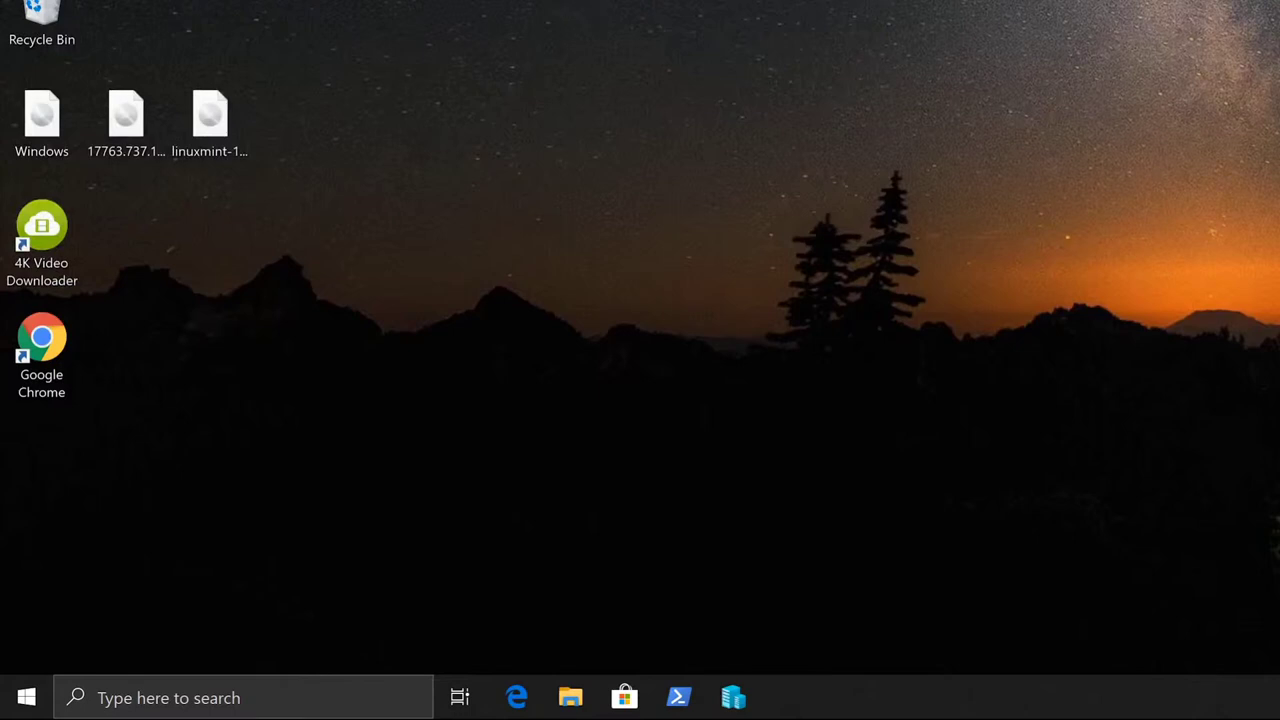
click(335, 698)
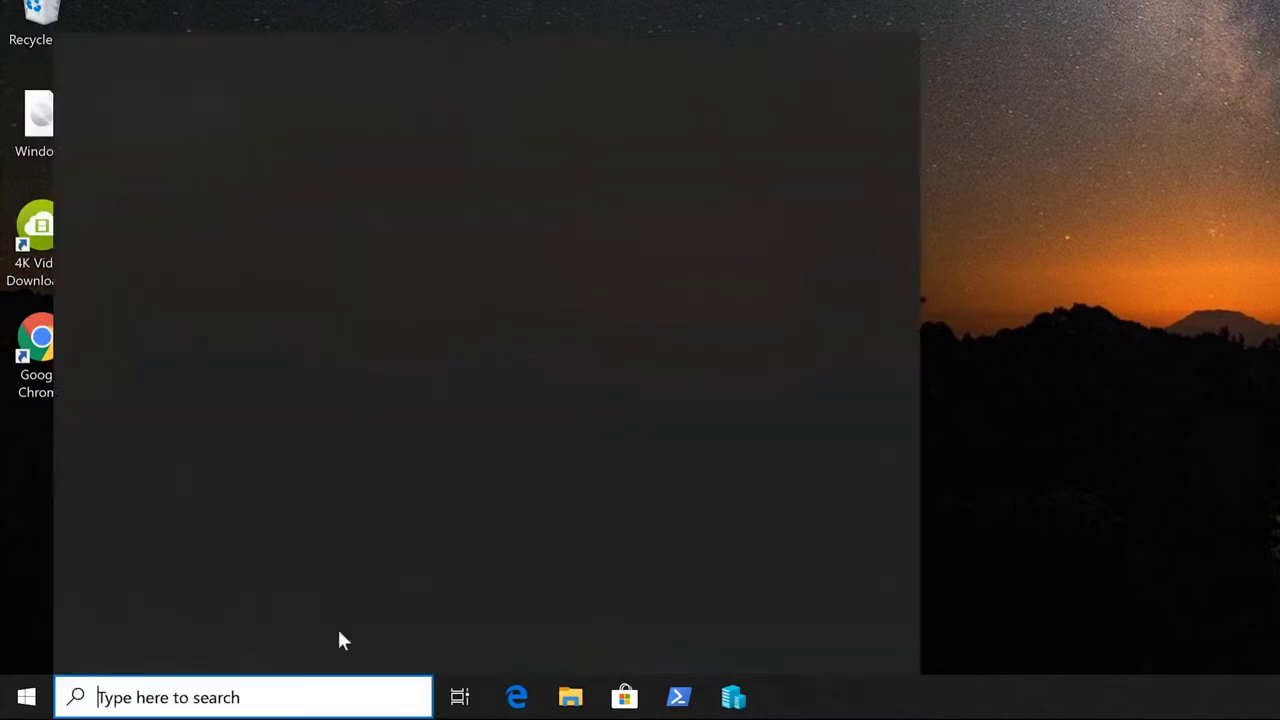
text(fil)
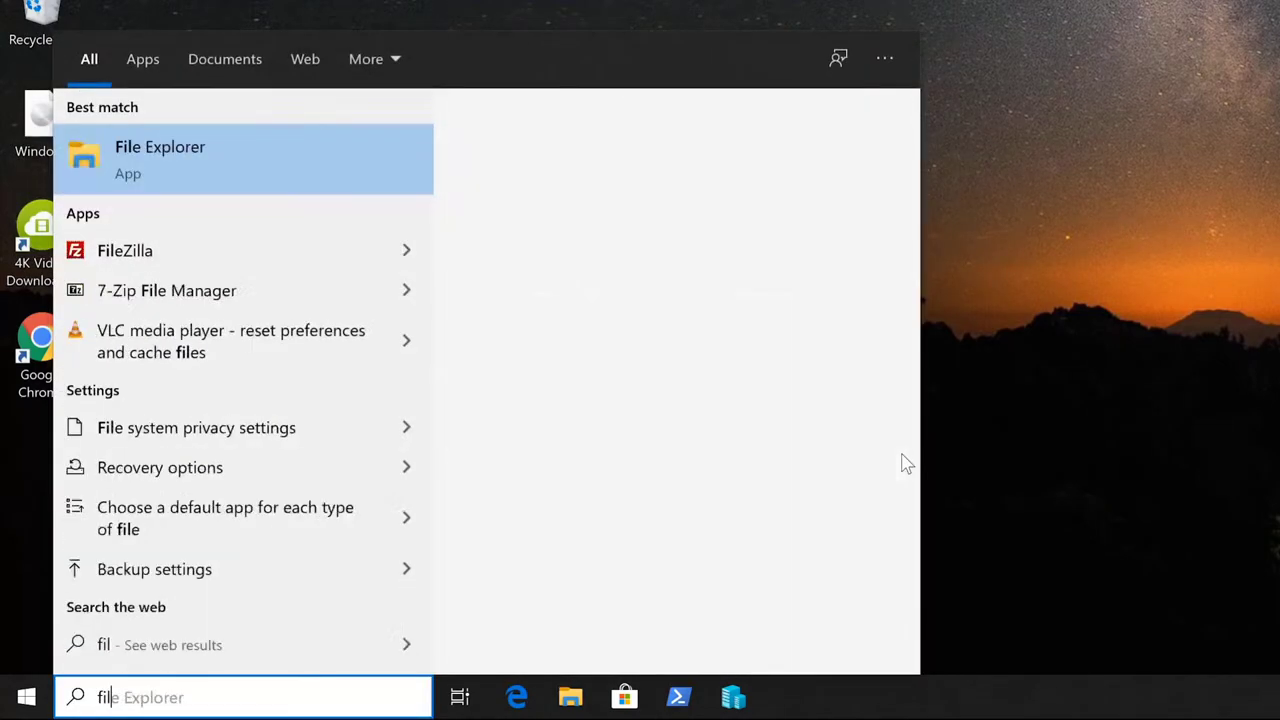
text(e asso)
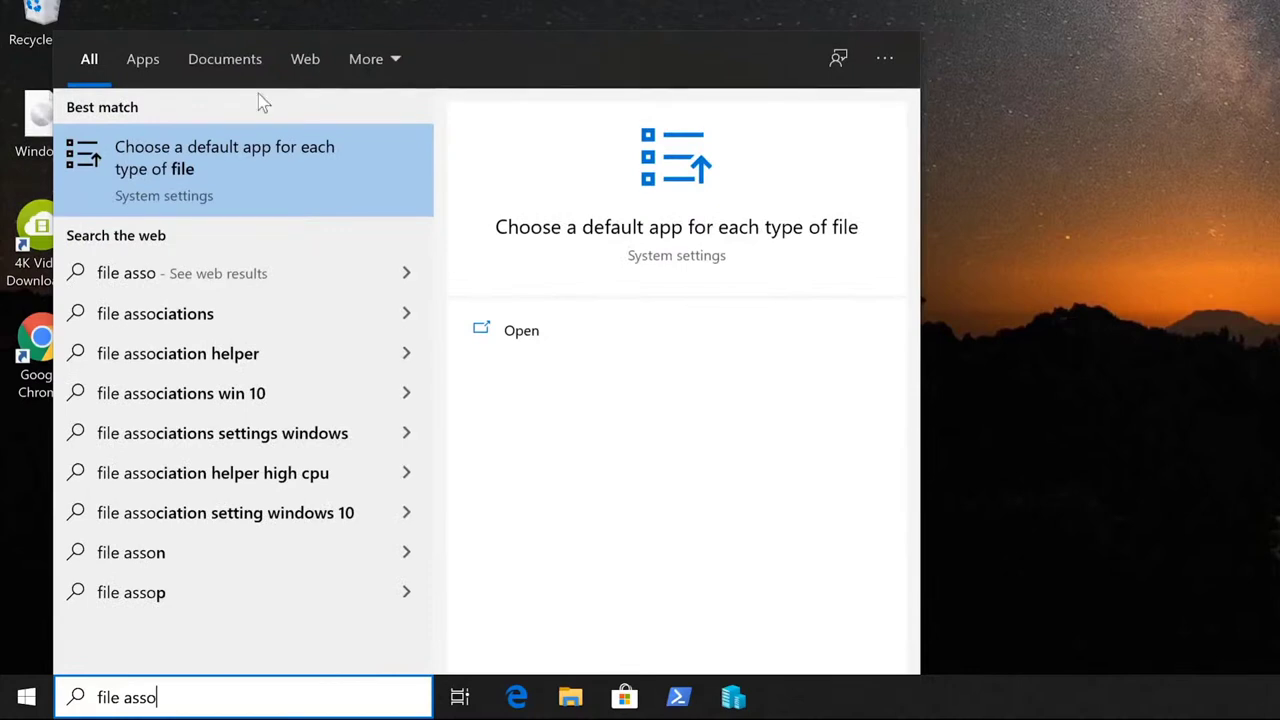
click(246, 171)
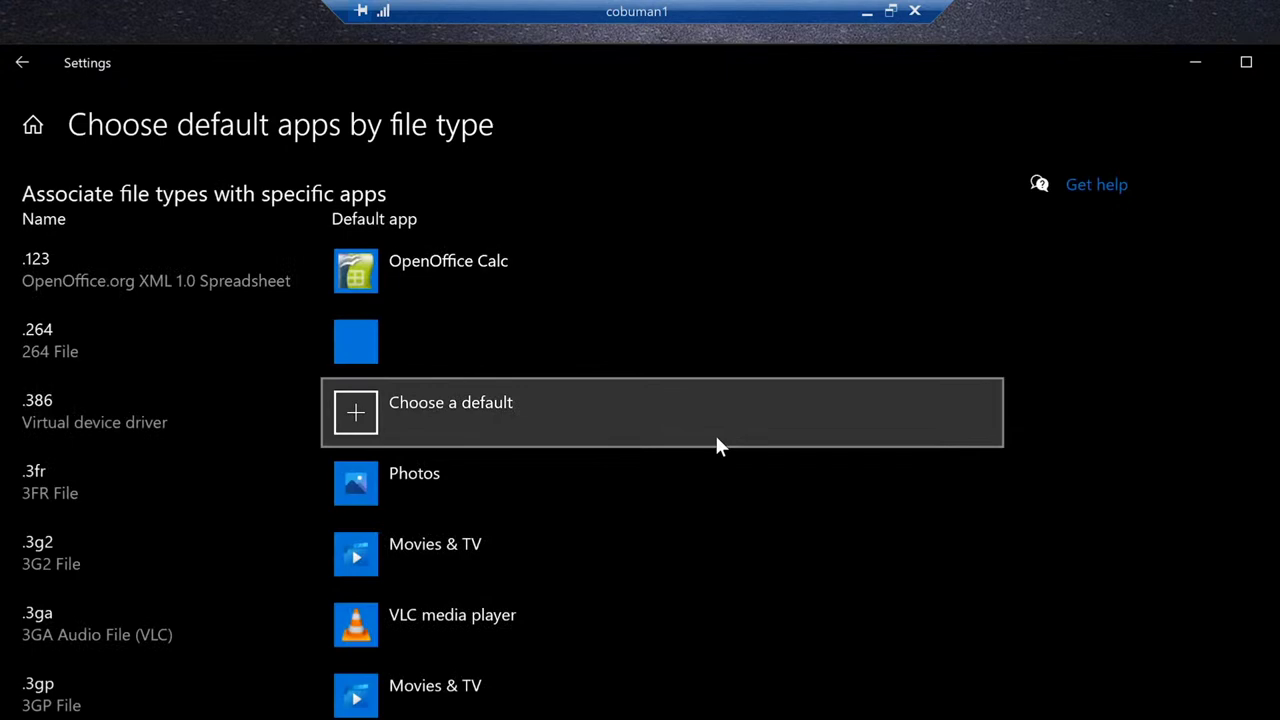
Change the .pdf default from Microsoft Edge to Adobe Acrobat Reader DC.
scroll(716, 440, down, 10)
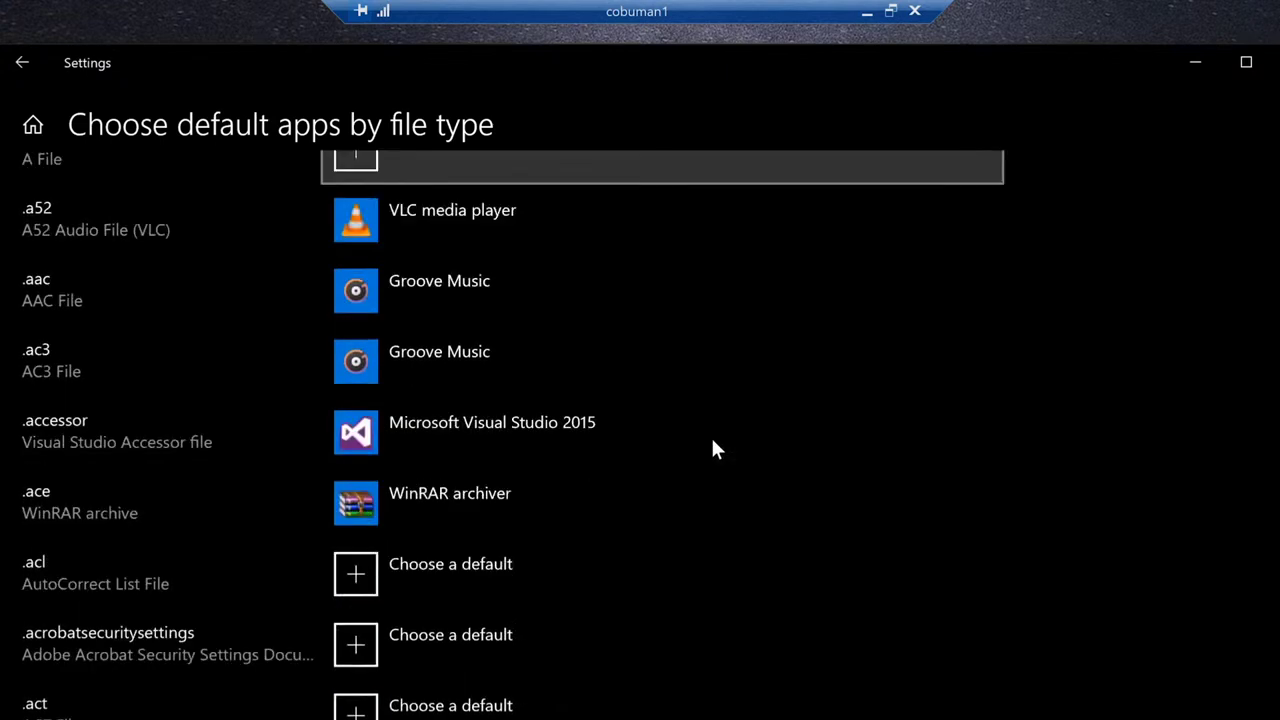
scroll(716, 450, down, 5)
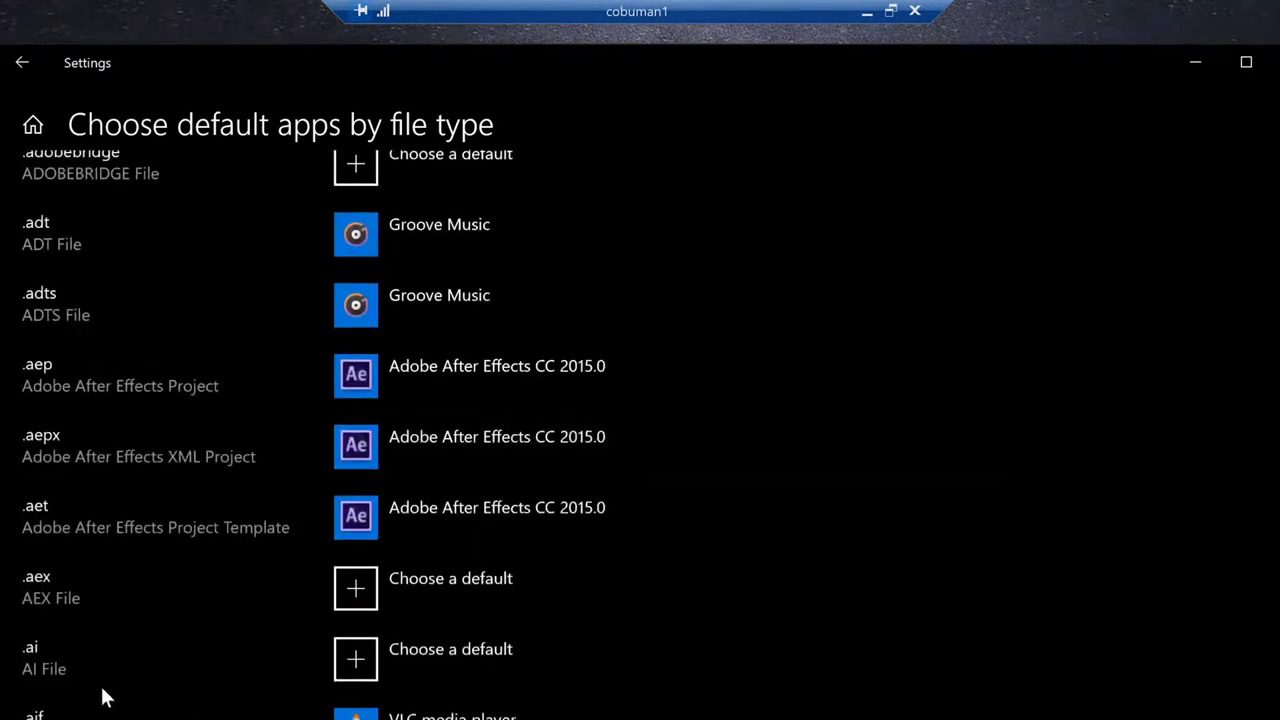
double_click(540, 58)
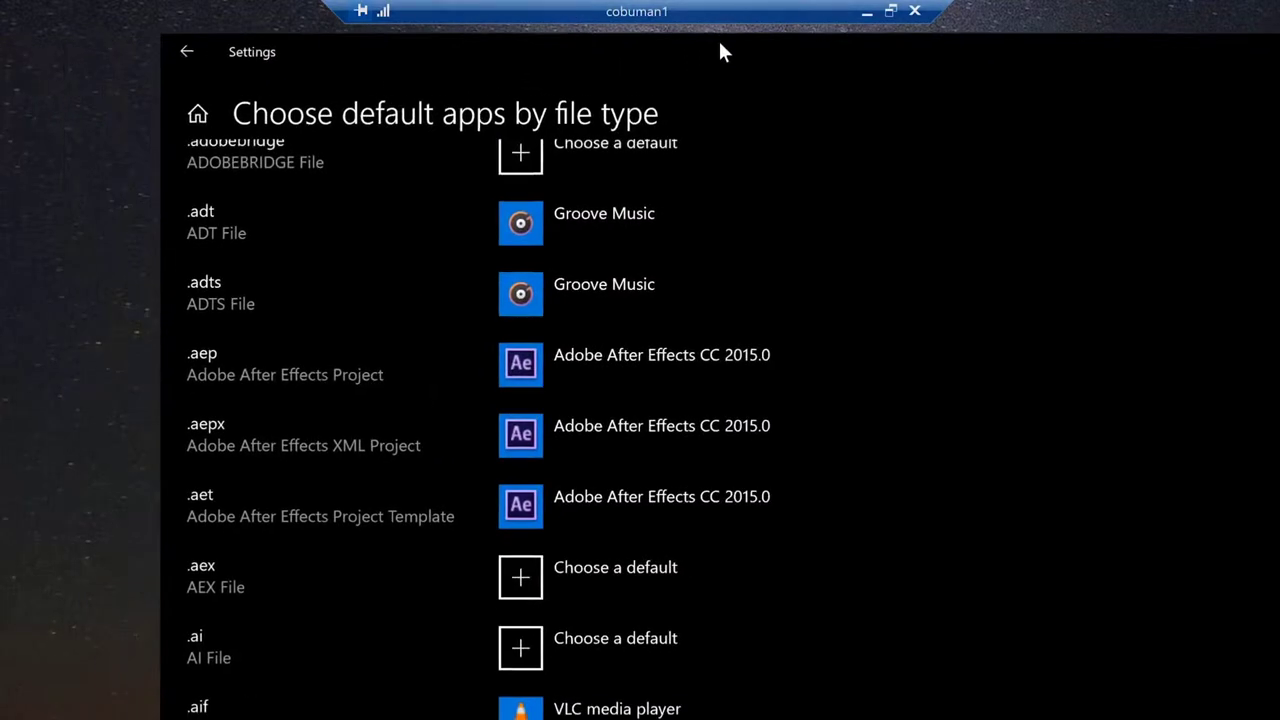
scroll(300, 575, down, 15)
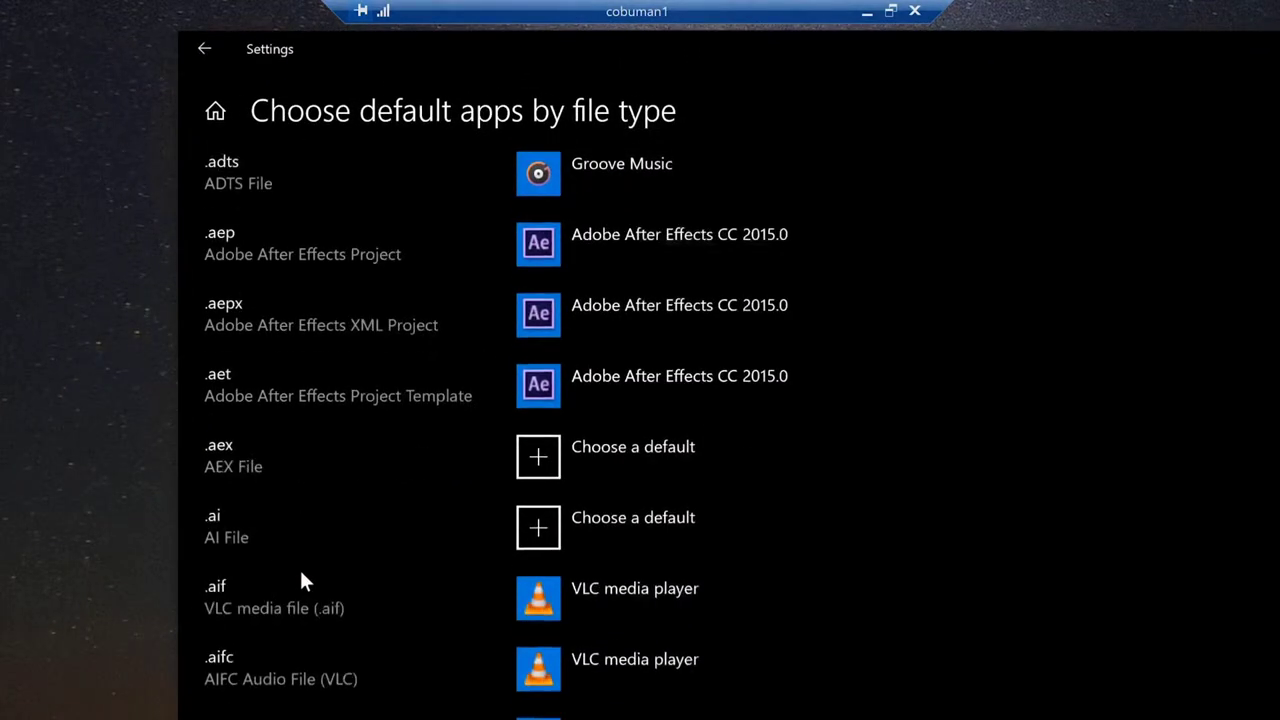
scroll(283, 568, down, 20)
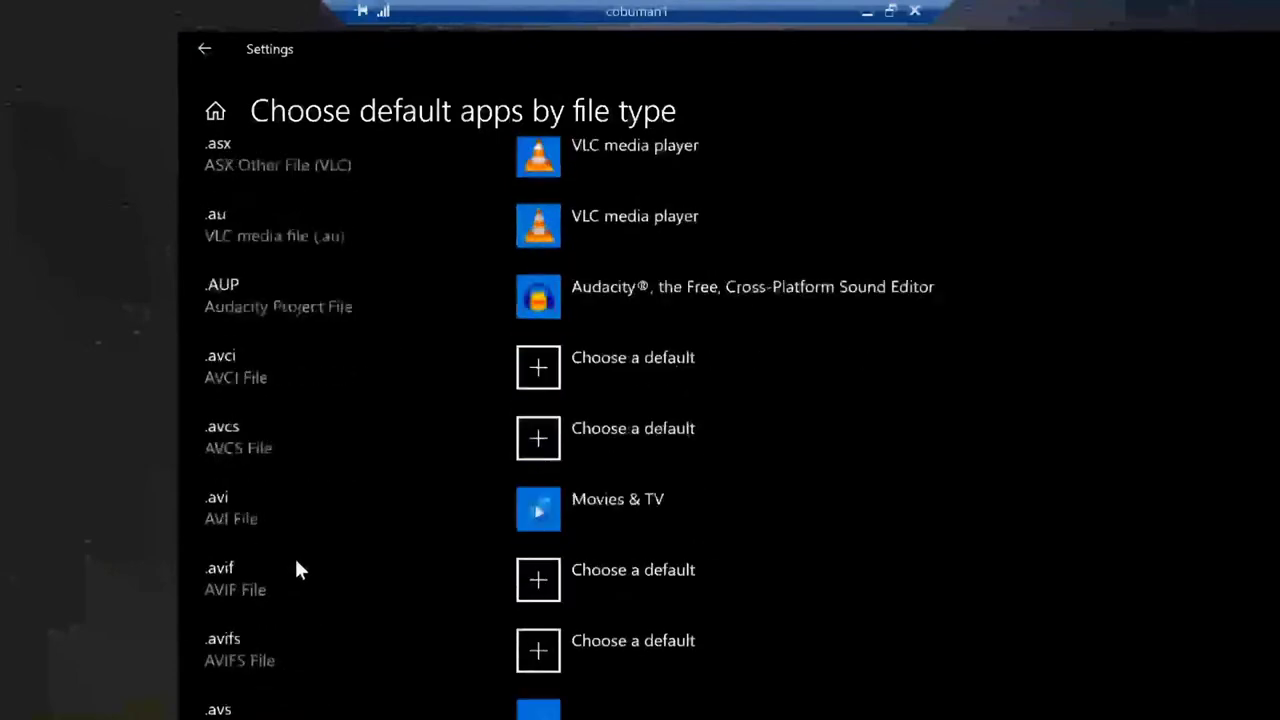
scroll(295, 558, down, 20)
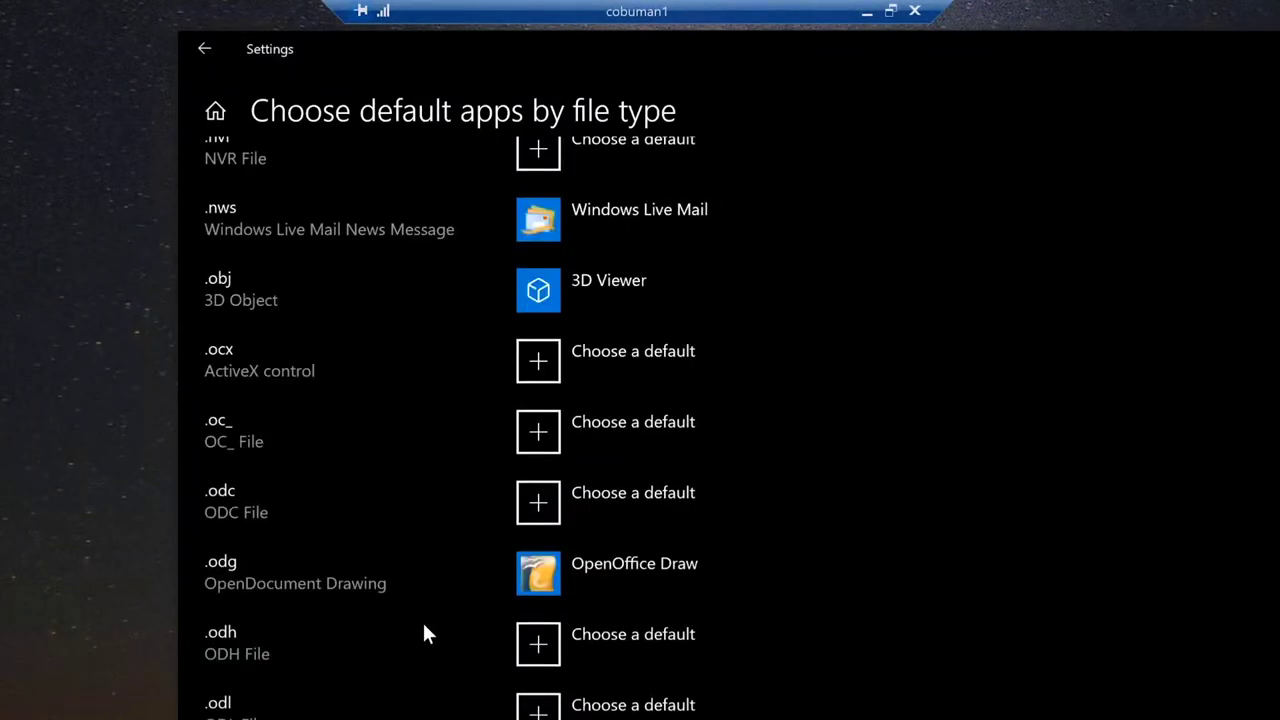
scroll(424, 627, down, 10)
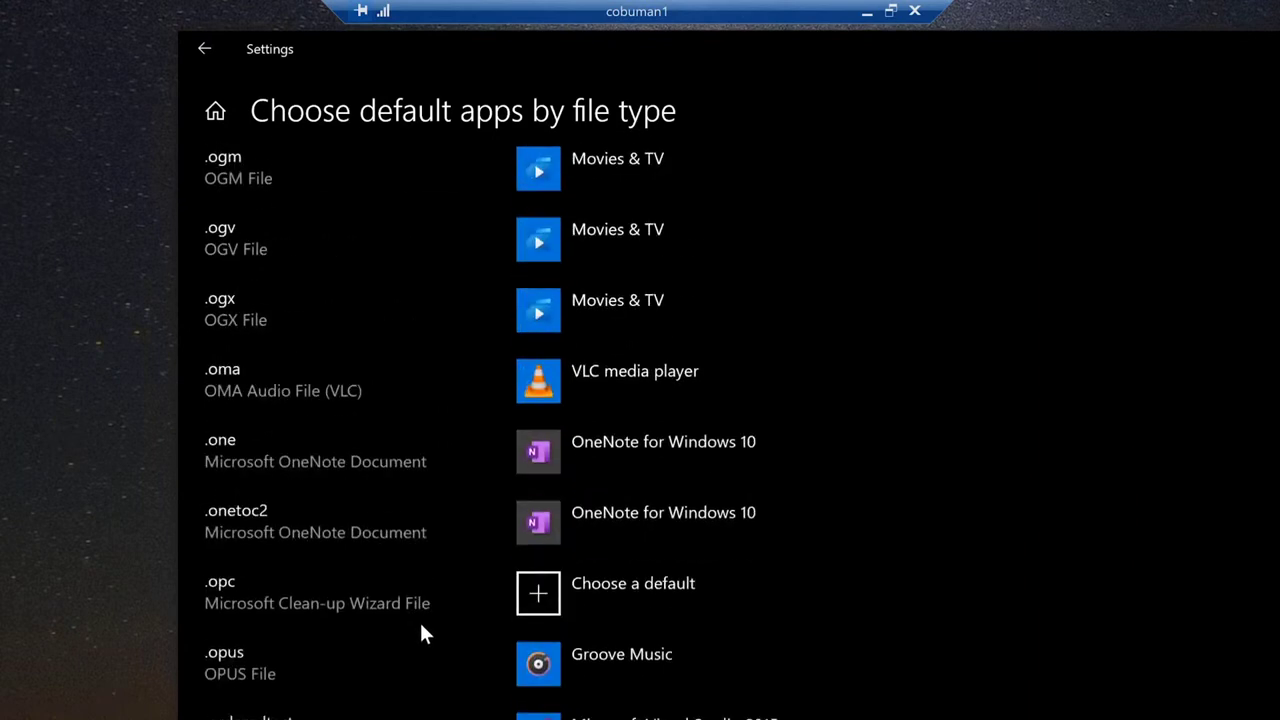
scroll(420, 632, down, 10)
scroll(425, 635, down, 5)
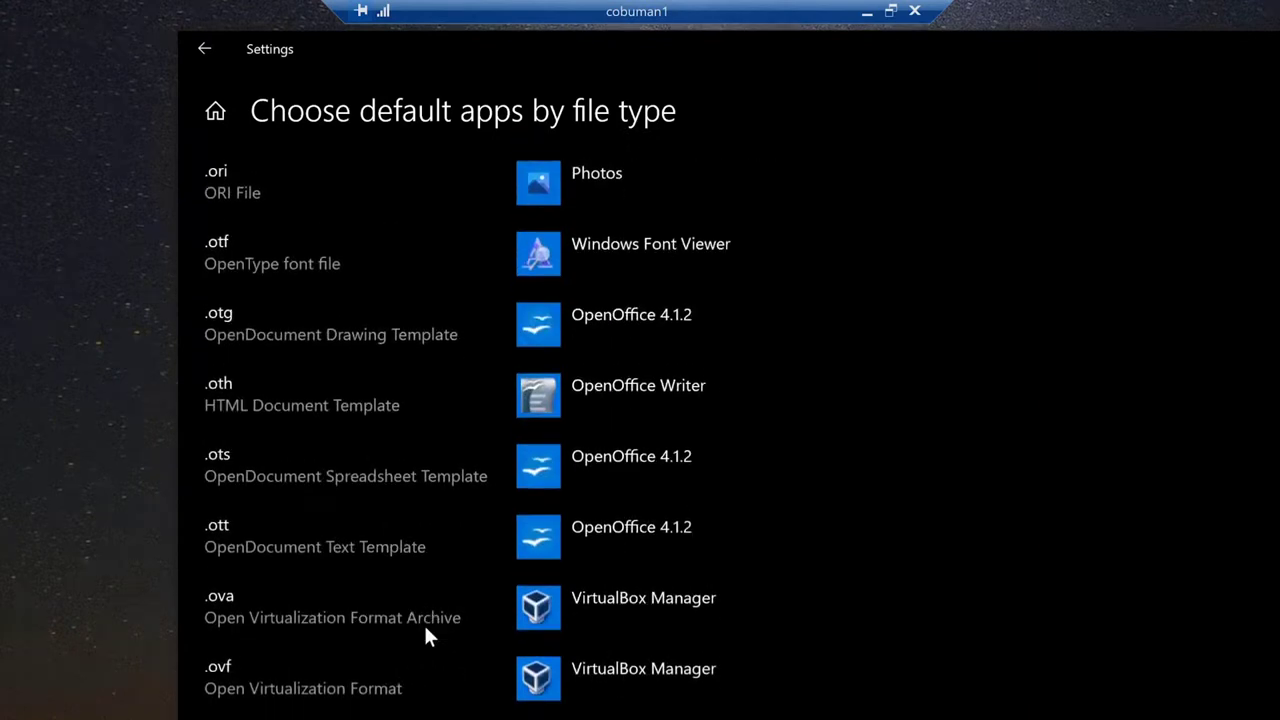
scroll(425, 636, down, 3)
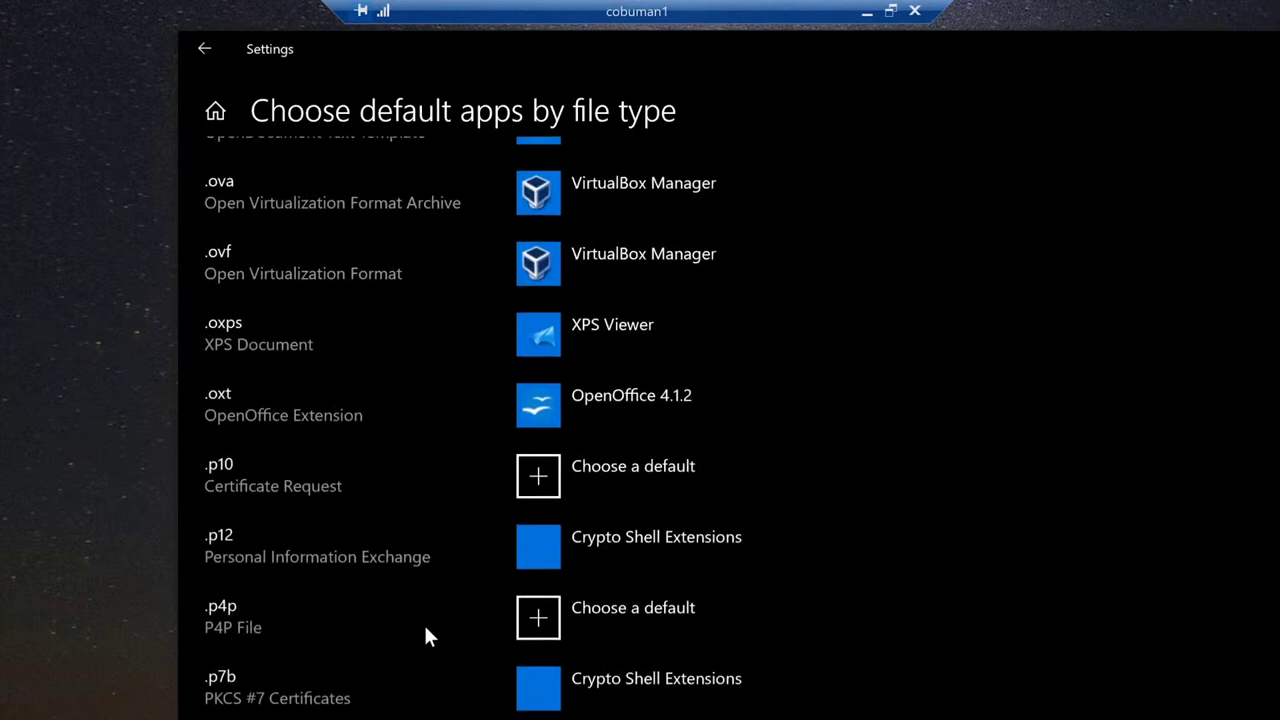
scroll(425, 636, down, 5)
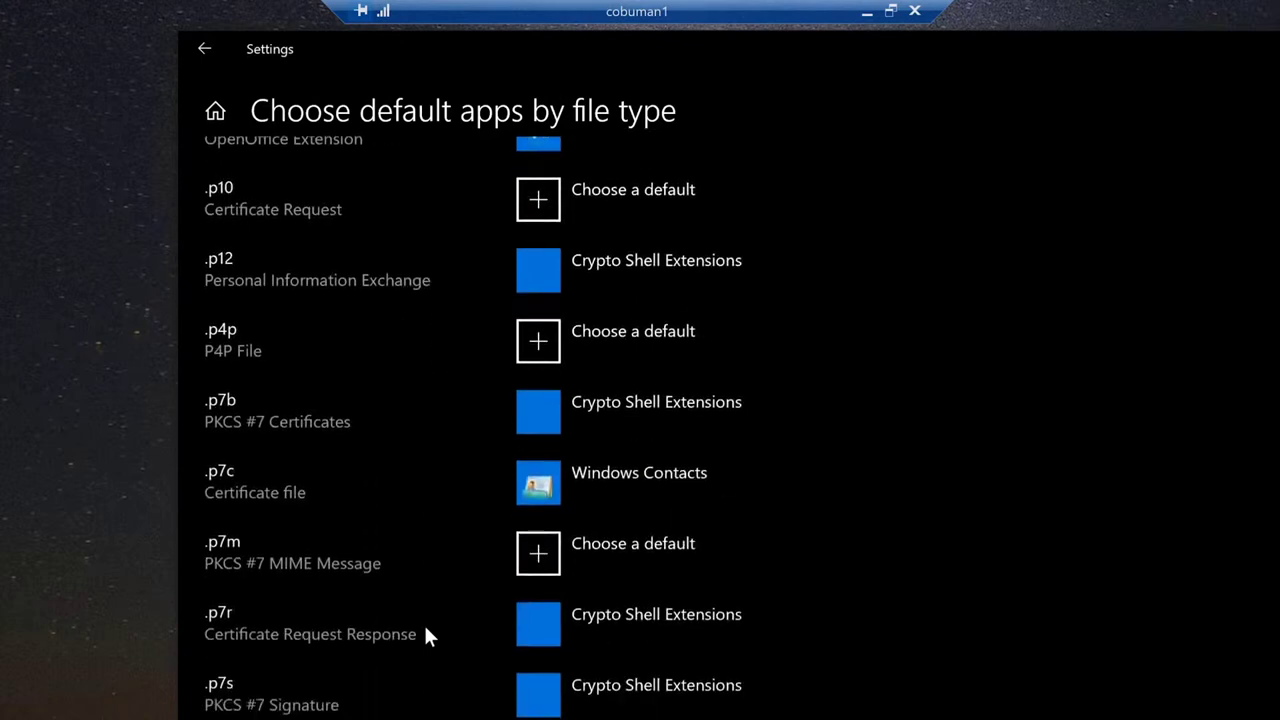
scroll(425, 636, down, 4)
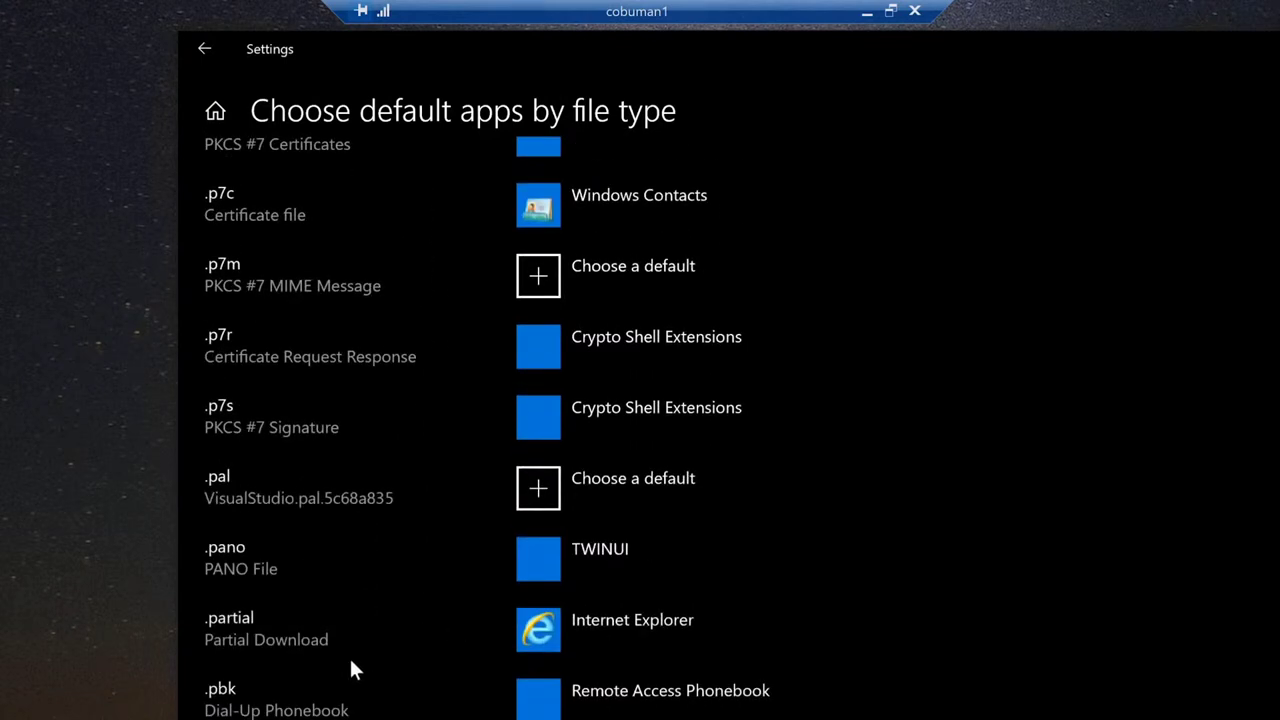
scroll(352, 670, down, 2)
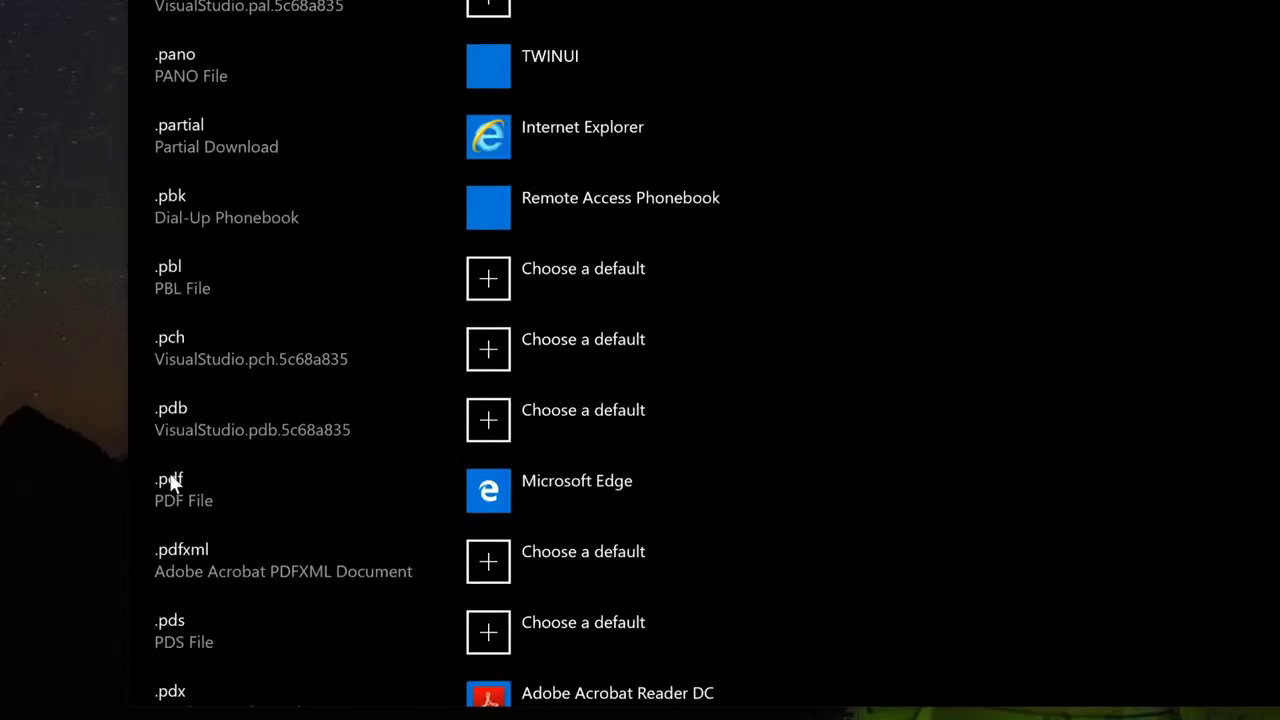
scroll(228, 465, down, 2)
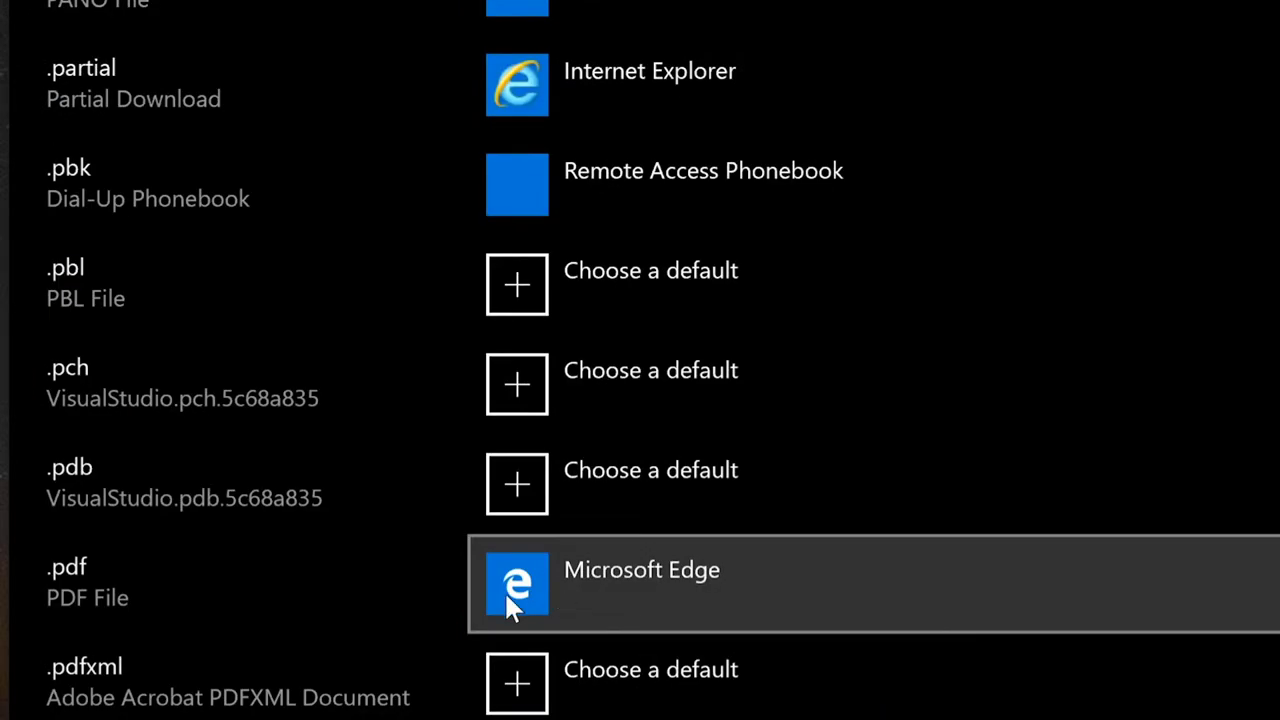
click(638, 590)
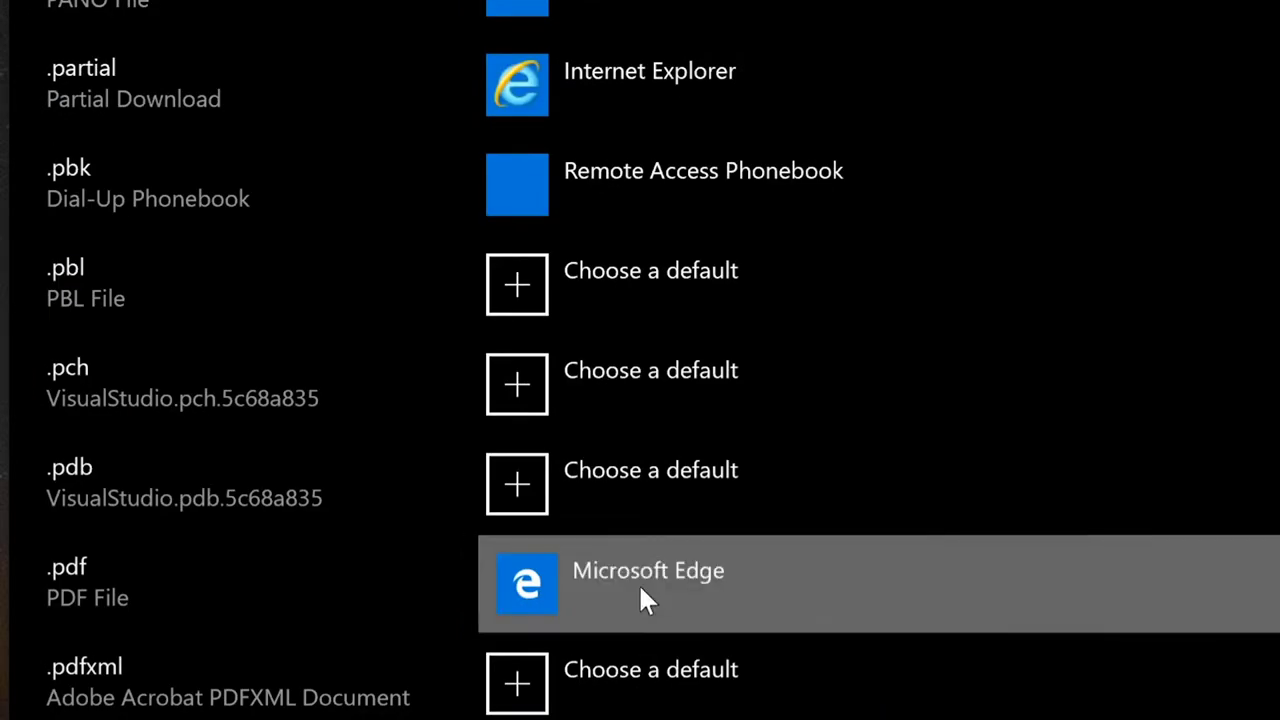
click(906, 140)
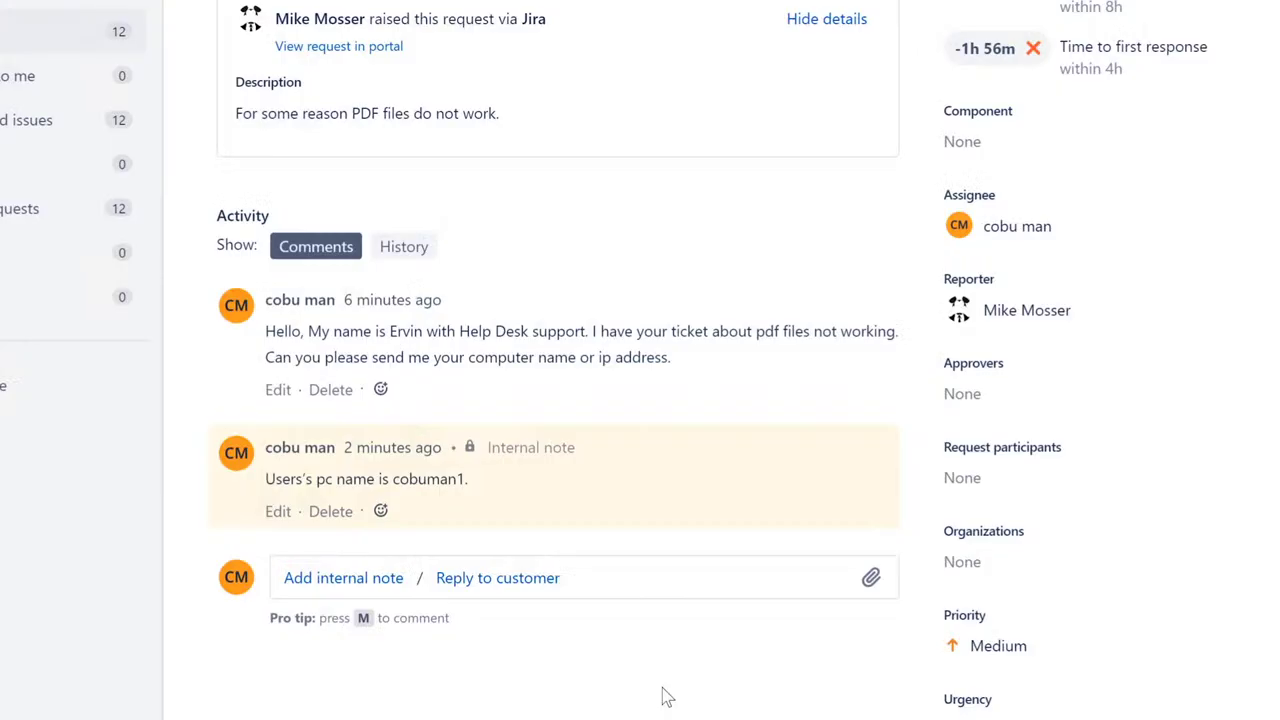
Post the signed internal note 'Changed file association to resolve .pdf issues.'.
click(366, 580)
click(565, 686)
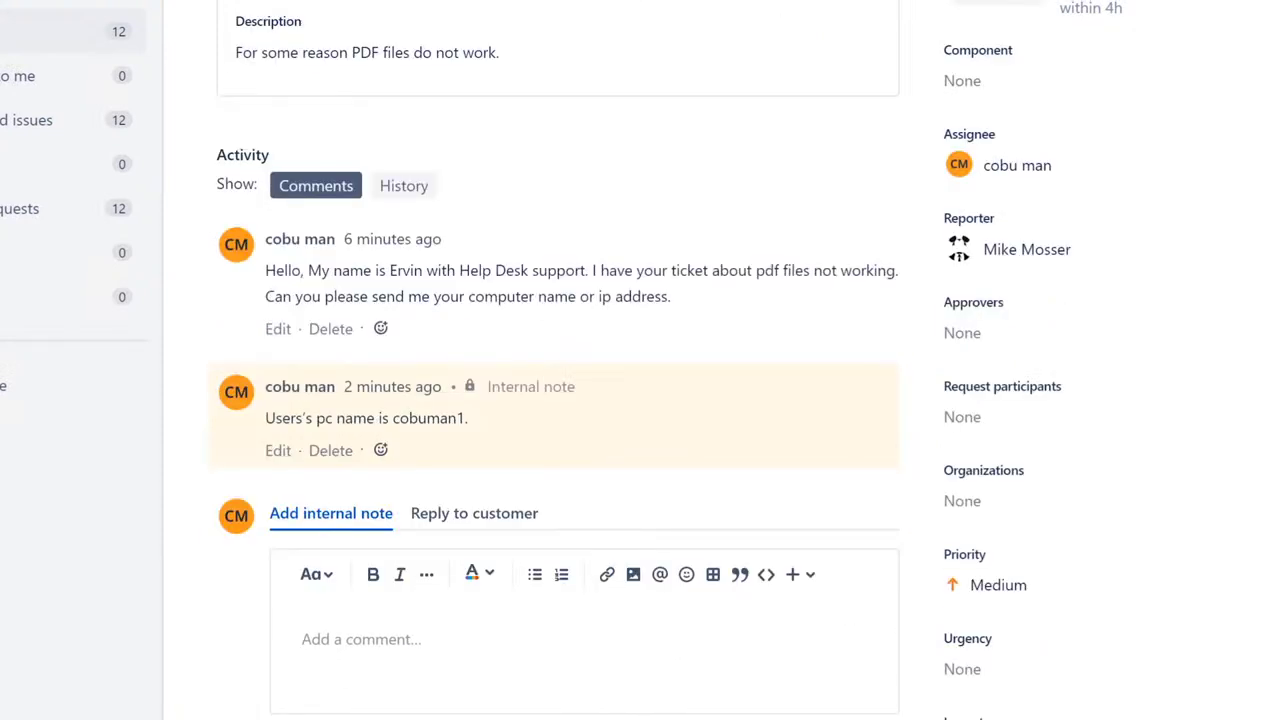
text(Changed )
text(fi)
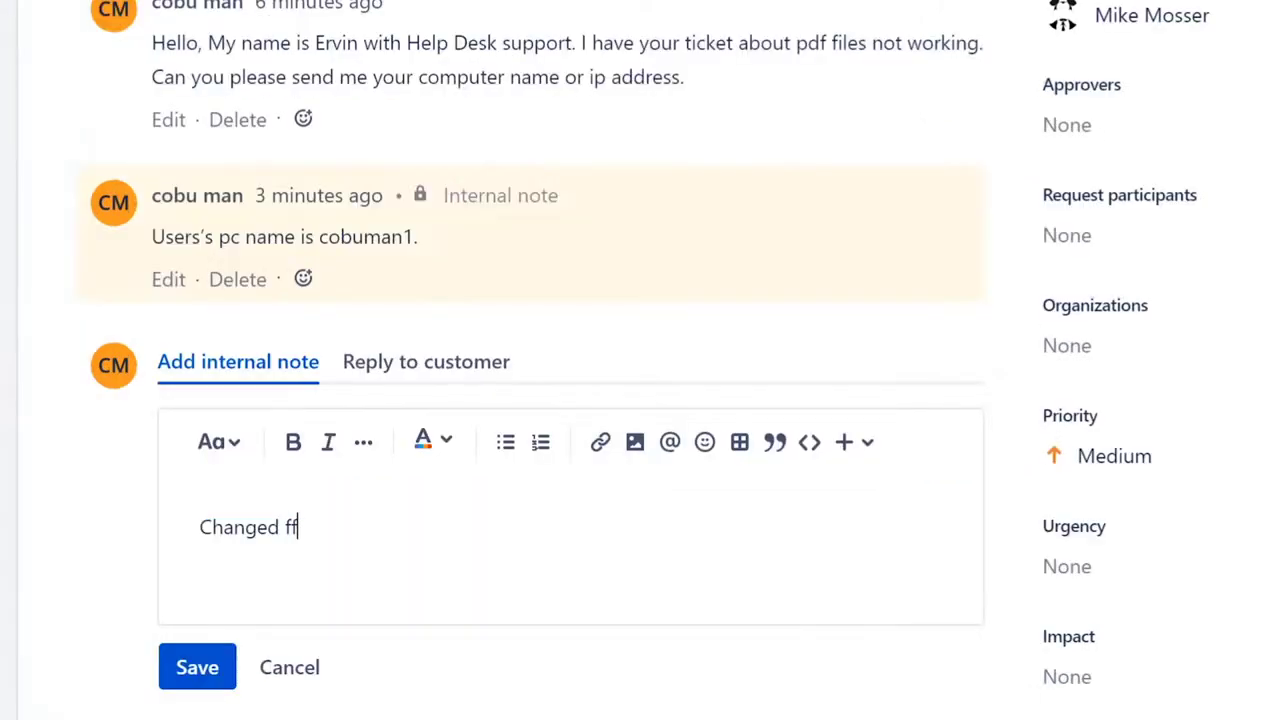
text(le associtaion)
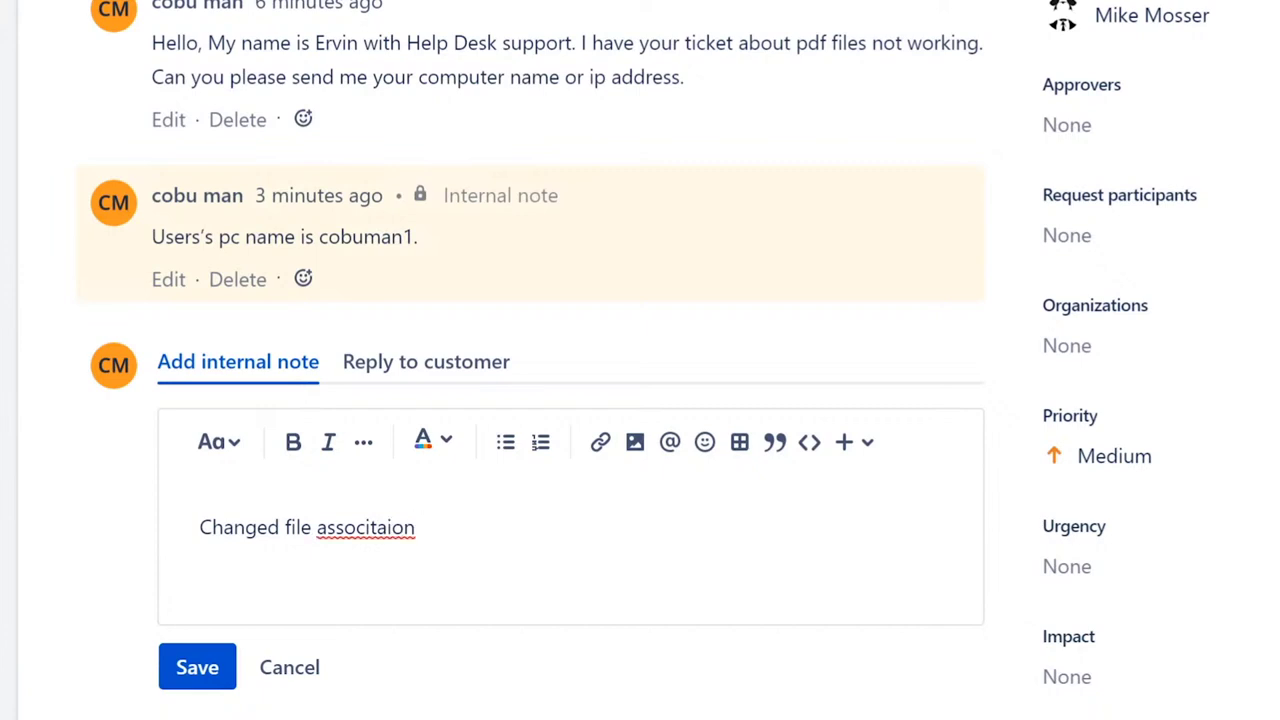
right_click(389, 527)
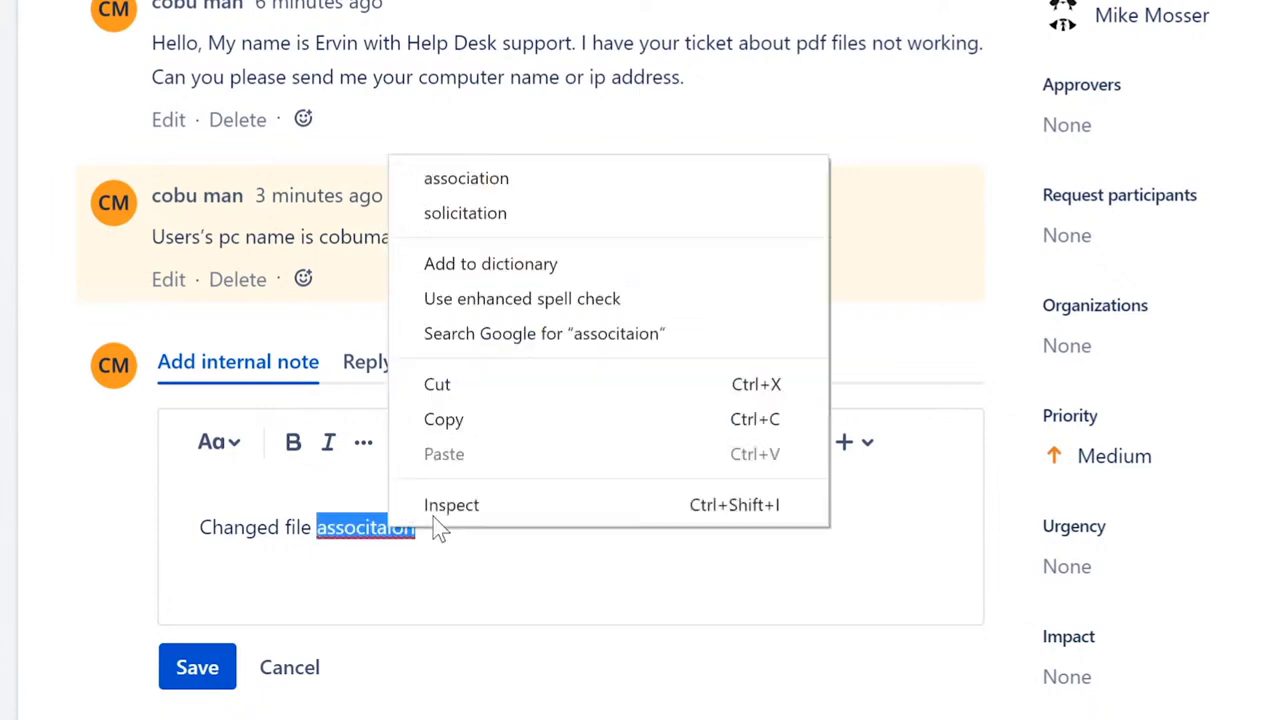
click(519, 175)
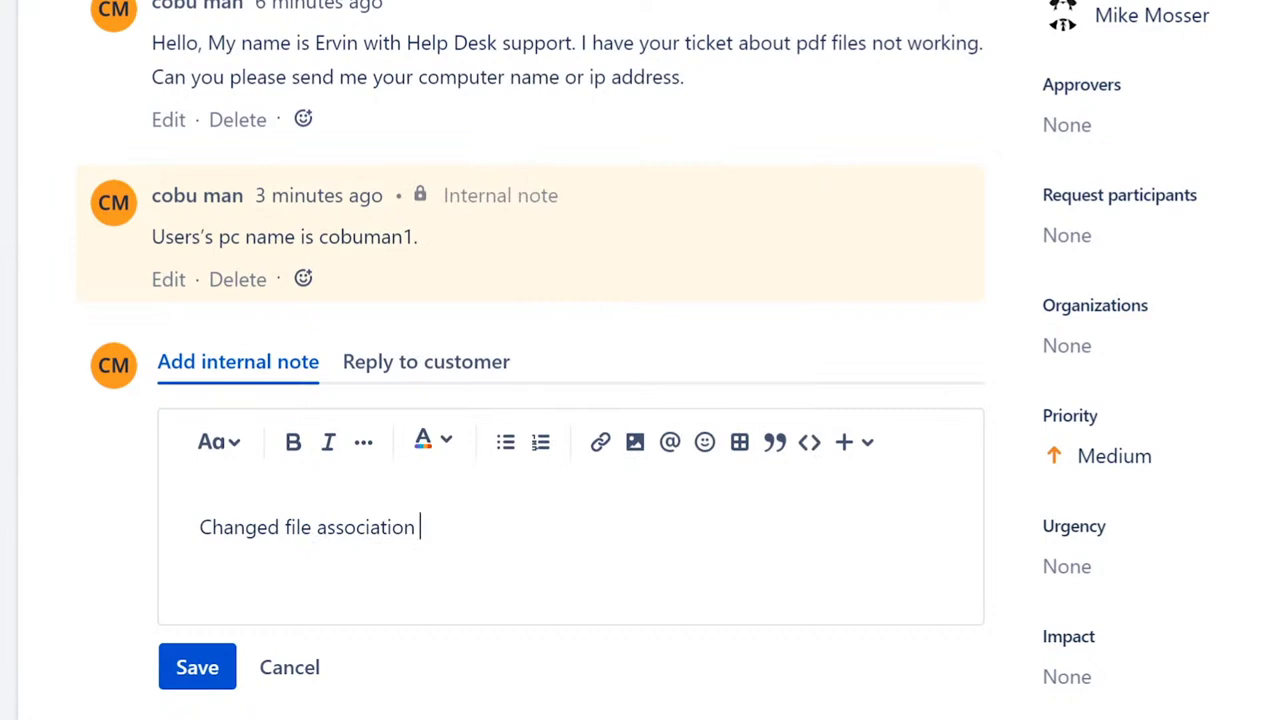
text(to allow pdf)
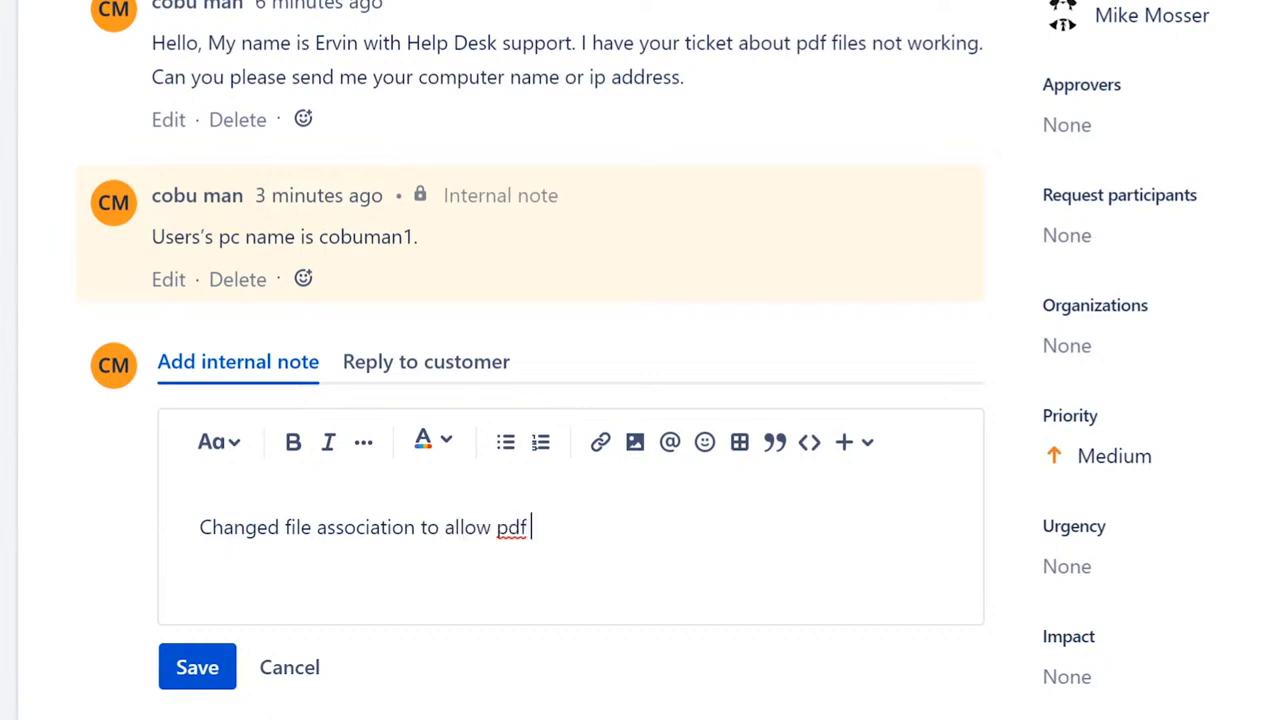
key(BackSpace)
key(BackSpace)
key(BackSpace)
key(BackSpace)
key(BackSpace)
key(BackSpace)
key(BackSpace)
key(BackSpace)
key(BackSpace)
key(BackSpace)
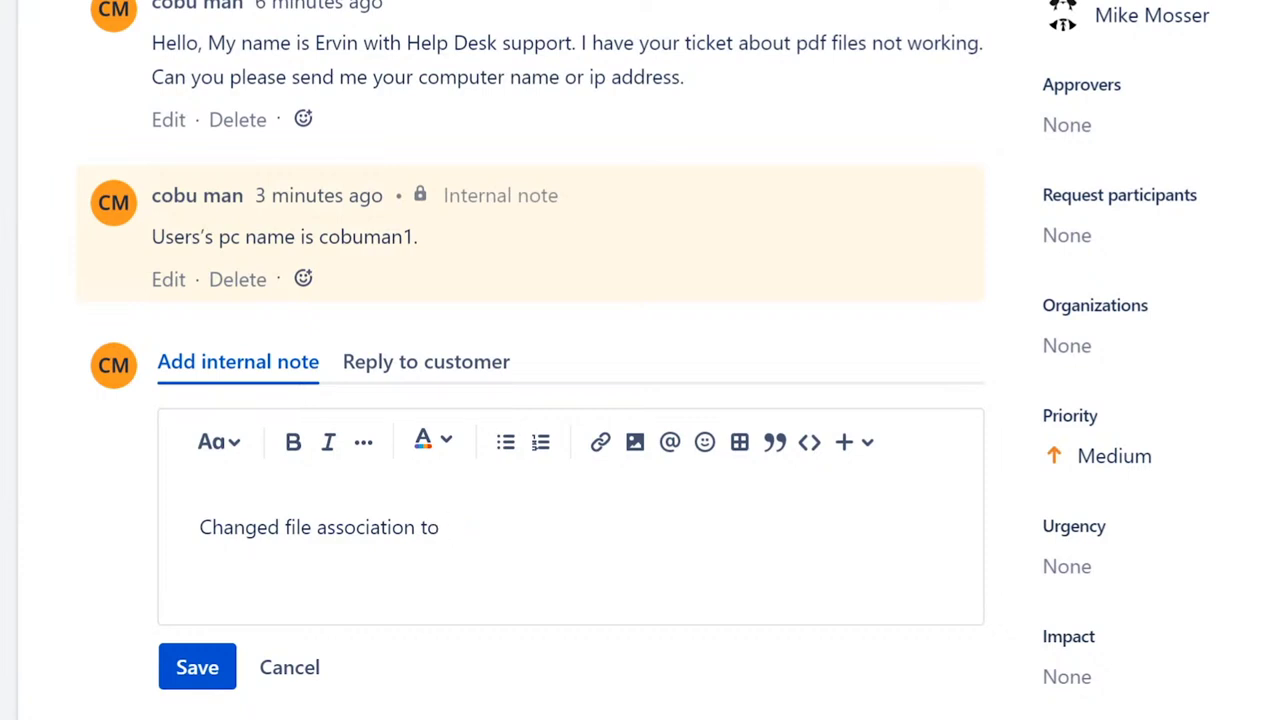
text(resolve .pdf issues)
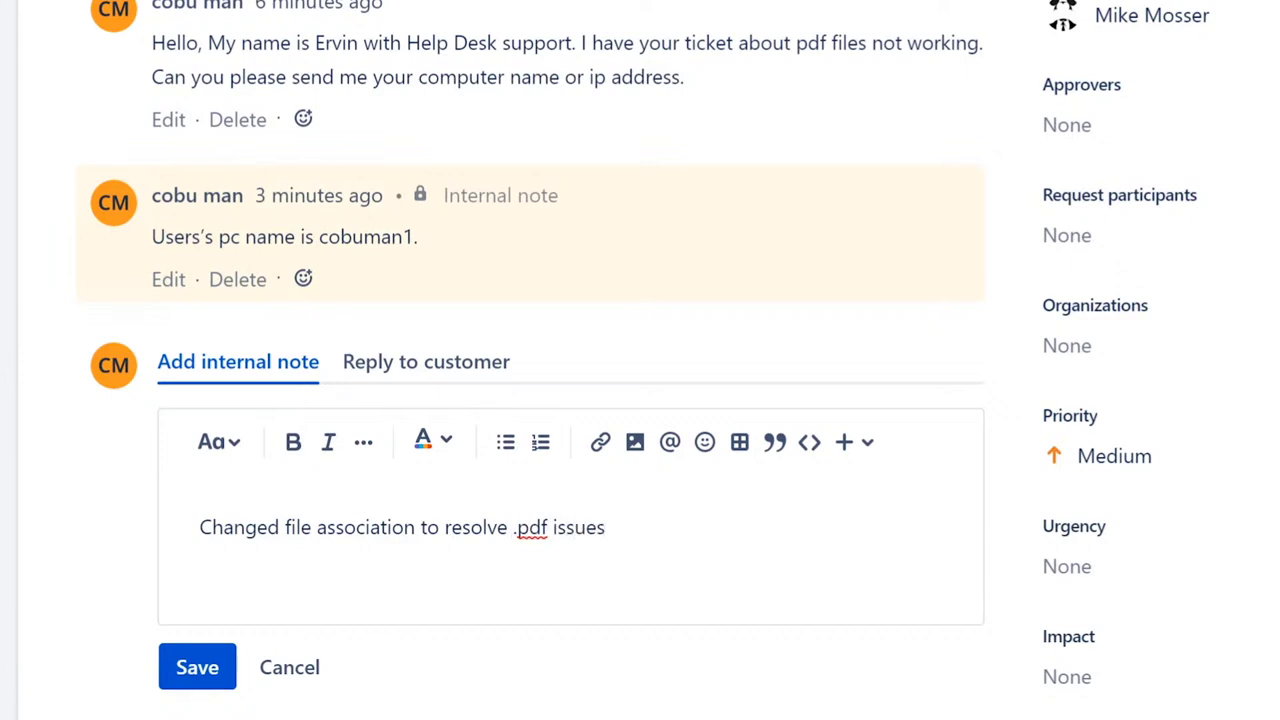
text(. Ervin)
click(195, 670)
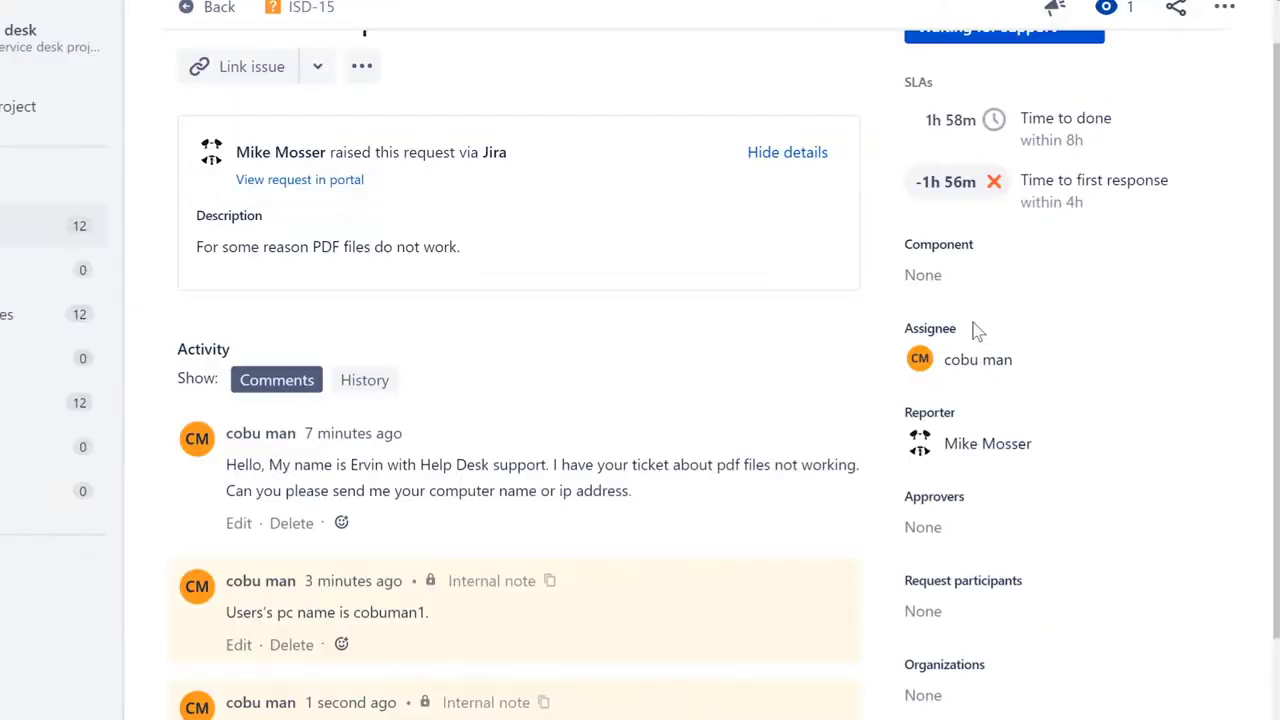
Change ISD-15's status from Waiting for support to Complete and go back to the All open queue.
scroll(1137, 271, up, 1)
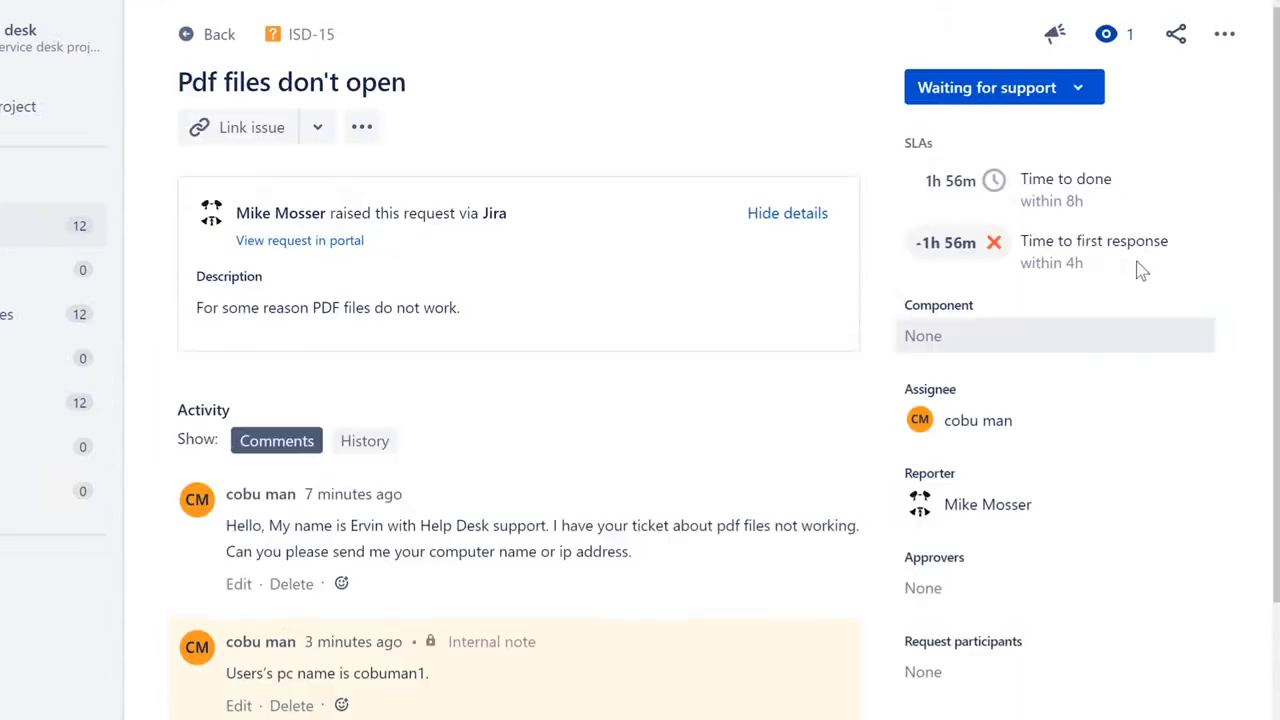
click(1022, 99)
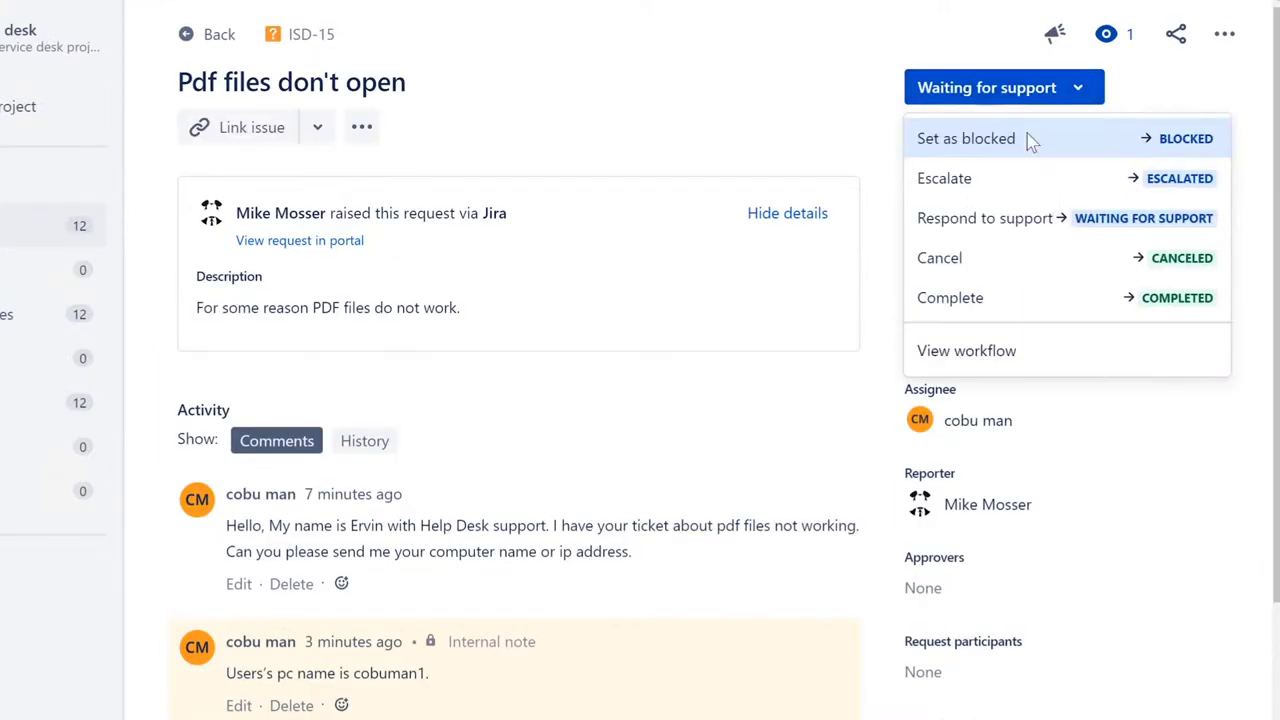
click(960, 487)
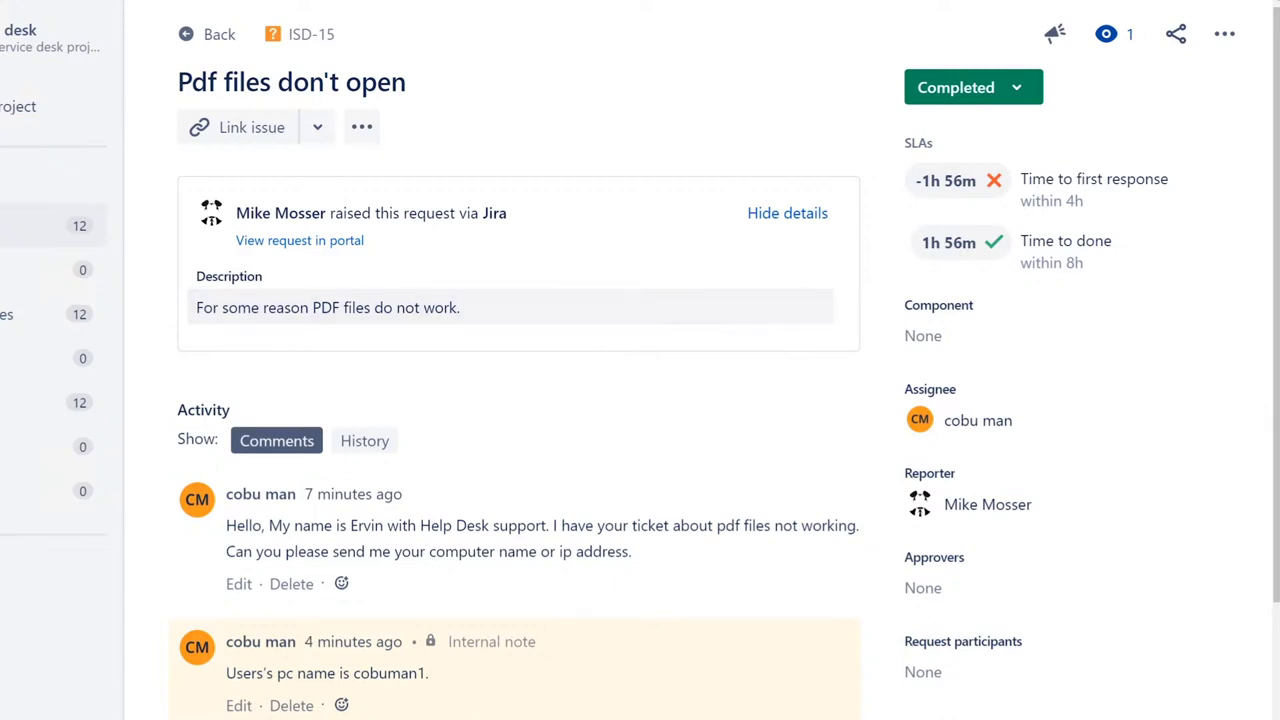
click(220, 40)
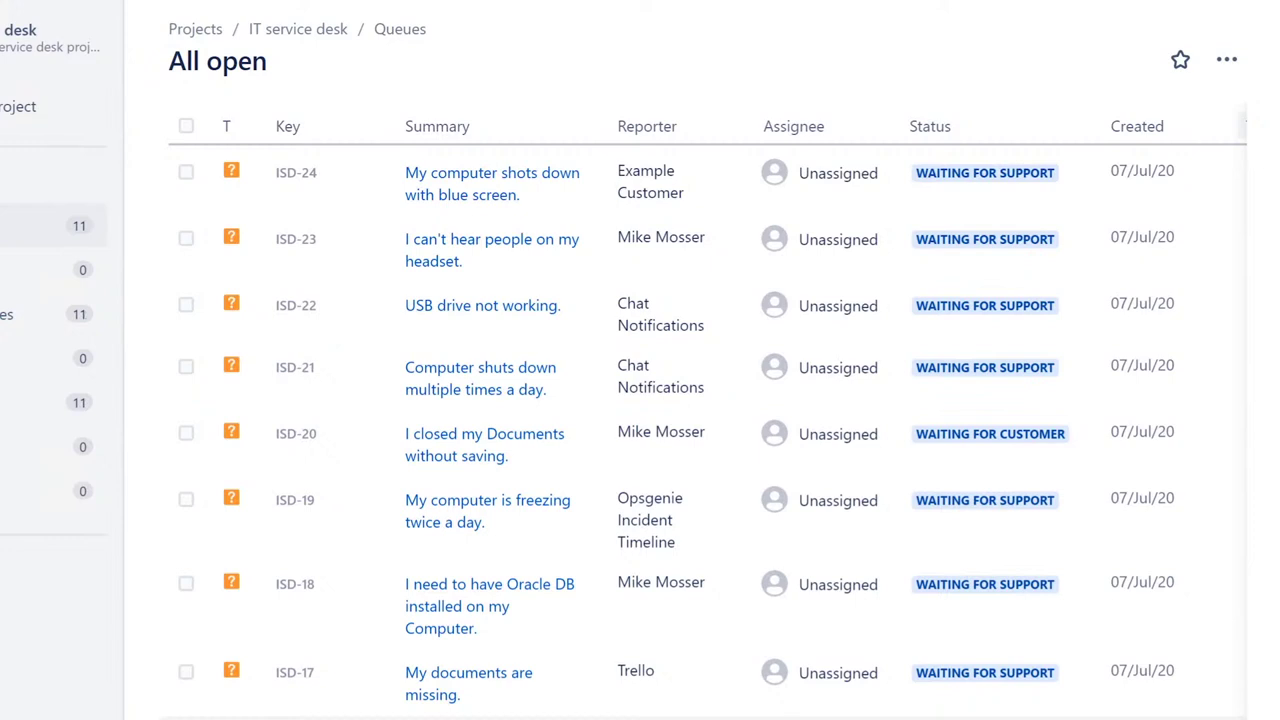
Open ISD-16 'Websites are super slow.' and assign it to yourself, discarding the description edit.
click(554, 685)
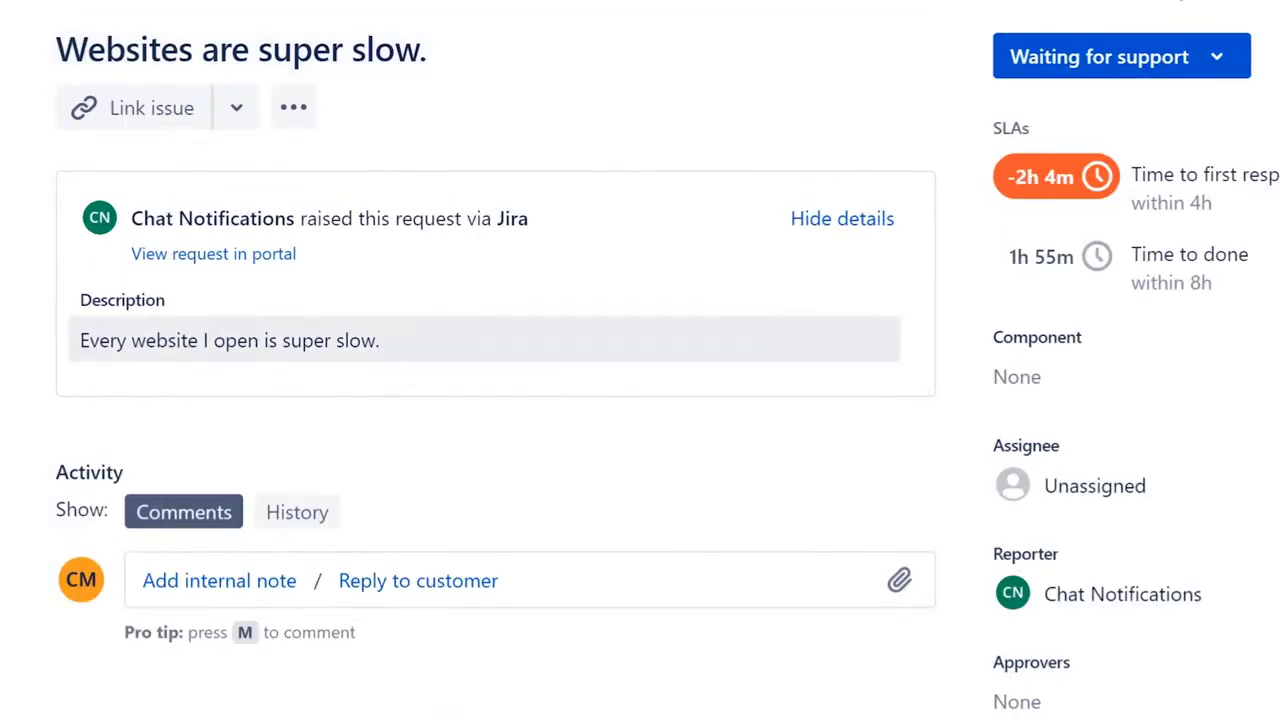
click(369, 359)
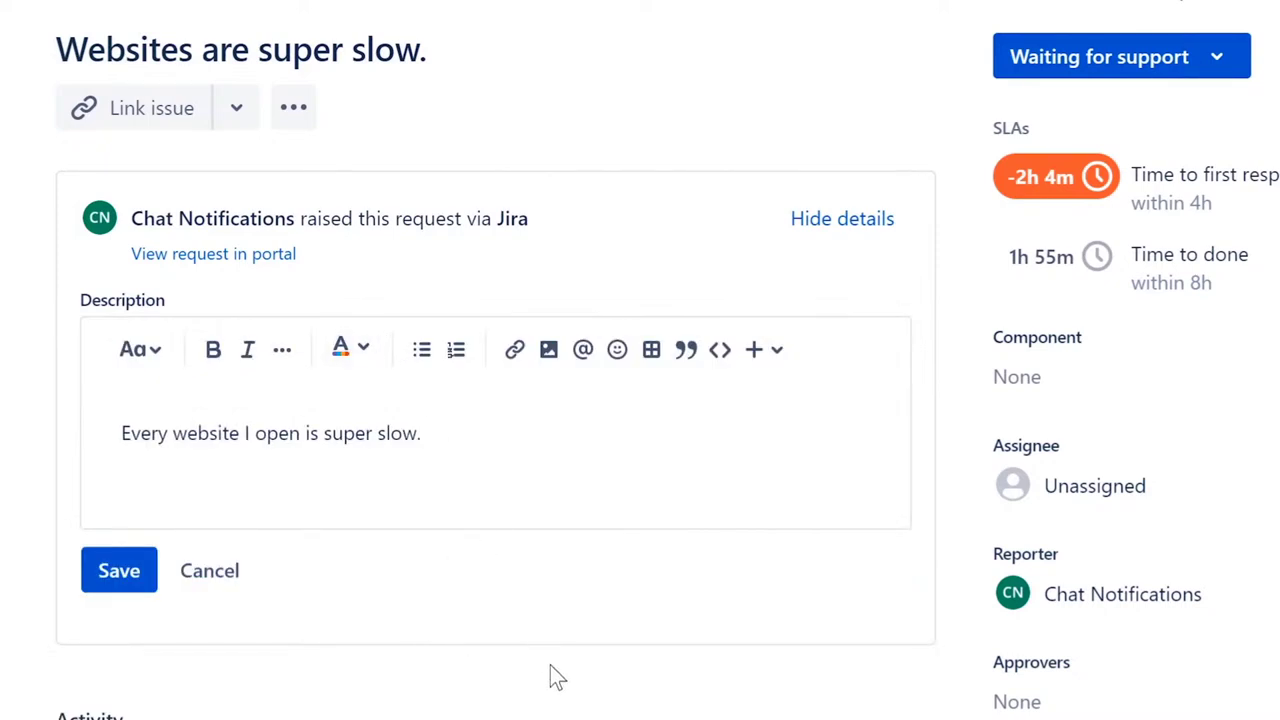
click(1160, 488)
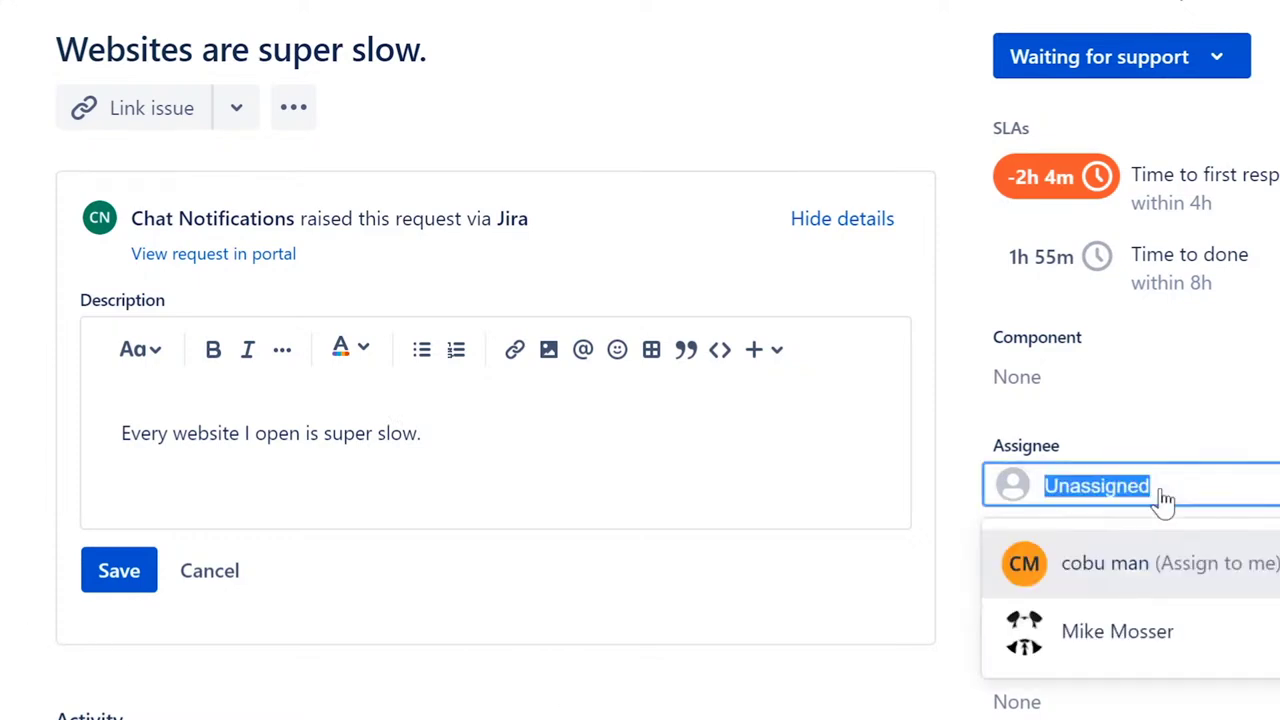
click(1198, 577)
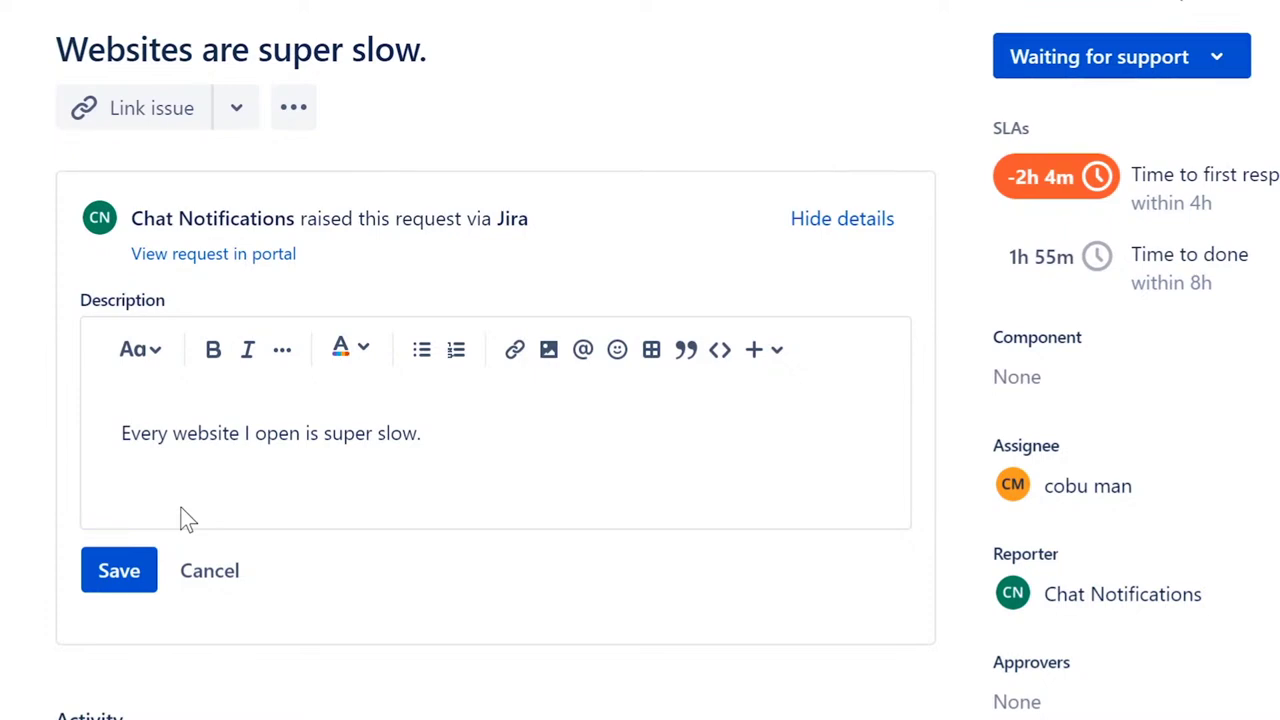
click(228, 590)
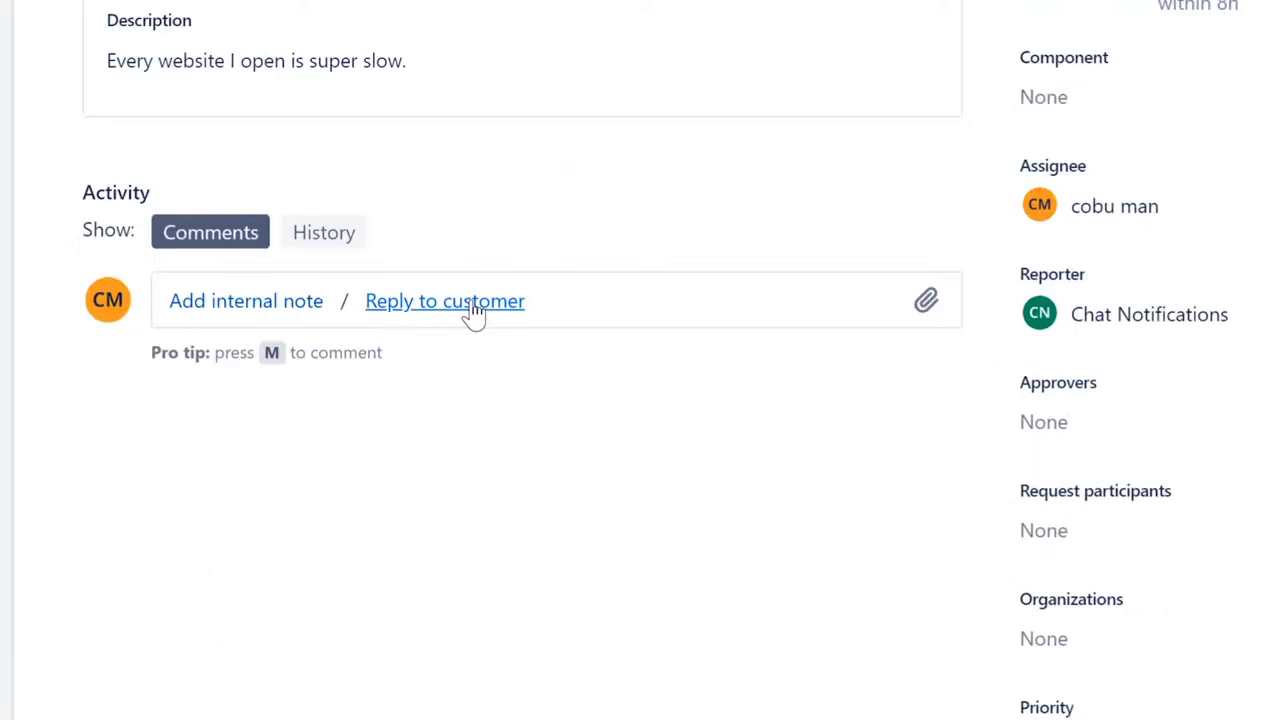
Reply as Tech Support offering help with the slow website issue and asking for the PC name or IP address.
click(474, 310)
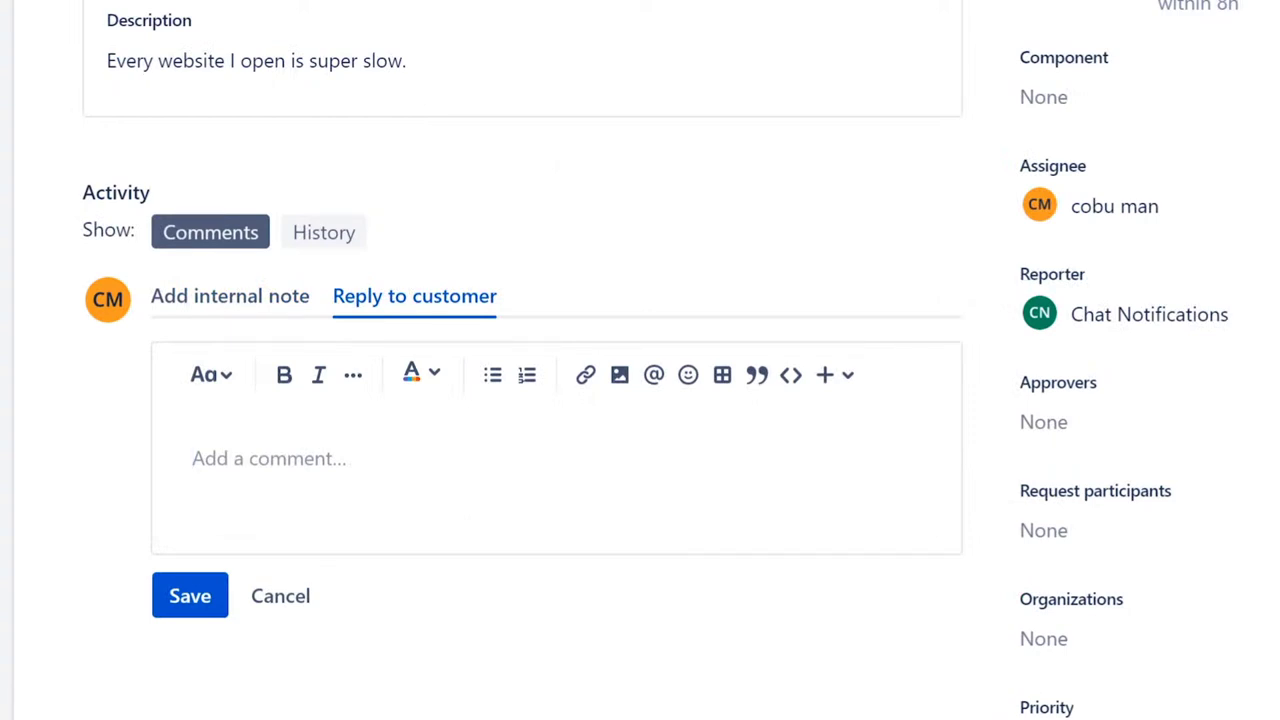
text(Hello)
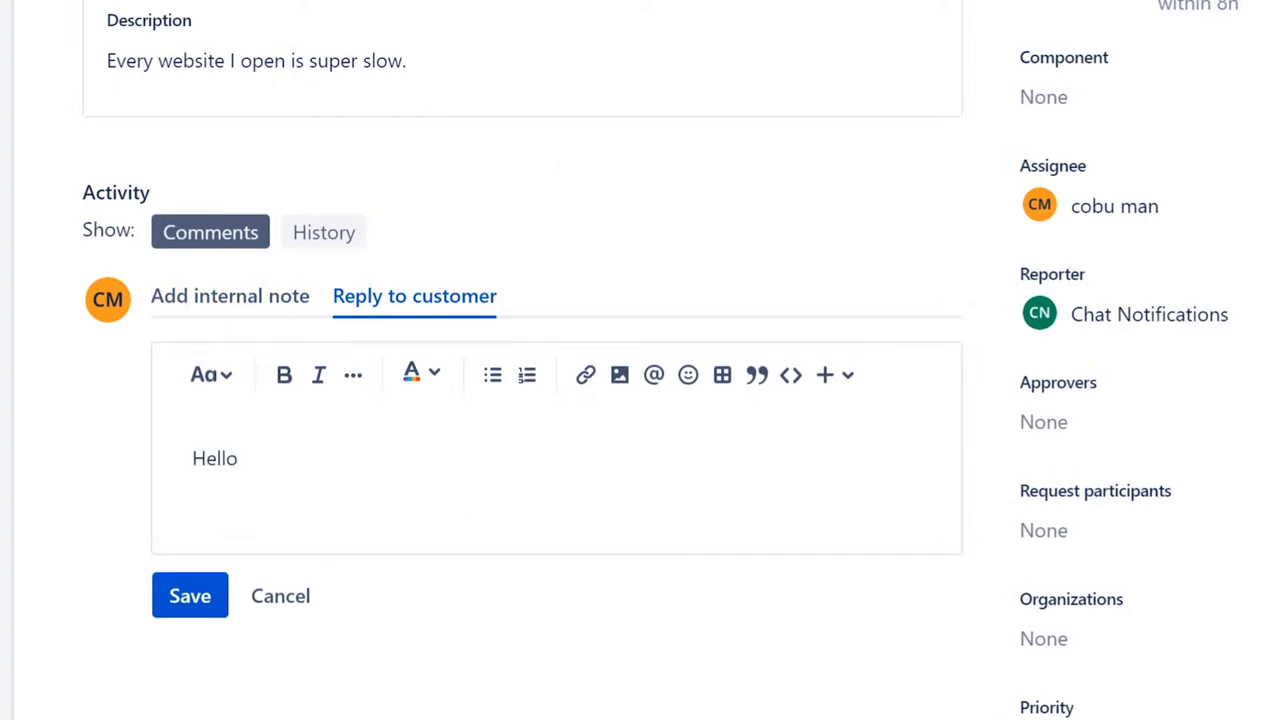
text(, my name is Ervin)
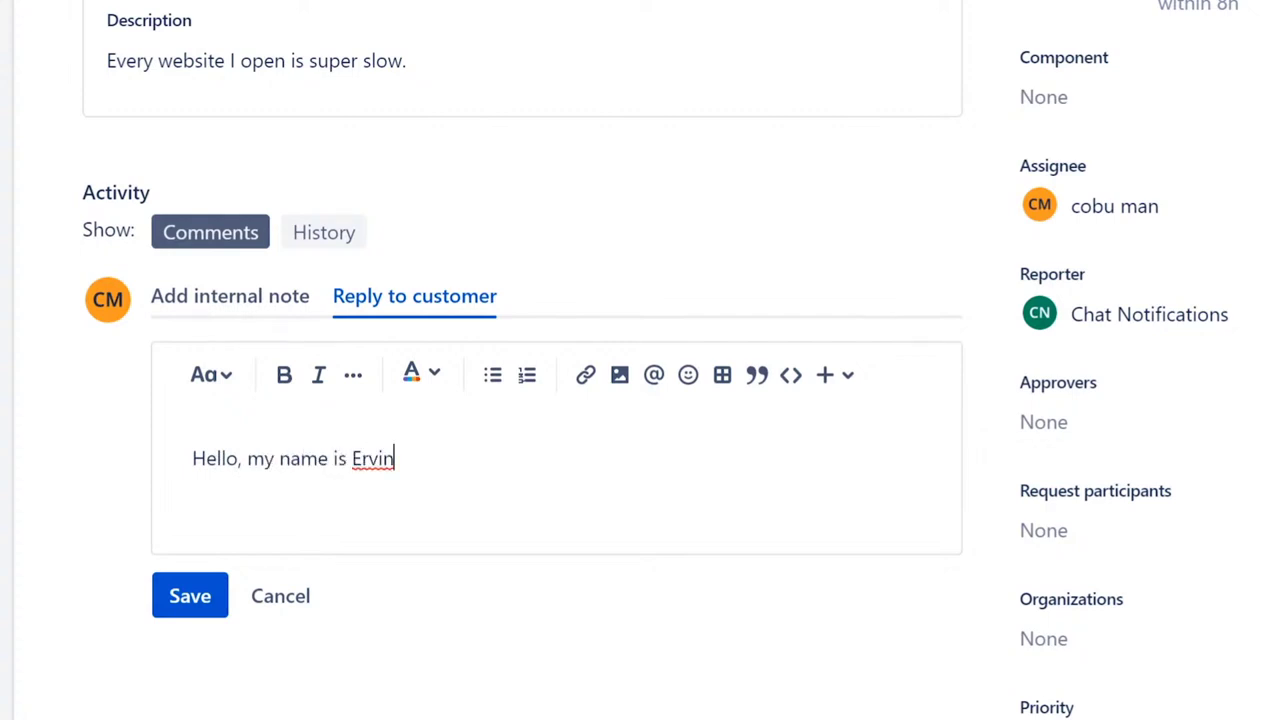
text( with Tech Support. C)
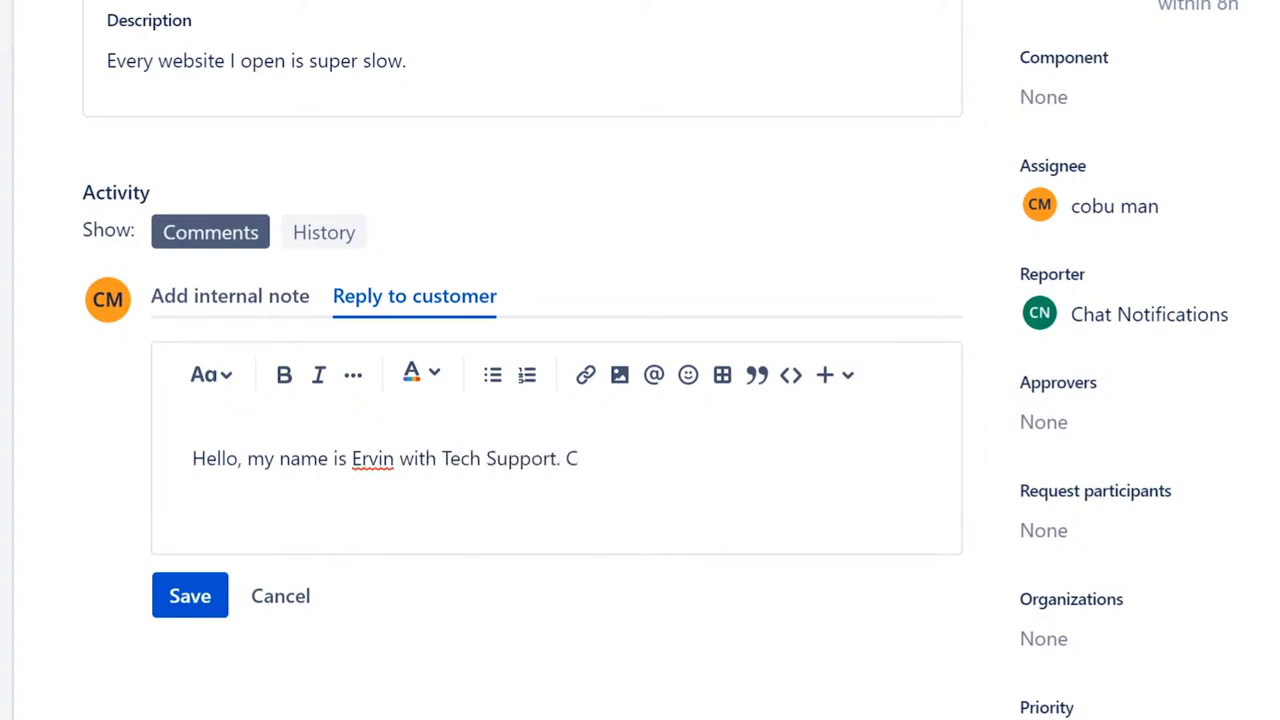
key(BackSpace)
text(I can help you w)
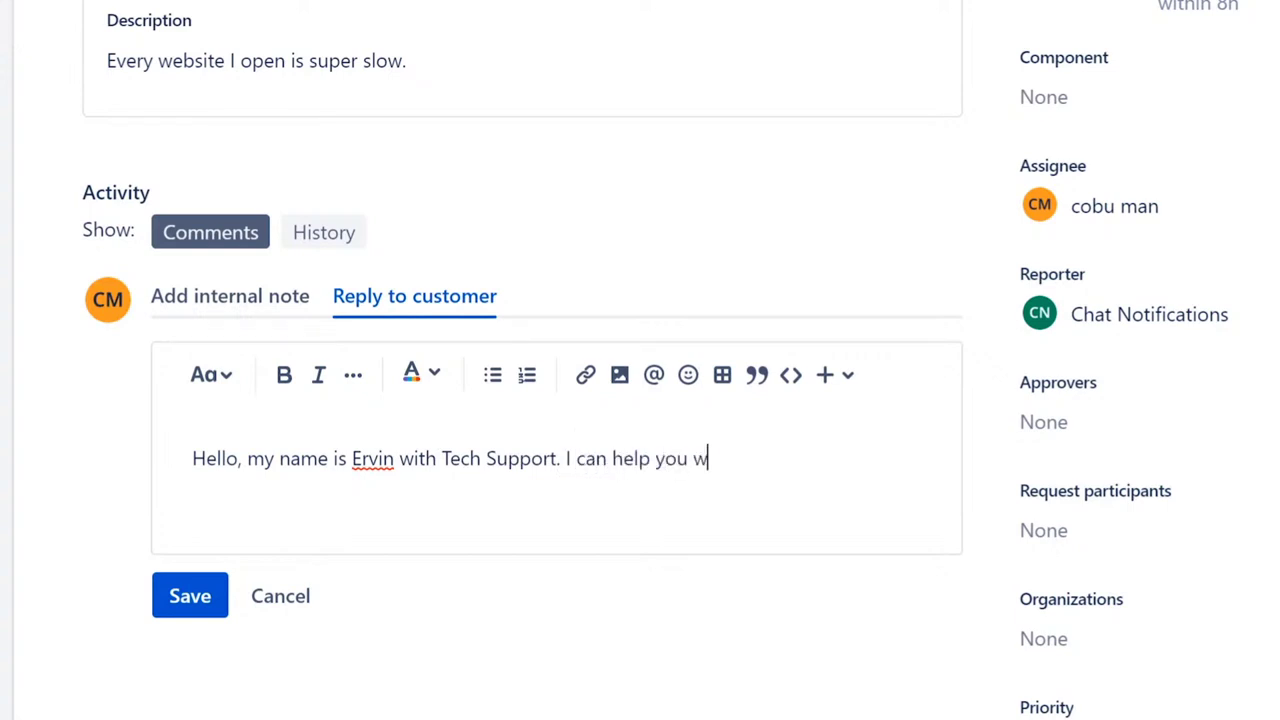
text(ith slow website issue)
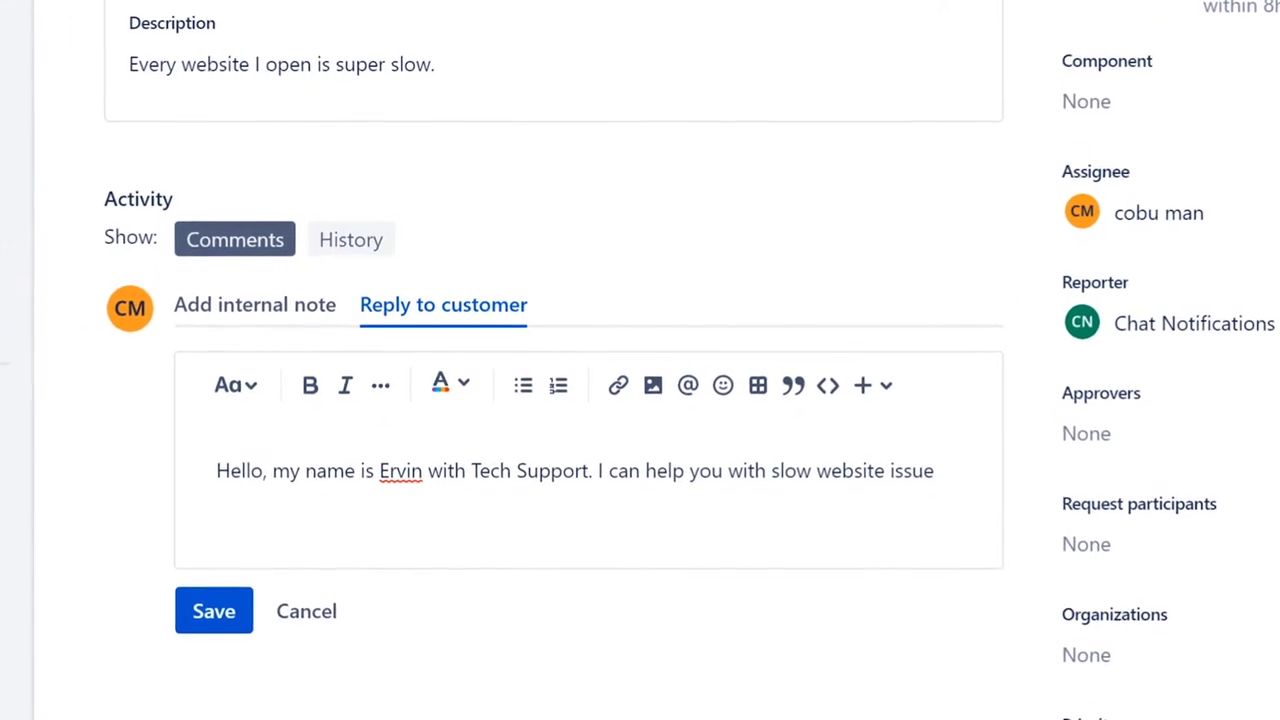
text(...)
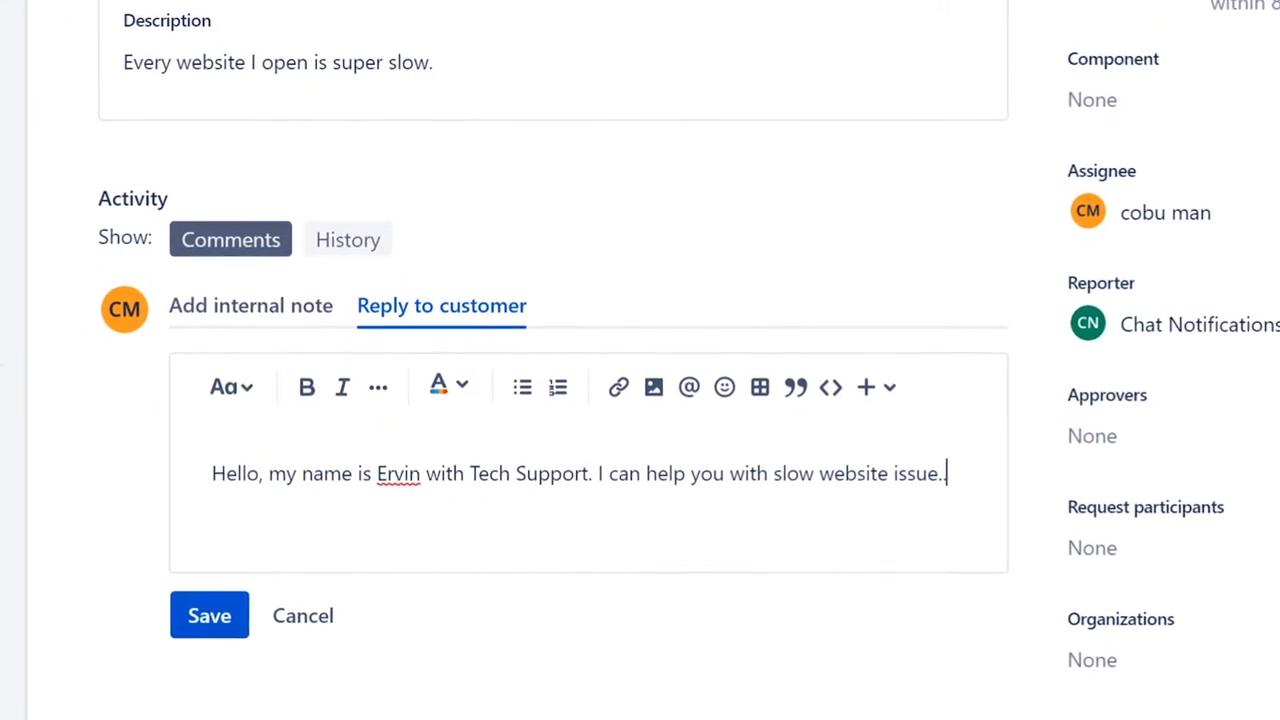
key(Return)
text(can you please pr)
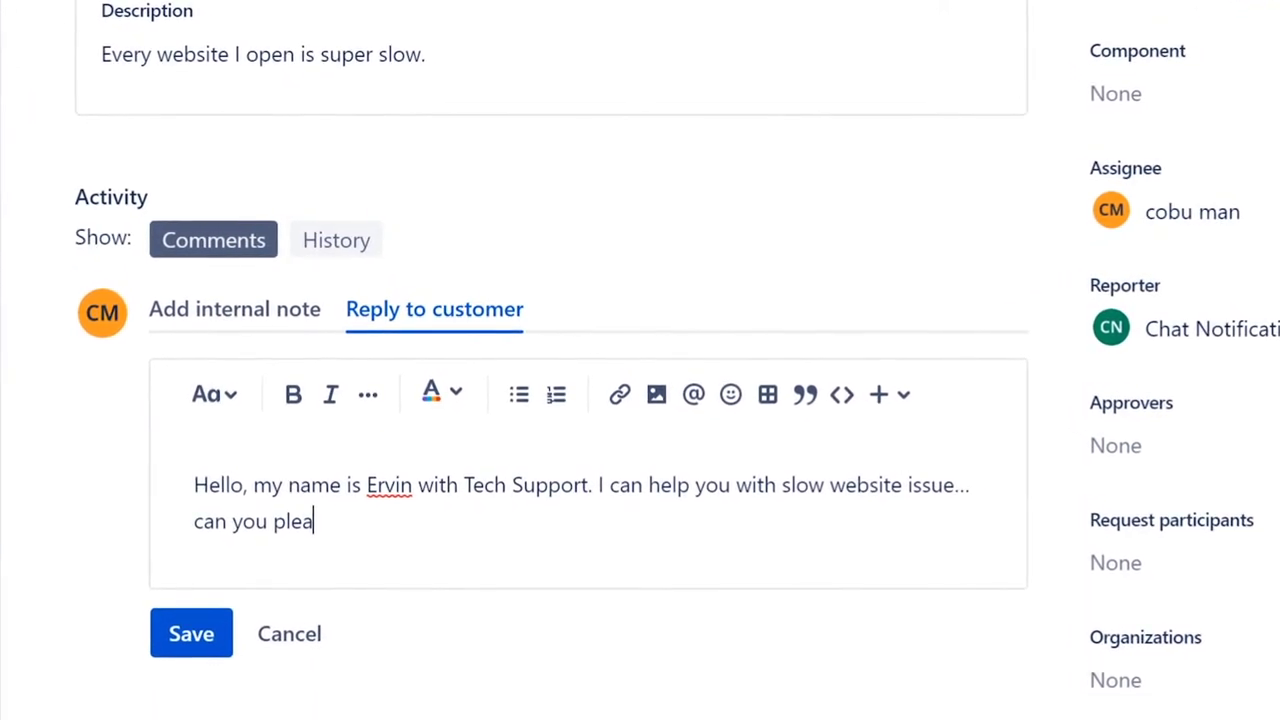
text(ovide pc name )
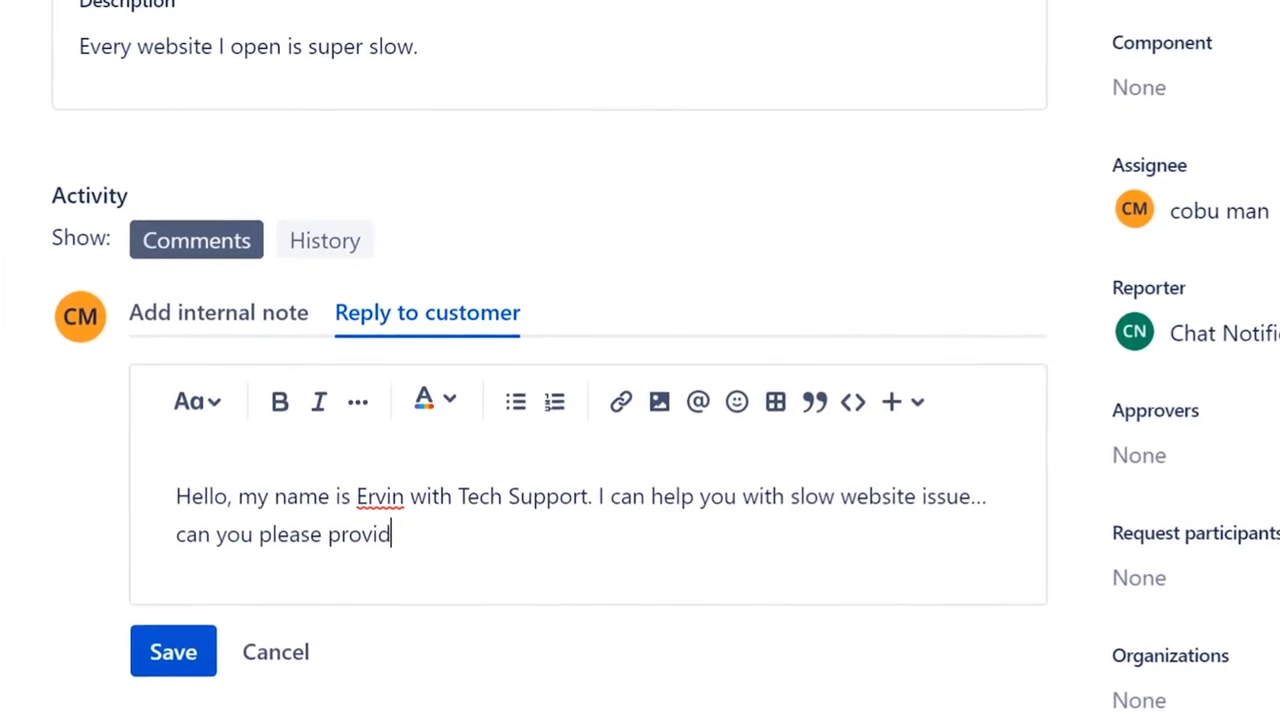
text(or ip ad)
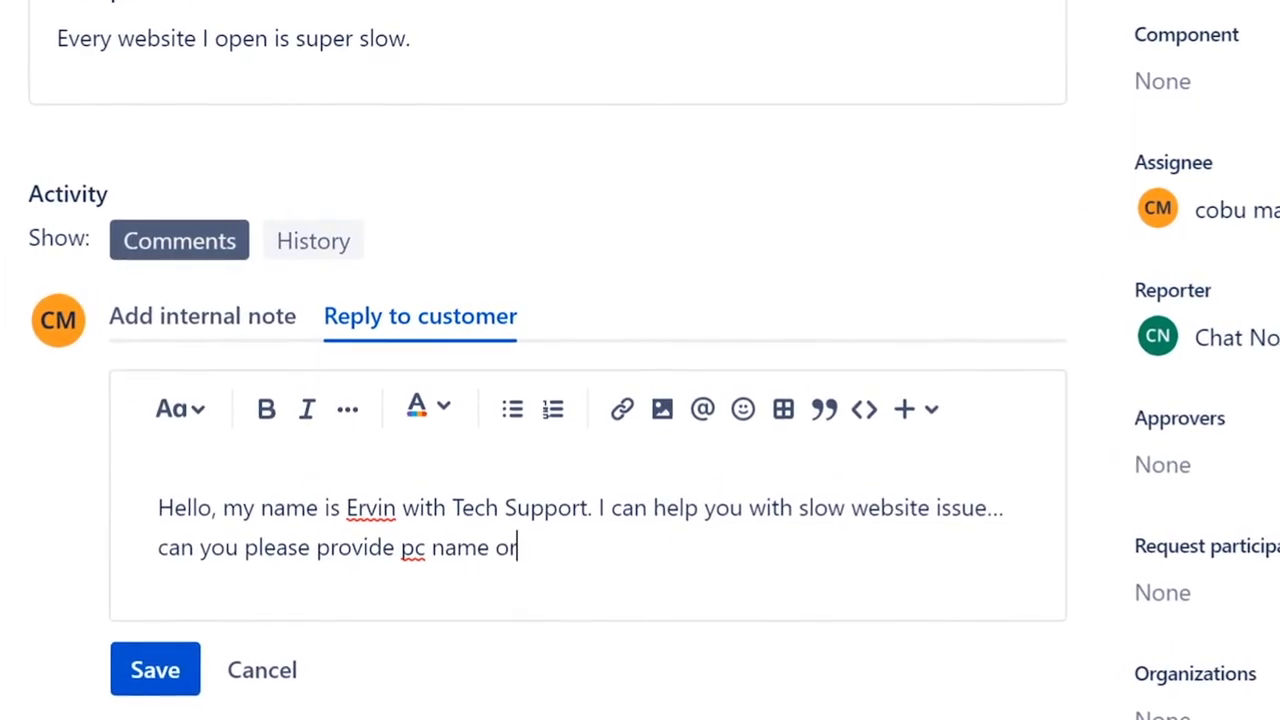
text(dress )
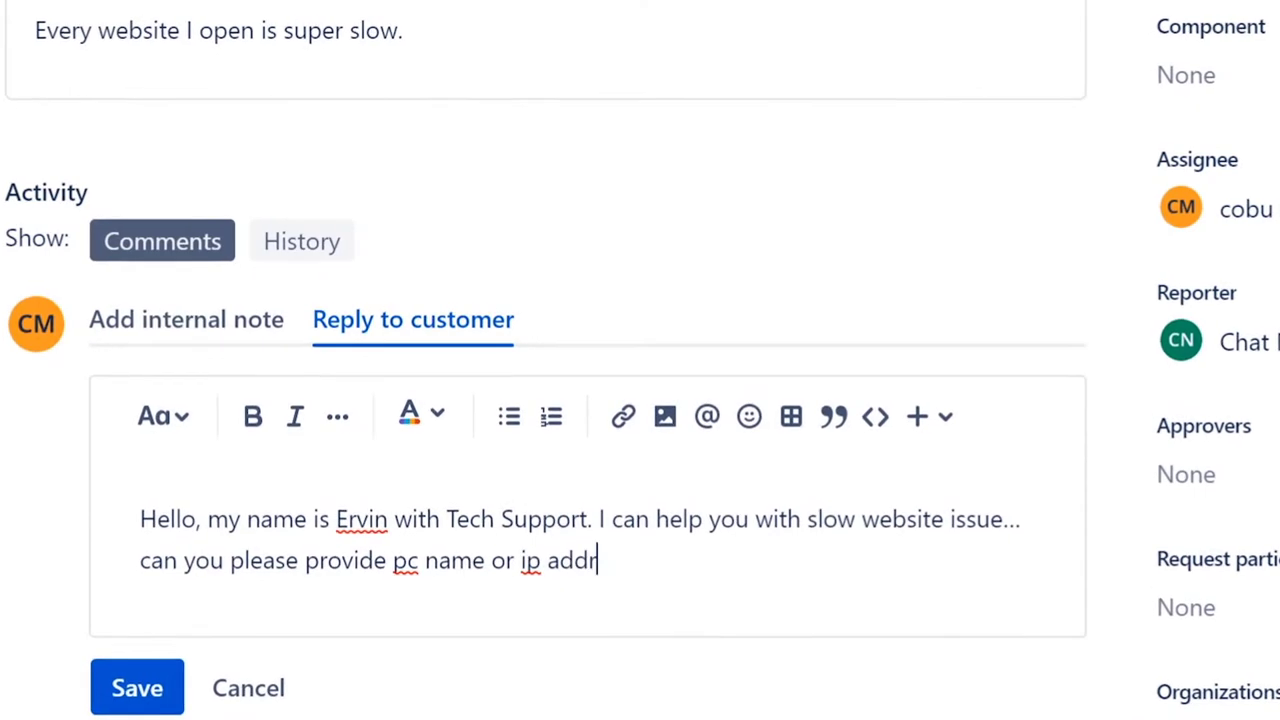
text(so that I can )
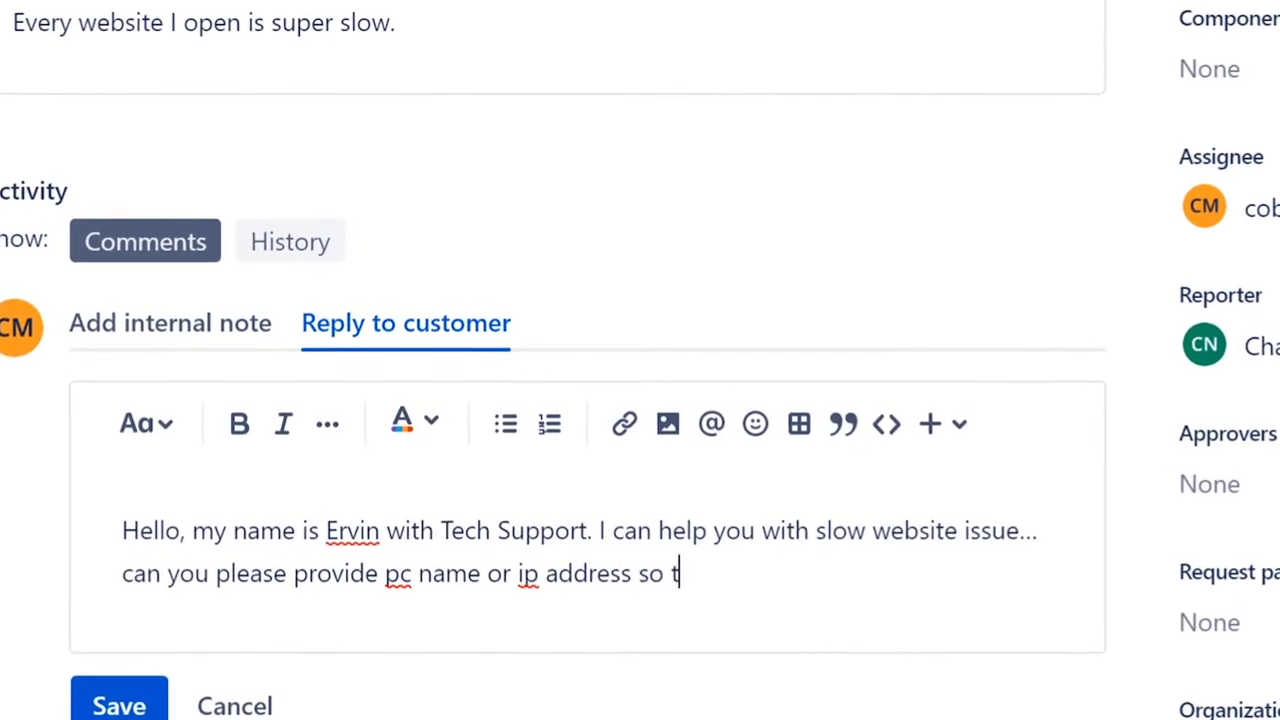
text(take a look)
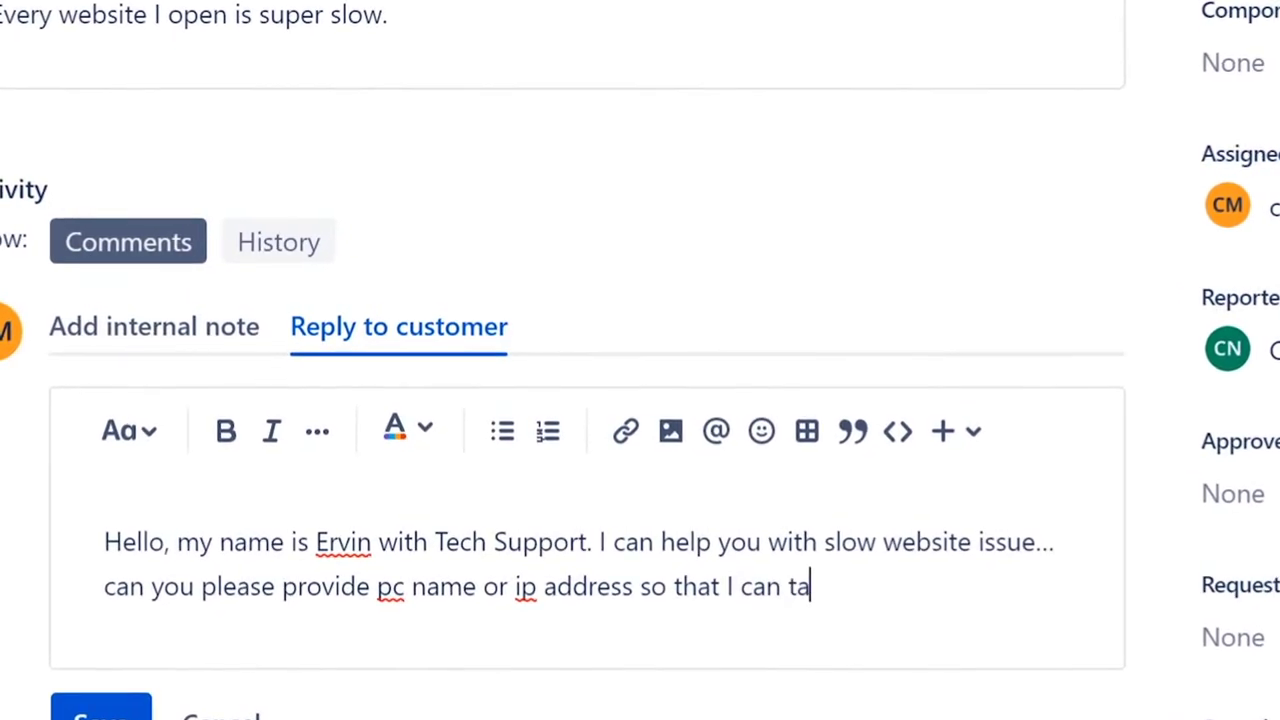
text(.)
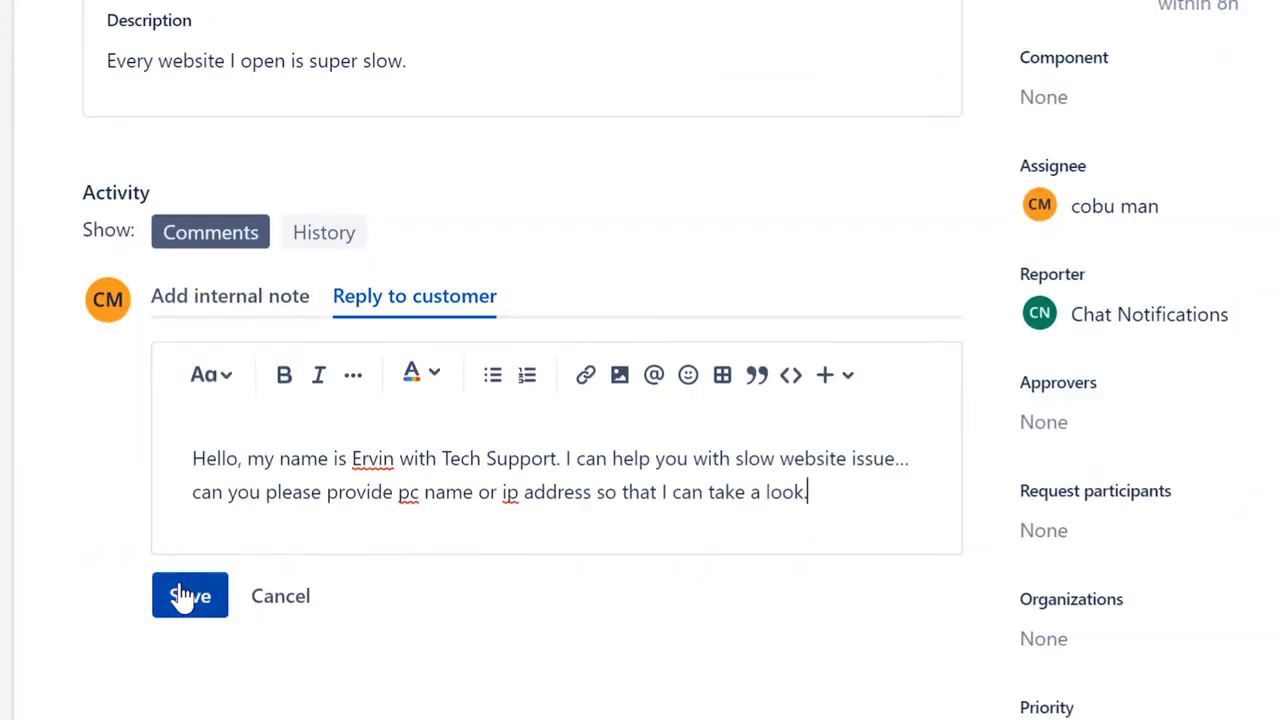
click(183, 596)
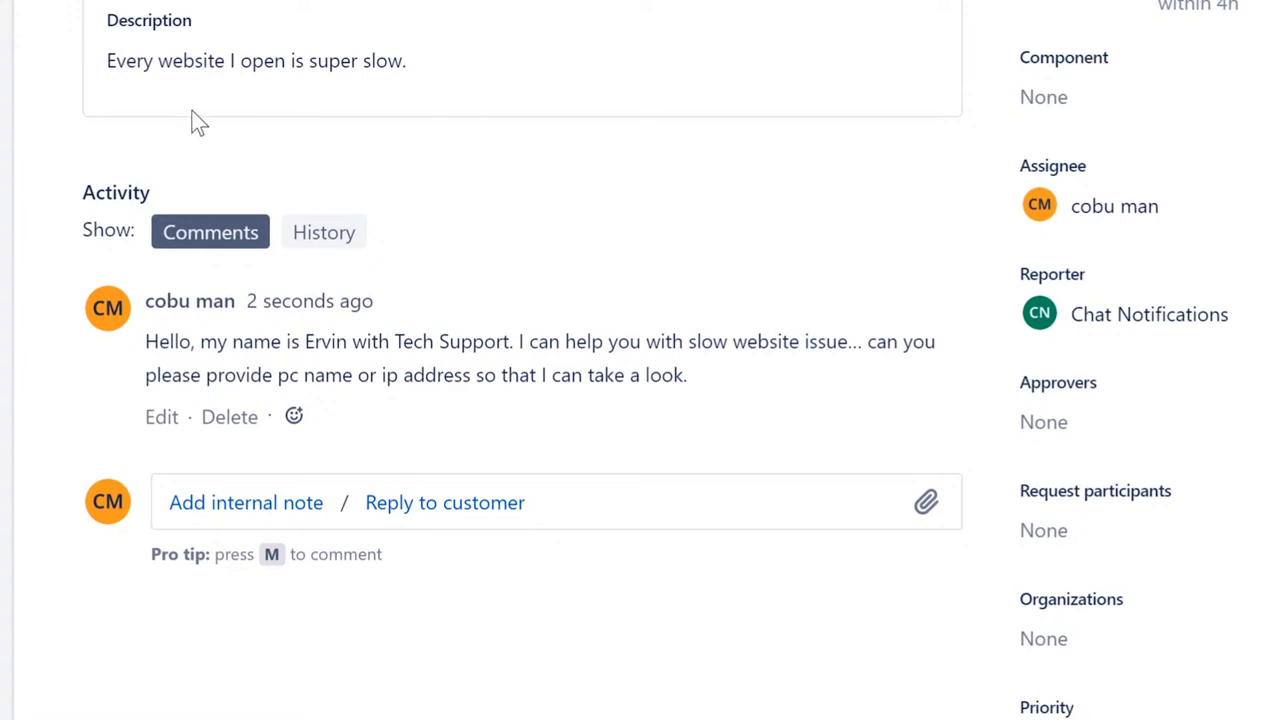
drag(229, 61, 116, 61)
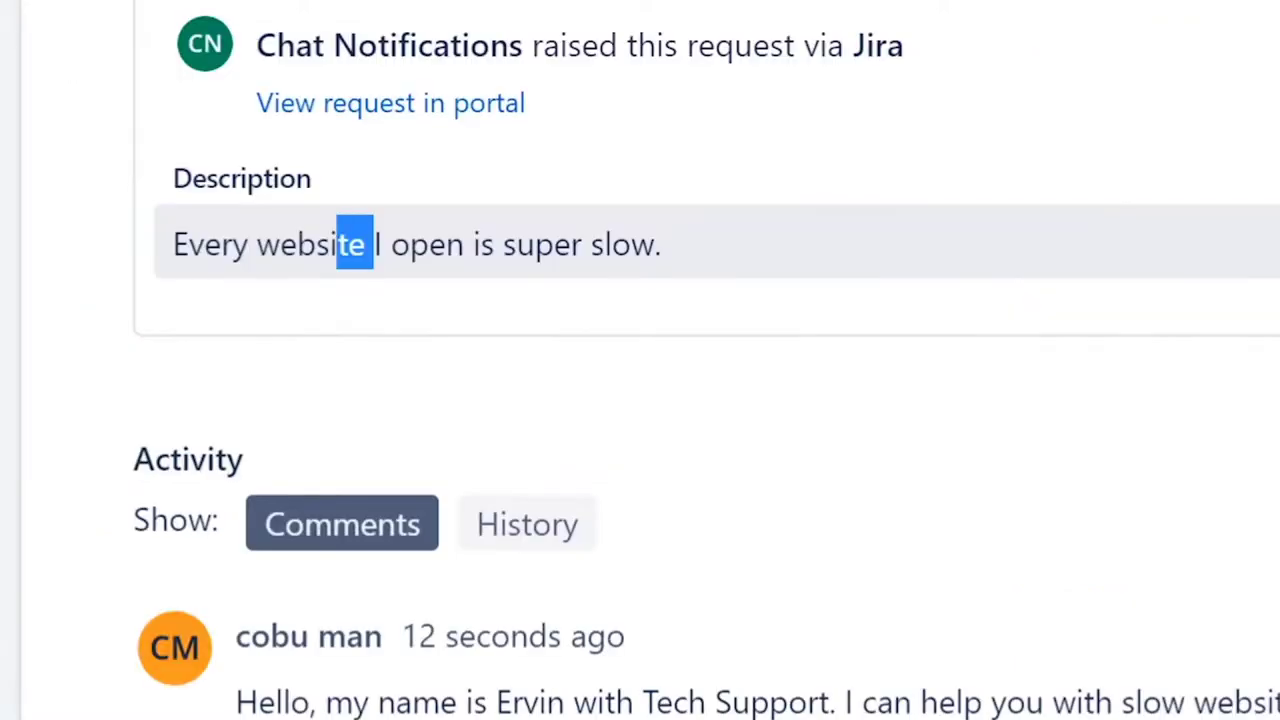
drag(189, 244, 173, 244)
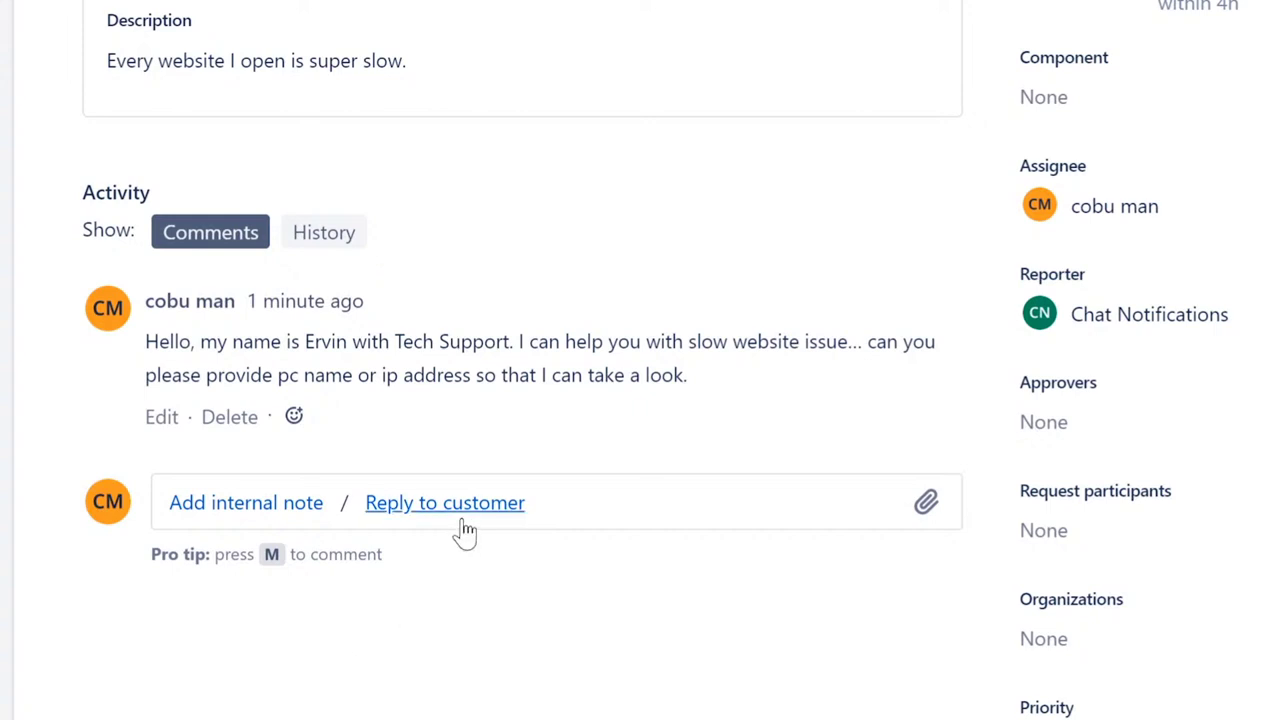
Save the signed internal note 'cobuman1 is user's pc name.'.
text(m)
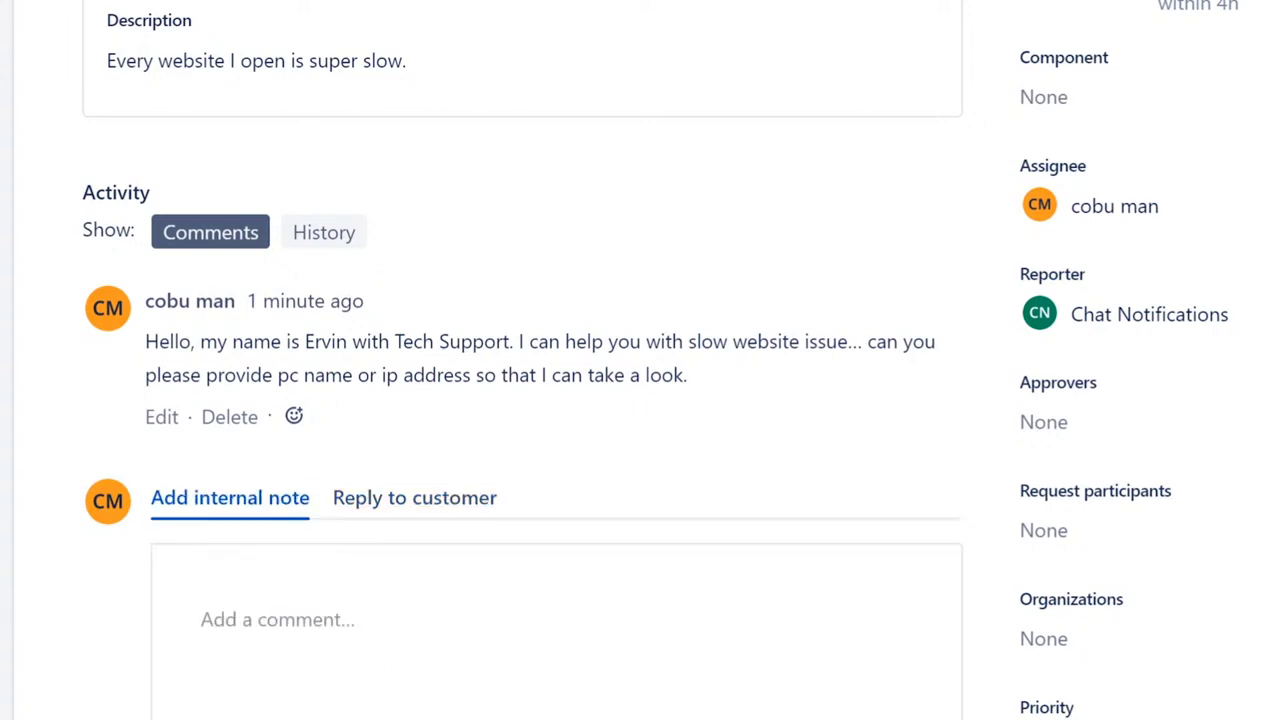
text(cobuman1)
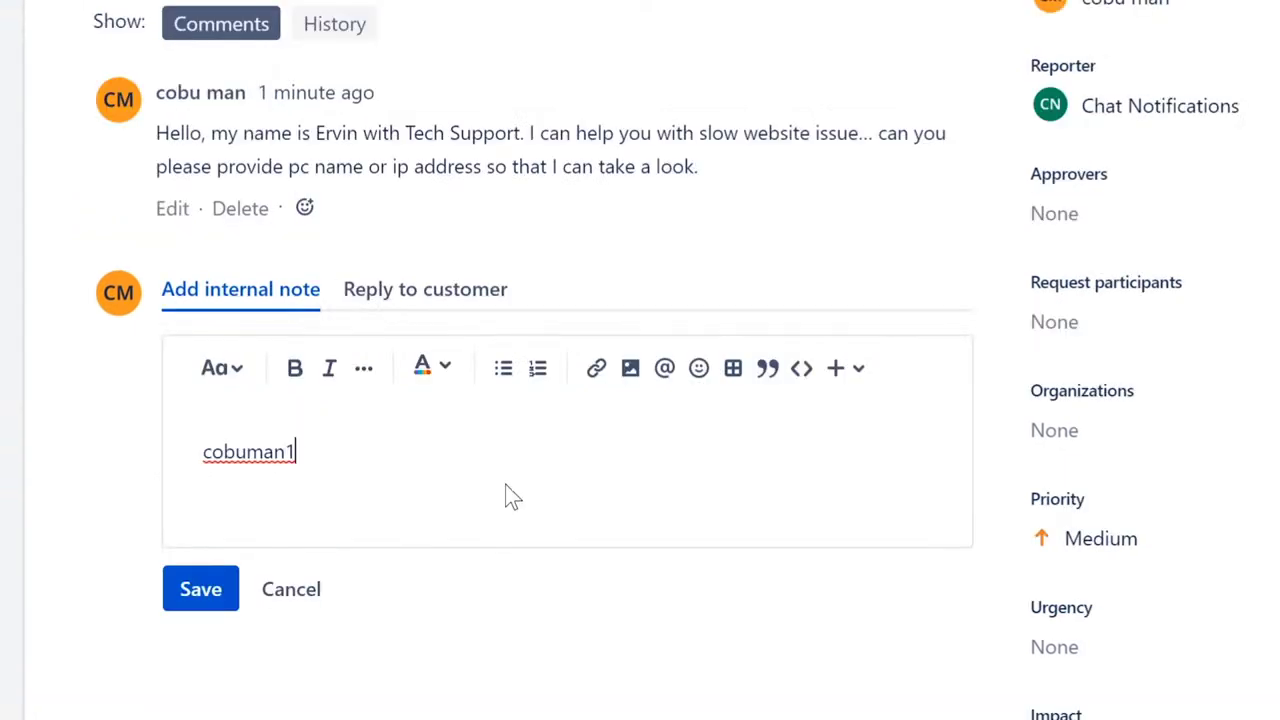
text( is user)
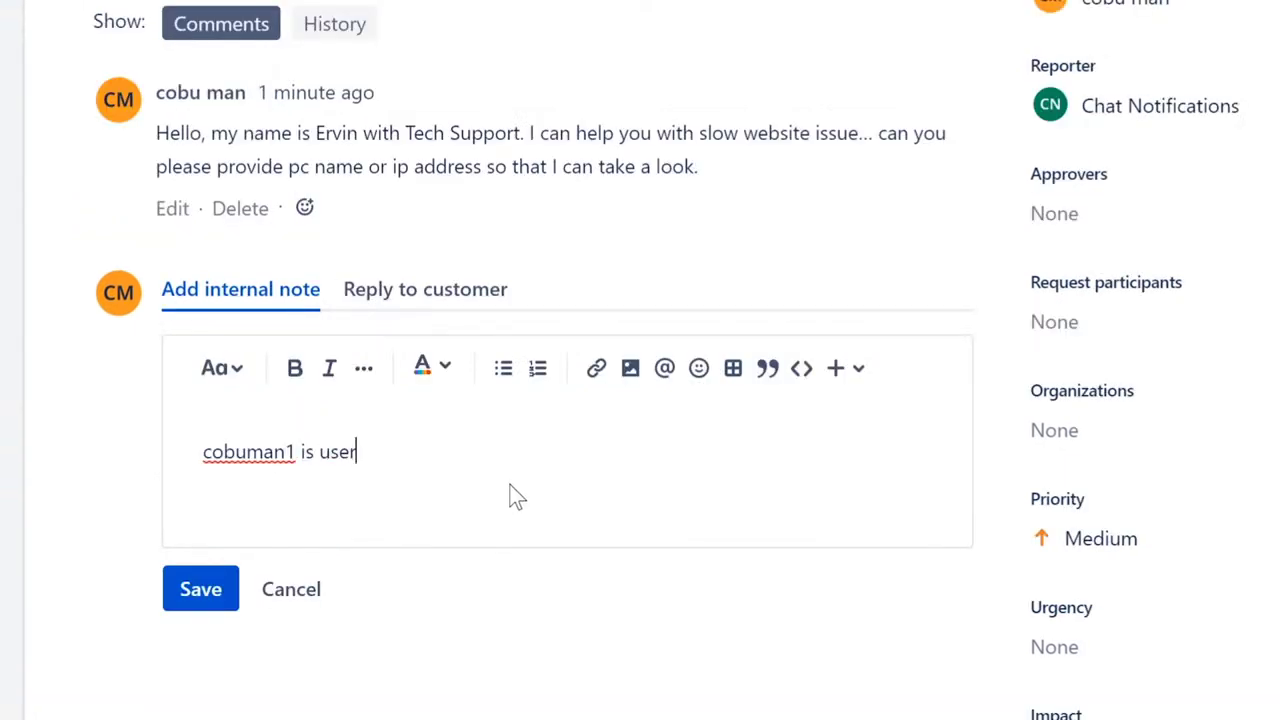
text('s pc name.)
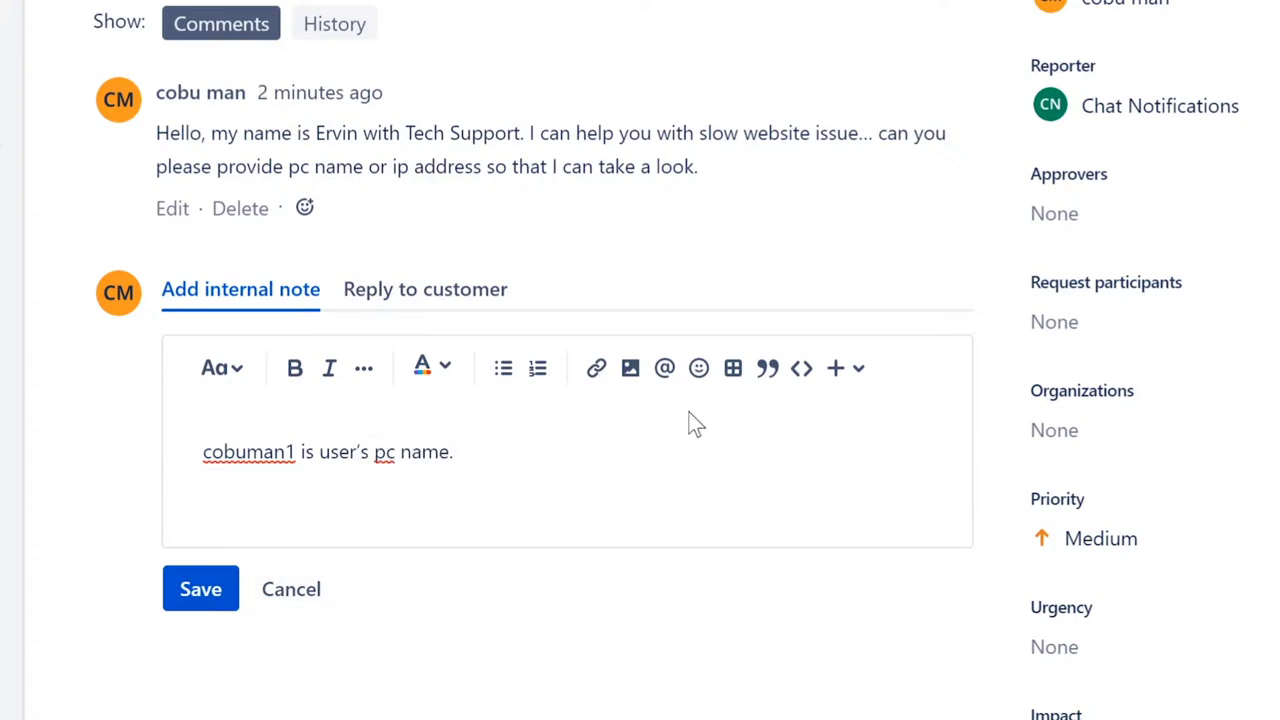
text( Ervin)
click(200, 589)
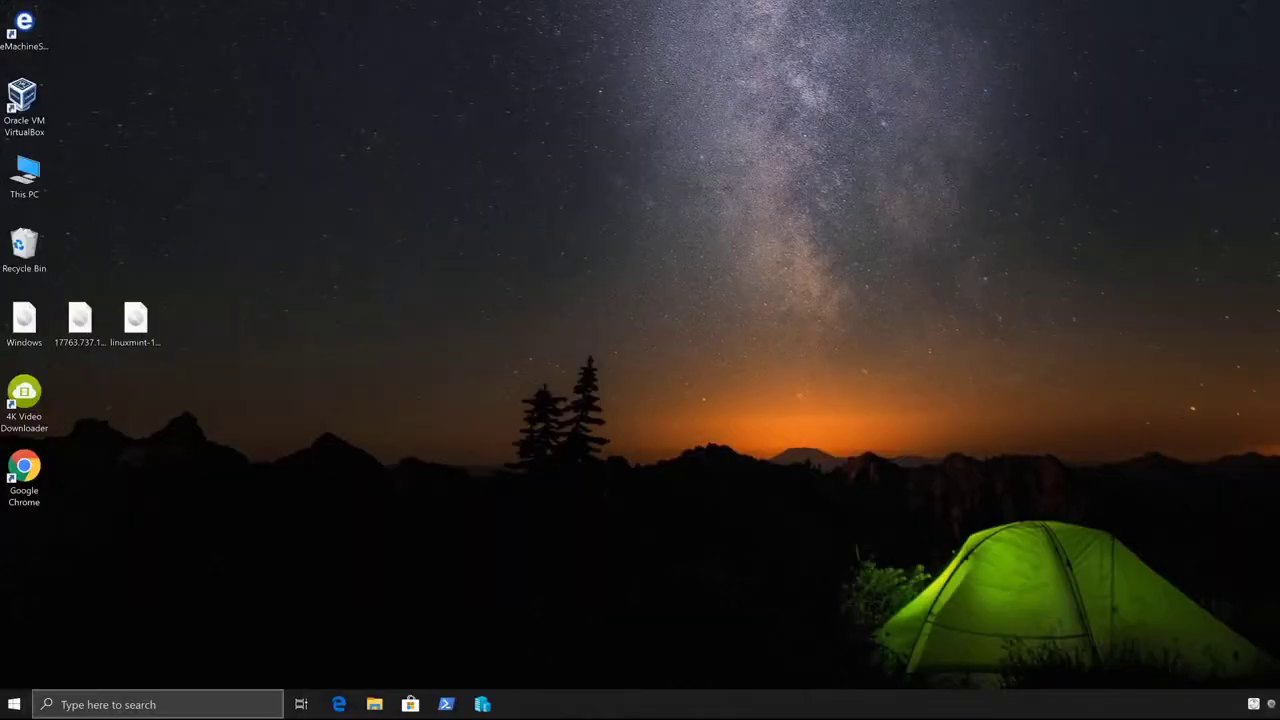
Open Windows Update settings with an 'update' search from the Windows desktop.
click(160, 704)
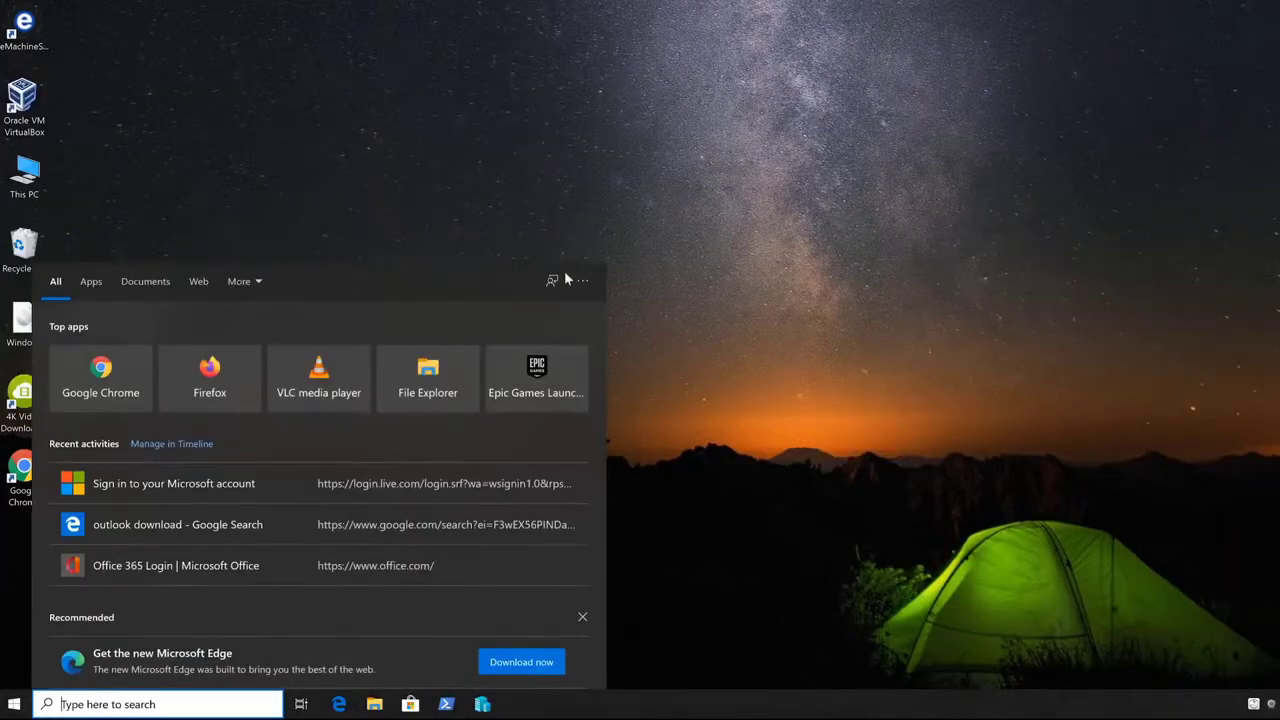
click(696, 211)
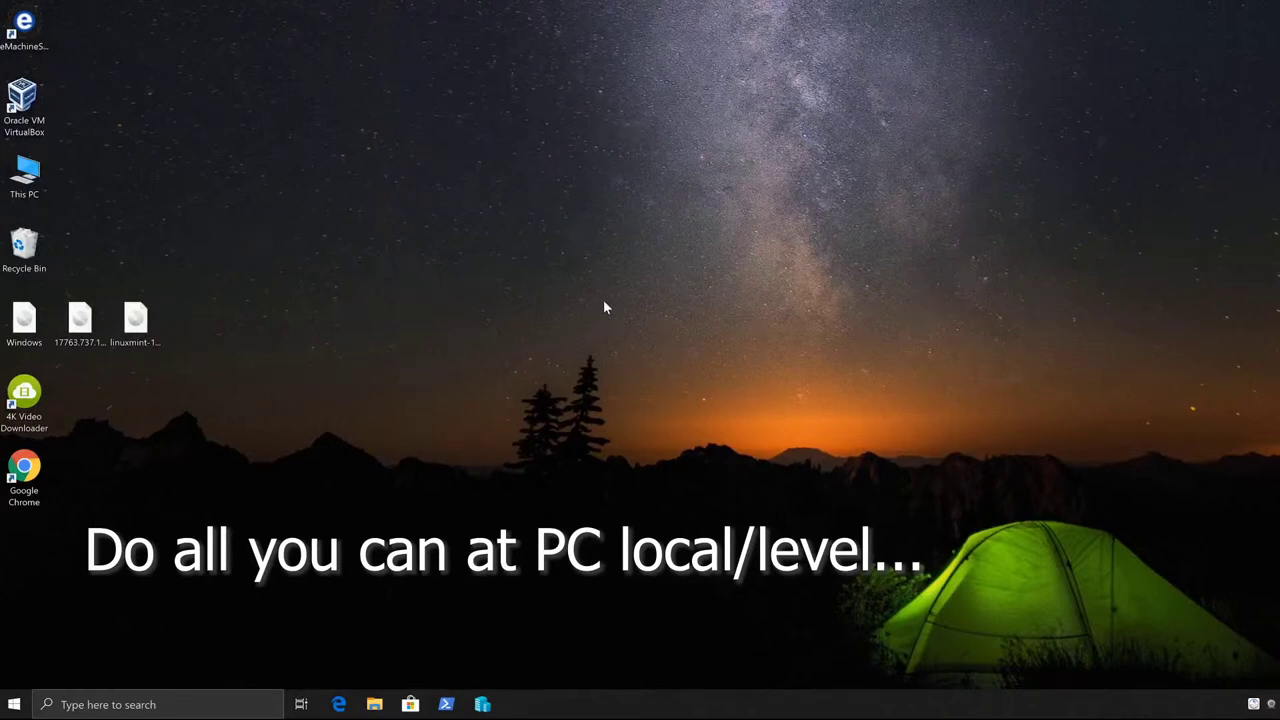
key(super+s)
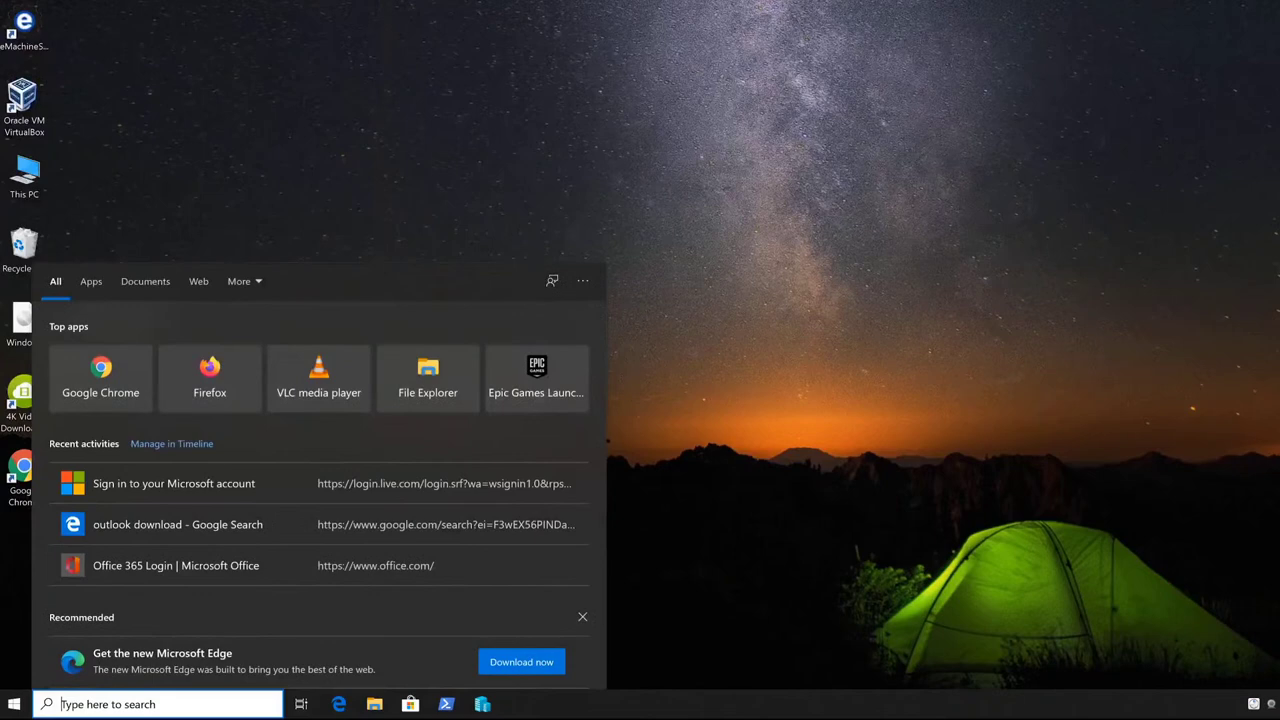
text(update)
key(Return)
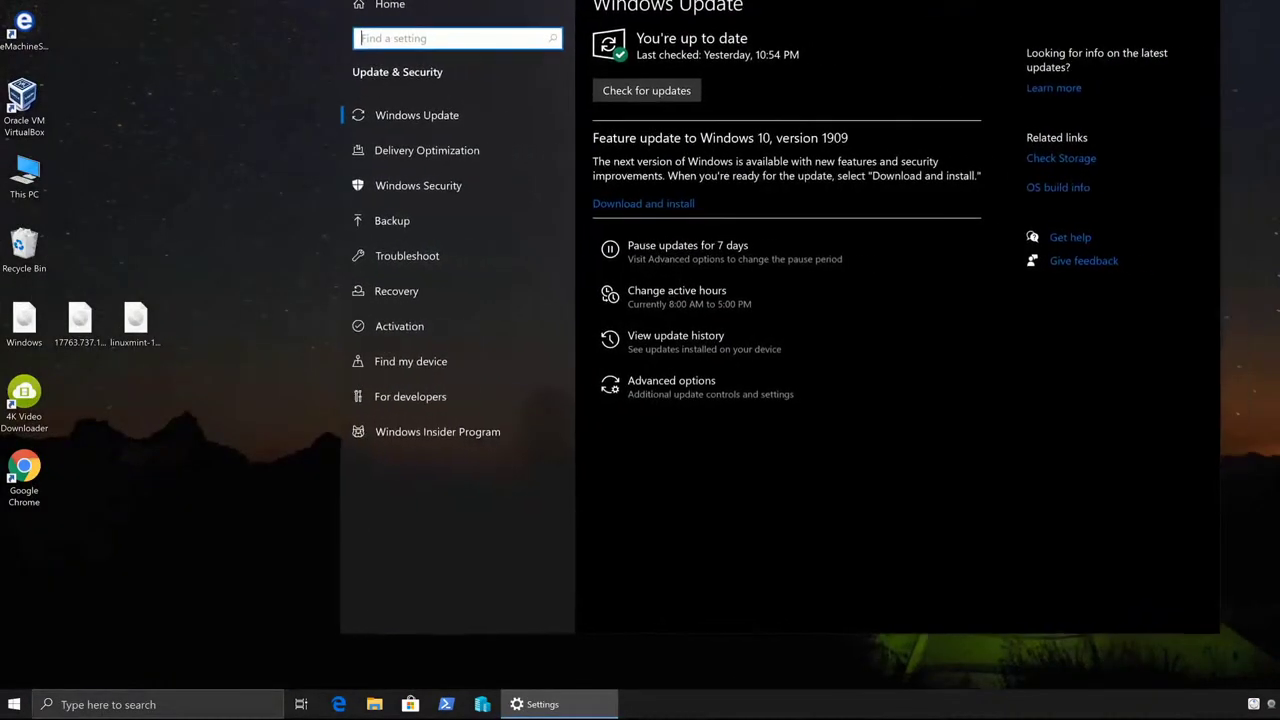
Check for Windows updates so KB4497165 waits for a restart, and place Task Manager beside Settings.
click(617, 88)
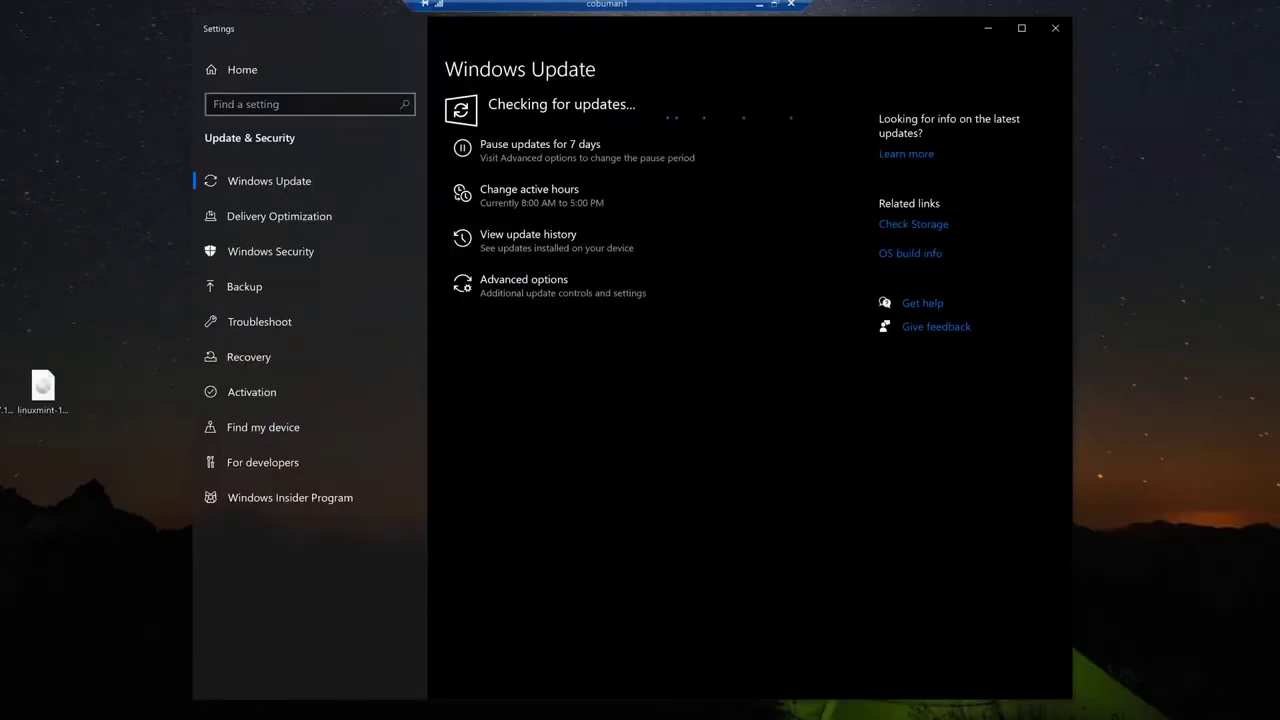
right_click(955, 712)
click(944, 714)
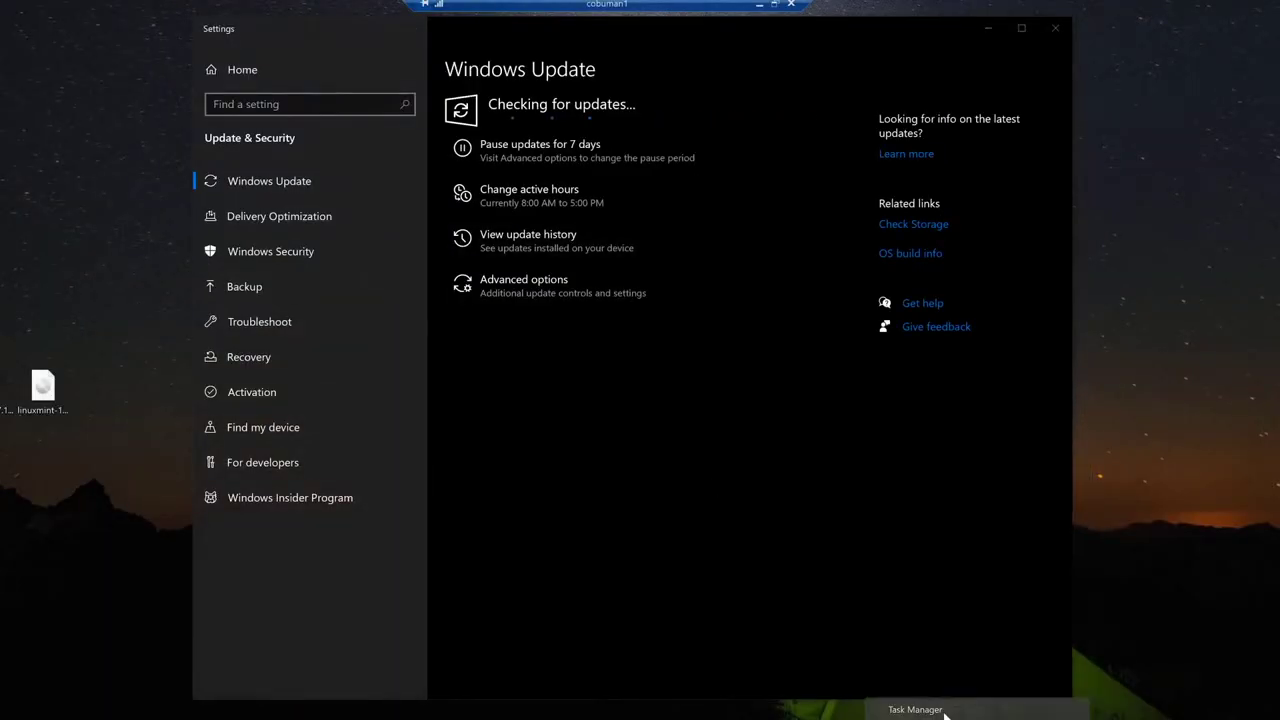
drag(755, 70, 912, 242)
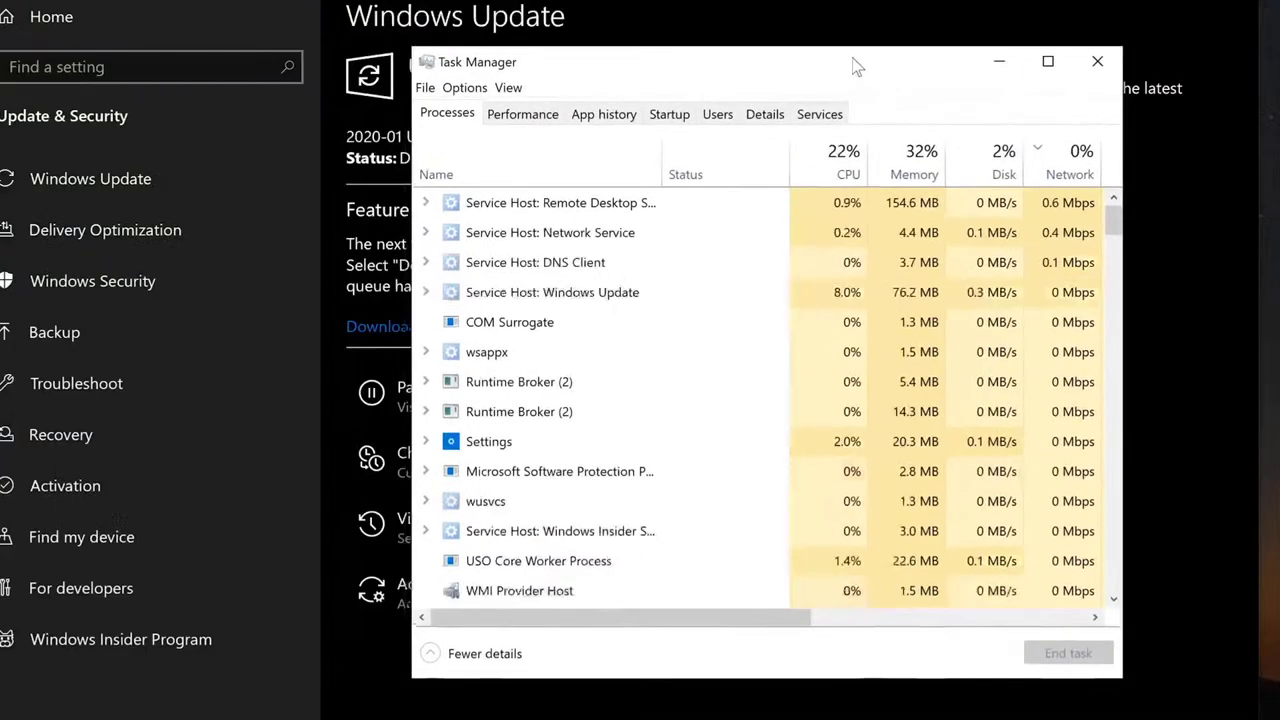
drag(1025, 268, 1008, 288)
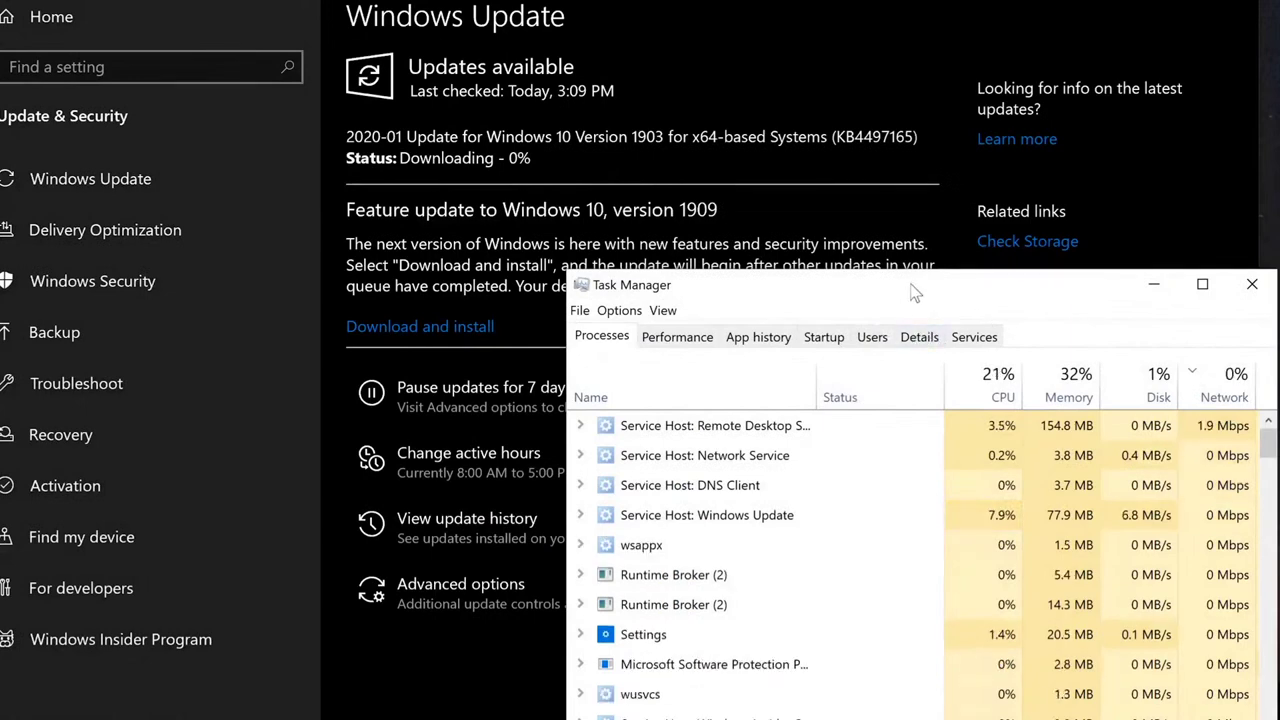
drag(912, 291, 911, 315)
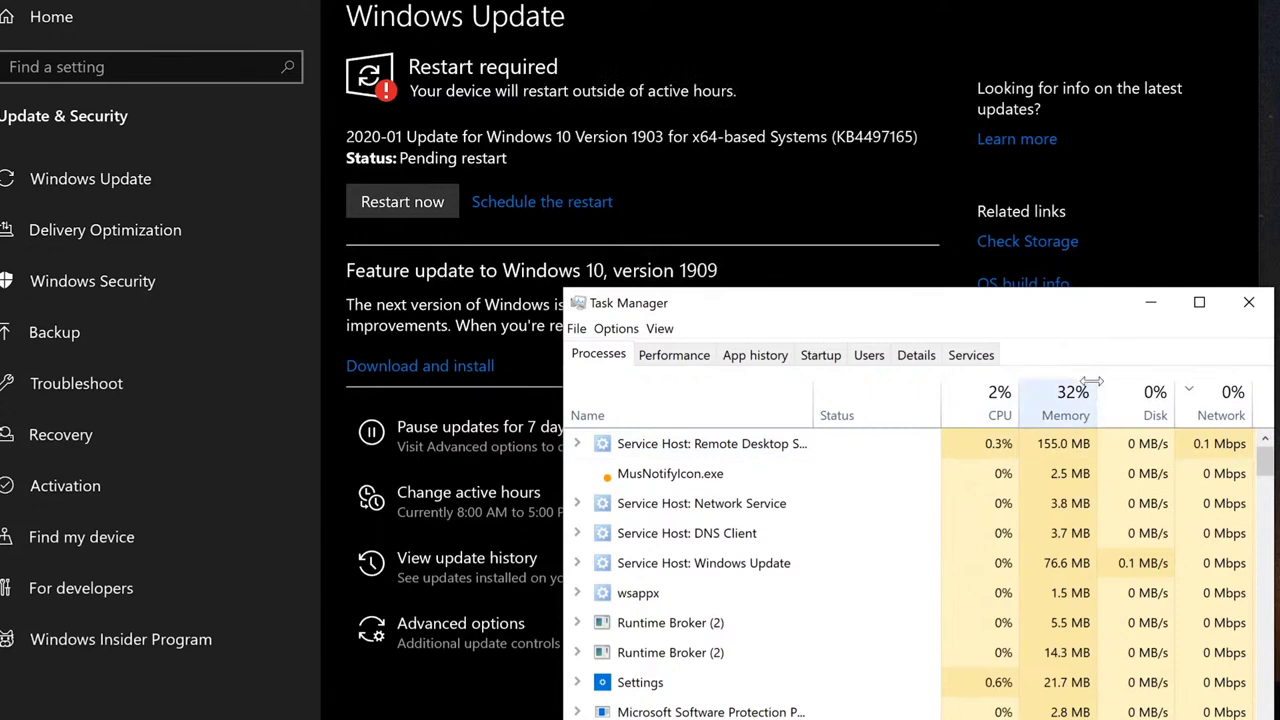
drag(808, 308, 763, 280)
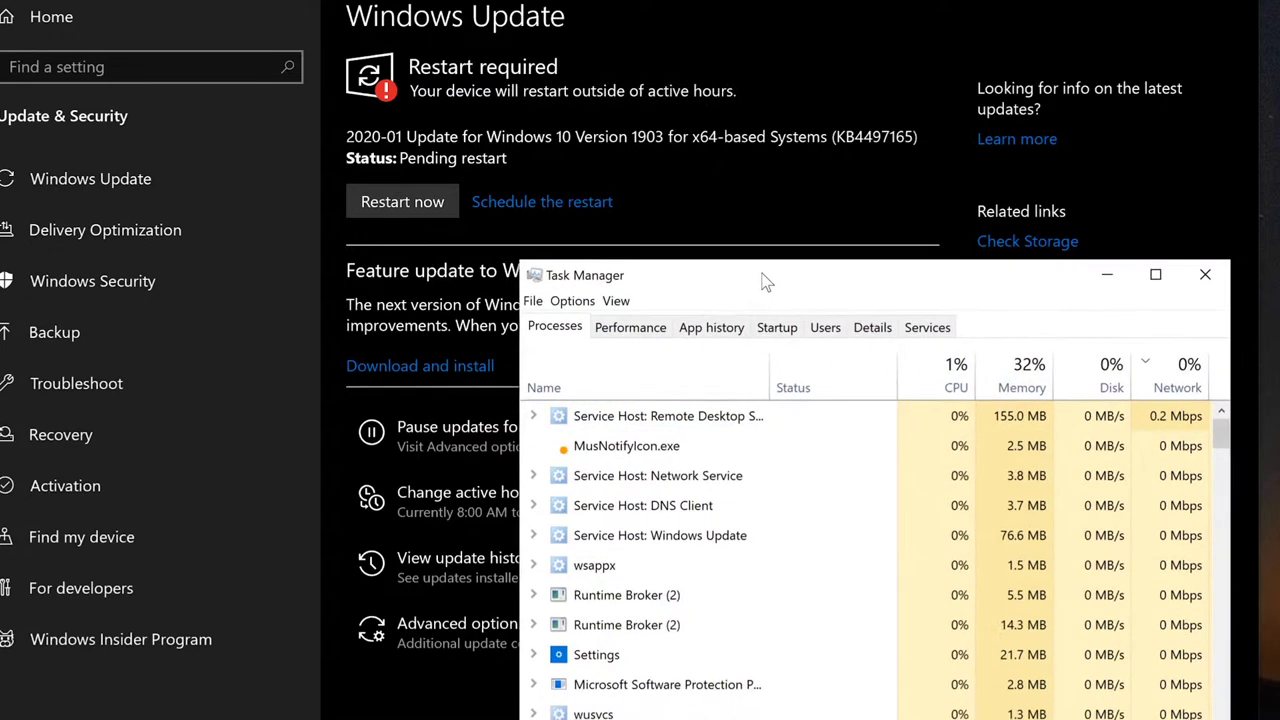
click(648, 330)
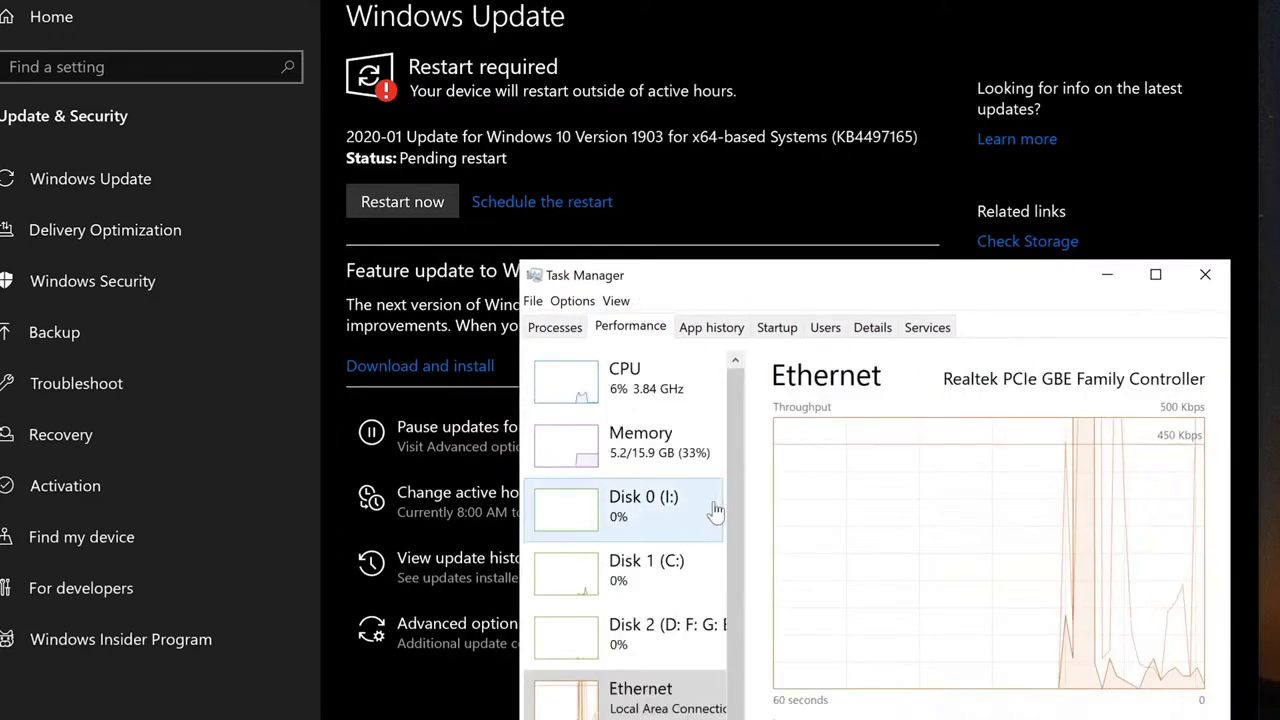
scroll(628, 700, down, 2)
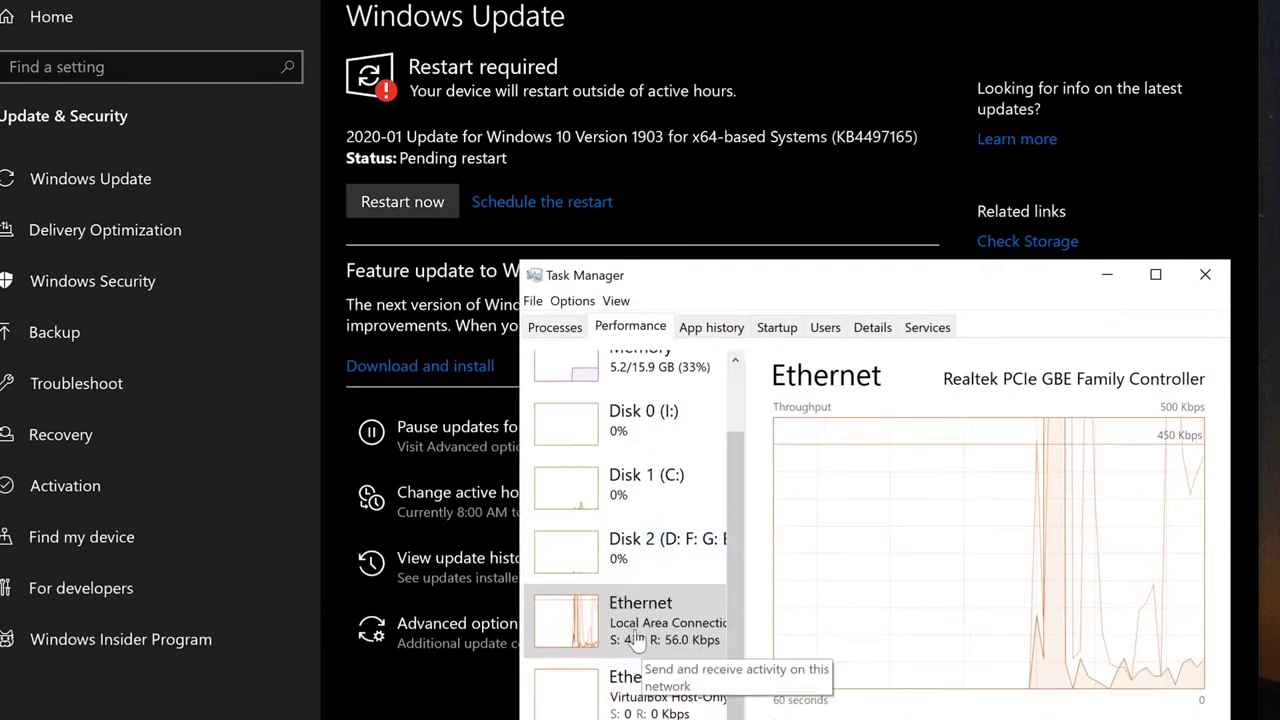
scroll(740, 710, down, 1)
scroll(612, 578, down, 1)
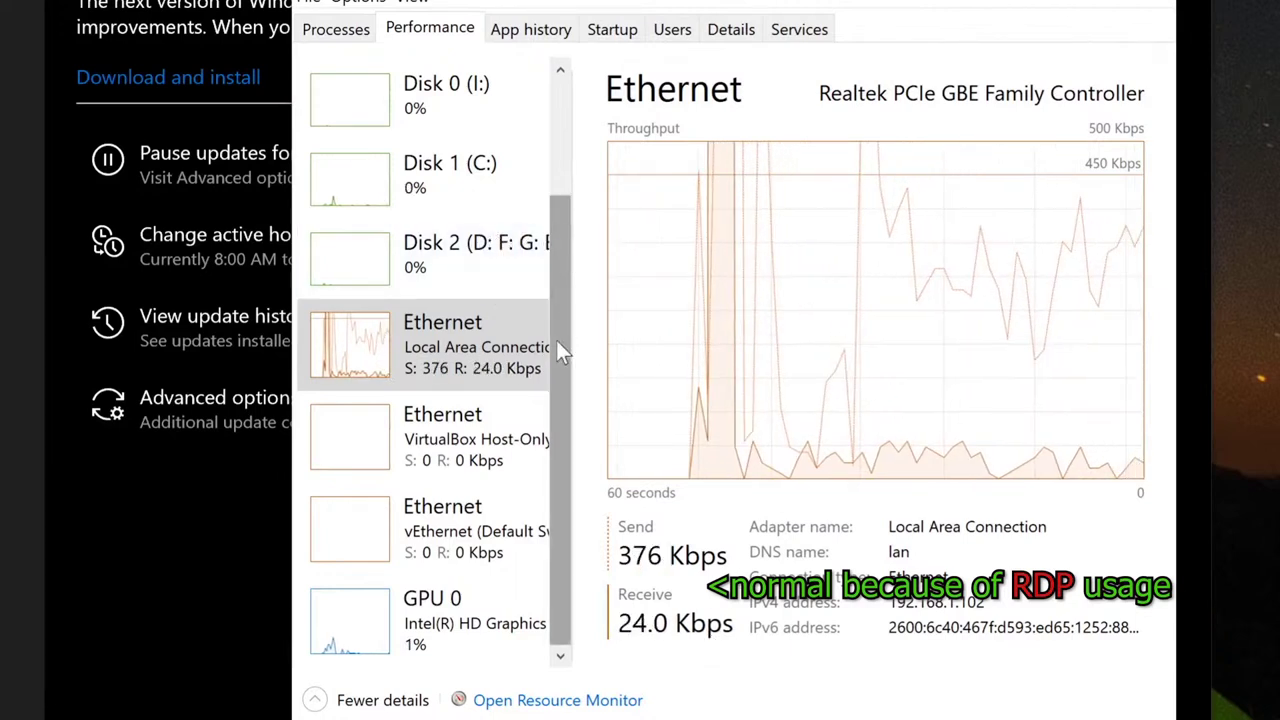
drag(554, 337, 580, 229)
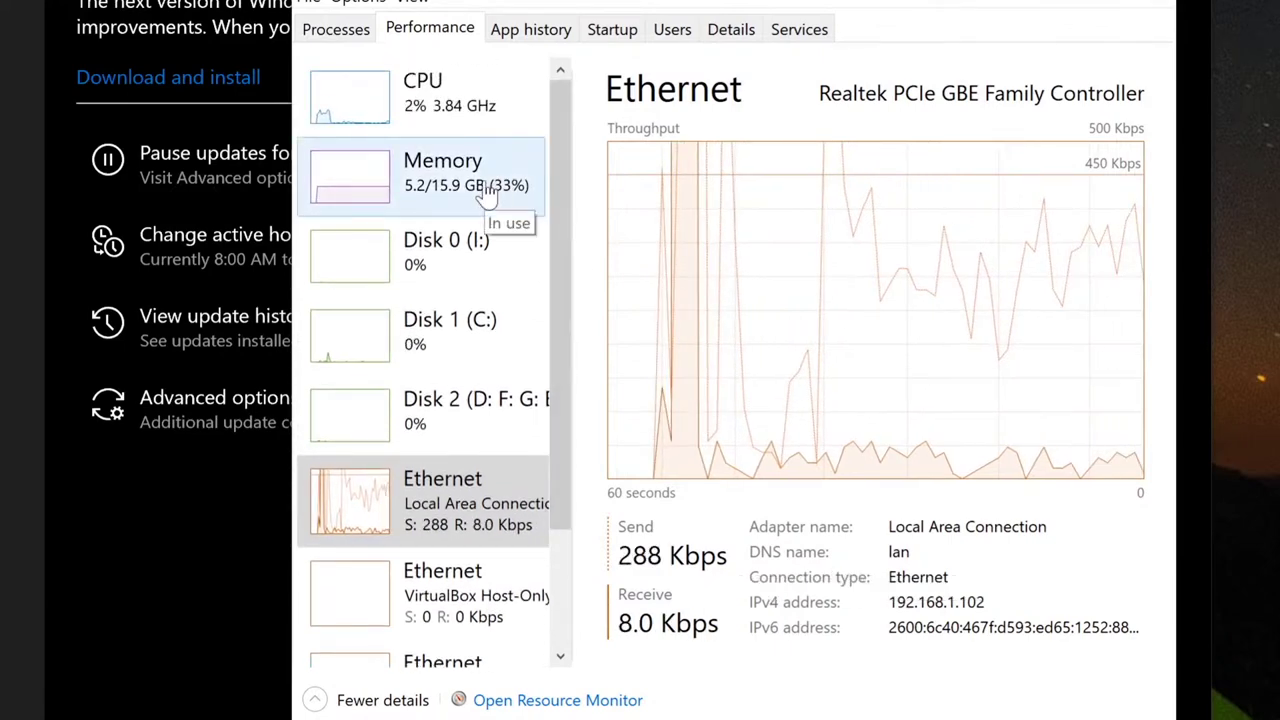
click(360, 33)
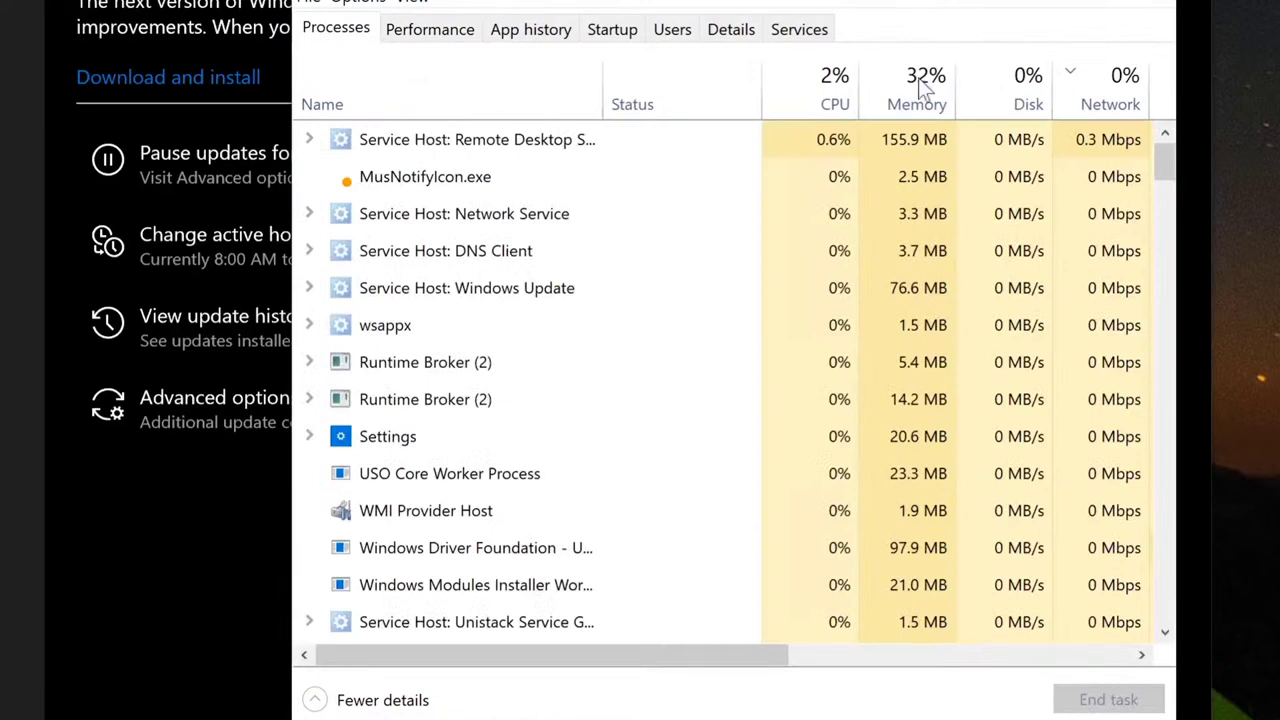
Sort processes by CPU, expand Service Host: Remote Desktop, then close Task Manager.
click(802, 72)
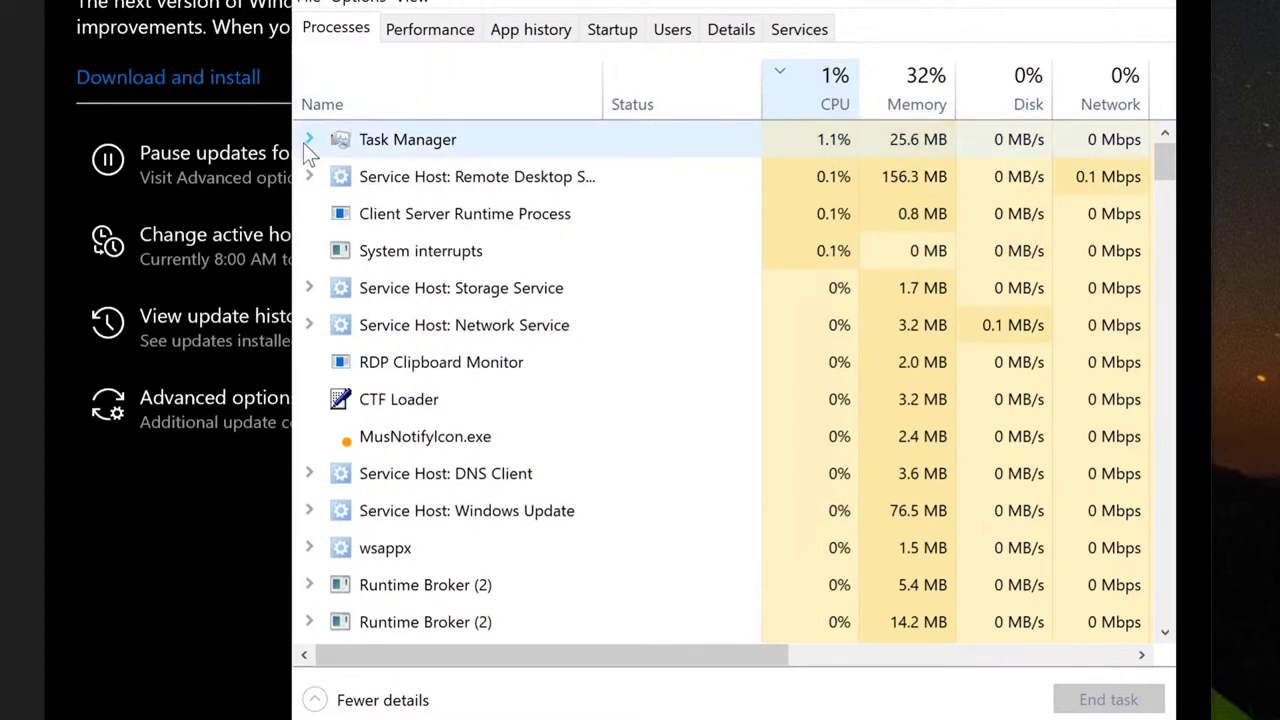
scroll(403, 243, down, 1)
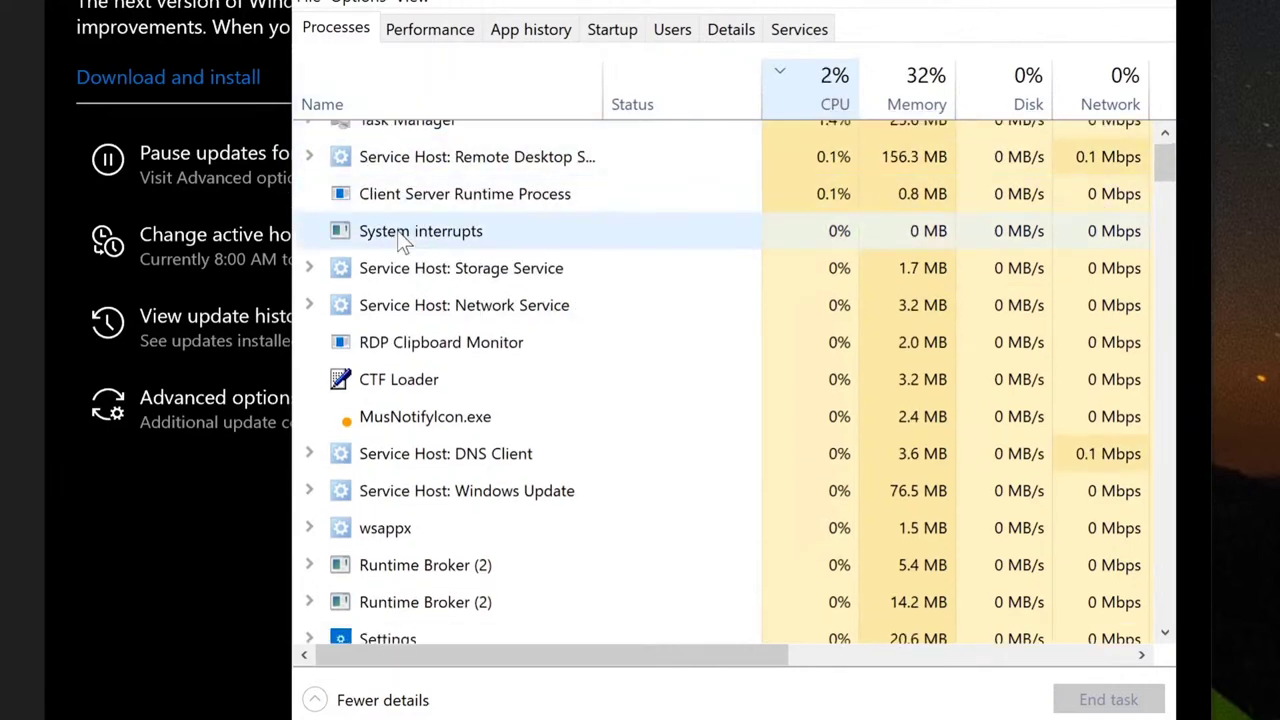
scroll(403, 243, up, 1)
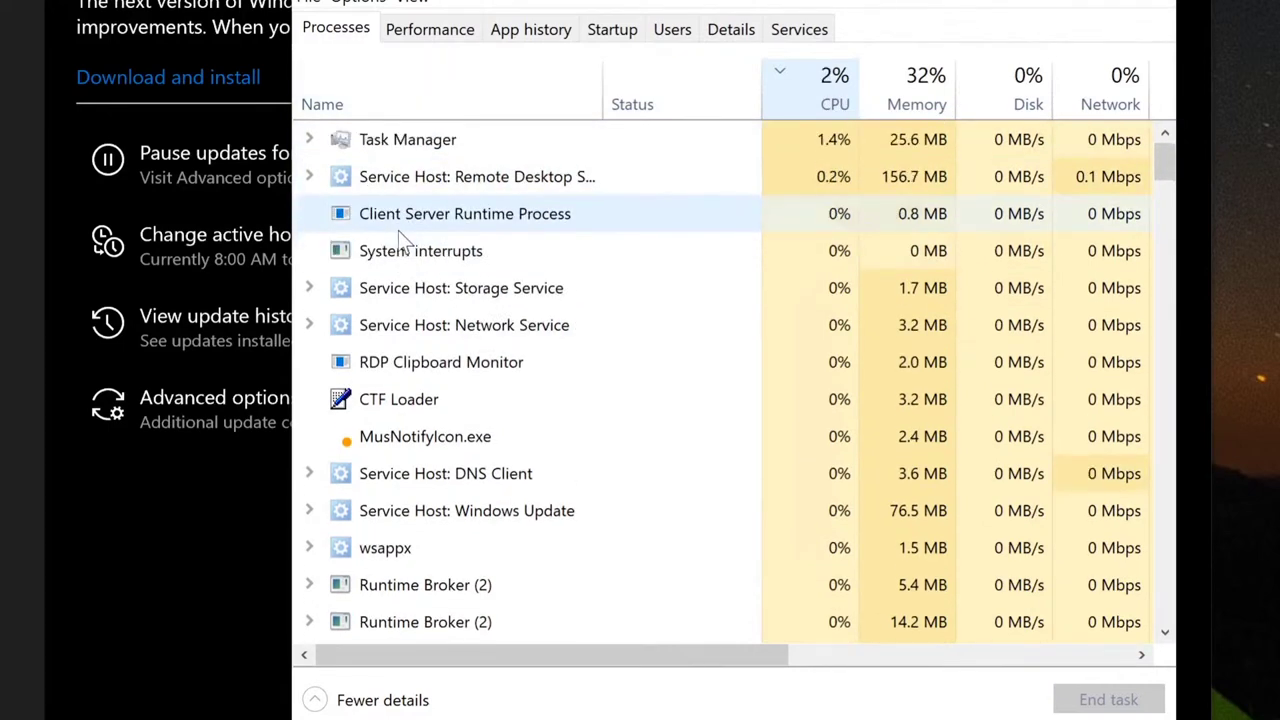
click(309, 176)
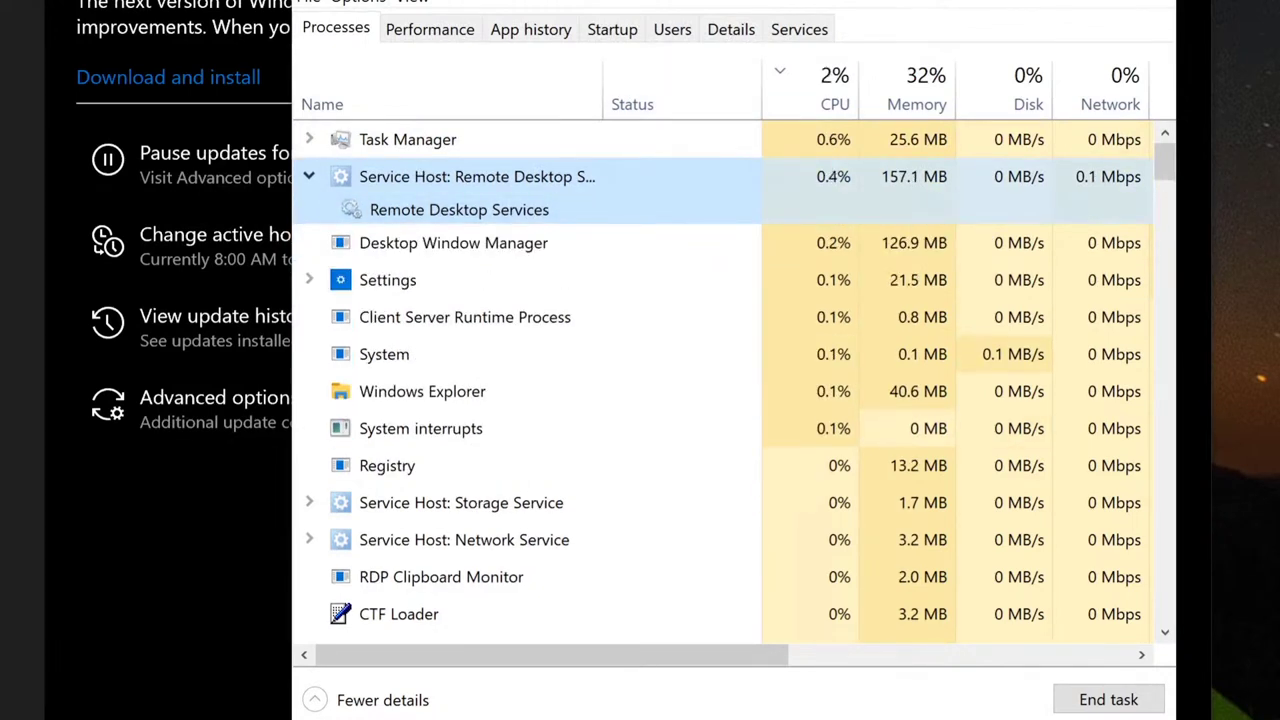
key(alt+F4)
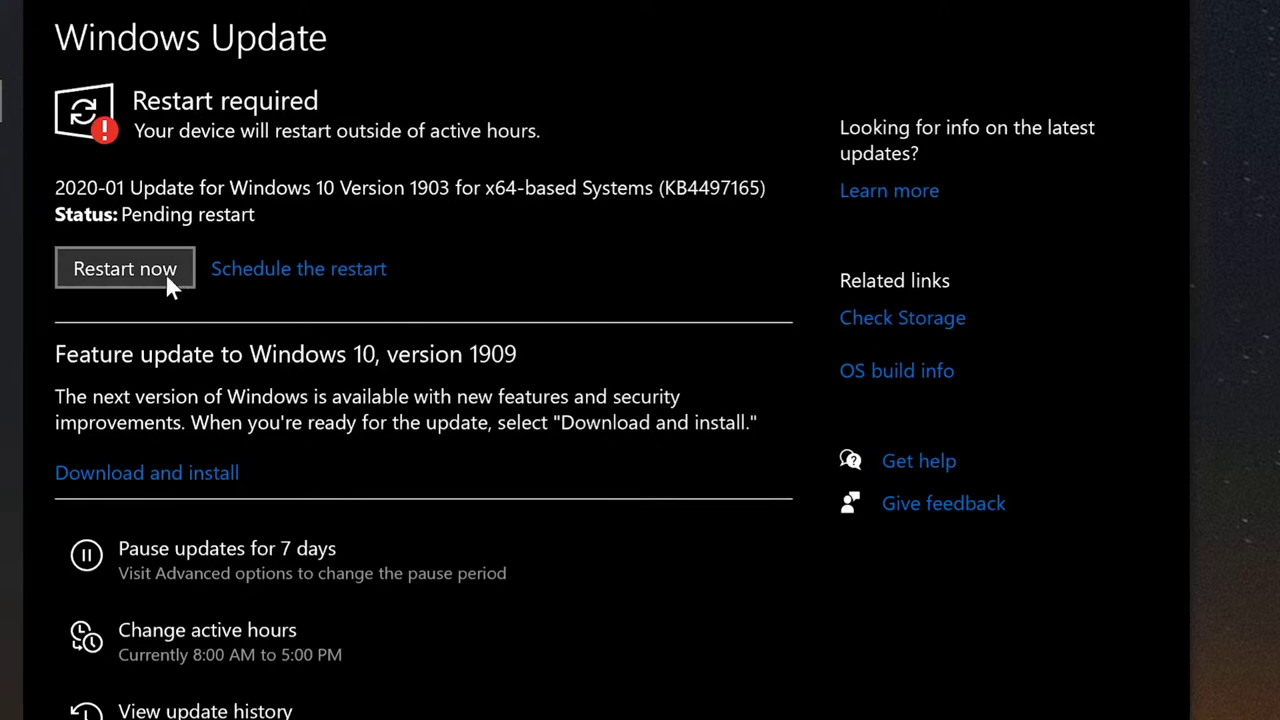
Reopen Task Manager on Performance, widen the device list beside the Ethernet graph, then return to Processes.
key(ctrl+shift+Escape)
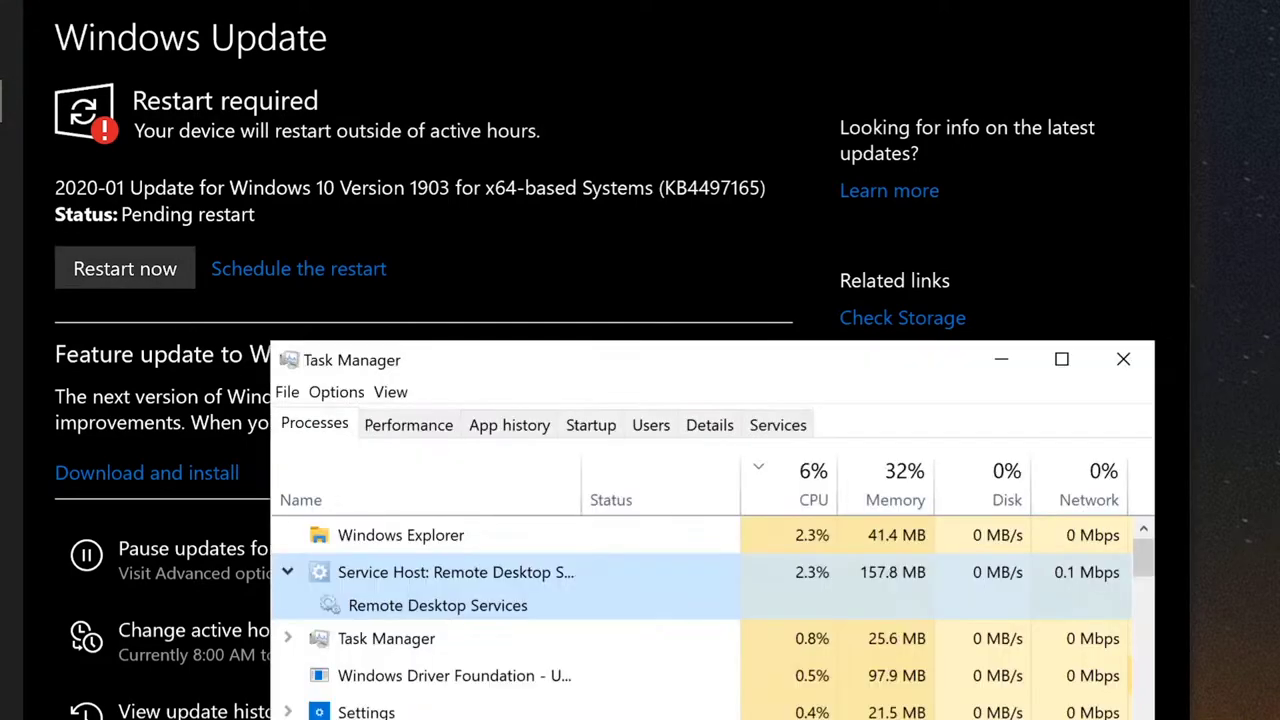
click(428, 424)
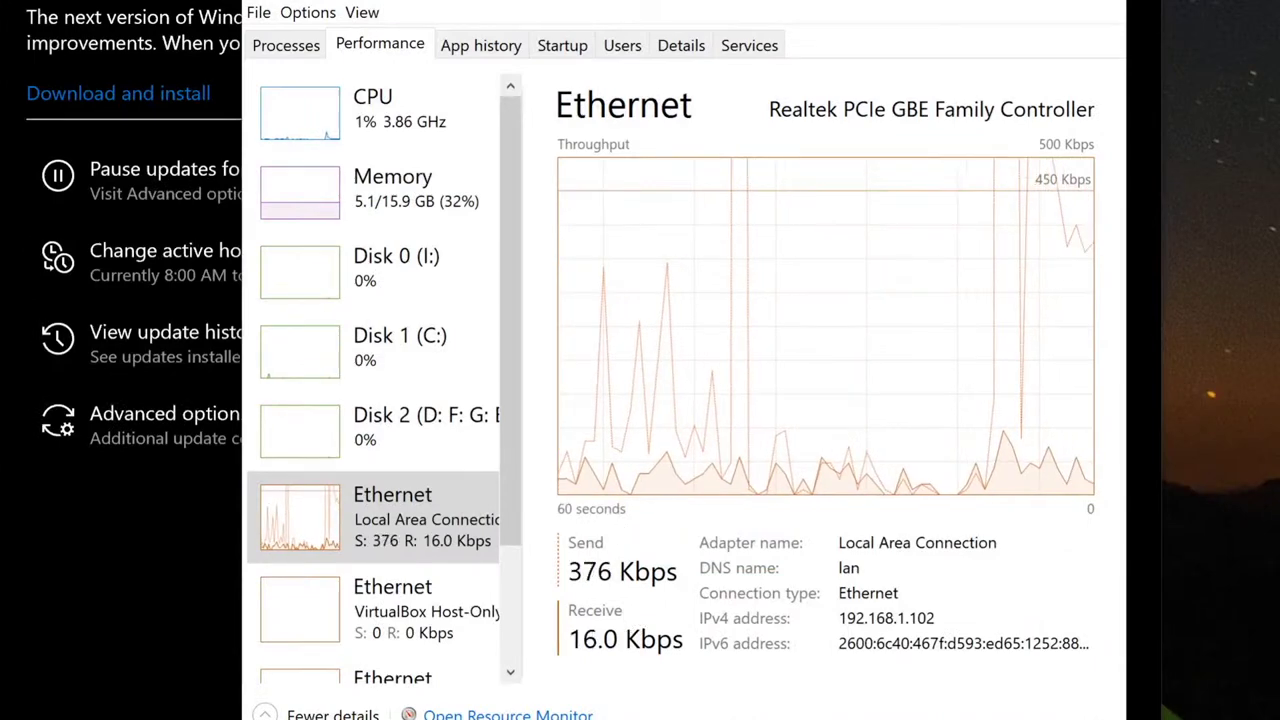
drag(745, 1, 507, 13)
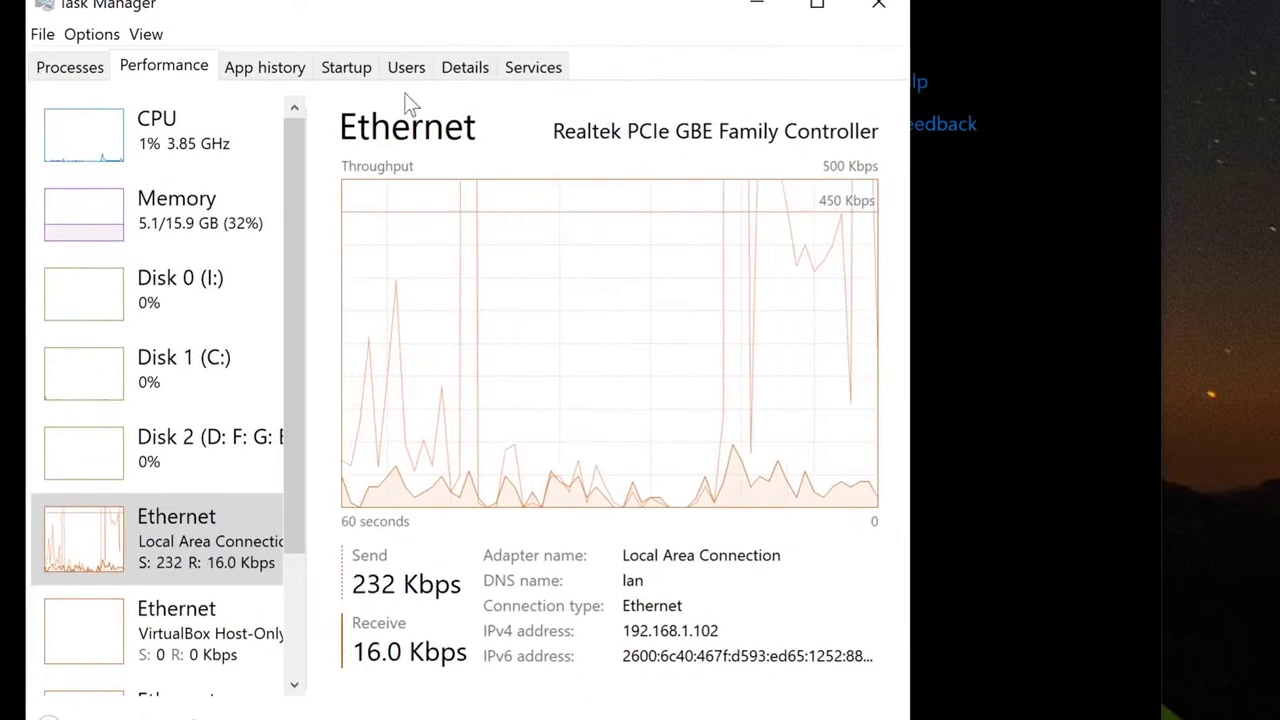
click(312, 182)
drag(312, 182, 379, 167)
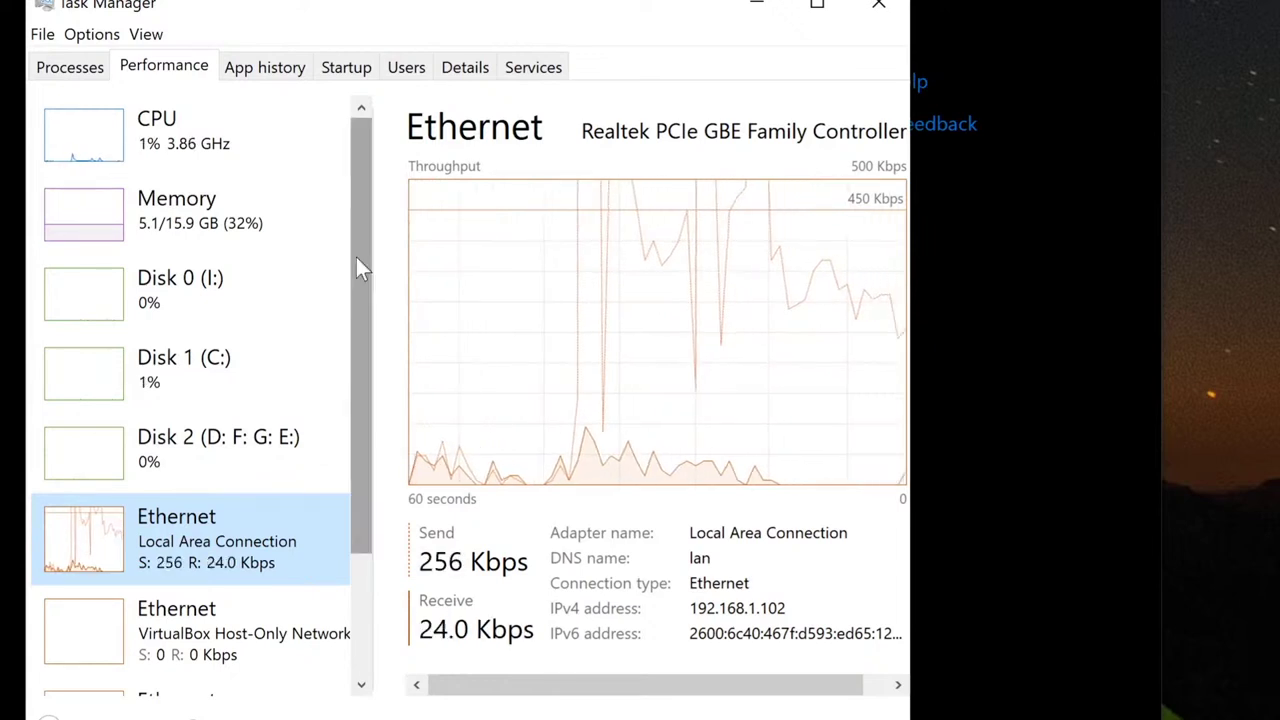
mouse_move(374, 234)
mouse_down()
mouse_move(423, 209)
mouse_move(380, 216)
mouse_up()
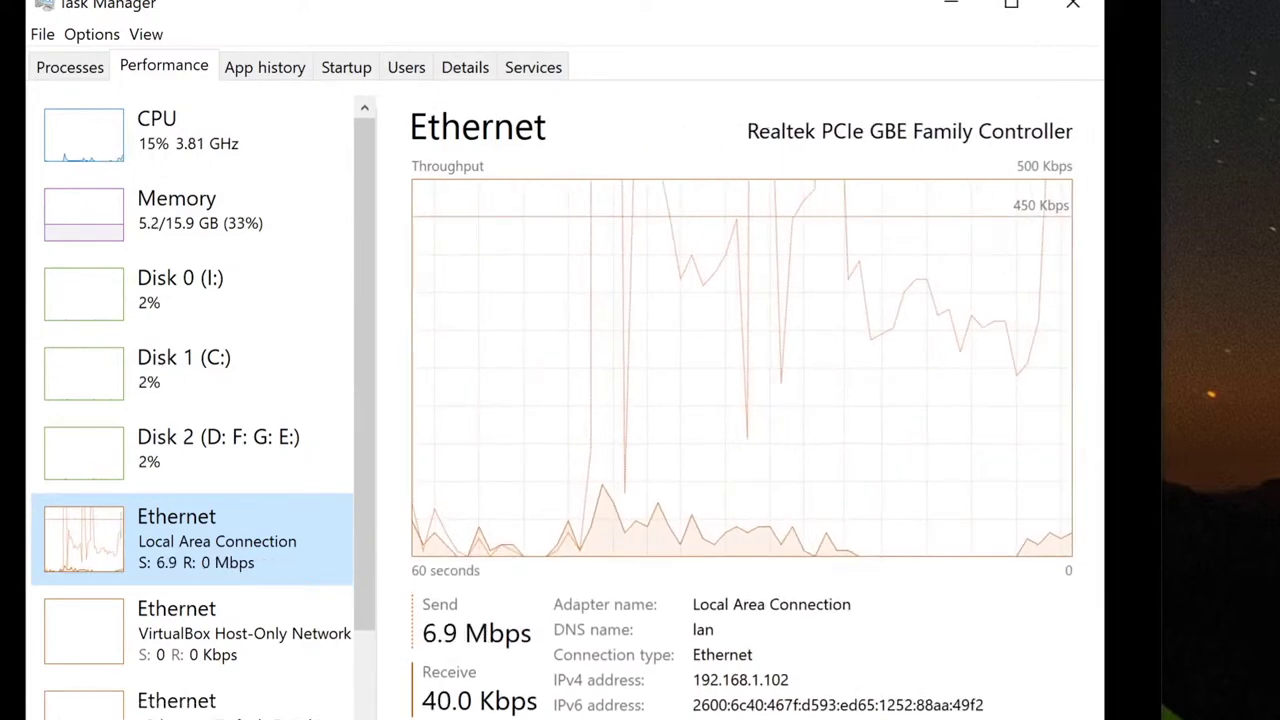
drag(380, 237, 450, 228)
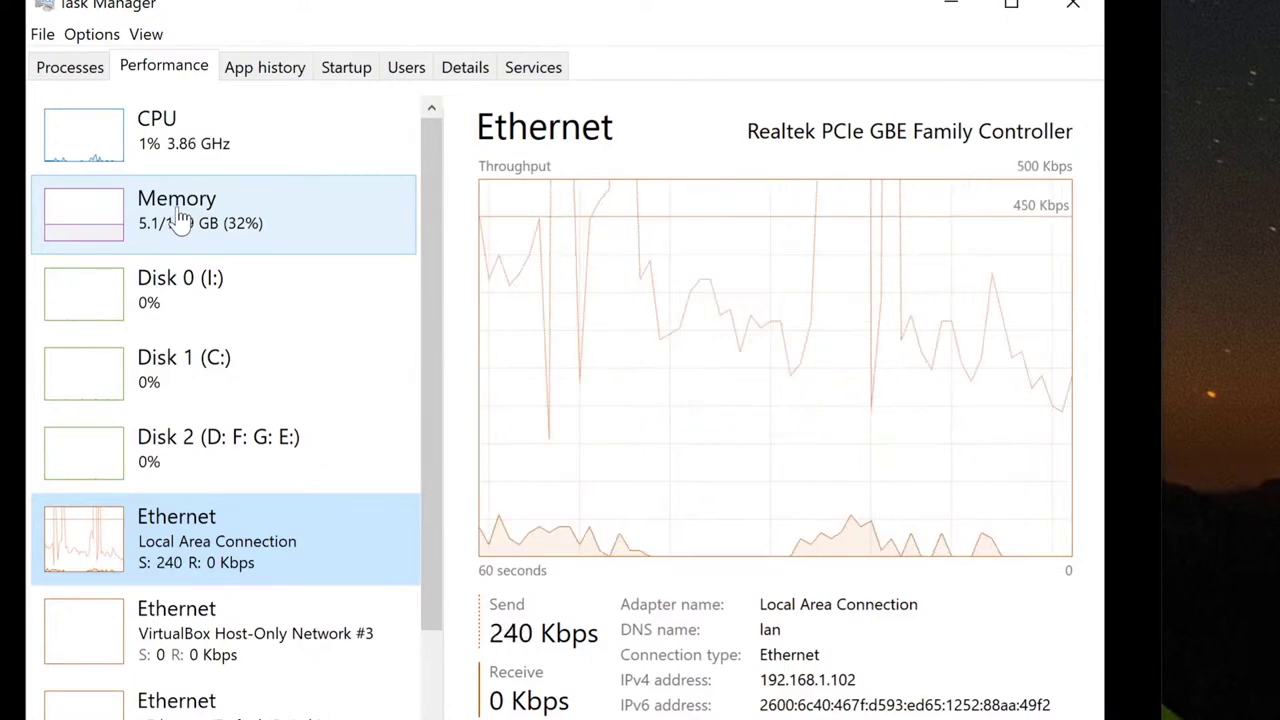
click(69, 66)
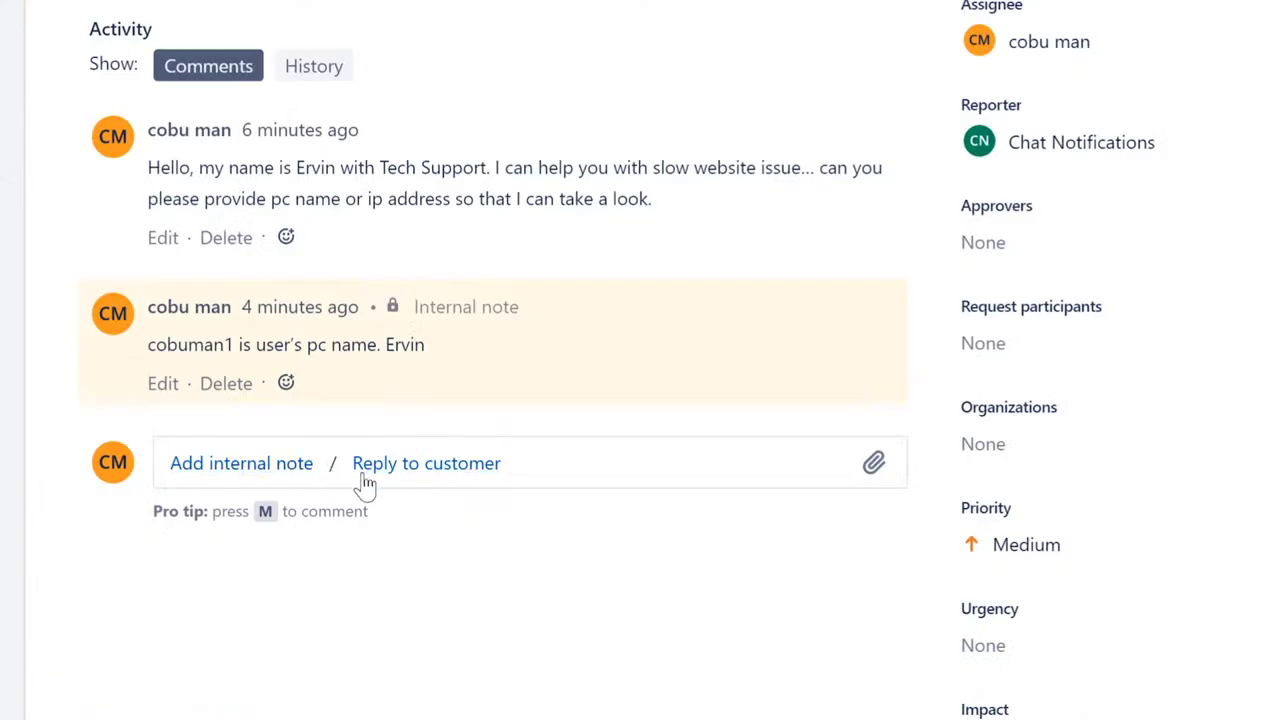
Start an internal note on the slow-websites ticket: 'There are no issues at the moment'.
click(190, 463)
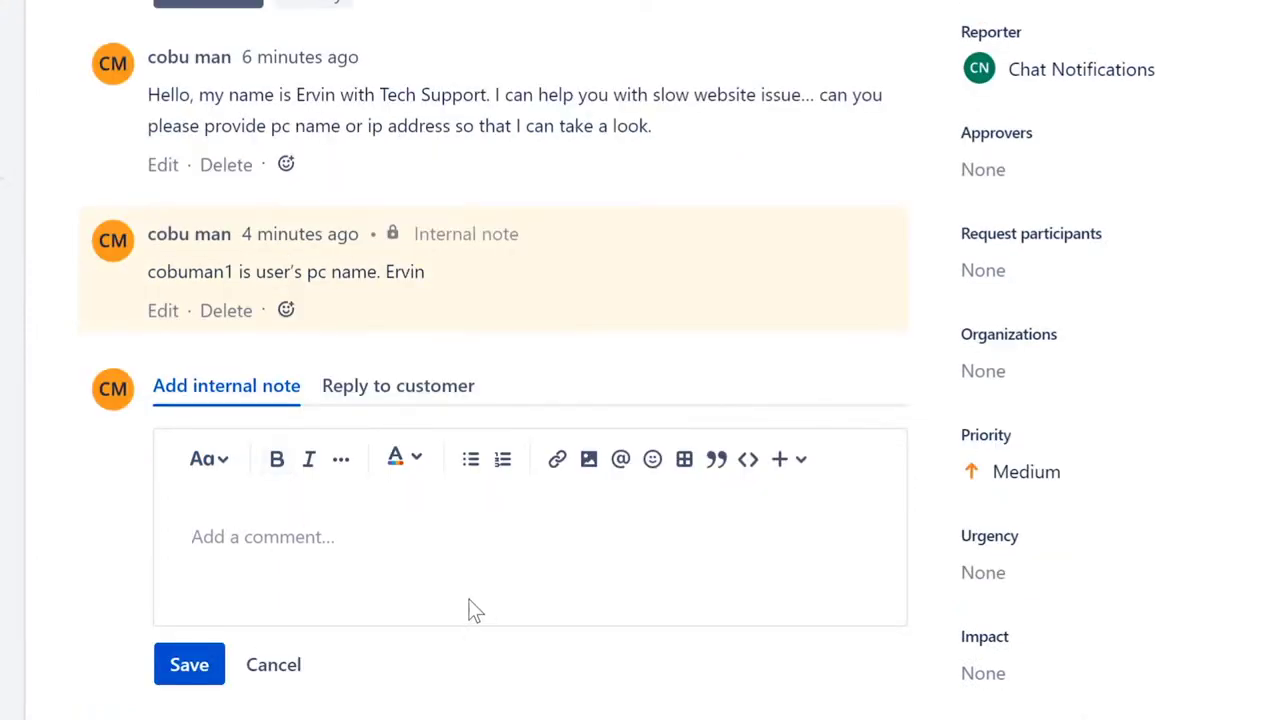
text(Th)
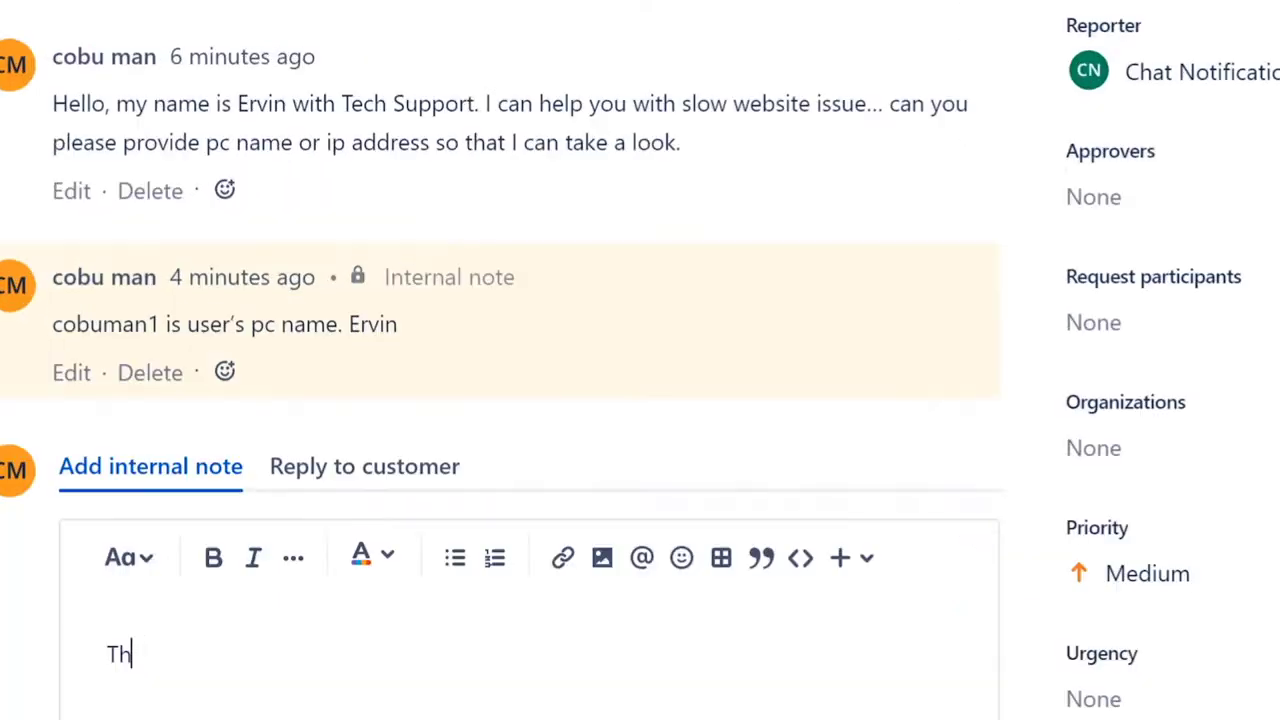
text(ere are no i)
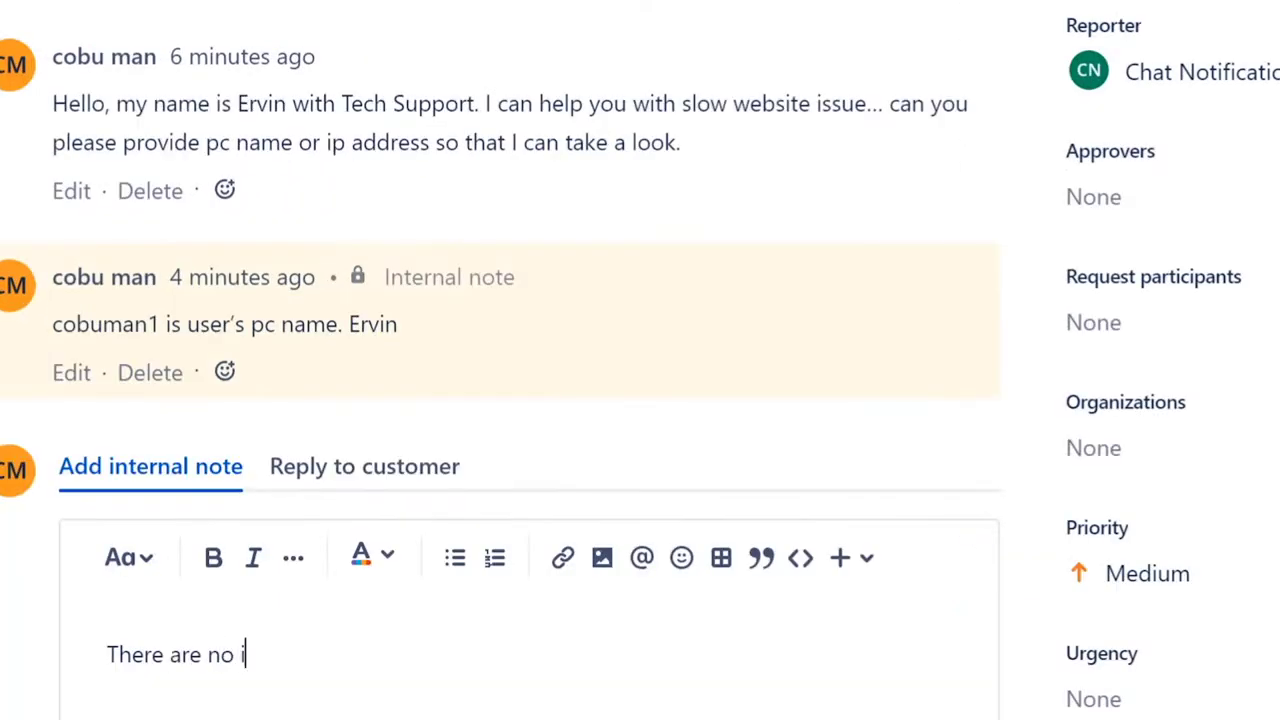
text(ssues at the moment.)
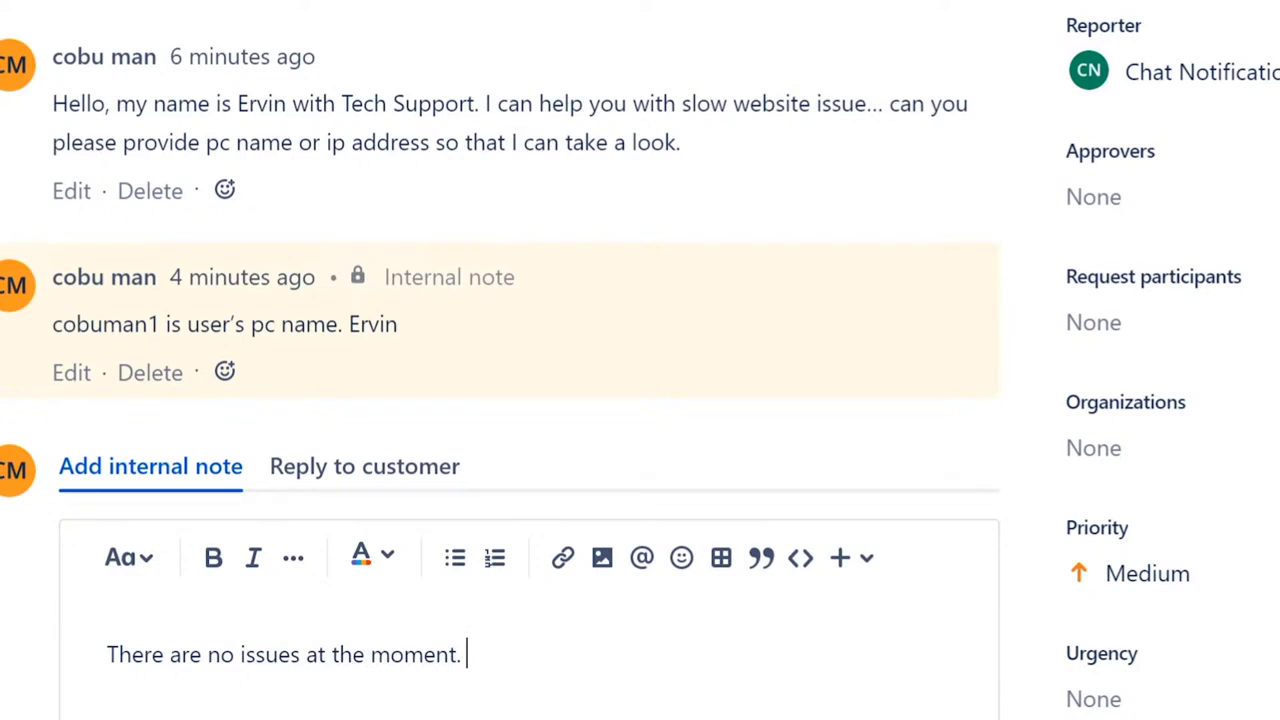
scroll(645, 270, up, 1)
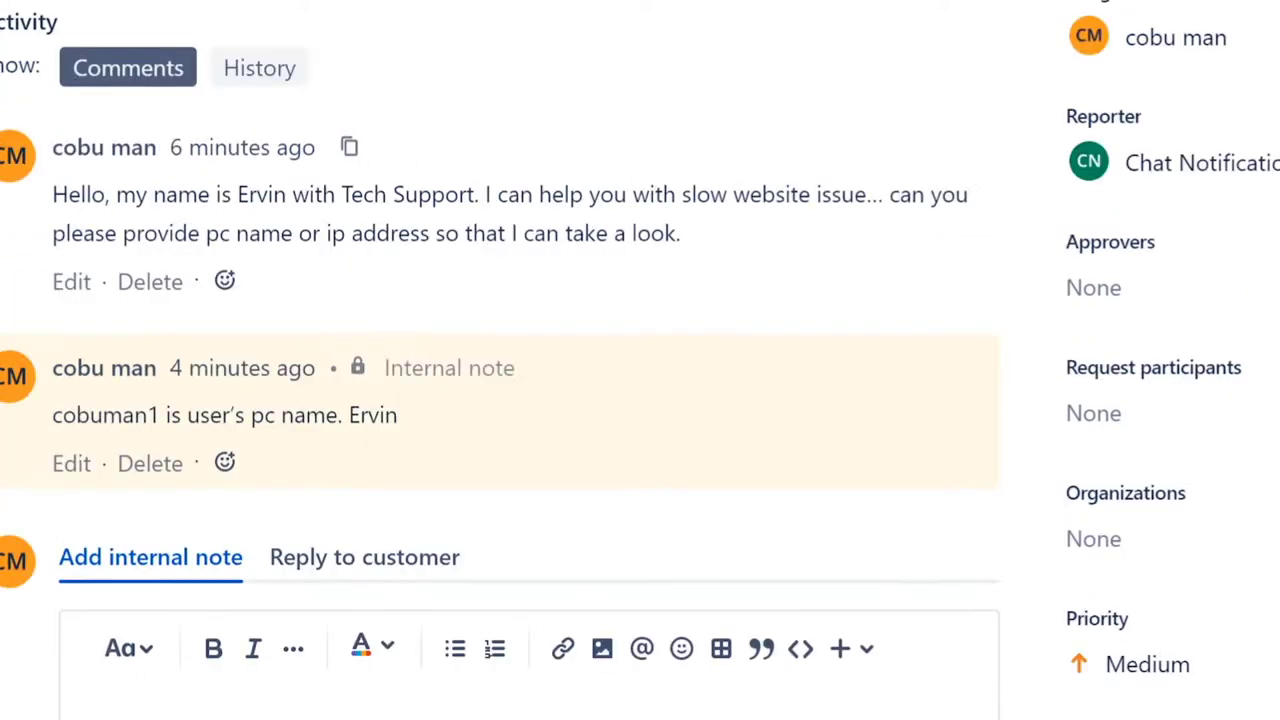
text(There are no issues at the moment.)
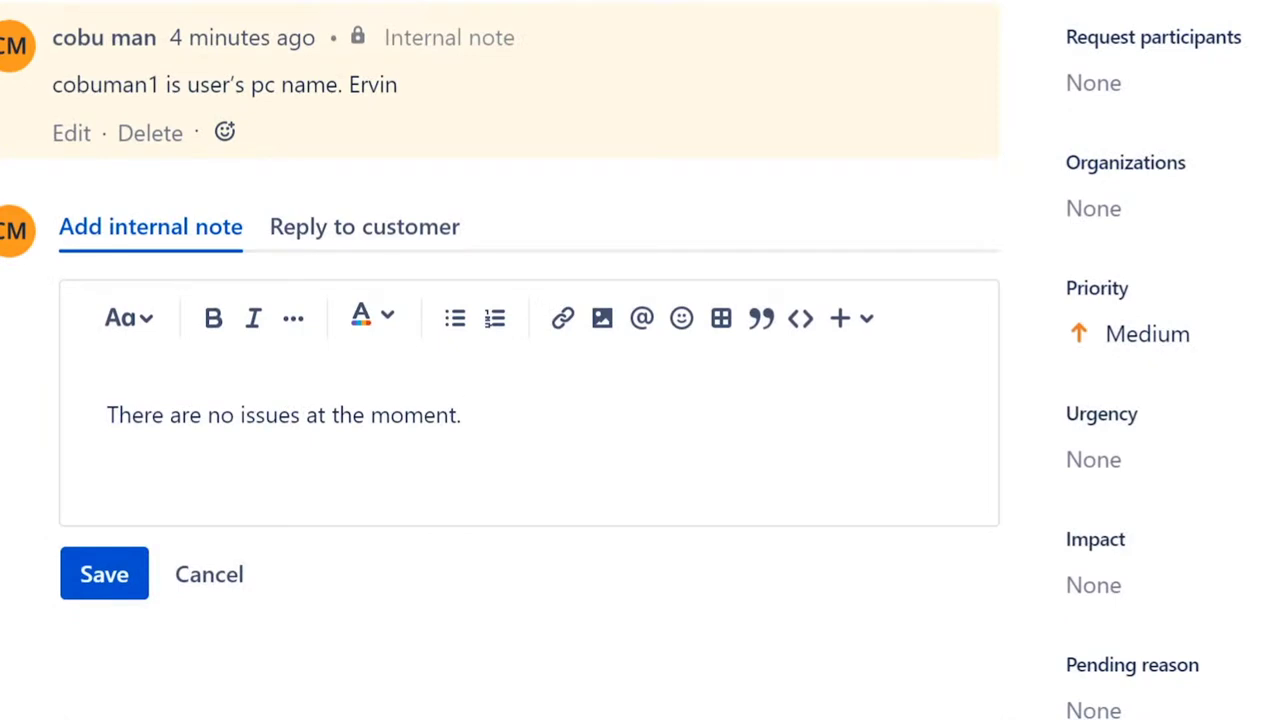
scroll(500, 426, up, 3)
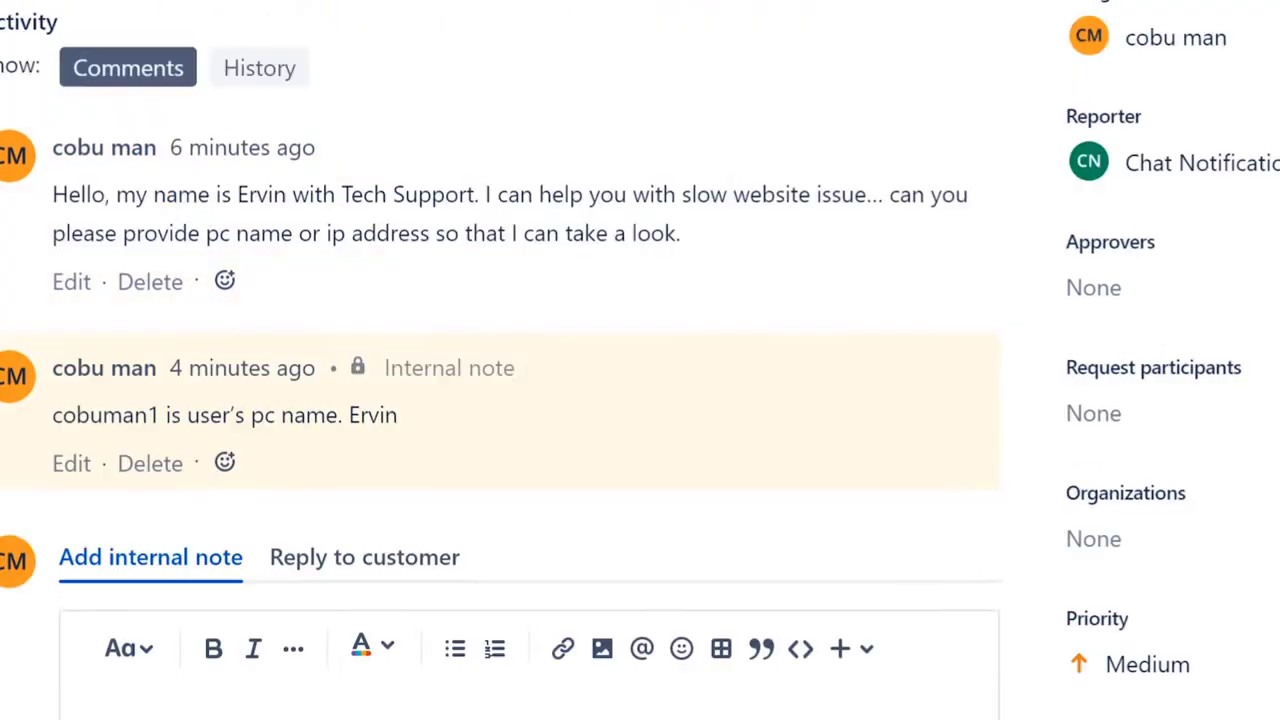
scroll(505, 430, down, 3)
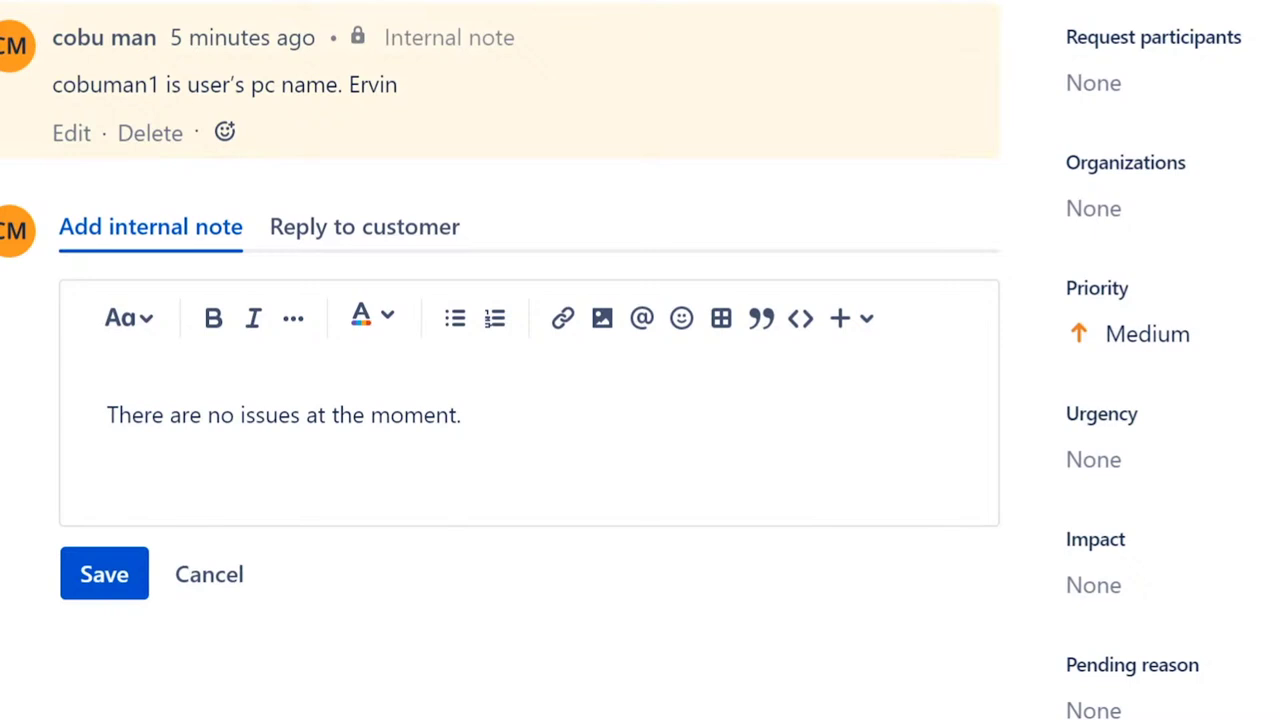
scroll(549, 420, up, 2)
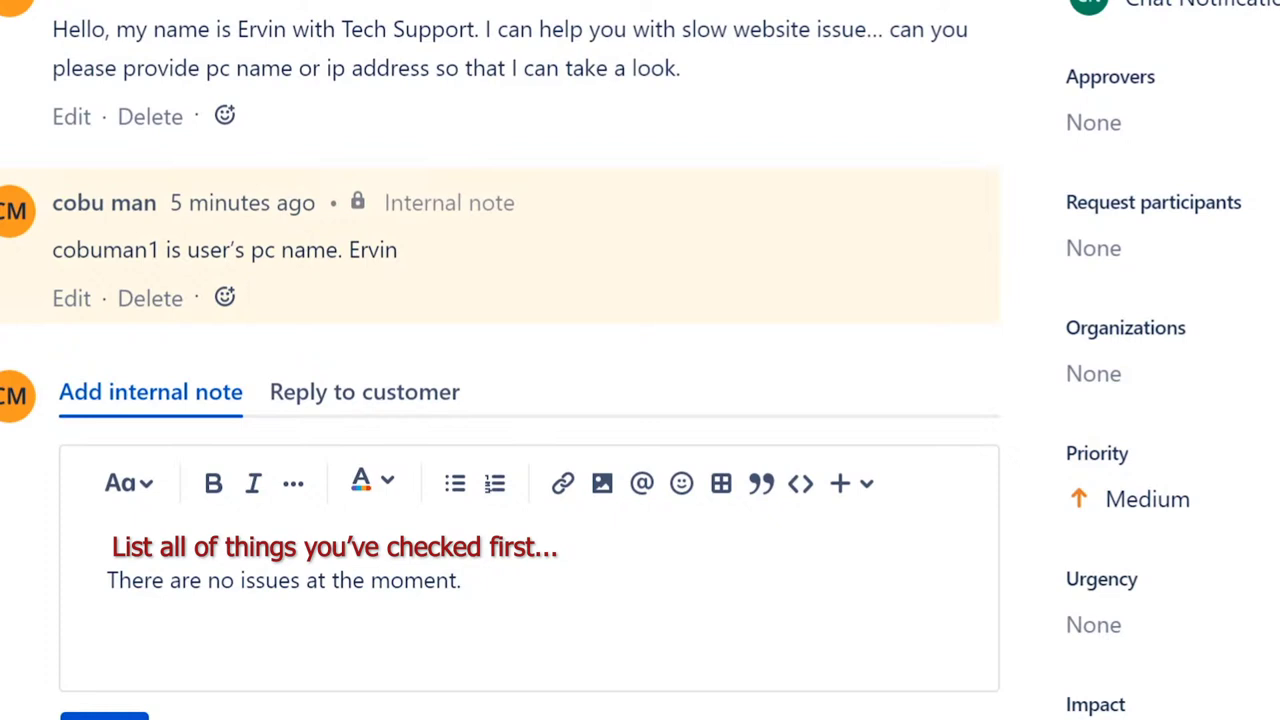
Add 'I will keep the ticket open for 24hrs to monitor.' plus a signature line, and save.
text(I will kee)
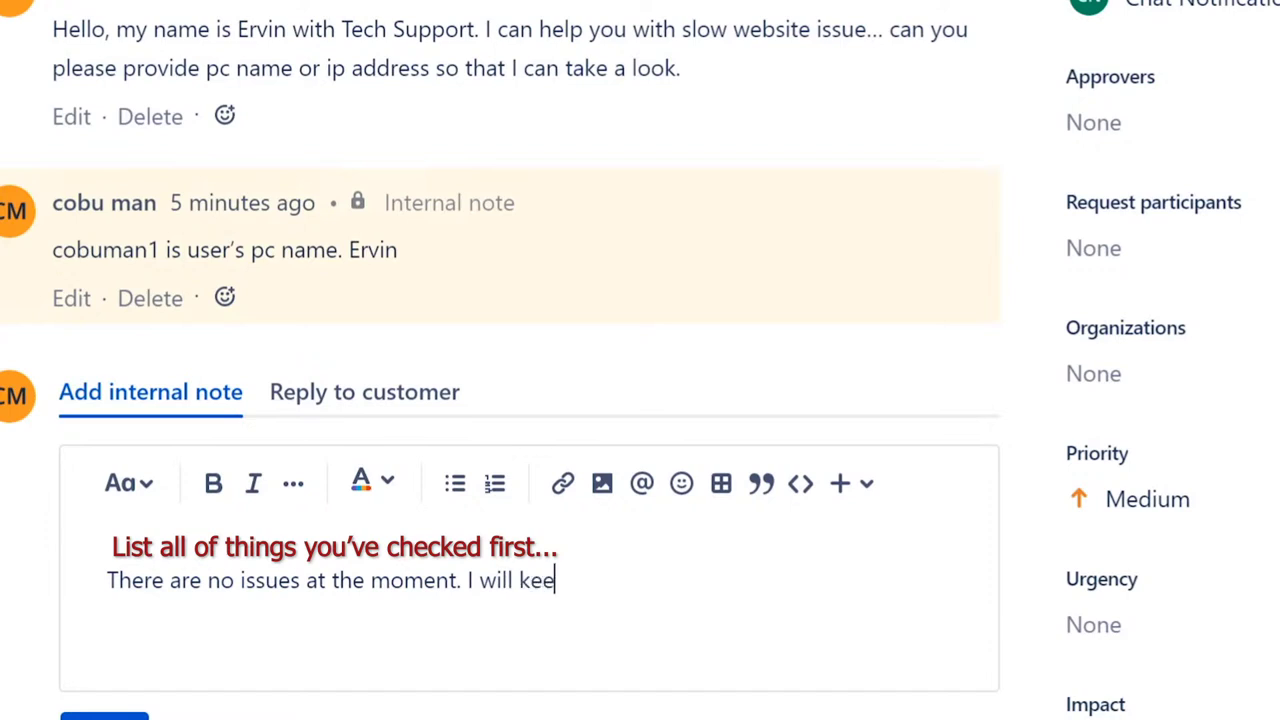
text(p the ticke topne)
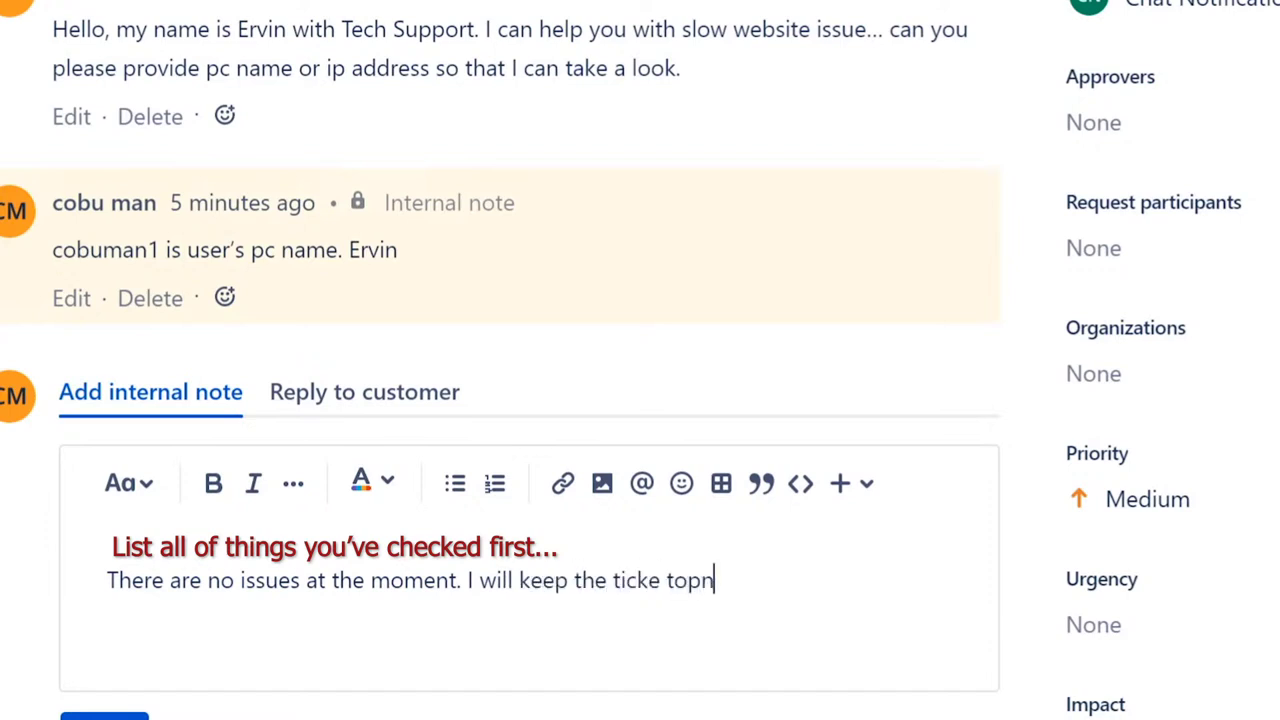
key(BackSpace)
key(BackSpace)
key(BackSpace)
key(BackSpace)
key(BackSpace)
key(BackSpace)
text(t open for 24hrs)
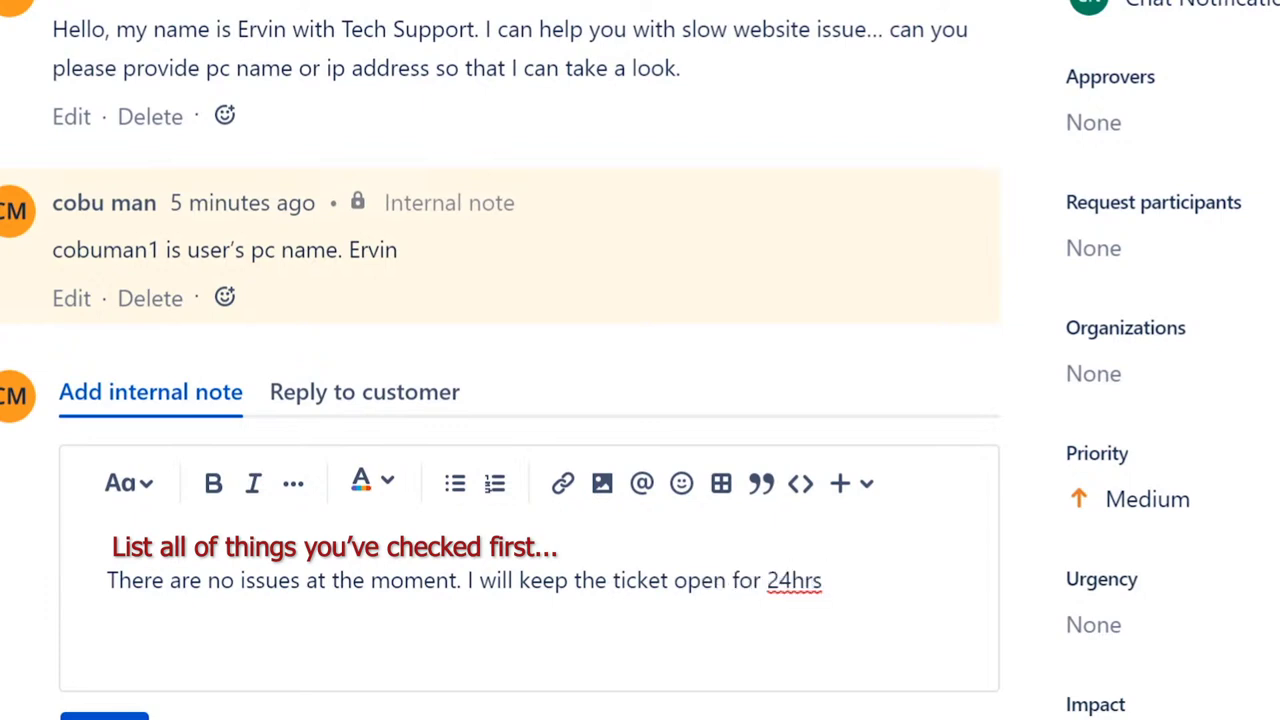
text( to monitor.)
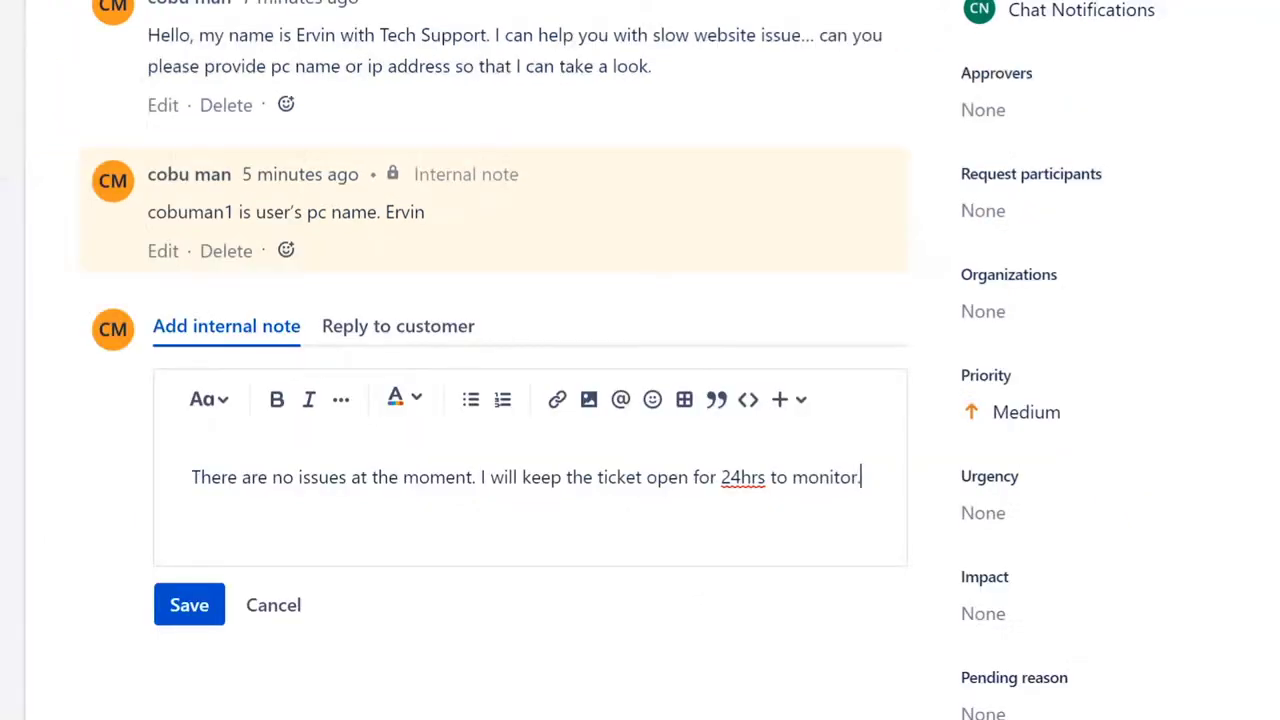
key(Return)
text(Ervin)
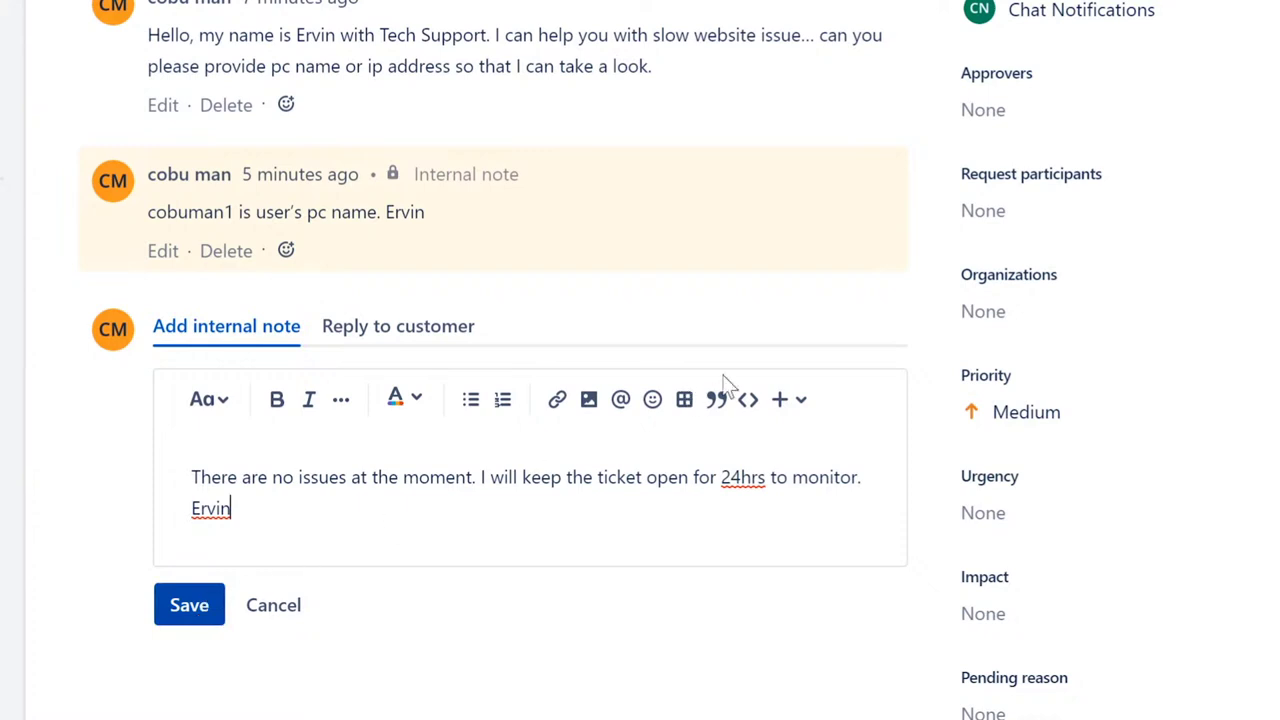
key(ctrl+Return)
scroll(814, 135, up, 2)
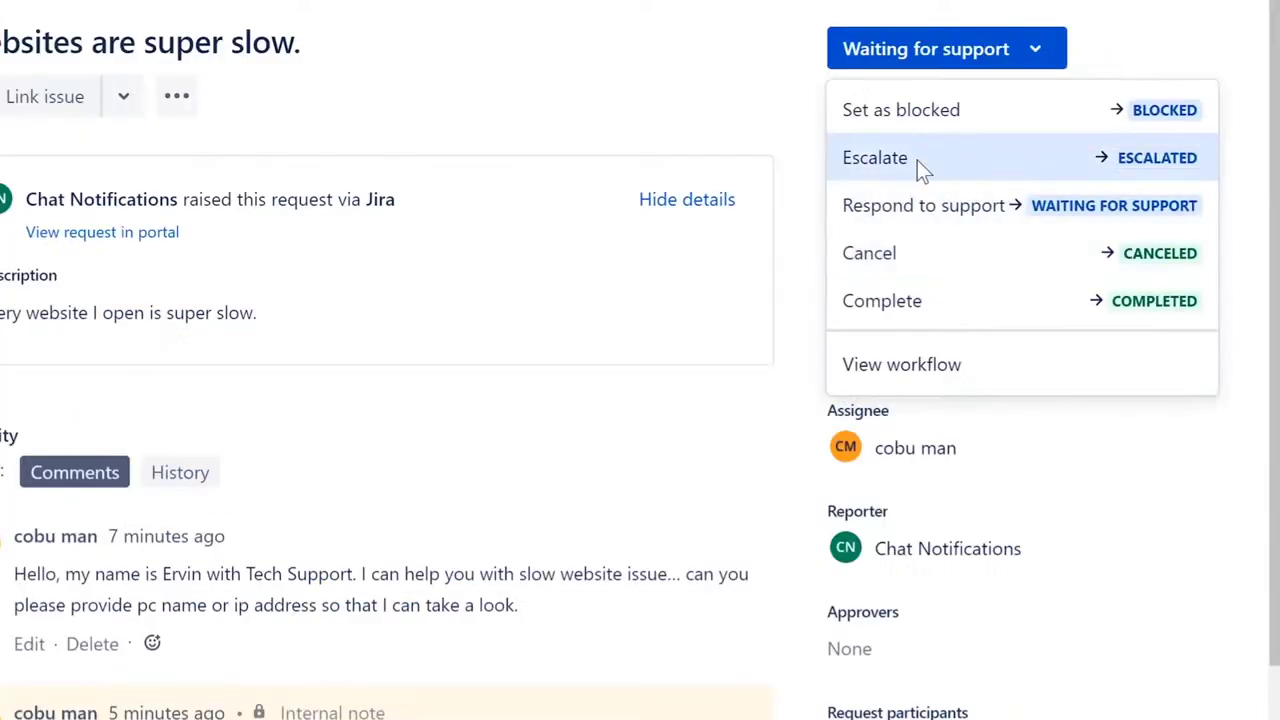
Set the slow-websites ticket to Waiting for customer and go back to the All open queue.
click(978, 205)
click(1020, 52)
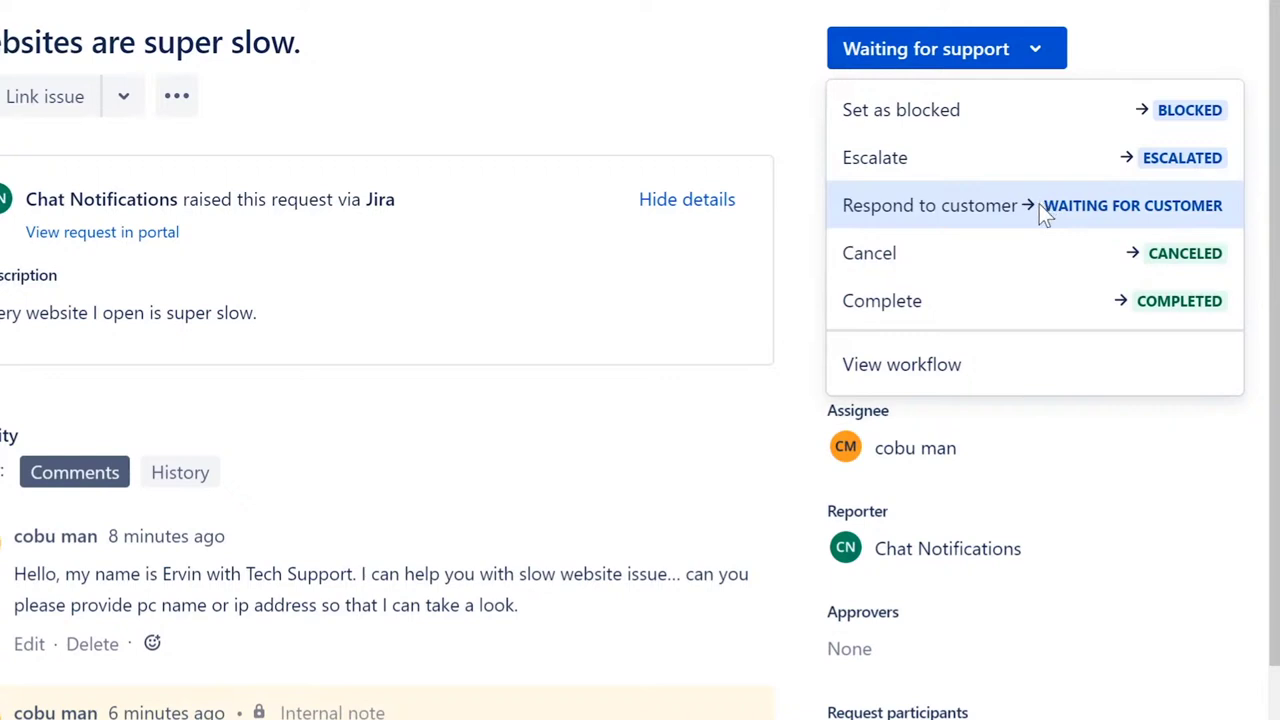
click(1039, 204)
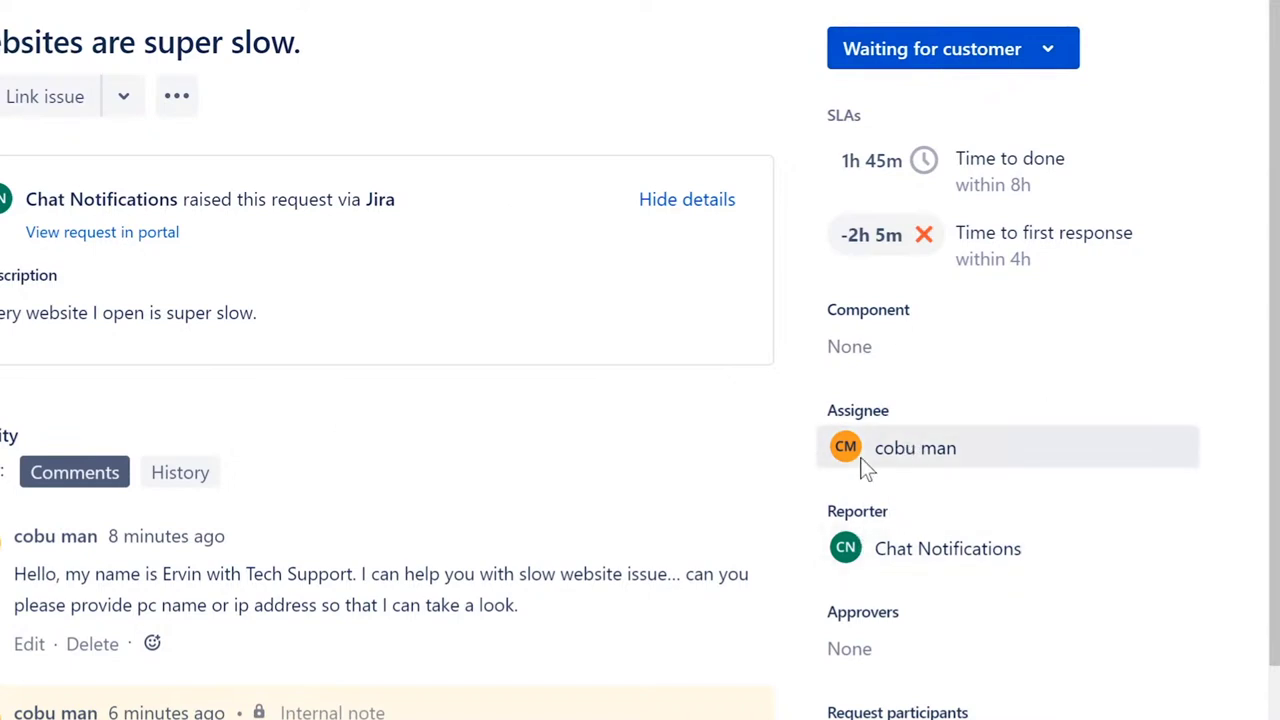
mouse_move(862, 460)
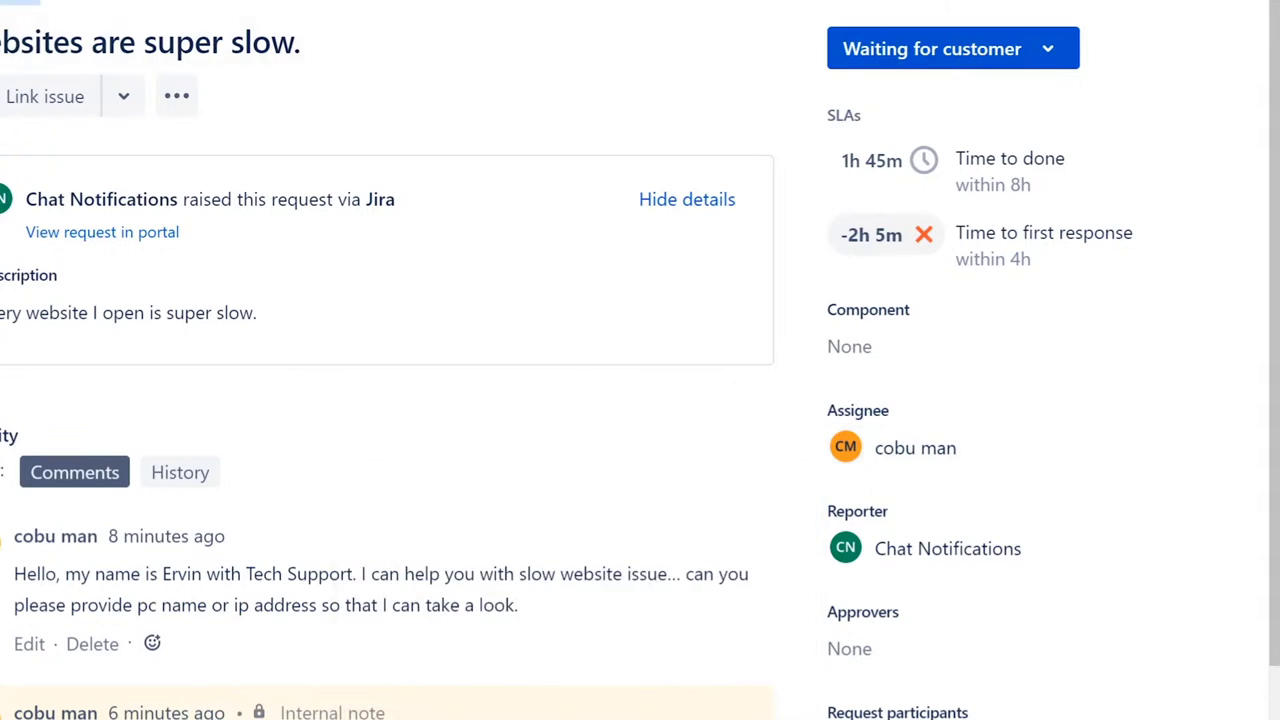
key(alt+Left)
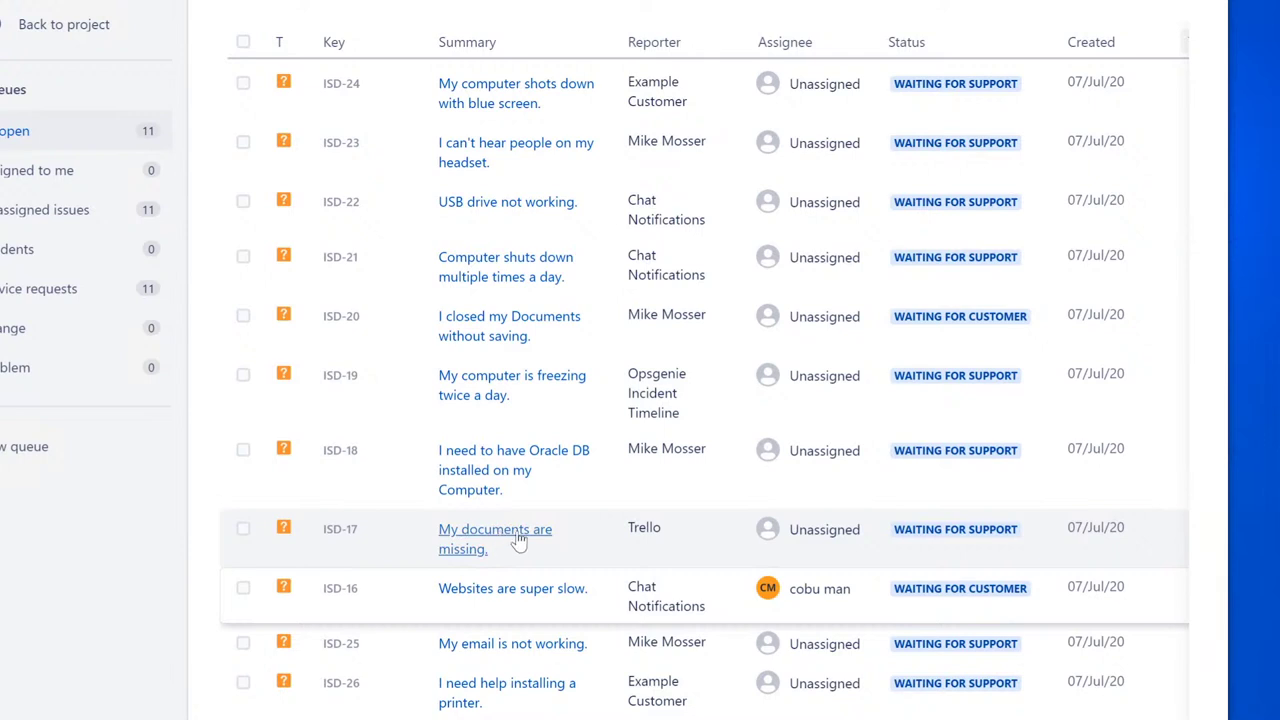
Open ISD-17 'My documents are missing.' and assign it to yourself.
click(518, 540)
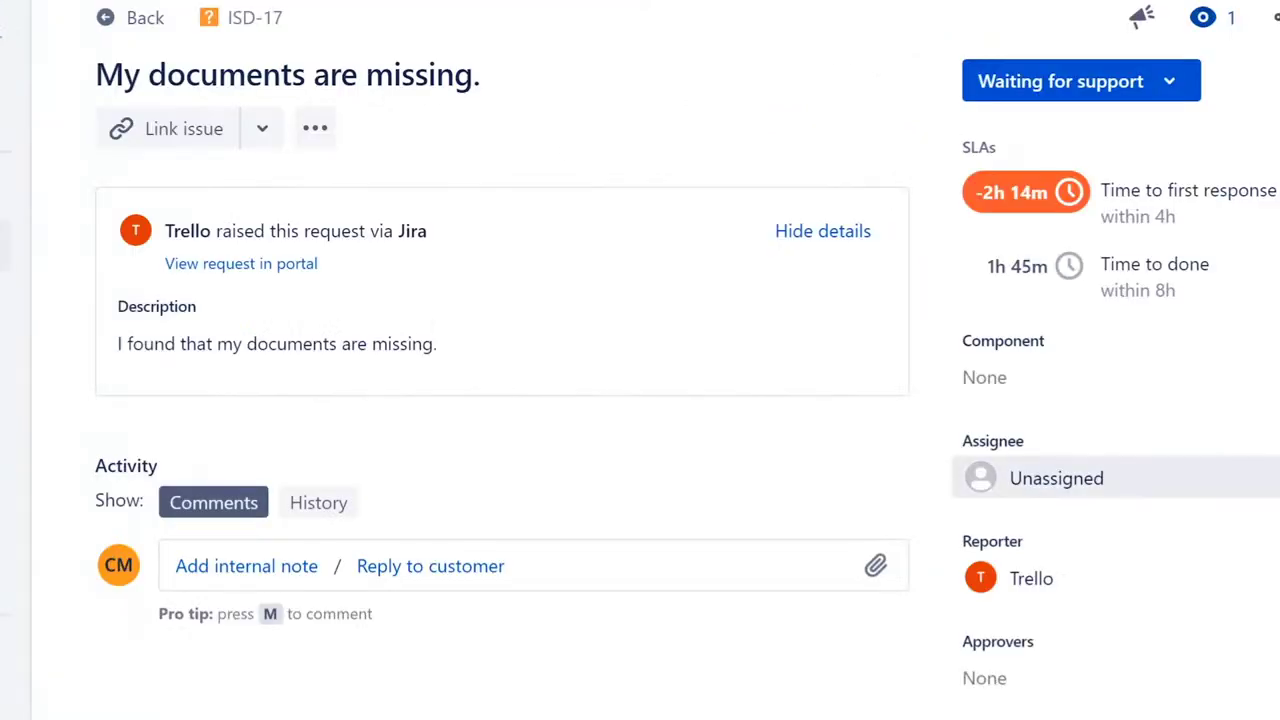
click(1110, 478)
click(1115, 557)
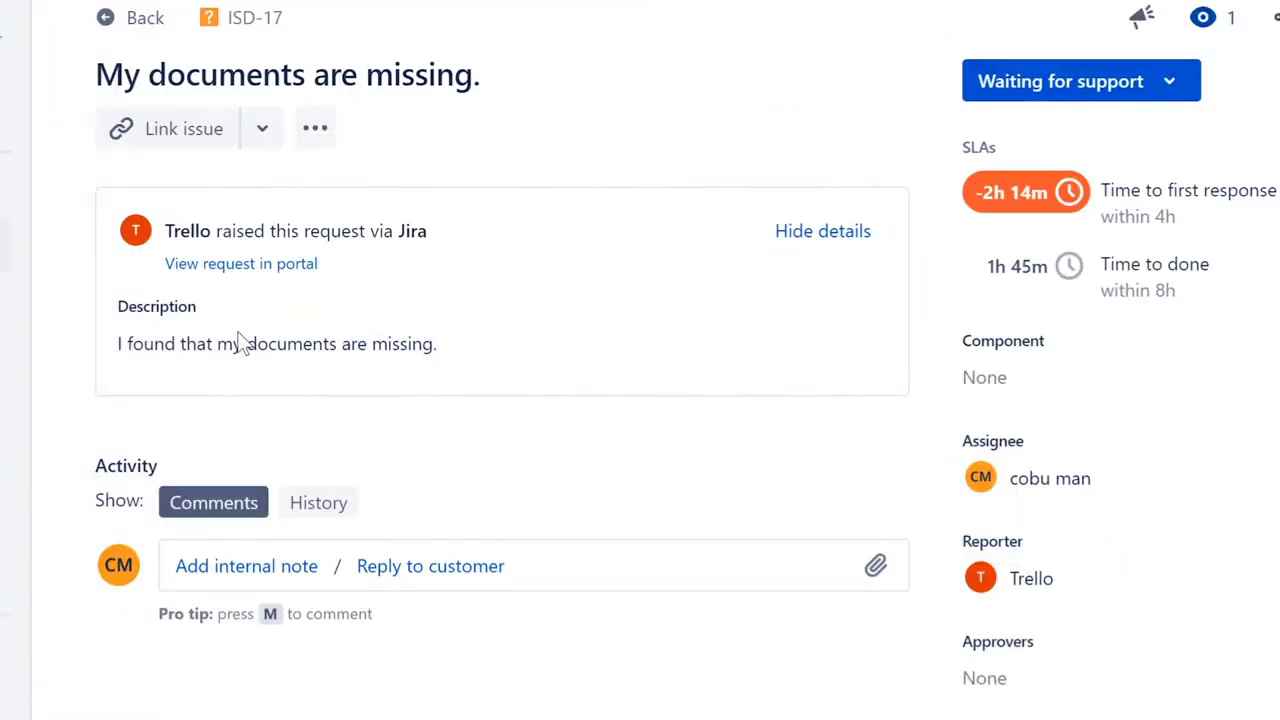
Review the ISD-17 title and description, then start a reply to the customer.
mouse_move(493, 72)
mouse_down()
mouse_move(62, 64)
mouse_move(40, 45)
mouse_up()
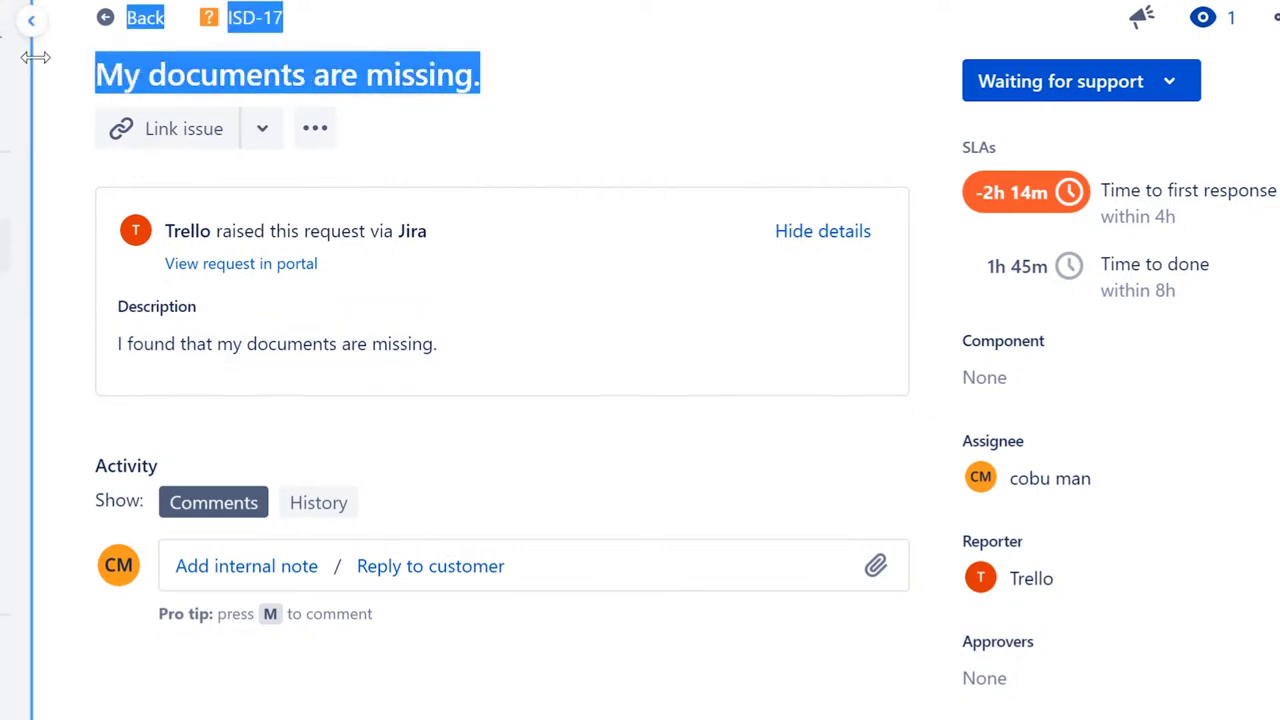
click(409, 317)
drag(444, 343, 130, 343)
click(130, 343)
drag(437, 343, 118, 343)
click(118, 343)
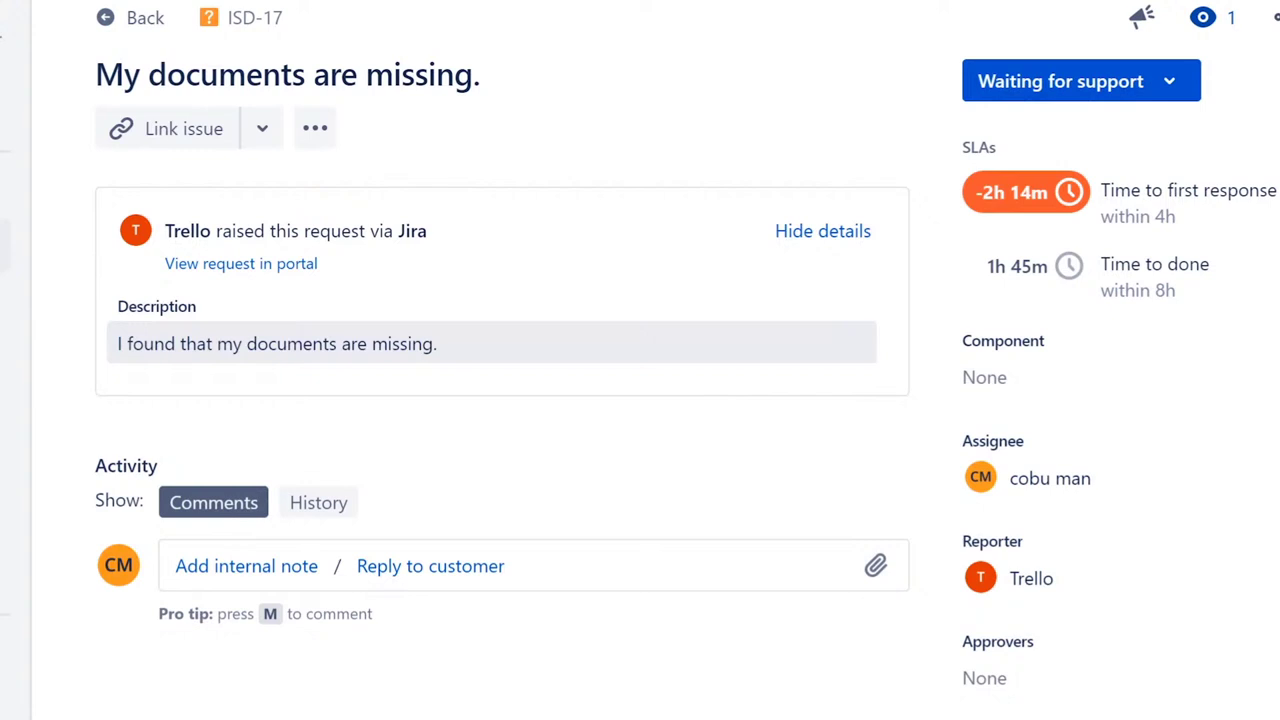
click(440, 570)
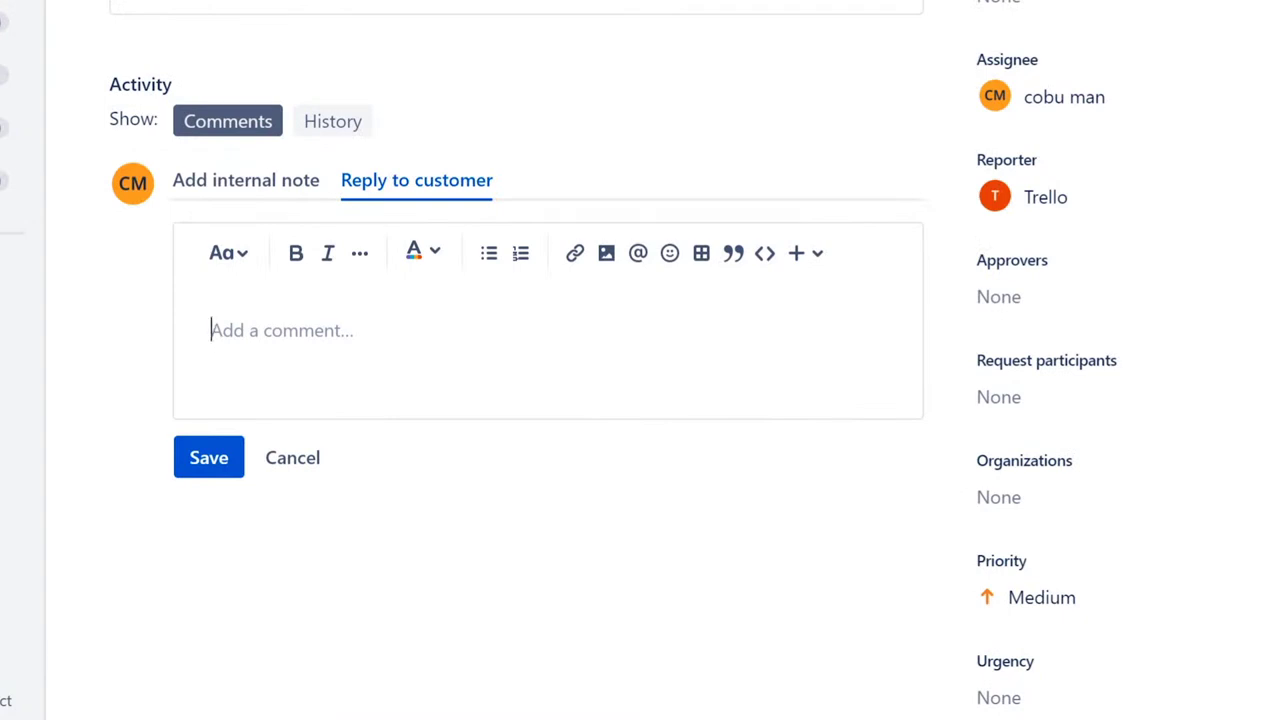
Begin the reply introducing Pc support about the missing files ticket, correcting 'missiling' to 'missing'.
text(Hello, this)
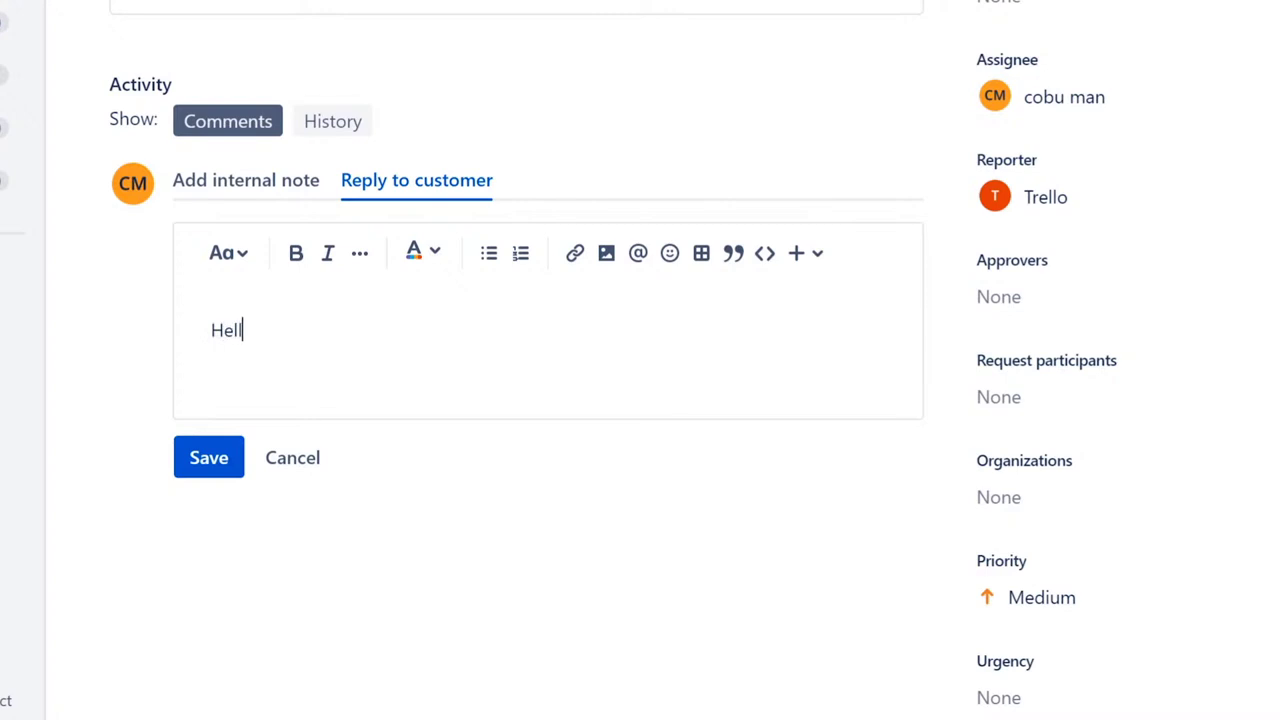
text( is E)
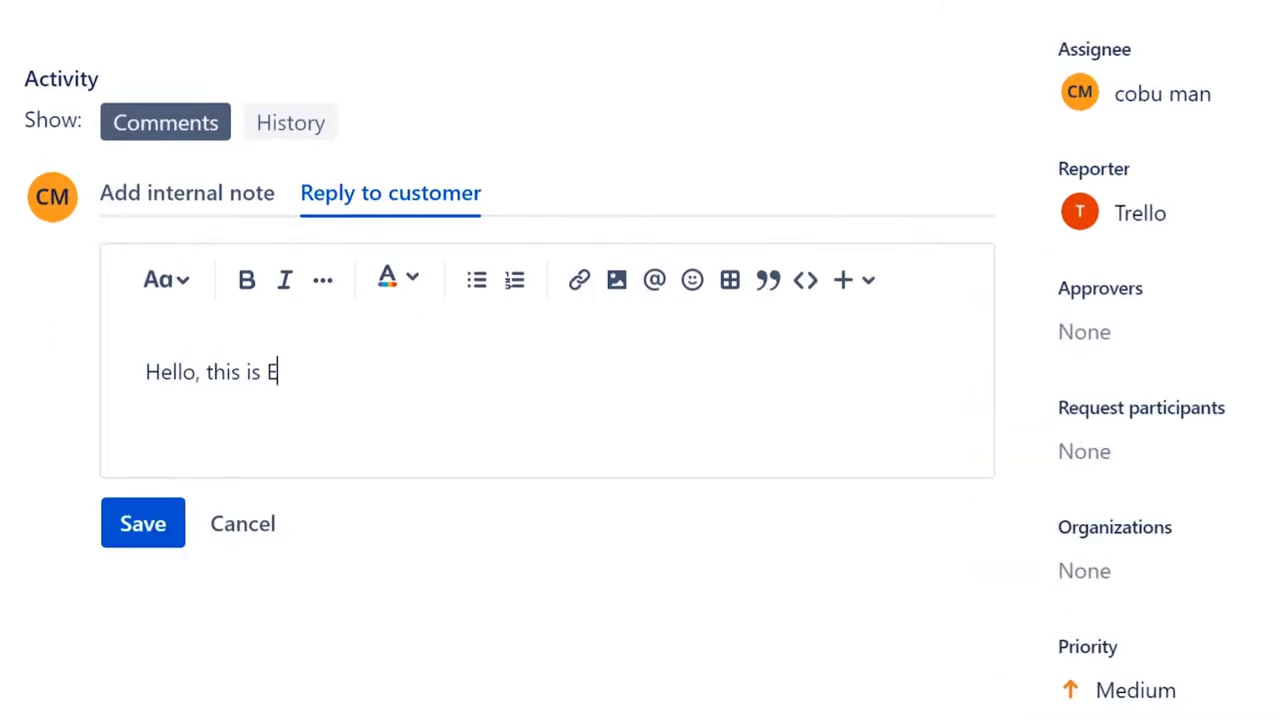
text(rvin with cP)
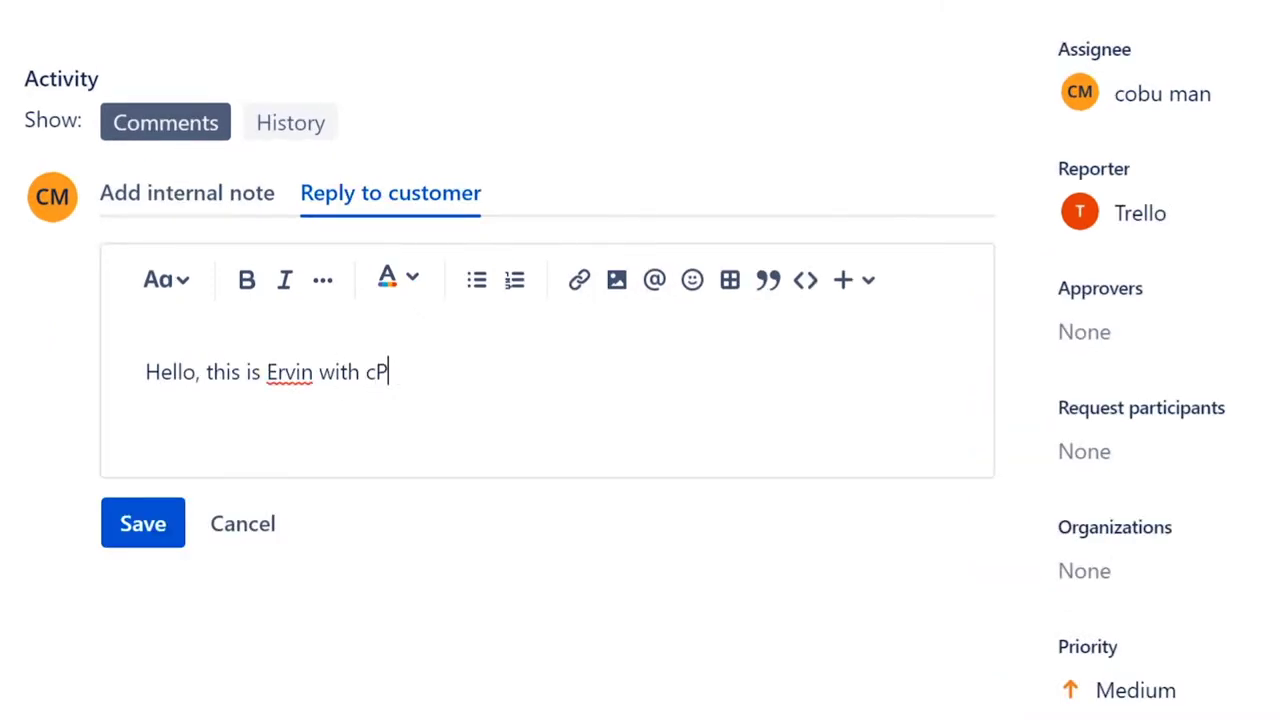
key(BackSpace)
key(BackSpace)
text(Pc supp)
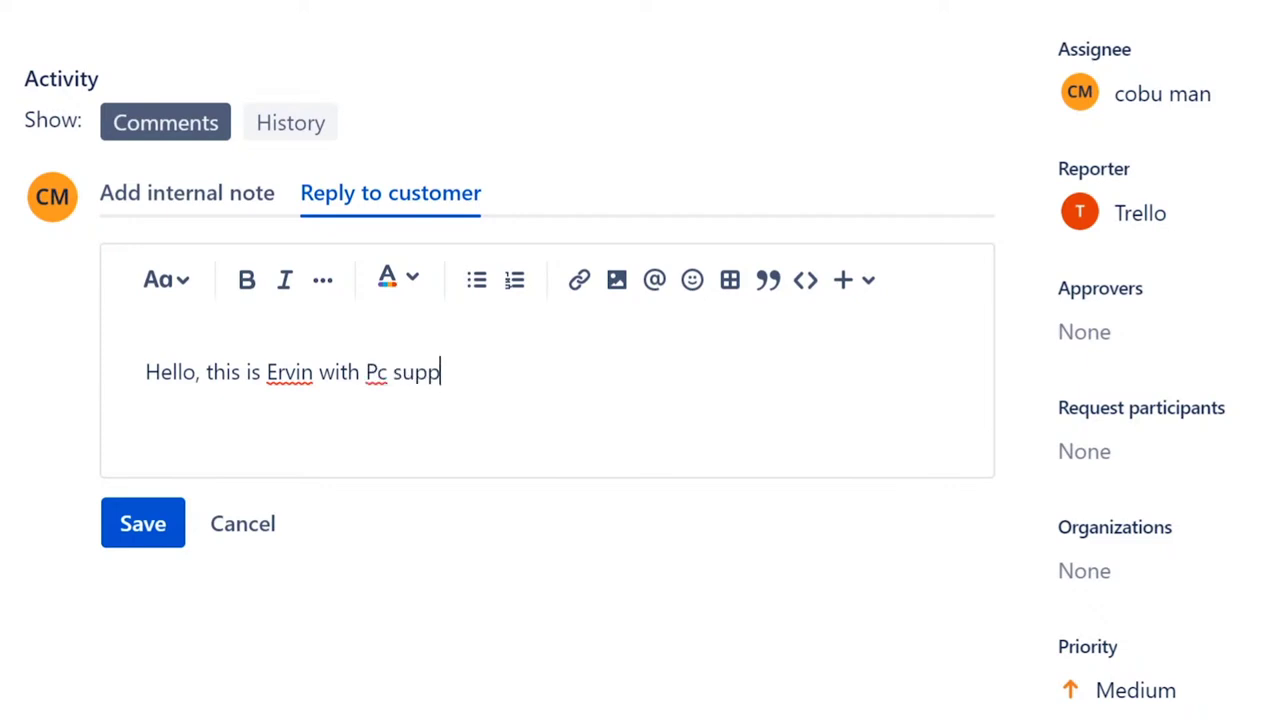
text(ort. I have)
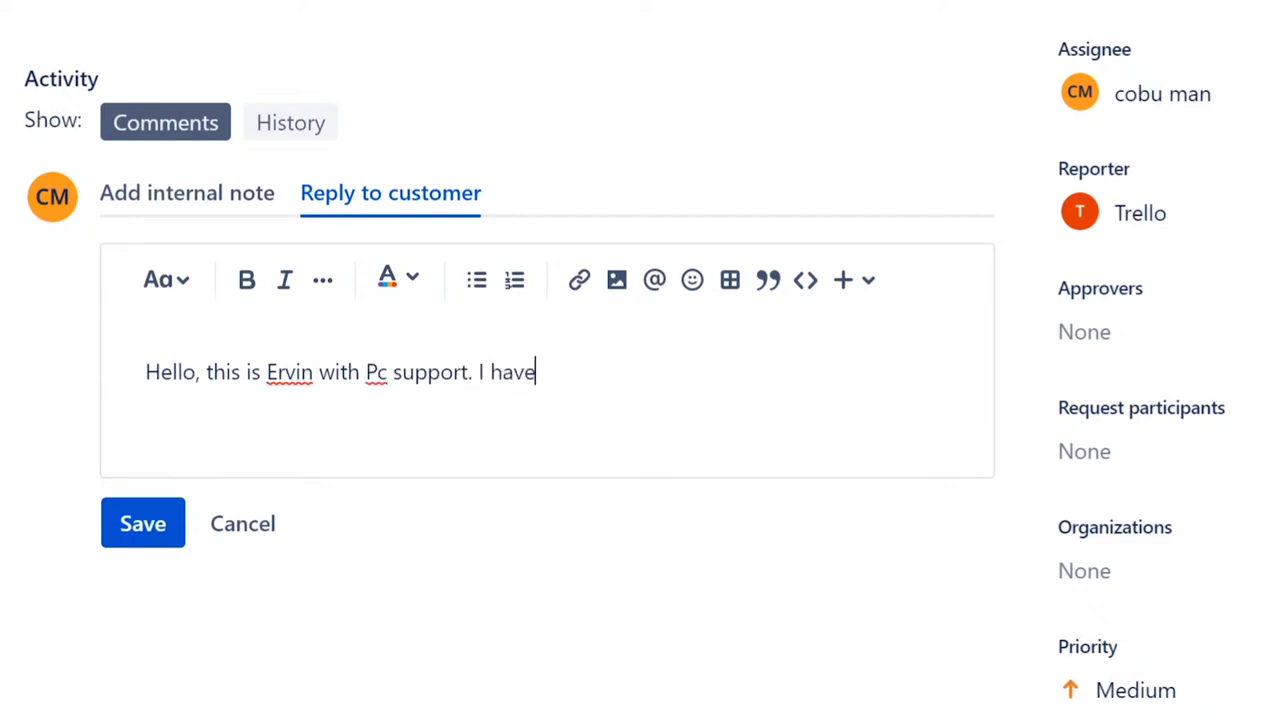
text( your ticket abou)
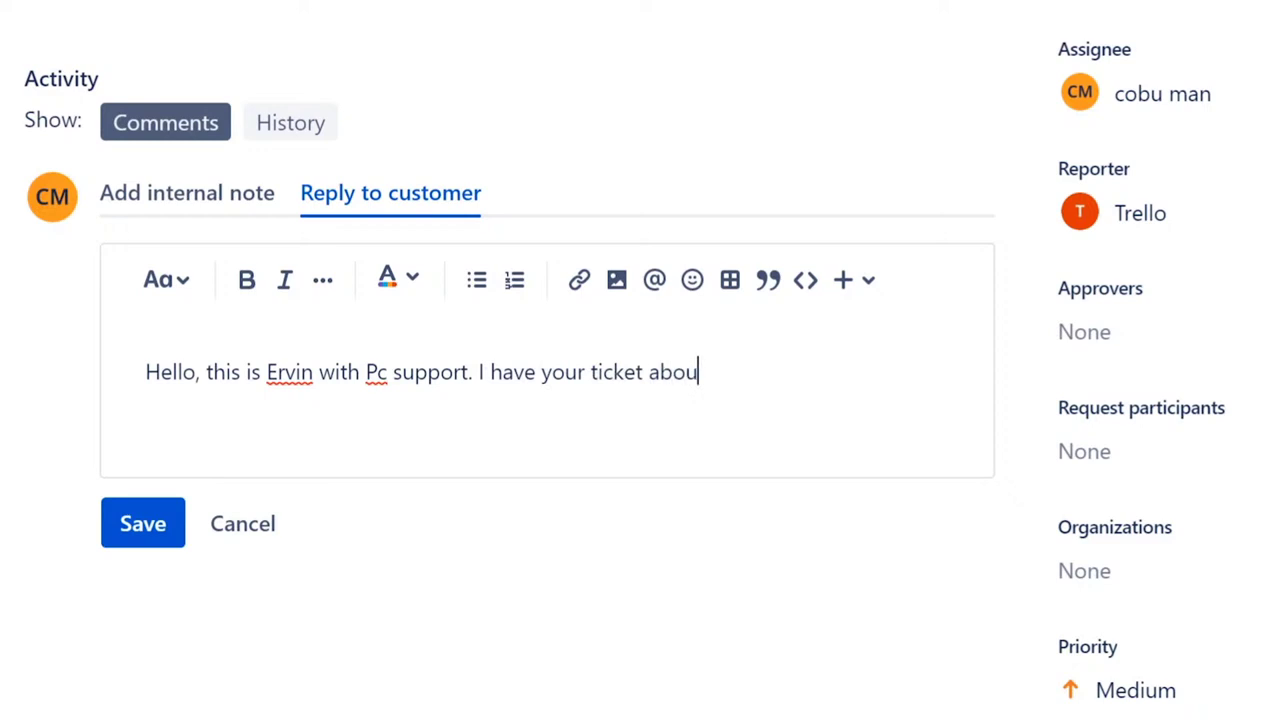
text(t missiling files)
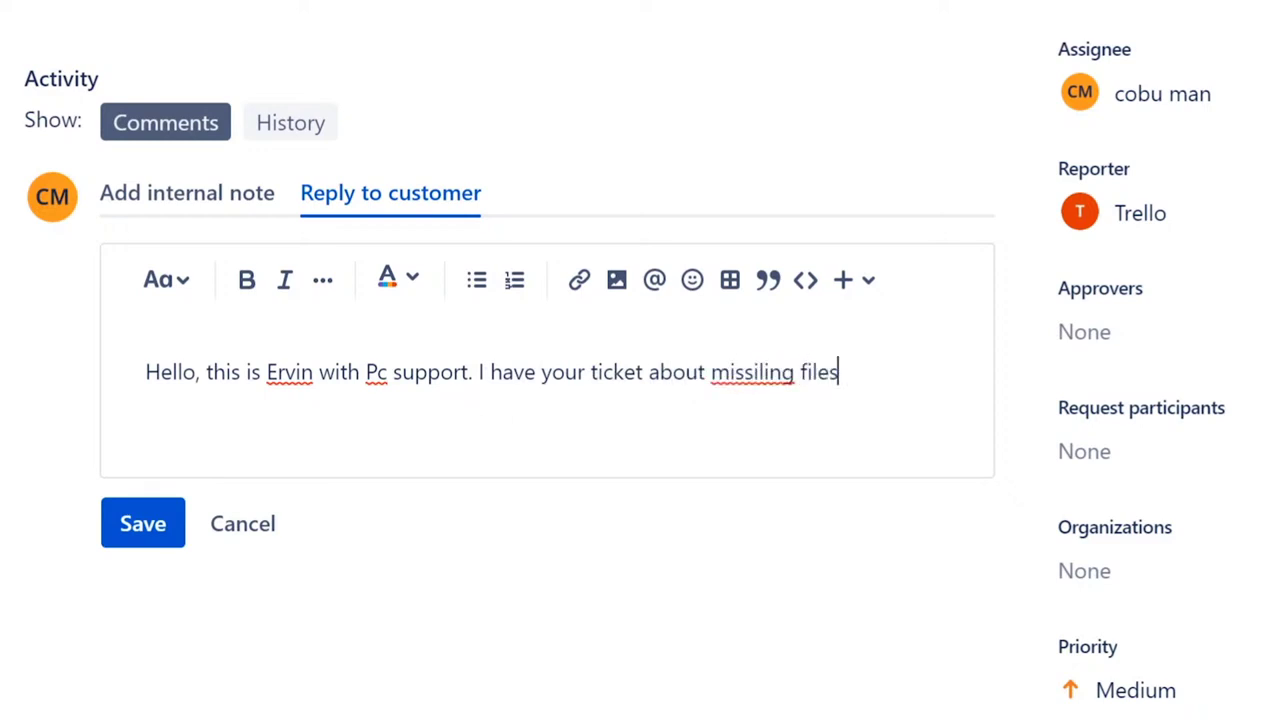
click(744, 372)
right_click(744, 372)
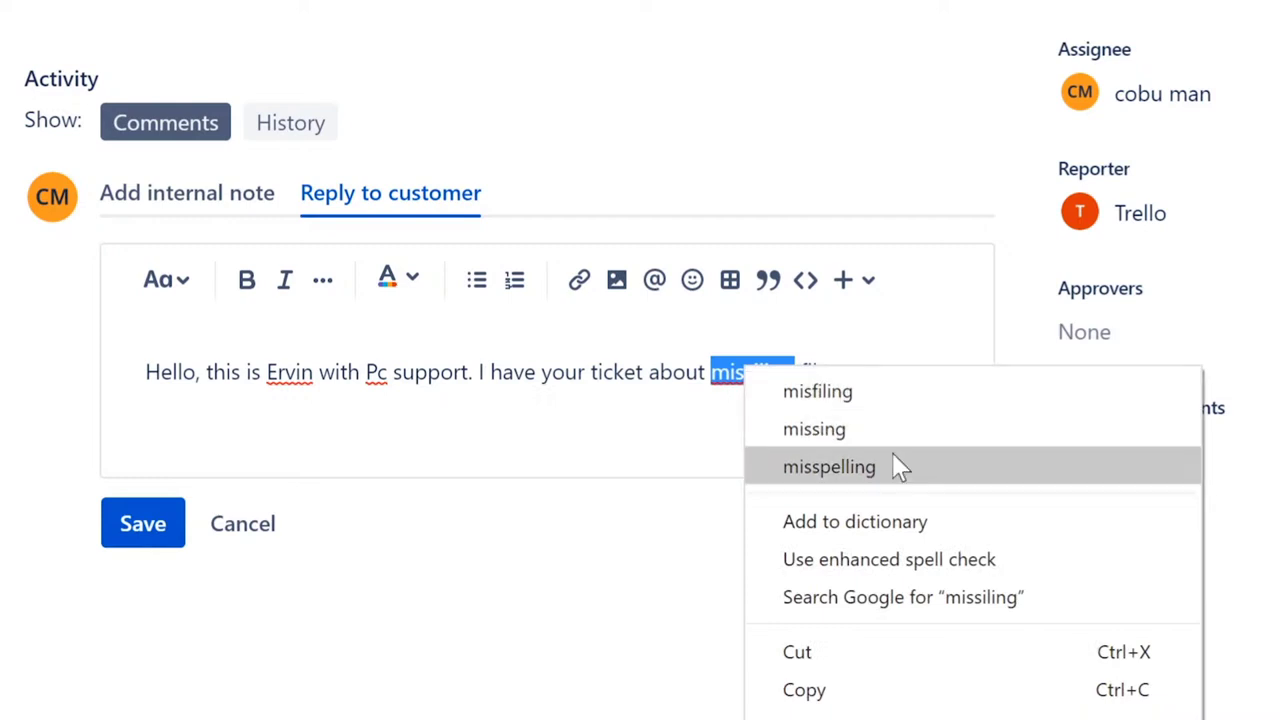
click(868, 429)
Finish with 'Can you please provide your Pc name?' and post the reply.
click(829, 372)
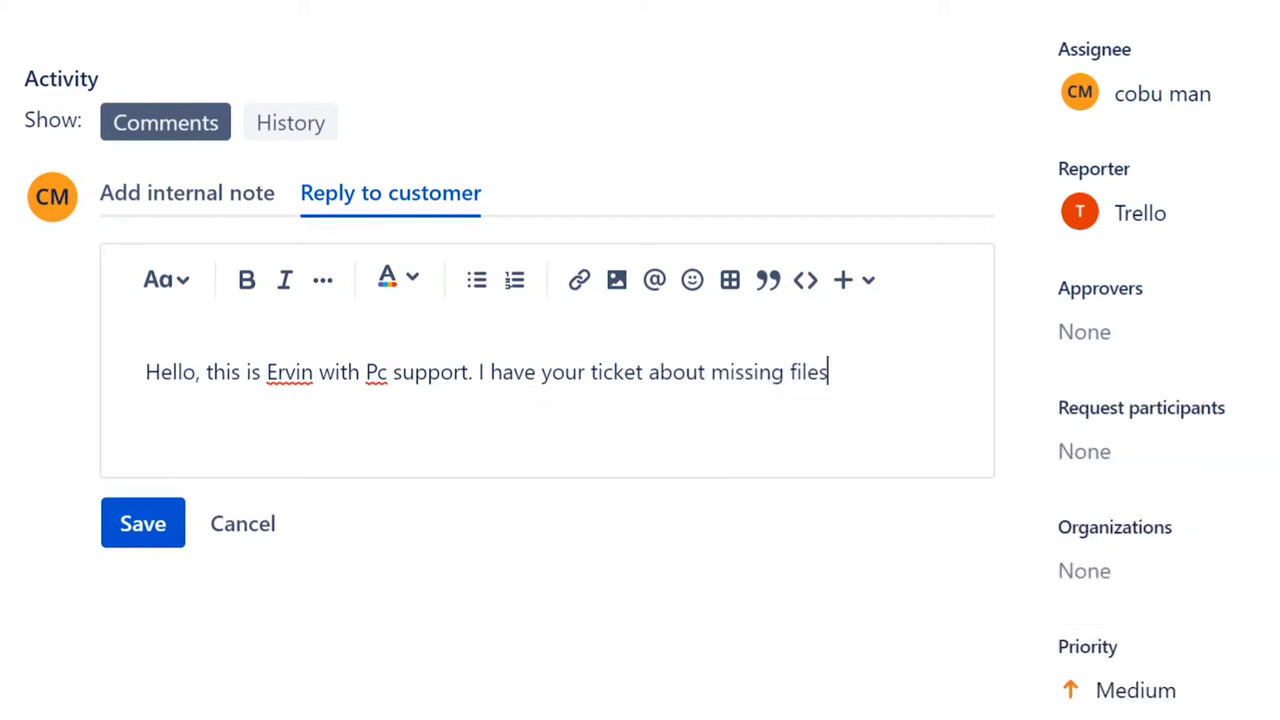
text(. Can you please p)
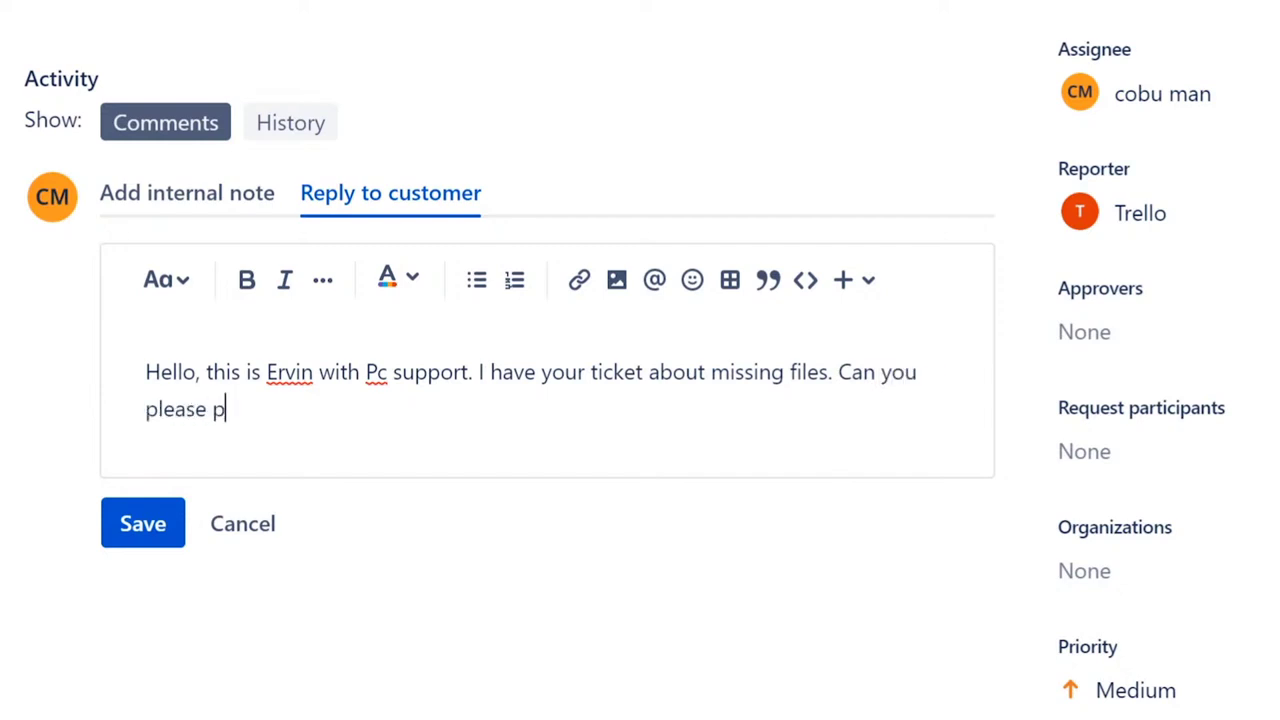
text(rovide your Pc name.)
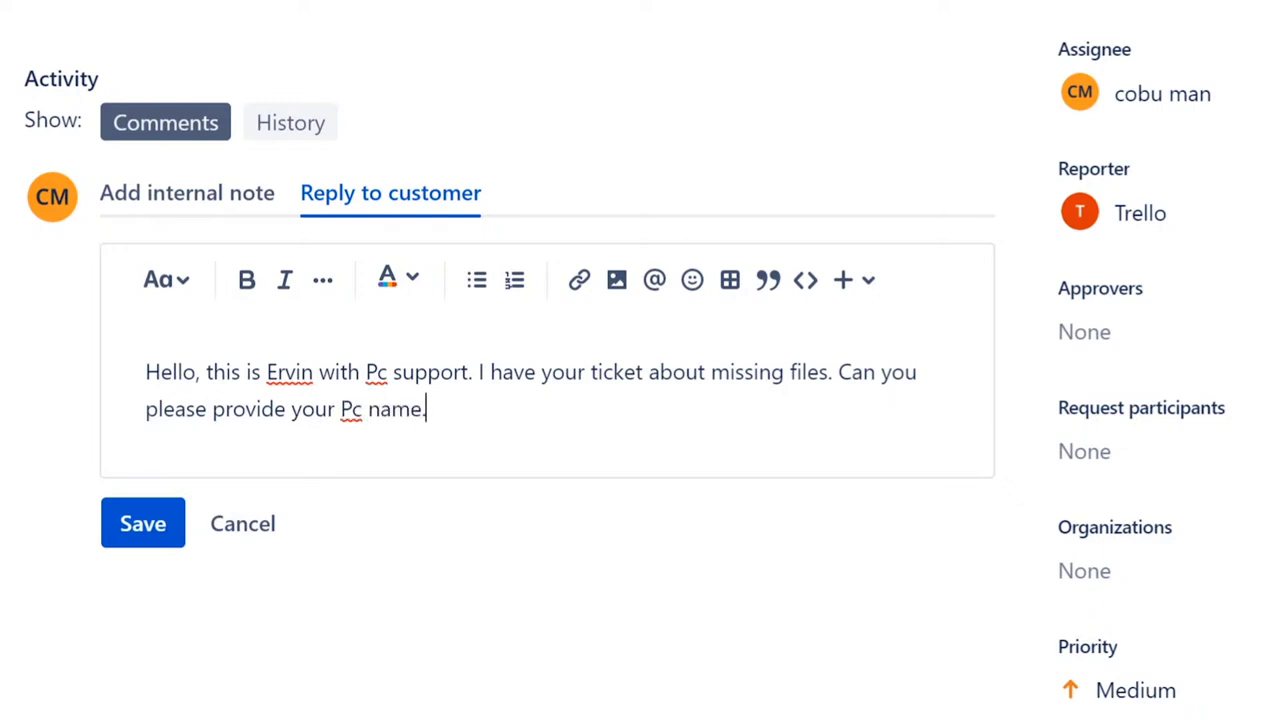
key(BackSpace)
text(?)
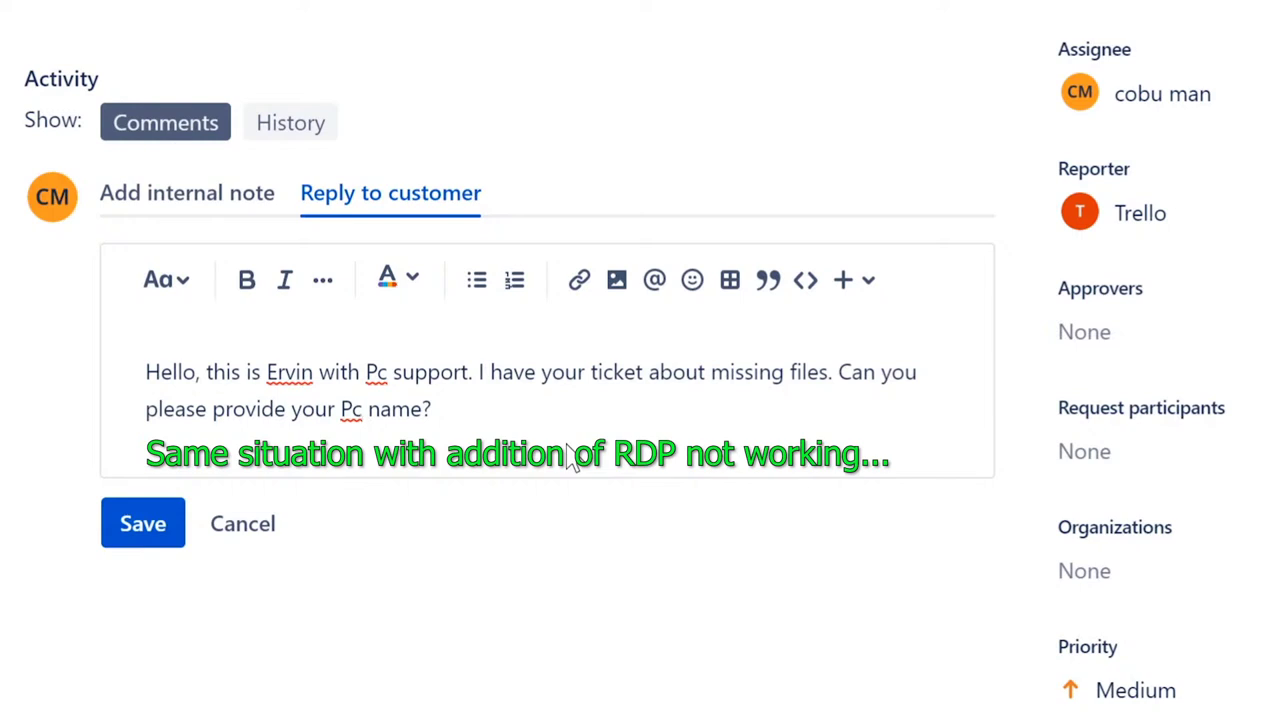
click(169, 532)
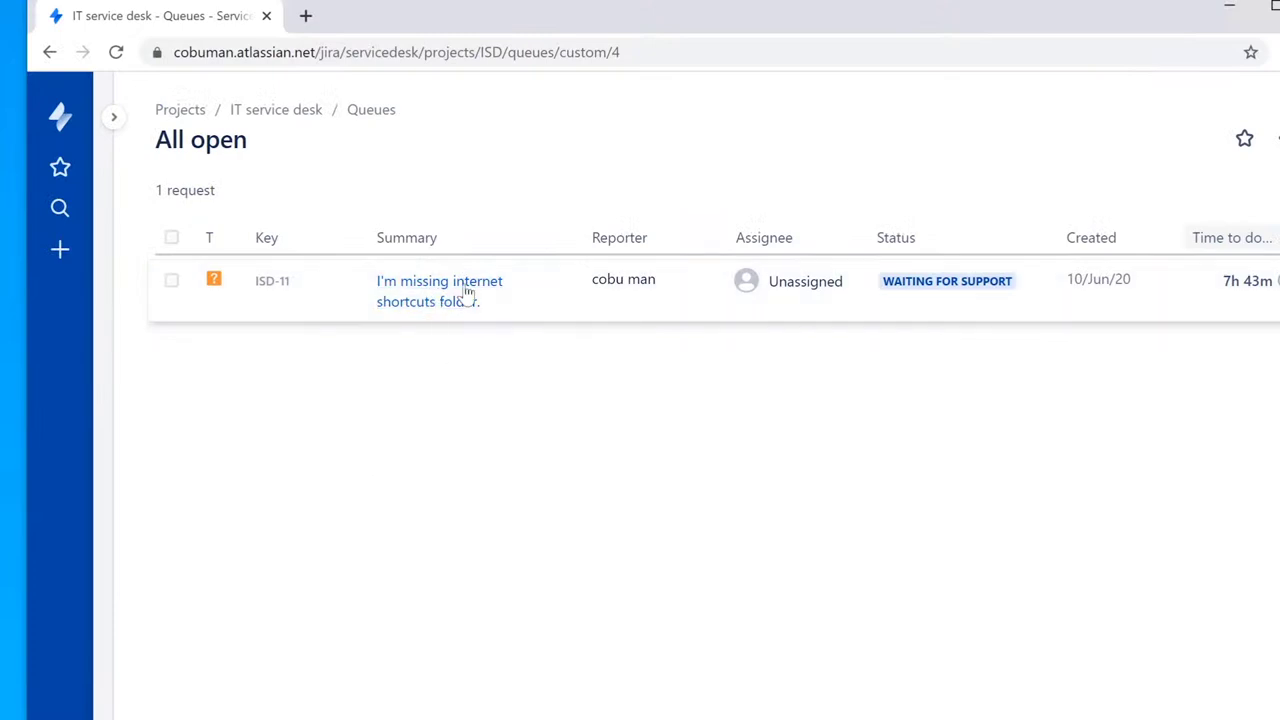
Open ISD-11 'I'm missing internet shortcuts folder.', review it, and add a blank line under its description.
click(456, 289)
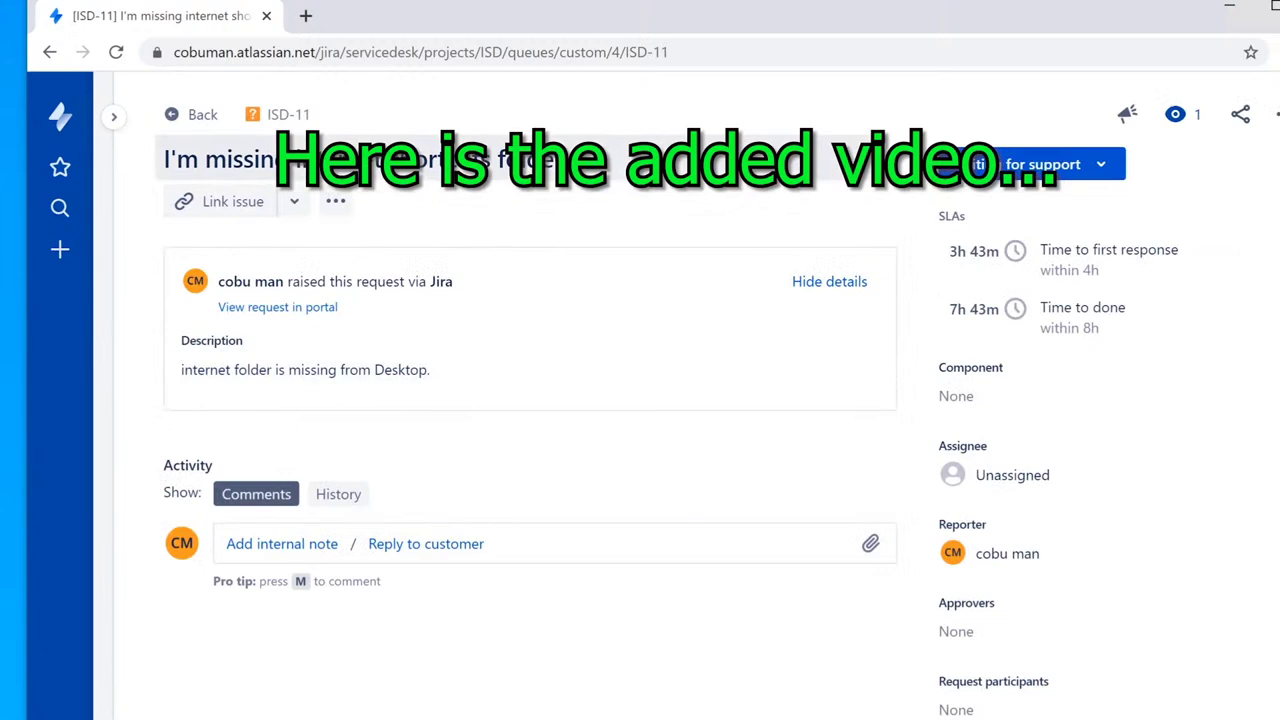
drag(166, 159, 528, 159)
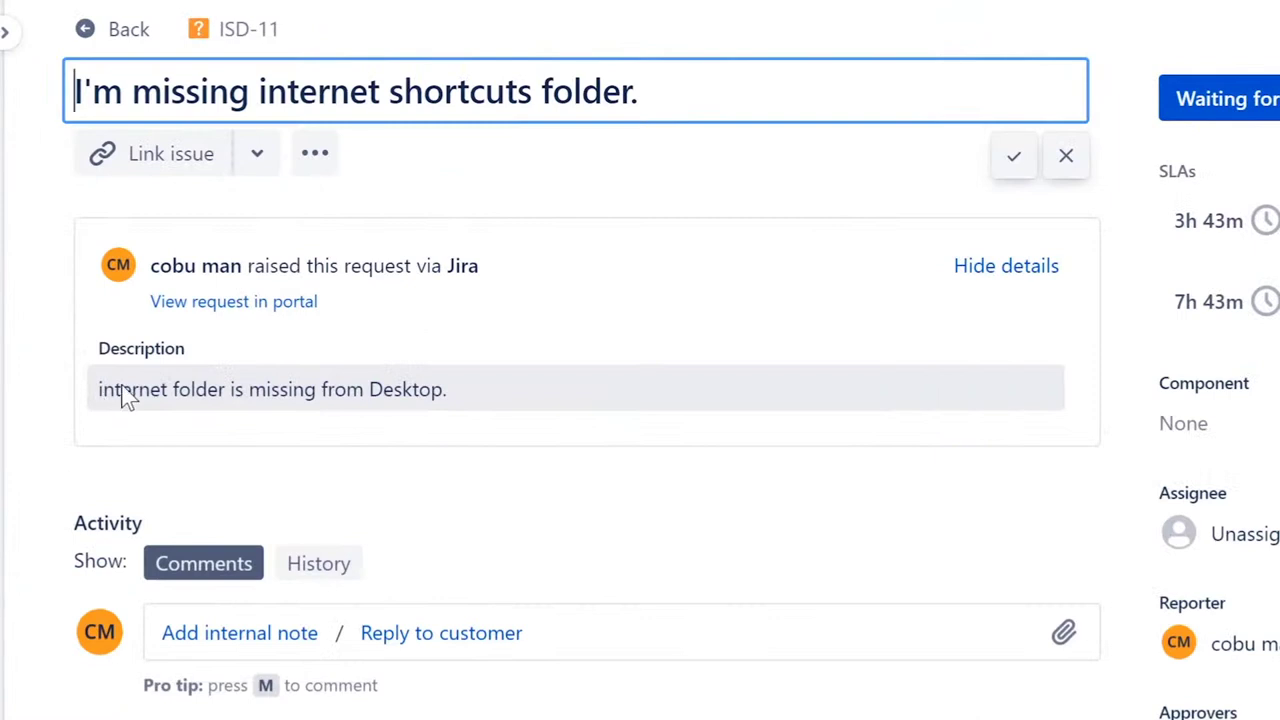
drag(225, 372, 430, 372)
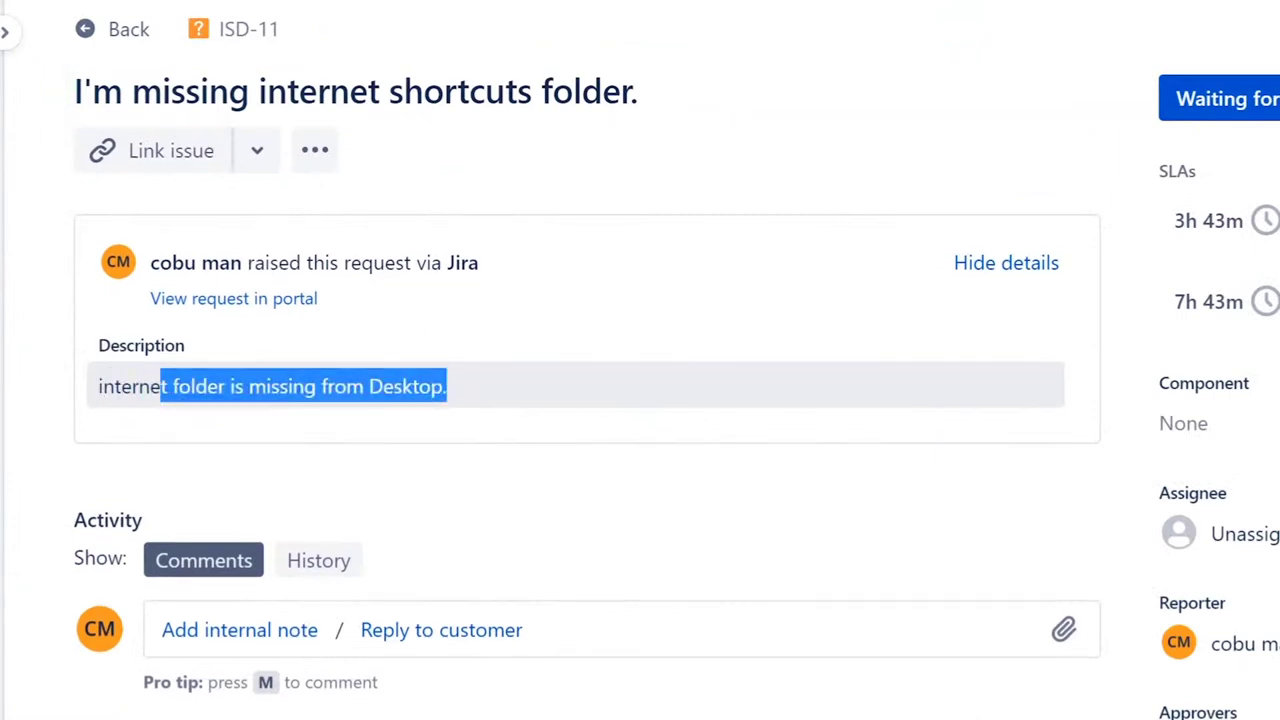
click(425, 382)
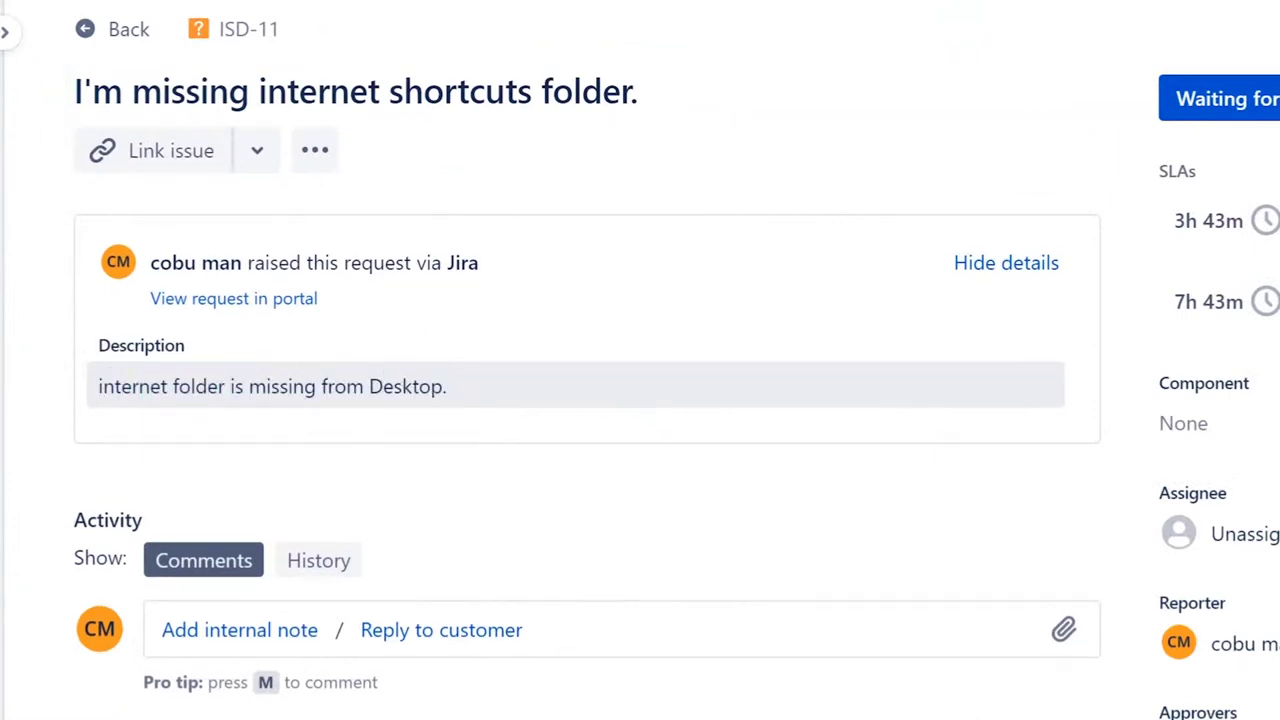
click(490, 387)
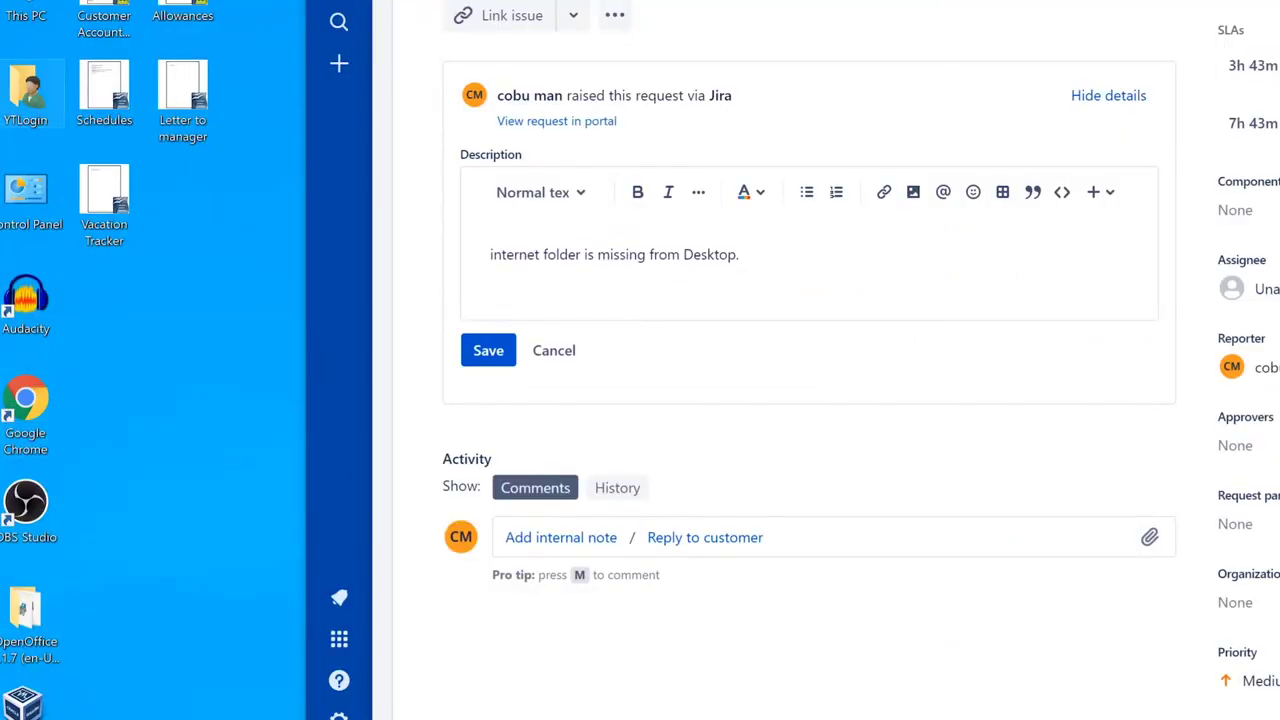
mouse_move(28, 610)
mouse_down()
mouse_move(139, 478)
mouse_move(160, 263)
mouse_move(128, 337)
mouse_move(167, 381)
mouse_move(100, 330)
mouse_move(270, 130)
mouse_move(28, 610)
mouse_up()
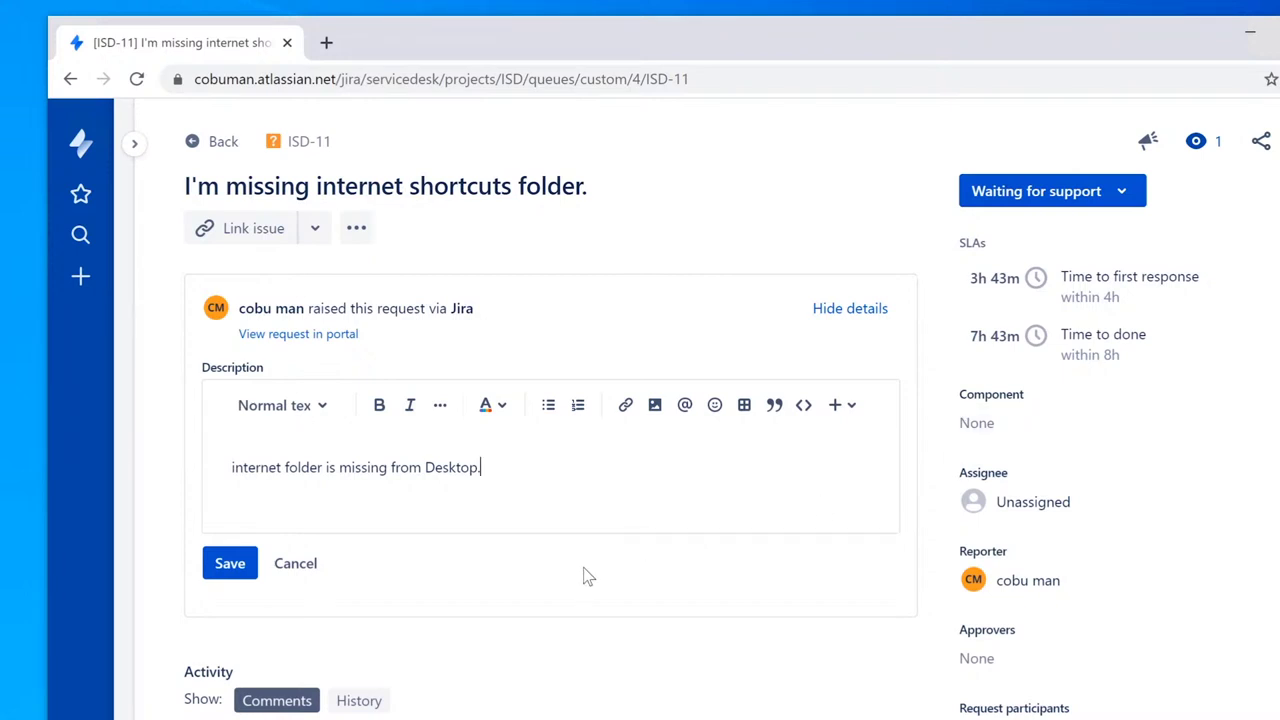
key(Return)
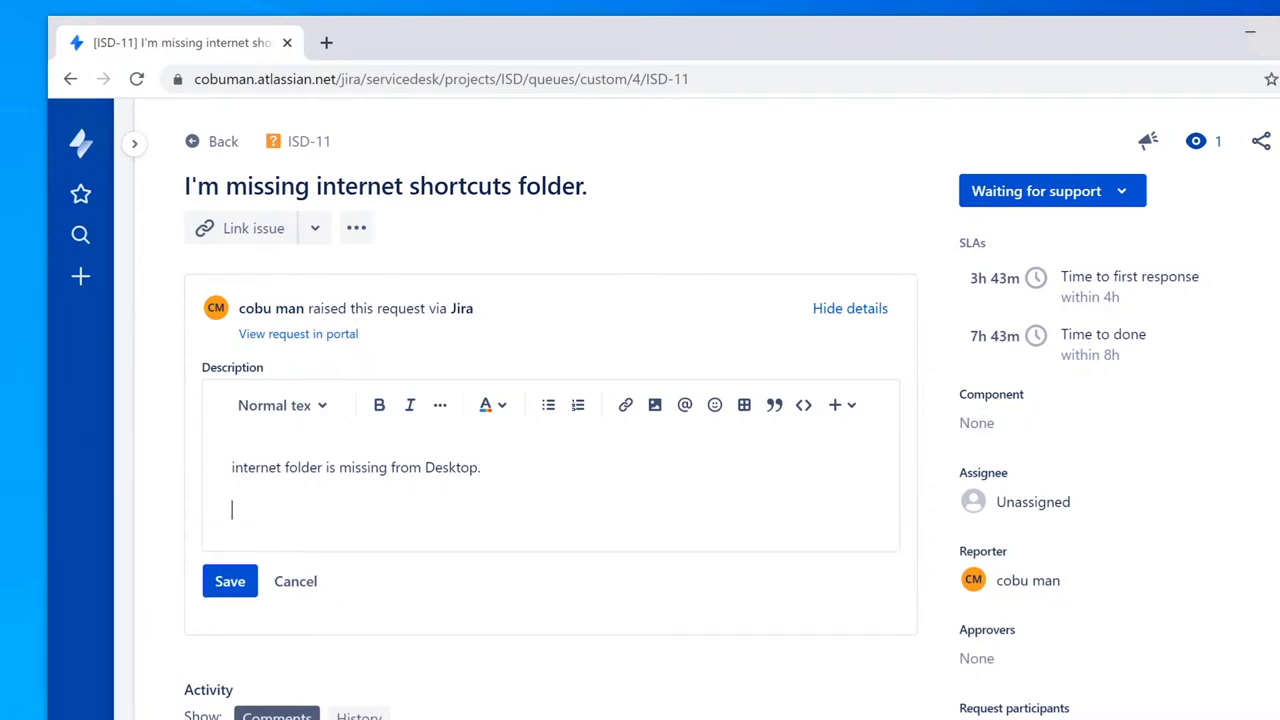
Assign ISD-11 to yourself.
click(1033, 502)
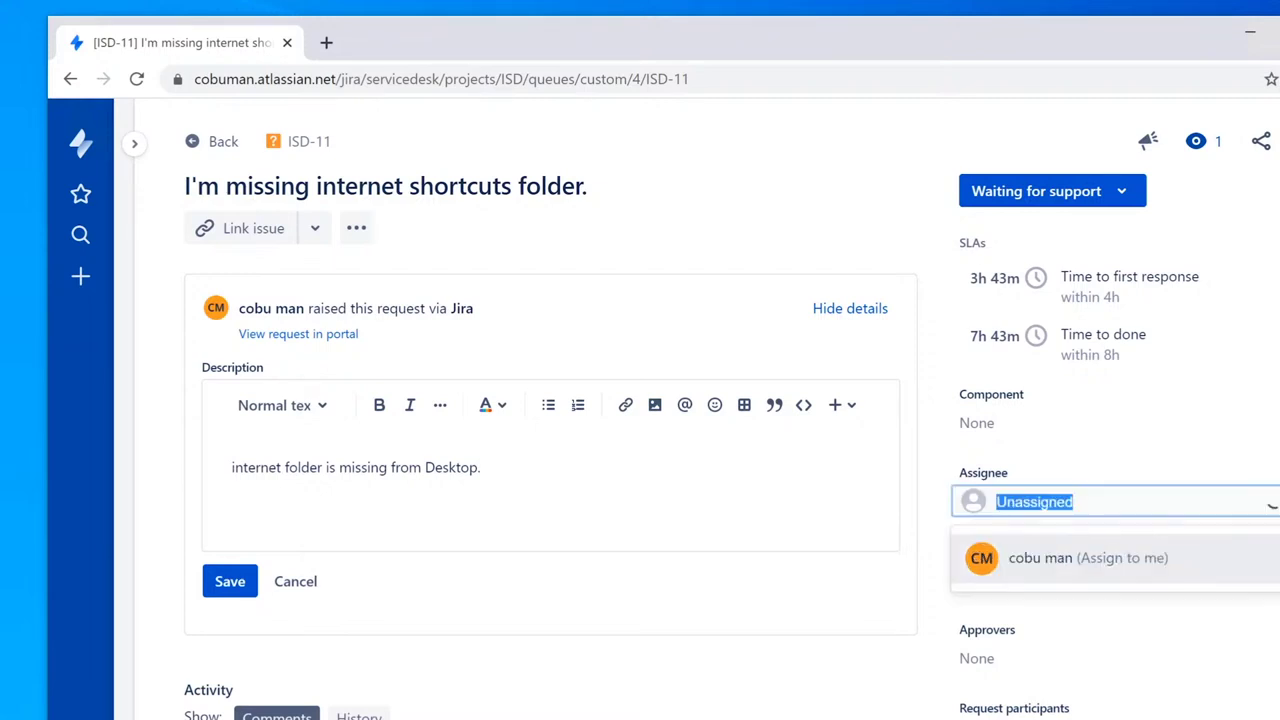
click(1086, 563)
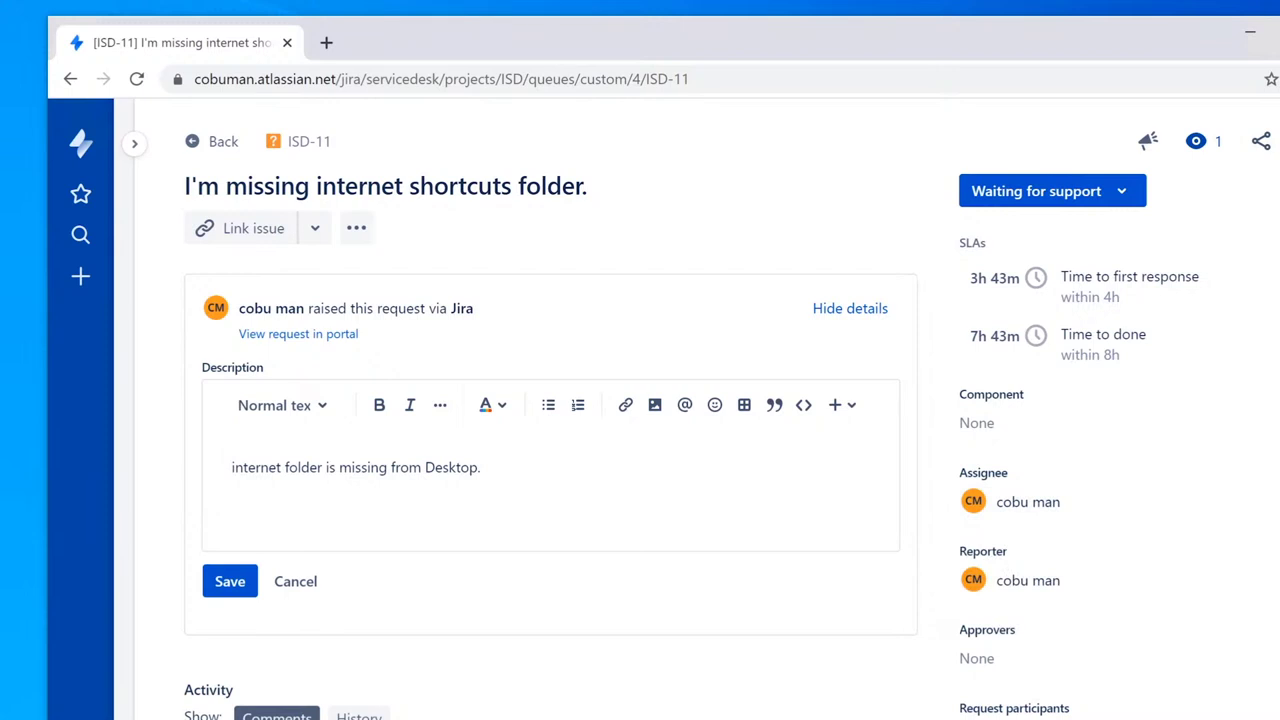
scroll(494, 551, down, 2)
Post a Help Desk reply asking for the customer's PC name so the folder can be restored.
click(430, 561)
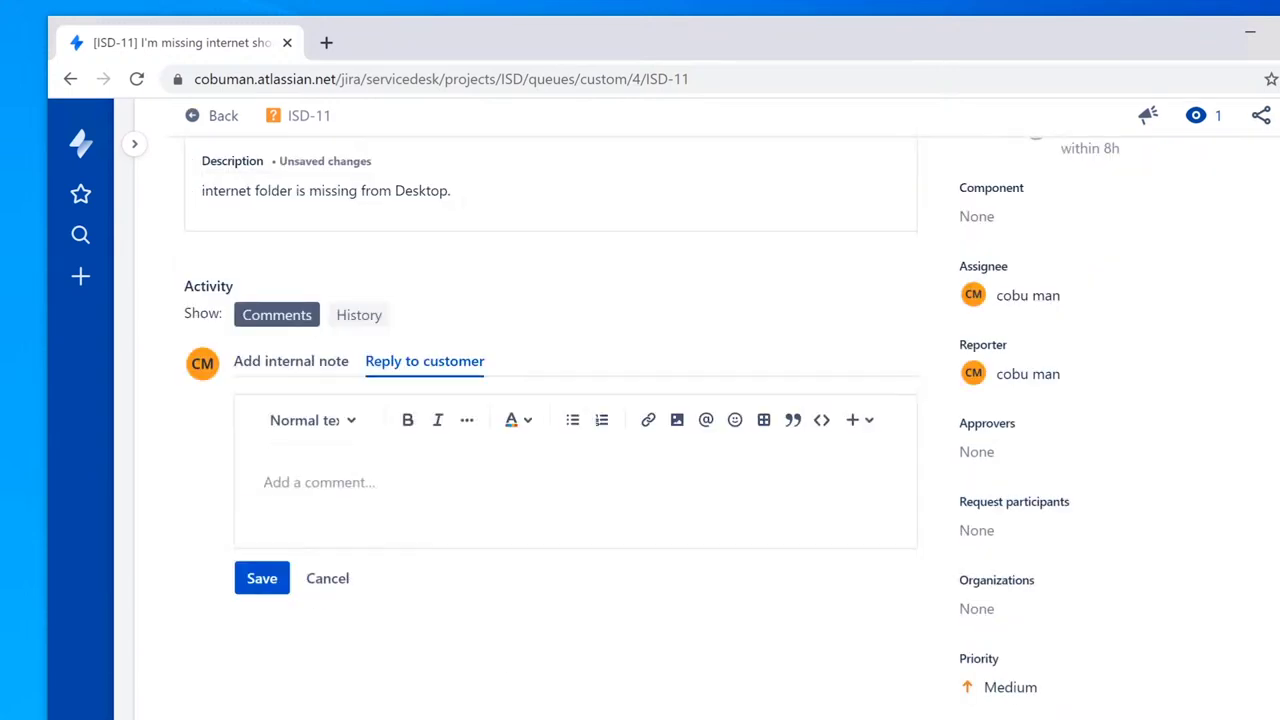
text(Hello, th)
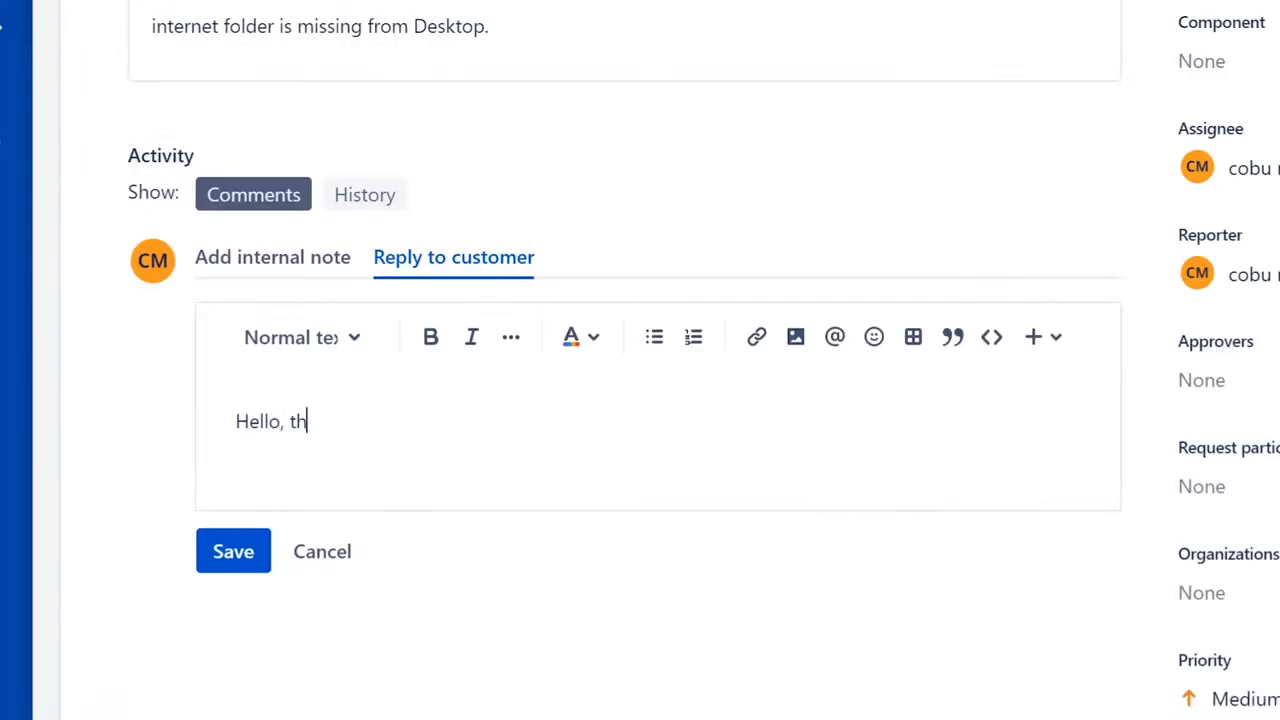
text(is is Ervin )
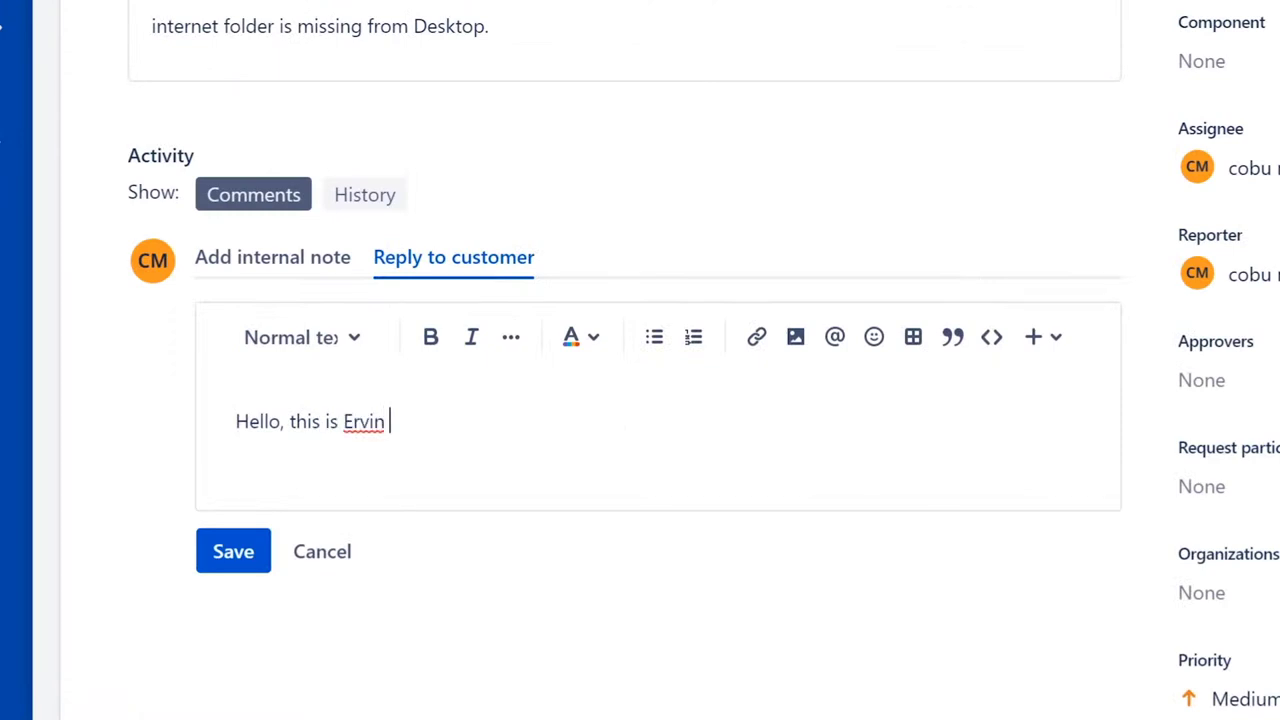
text(with EUS)
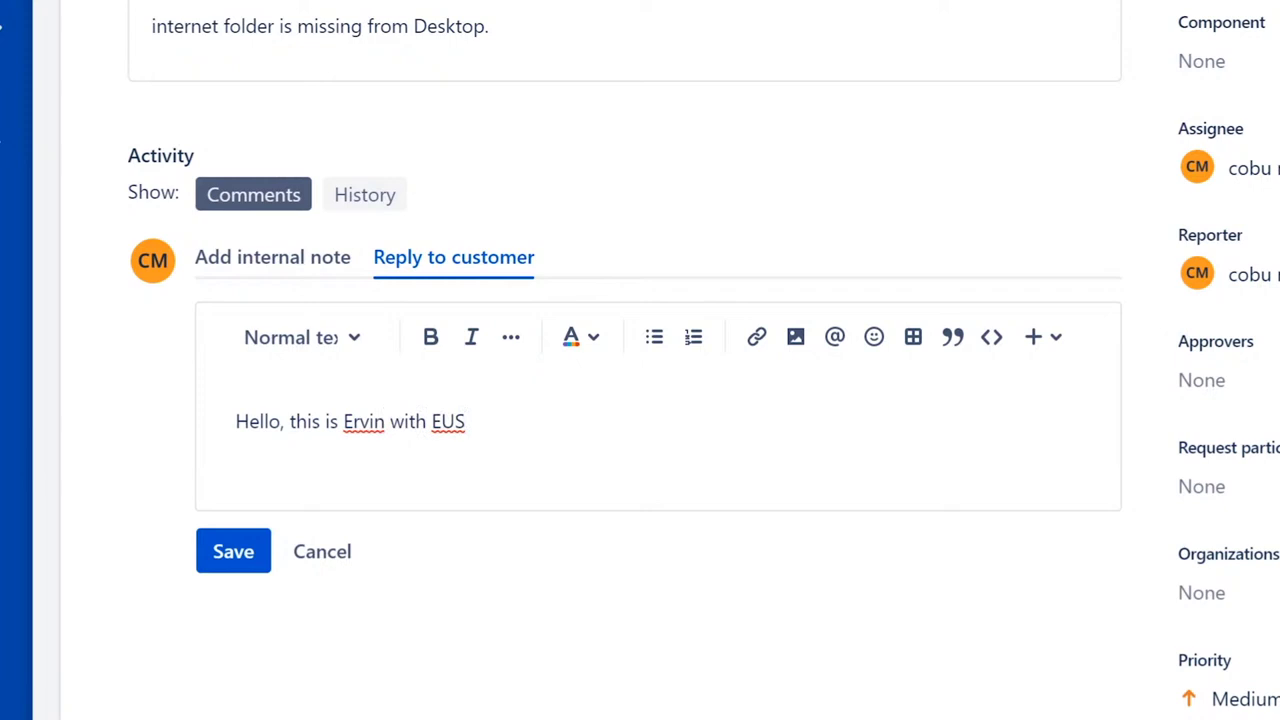
key(BackSpace)
key(BackSpace)
key(BackSpace)
text(tech support.)
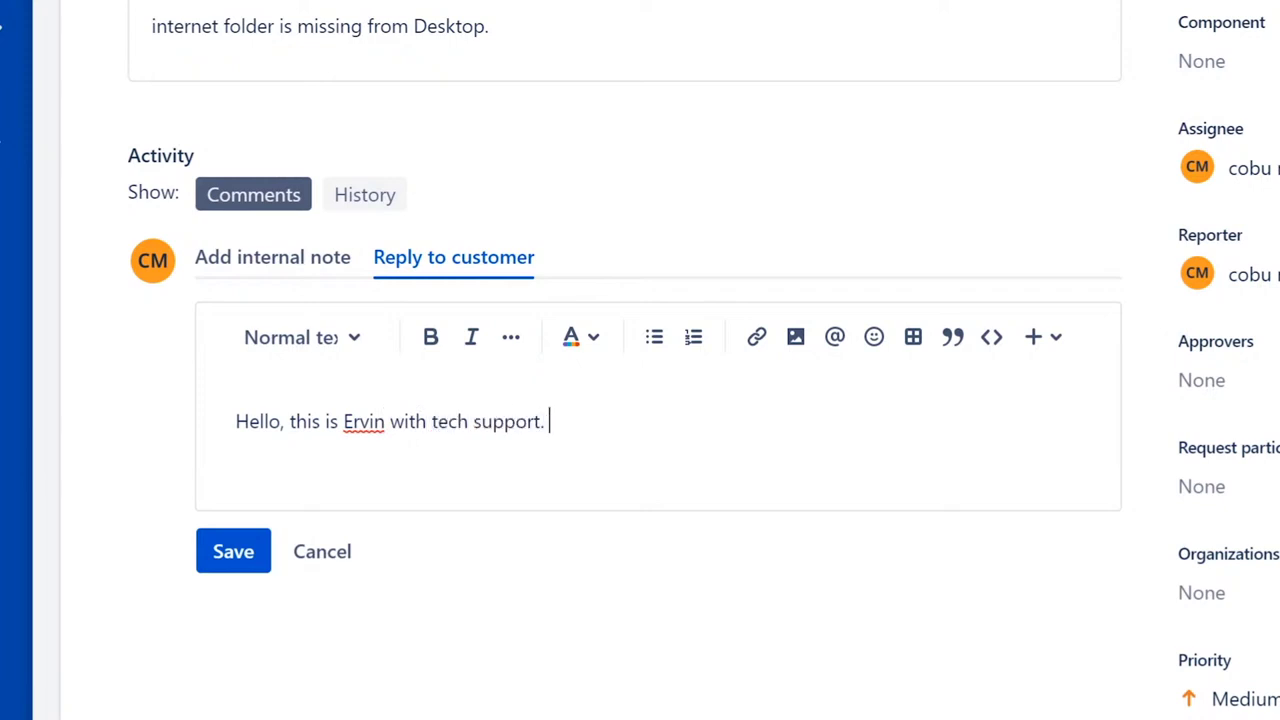
key(BackSpace)
key(BackSpace)
key(BackSpace)
key(BackSpace)
key(BackSpace)
key(BackSpace)
key(BackSpace)
key(BackSpace)
key(BackSpace)
key(BackSpace)
key(BackSpace)
key(BackSpace)
key(BackSpace)
key(BackSpace)
text(H)
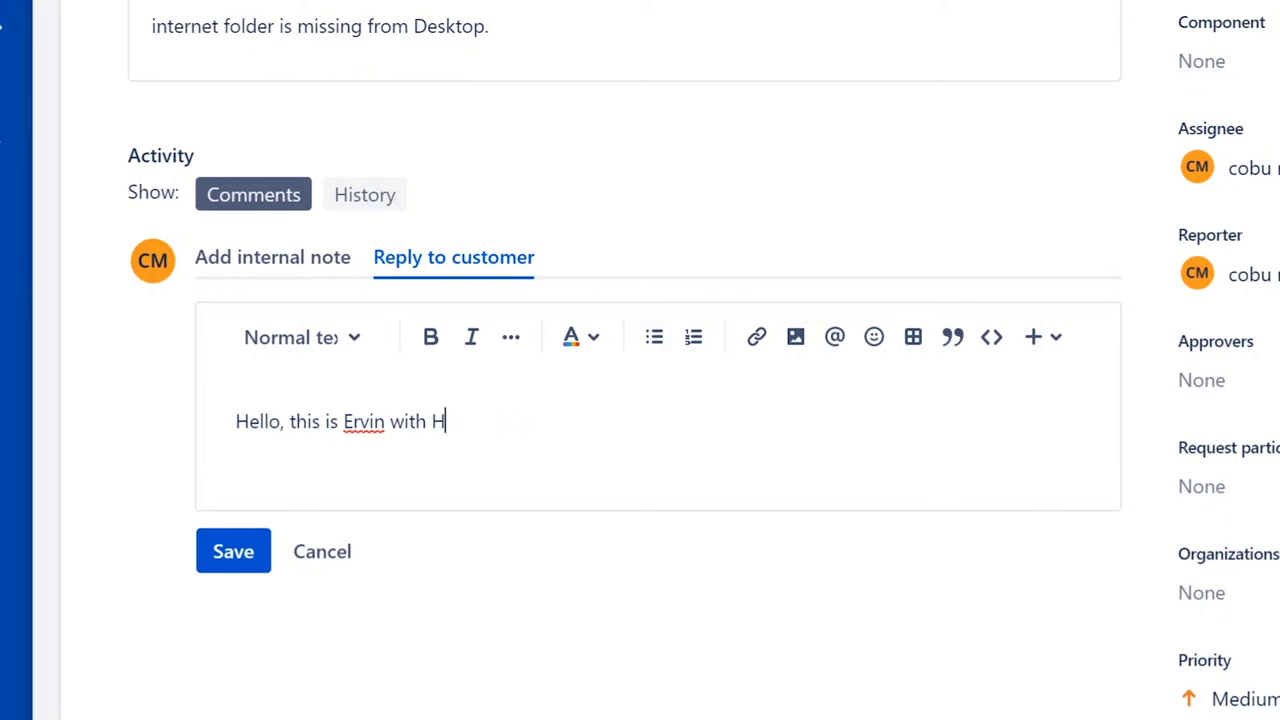
text(elp Desk. Can )
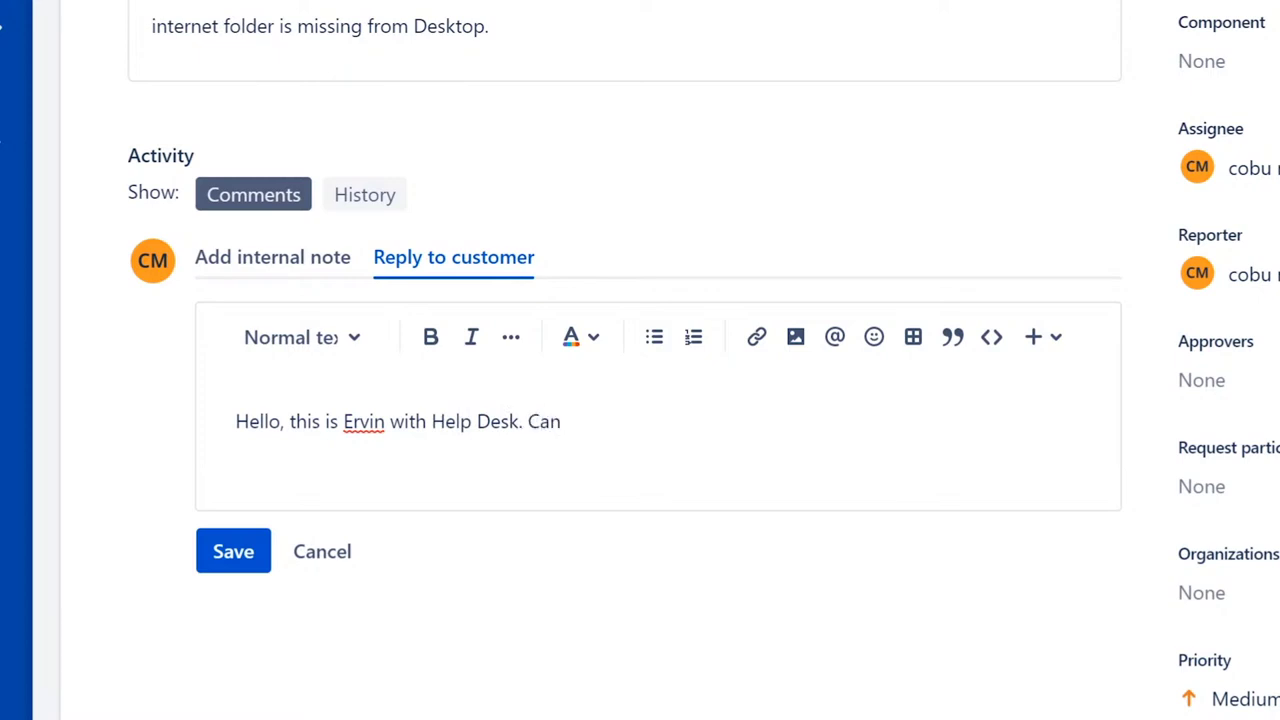
text(you please pro)
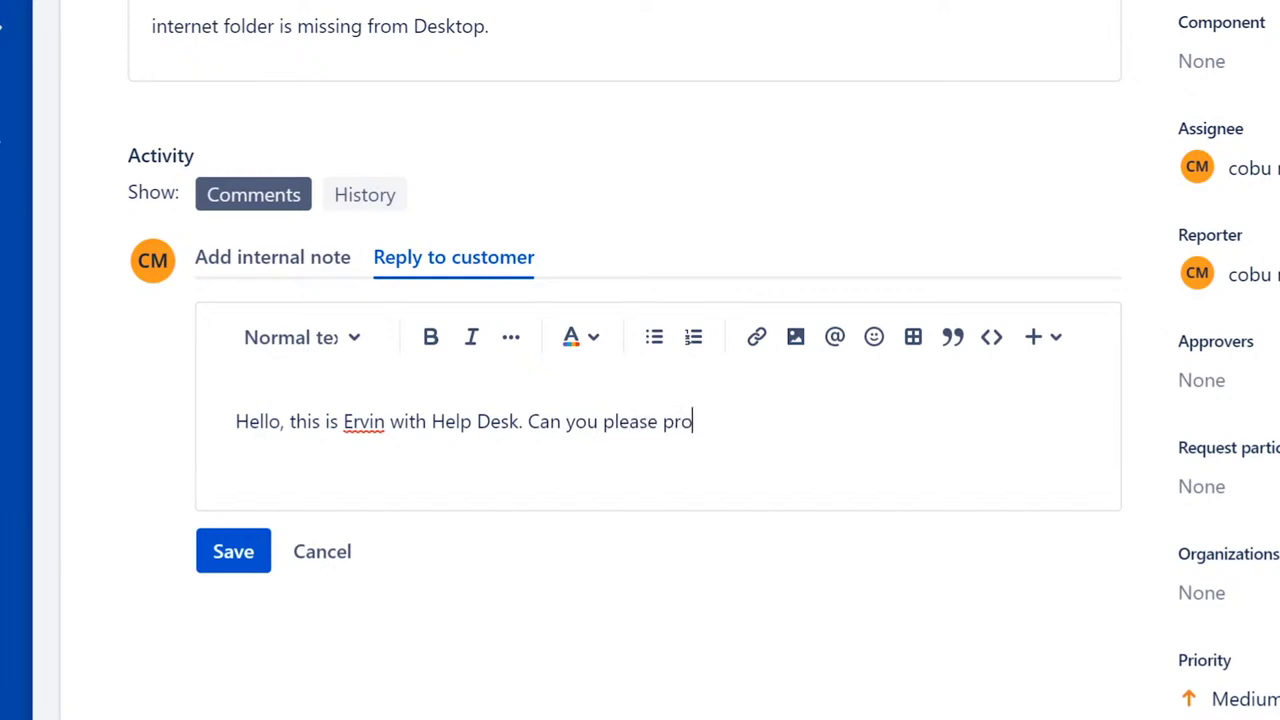
text(vide your PC )
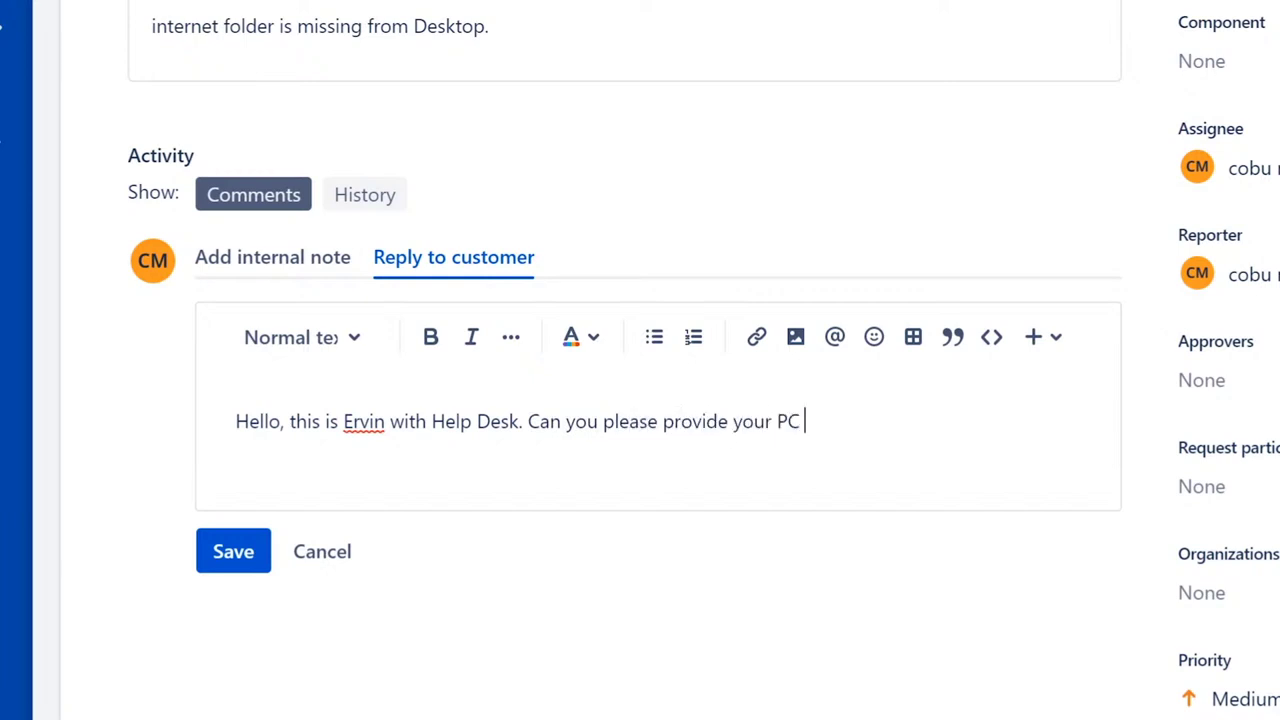
text(name so that I can restor)
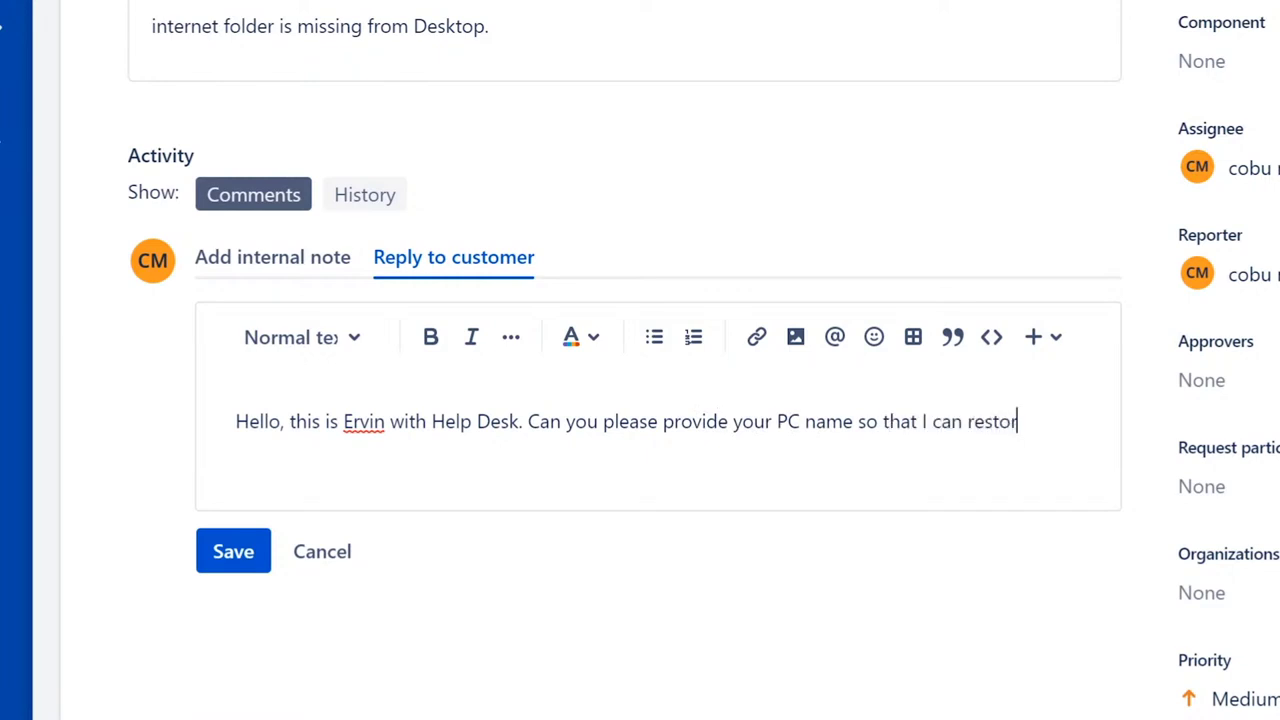
text(e your folder?)
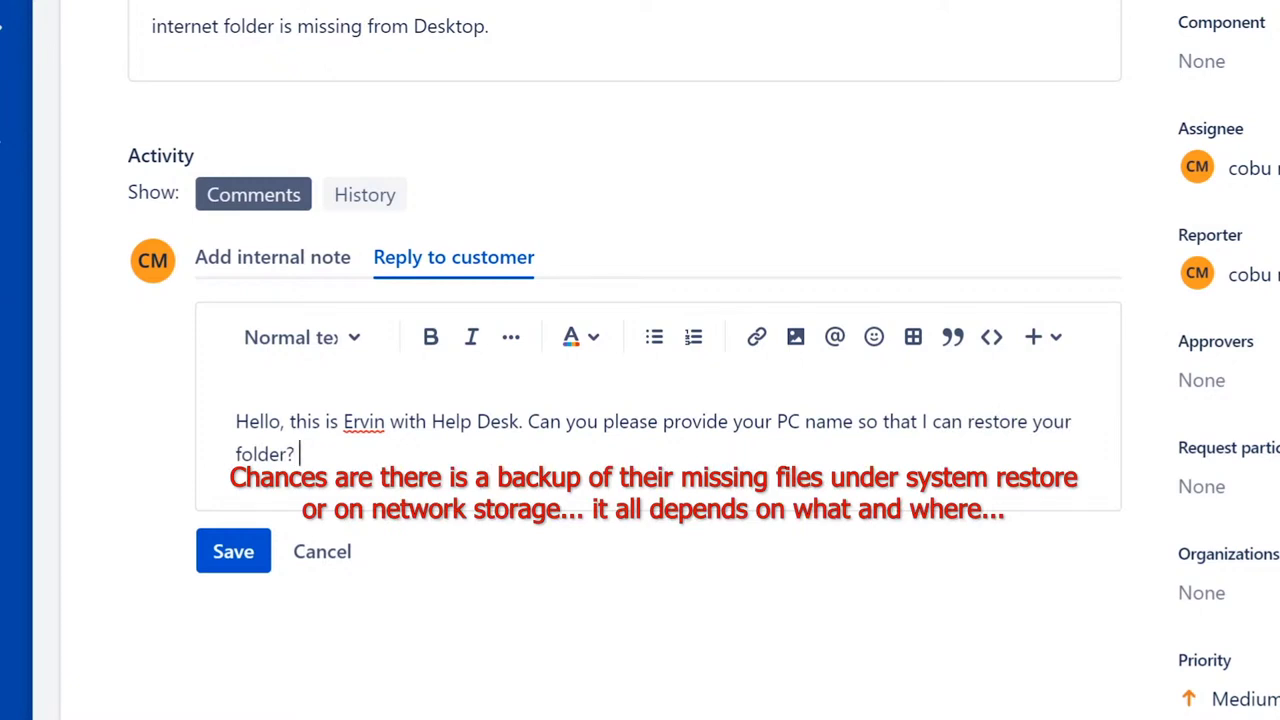
text( Thanks yo)
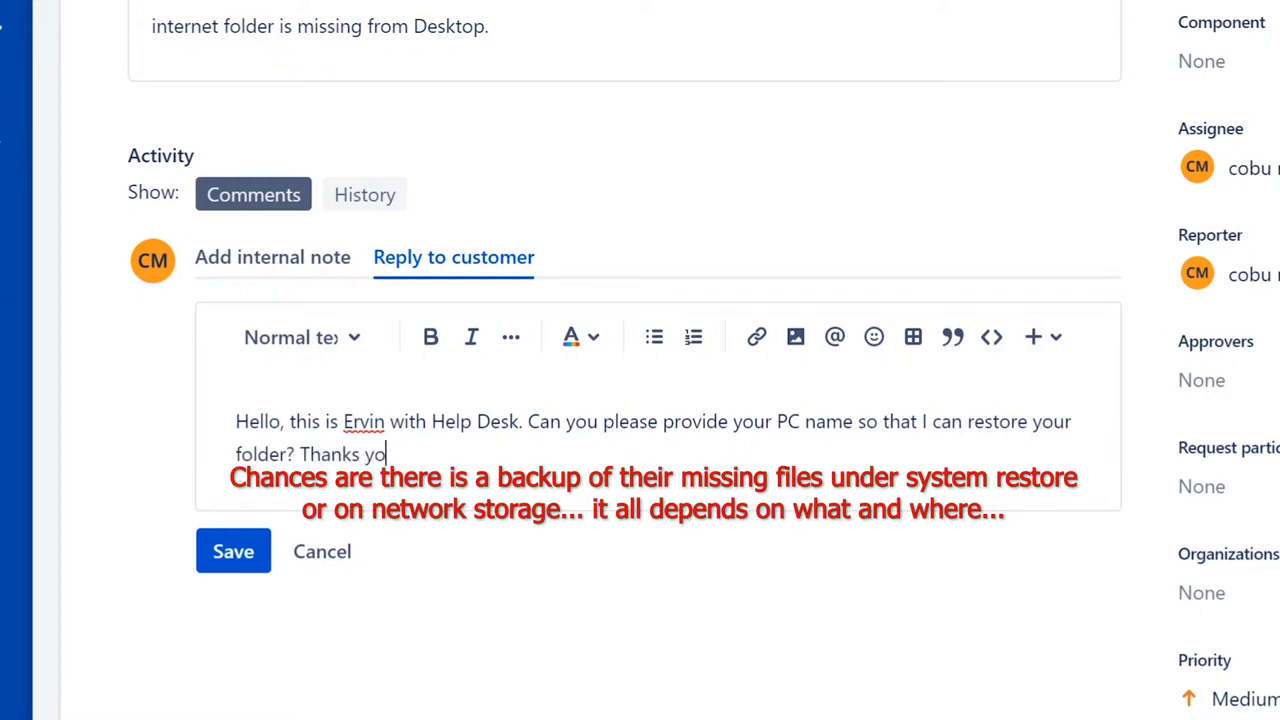
key(BackSpace)
key(BackSpace)
text(, Ervin.)
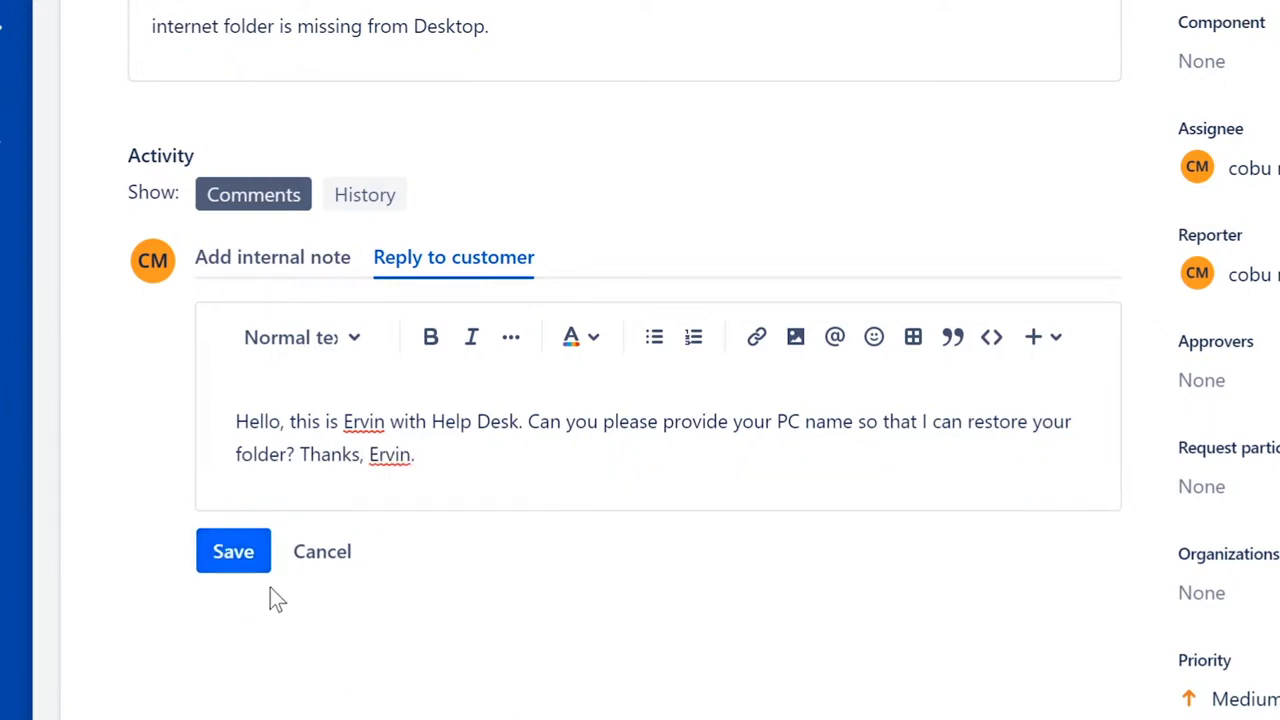
click(238, 551)
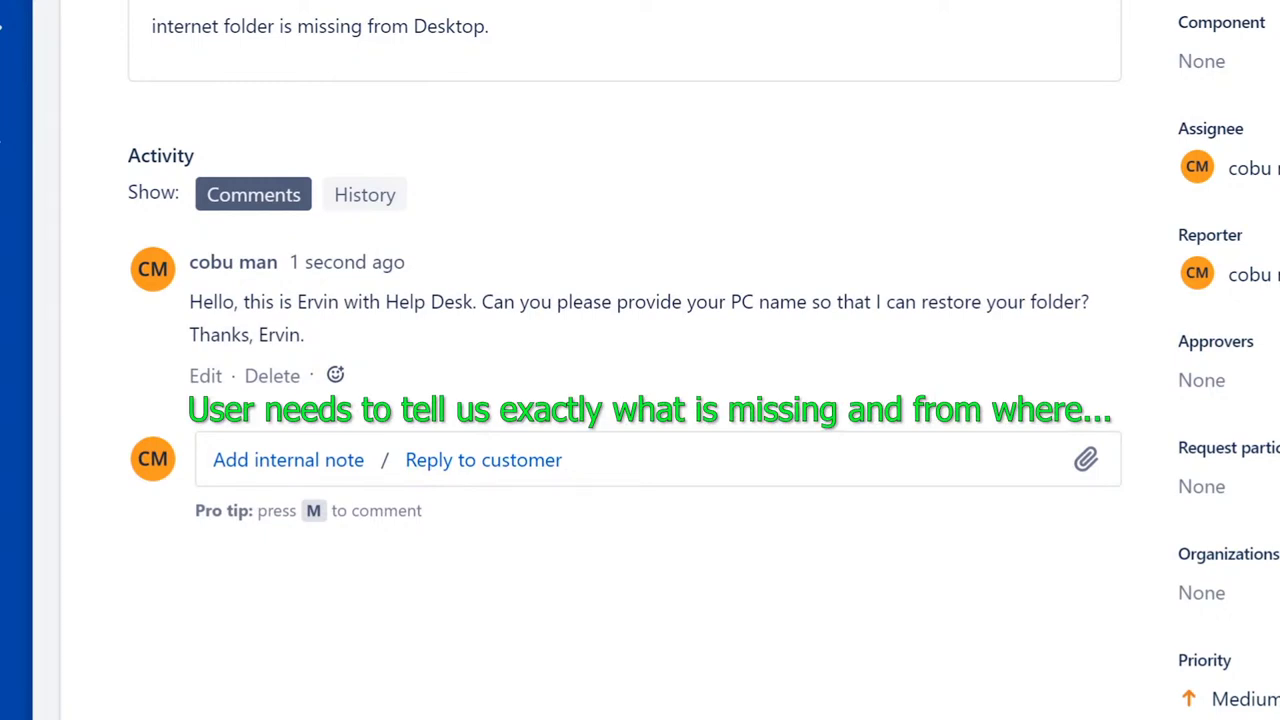
scroll(674, 422, up, 3)
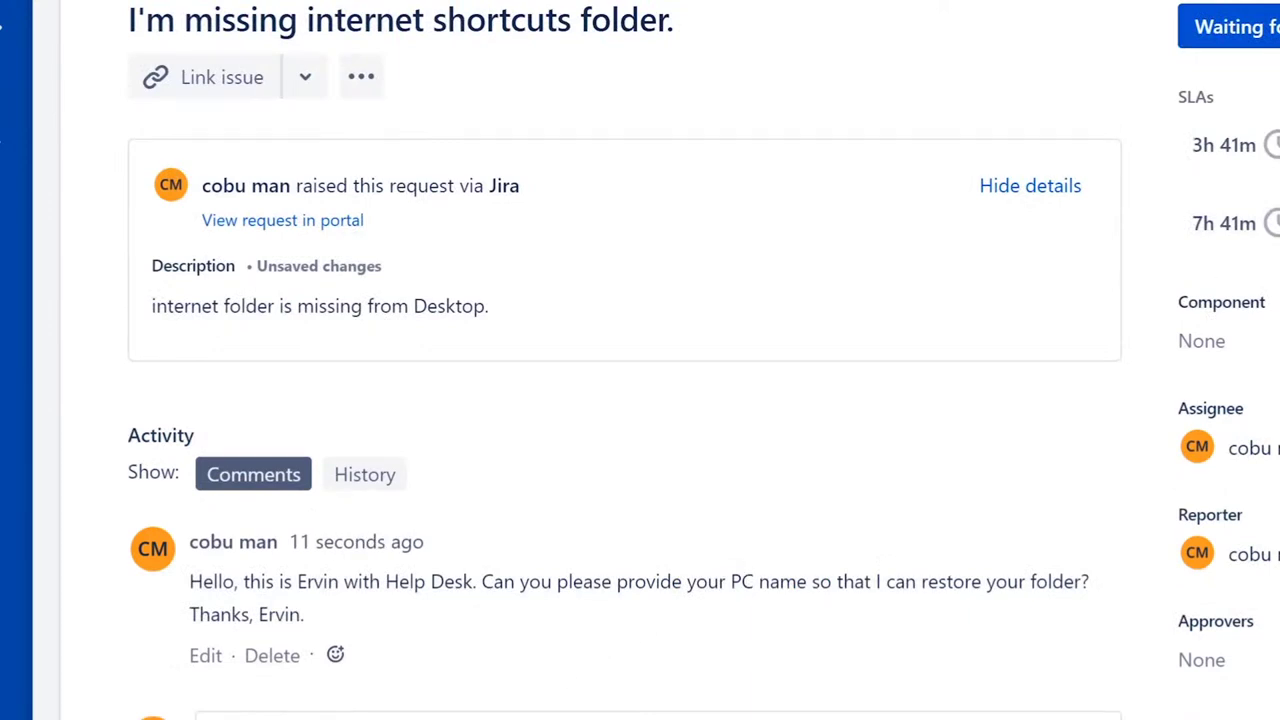
Save an internal note 'user's Pc name is cobuman1' on ISD-11, then bring File Explorer forward.
scroll(640, 400, down, 5)
click(604, 517)
text(co)
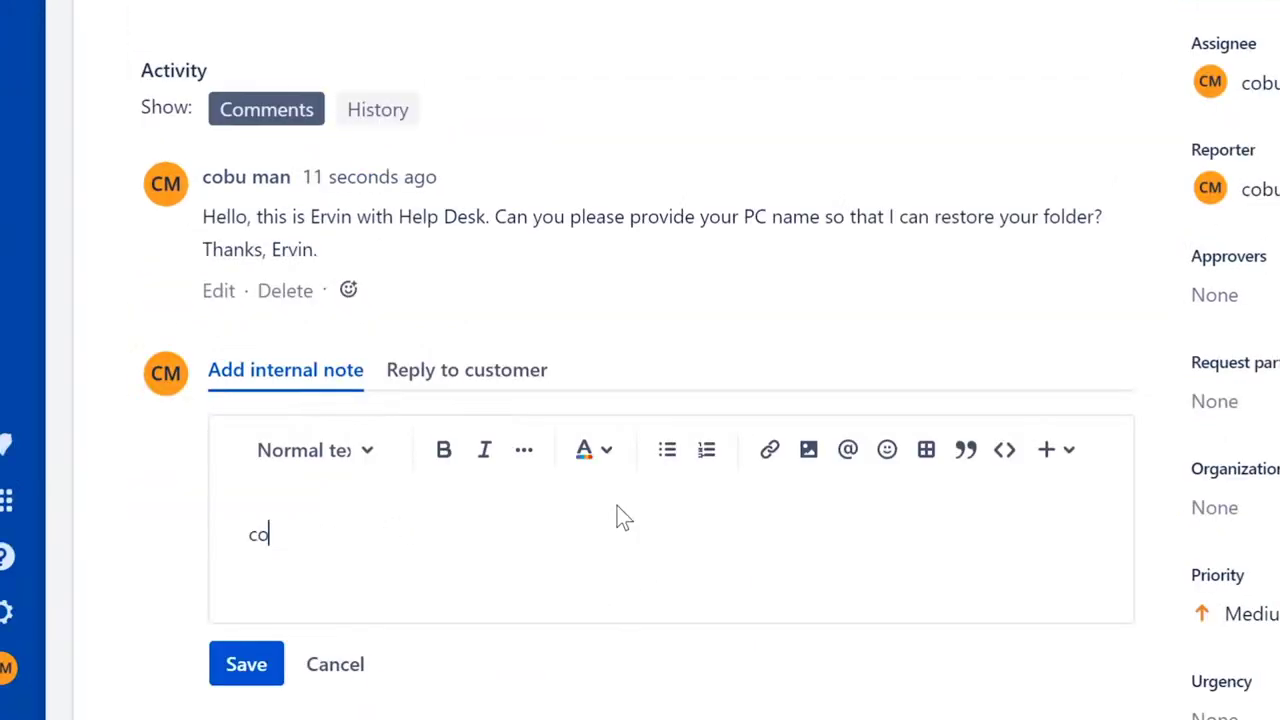
text(bu)
key(BackSpace)
key(BackSpace)
key(BackSpace)
key(BackSpace)
text(the pc)
key(BackSpace)
key(BackSpace)
key(BackSpace)
key(BackSpace)
key(BackSpace)
key(BackSpace)
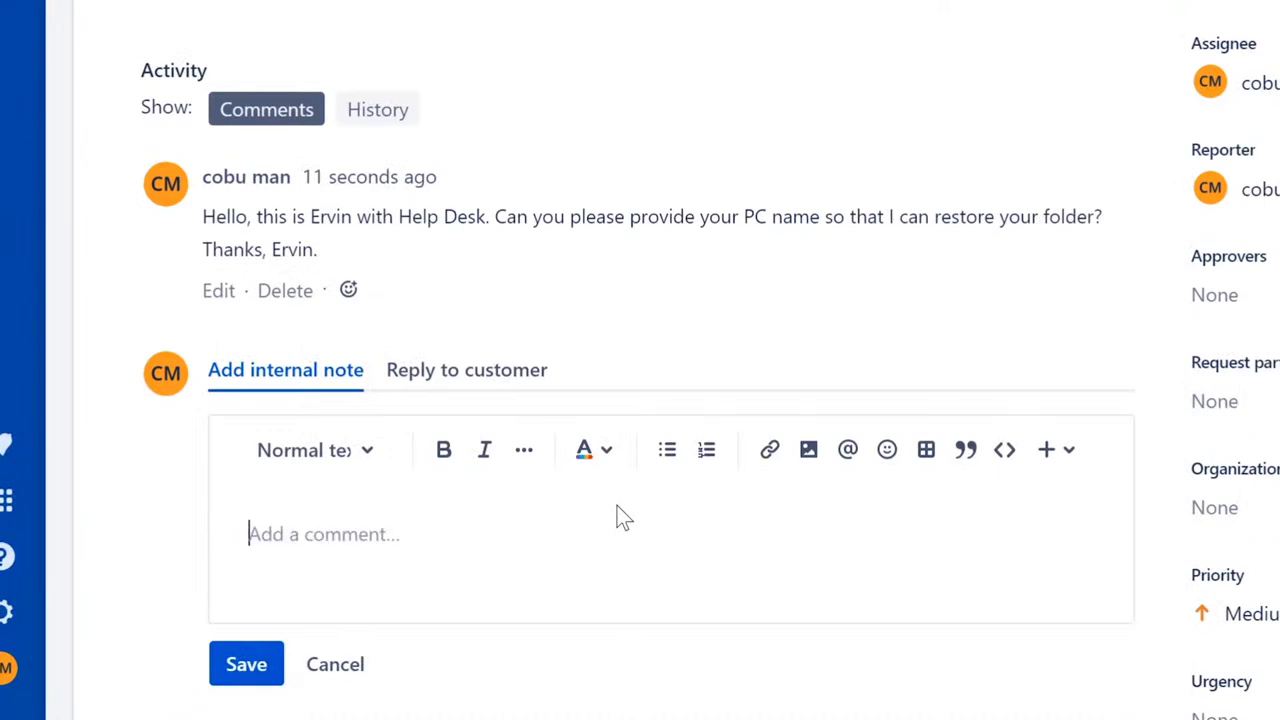
text(user's P)
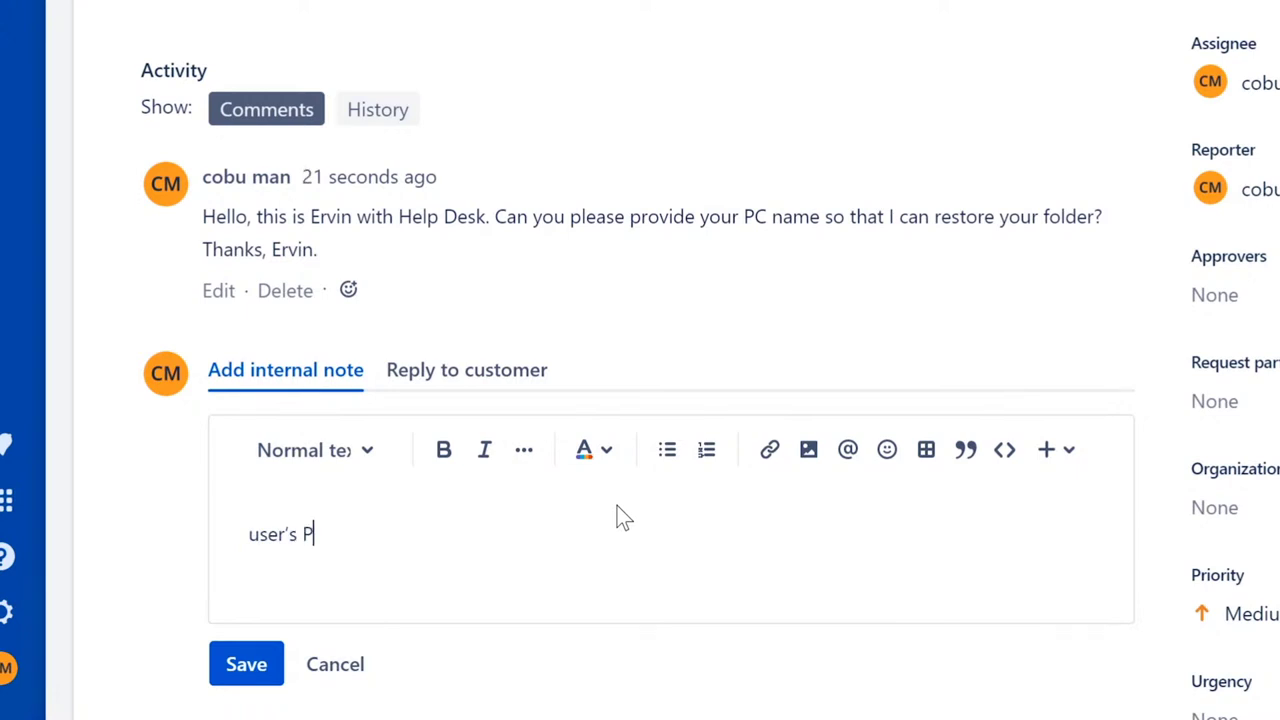
text(c name is cobuman1)
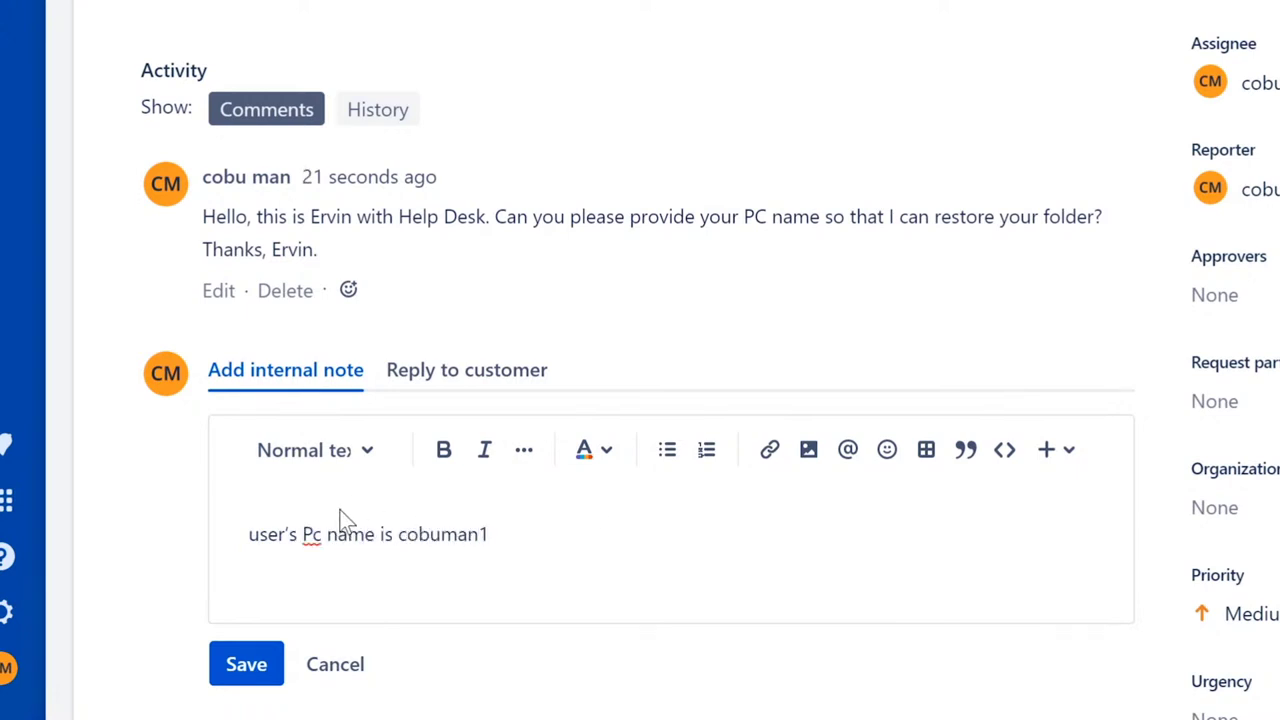
click(245, 664)
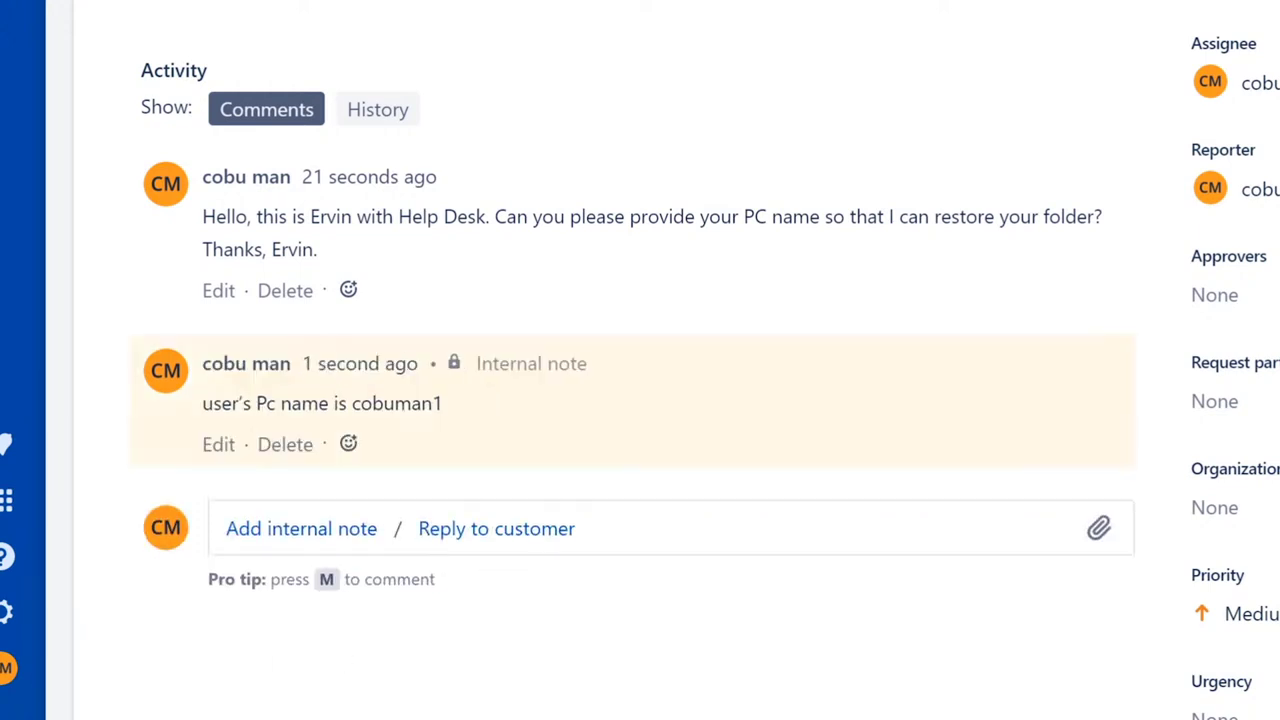
mouse_move(226, 719)
click(190, 672)
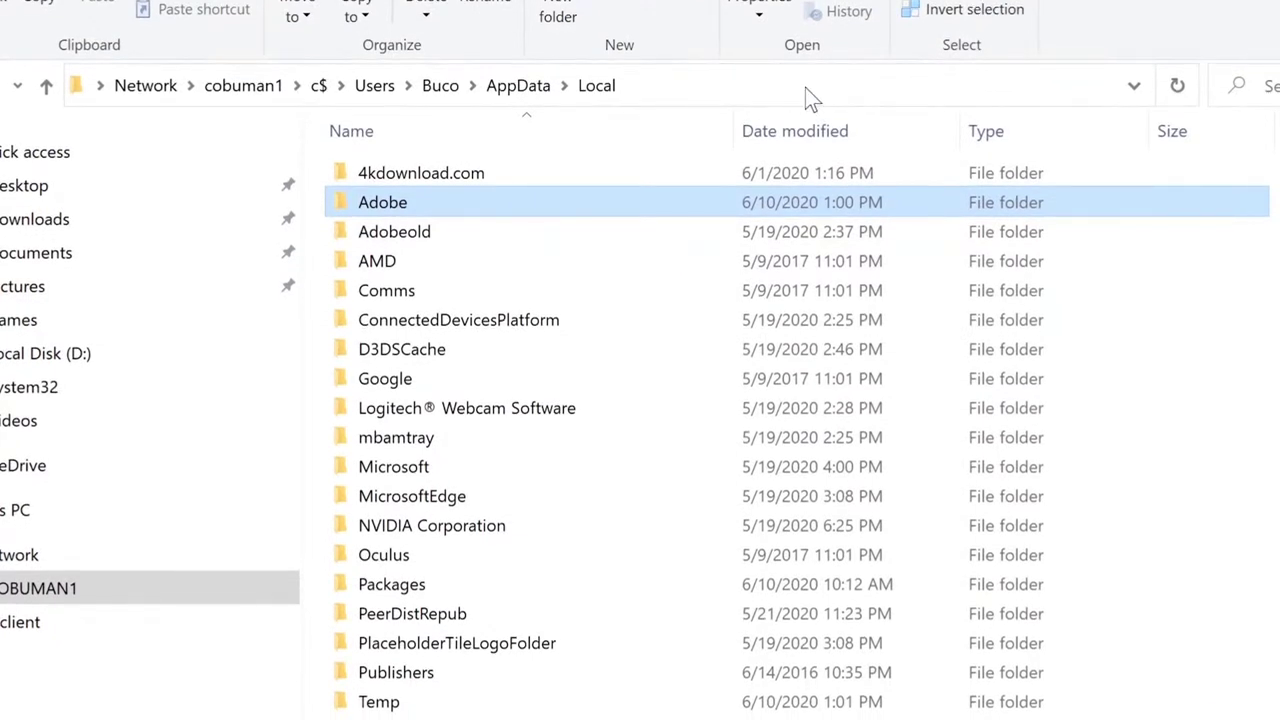
Open the remote user's Desktop folder and create a new folder named 'Internet Shortcuts'.
click(445, 88)
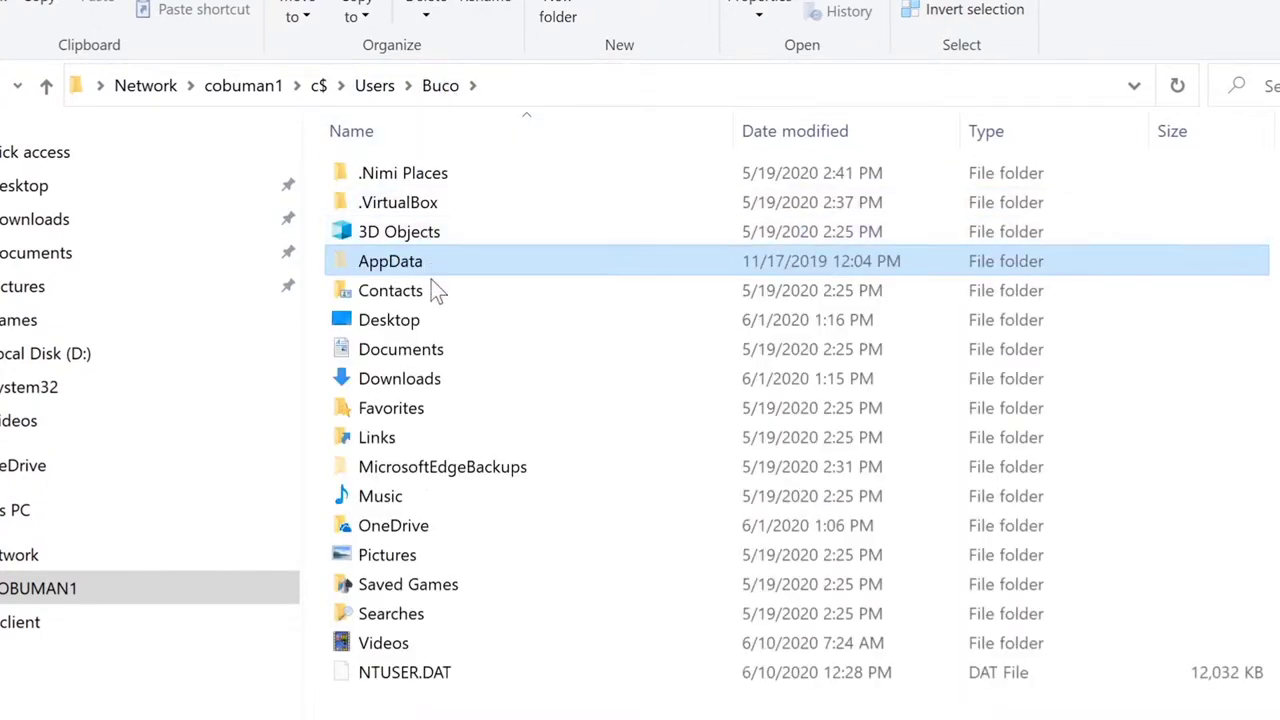
double_click(446, 323)
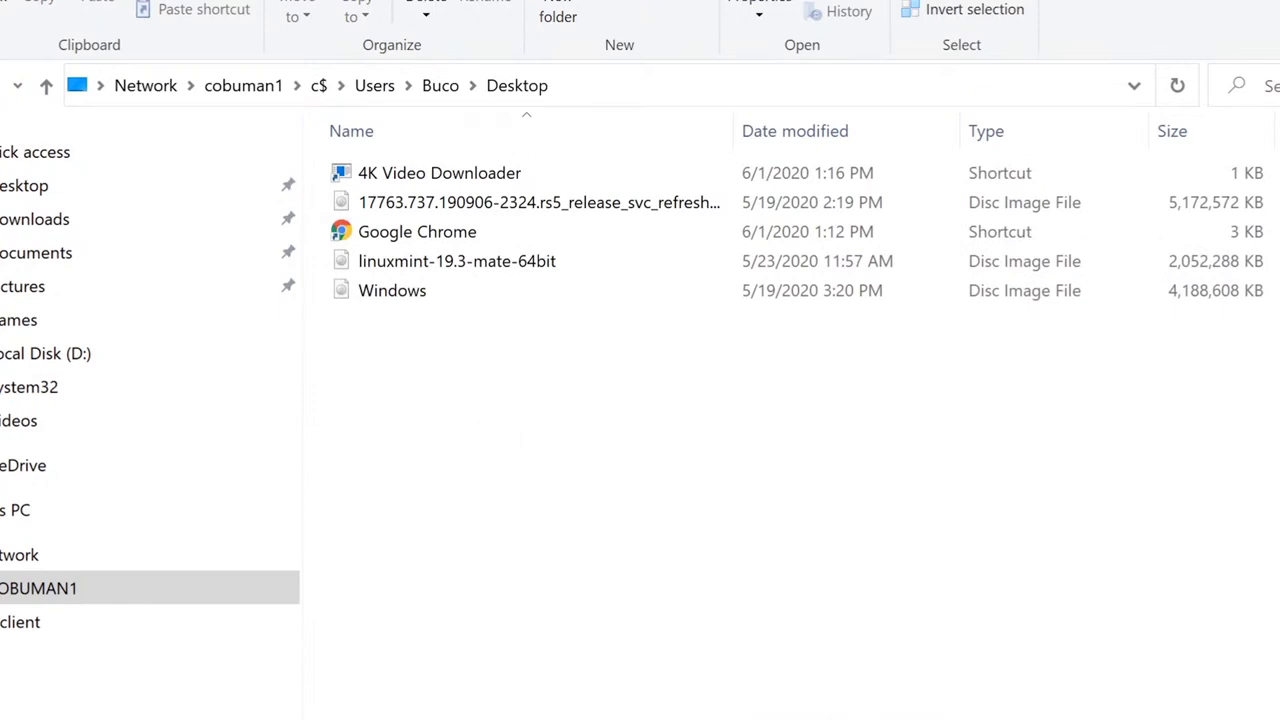
right_click(29, 394)
mouse_move(357, 651)
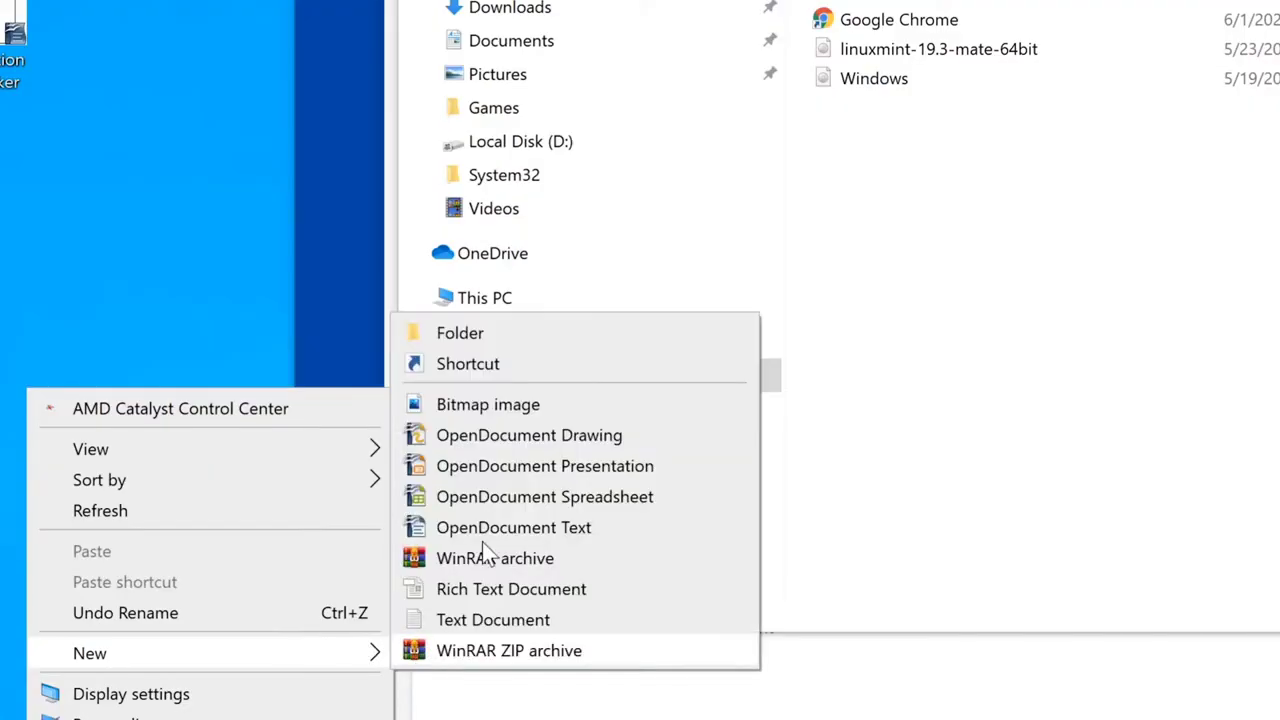
click(539, 335)
text(Int)
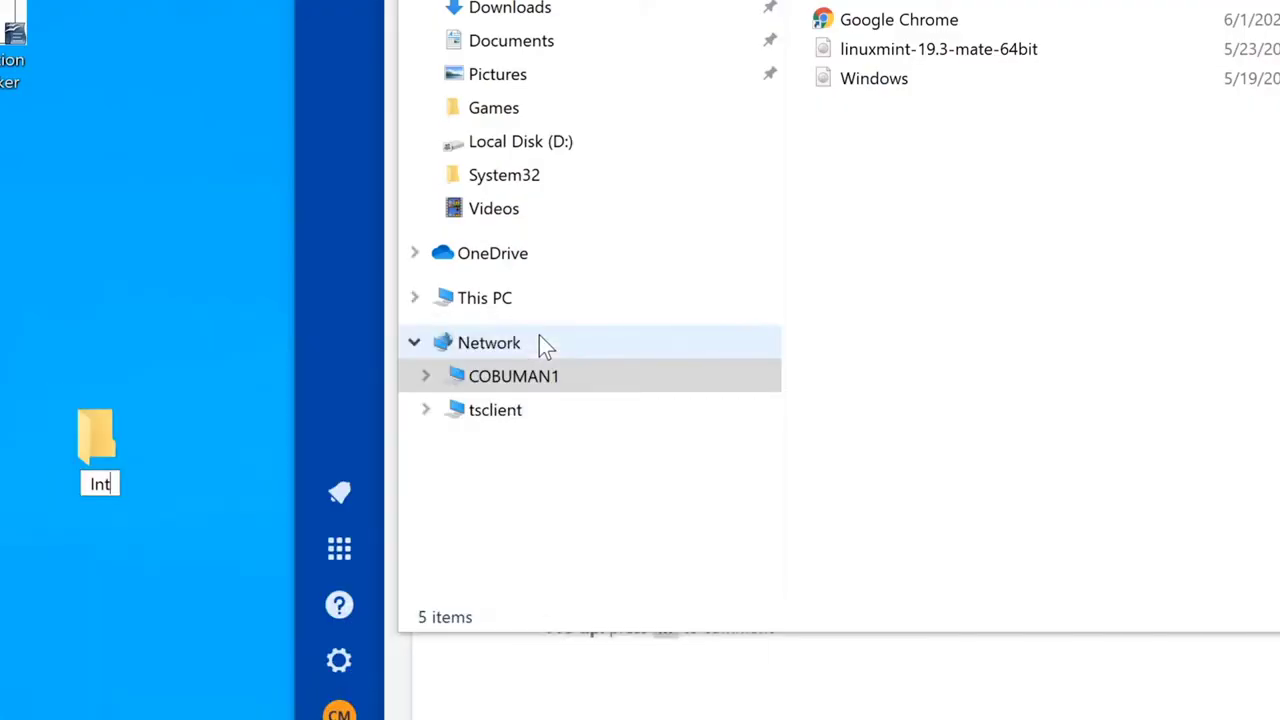
text(ernet S)
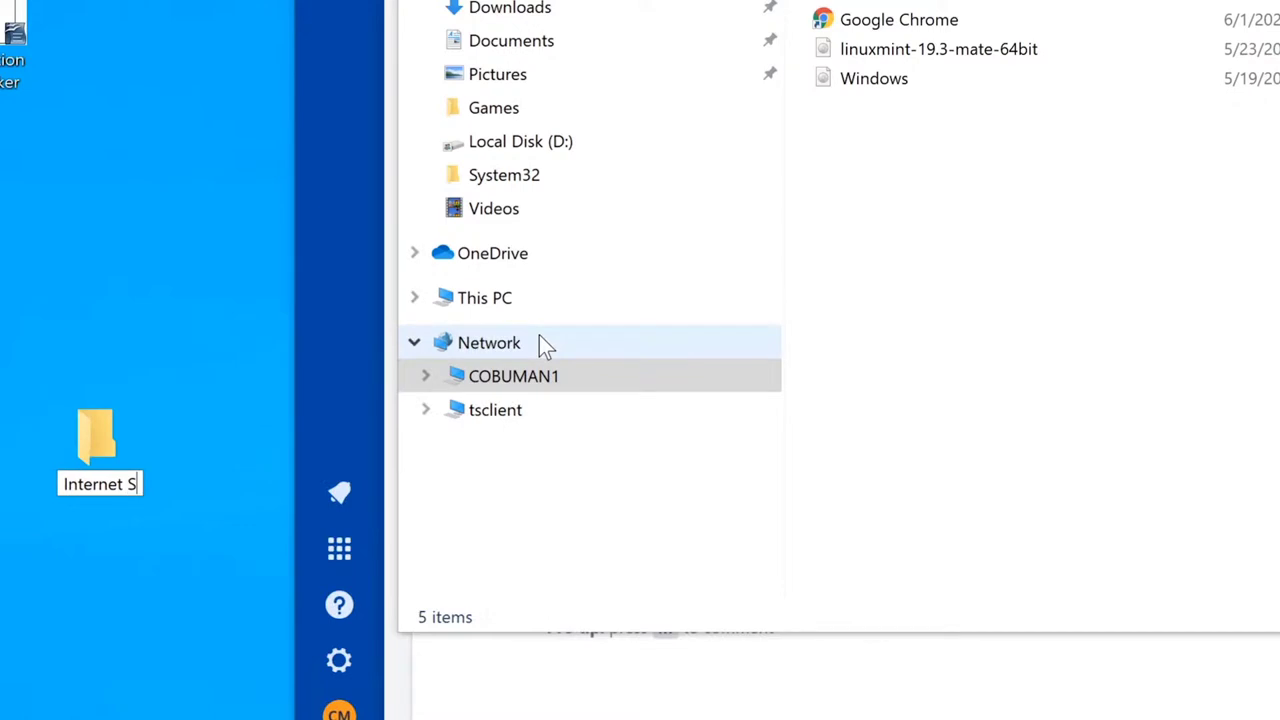
text(hortcuts)
key(Return)
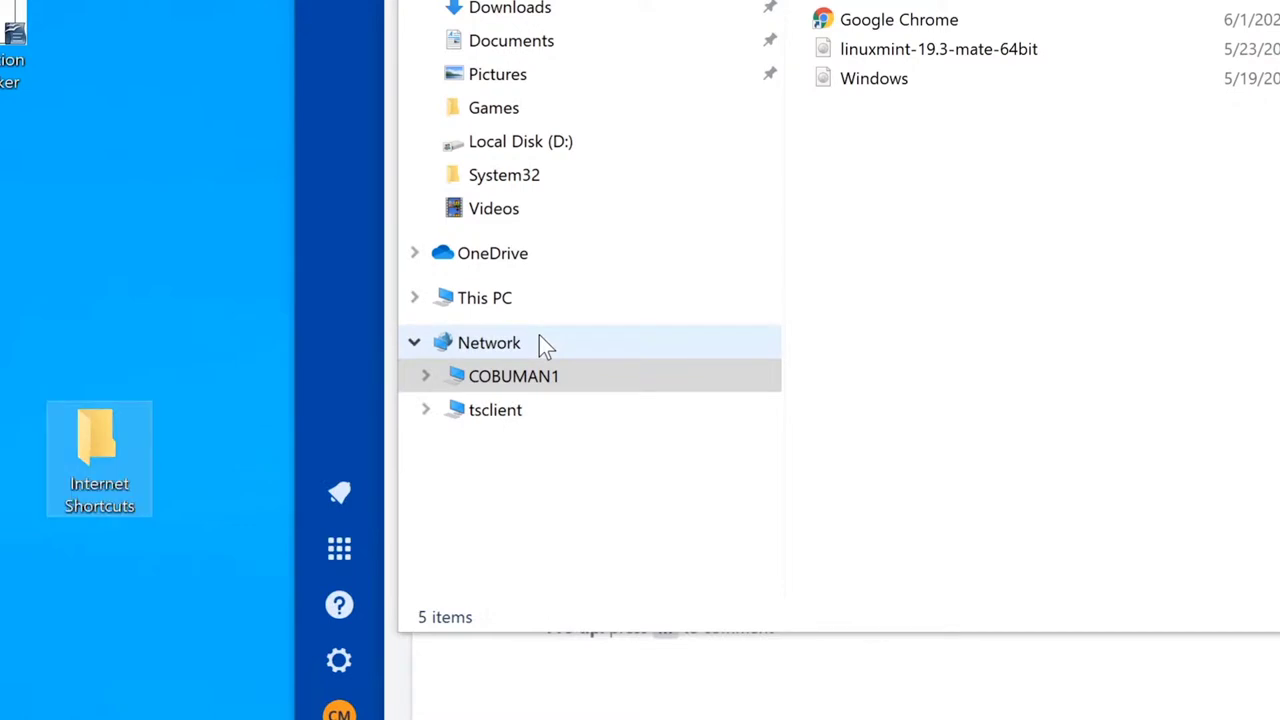
Copy the Internet Shortcuts folder into the remote Desktop and move its icon toward the centre.
right_click(92, 428)
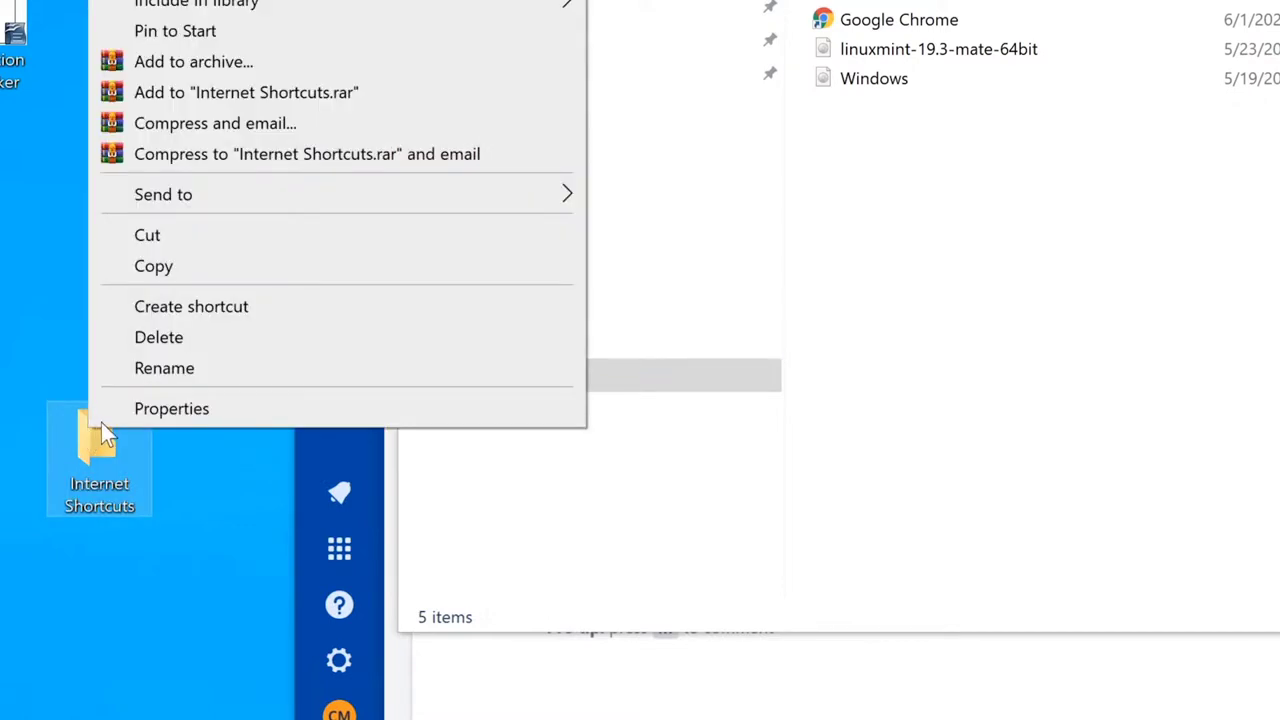
click(214, 268)
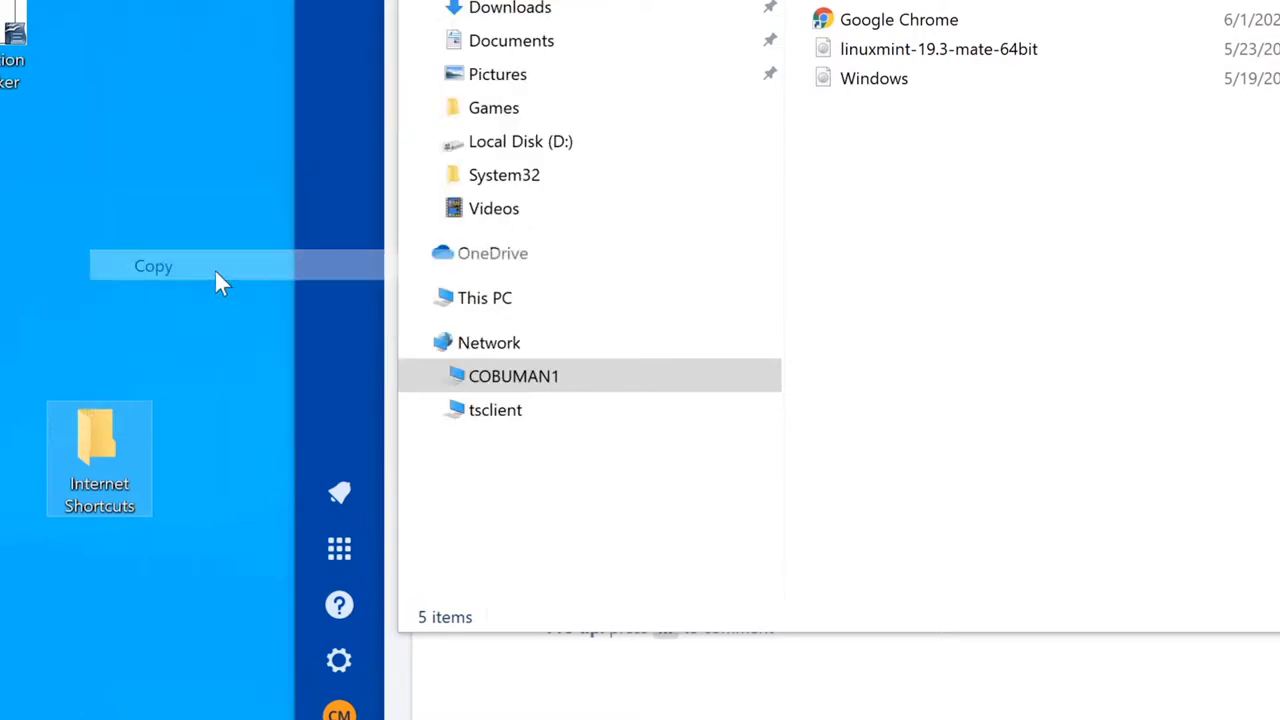
right_click(1020, 262)
click(600, 718)
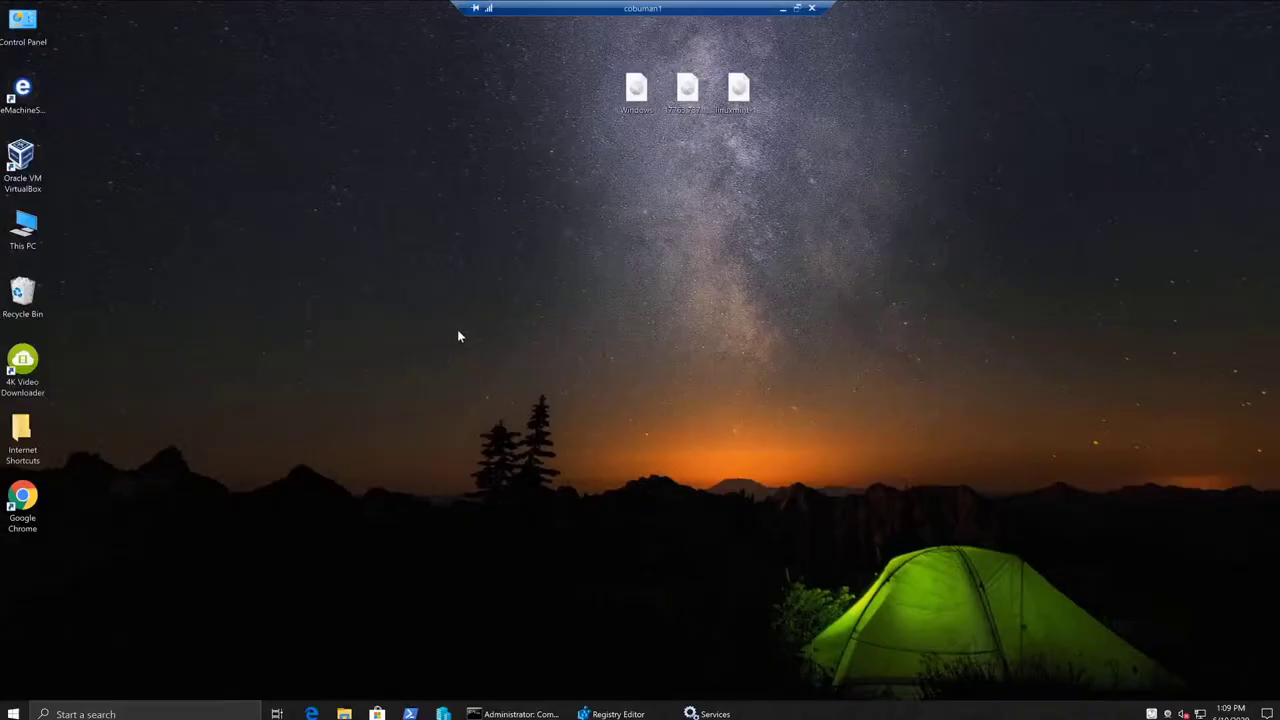
drag(25, 440, 502, 256)
click(400, 309)
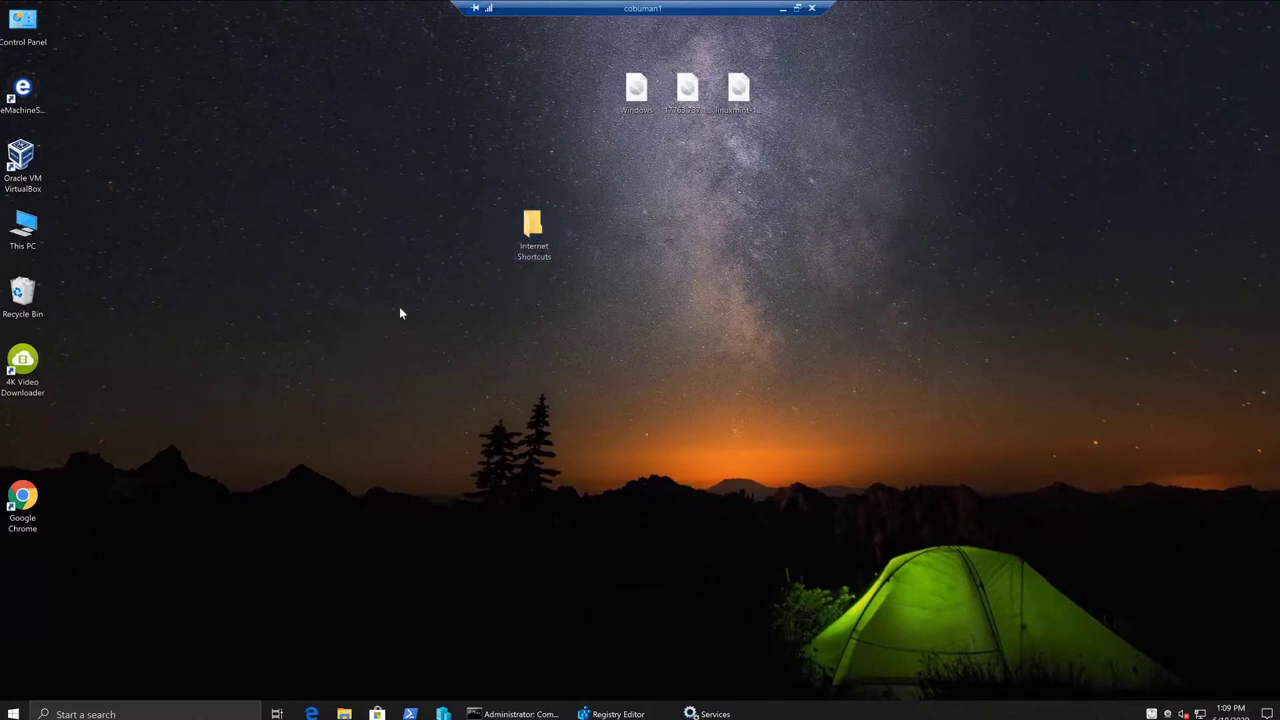
click(525, 232)
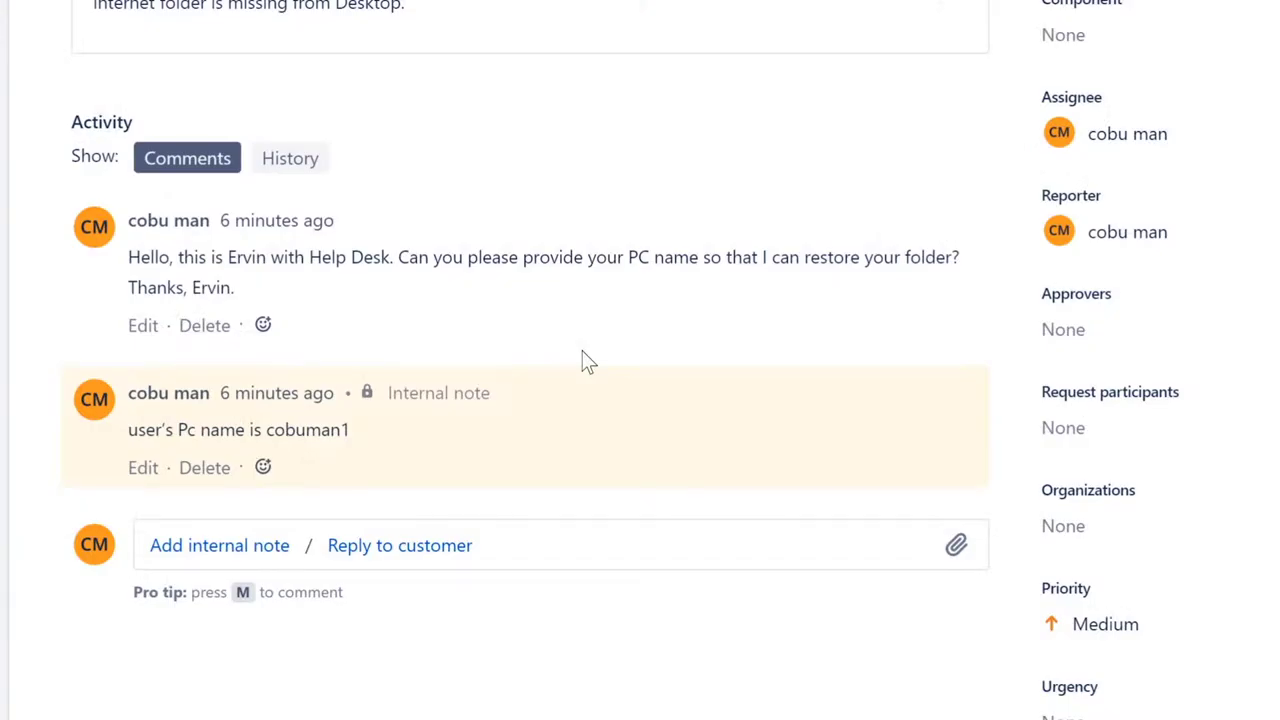
Post a reply on ISD-11 saying a copy of the internet folder was made to the desktop, signed with the agent's name.
scroll(588, 362, down, 1)
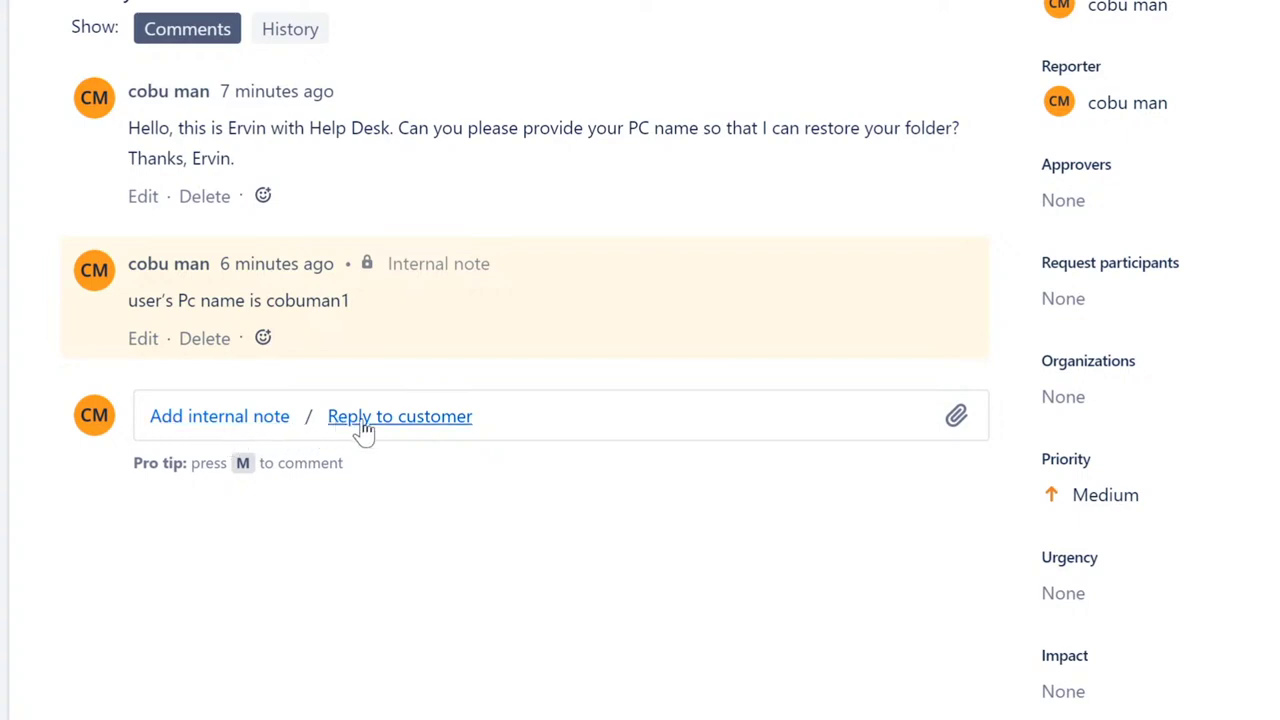
click(393, 428)
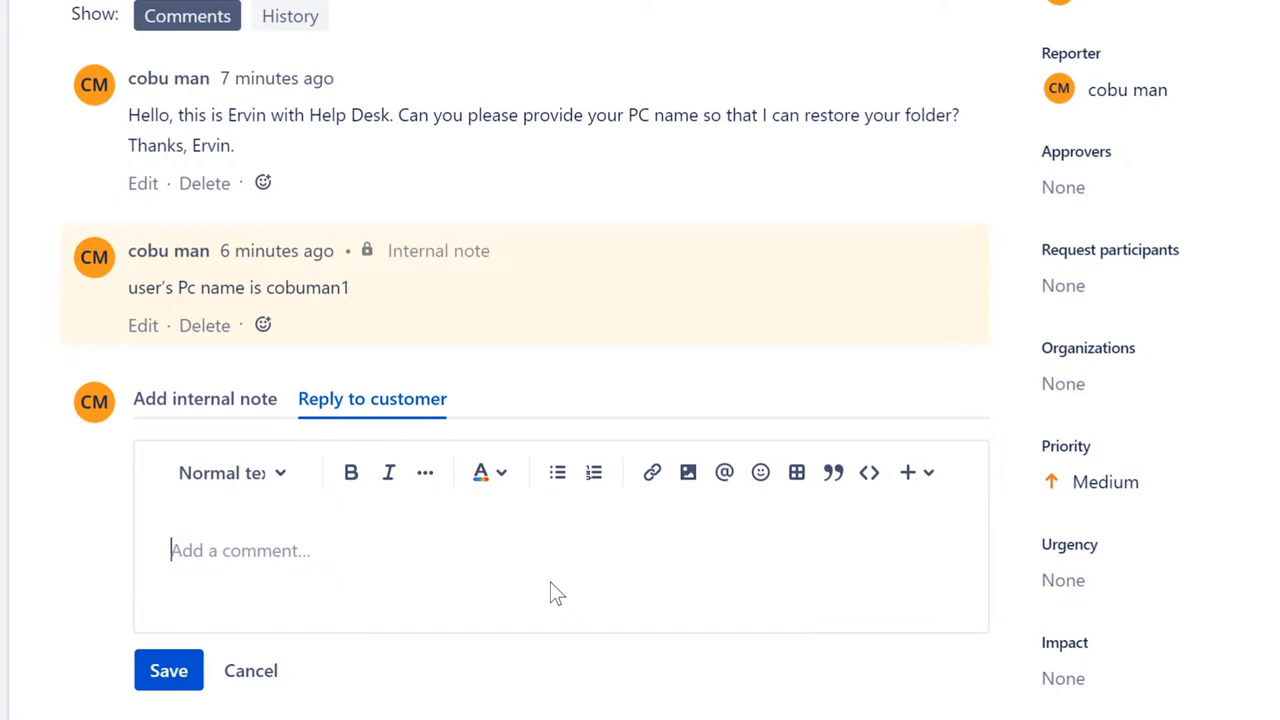
text(made a )
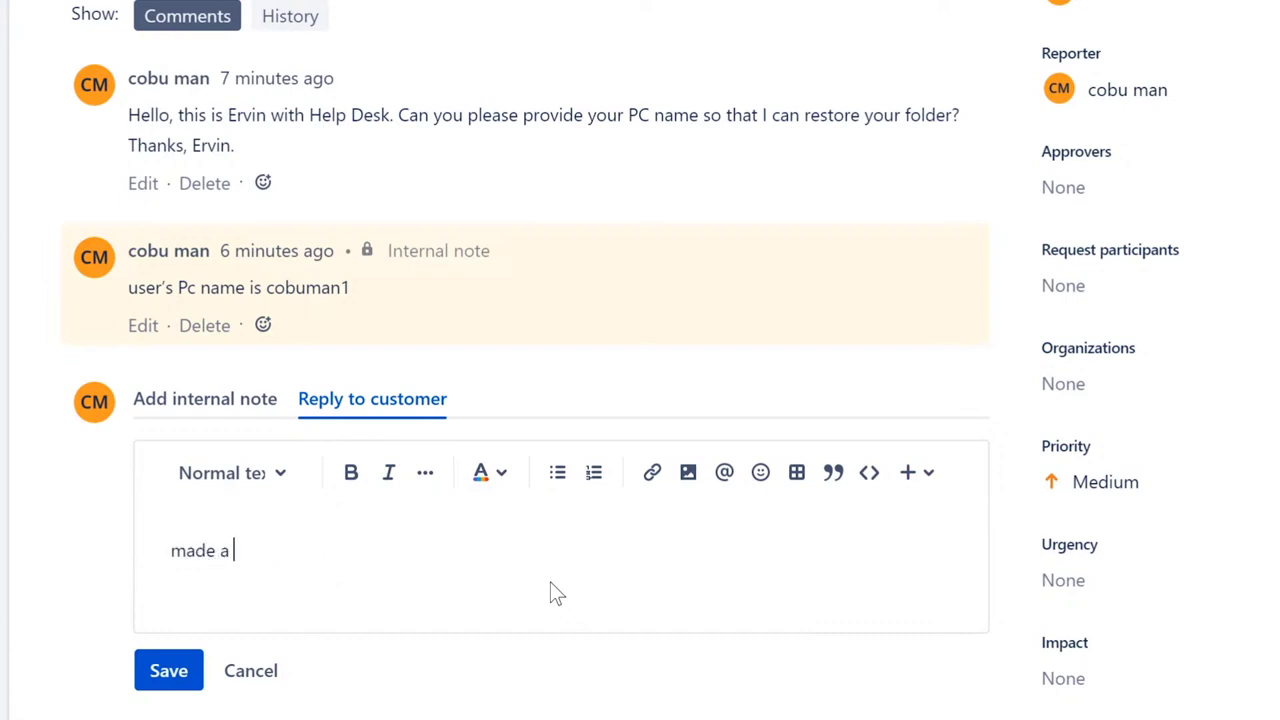
text(copy of internet )
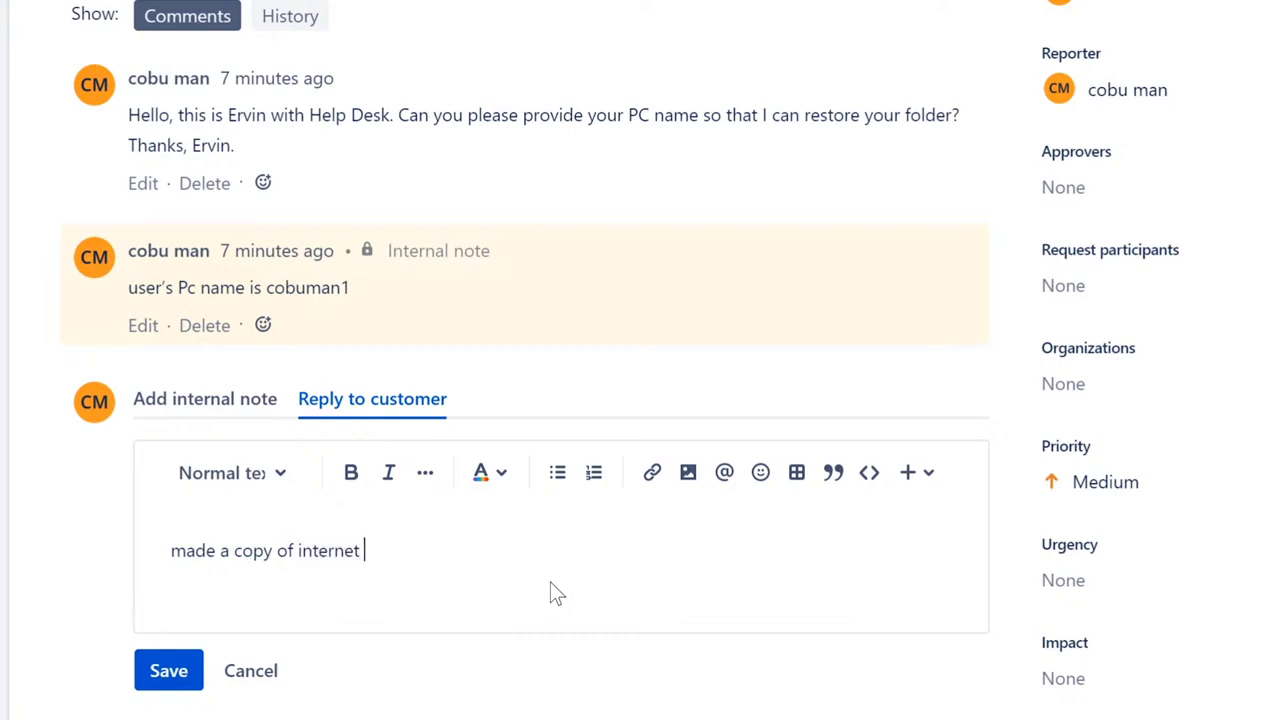
text(folder to desktop. Ervin)
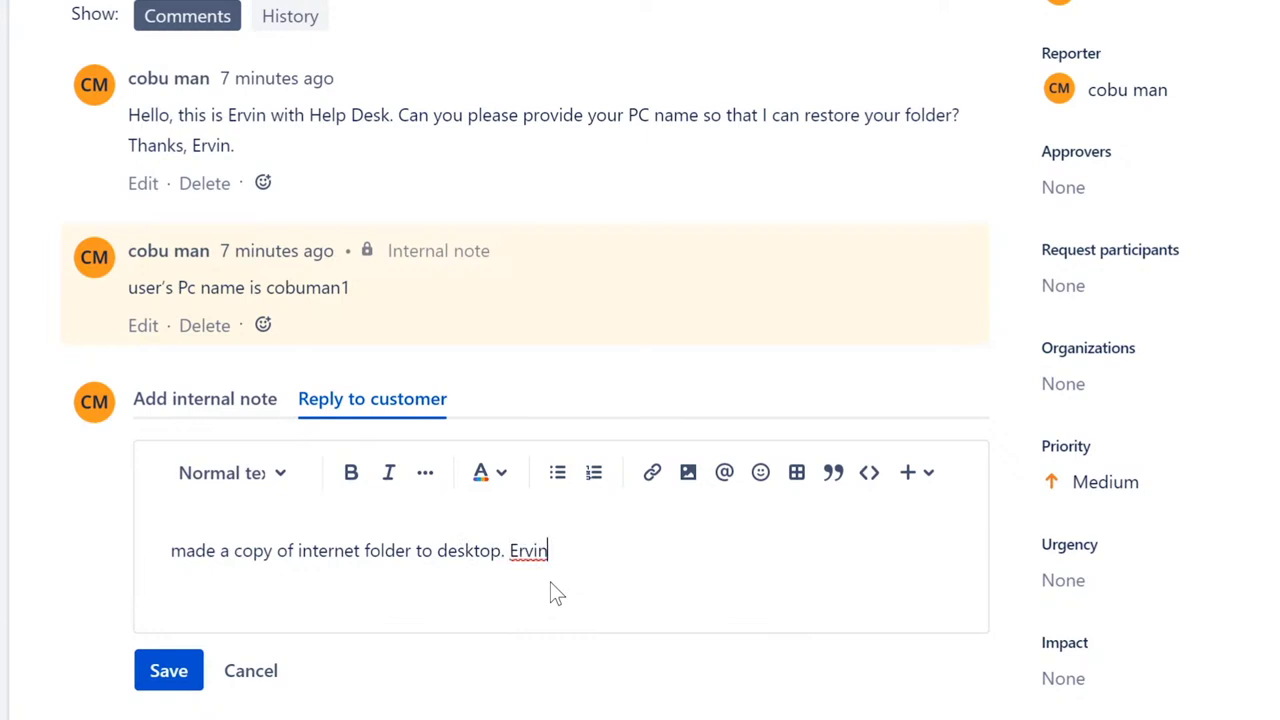
click(168, 656)
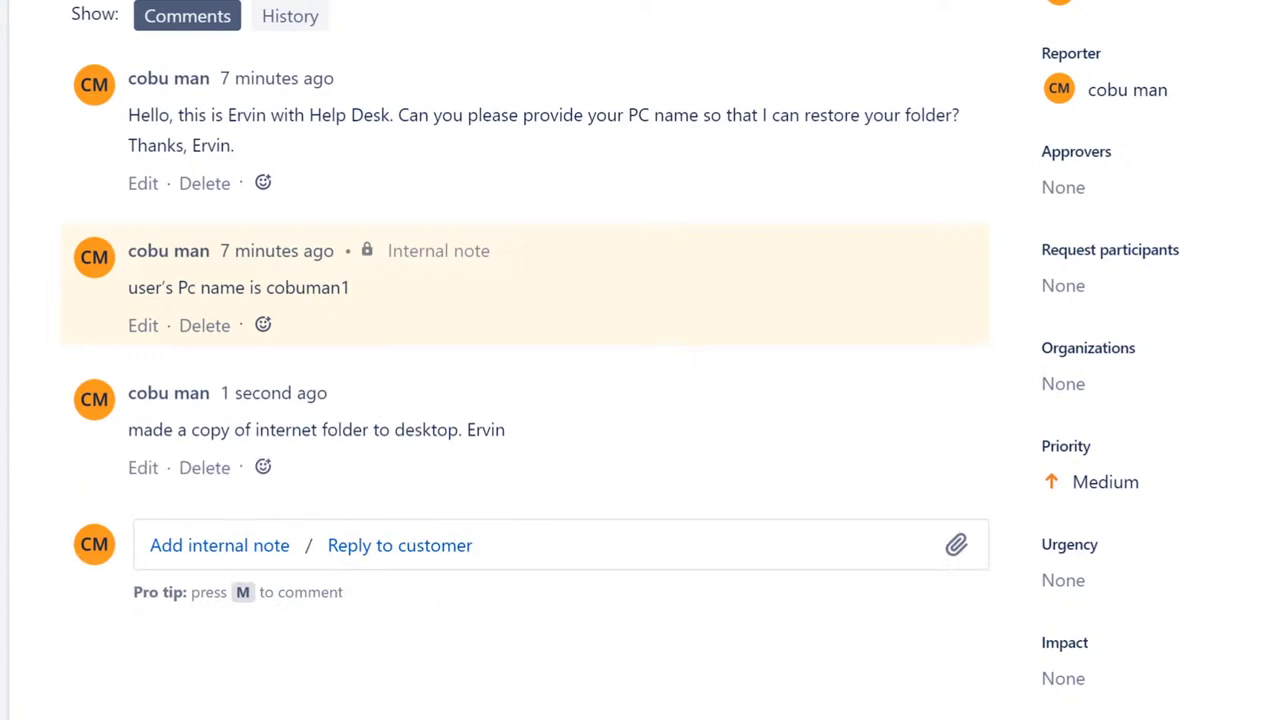
Open the status transitions list and return to the All open queue.
scroll(530, 400, up, 2)
click(1250, 2)
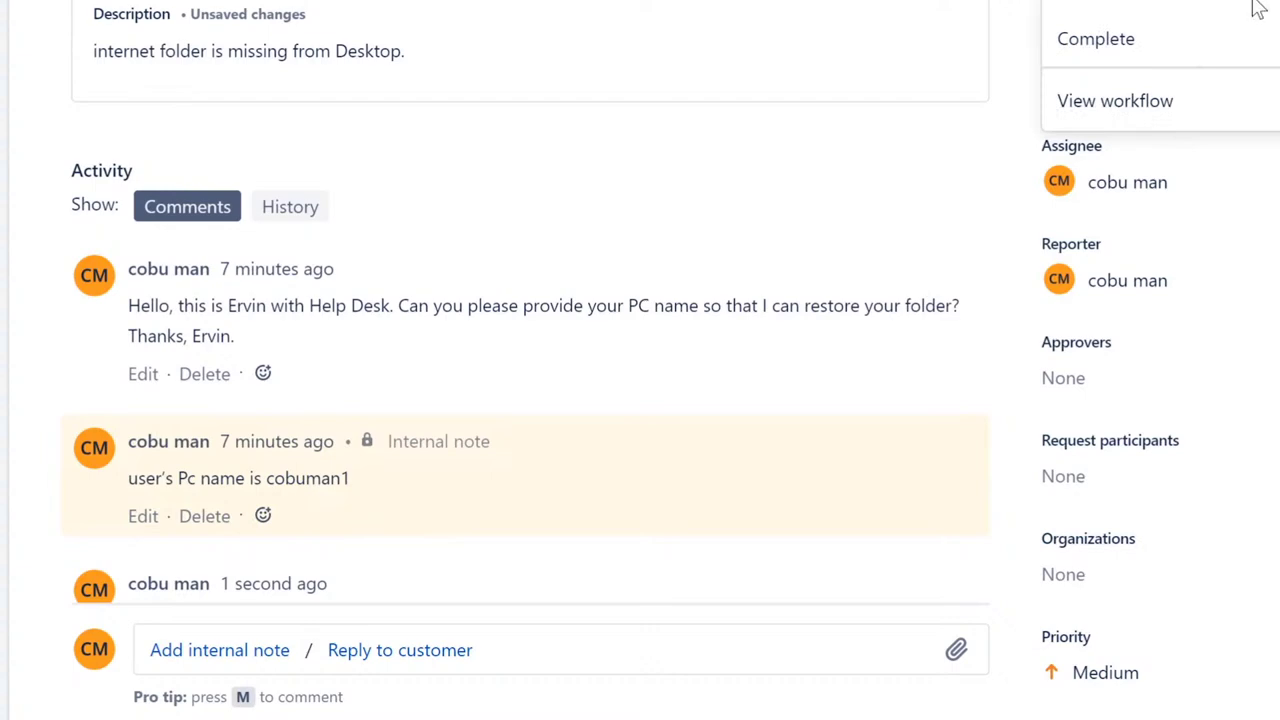
click(1236, 40)
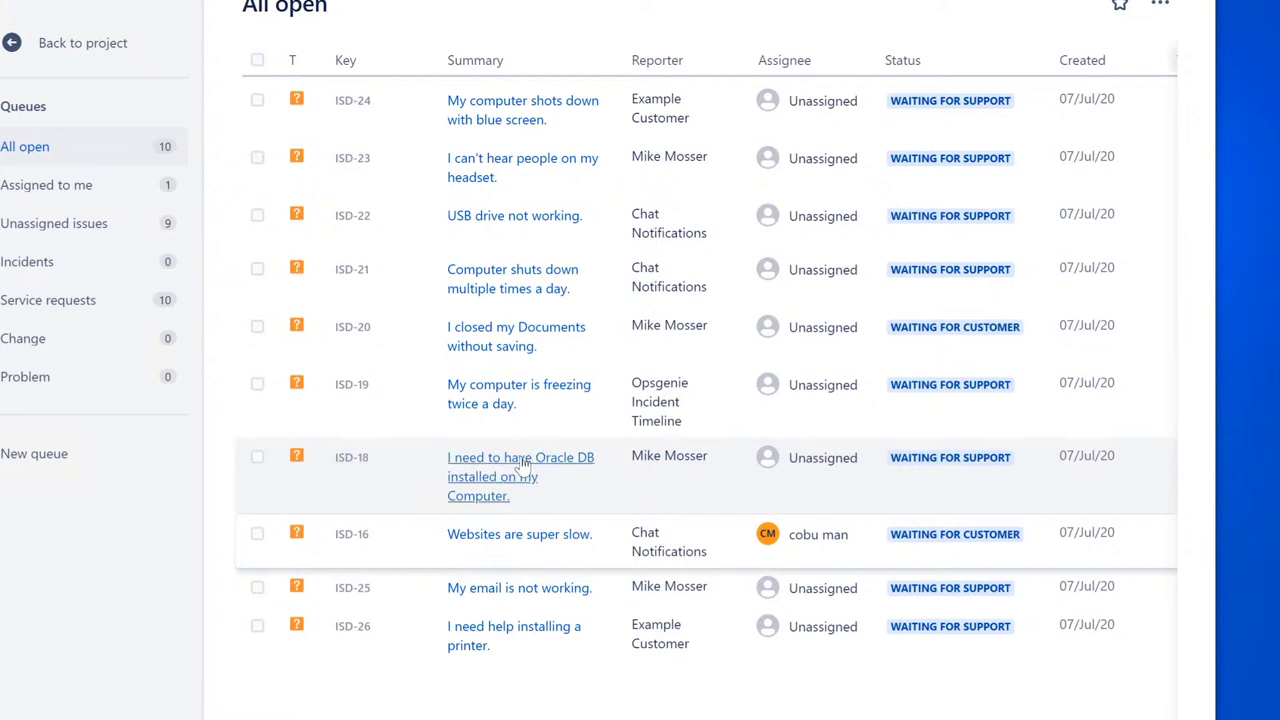
Open ISD-18 'I need to have Oracle DB installed on my Computer.' and assign it to yourself.
click(524, 463)
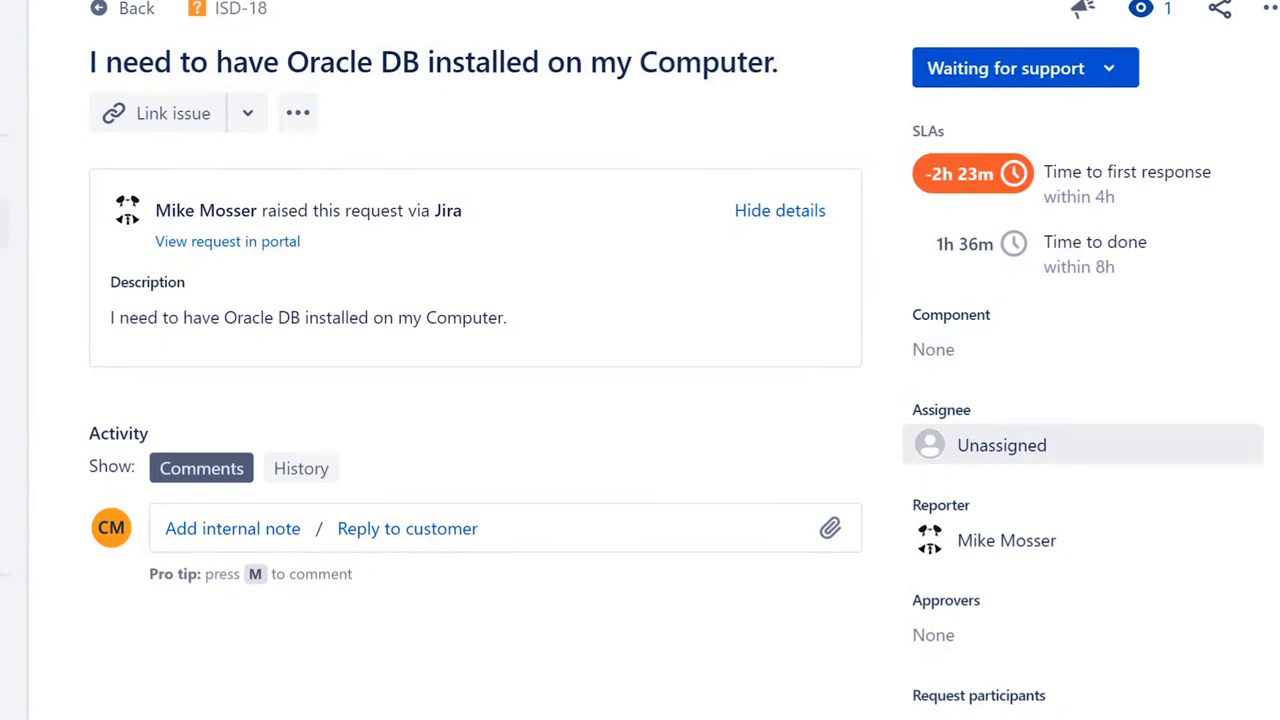
click(975, 448)
click(985, 508)
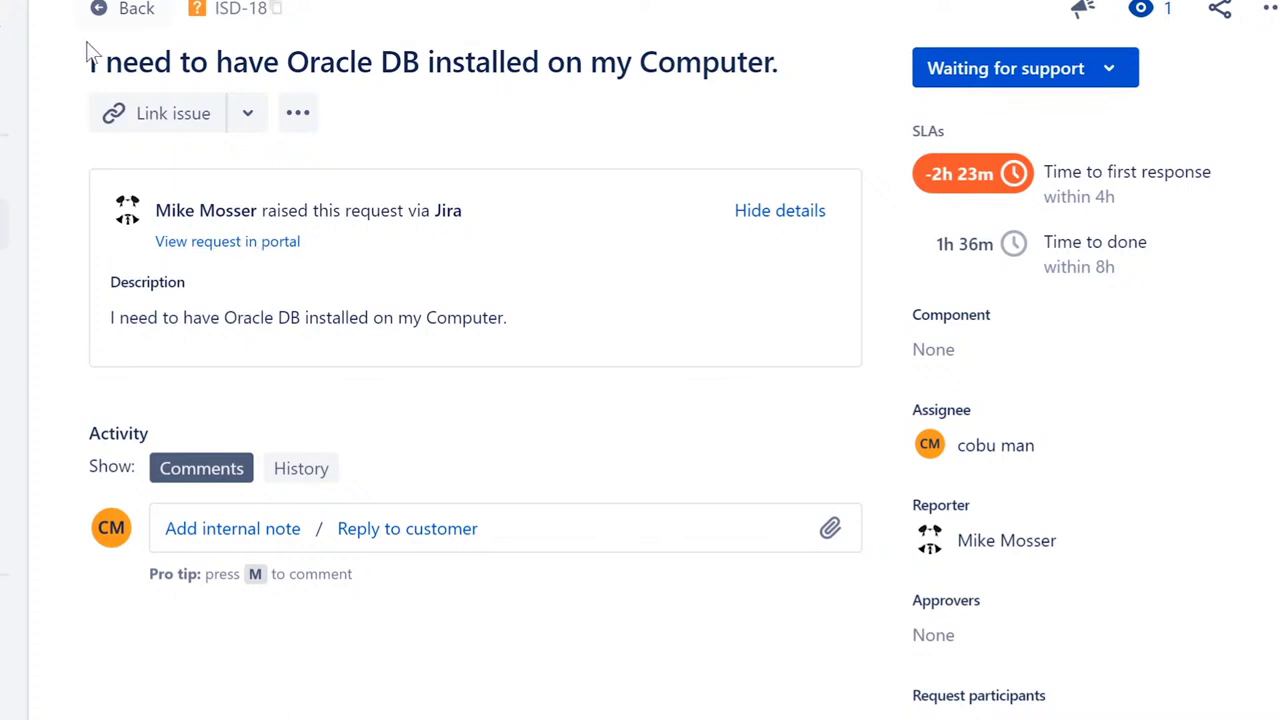
drag(90, 62, 797, 72)
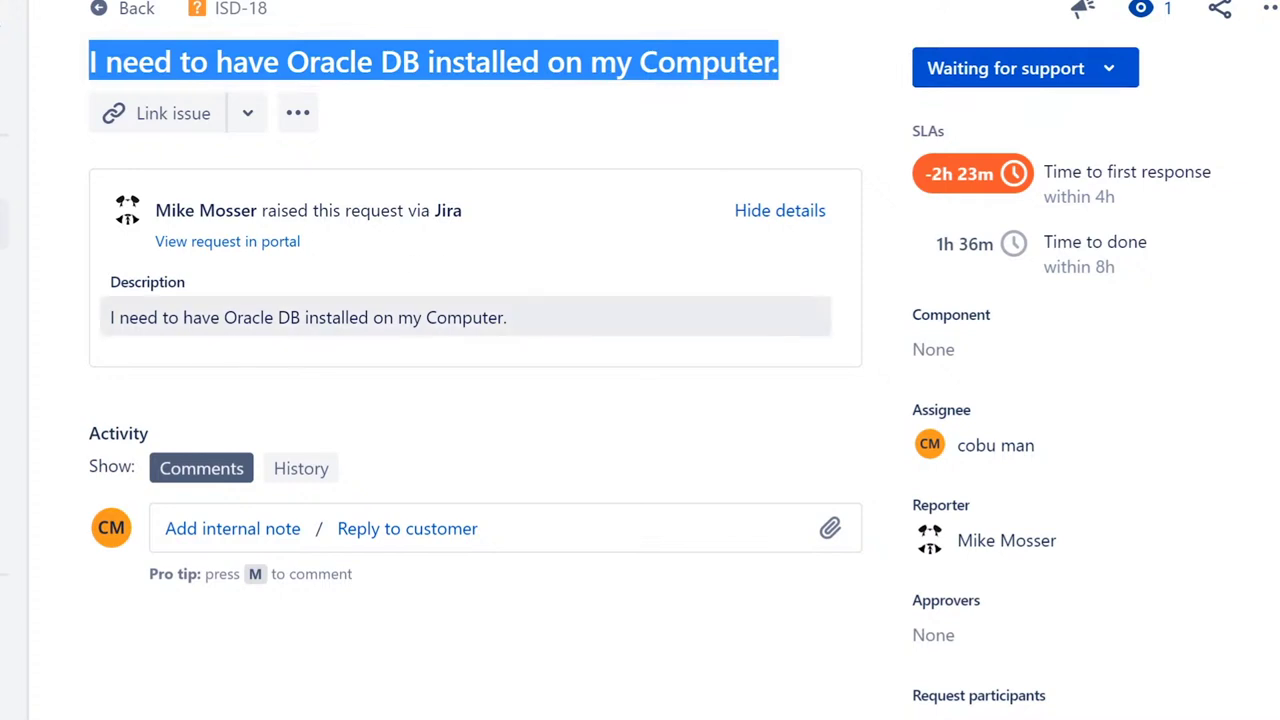
click(557, 343)
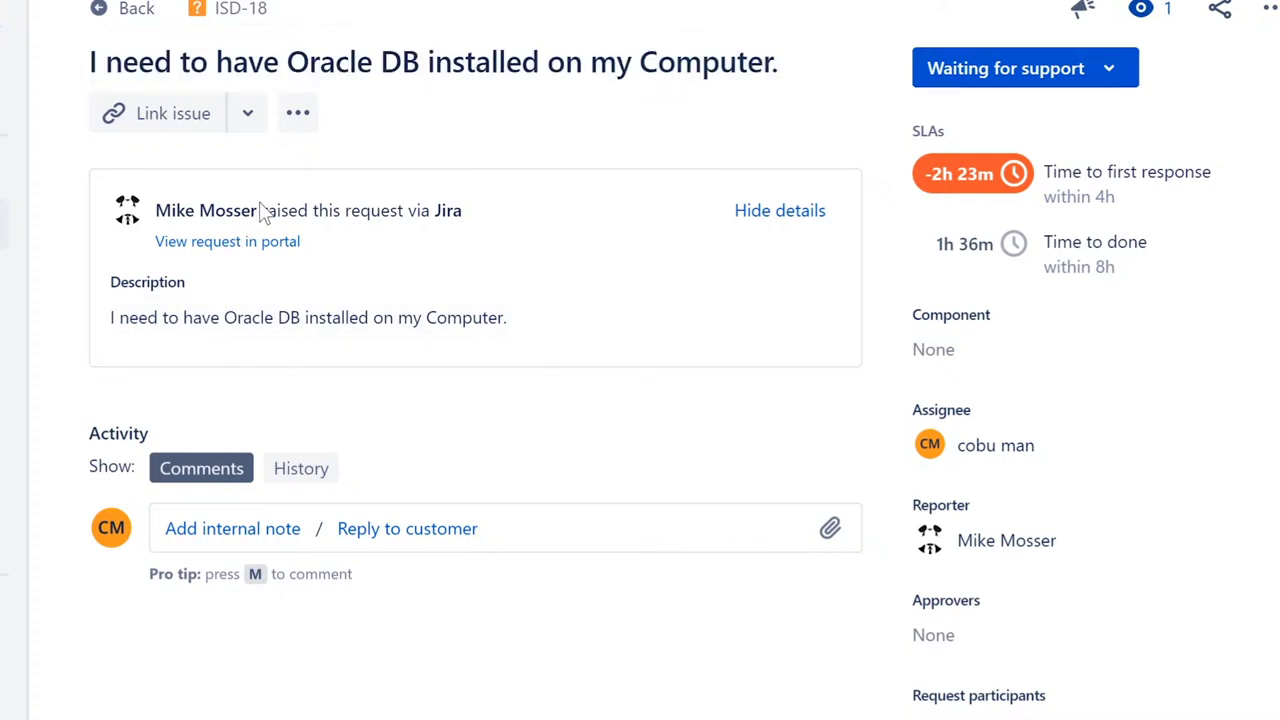
drag(262, 212, 155, 212)
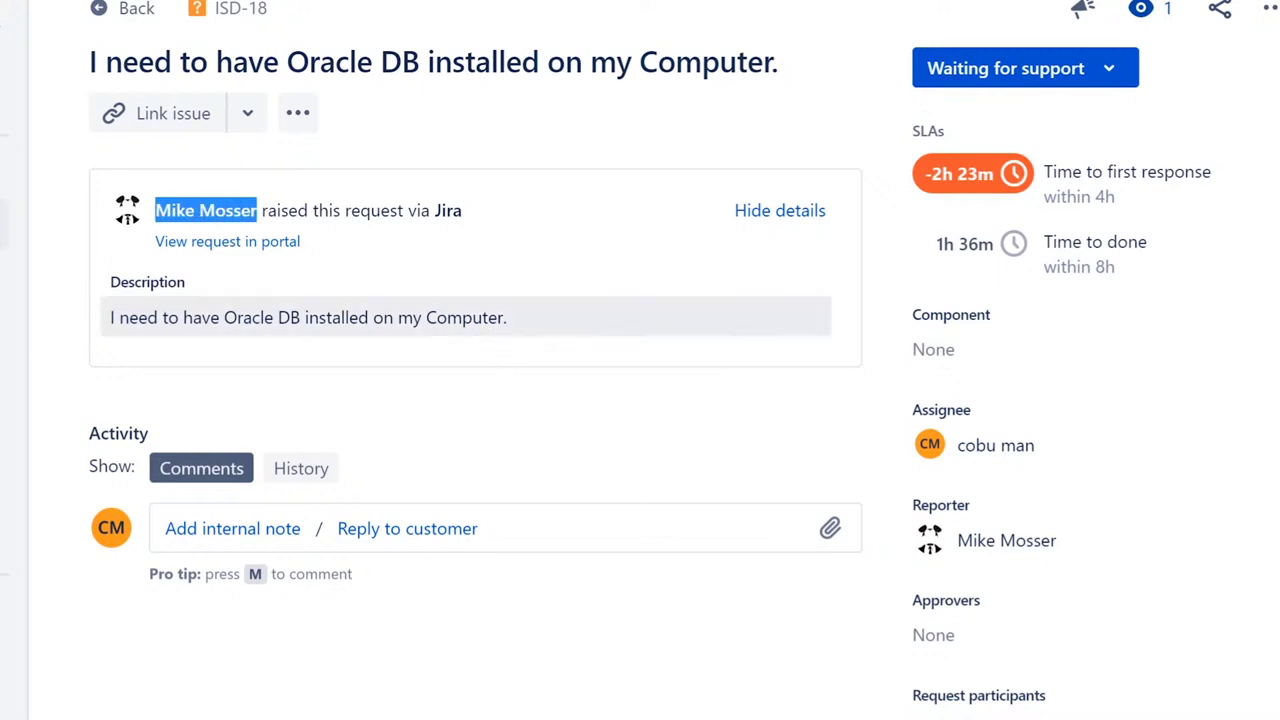
click(492, 524)
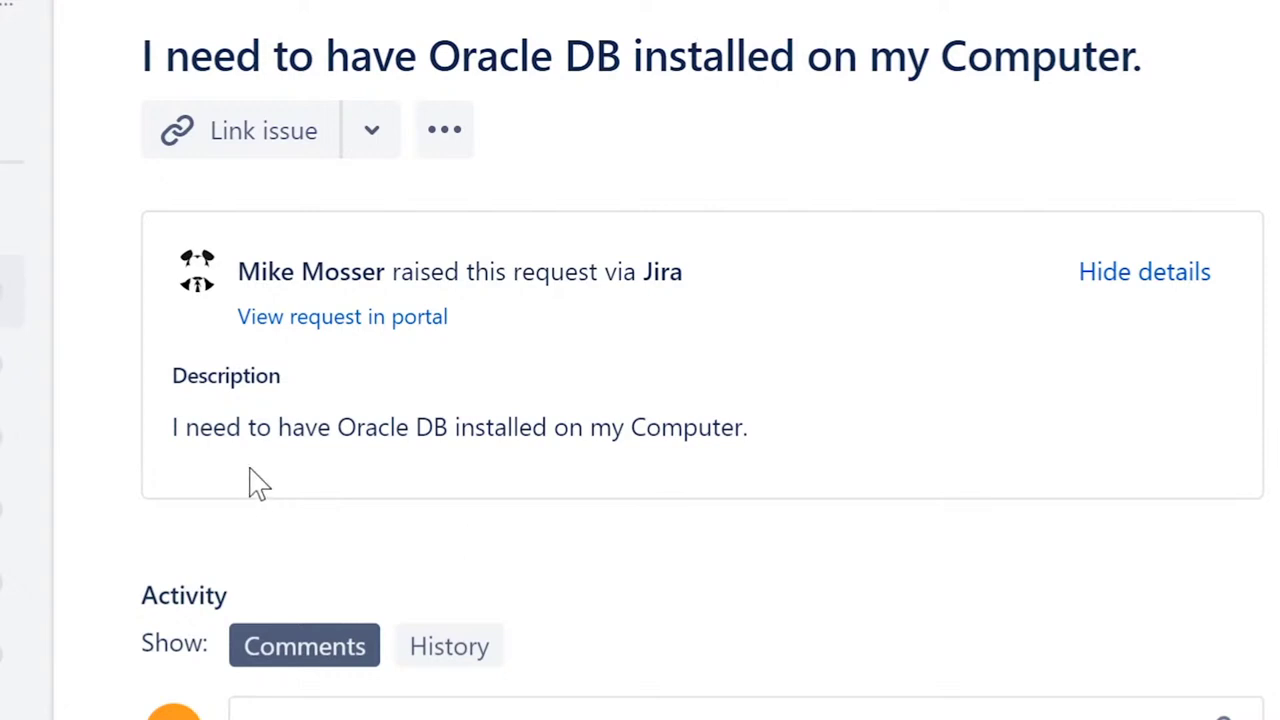
drag(237, 271, 390, 273)
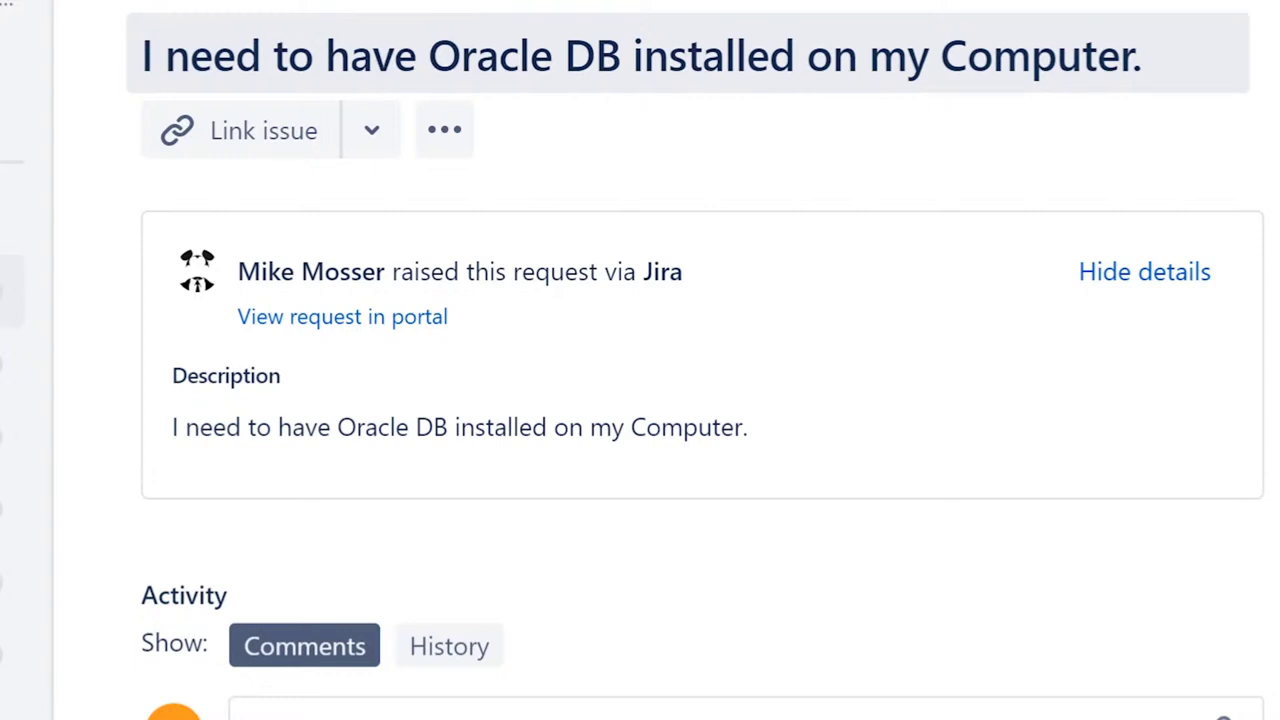
click(605, 55)
click(631, 55)
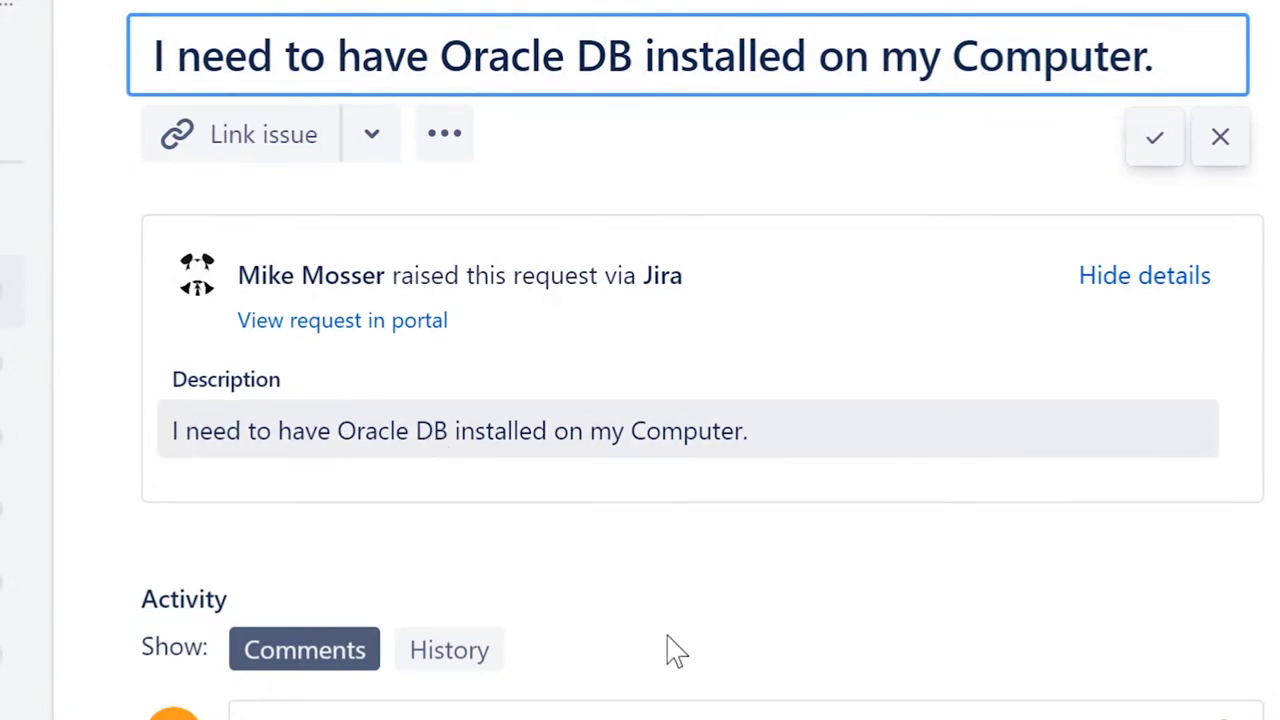
click(560, 431)
key(Escape)
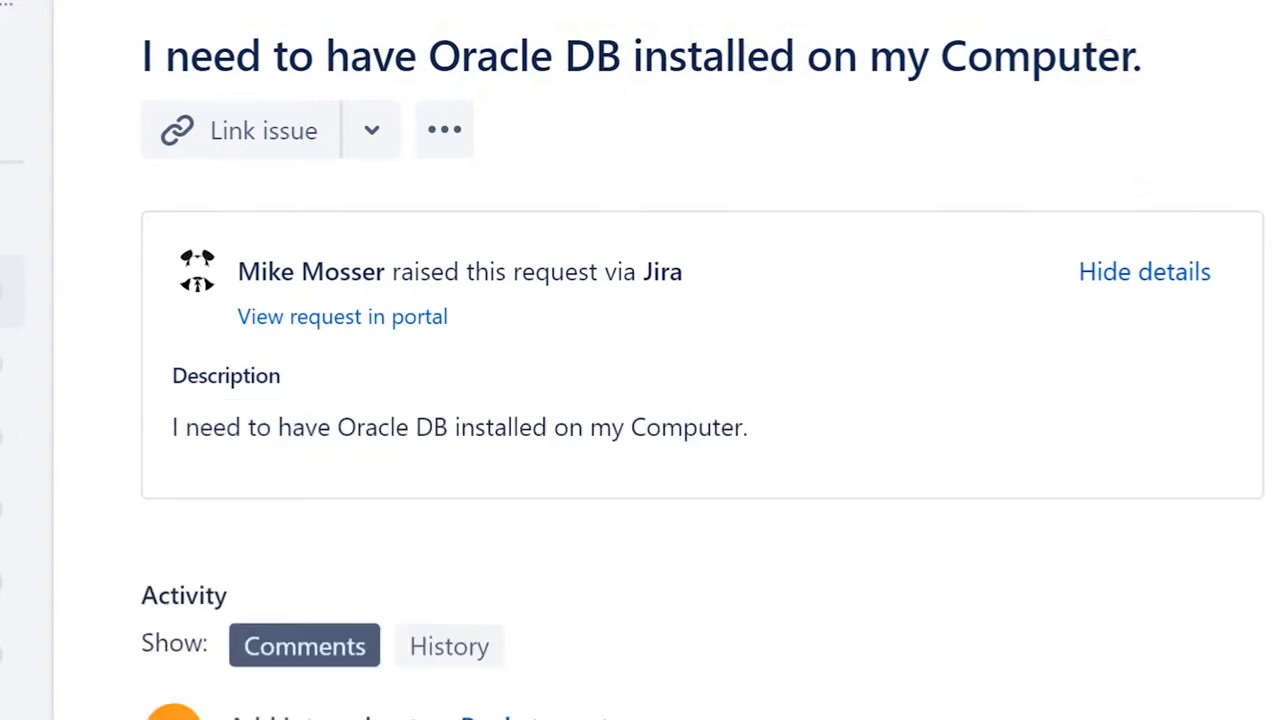
Start the customer reply introducing yourself from support and asking about an Oracle DB licence.
click(591, 506)
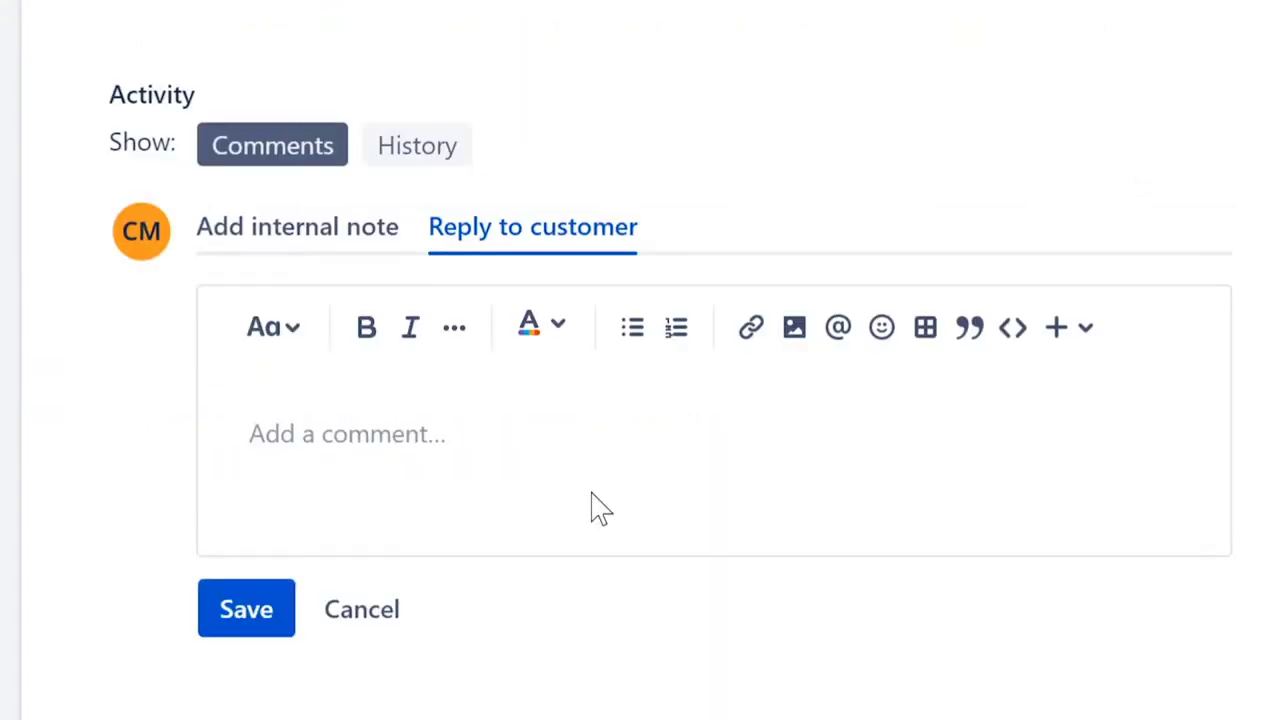
text(Hello, my n)
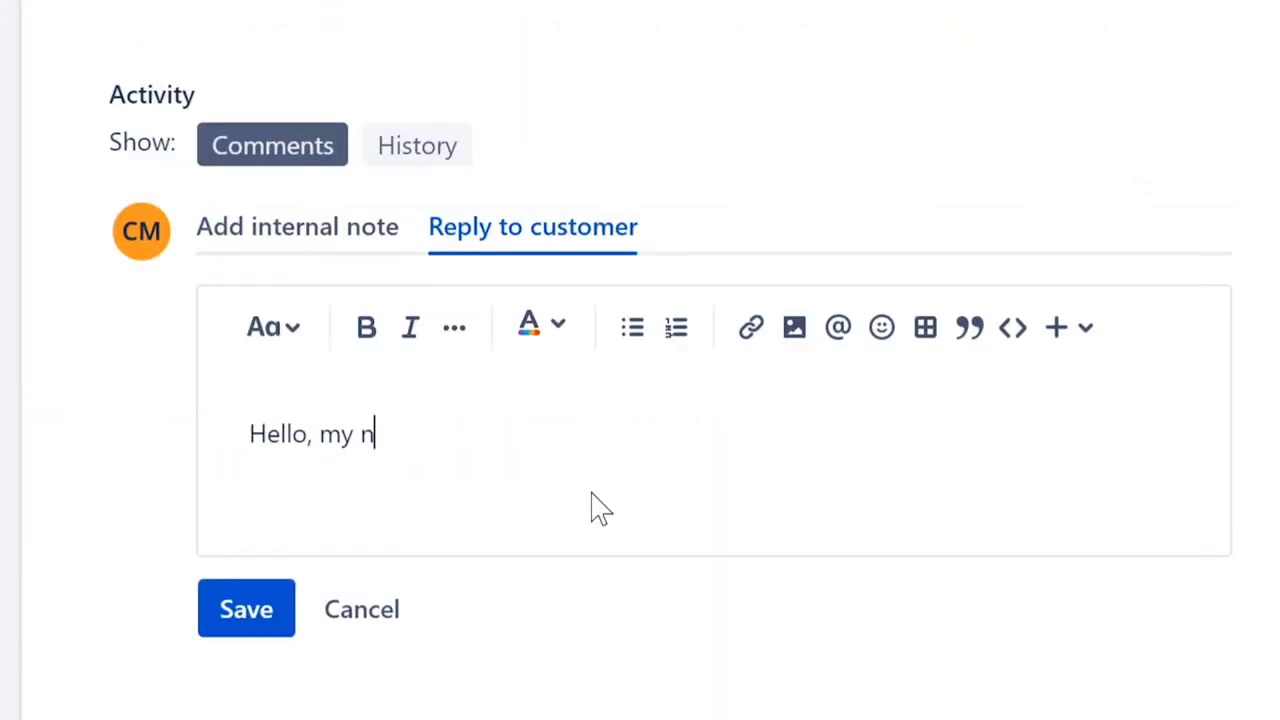
text(ames is Ervin.)
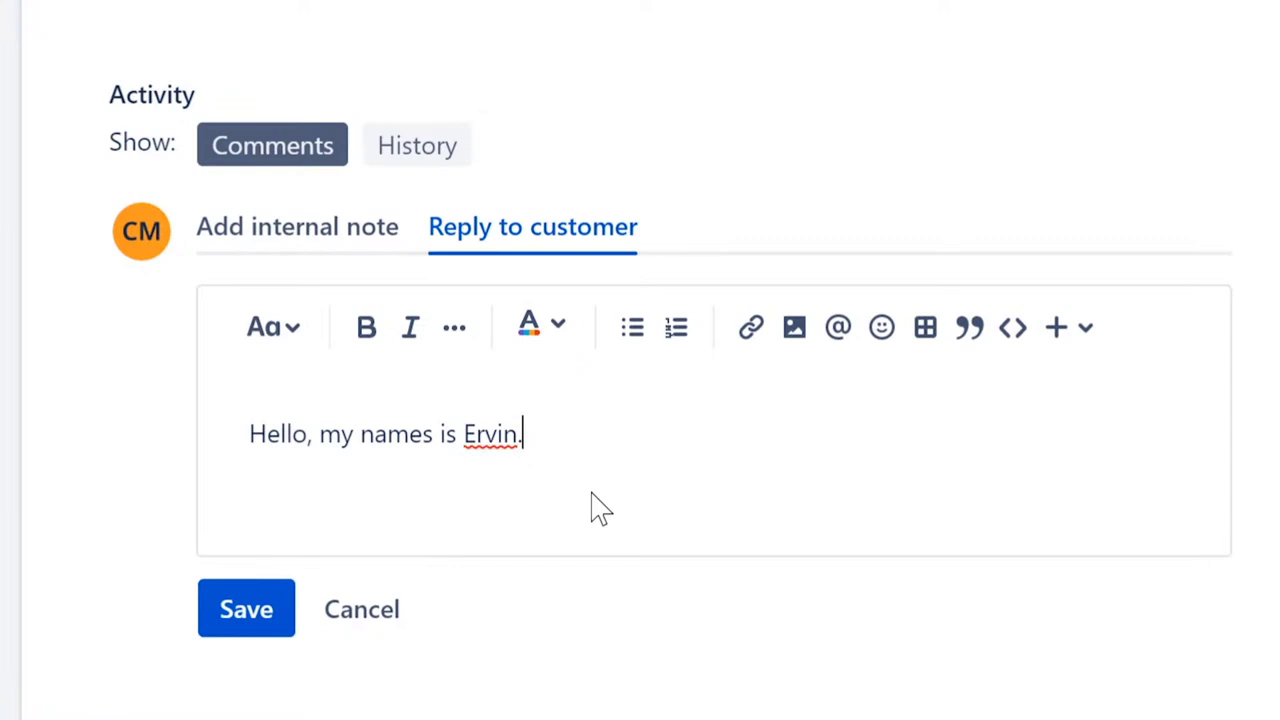
key(BackSpace)
text(with Pc)
text(sup)
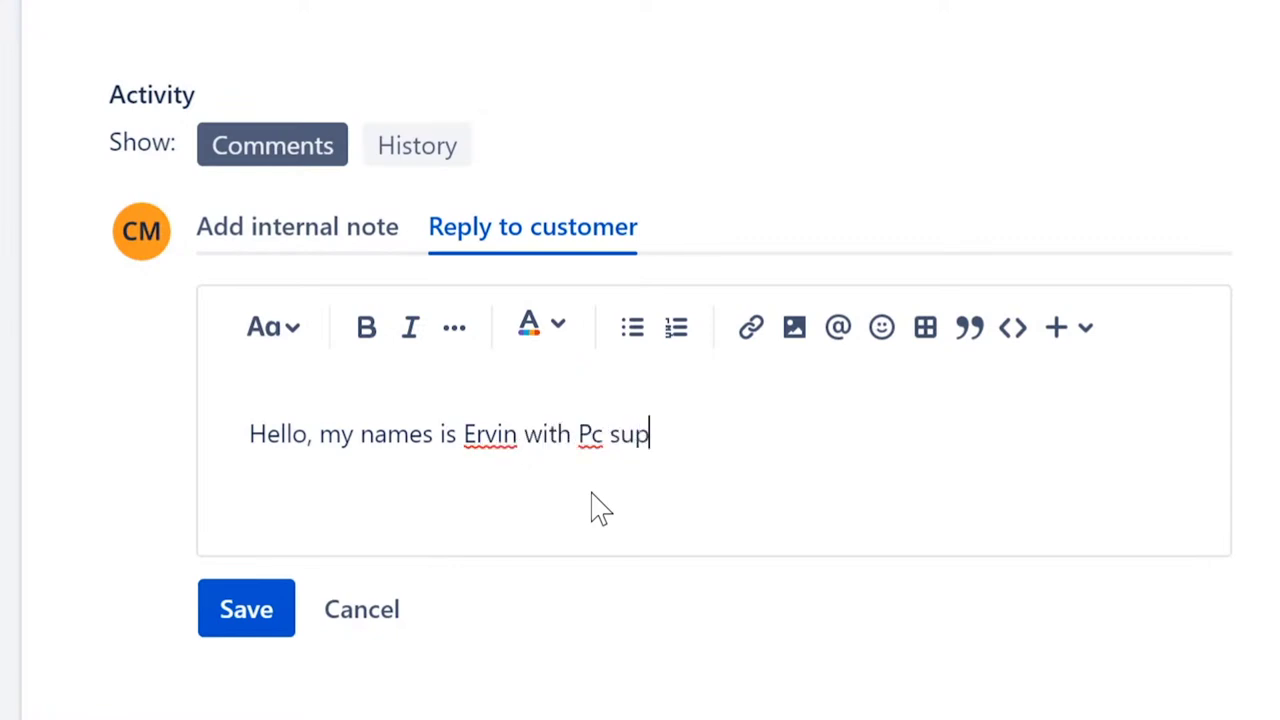
text(port. I have your ticket about)
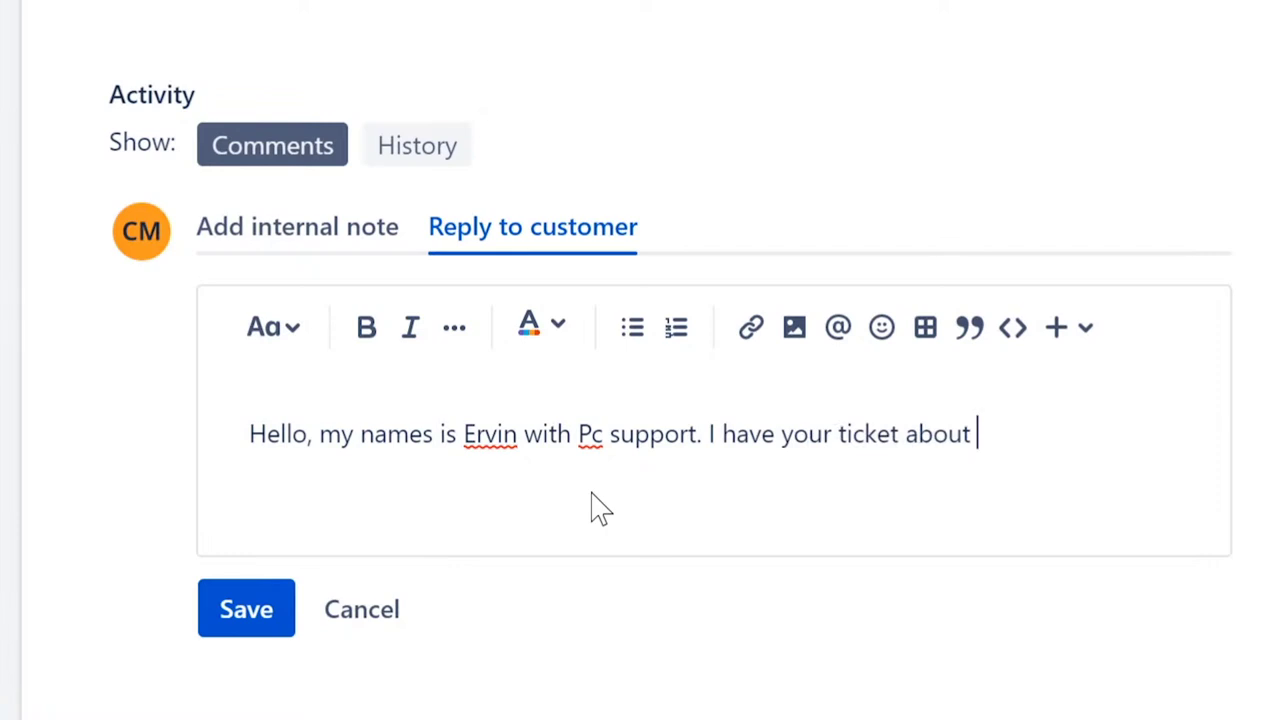
text( instal)
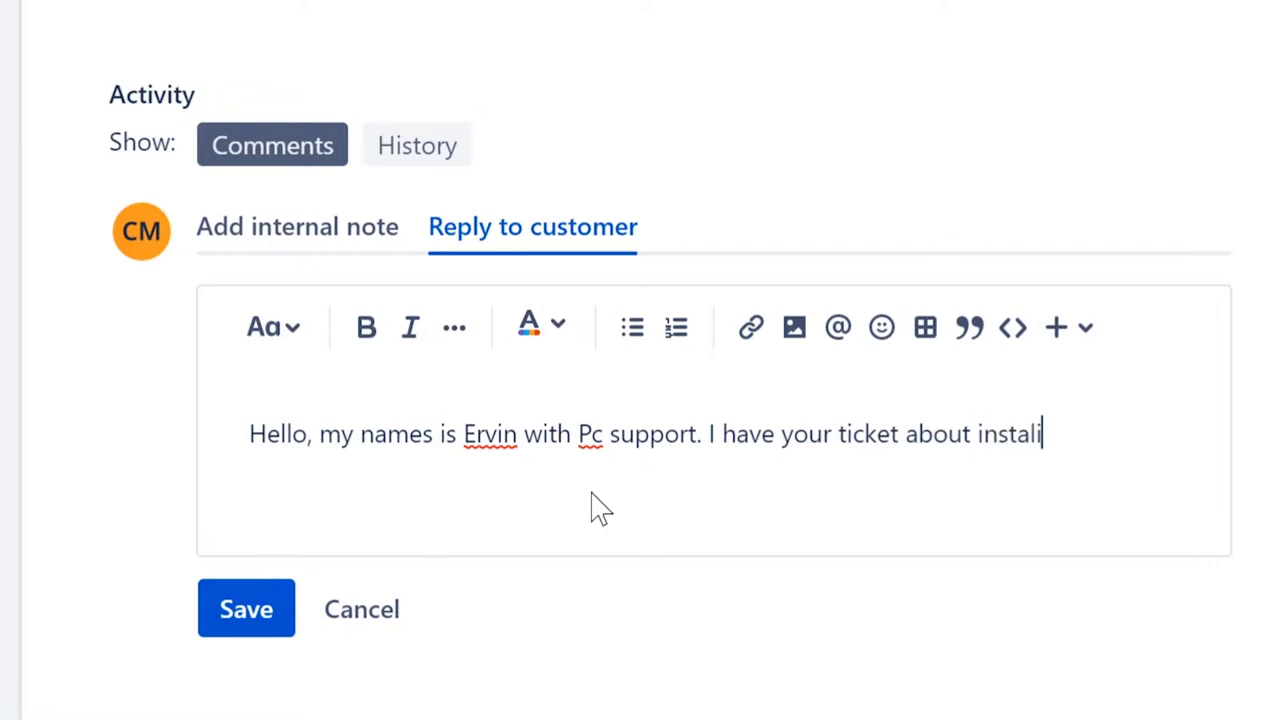
text(ling o)
key(BackSpace)
text(O)
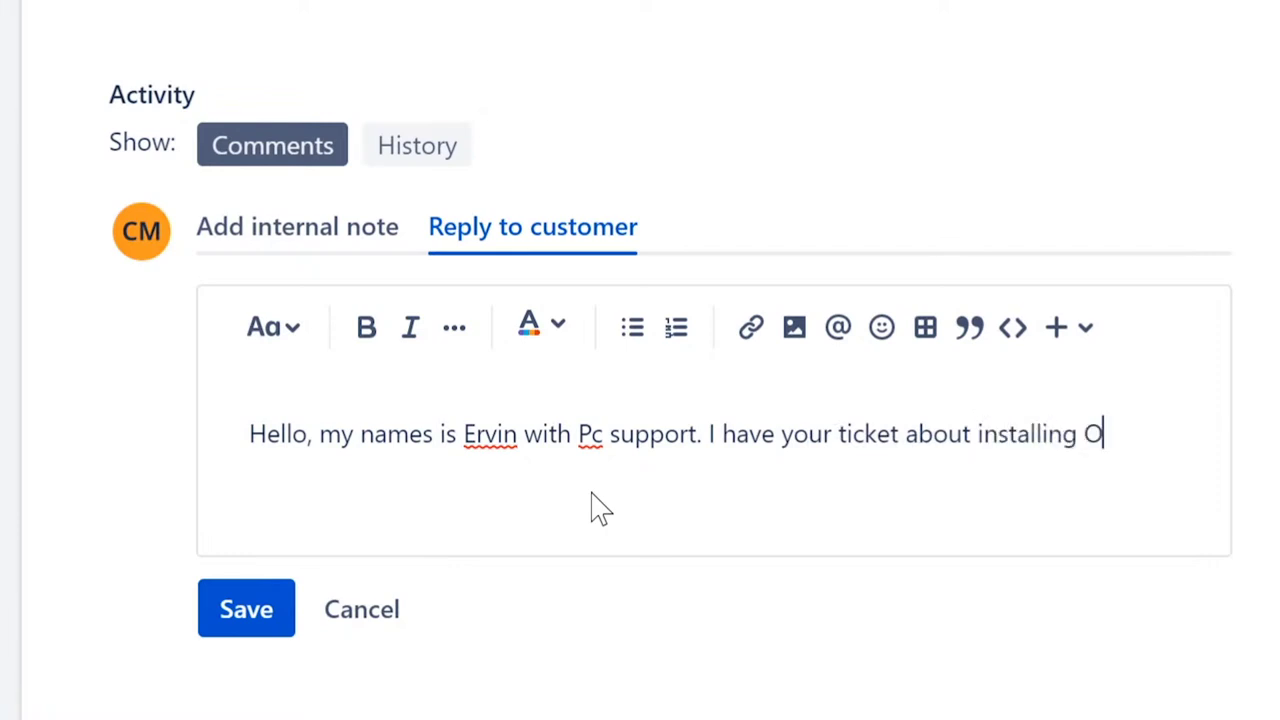
text(racle DB)
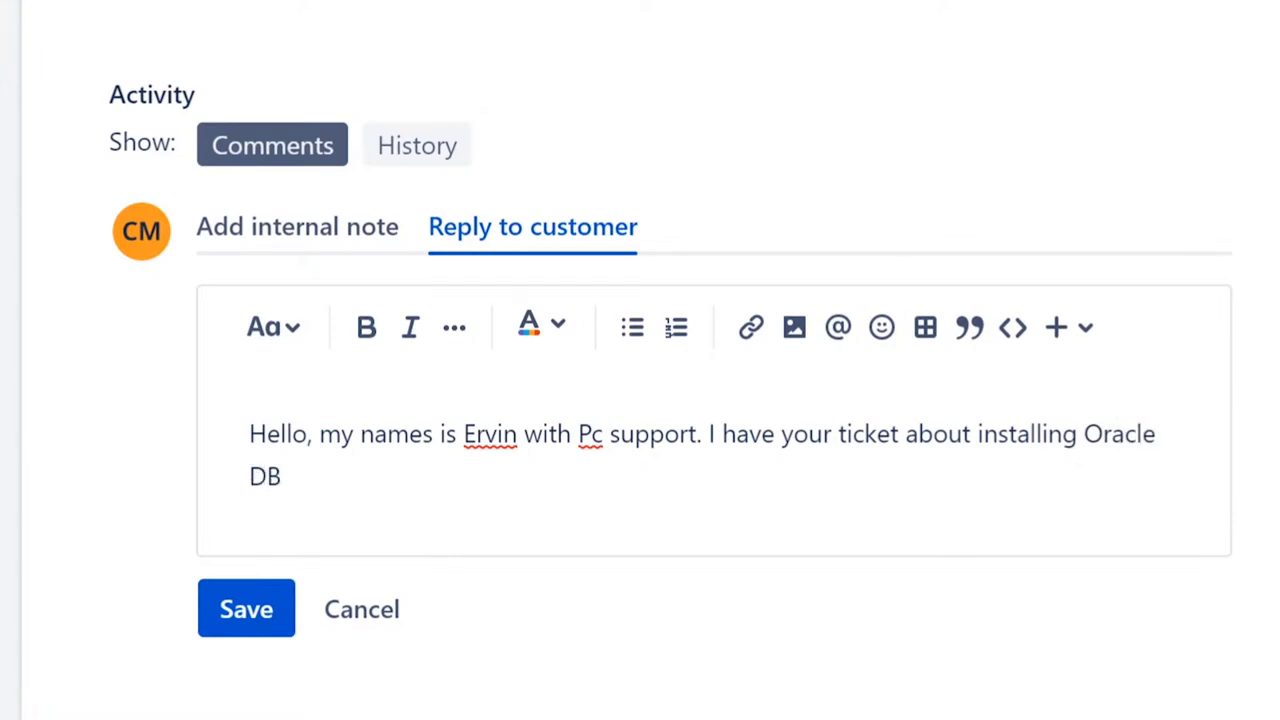
text(; do you have)
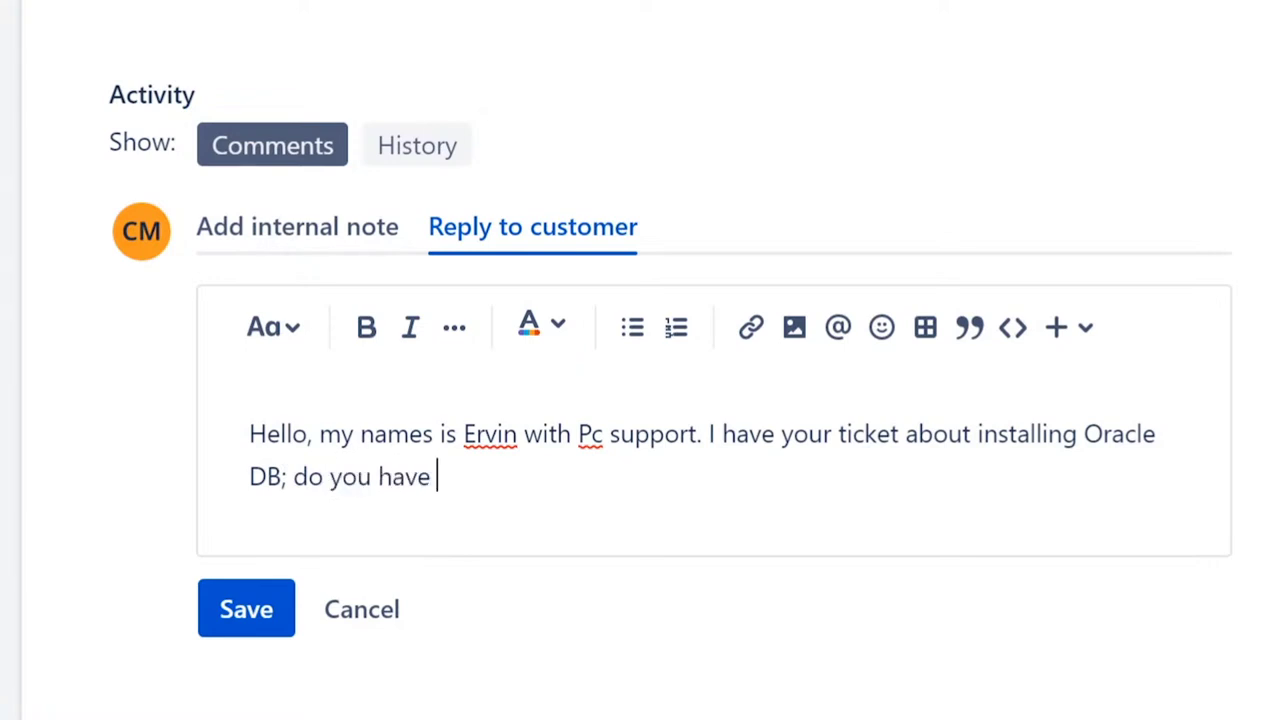
key(BackSpace)
key(BackSpace)
key(BackSpace)
key(BackSpace)
key(BackSpace)
key(BackSpace)
key(BackSpace)
key(BackSpace)
key(BackSpace)
key(BackSpace)
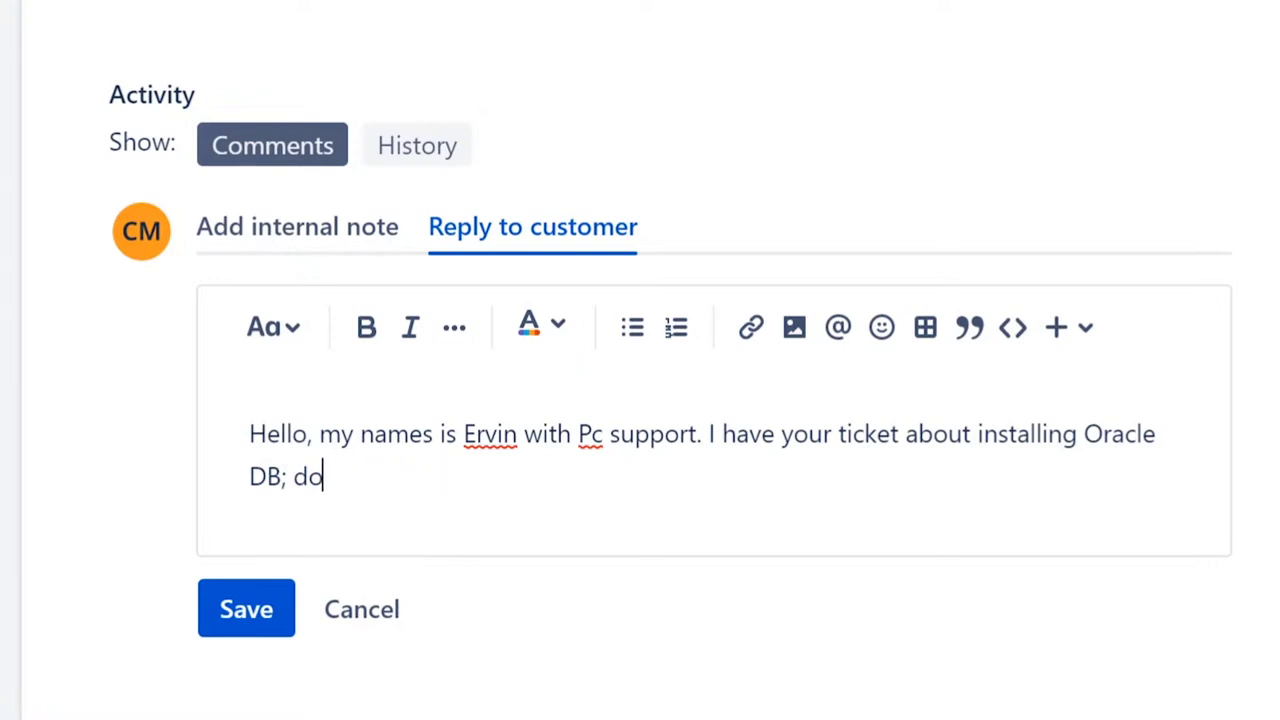
text(id you request a )
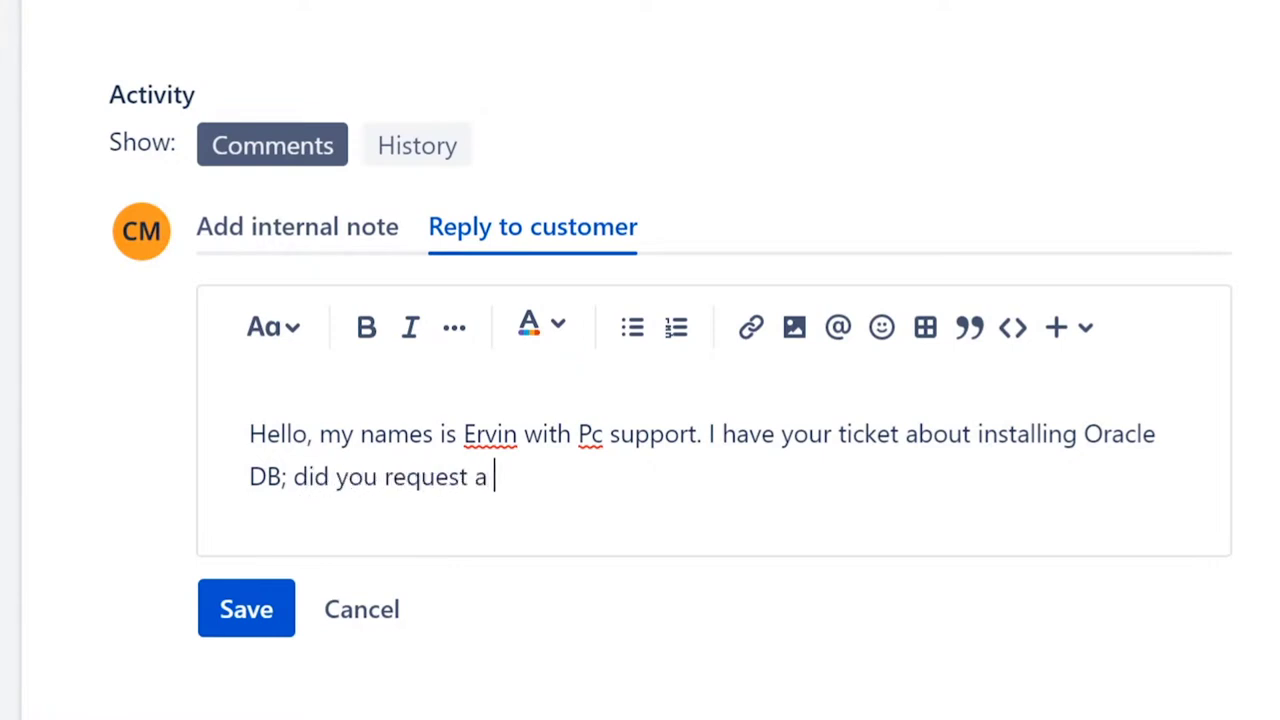
text(license)
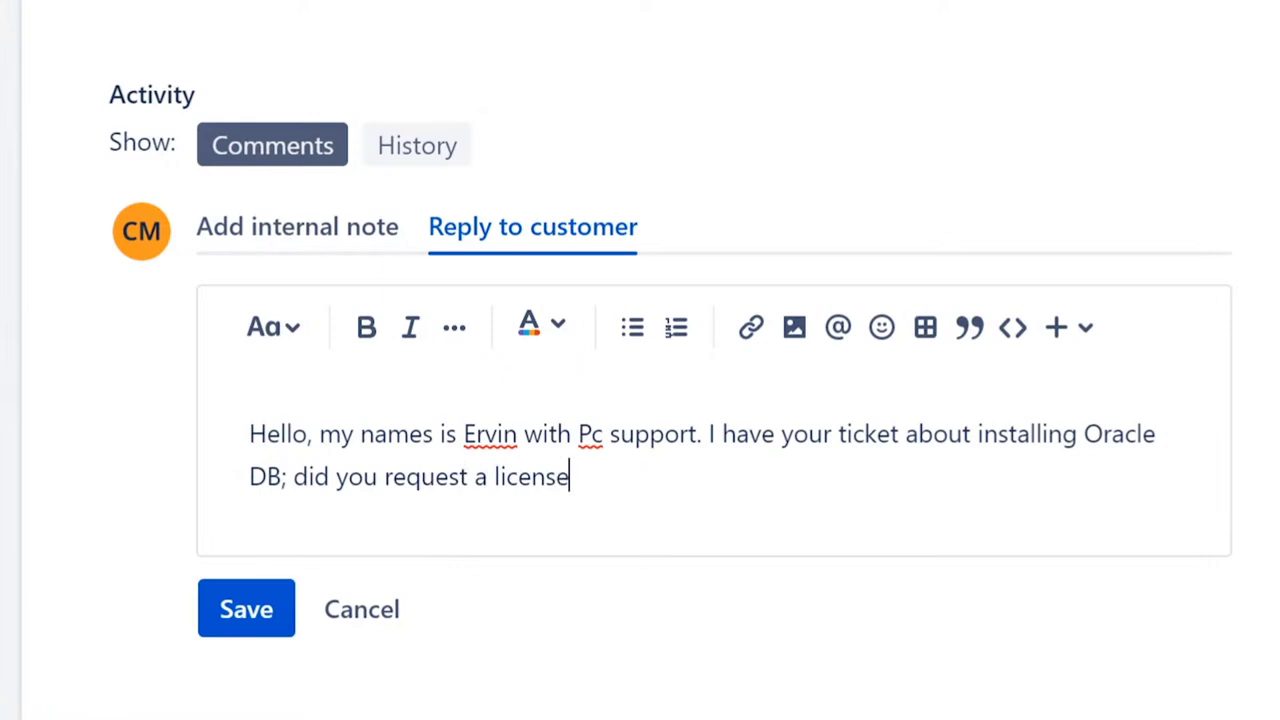
text( for this foftwar)
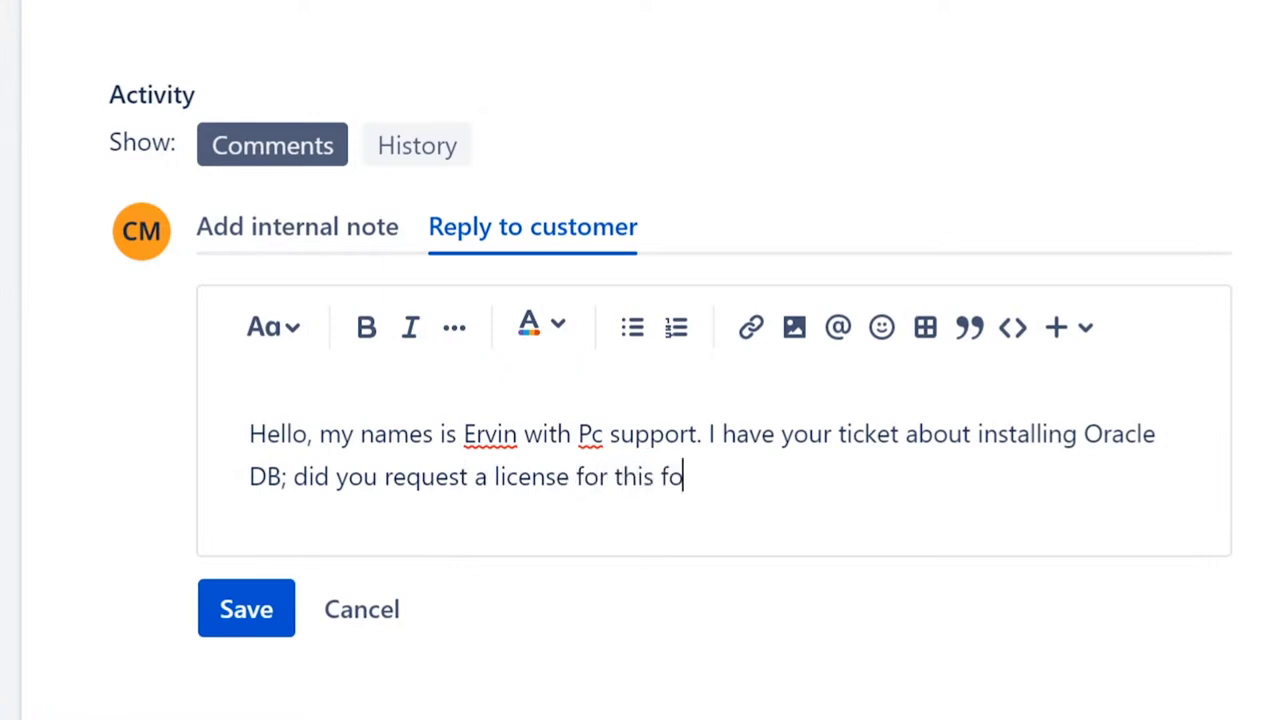
key(BackSpace)
key(BackSpace)
key(BackSpace)
key(BackSpace)
key(BackSpace)
key(BackSpace)
key(BackSpace)
text(softwar)
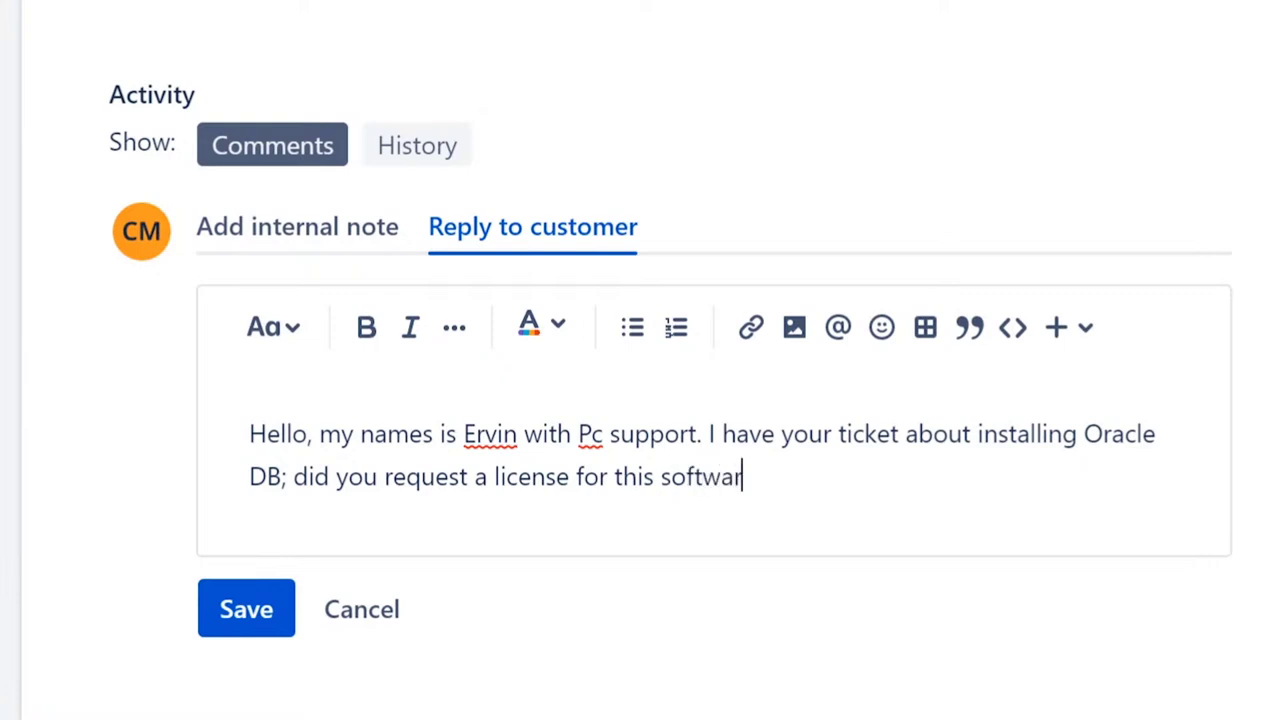
text(e.)
key(BackSpace)
text(?)
Replace the licence question with a note that Oracle DB must be checked against the approved software list.
key(BackSpace)
key(BackSpace)
key(BackSpace)
key(BackSpace)
key(BackSpace)
key(BackSpace)
key(BackSpace)
key(BackSpace)
key(BackSpace)
key(BackSpace)
key(BackSpace)
key(BackSpace)
key(BackSpace)
key(BackSpace)
key(BackSpace)
key(BackSpace)
key(BackSpace)
key(BackSpace)
key(BackSpace)
key(BackSpace)
key(BackSpace)
key(BackSpace)
key(BackSpace)
key(BackSpace)
key(BackSpace)
key(BackSpace)
key(BackSpace)
key(BackSpace)
key(BackSpace)
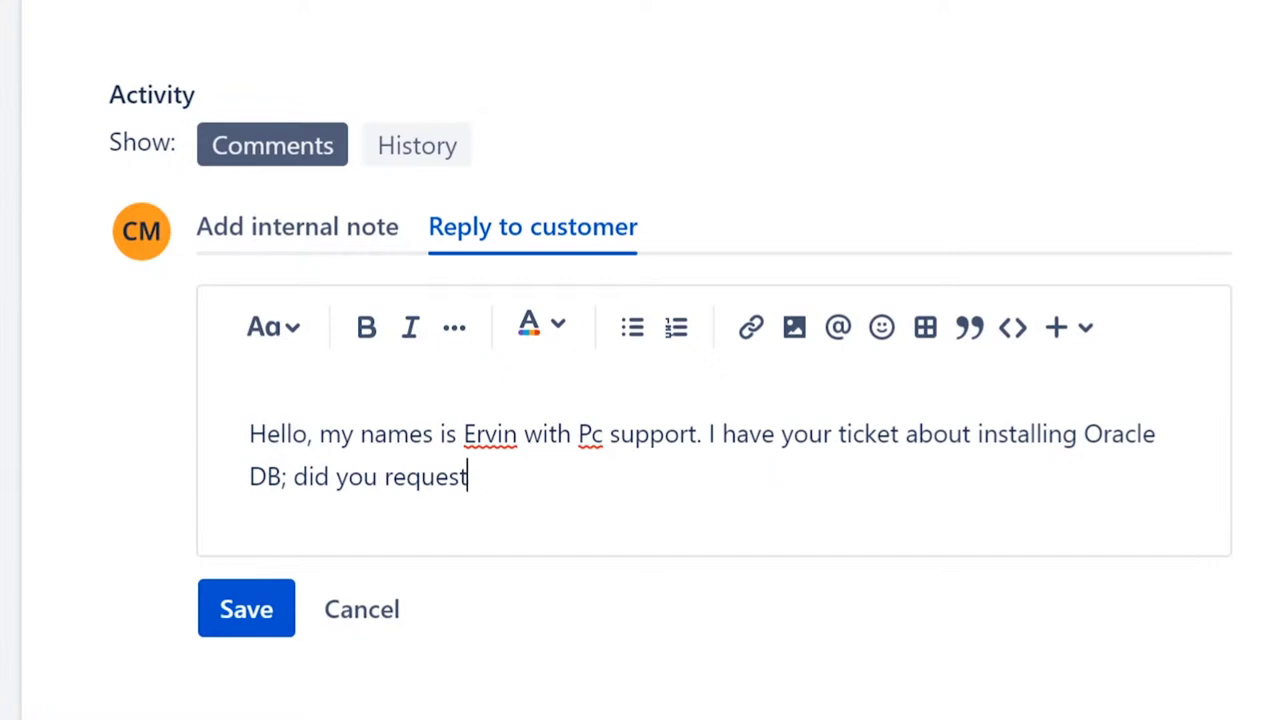
key(BackSpace)
key(BackSpace)
key(BackSpace)
key(BackSpace)
key(BackSpace)
key(BackSpace)
key(BackSpace)
key(BackSpace)
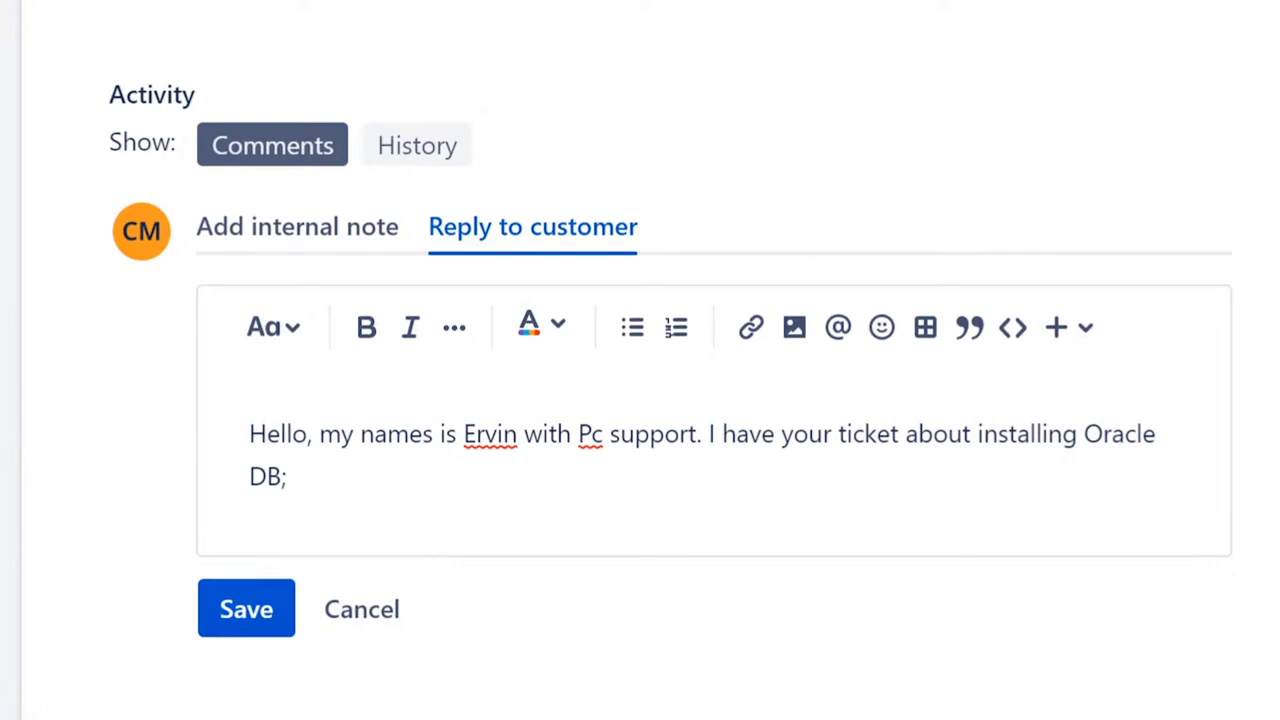
text(before )
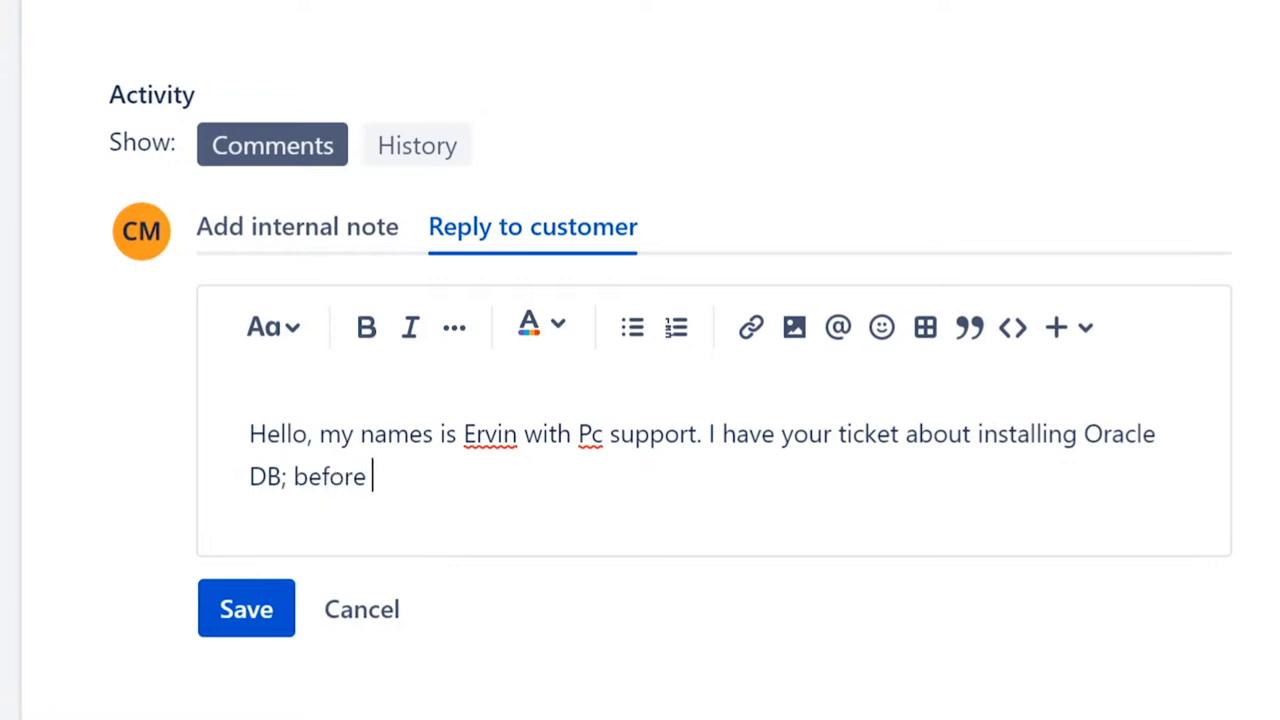
text(I install this fo)
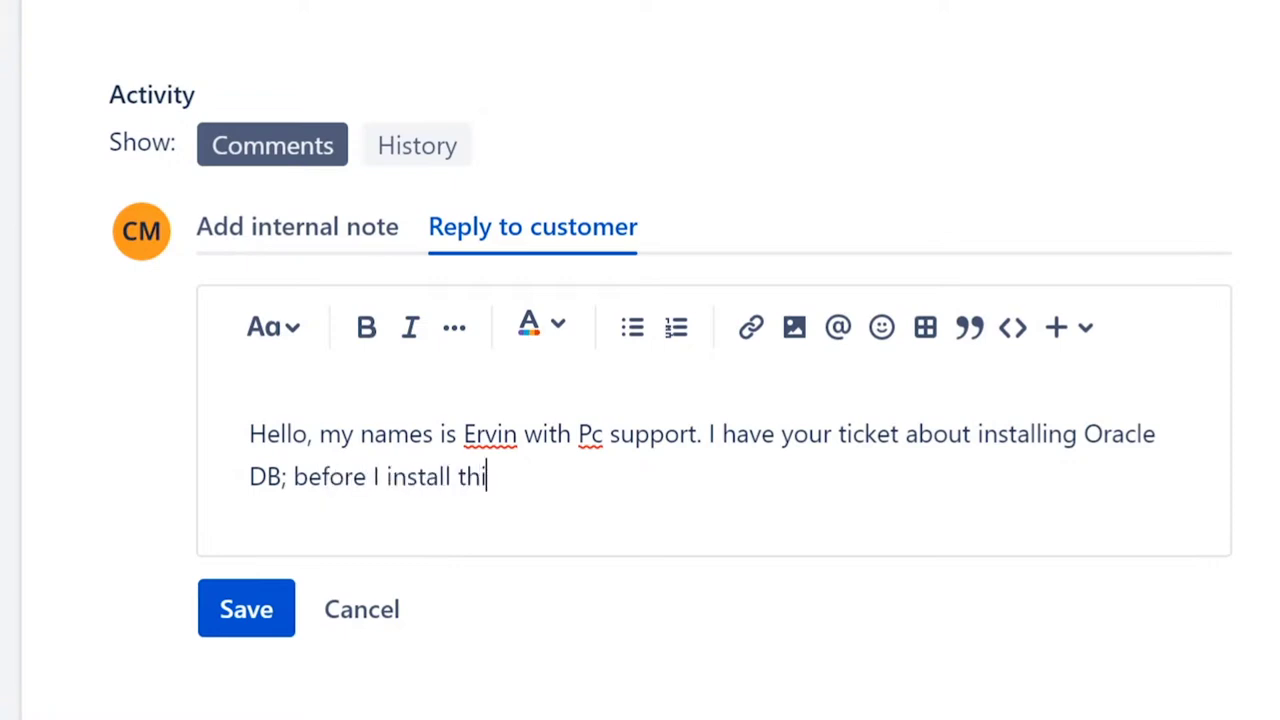
key(BackSpace)
key(BackSpace)
text(softw)
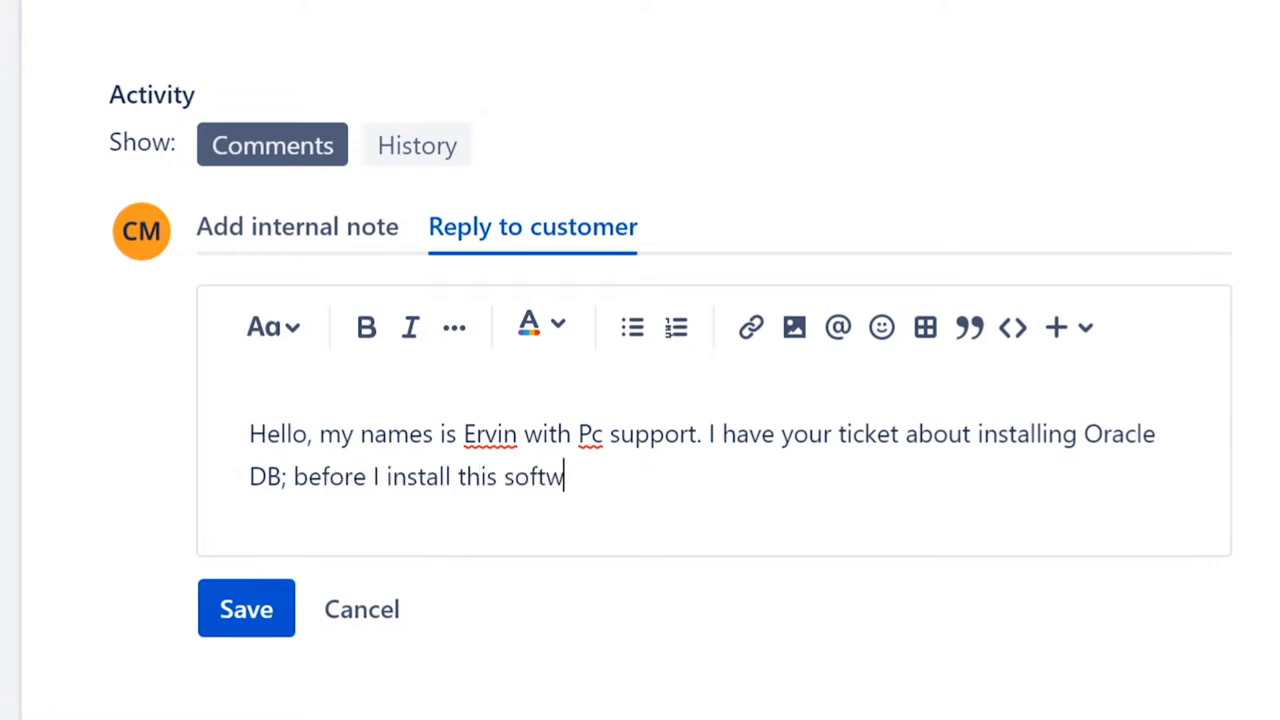
text(are I have)
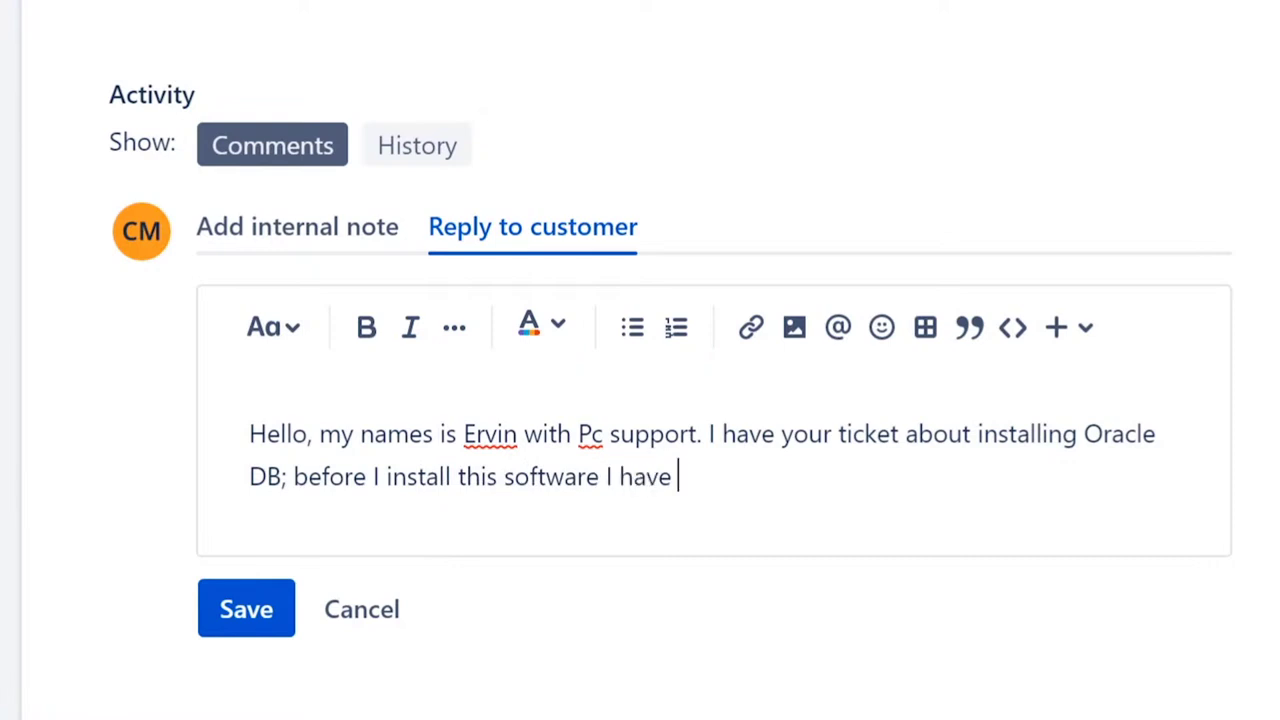
text( check )
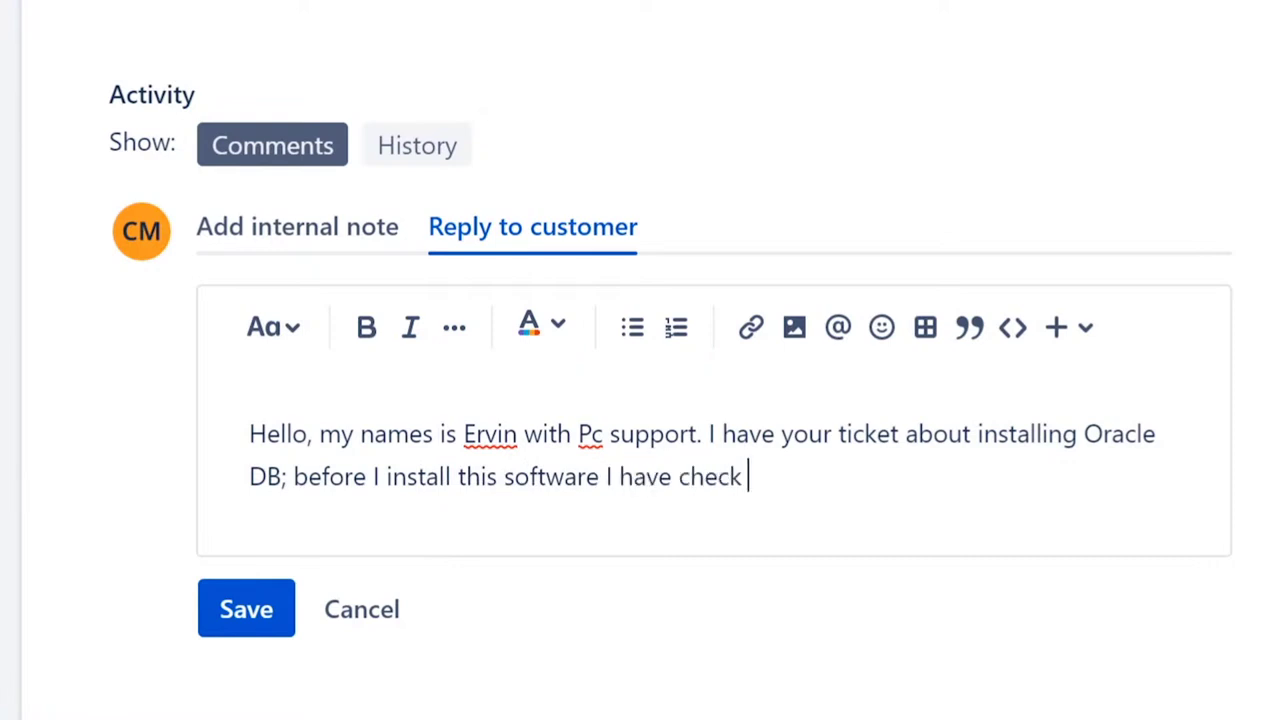
text(to see if )
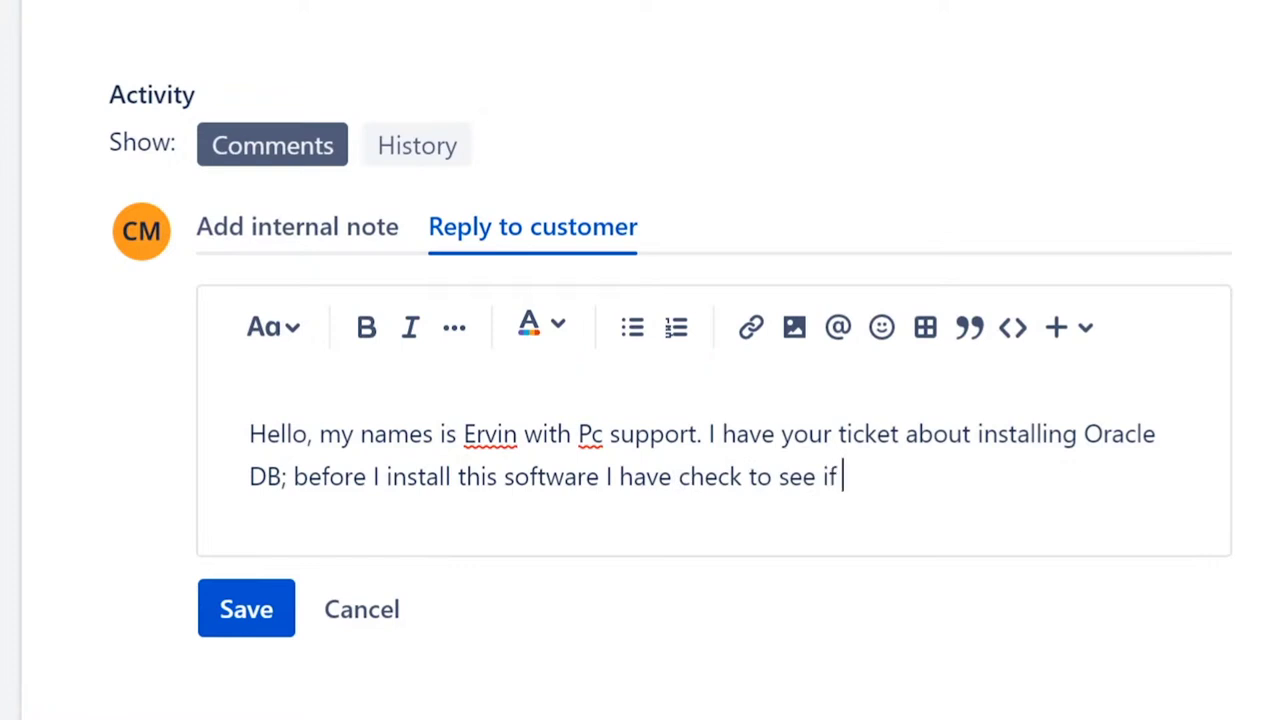
text(it's on )
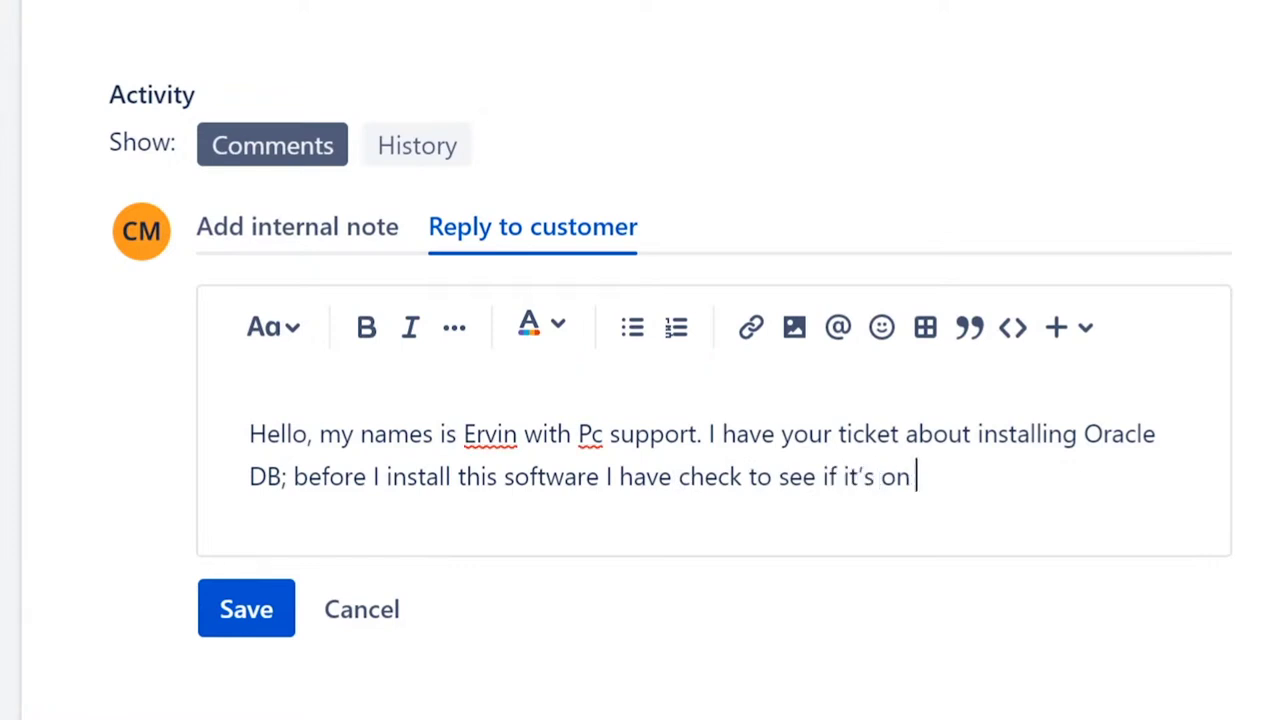
text(approved so)
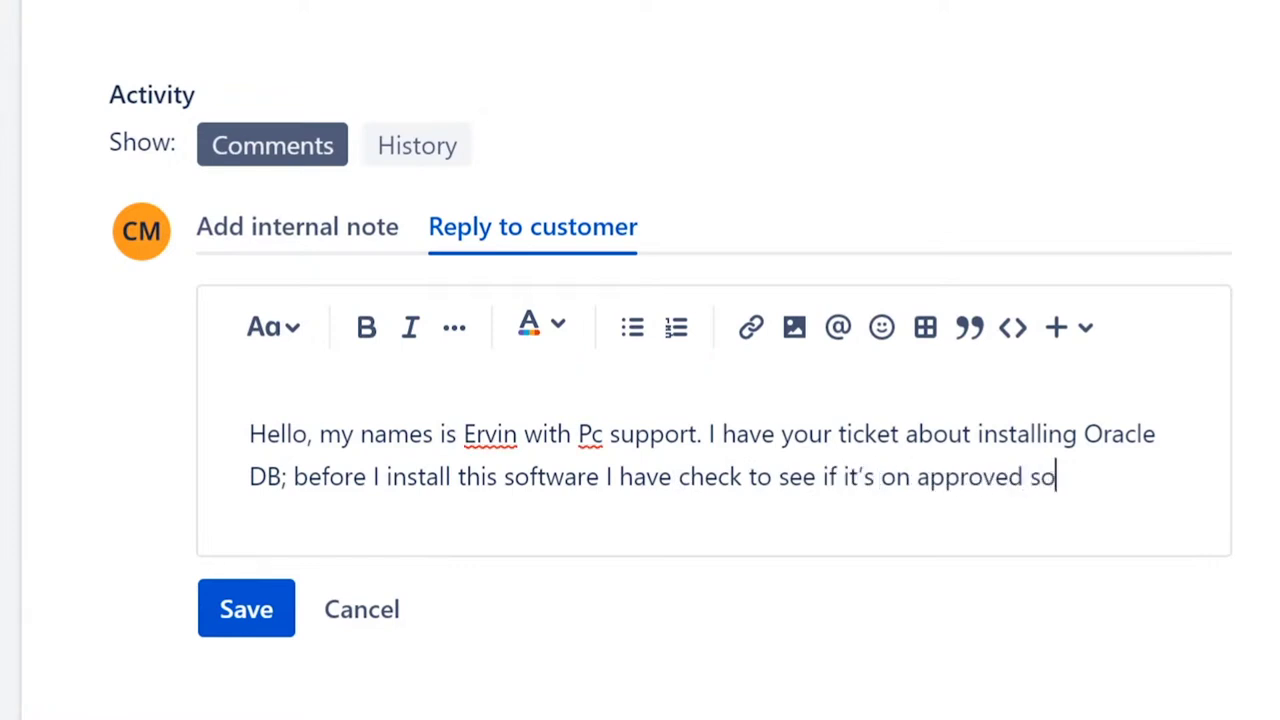
text(ftware list)
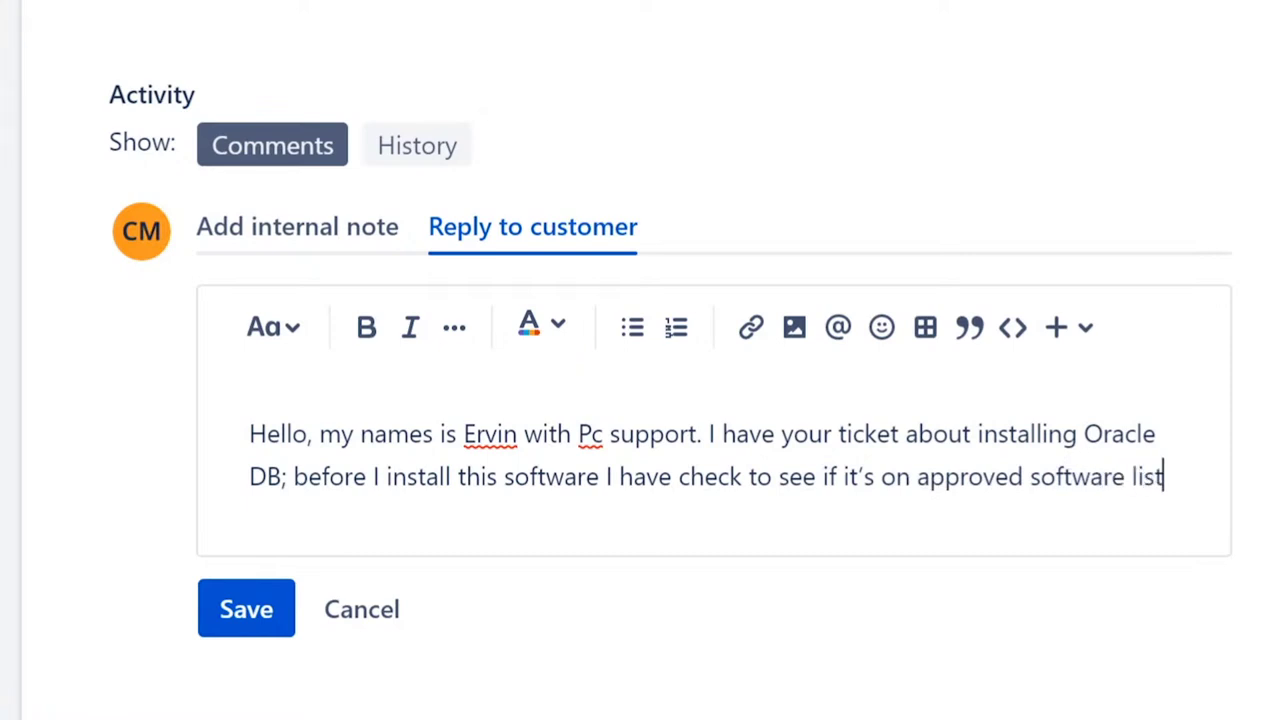
text(...)
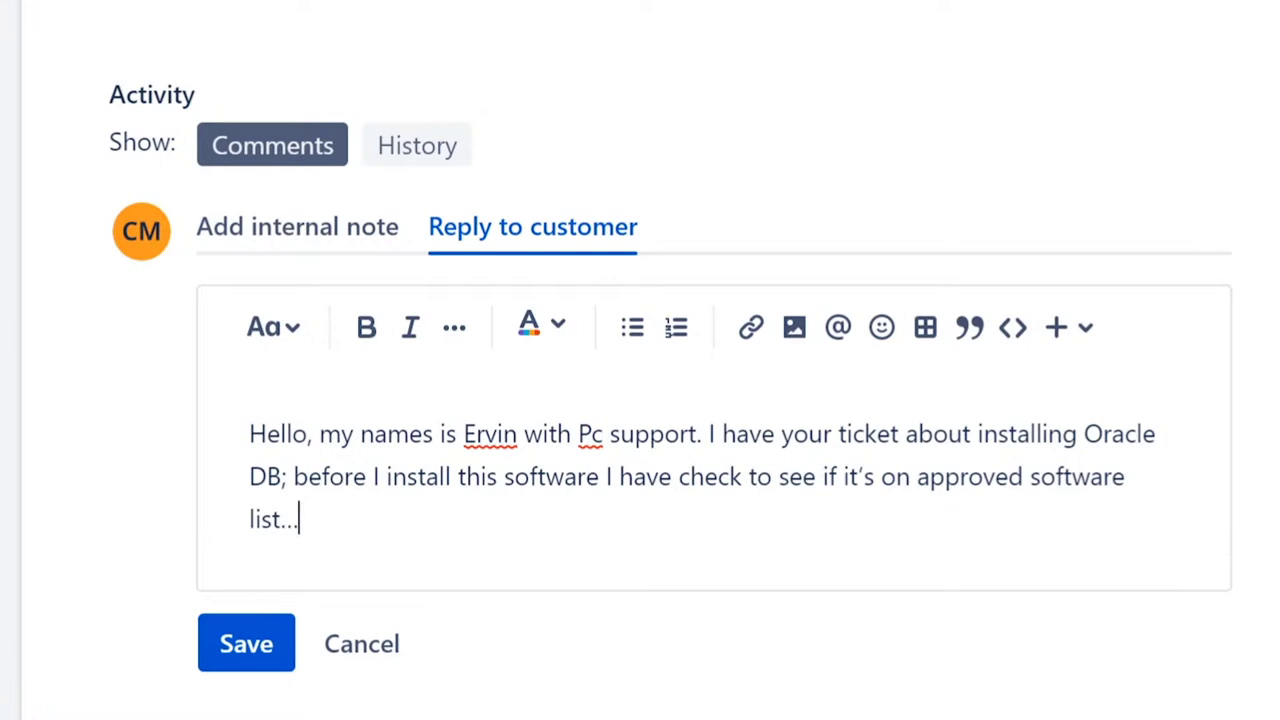
Post the Oracle DB reply and open ISD-18's description for editing.
click(260, 657)
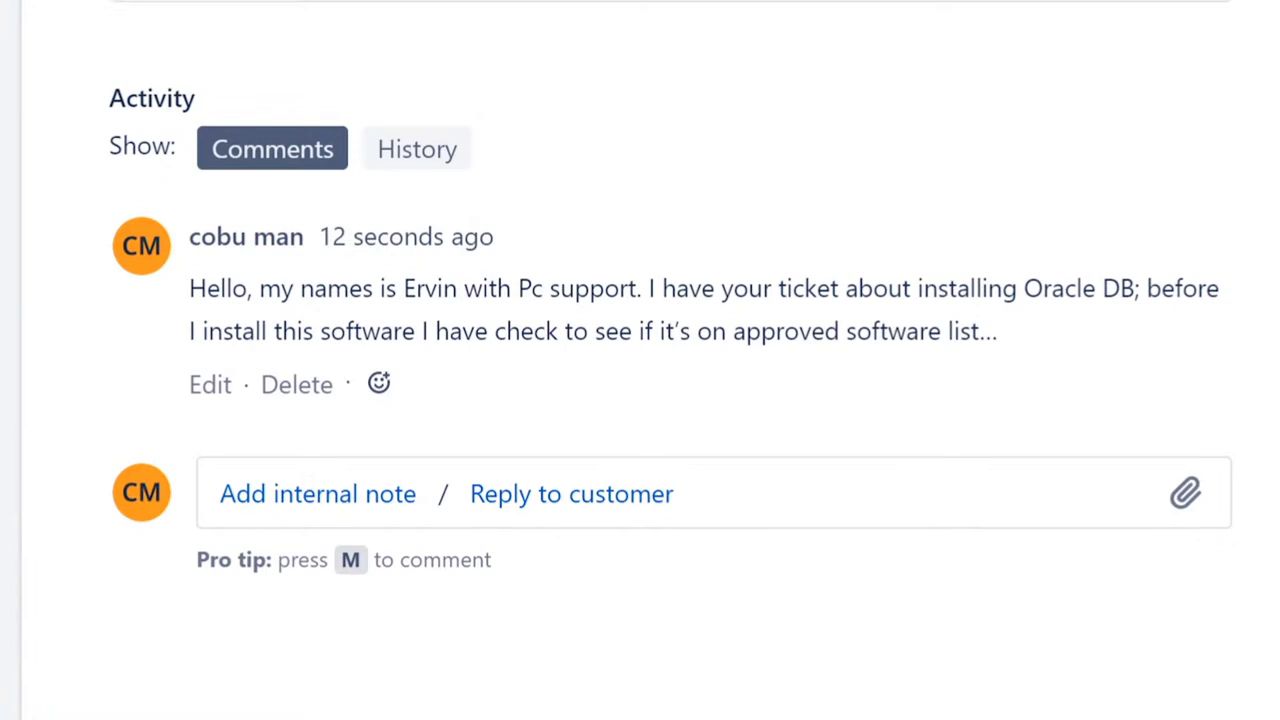
scroll(400, 300, up, 5)
click(400, 331)
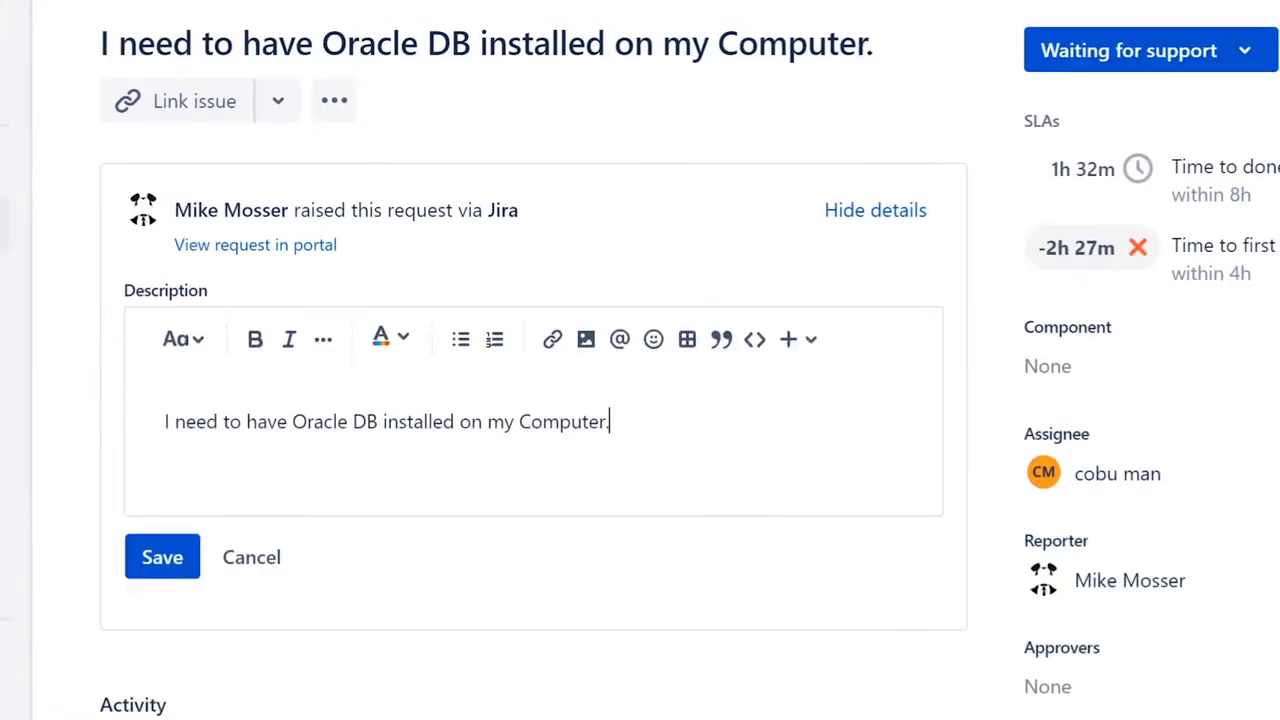
drag(174, 210, 292, 205)
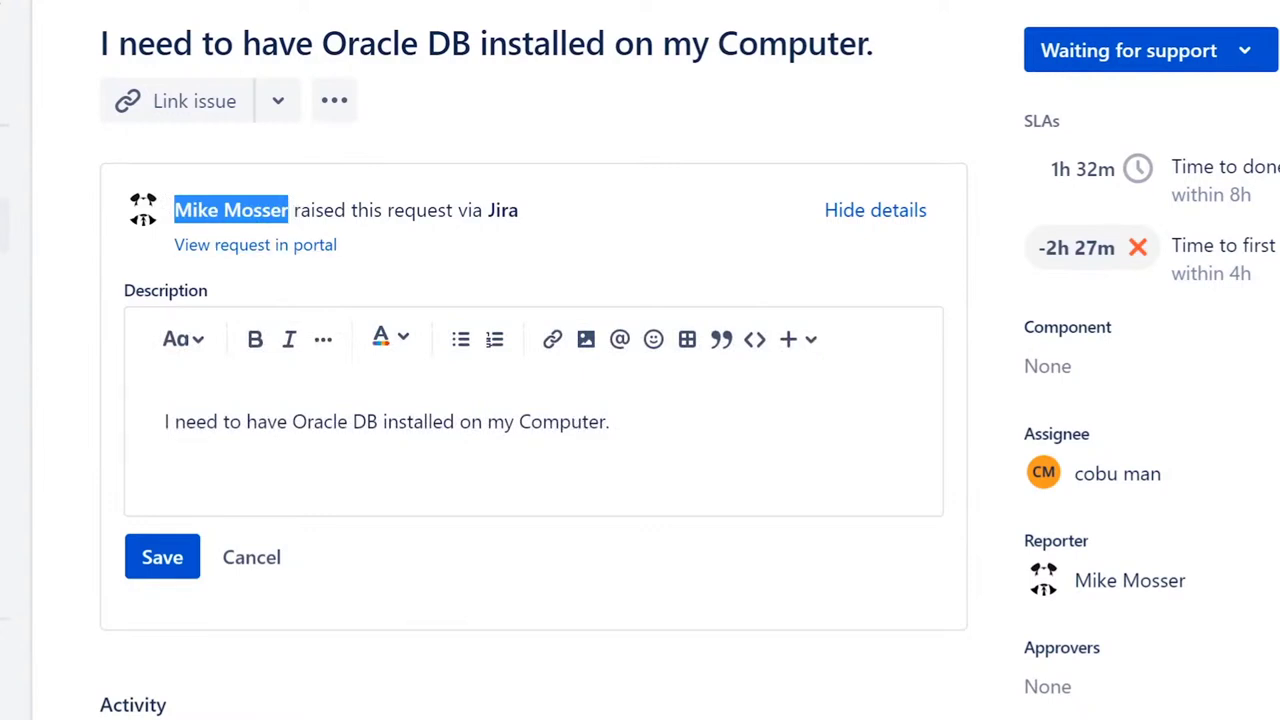
click(610, 421)
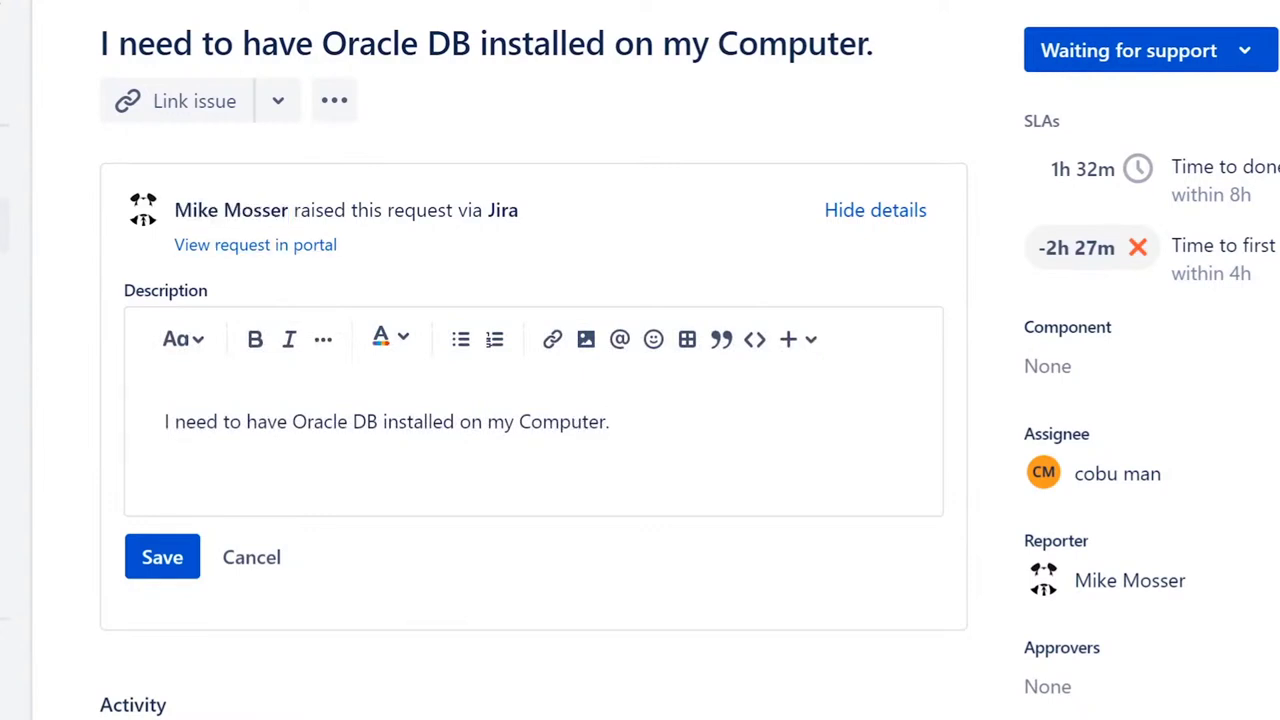
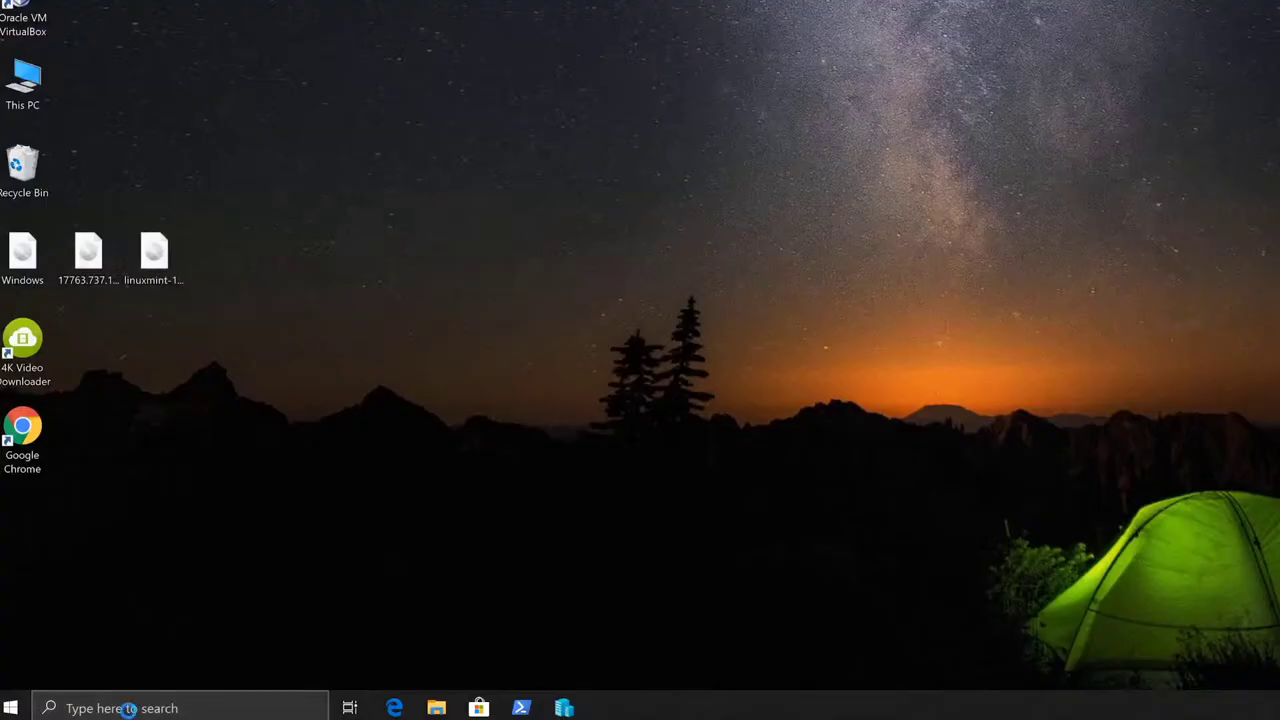
Search Windows for 'control panel' and open Control Panel.
click(126, 706)
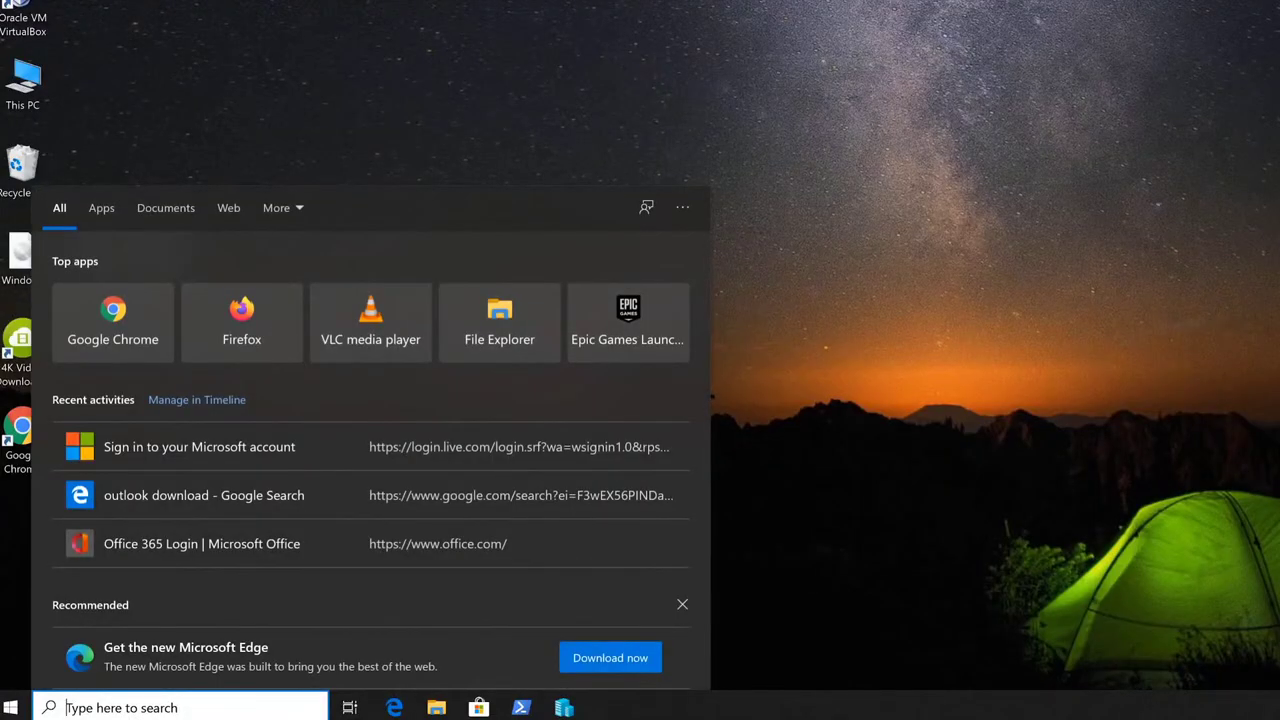
text(control panel)
key(Return)
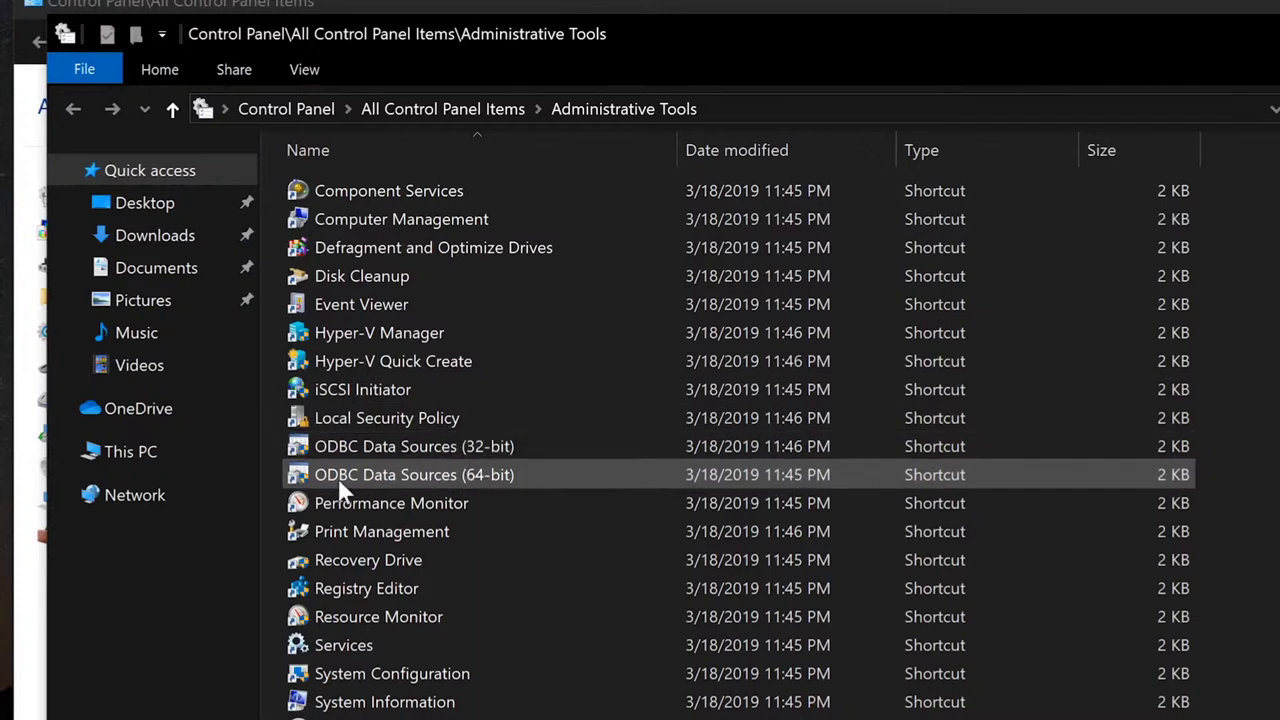
double_click(405, 474)
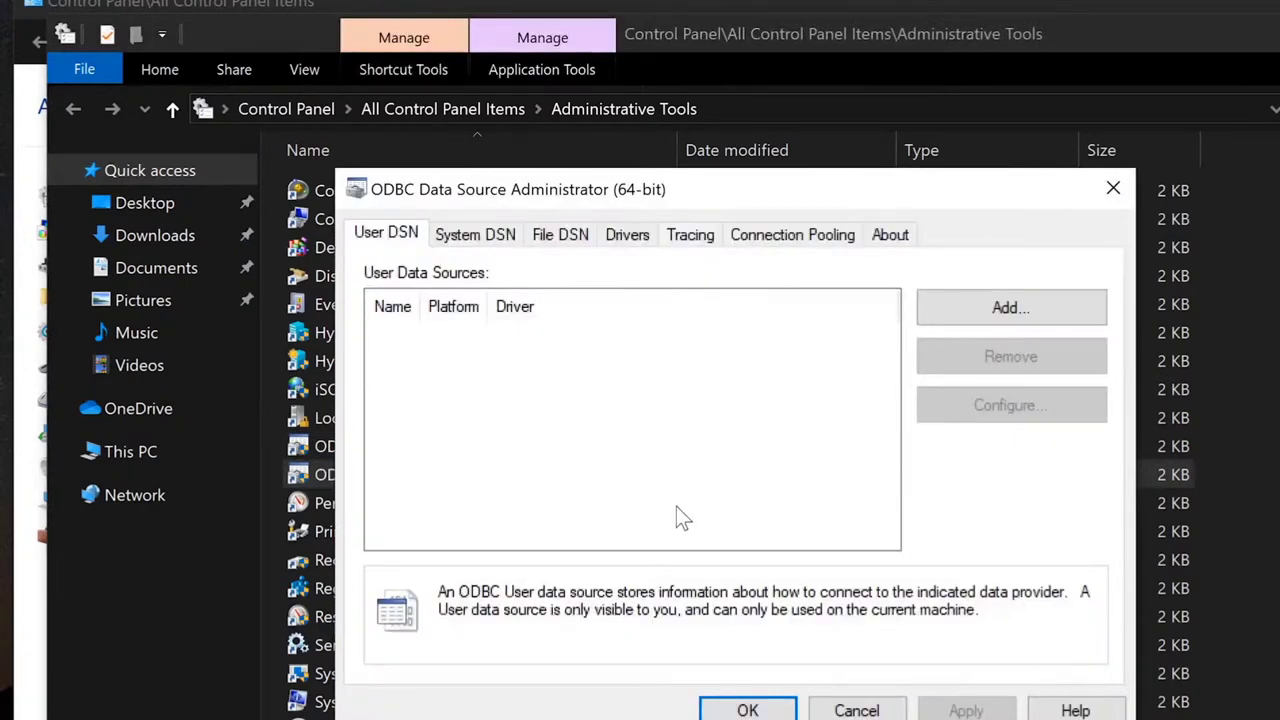
click(557, 234)
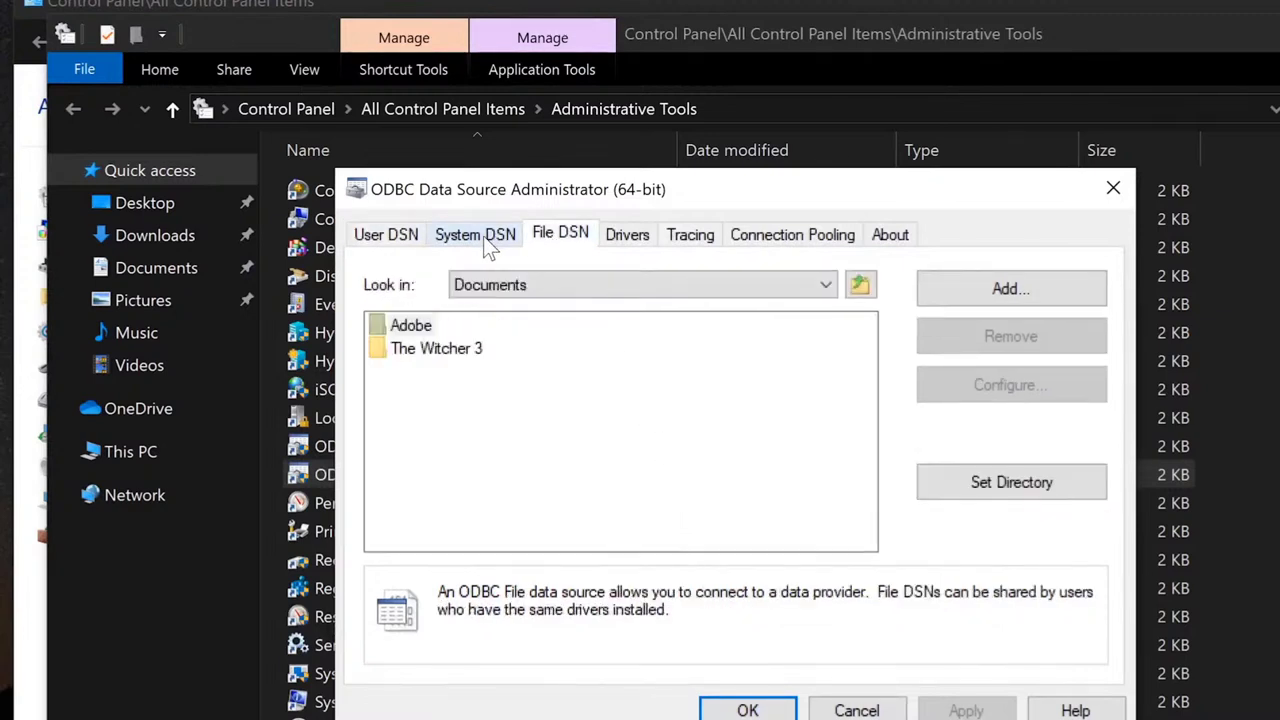
click(480, 234)
click(381, 238)
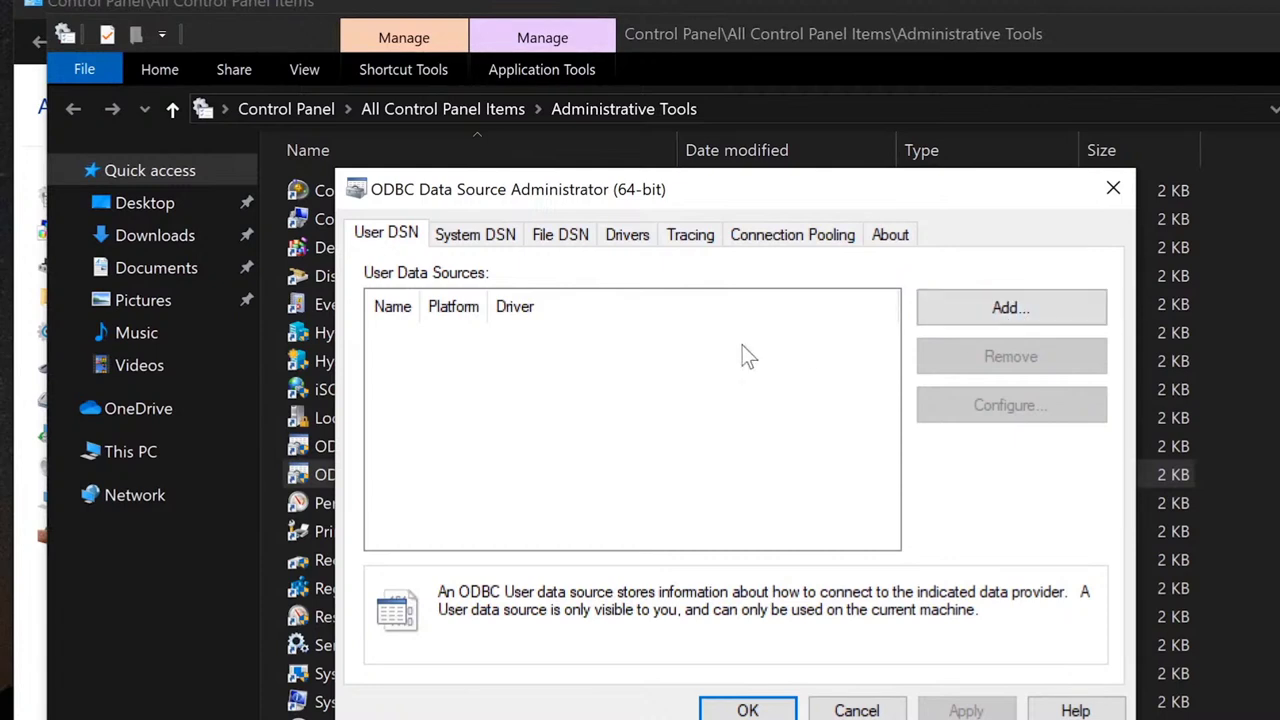
click(630, 238)
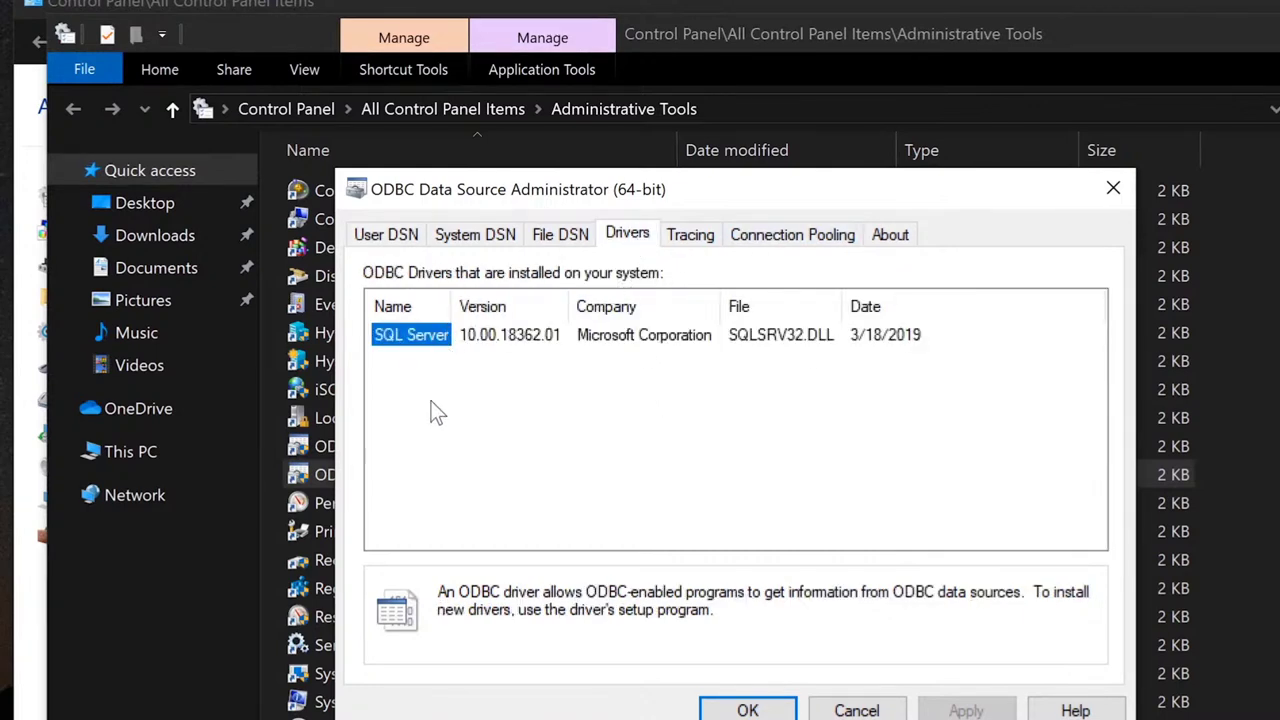
click(520, 397)
click(408, 338)
click(386, 236)
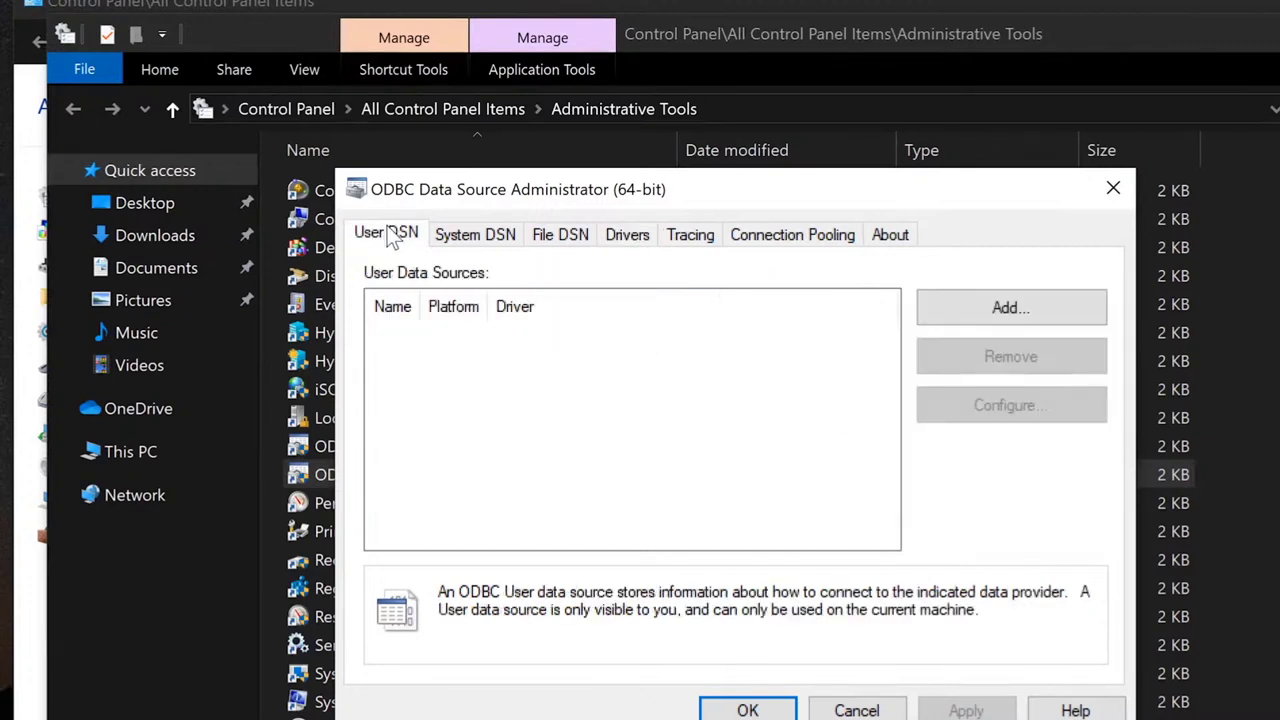
click(470, 236)
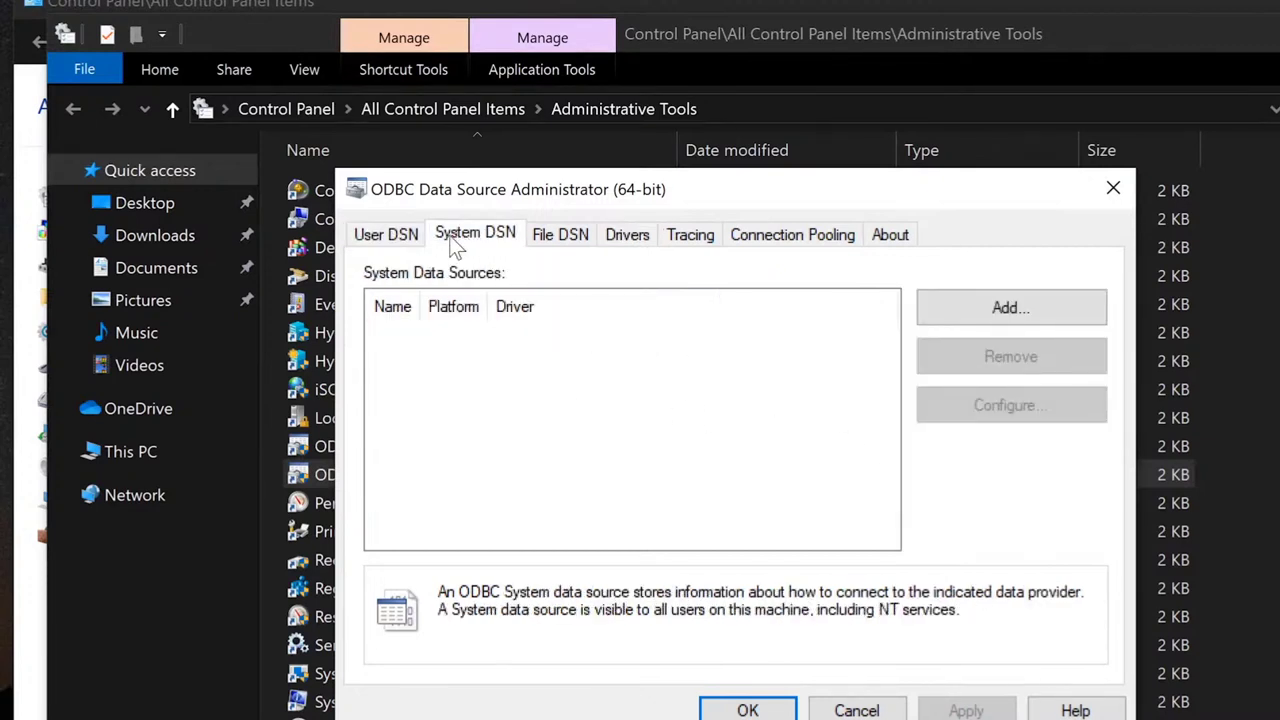
click(1008, 309)
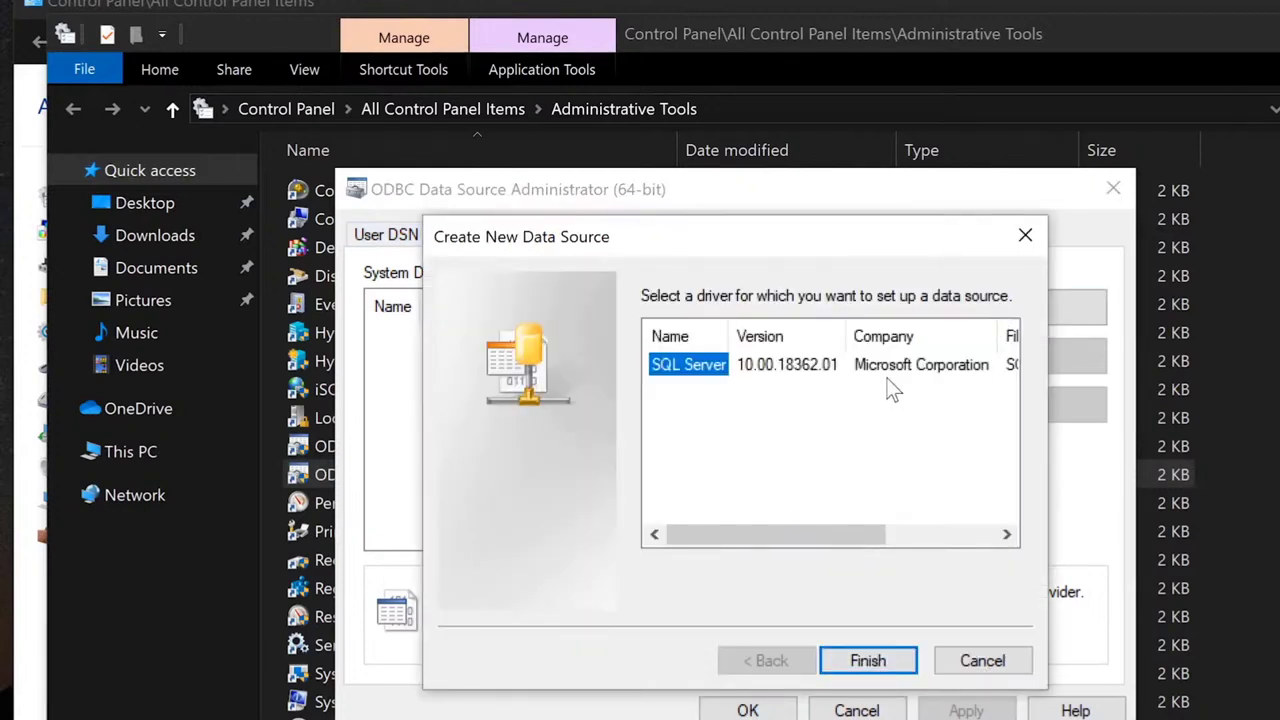
click(891, 430)
click(980, 658)
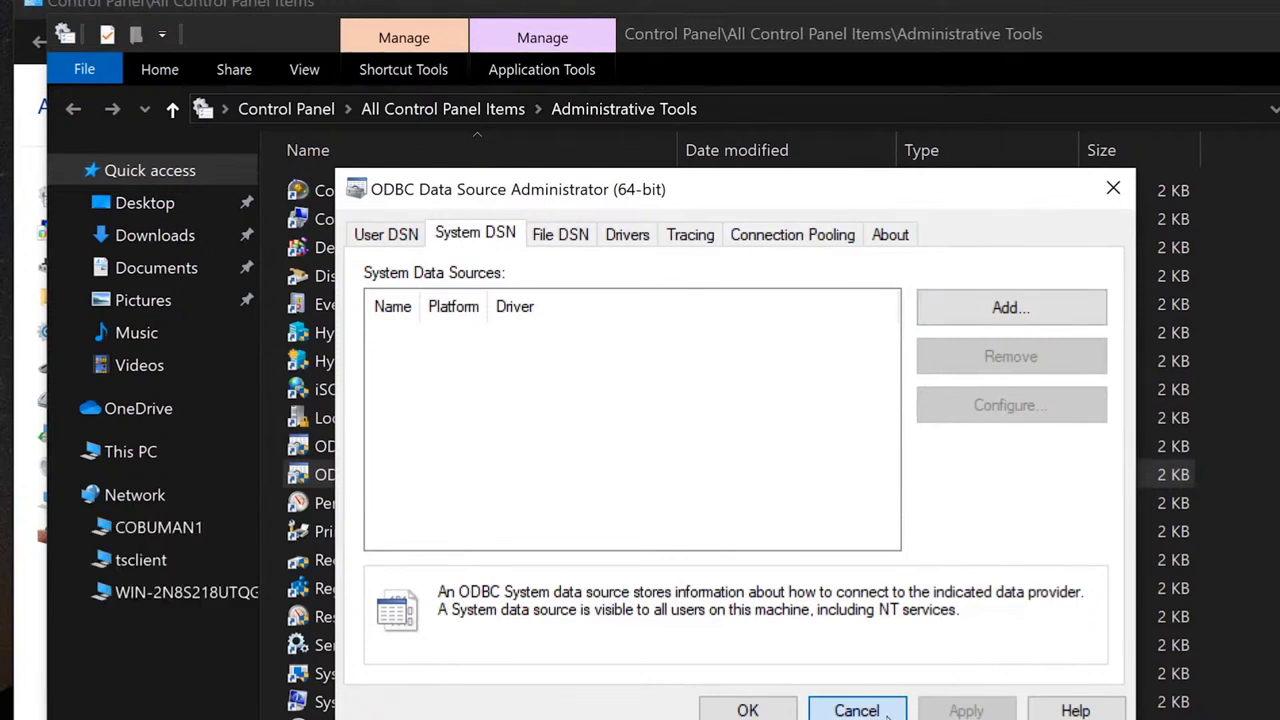
click(888, 712)
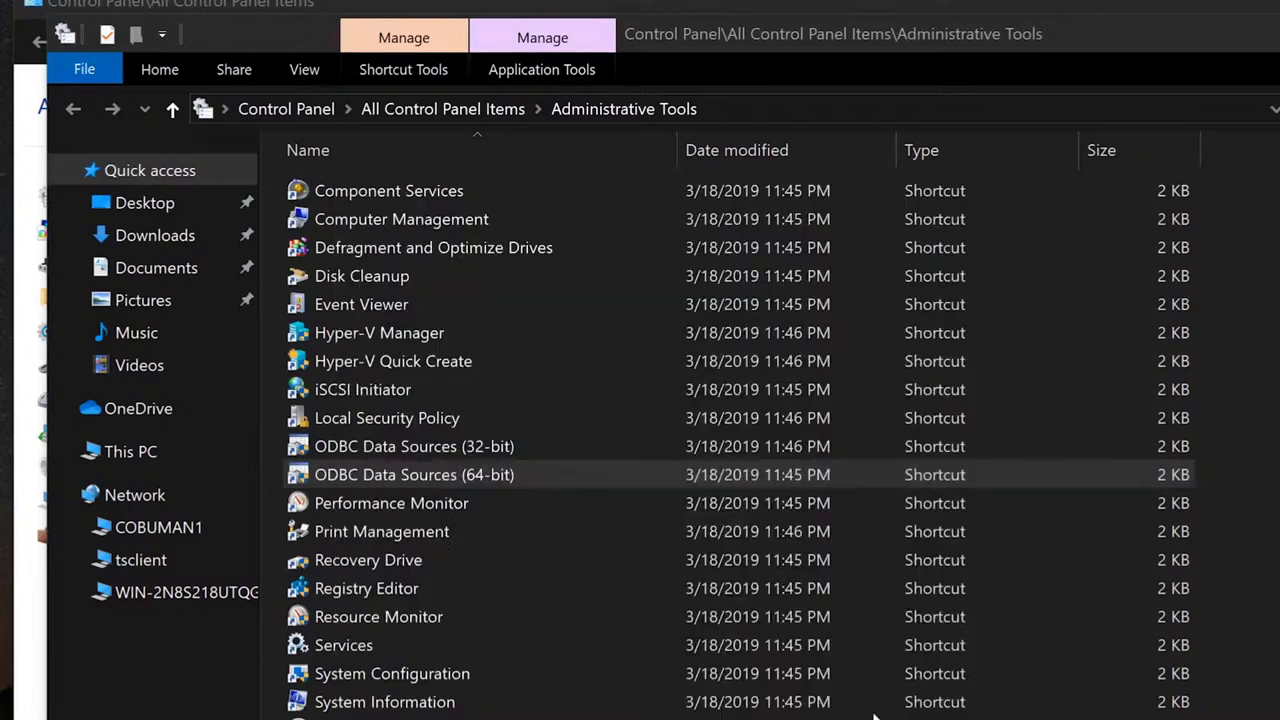
click(755, 445)
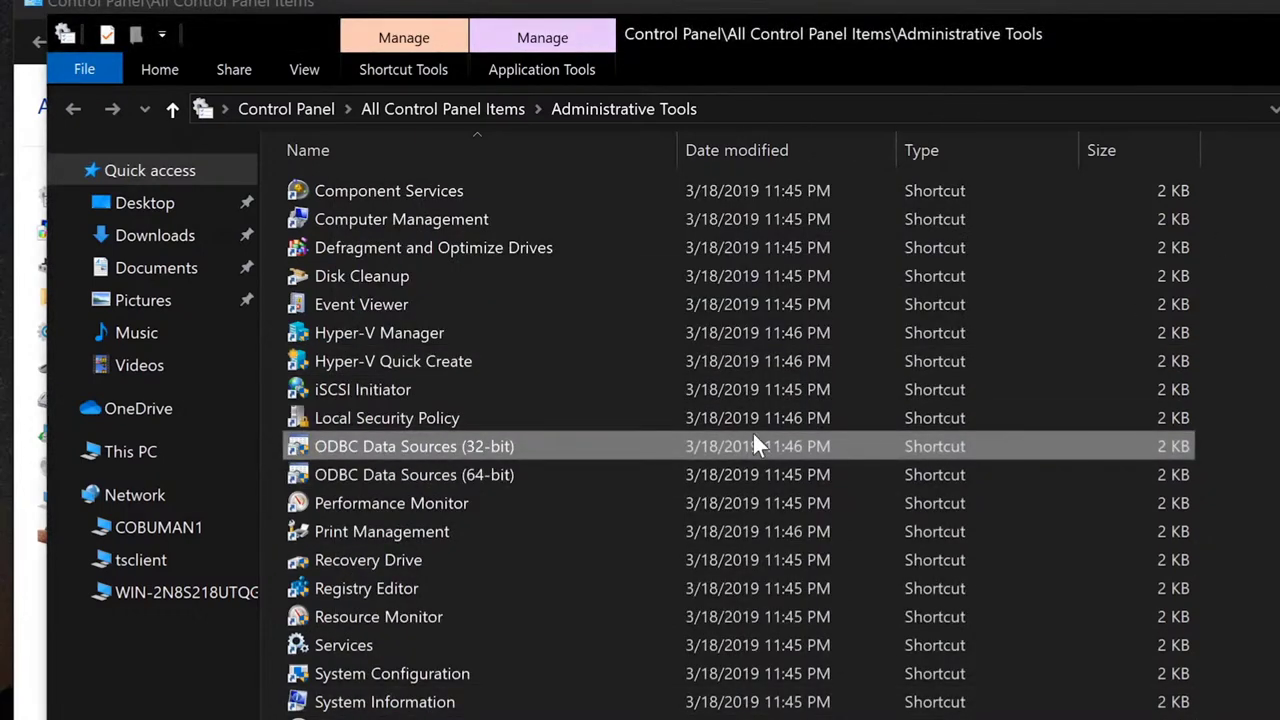
click(771, 381)
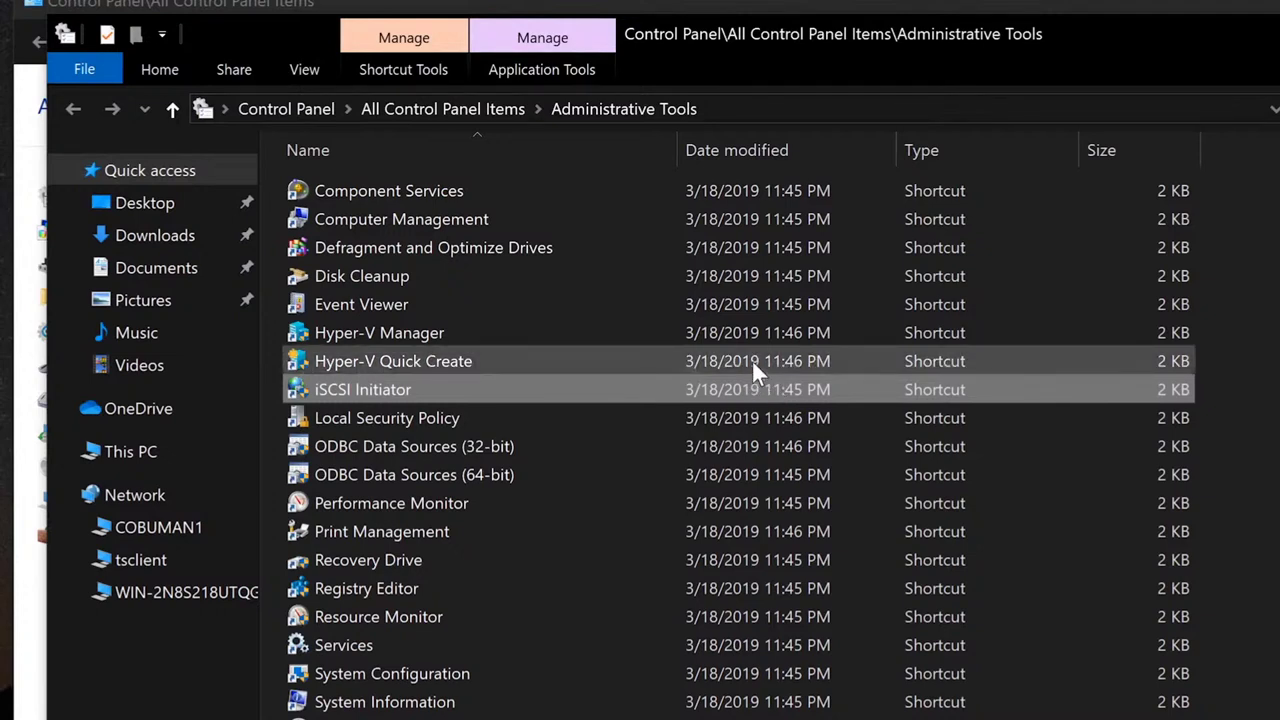
click(752, 361)
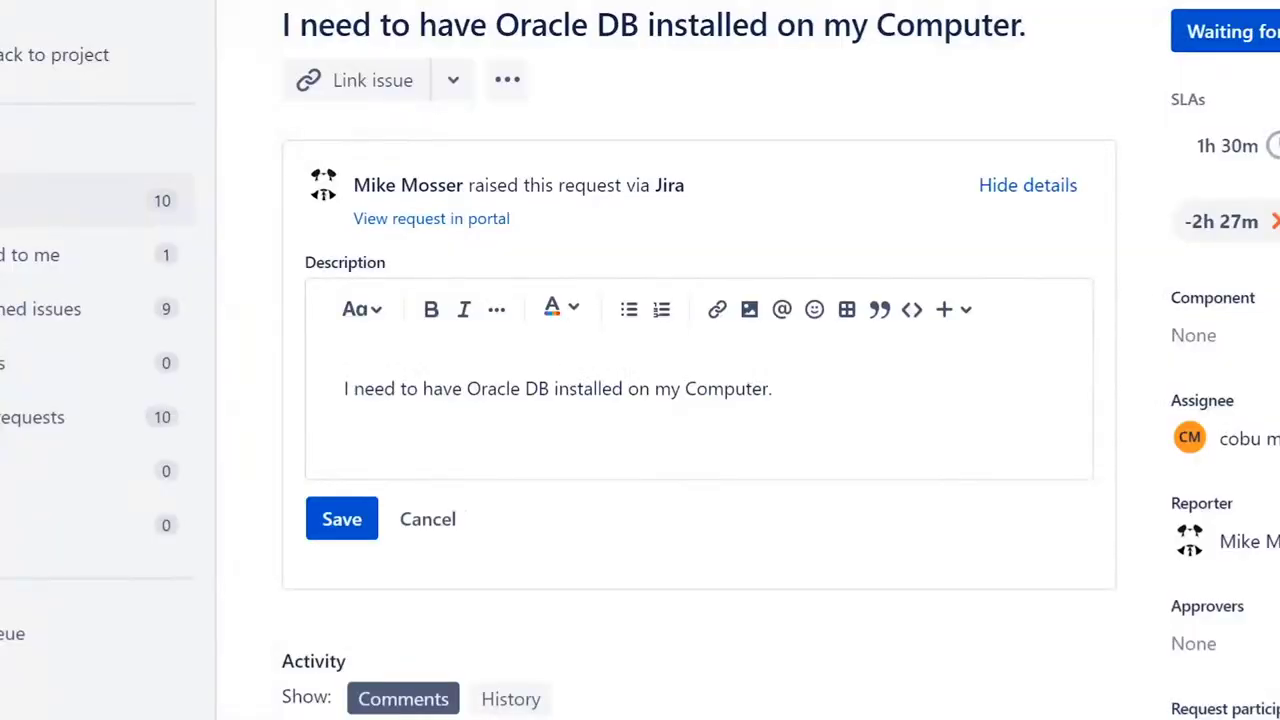
Save the internal note 'Subscribed PC to Oracle DB/installed software as requested.', signed with the agent's name.
scroll(700, 450, down, 3)
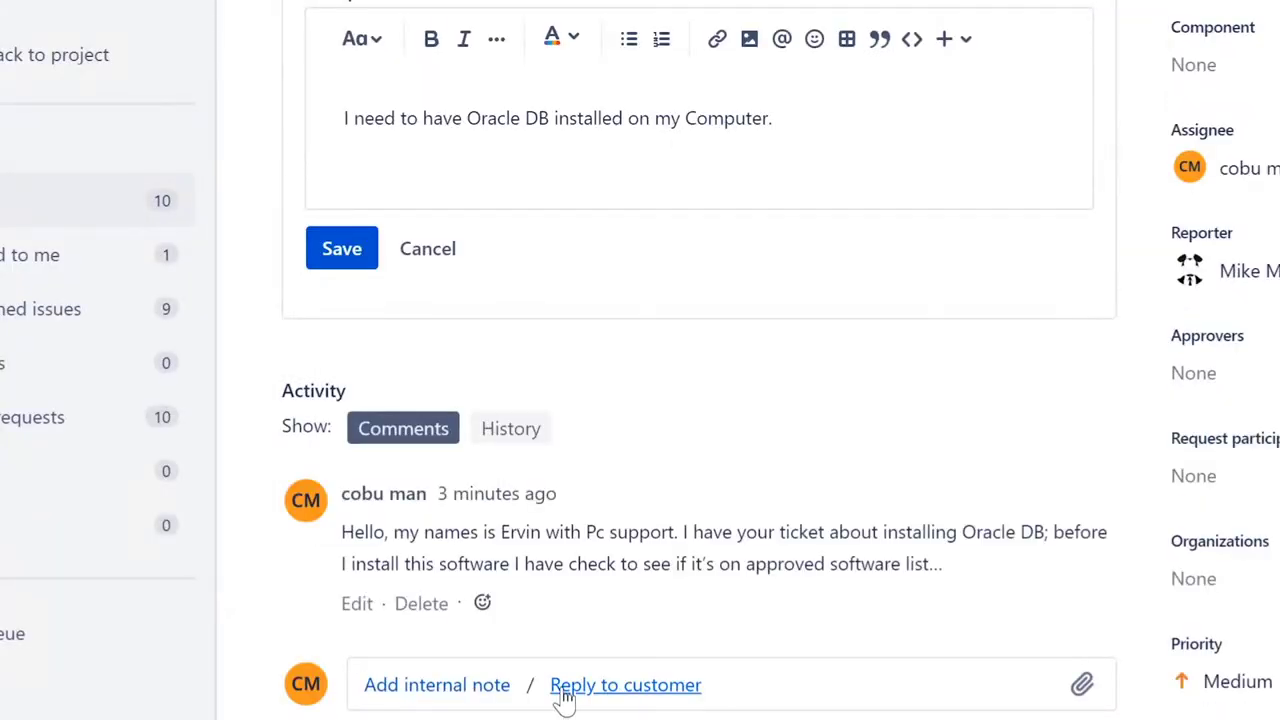
click(457, 688)
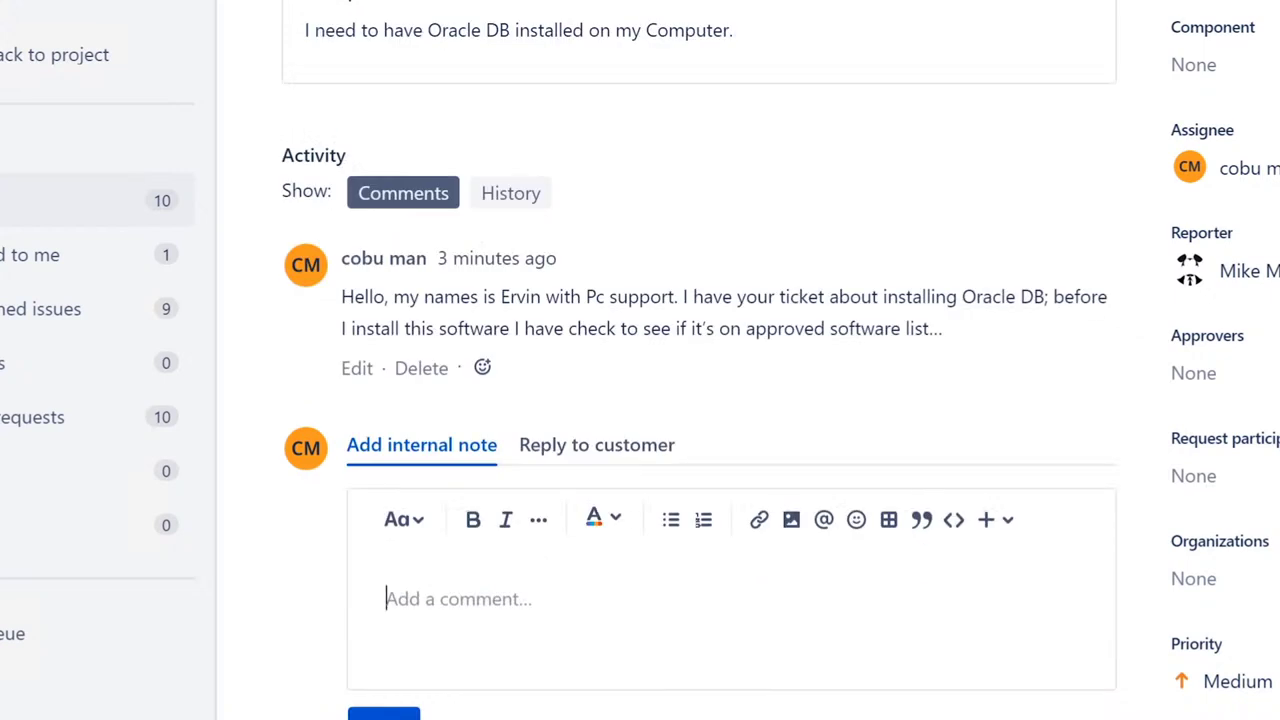
text(Ins)
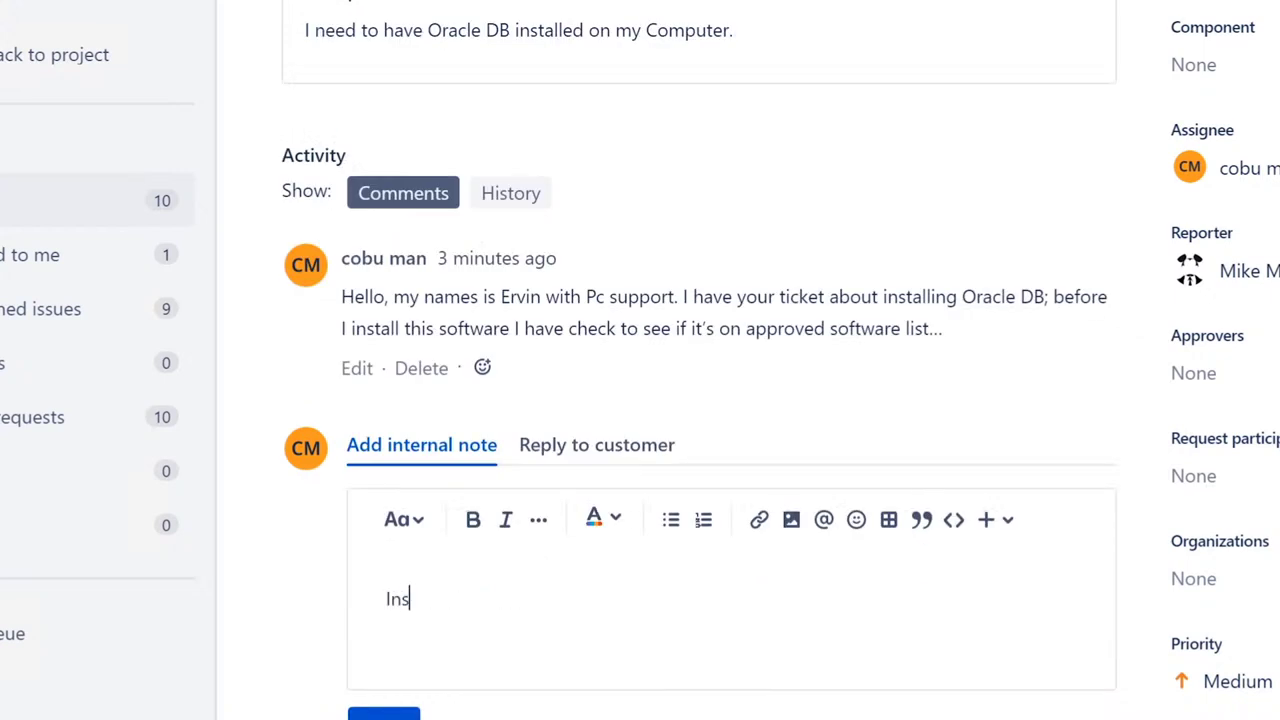
text(talle)
key(BackSpace)
key(BackSpace)
key(BackSpace)
key(BackSpace)
key(BackSpace)
key(BackSpace)
key(BackSpace)
key(BackSpace)
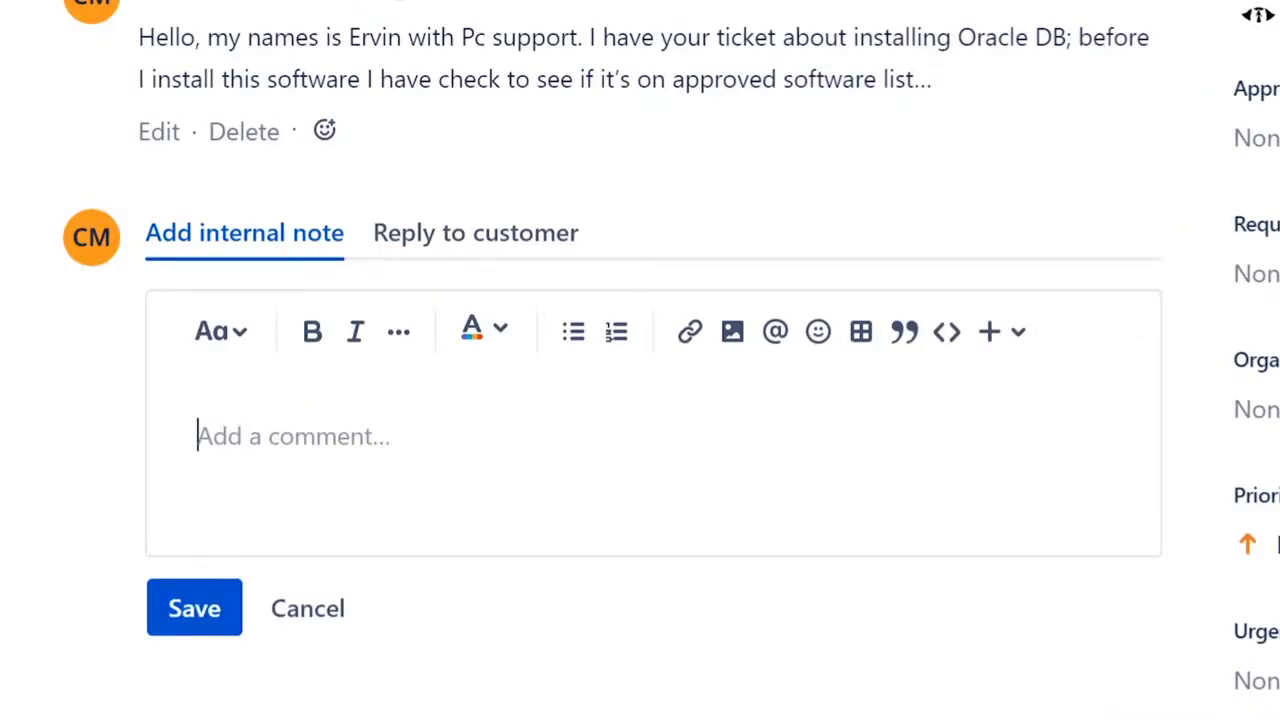
text(Subscribed)
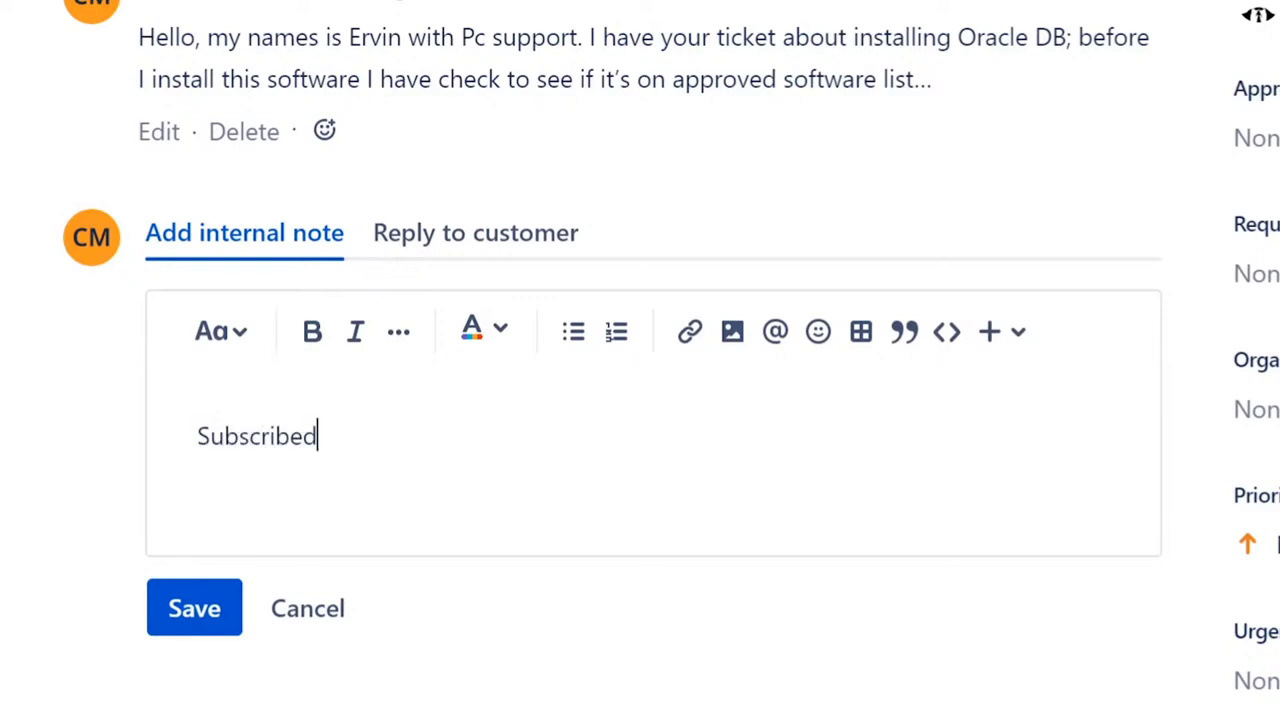
text( Pc)
key(BackSpace)
key(BackSpace)
text(C to Oracle DB)
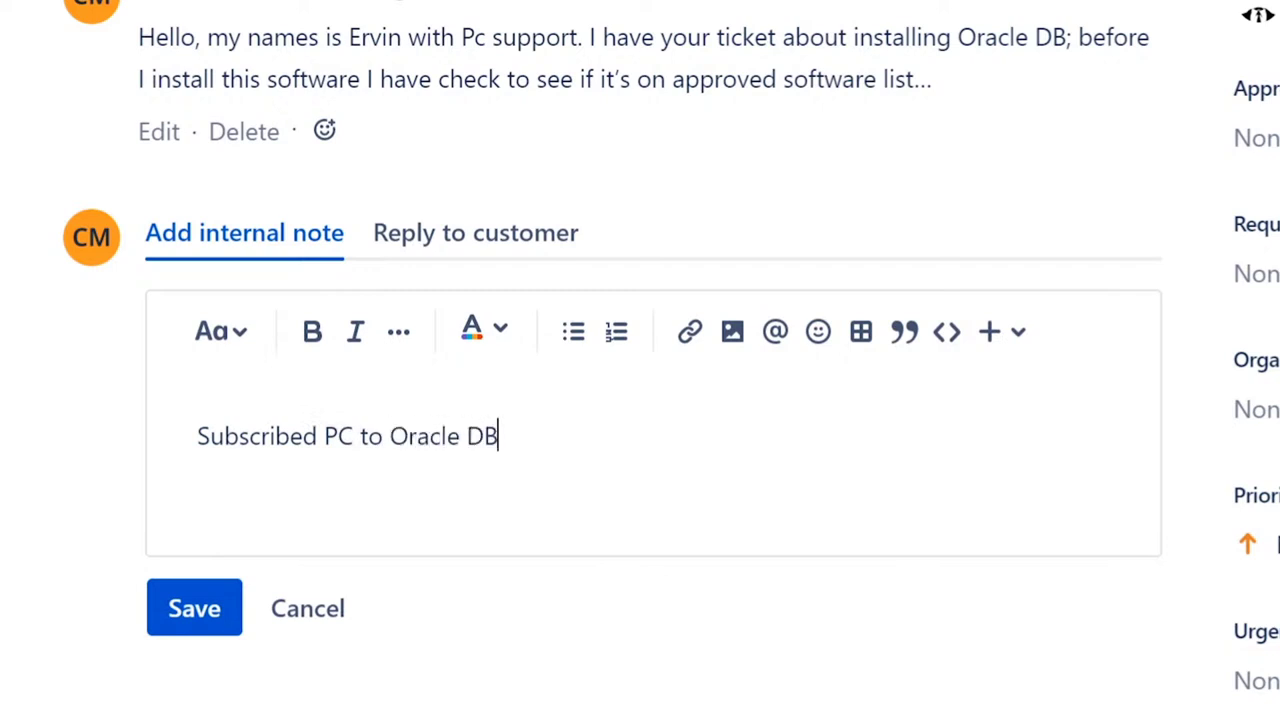
text(,)
key(BackSpace)
key(BackSpace)
text(/installed )
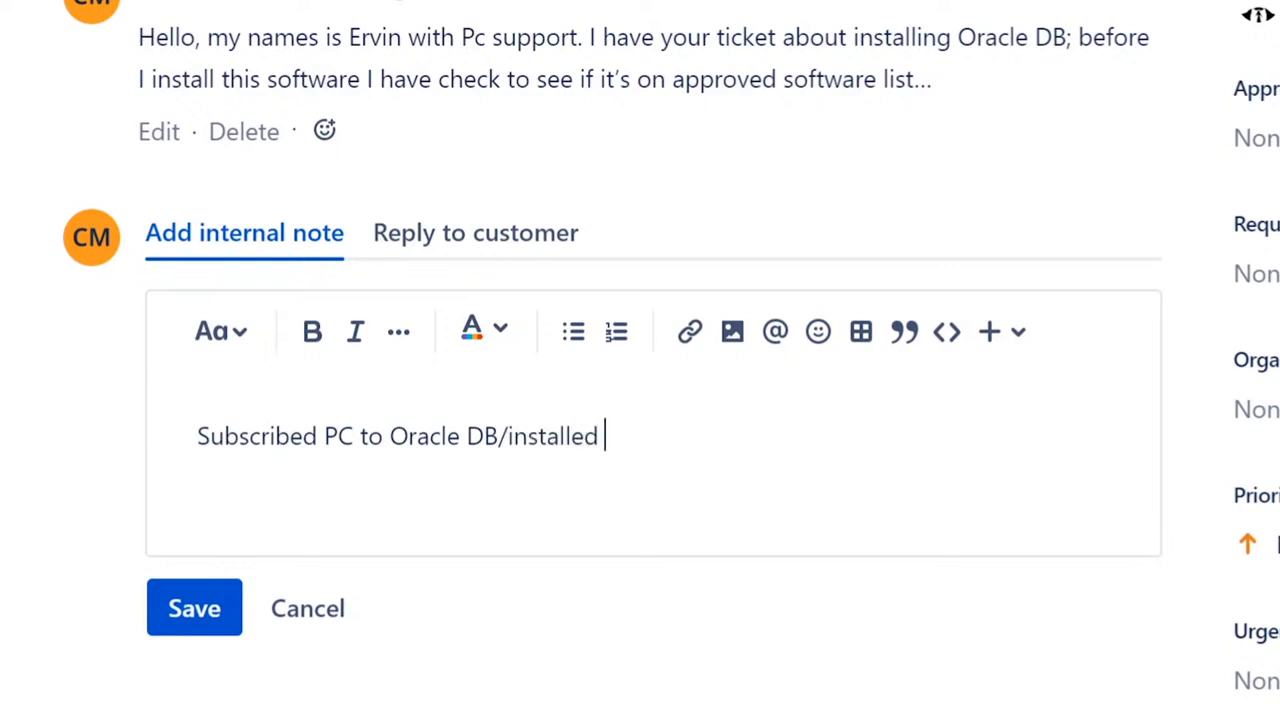
text(software )
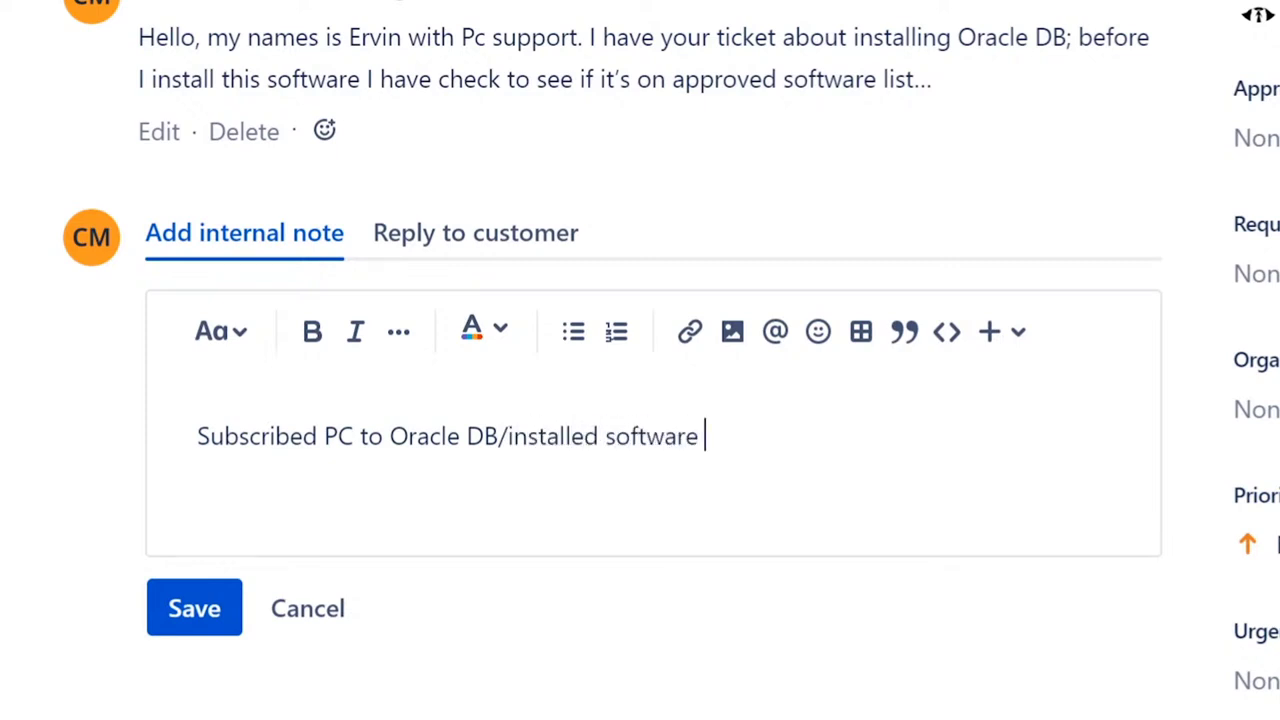
text(as requested)
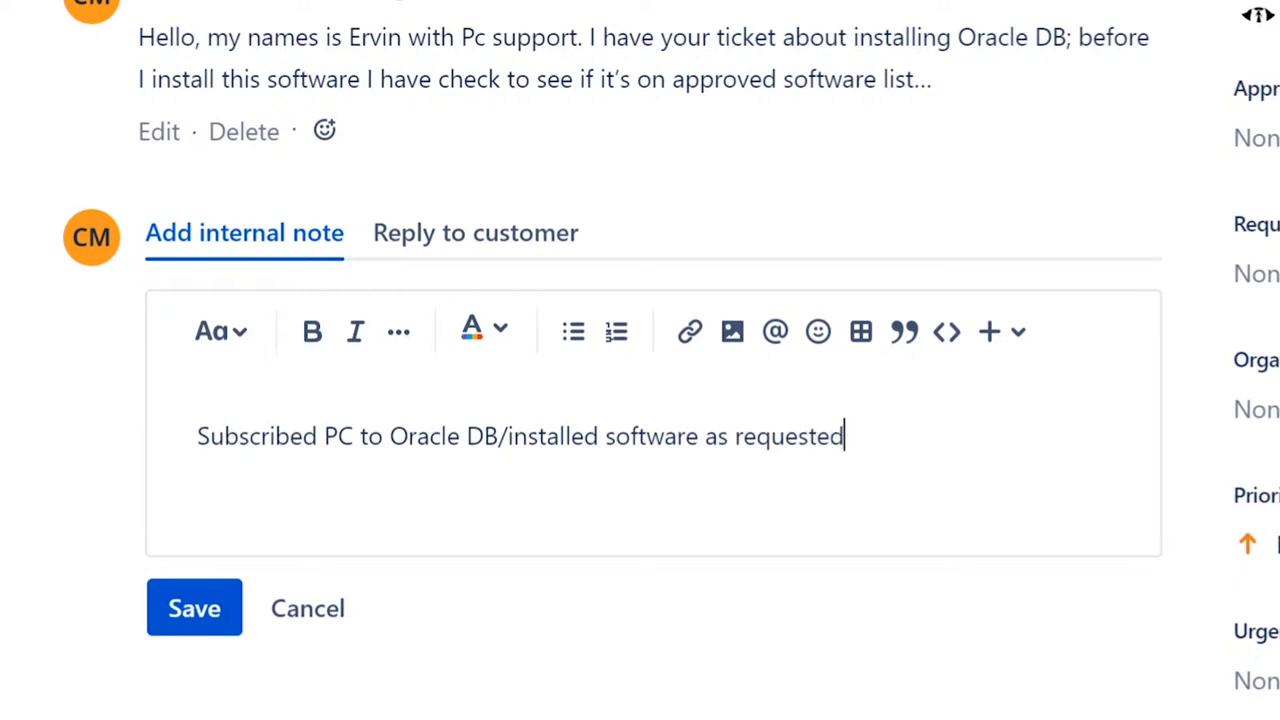
text(. Ervin)
click(209, 614)
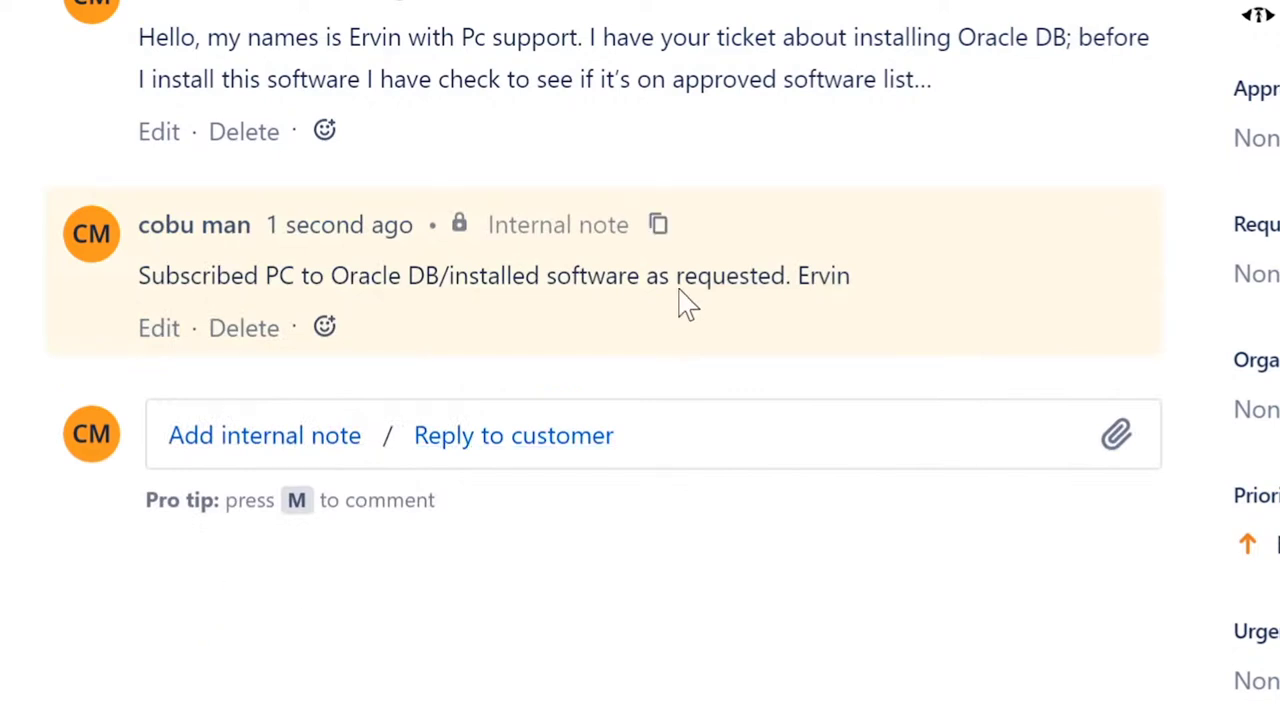
scroll(686, 310, up, 3)
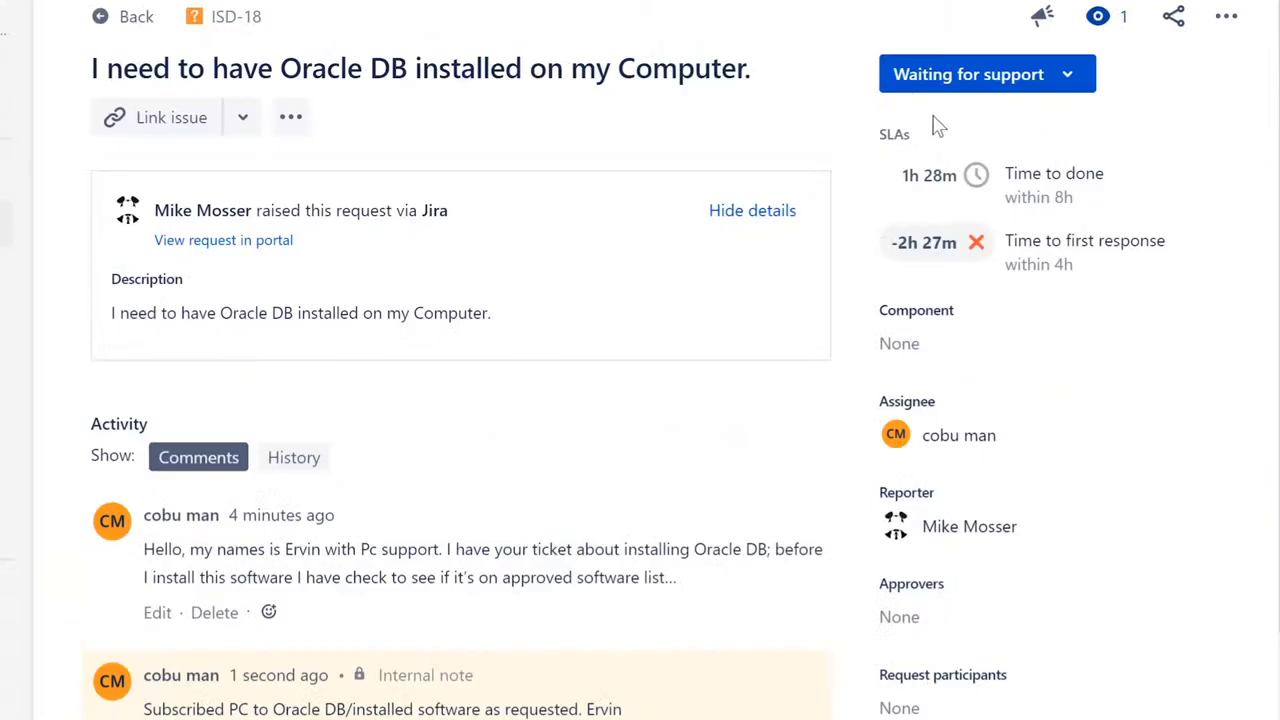
Change the Oracle DB ticket's status to Completed and return to the All open queue.
click(1072, 90)
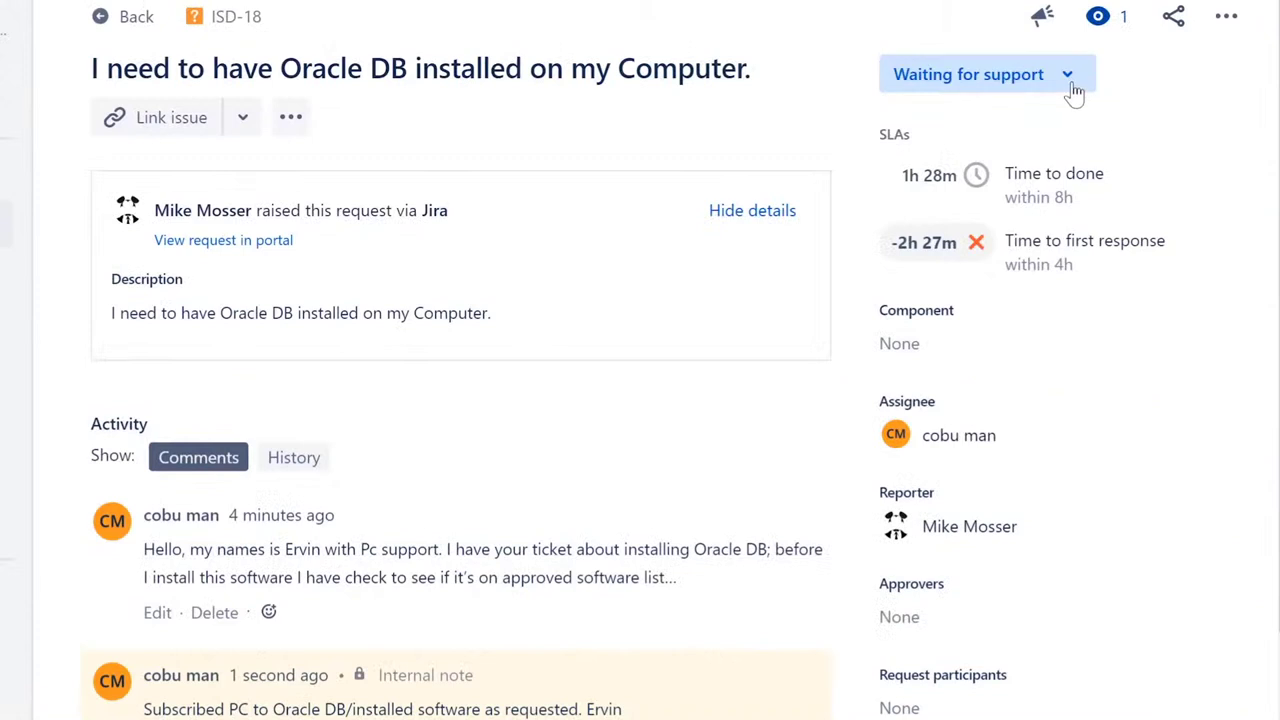
click(1040, 308)
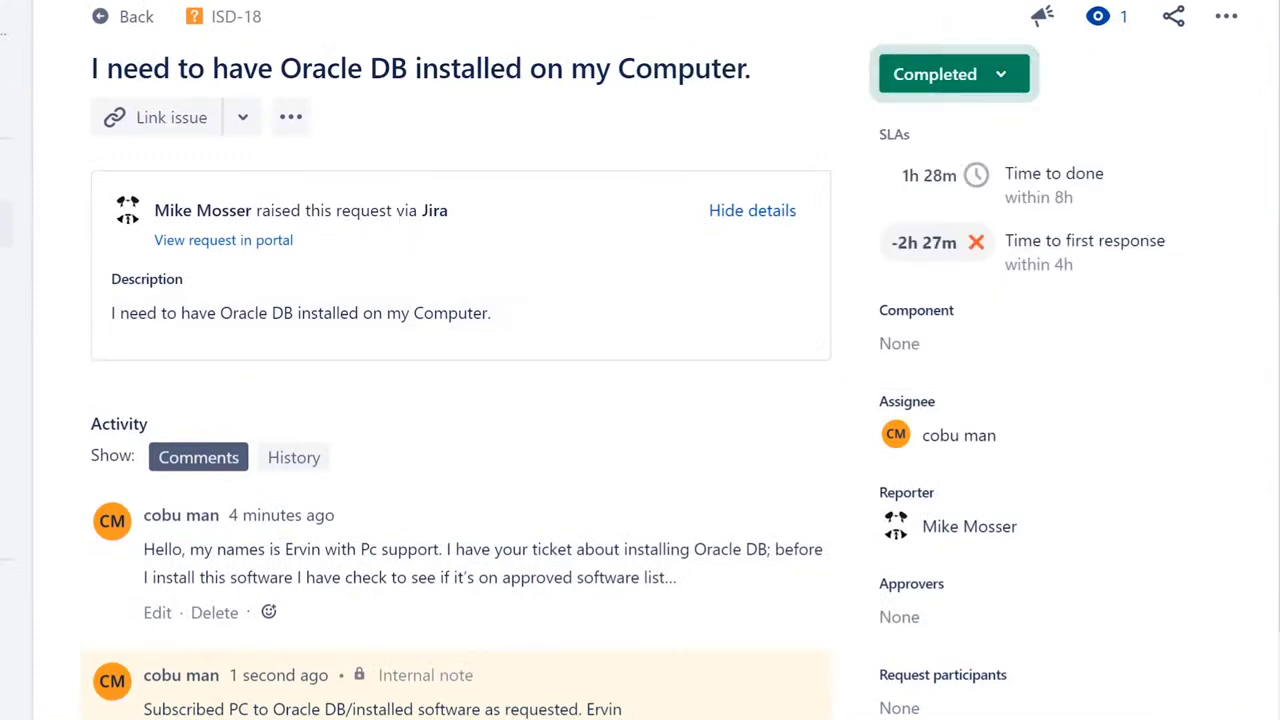
click(122, 28)
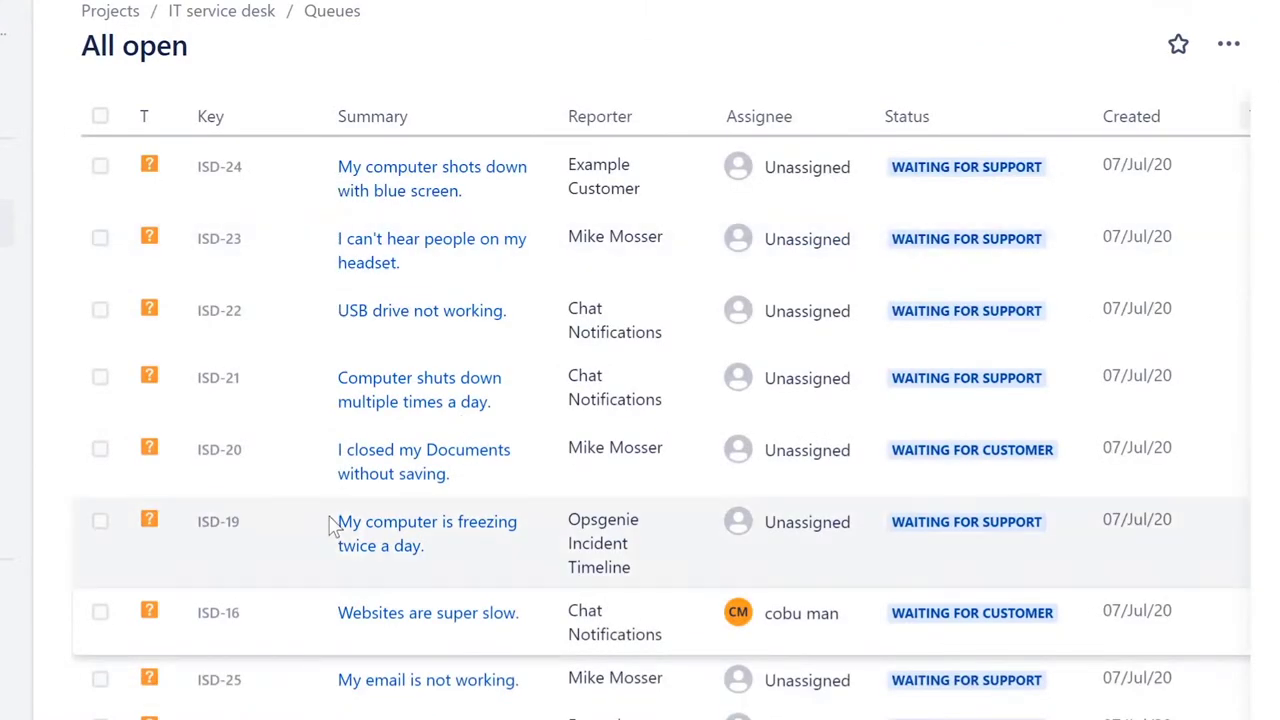
Open ticket ISD-19 and assign it to yourself.
click(464, 534)
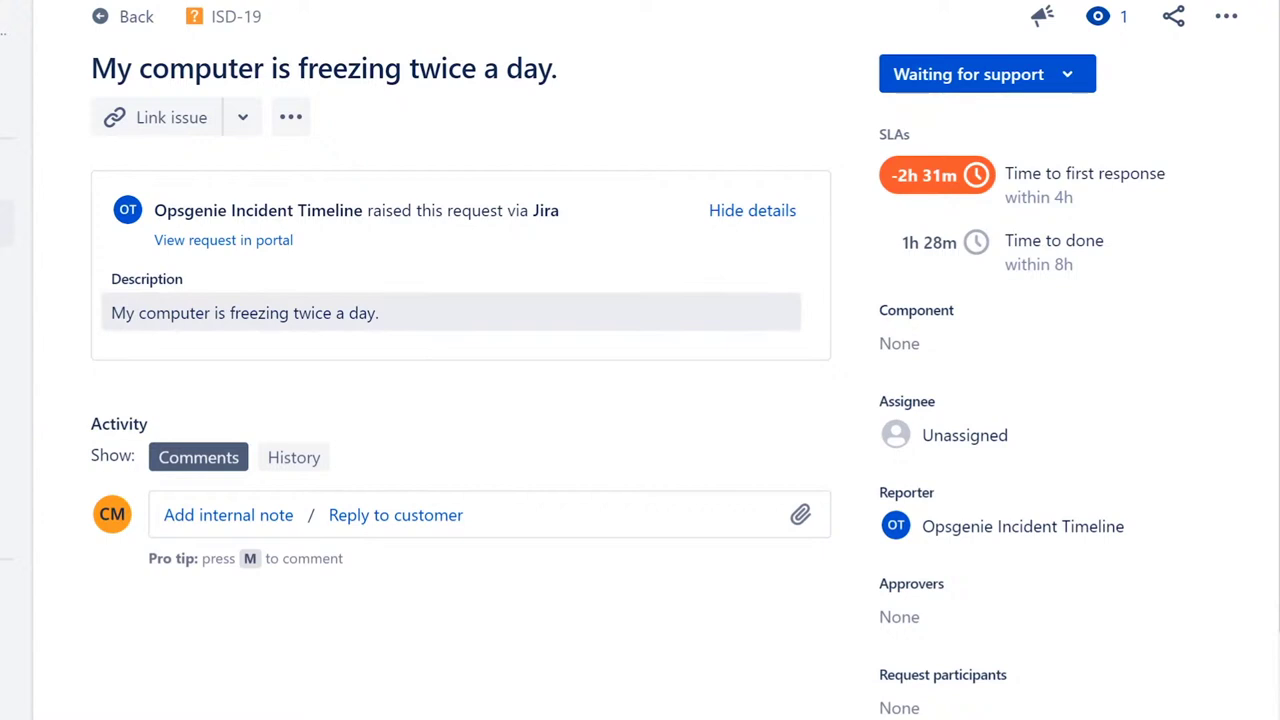
click(995, 432)
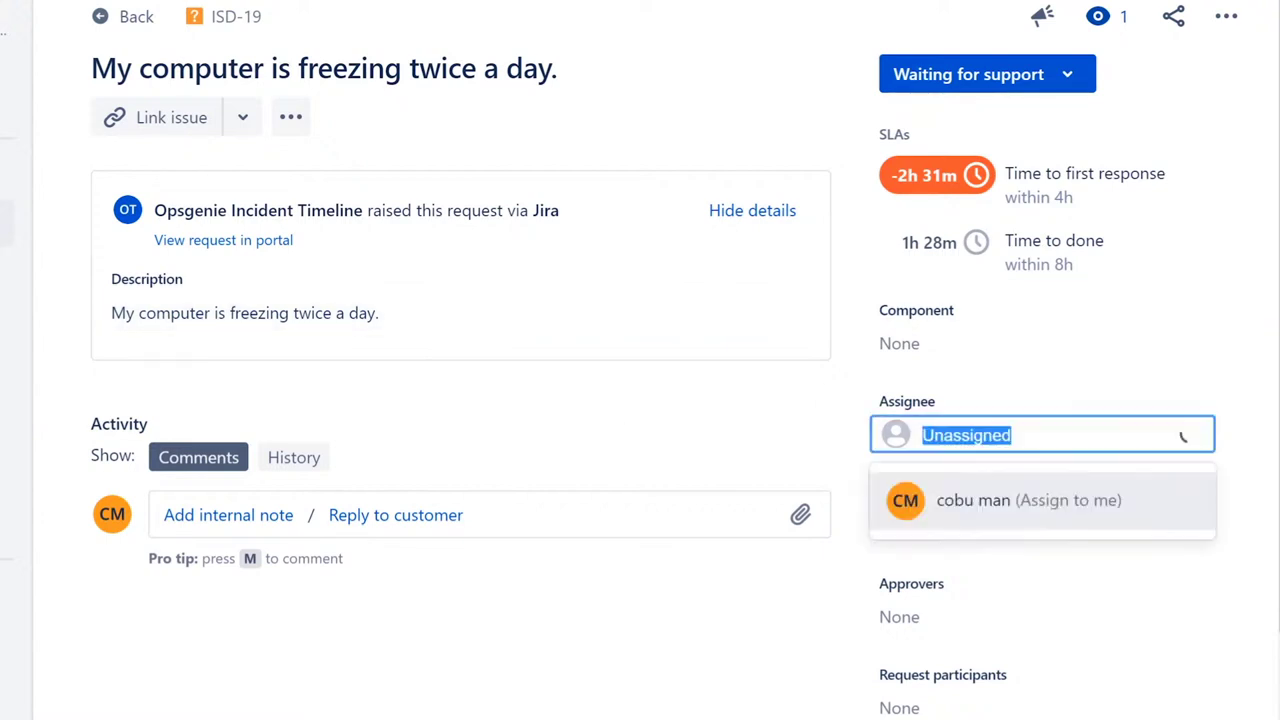
click(1006, 508)
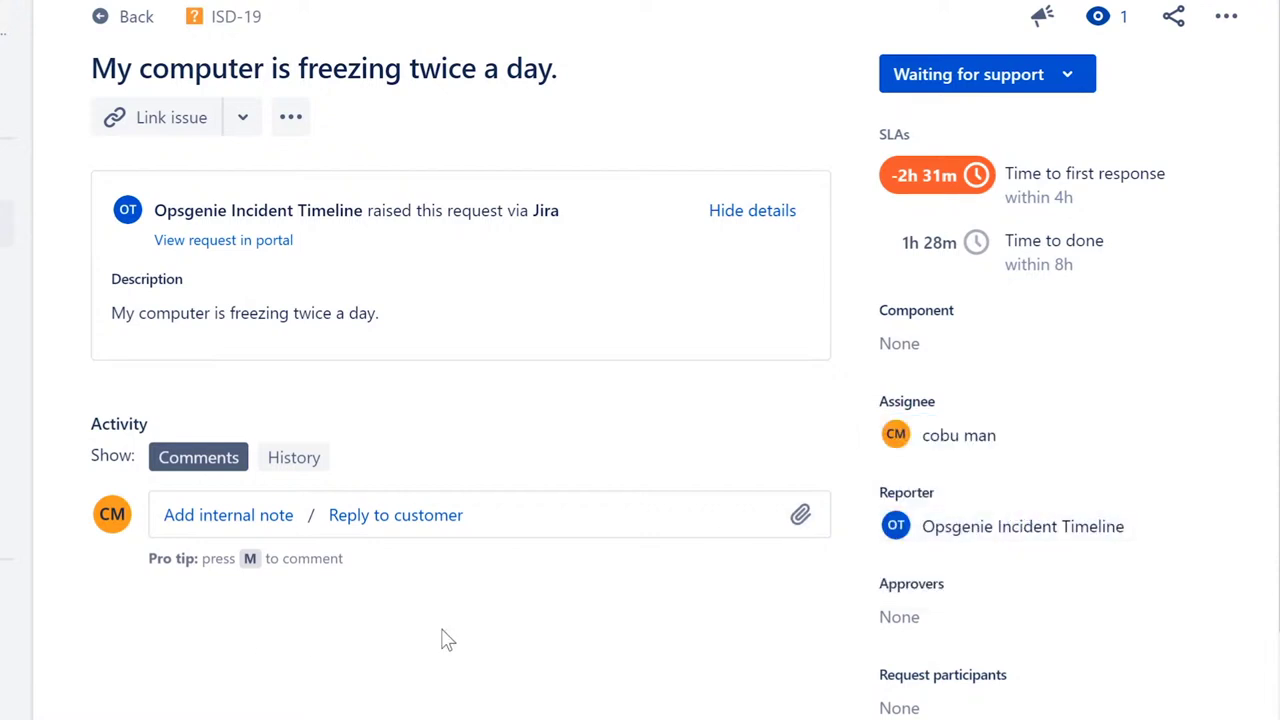
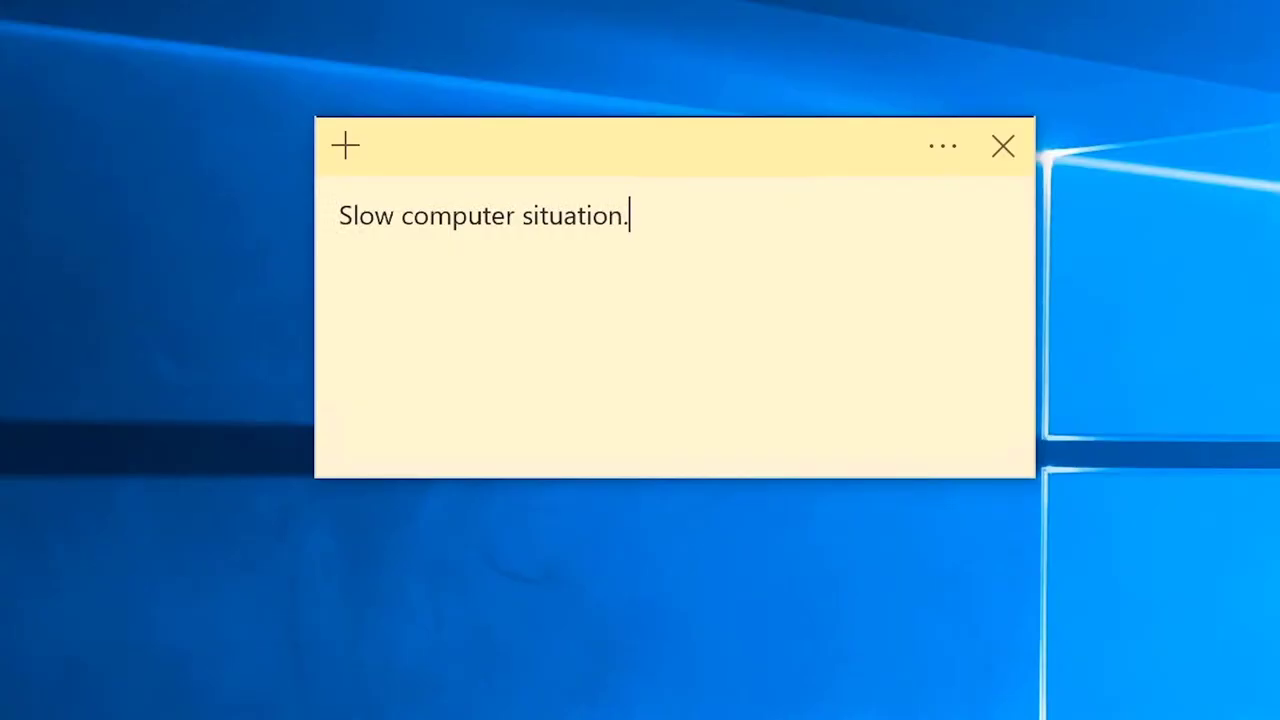
Open the Windows Update settings page through the Start search and reposition its window.
key(shift+Left)
key(shift+Left)
key(shift+Left)
key(shift+Left)
key(shift+Left)
key(shift+Left)
key(shift+Left)
key(shift+Left)
key(shift+Left)
key(shift+Left)
key(shift+Left)
key(shift+Left)
key(shift+Left)
key(shift+Left)
key(shift+Left)
key(shift+Left)
key(shift+Left)
key(shift+Left)
key(shift+Left)
key(shift+Left)
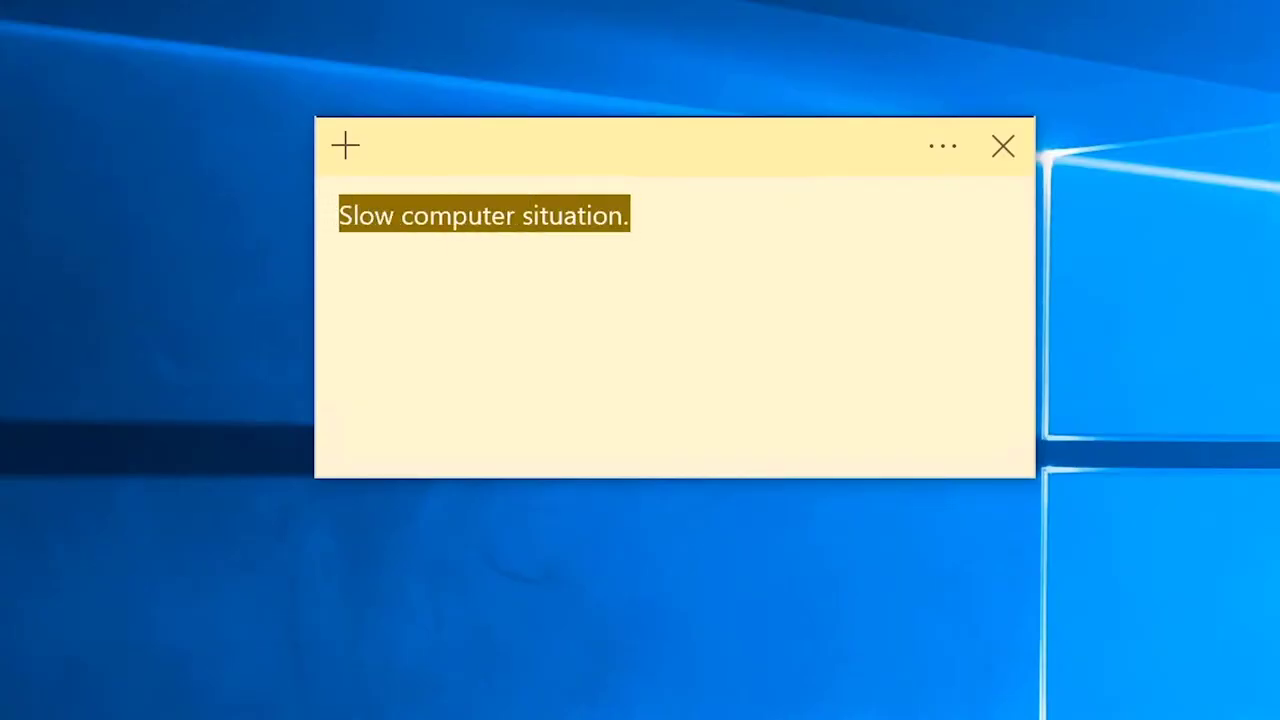
key(Right)
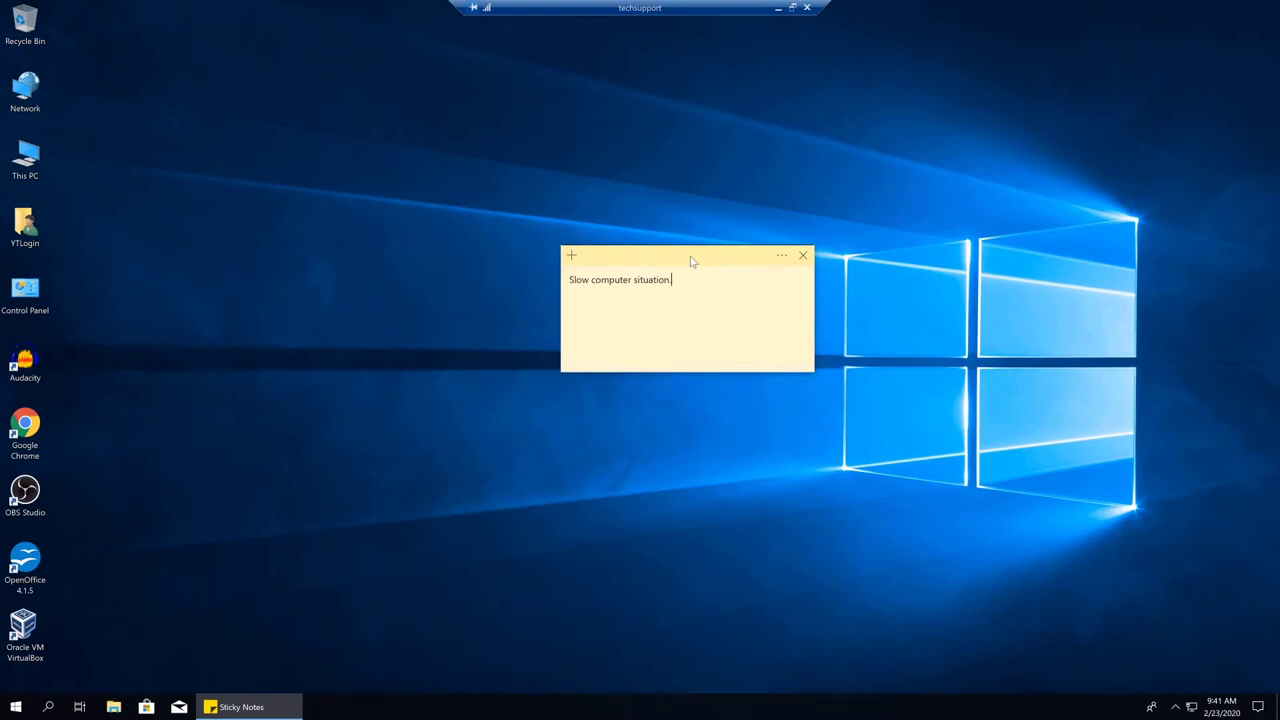
click(47, 707)
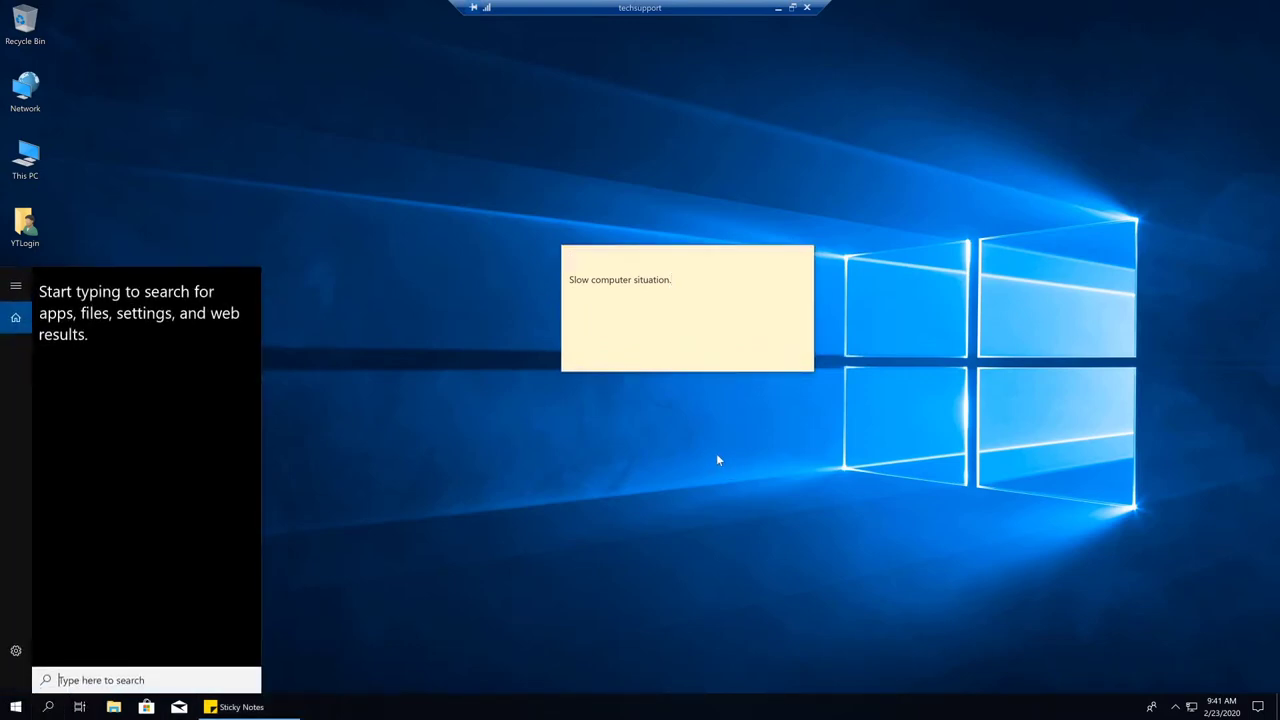
text(update)
key(Return)
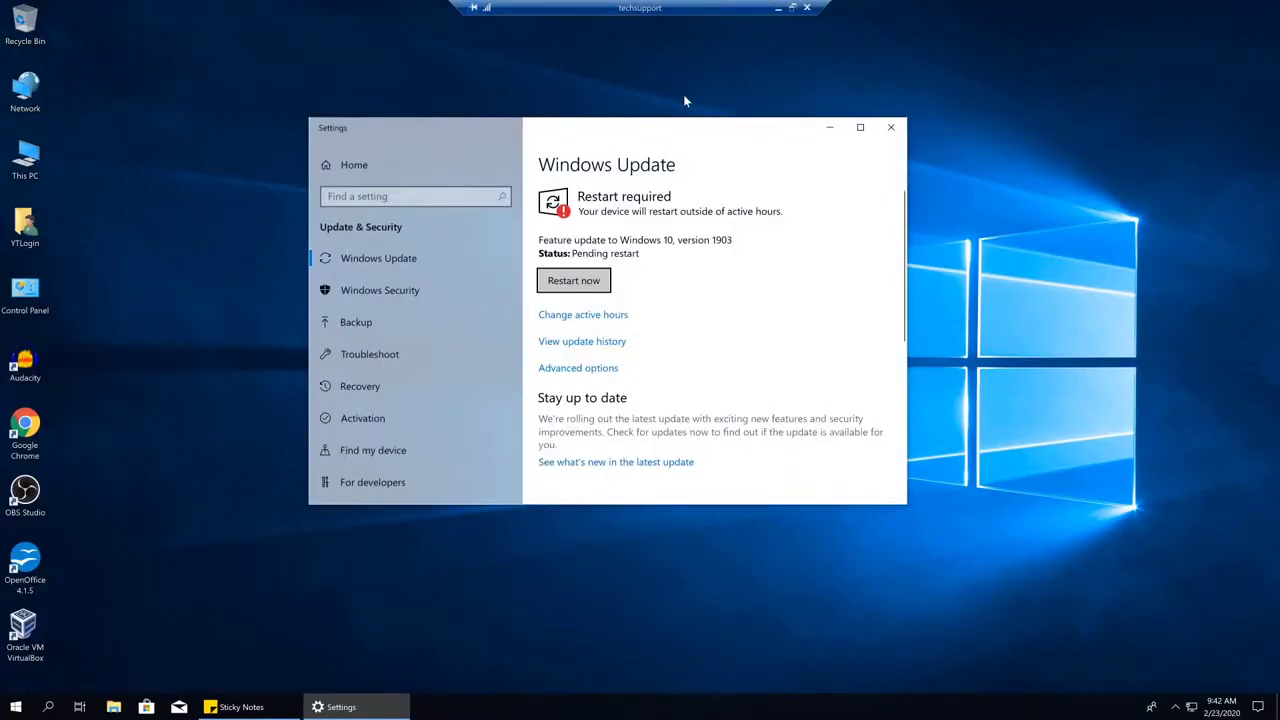
drag(677, 143, 716, 183)
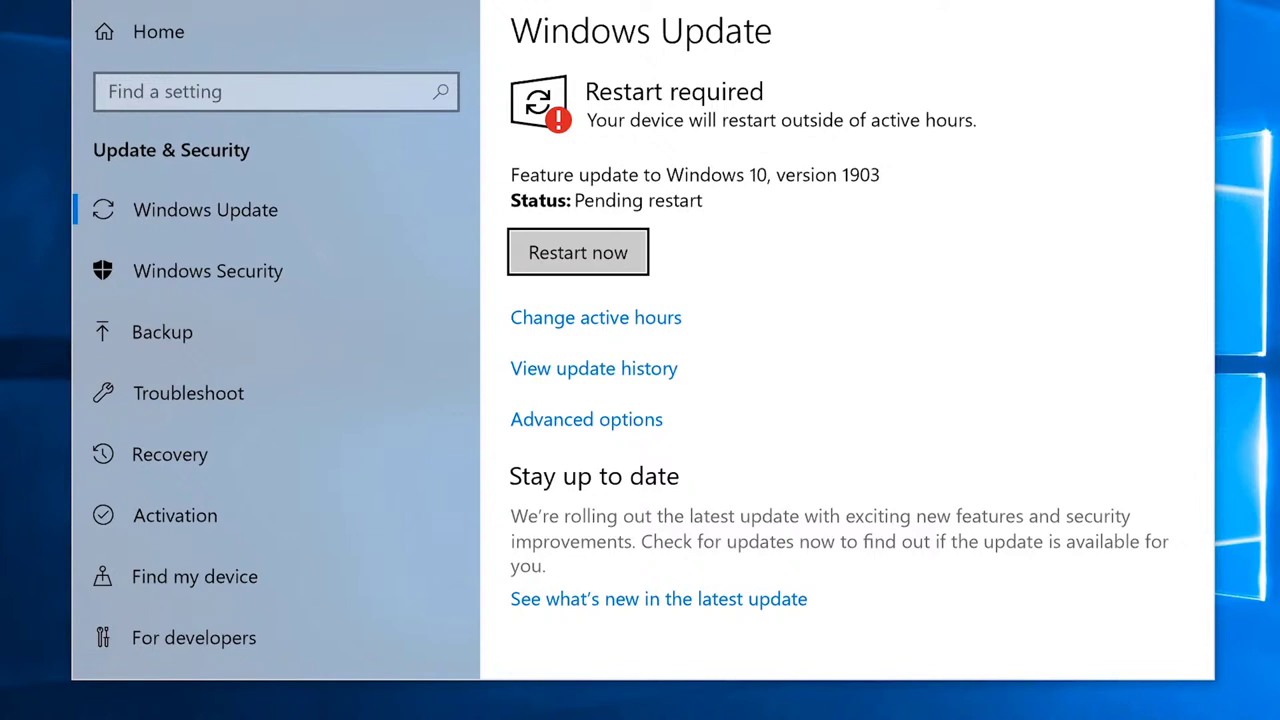
Shift the Settings window down, then open the ISD-20 request 'I closed my Documents without saving.'.
drag(746, 0, 717, 3)
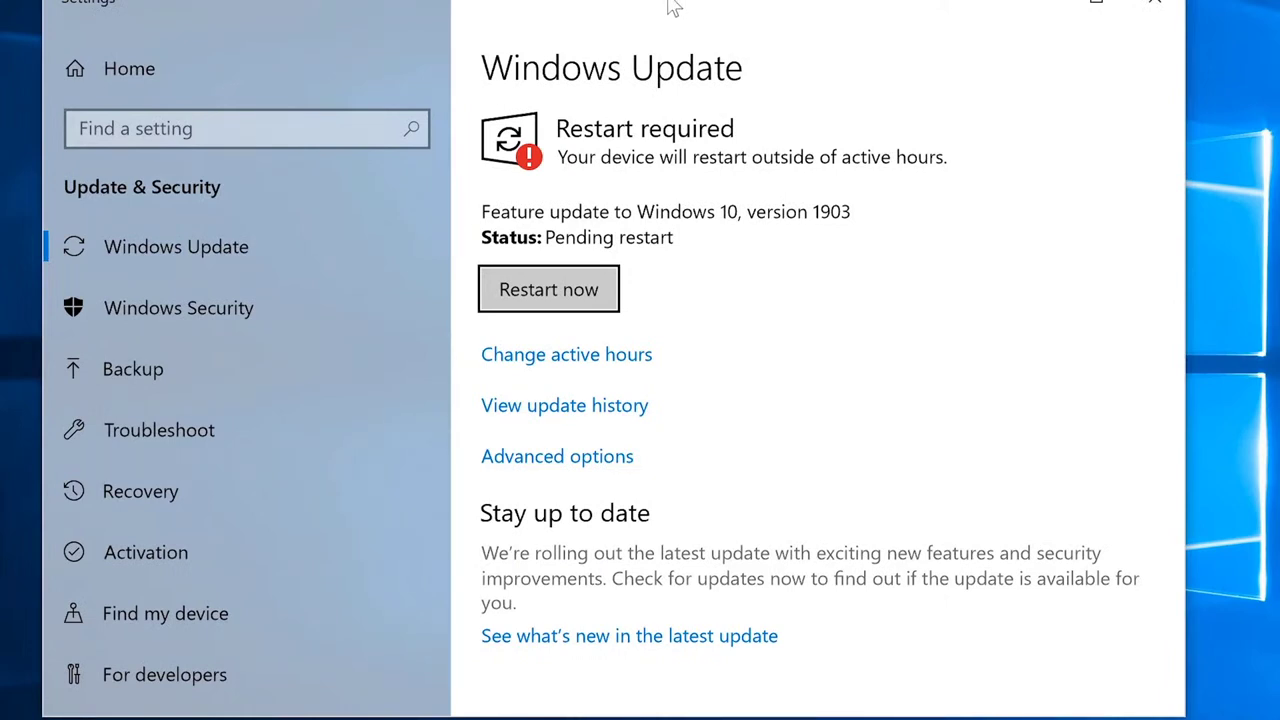
drag(702, 3, 698, 22)
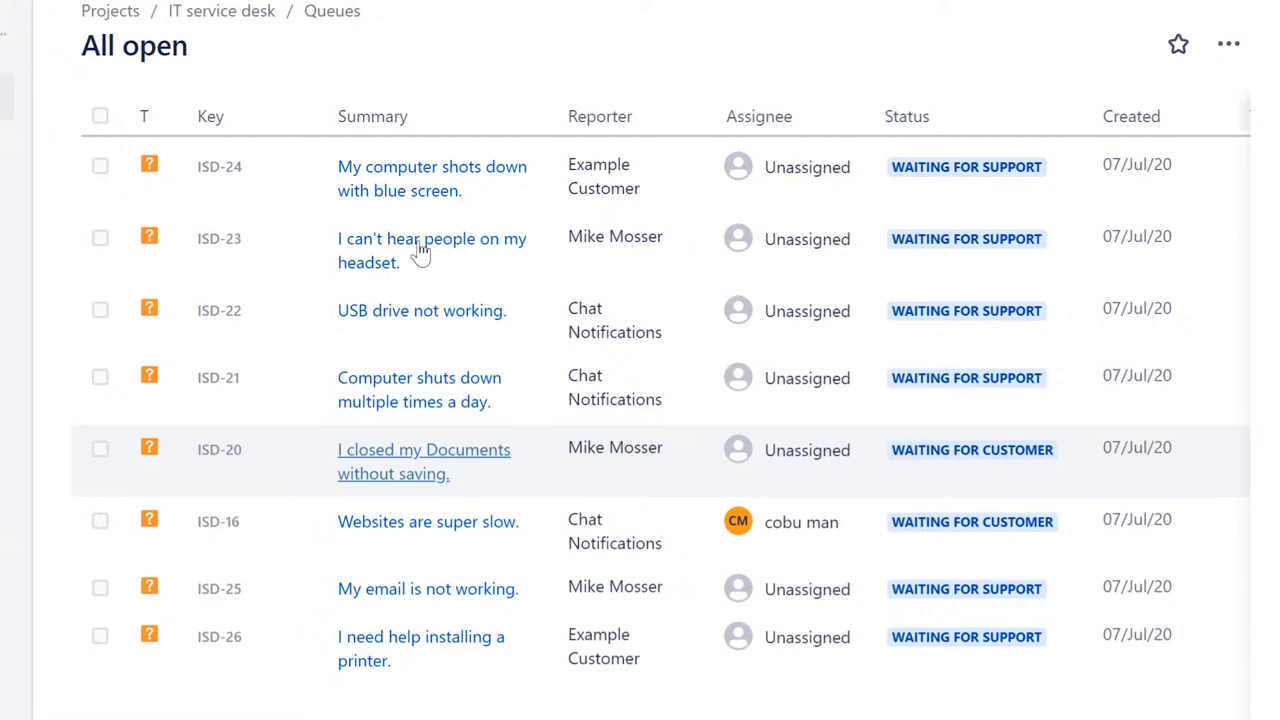
click(482, 457)
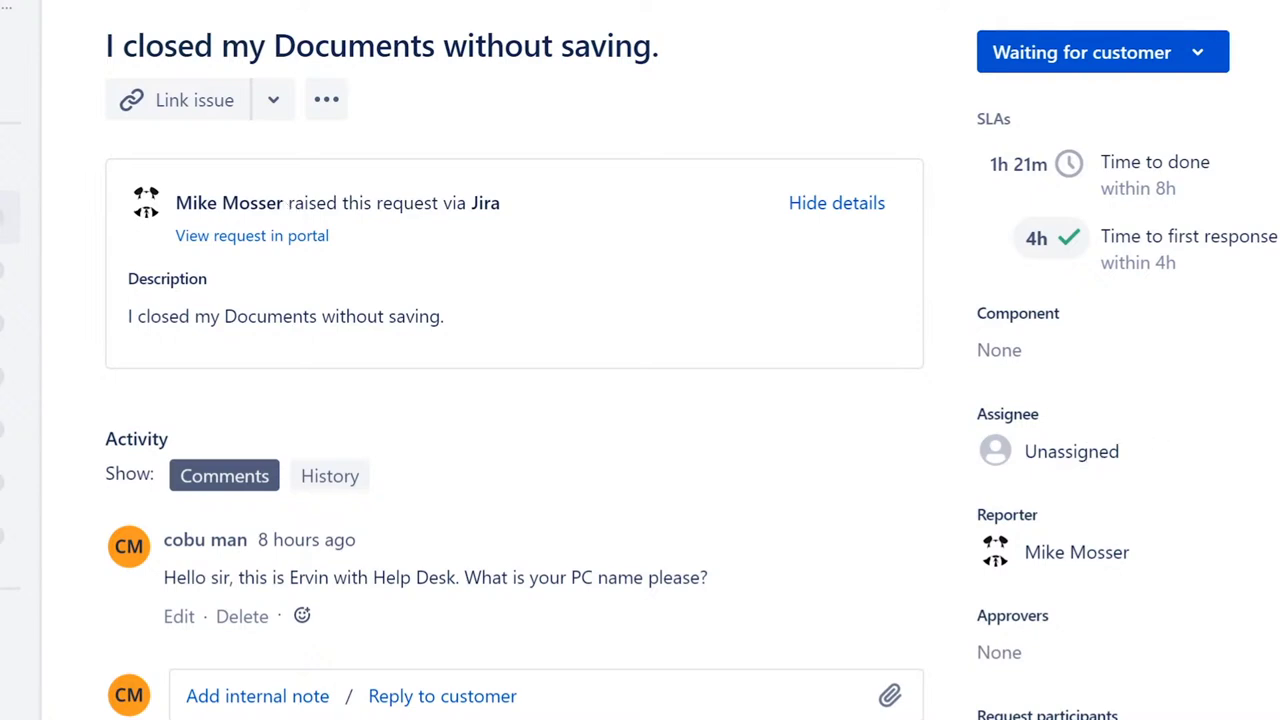
Open the Assignee field on the ISD-20 request.
click(1075, 451)
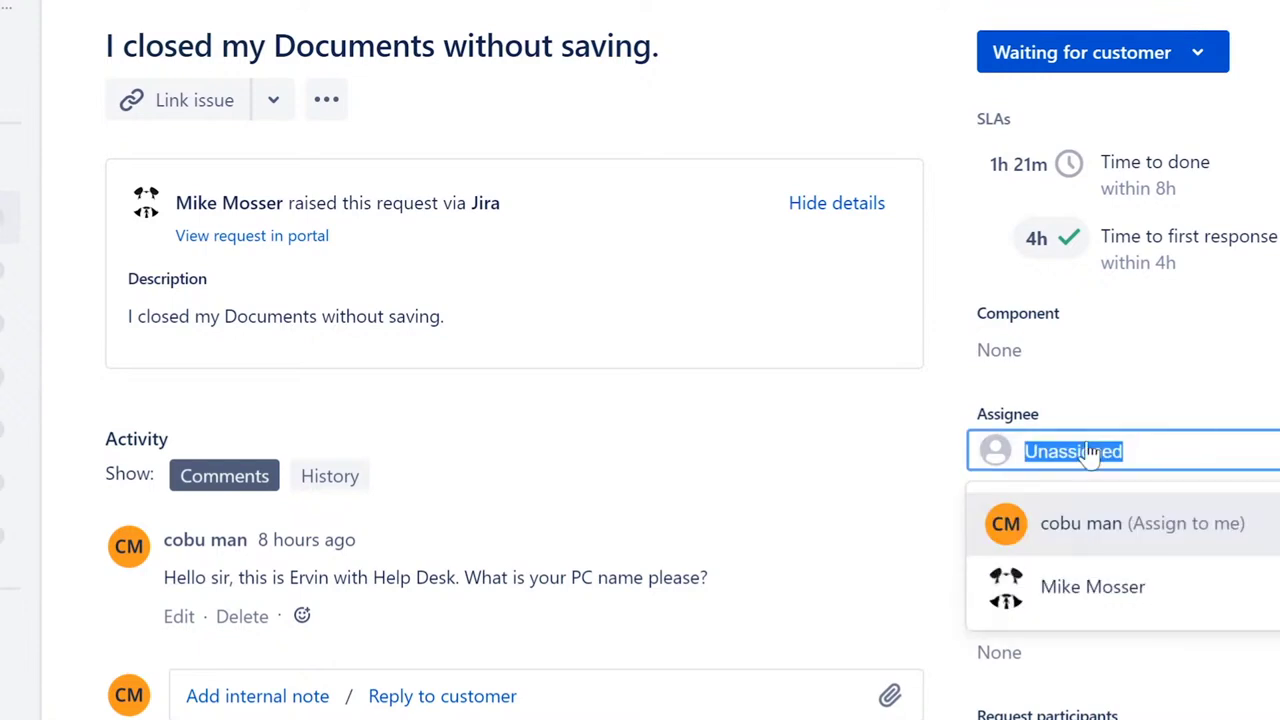
Assign ISD-20 to yourself and scroll down to the reply area.
click(1080, 527)
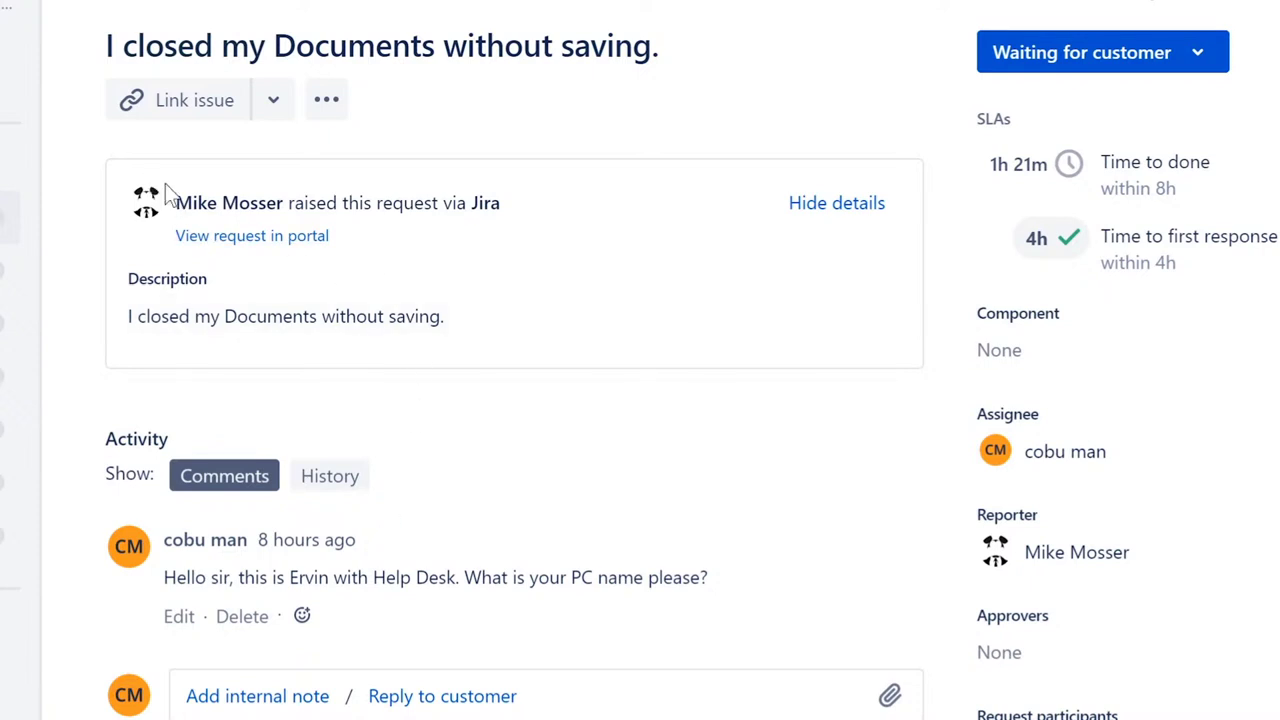
drag(192, 203, 254, 203)
scroll(489, 663, down, 3)
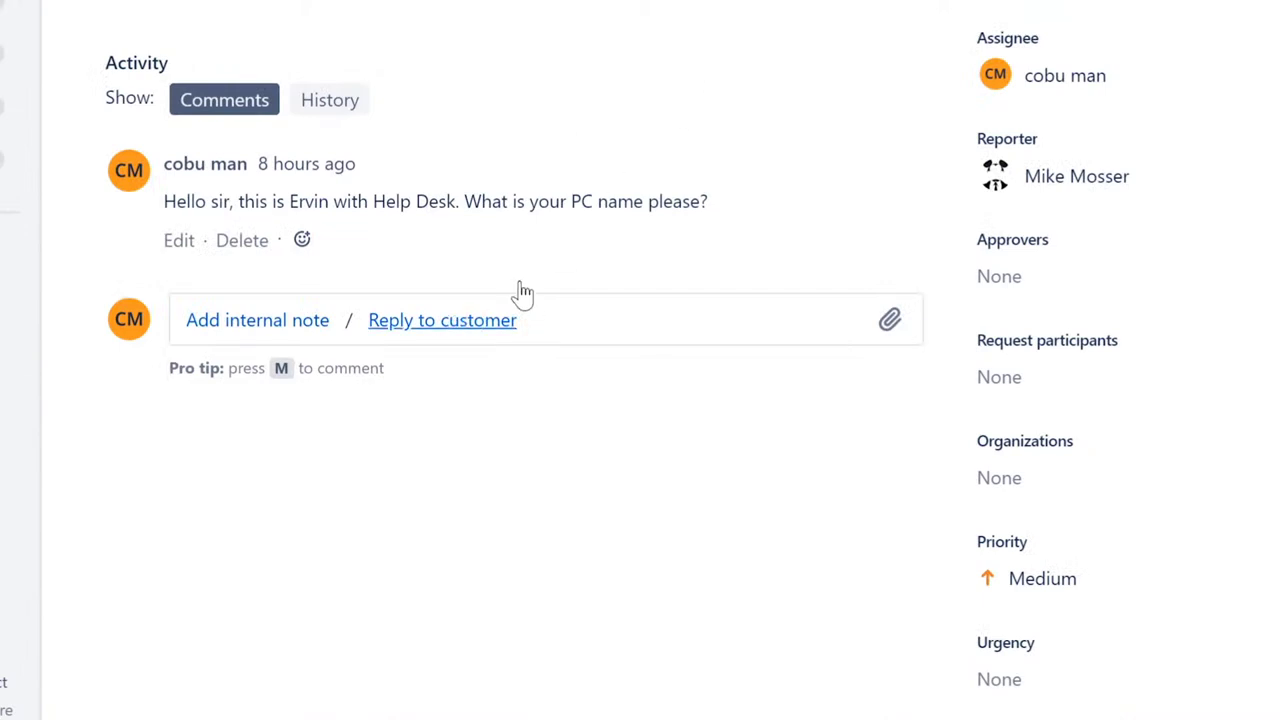
Post a smiley-ended reply asking if the unsaved document was saved elsewhere or the window just closed.
click(470, 322)
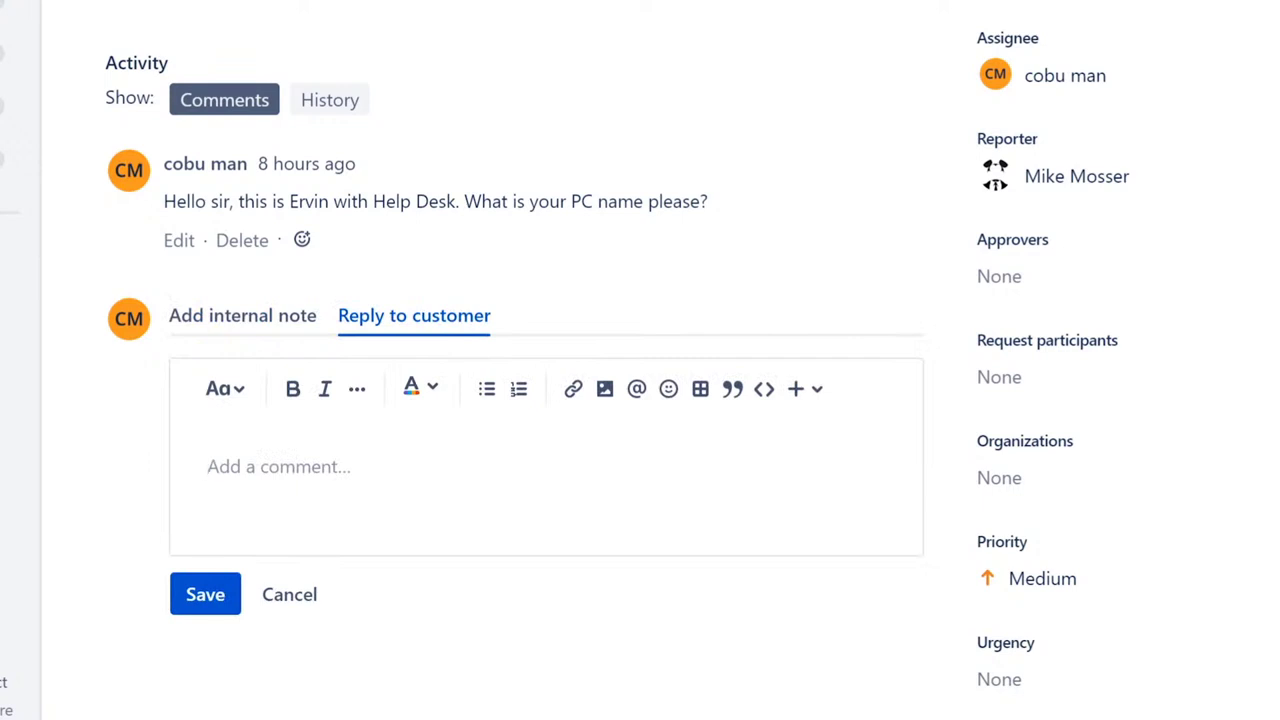
text(H)
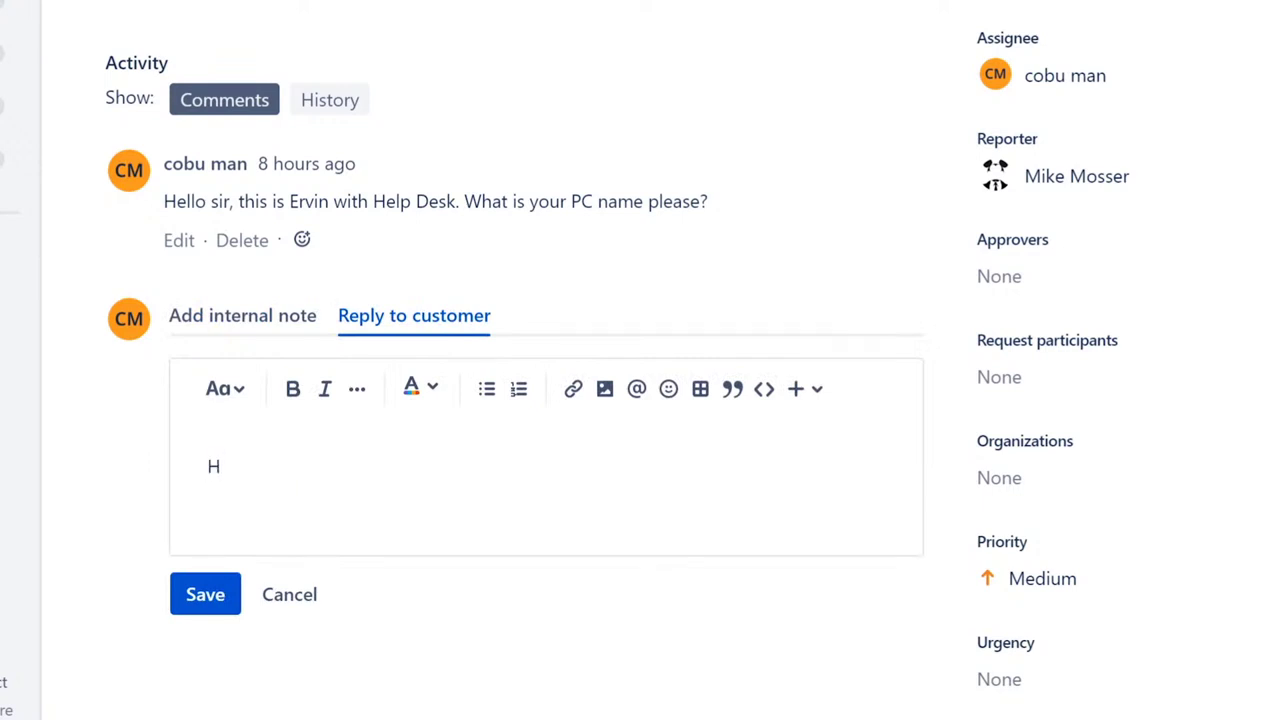
text(ello, my name is)
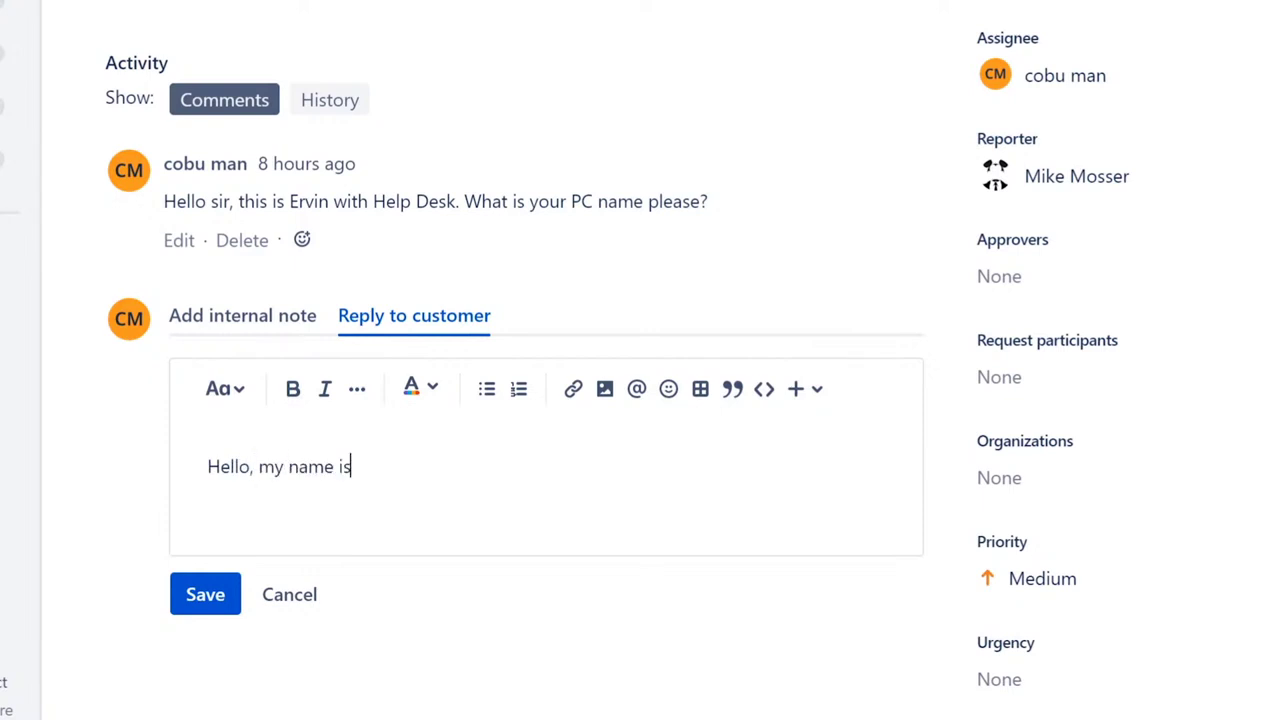
text( Ervin with Hel)
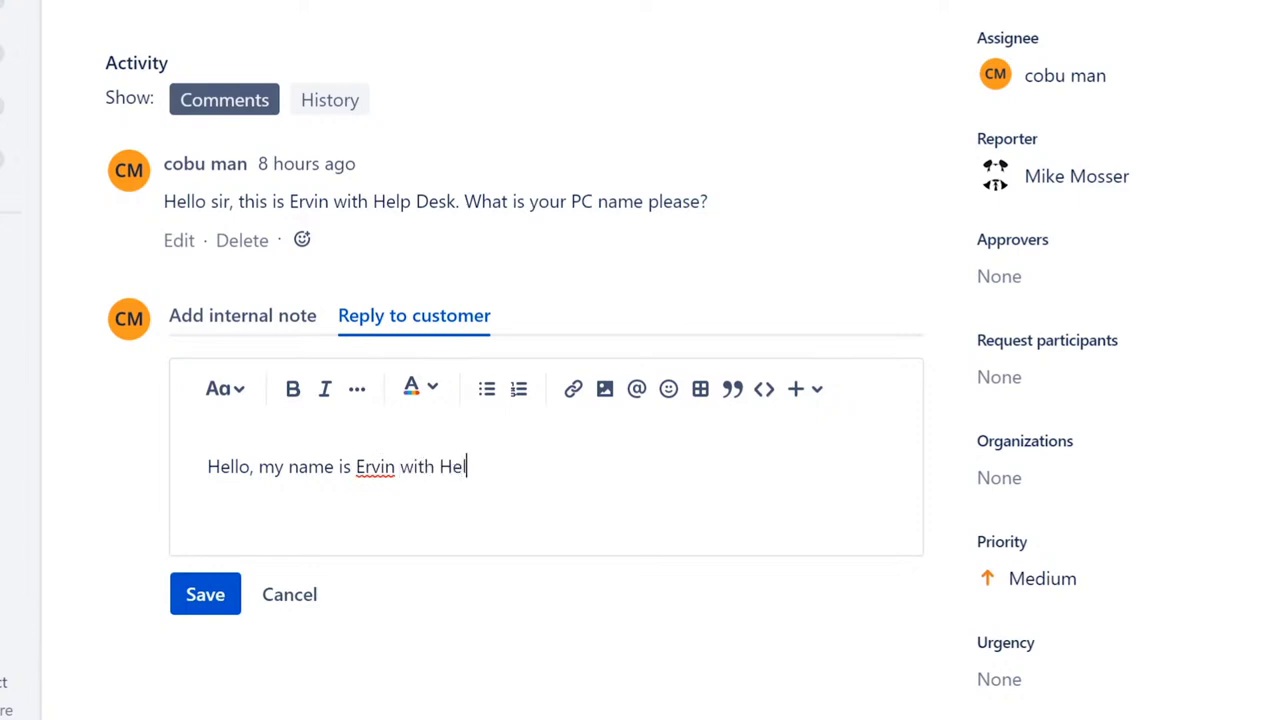
text(p Desk Tier1)
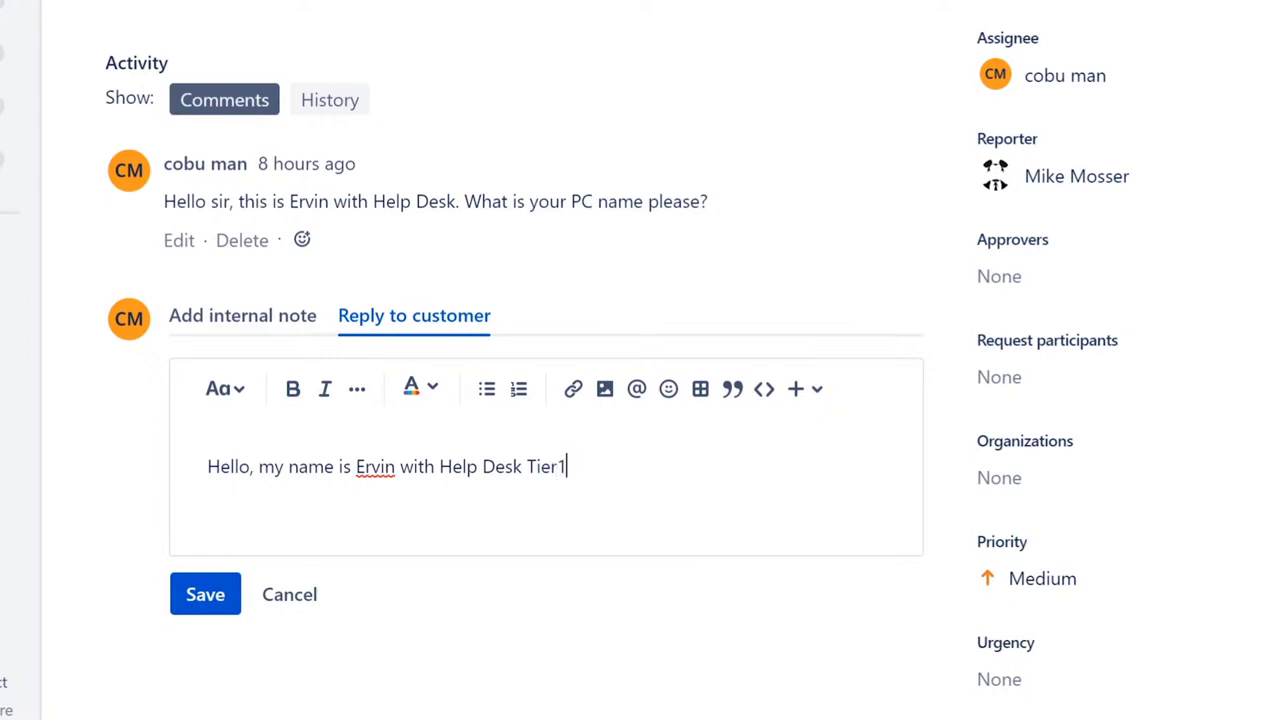
text(,)
key(BackSpace)
key(BackSpace)
text(. I have y)
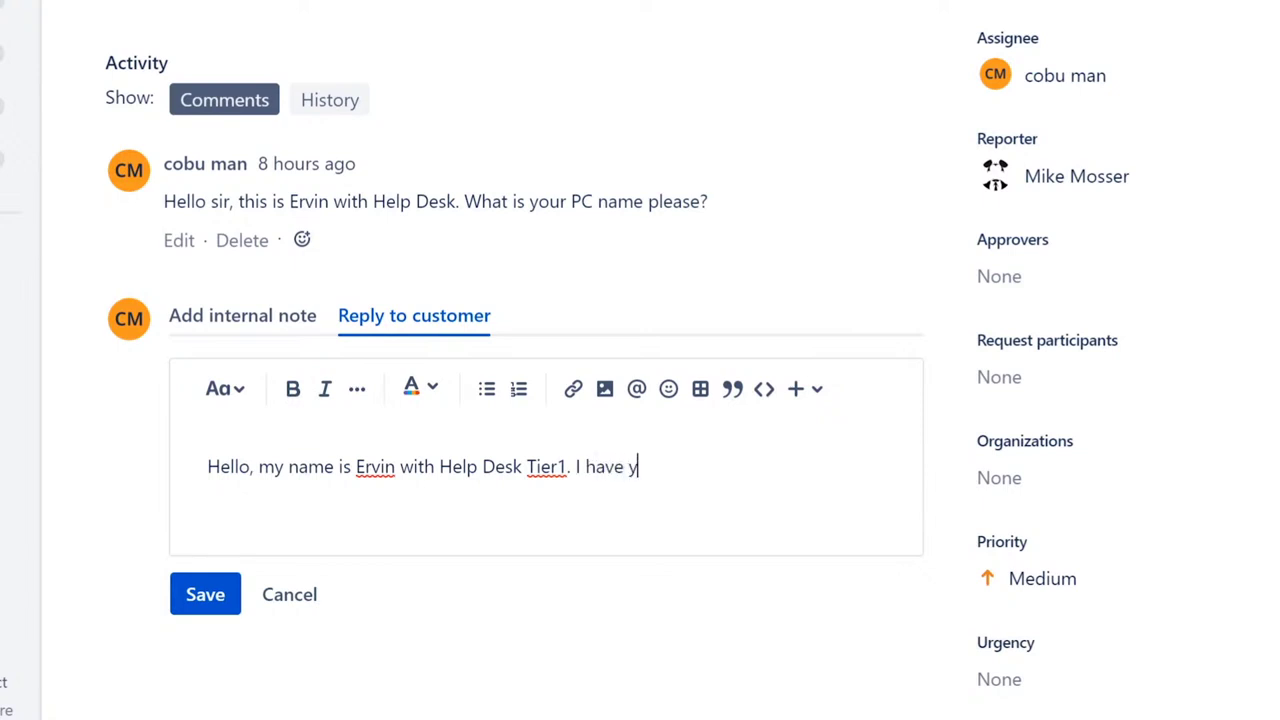
text(our ticket about )
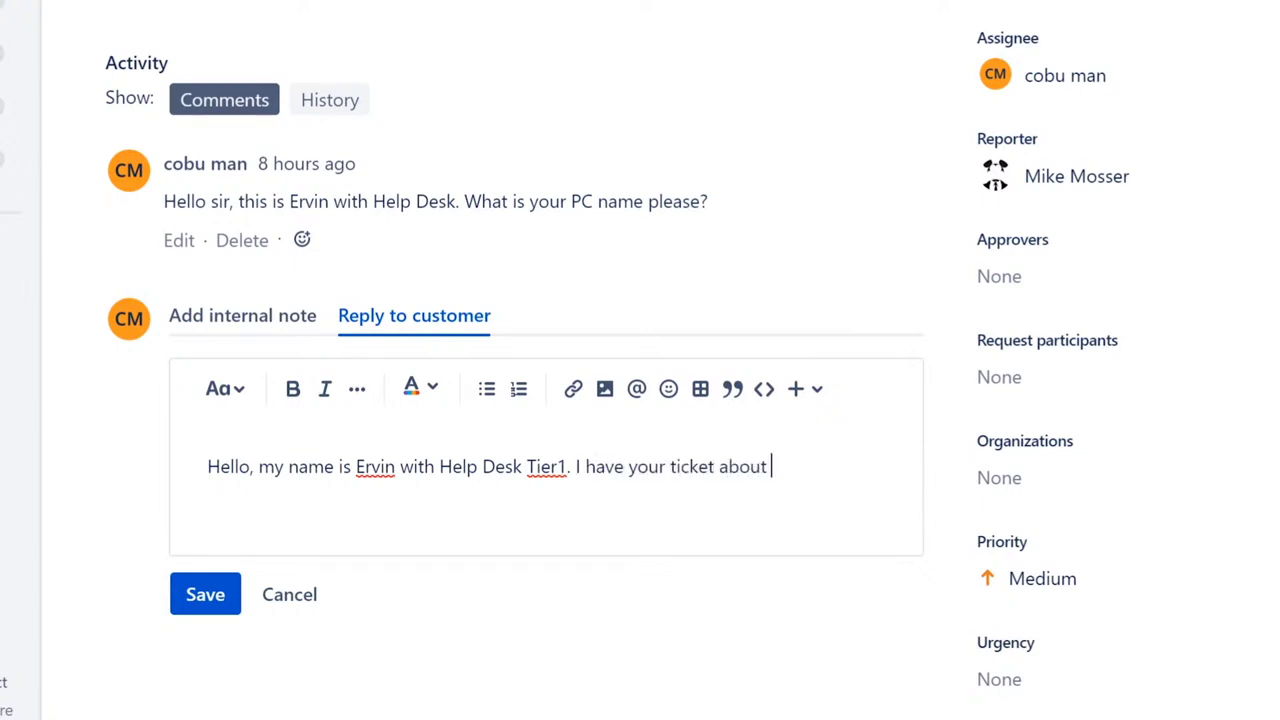
text(closing a dcou)
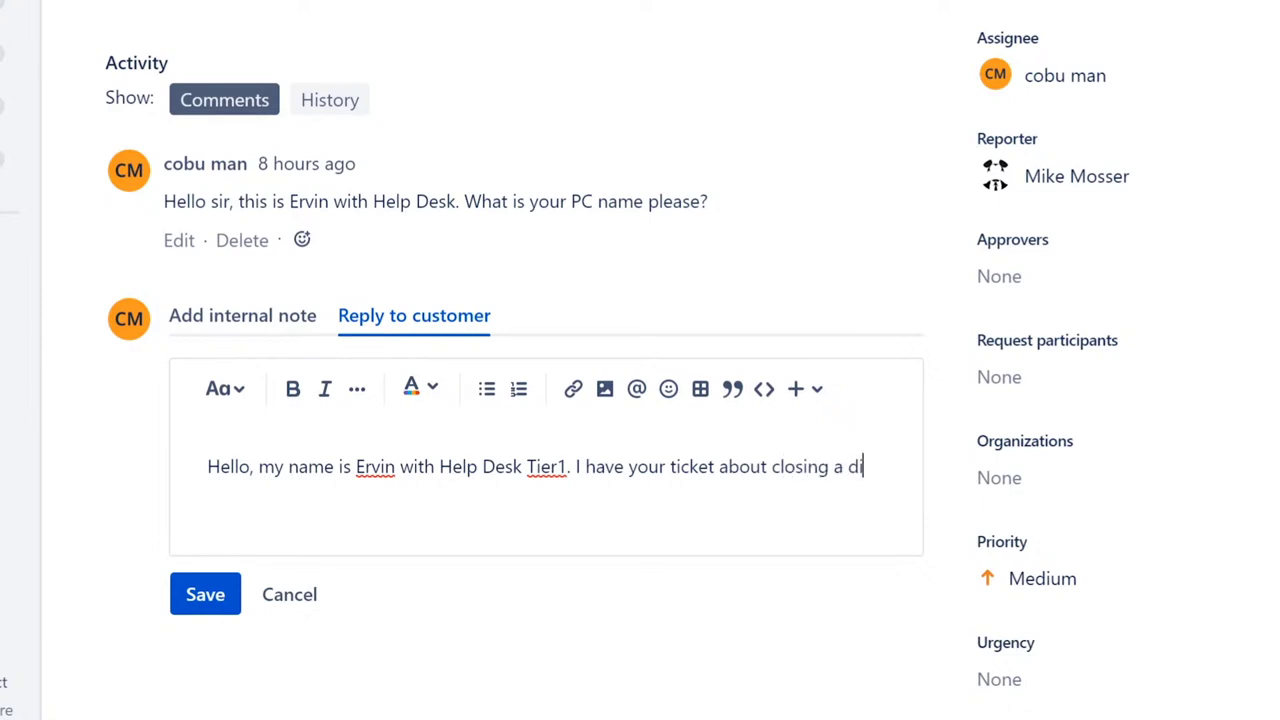
key(BackSpace)
key(BackSpace)
key(BackSpace)
text(ocument)
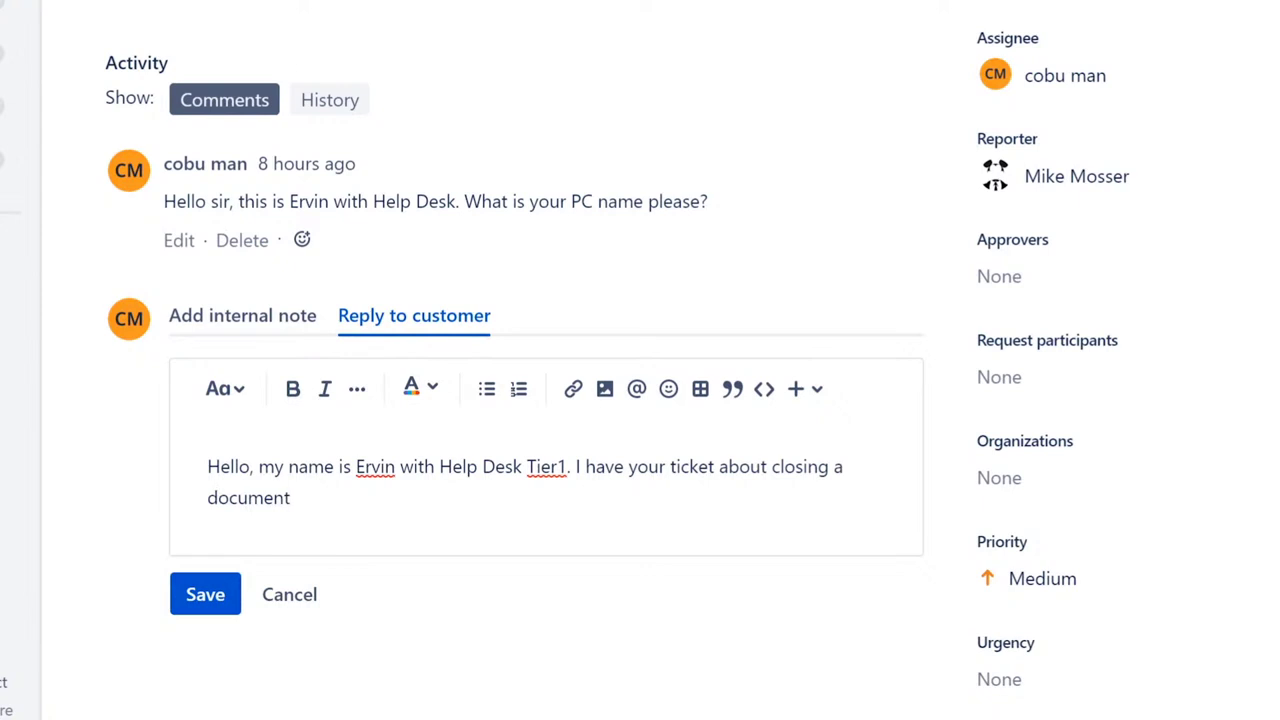
text( without sav)
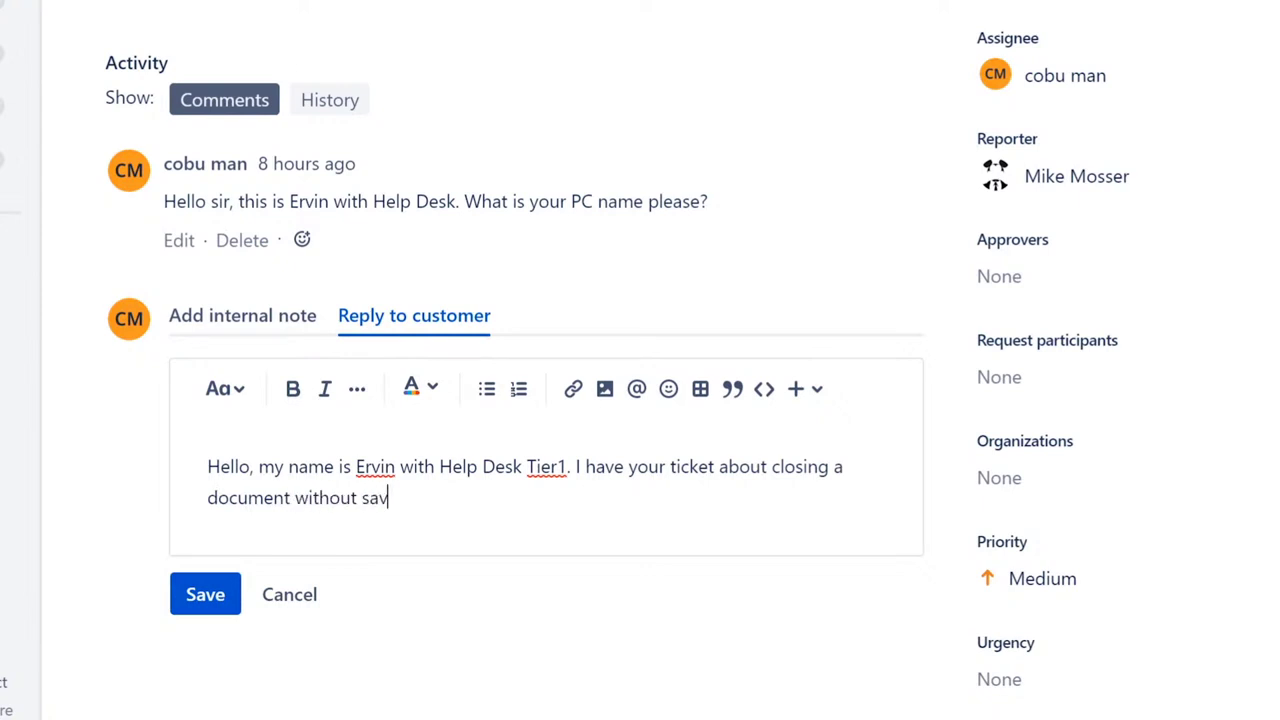
text(ing it... Did you happen to )
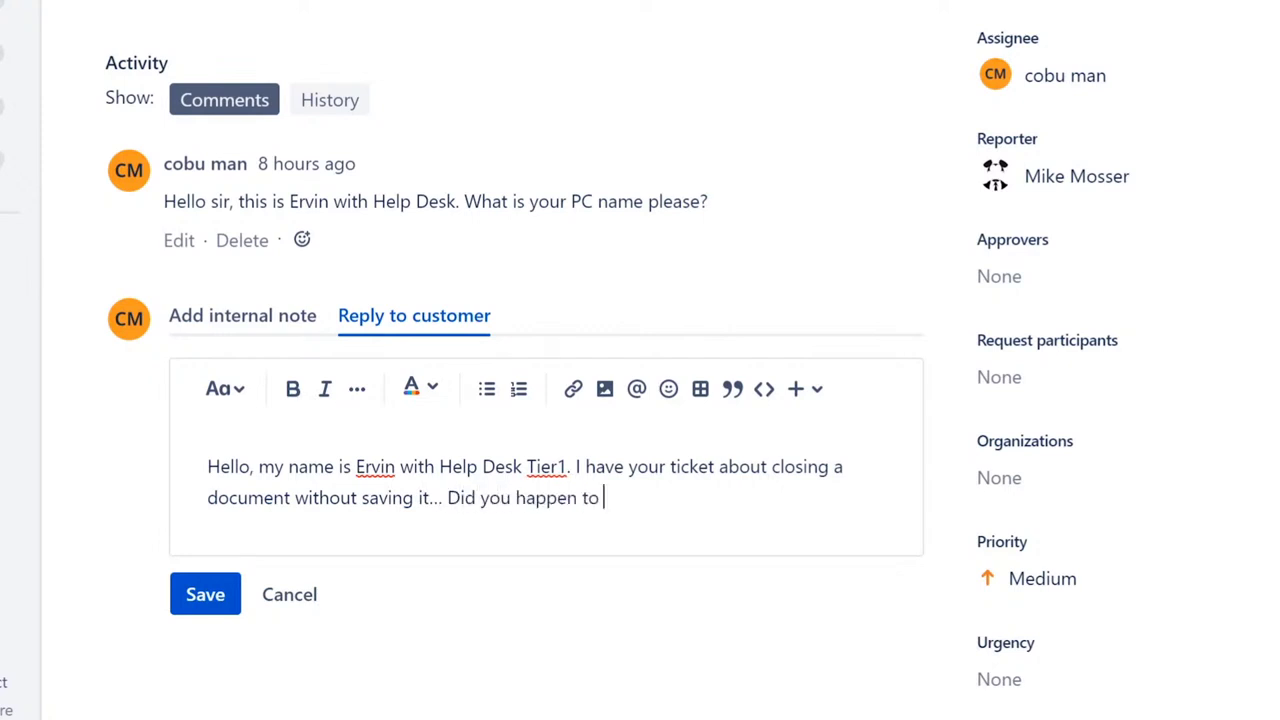
text(save it some)
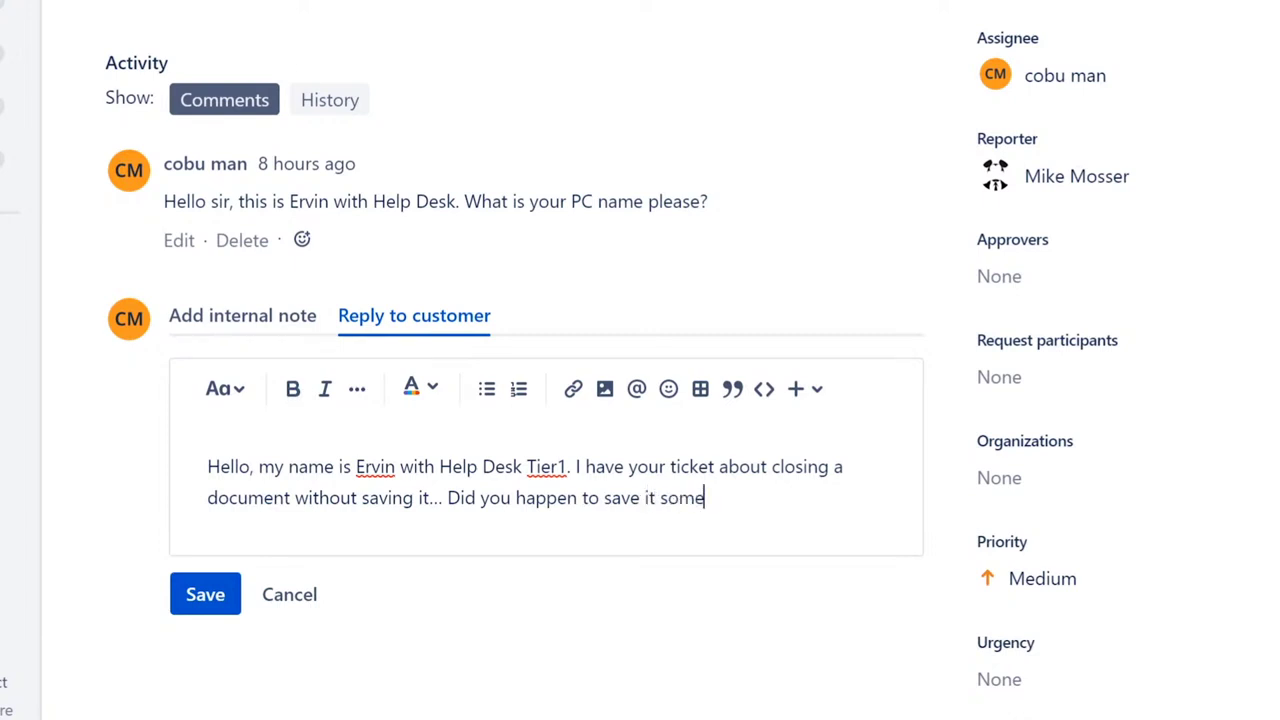
text(where else?)
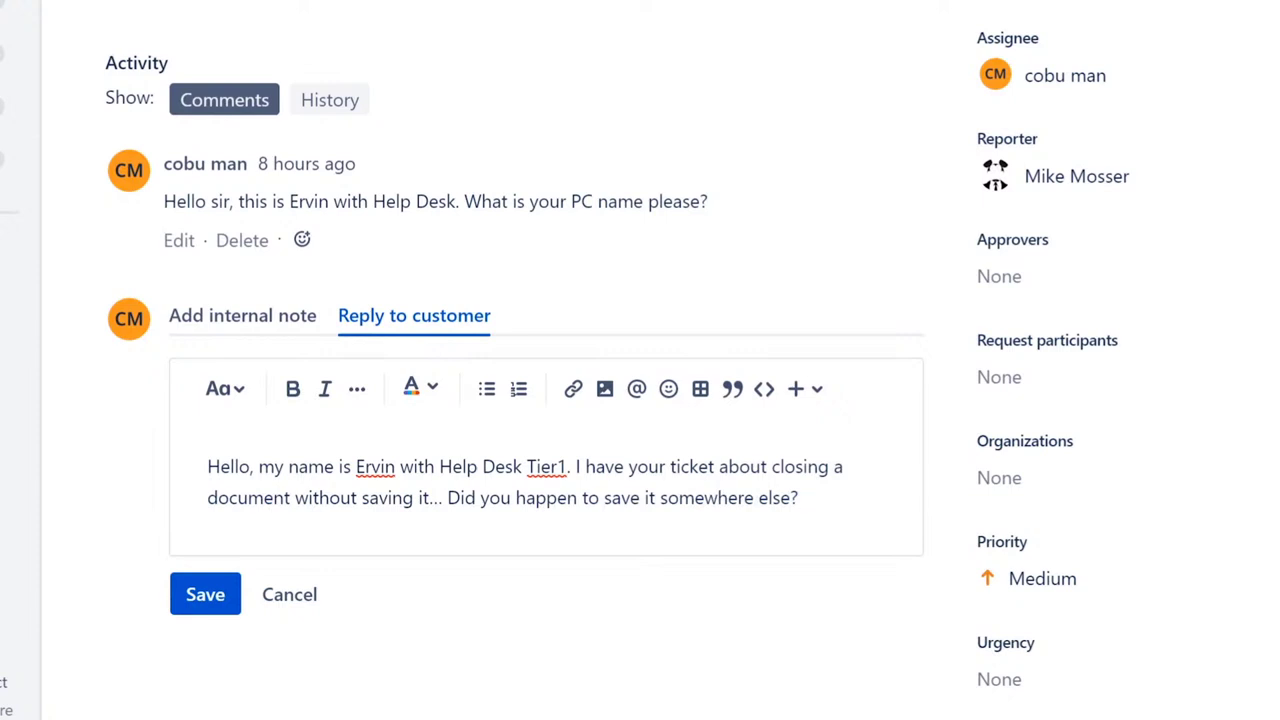
text( or)
key(BackSpace)
key(BackSpace)
key(BackSpace)
key(BackSpace)
text(or did just )
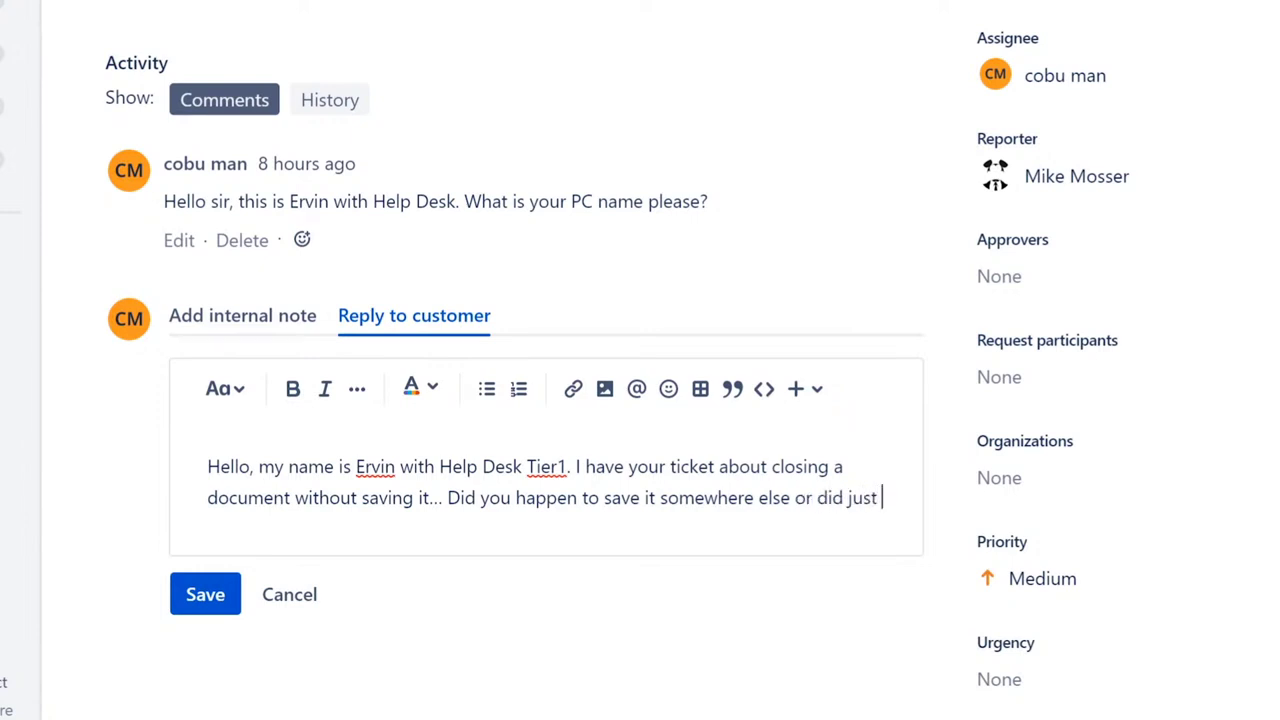
text(close the d)
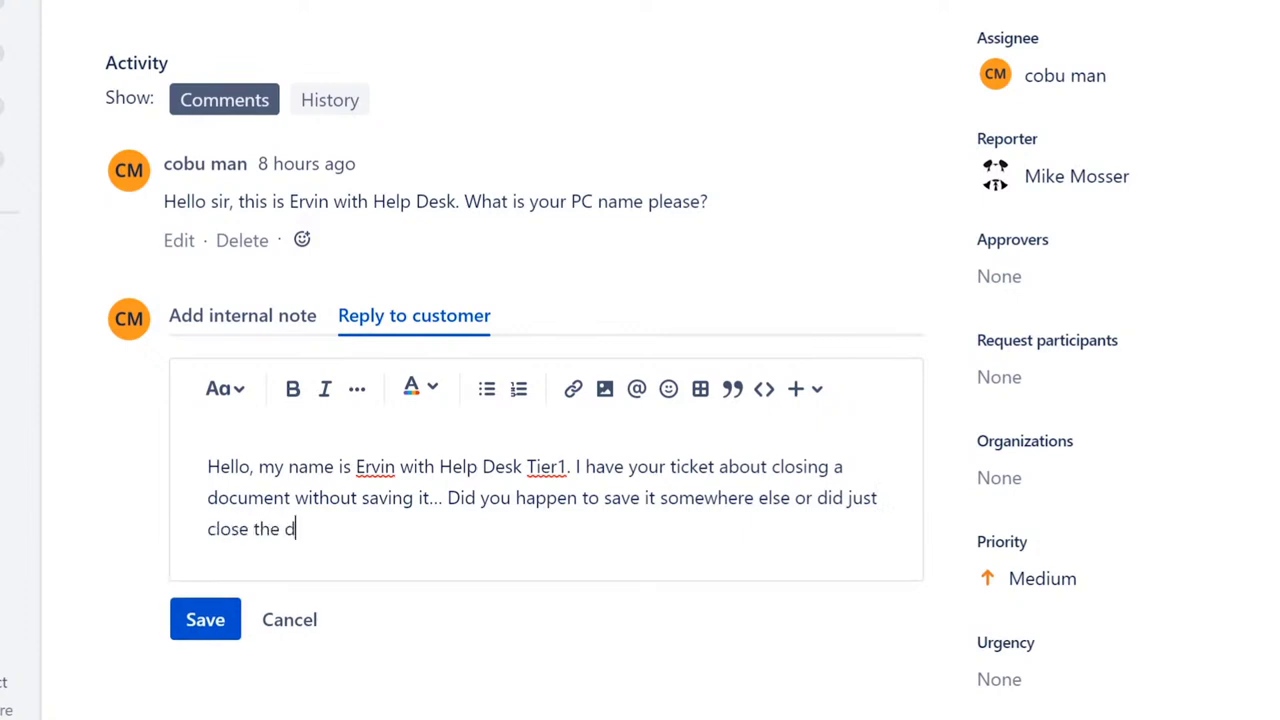
key(BackSpace)
text(window?)
text(:))
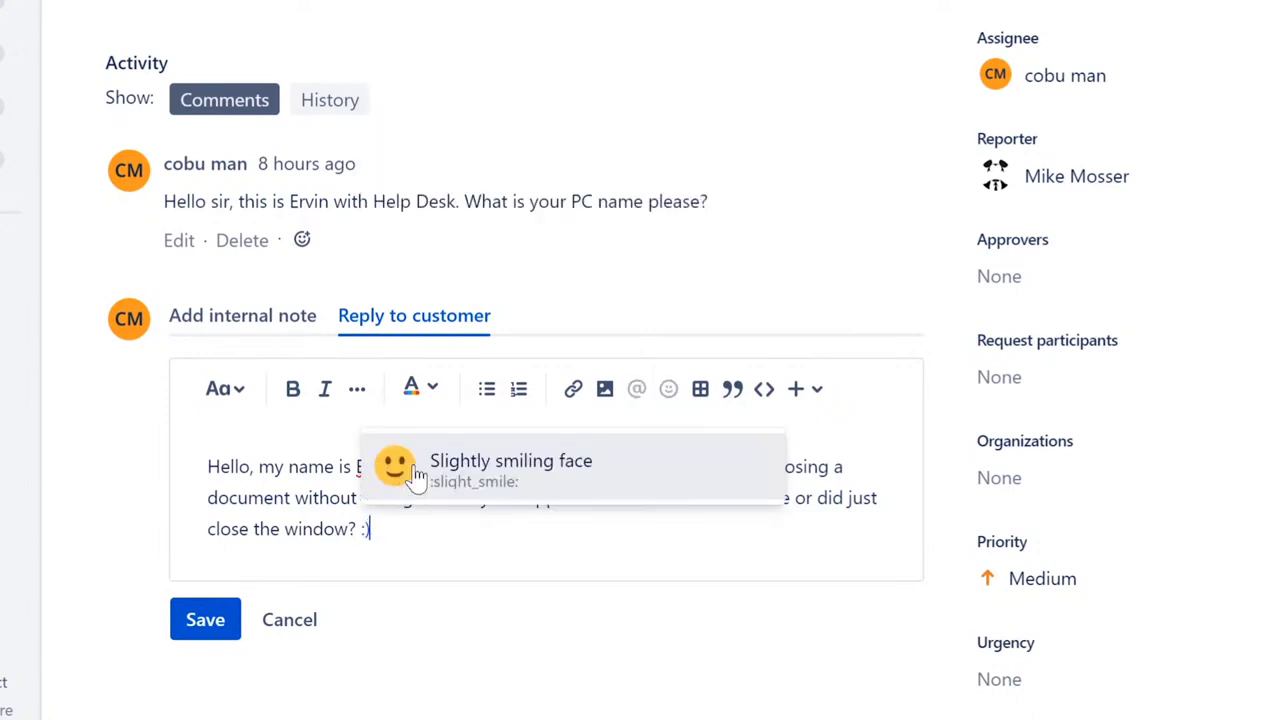
click(443, 491)
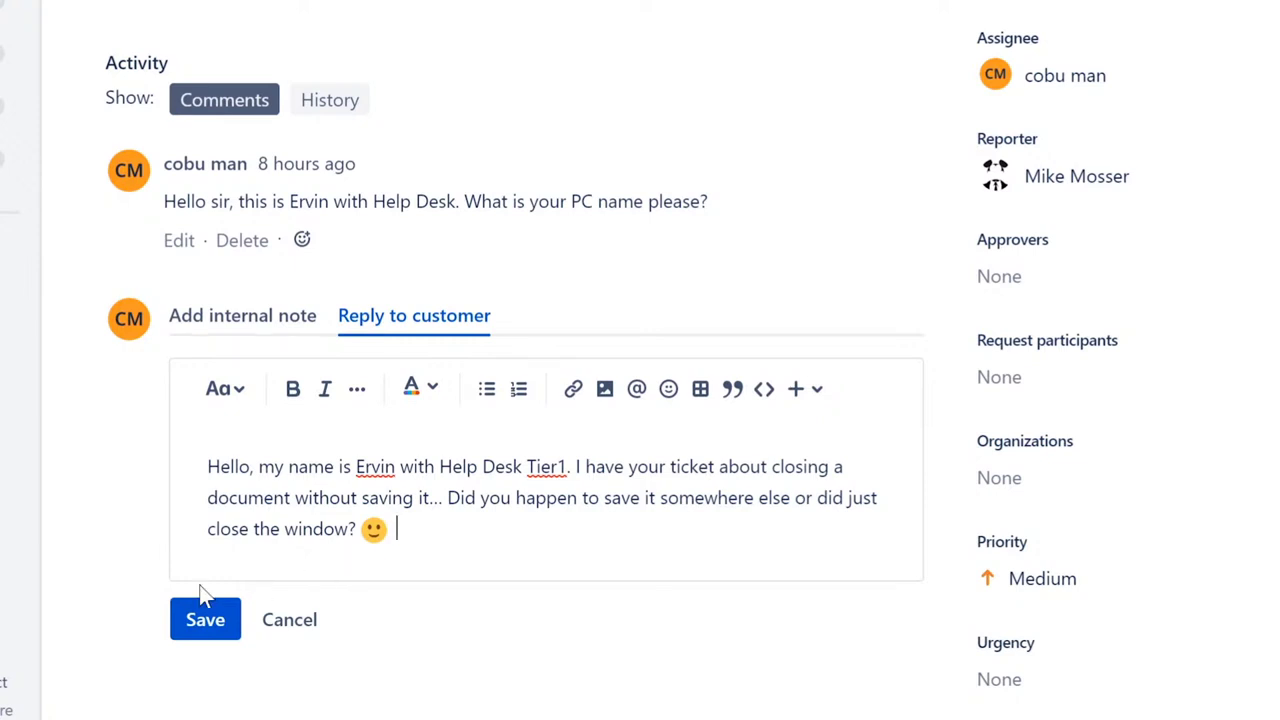
click(215, 627)
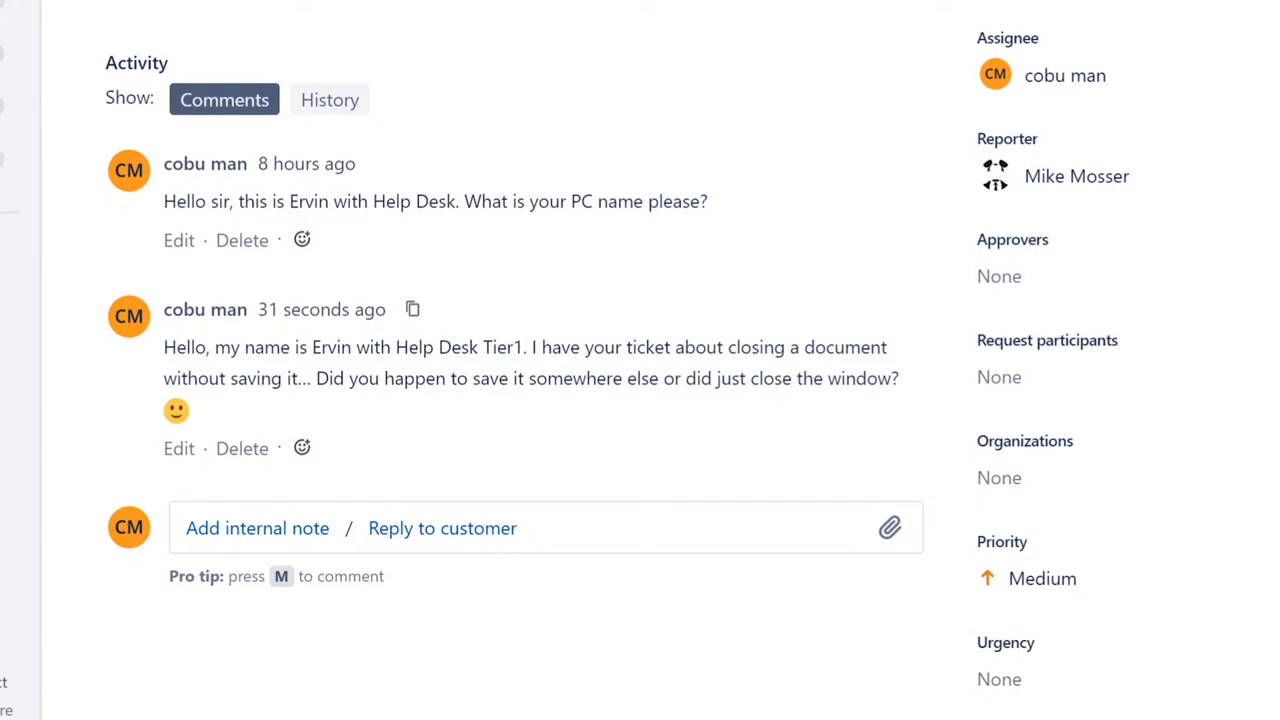
Start a reply: 'Unfortunately, we don't have a way to recover that file… it is gone forever.'.
click(443, 538)
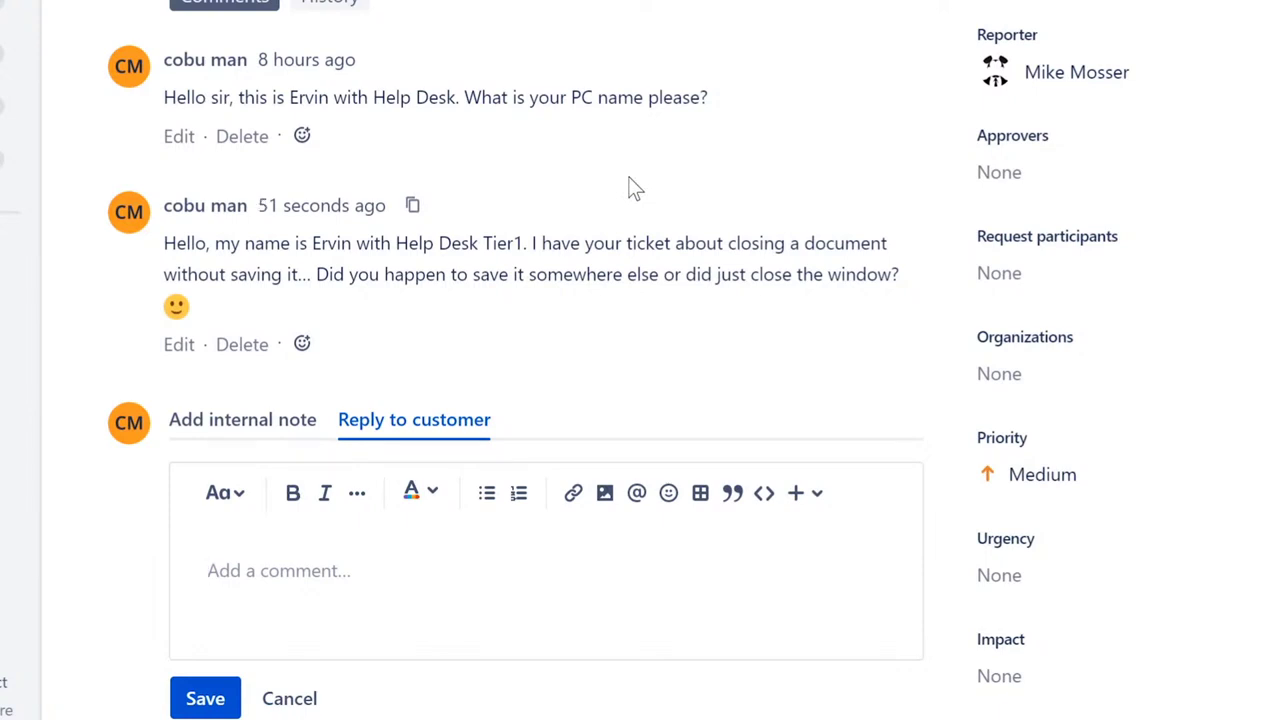
text(Unfor)
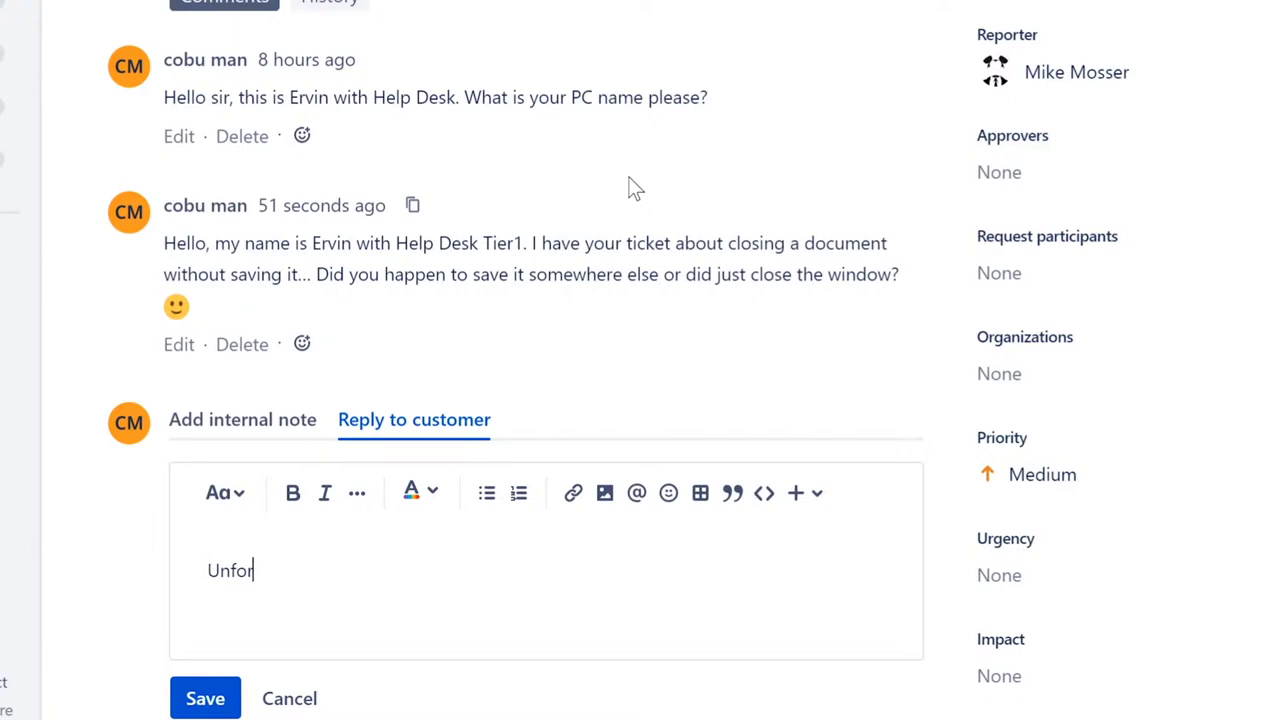
text(tunatelly,)
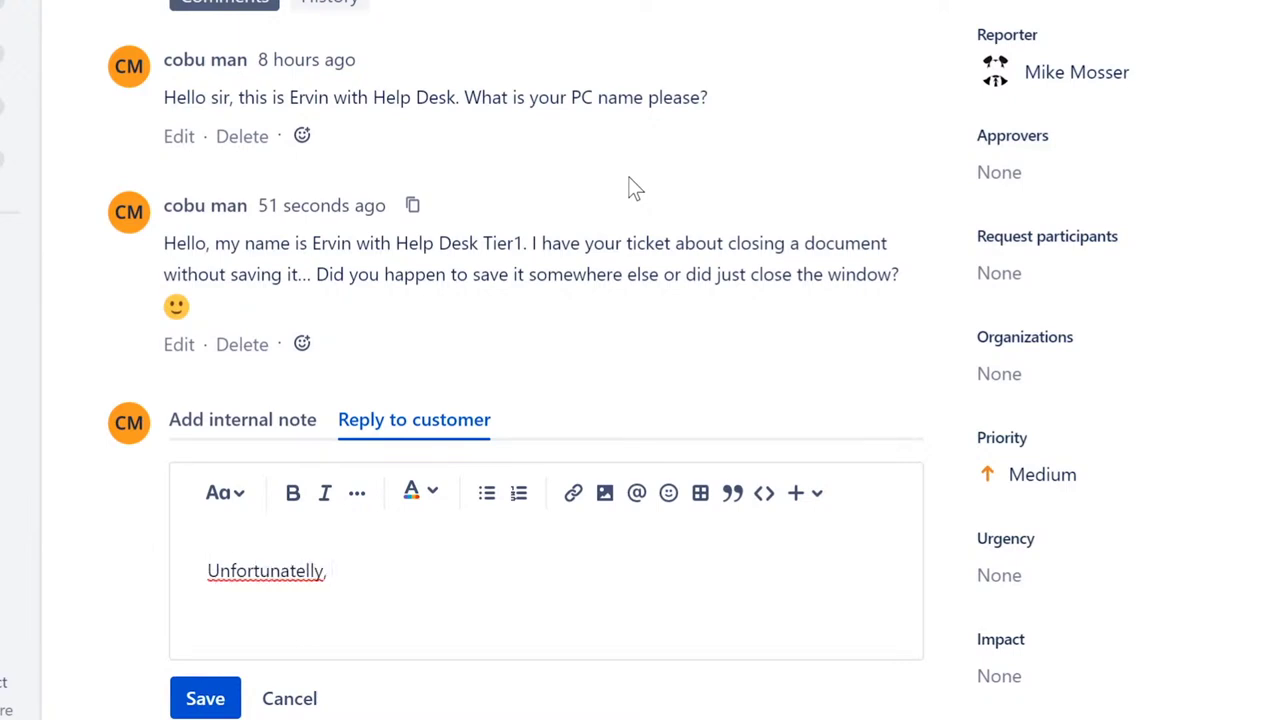
text( we dont')
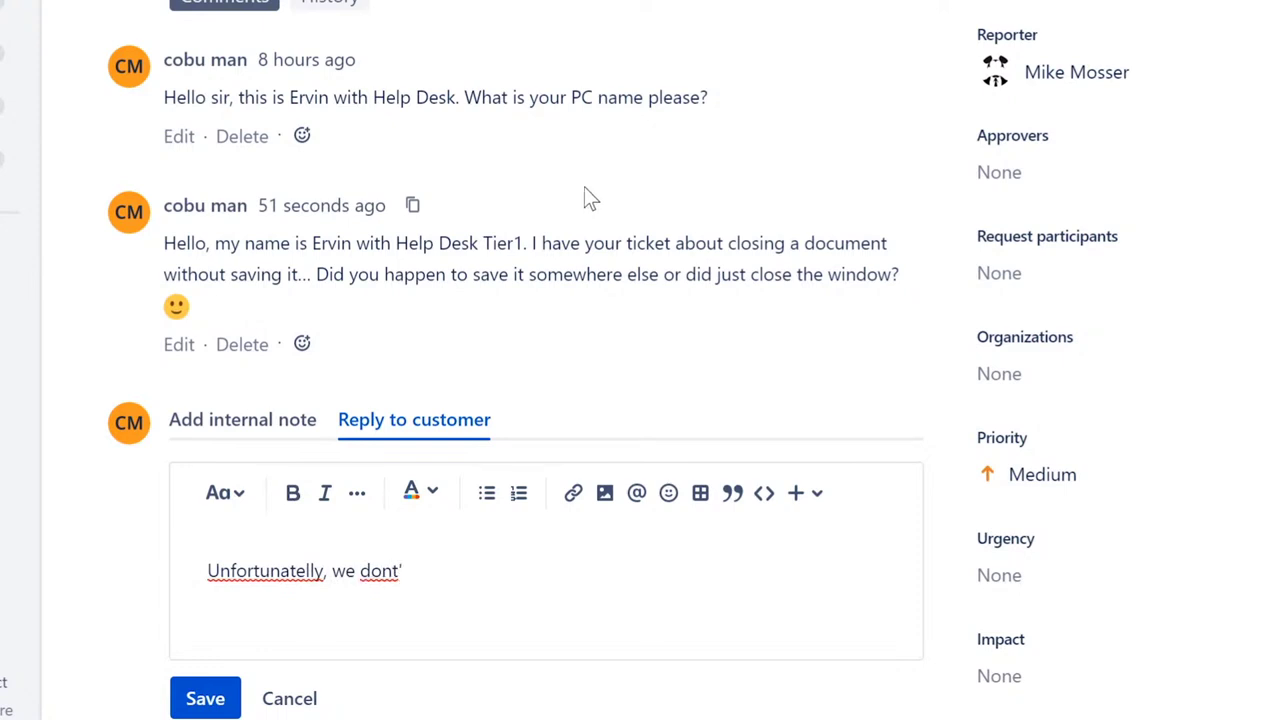
click(247, 571)
double_click(247, 571)
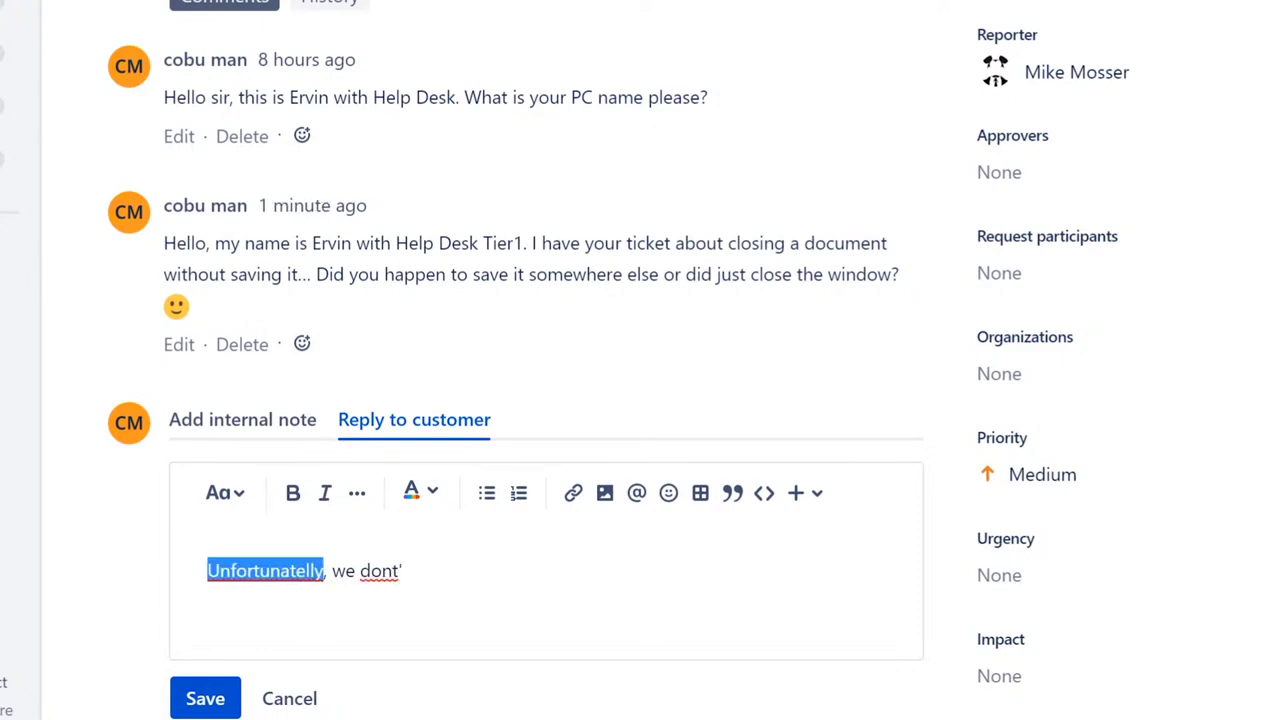
right_click(300, 578)
click(476, 231)
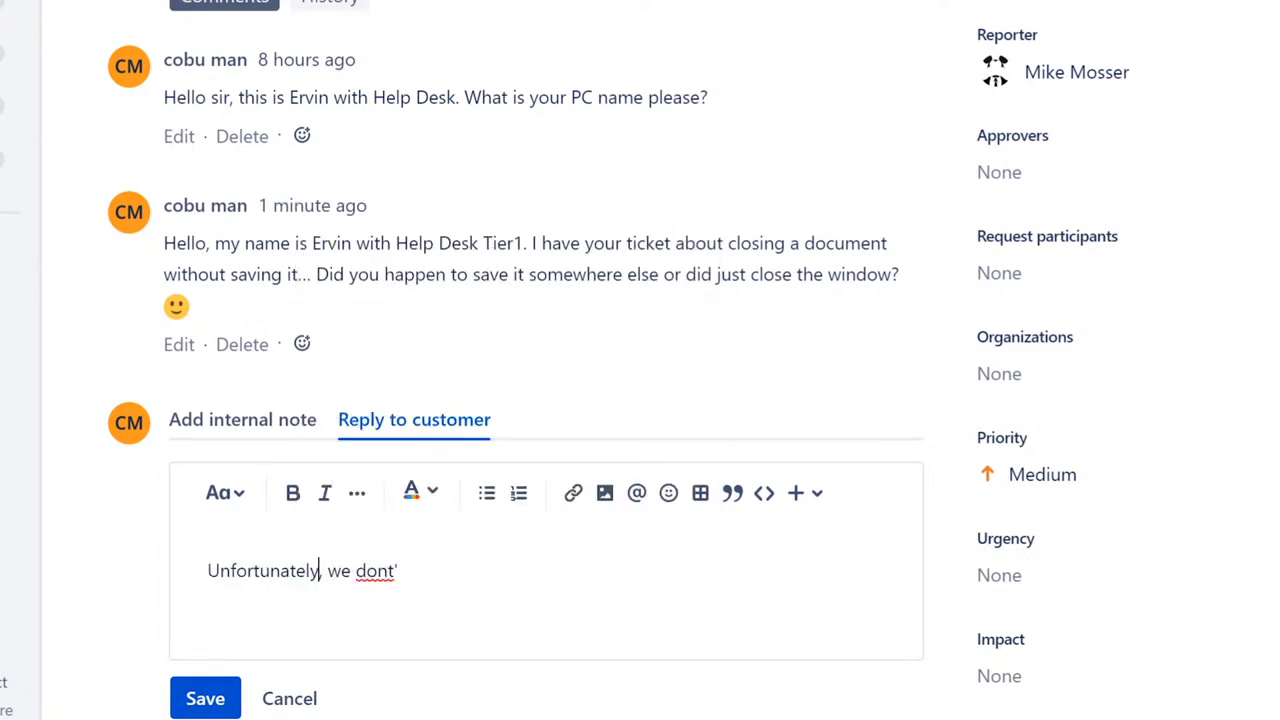
key(BackSpace)
text('t )
text(have a way r)
key(BackSpace)
text(to reco)
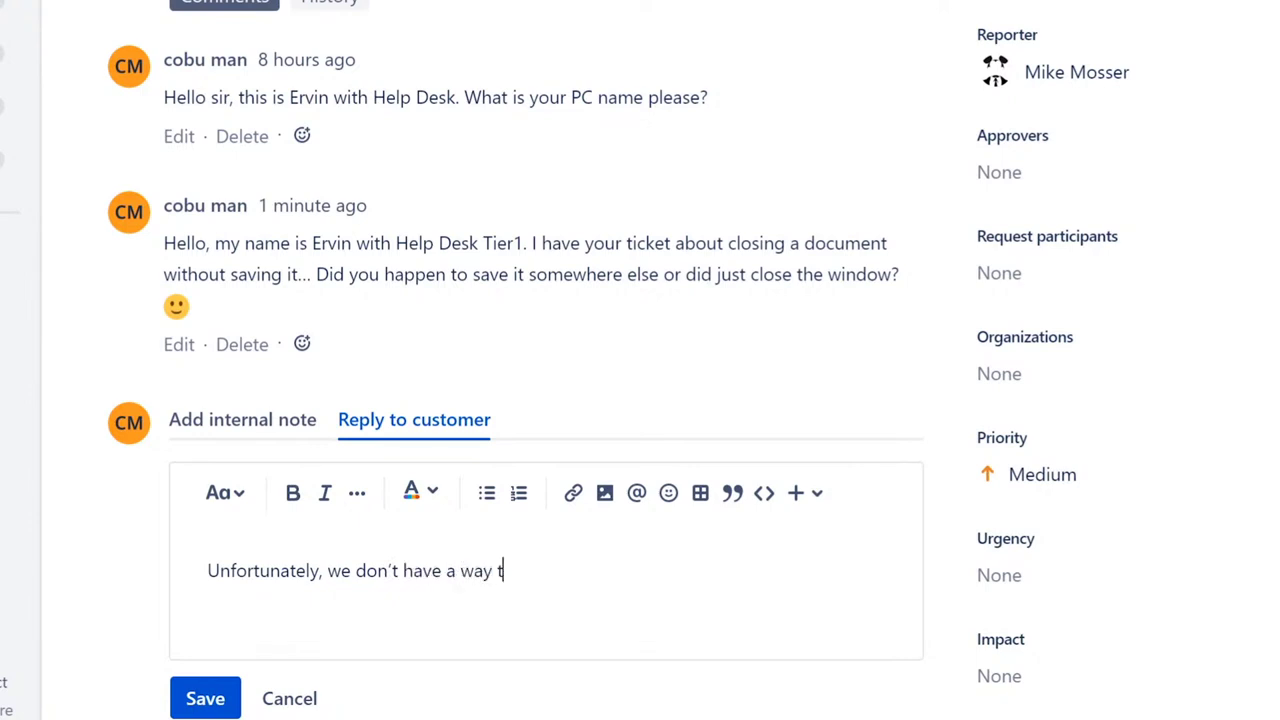
text(ver)
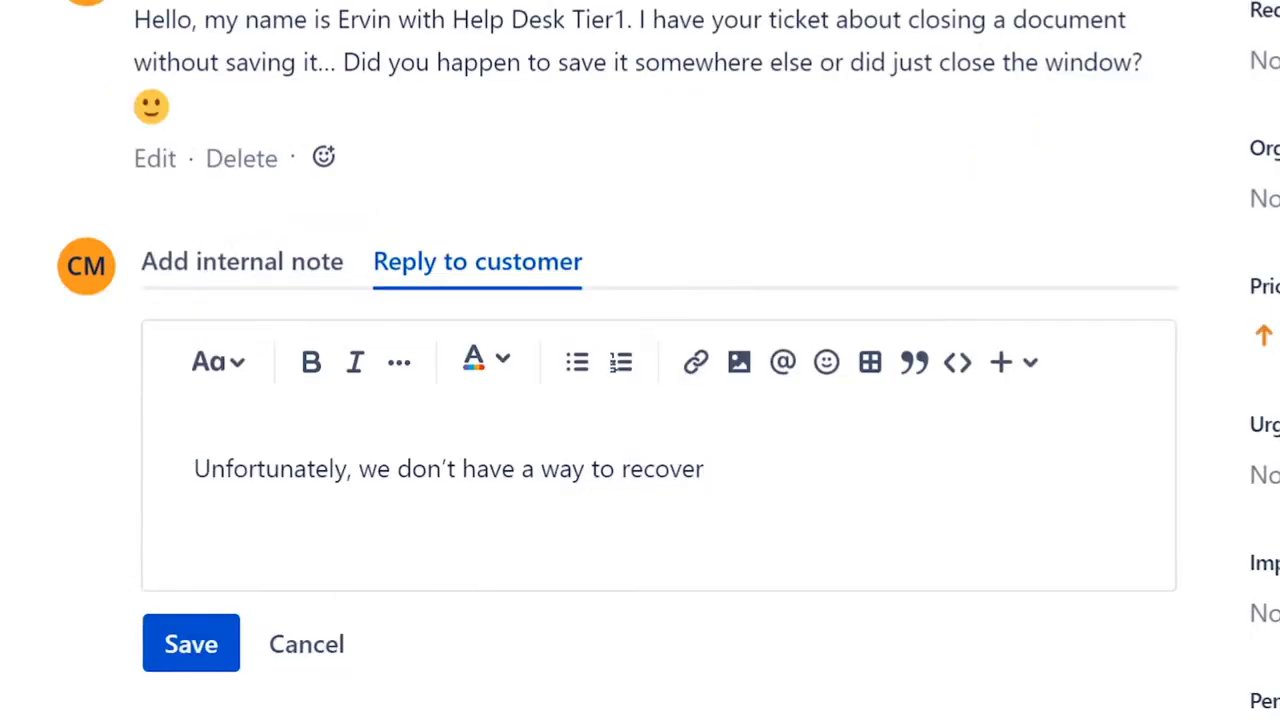
text( that file... )
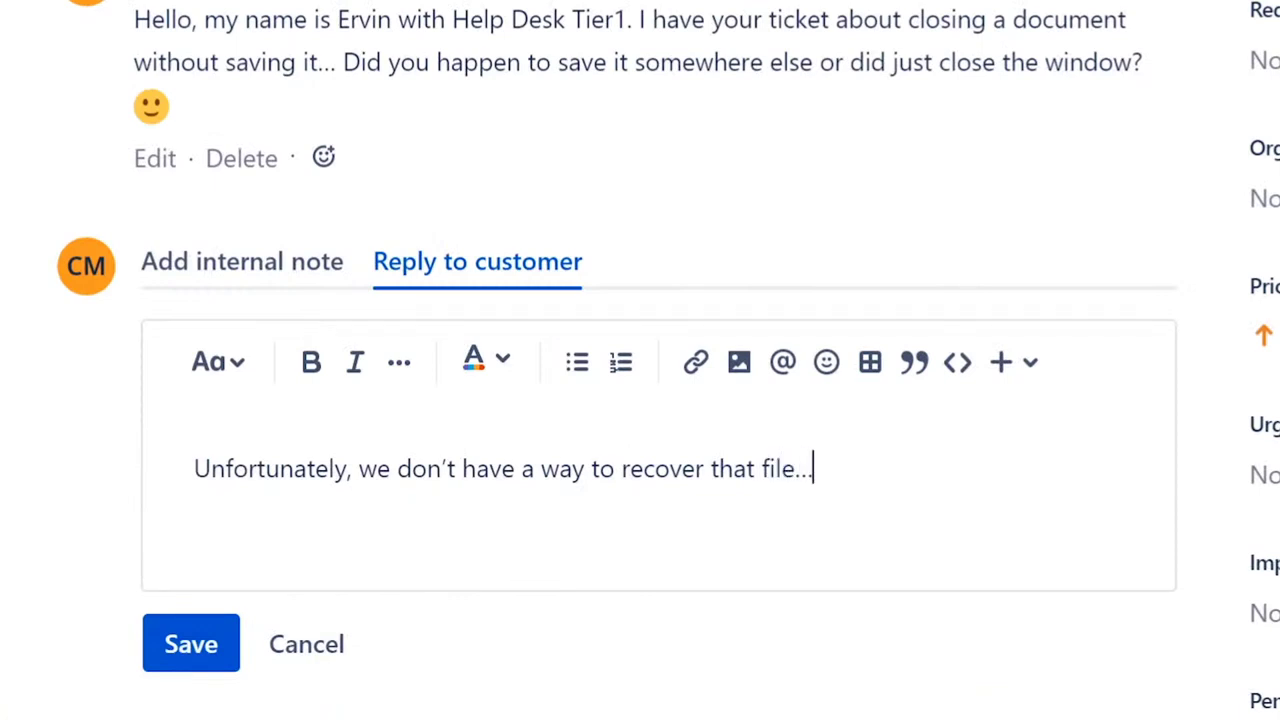
text(once yo)
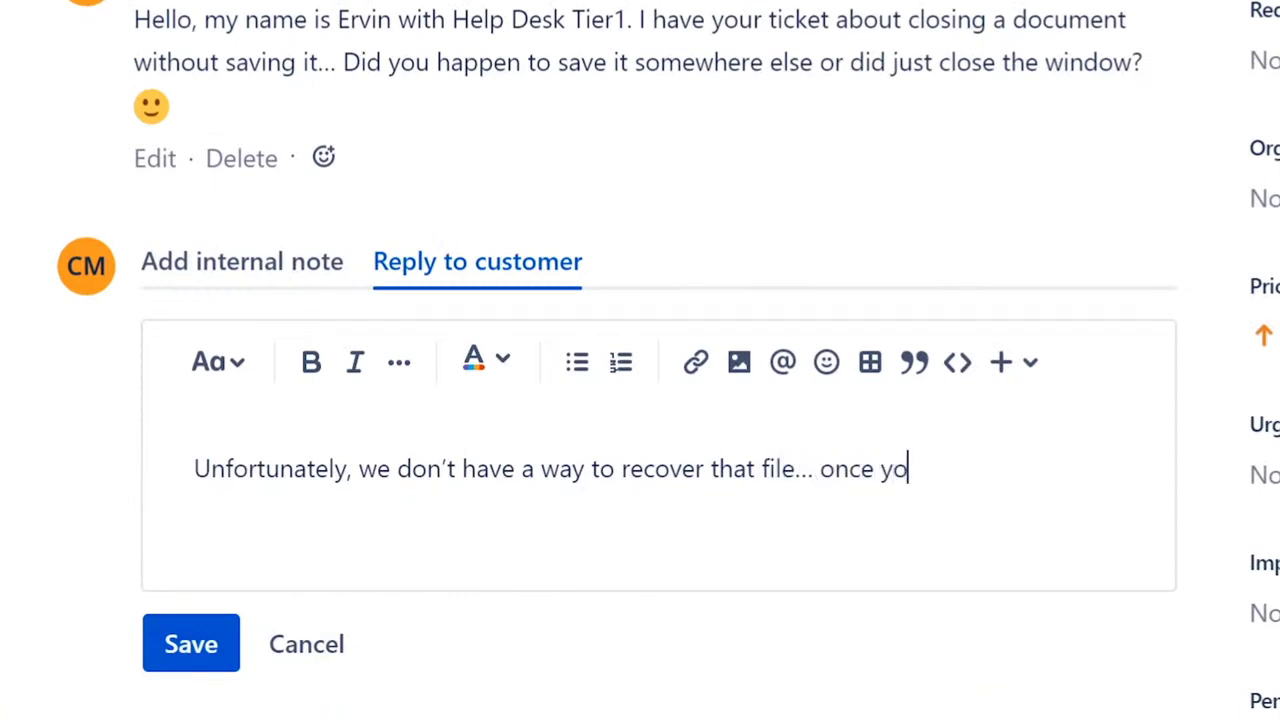
text(u close th)
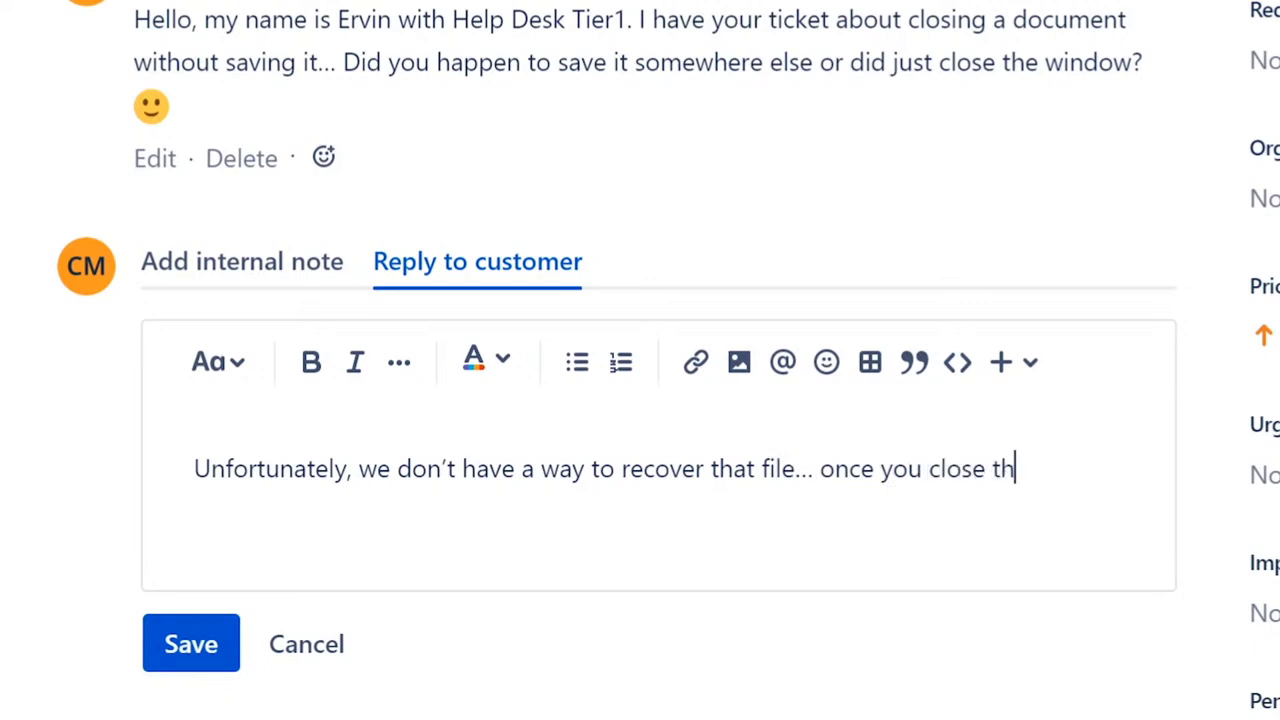
text(e window li)
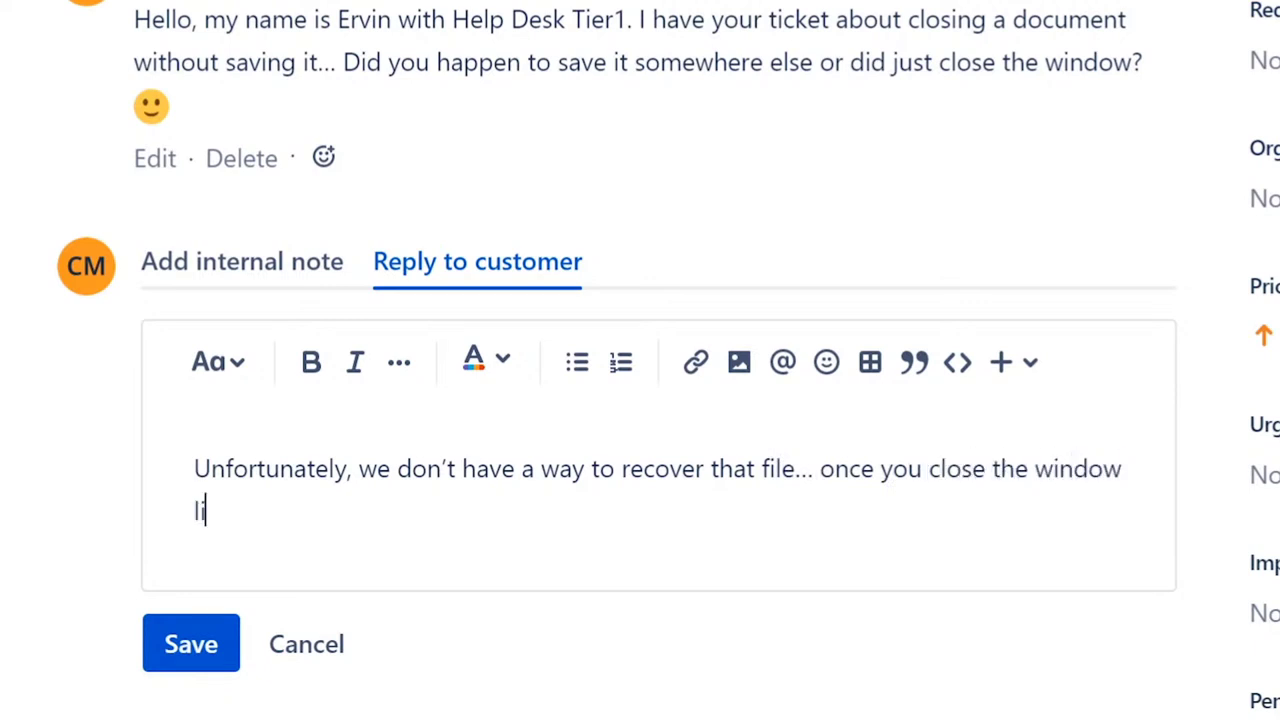
text(ke that )
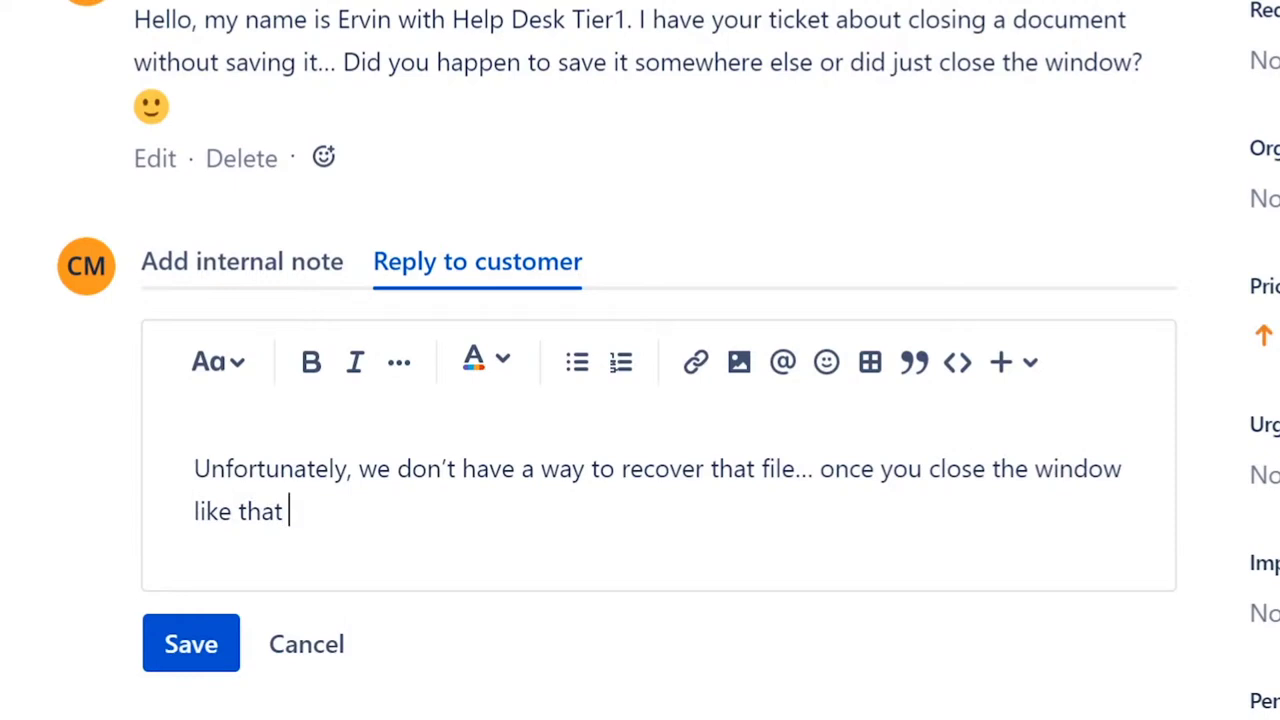
text(it is gone for e)
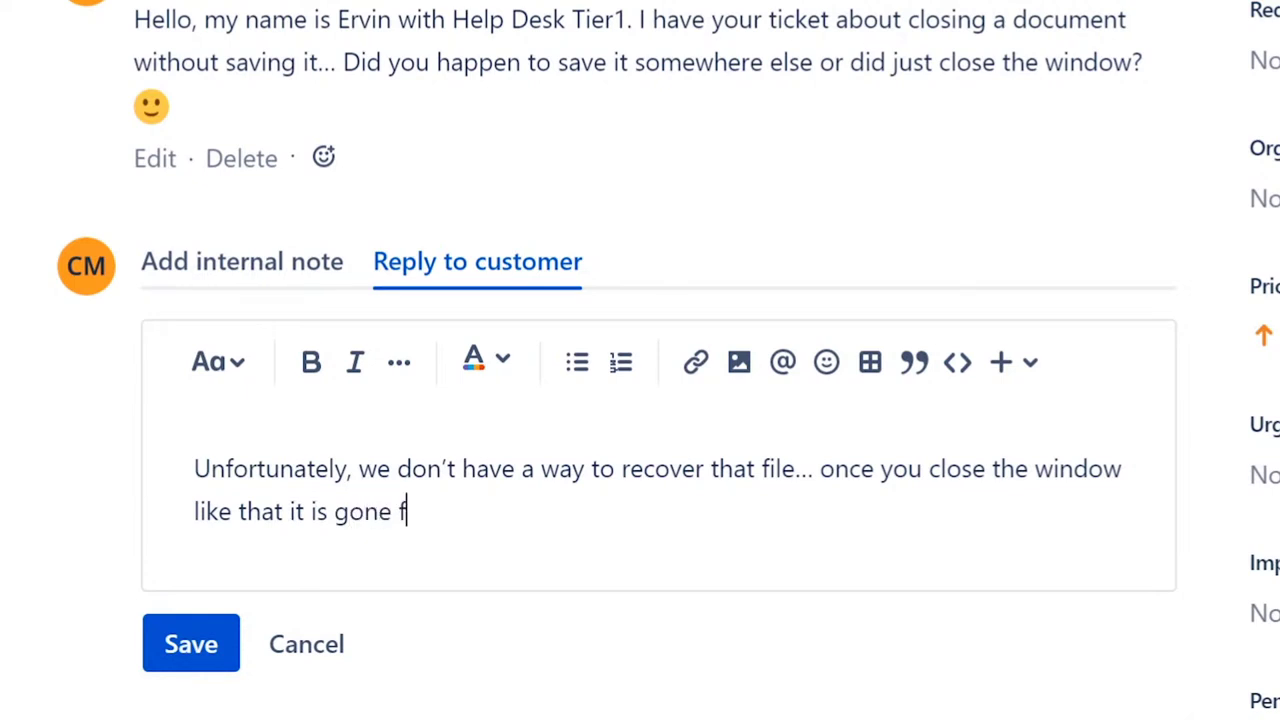
key(BackSpace)
key(BackSpace)
text(ever. :)
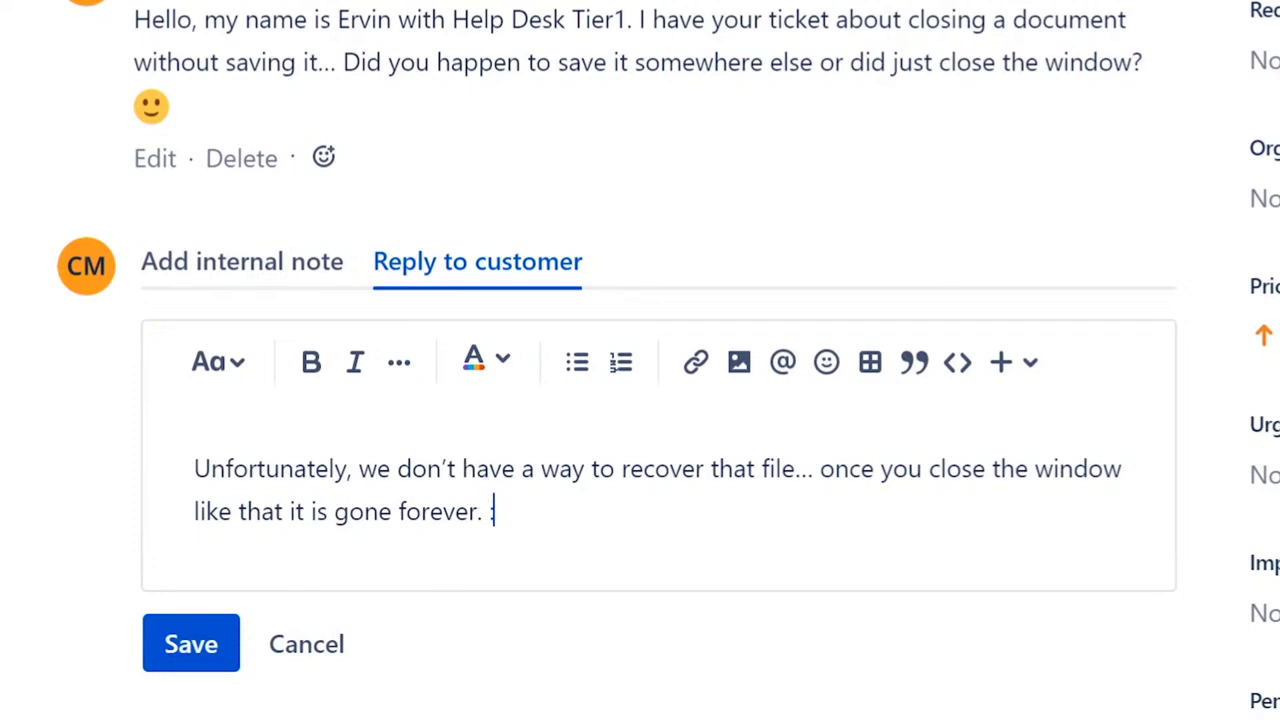
text(()
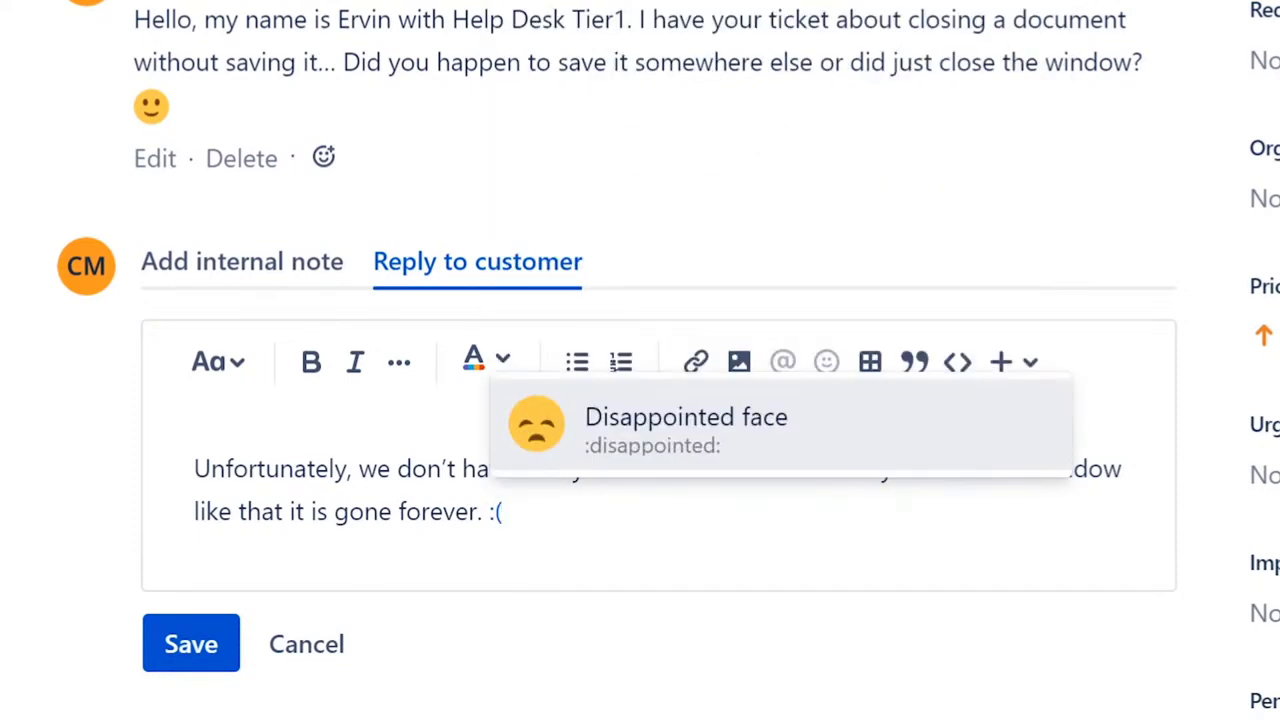
key(Return)
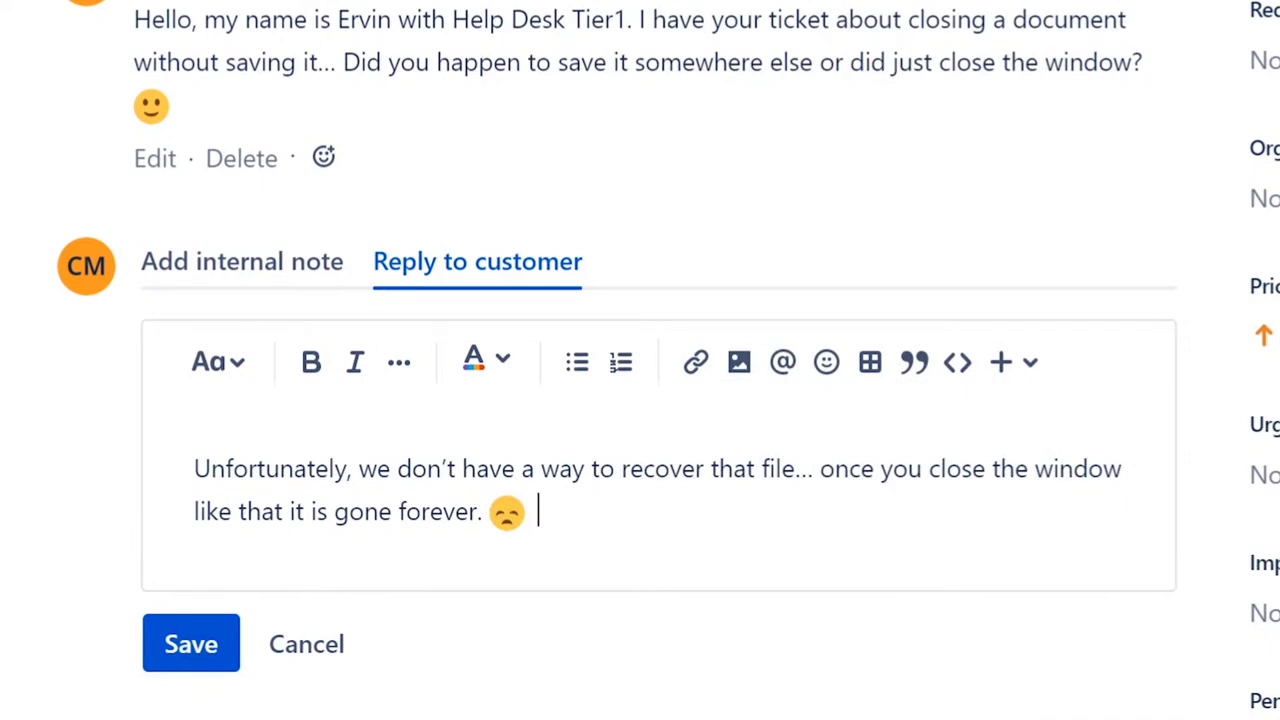
Add that you can check the PC for a time-based saved backup, but aren't 100% sure.
text(However, I cat)
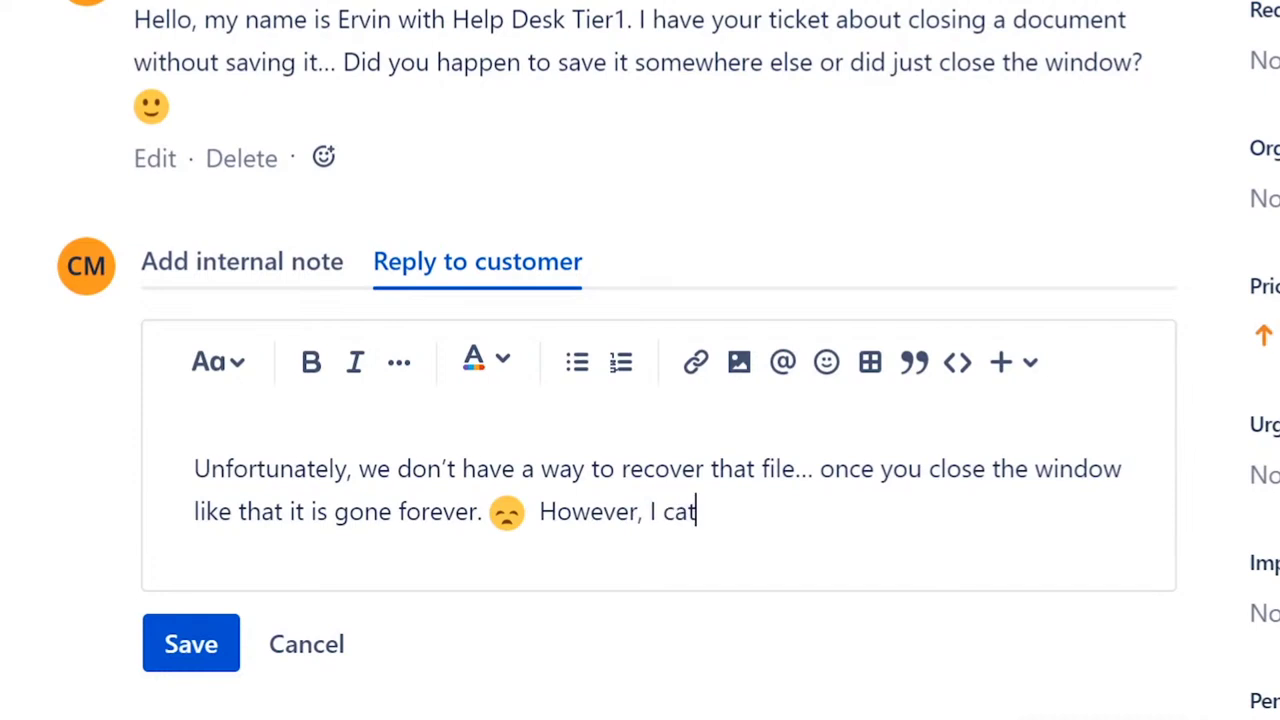
key(BackSpace)
text(n take a )
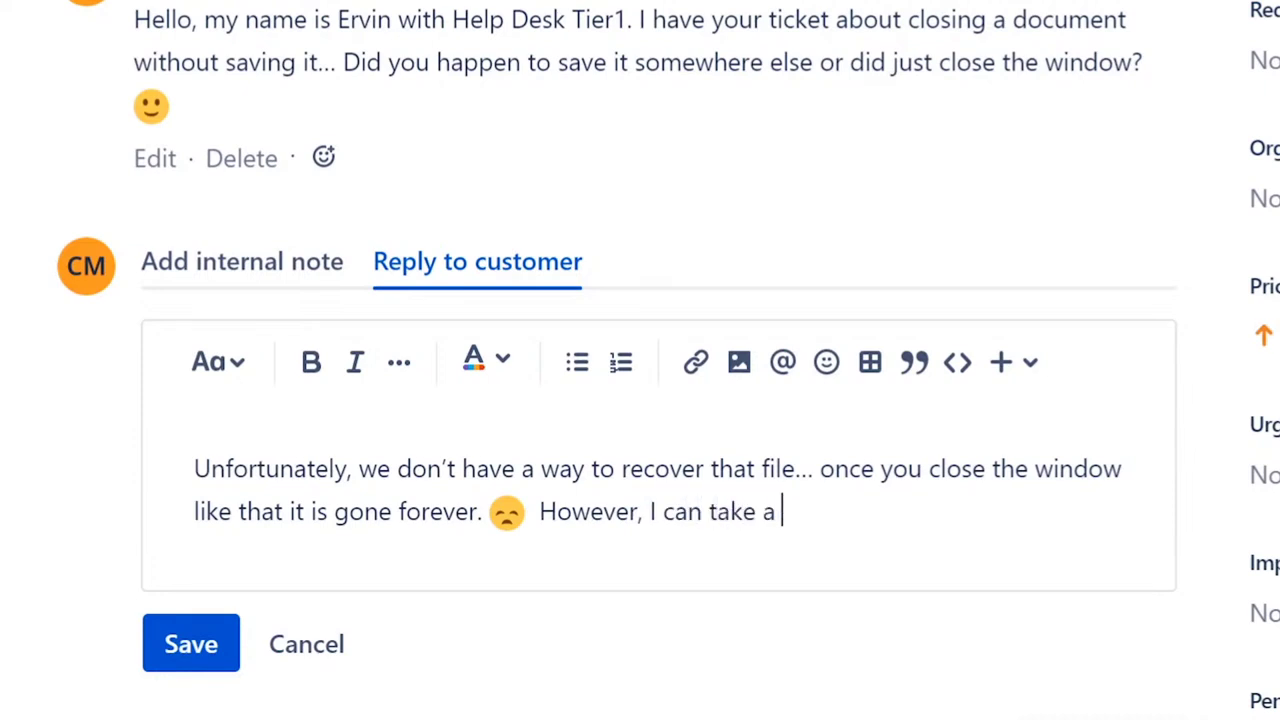
text(look at your )
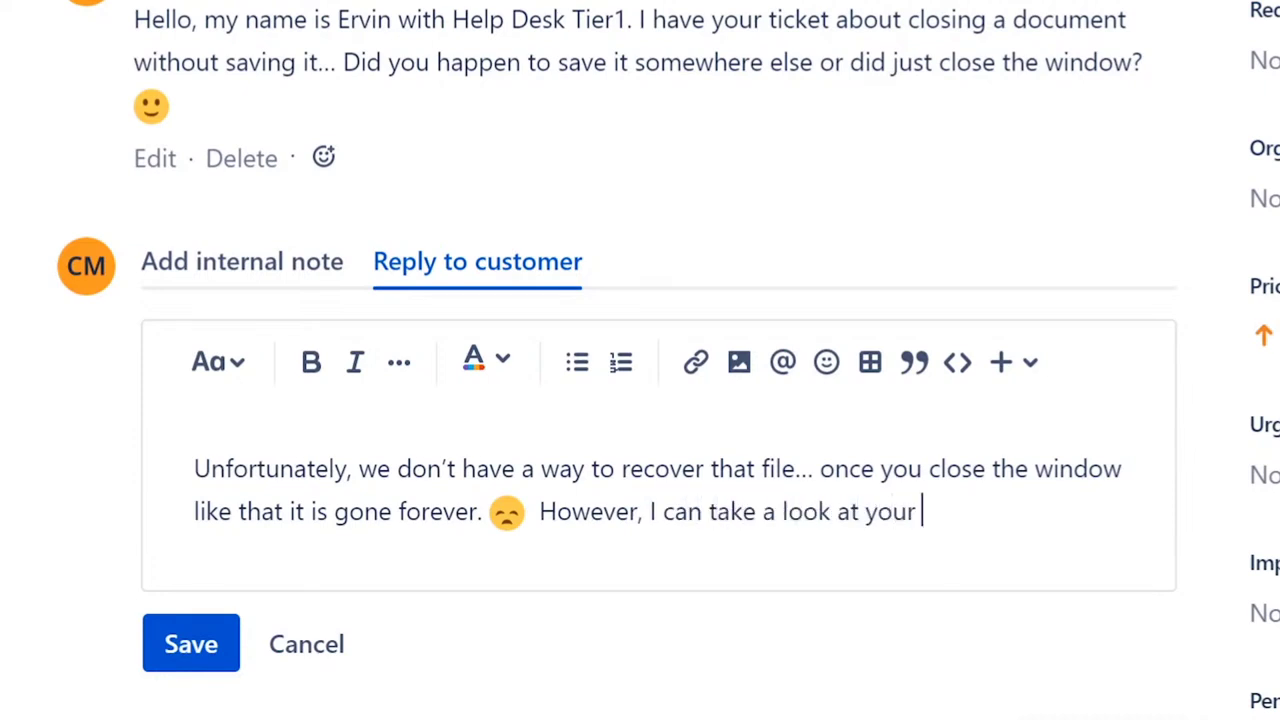
text(PC to see i)
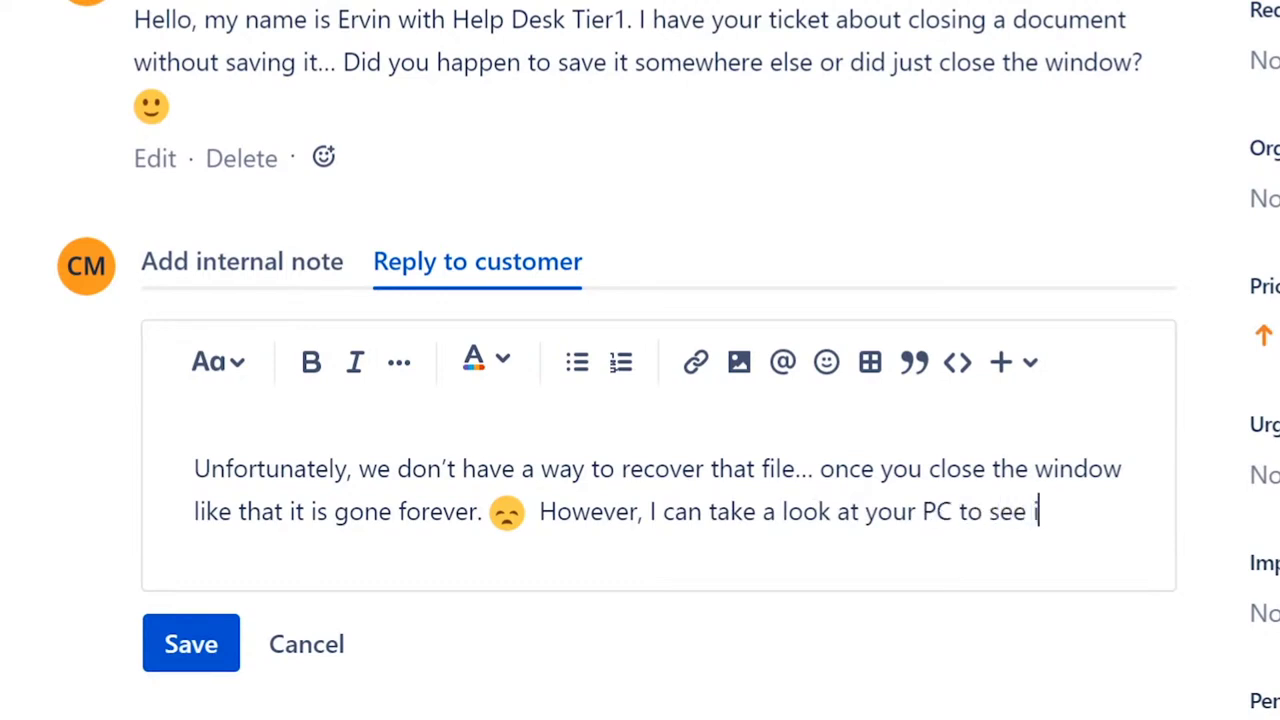
text(f I can find )
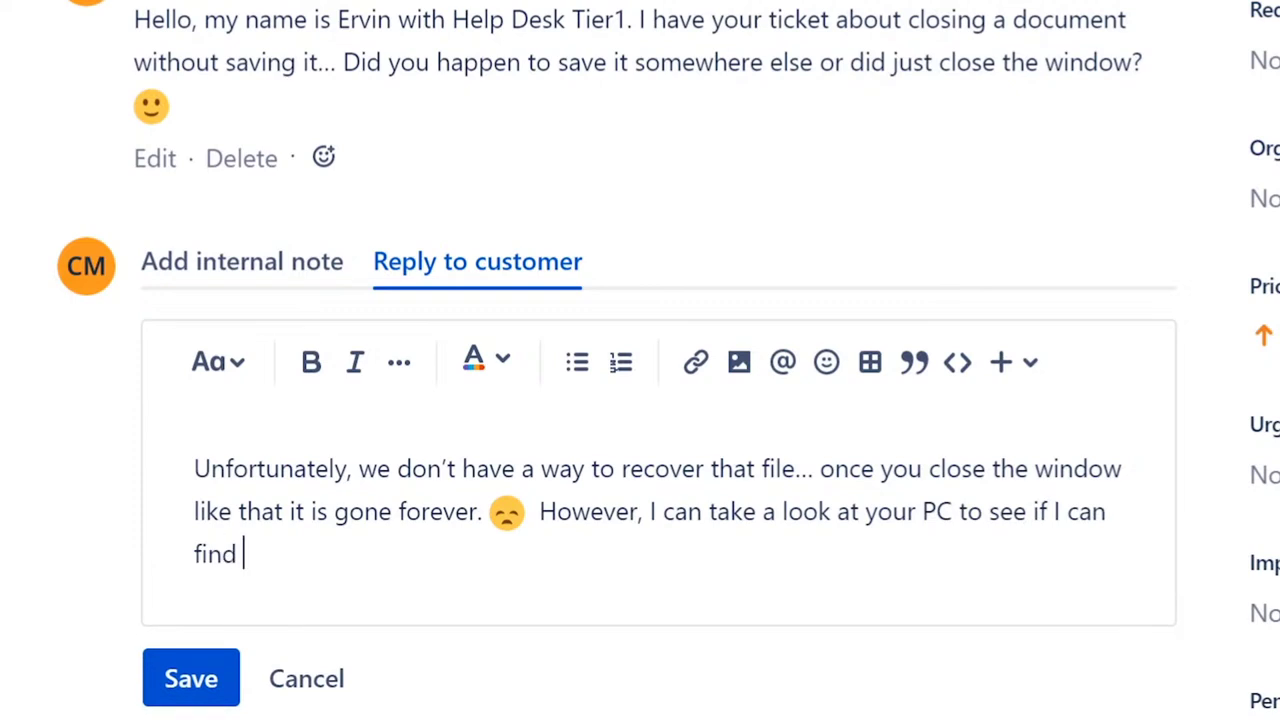
text(a time)
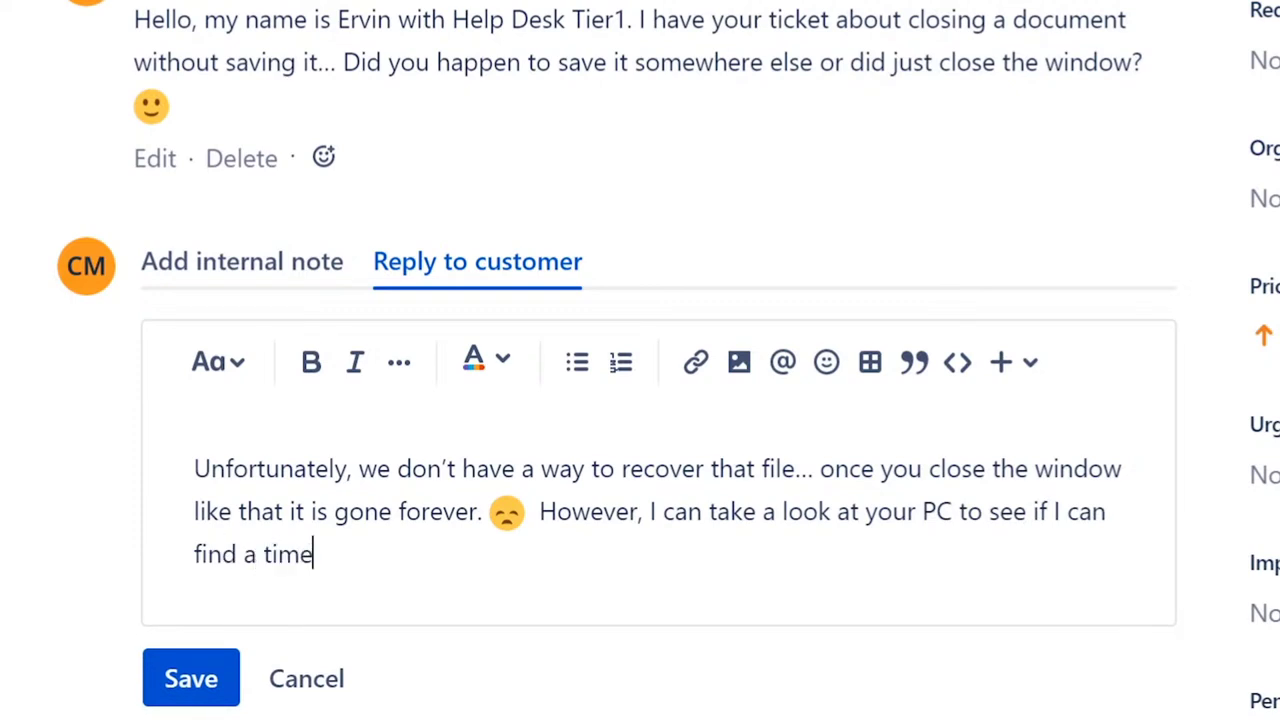
text( based ba)
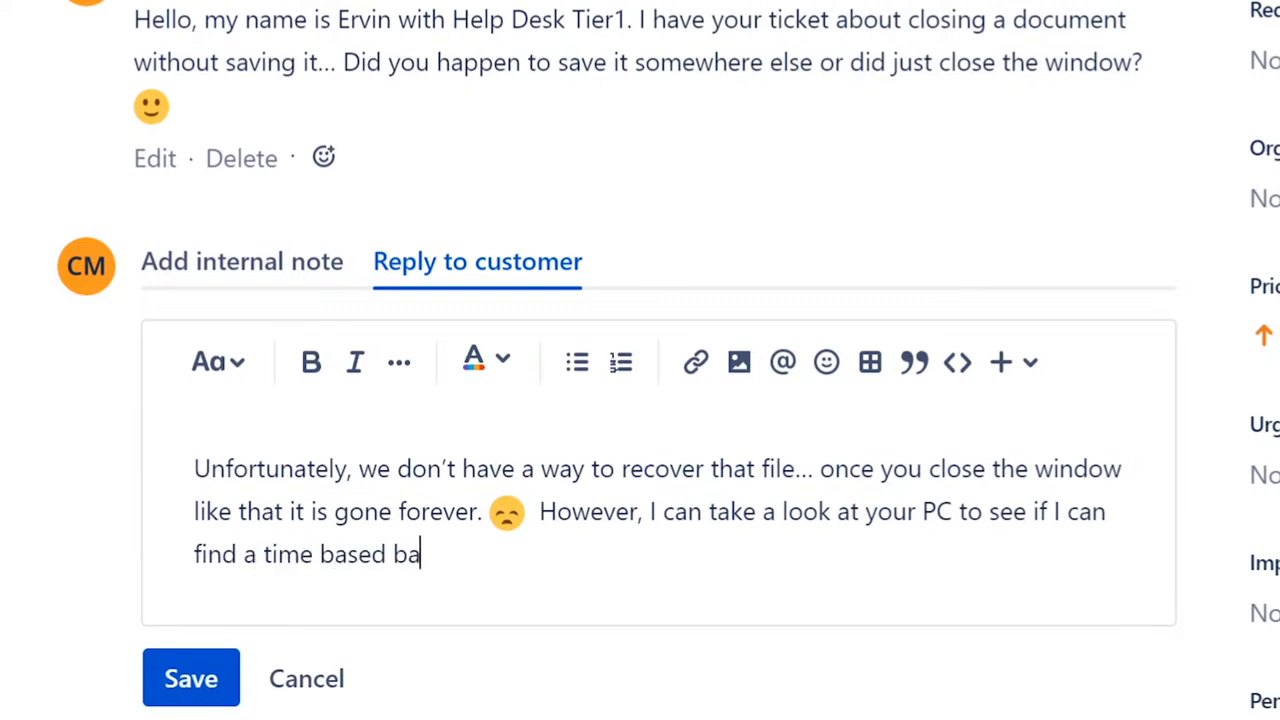
text(ckup)
click(446, 554)
key(Left)
key(Left)
key(Left)
key(Left)
text(sav)
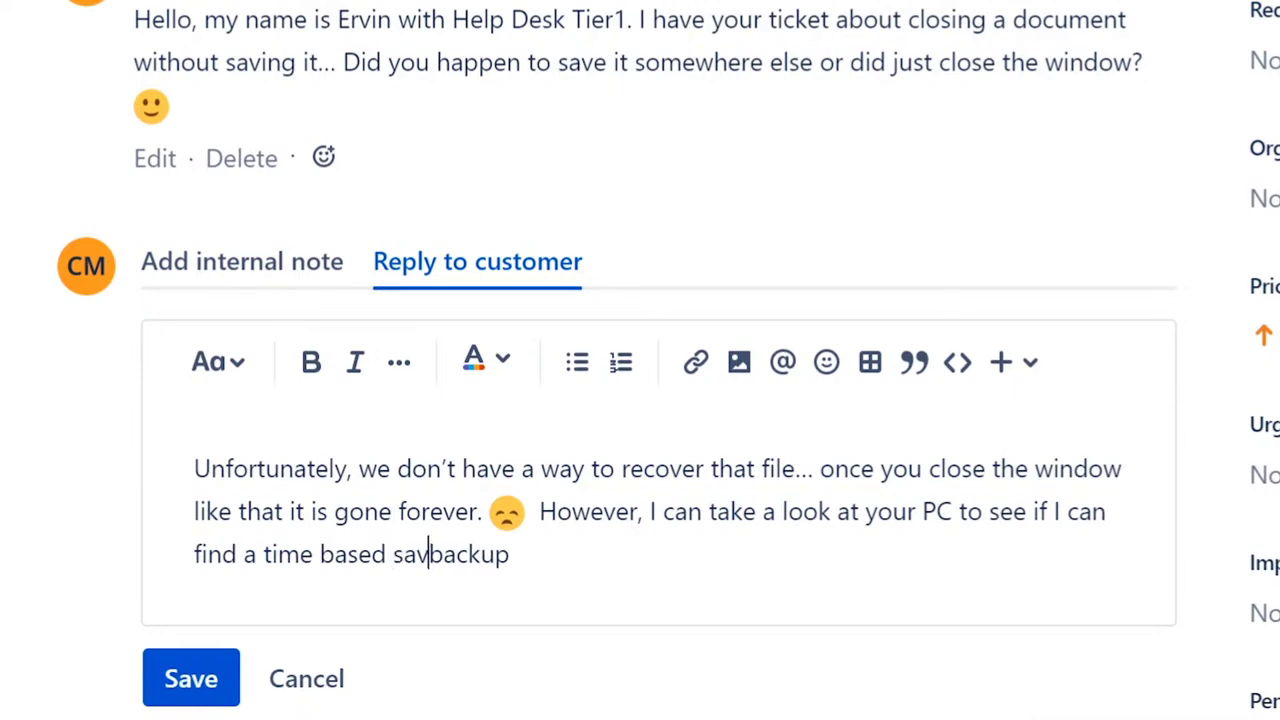
text(ed)
key(Right)
key(Right)
key(Right)
key(Right)
key(Right)
key(Right)
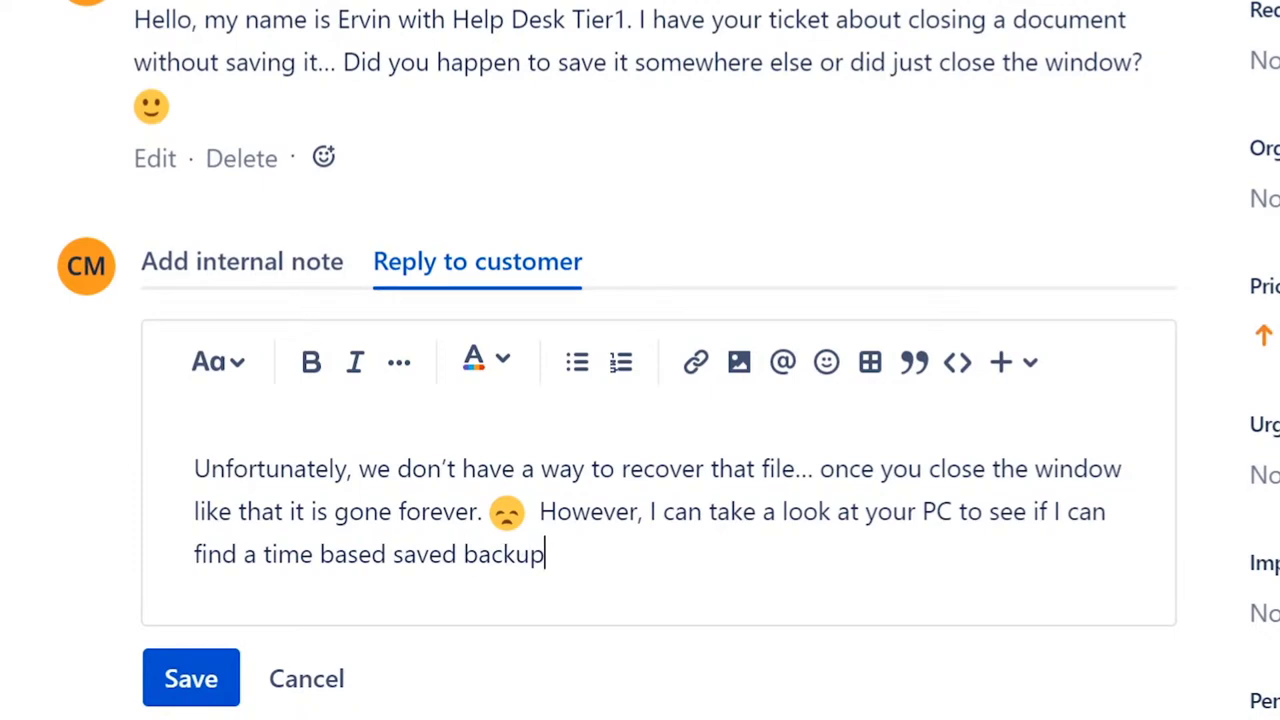
text(... but I'm not con)
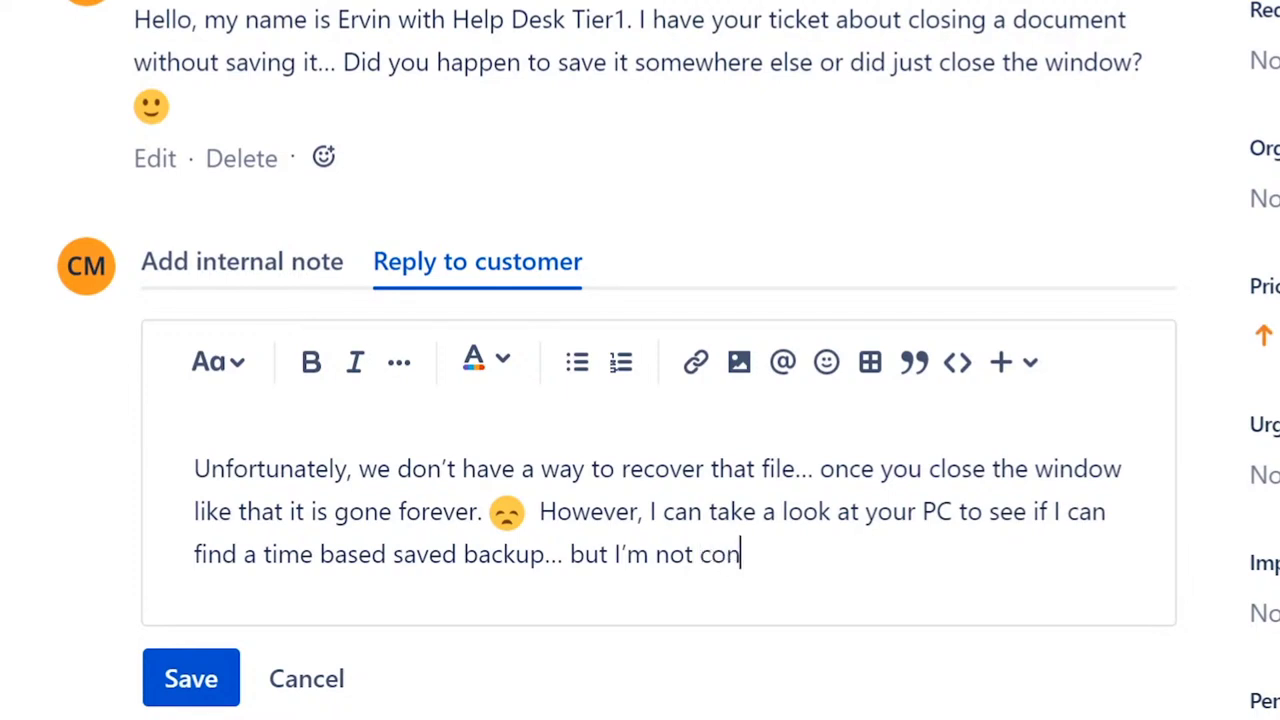
key(BackSpace)
key(BackSpace)
key(BackSpace)
key(BackSpace)
text(100% sure th)
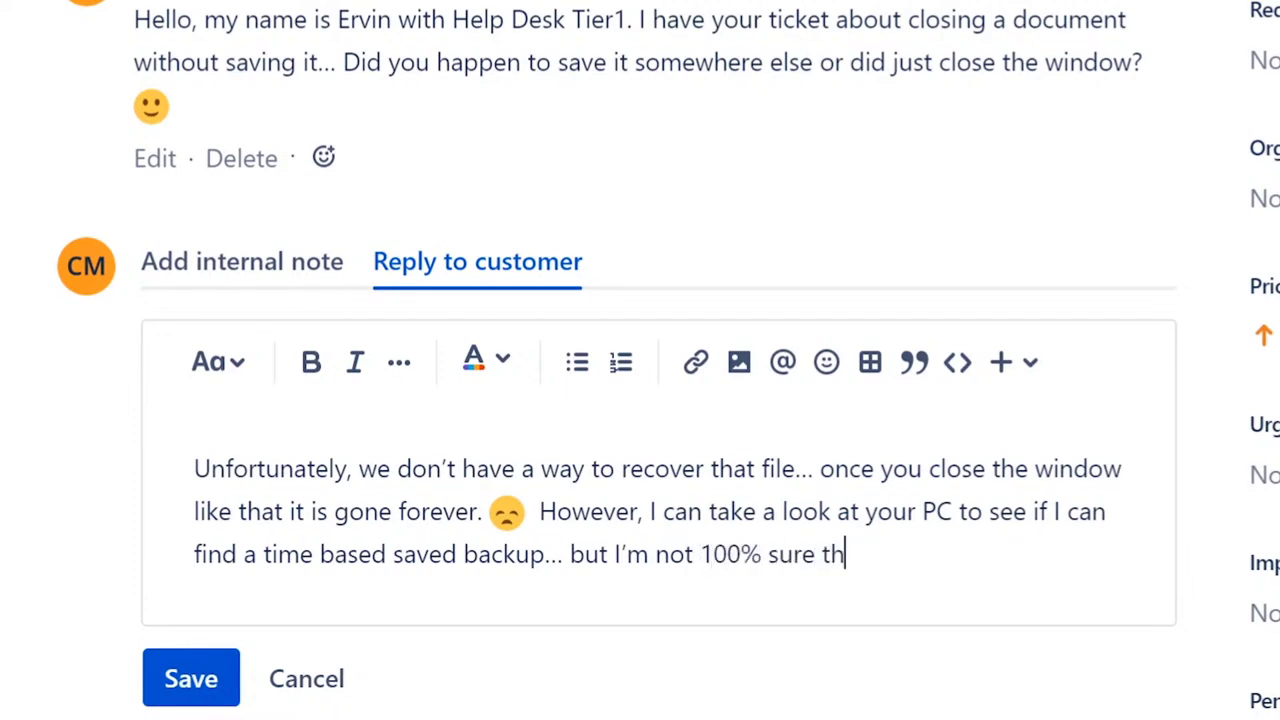
text(ere is something there)
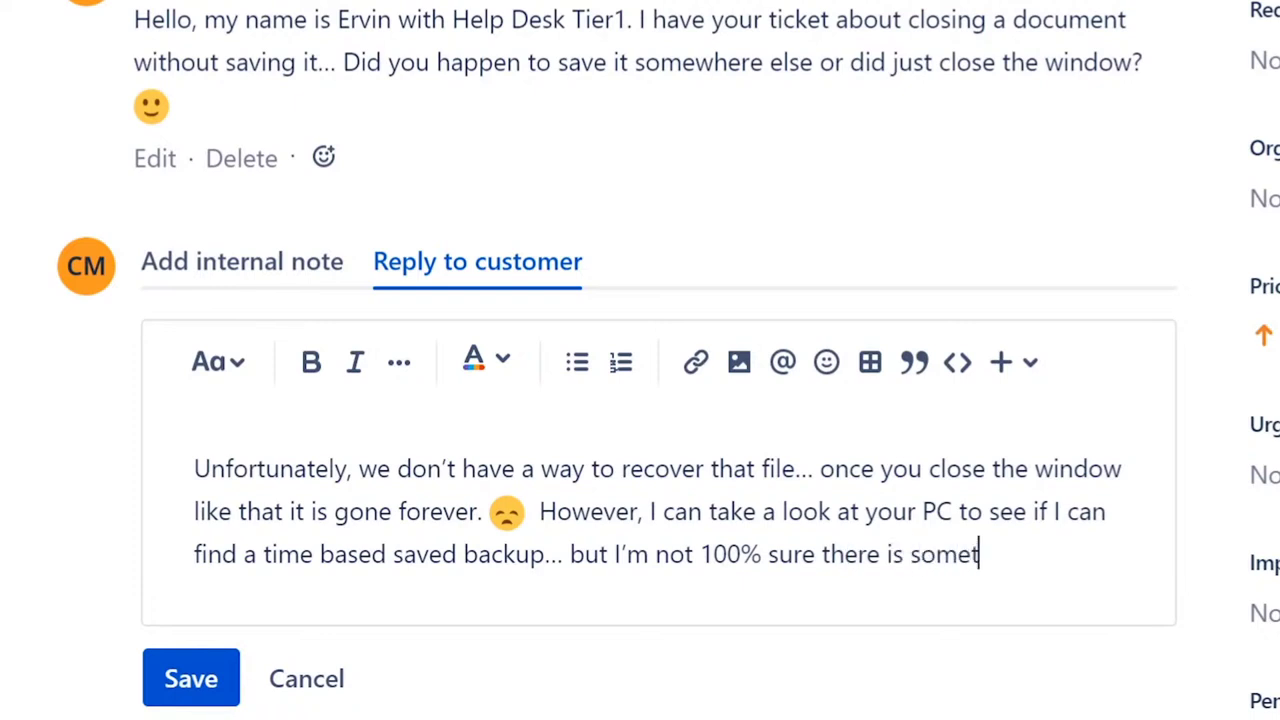
text(.)
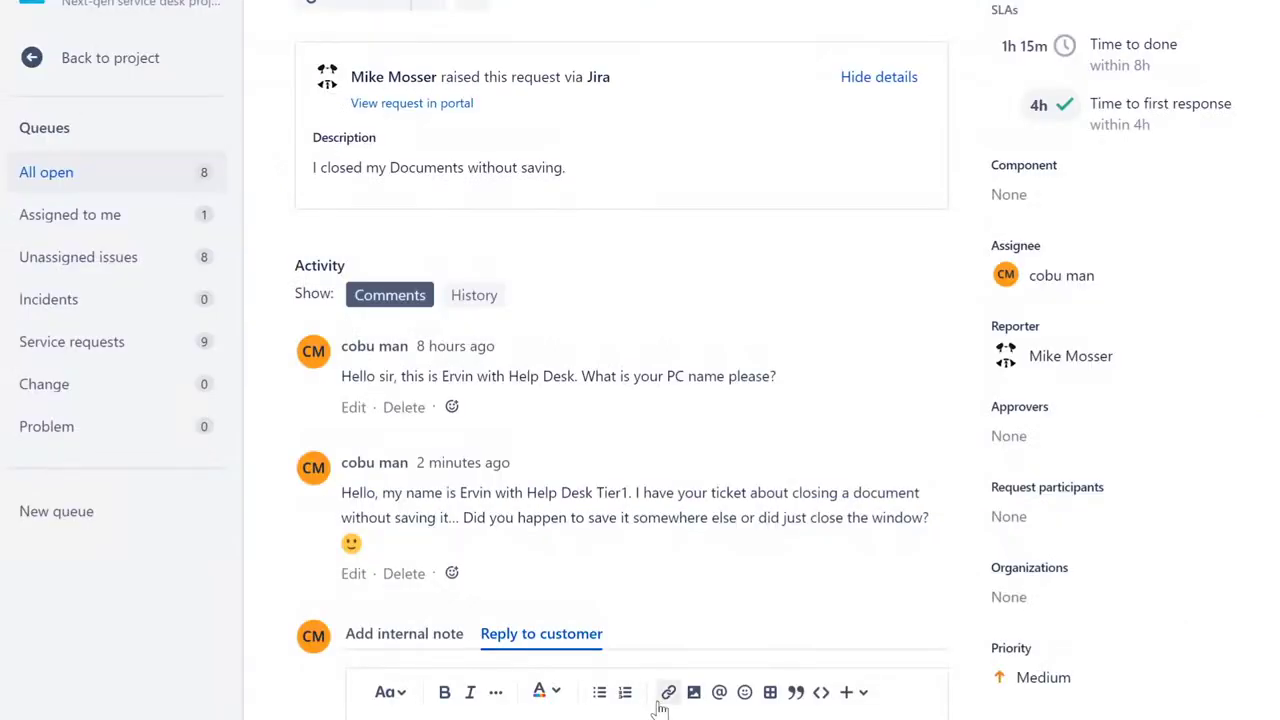
Post the recovery reply on ISD-20.
click(625, 697)
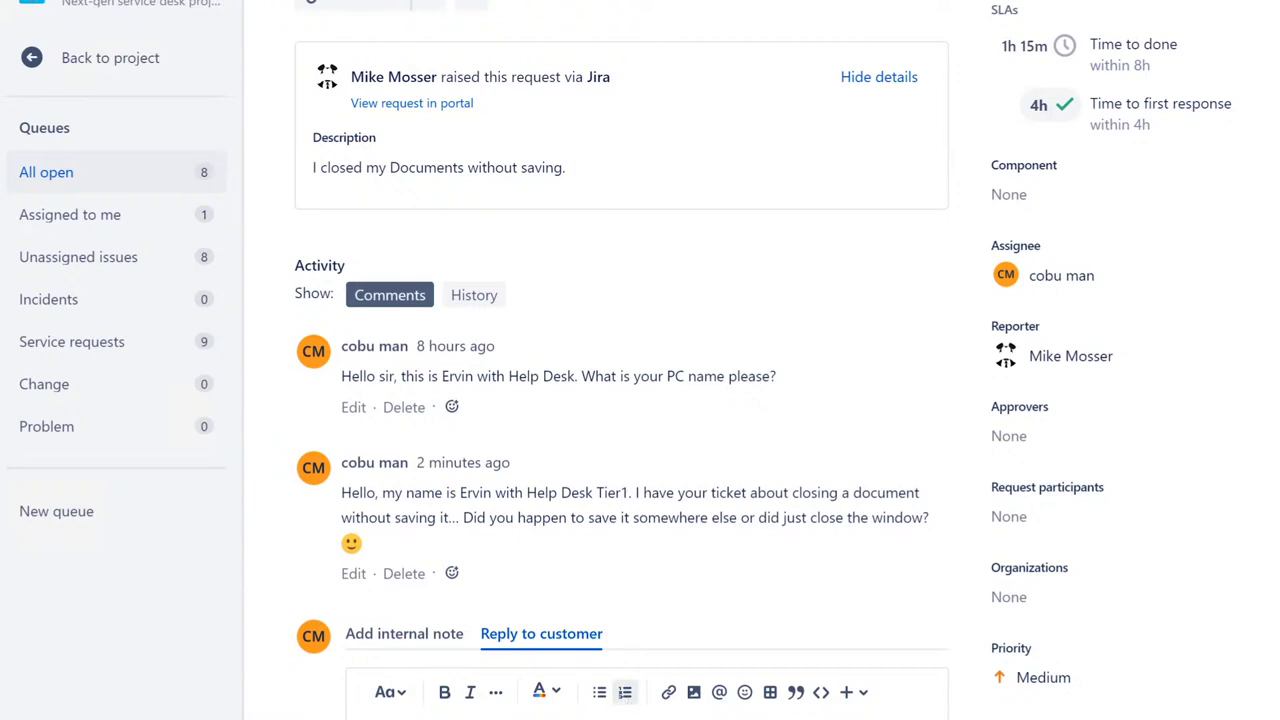
scroll(620, 400, down, 3)
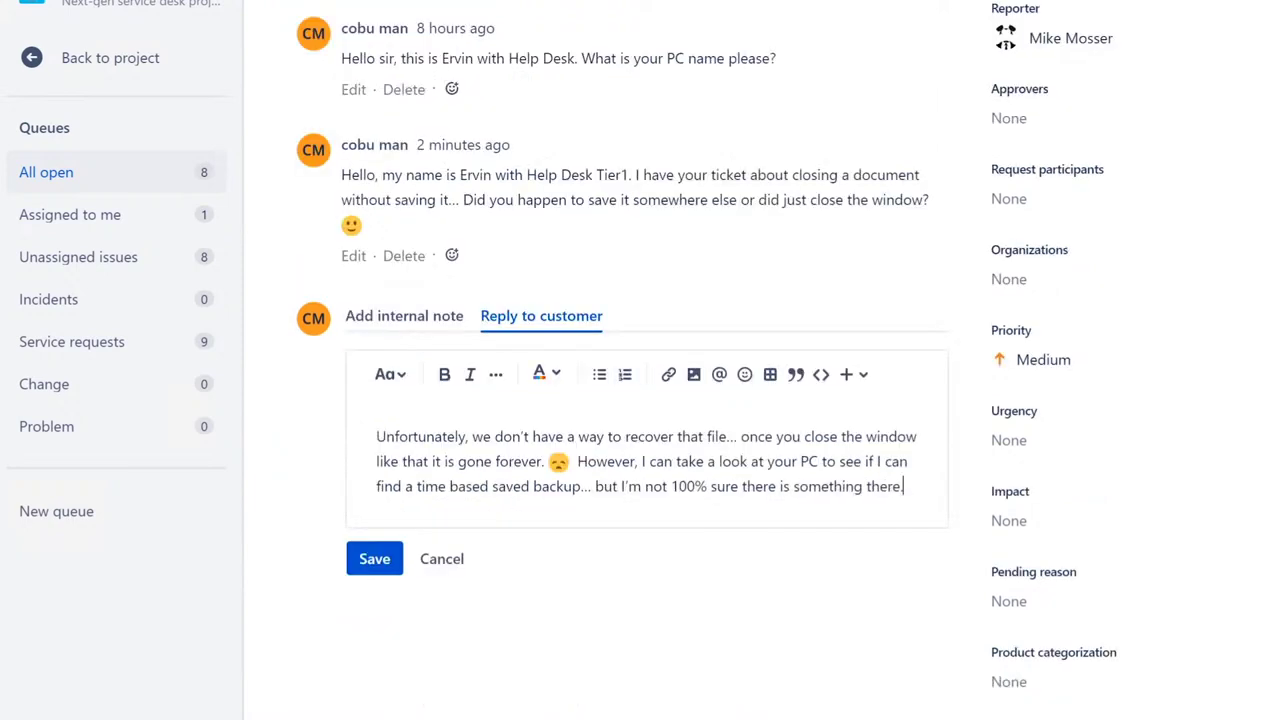
click(377, 562)
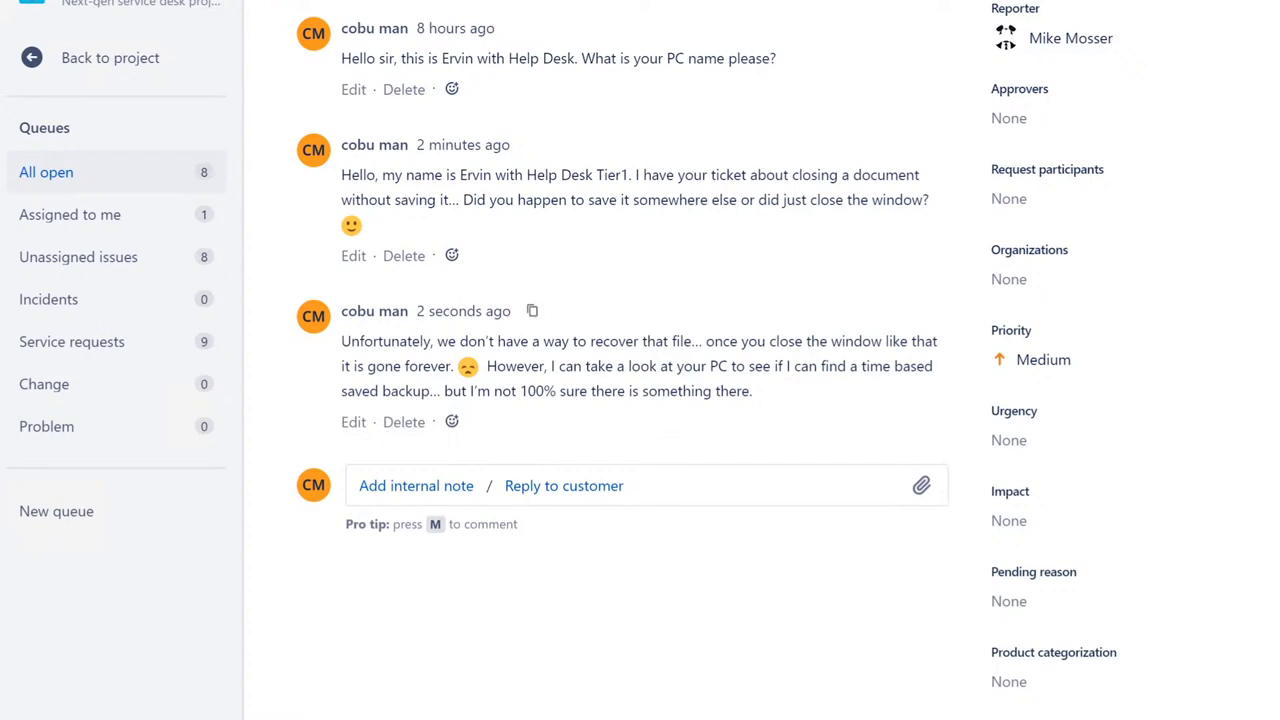
Set ISD-20's status to Completed and return to the All open queue.
scroll(580, 394, up, 3)
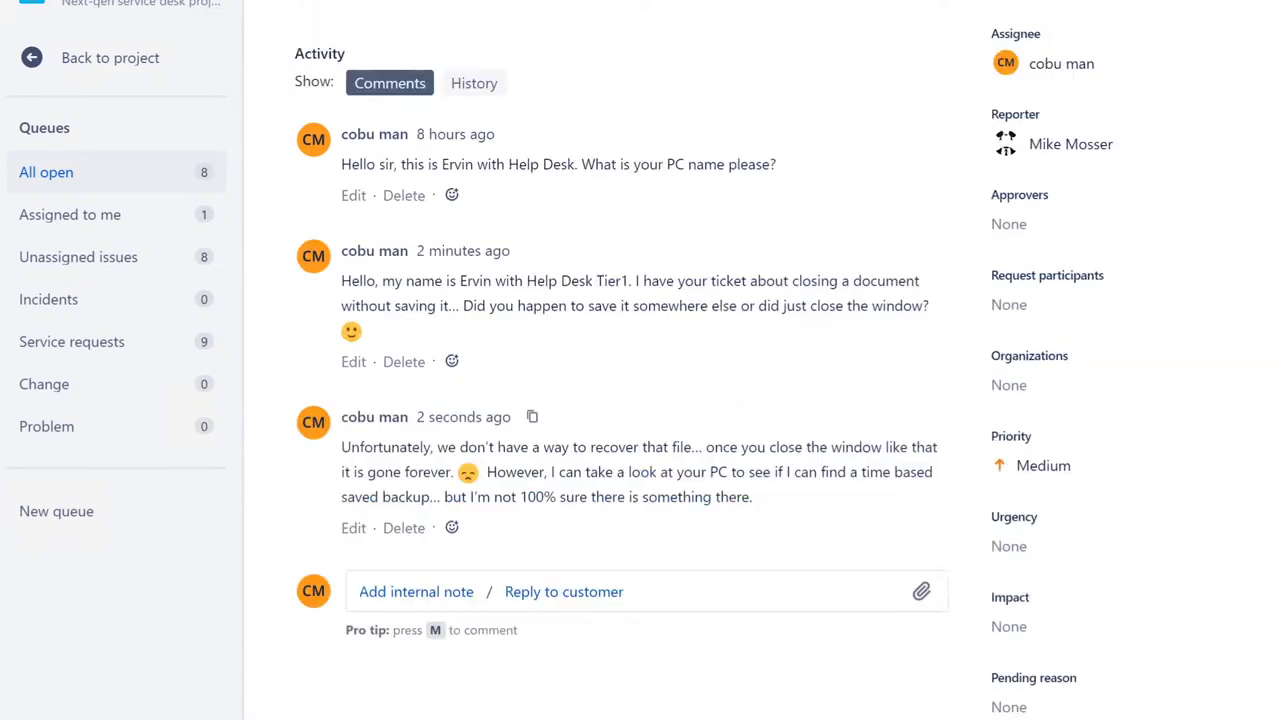
scroll(918, 421, up, 1)
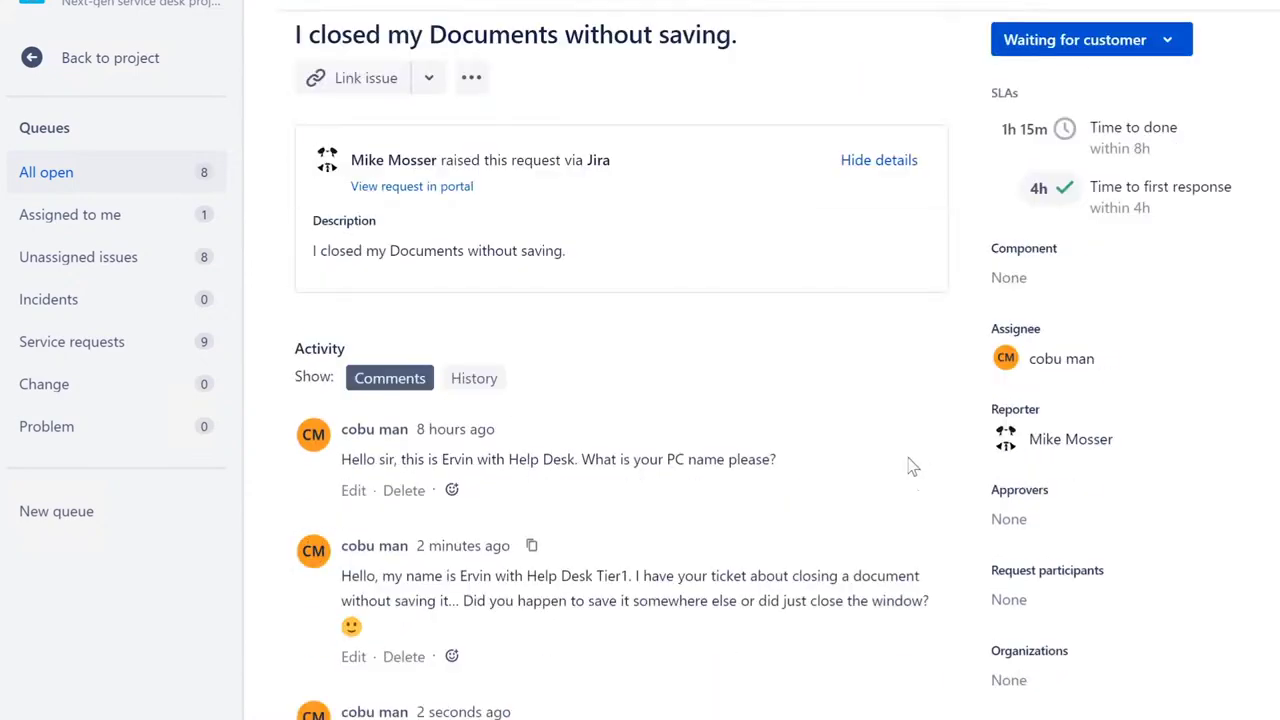
click(1160, 40)
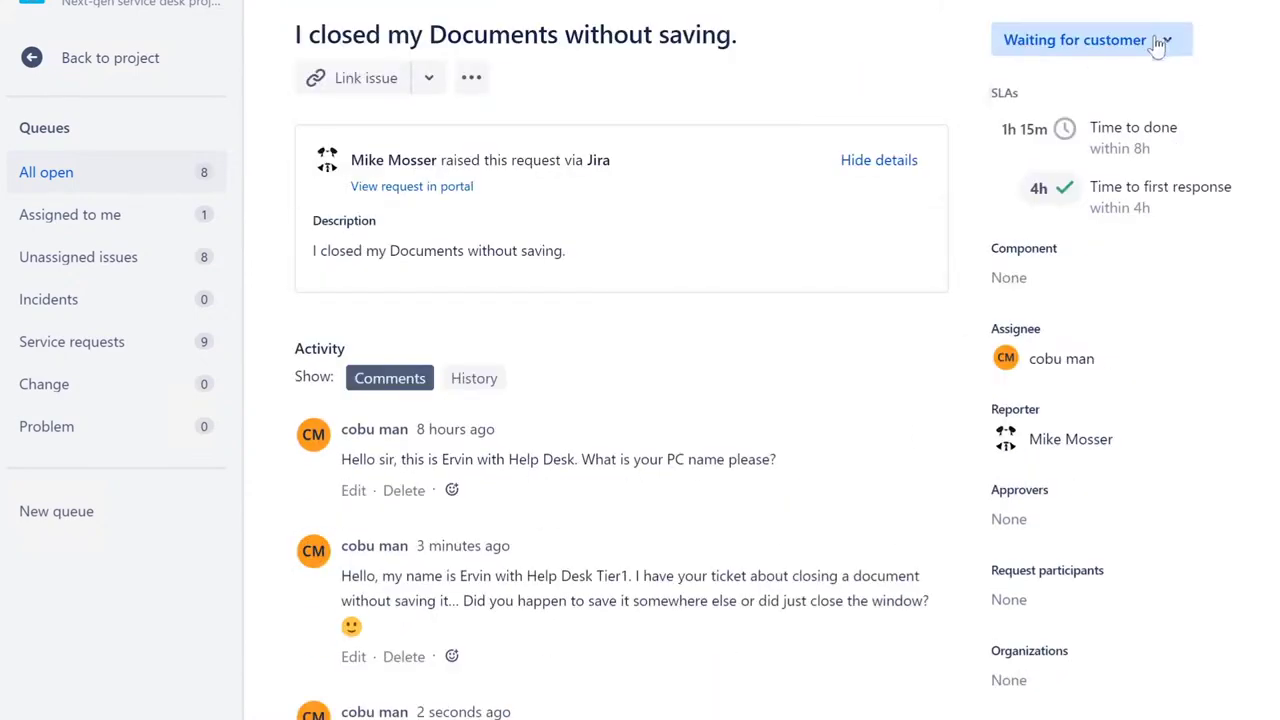
click(1106, 240)
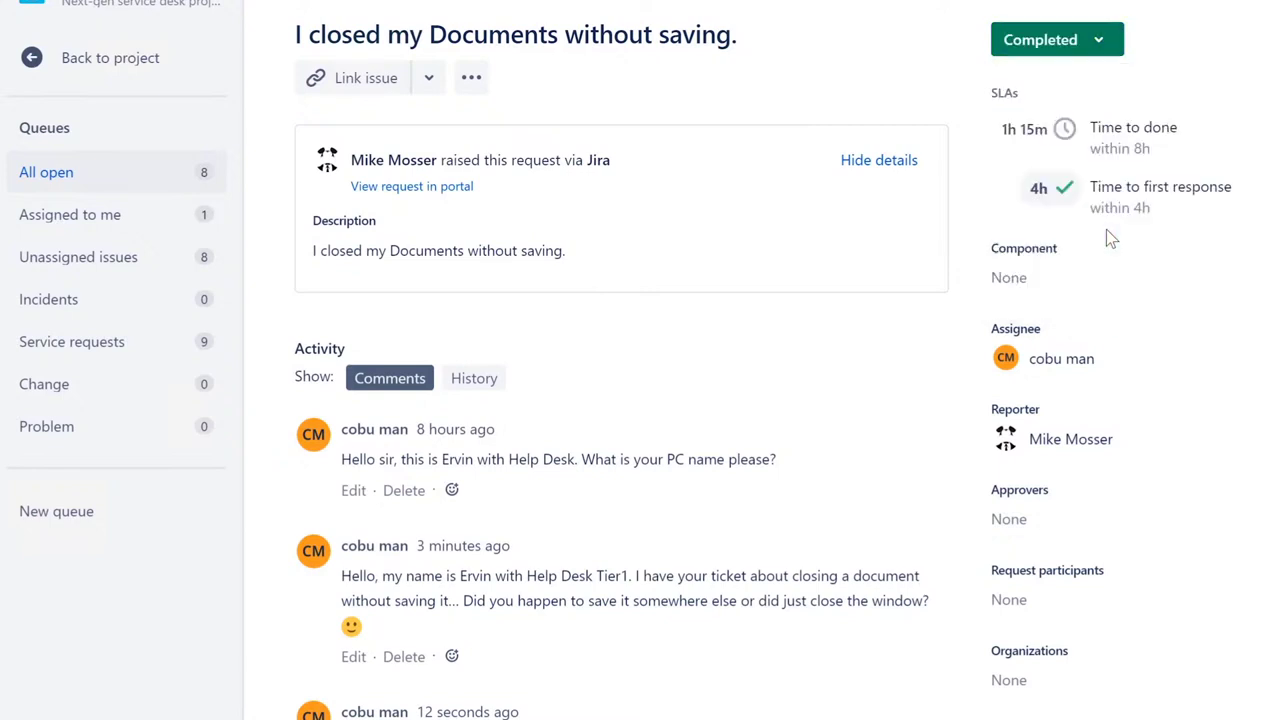
click(552, 262)
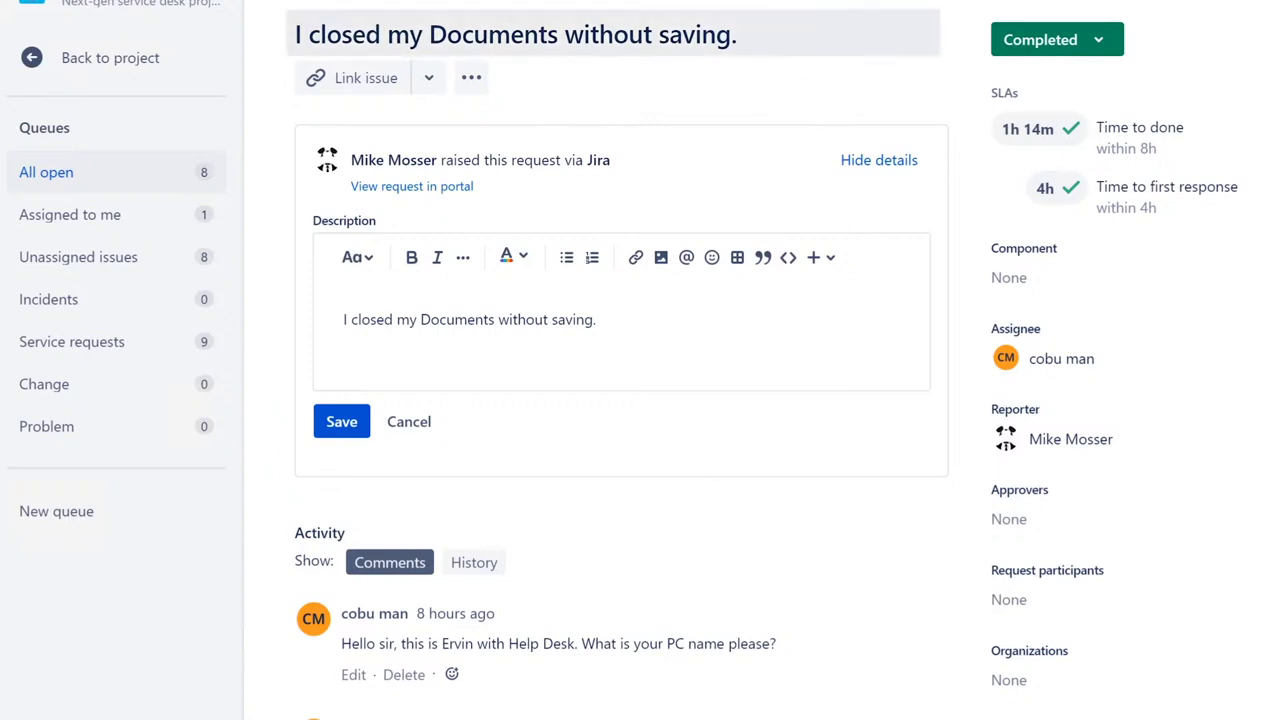
click(300, 34)
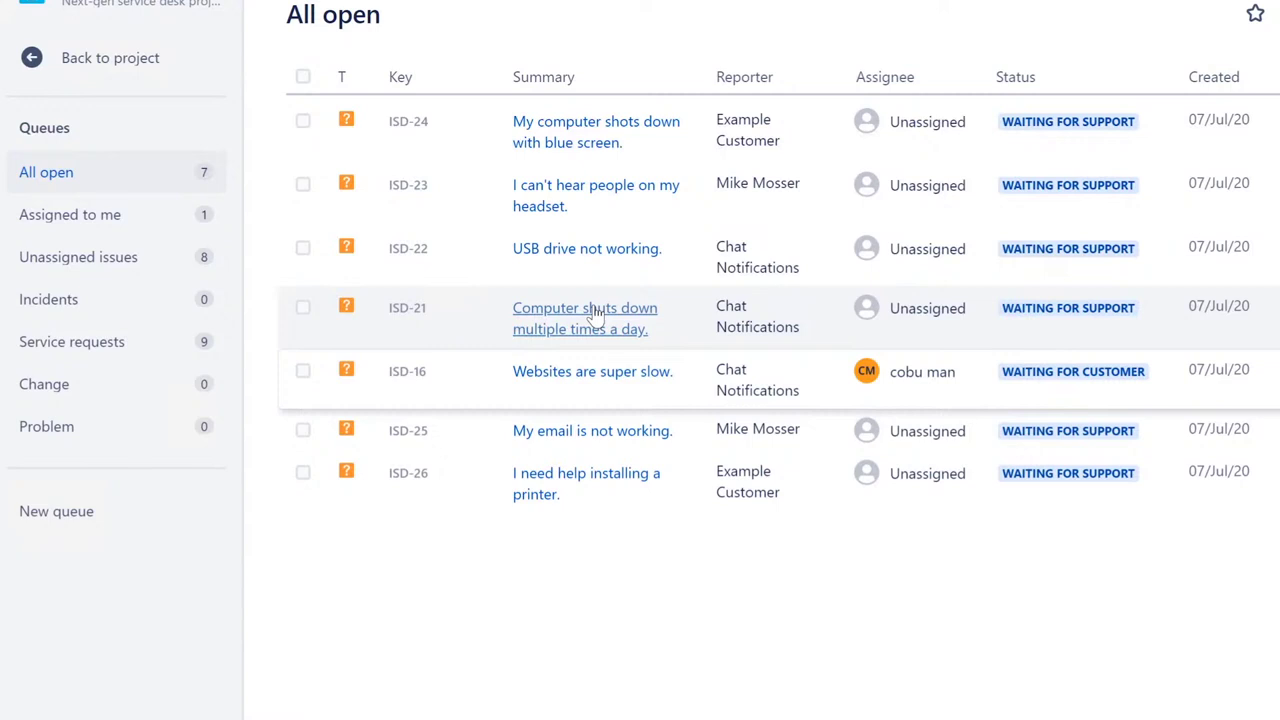
Open the ISD-21 computer shutdown ticket and assign it to yourself.
click(595, 313)
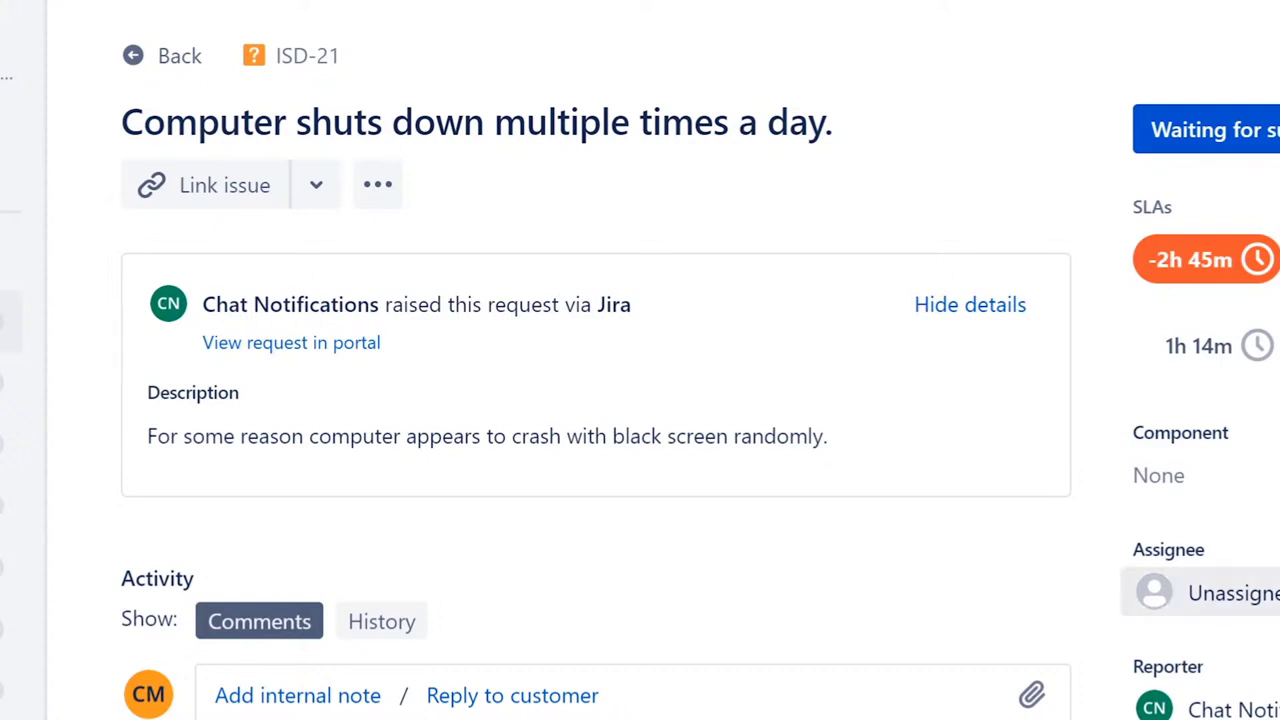
click(1230, 593)
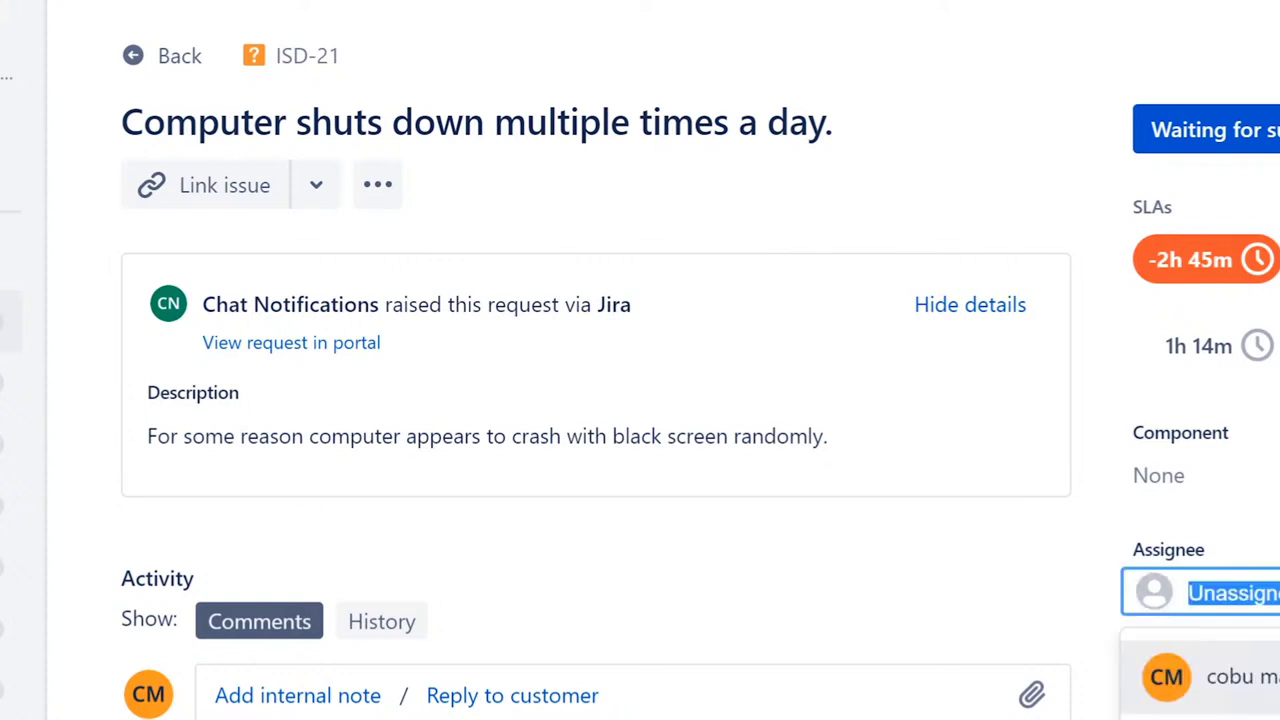
click(1240, 680)
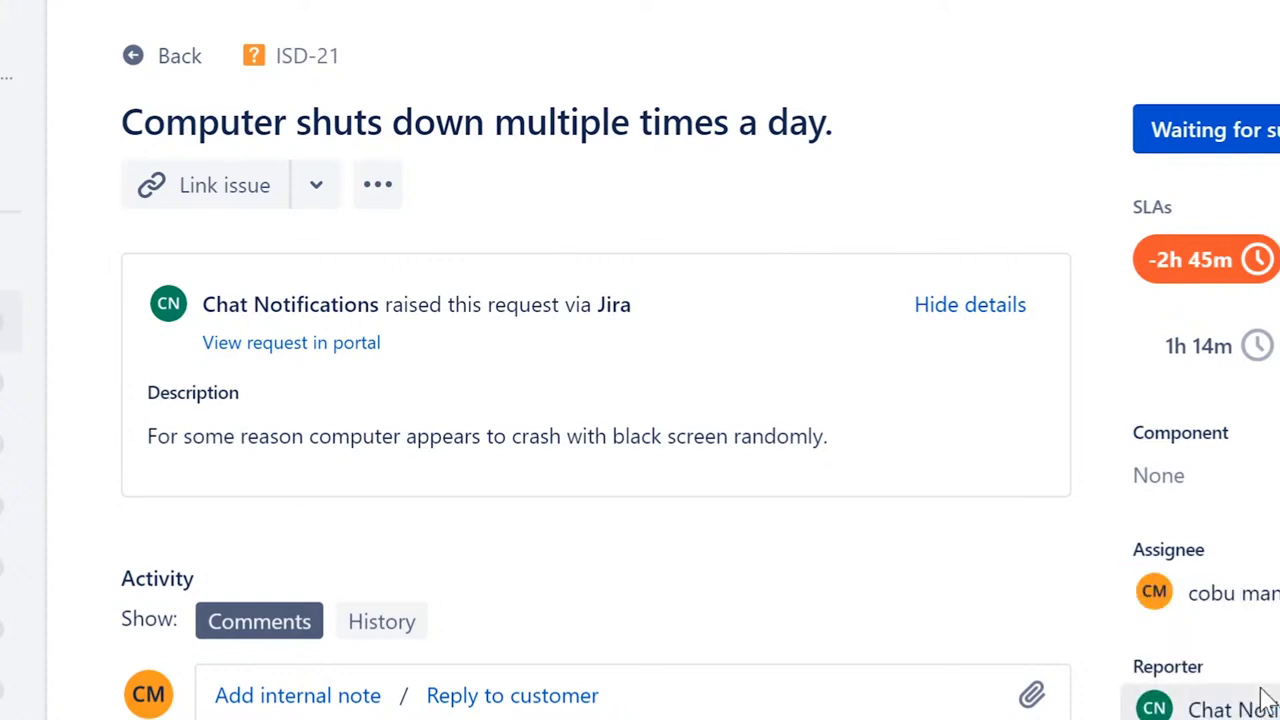
Reply asking whether the computer shows an error at shutdown or the screen simply goes dark.
key(r)
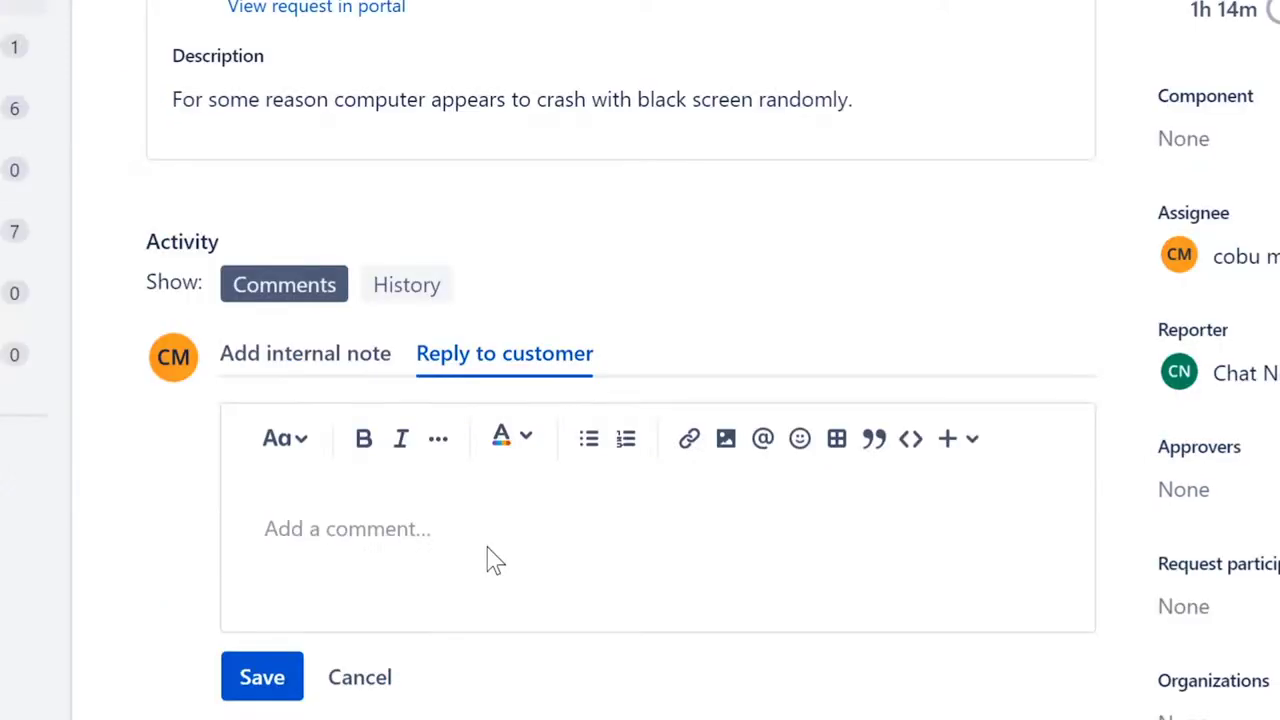
text(Hello, )
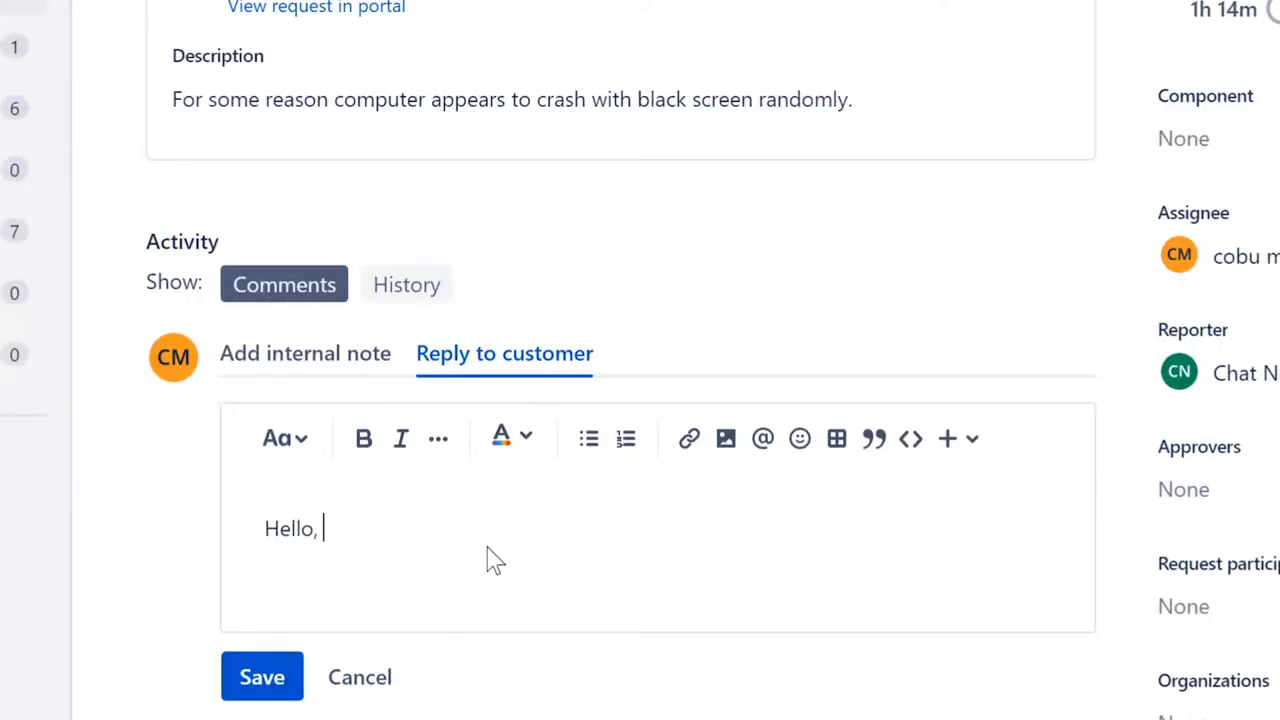
text(this is Ervin)
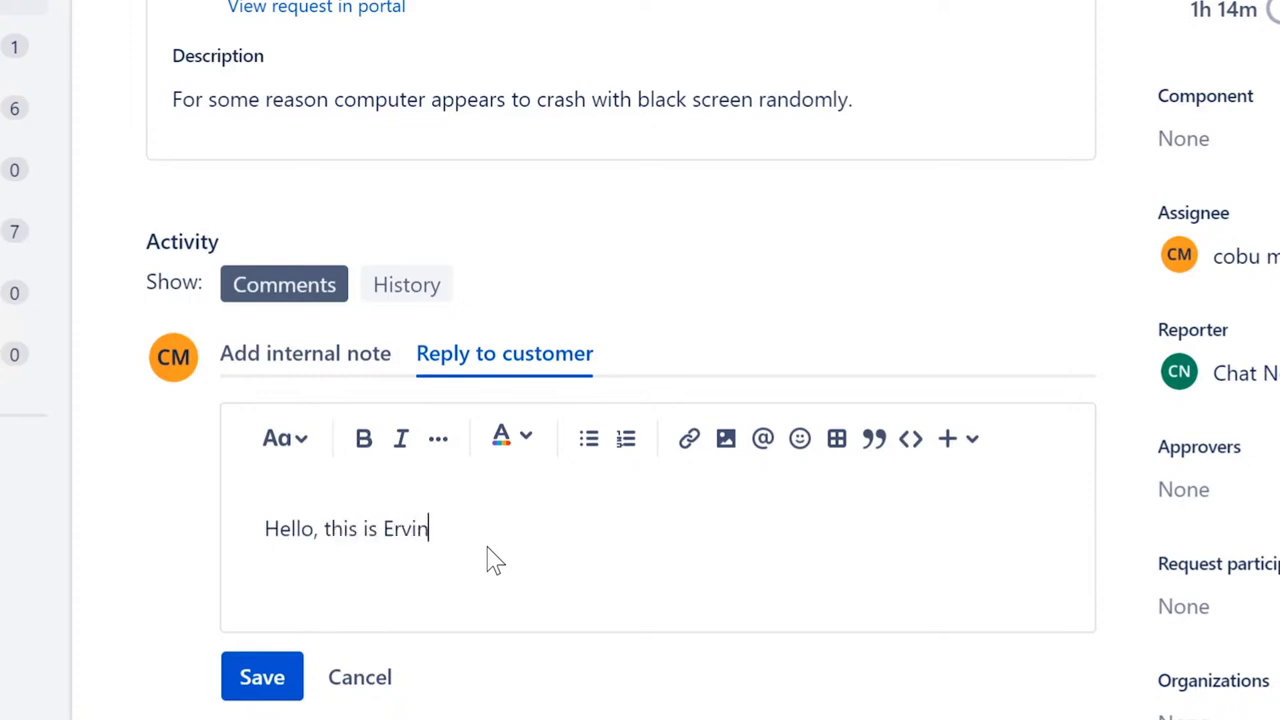
text( with Pc support.)
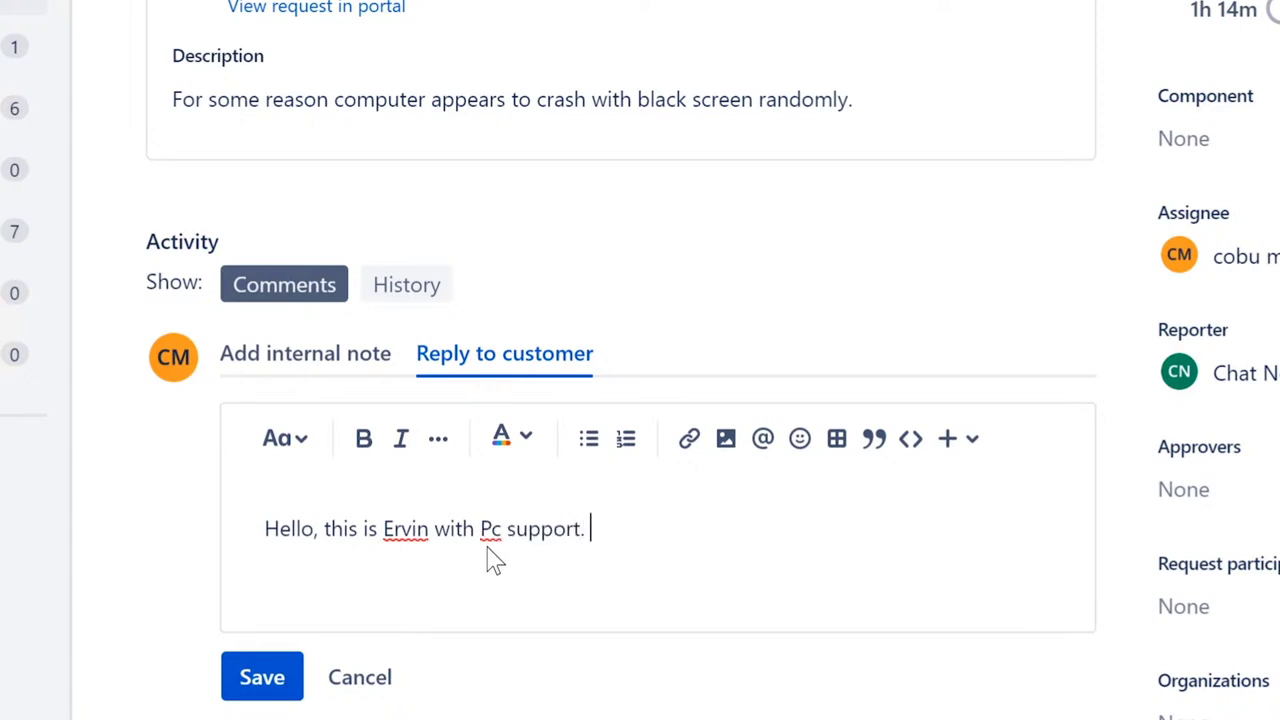
text( When you r computer d)
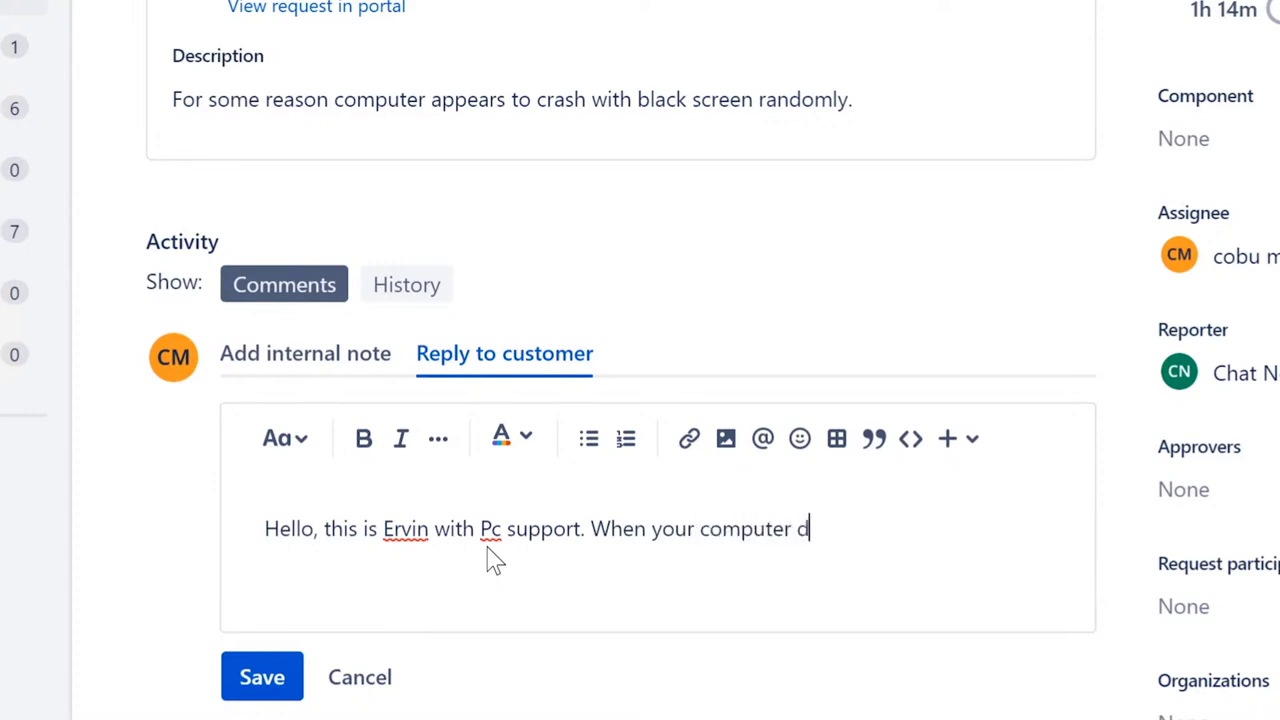
key(BackSpace)
text(shutd)
text(down... )
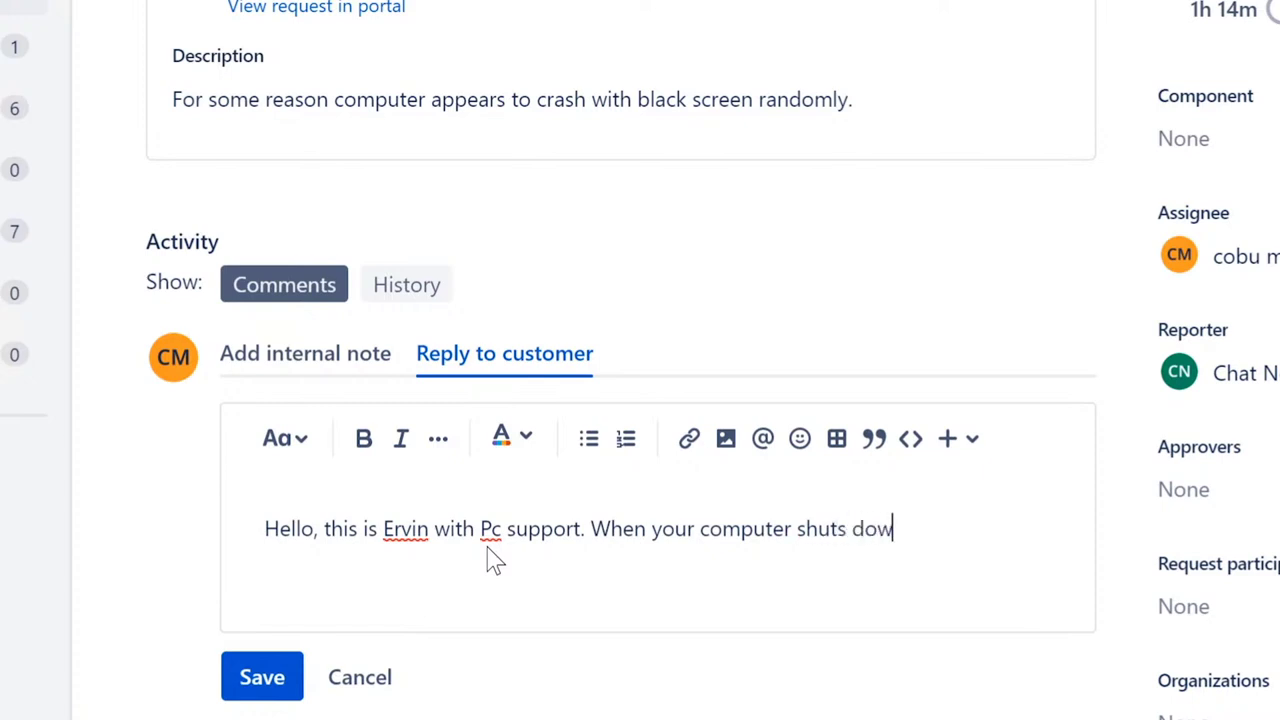
text(does it give)
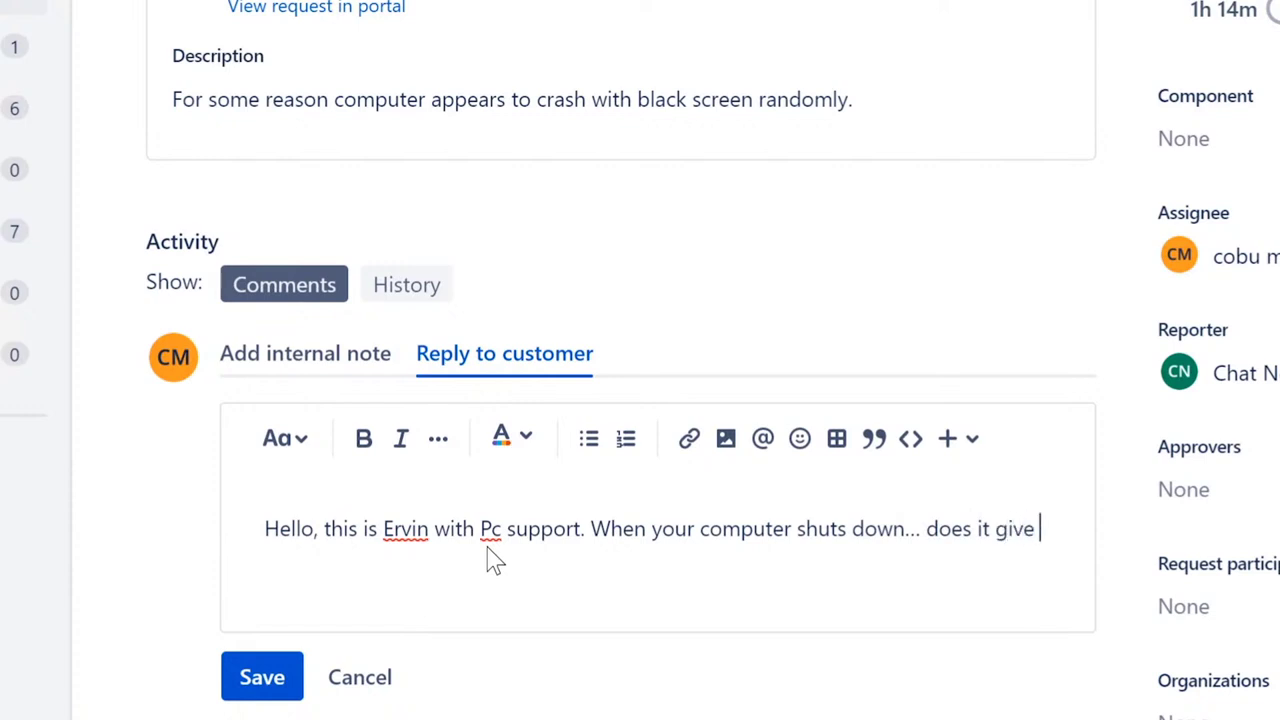
text( you any error)
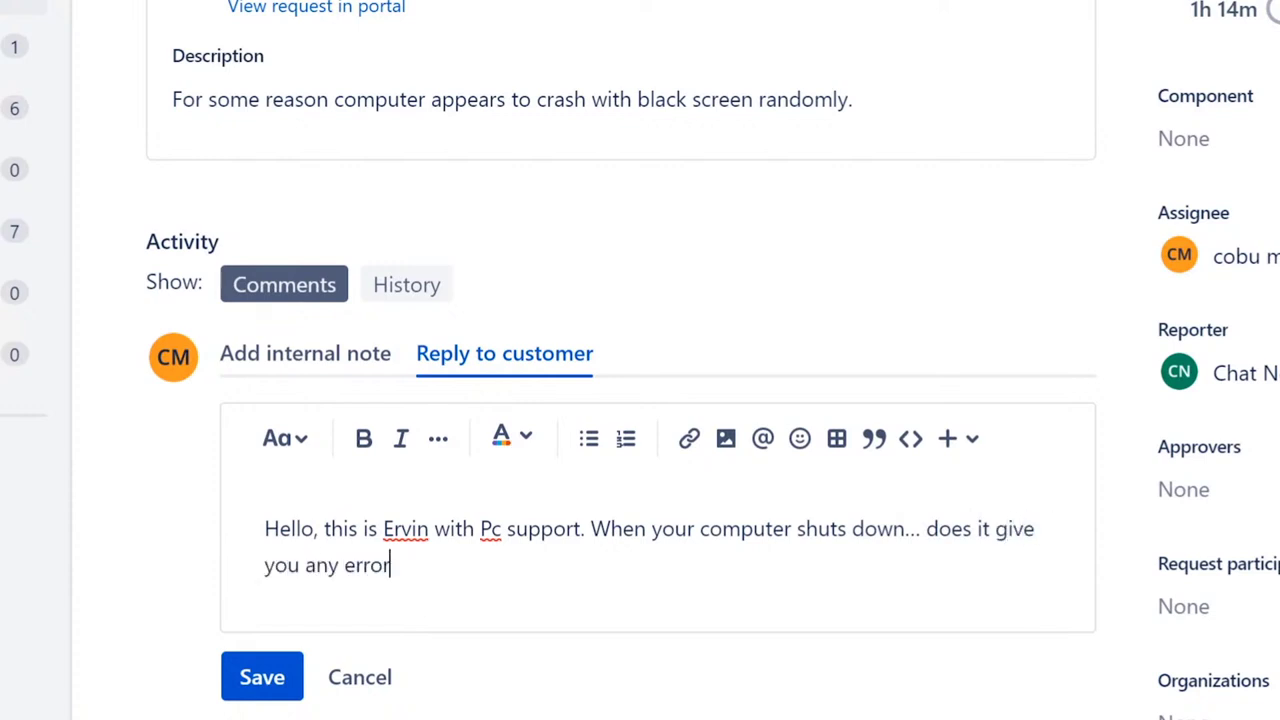
text( or does s)
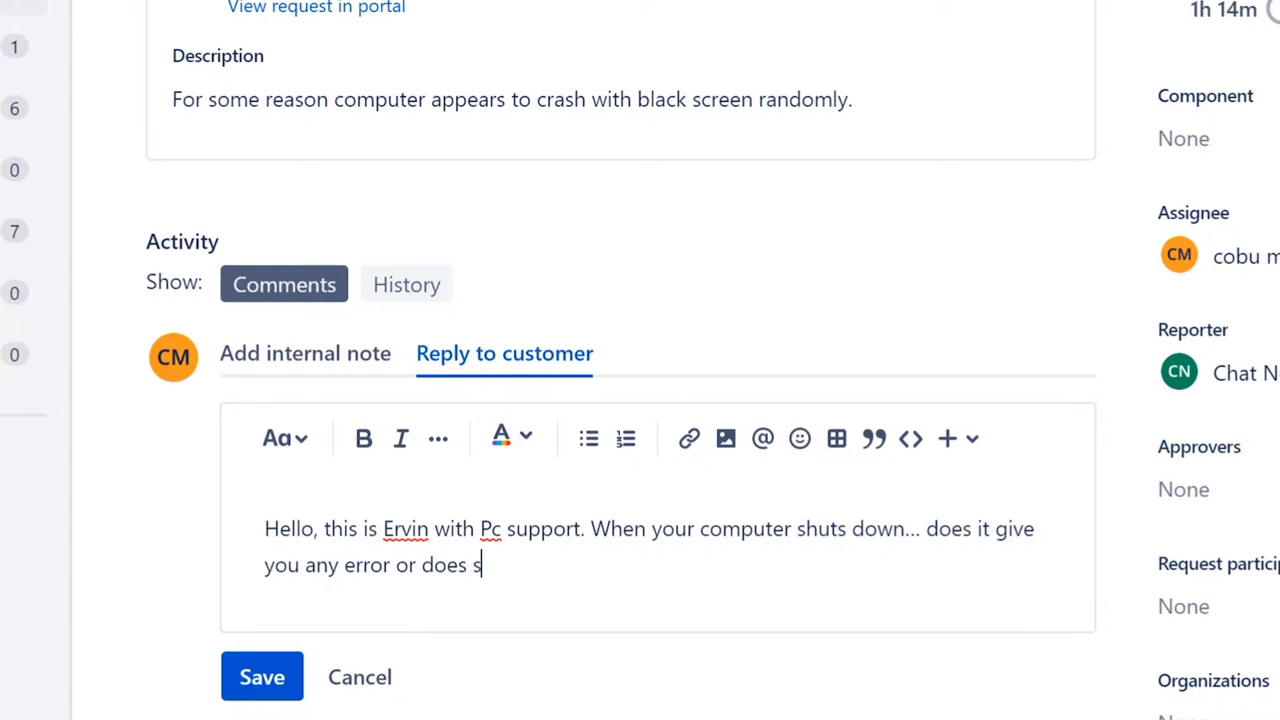
text(creen simply go)
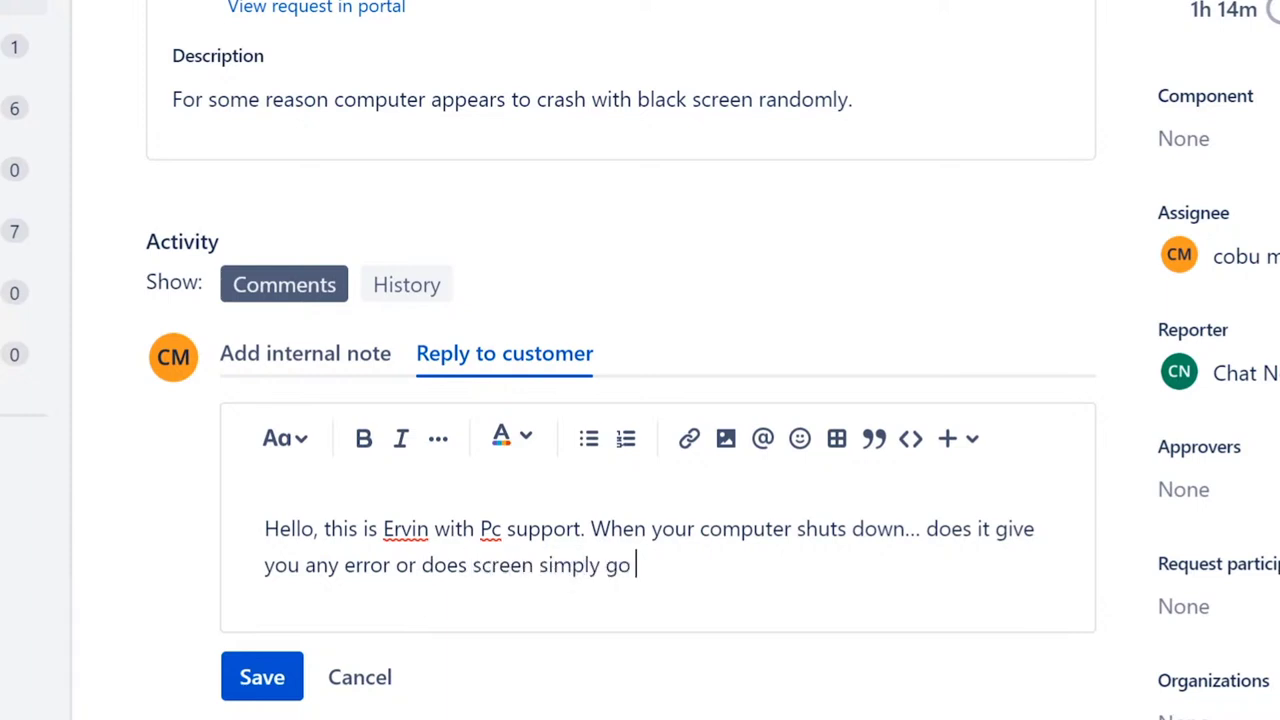
text( dark?)
key(BackSpace)
key(BackSpace)
key(BackSpace)
key(BackSpace)
key(BackSpace)
key(BackSpace)
key(BackSpace)
key(BackSpace)
key(BackSpace)
key(BackSpace)
key(BackSpace)
key(BackSpace)
key(BackSpace)
key(BackSpace)
key(BackSpace)
key(BackSpace)
key(BackSpace)
key(BackSpace)
key(BackSpace)
key(BackSpace)
key(BackSpace)
key(BackSpace)
key(BackSpace)
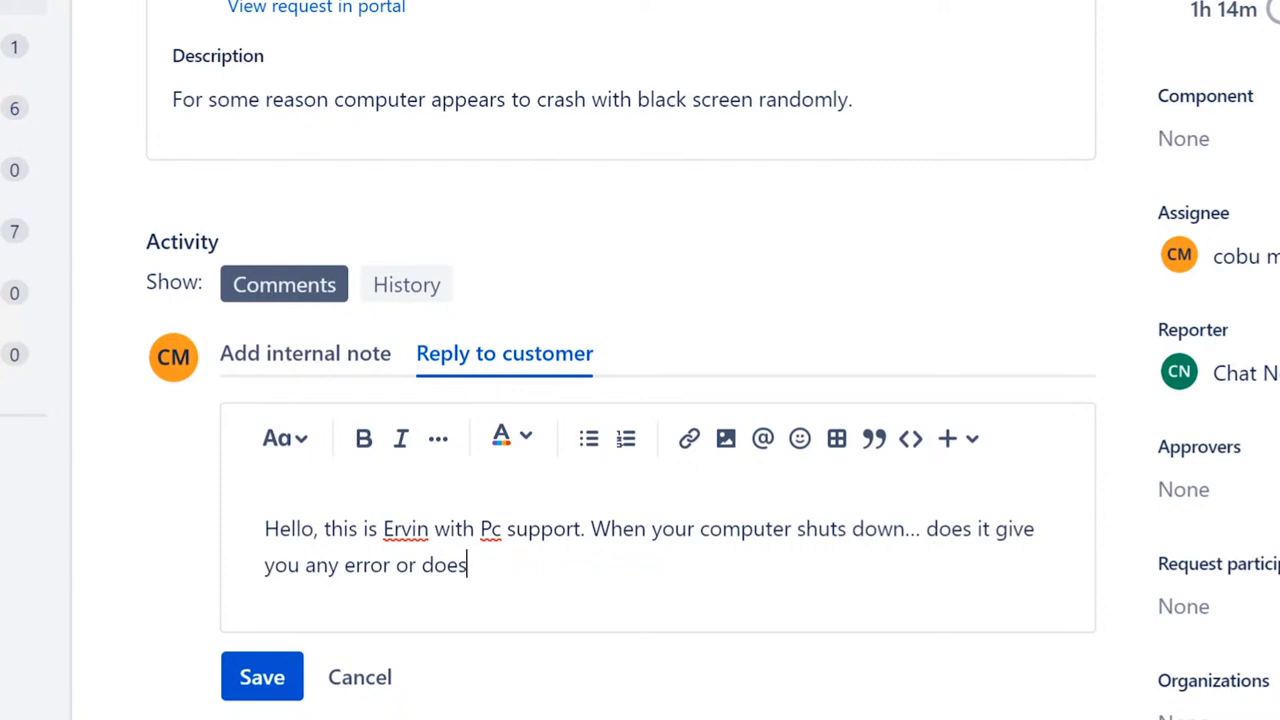
key(BackSpace)
key(ctrl+z)
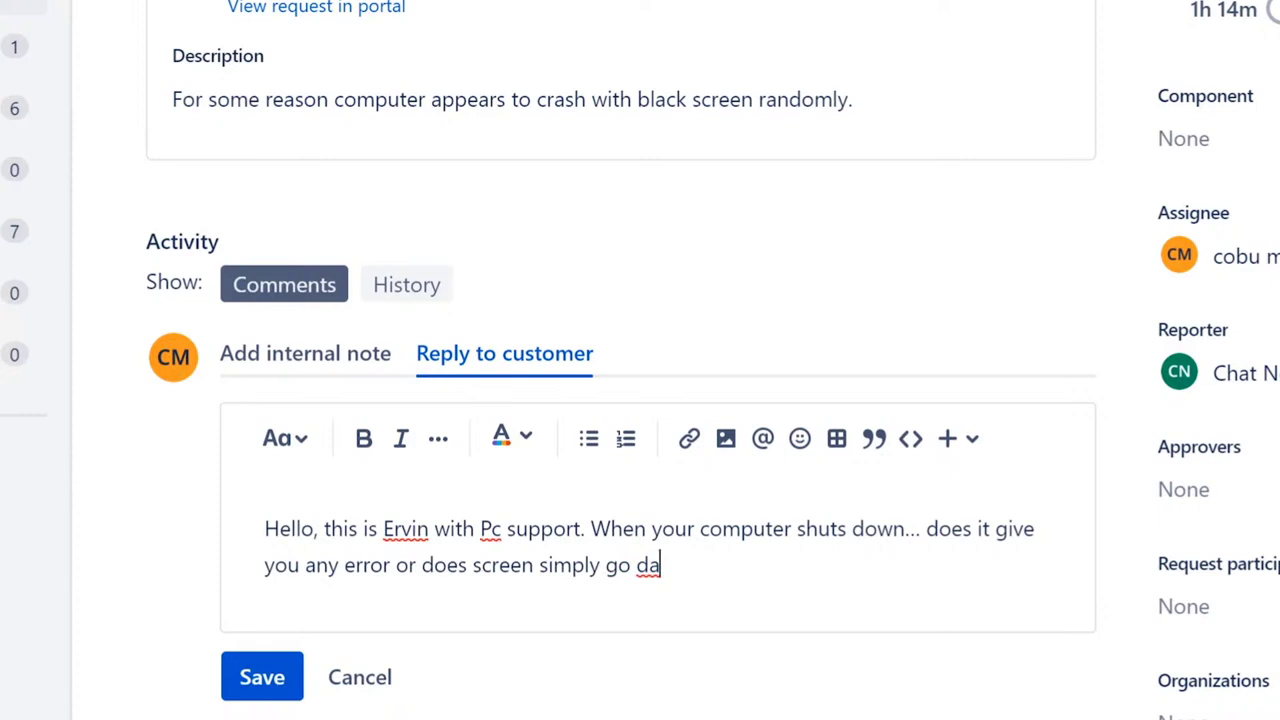
text(rk?)
click(243, 697)
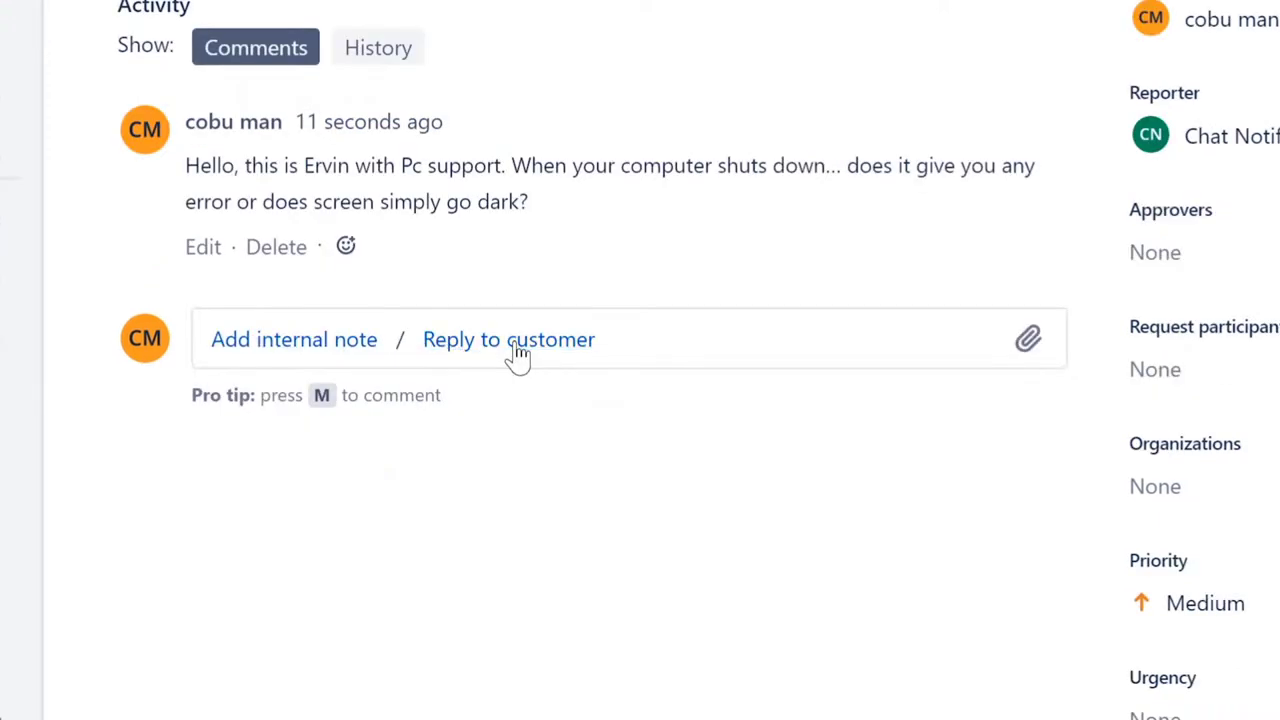
Write a reply saying it sounds like a hardware issue needing hardware diagnostics on this computer.
click(518, 348)
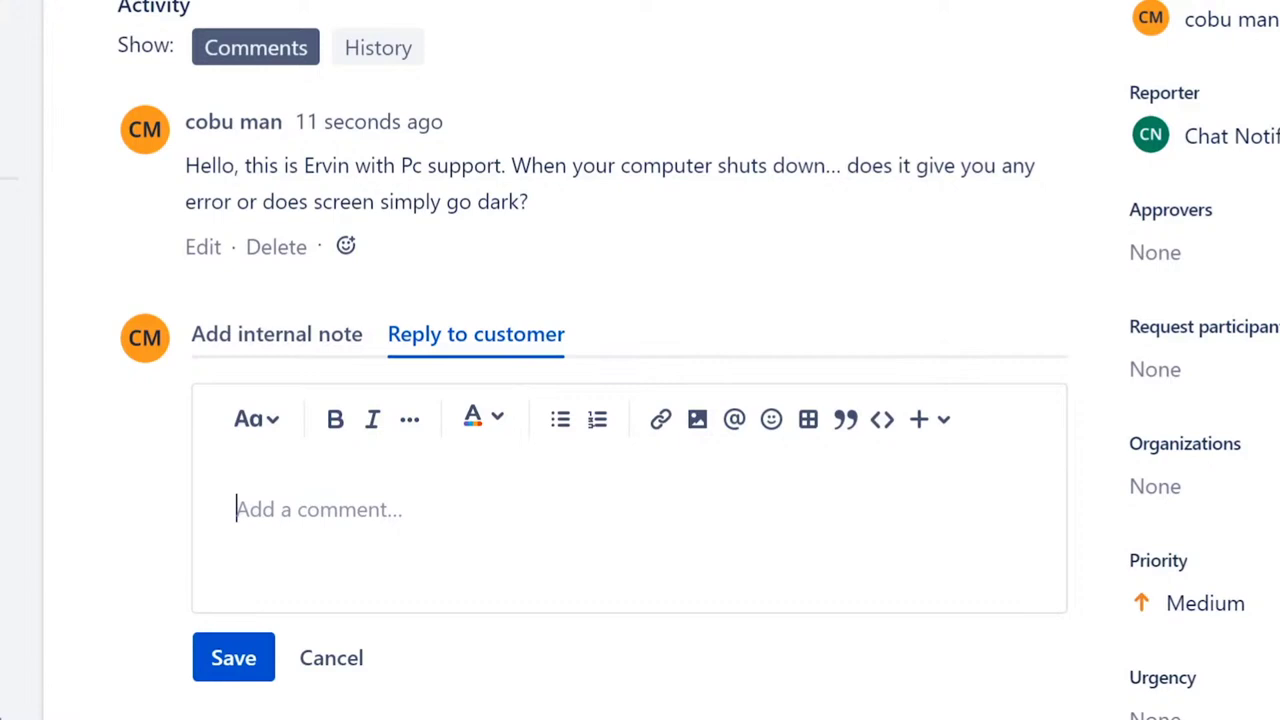
text(I)
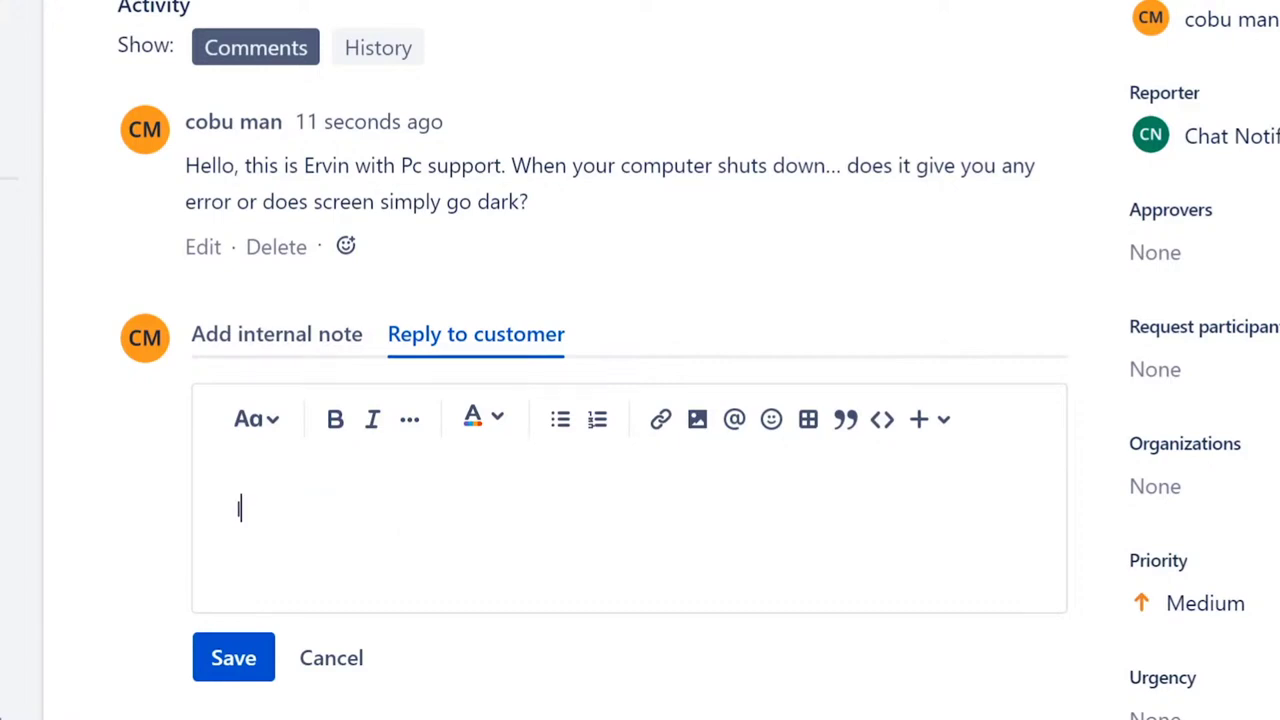
text(t sounds like it could )
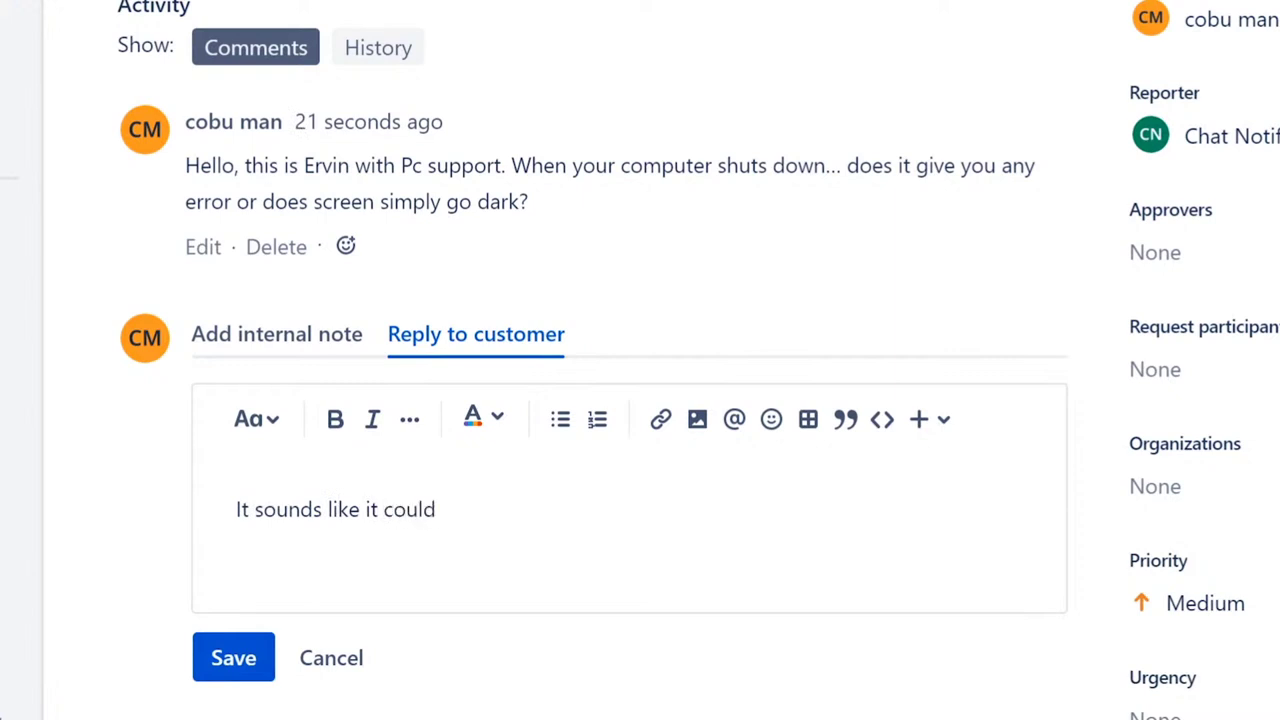
text(a hardwar)
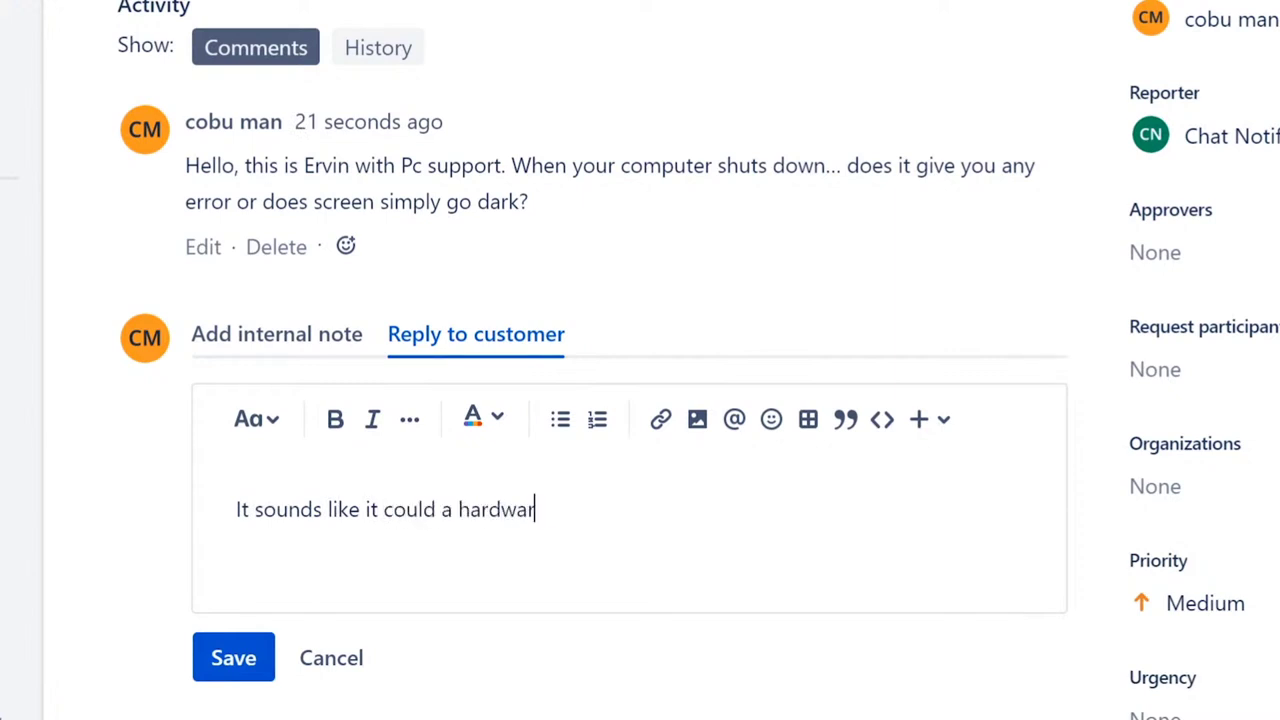
text(e issue... We w)
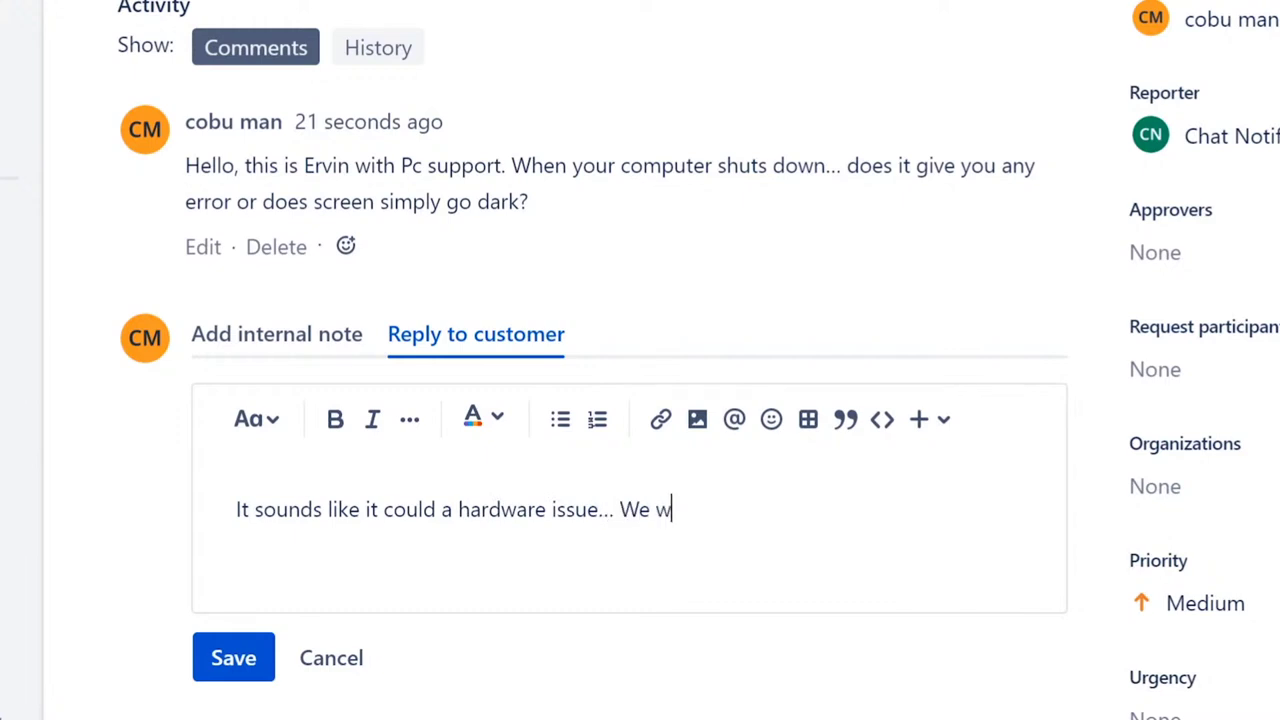
text(ill need to di)
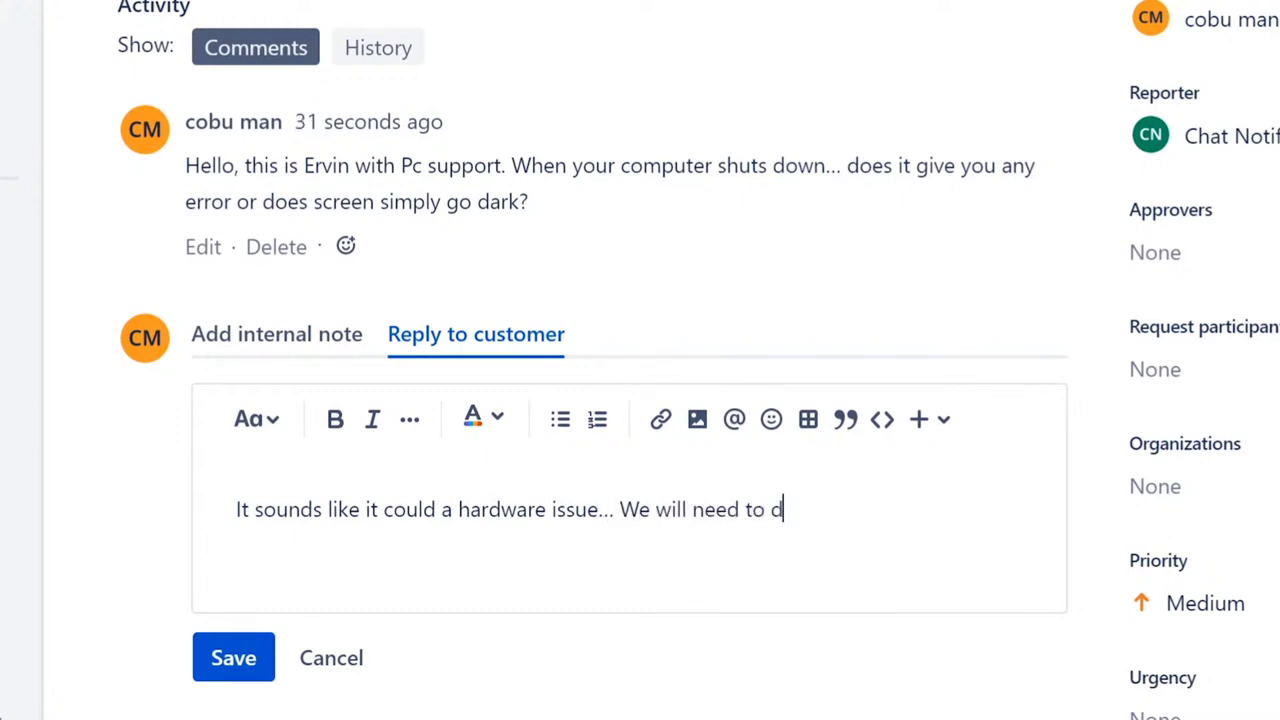
key(BackSpace)
key(BackSpace)
text(perform a)
key(BackSpace)
text(a di)
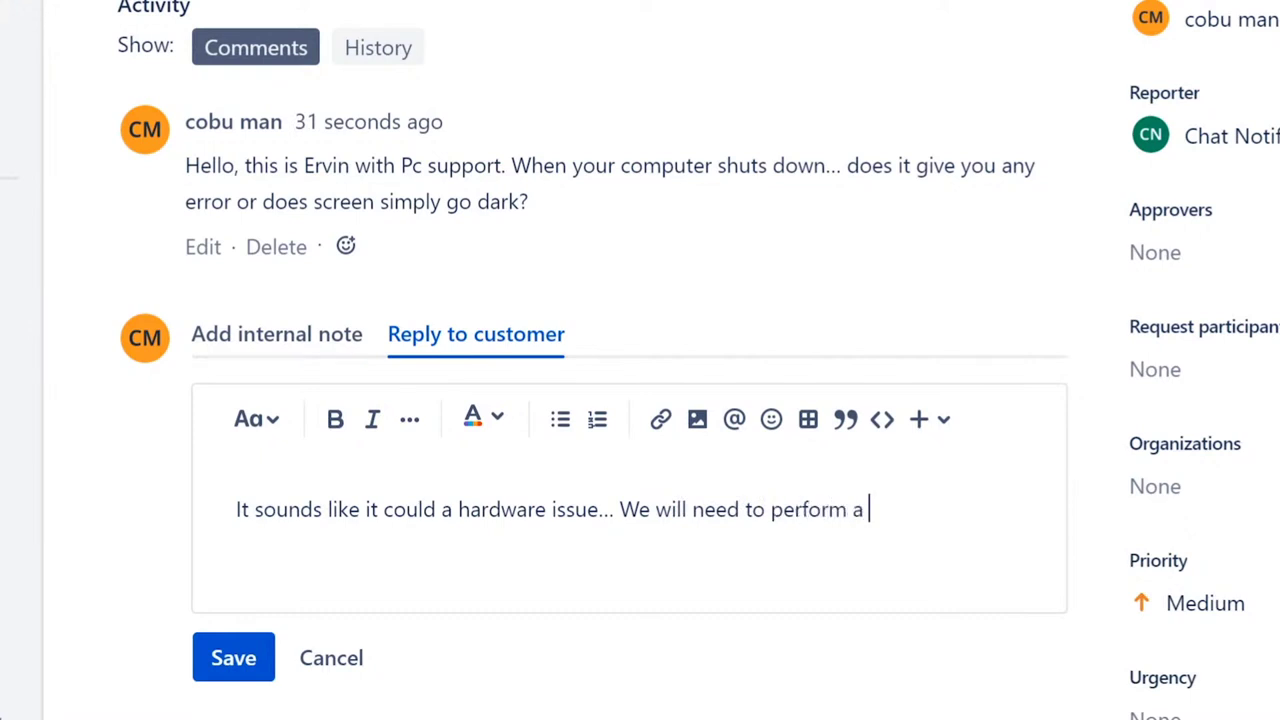
key(BackSpace)
key(BackSpace)
text(hardw)
text(are dia)
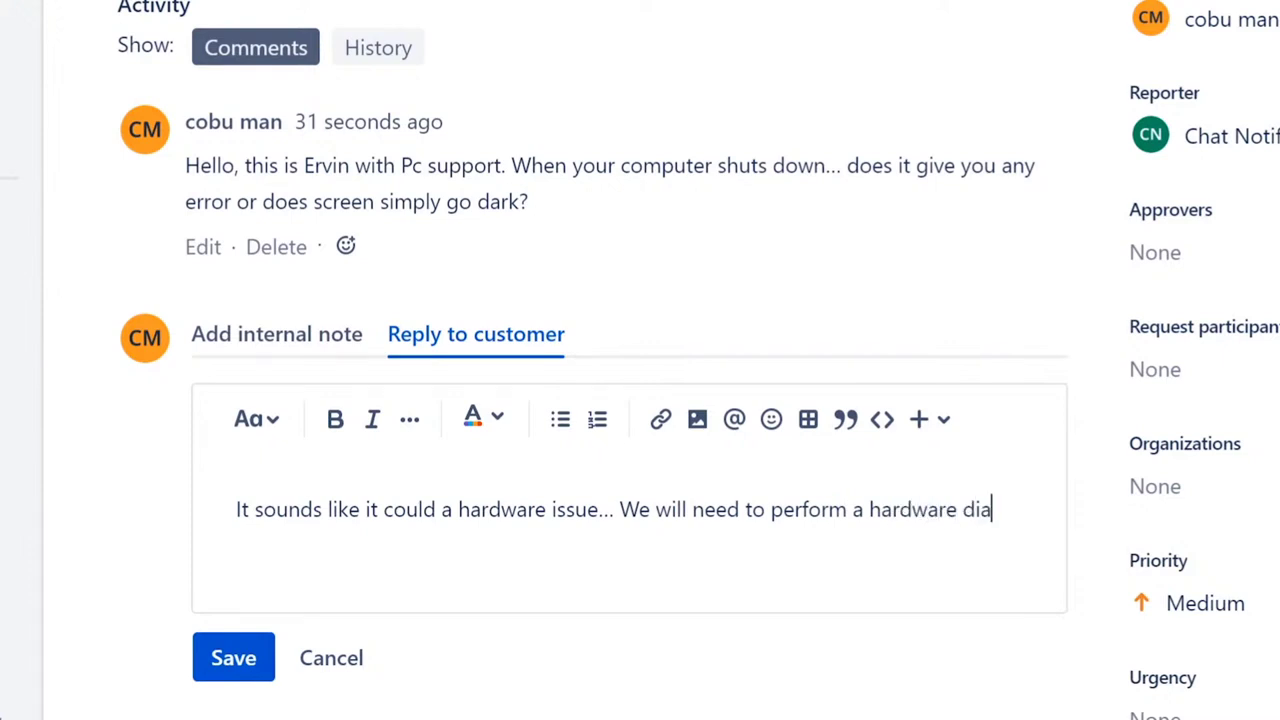
text(gionsit)
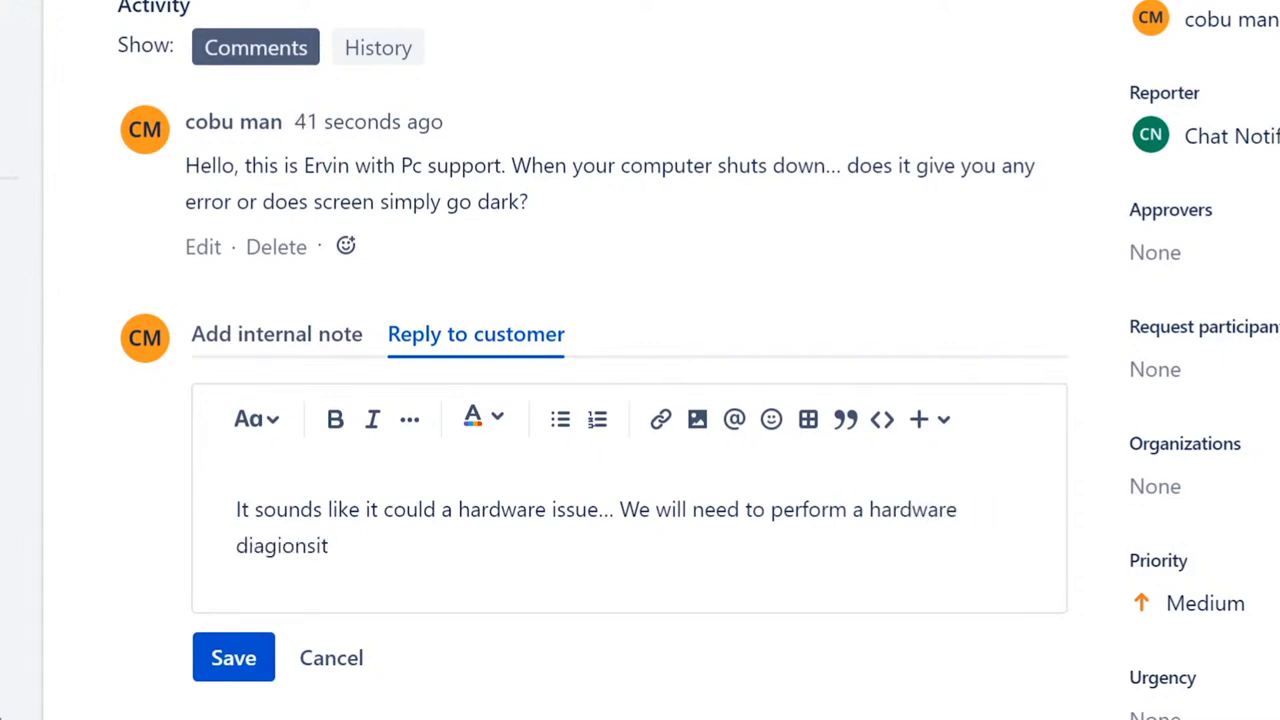
key(BackSpace)
key(BackSpace)
text(tic on )
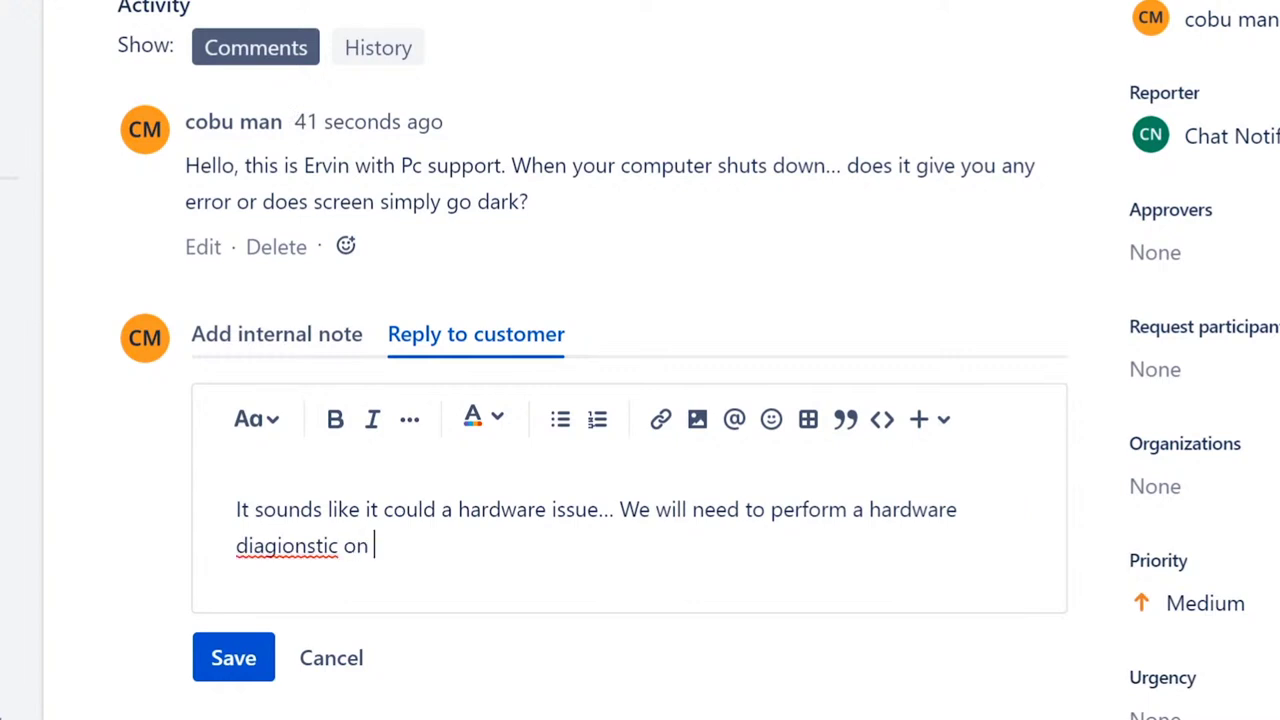
text(this com)
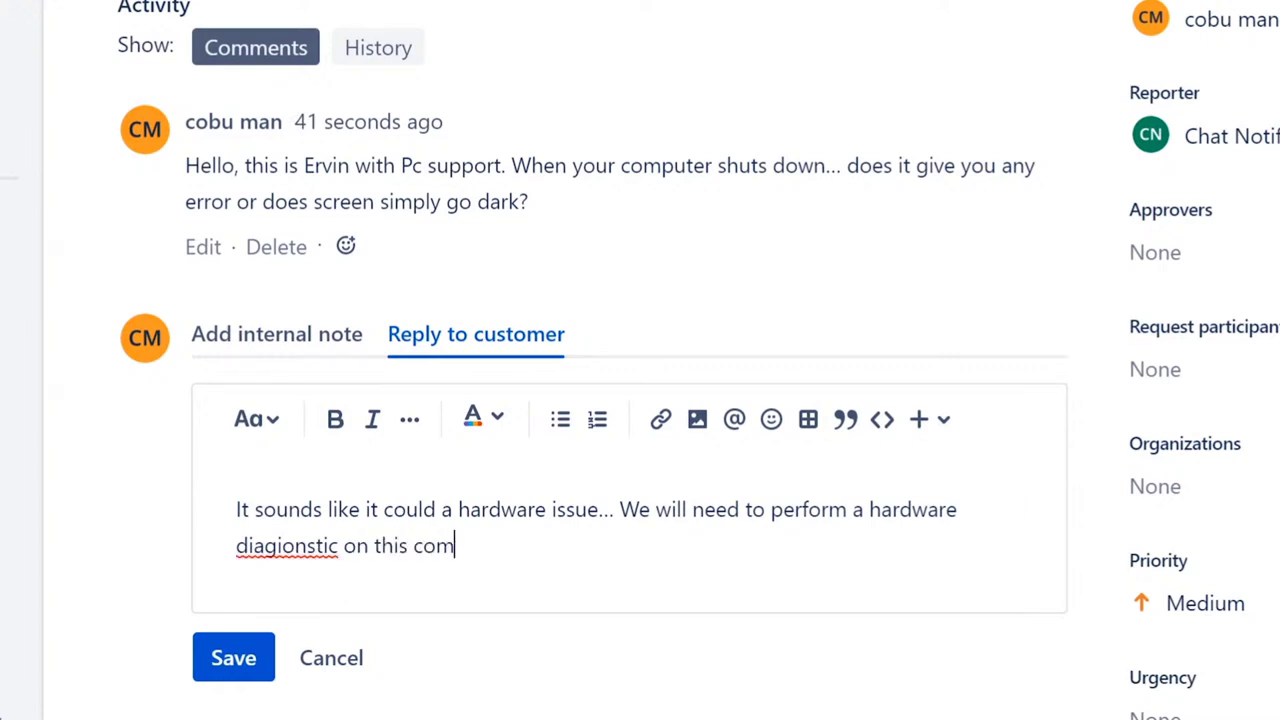
text(puter.)
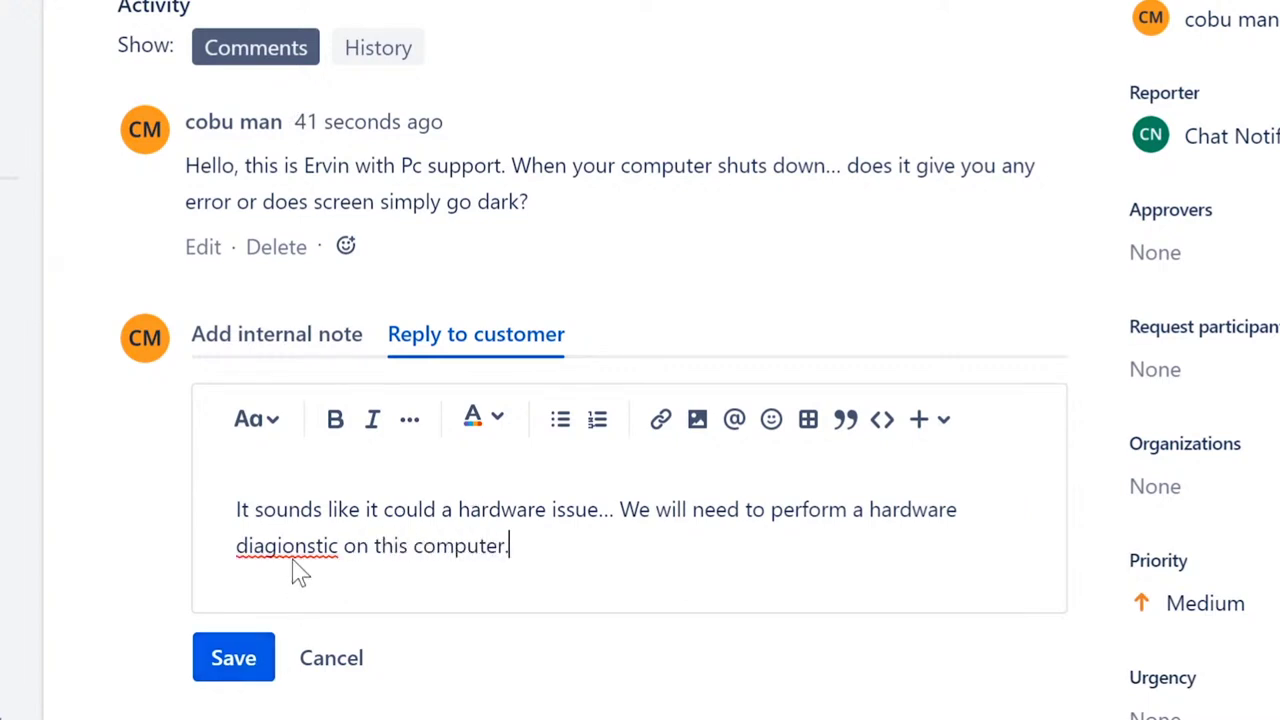
Correct the misspelling to 'diagnostics' and post the reply.
click(293, 552)
right_click(293, 548)
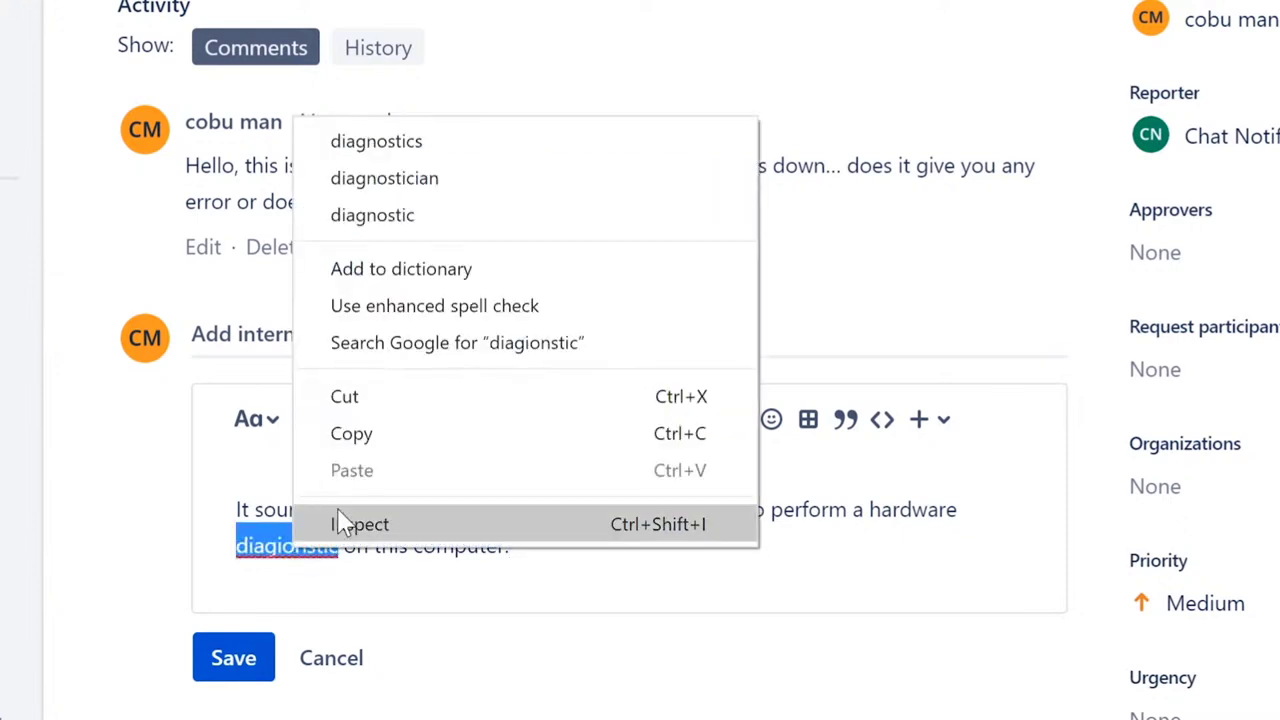
click(489, 143)
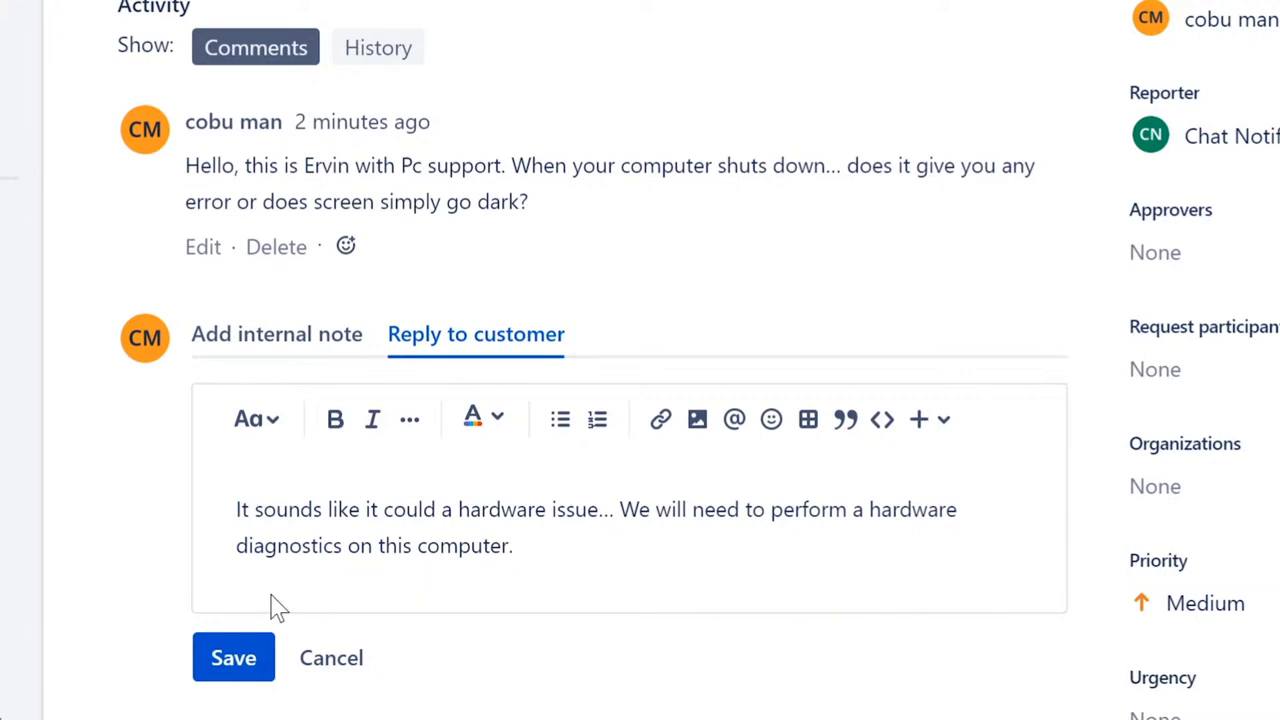
click(229, 662)
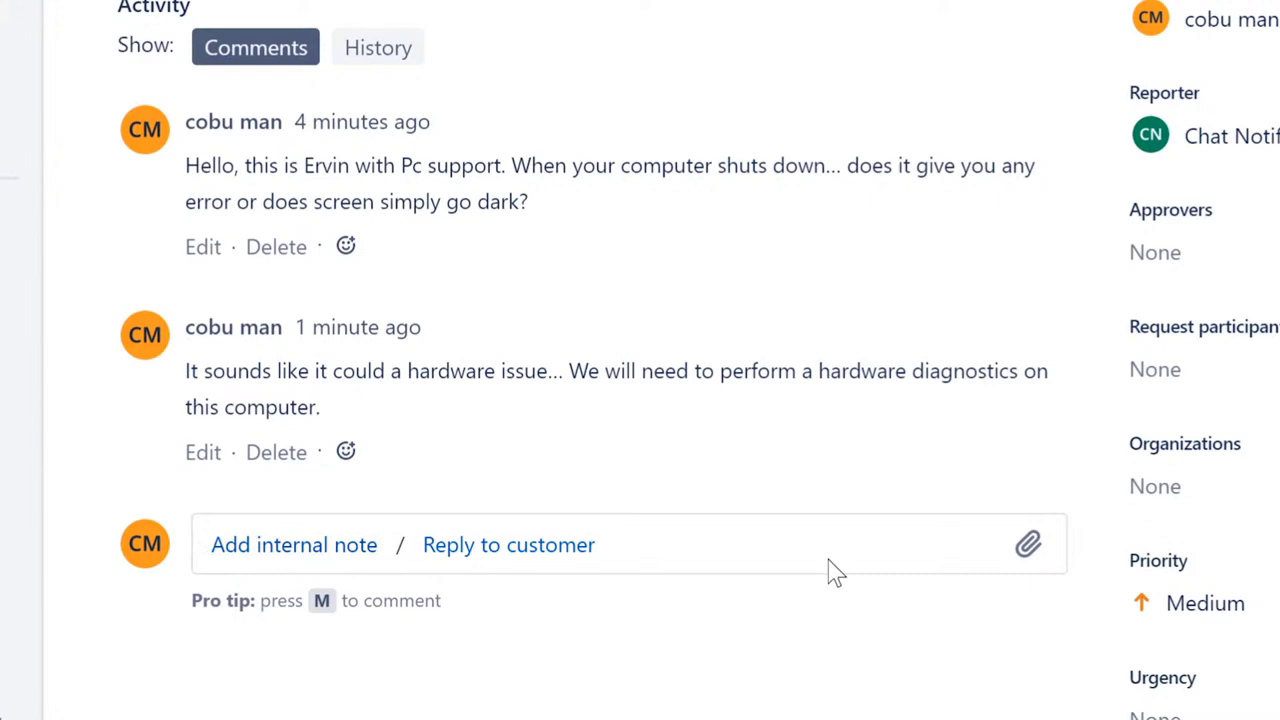
Add and save an internal note on the shutdown ticket recording the user's PC name.
key(m)
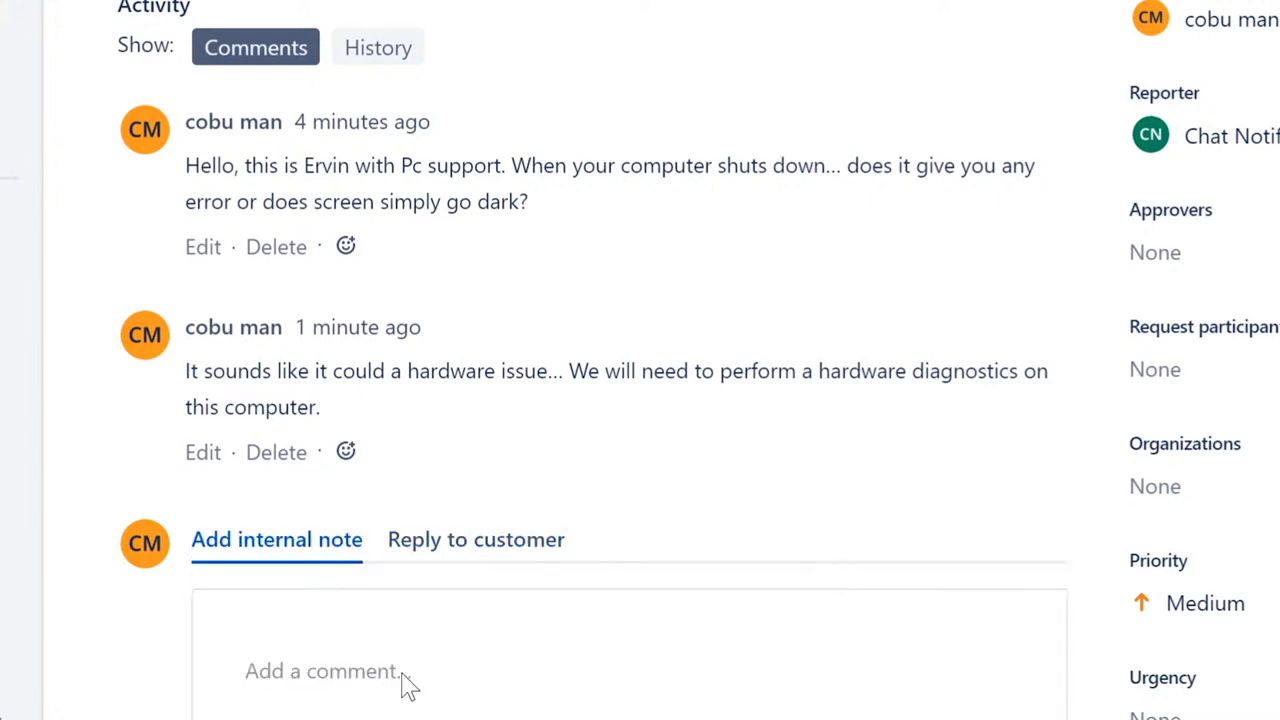
click(400, 686)
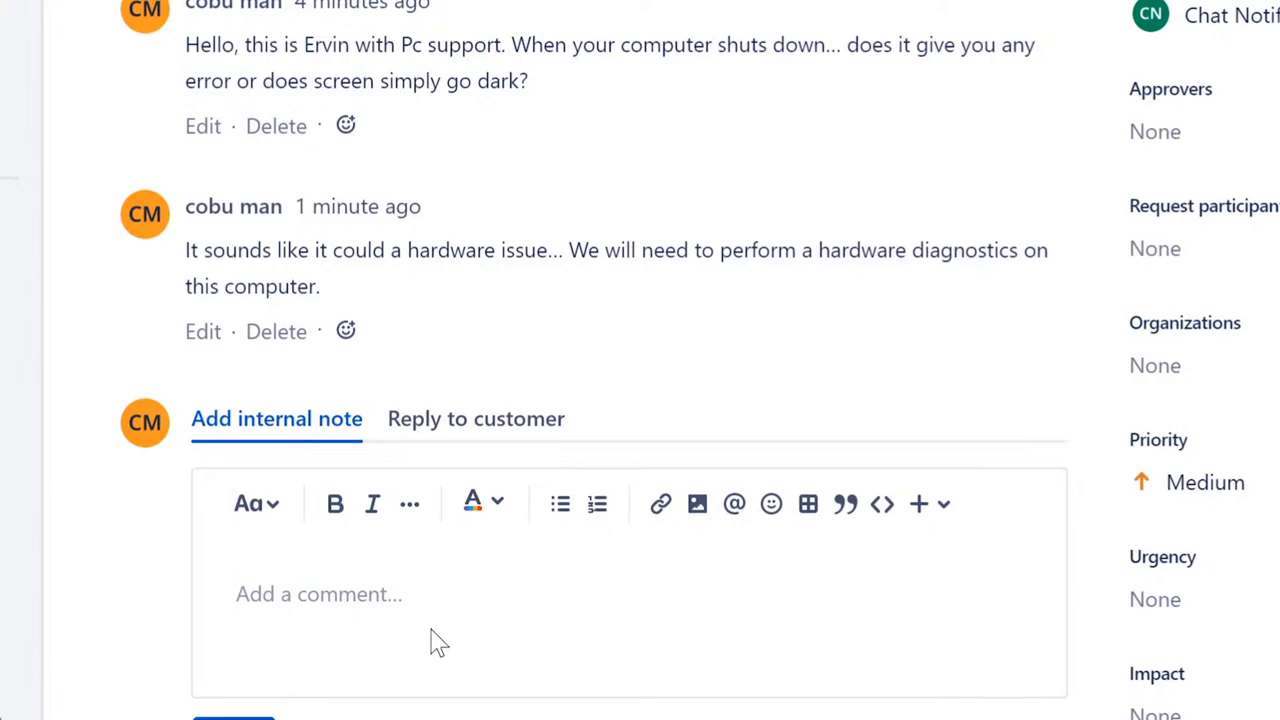
text(User')
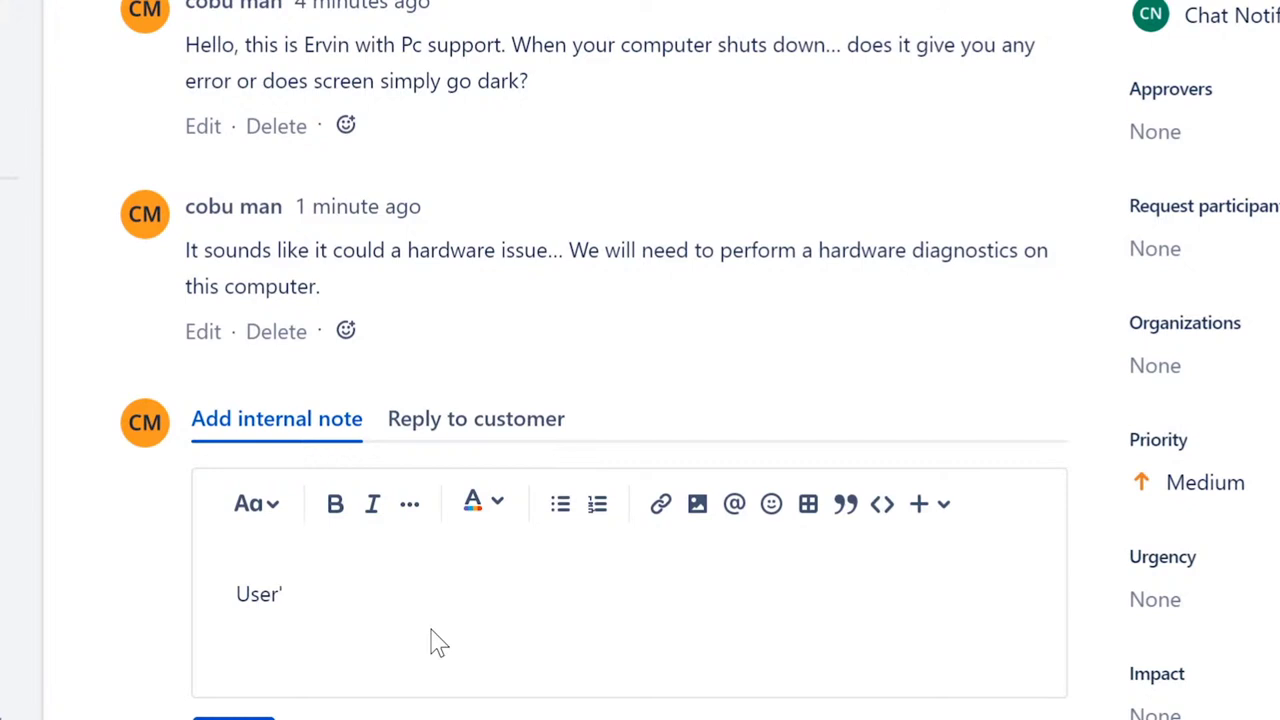
text(s Pc name )
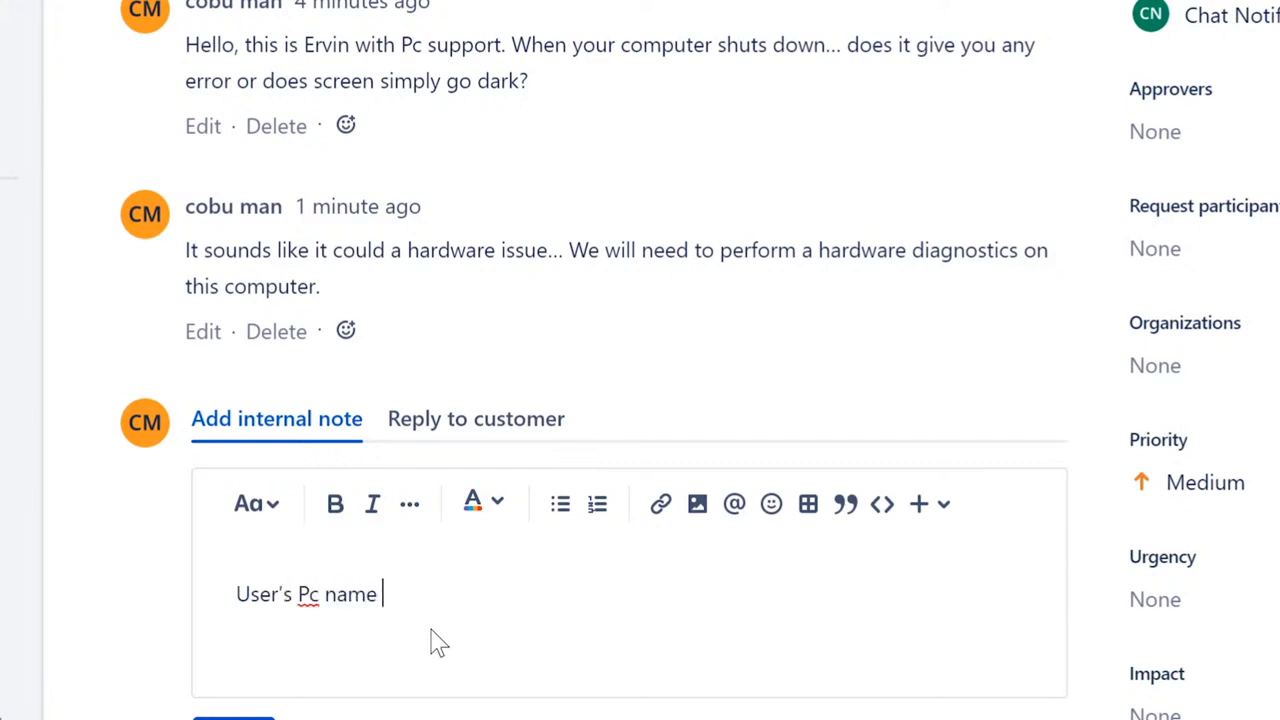
text(is cobuman)
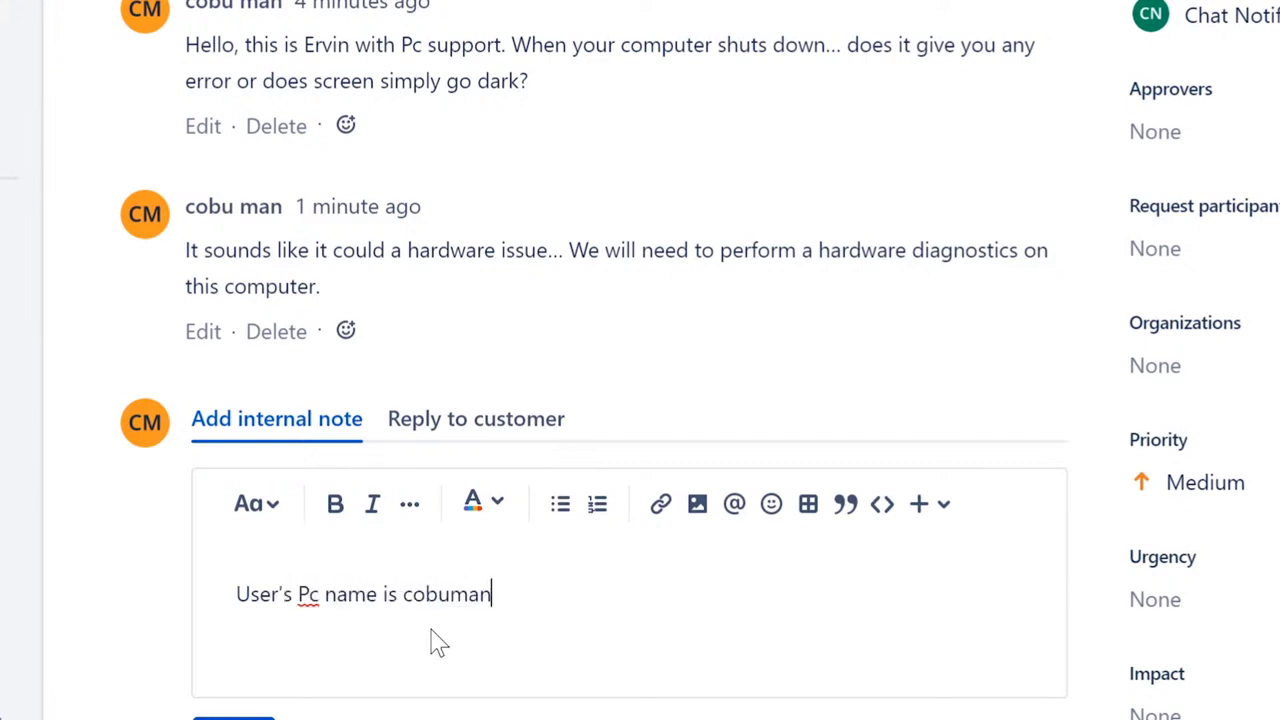
text(1. Ervin)
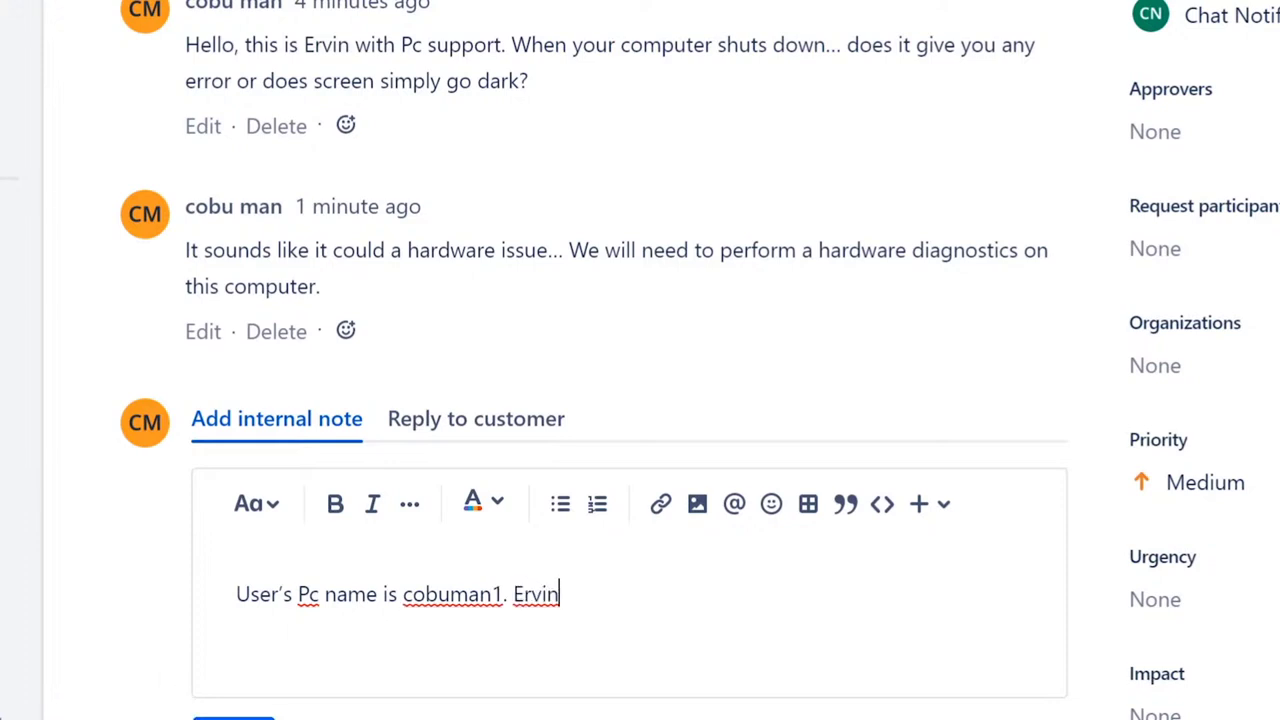
click(232, 716)
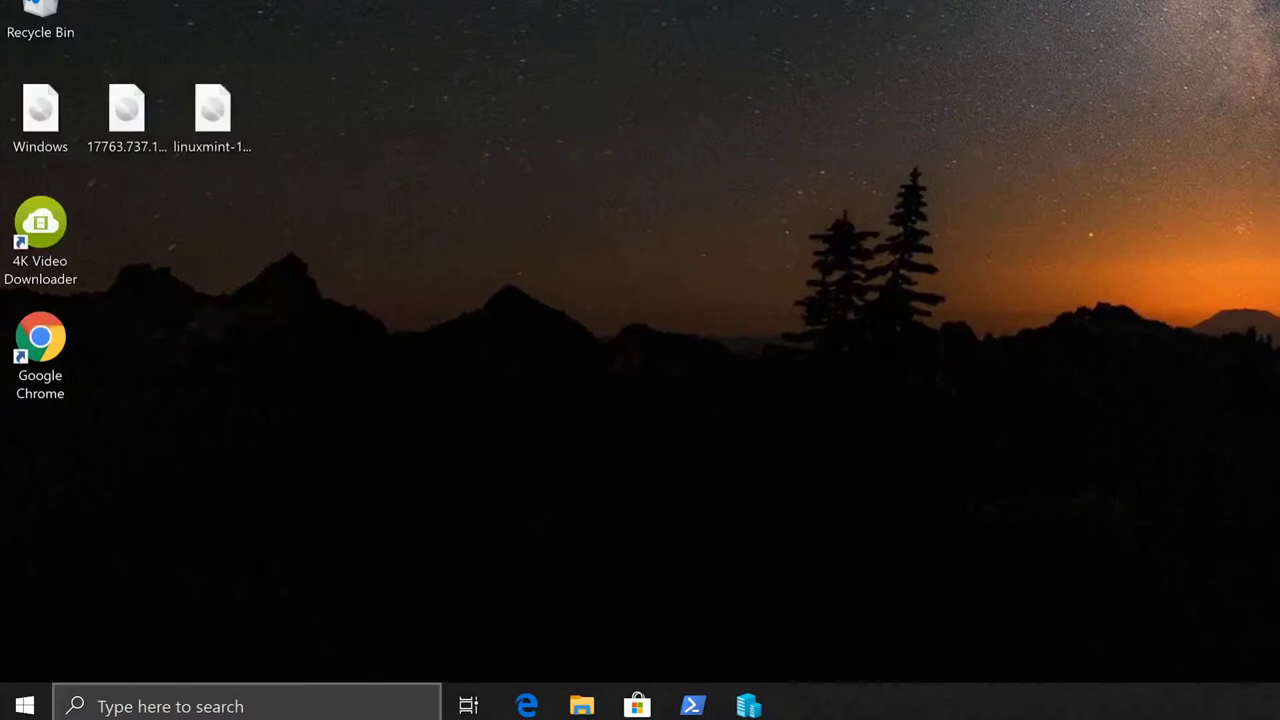
Launch Event Viewer, move it to the top and enlarge it, then expand Windows Logs.
right_click(25, 706)
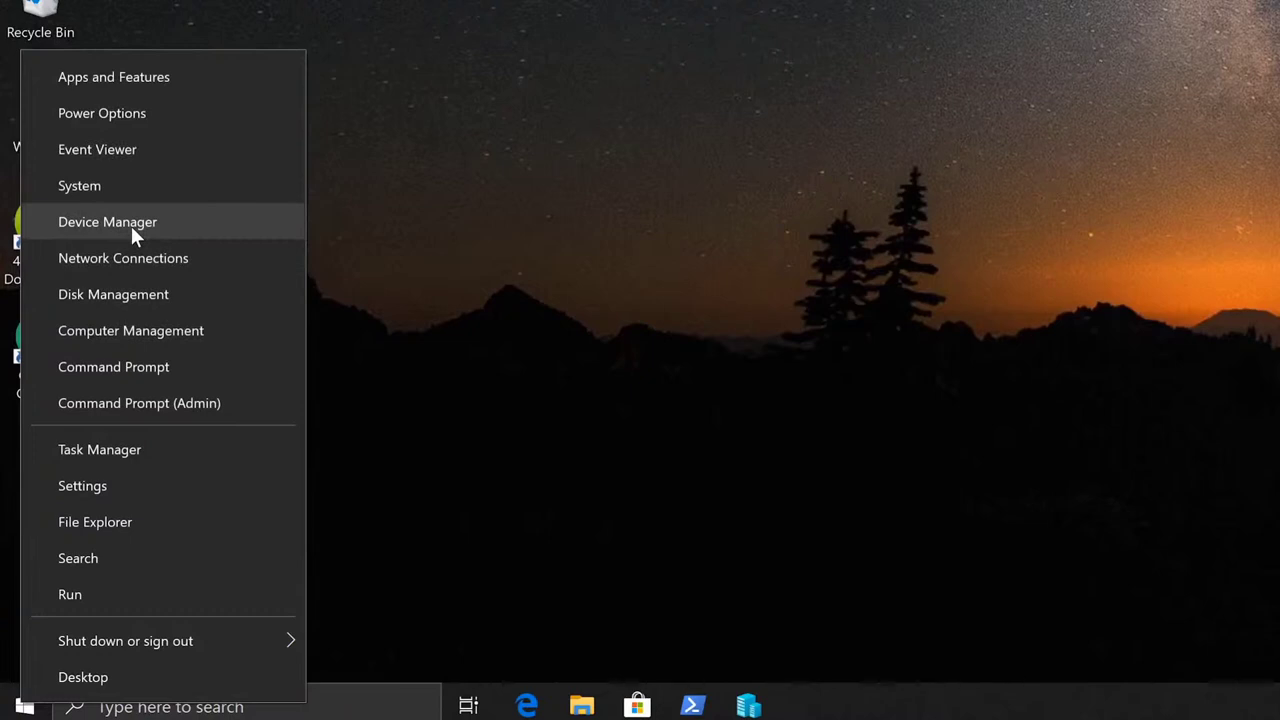
click(145, 150)
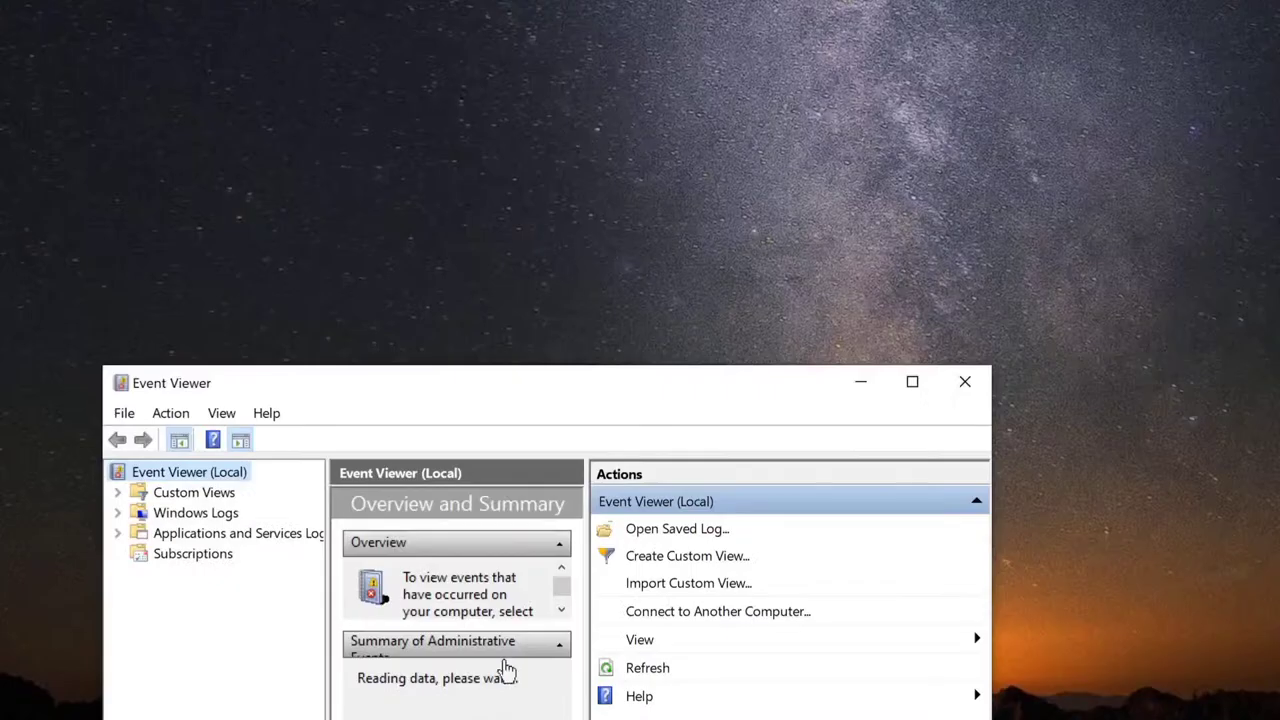
drag(680, 394, 729, 34)
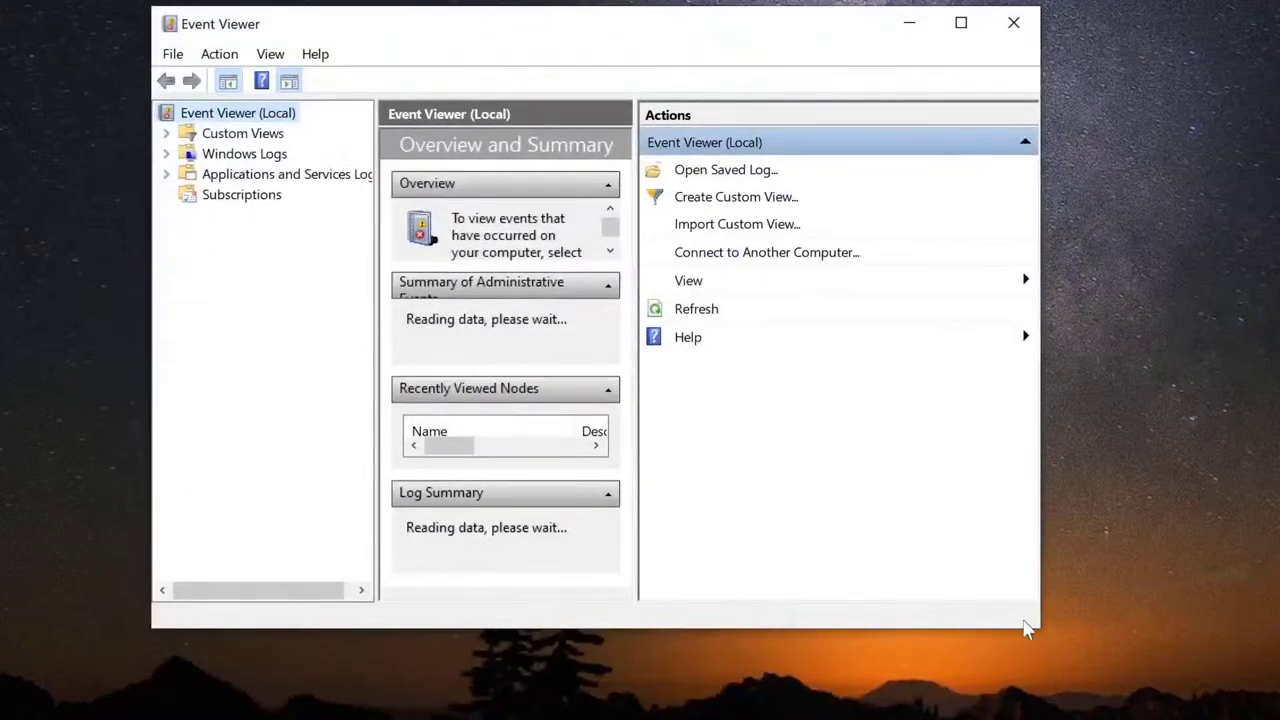
drag(1040, 634, 1242, 719)
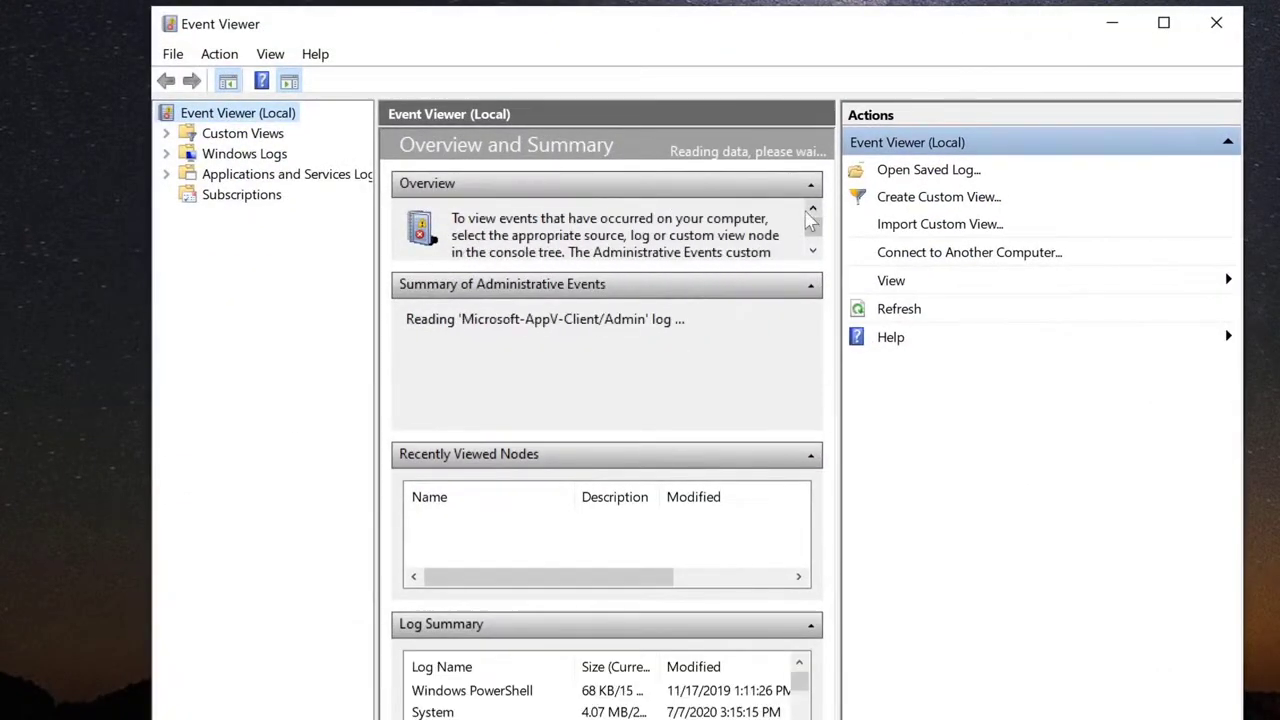
click(166, 154)
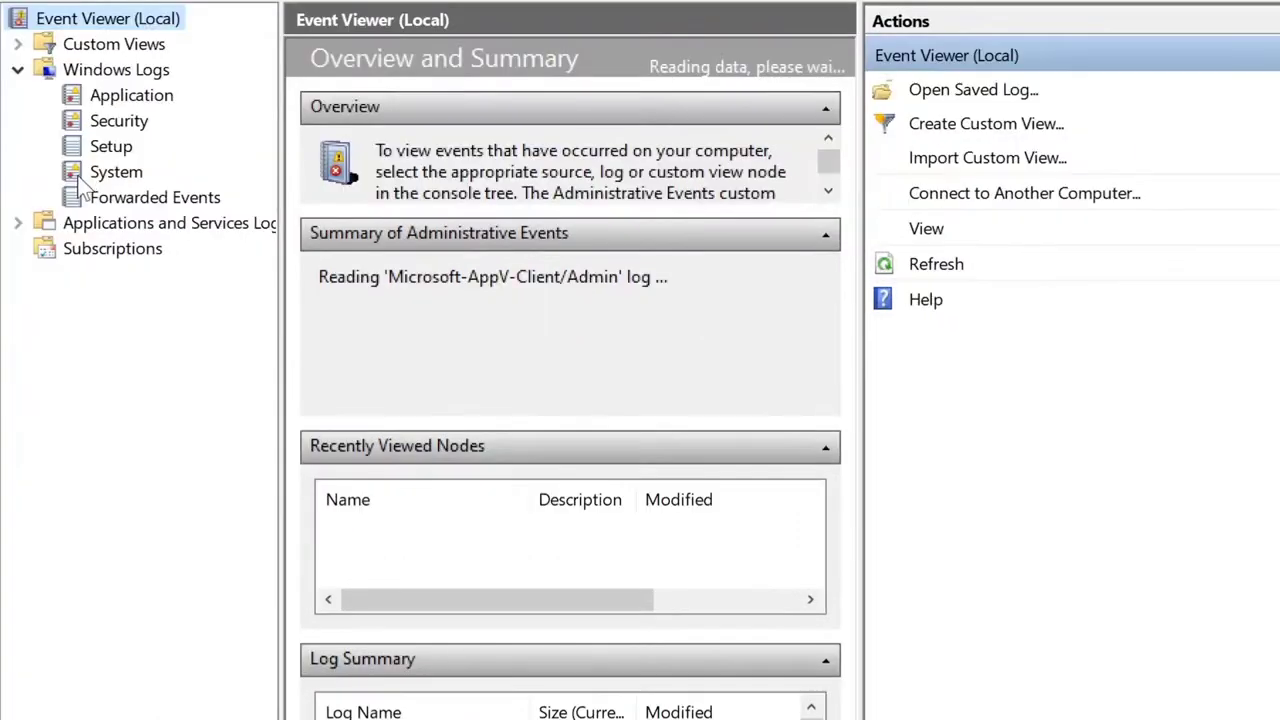
Show the System log in a maximized window, sorted by Level.
click(212, 236)
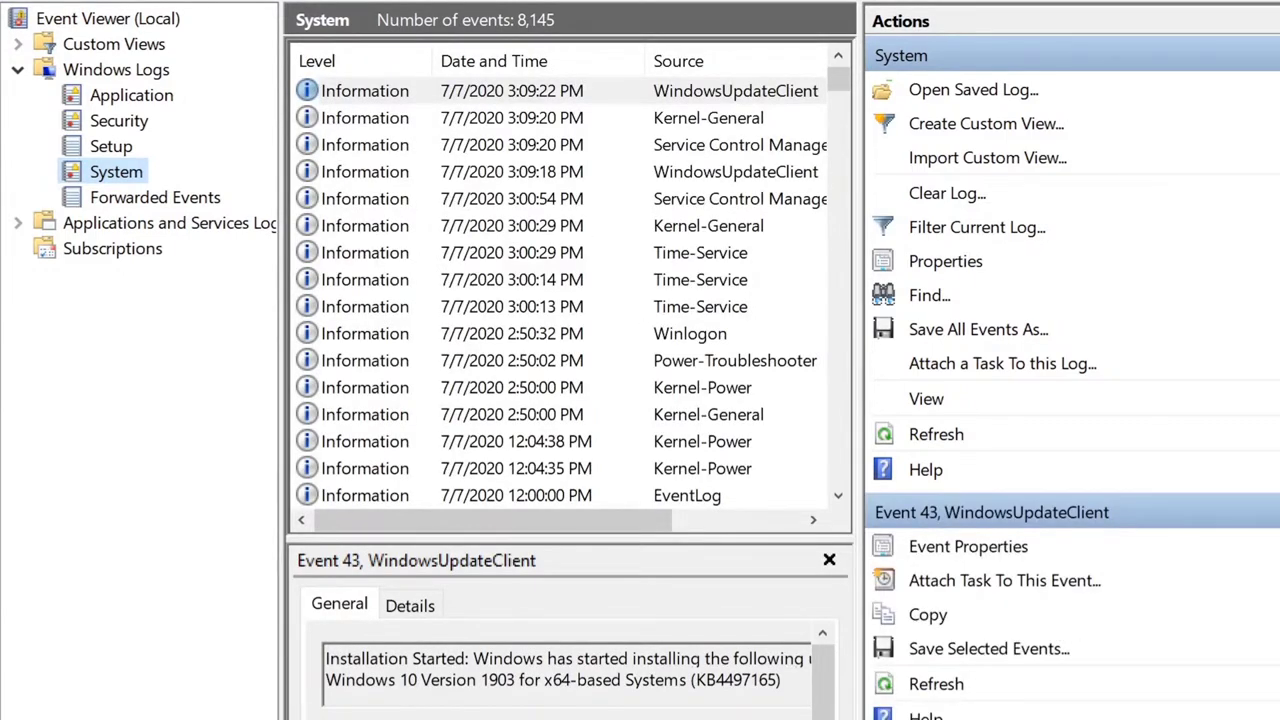
key(super+Up)
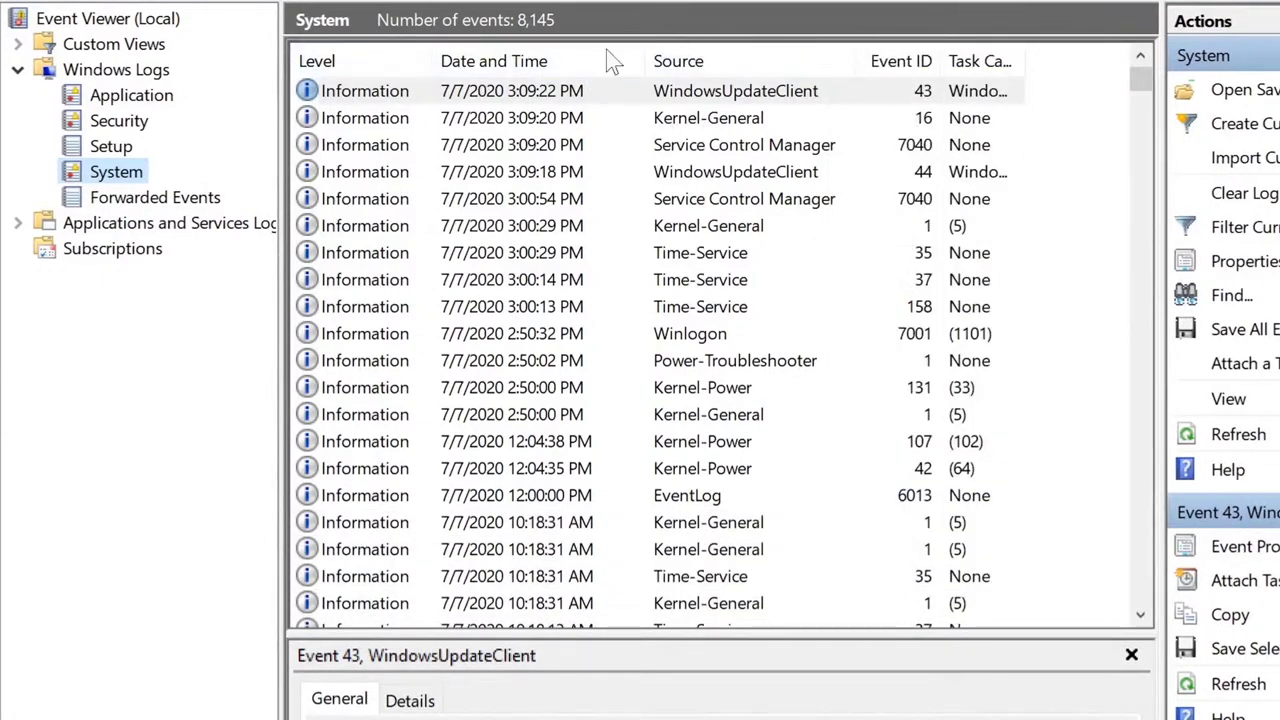
click(341, 55)
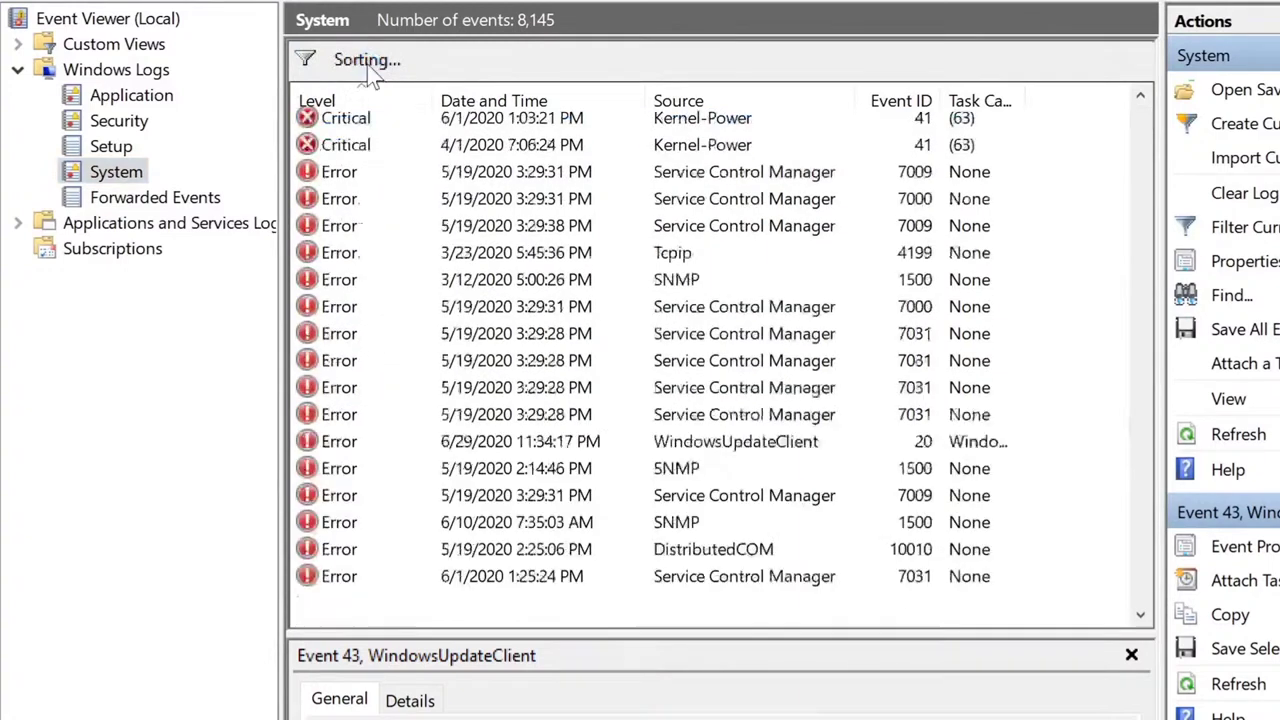
Scroll through the sorted System events and open an Ntfs event 98 entry.
scroll(588, 248, down, 2)
scroll(900, 338, up, 15)
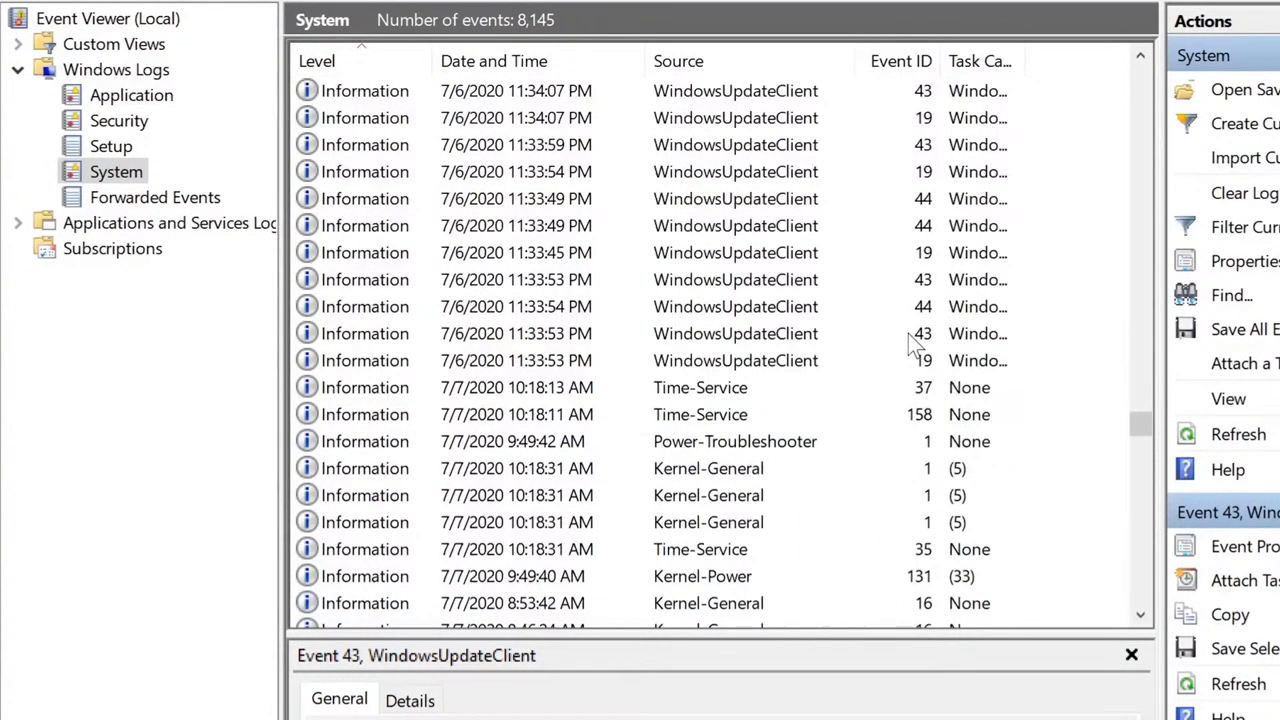
scroll(878, 340, up, 20)
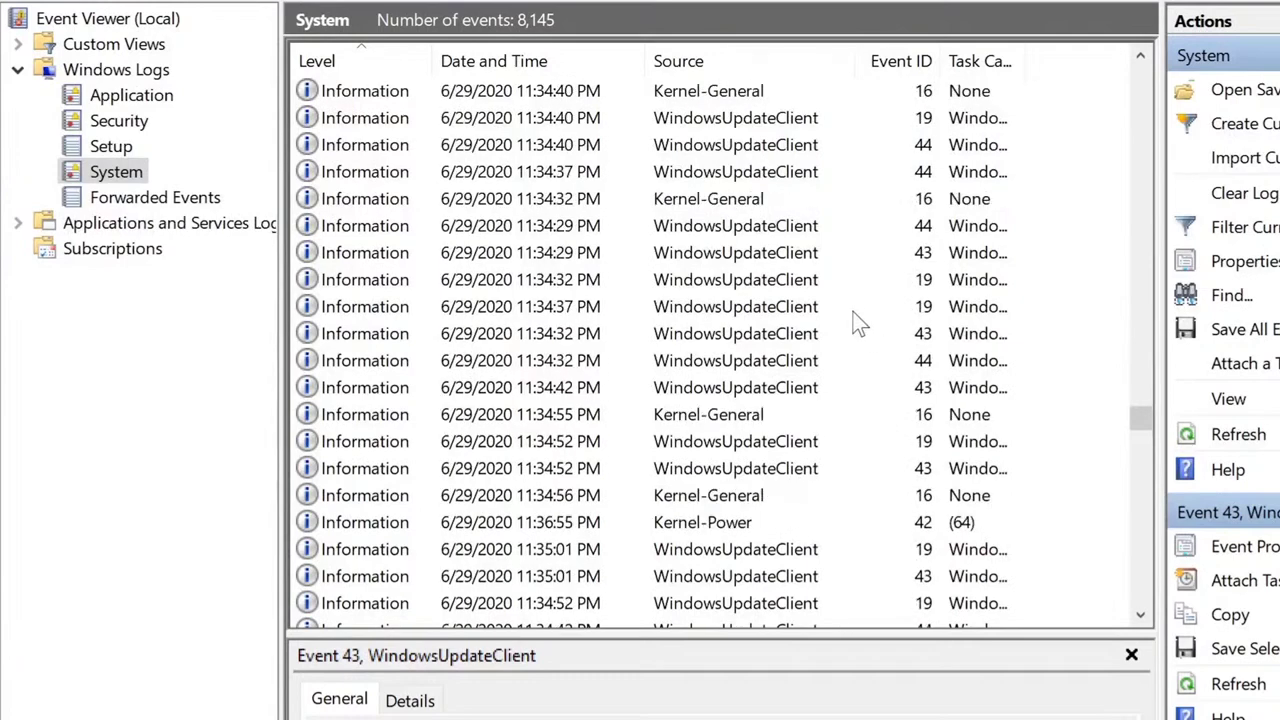
scroll(855, 245, down, 15)
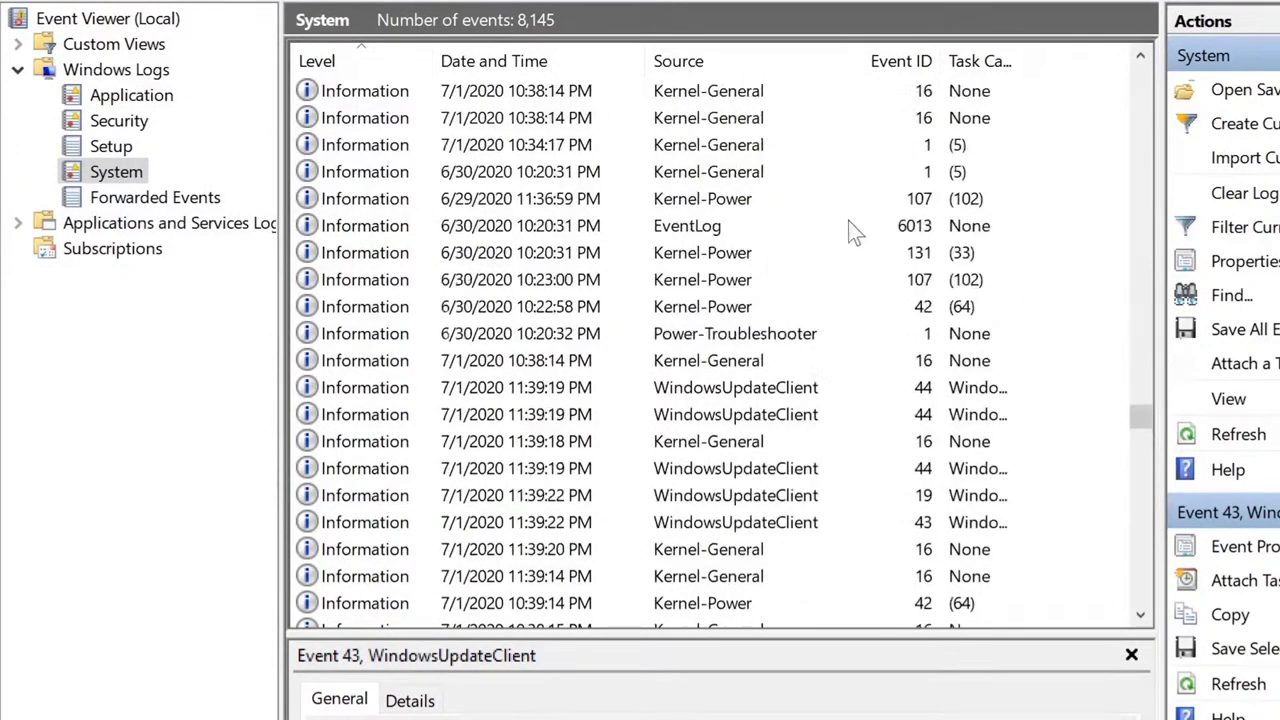
scroll(1000, 340, down, 12)
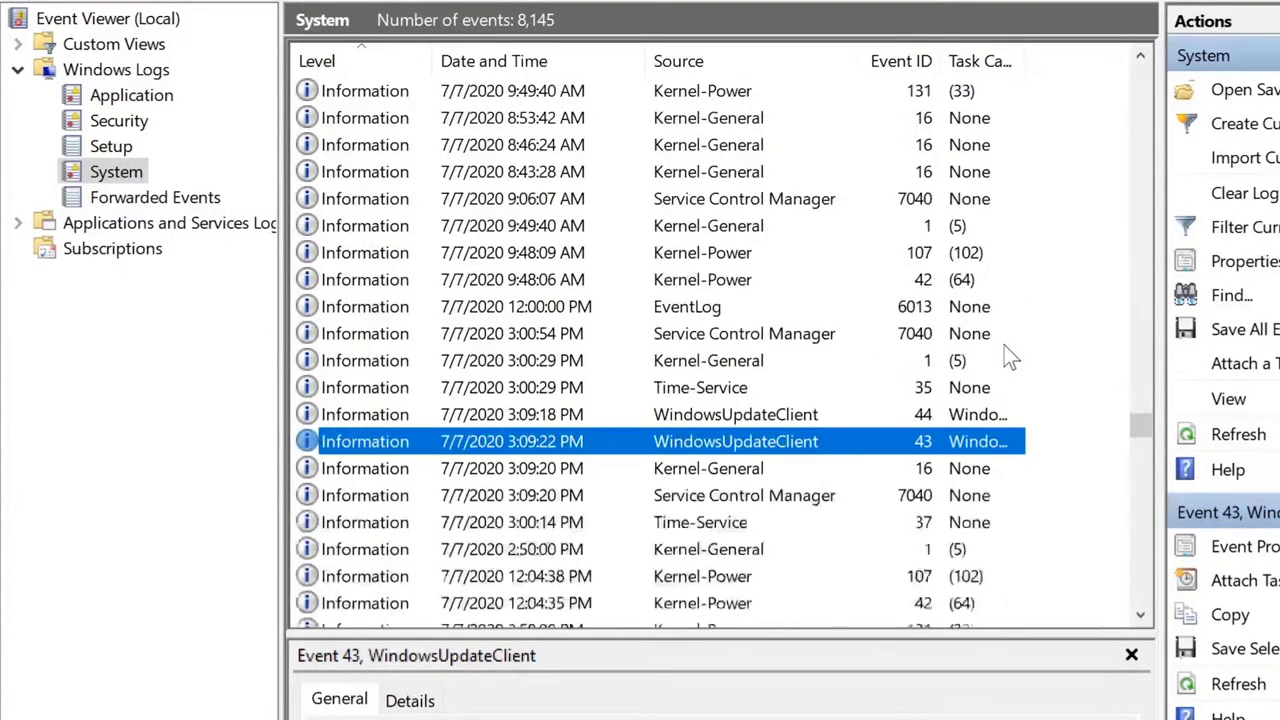
scroll(928, 338, down, 10)
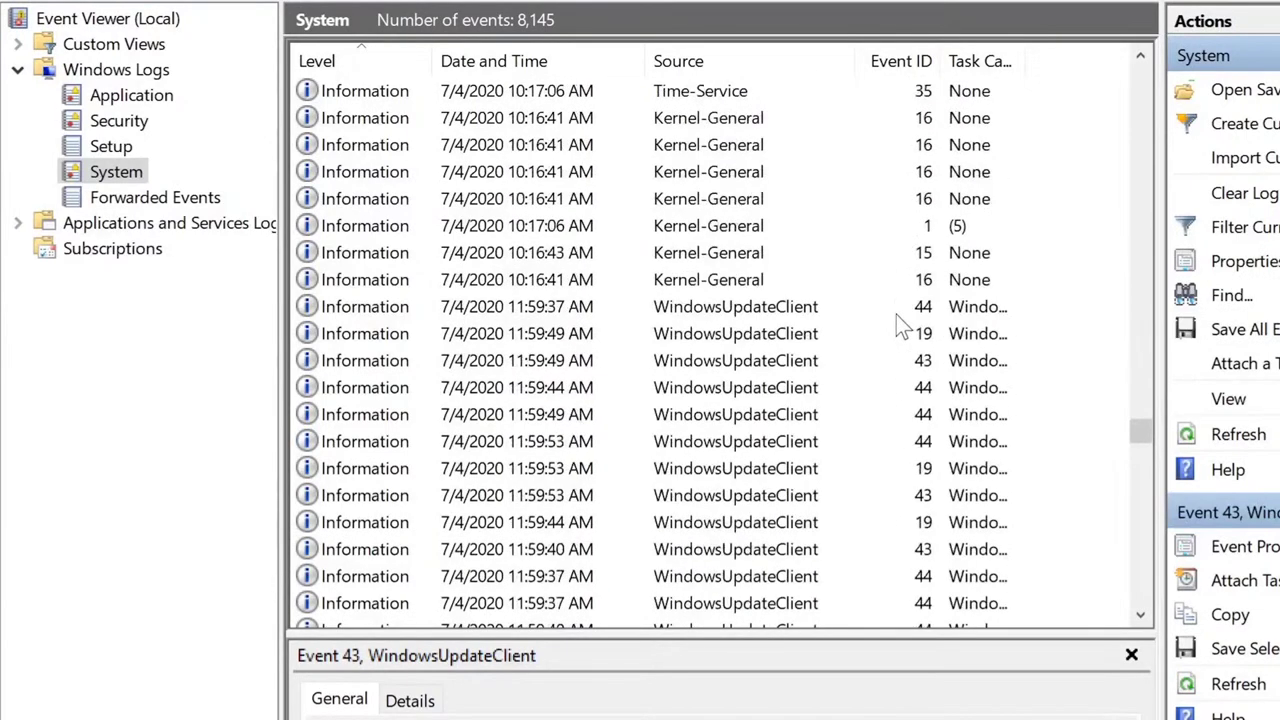
scroll(251, 113, down, 2)
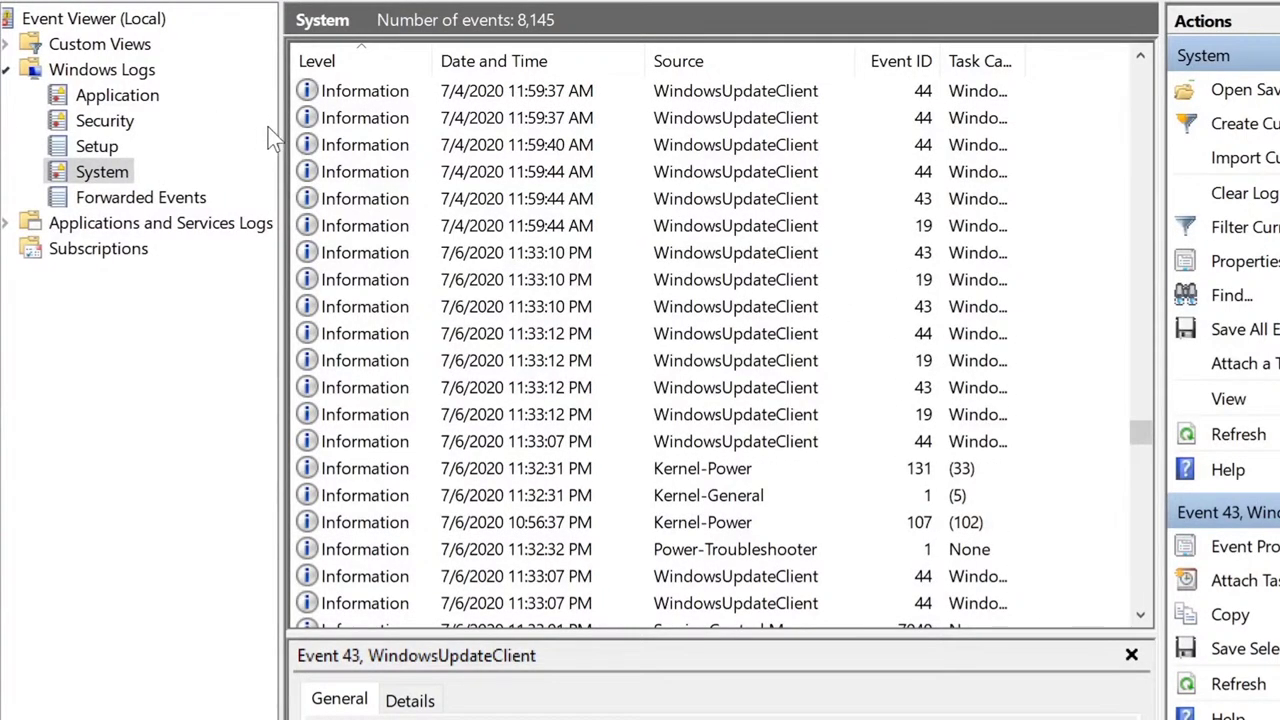
scroll(602, 201, down, 15)
scroll(827, 333, down, 3)
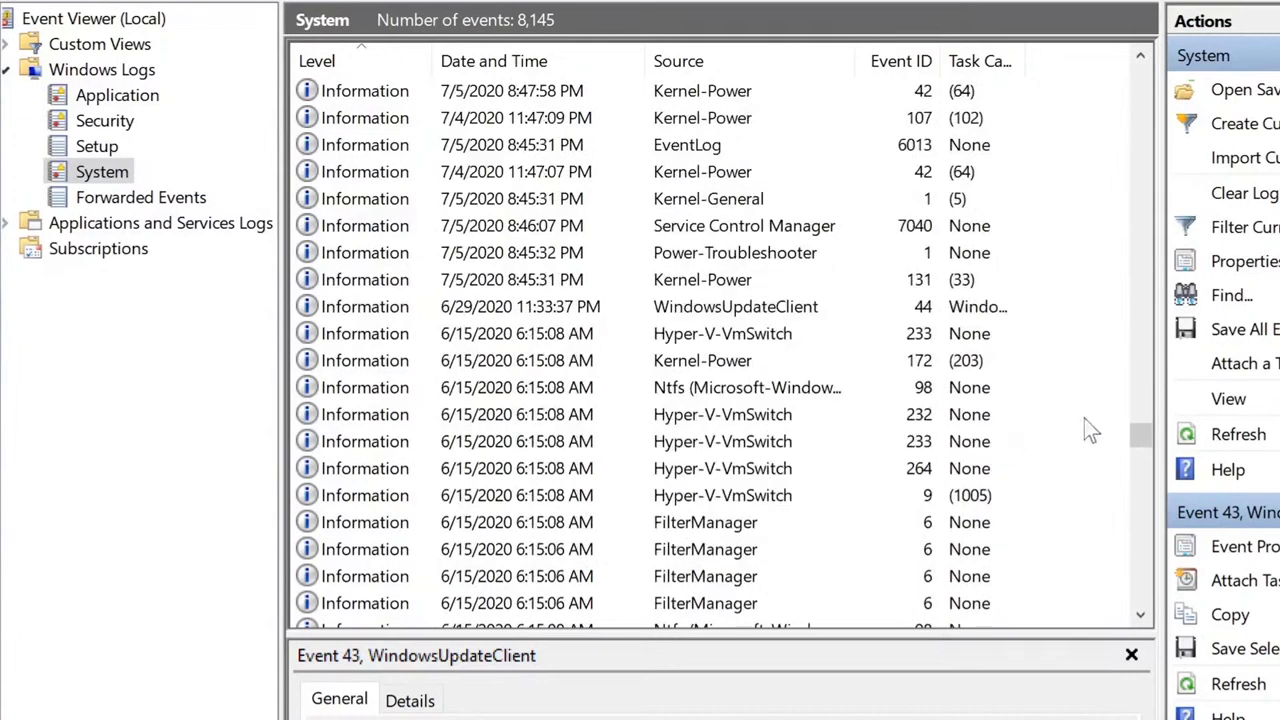
drag(1147, 445, 1142, 612)
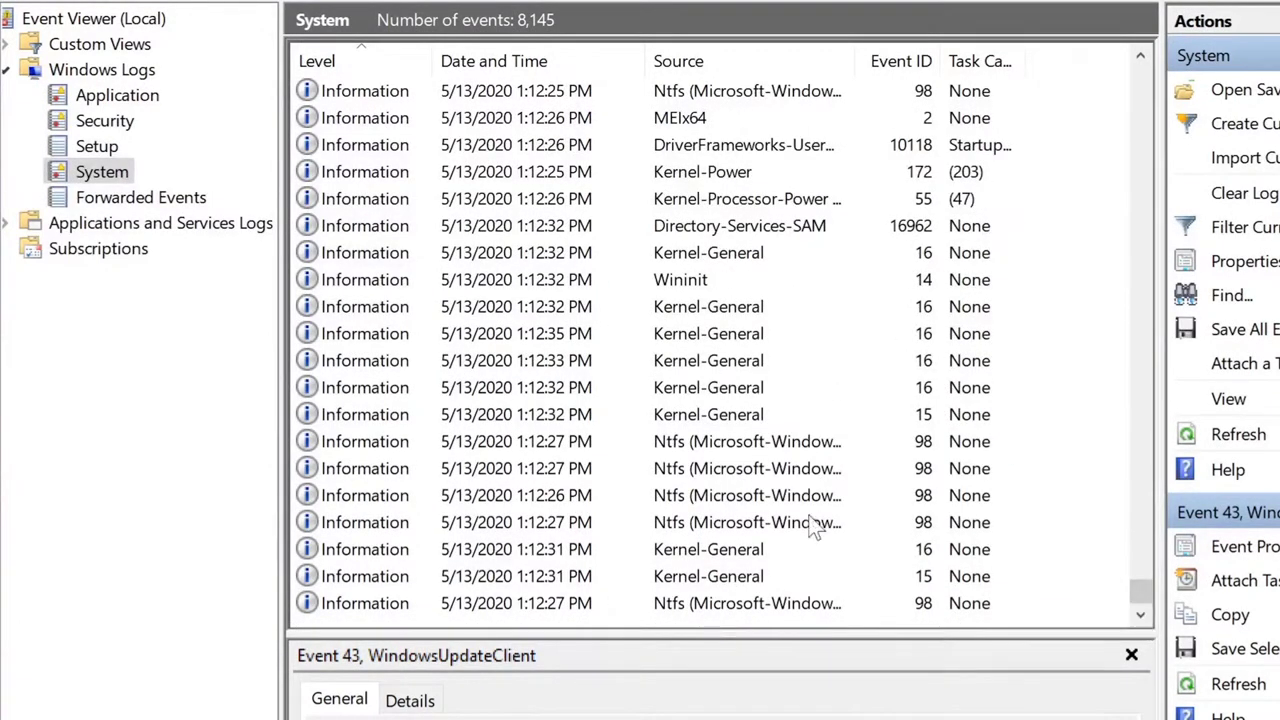
click(710, 470)
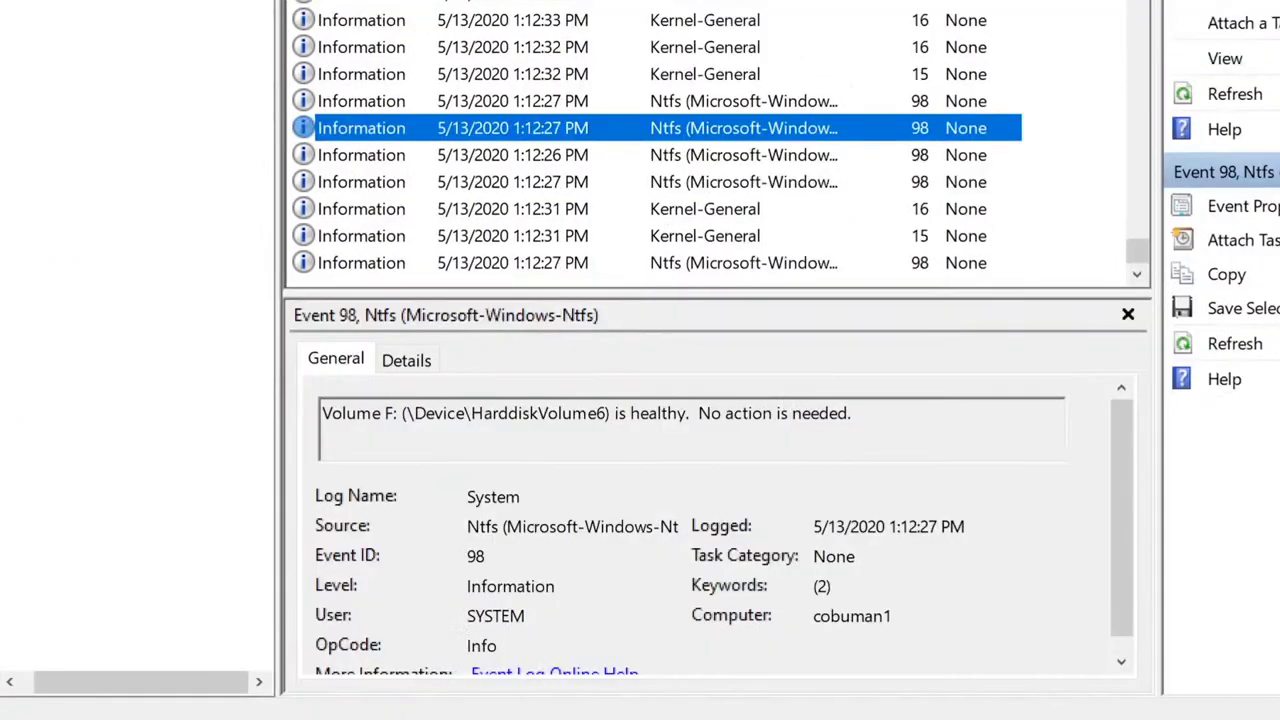
Read the Ntfs event 98 details for Volume E and the neighbouring entry, both reporting healthy volumes.
drag(852, 413, 320, 413)
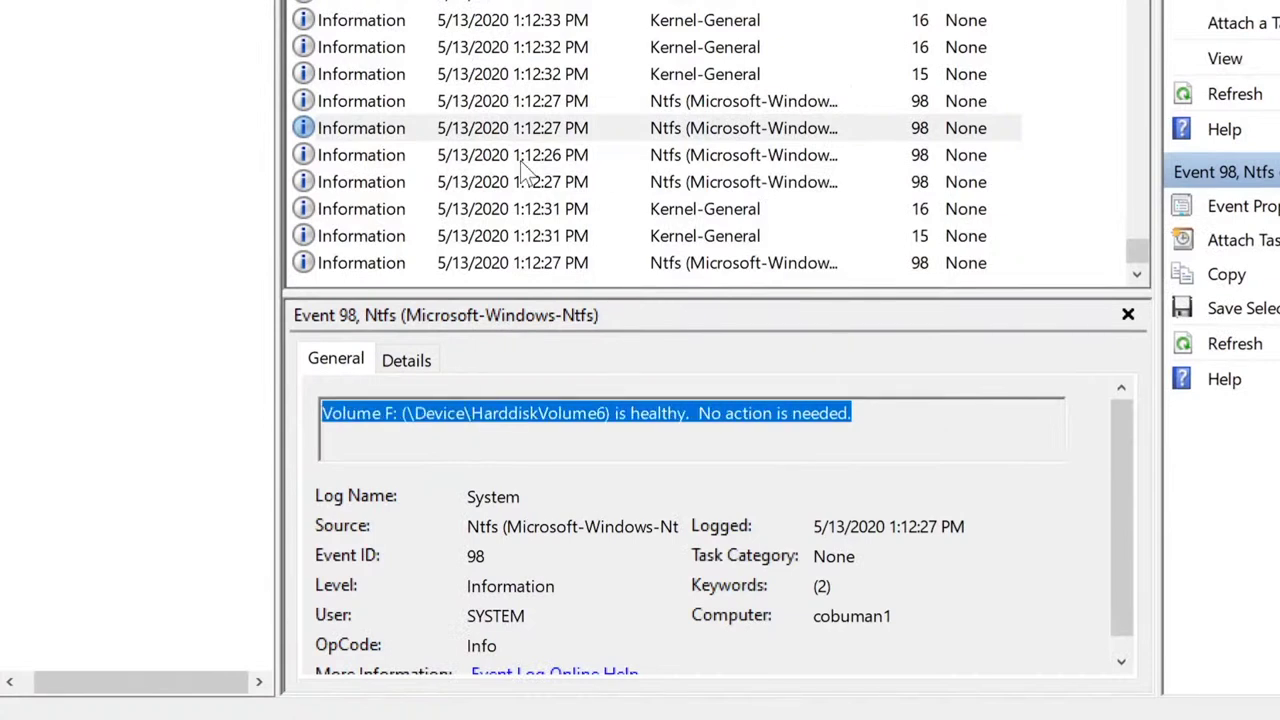
click(467, 157)
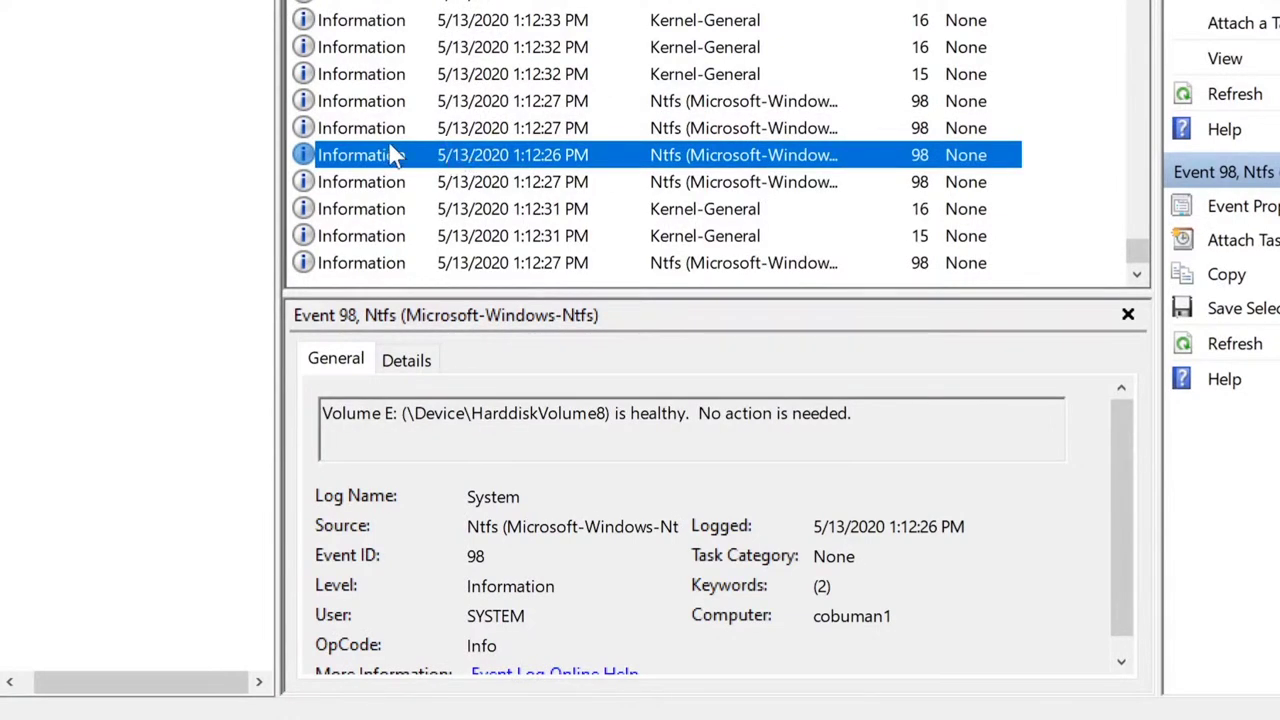
click(326, 109)
scroll(325, 108, up, 3)
scroll(385, 113, up, 10)
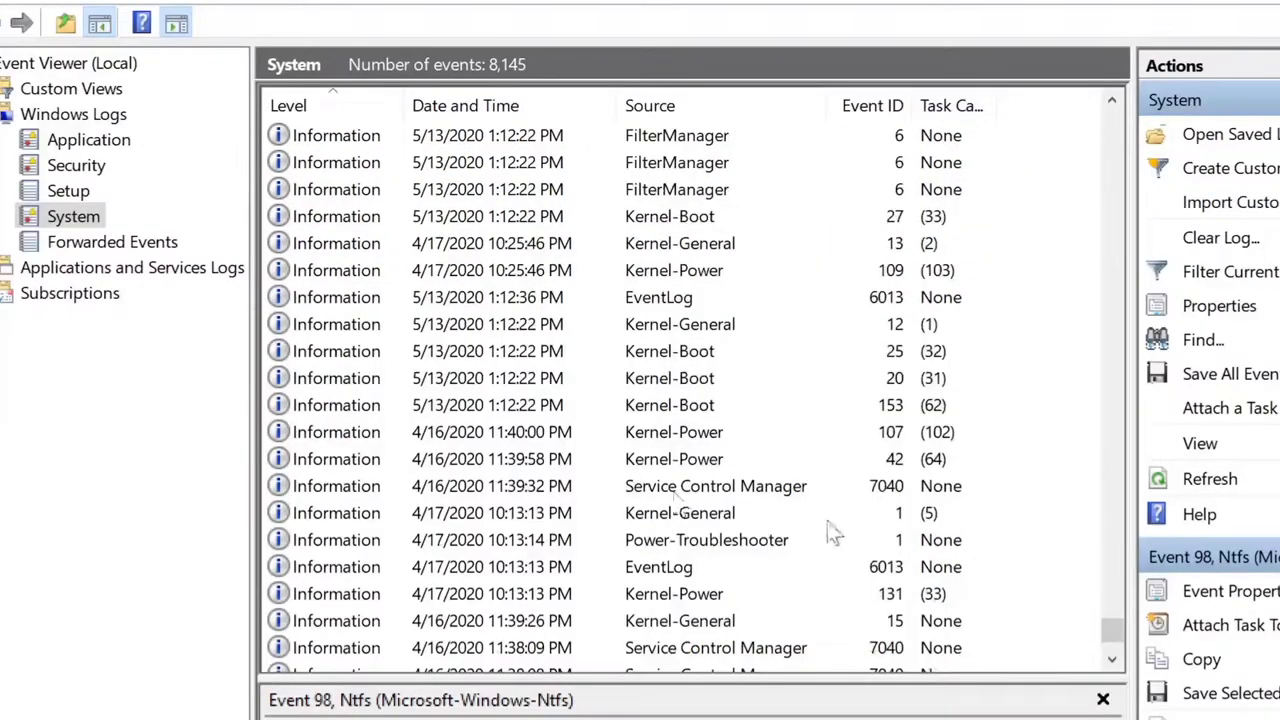
Review the Kernel-PnP warning and HttpEvent error details in the System log.
drag(1116, 627, 1121, 362)
drag(1135, 203, 1112, 137)
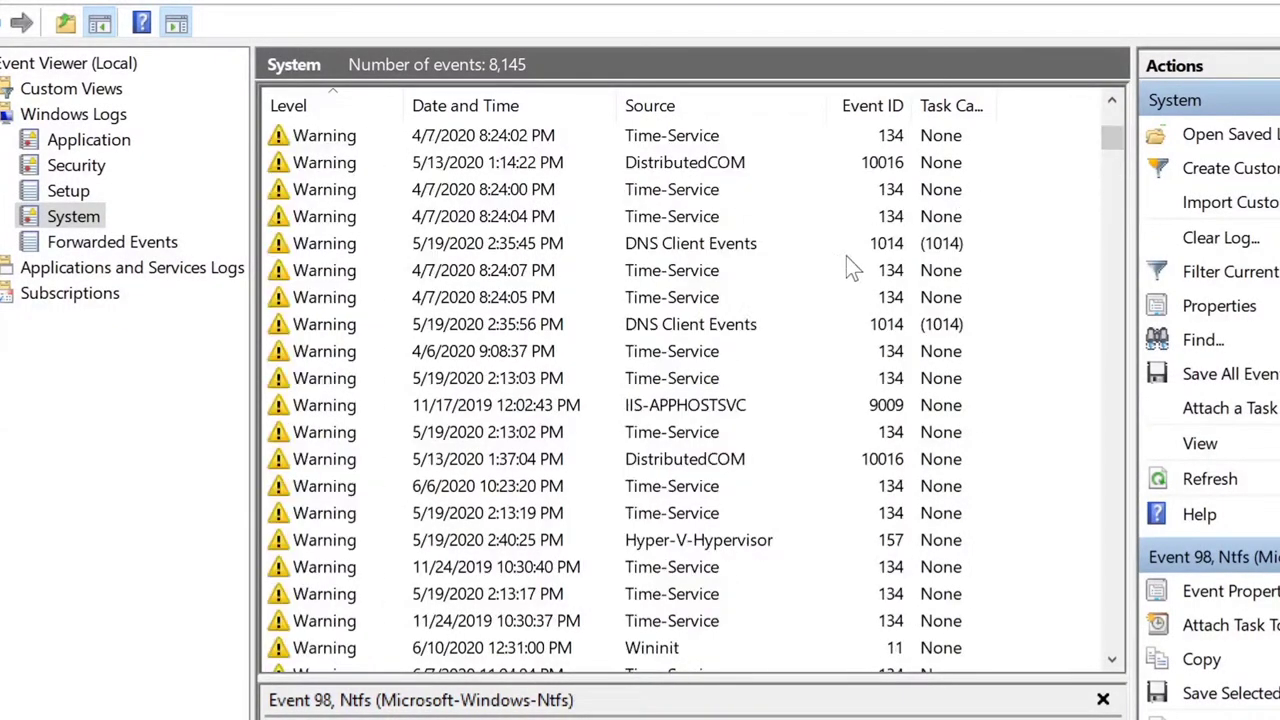
scroll(680, 380, up, 5)
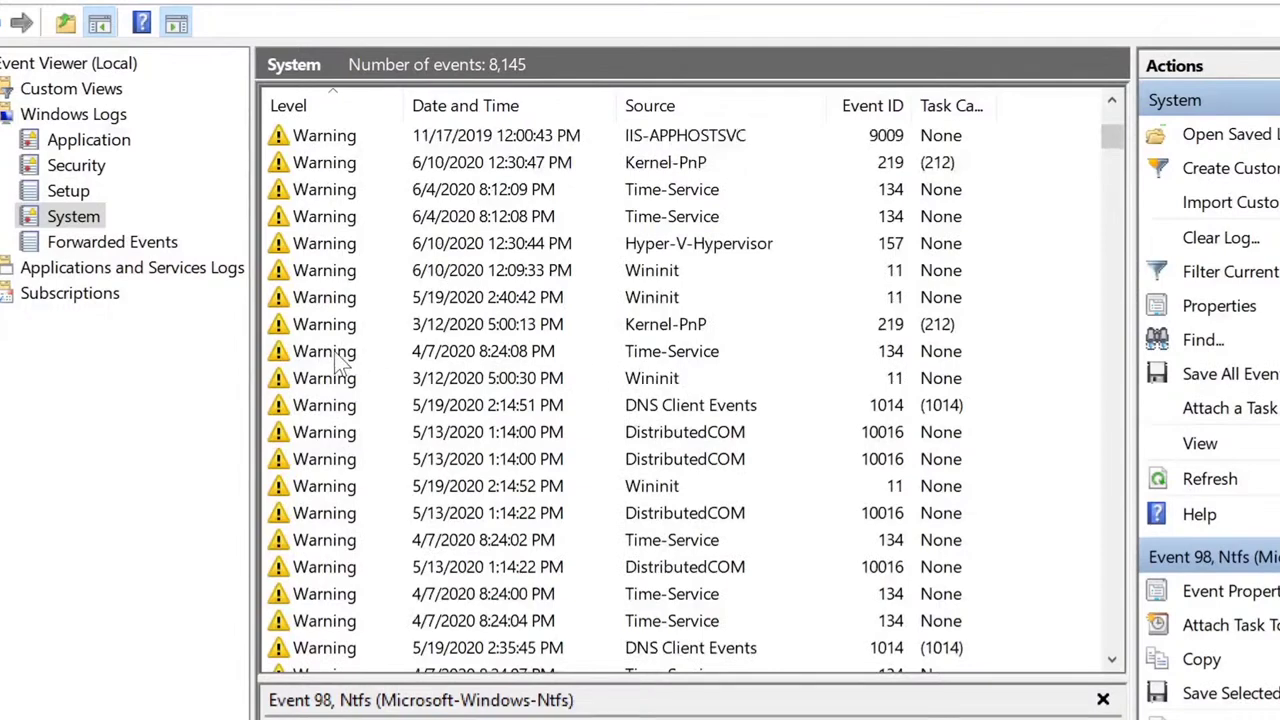
scroll(345, 355, up, 2)
scroll(340, 345, up, 4)
click(315, 222)
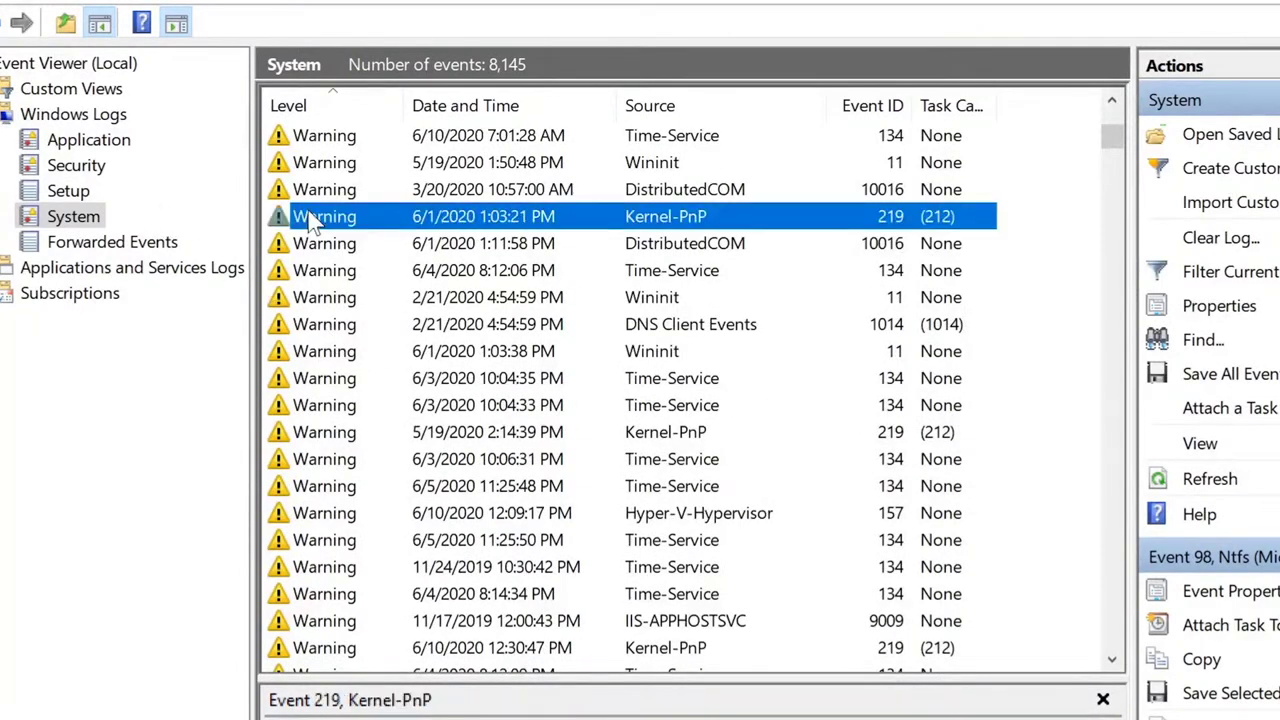
scroll(315, 220, up, 10)
scroll(325, 220, up, 3)
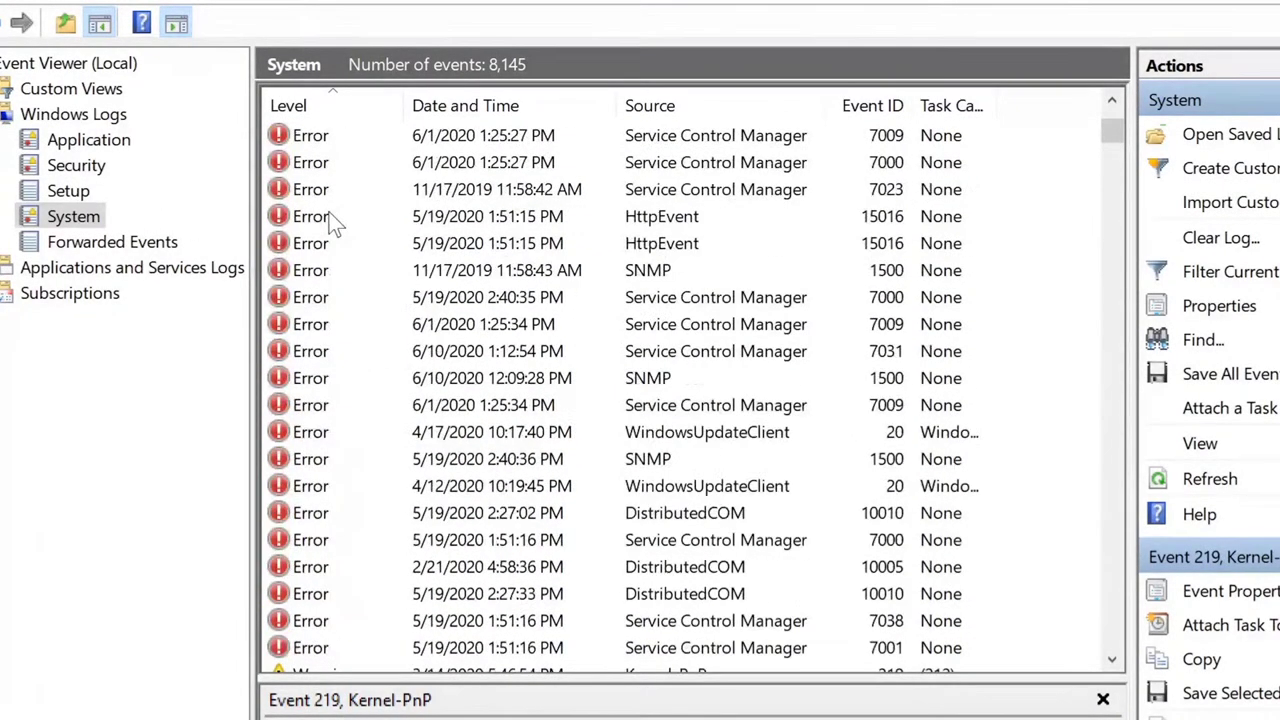
click(337, 243)
Check the DistributedCOM errors, including the 2:27:33 PM event 10010.
scroll(375, 258, up, 10)
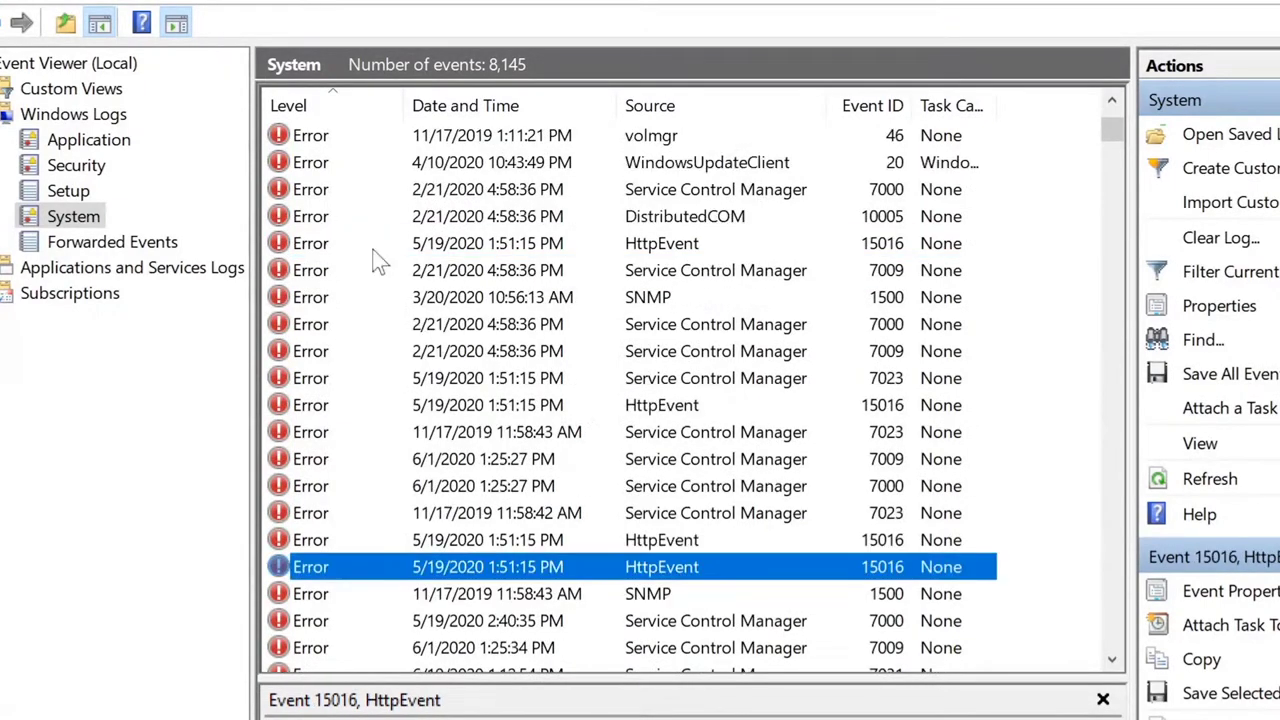
scroll(384, 259, up, 5)
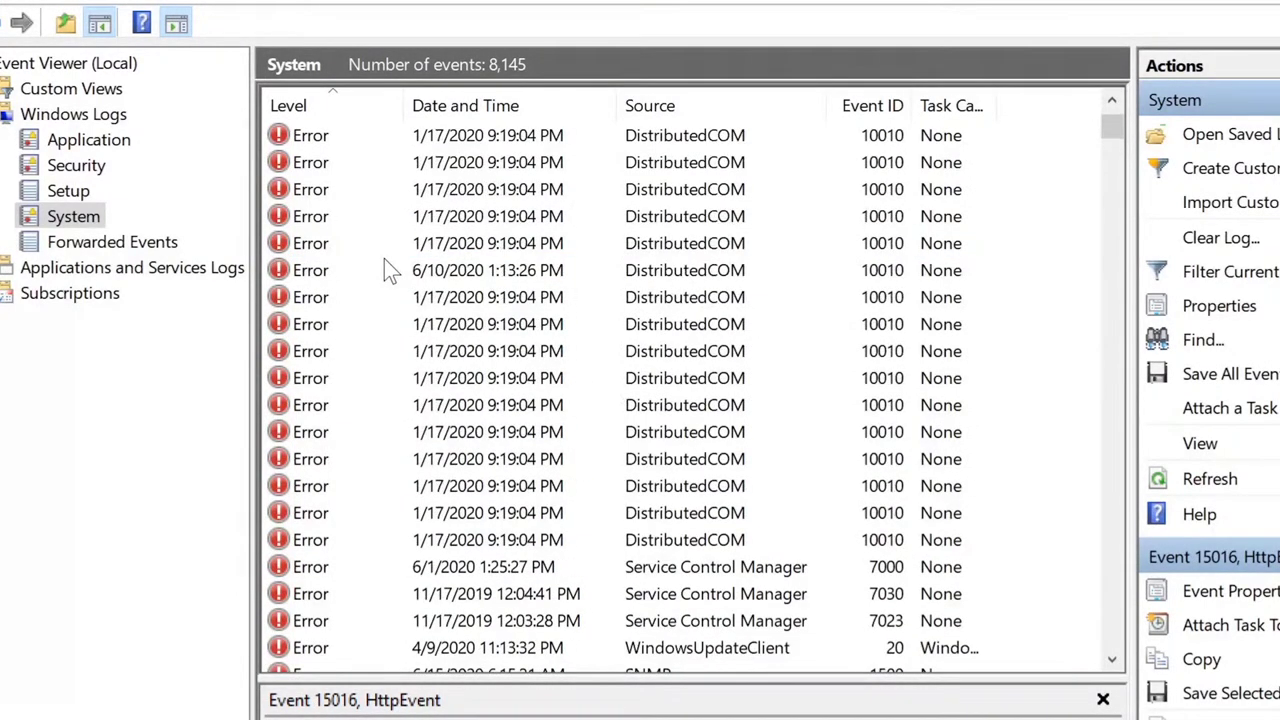
scroll(770, 462, up, 6)
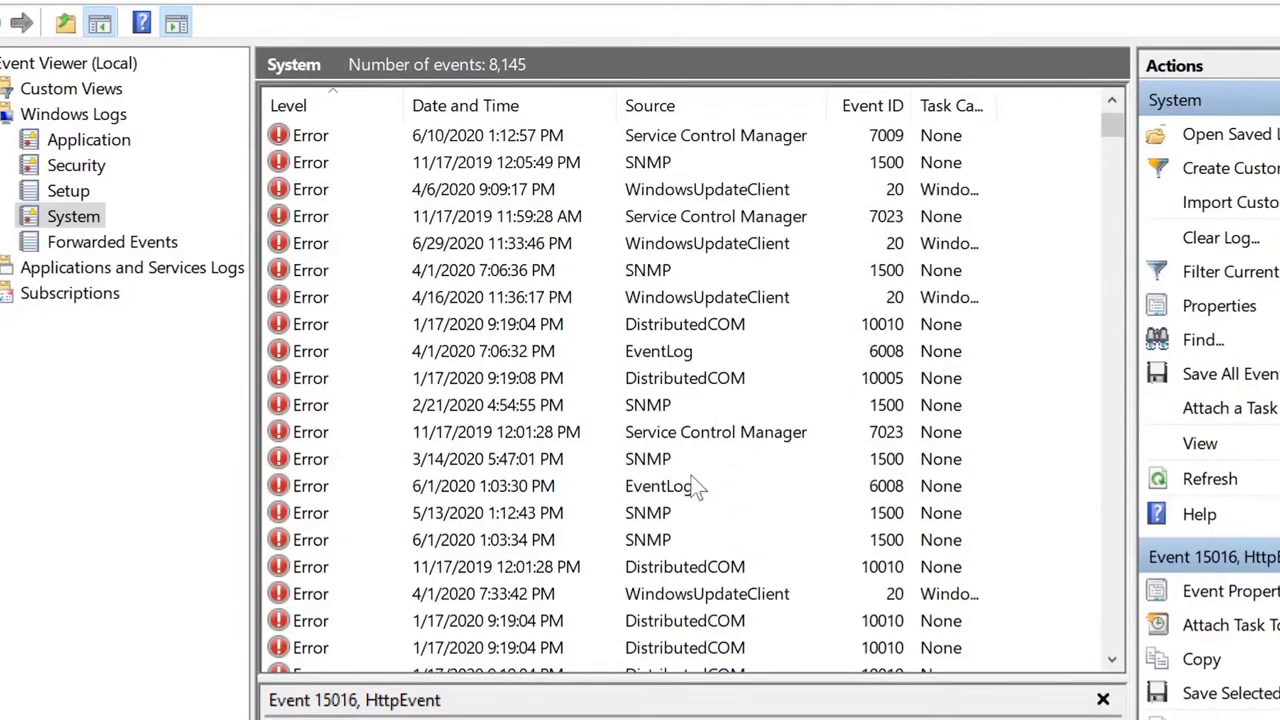
scroll(662, 500, down, 5)
click(658, 486)
scroll(658, 486, up, 5)
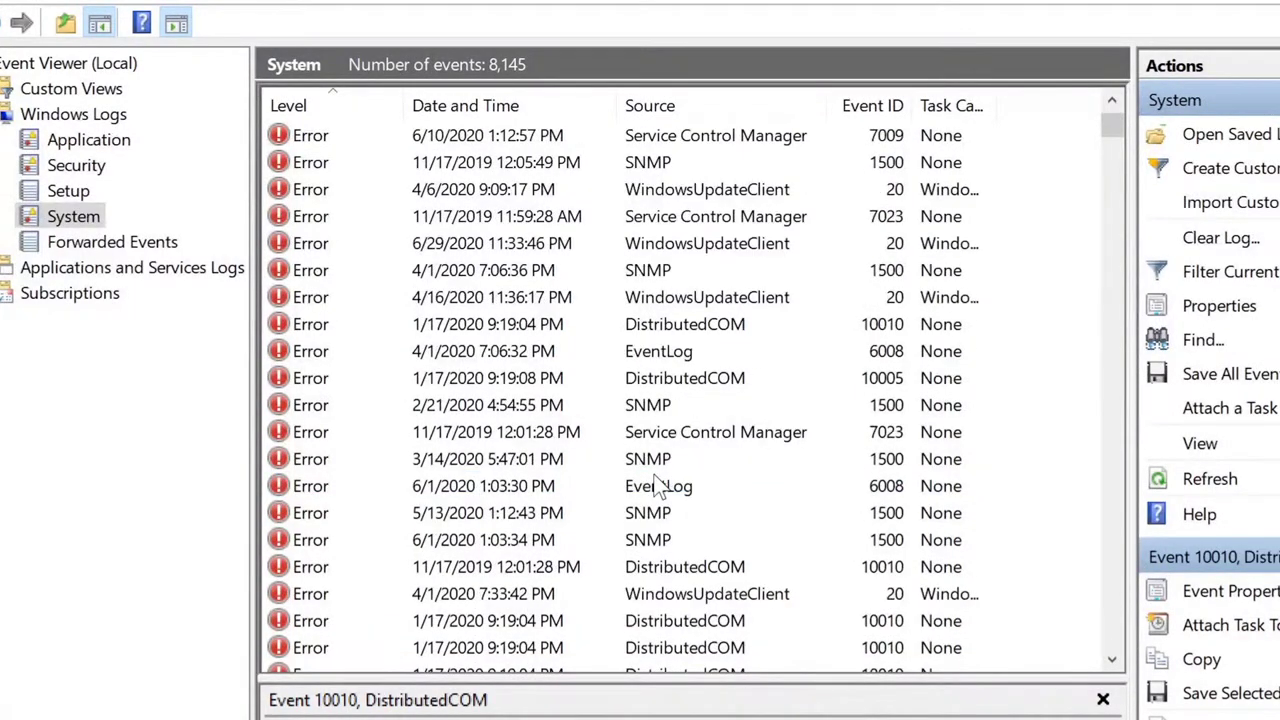
scroll(735, 505, up, 10)
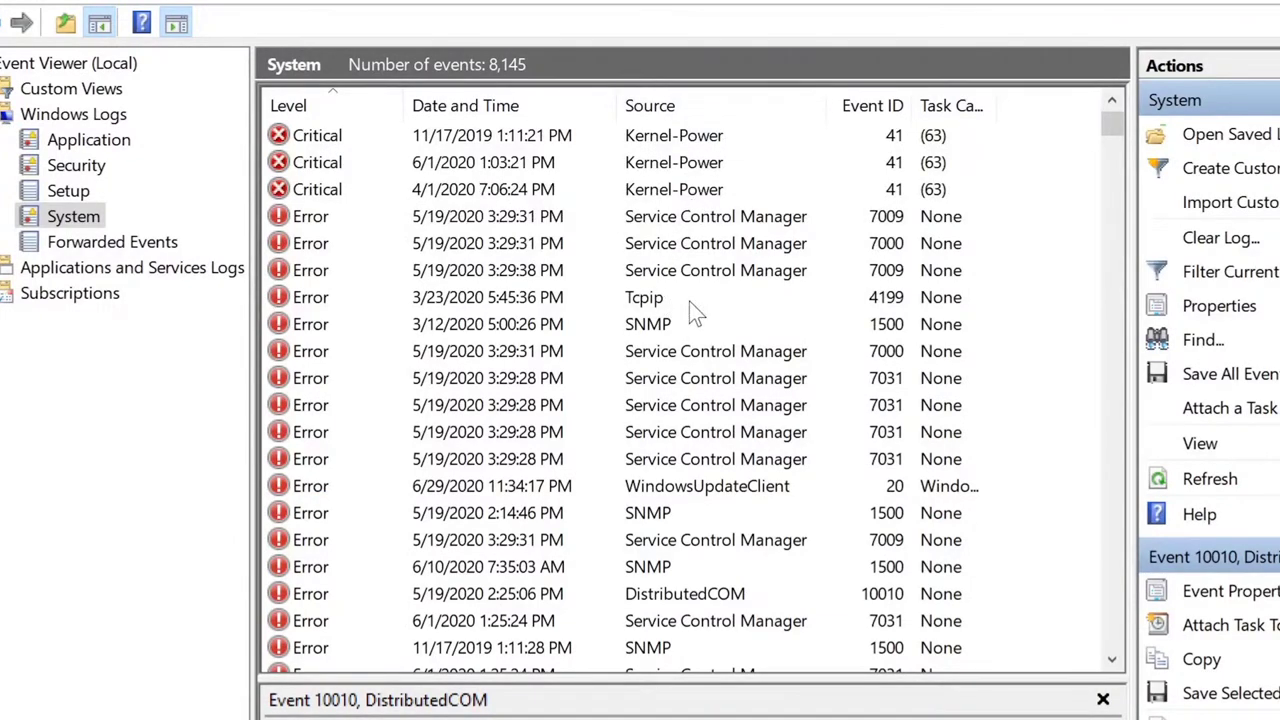
scroll(695, 315, down, 3)
scroll(697, 318, down, 7)
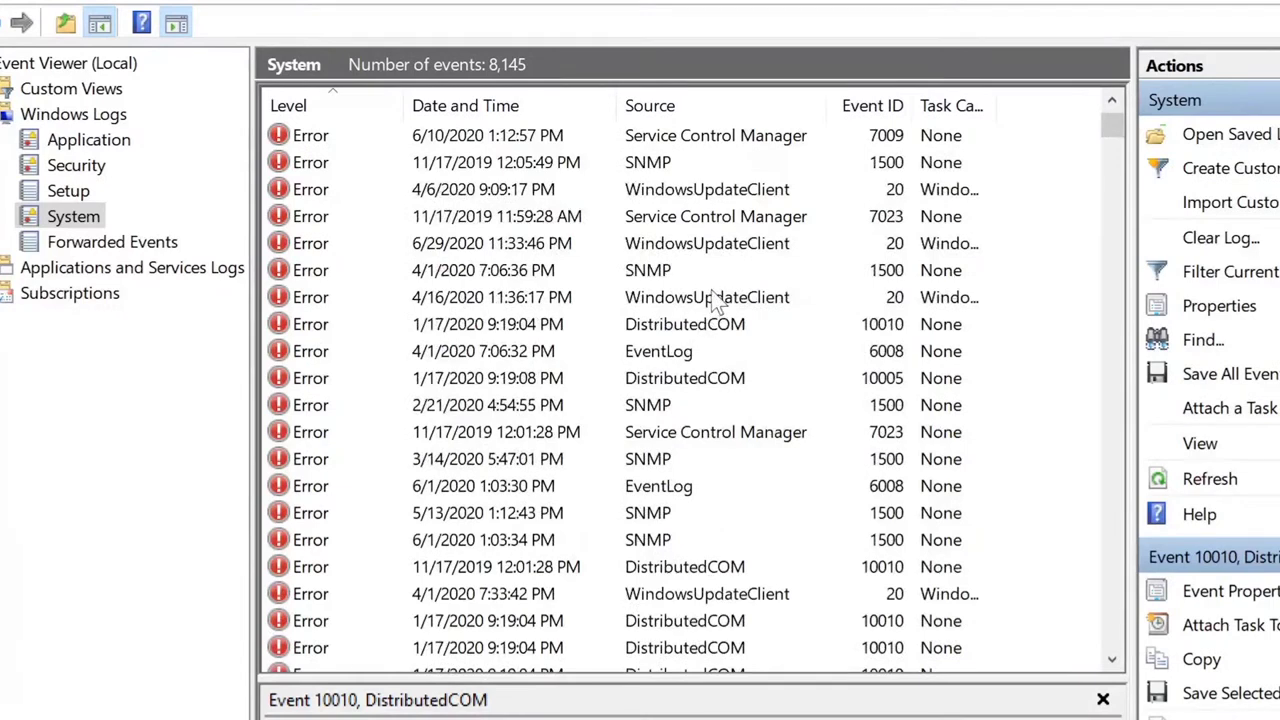
scroll(719, 311, down, 4)
scroll(719, 311, down, 8)
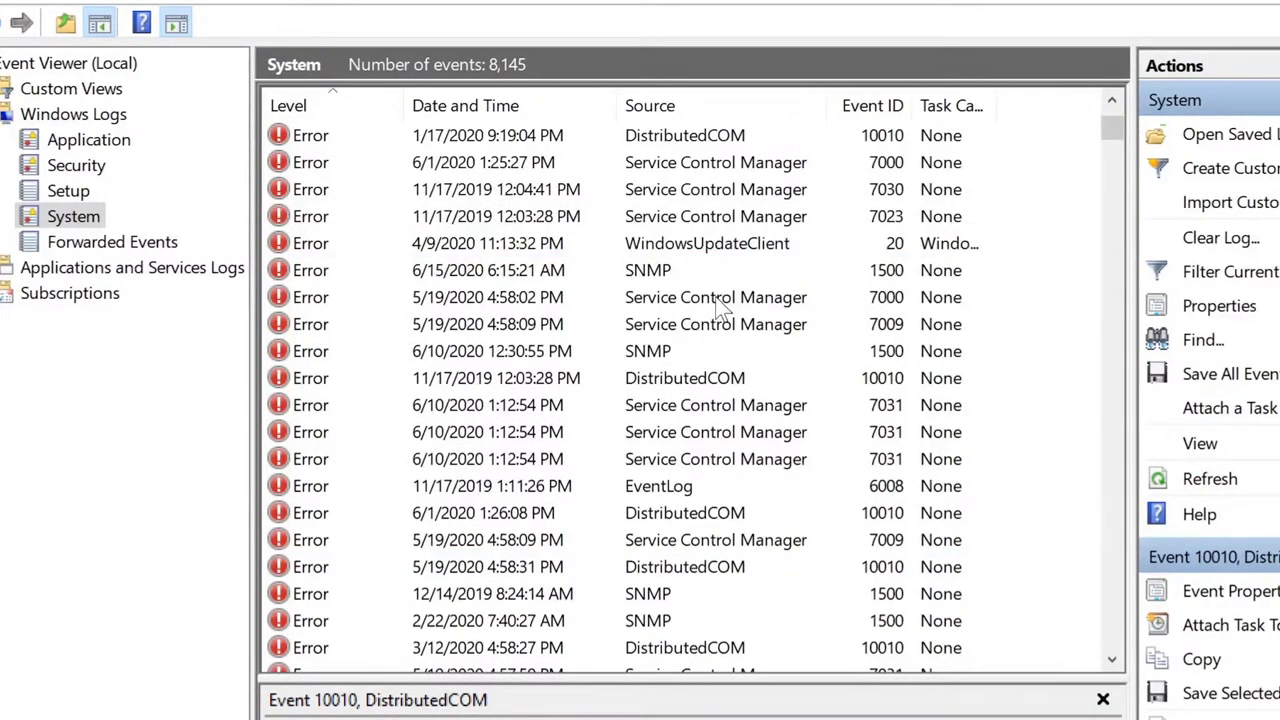
scroll(718, 311, down, 9)
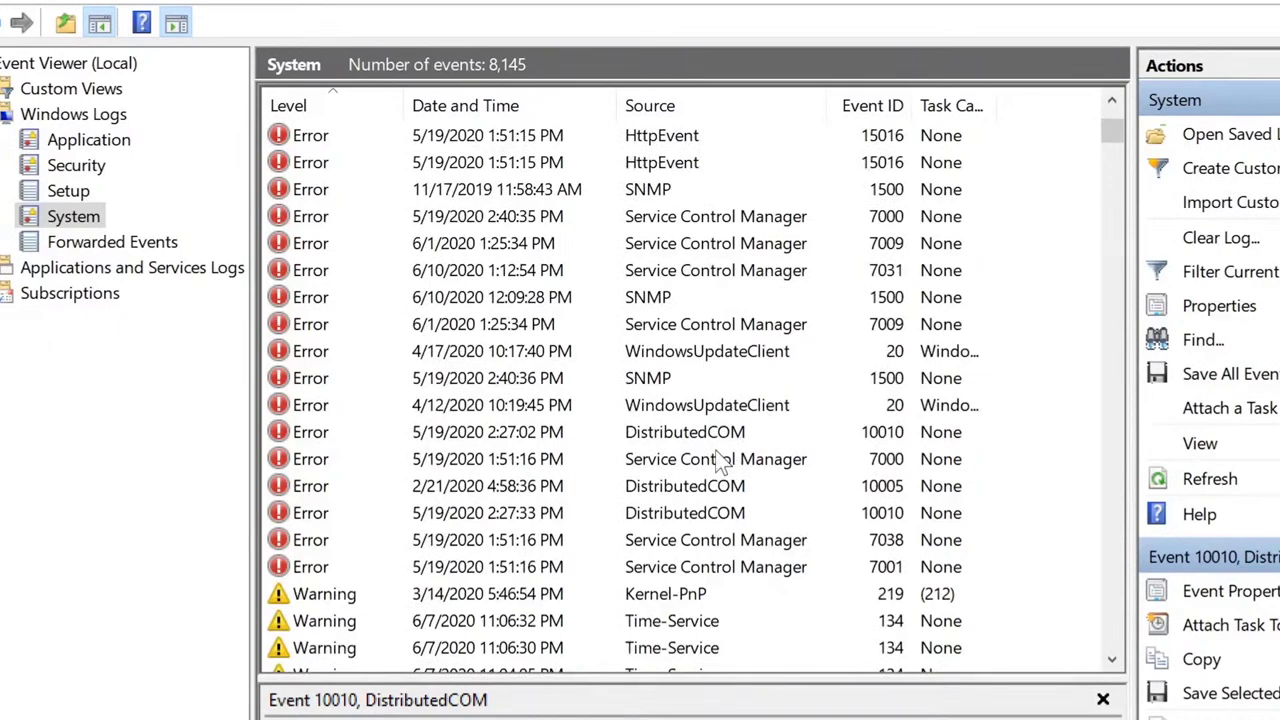
scroll(720, 462, up, 3)
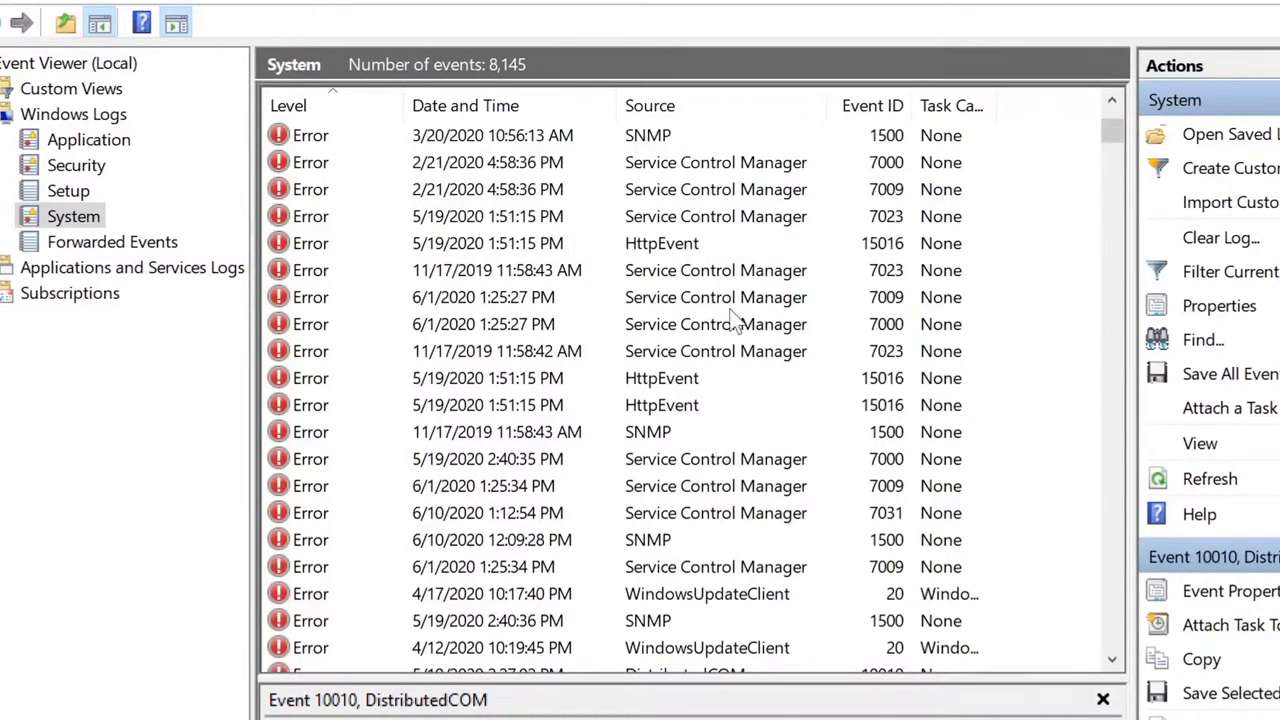
scroll(749, 457, down, 4)
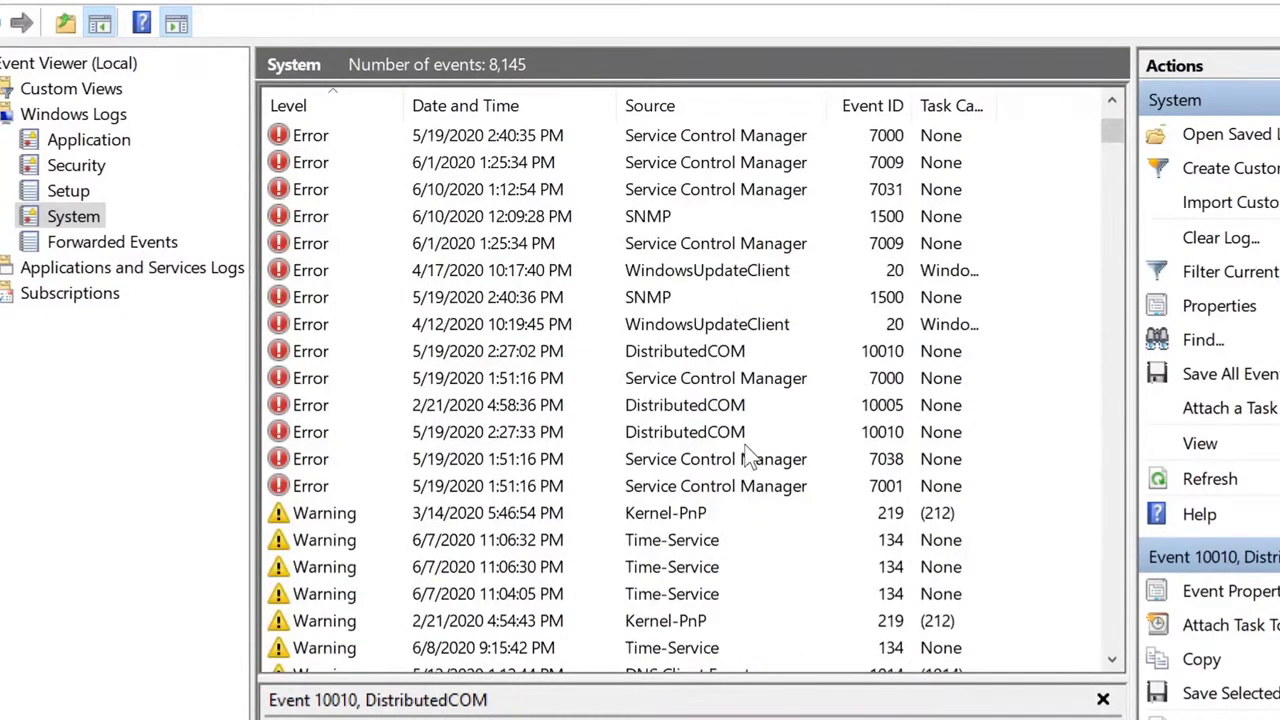
click(330, 436)
View SNMP event 1500 details, then scroll further down the error list.
scroll(651, 458, down, 9)
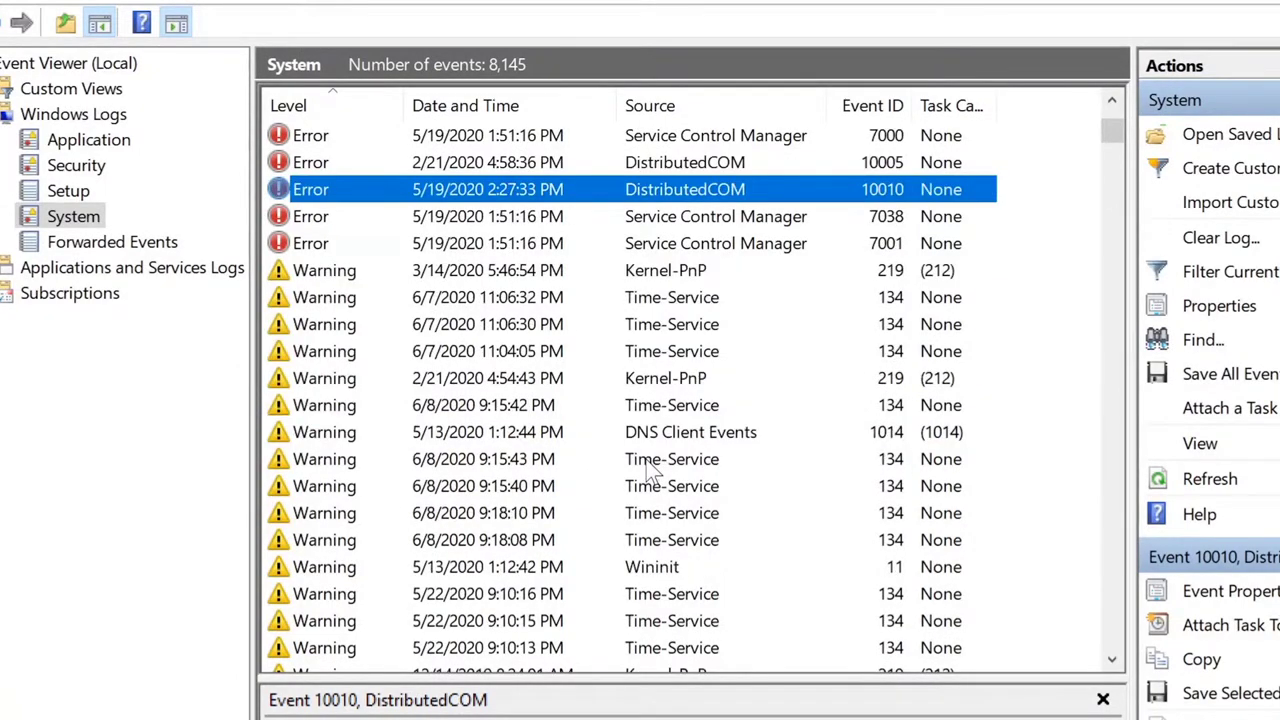
scroll(645, 455, up, 10)
scroll(638, 445, up, 14)
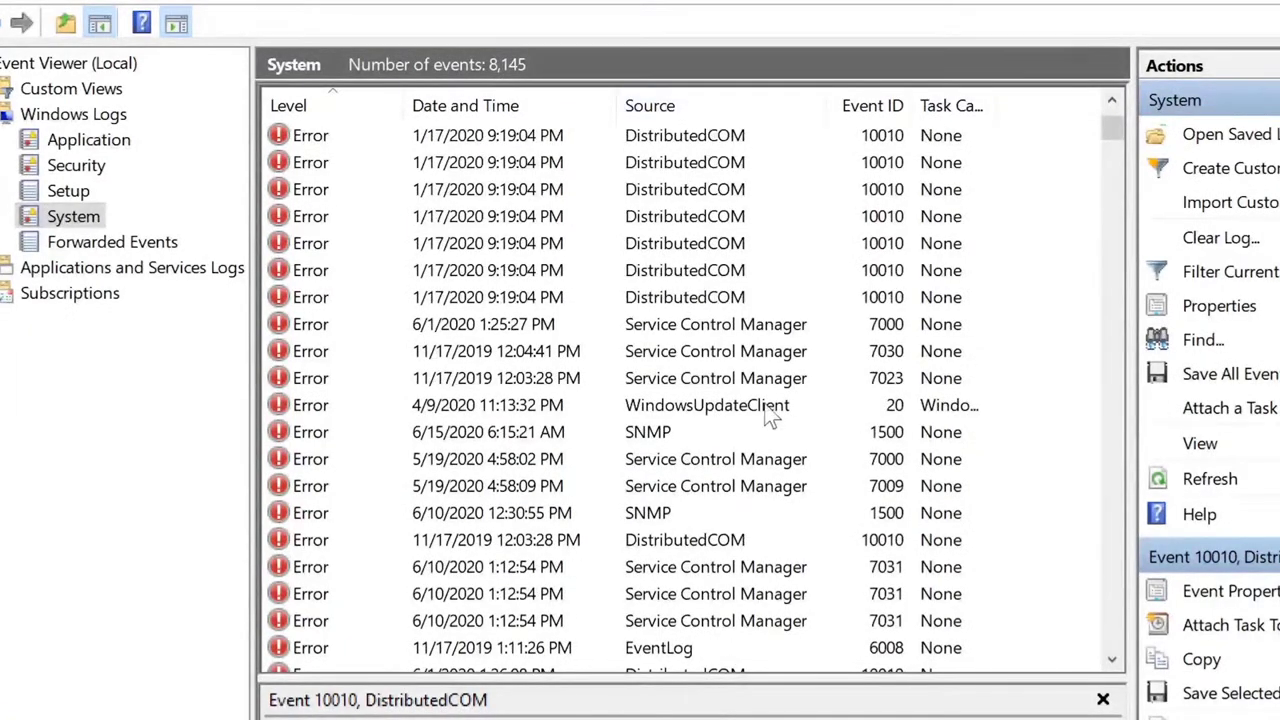
click(735, 440)
scroll(735, 442, down, 4)
scroll(735, 443, down, 15)
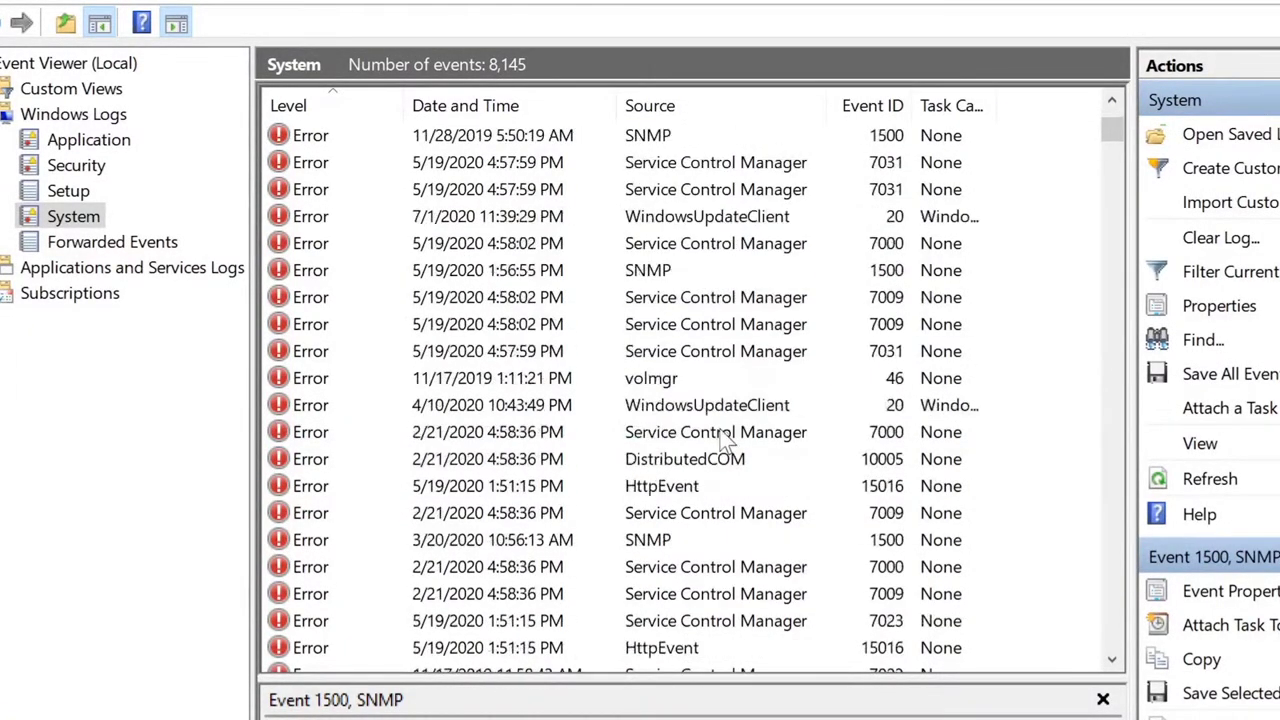
scroll(735, 443, down, 20)
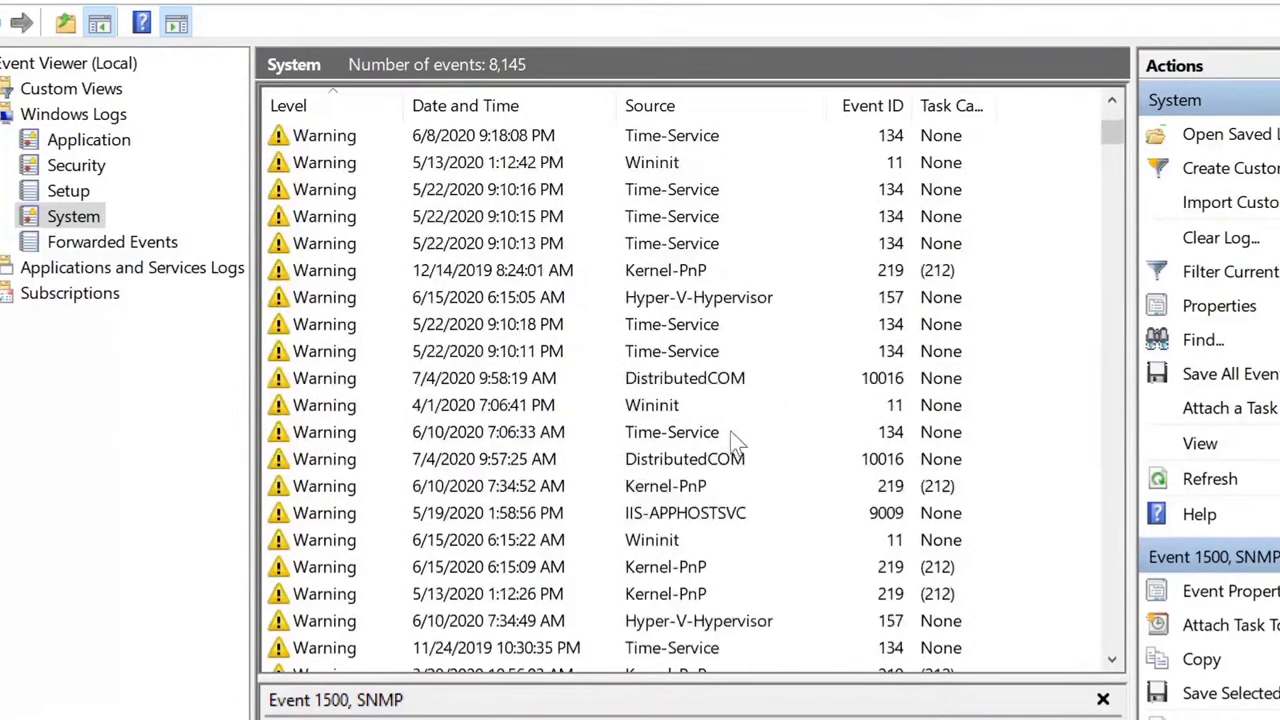
scroll(730, 430, down, 20)
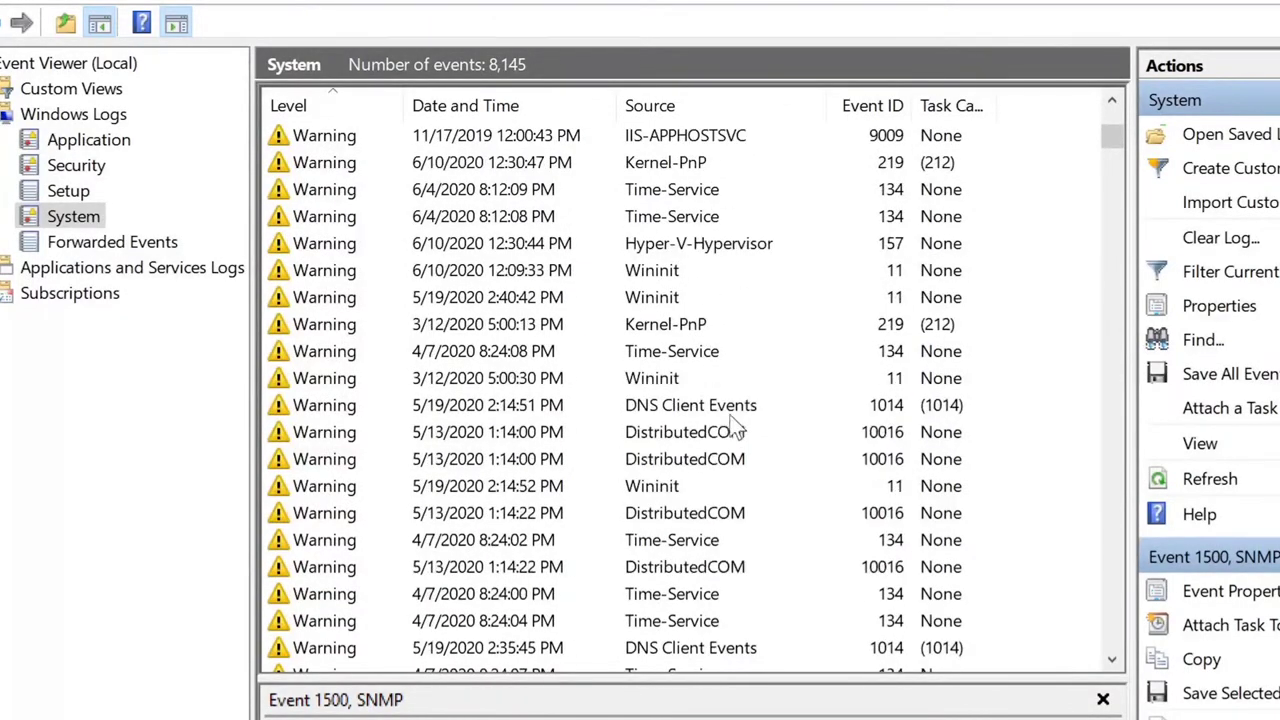
scroll(745, 418, down, 20)
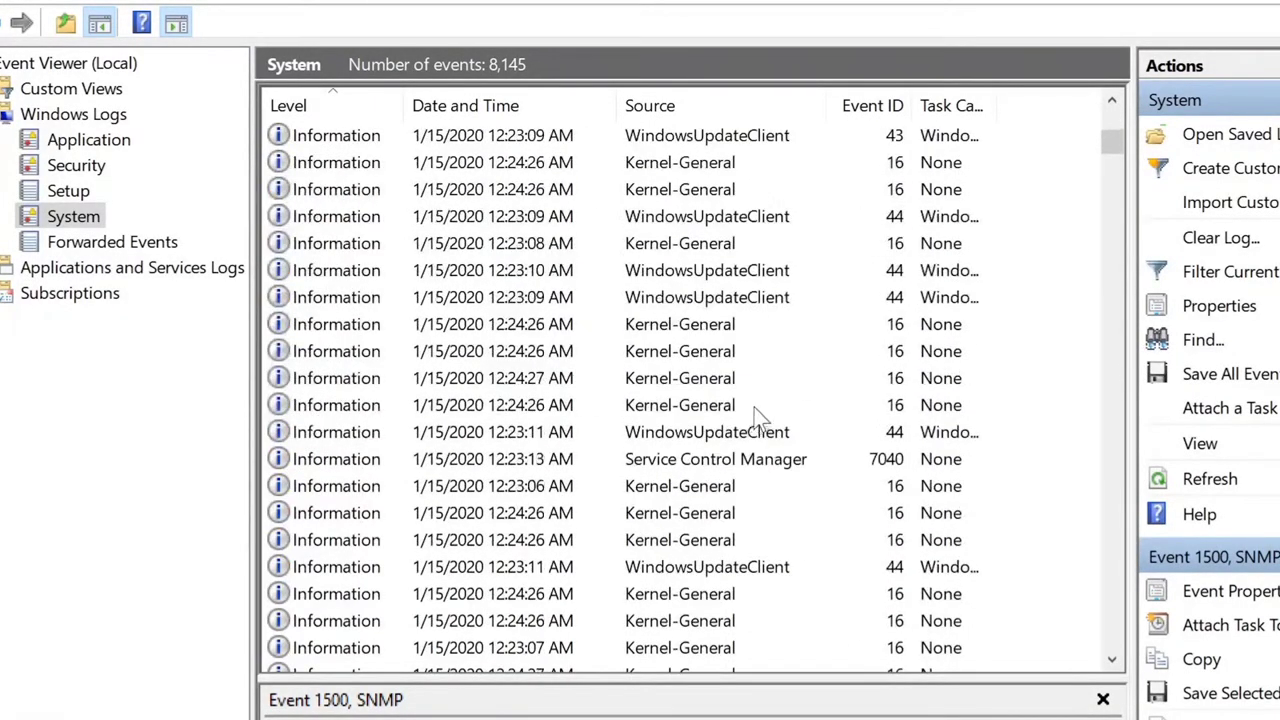
scroll(745, 425, down, 20)
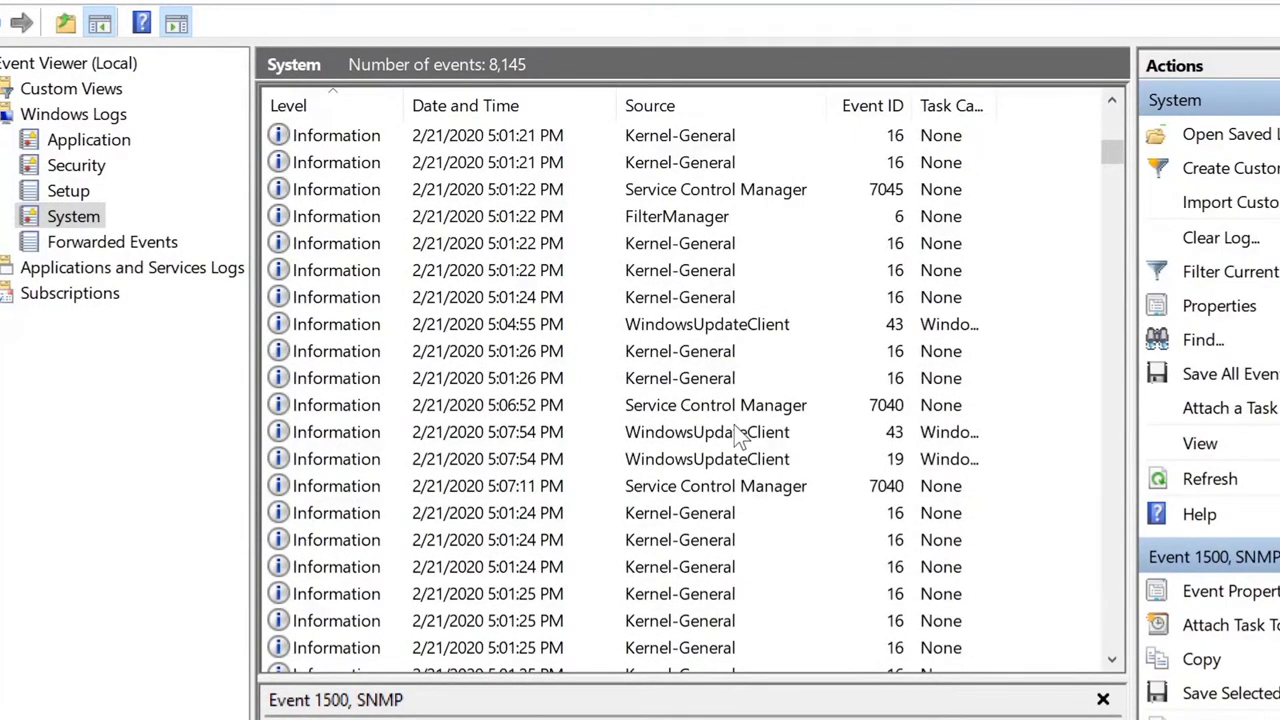
scroll(745, 432, down, 20)
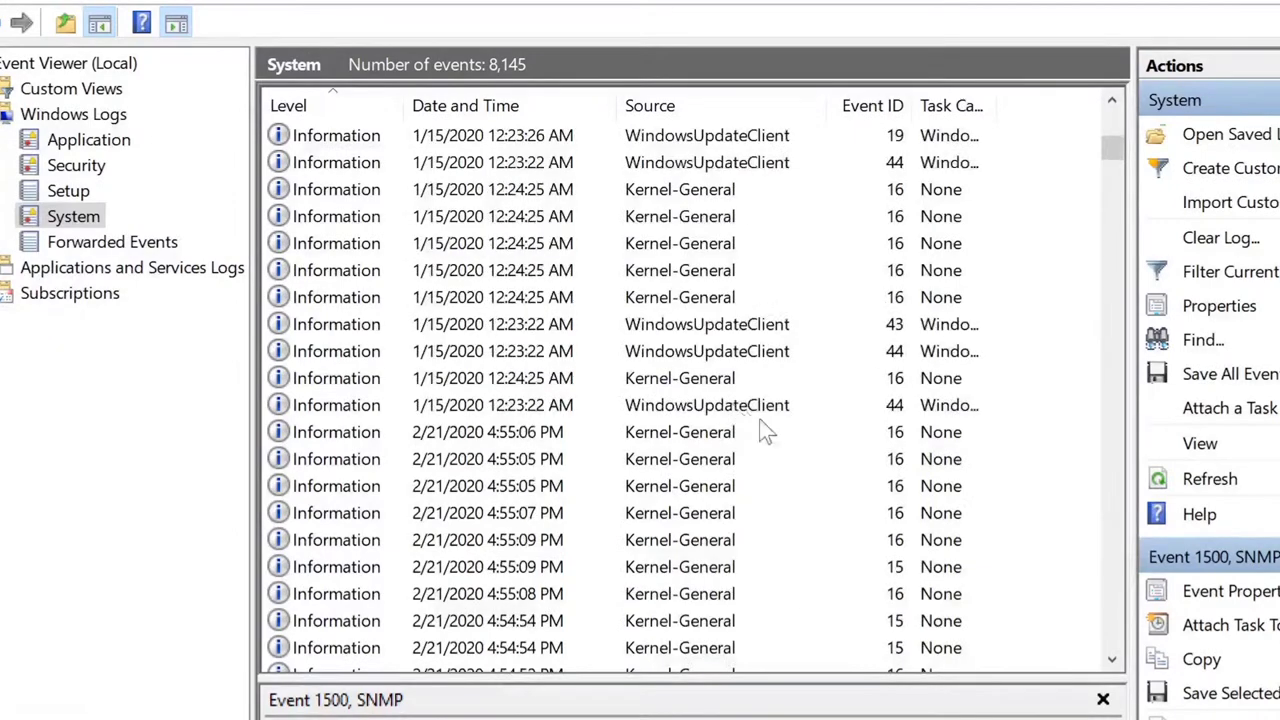
scroll(765, 430, down, 20)
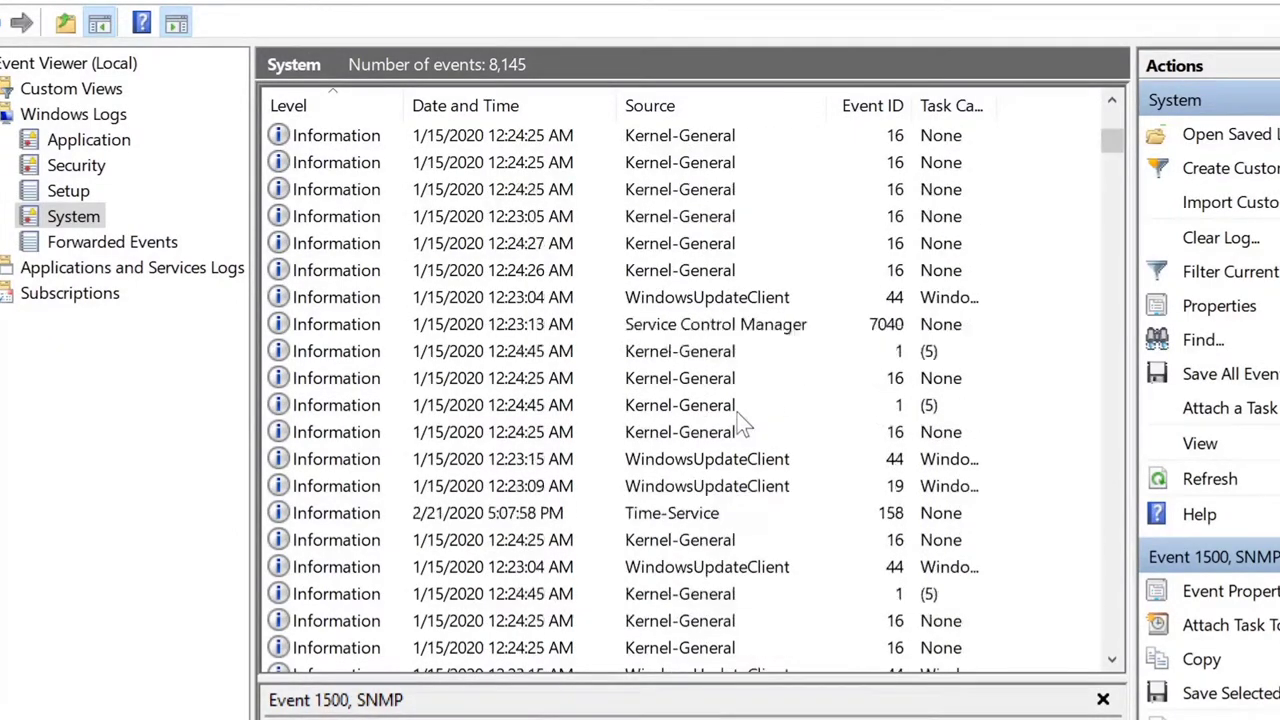
scroll(745, 430, down, 20)
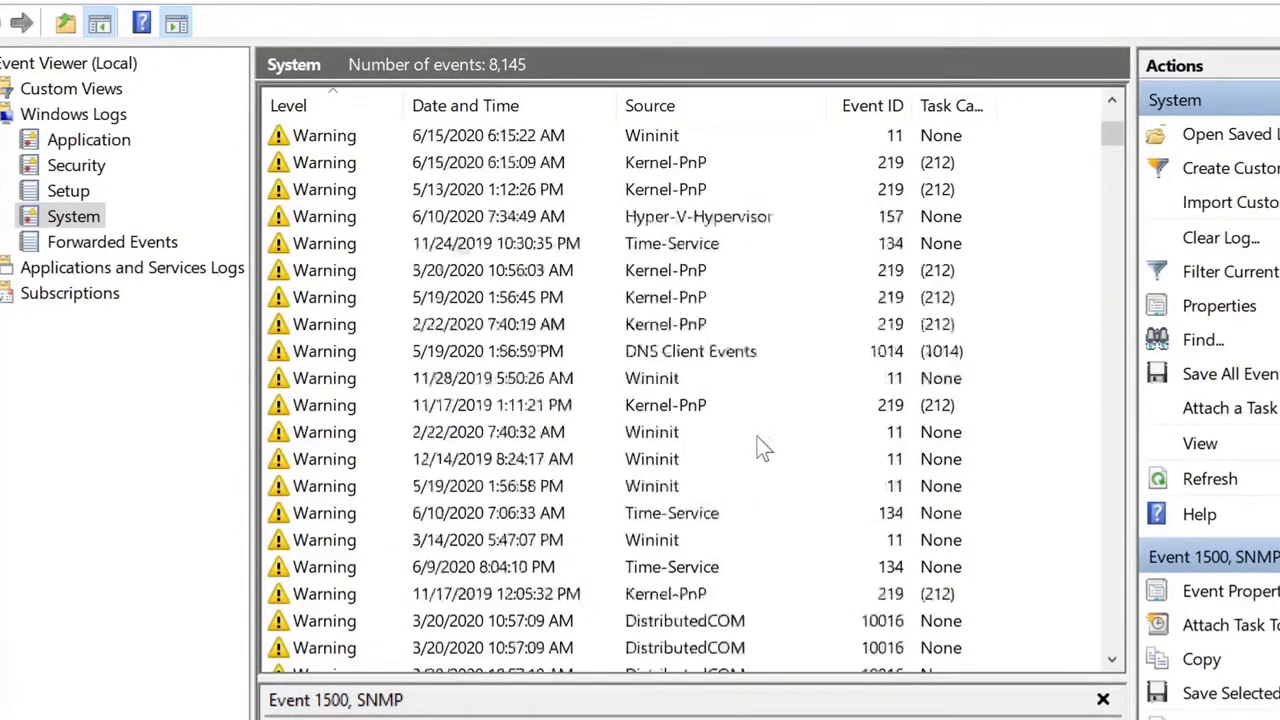
scroll(765, 440, down, 10)
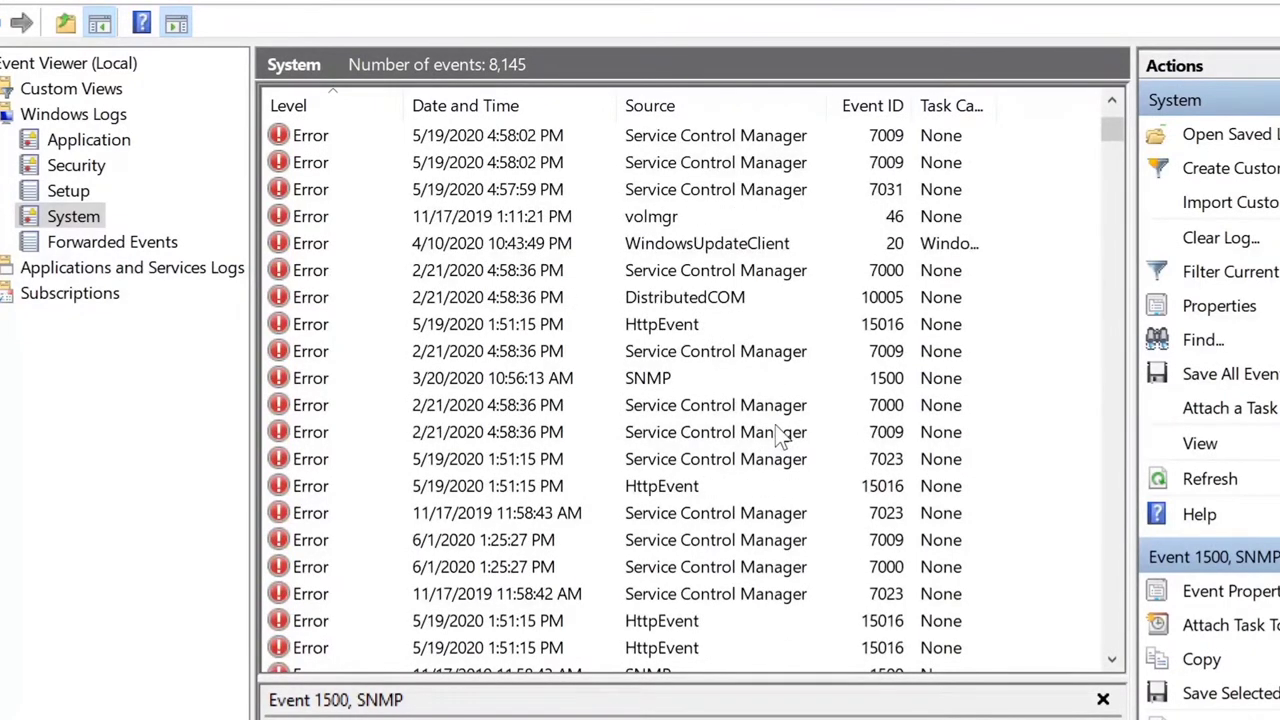
Read the event 7009 and 7000 errors, ending on the Audiosrv 7000 logon failure.
click(680, 168)
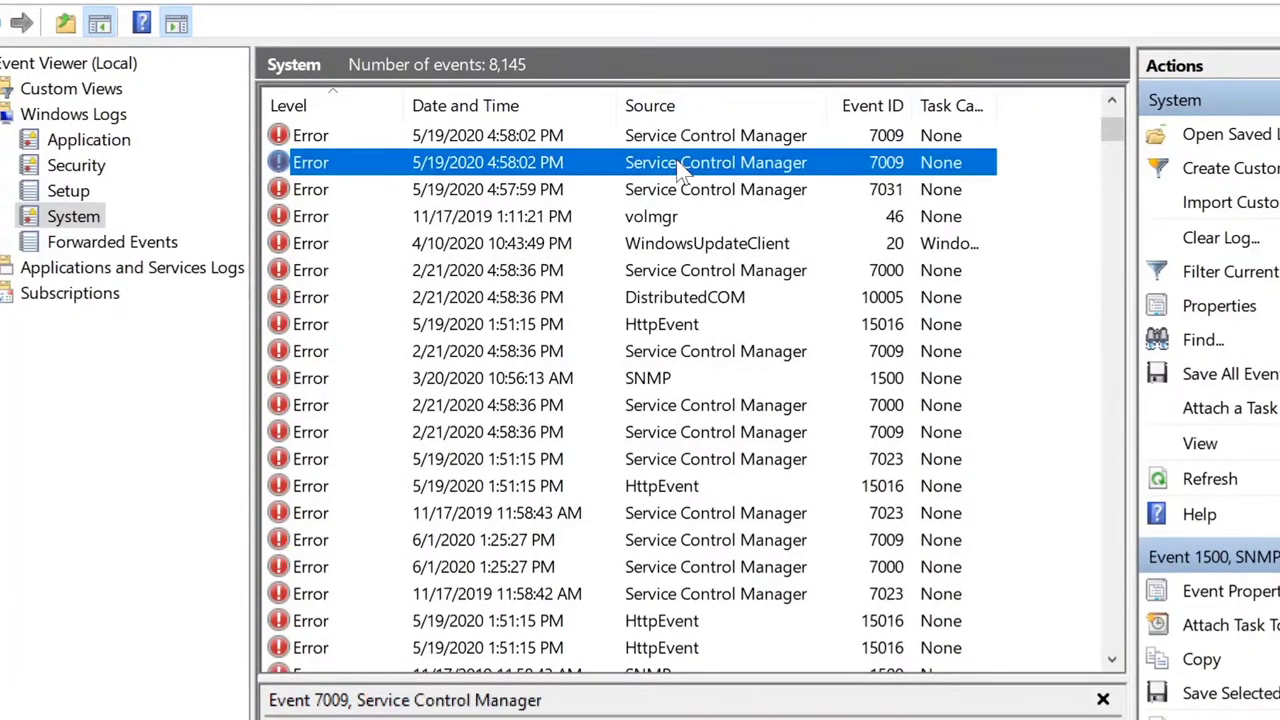
click(703, 272)
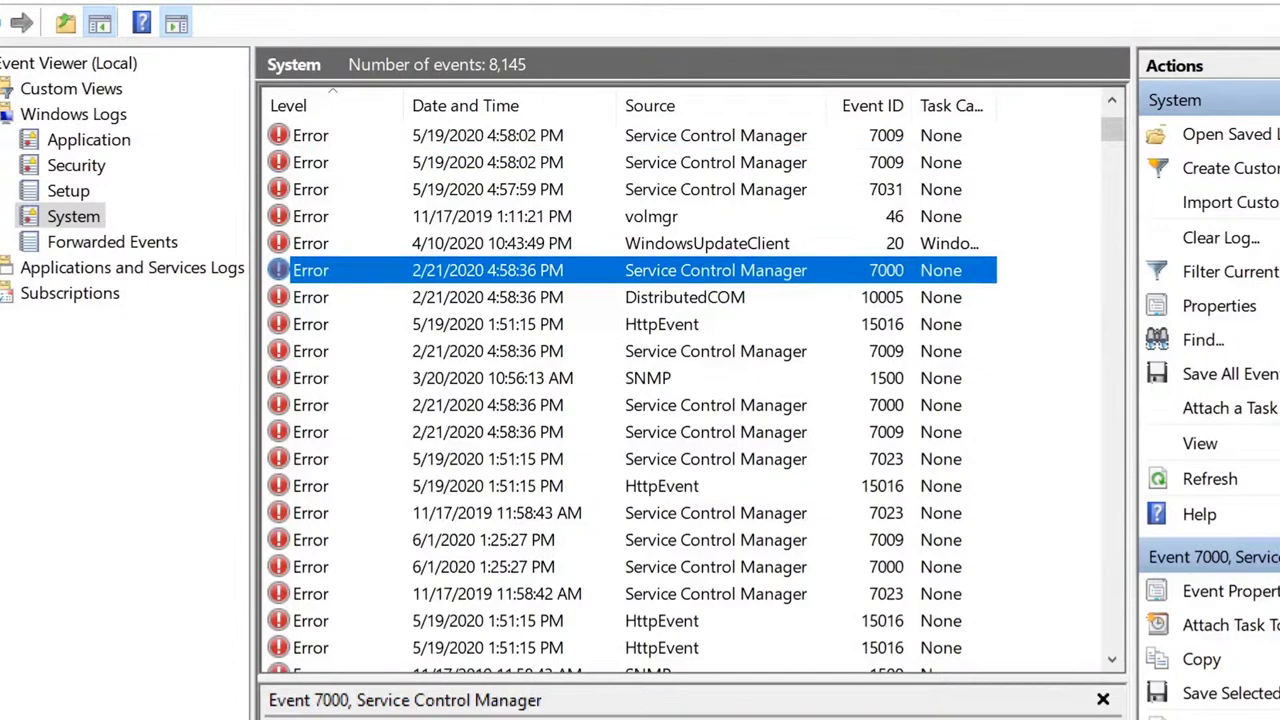
drag(860, 431, 286, 405)
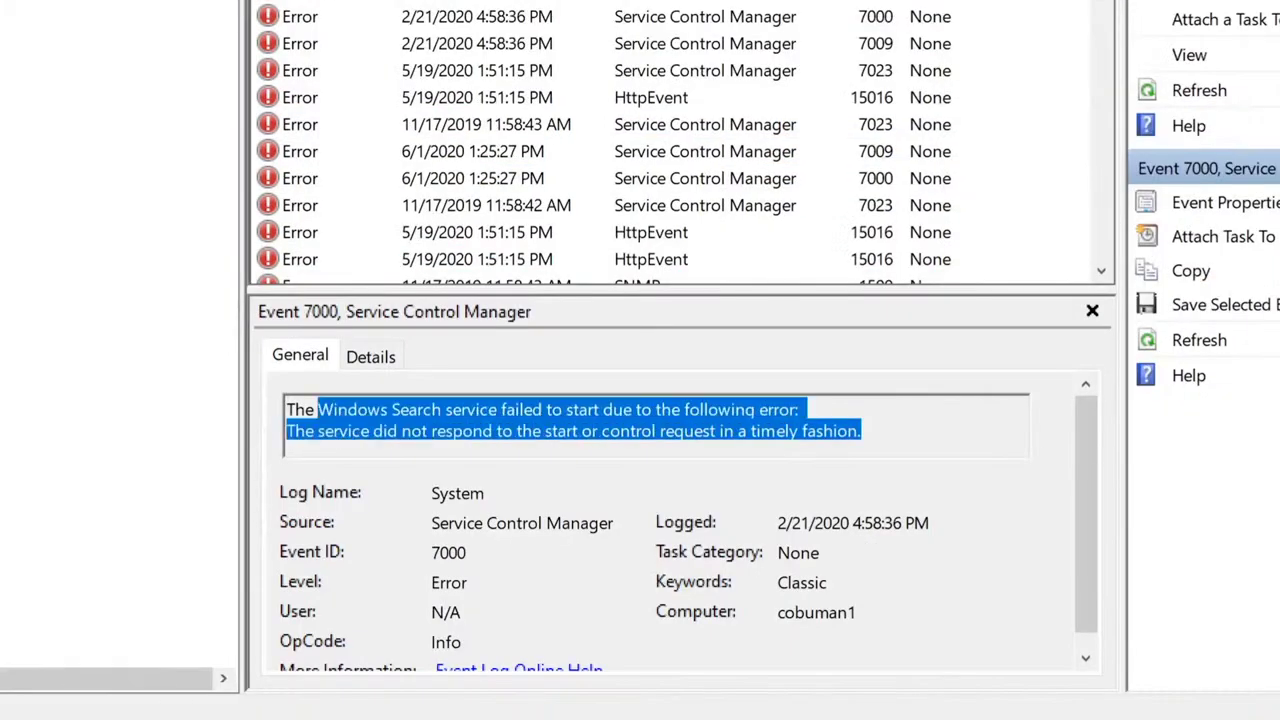
click(775, 158)
scroll(772, 190, down, 3)
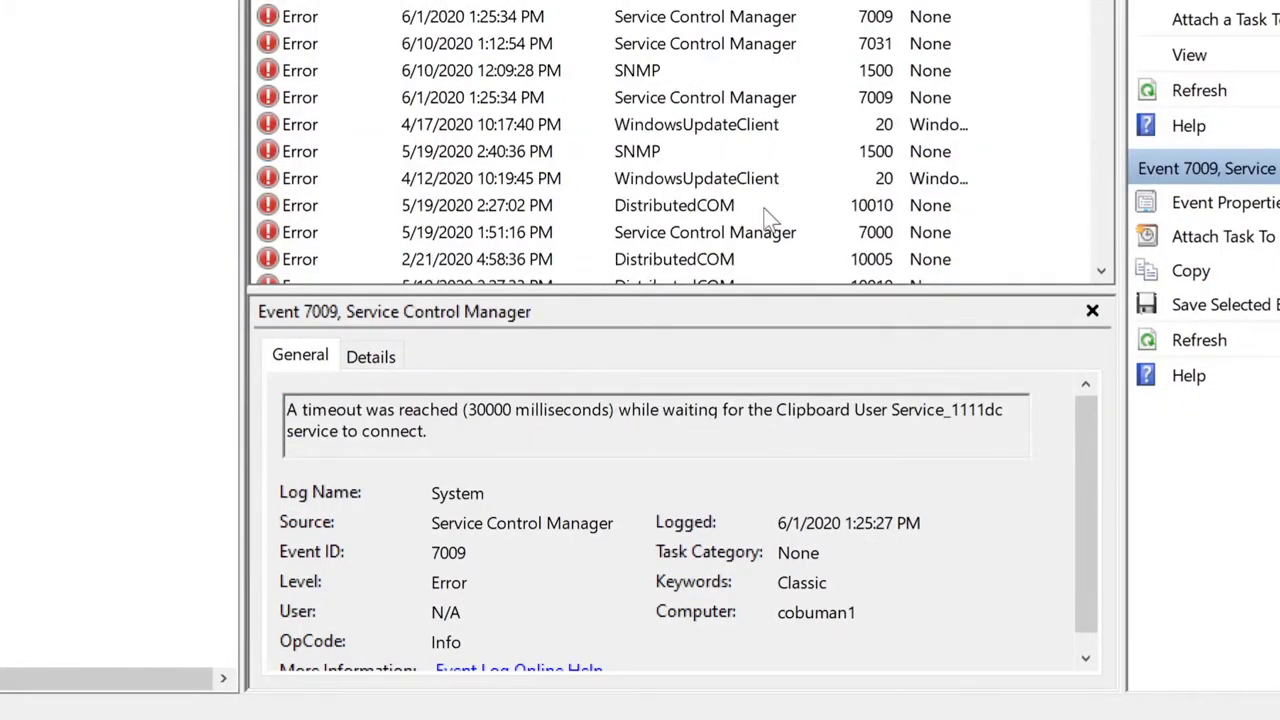
scroll(797, 215, down, 4)
scroll(797, 215, up, 3)
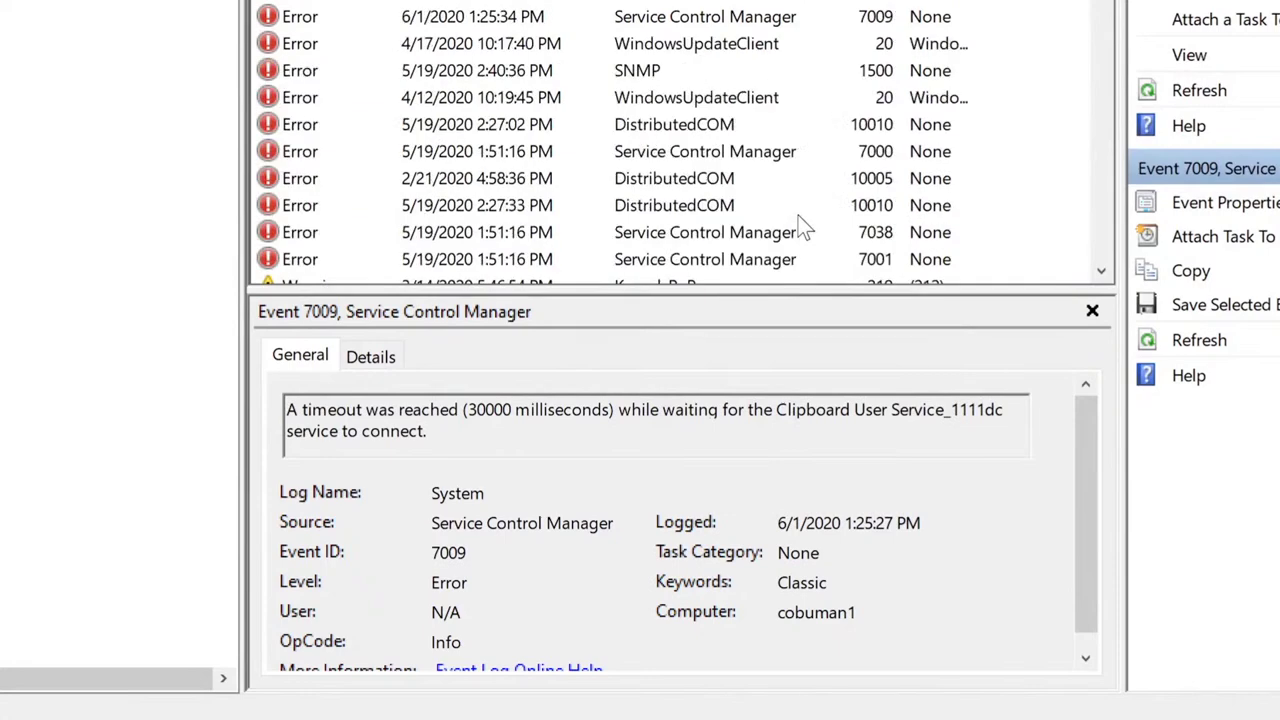
click(409, 160)
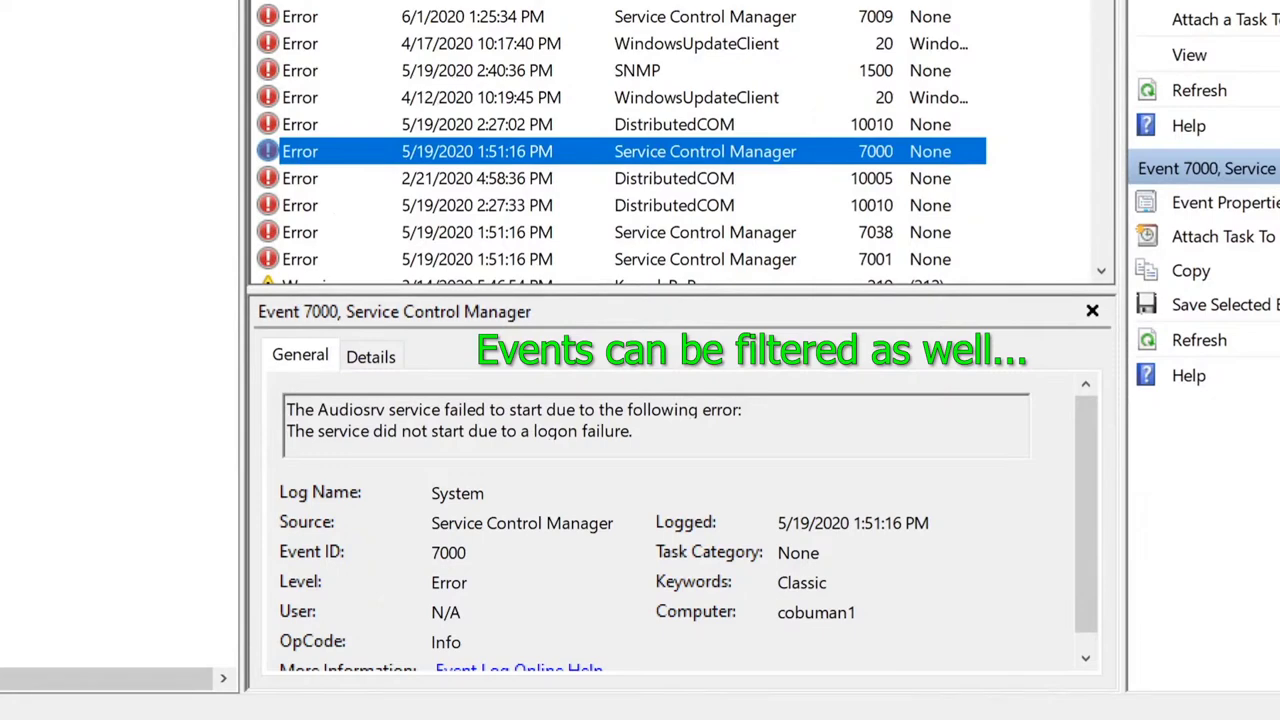
key(super)
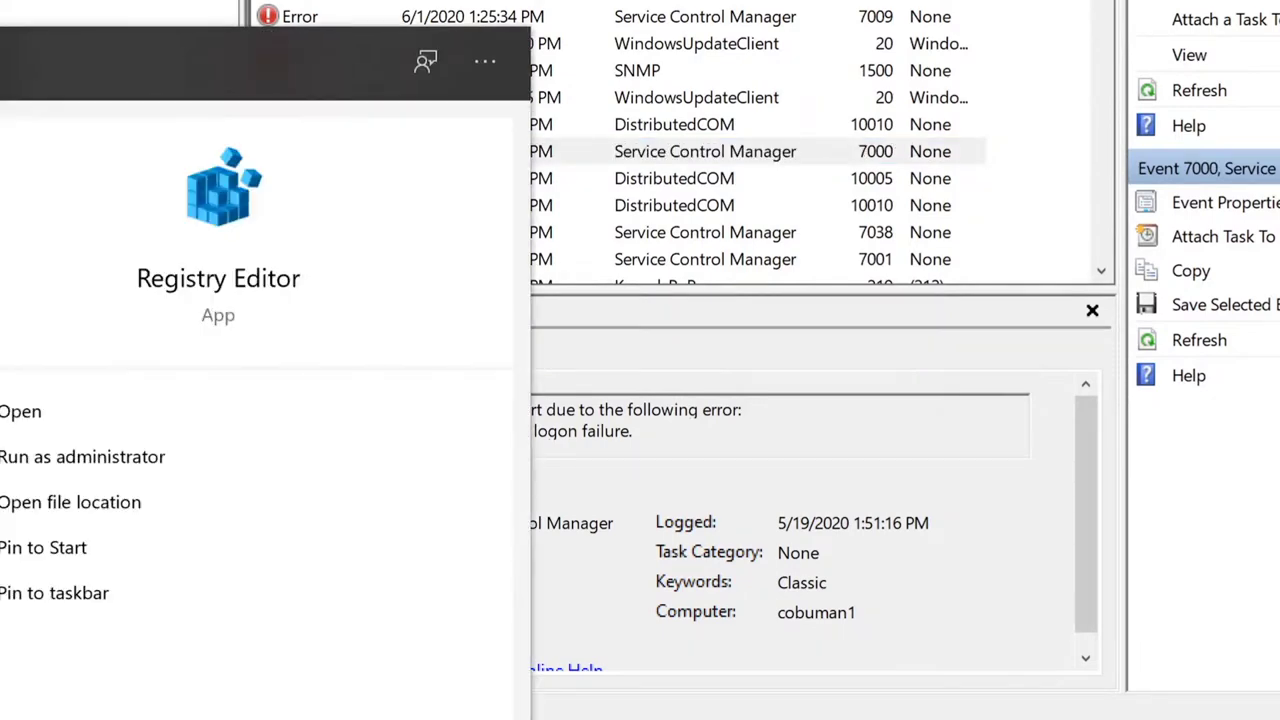
Search for reliability monitor, then search 'control' instead and open Security and Maintenance.
text(it)
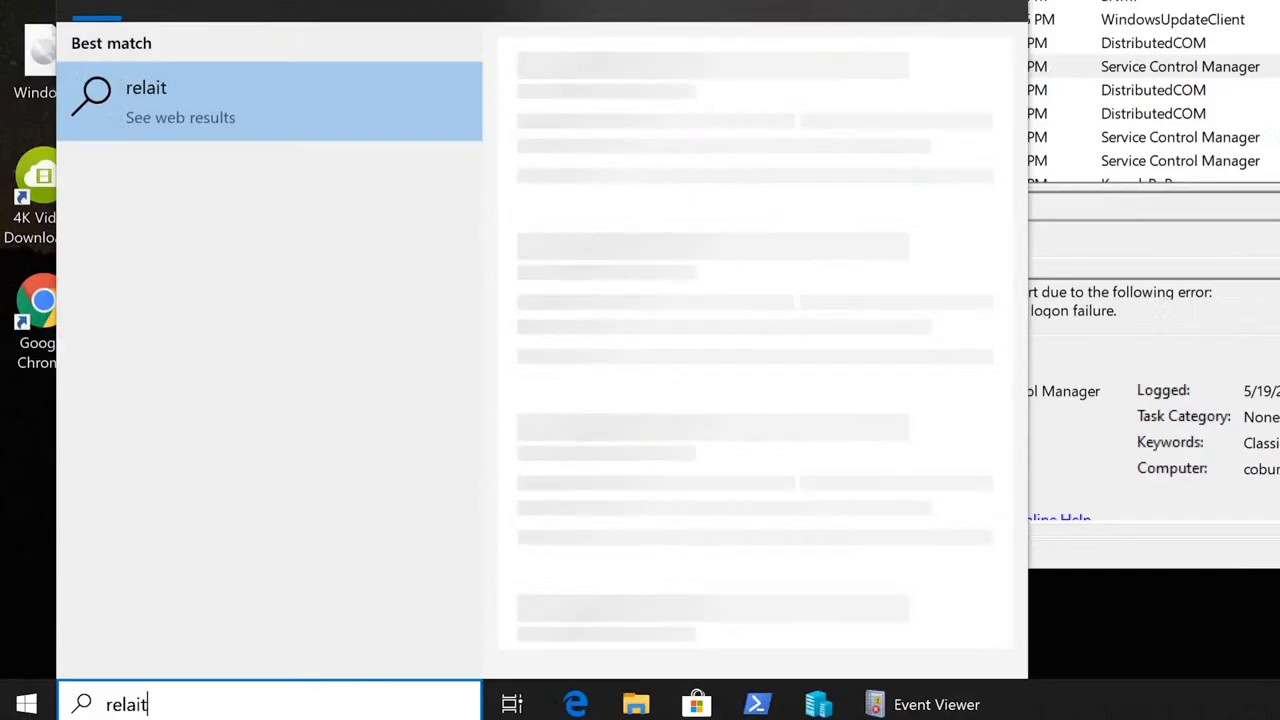
key(BackSpace)
key(BackSpace)
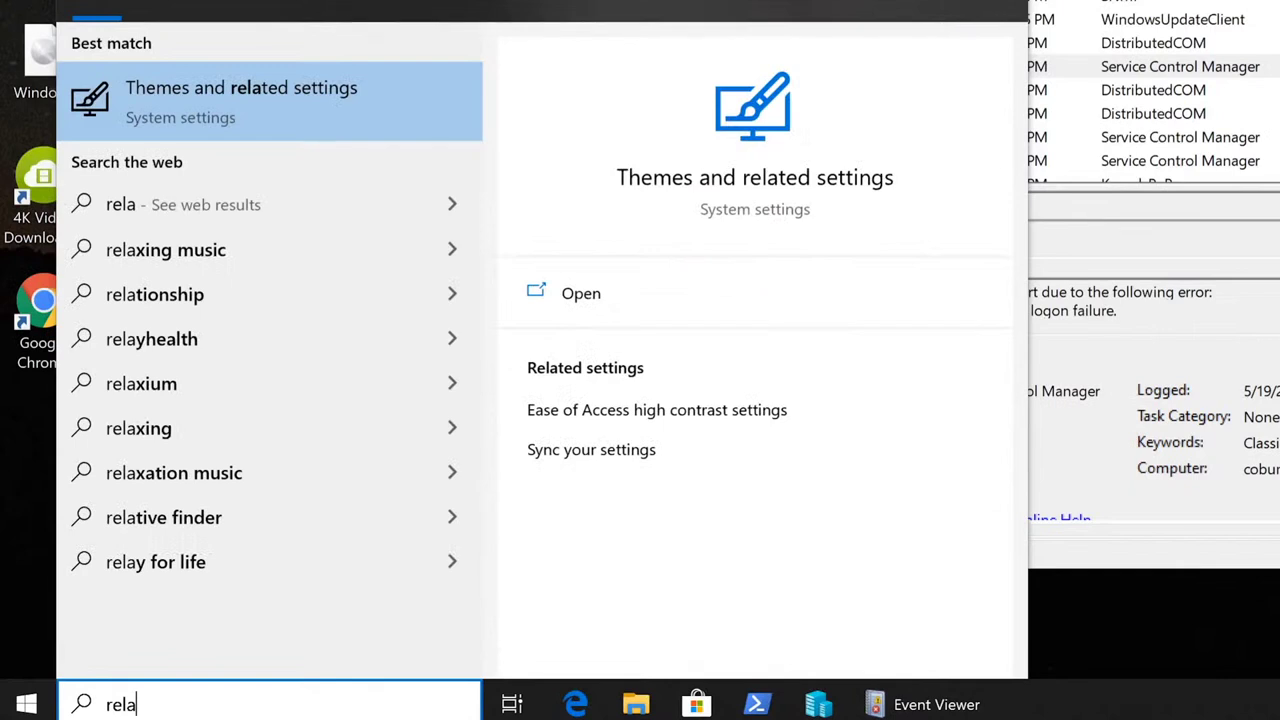
text(ib)
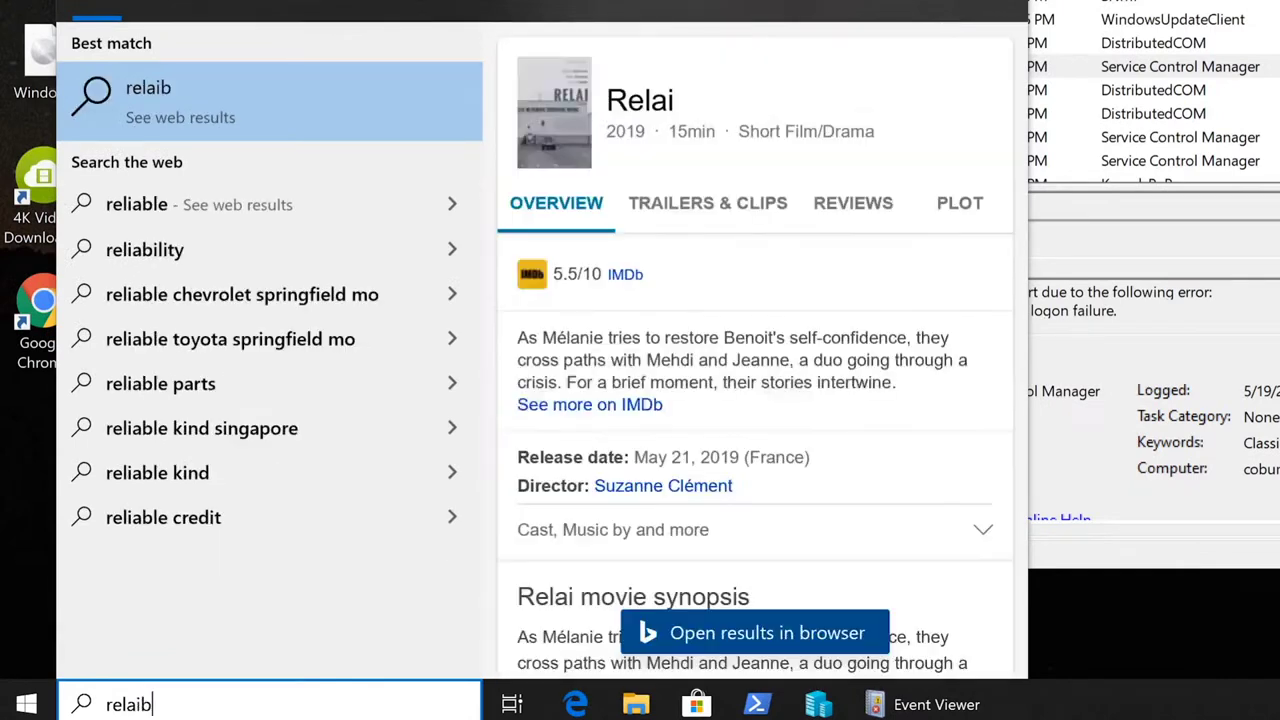
text(ility montor)
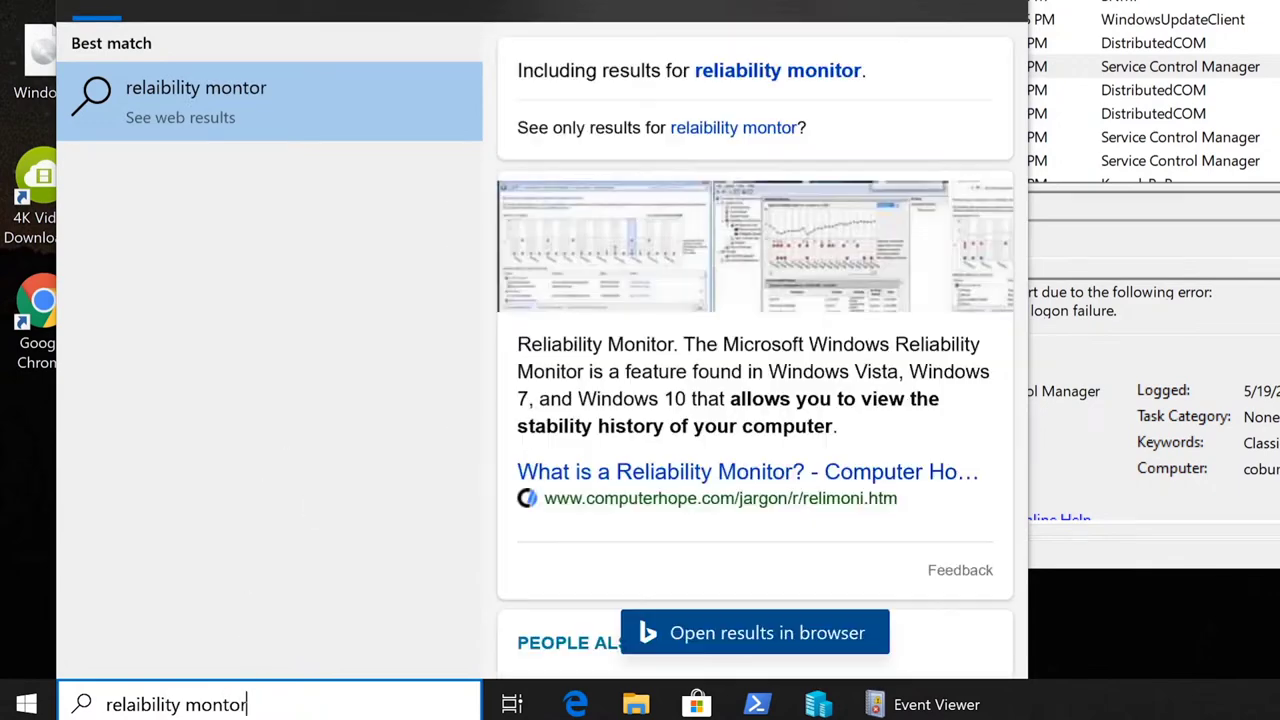
key(ctrl+a)
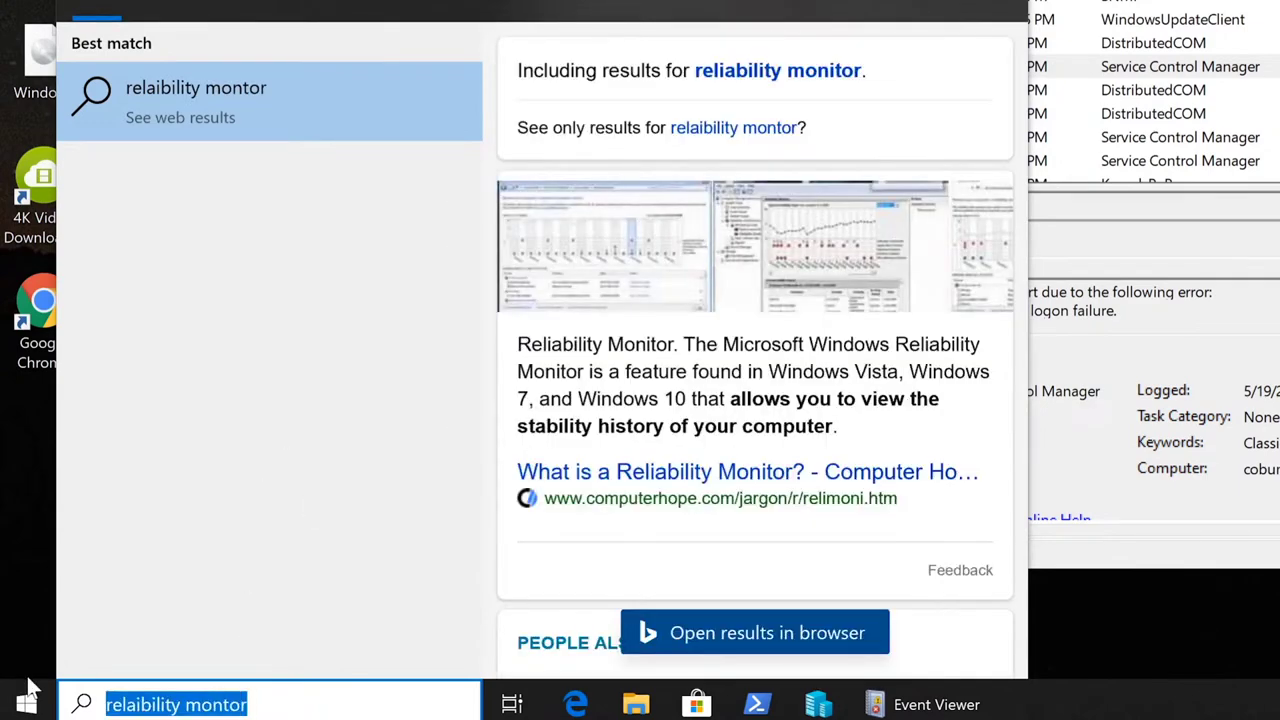
text(contro)
key(Return)
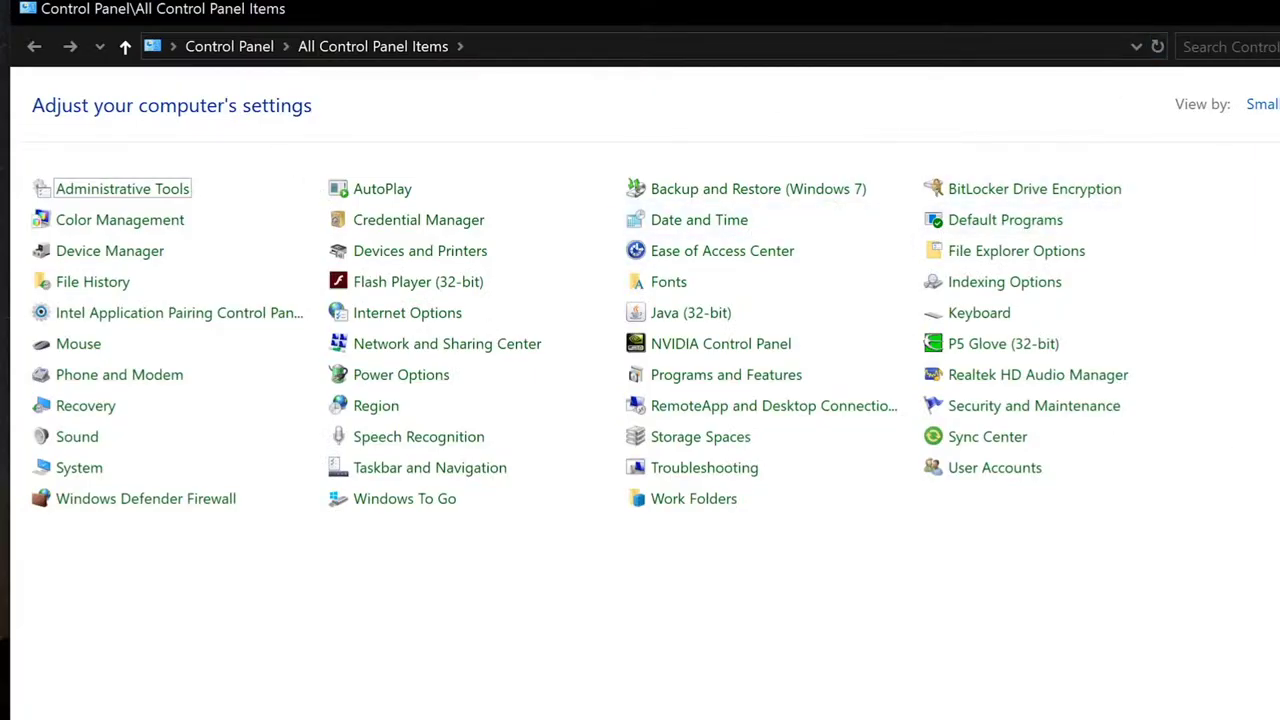
click(1005, 410)
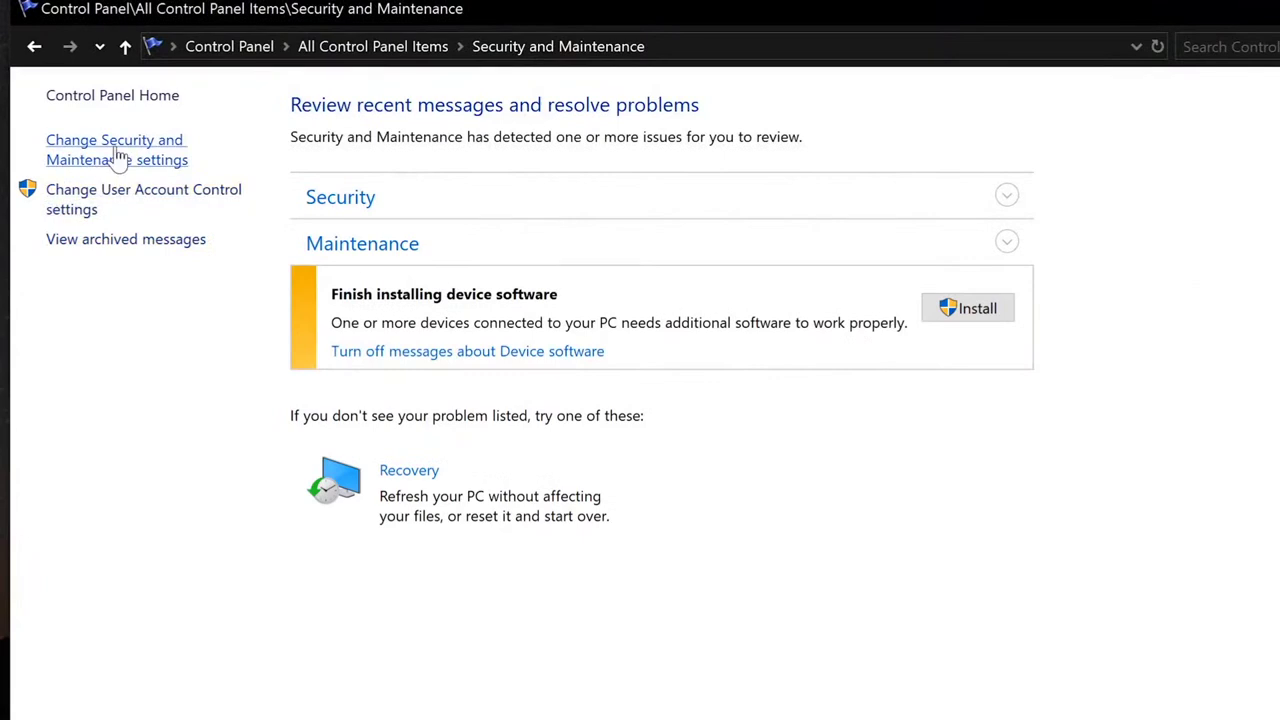
Expand the security status, view message settings, then go back and expand security messages.
click(377, 200)
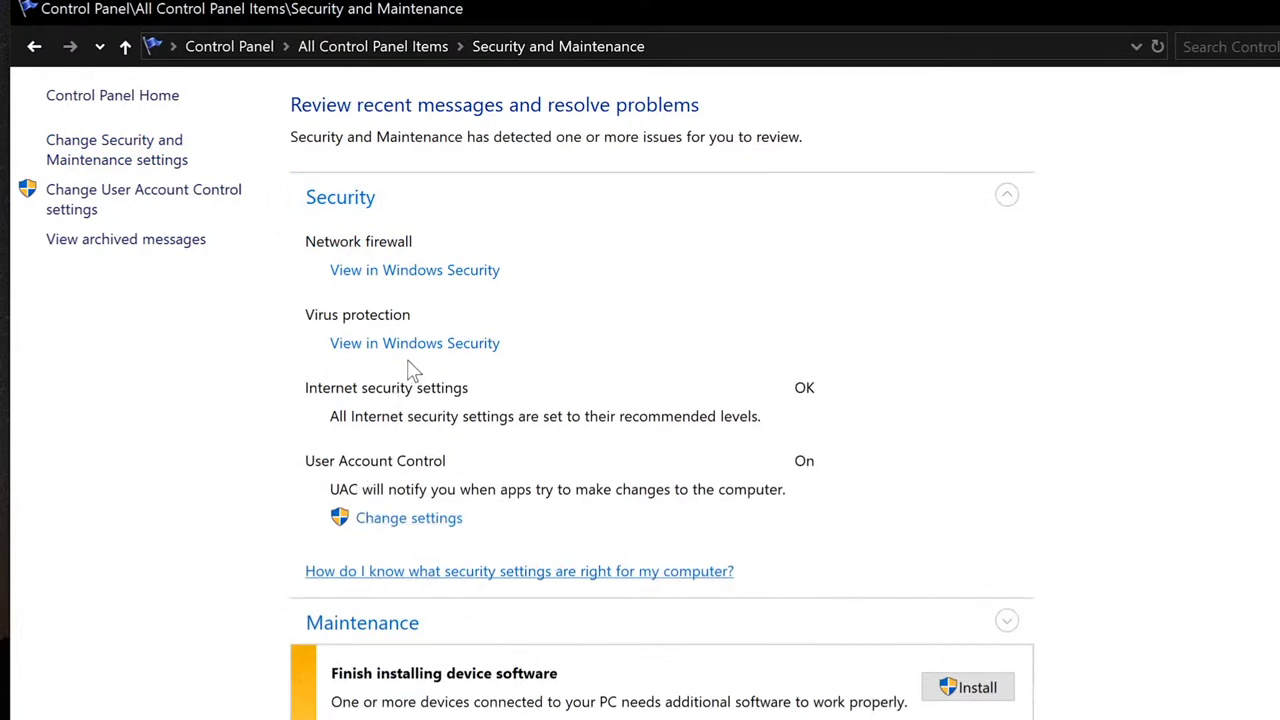
scroll(520, 540, down, 1)
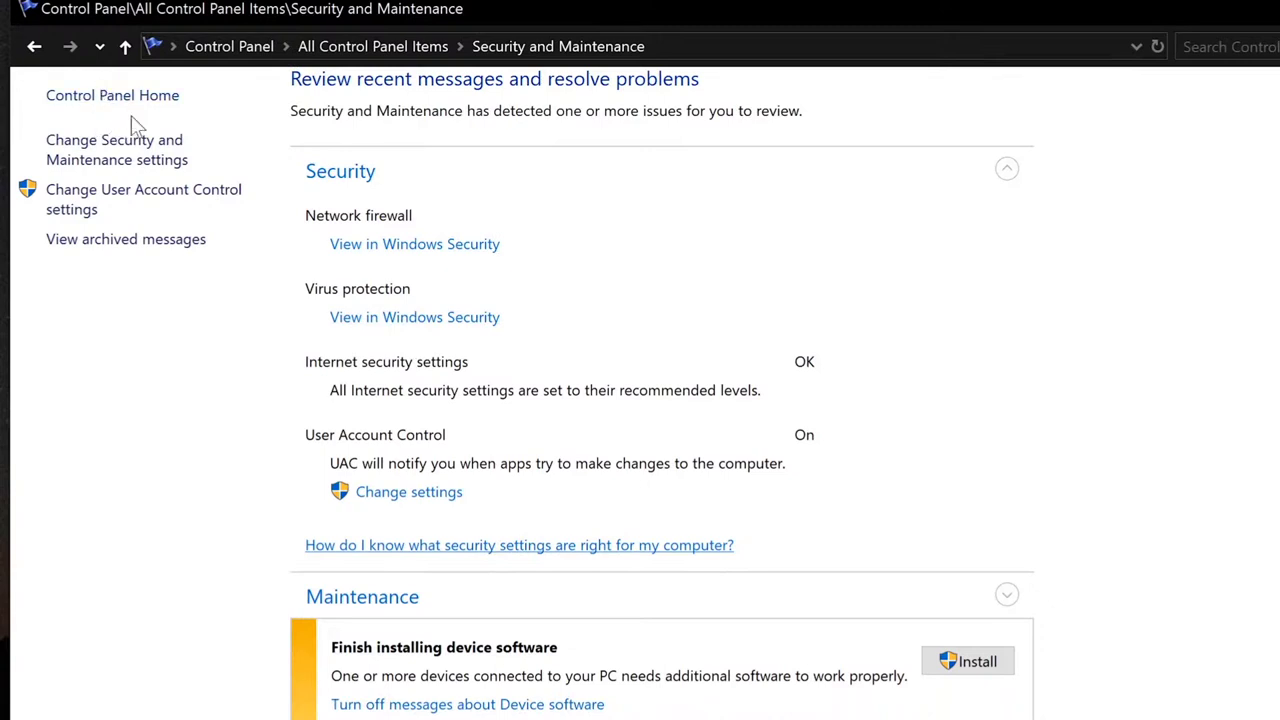
click(114, 155)
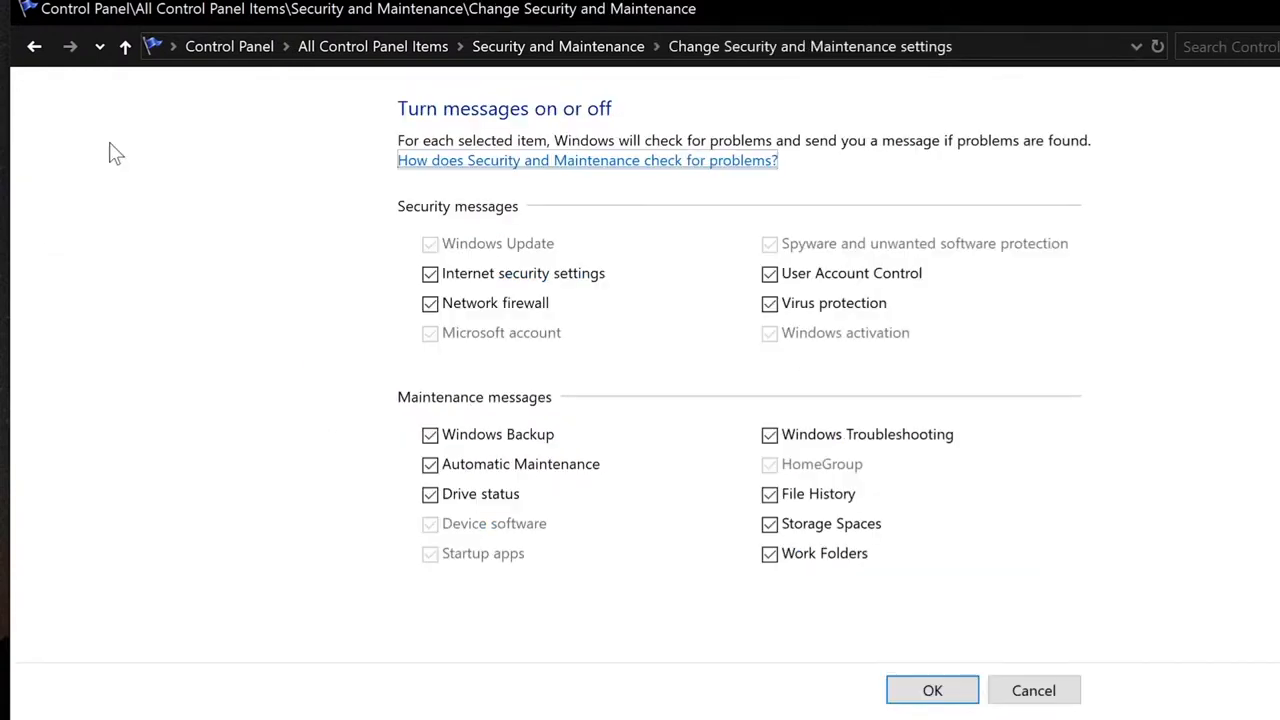
click(30, 47)
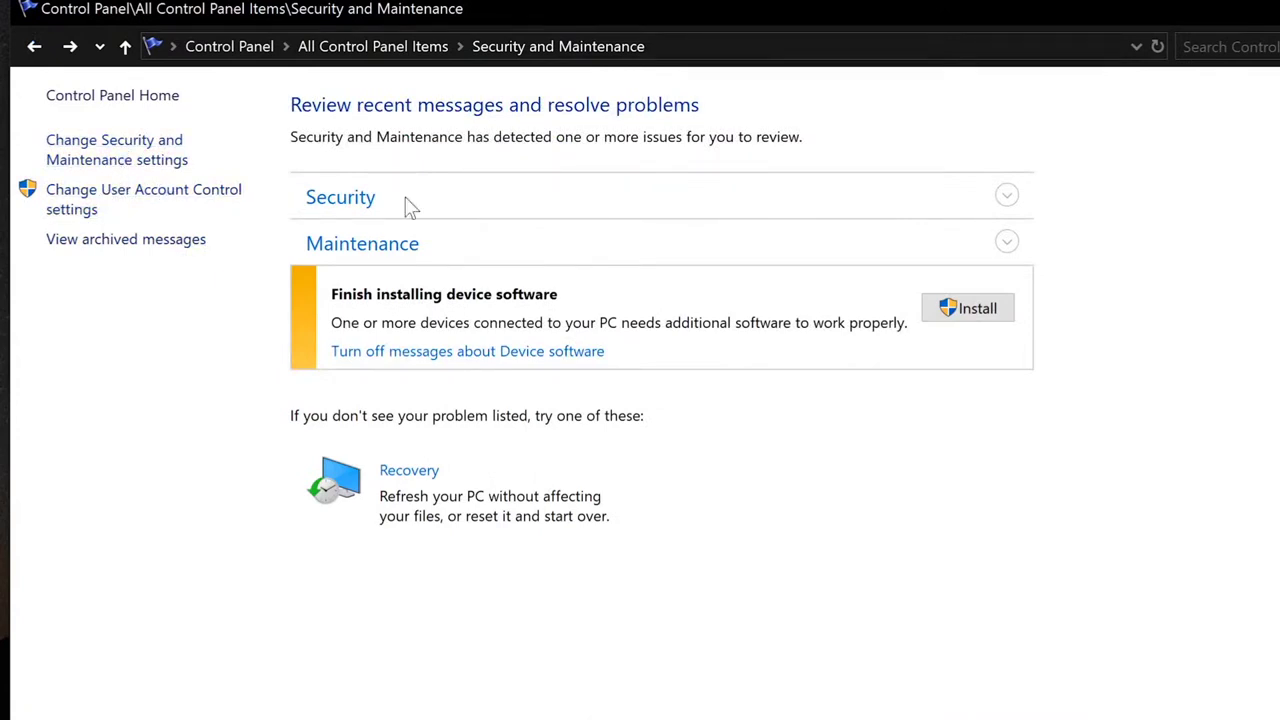
click(372, 216)
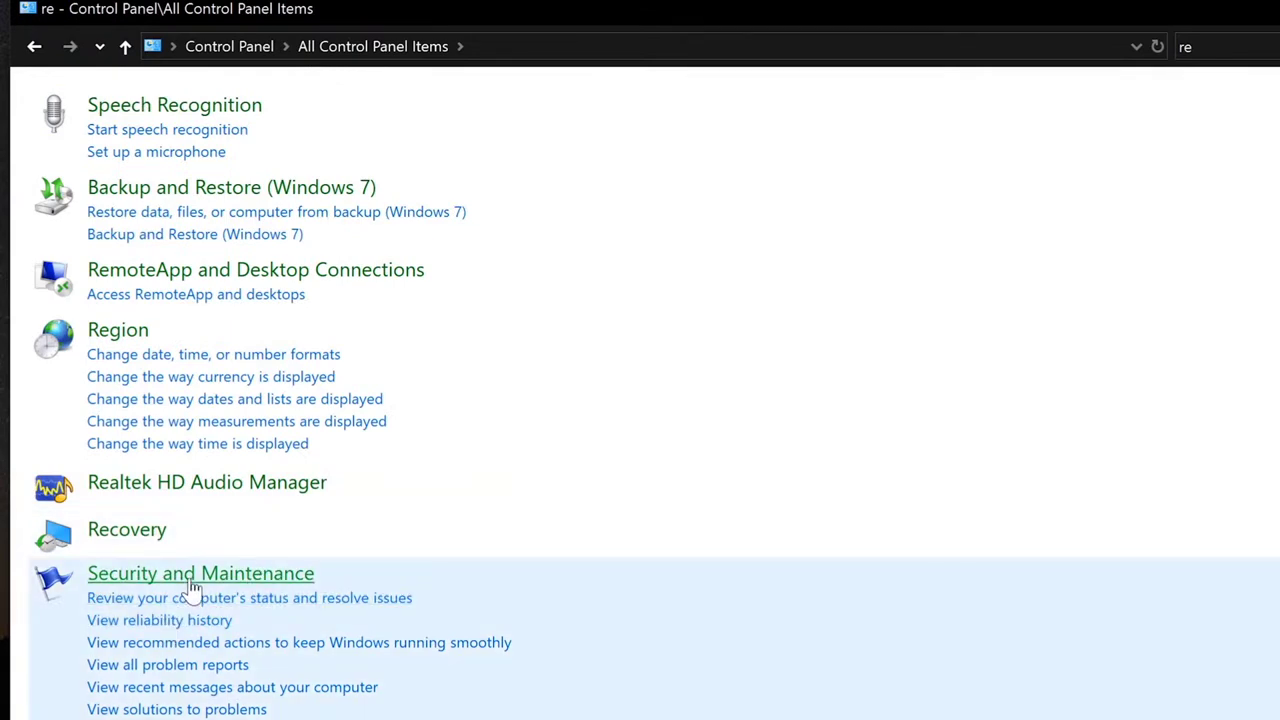
Open reliability history for 6/27/2020, widen the Date column, and open the Windows hardware error.
click(166, 620)
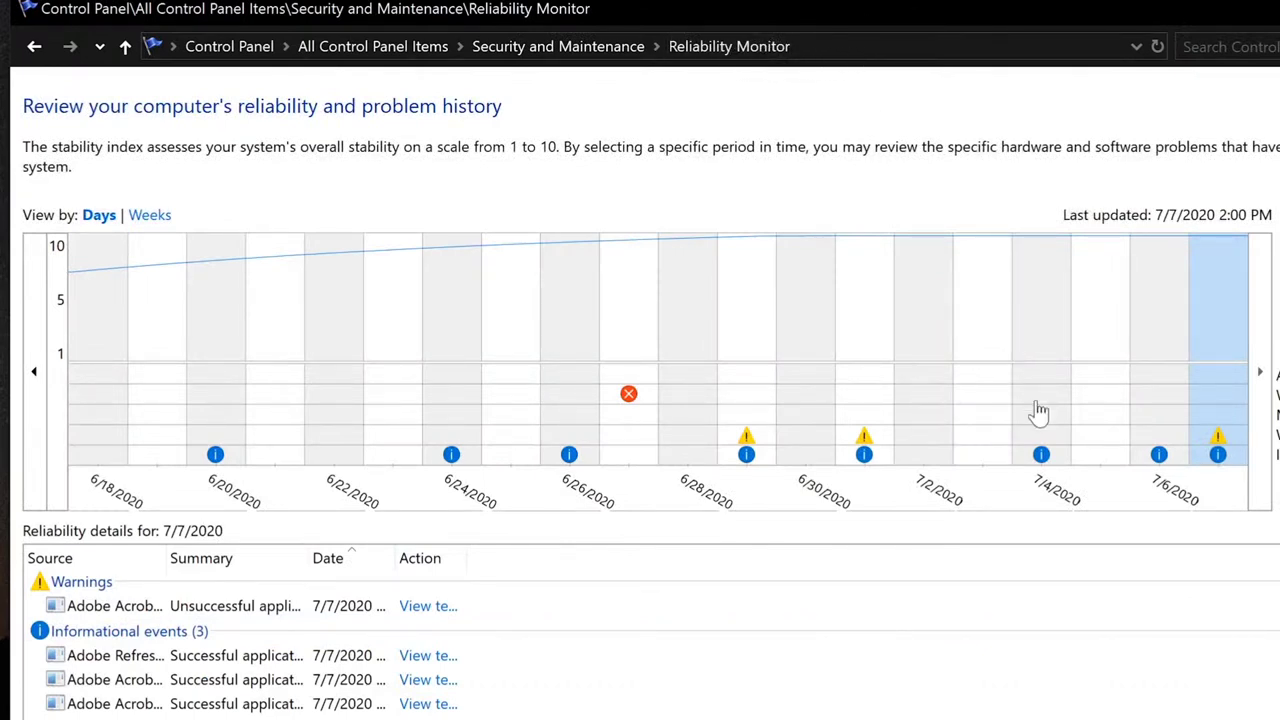
click(632, 404)
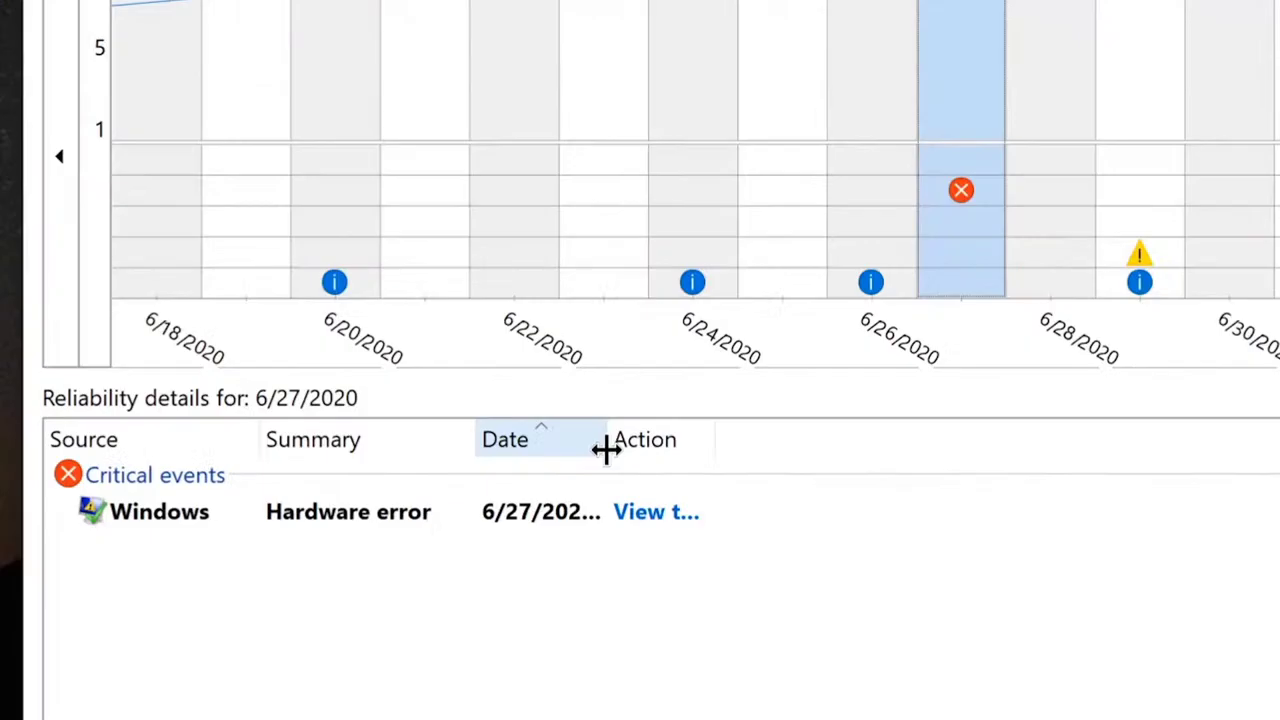
drag(394, 558, 470, 559)
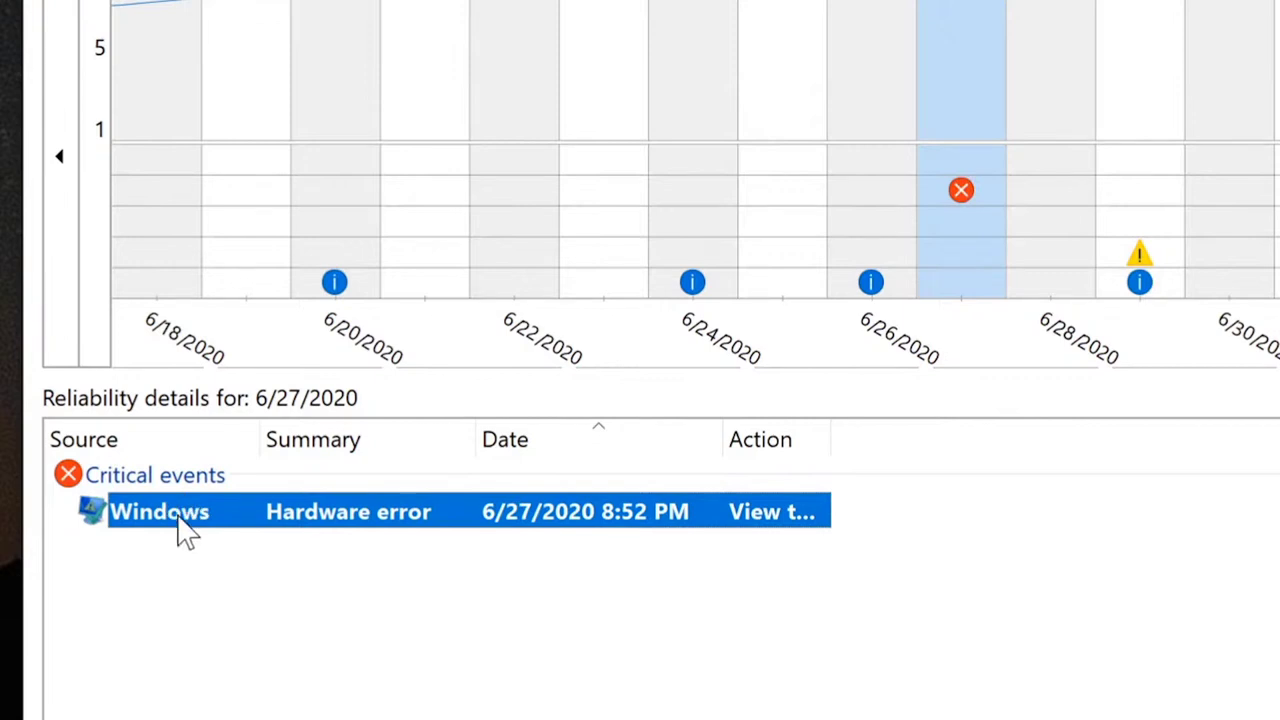
double_click(187, 533)
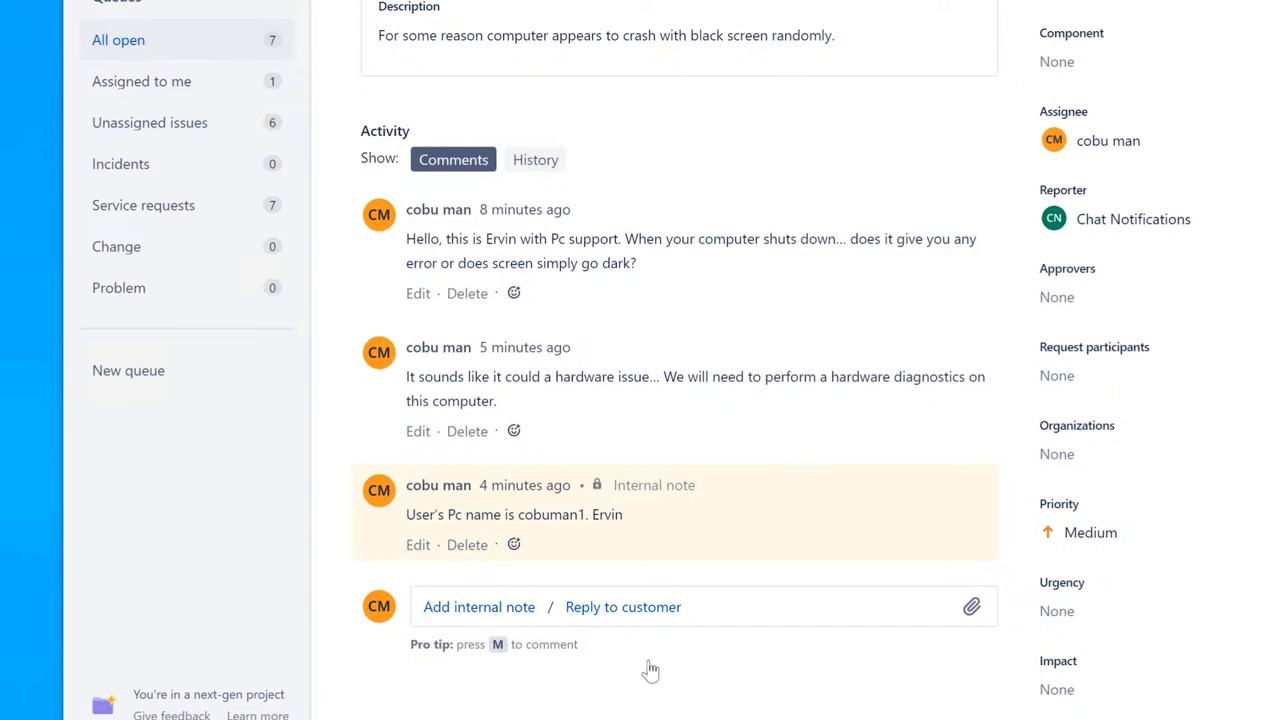
Save an internal note 'Routed issue to local pc support to troubleshoot hardware issues.' signed with the agent's name.
click(627, 597)
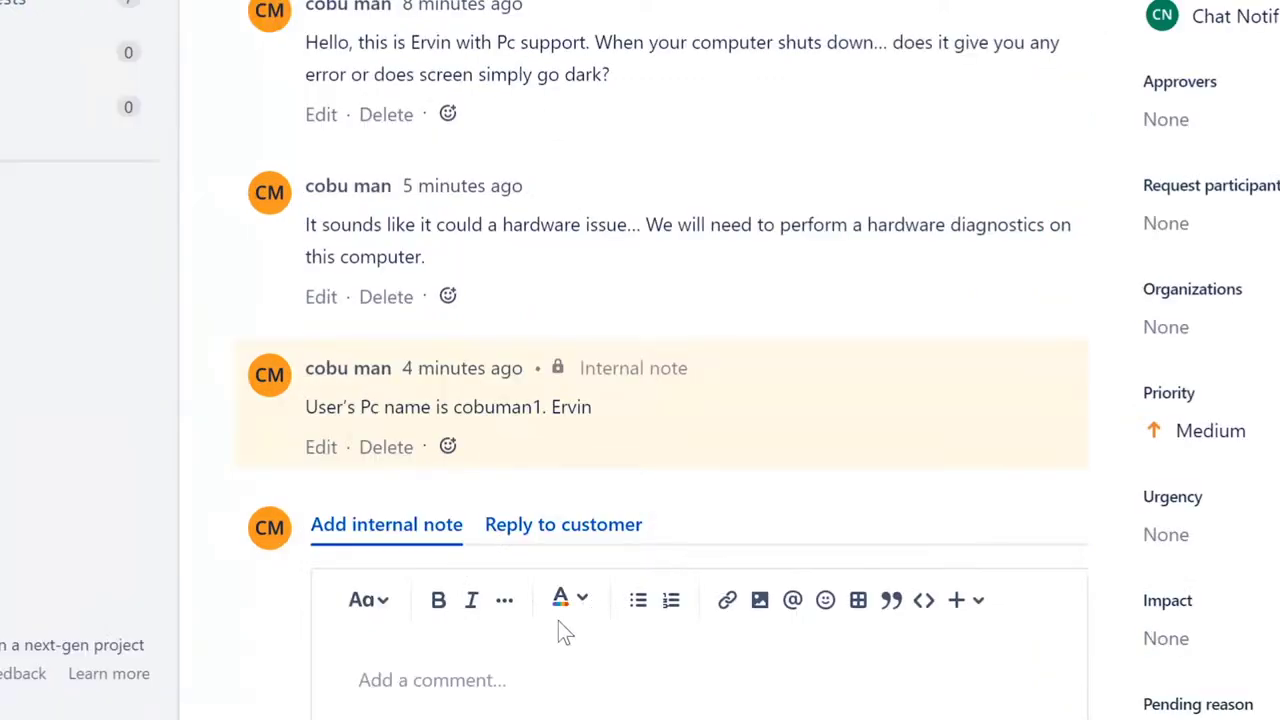
scroll(520, 570, down, 5)
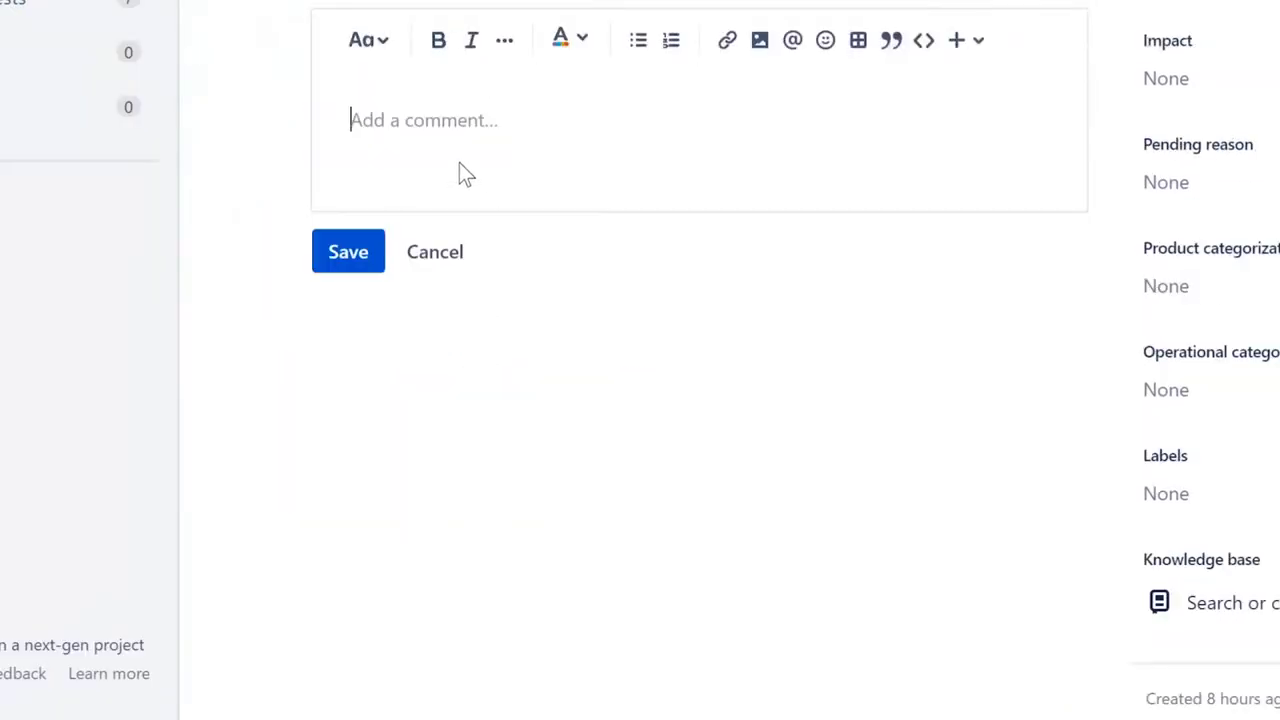
text(Routed issu)
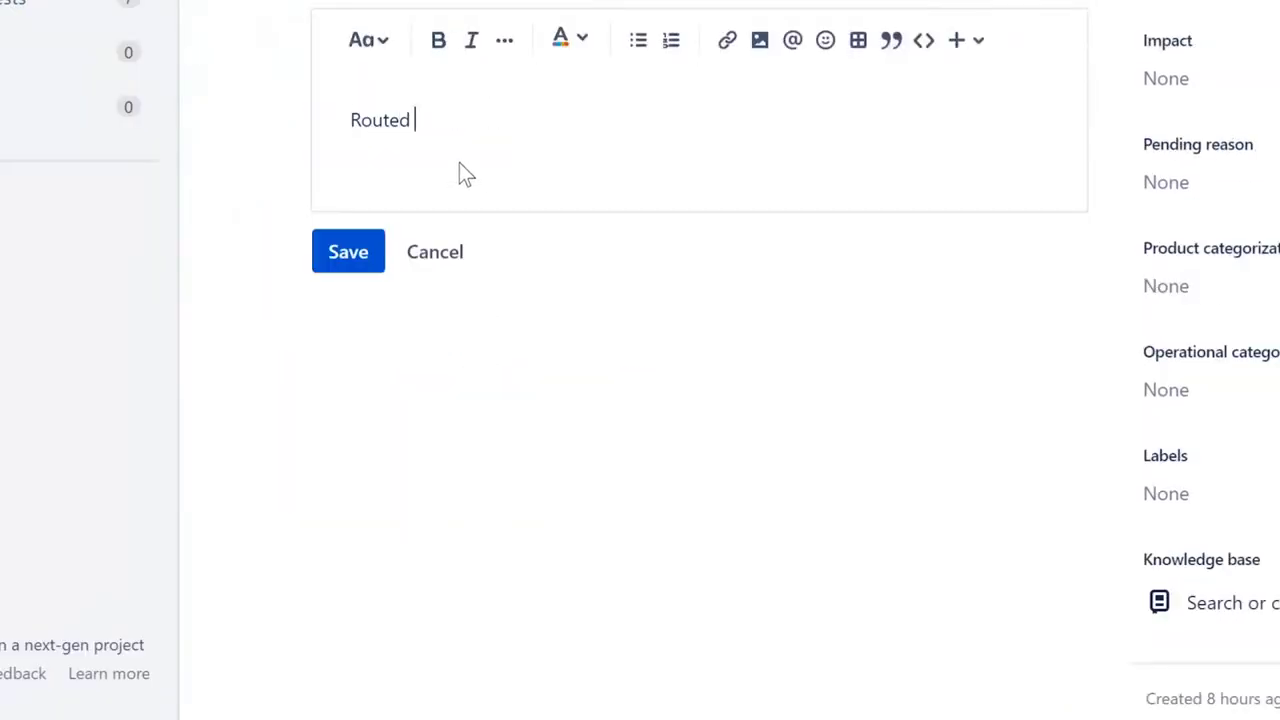
text(e to local )
text(pc s)
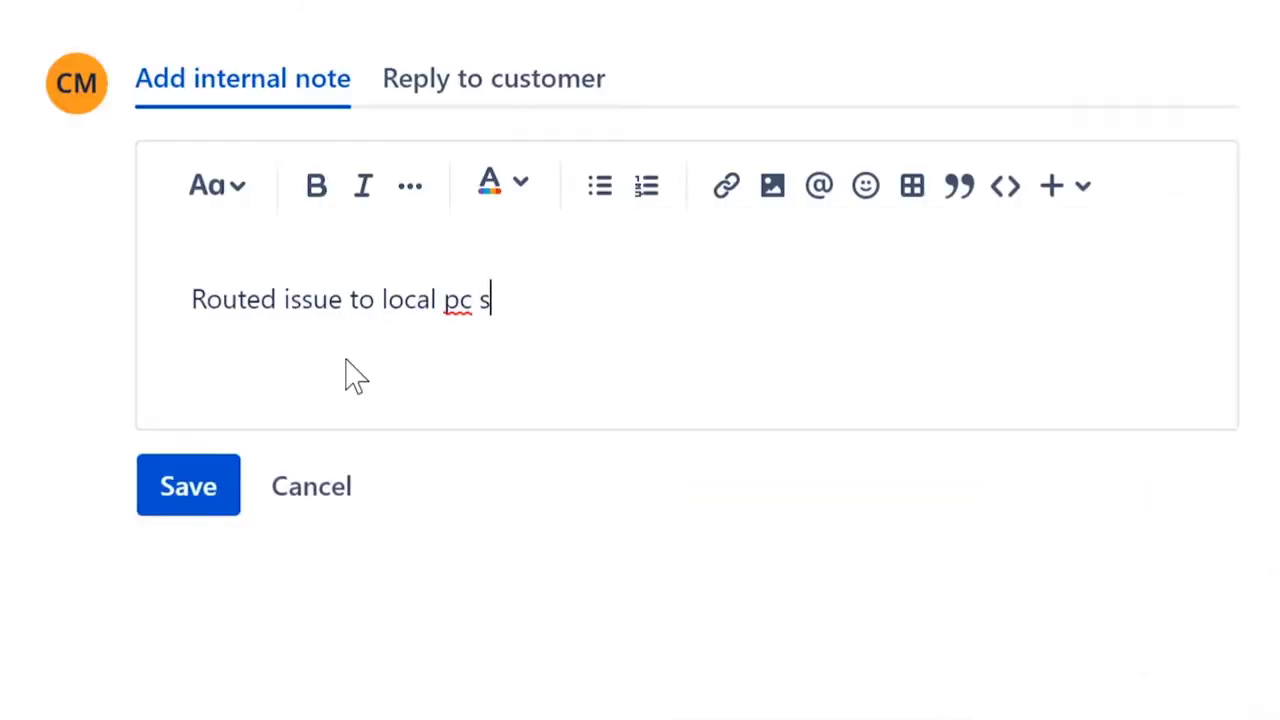
text(upport to trou)
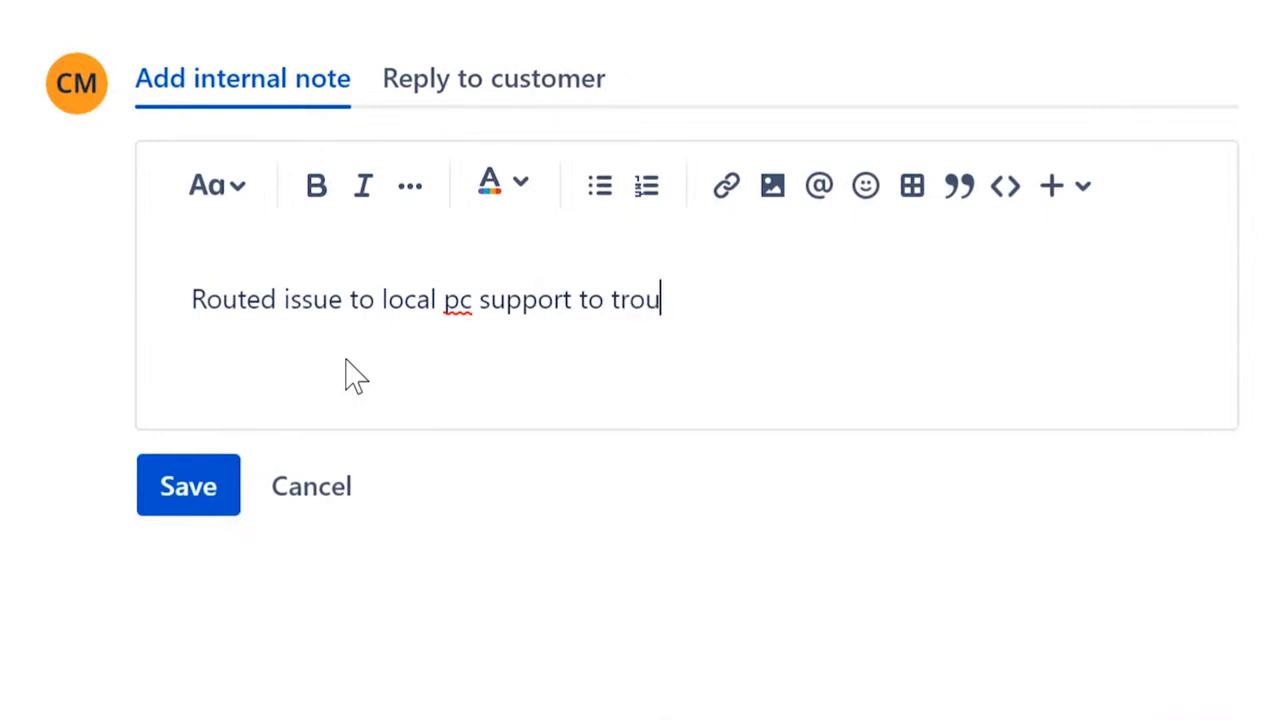
text(blshoot )
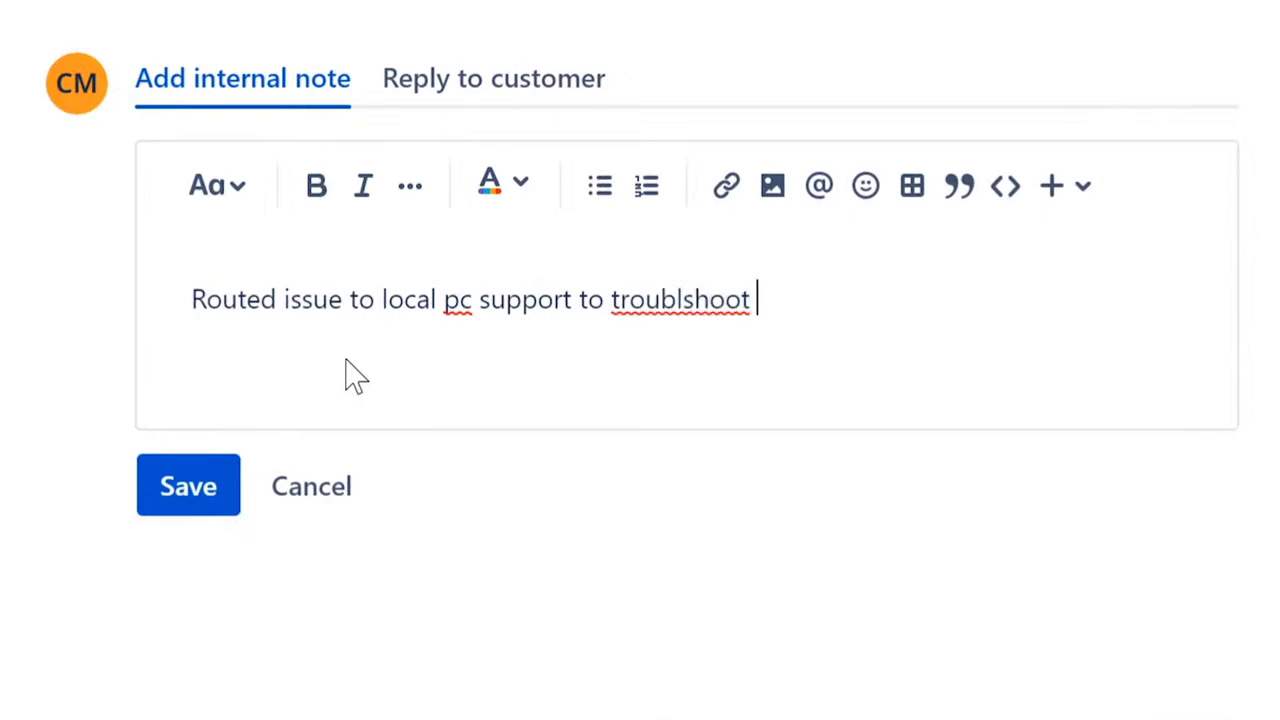
text(hardware issue)
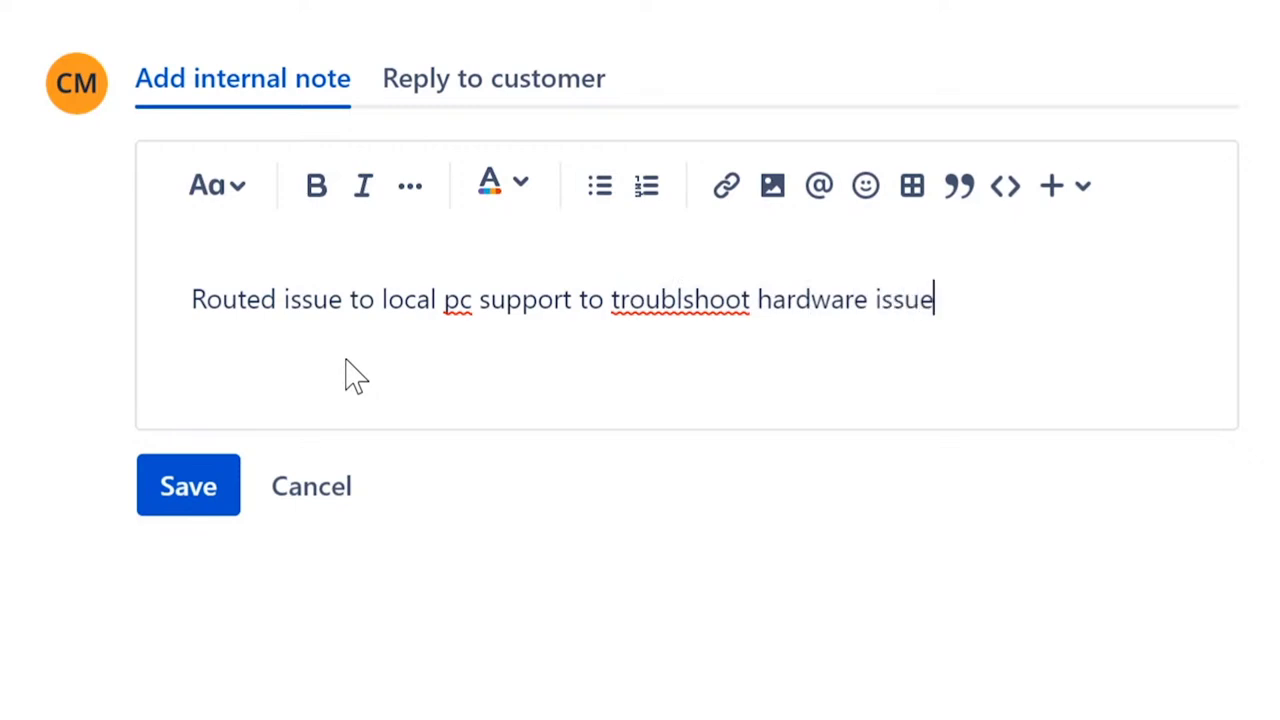
text(s. Ervin)
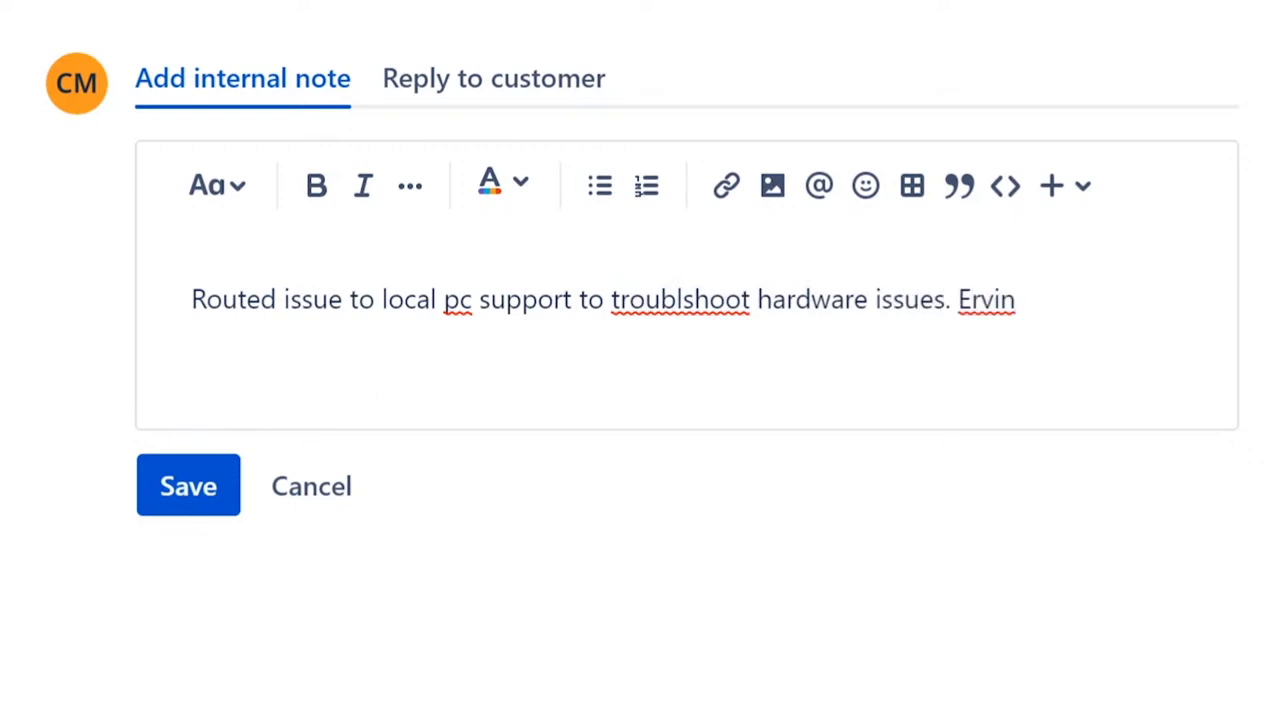
right_click(700, 310)
click(814, 345)
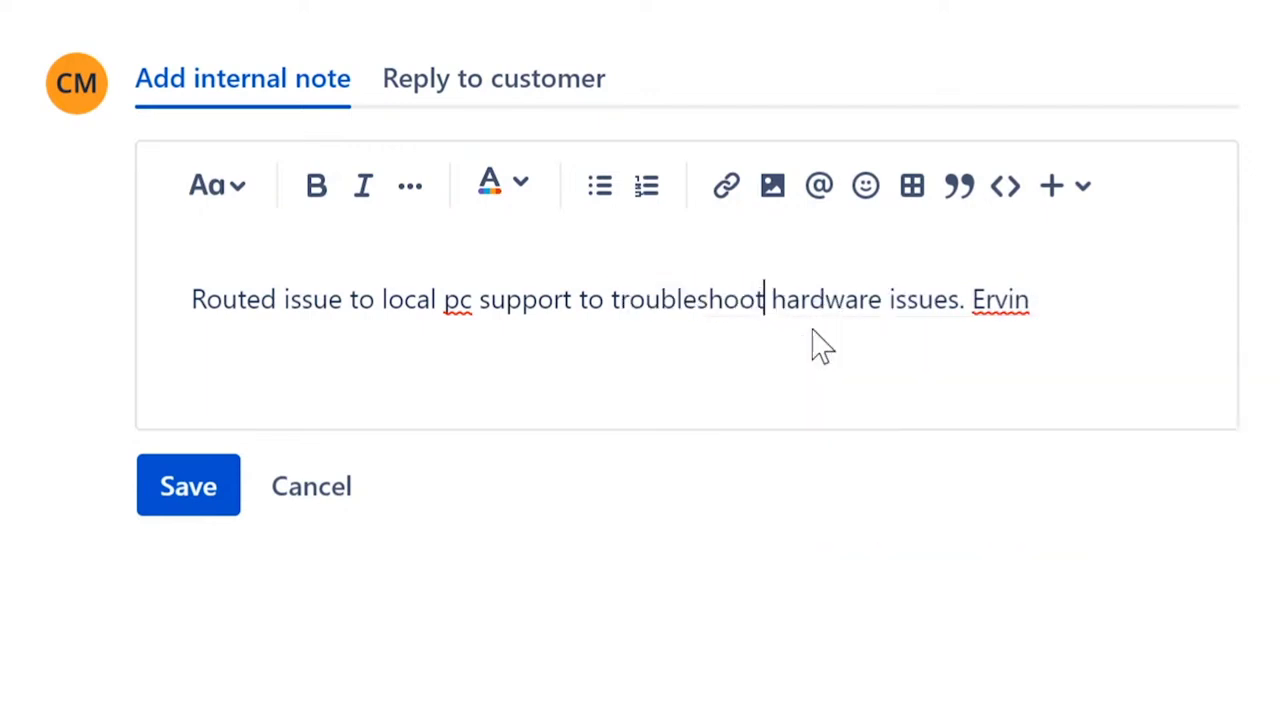
click(194, 490)
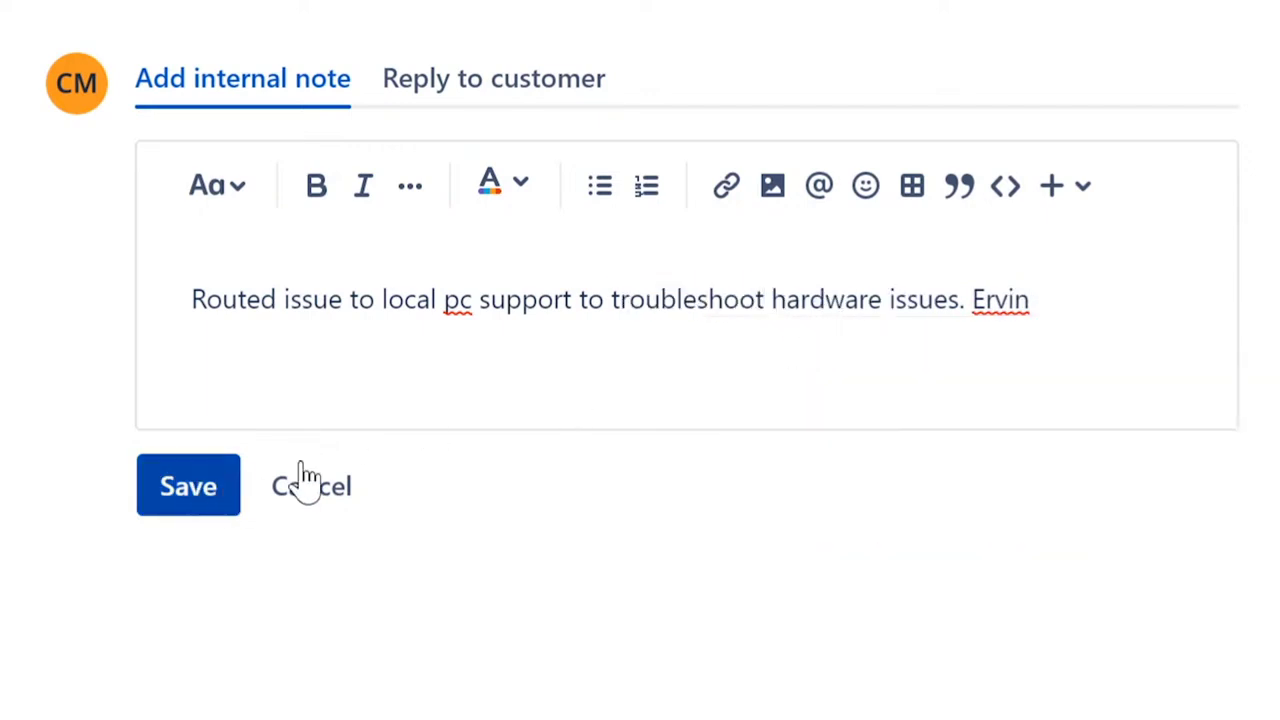
scroll(635, 425, up, 5)
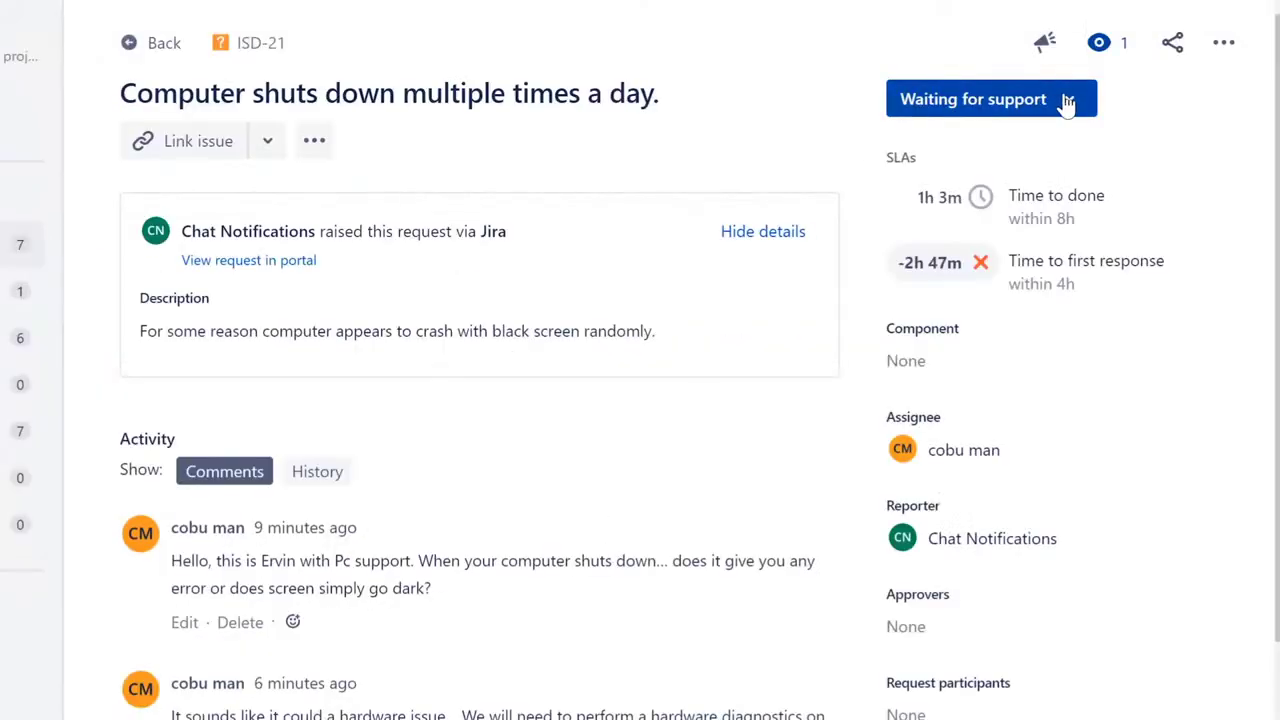
Move ISD-21 from Waiting for support to Completed.
click(1067, 104)
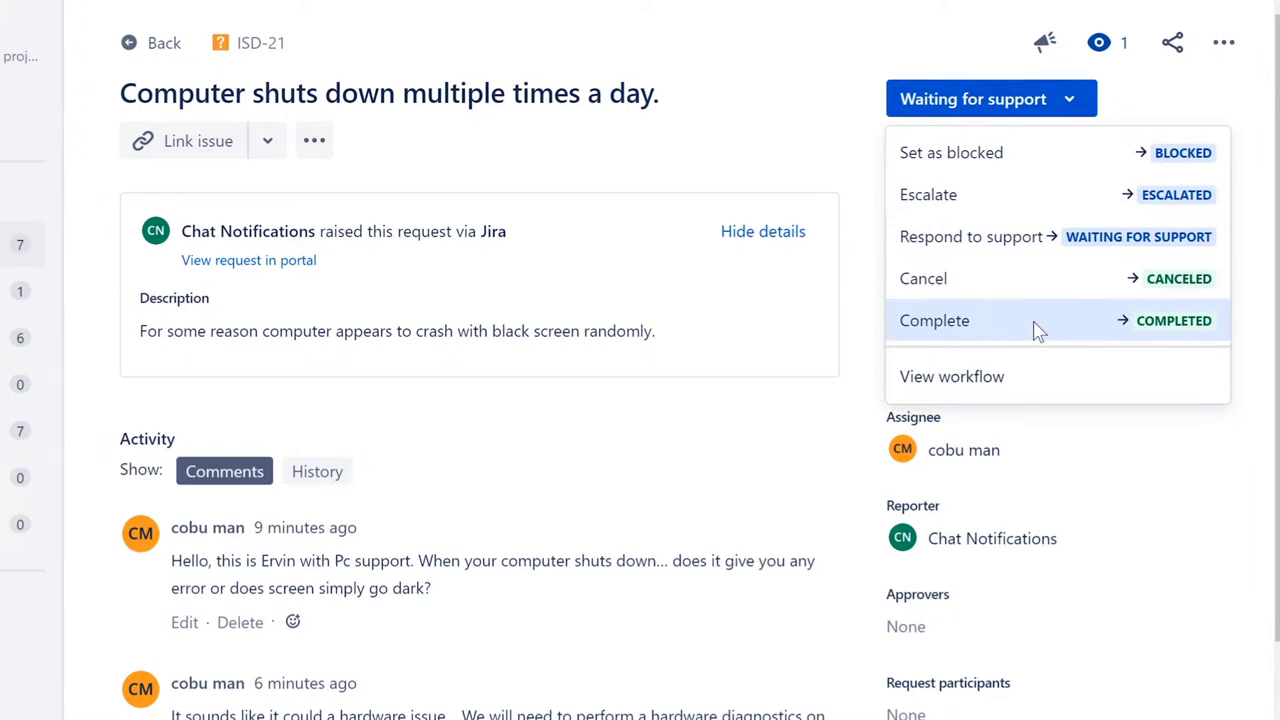
click(1038, 330)
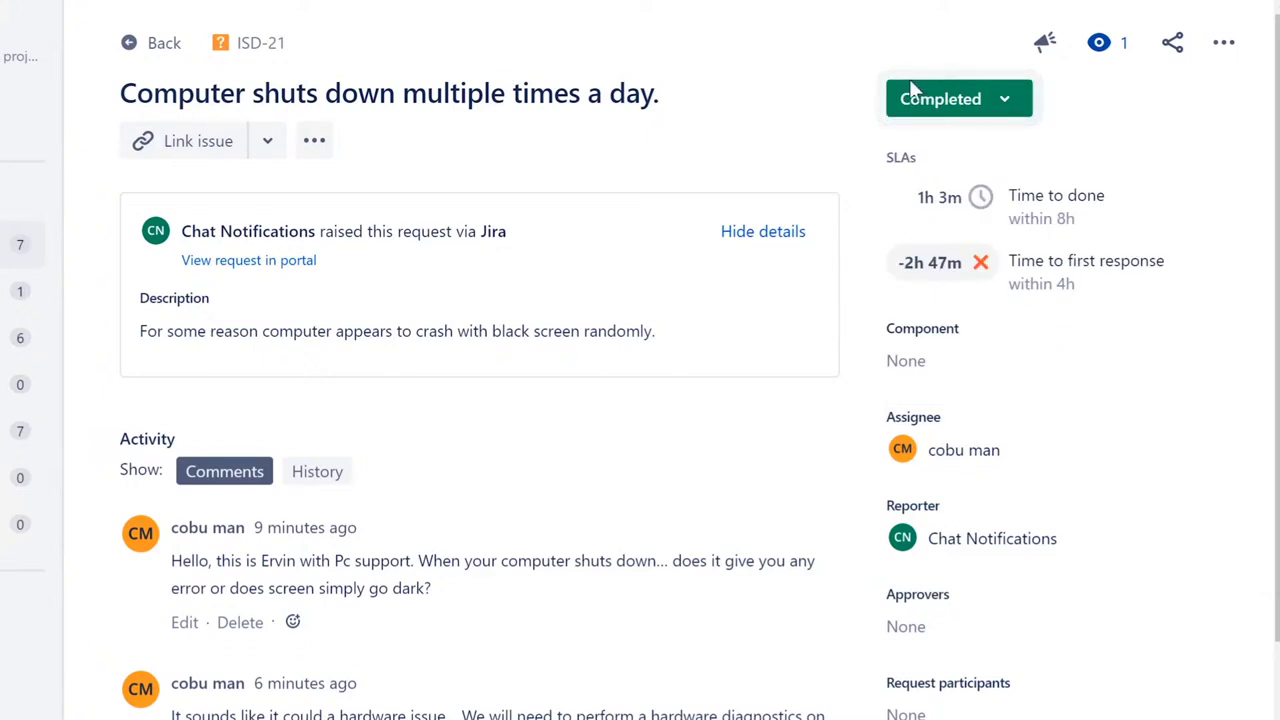
Return to the All open queue and open ISD-22 'USB drive not working.'.
click(145, 42)
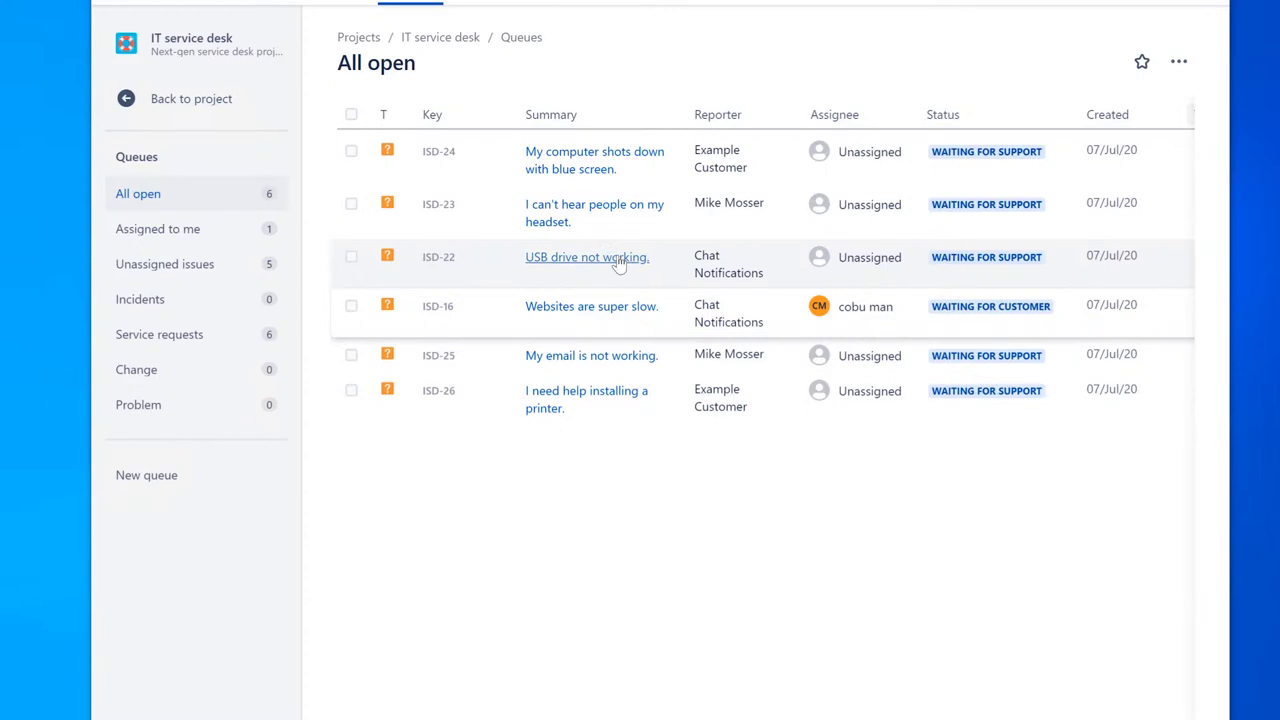
click(619, 260)
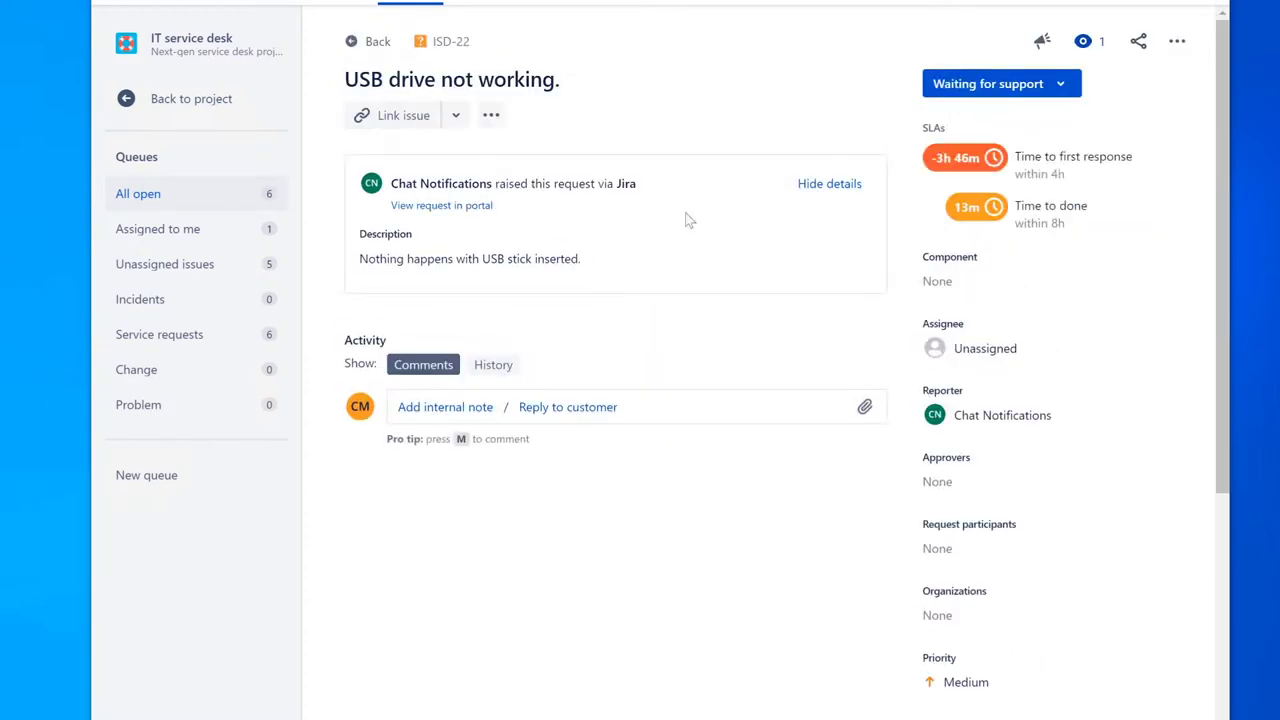
click(1057, 358)
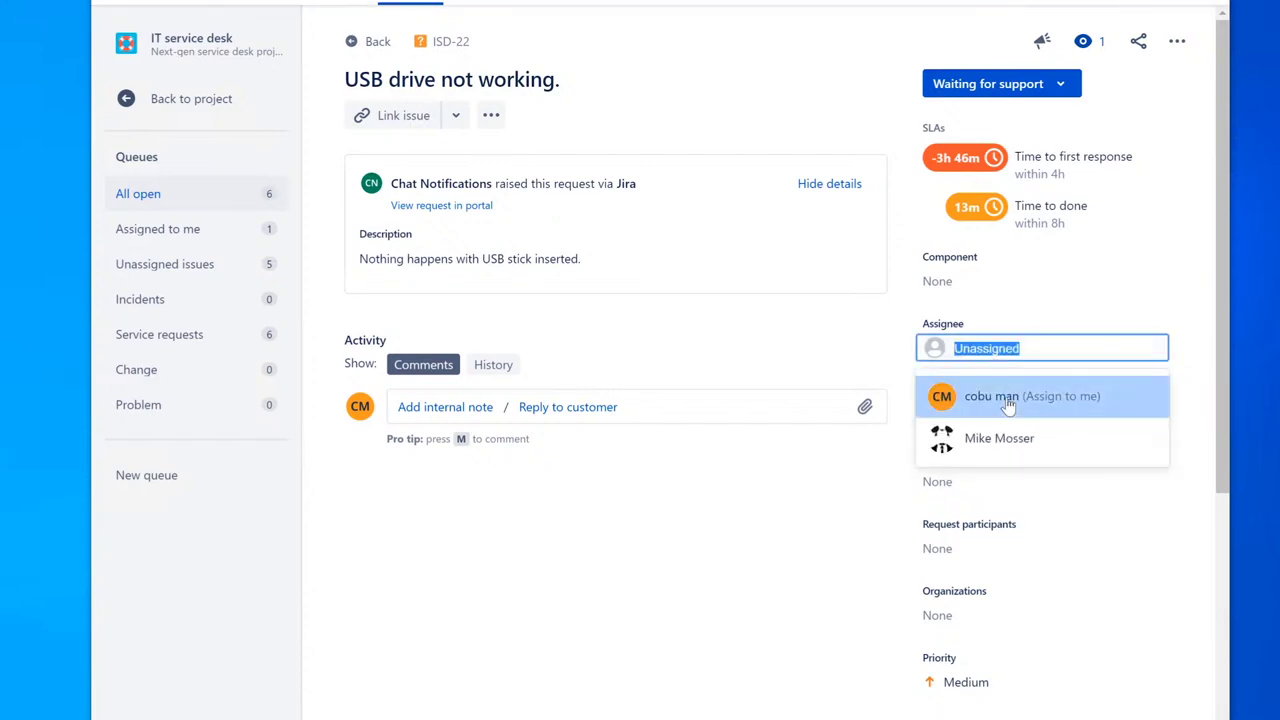
Assign ISD-22 to yourself, then highlight the title 'USB drive not working' and the description sentence.
click(1008, 402)
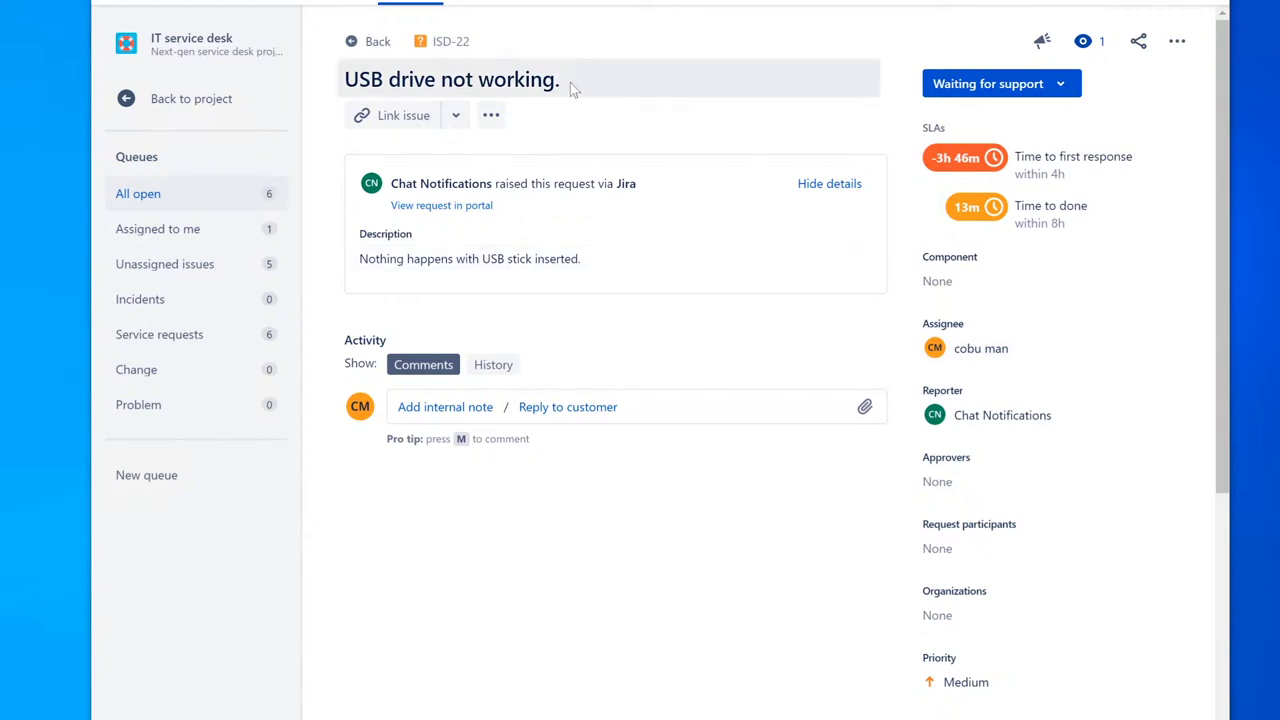
drag(568, 82, 344, 82)
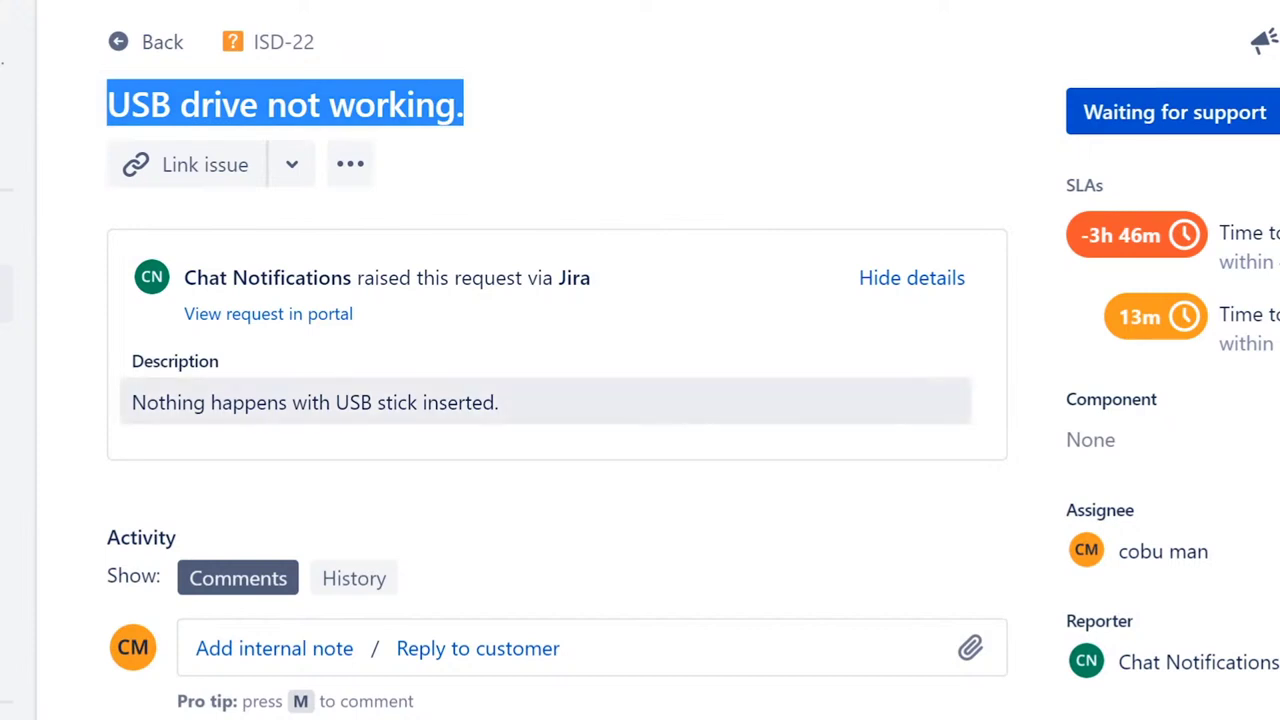
drag(498, 402, 166, 402)
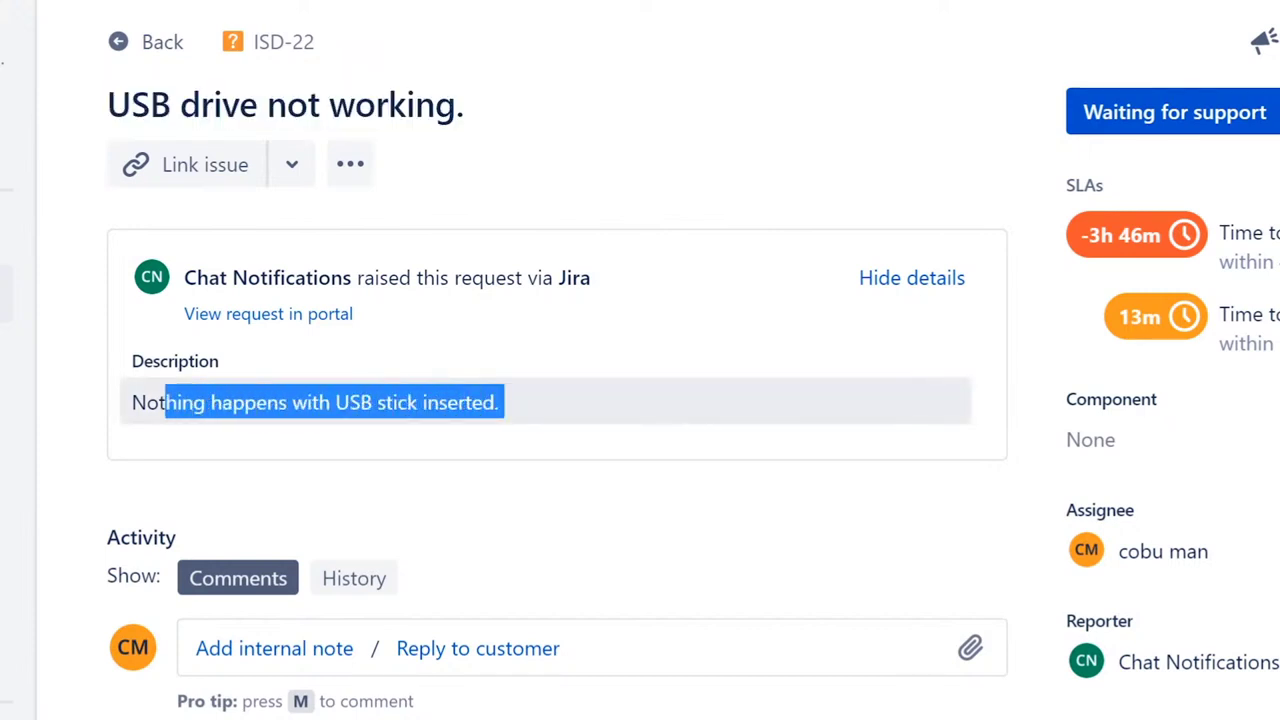
drag(500, 402, 132, 402)
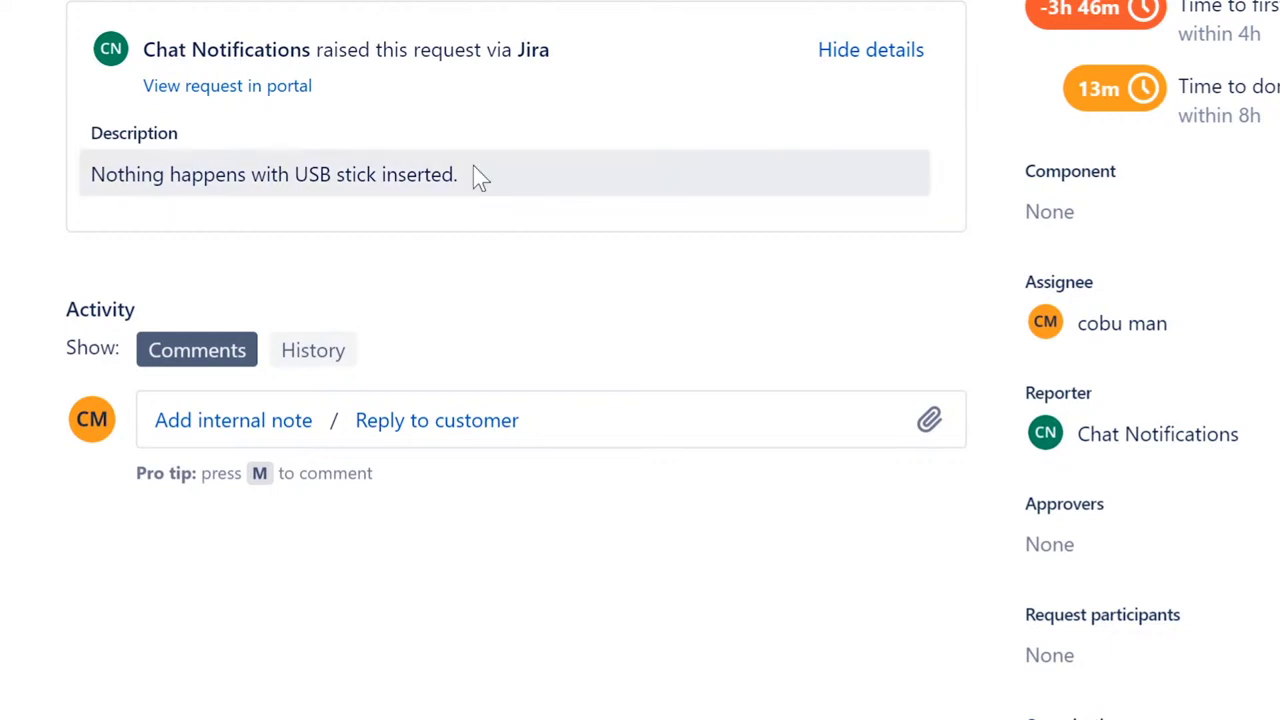
drag(473, 165, 91, 160)
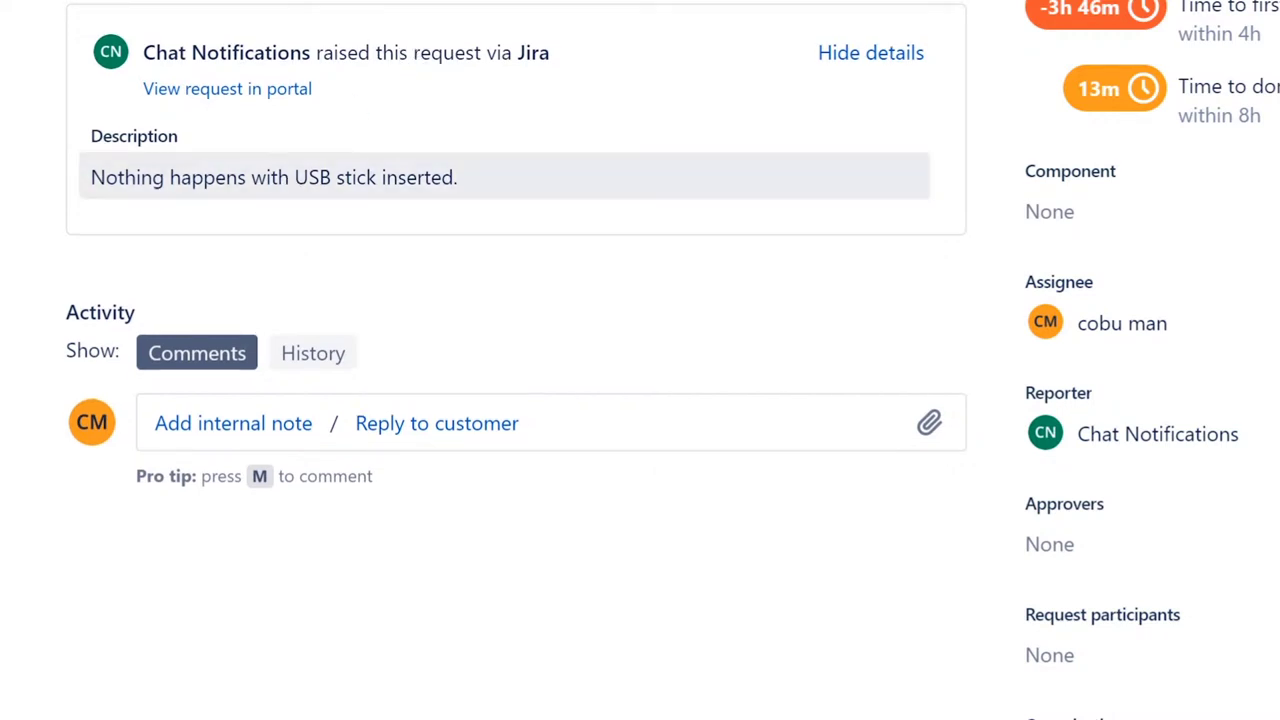
click(295, 190)
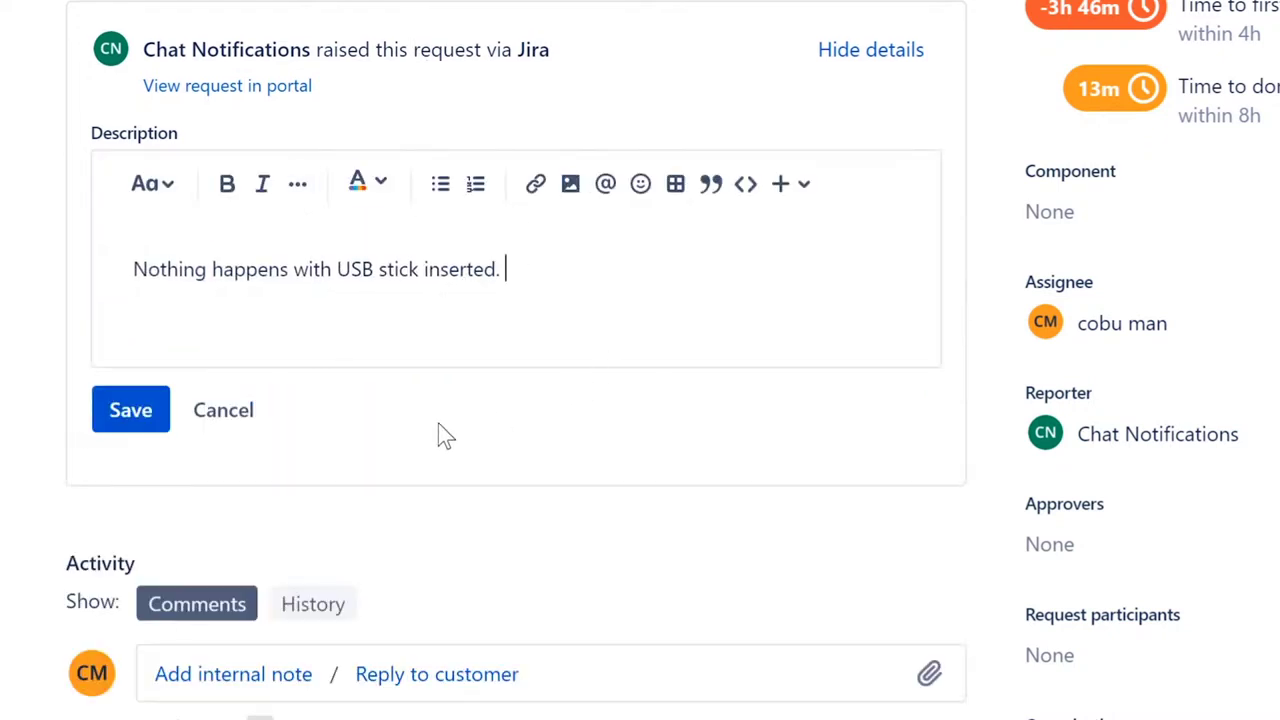
click(224, 410)
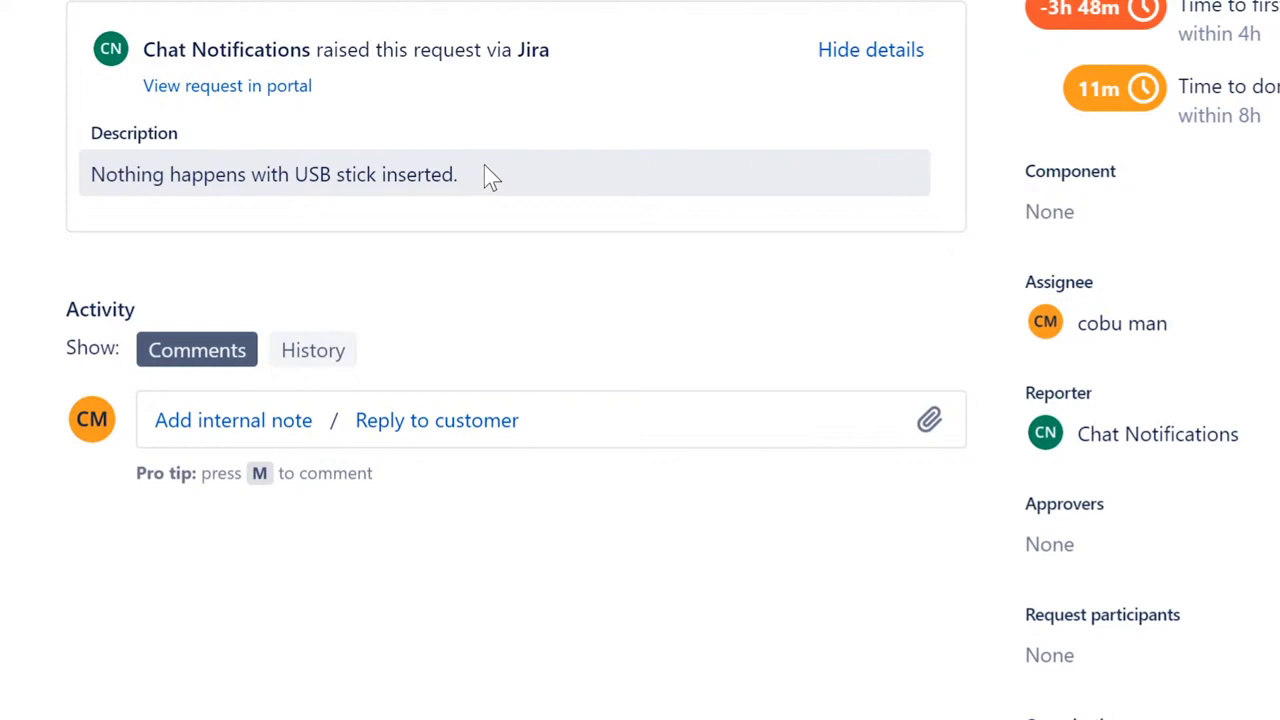
click(486, 176)
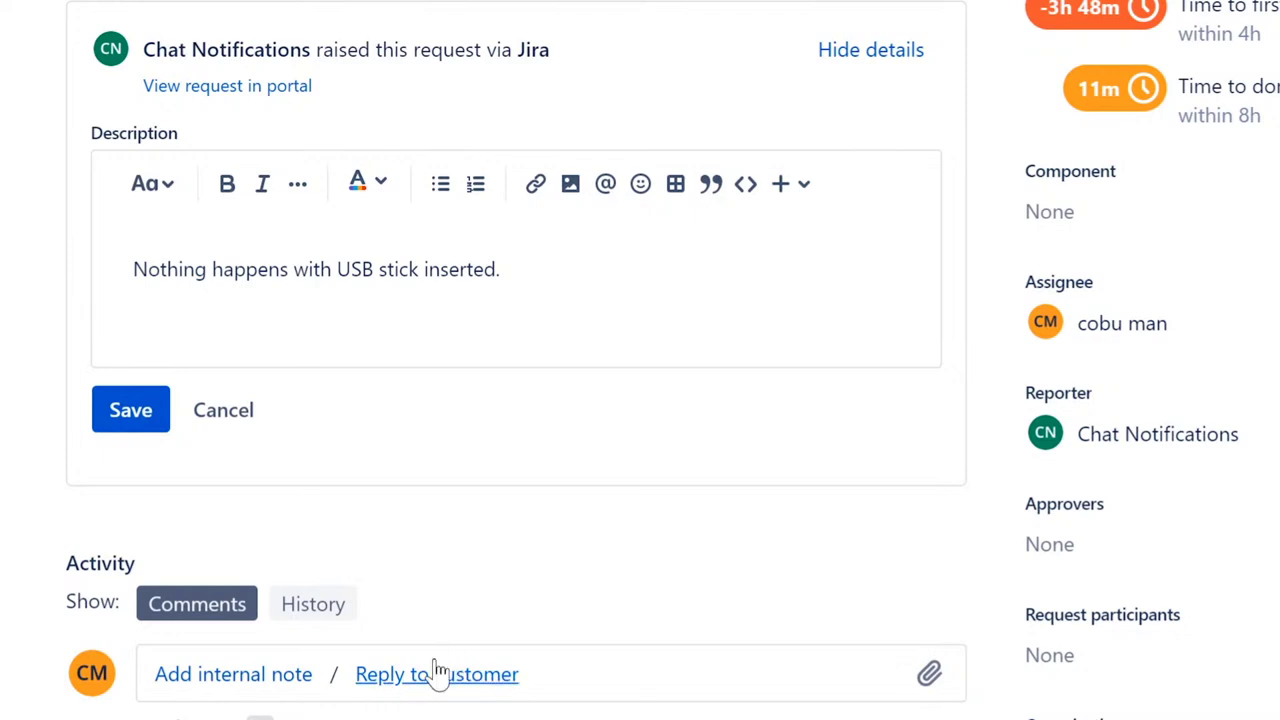
click(480, 675)
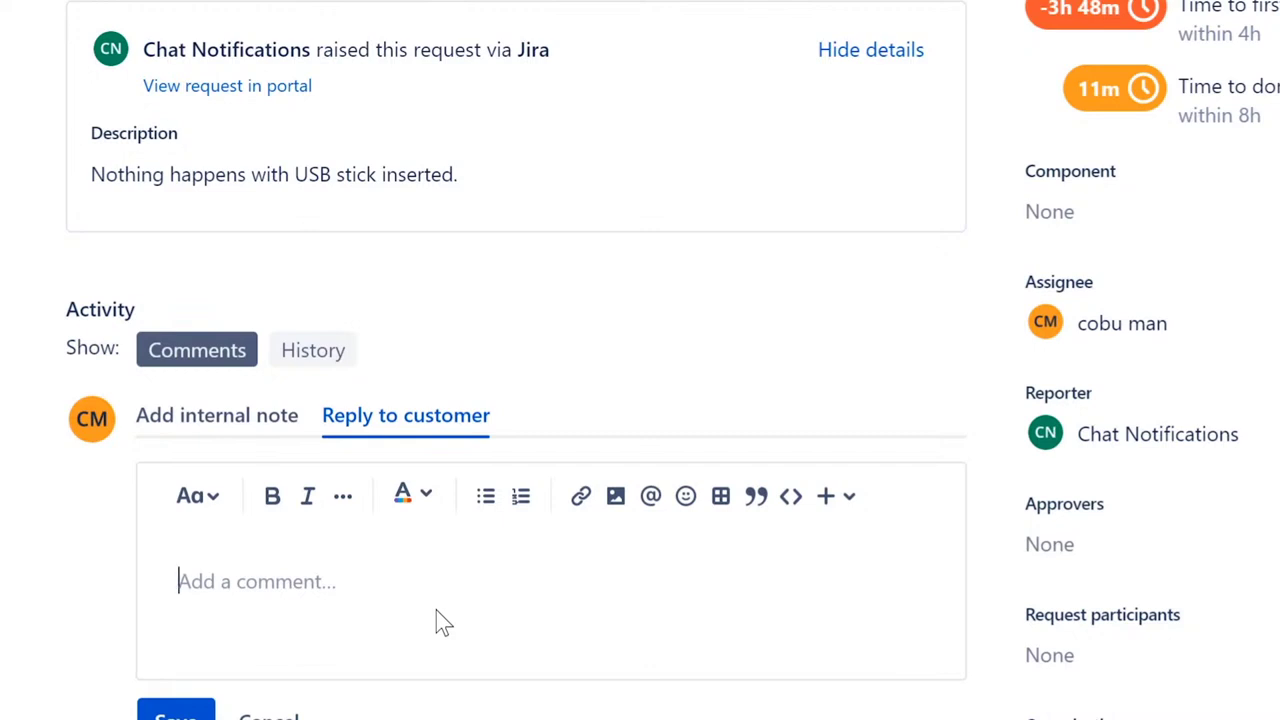
Start the customer reply with a greeting introducing yourself from Tech Support, spell-correcting 'Unfortunately'.
text(Hello, I)
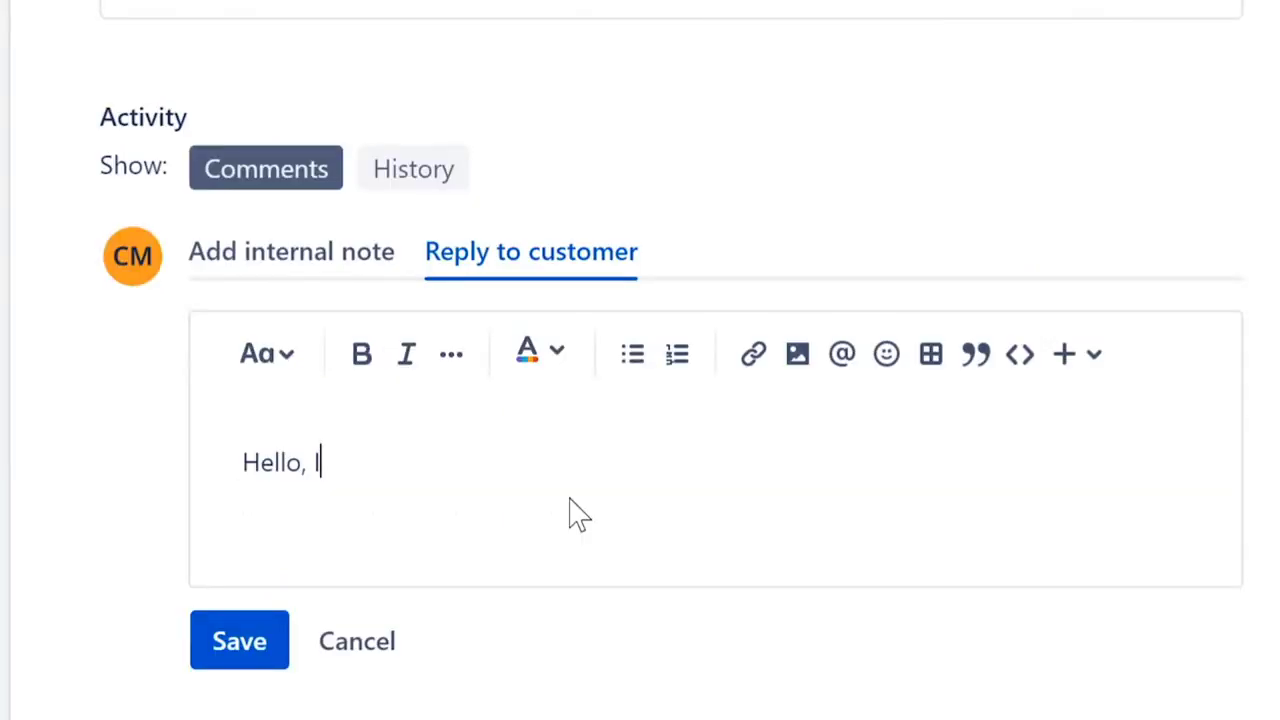
key(BackSpace)
text(my name is Ervin wi)
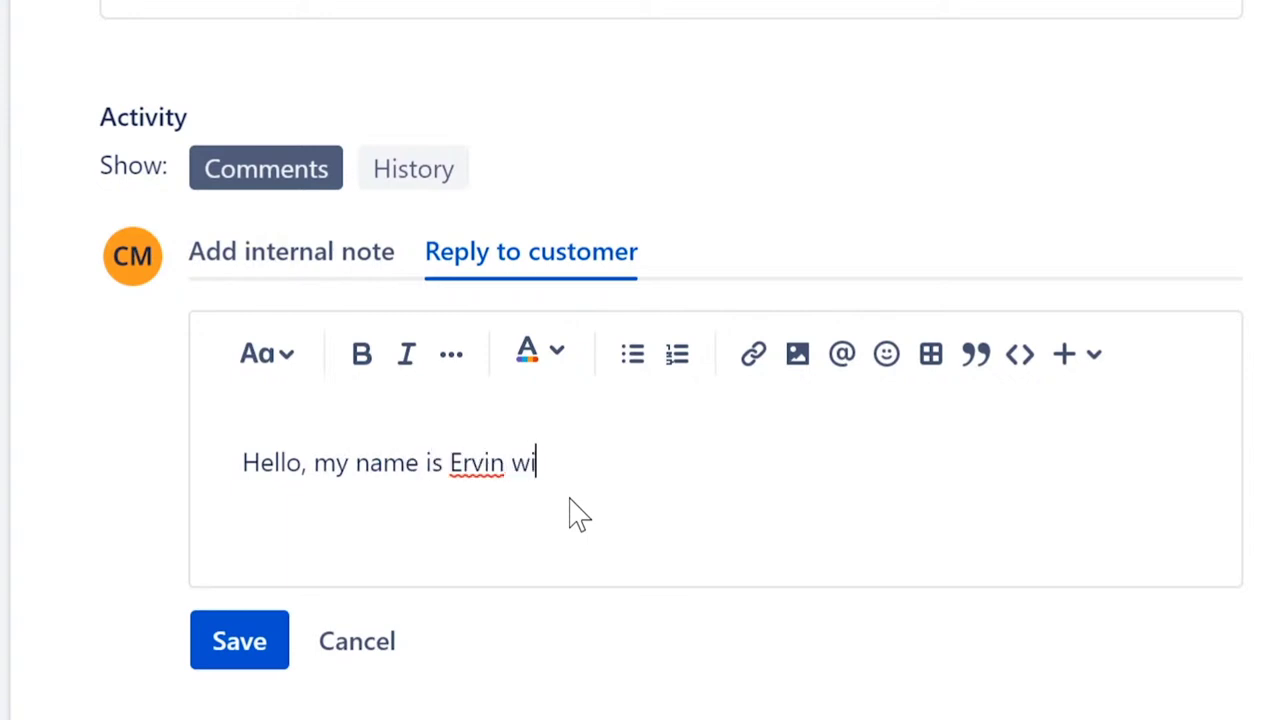
text(th Tech S)
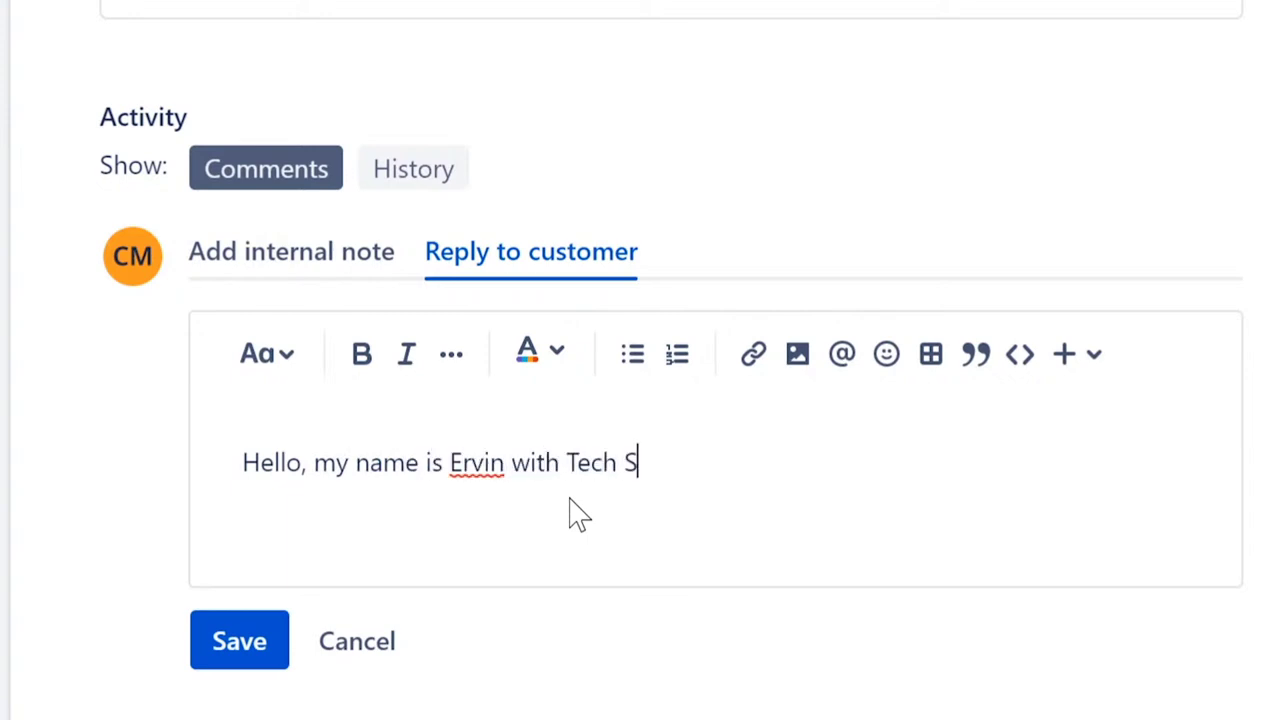
text(upport. )
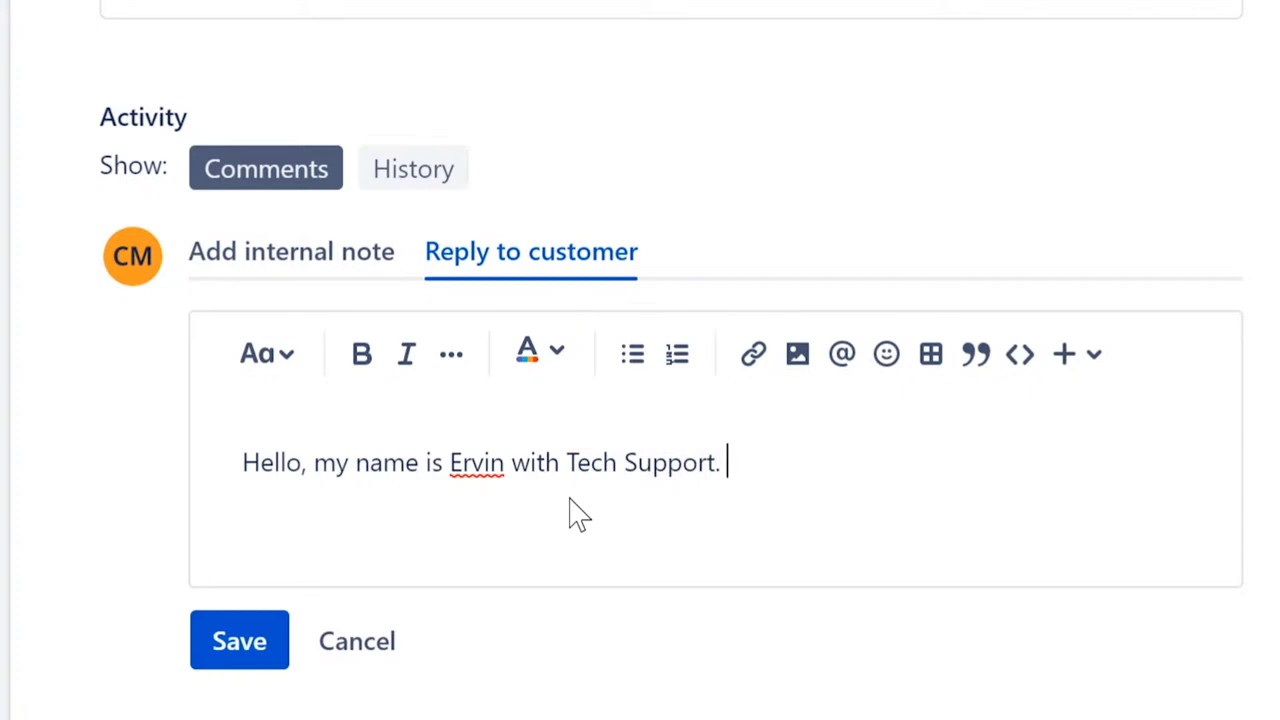
text(Unfortu)
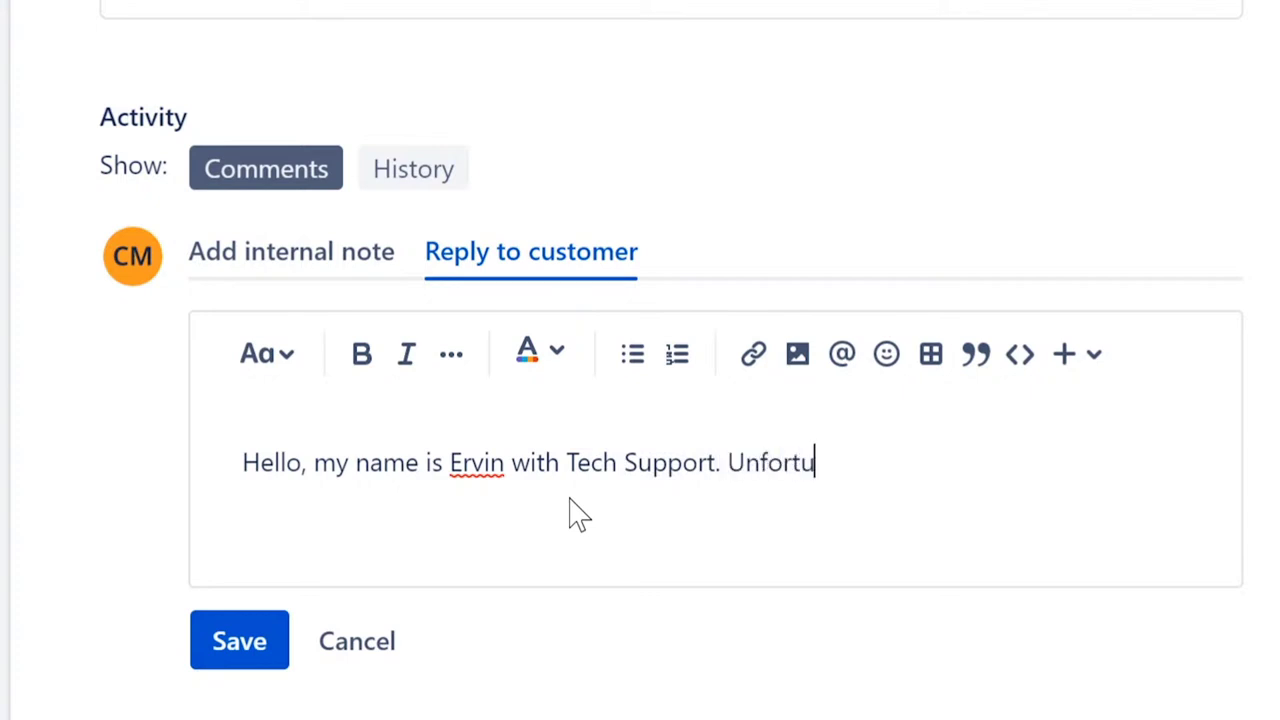
text(natlly,)
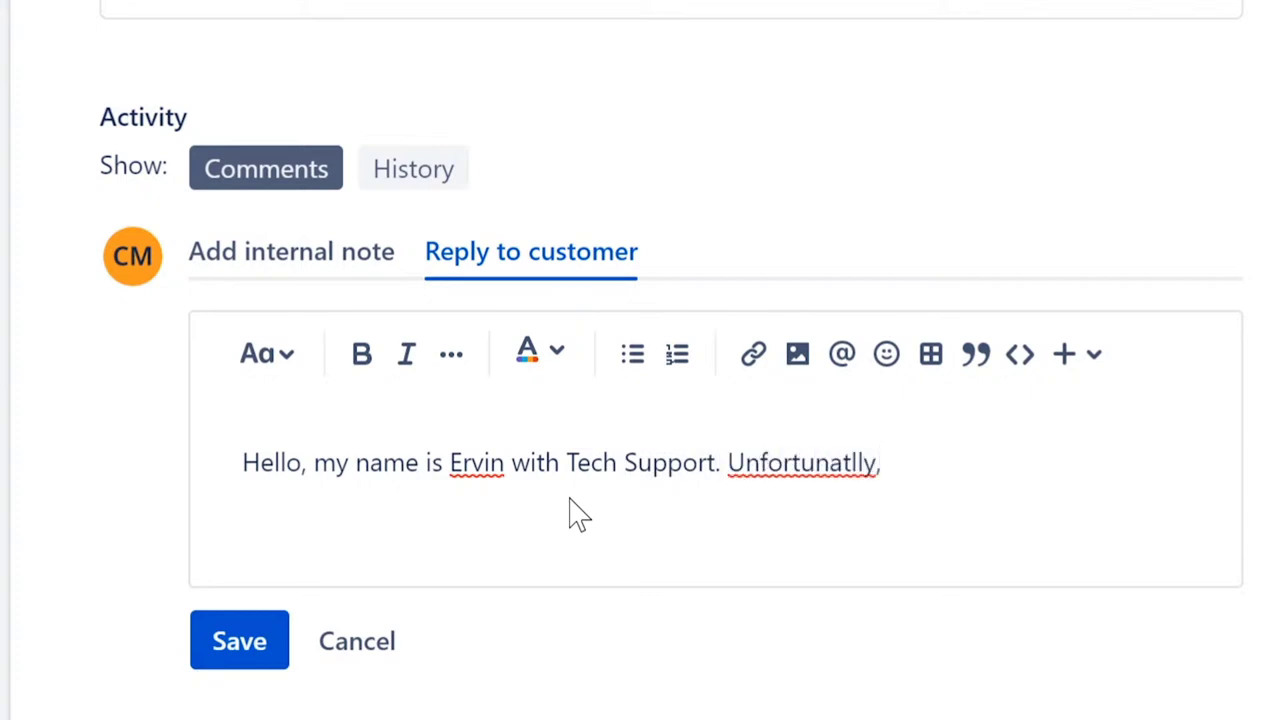
right_click(858, 463)
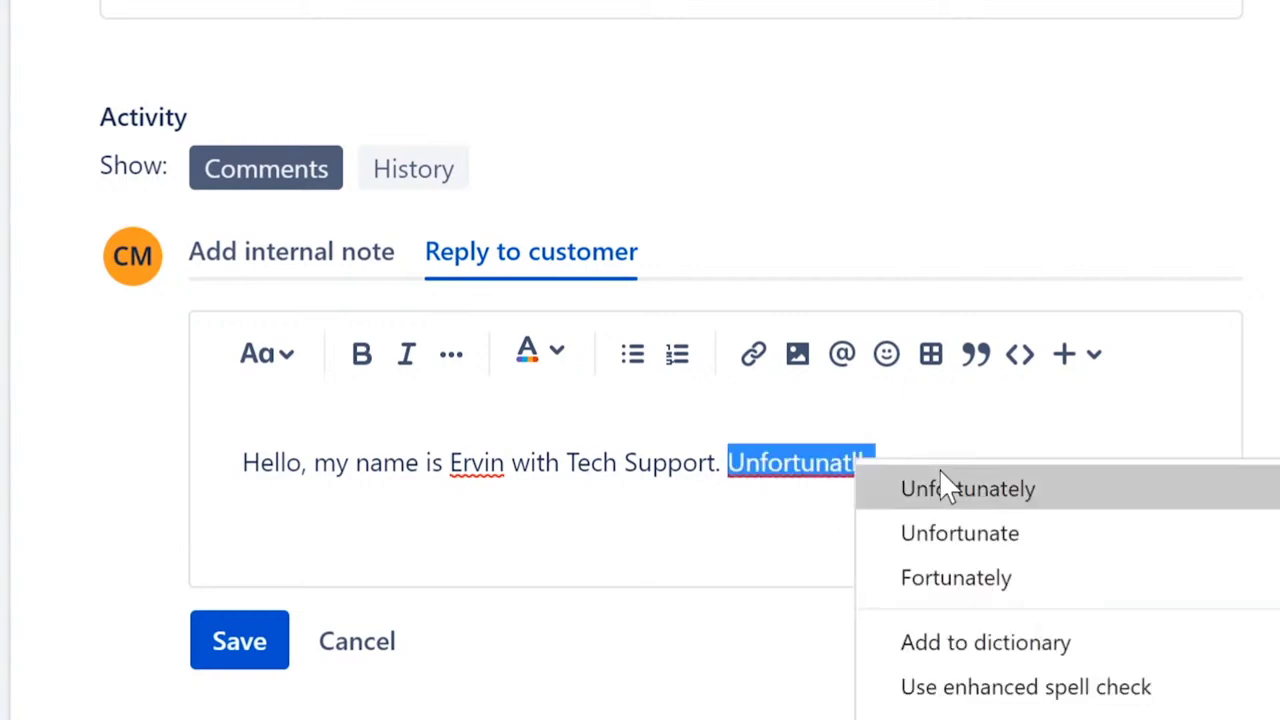
click(945, 488)
Continue the reply: our company has USB port disabled as part of company security policy.
text(, )
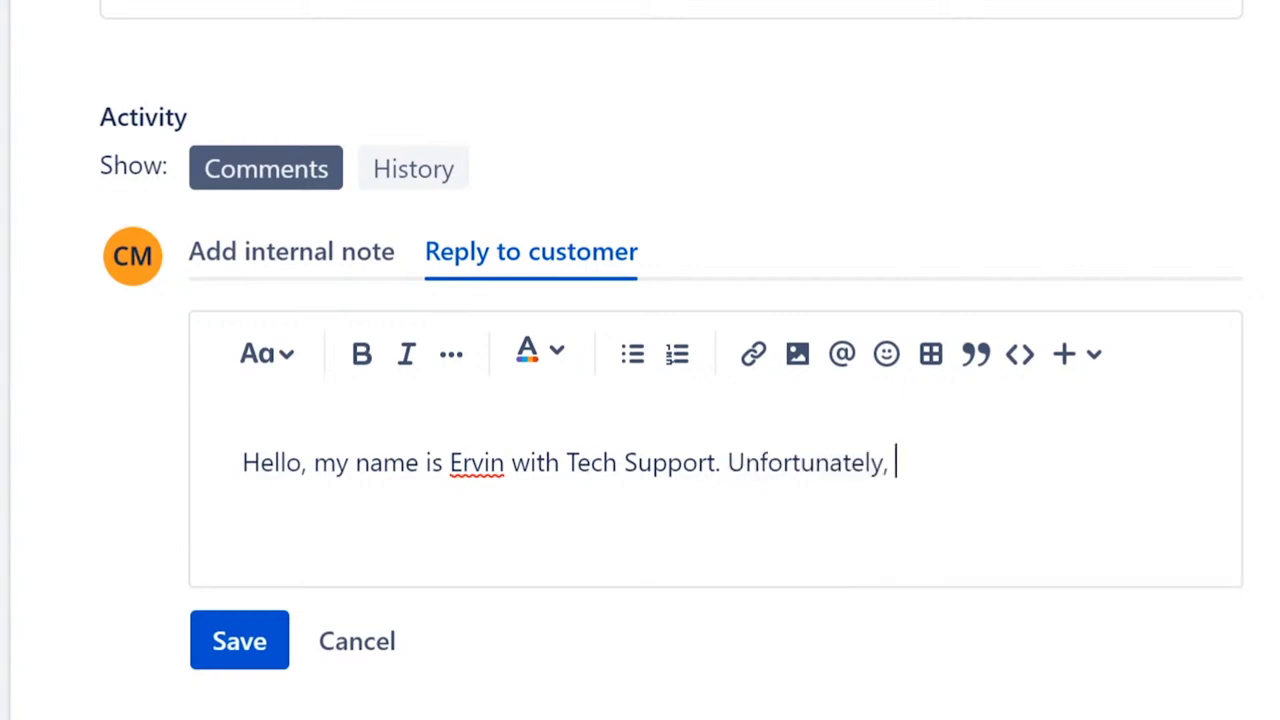
text(our com)
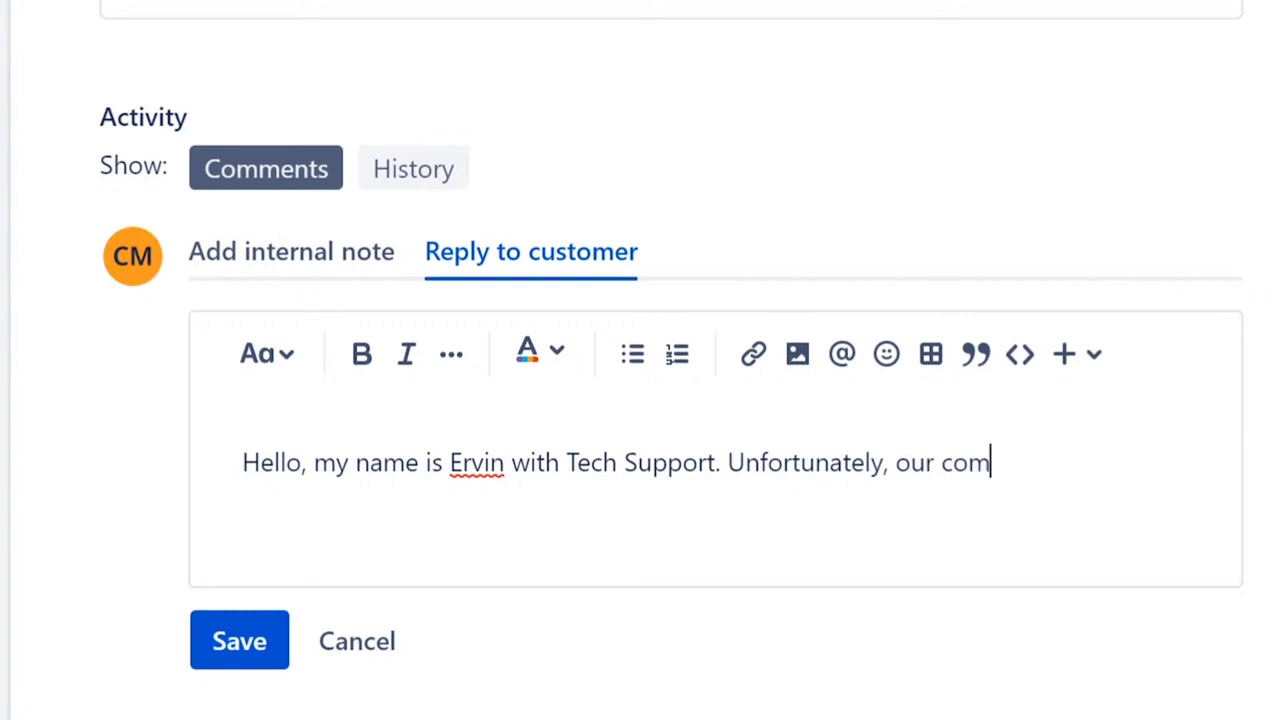
text(pany has )
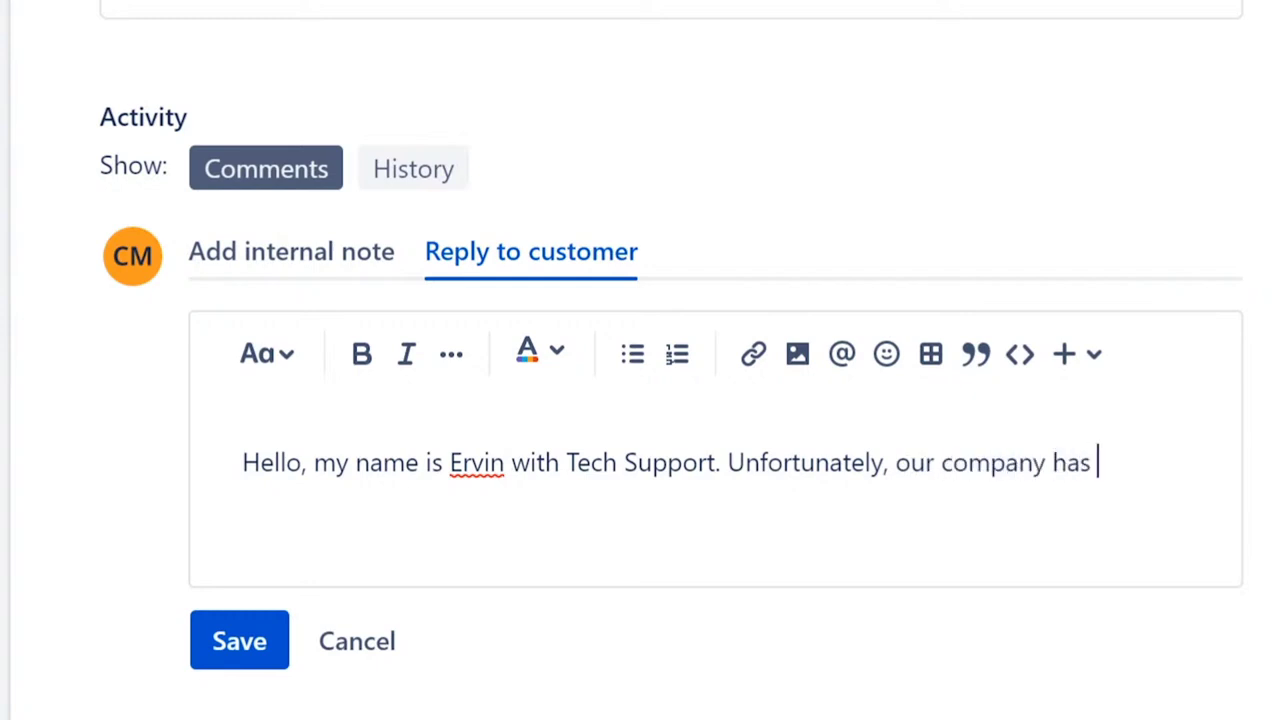
text(USB protr)
key(BackSpace)
key(BackSpace)
key(BackSpace)
key(BackSpace)
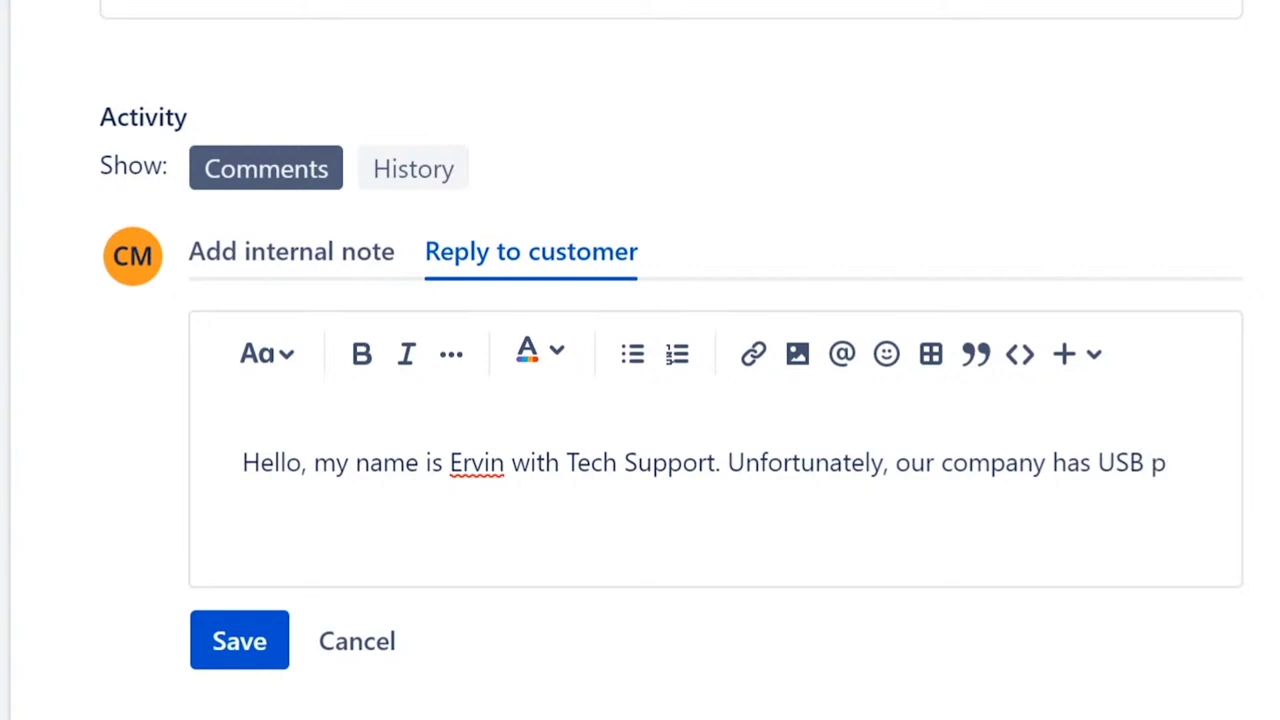
text(ort disab)
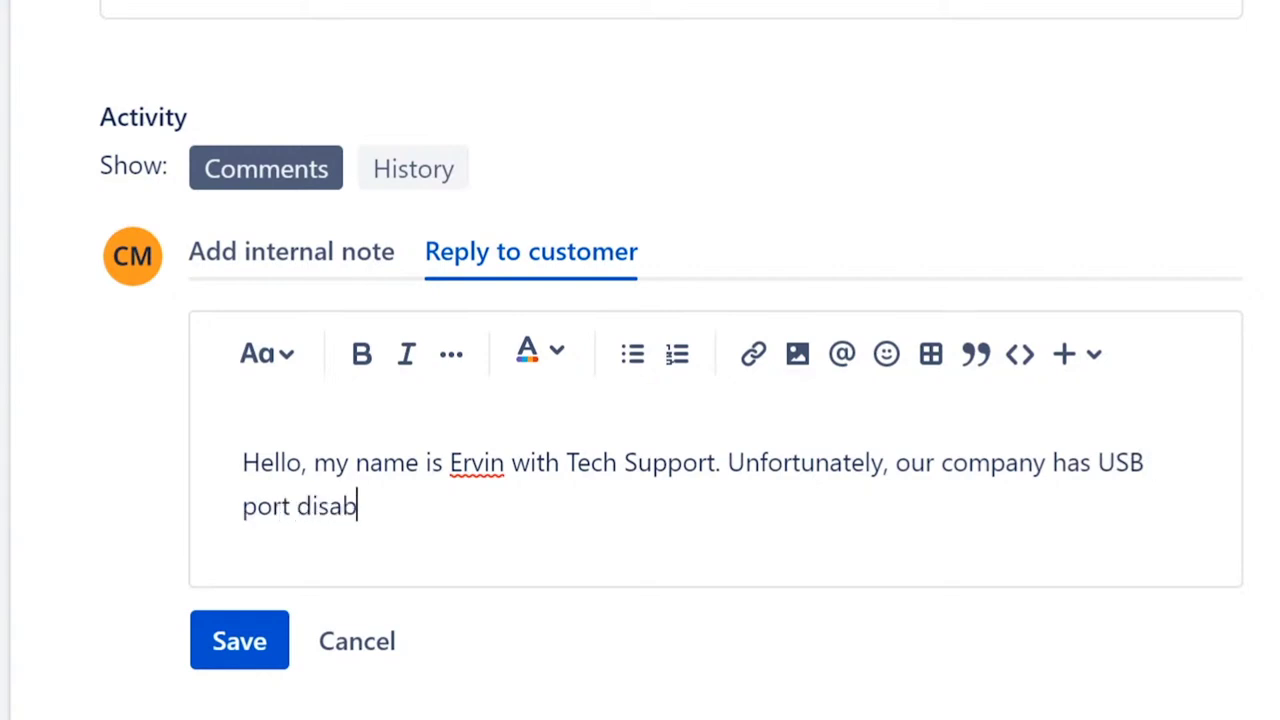
text(led by)
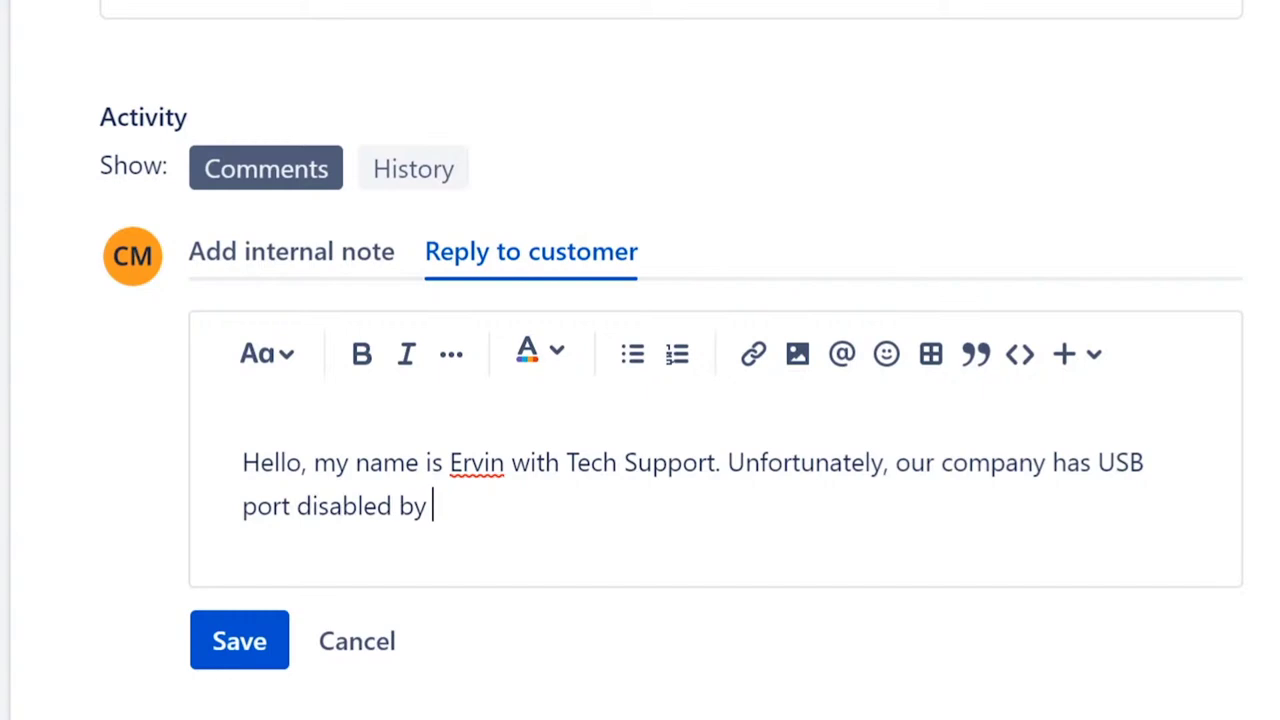
key(BackSpace)
key(BackSpace)
text(as po)
key(BackSpace)
text(art of com)
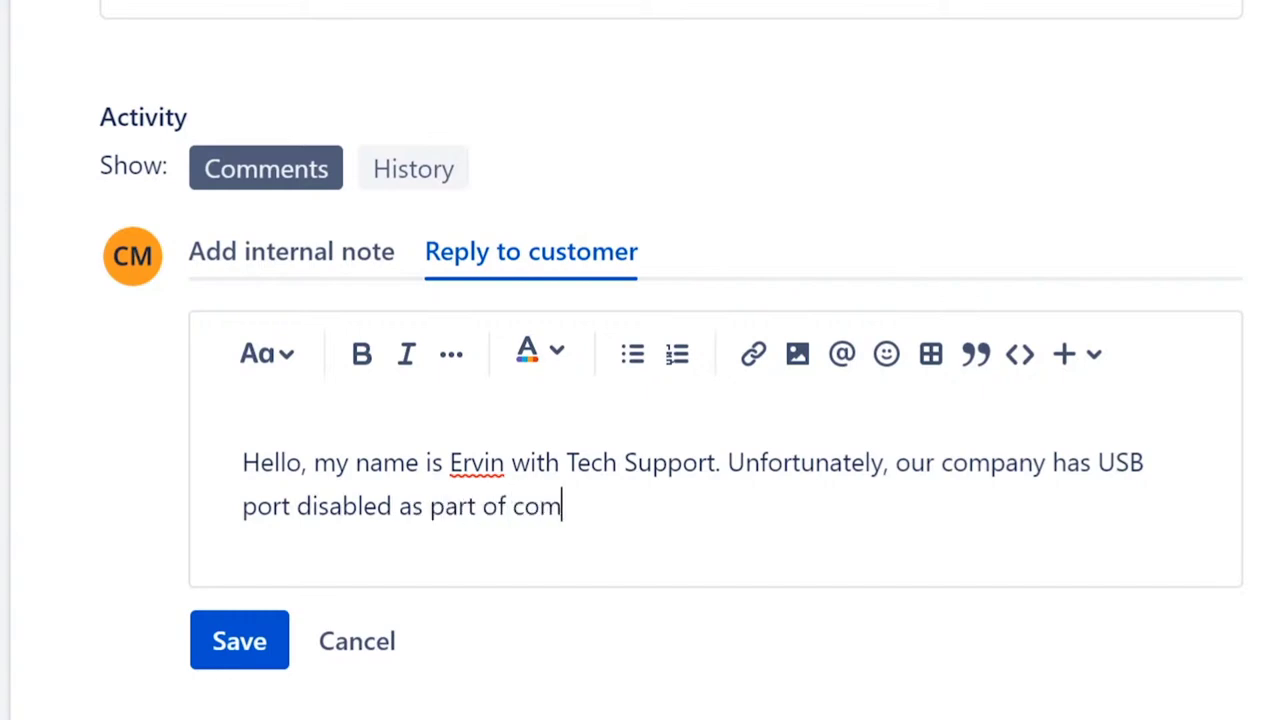
text(pany pol)
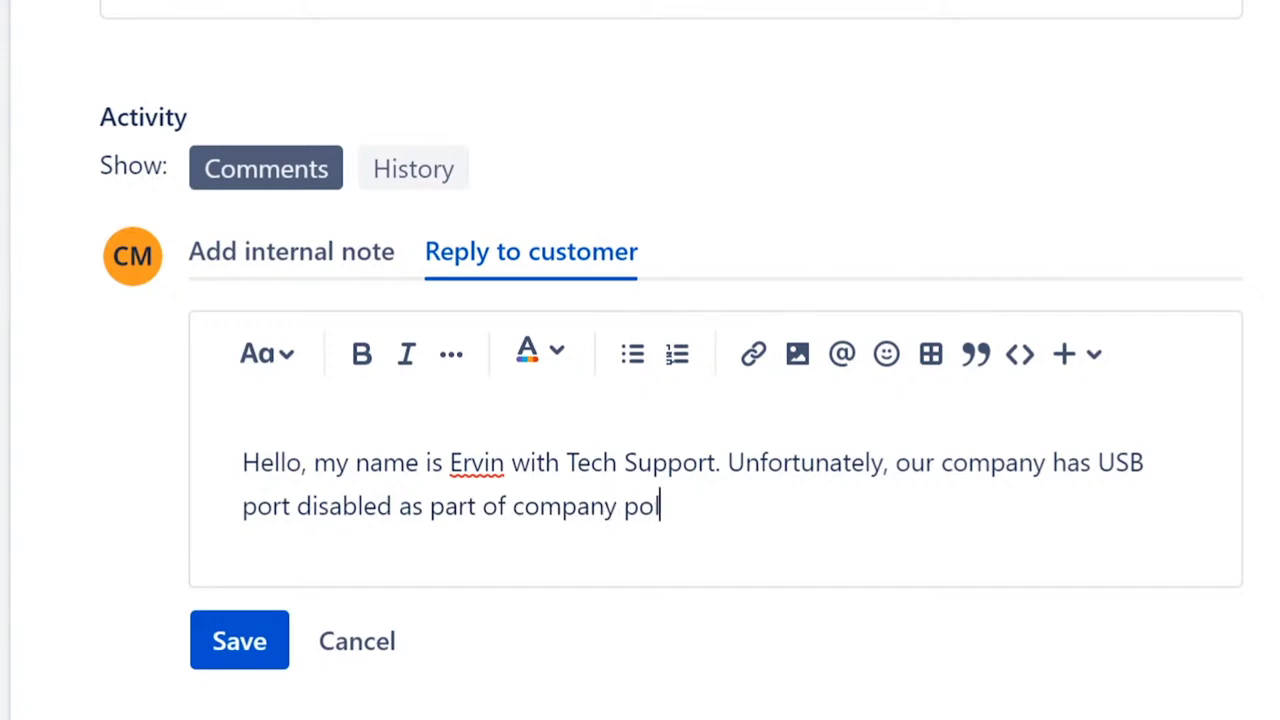
key(BackSpace)
key(BackSpace)
key(BackSpace)
text(securi)
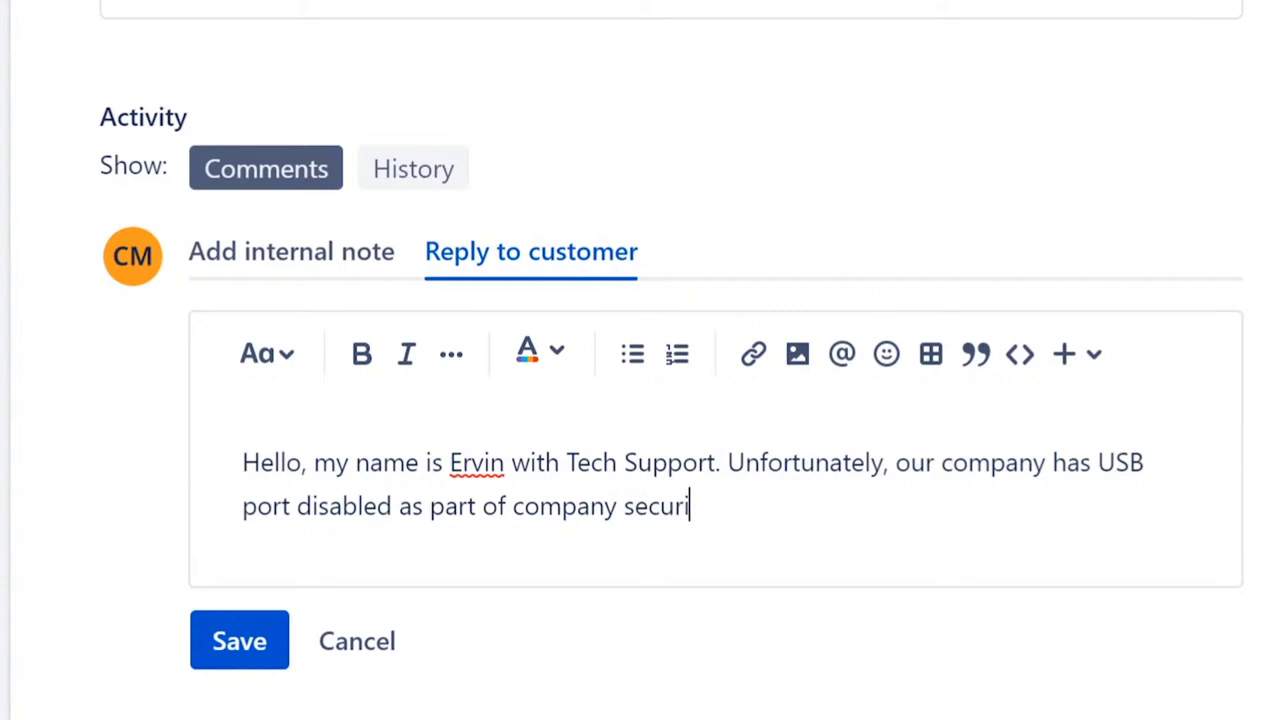
text(ty policy)
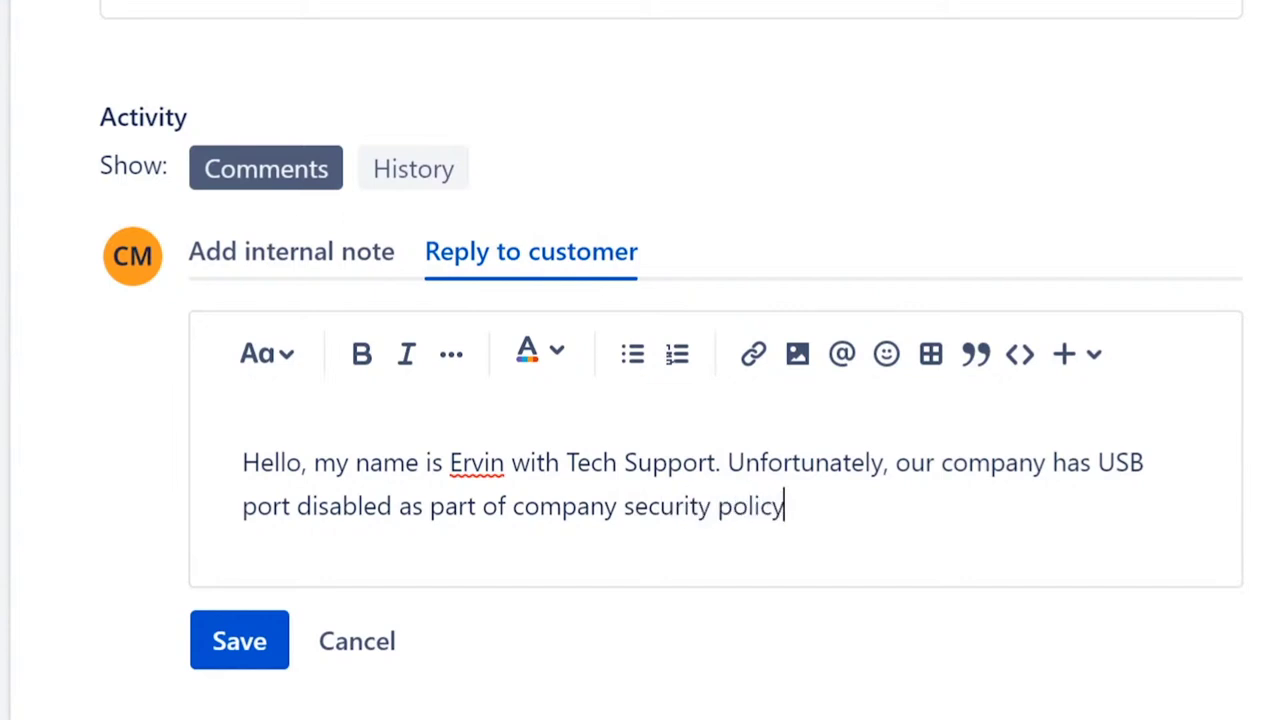
text(.)
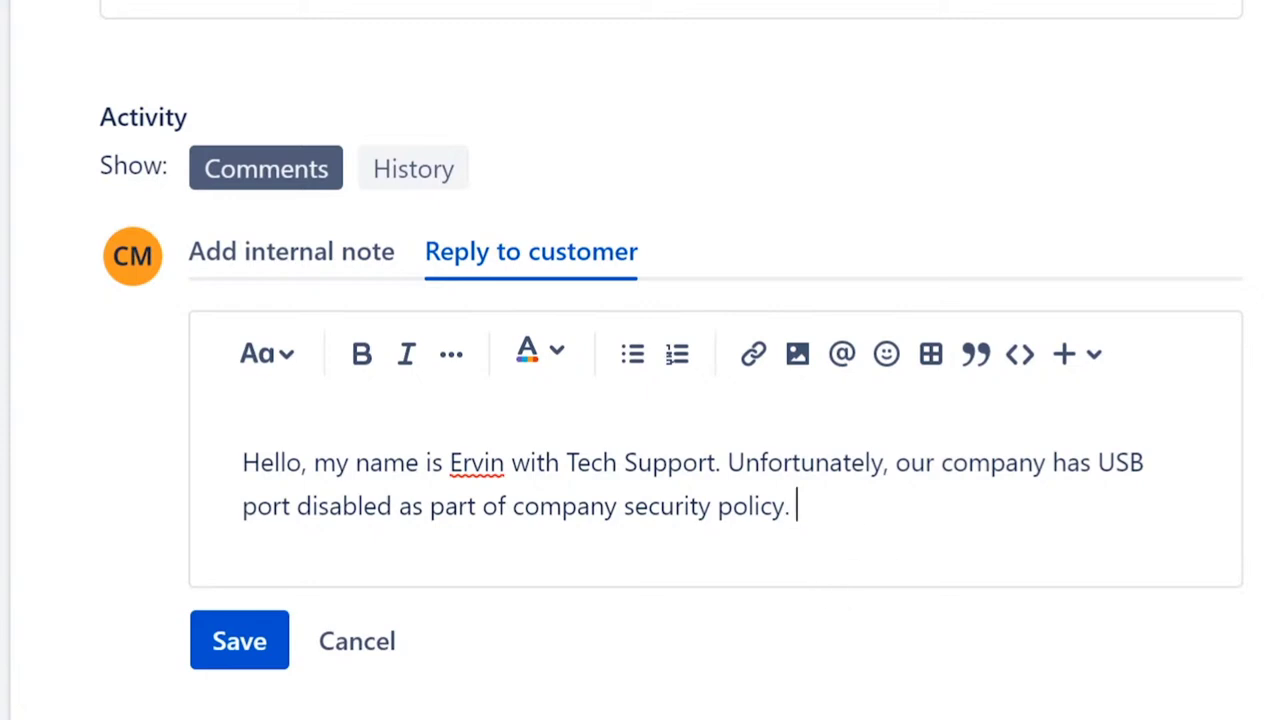
Add 'If you need further assistance please let me know...' after the security-policy sentence.
text(If you need fur)
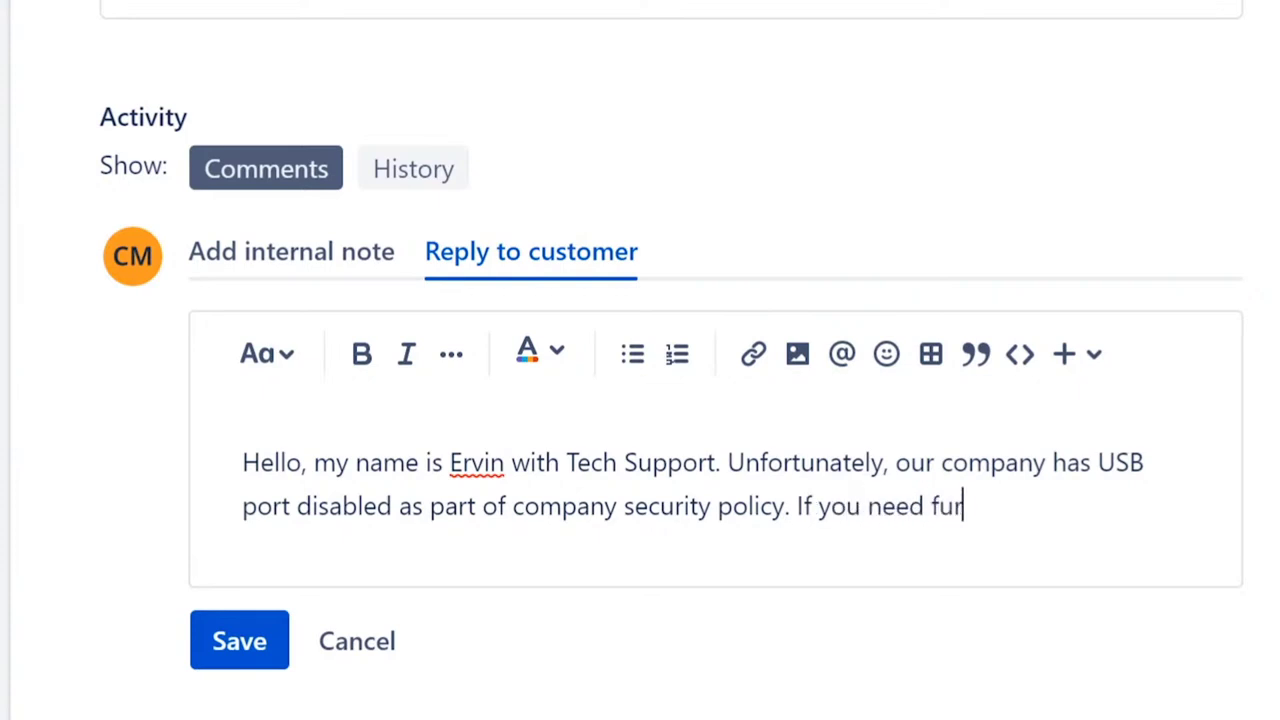
text(ther assistan)
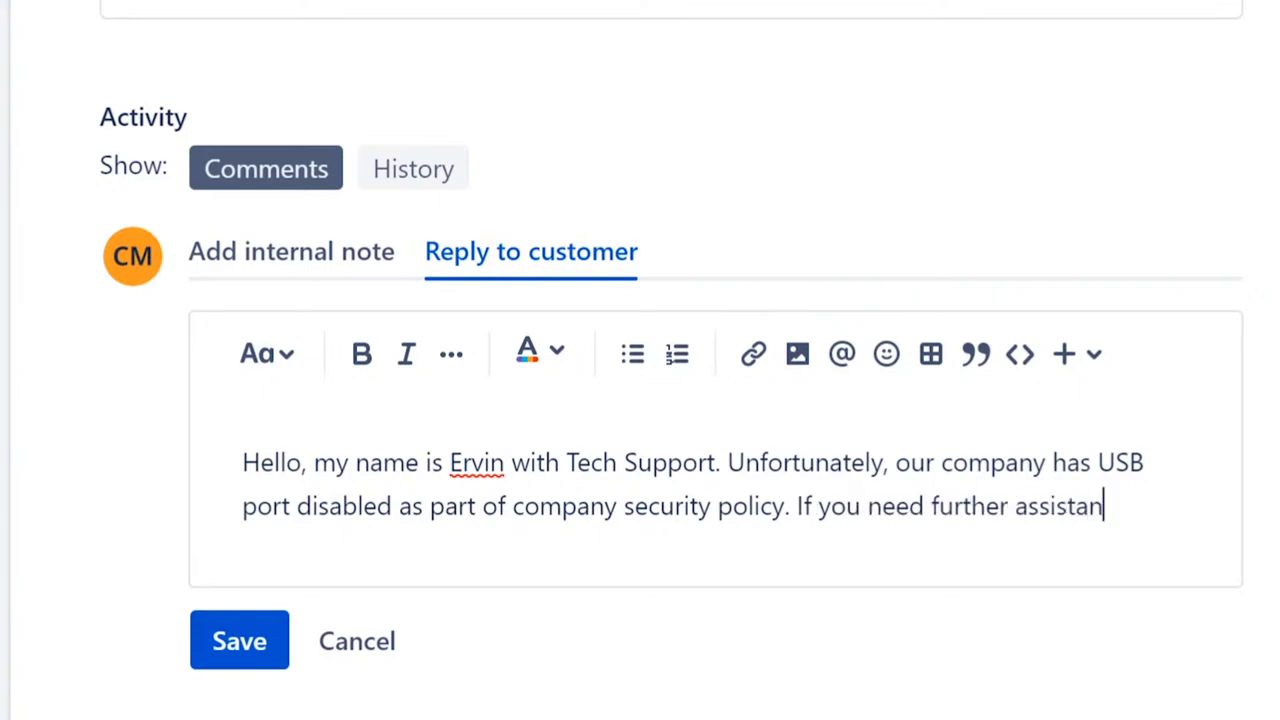
text(ce plea)
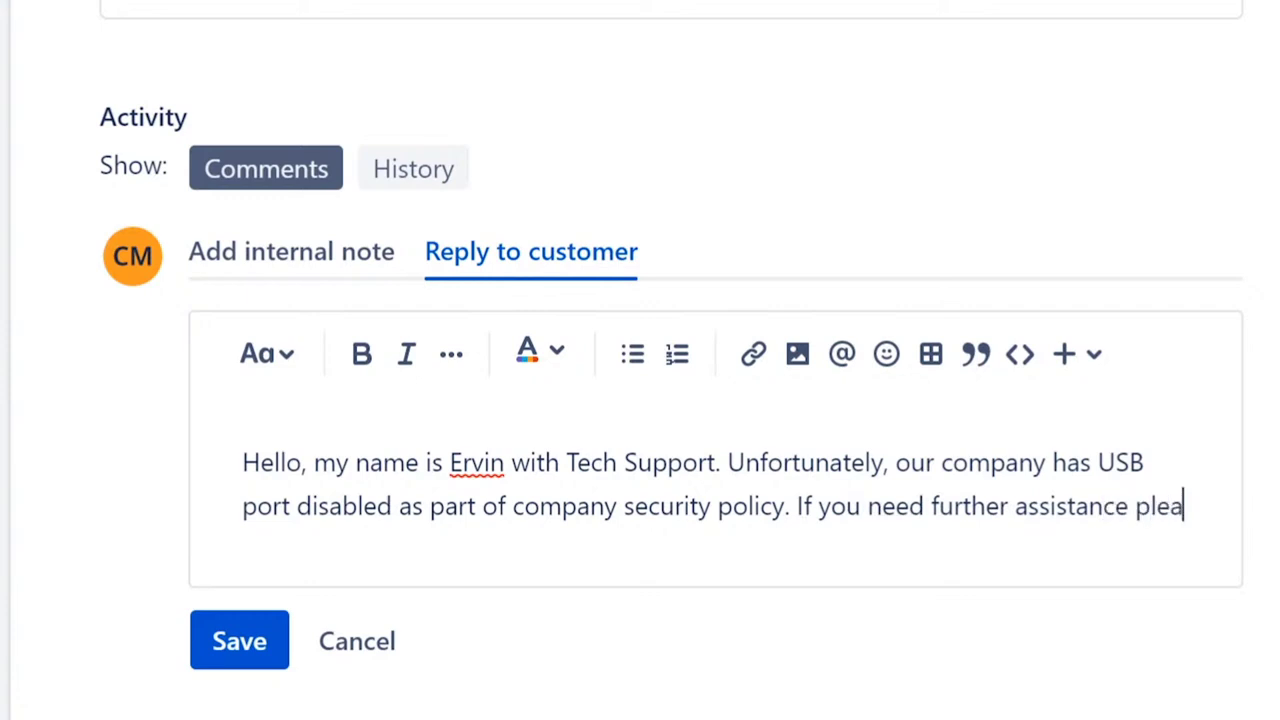
text(se let me know)
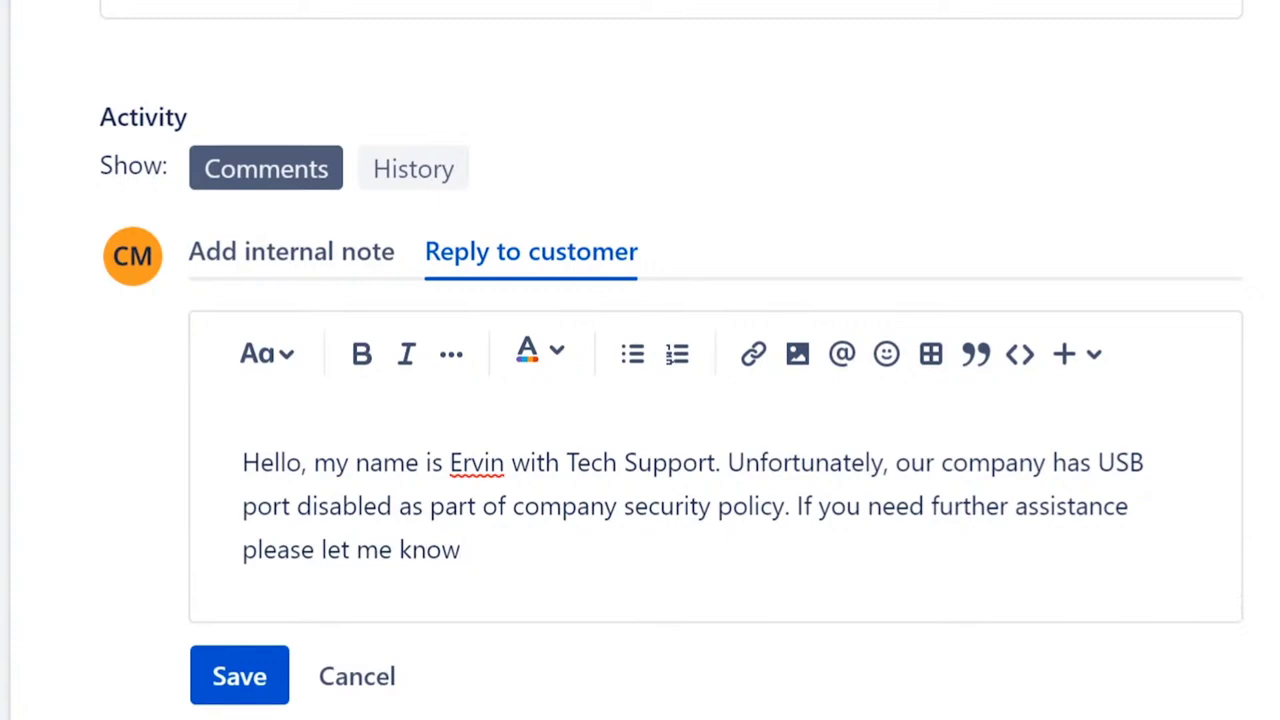
text(...)
drag(242, 506, 790, 506)
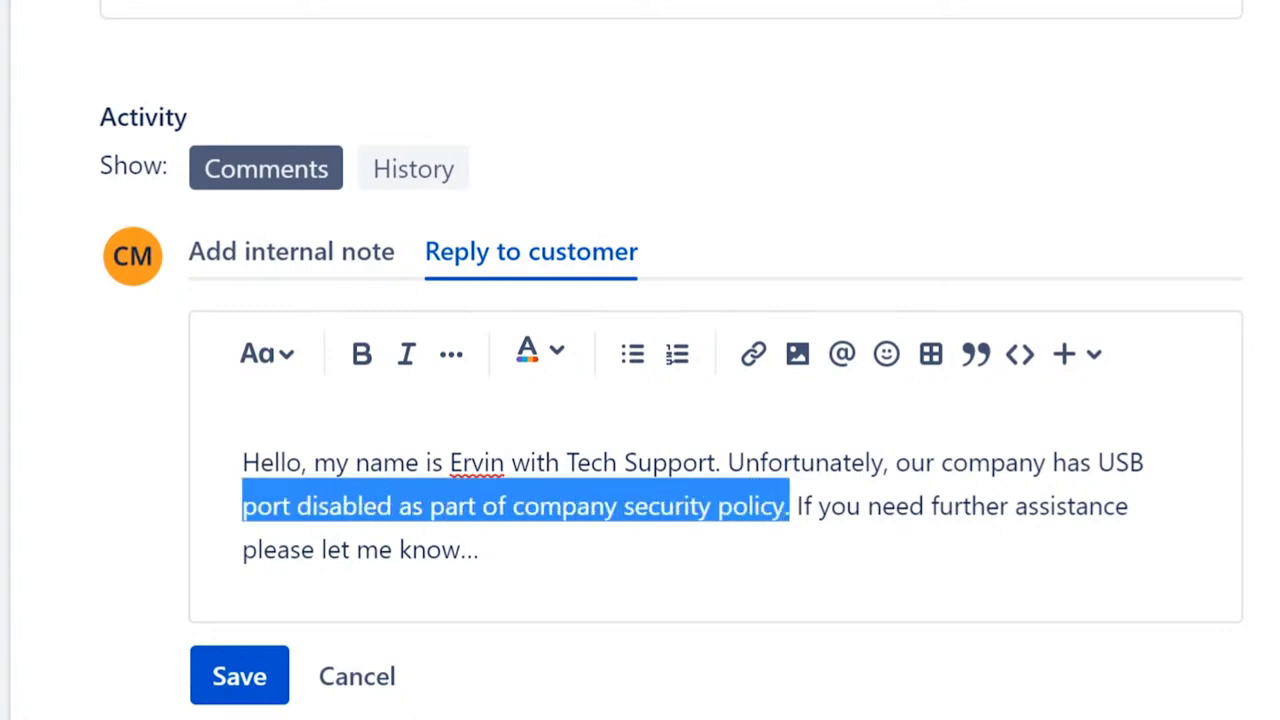
click(480, 549)
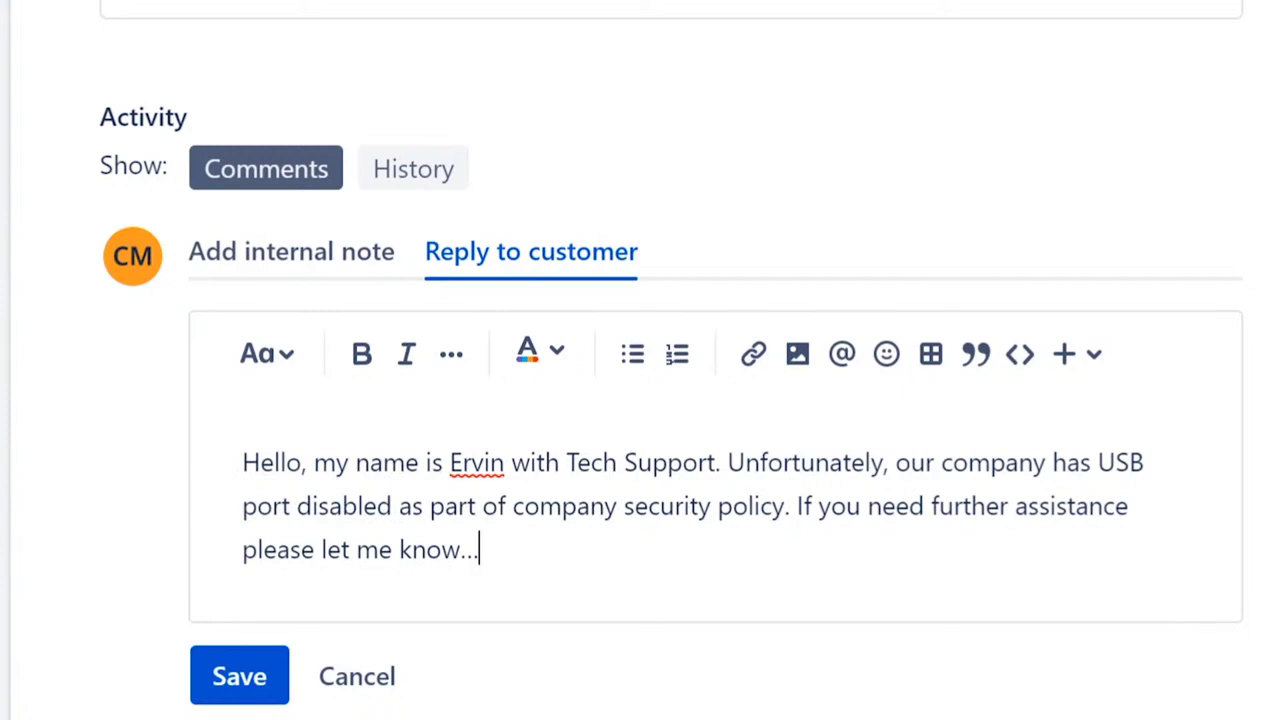
Review the closing request, then start 'but , when it comes to USB ports this is something controlled by'.
shift+click(802, 506)
shift+click(790, 506)
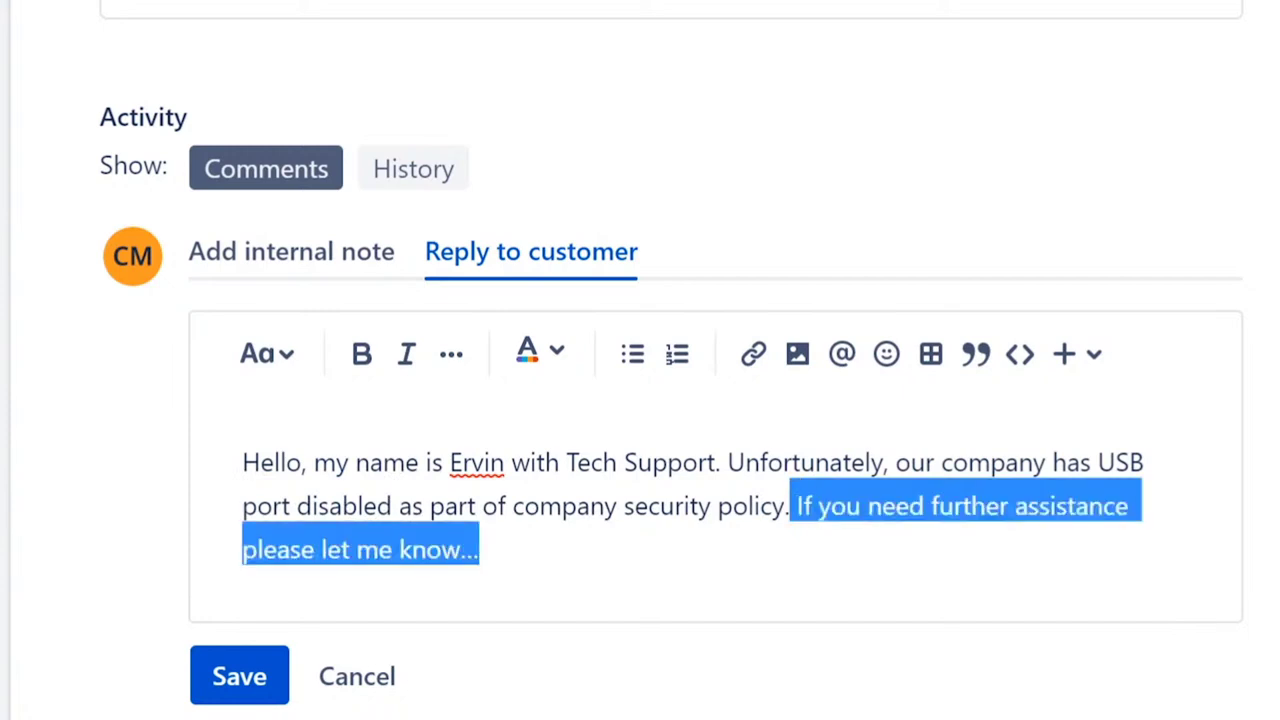
key(shift+Right)
key(shift+Right)
key(shift+Right)
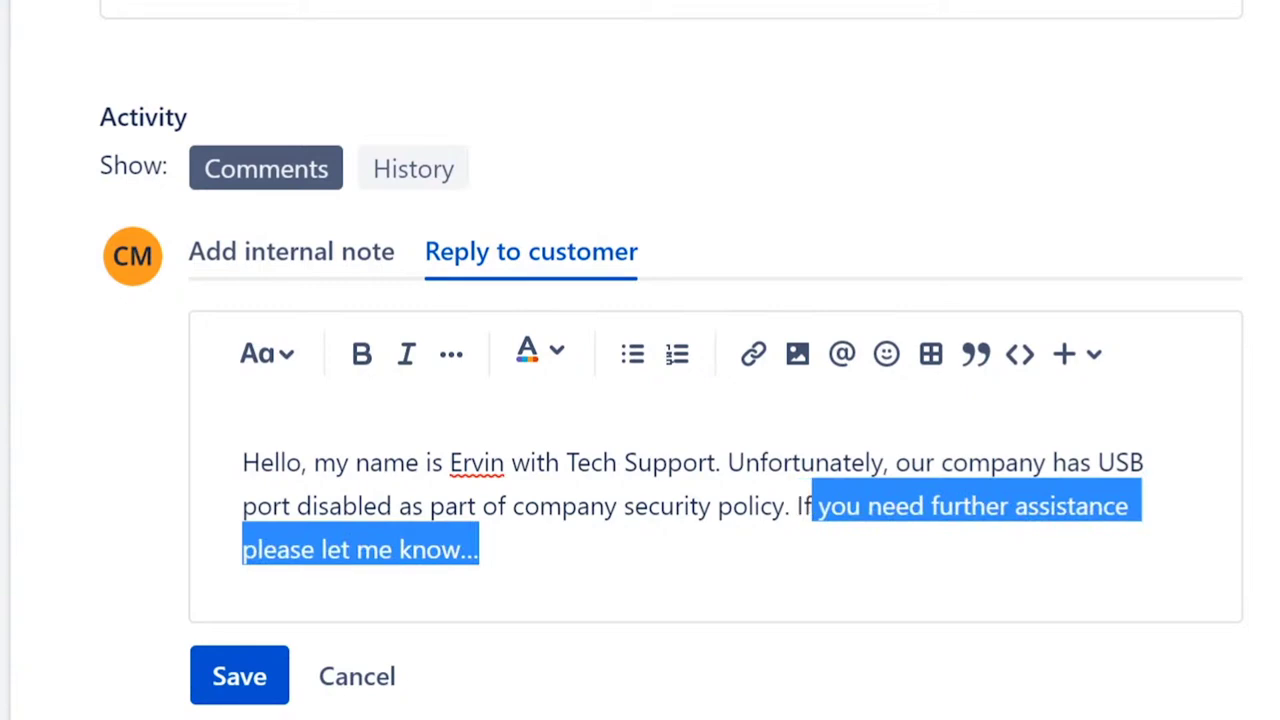
key(shift+Left)
key(shift+Left)
click(480, 549)
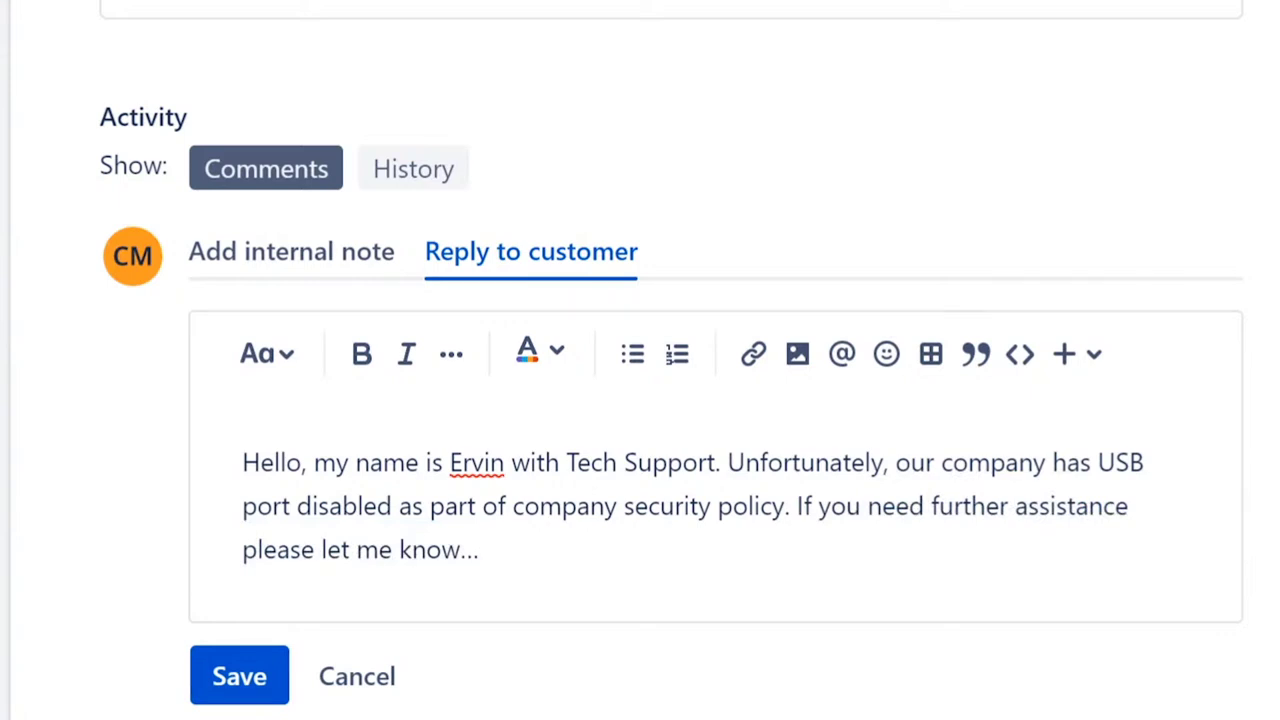
text(but , when it )
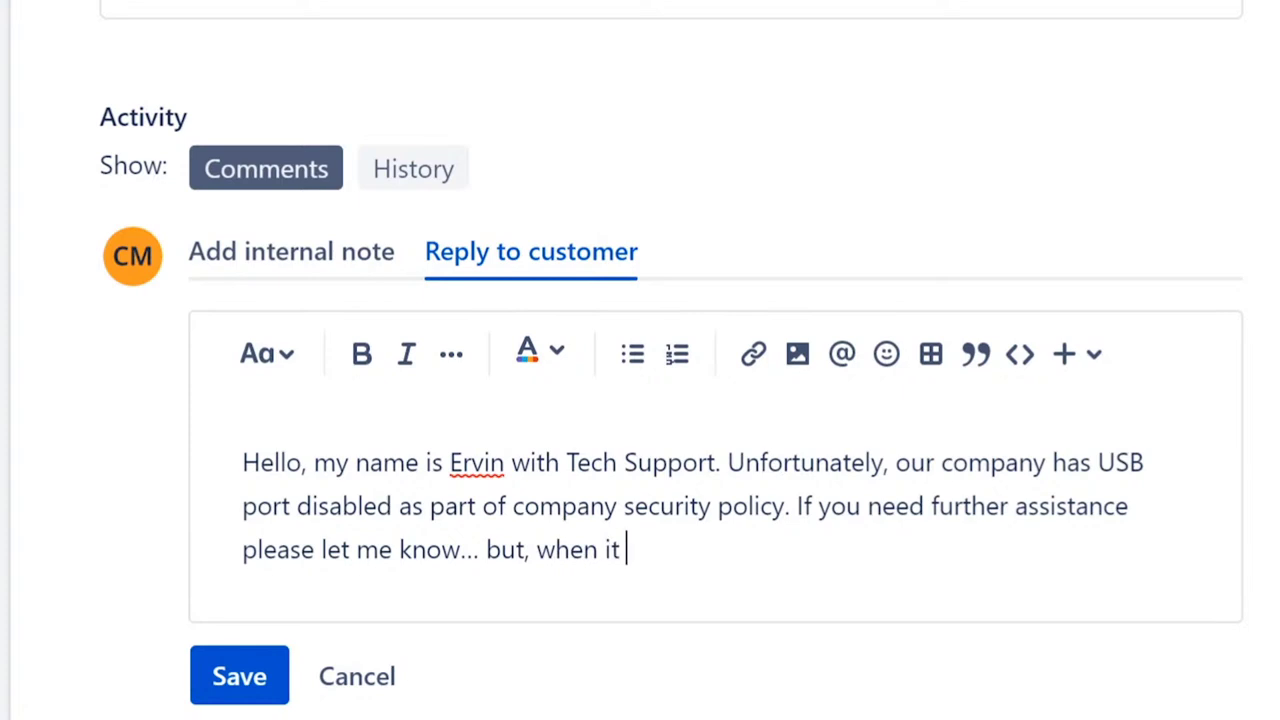
text(comes to )
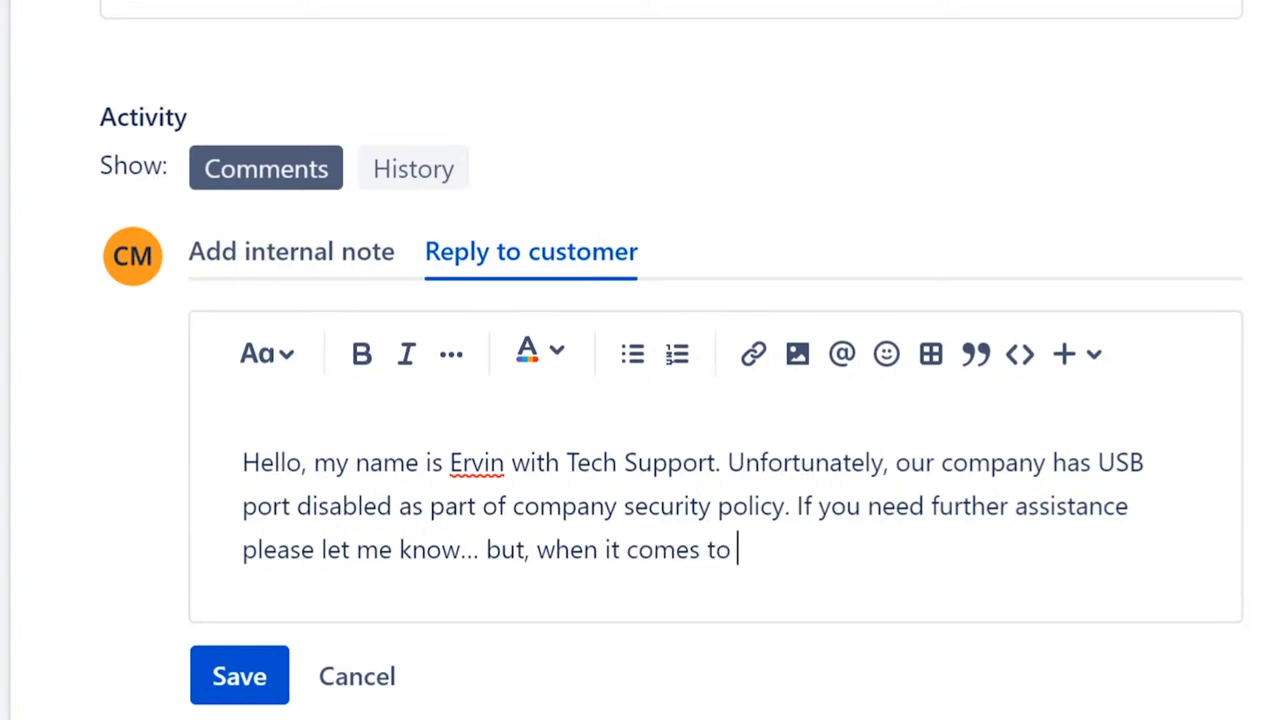
text(USB ports )
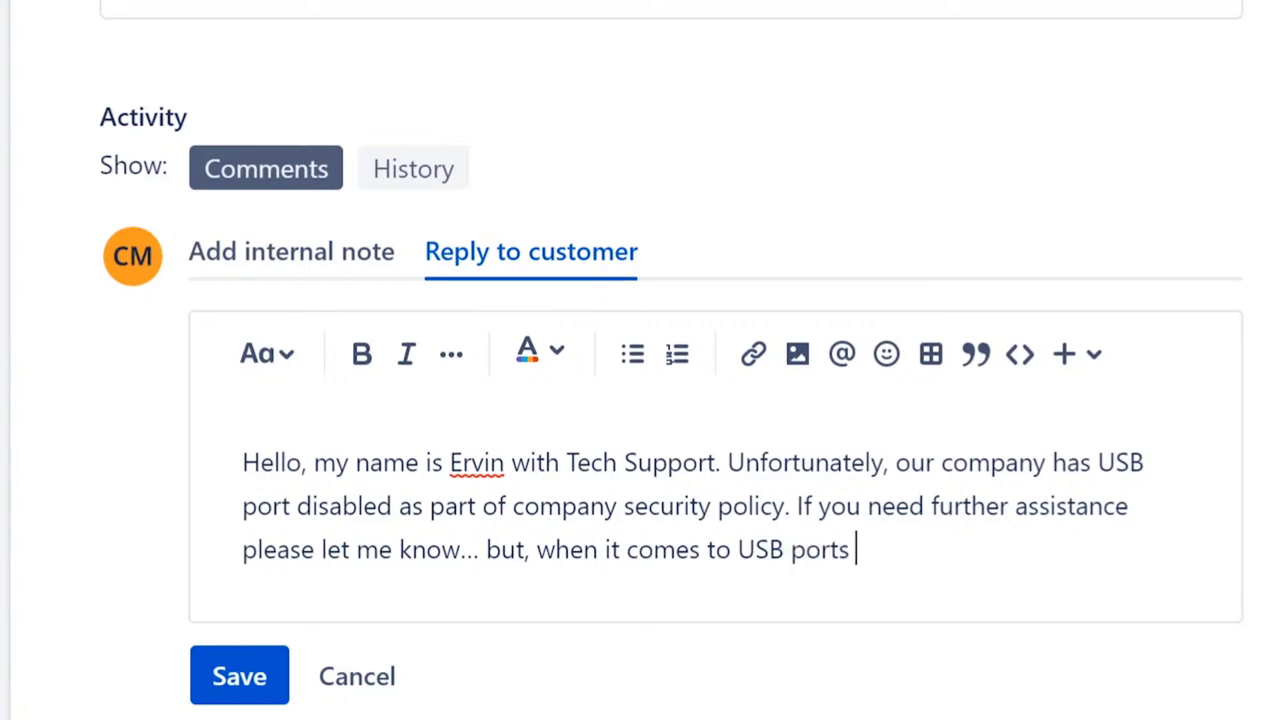
text(this is somet)
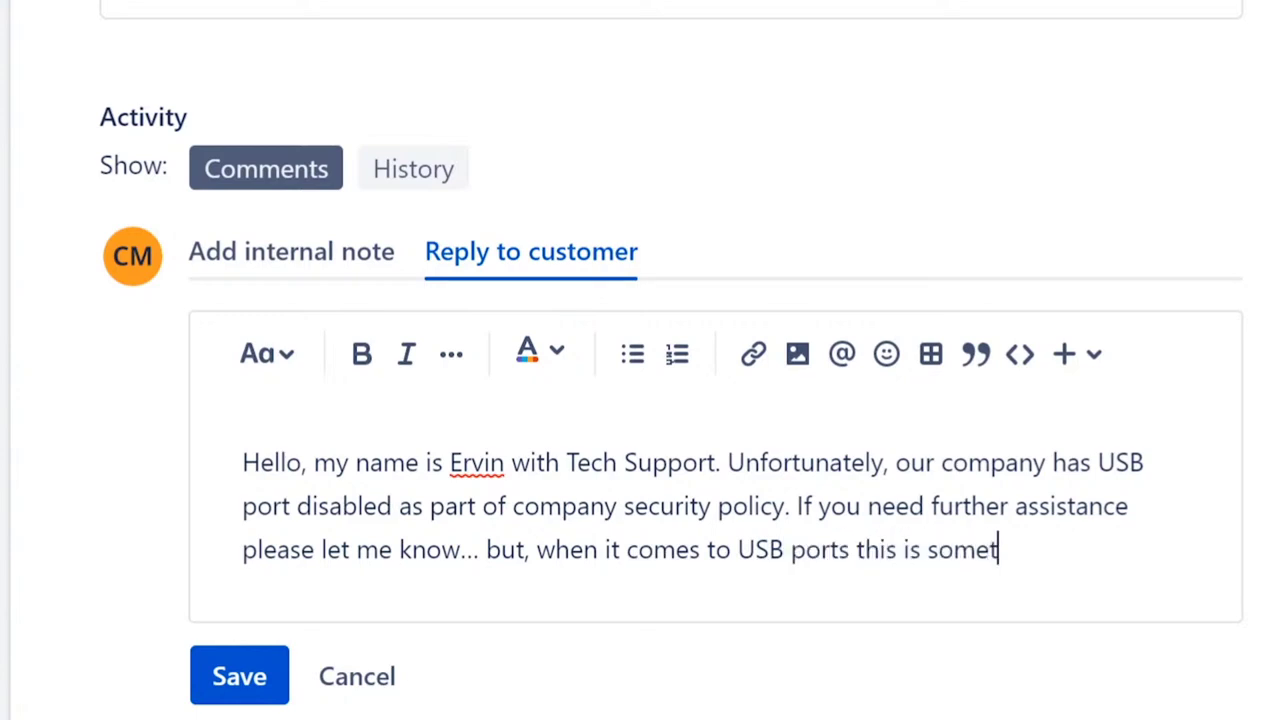
text(hing controlle)
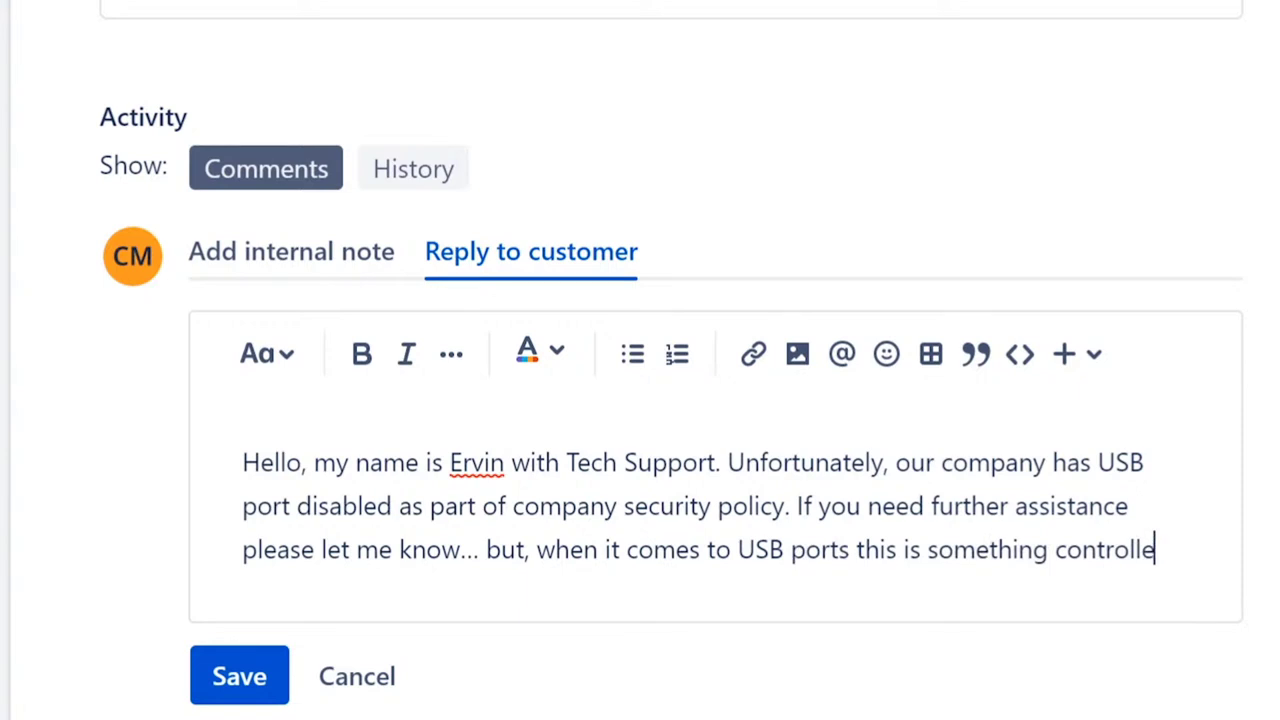
text(d by)
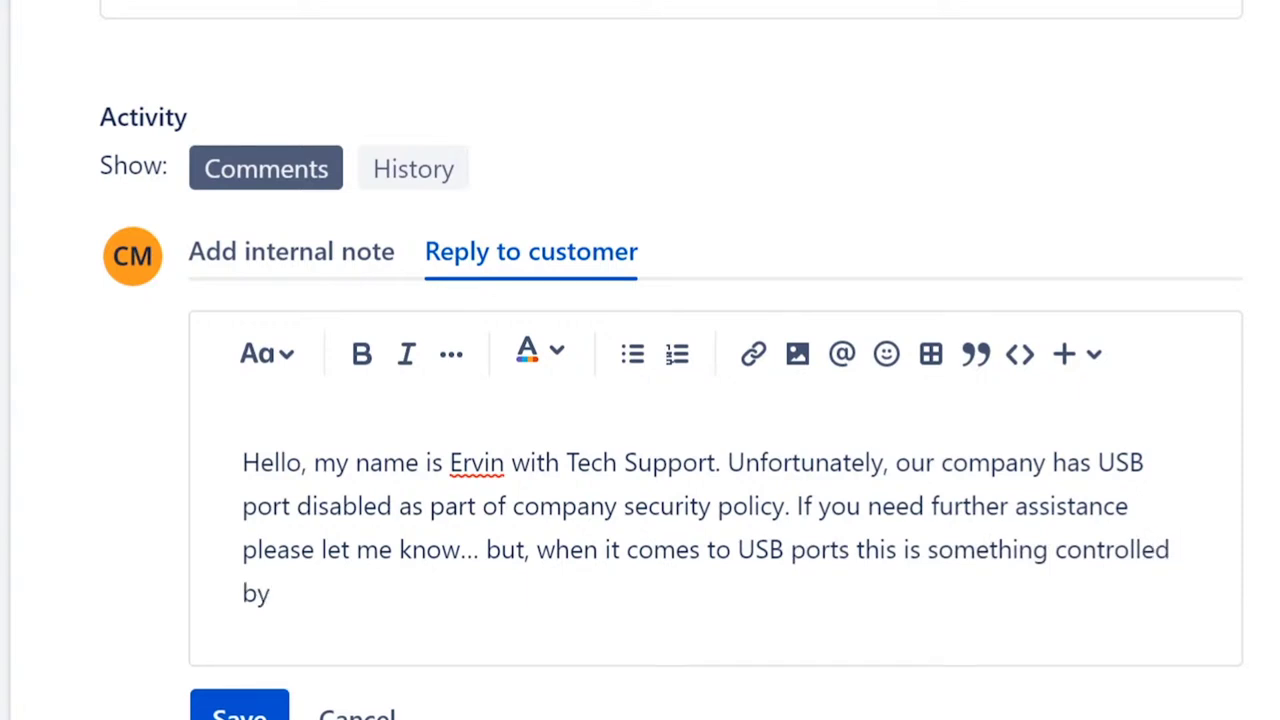
End the reply with 'Security team.' and save it to the ticket.
text(Security team.)
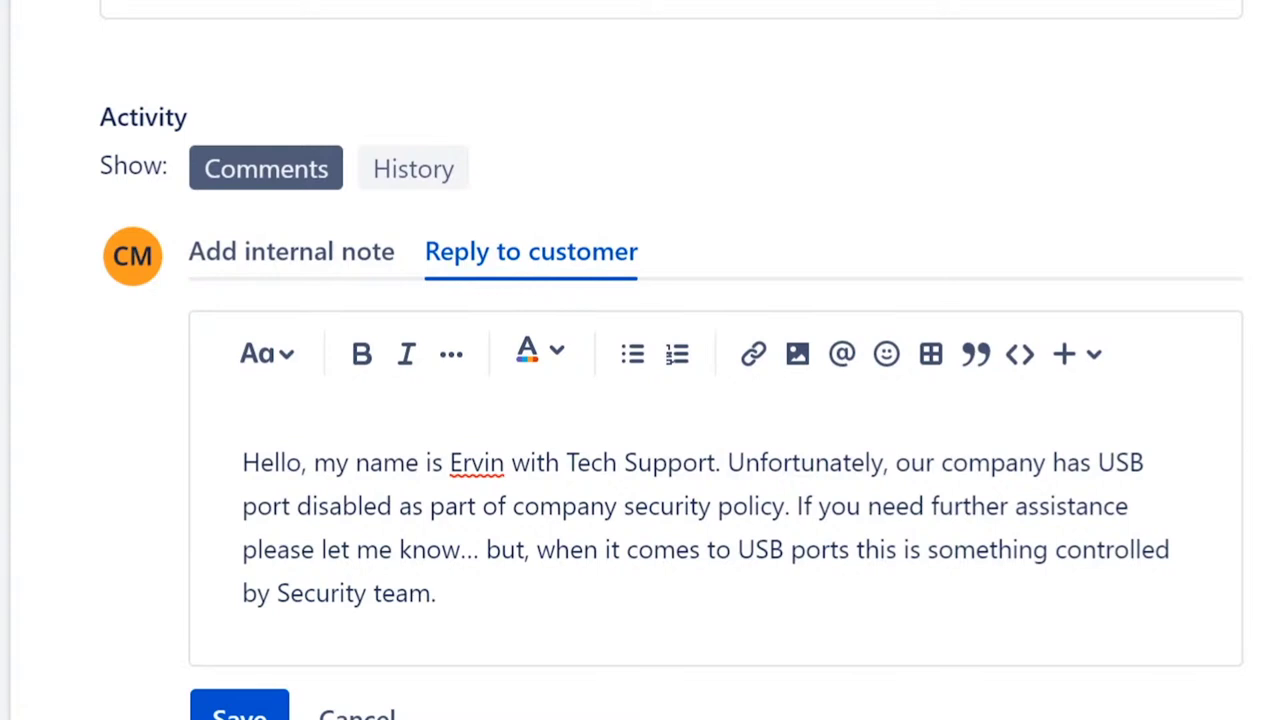
click(257, 710)
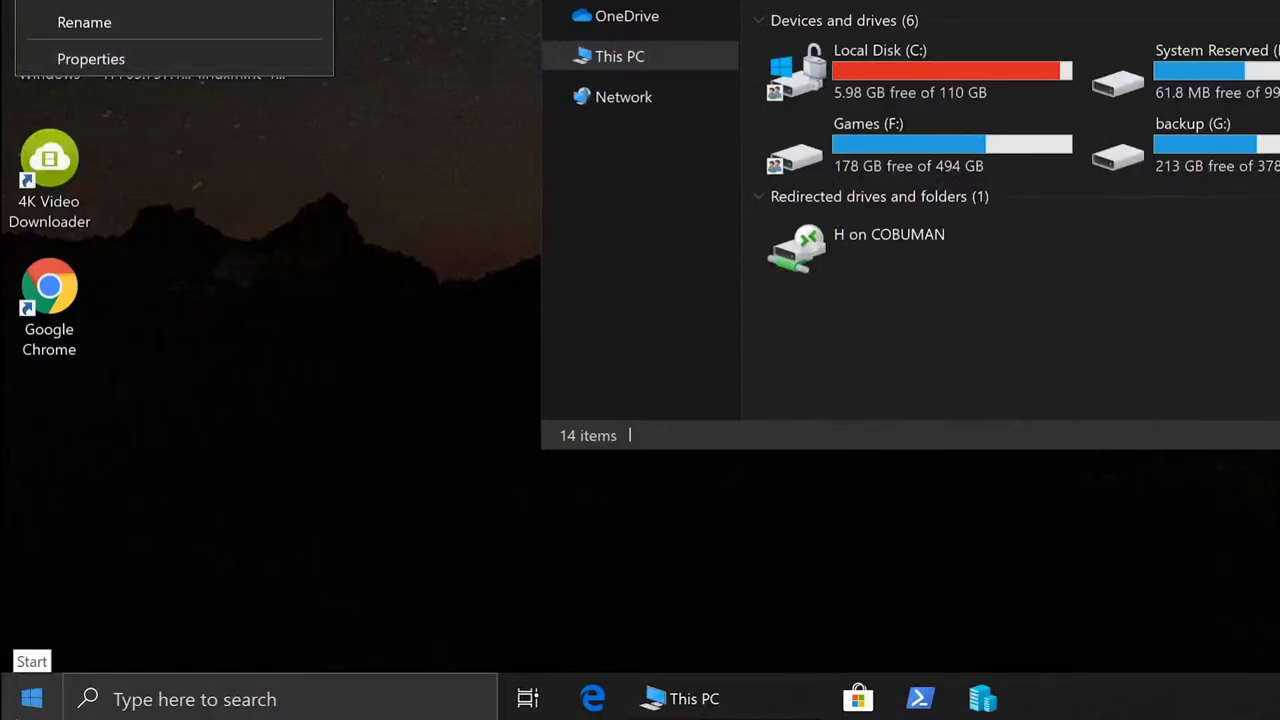
Open Device Manager from the Win+X menu and scroll to Universal Serial Bus controllers.
right_click(15, 700)
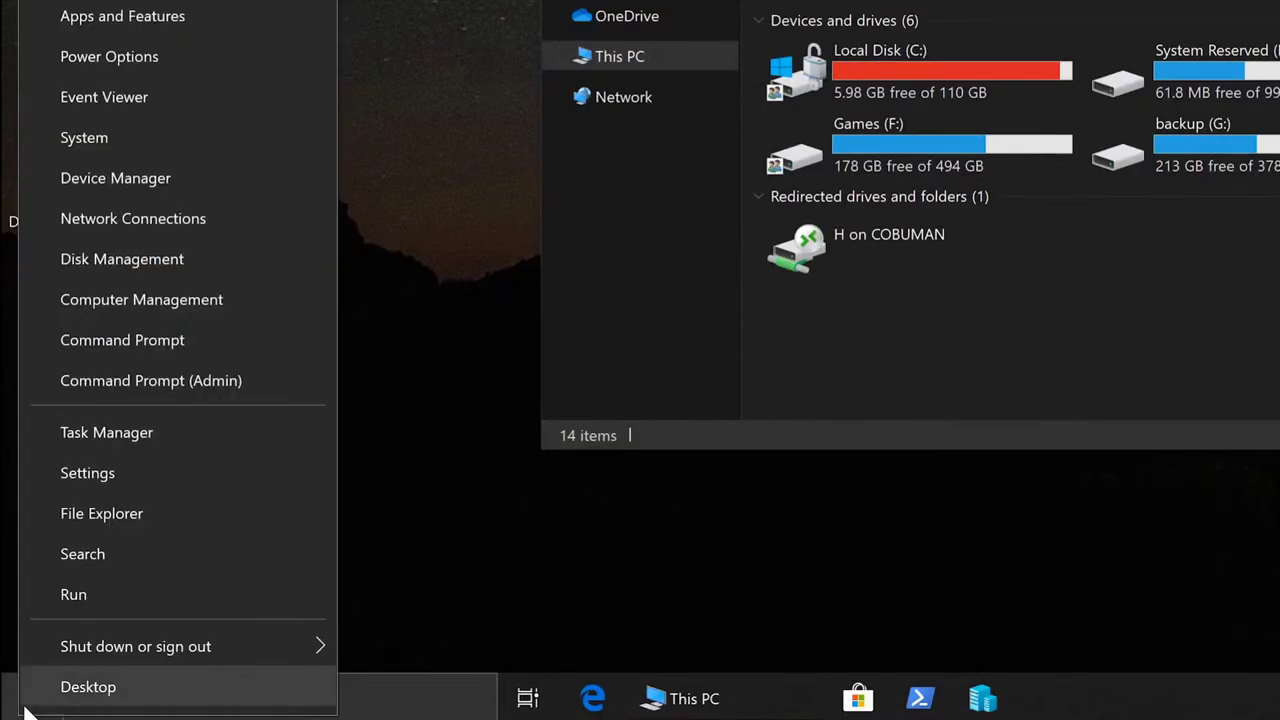
click(120, 178)
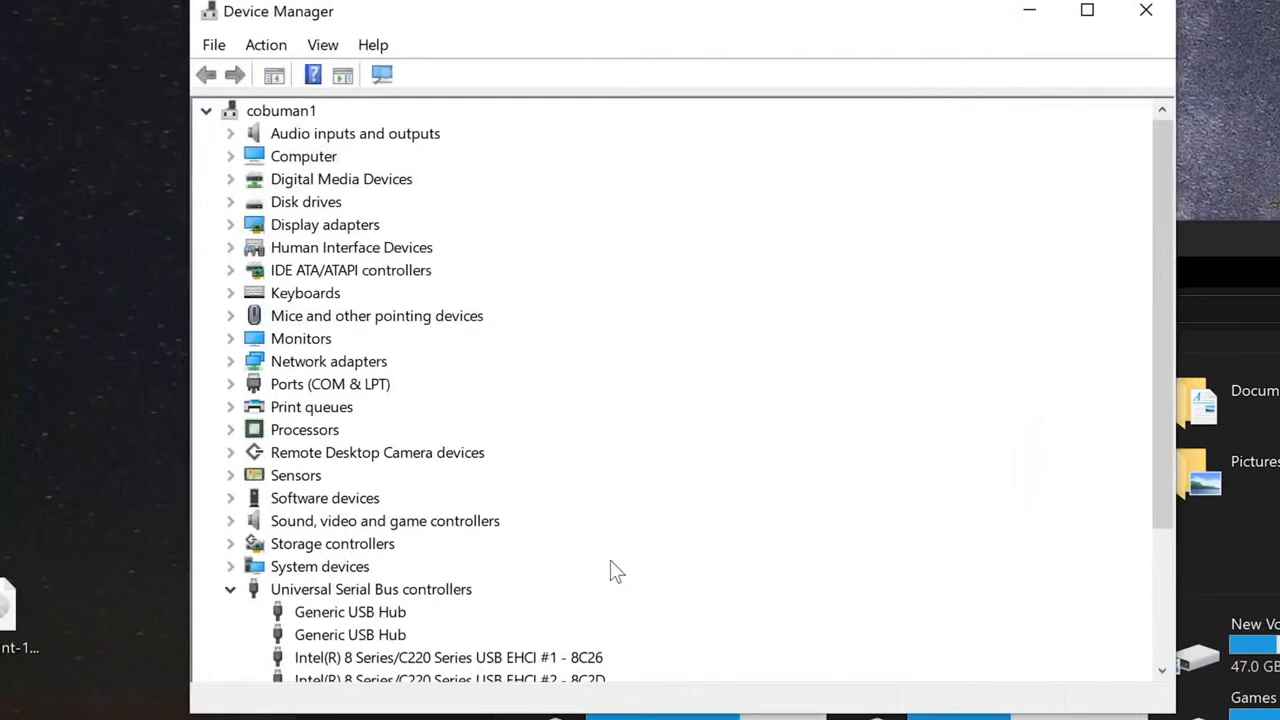
scroll(612, 575, down, 3)
click(456, 573)
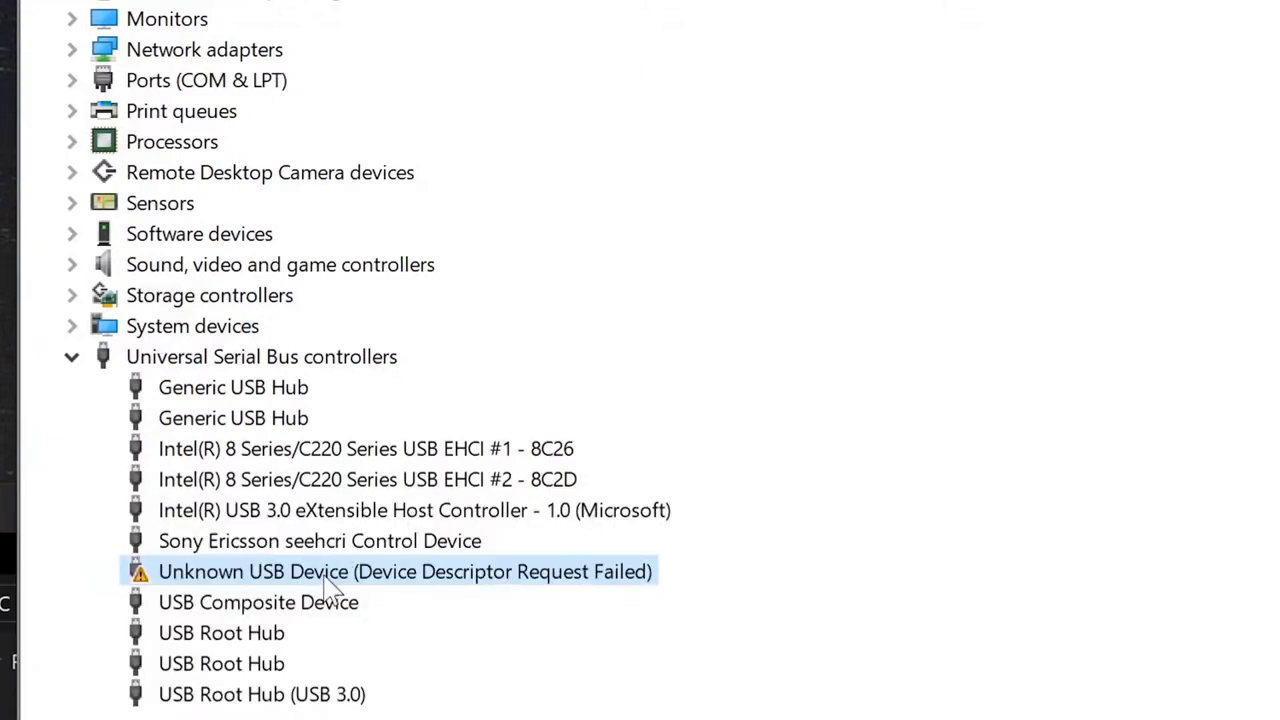
right_click(190, 575)
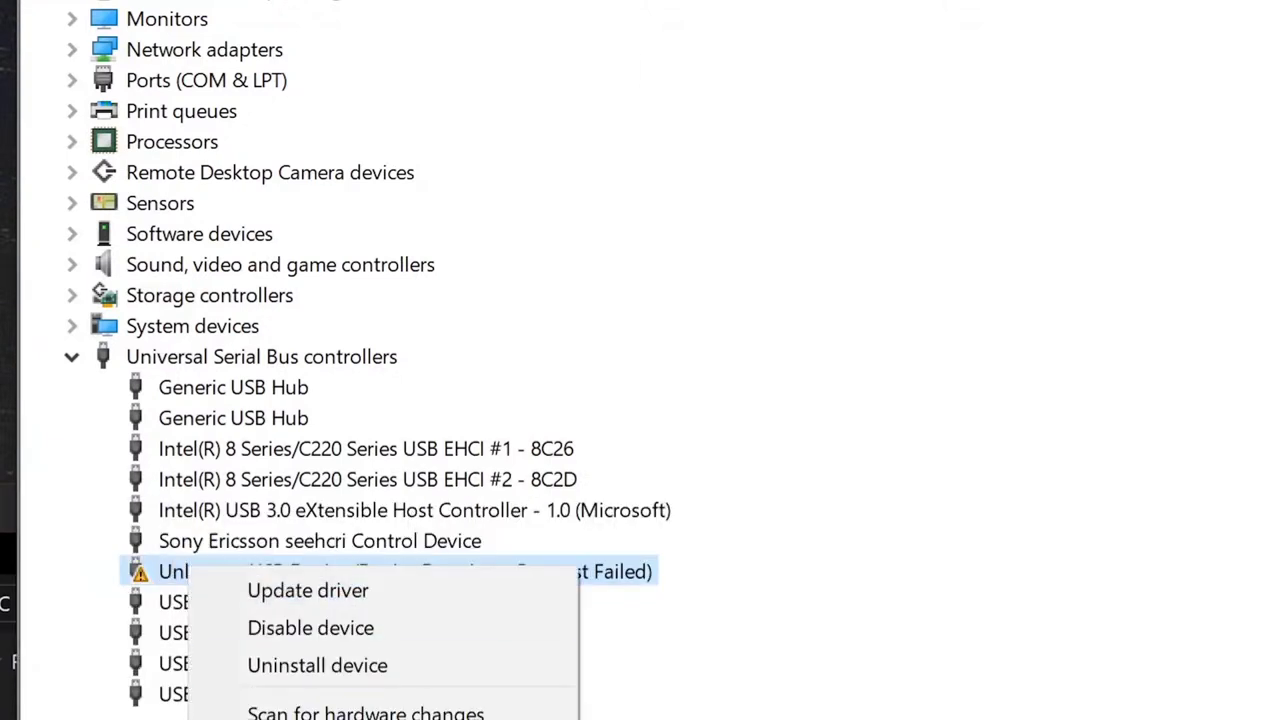
key(r)
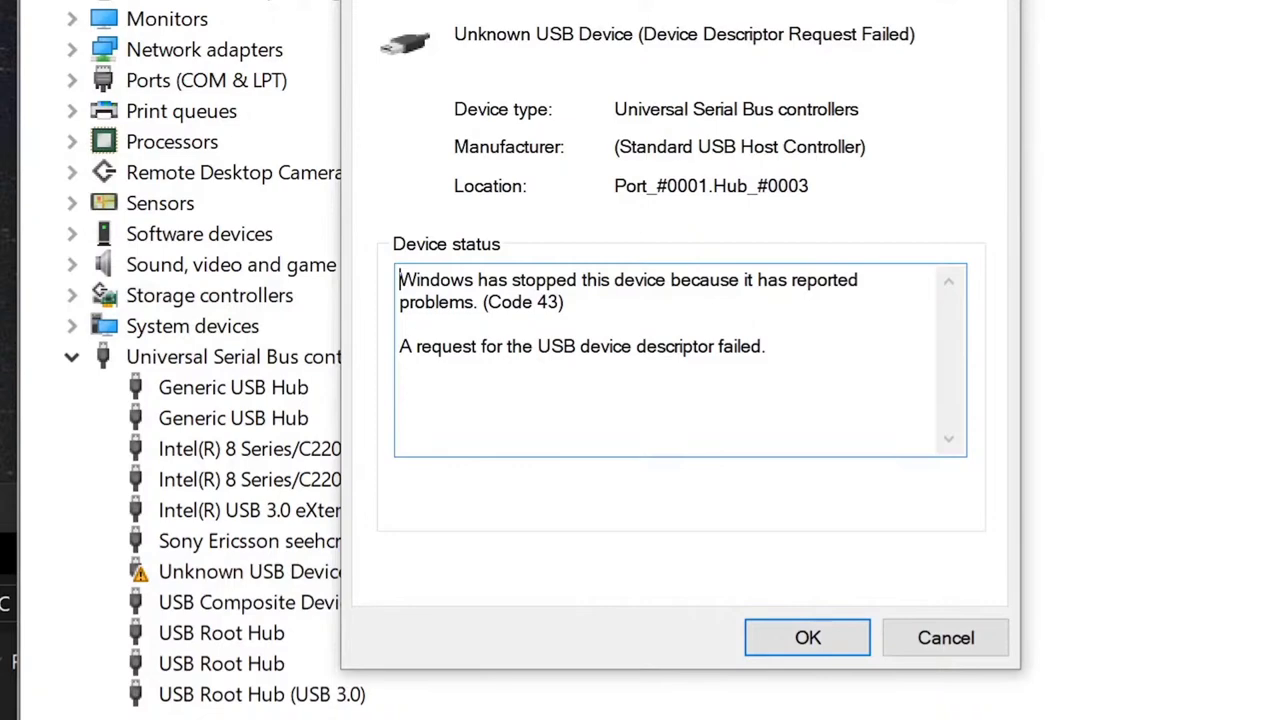
drag(566, 302, 399, 280)
click(566, 302)
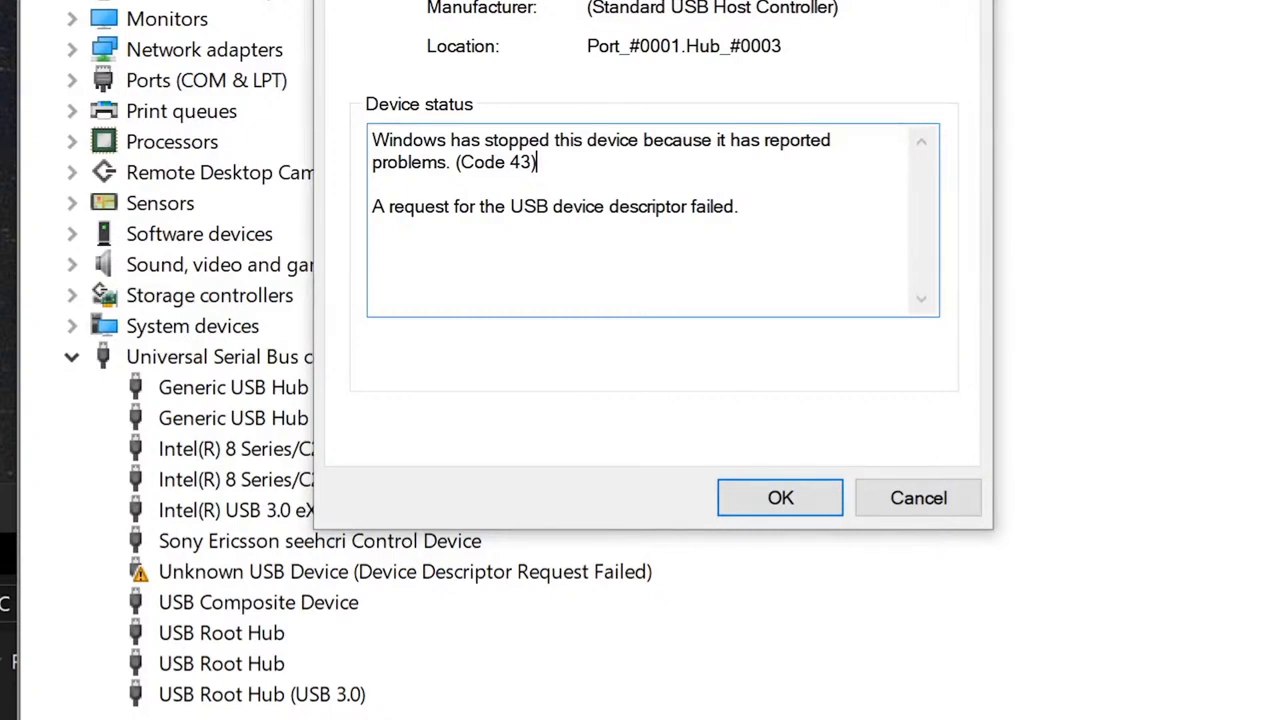
key(Return)
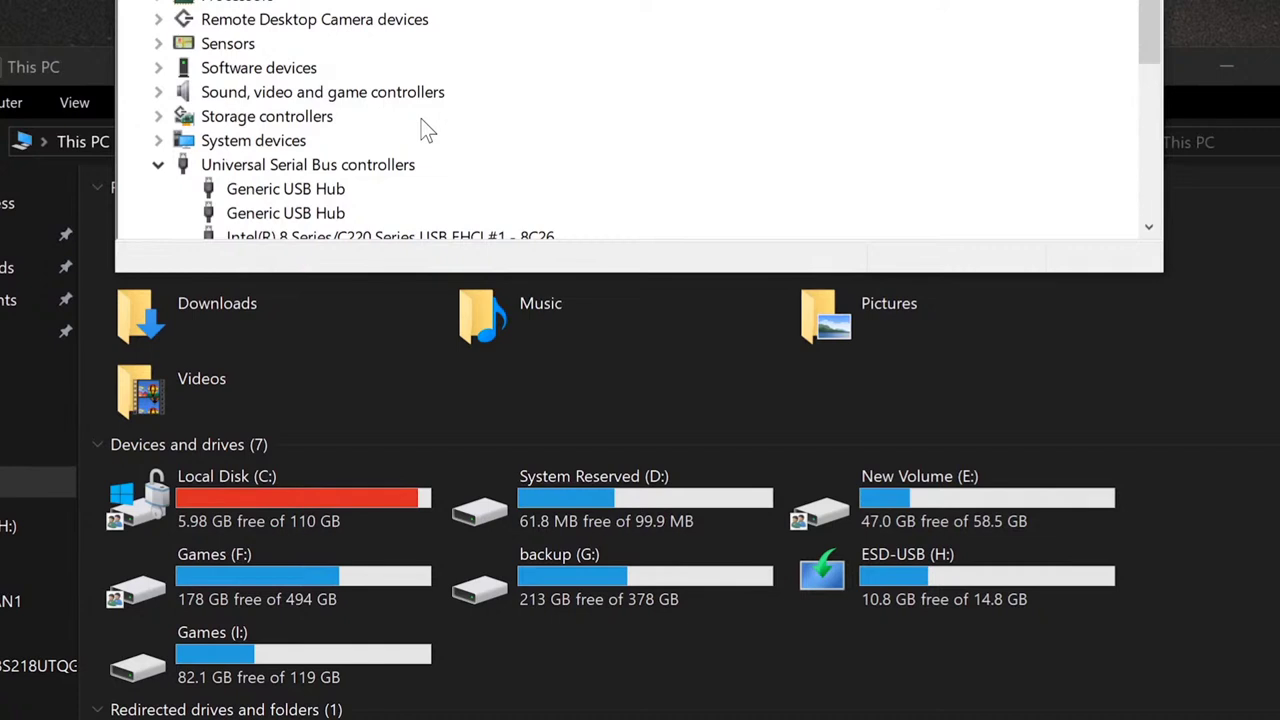
Switch to This PC and select the ESD-USB (H:) drive.
scroll(427, 128, down, 3)
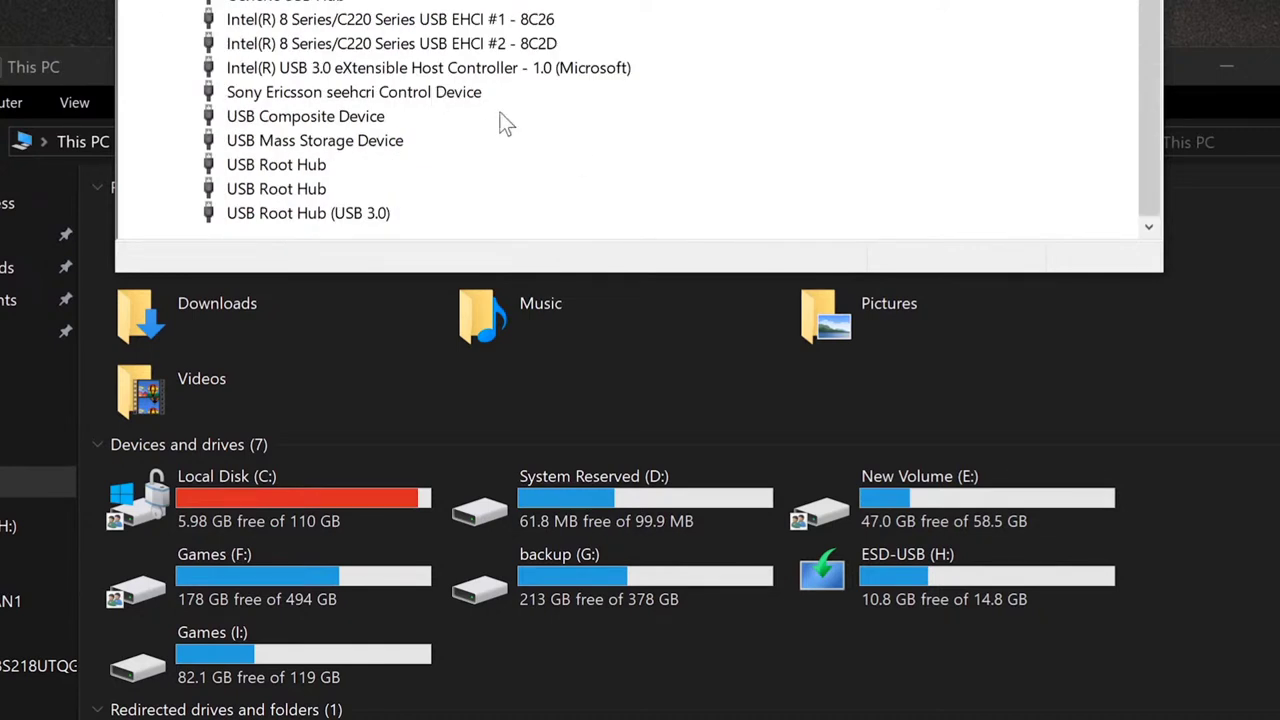
scroll(470, 120, up, 3)
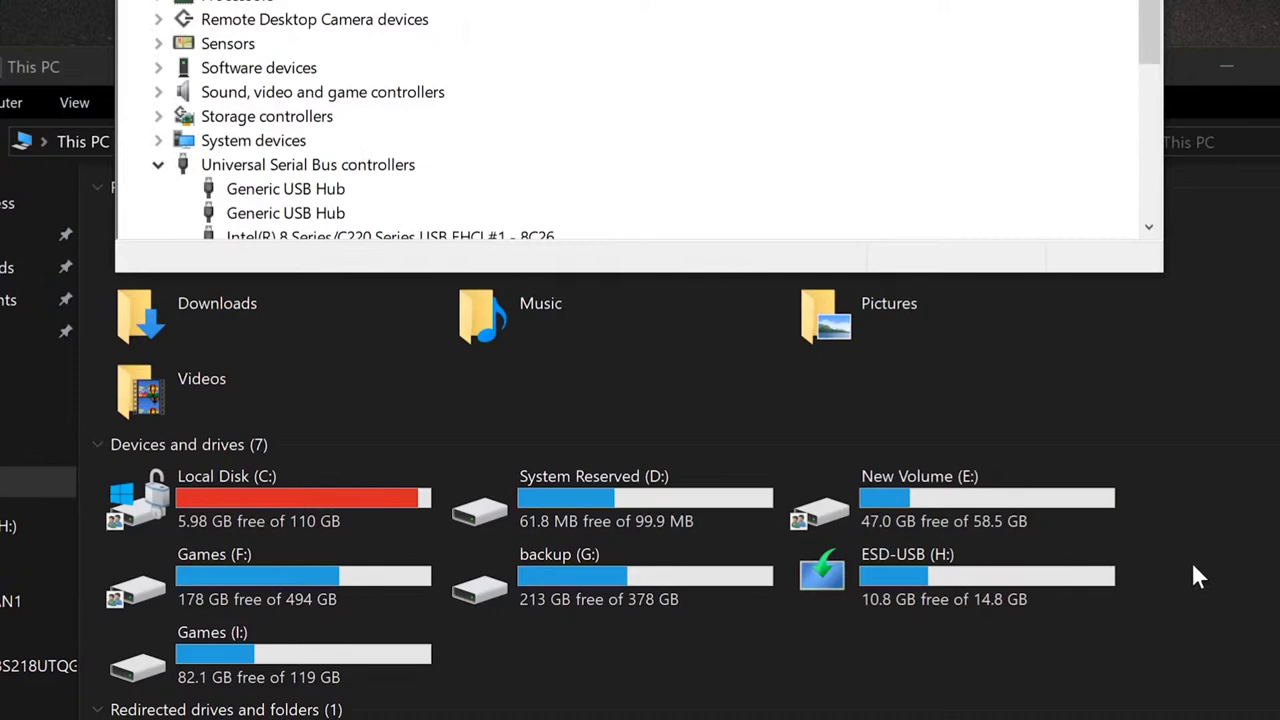
click(1190, 86)
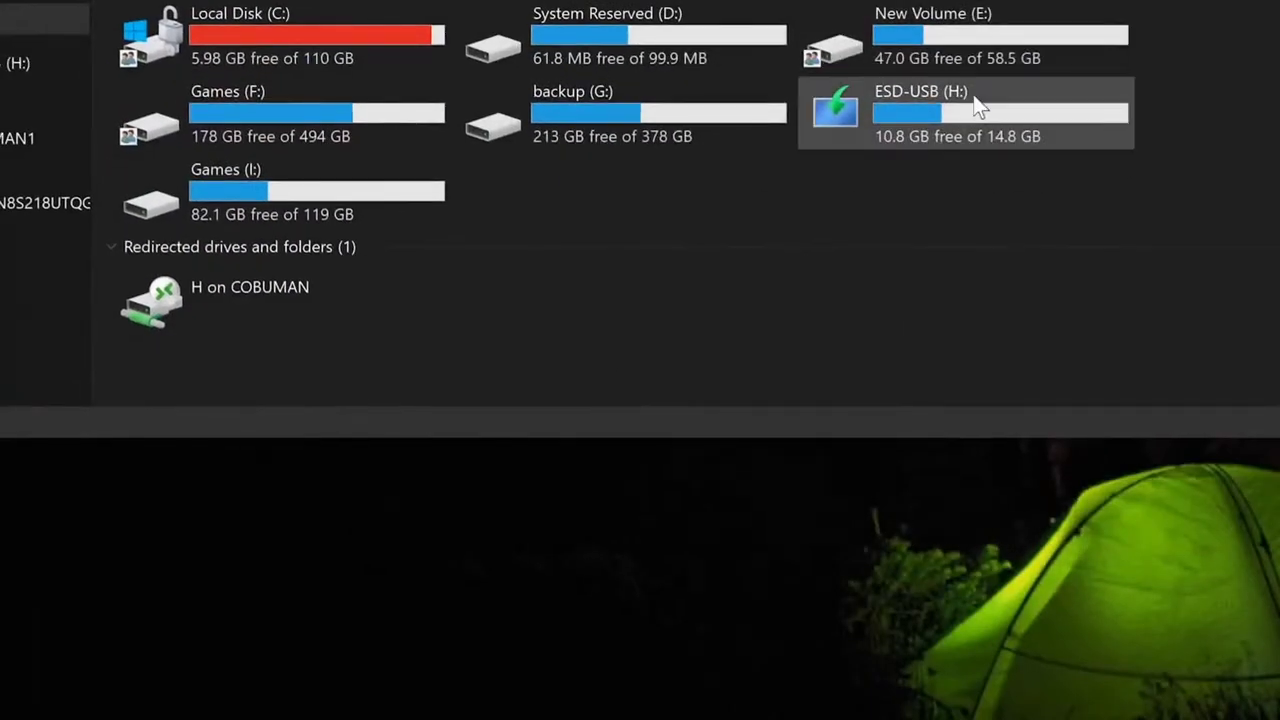
click(843, 574)
mouse_move(940, 118)
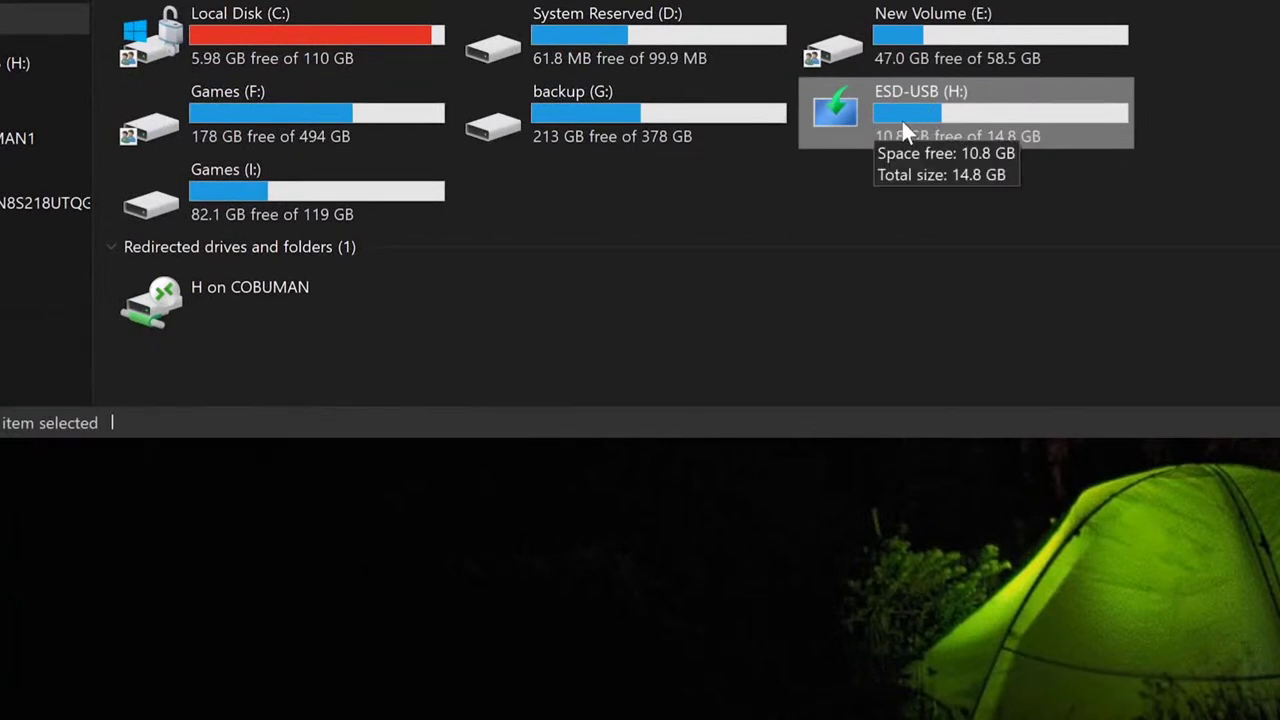
Back in Device Manager, check Storage controllers, then close the window.
key(alt+Tab)
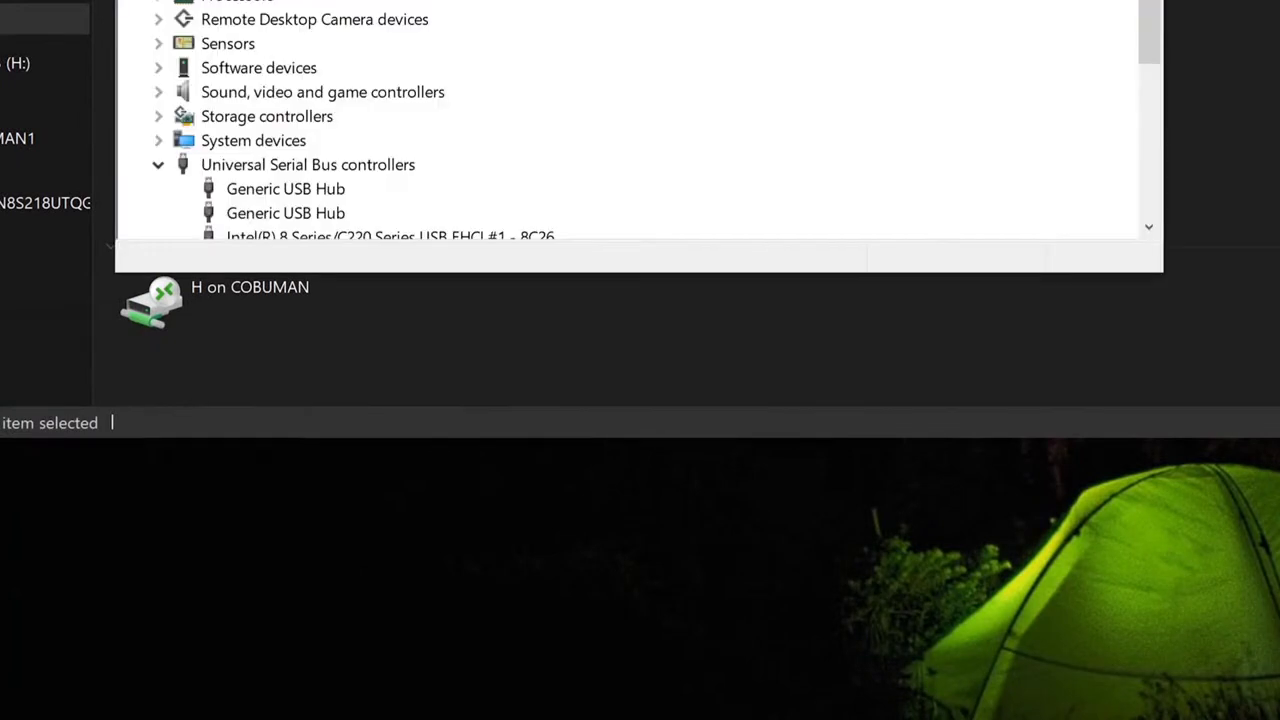
scroll(640, 120, down, 3)
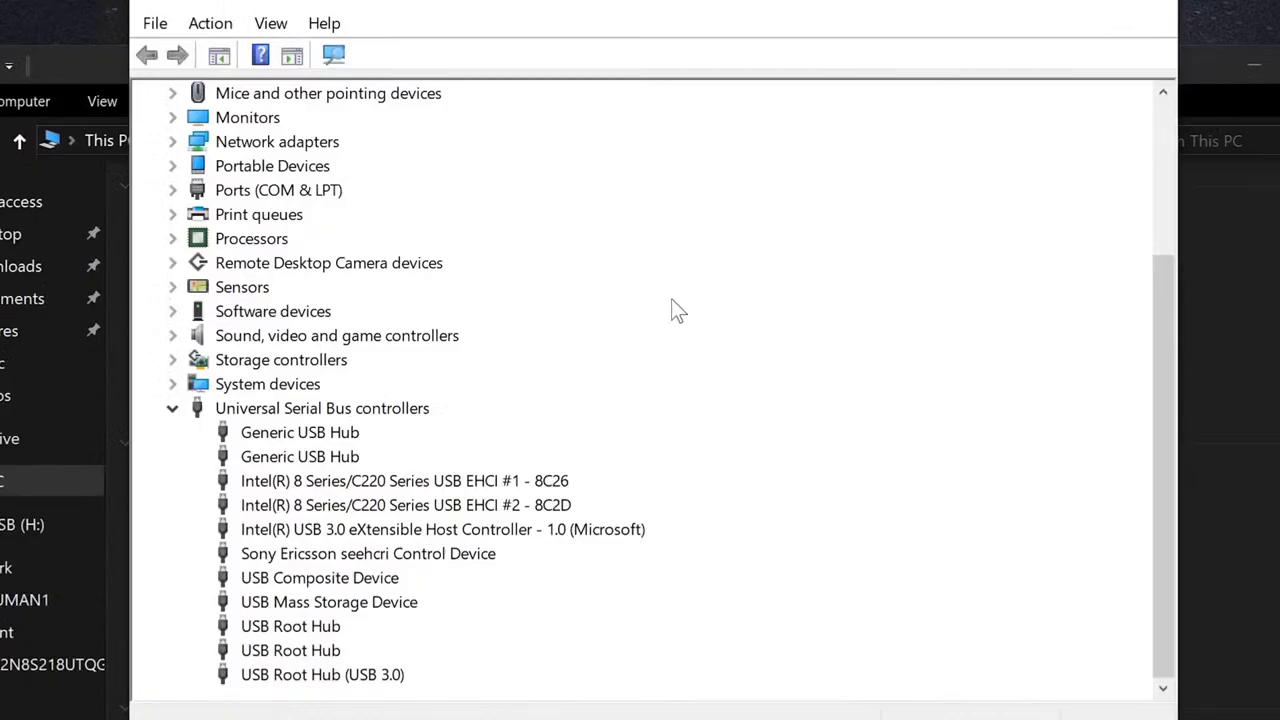
click(173, 360)
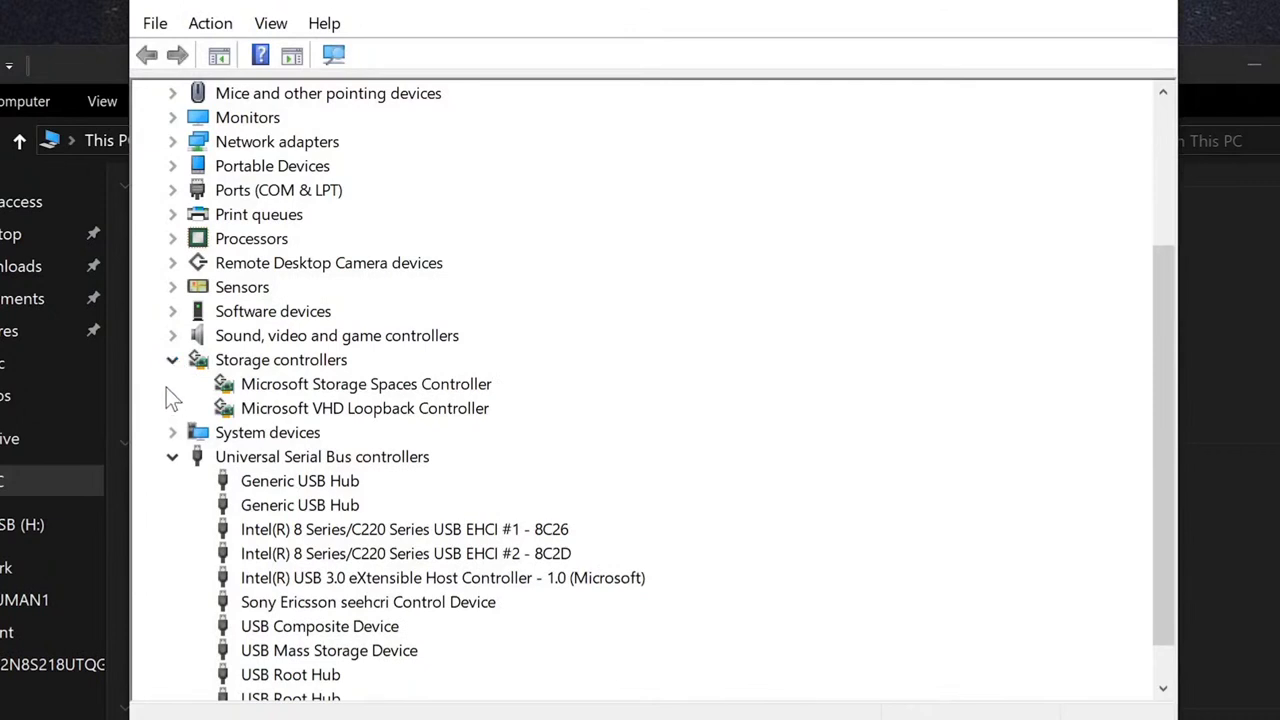
click(171, 360)
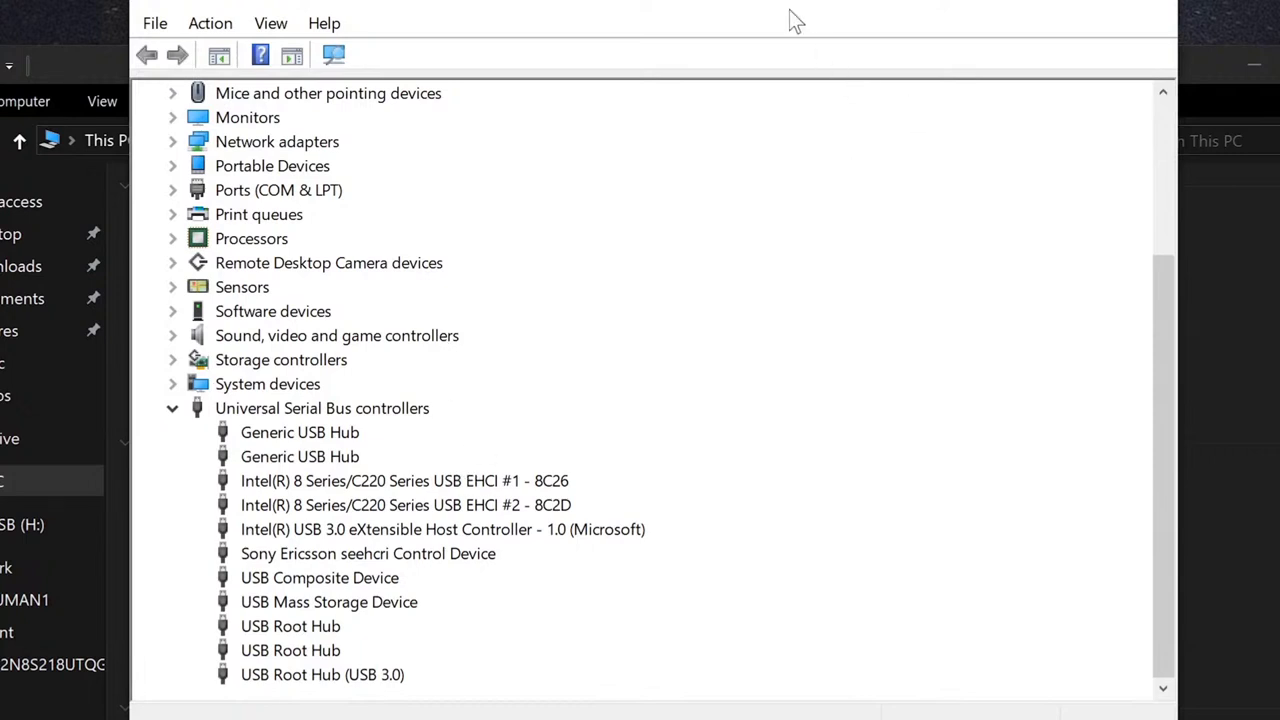
drag(792, 14, 770, 247)
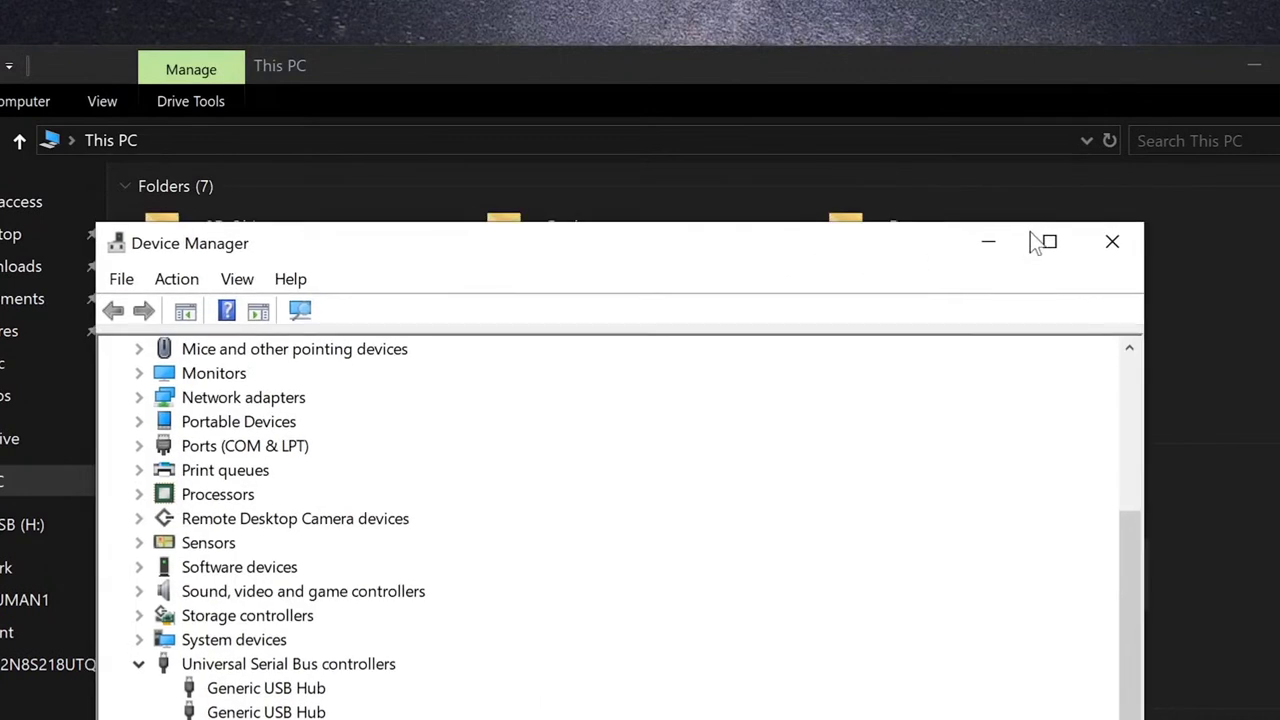
click(1112, 242)
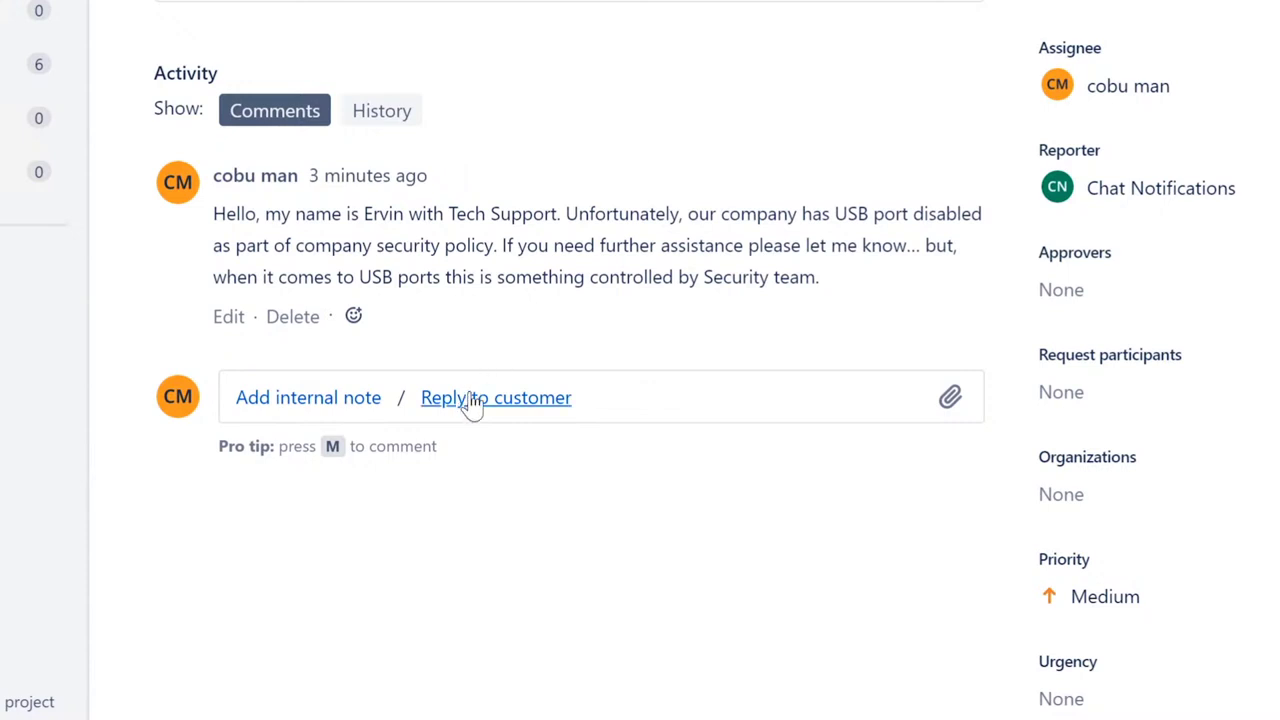
Start a new internal note below the posted USB-policy reply.
click(347, 398)
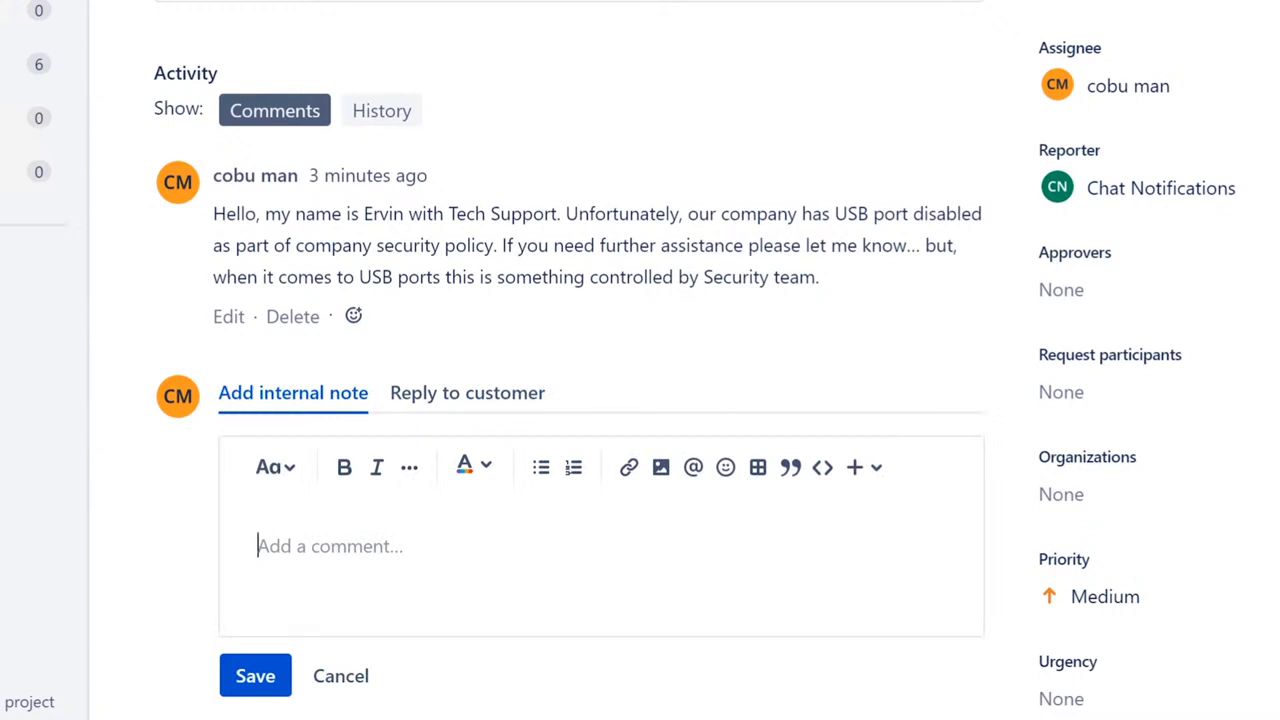
Post a signed internal note: notified user that USB ports are disabled by default per security policy.
text(NOt)
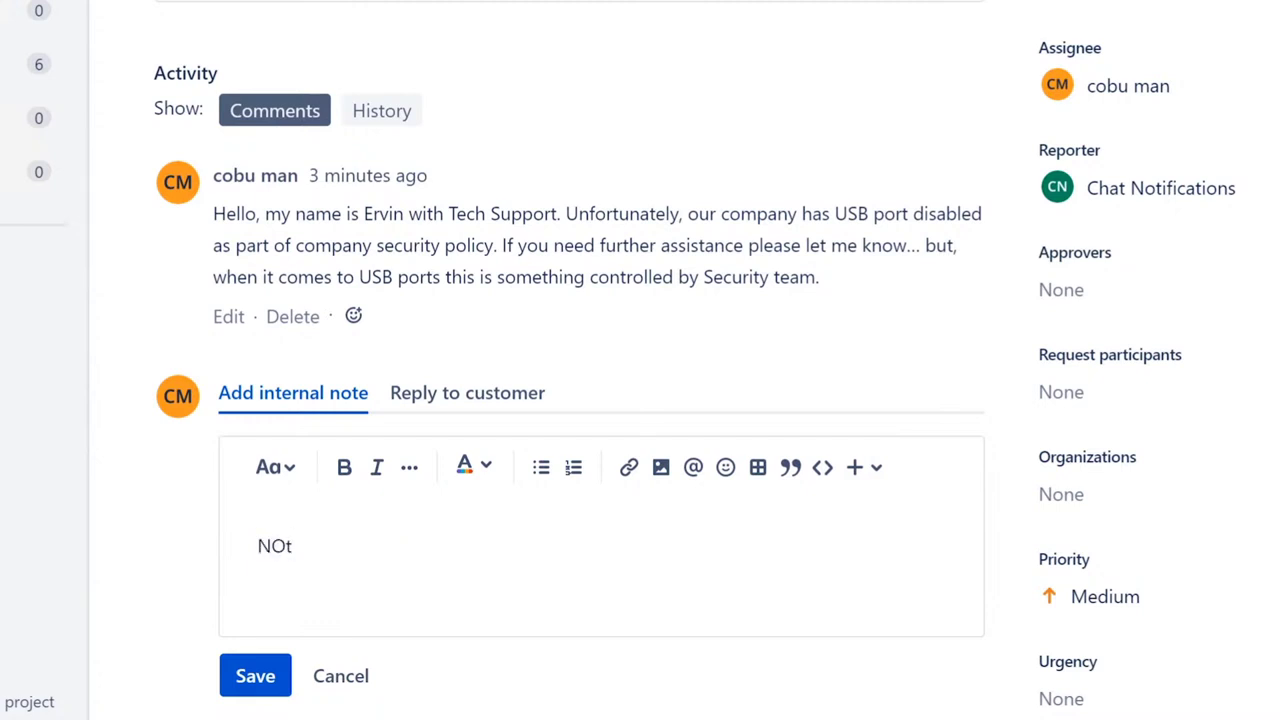
key(BackSpace)
key(BackSpace)
text(otified user of )
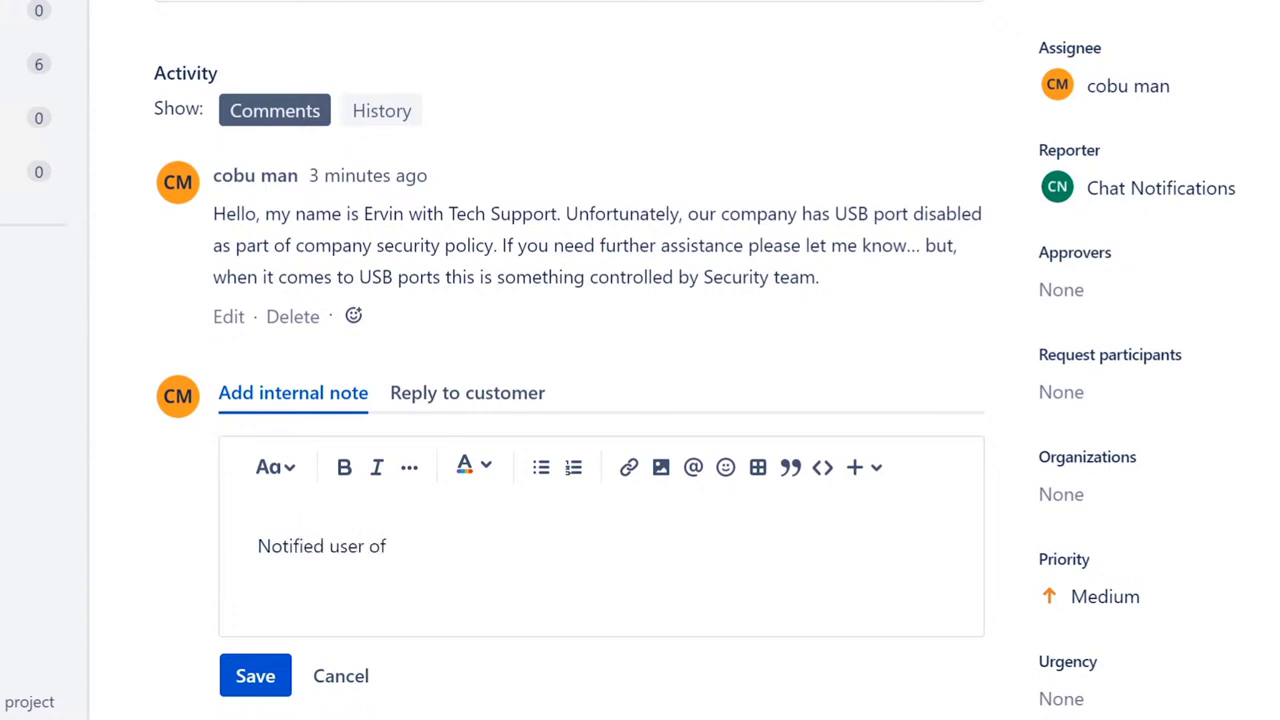
text(company security po)
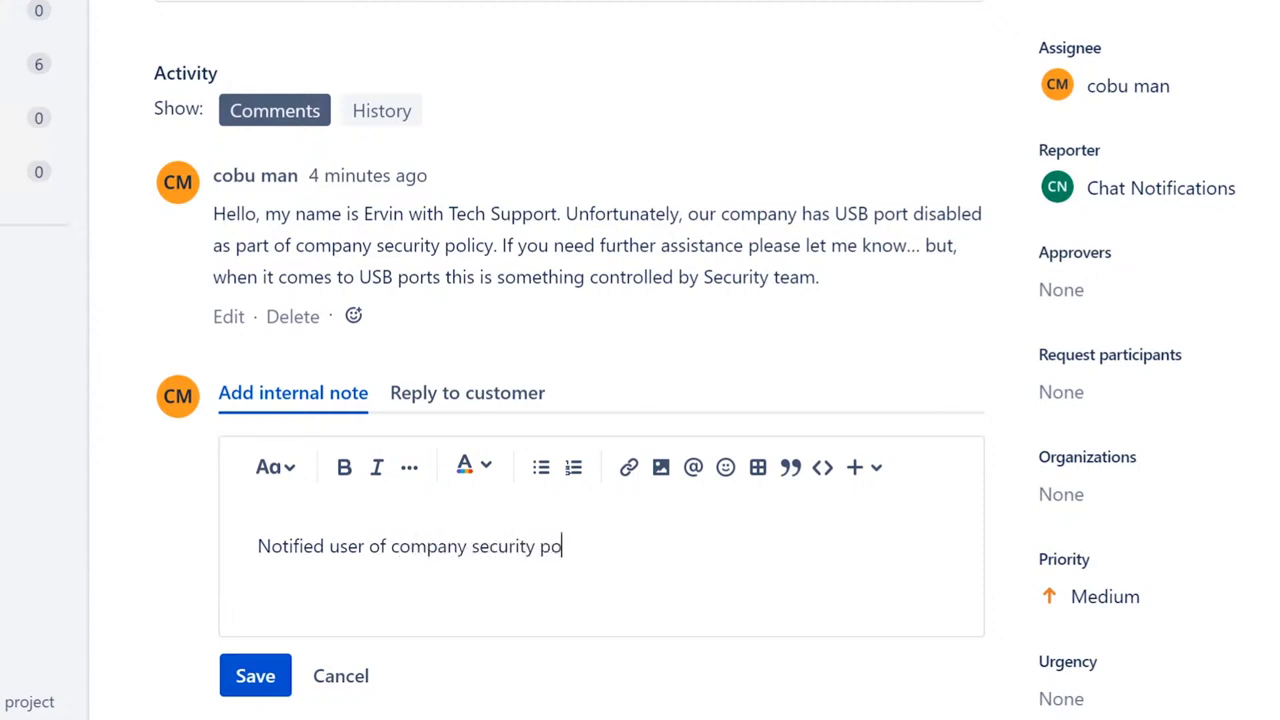
text(licy in regards to U)
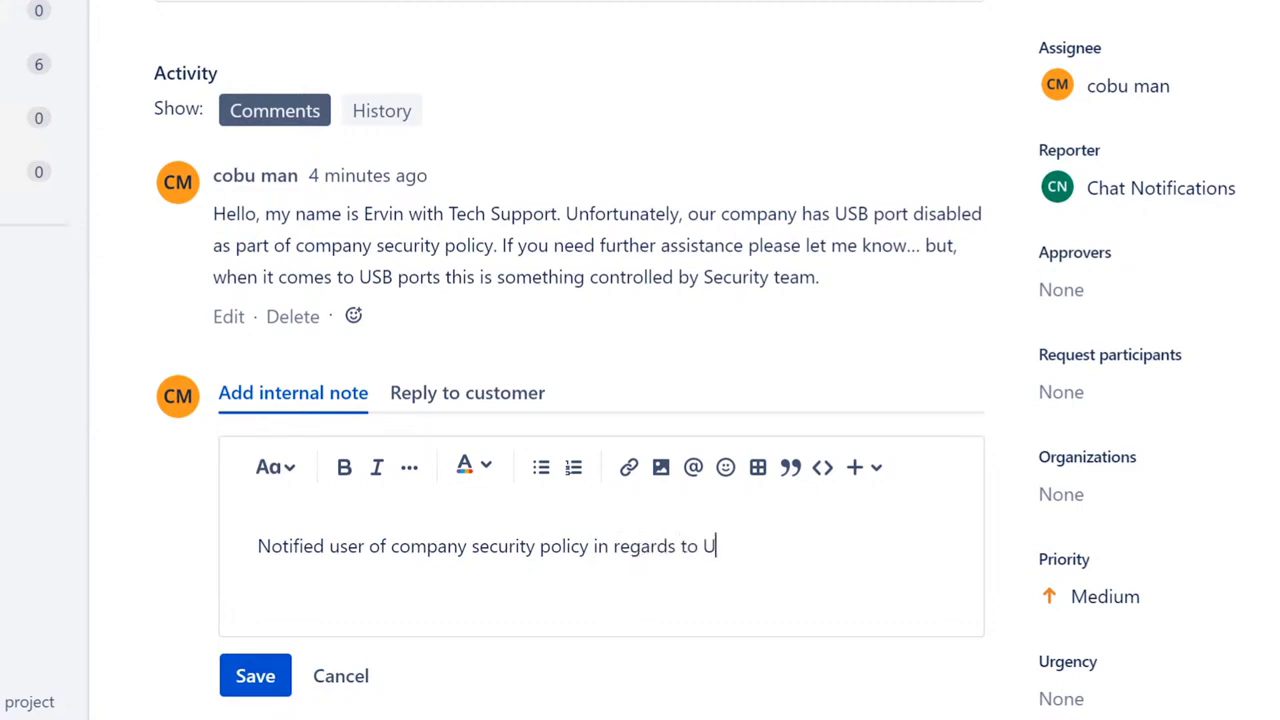
text(sb ports. T)
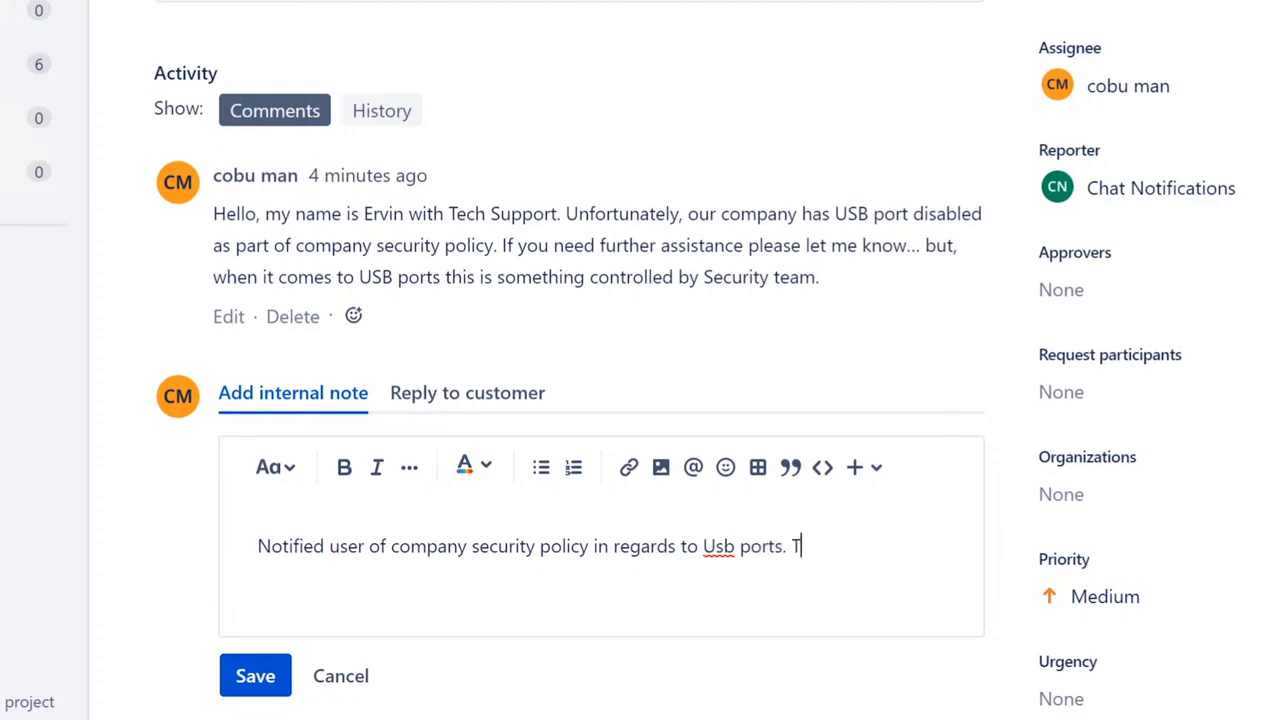
text(he are disabled )
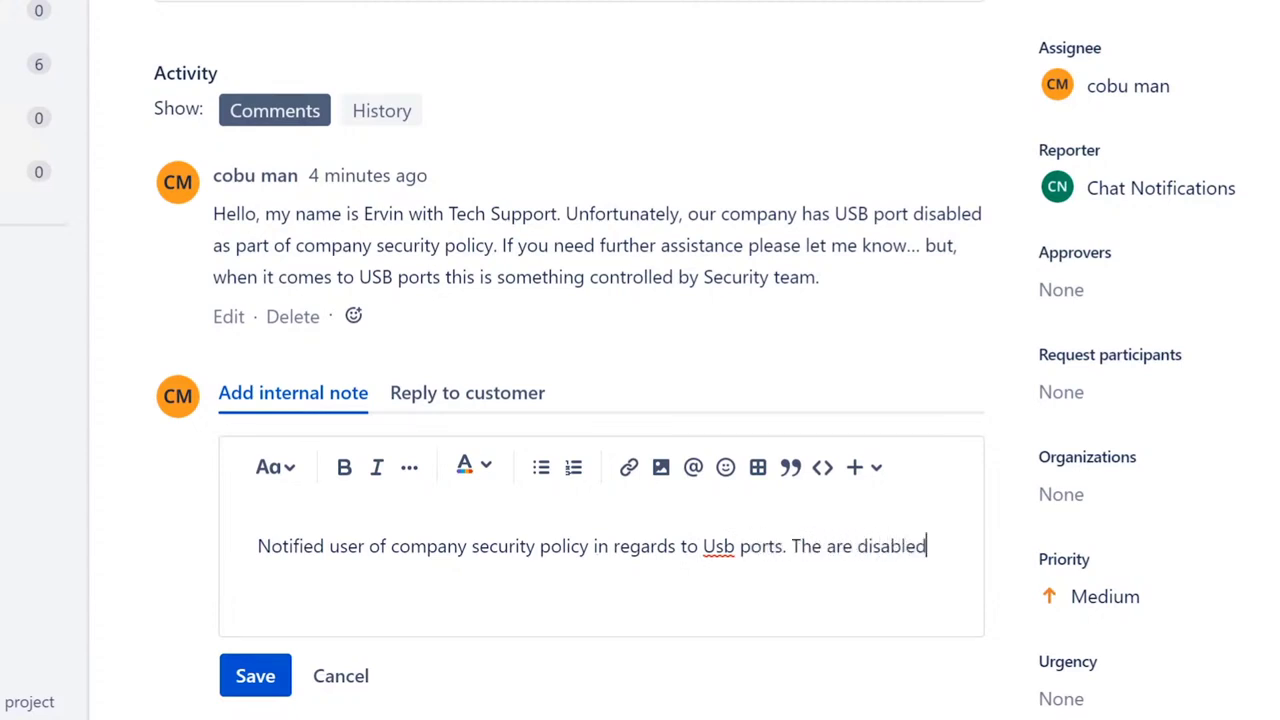
text(by default. ERvin)
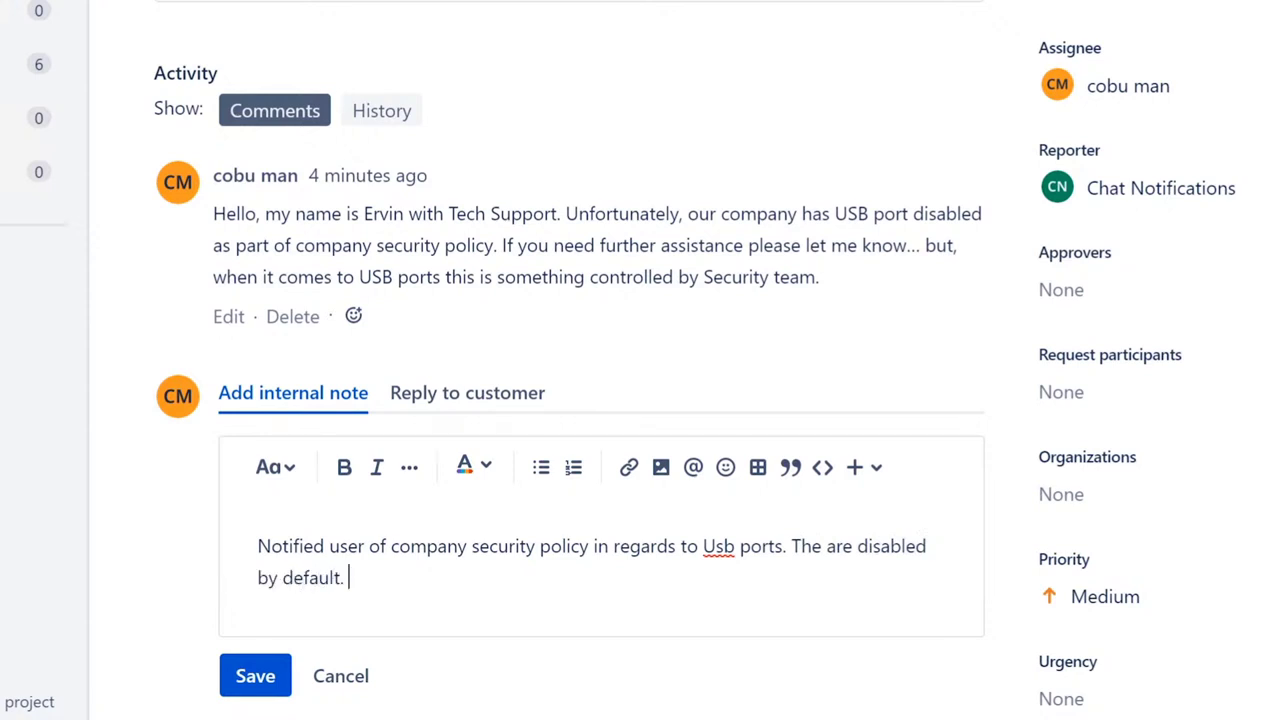
key(BackSpace)
key(BackSpace)
key(BackSpace)
key(BackSpace)
text(rvin)
drag(471, 546, 613, 546)
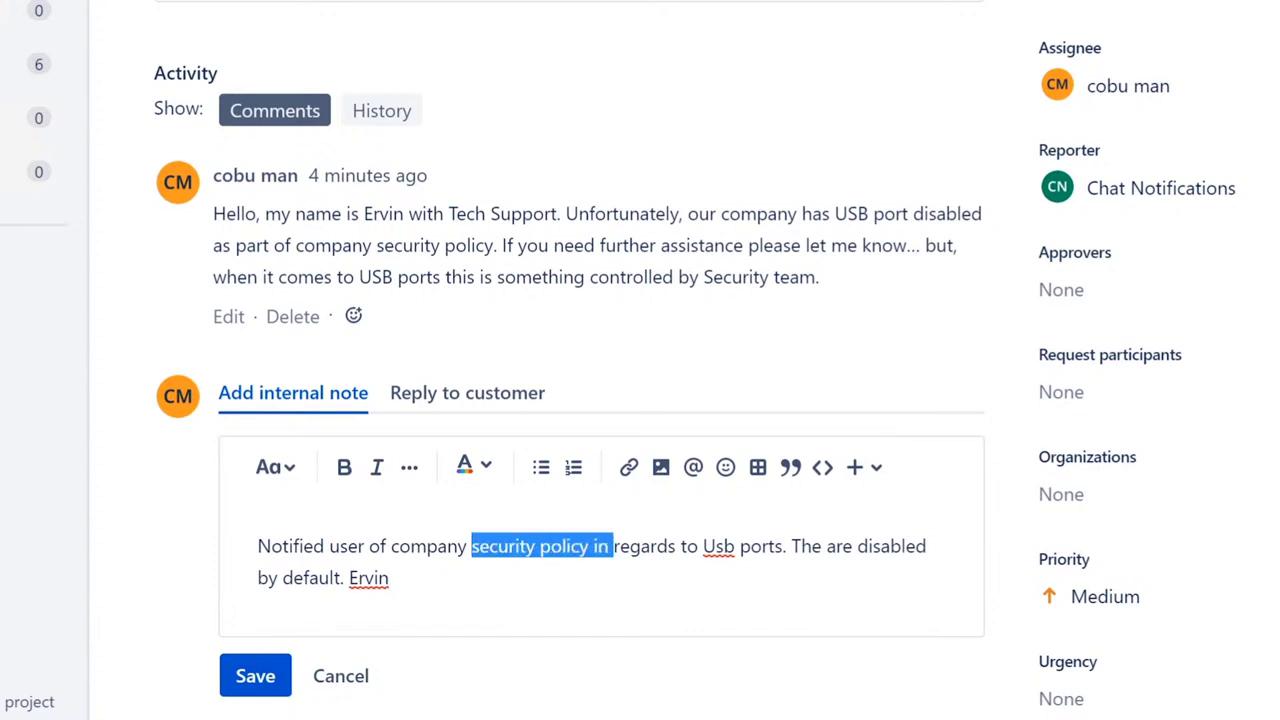
click(390, 578)
click(254, 677)
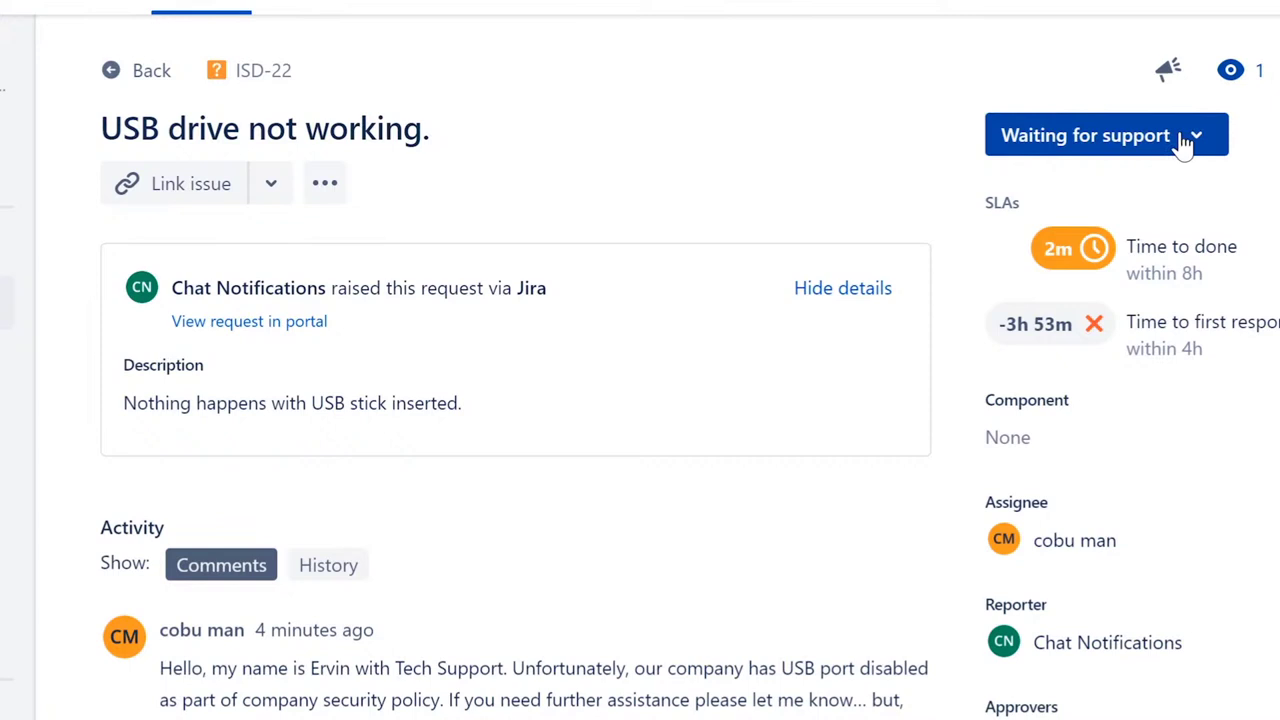
Transition ISD-22 to Complete and return to the All open queue.
click(1186, 142)
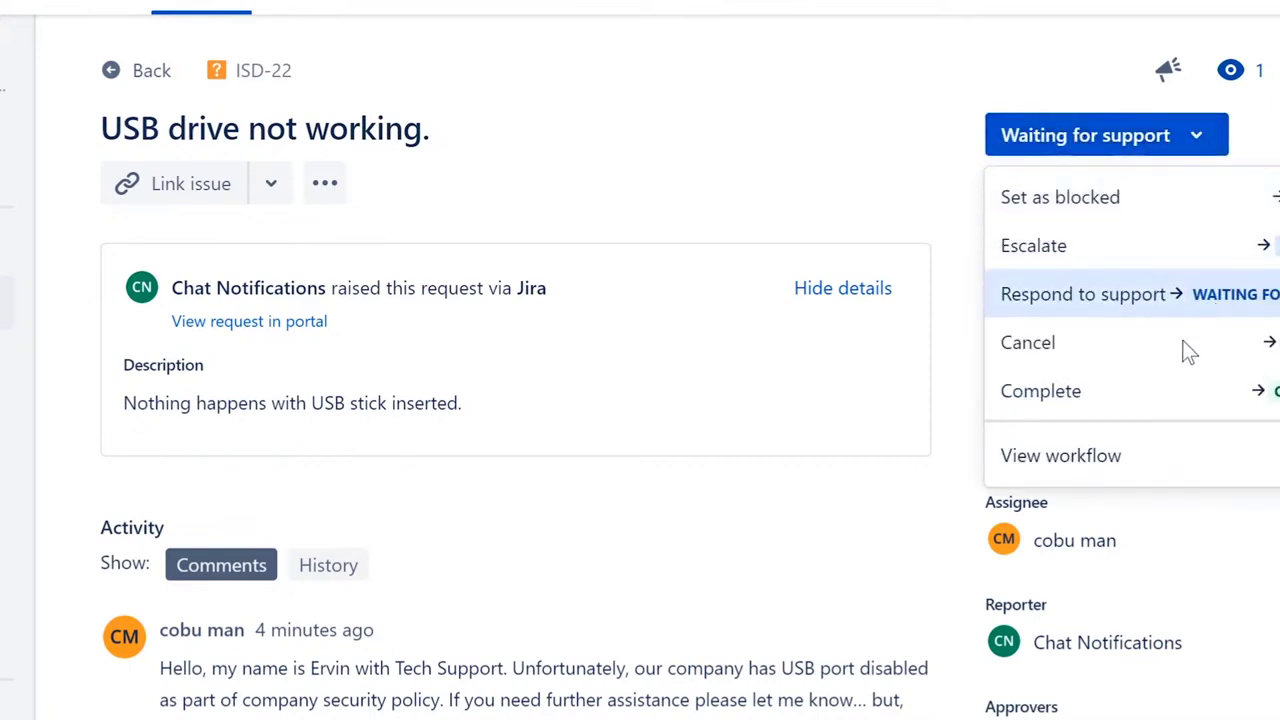
click(1130, 392)
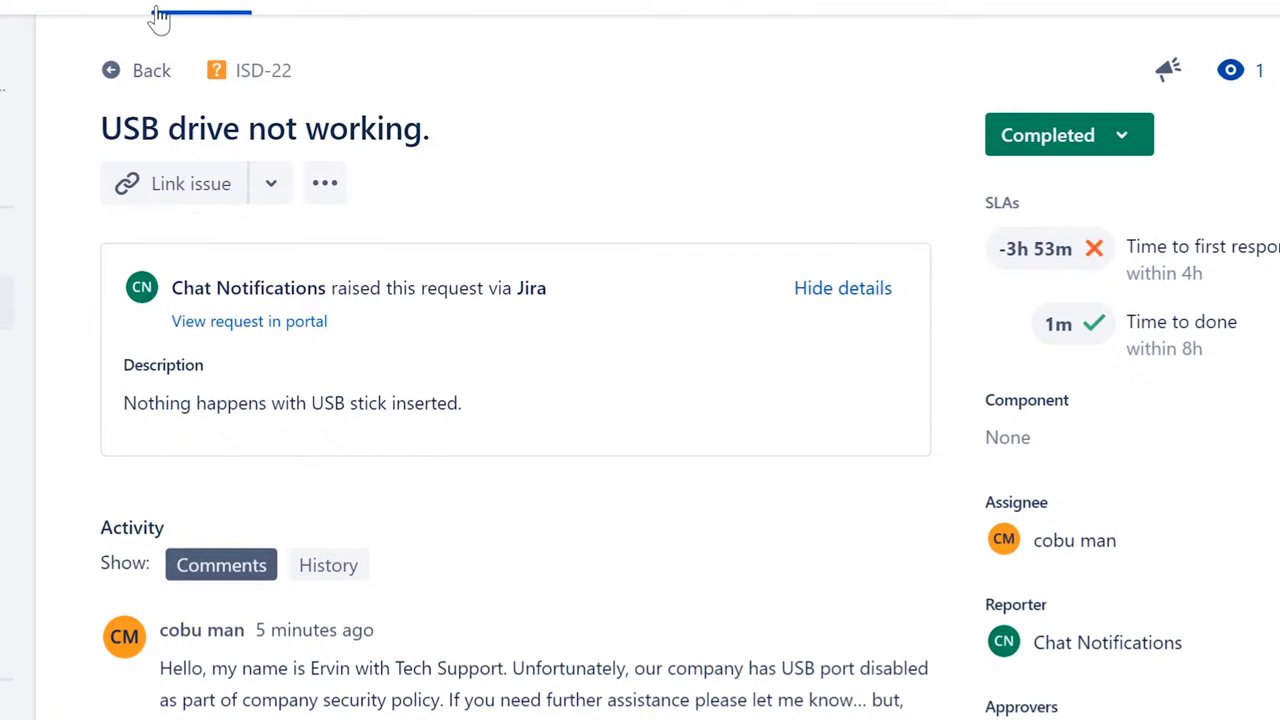
click(131, 78)
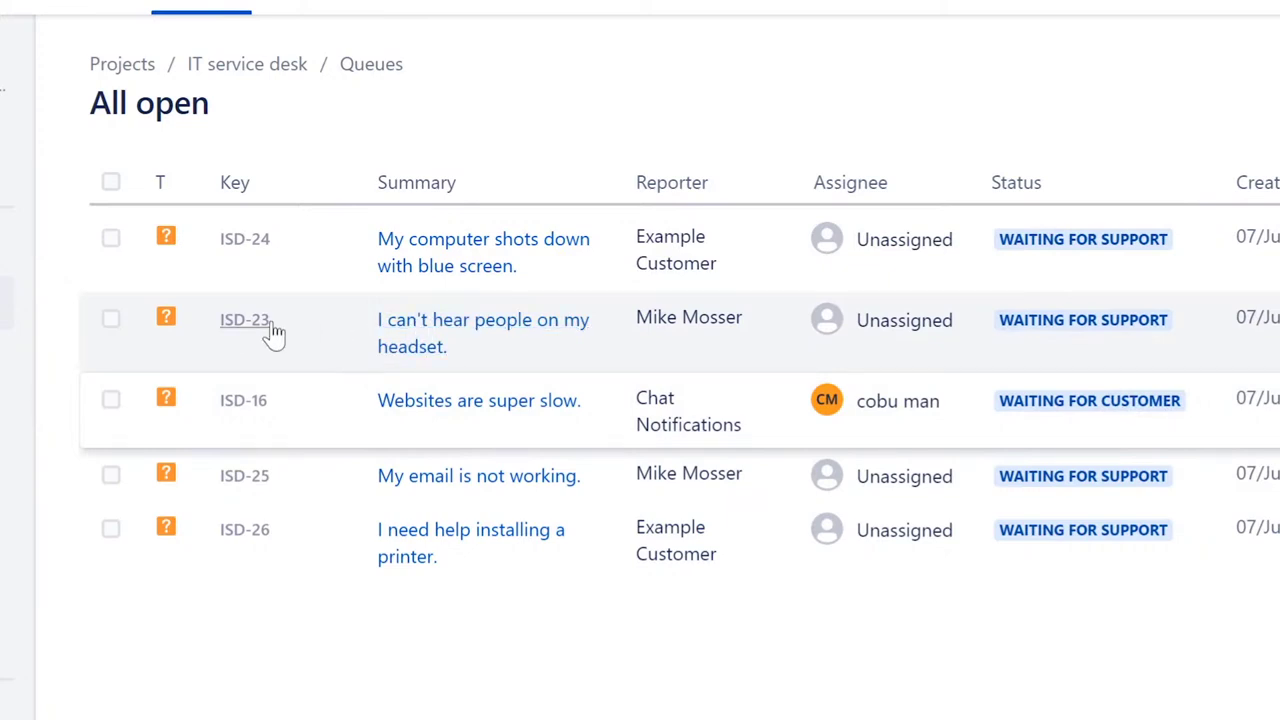
Open ISD-23 'I can't hear people on my headset.' and assign it to yourself.
click(495, 336)
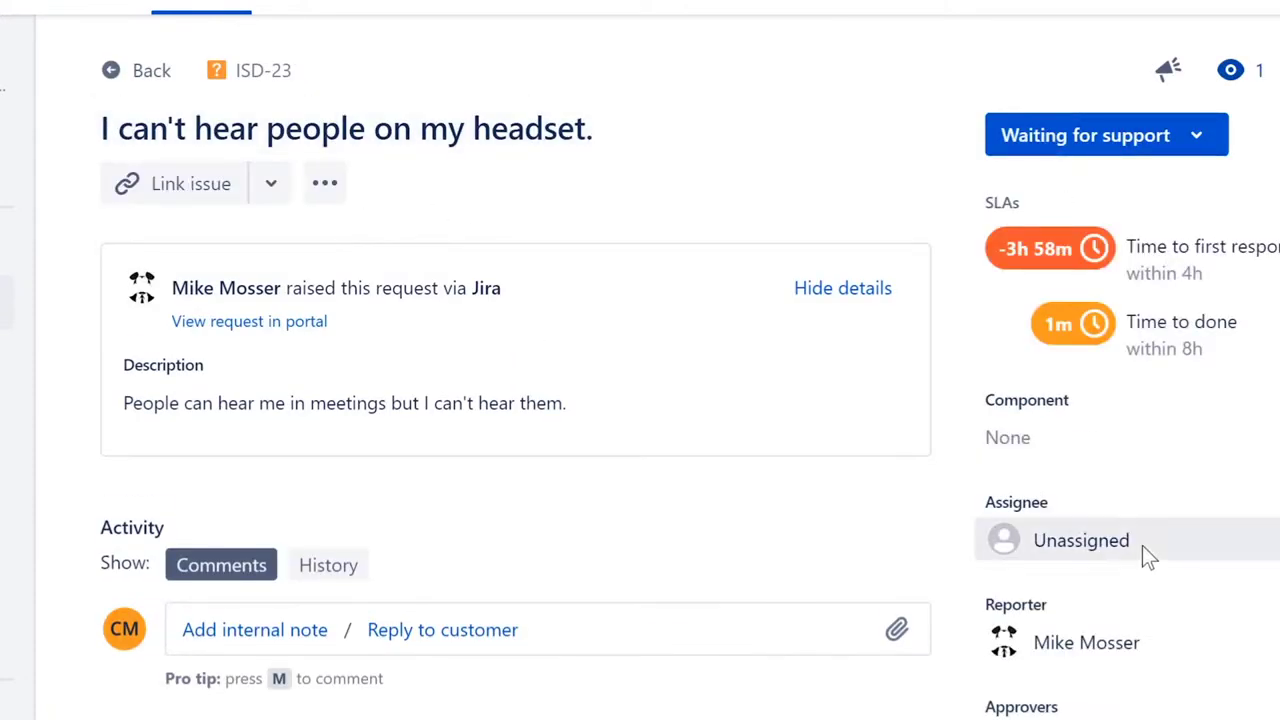
click(1075, 540)
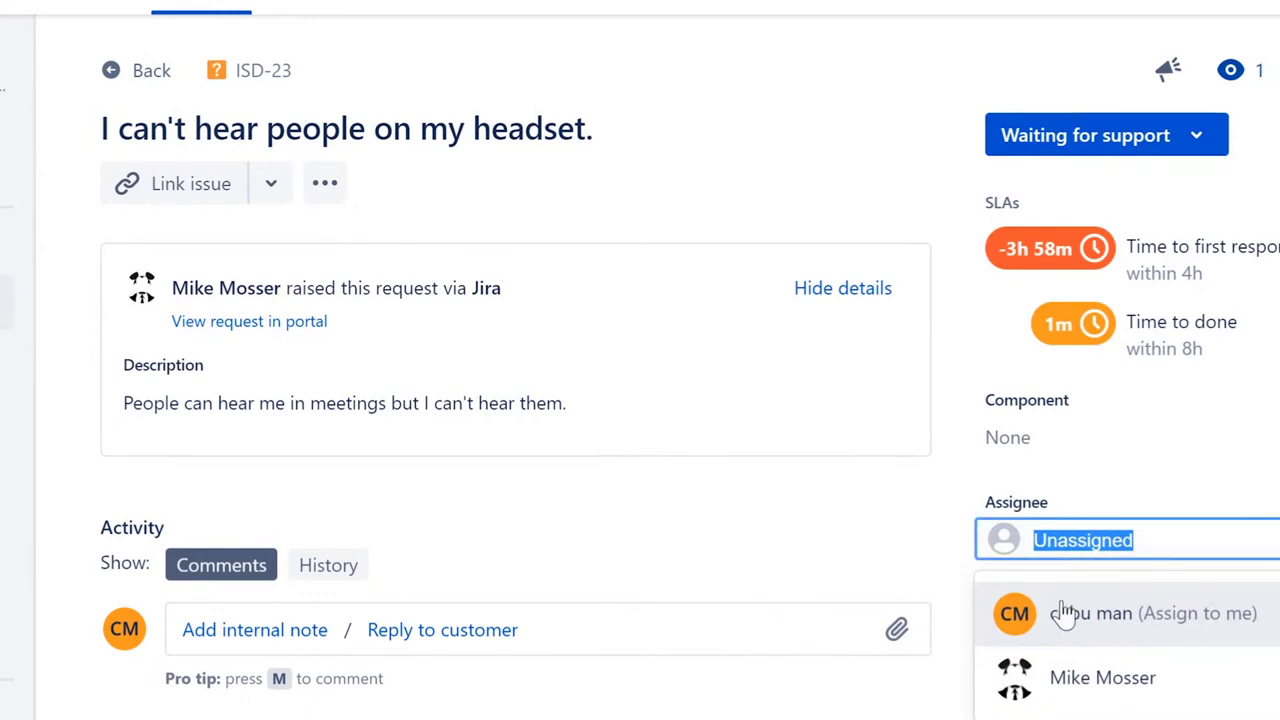
click(1063, 606)
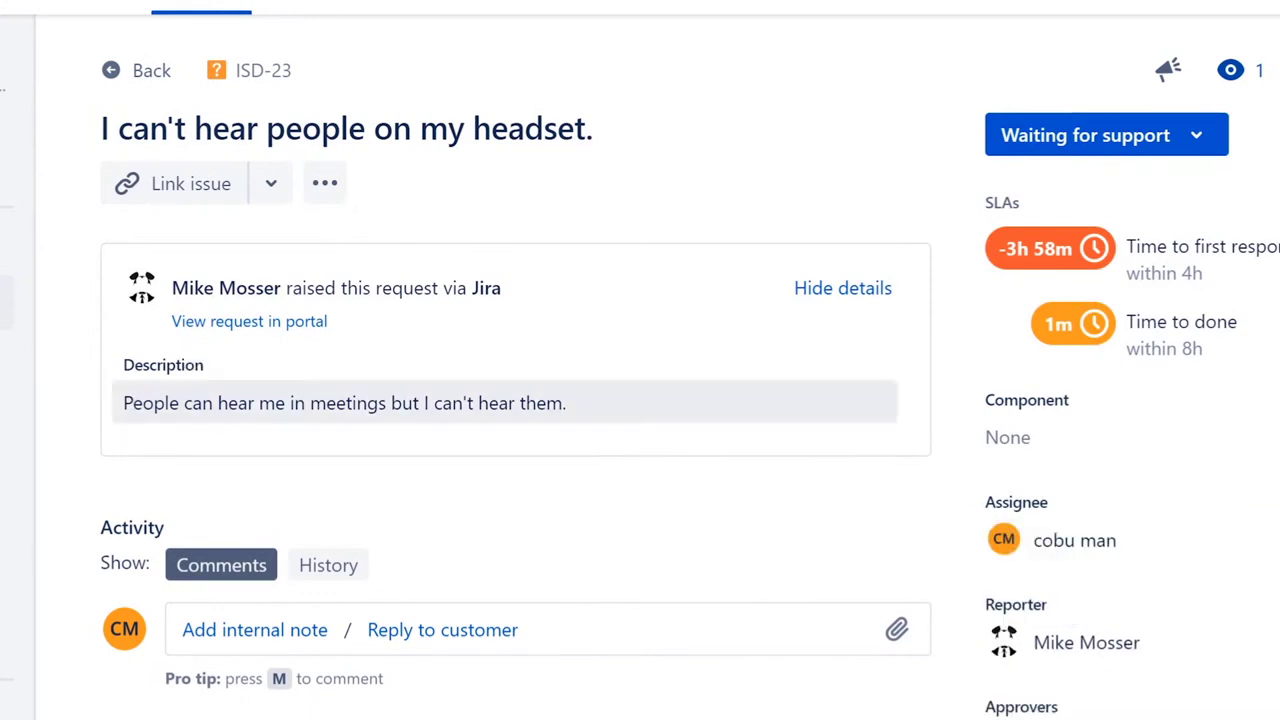
Review the description without changing it and begin a reply to the customer.
drag(122, 403, 600, 427)
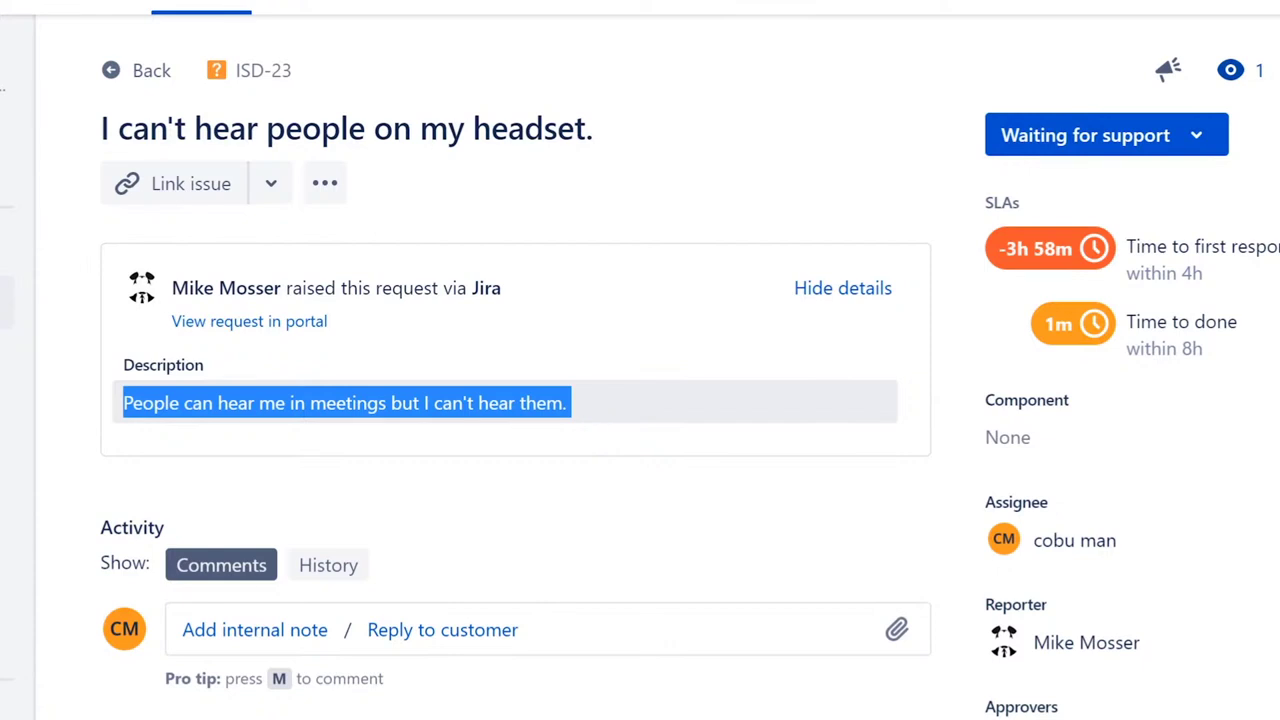
click(556, 404)
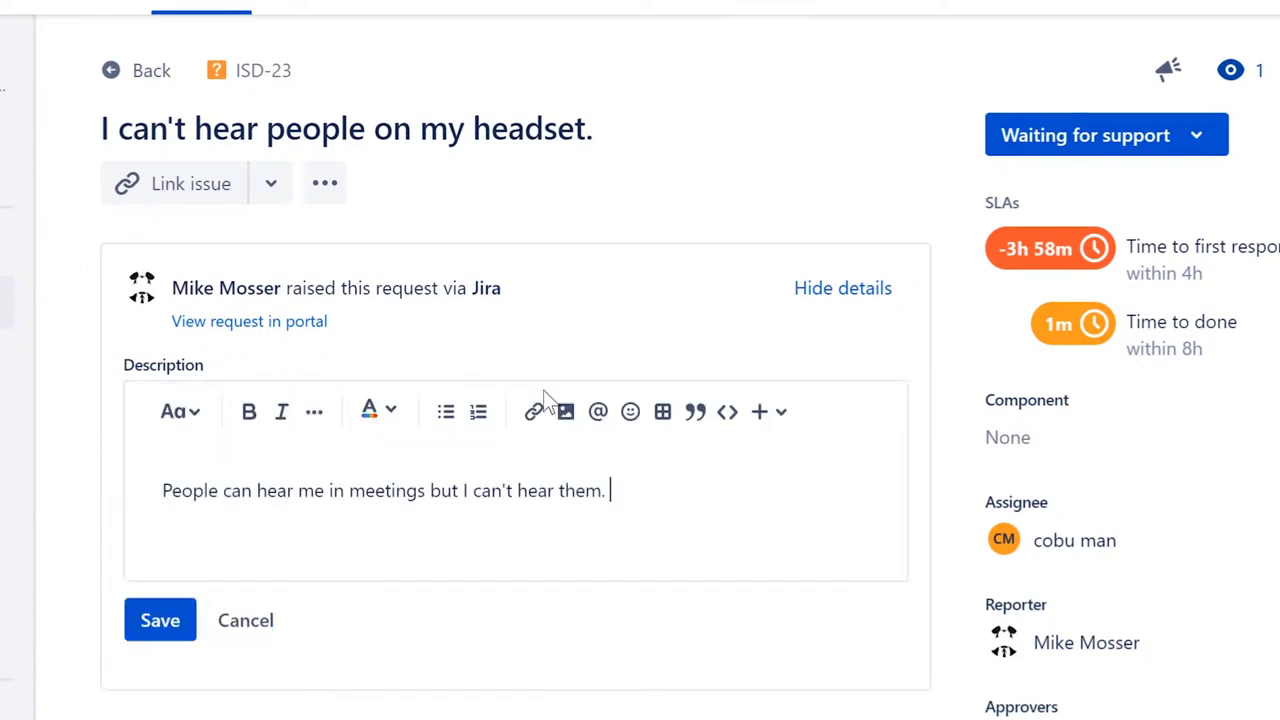
click(257, 625)
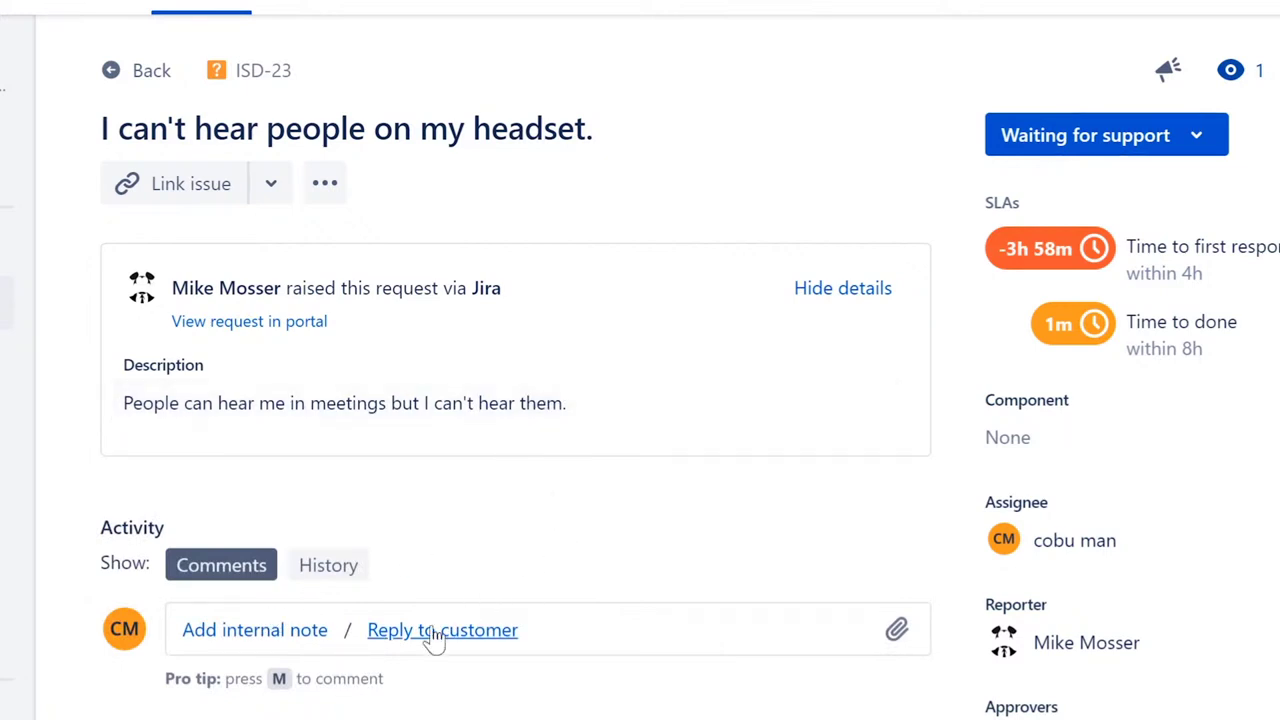
click(476, 632)
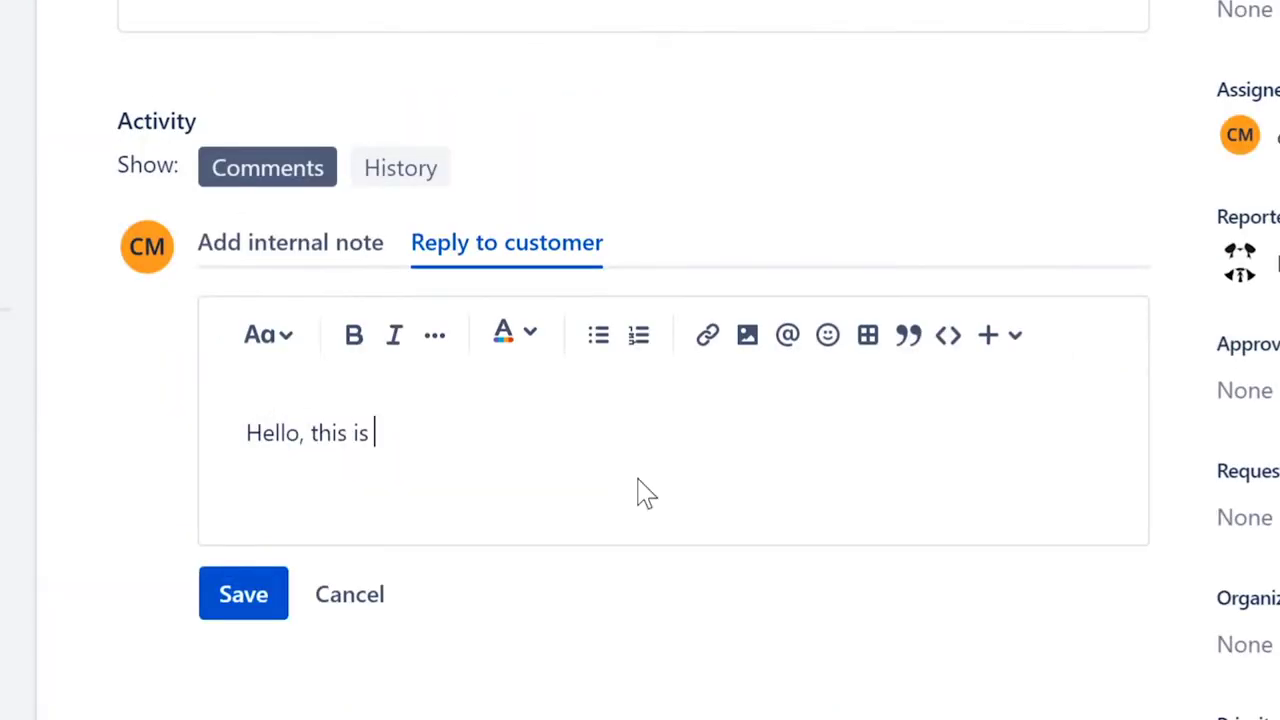
Post a reply offering headset help, asking for remote control and the PC name or IP address.
text(Ervin with )
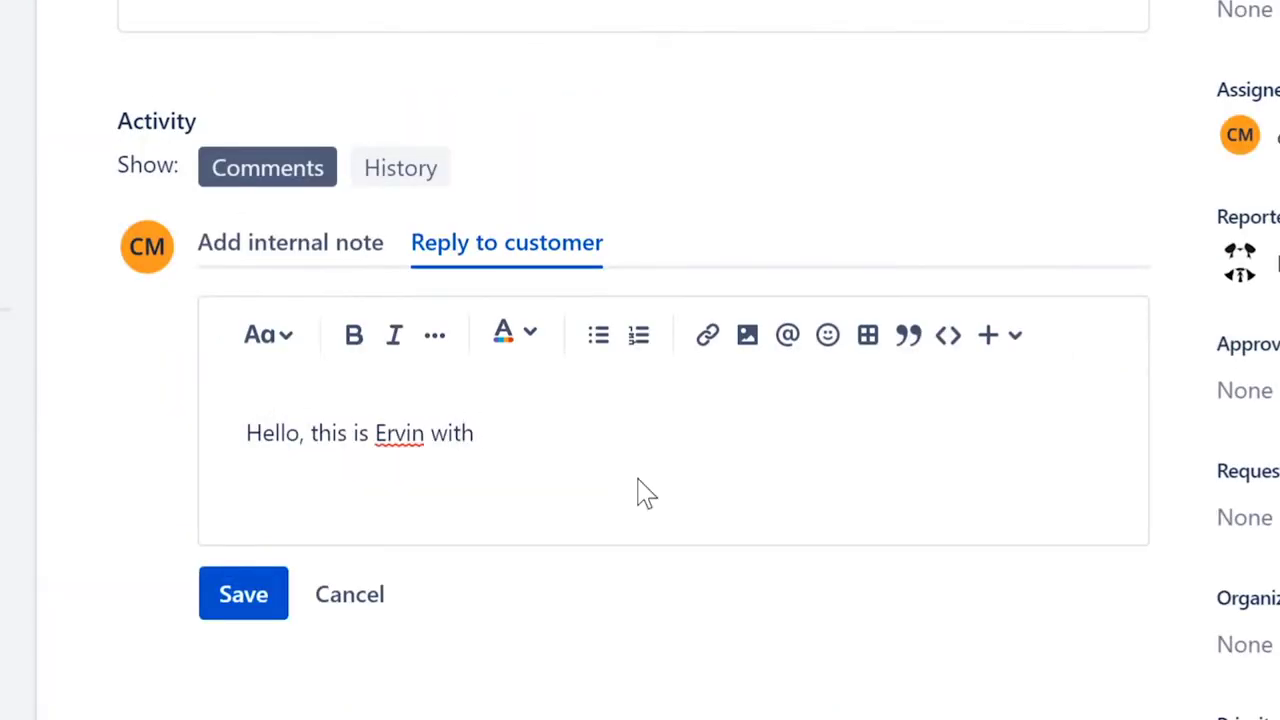
text(Help Des)
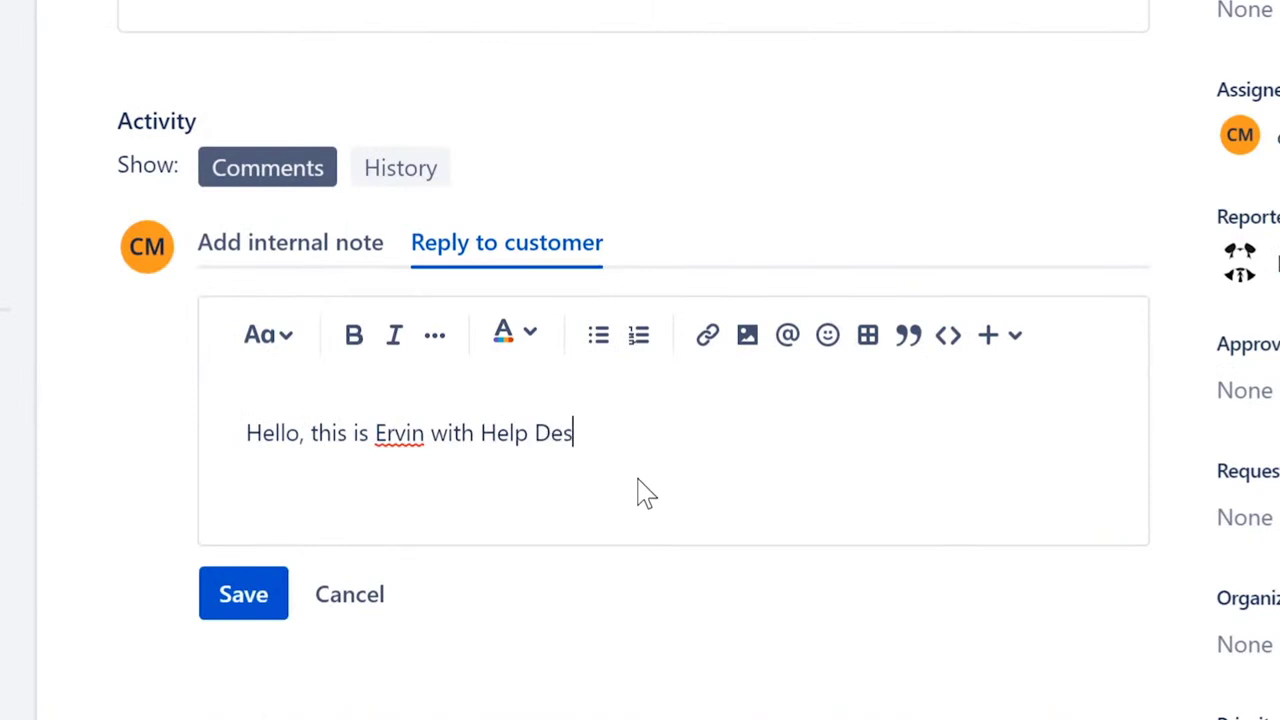
text(k. I can help y)
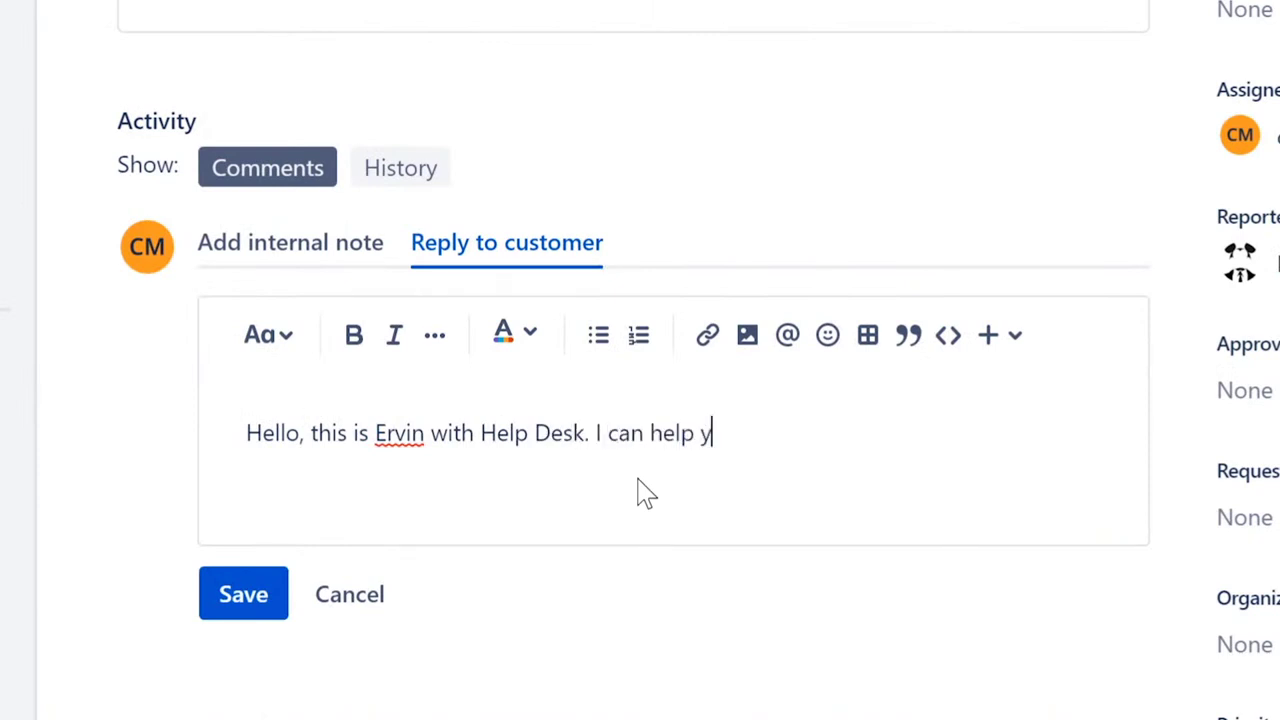
text(ou with )
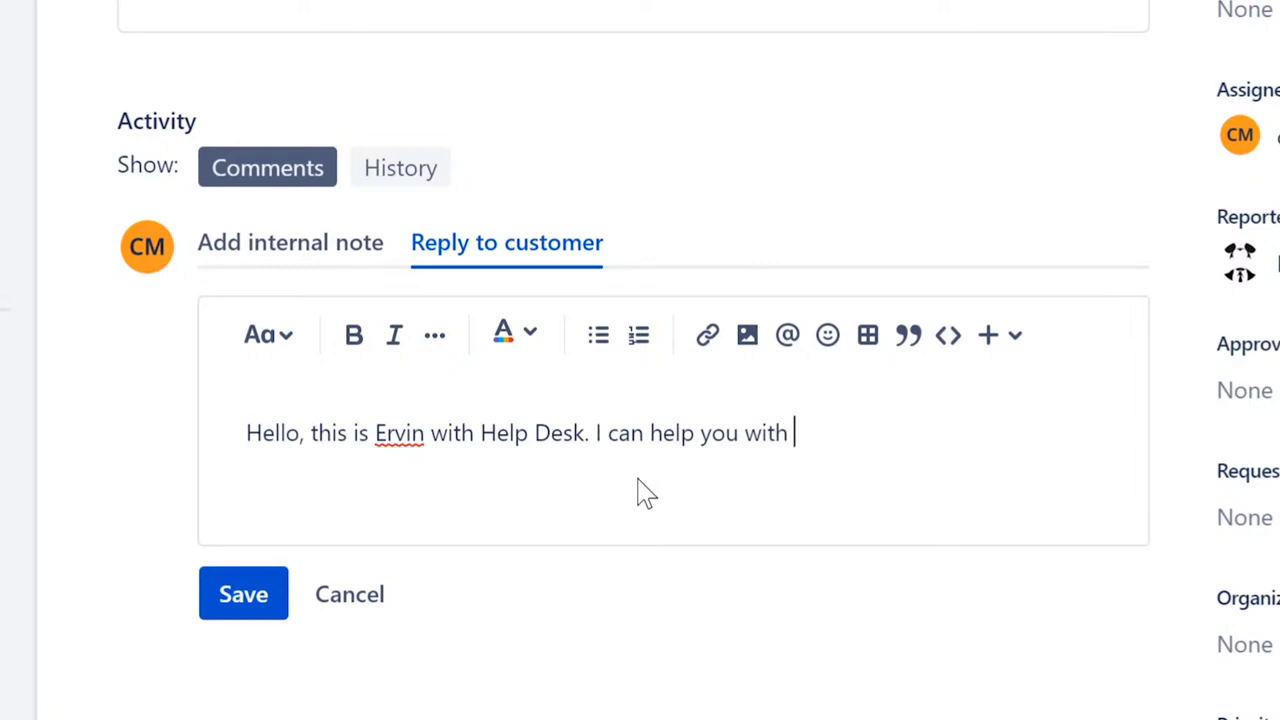
text(headset i)
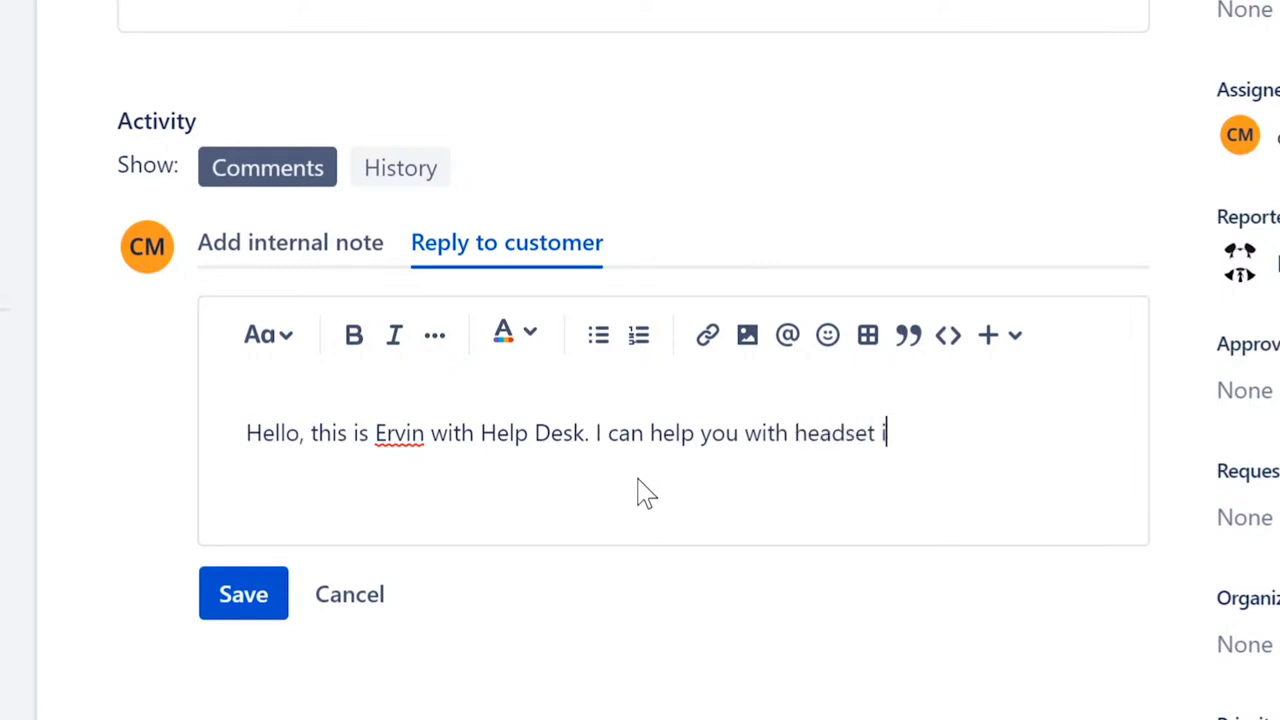
text(ssue.)
text( ca)
key(BackSpace)
key(BackSpace)
text(Ma)
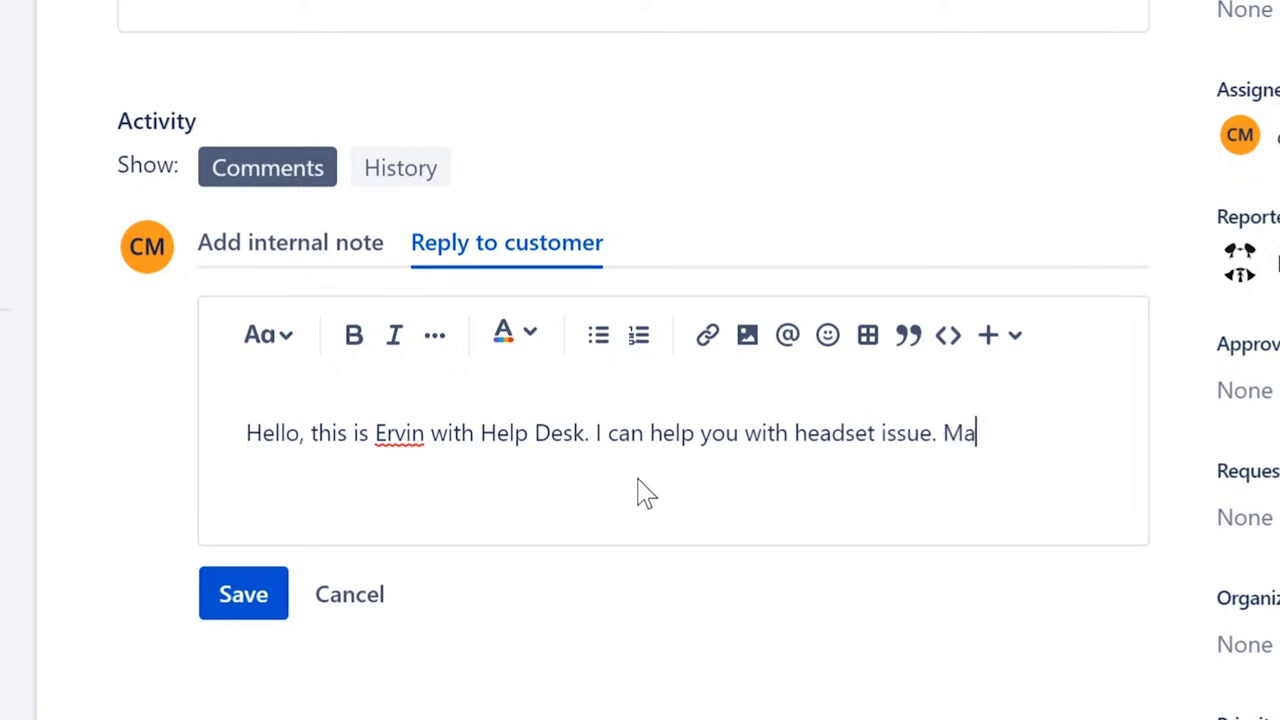
text(y I take t)
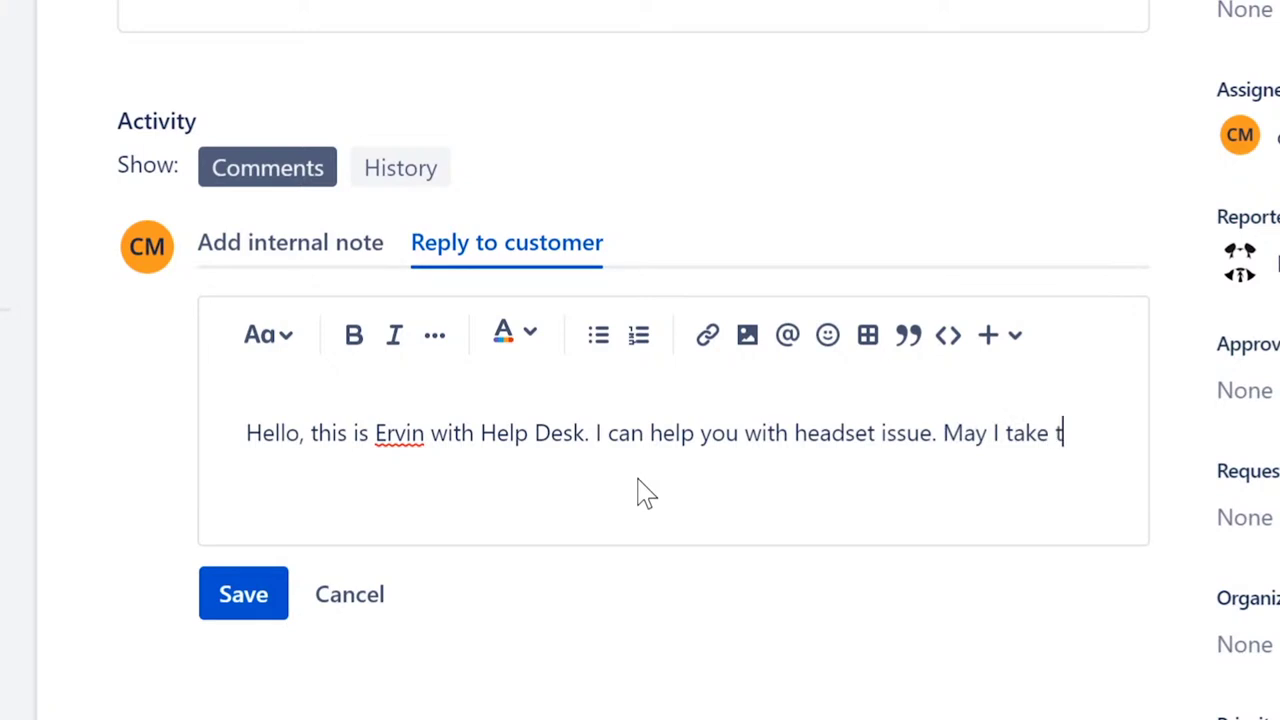
text(ontrol of ryou)
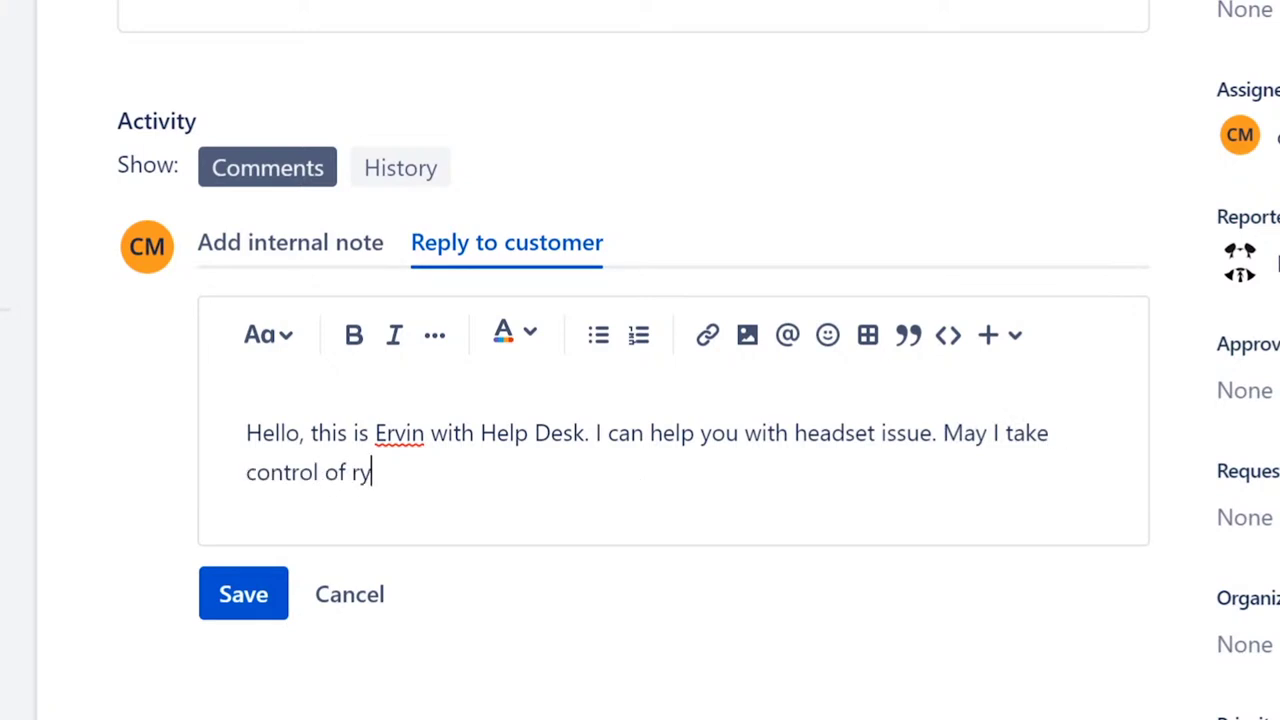
key(BackSpace)
key(BackSpace)
key(BackSpace)
key(BackSpace)
text(your computer)
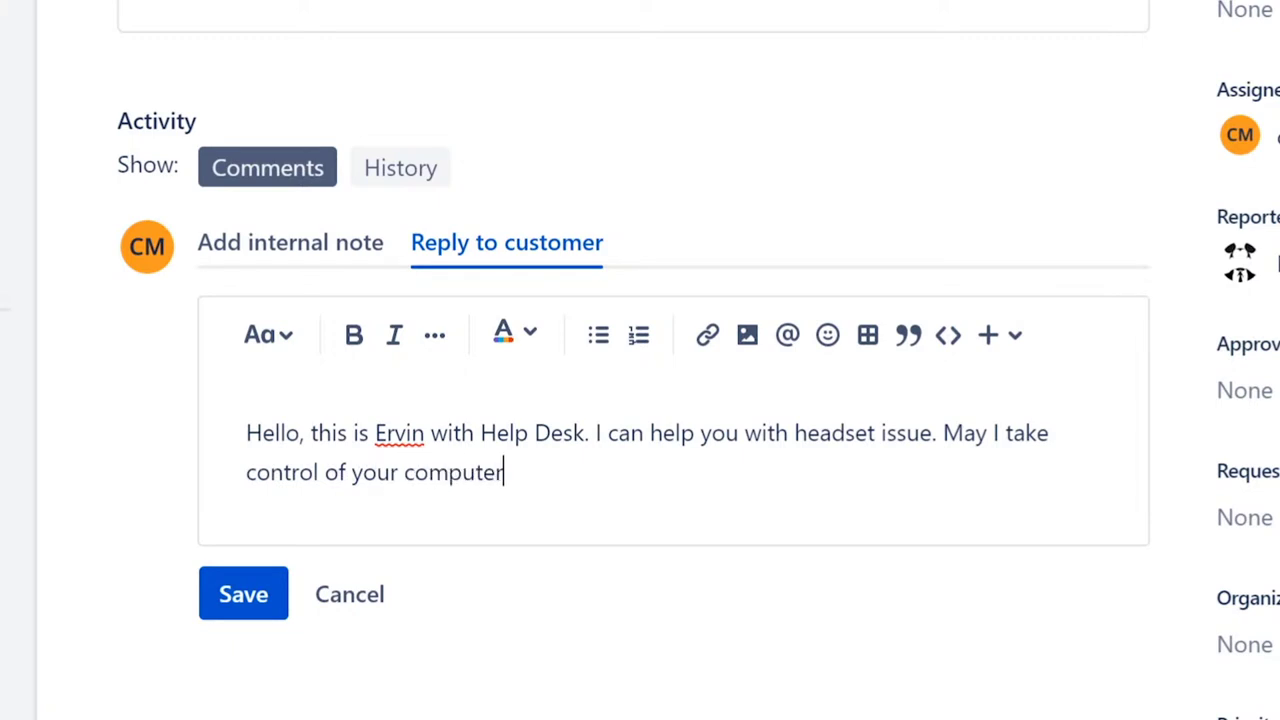
text( to fix it?)
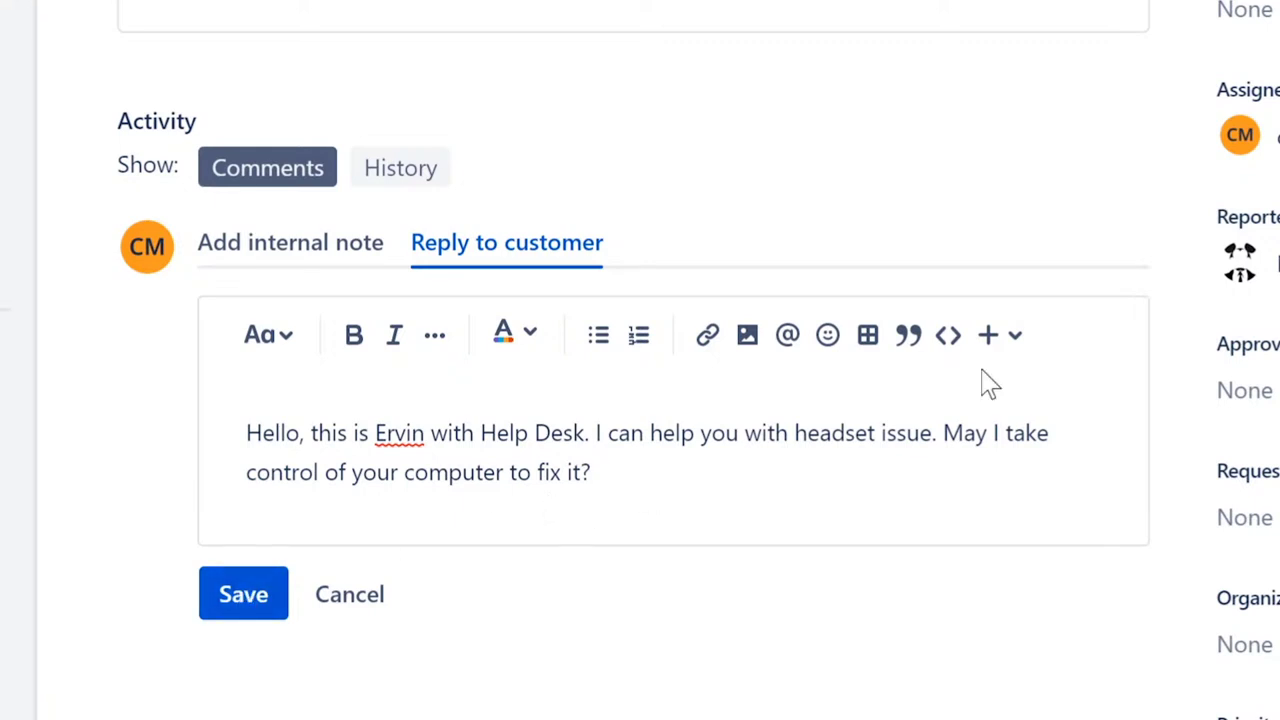
text(If so, plea)
text(se )
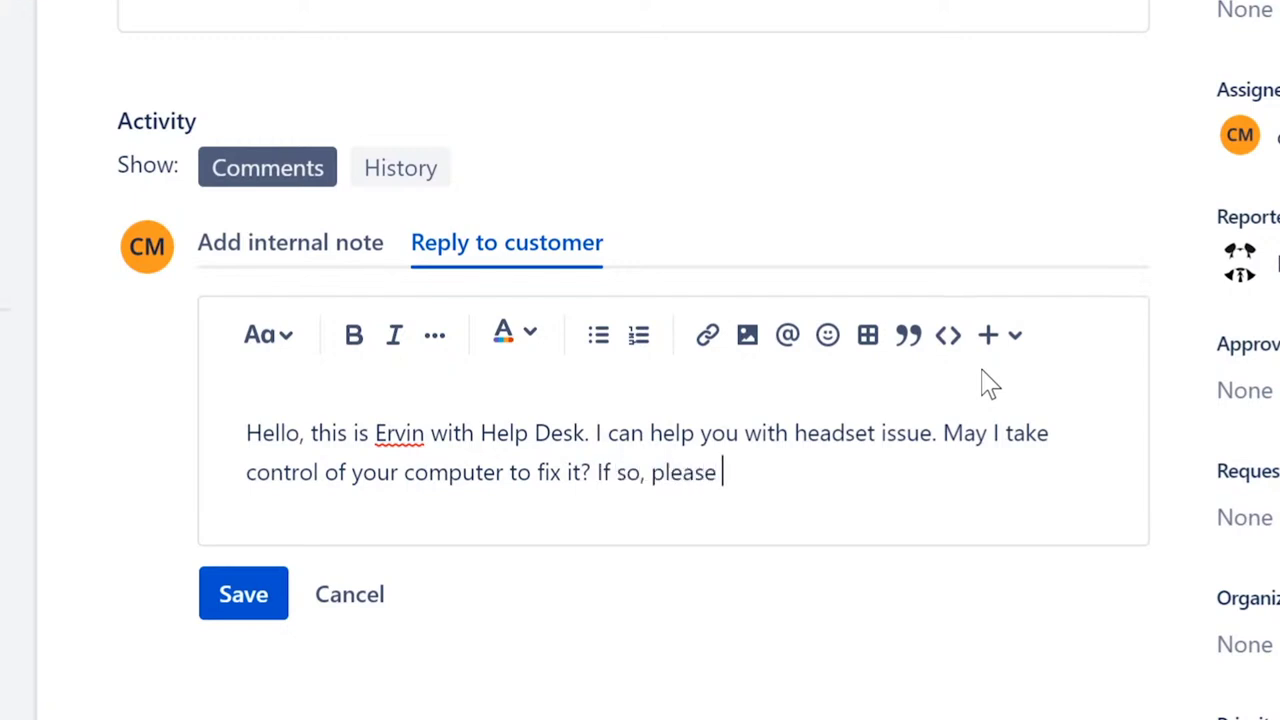
text(send me your )
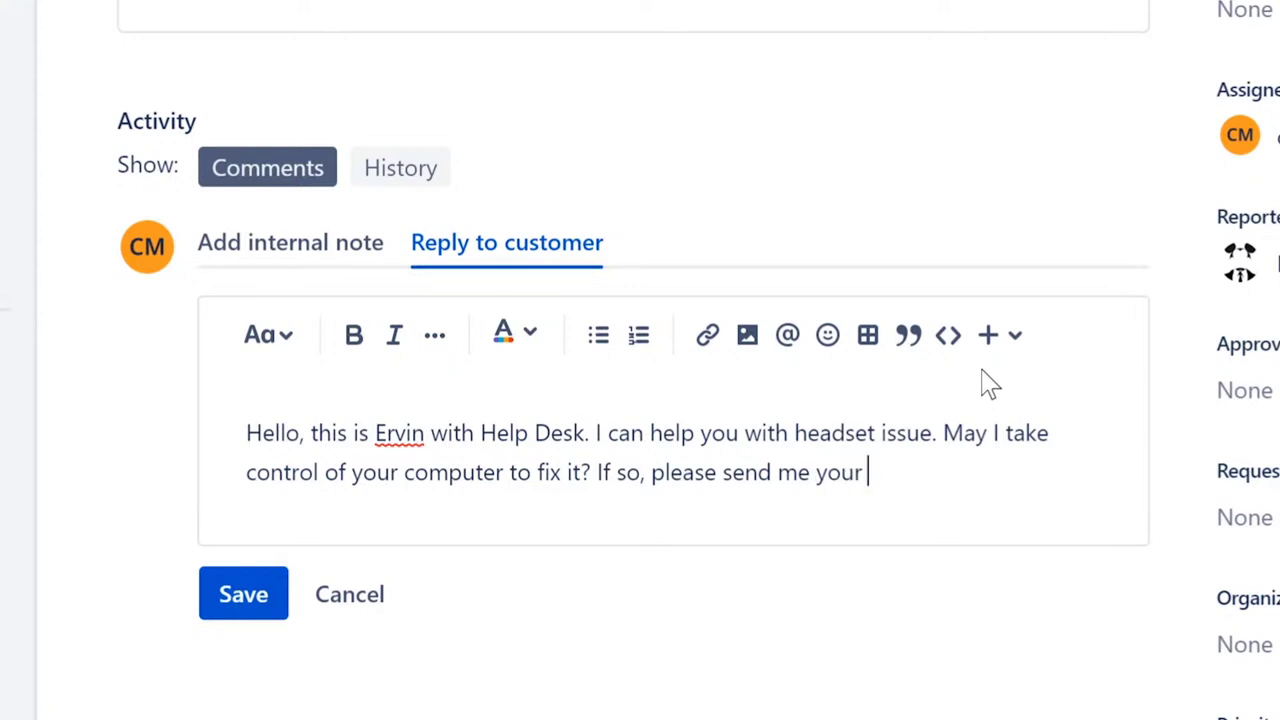
text(PC name )
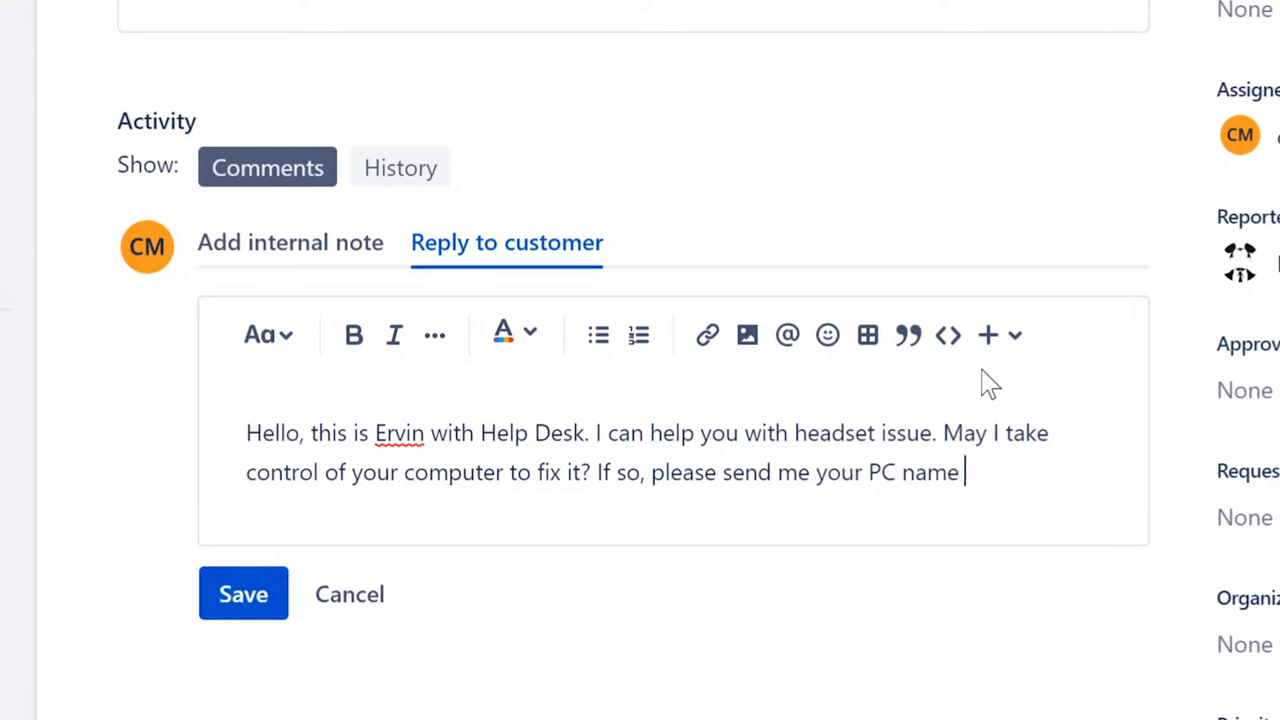
text(or ip address)
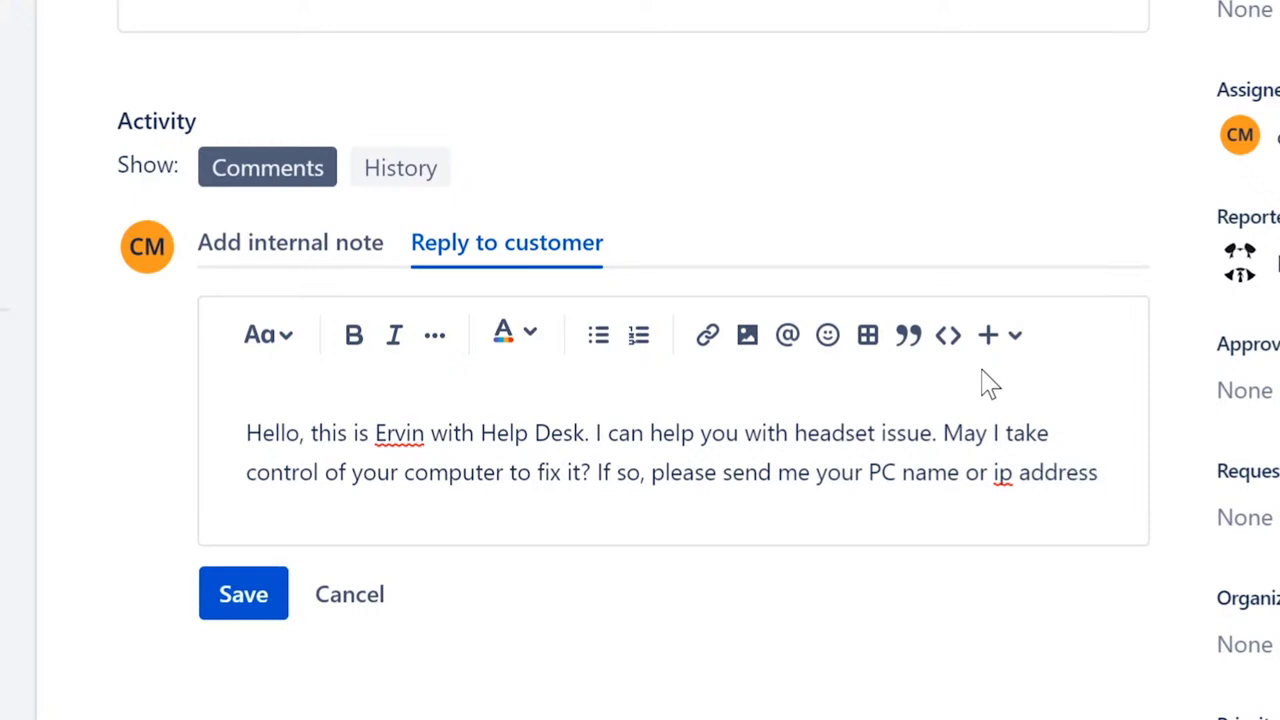
text(.)
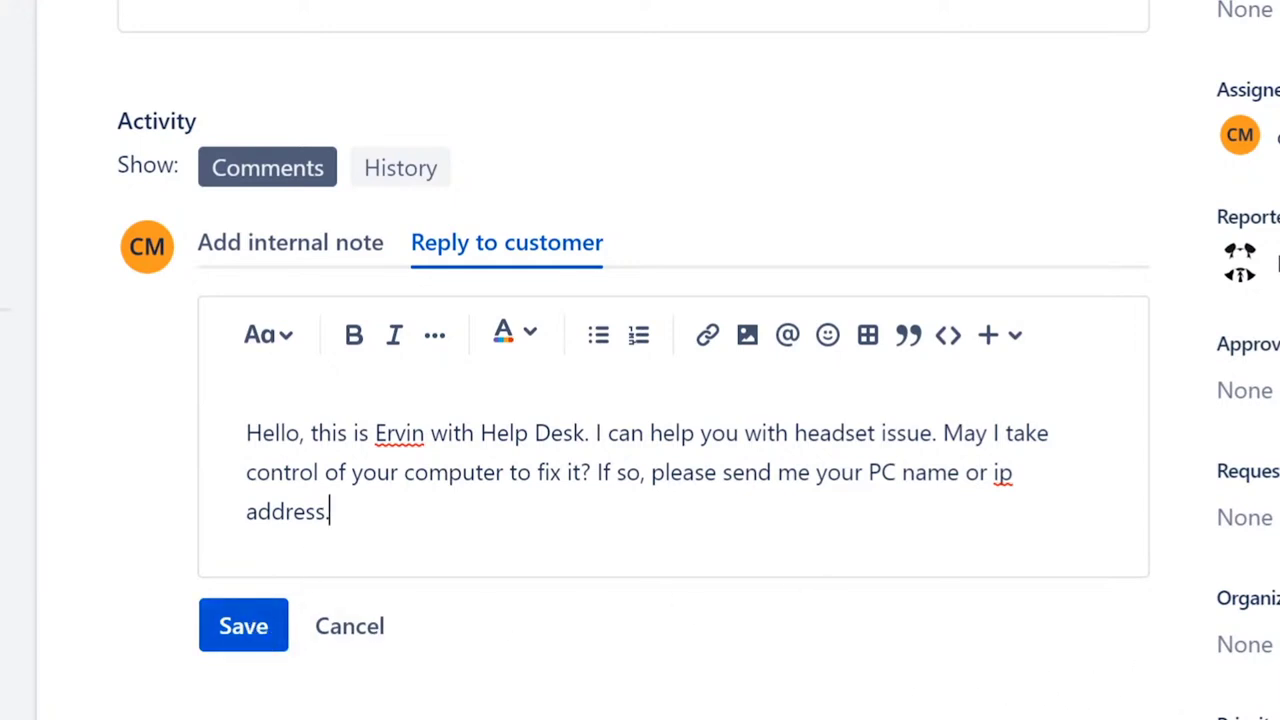
click(232, 637)
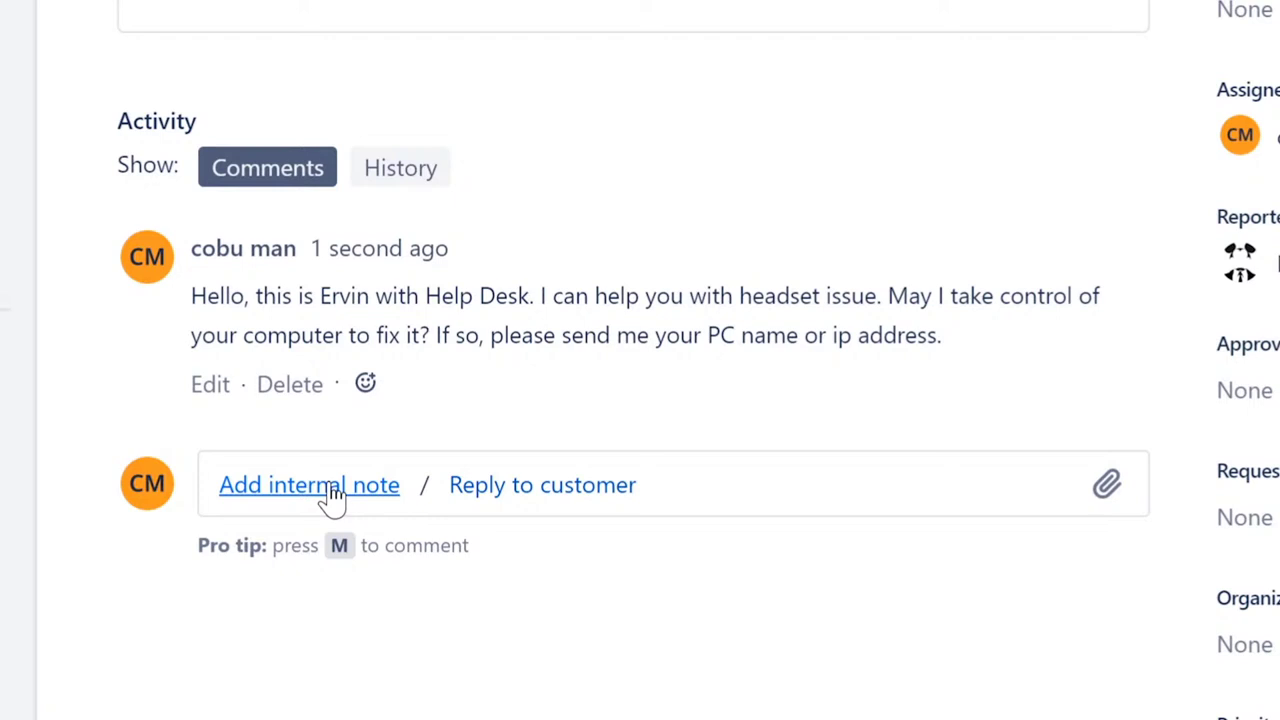
Save the internal note 'user's pc name is cobuman1' on ISD-23.
click(330, 490)
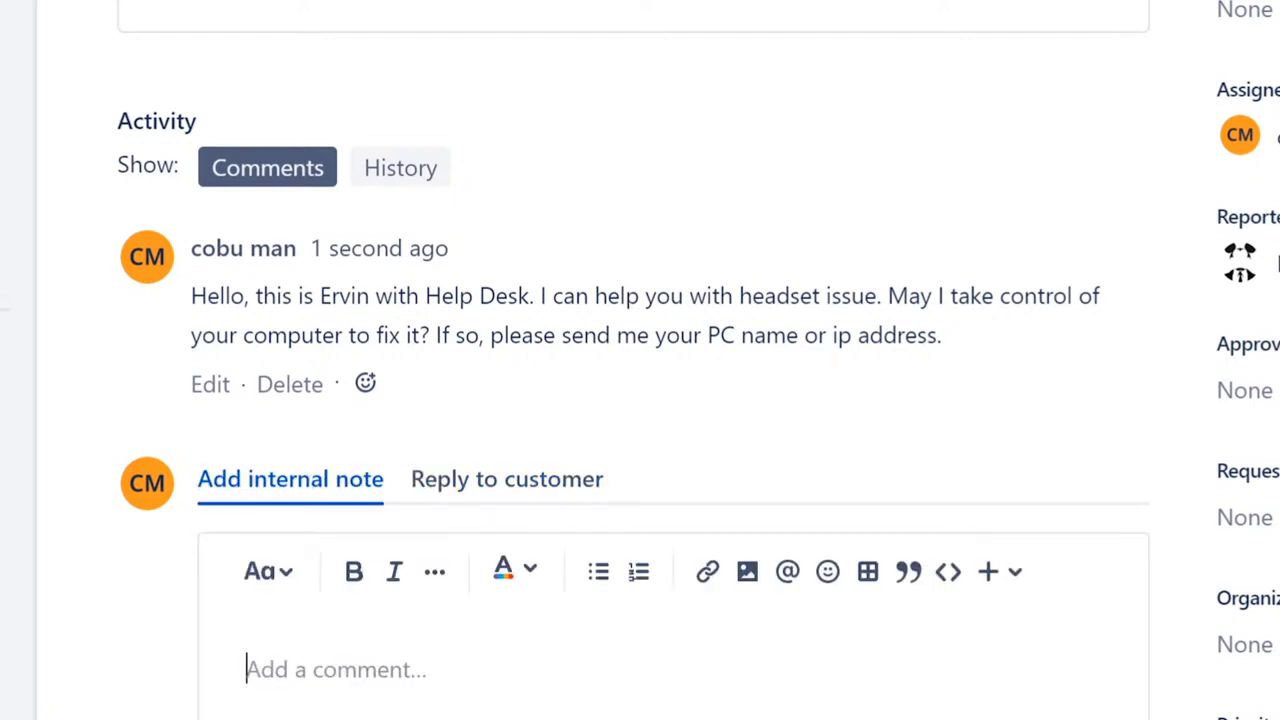
text(user's )
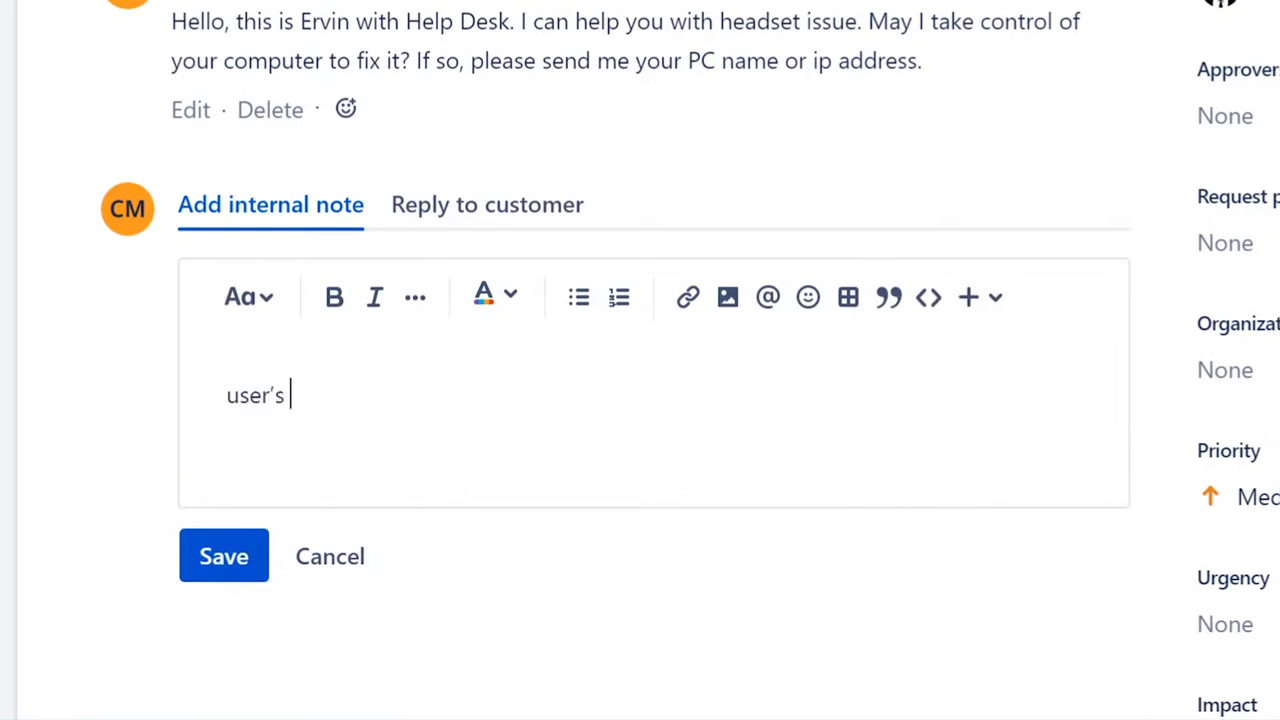
text(pc name i)
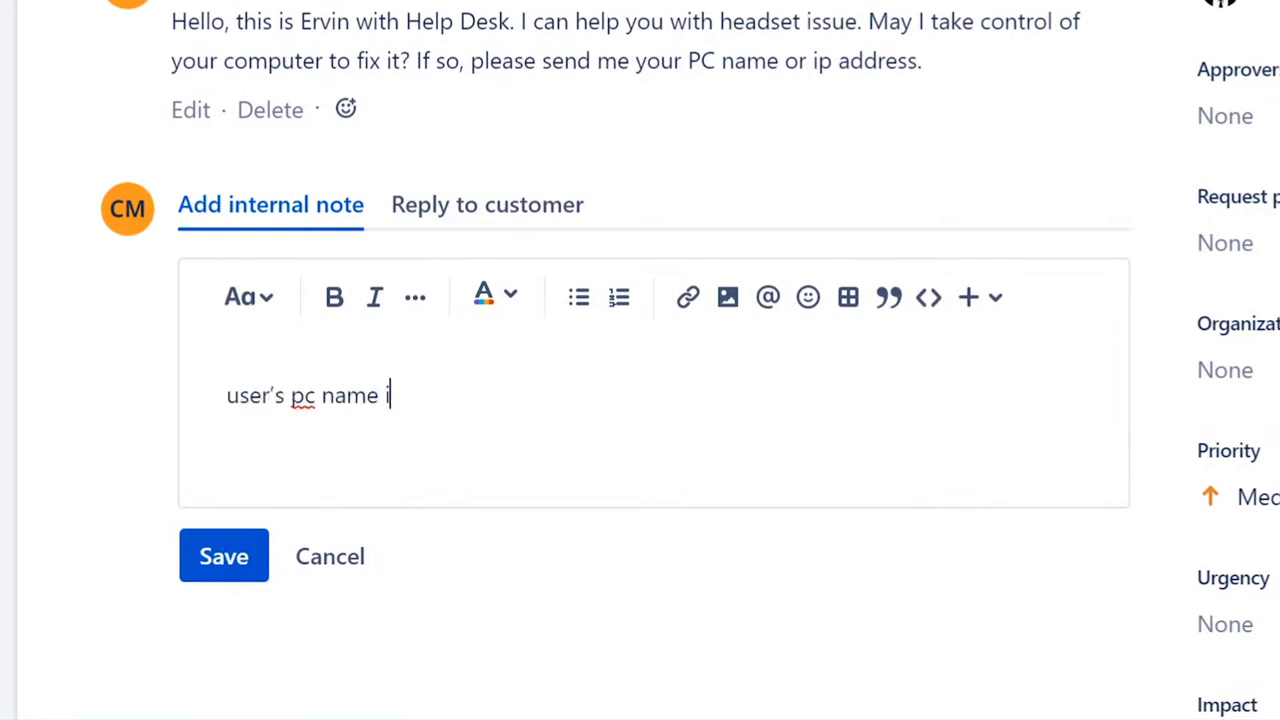
text(s cobuman1)
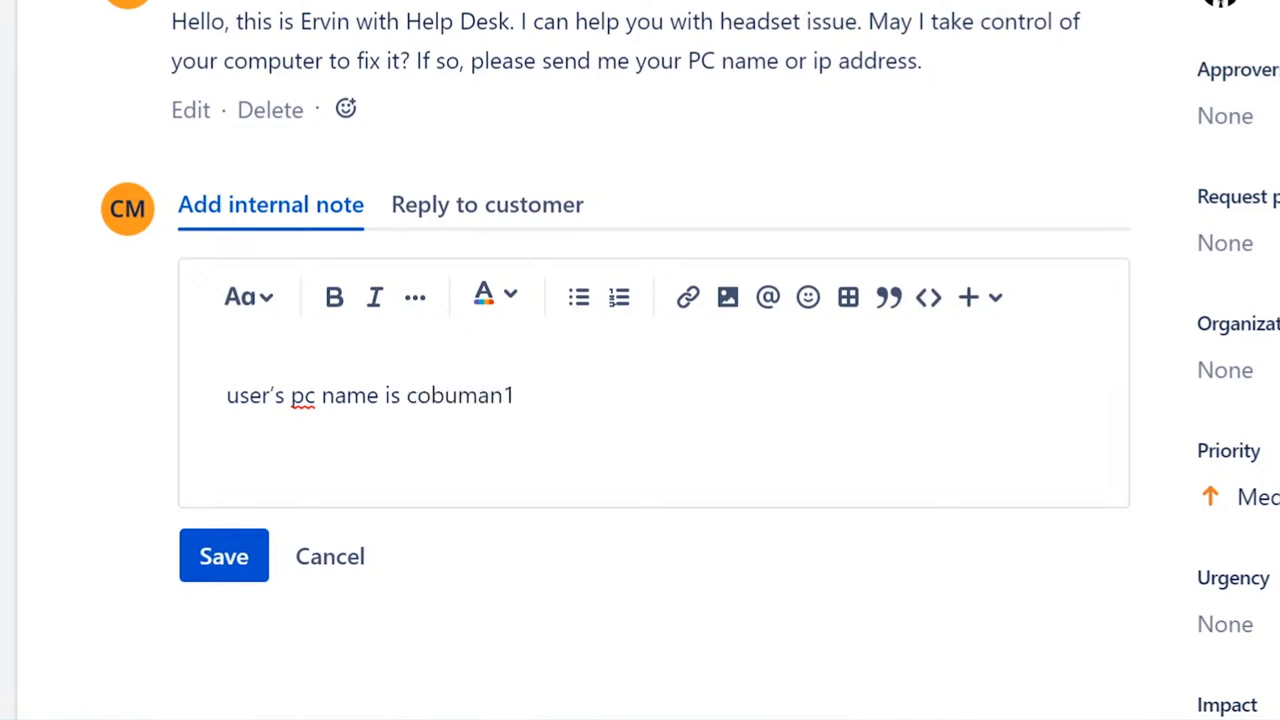
click(205, 572)
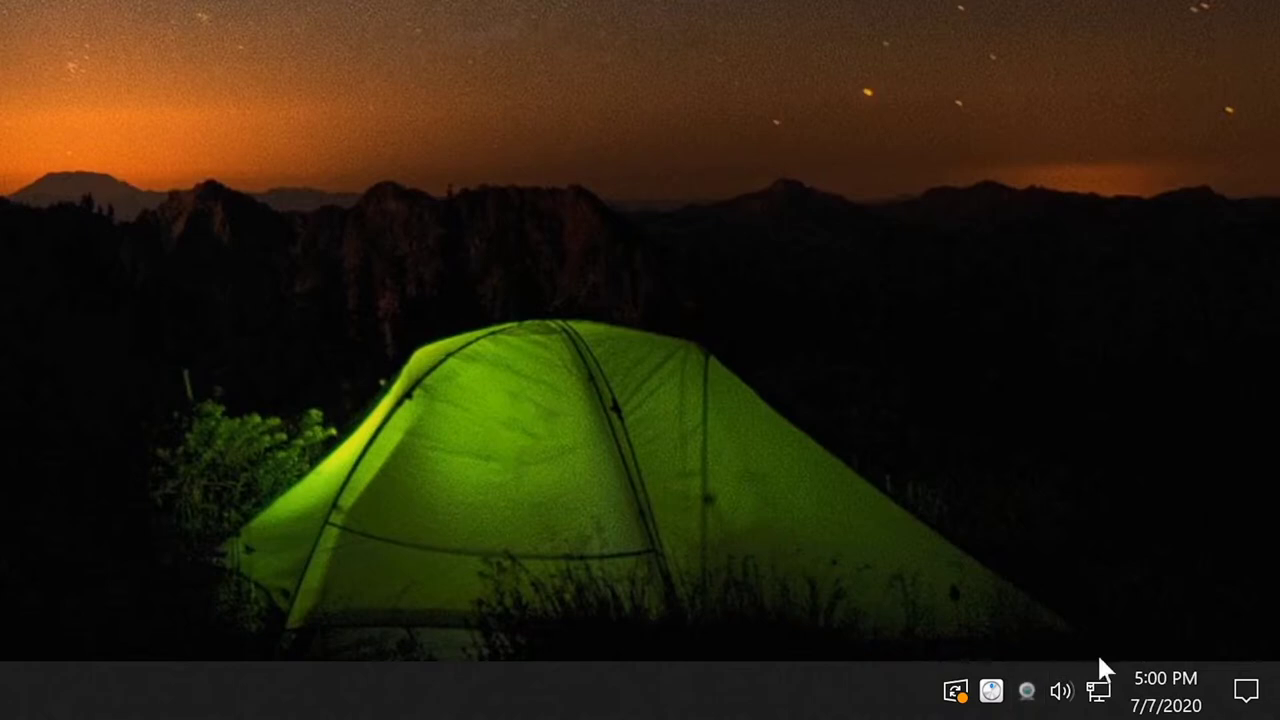
Open Windows Sound settings and check the Plantronics C610 speakers as output at volume 57.
click(1060, 691)
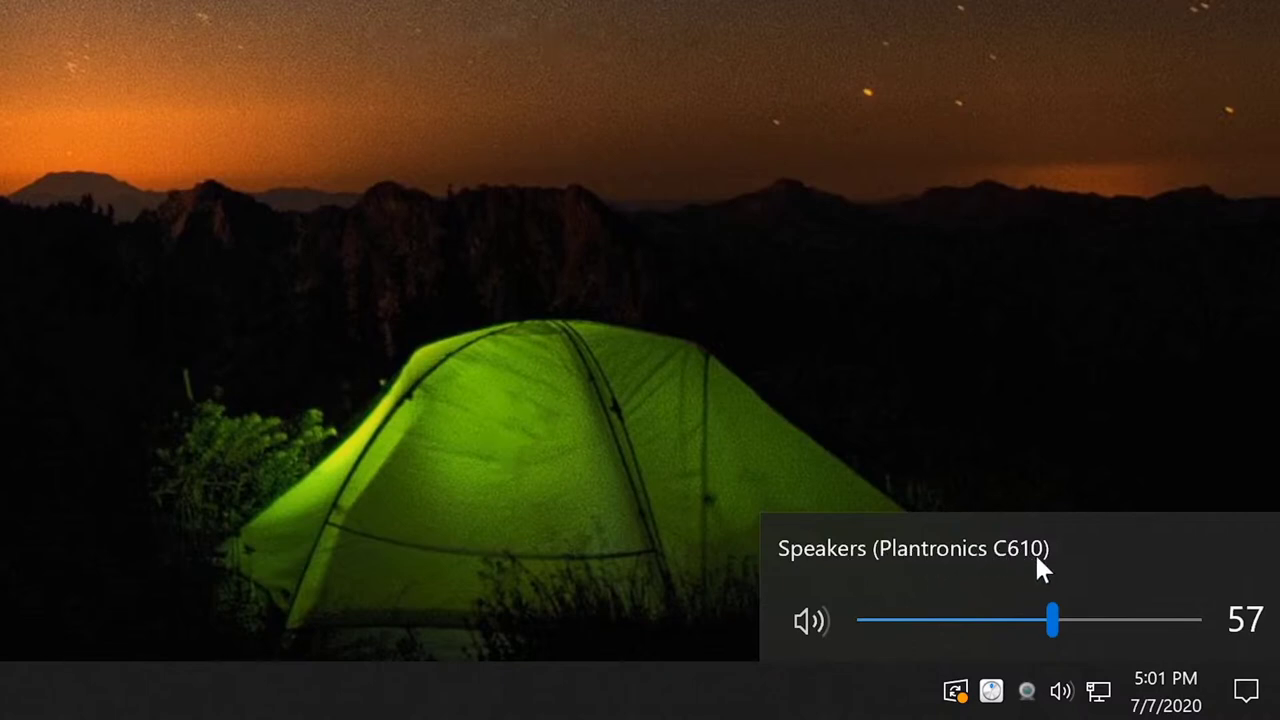
right_click(1062, 692)
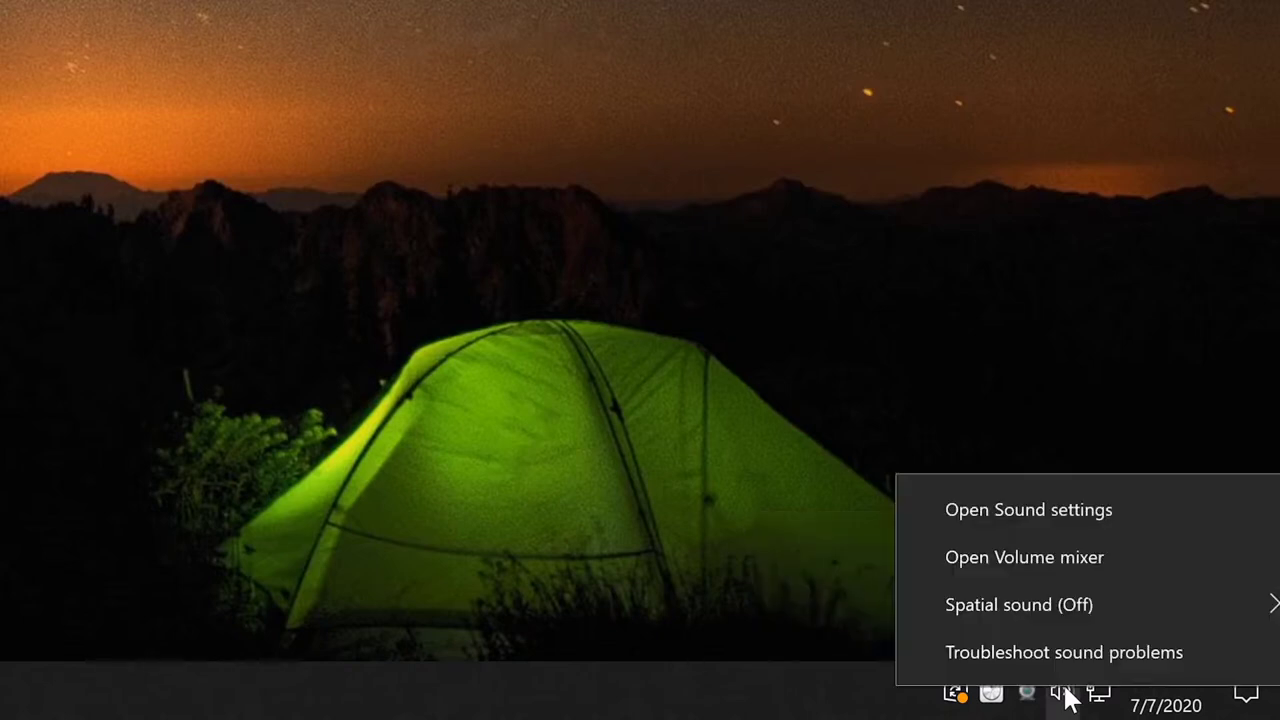
click(1096, 510)
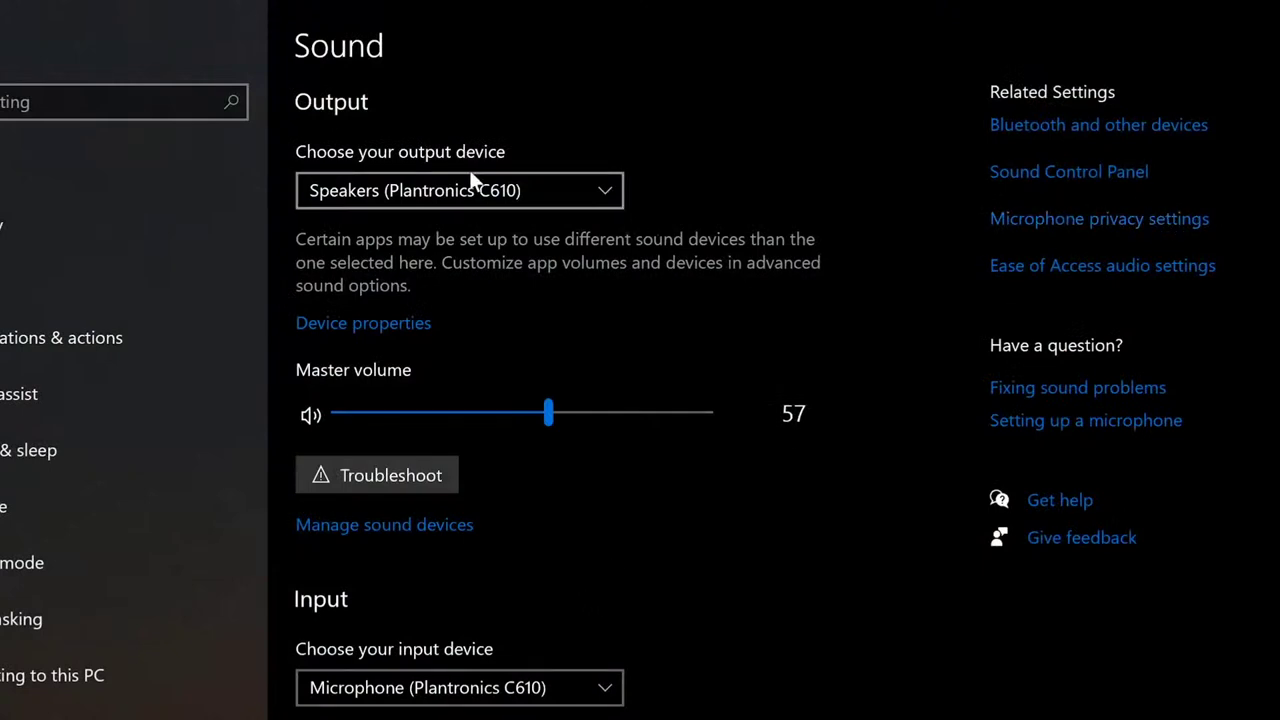
click(411, 190)
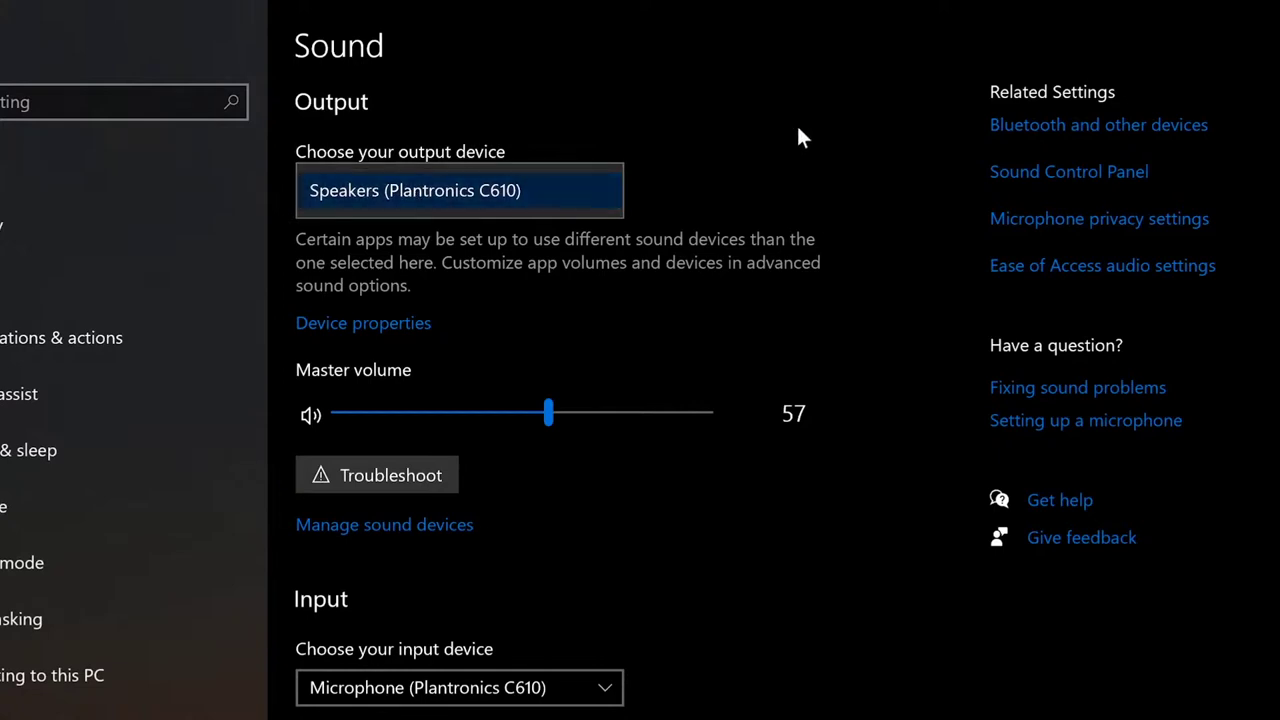
click(640, 235)
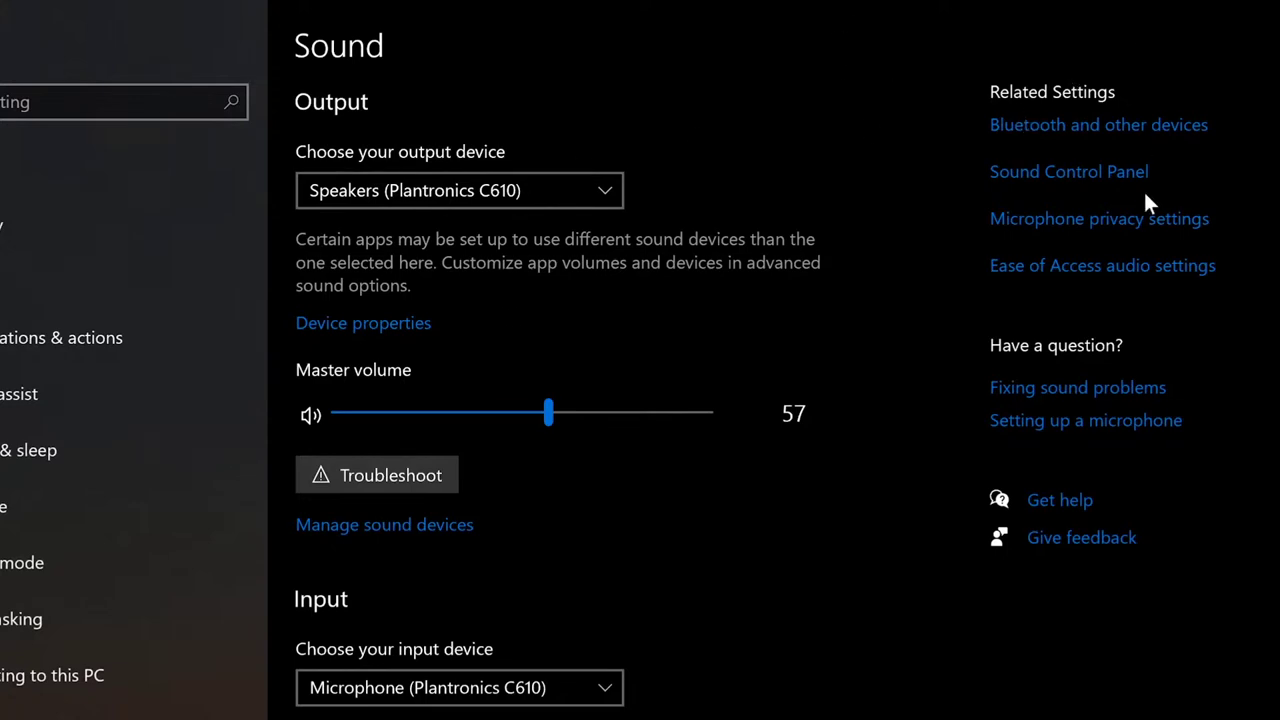
click(1086, 182)
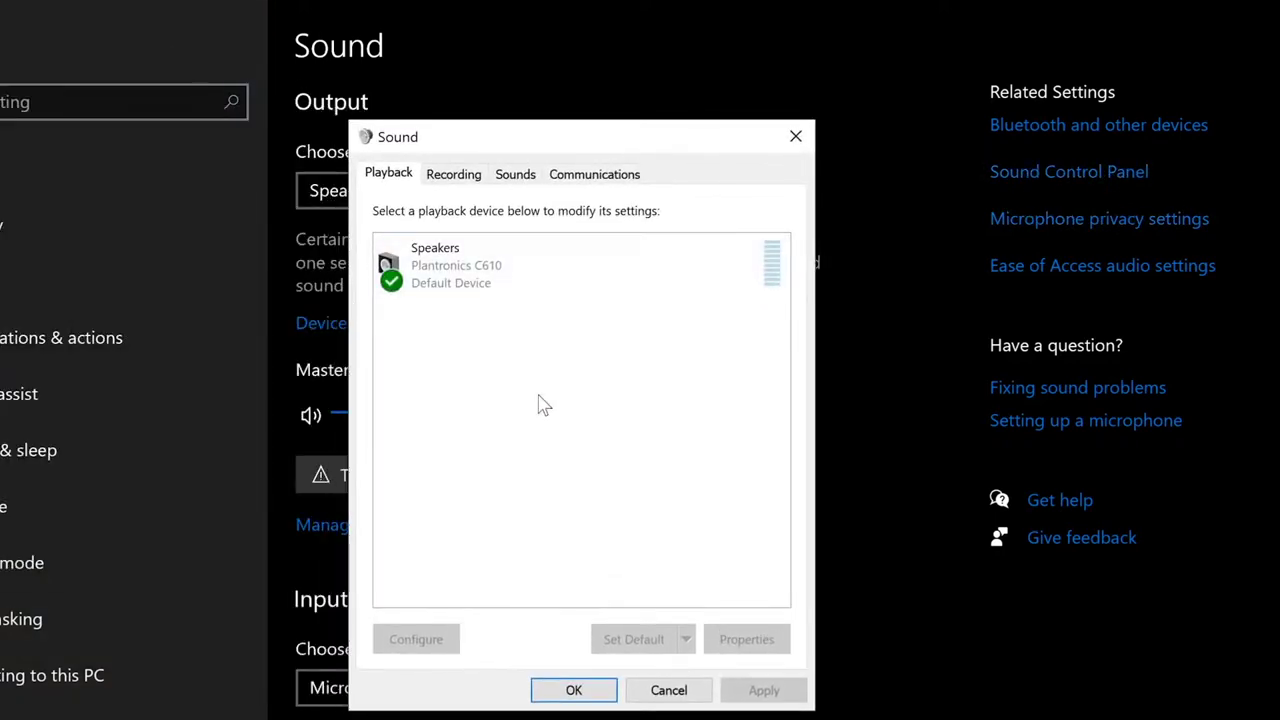
Show disabled playback devices, then disable and re-enable the Speakers as the default device.
right_click(540, 398)
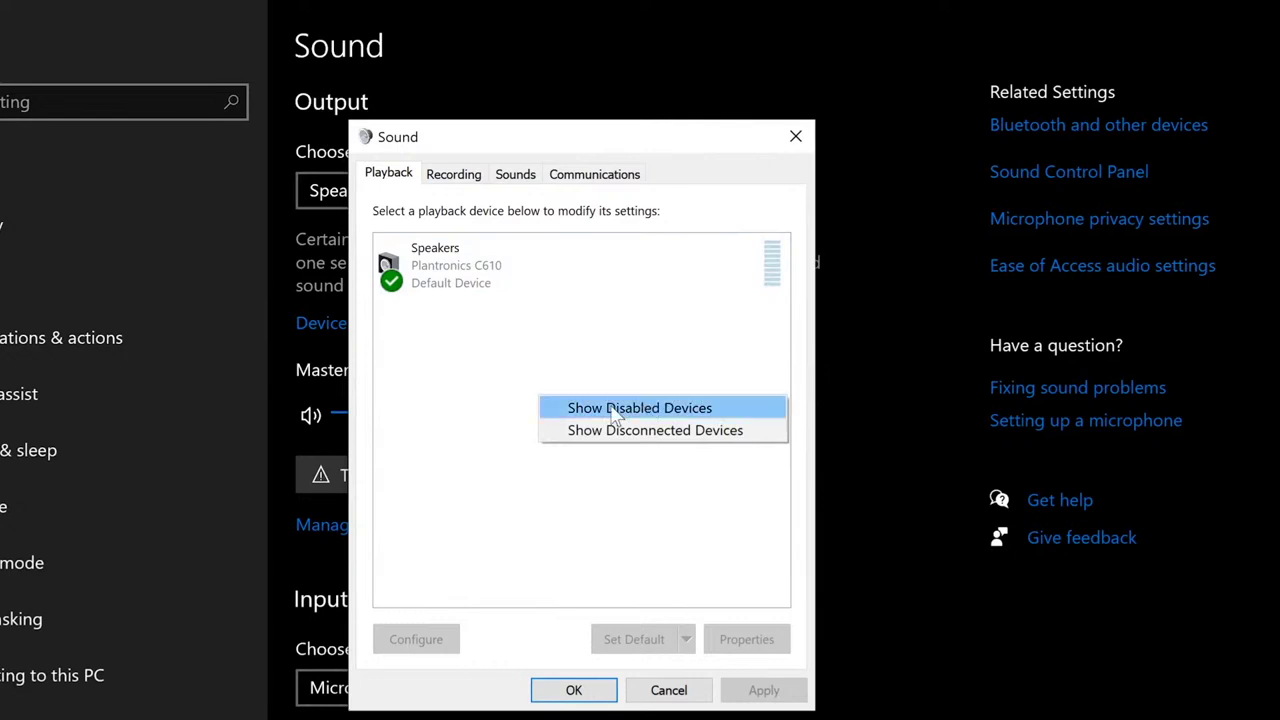
right_click(474, 367)
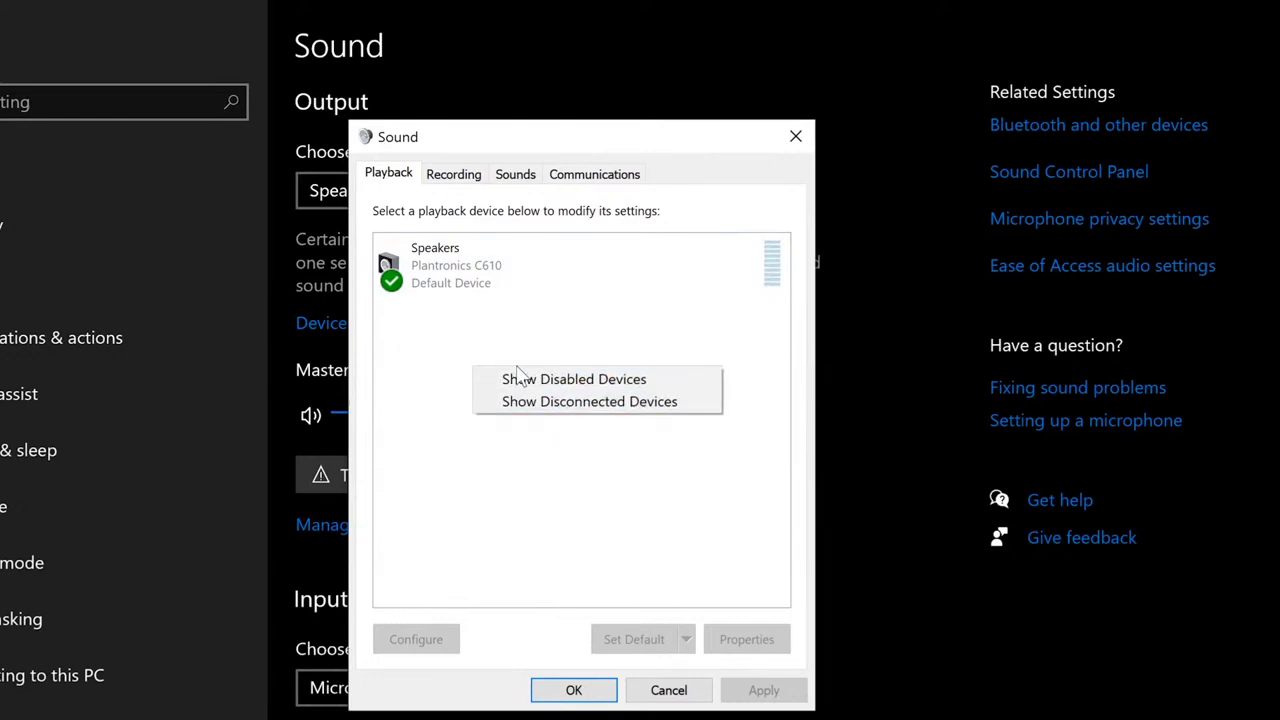
click(523, 379)
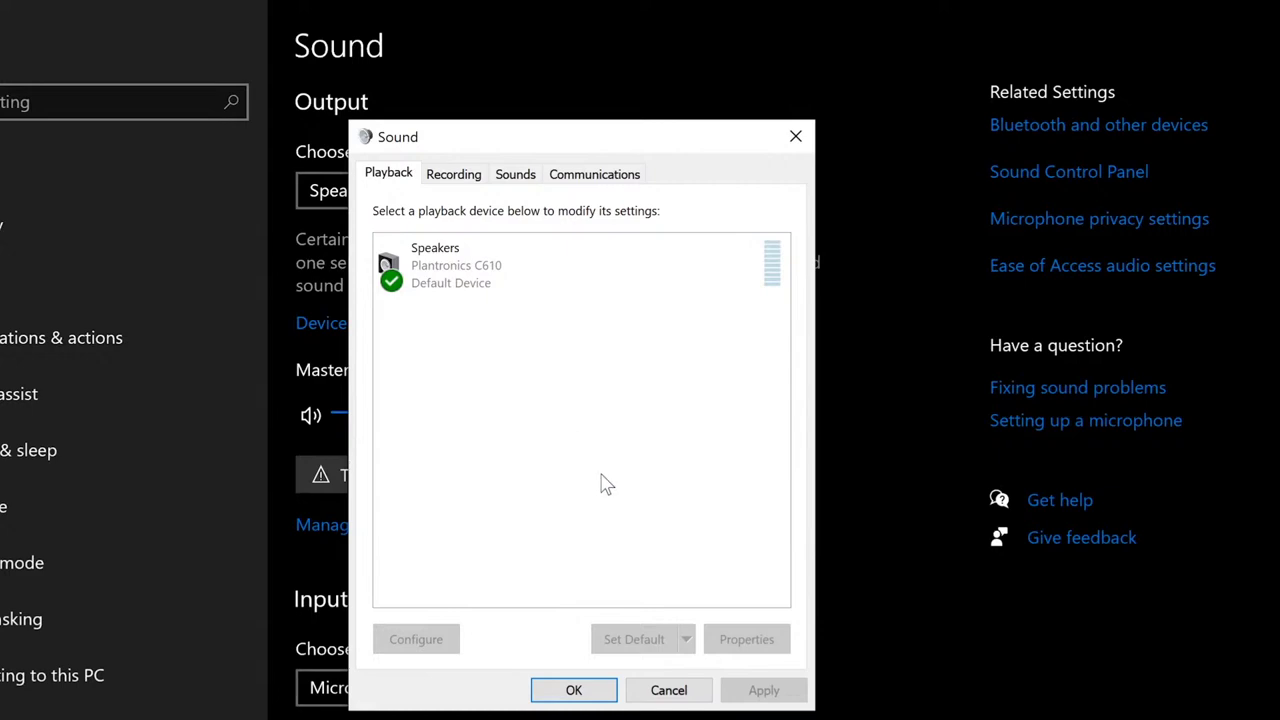
right_click(563, 477)
click(458, 414)
click(470, 275)
right_click(481, 427)
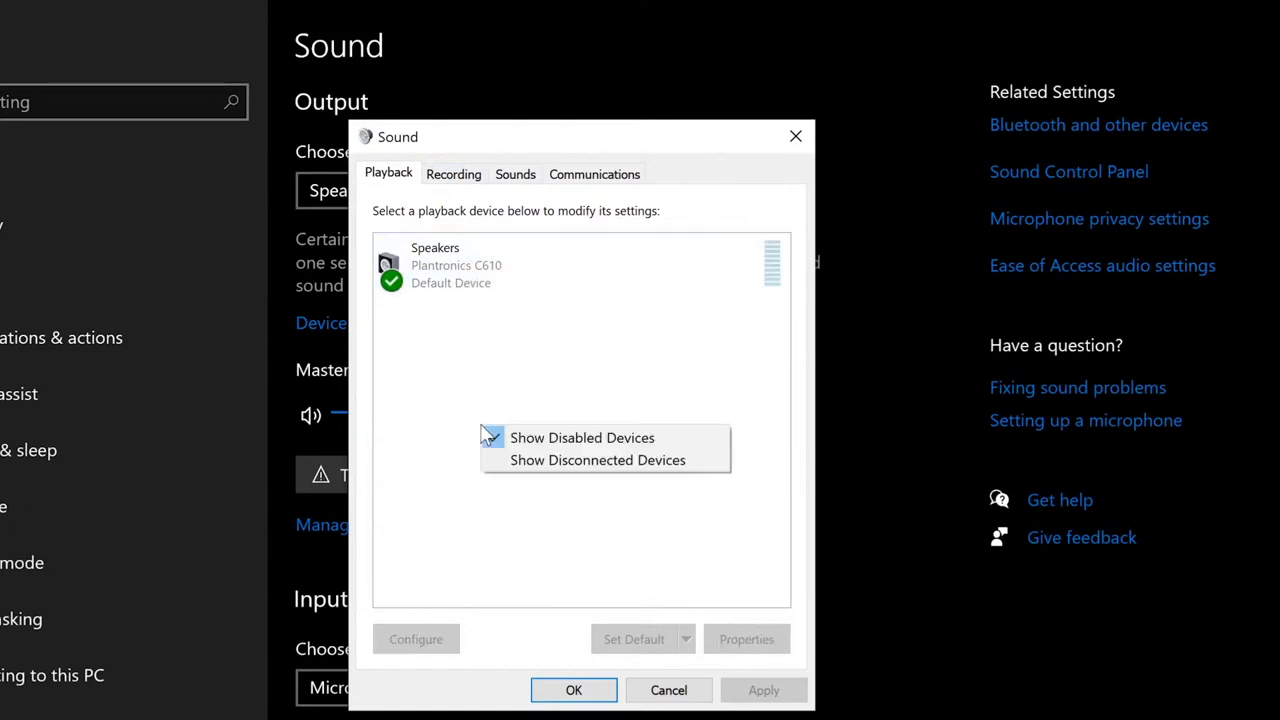
right_click(453, 275)
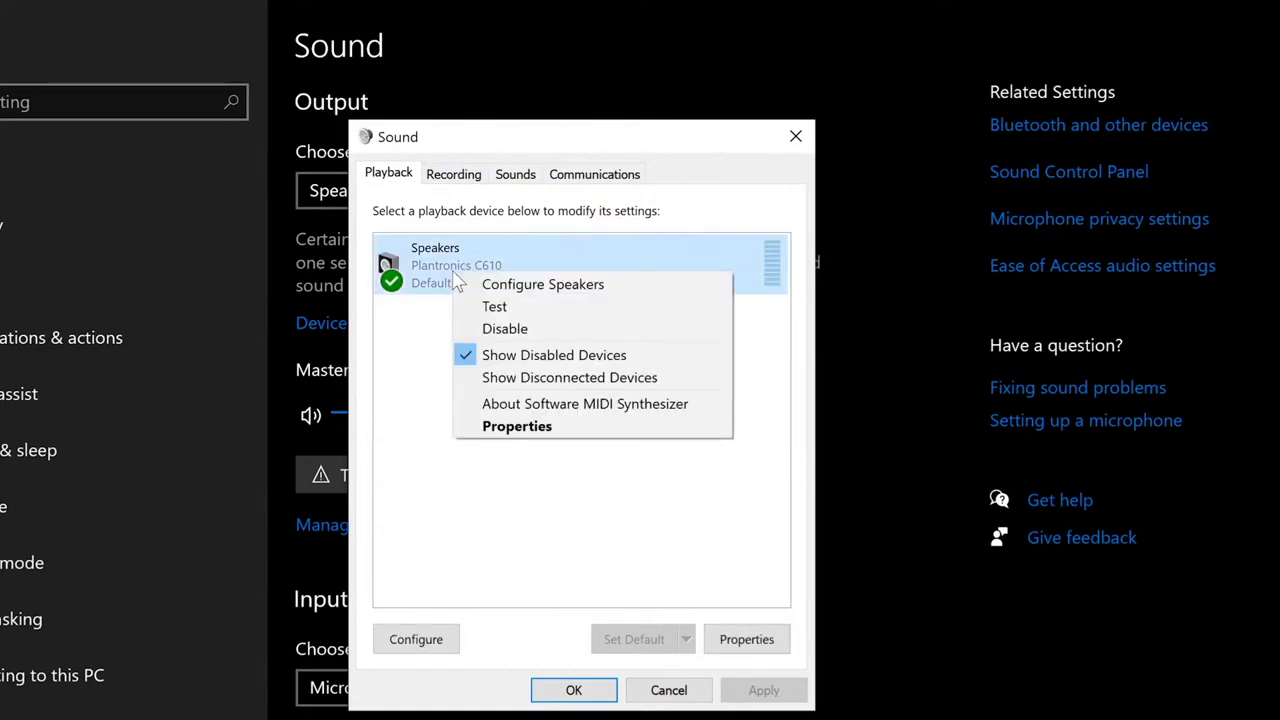
click(525, 334)
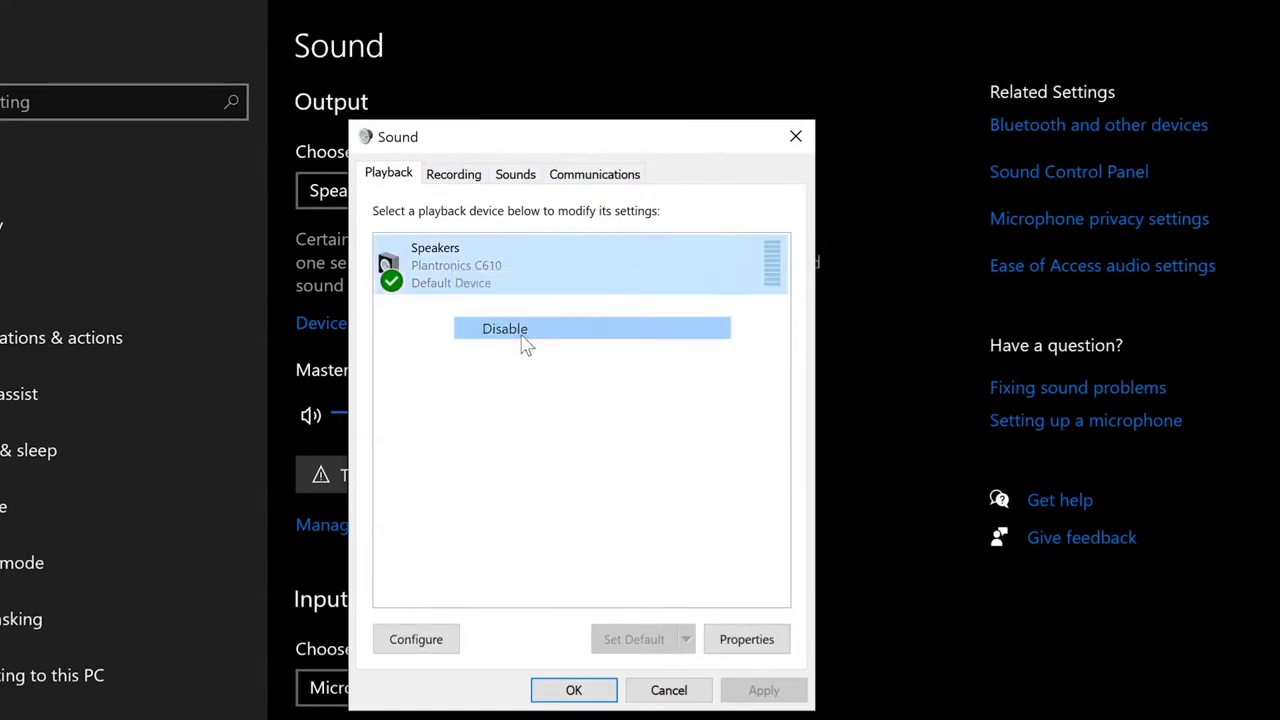
right_click(453, 252)
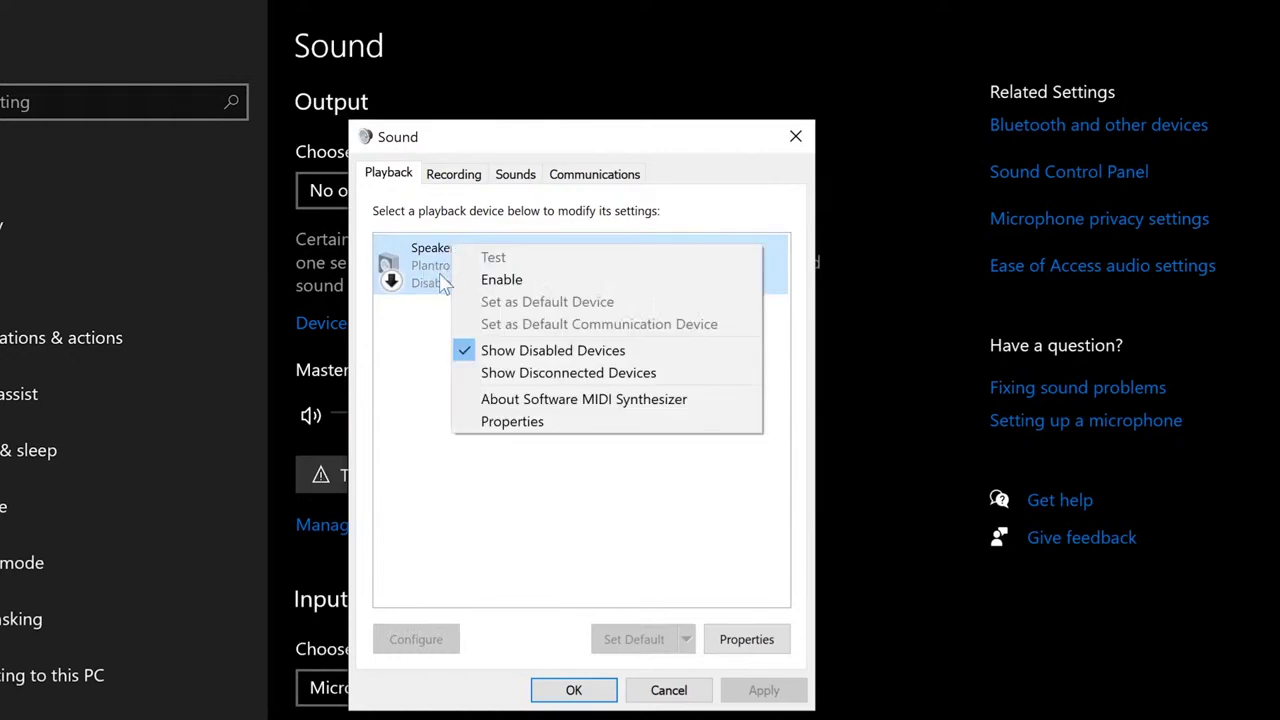
click(540, 284)
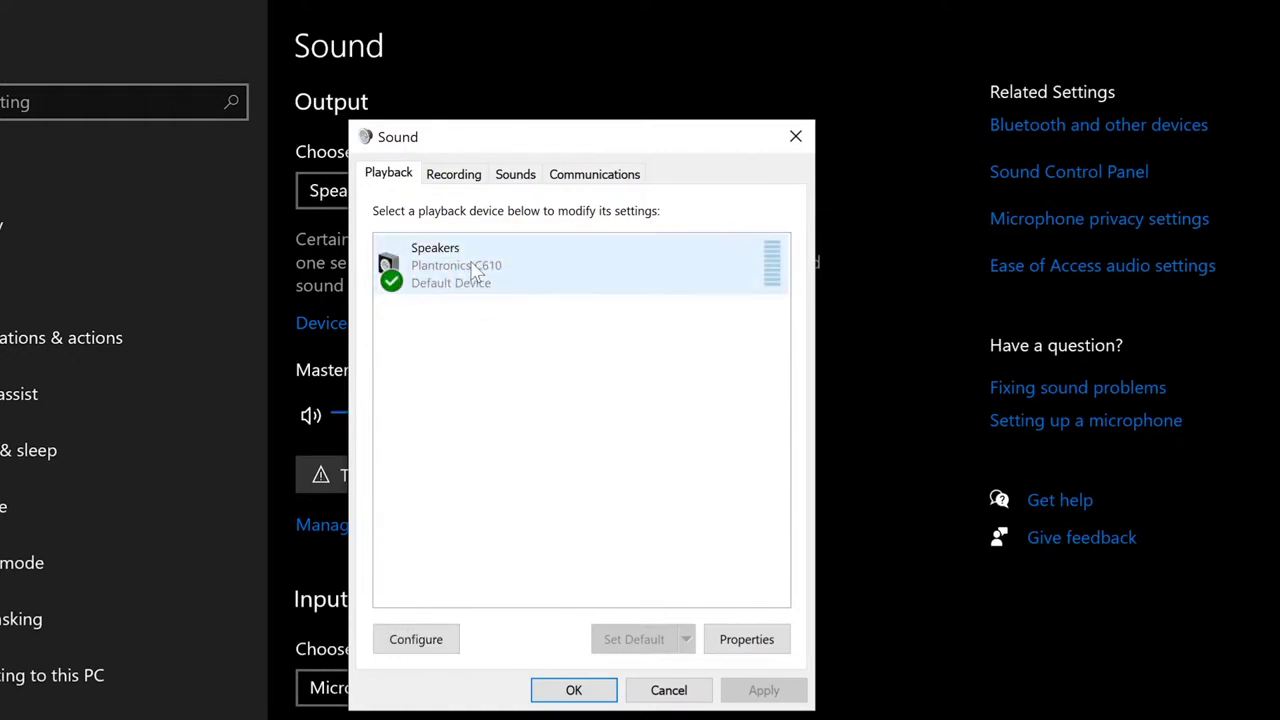
Raise the Plantronics C610 microphone level from 57 to 77 and close the Sound panel.
click(463, 176)
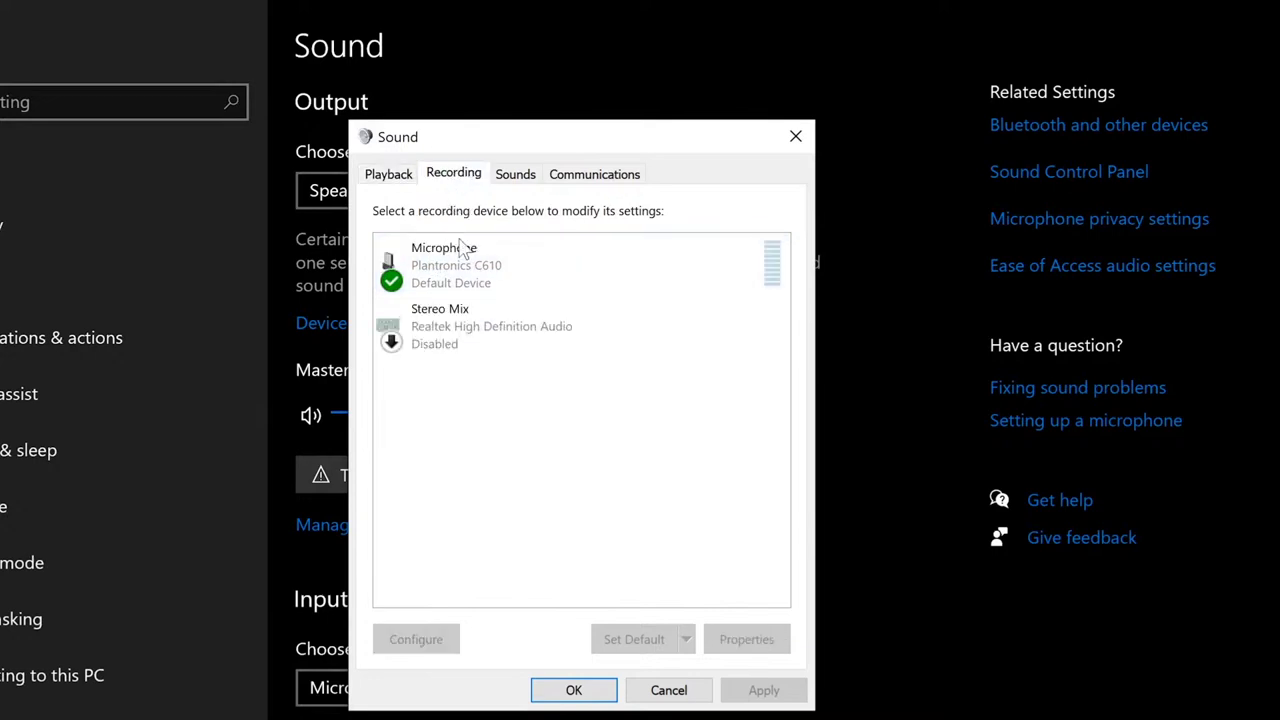
click(505, 283)
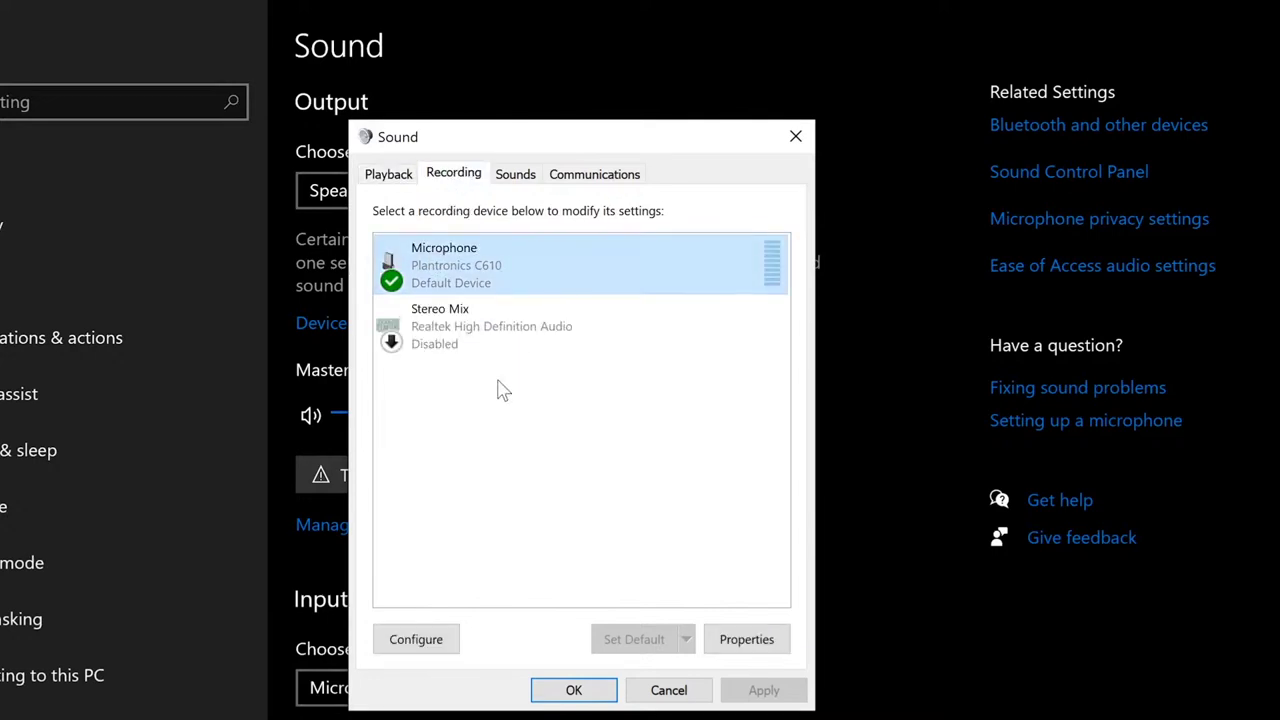
click(490, 331)
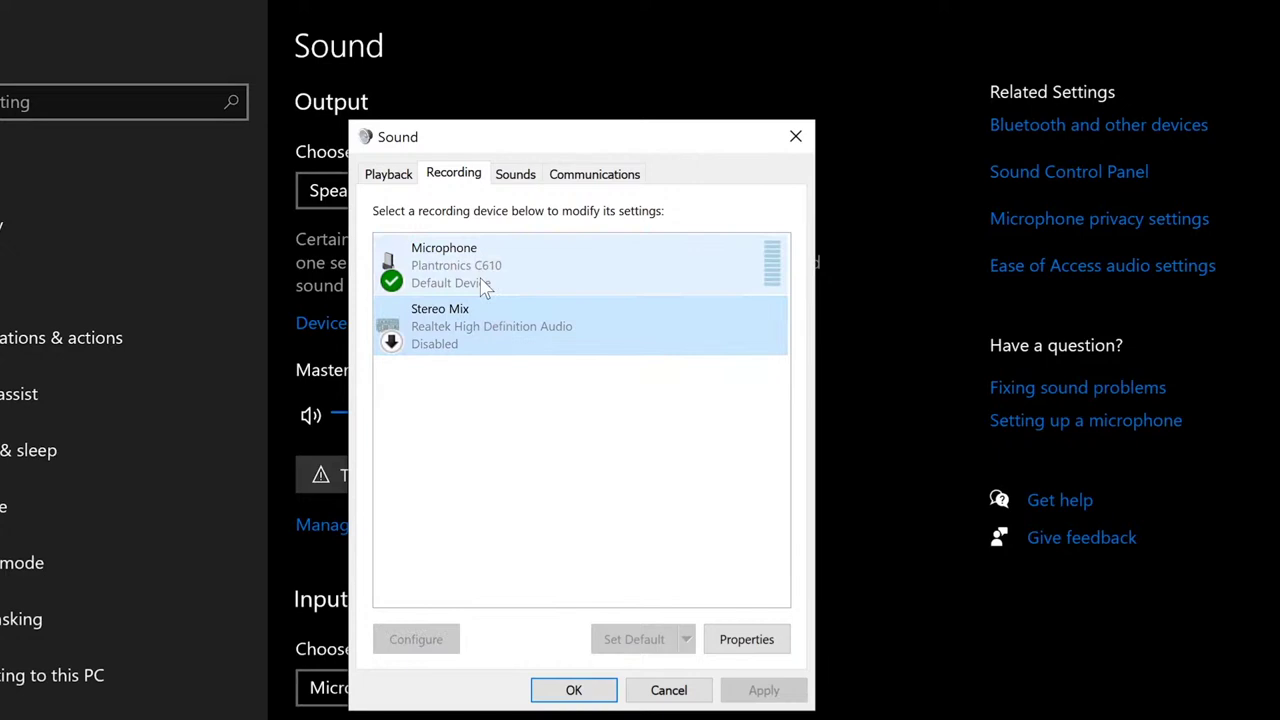
click(484, 281)
double_click(510, 270)
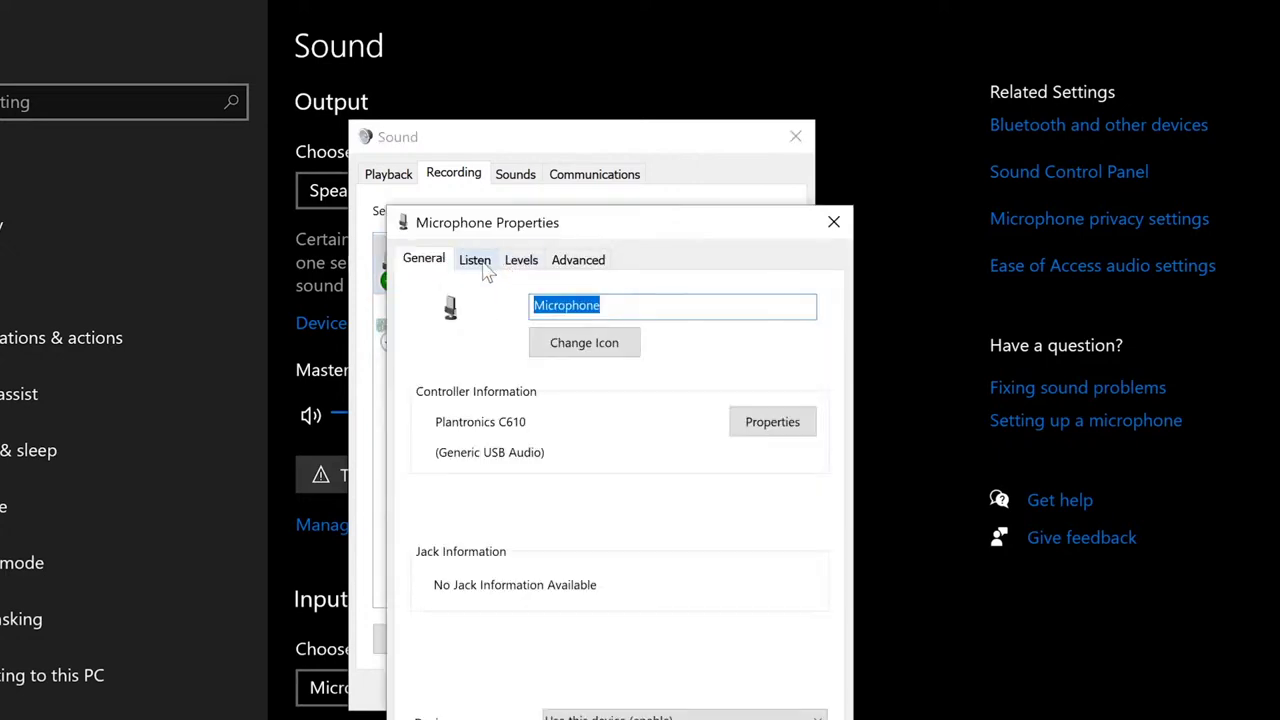
click(525, 260)
click(544, 320)
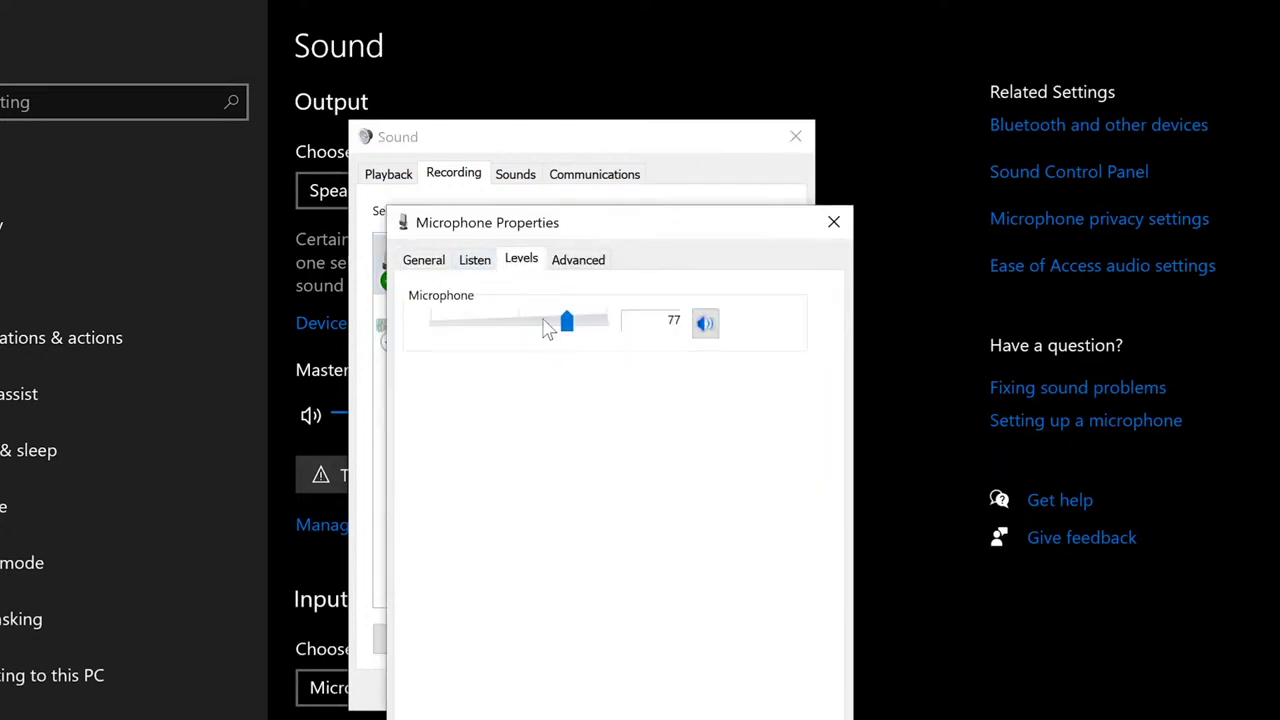
key(Return)
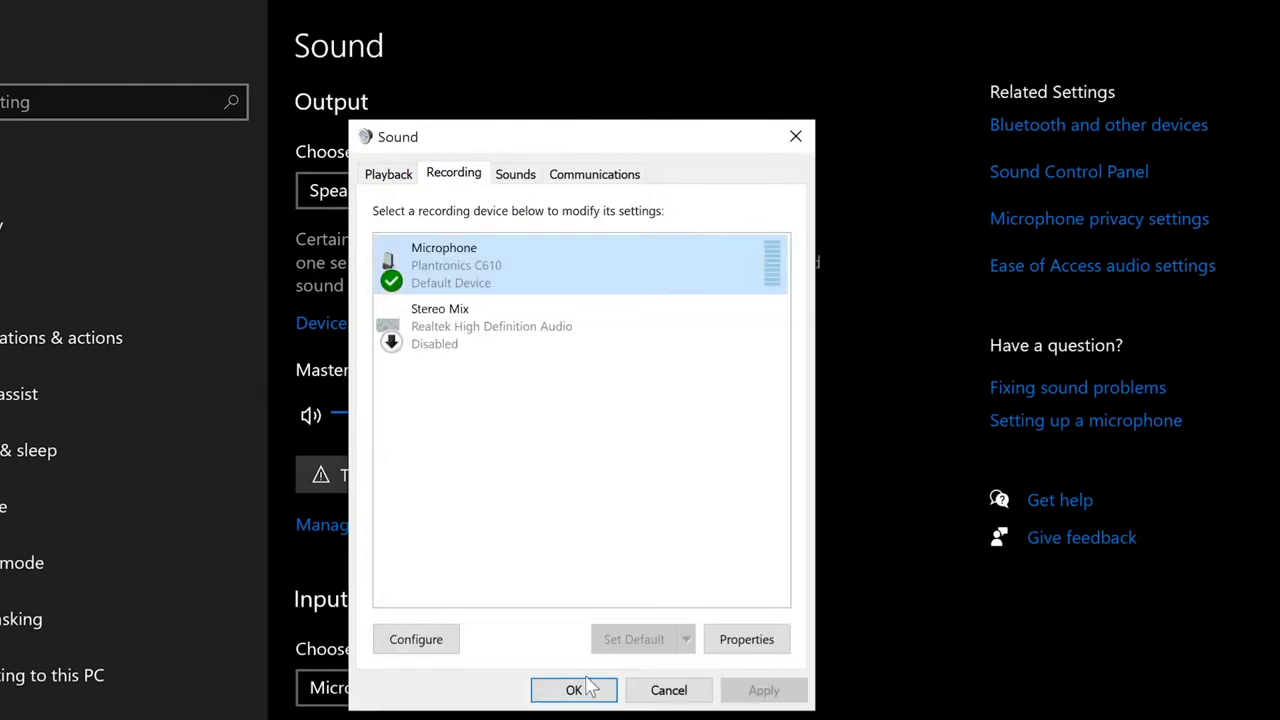
click(578, 692)
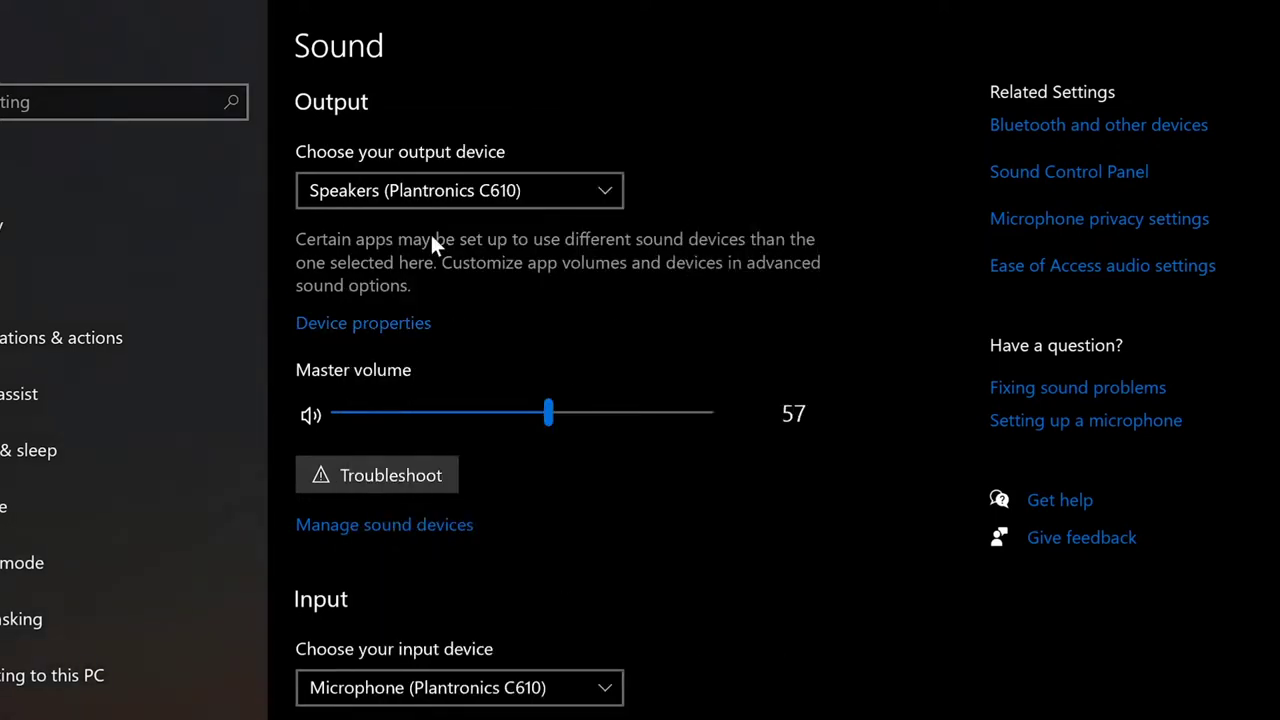
click(449, 182)
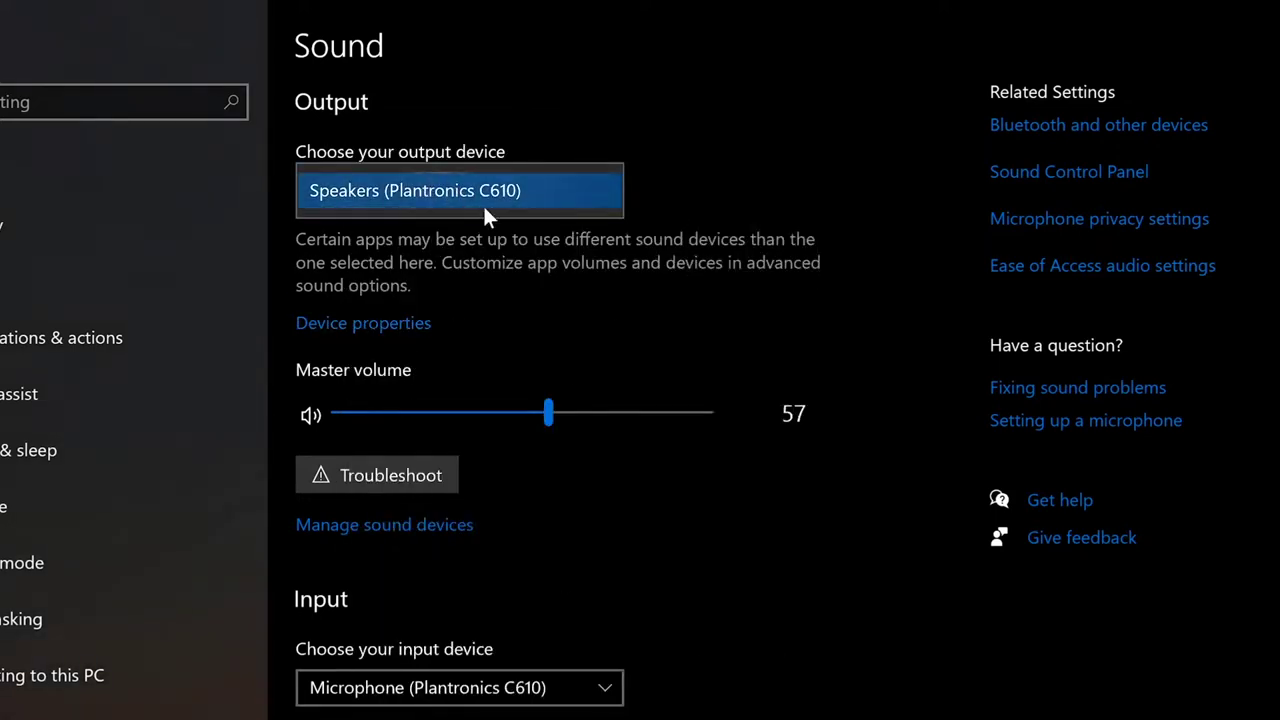
click(508, 258)
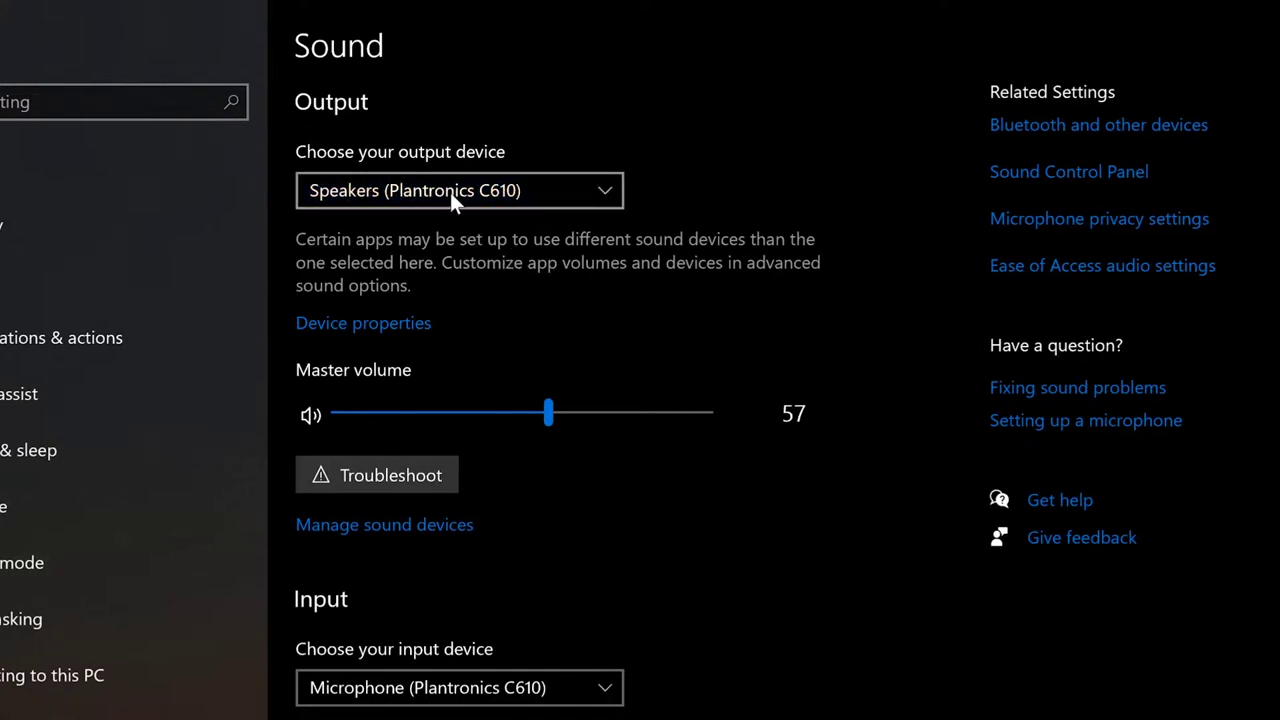
click(445, 192)
click(536, 230)
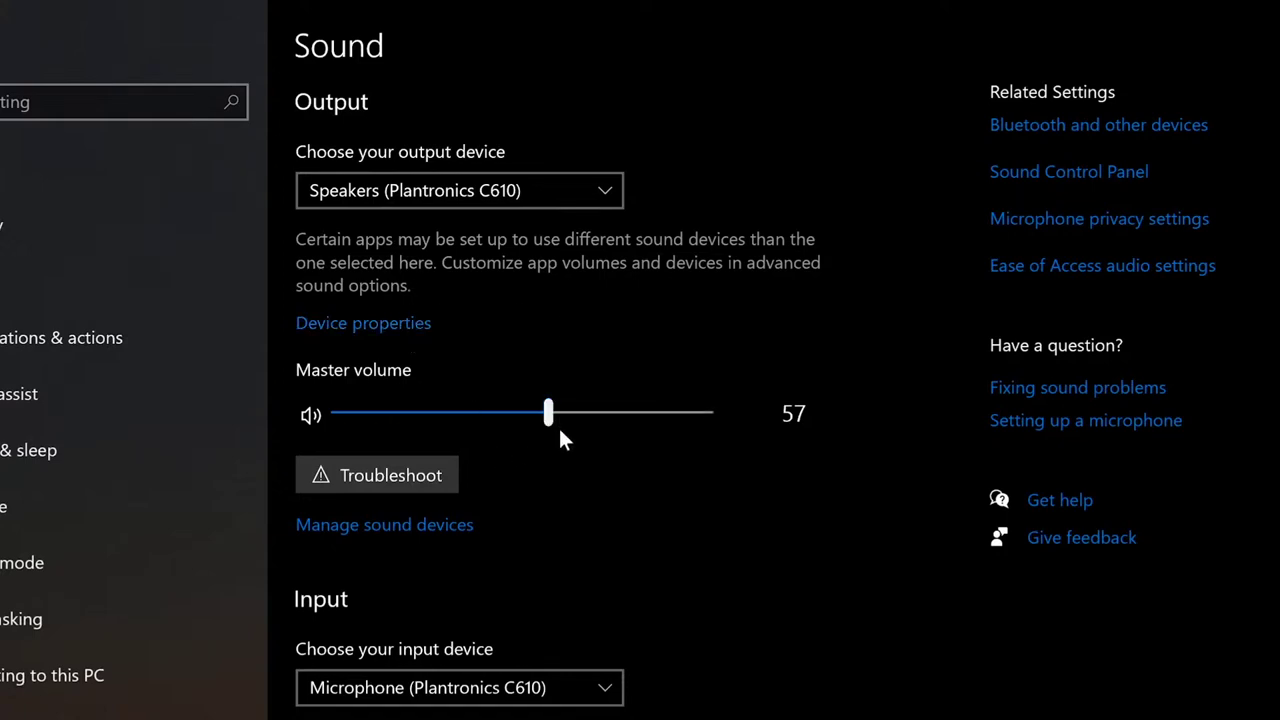
mouse_move(550, 413)
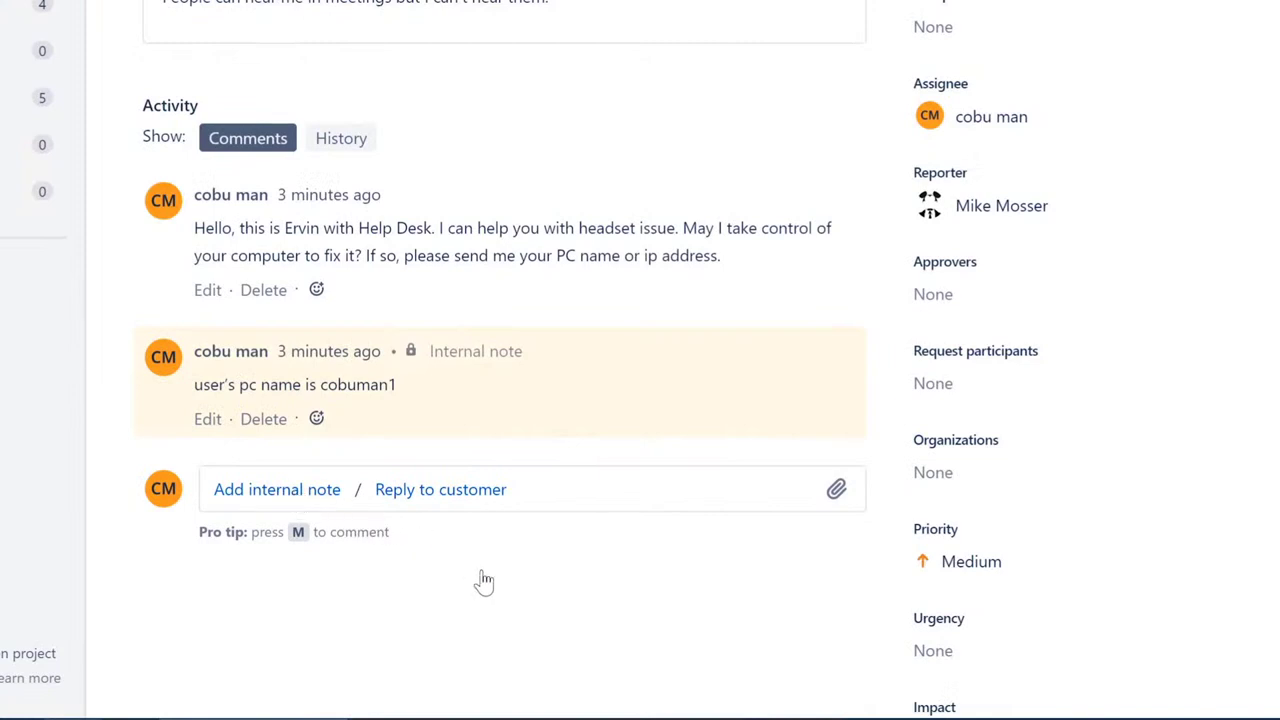
Save an internal note on ISD-23 saying the headset was configured and tested, with the agent's signature.
key(m)
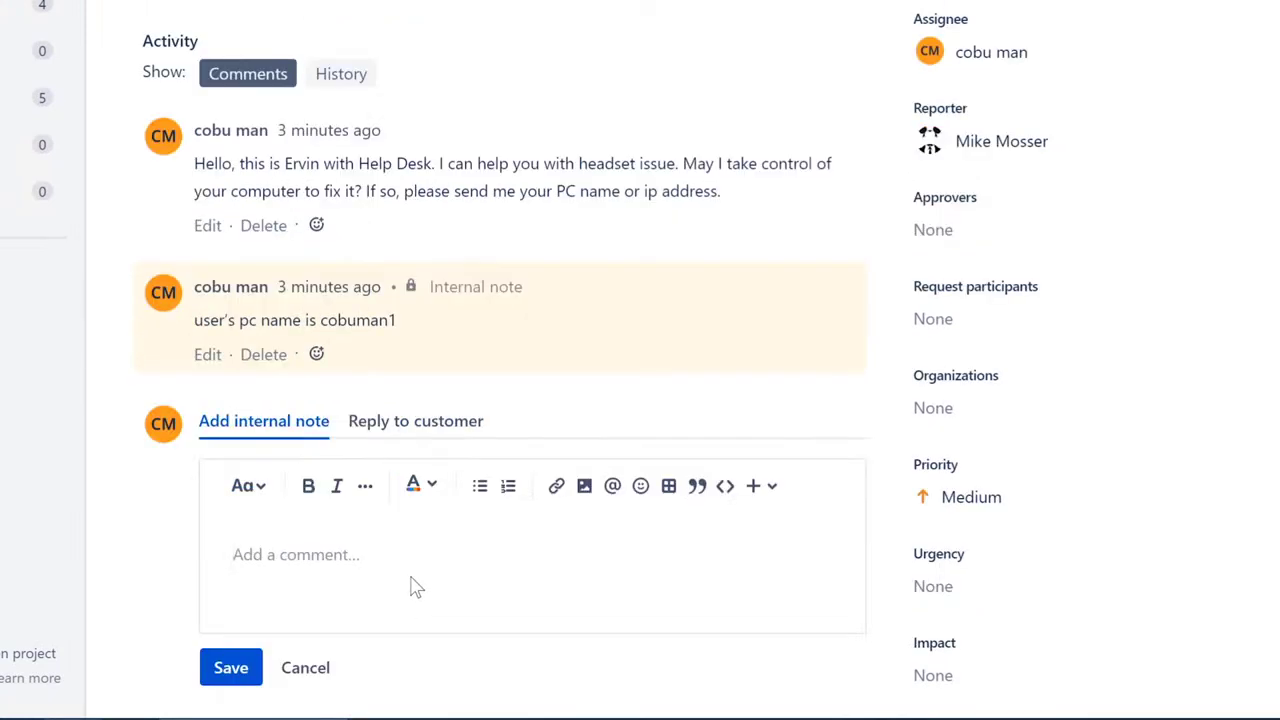
text(I have conf)
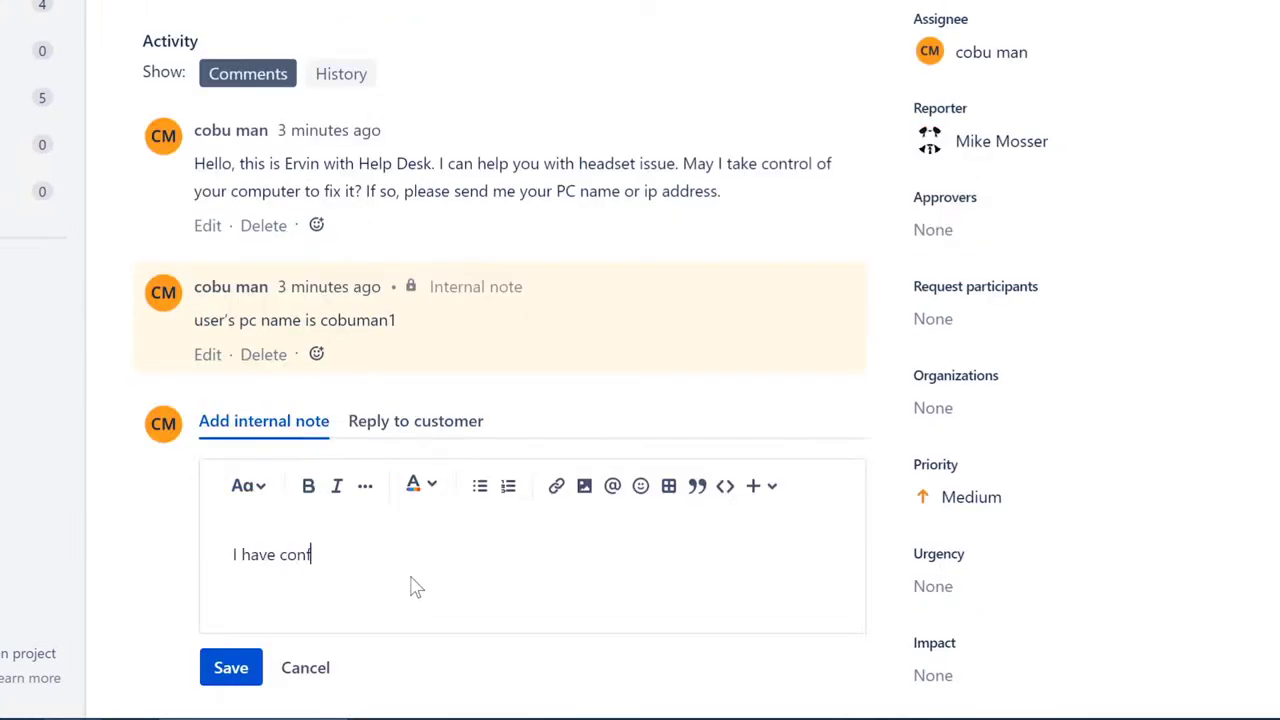
text(igured the headset and test)
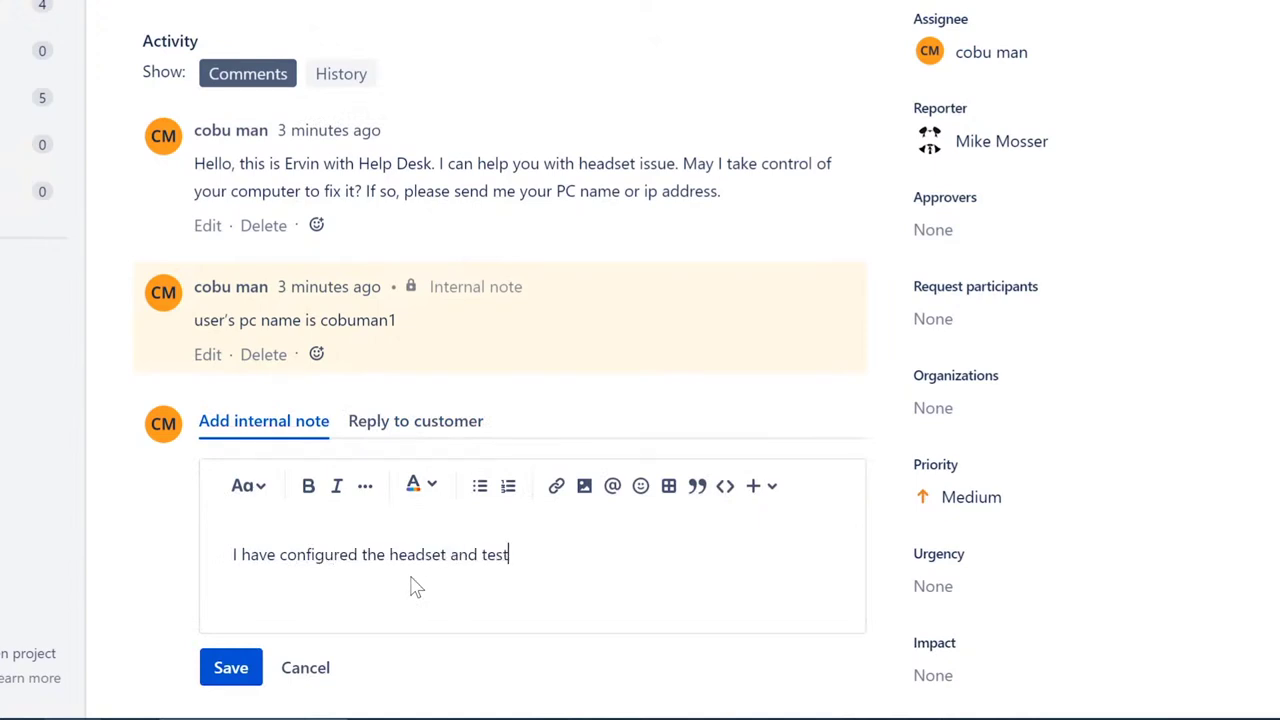
text(ed.)
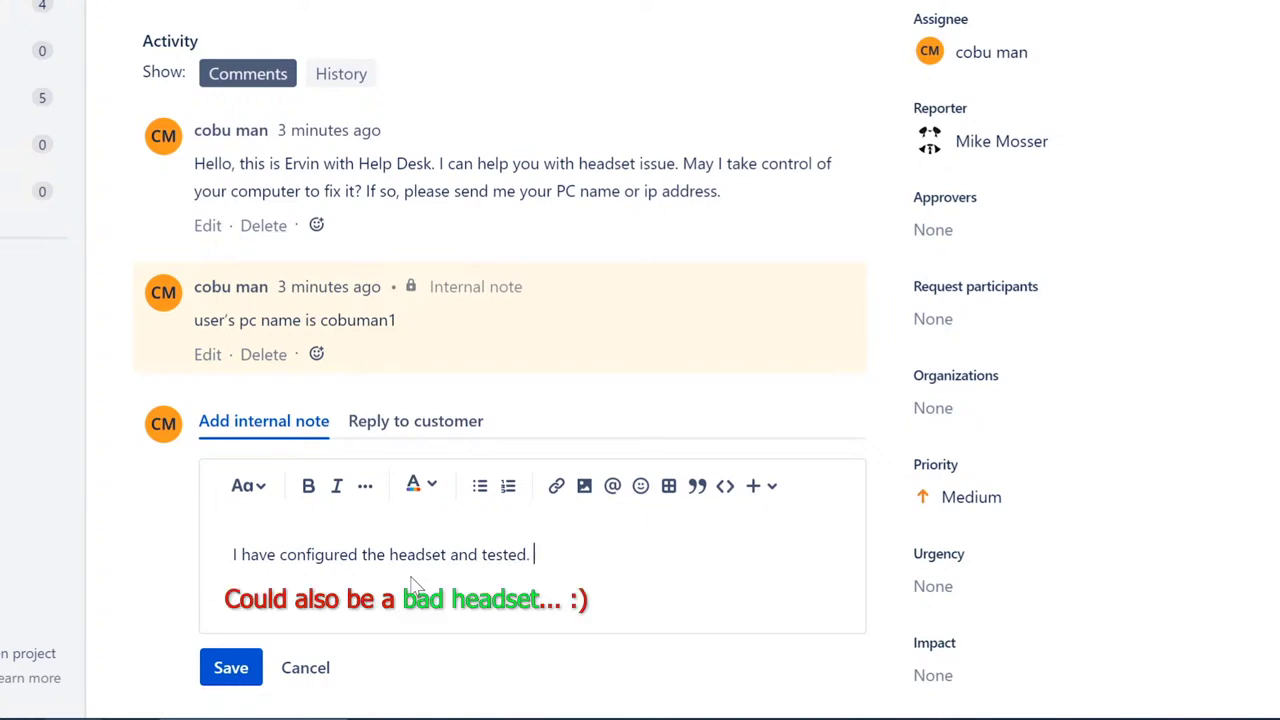
text( Ervin)
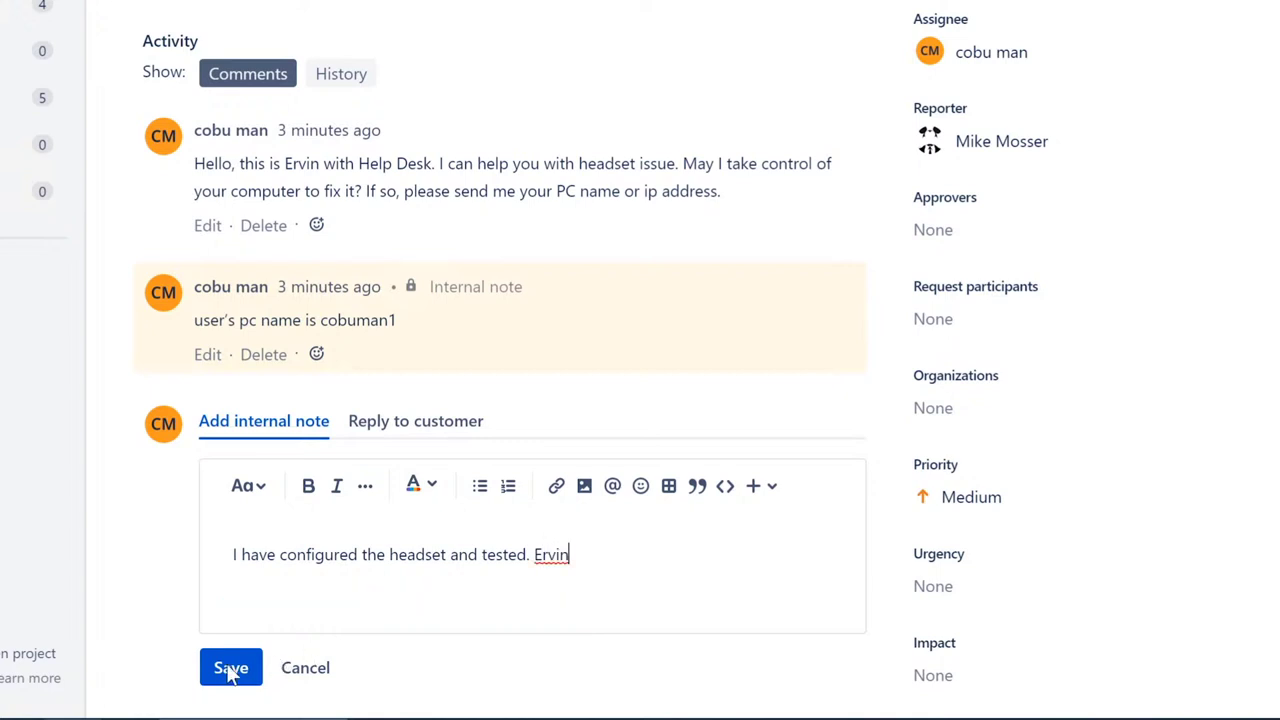
click(229, 670)
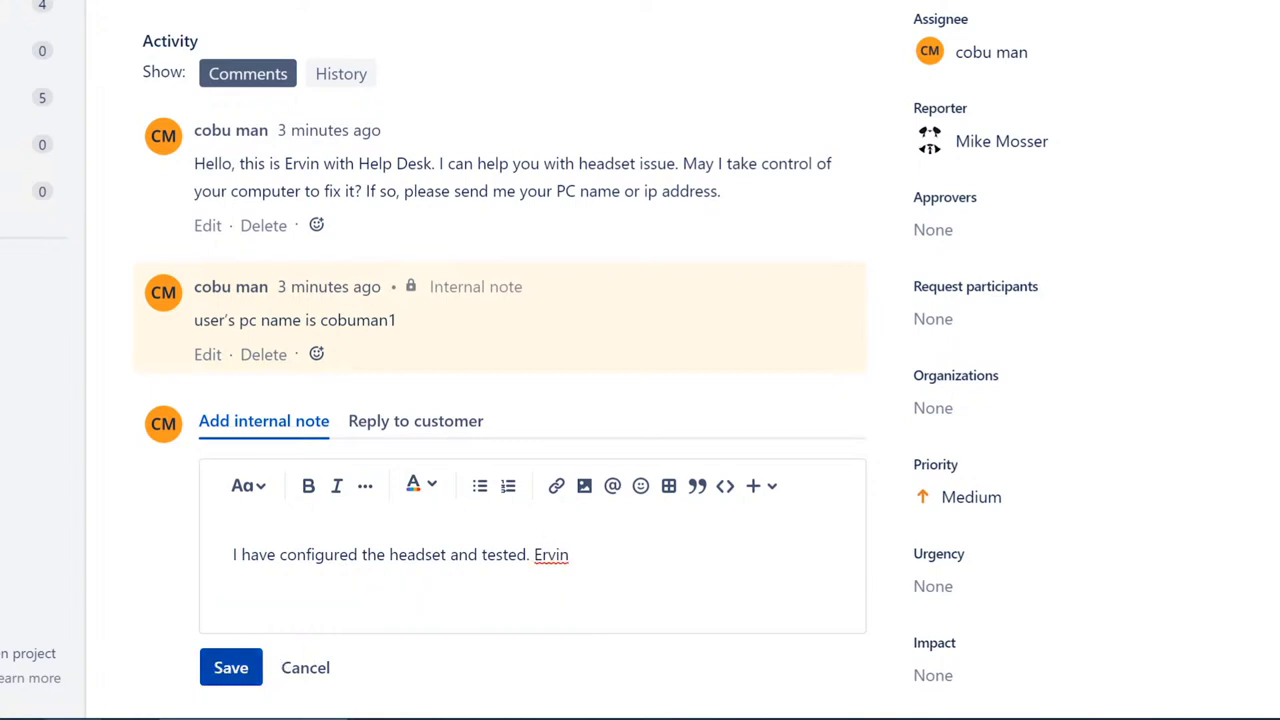
Set ISD-23's status to Completed.
scroll(1038, 46, up, 1)
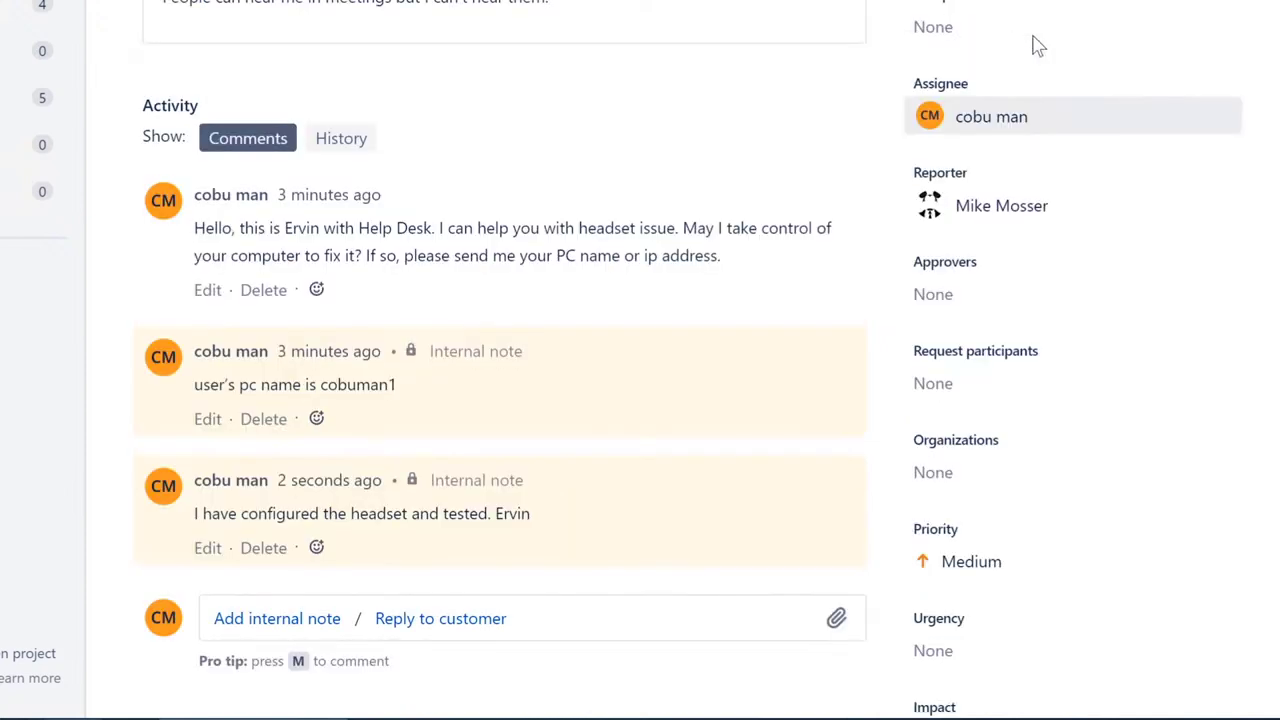
click(1007, 0)
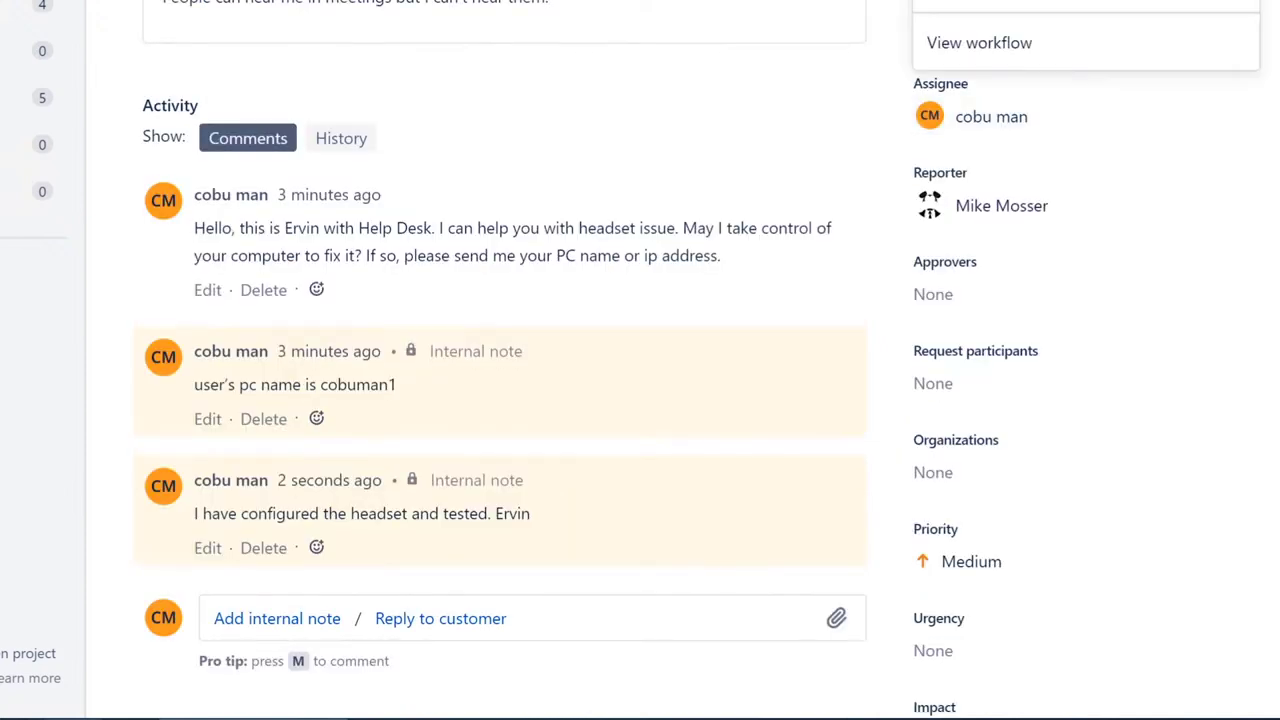
click(1073, 0)
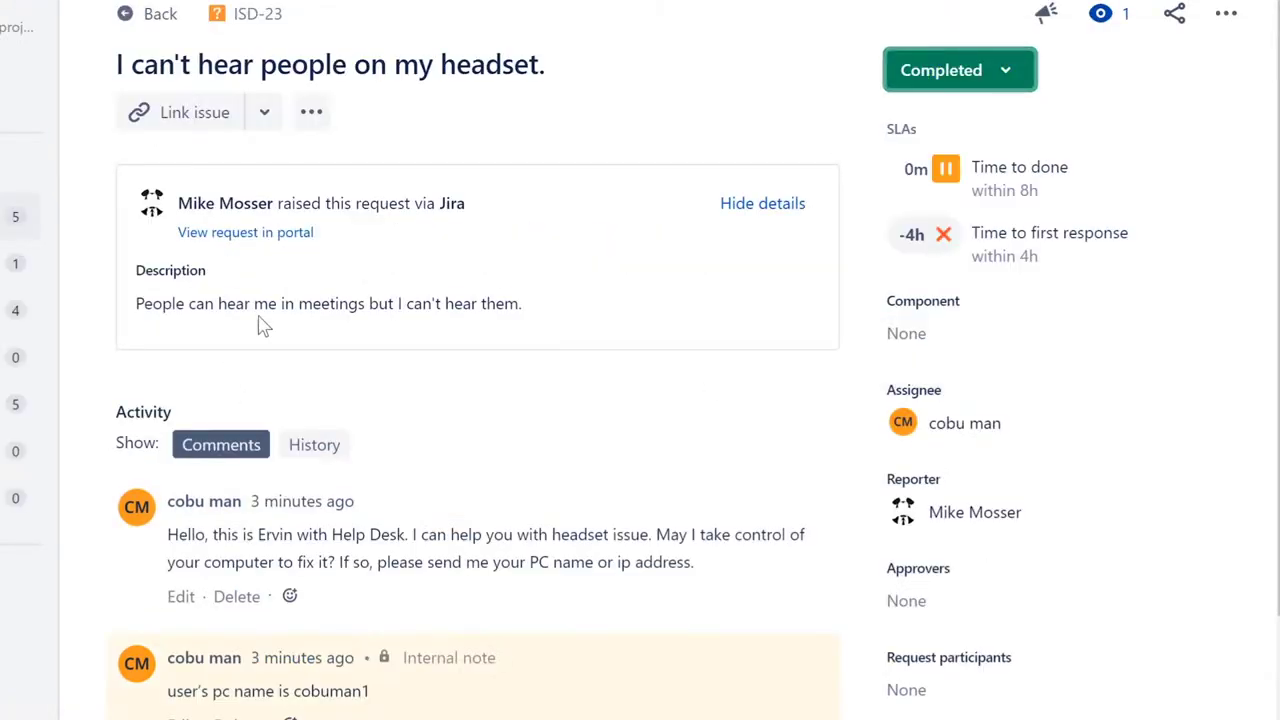
Open blue-screen ticket ISD-24 from the open queue and assign it to yourself.
click(152, 24)
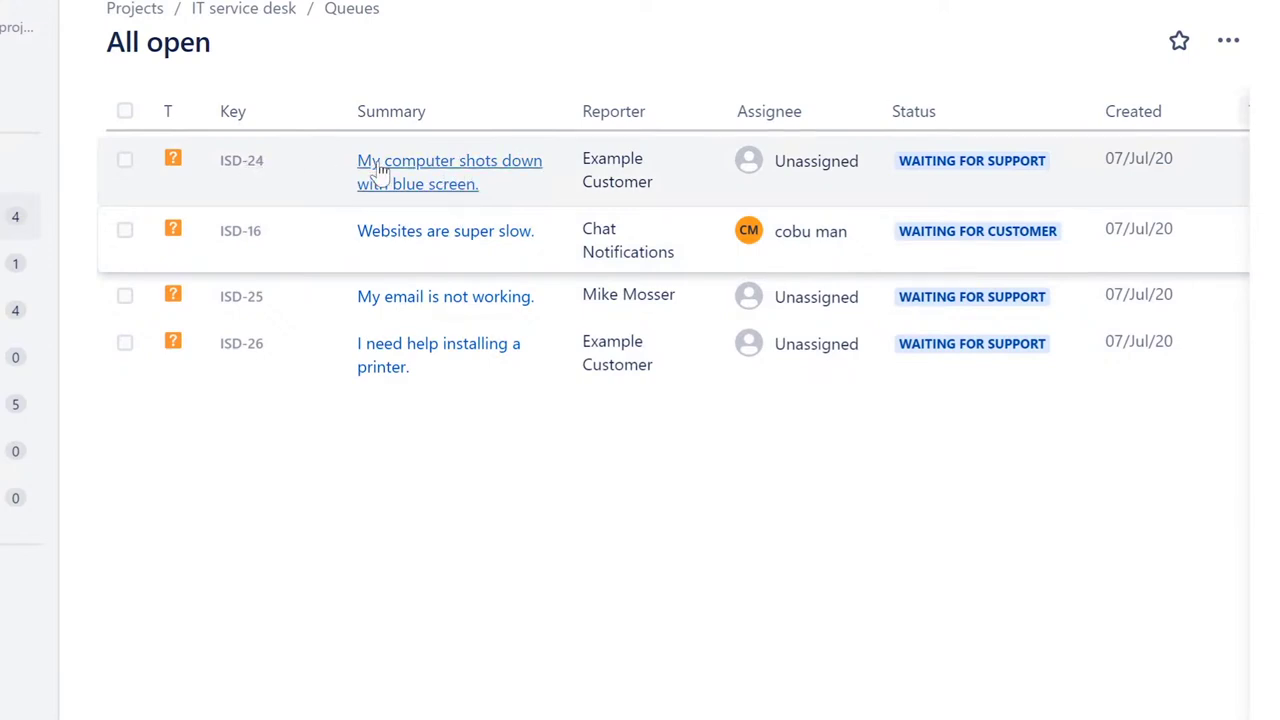
click(495, 171)
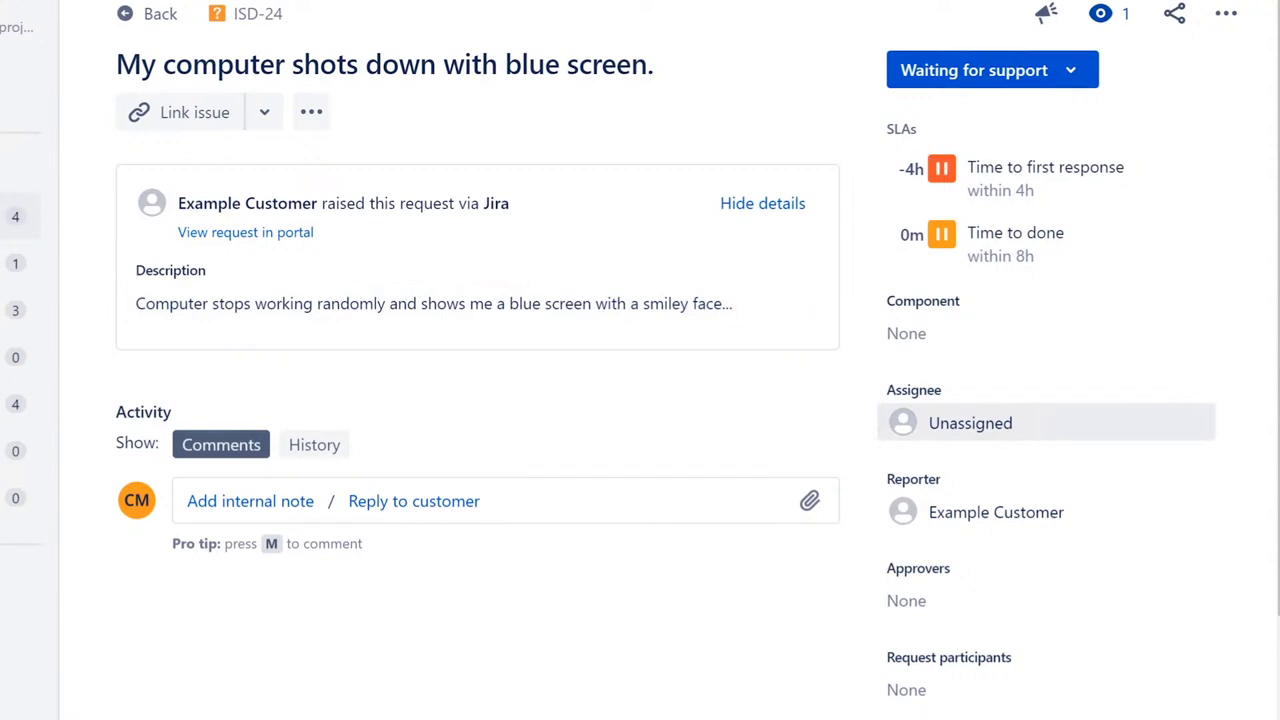
click(970, 423)
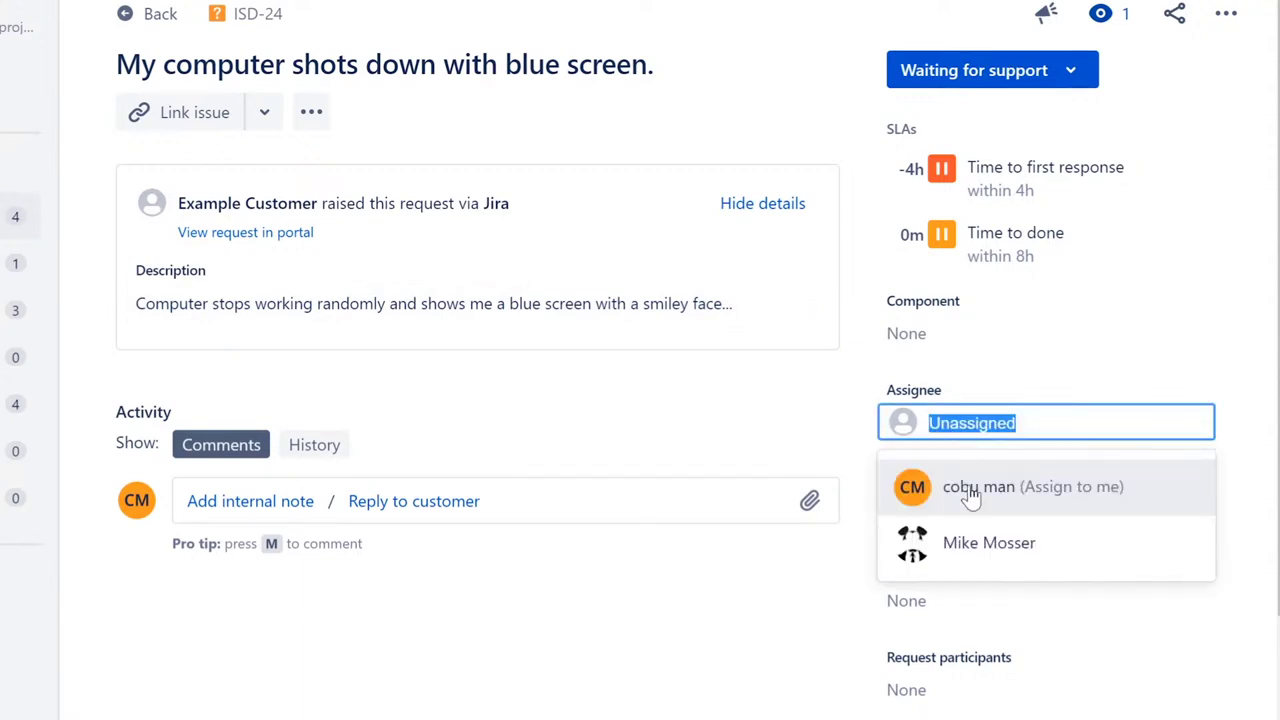
click(972, 490)
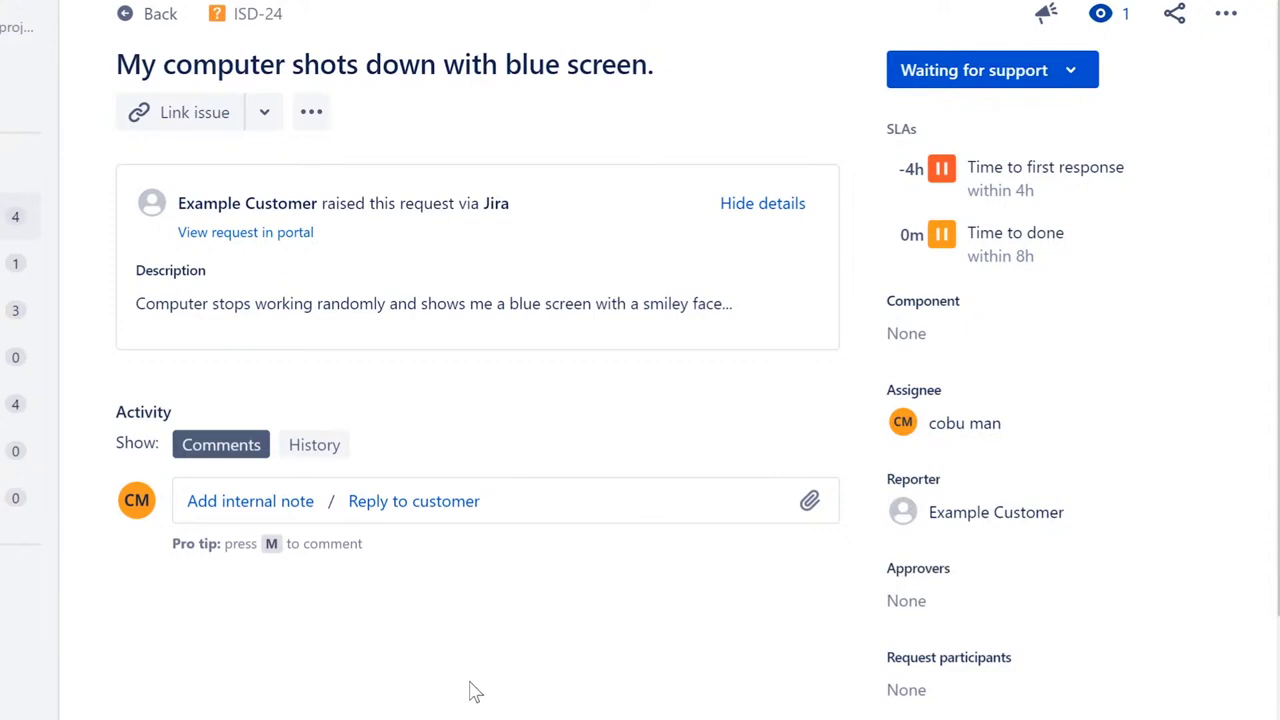
Select the blue screen wording in ISD-24's description.
click(466, 318)
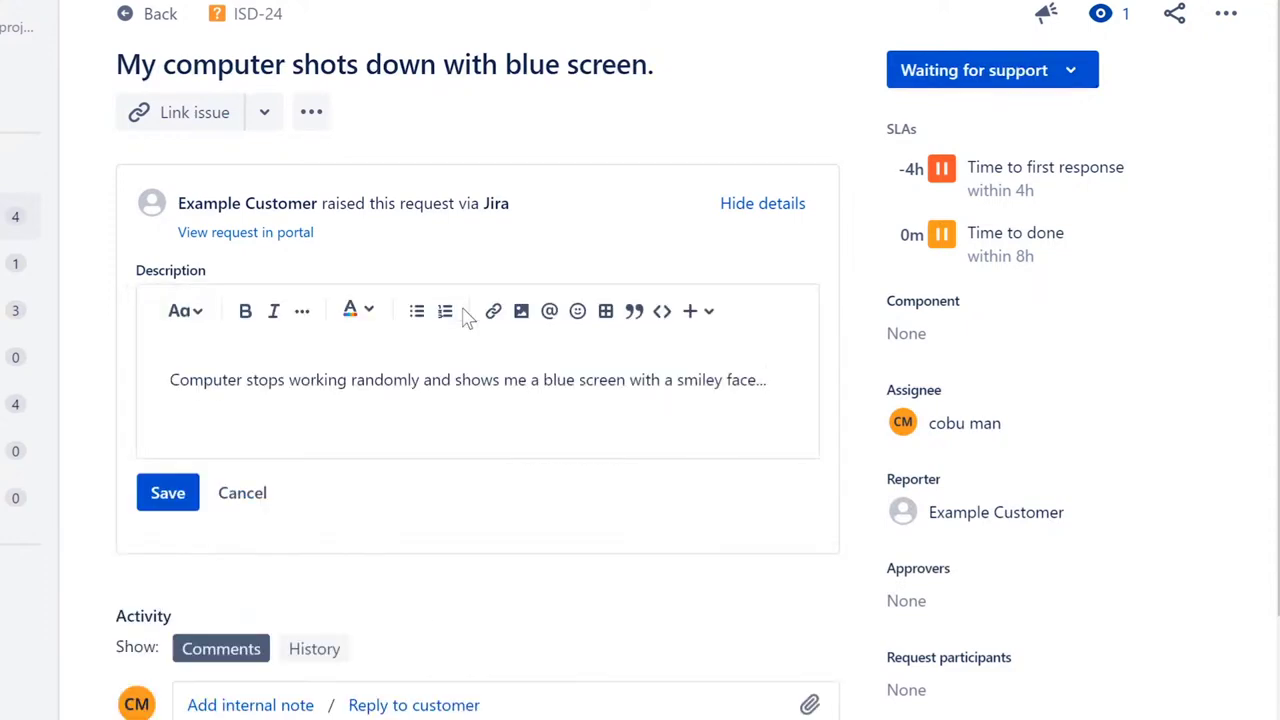
drag(142, 64, 658, 70)
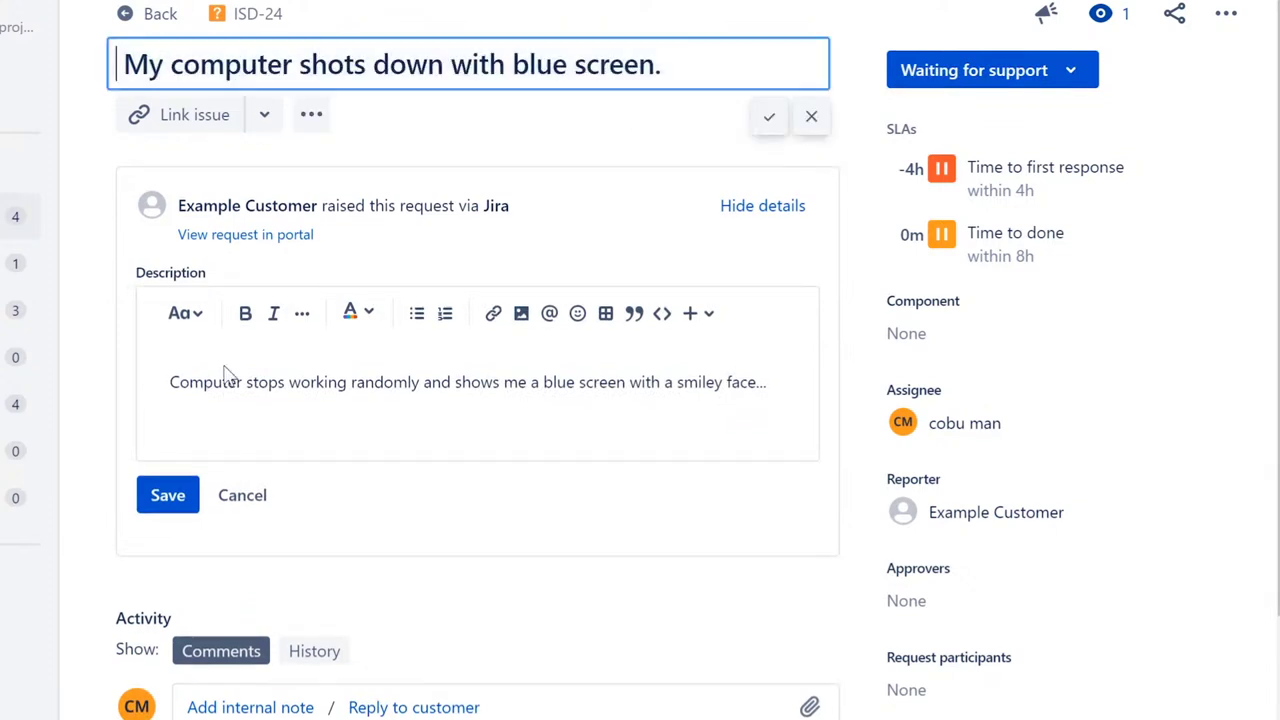
key(Return)
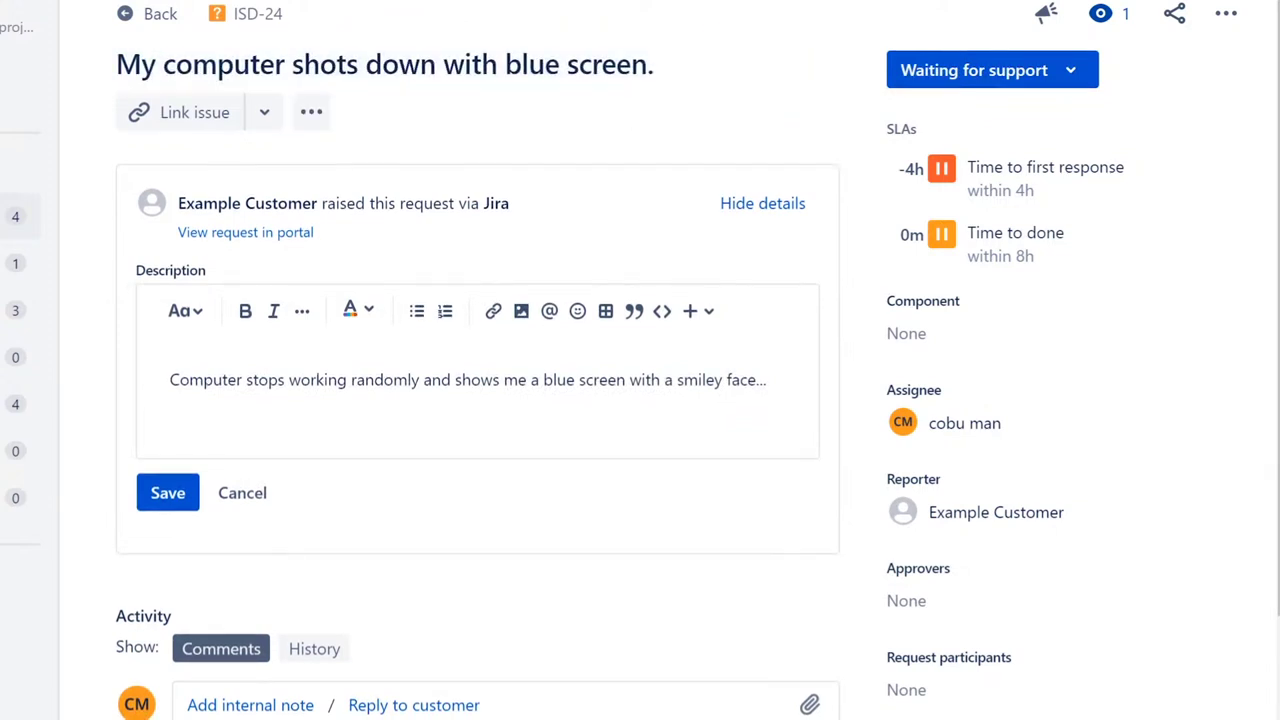
drag(766, 380, 180, 380)
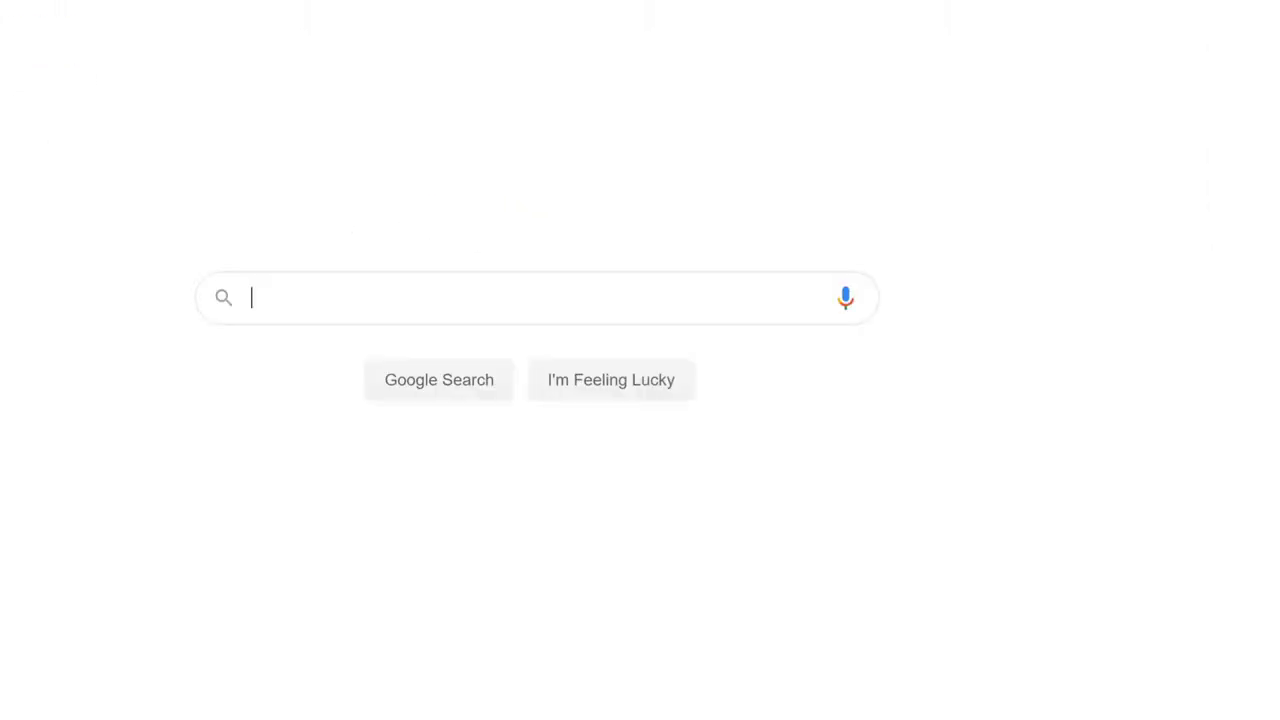
Search Google for 'blue screen with smiley face' and view the image results.
text(blue sc)
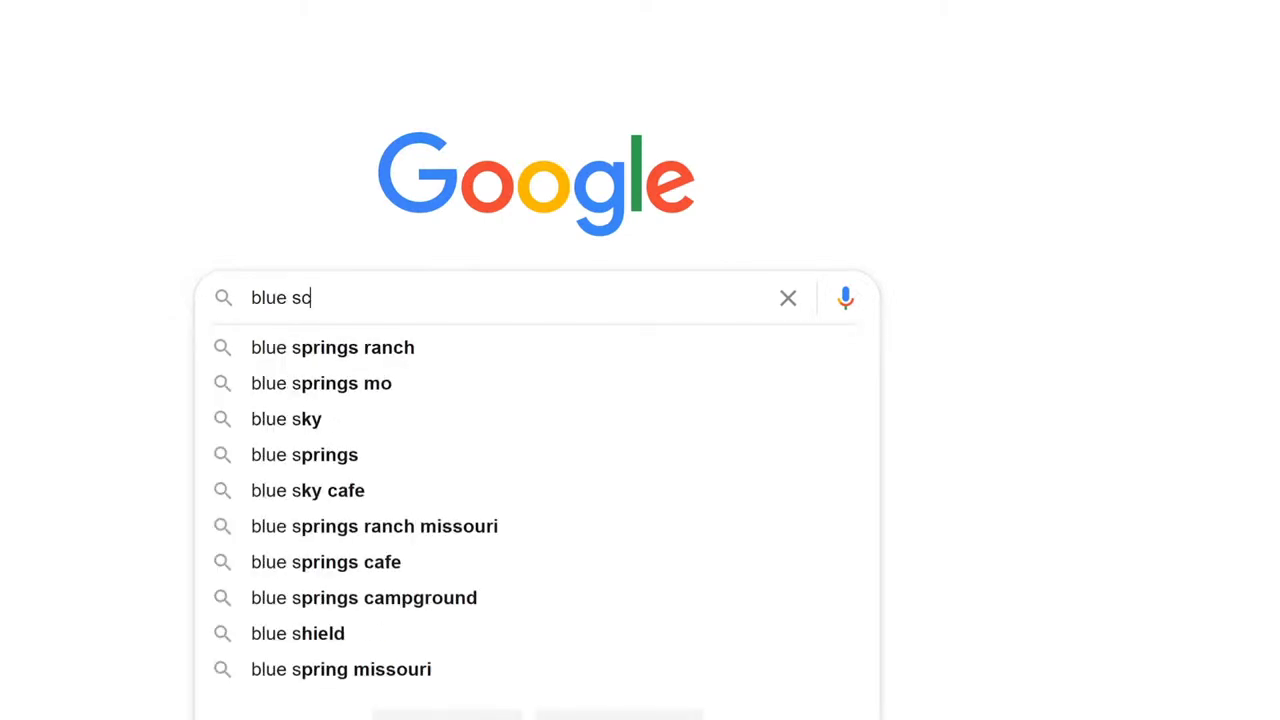
text(reen)
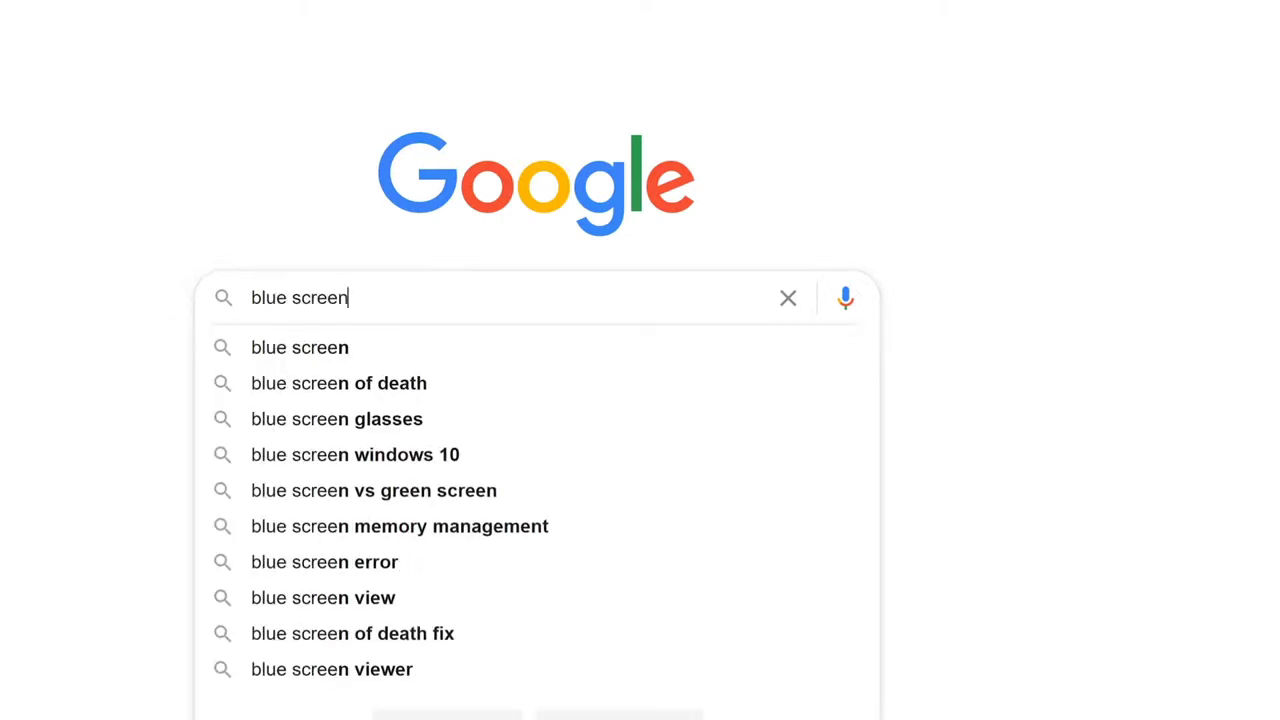
text( with s)
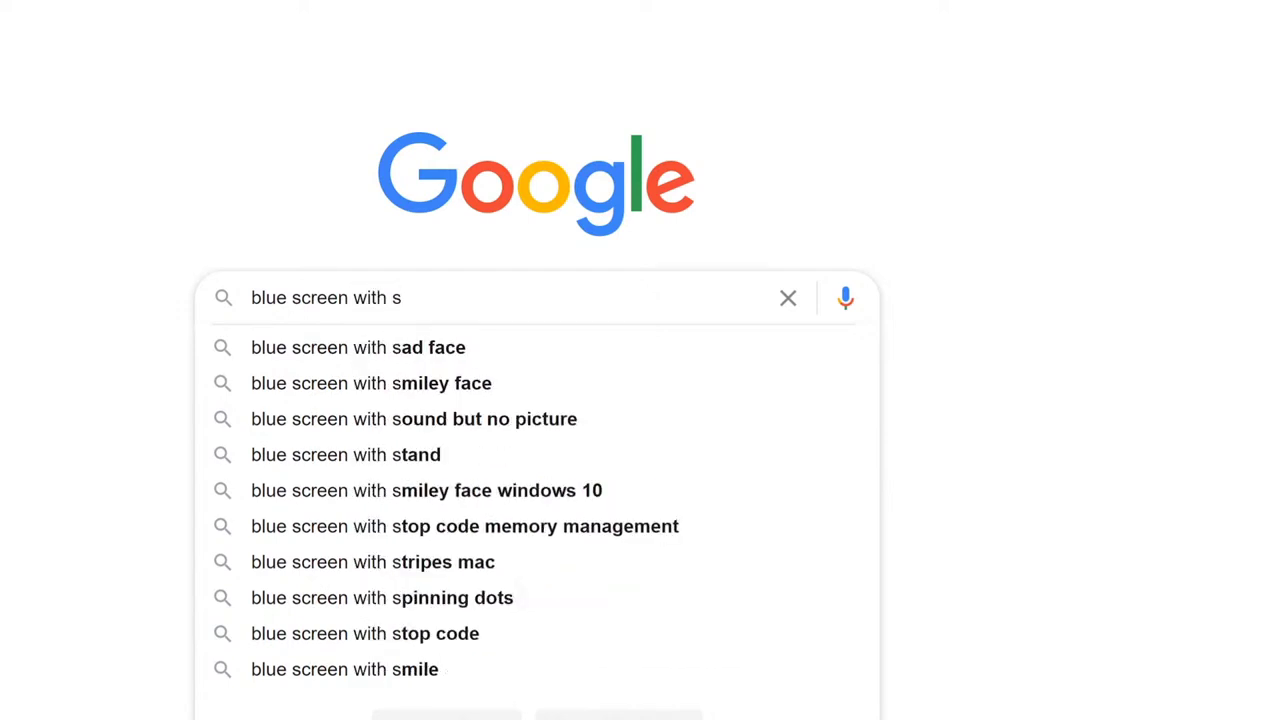
key(Down)
key(Down)
key(Return)
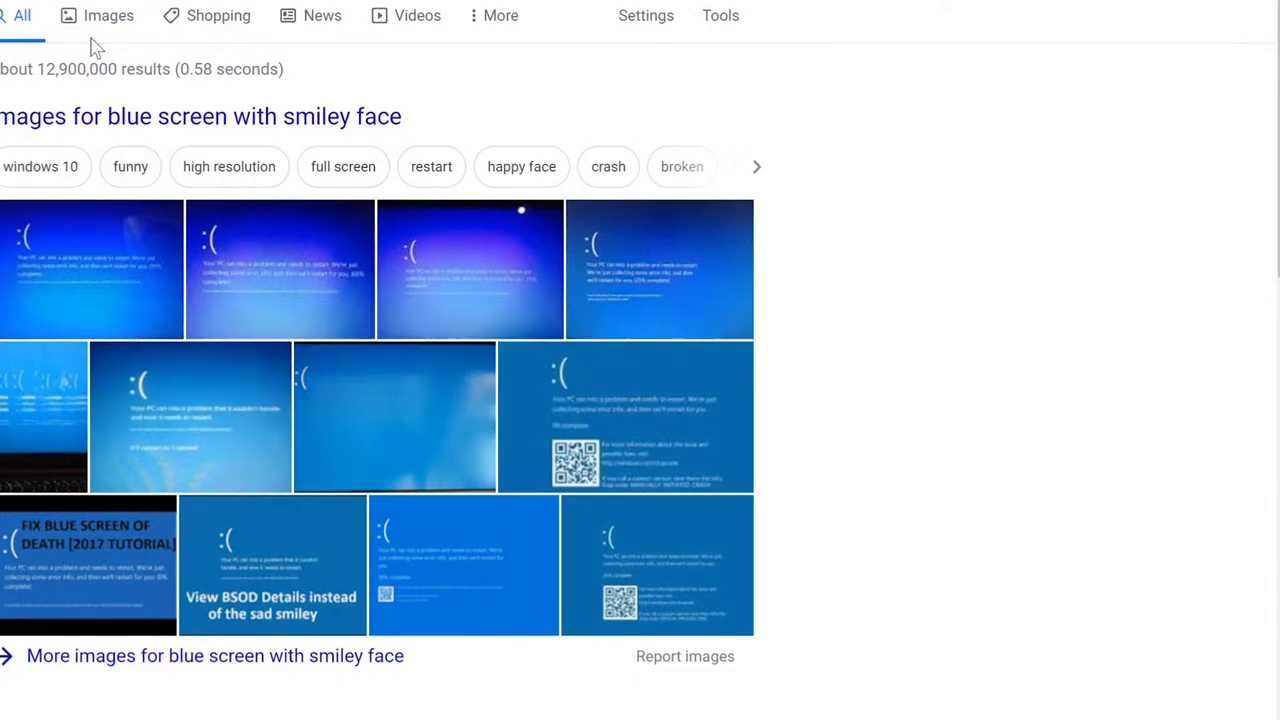
click(83, 265)
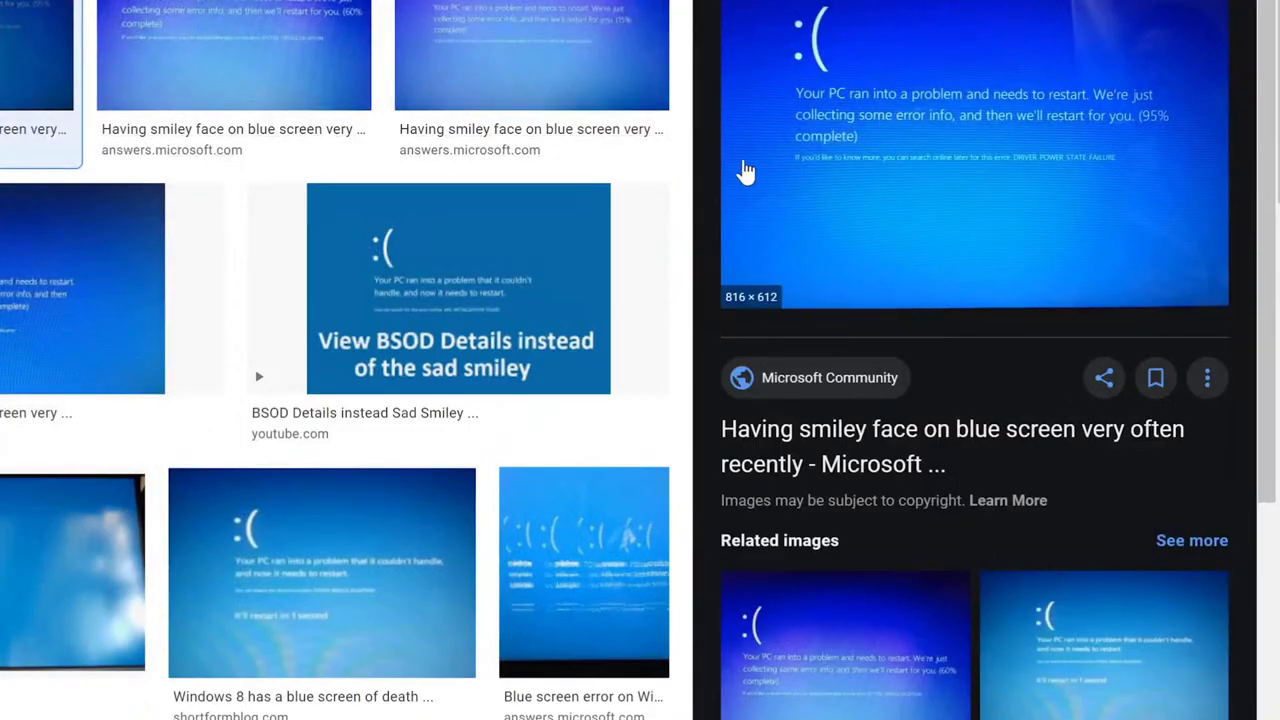
scroll(722, 178, up, 1)
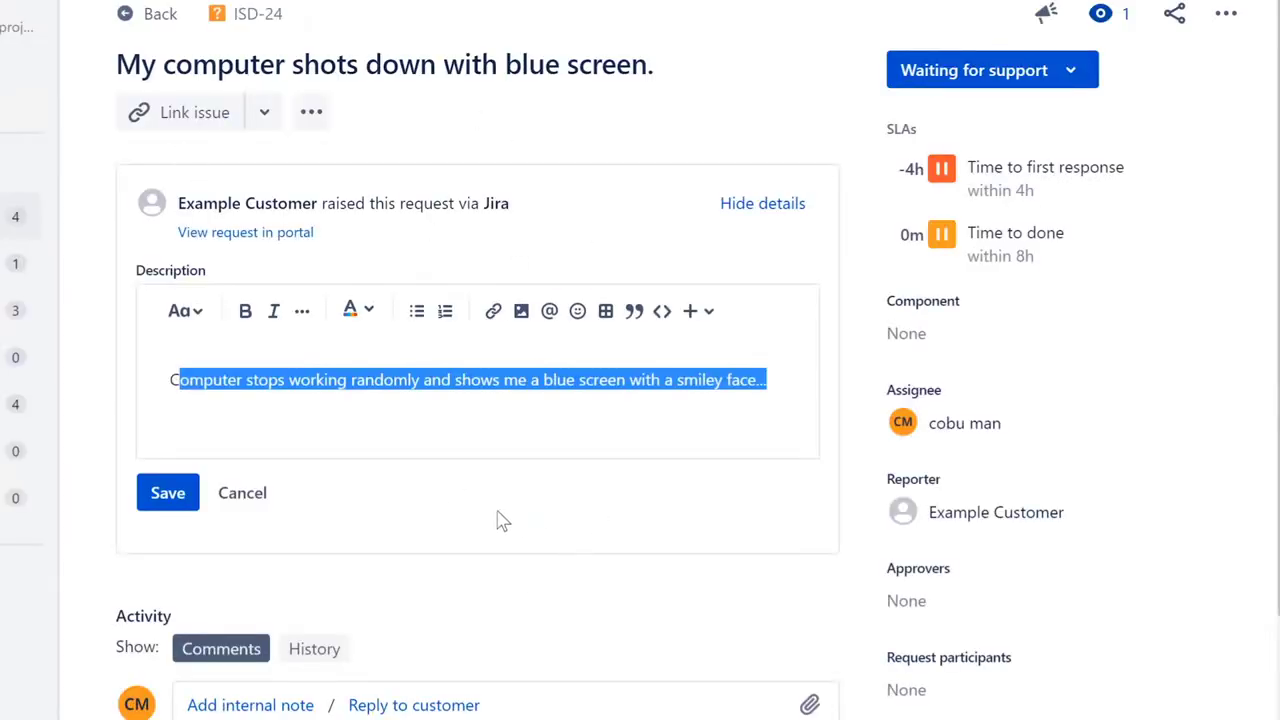
Start an internal note on ISD-24: 'Talked to user to confirm that the issue is BSOD.'.
click(565, 655)
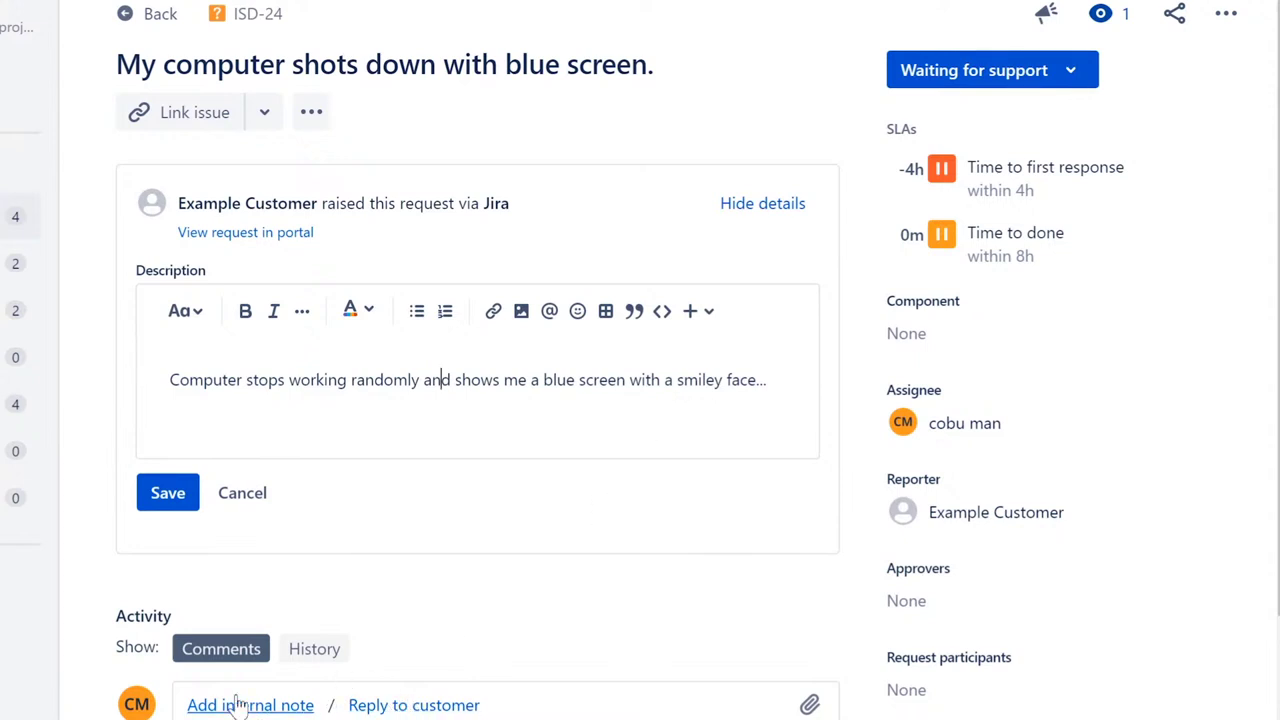
click(284, 705)
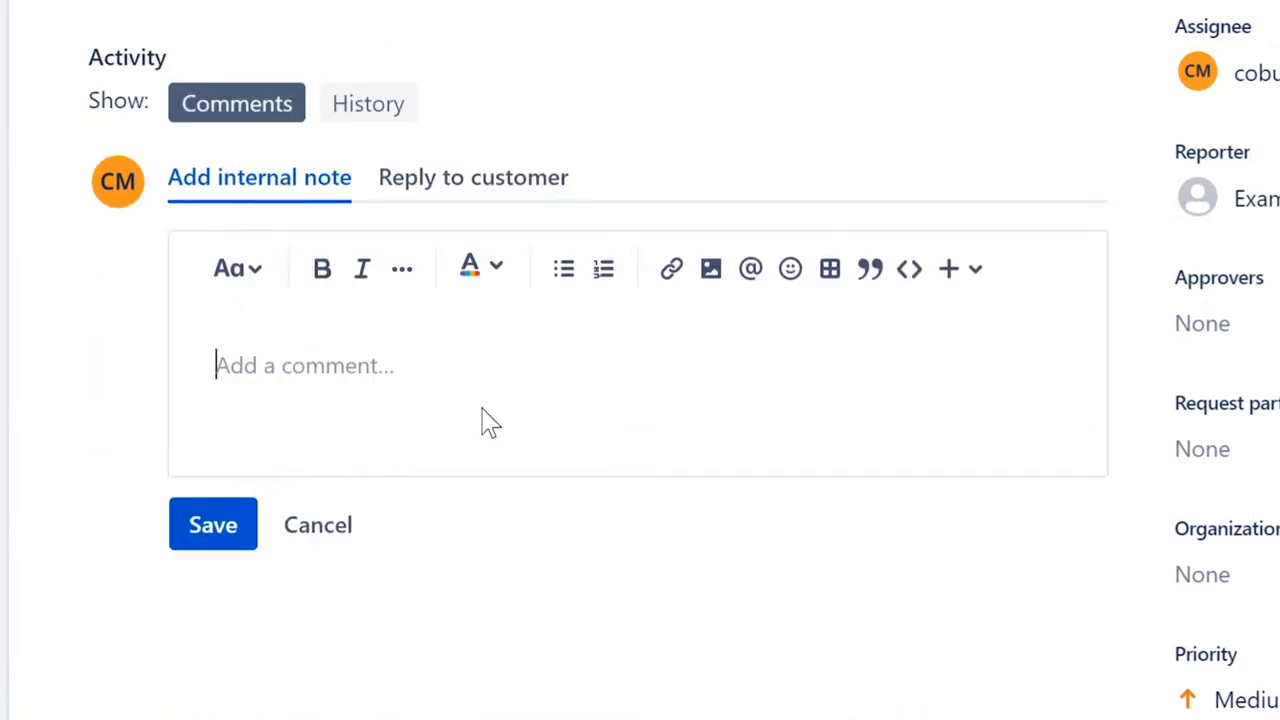
text(Tal)
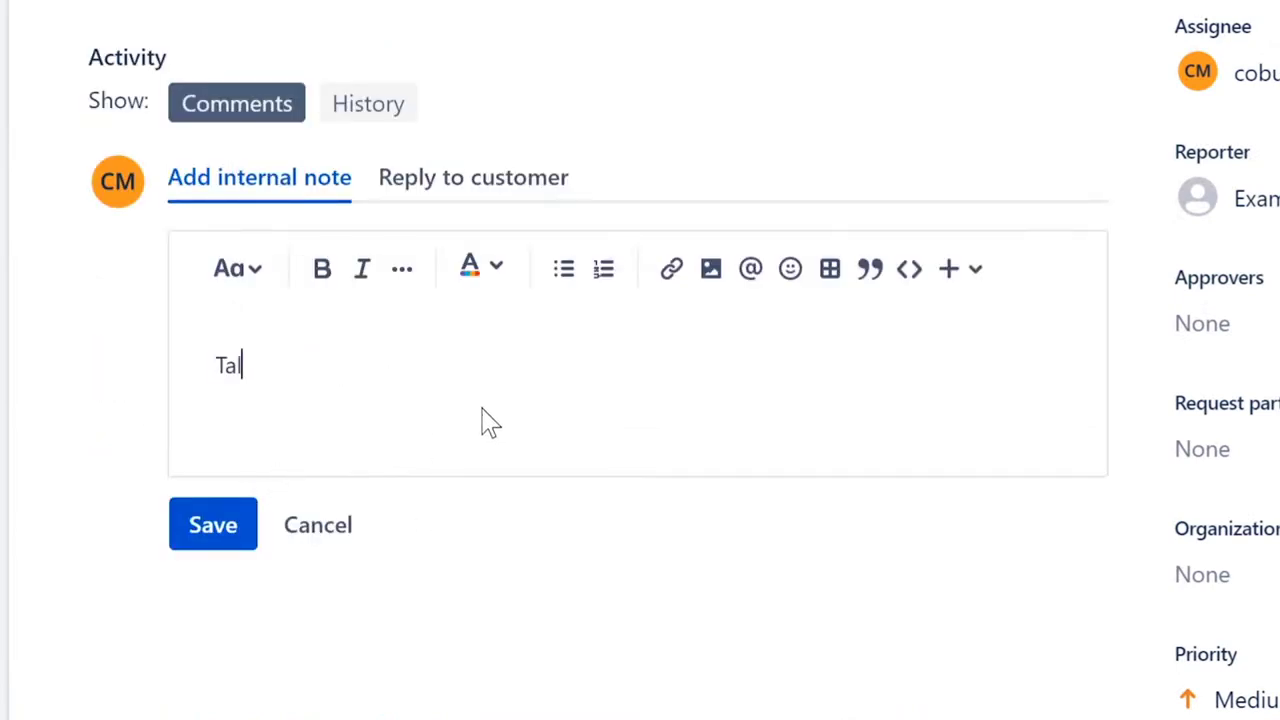
text(ked to user and)
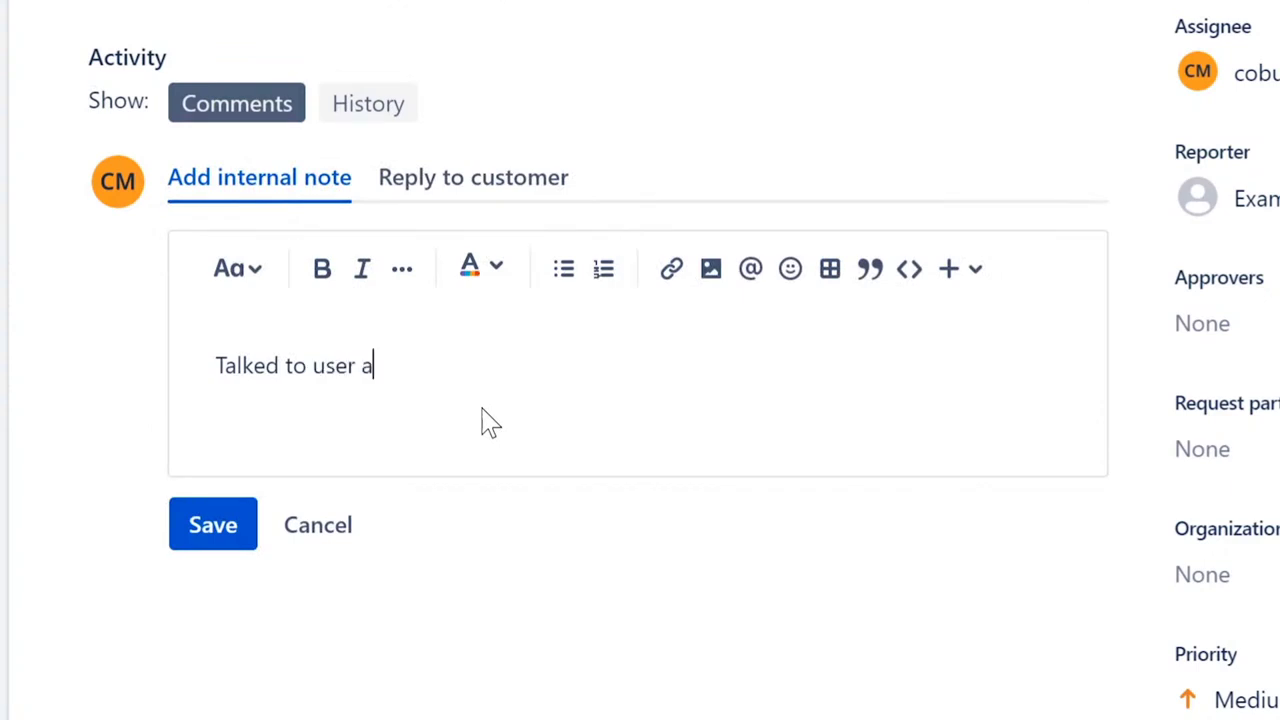
key(BackSpace)
key(BackSpace)
key(BackSpace)
text(t)
key(BackSpace)
key(BackSpace)
text(to confir)
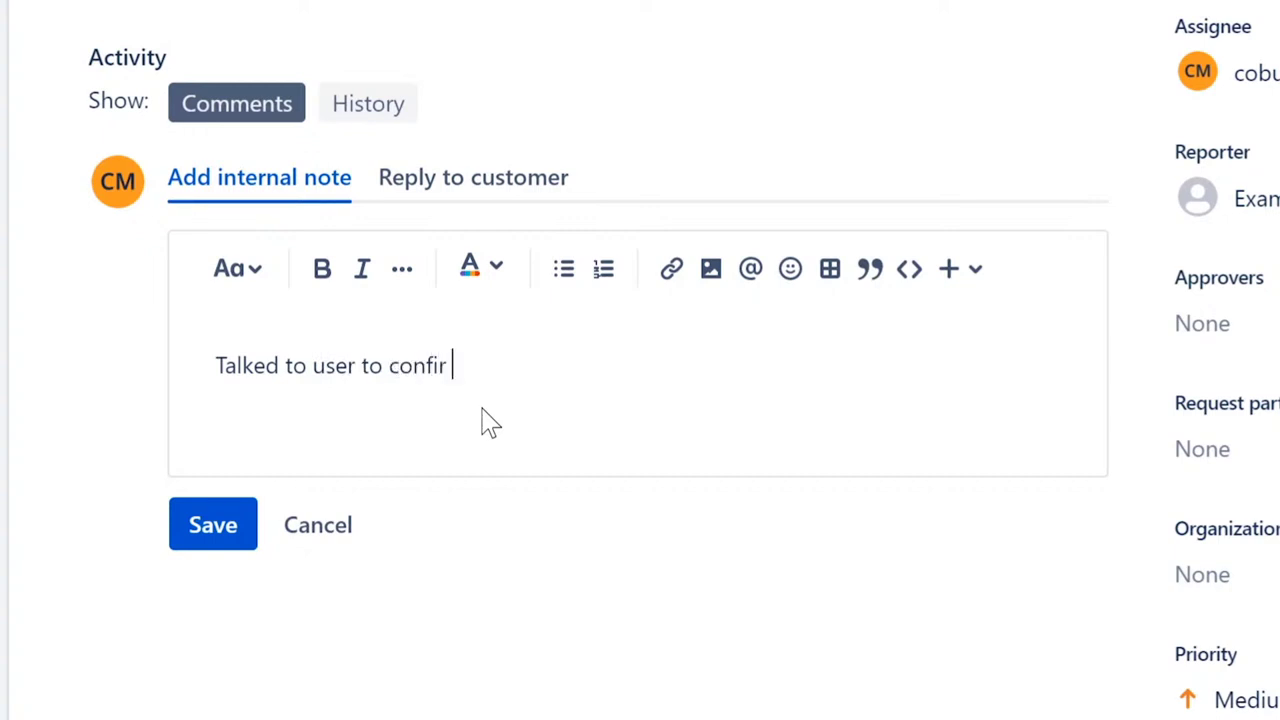
key(BackSpace)
key(BackSpace)
text(rm that the issue is )
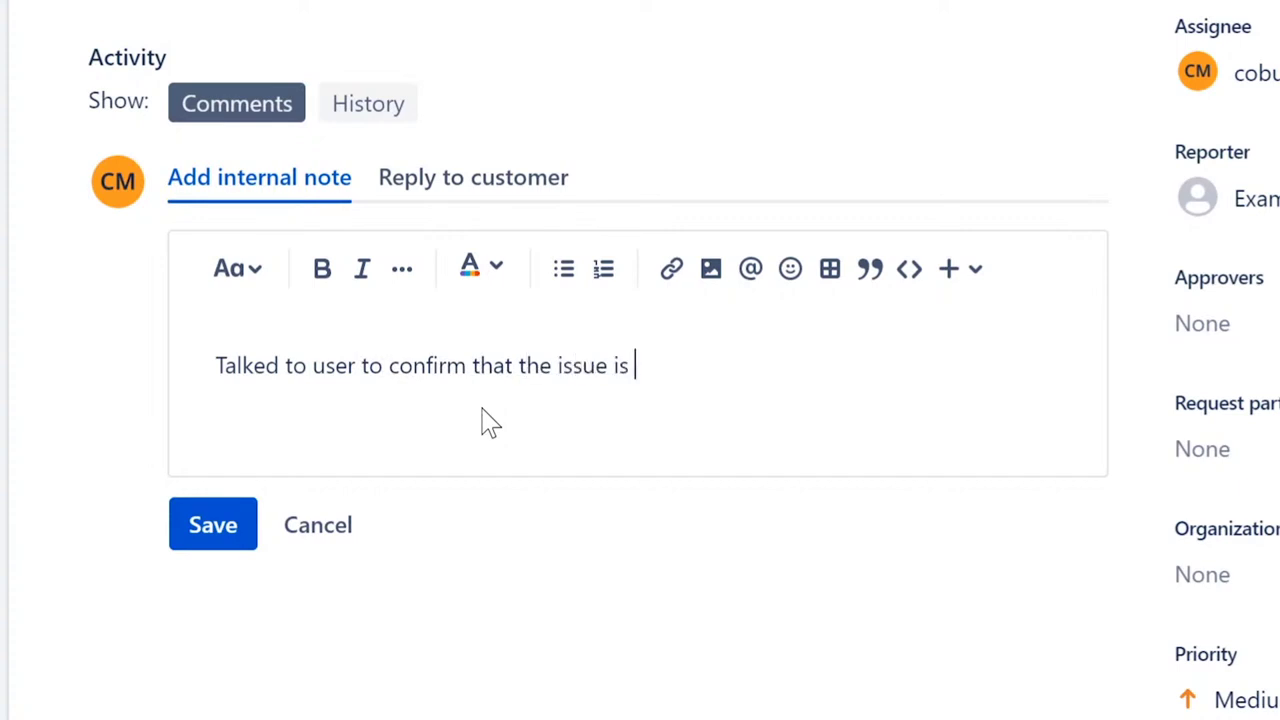
text(BSOD.)
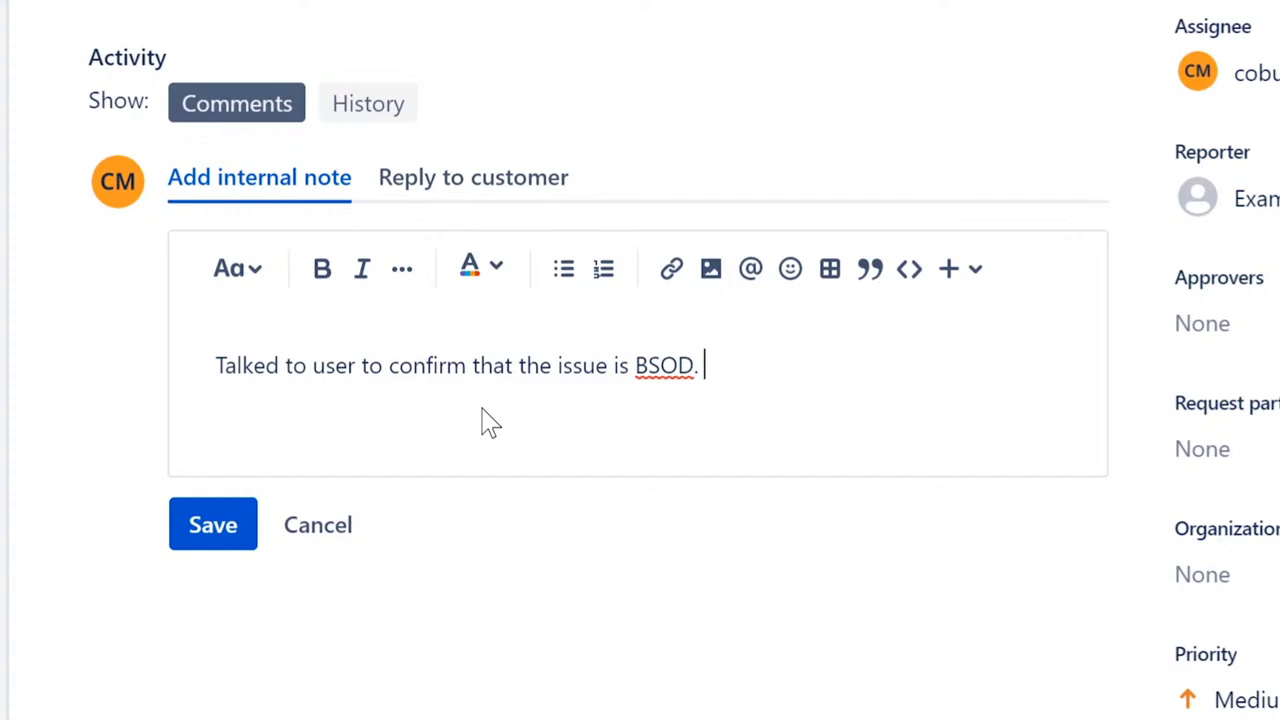
Add that the user should take the computer to local PC support for hardware diagnostics, then sign.
text(Recomm)
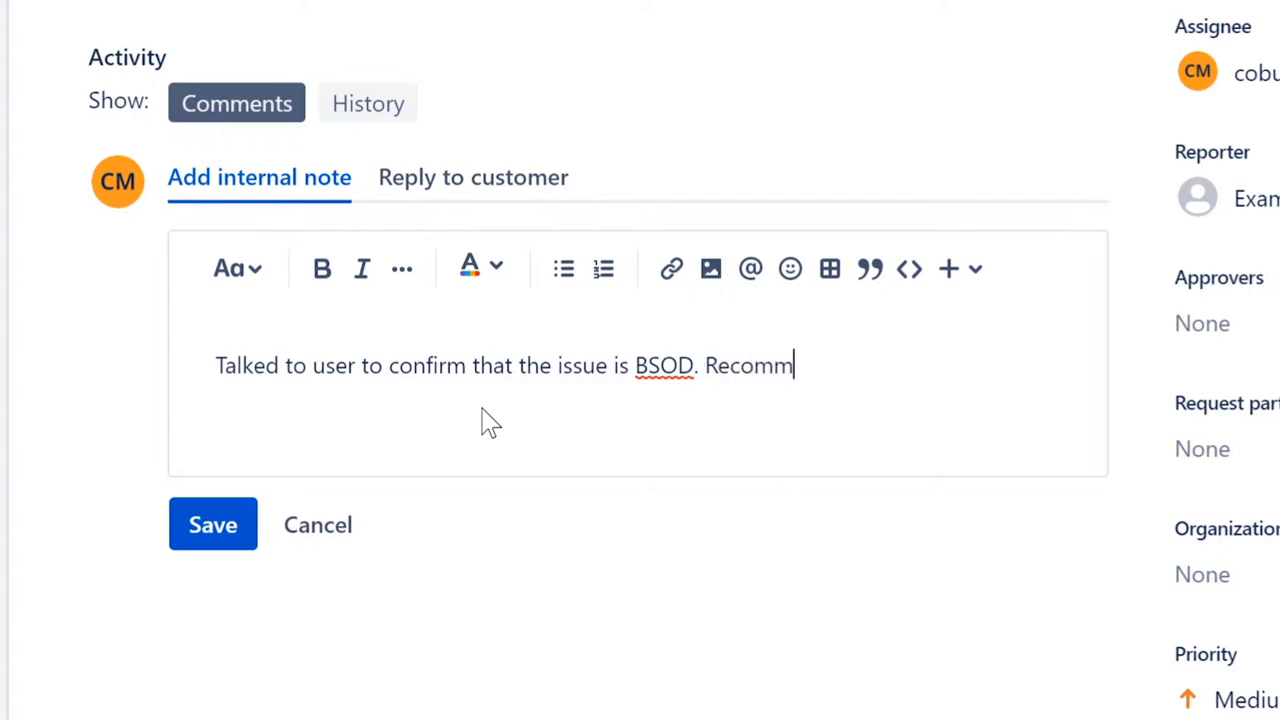
text(ended to us)
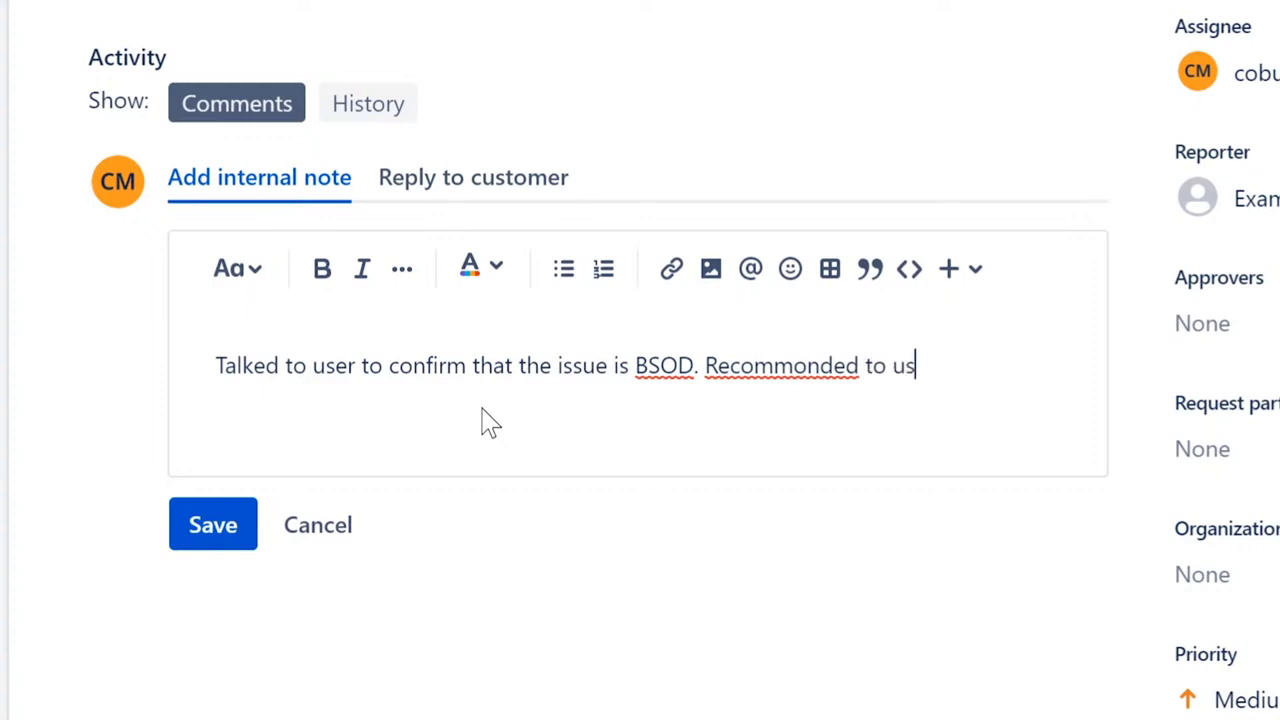
text(er)
right_click(843, 369)
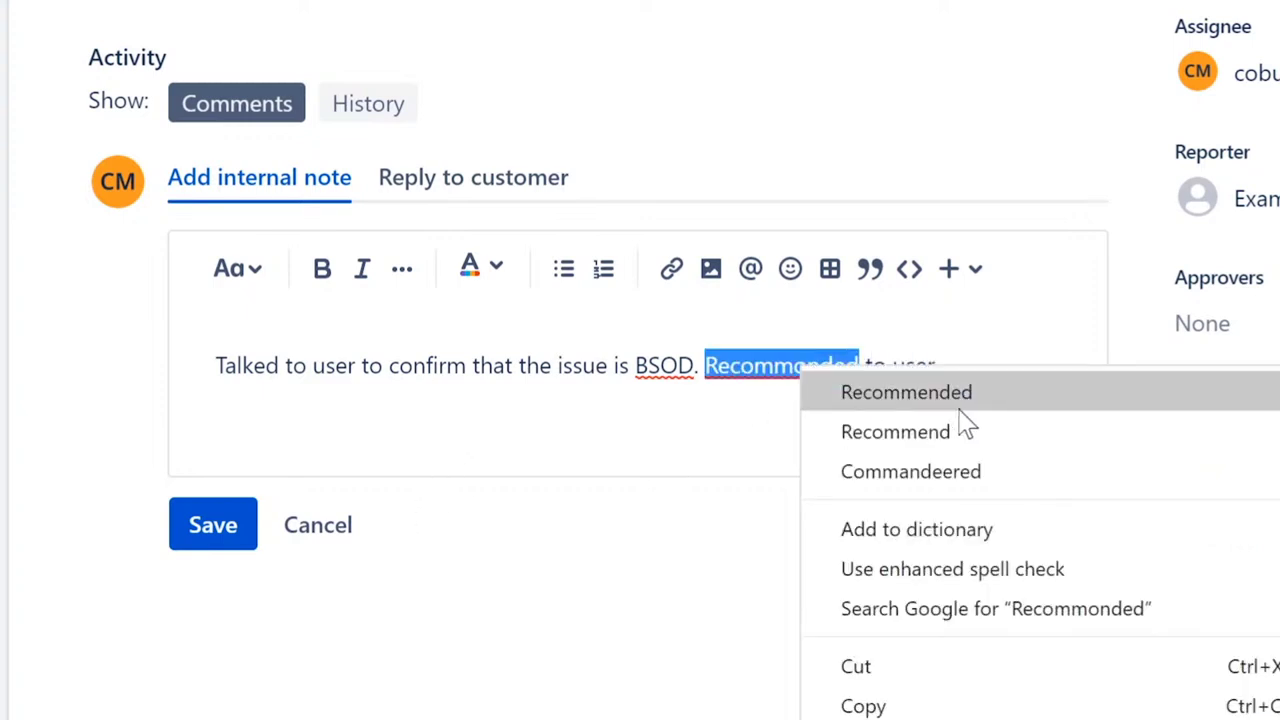
click(960, 420)
click(934, 366)
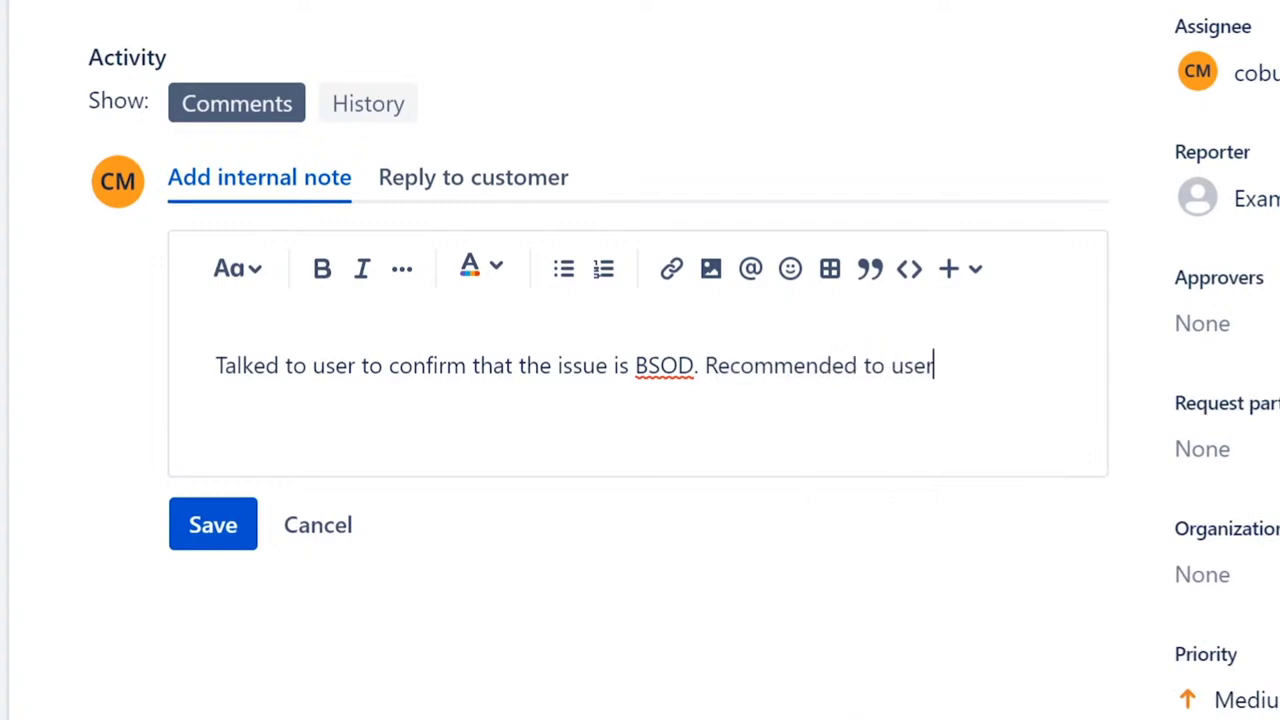
text(to take )
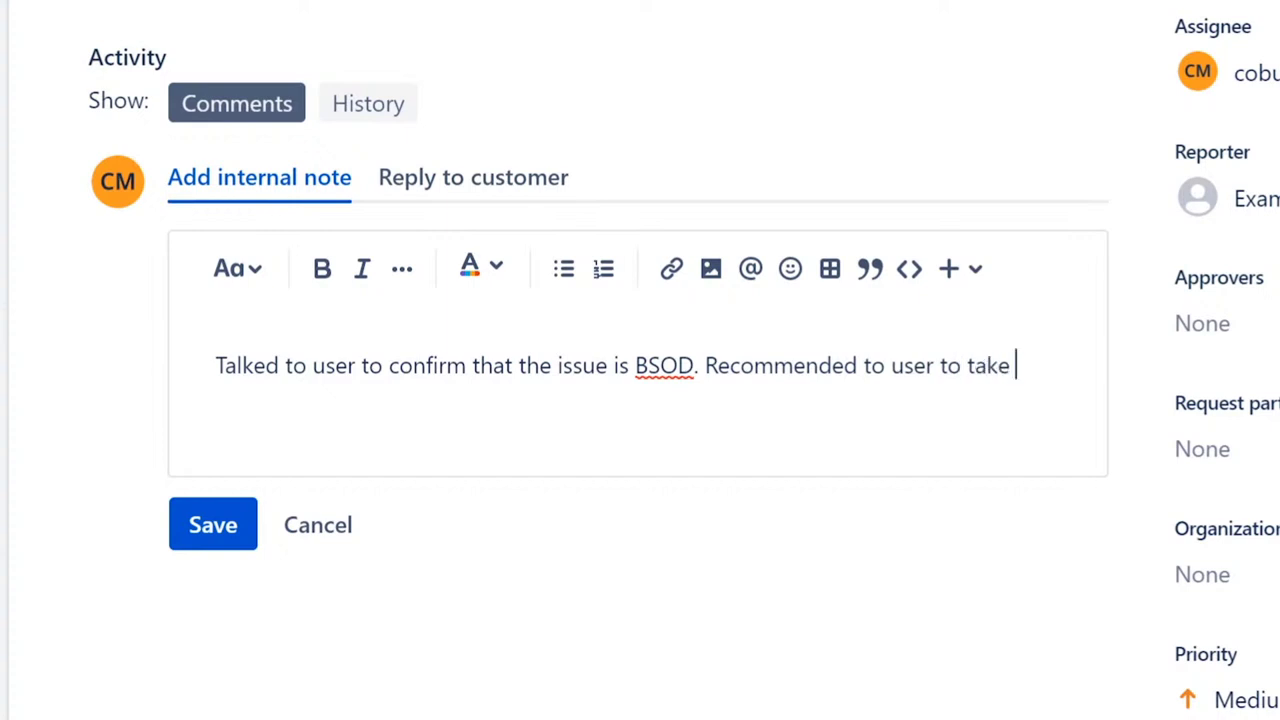
text(computer )
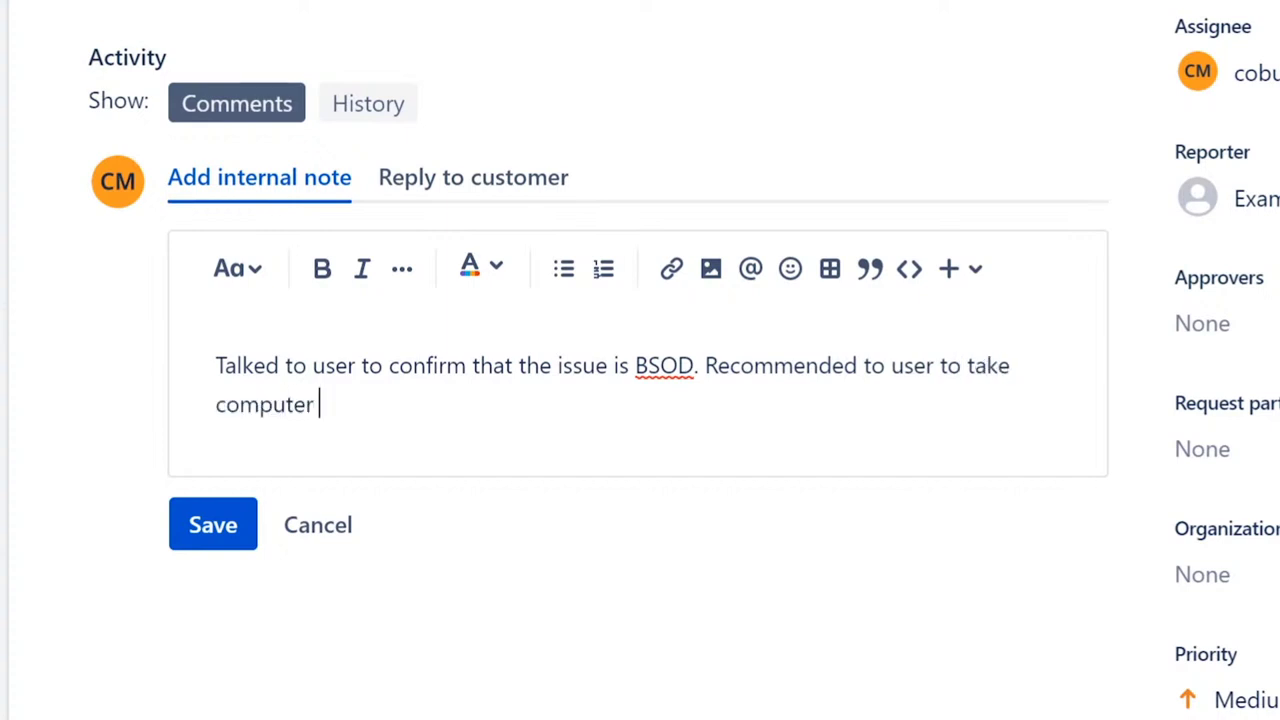
text(for har)
text(re diag)
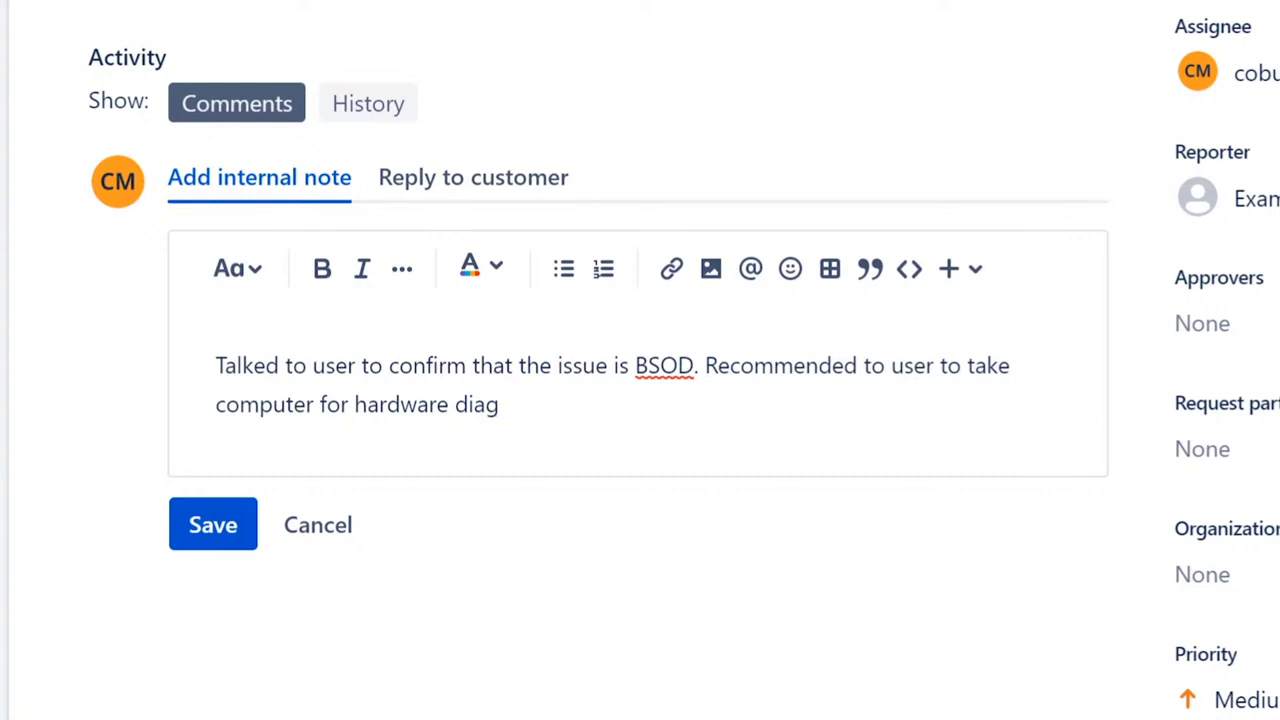
text(nostic)
key(BackSpace)
text(; to he)
key(BackSpace)
key(BackSpace)
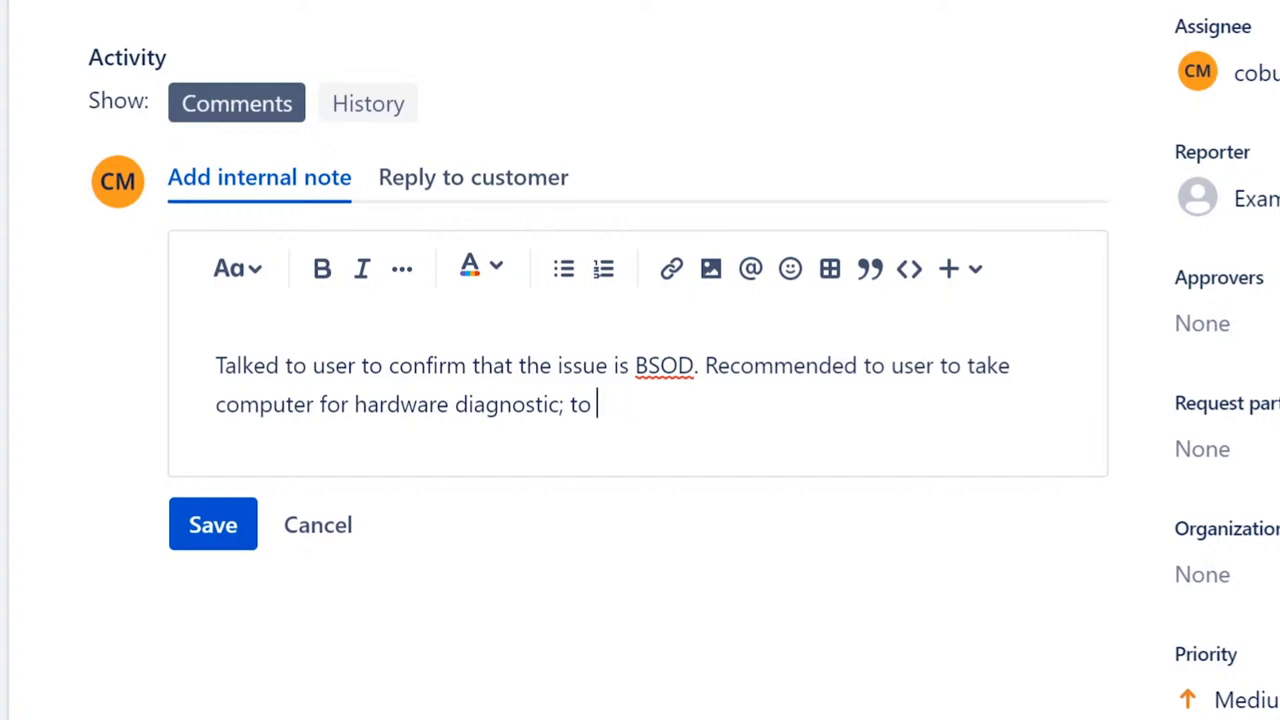
text(her local)
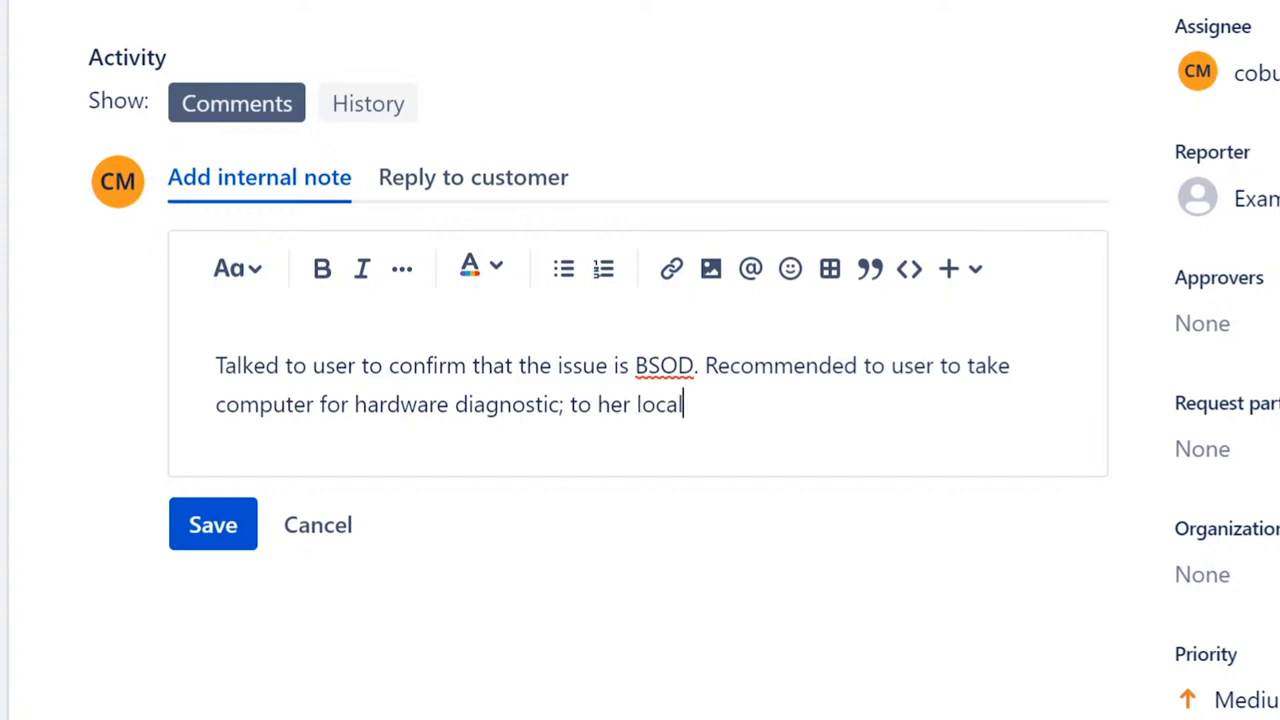
text( Pc support.)
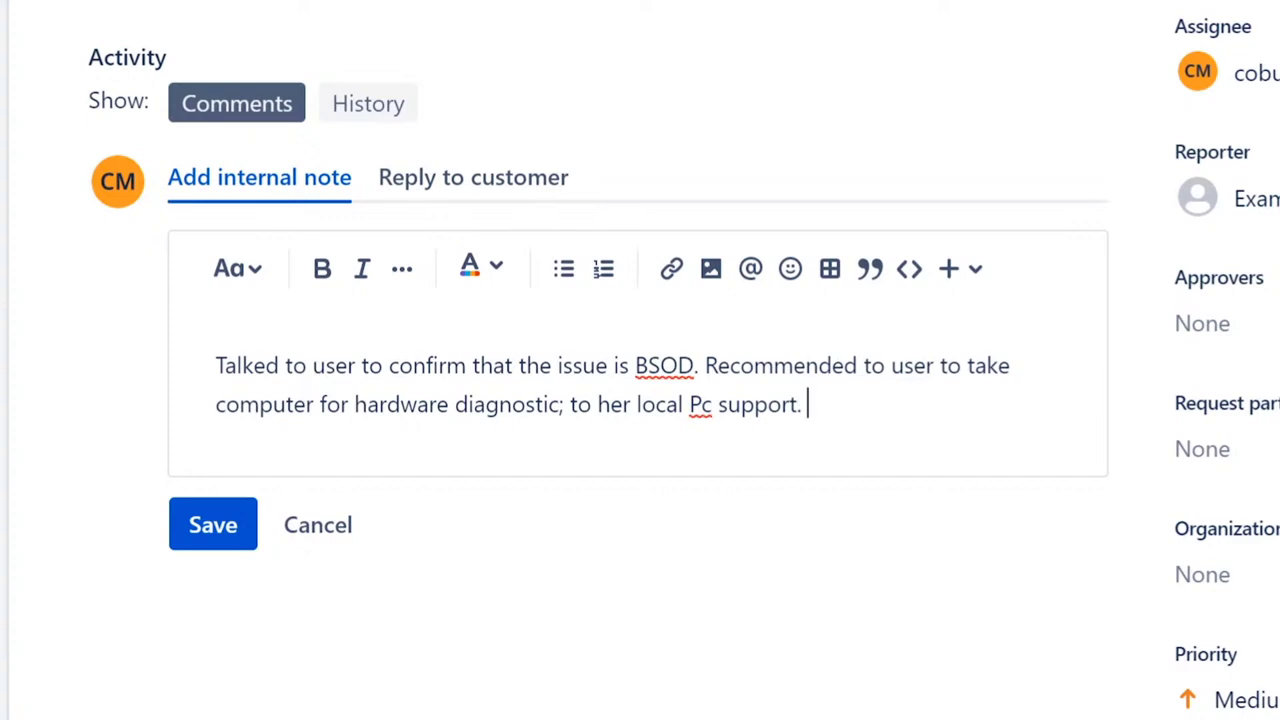
text( ERvi)
key(BackSpace)
key(BackSpace)
key(BackSpace)
text(rvin)
Change 'Pc' to 'PC', add 'Routed ticket to local Pc support.', and save the note.
key(Left)
key(Left)
key(Left)
key(Left)
key(Left)
key(Left)
key(Left)
key(Left)
key(Left)
key(Left)
key(Left)
key(Left)
key(Left)
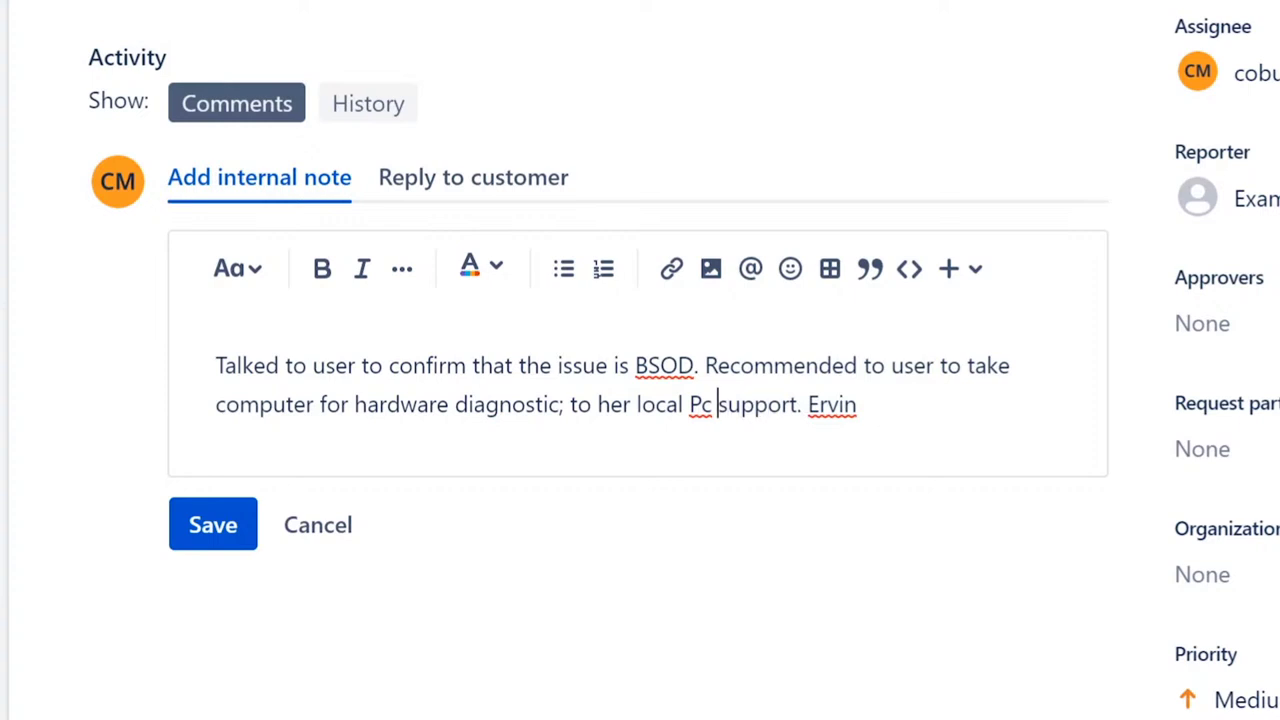
key(Left)
key(BackSpace)
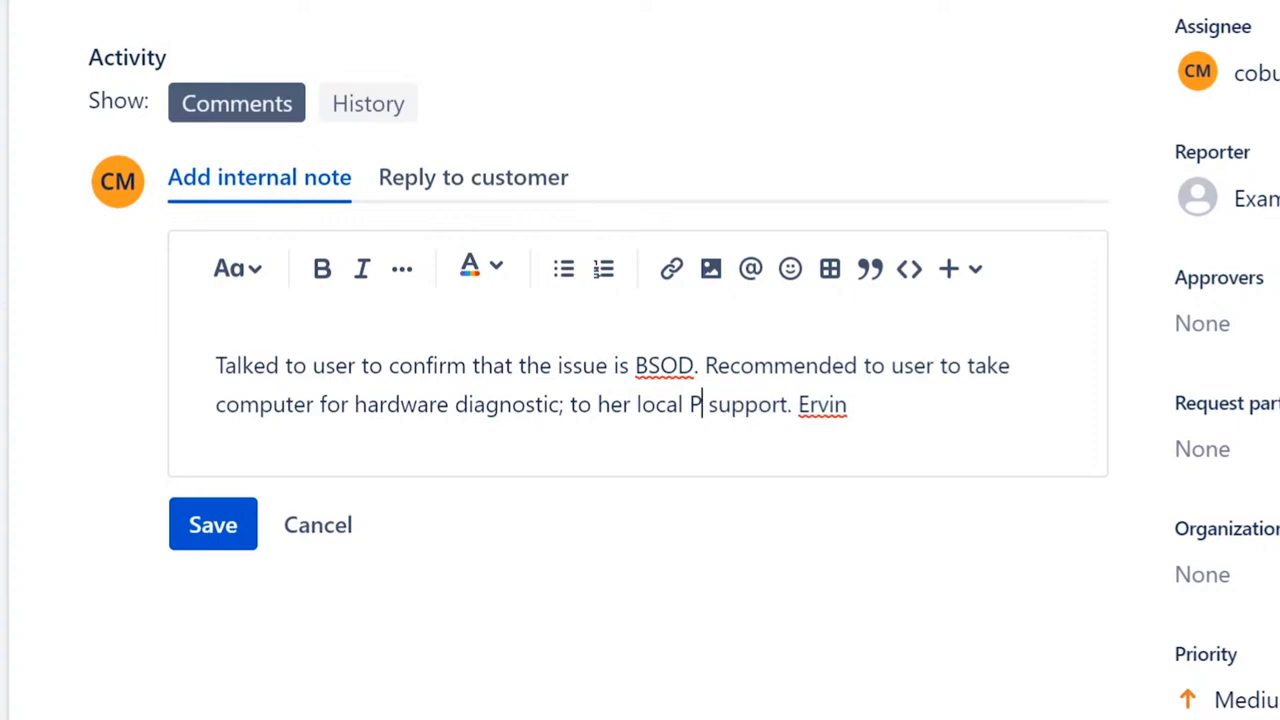
text(C)
key(Right)
key(Right)
key(Right)
key(Right)
key(Right)
key(Right)
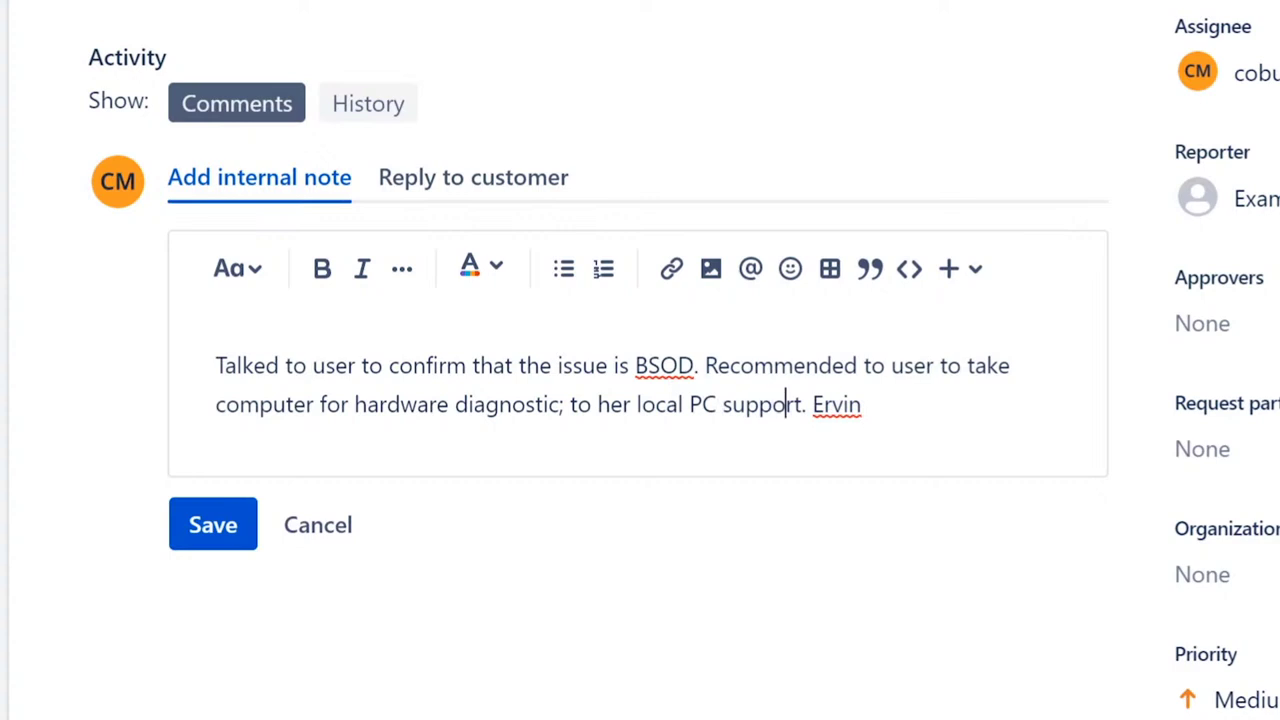
key(Right)
key(Right)
key(Right)
key(Right)
text(Ro)
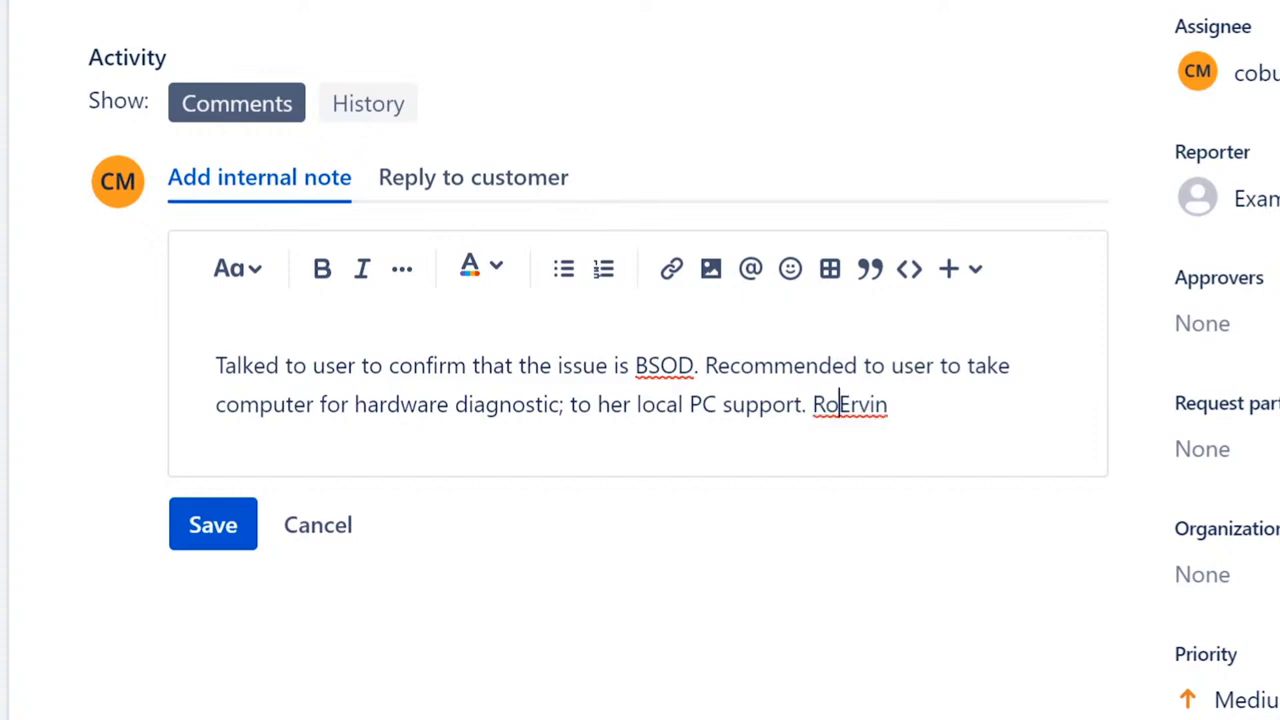
text(uted)
text( ticket to )
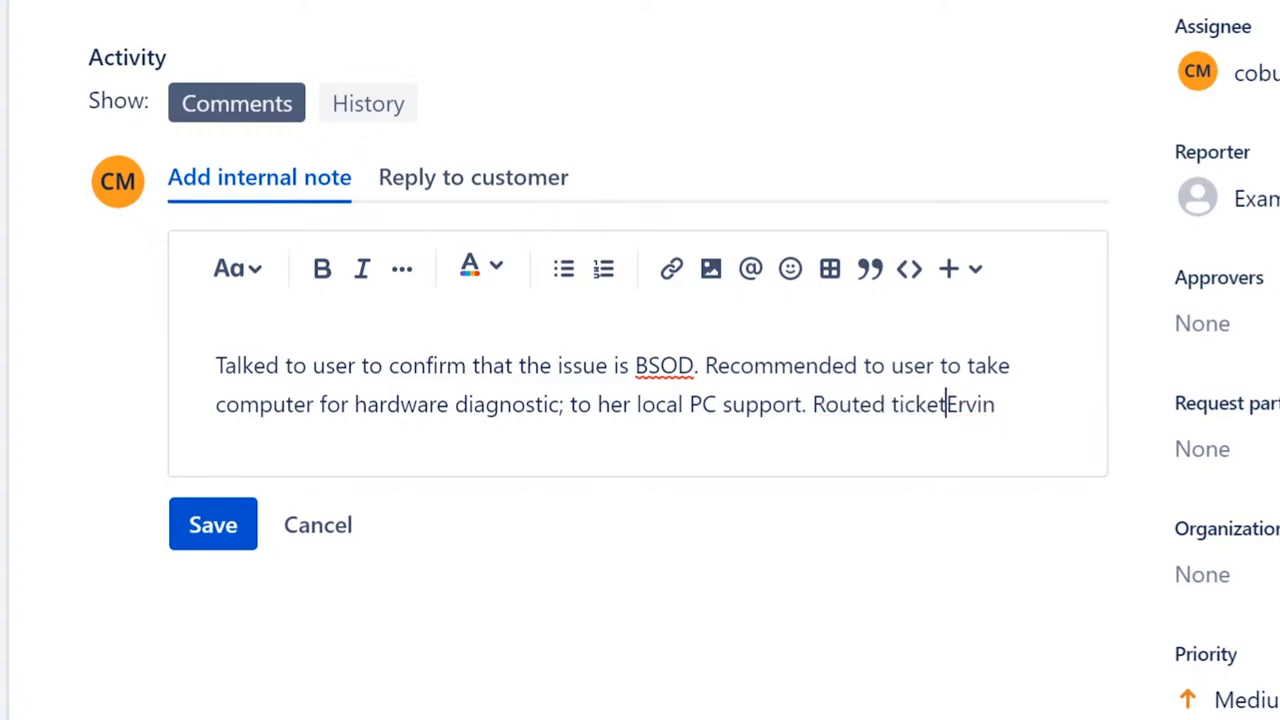
text( ticket to loc)
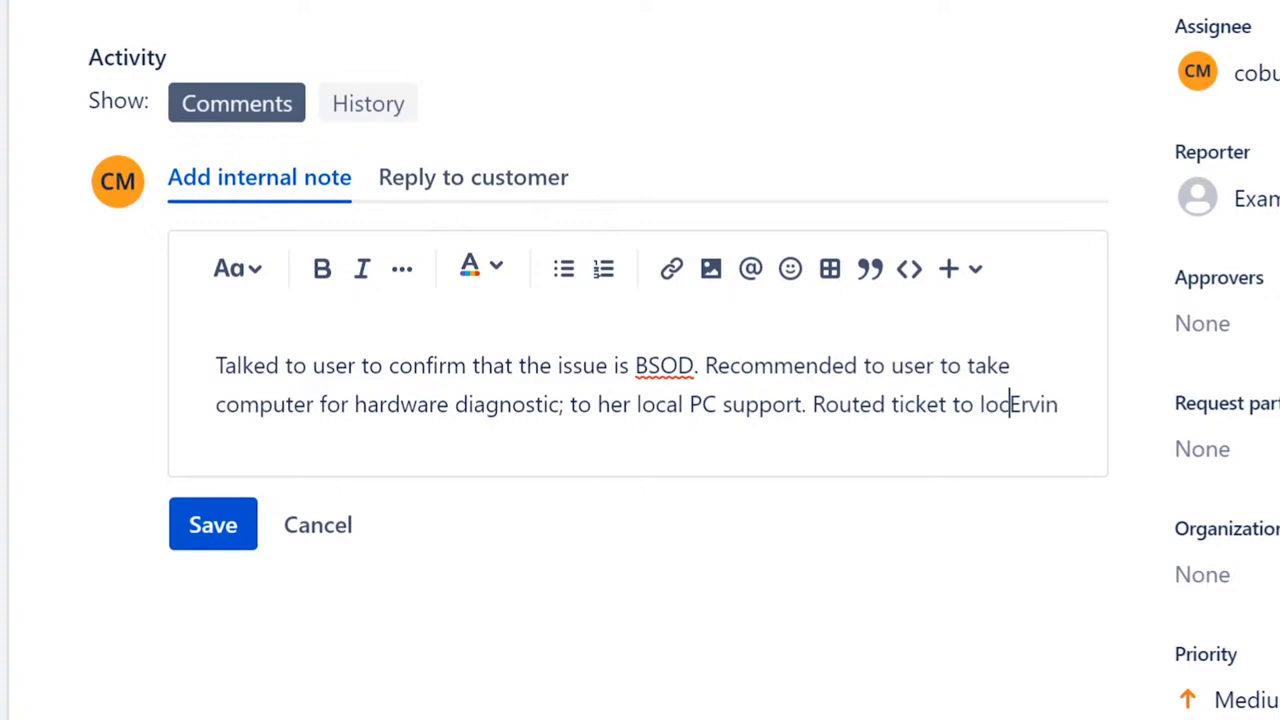
text(al Pc support.)
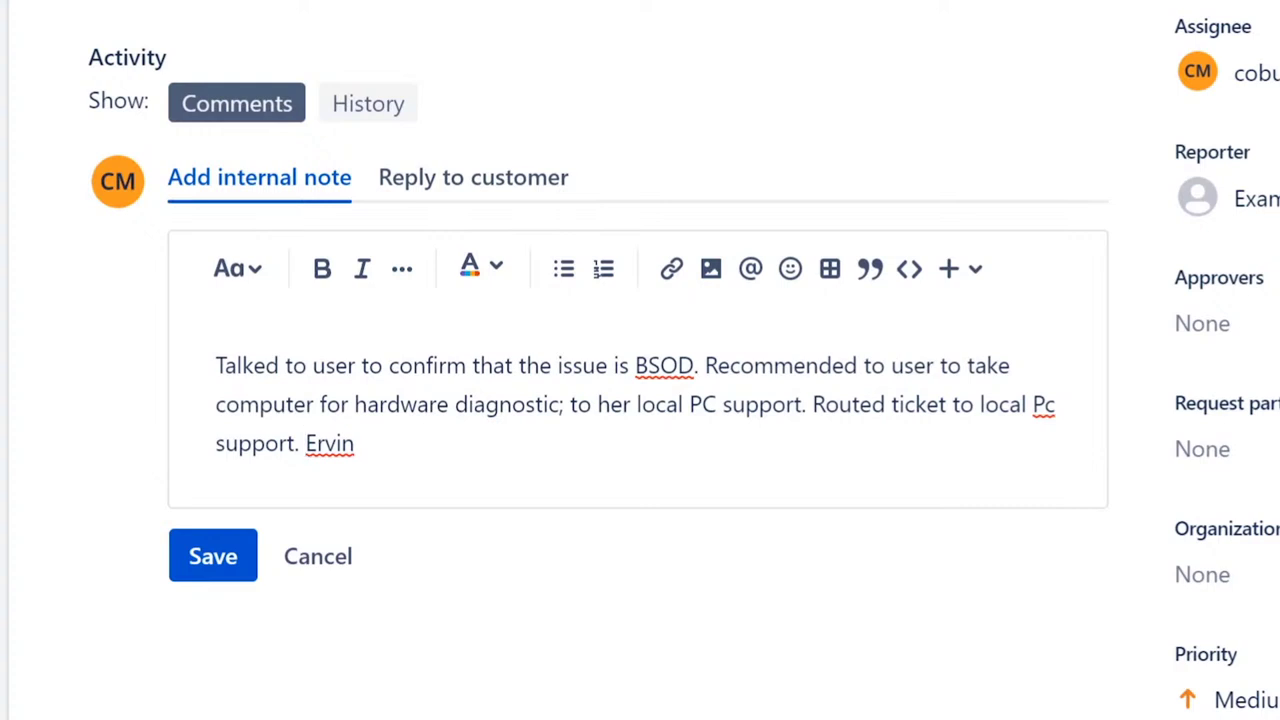
drag(354, 404, 560, 404)
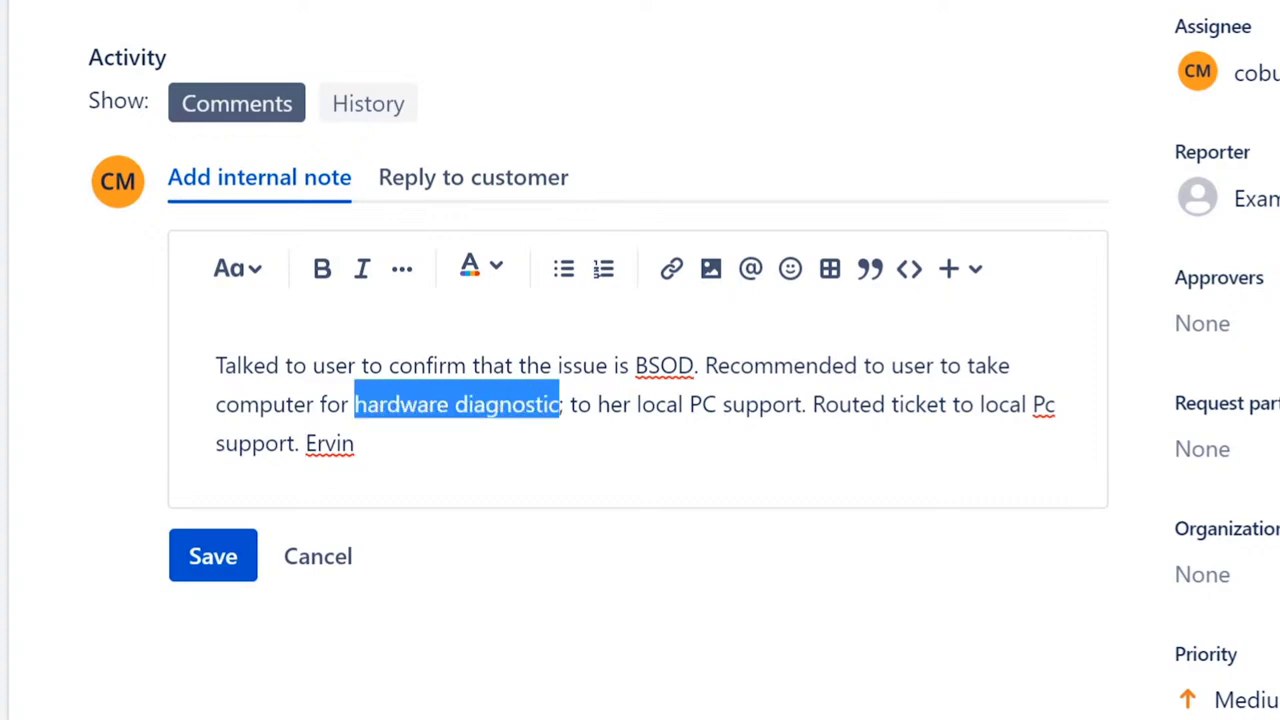
click(205, 560)
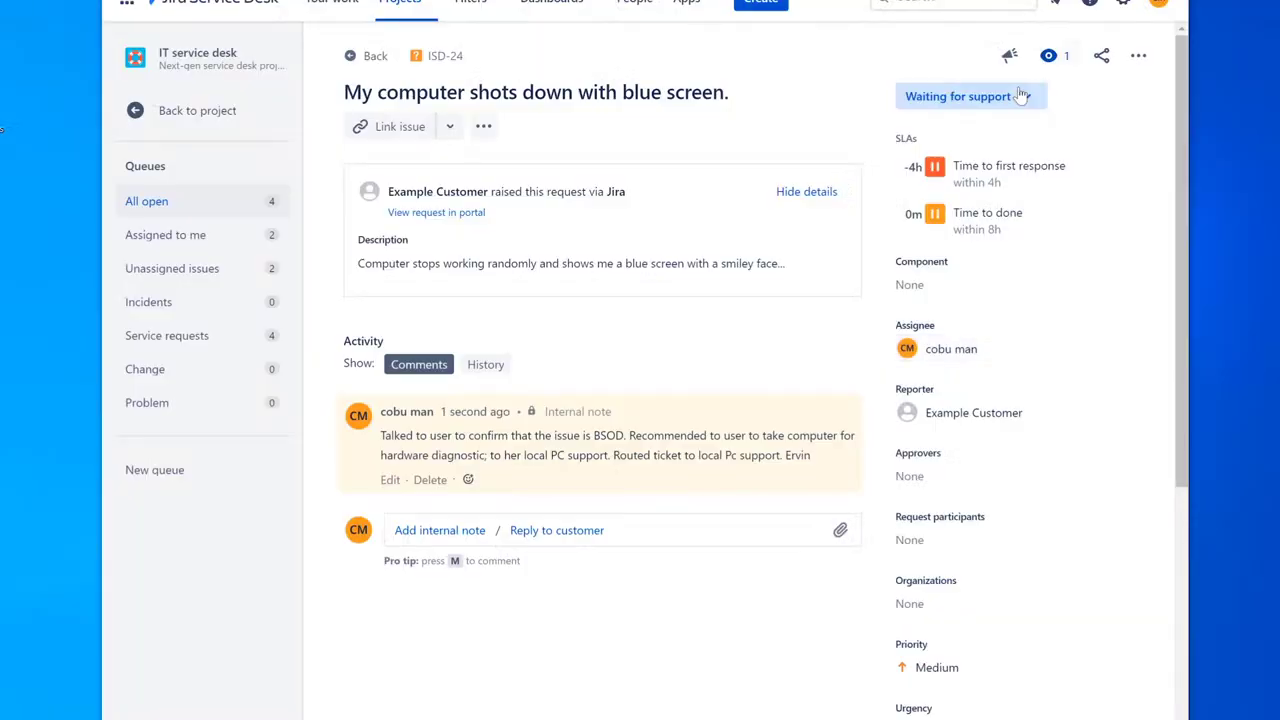
Transition ISD-24 to Completed and return to the All open queue.
click(1012, 97)
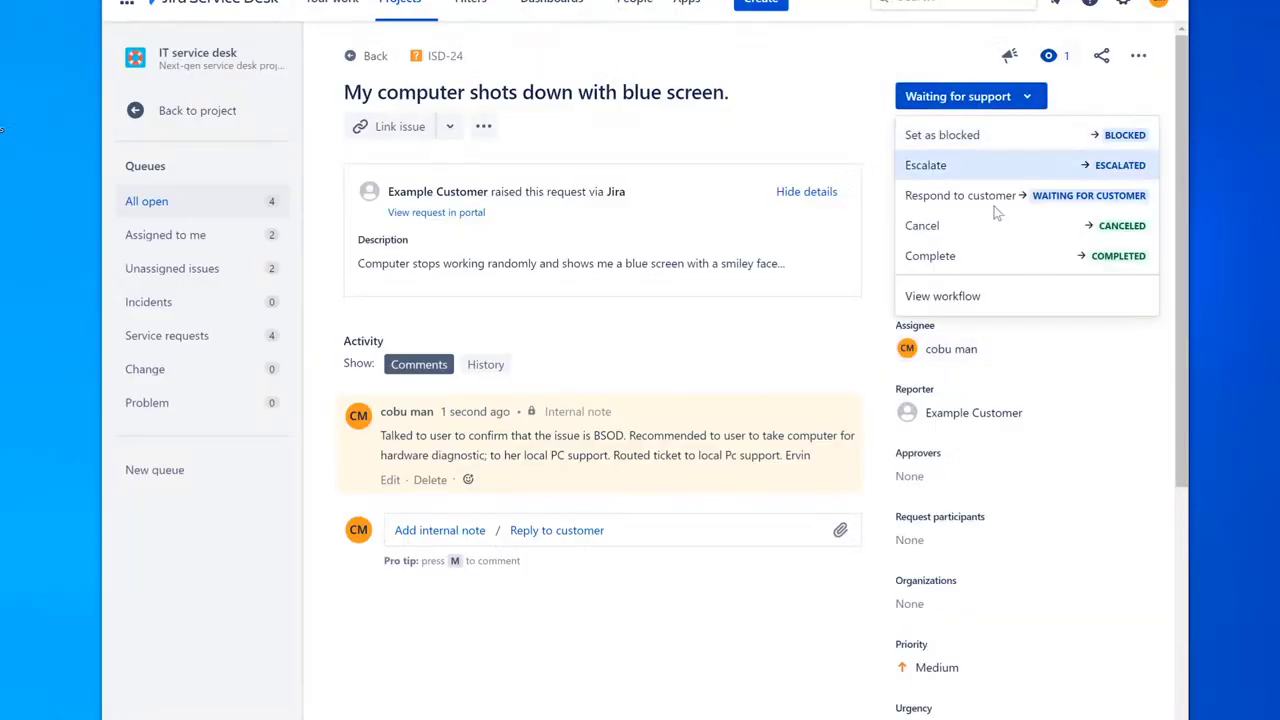
click(982, 254)
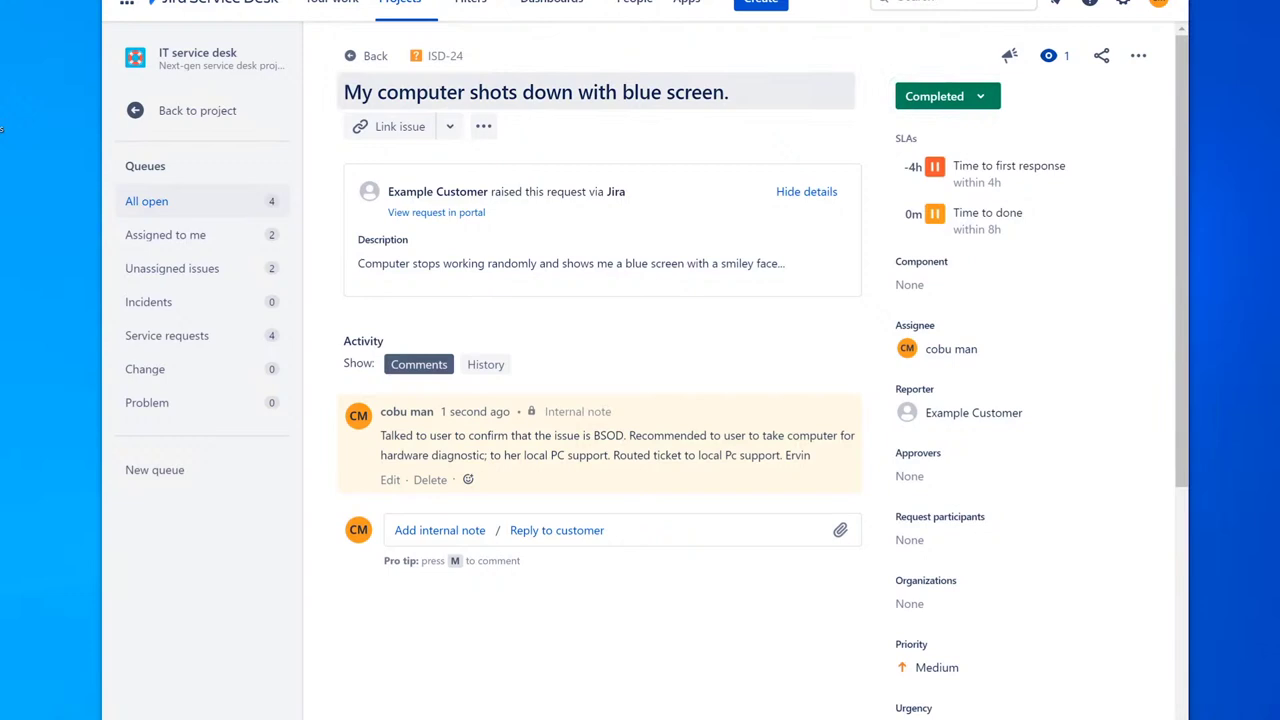
click(372, 58)
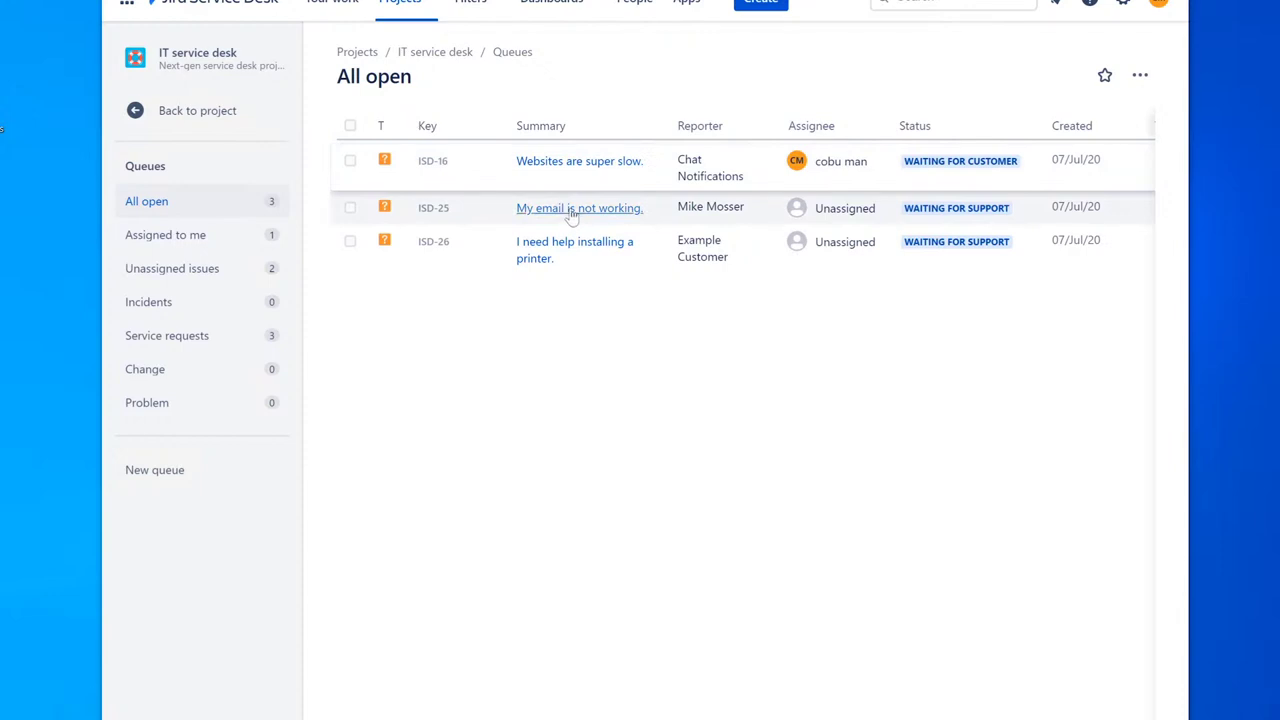
click(572, 208)
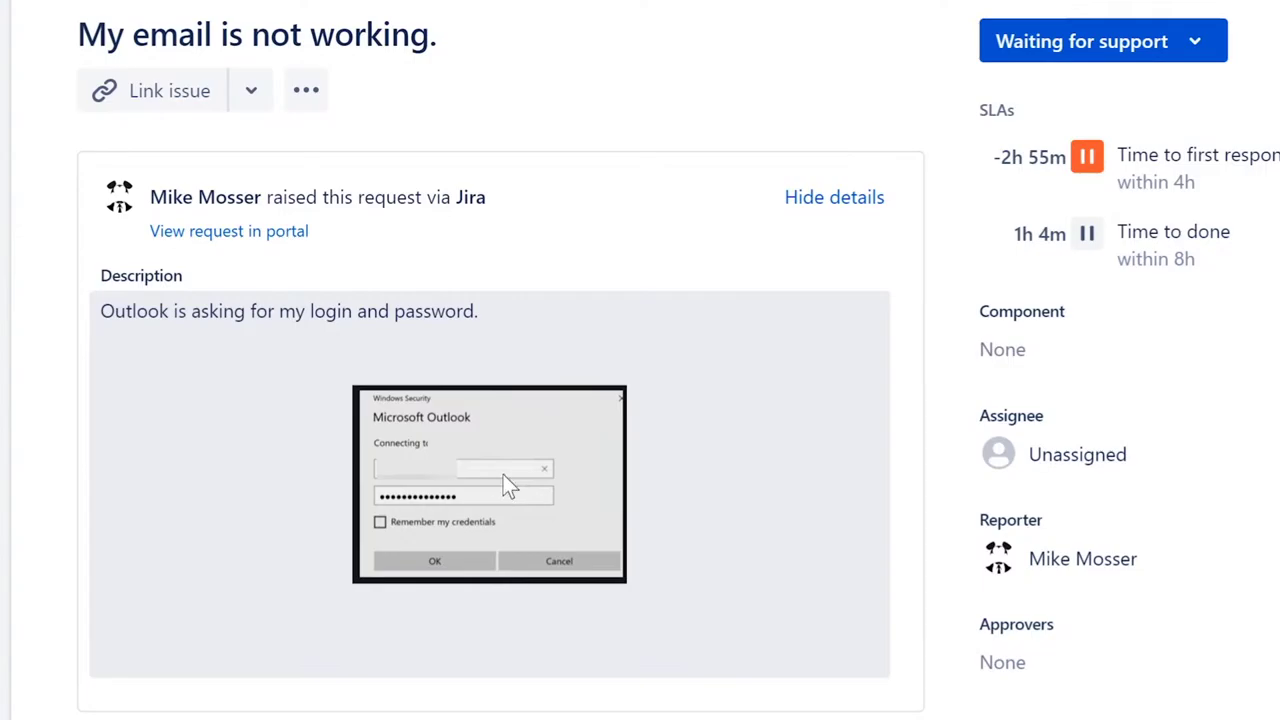
click(505, 480)
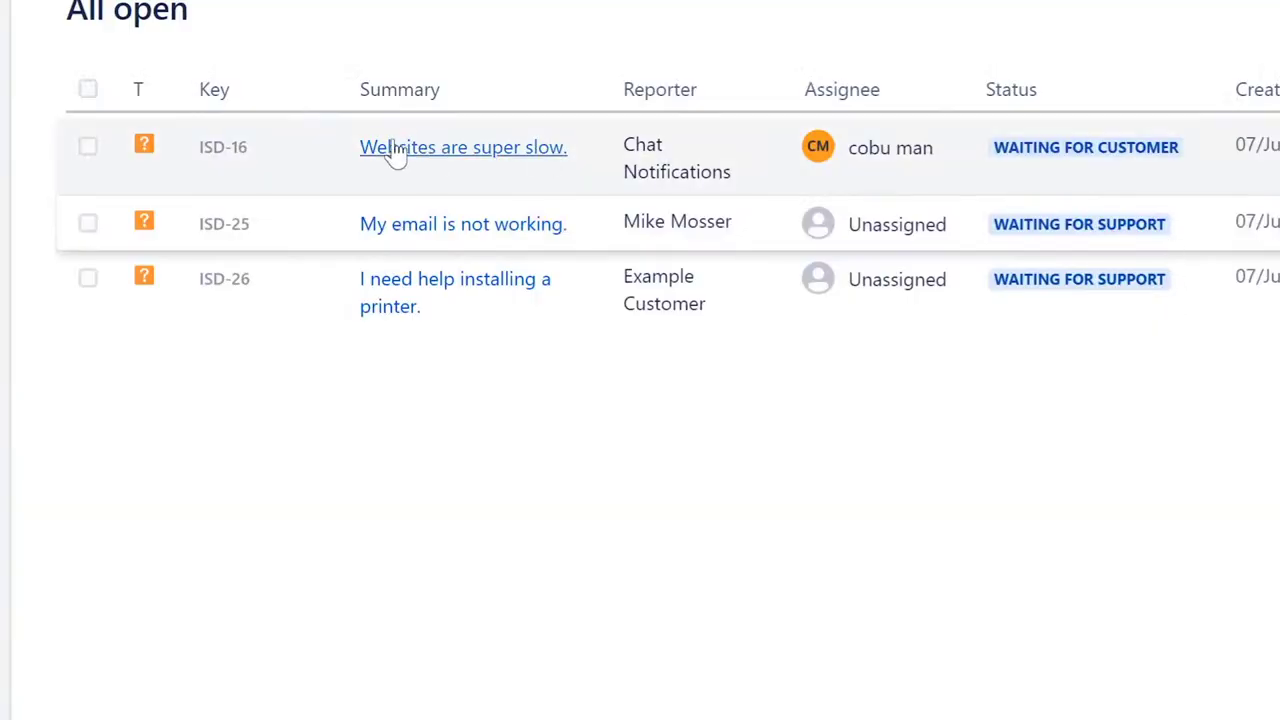
click(462, 226)
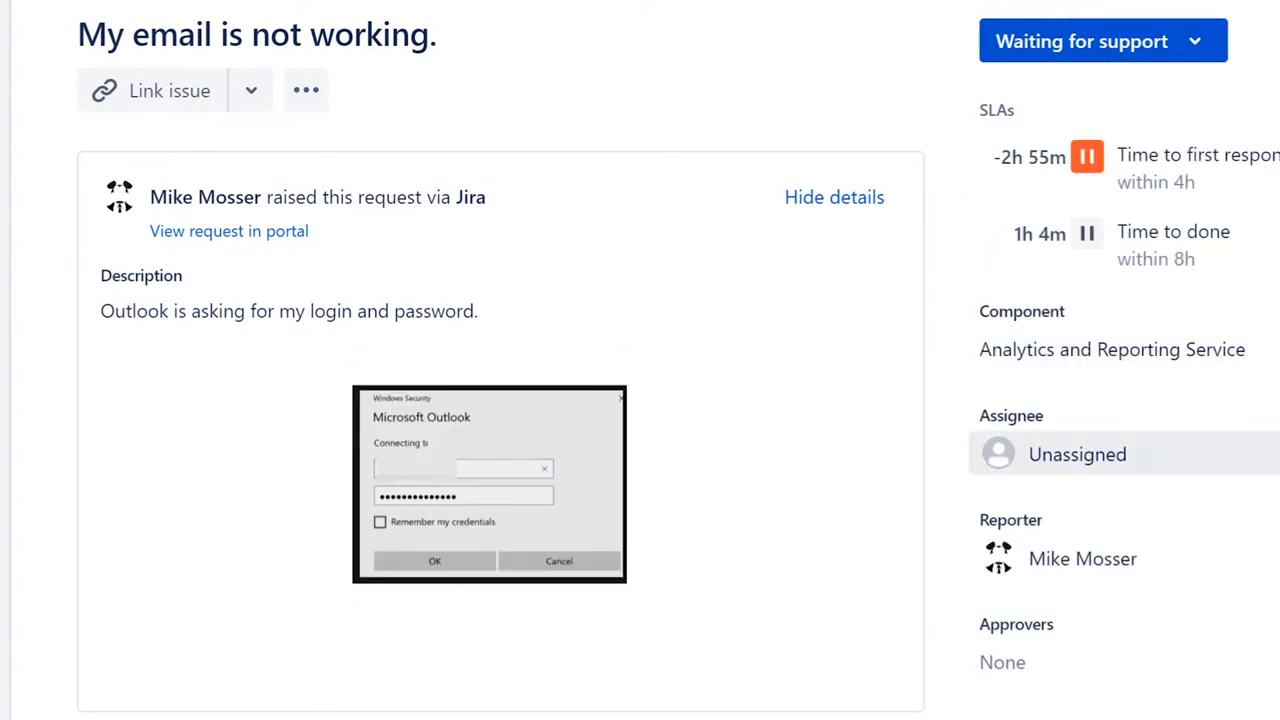
click(1077, 454)
click(1063, 517)
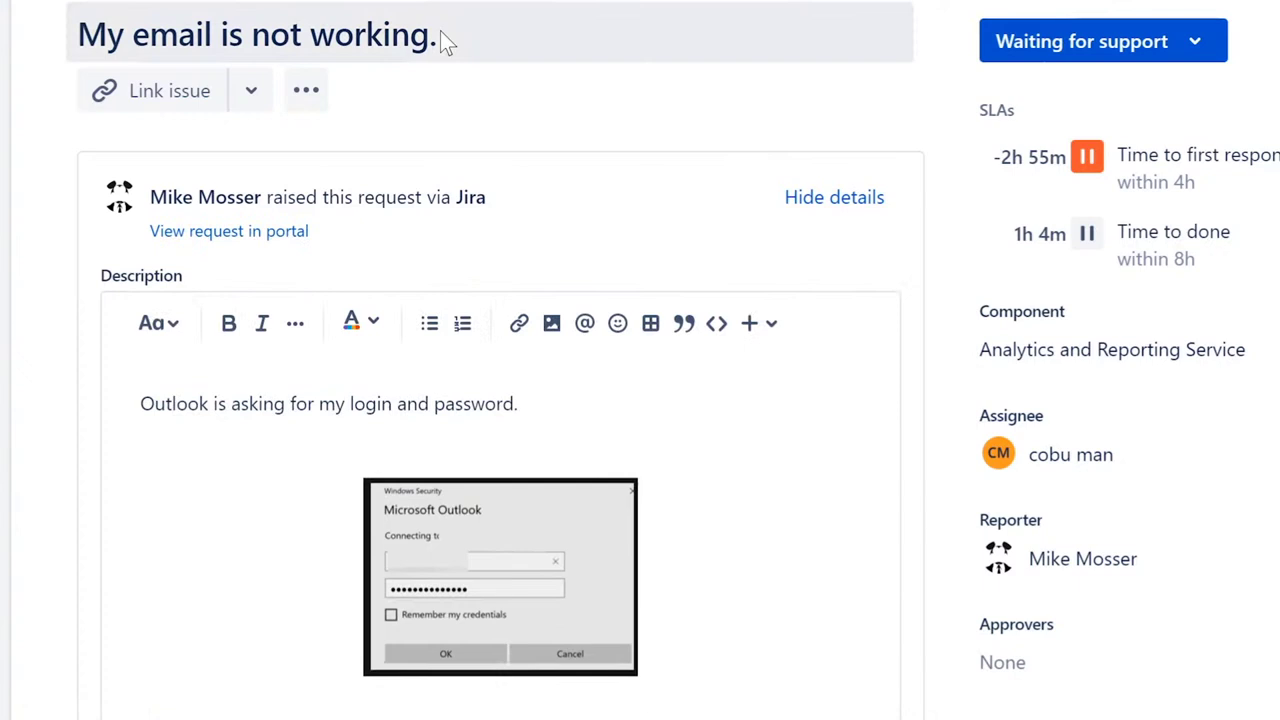
drag(440, 36, 43, 14)
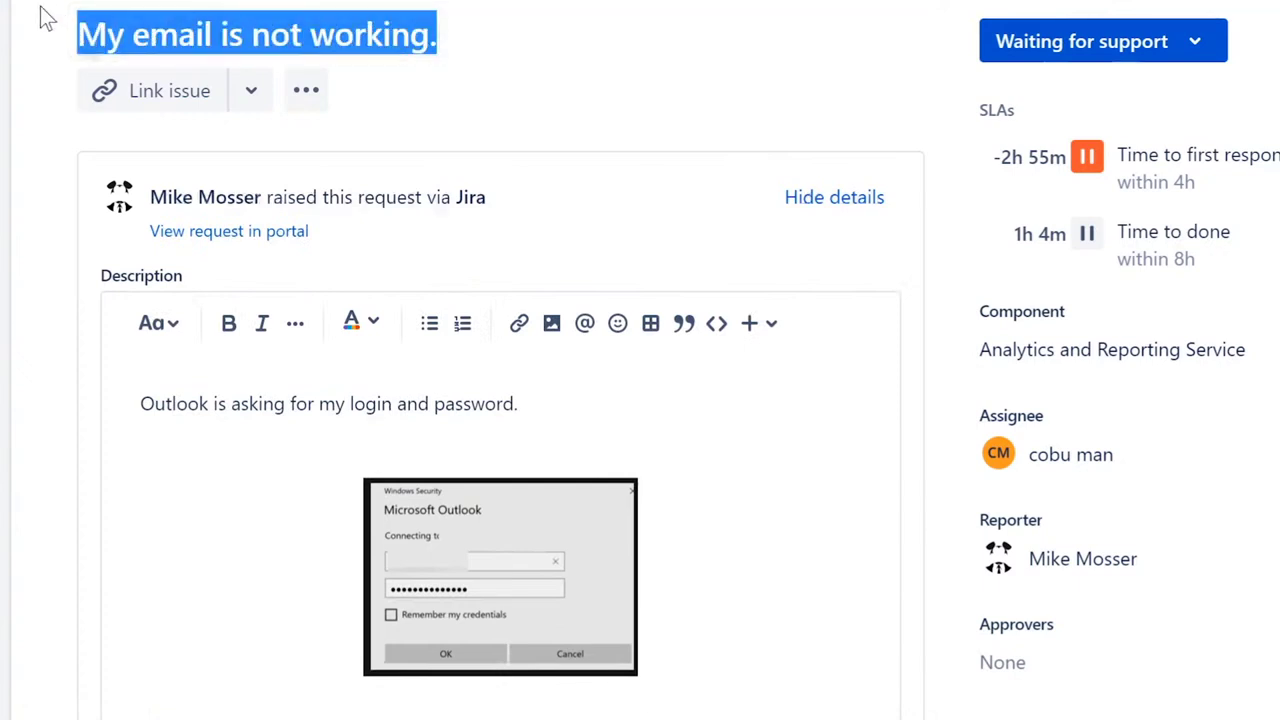
click(140, 403)
drag(140, 403, 522, 403)
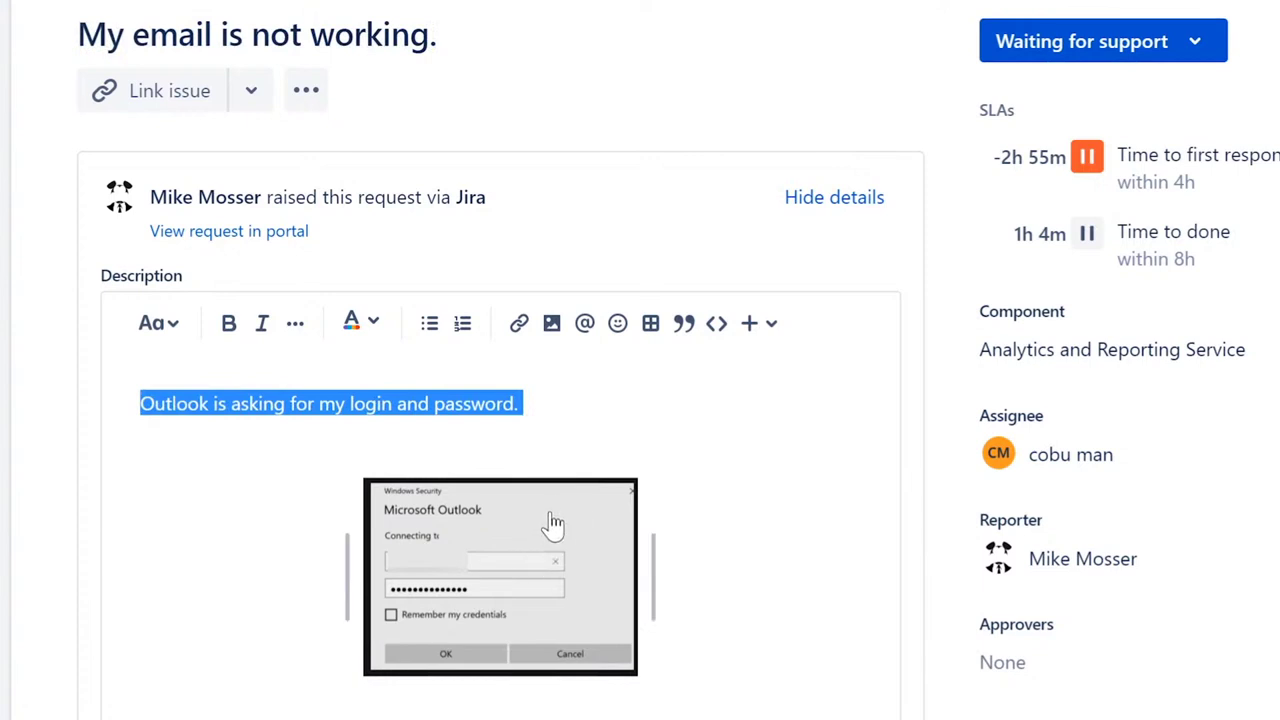
scroll(553, 528, down, 3)
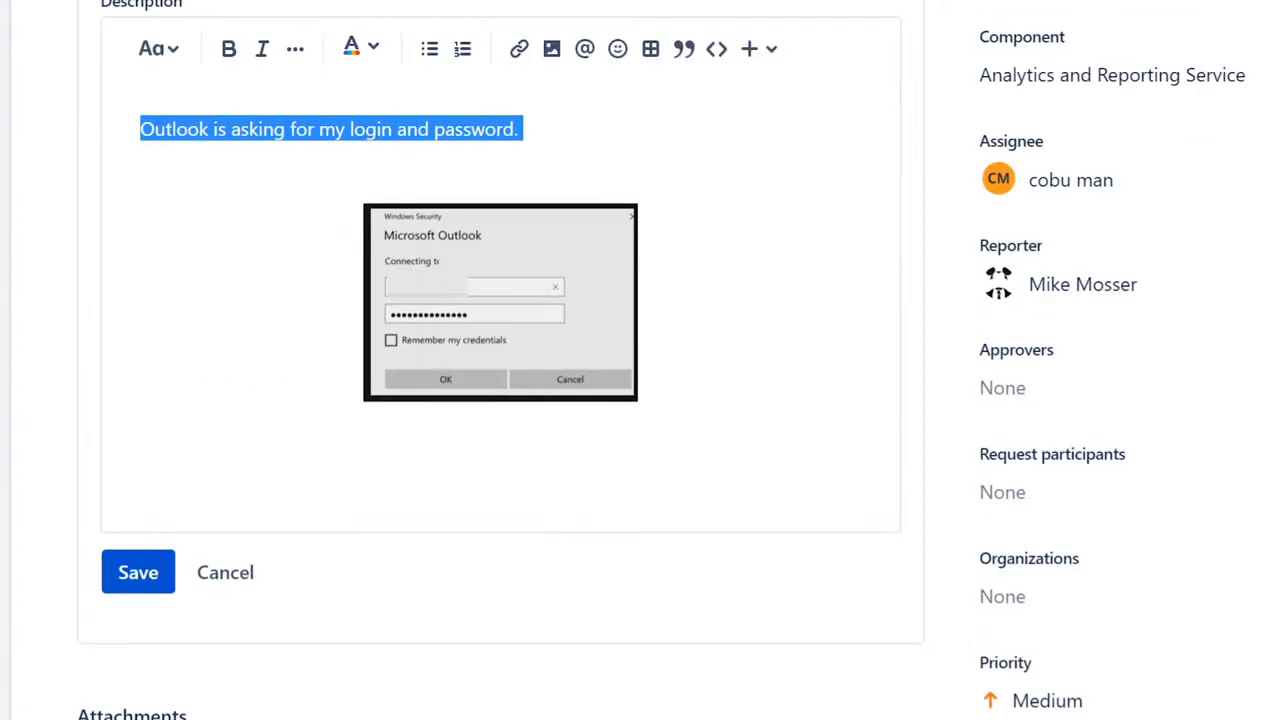
scroll(500, 360, down, 3)
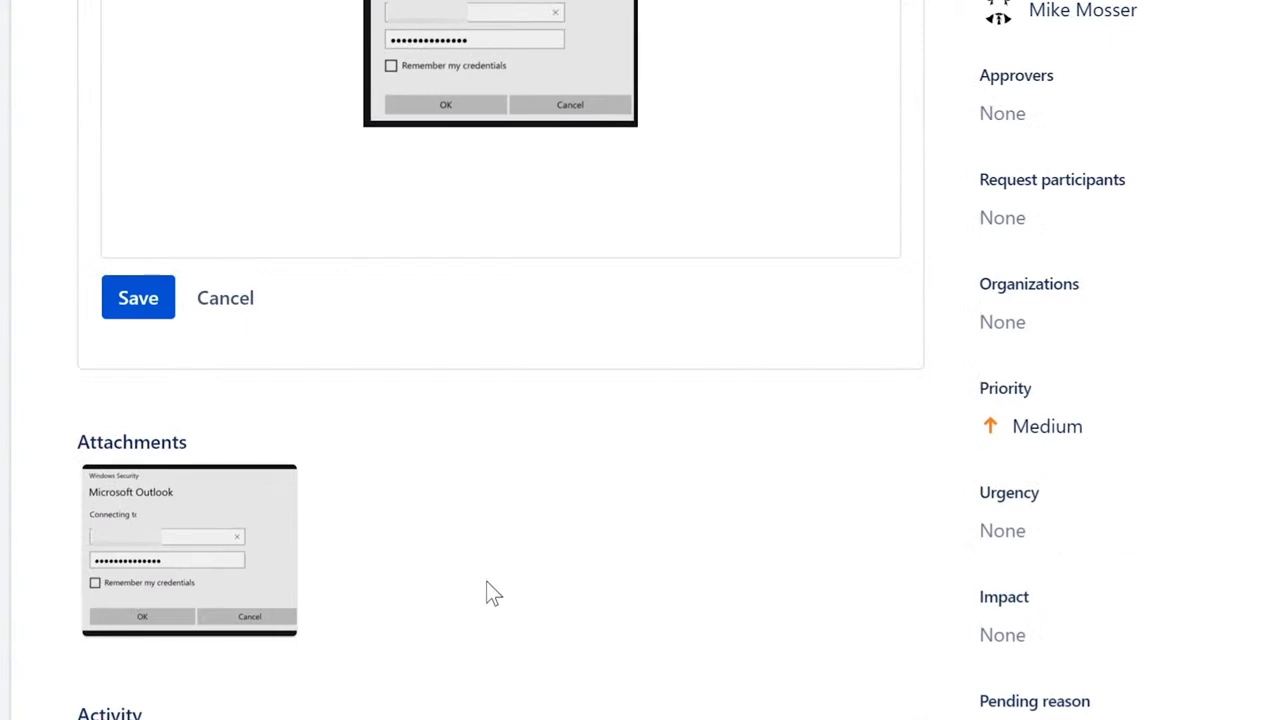
scroll(486, 582, up, 6)
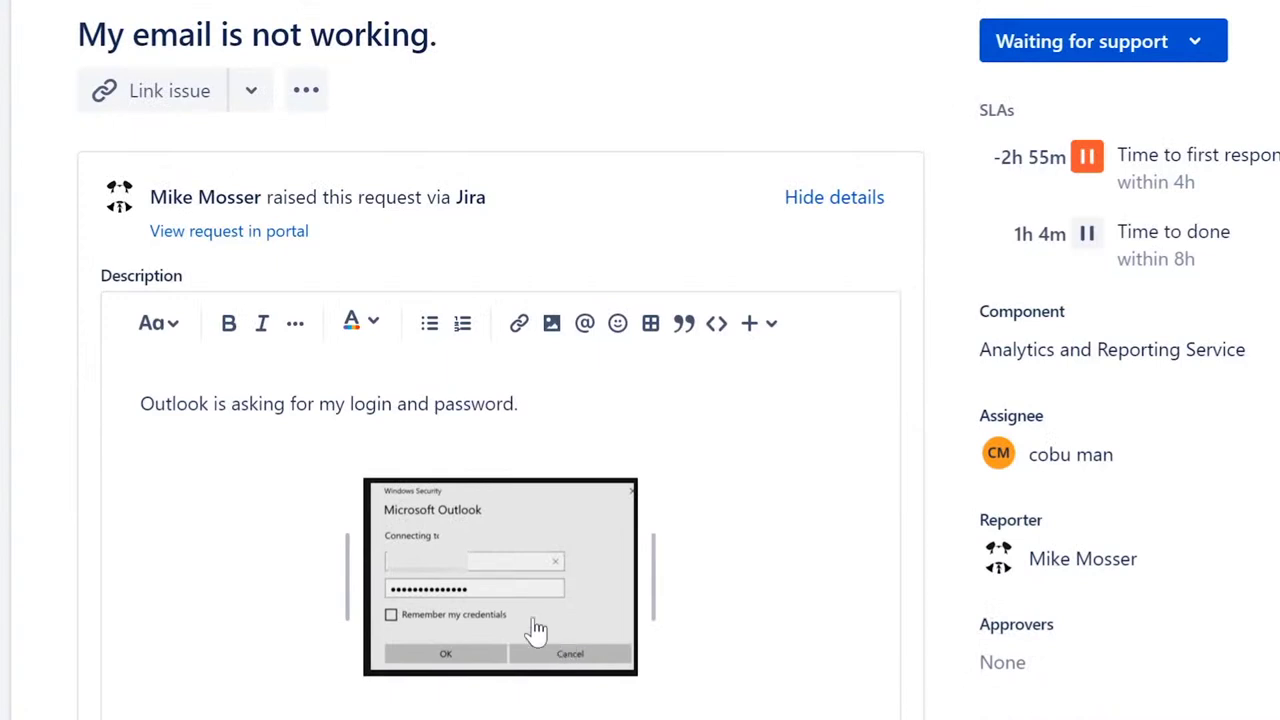
click(491, 547)
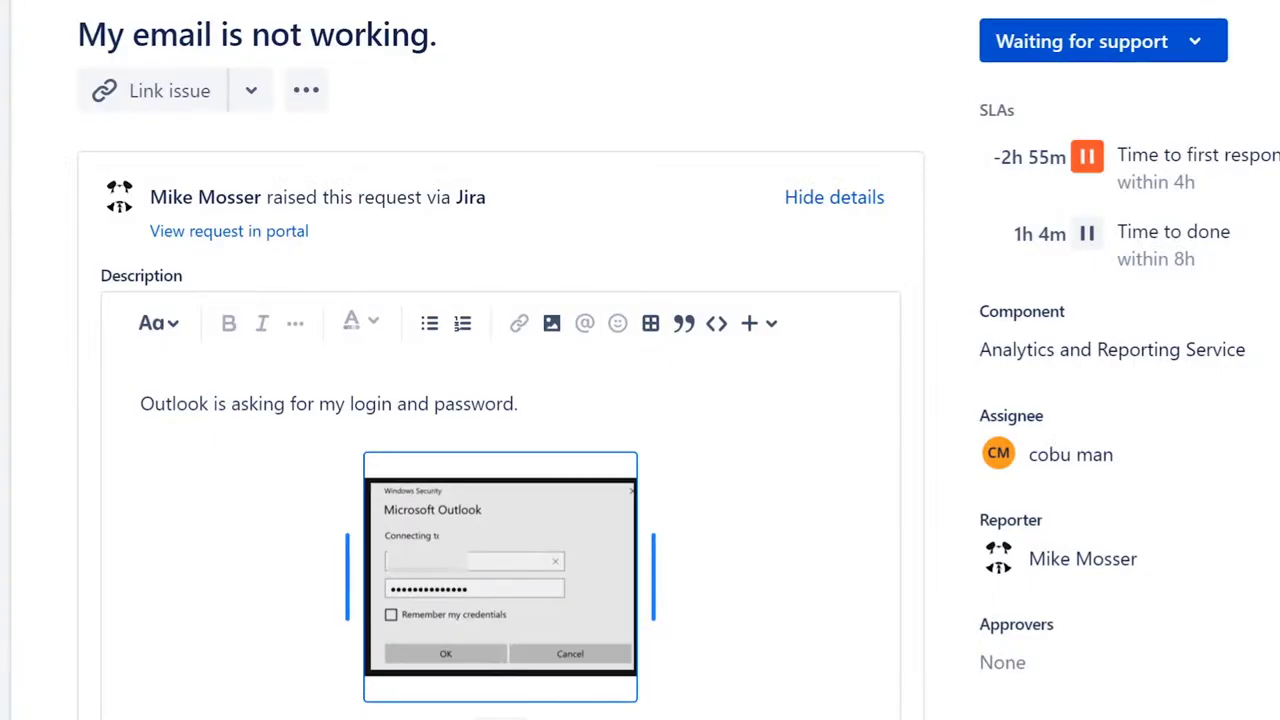
scroll(500, 400, down, 3)
scroll(660, 670, down, 4)
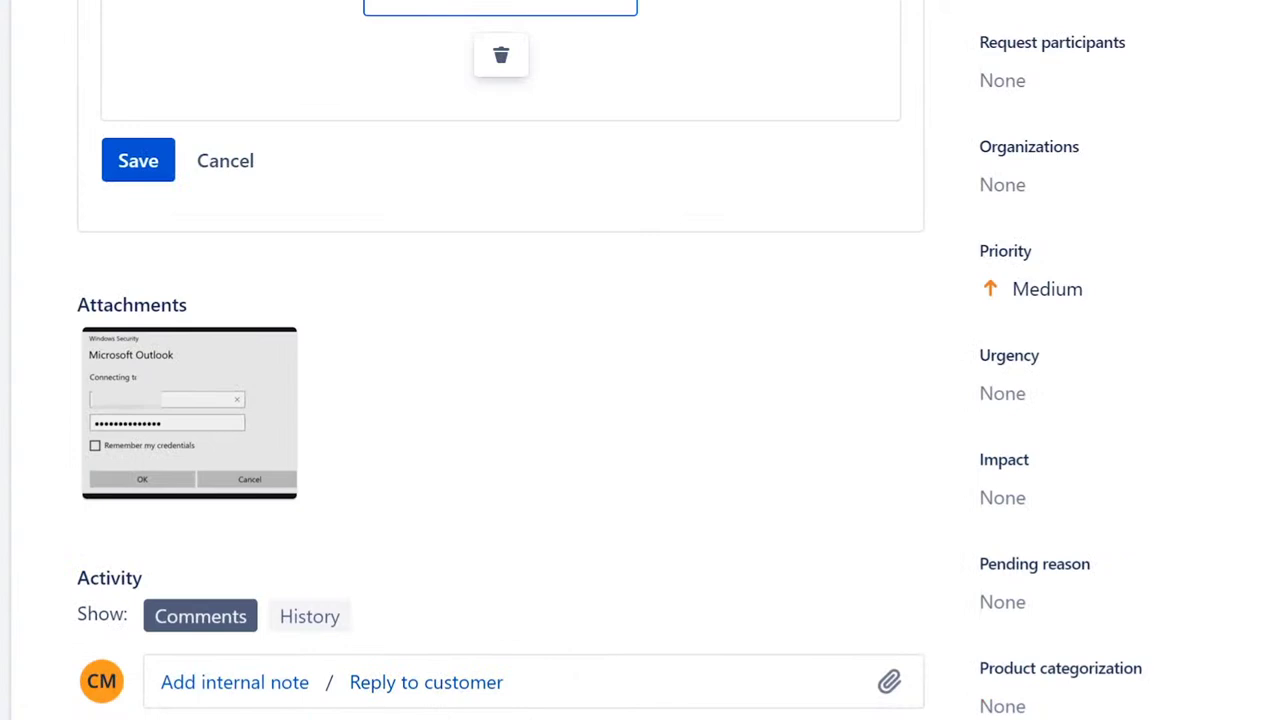
Begin a customer reply introducing the agent from PC support about the email-not-working ticket.
click(426, 682)
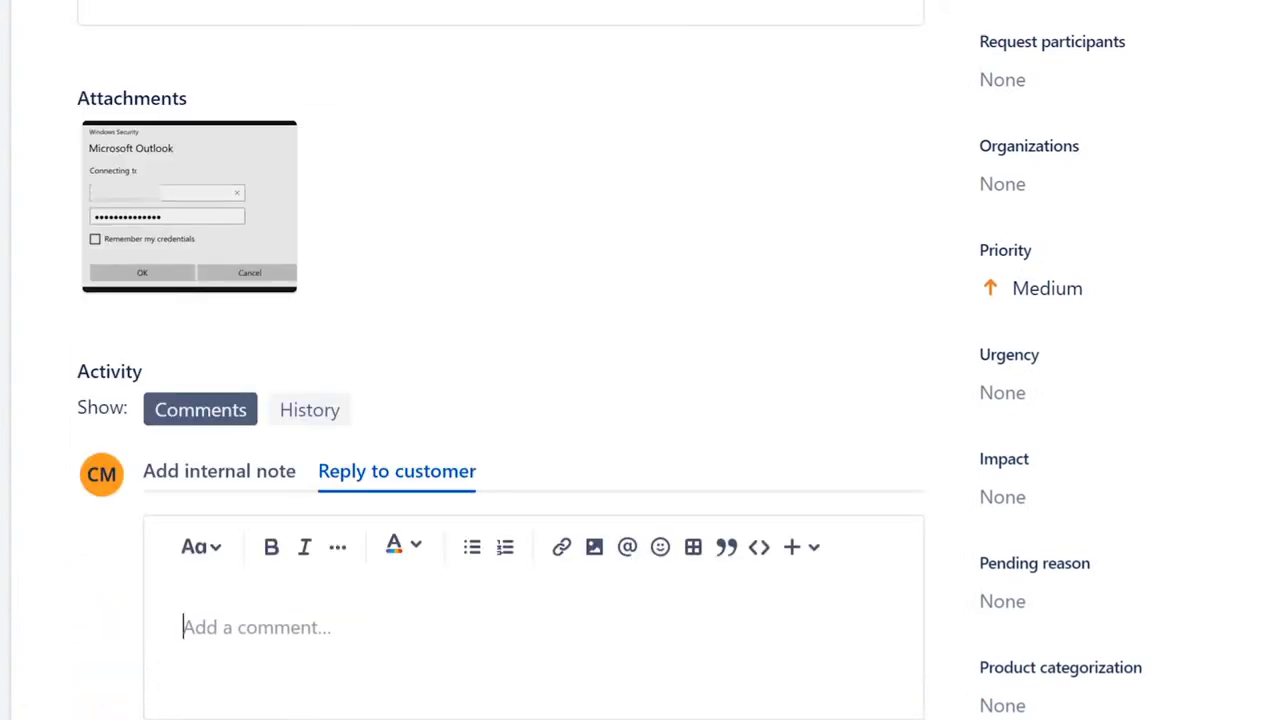
text(Hello, m)
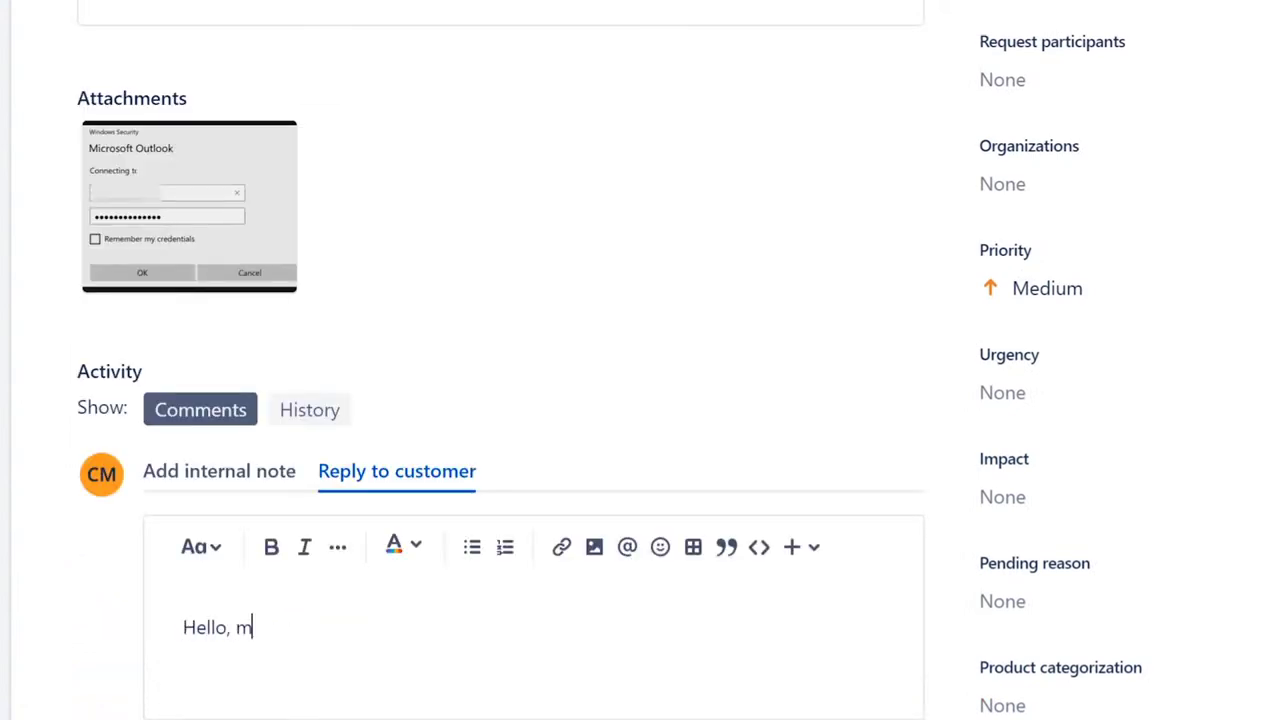
text(y name is Ervi)
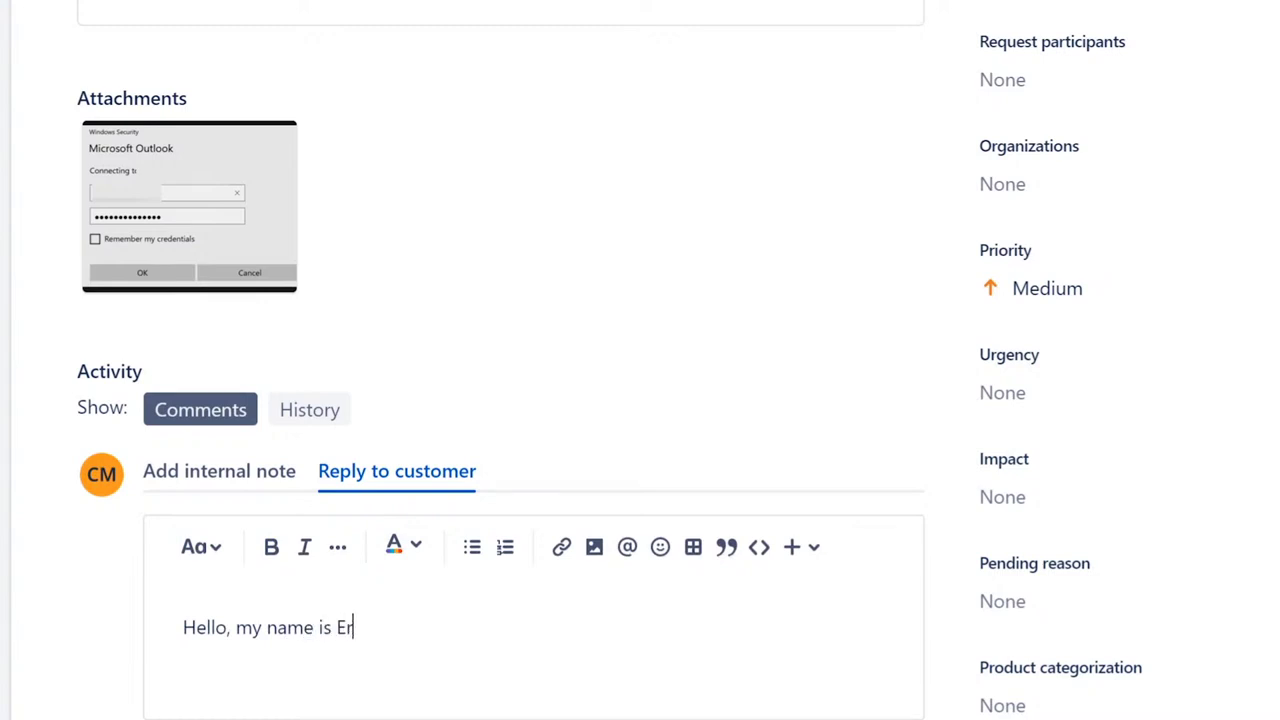
text(n with Pc)
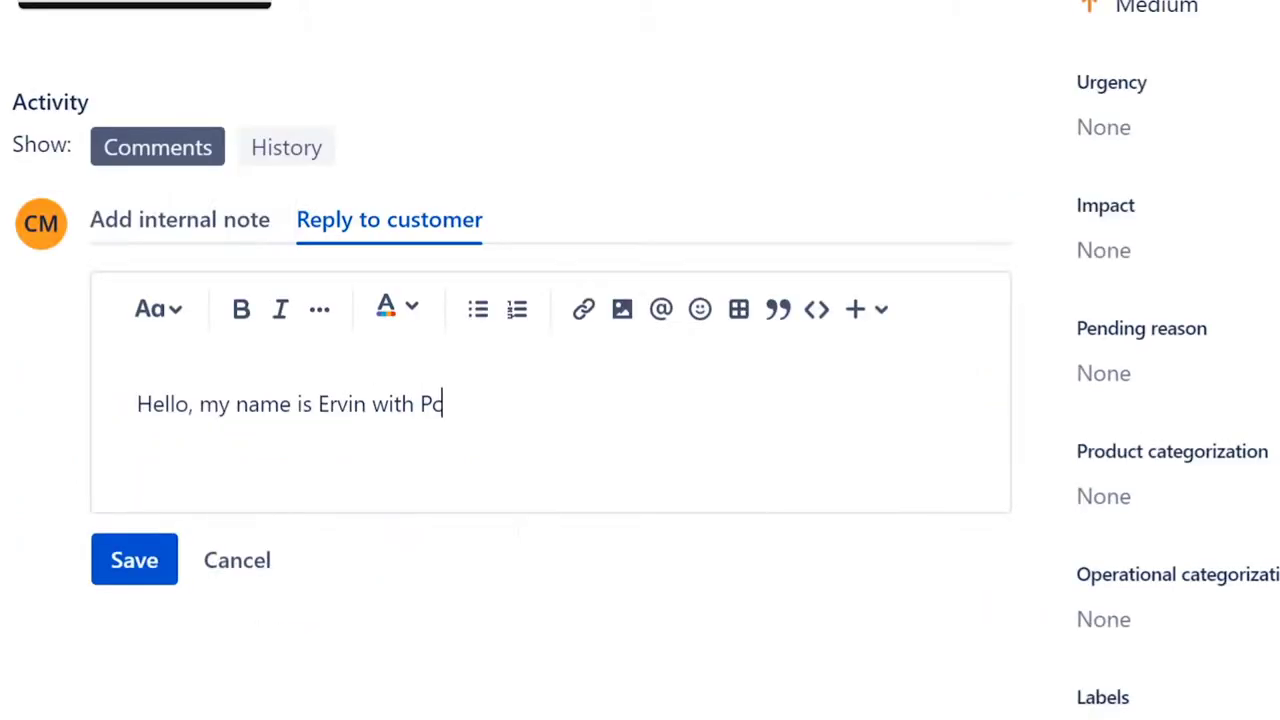
text( support.)
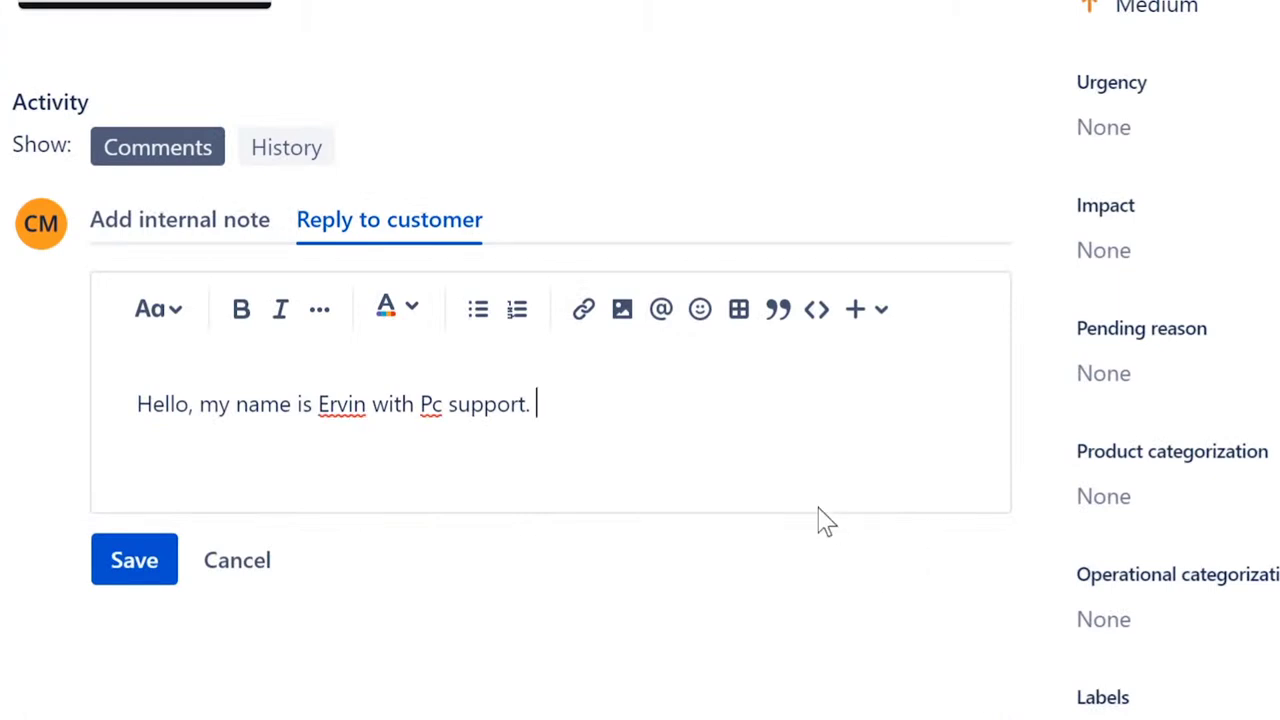
scroll(818, 520, up, 5)
scroll(818, 520, up, 3)
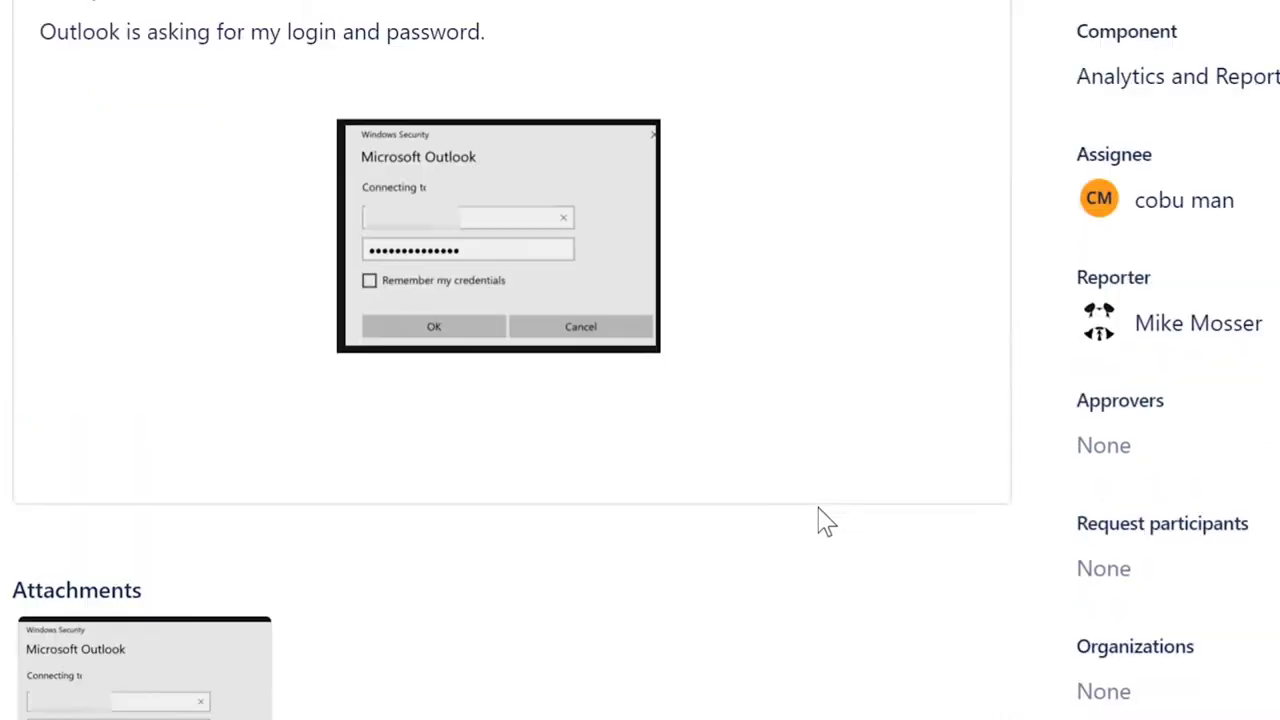
scroll(820, 520, down, 7)
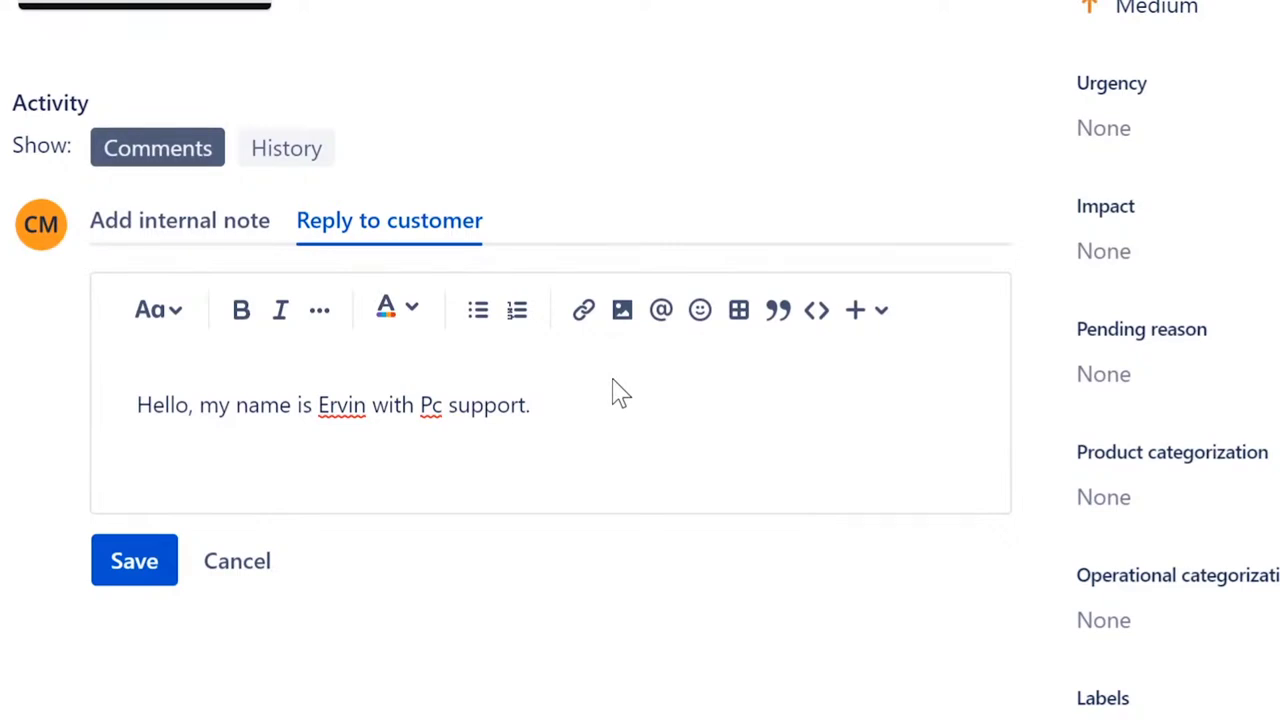
text(I hae you)
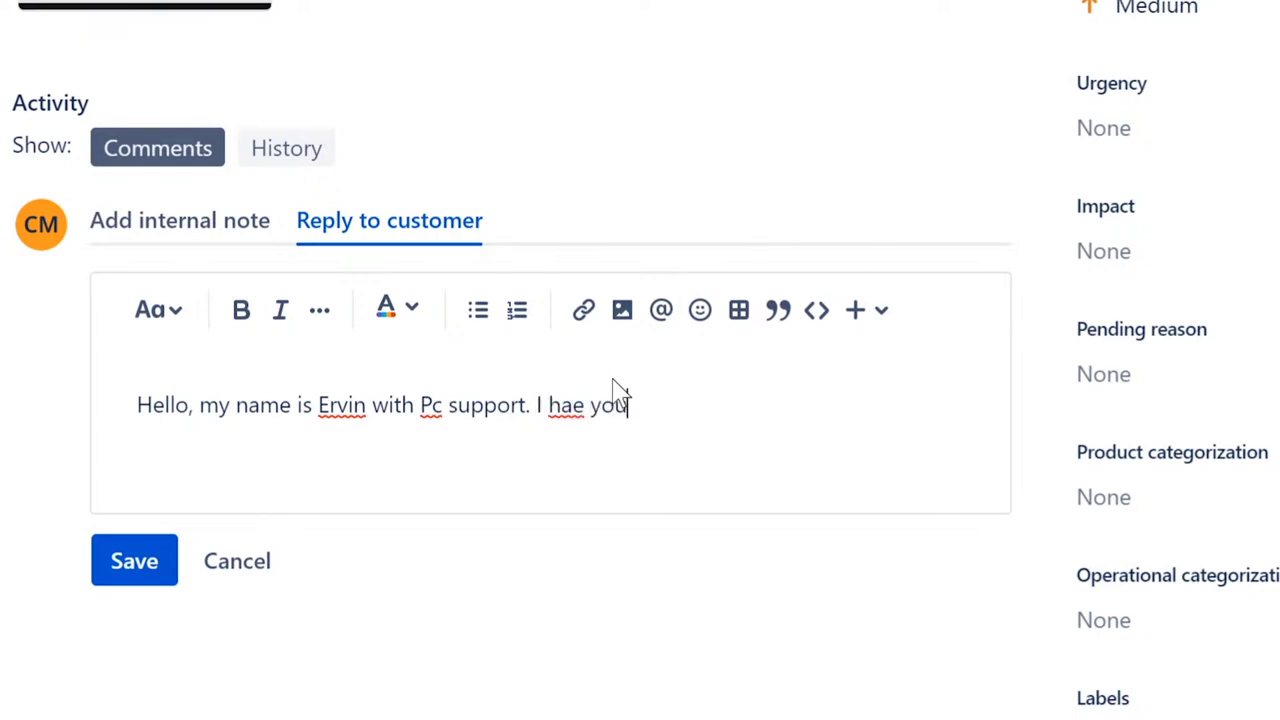
key(BackSpace)
key(BackSpace)
key(BackSpace)
key(BackSpace)
key(BackSpace)
text(ve your jti)
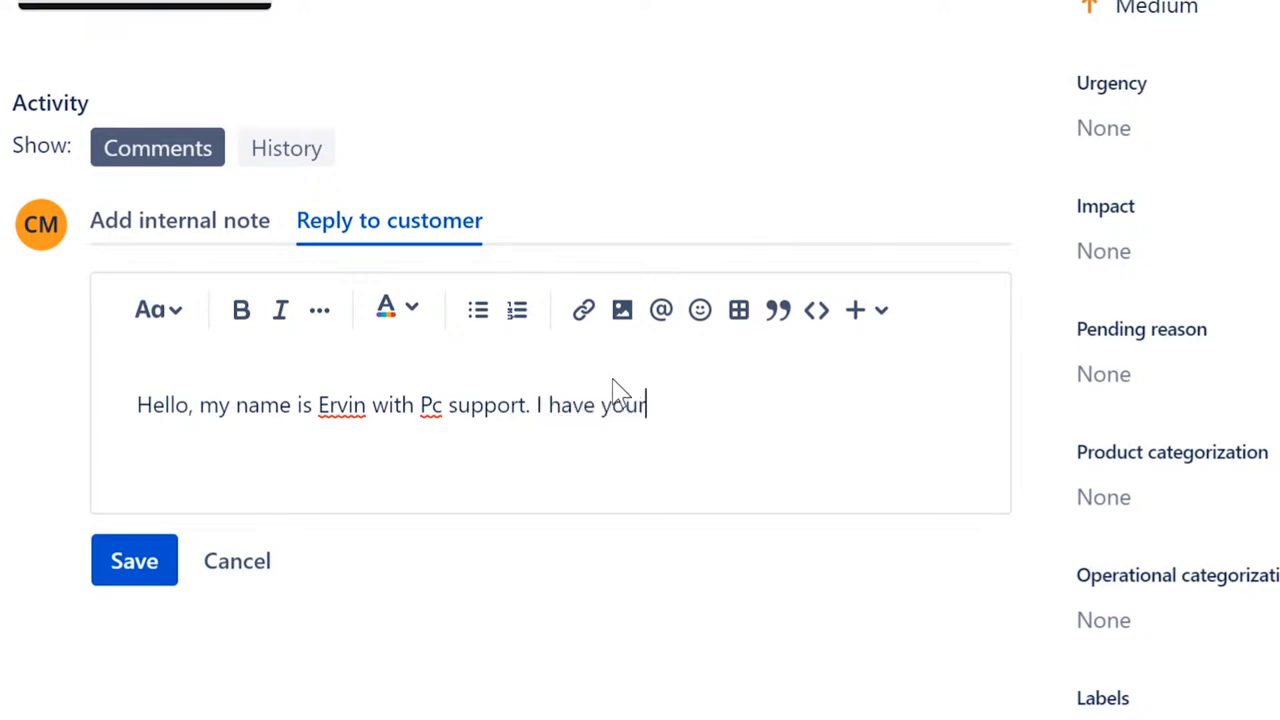
key(BackSpace)
key(BackSpace)
key(BackSpace)
text(ticket about )
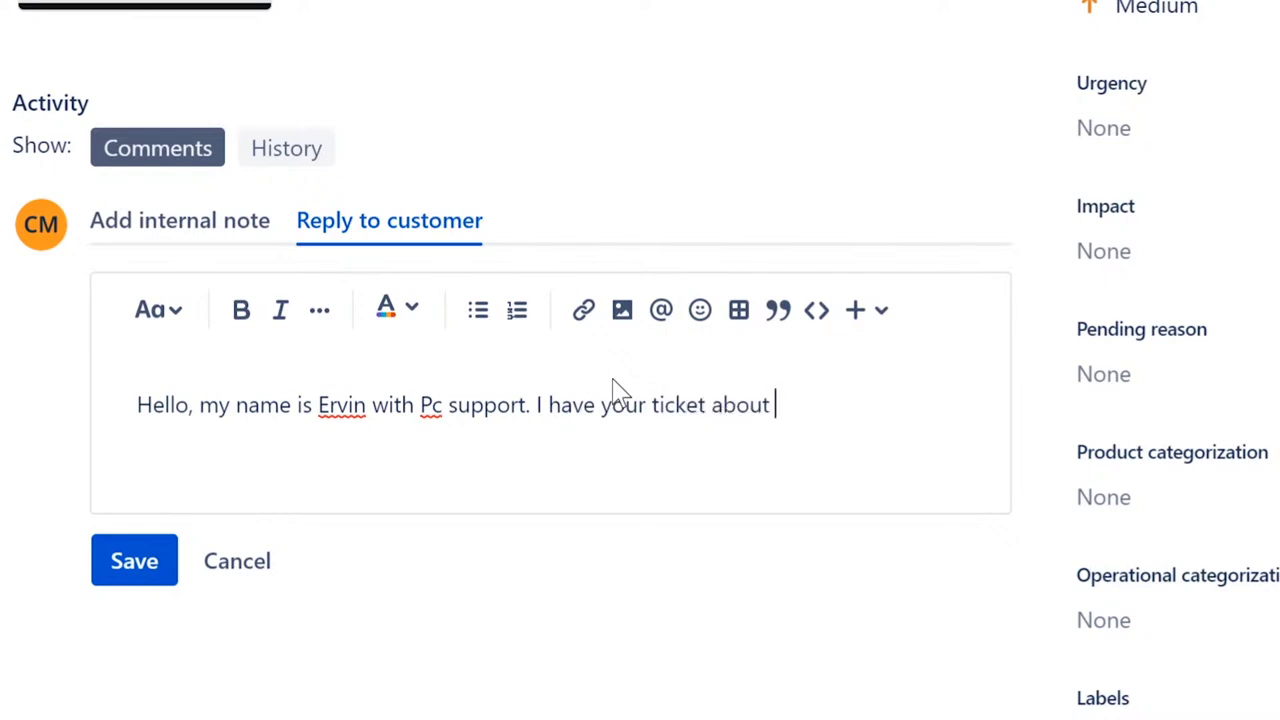
text(email not worki)
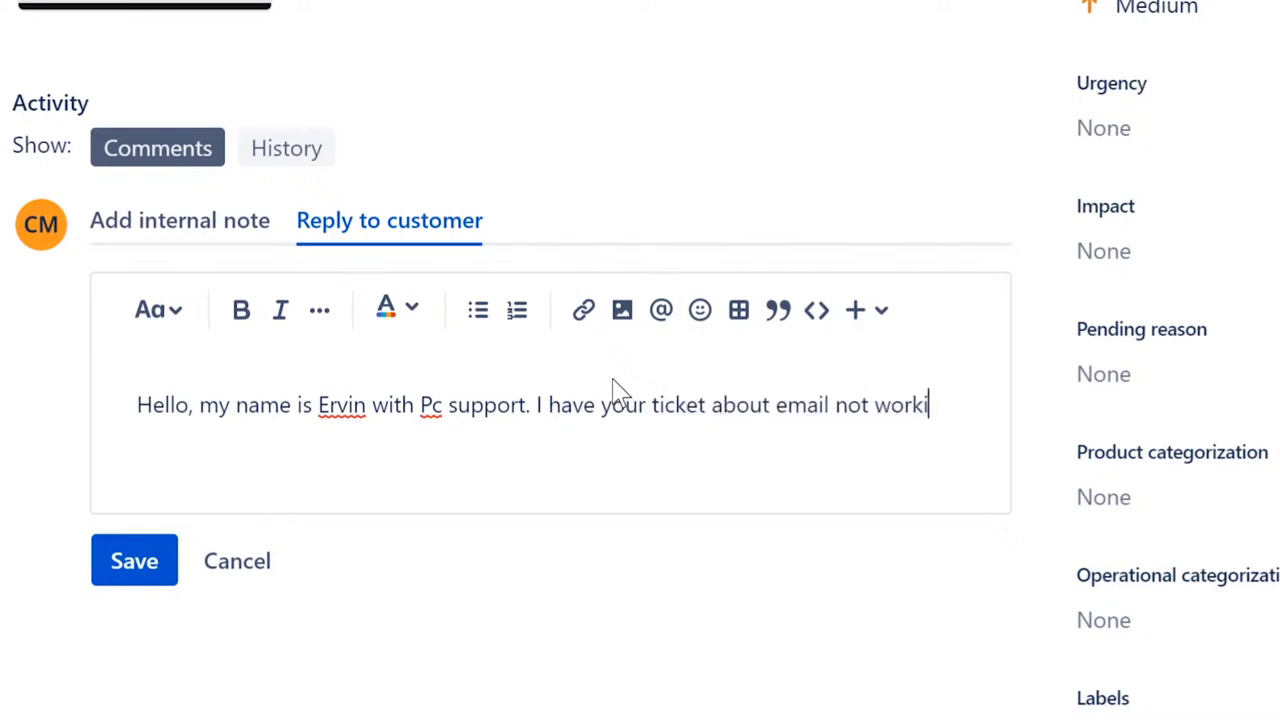
text(ng.)
Add 'Did you by chance change you password recently?' and post the reply.
key(Return)
text(Did yo)
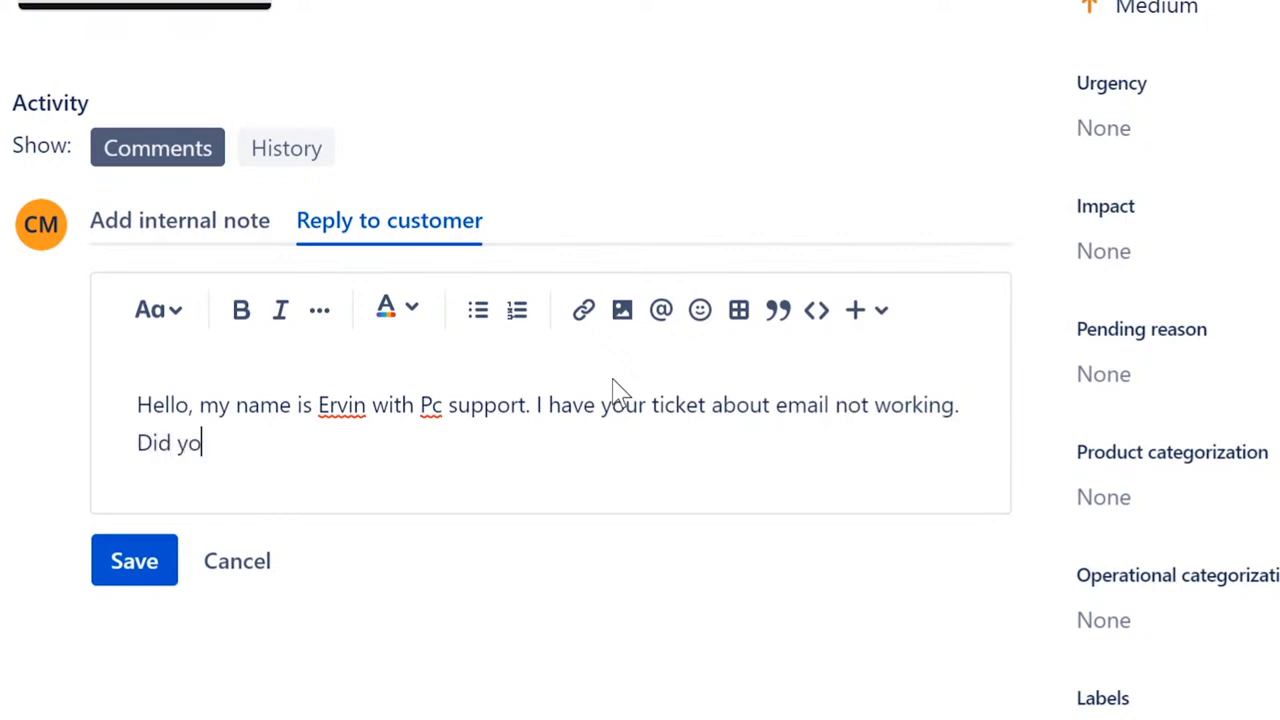
text(u by chance c)
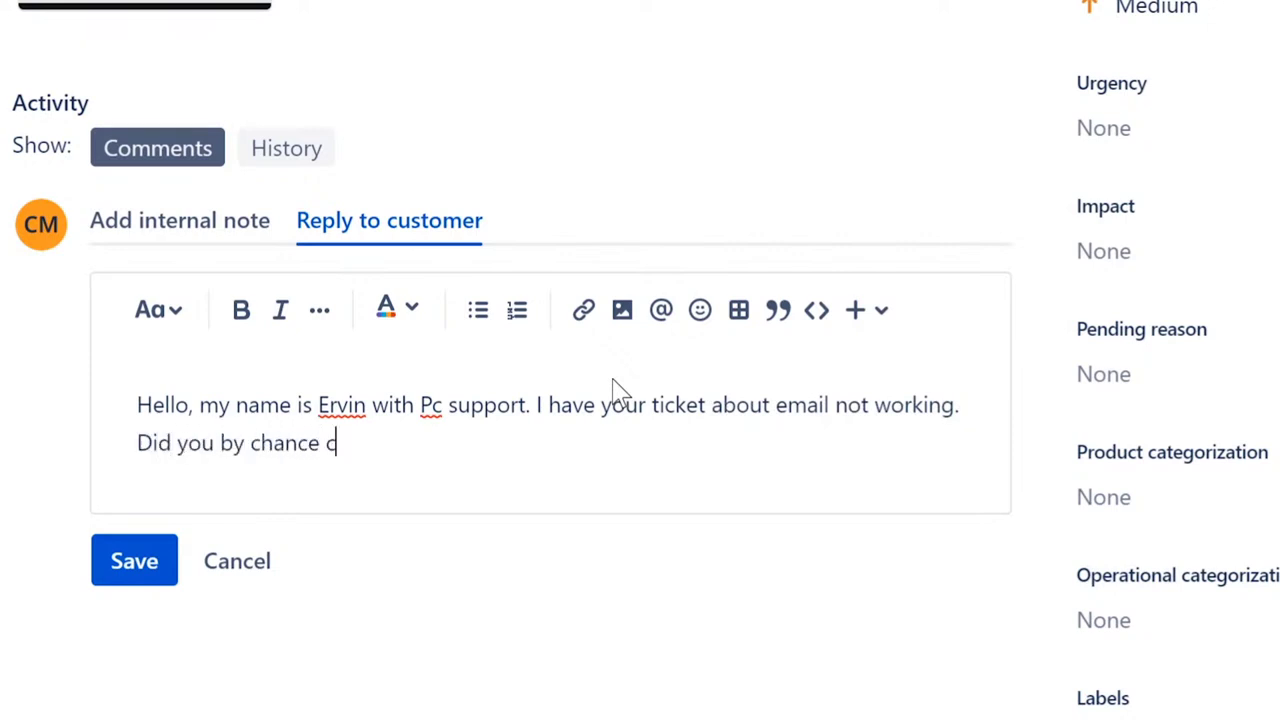
text(hange )
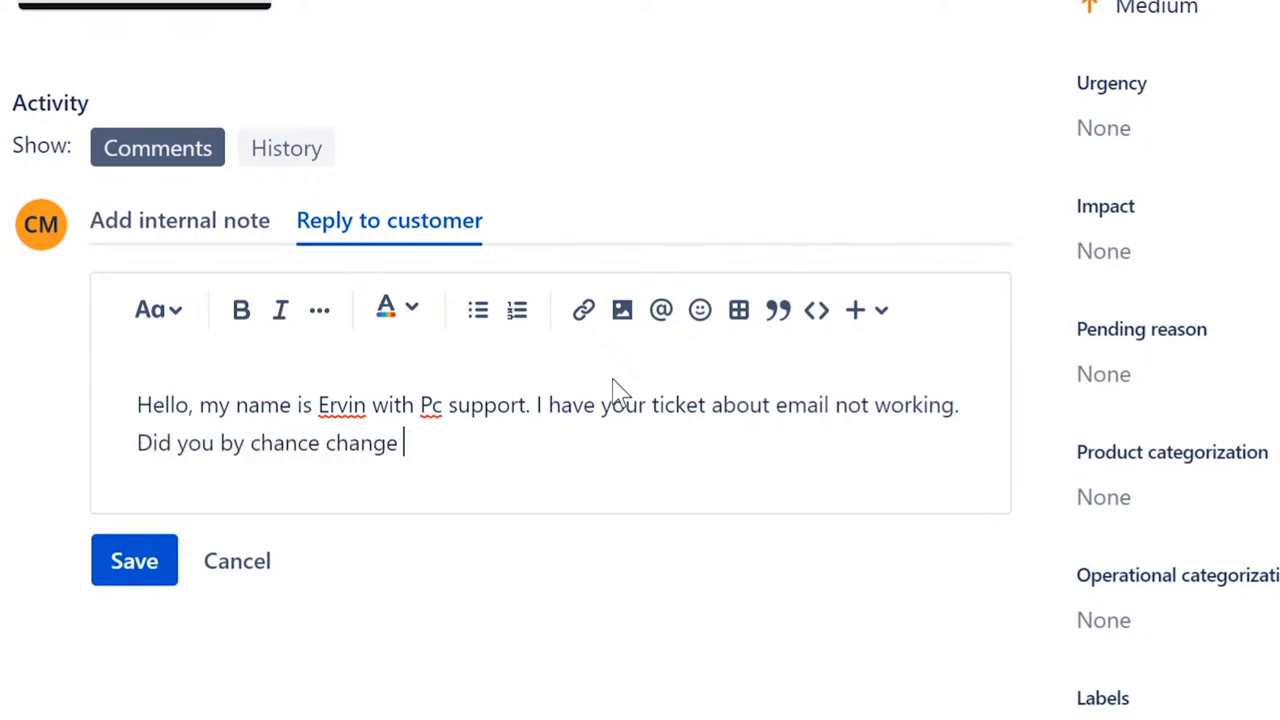
text(you password r)
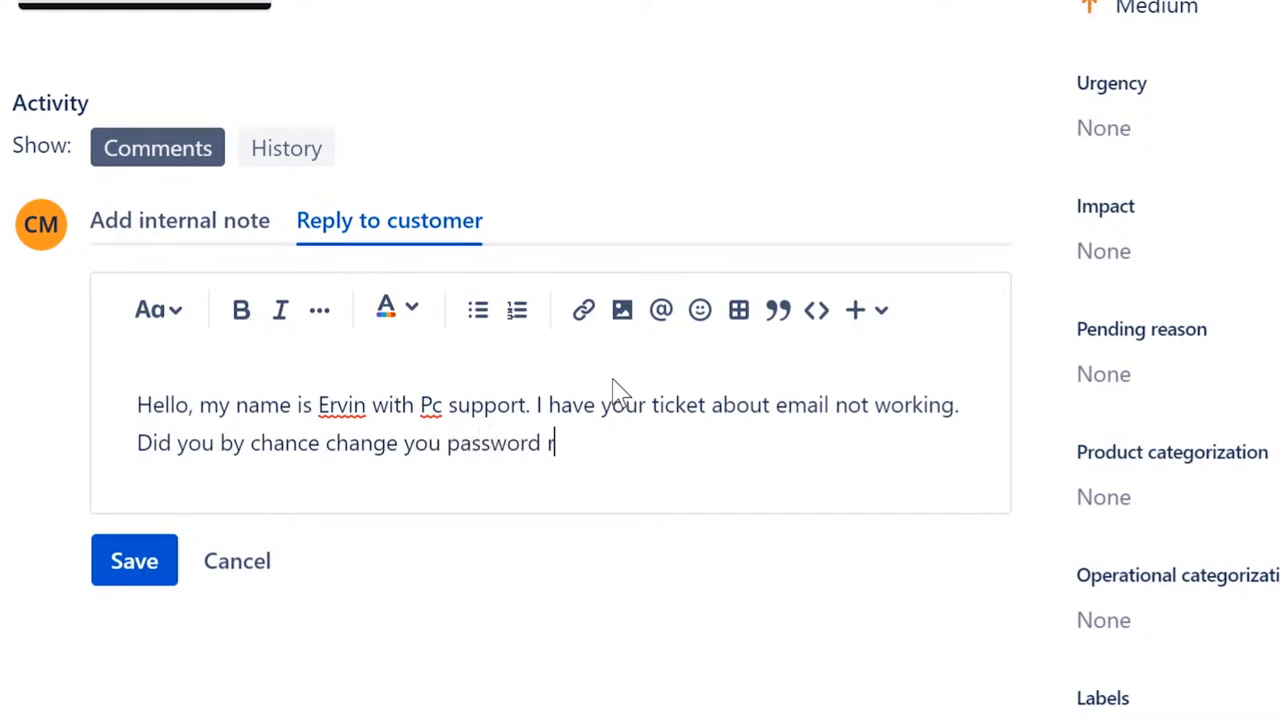
text(ecene)
key(BackSpace)
text(tly?)
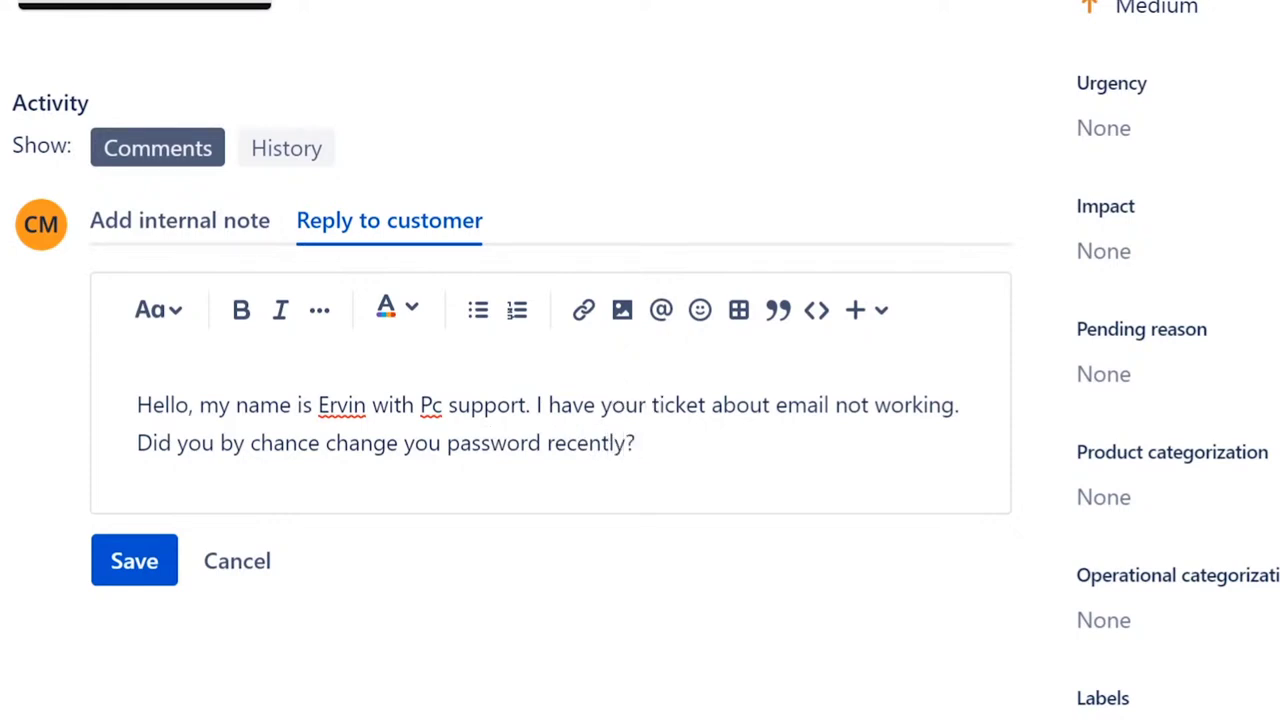
click(134, 578)
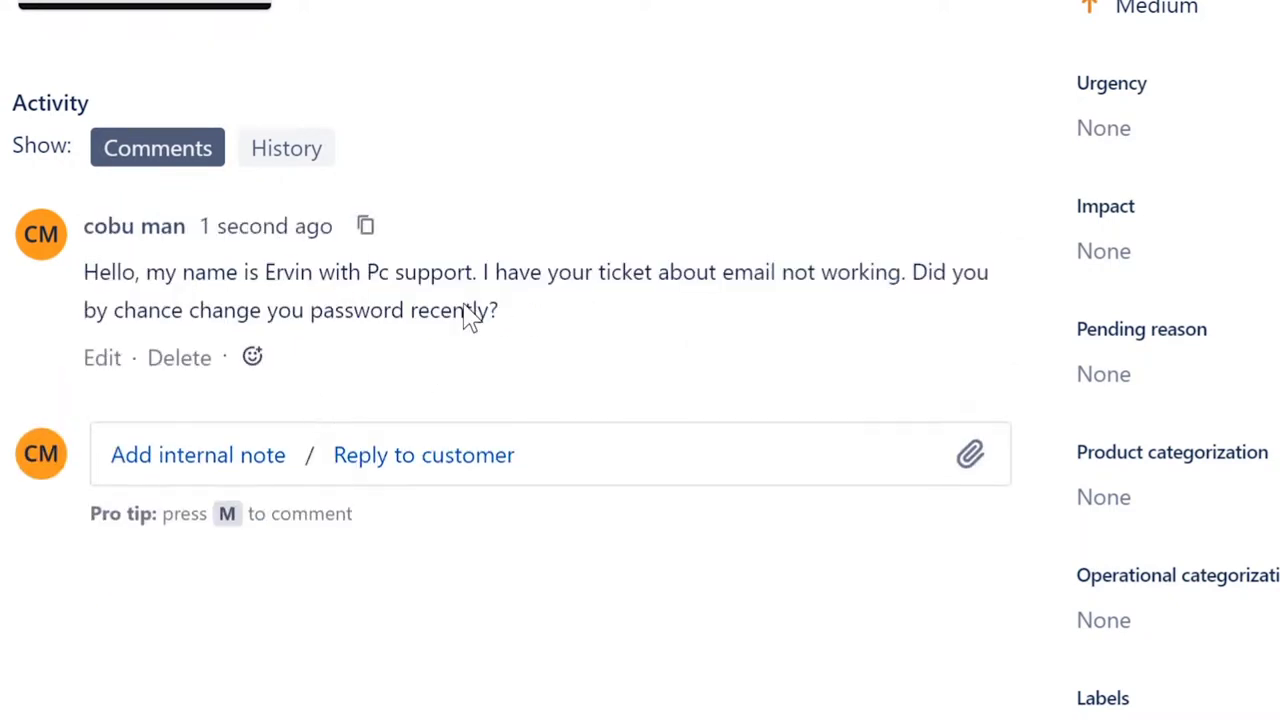
scroll(466, 317, up, 5)
scroll(470, 318, up, 7)
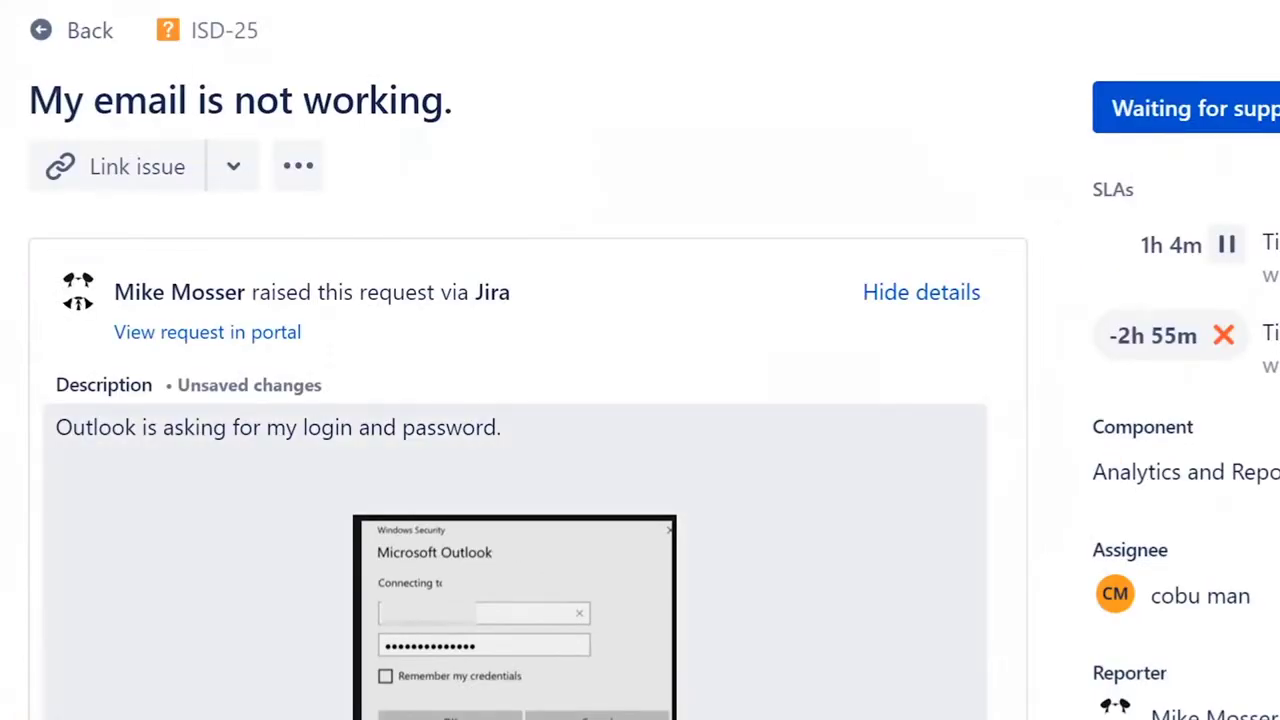
drag(114, 292, 245, 292)
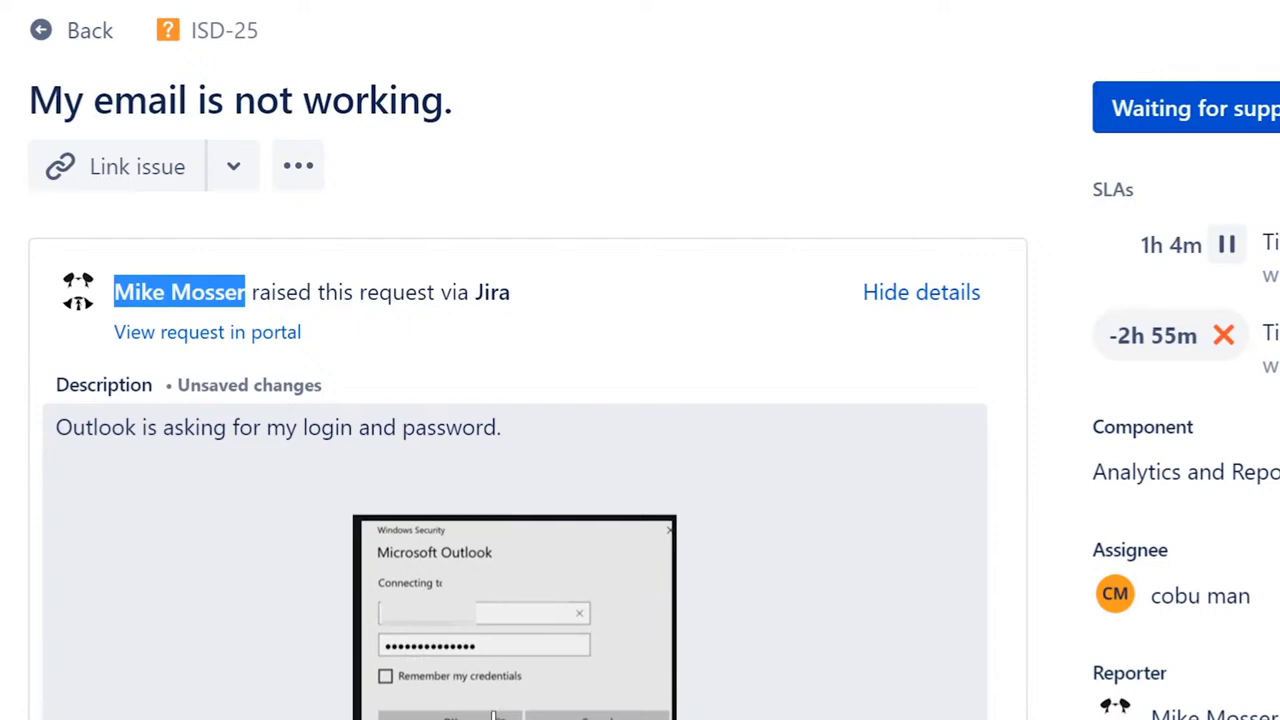
Scroll through ISD-25 to review the posted customer reply.
scroll(493, 712, down, 6)
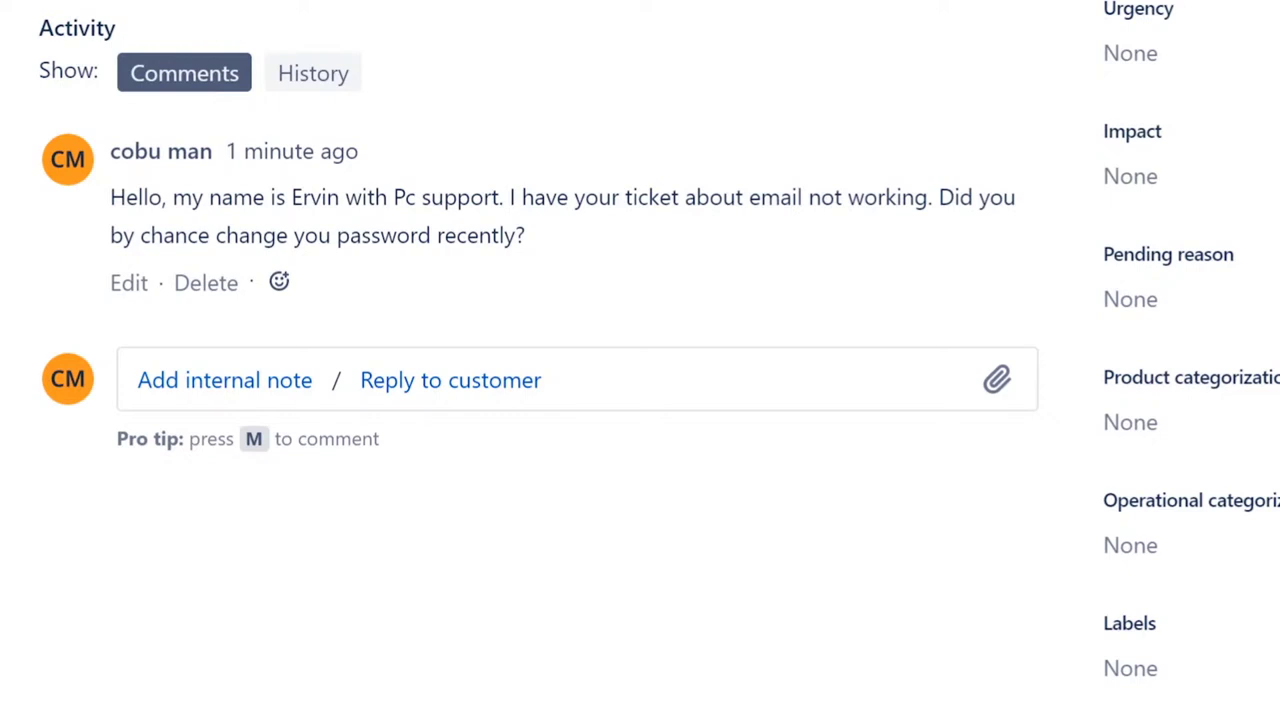
scroll(678, 590, up, 5)
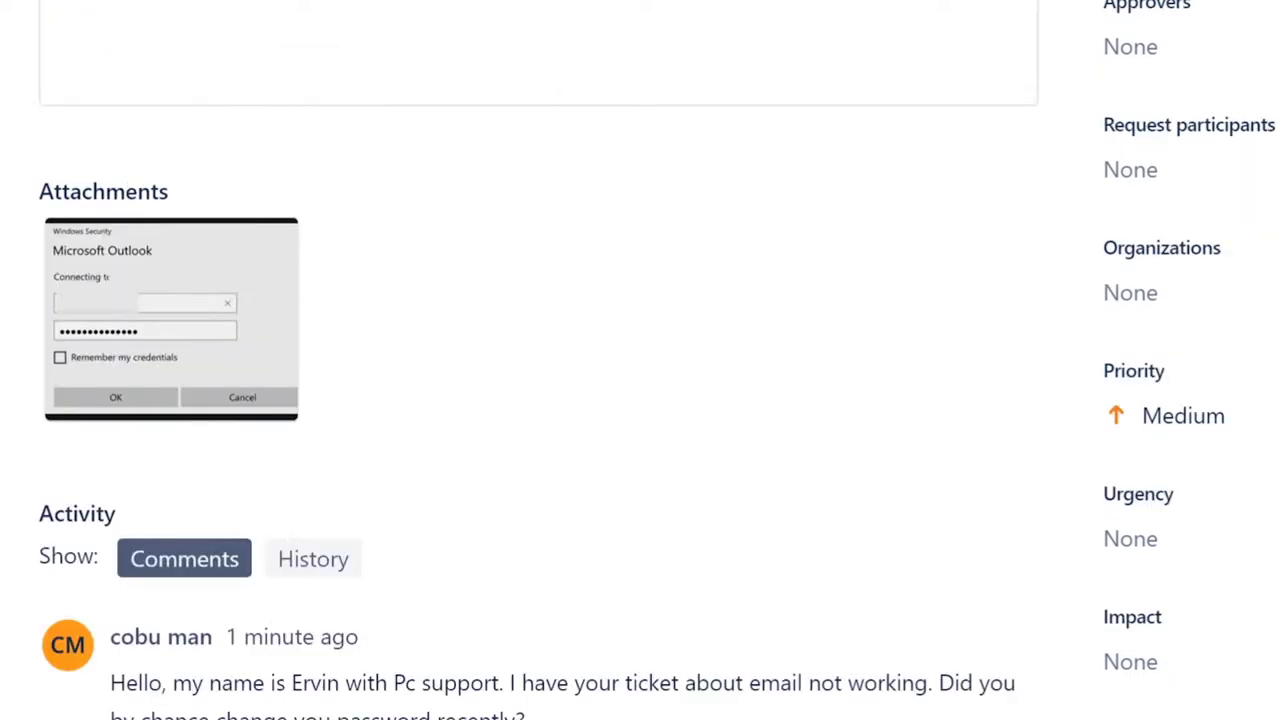
scroll(560, 230, up, 3)
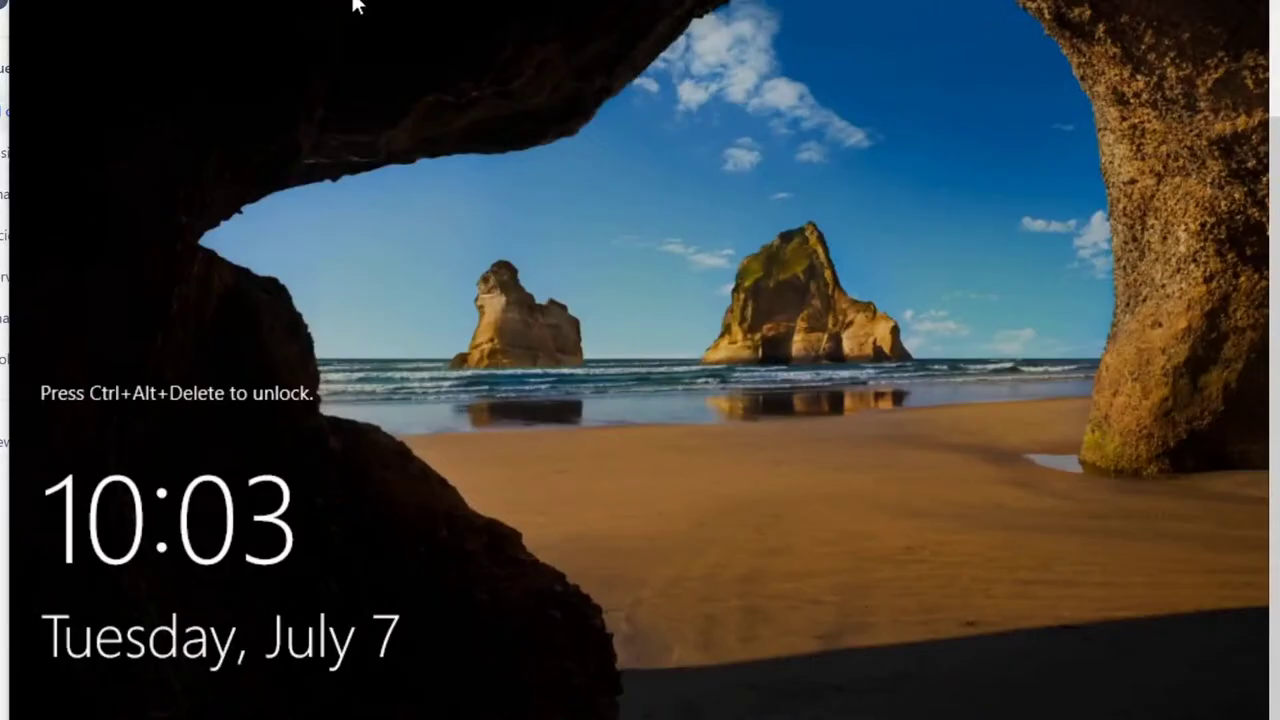
Unlock the Windows Server 2019 VM and sign in with the administrator password.
click(353, 3)
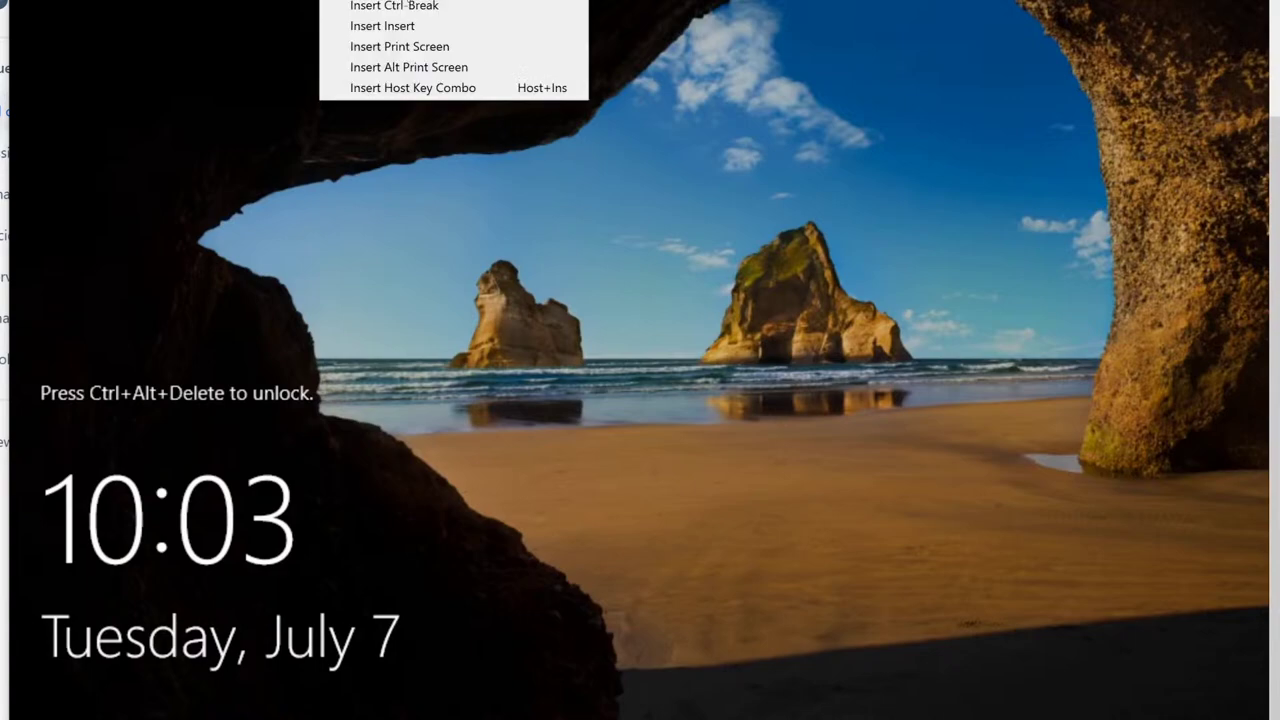
click(400, 2)
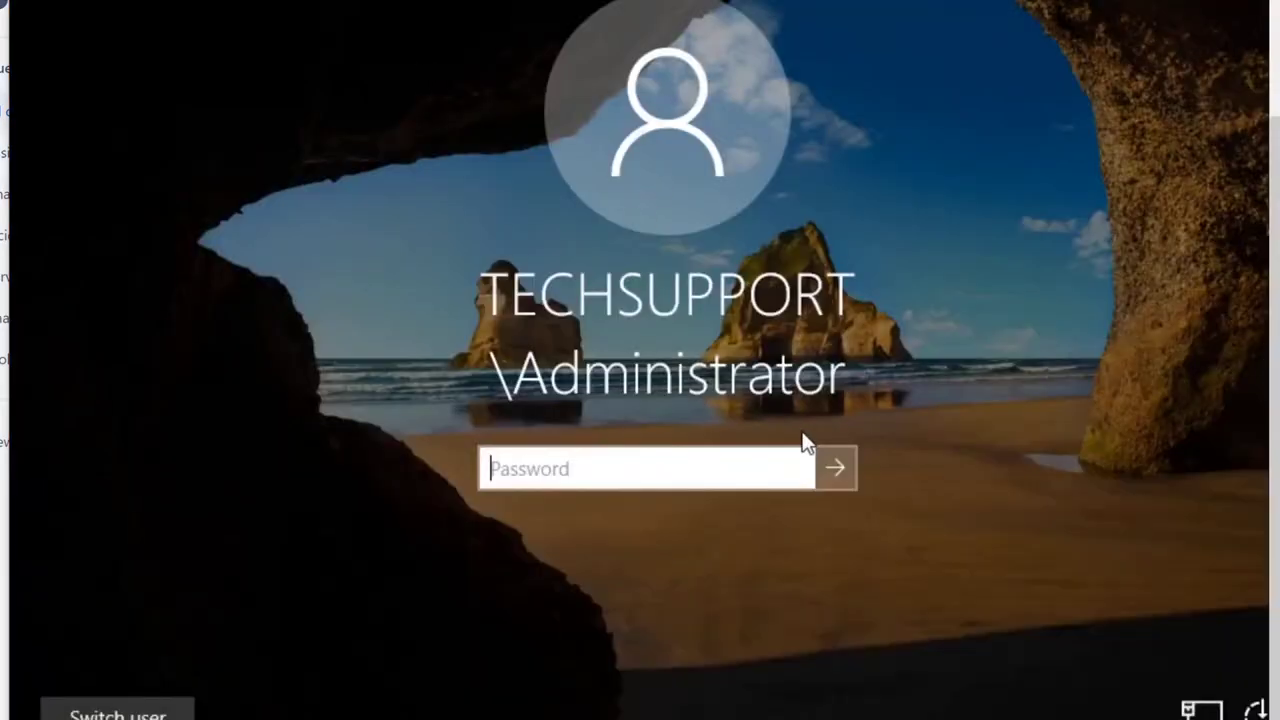
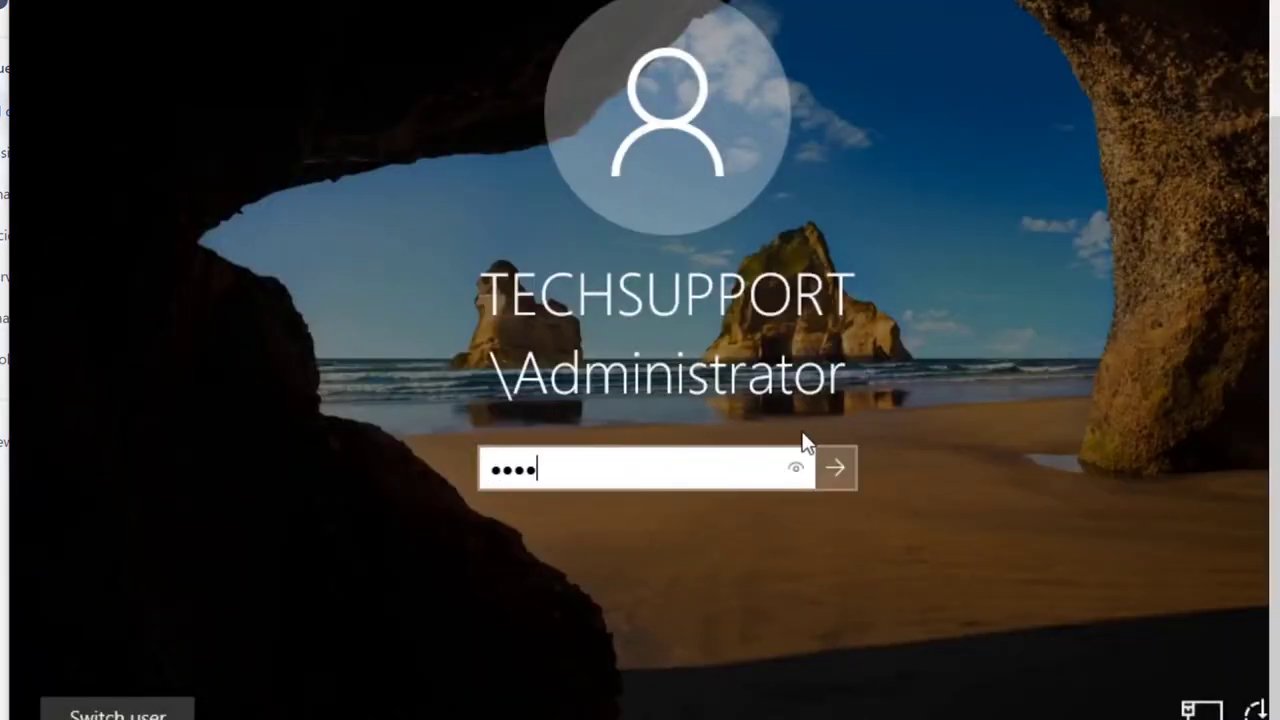
key(Return)
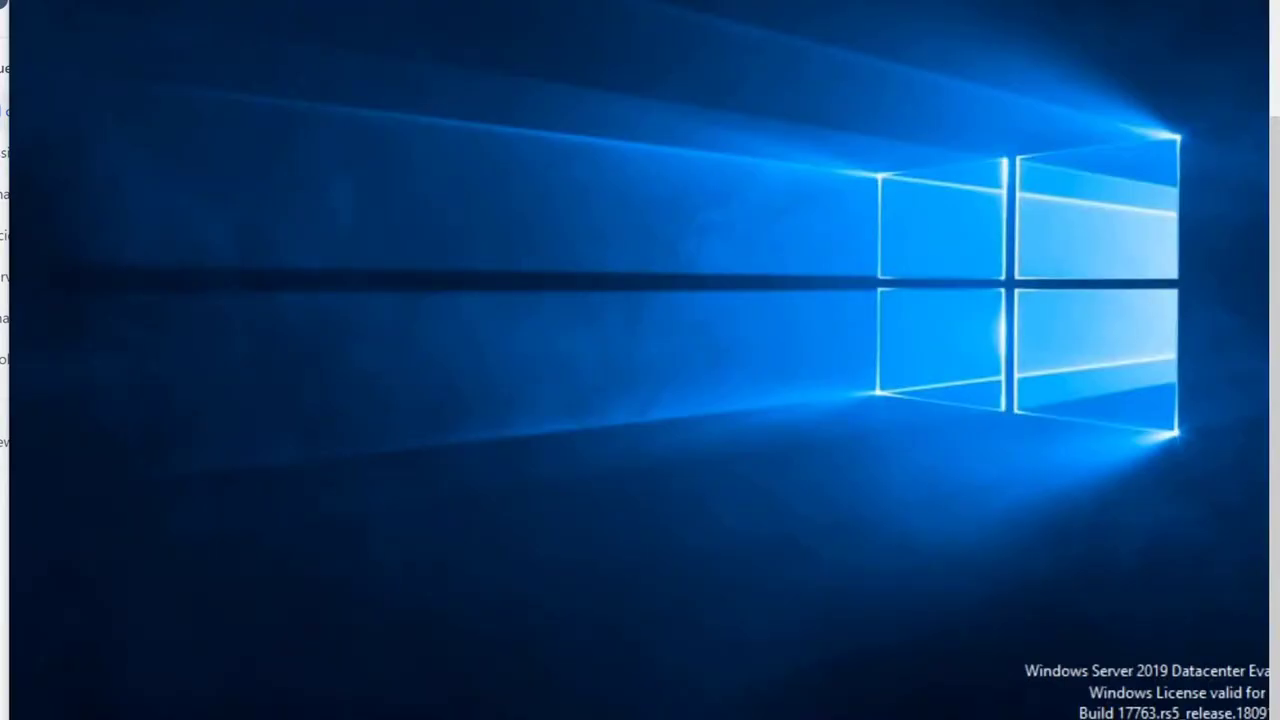
Launch Active Directory Users and Computers from Windows Administrative Tools.
key(super)
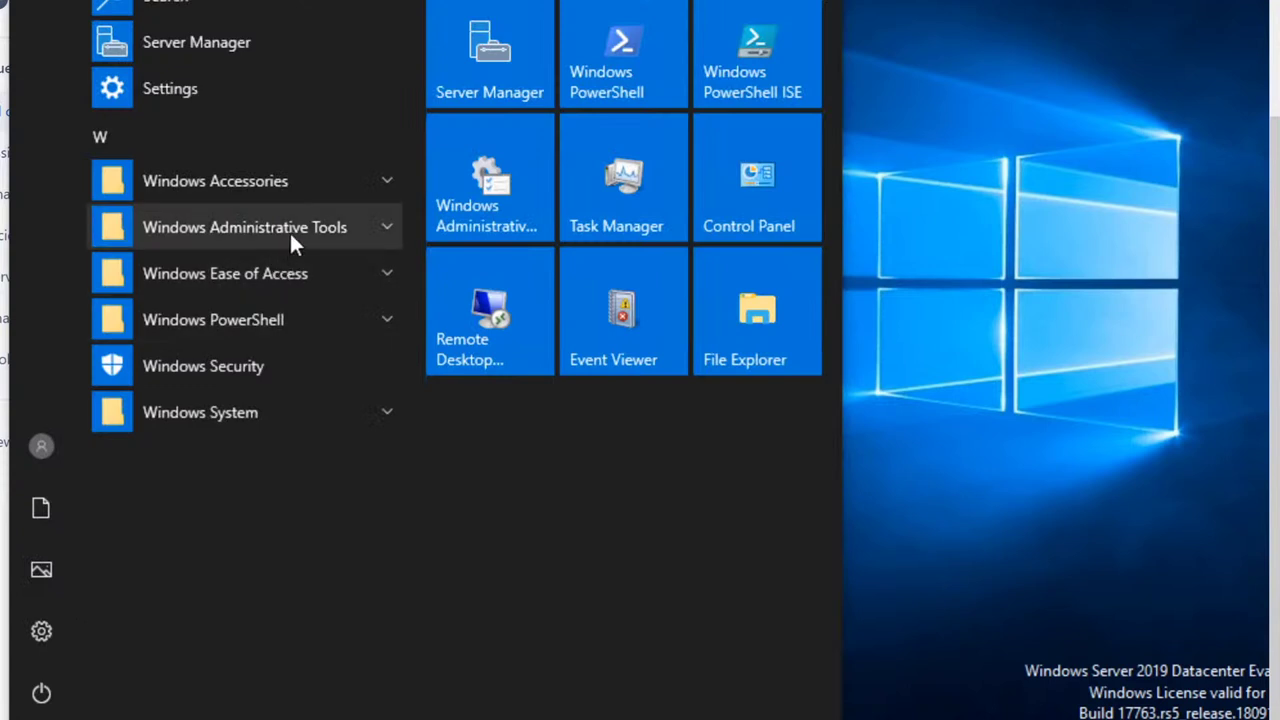
click(289, 230)
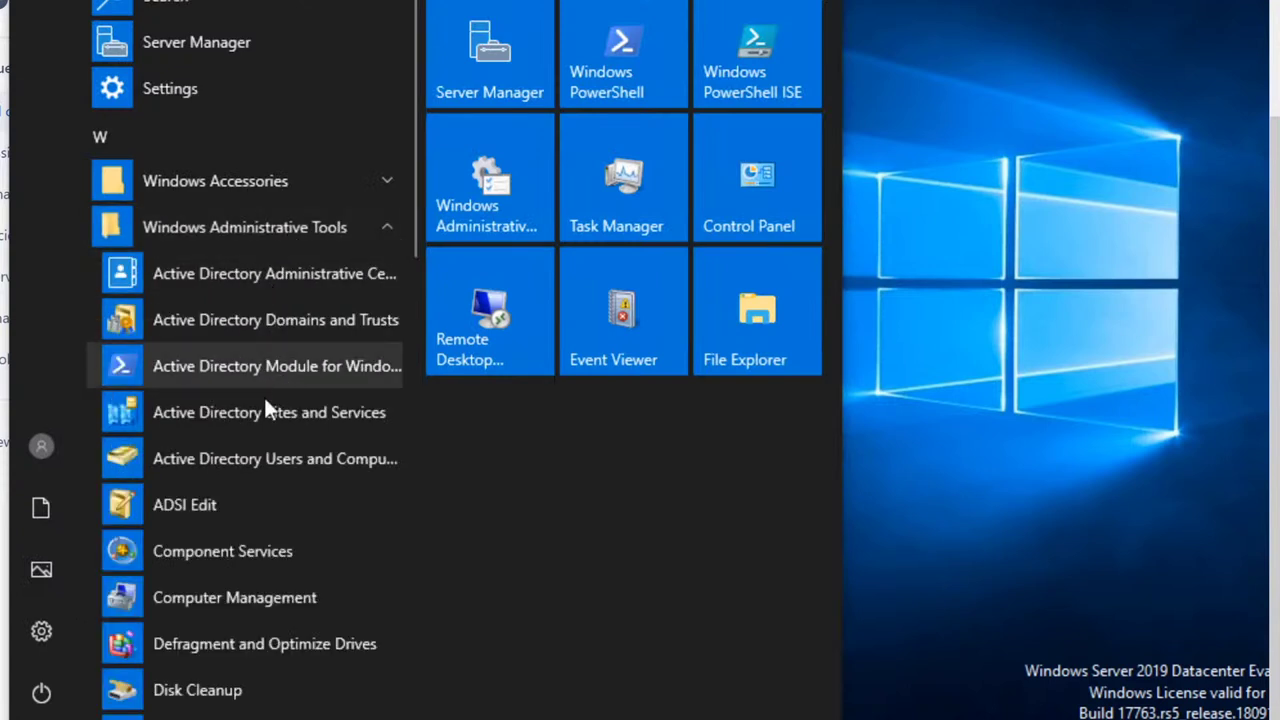
click(226, 458)
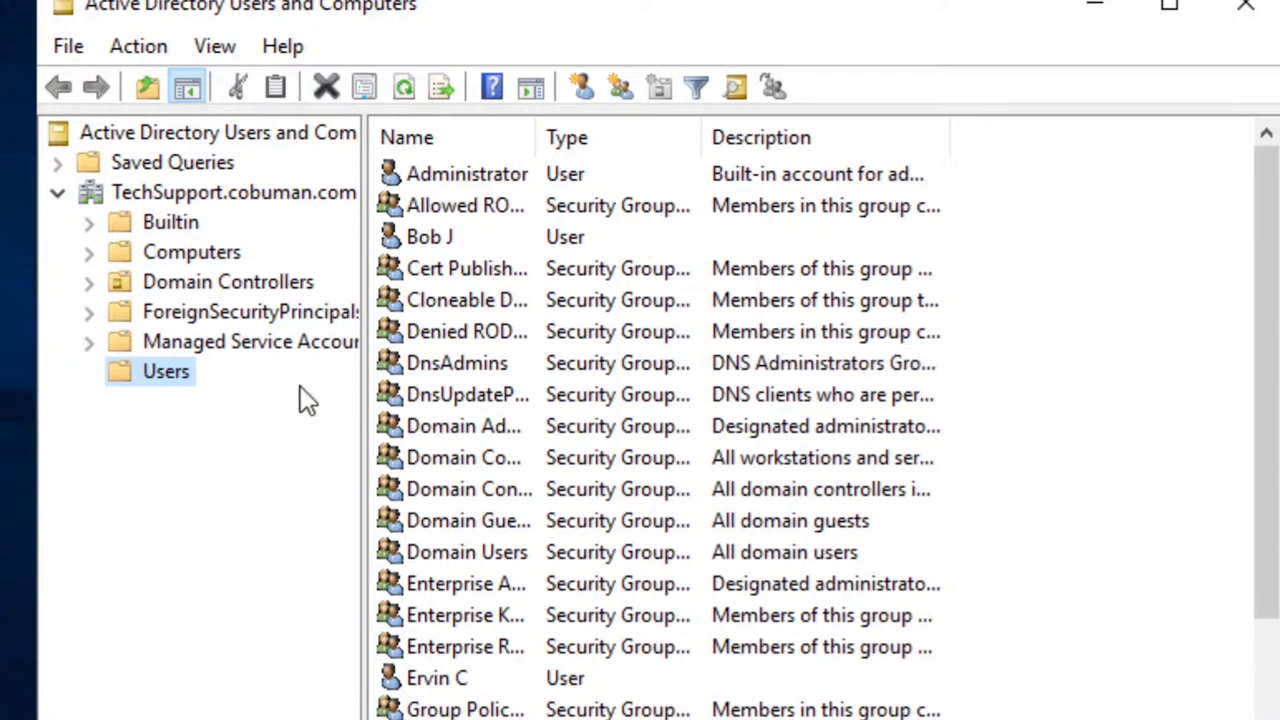
Search the Users container for the requester's name and select the single matching user account.
right_click(169, 379)
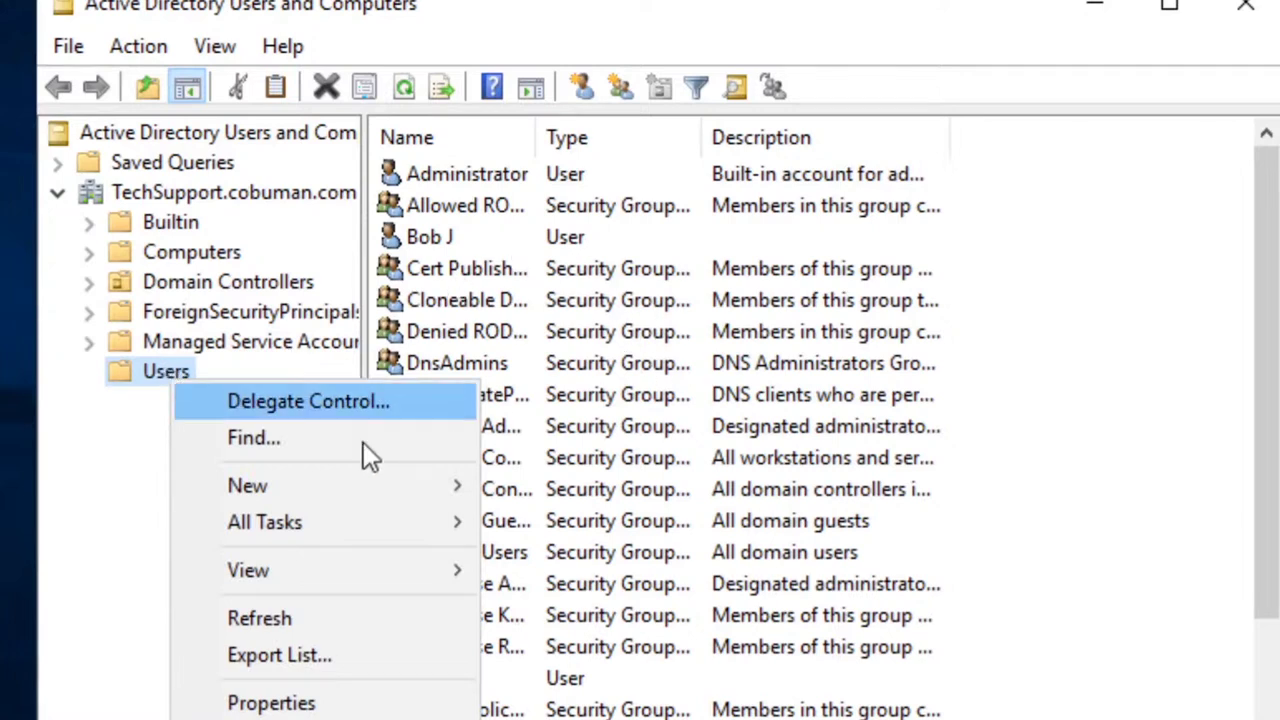
click(240, 438)
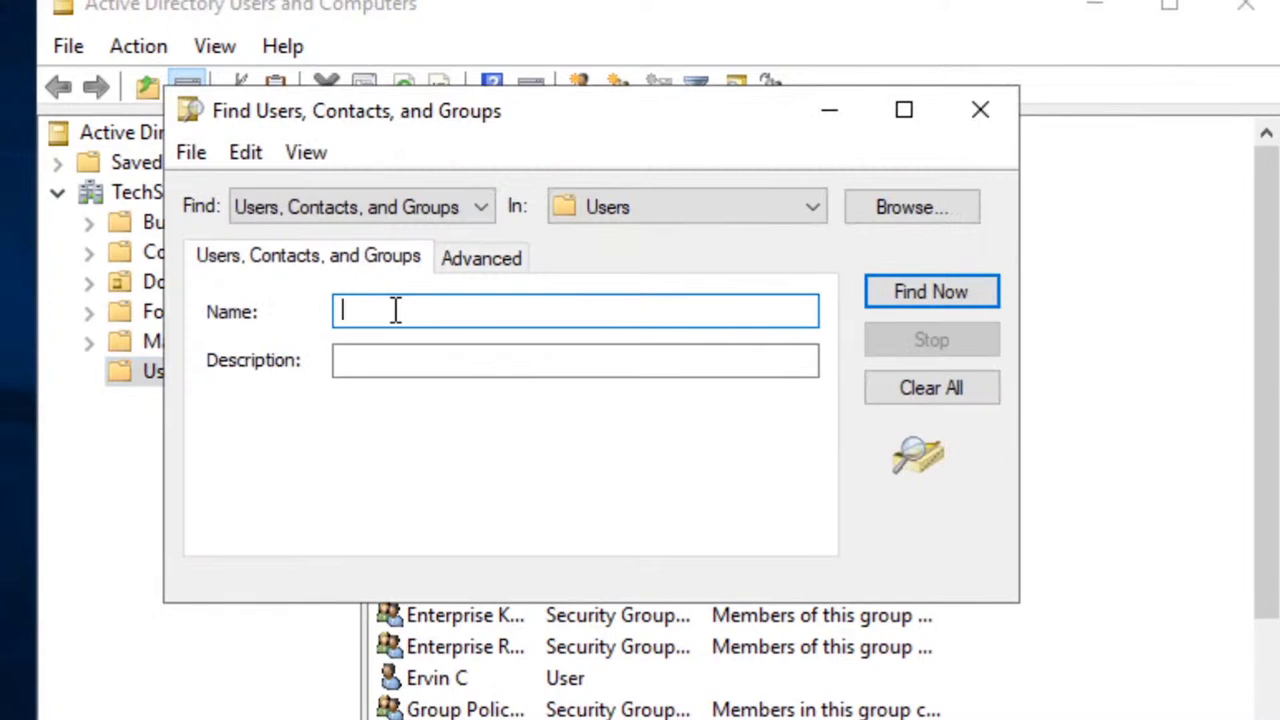
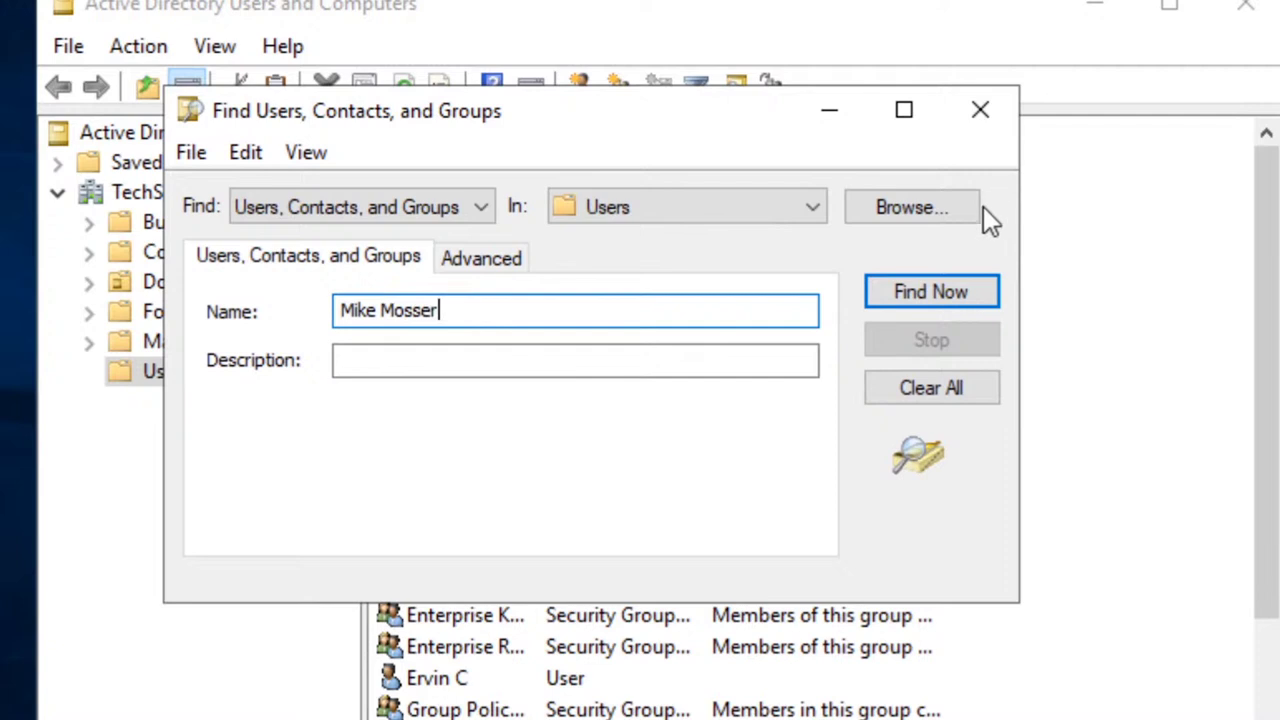
click(912, 300)
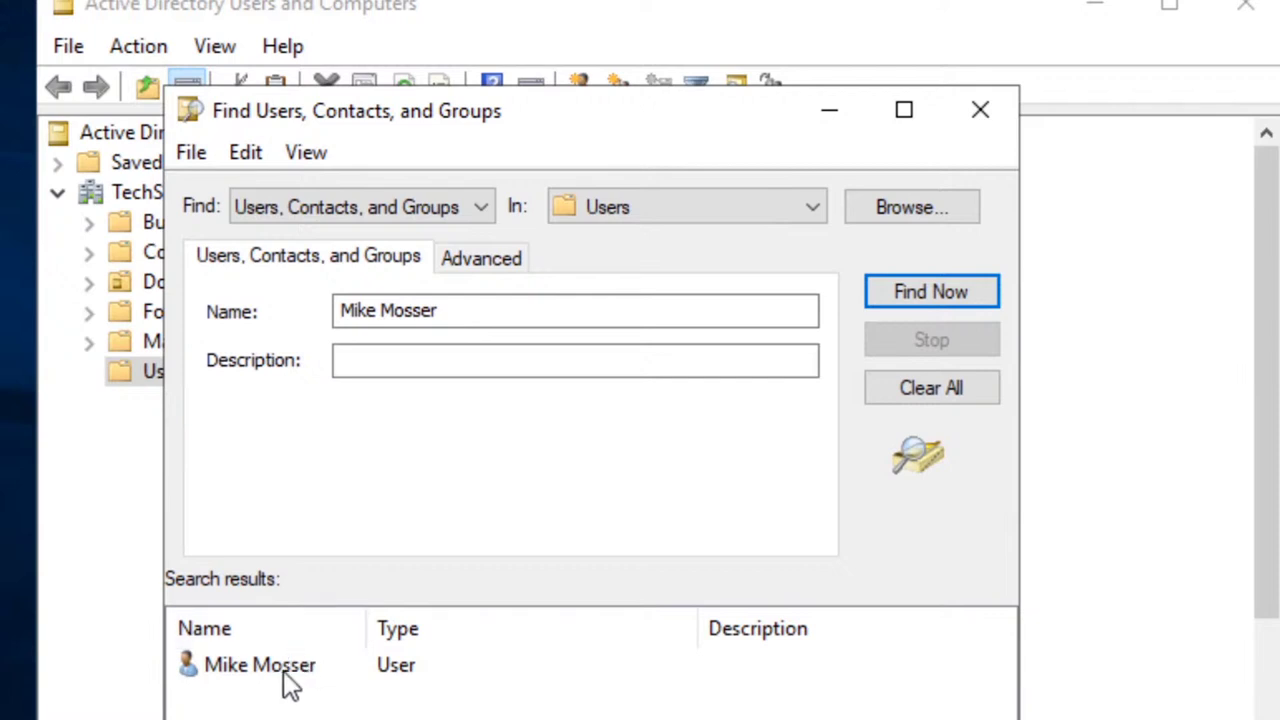
click(292, 683)
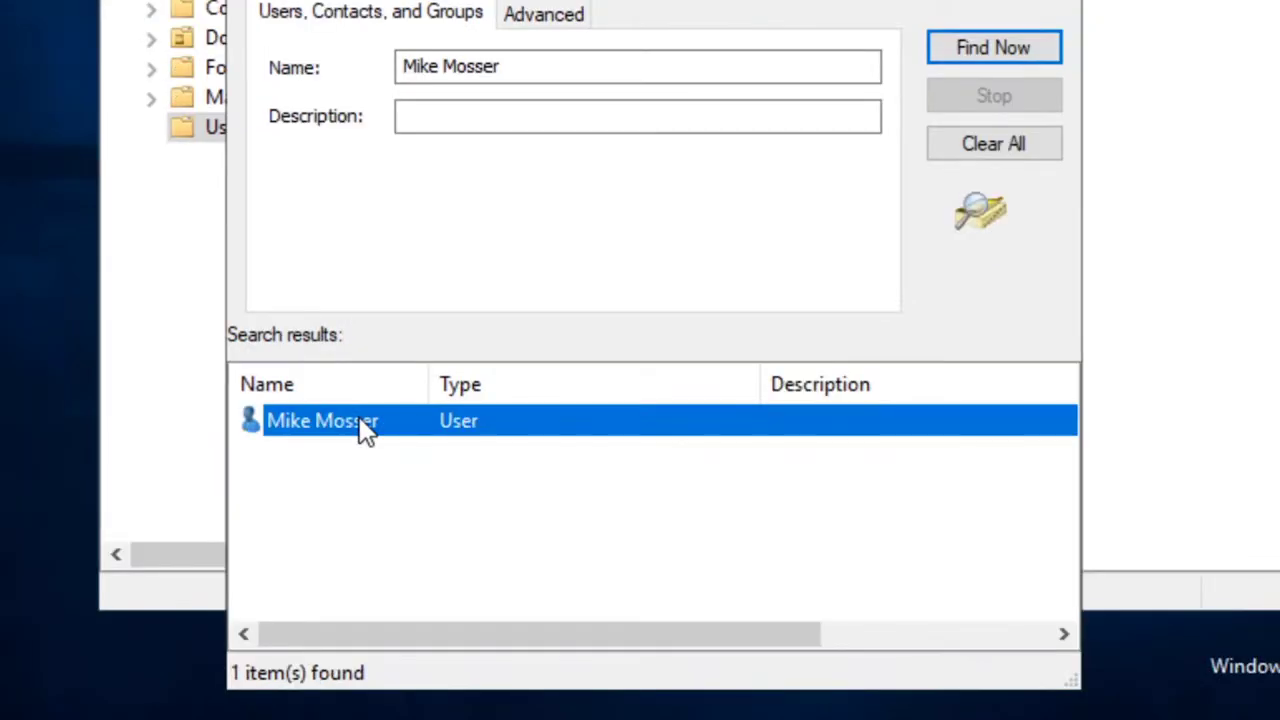
right_click(364, 428)
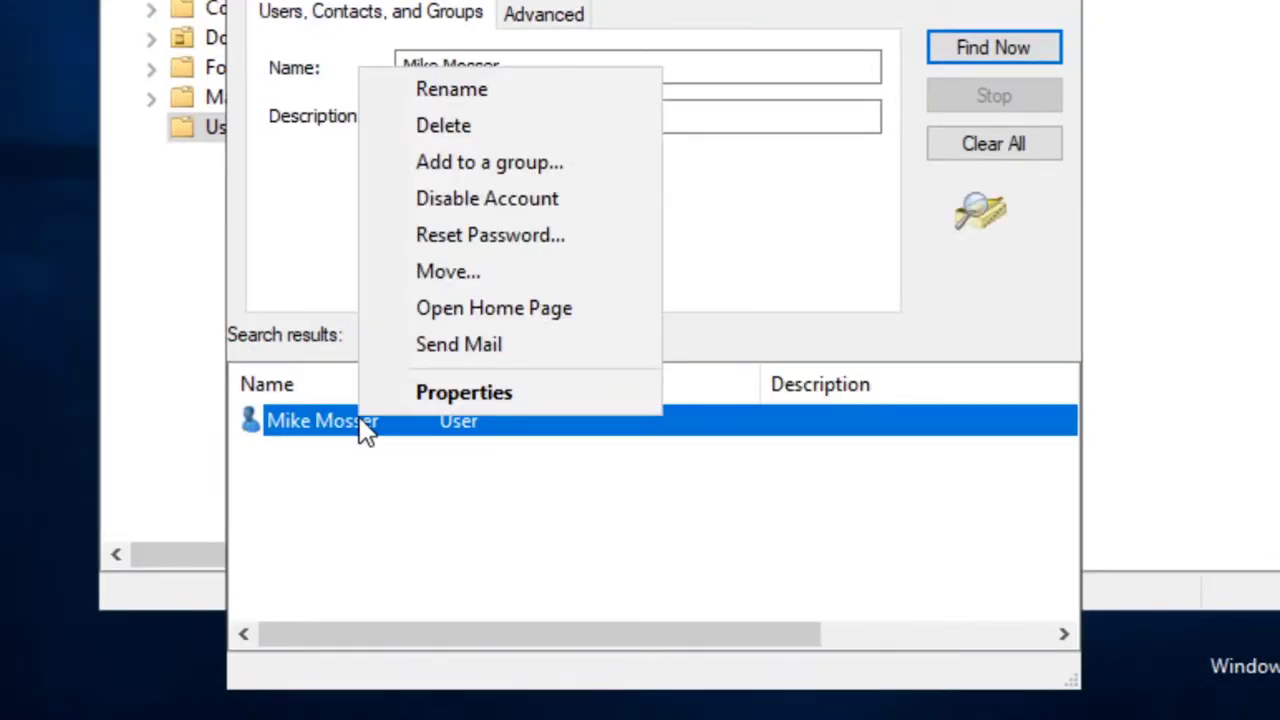
Reset the found user's password, entering the new password and confirming it.
click(490, 238)
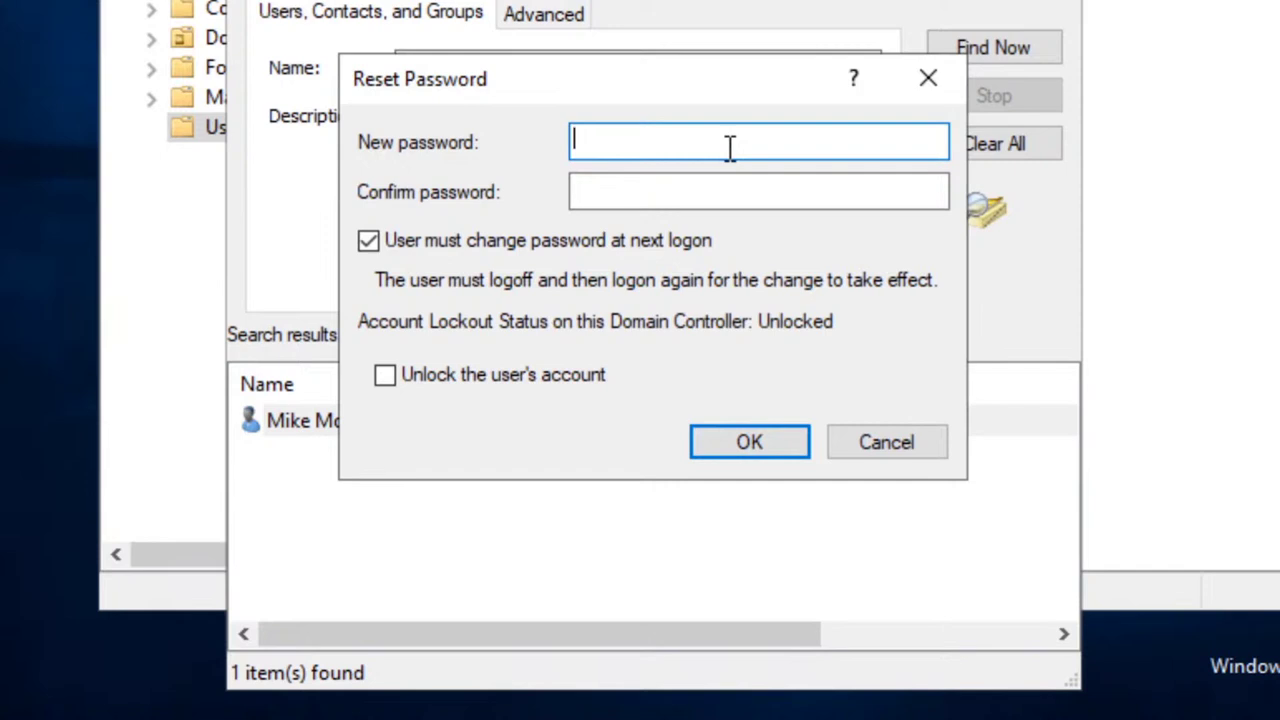
text(*********)
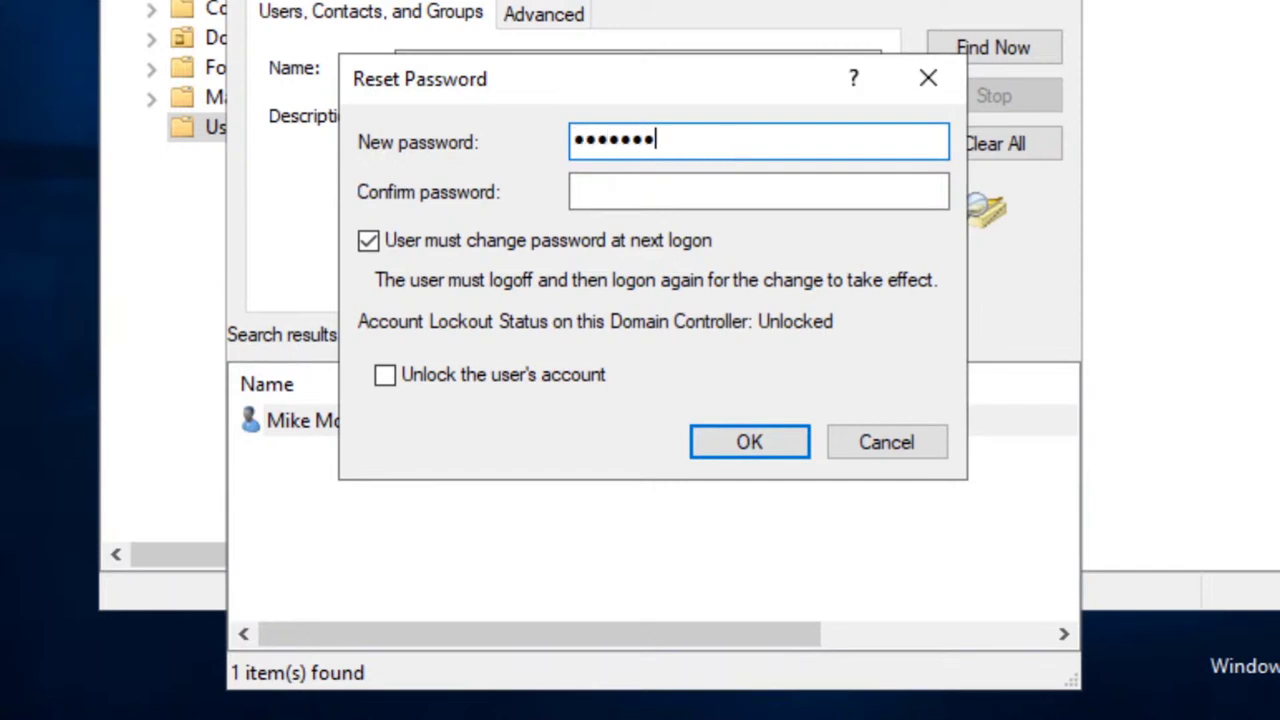
text(****)
key(Tab)
text(*******)
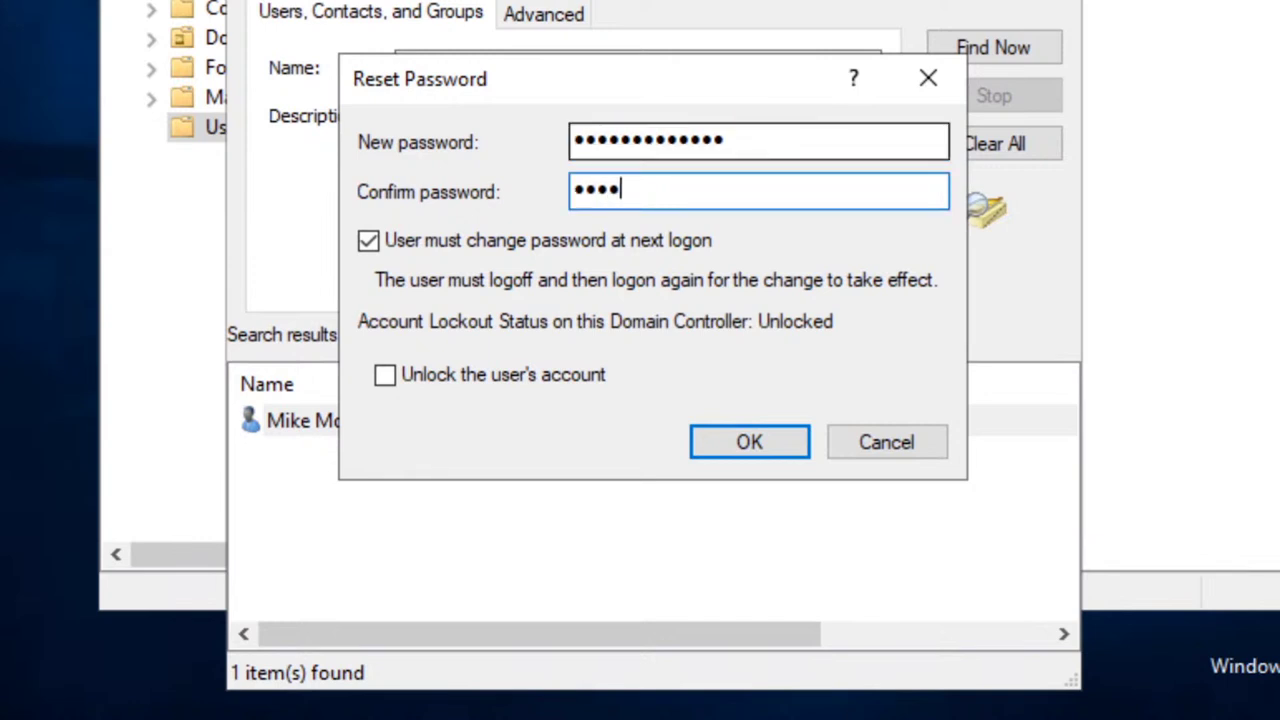
text(******)
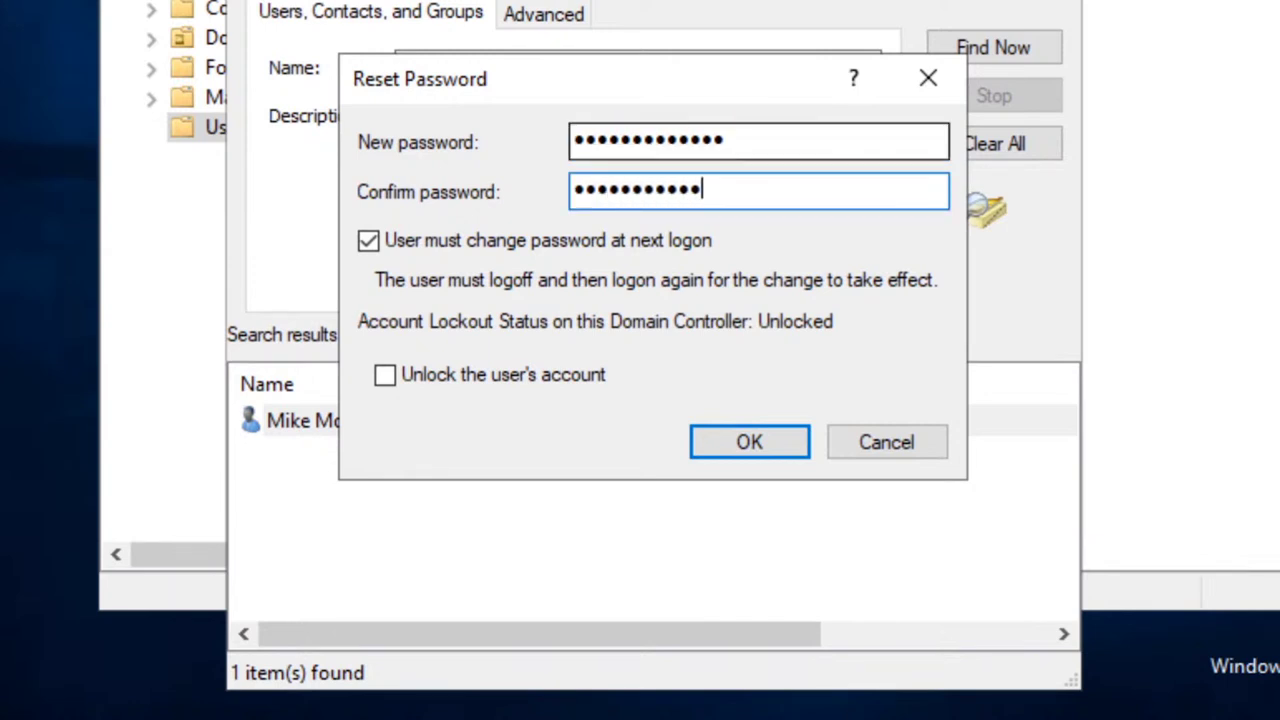
text(*)
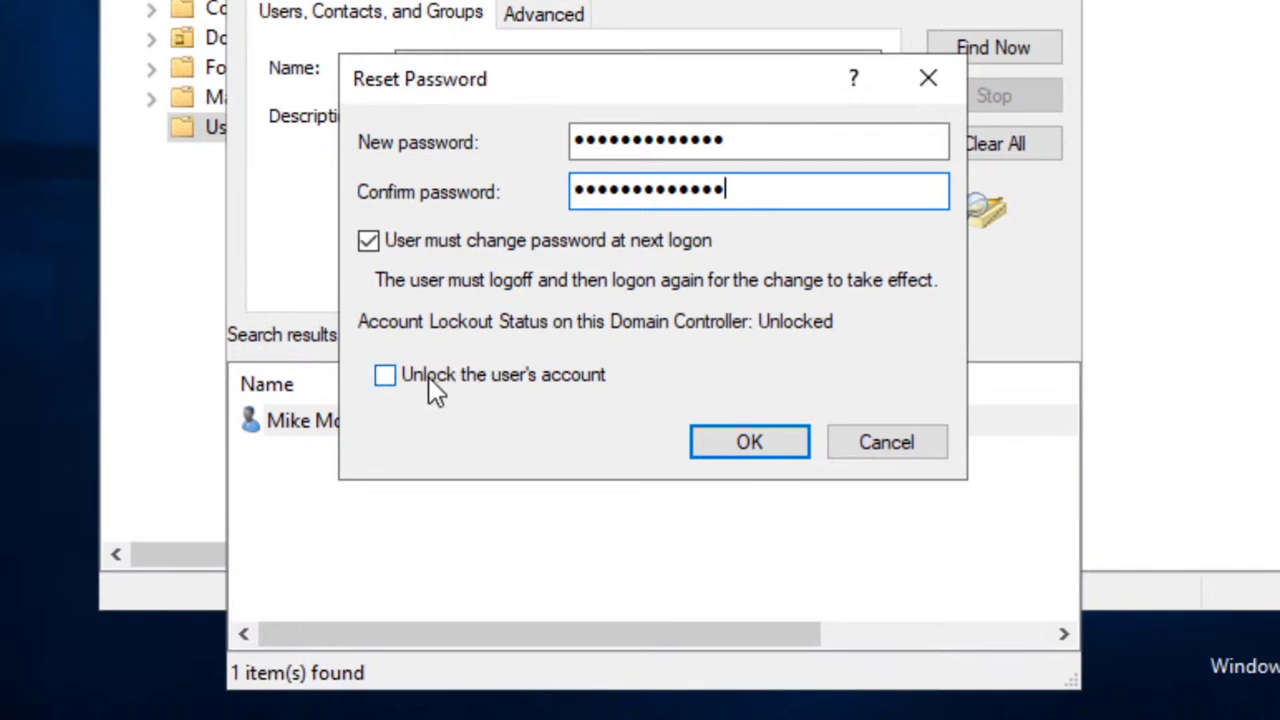
click(747, 142)
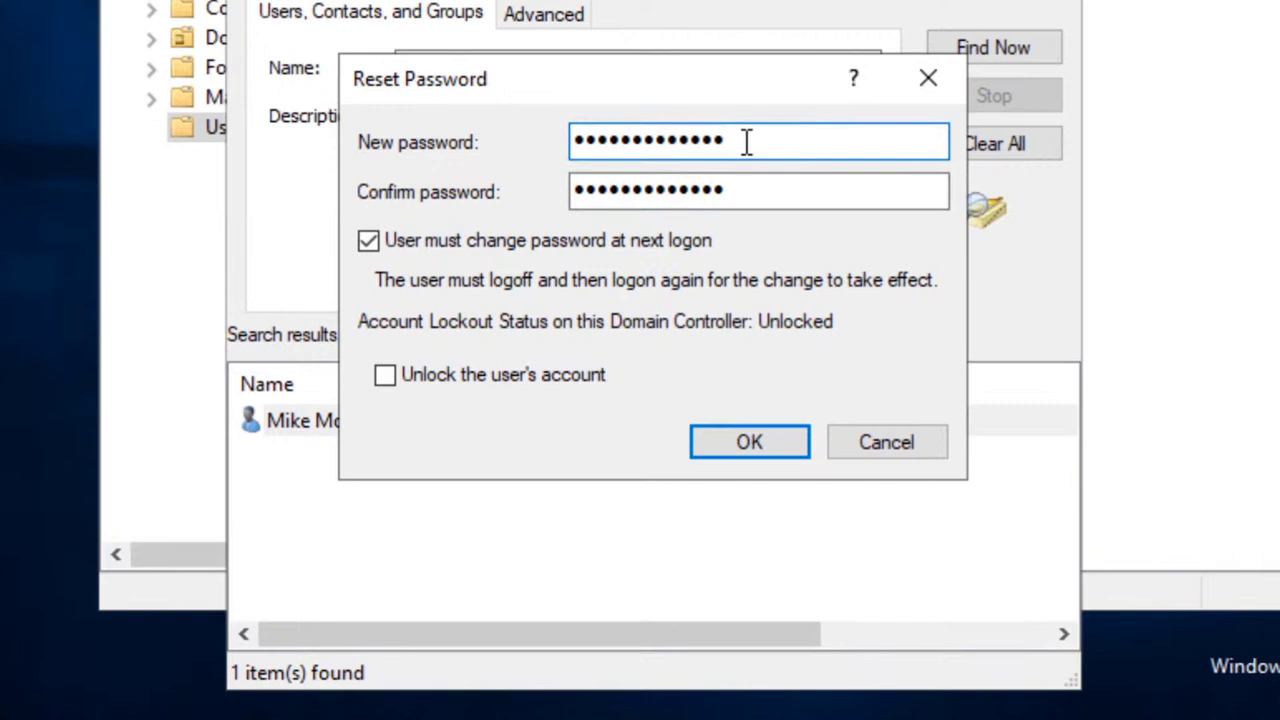
Recheck the new password and confirmation fields in the Reset Password dialog.
click(746, 190)
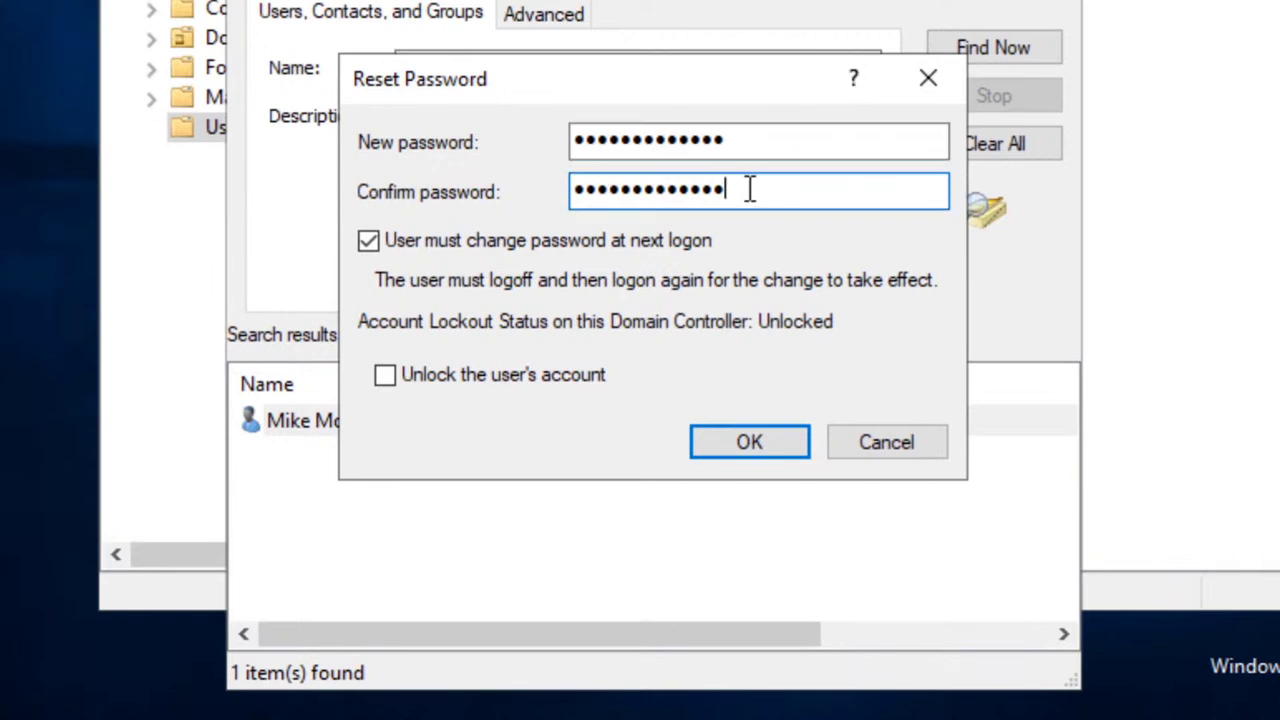
click(758, 143)
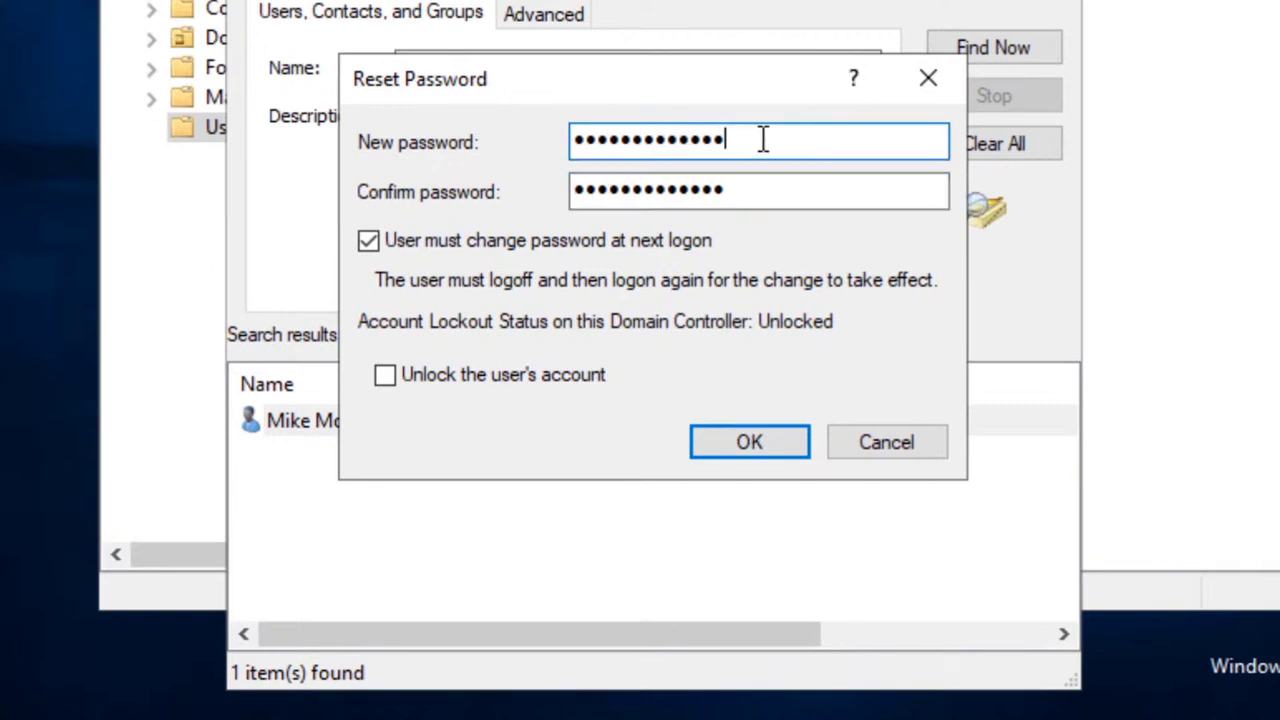
click(740, 179)
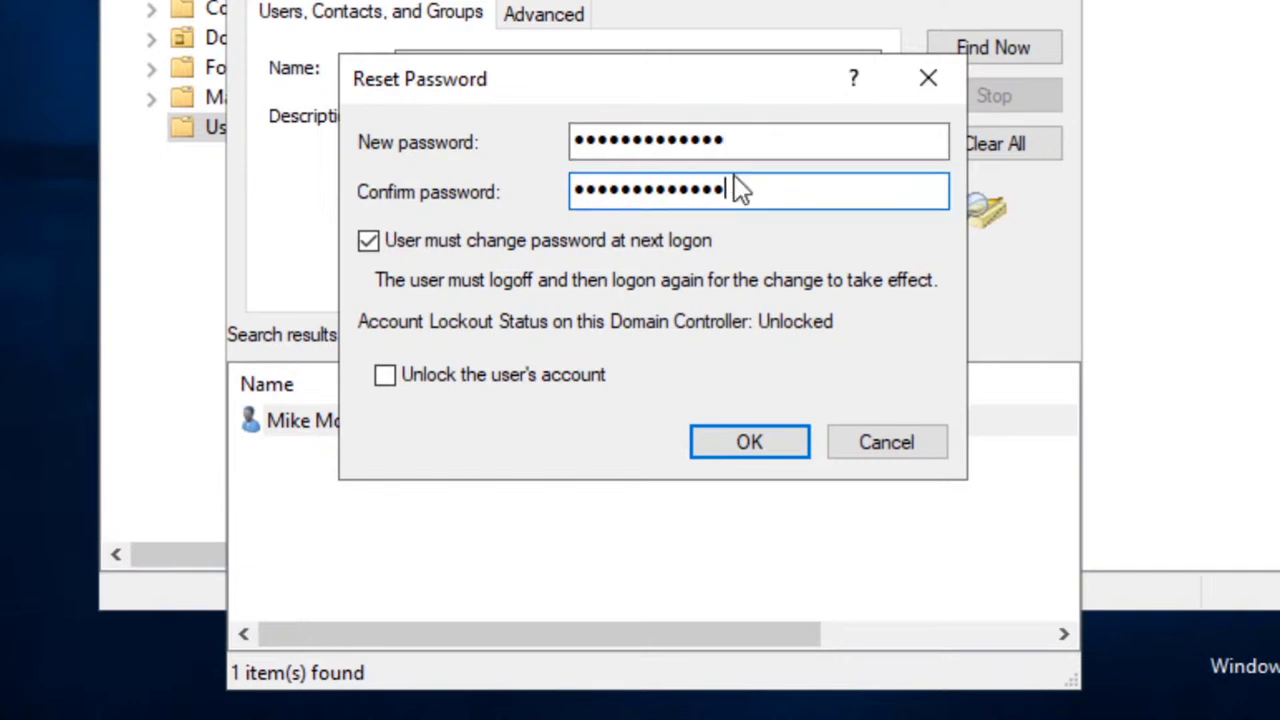
click(752, 138)
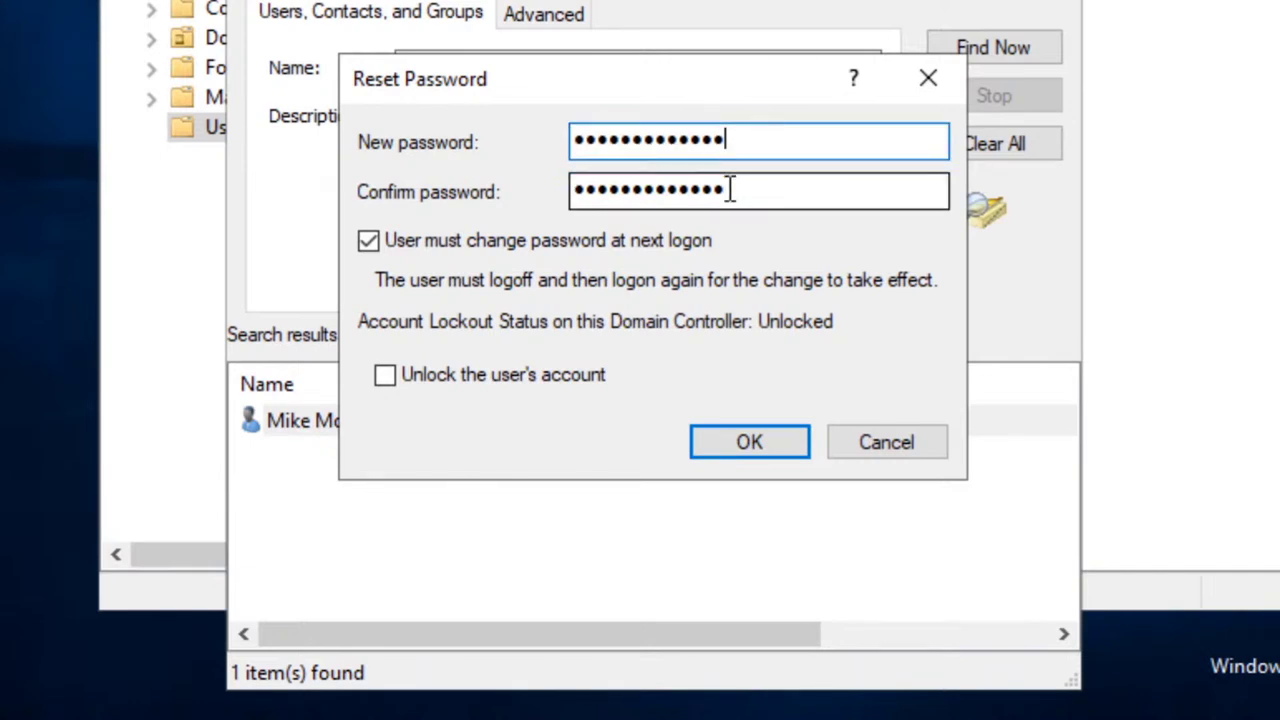
click(730, 190)
click(760, 148)
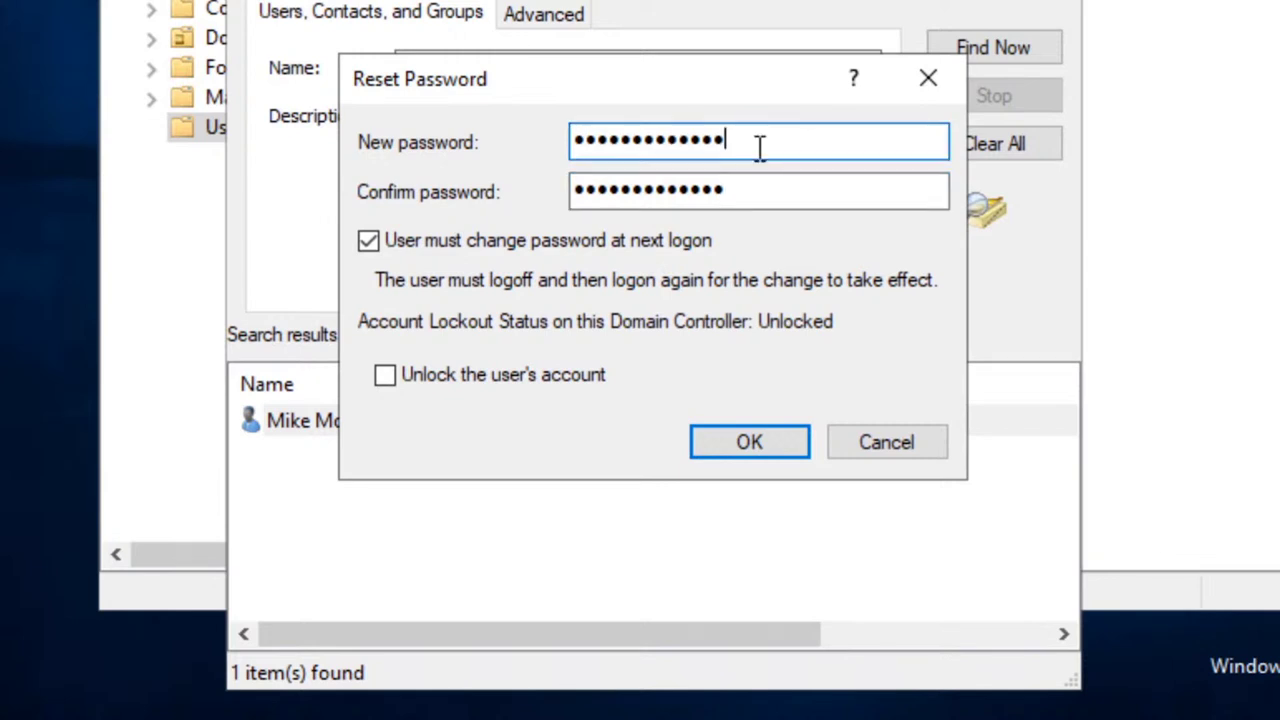
Tick 'Unlock the user's account', apply the reset, and acknowledge the password-changed message.
click(387, 377)
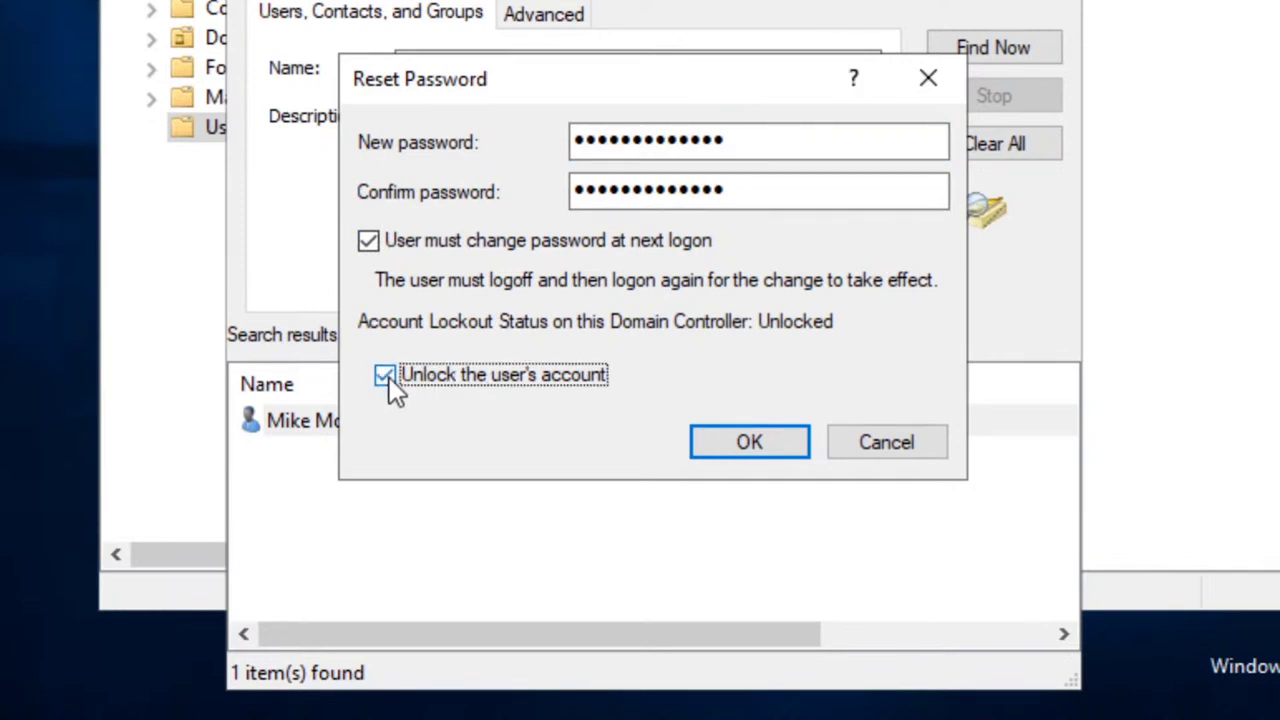
click(724, 444)
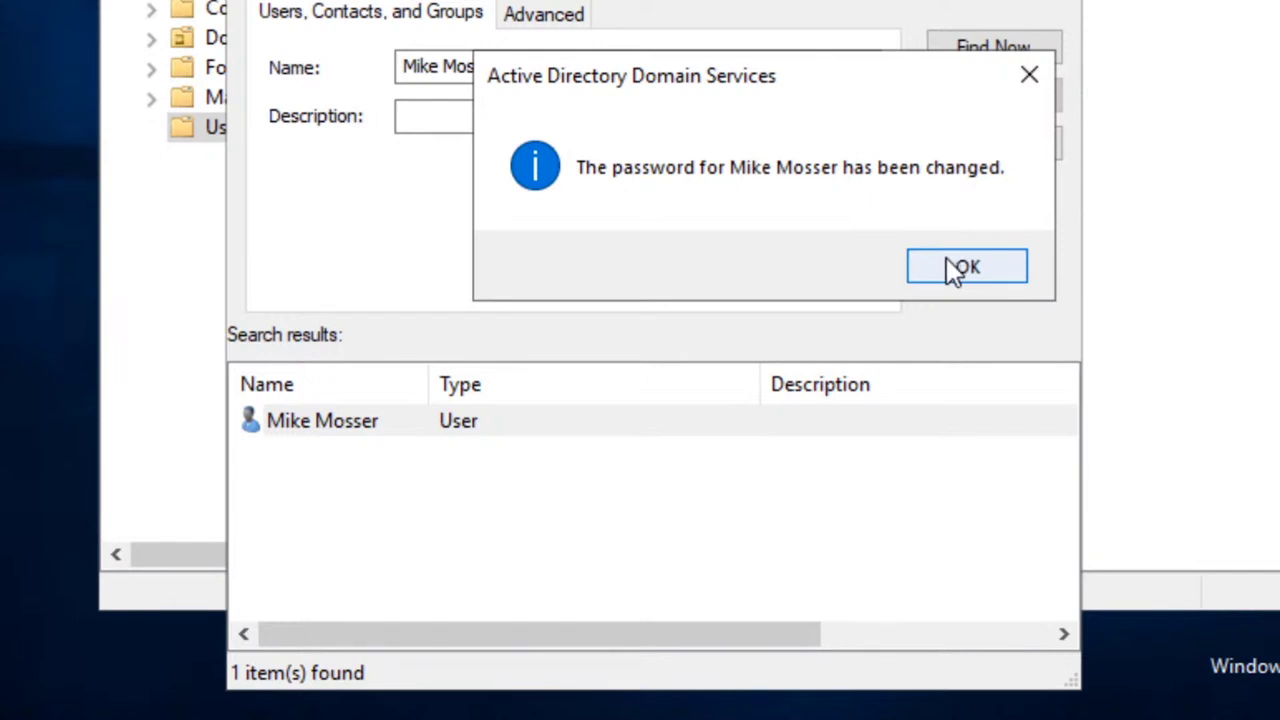
click(950, 268)
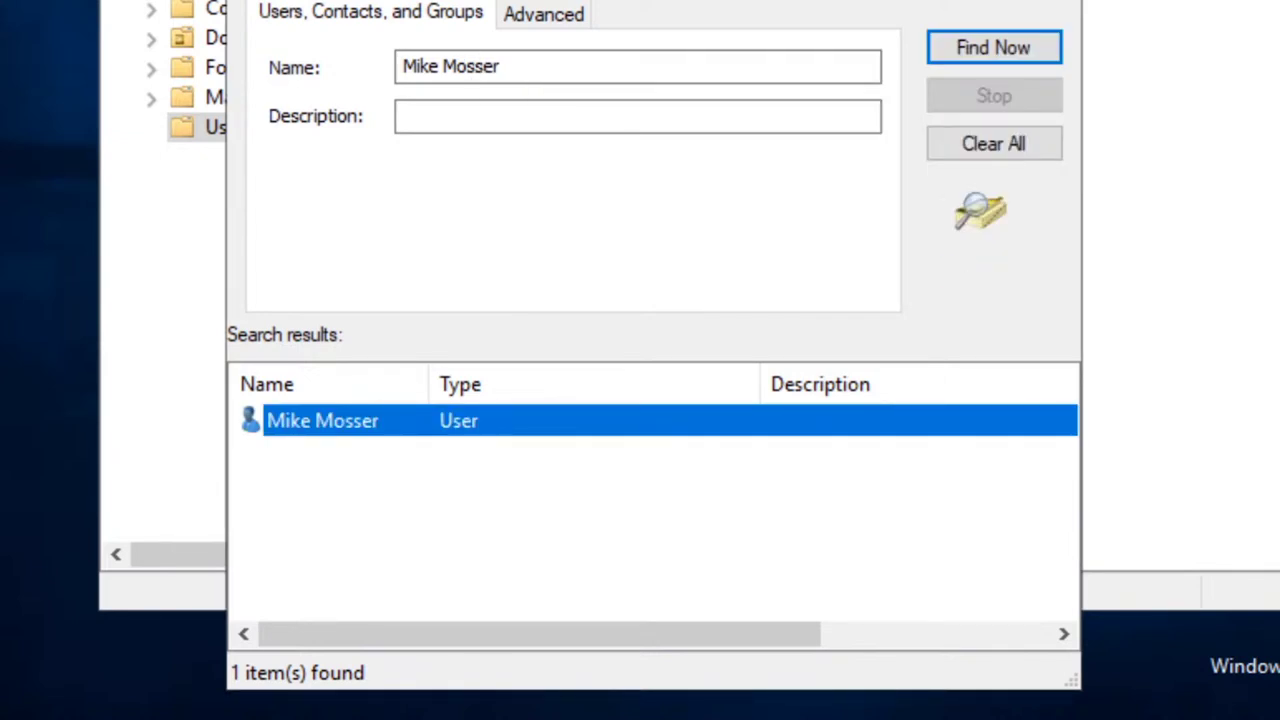
key(super)
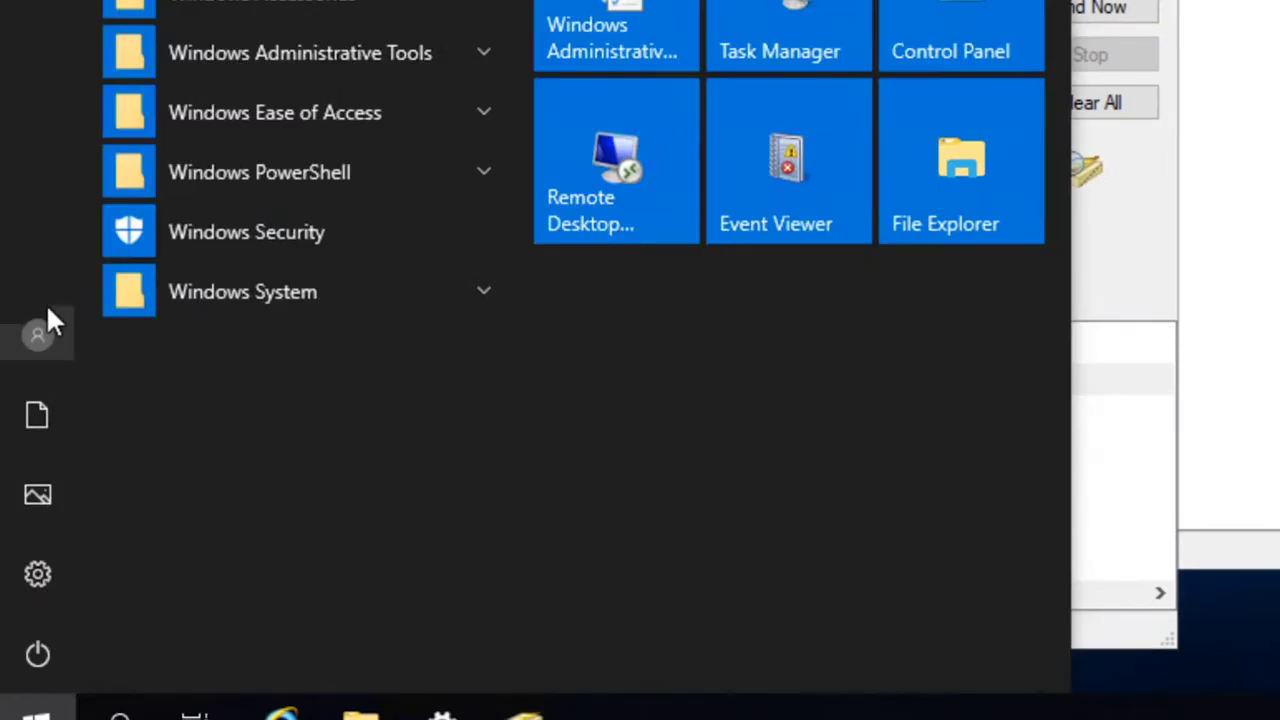
Lock the server session and send Ctrl-Alt-Del to bring up the sign-in screen.
click(39, 318)
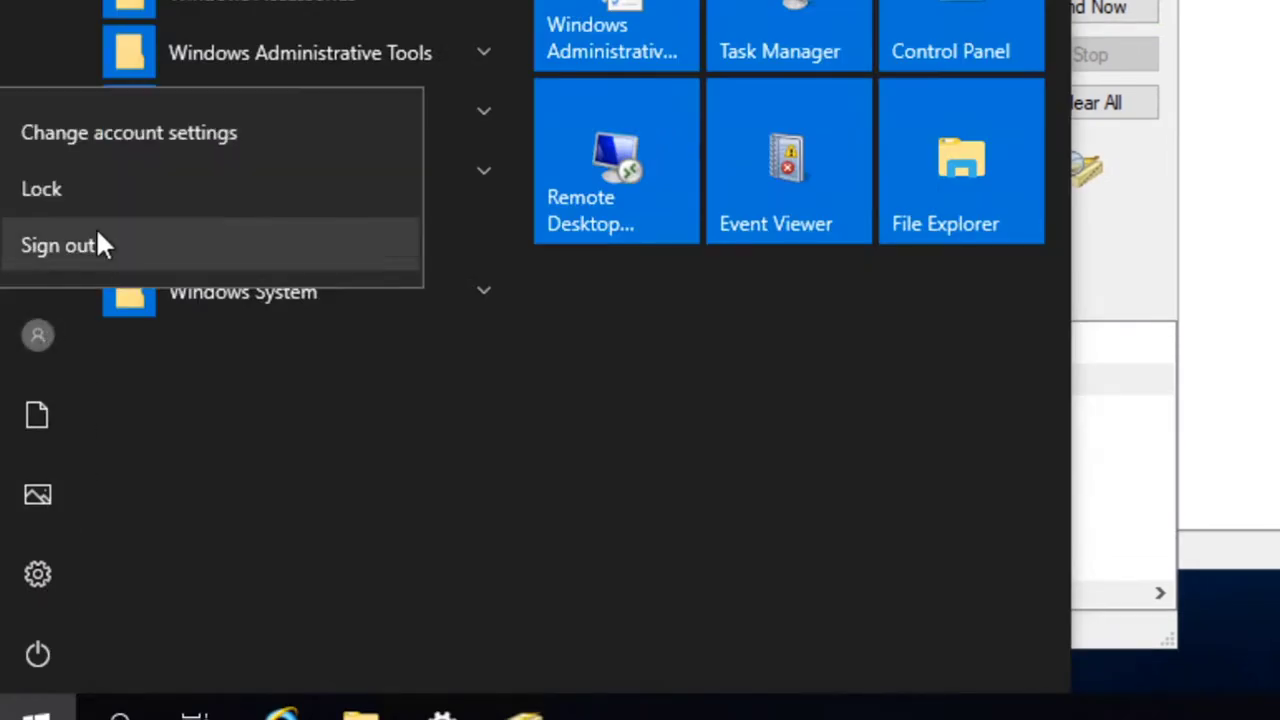
click(106, 192)
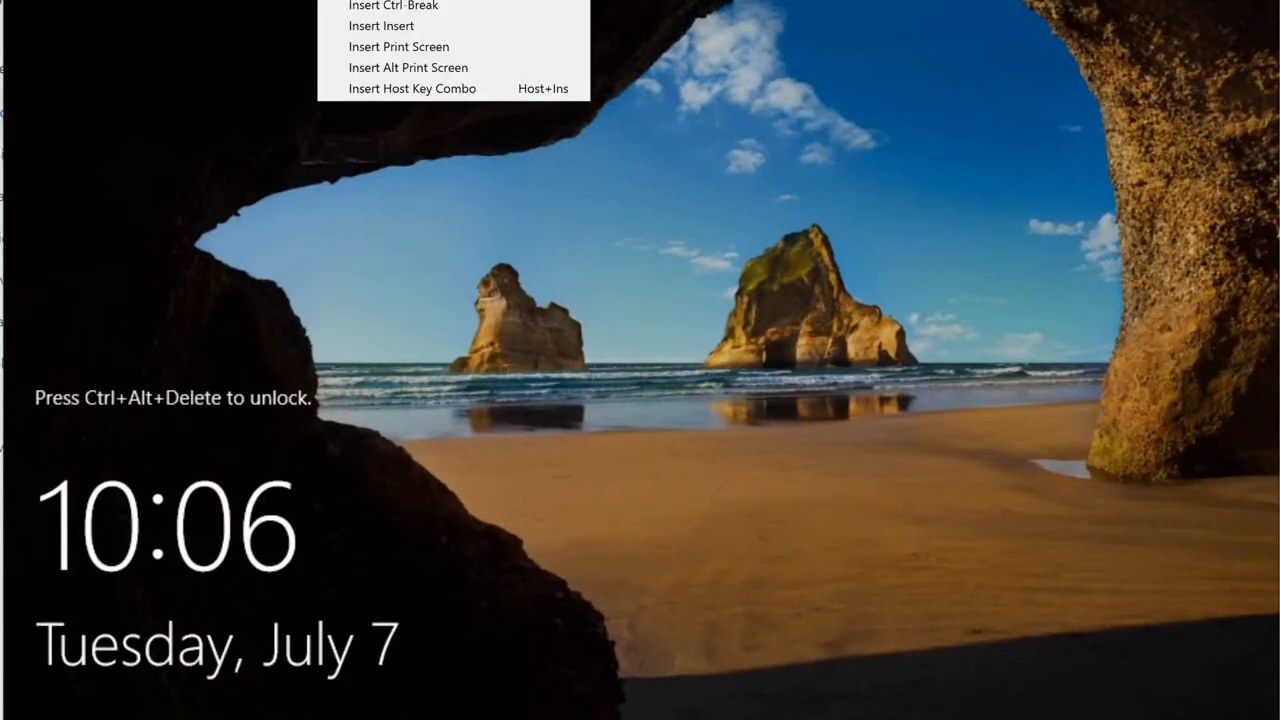
click(389, 3)
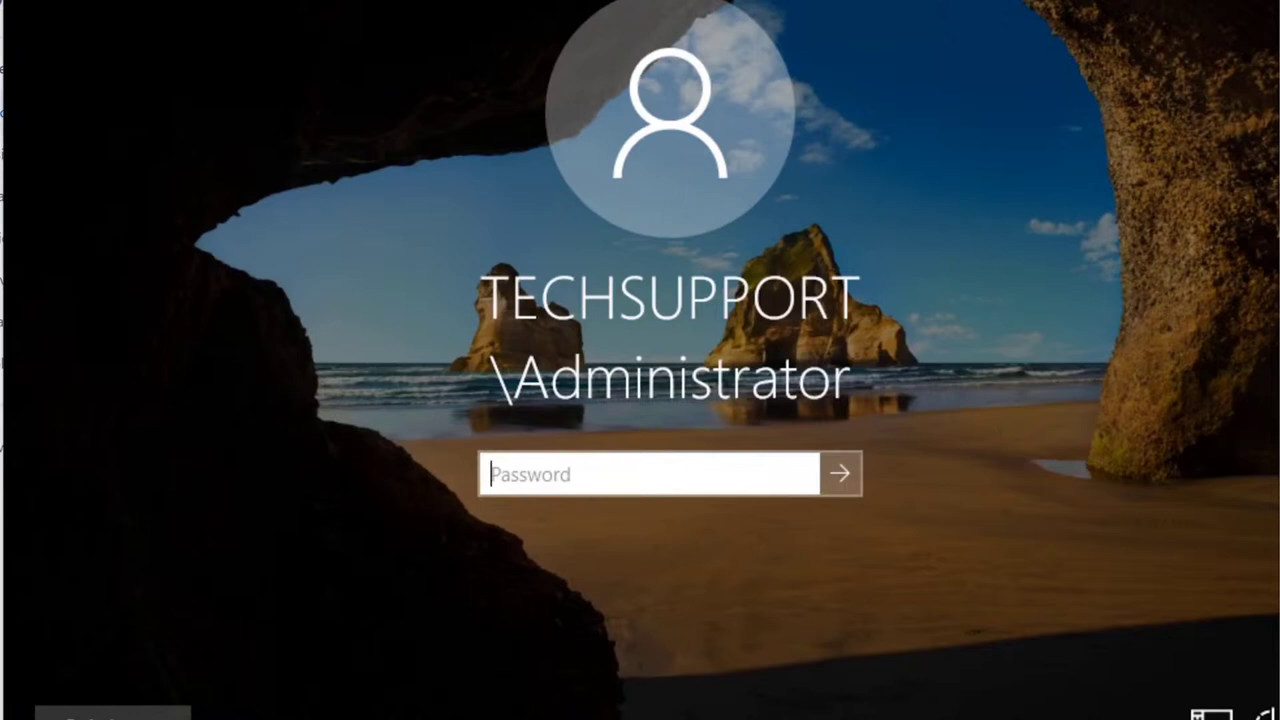
click(60, 0)
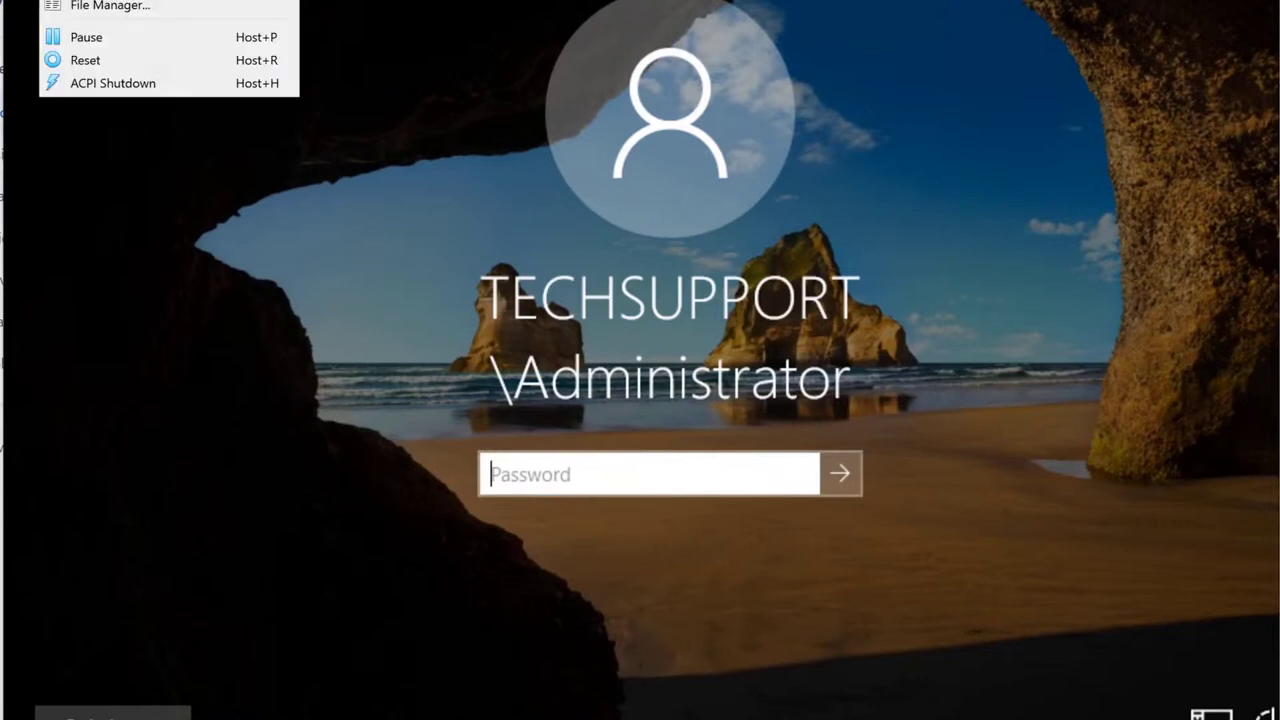
click(114, 37)
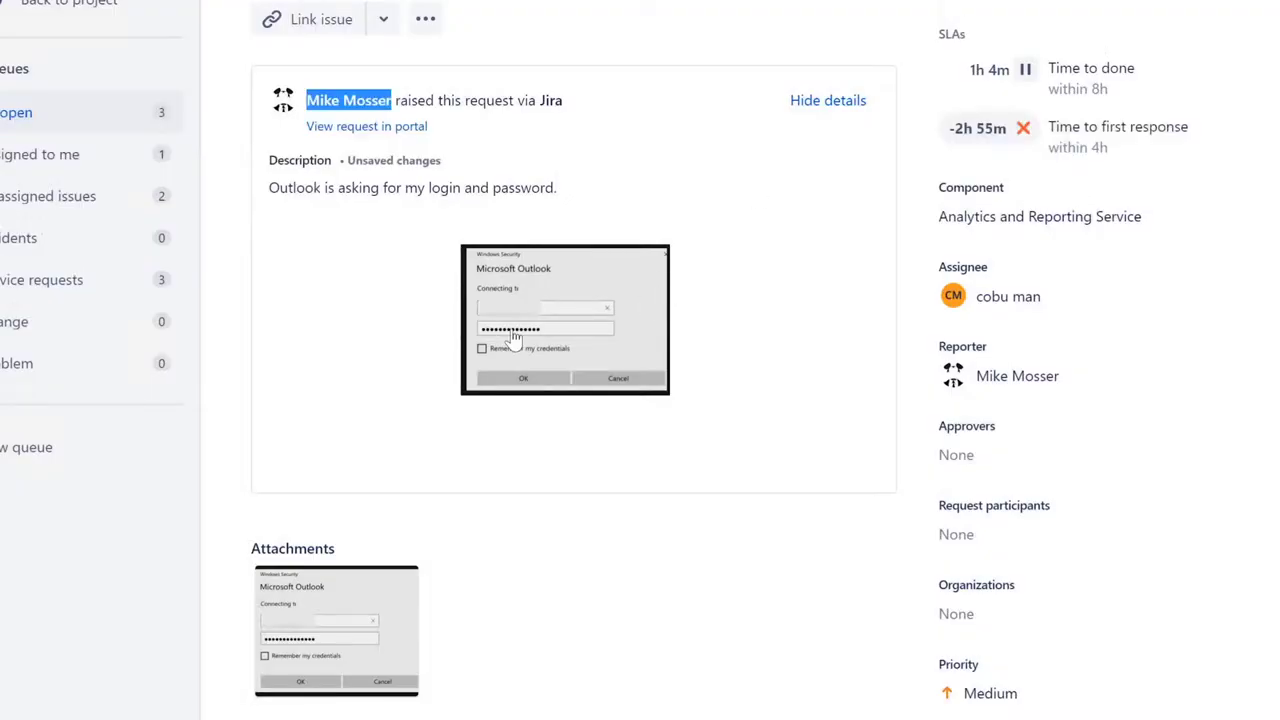
Open the ticket's attached Outlook login screenshot full-size.
mouse_move(355, 597)
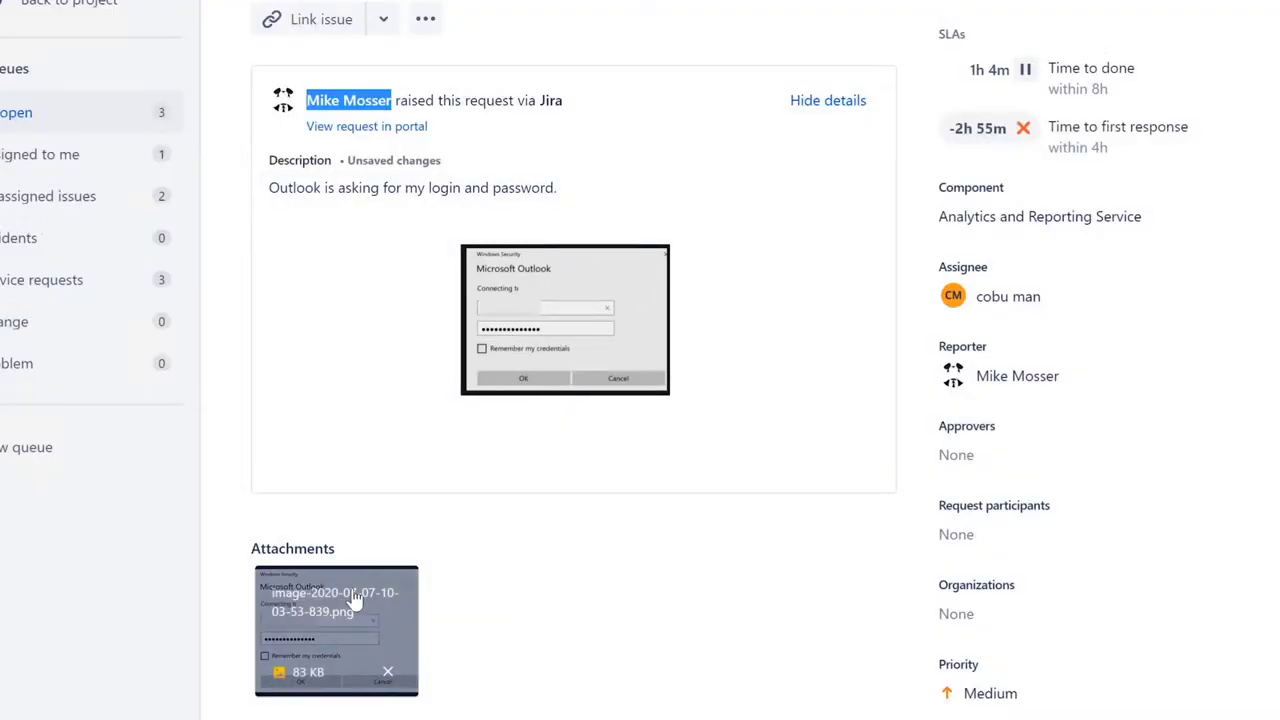
click(464, 495)
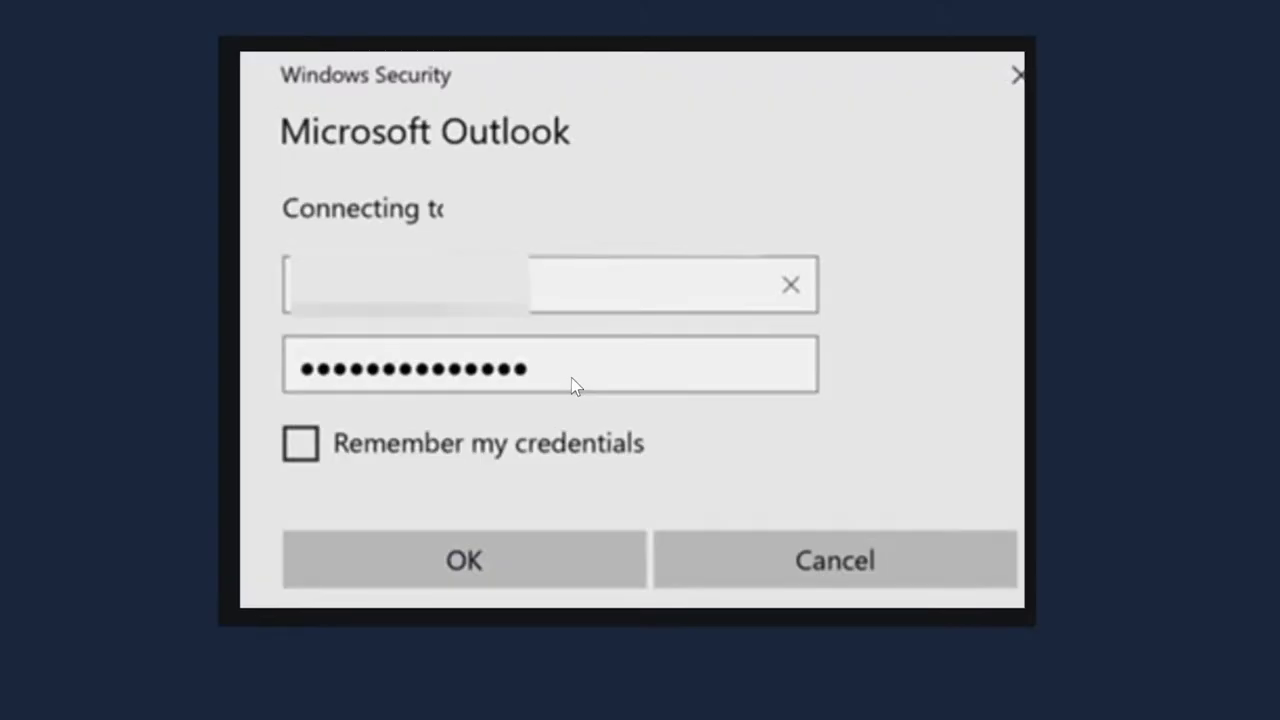
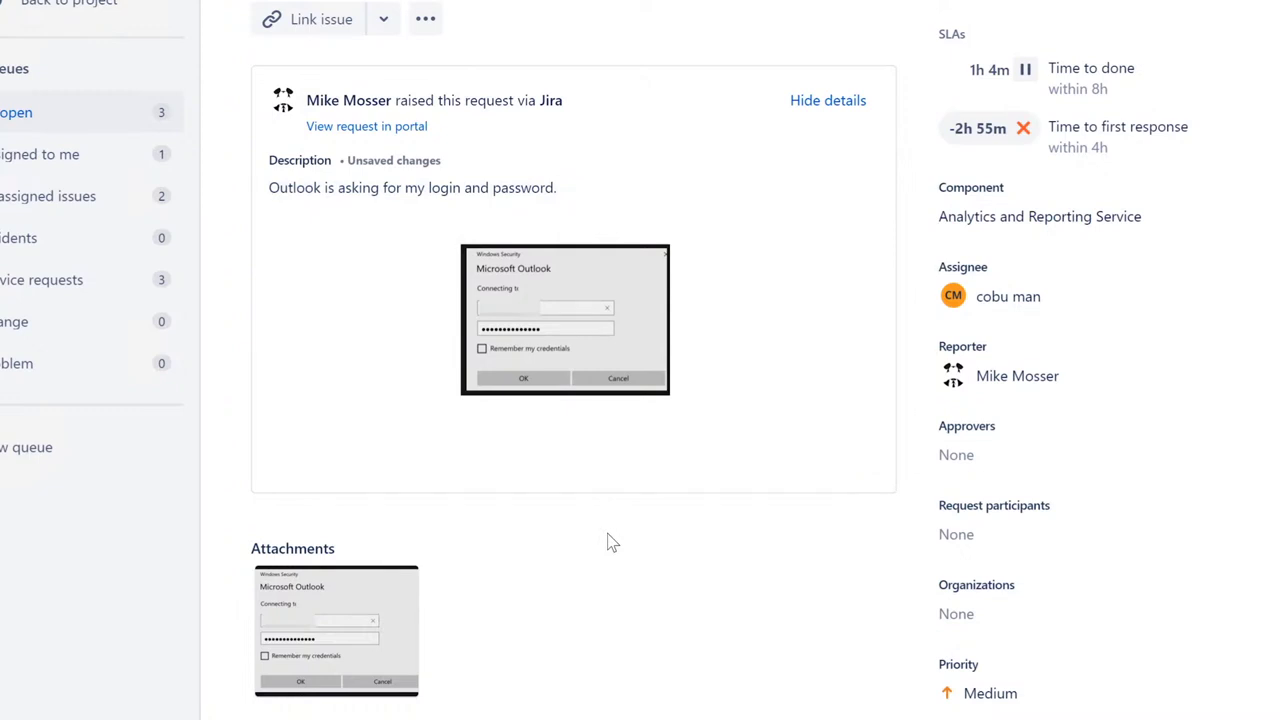
Post the internal note 'Resolved issue by password reset.' signed with the agent's name.
scroll(610, 540, down, 3)
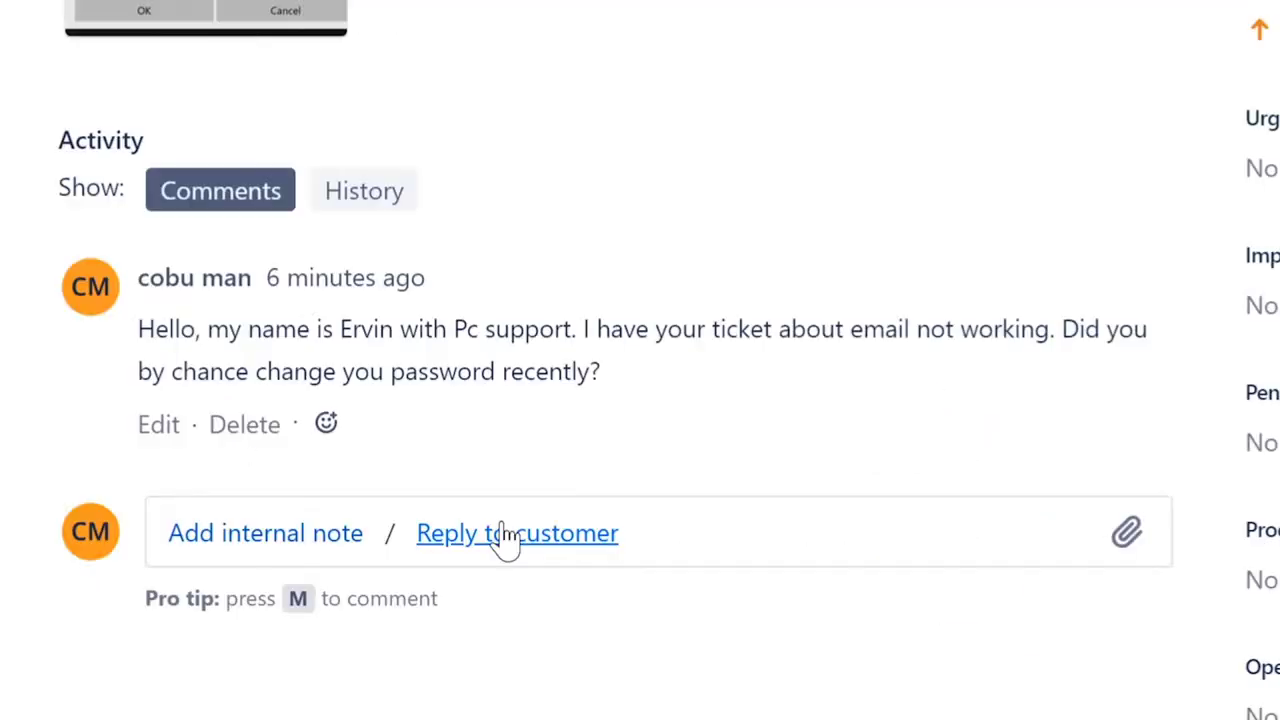
click(503, 540)
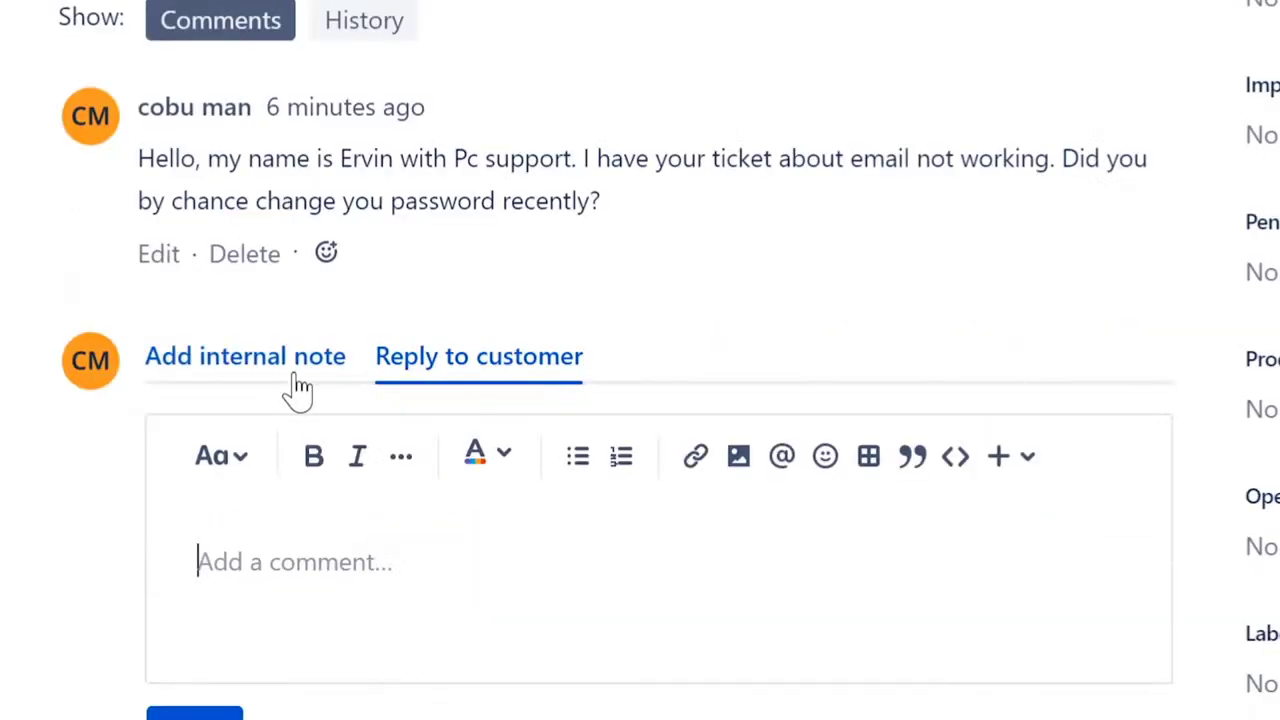
click(298, 388)
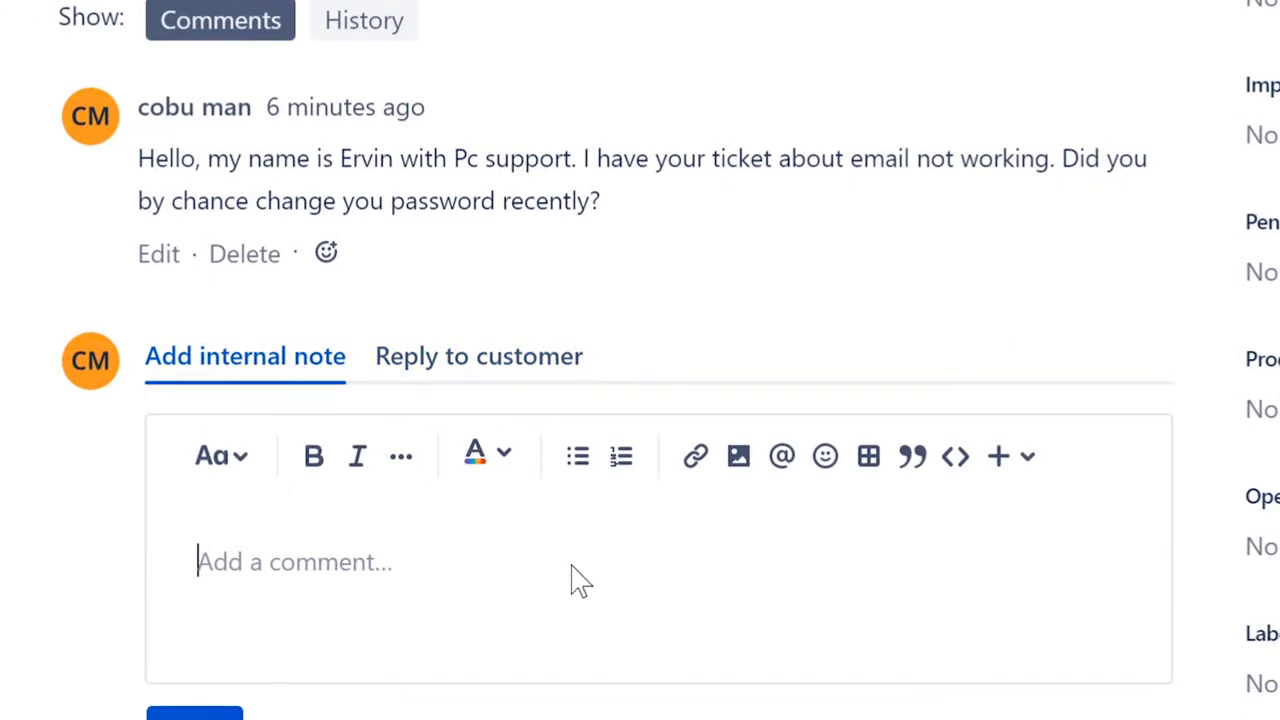
text(REs)
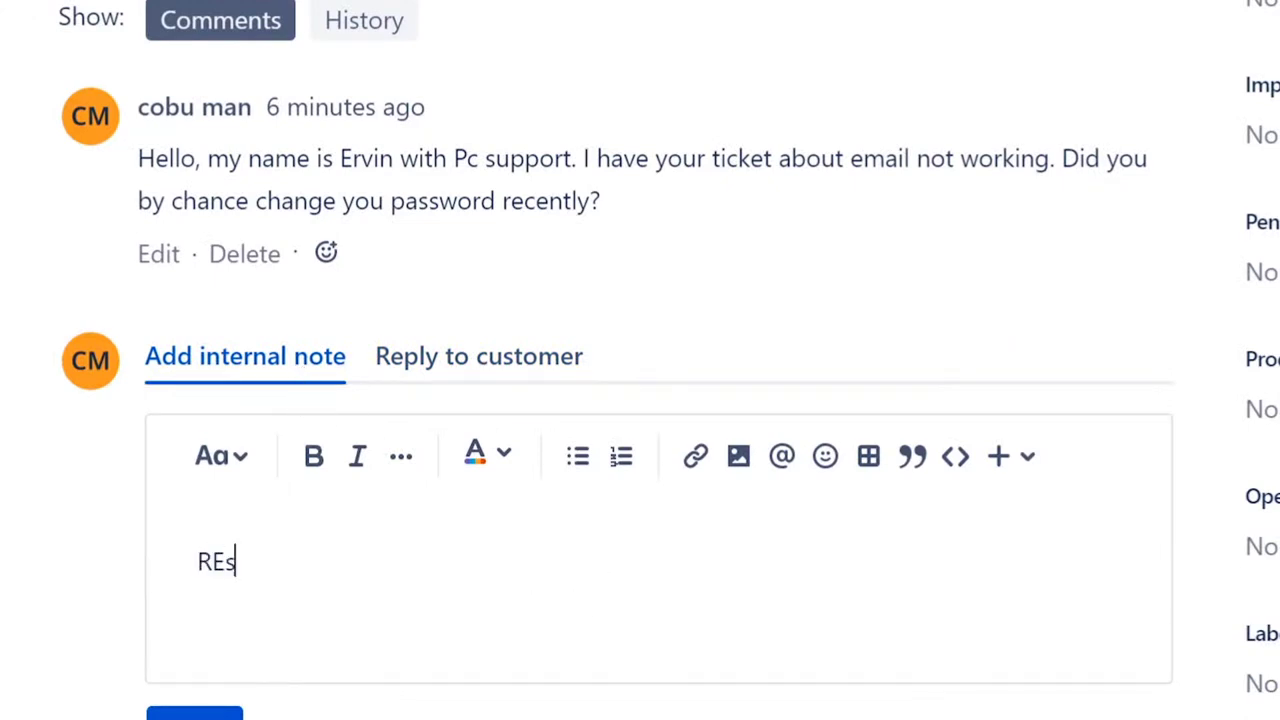
key(BackSpace)
key(BackSpace)
text(esolved)
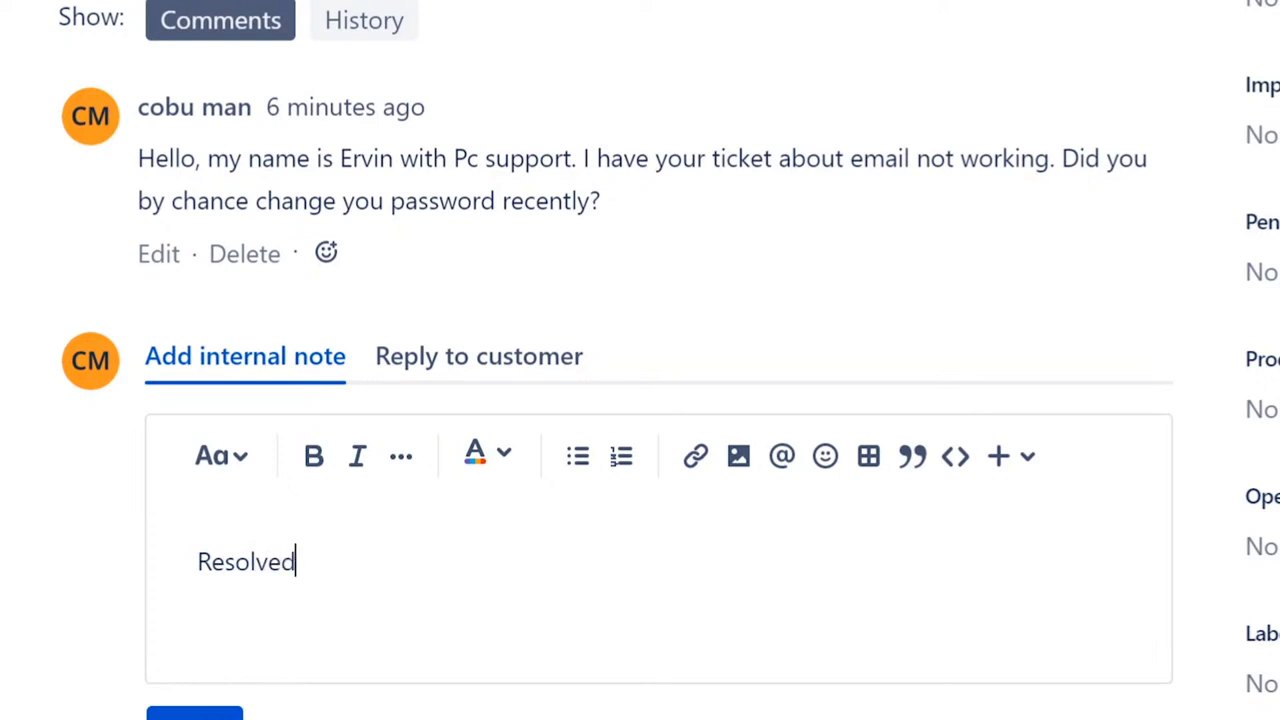
text( issue by pass)
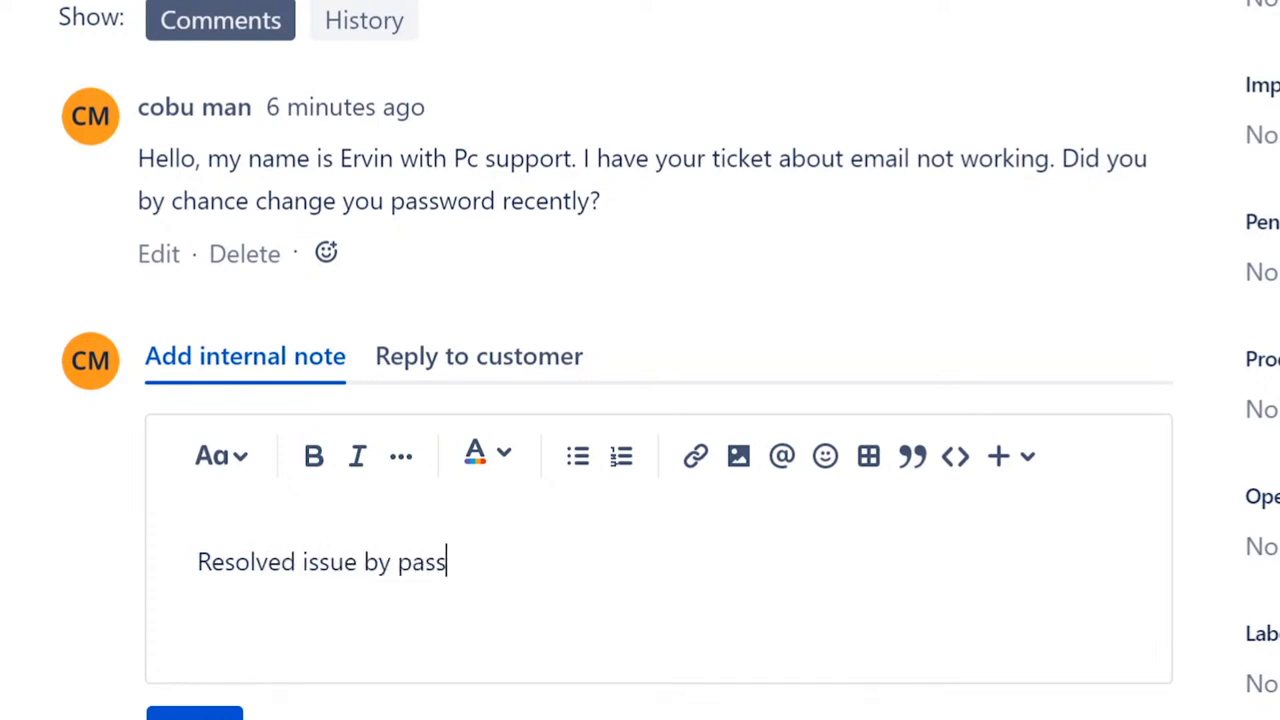
text(word res)
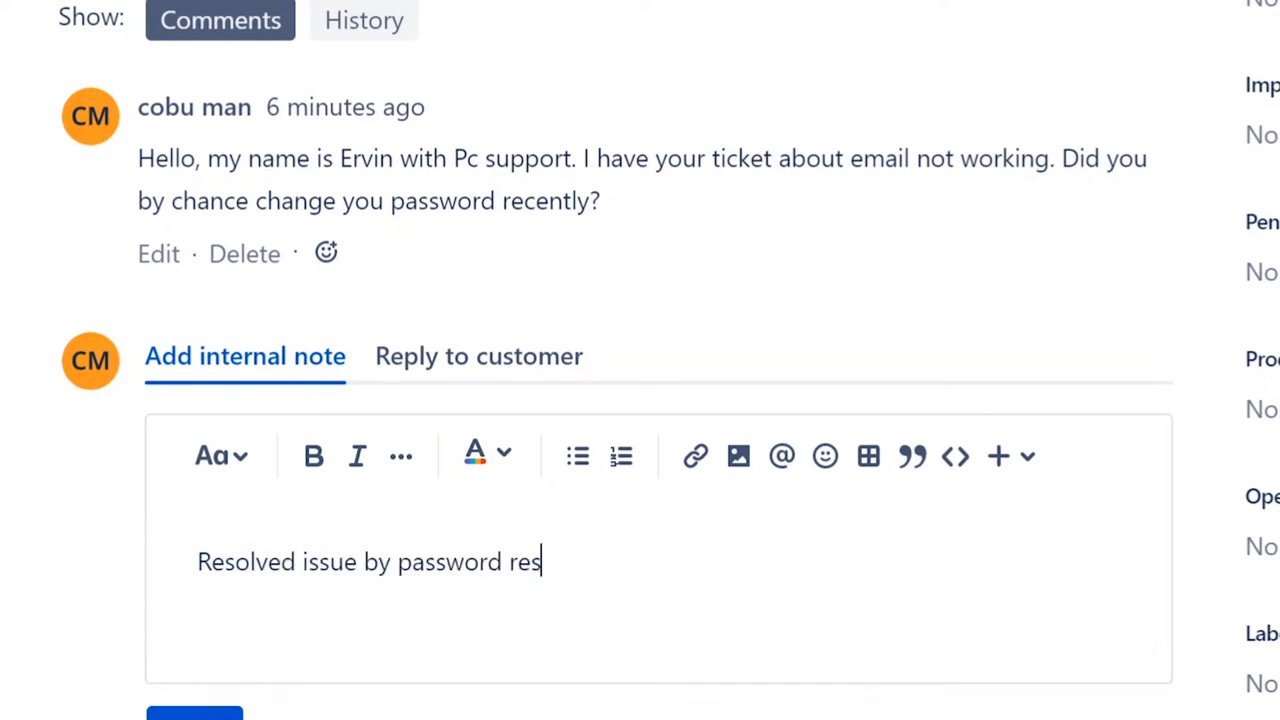
text(et. Ervin)
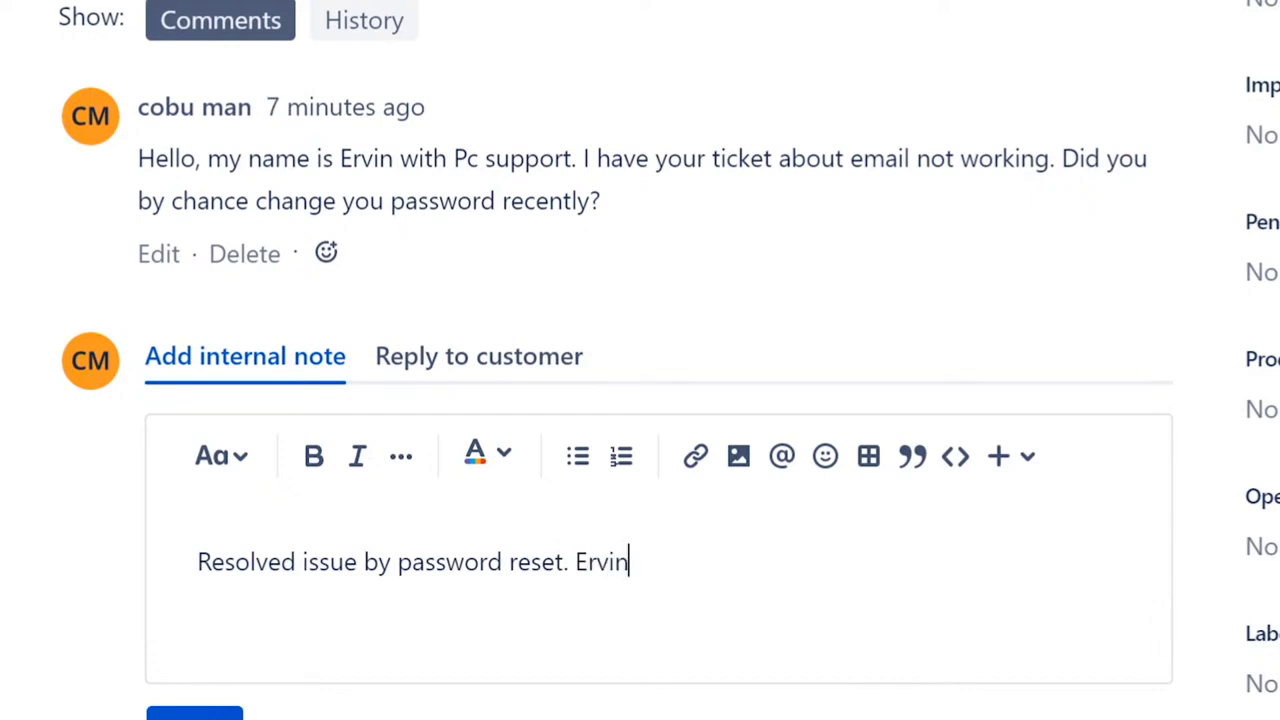
click(194, 714)
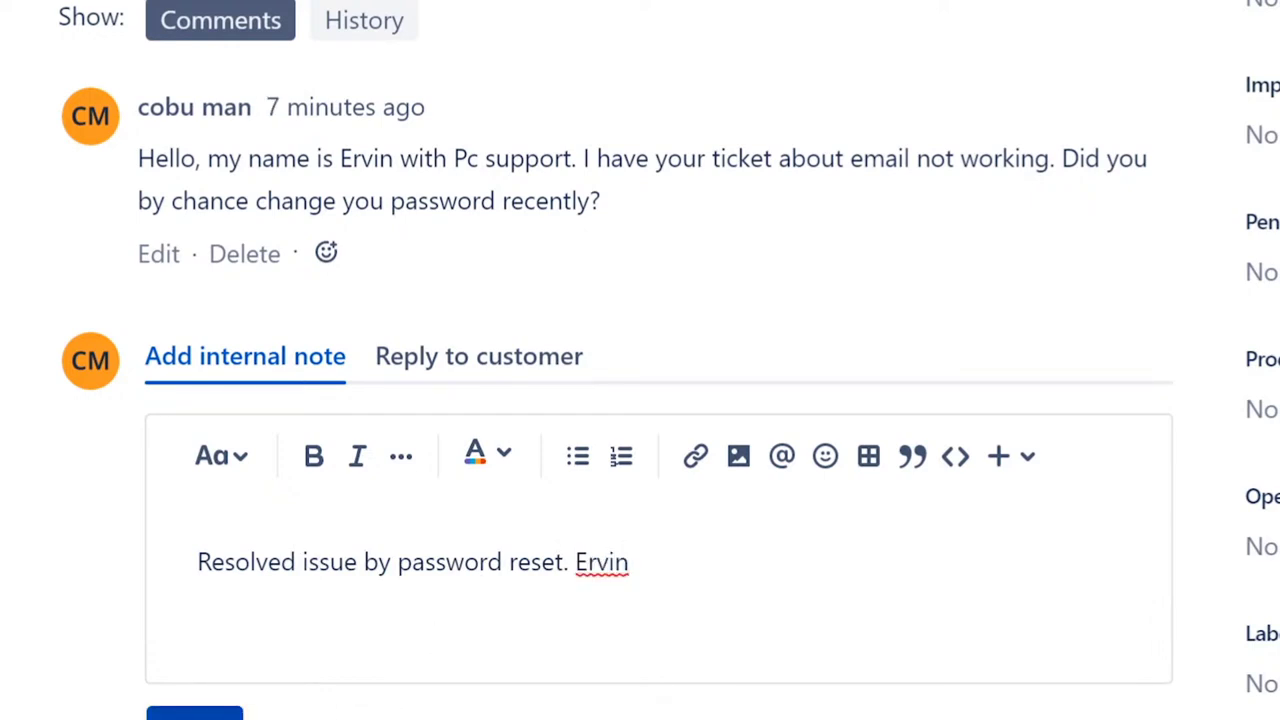
Change ISD-25's status to Complete and go back to the All open queue.
scroll(835, 50, up, 5)
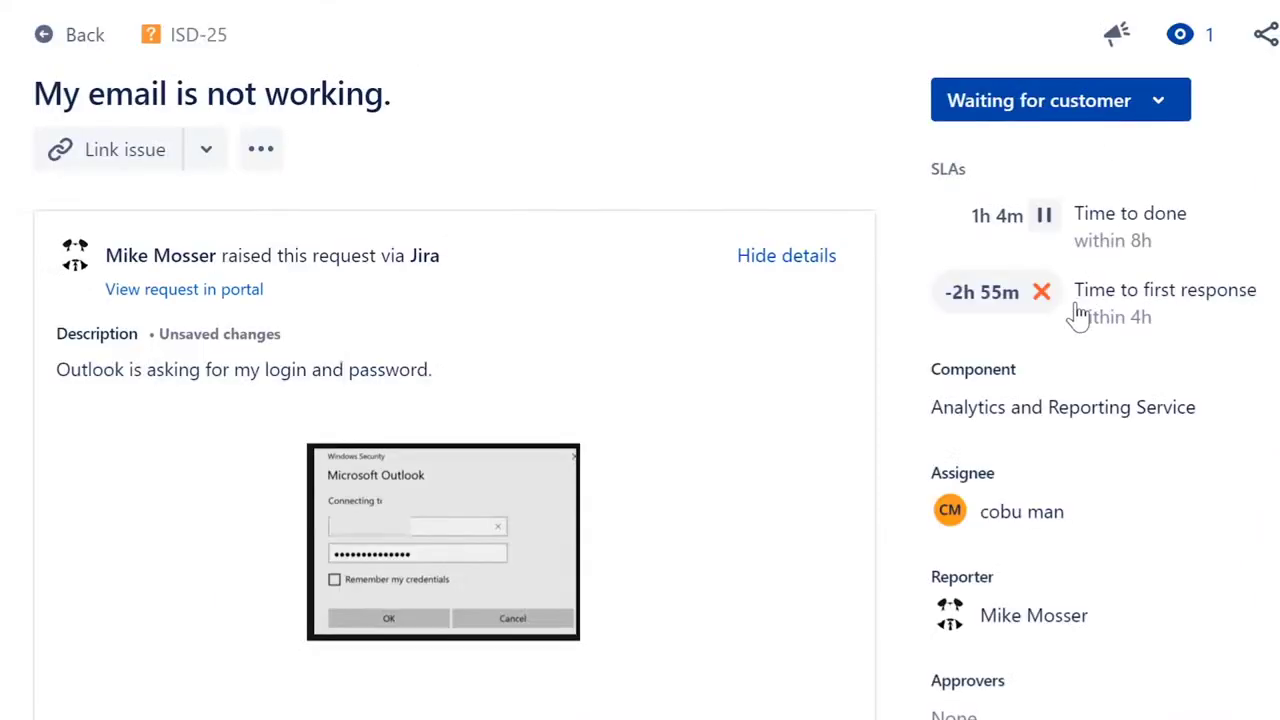
click(1060, 100)
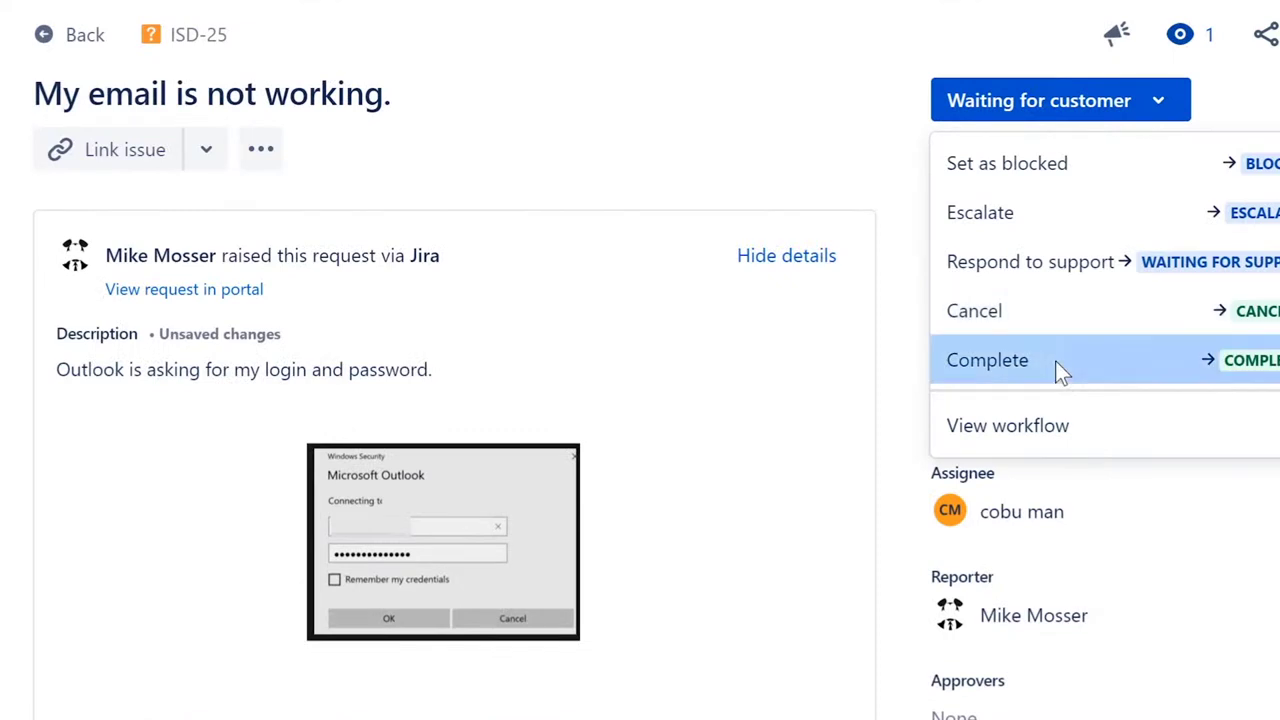
click(1055, 361)
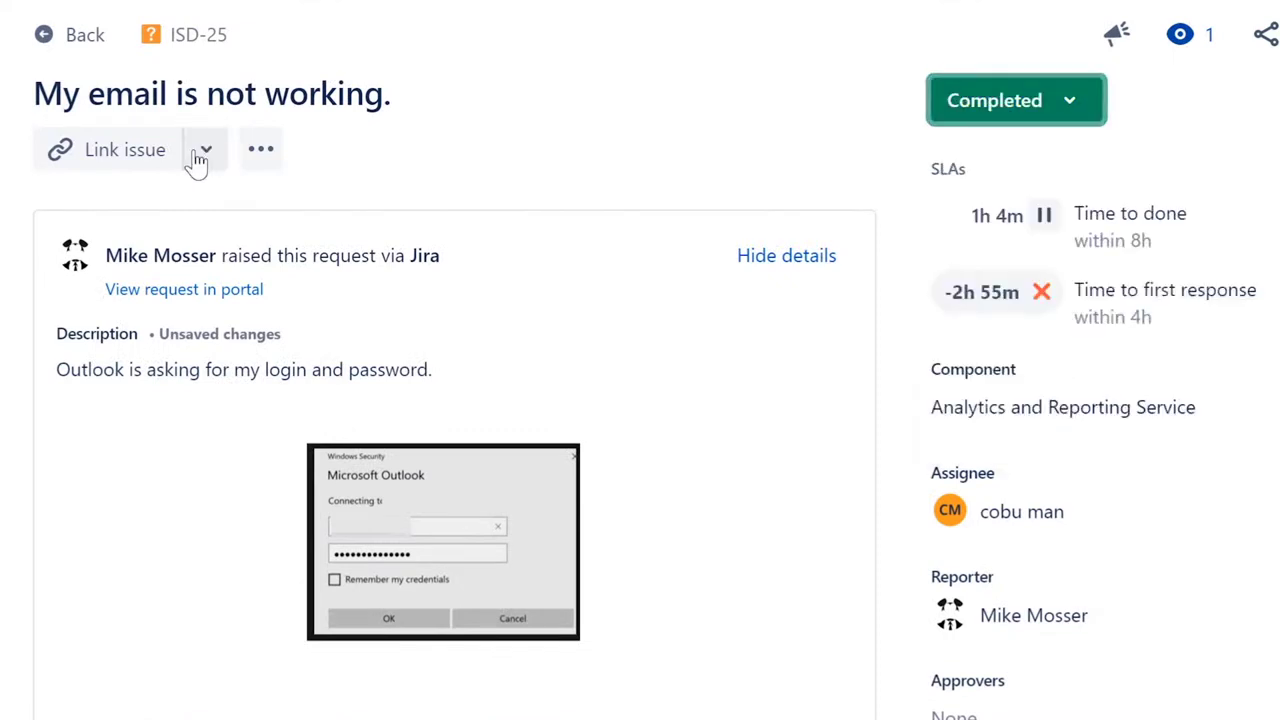
click(88, 40)
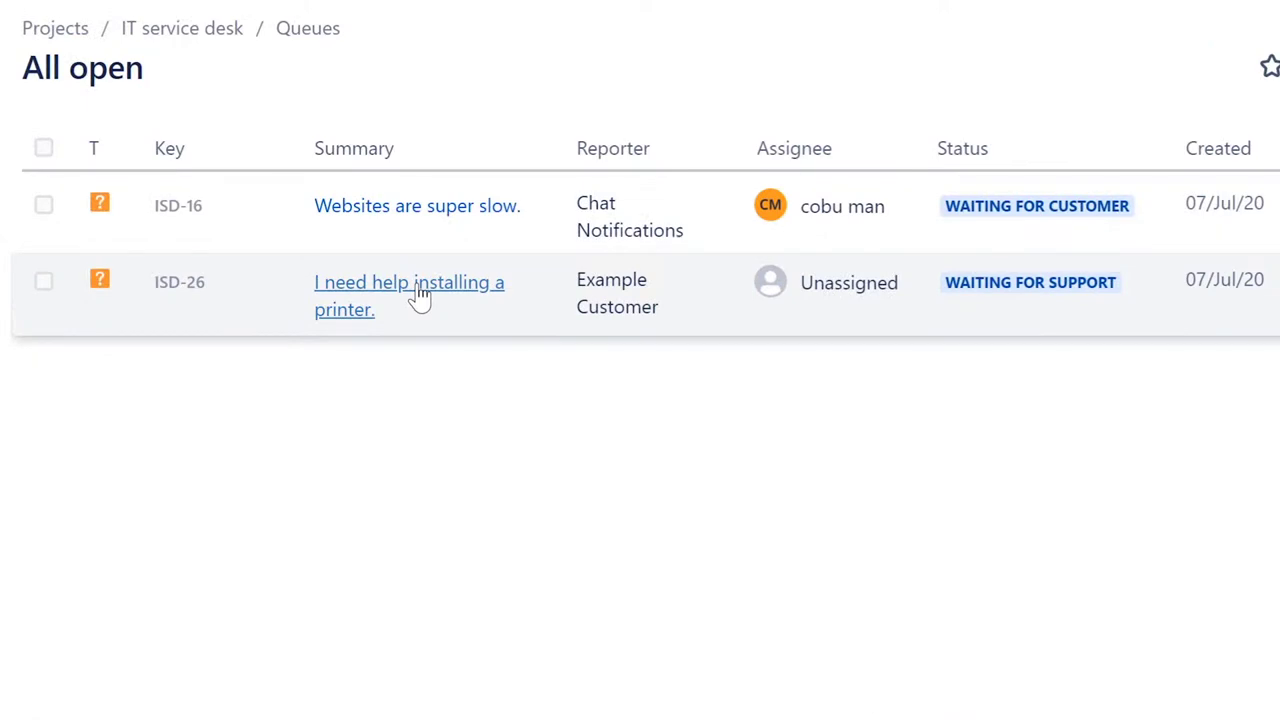
Open printer ticket ISD-26 and assign it to yourself.
click(428, 287)
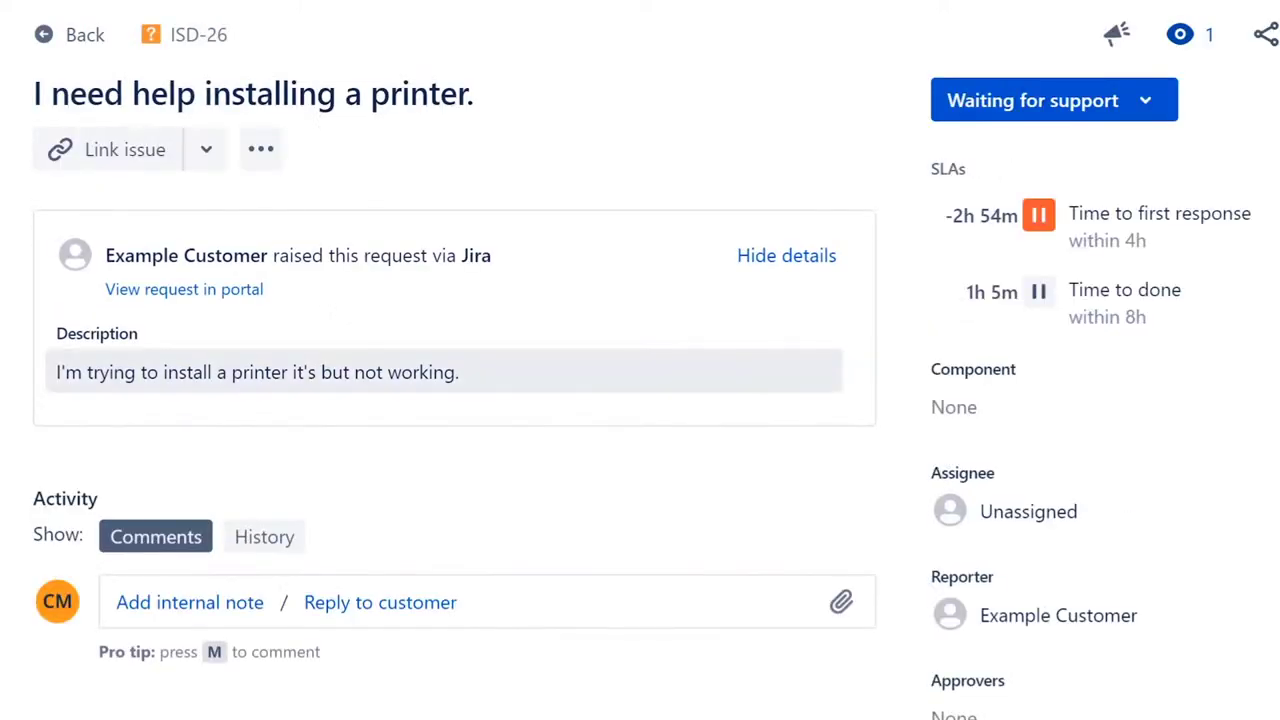
click(1046, 512)
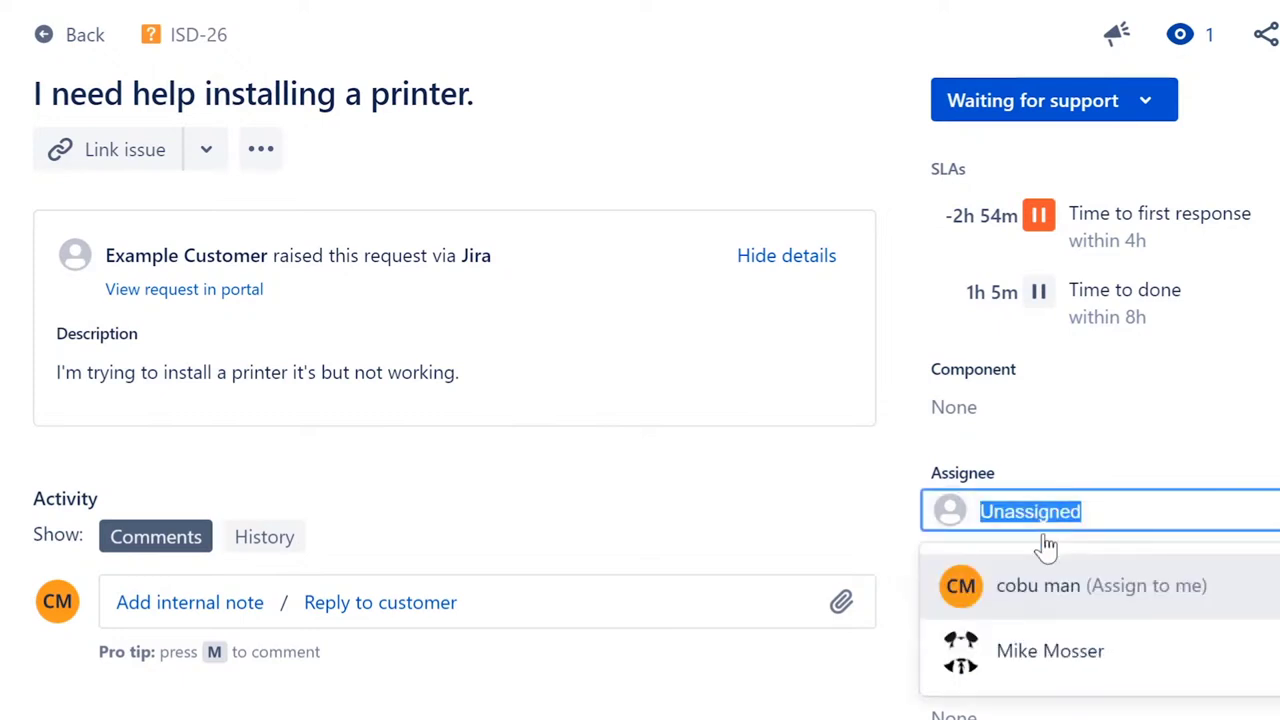
click(1048, 590)
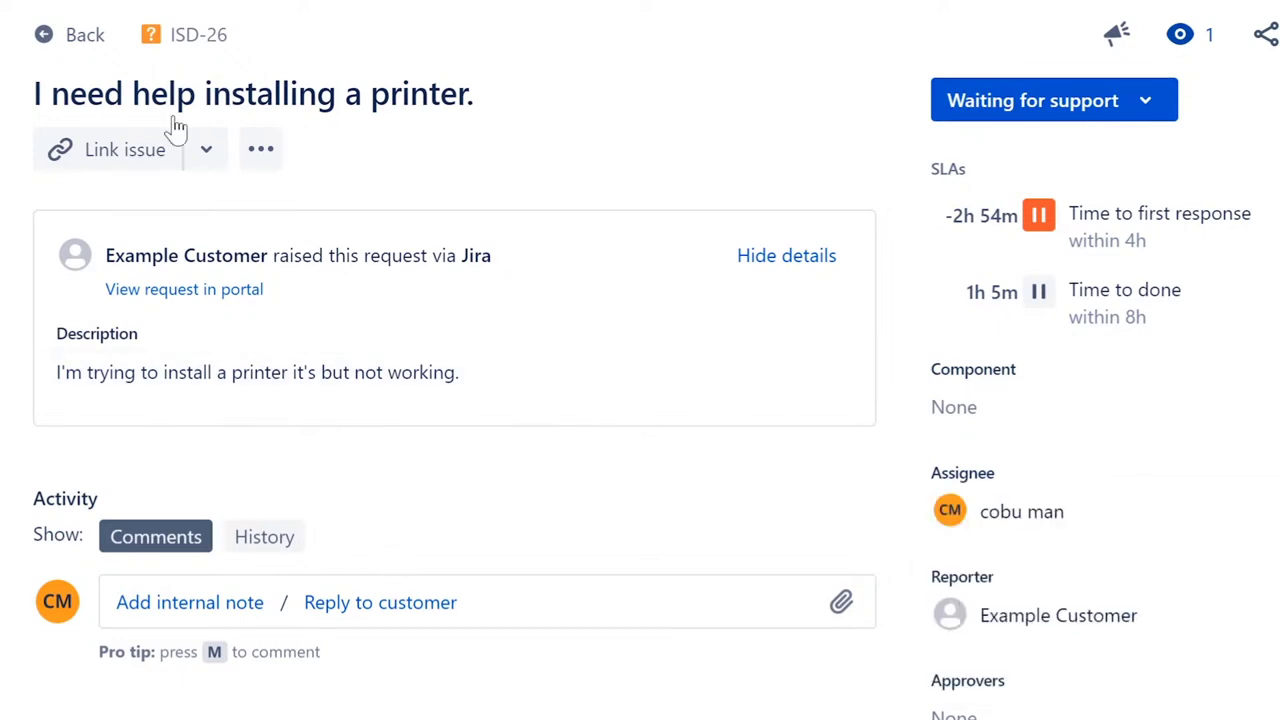
Review the title and description 'I need help installing a printer.' and save them unchanged.
click(472, 94)
drag(473, 94, 35, 97)
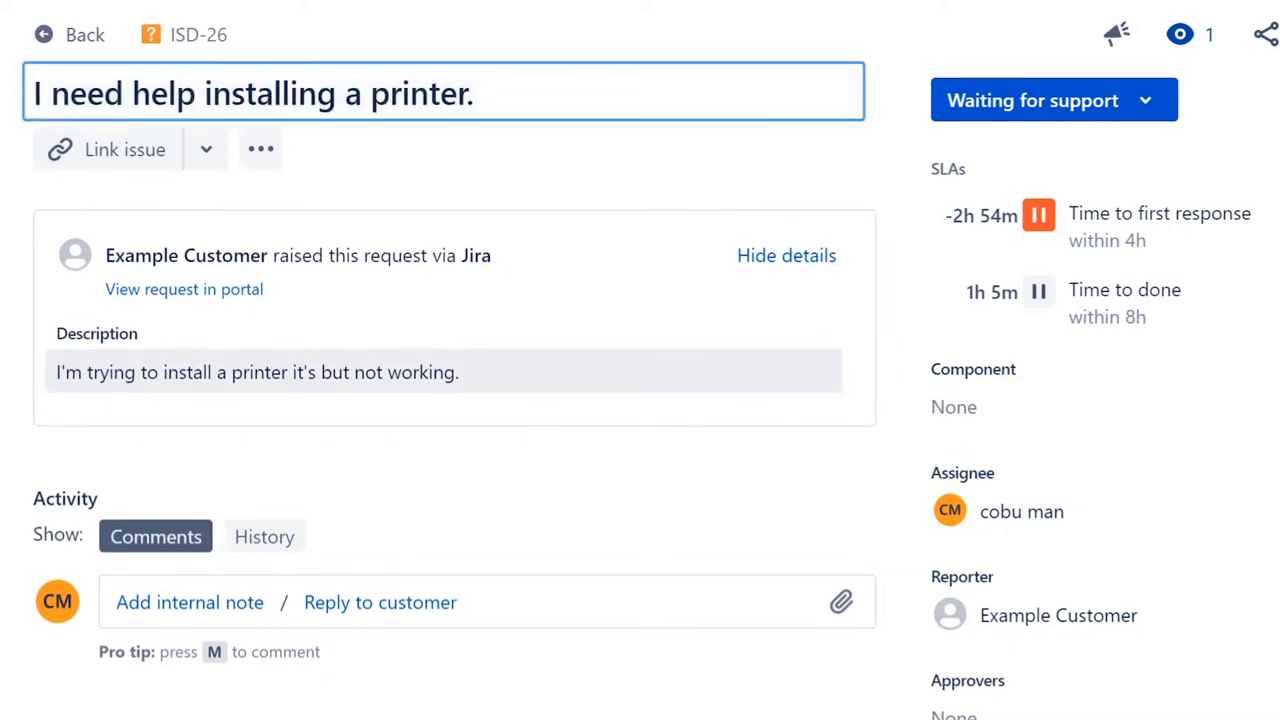
click(62, 381)
drag(499, 461, 91, 440)
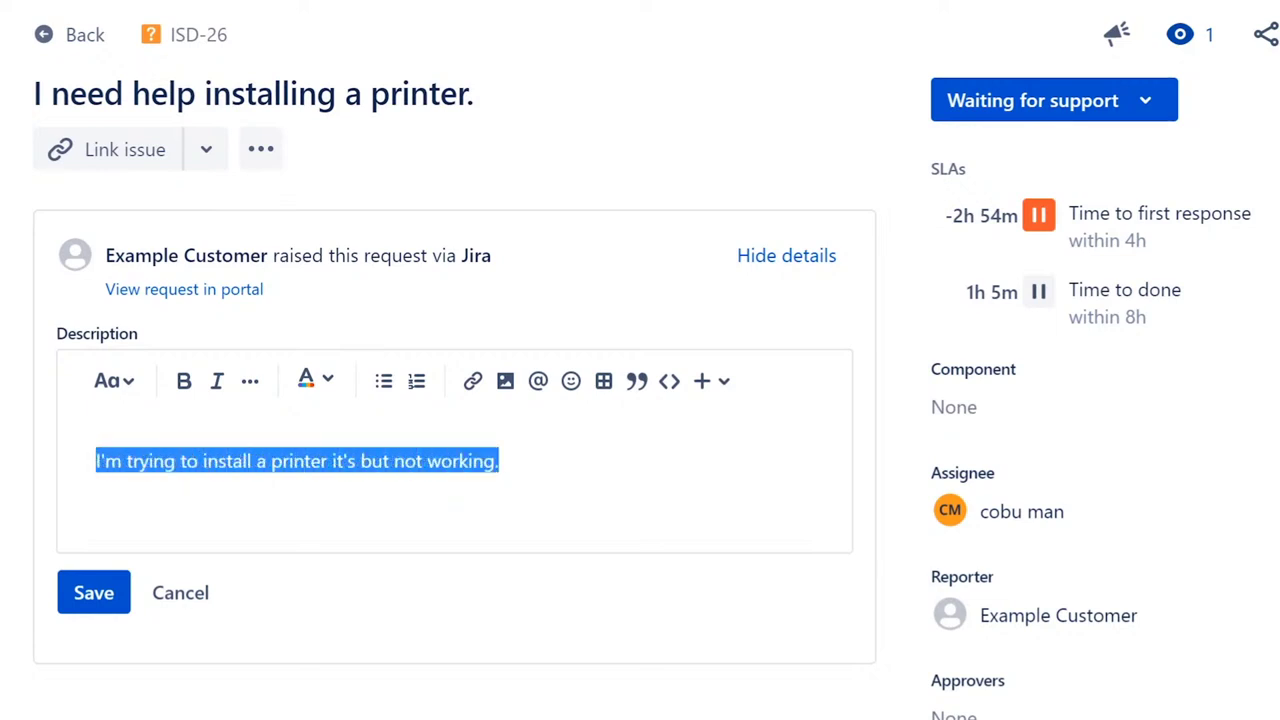
click(499, 461)
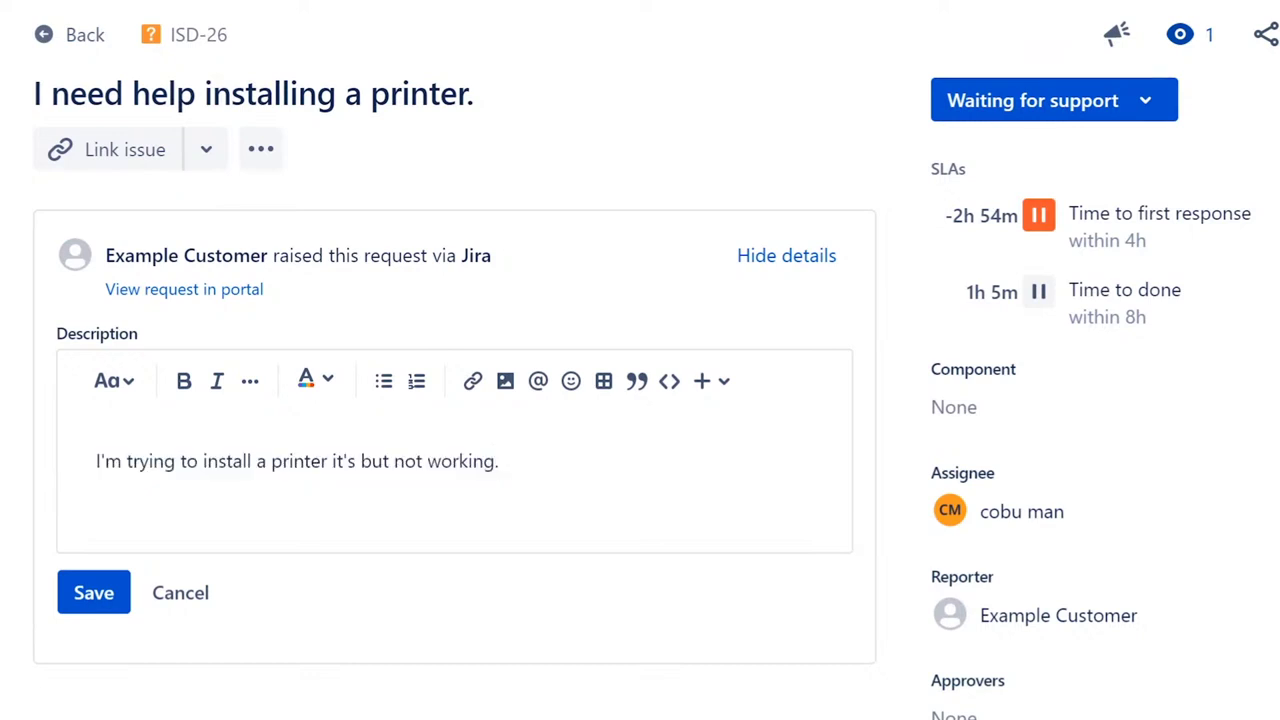
drag(499, 461, 87, 463)
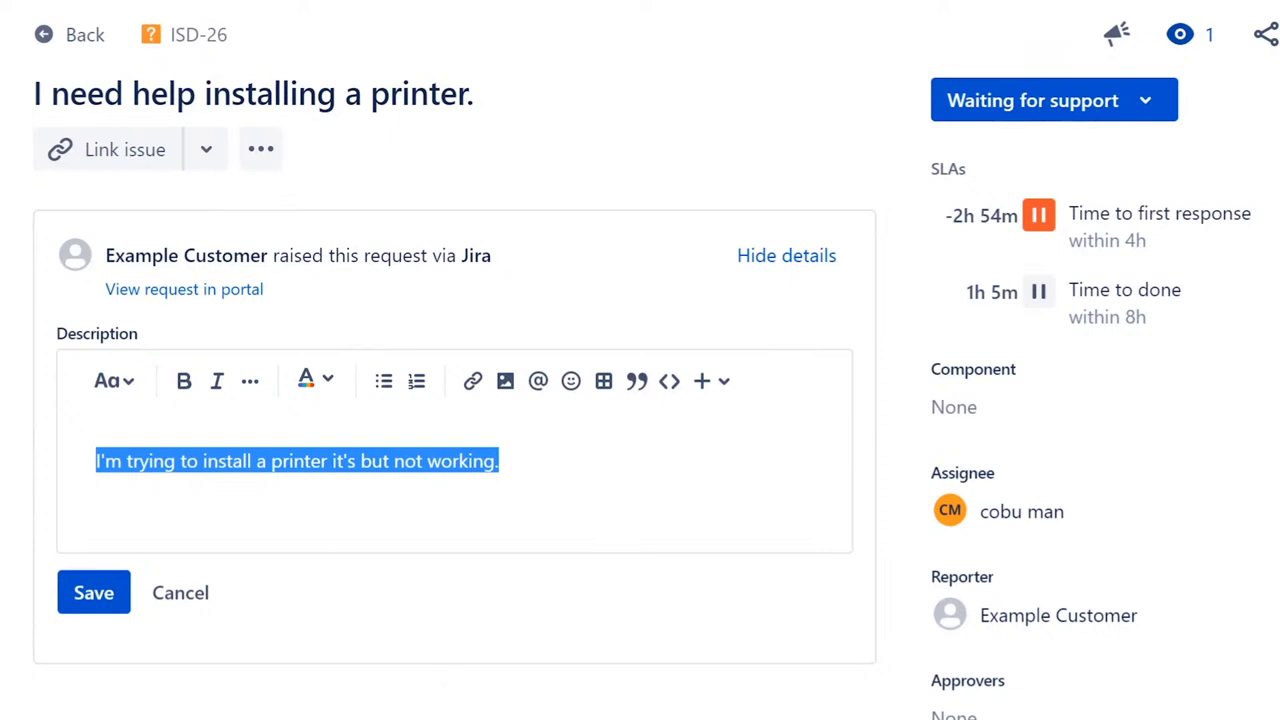
key(Right)
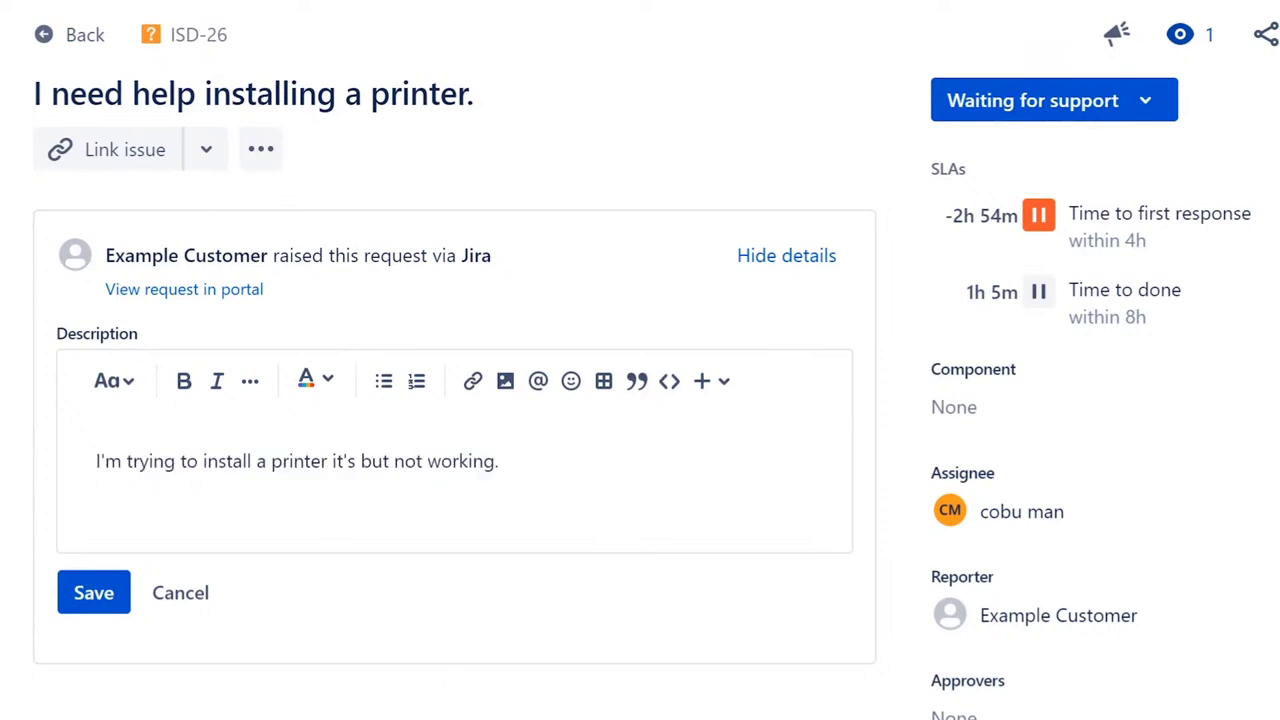
click(93, 592)
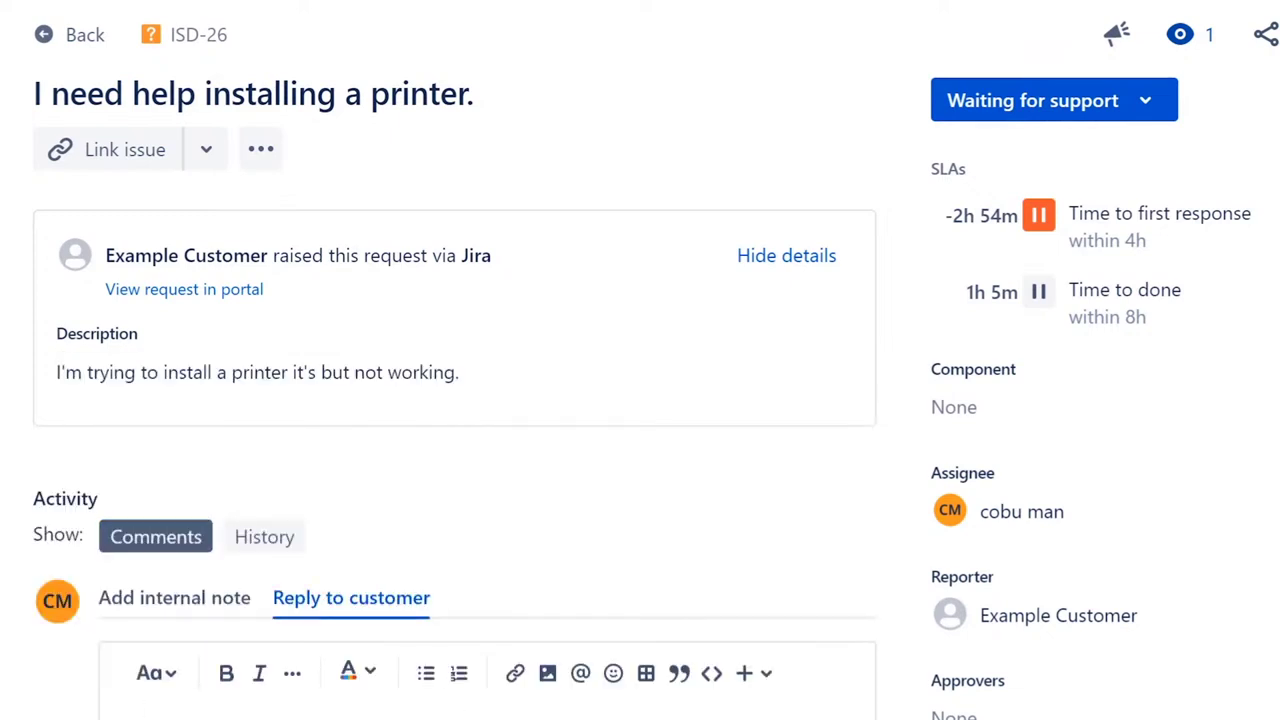
Write a Help Desk greeting asking what kind of printer: 'Local printer or Network printer?'.
text(Hello)
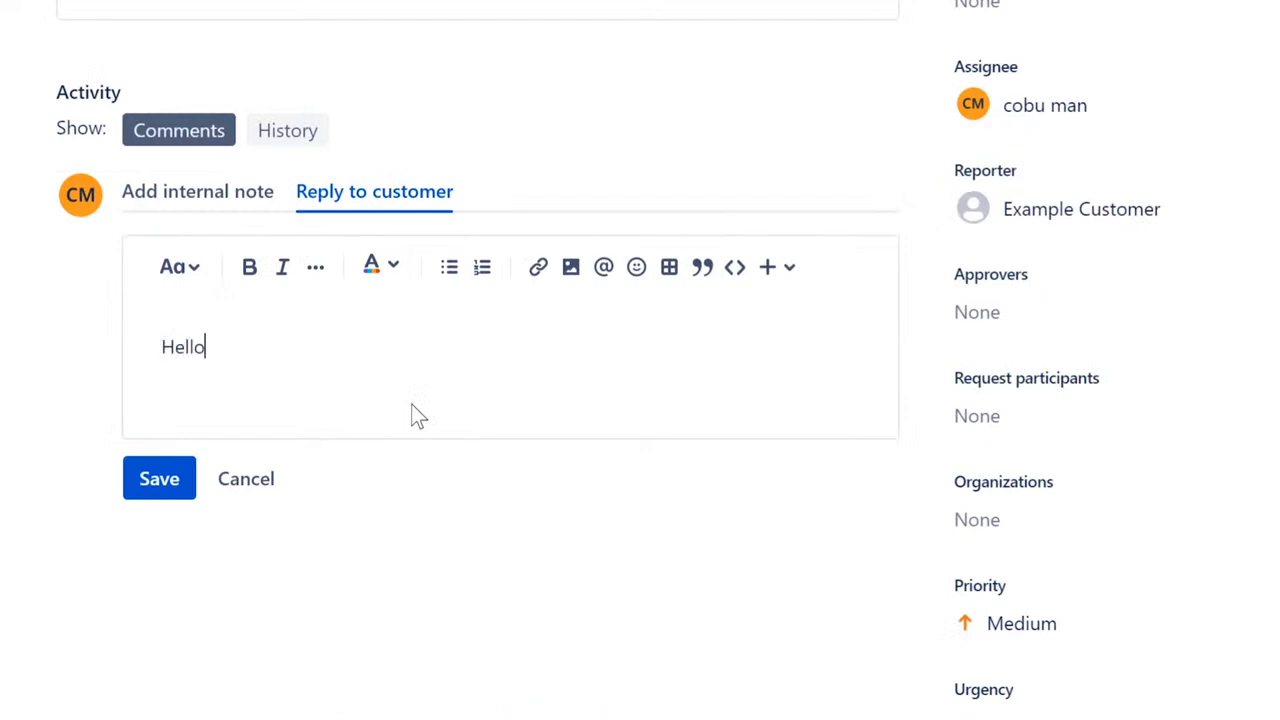
text(, my name is Ervin)
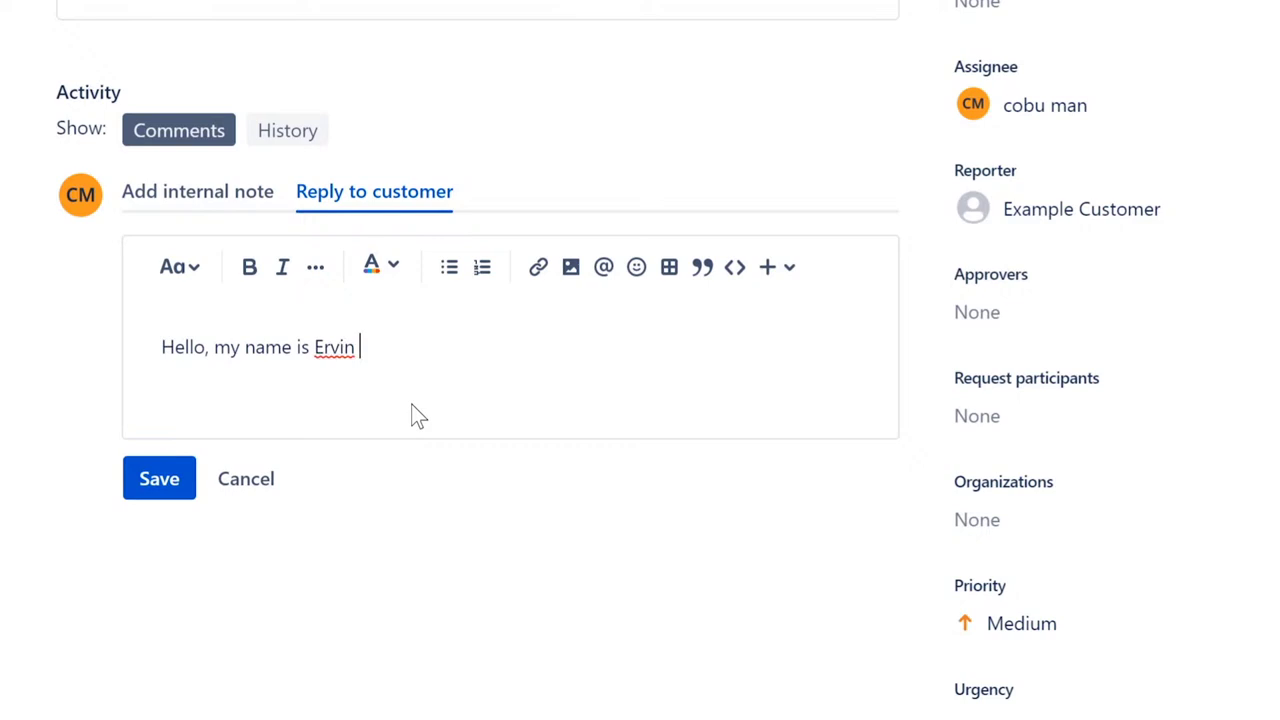
text( with Help Desk)
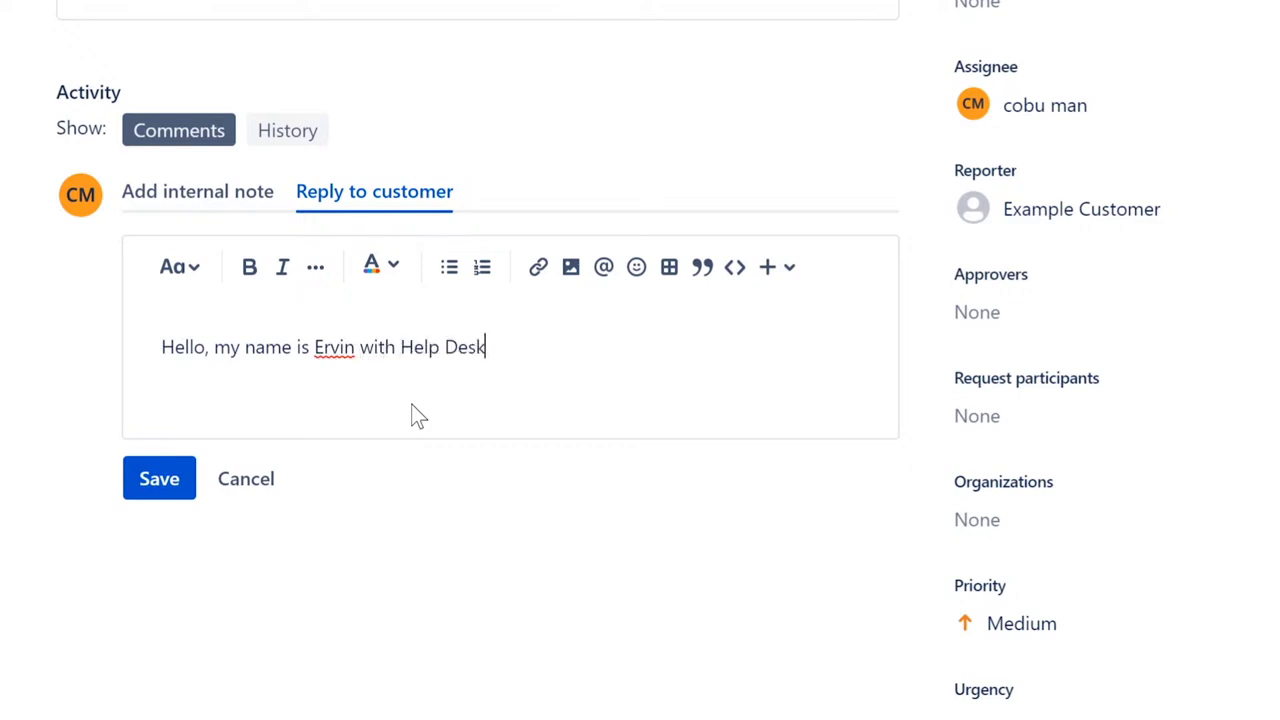
text(. What kind of prin)
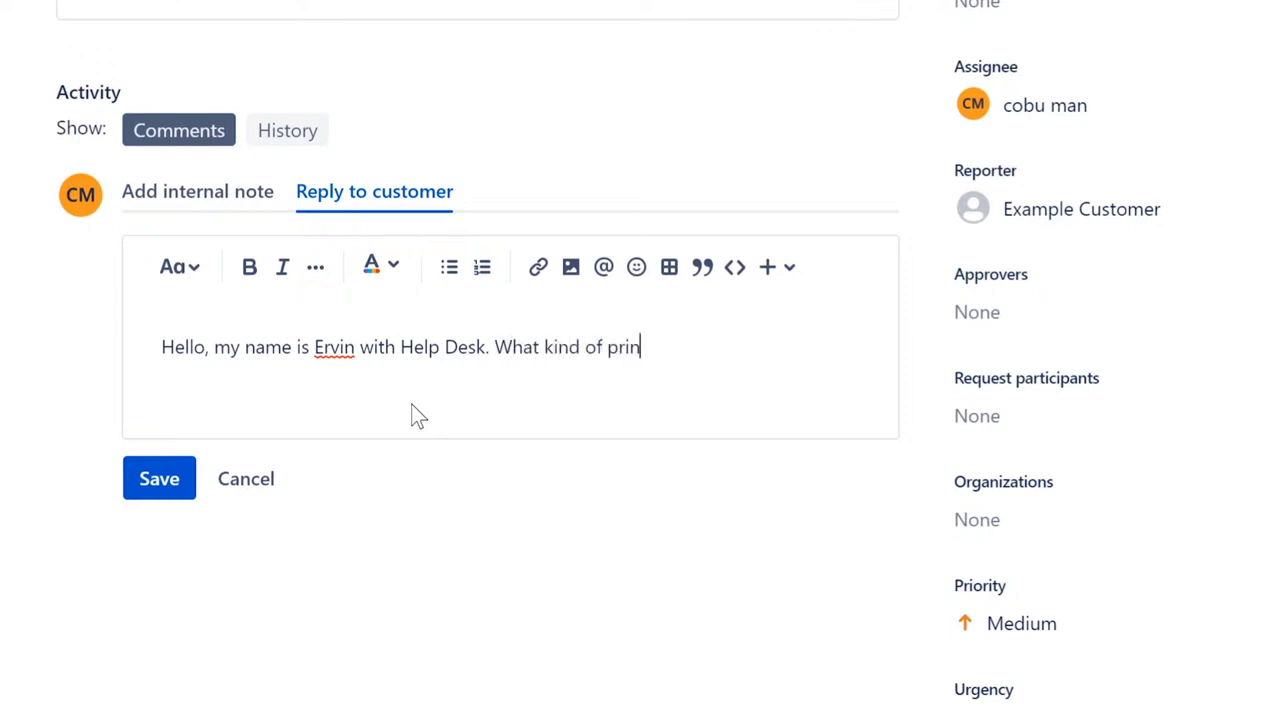
text(ter are you try)
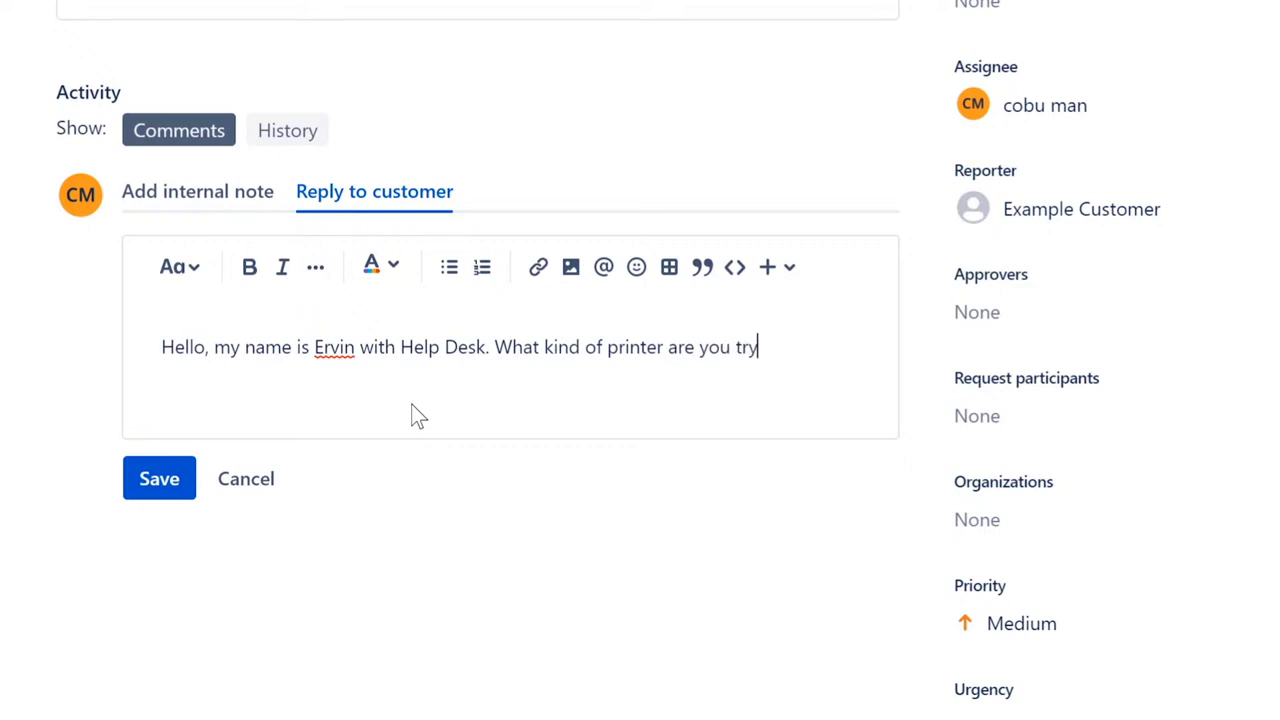
text(ing to add?)
key(Return)
text(Local )
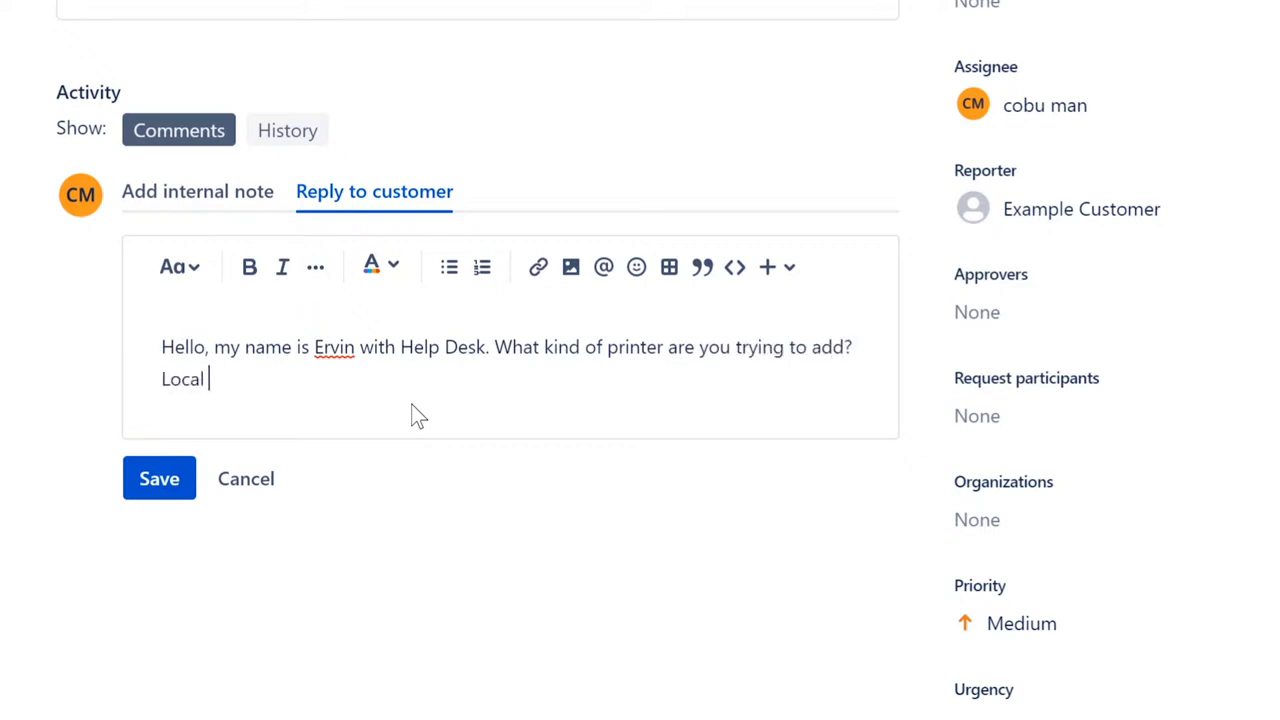
text(printer or Network)
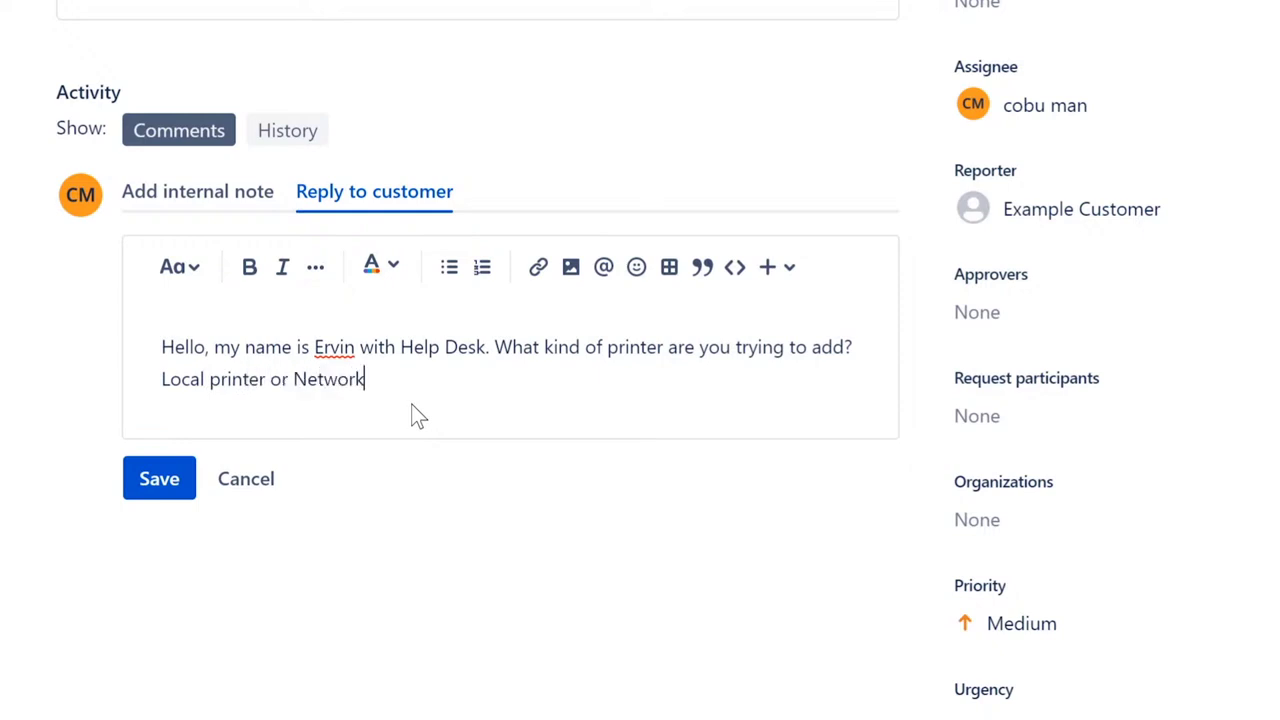
text( printer?)
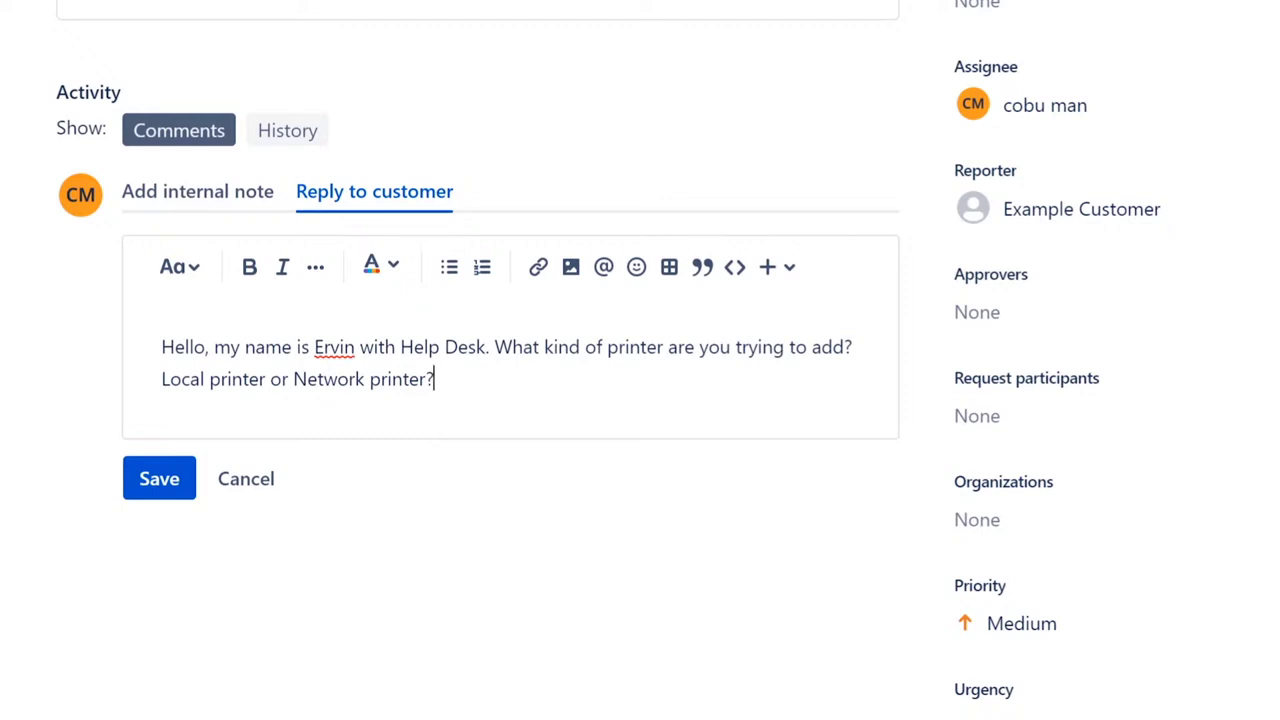
drag(293, 379, 443, 411)
key(shift+Left)
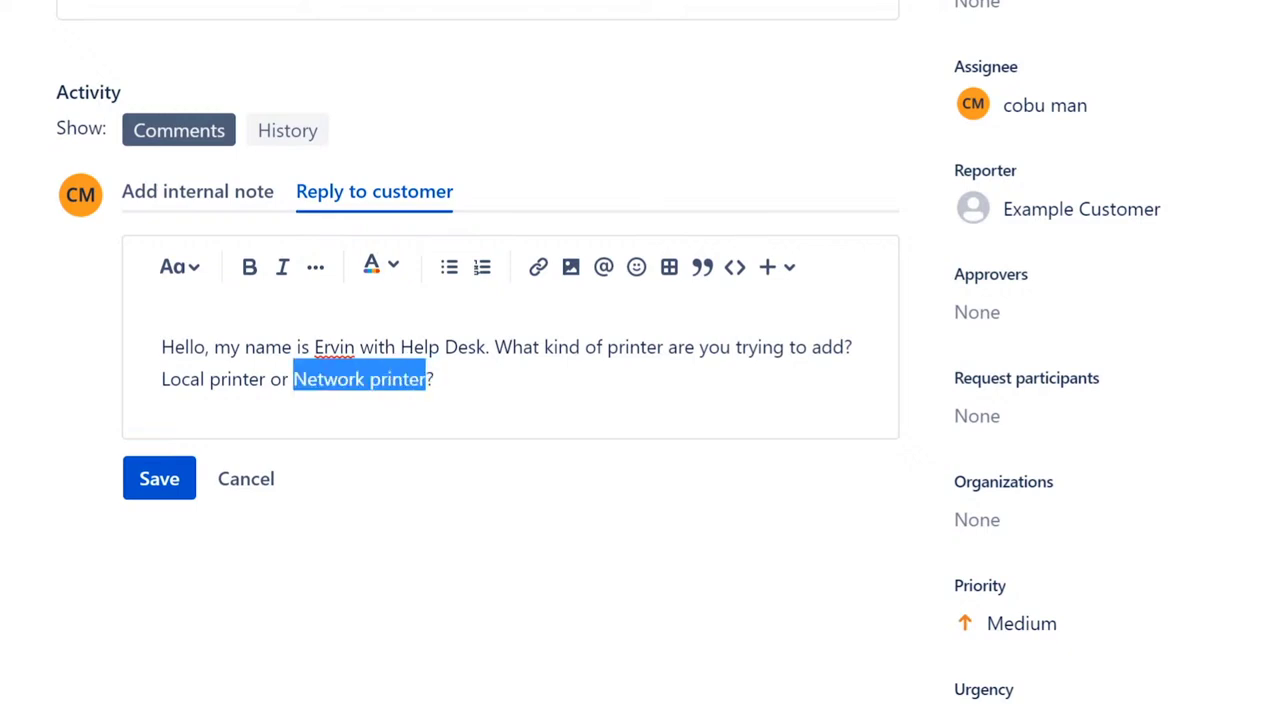
click(434, 379)
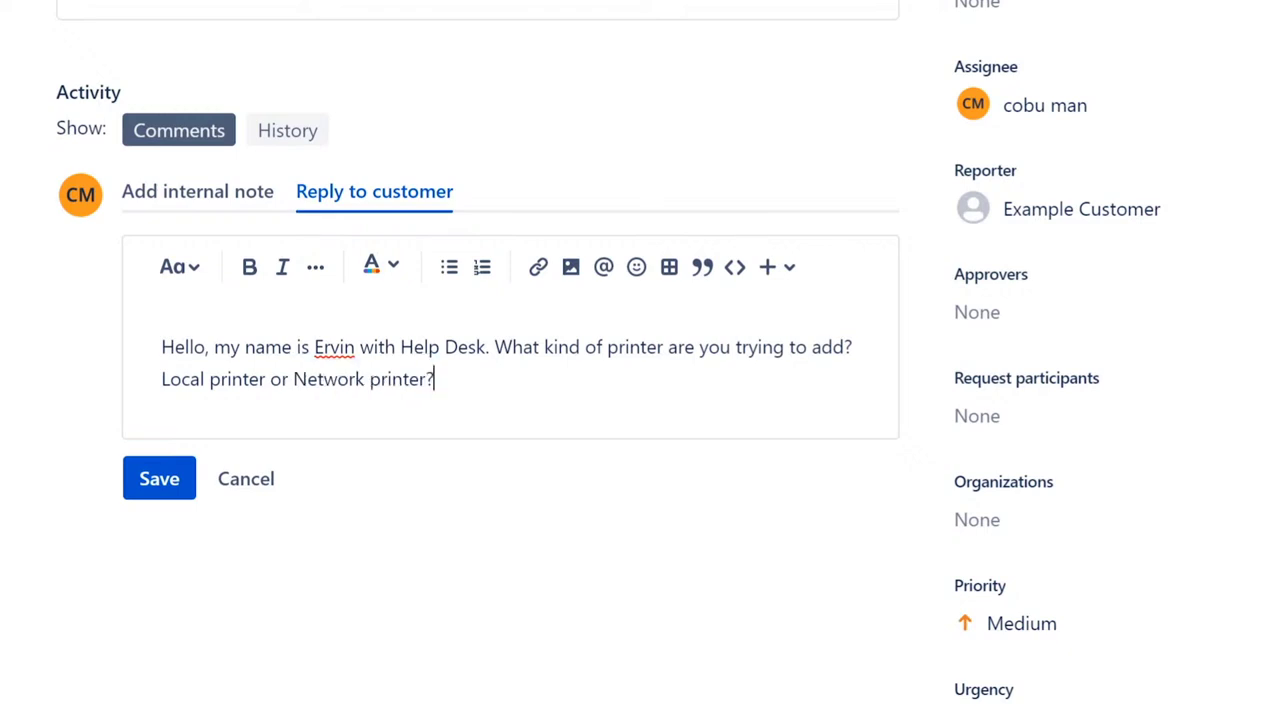
click(308, 379)
drag(307, 379, 426, 379)
click(434, 379)
Drop the unfinished request for the PC name and post the reply to the customer.
text(Also, can youp)
key(BackSpace)
text(please sne)
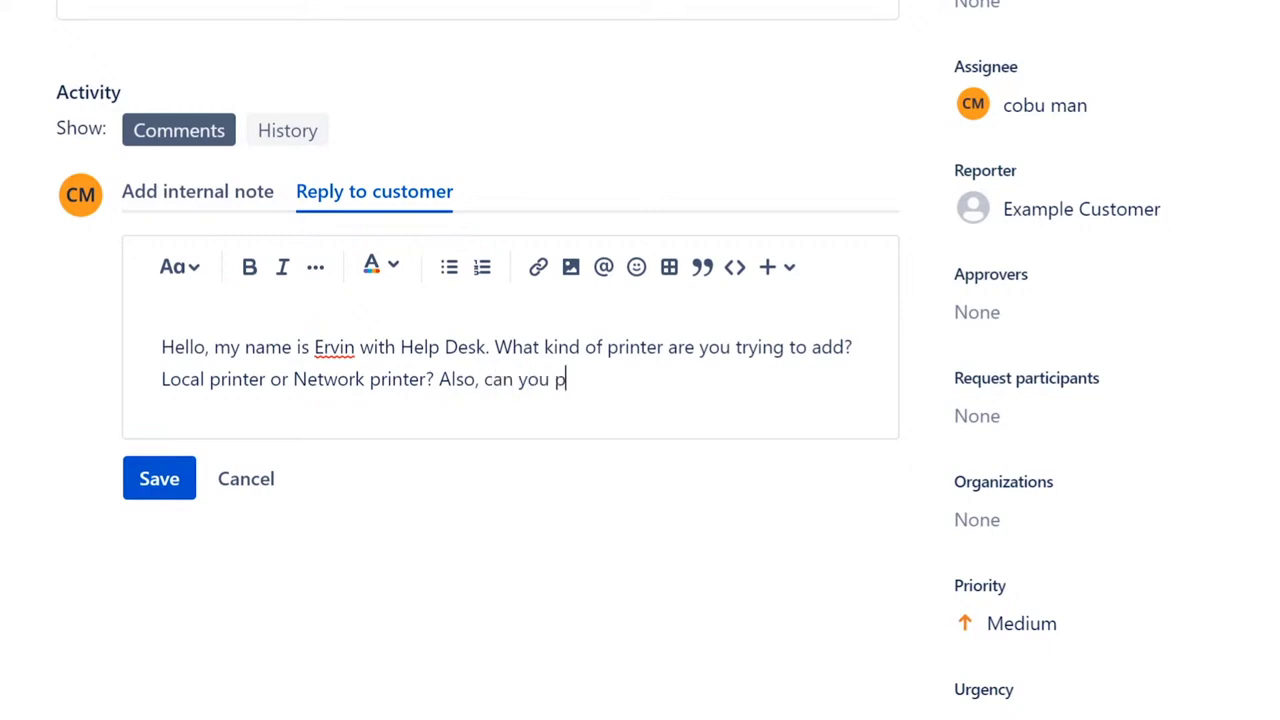
key(BackSpace)
key(BackSpace)
key(BackSpace)
text(end me your Pc)
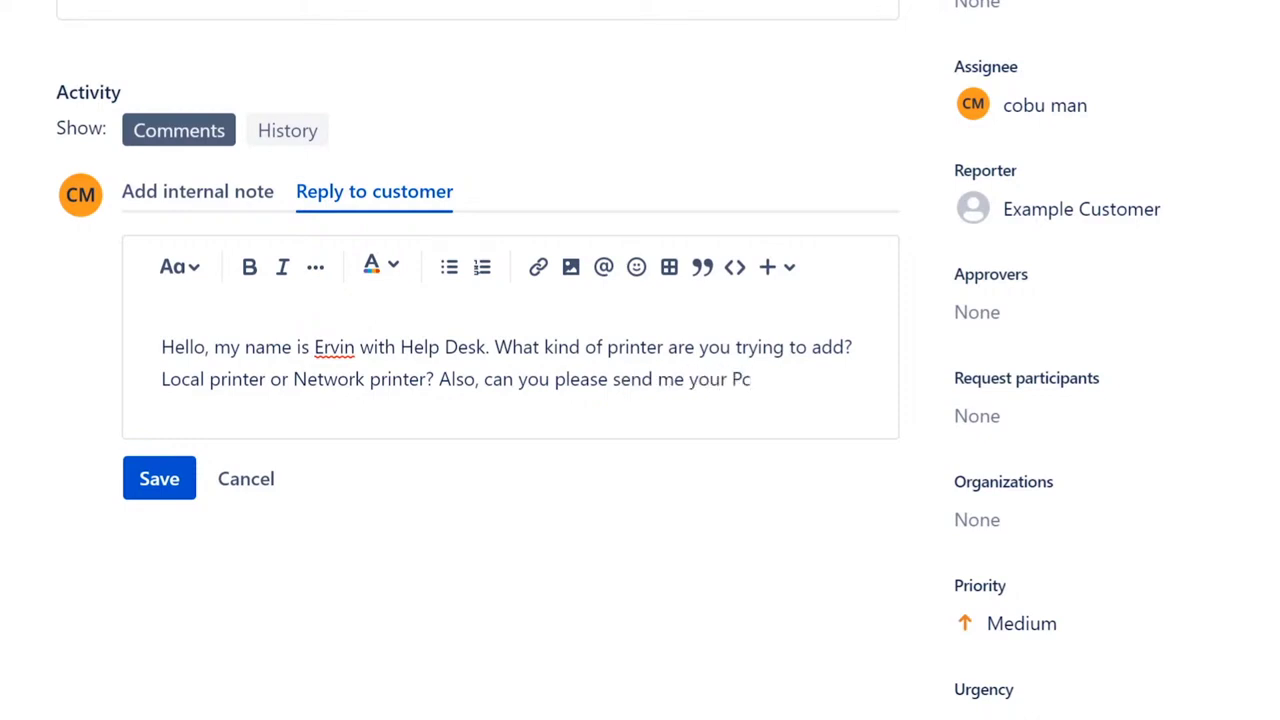
key(BackSpace)
text(C name with)
key(BackSpace)
key(BackSpace)
key(BackSpace)
key(BackSpace)
key(BackSpace)
key(BackSpace)
key(BackSpace)
key(BackSpace)
key(BackSpace)
key(BackSpace)
key(BackSpace)
key(BackSpace)
key(BackSpace)
key(BackSpace)
key(BackSpace)
key(BackSpace)
key(BackSpace)
key(BackSpace)
key(BackSpace)
key(BackSpace)
key(BackSpace)
key(BackSpace)
key(BackSpace)
key(BackSpace)
key(BackSpace)
key(BackSpace)
key(BackSpace)
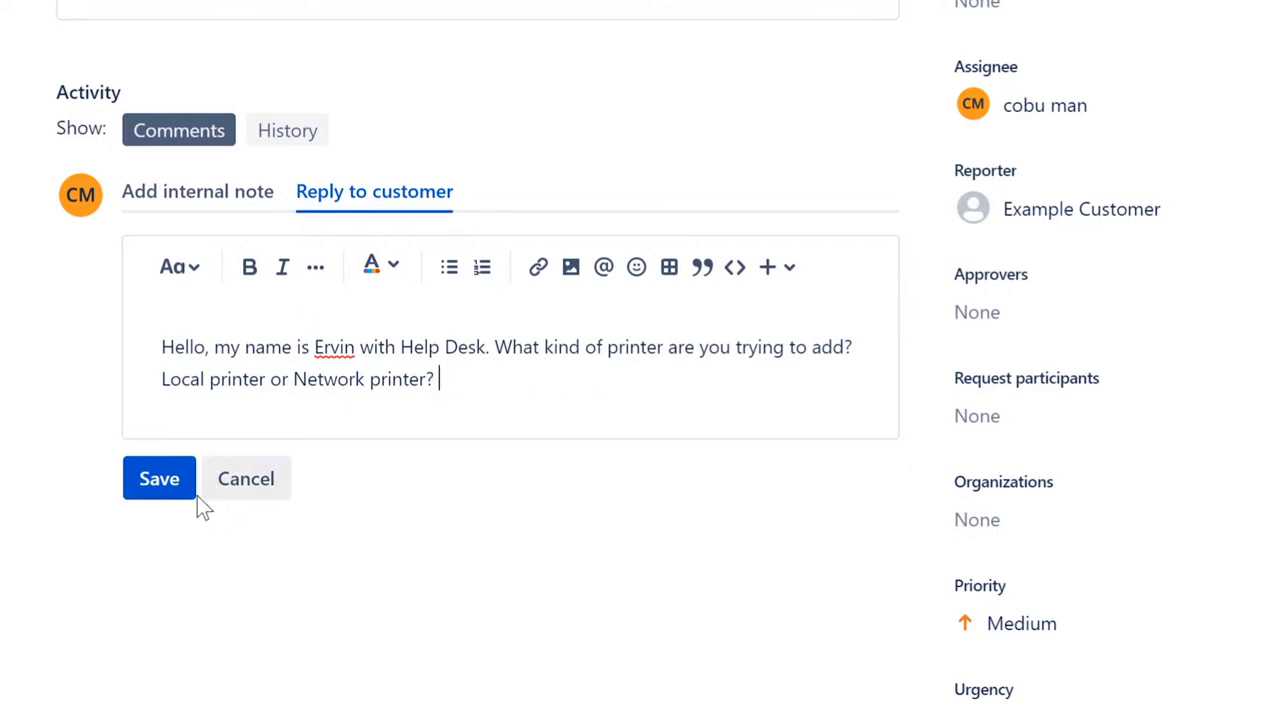
click(166, 484)
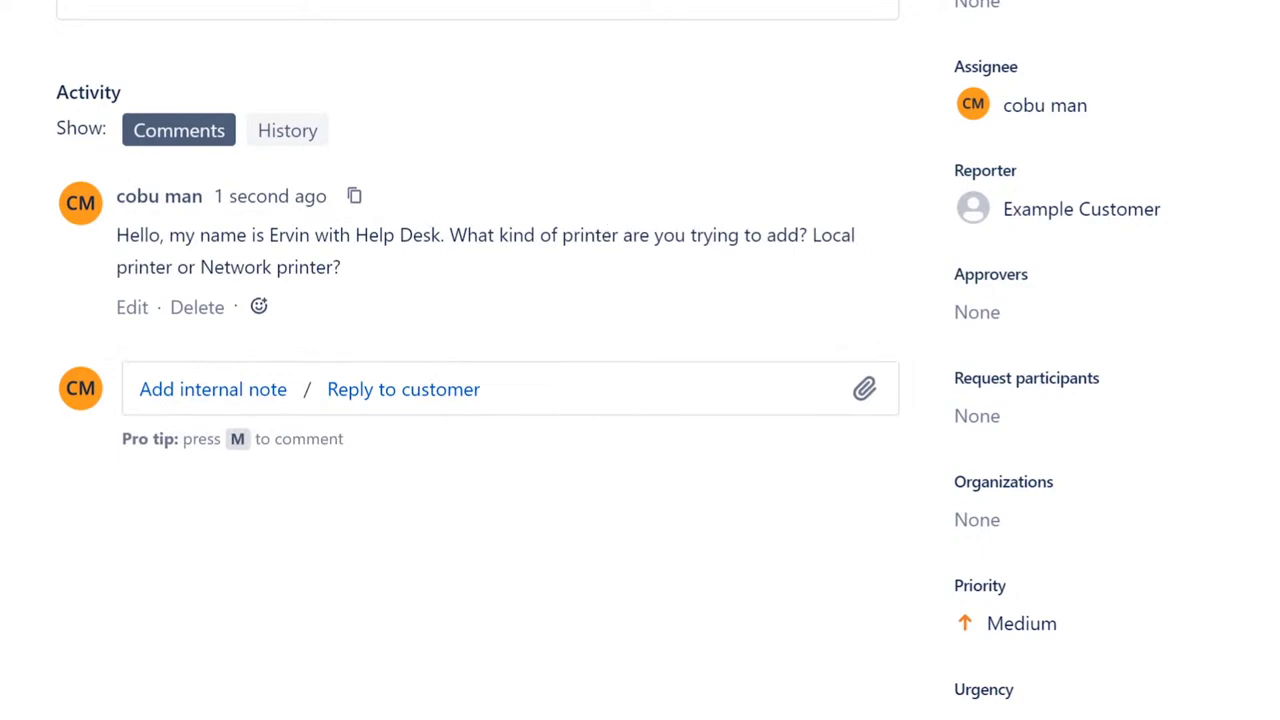
drag(812, 235, 352, 268)
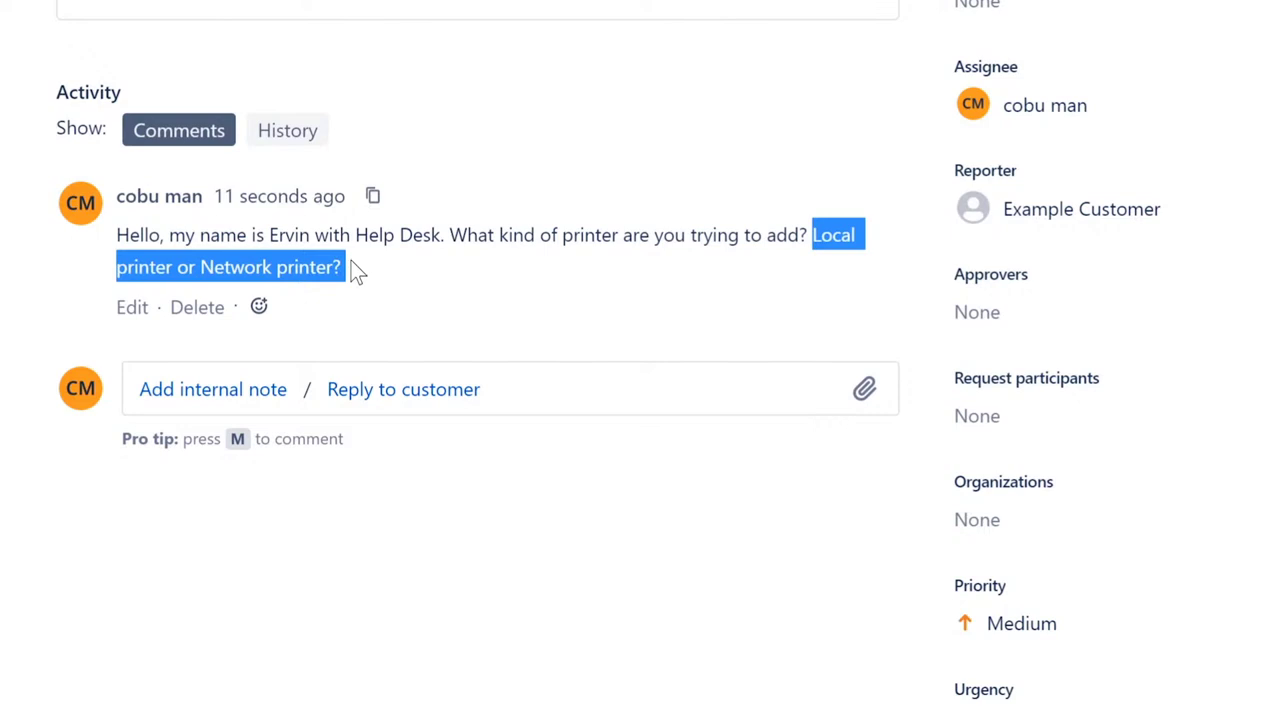
click(357, 272)
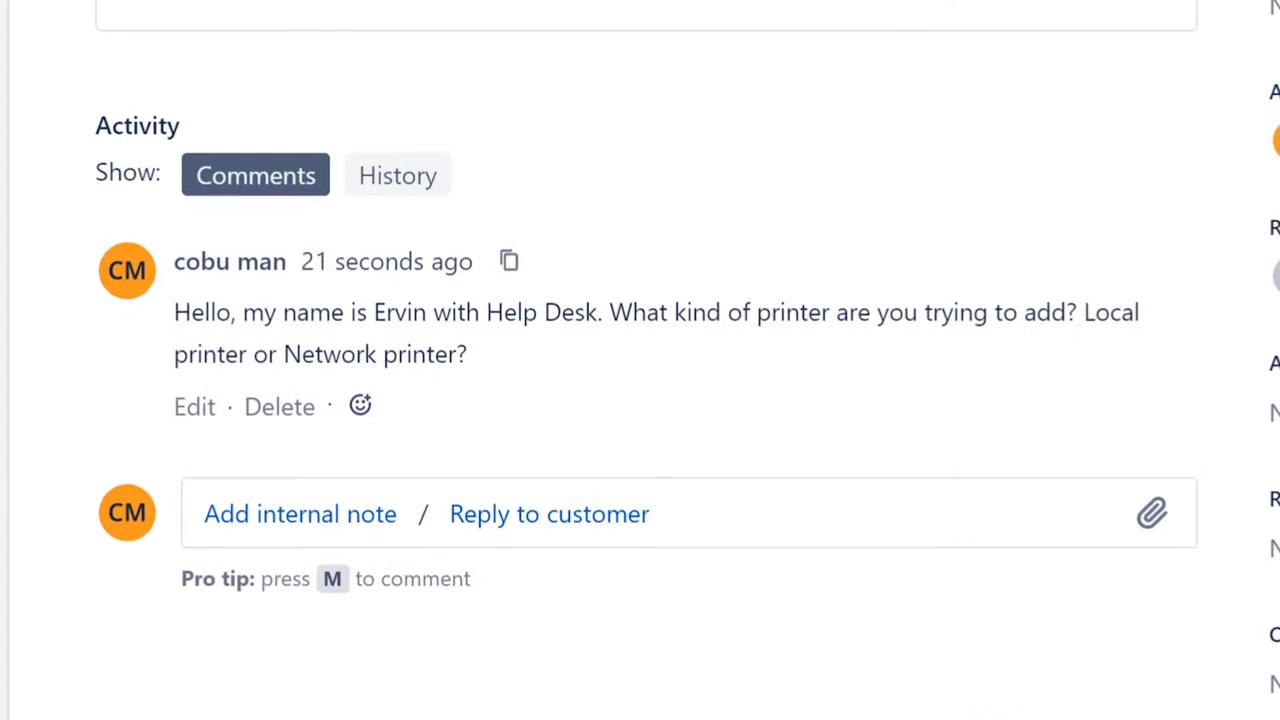
drag(1082, 312, 253, 354)
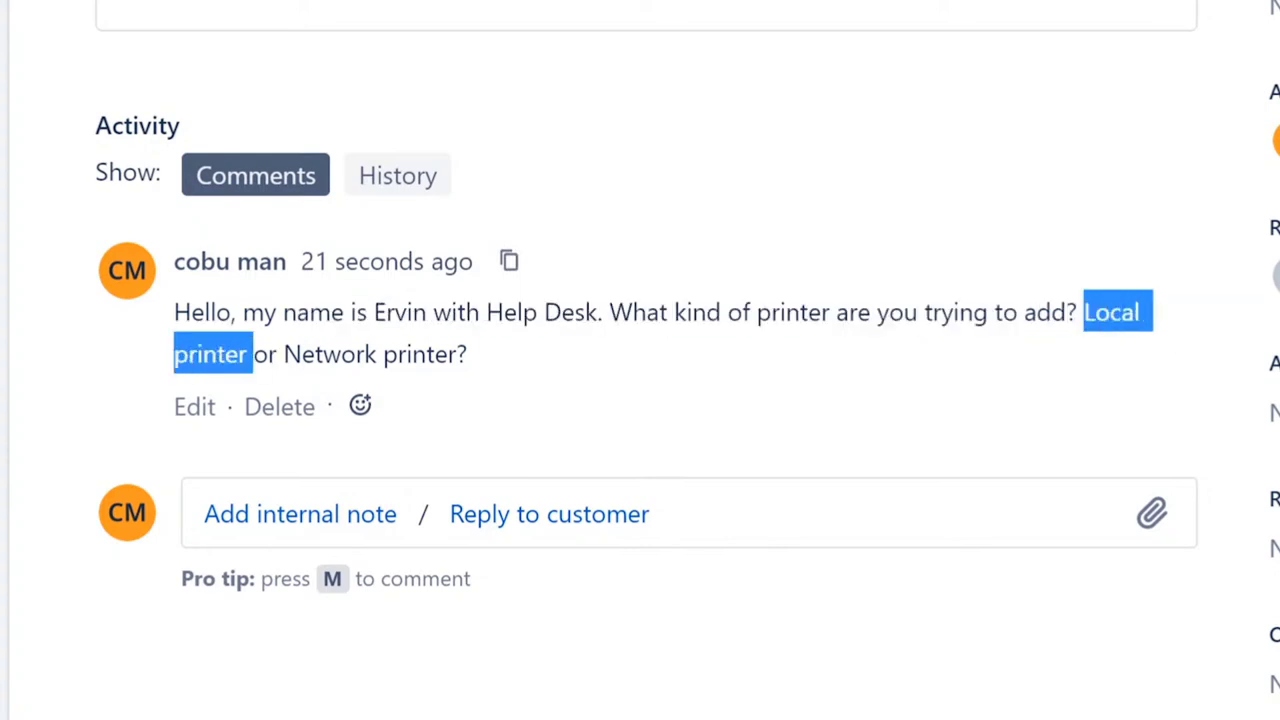
click(253, 354)
drag(284, 354, 458, 354)
click(500, 368)
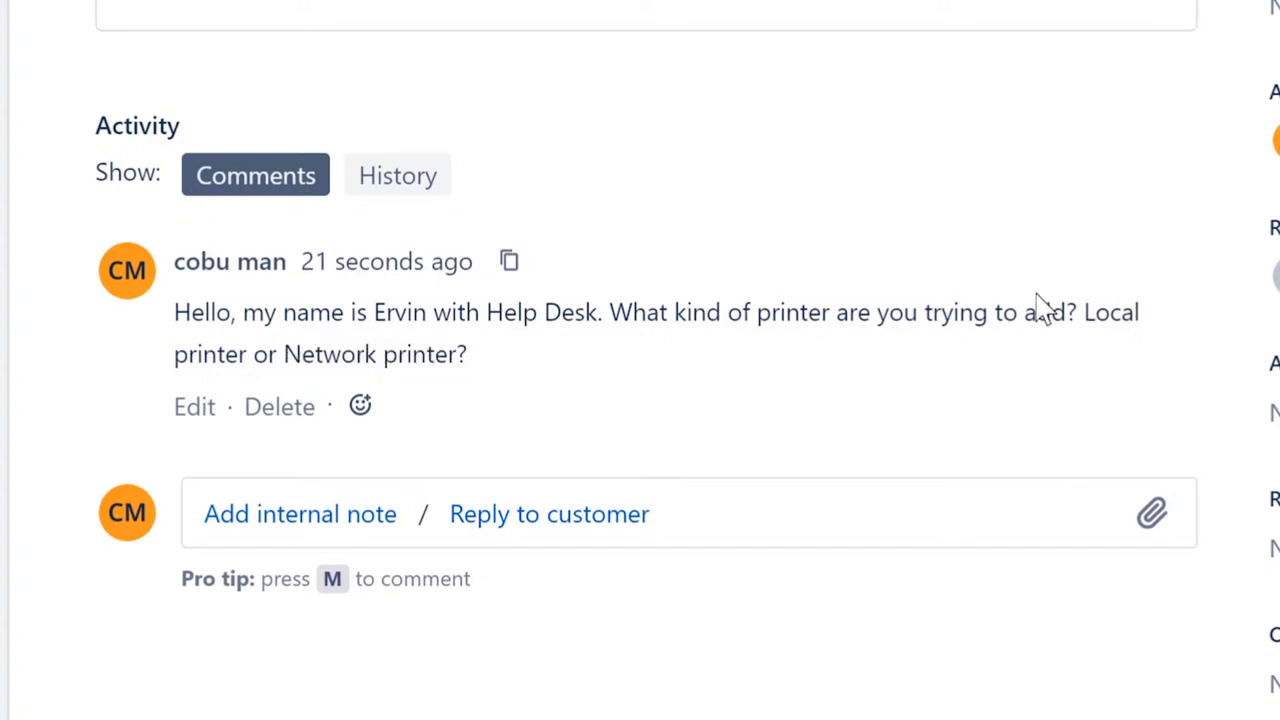
drag(1084, 312, 247, 354)
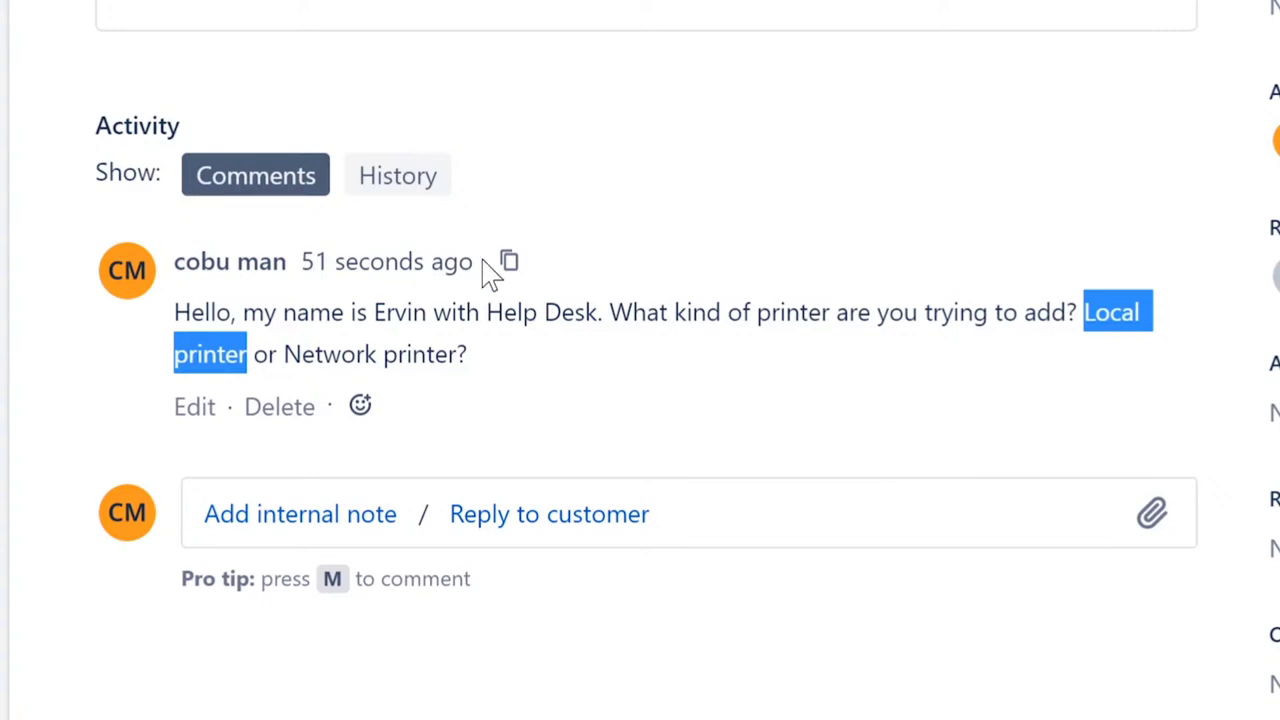
click(296, 354)
drag(284, 354, 456, 354)
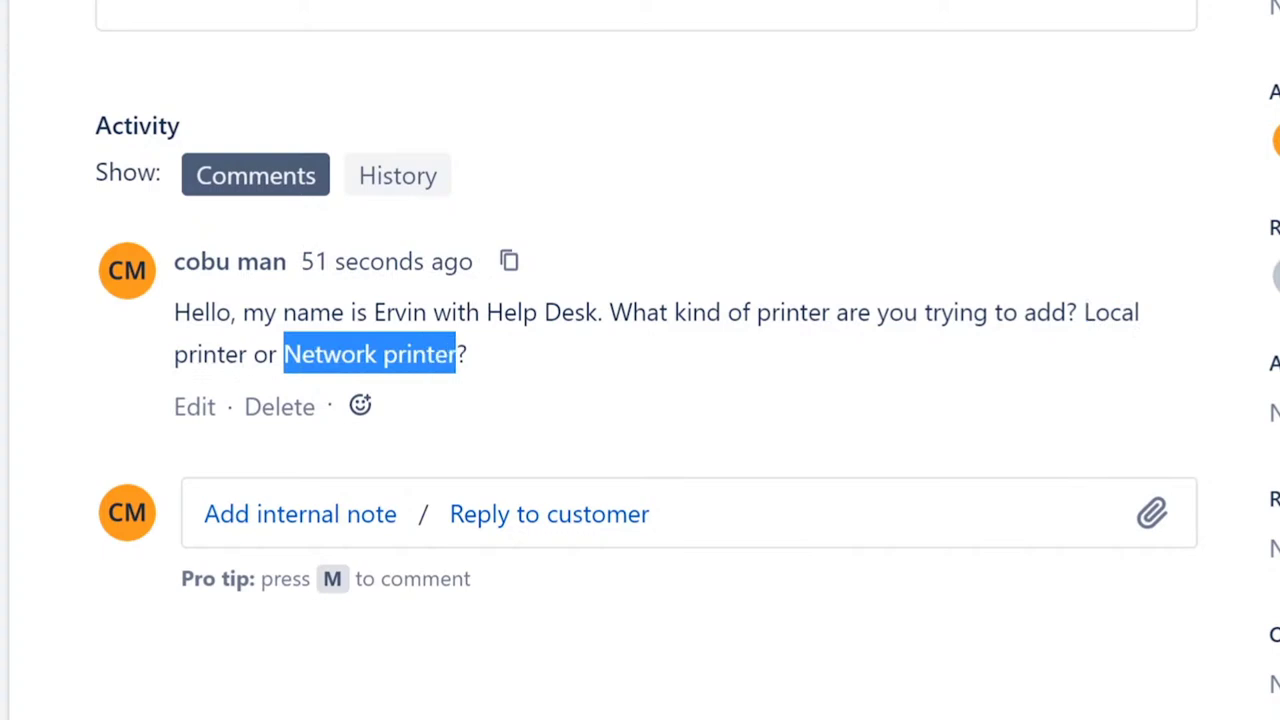
click(477, 352)
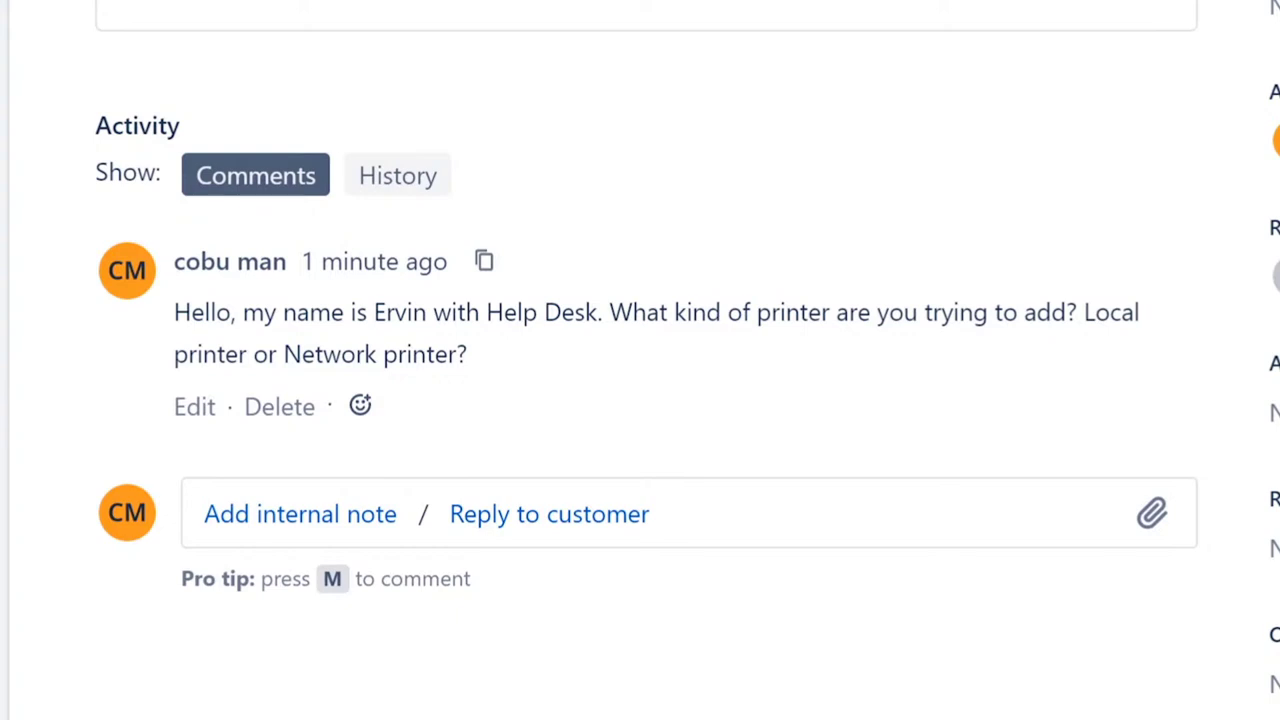
drag(284, 354, 467, 354)
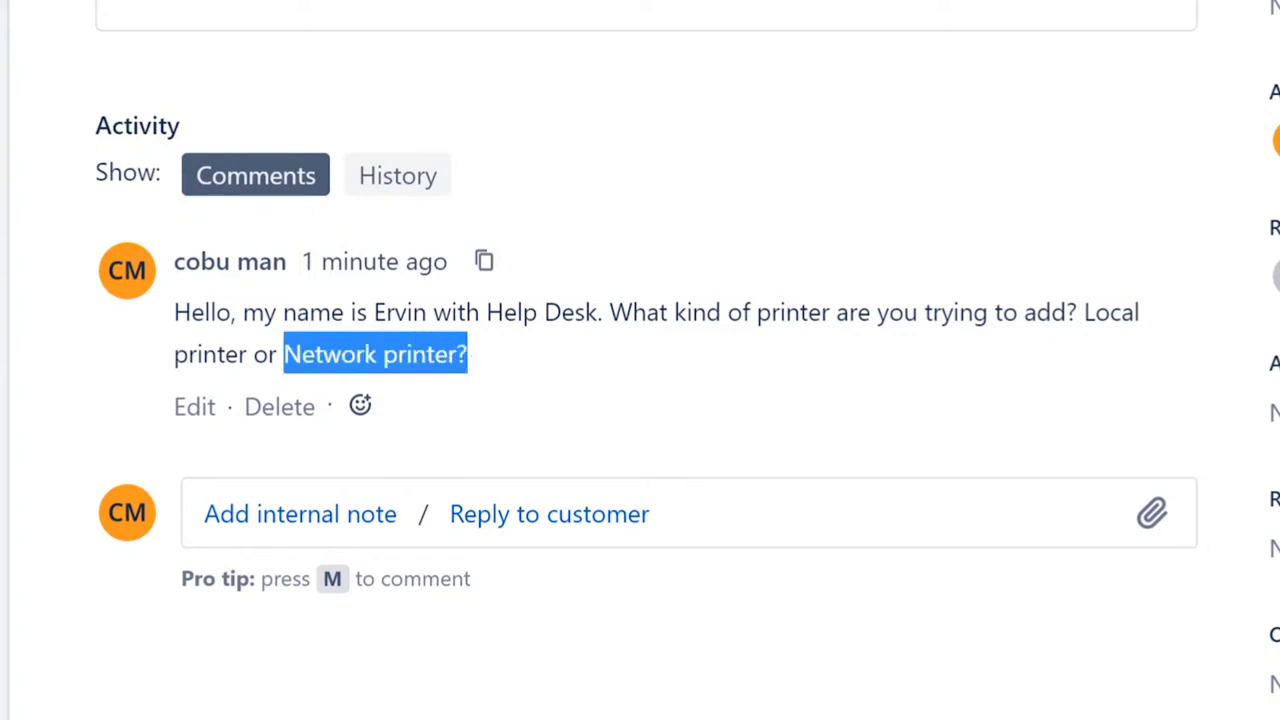
click(489, 357)
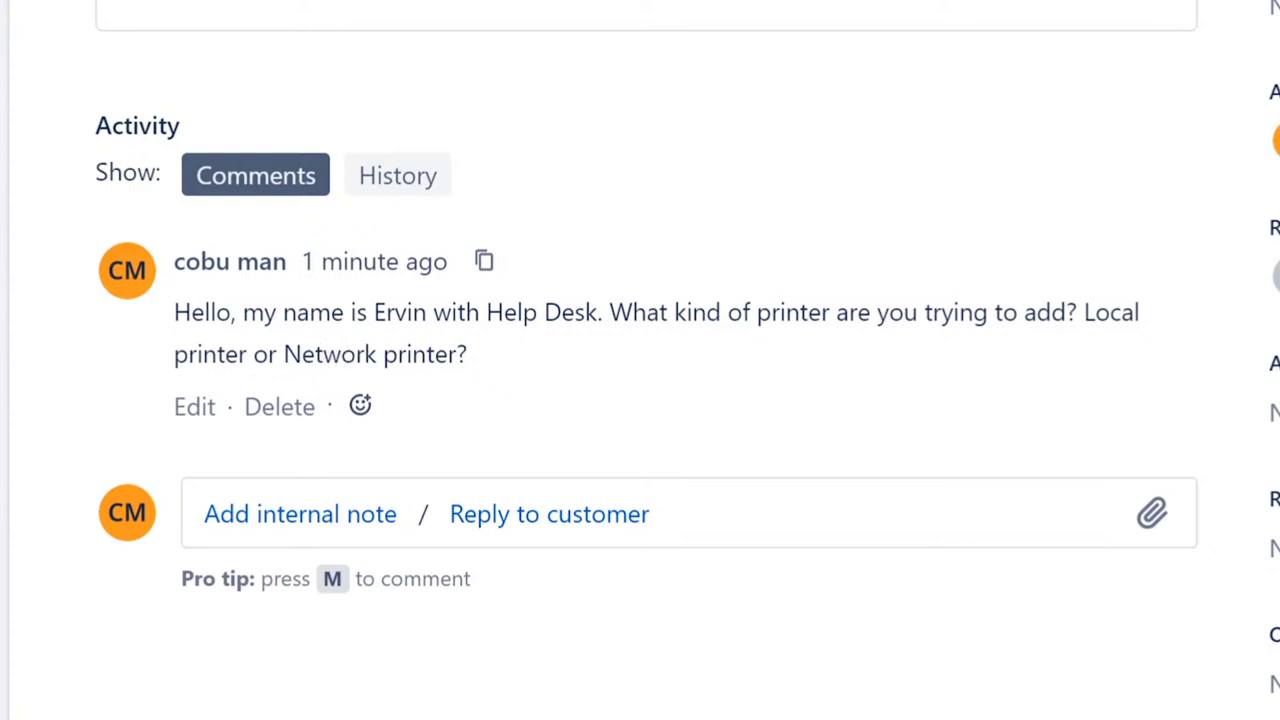
drag(285, 354, 466, 356)
click(488, 370)
drag(476, 356, 170, 322)
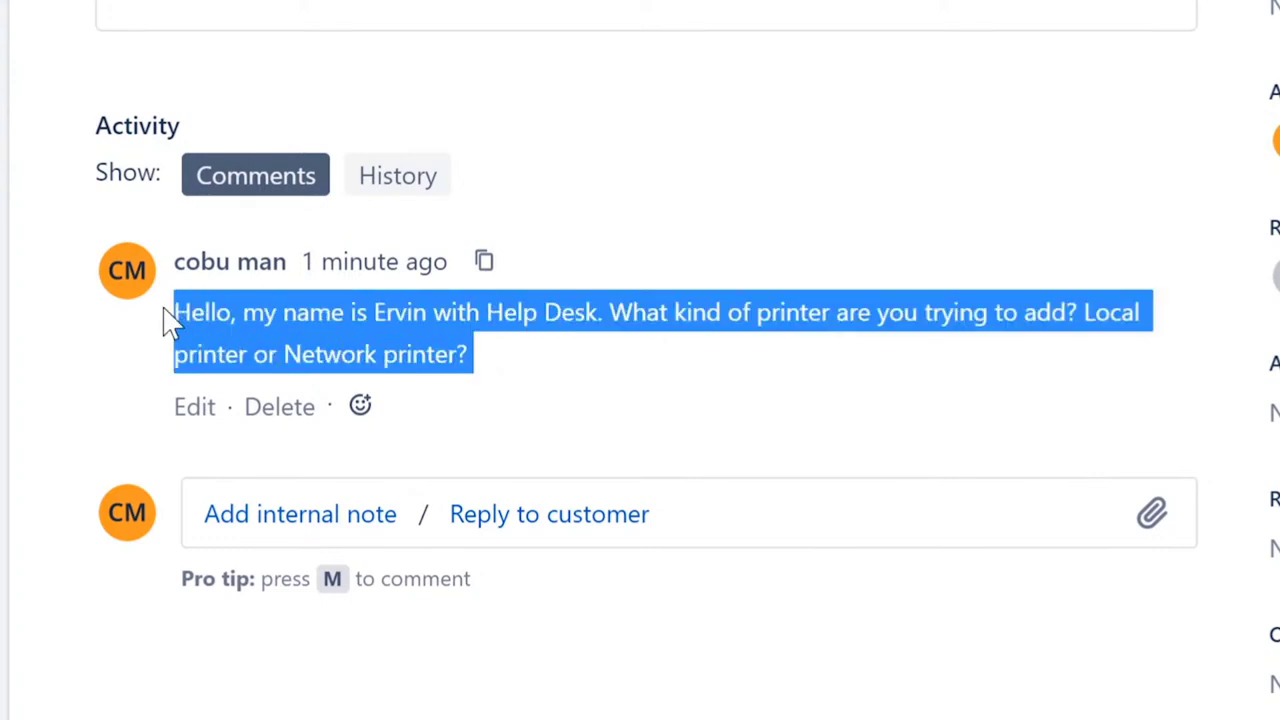
click(458, 343)
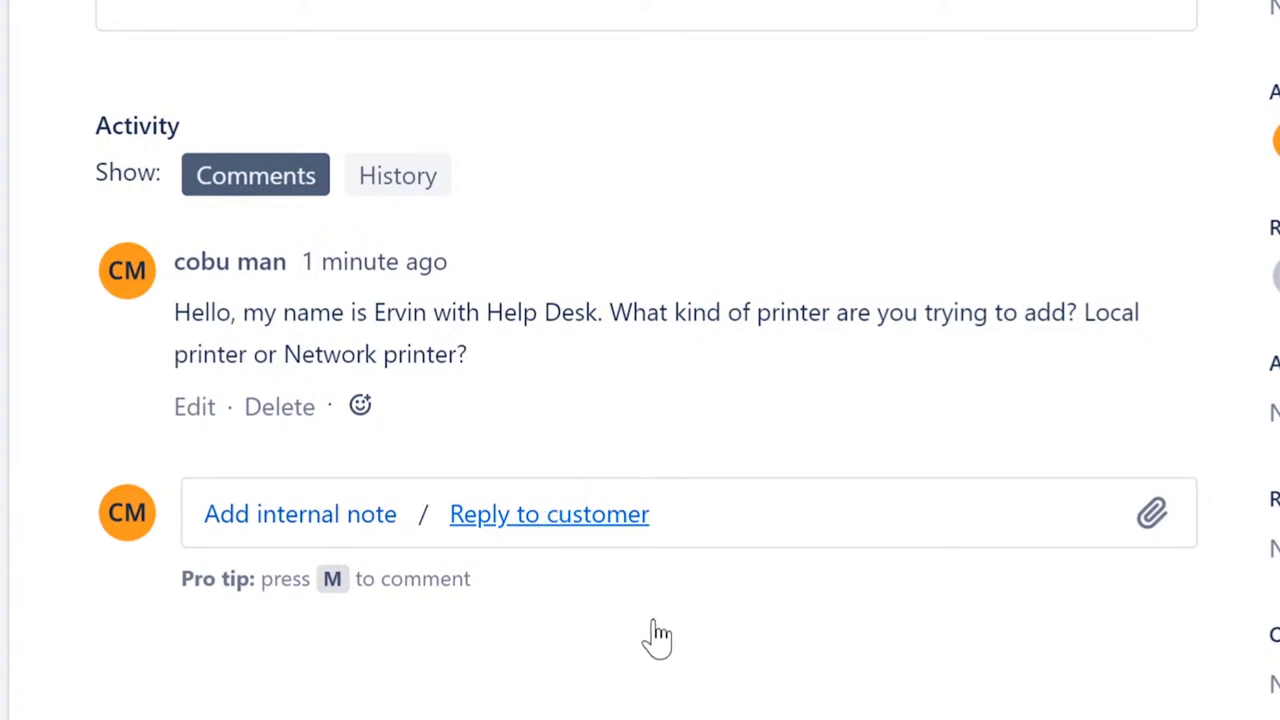
click(572, 516)
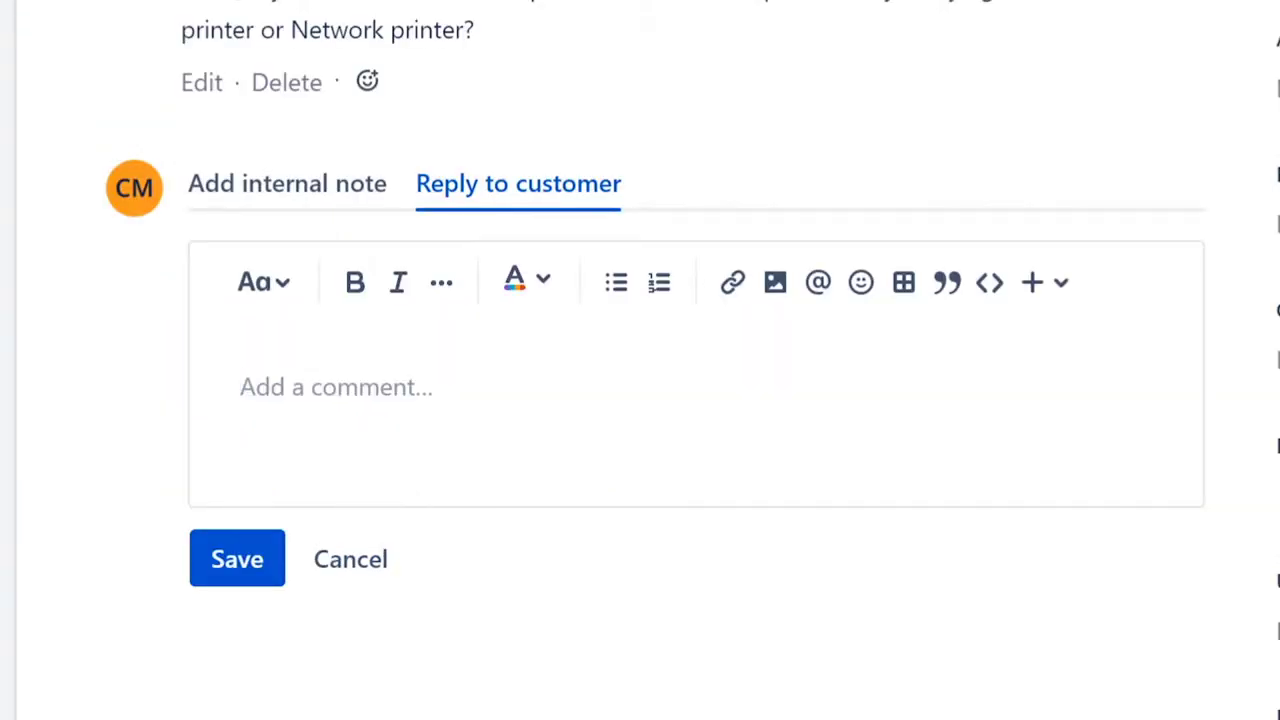
Write 'Okay, in that case can you please send me the ip address of the printer you're trying to add?'.
text(Okay, )
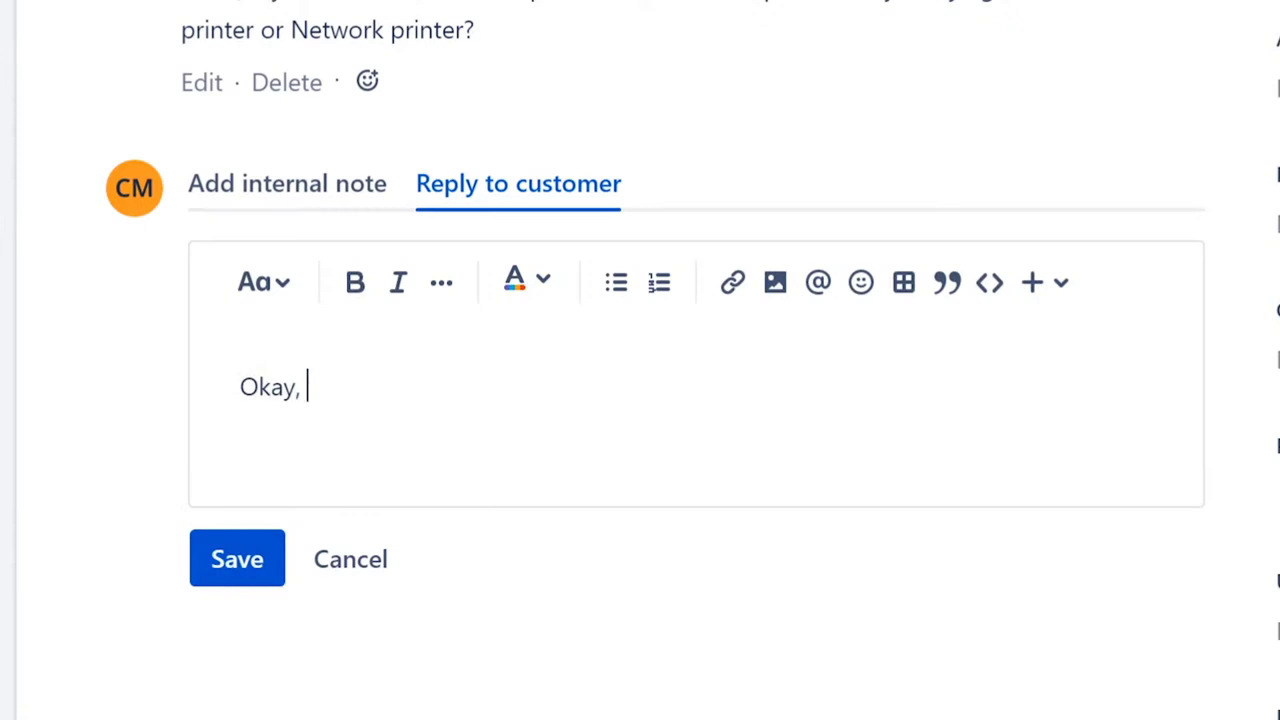
text(in that case )
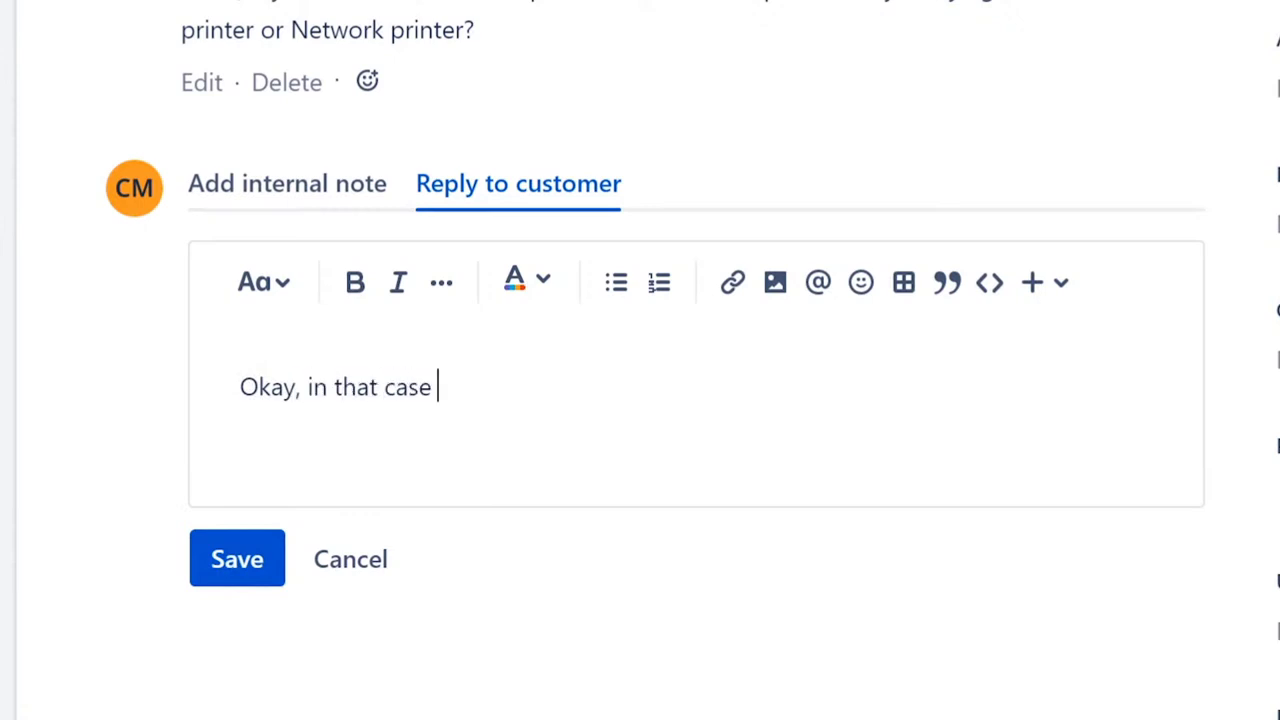
text(can ypu)
key(BackSpace)
key(BackSpace)
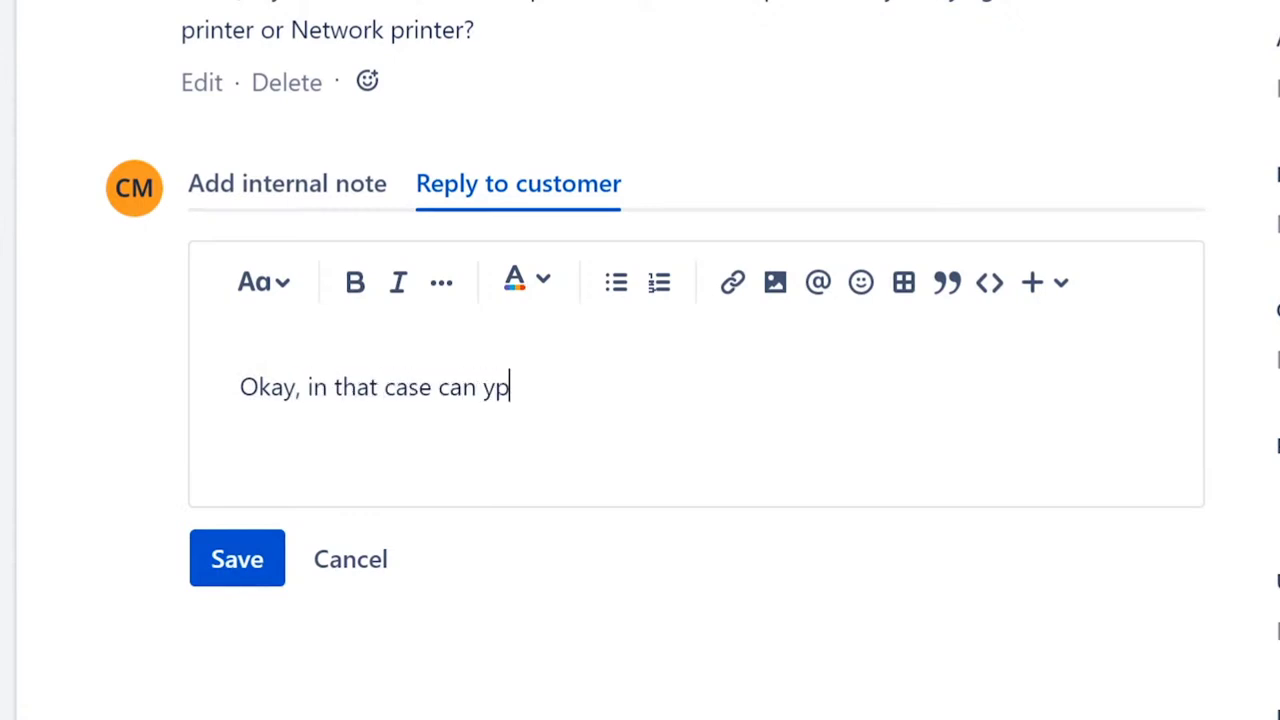
text(ou please sen)
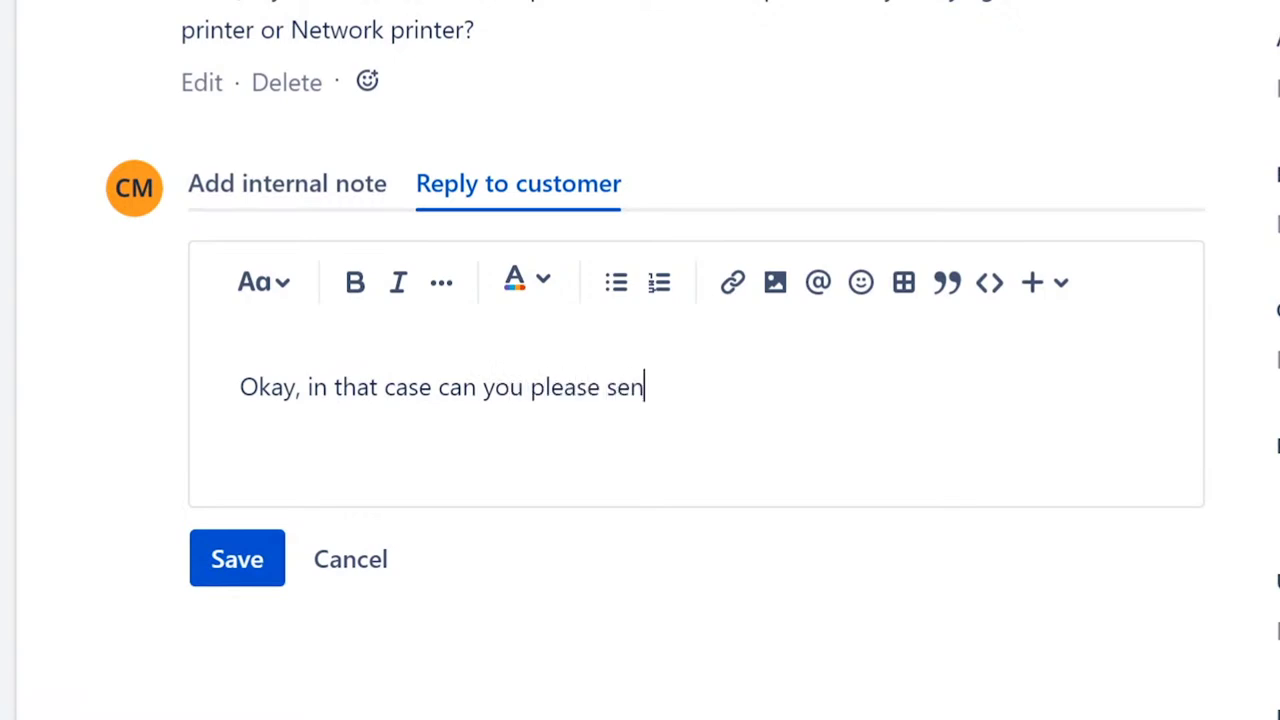
text(d me the ip)
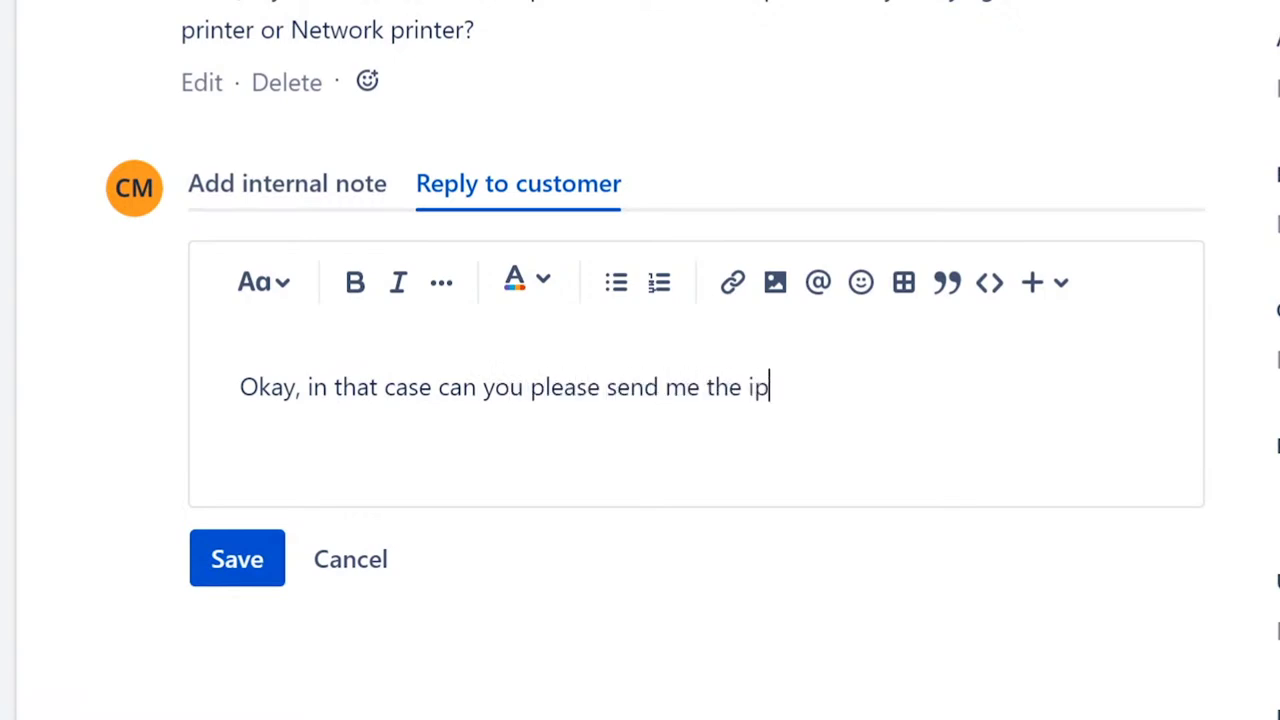
text( address)
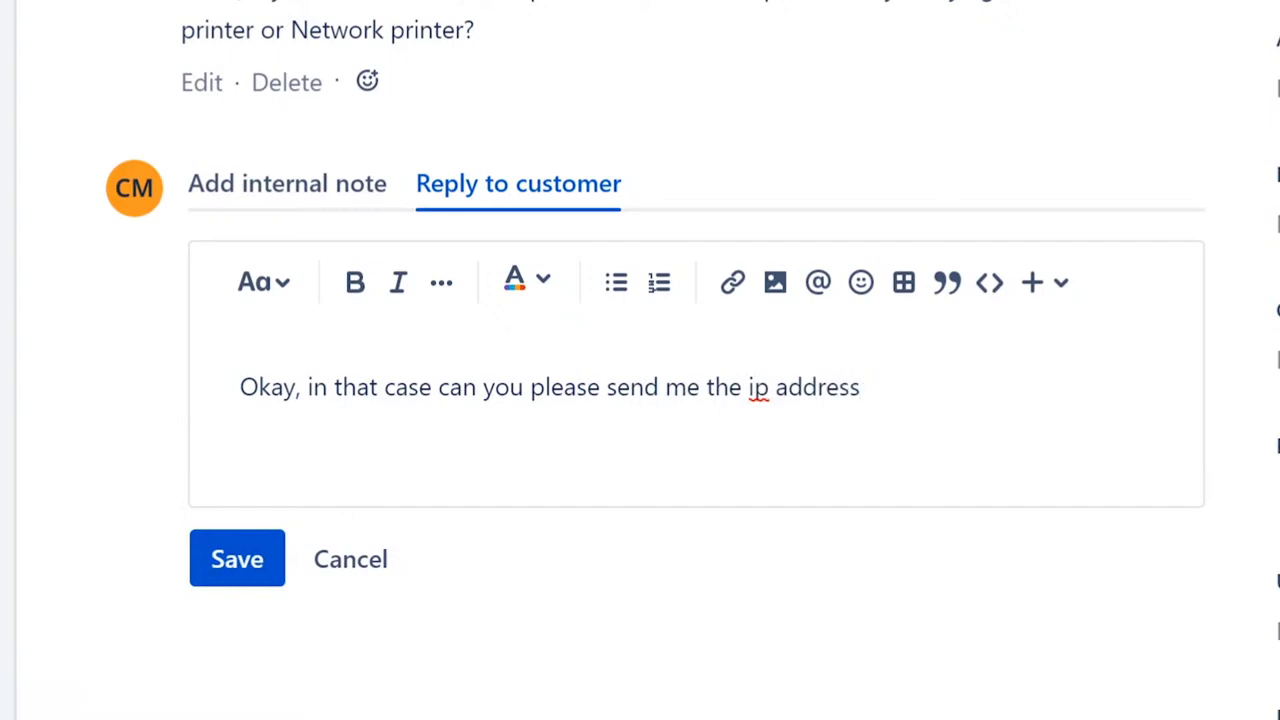
text( of the printe)
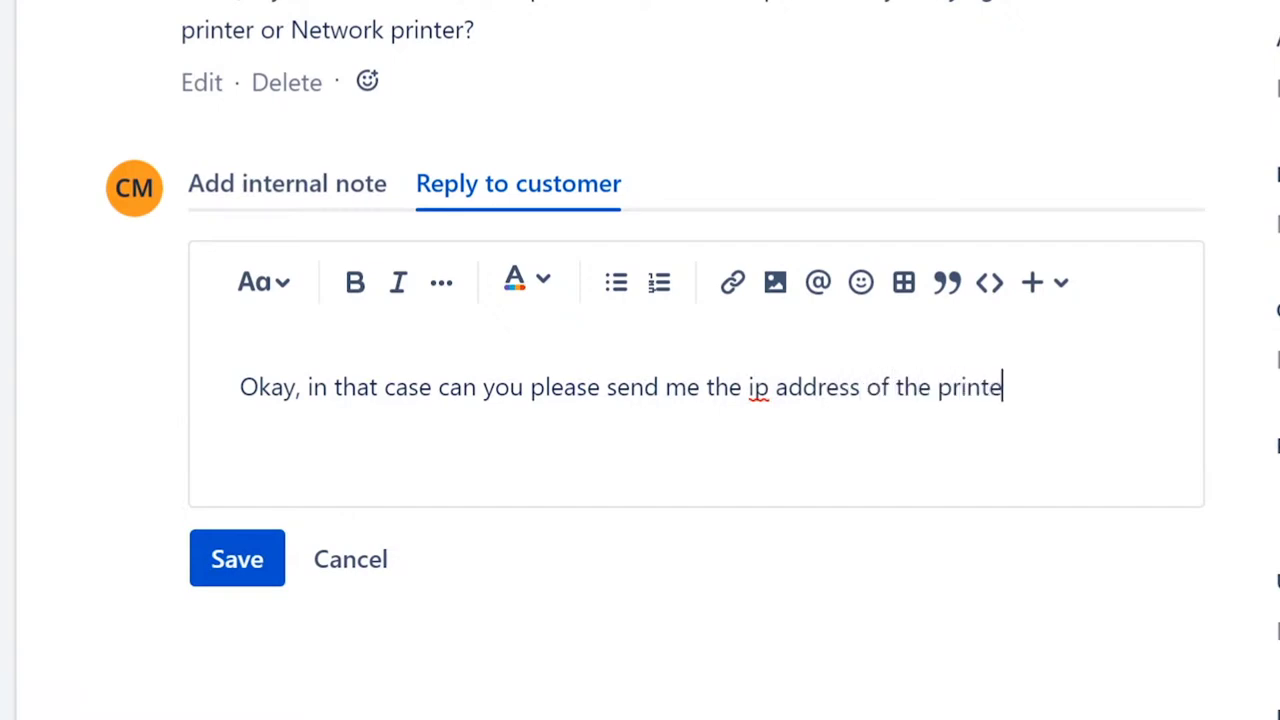
text(r you're trying to a)
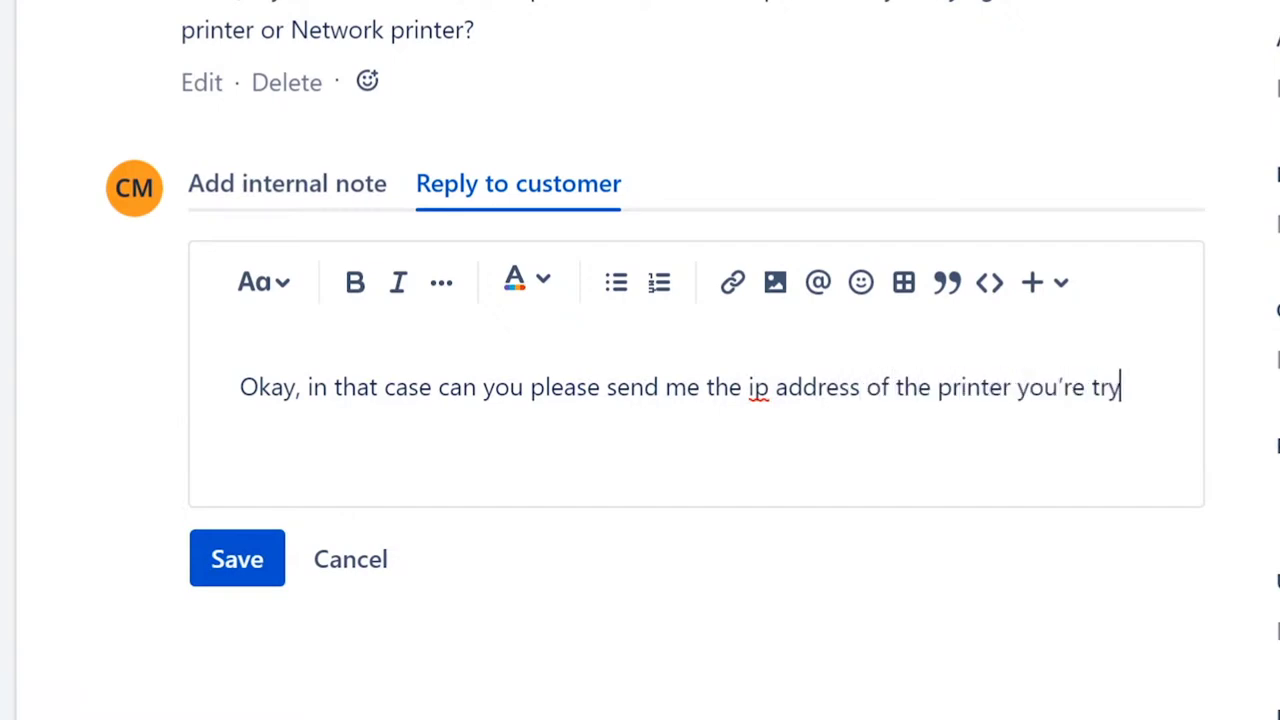
text(dd)
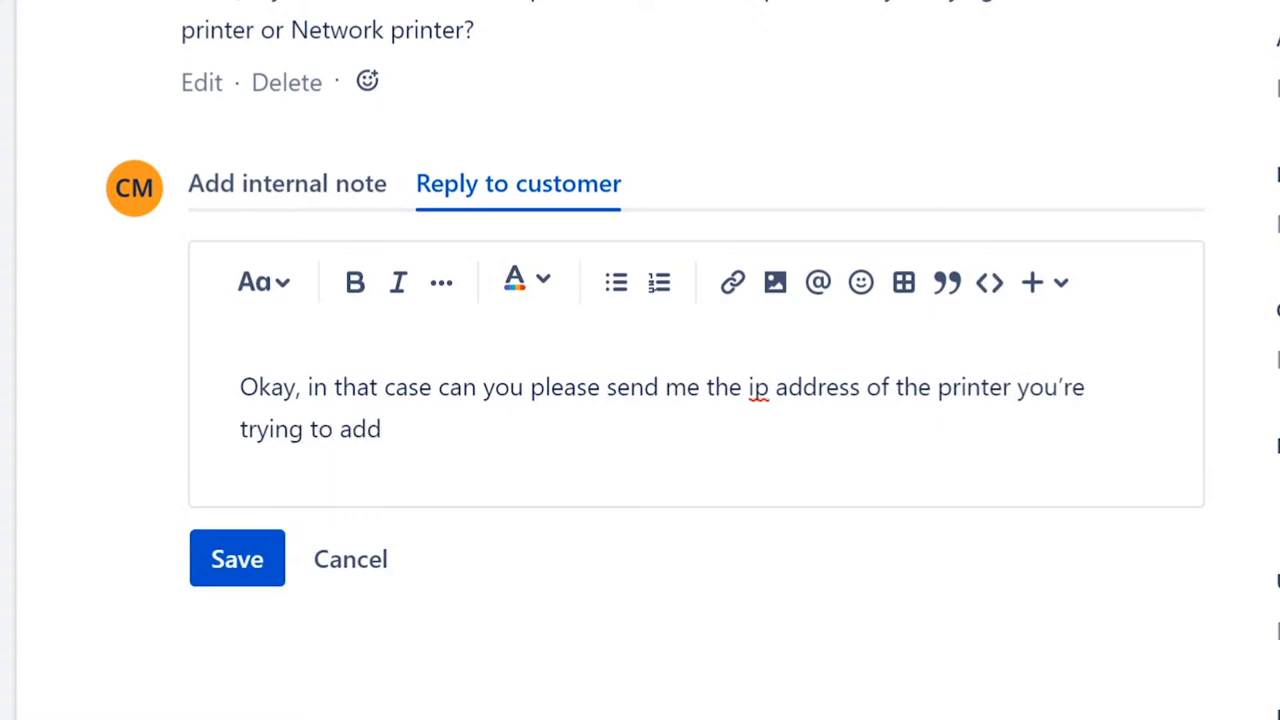
text(?)
key(Up)
key(Left)
key(Left)
key(Left)
key(Left)
key(Left)
key(Left)
key(Left)
key(Left)
key(Left)
key(Left)
key(Left)
key(Right)
key(Right)
Insert 'I can add the printer for you; however, I need your PC name to take control remotely,' after 'Okay,'.
text(I can add )
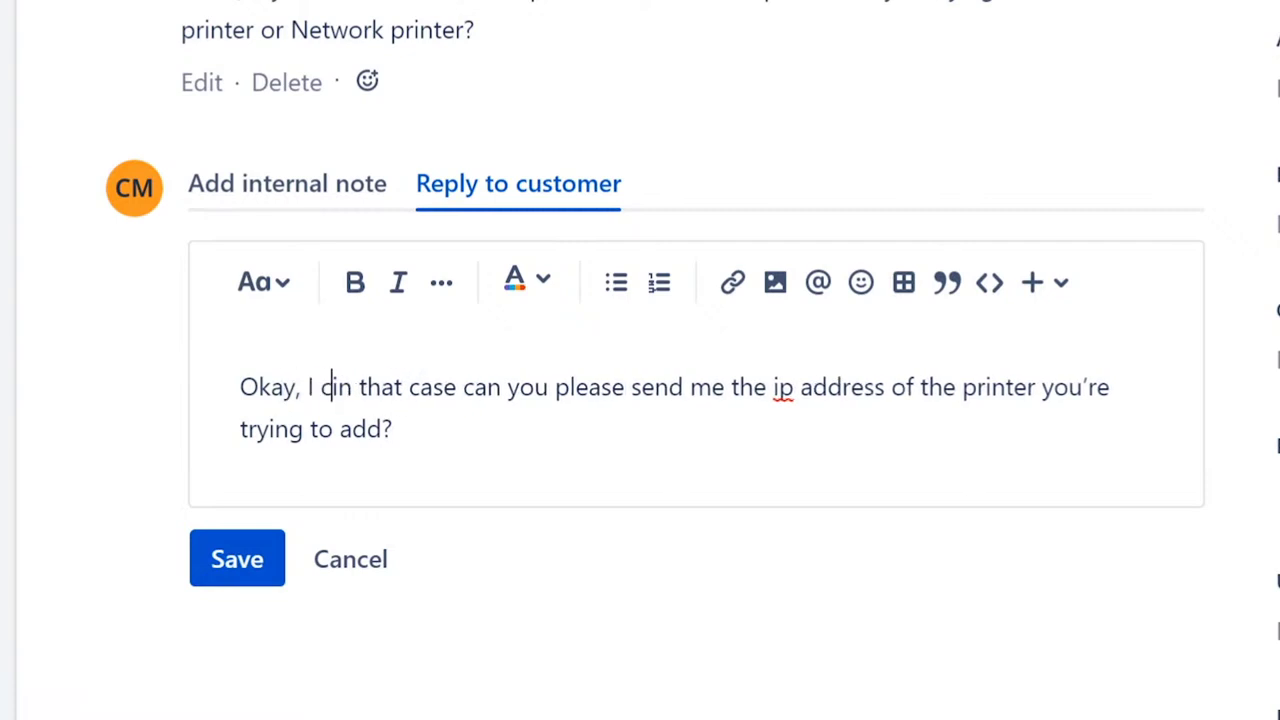
text(the printer)
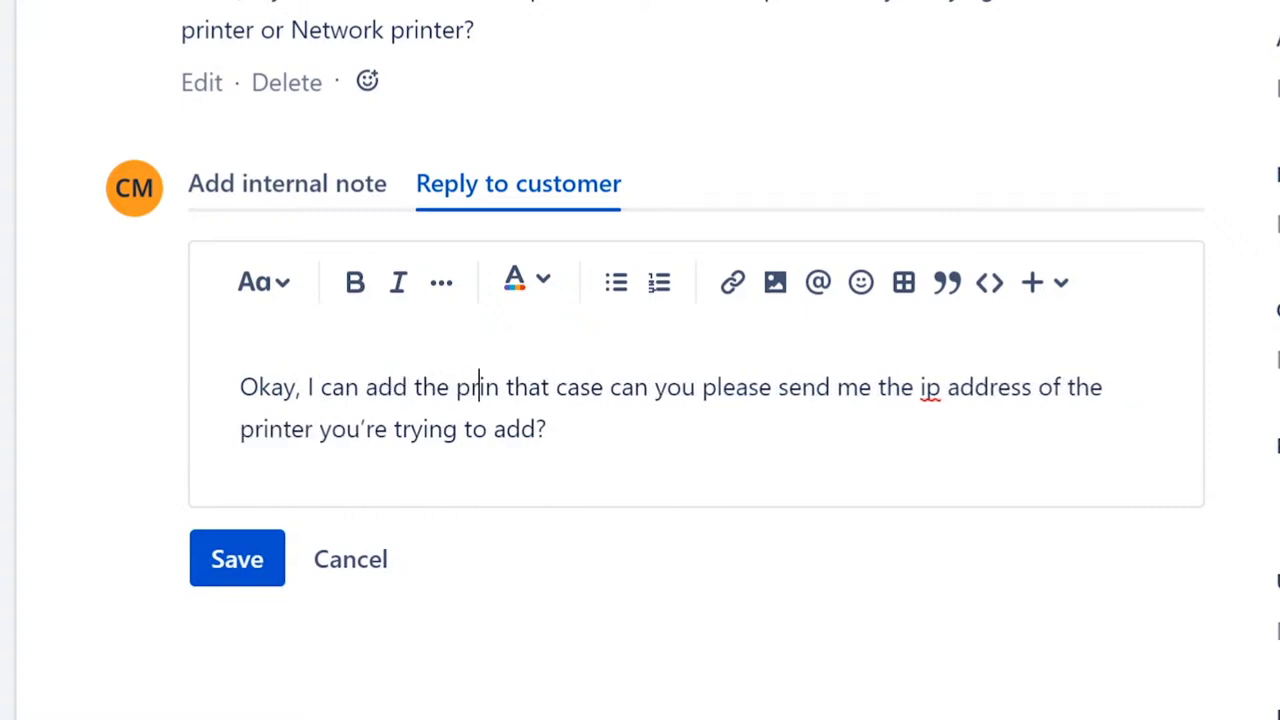
text( for you)
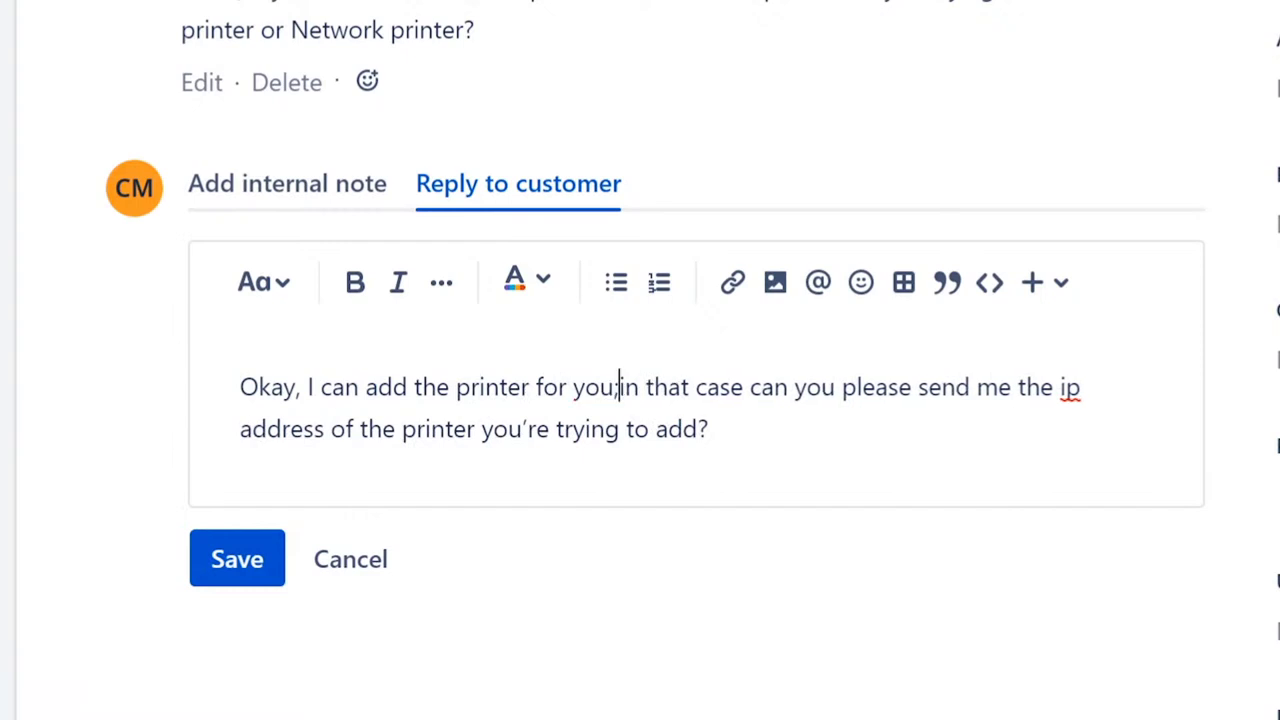
text(; however)
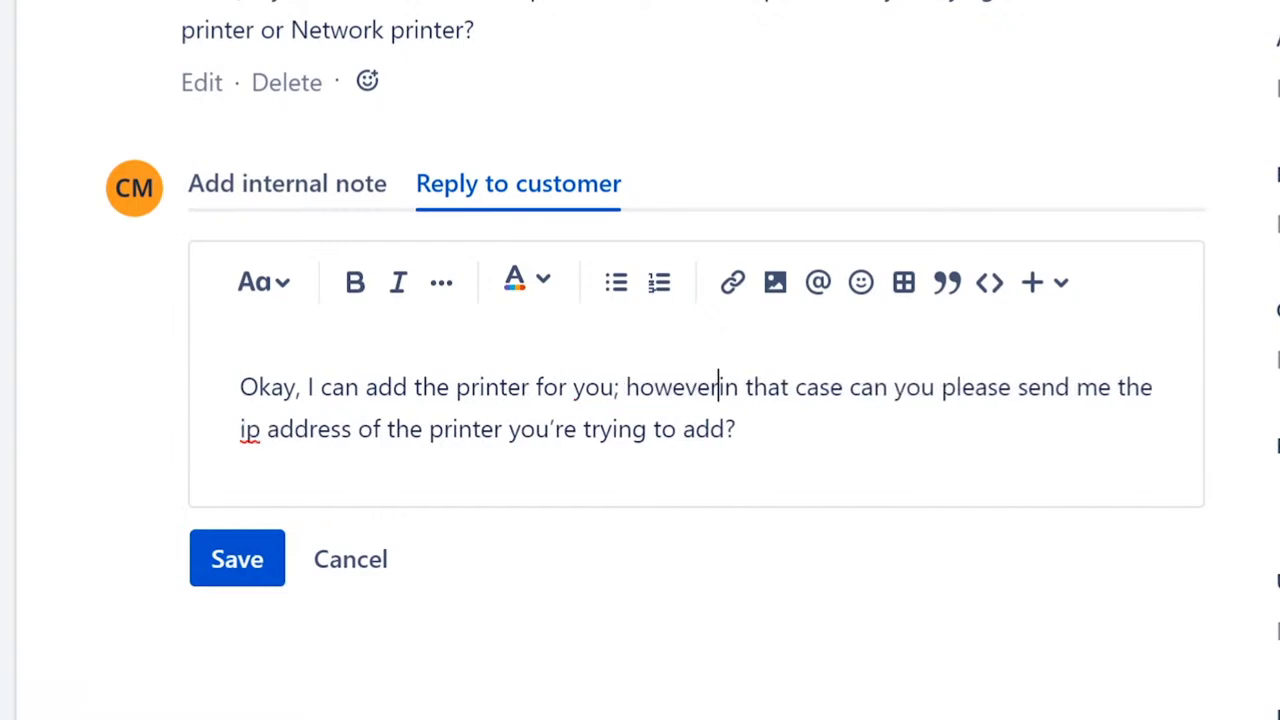
text(, I need )
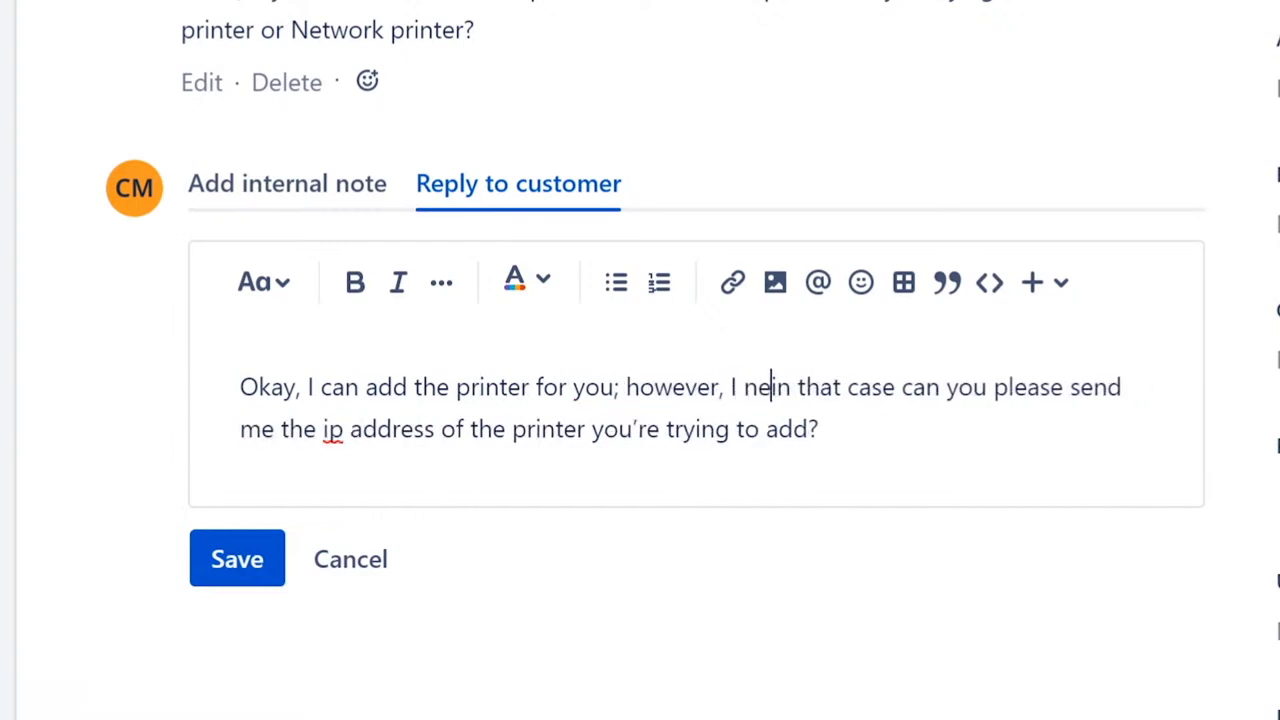
text(your Pc n)
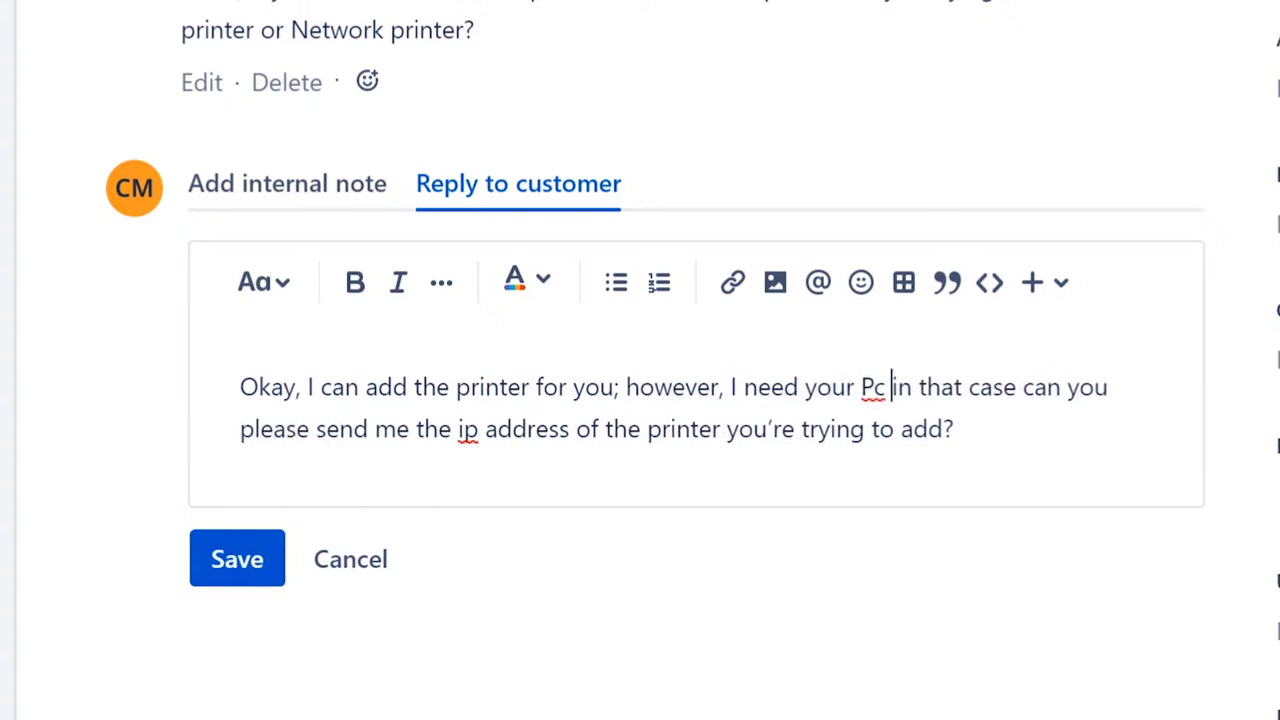
key(BackSpace)
key(BackSpace)
key(BackSpace)
text(C na)
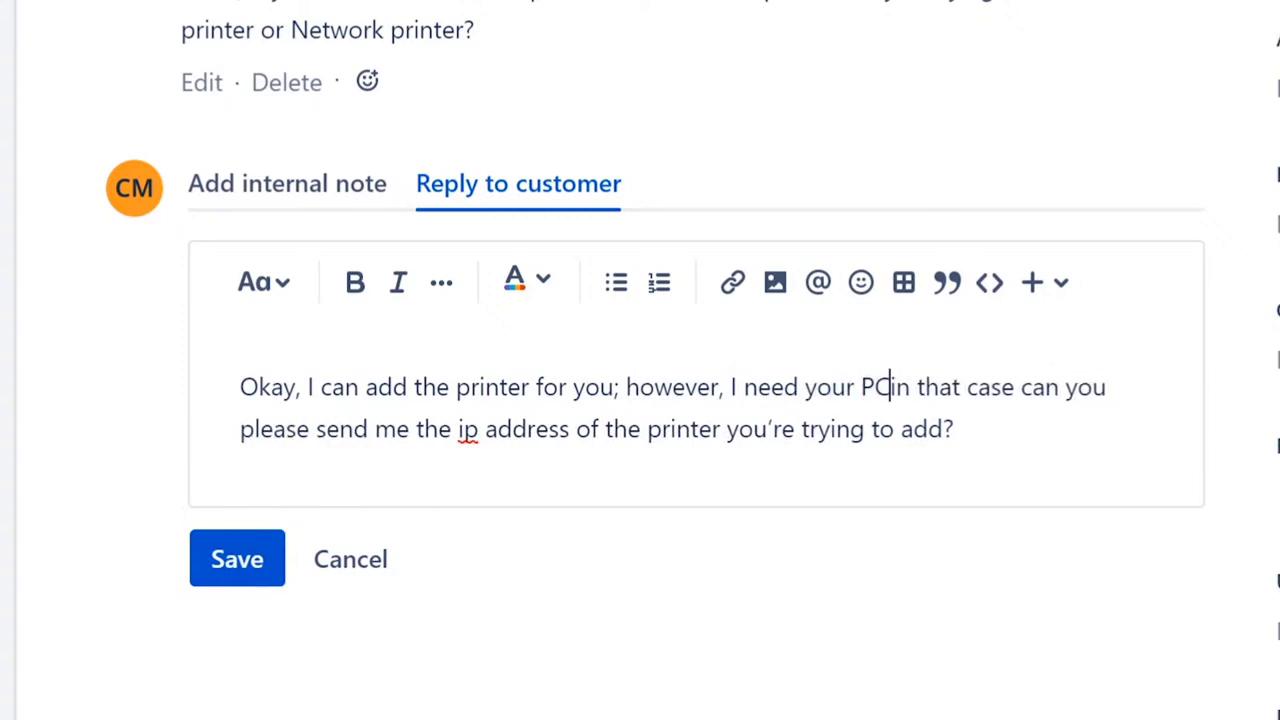
text(me)
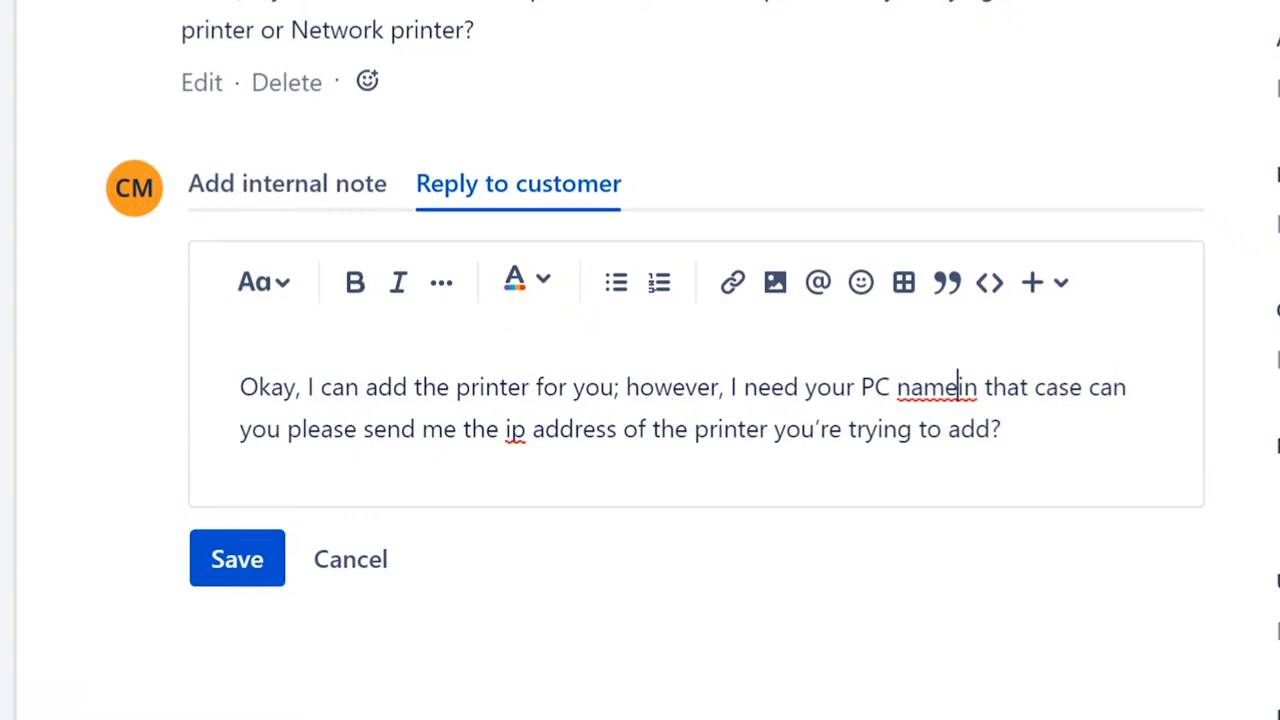
text( to tak)
text(e contro)
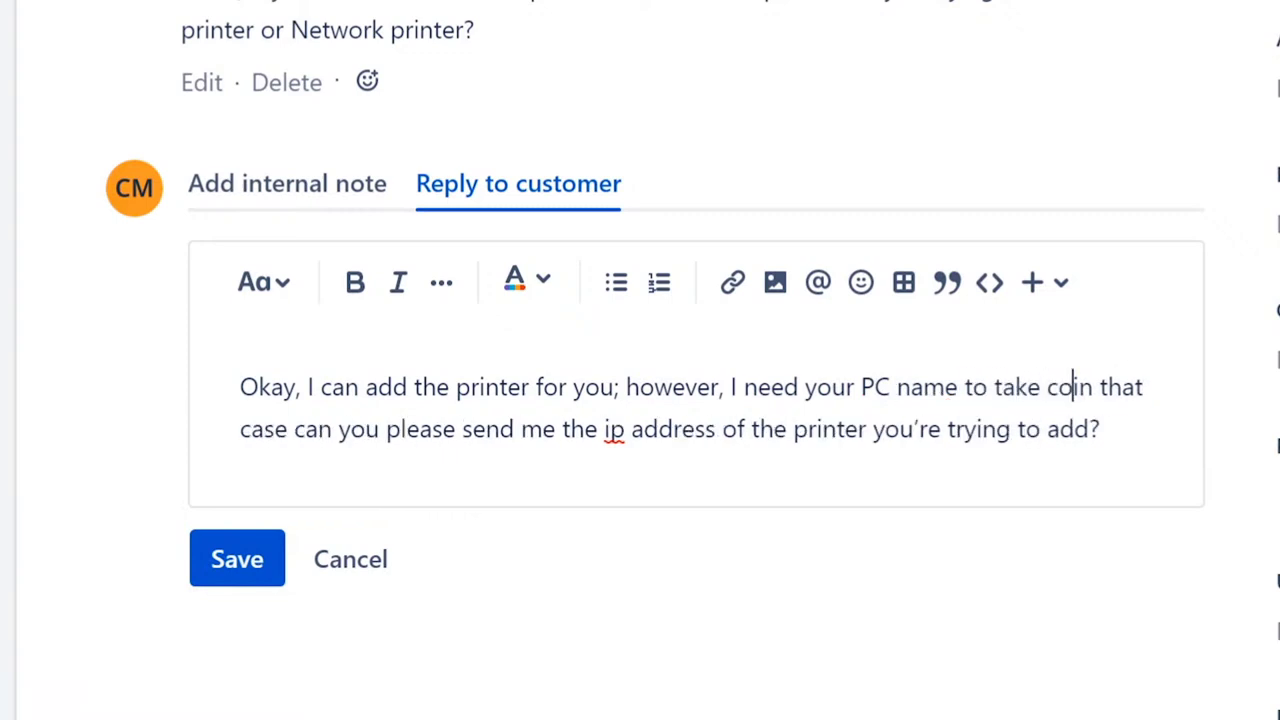
text(l )
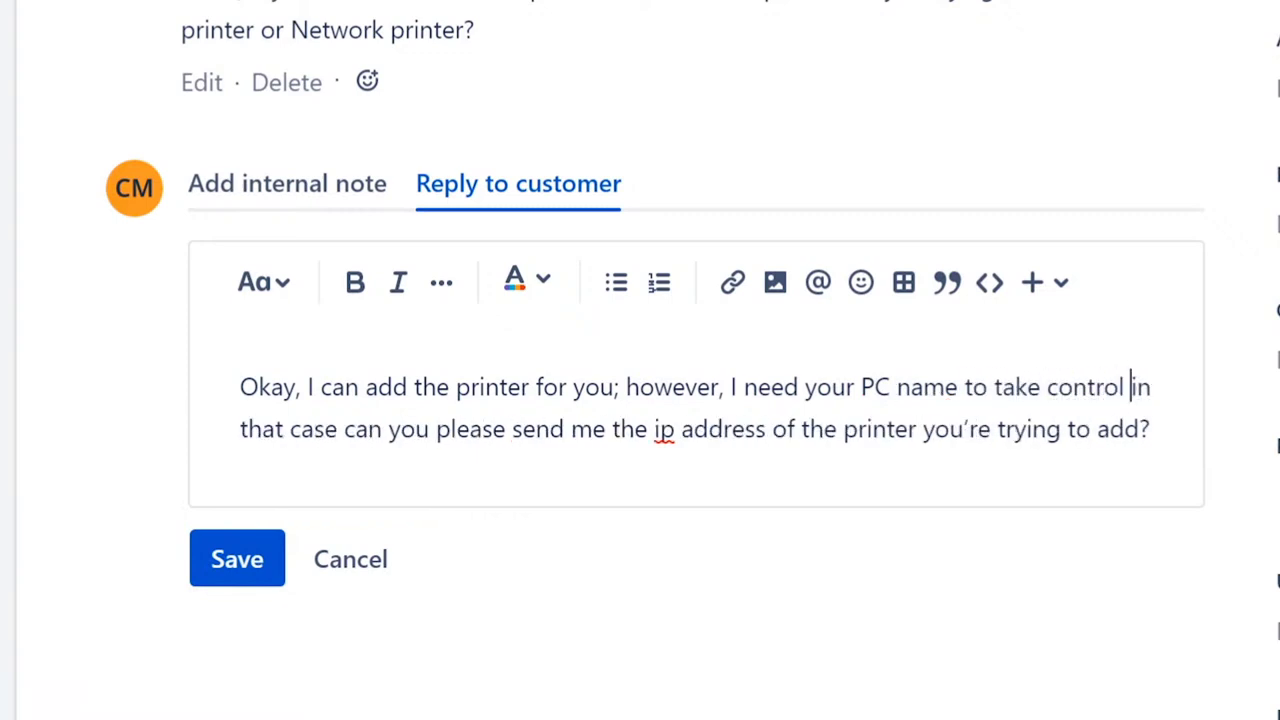
text(remotly,)
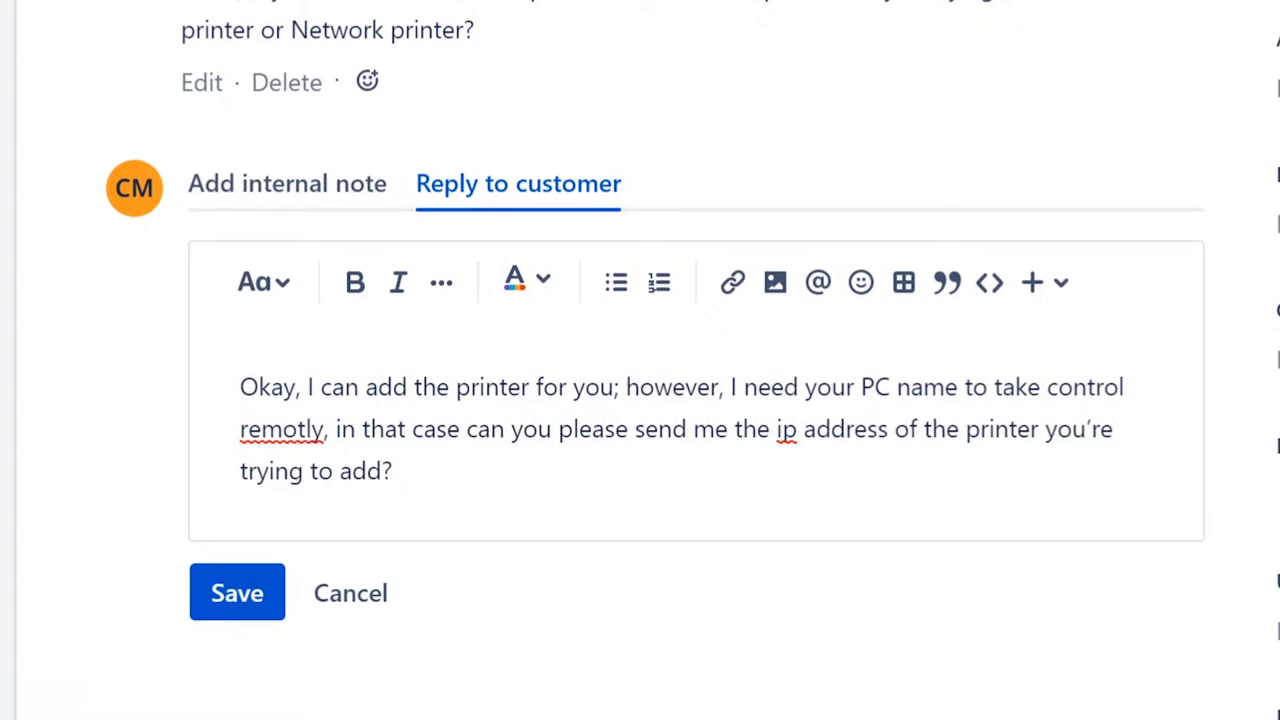
double_click(283, 430)
right_click(283, 432)
click(443, 5)
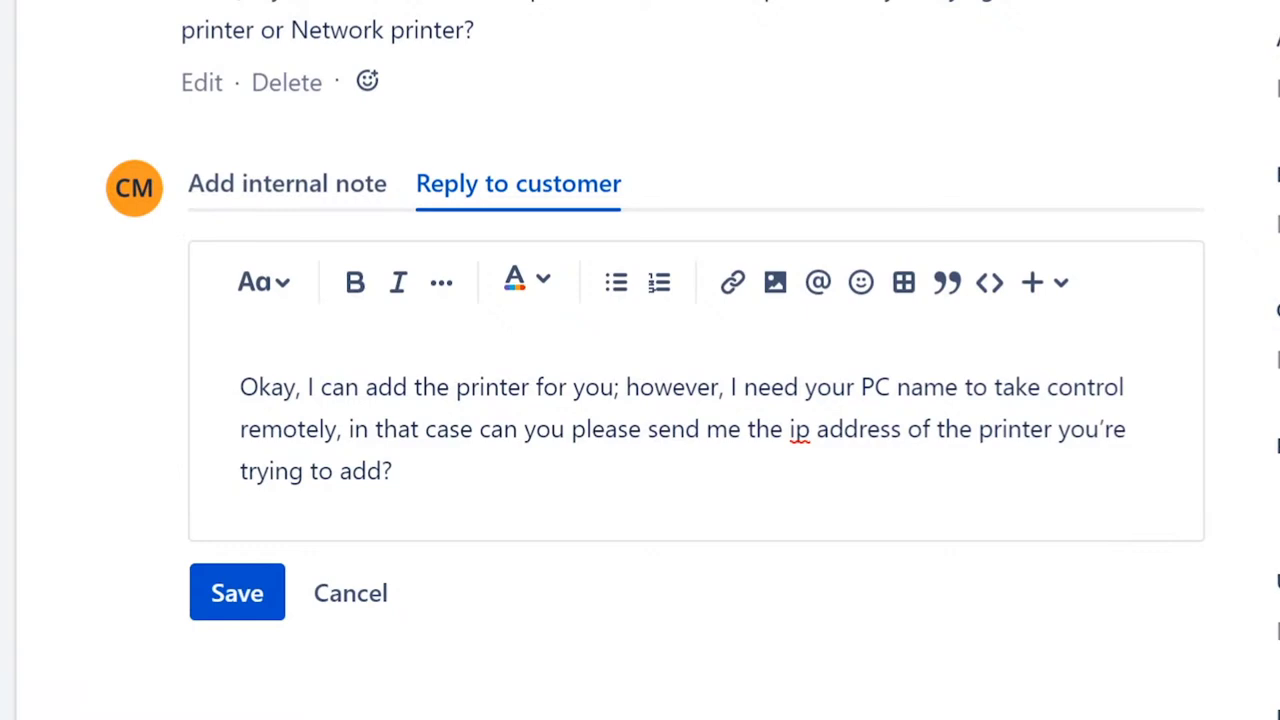
drag(474, 429, 337, 429)
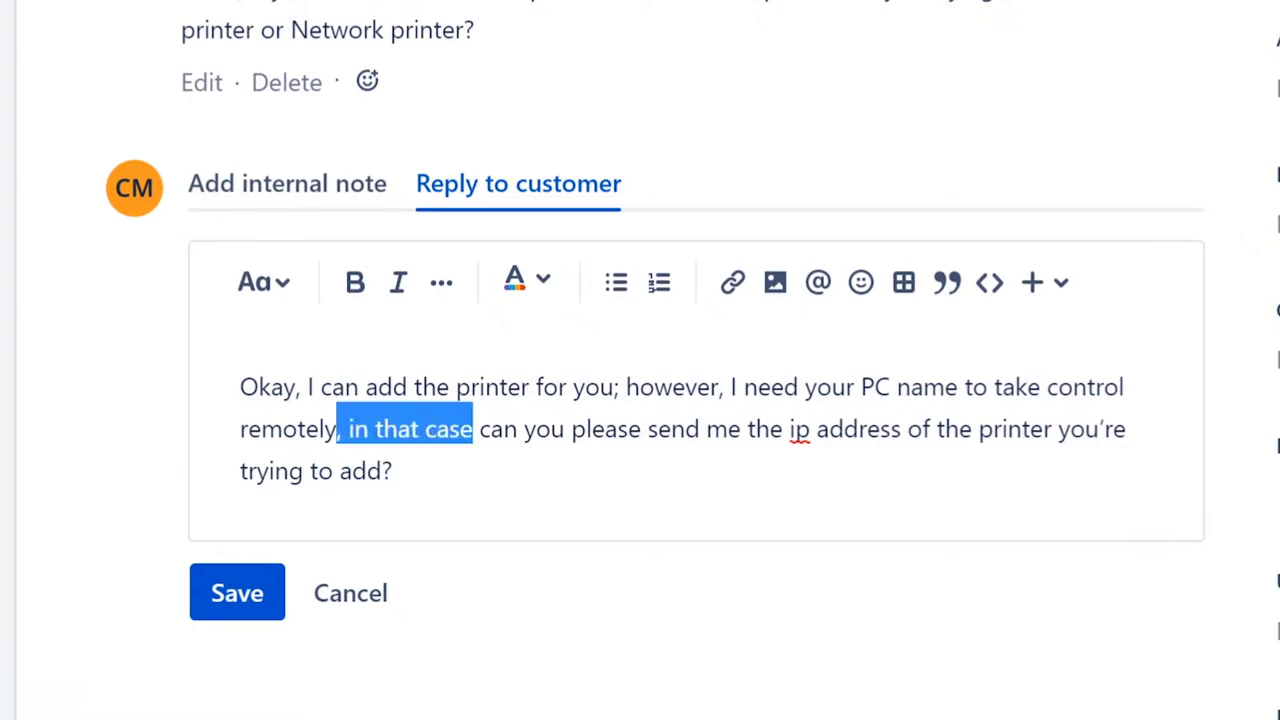
Replace ', in that case' with 'and' and add 'of your PC' before 'remotely'.
text(and)
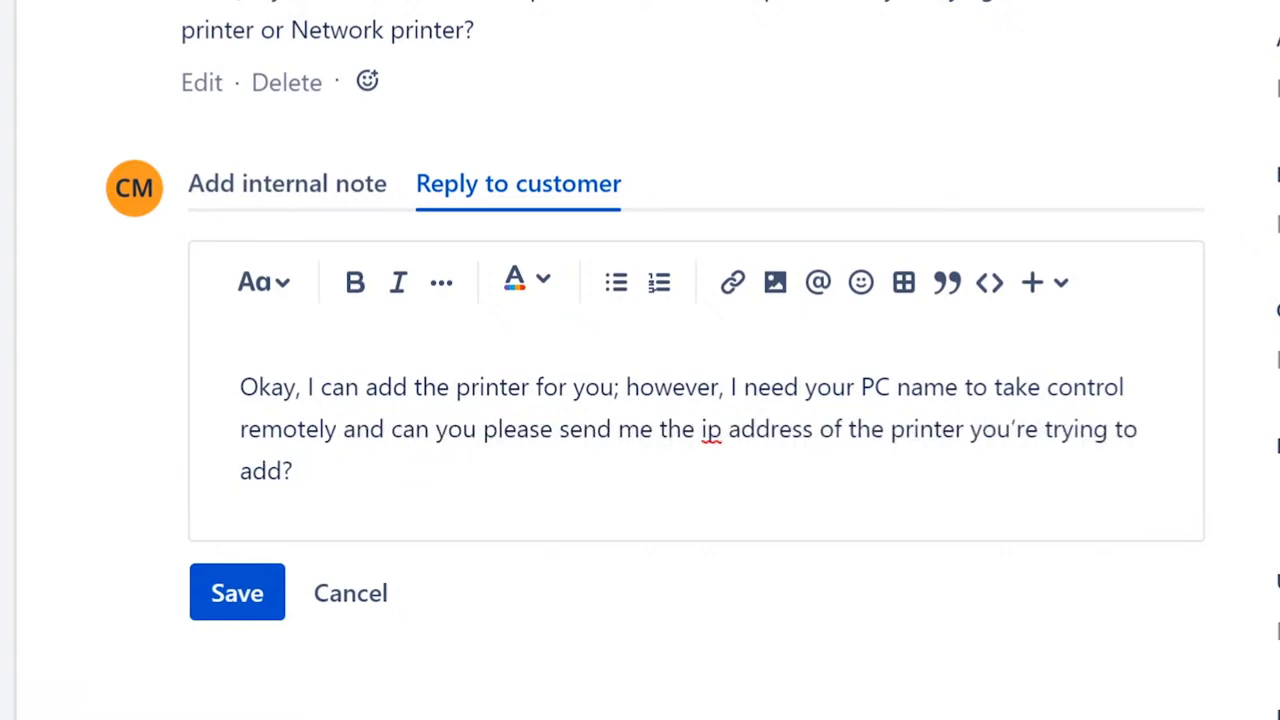
click(730, 387)
drag(240, 387, 298, 471)
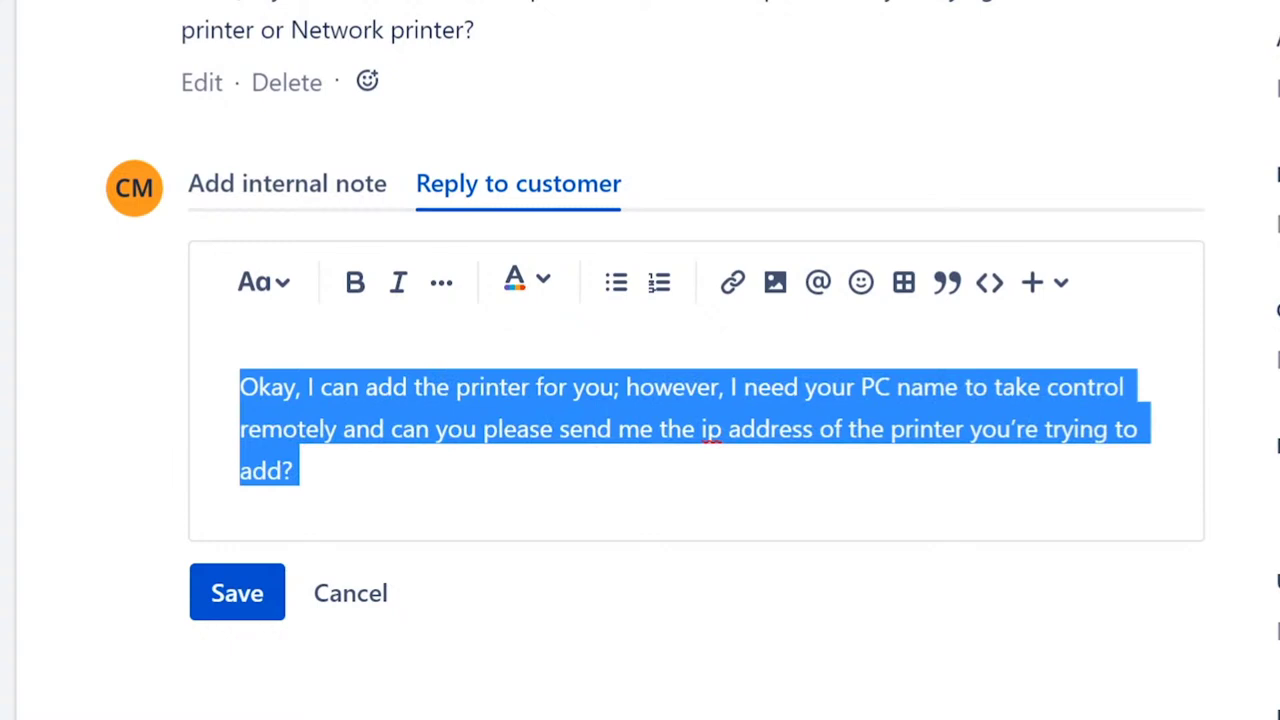
click(597, 429)
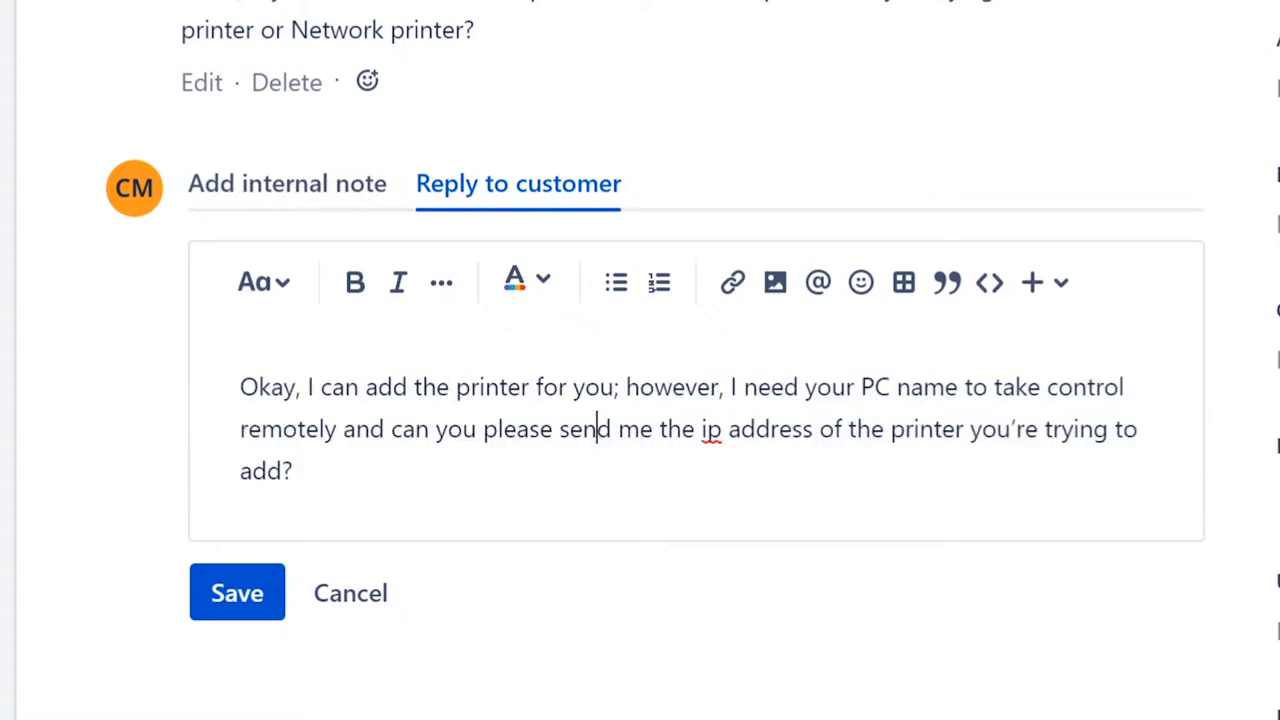
click(1170, 394)
text(of y)
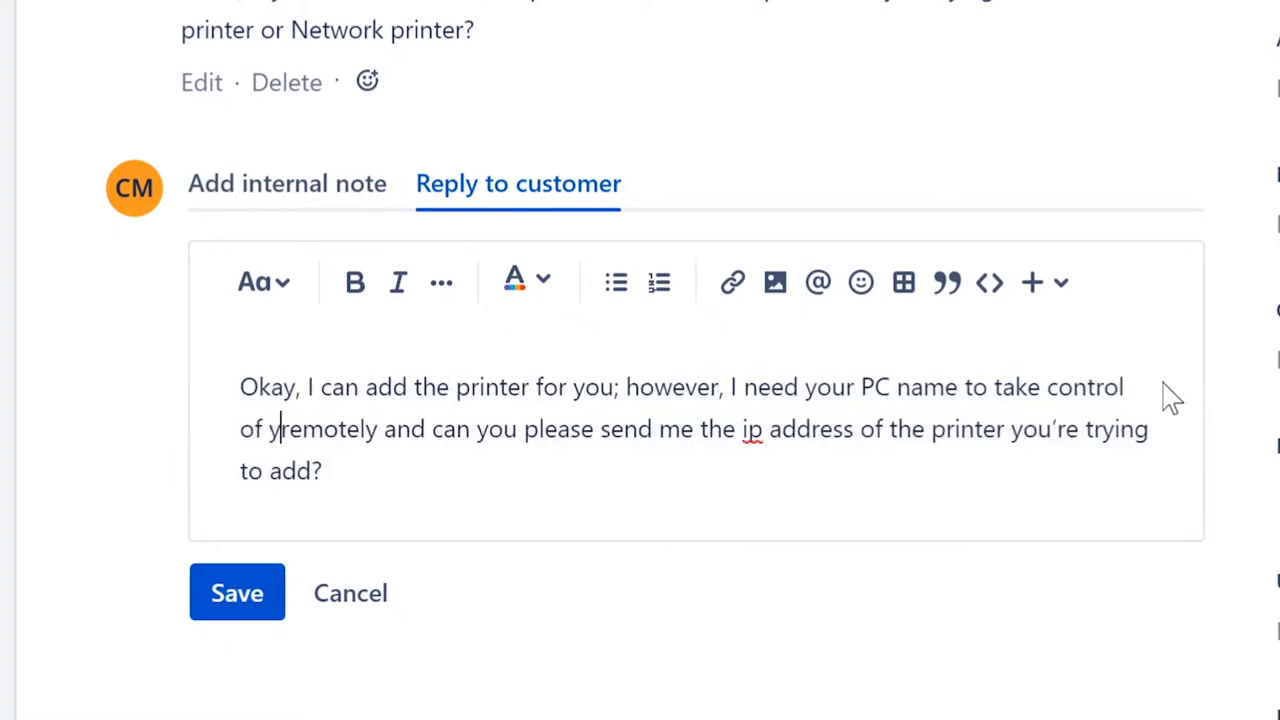
text(our PC)
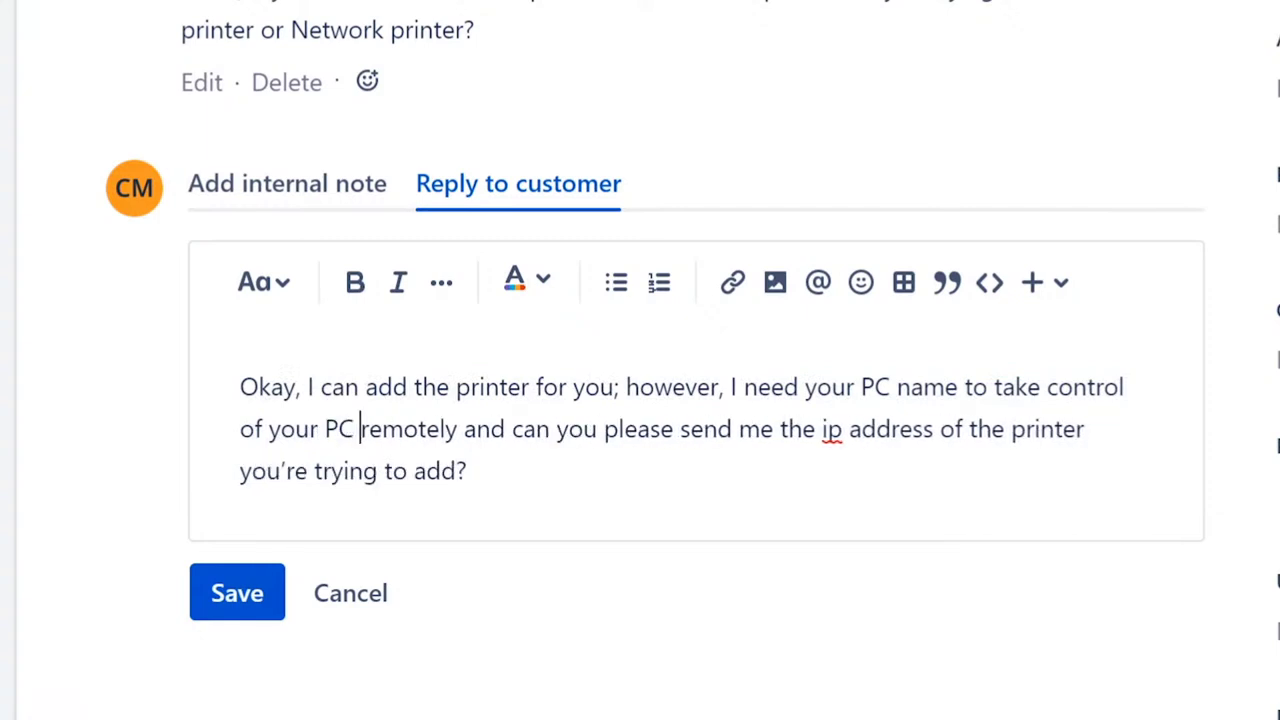
Review the finished reply asking for the PC name and printer IP, then save it.
key(ctrl+End)
click(354, 428)
click(624, 428)
drag(788, 428, 473, 470)
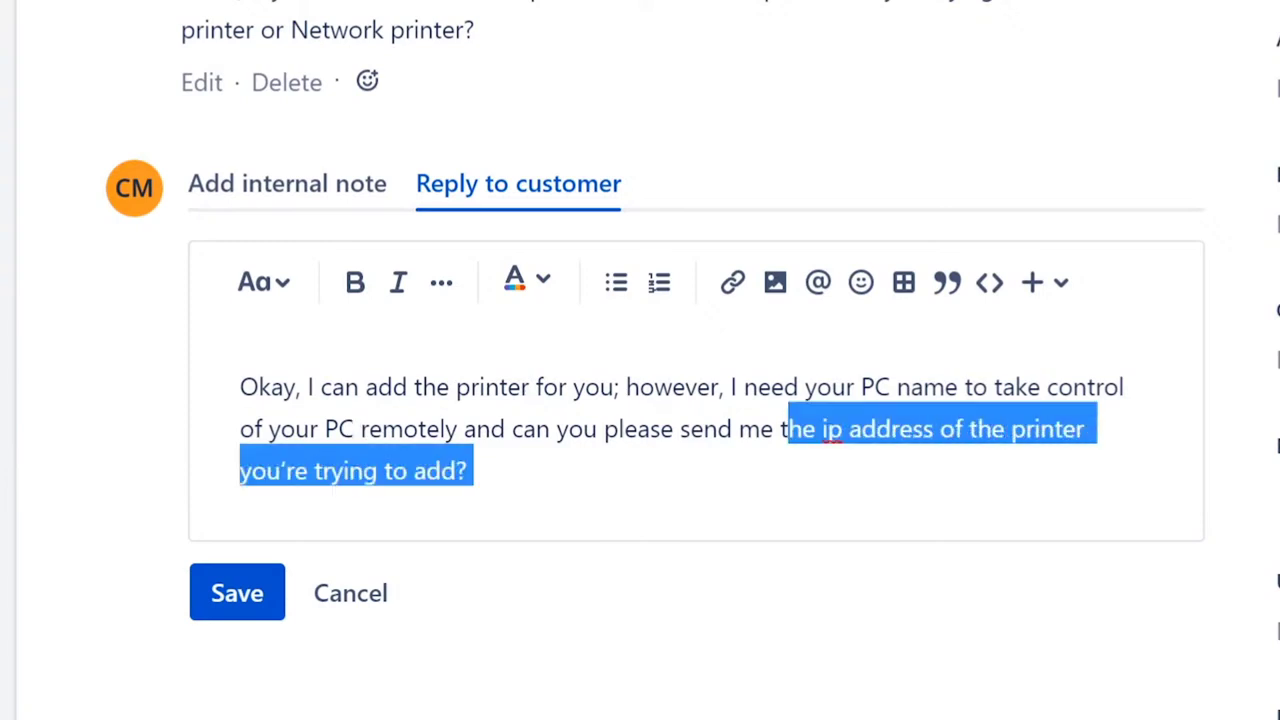
click(473, 470)
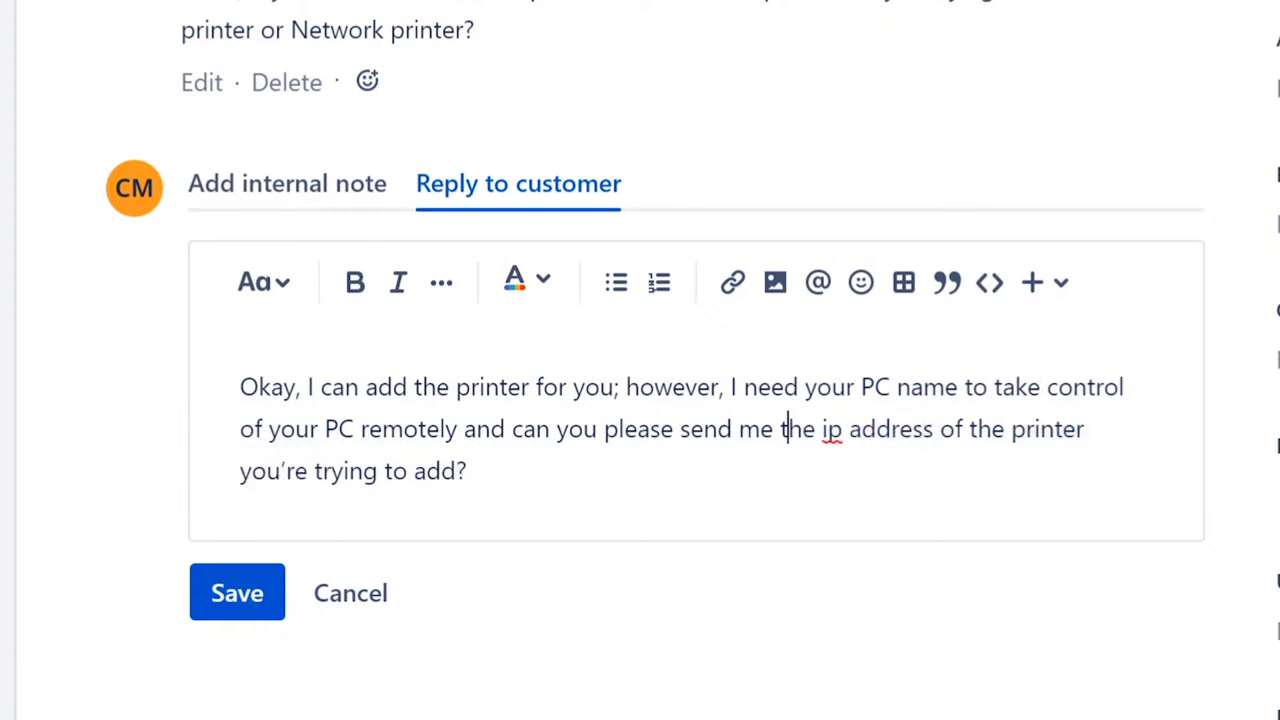
click(473, 470)
click(236, 602)
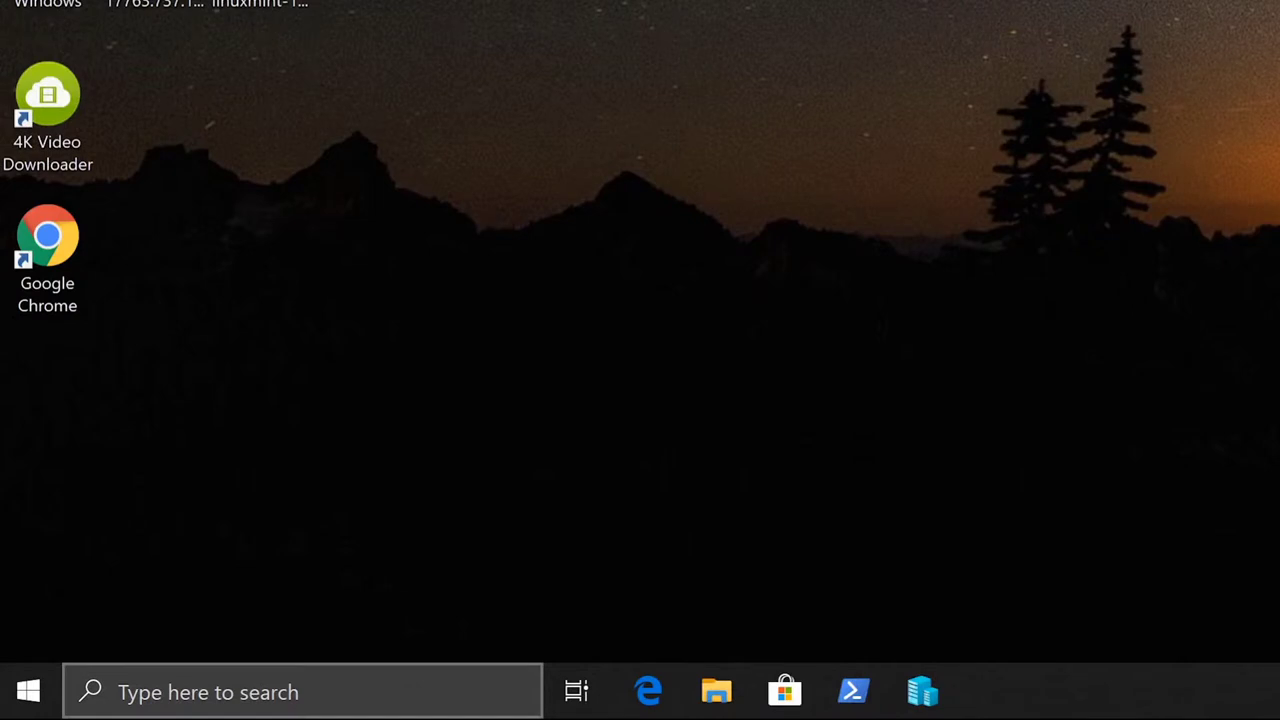
Search Windows for 'devices'.
click(343, 709)
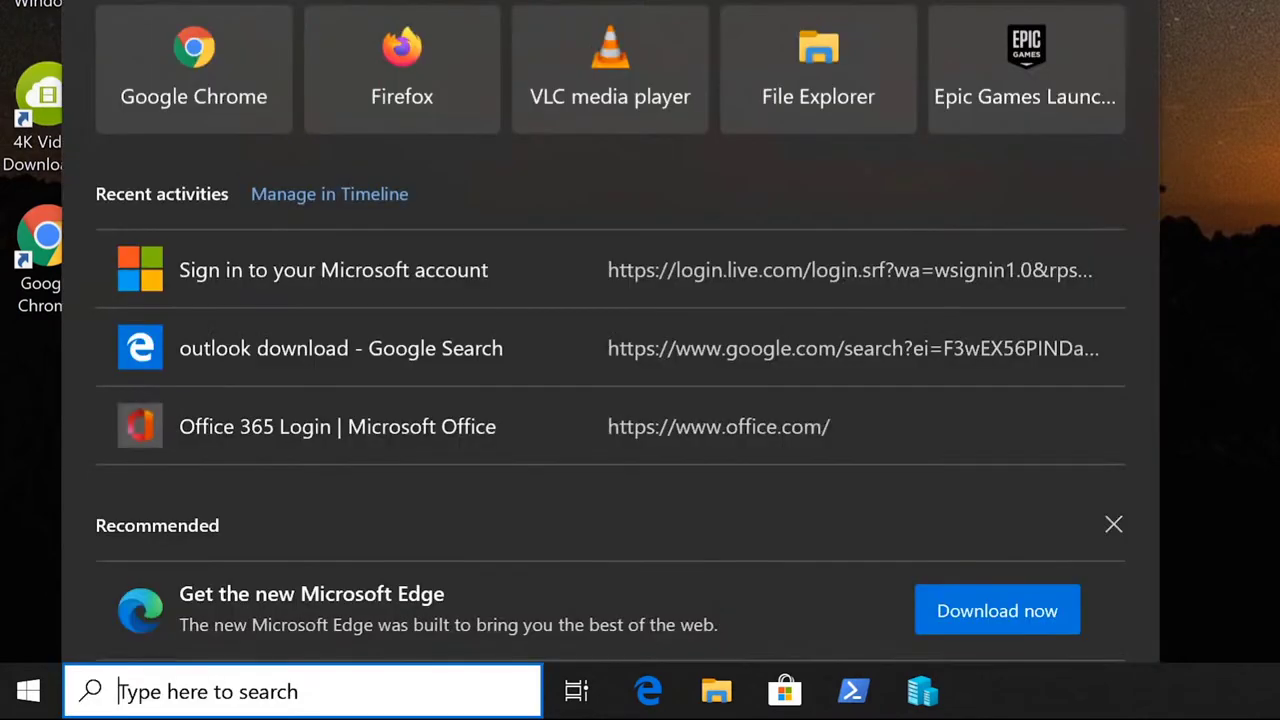
text(de)
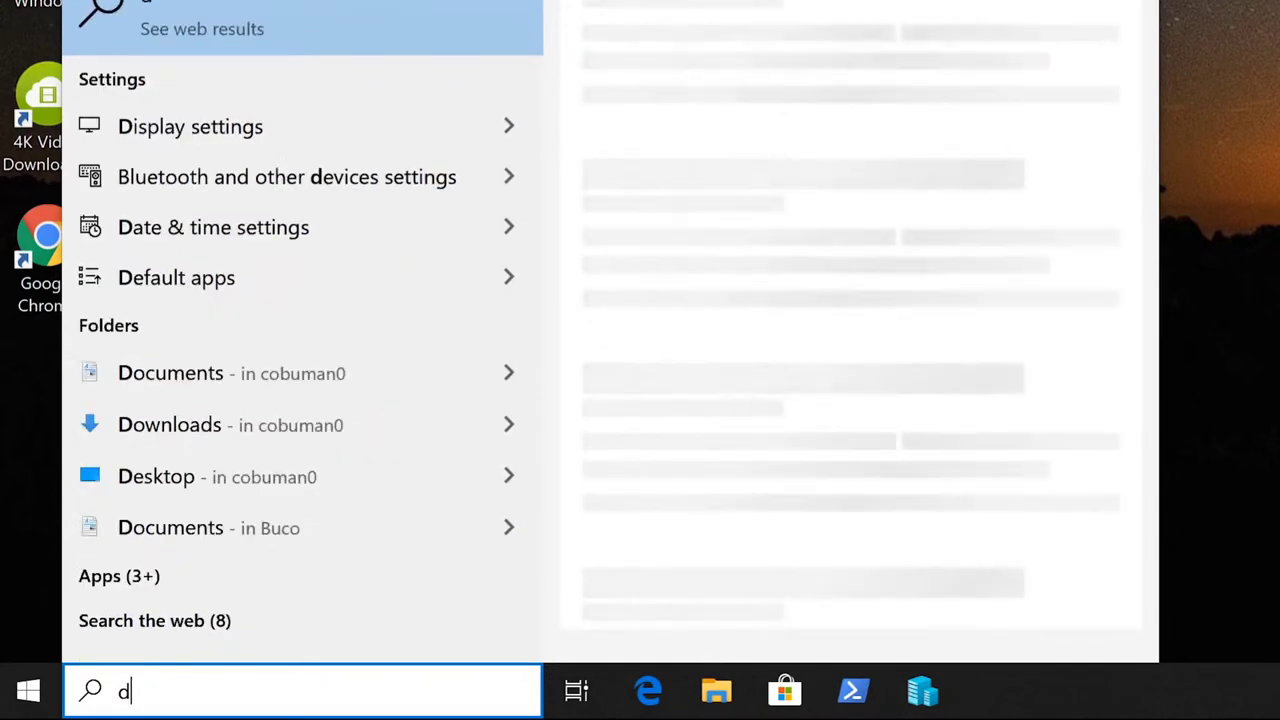
text(ev)
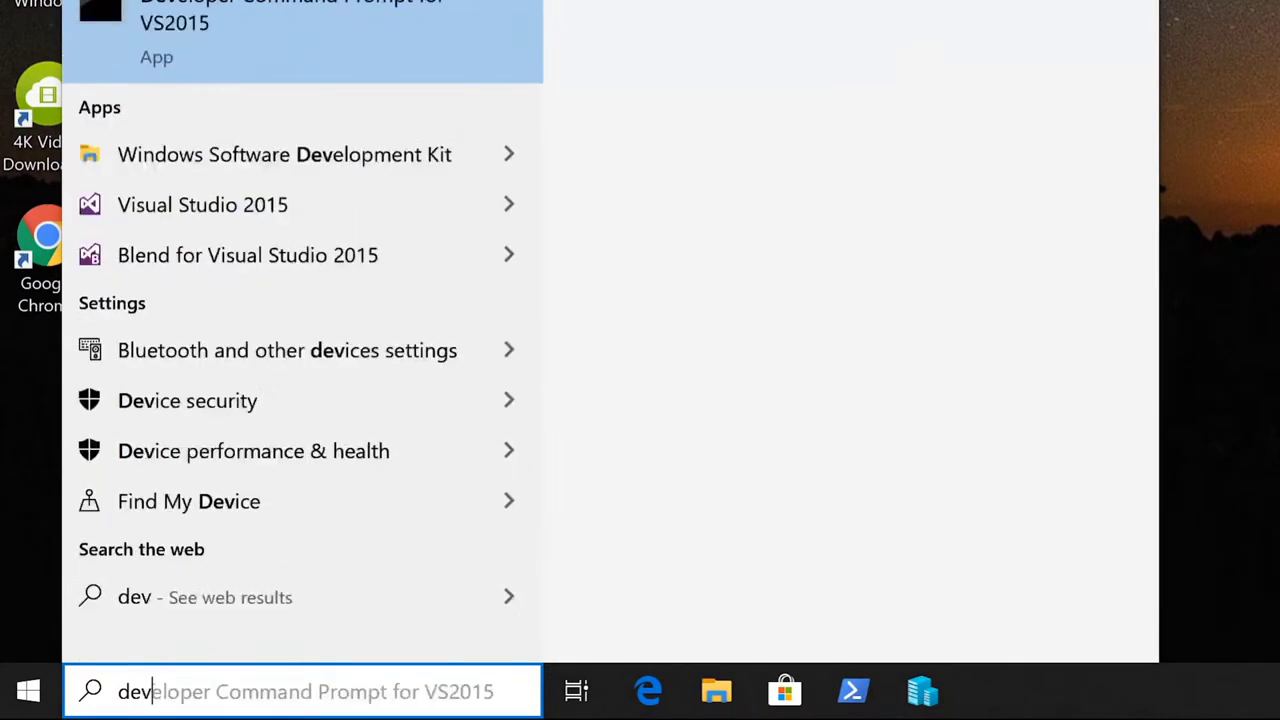
text(ices)
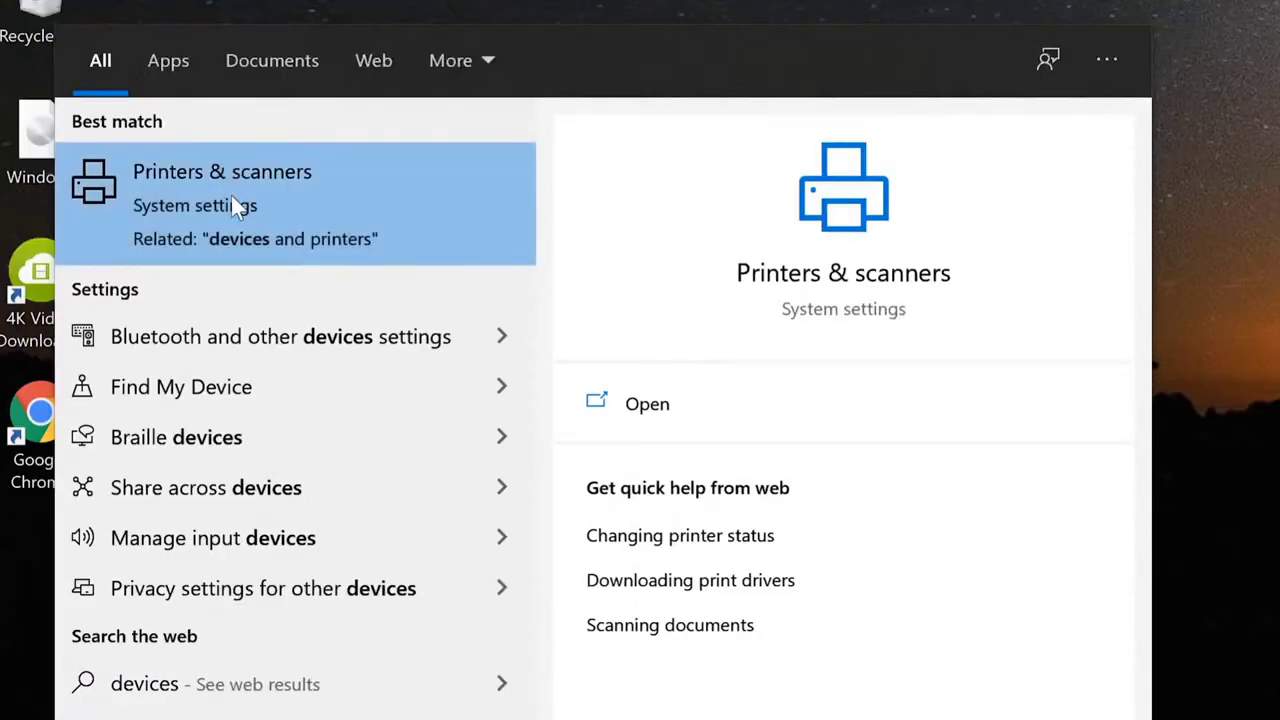
In Printers & scanners, try adding an unlisted printer, then cancel the Add Printer wizard.
click(250, 25)
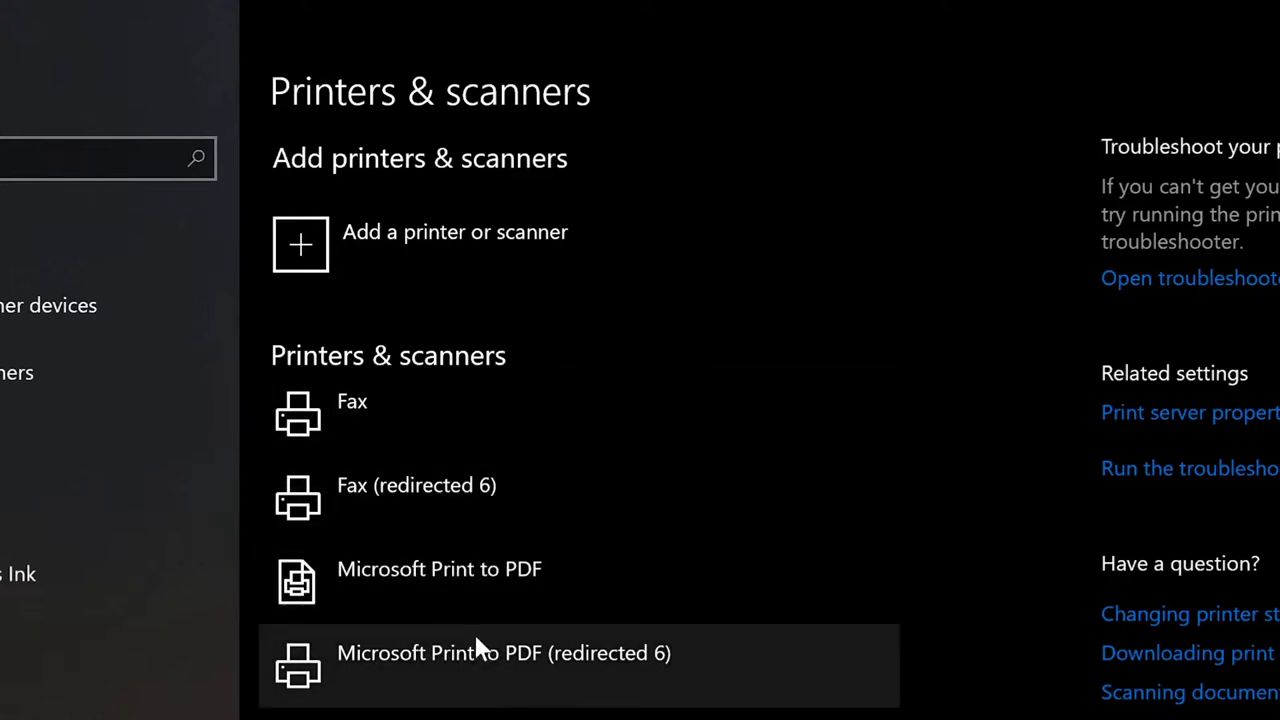
click(432, 226)
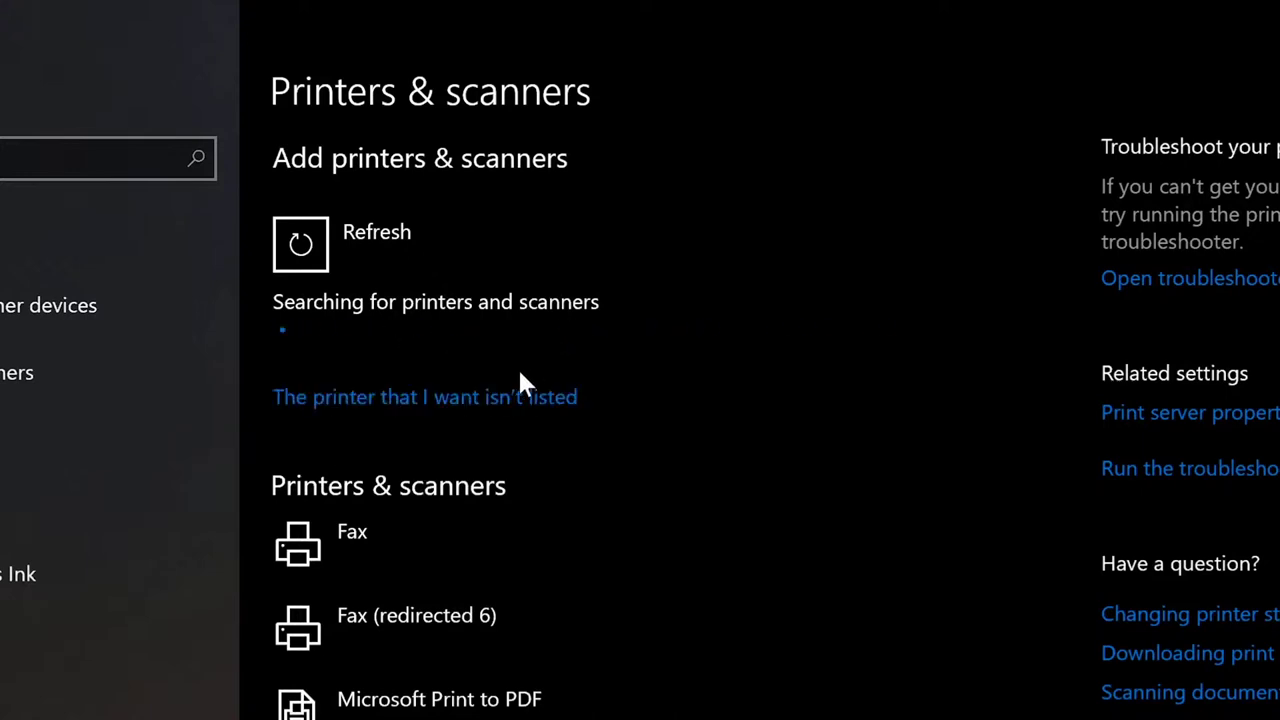
click(428, 400)
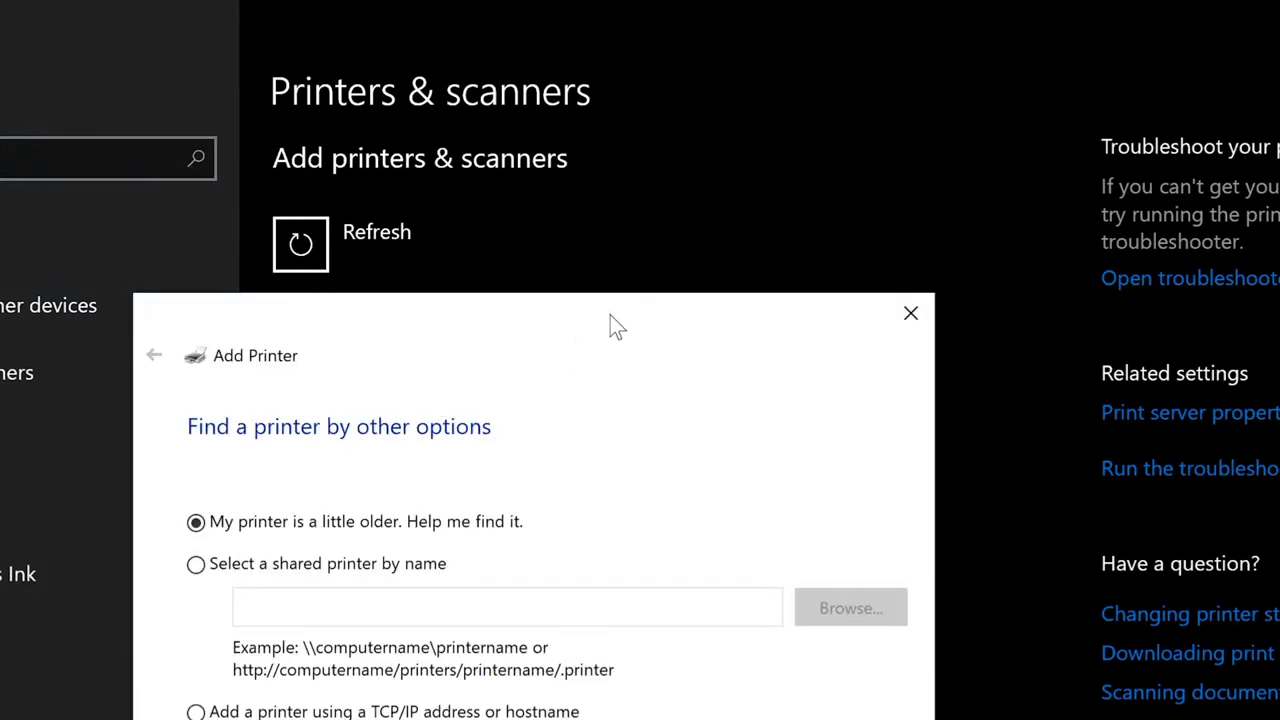
drag(610, 316, 618, 461)
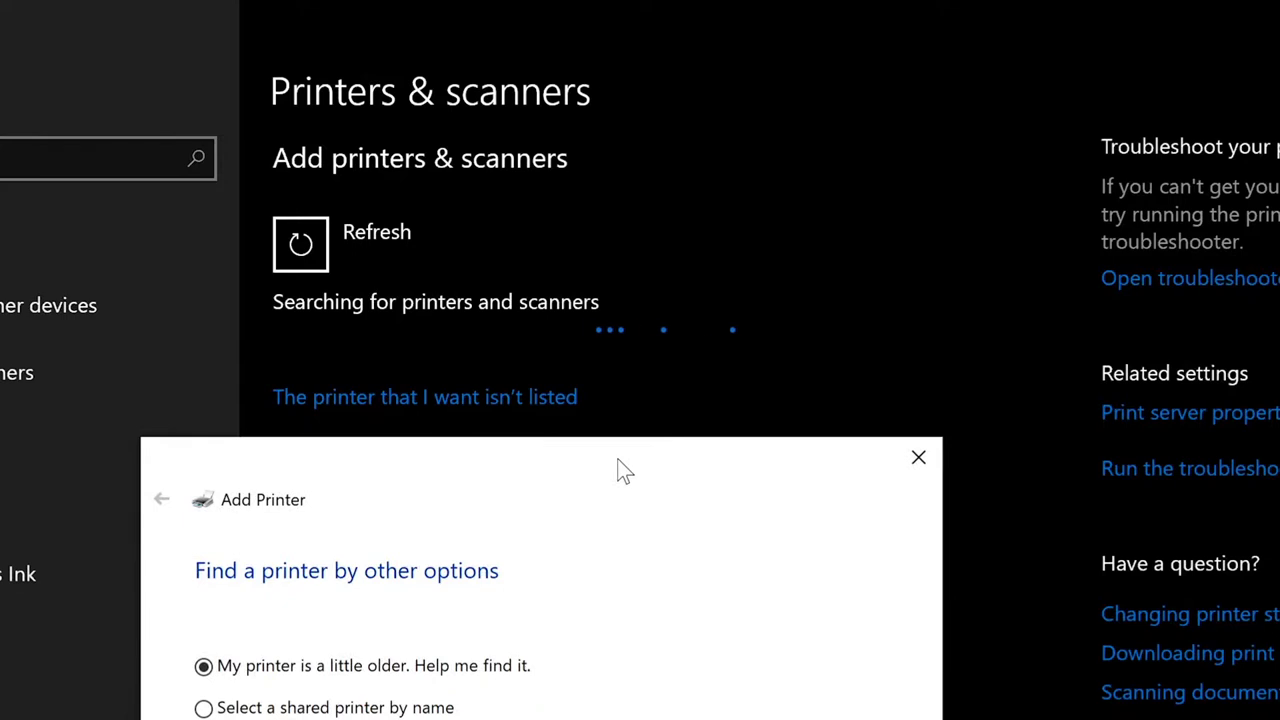
key(Escape)
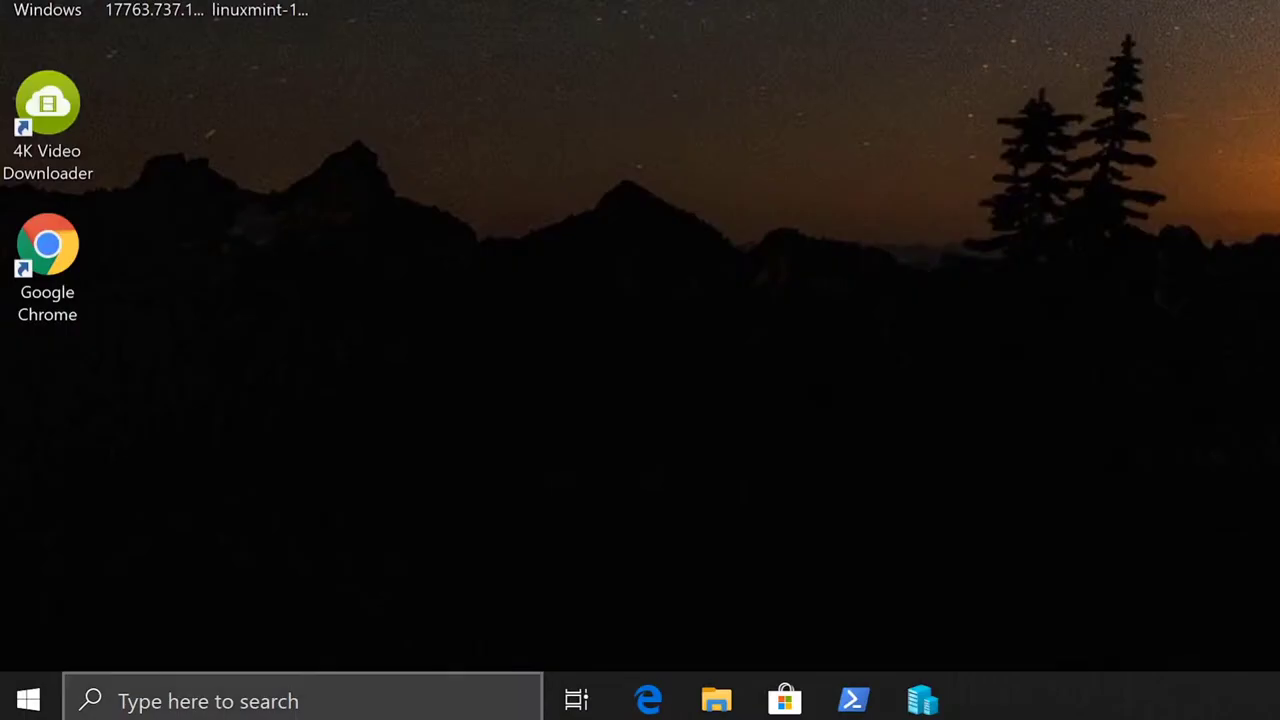
Search for Control Panel ('contor') and open it.
key(super+s)
text(contor)
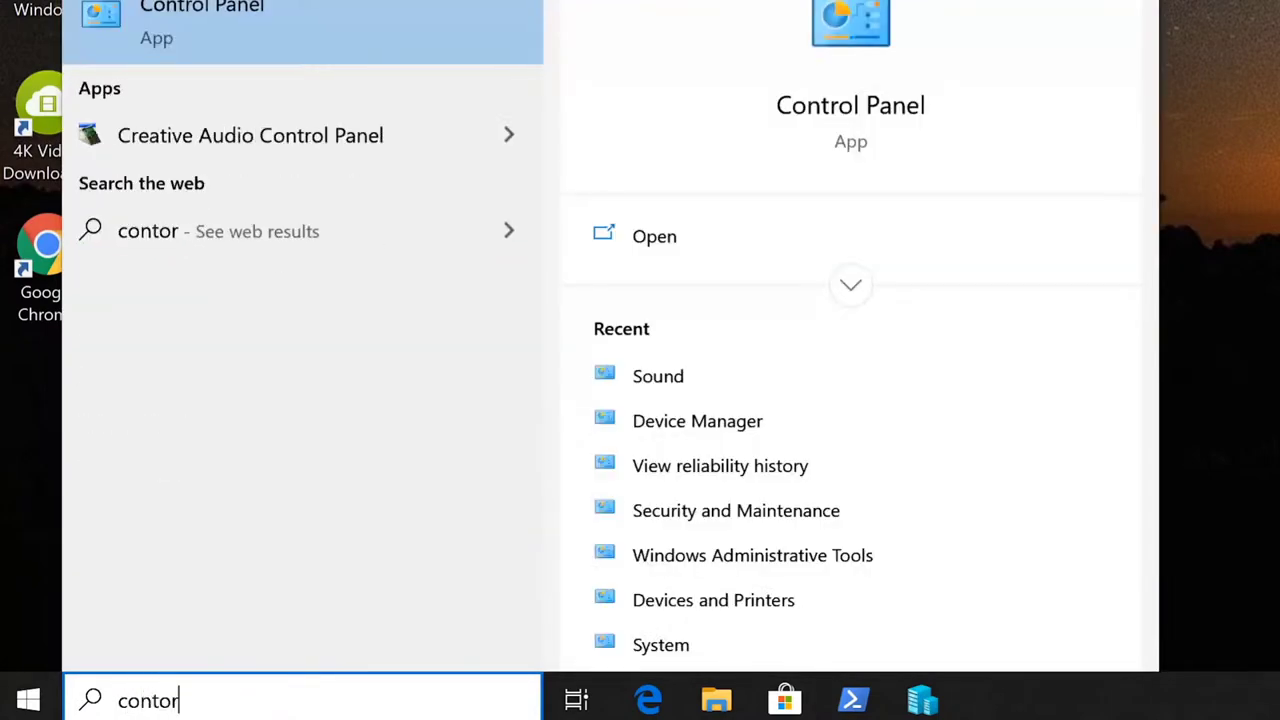
key(Return)
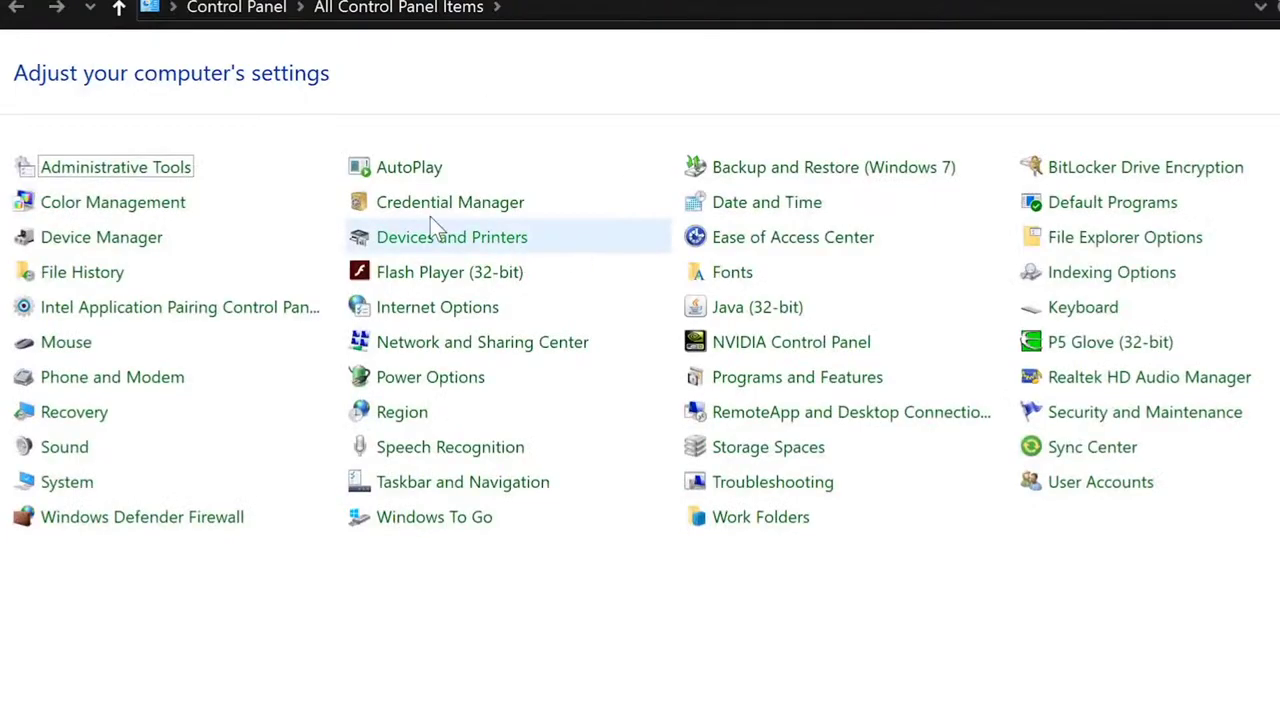
Open Devices and Printers and inspect the device tiles, including the Blackwire 610 headset.
click(443, 241)
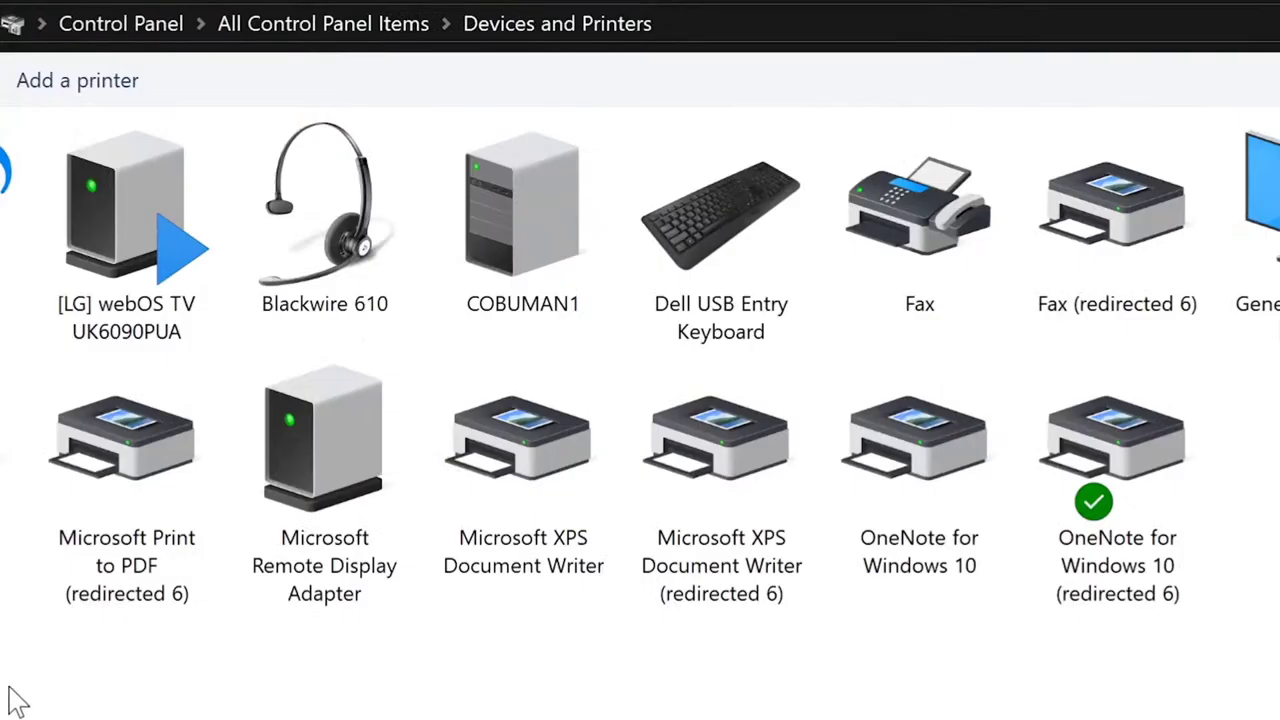
drag(9, 690, 1278, 177)
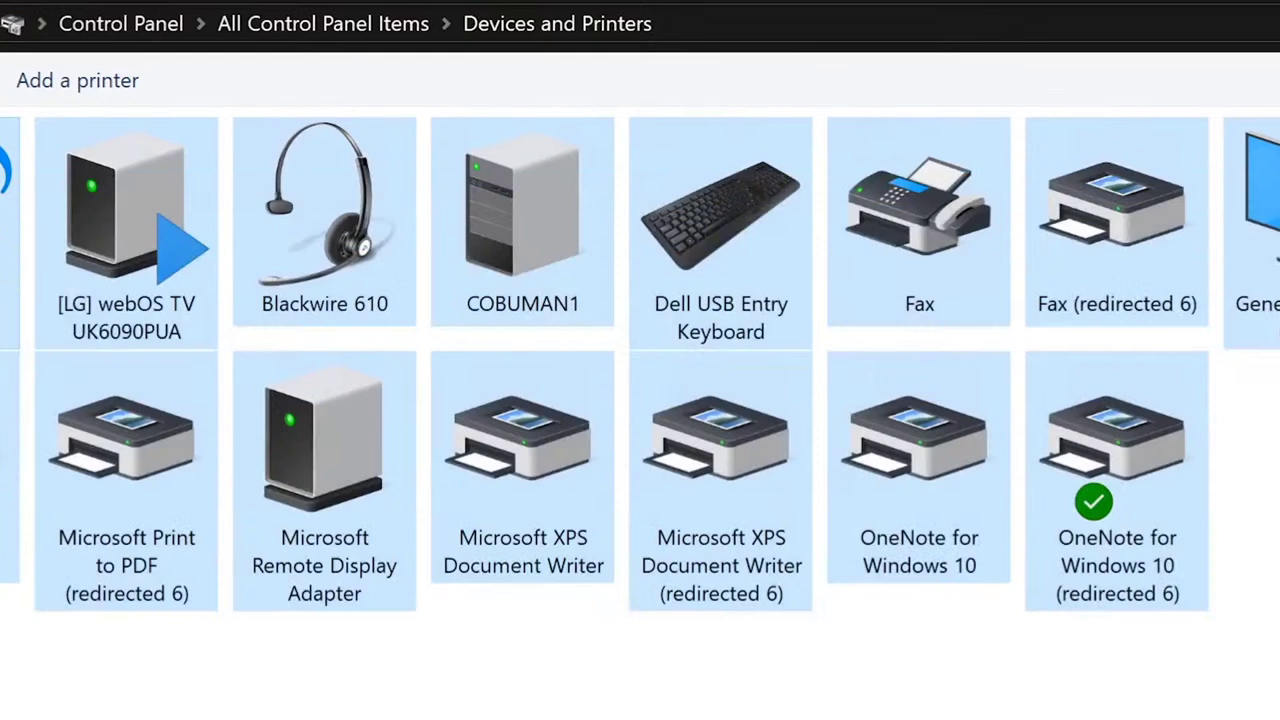
key(Escape)
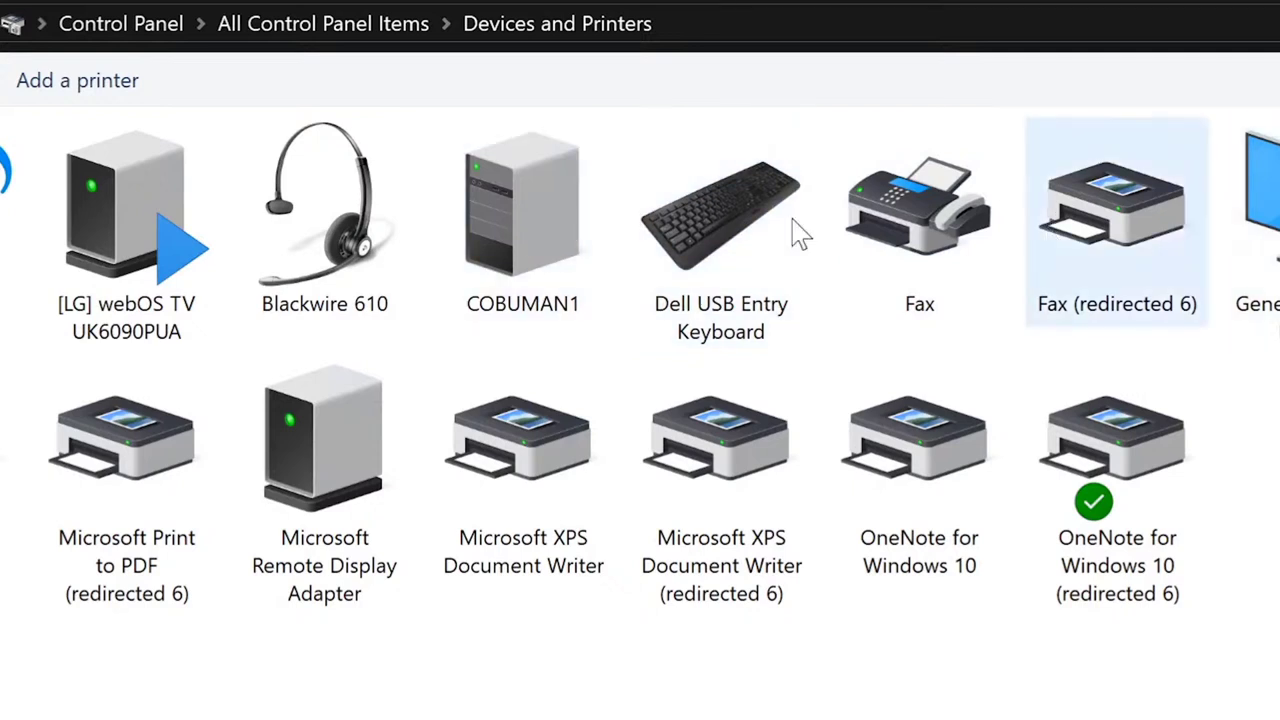
double_click(298, 205)
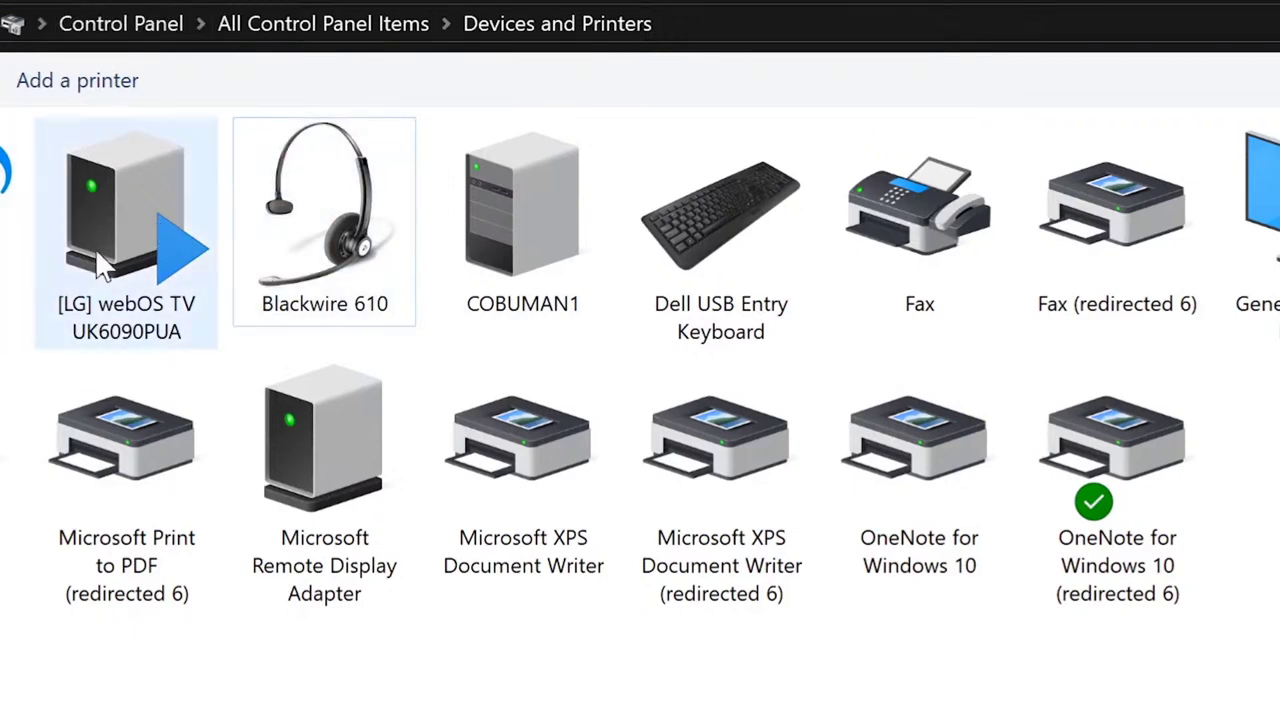
click(86, 88)
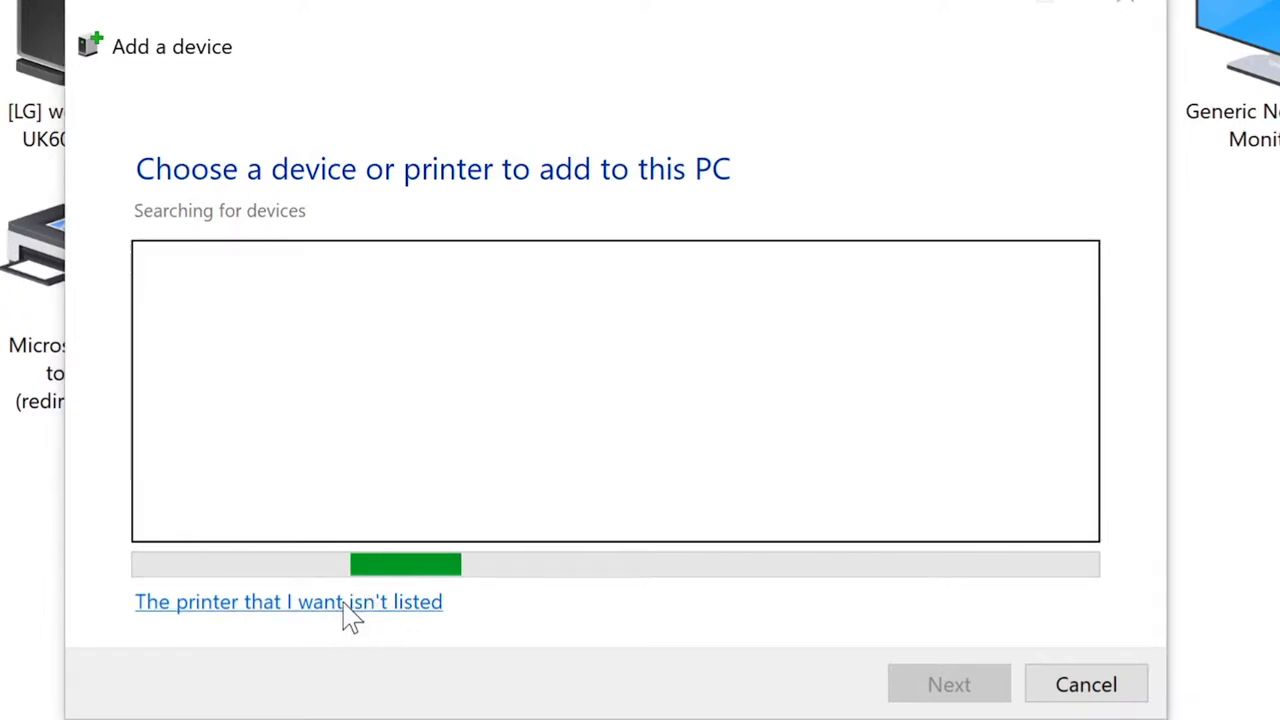
Choose to add an unlisted printer by TCP/IP address or hostname and continue.
click(343, 612)
drag(583, 6, 996, 0)
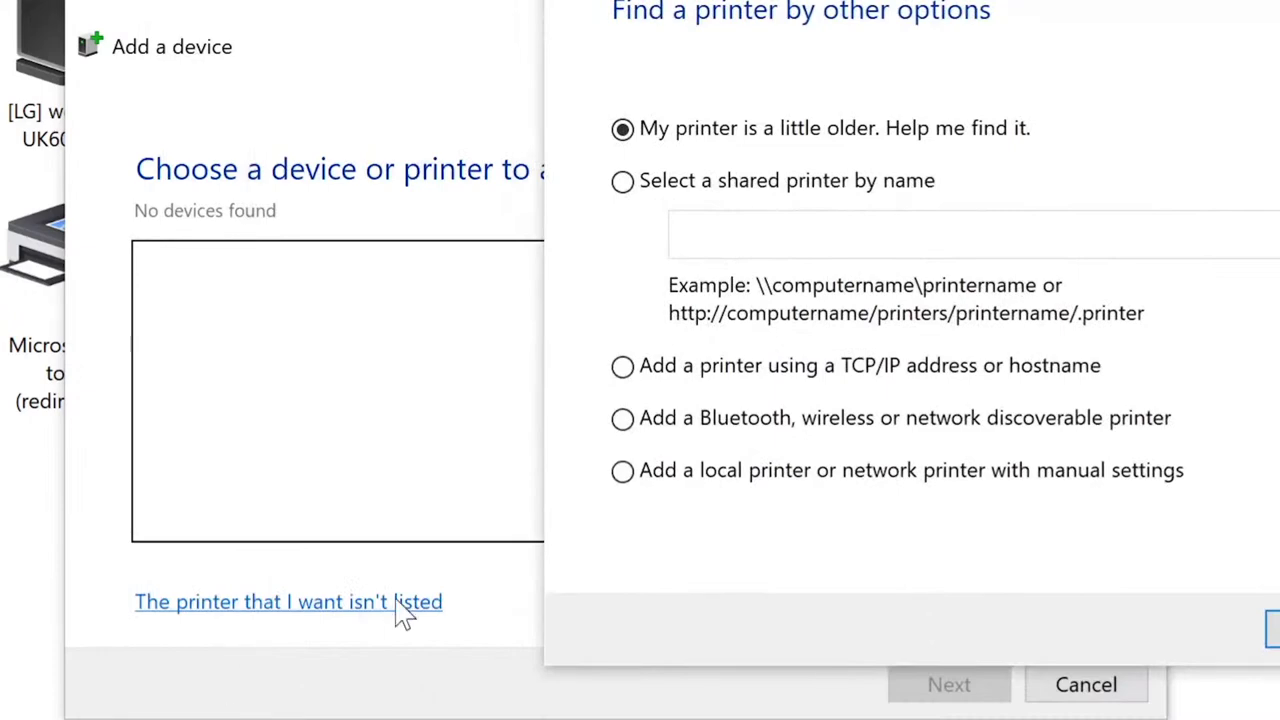
drag(900, 0, 560, 0)
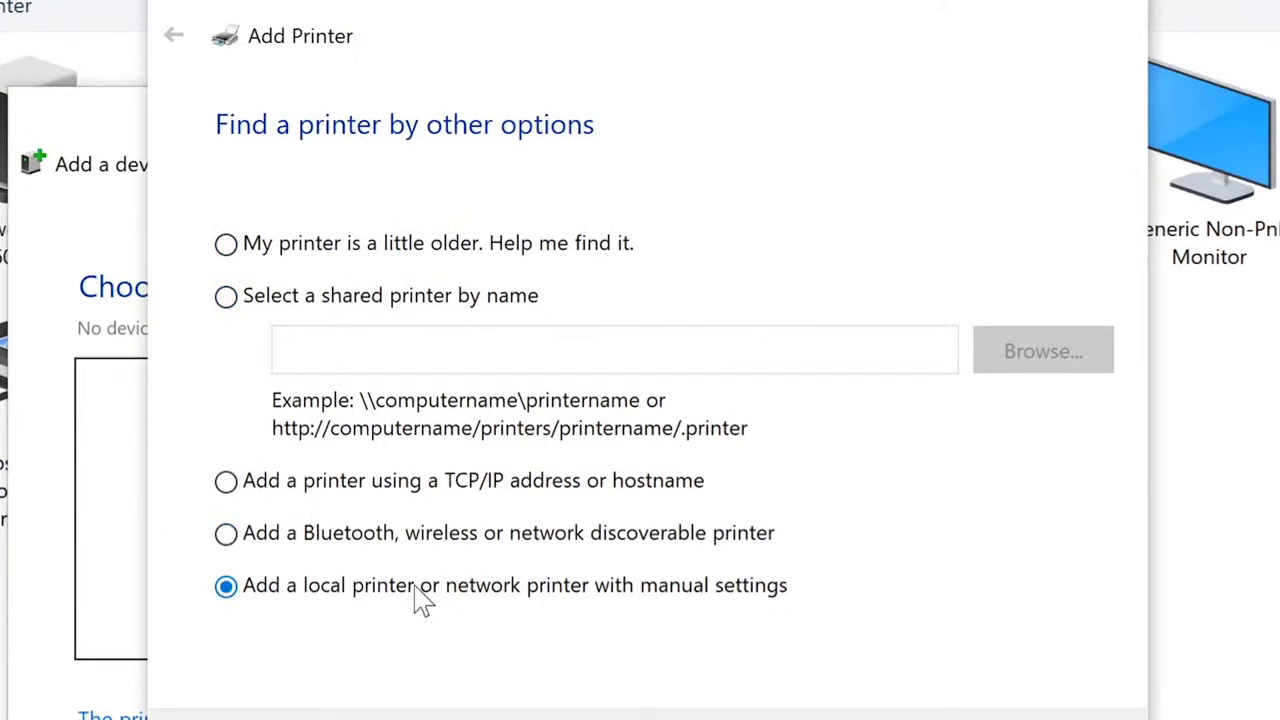
click(298, 487)
key(Return)
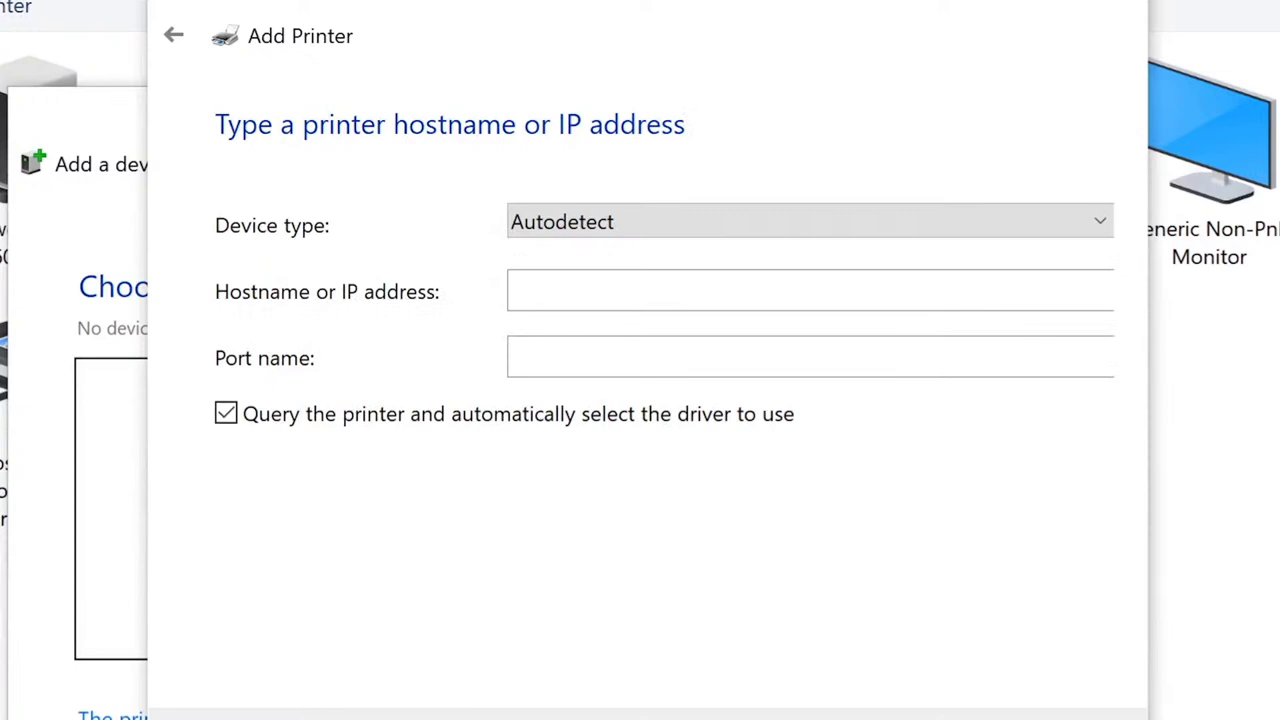
Add a printer by IP address 192.168.2.1 and have the wizard contact it.
click(566, 288)
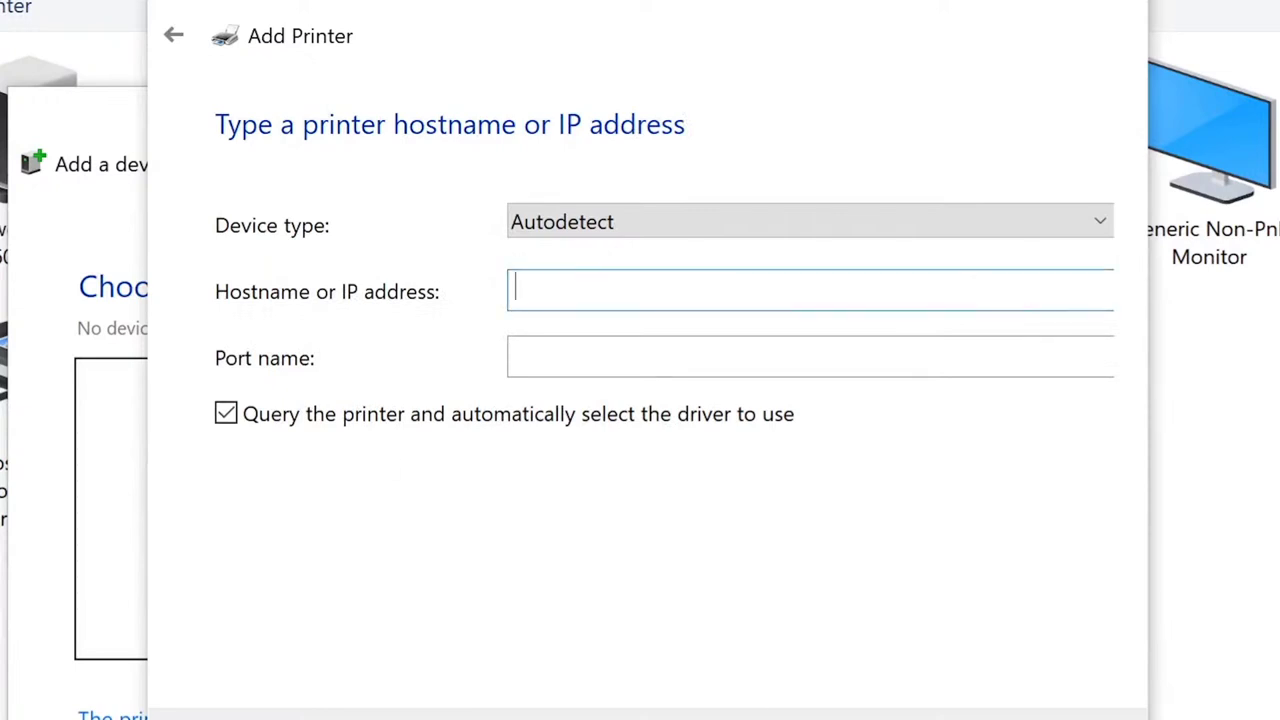
text(192.1)
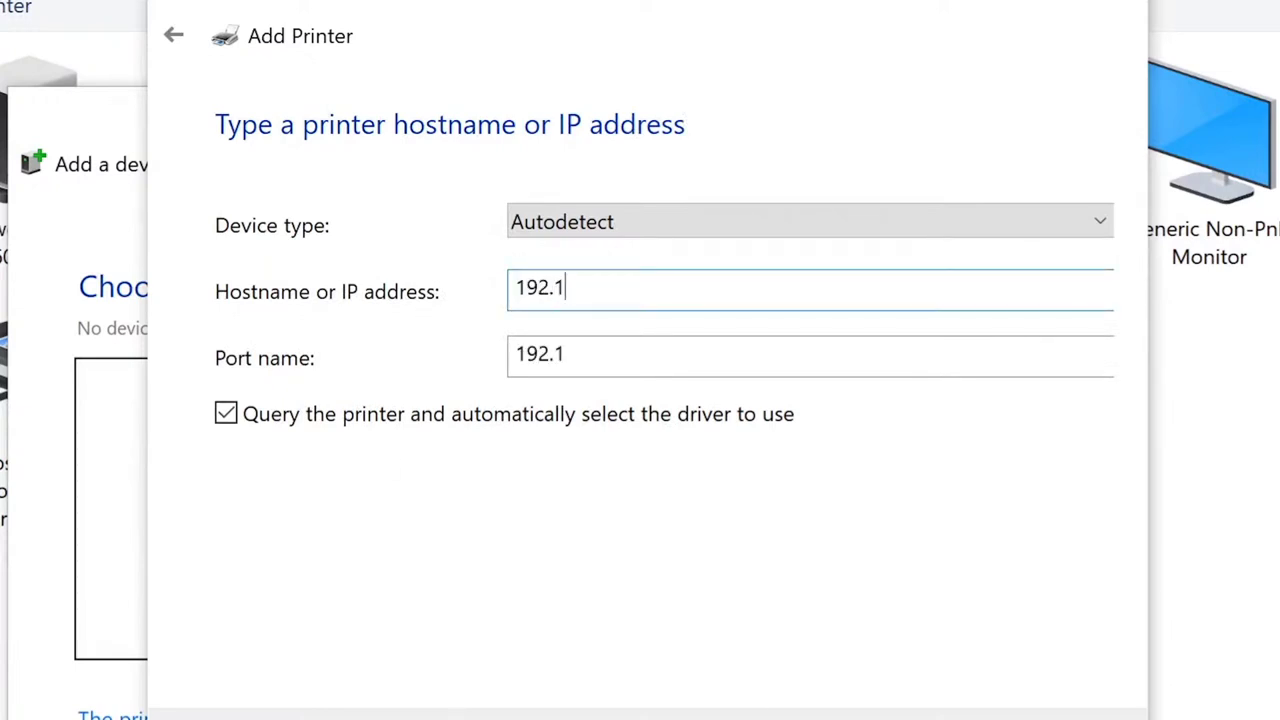
text(68.2.1)
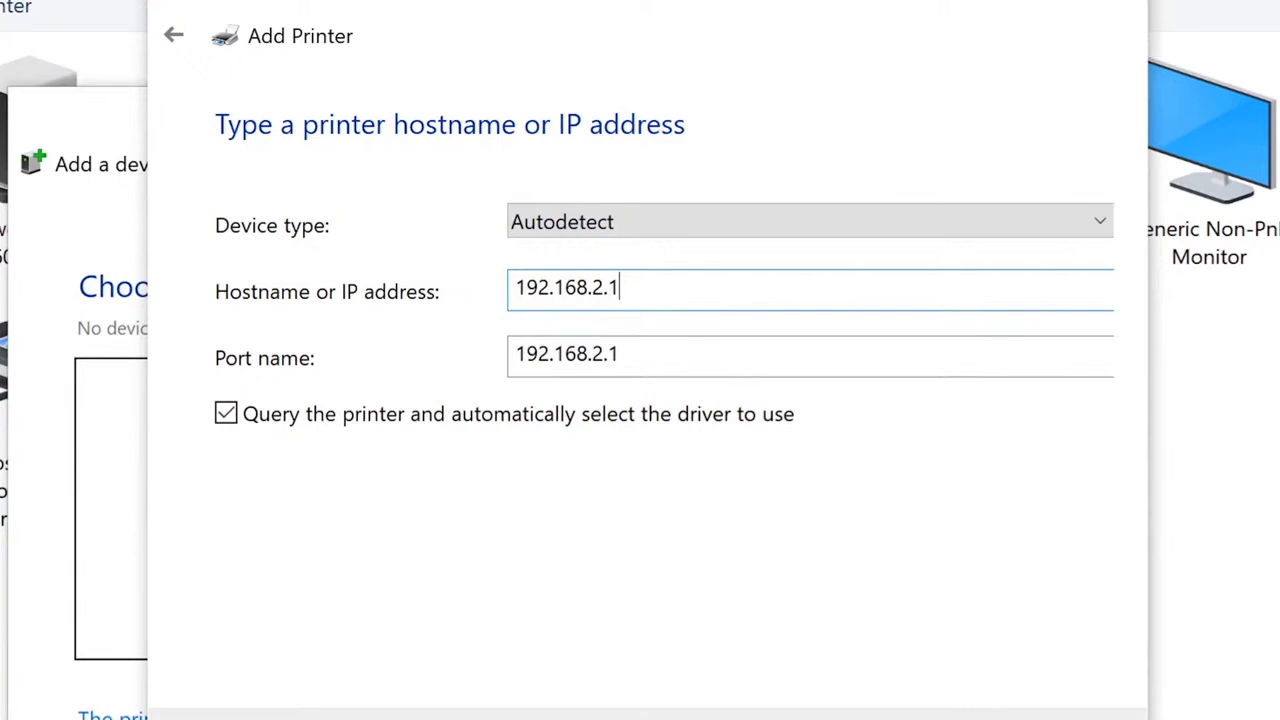
click(958, 716)
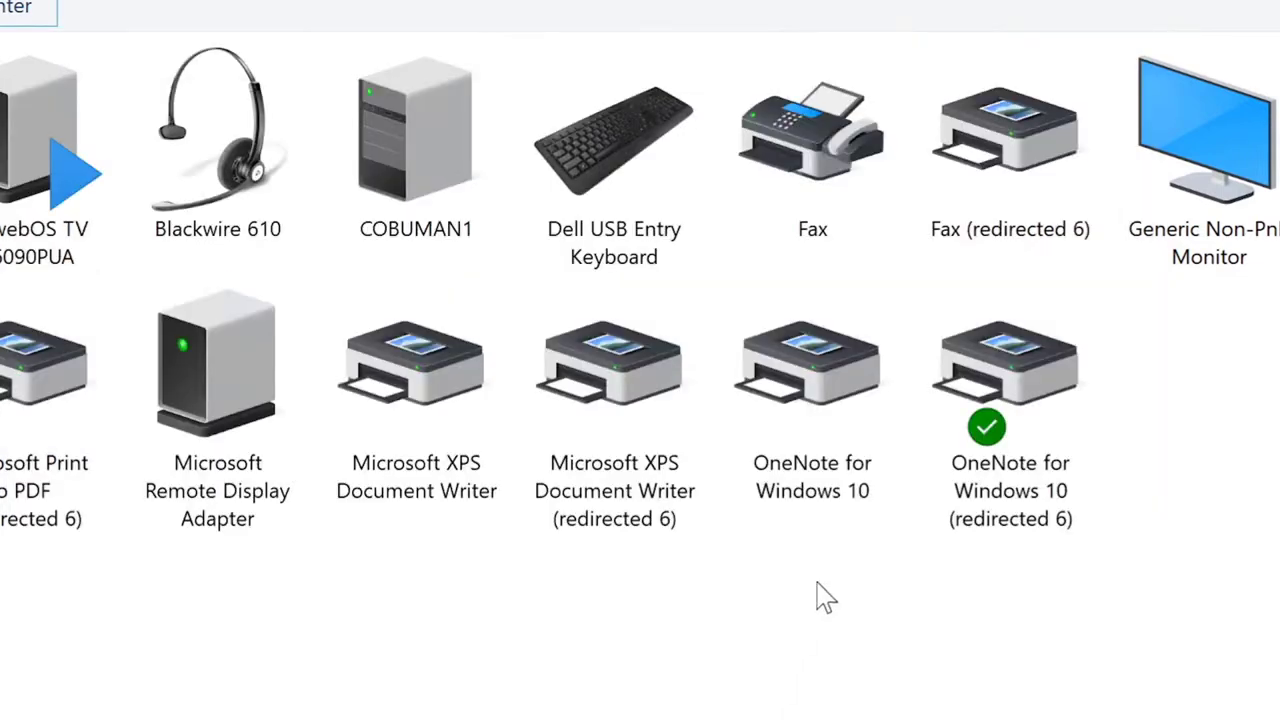
Make OneNote for Windows 10 (redirected 6) the default printer.
click(995, 390)
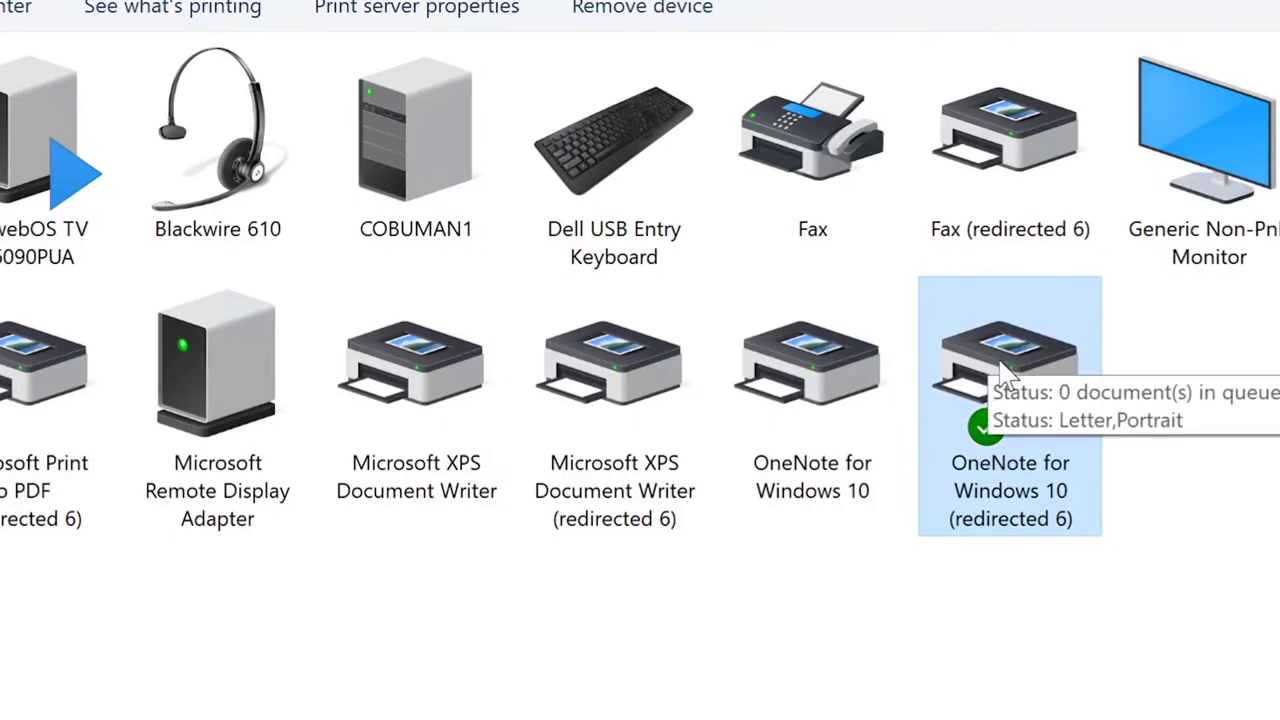
right_click(1003, 366)
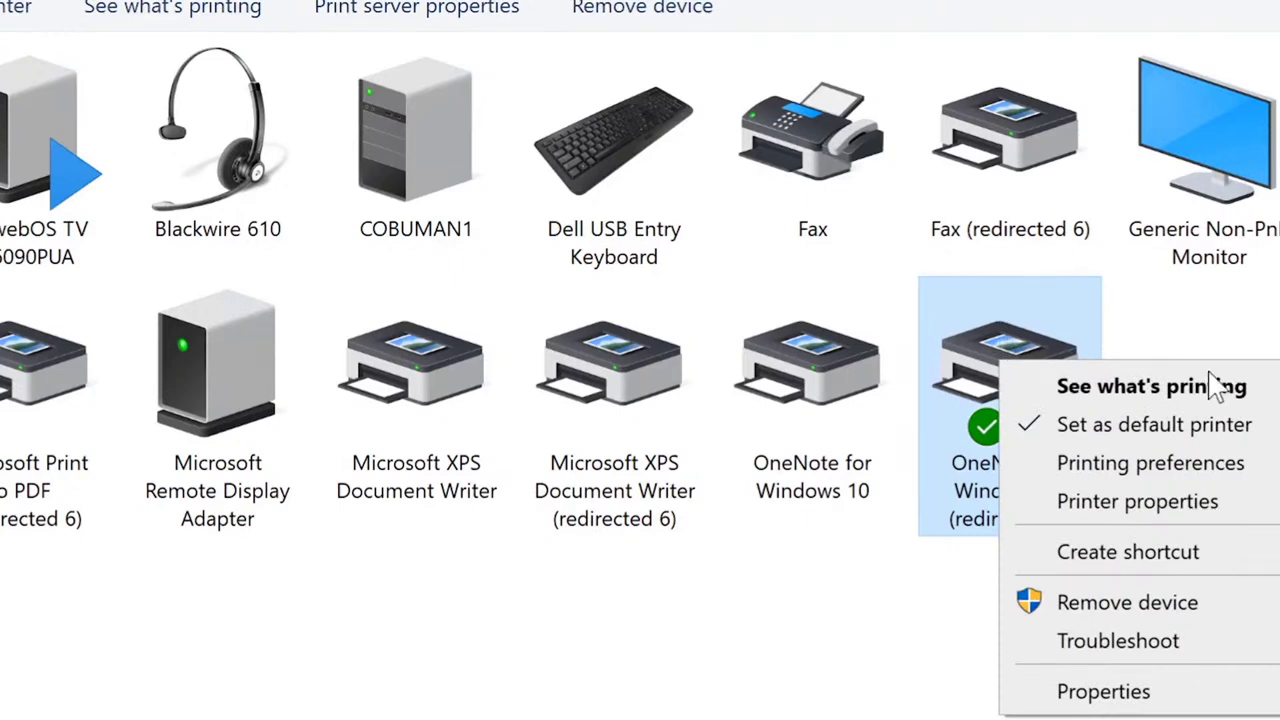
click(1072, 432)
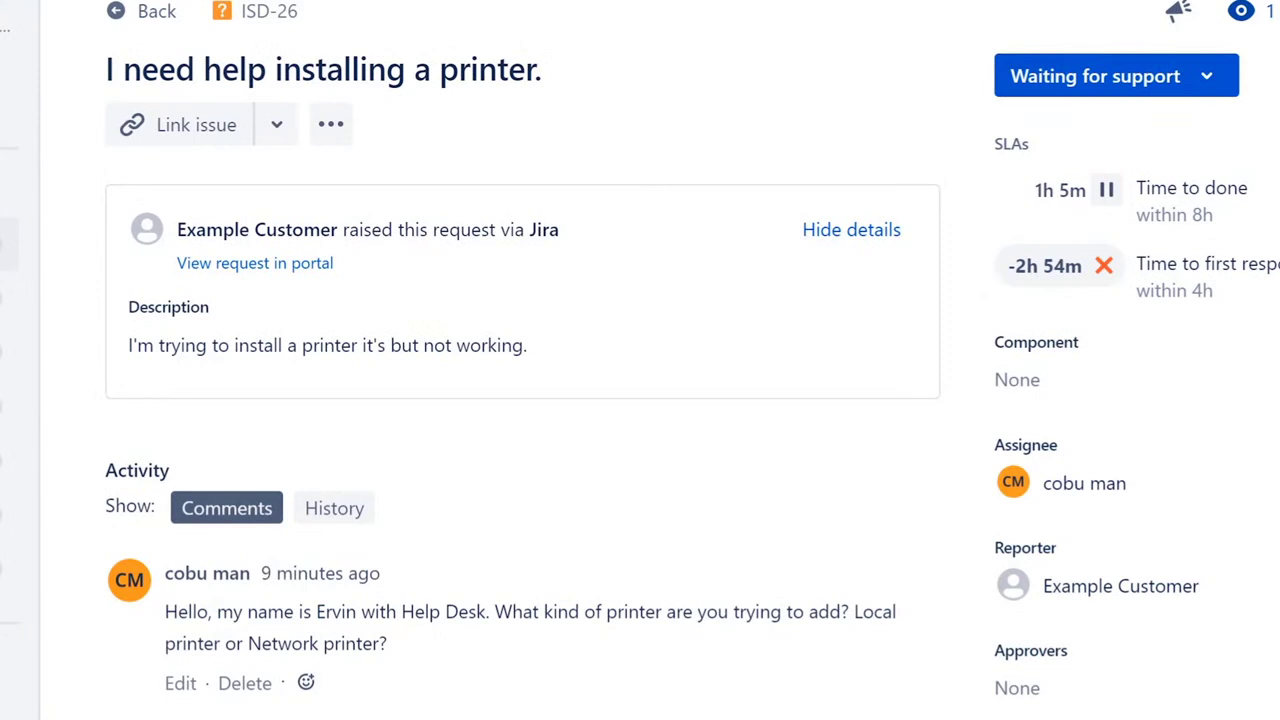
scroll(640, 400, down, 3)
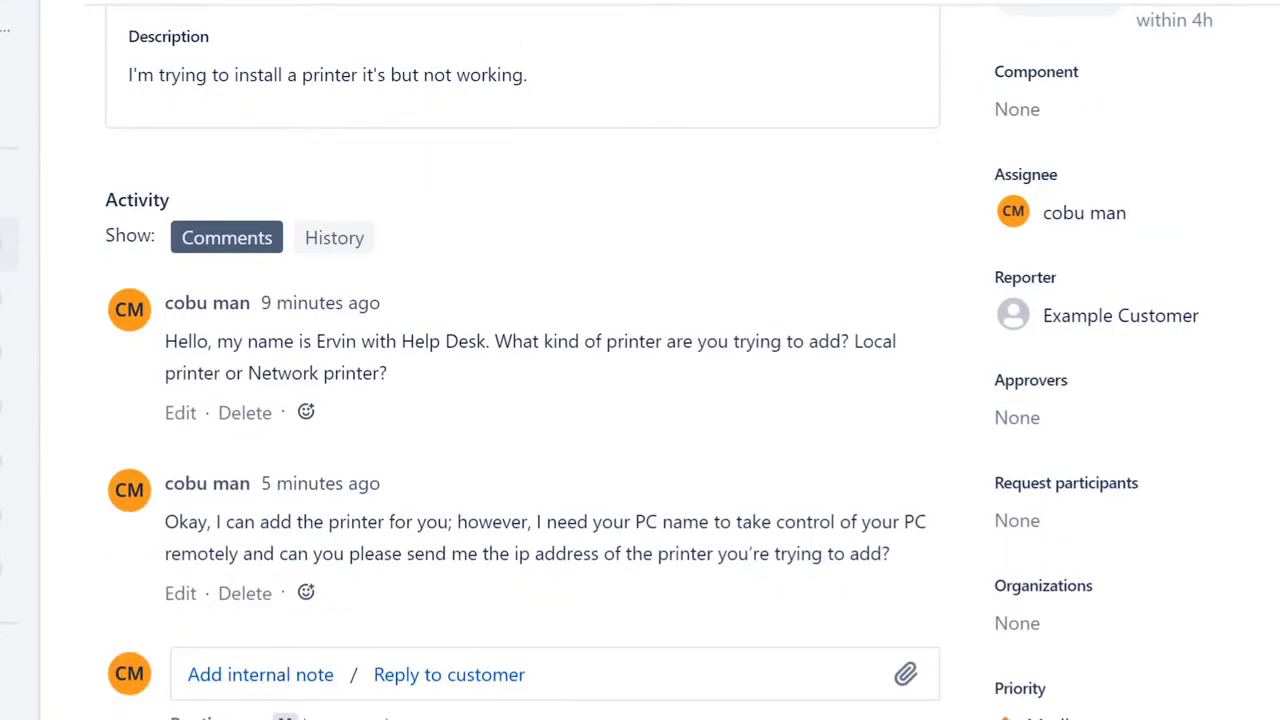
Post the internal note 'Added printer as requested.' on ISD-26.
click(260, 674)
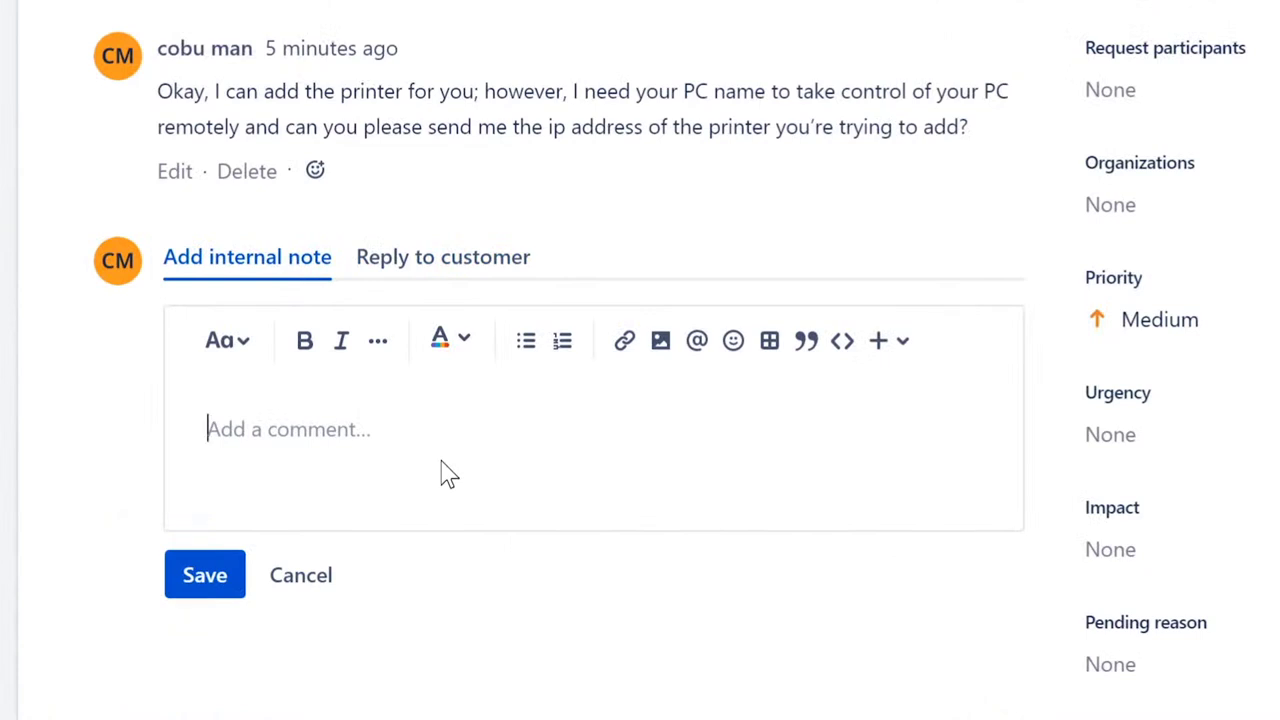
text(Added print)
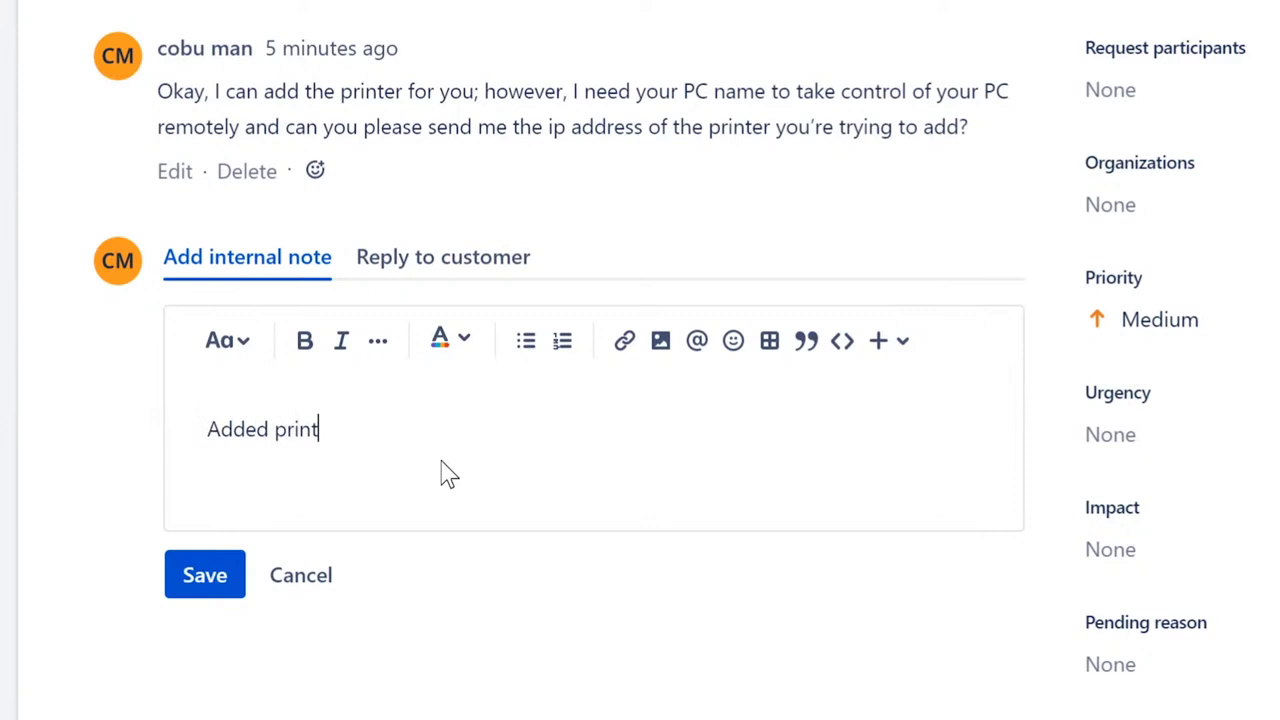
text(er as requested. Ervin)
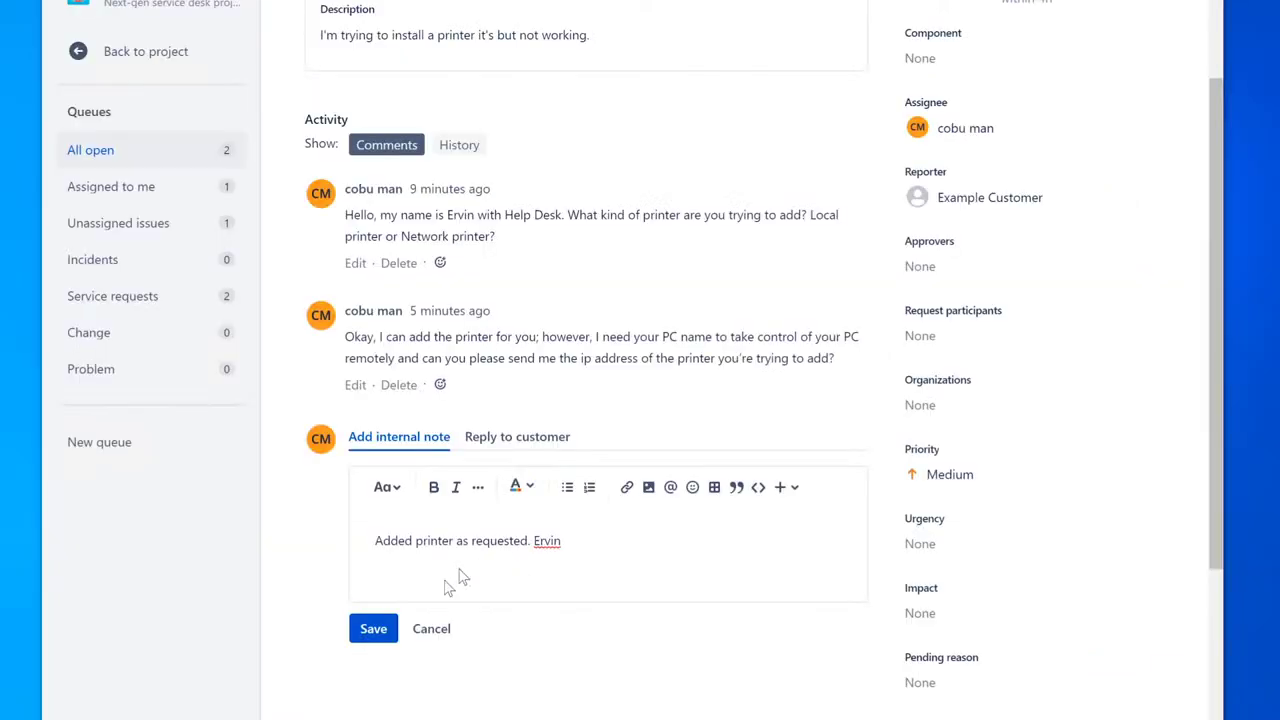
click(374, 632)
Set ISD-26's status to Completed and return to the All open queue.
scroll(1043, 237, up, 3)
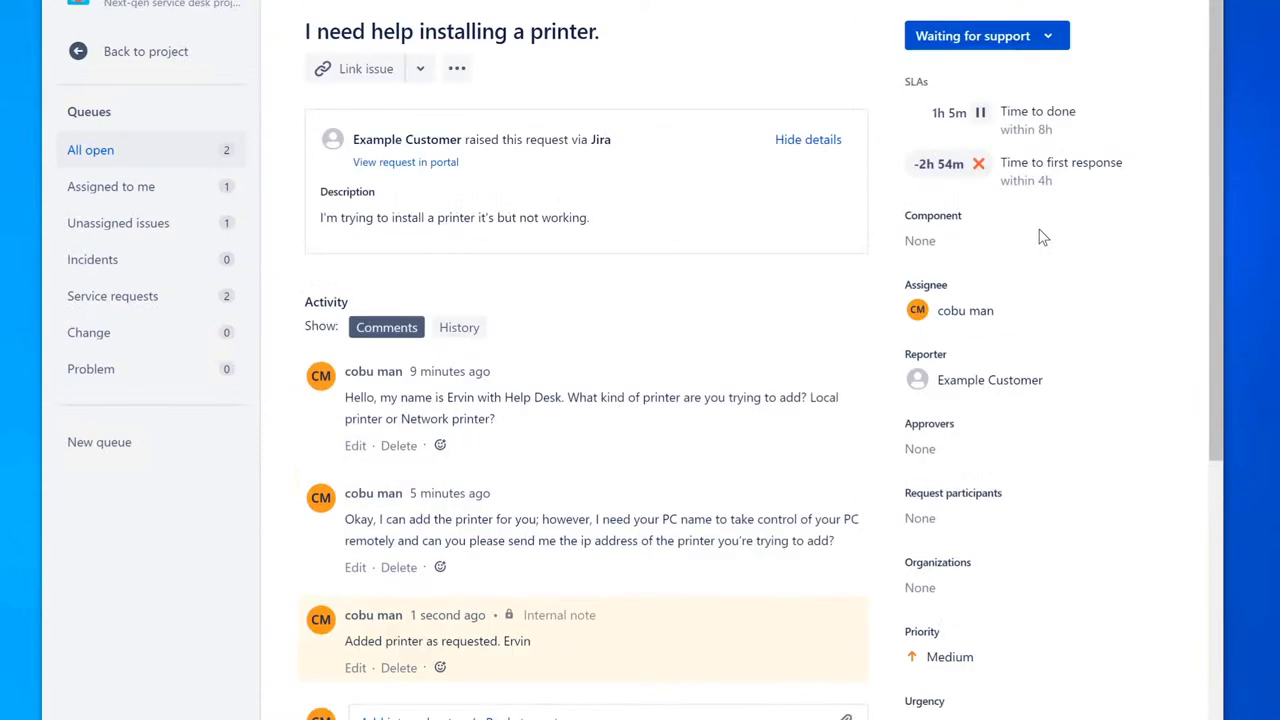
click(1045, 37)
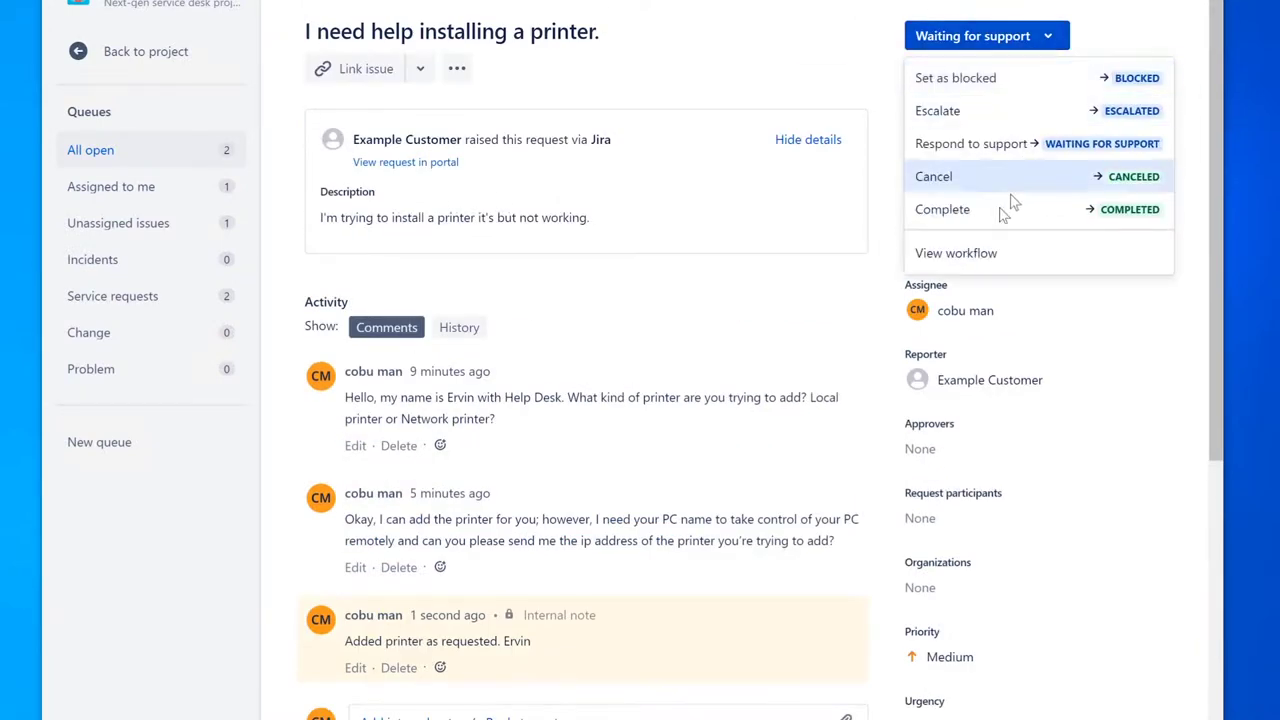
click(993, 212)
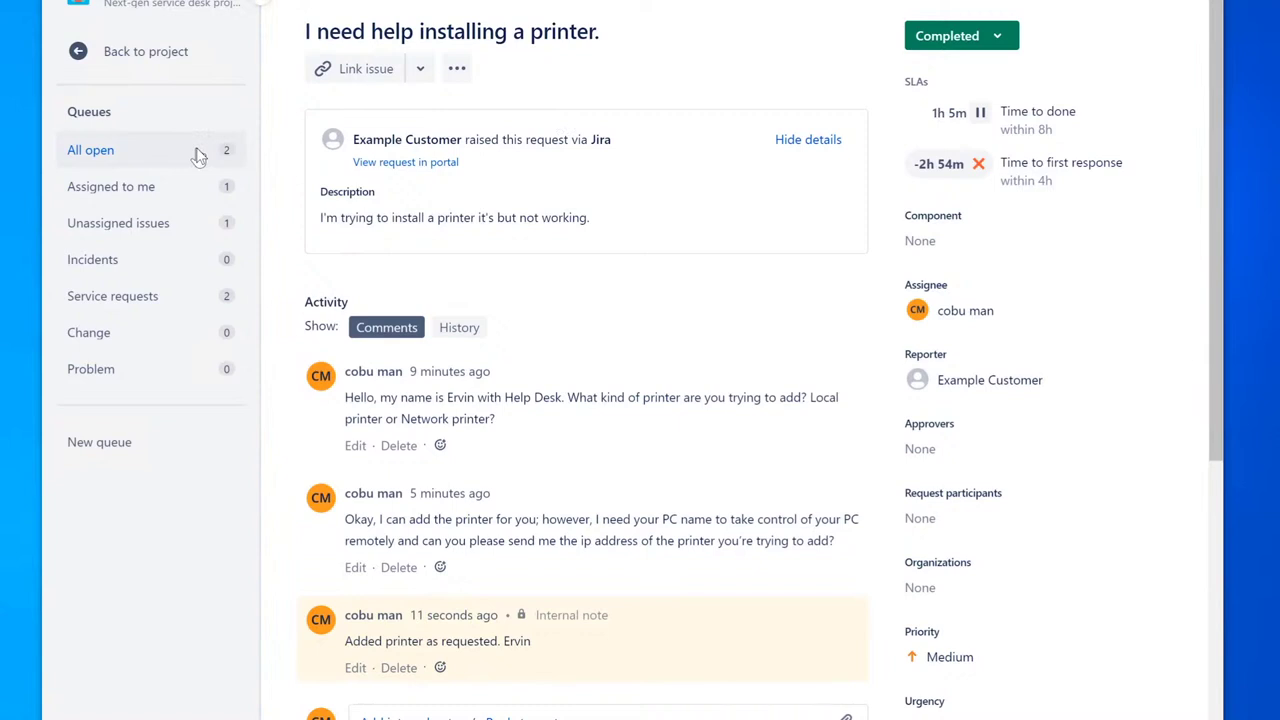
click(335, 5)
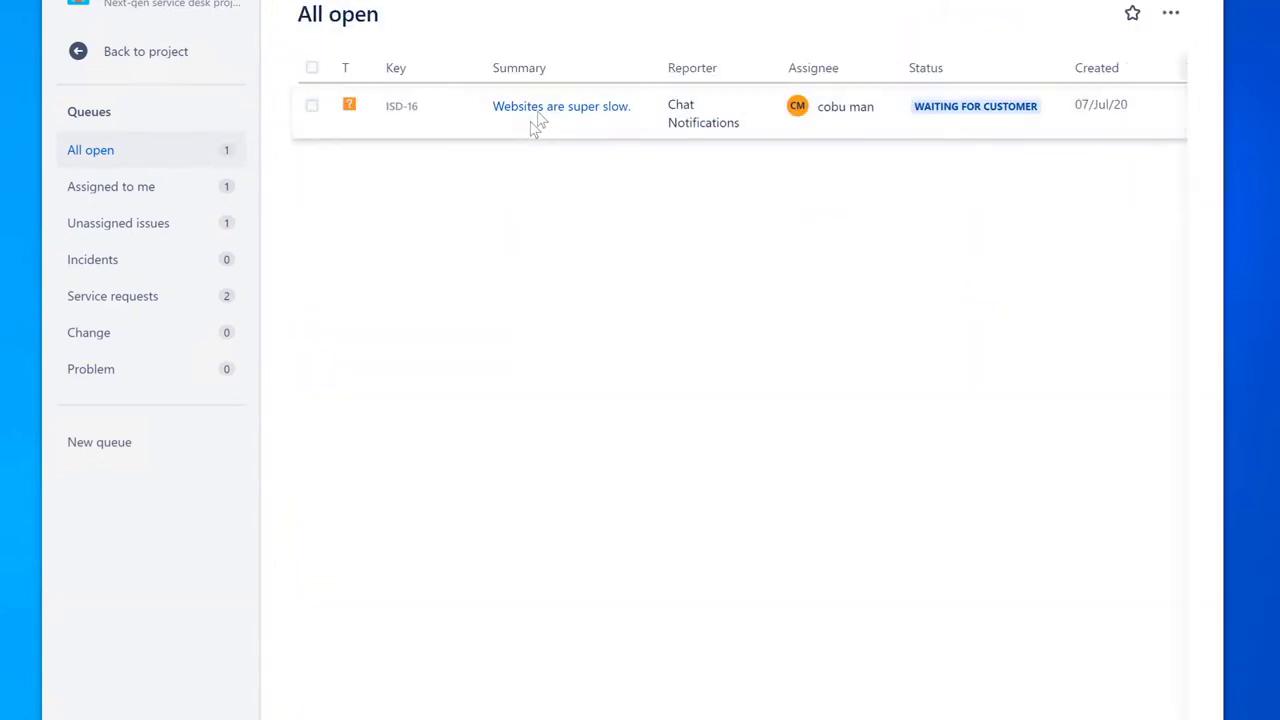
Open ISD-16 'Websites are super slow.' and review its latest internal note.
click(537, 117)
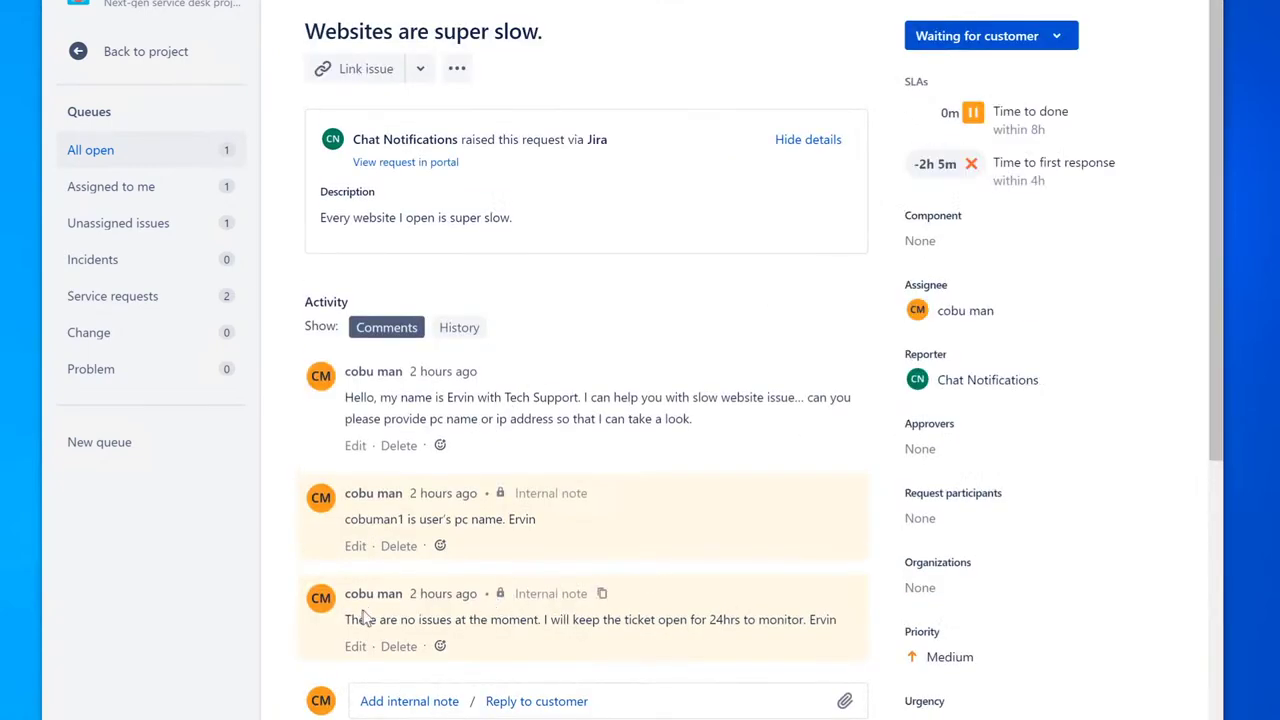
drag(351, 620, 832, 628)
click(832, 624)
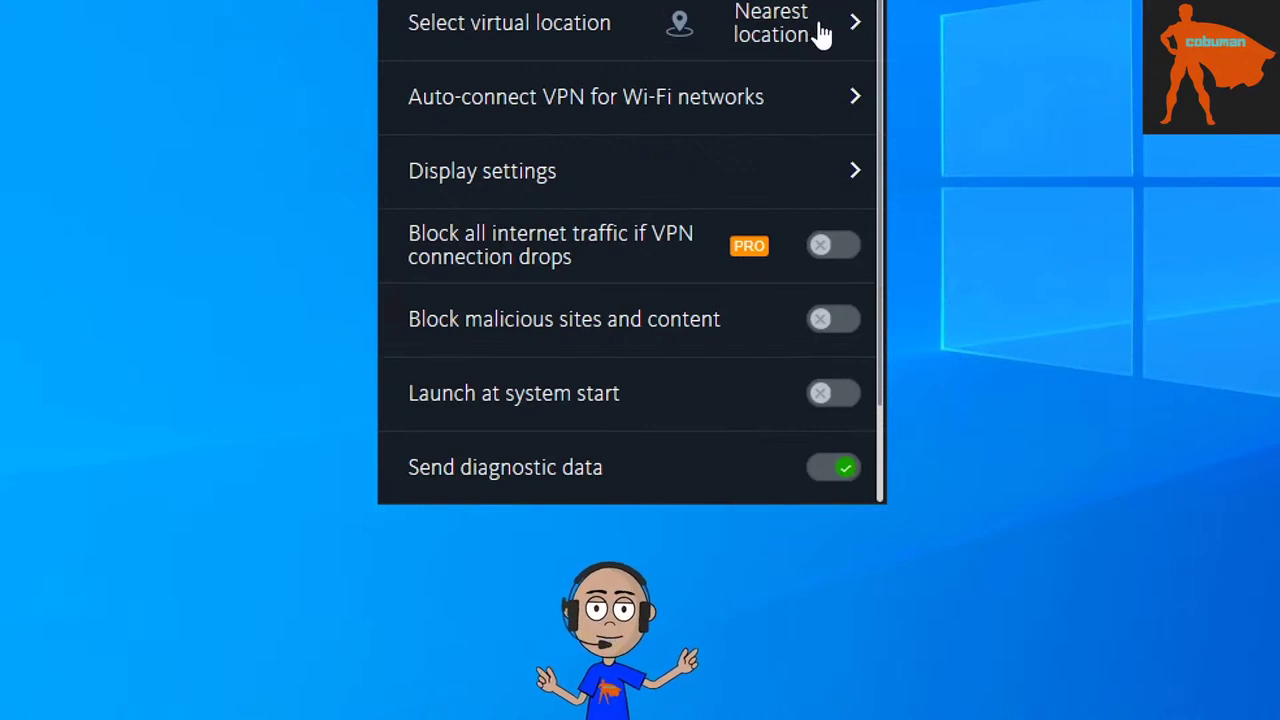
Check the VPN's virtual location list, then restore Edge's vpn token image search.
click(820, 34)
scroll(660, 188, up, 3)
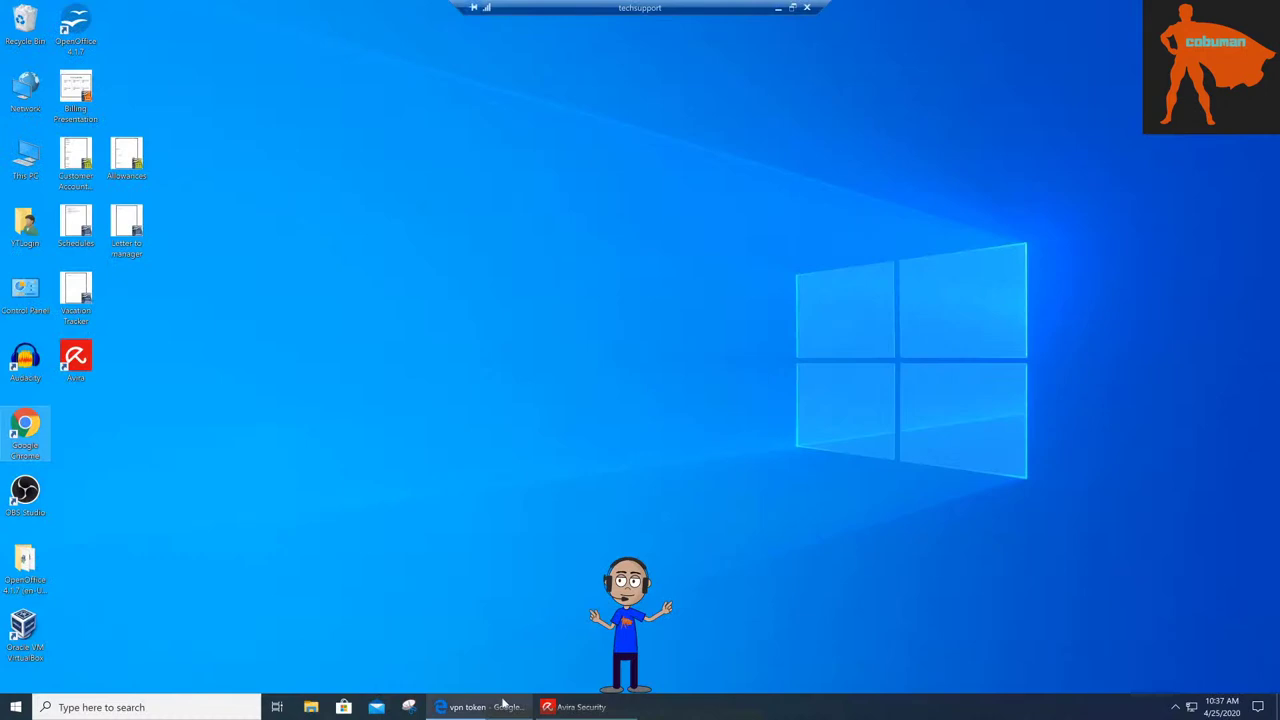
mouse_move(488, 711)
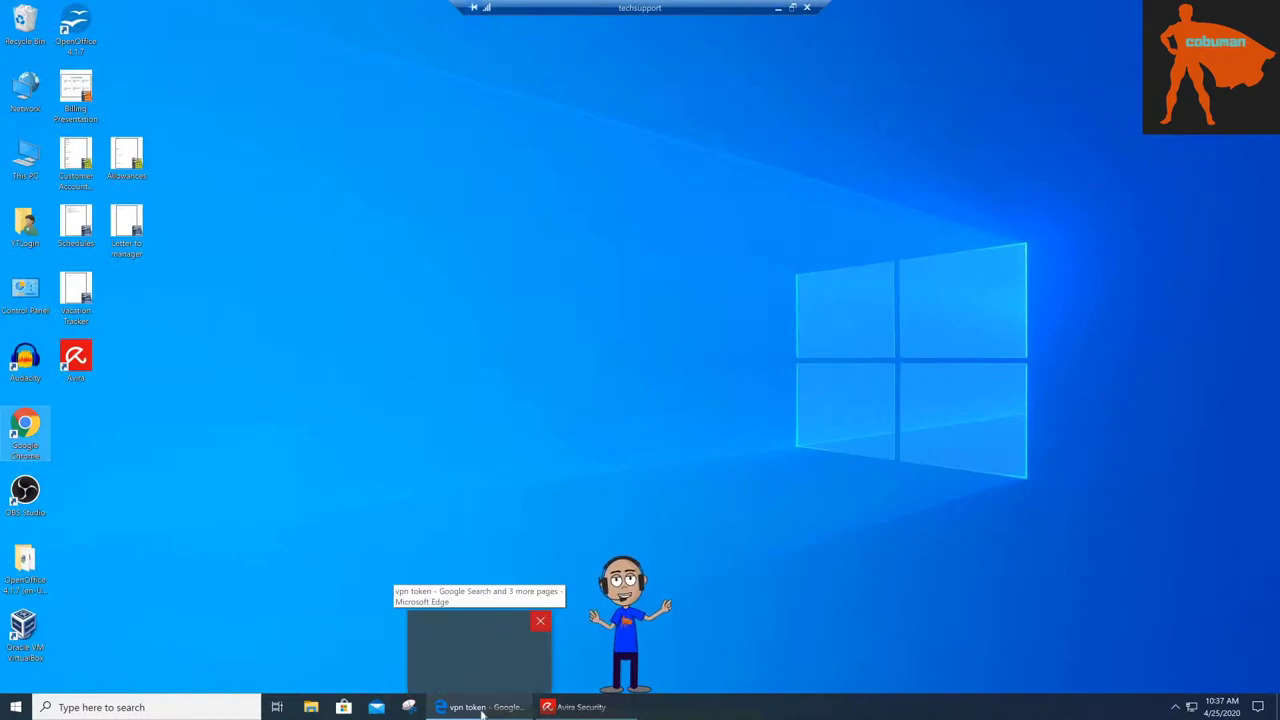
click(483, 707)
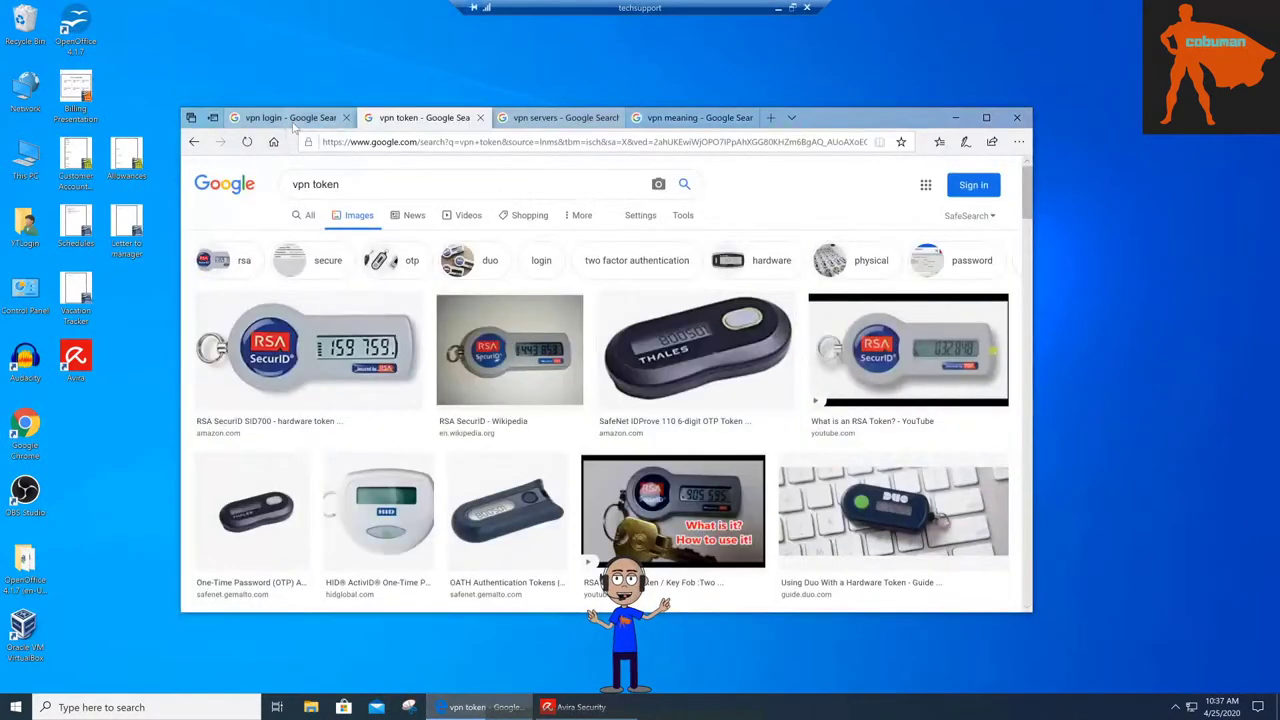
View the vpn login image results and move the Edge window higher.
click(295, 120)
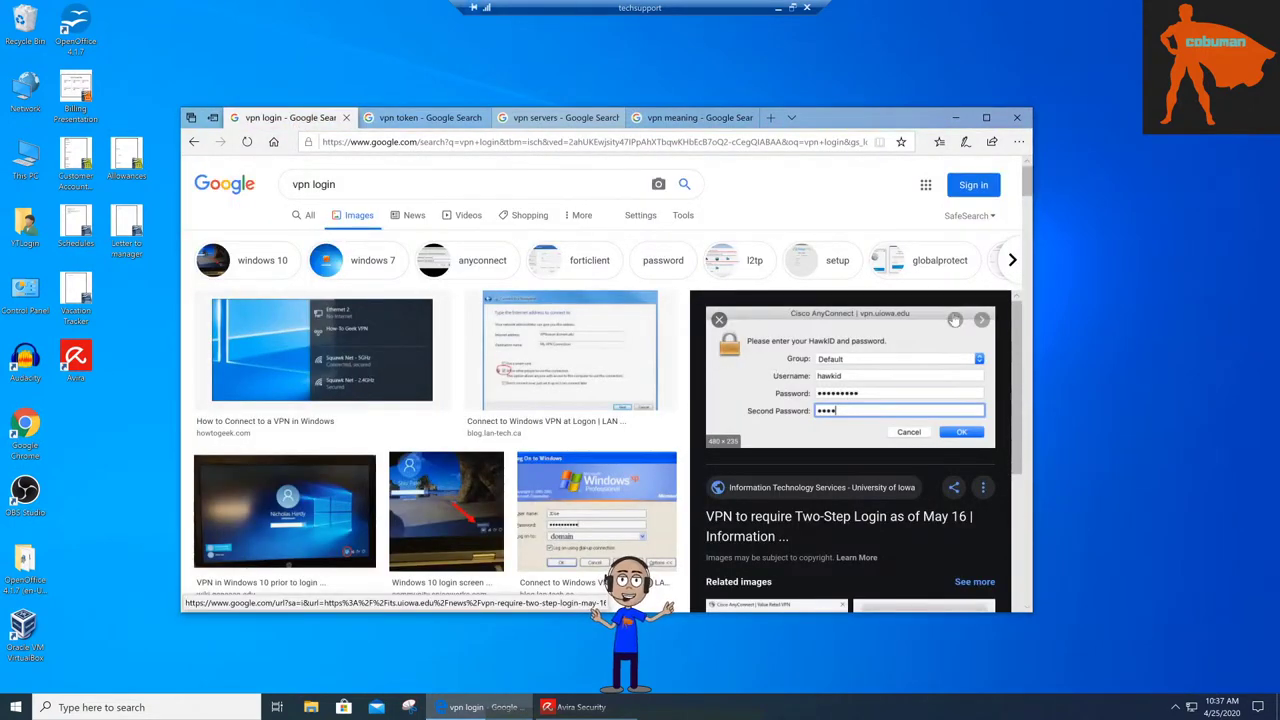
drag(816, 112, 786, 68)
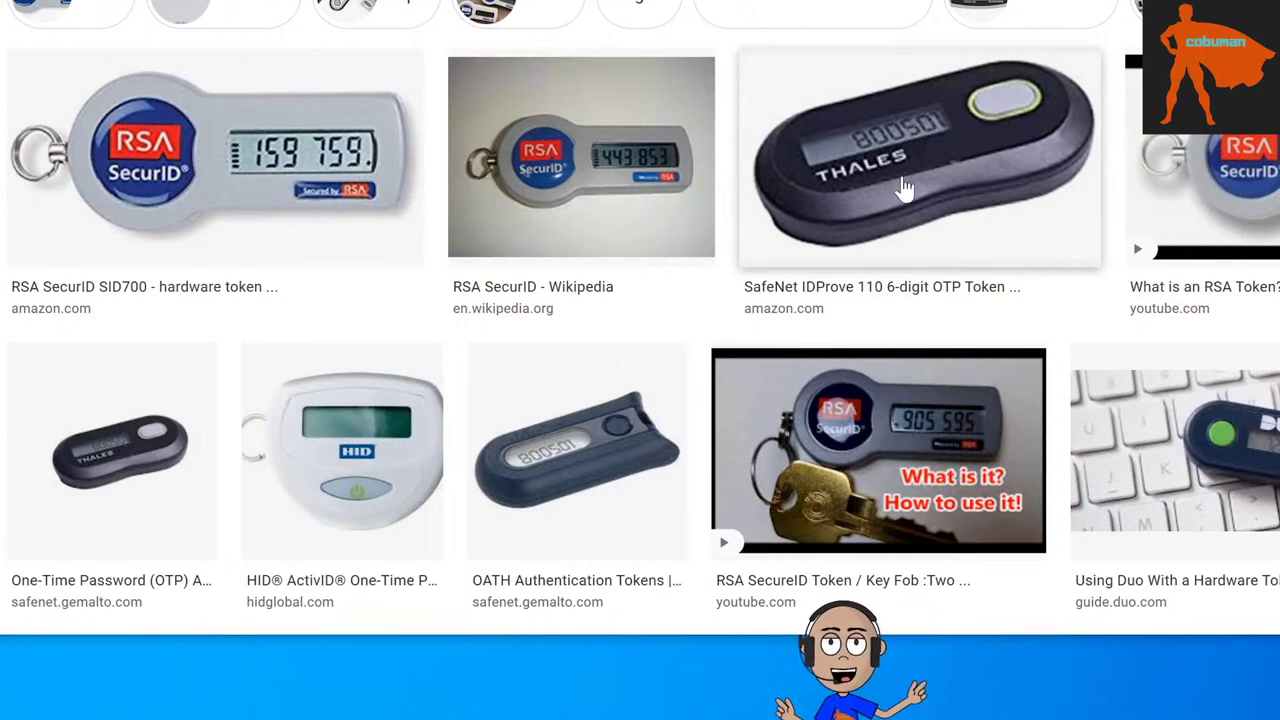
scroll(903, 187, down, 3)
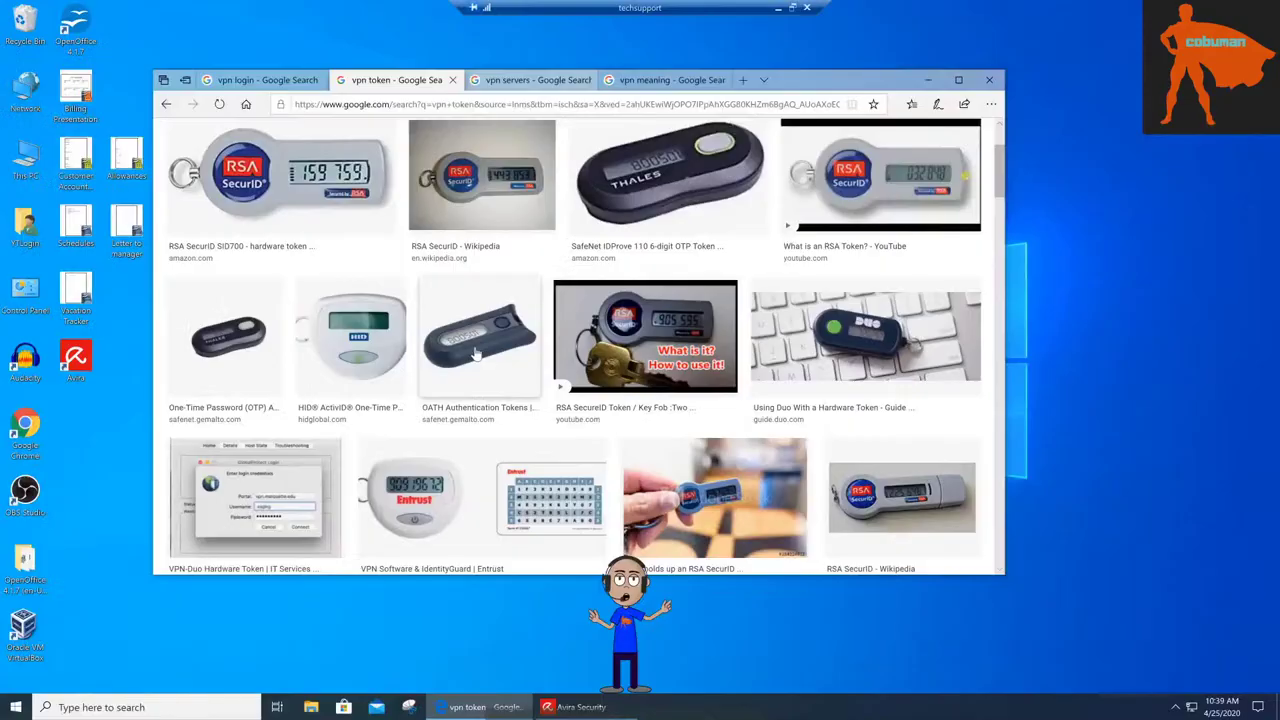
Scroll down through the vpn token hardware-token image results.
scroll(569, 231, down, 2)
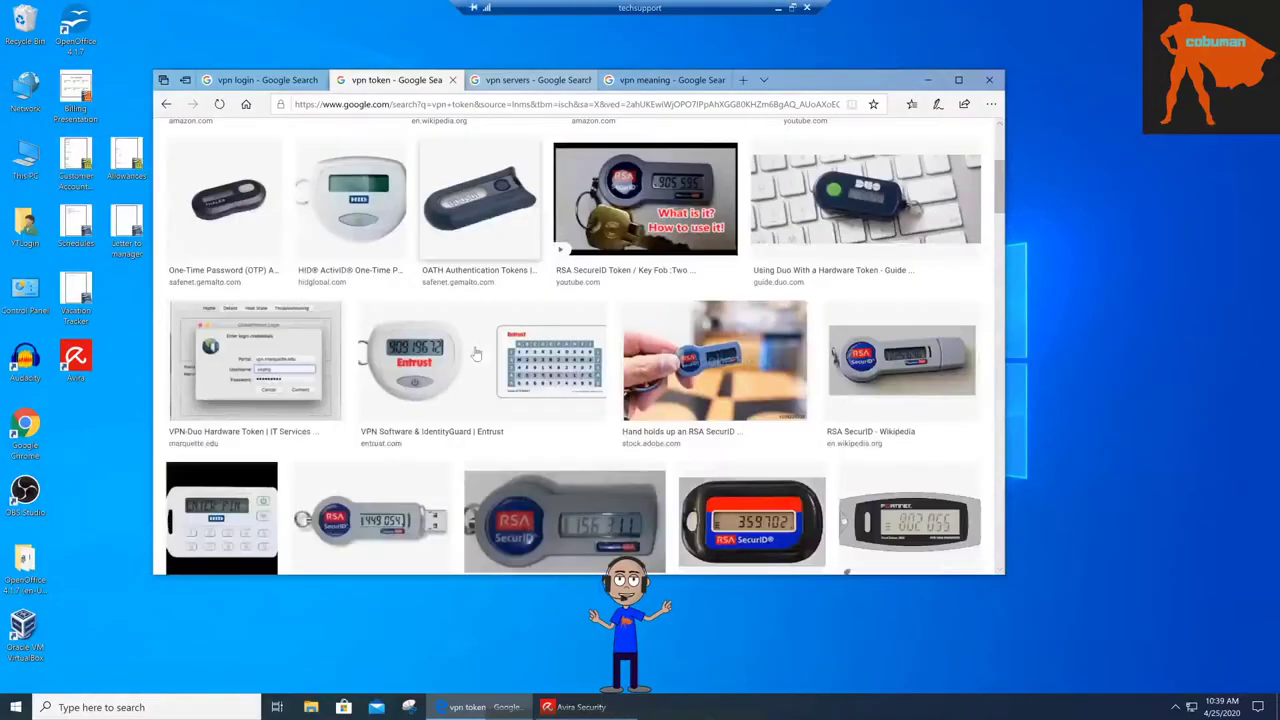
scroll(569, 231, down, 2)
scroll(476, 355, down, 2)
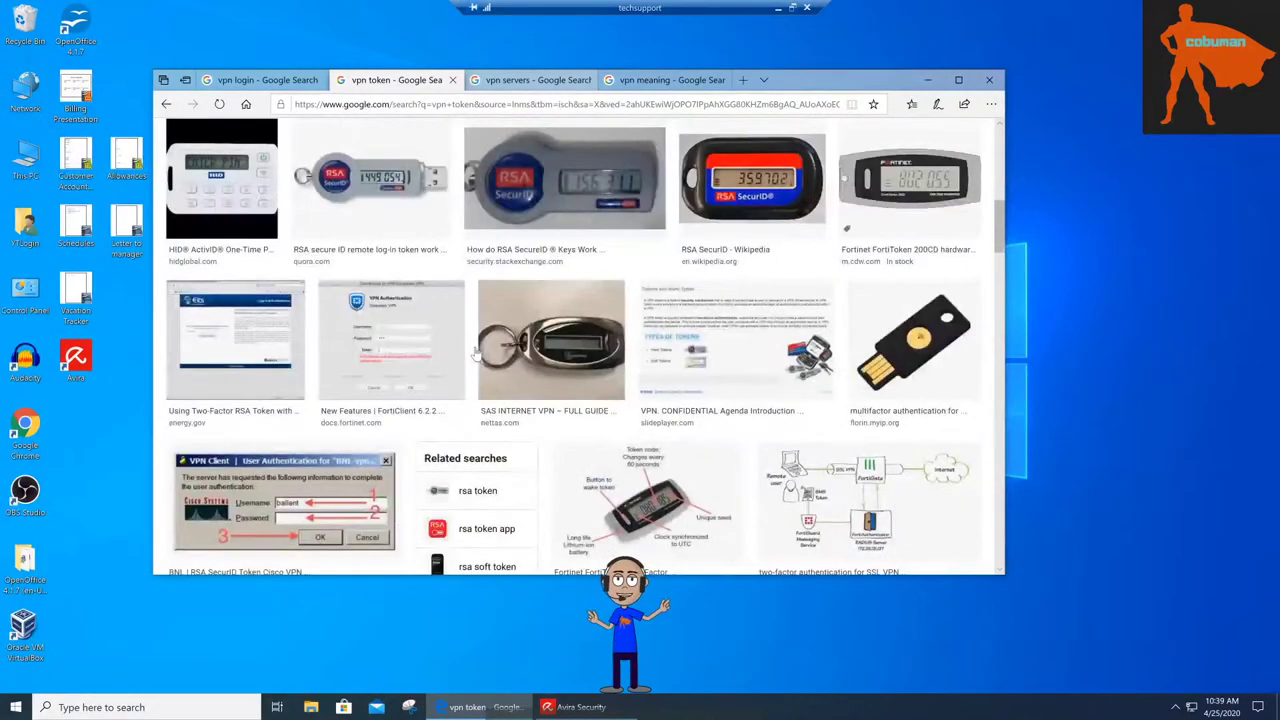
scroll(476, 355, down, 1)
scroll(488, 342, down, 2)
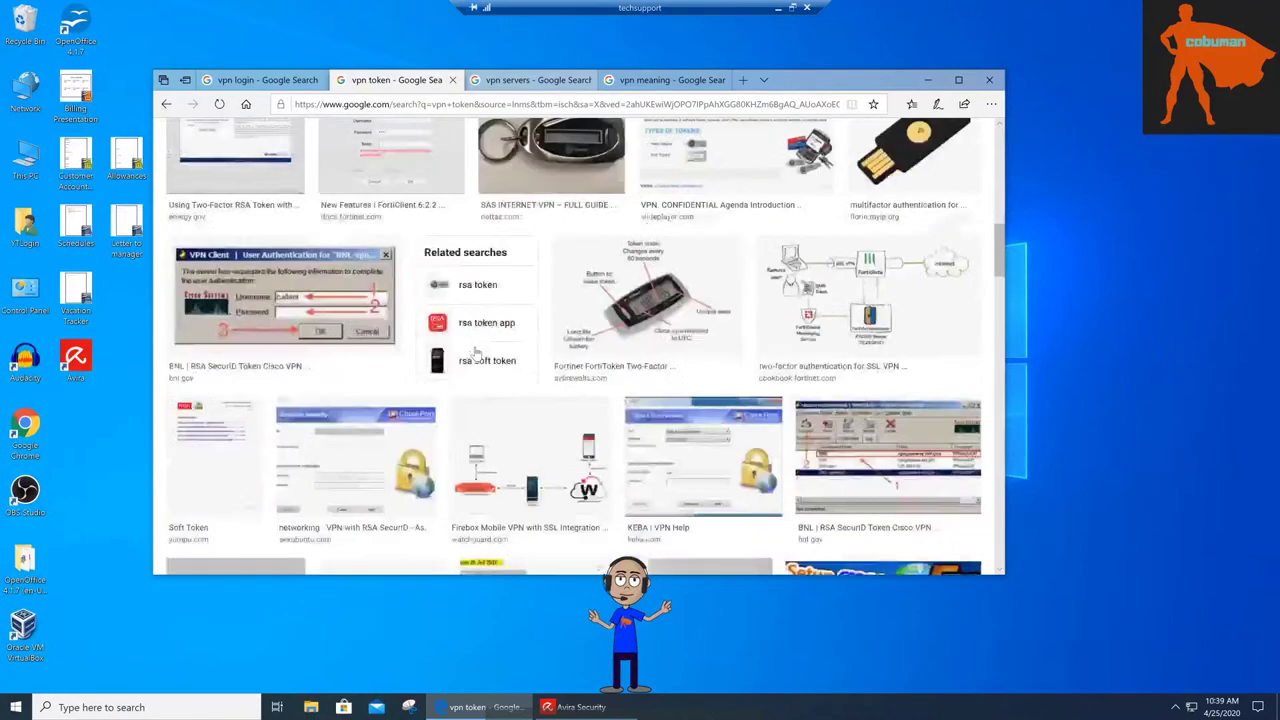
scroll(493, 336, down, 5)
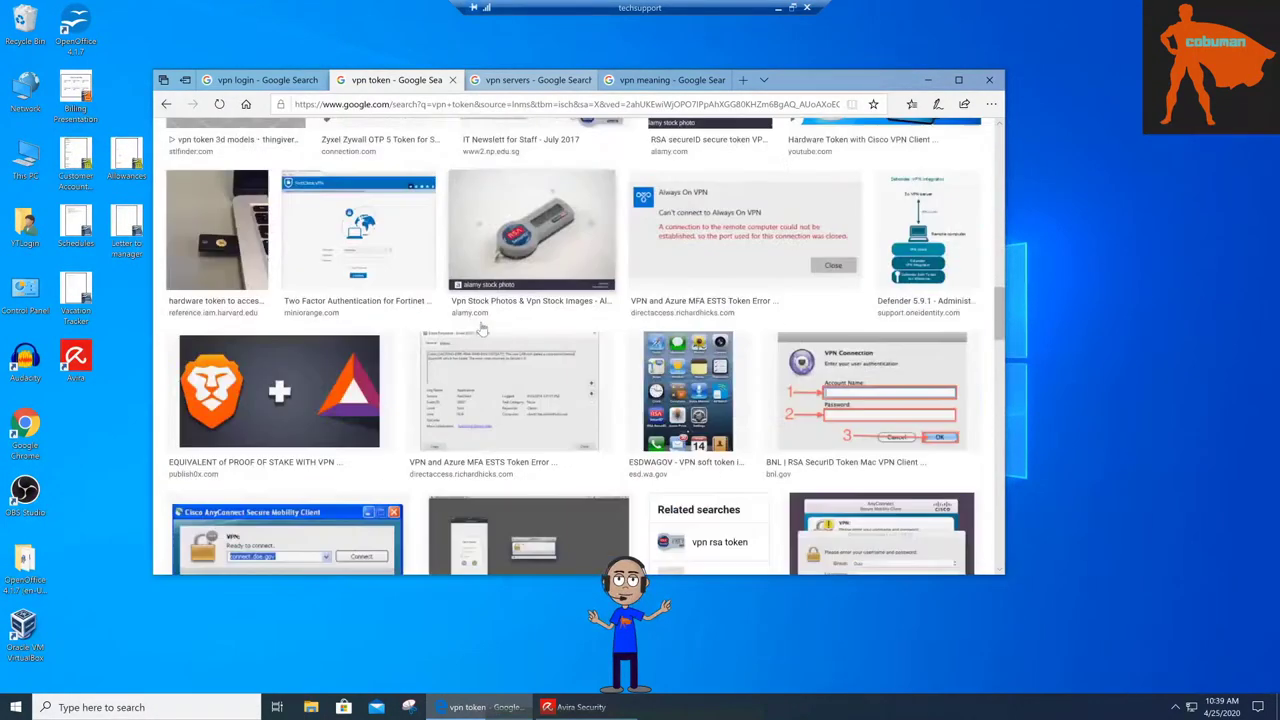
scroll(487, 327, down, 2)
scroll(487, 327, down, 2)
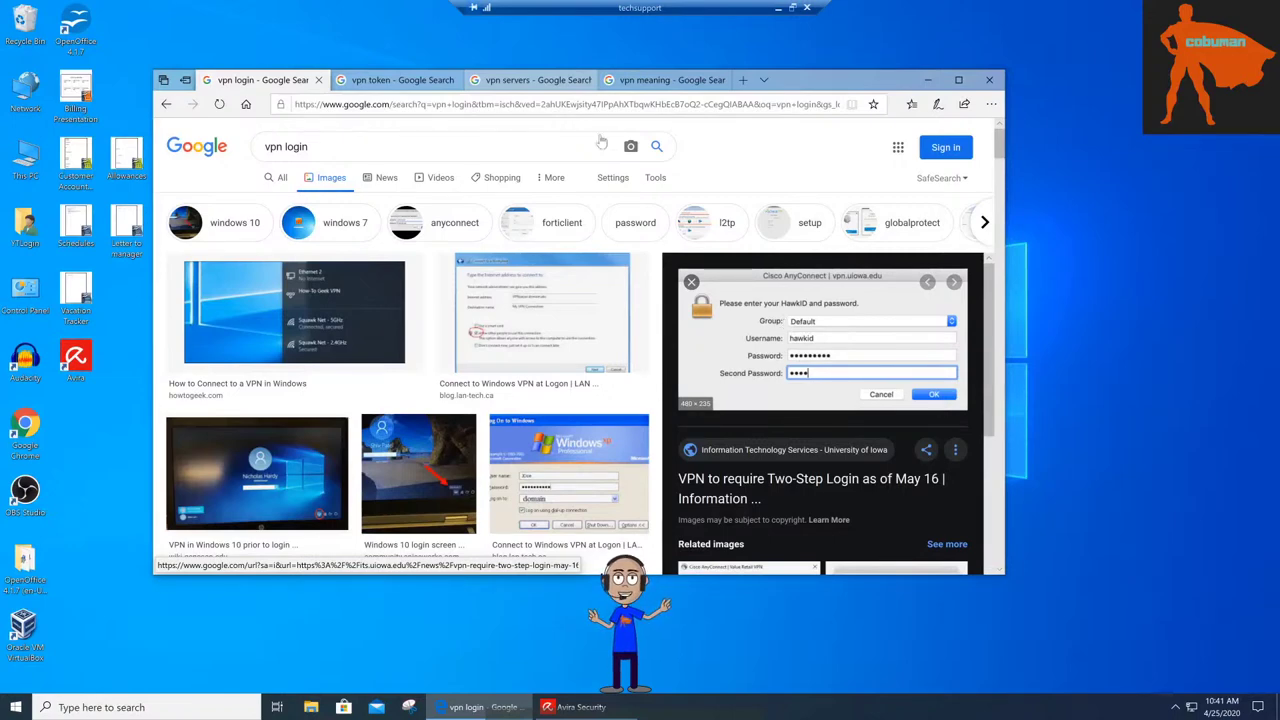
Preview the VPN server locations image under vpn servers, then close the vpn meaning search.
click(513, 84)
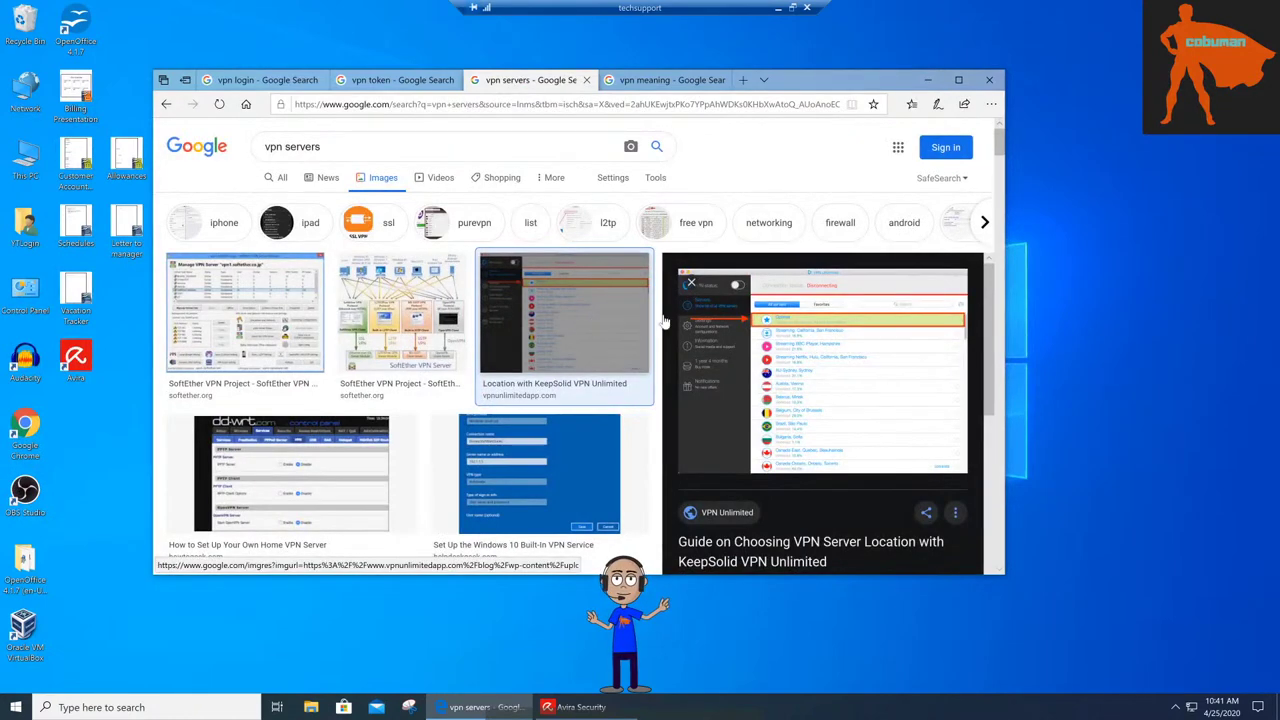
scroll(365, 337, down, 5)
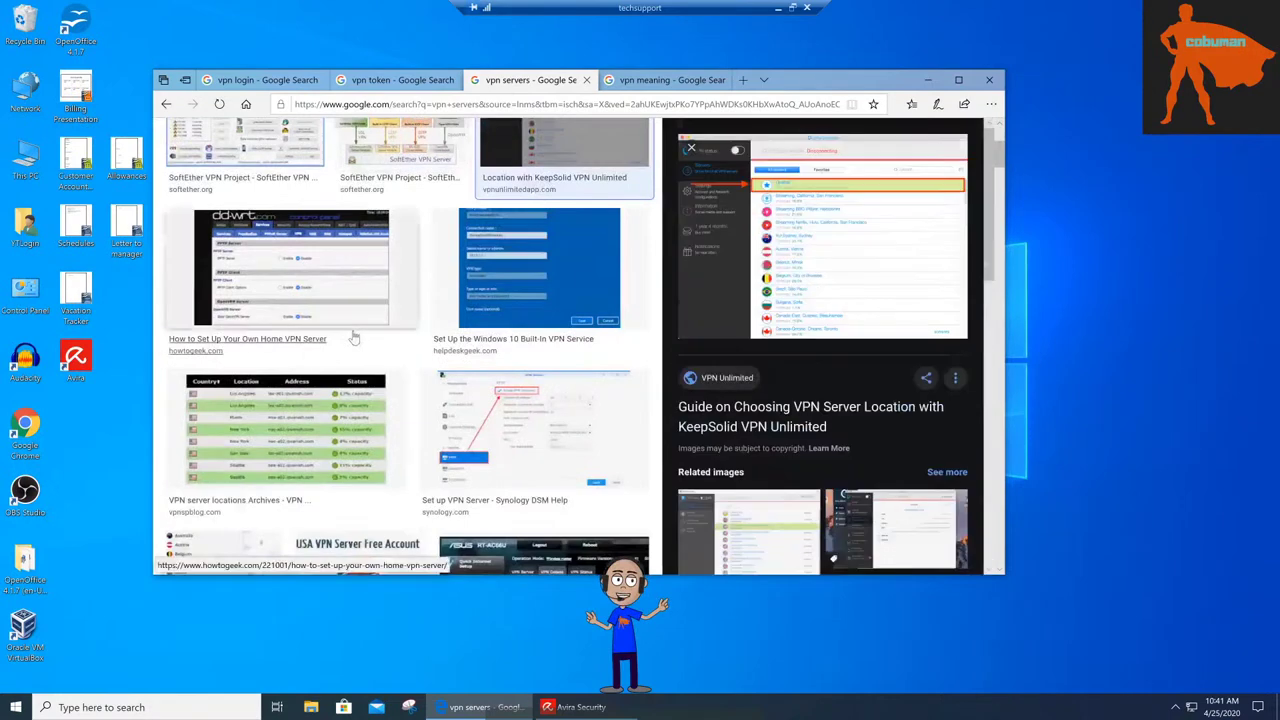
click(255, 302)
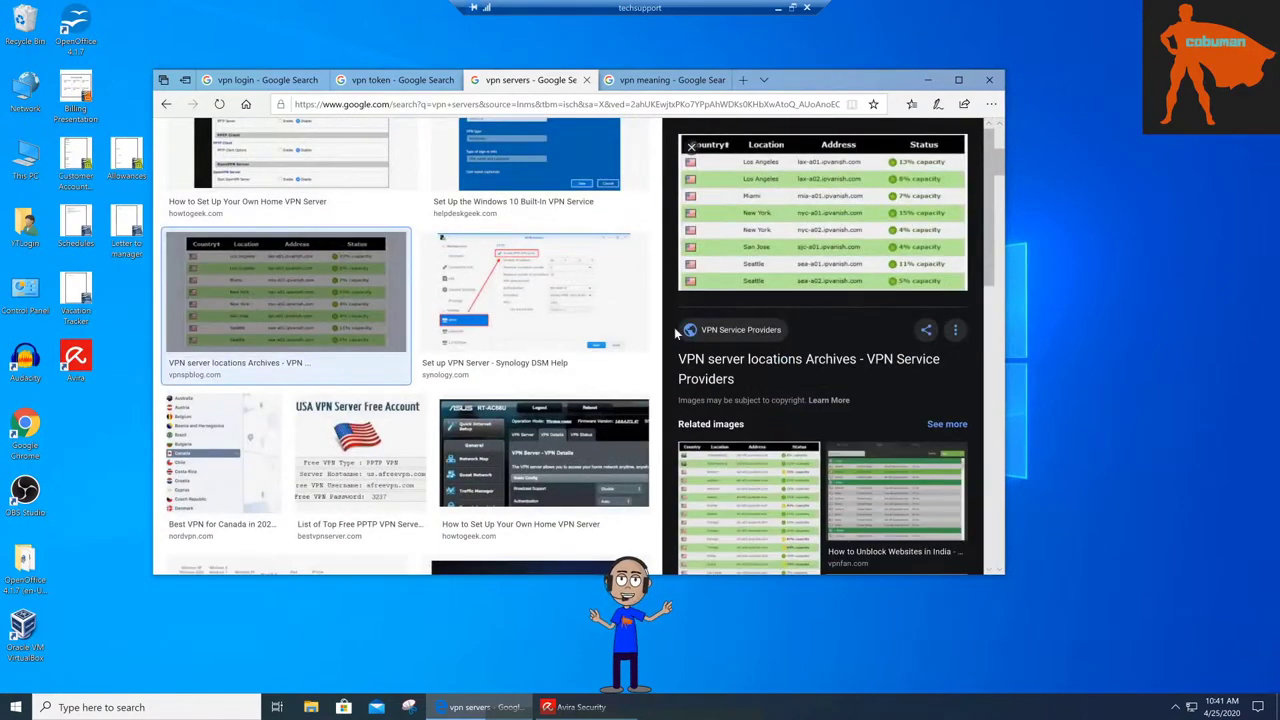
scroll(655, 333, up, 2)
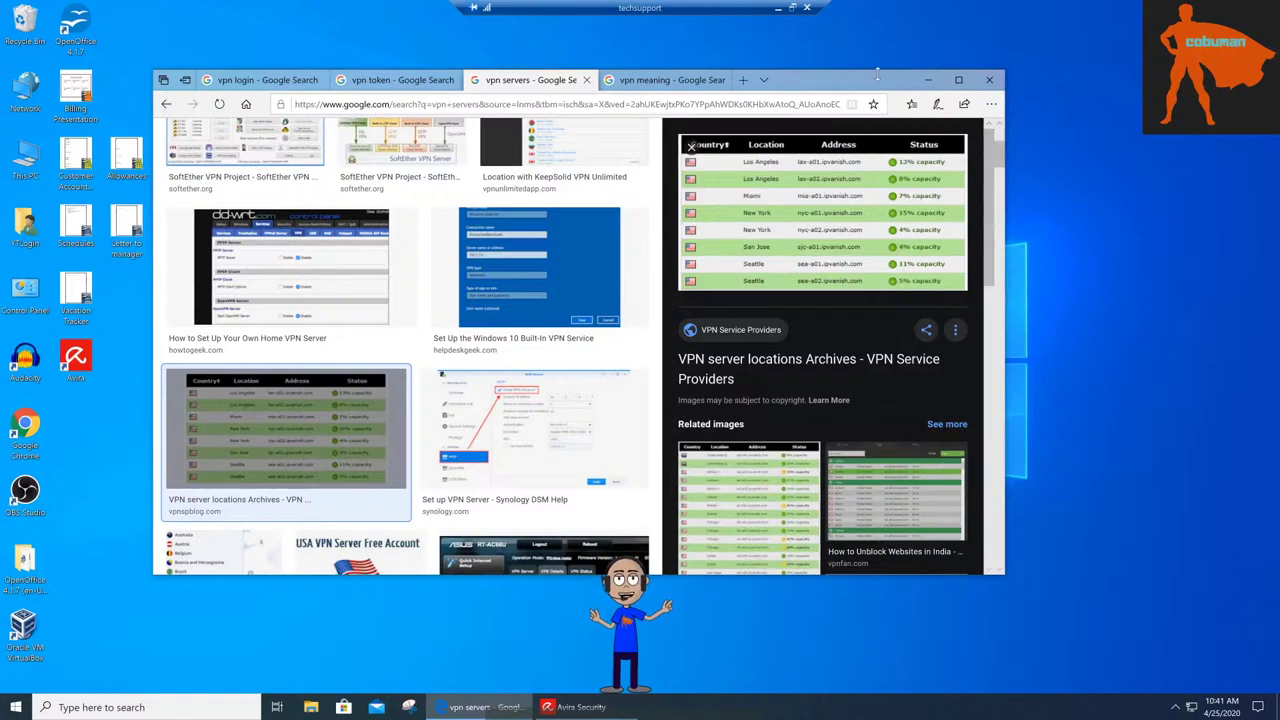
drag(825, 79, 732, 178)
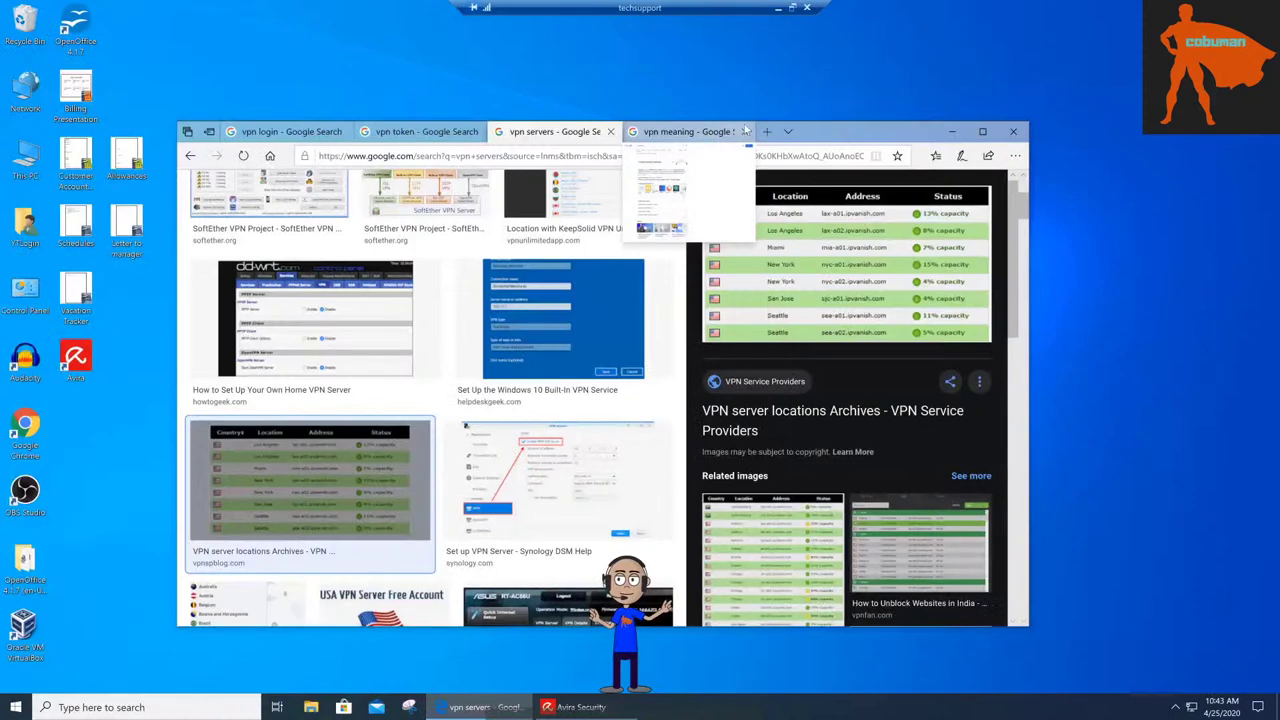
click(745, 131)
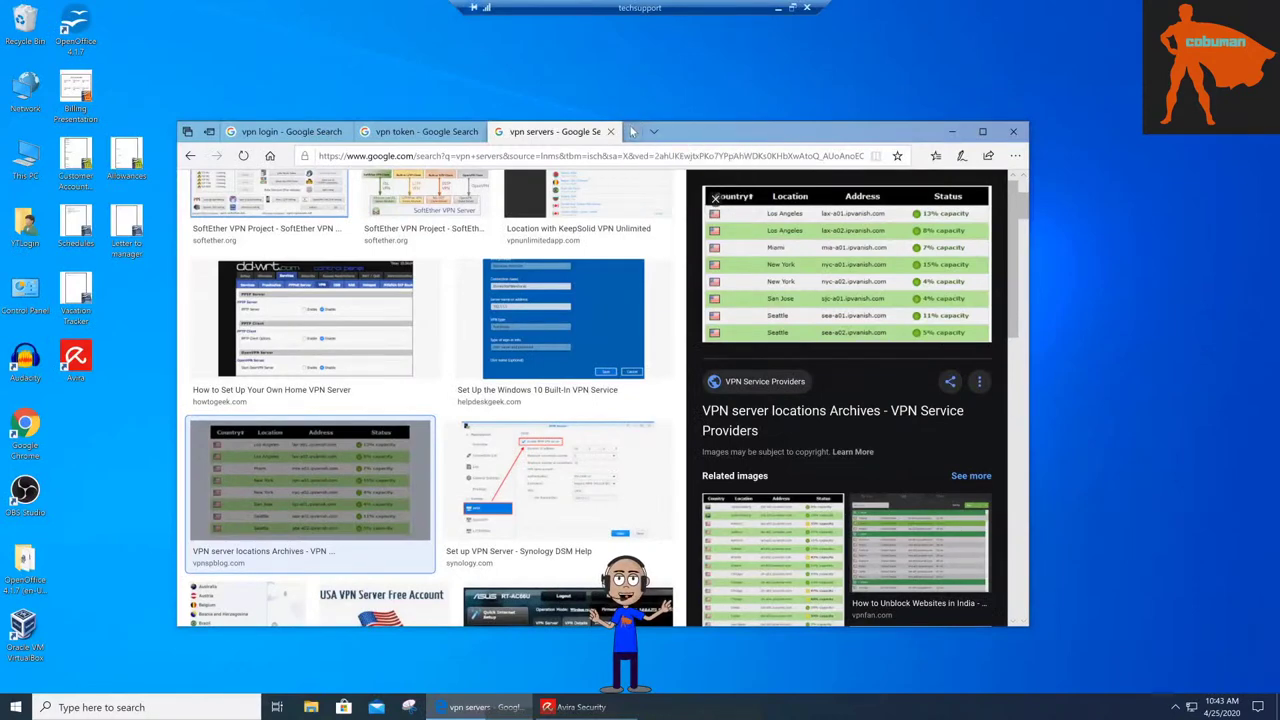
click(634, 132)
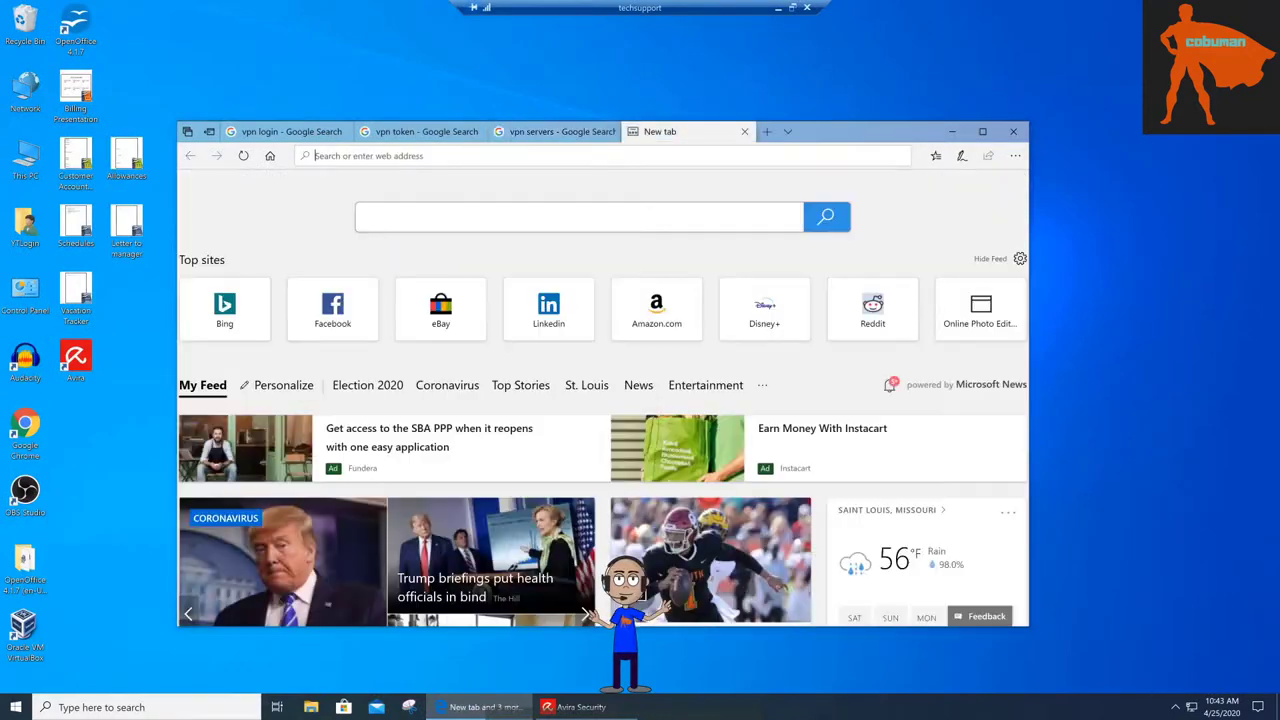
text(https://www.google.com/)
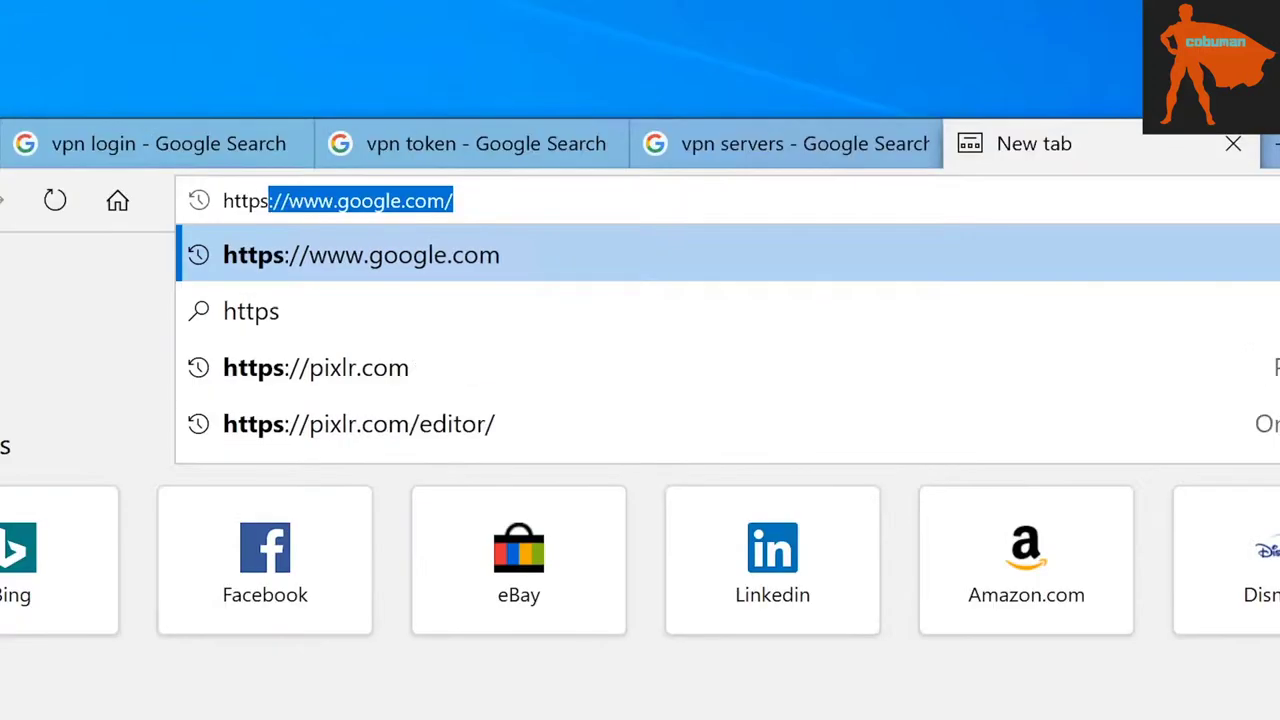
key(End)
key(BackSpace)
key(BackSpace)
key(BackSpace)
key(BackSpace)
key(BackSpace)
key(BackSpace)
key(BackSpace)
key(BackSpace)
key(BackSpace)
key(BackSpace)
key(BackSpace)
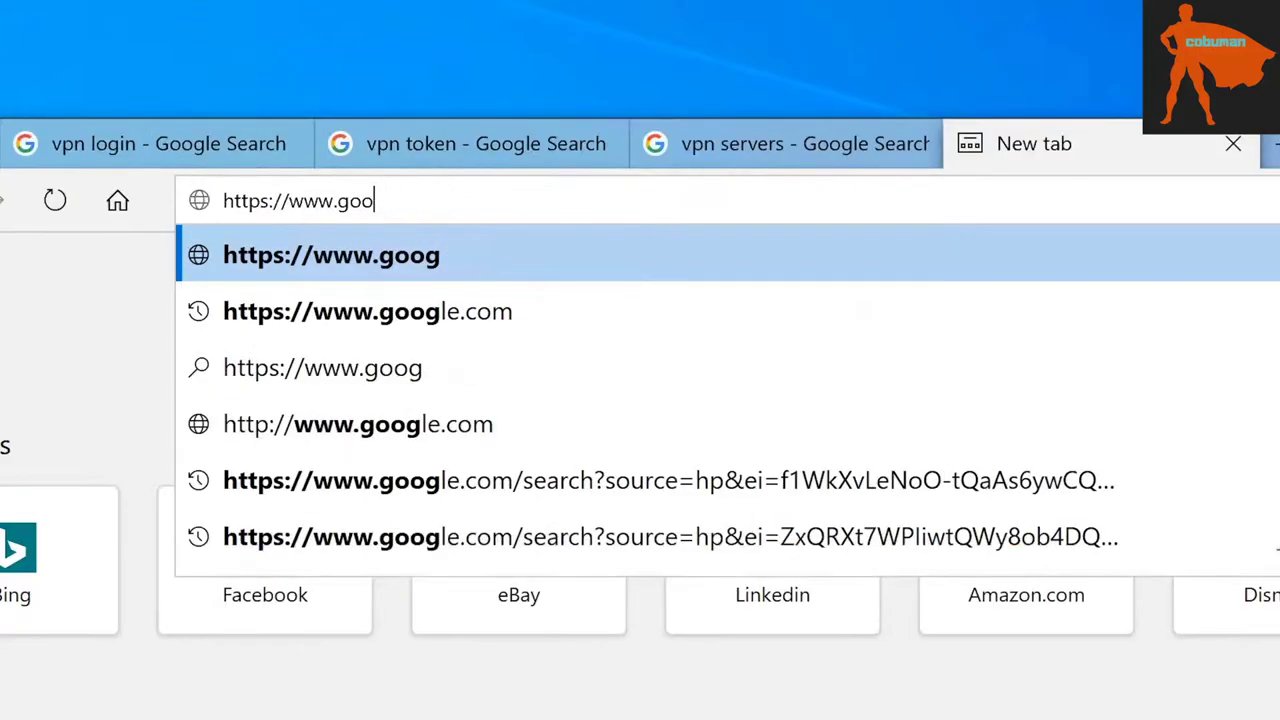
text(getm)
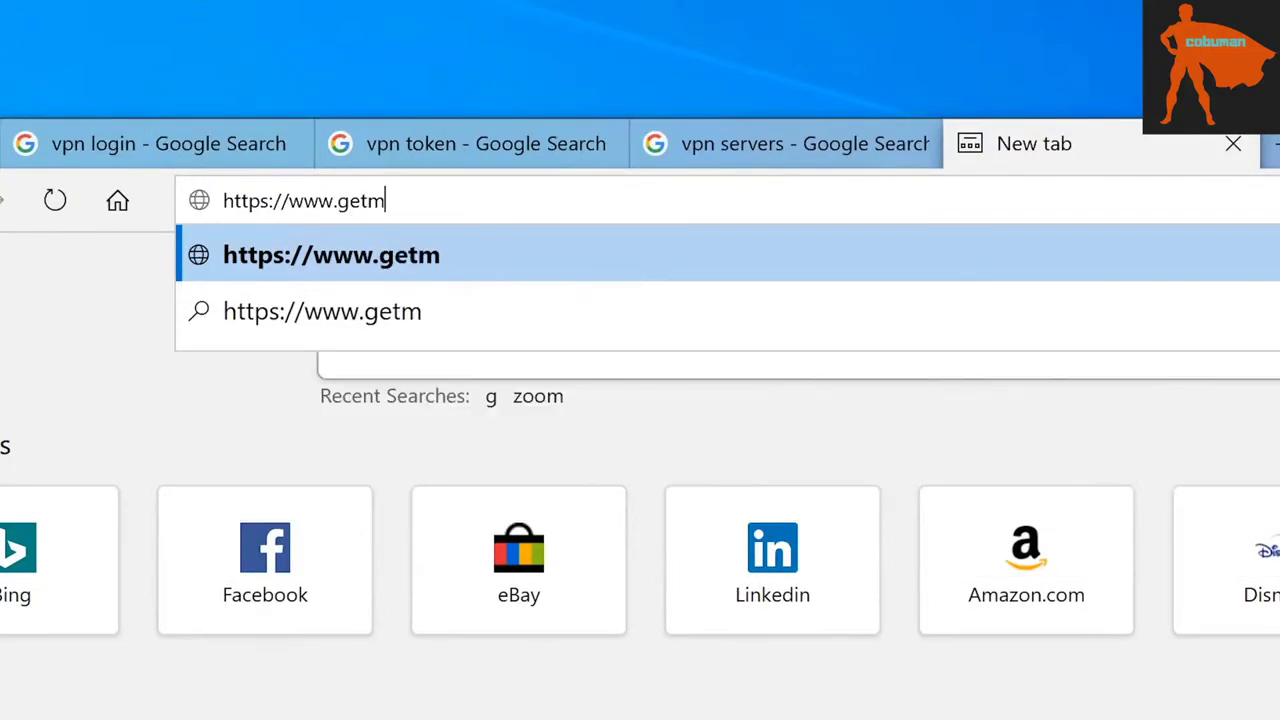
text(yvpnsoft)
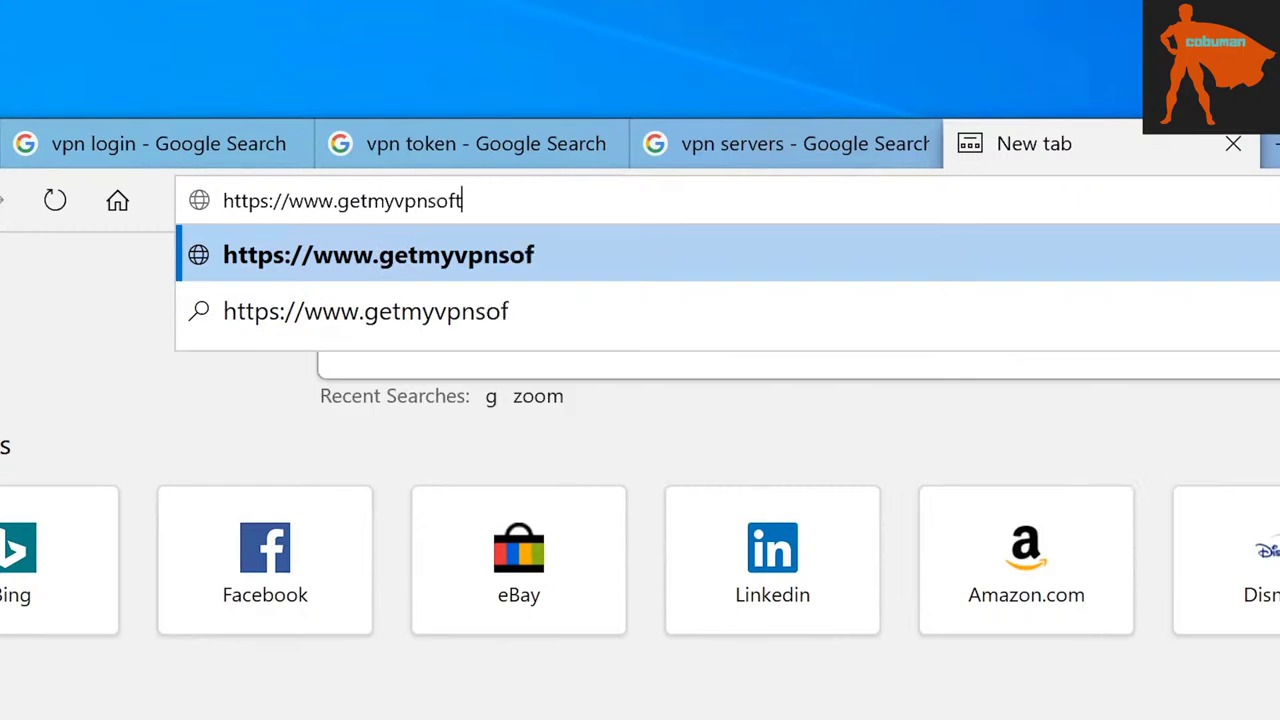
text(ware.com)
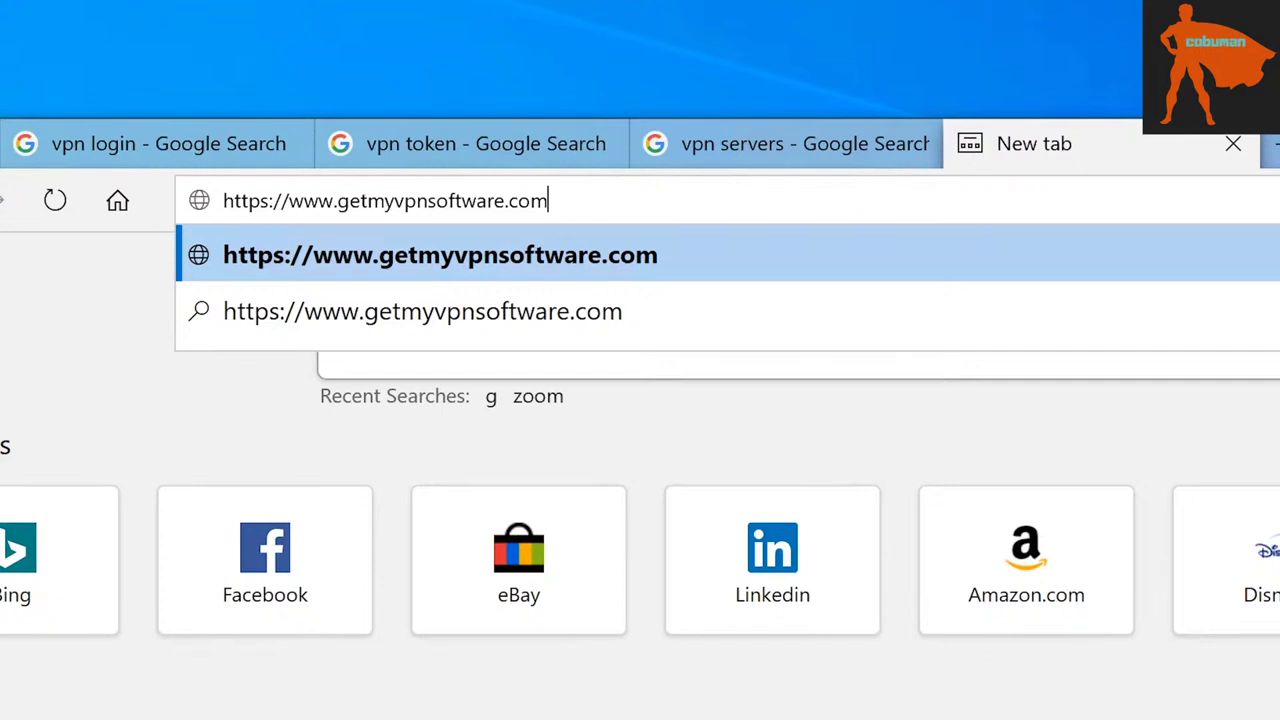
drag(548, 201, 222, 201)
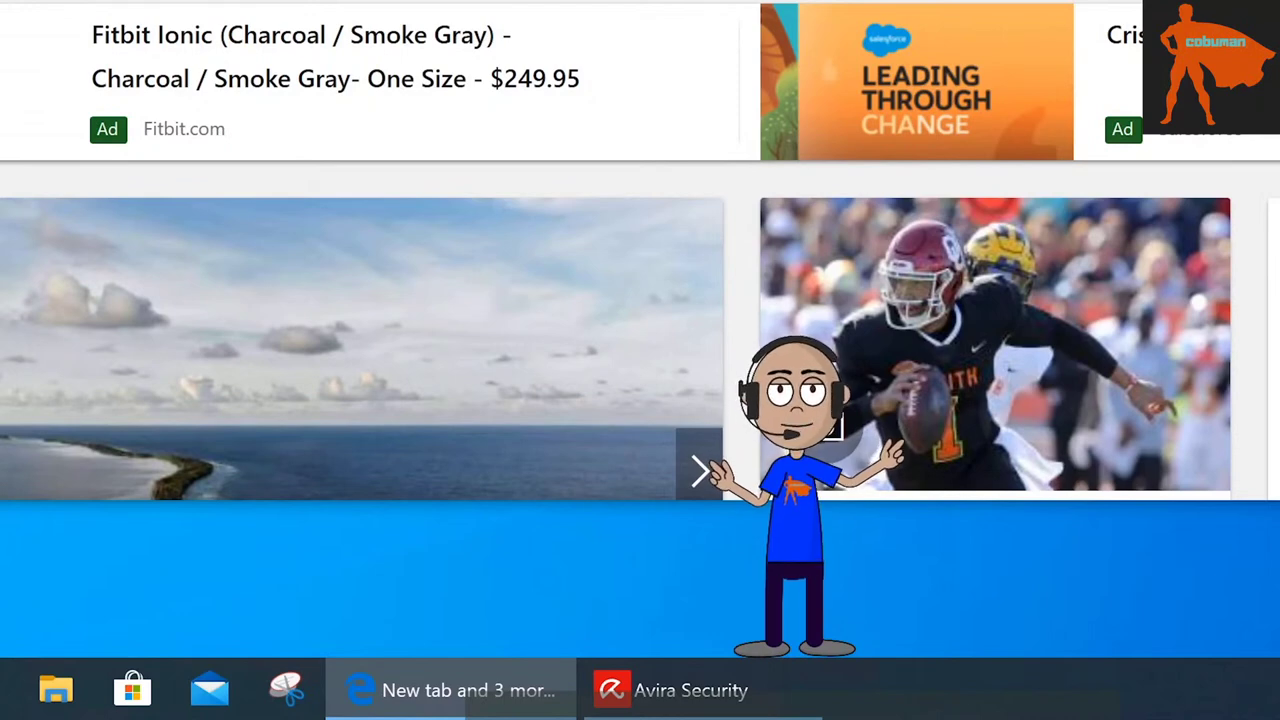
Advance the My Feed news carousel by three stories.
click(699, 470)
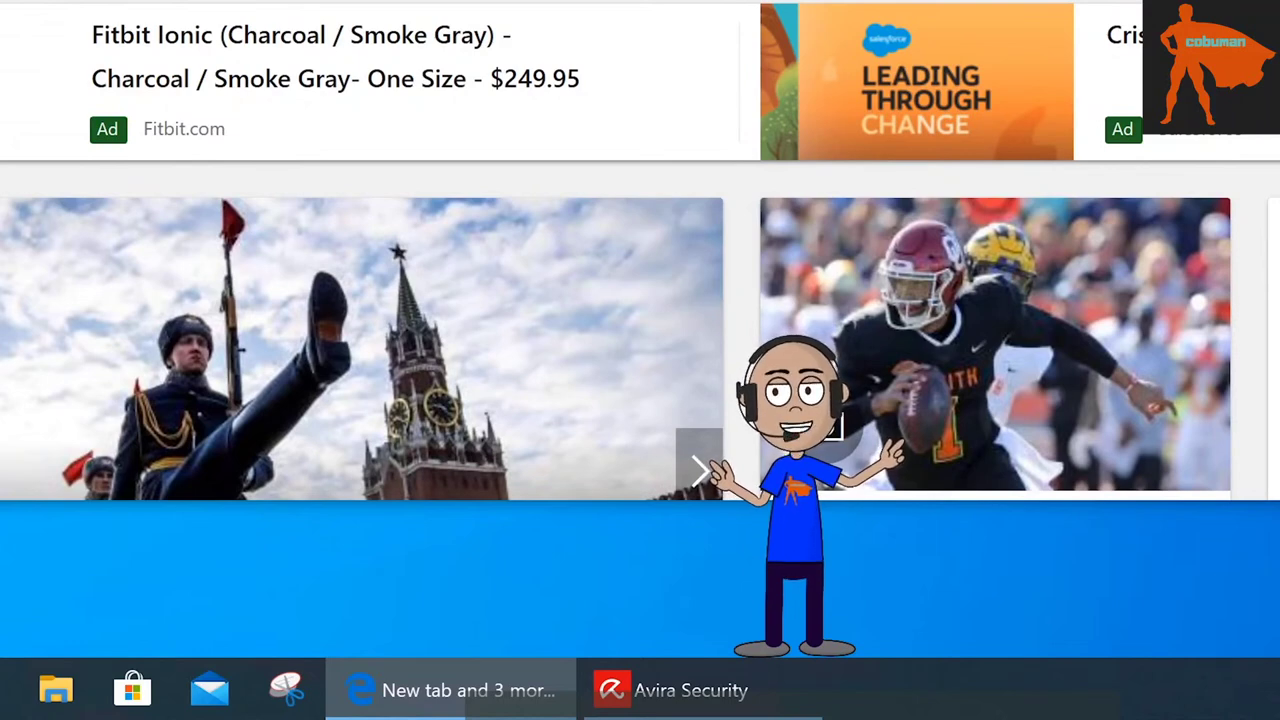
click(699, 470)
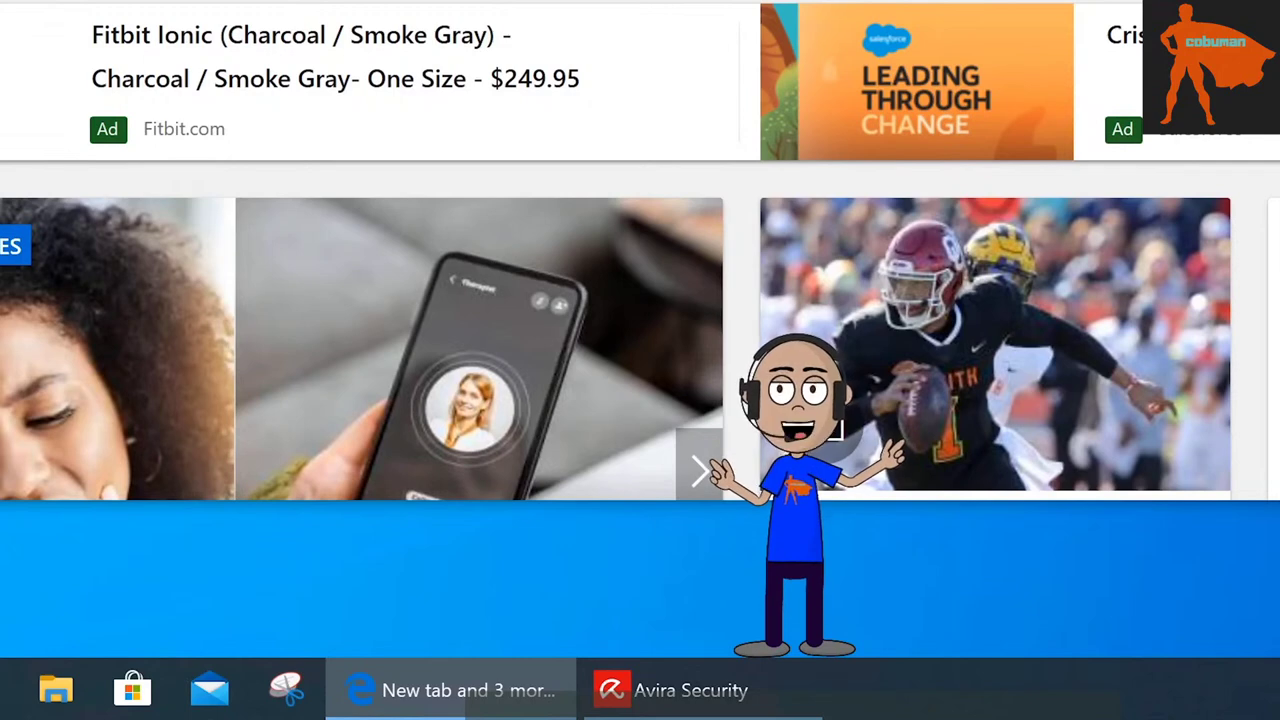
click(699, 470)
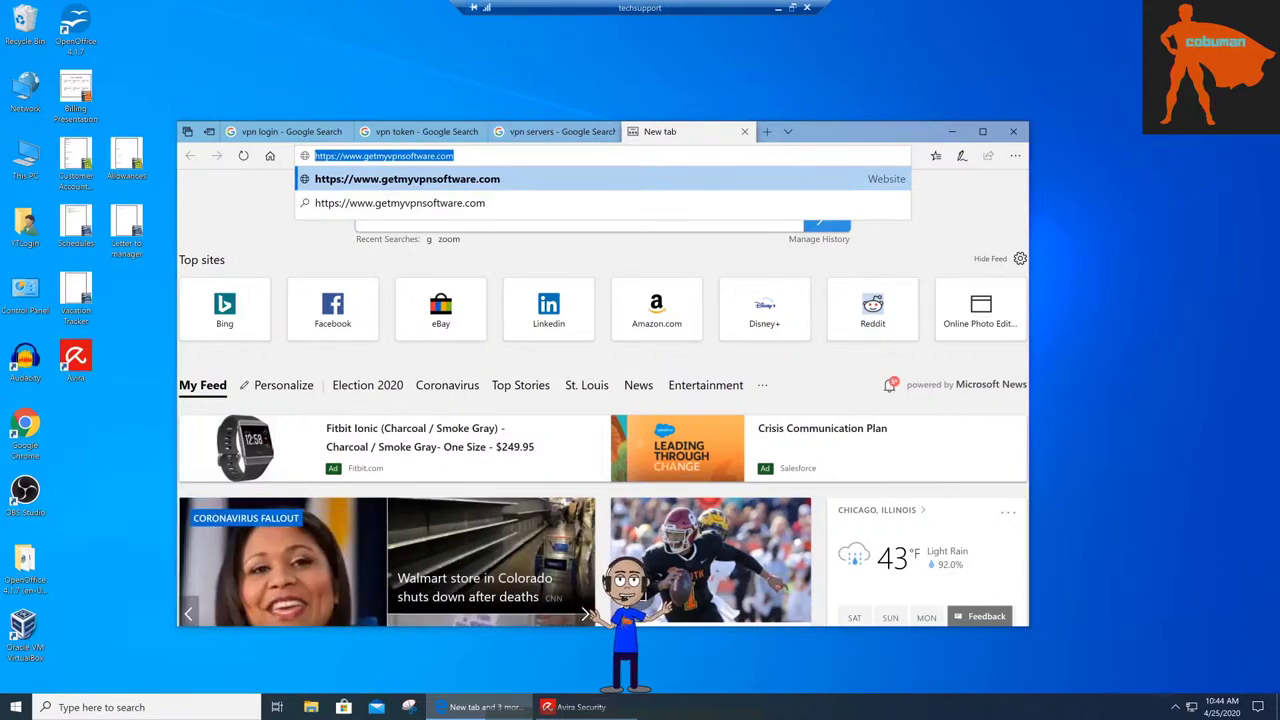
Close the extra address tab and return to the vpn login Google Images results.
click(745, 133)
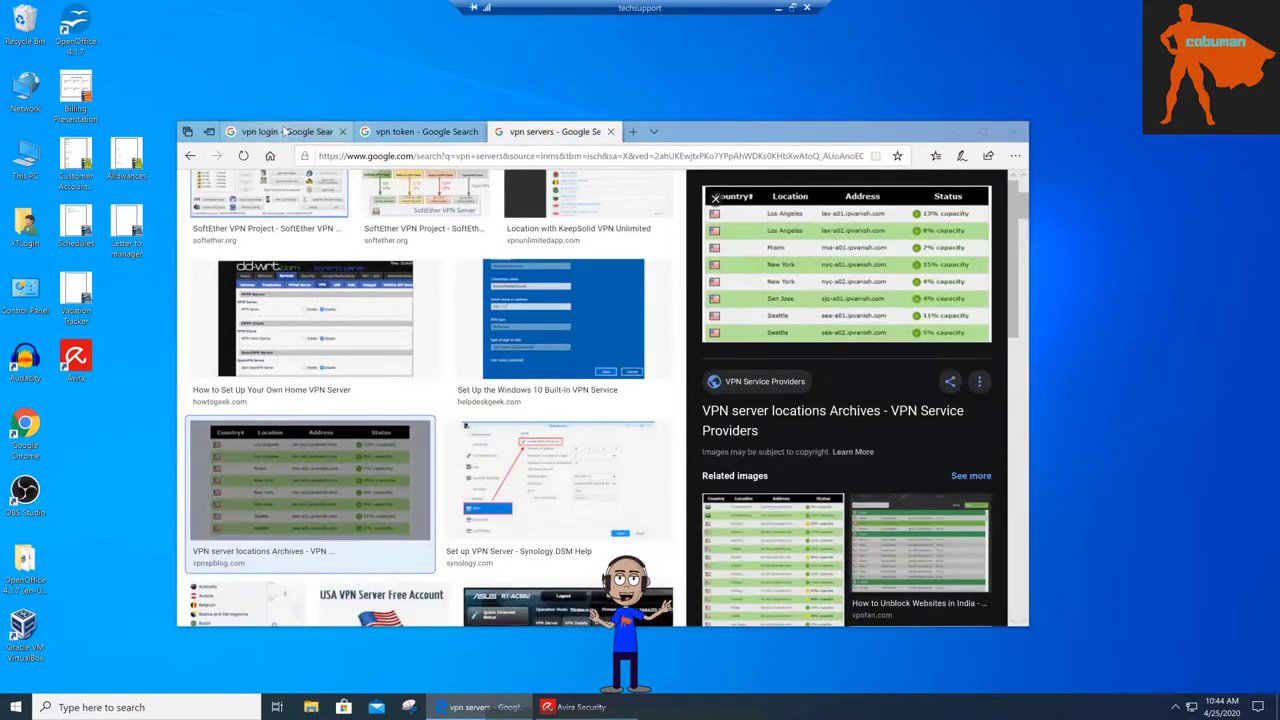
click(285, 131)
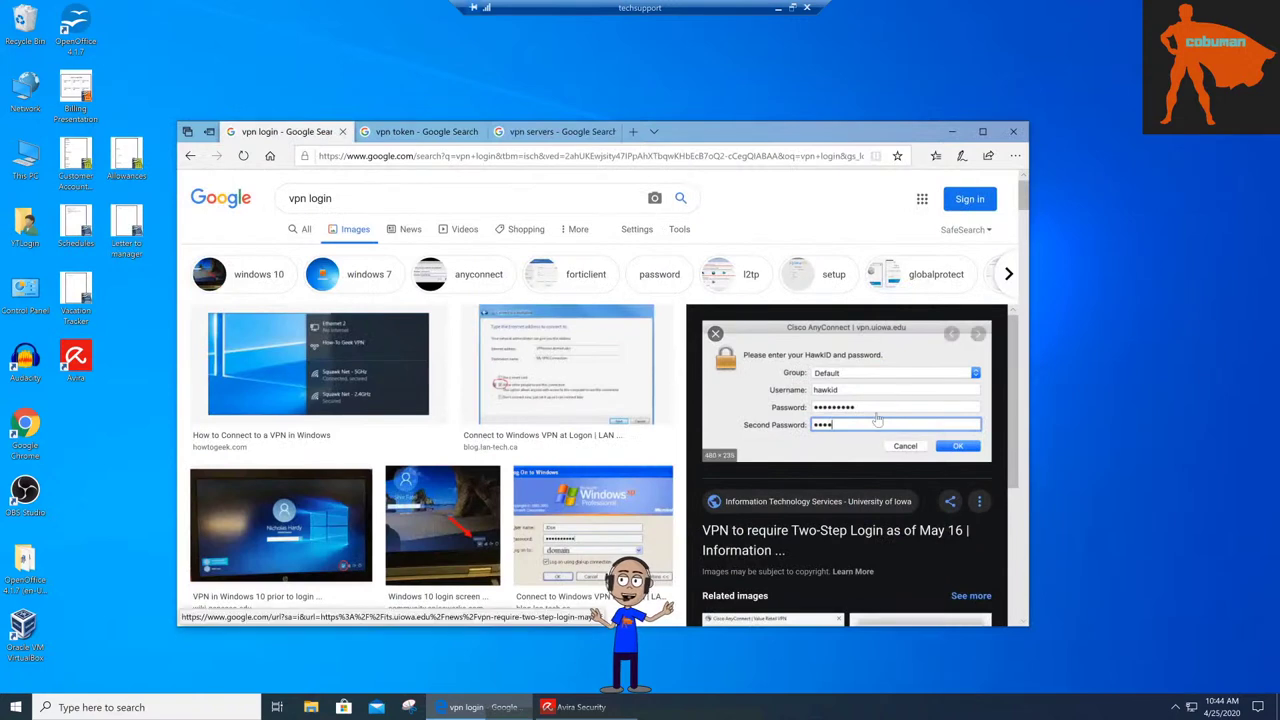
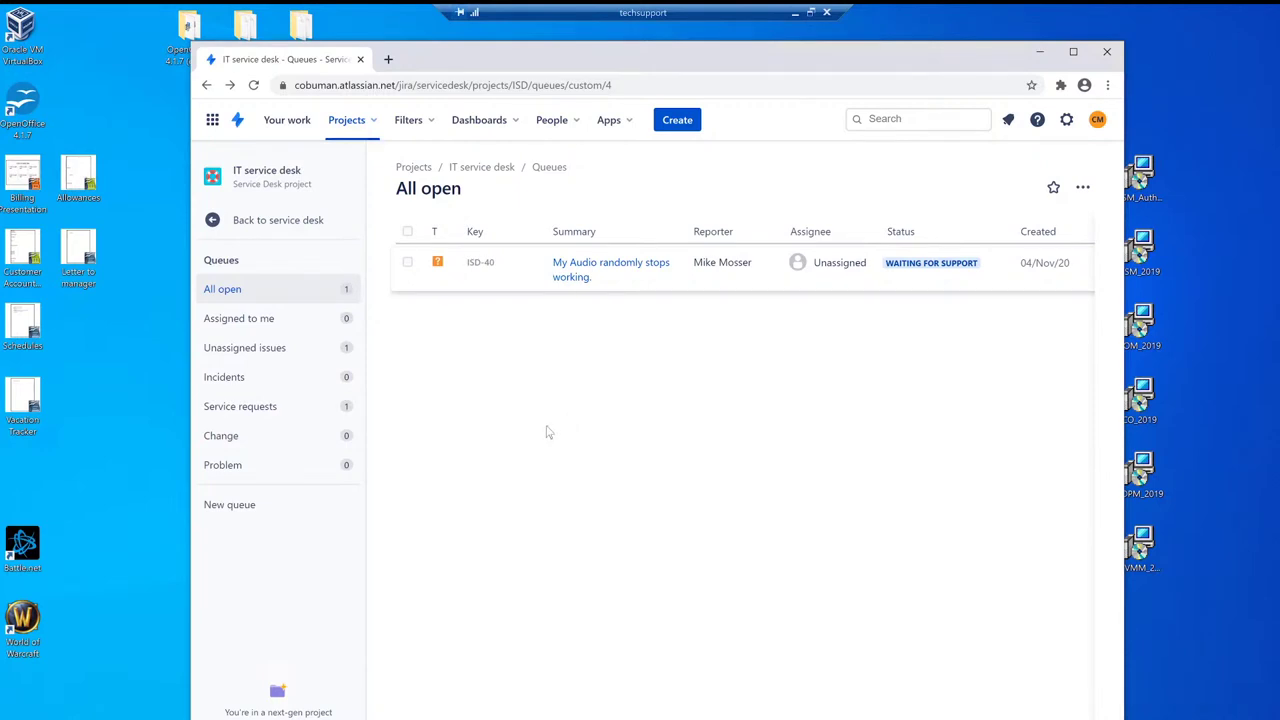
Open ticket ISD-40, 'My Audio randomly stops working.', from the All open queue.
click(607, 268)
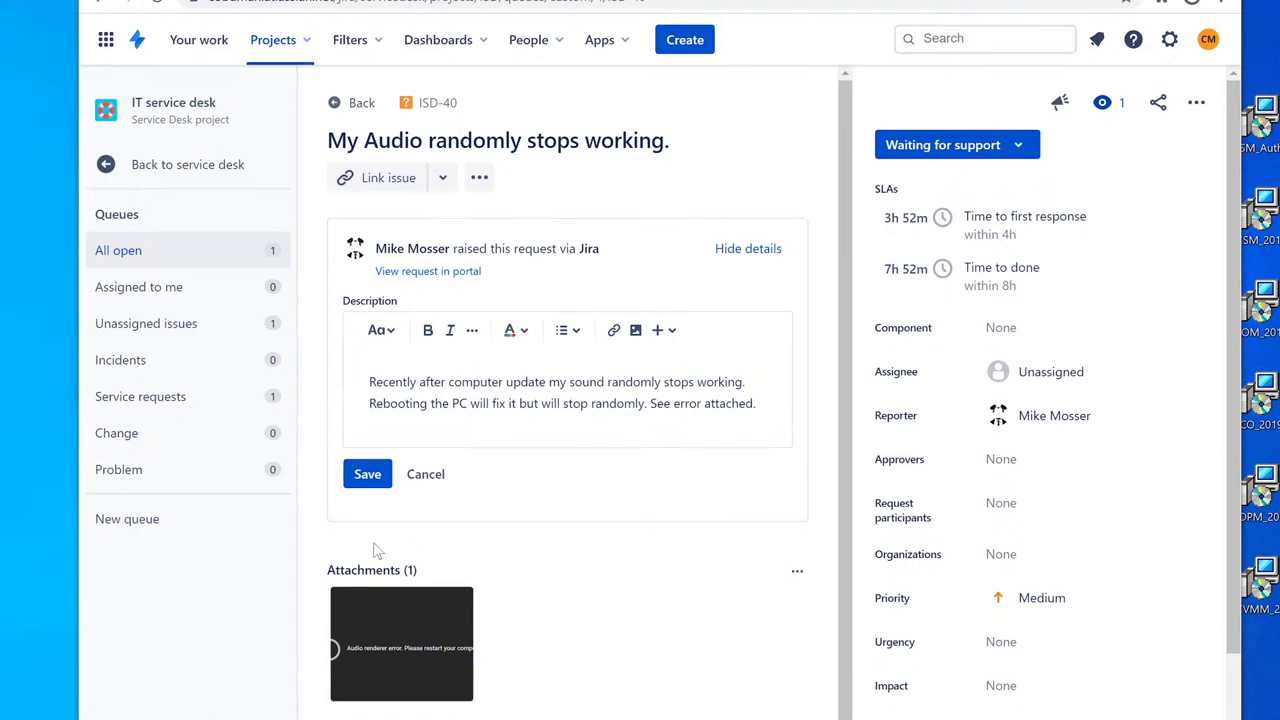
drag(328, 140, 676, 150)
click(370, 396)
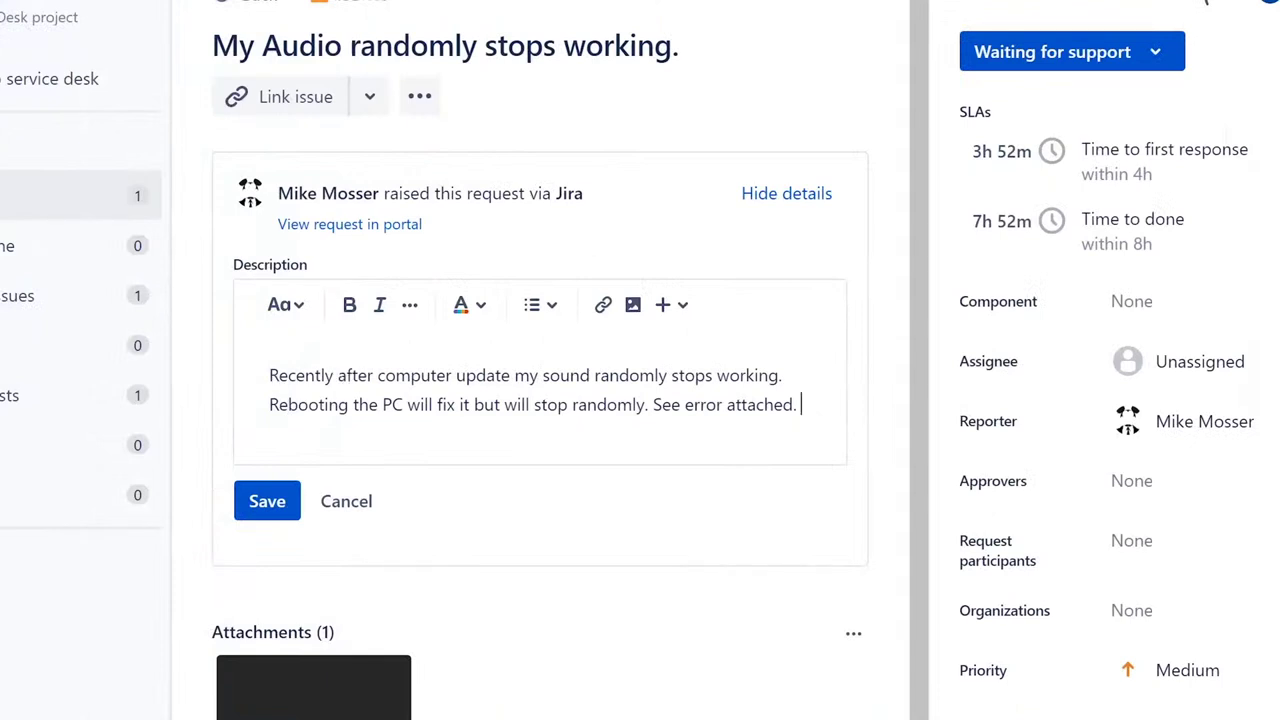
drag(270, 376, 779, 376)
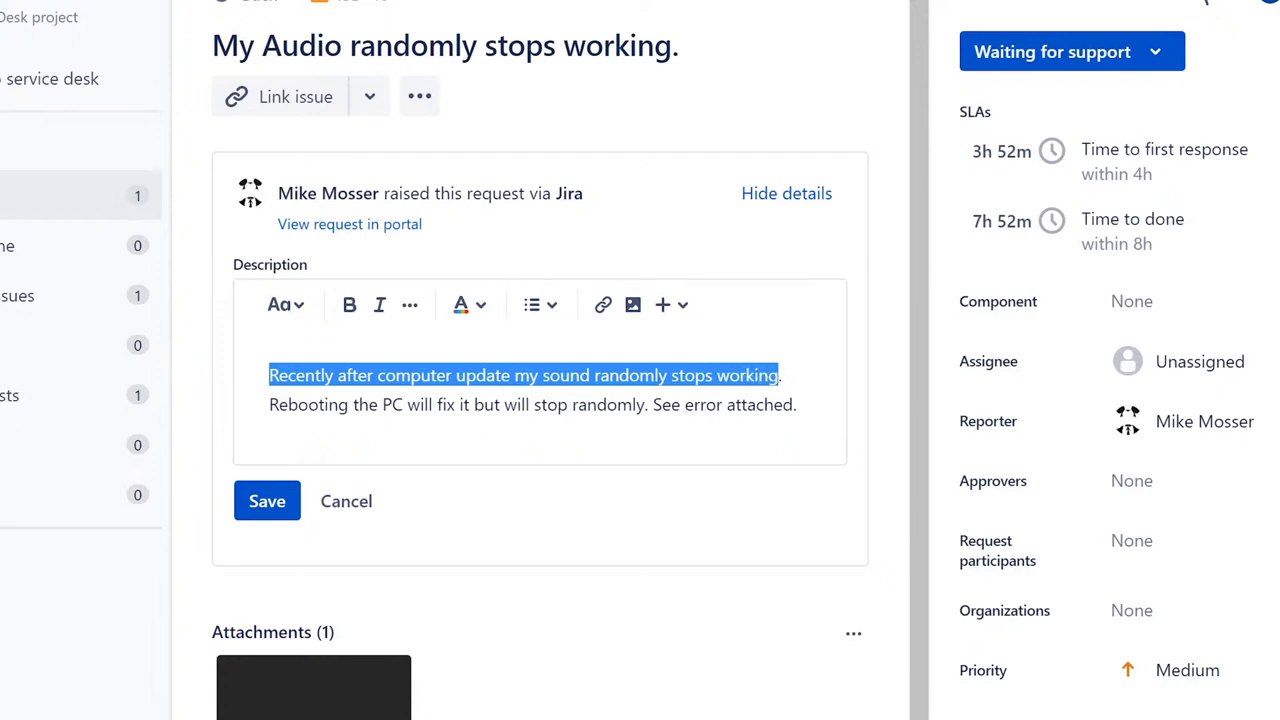
click(786, 376)
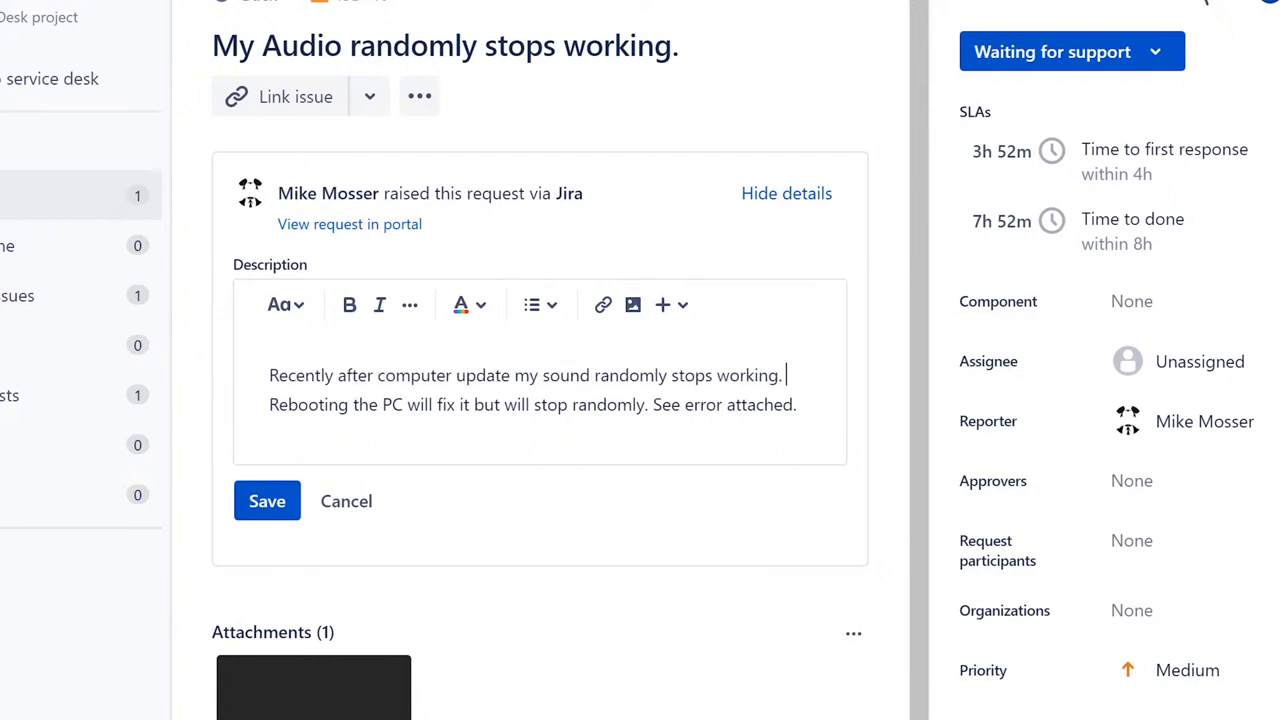
drag(595, 376, 786, 376)
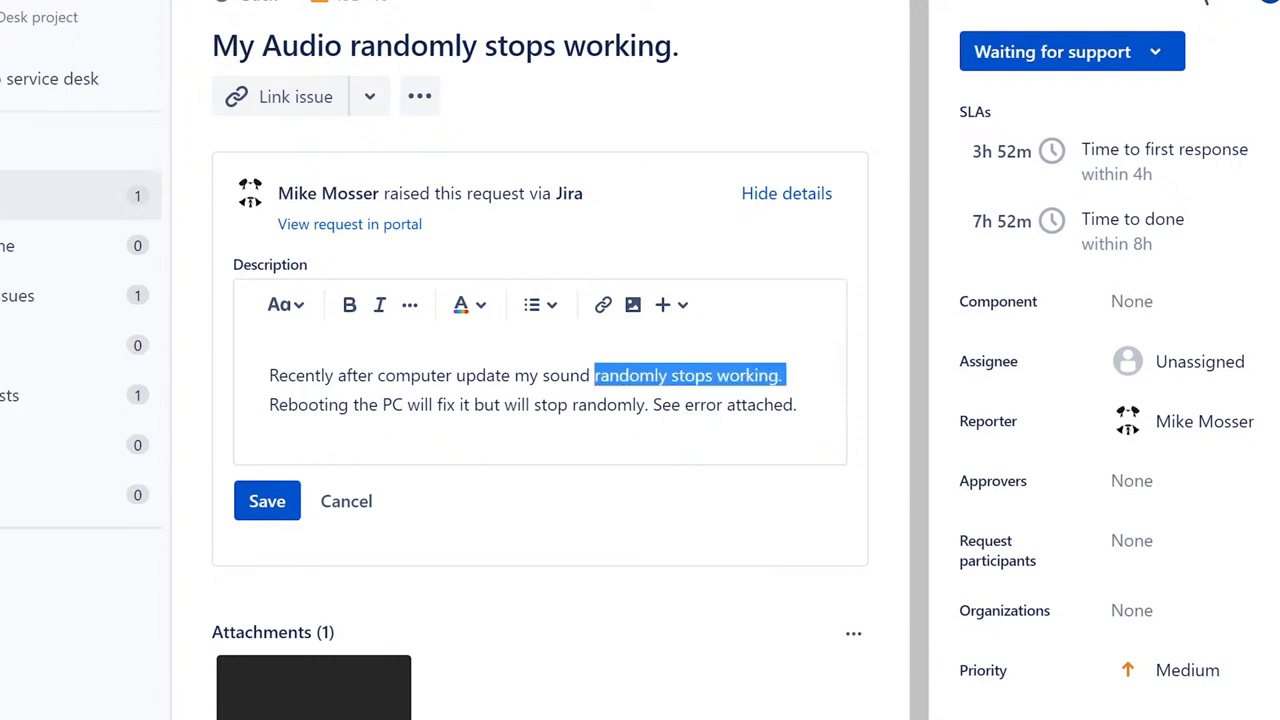
click(786, 376)
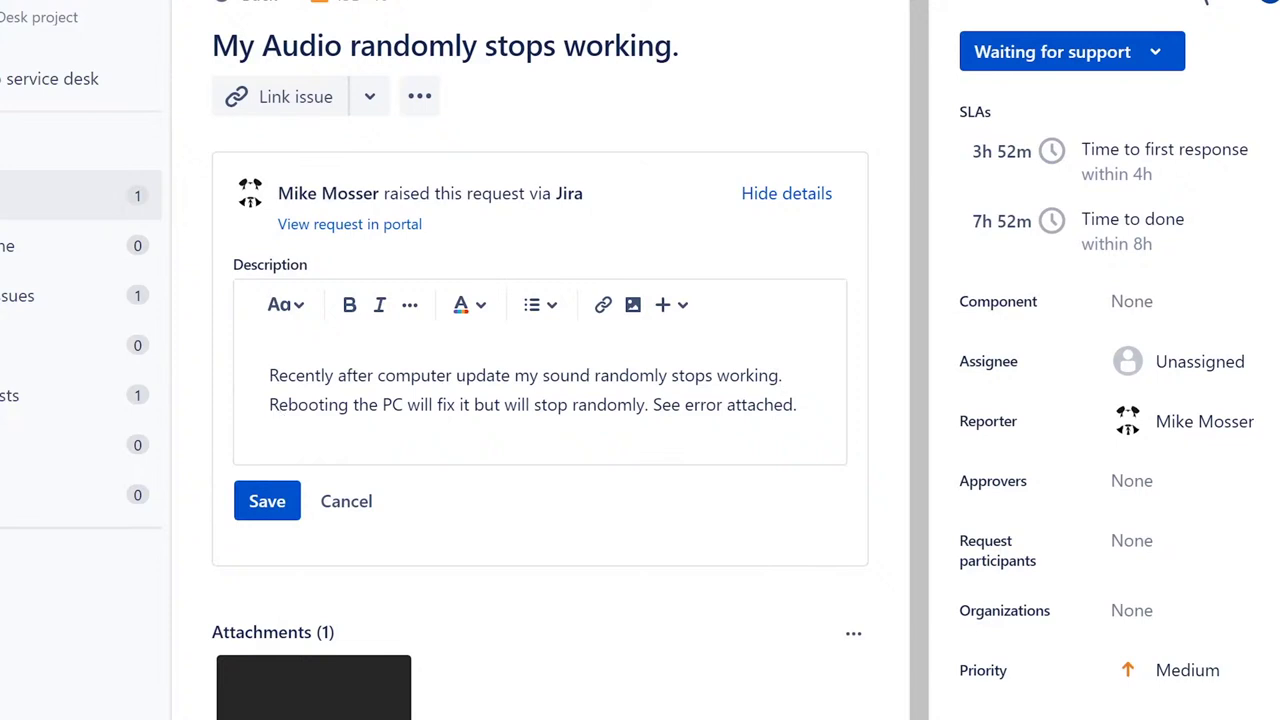
drag(269, 404, 802, 404)
click(649, 404)
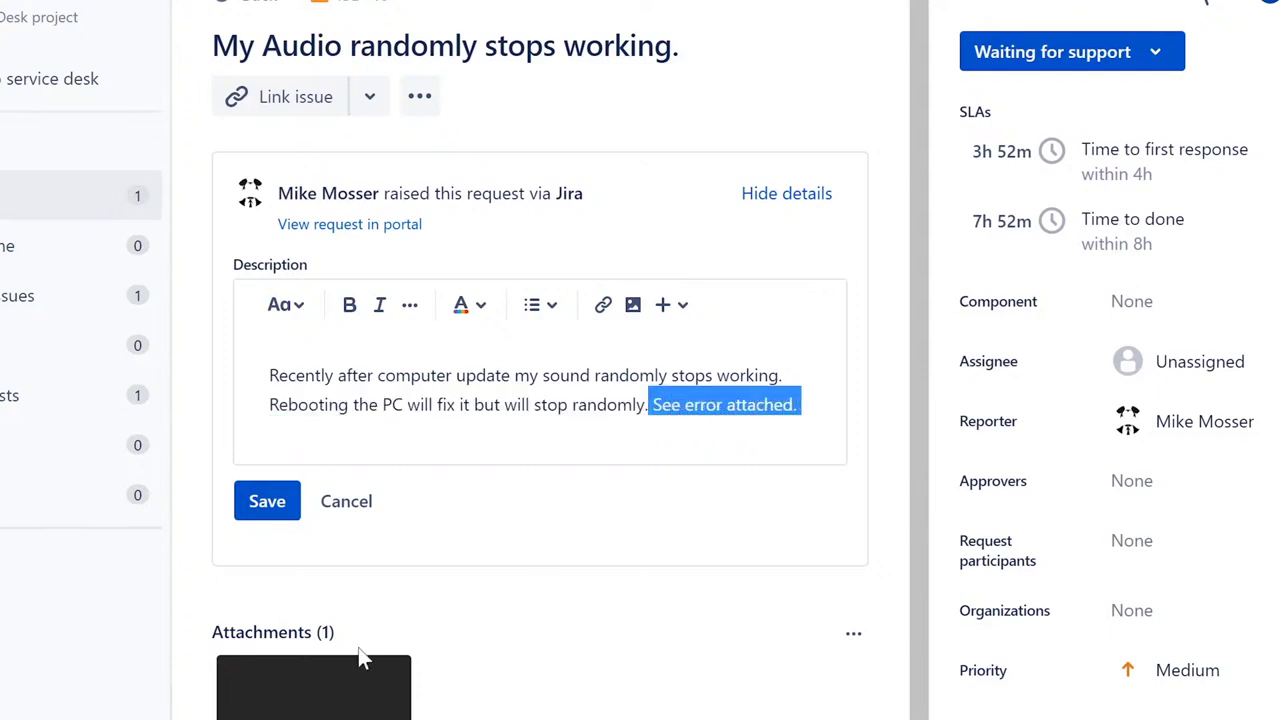
click(306, 707)
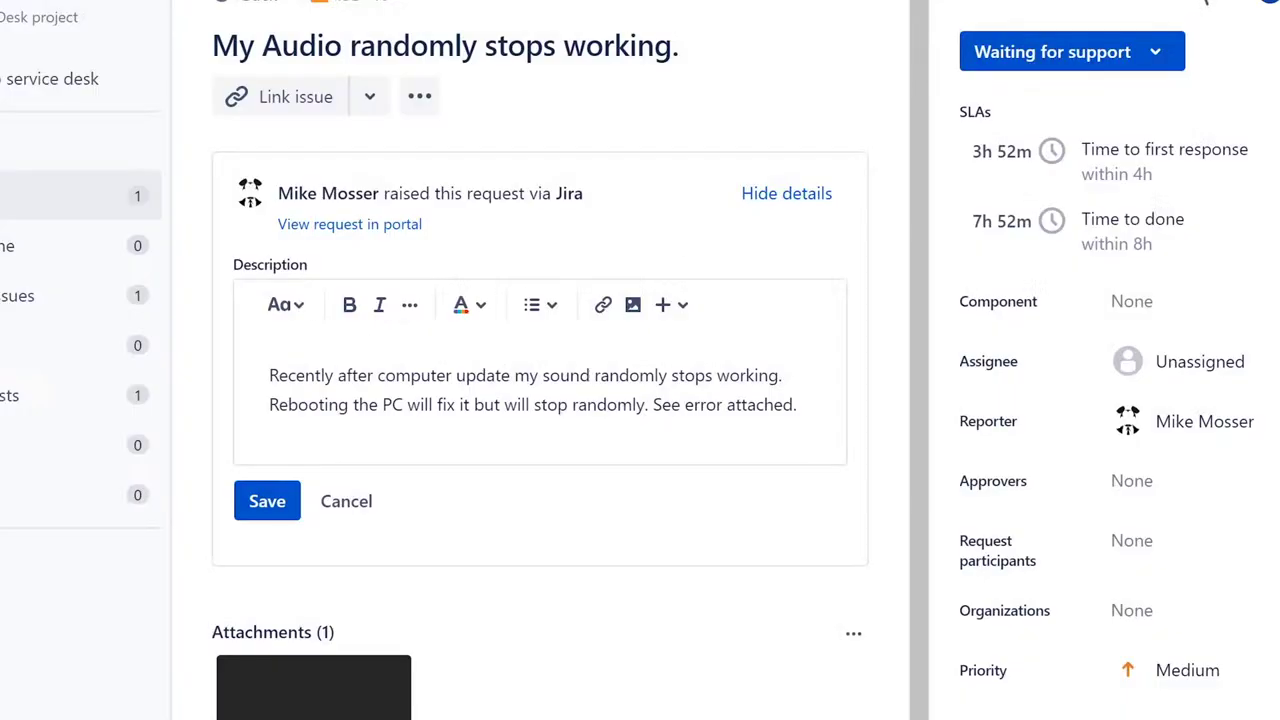
drag(373, 375, 610, 376)
click(547, 404)
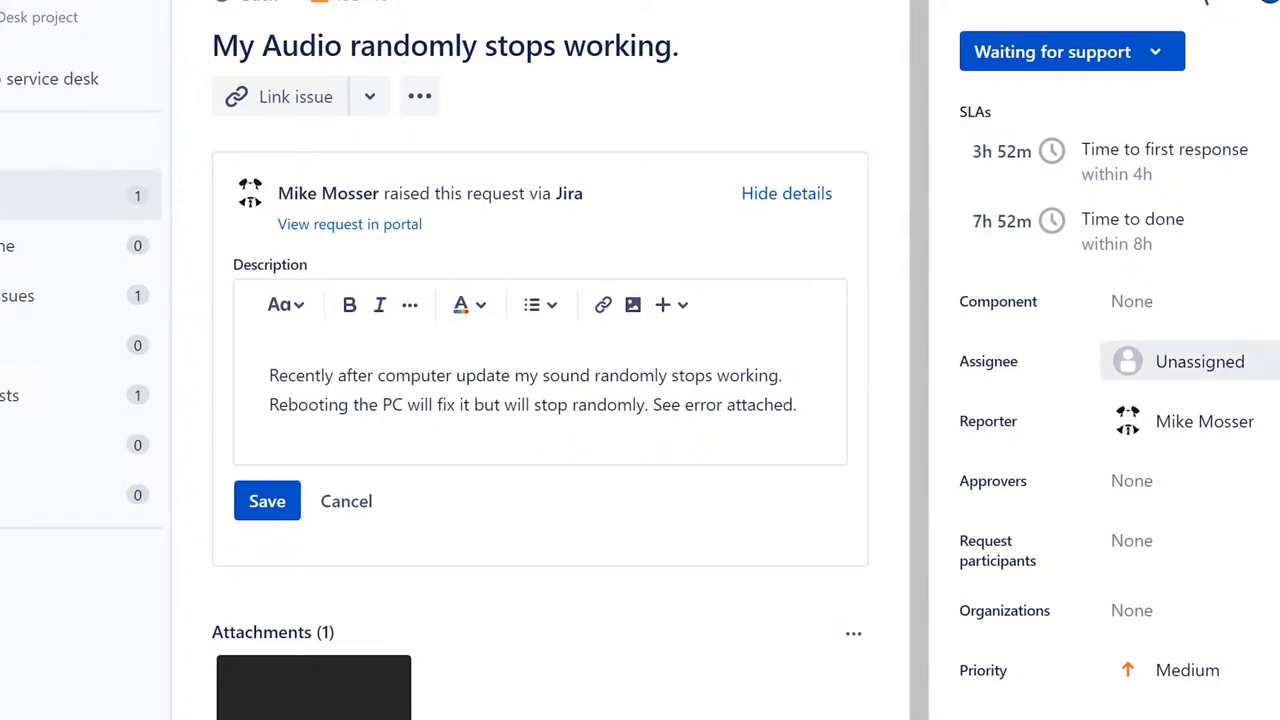
Assign ISD-40 to yourself and leave the description unchanged.
click(1195, 361)
click(1200, 426)
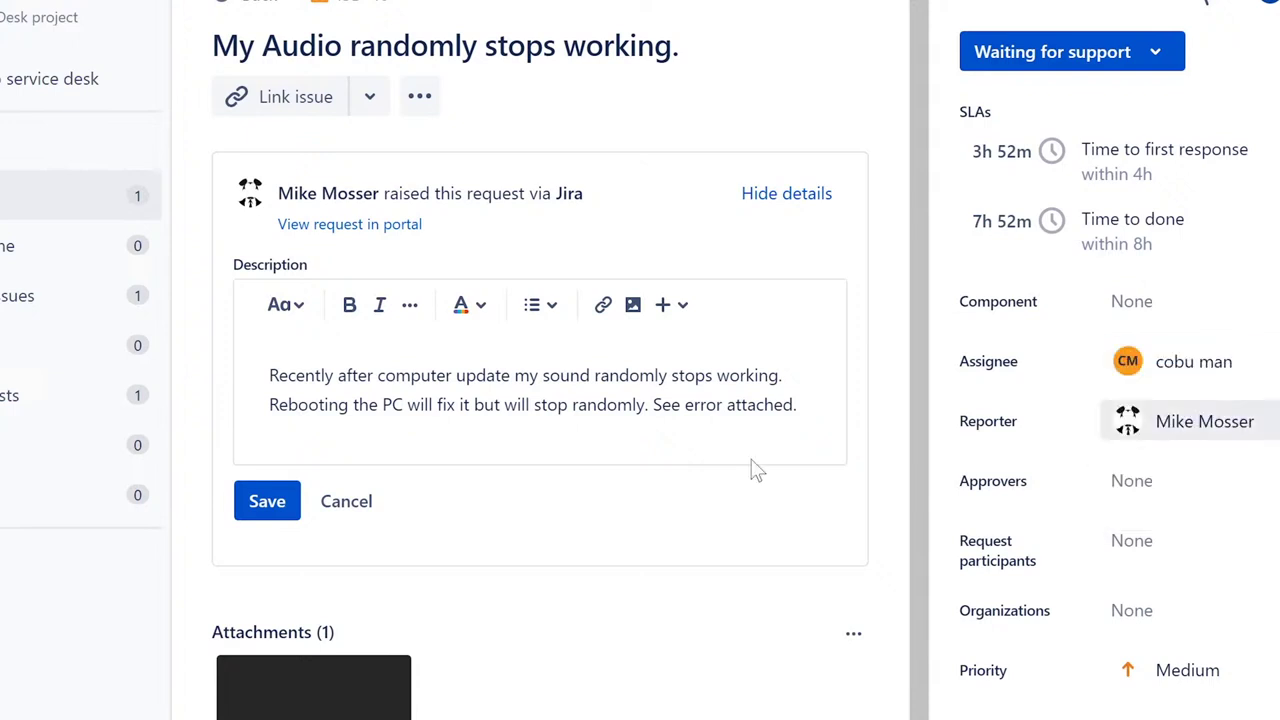
scroll(484, 398, down, 1)
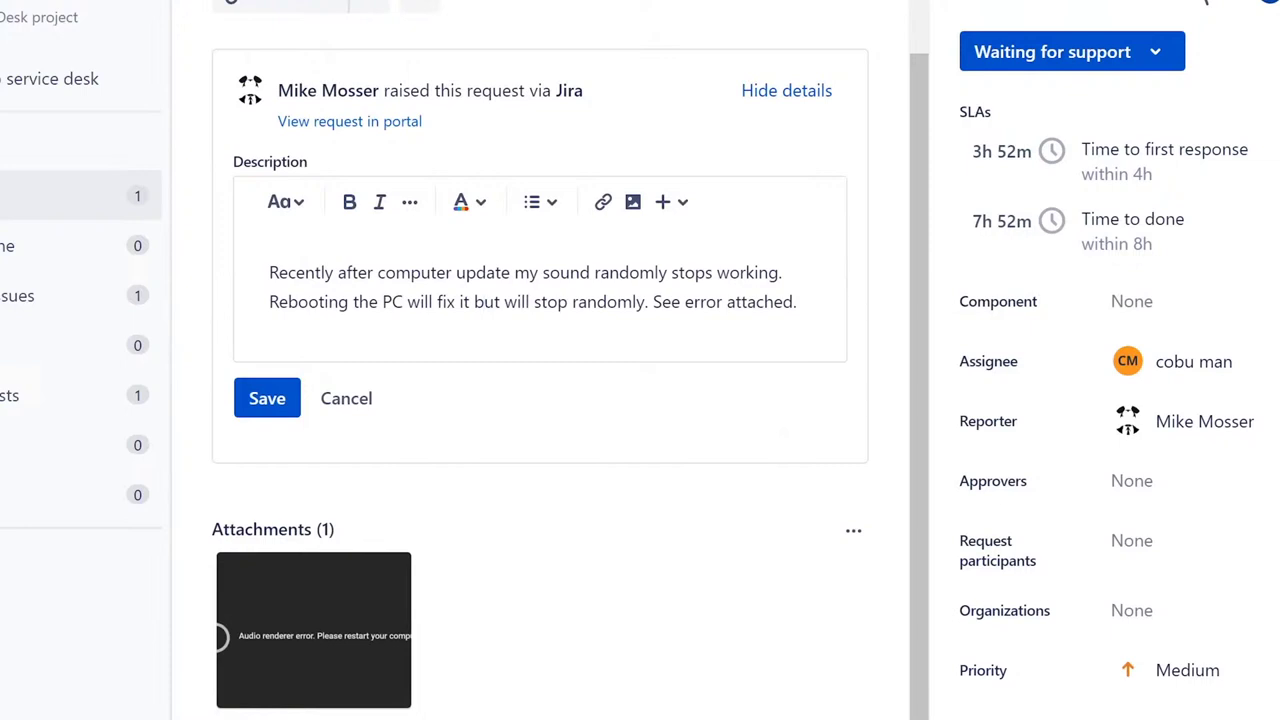
click(594, 600)
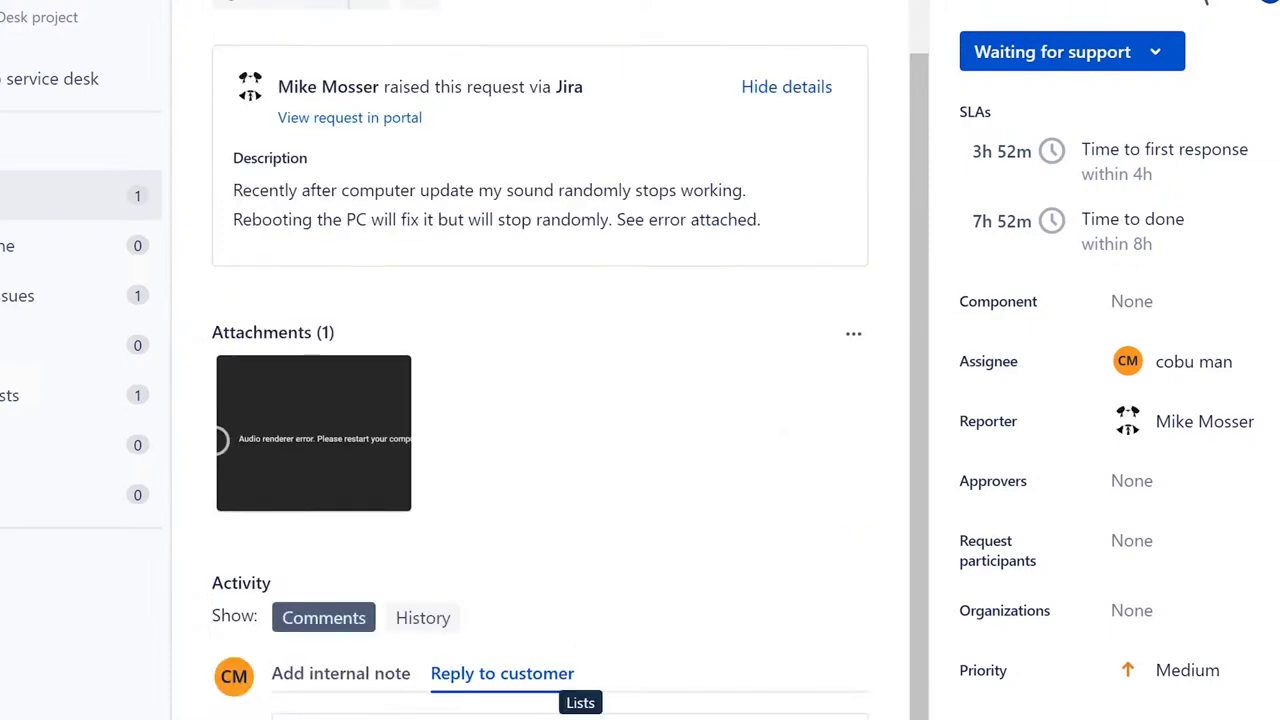
Draft the reply 'Hello, when would be a good time to take a look at this issue?', fixing 'tiime'.
text(Hello, )
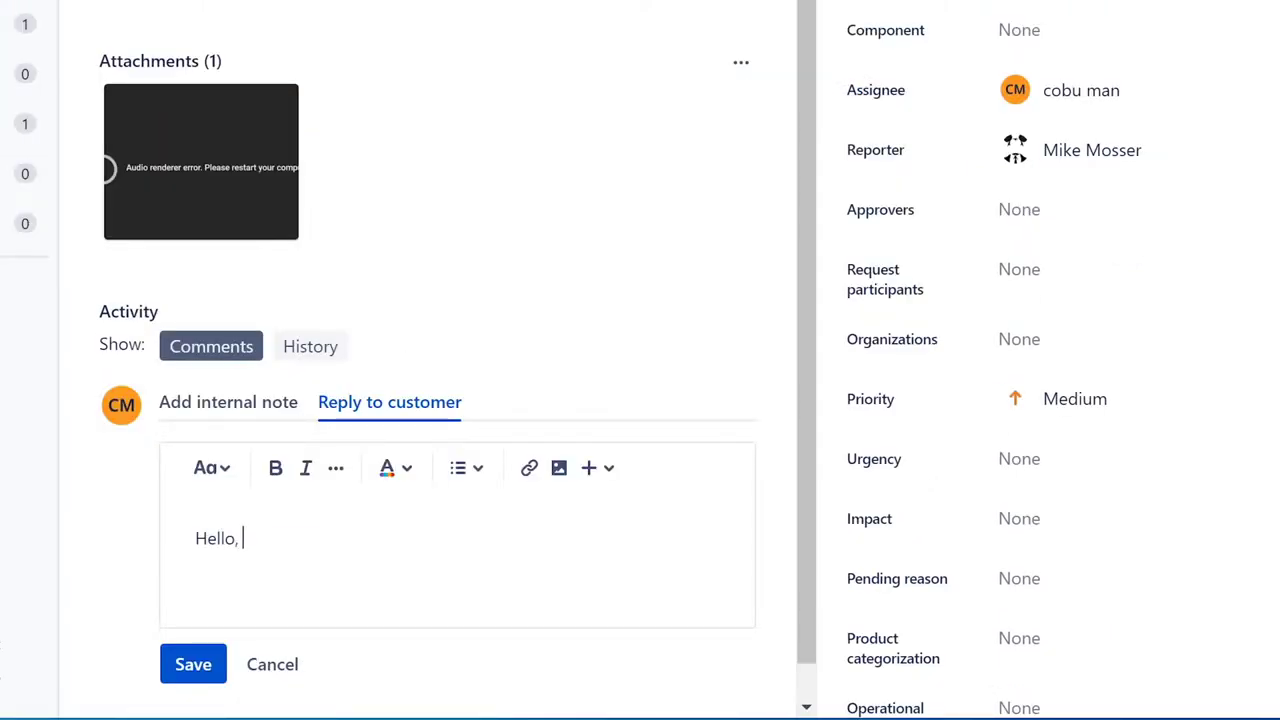
text(when would)
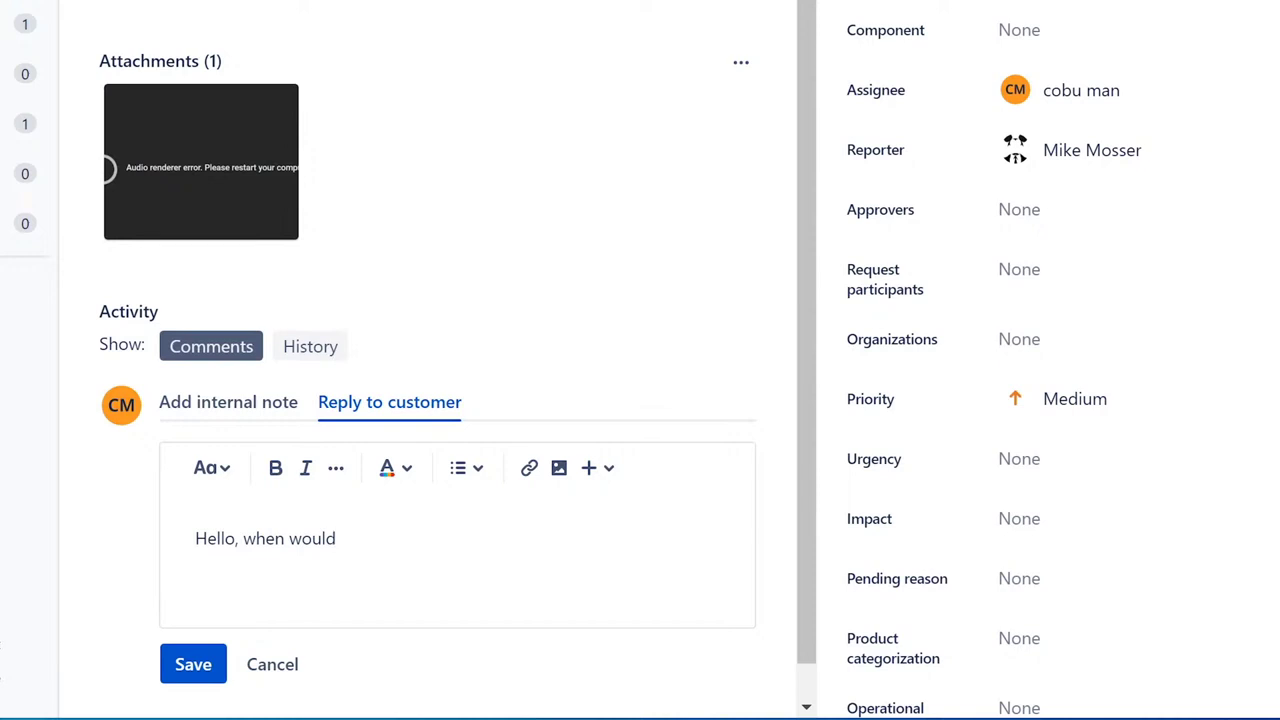
text( be a good tiime to)
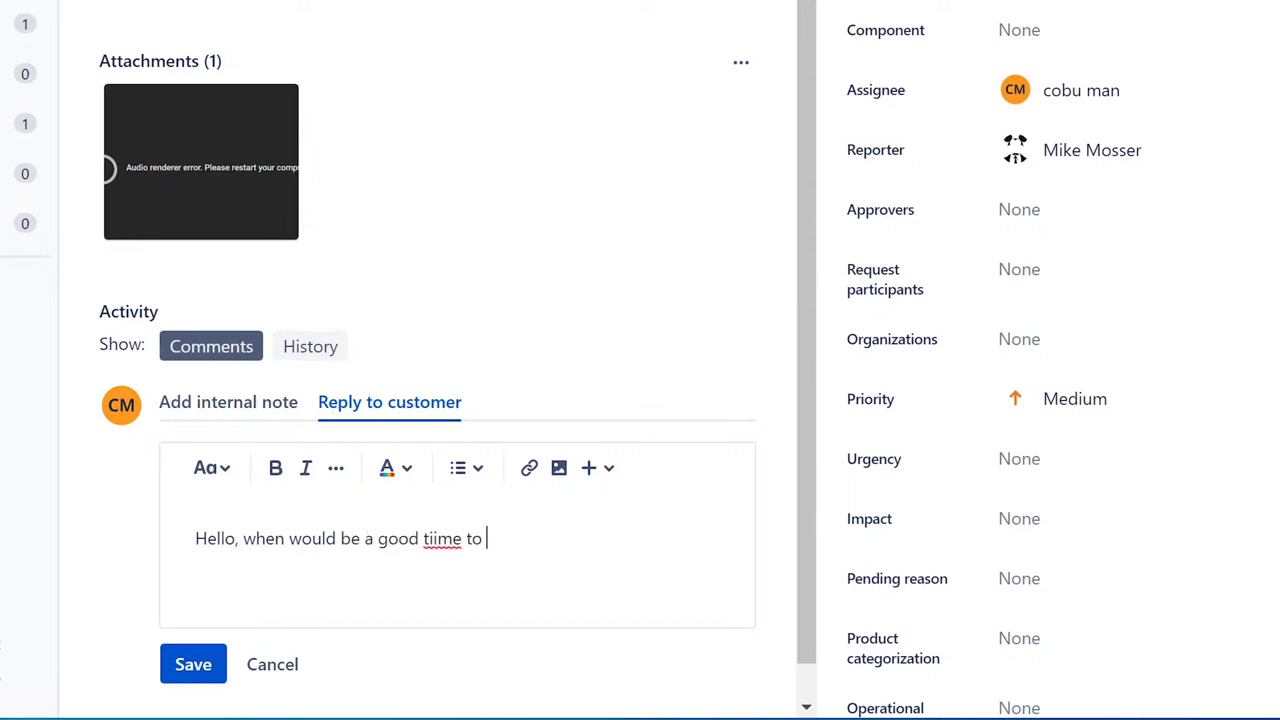
key(ctrl+Left)
key(Left)
key(ctrl+shift+Left)
text(time)
key(End)
text(take )
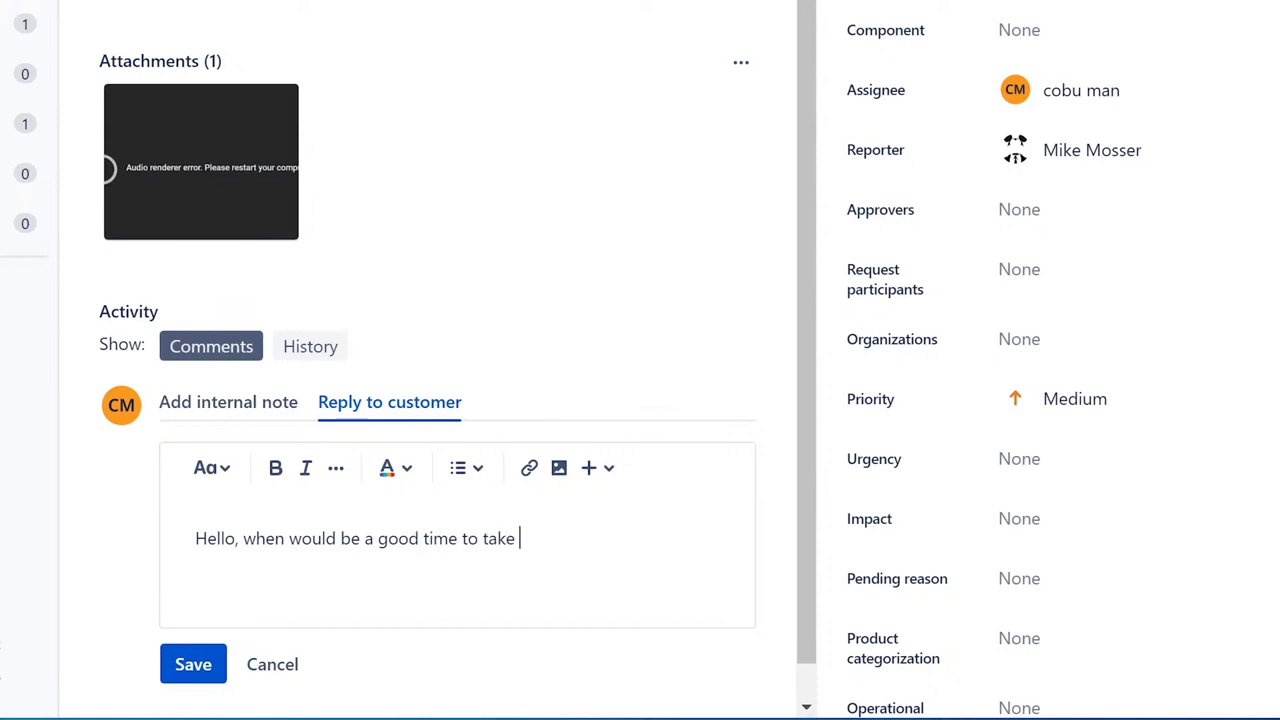
text(a look at this issue)
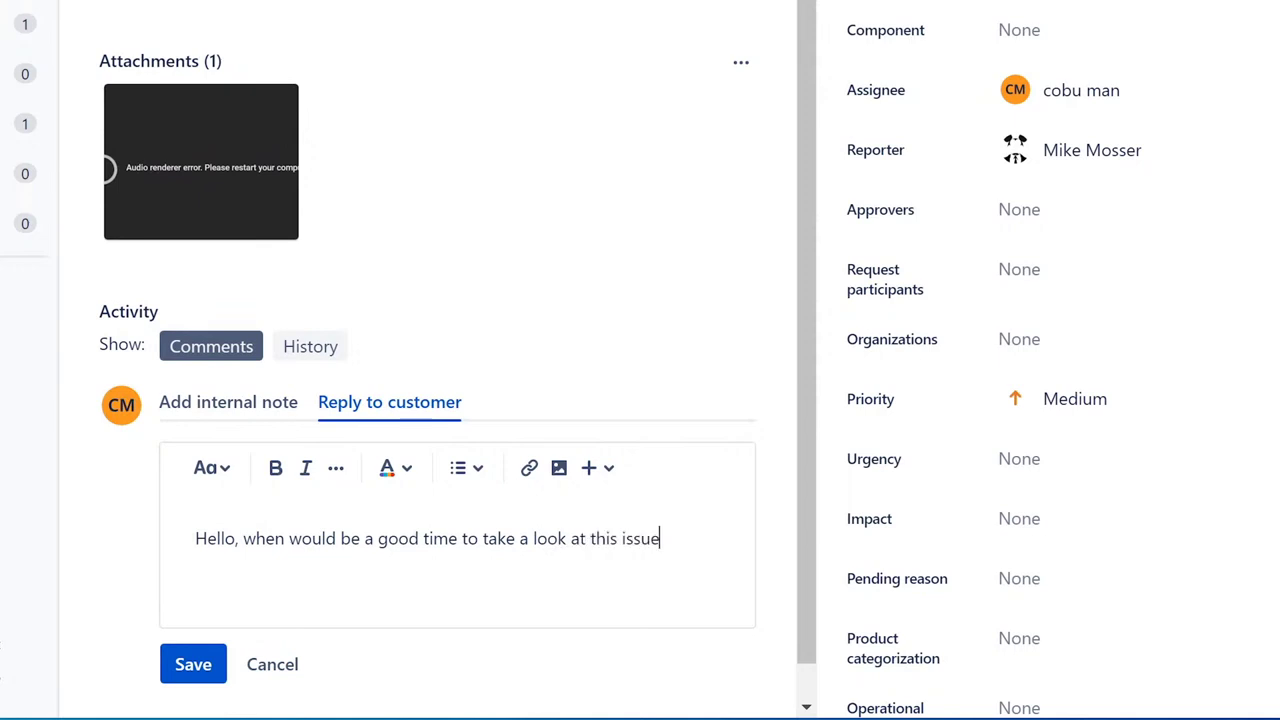
text(?)
drag(236, 538, 195, 538)
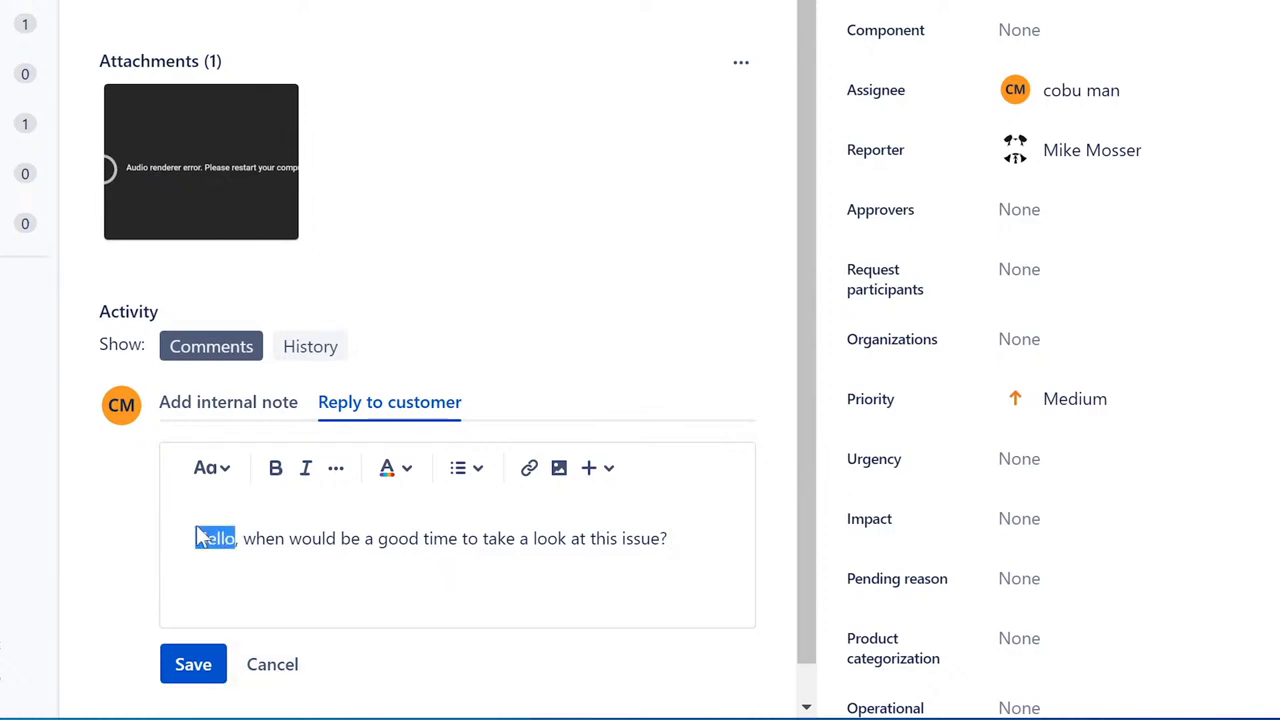
Add an introduction as the agent with PC support after Hello, and capitalize 'When'.
click(255, 538)
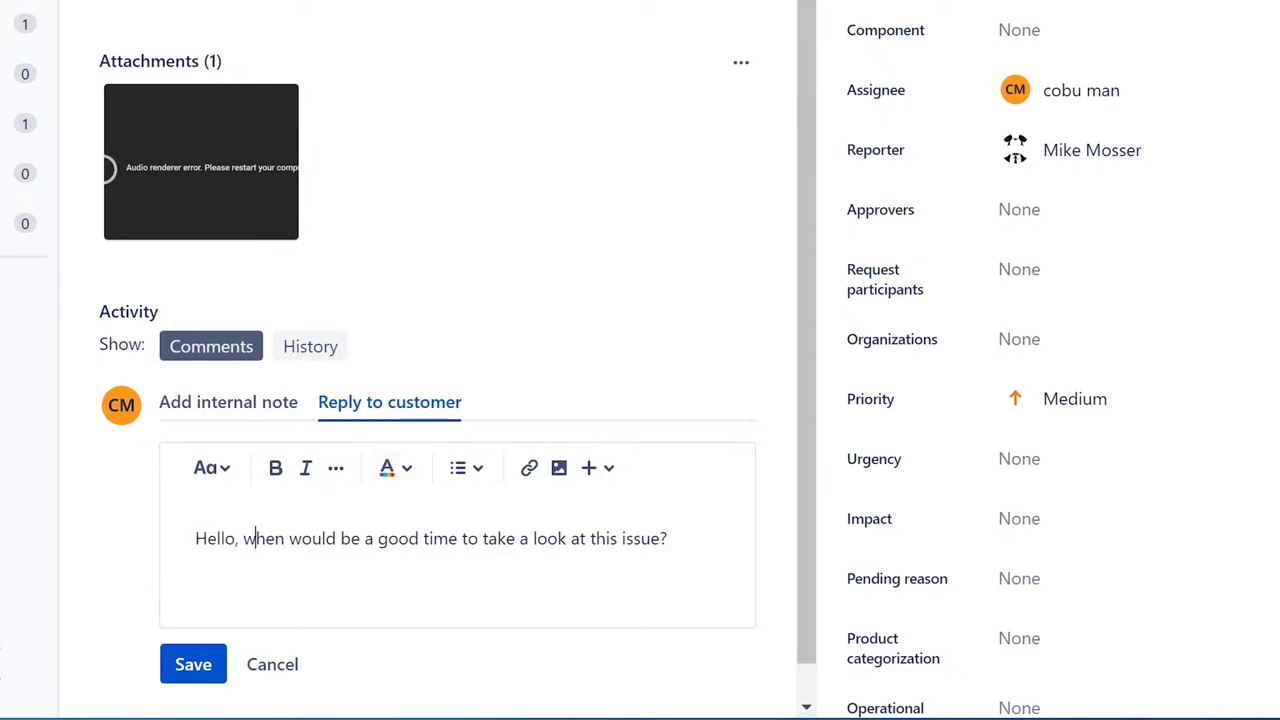
click(408, 538)
click(196, 538)
text(my name is Ervin w)
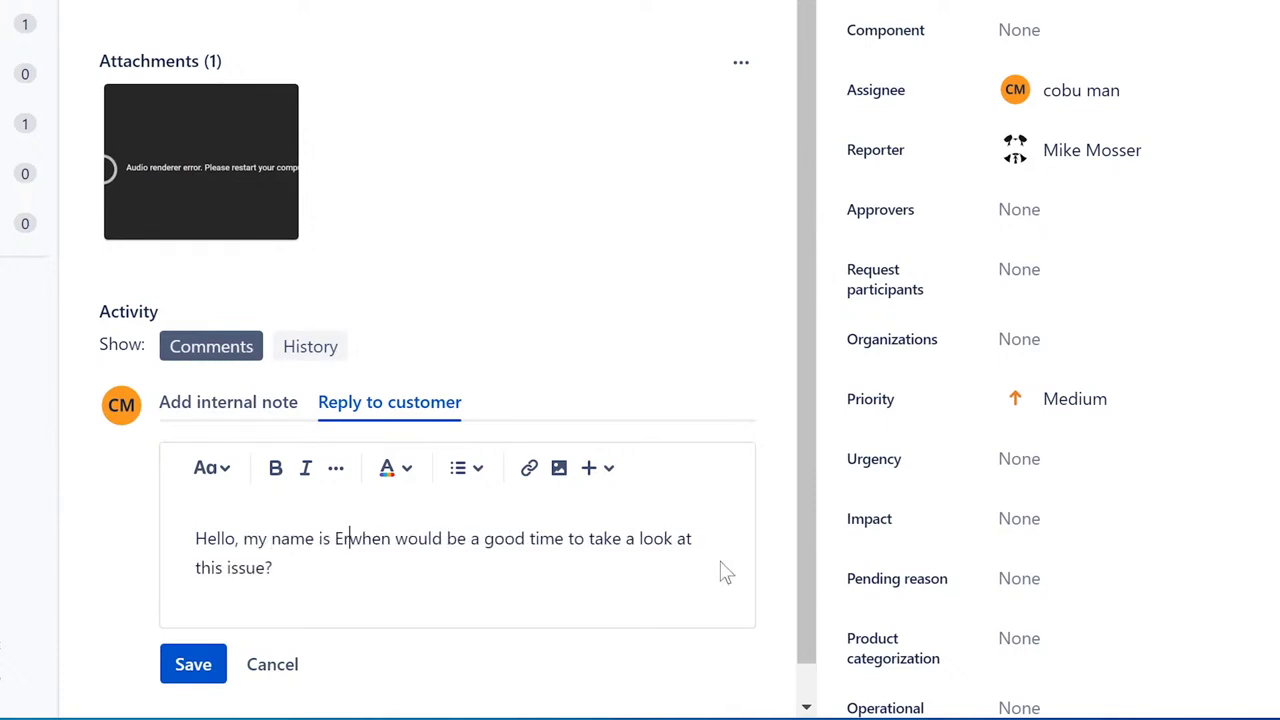
text(ith PC suppo)
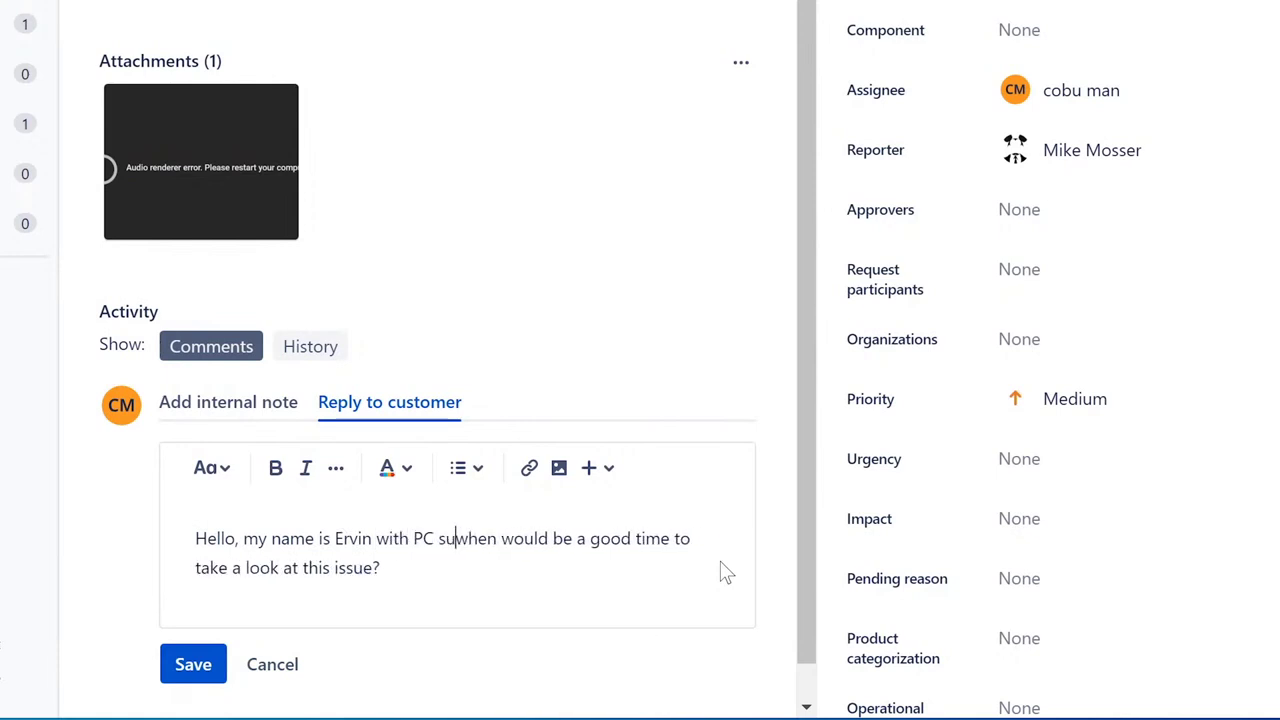
text(rt.)
key(Right)
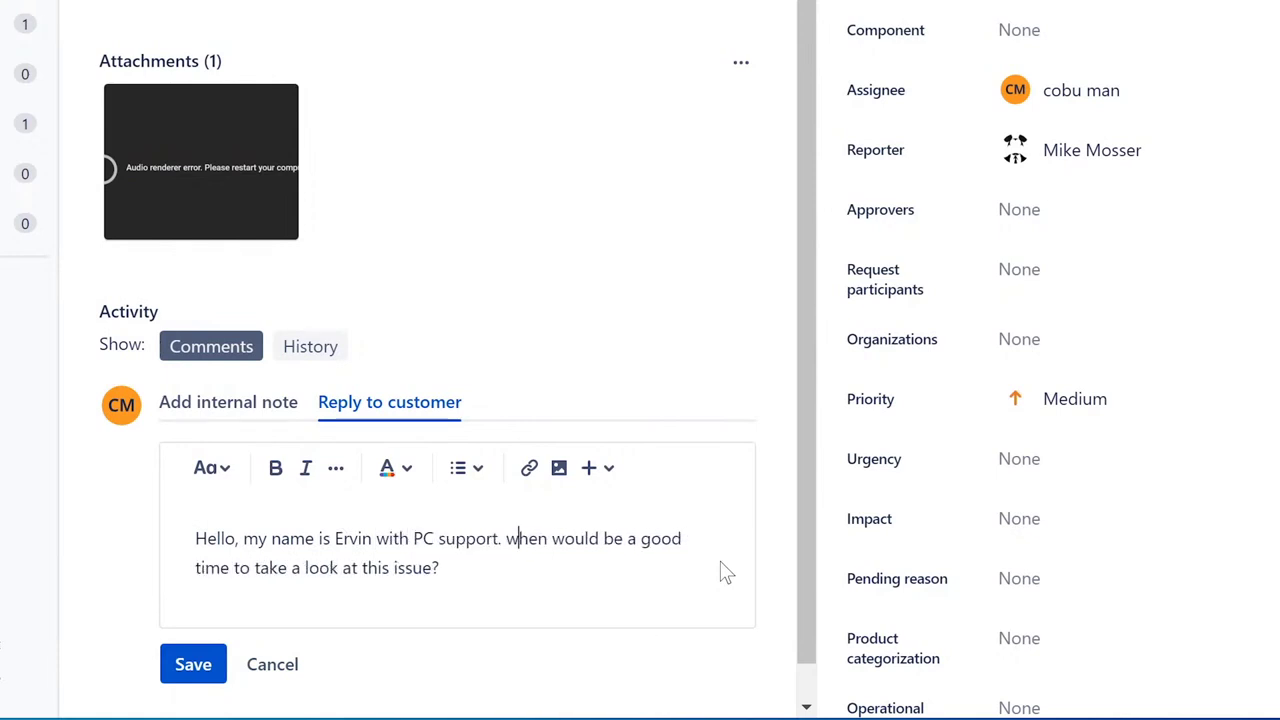
key(BackSpace)
text(W)
Remove the extra empty line and post the reply to the customer.
key(ctrl+End)
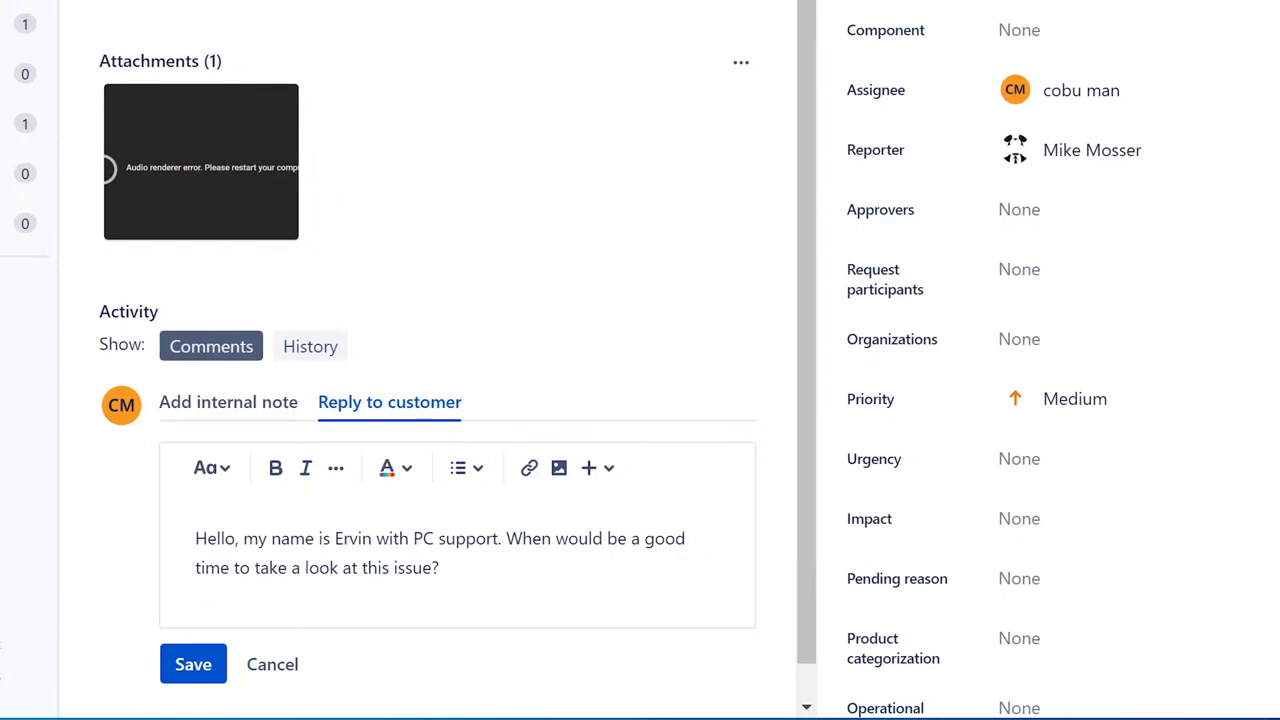
key(Return)
key(BackSpace)
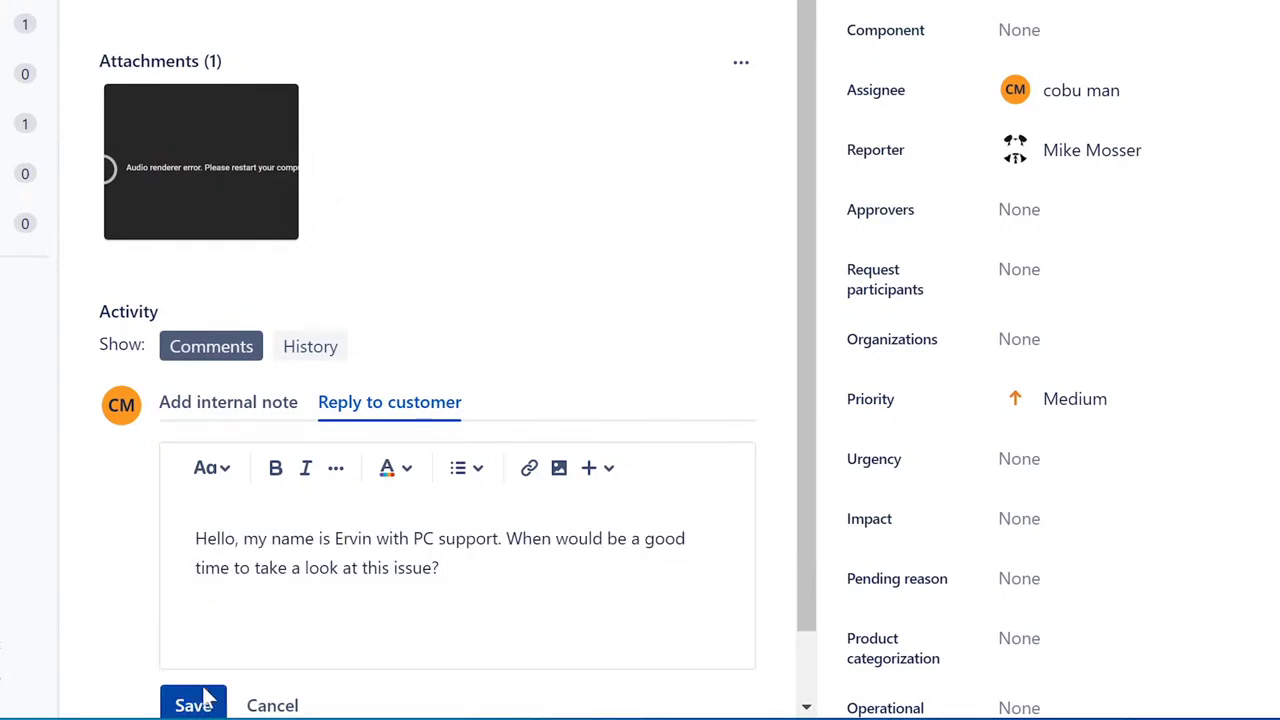
click(197, 704)
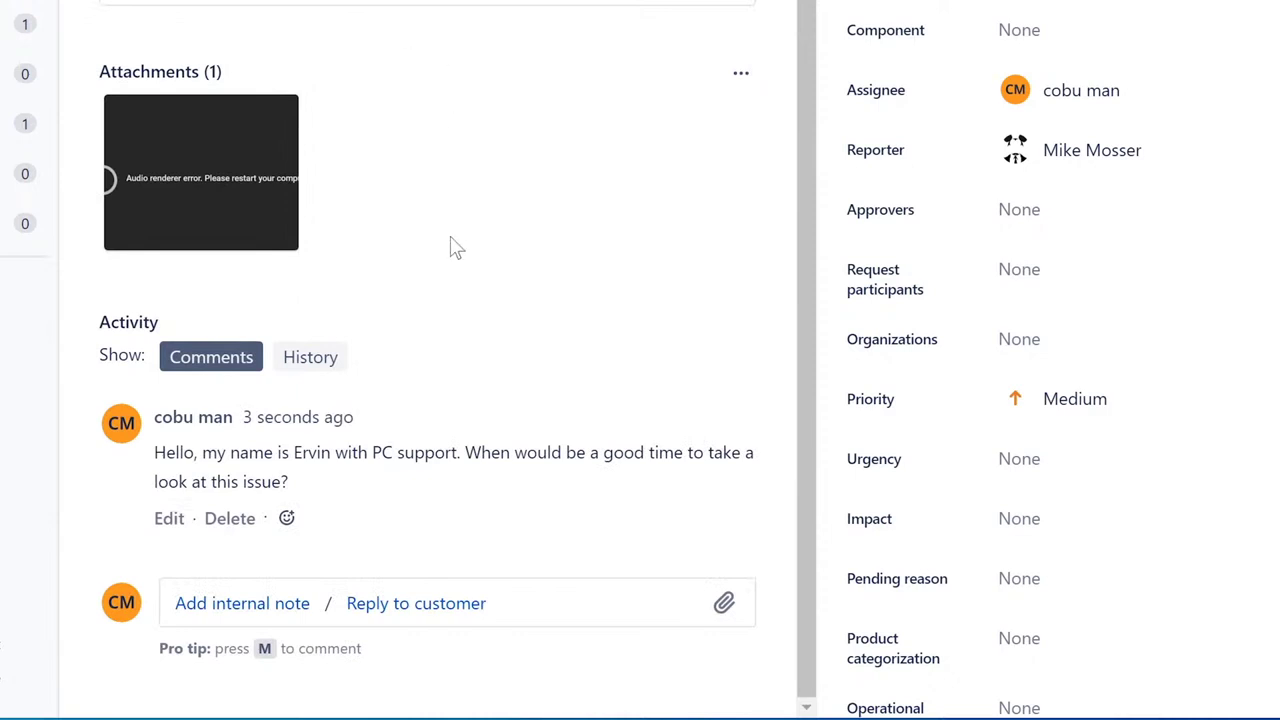
scroll(543, 414, up, 1)
scroll(548, 418, down, 1)
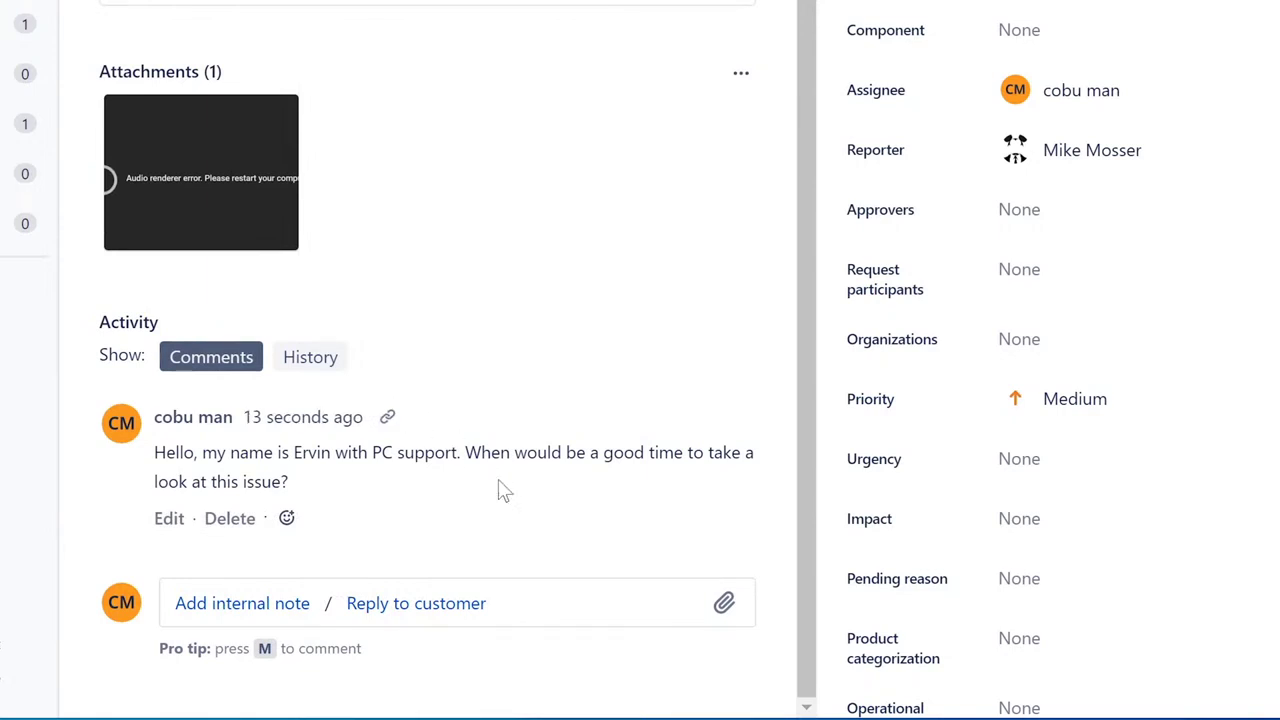
Post the reply 'Great, what is the name of your computer or your ip address?'.
click(434, 612)
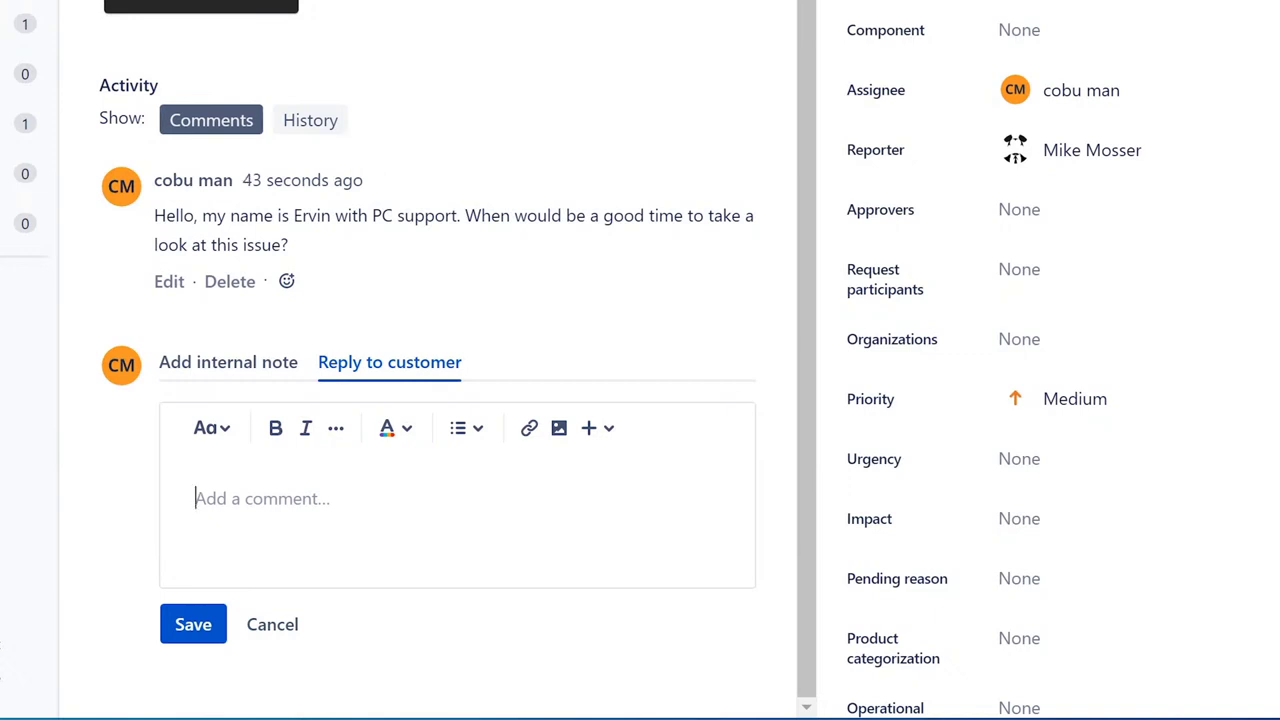
text(Great,)
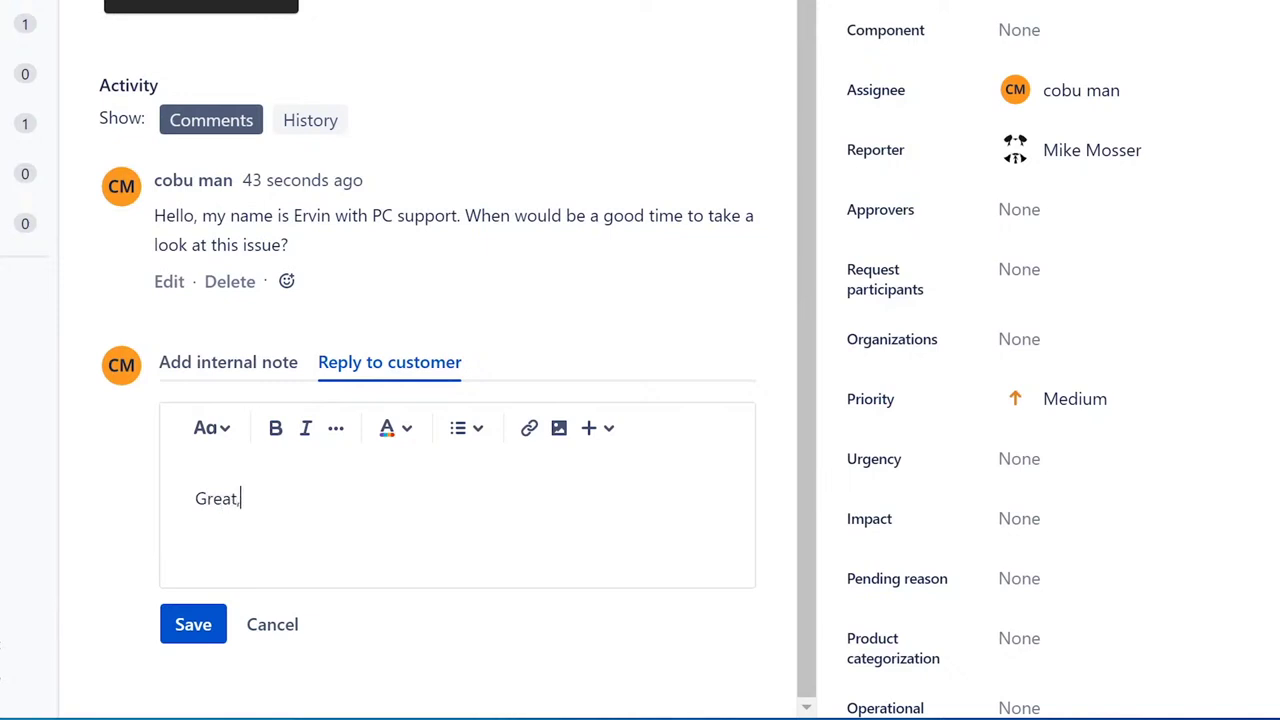
text( what is the name of yo)
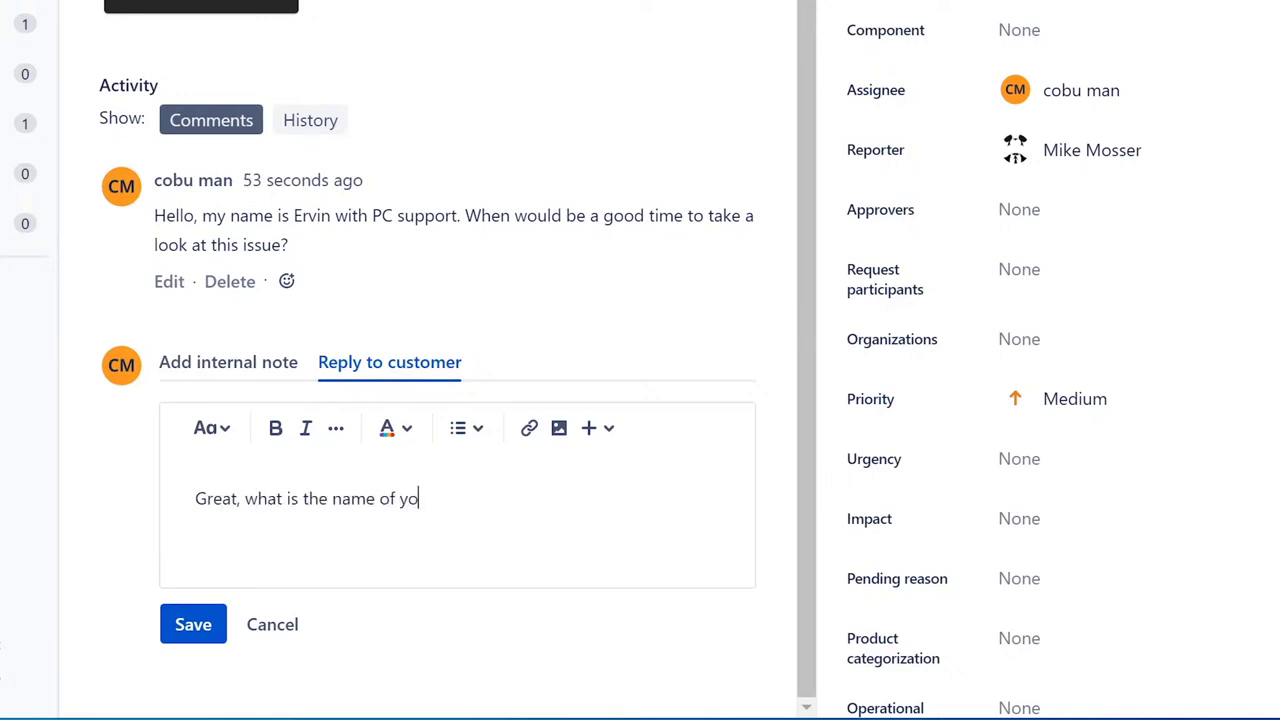
text(ur computer o)
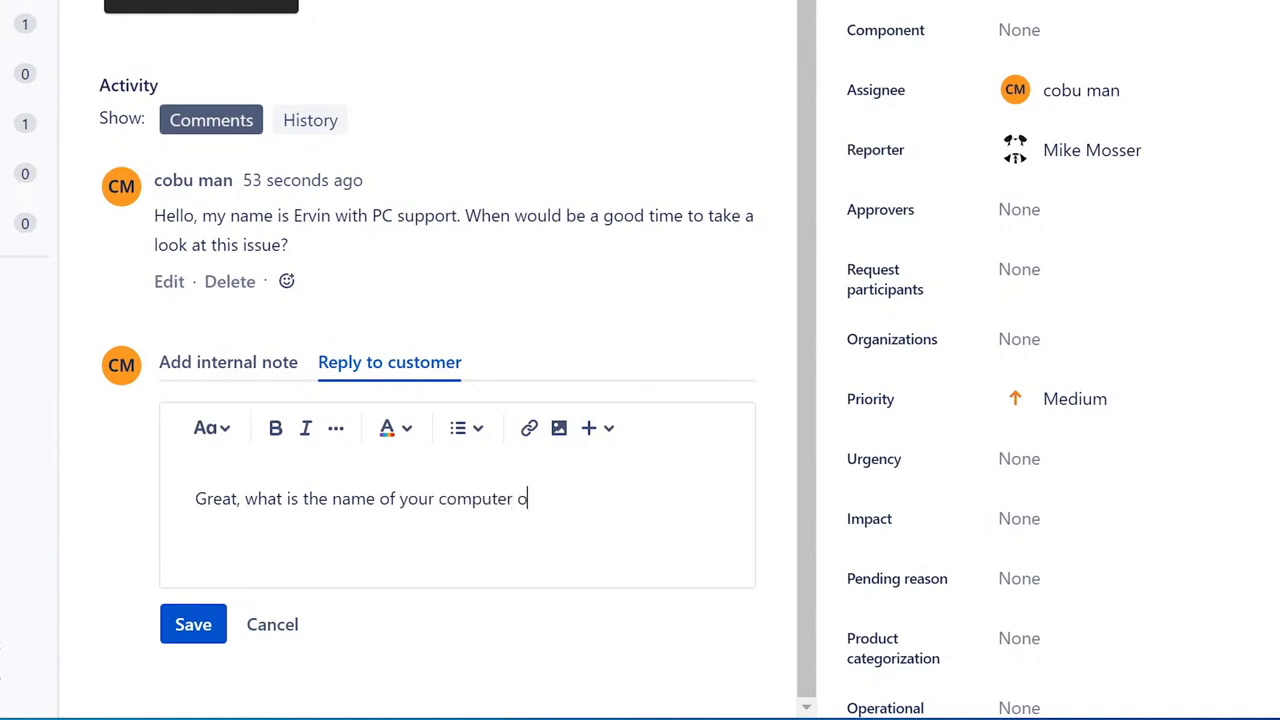
text(r your ip address?)
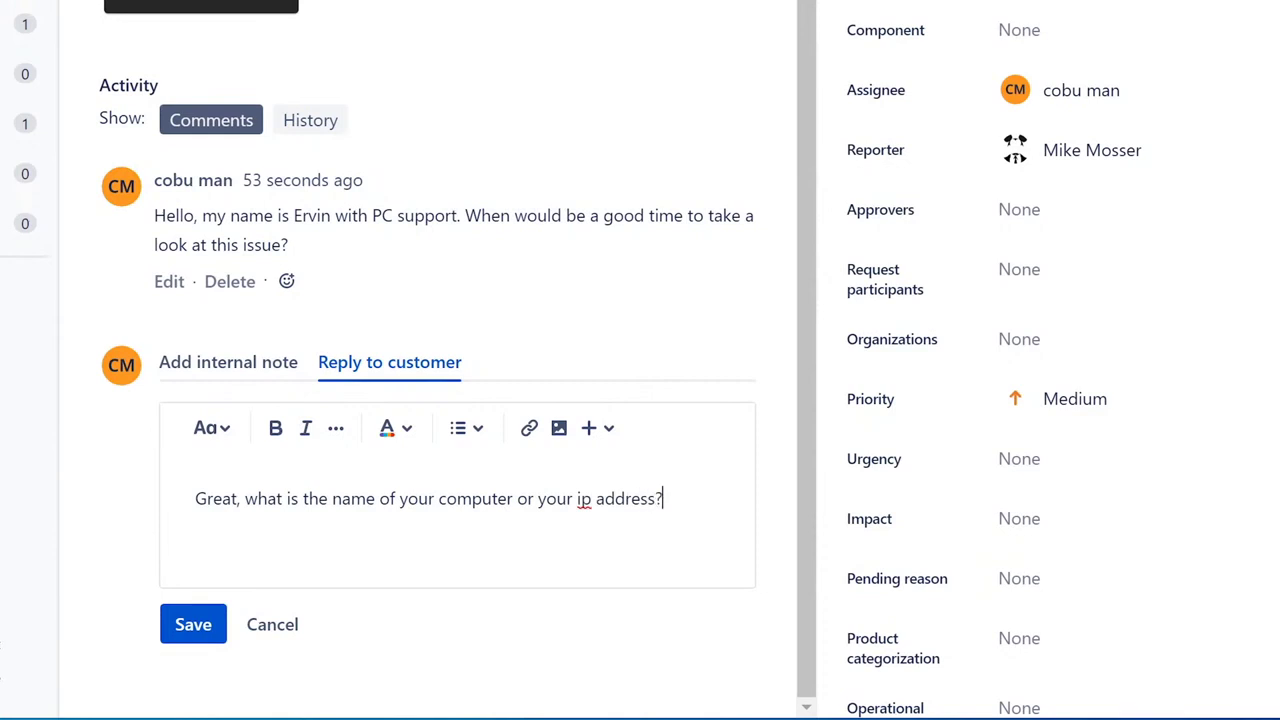
click(198, 628)
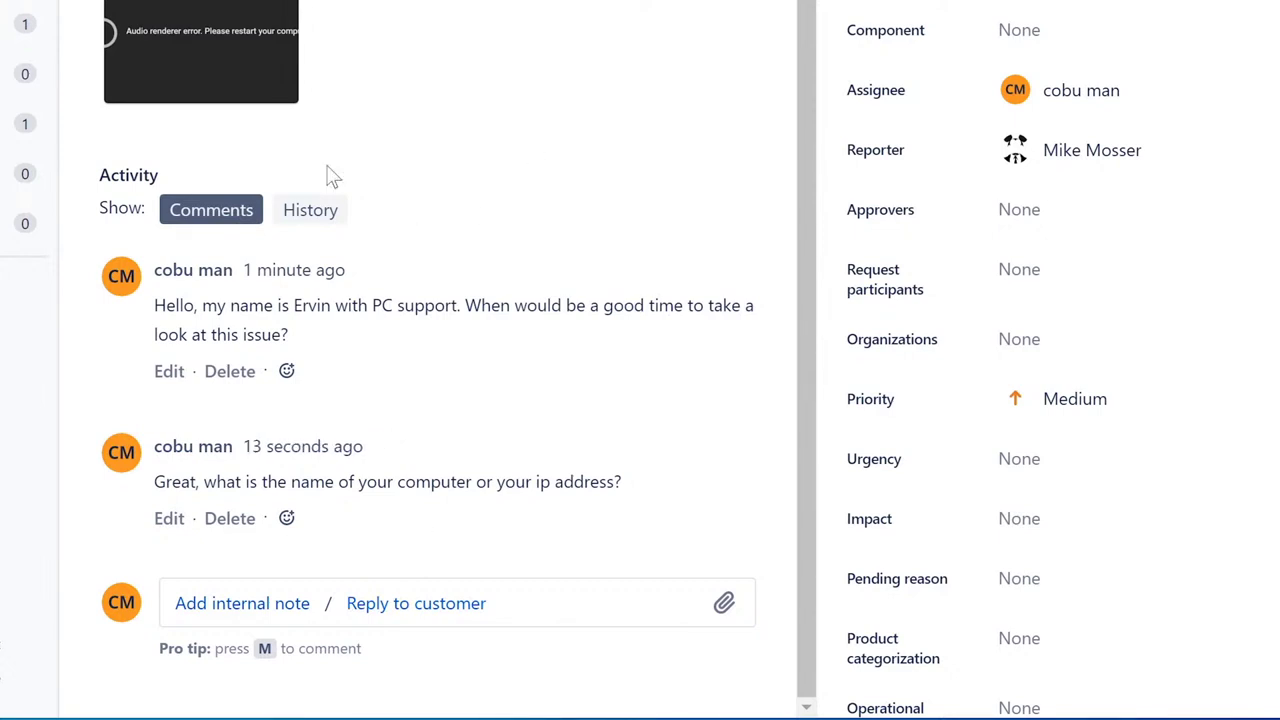
Show the desktop and bring up the speaker icon's menu from the hidden tray icons.
mouse_move(157, 4)
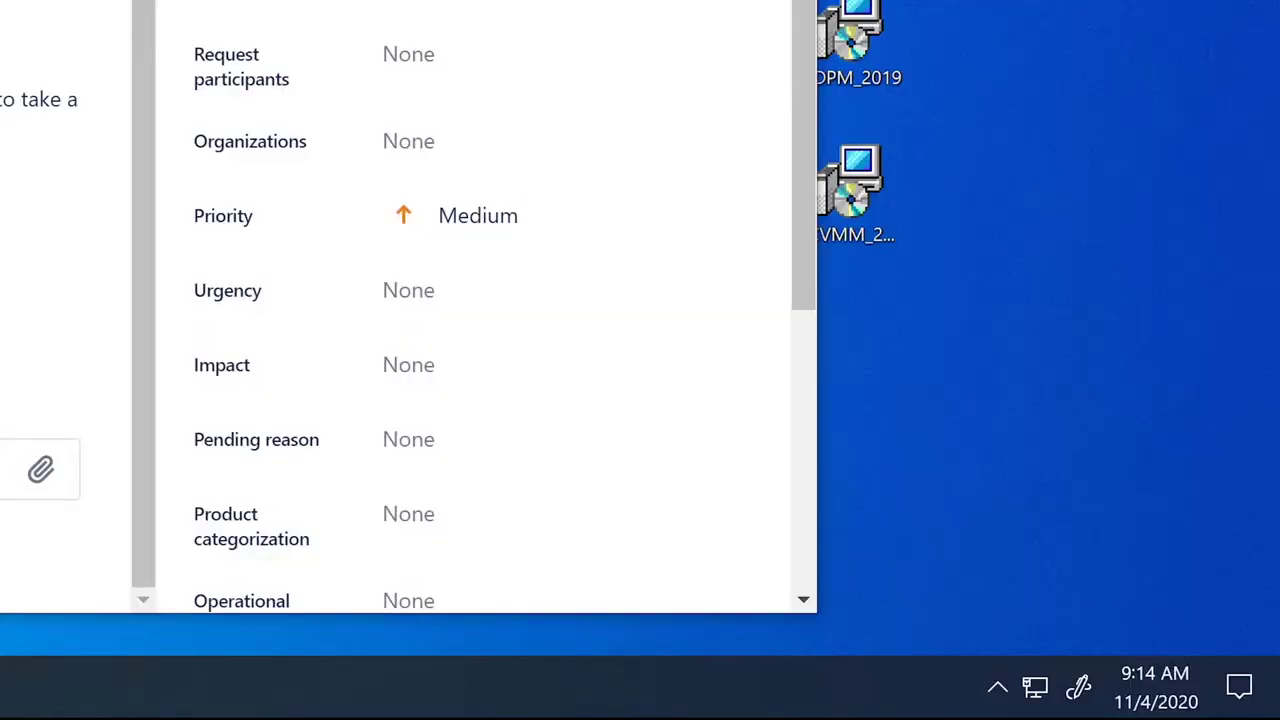
key(super+d)
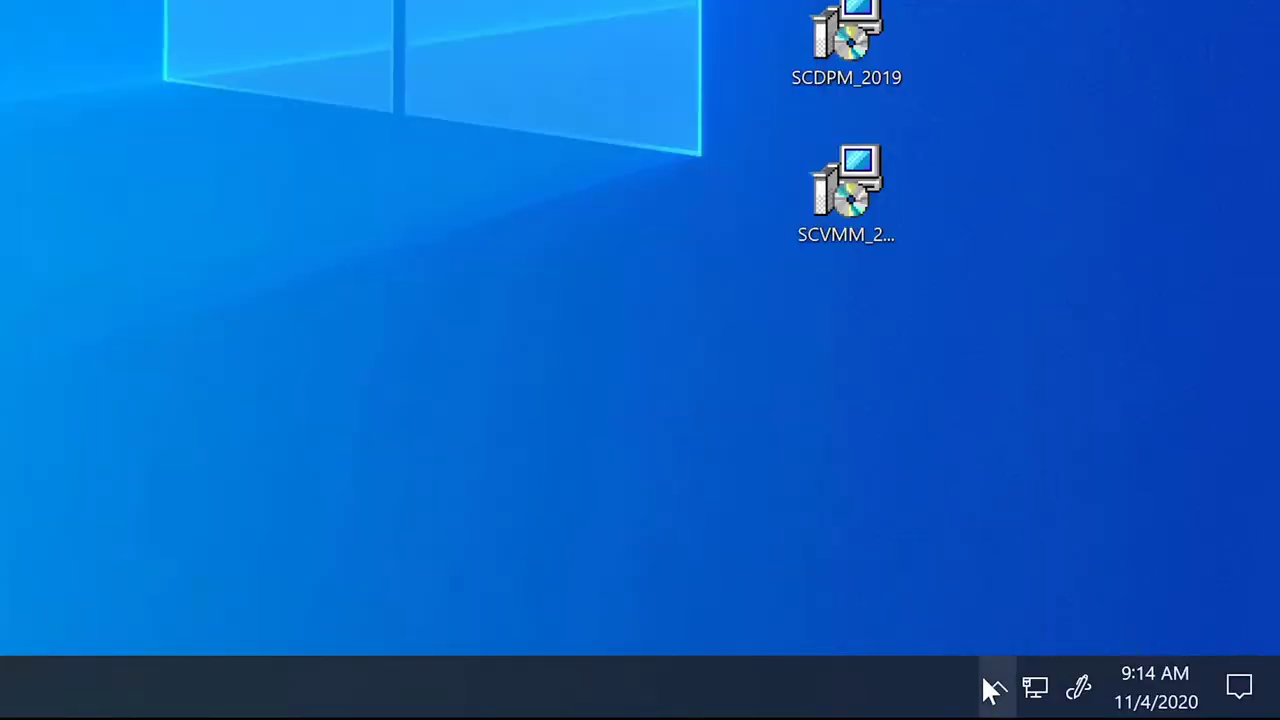
click(992, 686)
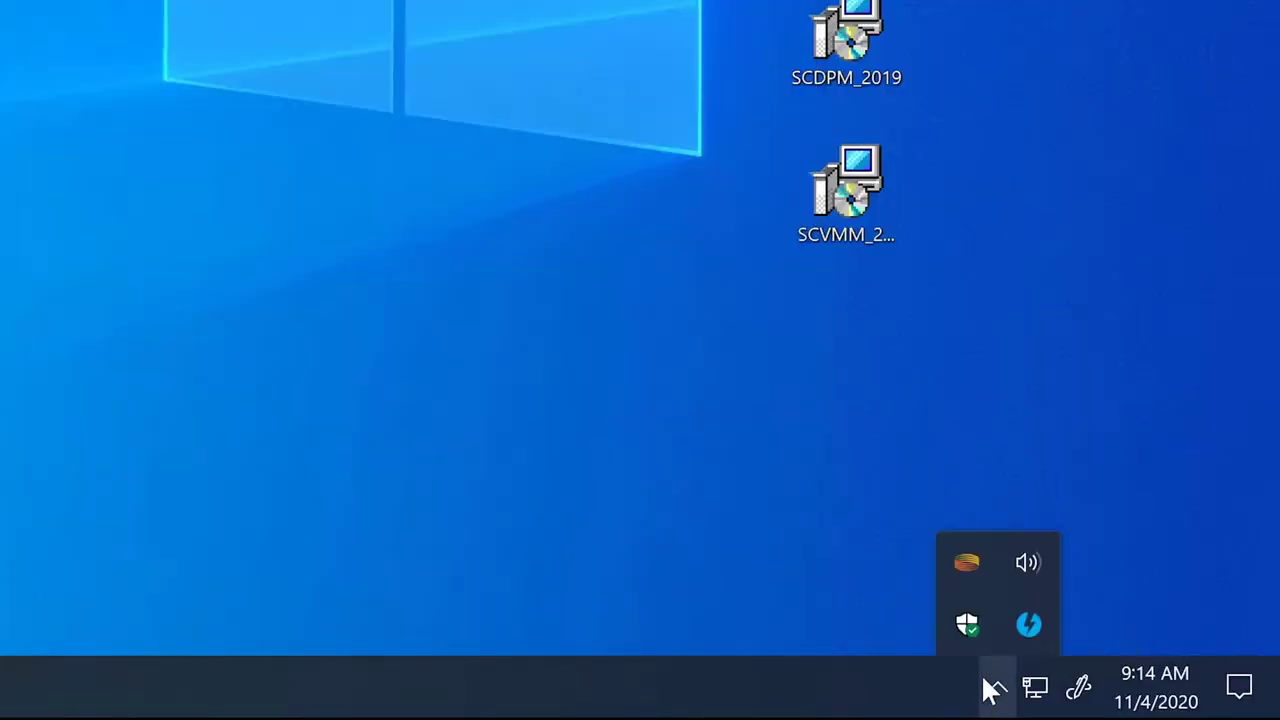
right_click(1025, 555)
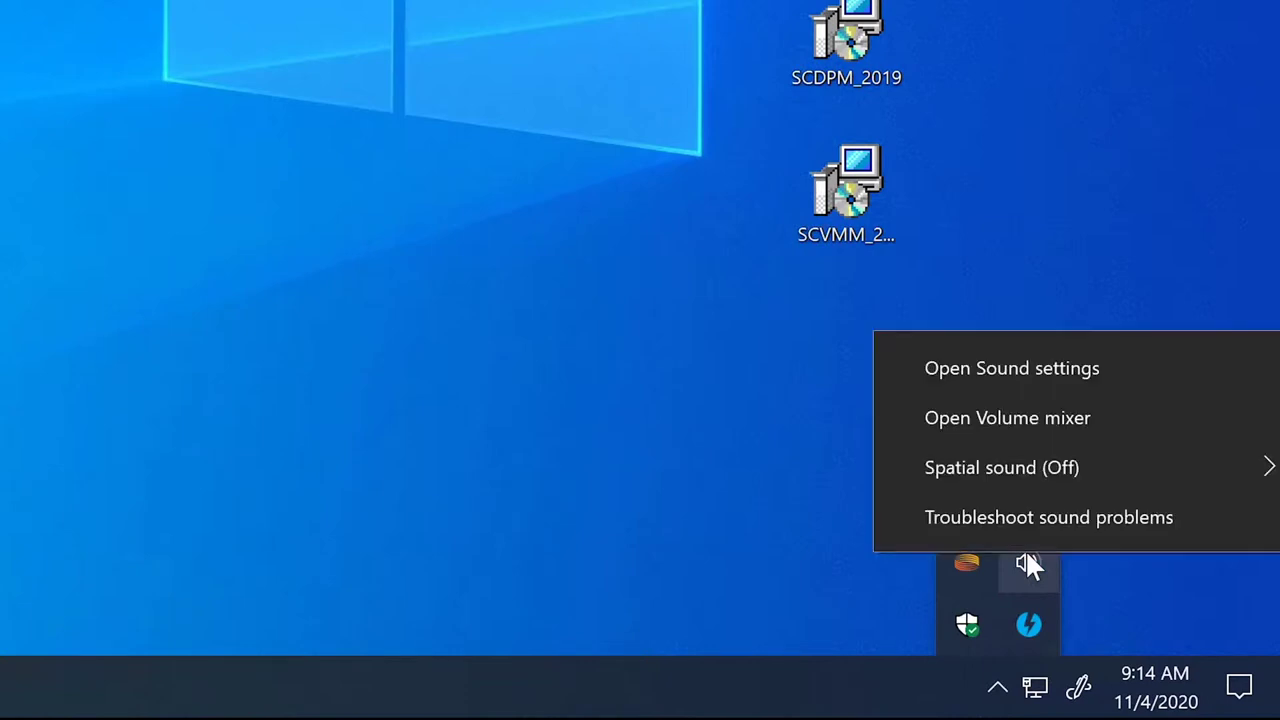
Open the Windows Sound settings page from the speaker icon's menu.
click(1052, 368)
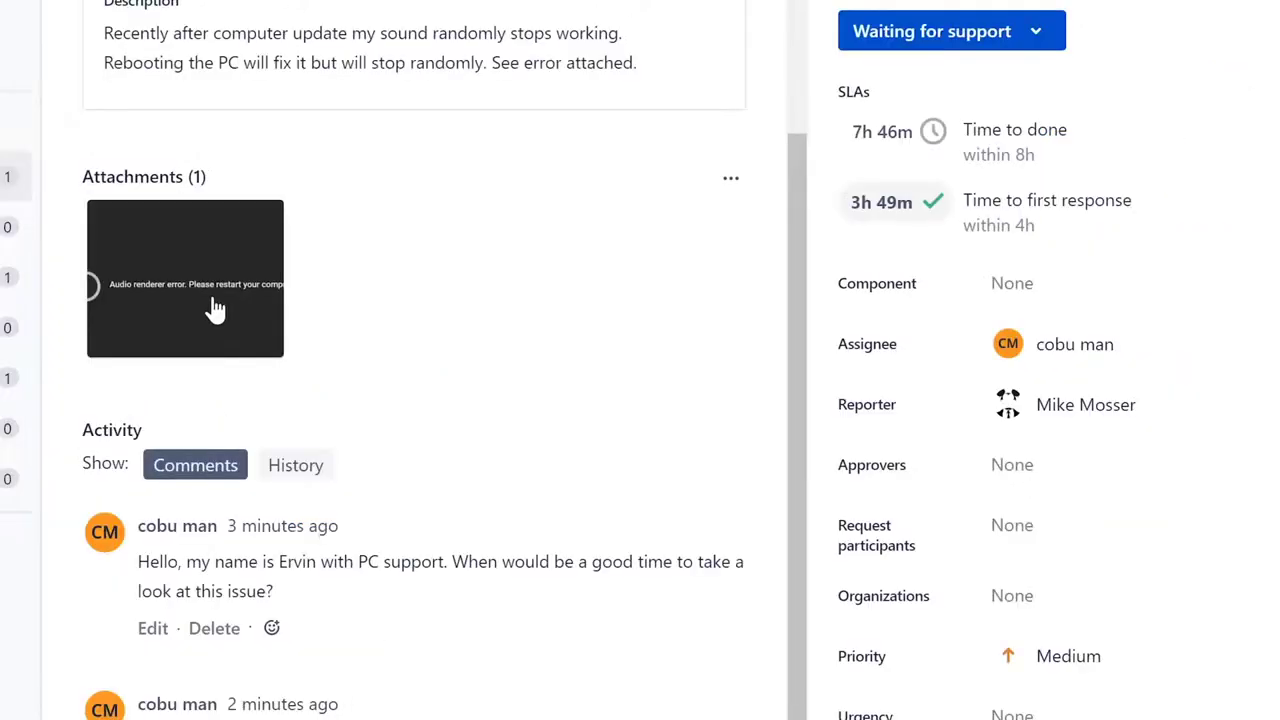
click(214, 309)
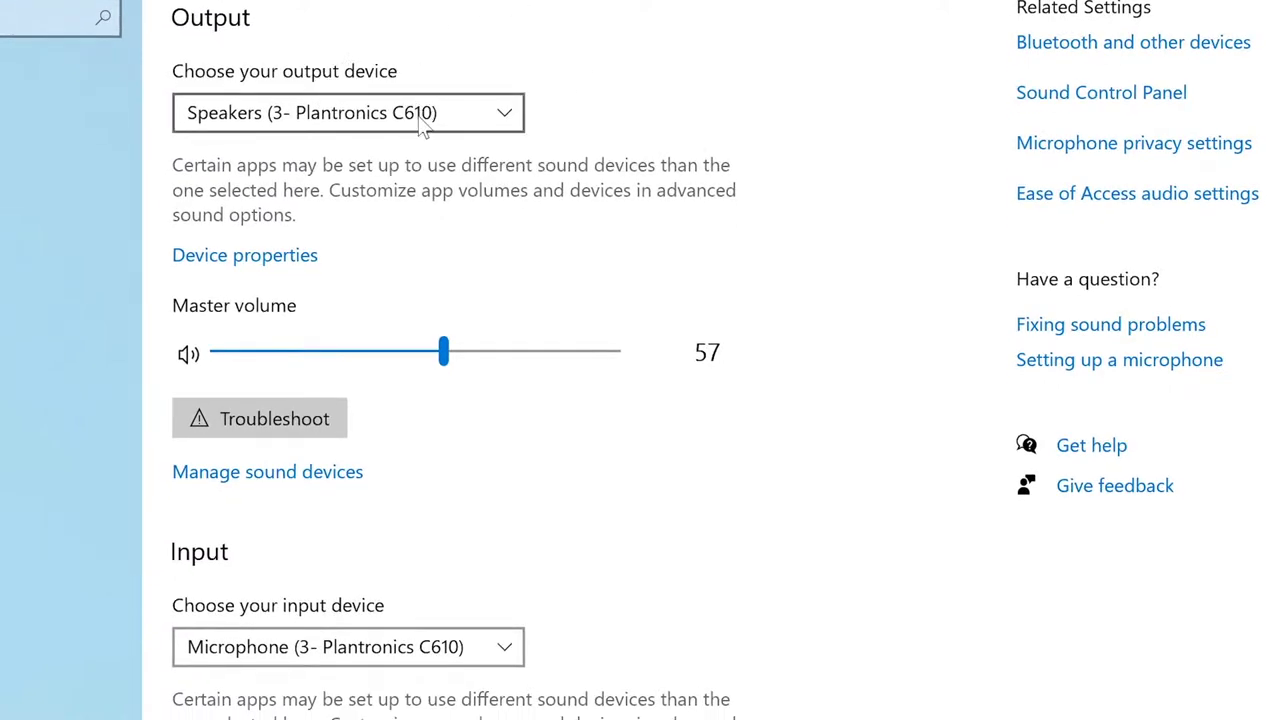
Keep Plantronics C610 speakers as output and the Plantronics C610 microphone as input.
click(487, 125)
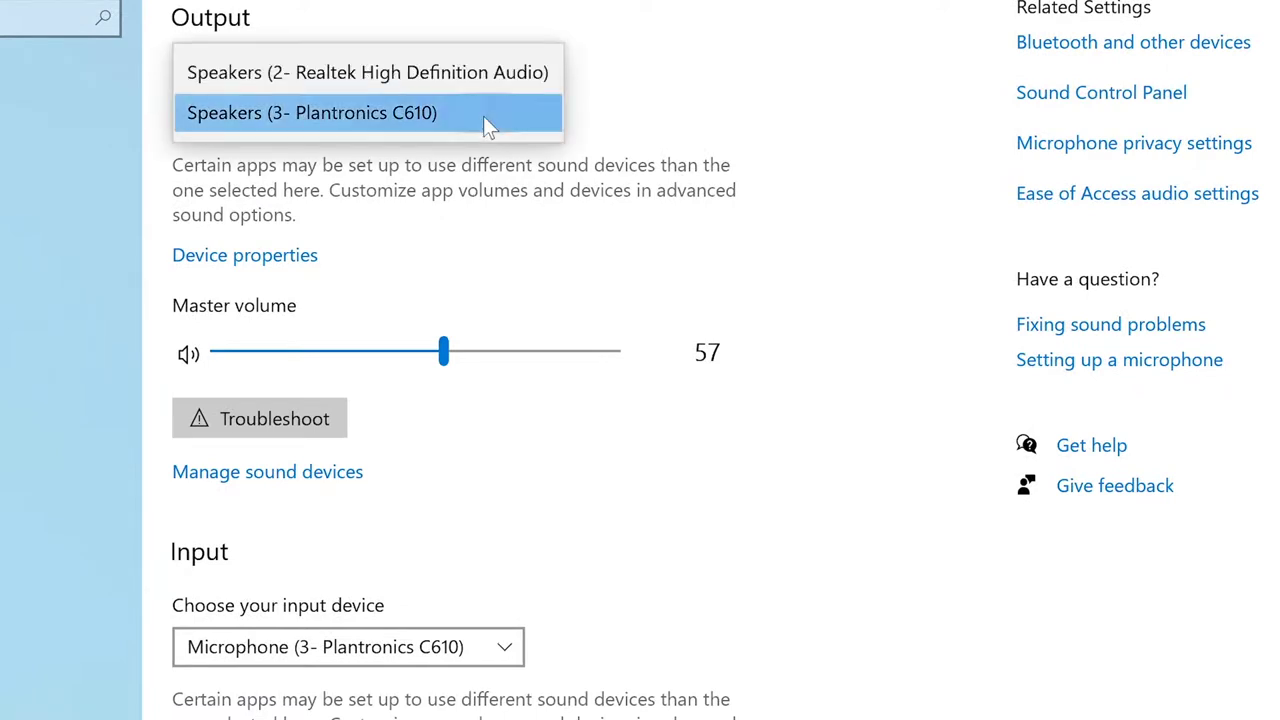
click(645, 180)
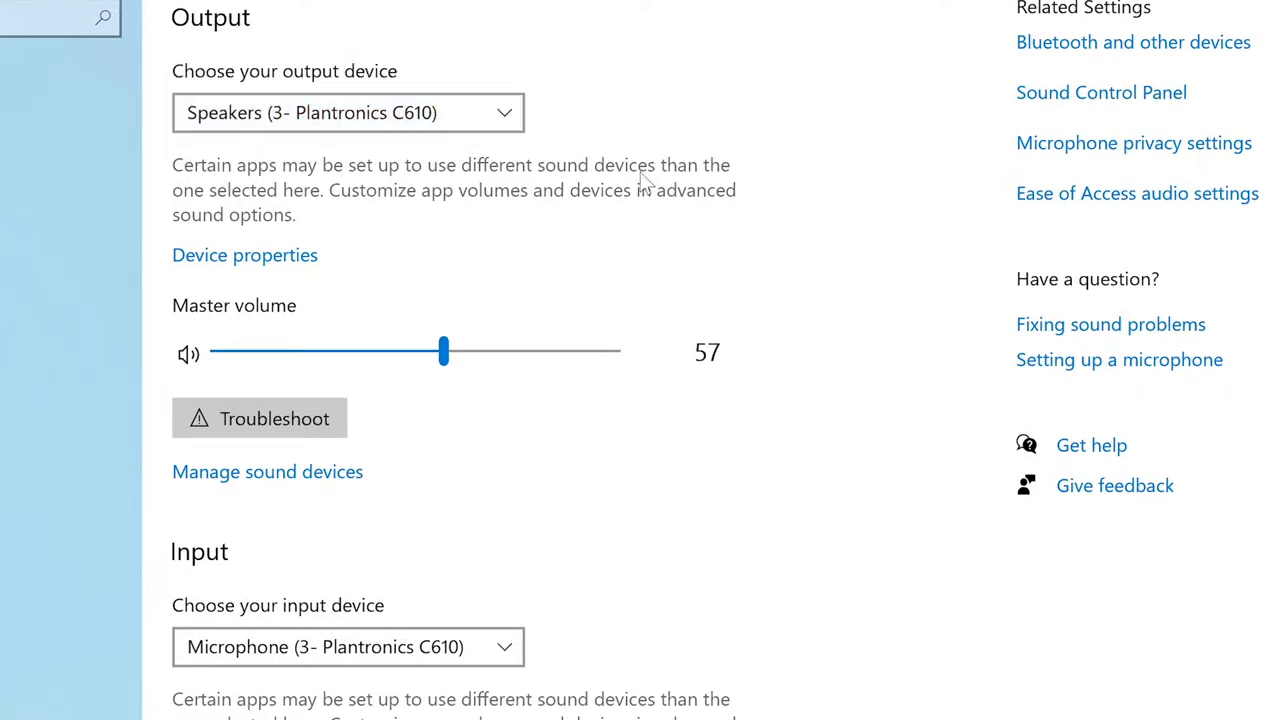
click(449, 112)
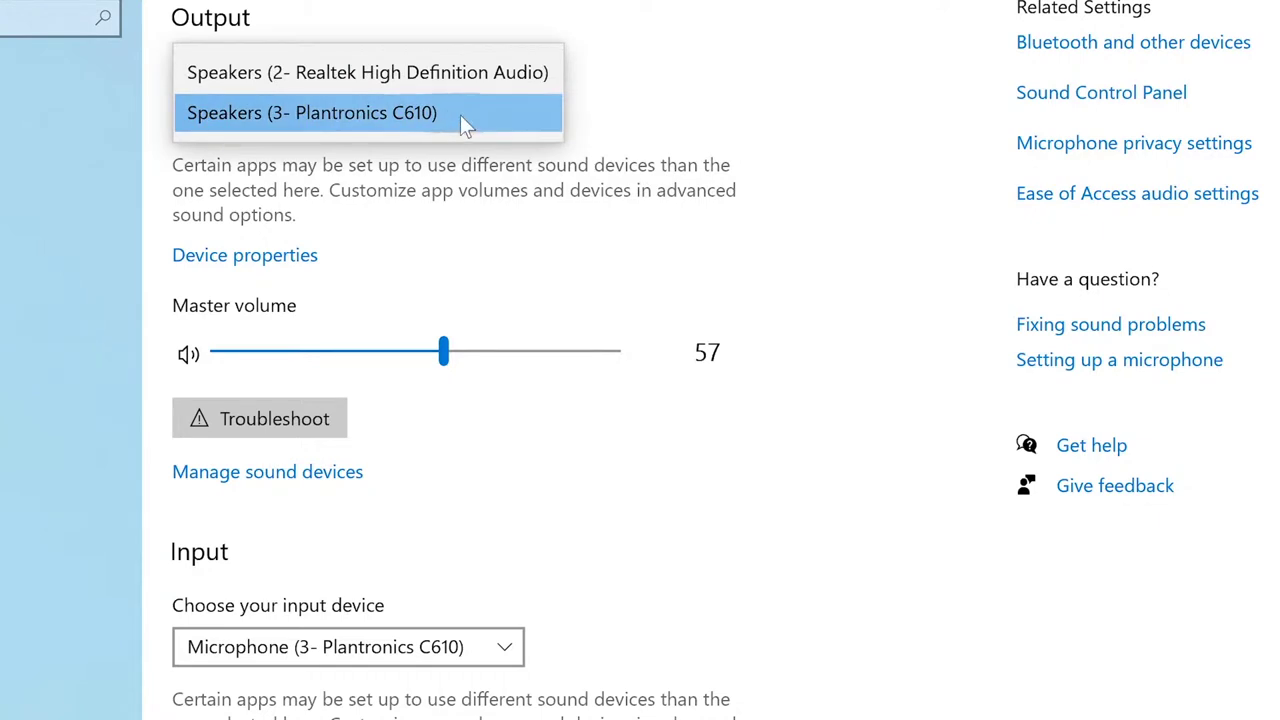
click(461, 113)
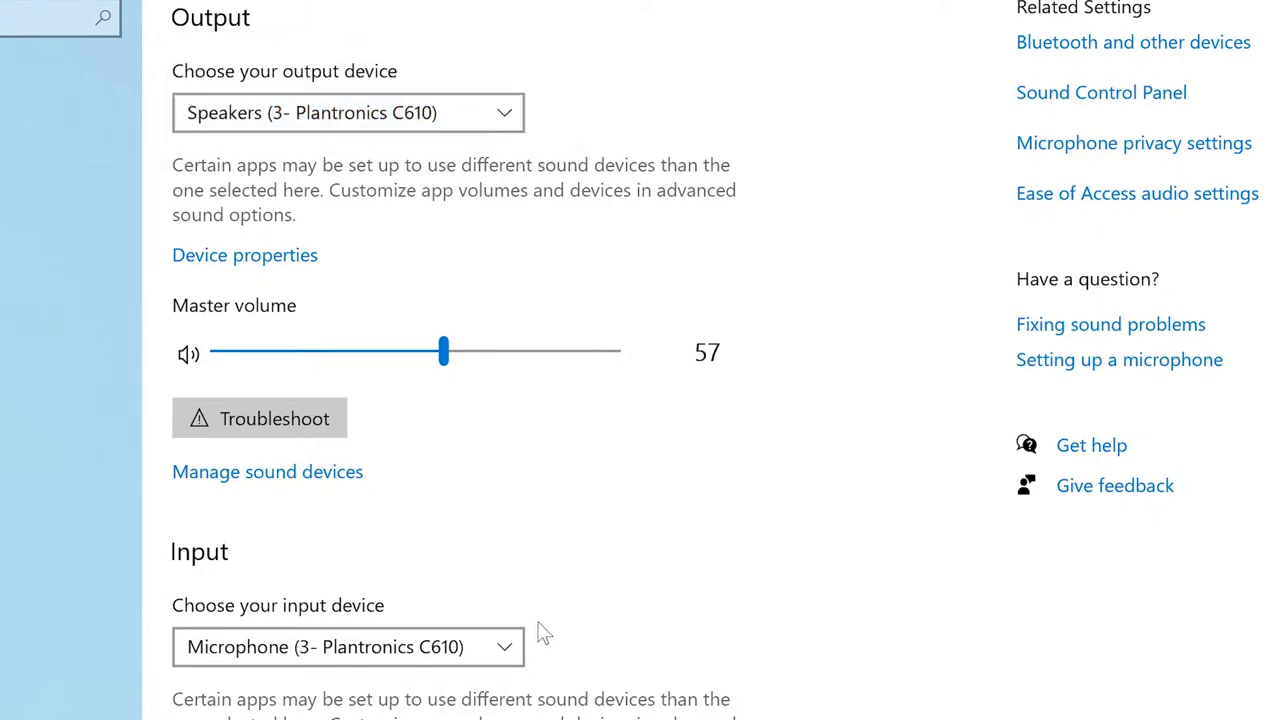
click(496, 649)
click(492, 660)
Recheck the Plantronics output, then open the Sound Control Panel and centre its dialog.
click(378, 111)
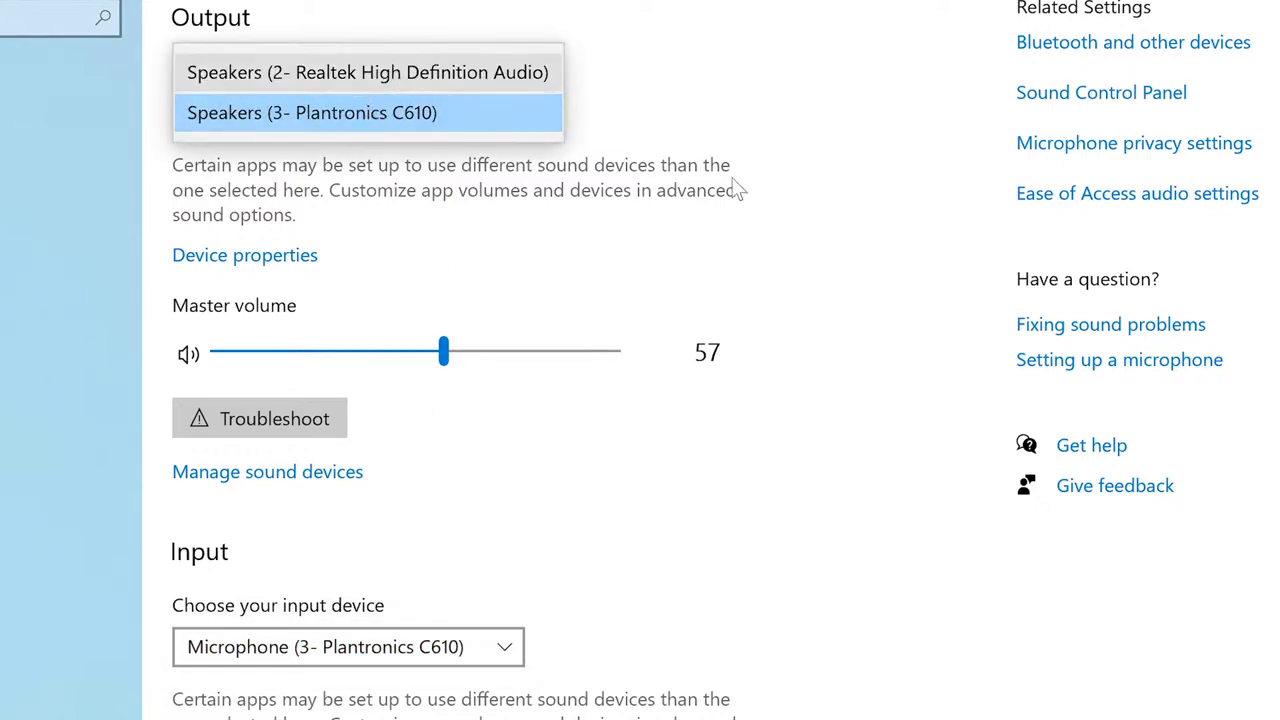
click(632, 193)
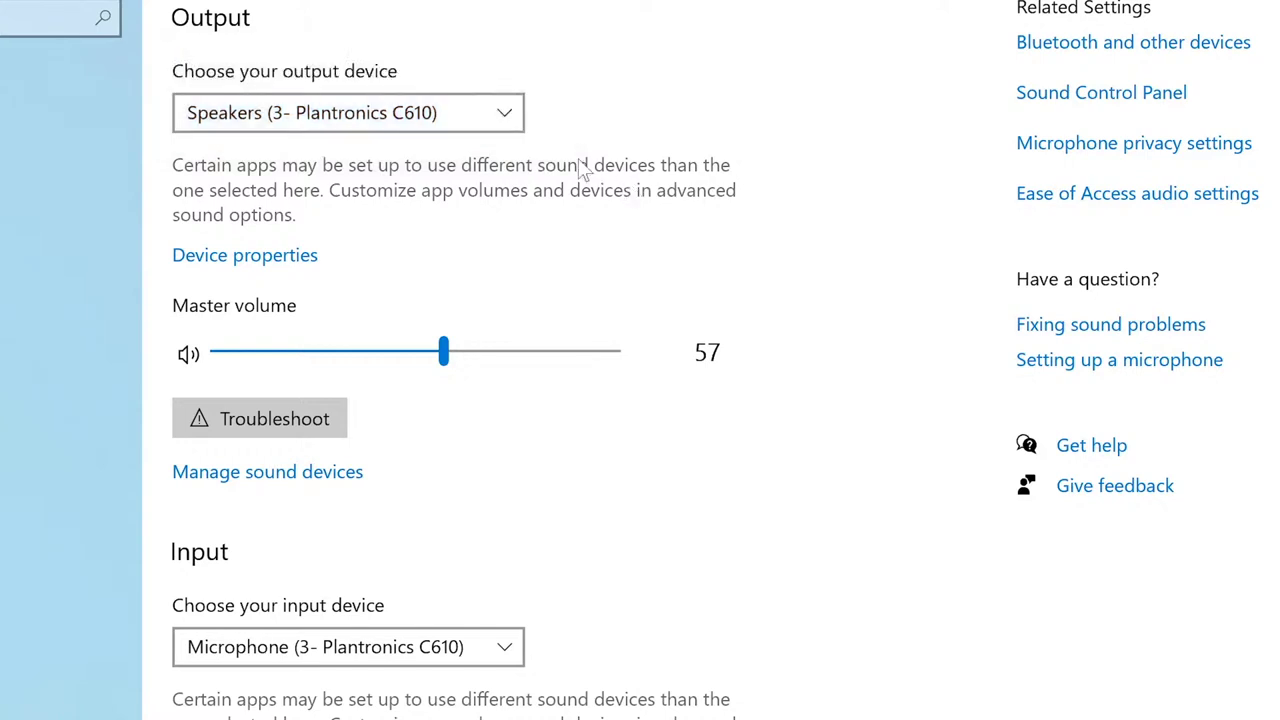
click(1100, 100)
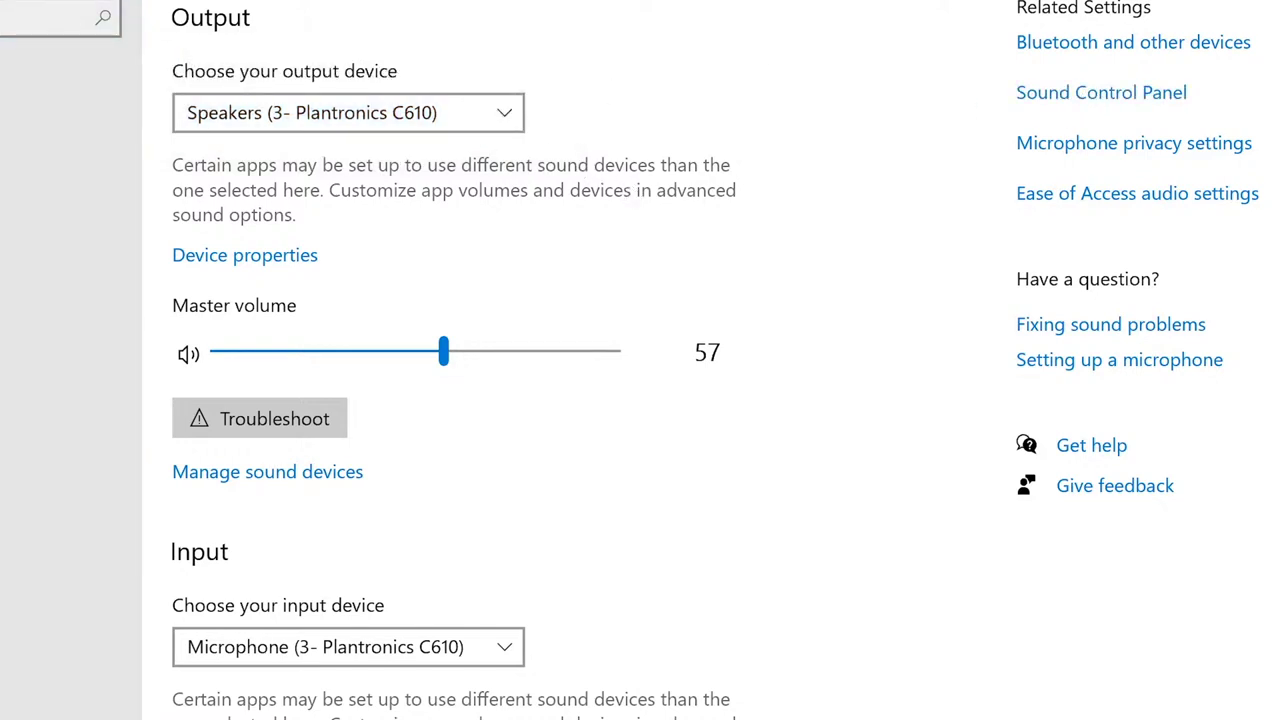
drag(0, 5, 465, 18)
Select the Realtek speakers and switch between the Playback and Recording tabs.
click(370, 143)
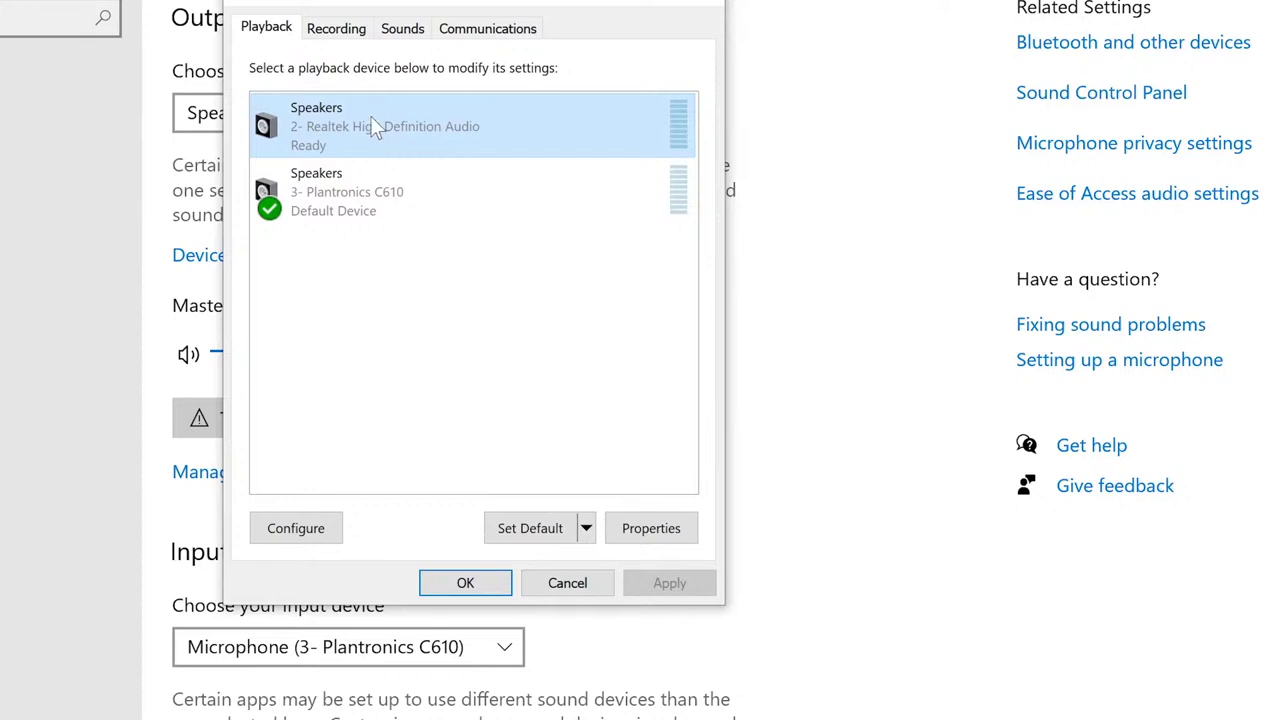
click(331, 36)
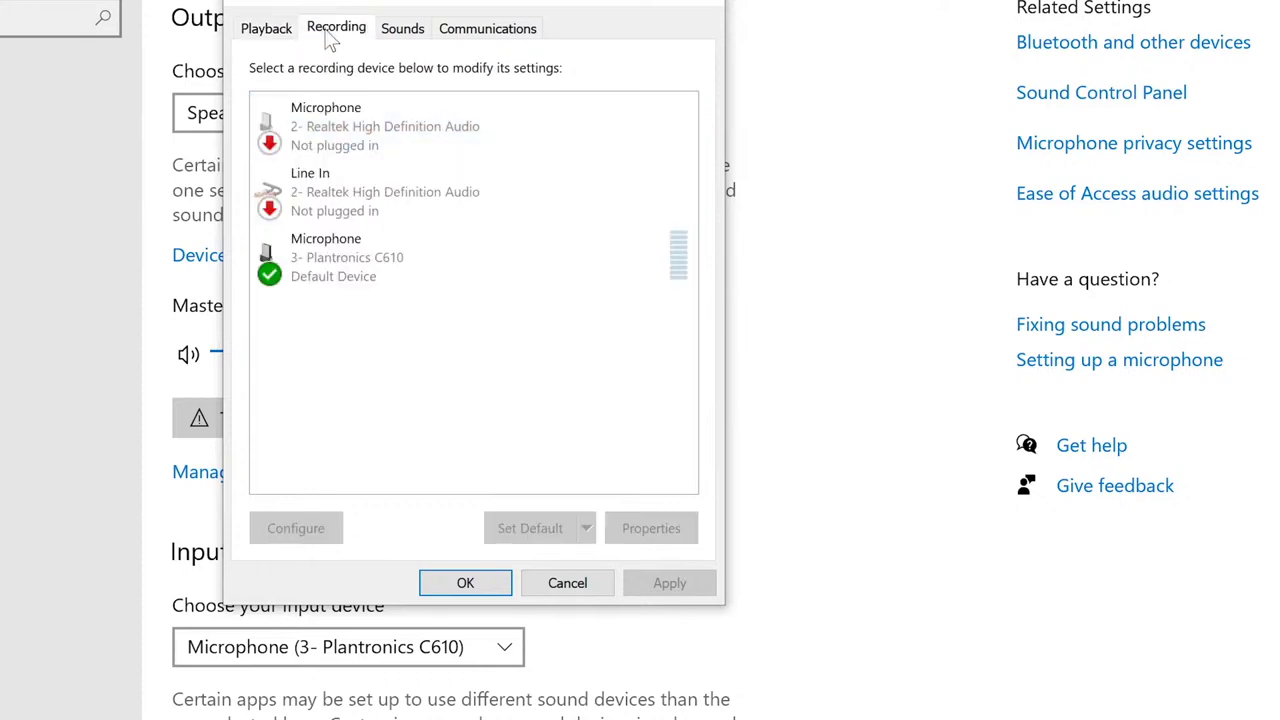
click(268, 29)
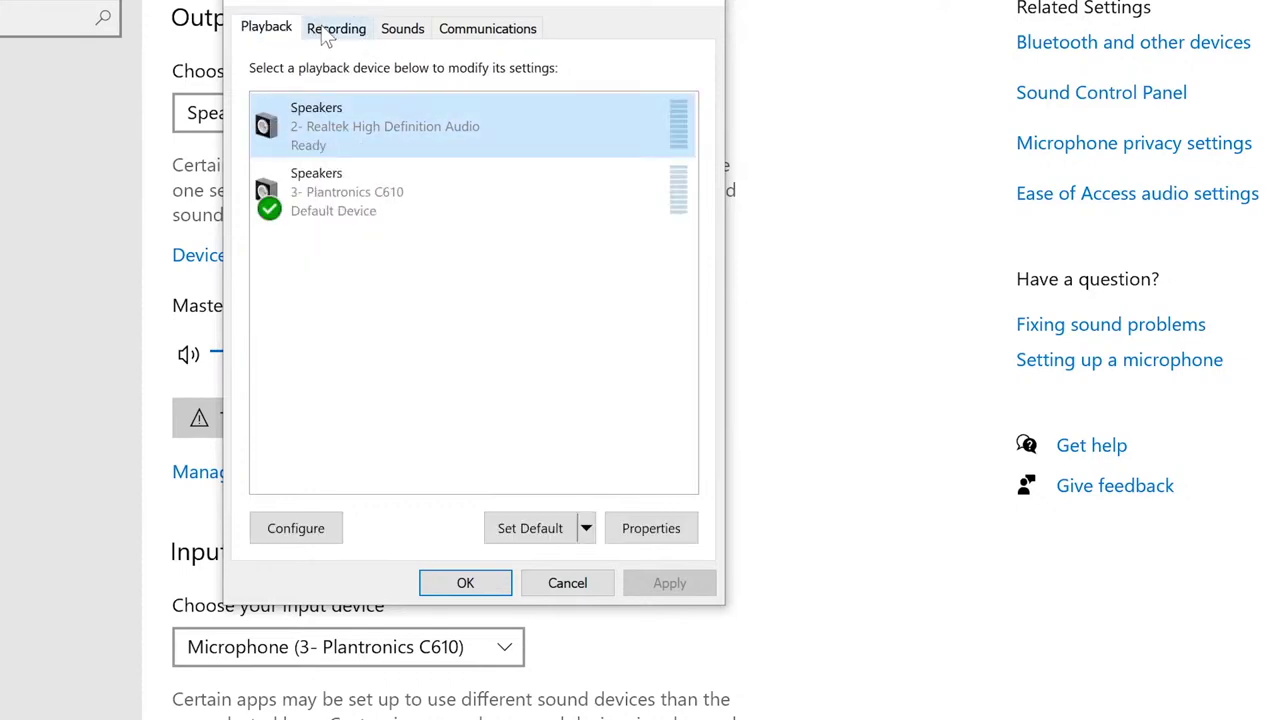
click(327, 37)
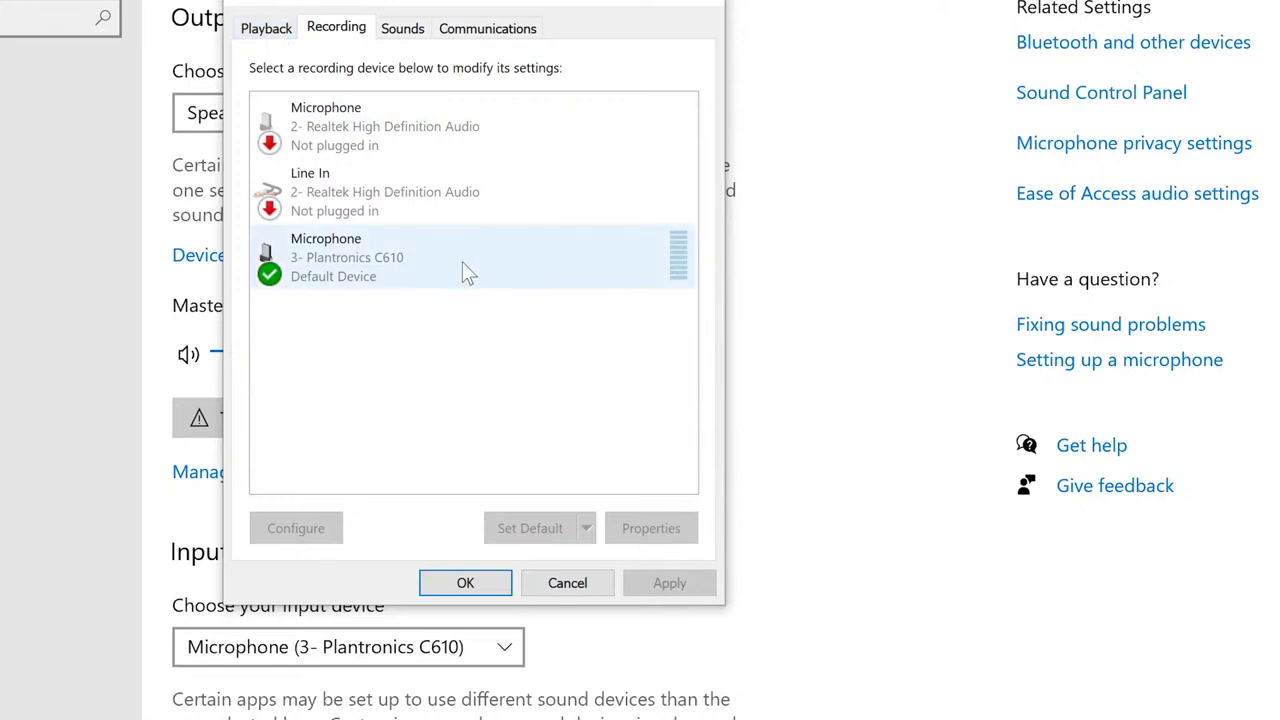
Compare the Realtek Microphone and Line In recording devices.
click(388, 130)
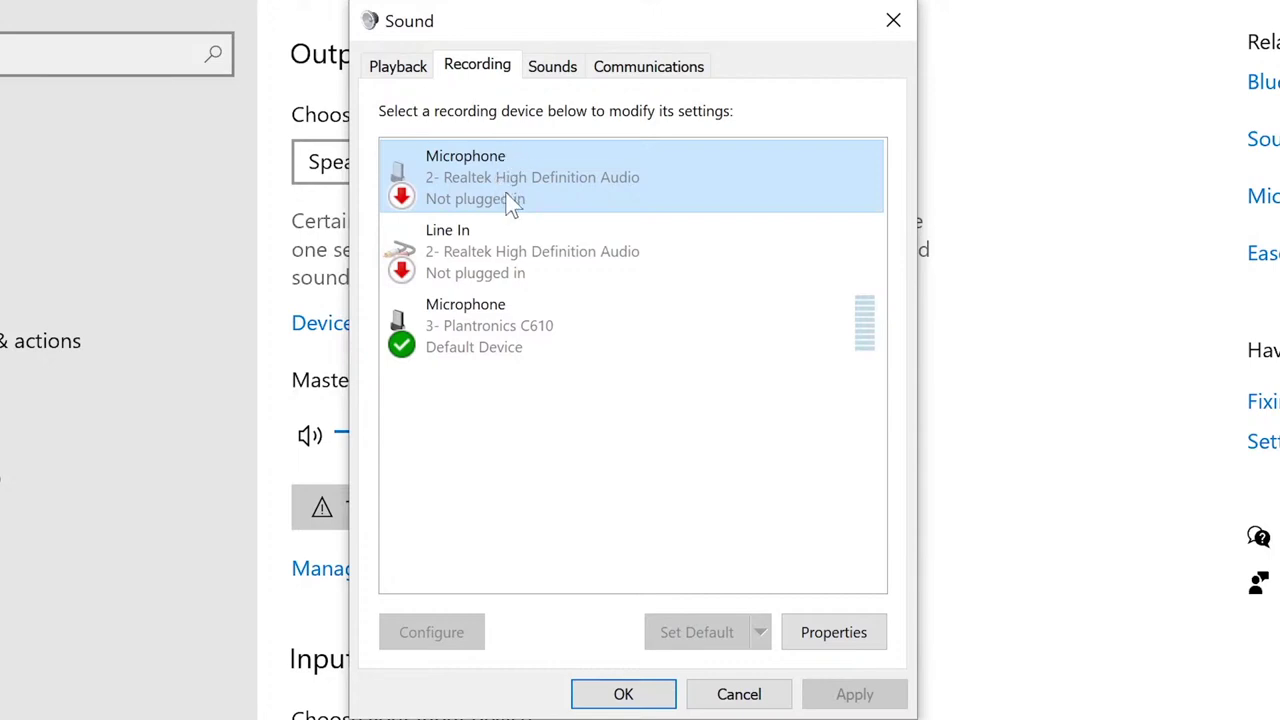
click(524, 243)
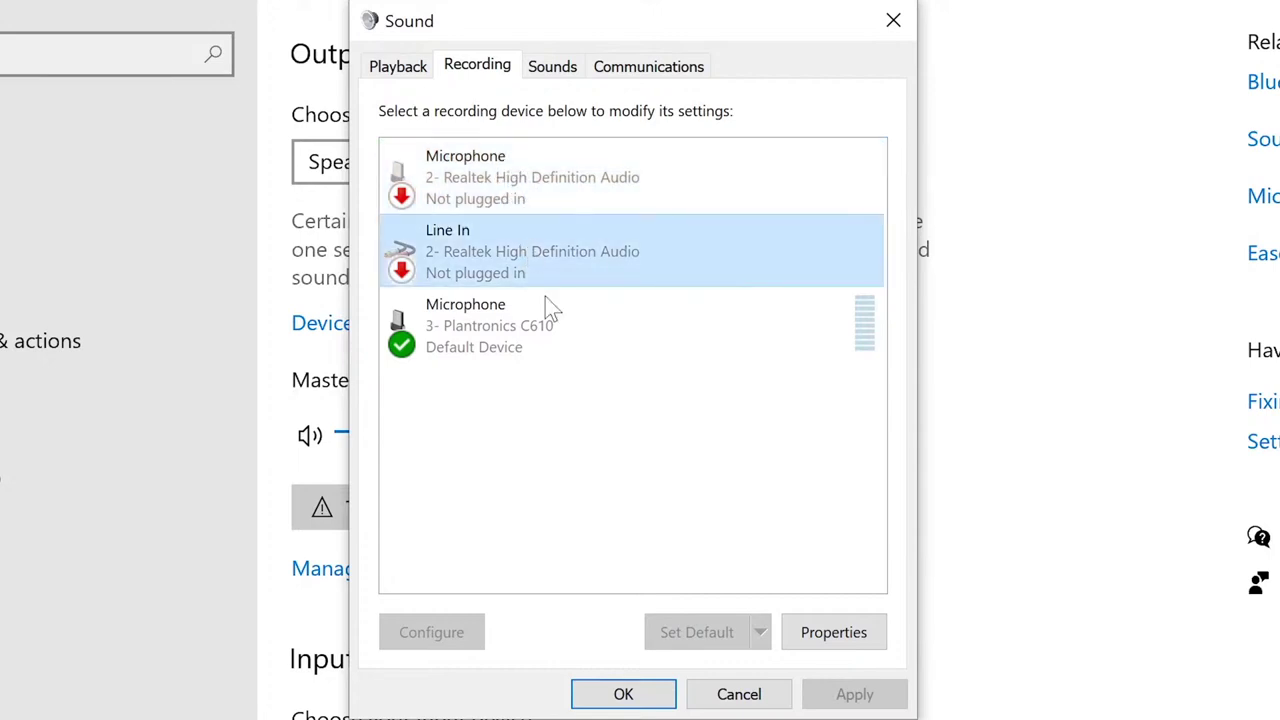
click(532, 190)
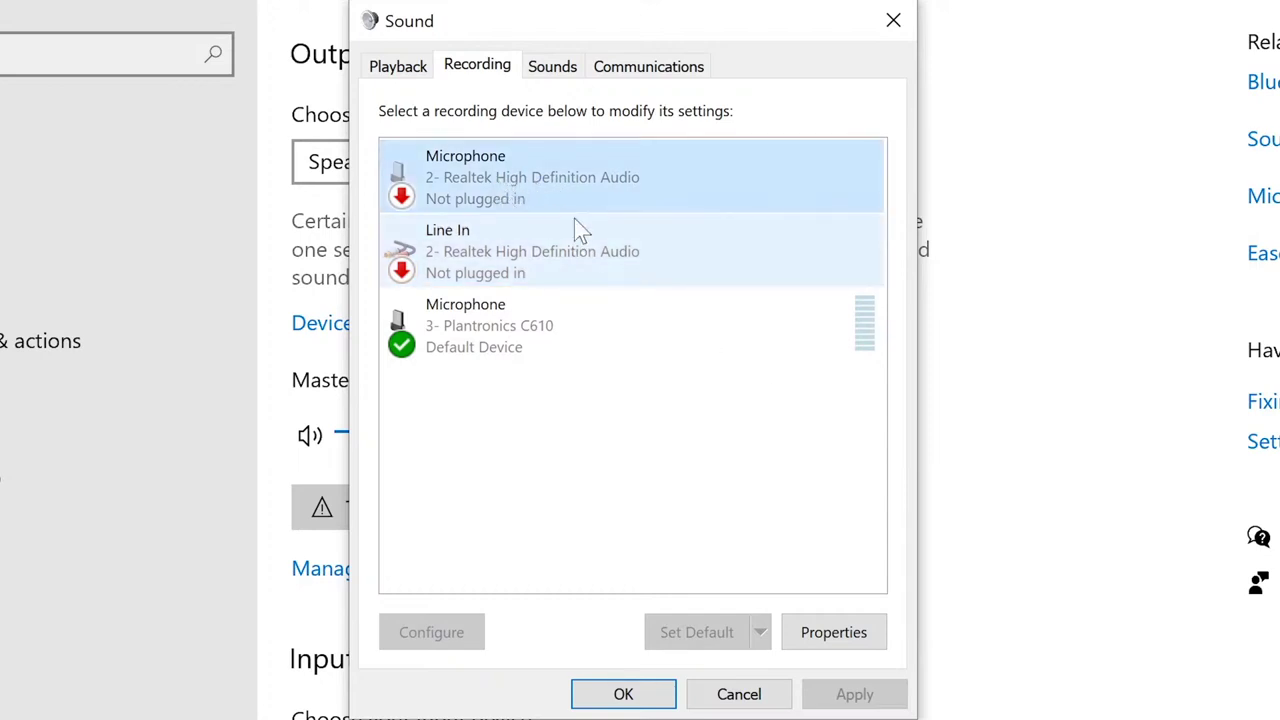
click(531, 254)
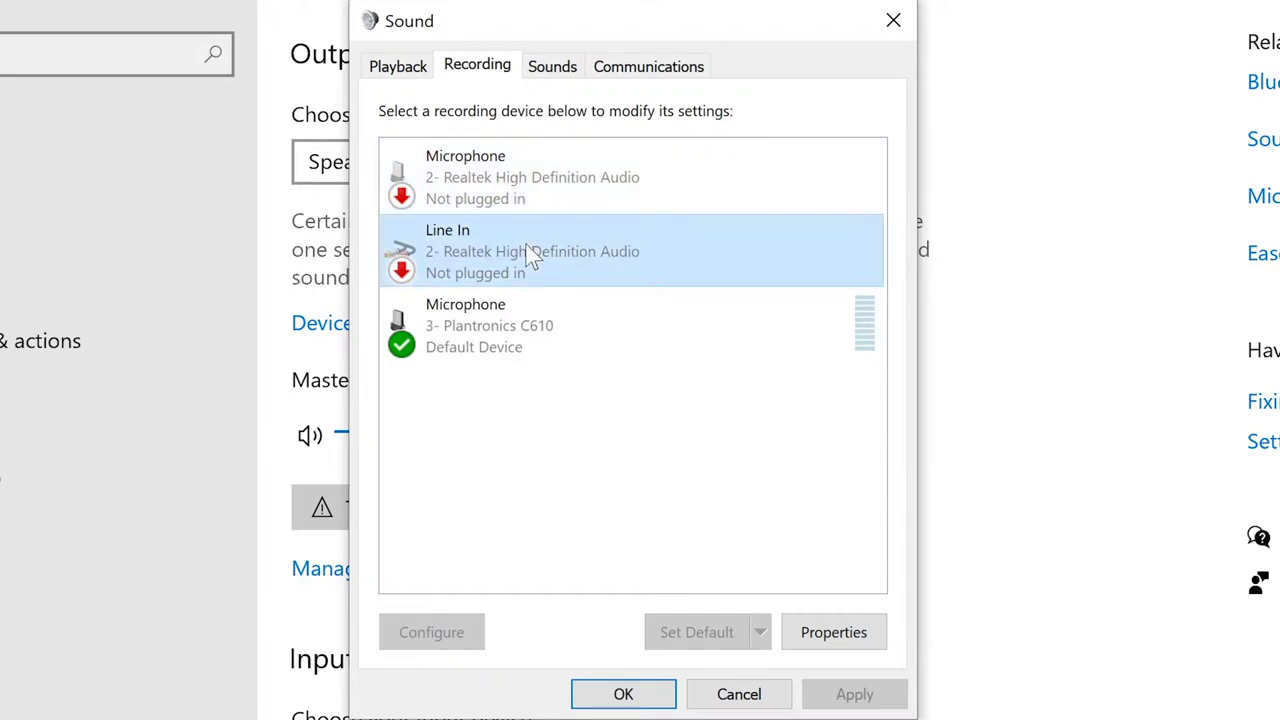
click(558, 183)
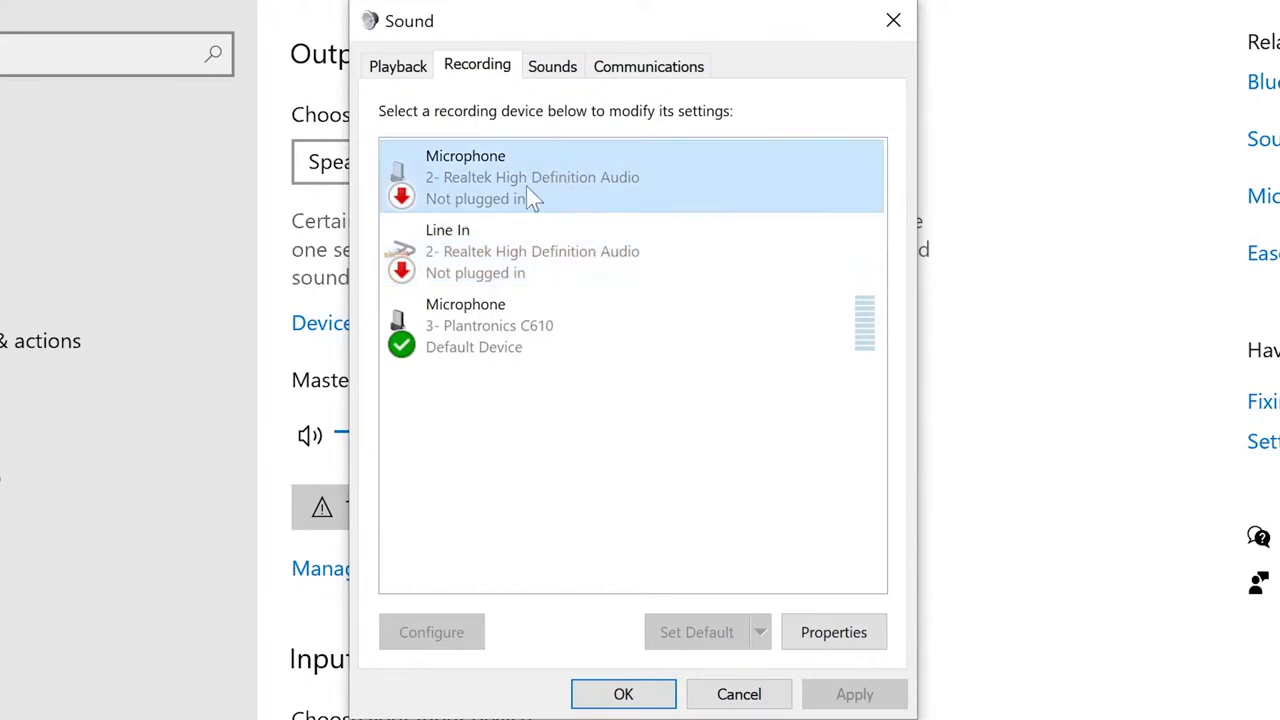
click(527, 262)
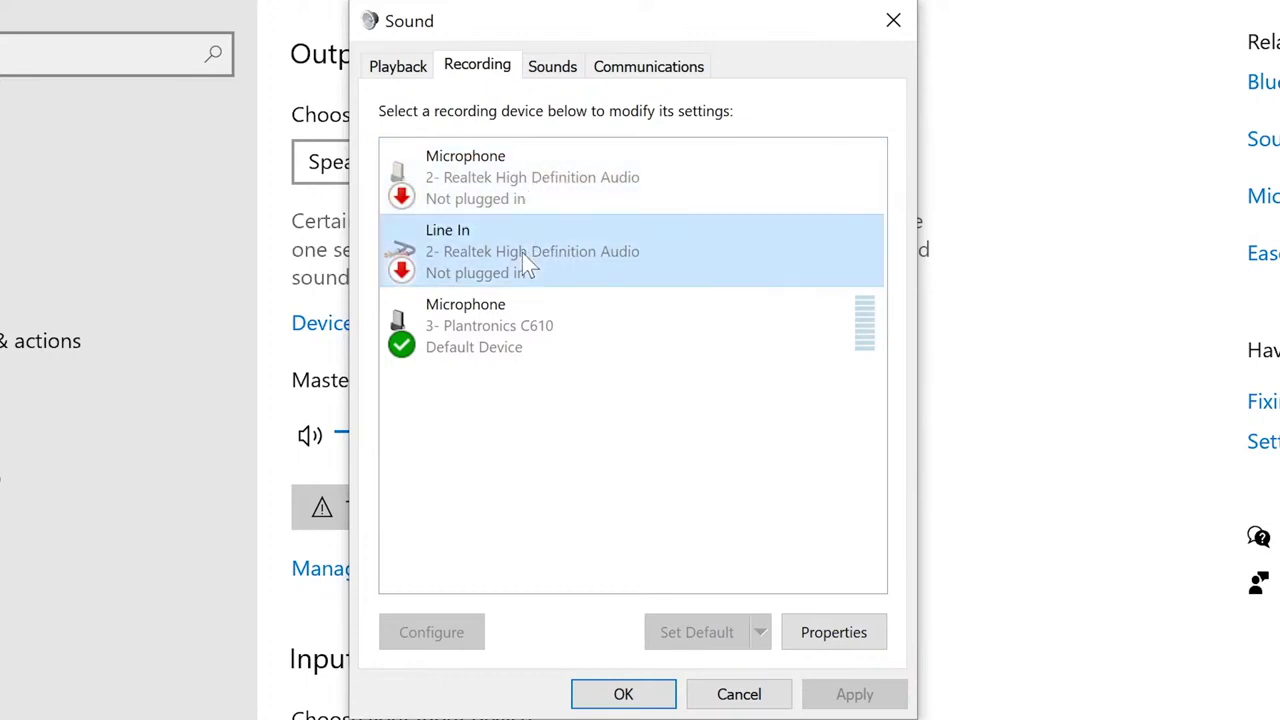
click(535, 178)
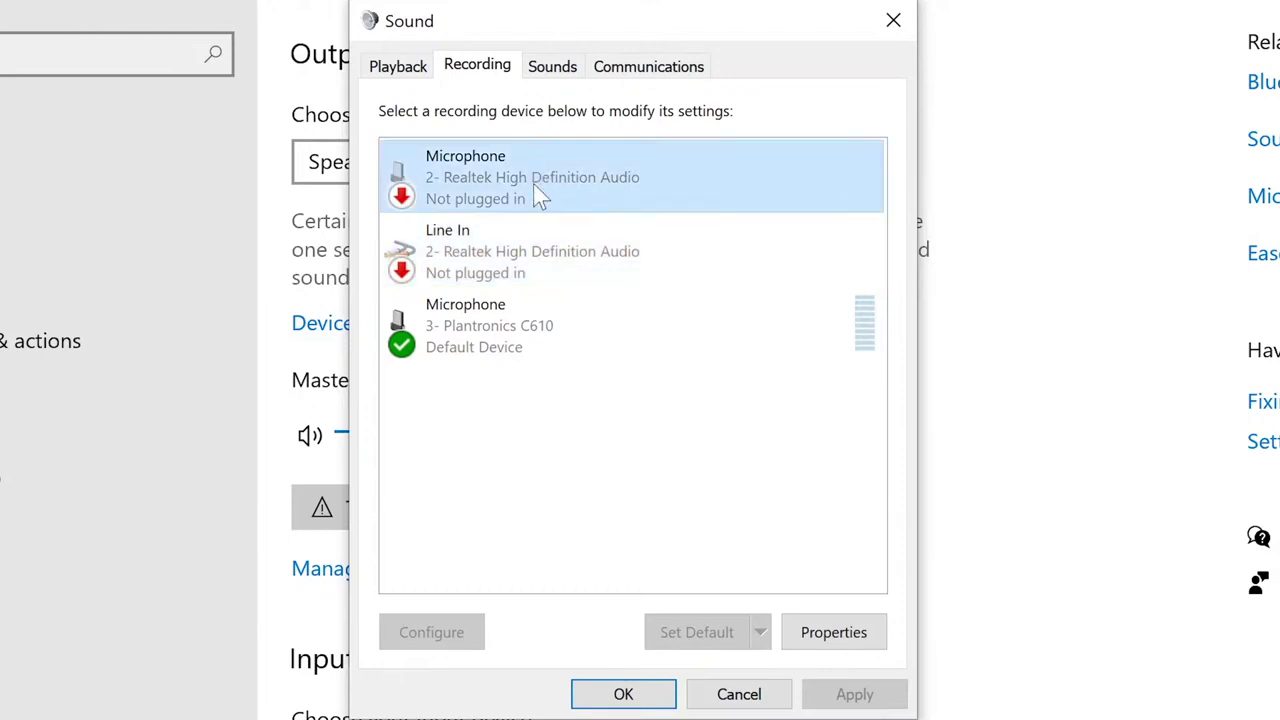
click(530, 234)
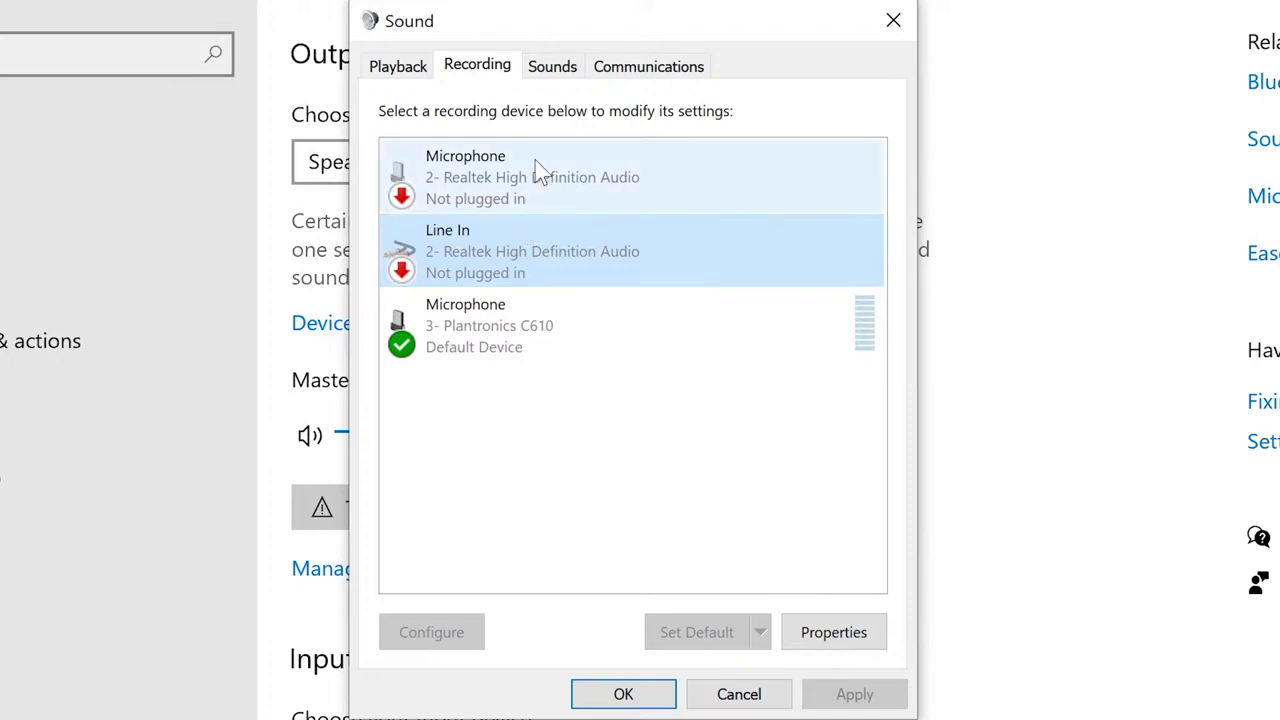
Cancel the Sound dialog without changes and bring up This PC's options on the desktop.
click(420, 70)
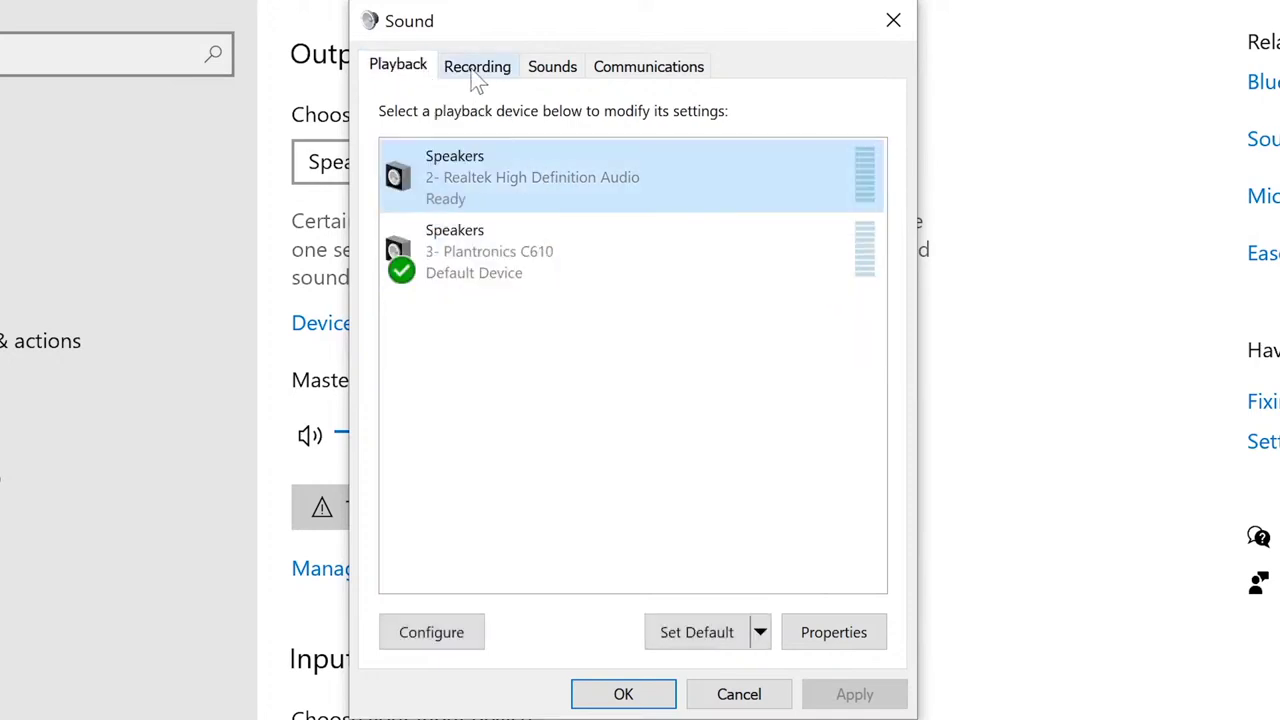
click(477, 68)
click(745, 695)
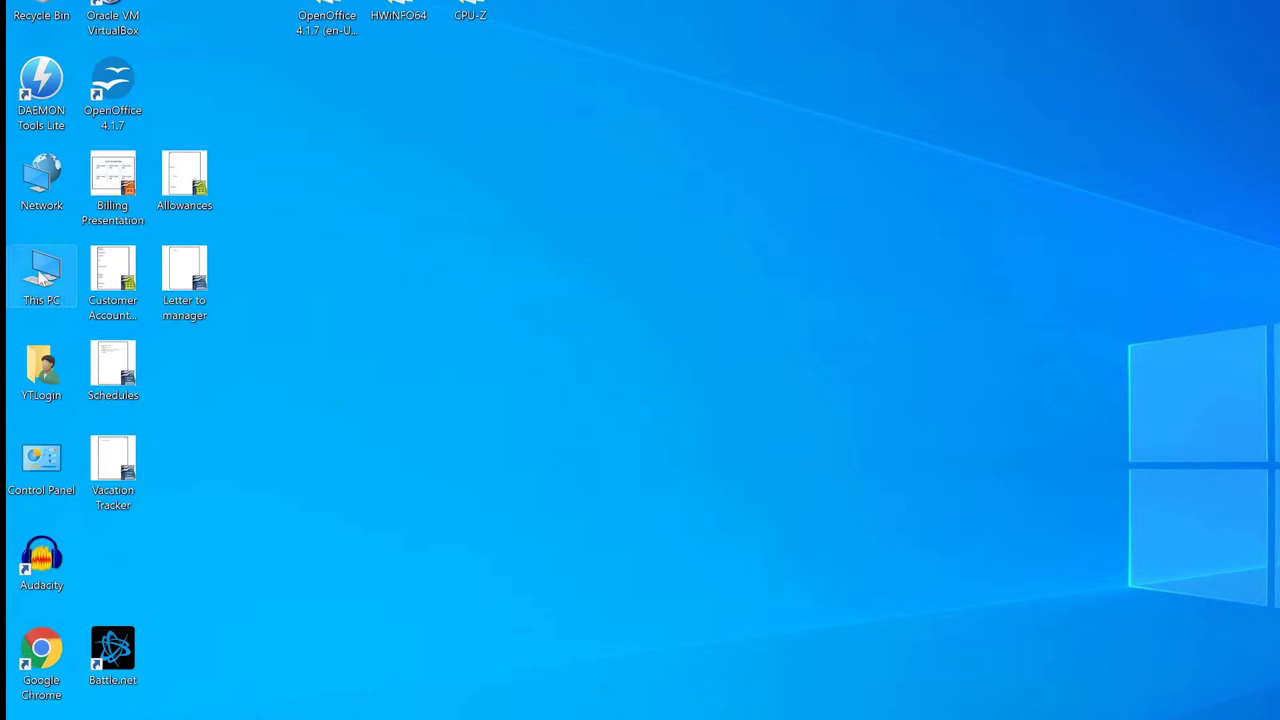
right_click(40, 278)
Open Device Manager from This PC's system properties, centre it and collapse Display adapters.
click(141, 490)
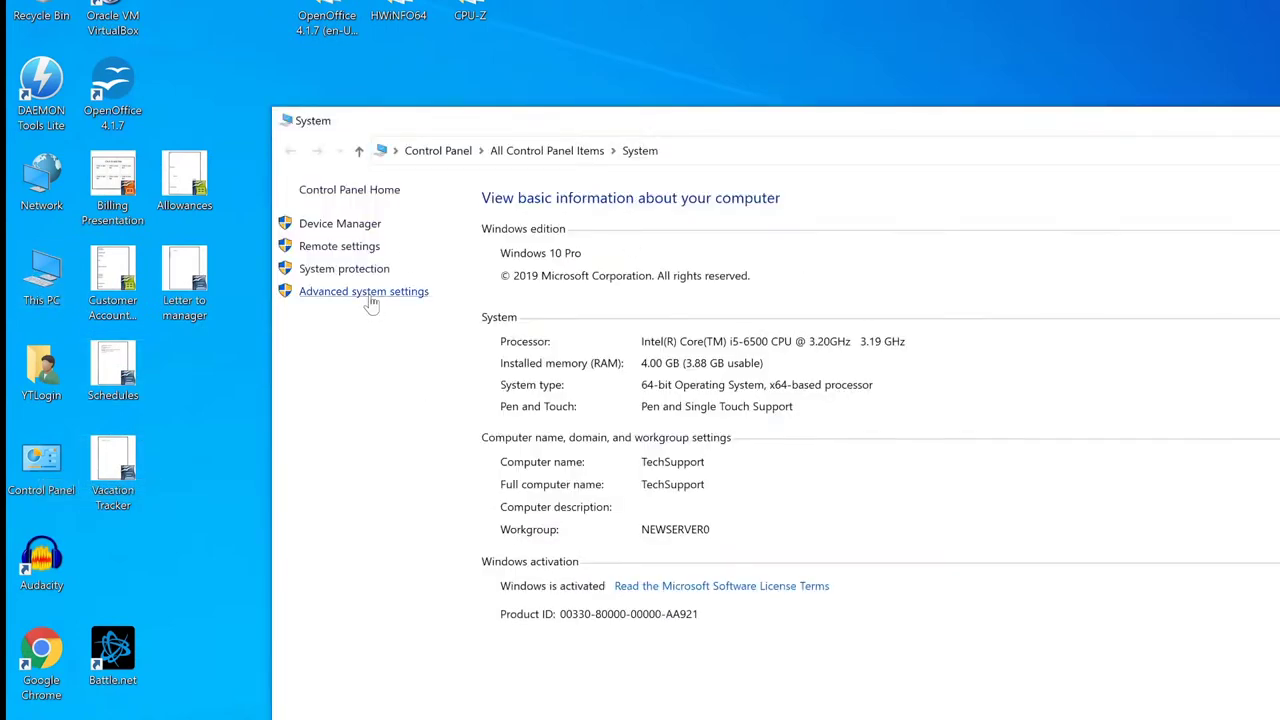
click(357, 224)
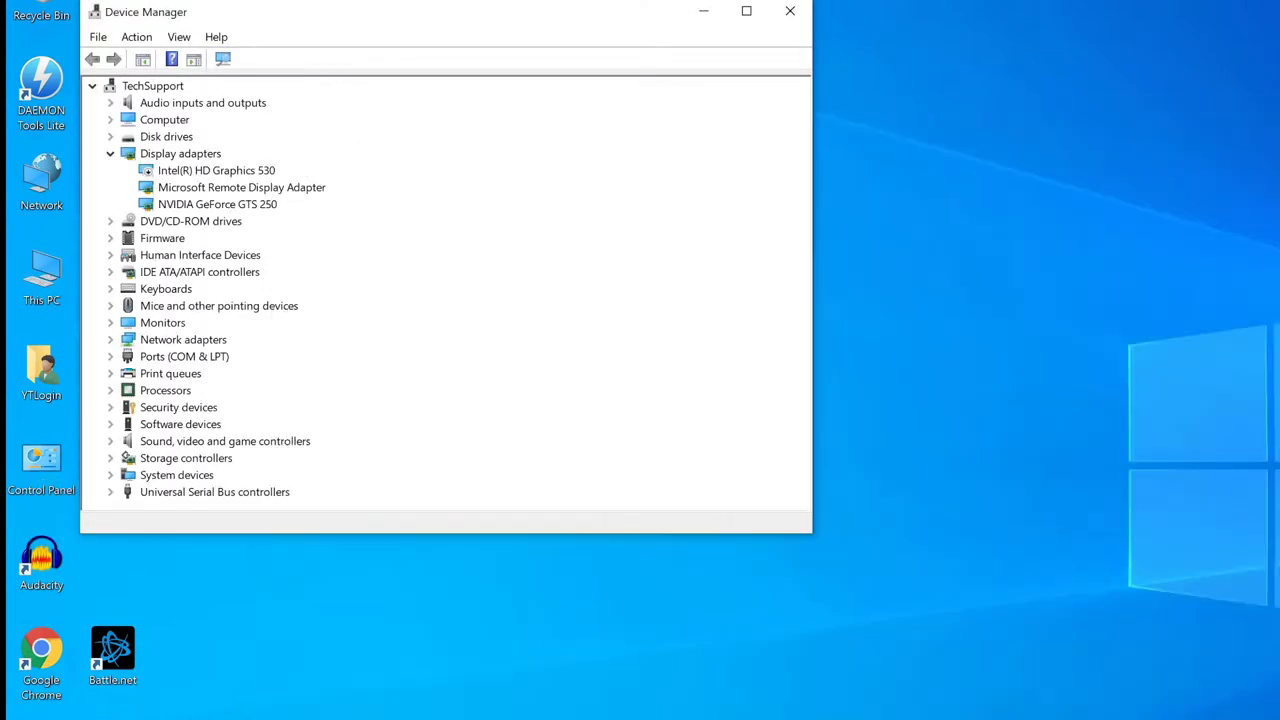
drag(460, 10, 771, 156)
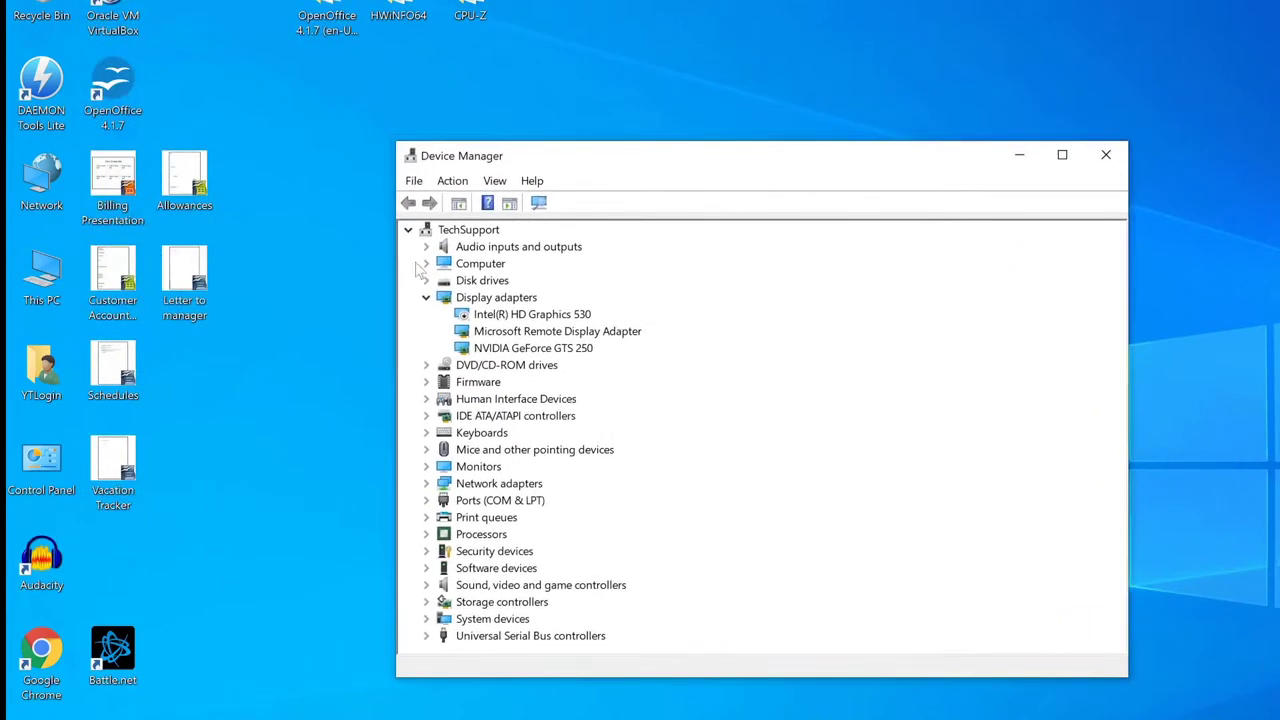
click(420, 293)
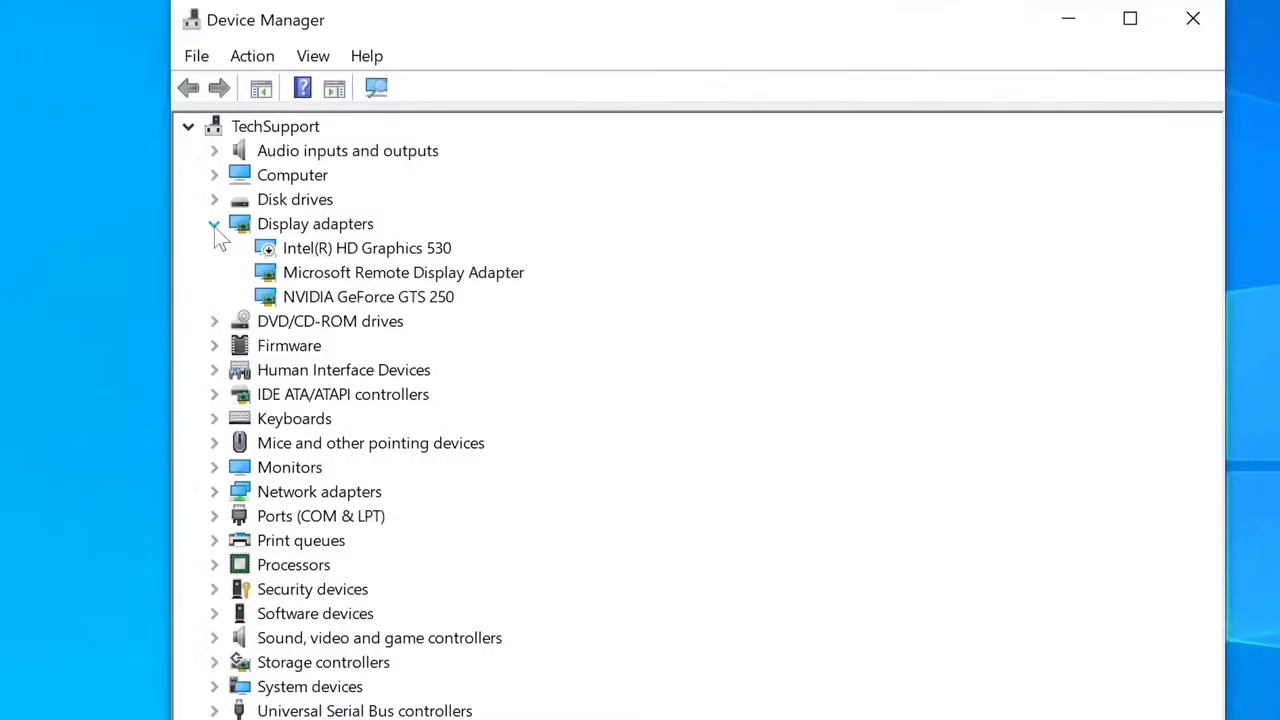
Expand Audio inputs and outputs and inspect the Plantronics C610 and Realtek speaker entries.
click(214, 153)
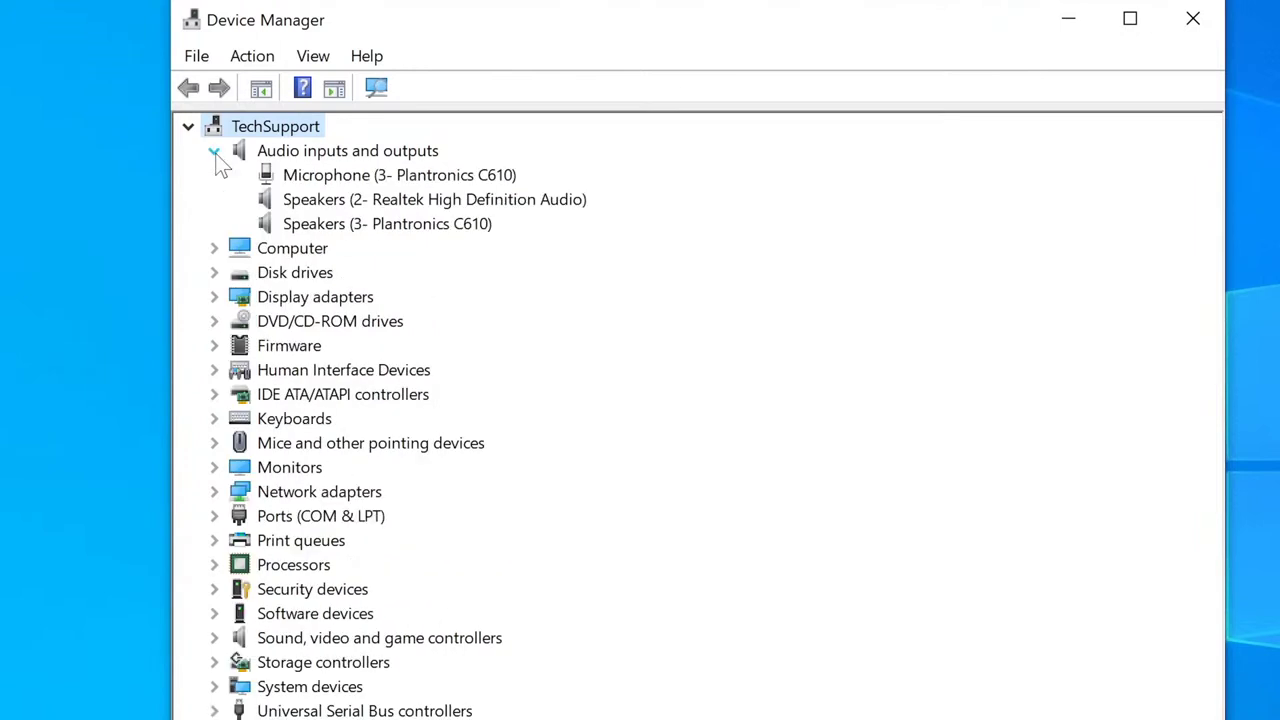
click(366, 179)
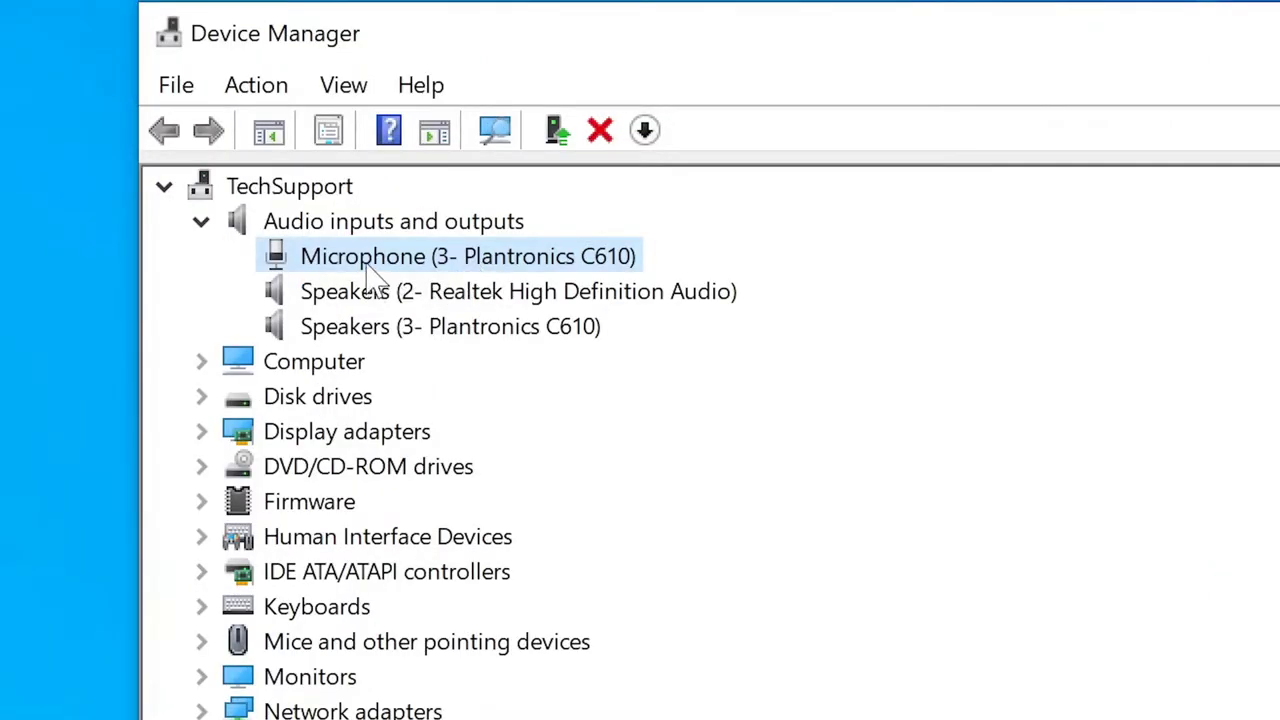
click(366, 327)
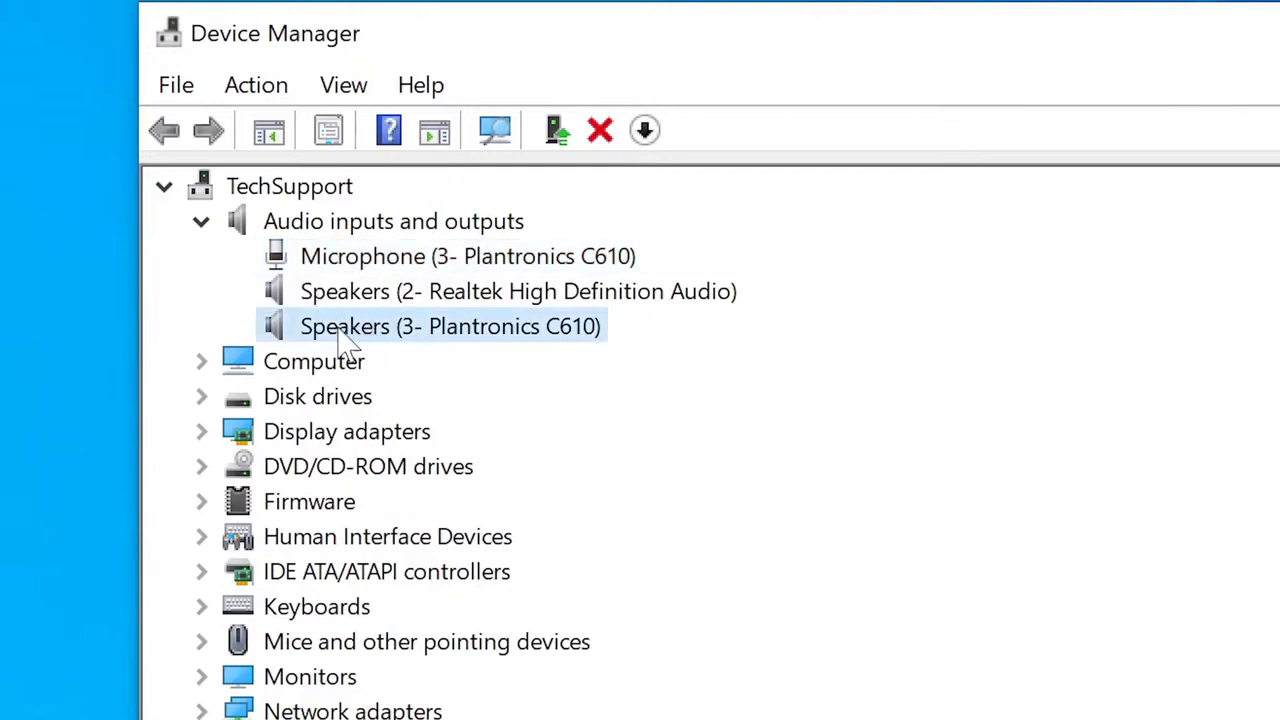
click(362, 258)
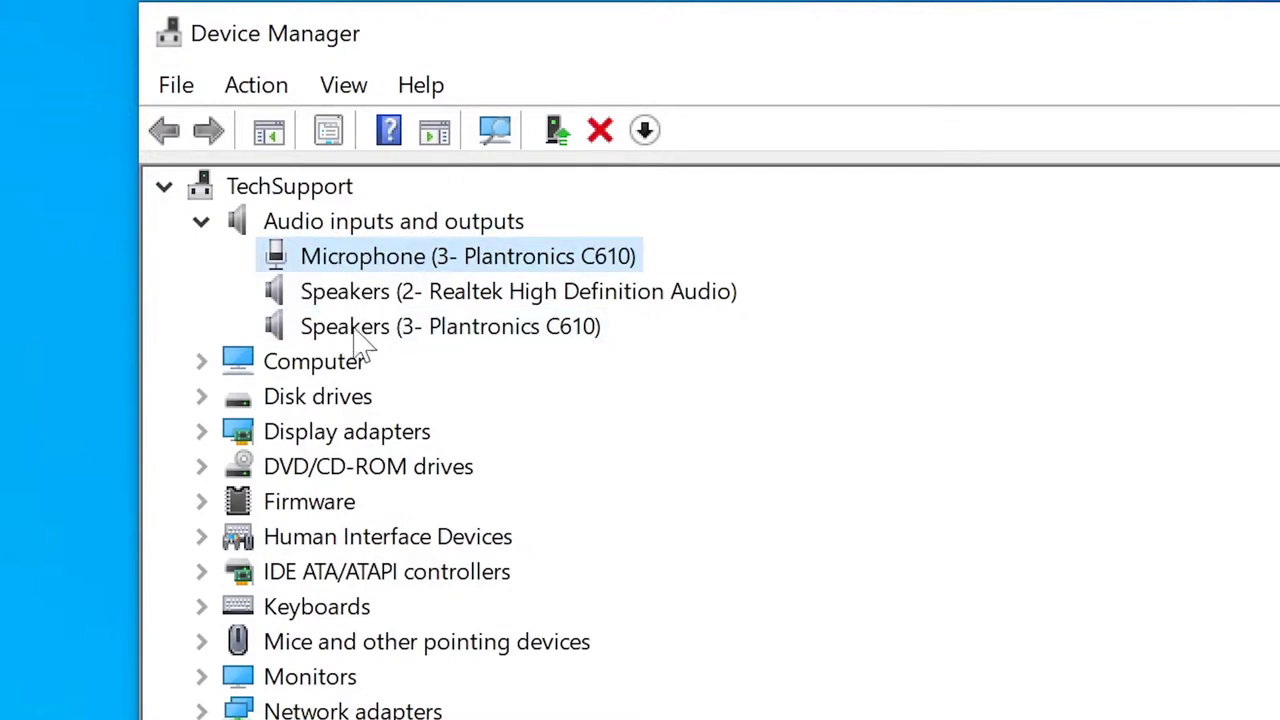
click(356, 330)
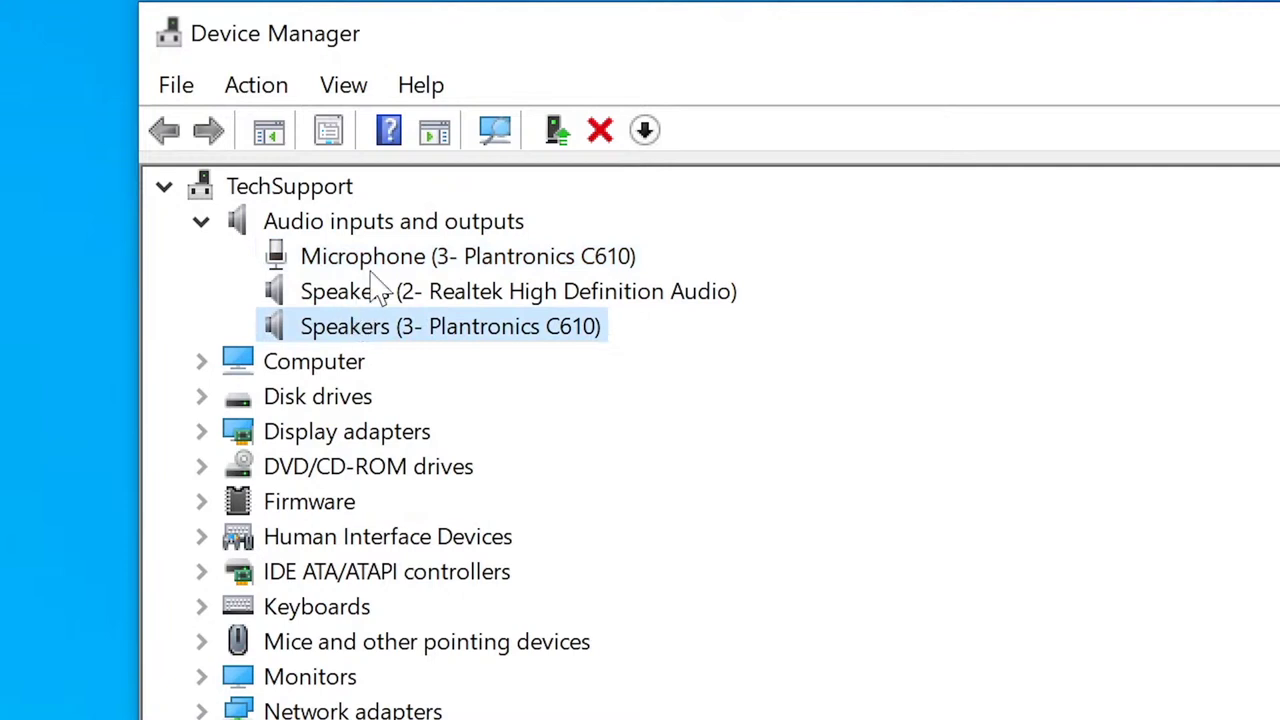
click(377, 290)
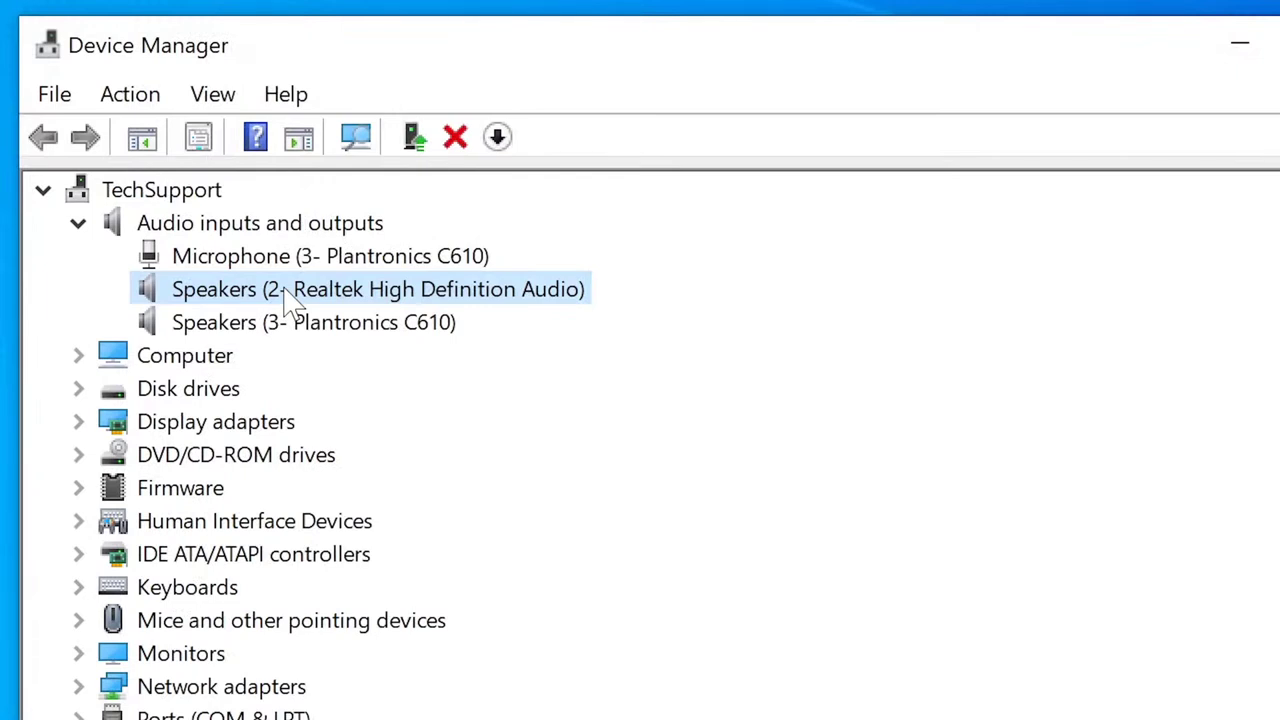
right_click(292, 300)
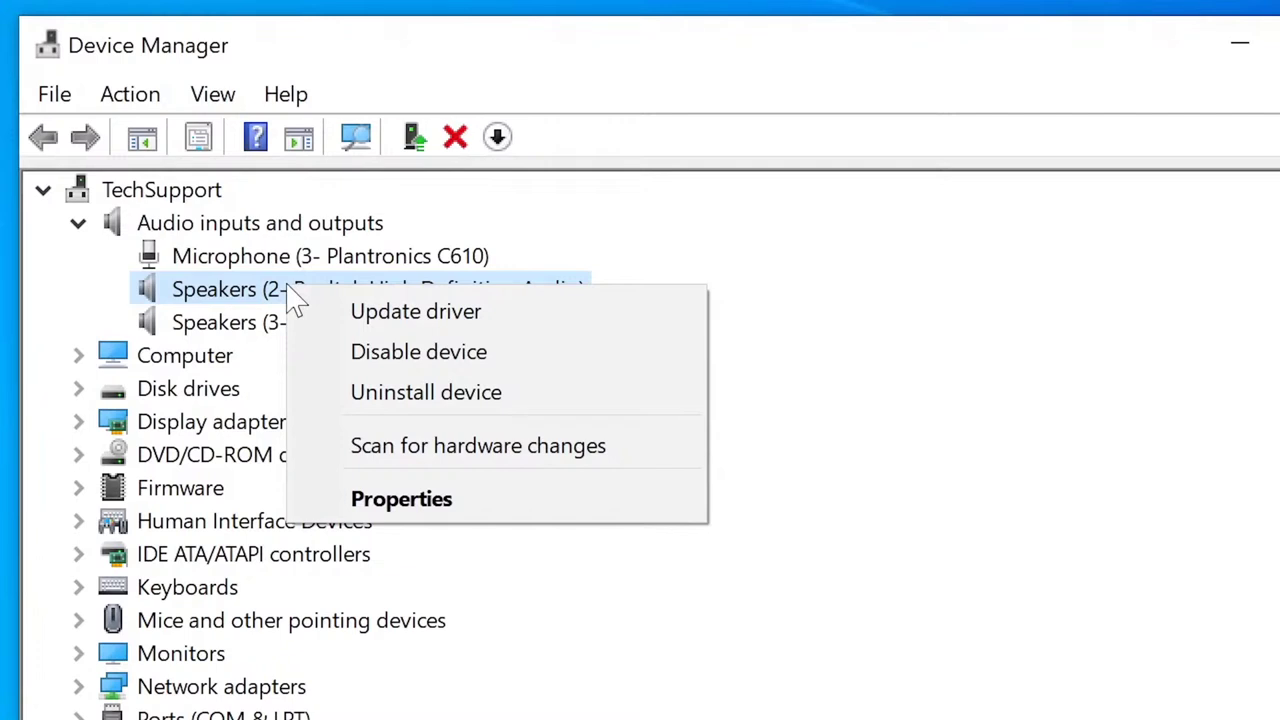
Check the Realtek speakers' driver: Microsoft, dated 3/18/2019, version 10.0.18362.1.
click(421, 503)
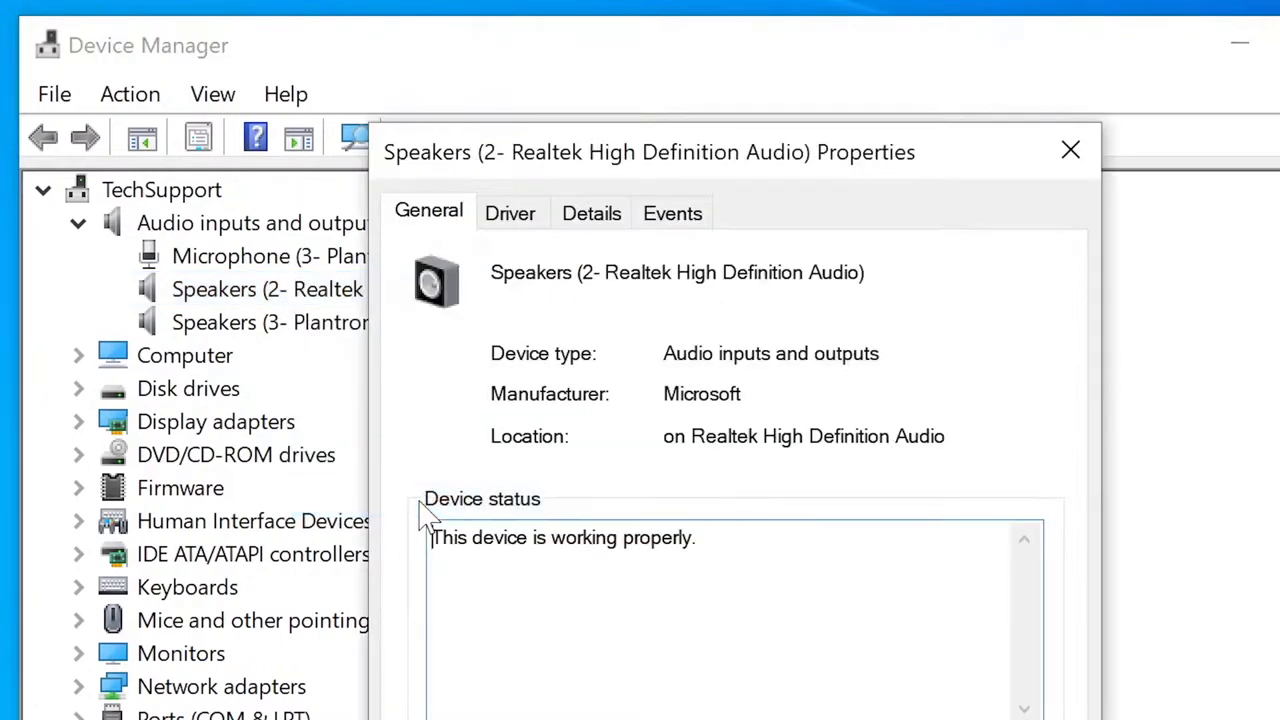
click(522, 228)
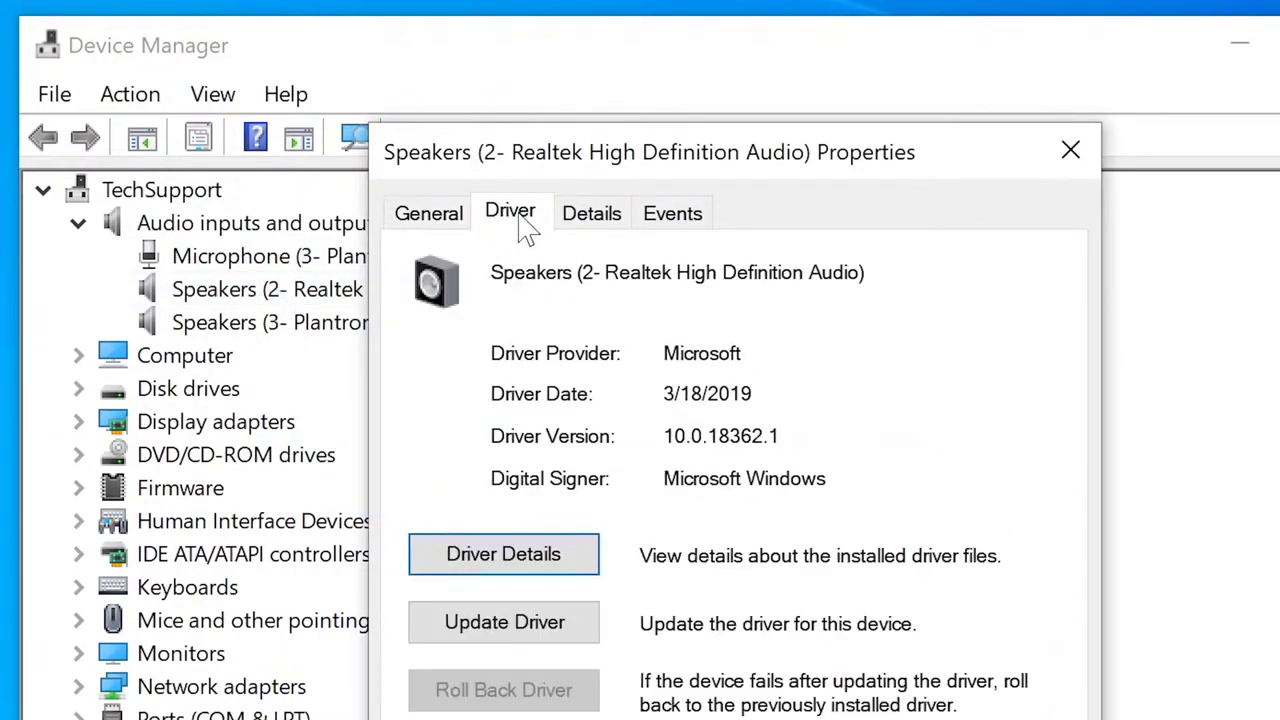
drag(571, 163, 553, 159)
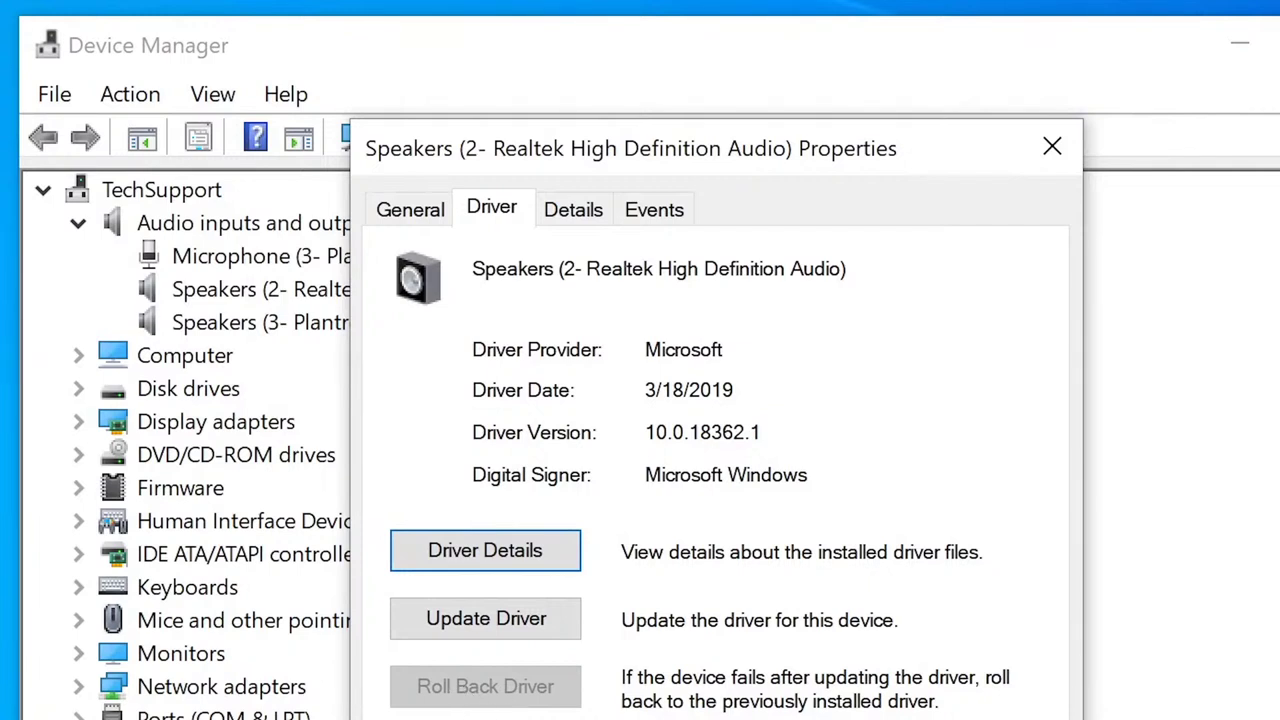
drag(671, 158, 660, 340)
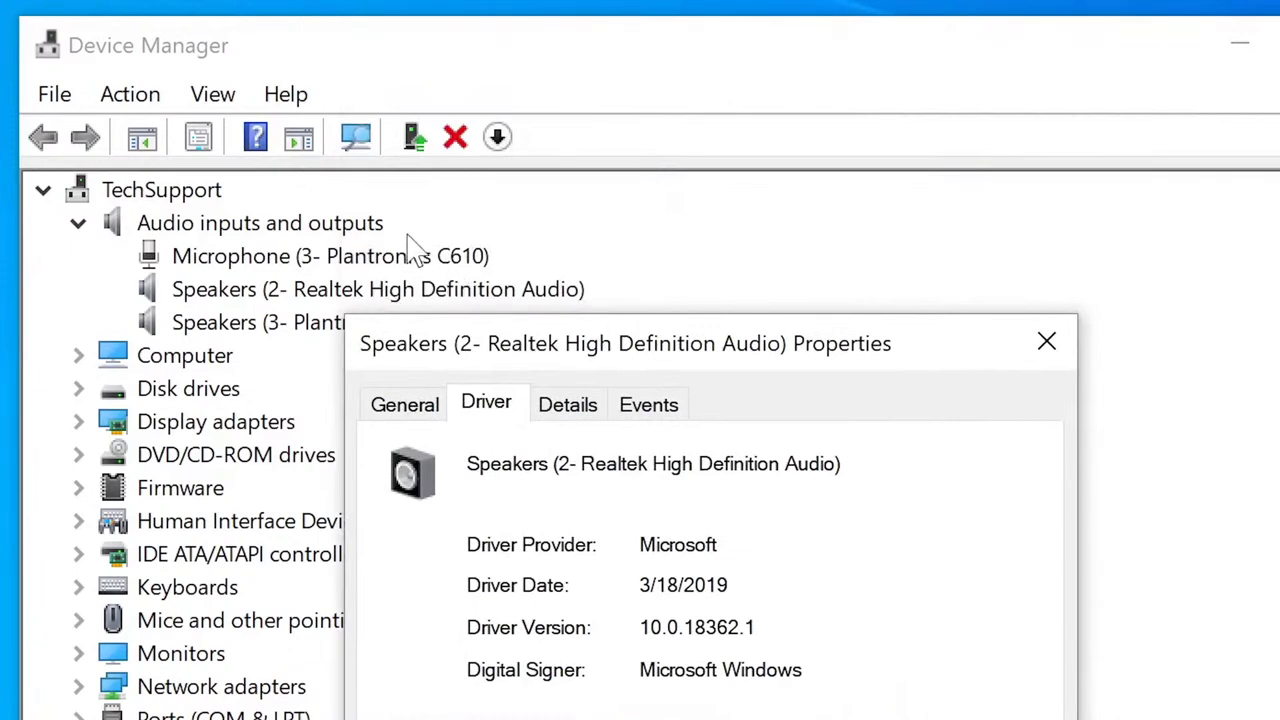
drag(584, 341, 563, 77)
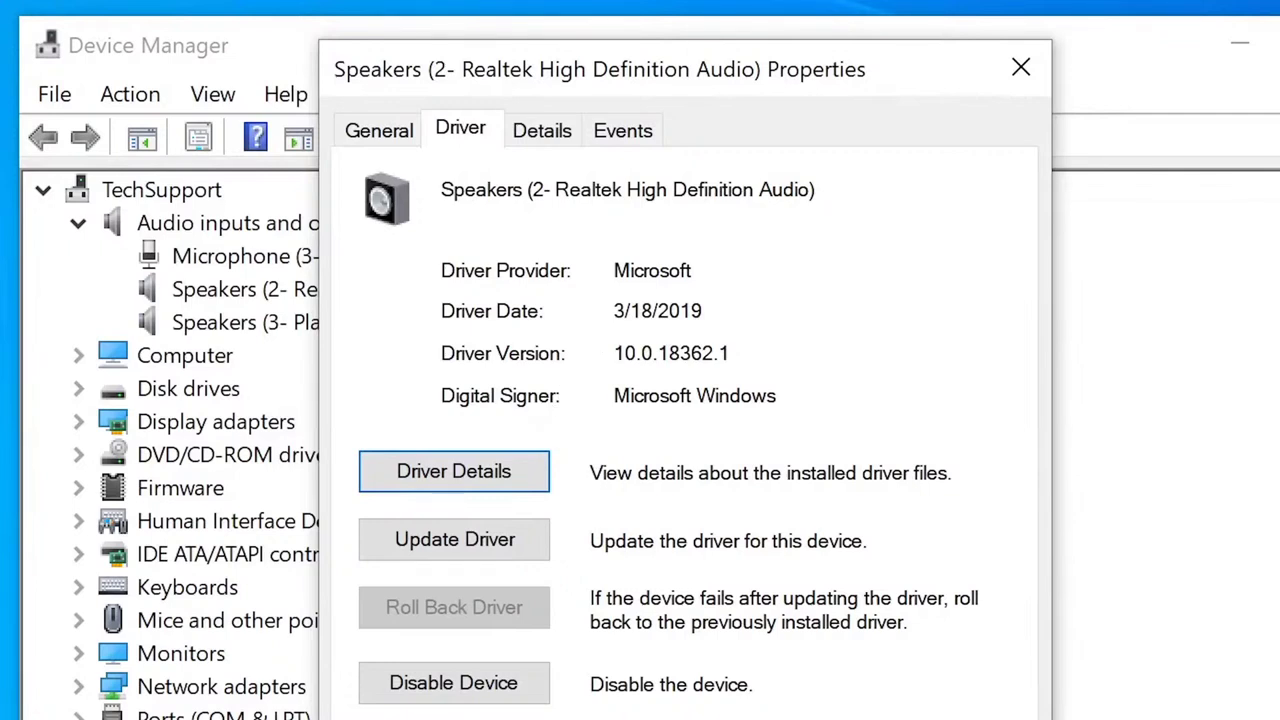
drag(613, 311, 703, 311)
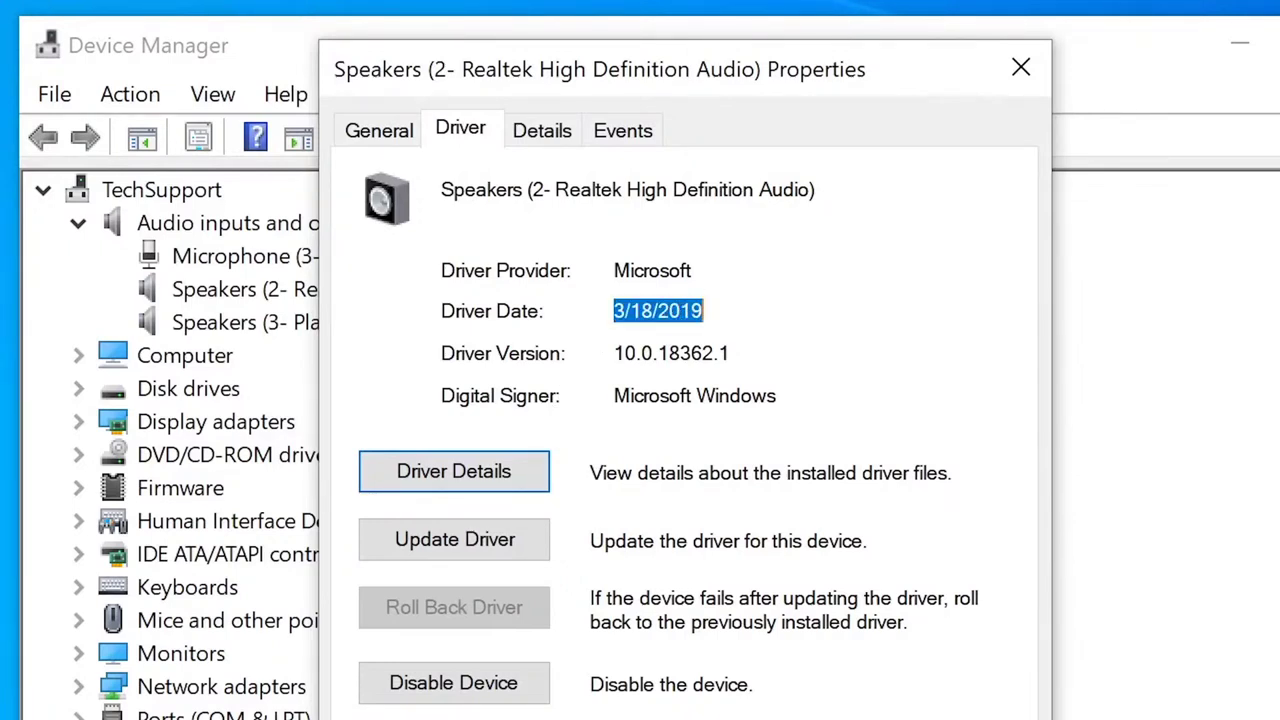
click(472, 558)
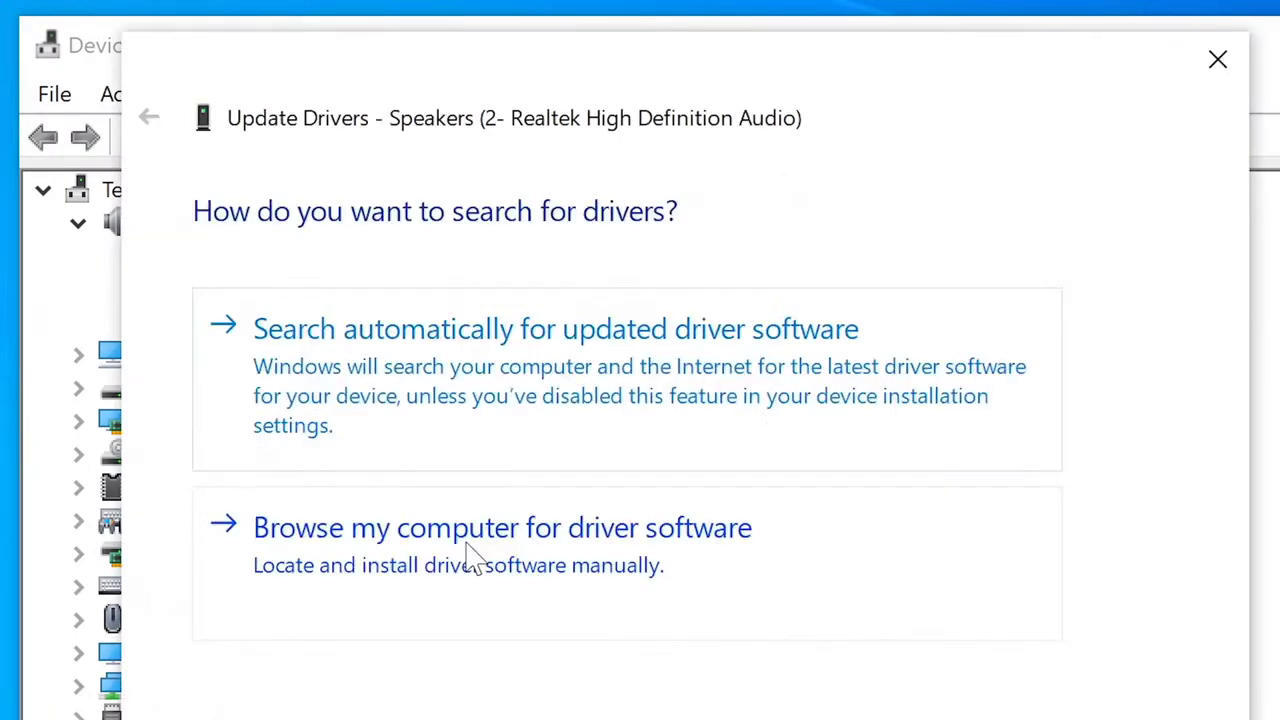
Auto-search for a Realtek speakers driver, close the dialogs once it's current, and collapse Display adapters.
click(662, 378)
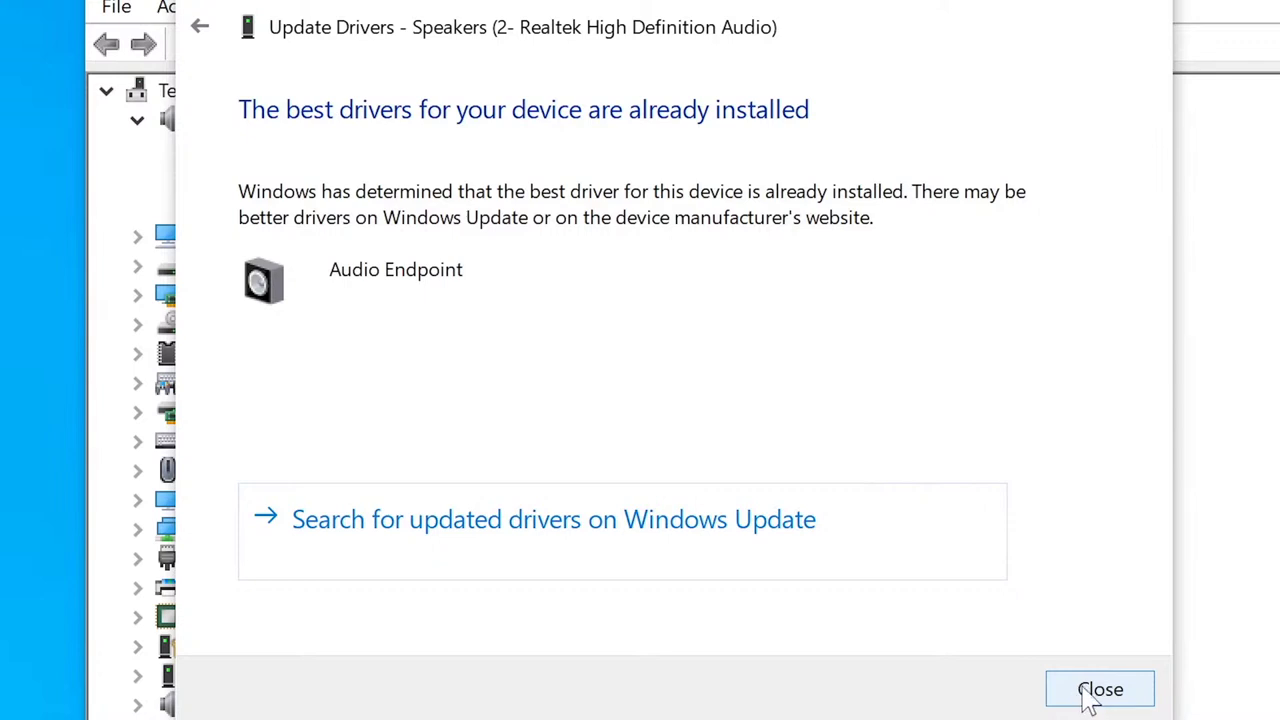
click(1082, 686)
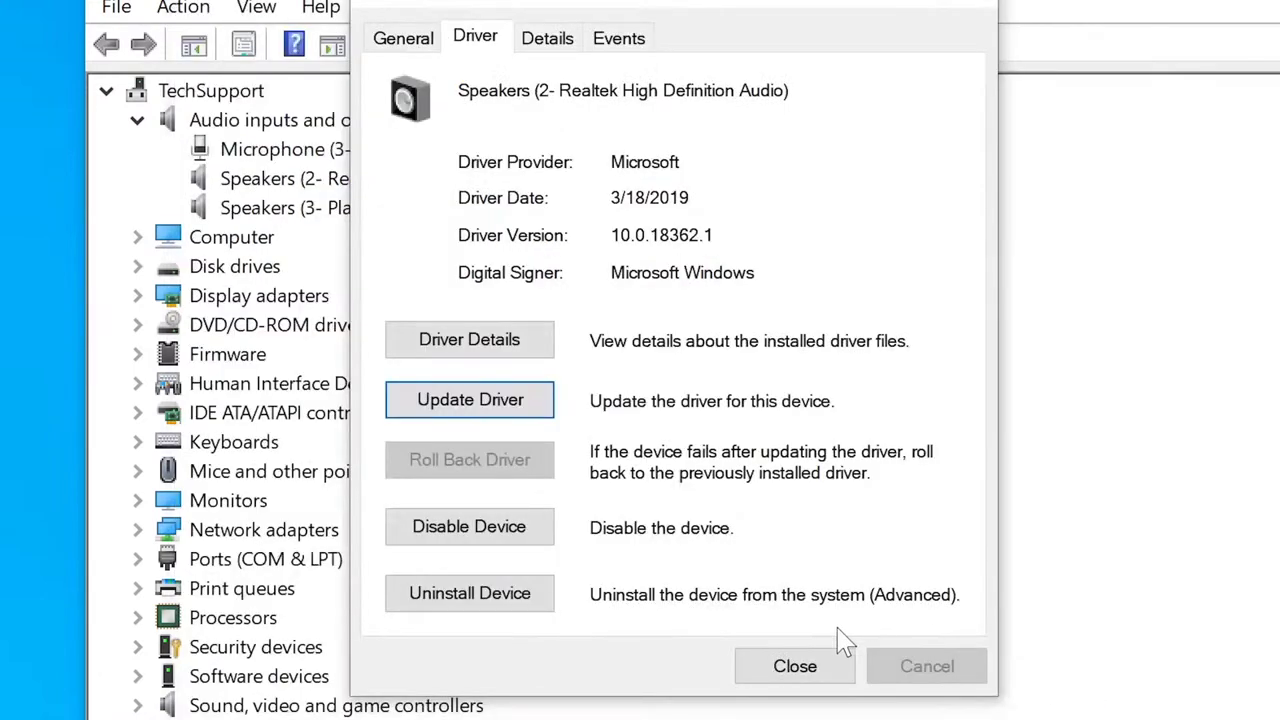
click(812, 665)
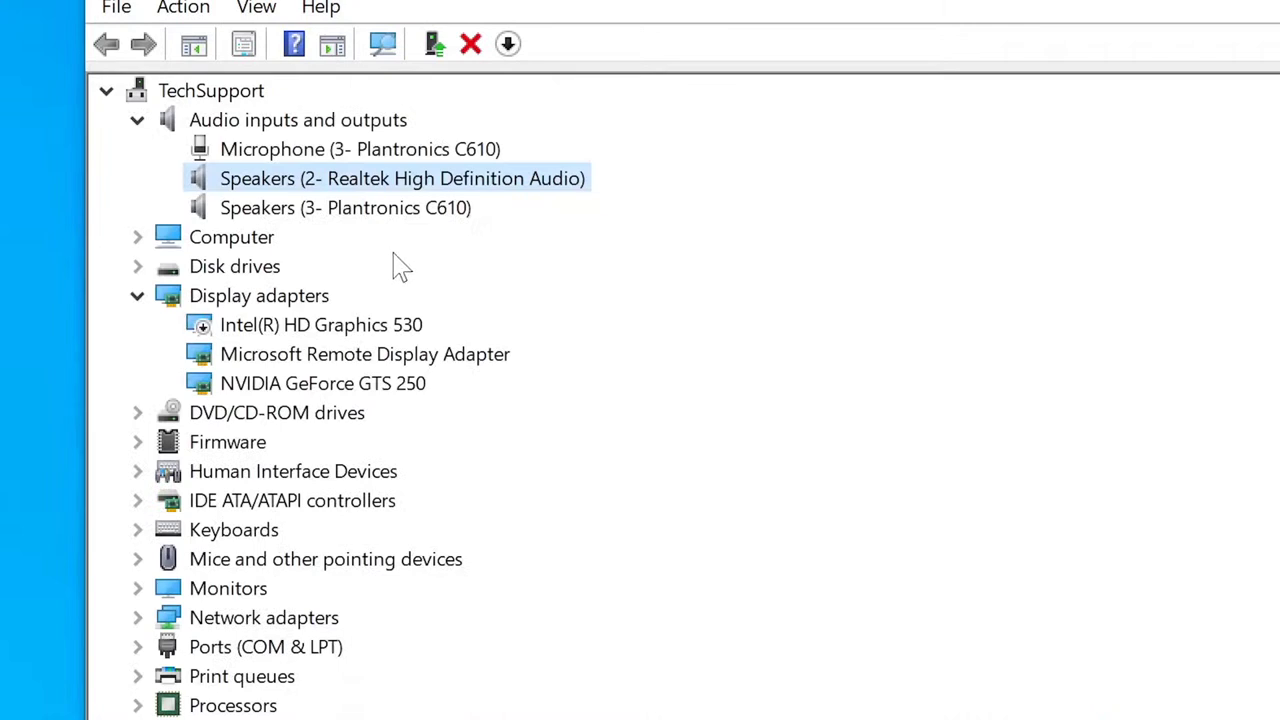
click(137, 296)
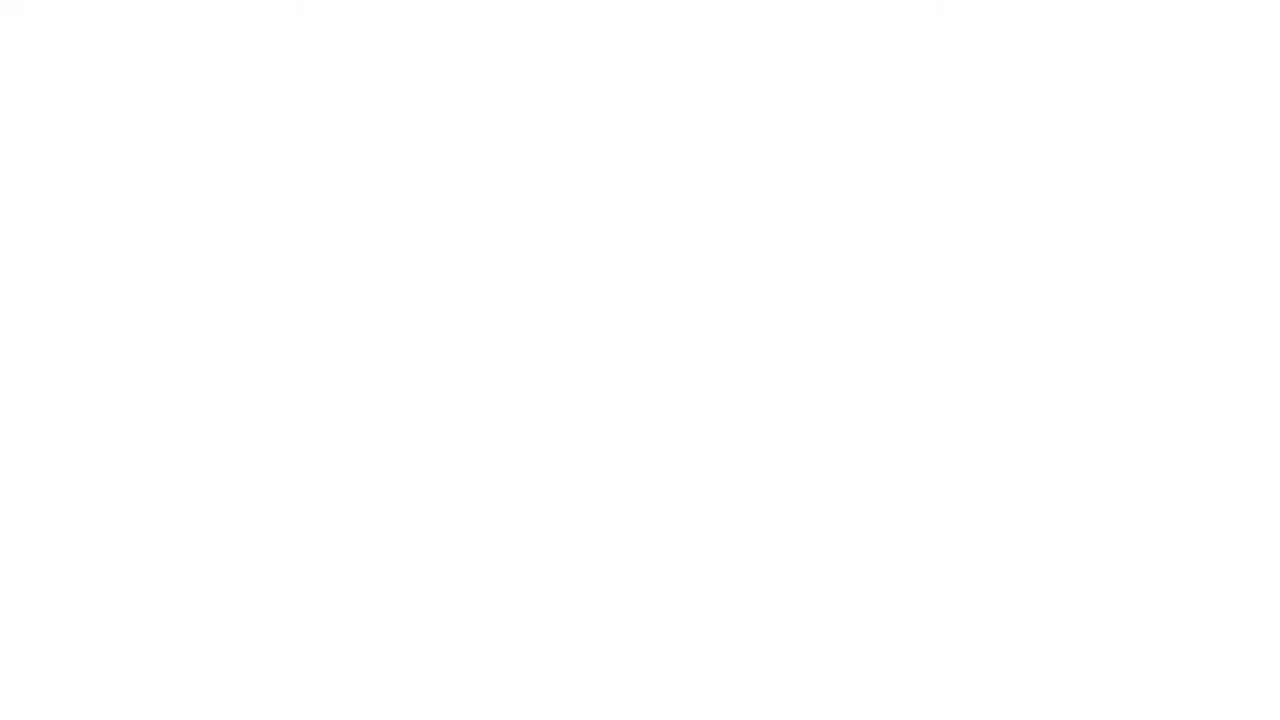
Search Google for 'hp 840 g3 drivers' in a new tab.
key(Return)
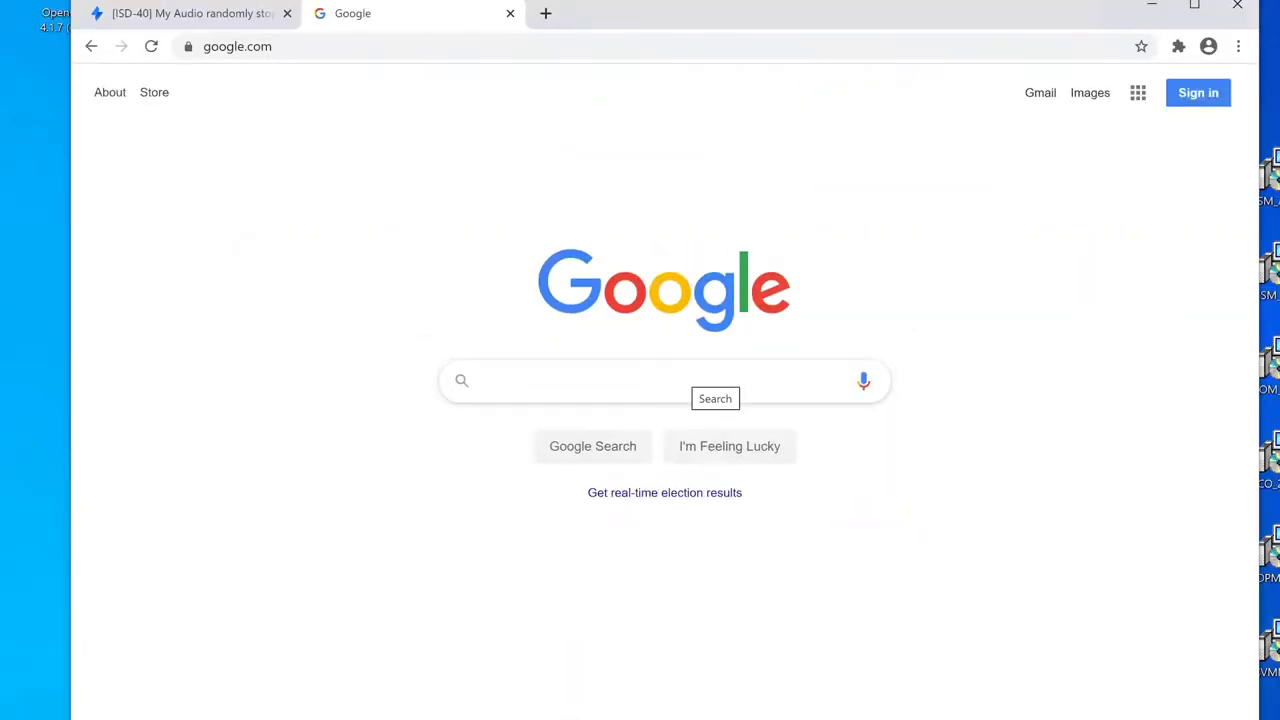
text(hp )
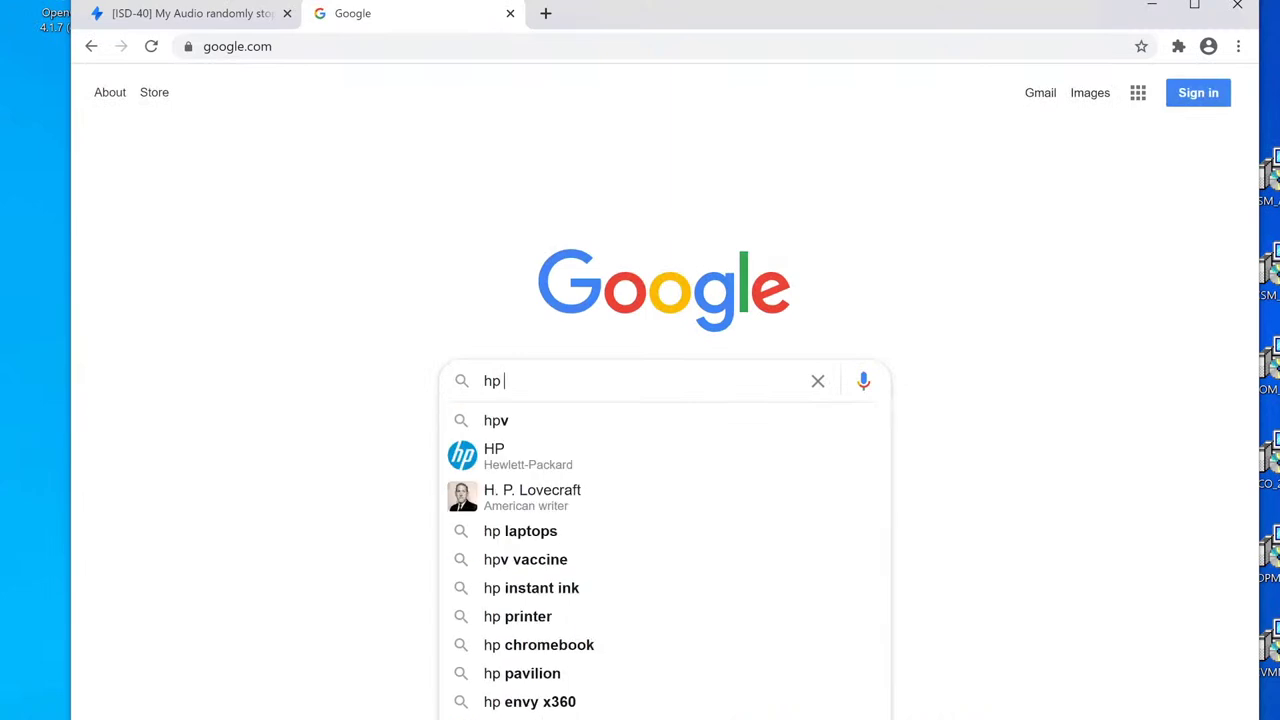
text(840 )
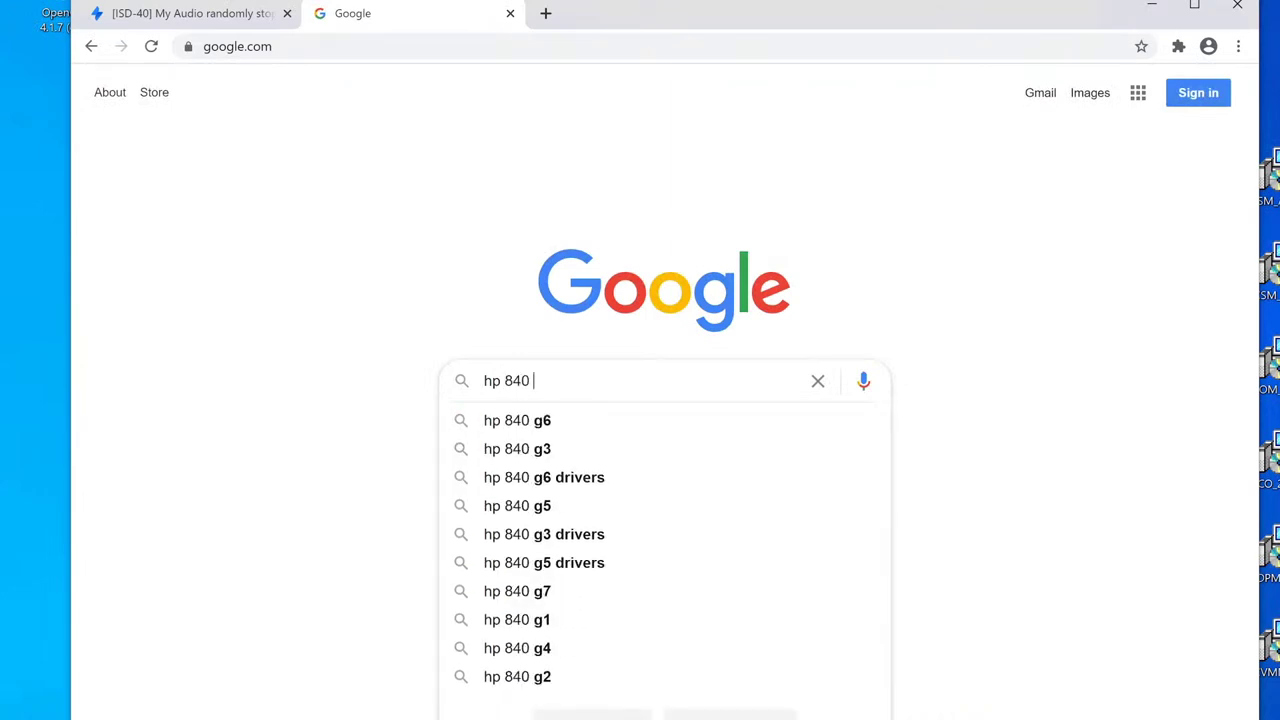
text(g3 drivers)
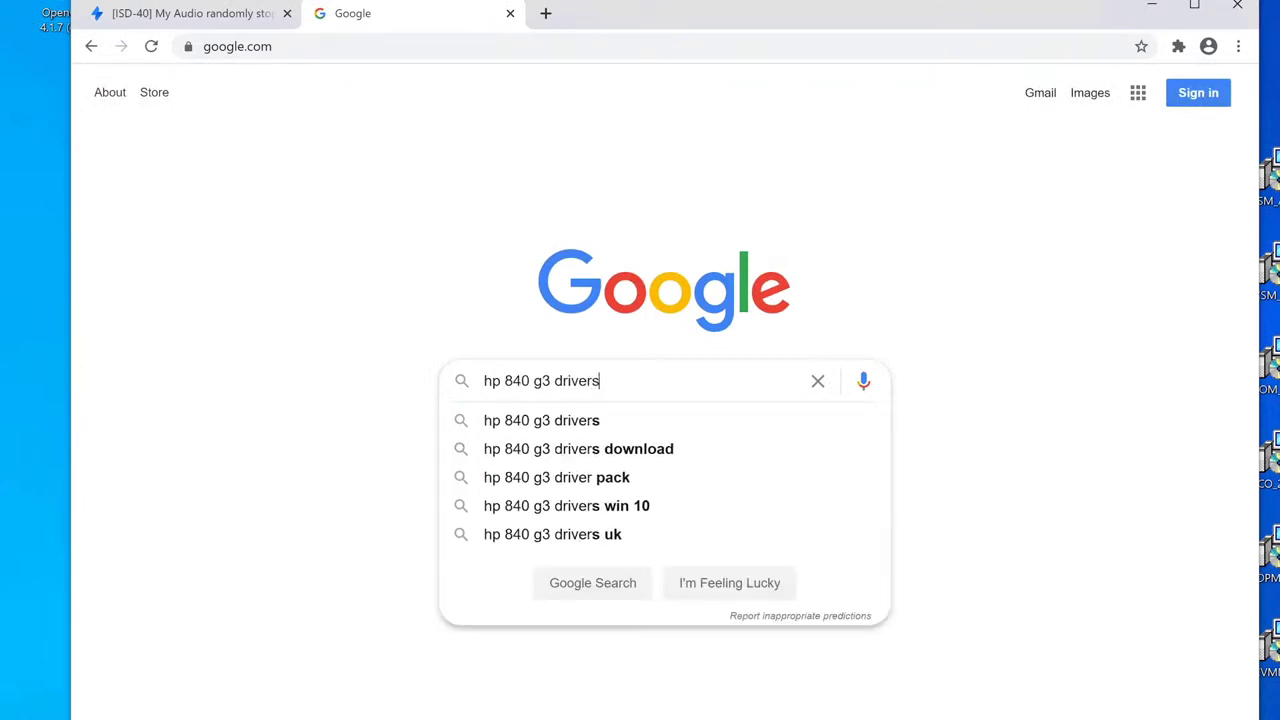
key(Return)
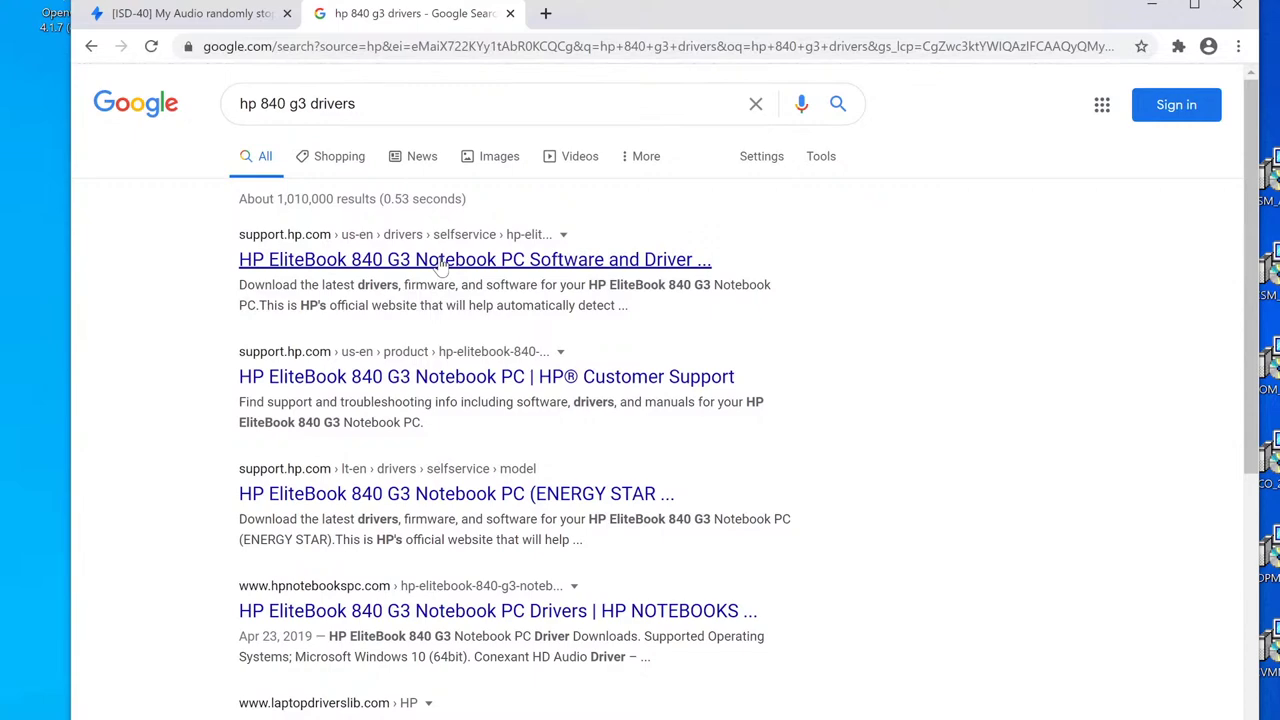
Open HP's EliteBook 840 G3 driver page, expand Driver-Audio and highlight the Conexant driver's release date.
click(439, 262)
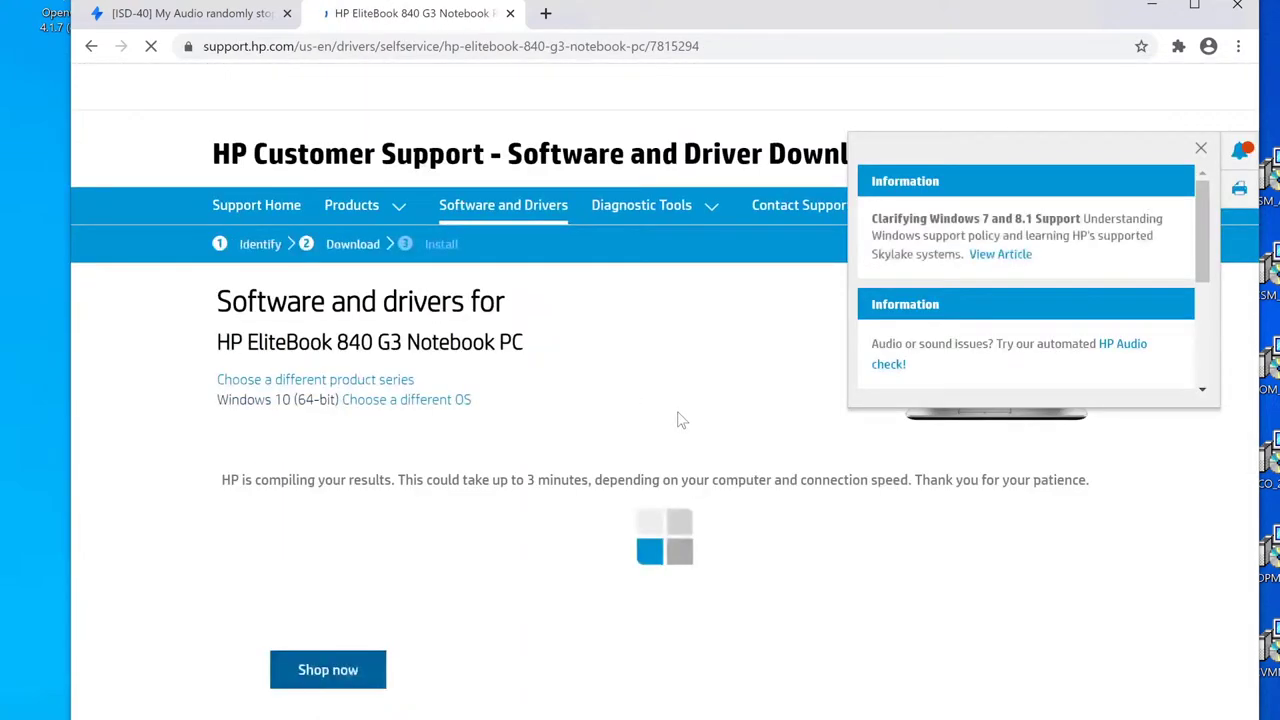
scroll(732, 455, down, 1)
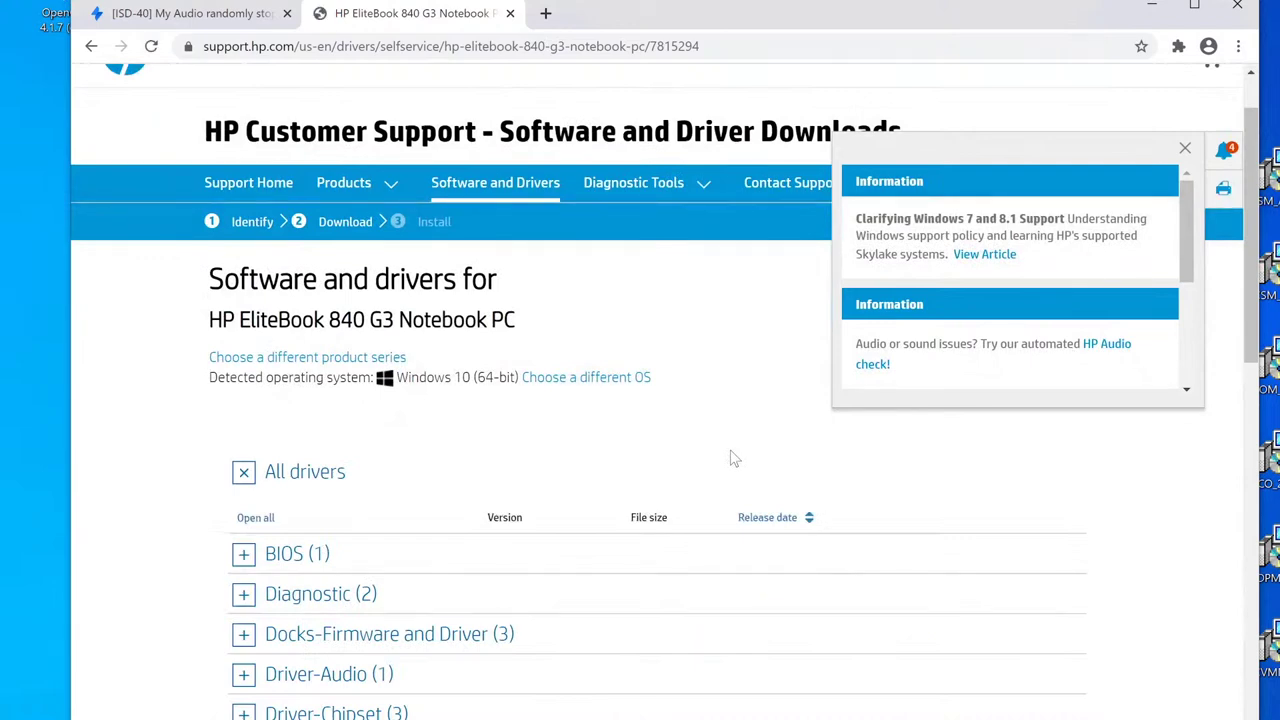
scroll(732, 458, down, 1)
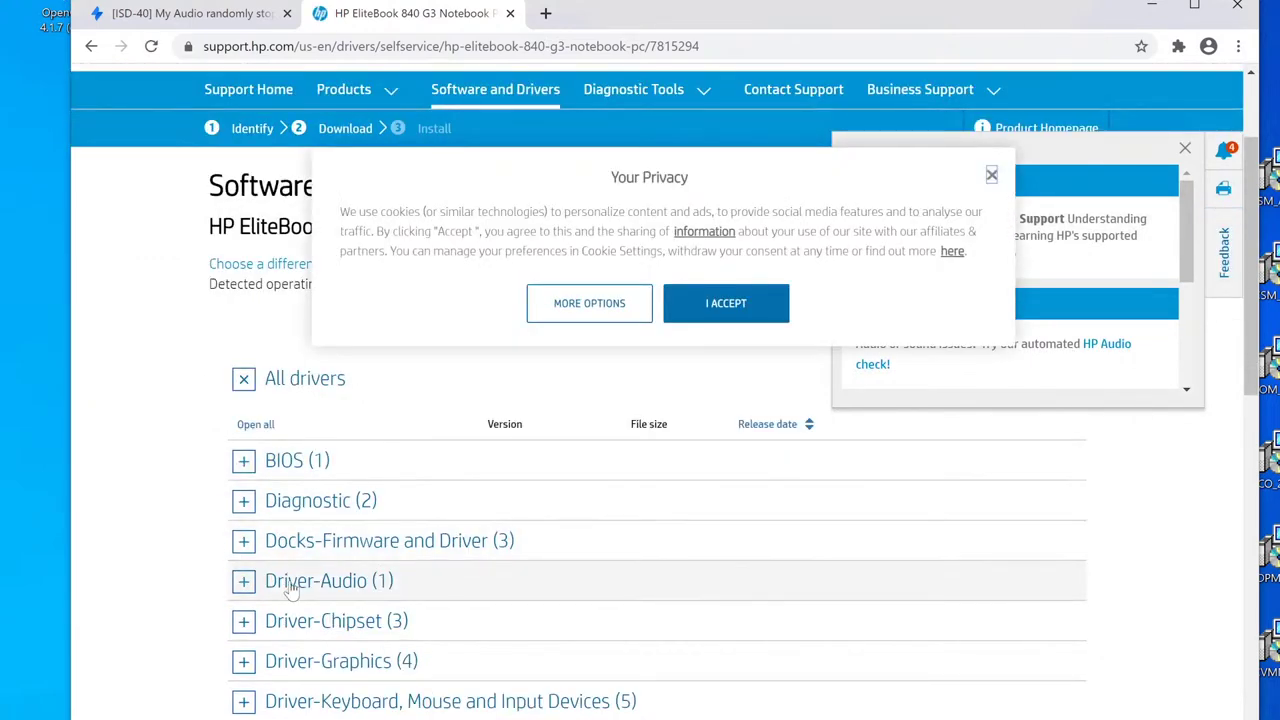
click(290, 588)
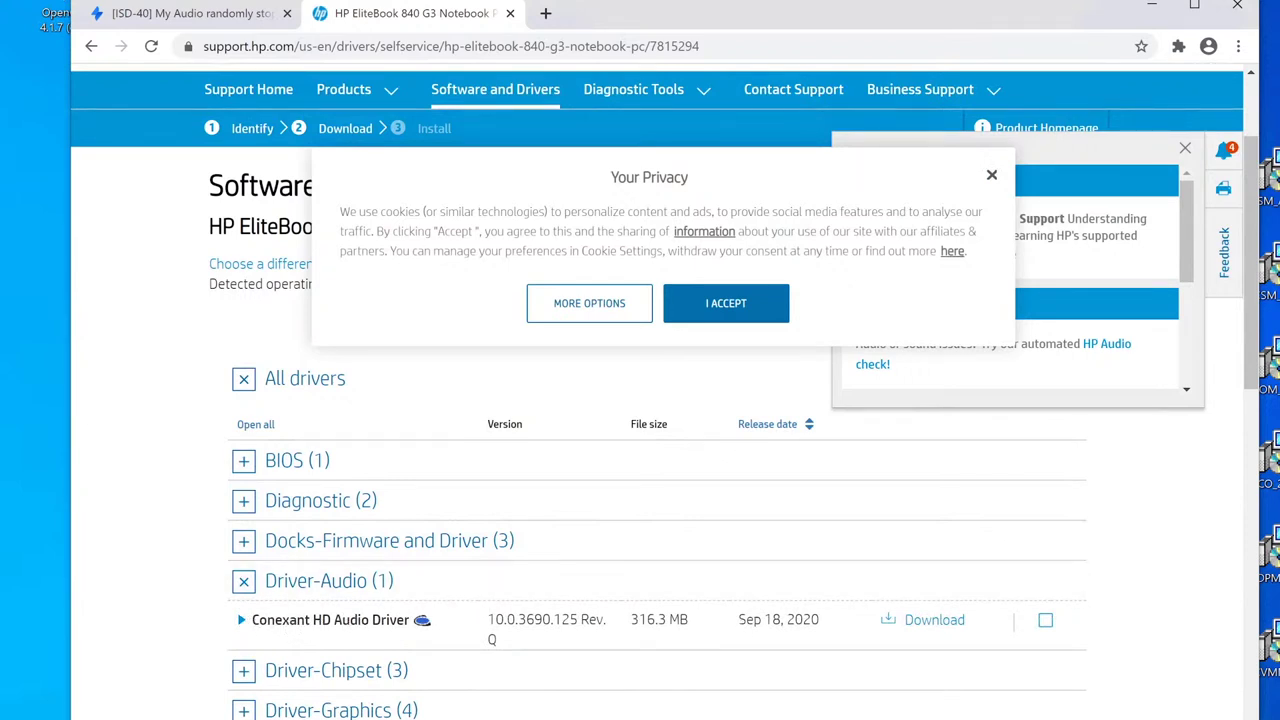
drag(738, 620, 820, 620)
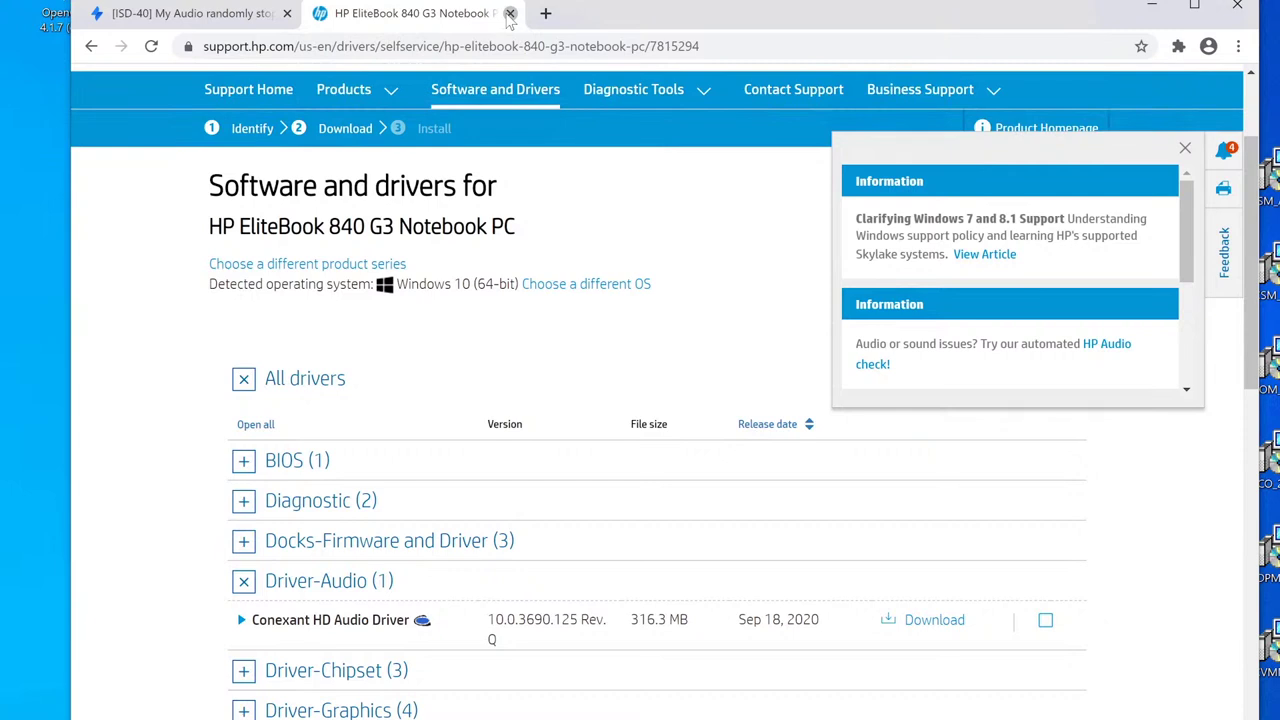
Close the HP tab, open ticket ISD-40 from the All open queue and view its Error.PNG attachment.
click(510, 14)
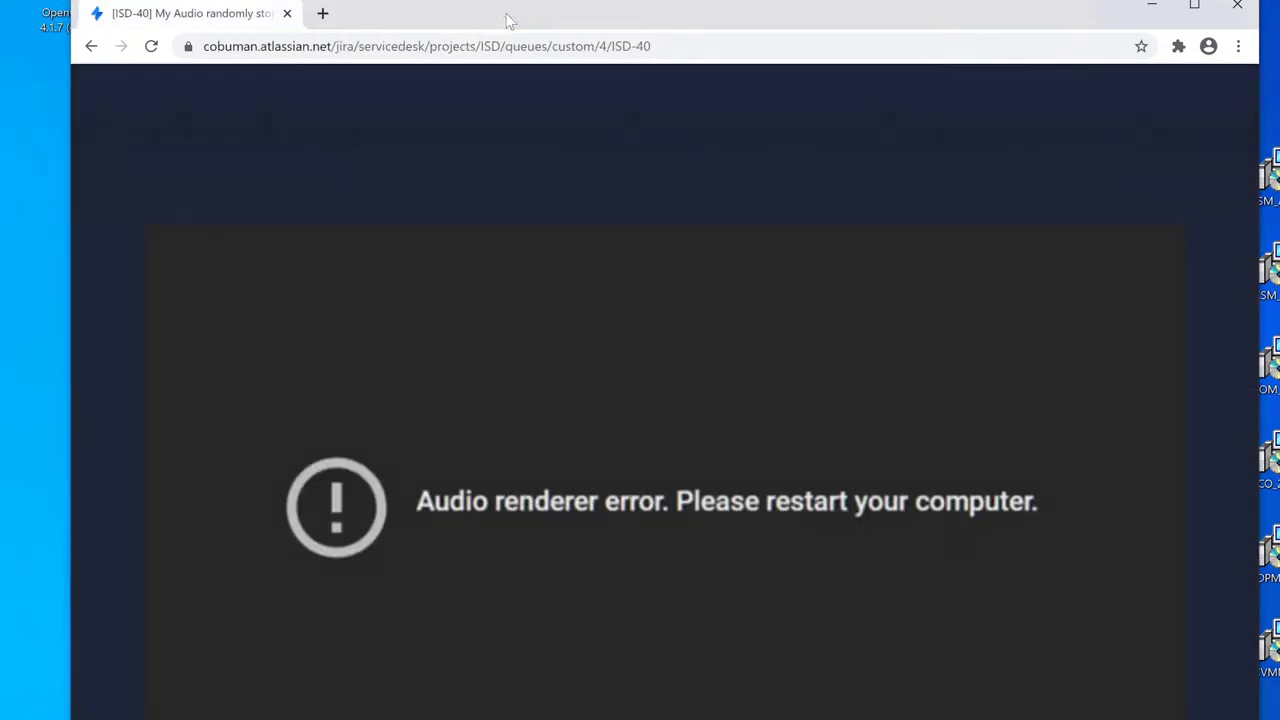
click(91, 46)
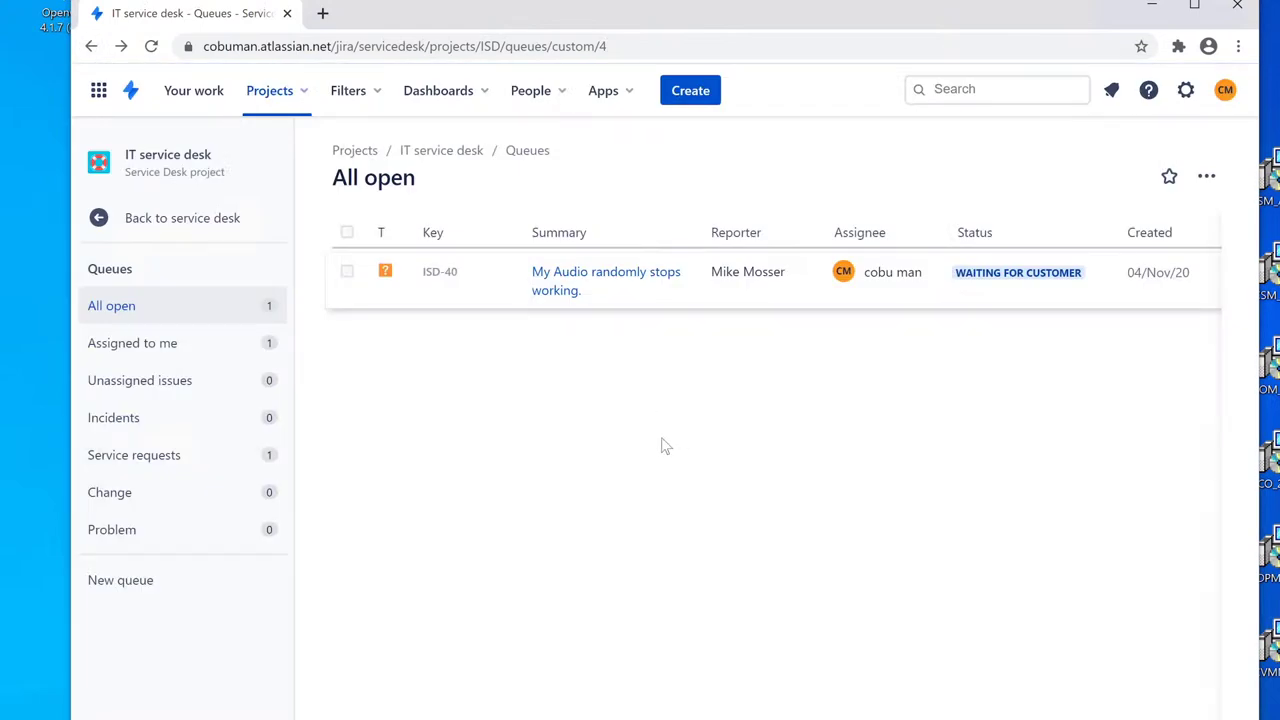
click(572, 276)
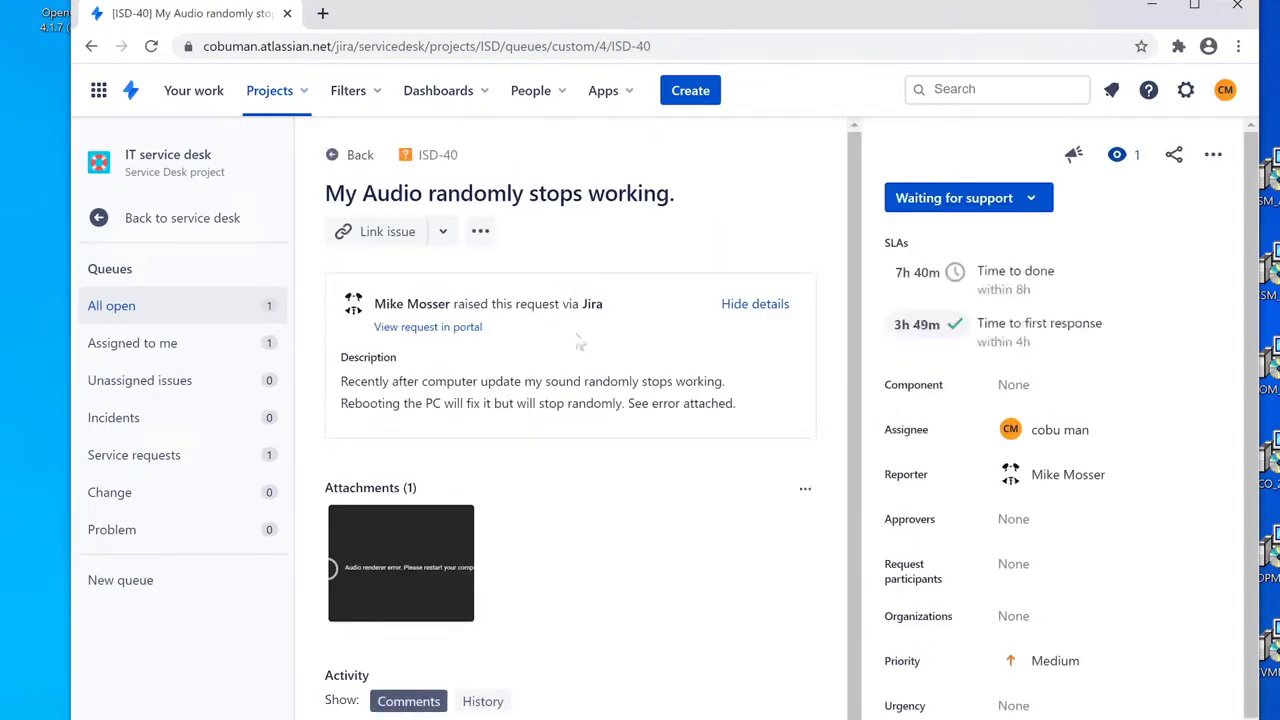
click(390, 557)
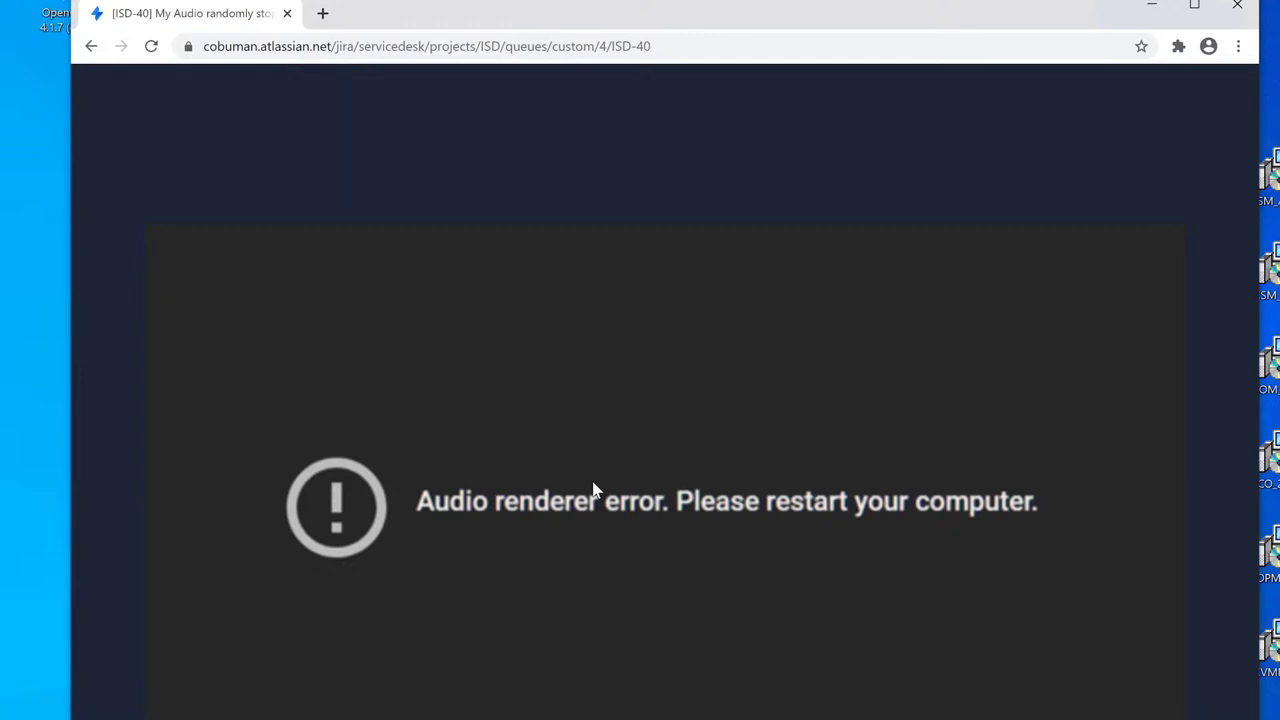
mouse_move(510, 470)
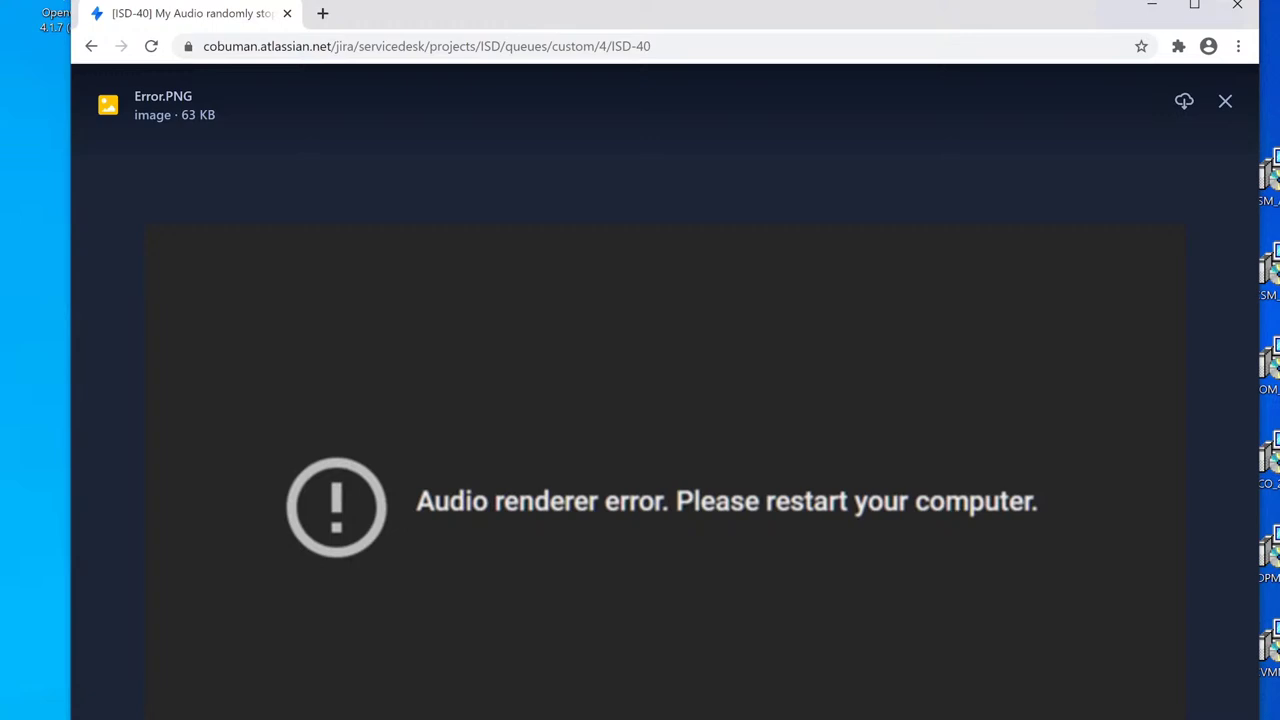
key(alt+Tab)
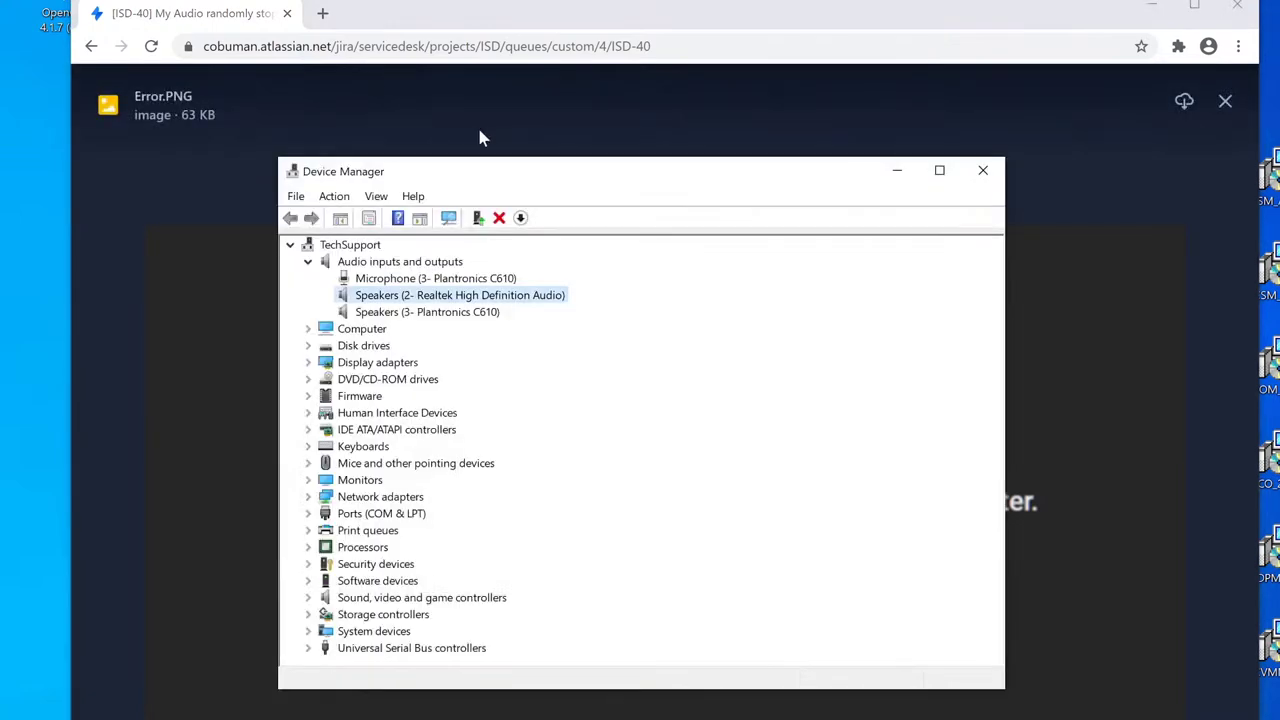
Nudge the Device Manager window left and re-expand Audio inputs and outputs.
mouse_move(640, 177)
mouse_down()
mouse_move(480, 180)
mouse_move(620, 186)
mouse_up()
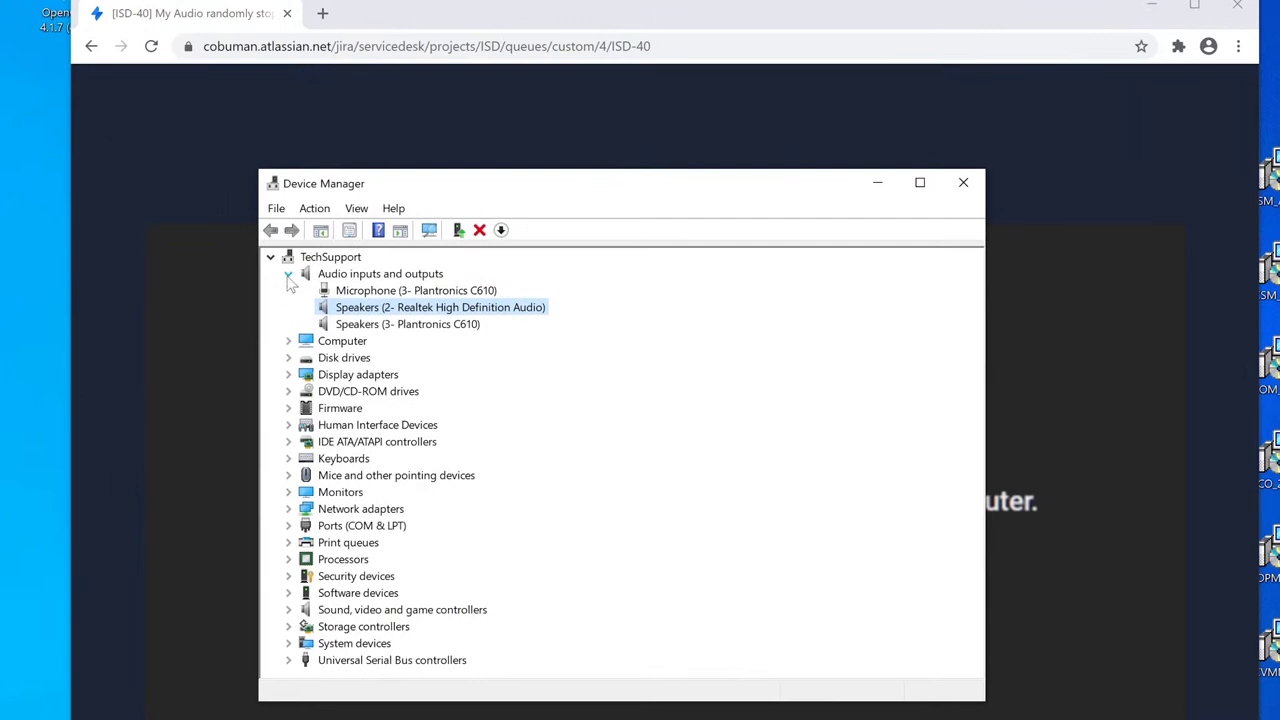
click(288, 274)
click(288, 275)
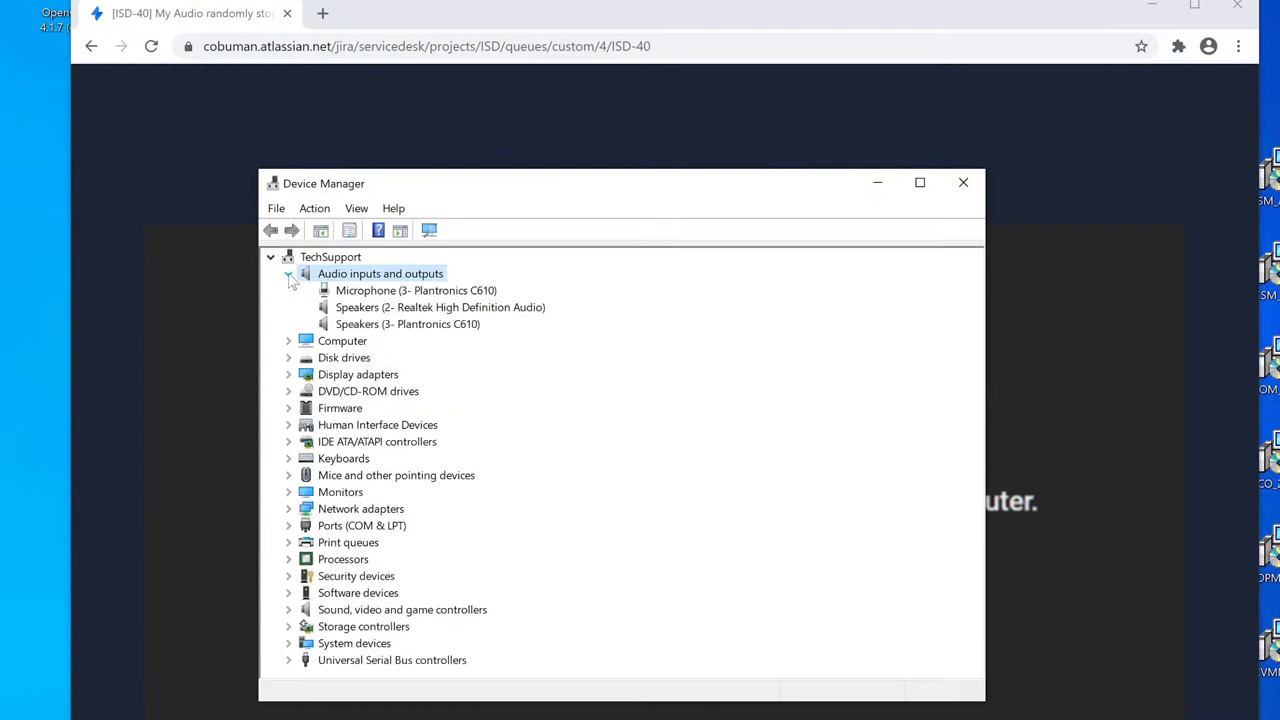
Compare the Realtek speakers and Plantronics C610 devices, then expand Sound, video and game controllers.
click(374, 310)
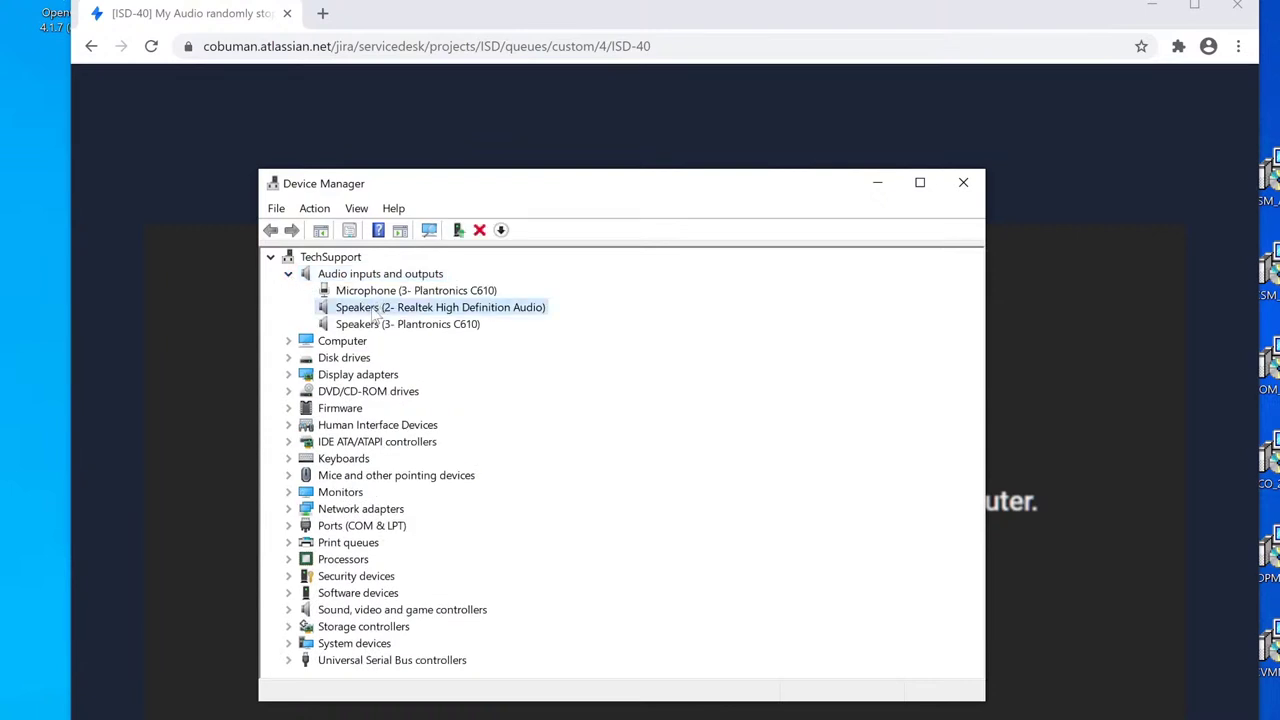
click(372, 327)
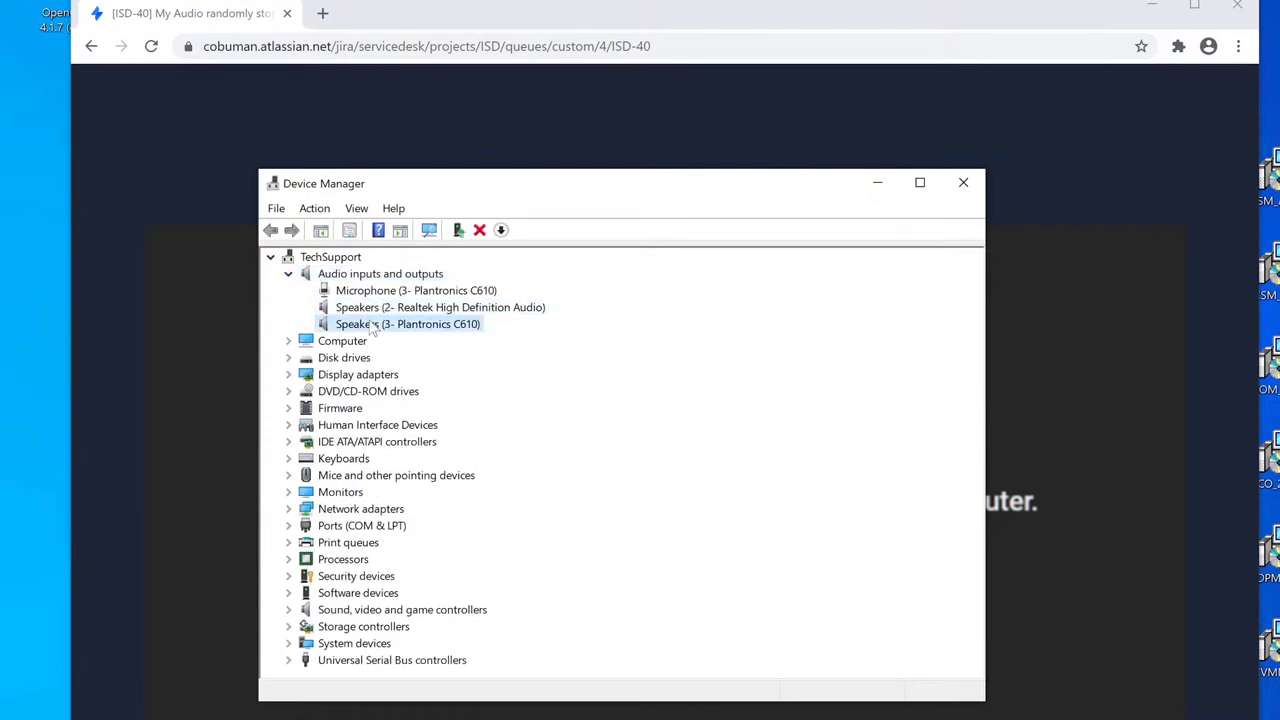
click(391, 294)
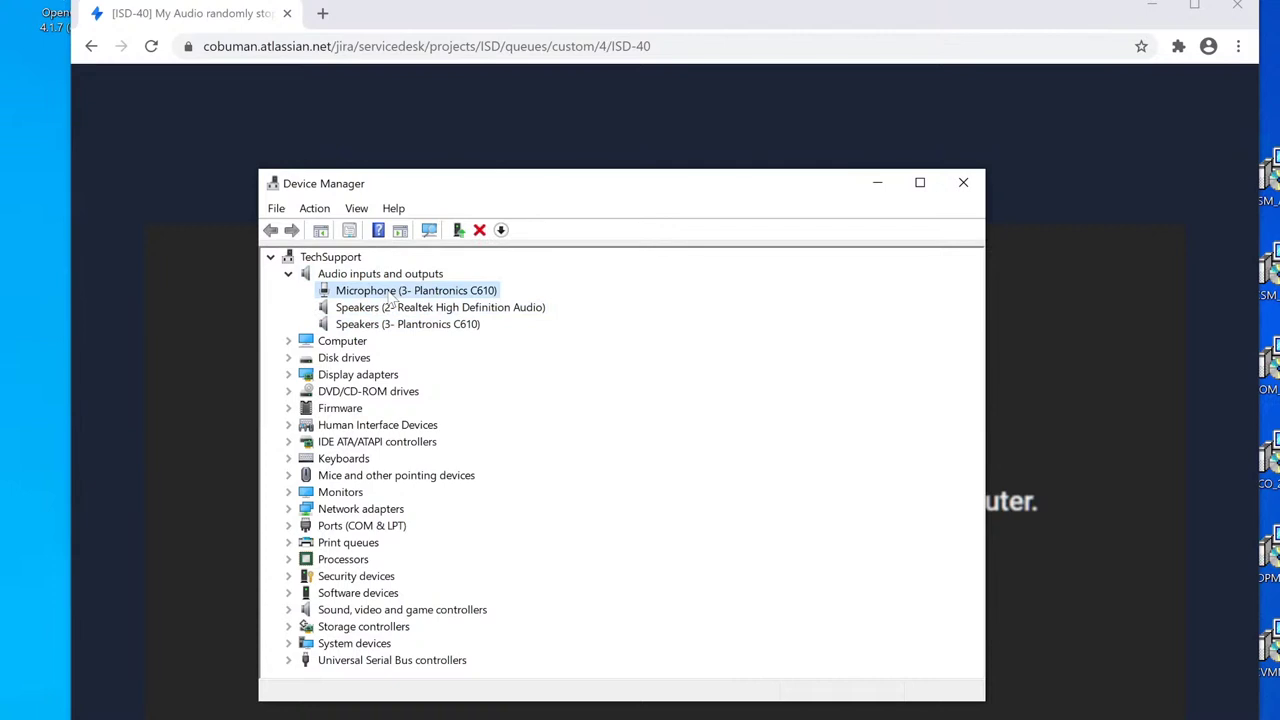
click(392, 326)
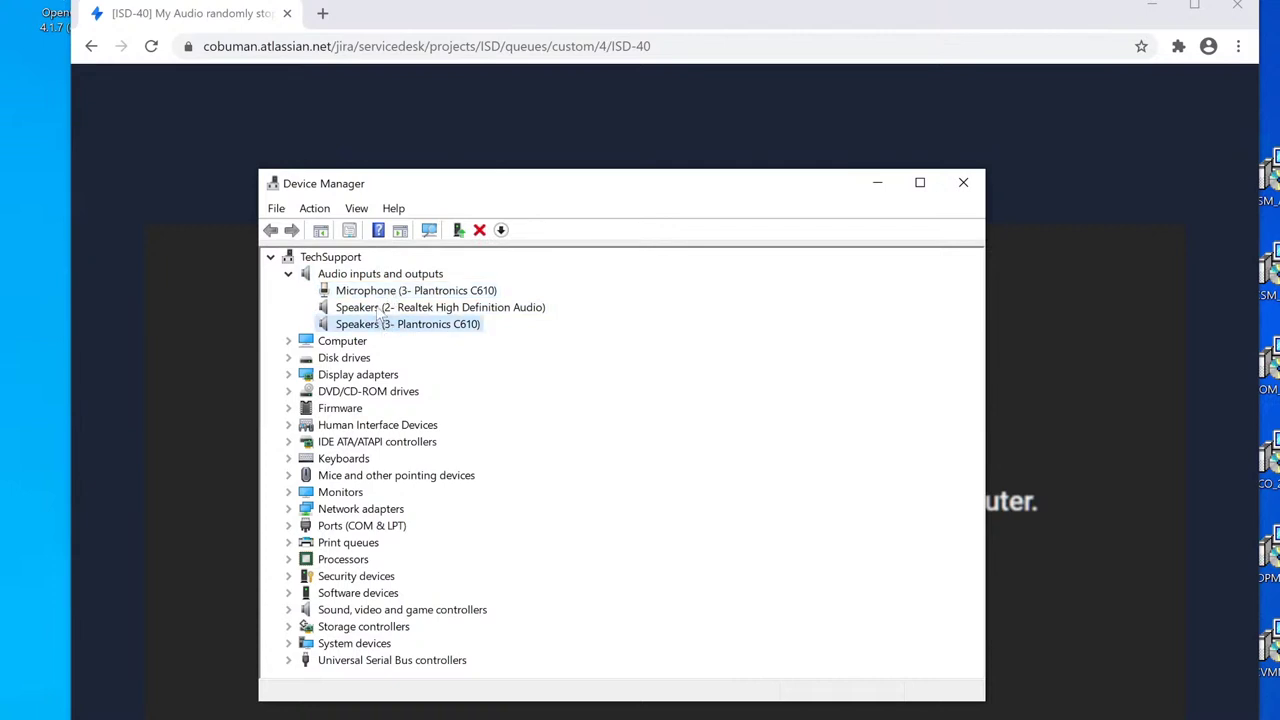
click(378, 309)
click(386, 292)
click(383, 327)
click(382, 310)
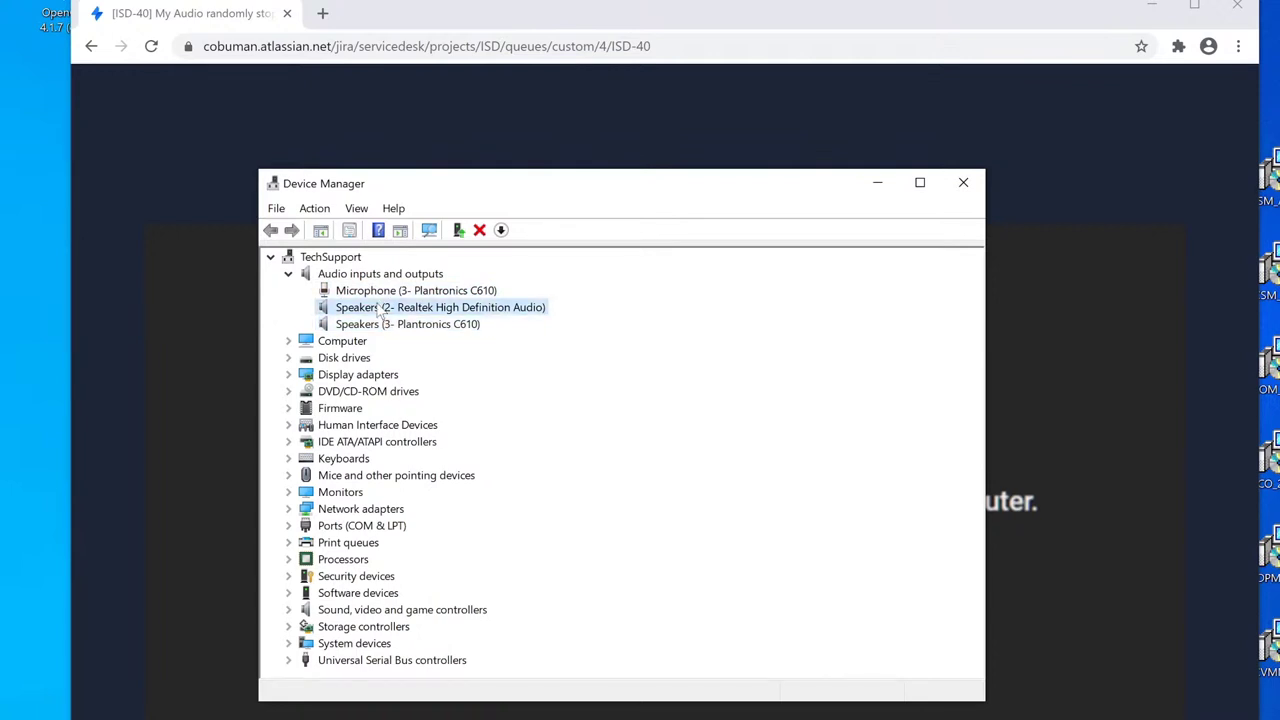
click(385, 293)
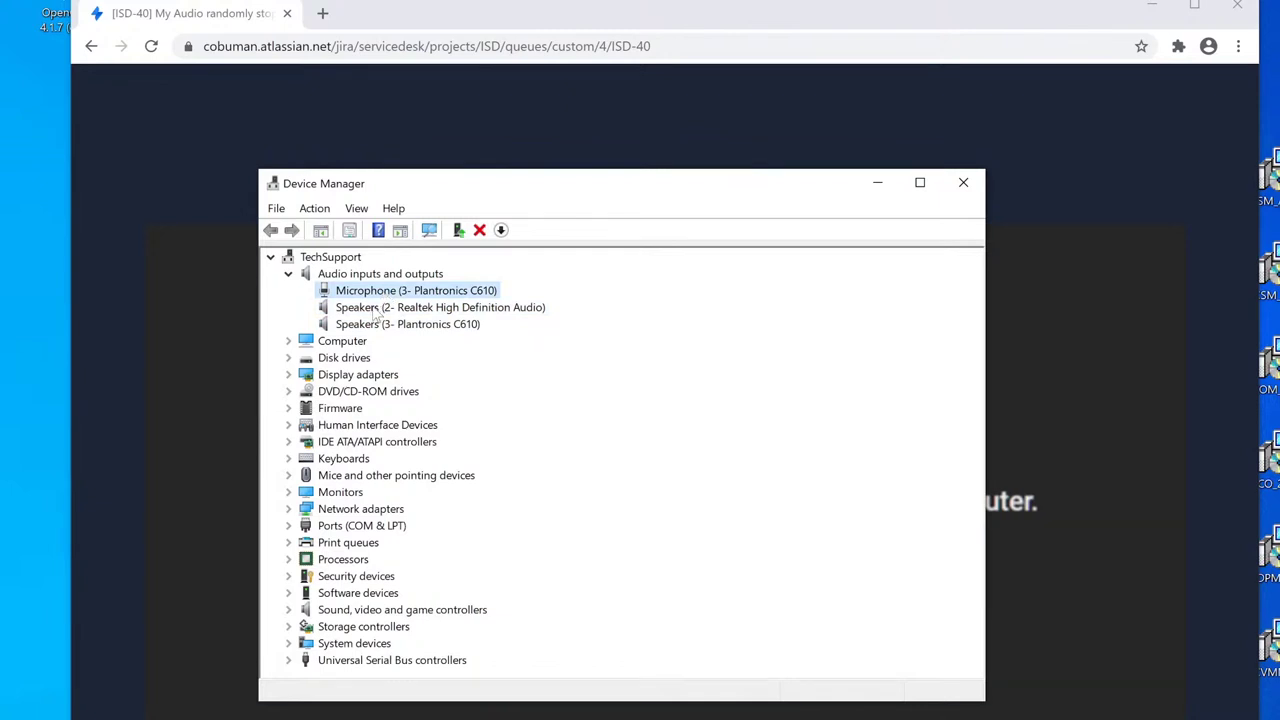
click(374, 310)
click(370, 326)
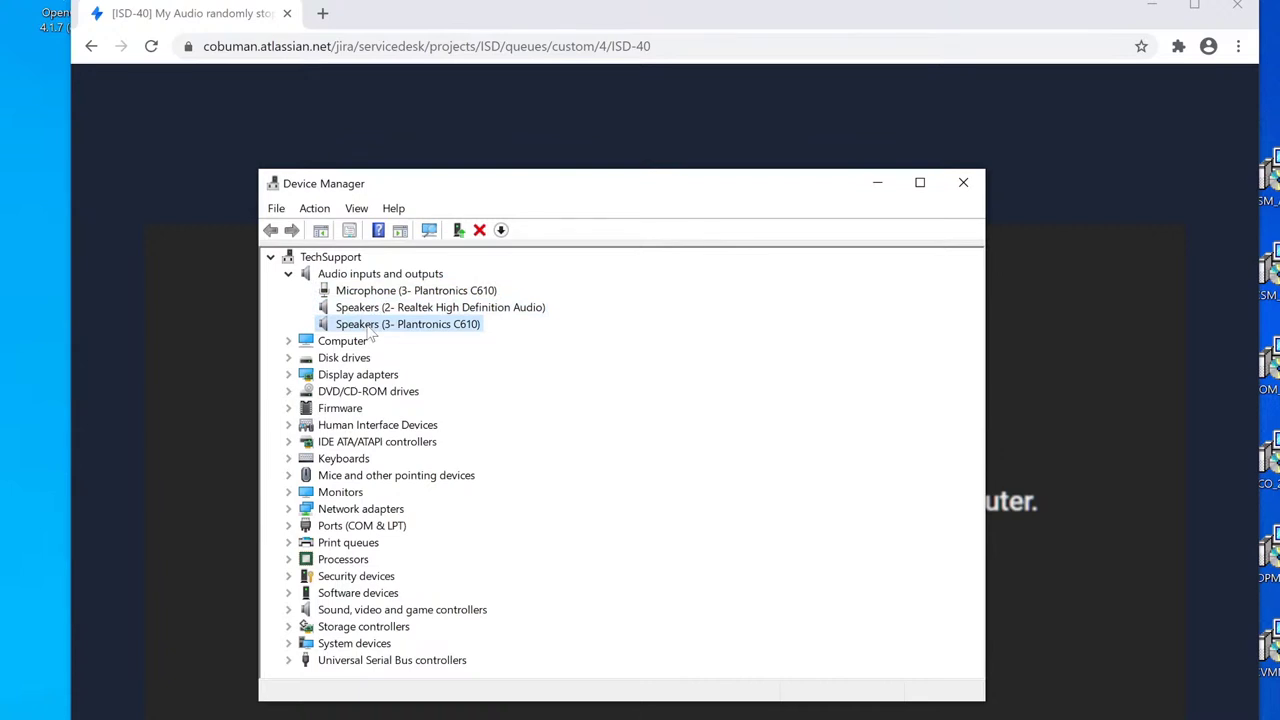
click(390, 312)
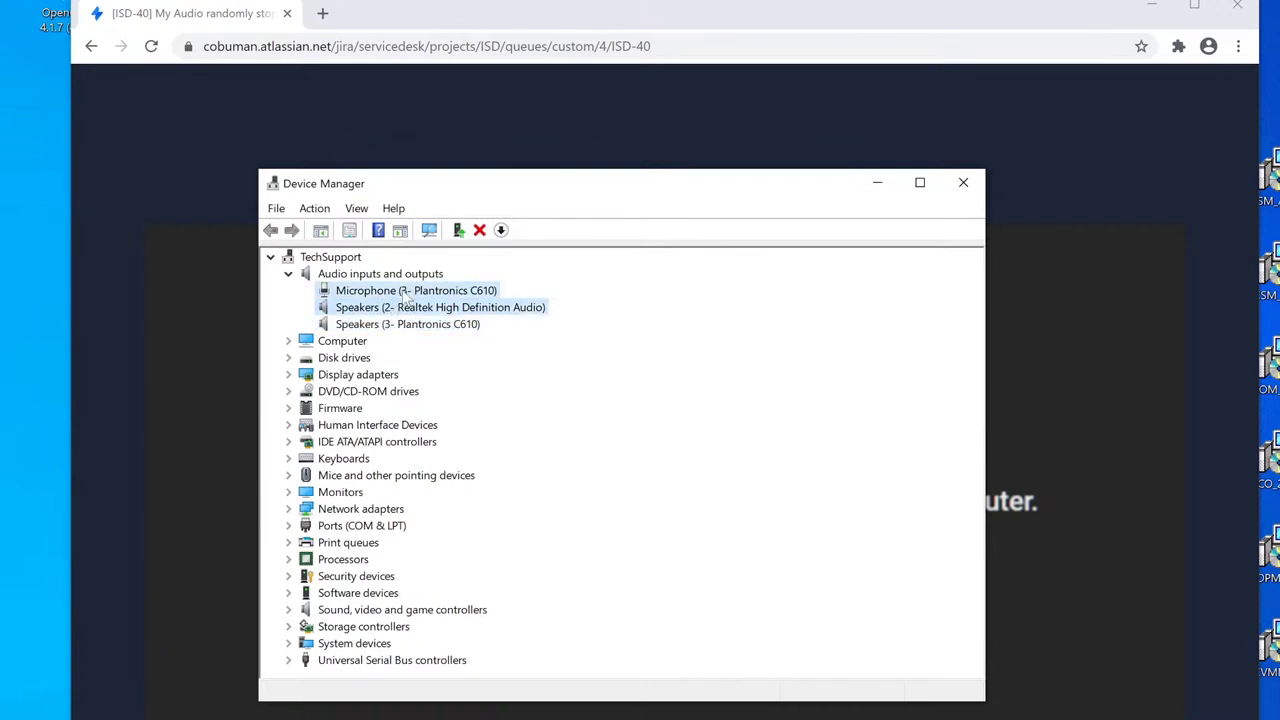
click(407, 292)
click(398, 309)
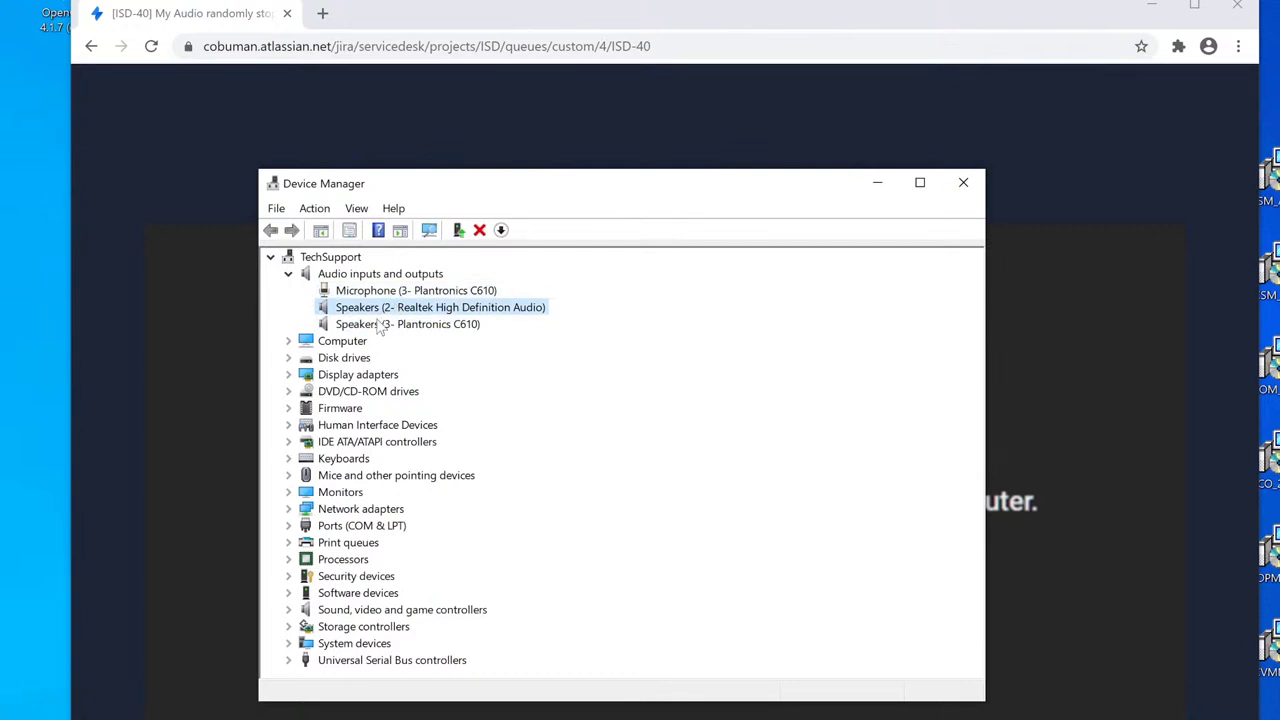
click(380, 328)
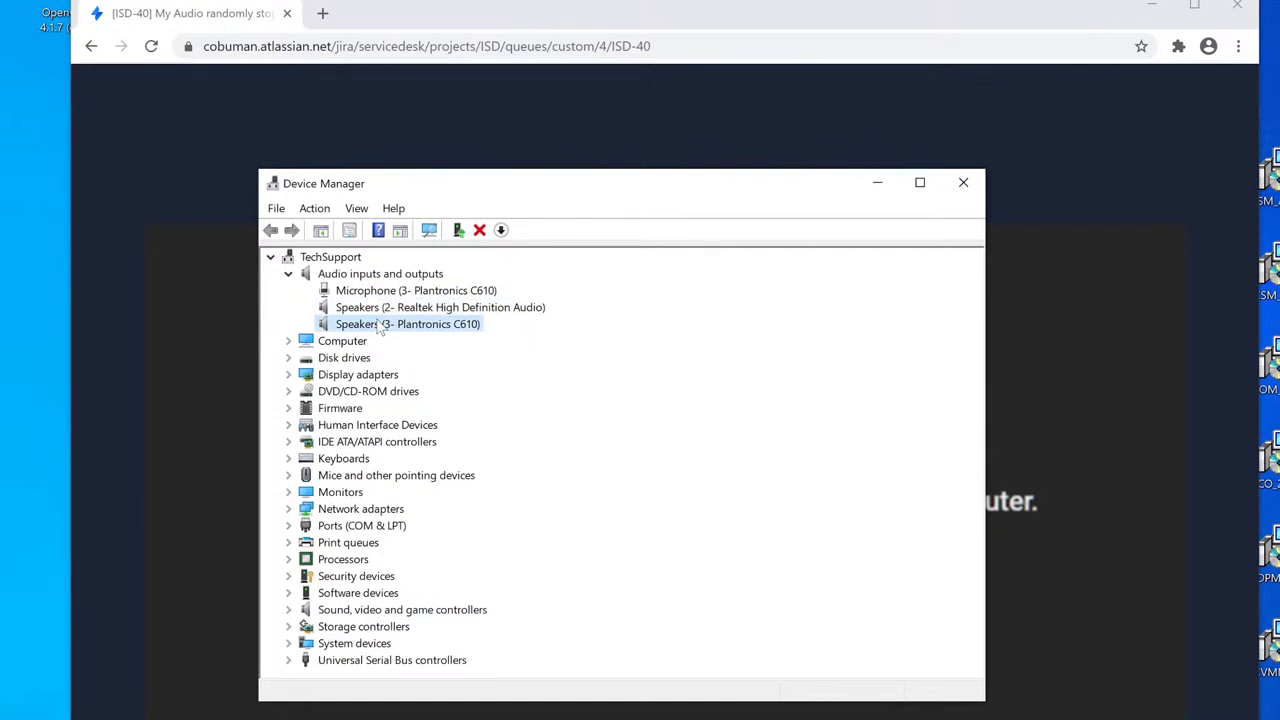
click(403, 310)
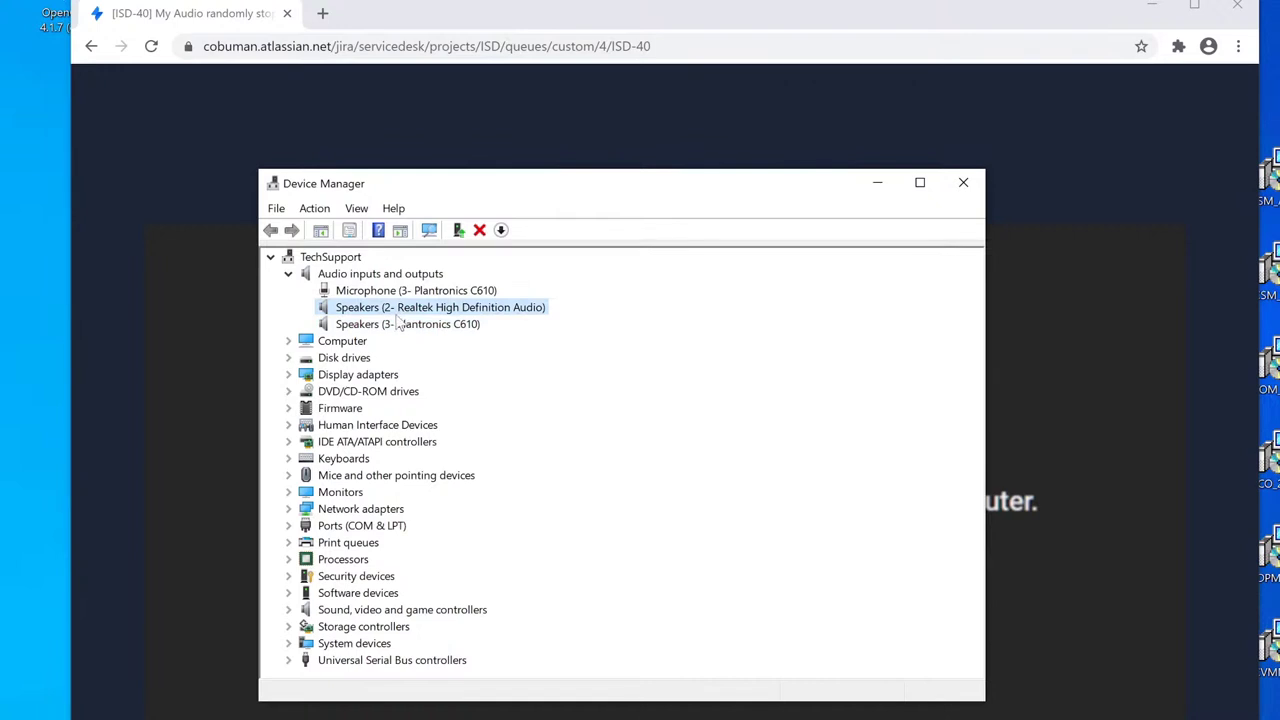
click(410, 292)
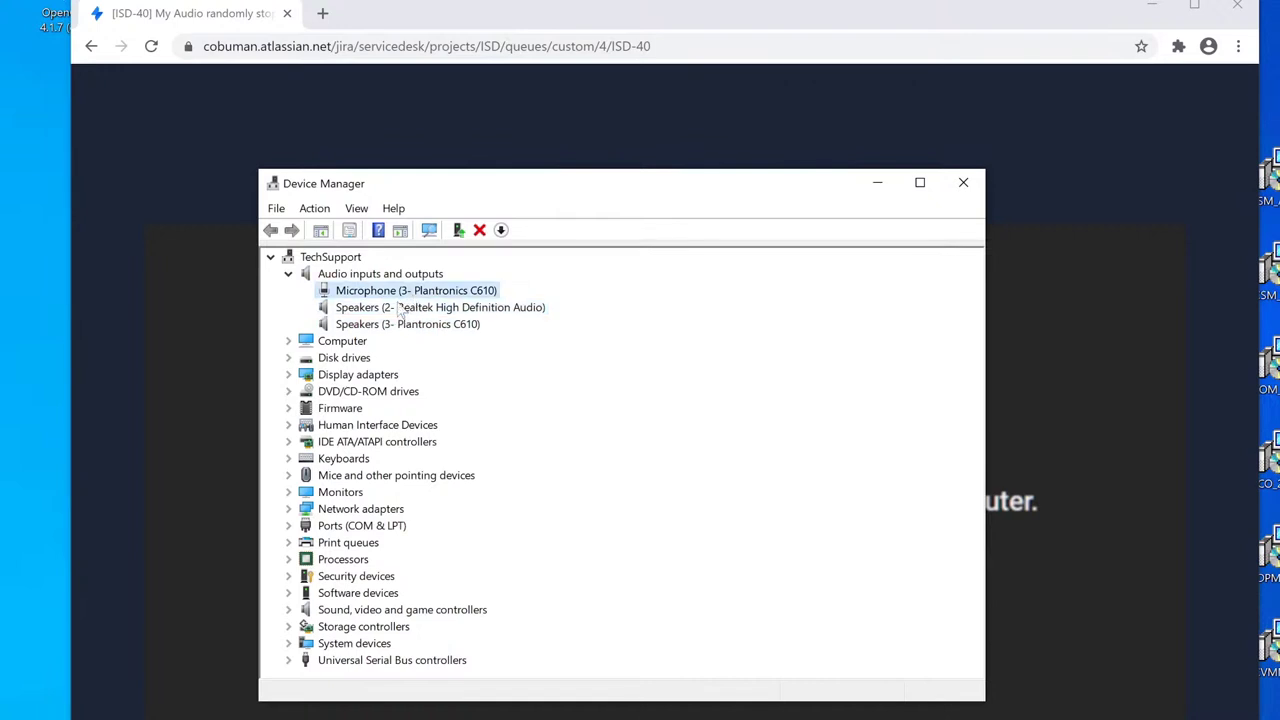
click(395, 311)
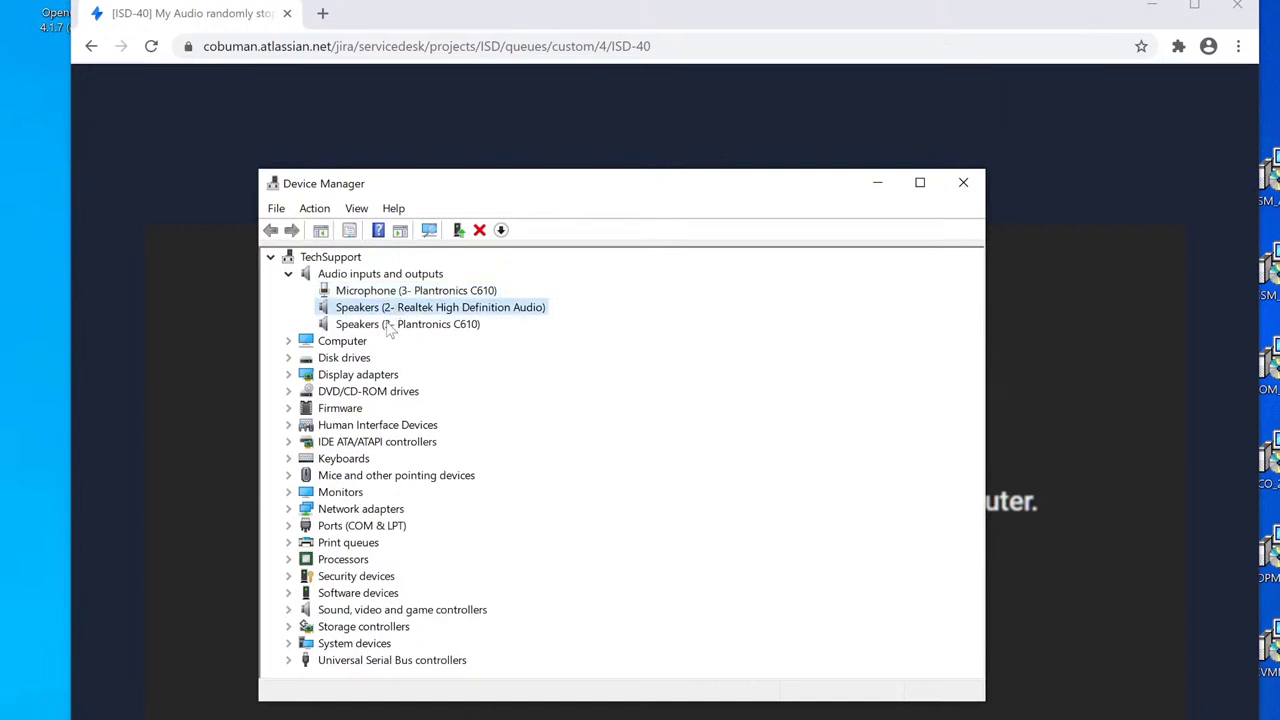
click(390, 328)
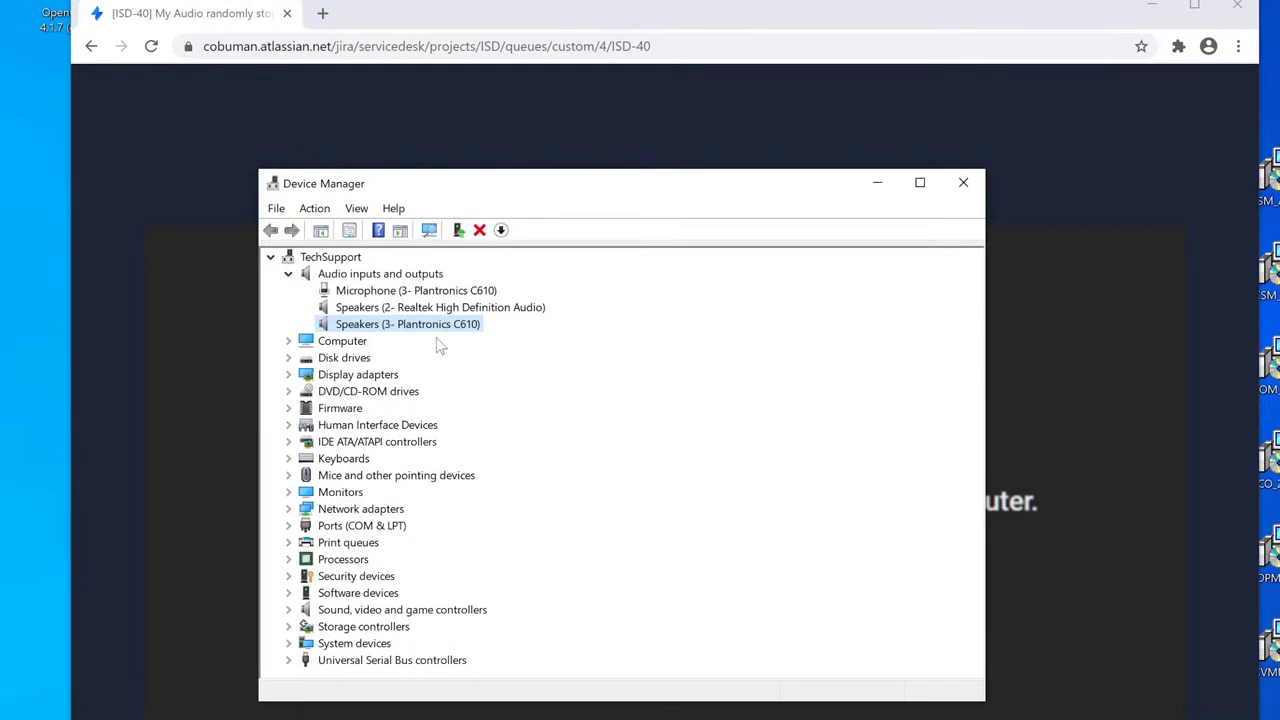
click(414, 309)
click(425, 292)
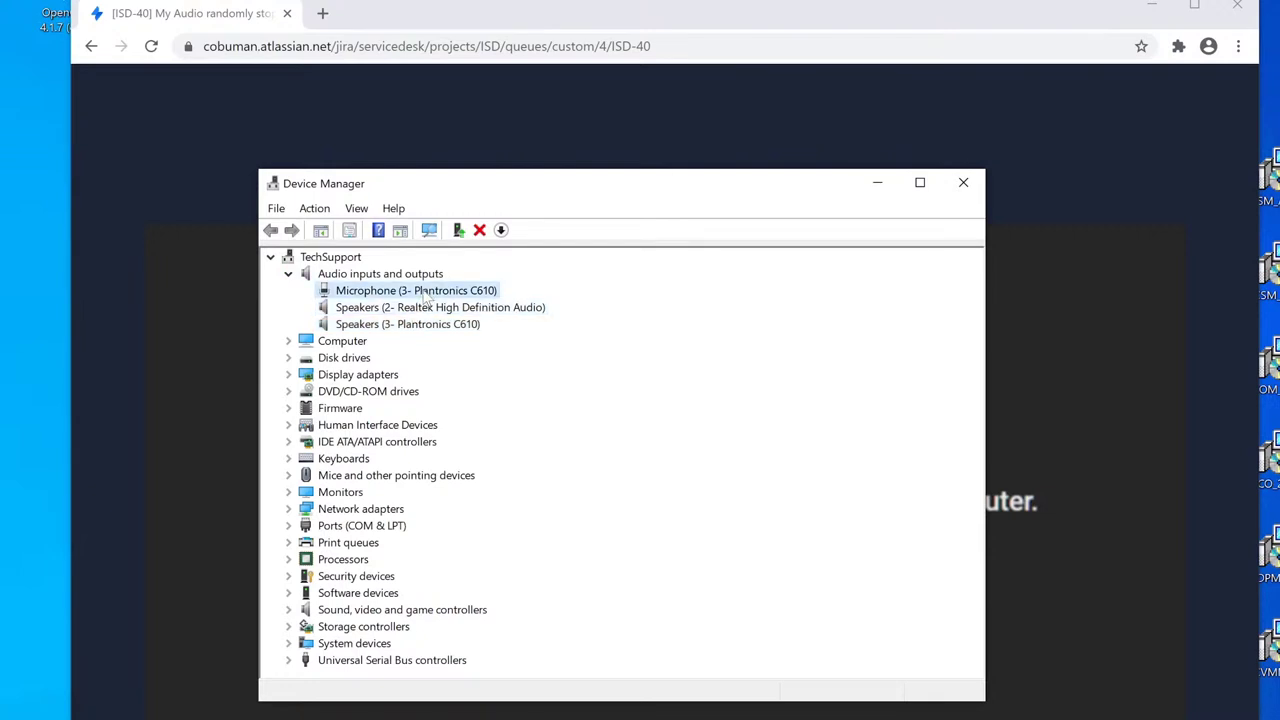
mouse_move(722, 183)
mouse_down()
mouse_move(357, 180)
mouse_move(229, 203)
mouse_move(734, 563)
mouse_move(751, 534)
mouse_move(739, 165)
mouse_up()
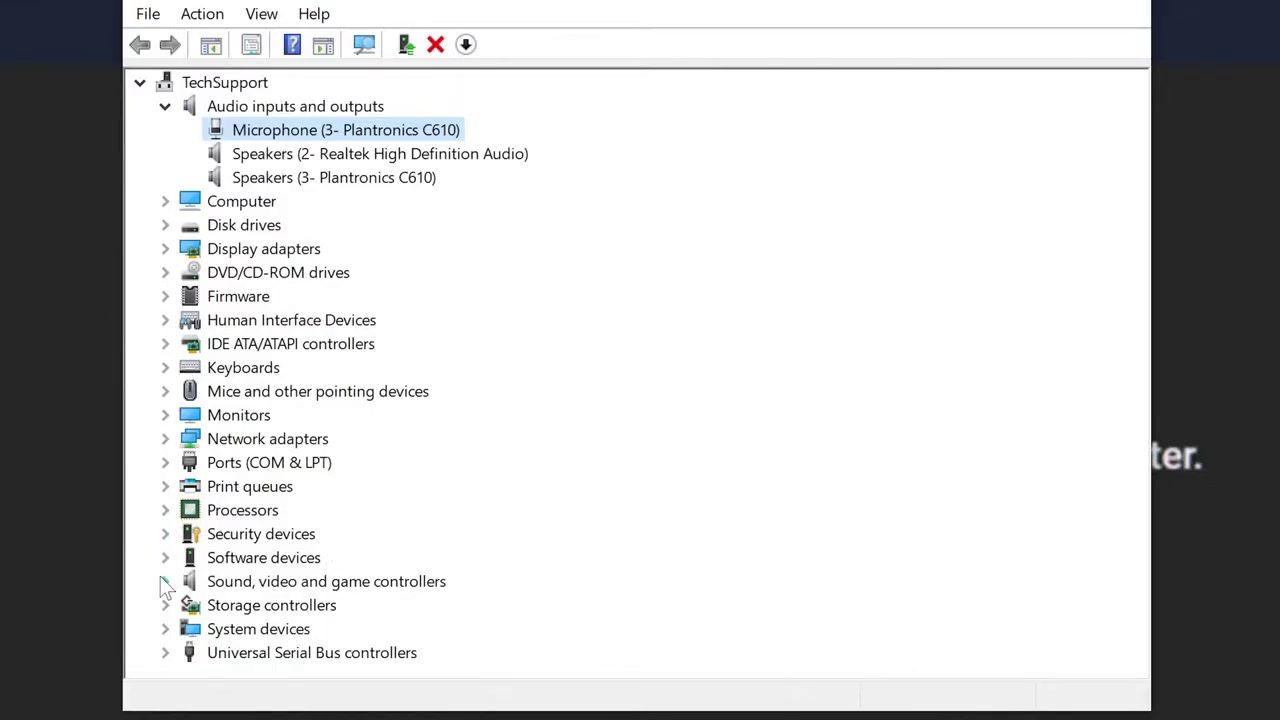
click(304, 590)
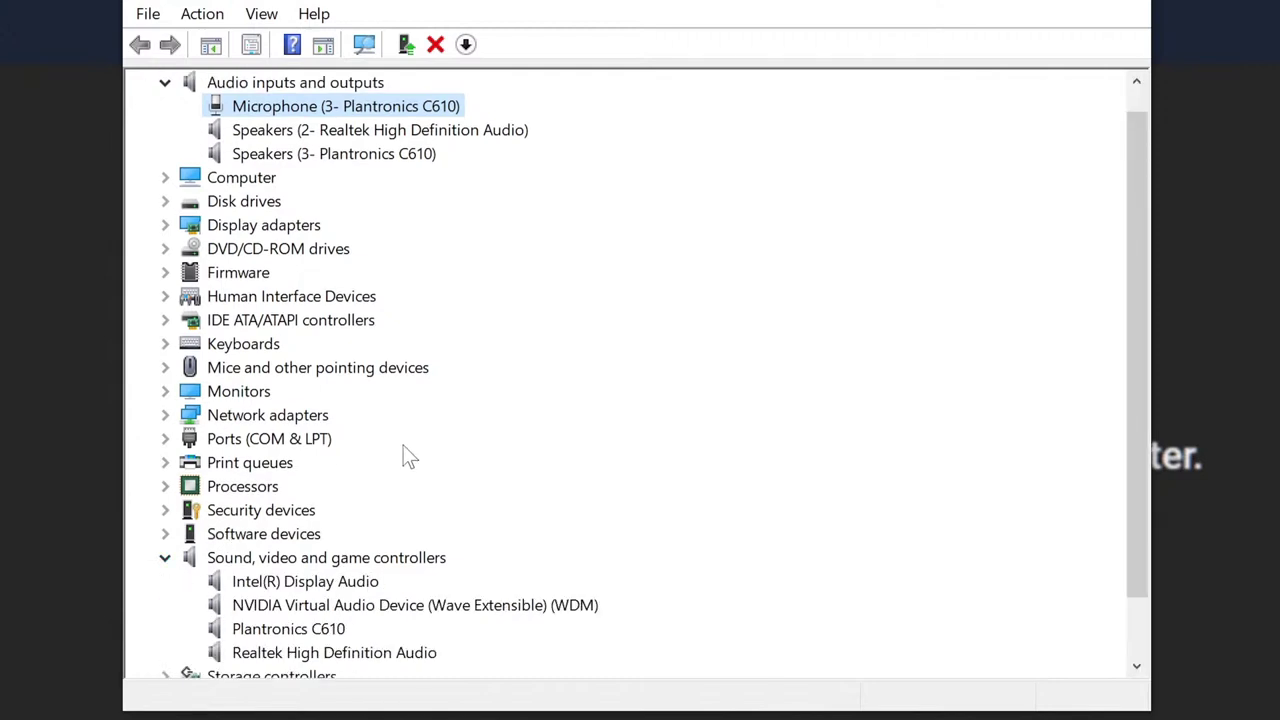
Disable the Intel(R) Display Audio device from its context menu and confirm.
scroll(409, 451, down, 1)
click(306, 512)
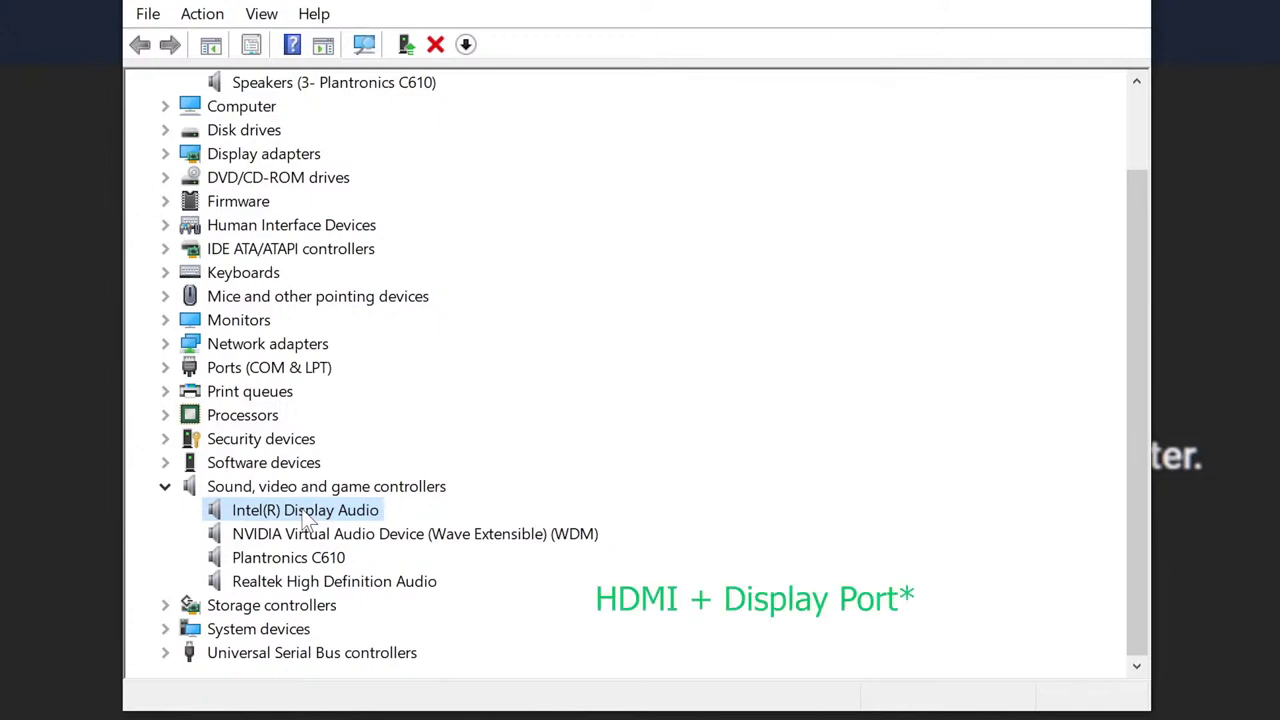
right_click(303, 513)
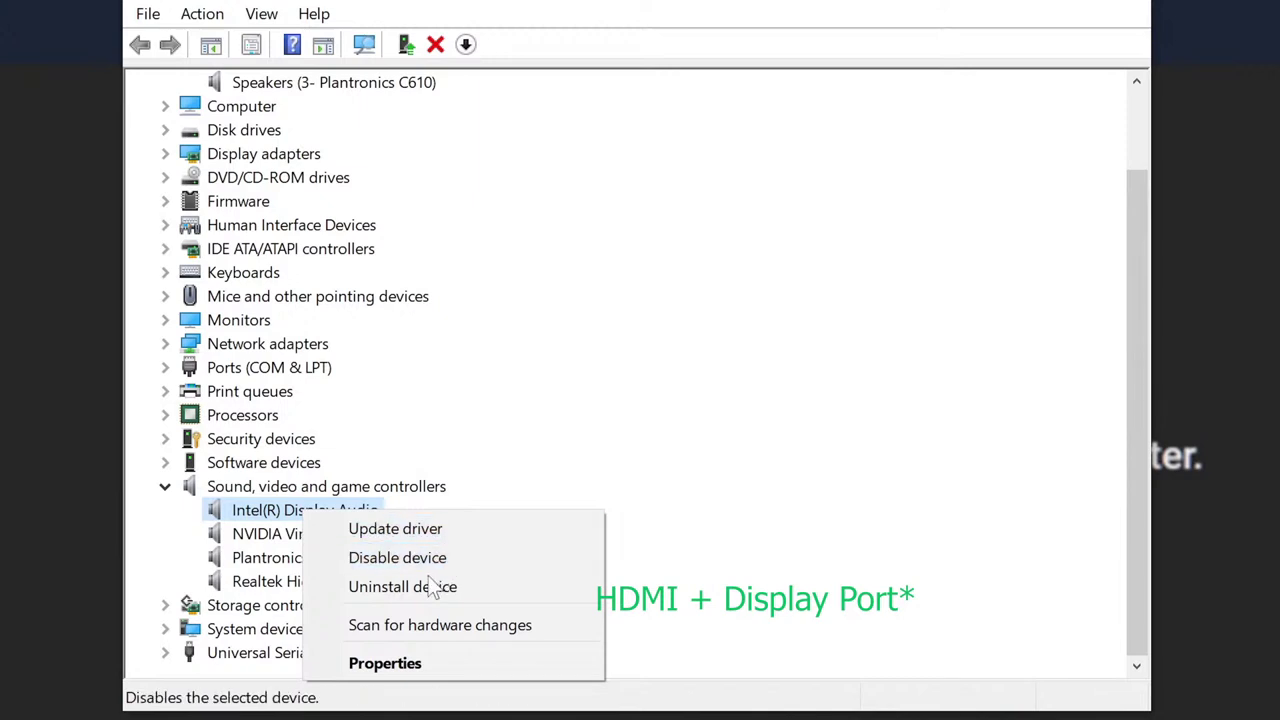
click(434, 558)
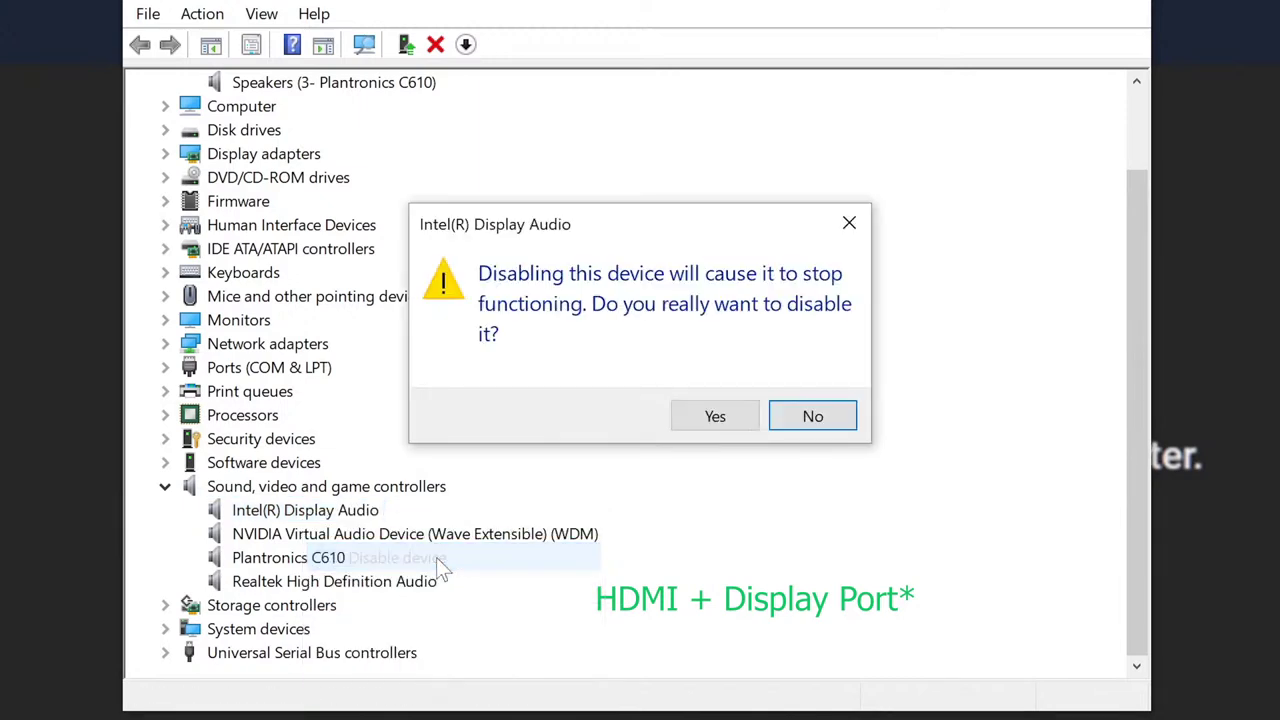
click(714, 417)
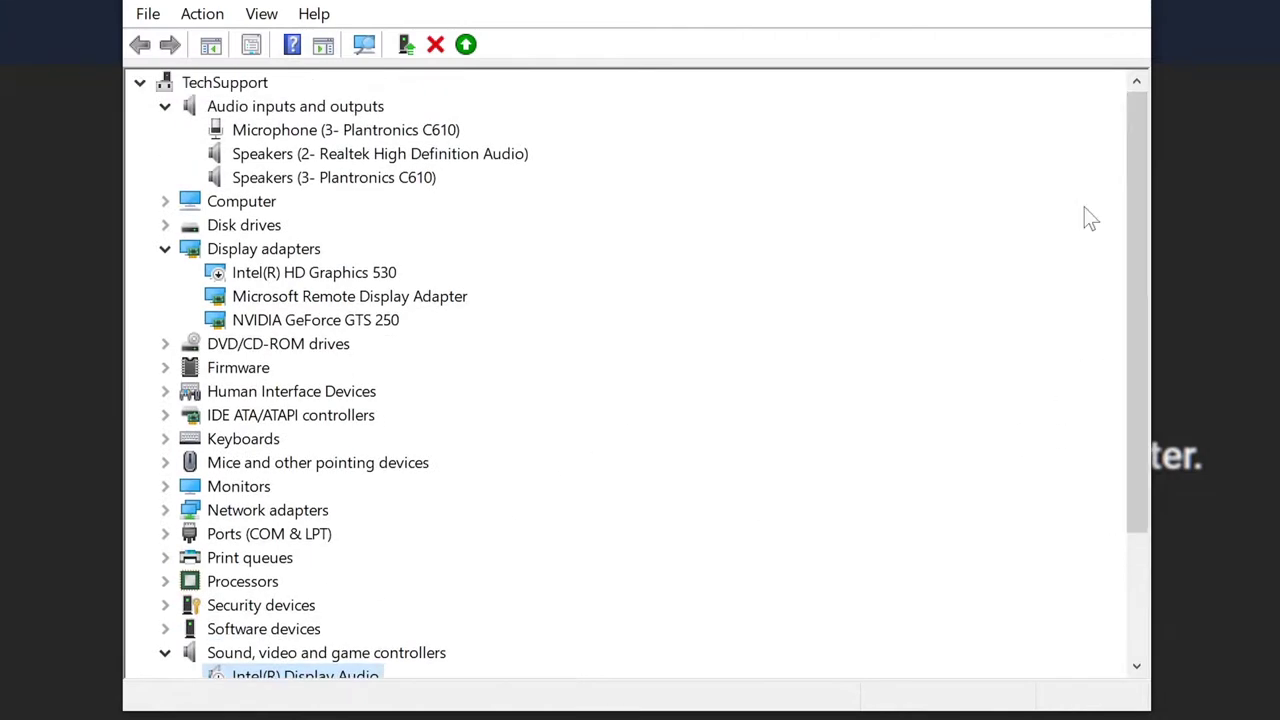
Review the Realtek speakers and Plantronics C610 audio devices, dismissing the Realtek context menu.
click(366, 163)
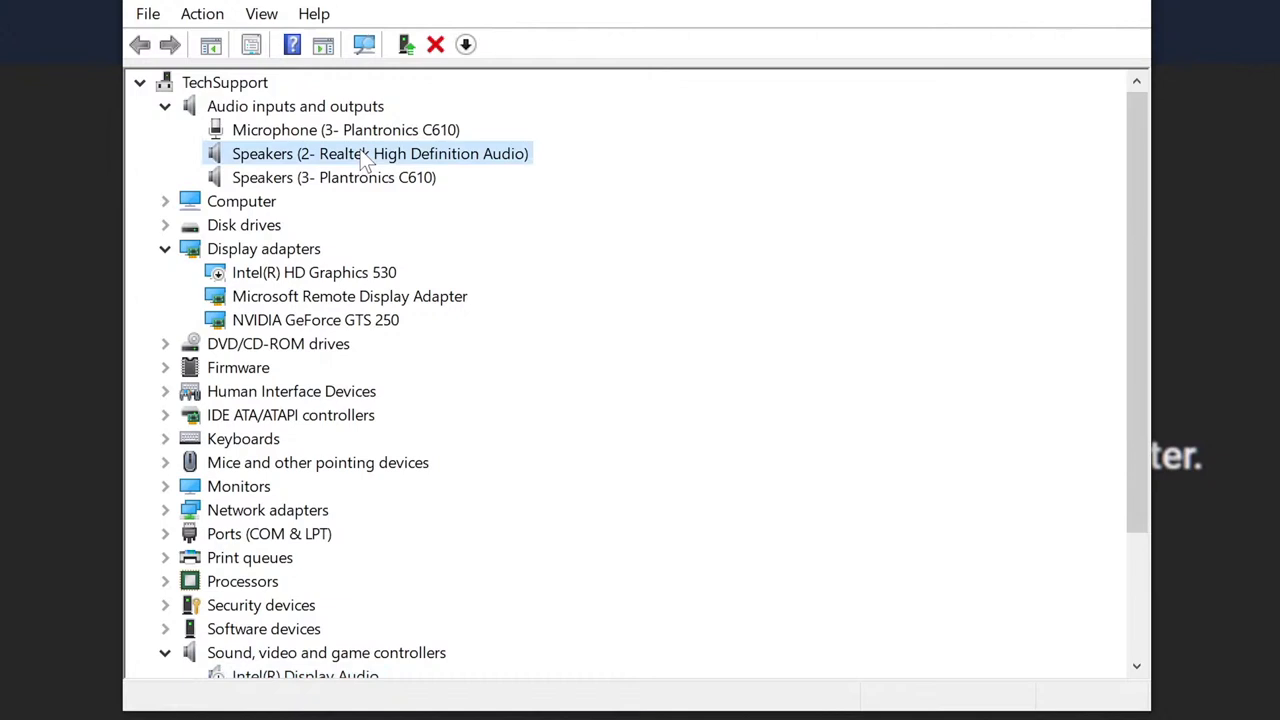
right_click(376, 157)
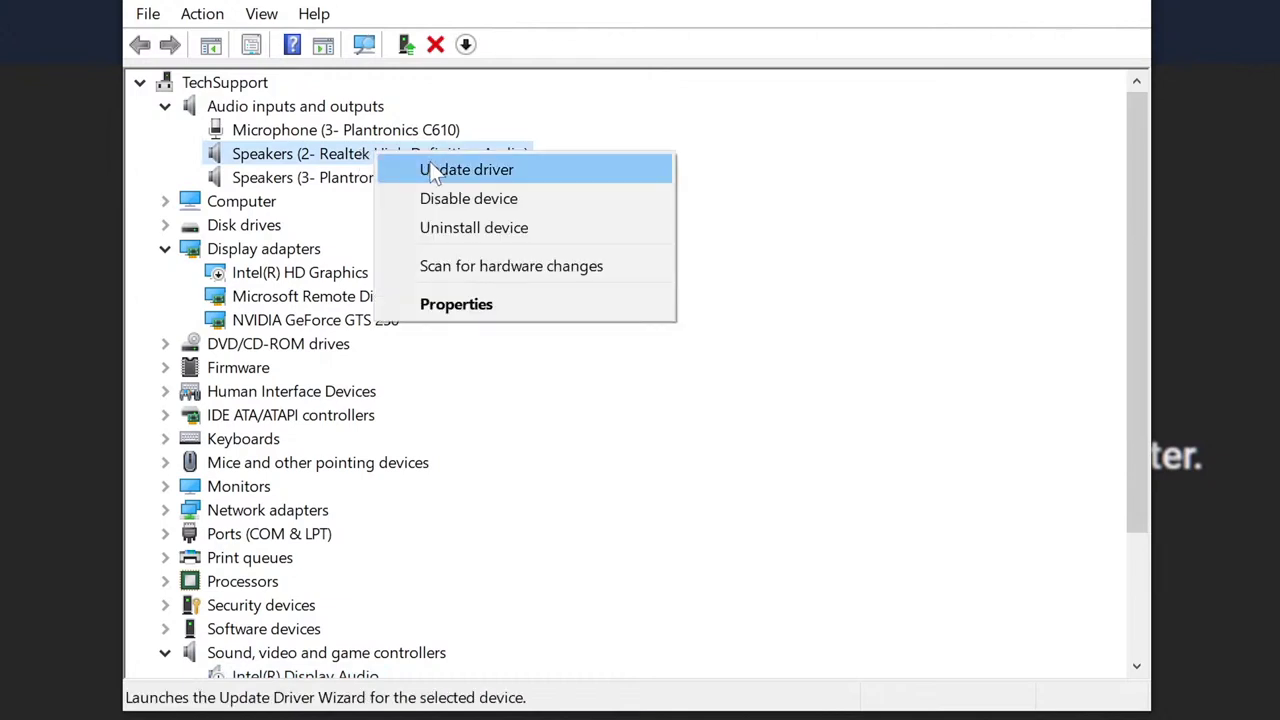
key(Escape)
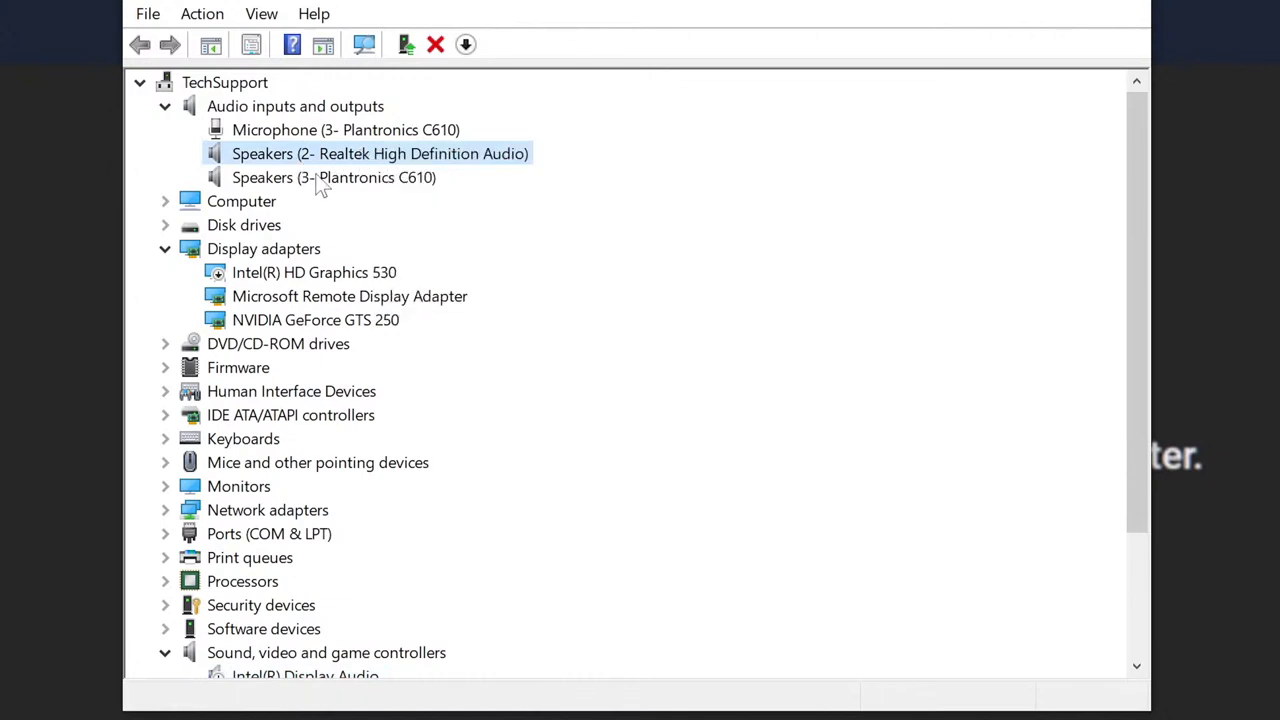
click(318, 178)
click(343, 140)
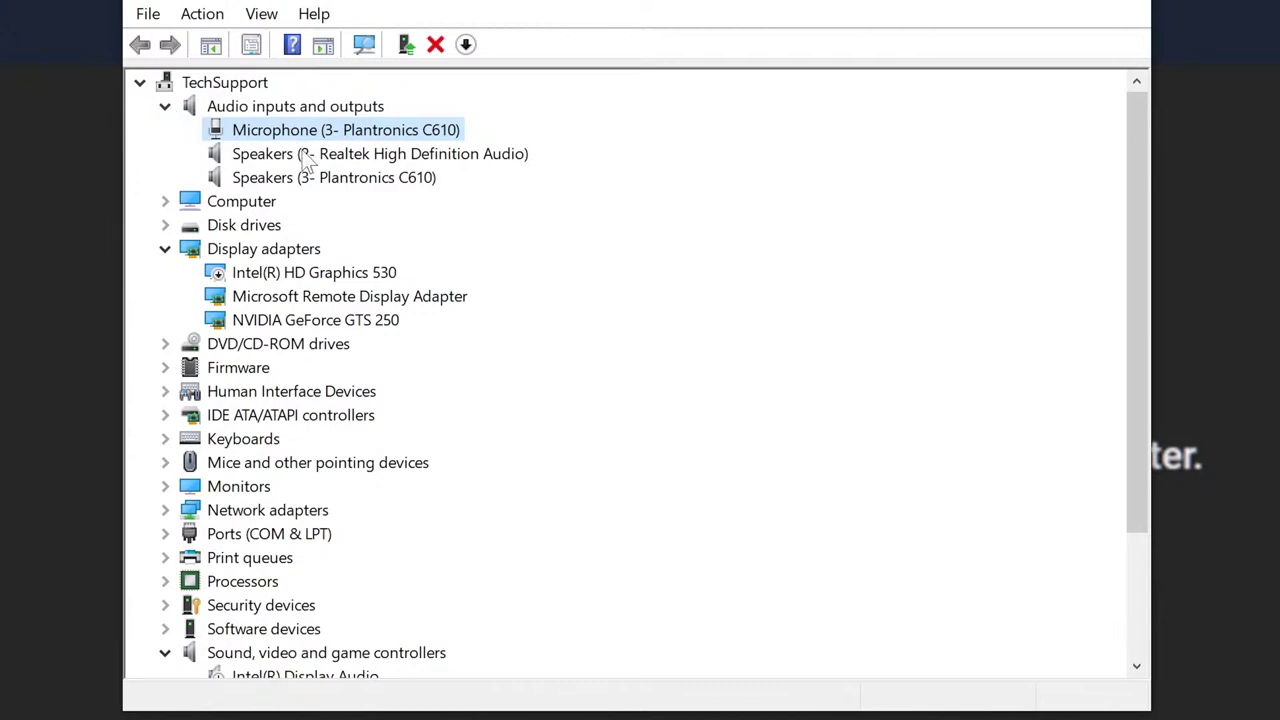
click(306, 158)
click(325, 135)
click(315, 158)
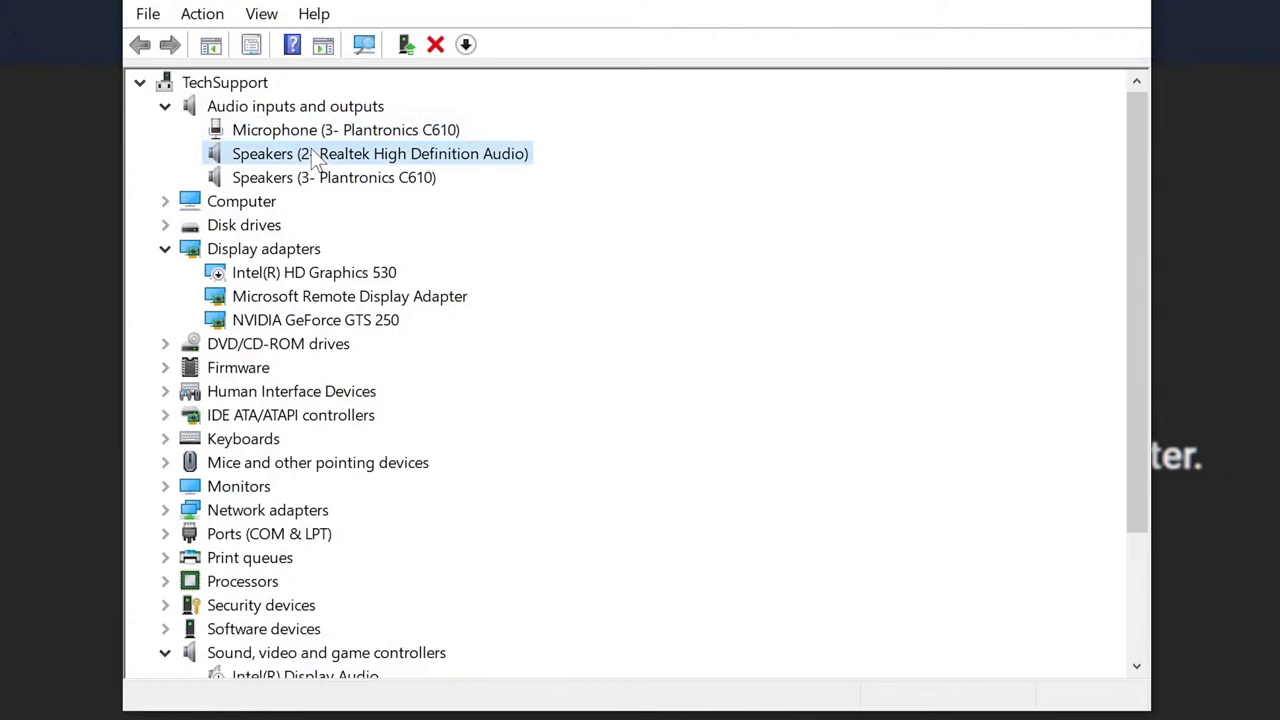
click(325, 136)
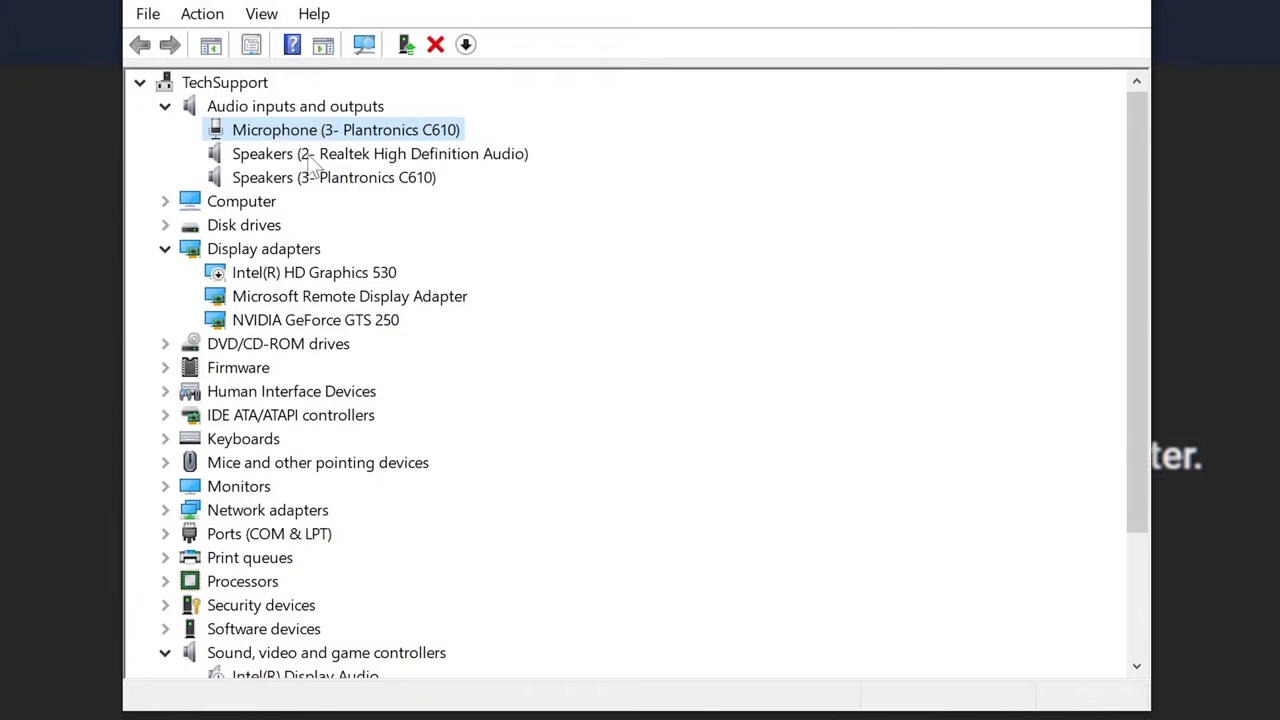
click(308, 160)
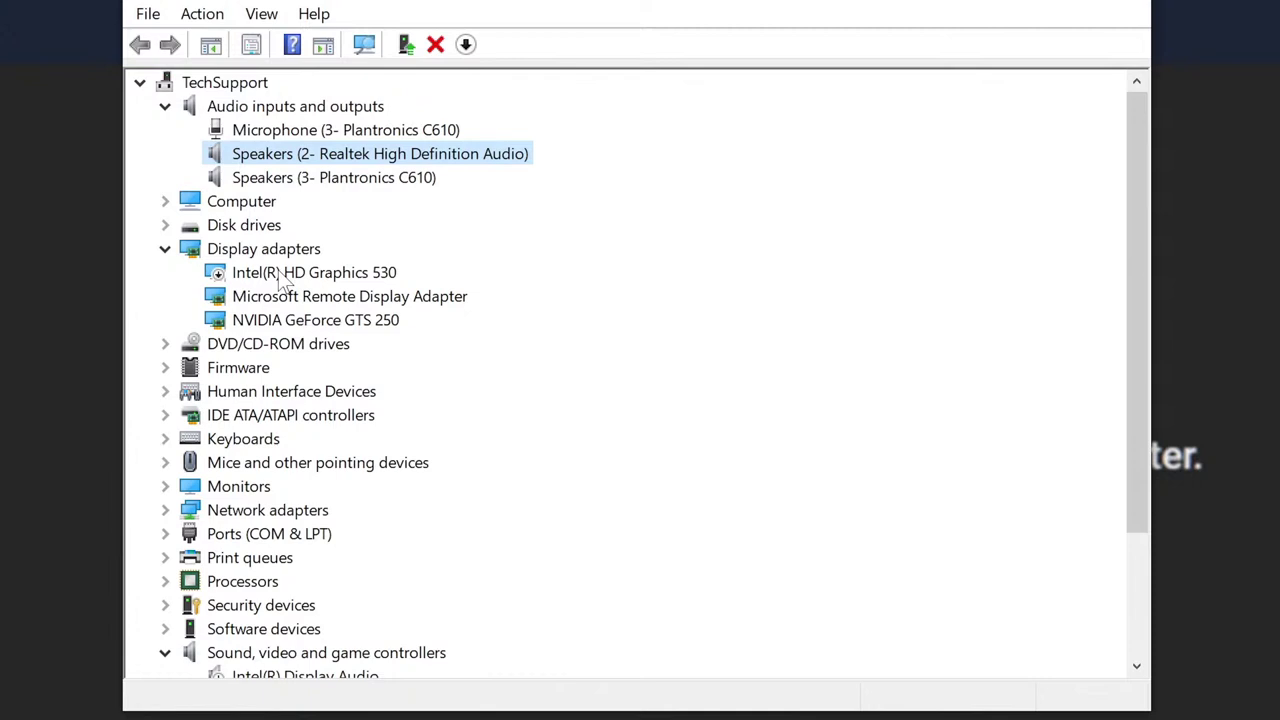
Collapse Display adapters and select Intel(R) Display Audio.
click(165, 249)
scroll(380, 340, down, 2)
click(266, 511)
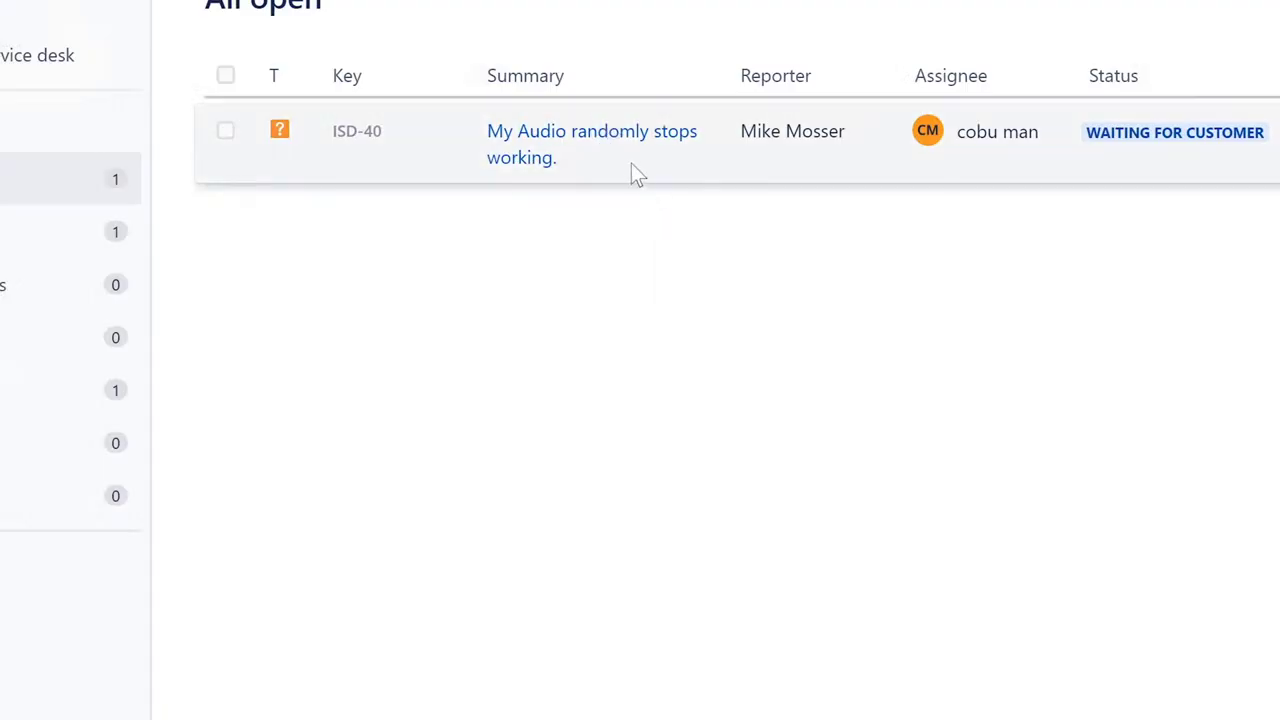
Open ticket ISD-40 and start a reply to the customer.
click(627, 145)
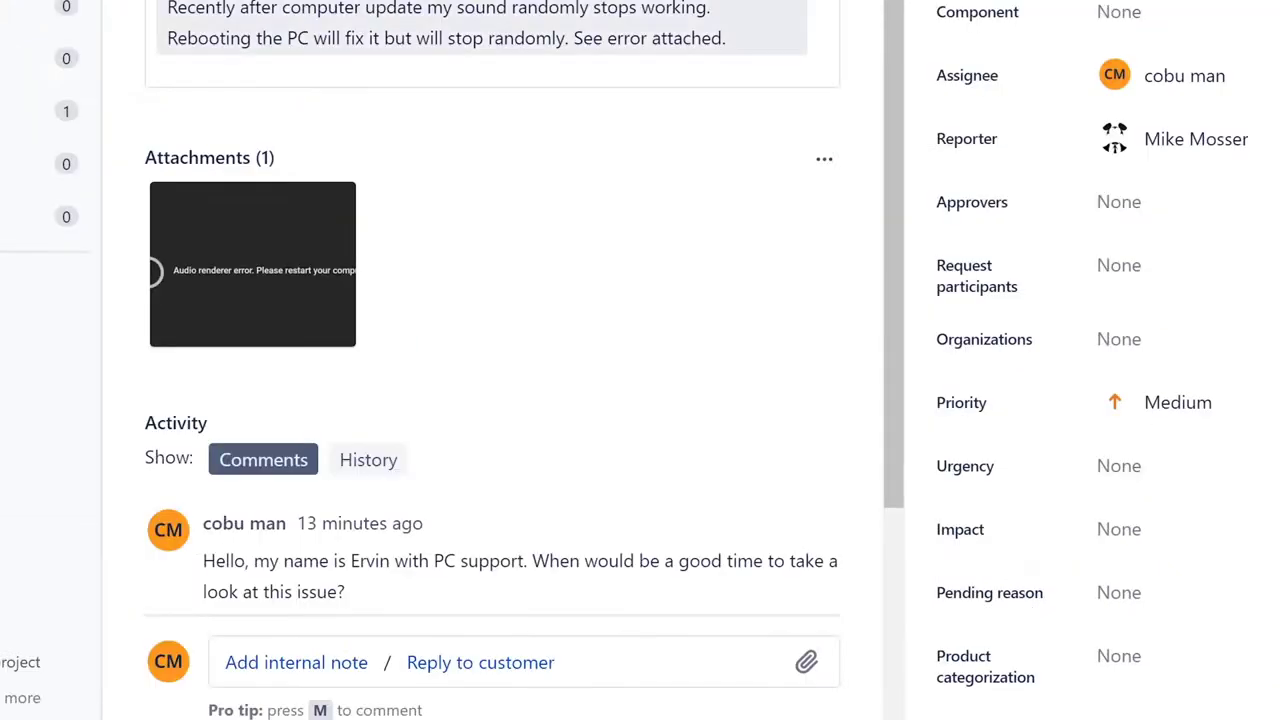
scroll(500, 63, down, 3)
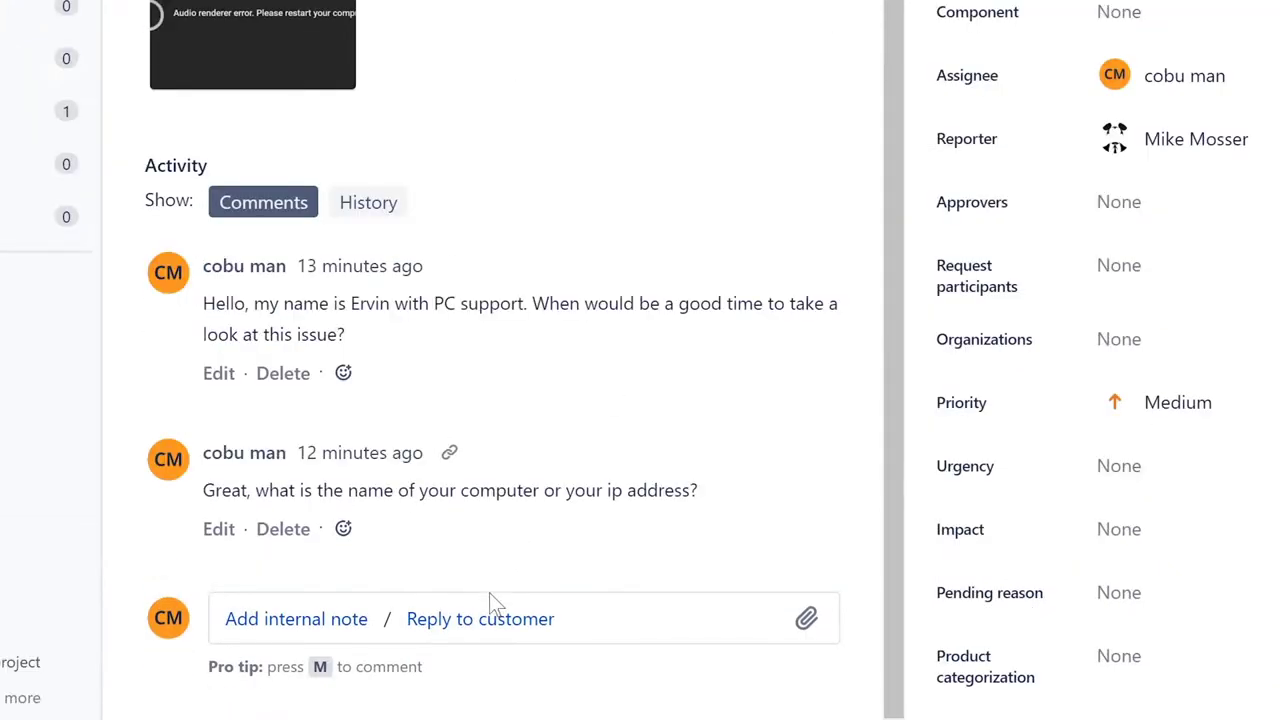
click(483, 622)
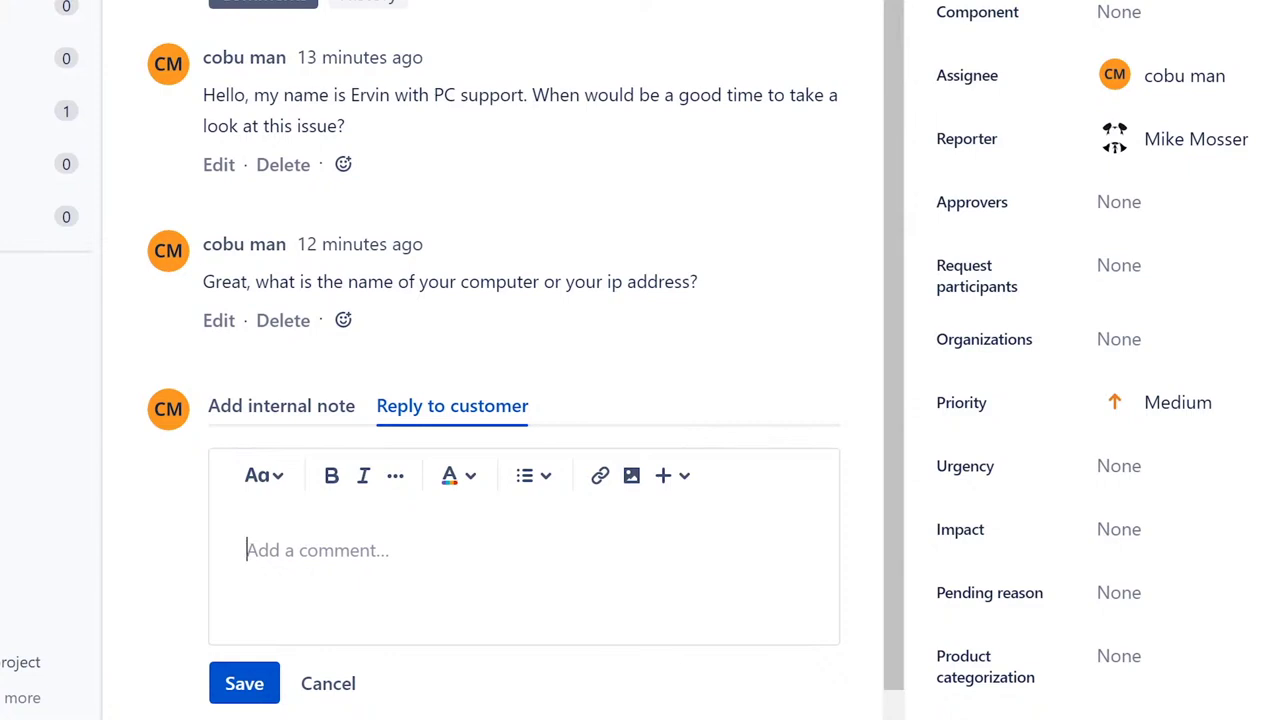
Write 'Updated Audio drivers and disabled Intel Audio Device.' signed with the agent's name, and post it.
text(Up)
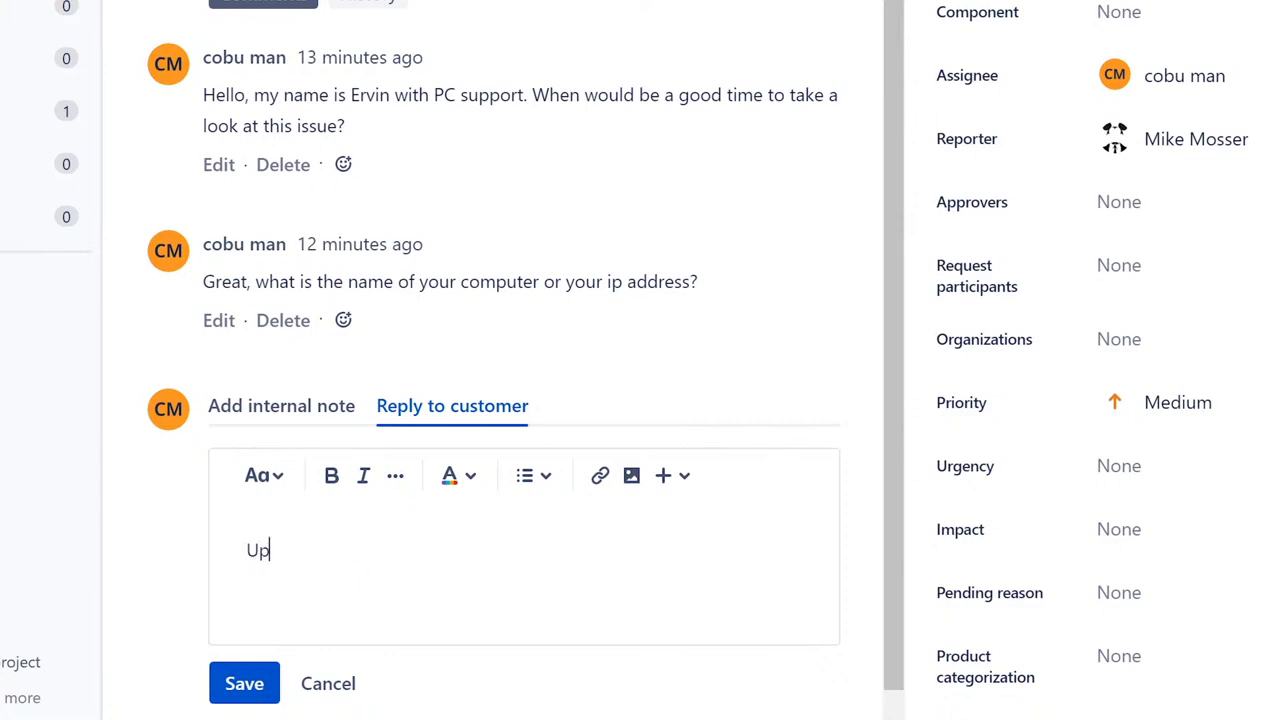
text(dated Audio drvier)
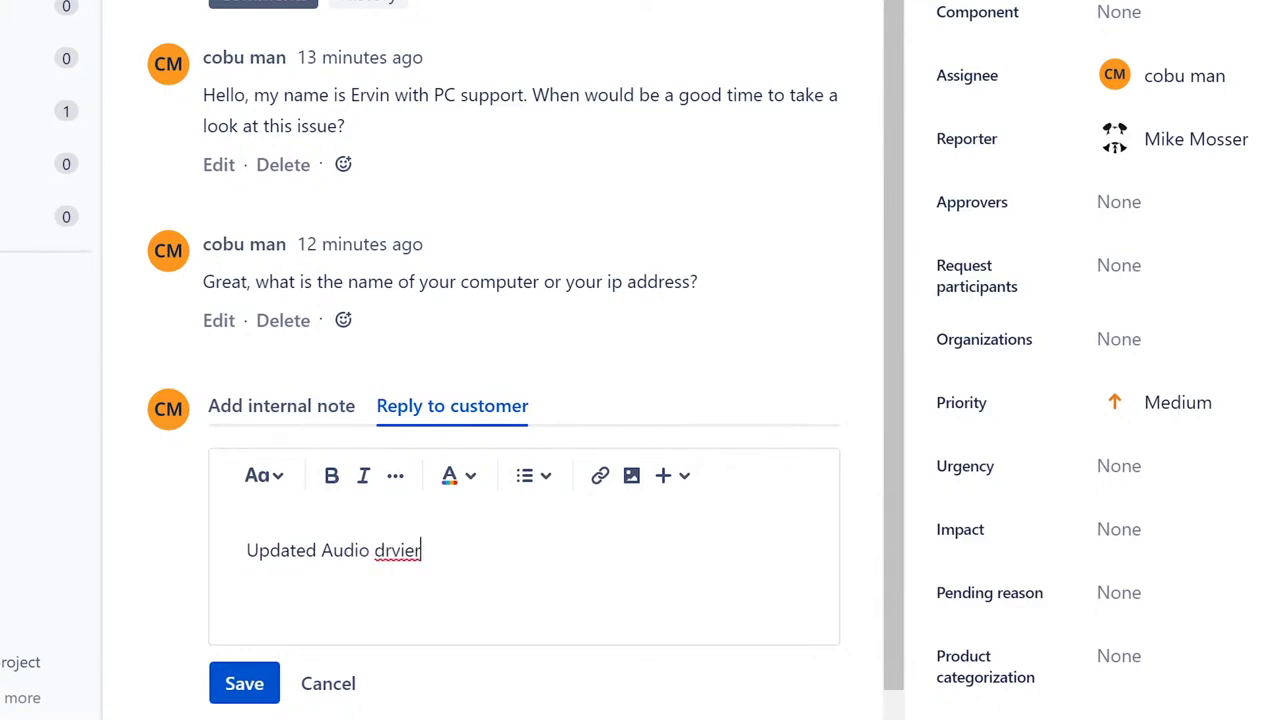
key(BackSpace)
key(BackSpace)
key(BackSpace)
key(BackSpace)
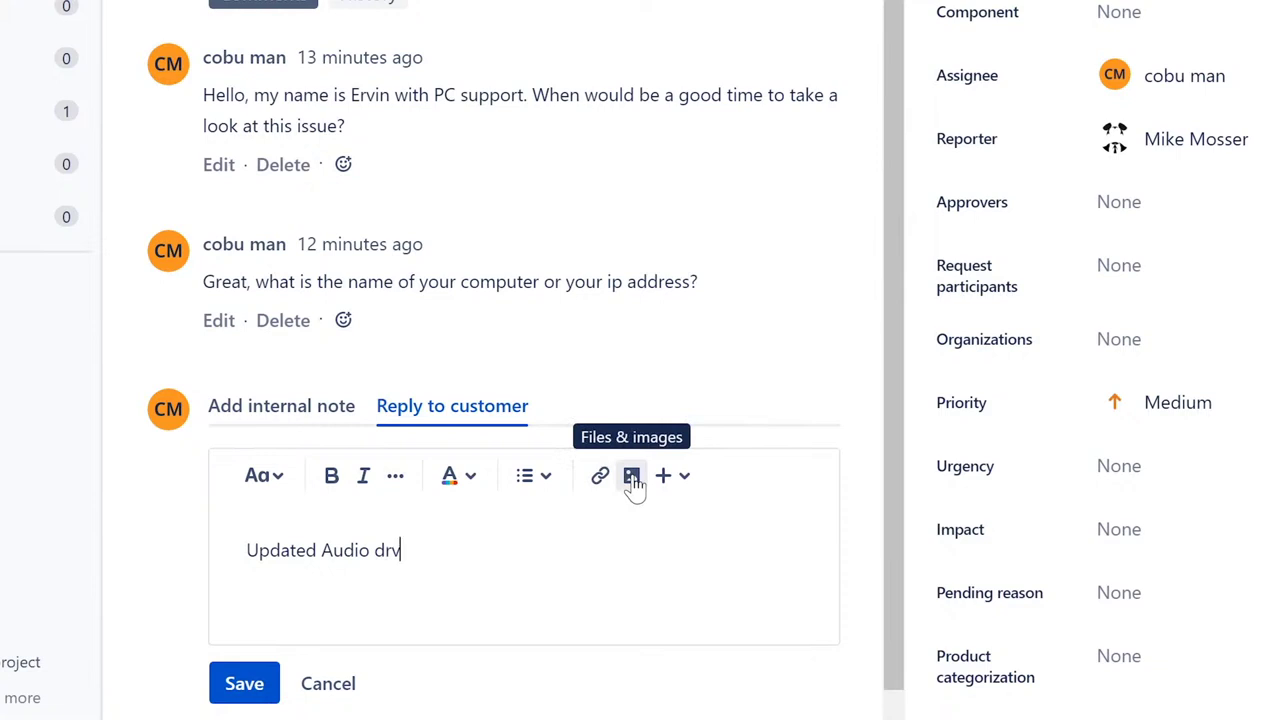
text(ivers)
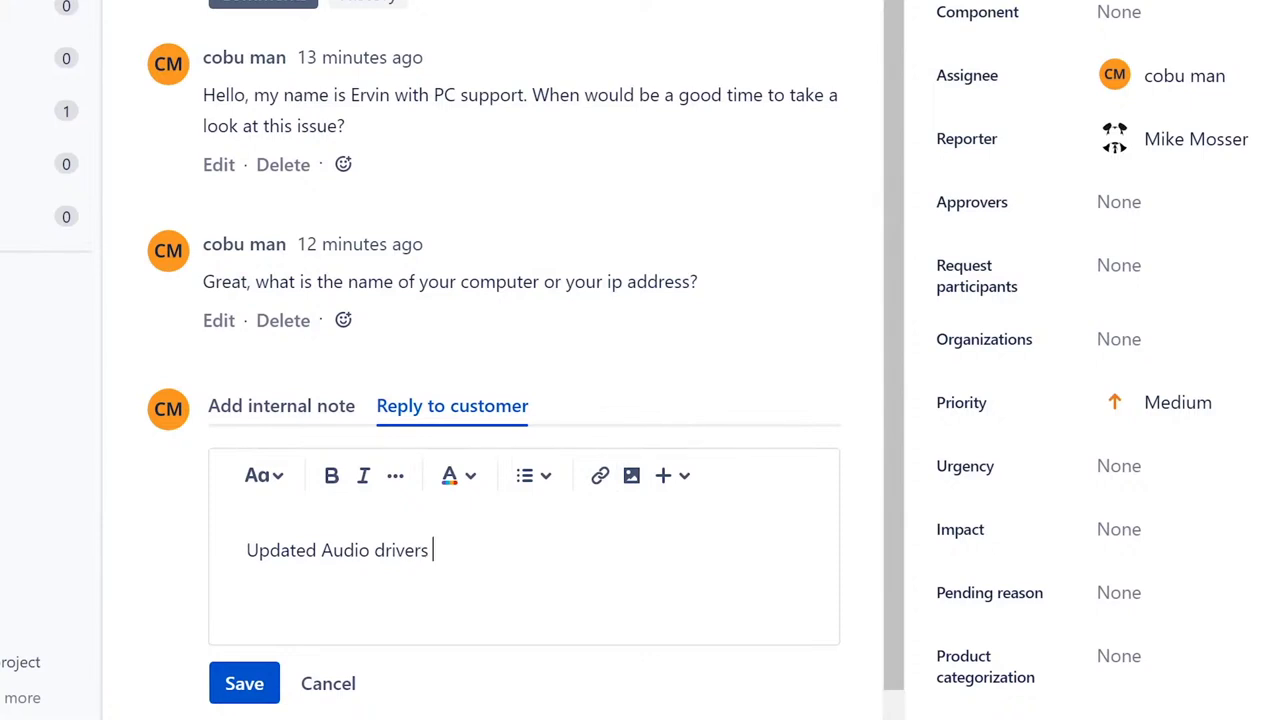
text(for us)
text(ers)
key(BackSpace)
key(BackSpace)
key(BackSpace)
key(BackSpace)
key(BackSpace)
key(BackSpace)
key(BackSpace)
key(BackSpace)
key(BackSpace)
key(BackSpace)
text(and si)
key(BackSpace)
key(BackSpace)
text(disabled In)
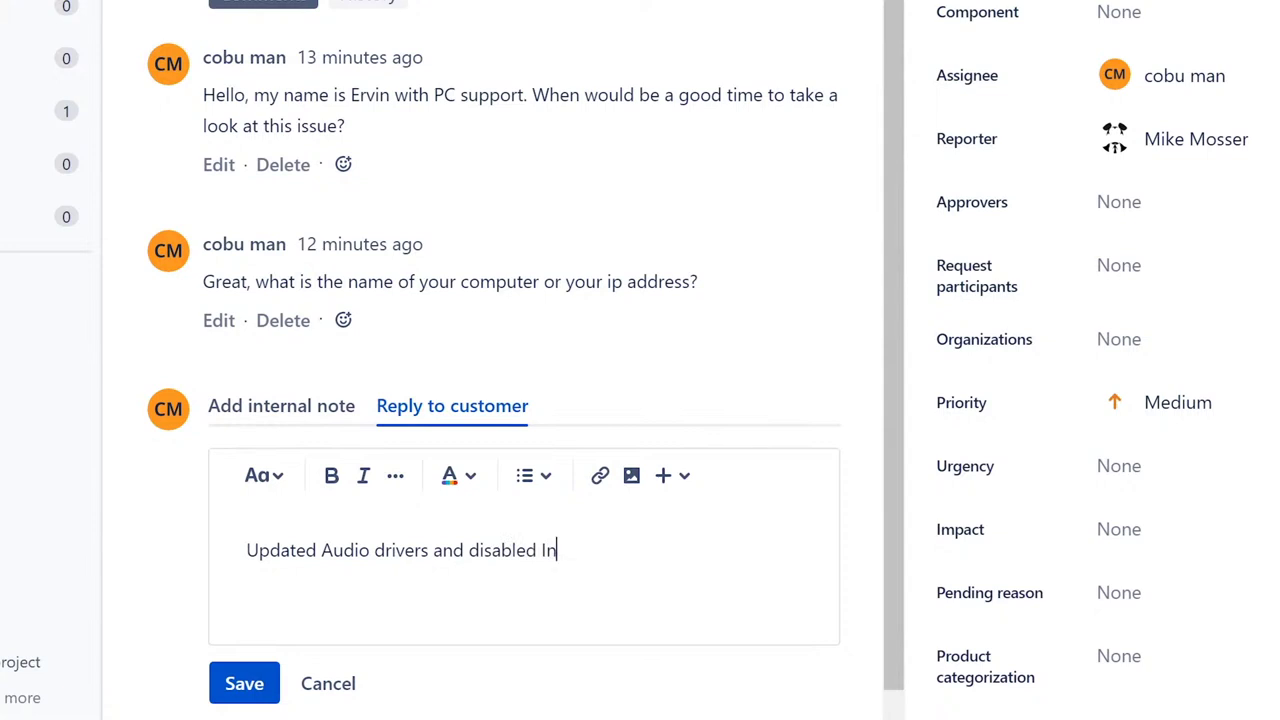
text(tel Audi)
text(o Devic)
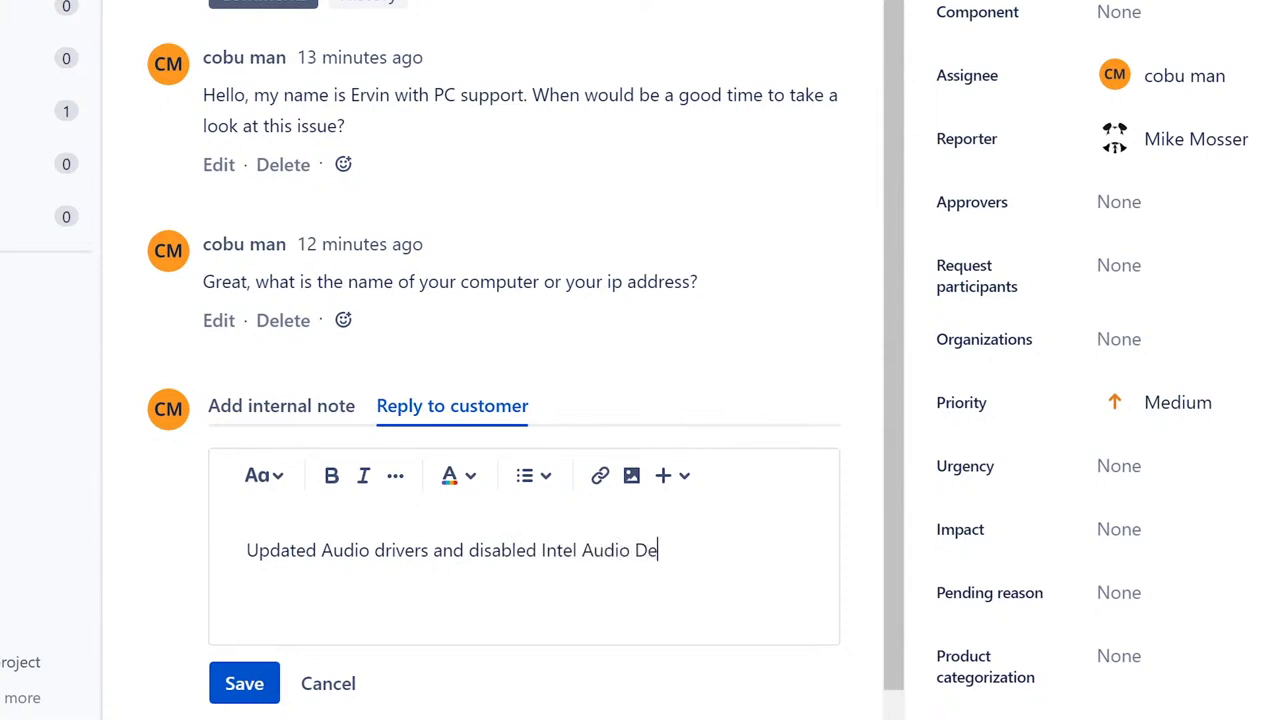
text(e. Ervin)
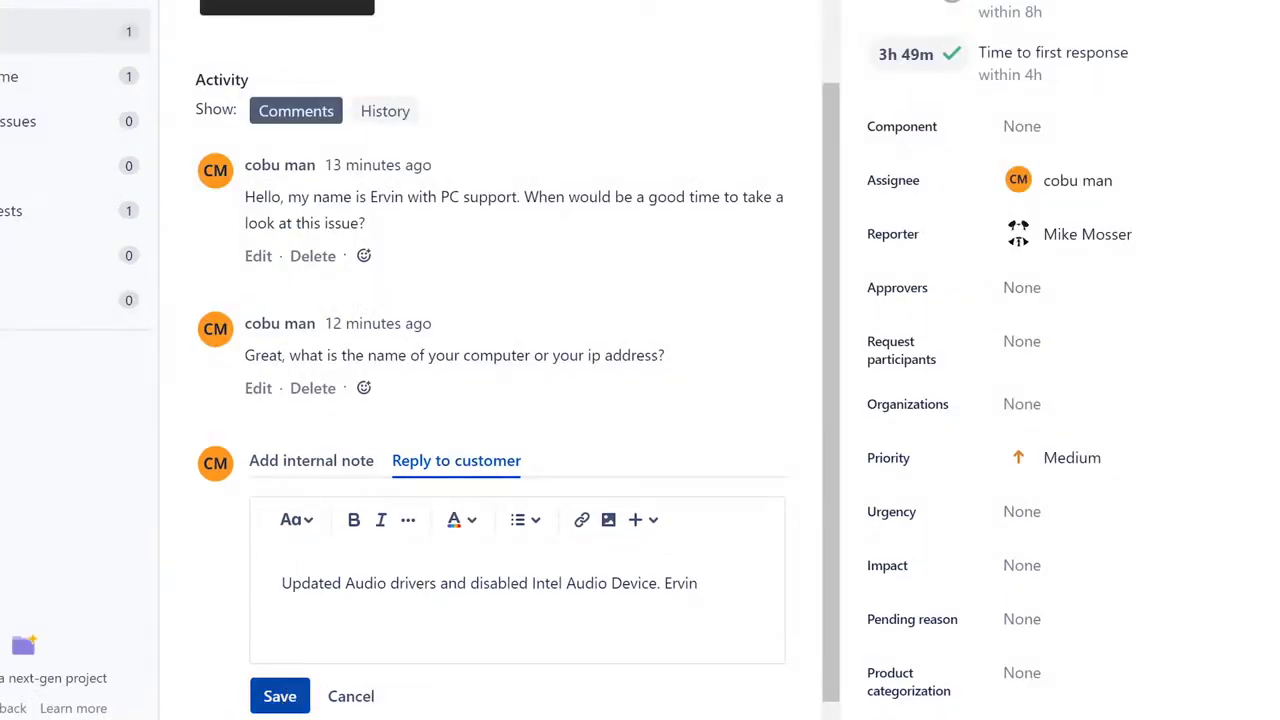
click(244, 683)
Transition ticket ISD-40 to Complete.
click(1000, 1)
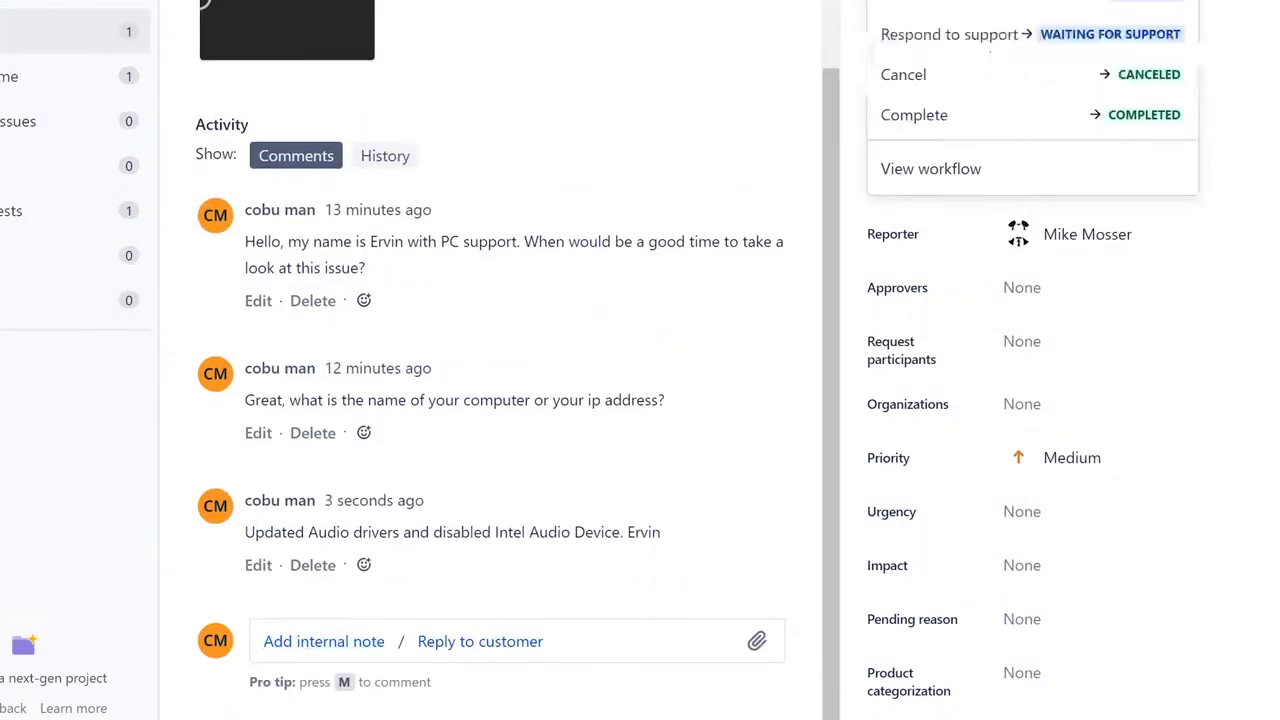
click(914, 115)
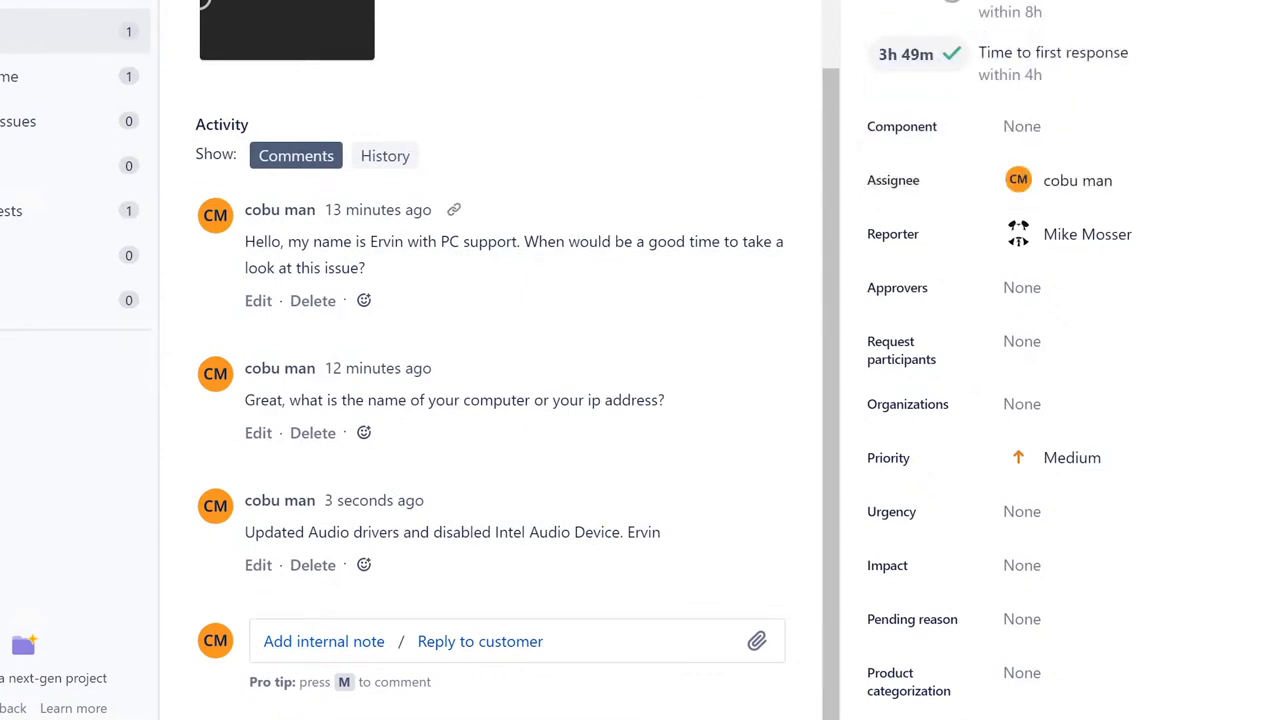
scroll(580, 249, up, 4)
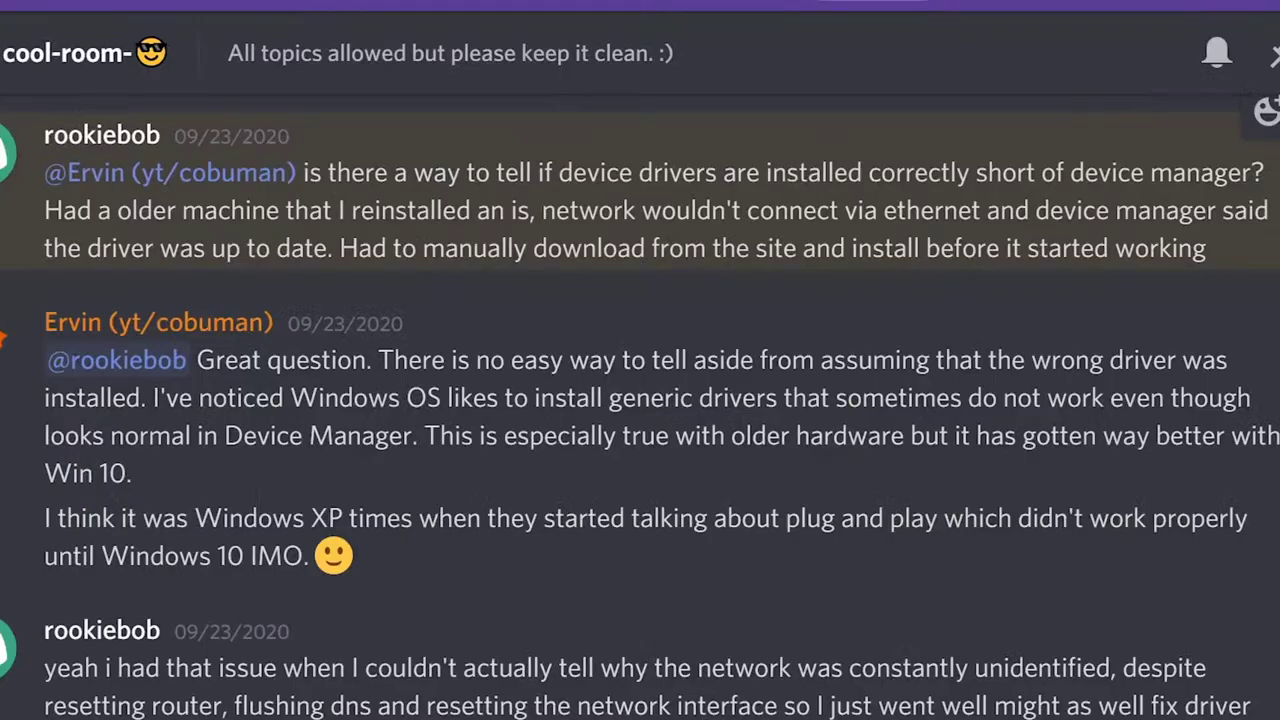
drag(328, 172, 1206, 248)
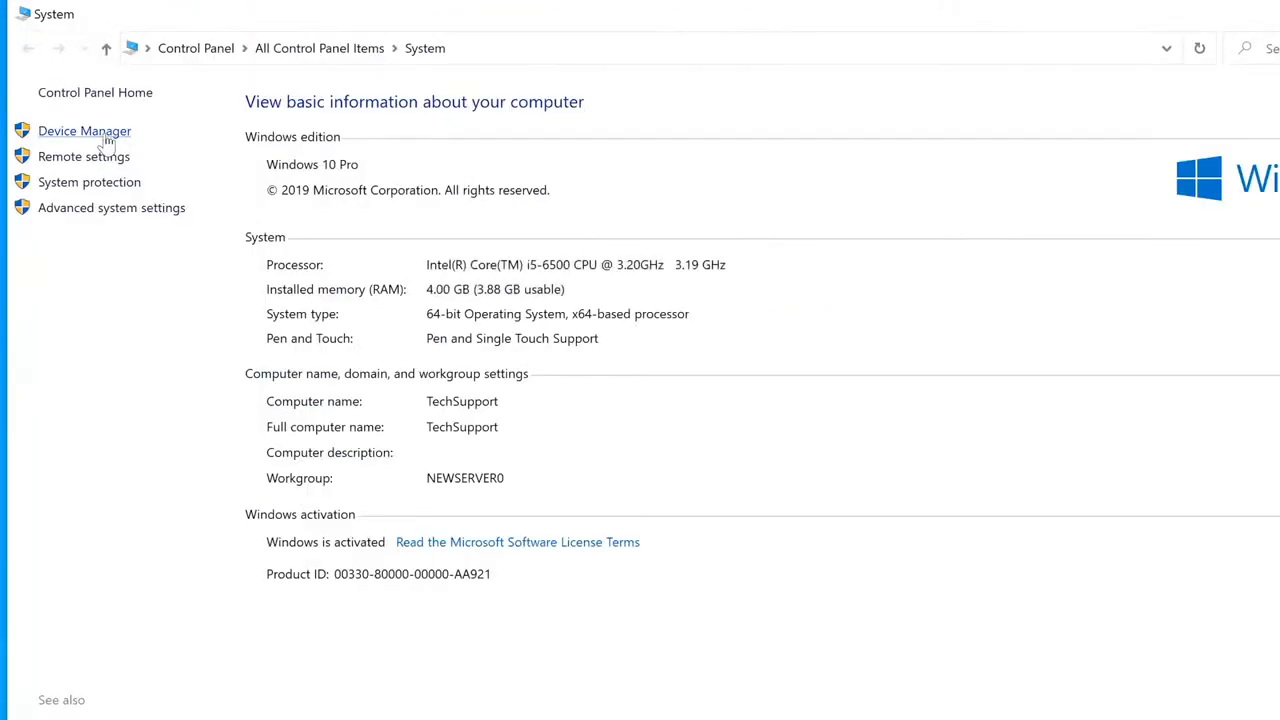
Open Device Manager, move it onto the screen and expand Network adapters.
click(108, 138)
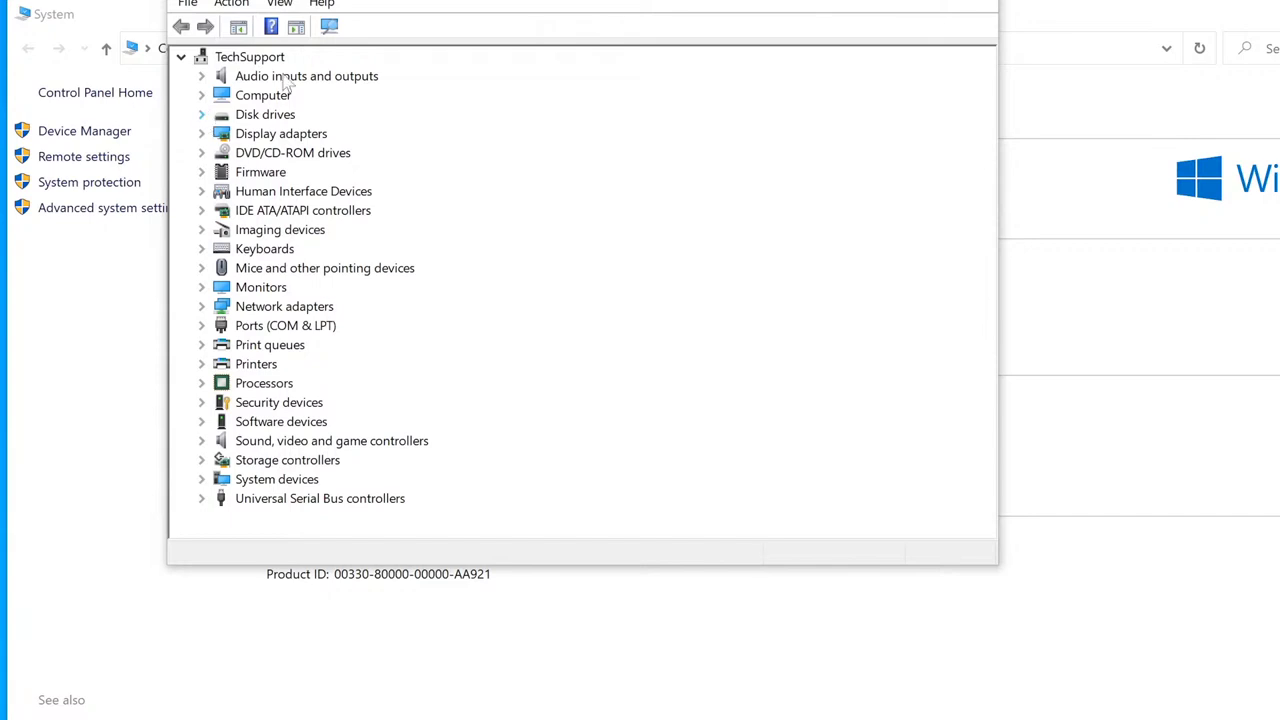
drag(397, 1, 481, 55)
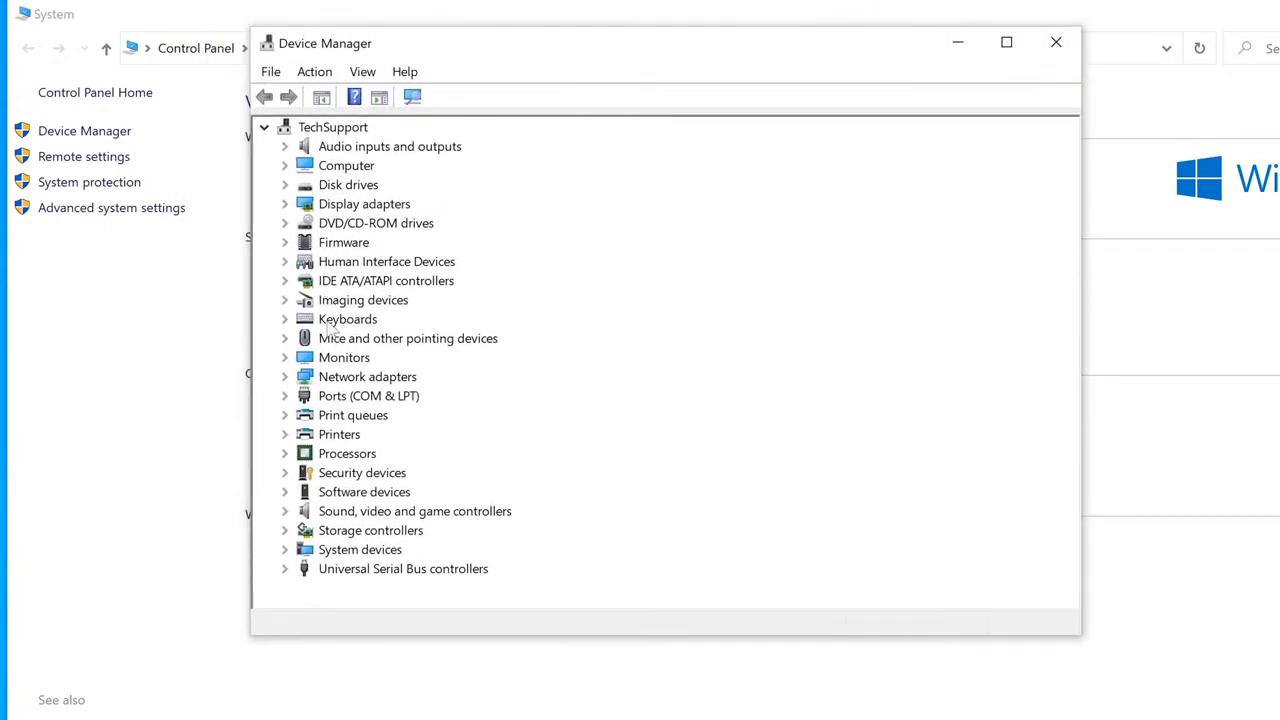
click(285, 377)
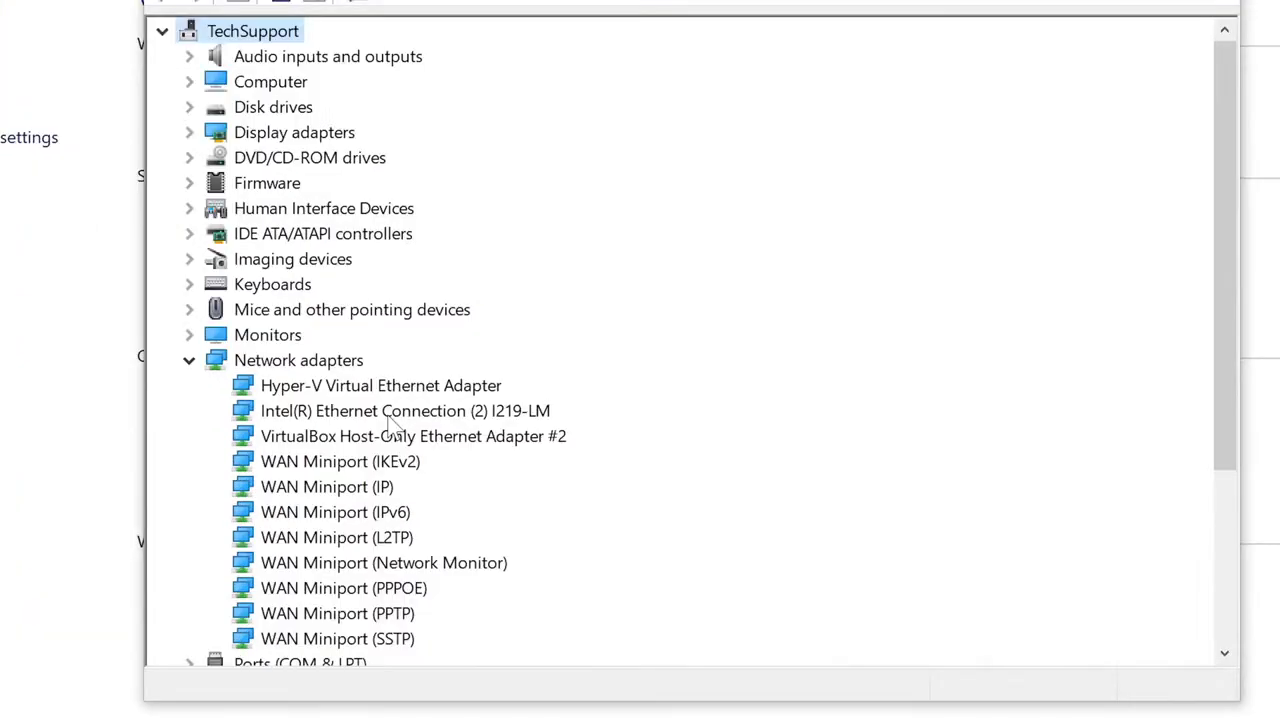
Check the Intel, VirtualBox and Hyper-V adapters, then right-click Intel(R) Ethernet Connection (2) I219-LM.
click(386, 415)
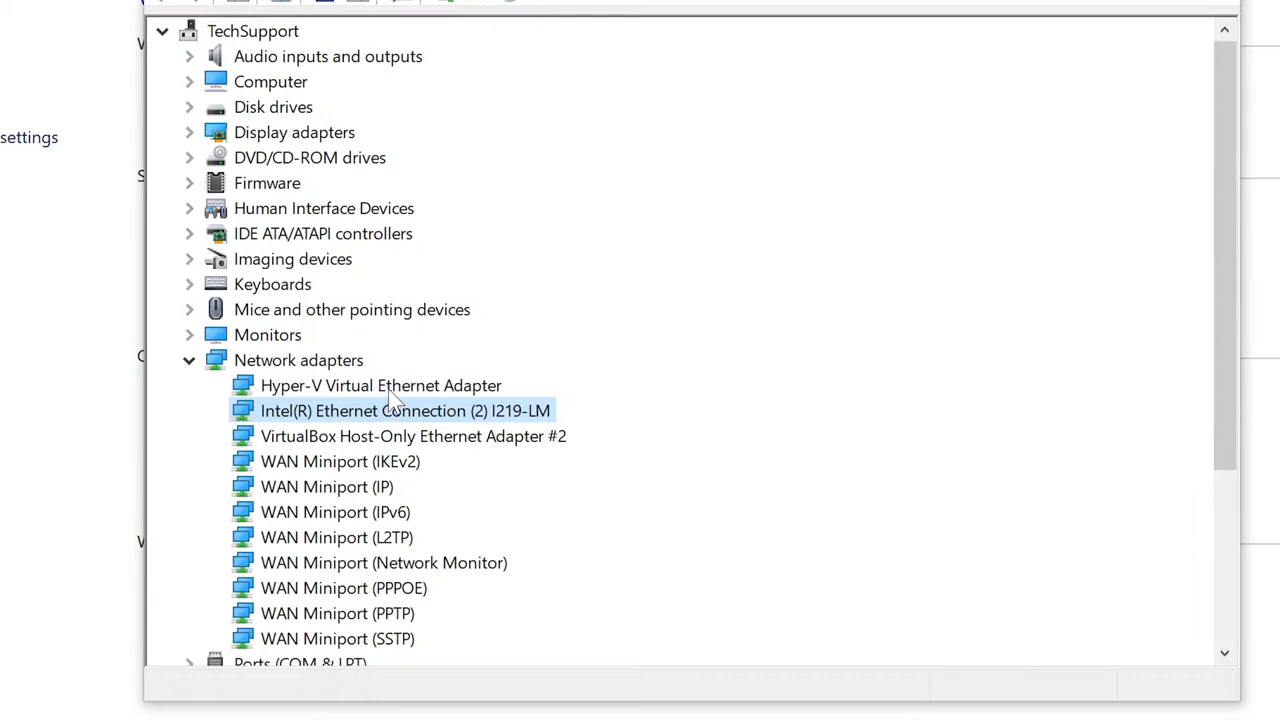
click(350, 437)
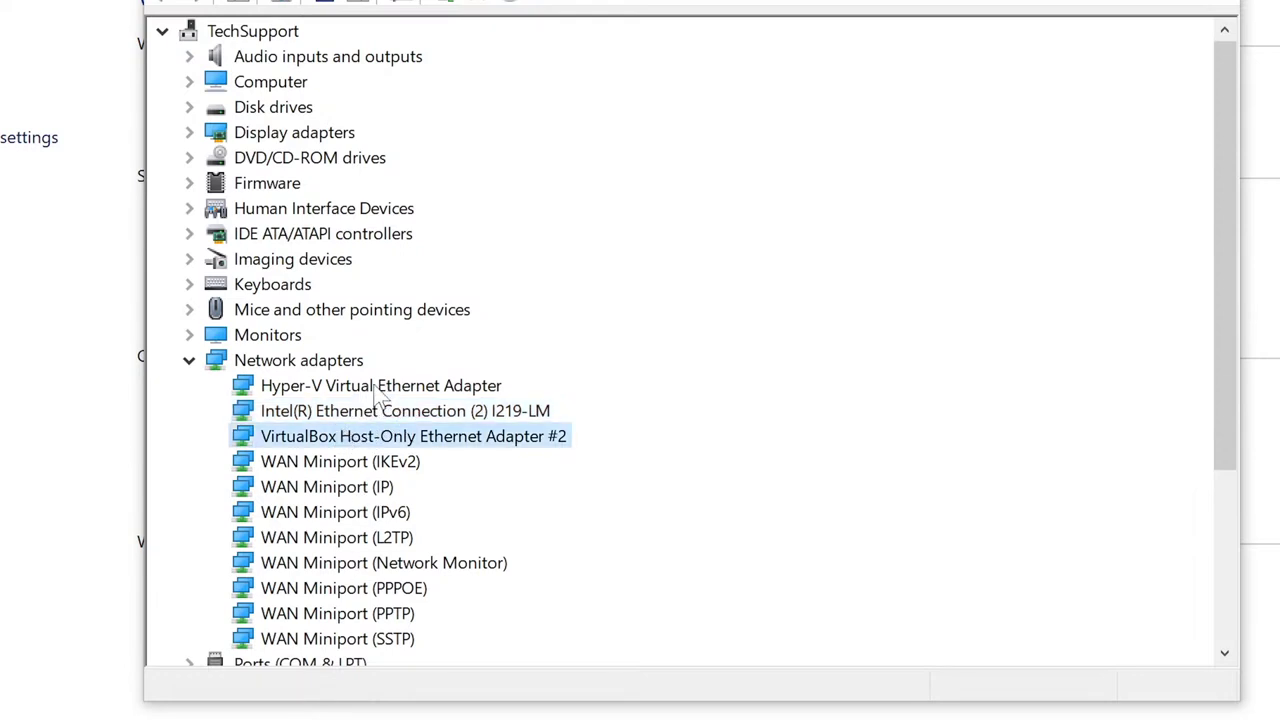
click(372, 390)
click(366, 414)
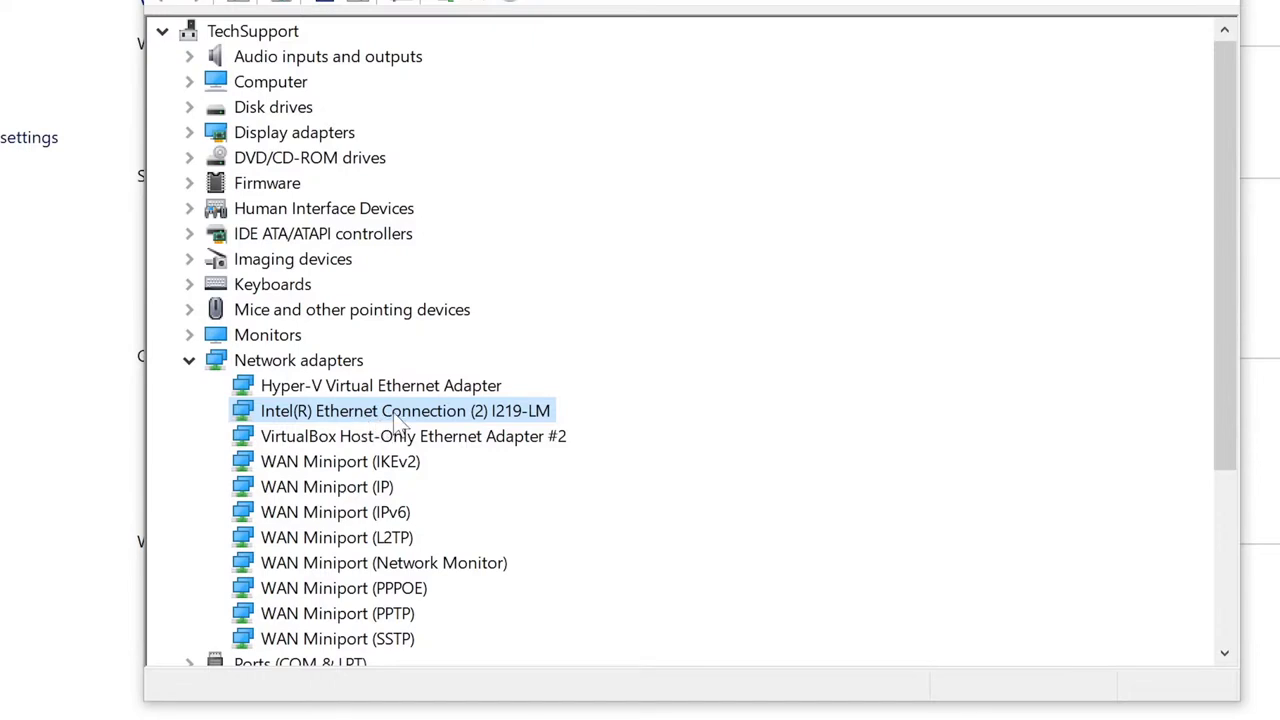
scroll(398, 422, down, 1)
scroll(395, 414, down, 3)
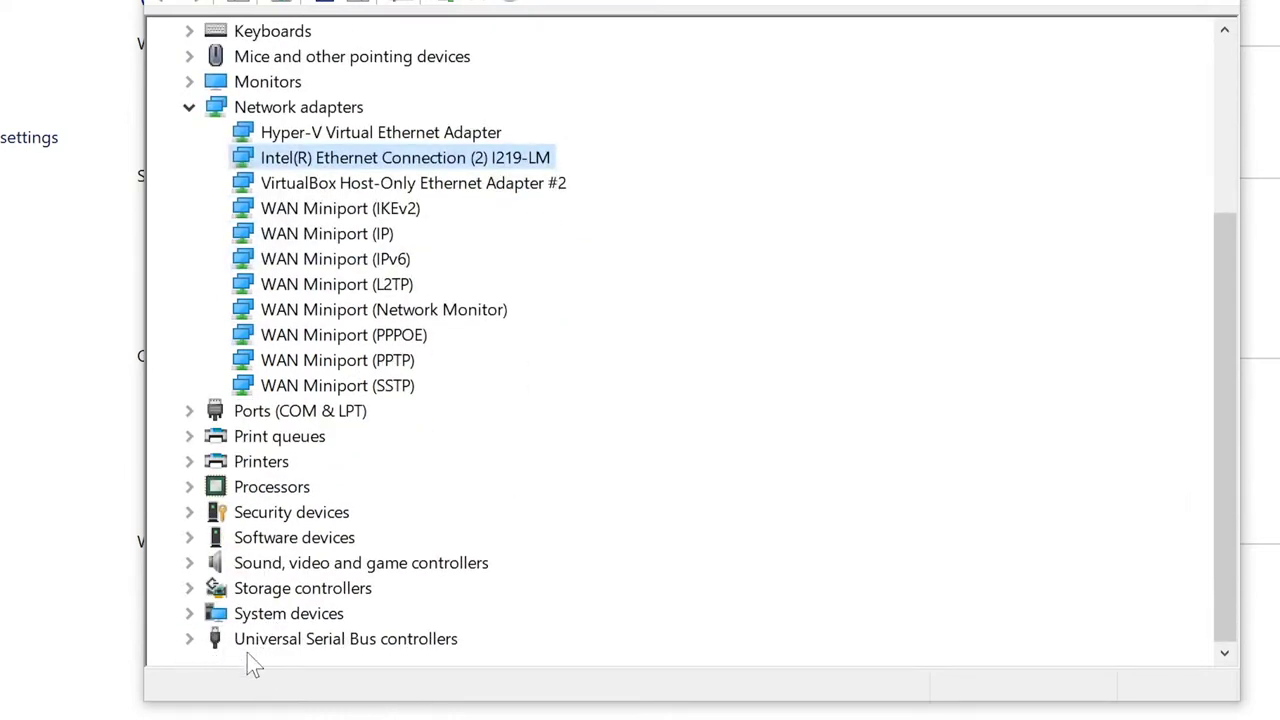
scroll(302, 510, up, 1)
scroll(302, 510, up, 1)
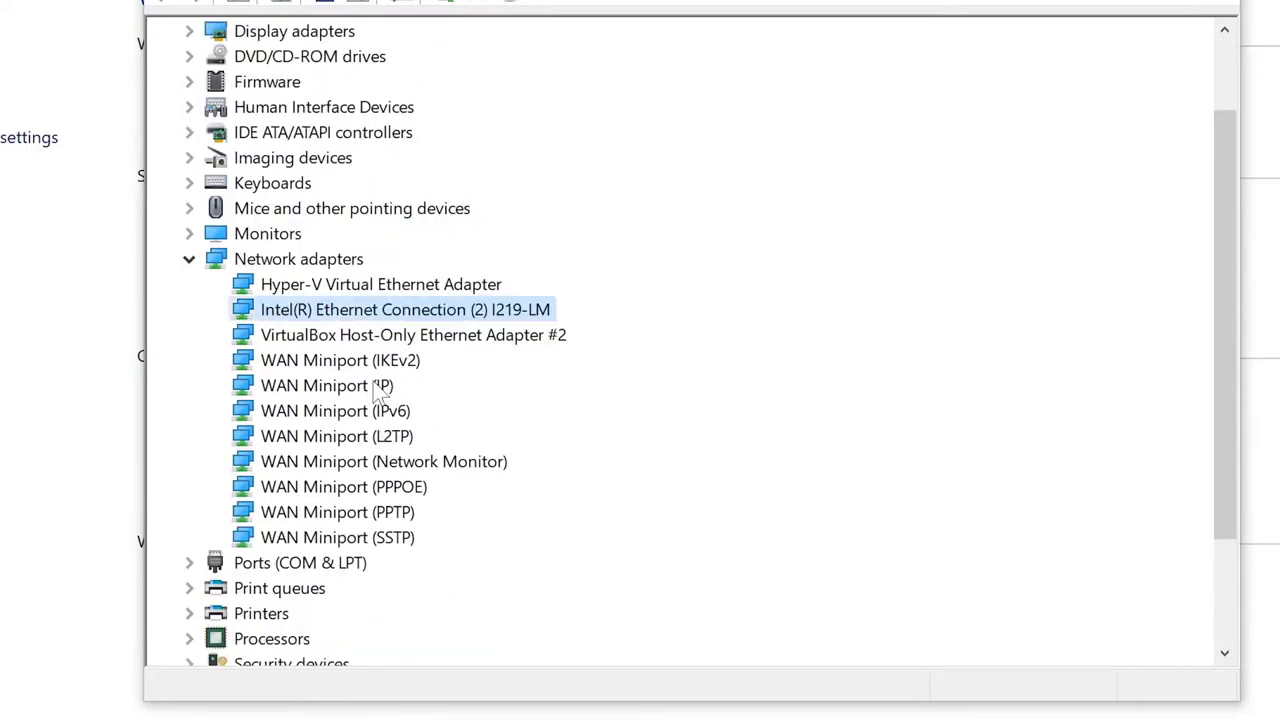
right_click(390, 314)
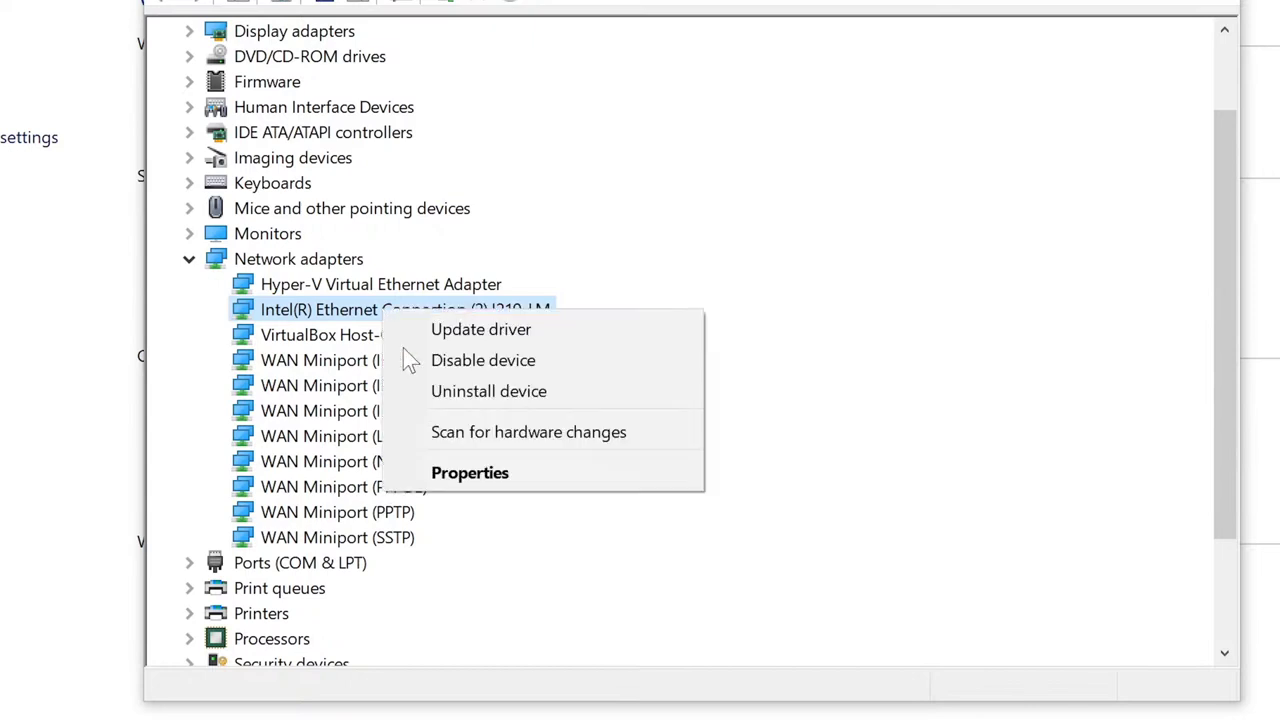
Check that the Intel(R) Ethernet Connection (2) I219-LM reports 'This device is working properly', then close its properties.
click(477, 471)
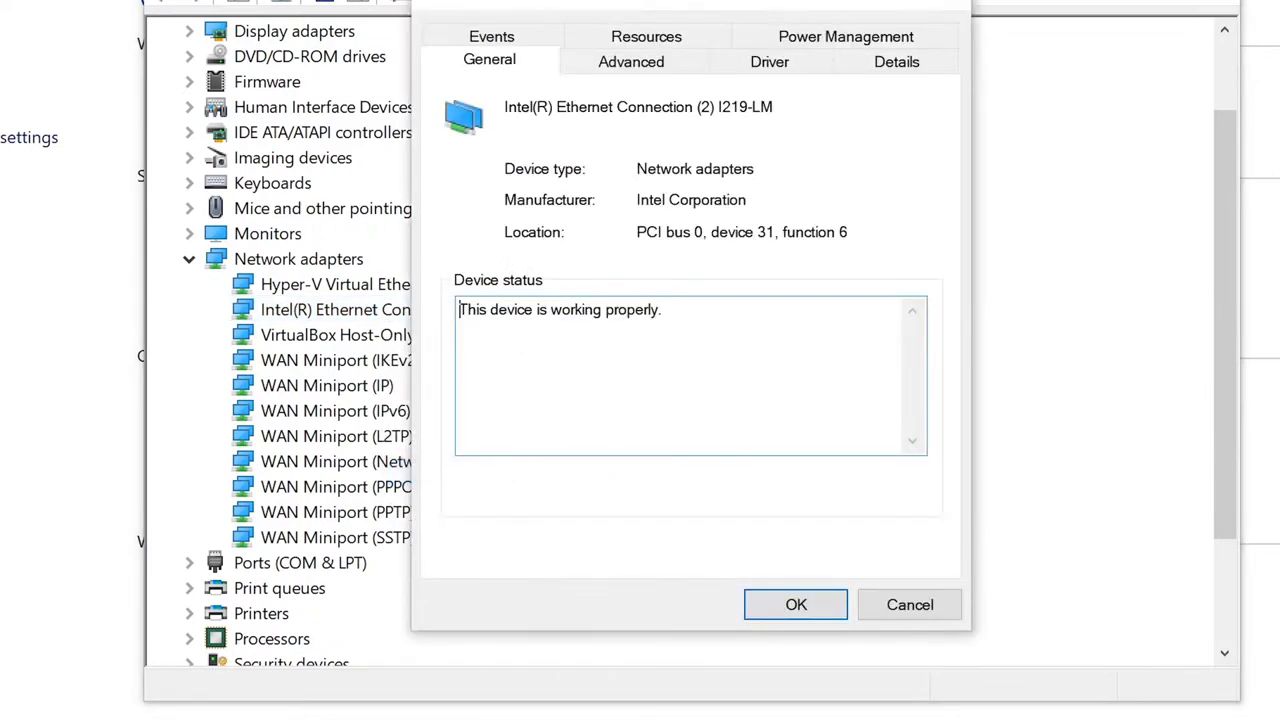
key(ctrl+a)
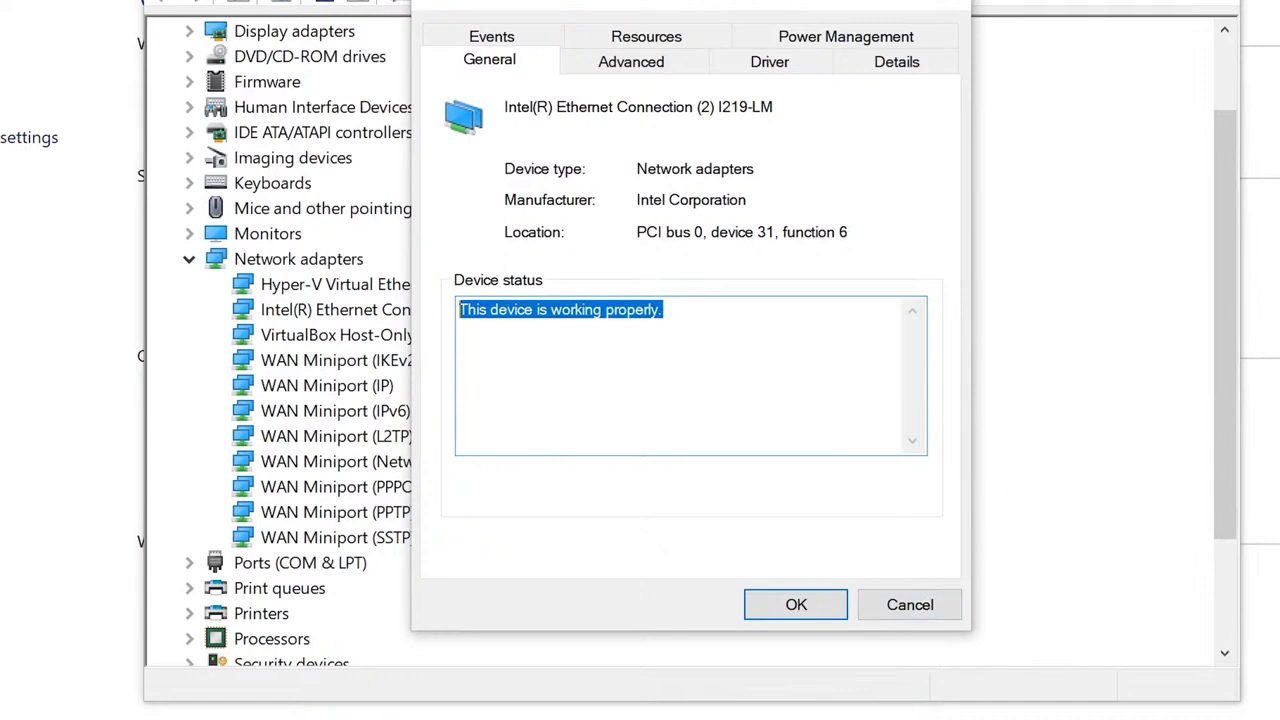
click(663, 310)
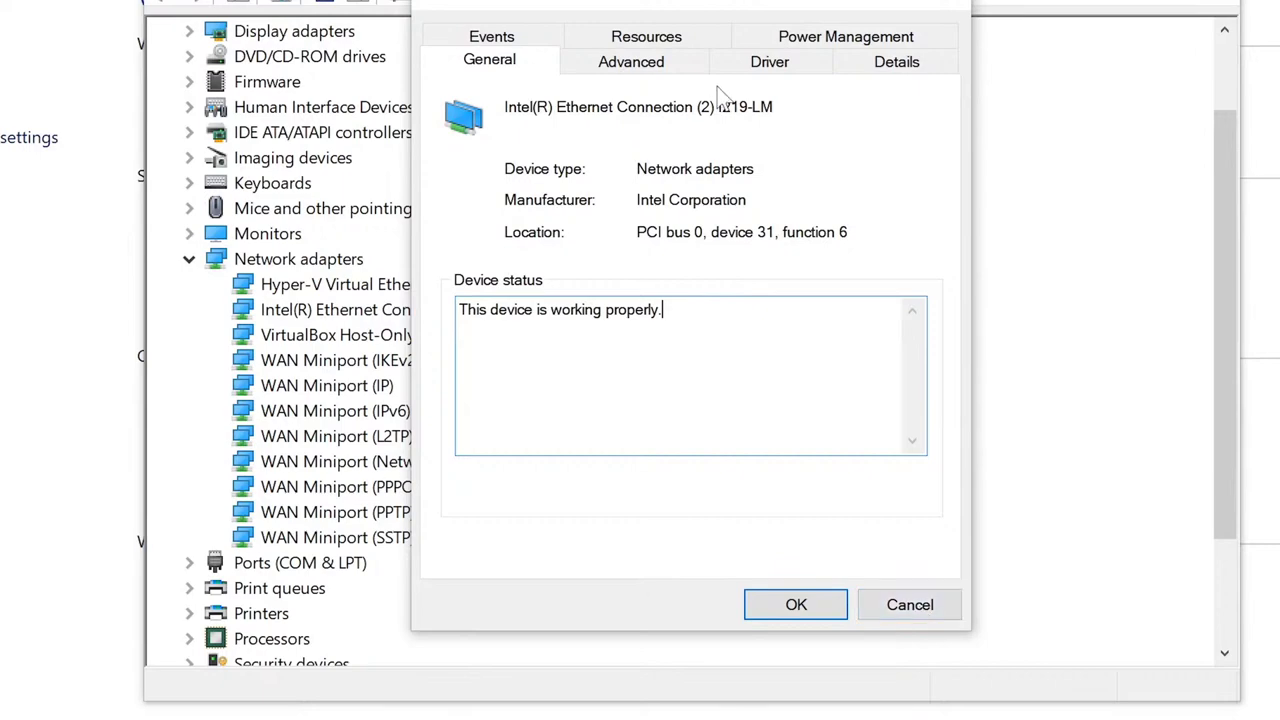
drag(737, 11, 893, 64)
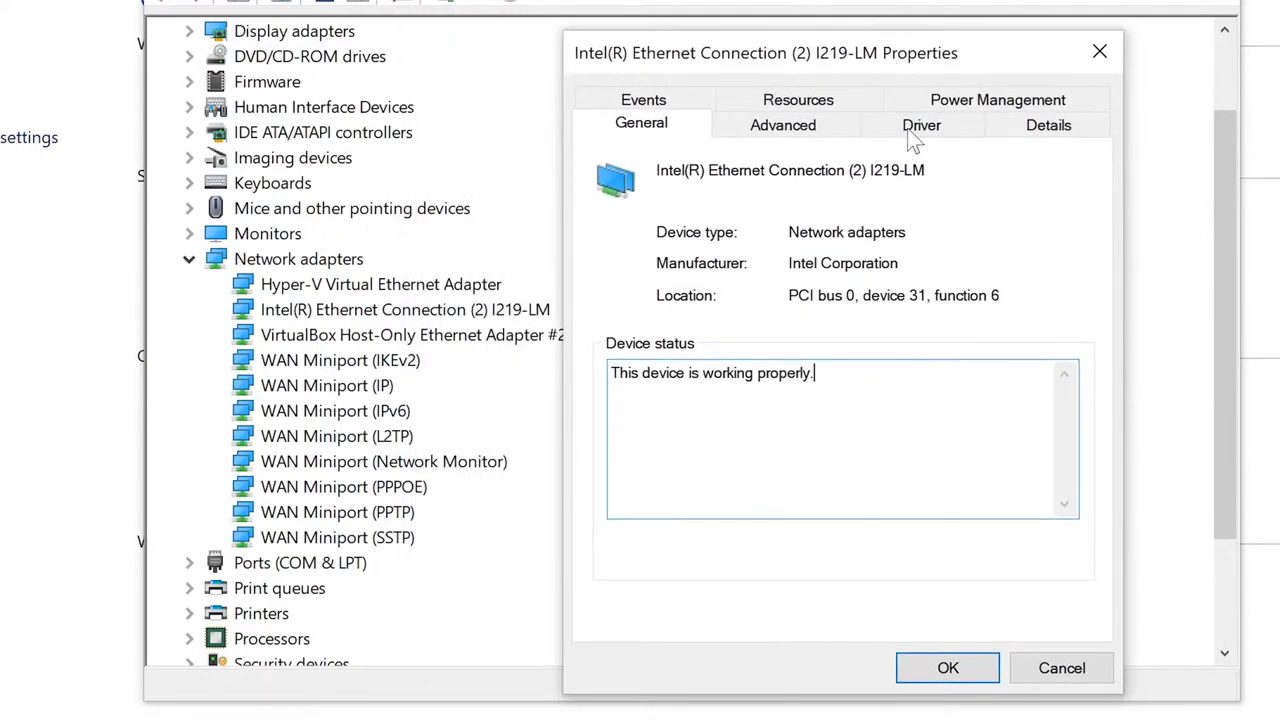
click(1063, 683)
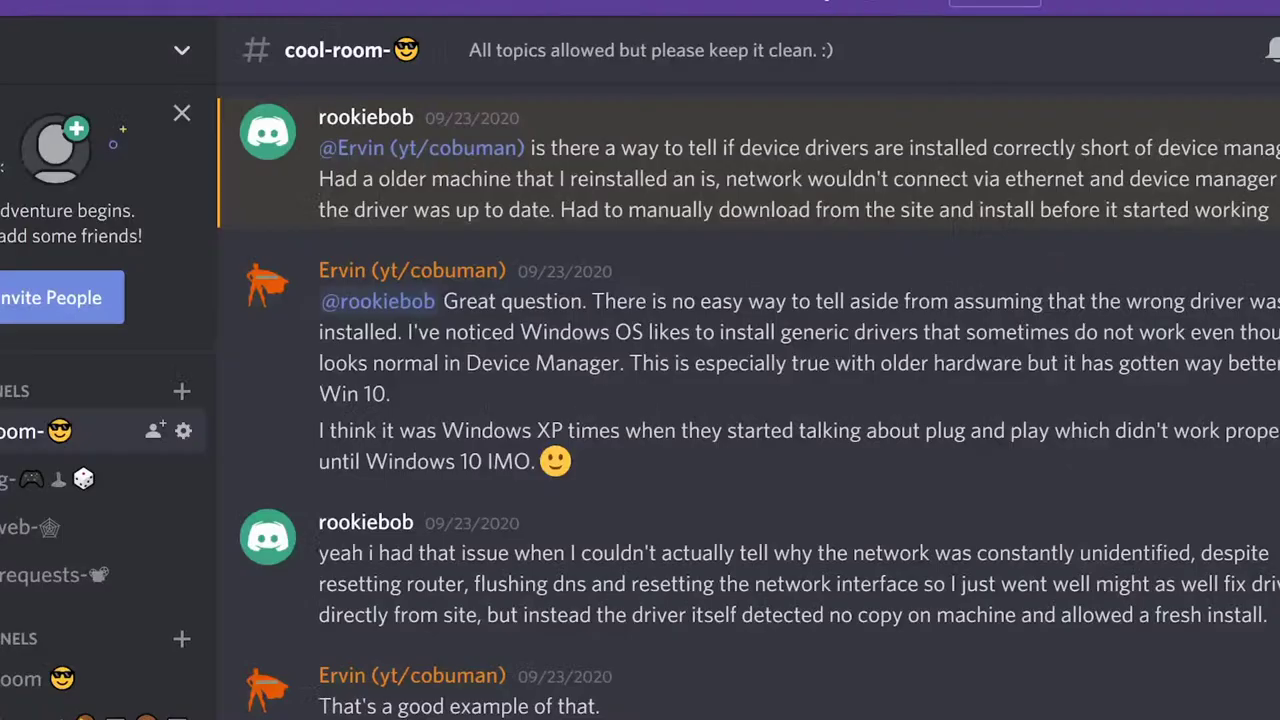
drag(334, 179, 748, 179)
drag(592, 301, 647, 301)
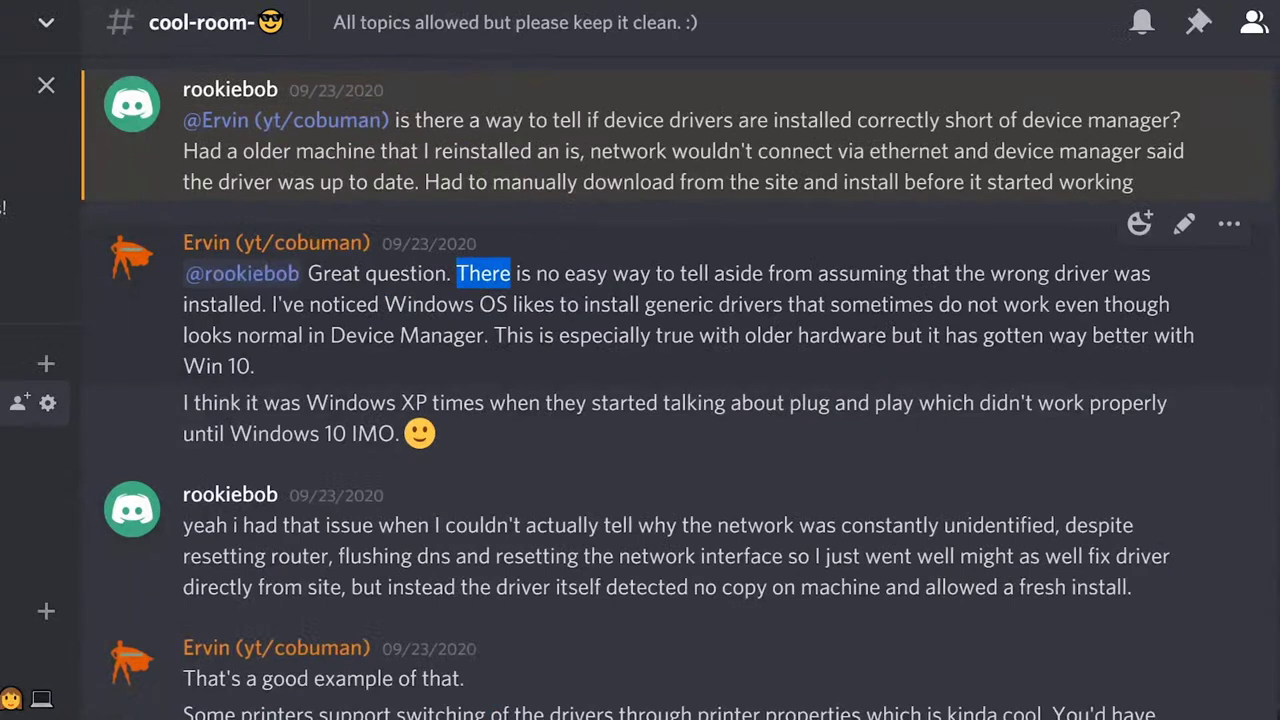
drag(511, 273, 488, 335)
click(1041, 280)
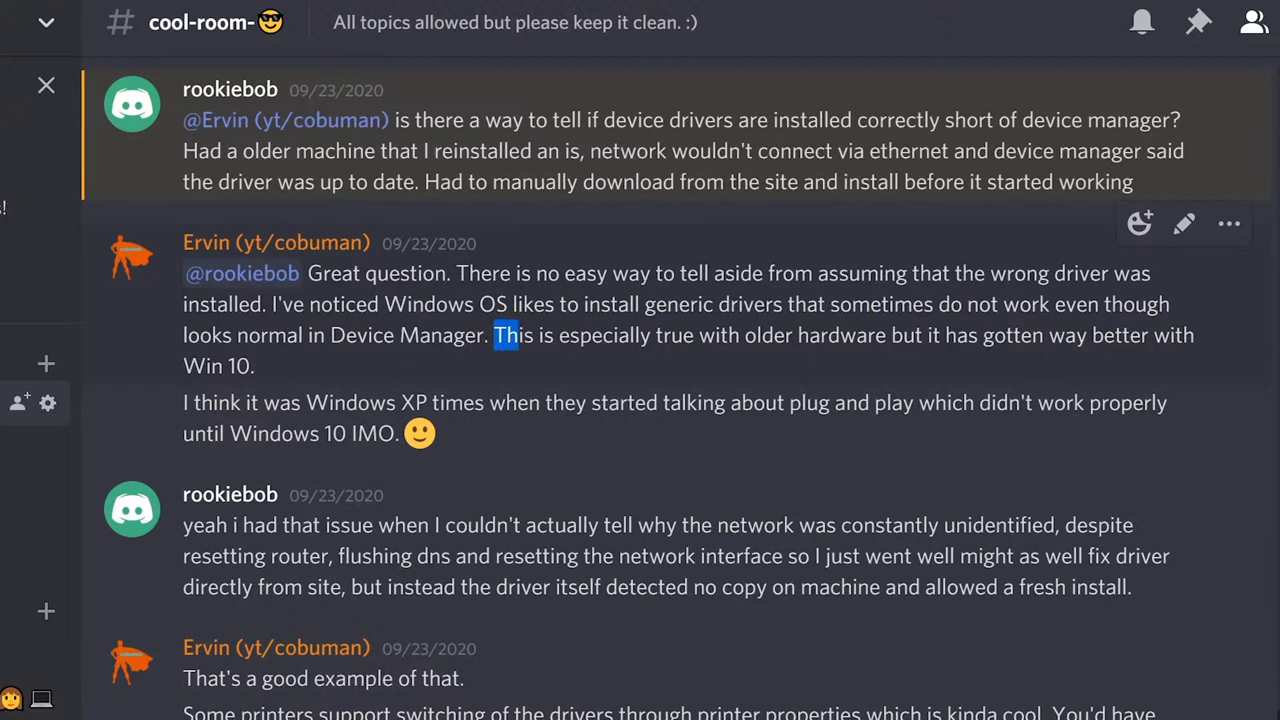
drag(534, 337, 508, 367)
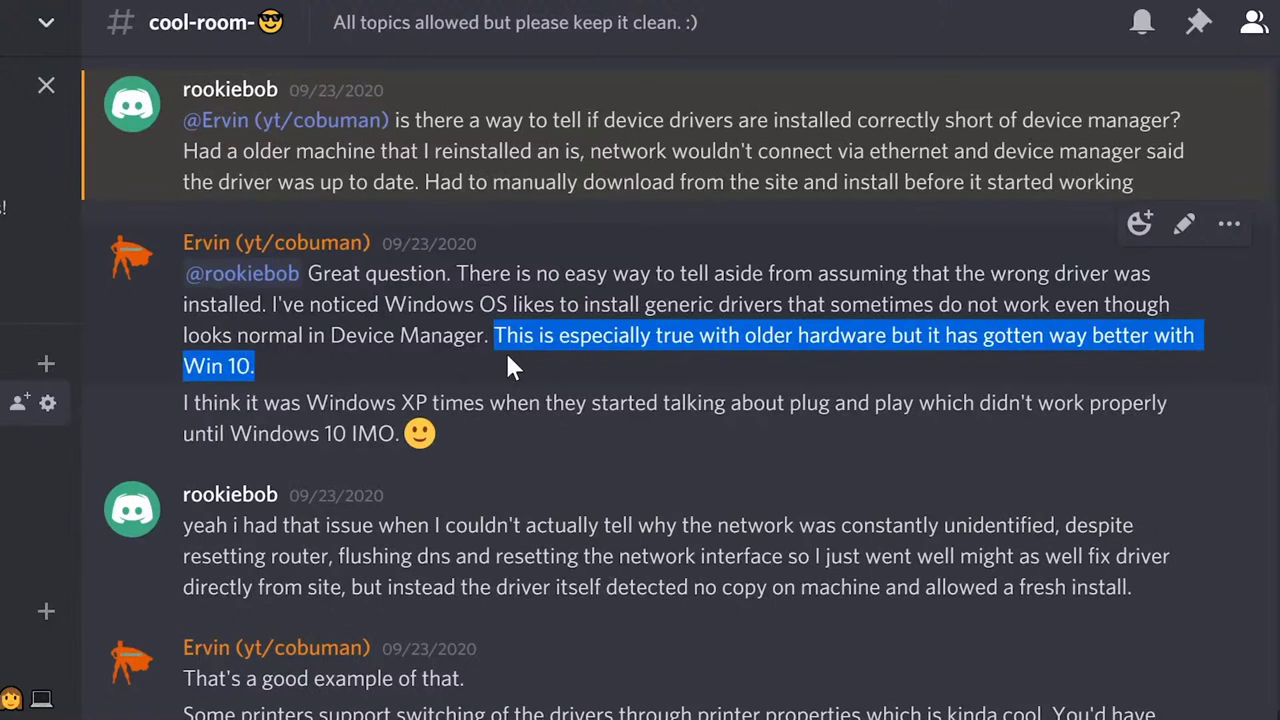
drag(496, 337, 838, 367)
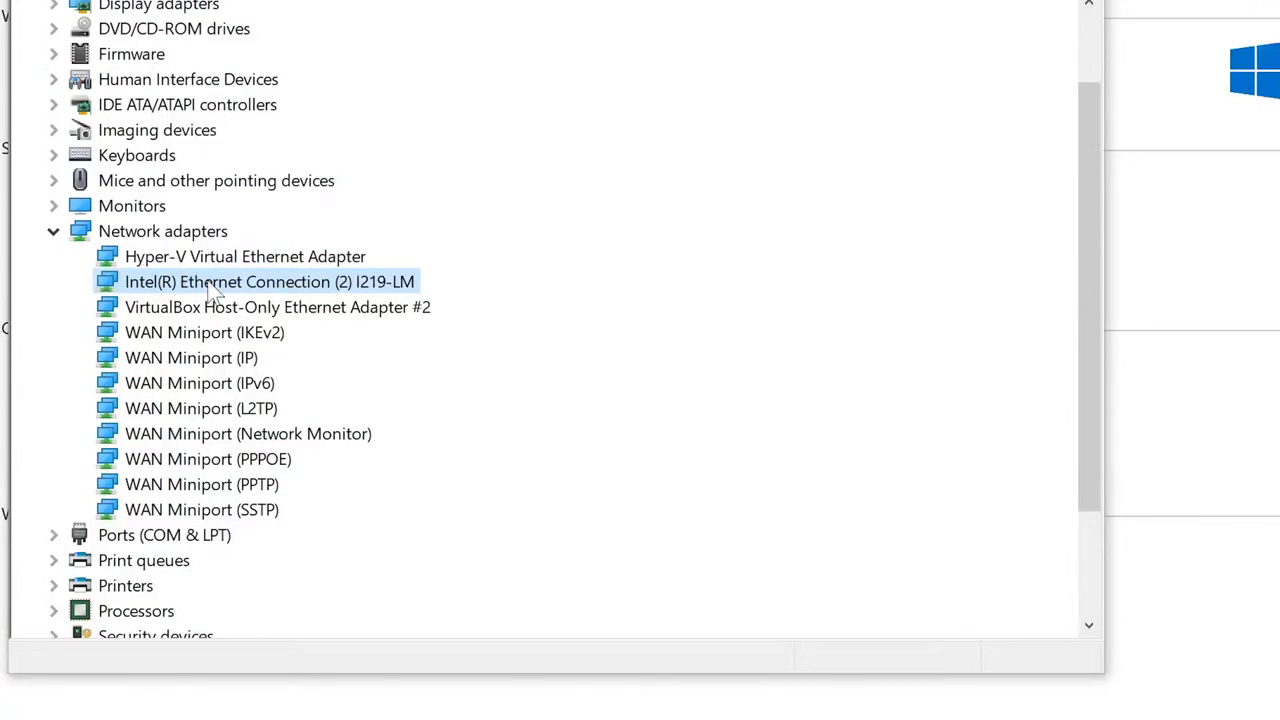
Dismiss the Intel adapter's context menu and close Device Manager with Alt+F4.
right_click(210, 286)
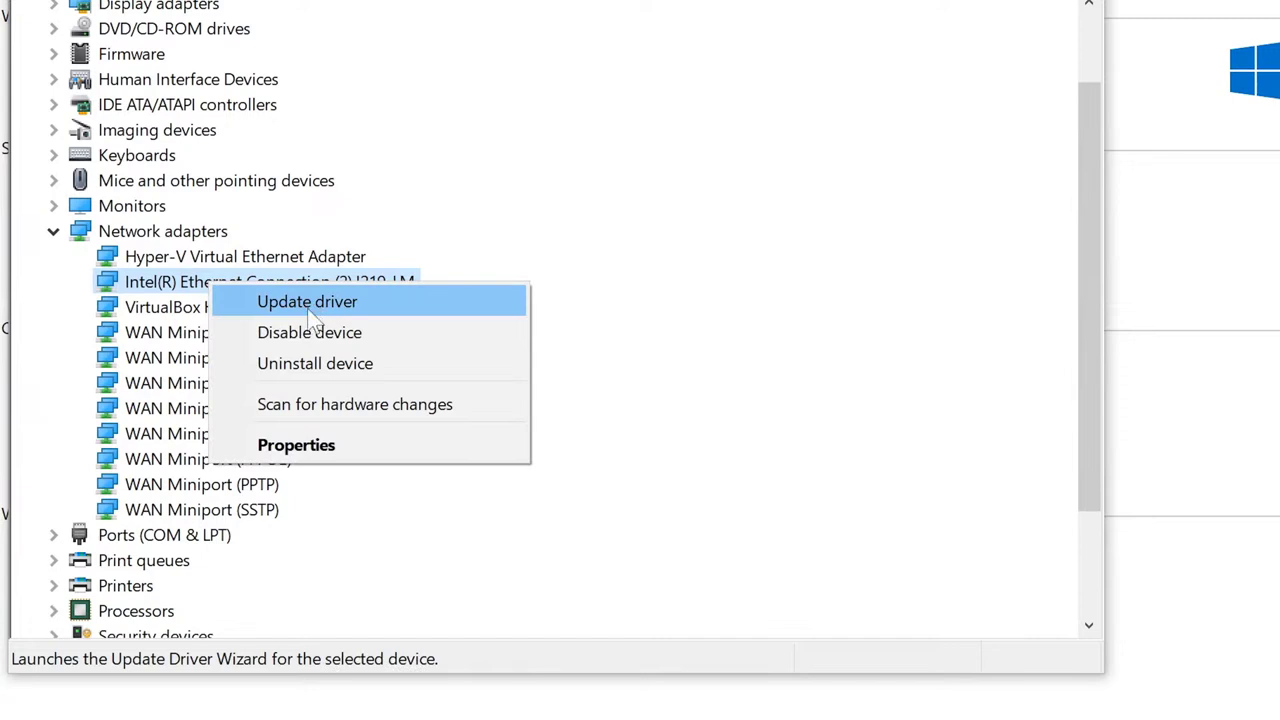
click(170, 283)
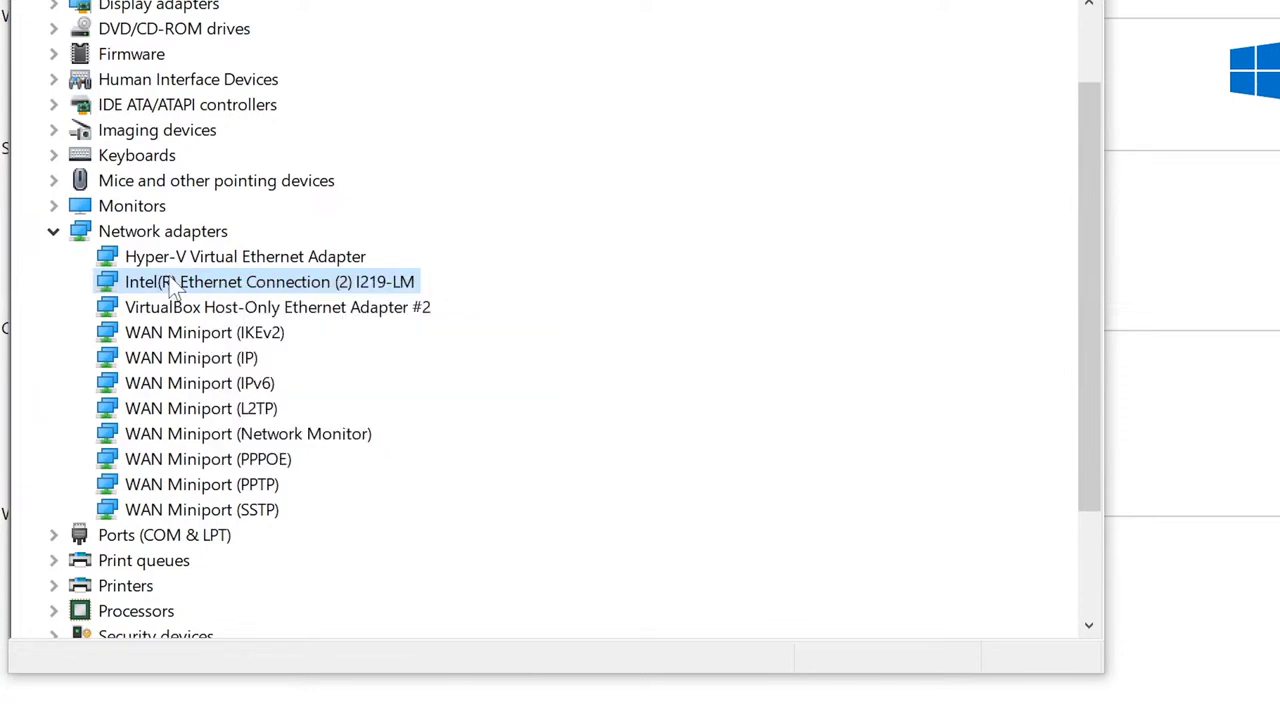
key(alt+F4)
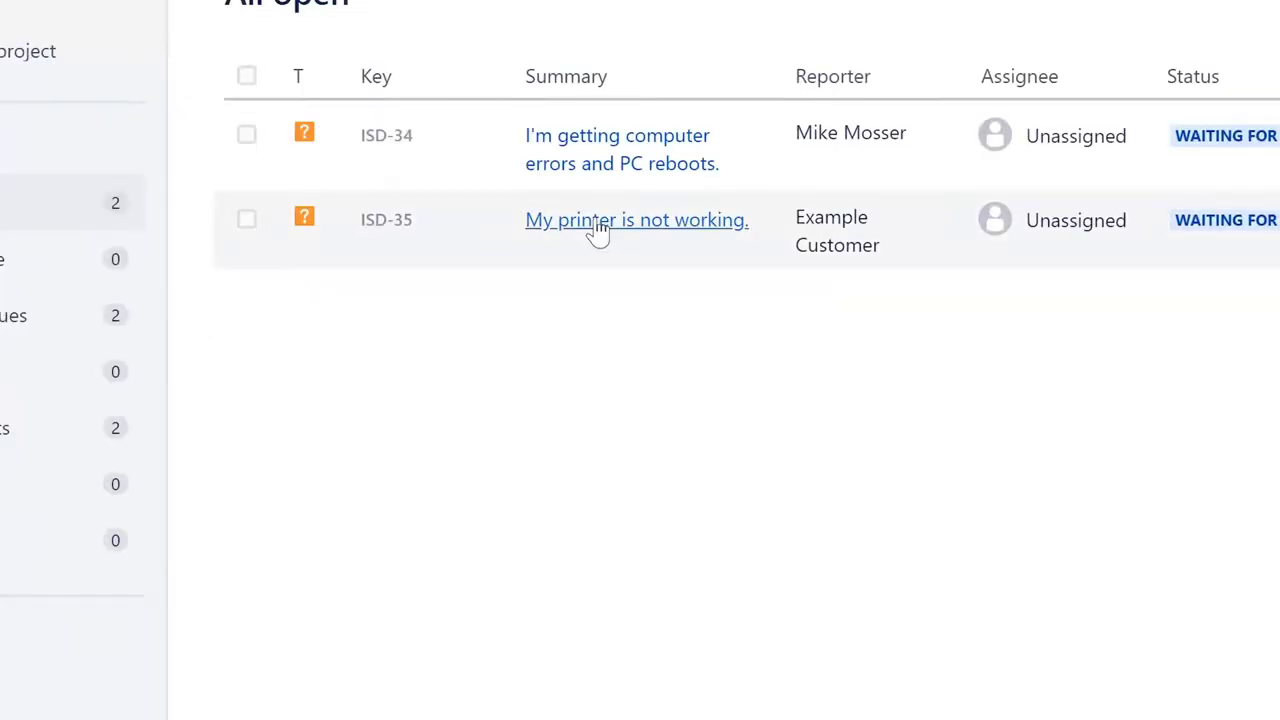
Open ticket ISD-35 'My printer is not working.' and assign it to yourself.
click(597, 222)
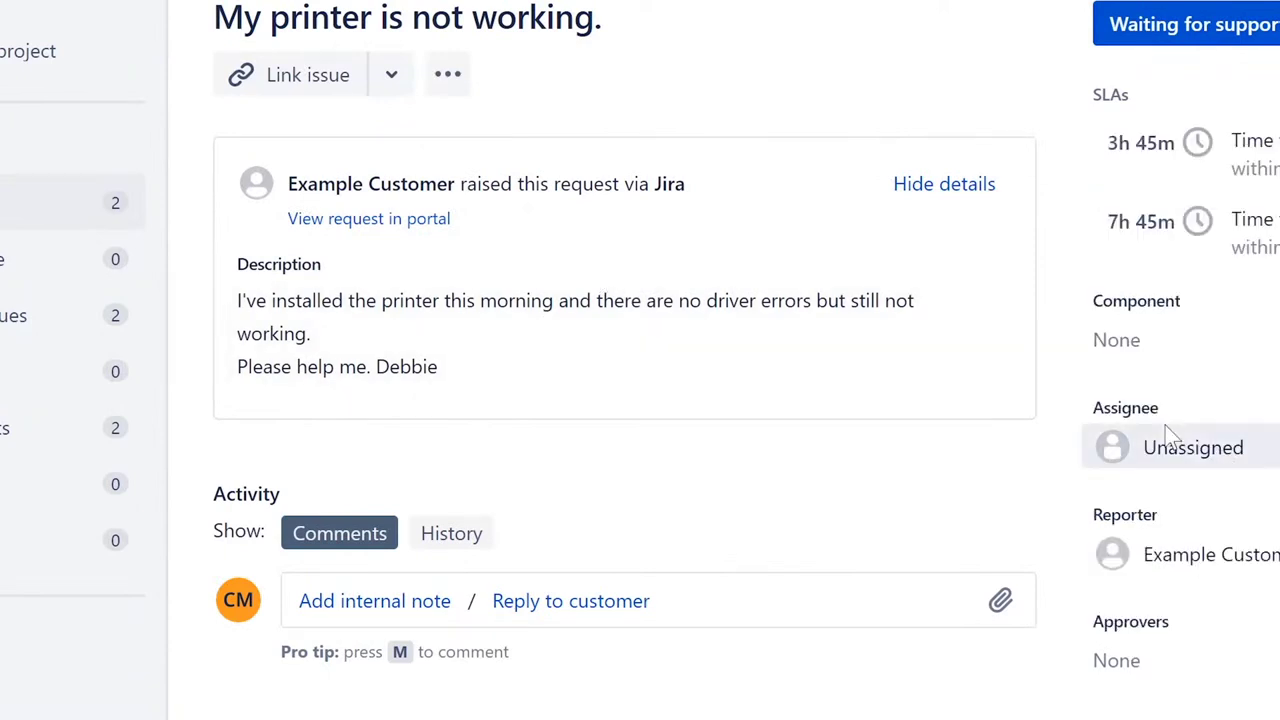
click(1175, 447)
click(1250, 531)
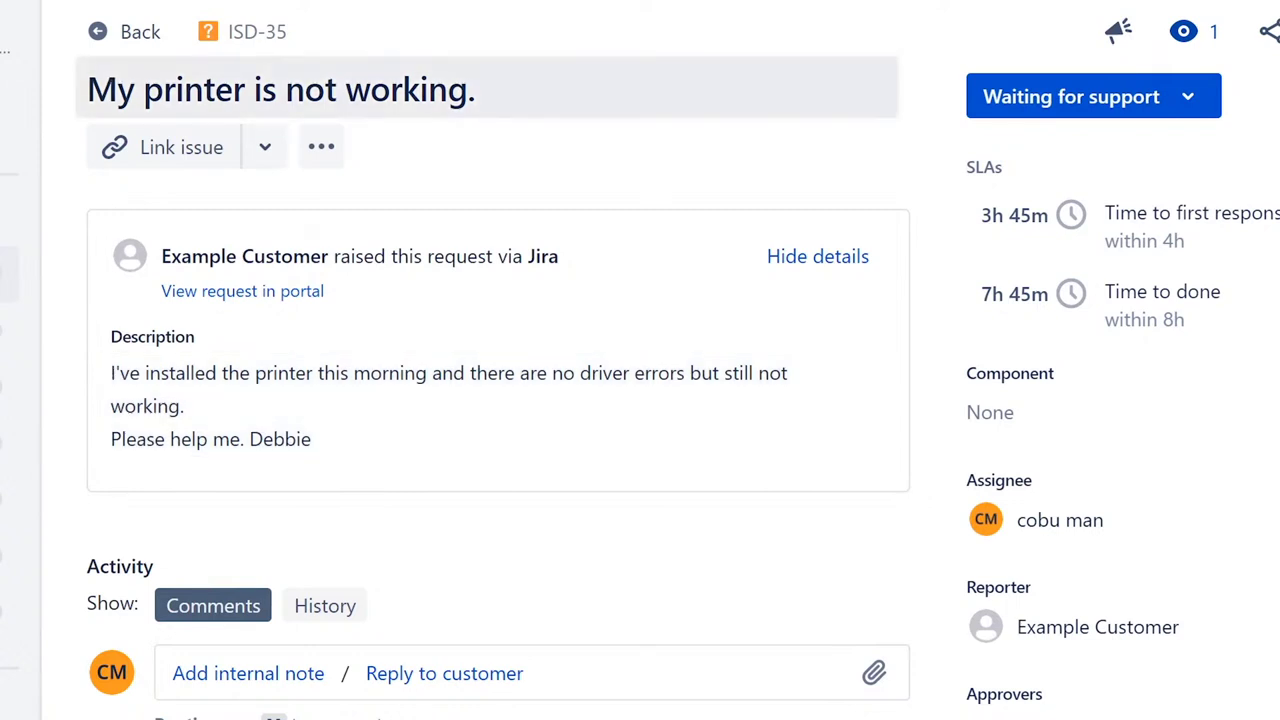
Highlight and read the ISD-35 ticket title and the customer's description.
drag(88, 90, 537, 126)
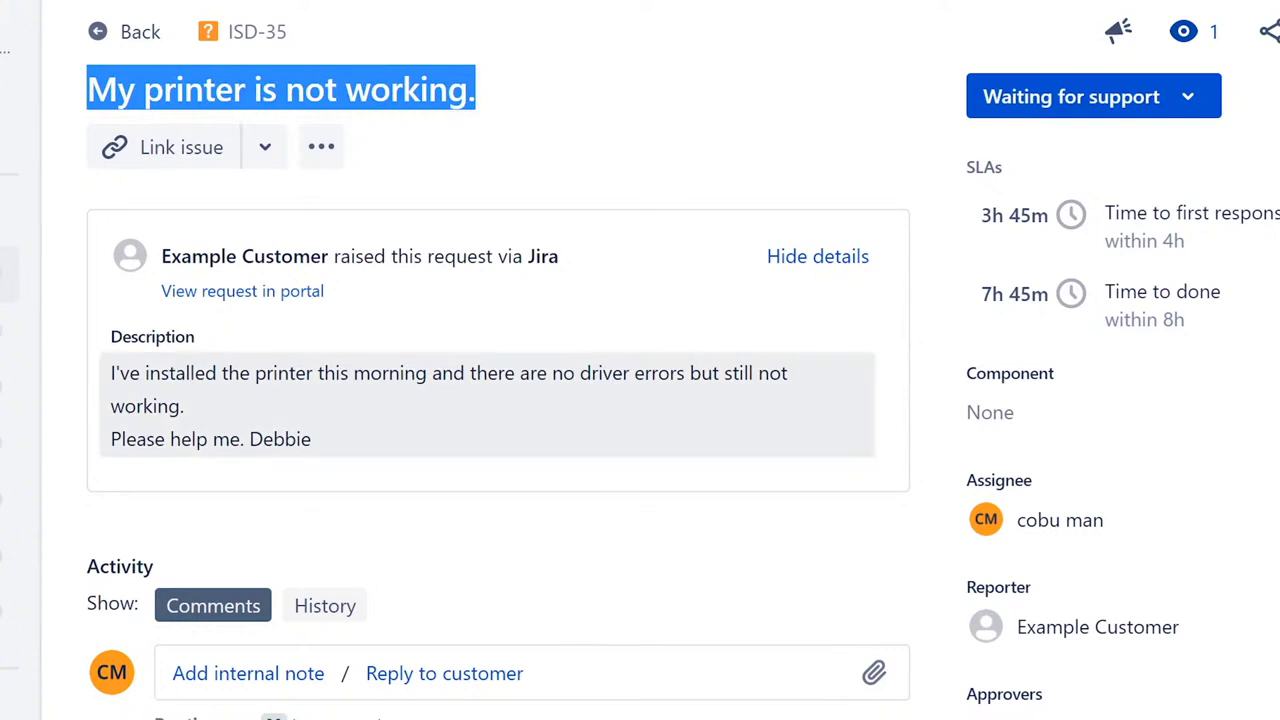
drag(118, 374, 214, 373)
click(108, 372)
click(171, 373)
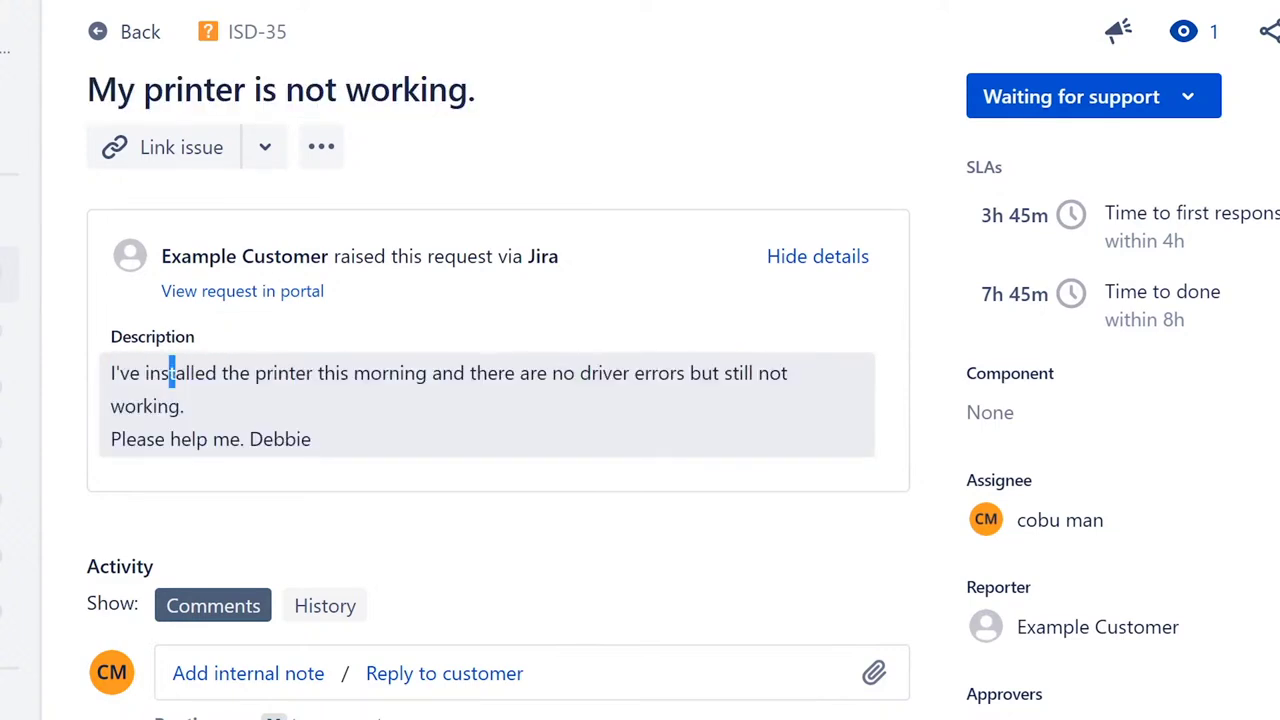
triple_click(113, 380)
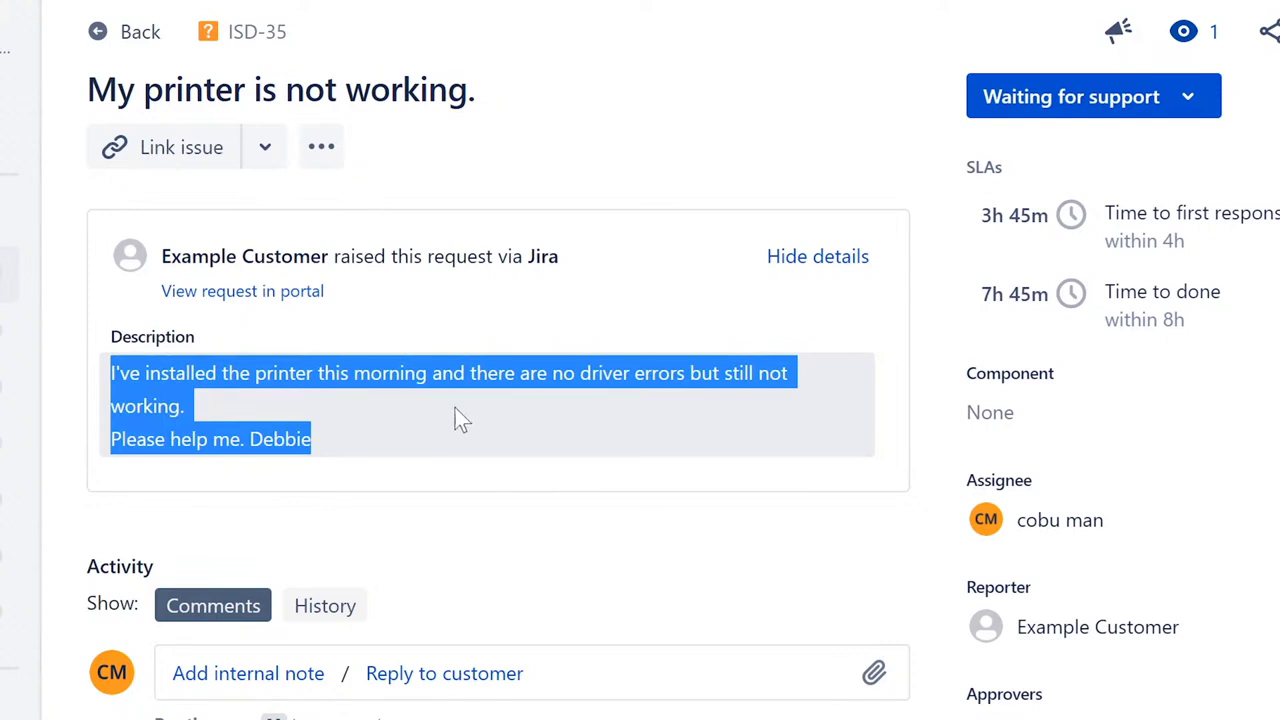
click(352, 455)
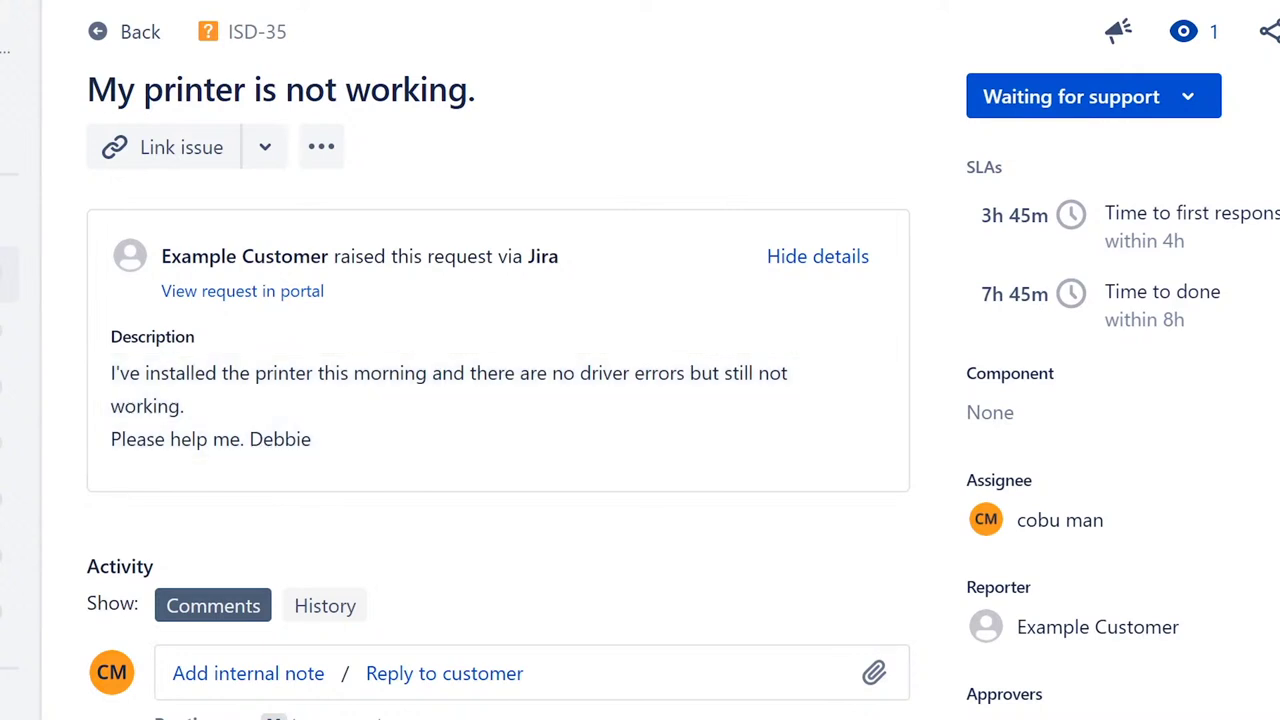
key(super)
Search Windows for 'printer' and open the Printers & scanners settings page.
text(remote)
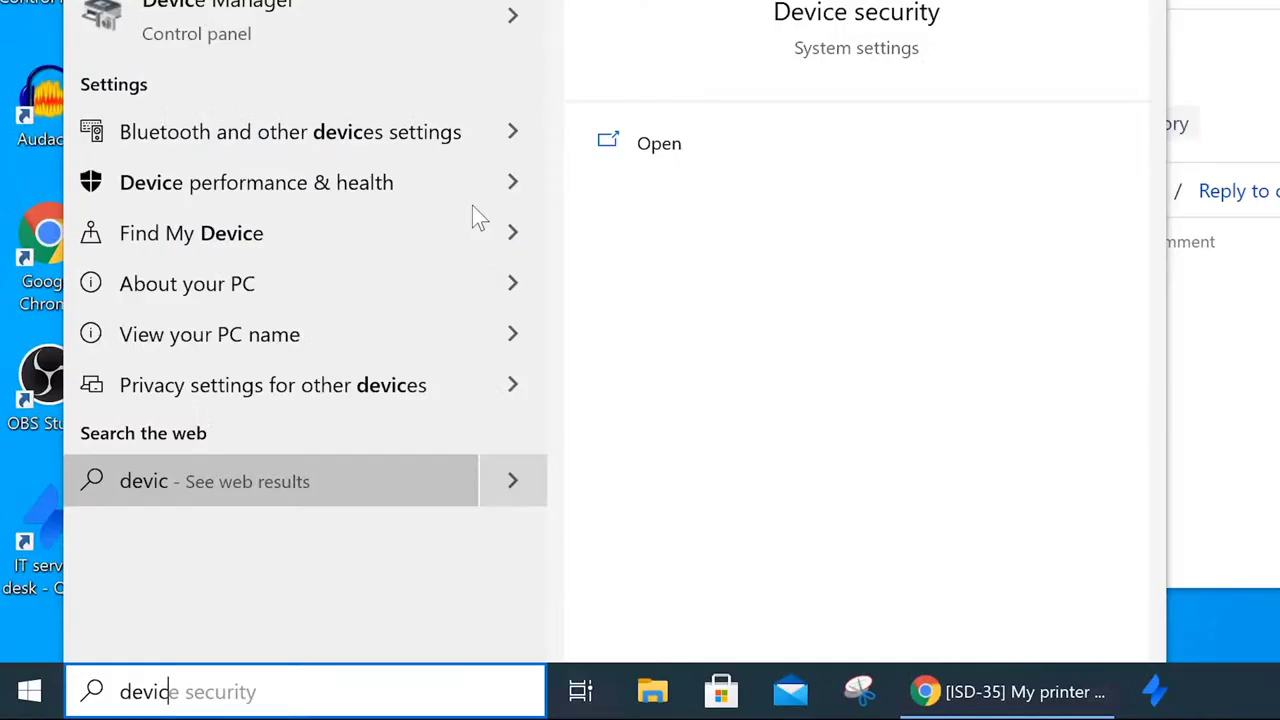
key(BackSpace)
key(BackSpace)
key(BackSpace)
key(BackSpace)
key(BackSpace)
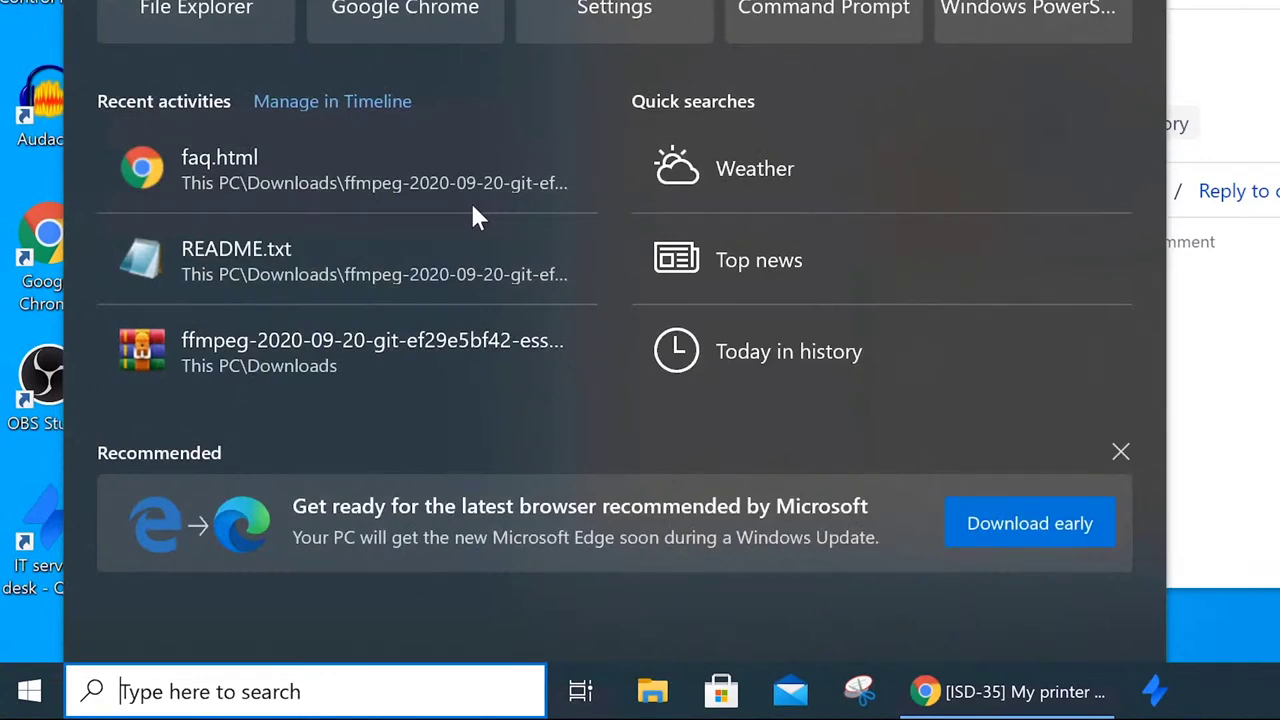
text(printer)
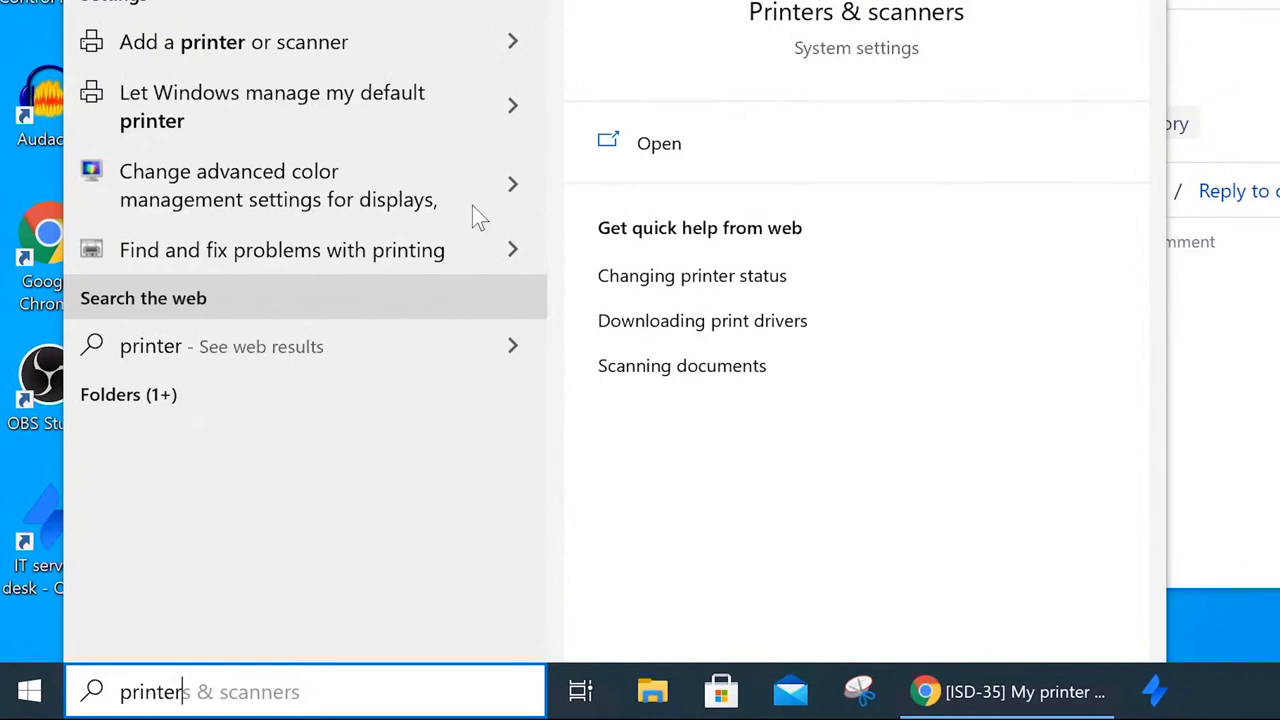
key(Return)
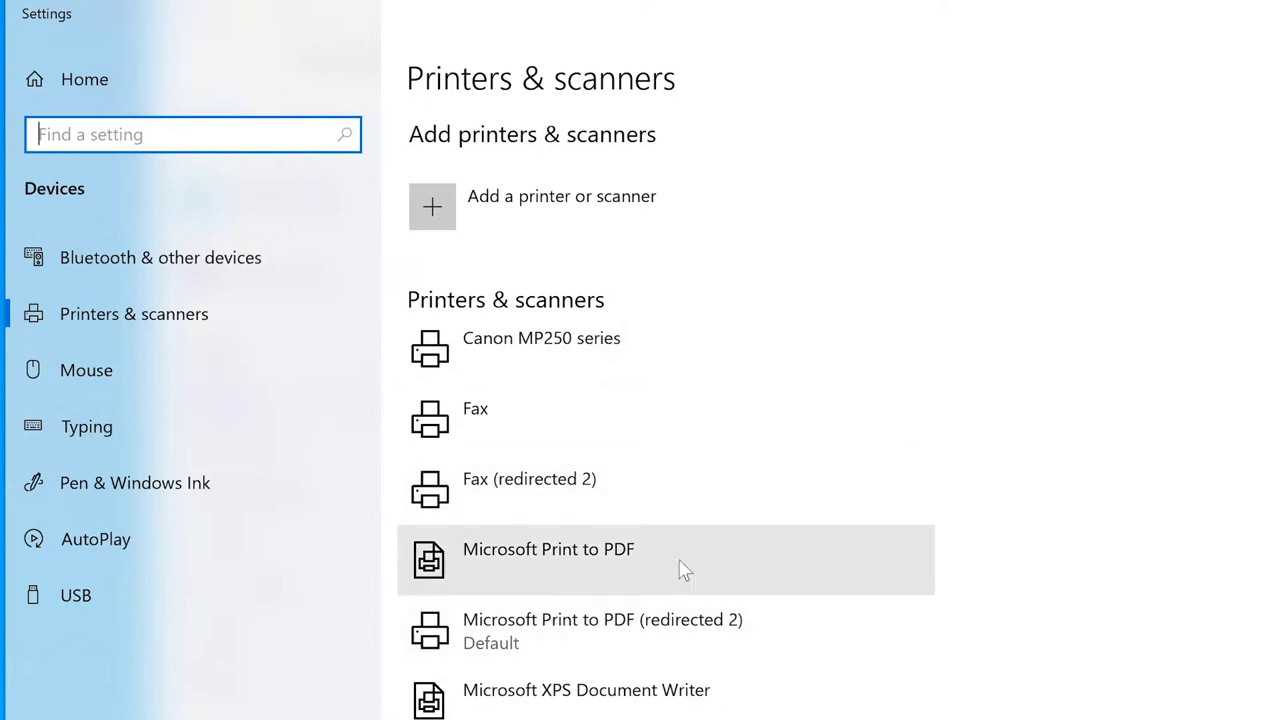
Expand the Canon MP250 series entry to show Open queue, Manage and Remove device.
click(636, 372)
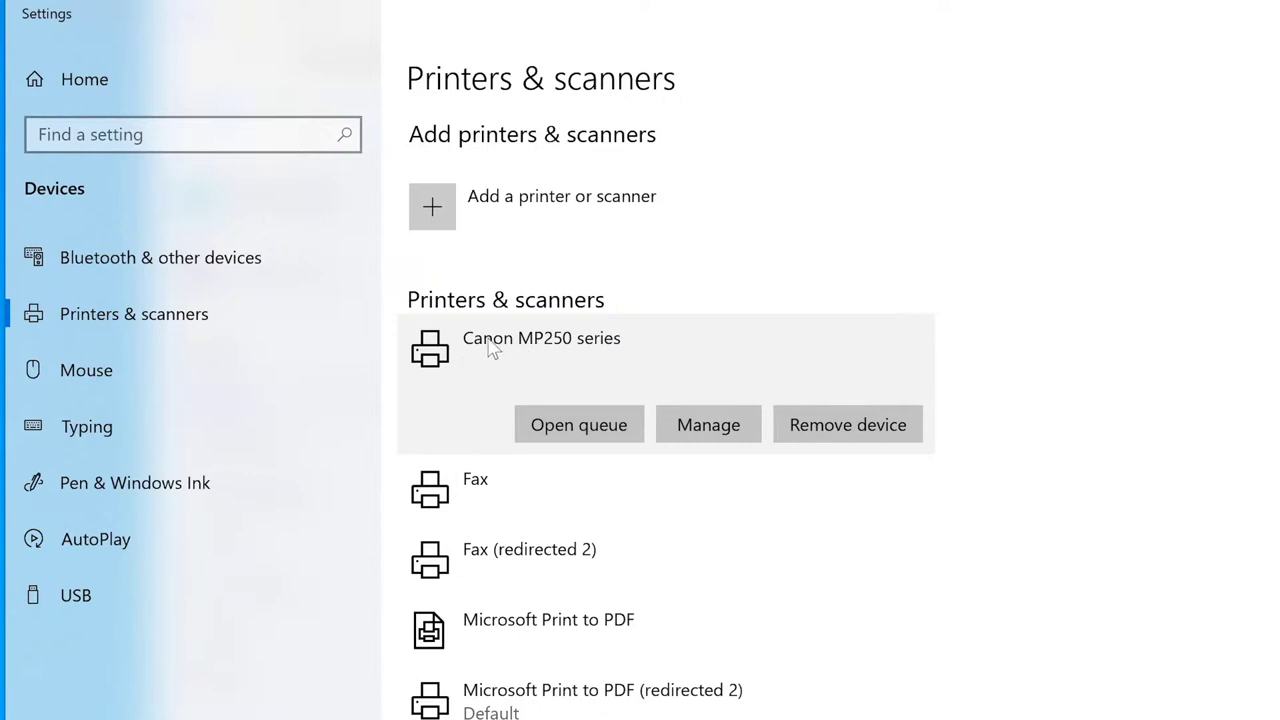
click(734, 431)
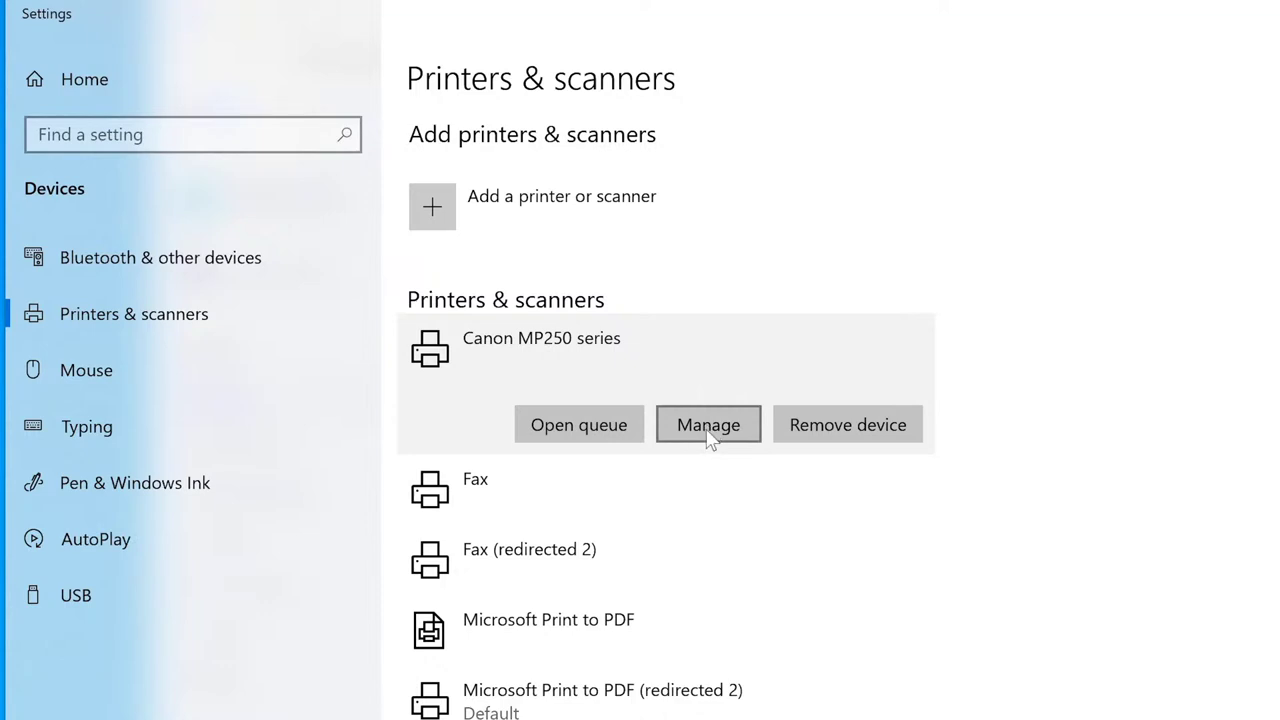
Open the Canon MP250 series management page (status Idle) and place Settings beside ticket ISD-35.
click(715, 430)
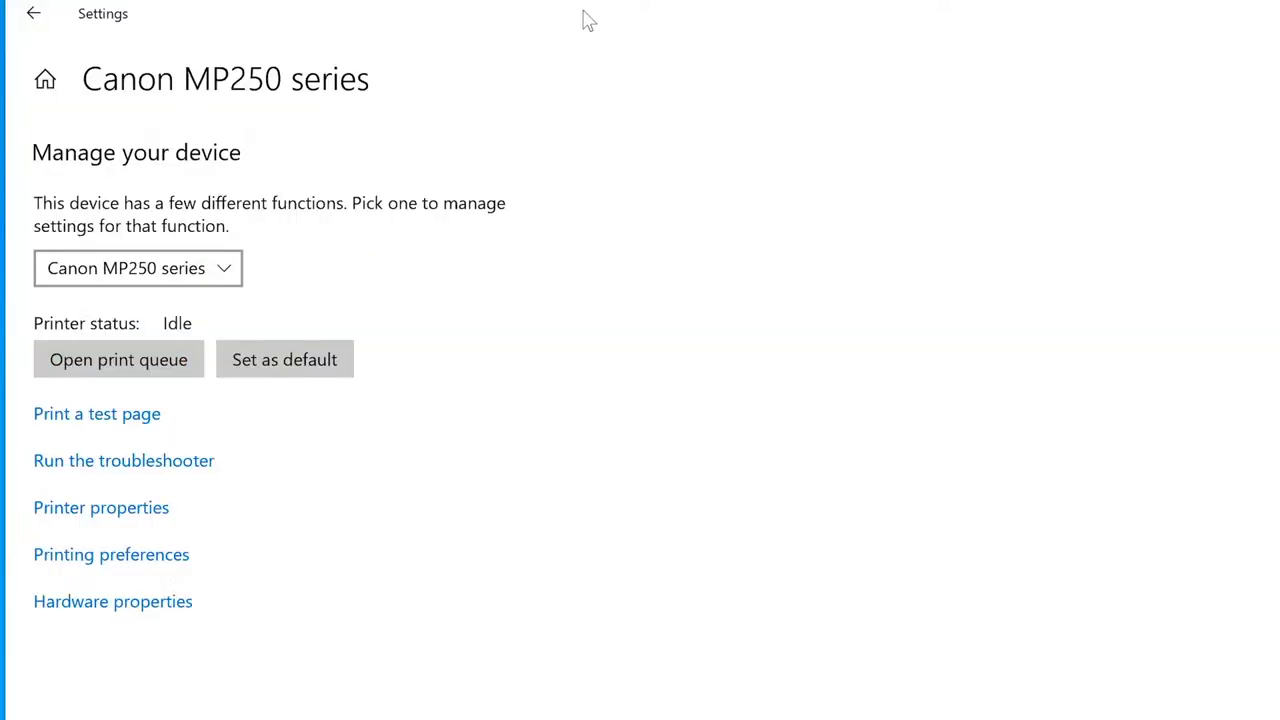
drag(585, 15, 735, 16)
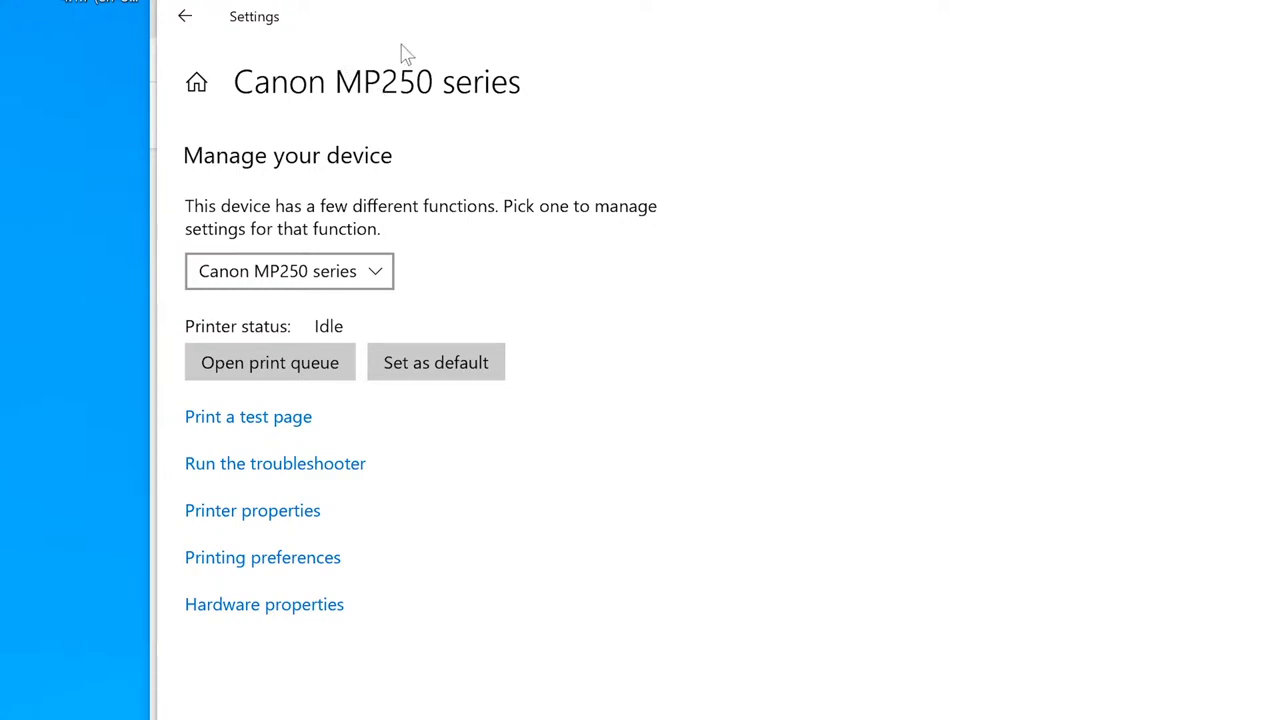
drag(408, 40, 480, 36)
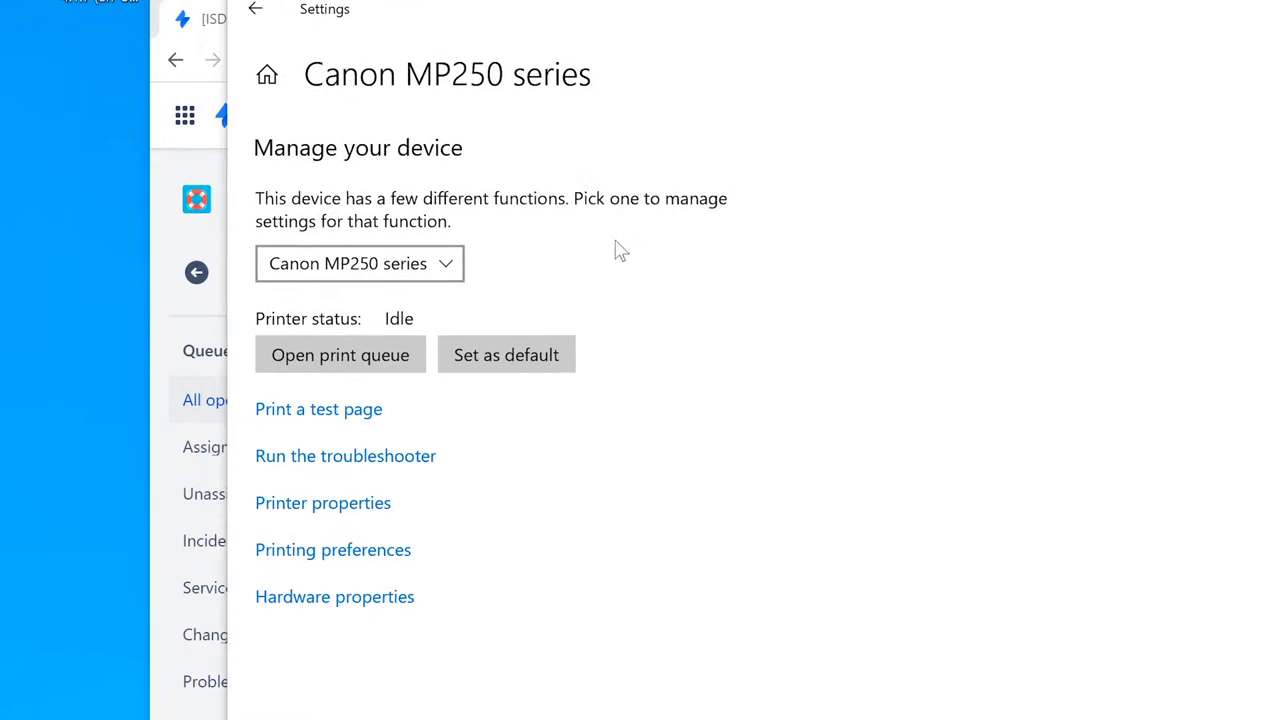
drag(594, 22, 1090, 22)
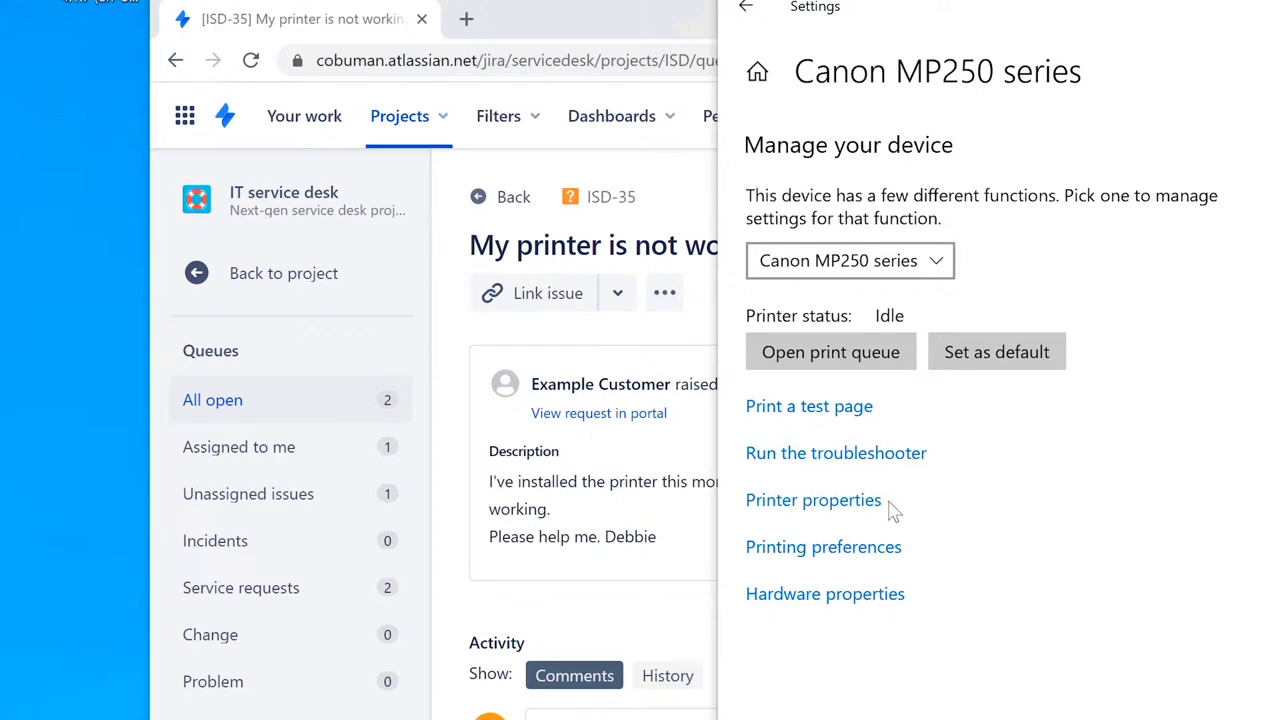
Open the Canon MP250 series printer properties, centre the window and focus the empty Location field.
click(848, 508)
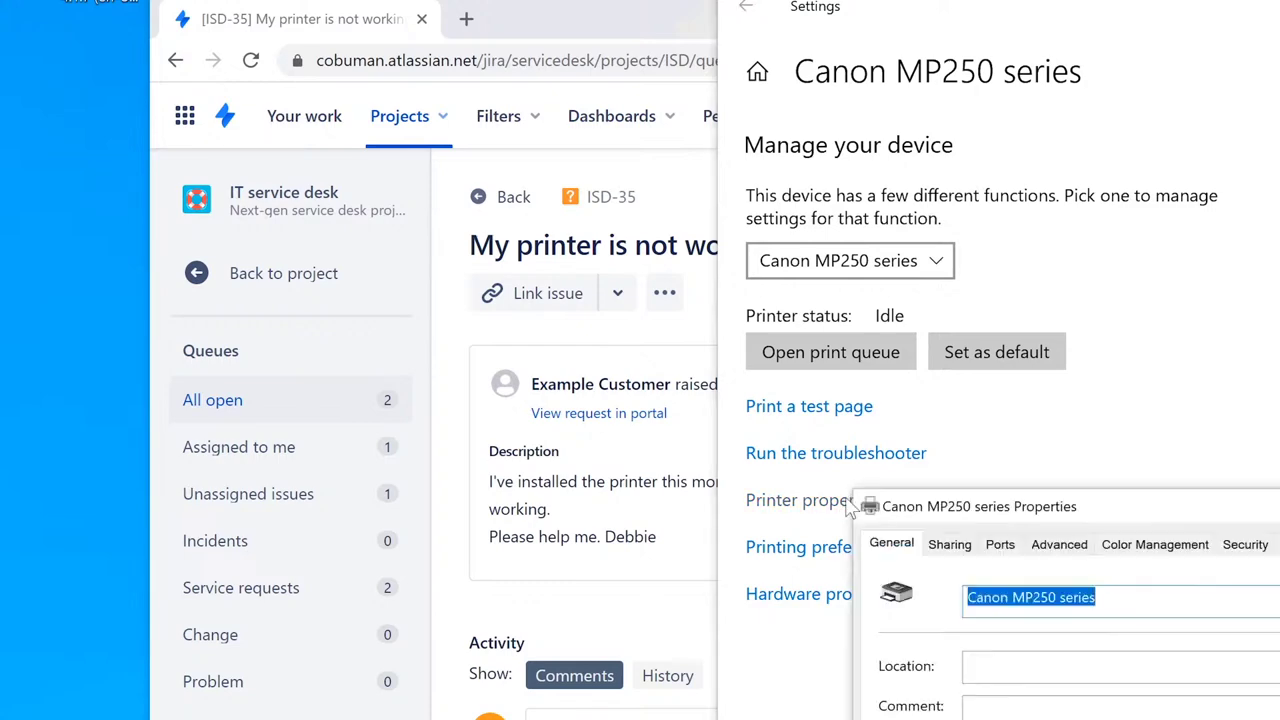
drag(1240, 494, 878, 220)
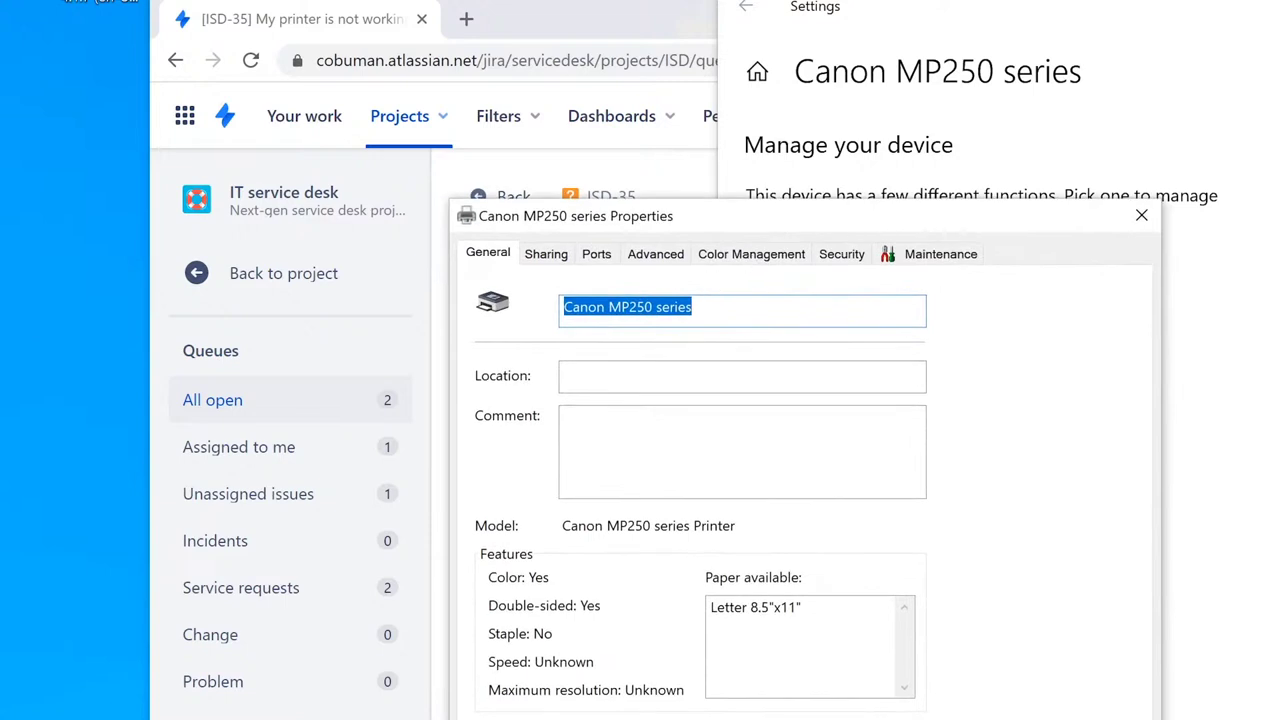
click(694, 309)
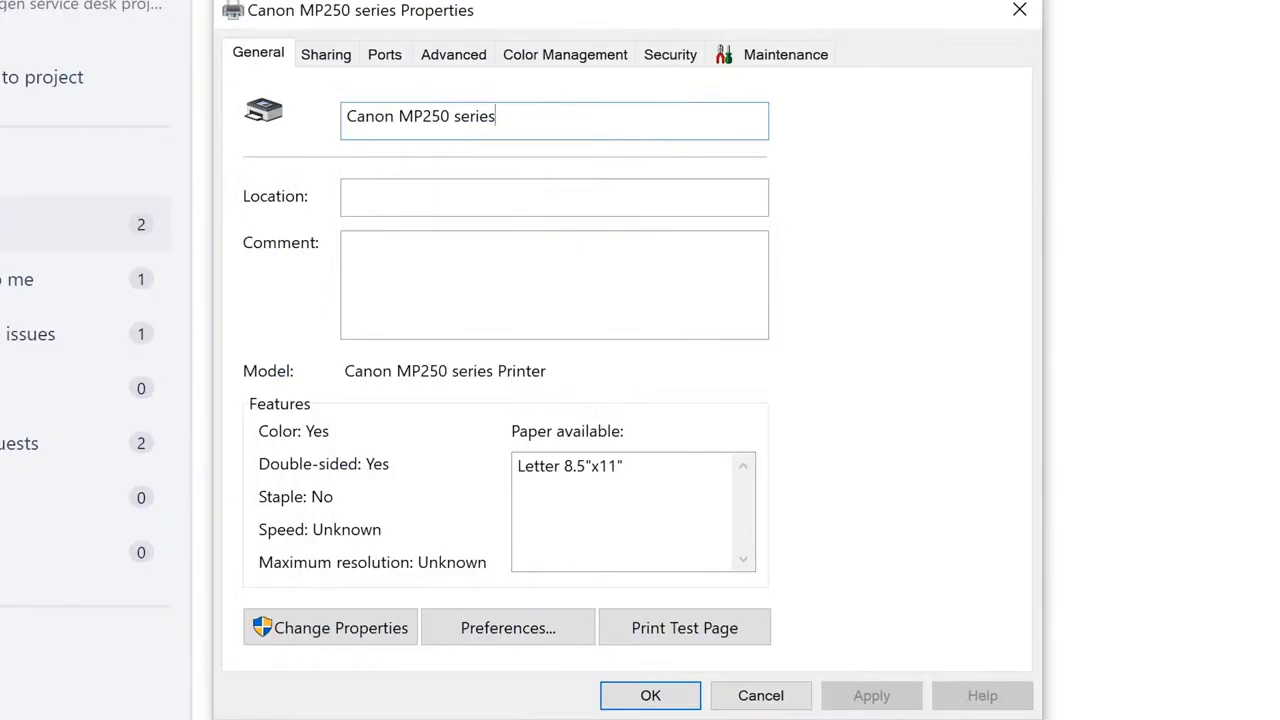
click(347, 197)
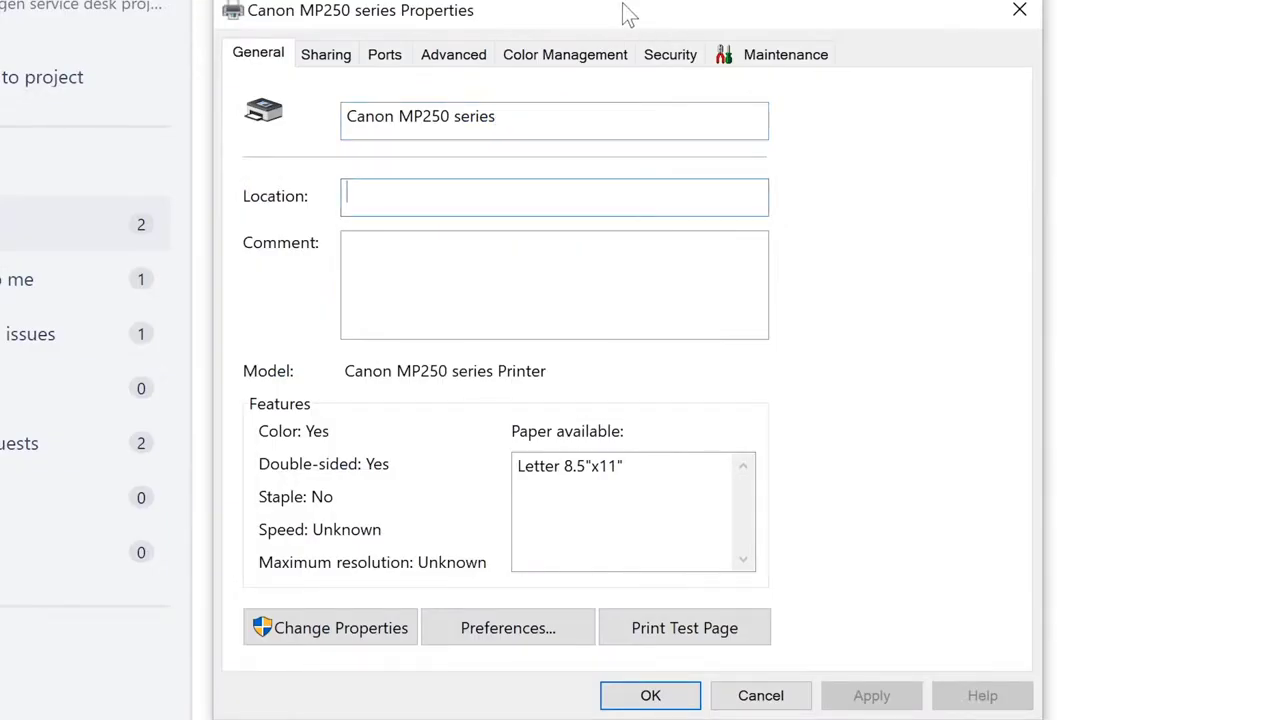
drag(624, 22, 624, 28)
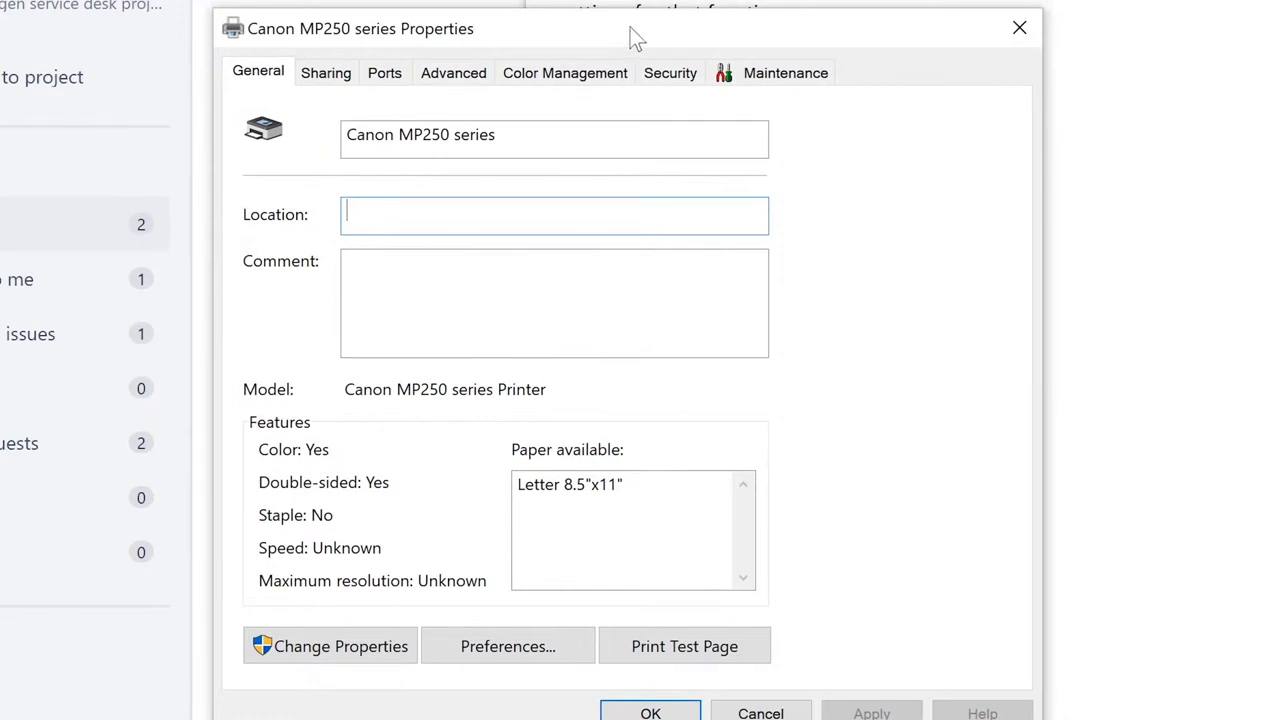
Review the Canon MP250 series Advanced tab's availability, priority, driver and spooling settings.
click(472, 88)
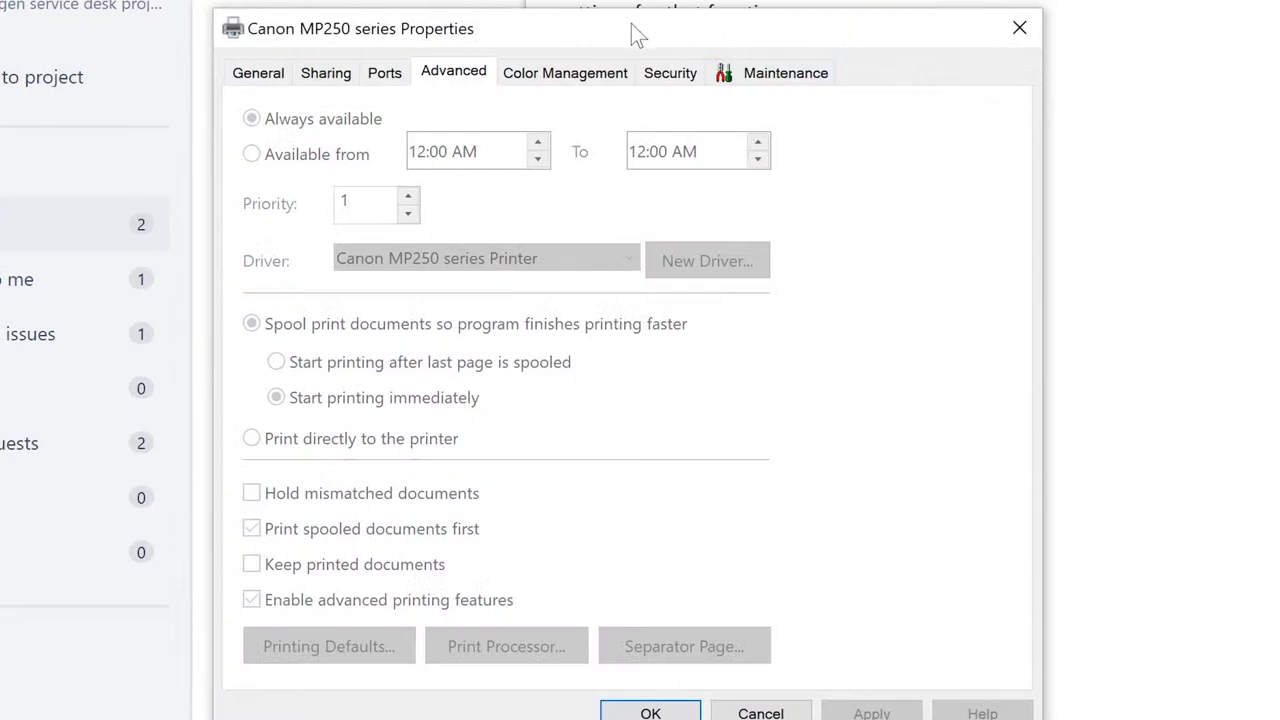
drag(635, 35, 634, 41)
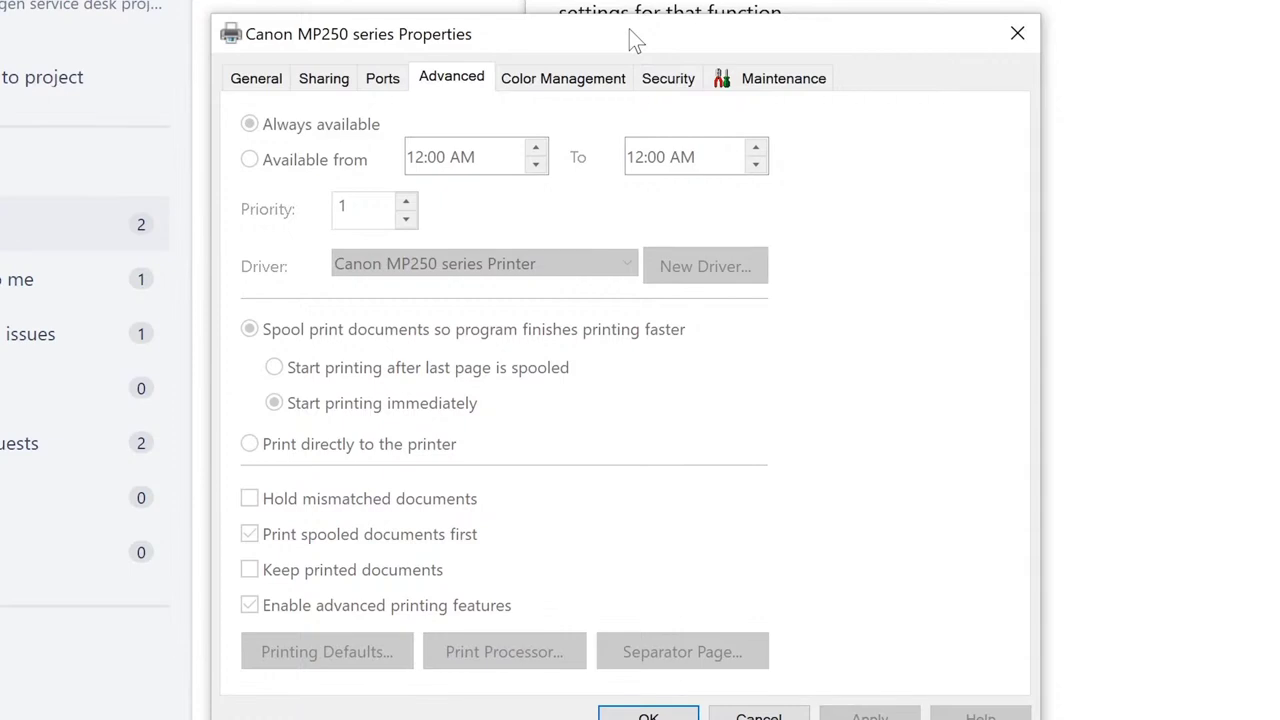
drag(661, 36, 916, 62)
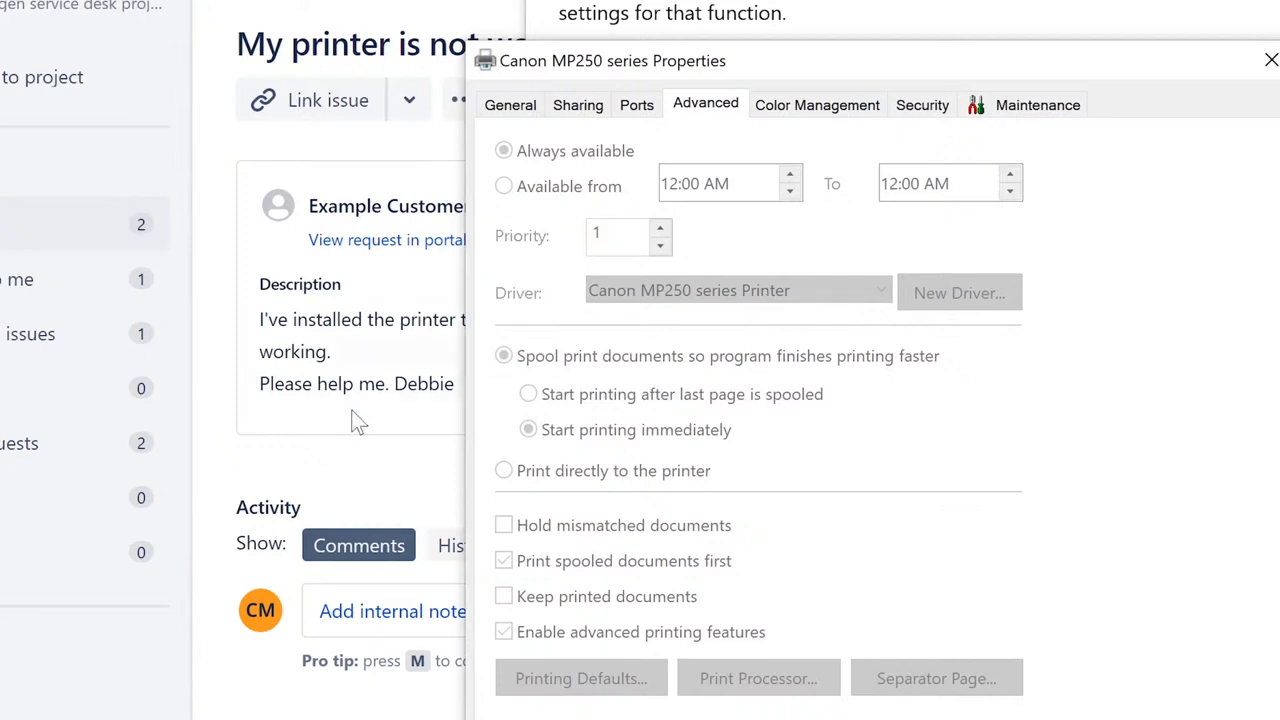
click(275, 336)
Read through the ISD-35 request description, placing the caret at several points in the text.
click(466, 391)
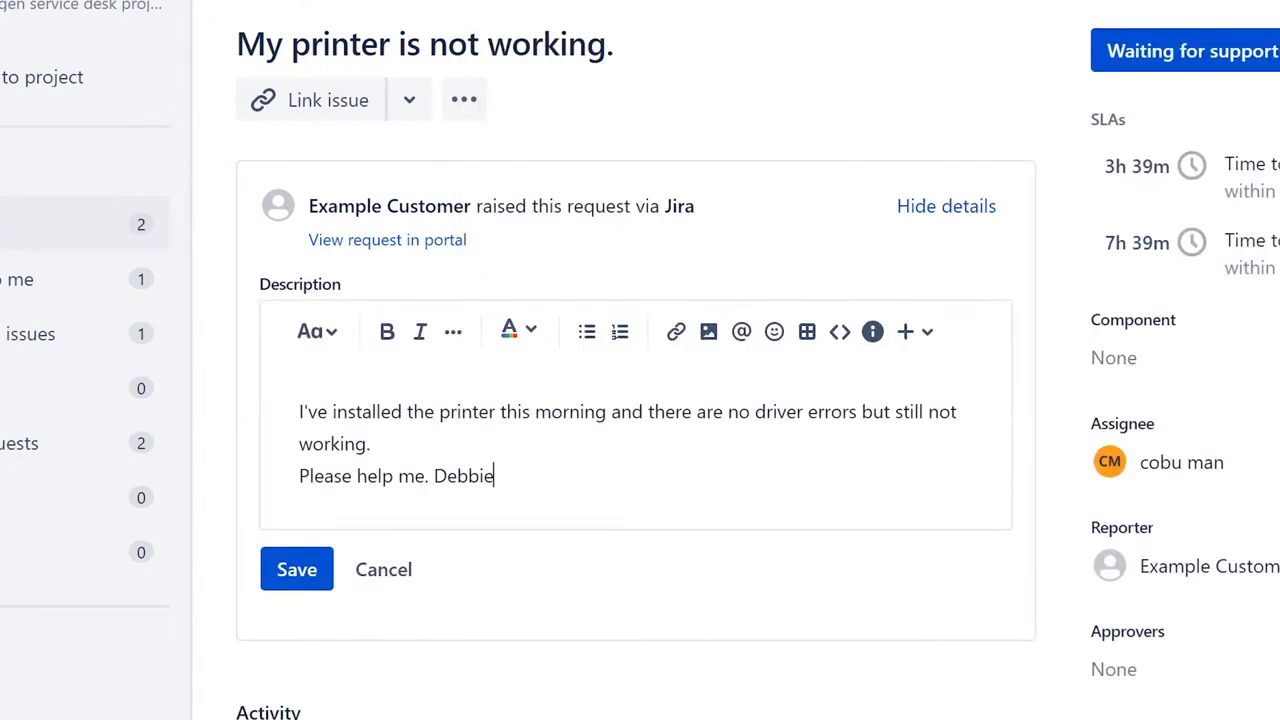
click(423, 476)
click(376, 443)
click(551, 411)
click(376, 443)
click(446, 476)
click(504, 411)
Start a reply on ISD-35 in an empty comment box, switching it to an internal note.
click(400, 580)
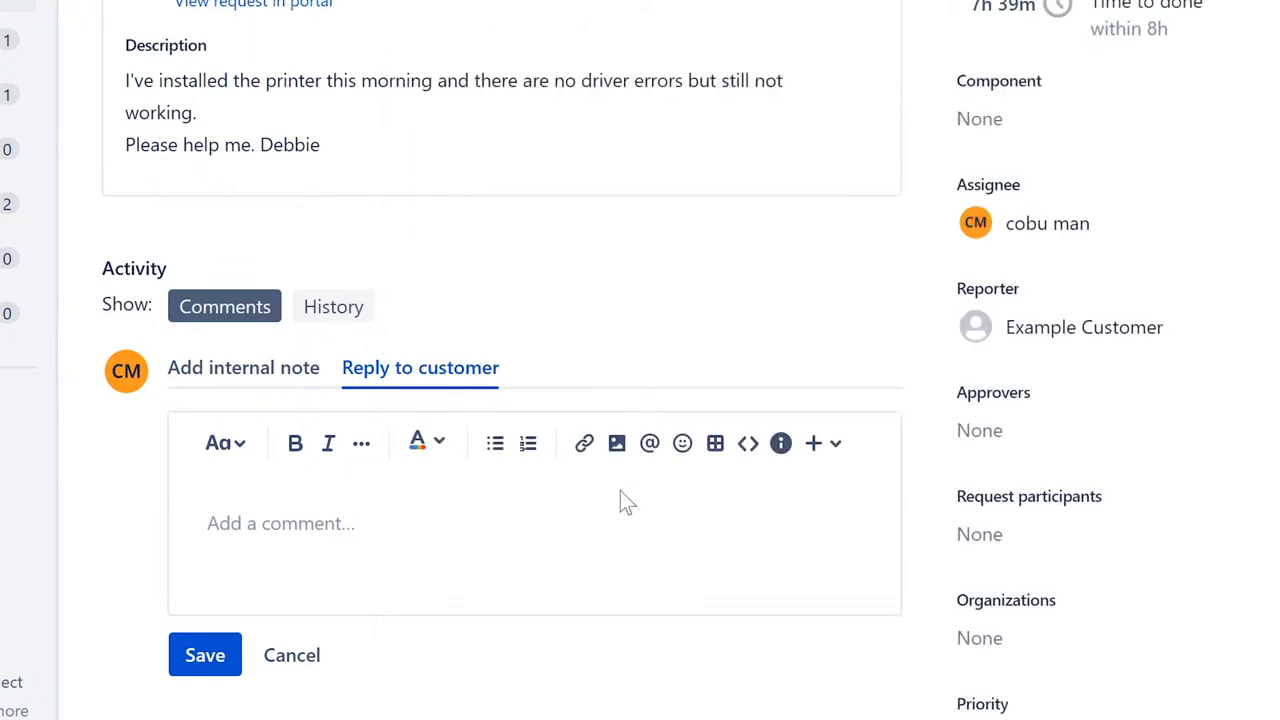
click(620, 491)
click(310, 385)
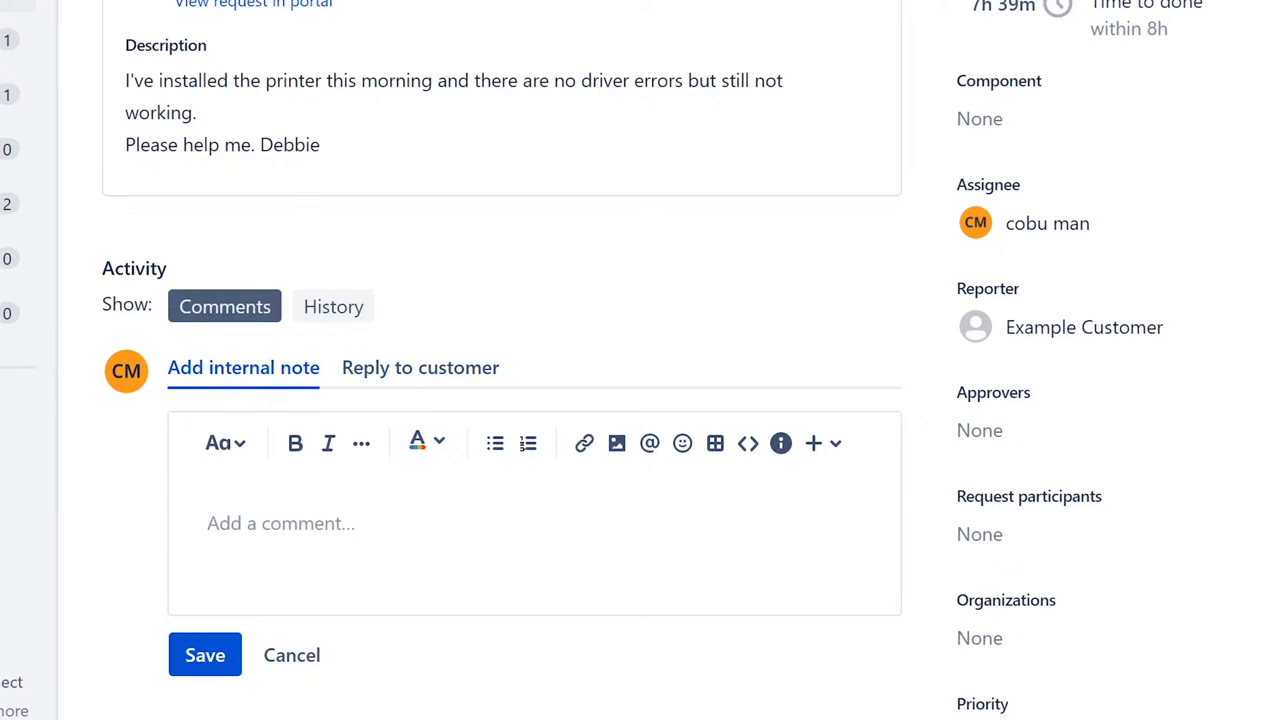
Post the internal note 'Configured printer as requested by user/customer.' with a signature, and mark ISD-35 Completed.
text(Configured p)
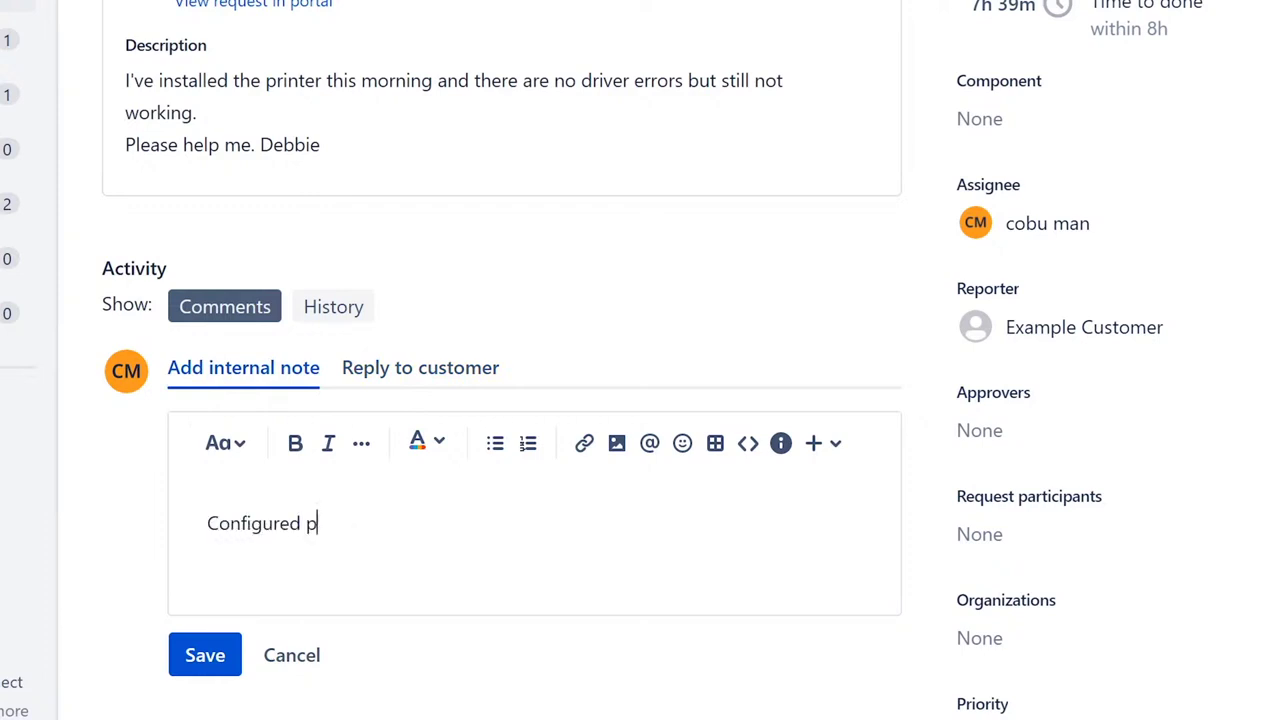
text(rinter as requested by )
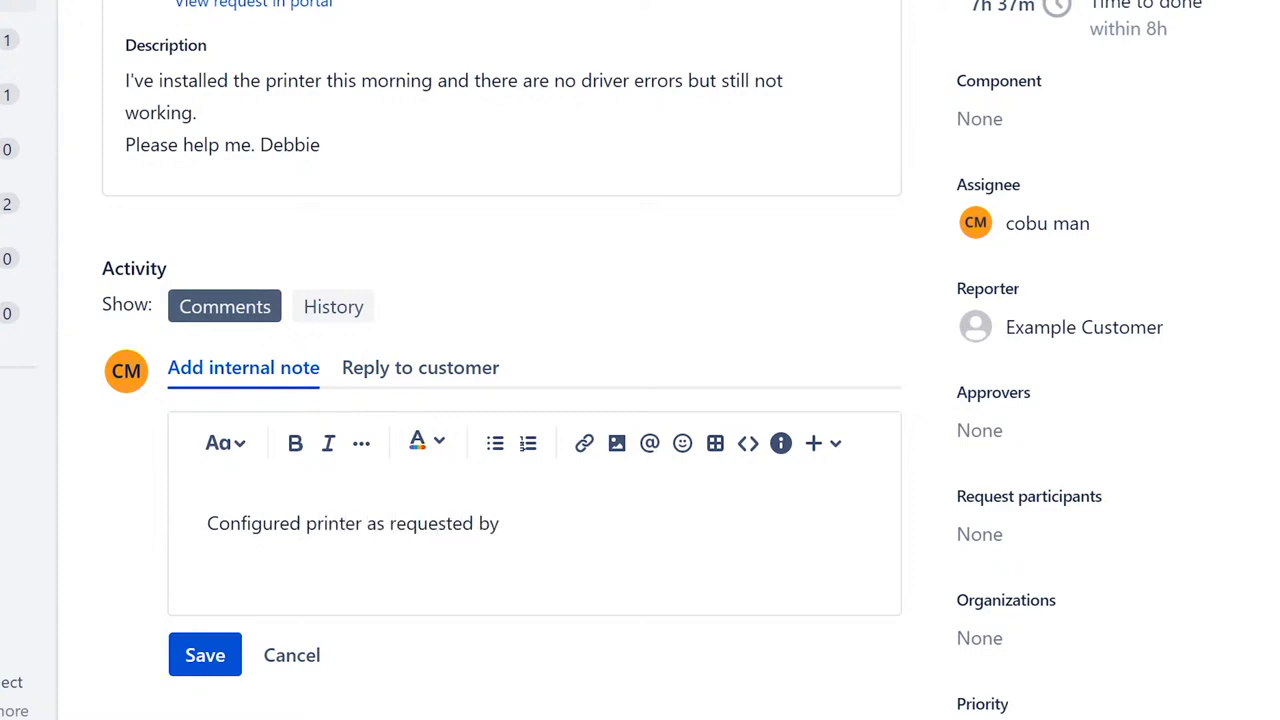
text(user/customer. Ervin)
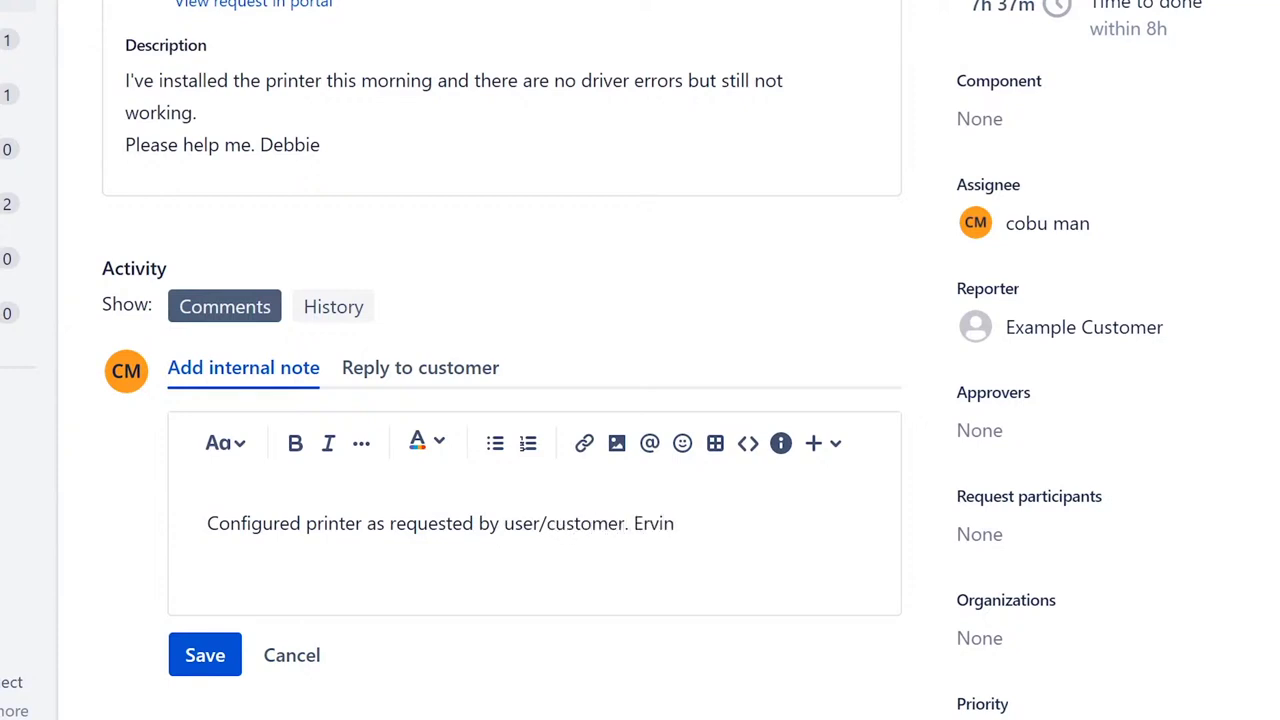
click(190, 664)
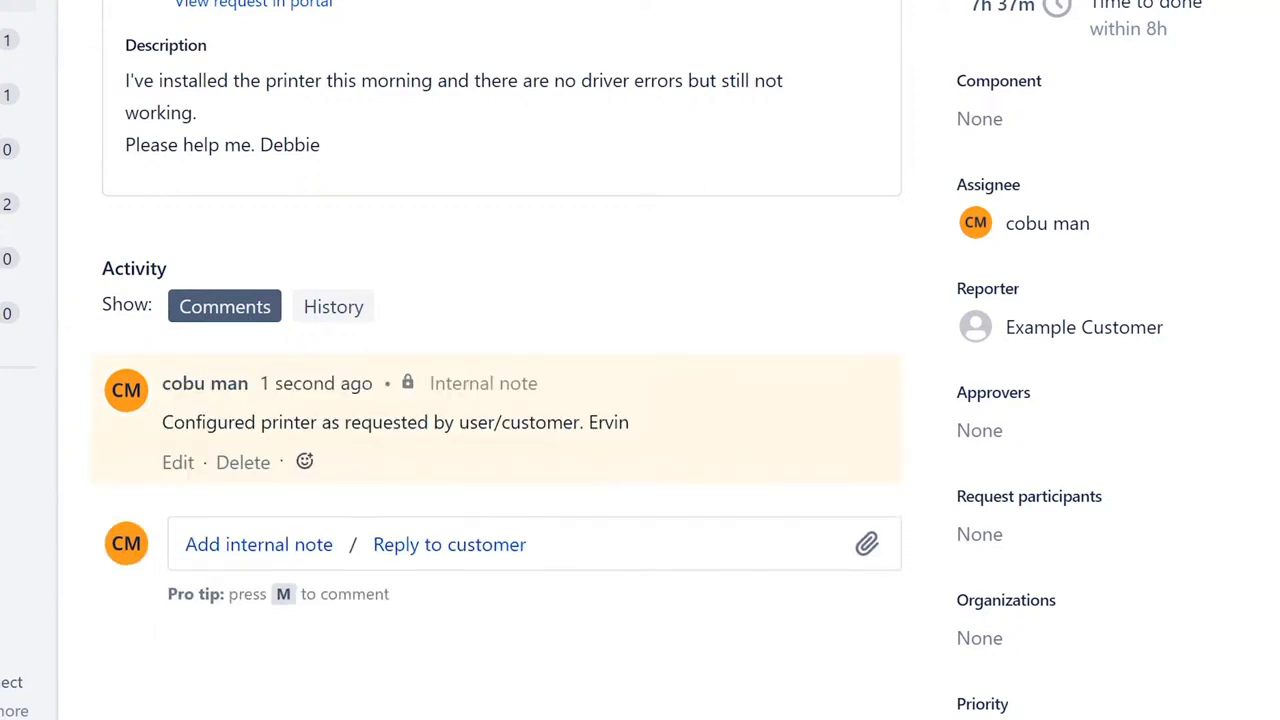
click(975, 75)
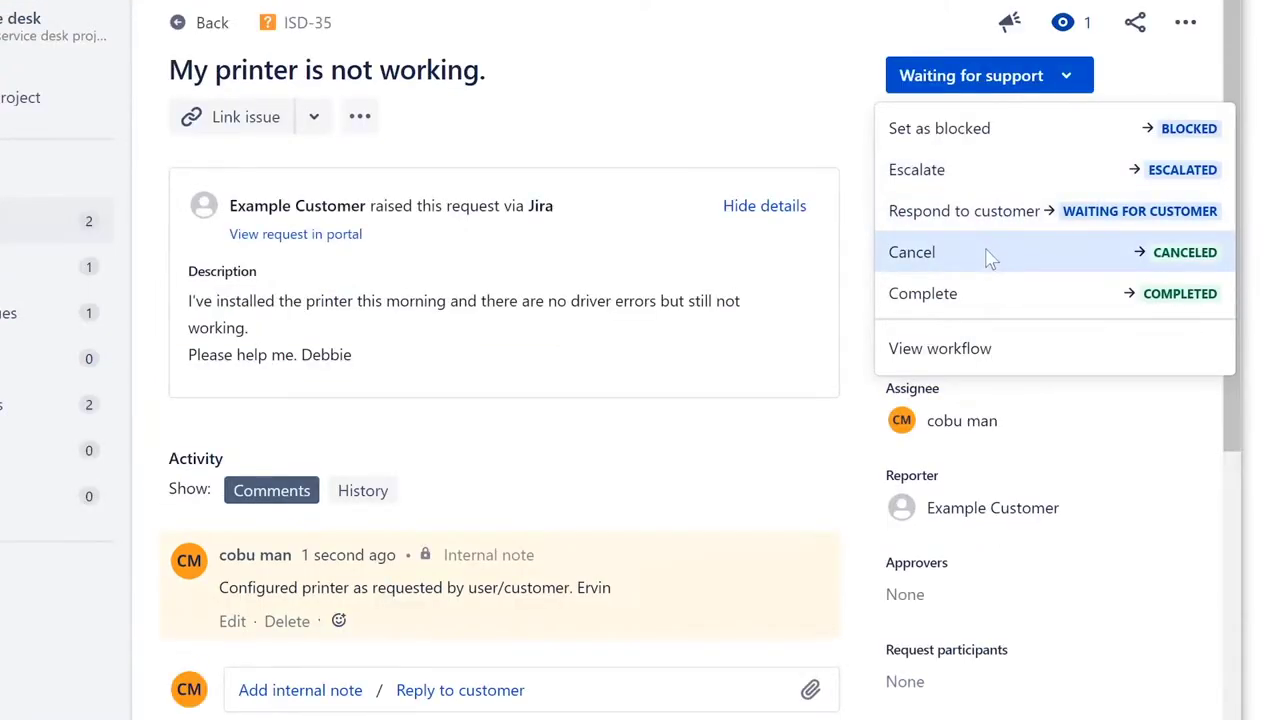
click(953, 296)
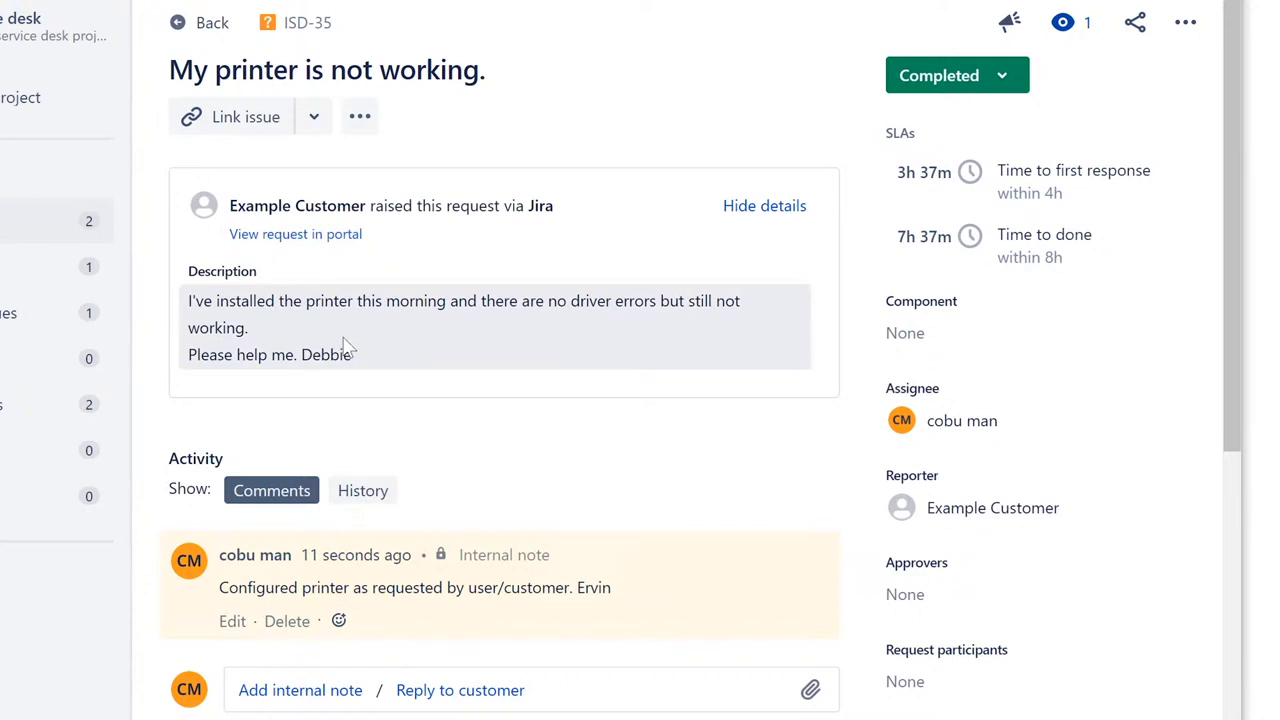
Go to the All open queue, which now lists only ISD-34.
click(300, 329)
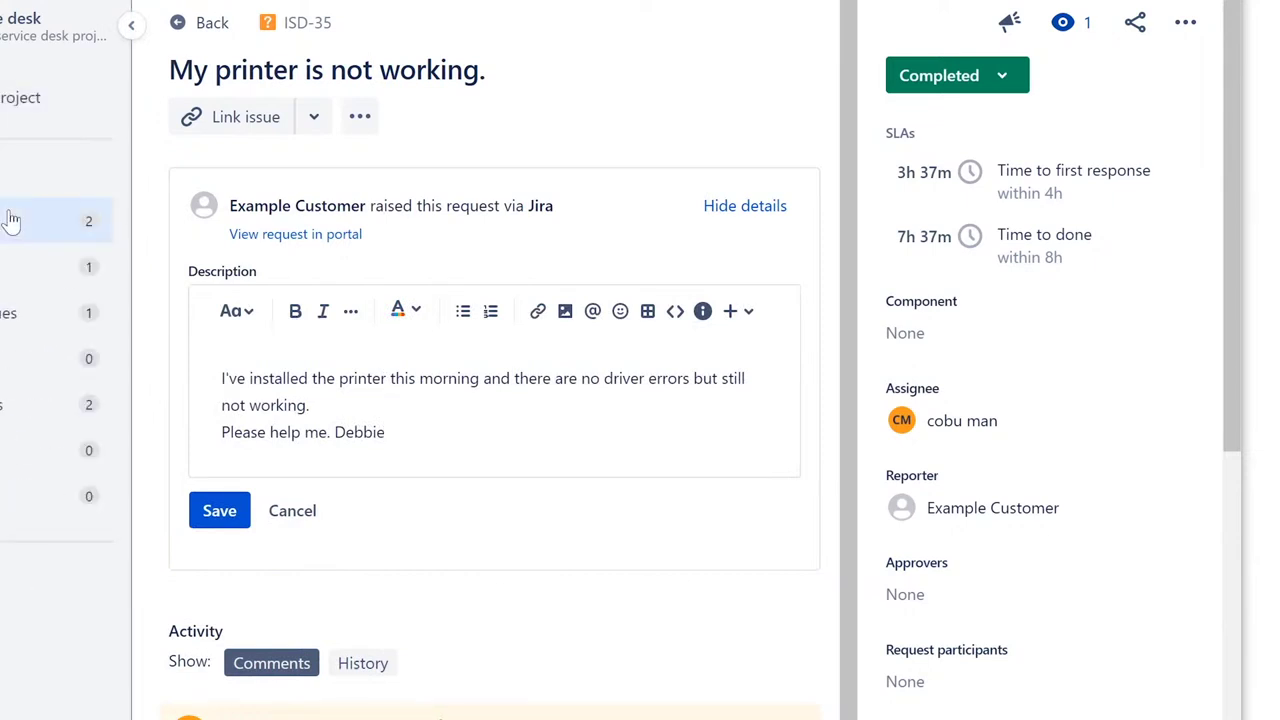
click(12, 220)
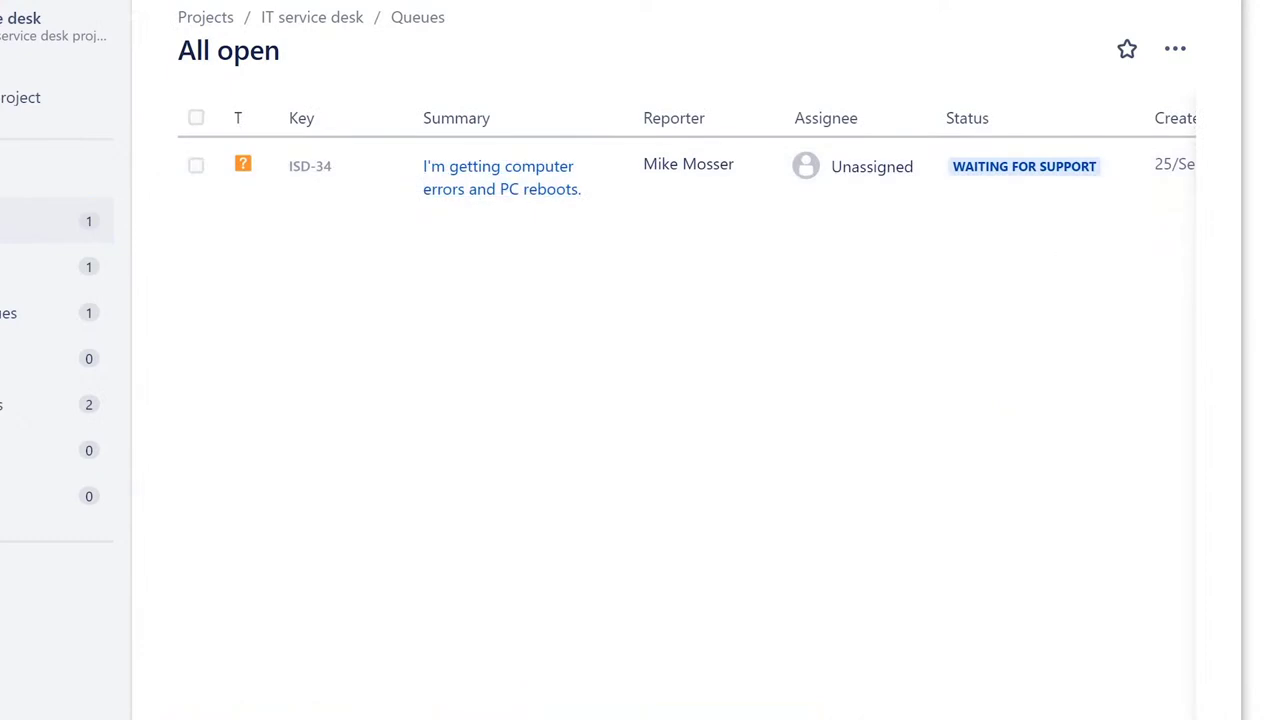
scroll(682, 400, right, 5)
Open ISD-34, read its title and description about computer errors and reboots, and edit the description.
scroll(682, 400, left, 5)
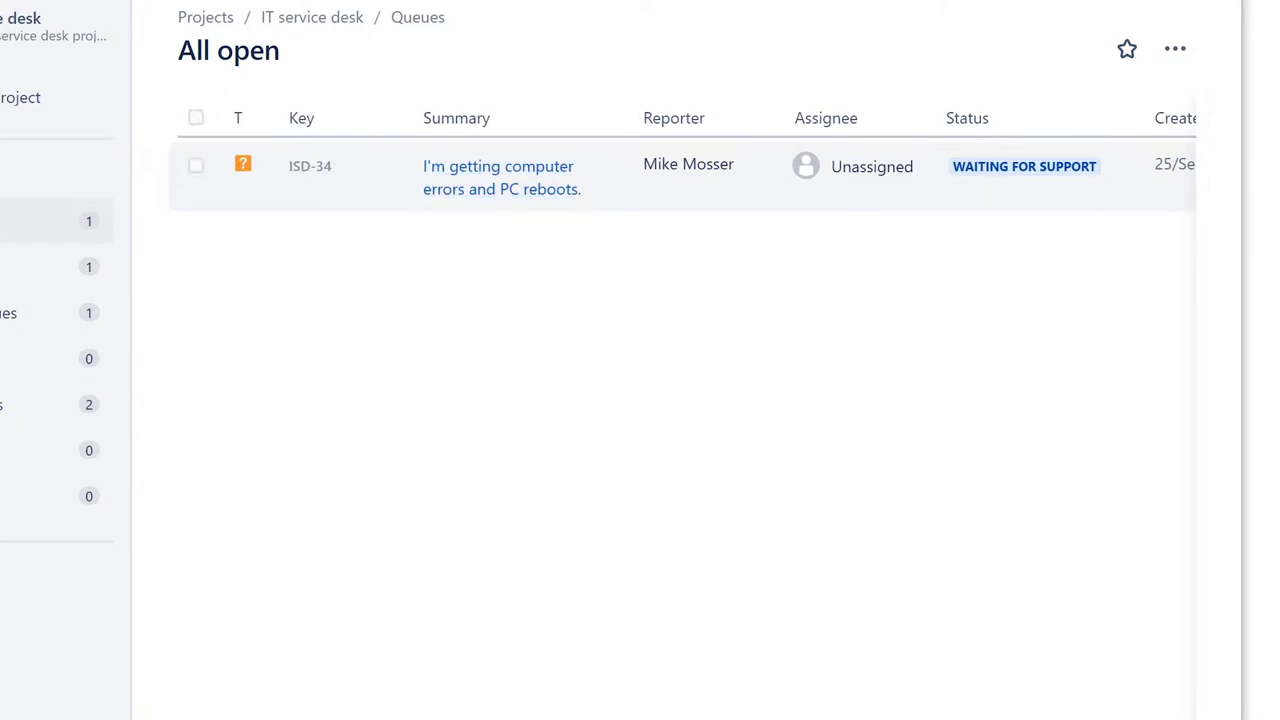
click(462, 178)
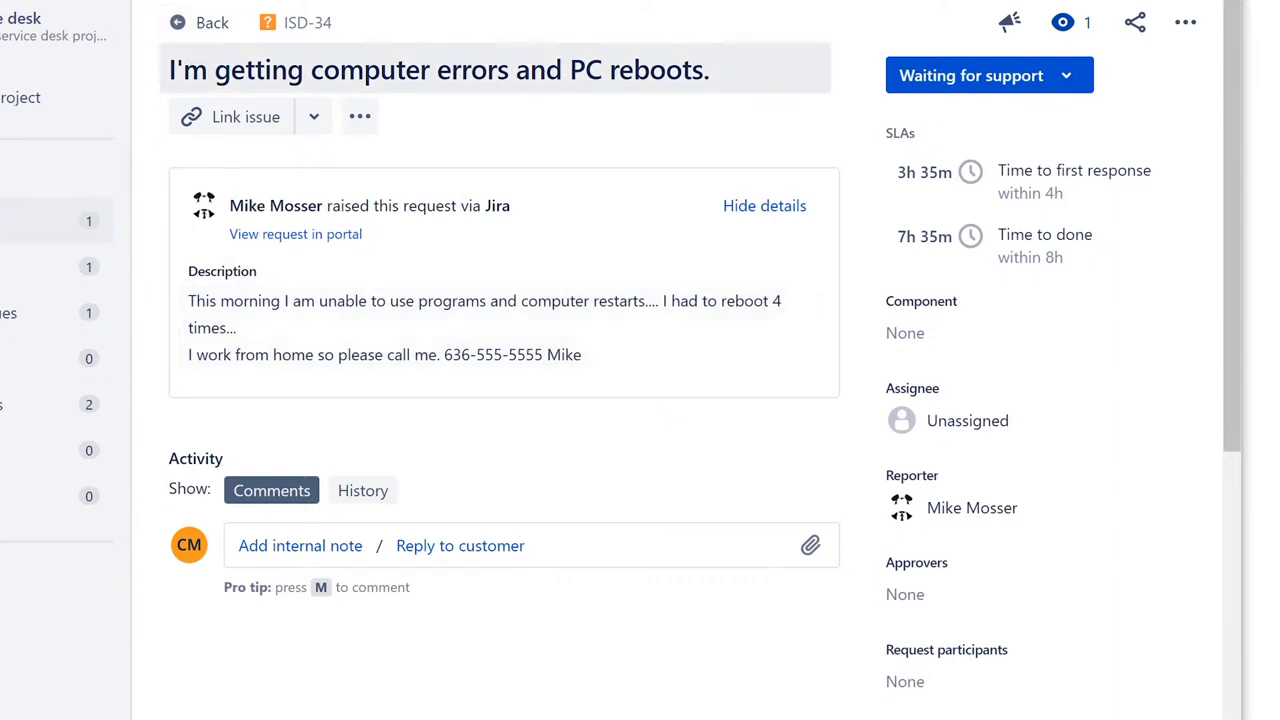
drag(170, 70, 724, 80)
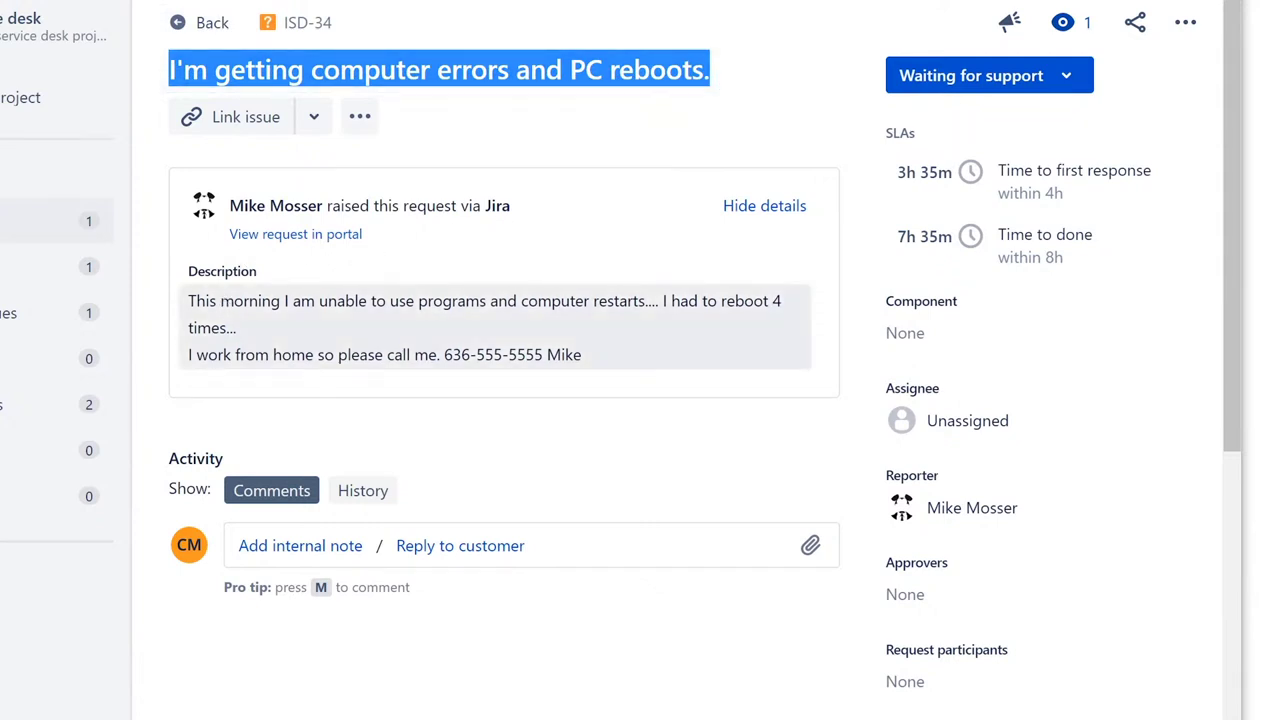
drag(188, 300, 493, 325)
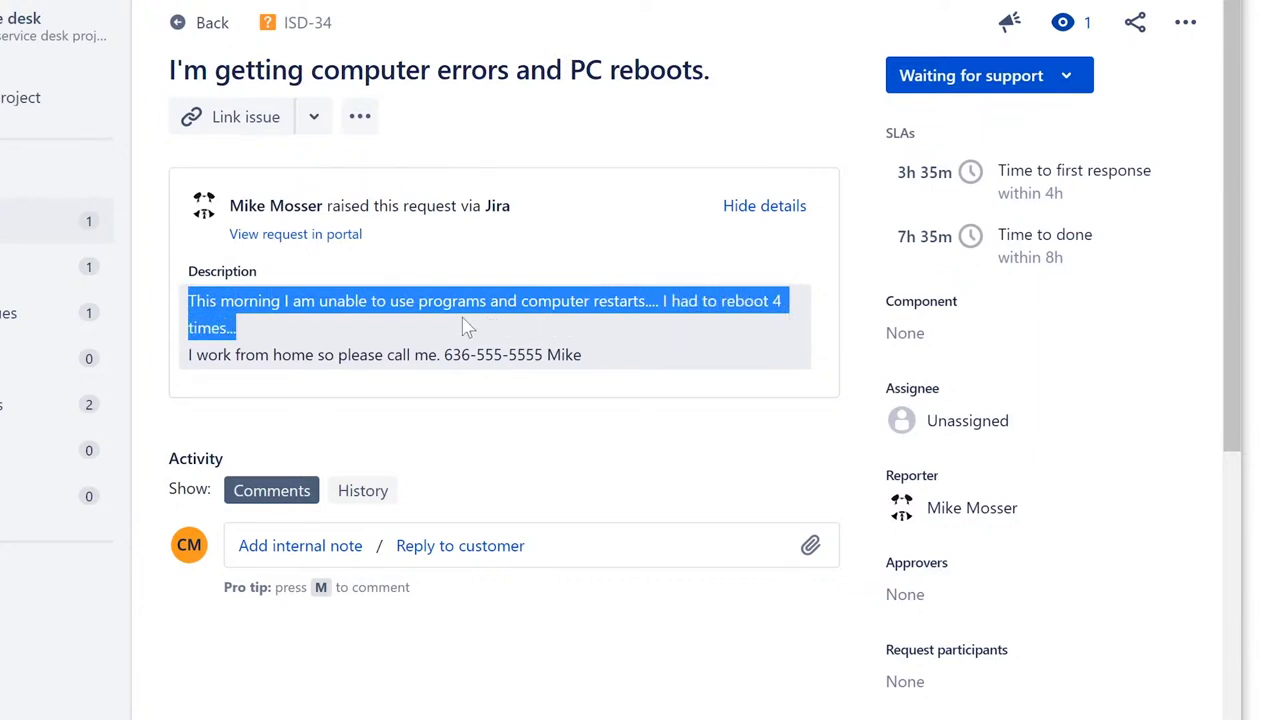
click(397, 345)
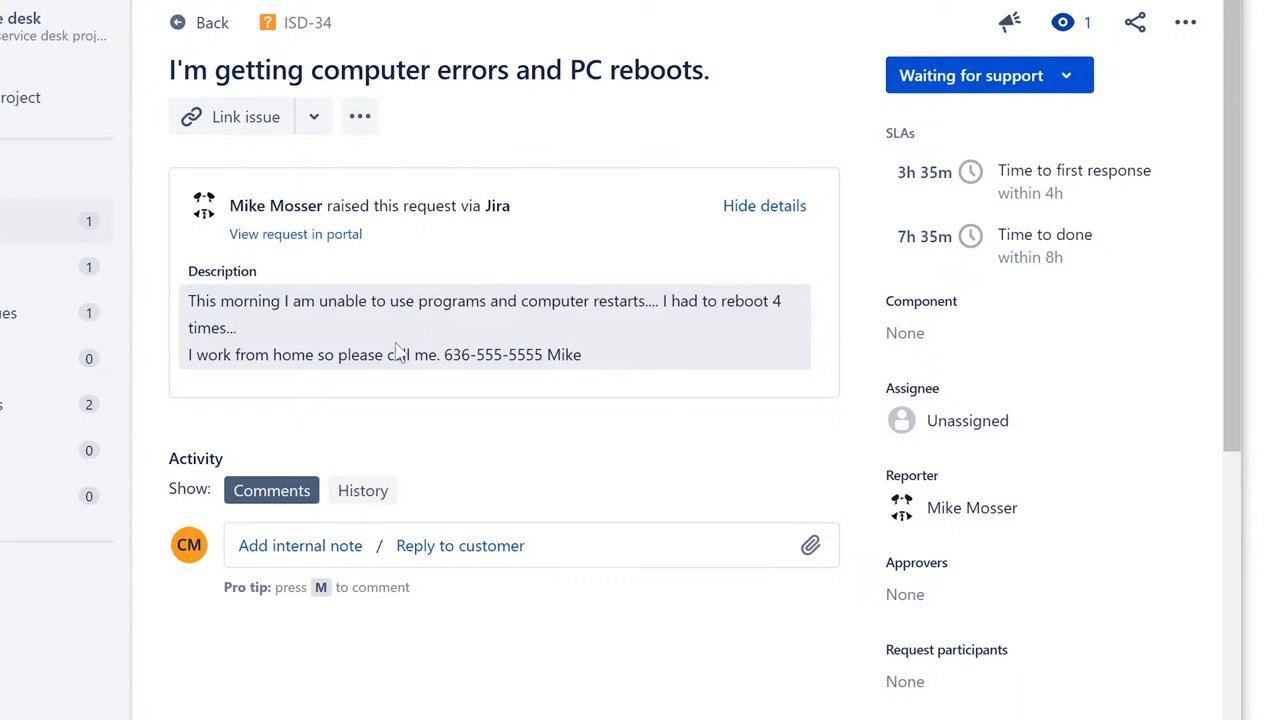
drag(582, 355, 206, 357)
click(189, 354)
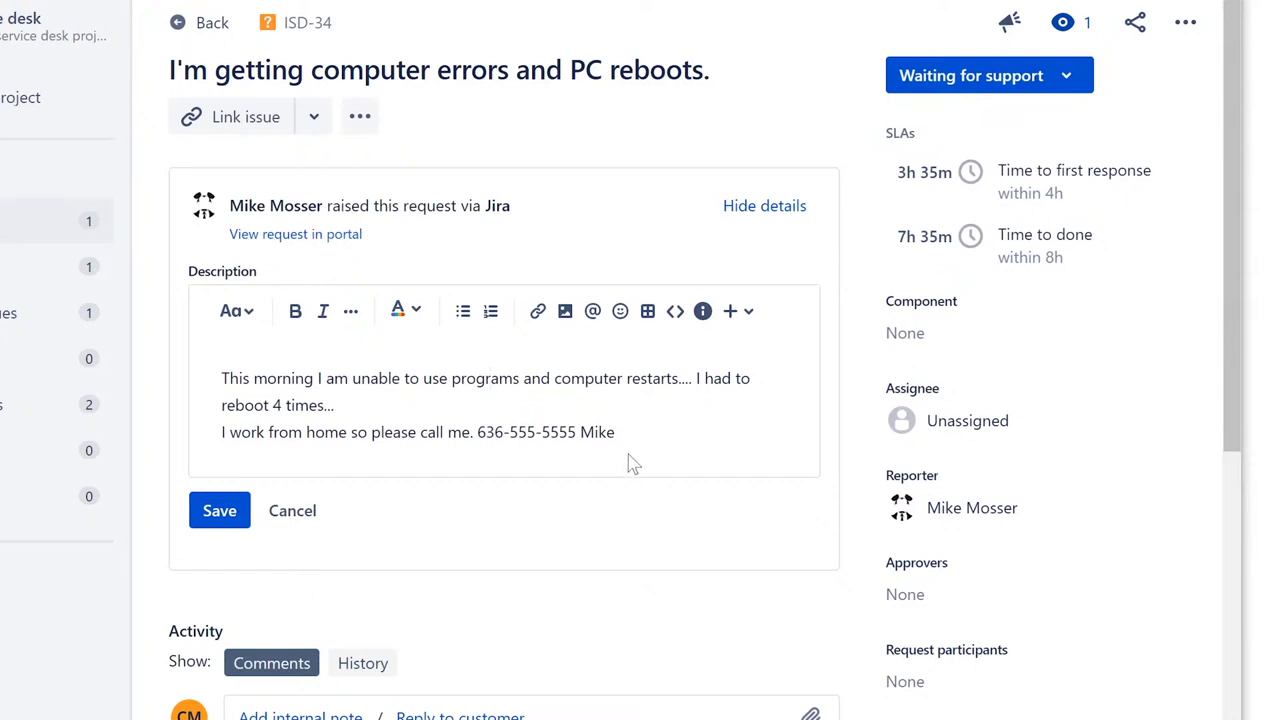
Highlight parts of the ISD-34 description's first sentence, including 'to use programs'.
click(368, 502)
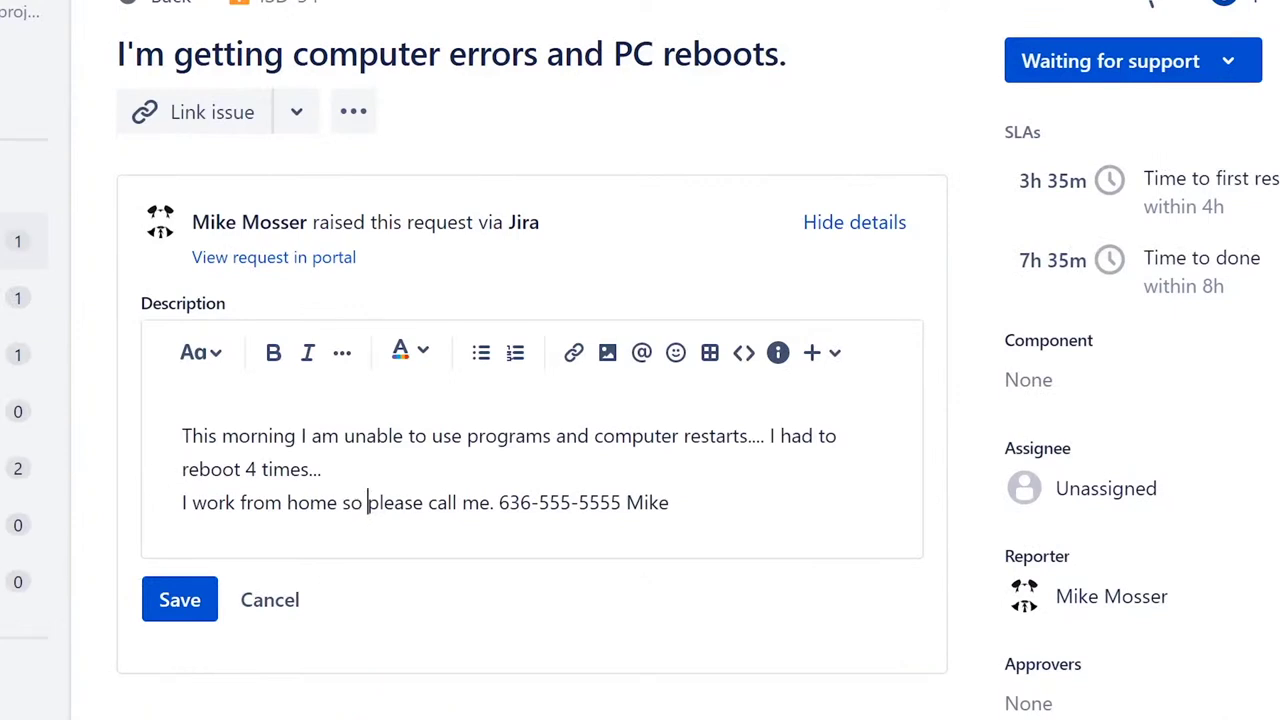
drag(322, 469, 770, 436)
click(322, 469)
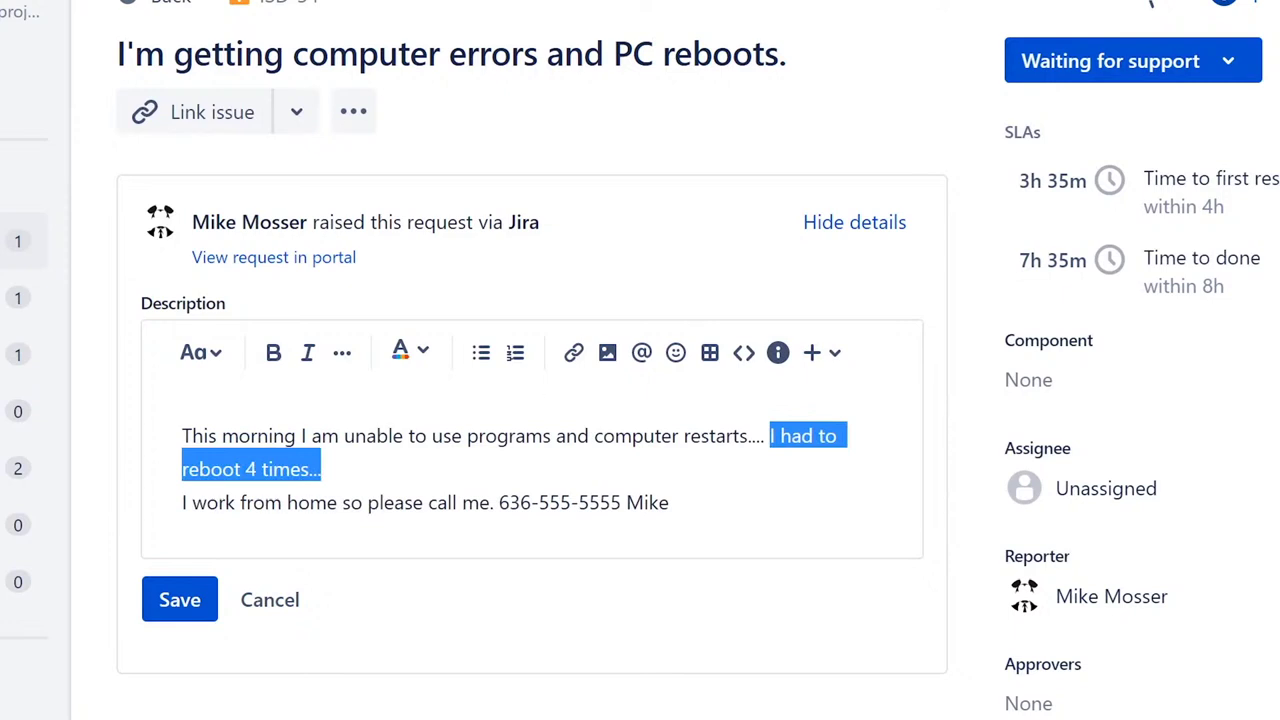
click(322, 469)
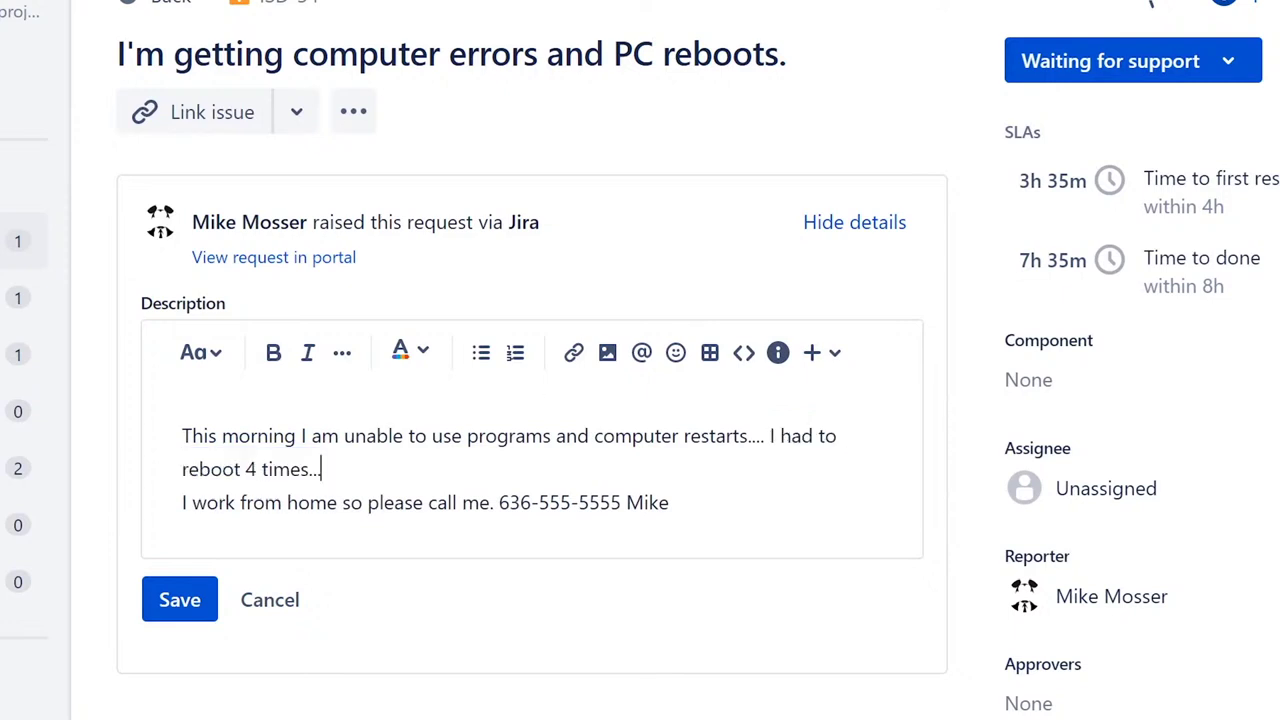
drag(191, 436, 716, 436)
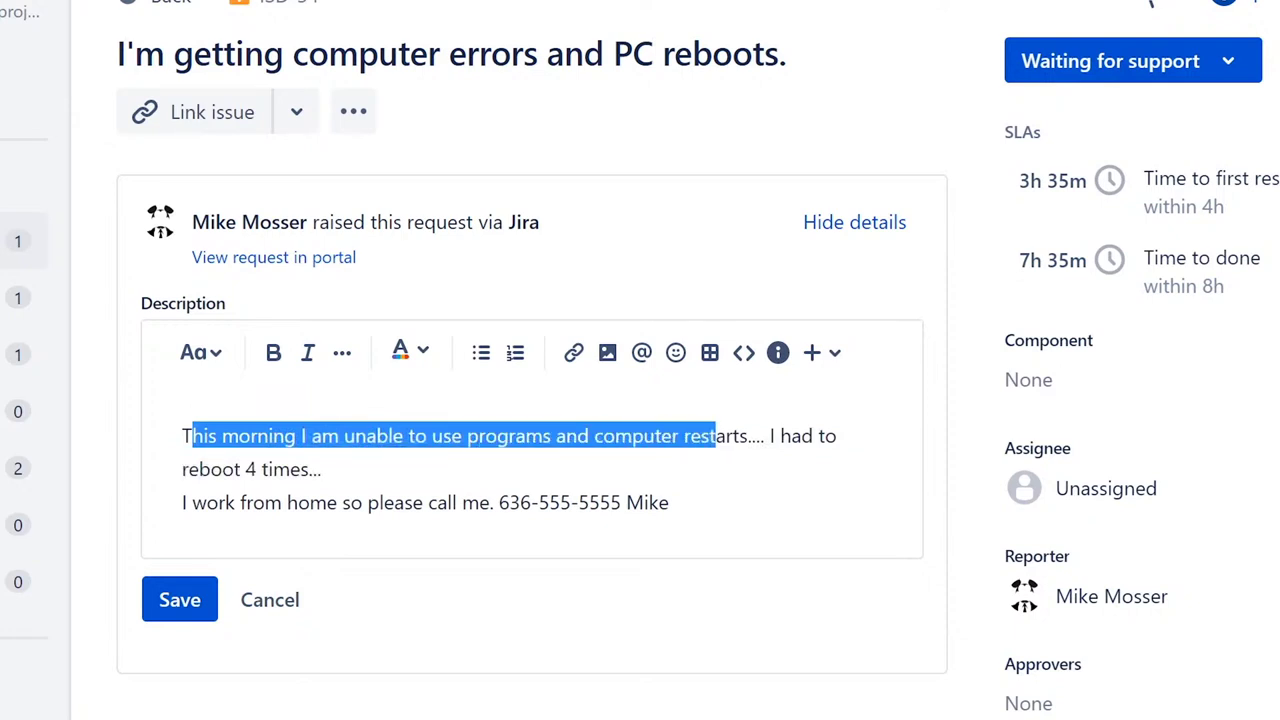
click(317, 469)
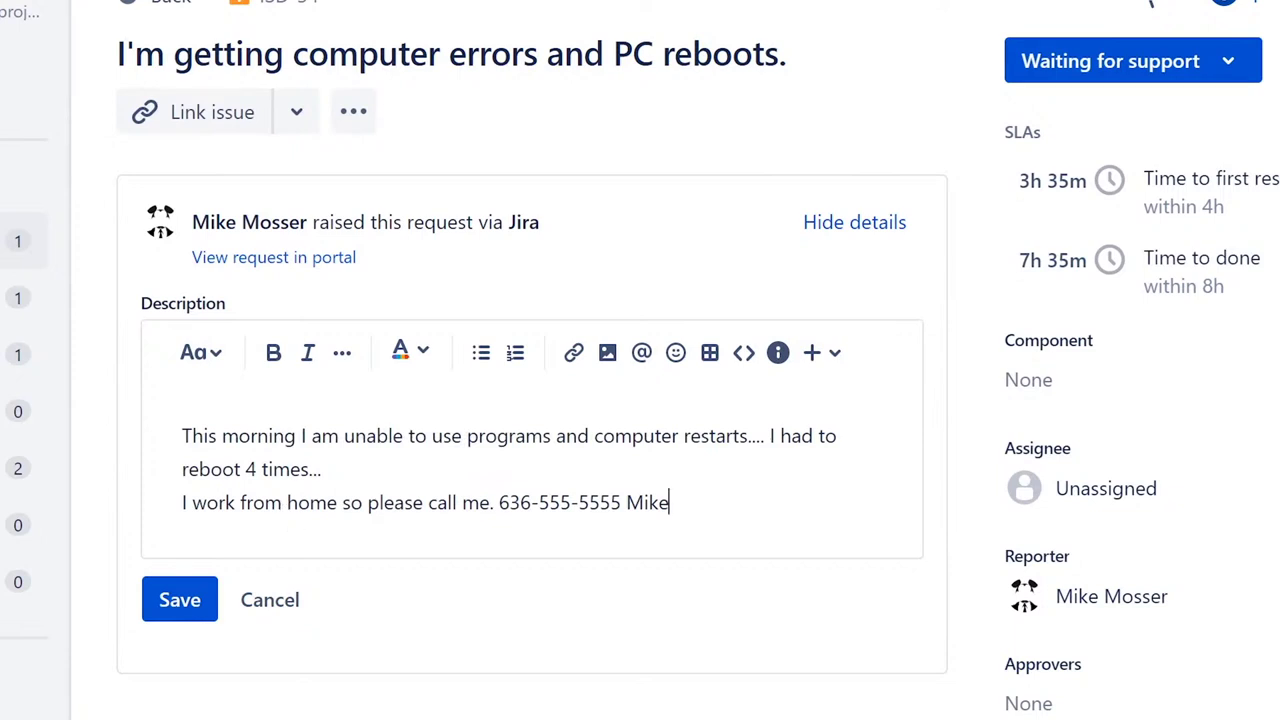
drag(181, 436, 764, 436)
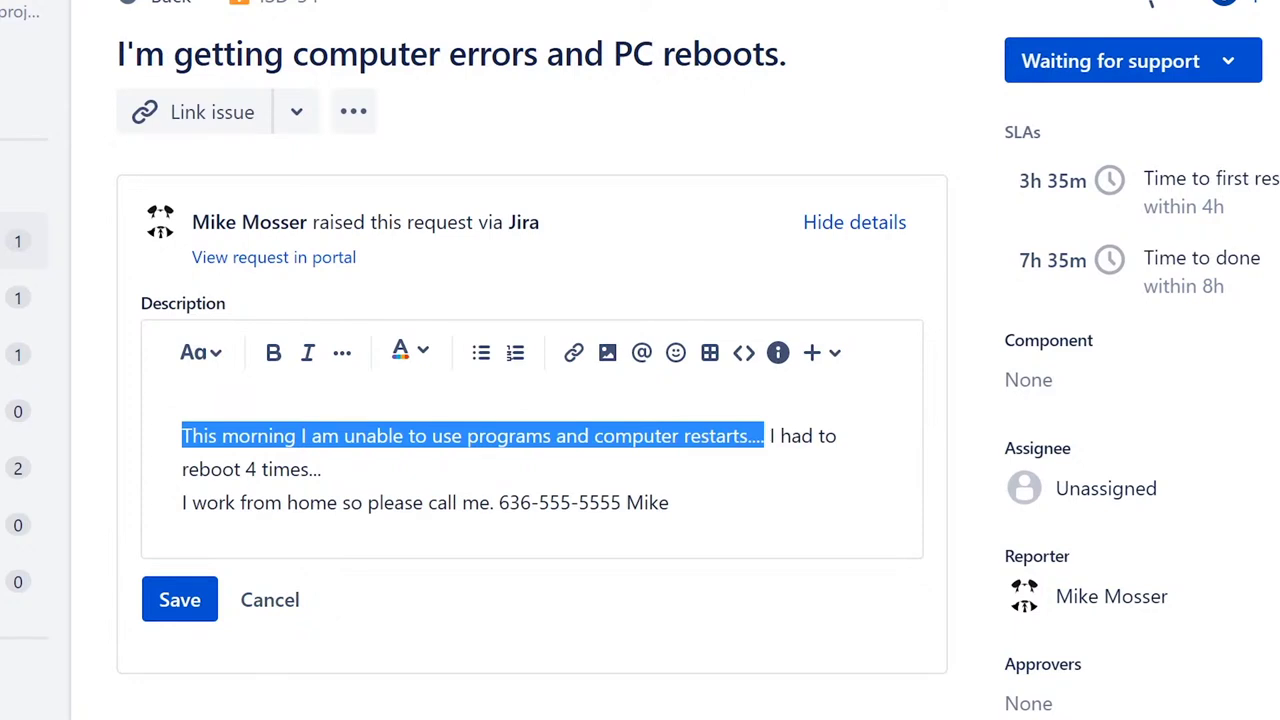
click(321, 469)
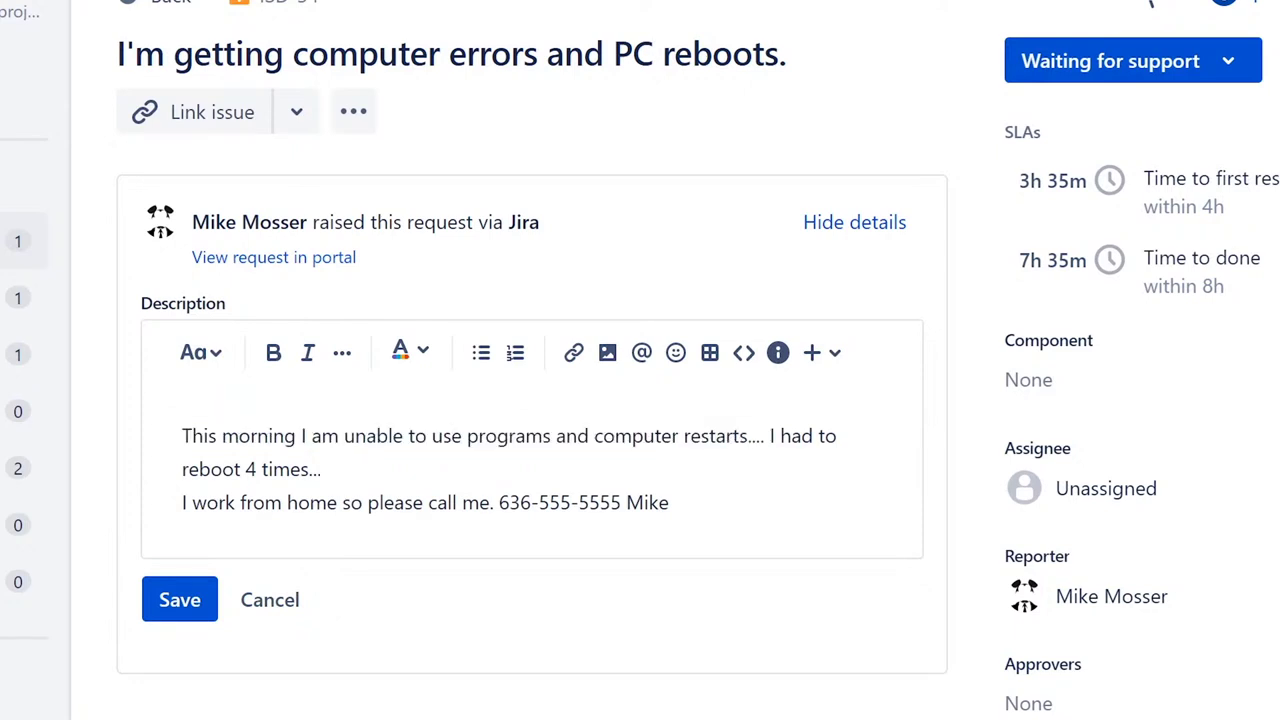
drag(408, 436, 551, 436)
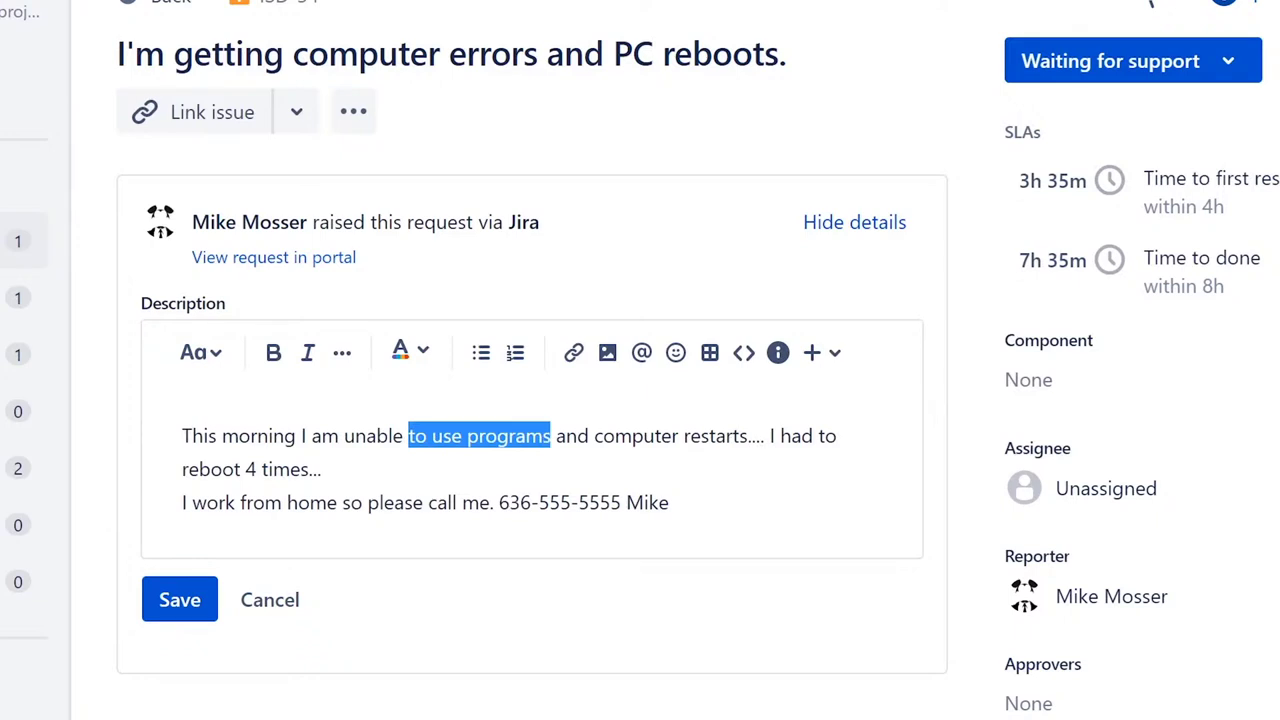
click(321, 469)
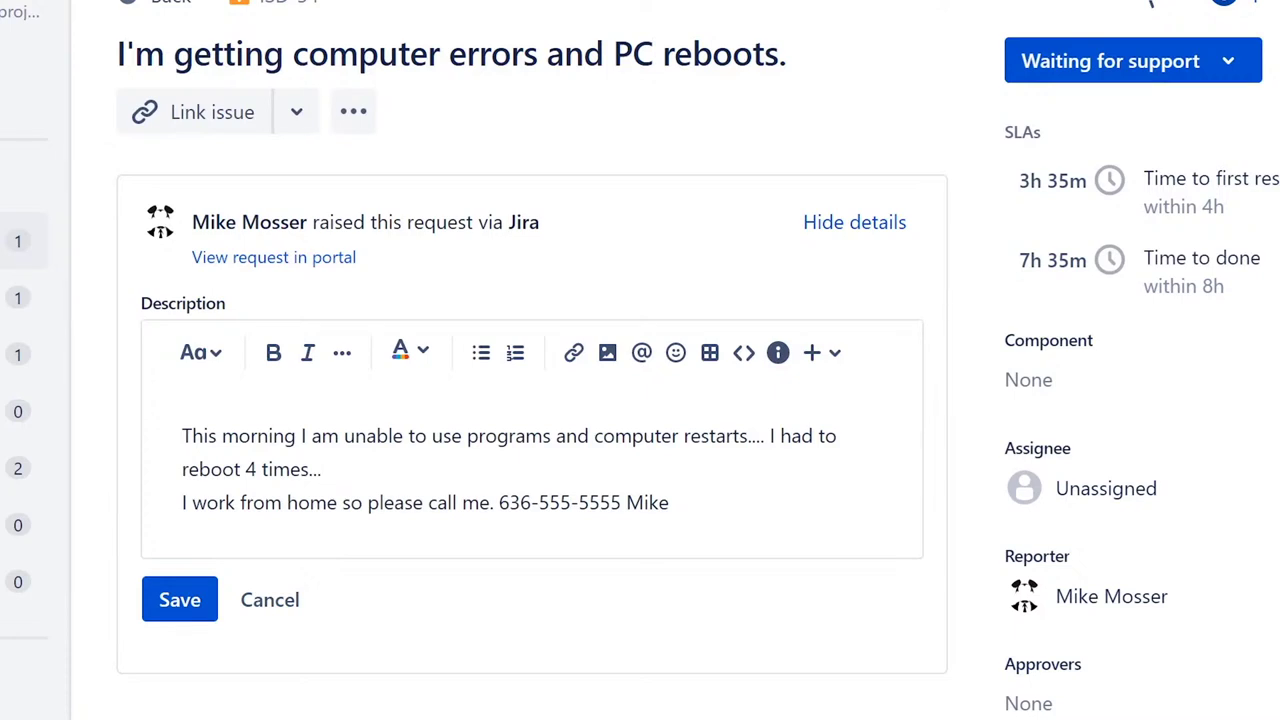
mouse_move(412, 436)
mouse_down()
mouse_move(479, 436)
mouse_move(403, 436)
mouse_up()
click(526, 436)
click(413, 436)
Highlight 'computer restarts' and the phrase about being unable to use programs.
click(594, 436)
drag(594, 436, 748, 436)
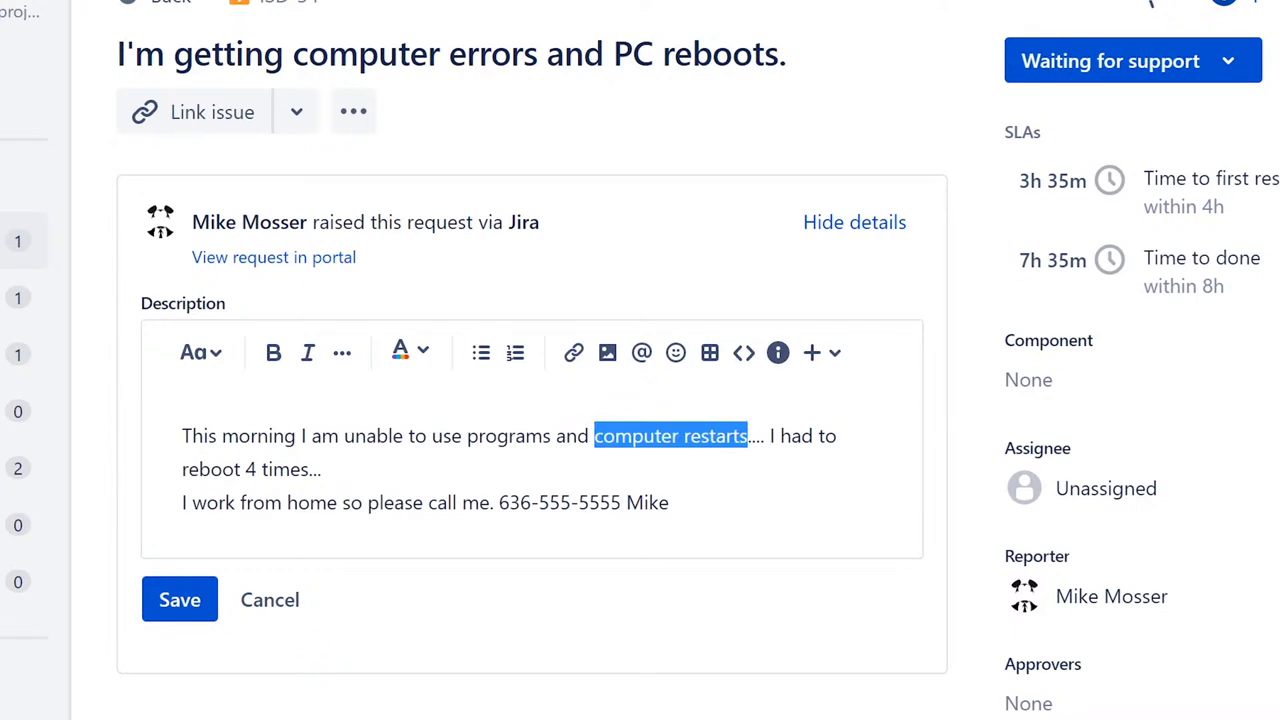
click(760, 436)
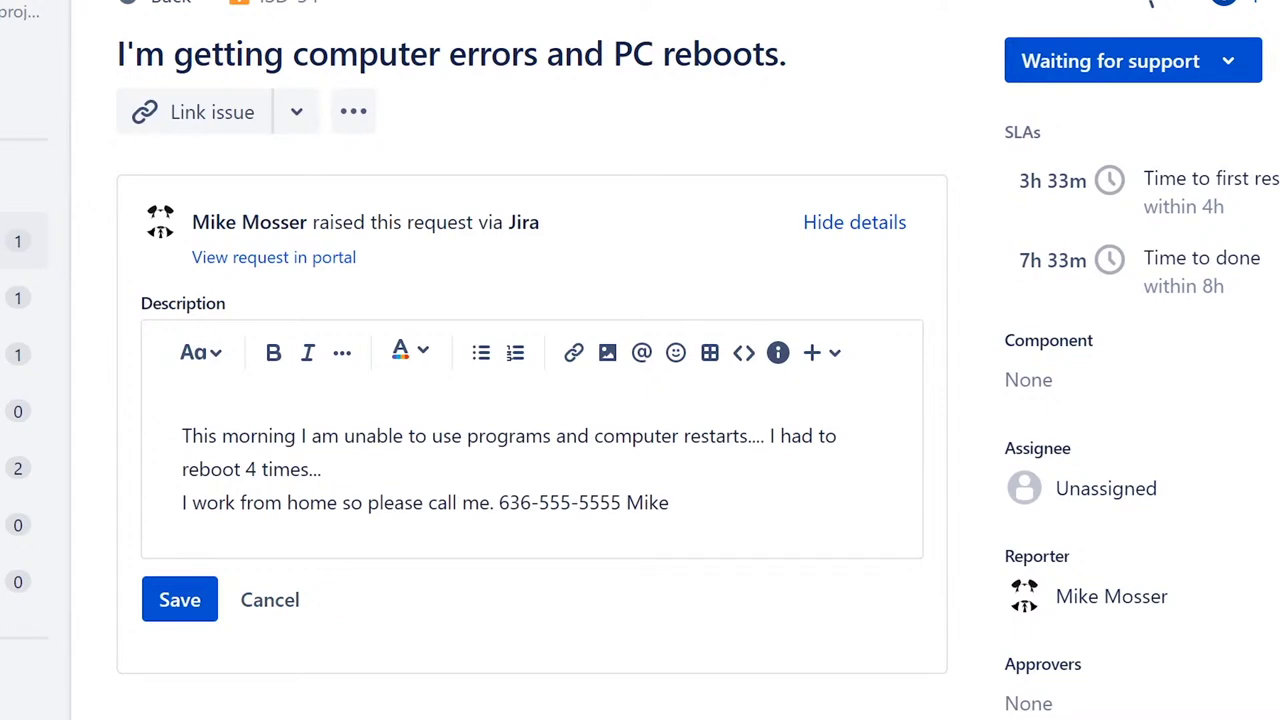
click(442, 436)
drag(589, 436, 752, 436)
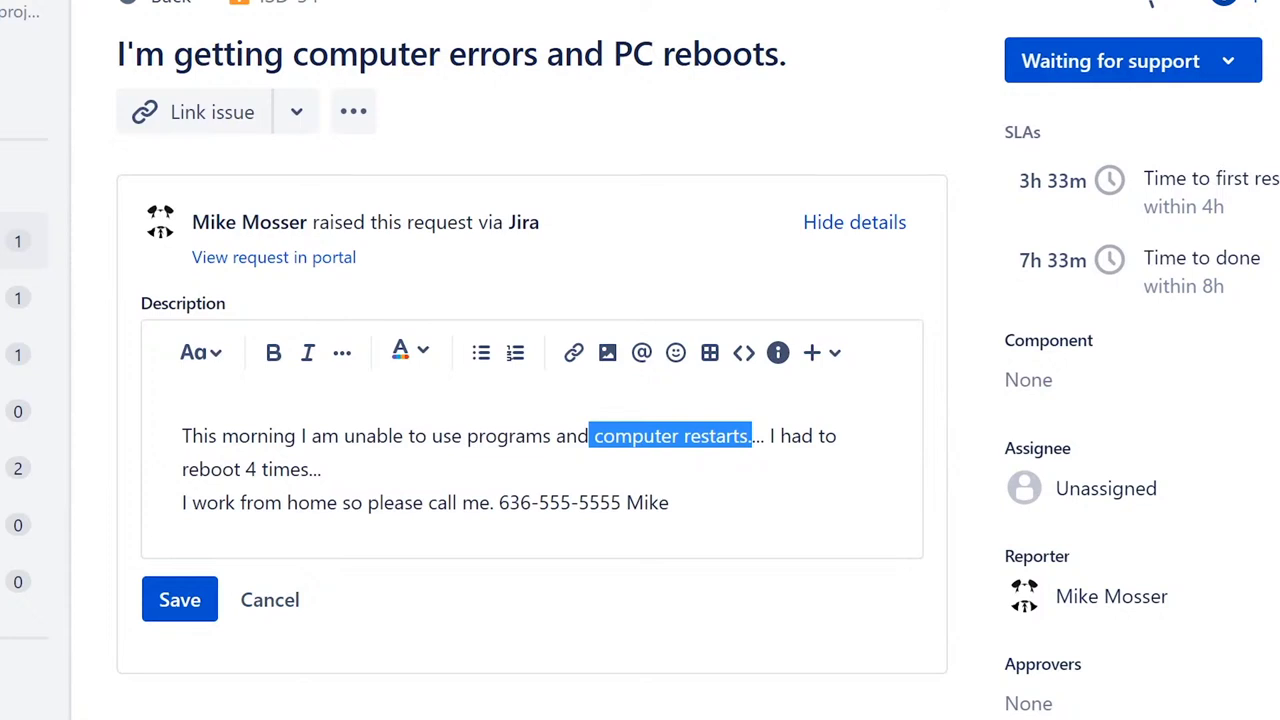
click(709, 436)
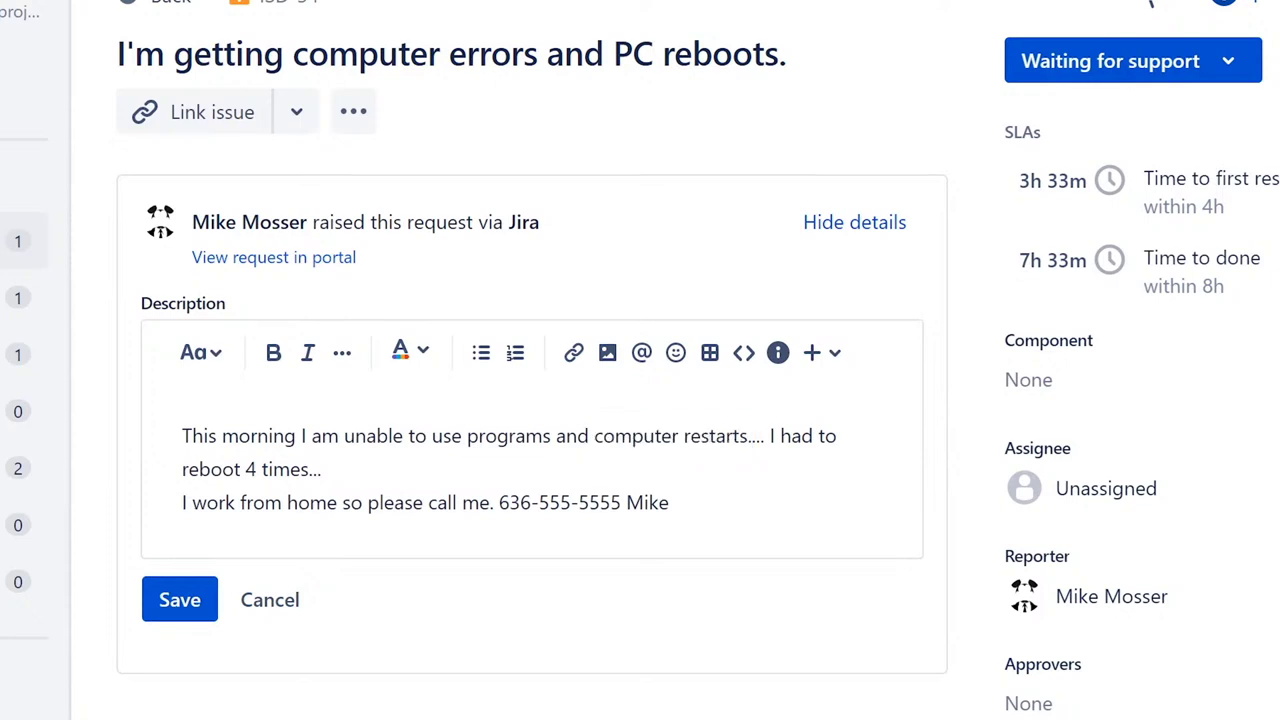
drag(594, 436, 740, 436)
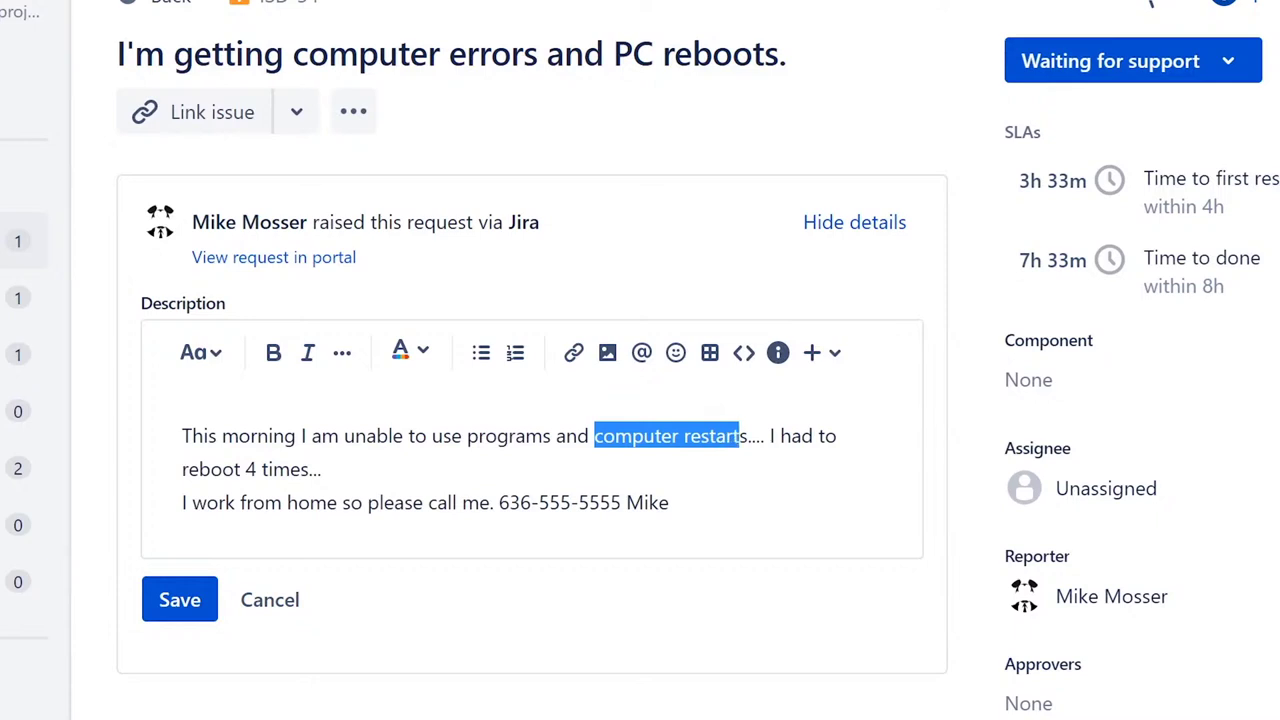
drag(551, 436, 192, 436)
click(296, 436)
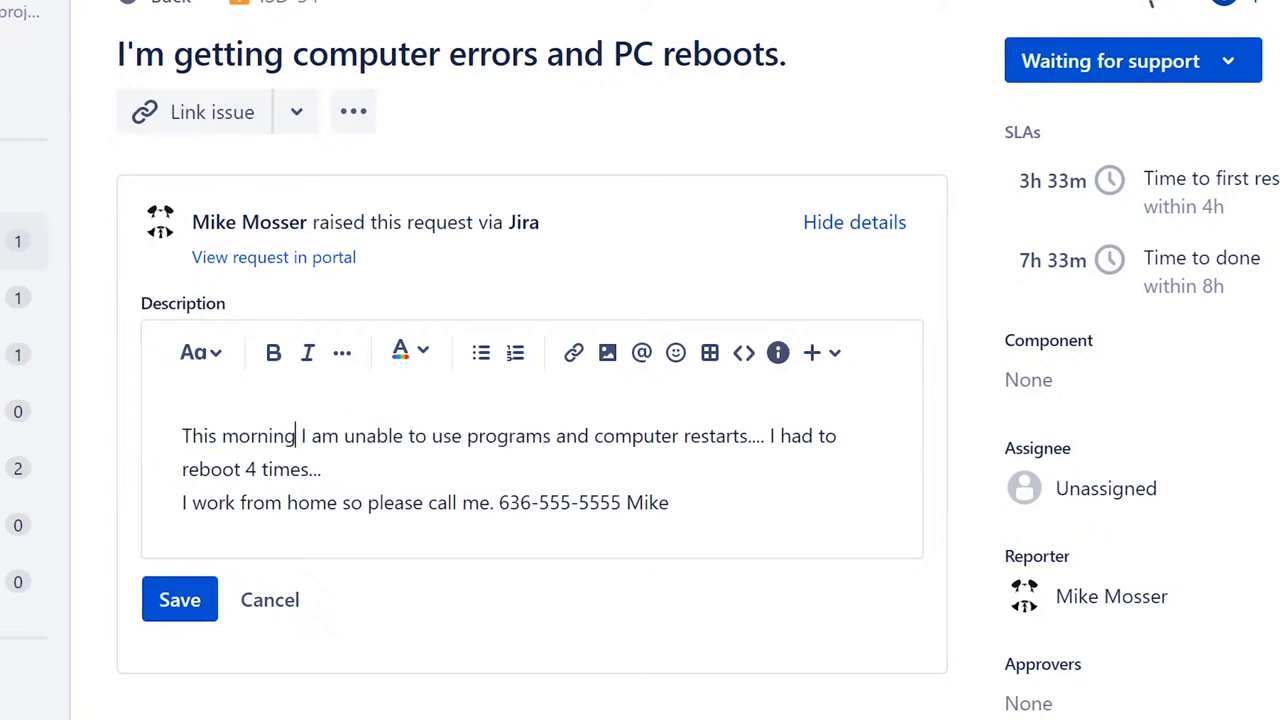
drag(366, 436, 556, 436)
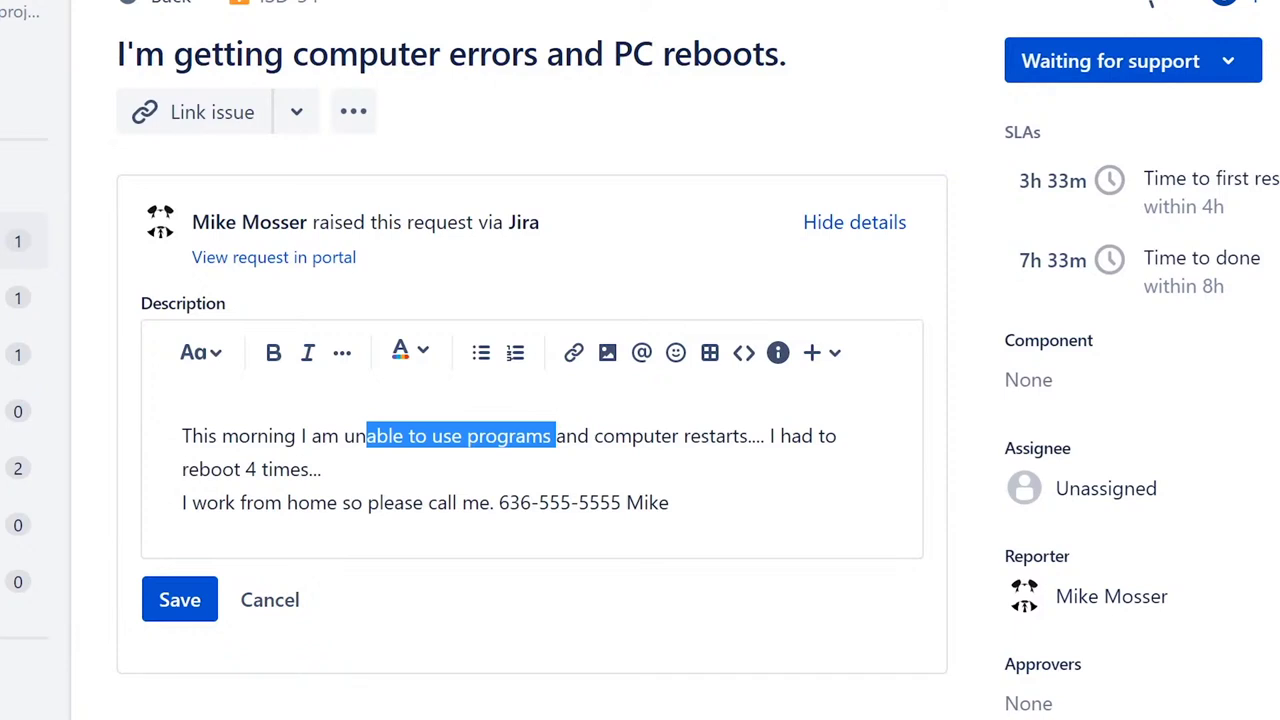
click(414, 436)
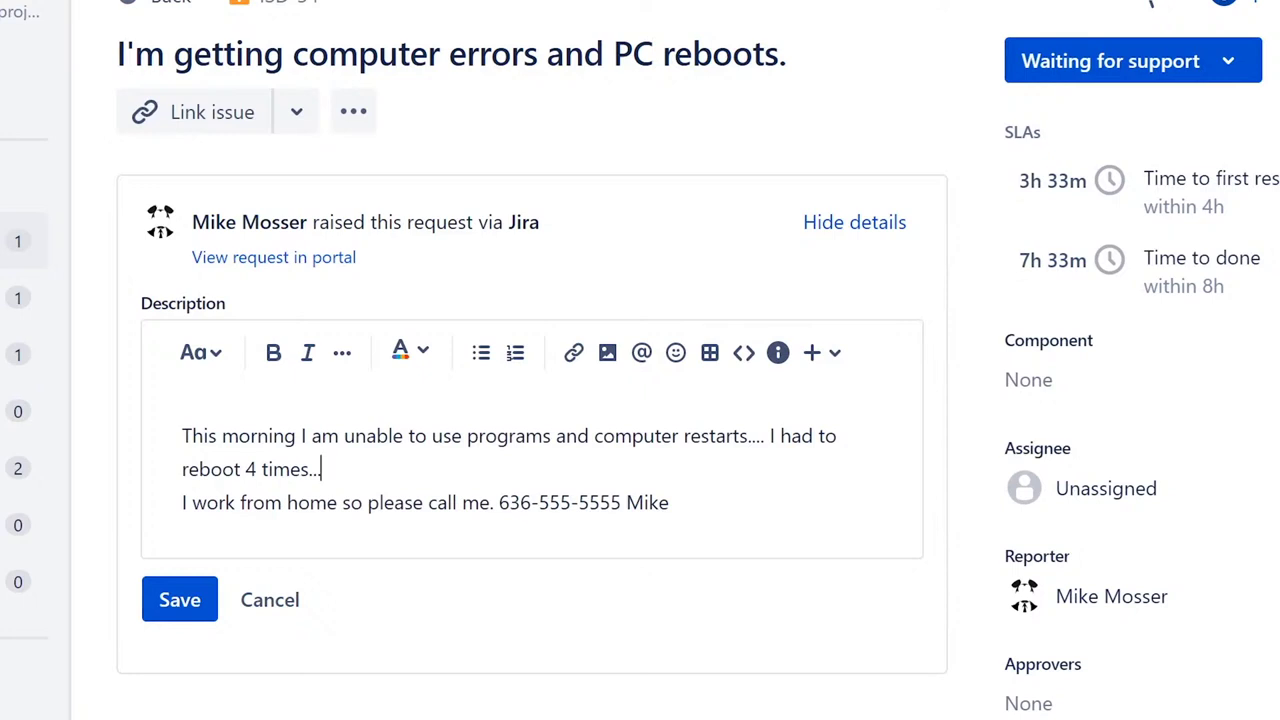
Select the 'I had to reboot 4 times...' sentence, then save the description and begin a customer reply.
key(shift+Left)
key(shift+Left)
key(shift+Left)
key(shift+Left)
key(shift+Left)
key(shift+Right)
key(shift+Right)
key(shift+Right)
key(shift+Right)
key(shift+Right)
key(ctrl+shift+Left)
key(ctrl+shift+Left)
key(ctrl+shift+Left)
key(ctrl+shift+Left)
key(ctrl+shift+Left)
key(ctrl+shift+Left)
key(shift+Right)
key(shift+Right)
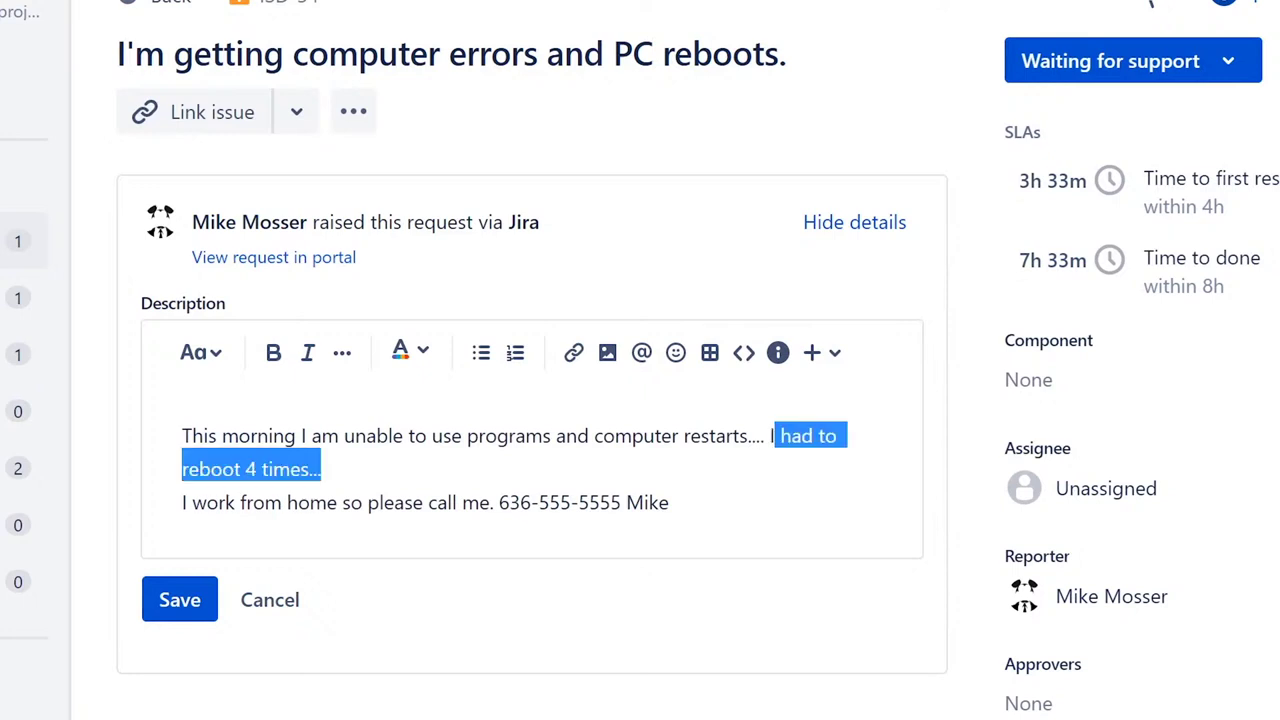
key(shift+Left)
key(shift+Right)
key(Right)
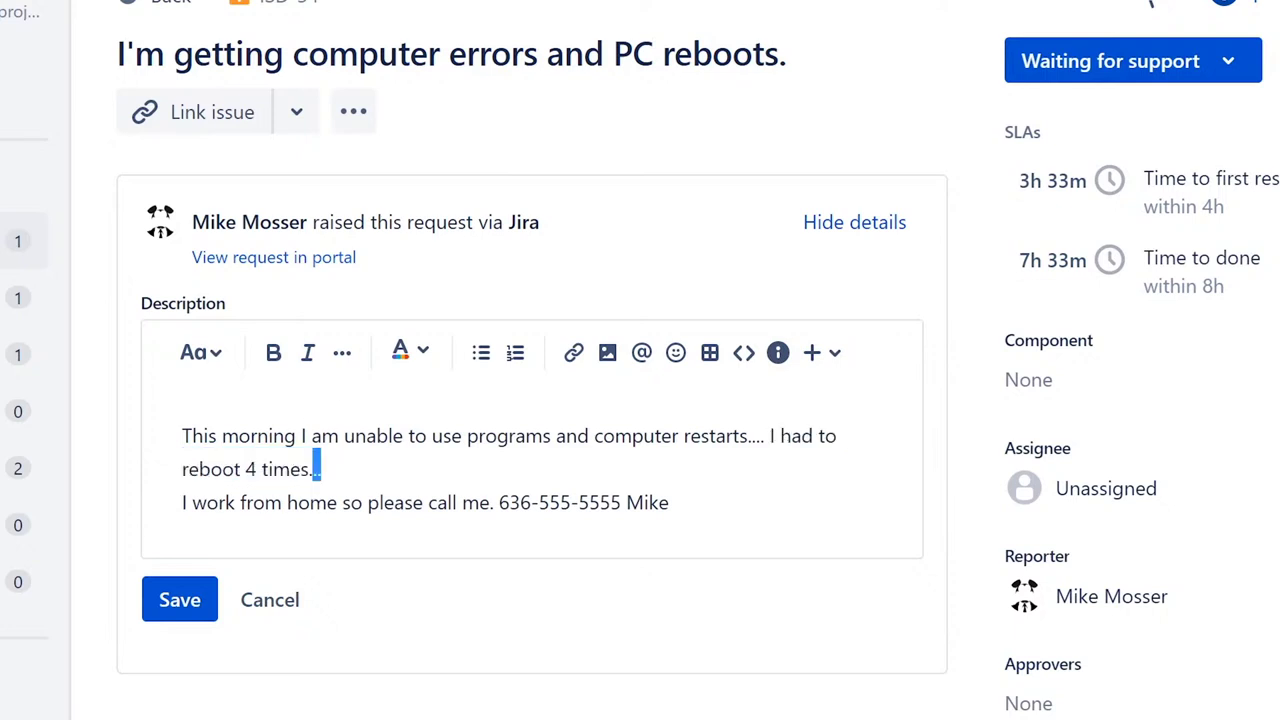
drag(321, 467, 770, 412)
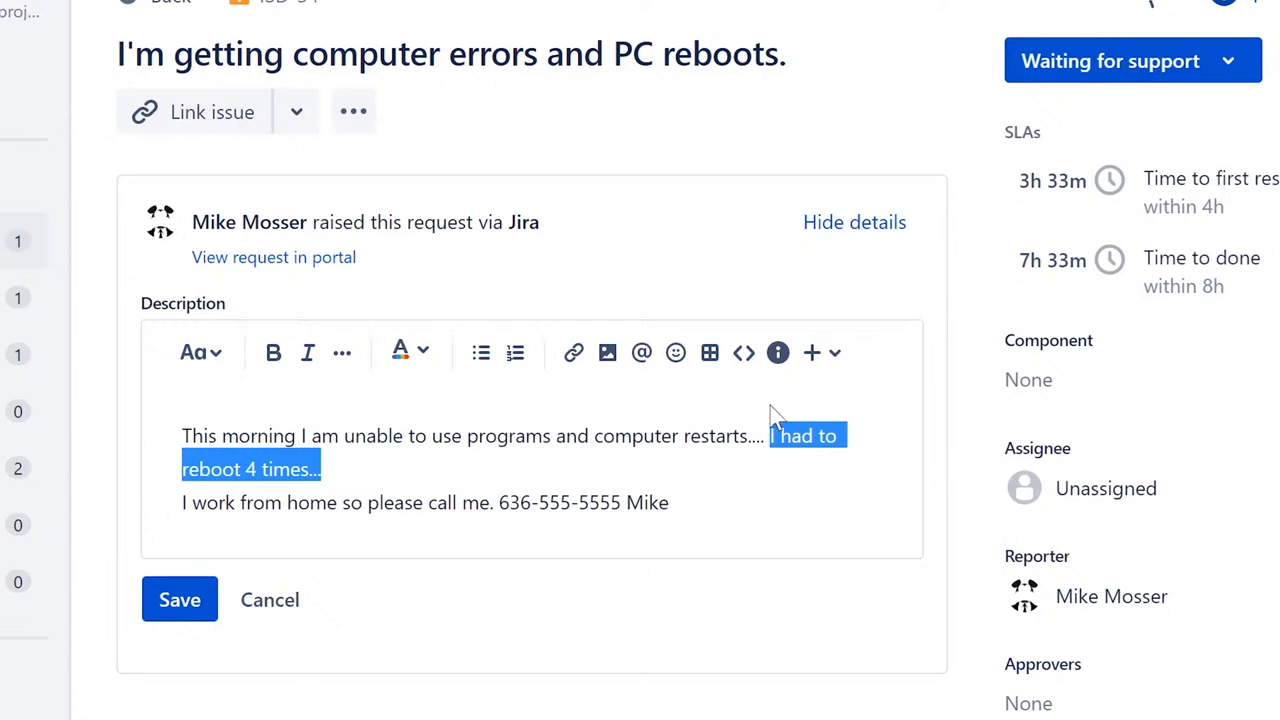
click(710, 436)
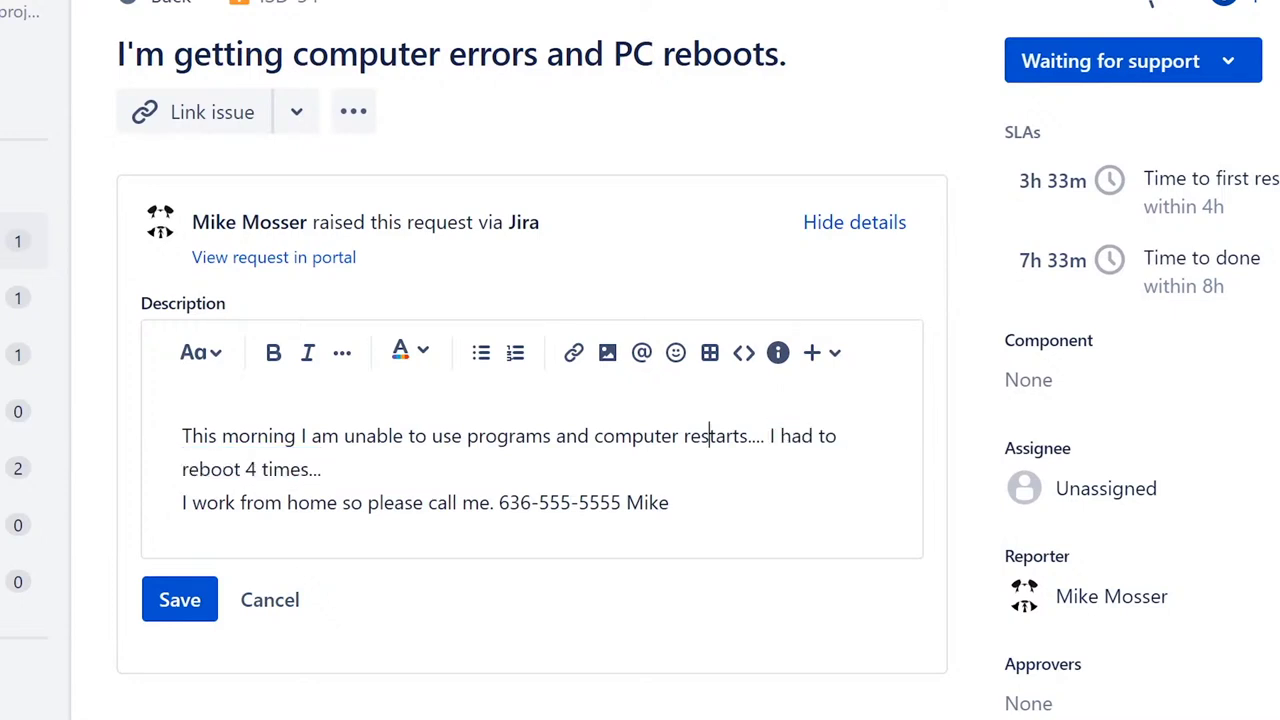
drag(321, 469, 770, 436)
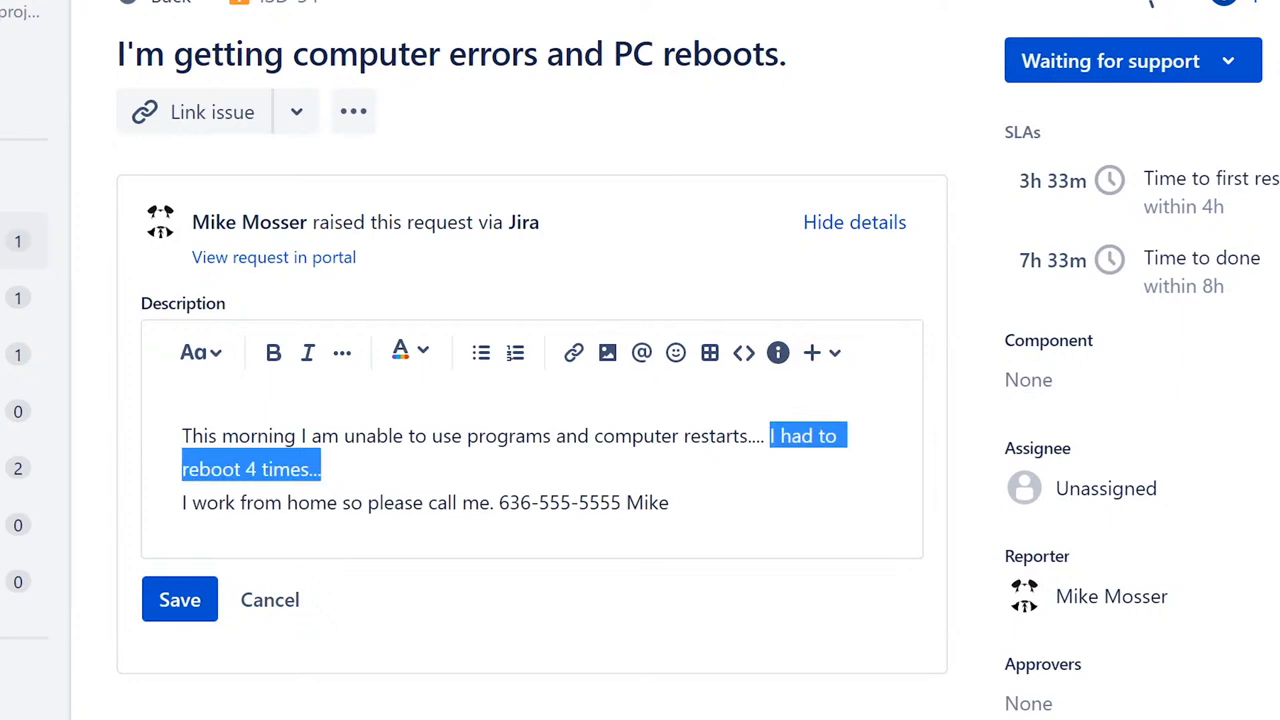
click(589, 502)
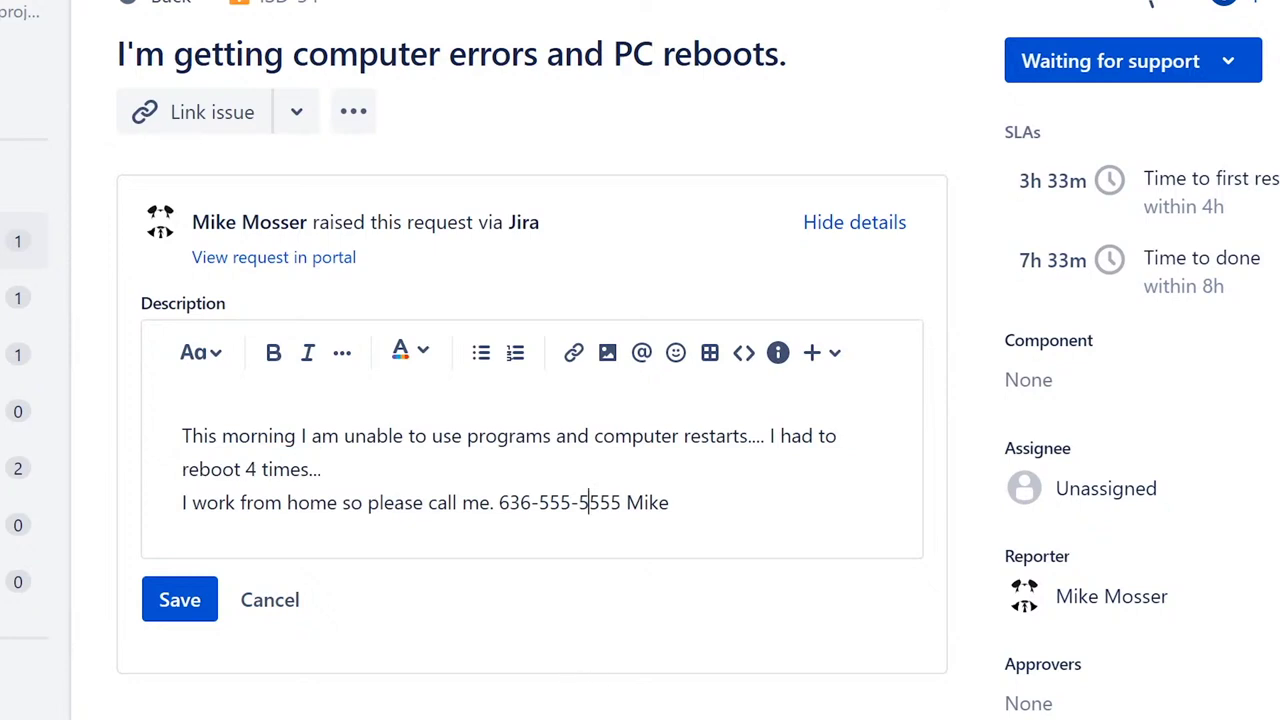
click(574, 449)
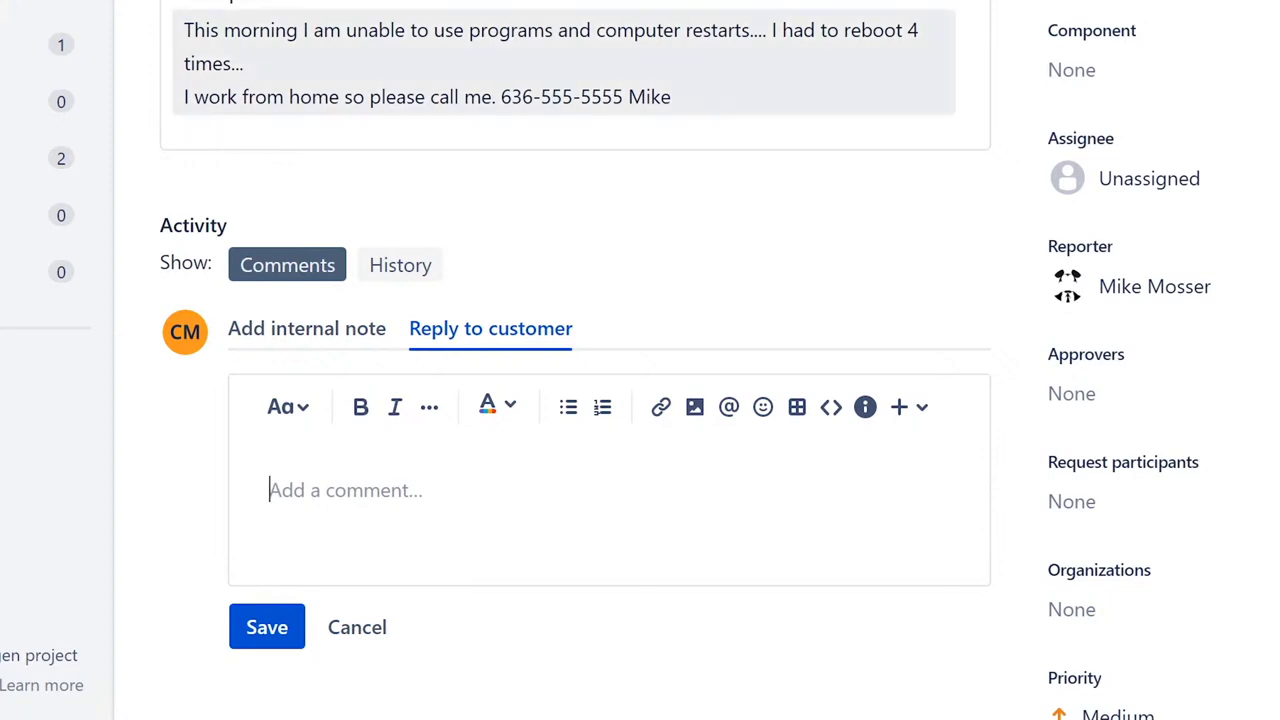
Write 'Good morning,' and ask whether the customer turns the computer off at the end of shift.
text(Good mron)
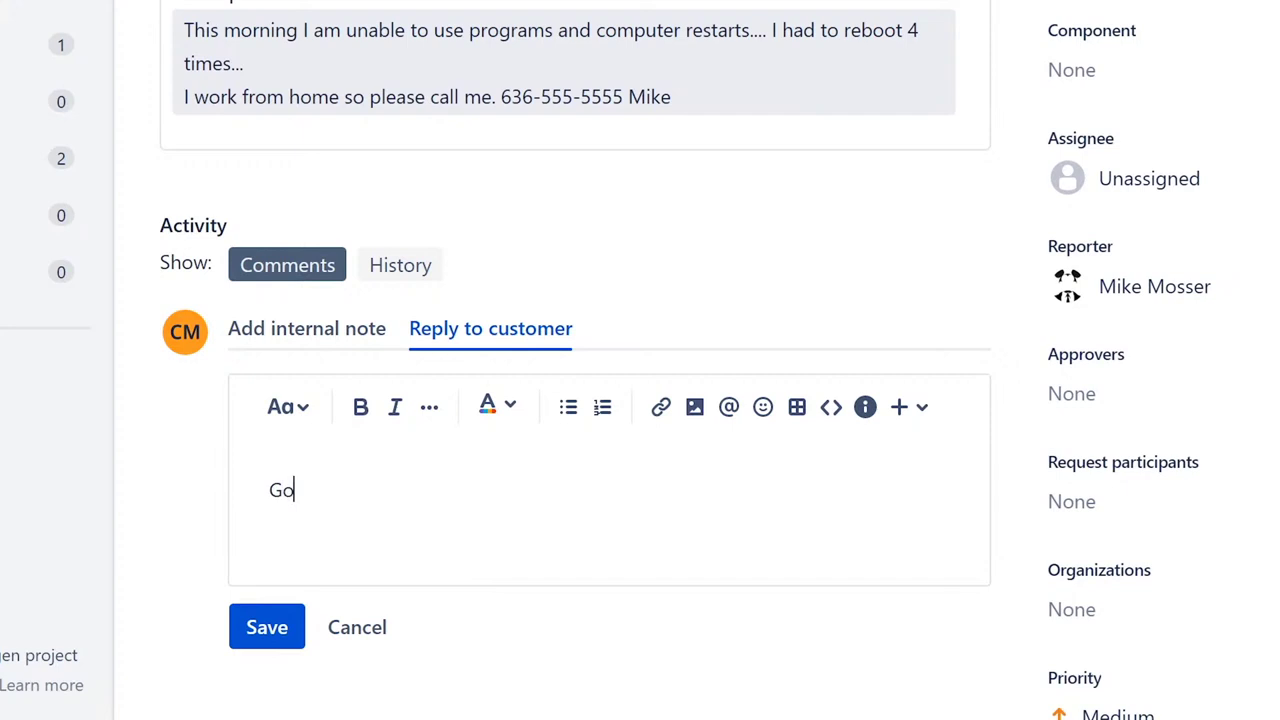
key(BackSpace)
key(BackSpace)
key(BackSpace)
text(orning)
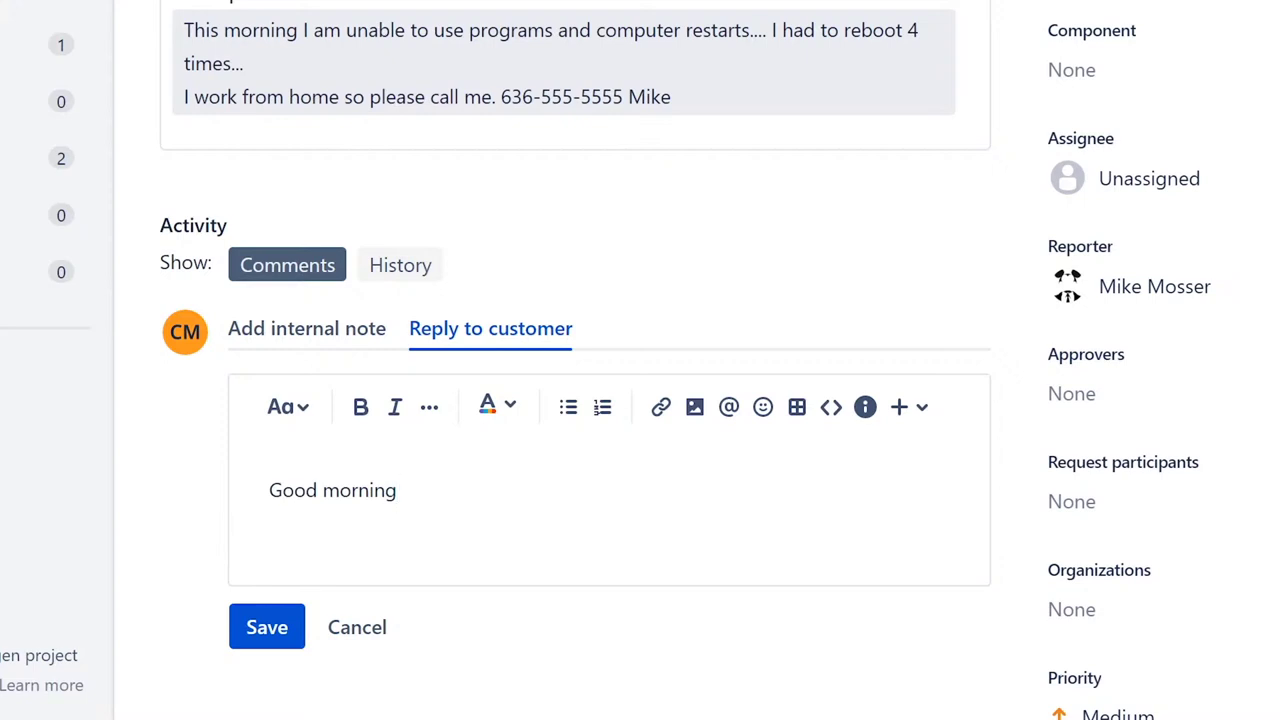
text(,)
key(Return)
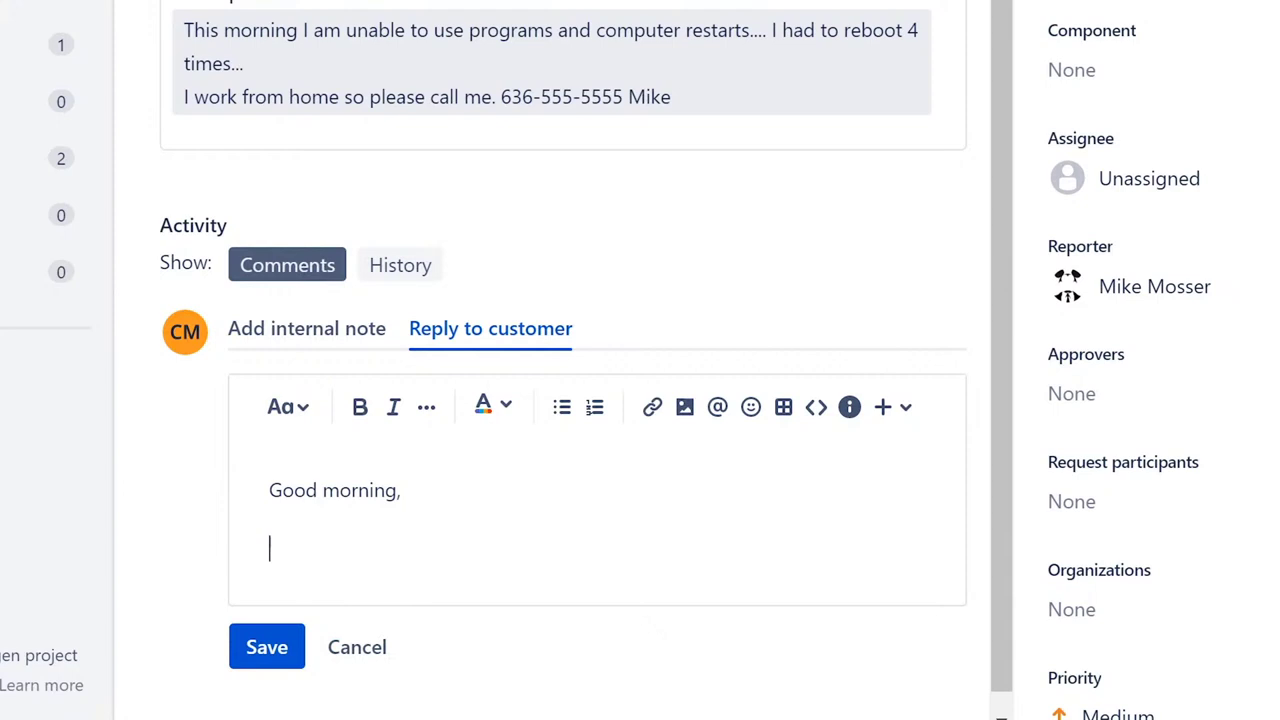
text(Do you turn off you)
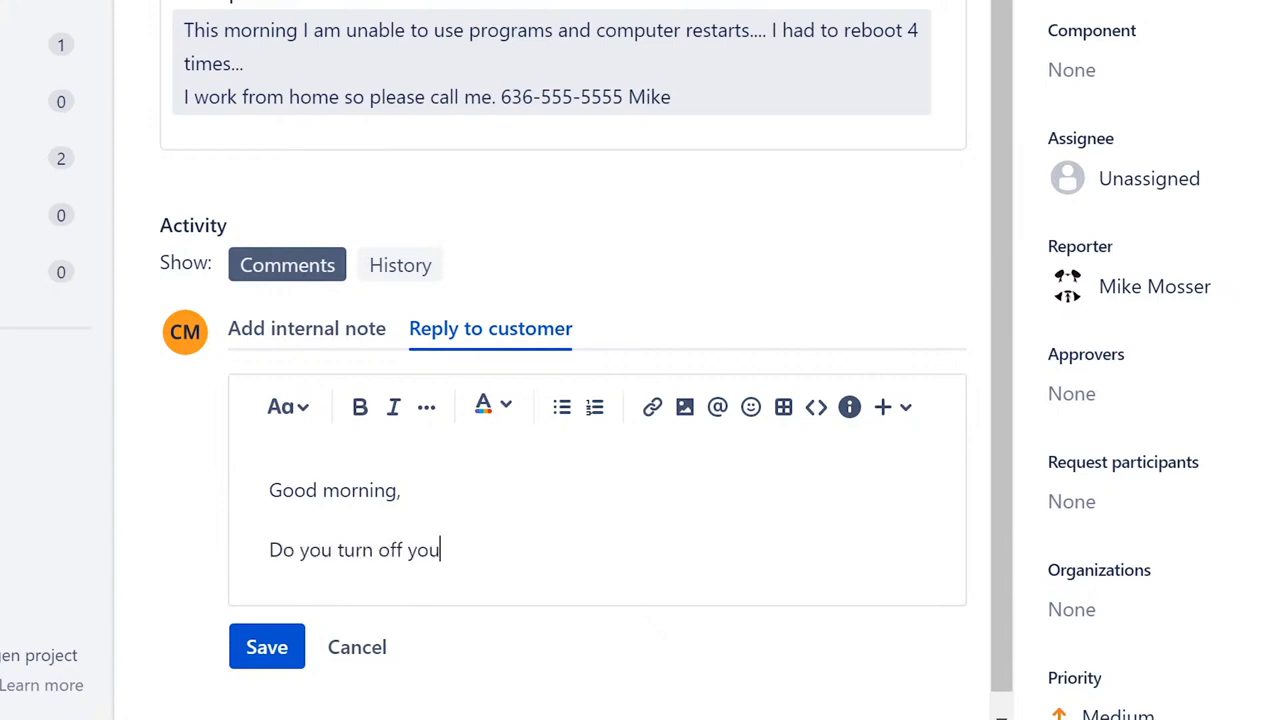
text(r computer ad)
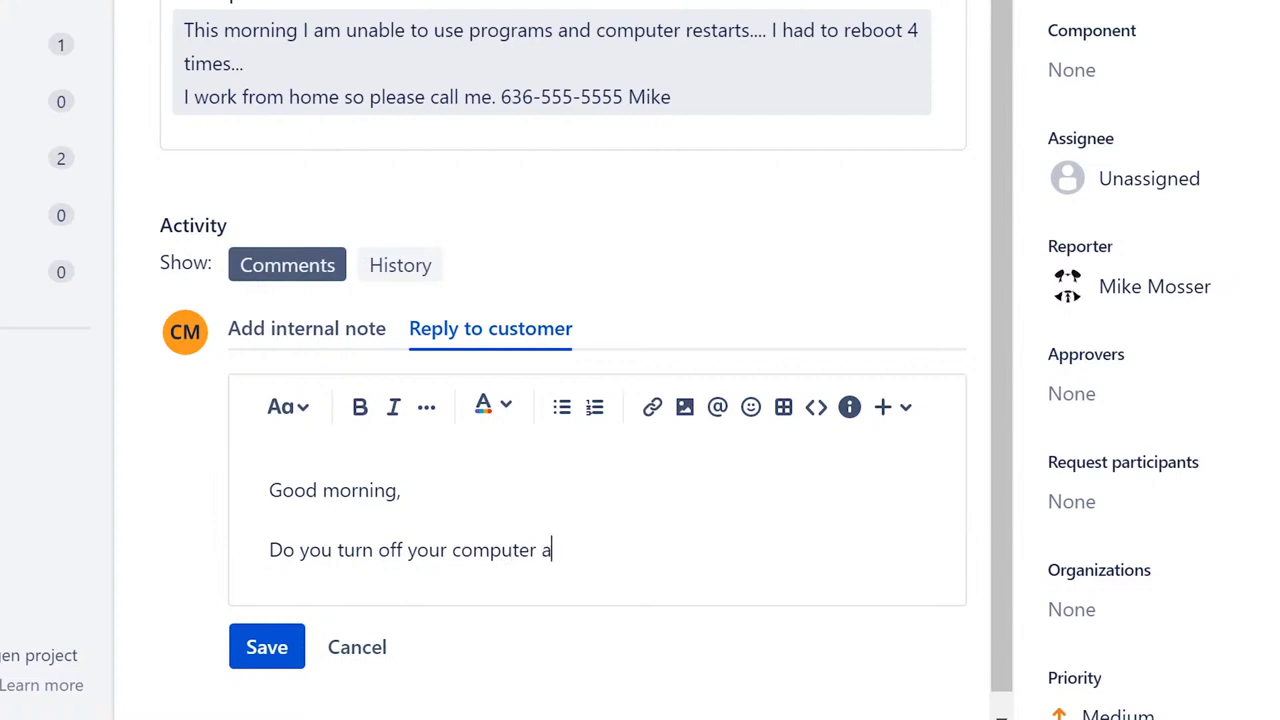
key(BackSpace)
key(BackSpace)
text(t the end of)
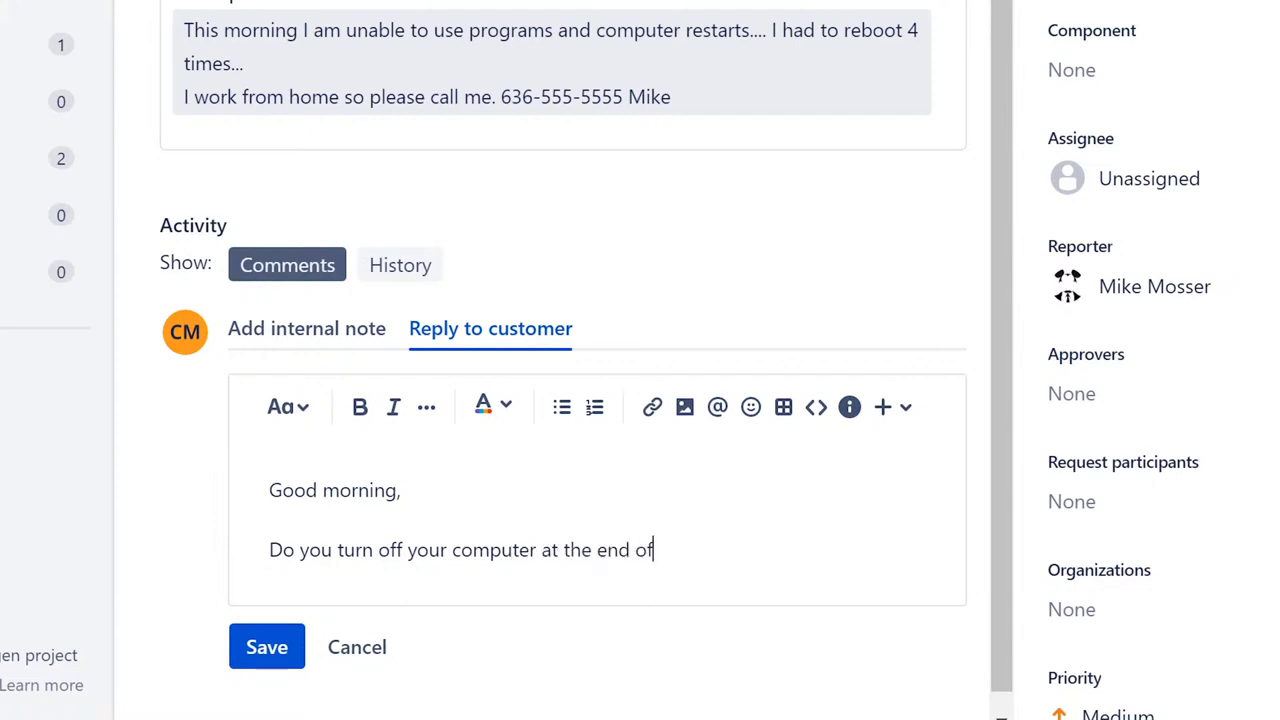
text( shift or do you keep)
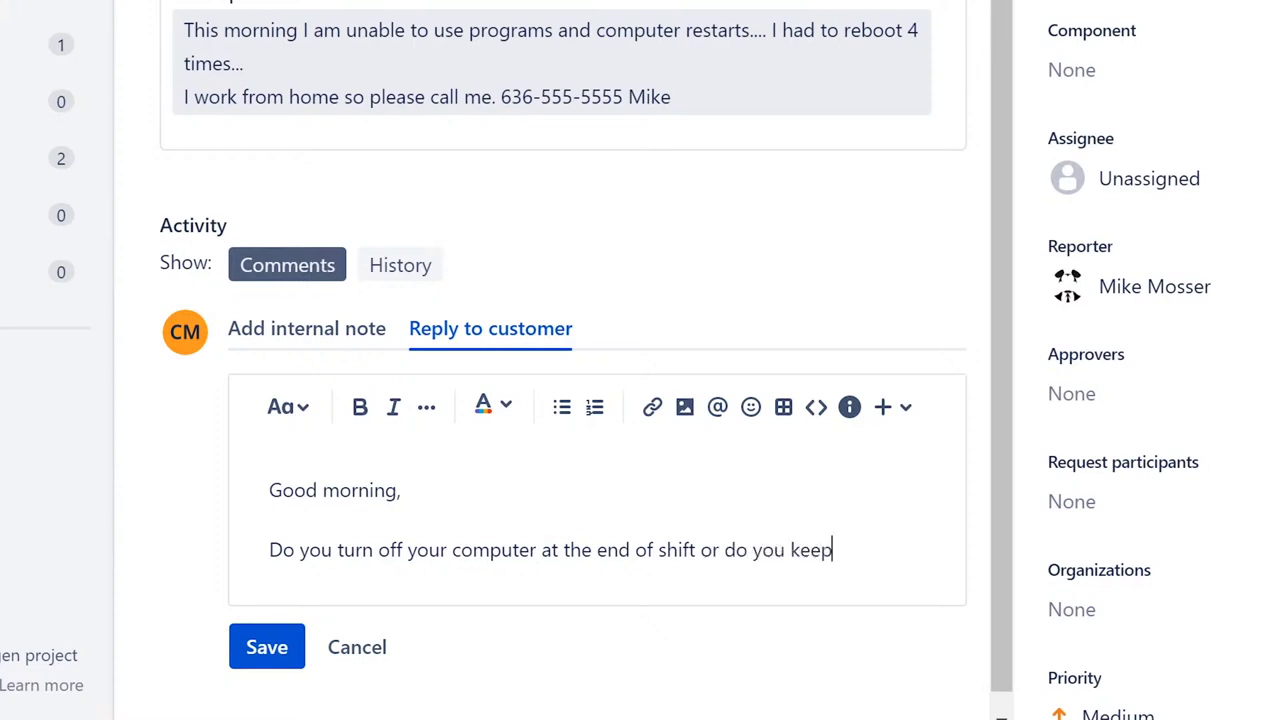
text( in on?)
key(Return)
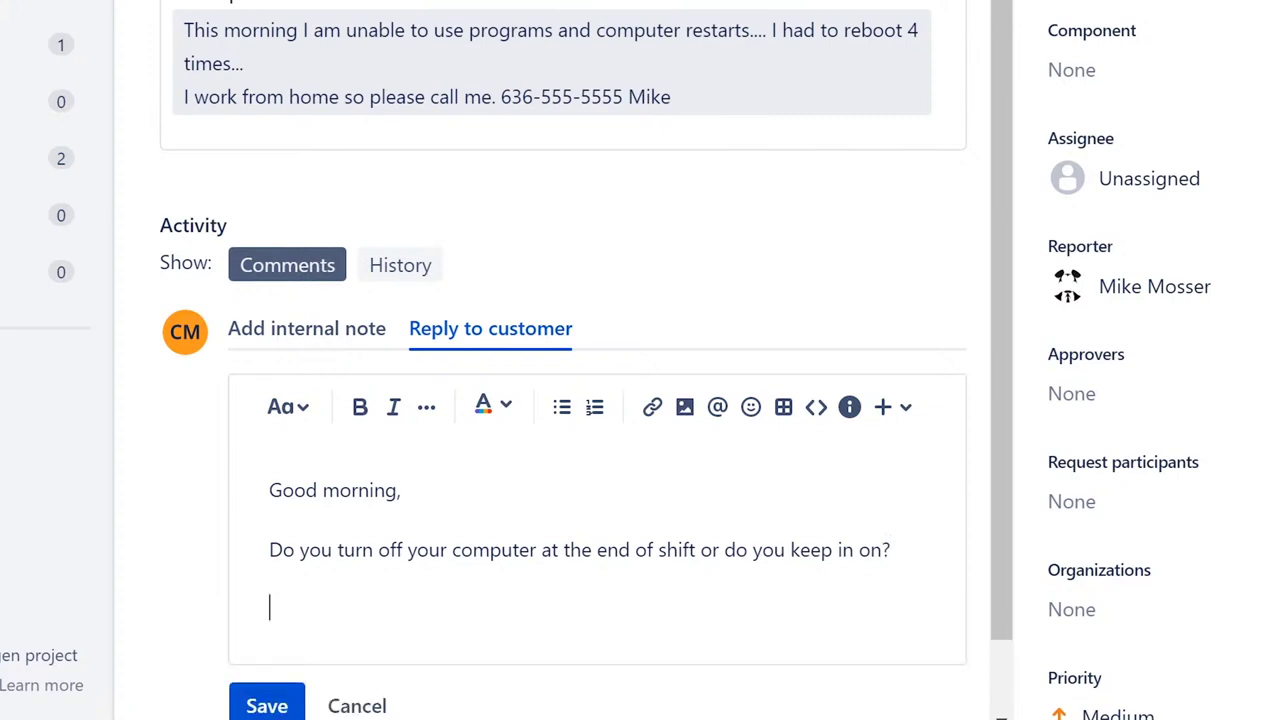
Record the customer's answer 'I turn it off or shutdown...' and start a line 'Me: Please'.
text(Mike: I tur)
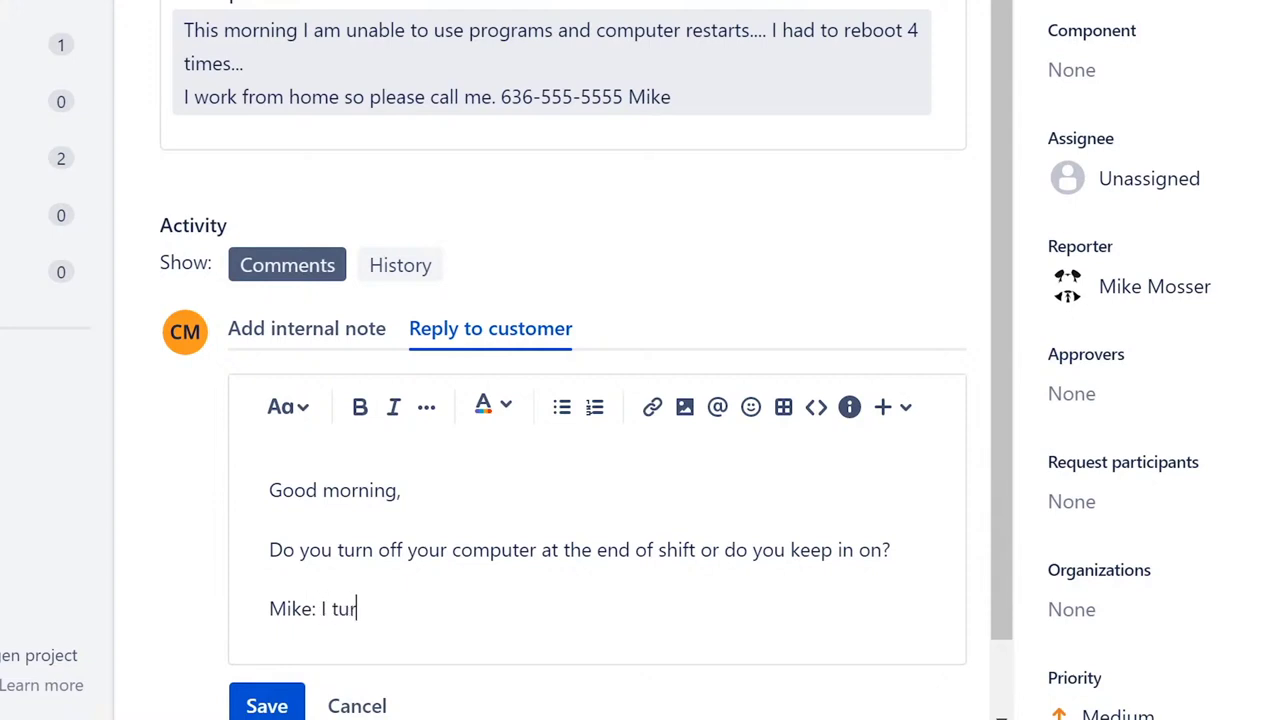
text(ne)
key(BackSpace)
text(it off or shutd)
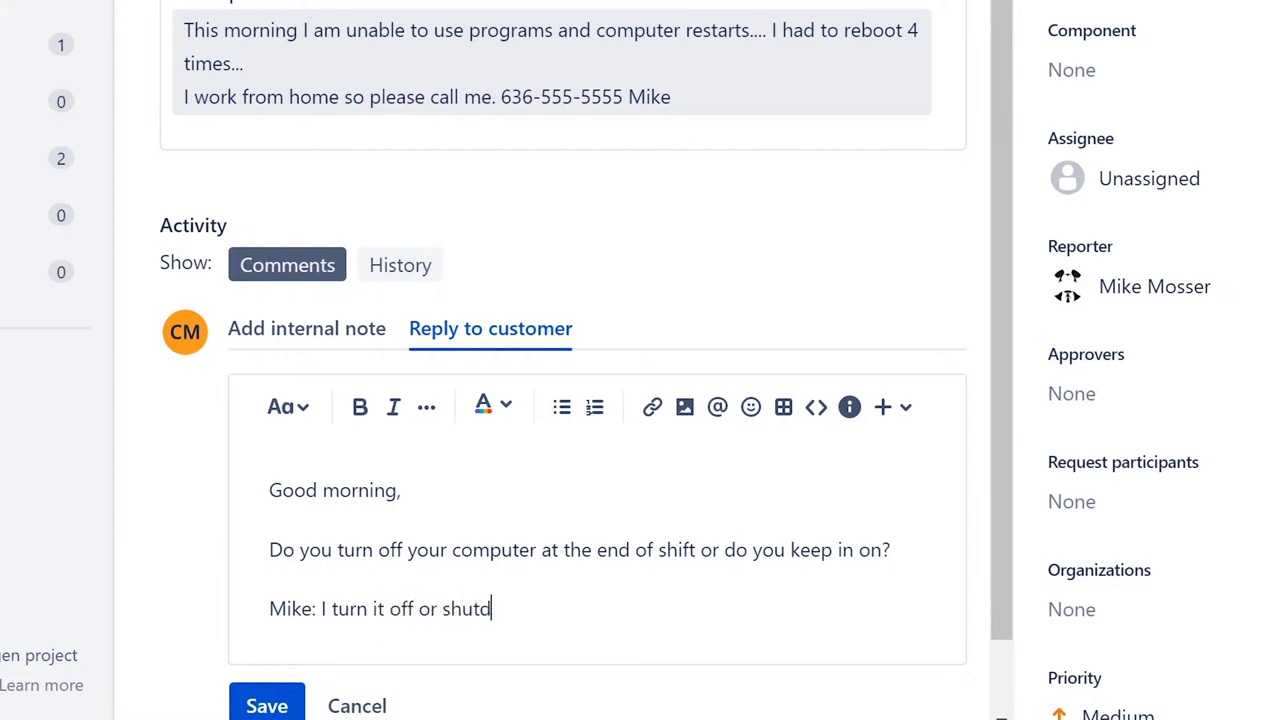
text(own...)
key(Return)
text(Me: Pleas)
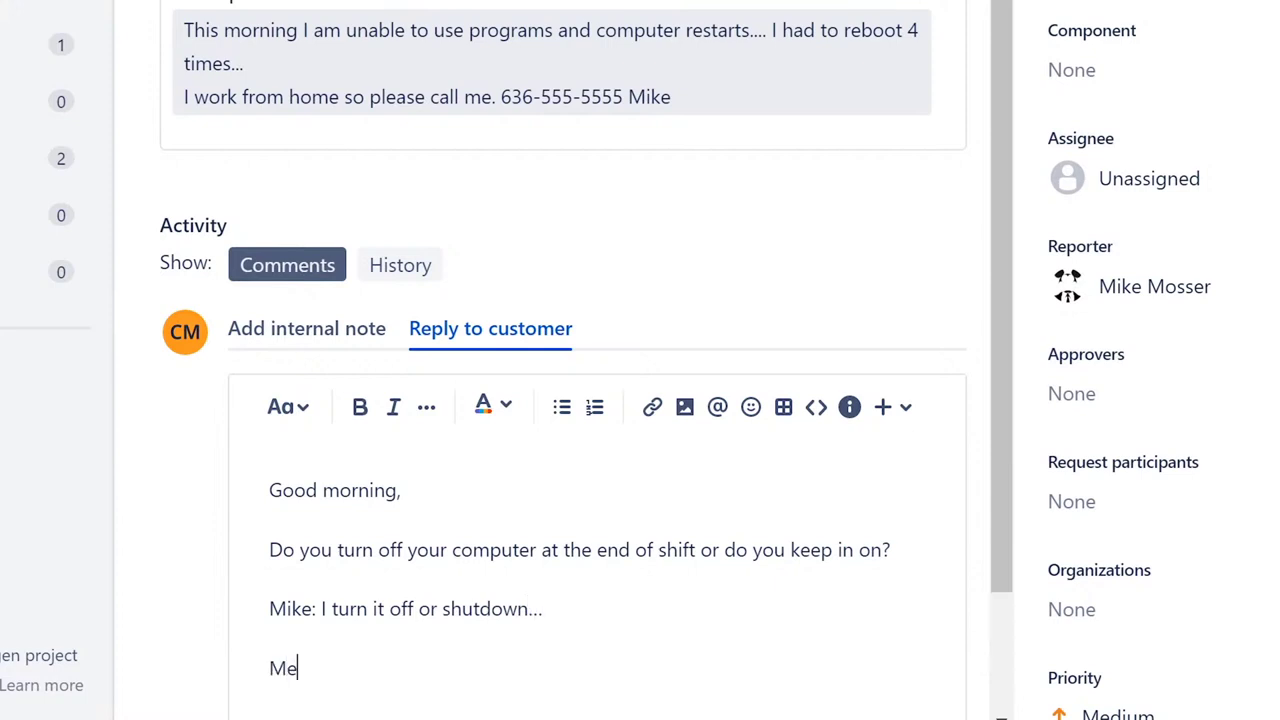
text(e)
scroll(614, 171, down, 2)
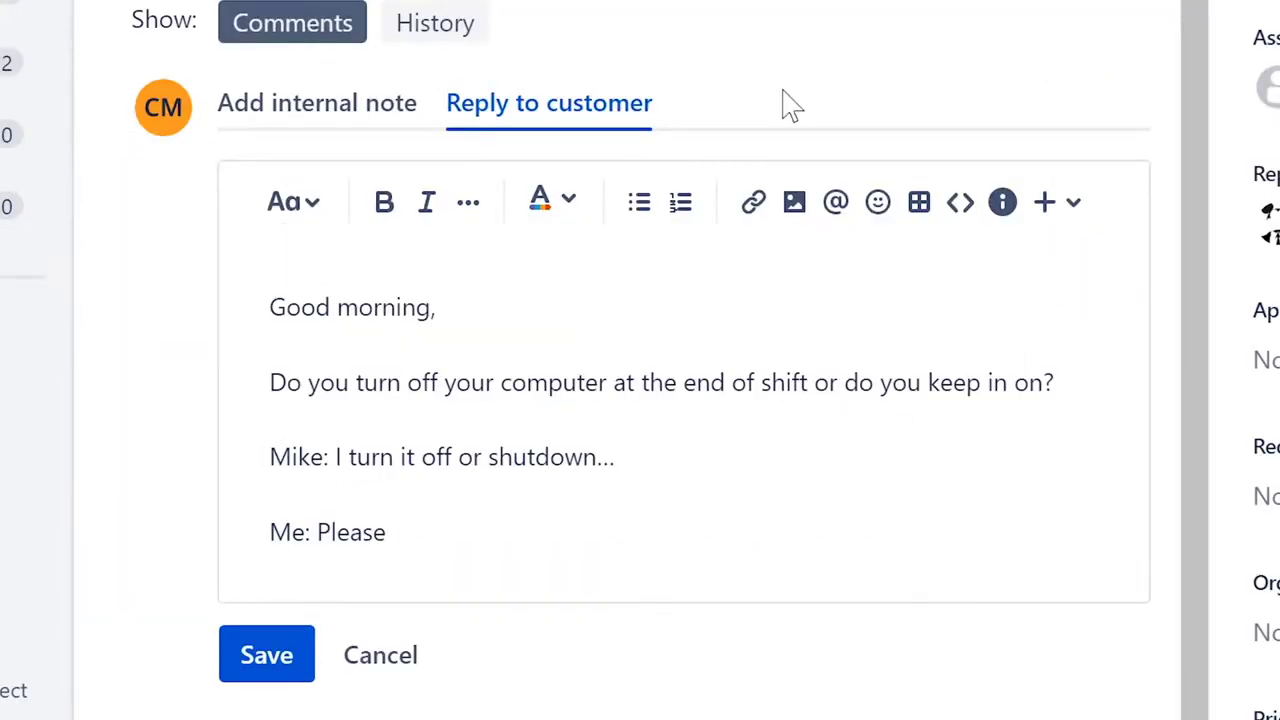
Continue 'Please' with 'leave computer on after work so that it can get updates.'.
text(insure)
key(BackSpace)
key(BackSpace)
key(BackSpace)
key(BackSpace)
key(BackSpace)
key(BackSpace)
text(leave)
key(BackSpace)
key(BackSpace)
key(BackSpace)
key(BackSpace)
key(BackSpace)
text(inus)
key(BackSpace)
key(BackSpace)
text(sure that)
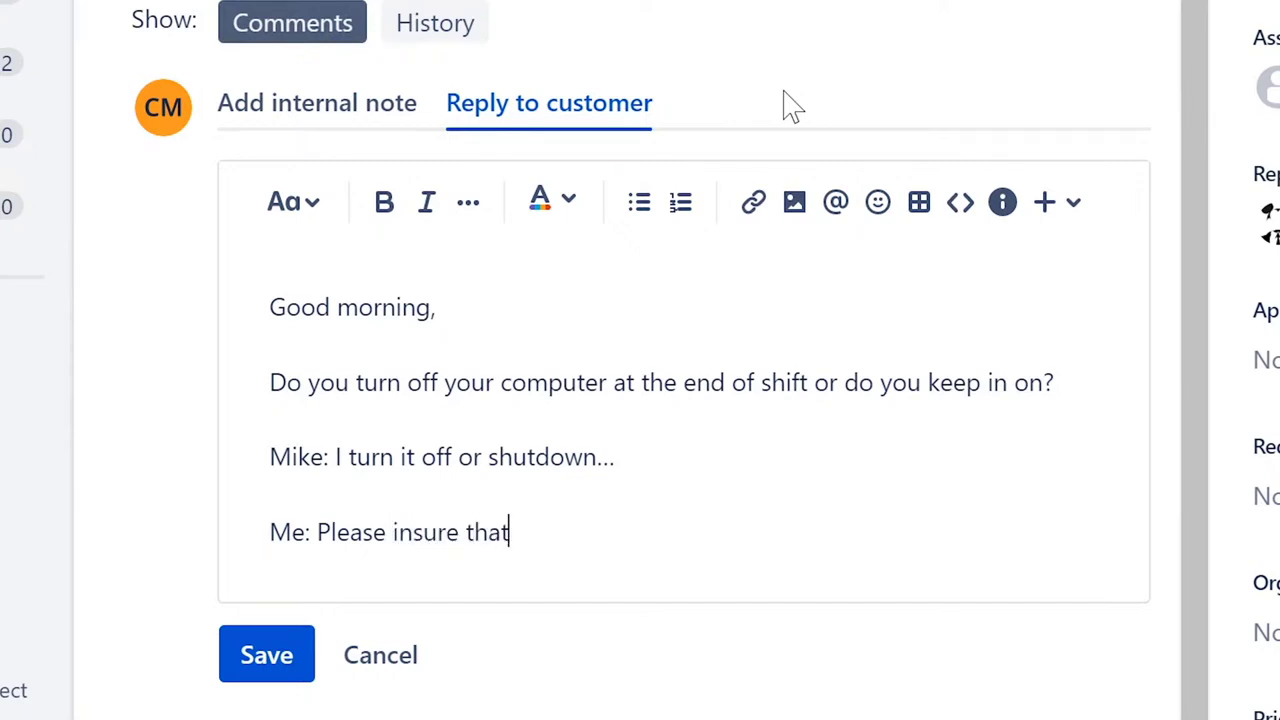
key(BackSpace)
key(BackSpace)
key(BackSpace)
key(BackSpace)
key(BackSpace)
key(BackSpace)
key(BackSpace)
key(BackSpace)
key(BackSpace)
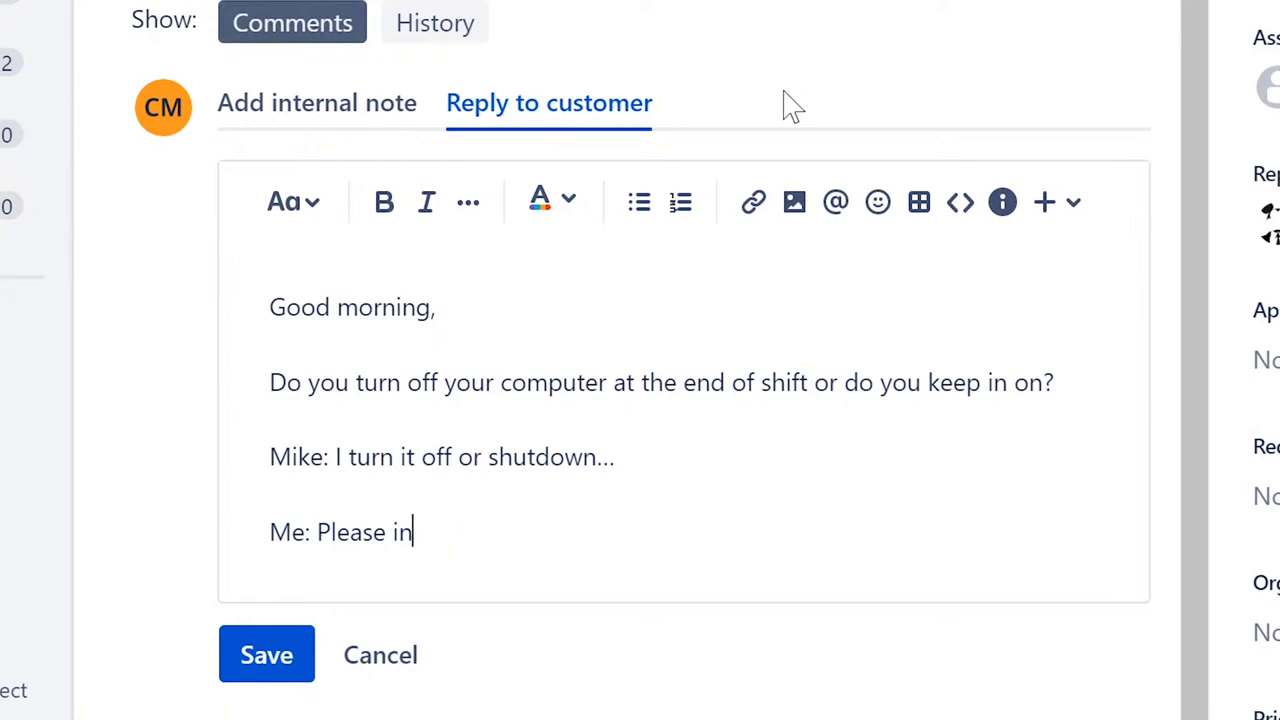
key(BackSpace)
key(BackSpace)
text(leave computer on)
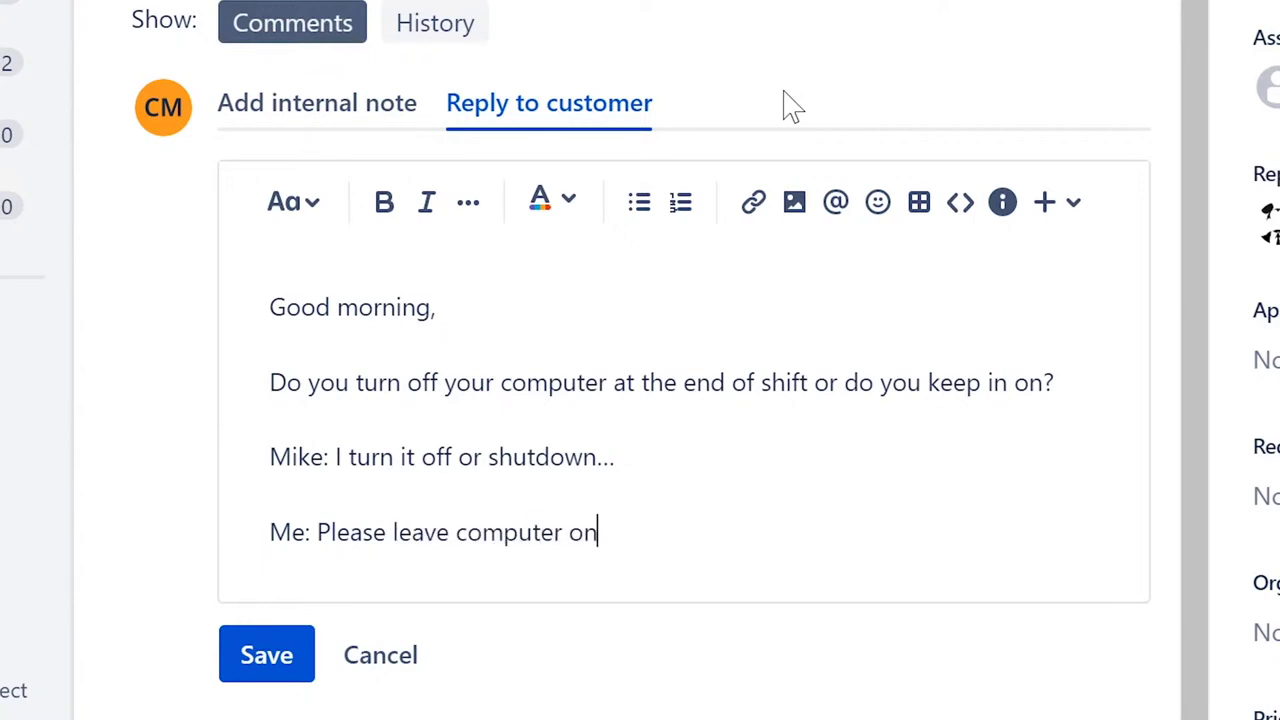
text( after work)
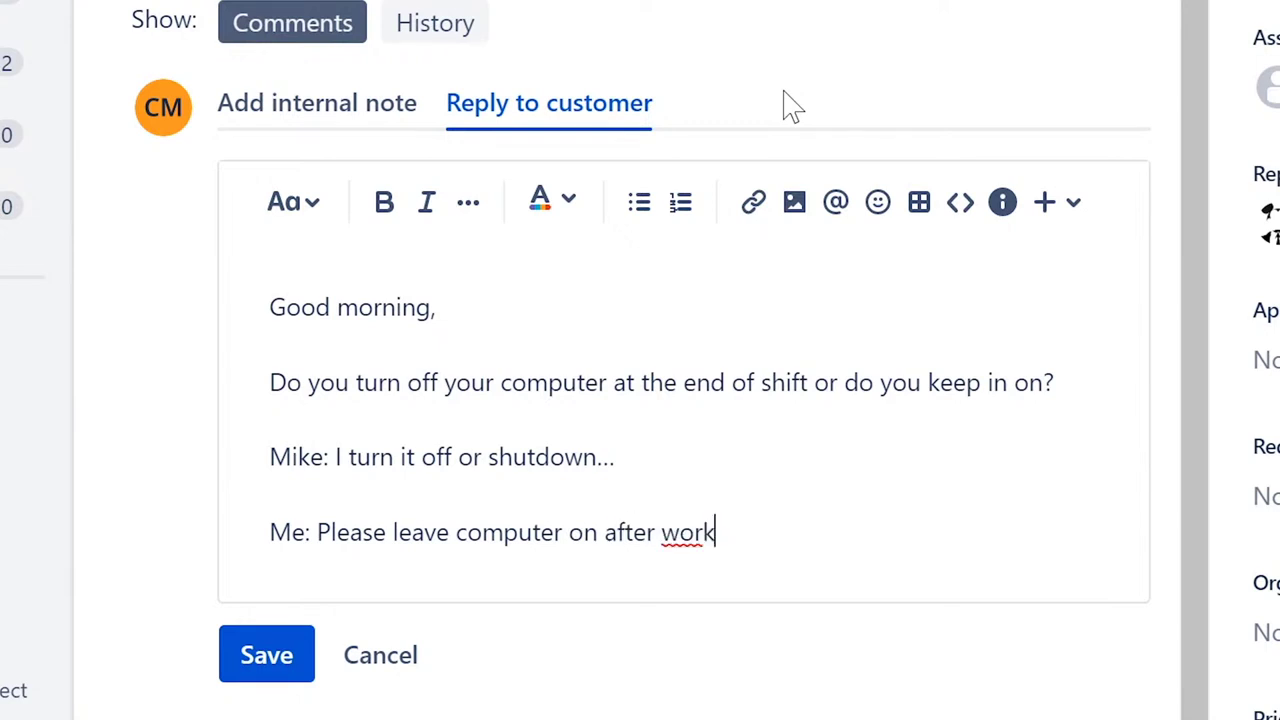
text( so that i)
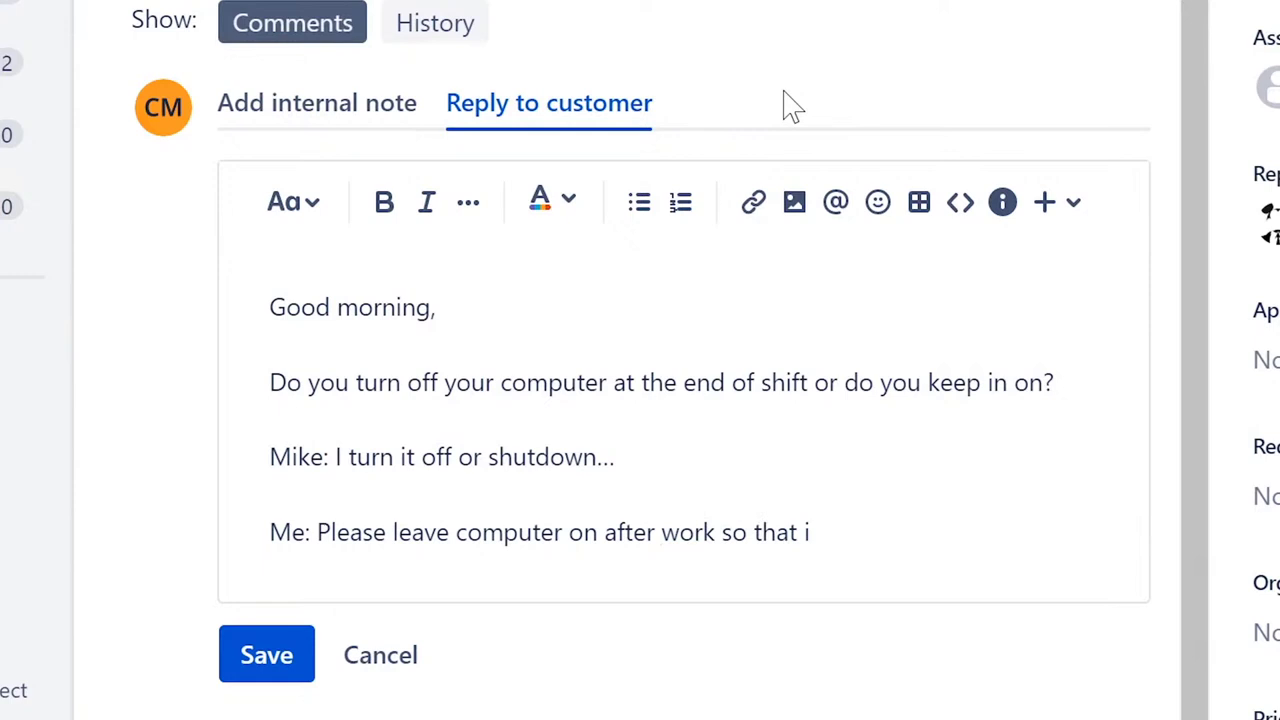
text(t can get u)
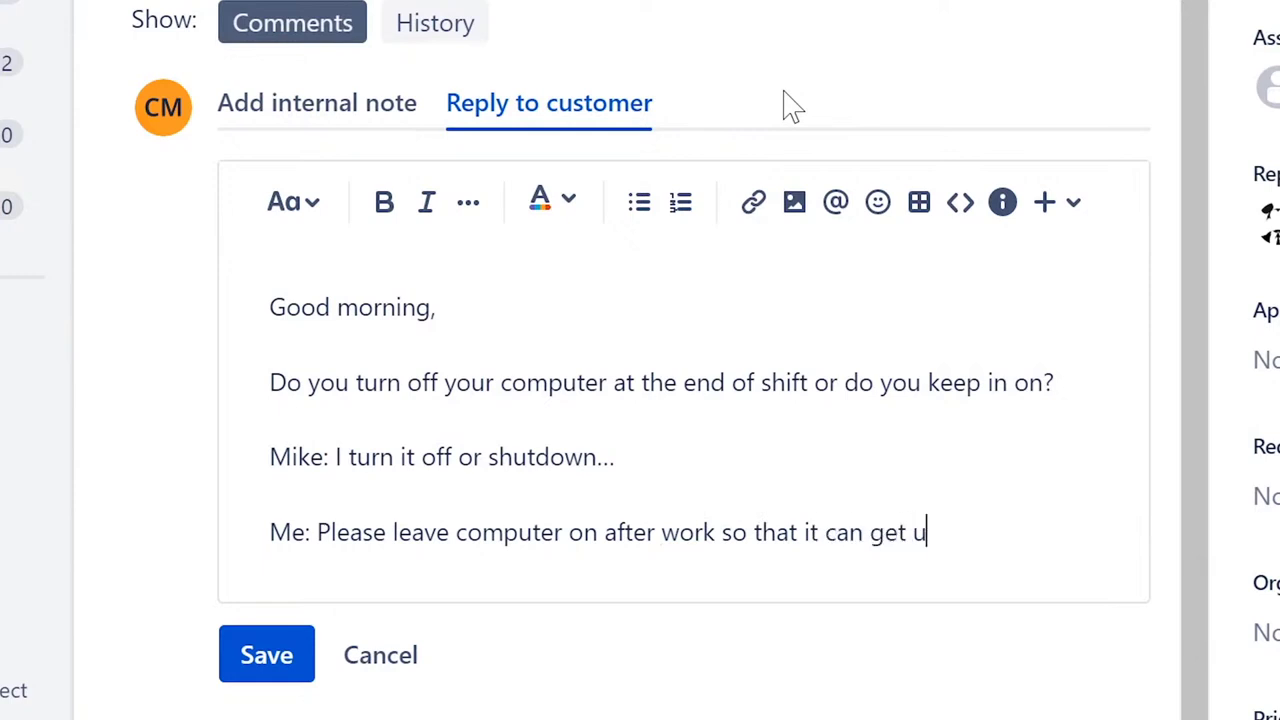
text(pdates)
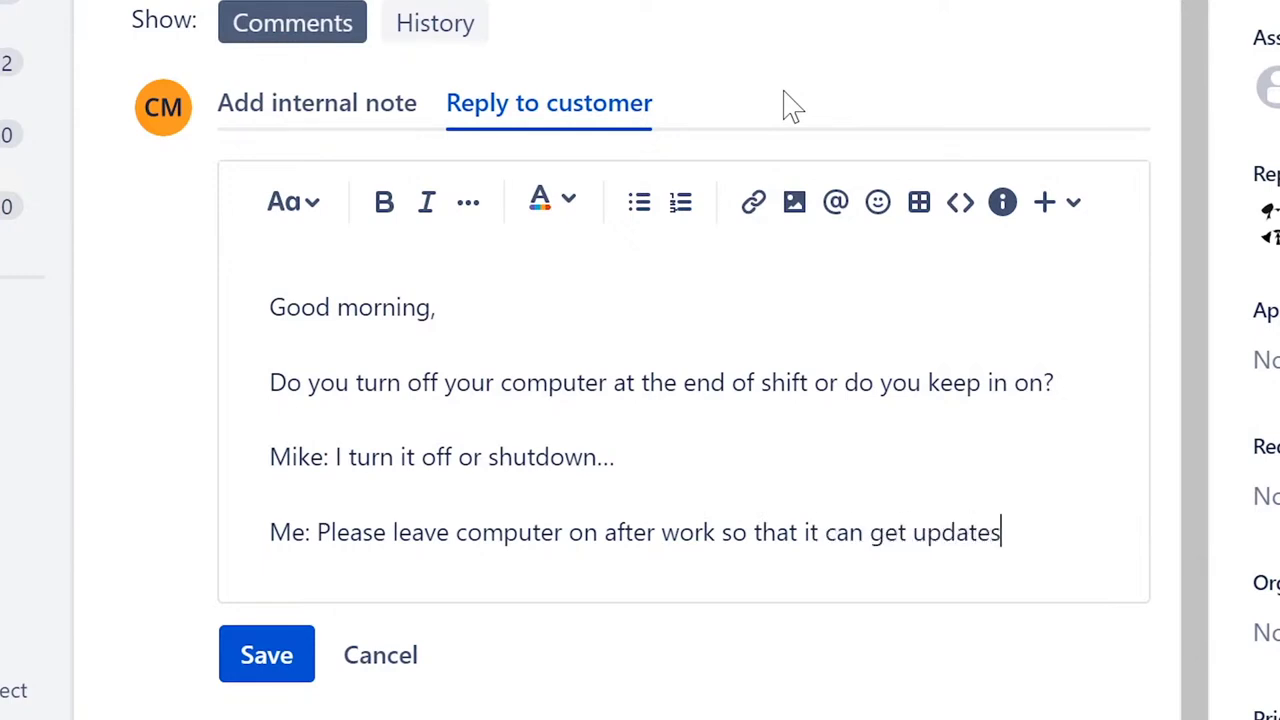
text(. th)
key(BackSpace)
key(BackSpace)
Add 'This will minimize restarts and will allow for faster login.'.
text(This will )
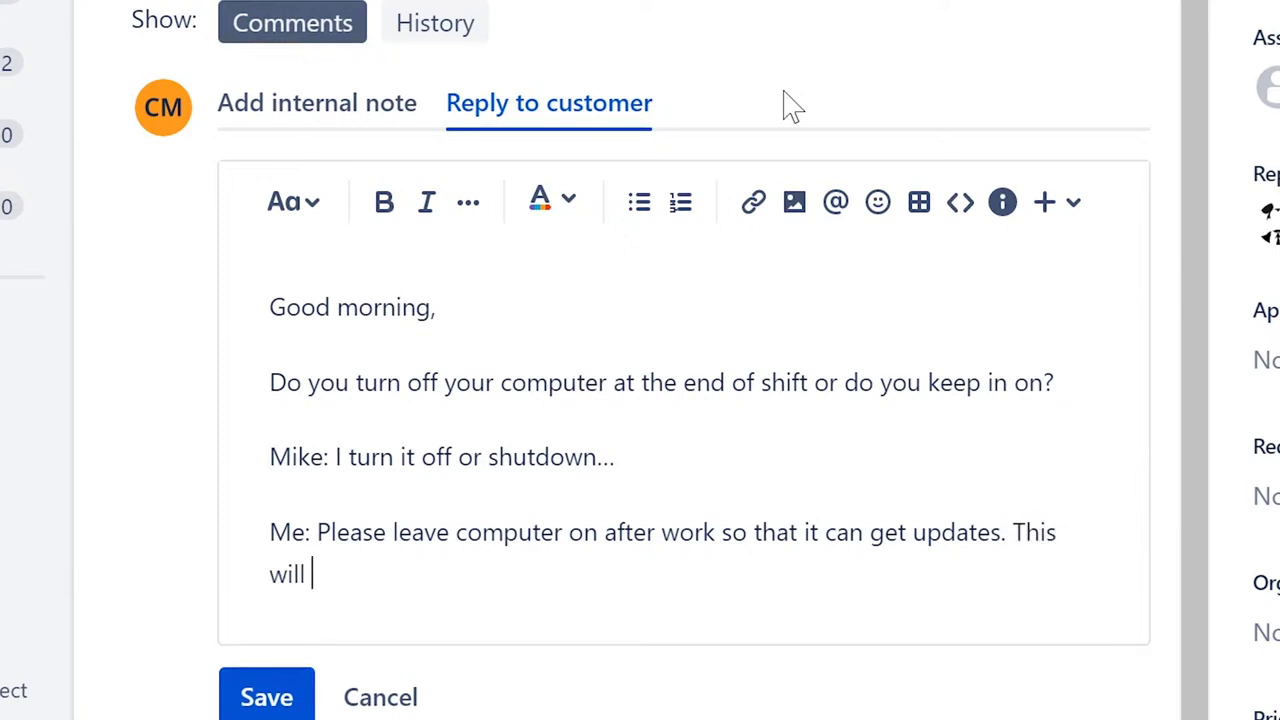
text(i)
key(BackSpace)
text(minimize )
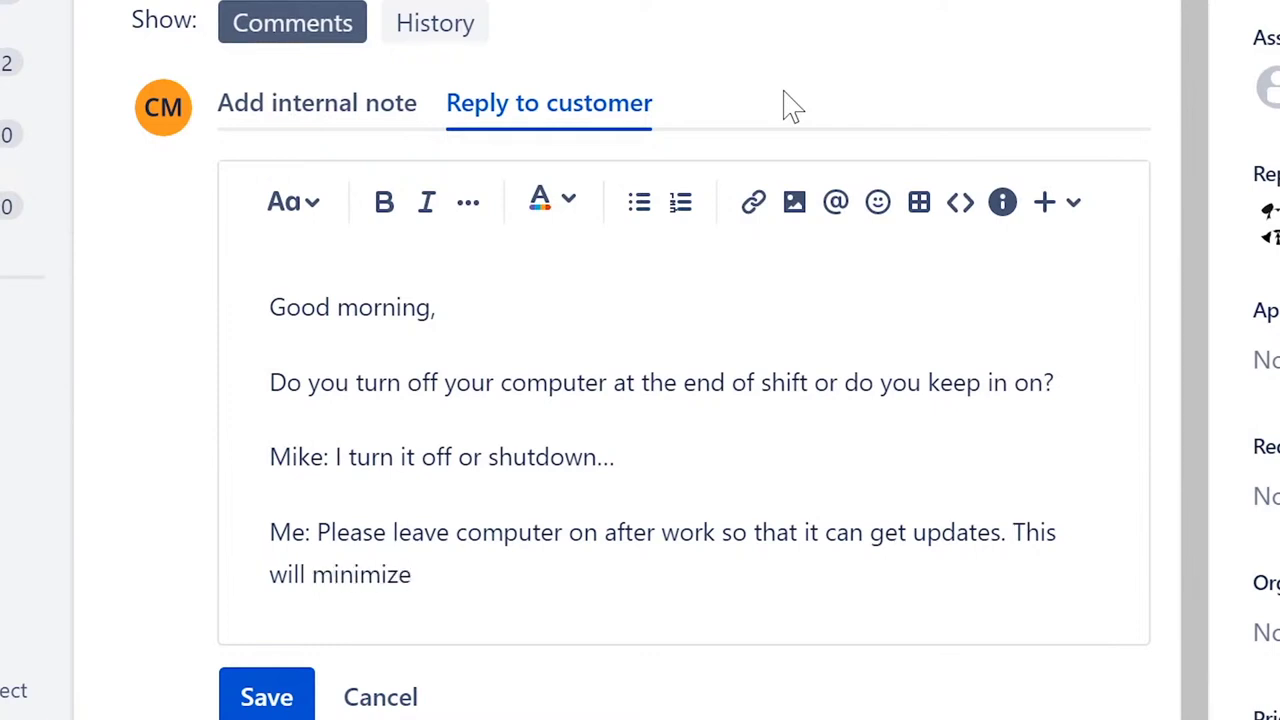
text(restarts)
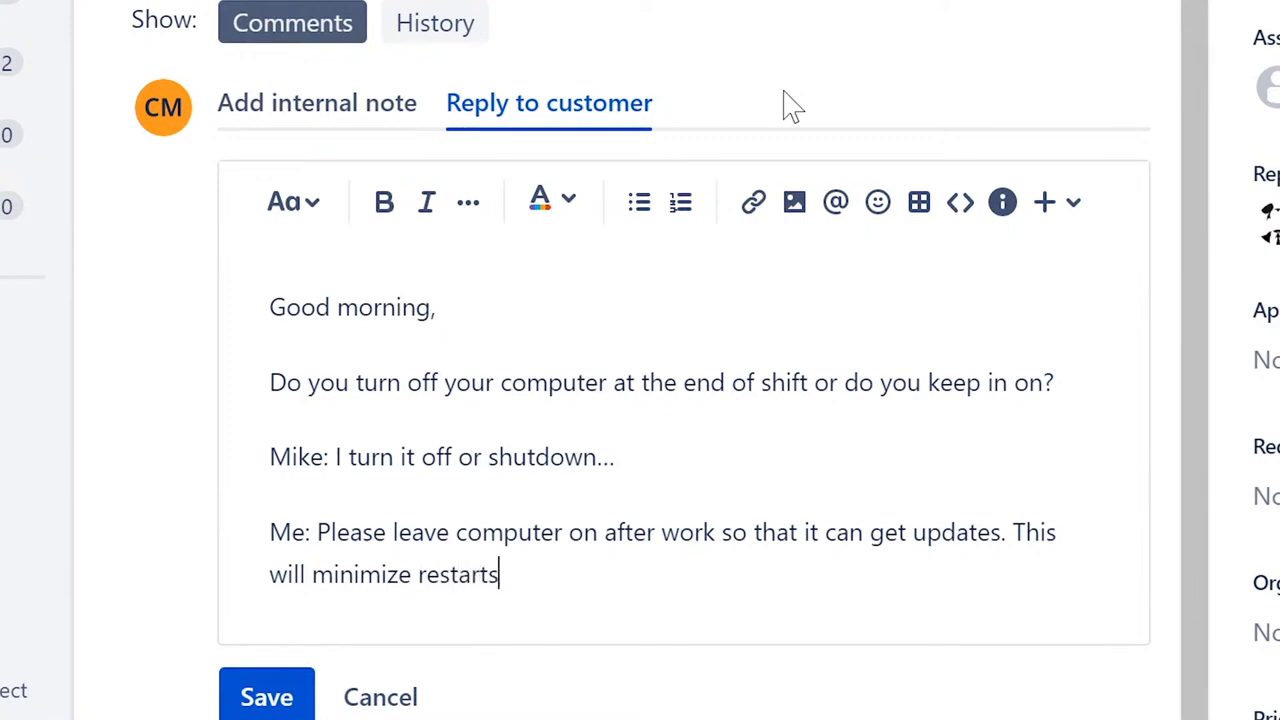
text( and will allow fo)
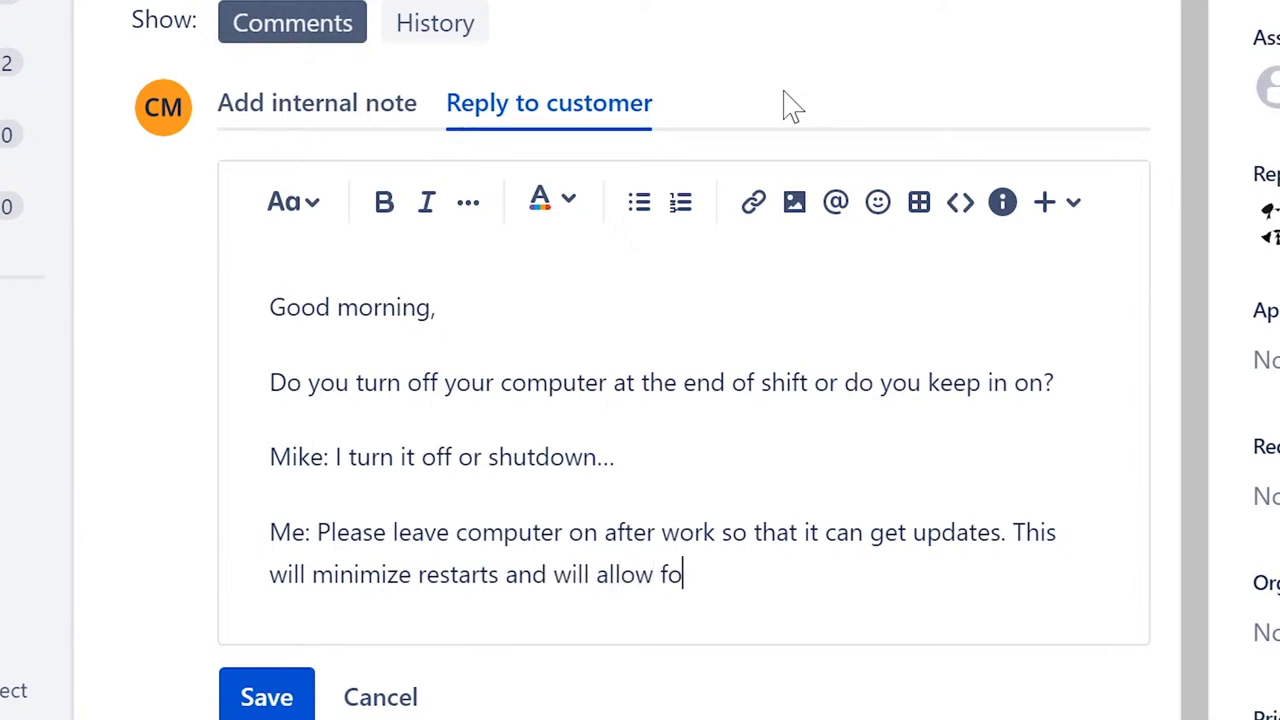
text(r faster login.)
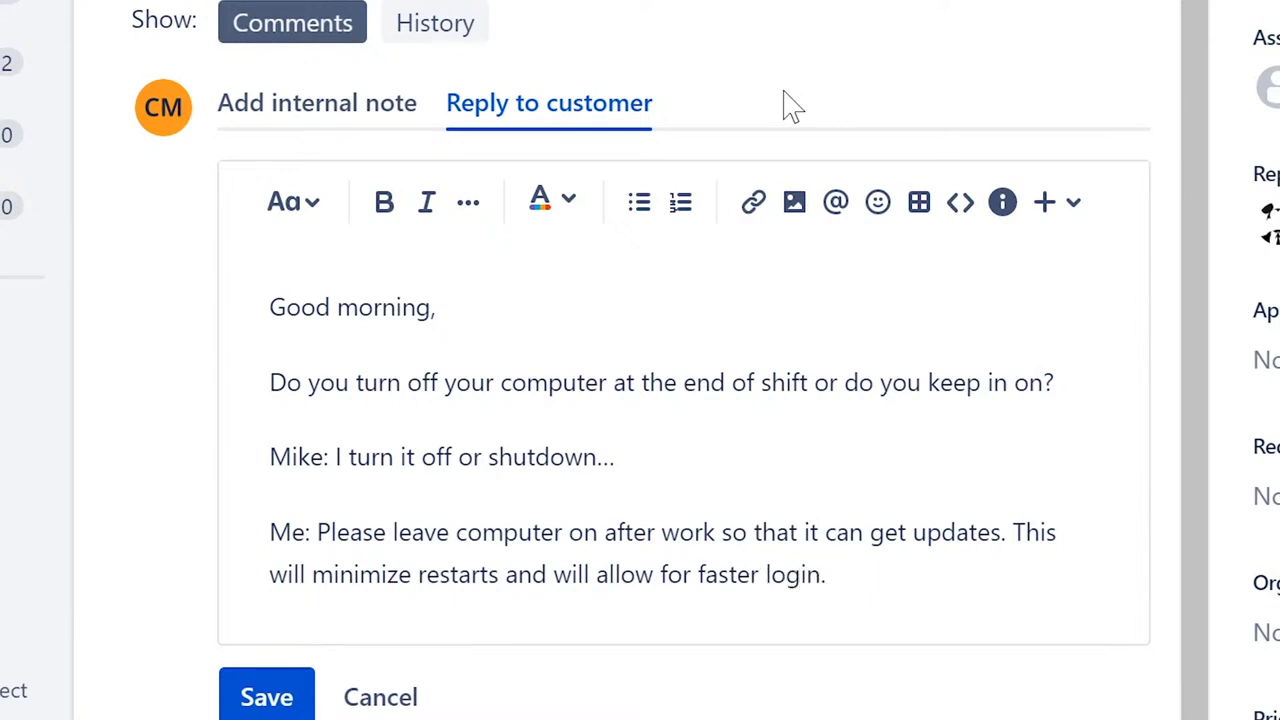
scroll(640, 360, down, 1)
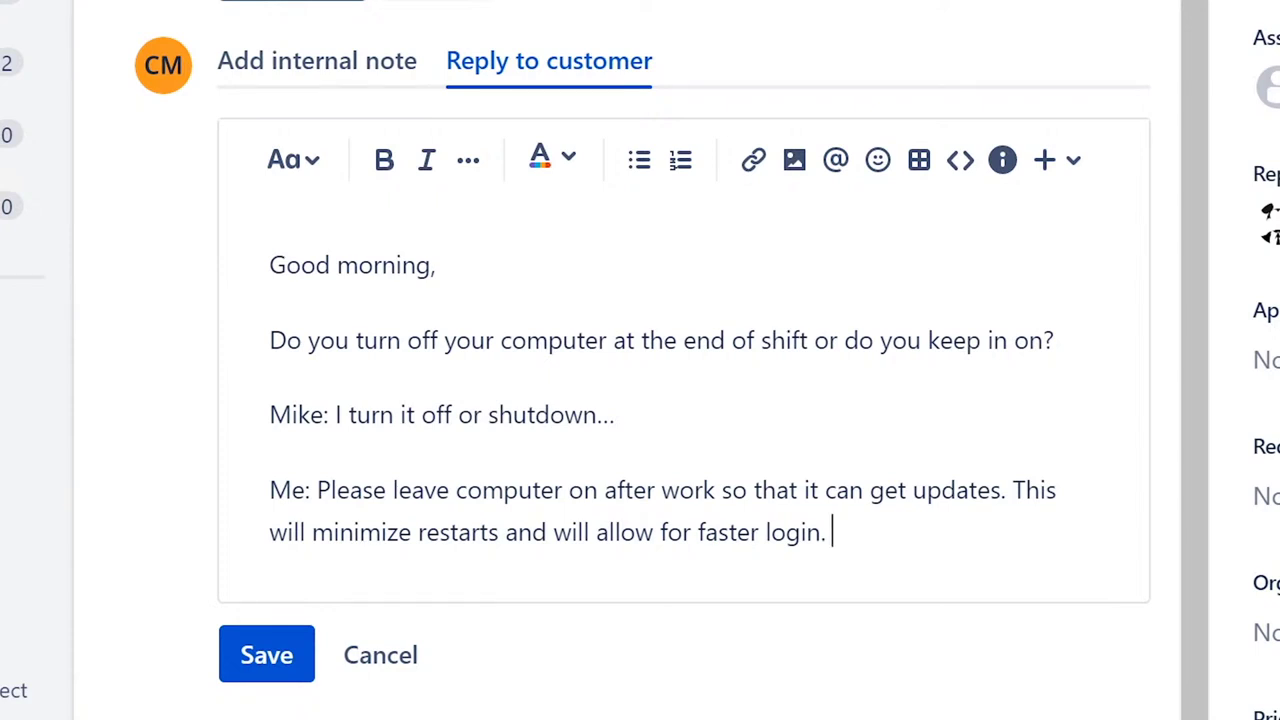
Reread the description's 'I had to reboot 4 times...' complaint by highlighting it.
drag(582, 490, 1006, 490)
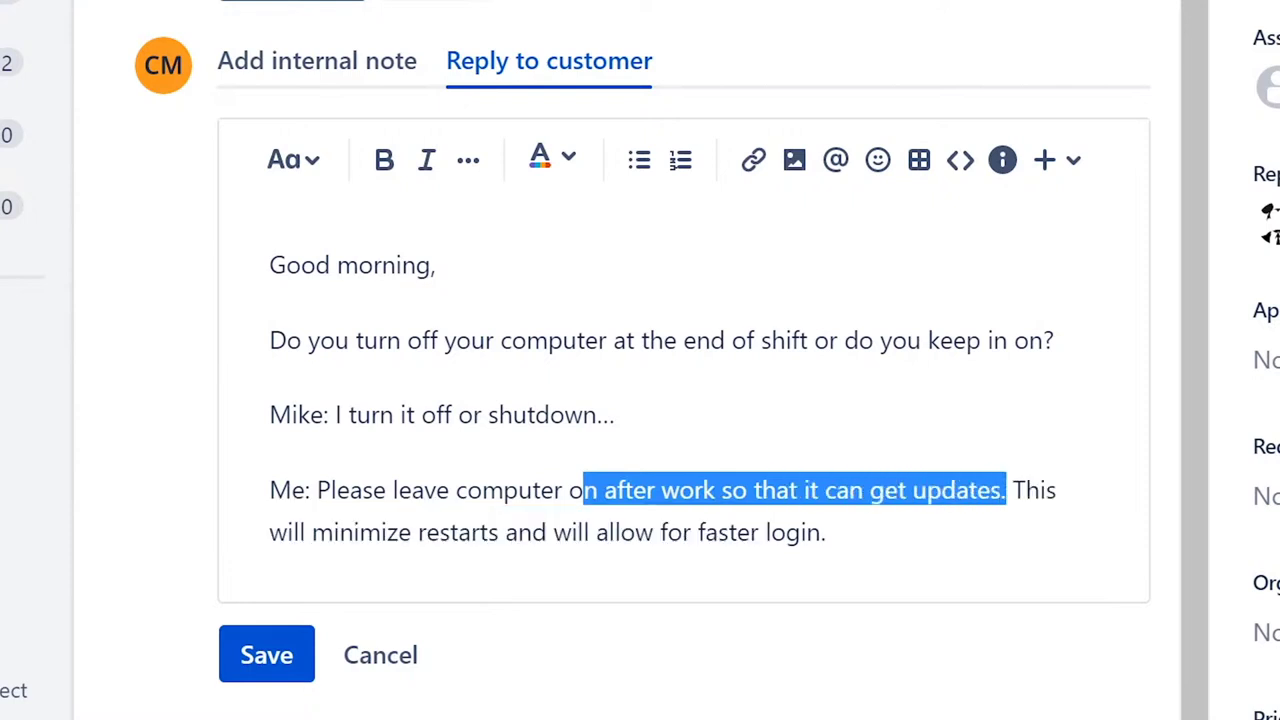
click(832, 532)
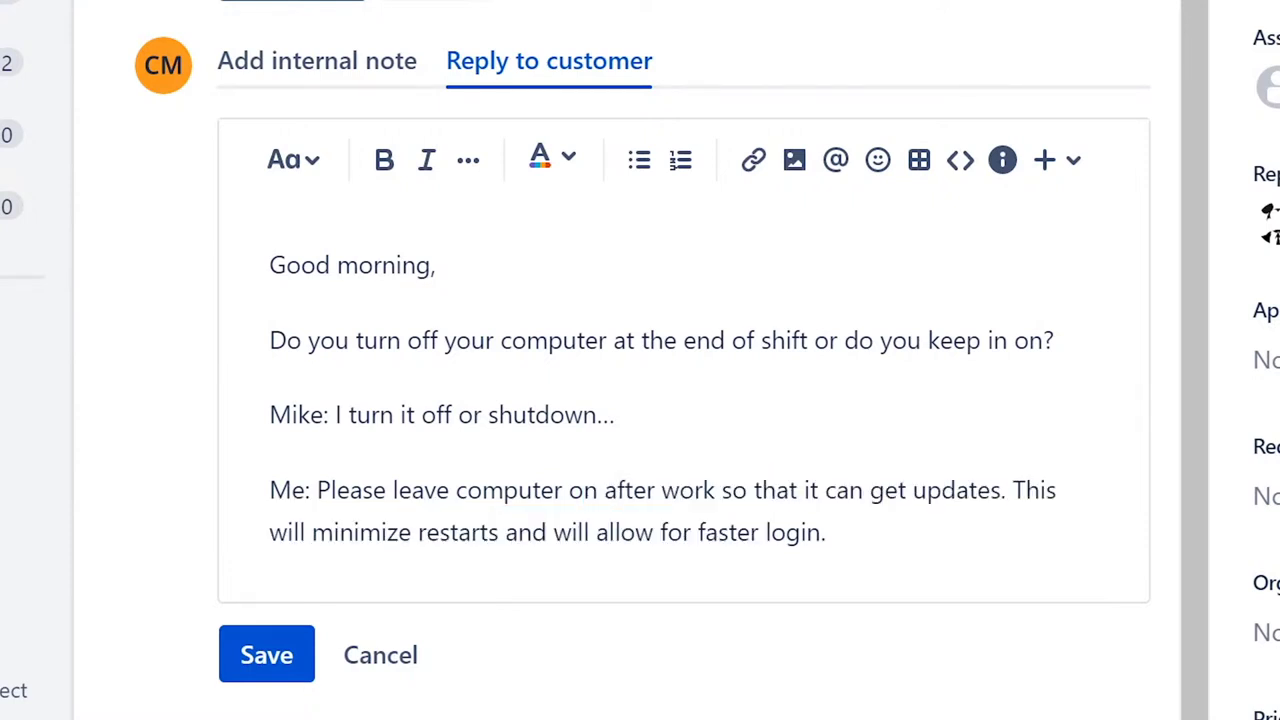
scroll(914, 63, up, 6)
drag(904, 263, 1117, 283)
drag(775, 347, 250, 320)
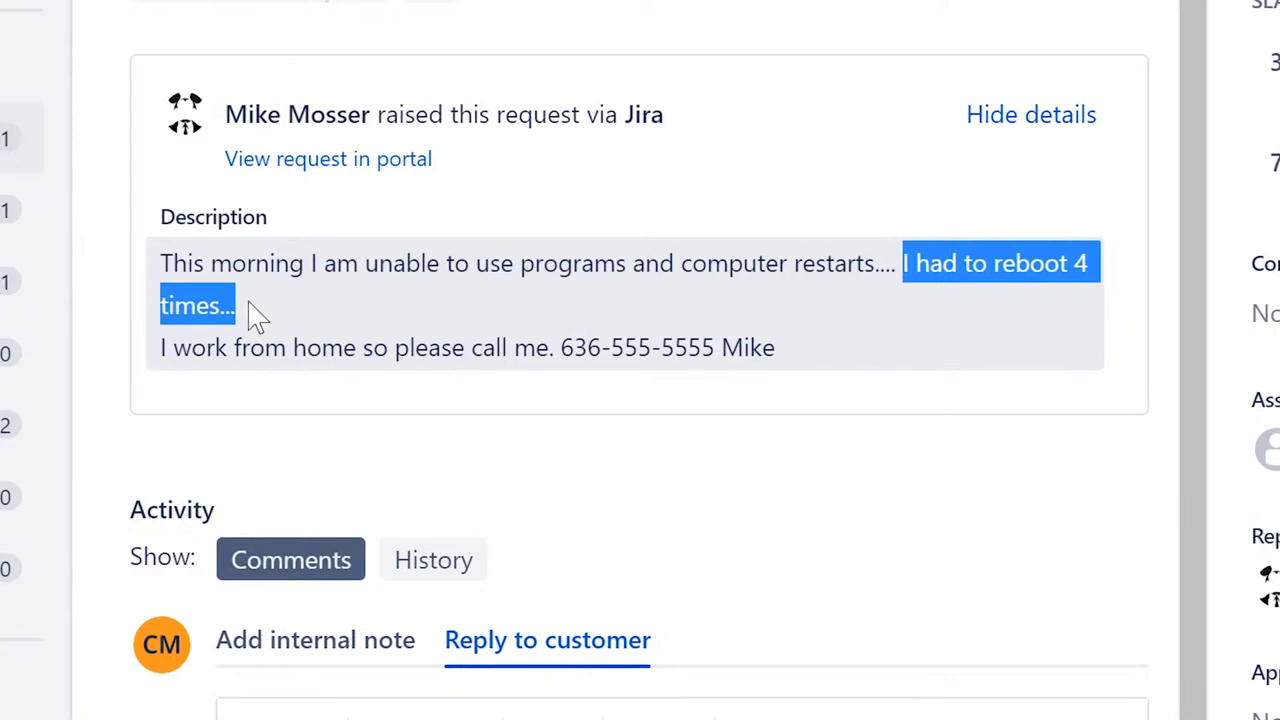
click(280, 313)
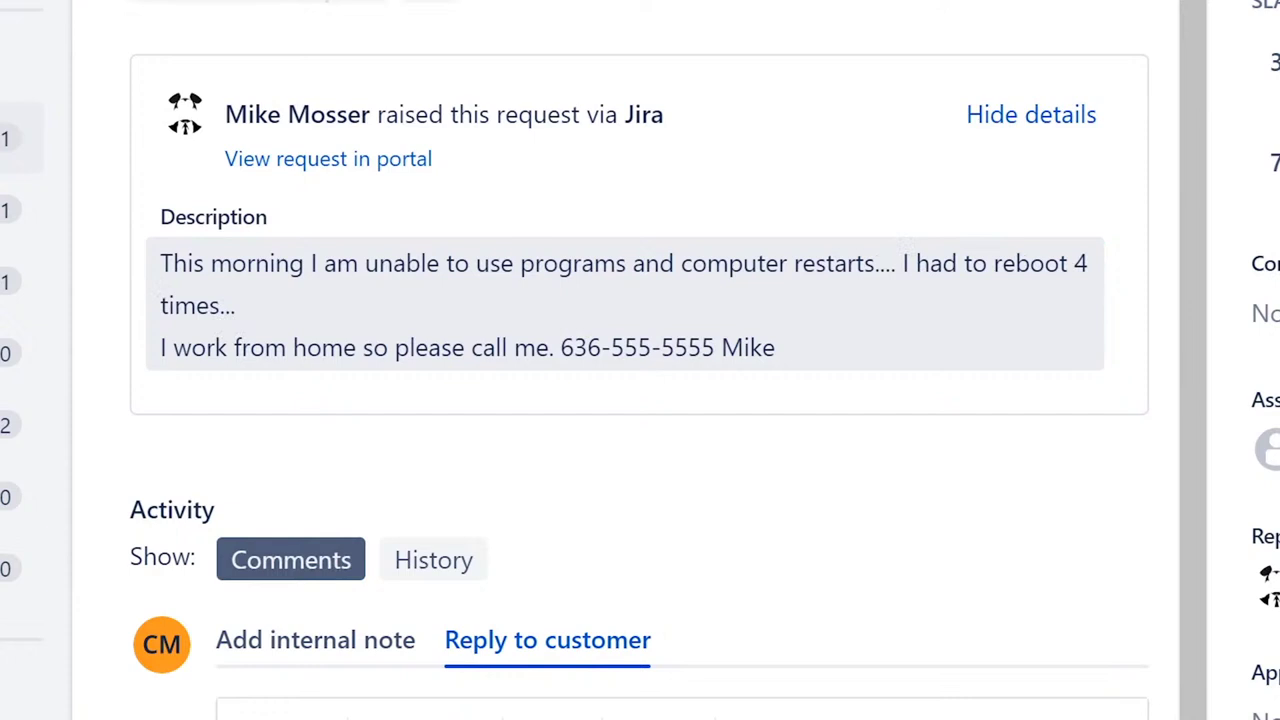
drag(903, 263, 1089, 303)
drag(903, 263, 660, 300)
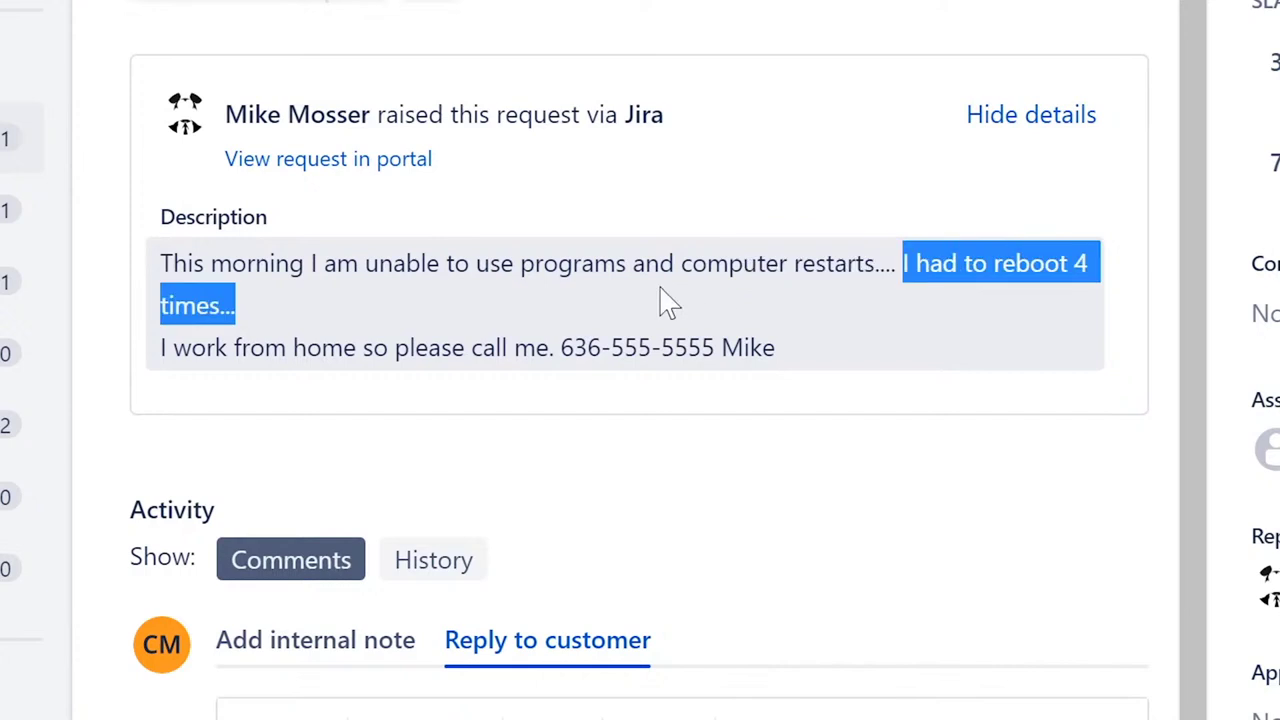
click(474, 315)
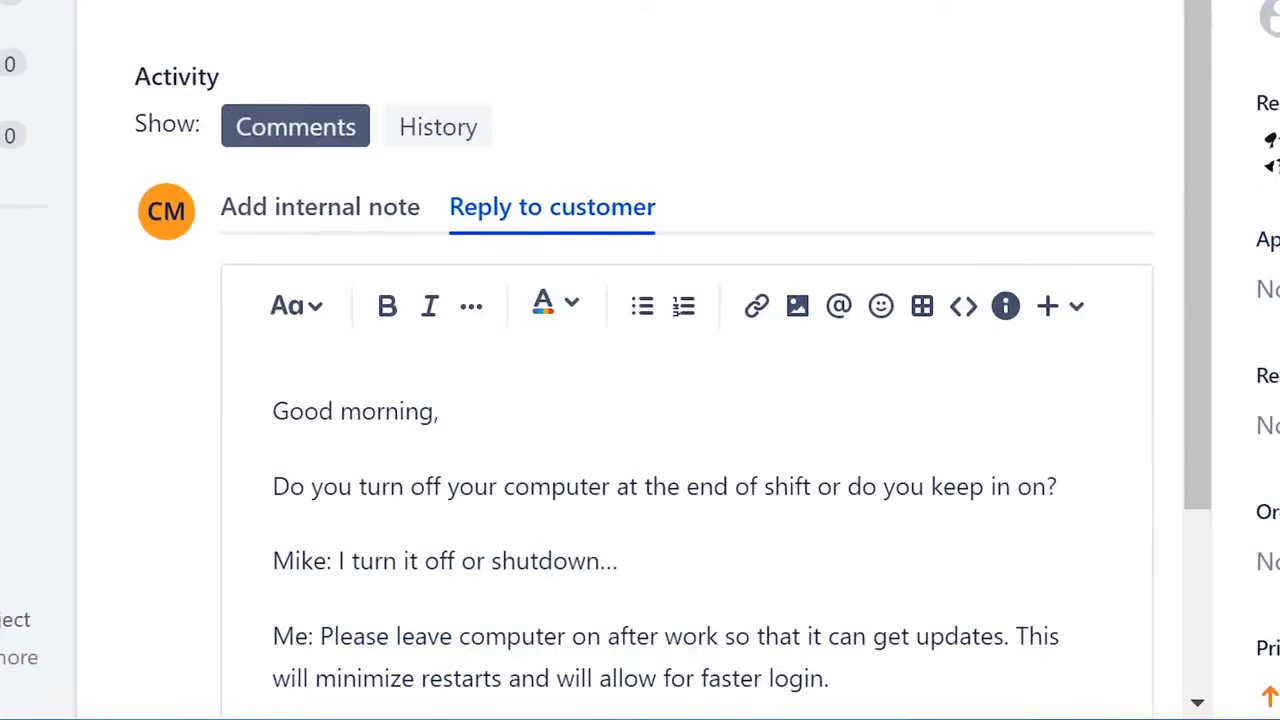
Start a new paragraph 'Me: The' below the advice in the reply.
scroll(674, 354, down, 3)
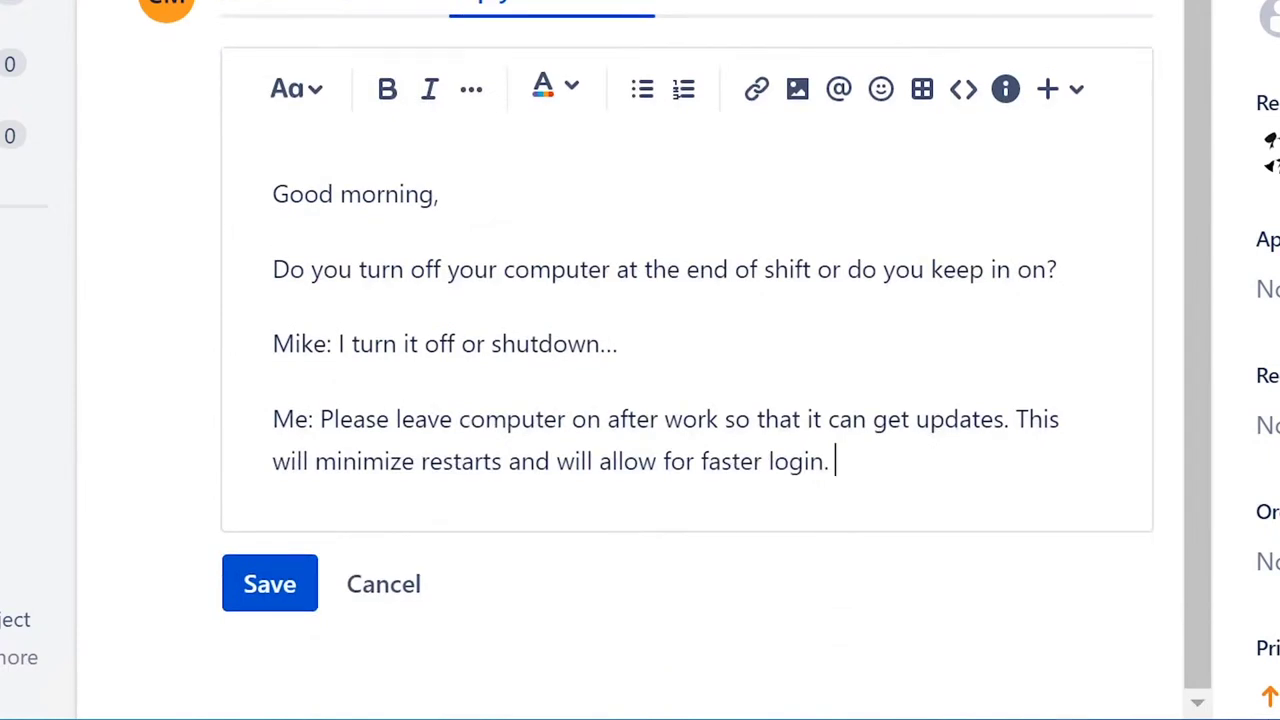
key(Return)
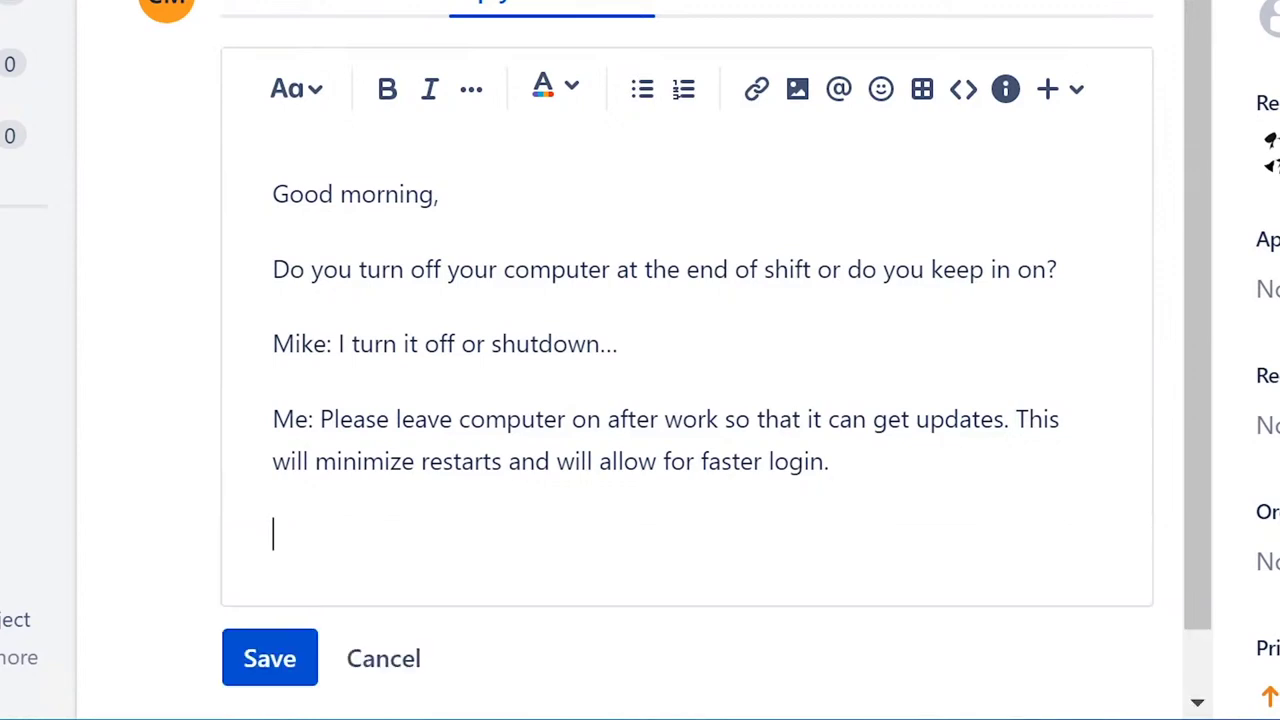
text(Me: The)
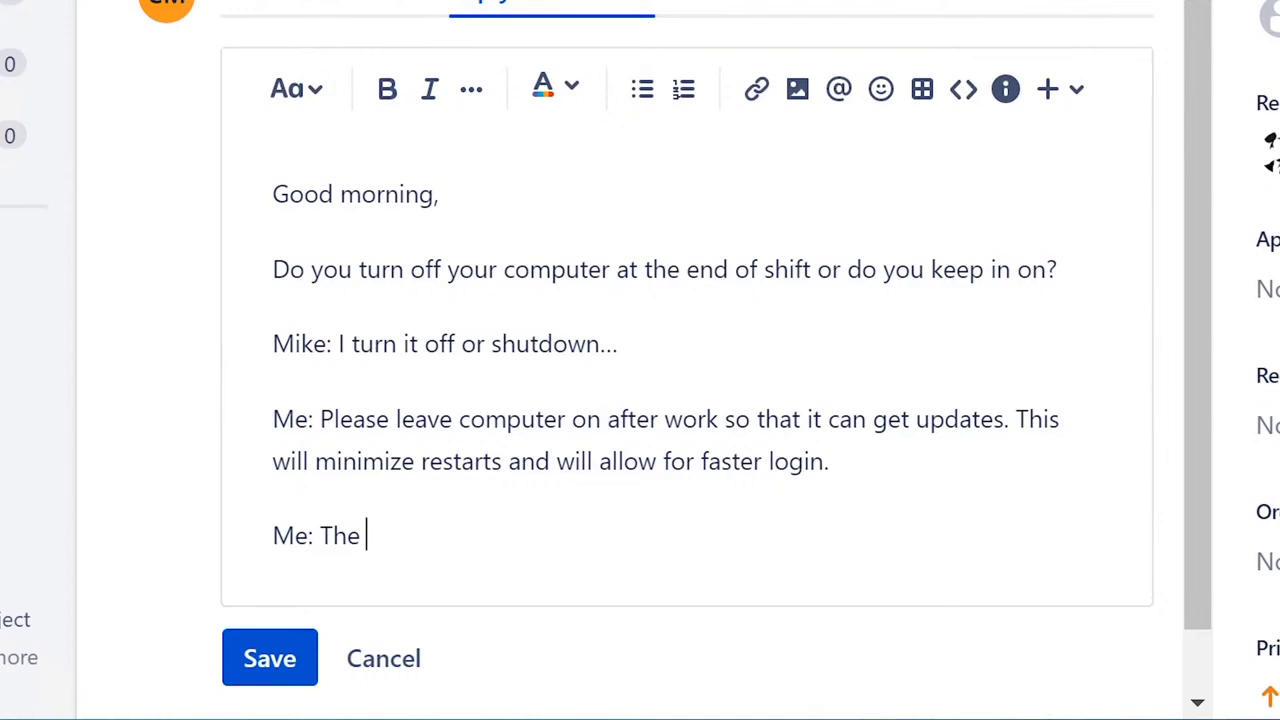
Replace 'The' with 'Computer uses very little power when not in use.'.
key(BackSpace)
key(BackSpace)
key(BackSpace)
key(BackSpace)
text(Computer us)
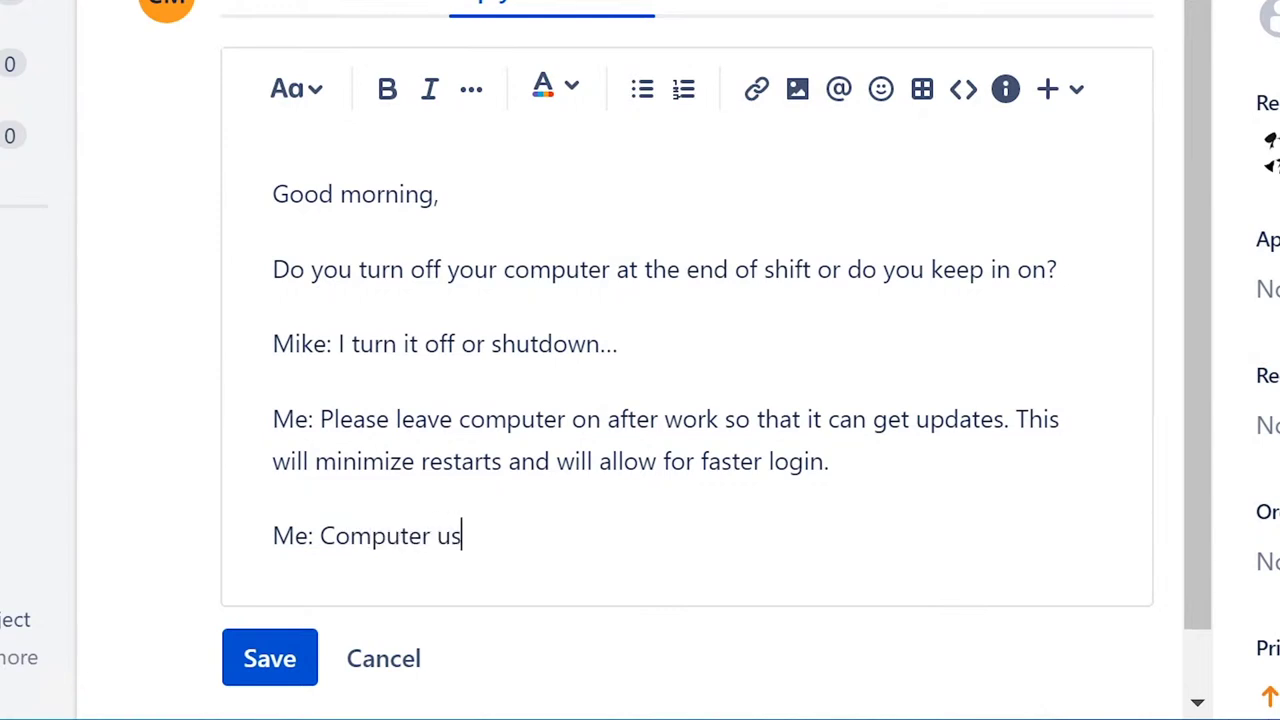
text(es very little )
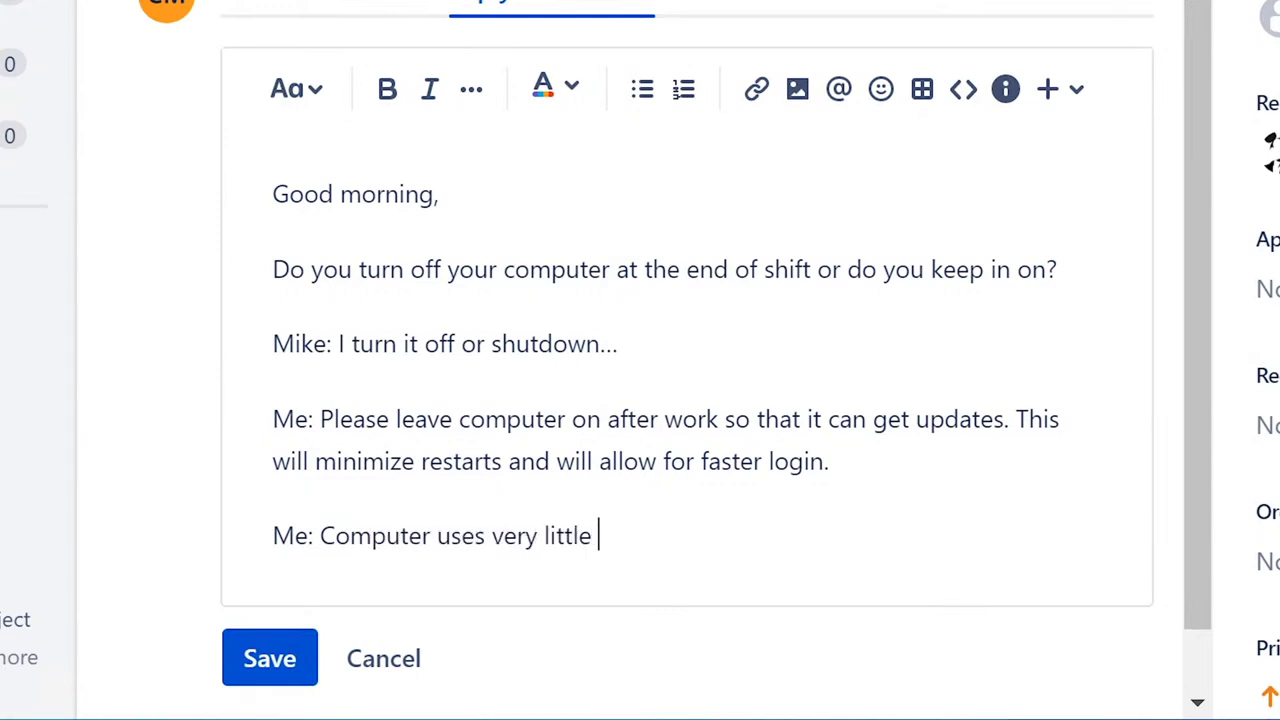
text(power when no)
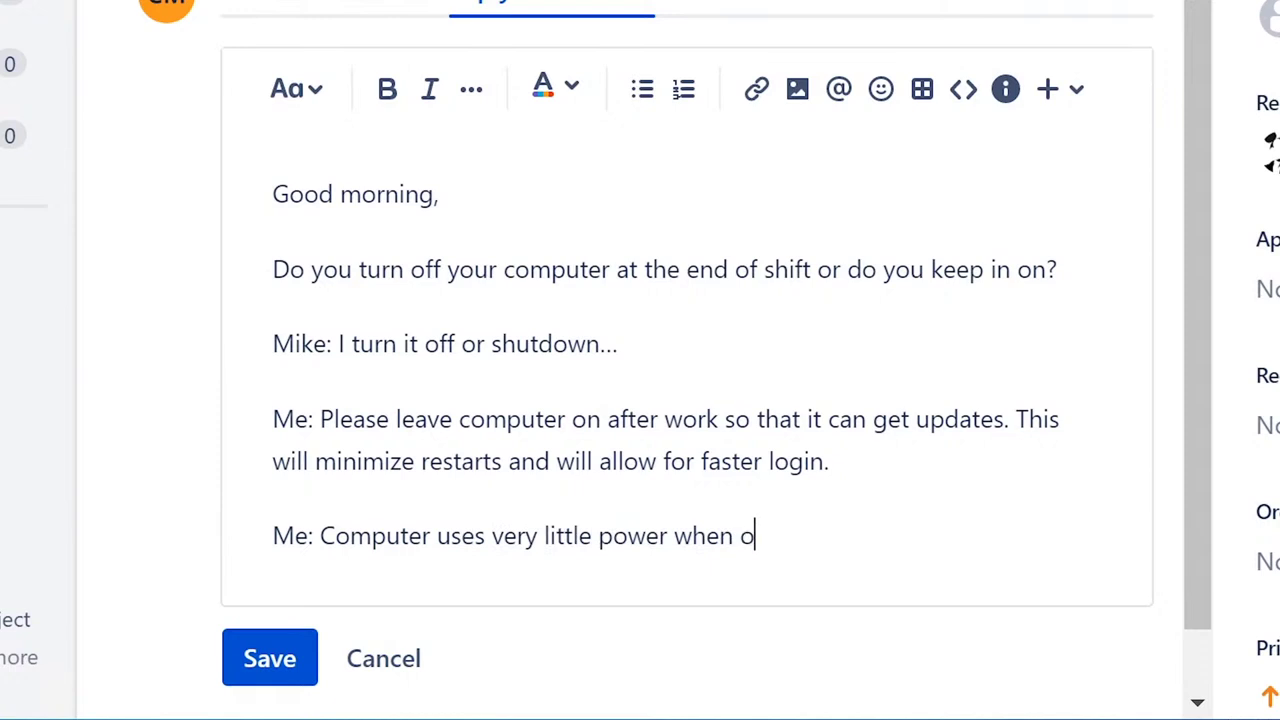
key(BackSpace)
text(not in use.)
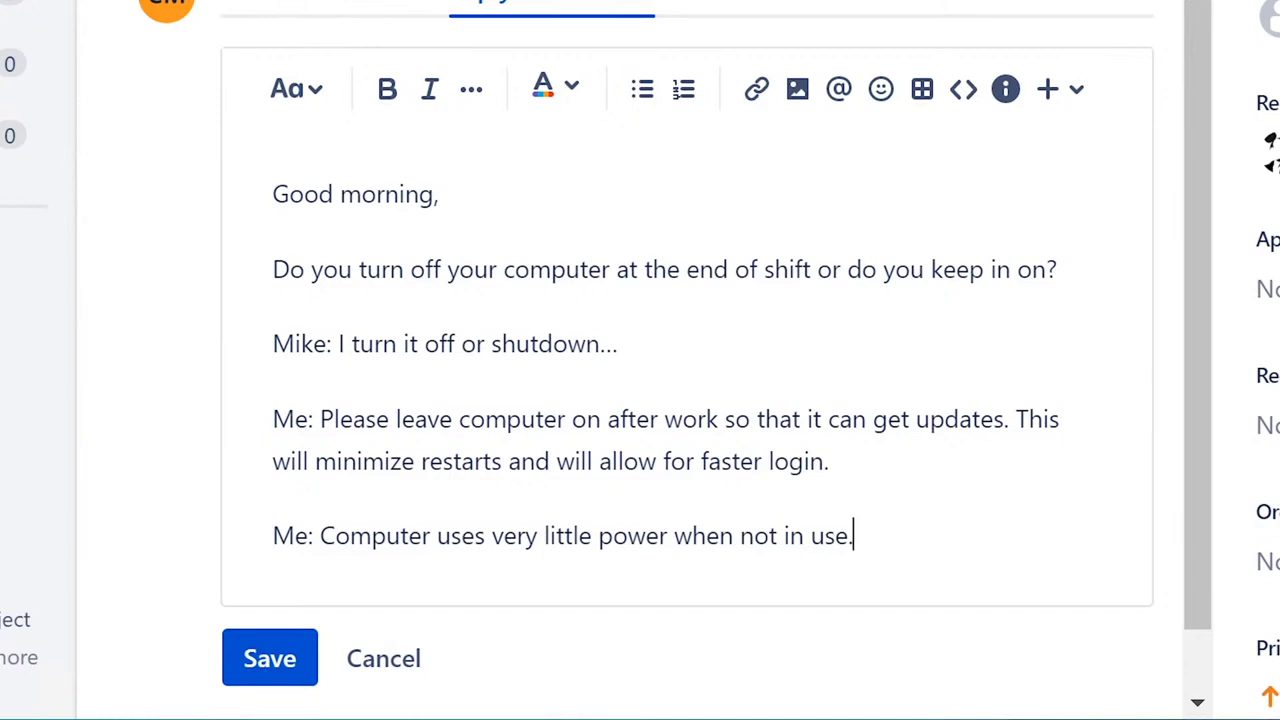
Add that it uses around 8 watts versus a 60 w light bulb, and start a new paragraph.
text(.. it uses a)
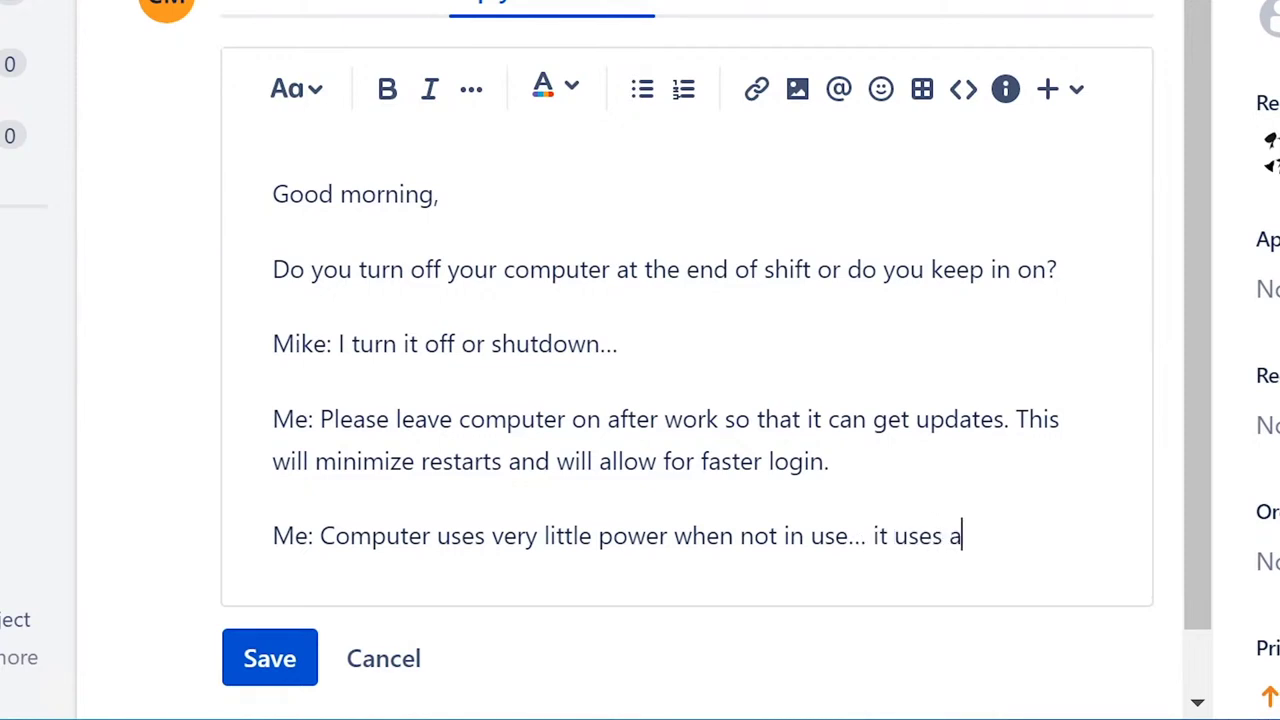
text(round 8)
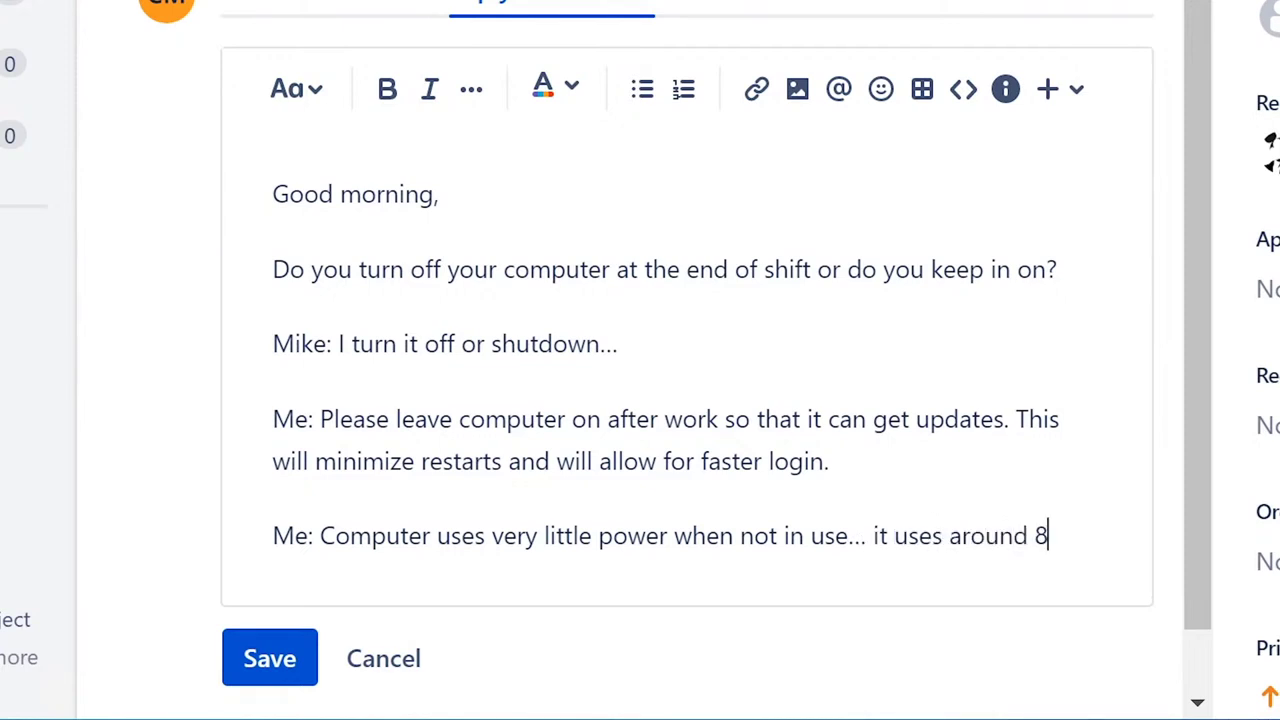
text( watt)
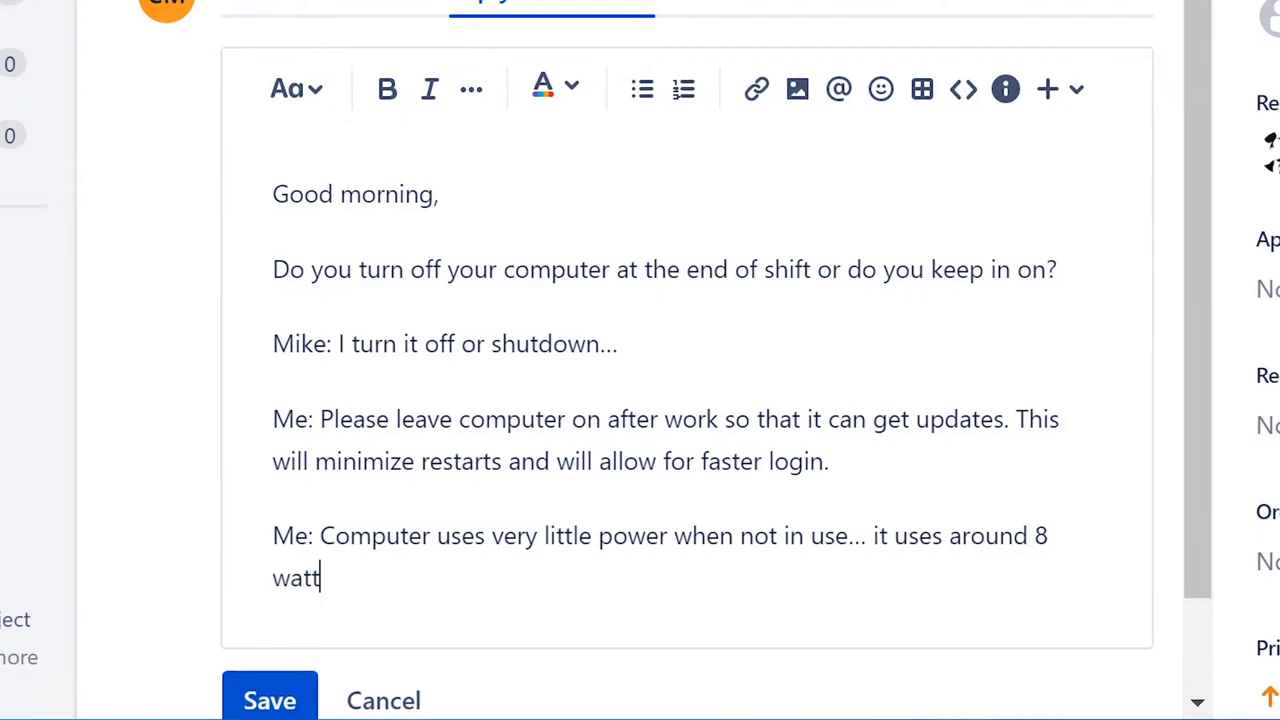
text(s compa)
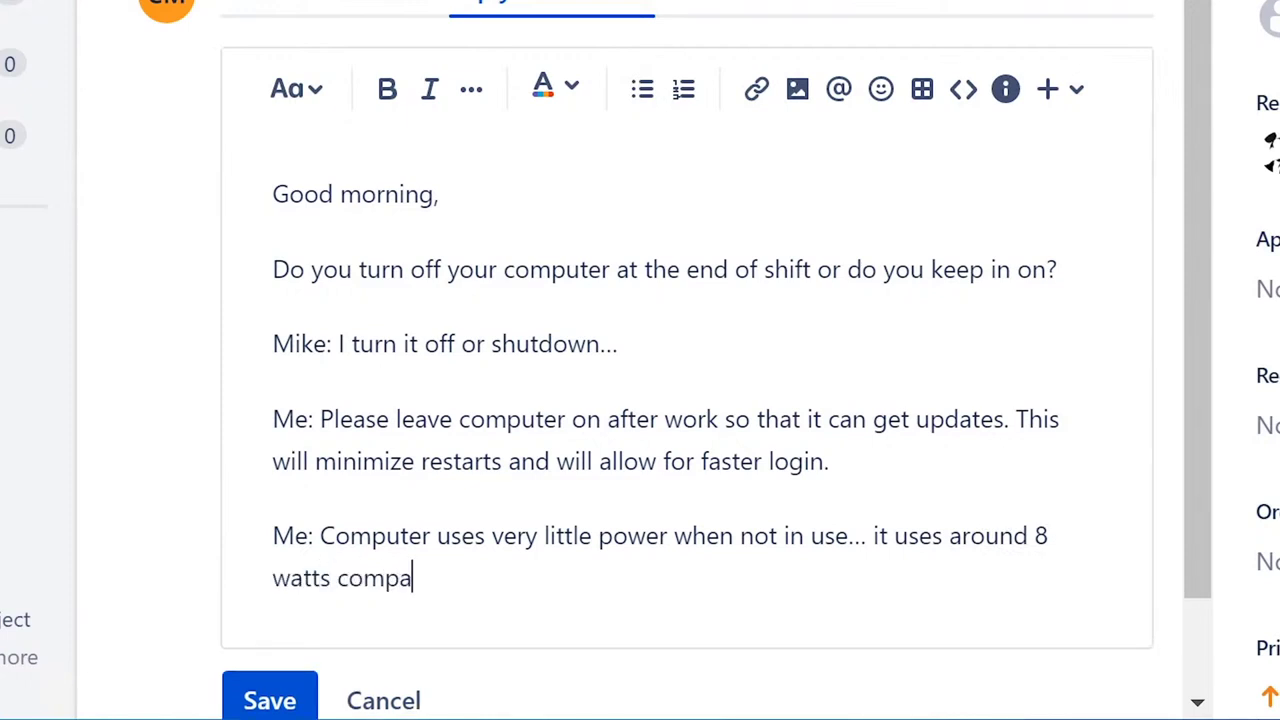
text(red to a li)
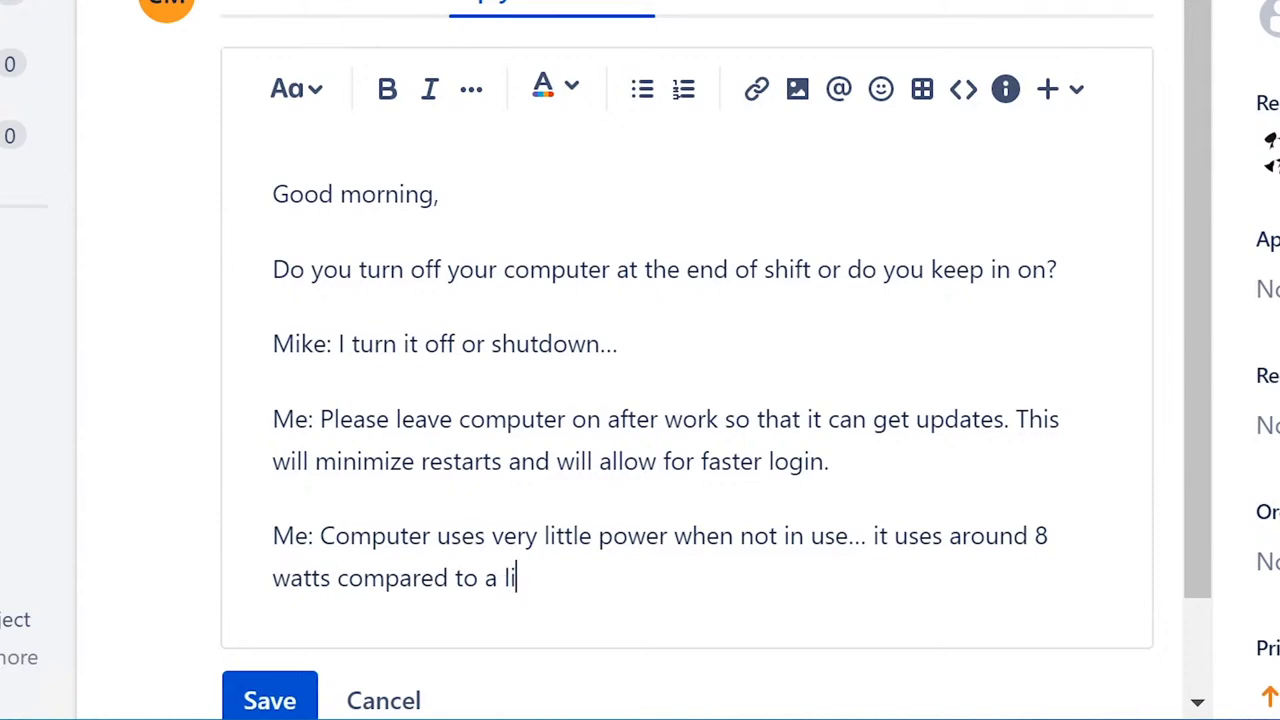
text(ght bul whi)
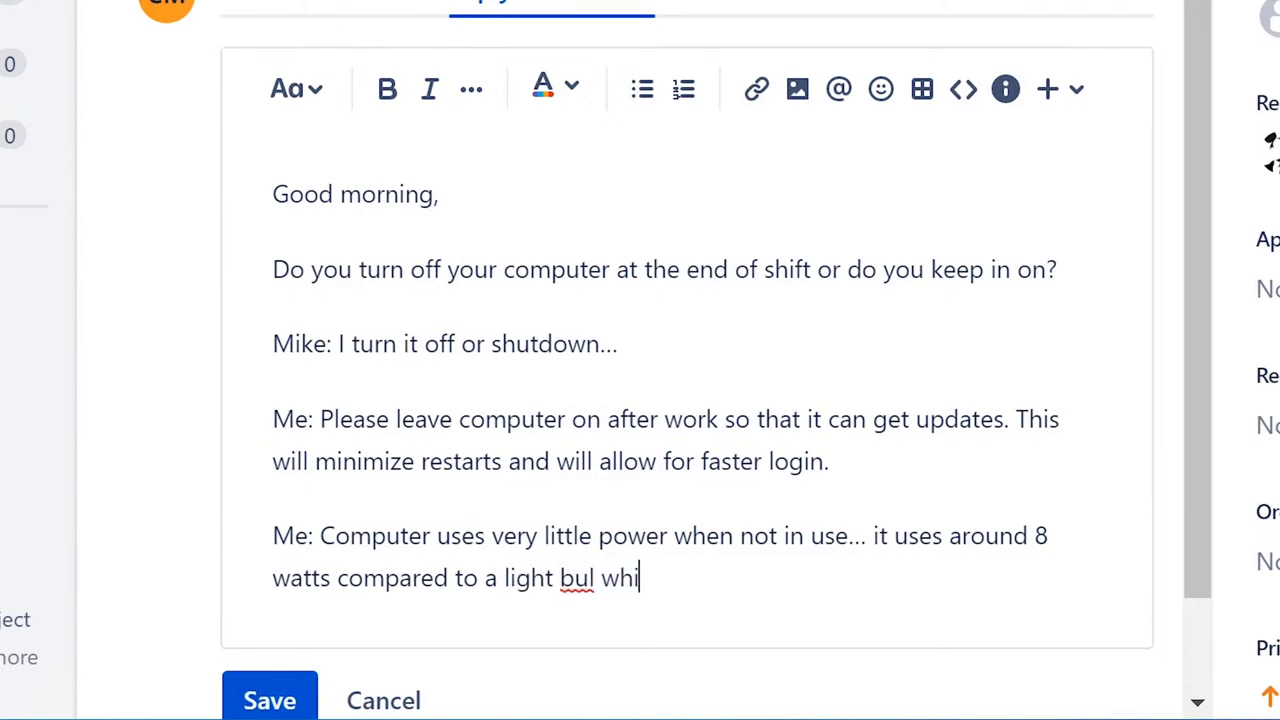
key(BackSpace)
key(BackSpace)
key(BackSpace)
key(BackSpace)
key(BackSpace)
text(b)
key(BackSpace)
text(lb which is)
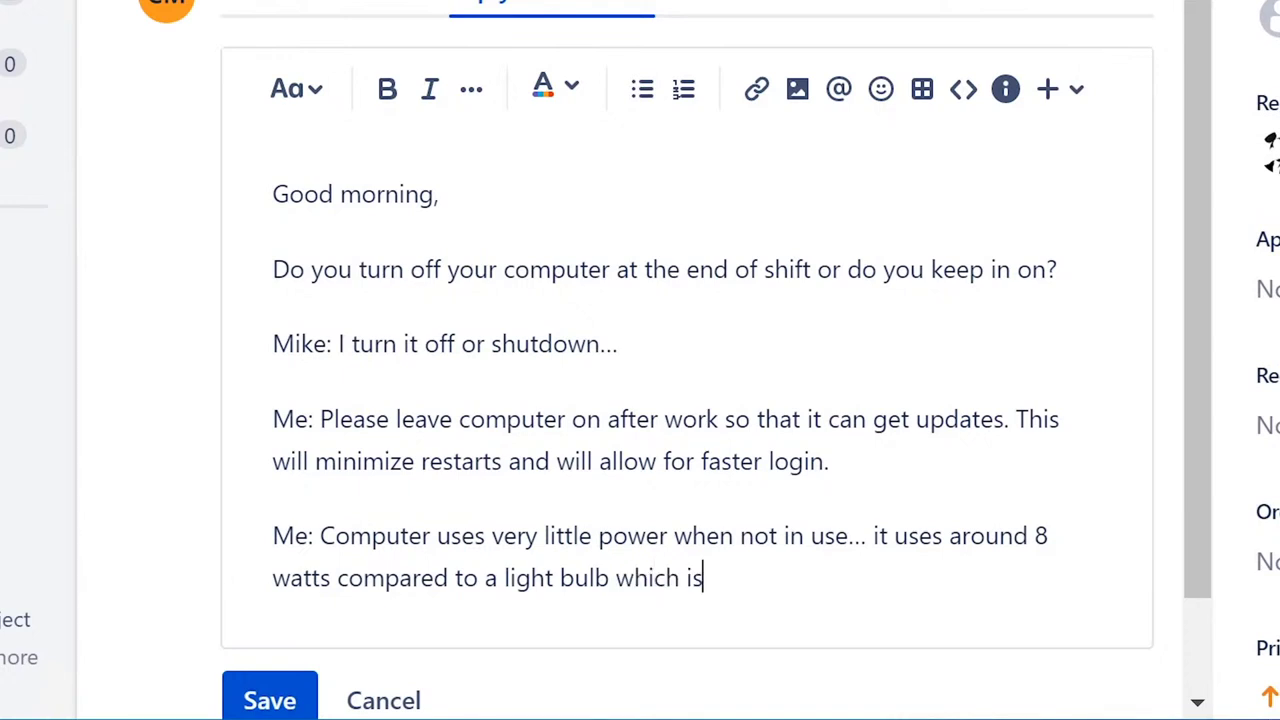
text( around 6)
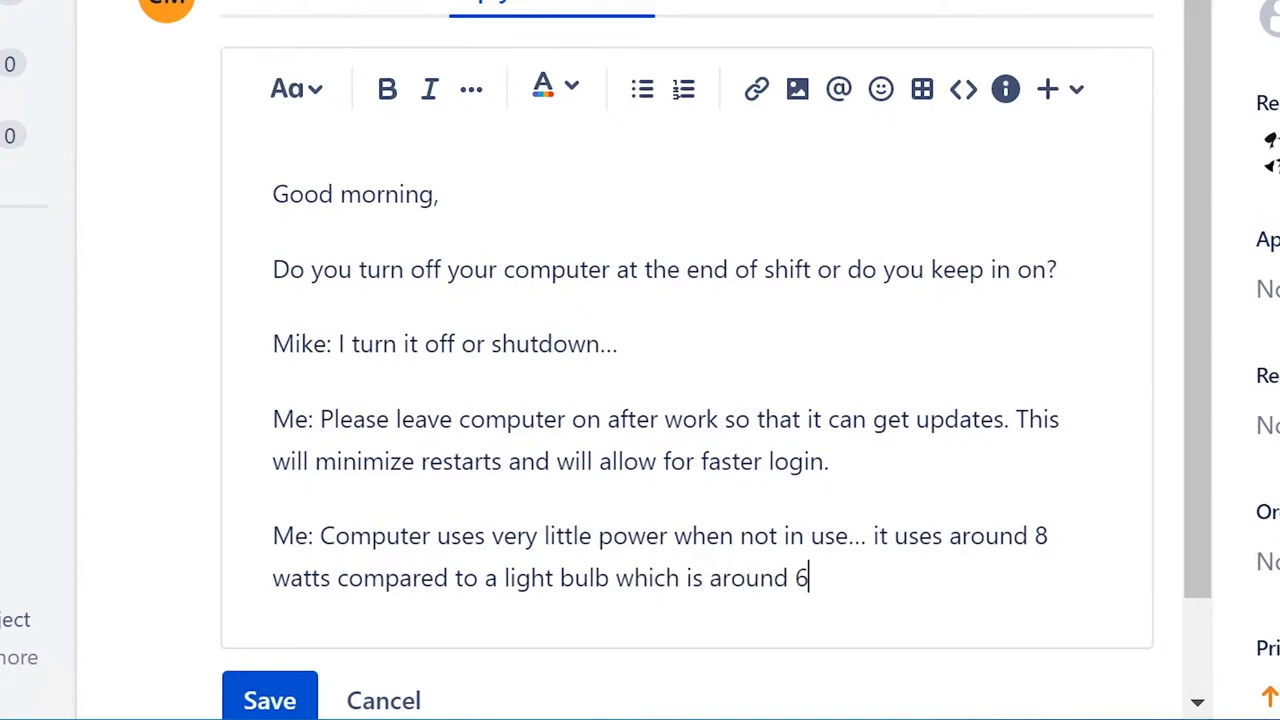
text(0 w...)
key(Return)
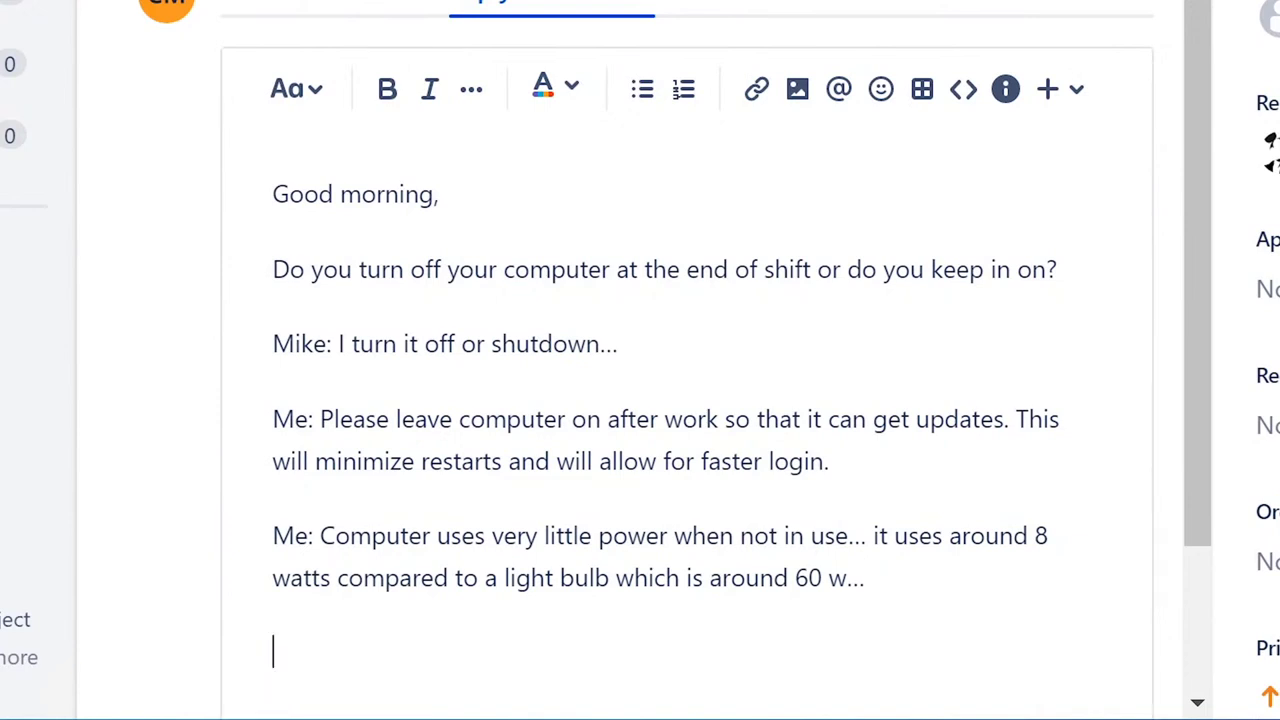
Select and review the '8 watts' figure in the reply draft.
scroll(980, 517, down, 2)
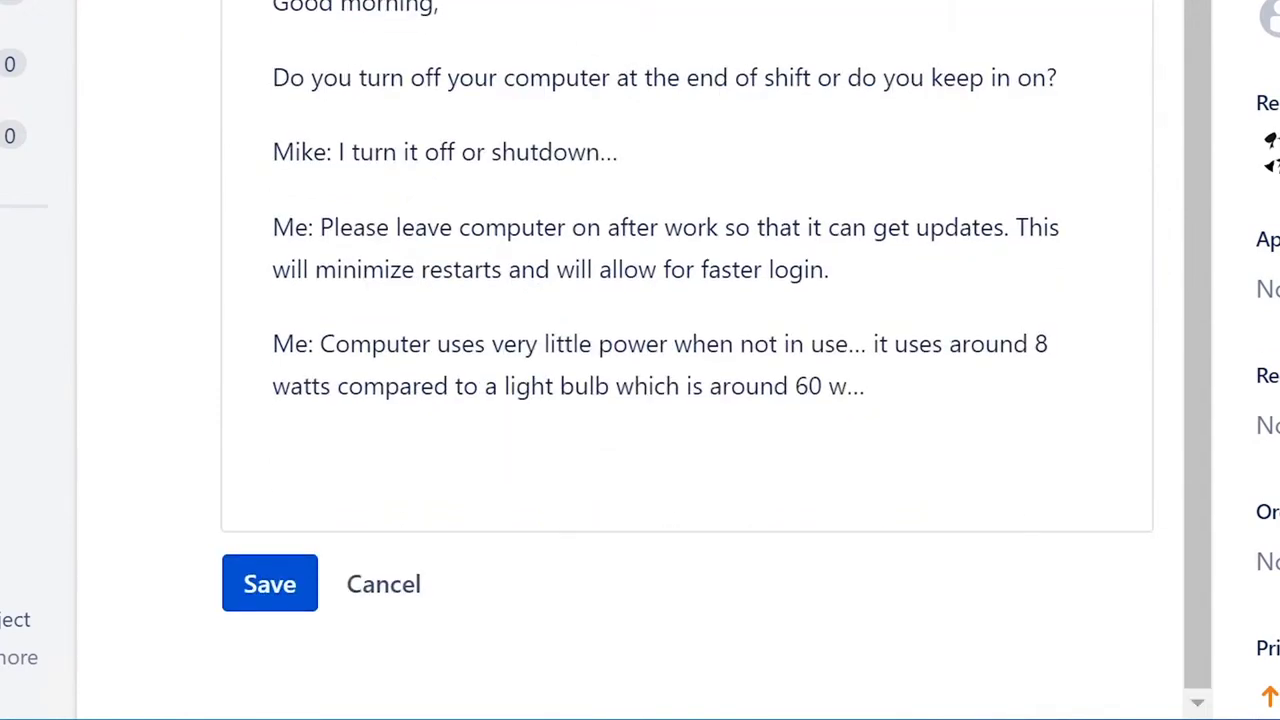
key(Up)
key(Left)
key(Left)
key(shift+Right)
key(shift+ctrl+Left)
key(shift+ctrl+Left)
key(shift+ctrl+Left)
key(shift+ctrl+Left)
key(shift+ctrl+Left)
key(shift+ctrl+Left)
key(shift+ctrl+Right)
key(shift+ctrl+Right)
key(shift+ctrl+Right)
key(shift+ctrl+Right)
key(shift+ctrl+Right)
key(shift+ctrl+Right)
key(shift+ctrl+Right)
key(shift+ctrl+Right)
key(shift+Left)
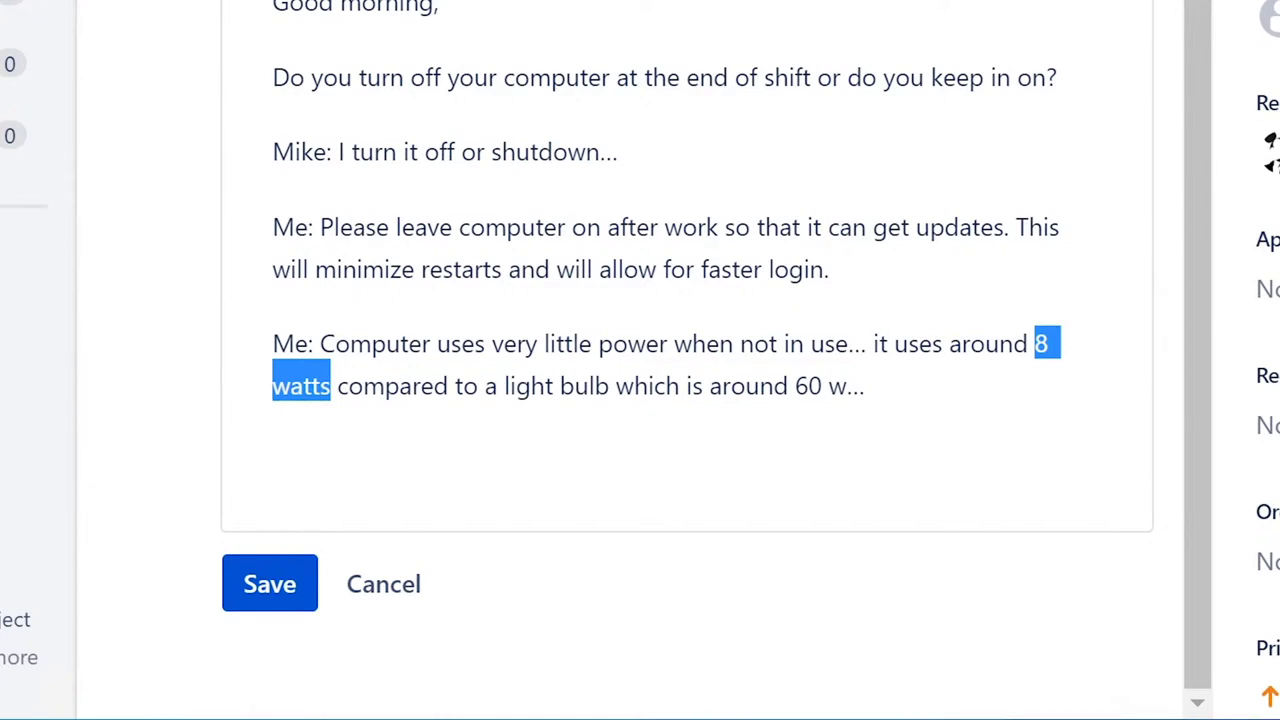
click(384, 386)
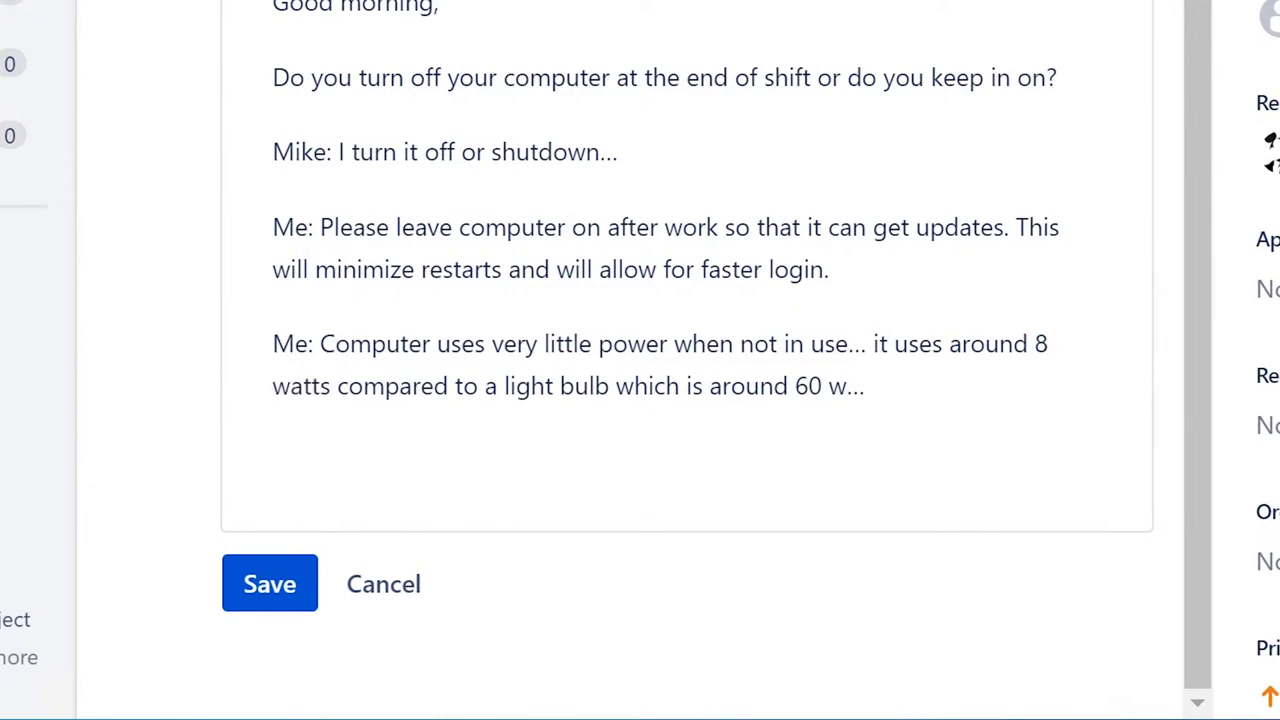
Add the customer's line 'okay, np.' below the last paragraph and start a new 'Me' line.
click(273, 460)
text(Mike: okay, np.)
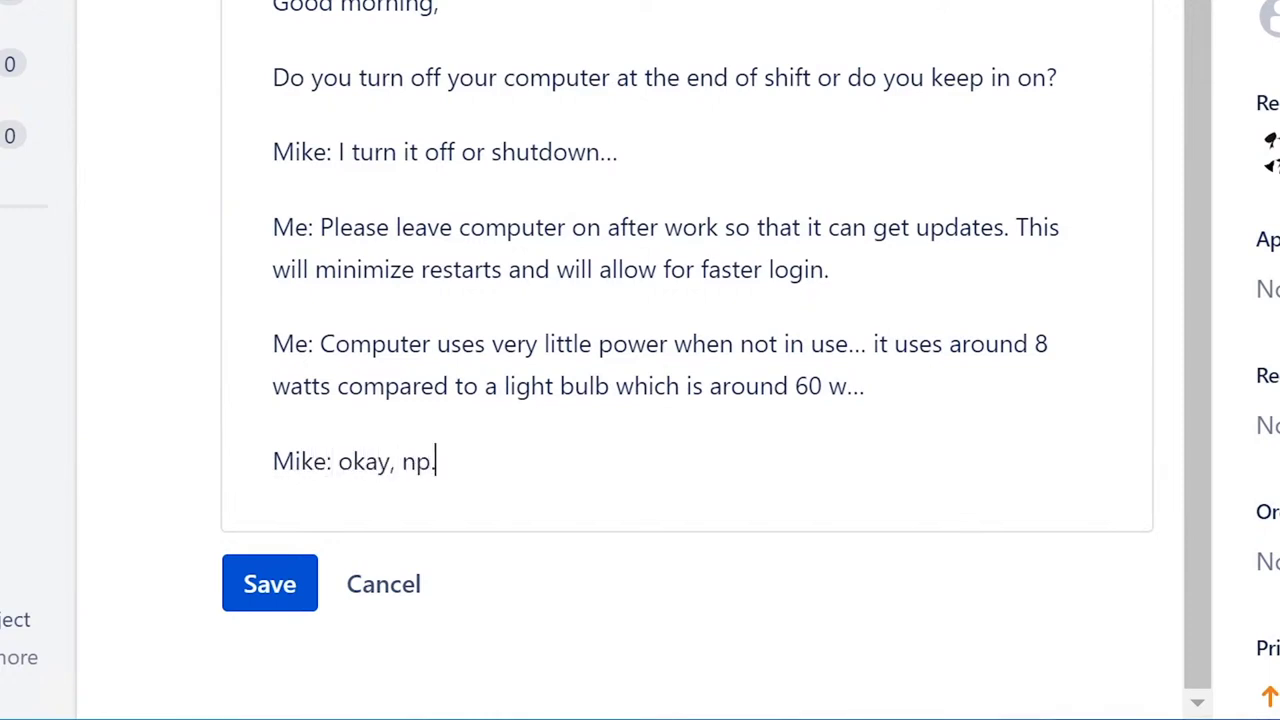
key(Return)
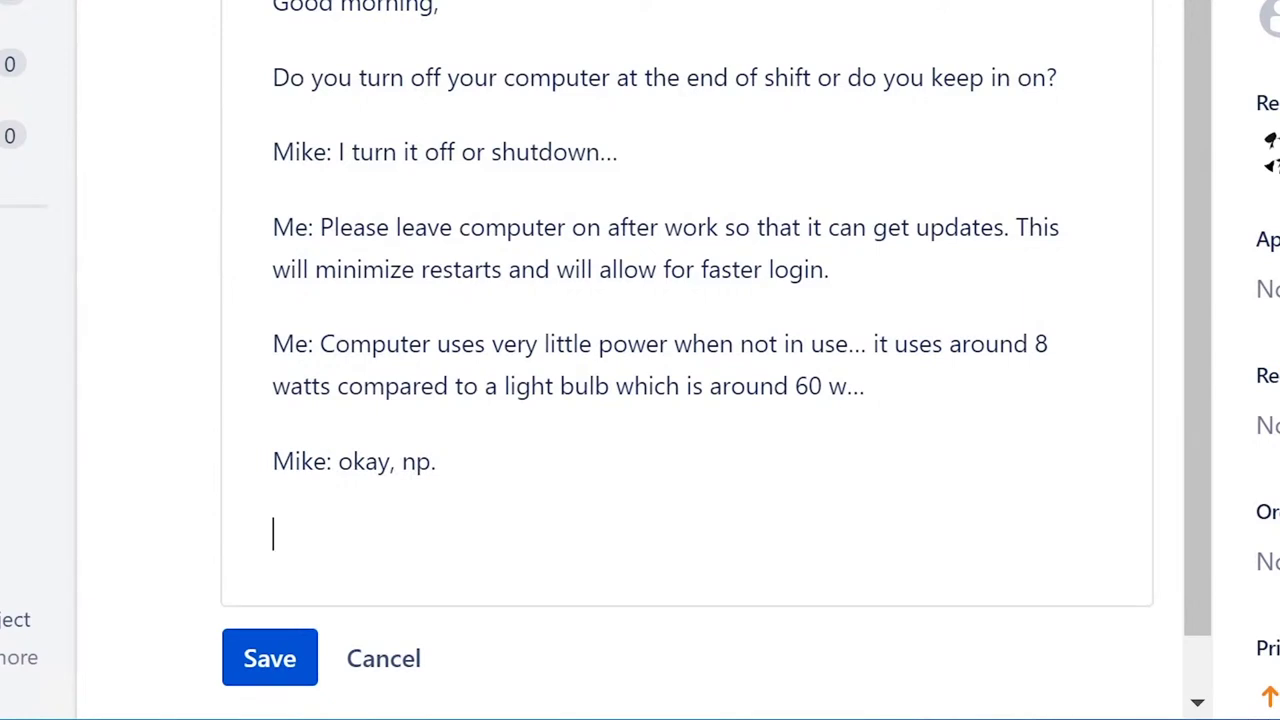
text(Me;)
key(BackSpace)
After 'Me:', type 'A good way to insure programs work proreply when working from home'.
text(:)
scroll(687, 360, up, 2)
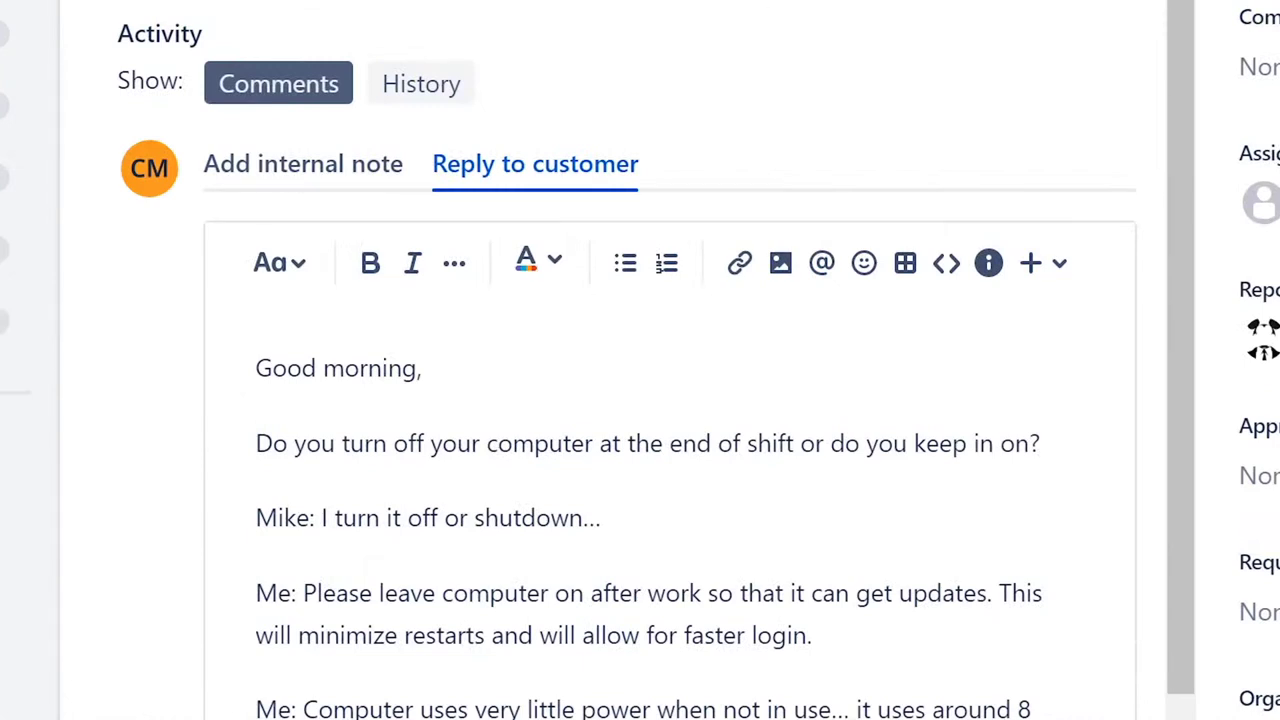
scroll(686, 694, down, 3)
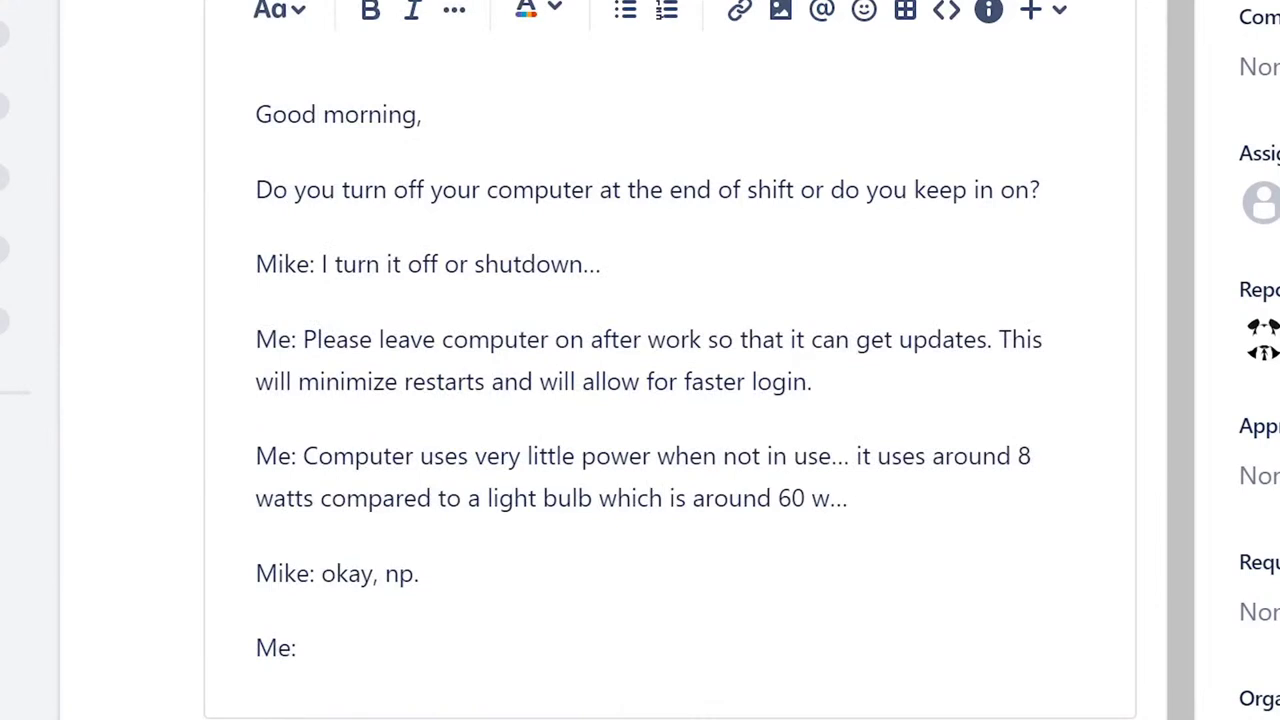
text(A good w)
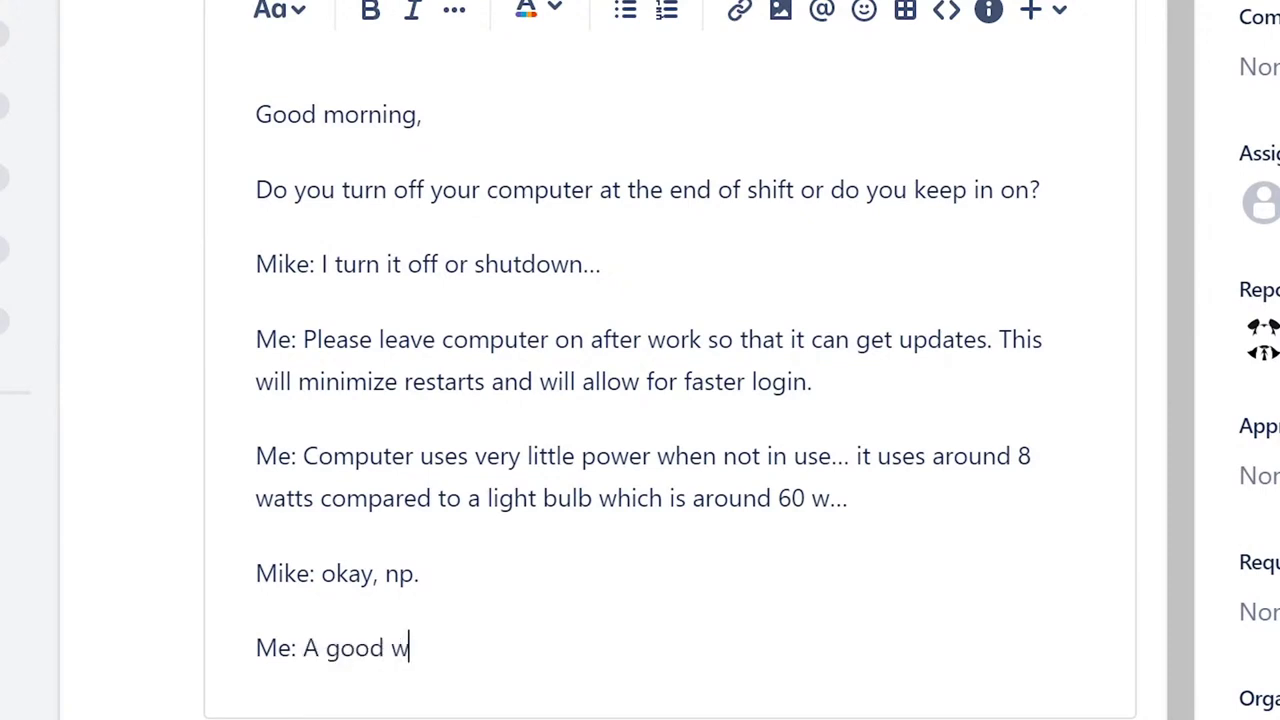
text(ay to insure progra)
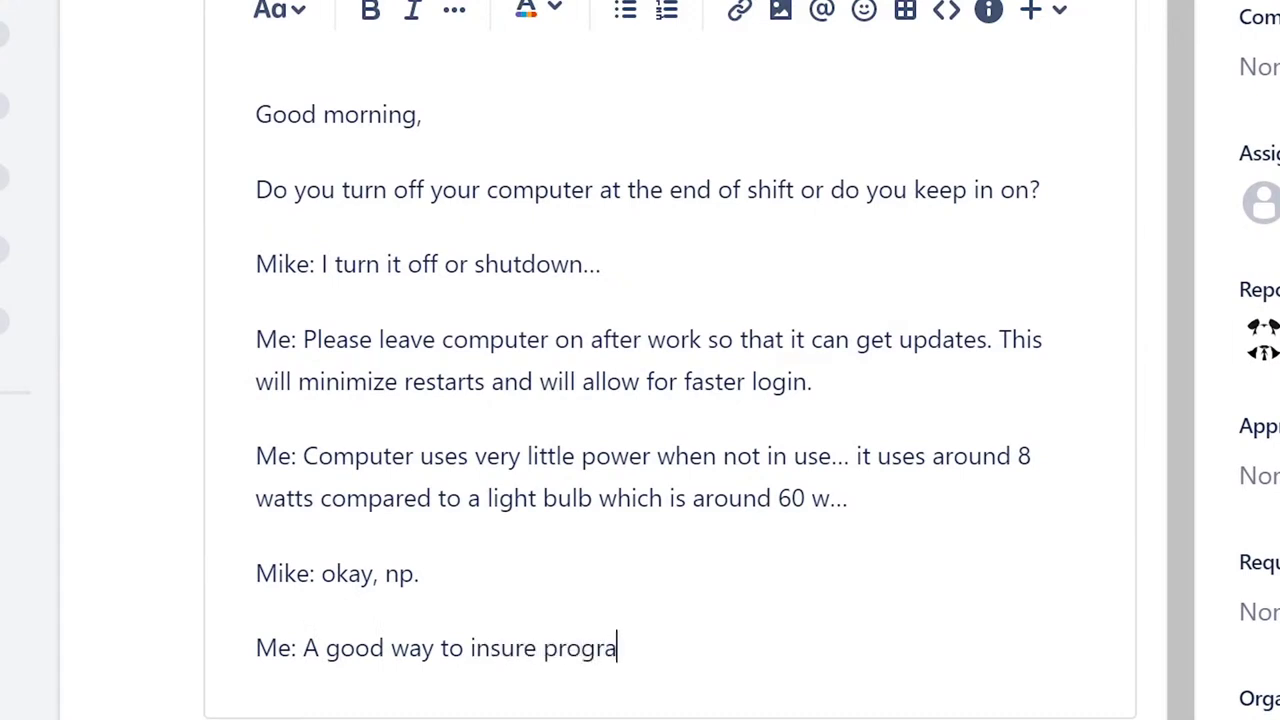
text(ms work p)
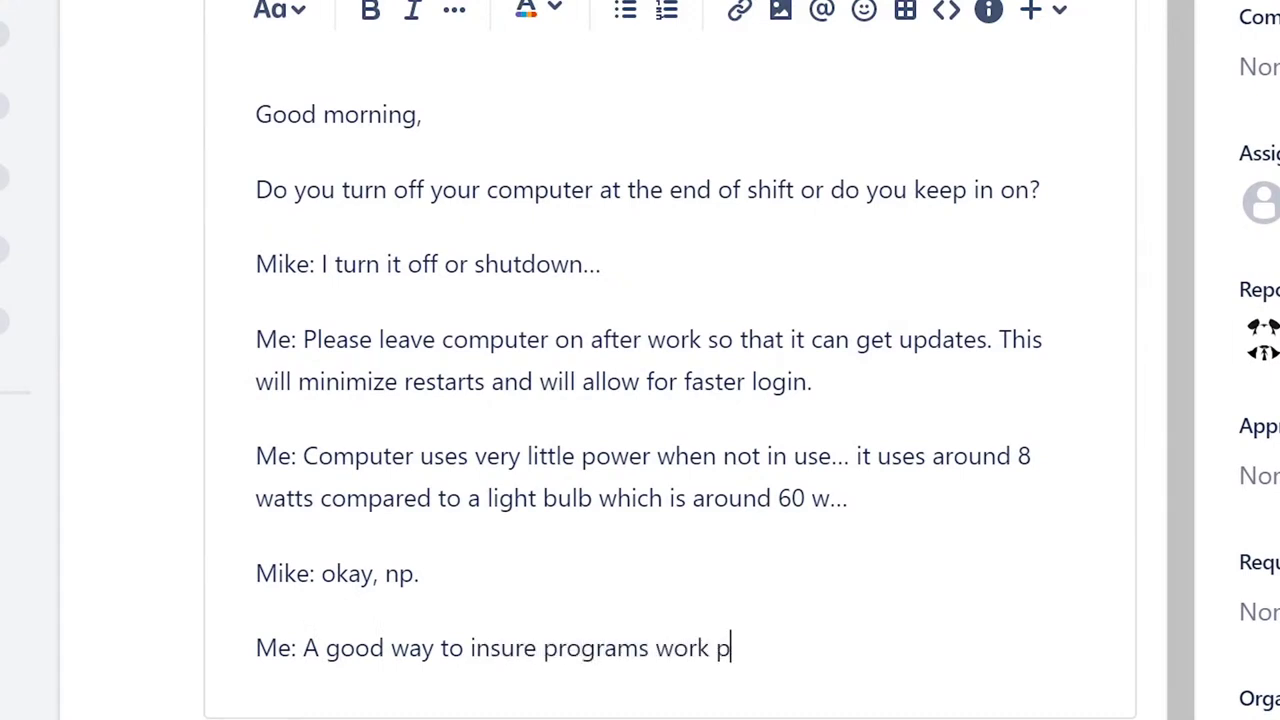
text(rorep)
key(BackSpace)
key(BackSpace)
text(repl)
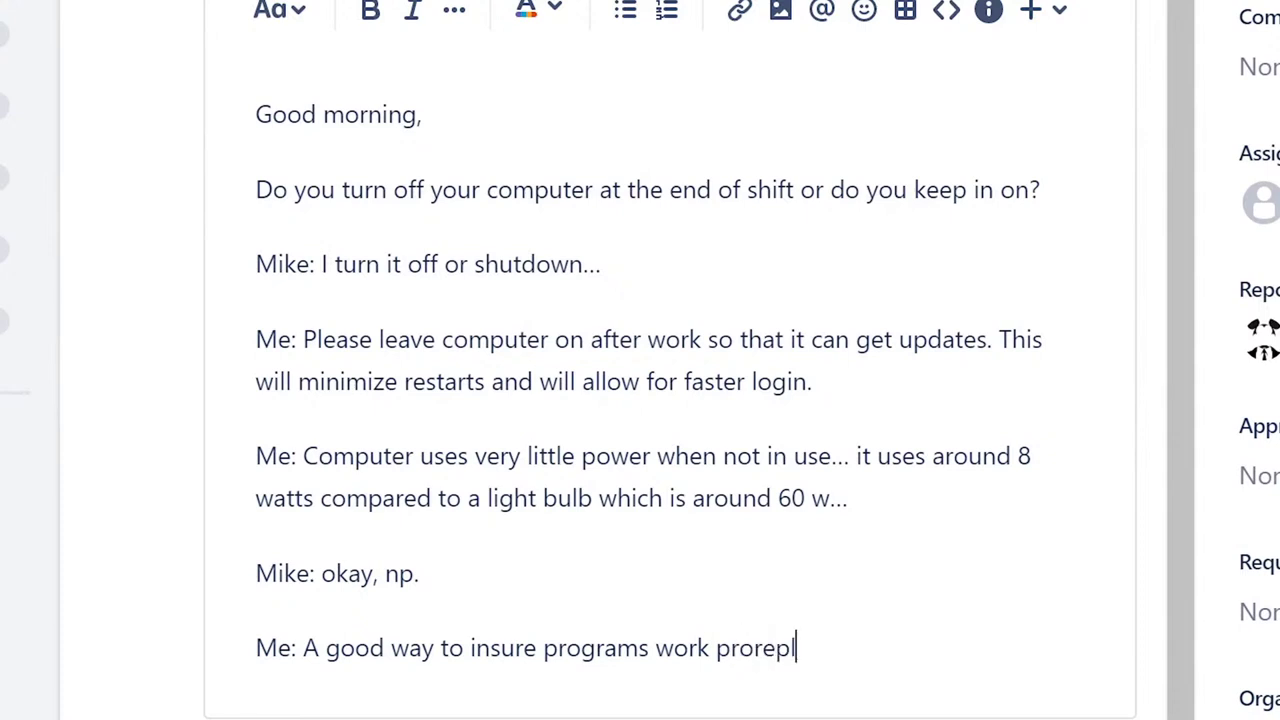
text(y when working f)
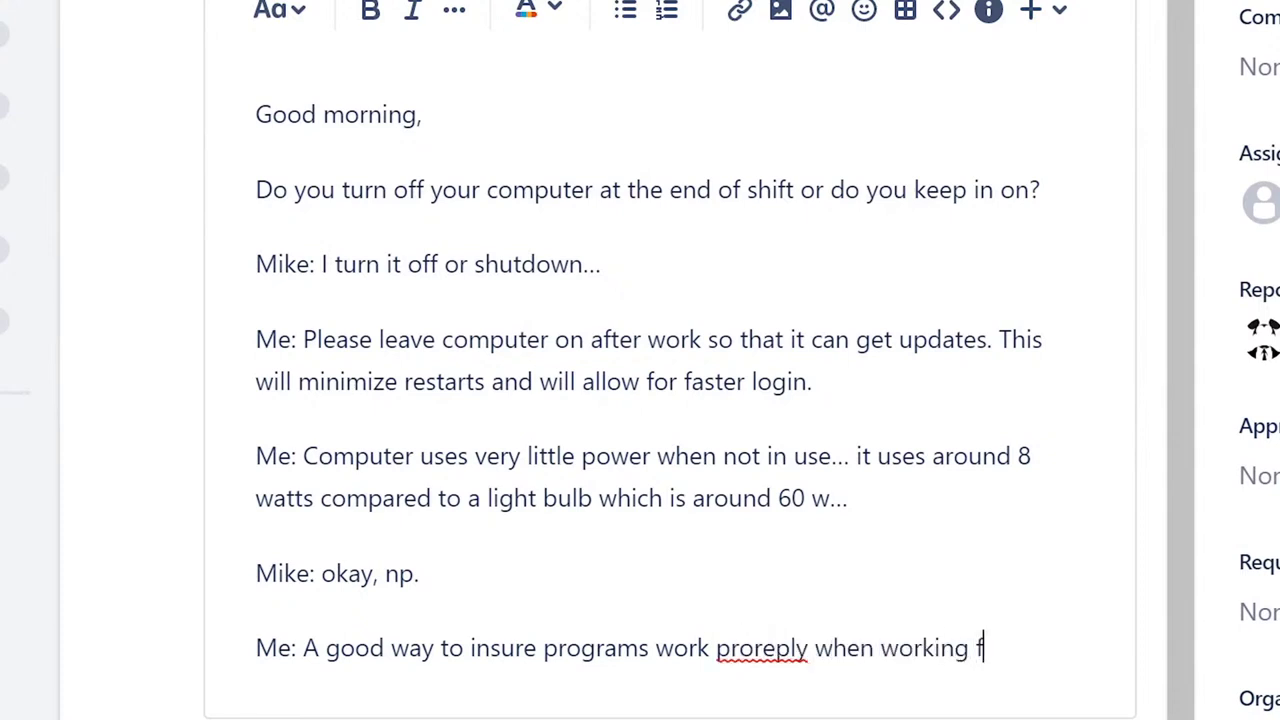
text(rom home)
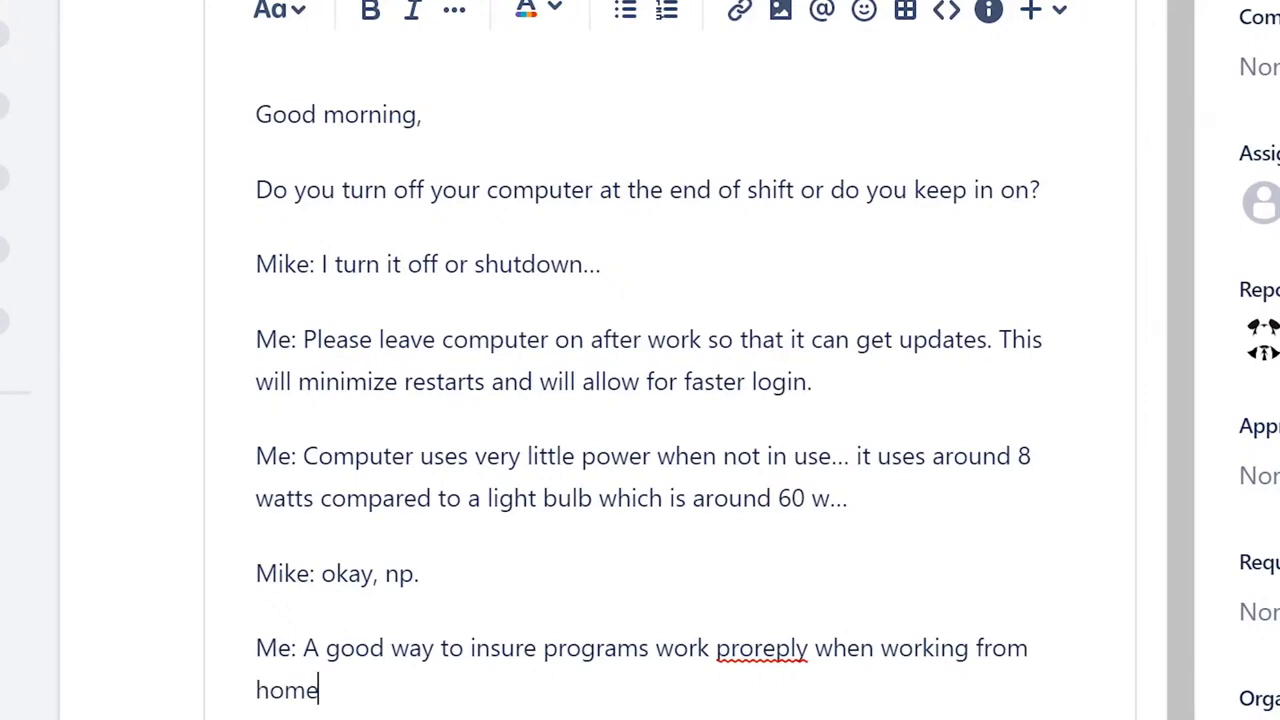
Correct 'proreply' to 'properly' and add 'is to Login in this order: Login to VPN first, then your IP Phone…'.
click(754, 648)
right_click(760, 648)
click(929, 262)
click(325, 690)
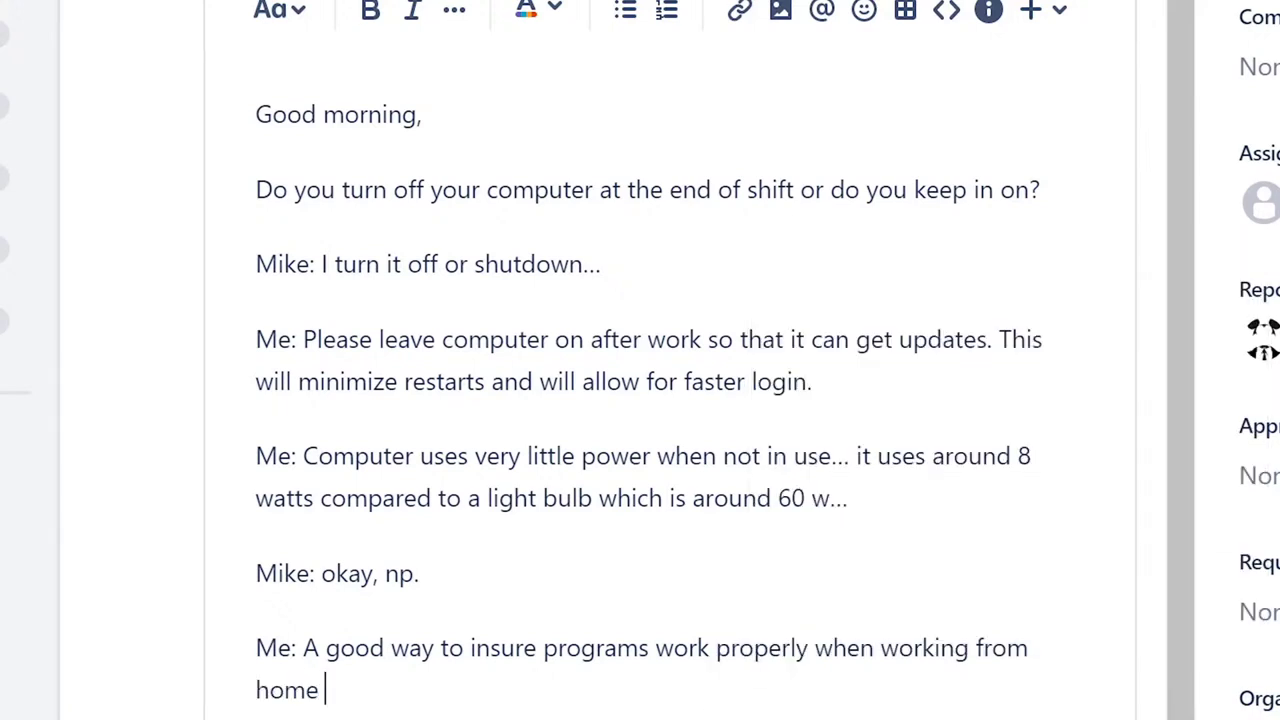
text(is to Log)
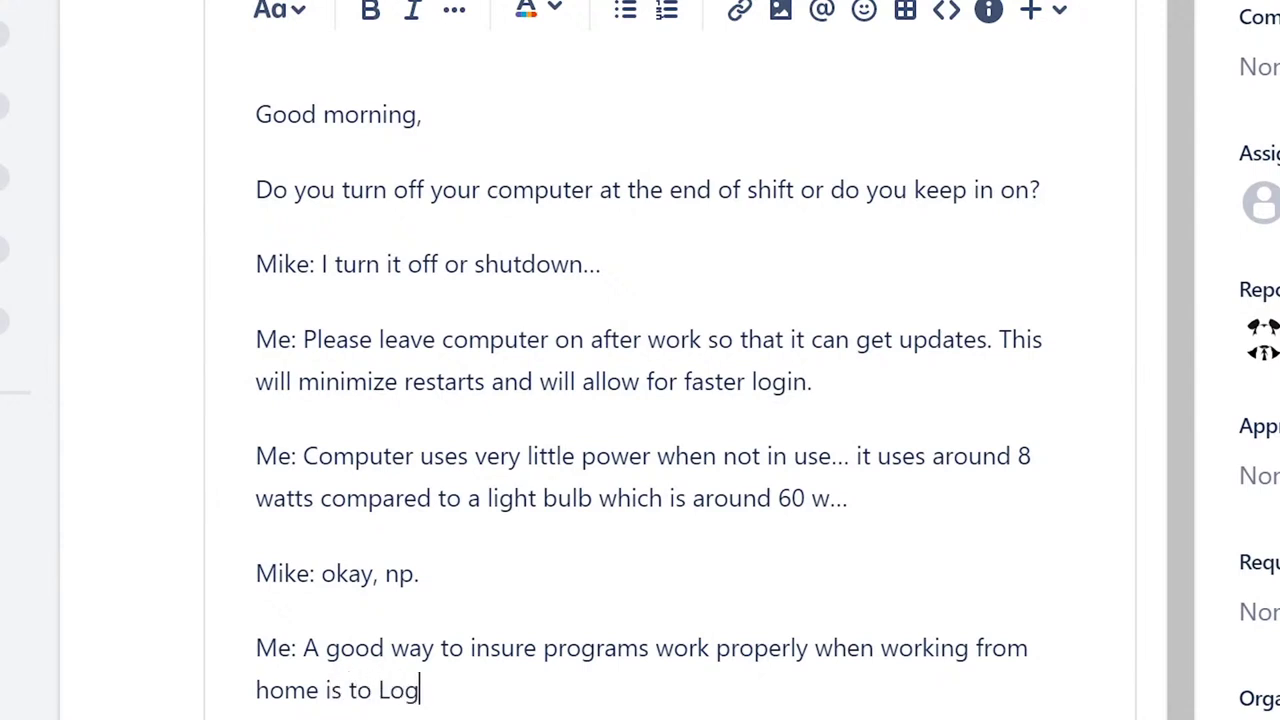
text(in in this o)
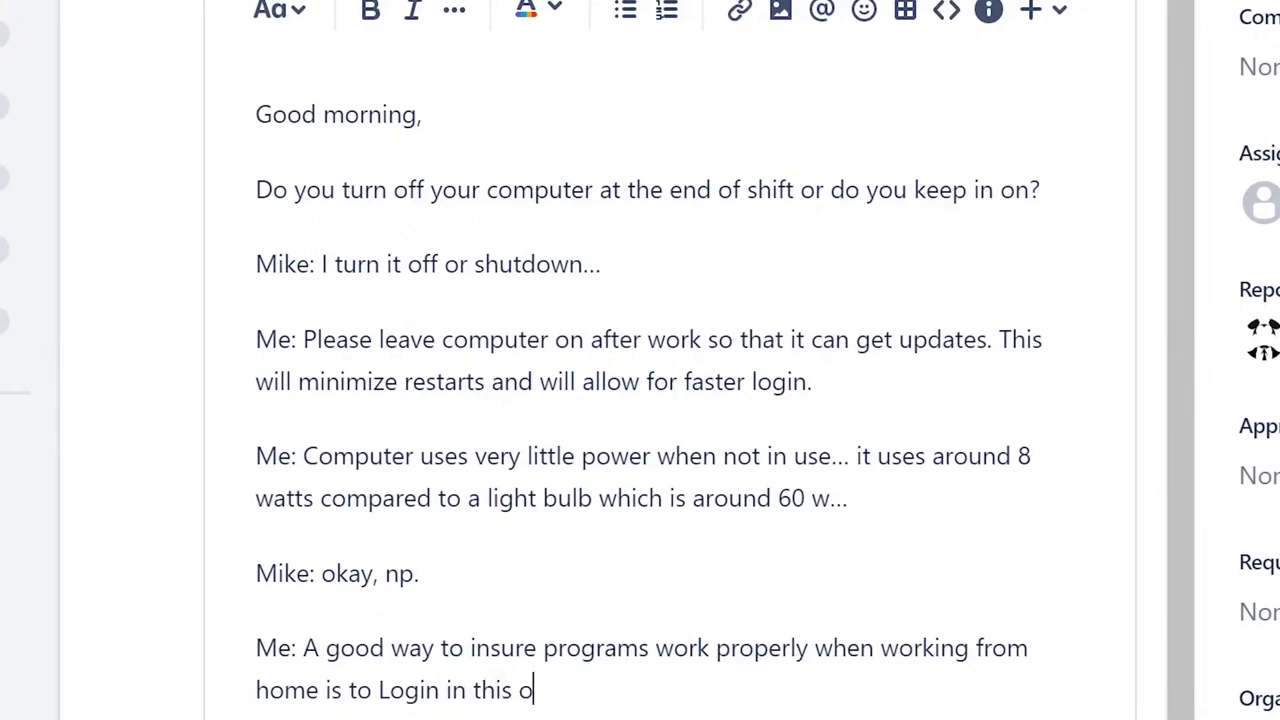
text(rder:)
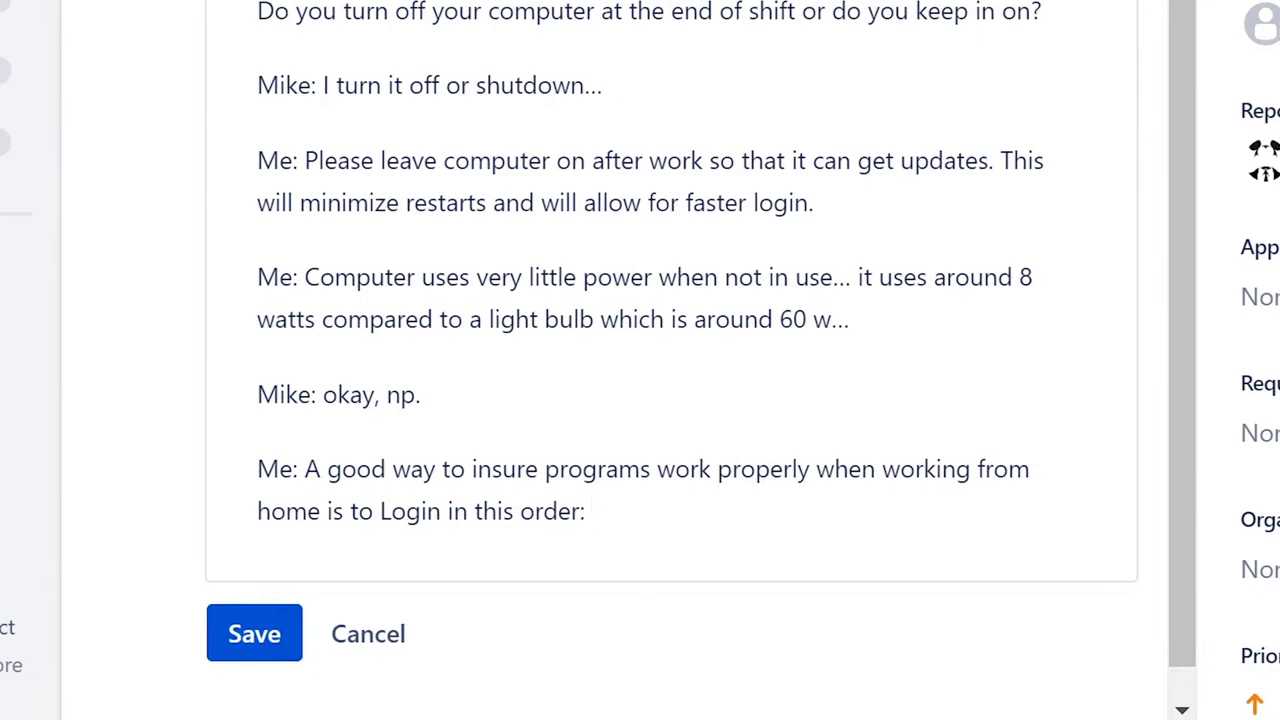
text(Login to VPN )
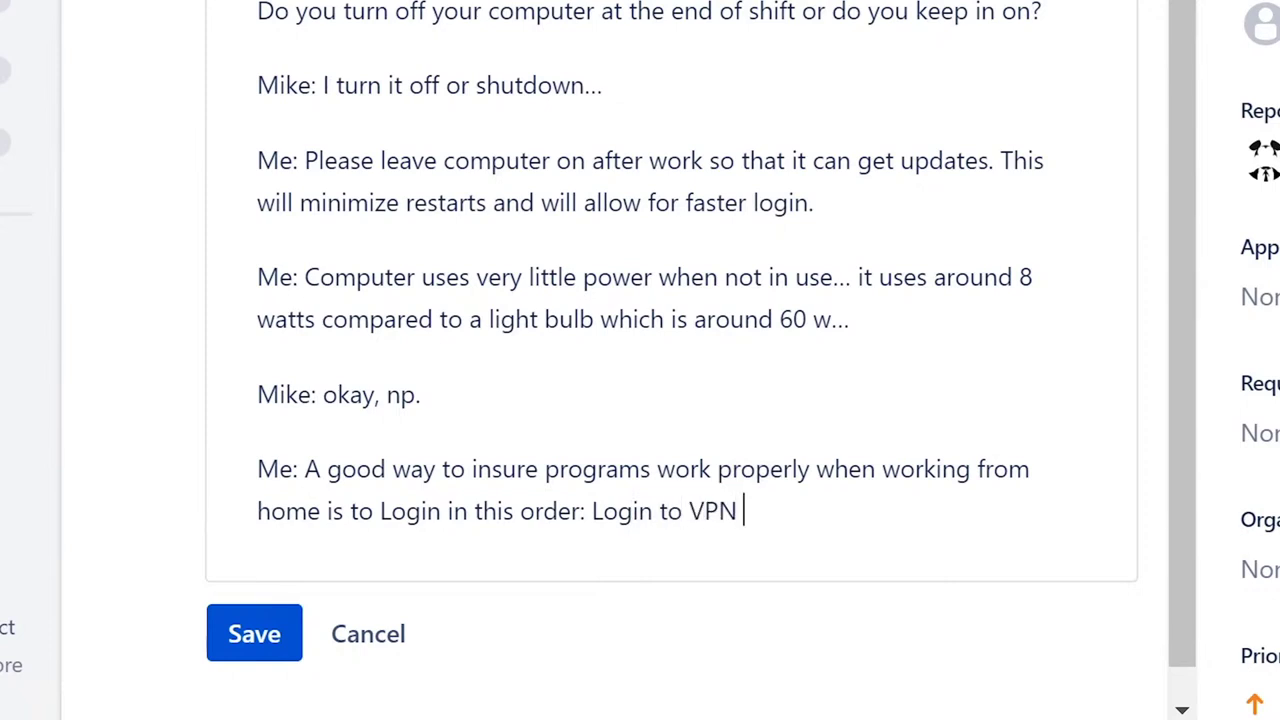
text(first, then)
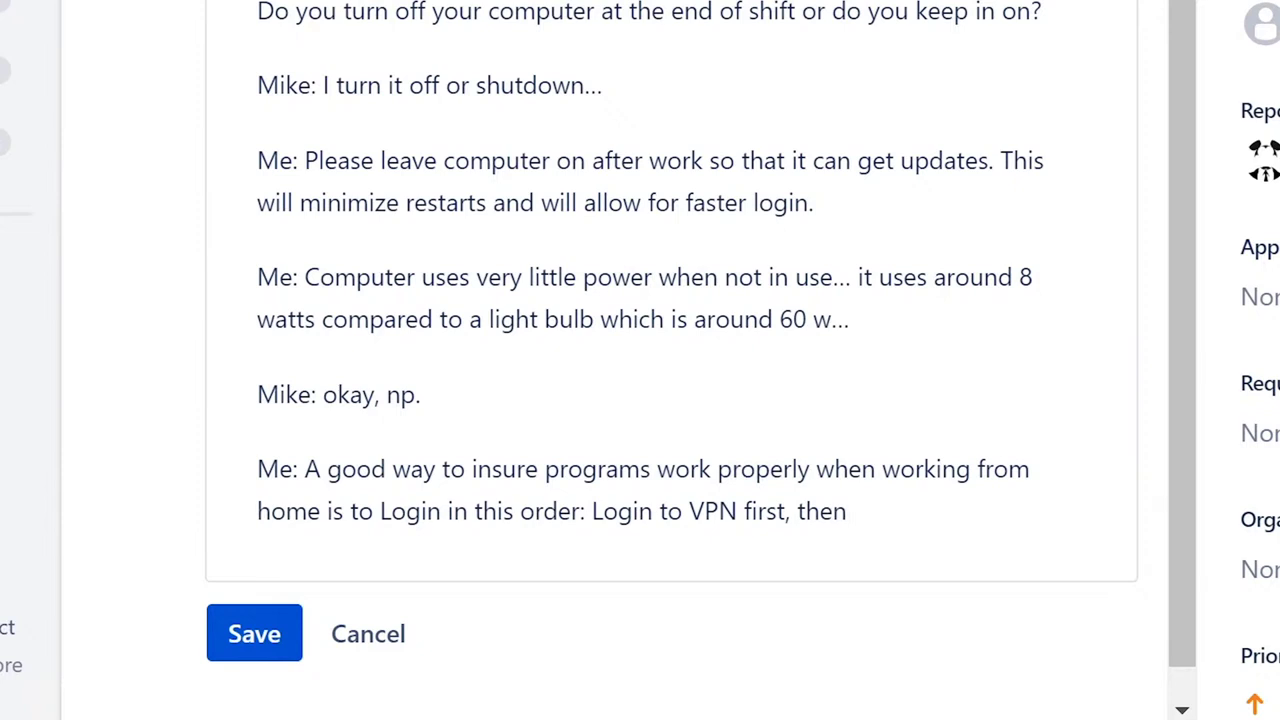
text( your IP P)
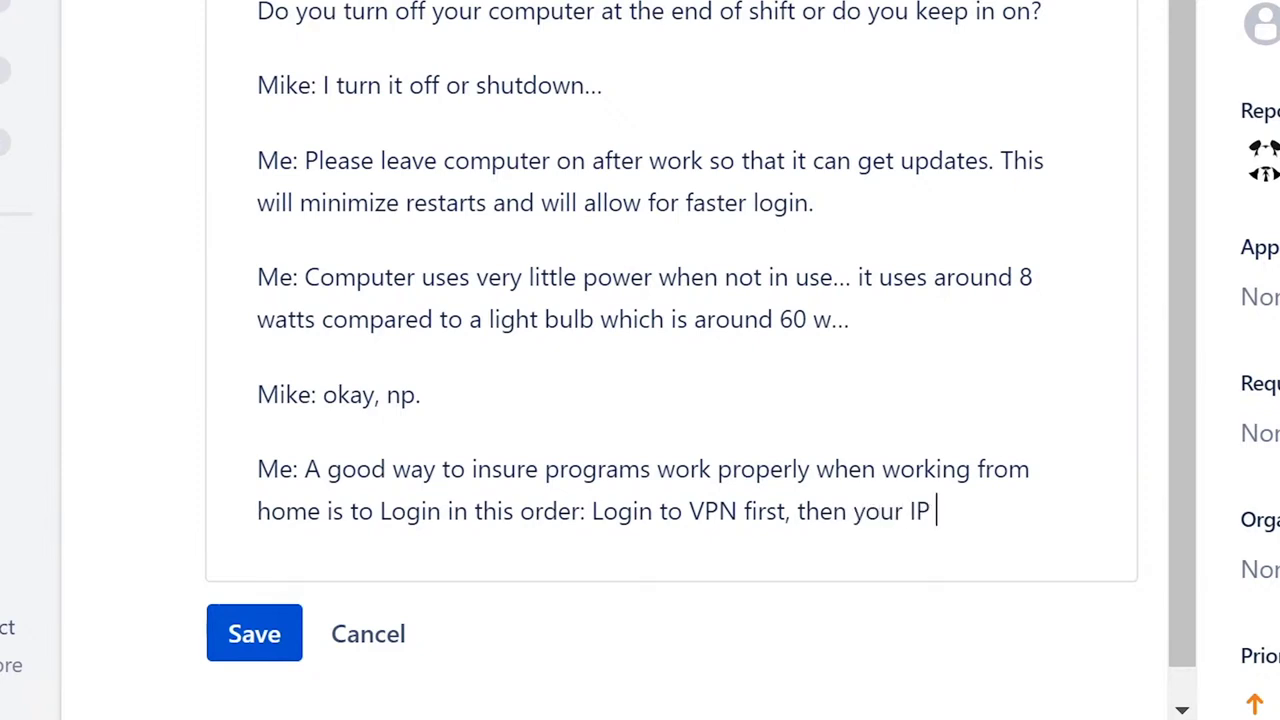
text(Phone and)
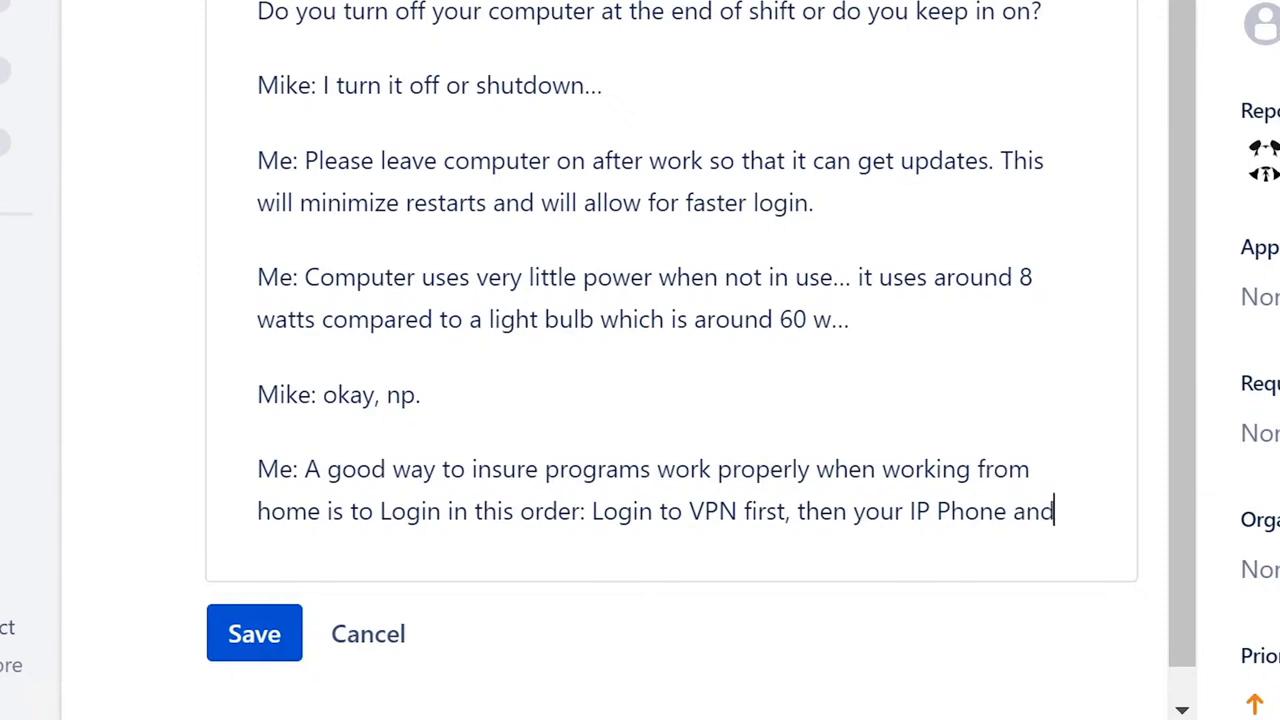
text( then ever)
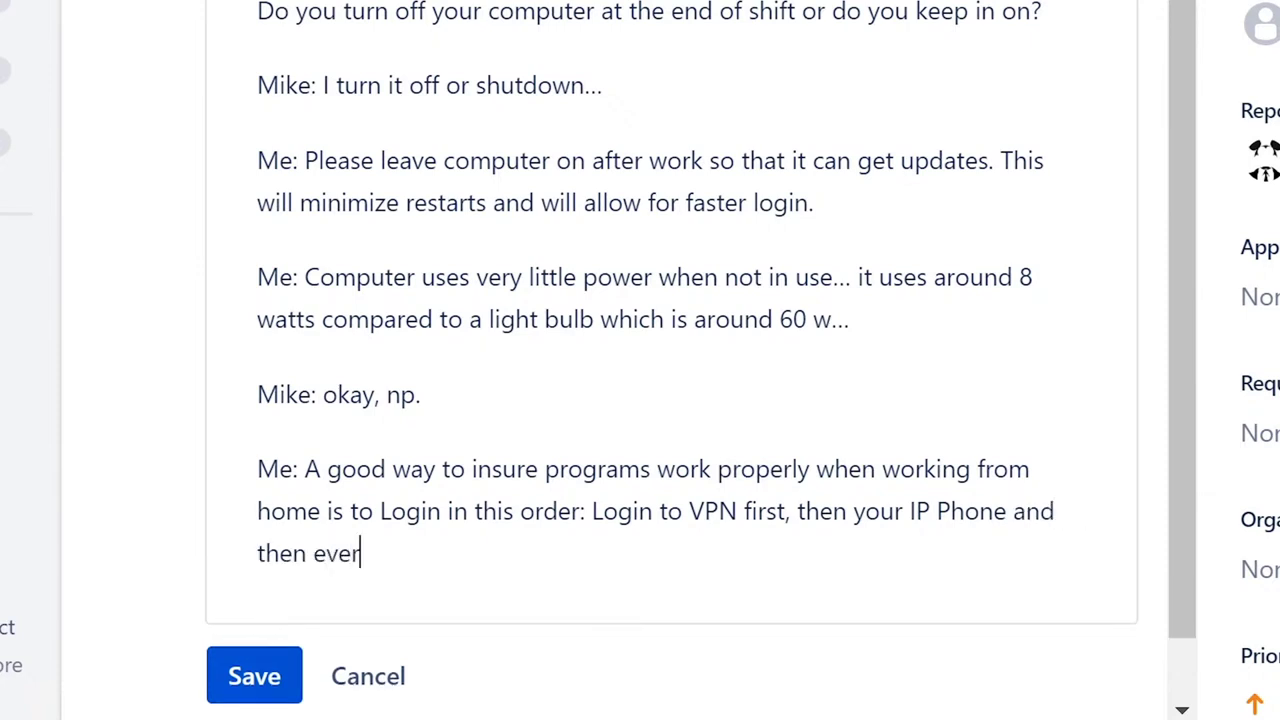
text(ything else)
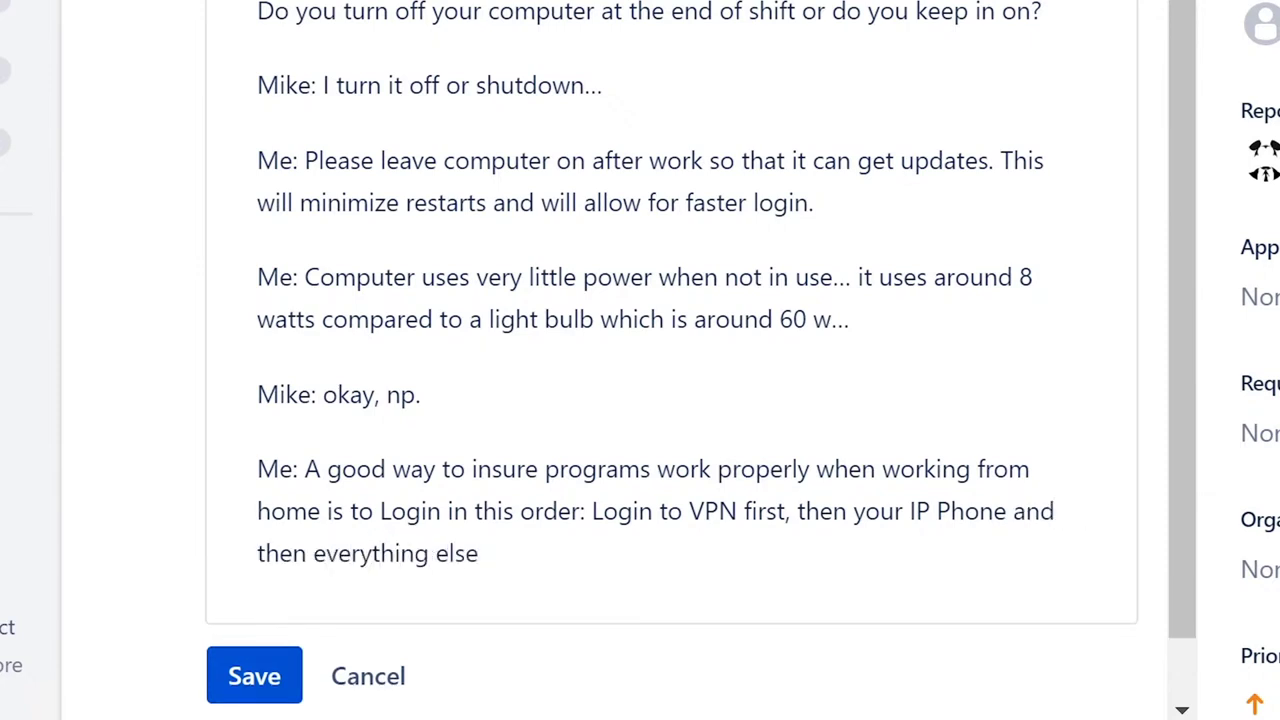
text(... that)
End the sentence with 'this will insure a proactive work day.'.
key(BackSpace)
key(BackSpace)
text(is will insure )
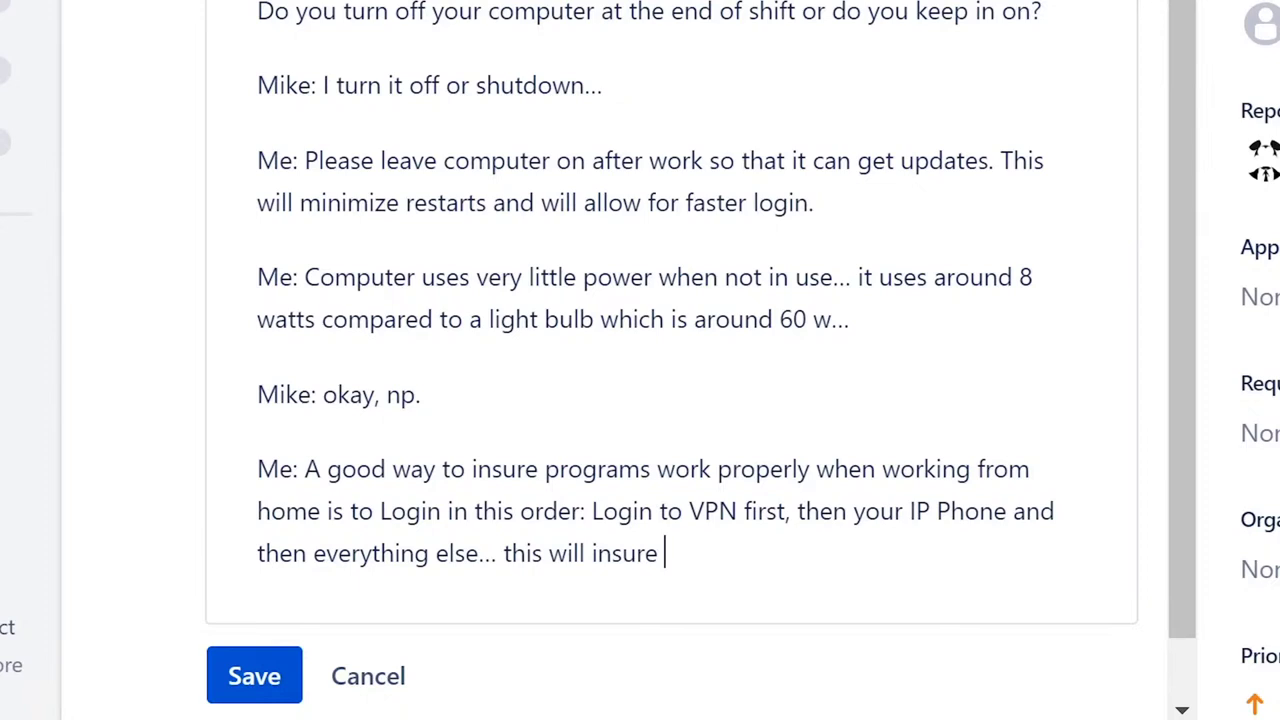
text(safe)
key(BackSpace)
key(BackSpace)
key(BackSpace)
key(BackSpace)
text(po)
text(ro)
text(active)
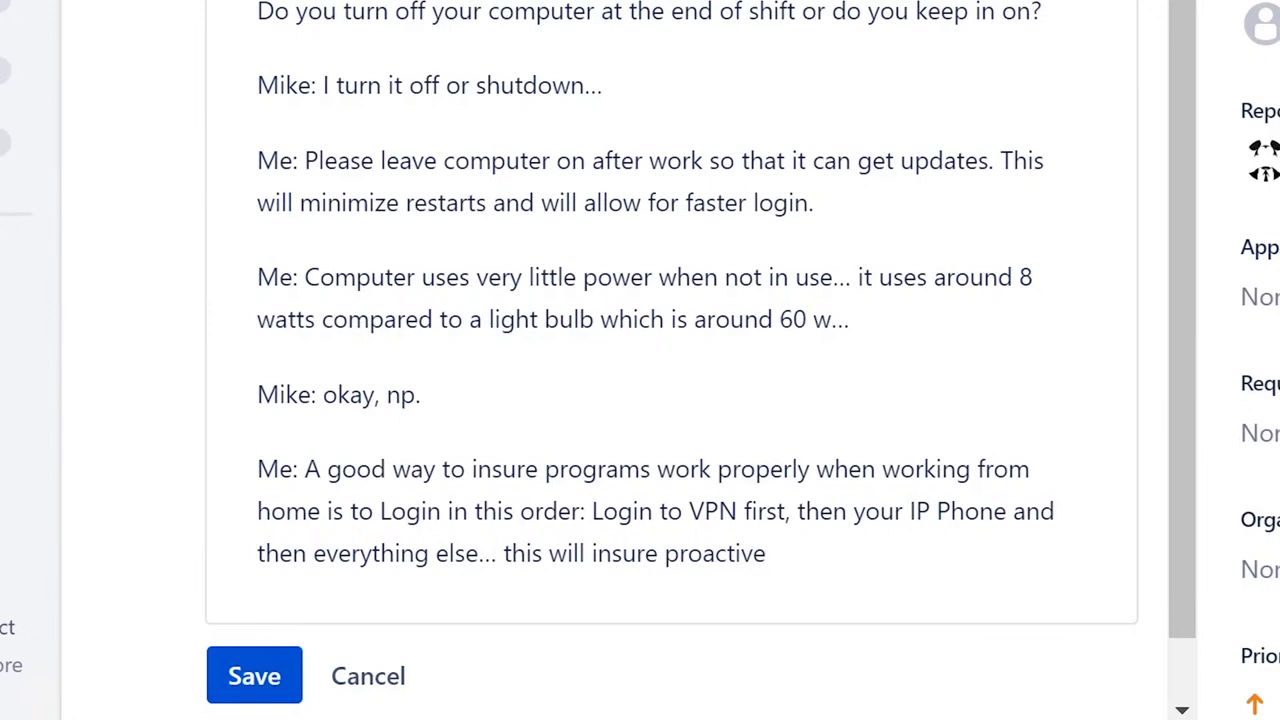
text(work day.)
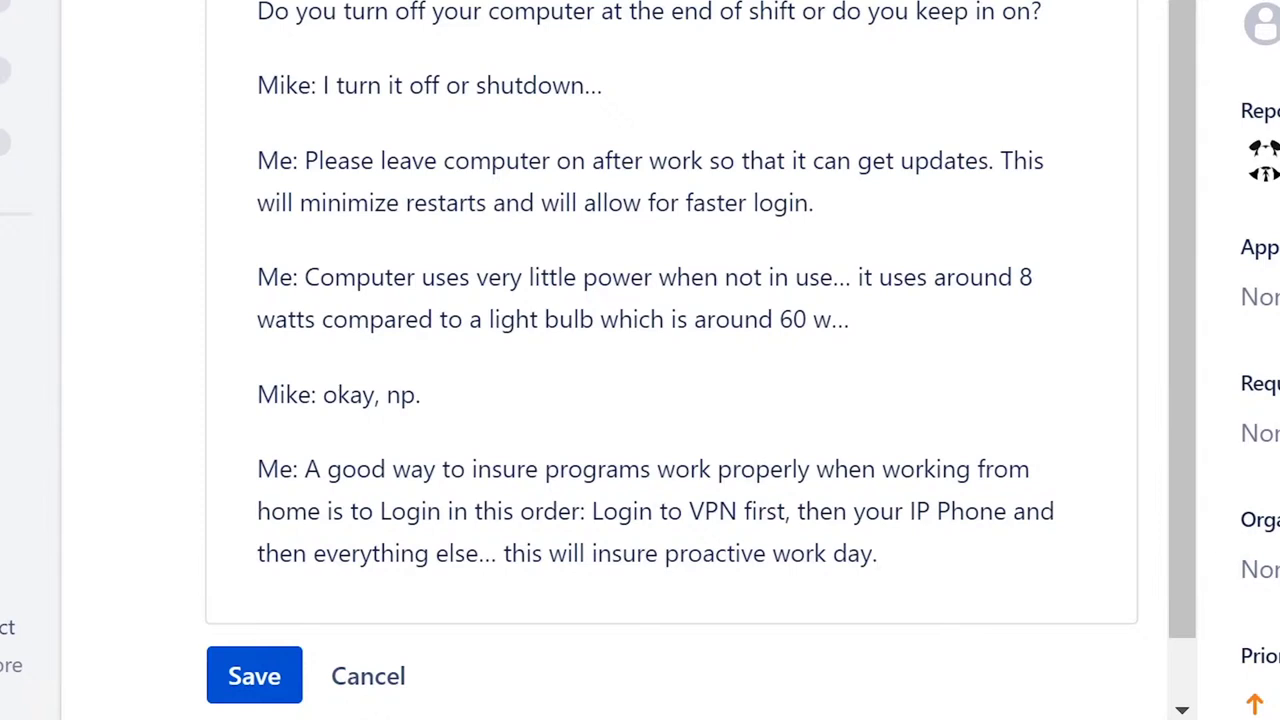
key(Left)
key(Left)
key(Left)
key(Left)
key(Left)
key(Left)
key(Left)
key(Left)
key(Left)
key(Left)
key(Left)
key(Left)
key(Left)
key(Left)
key(Left)
key(Left)
key(Left)
key(Left)
key(Left)
text(a)
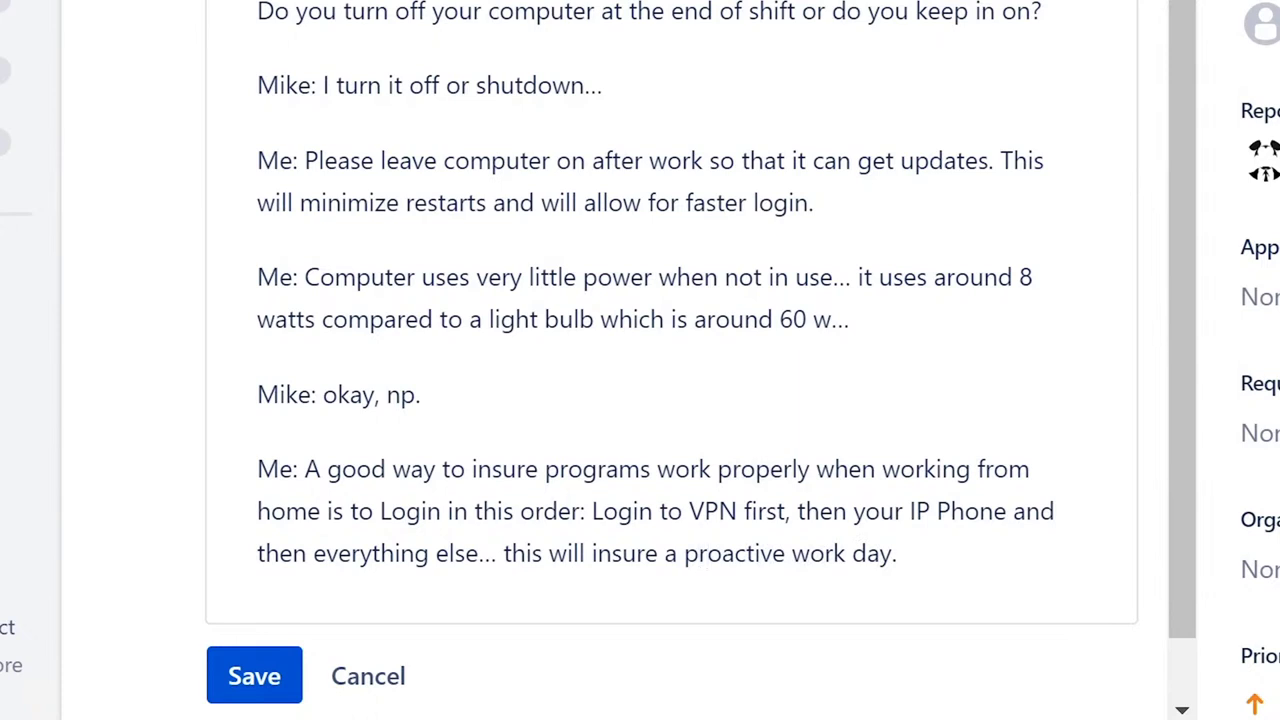
key(End)
Review the login-order paragraph and post the reply with Ctrl+Enter.
drag(796, 511, 512, 553)
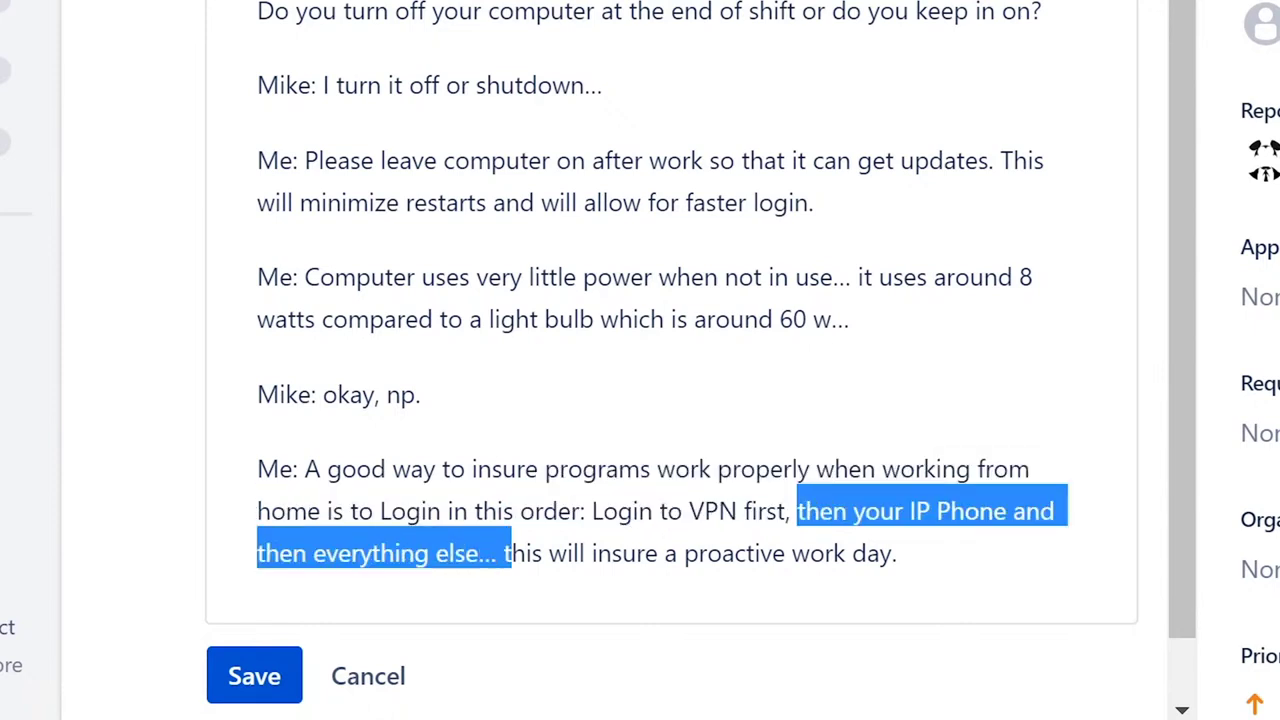
drag(778, 511, 592, 511)
click(632, 511)
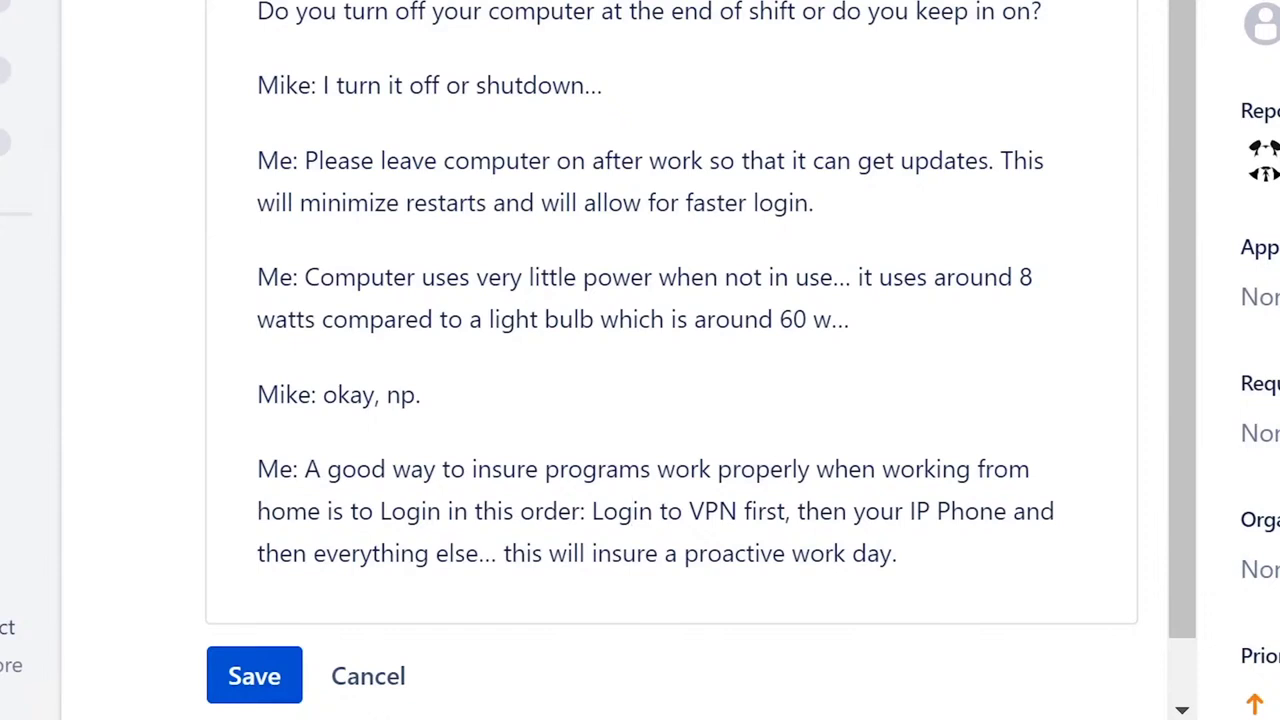
scroll(670, 360, down, 1)
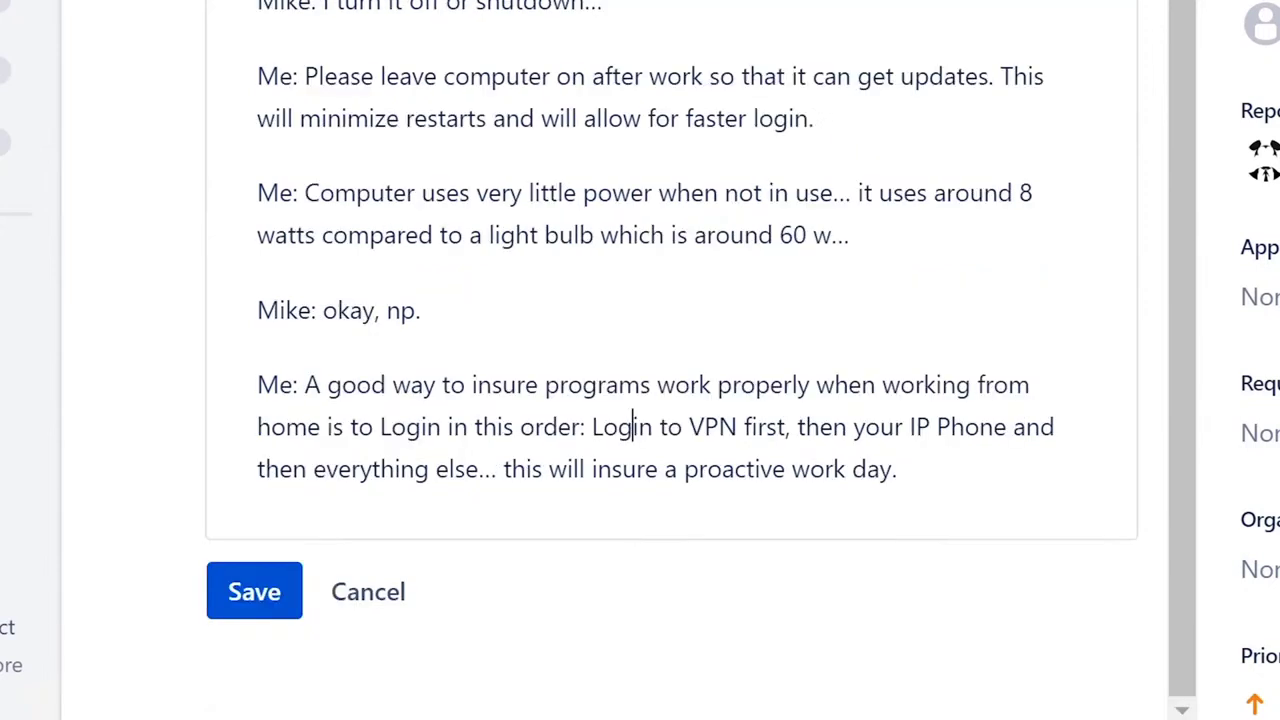
click(985, 478)
scroll(640, 360, up, 5)
scroll(640, 360, down, 5)
scroll(640, 360, up, 3)
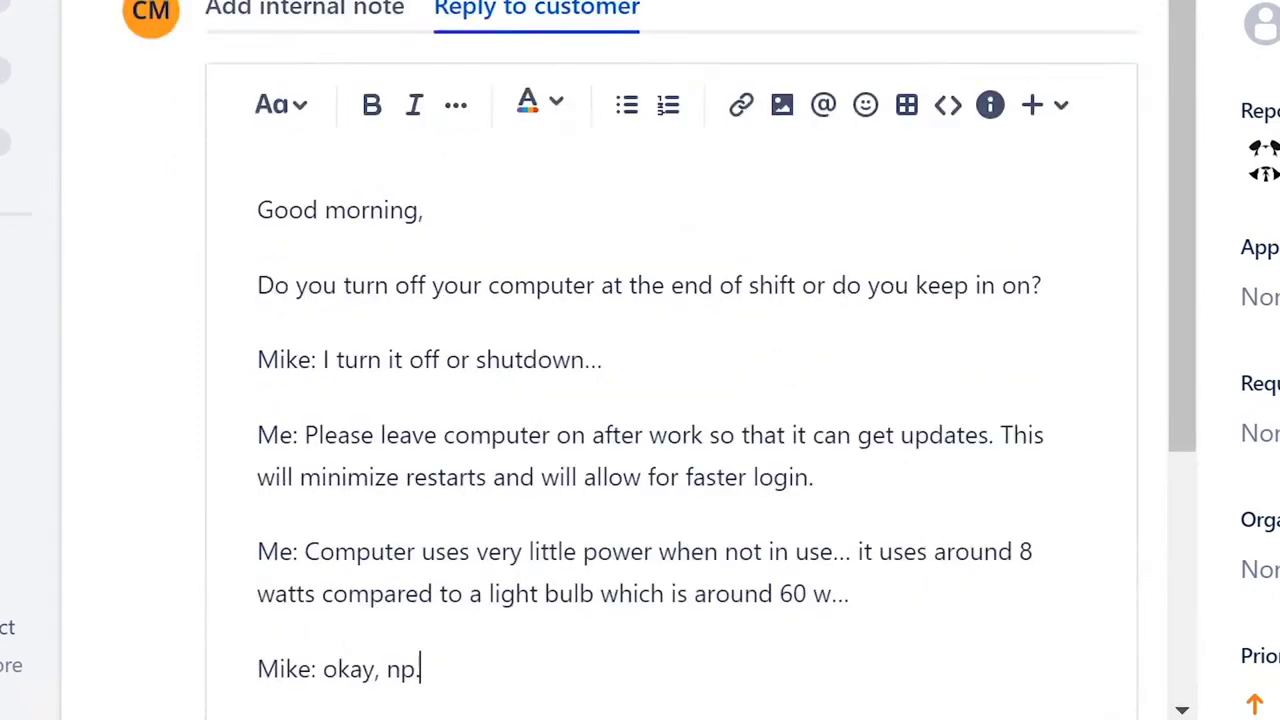
scroll(640, 360, up, 2)
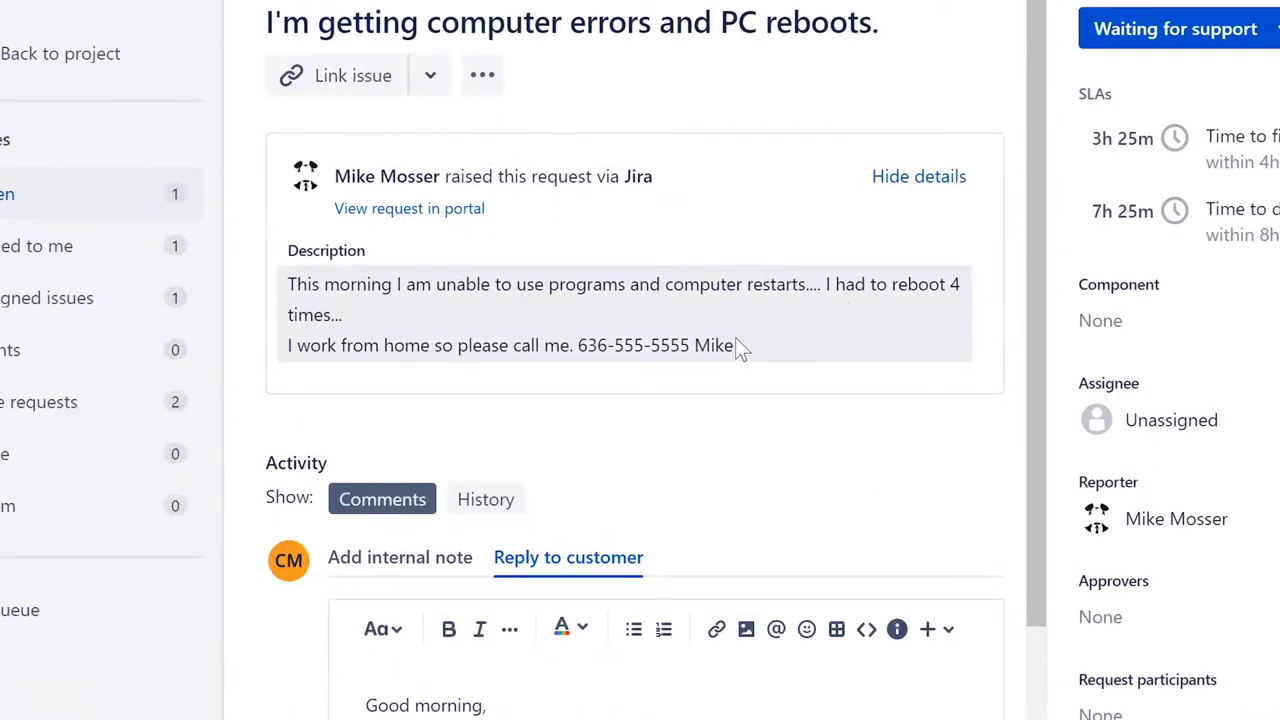
scroll(634, 400, down, 4)
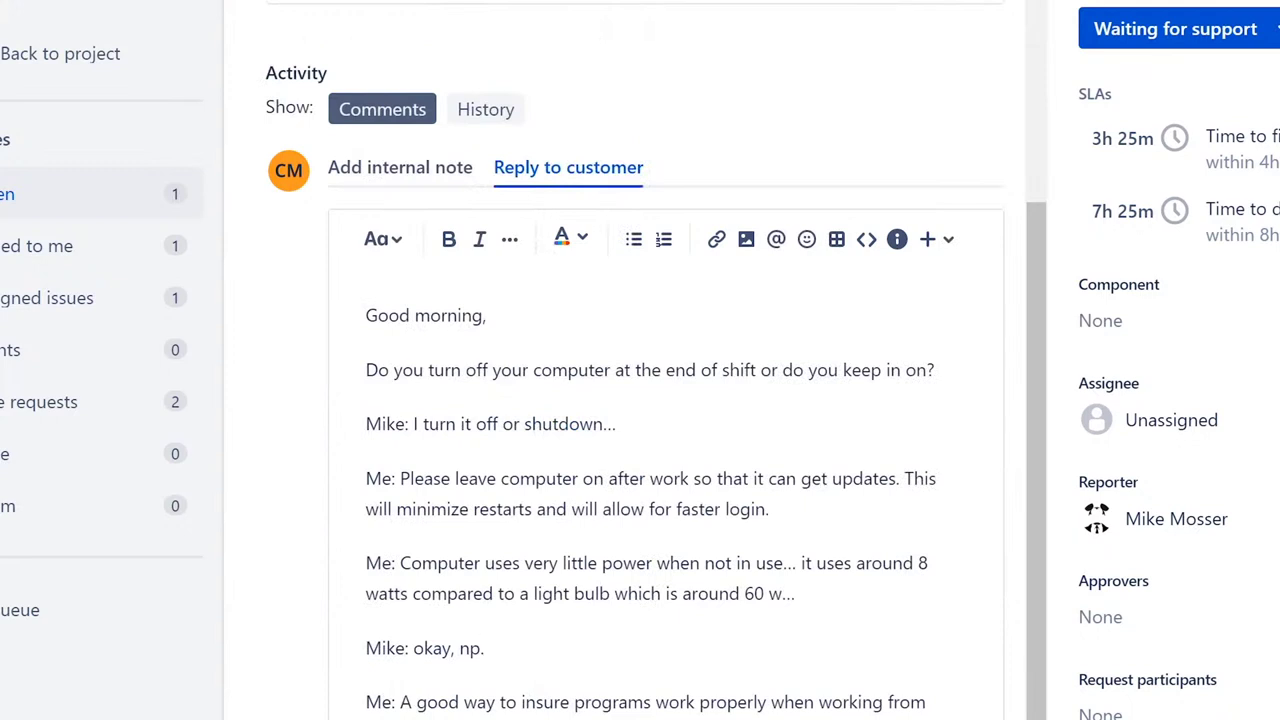
scroll(634, 400, up, 4)
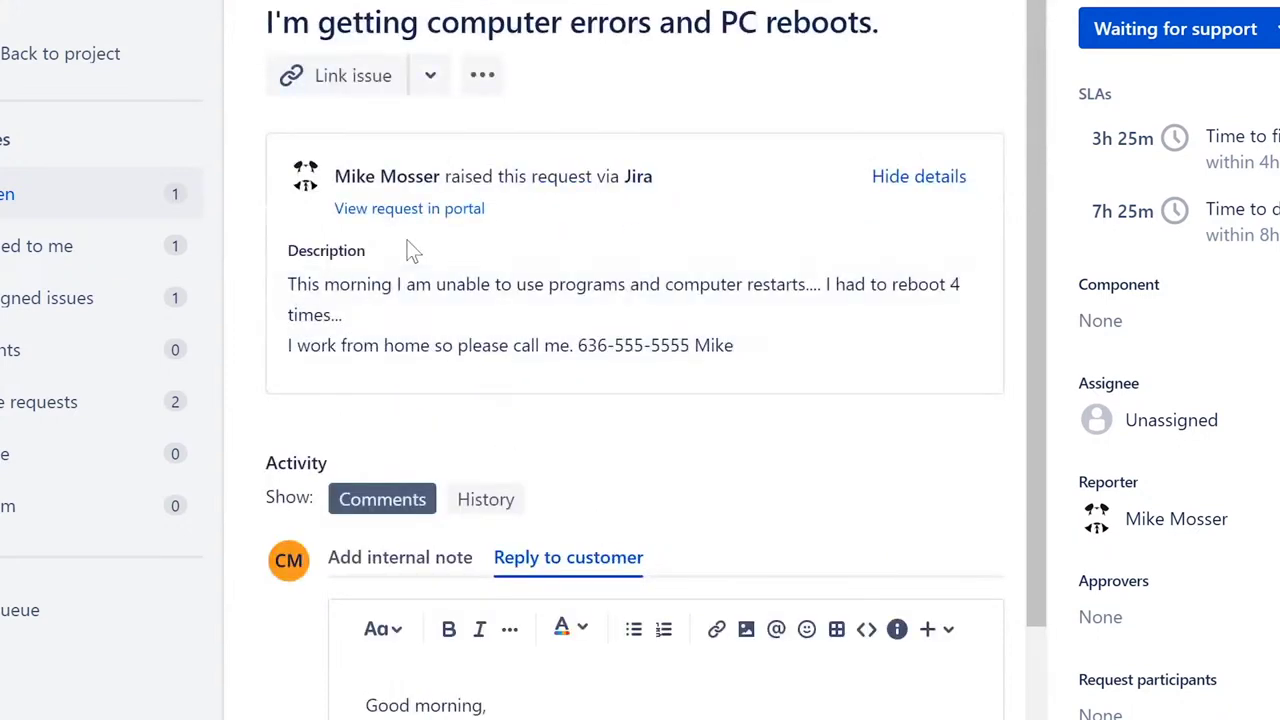
scroll(421, 281, down, 4)
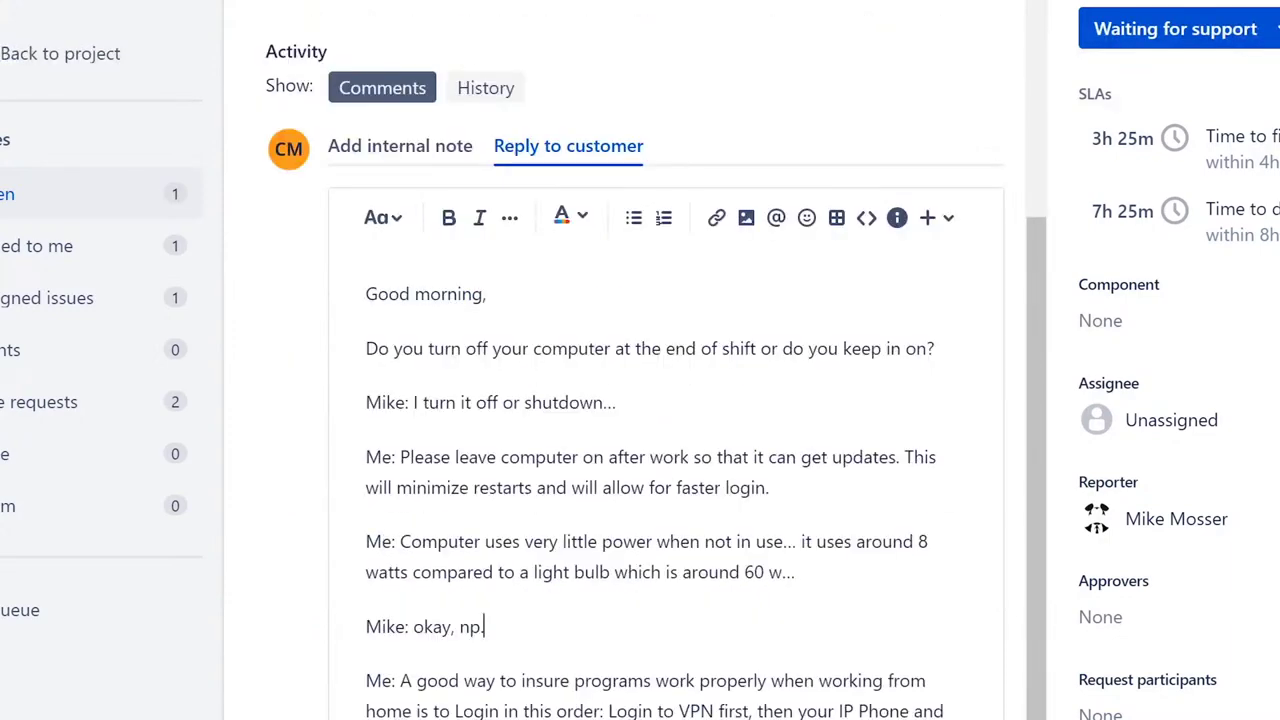
key(ctrl+Return)
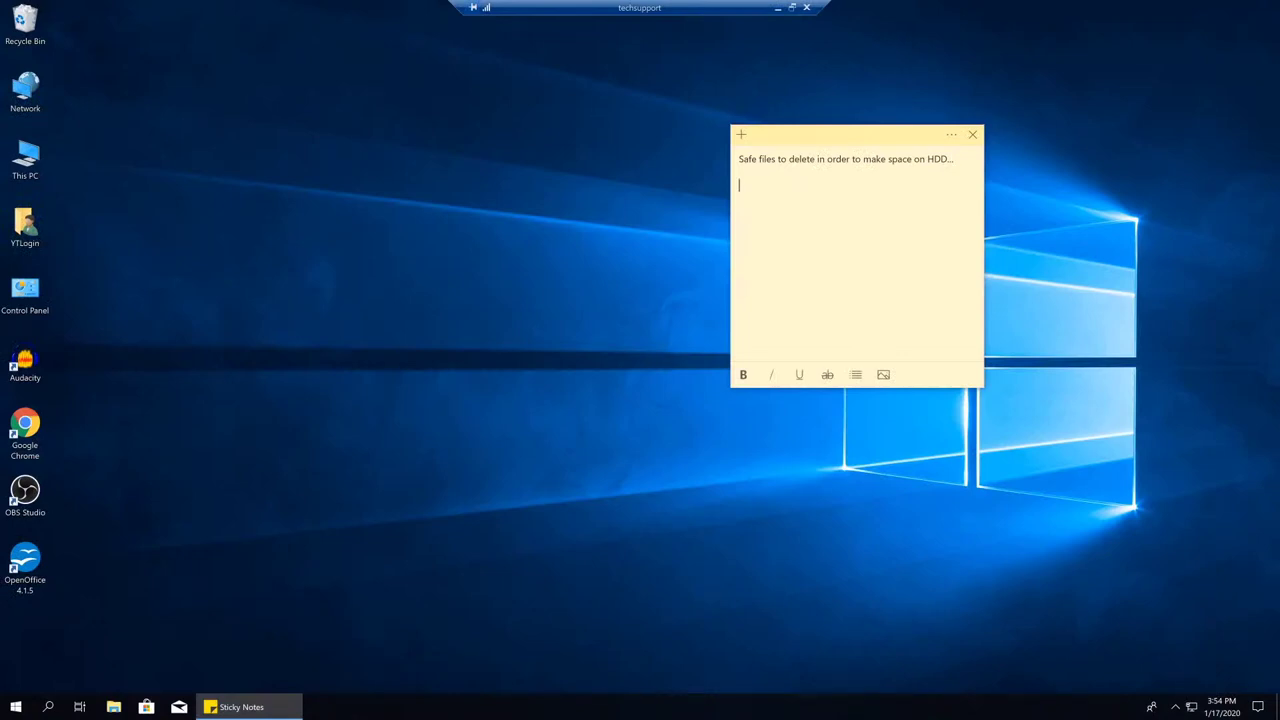
Paste the question about the two appdata/apple compute/mobilesync/backup folders (24gigs+) into the note and reread it.
text(hey man i got a question, can i delete appdata/apple compute/mobilesync/backup/-there are two folders, can i delete what it is inside of them ? cose it's like 24gigs+)
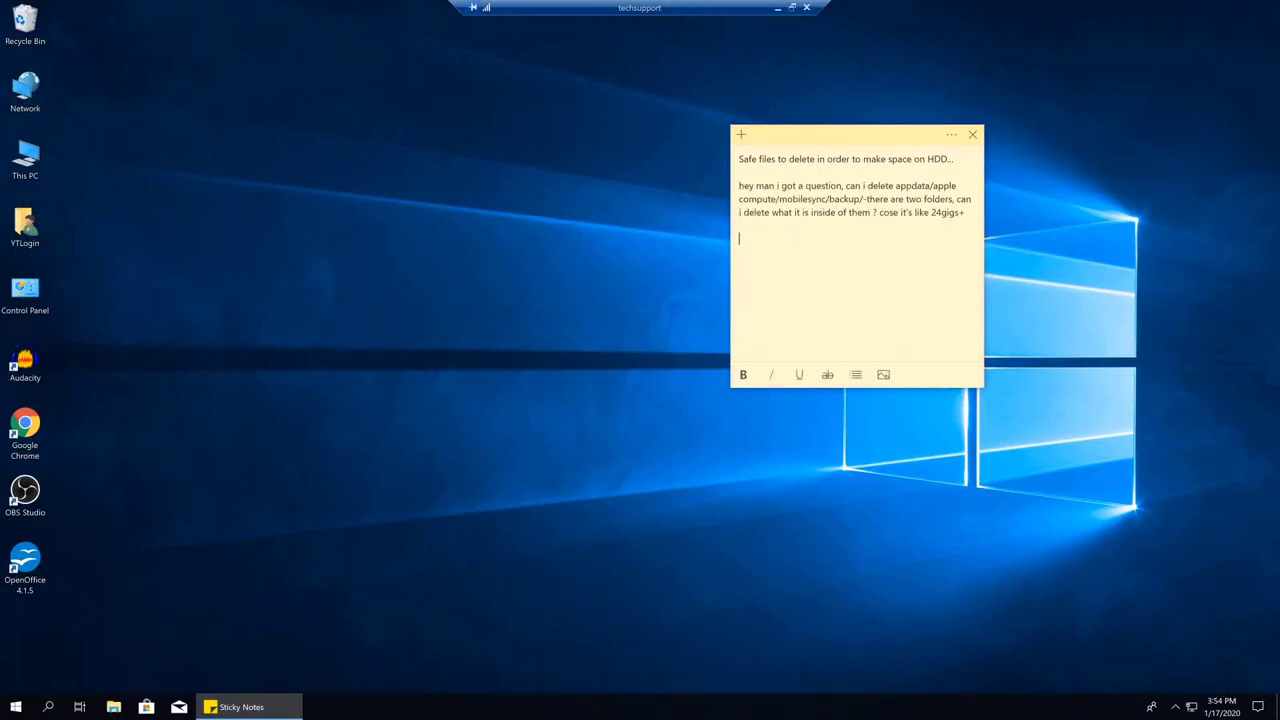
drag(739, 185, 934, 185)
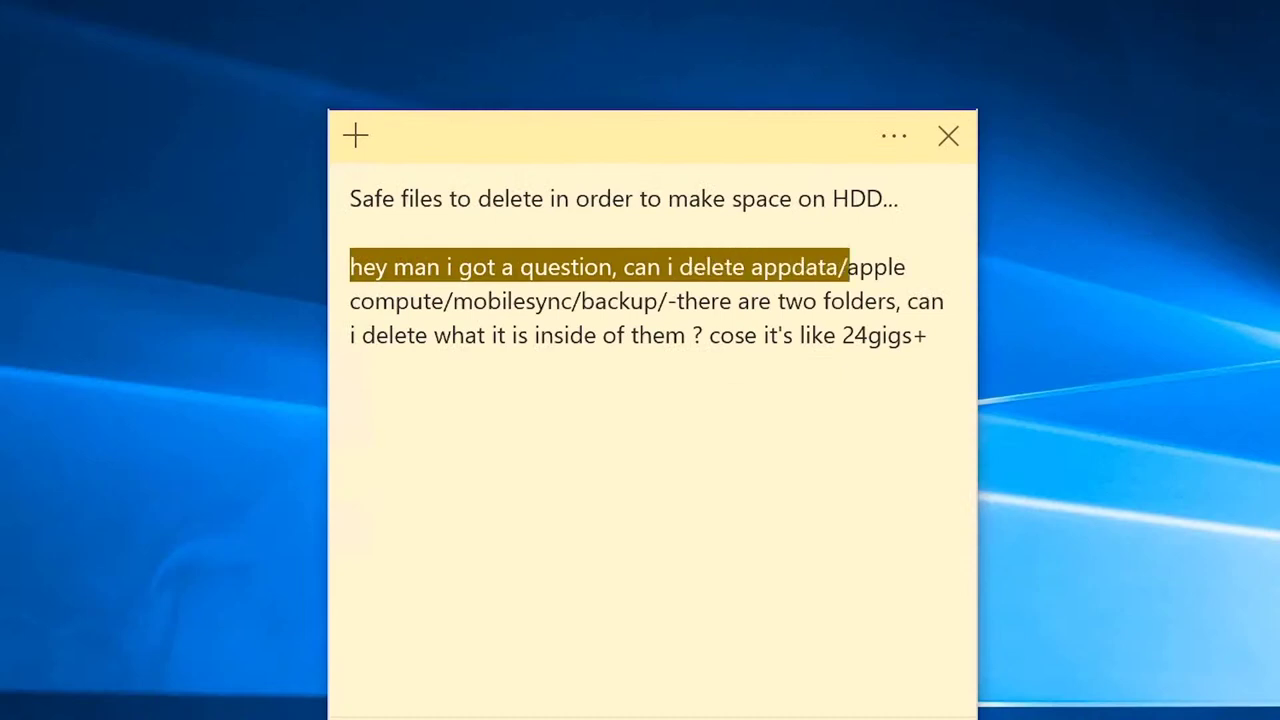
drag(849, 267, 668, 301)
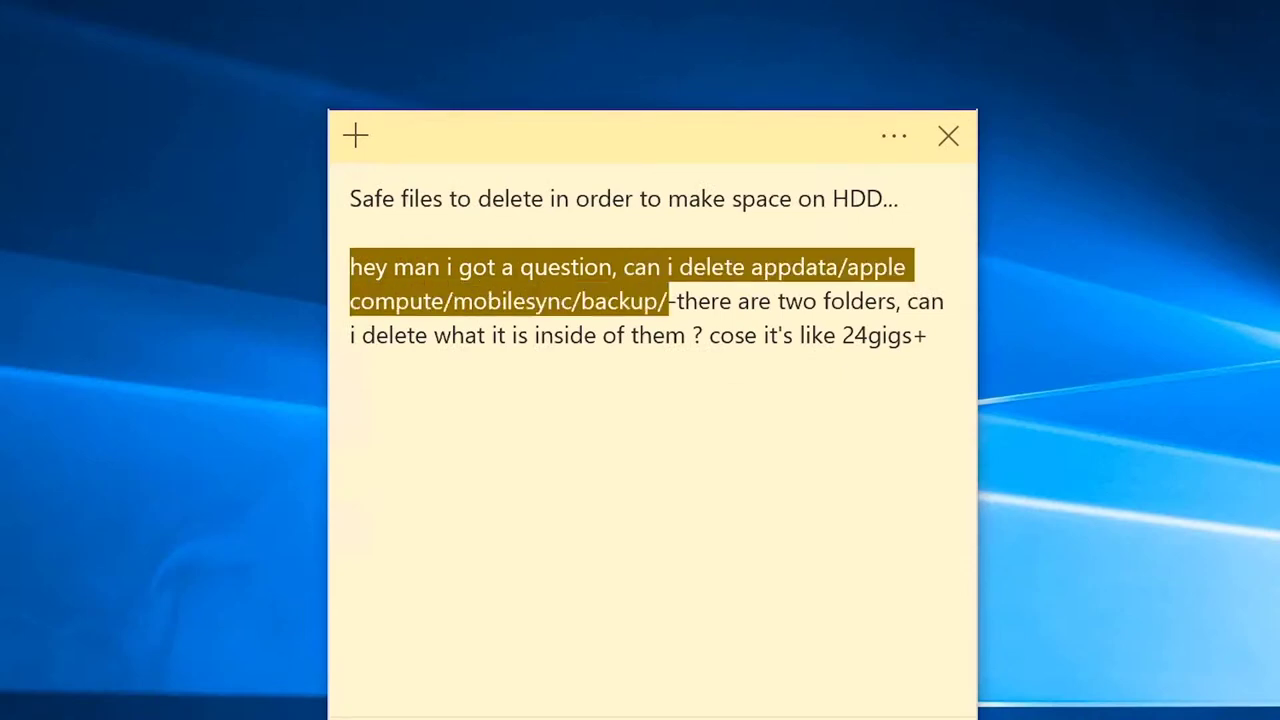
click(679, 301)
drag(820, 301, 705, 335)
click(711, 335)
drag(704, 335, 936, 335)
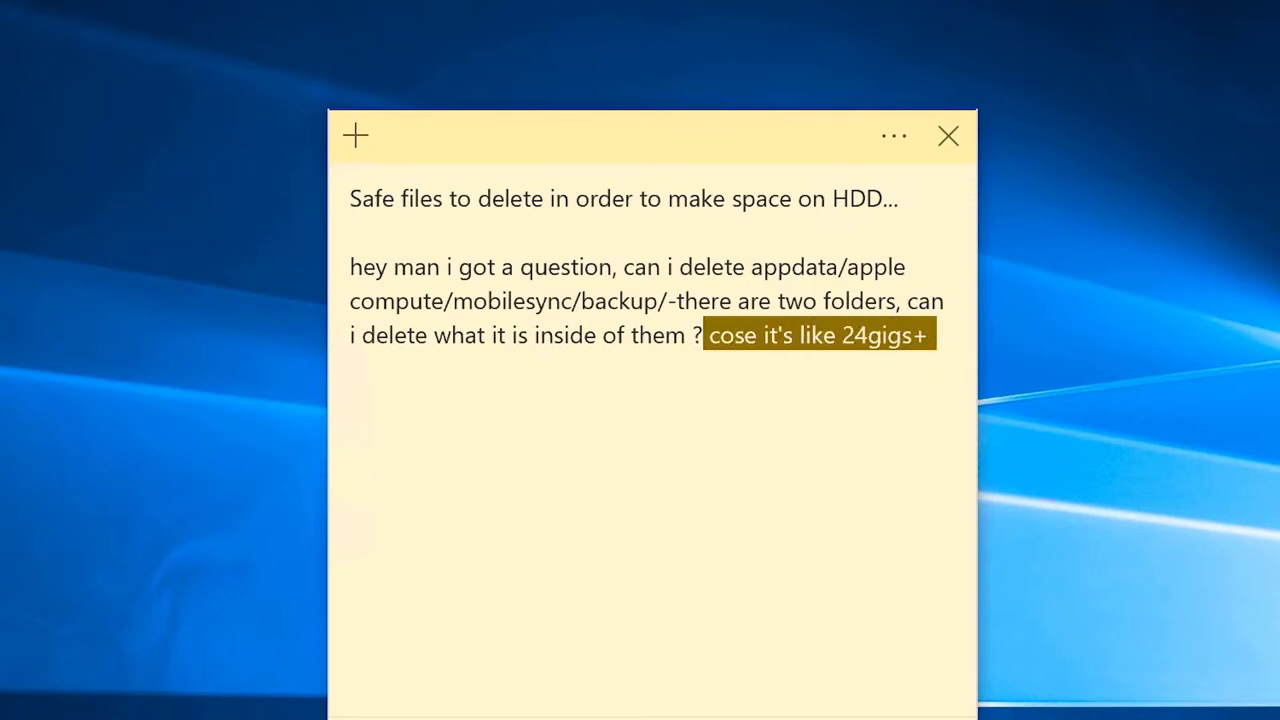
click(853, 335)
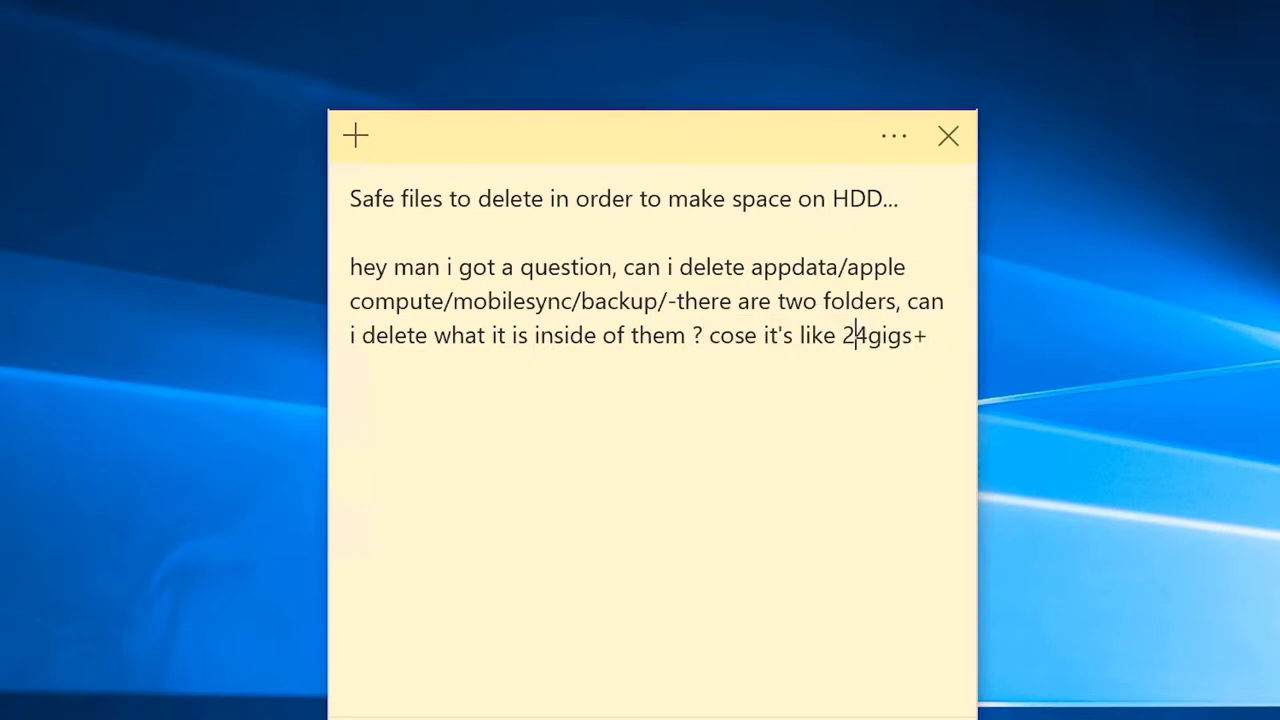
click(802, 335)
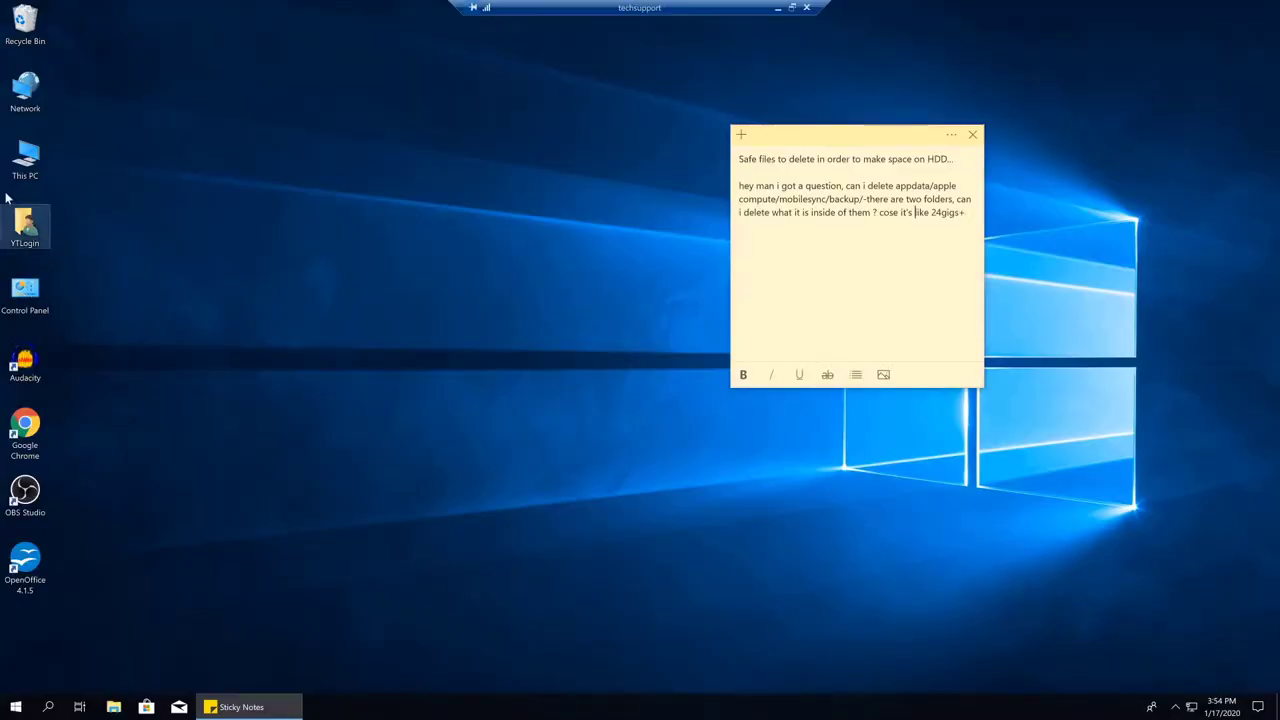
double_click(25, 158)
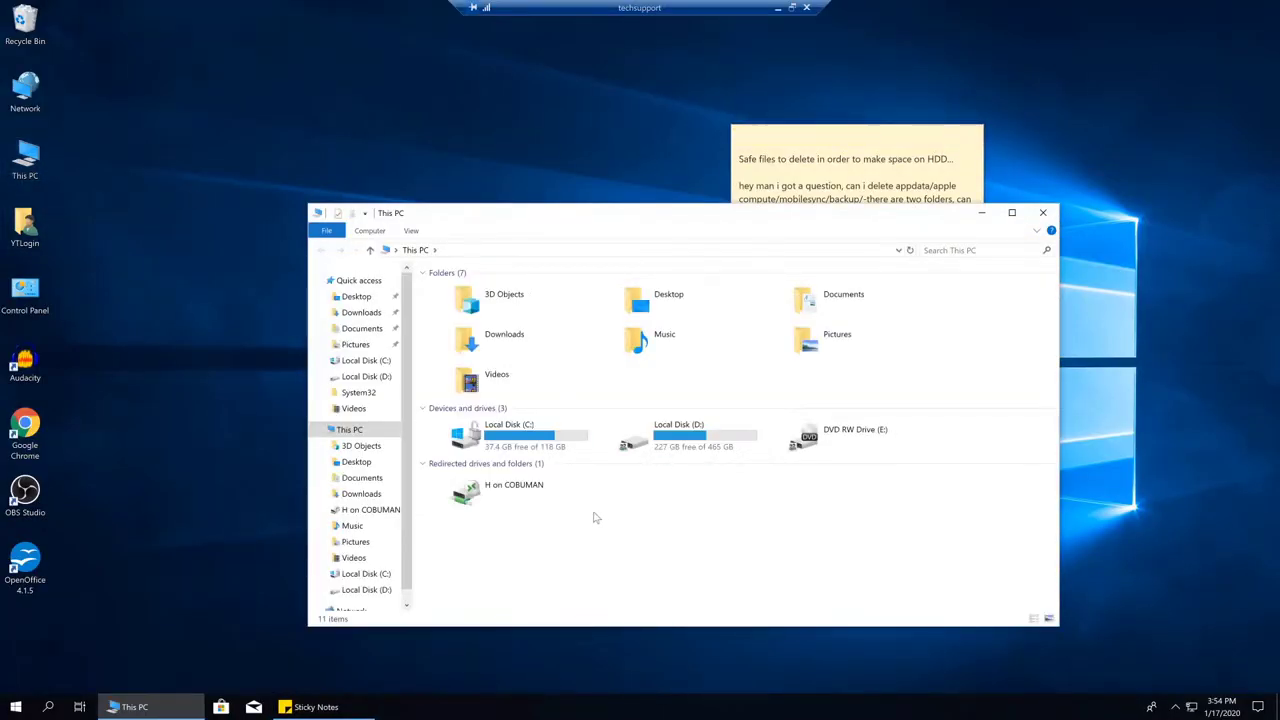
Select Local Disk (C:), 37.4 GB free of 118 GB, and reread the note's appdata path.
click(555, 449)
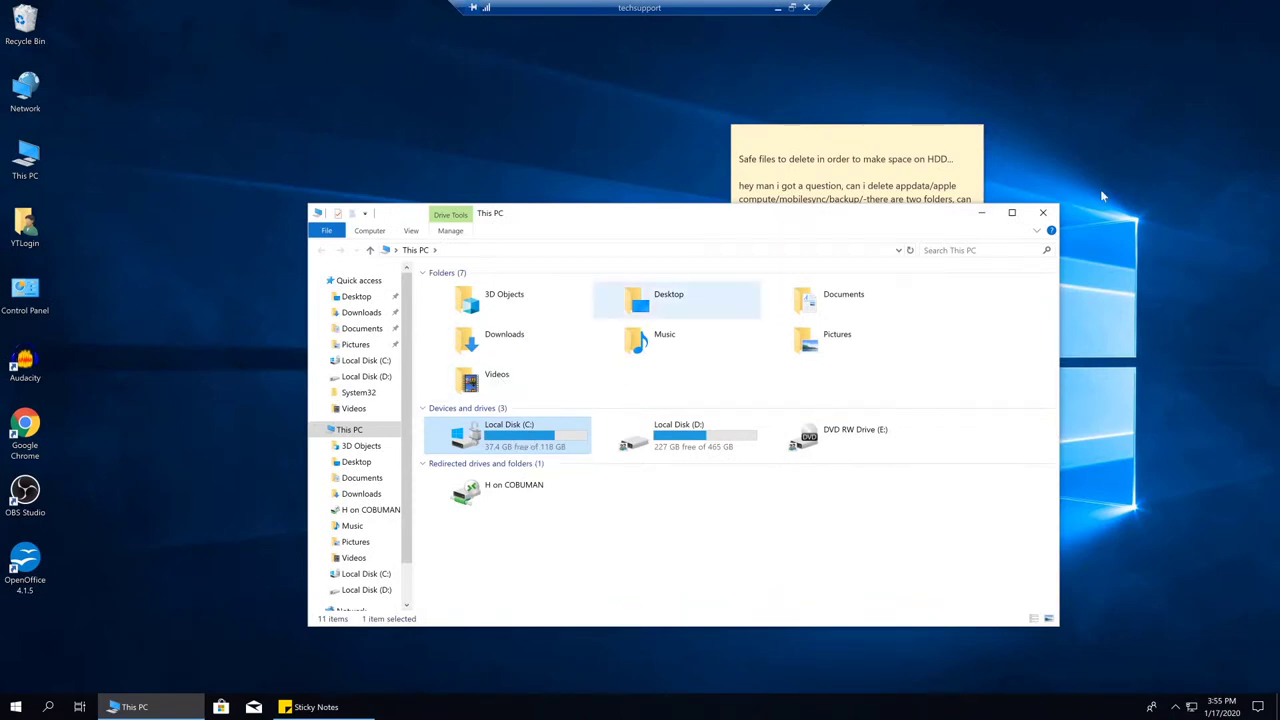
click(981, 212)
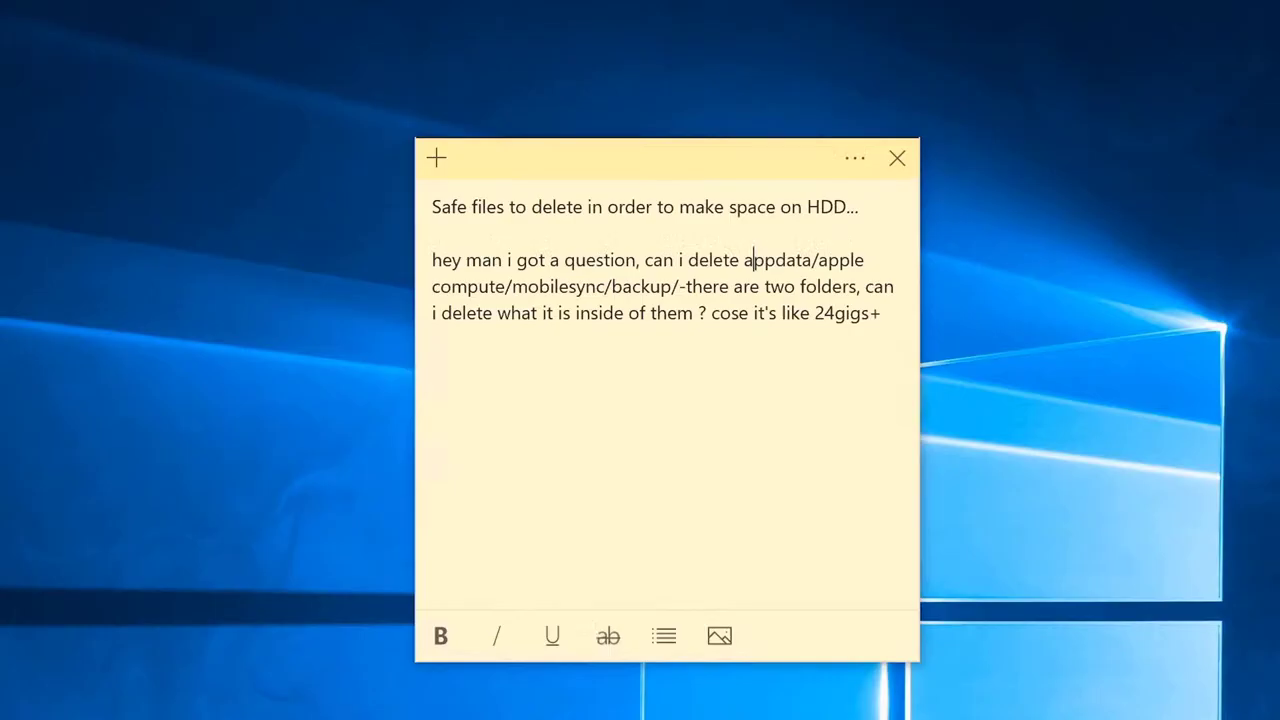
drag(899, 186, 952, 186)
drag(745, 260, 435, 338)
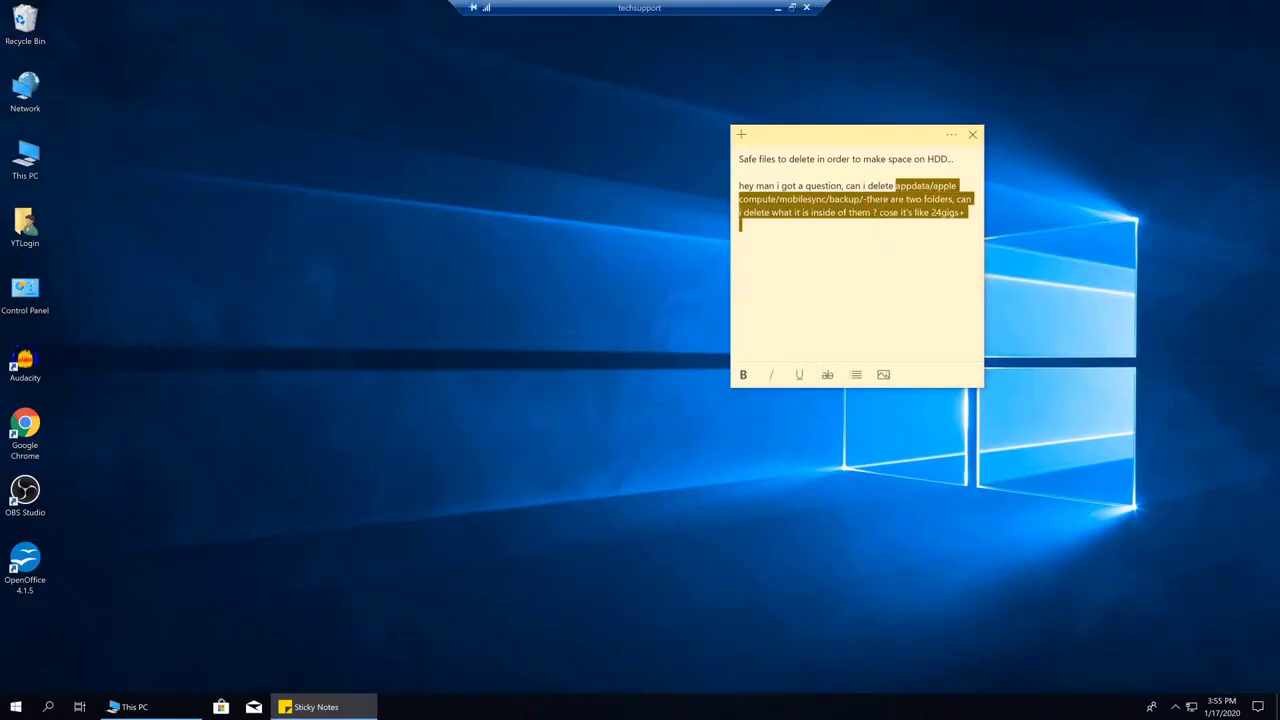
drag(740, 225, 966, 212)
click(966, 212)
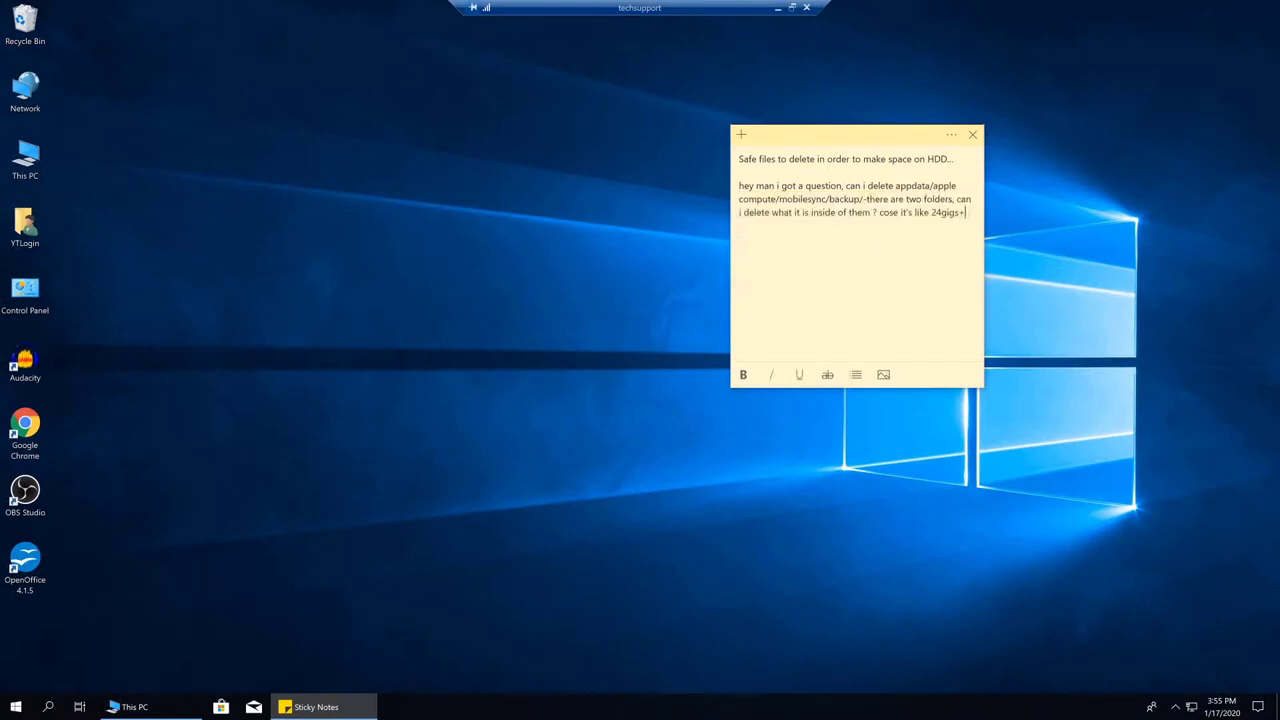
Highlight the 24gigs+ size in the note, then restore the This PC window and move it higher.
key(shift+End)
click(935, 212)
drag(930, 212, 969, 212)
click(740, 225)
click(166, 708)
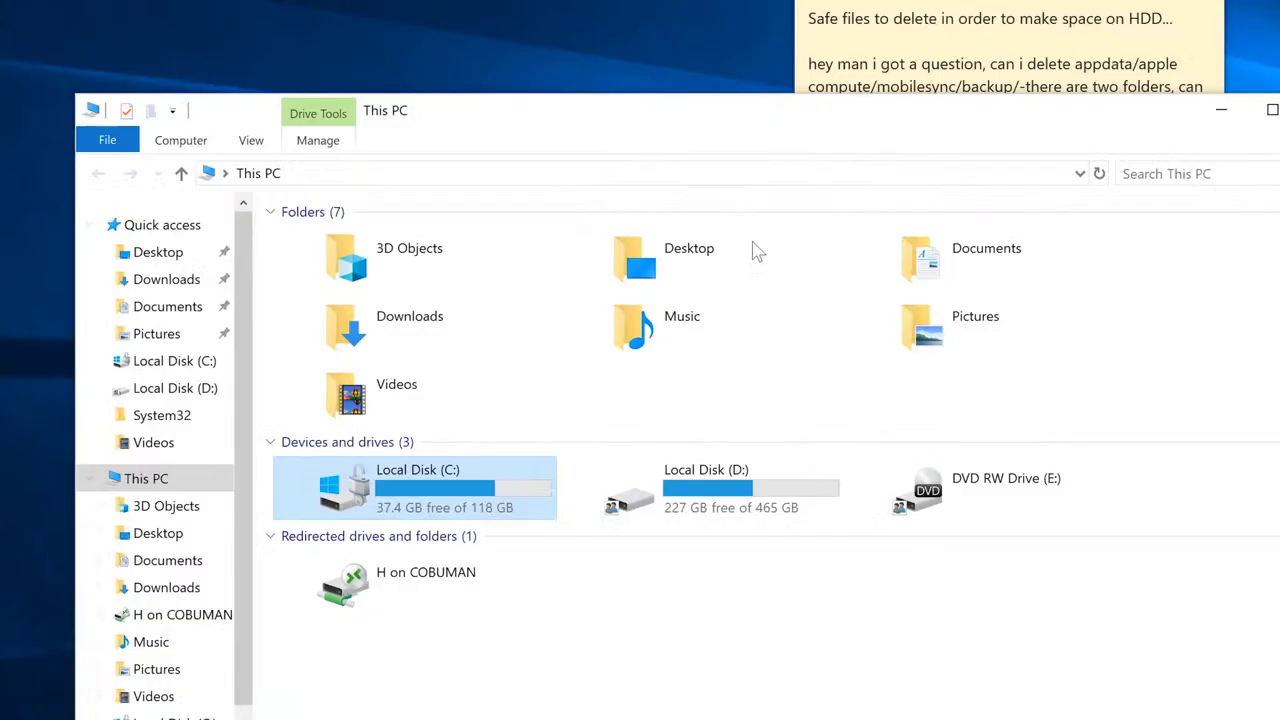
drag(905, 112, 888, 38)
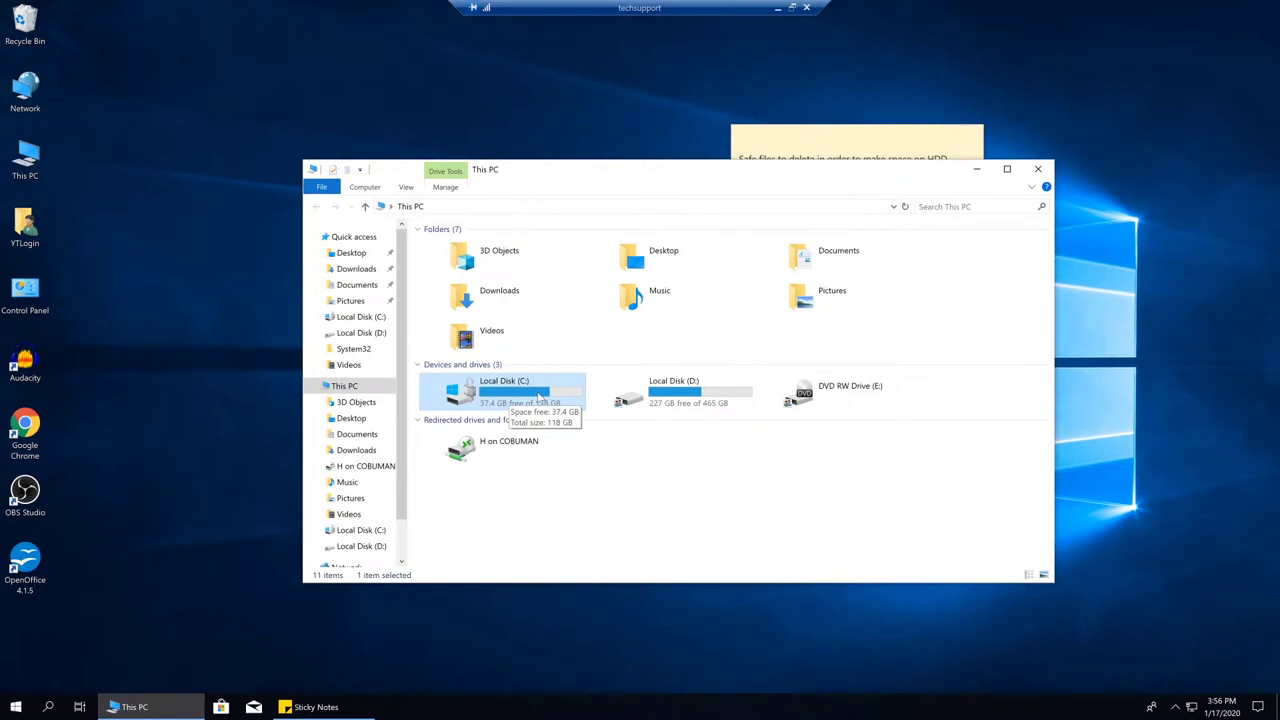
Open Local Disk (C:), move the sticky note out of the way, and open the Users folder.
double_click(533, 400)
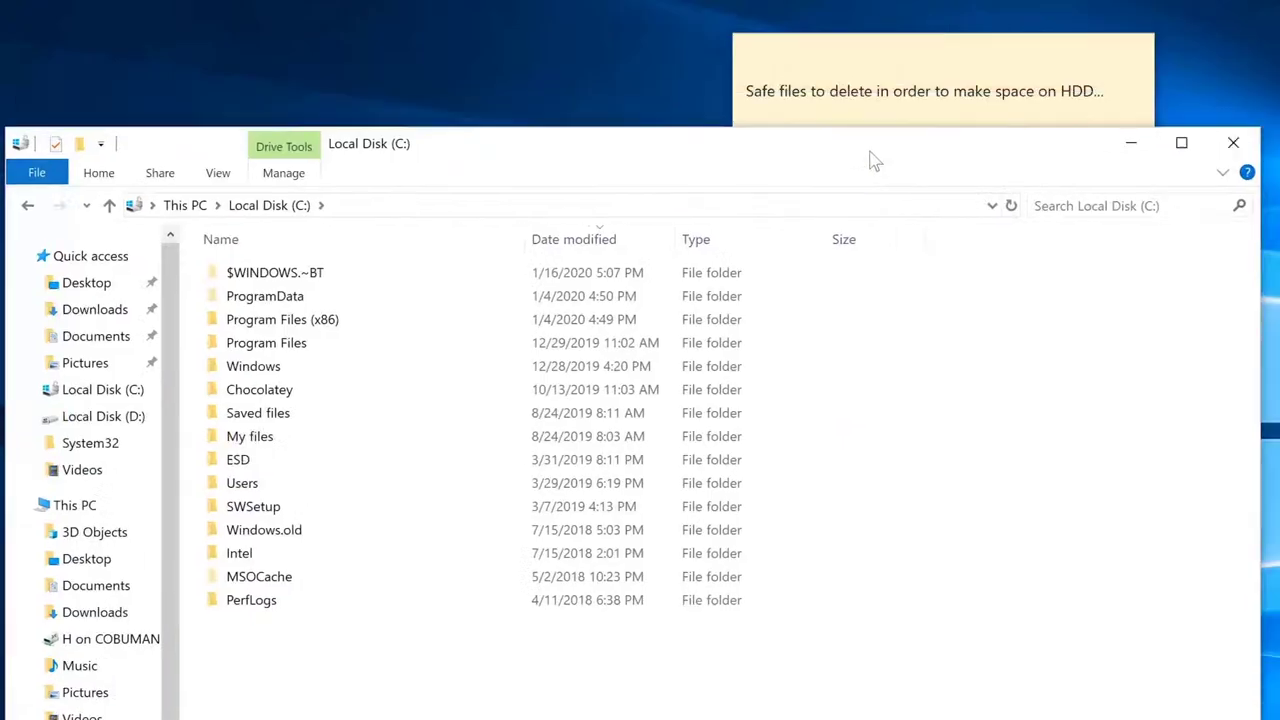
drag(873, 160, 859, 218)
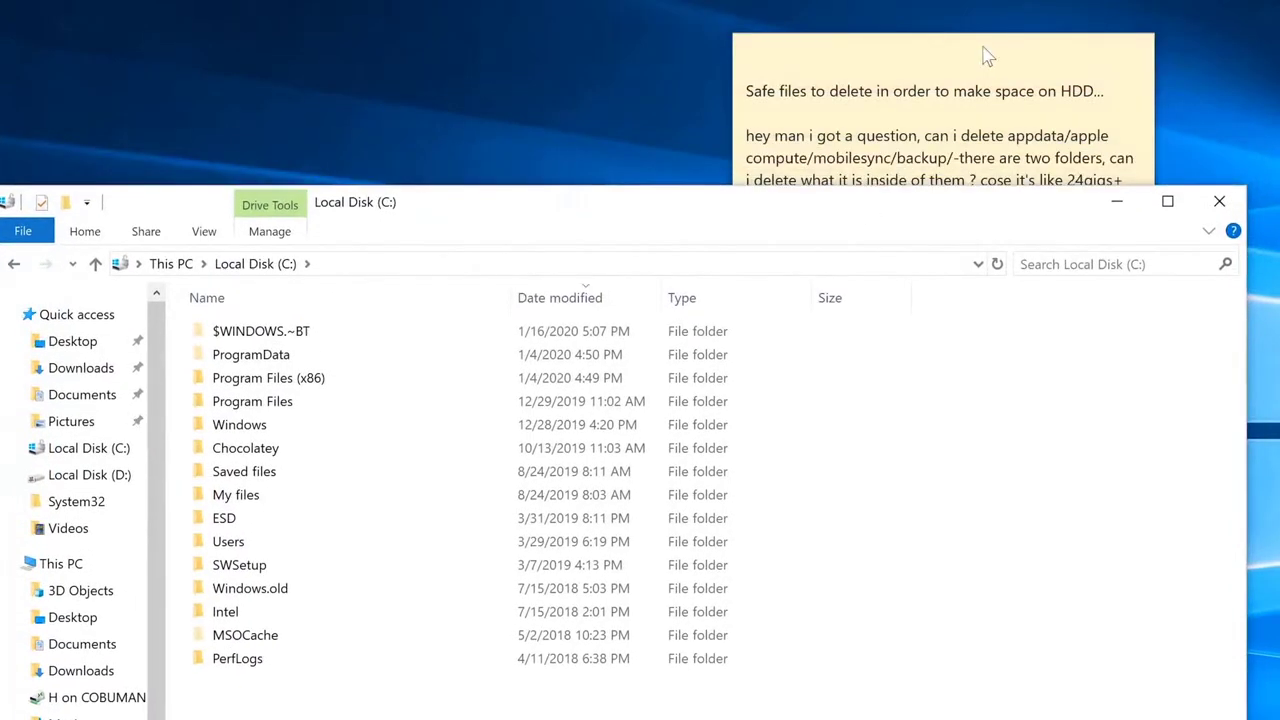
click(986, 50)
drag(971, 36, 1015, 0)
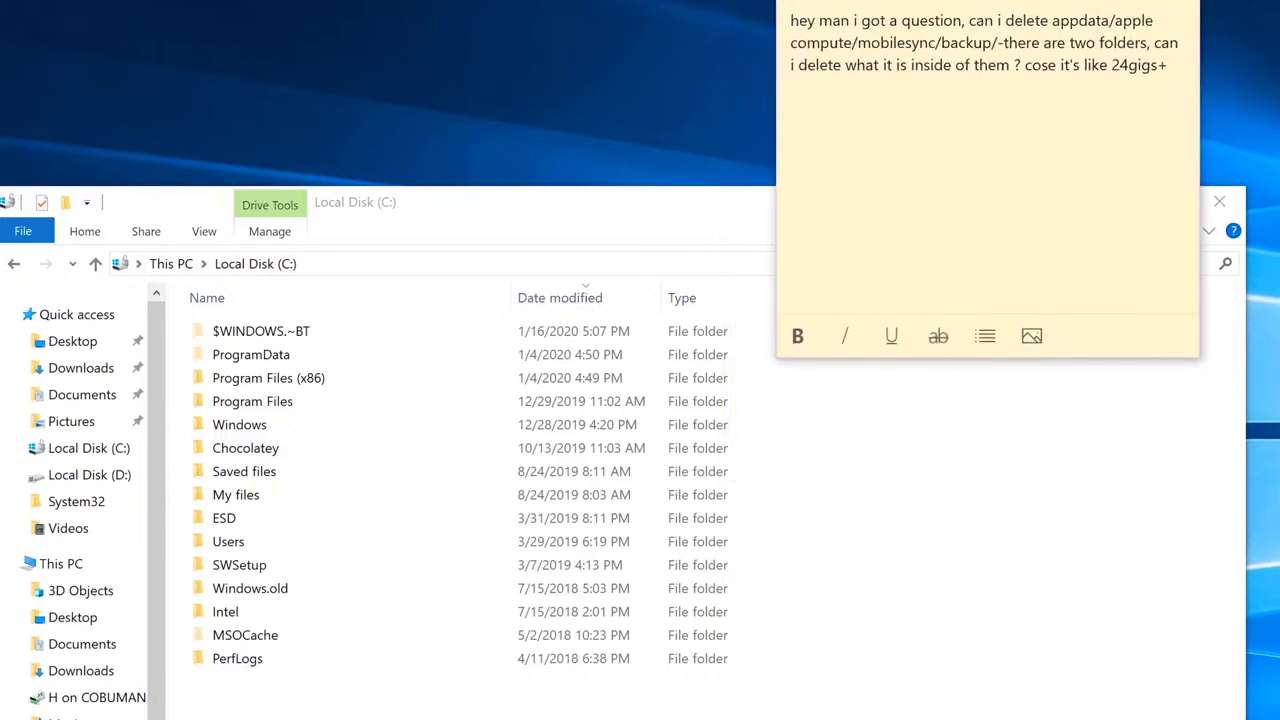
click(623, 206)
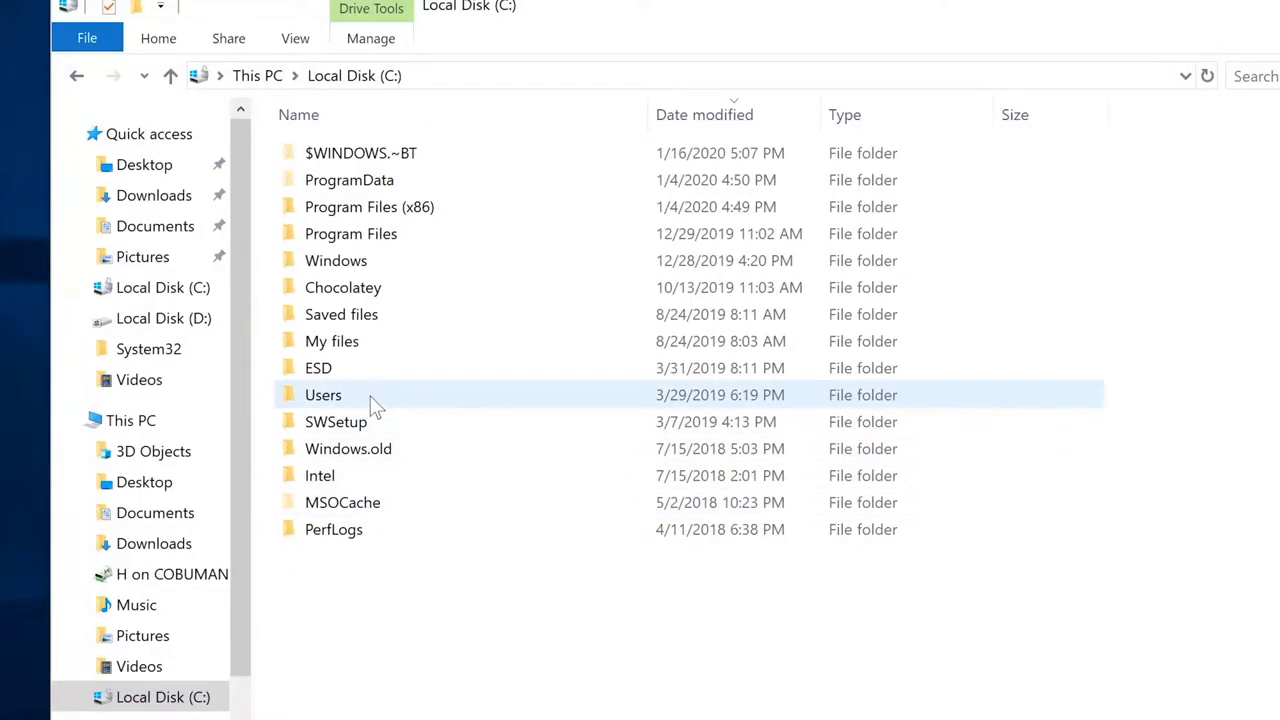
mouse_move(377, 392)
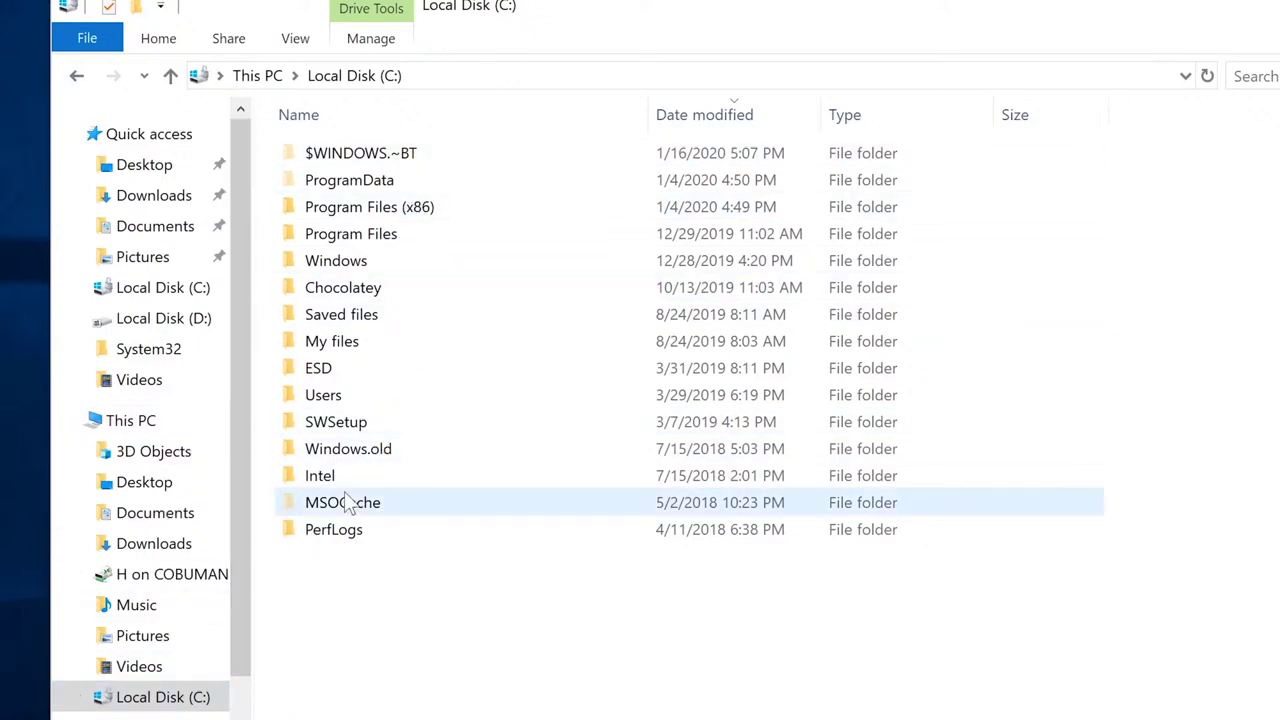
click(366, 395)
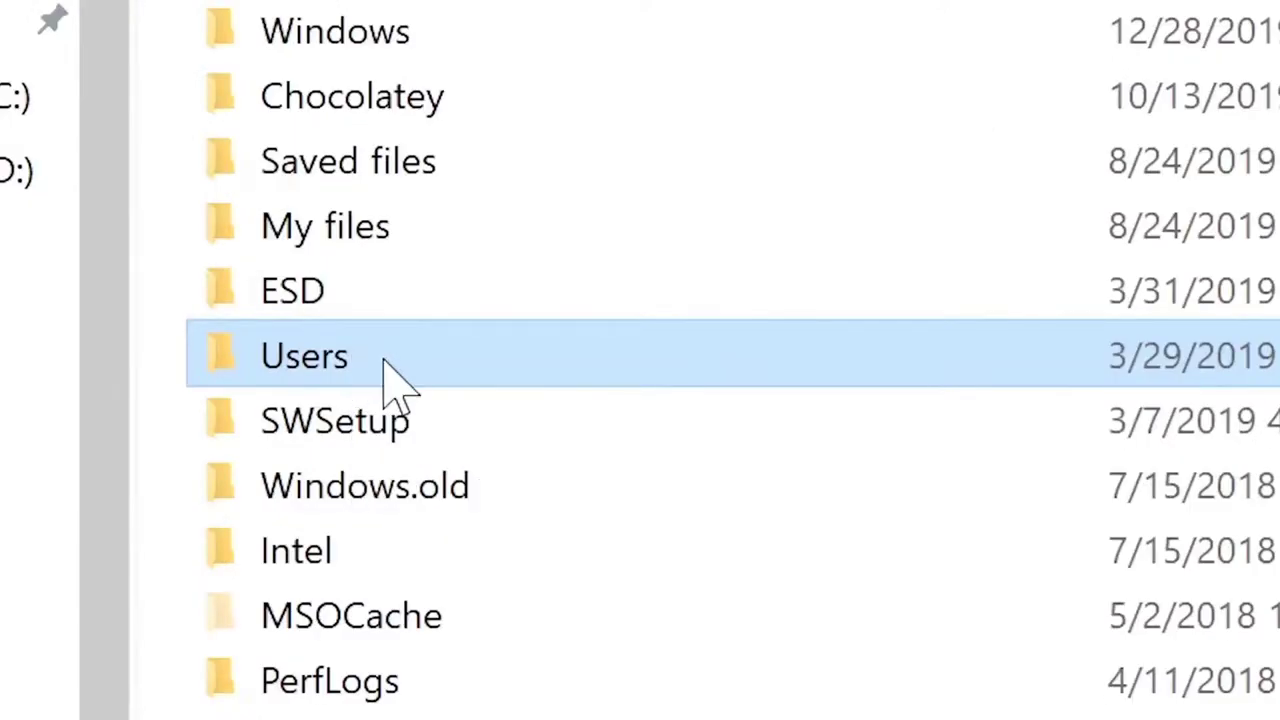
double_click(360, 360)
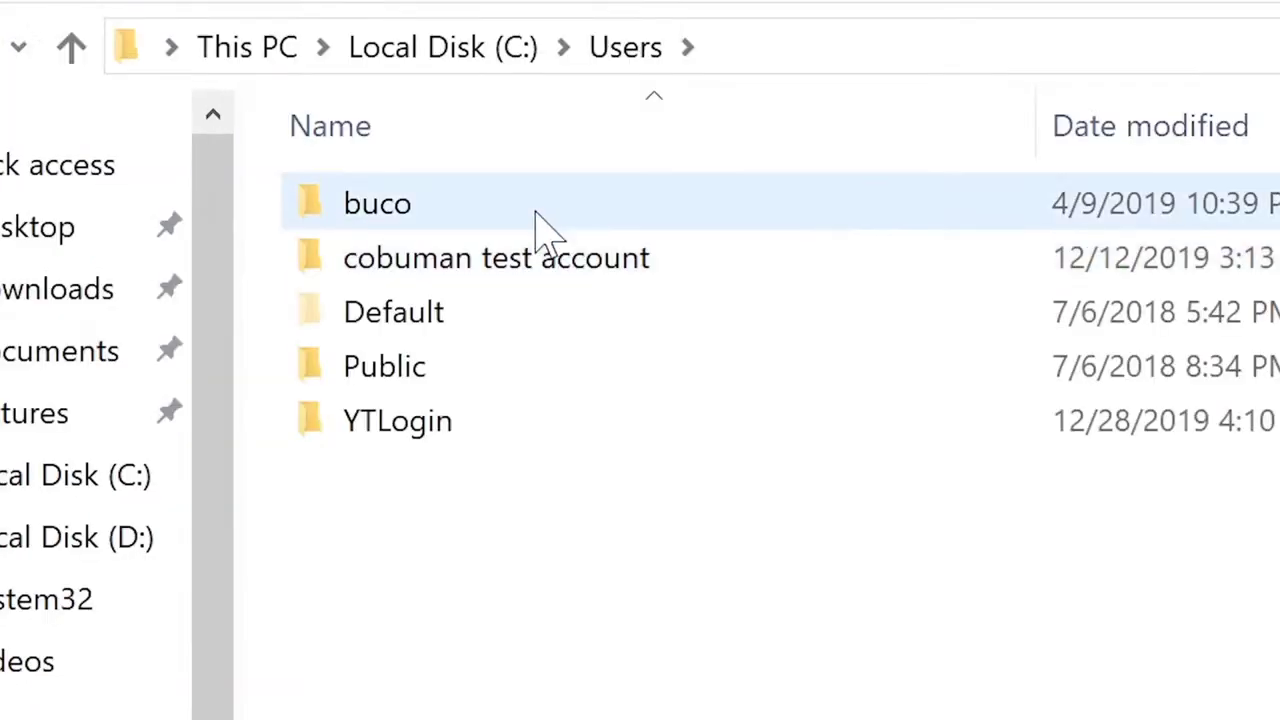
mouse_move(536, 222)
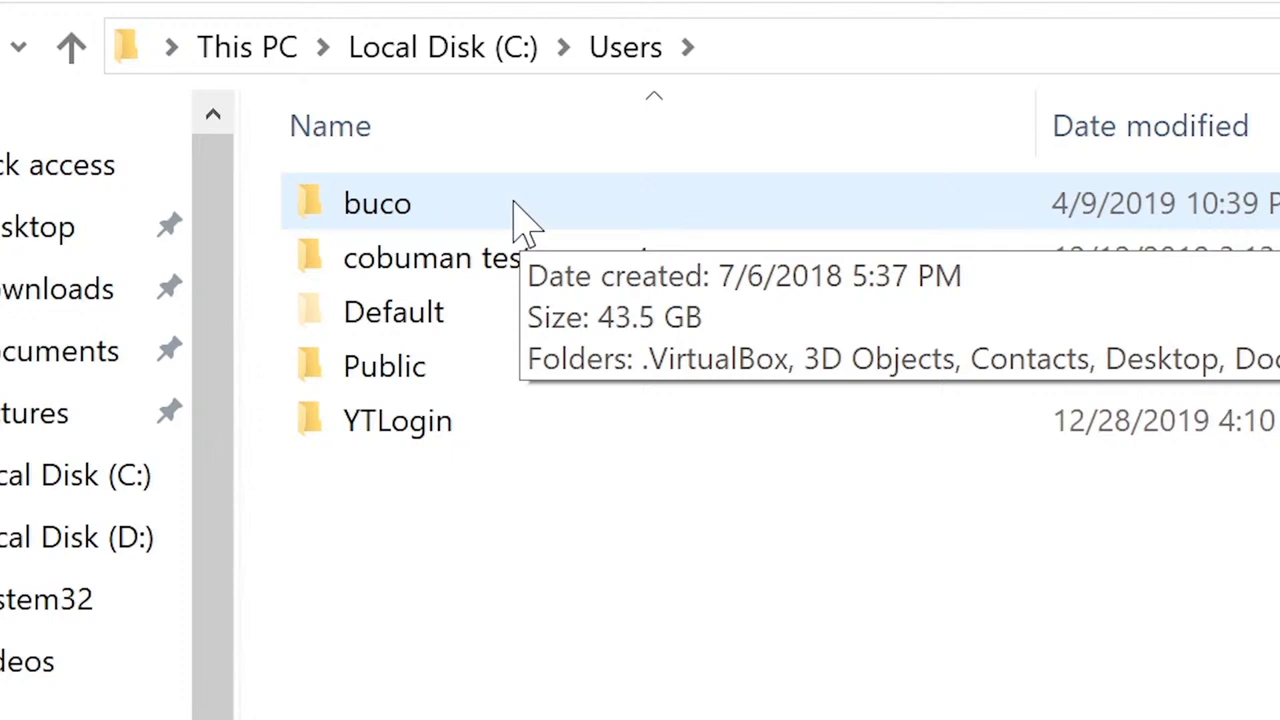
Open the 43.5 GB user account folder and select its AppData folder.
double_click(418, 222)
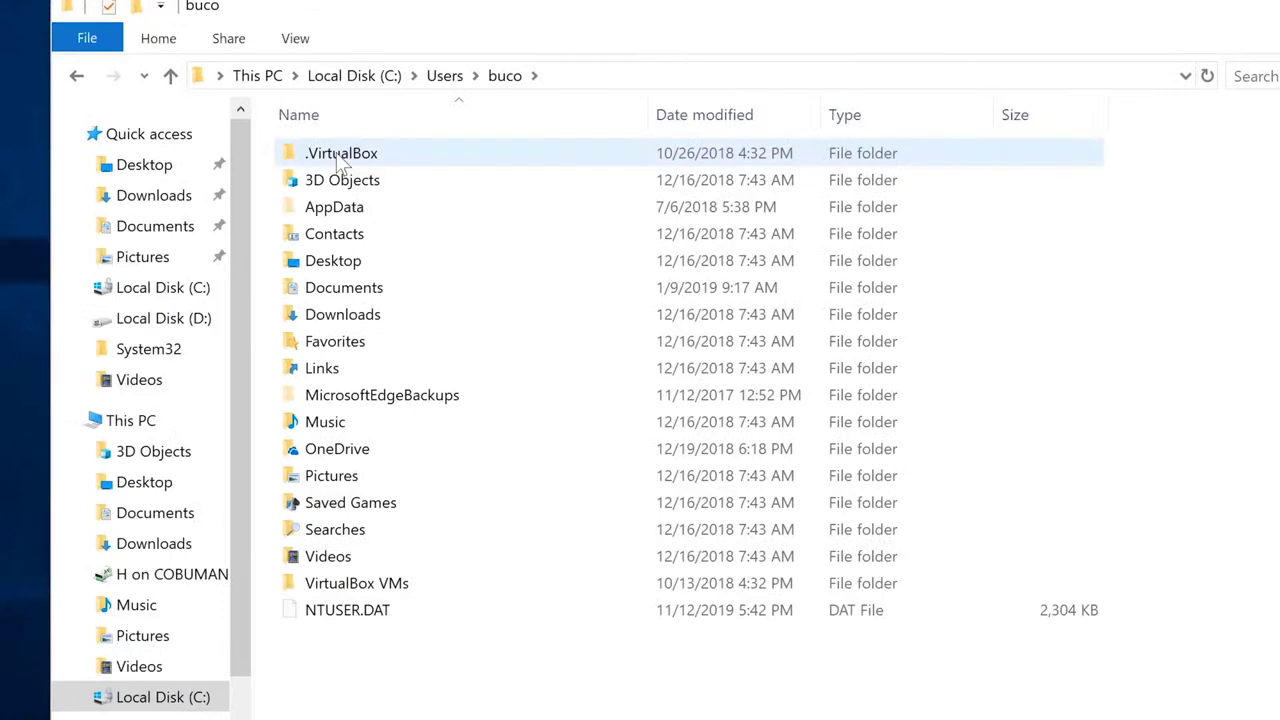
click(78, 76)
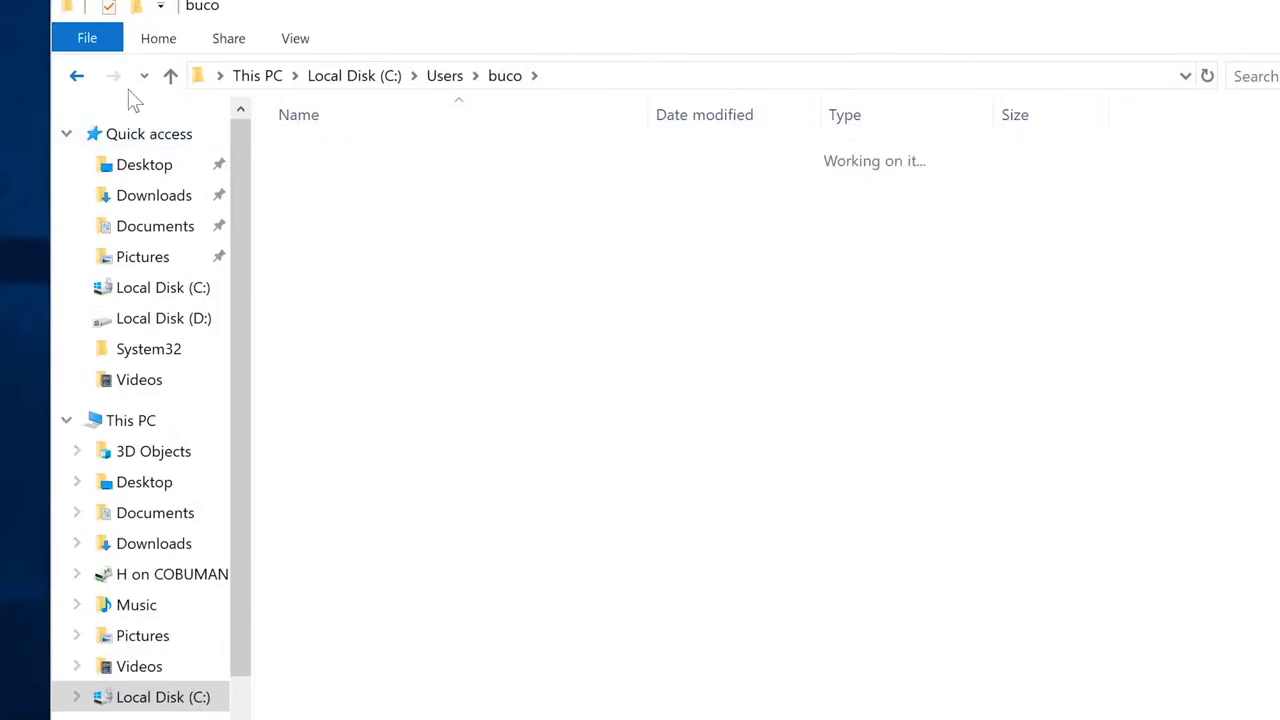
mouse_move(362, 165)
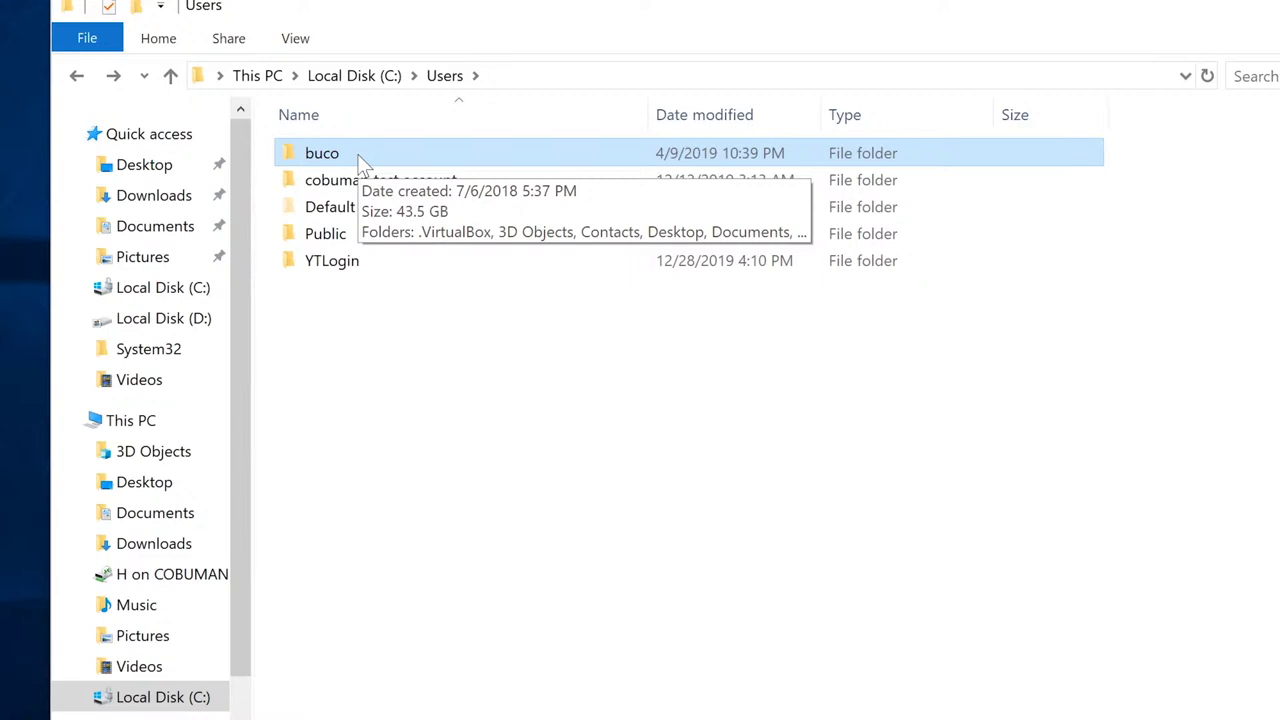
double_click(360, 158)
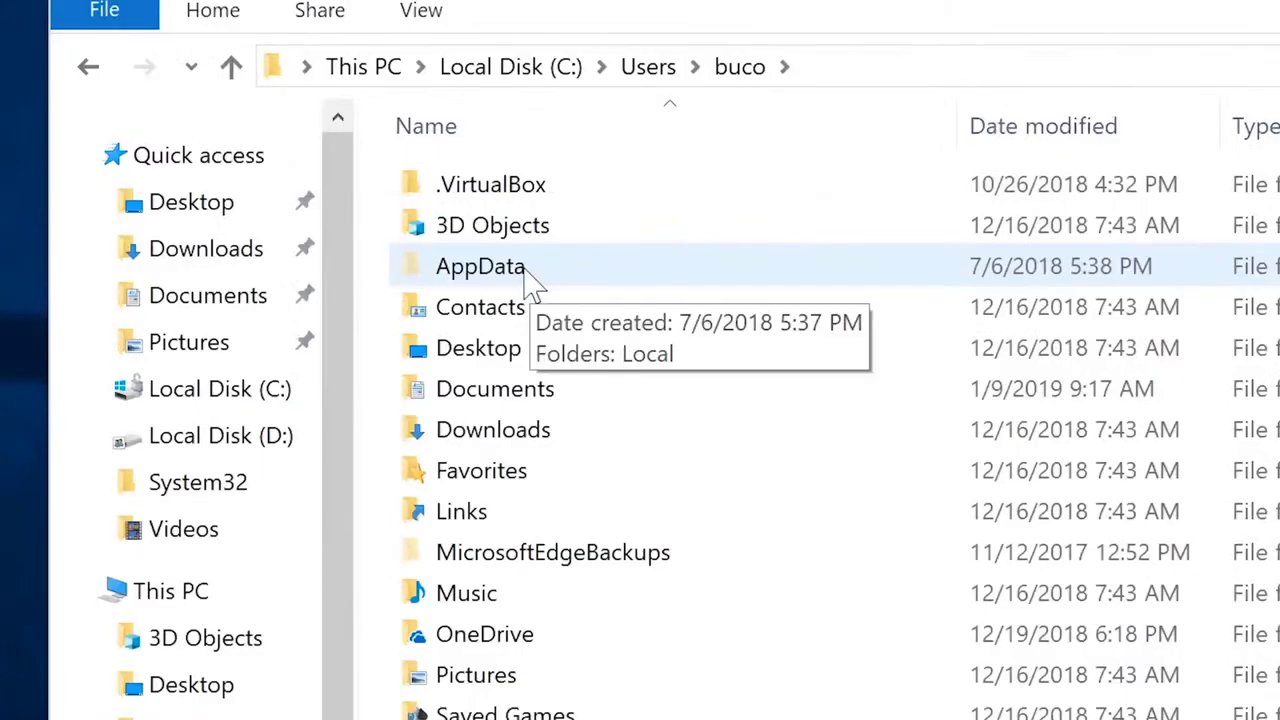
click(513, 274)
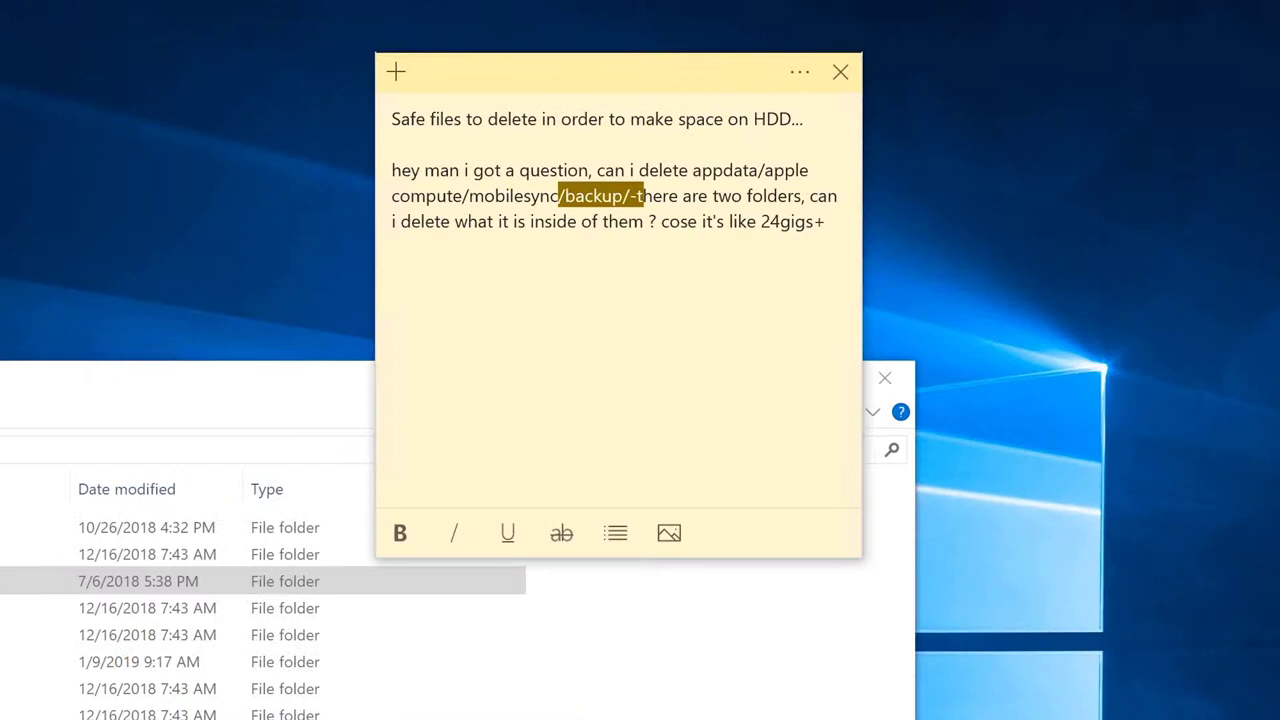
Check the note's 24gigs figure, then open AppData and its Local folder.
key(shift+Left)
click(693, 196)
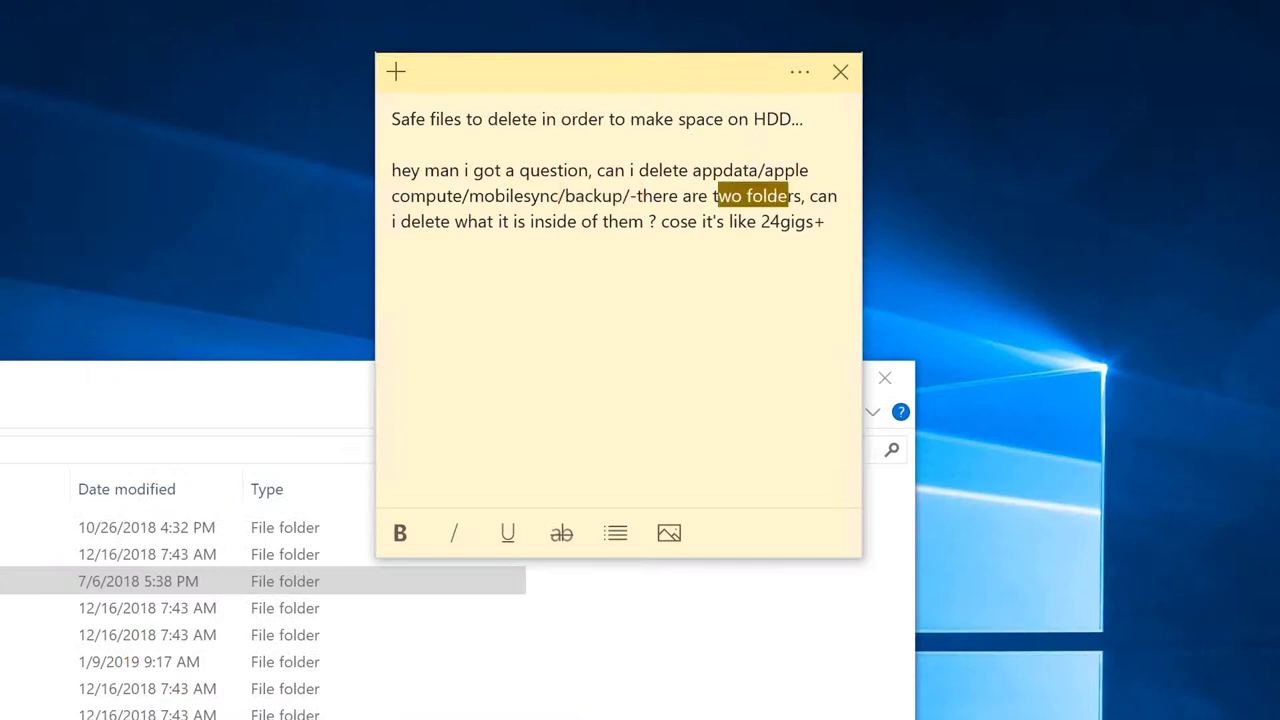
drag(760, 221, 814, 221)
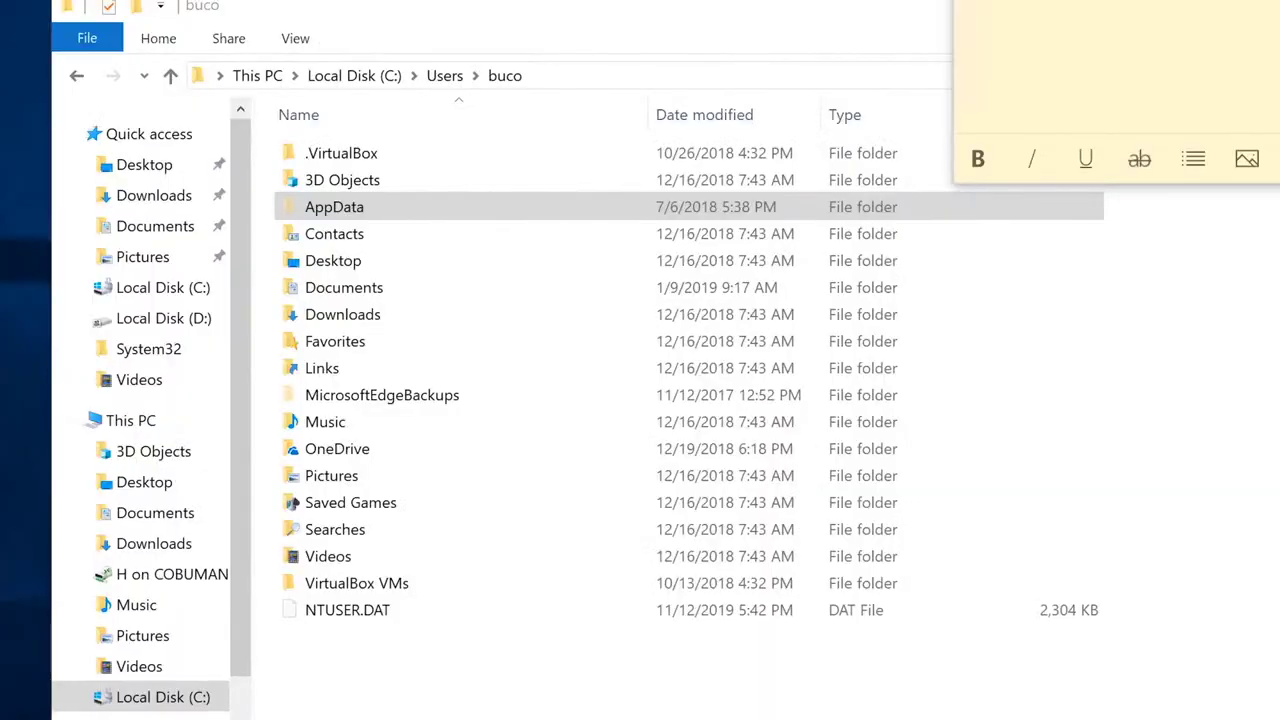
click(534, 23)
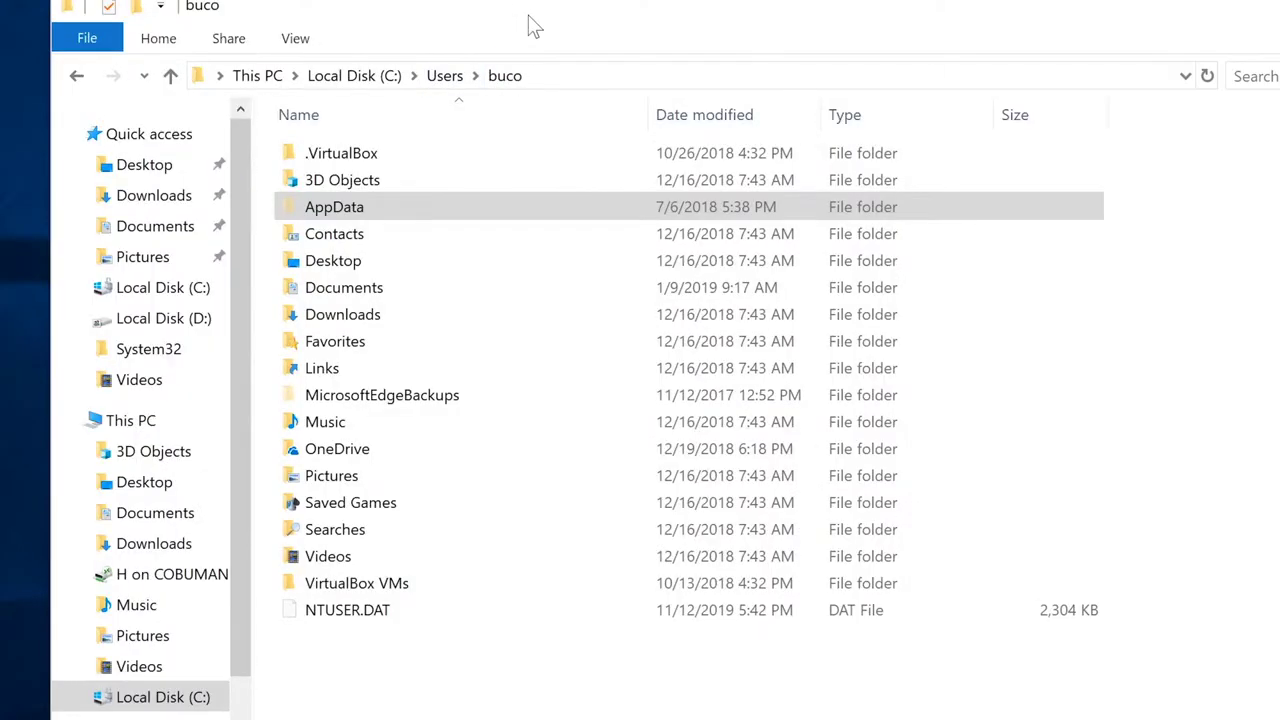
double_click(340, 209)
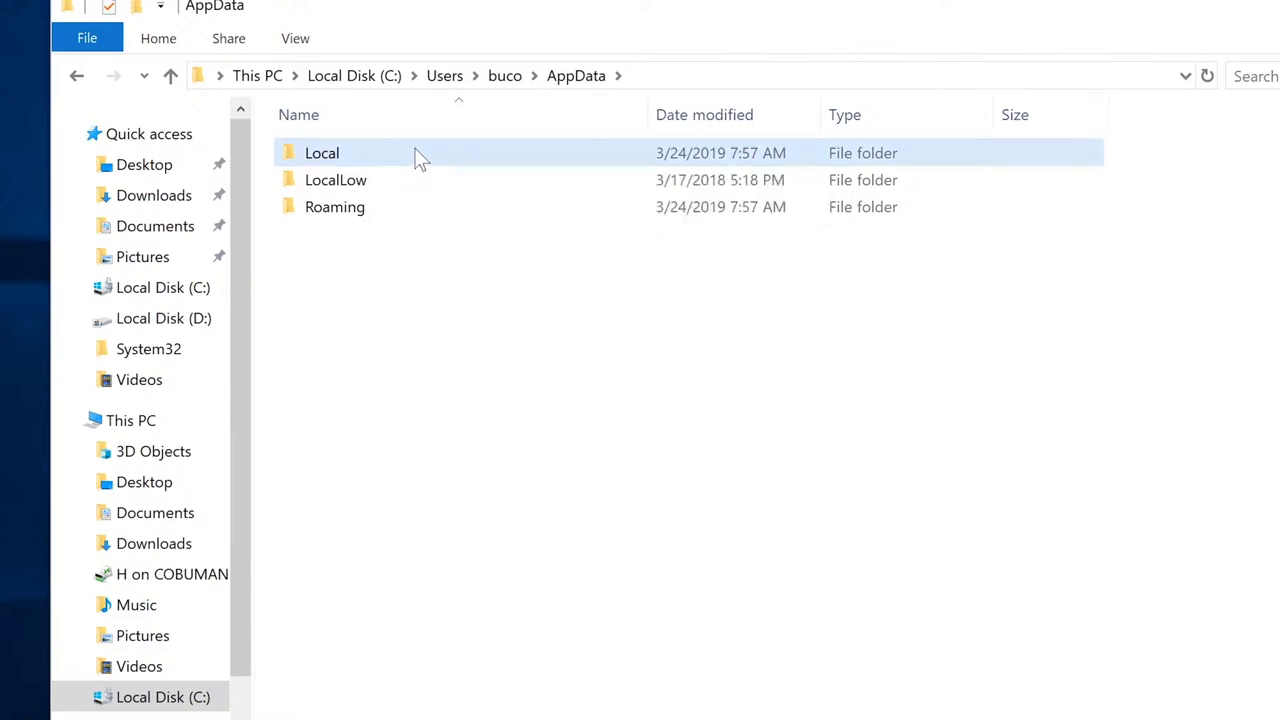
double_click(420, 158)
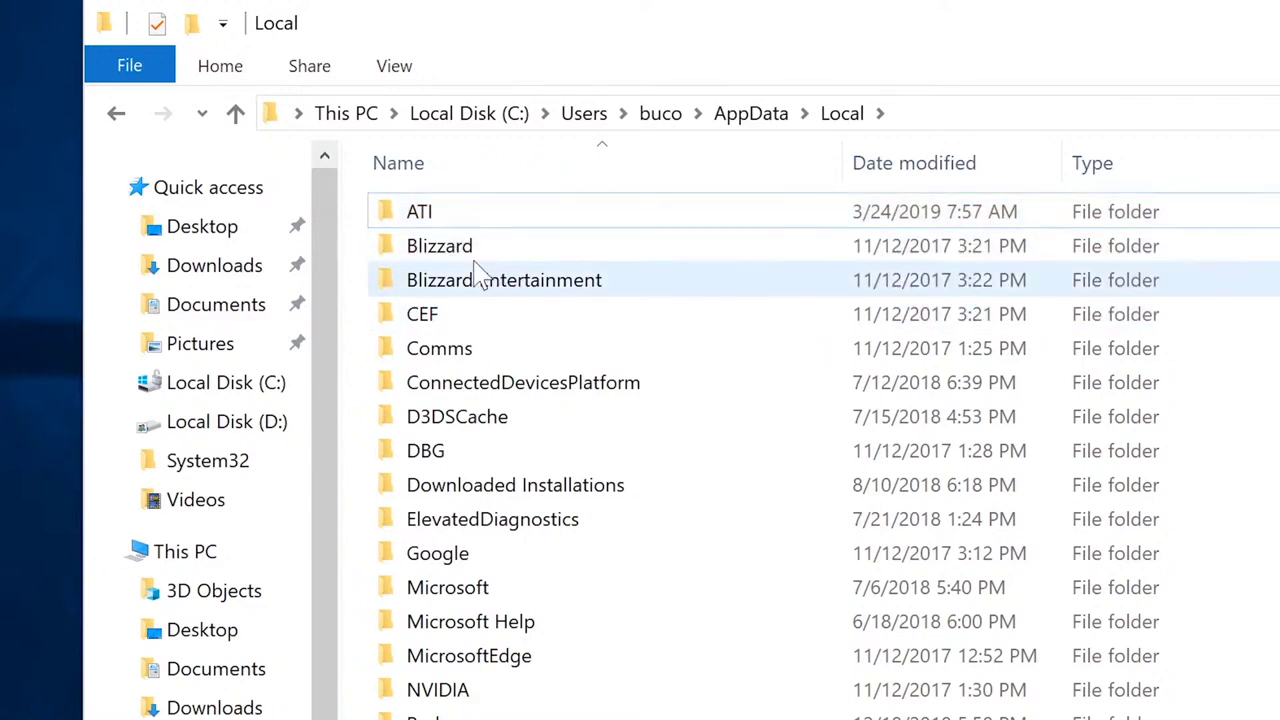
Select the Blizzard Entertainment folder in AppData\Local.
mouse_move(482, 251)
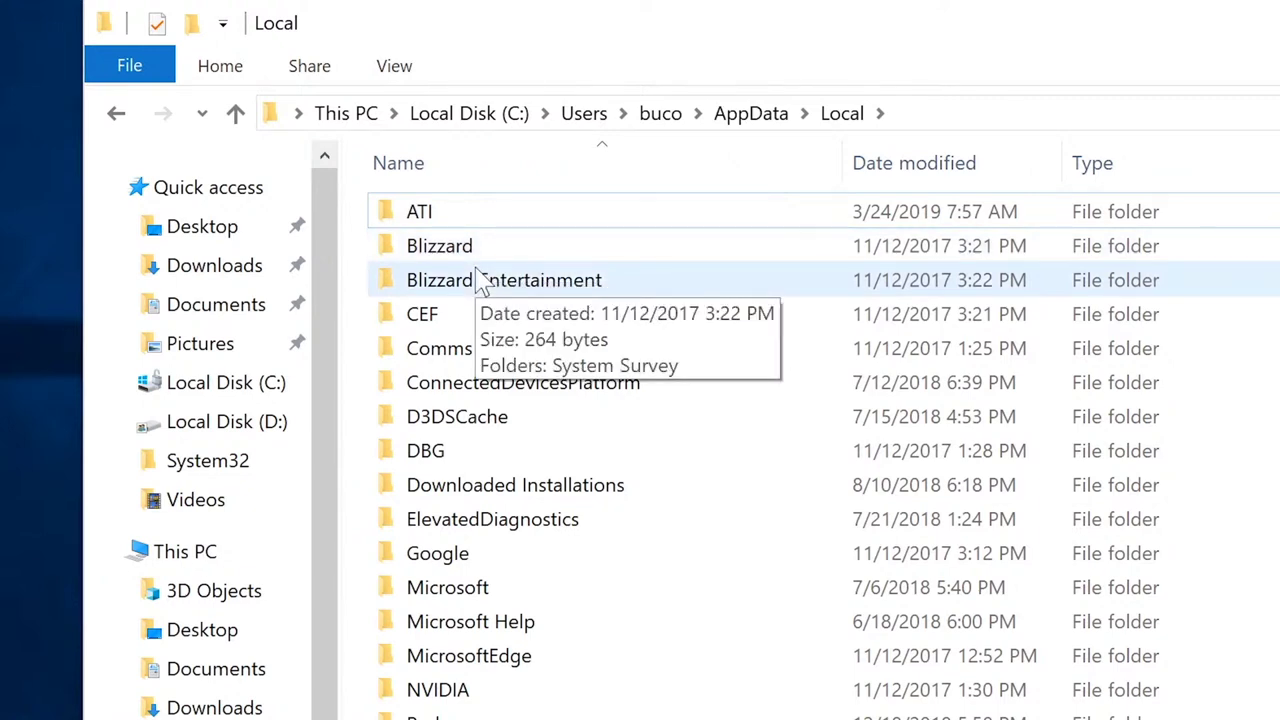
click(482, 282)
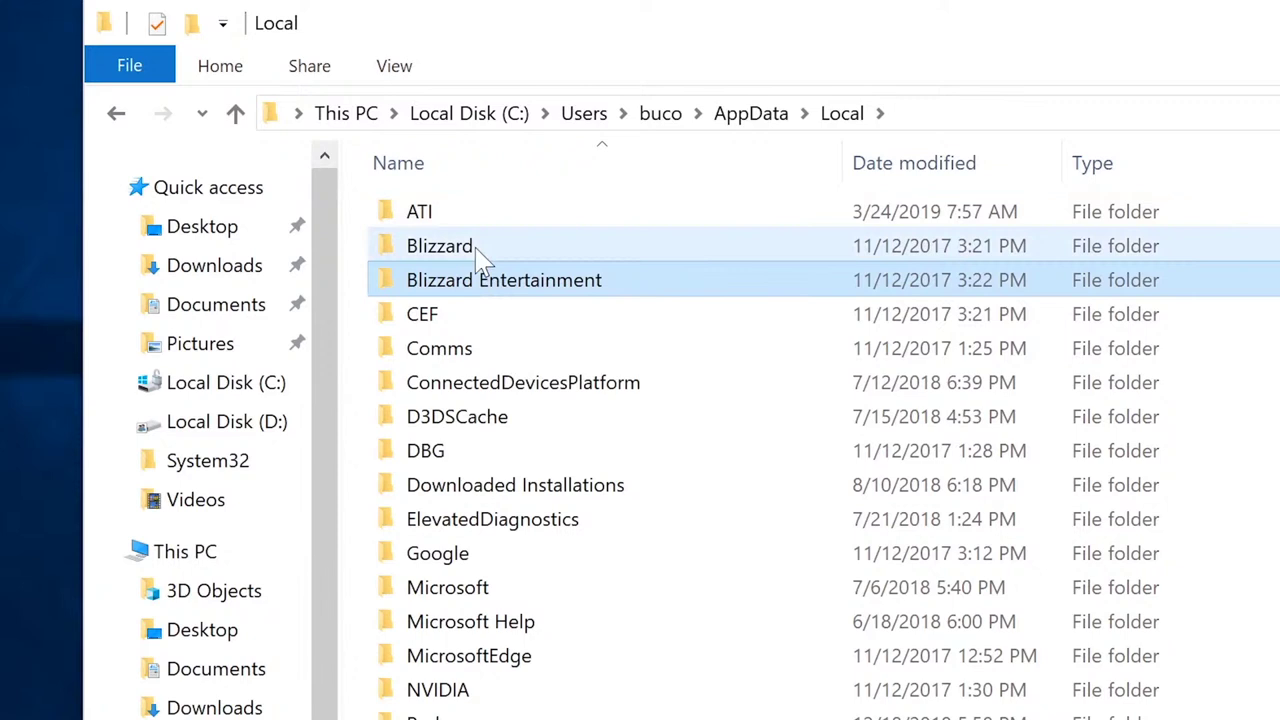
Select the ATI, Blizzard and Blizzard Entertainment folders together and delete them.
click(482, 250)
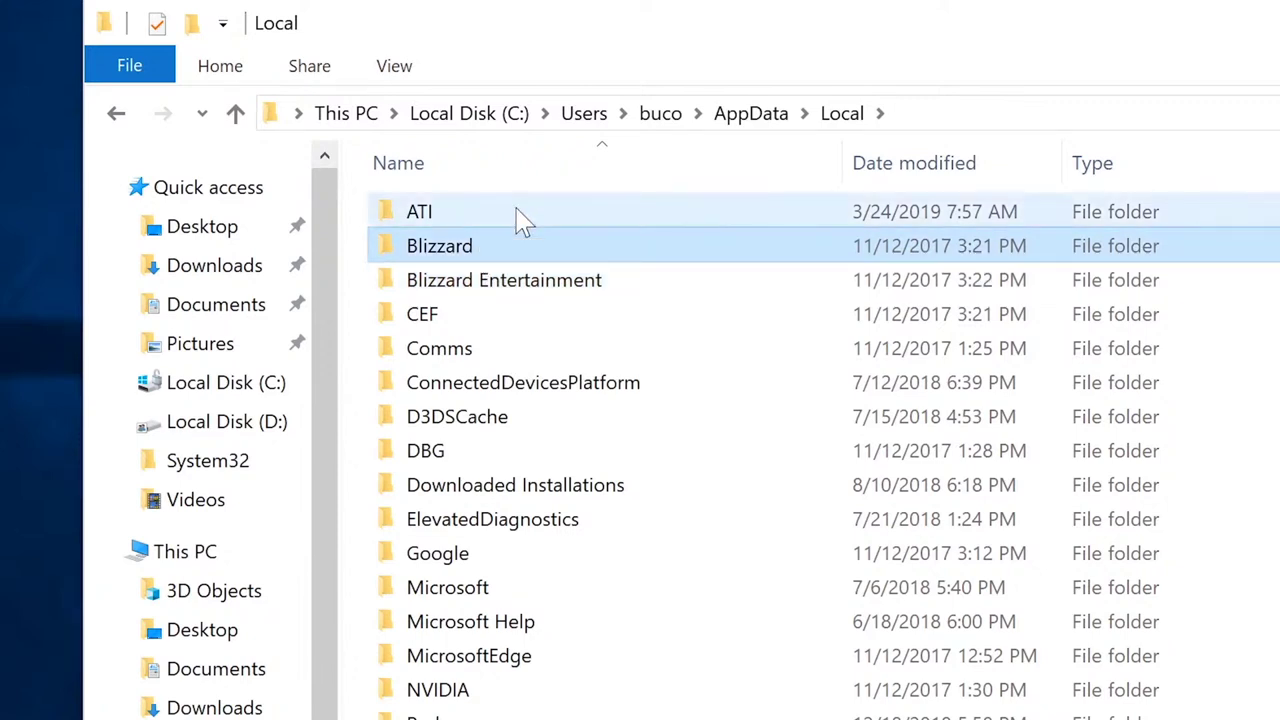
click(515, 218)
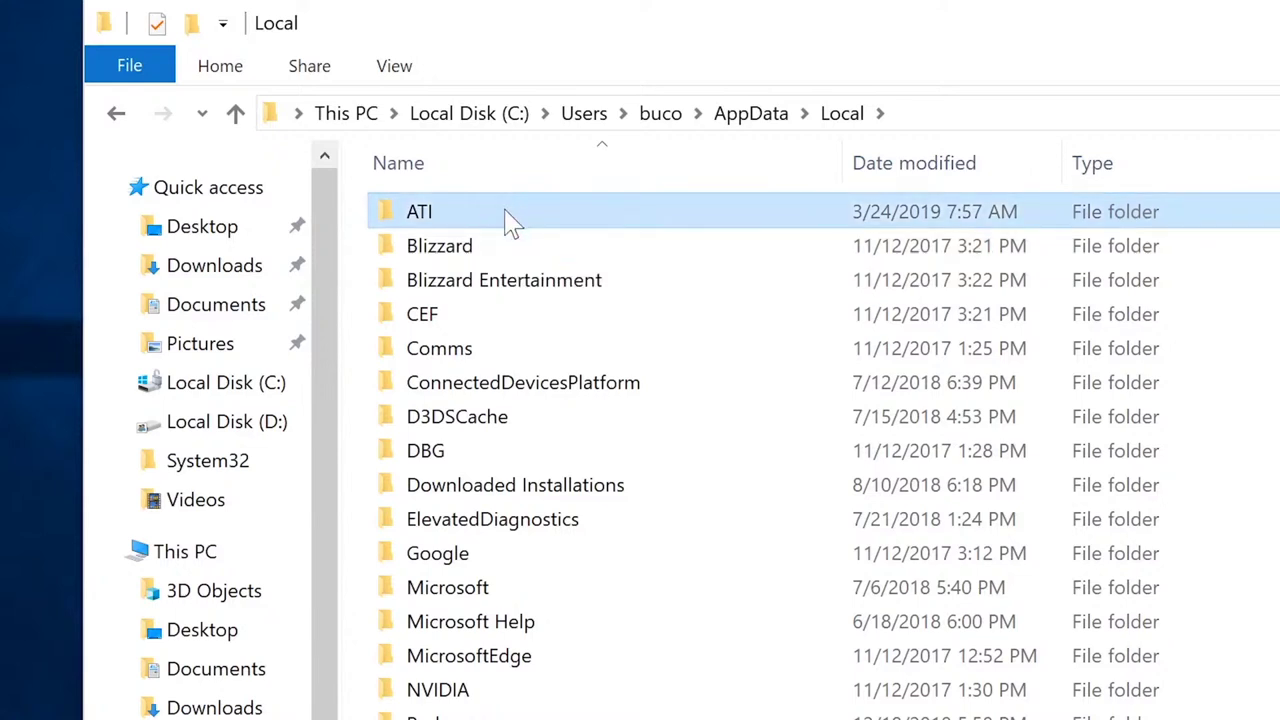
click(450, 255)
click(500, 292)
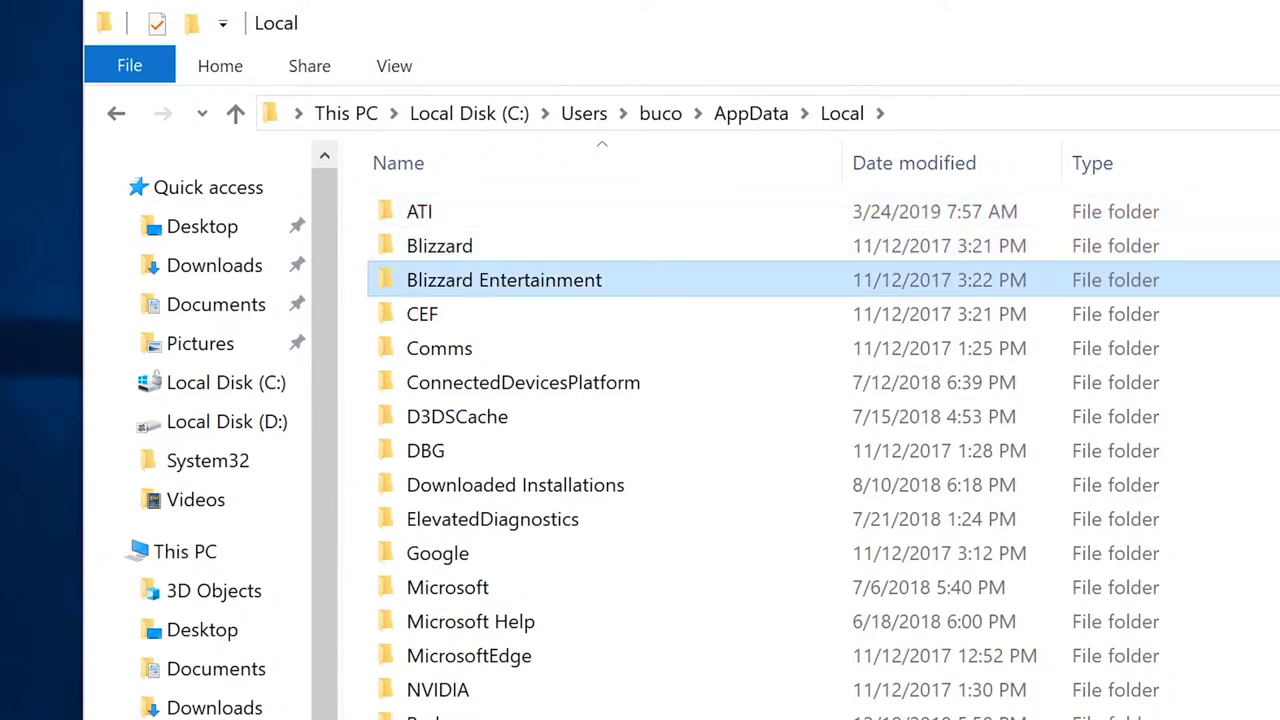
drag(1275, 196, 730, 298)
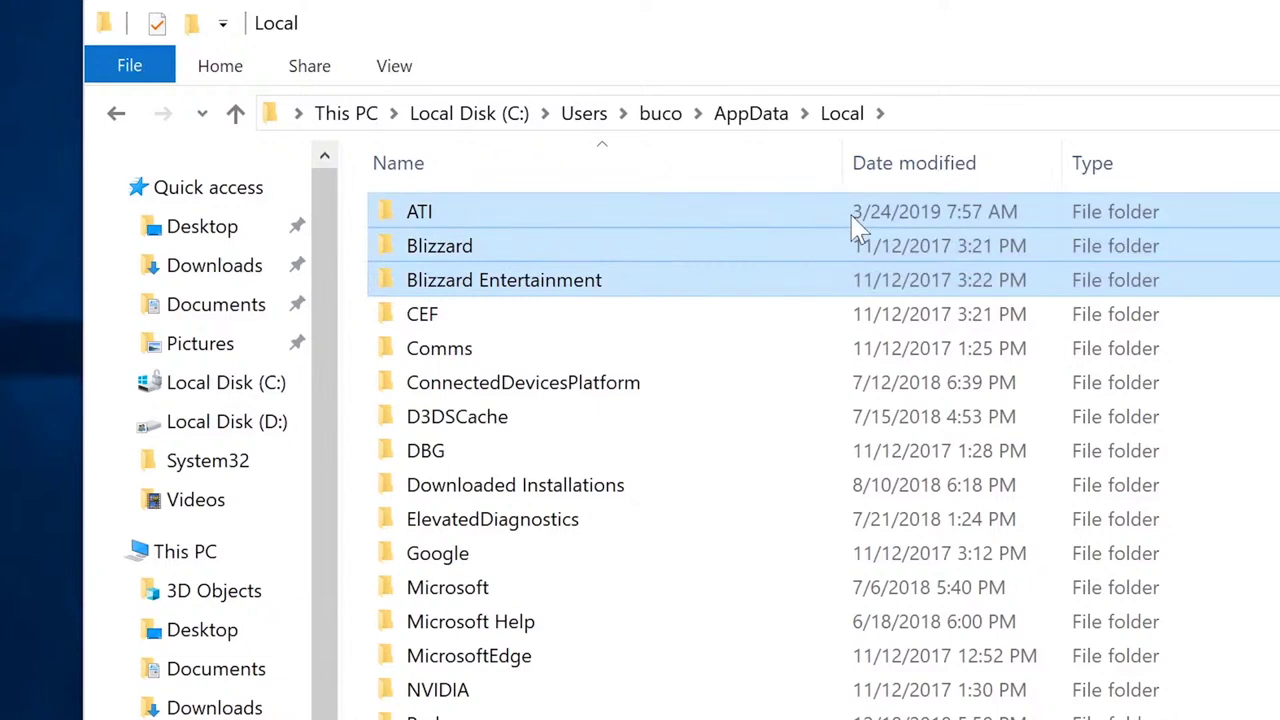
key(Delete)
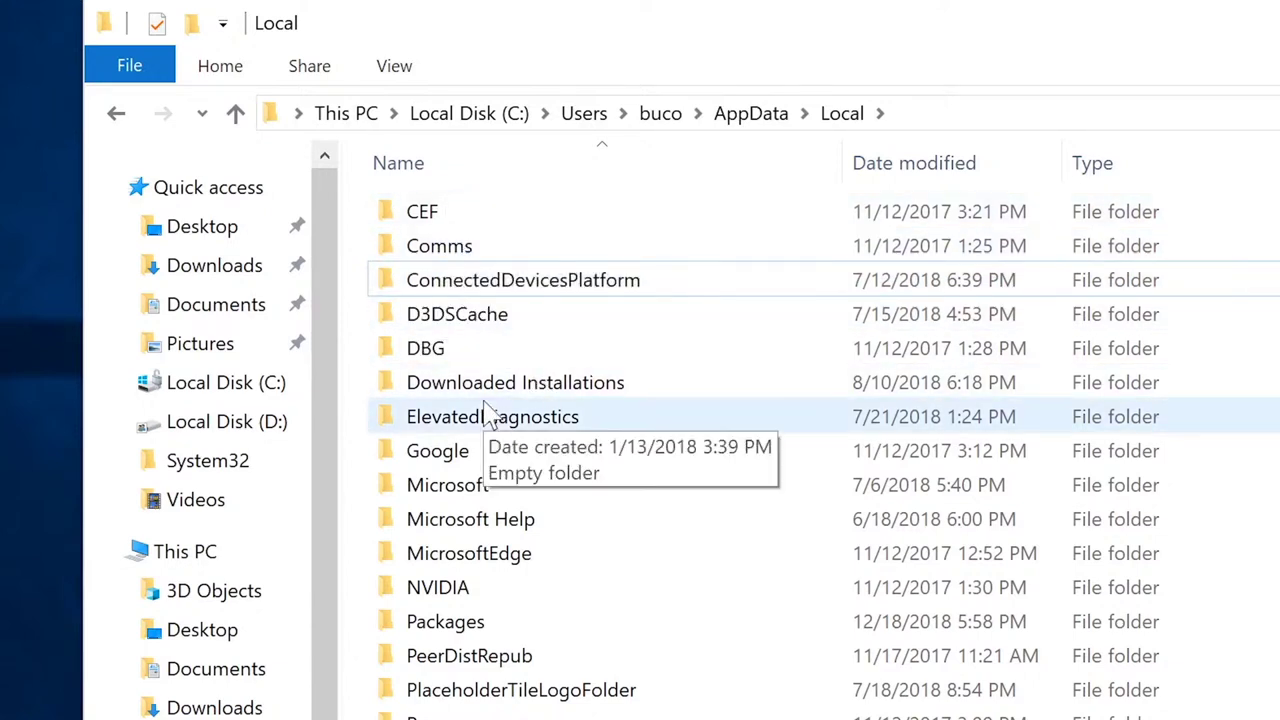
Open the CEF folder in AppData\Local.
mouse_move(492, 402)
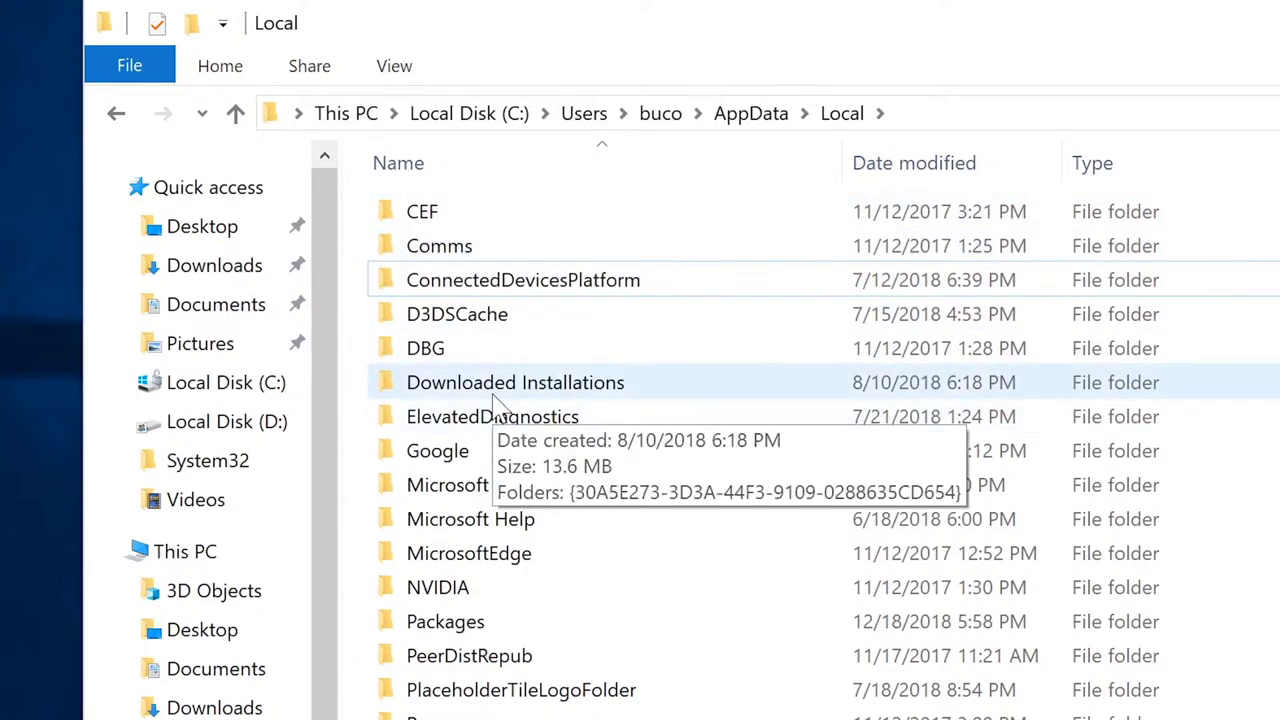
mouse_move(582, 519)
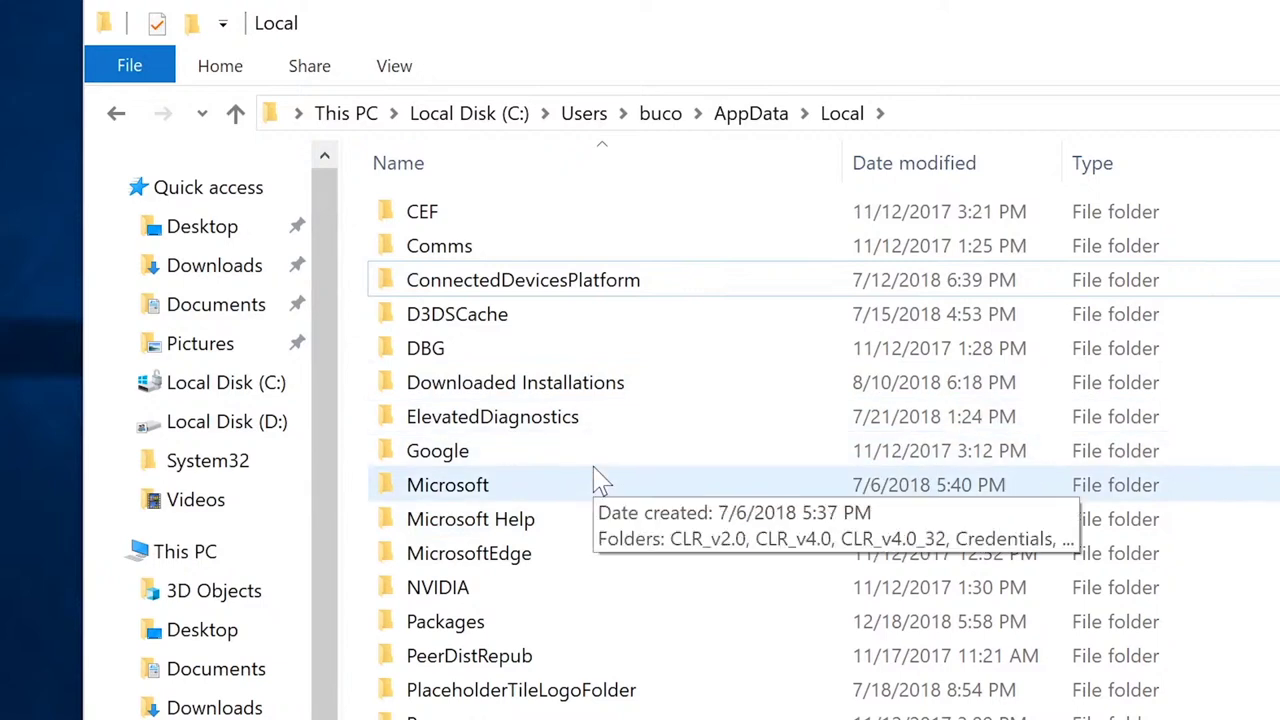
double_click(558, 215)
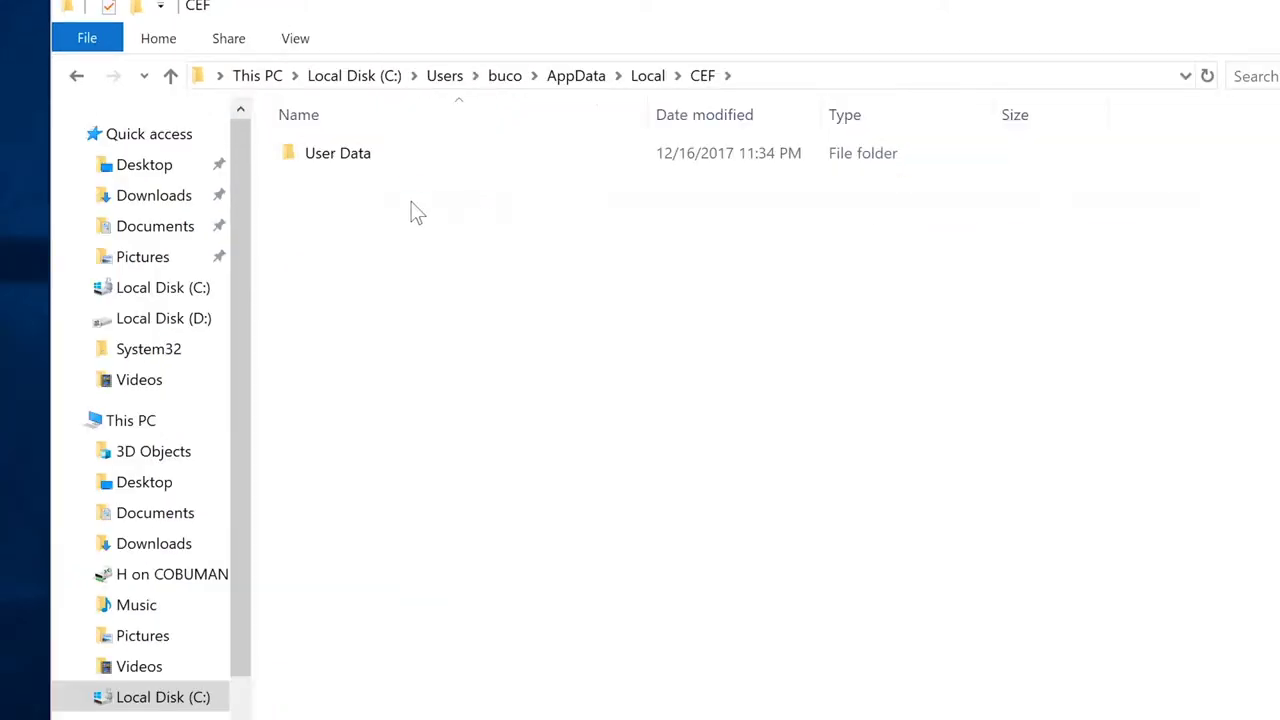
Peek inside CEF's User Data and the Comms folder, returning to the Local list.
double_click(429, 160)
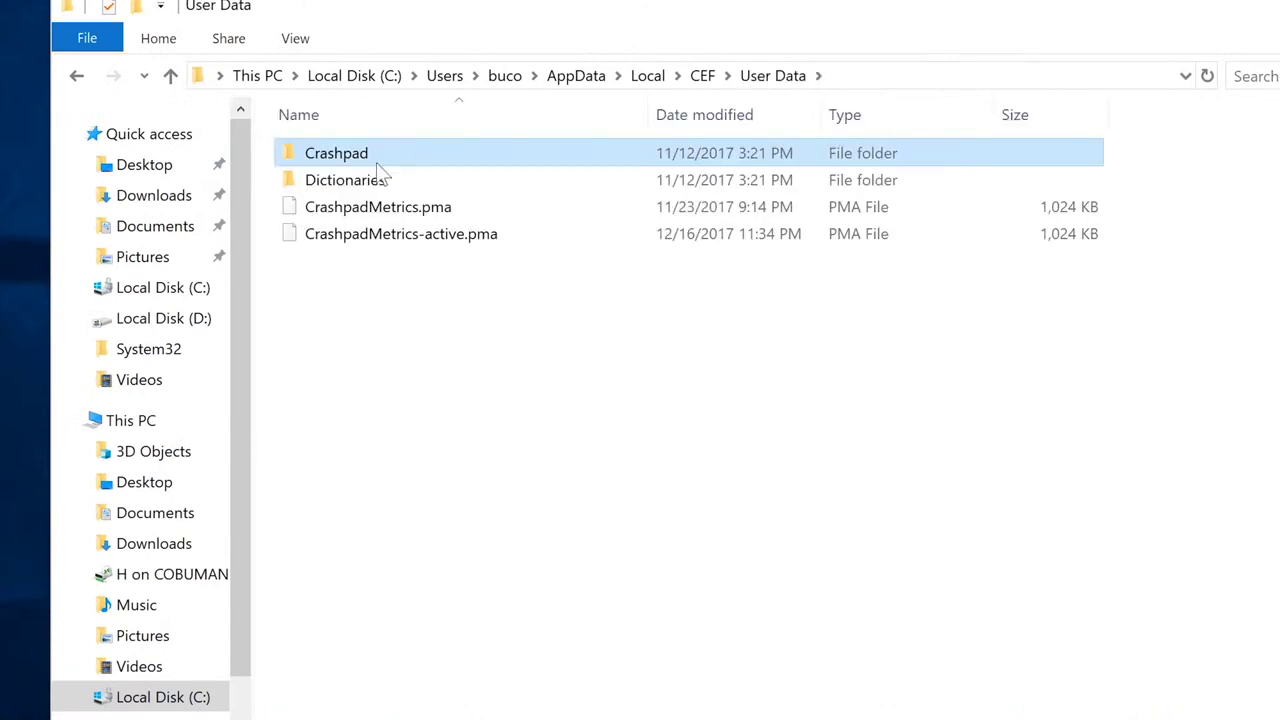
click(81, 78)
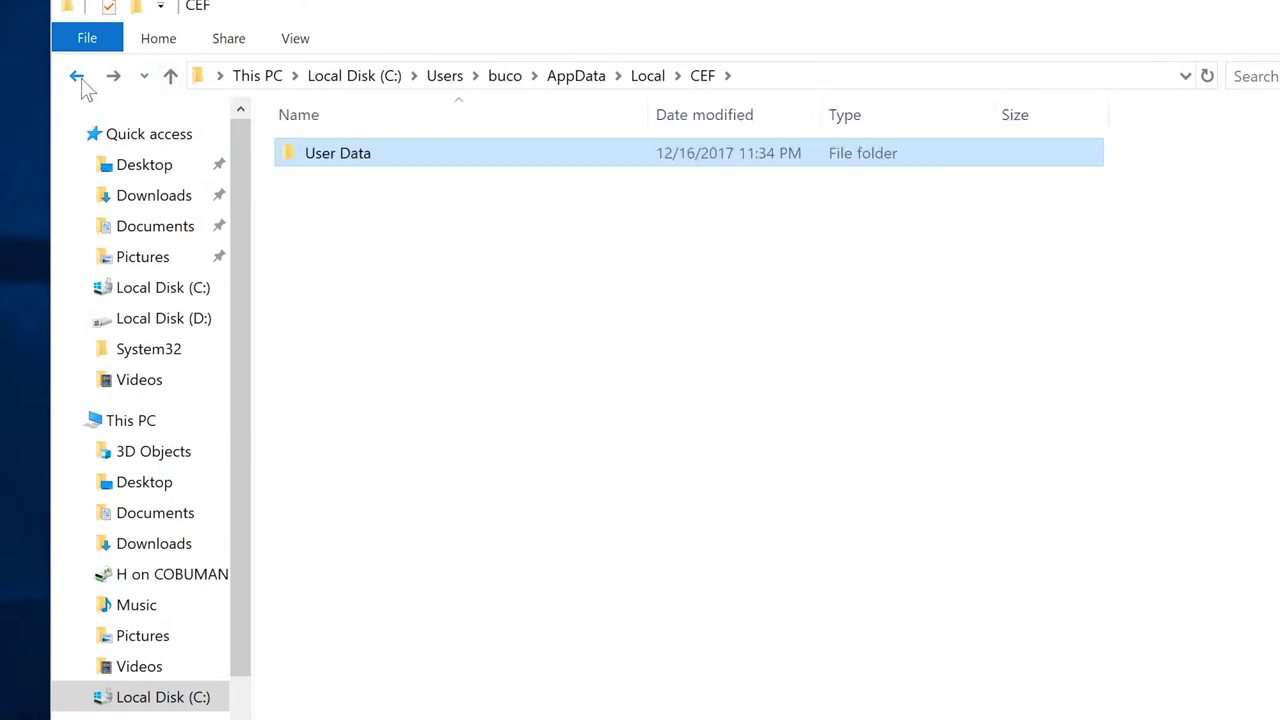
click(81, 78)
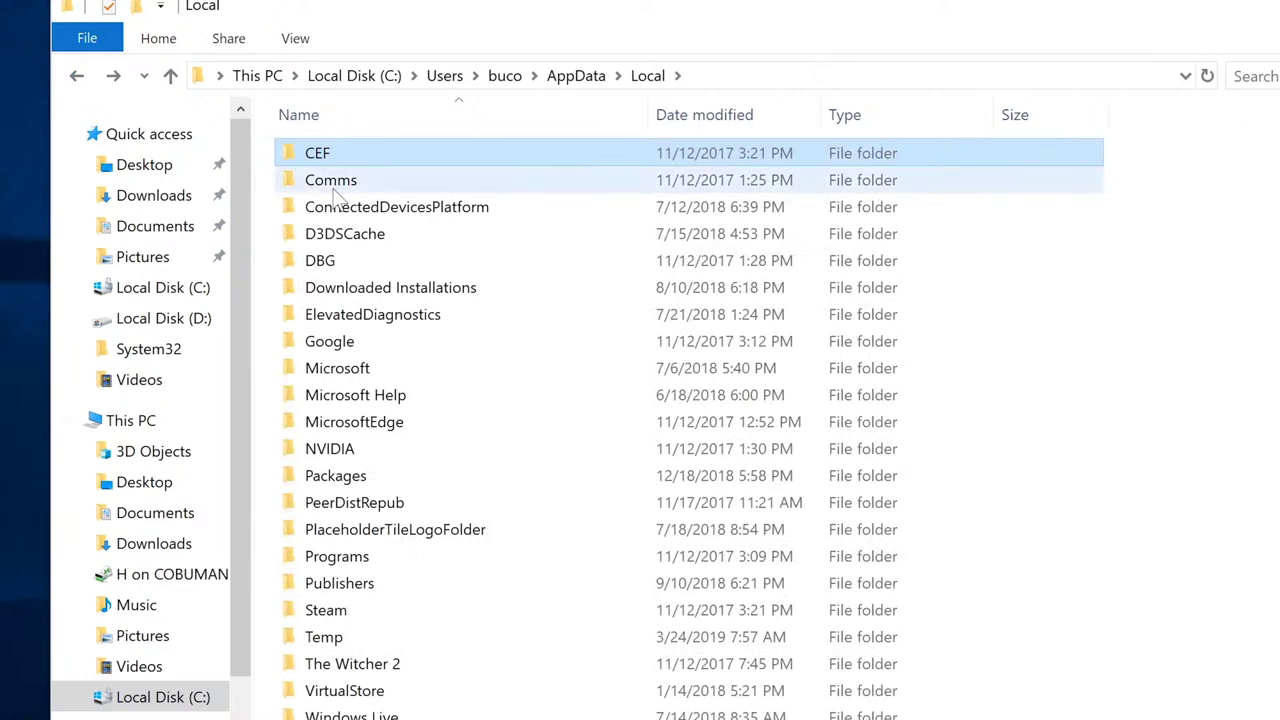
click(338, 190)
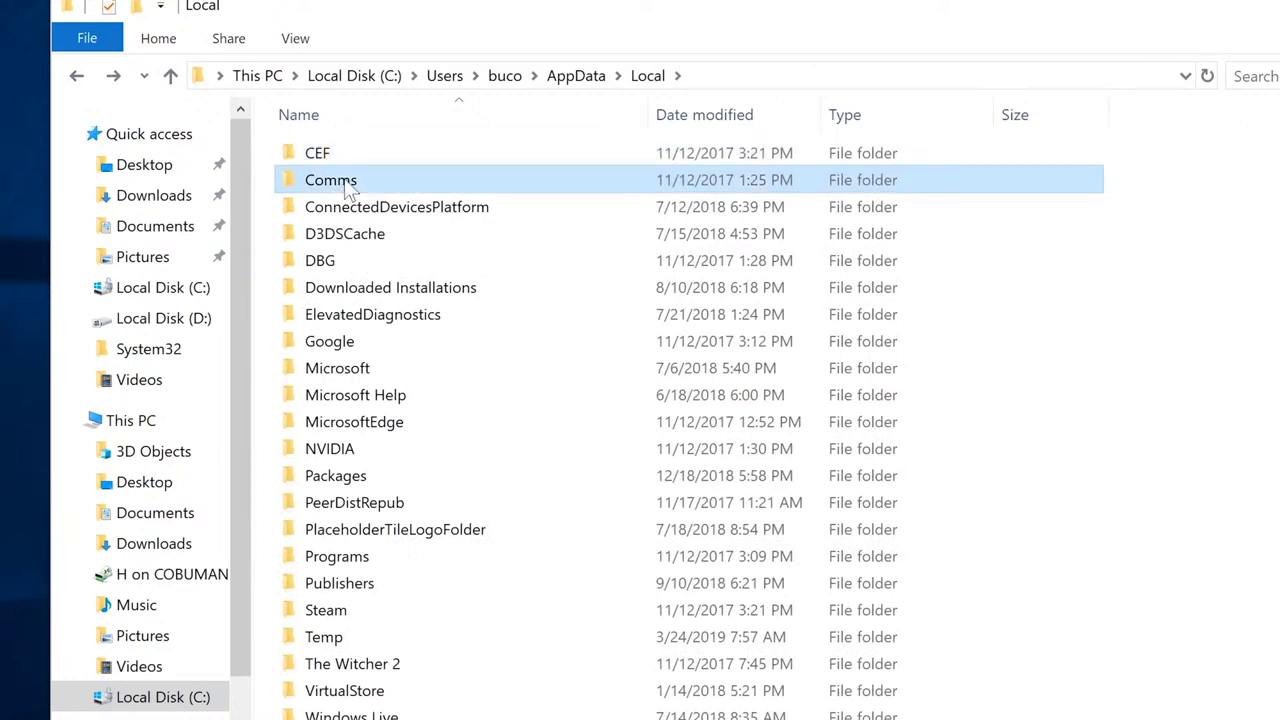
double_click(333, 182)
click(323, 185)
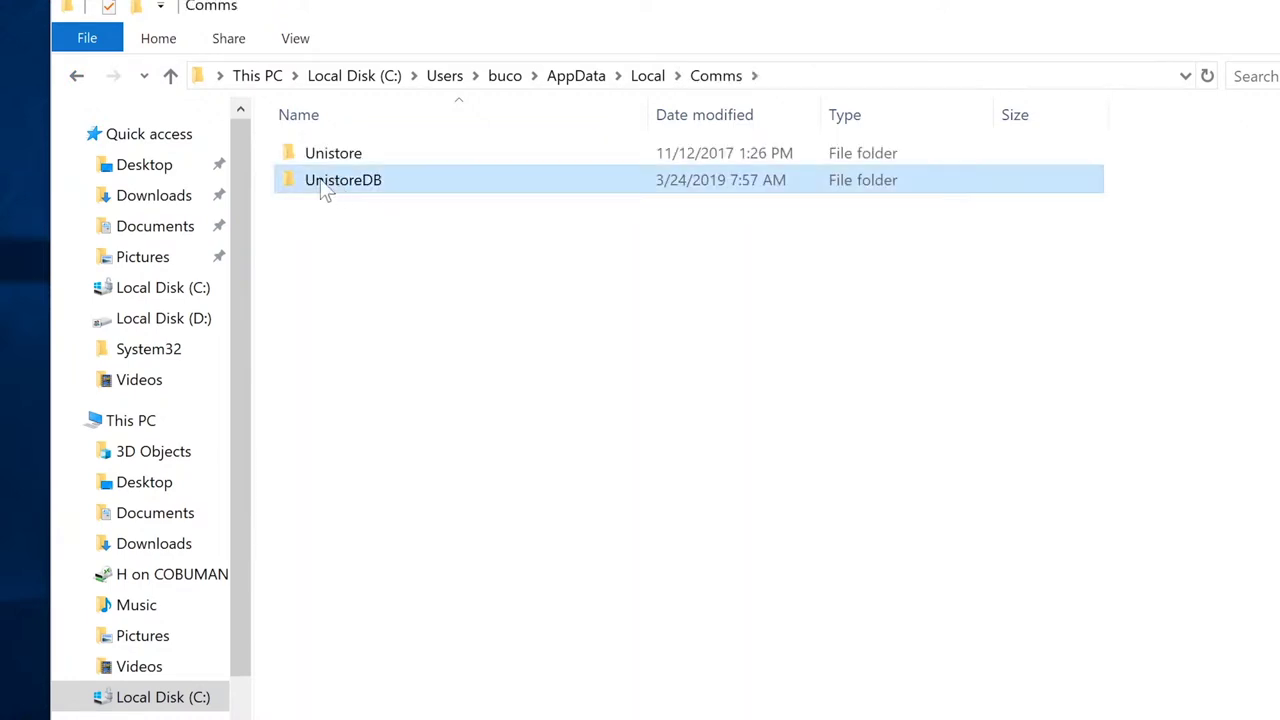
click(78, 78)
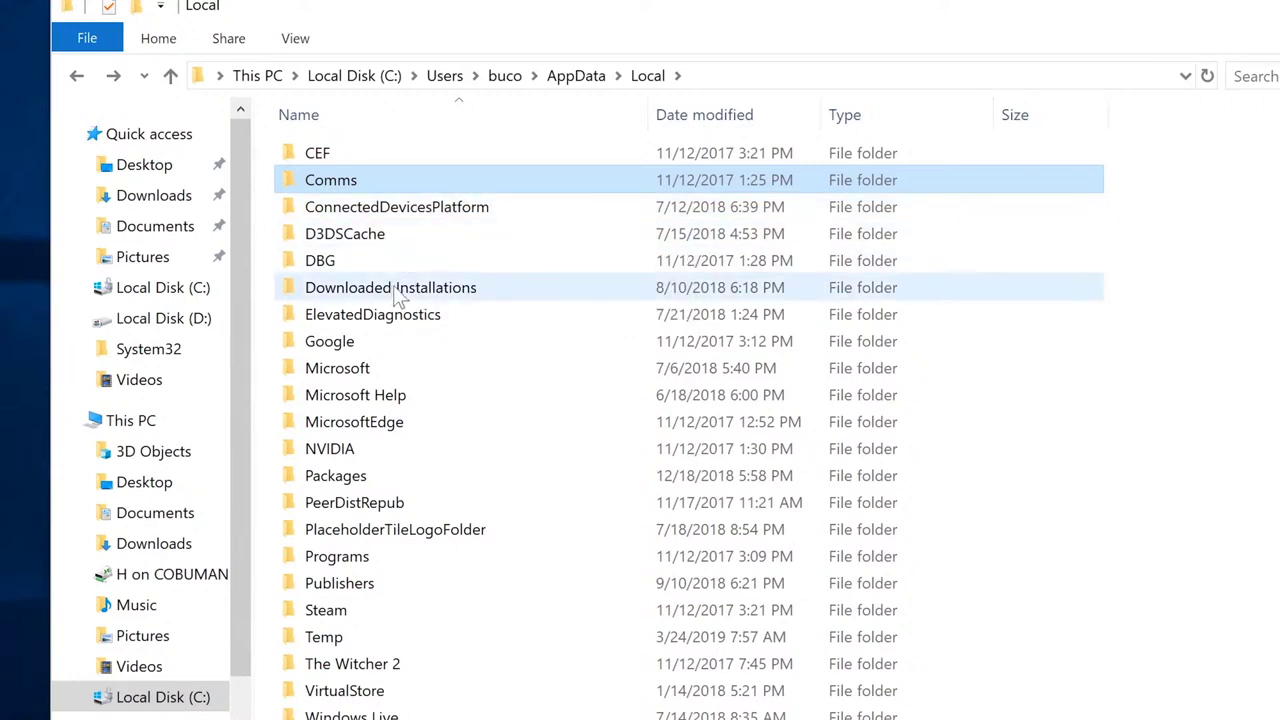
Open the Downloaded Installations folder to see its GUID-named subfolder.
mouse_move(398, 292)
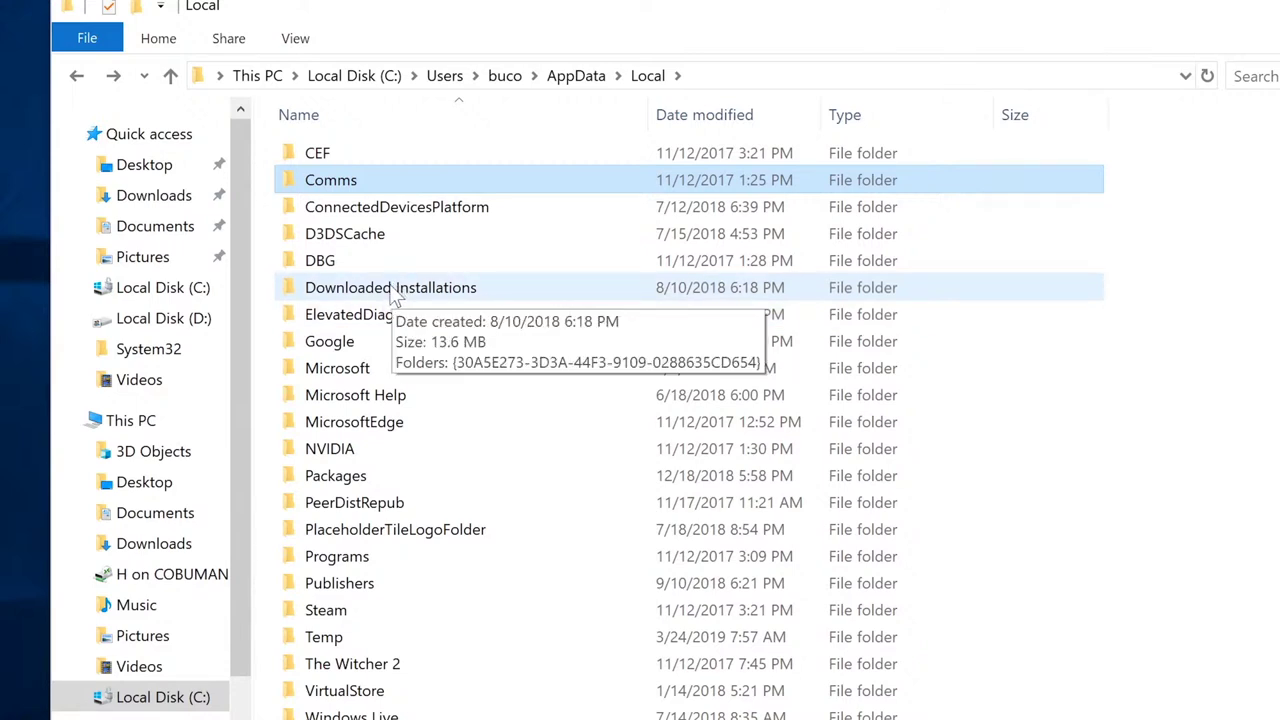
click(390, 291)
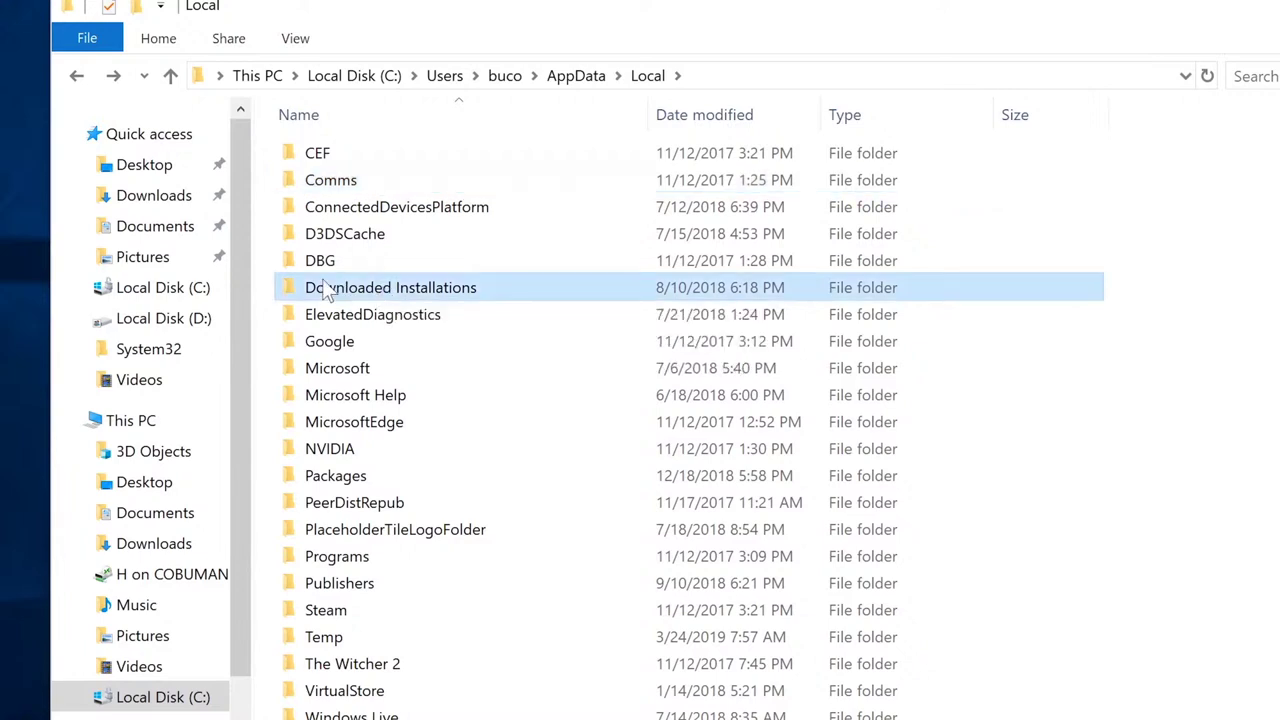
mouse_move(371, 296)
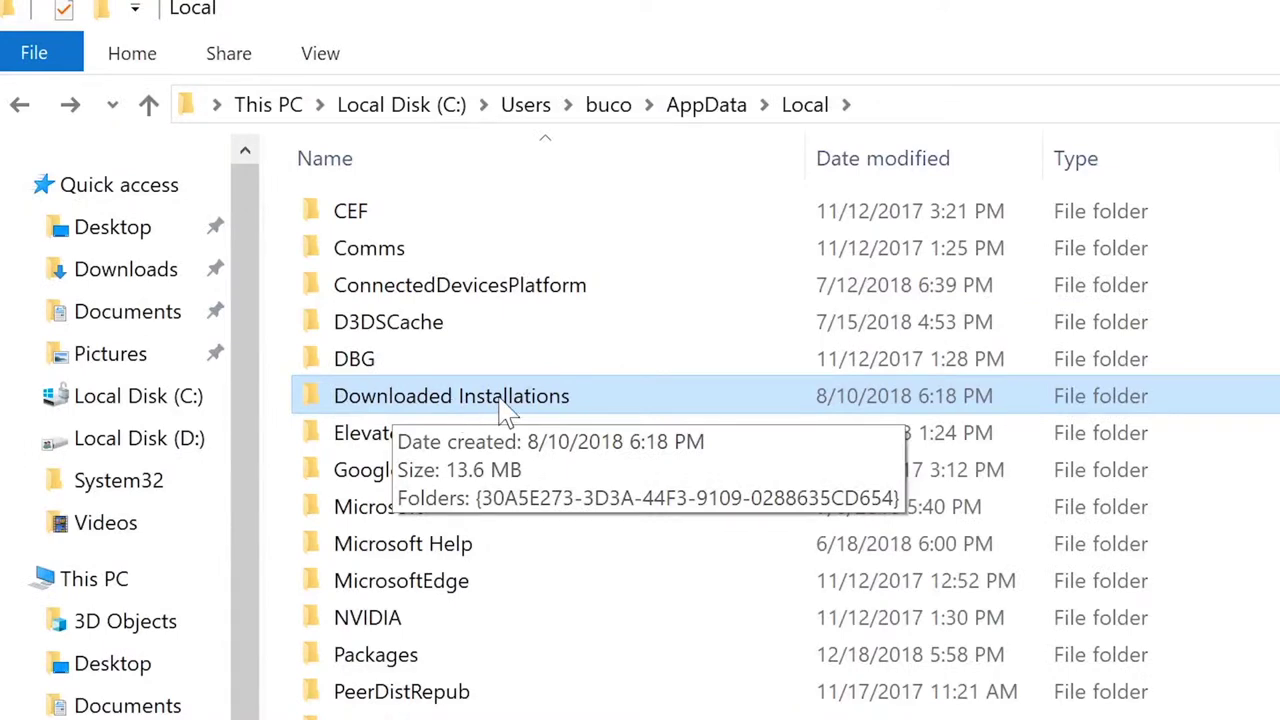
double_click(506, 409)
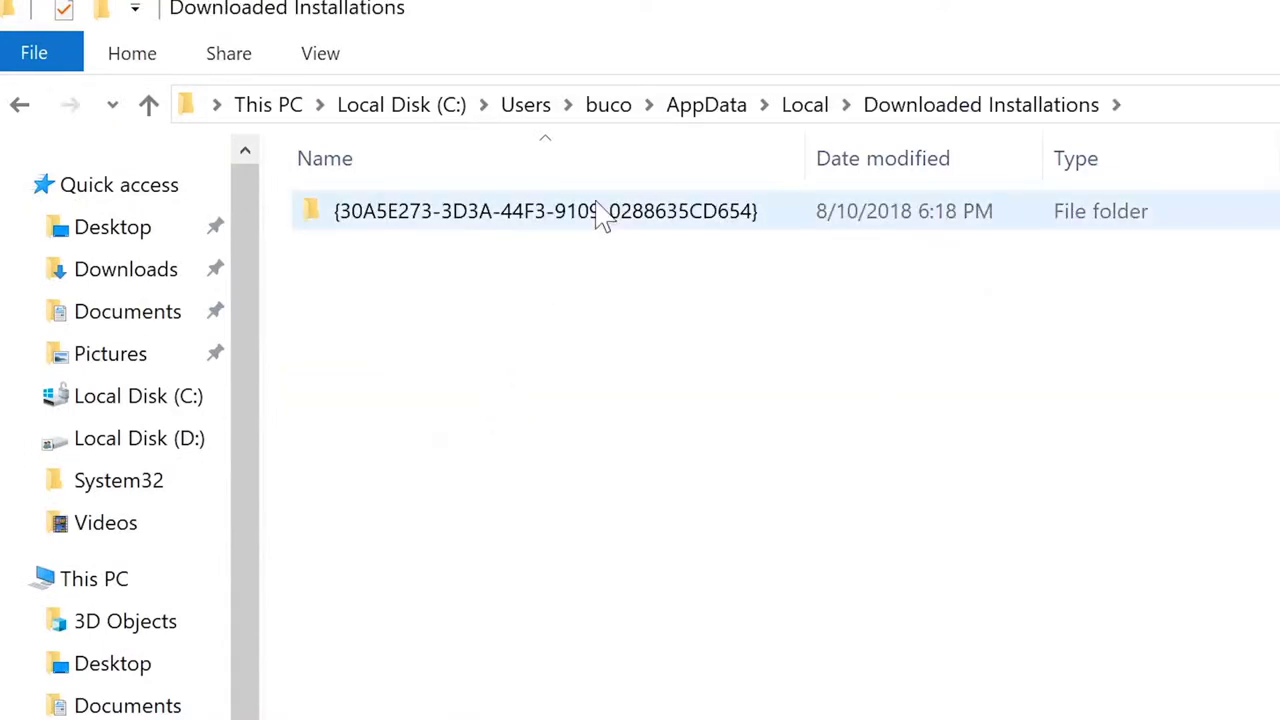
Inspect the GUID-named subfolder's TP-Link PLC Utility installer files, then return to Local.
mouse_move(590, 213)
mouse_move(425, 230)
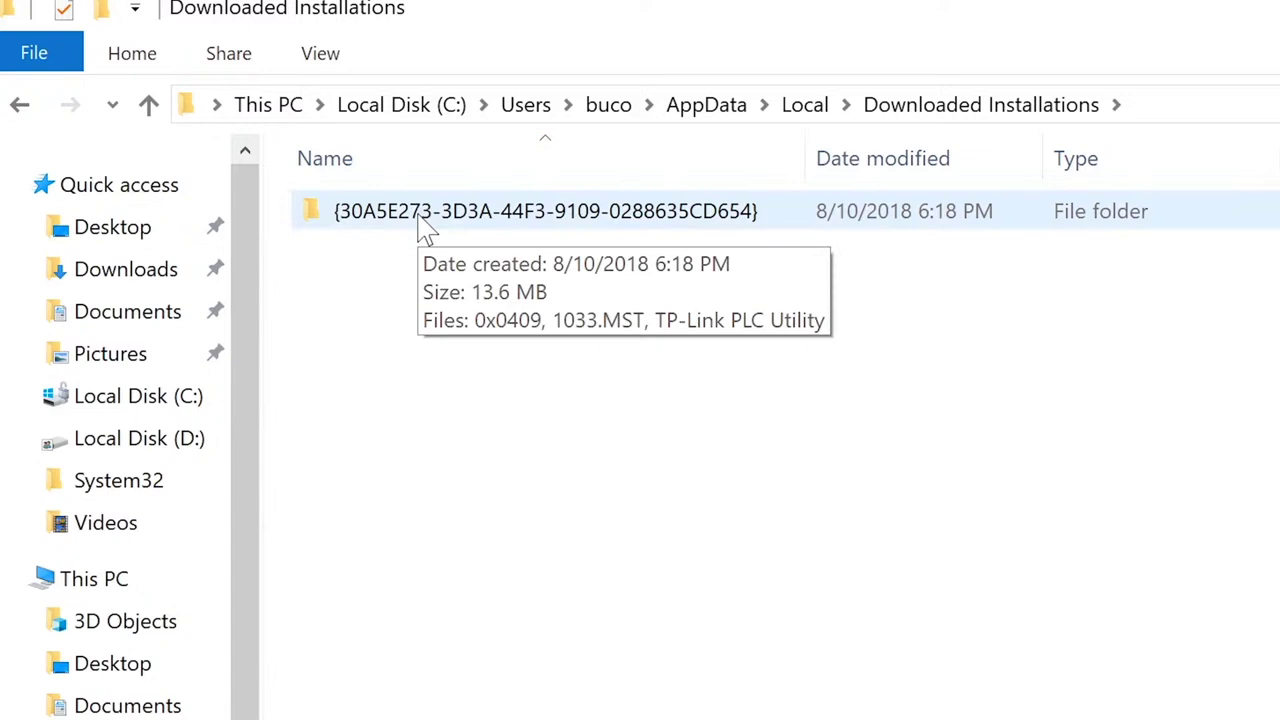
double_click(422, 224)
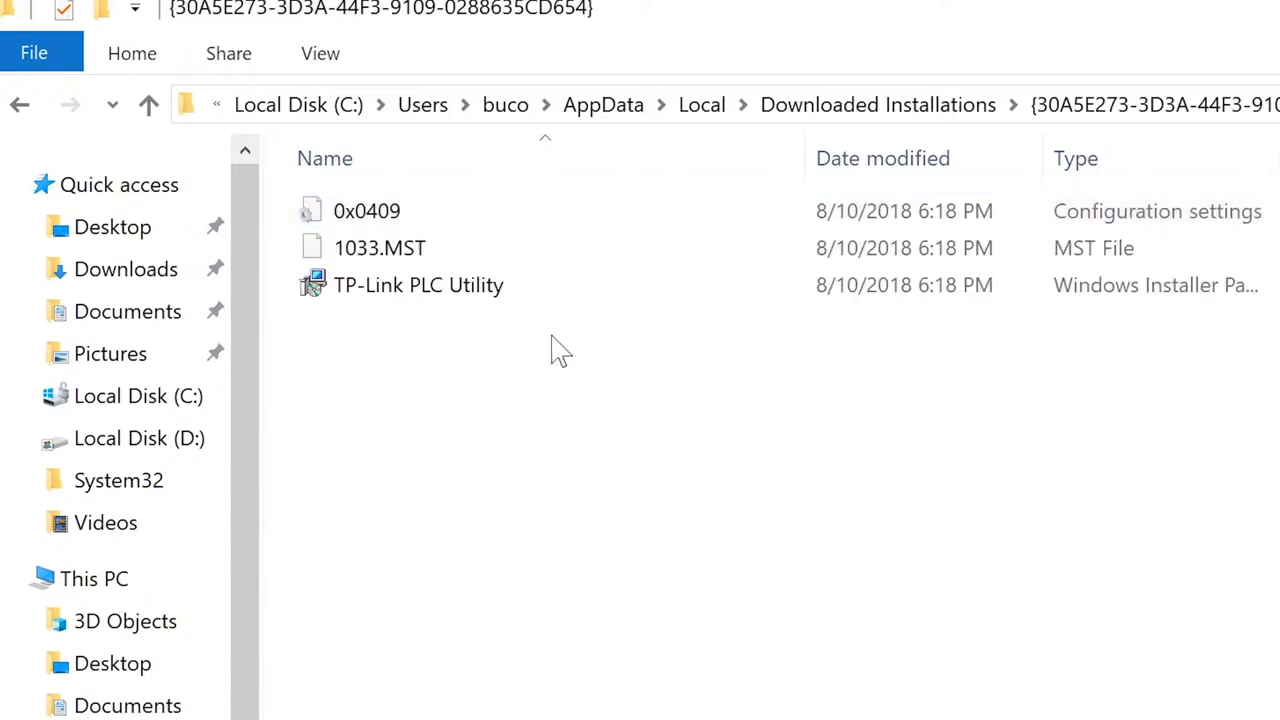
click(408, 292)
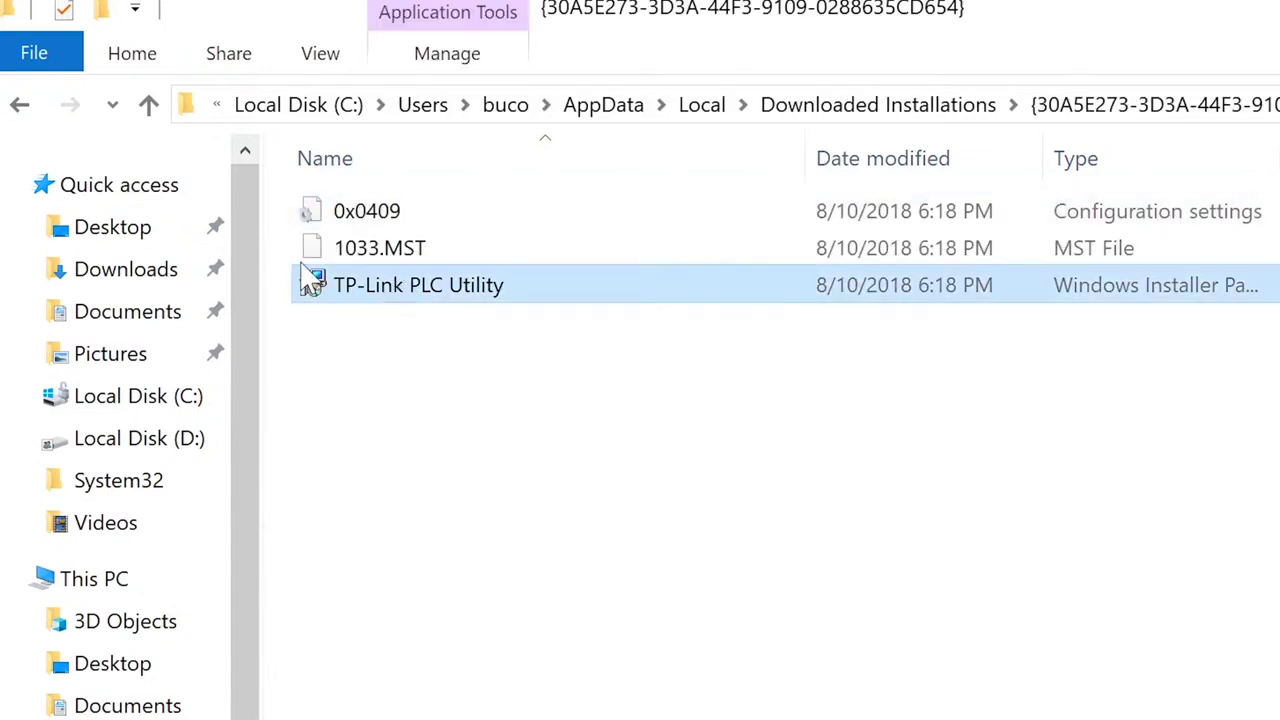
click(20, 106)
click(20, 106)
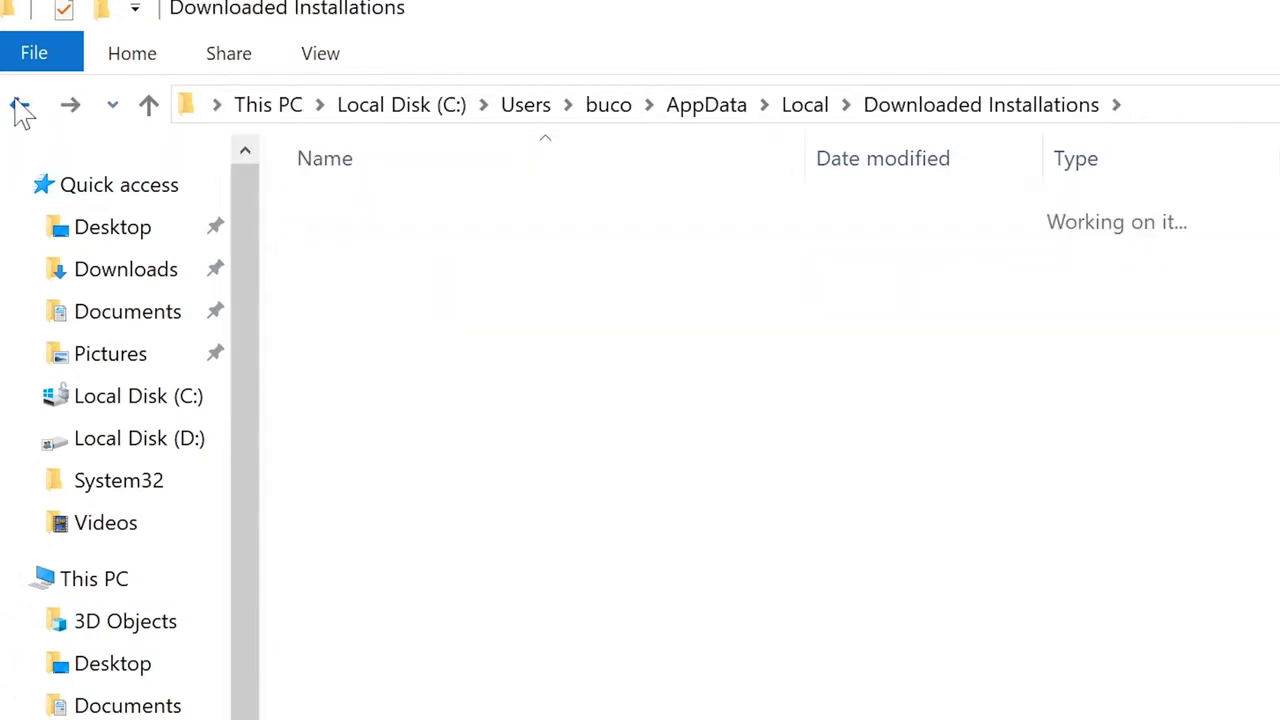
Delete the GUID subfolder, then the emptied Downloaded Installations folder from Local.
double_click(560, 410)
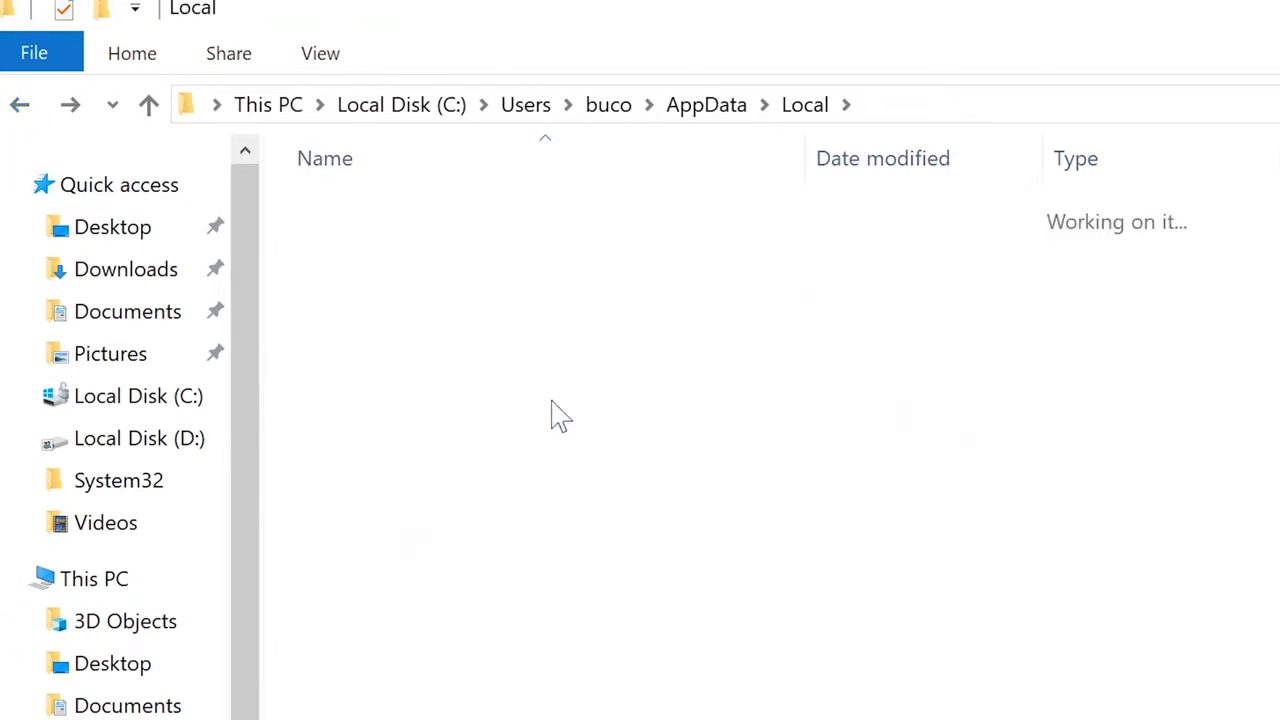
click(568, 218)
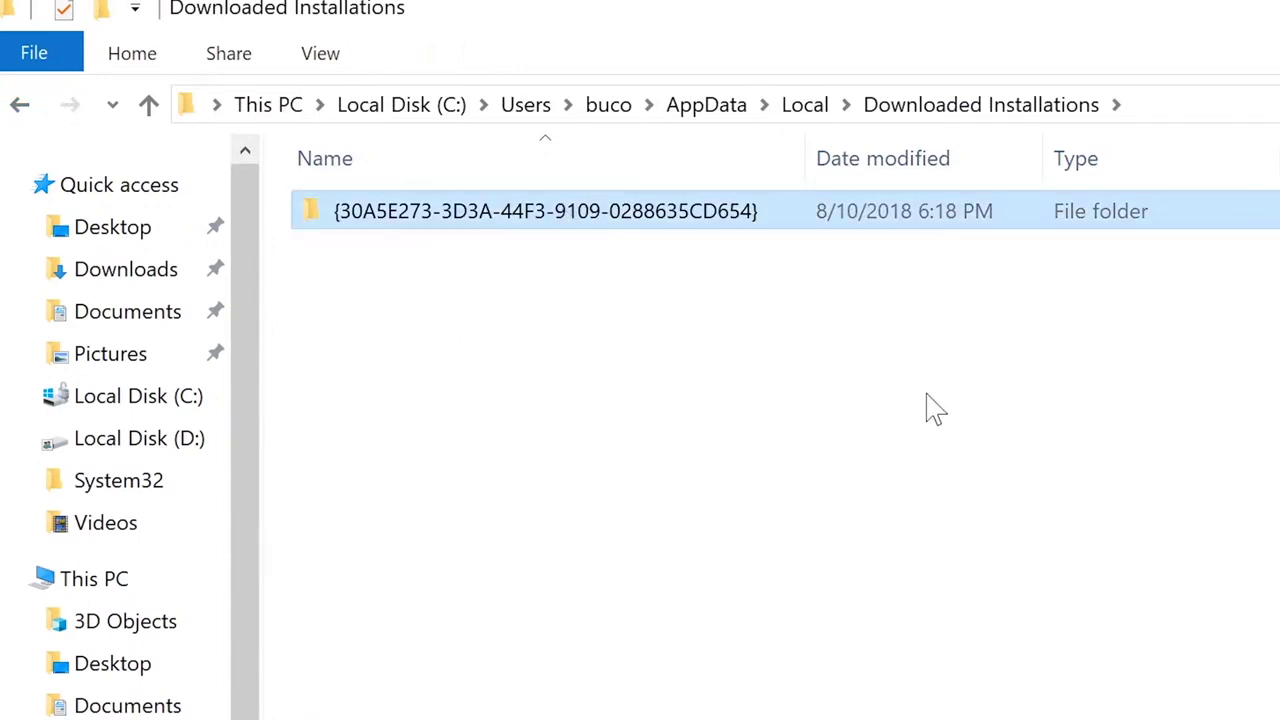
key(Delete)
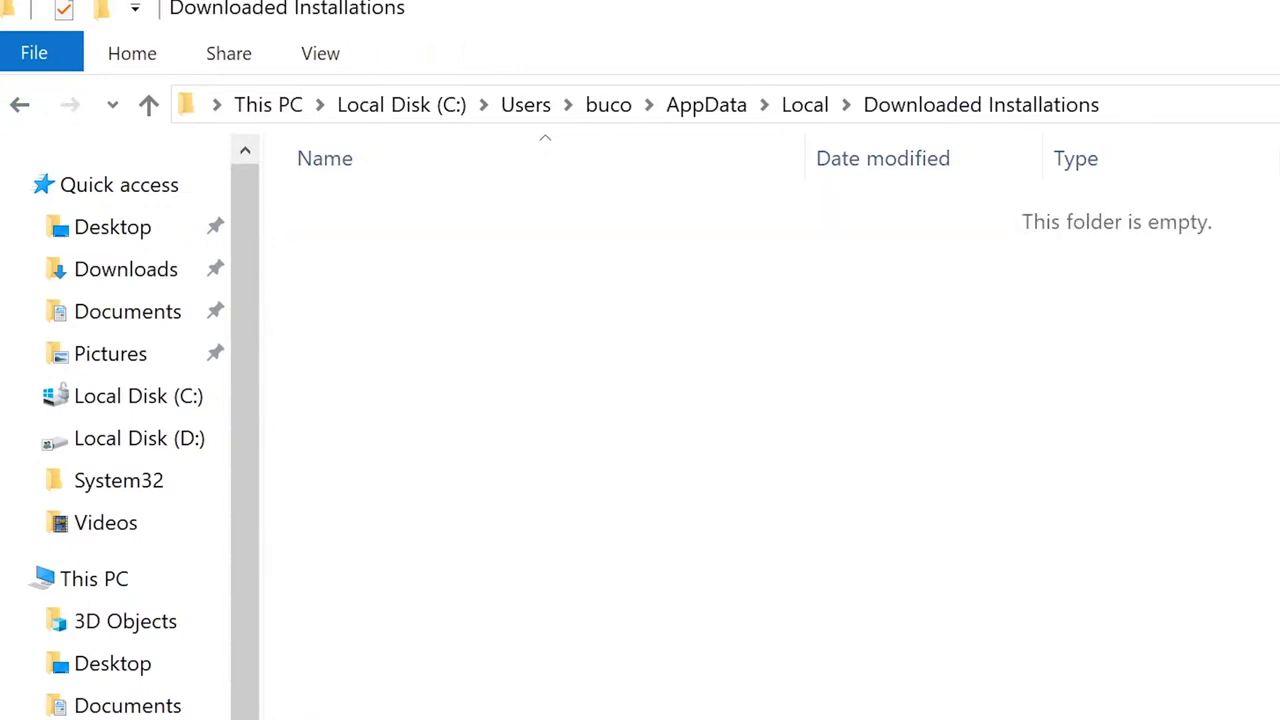
click(22, 106)
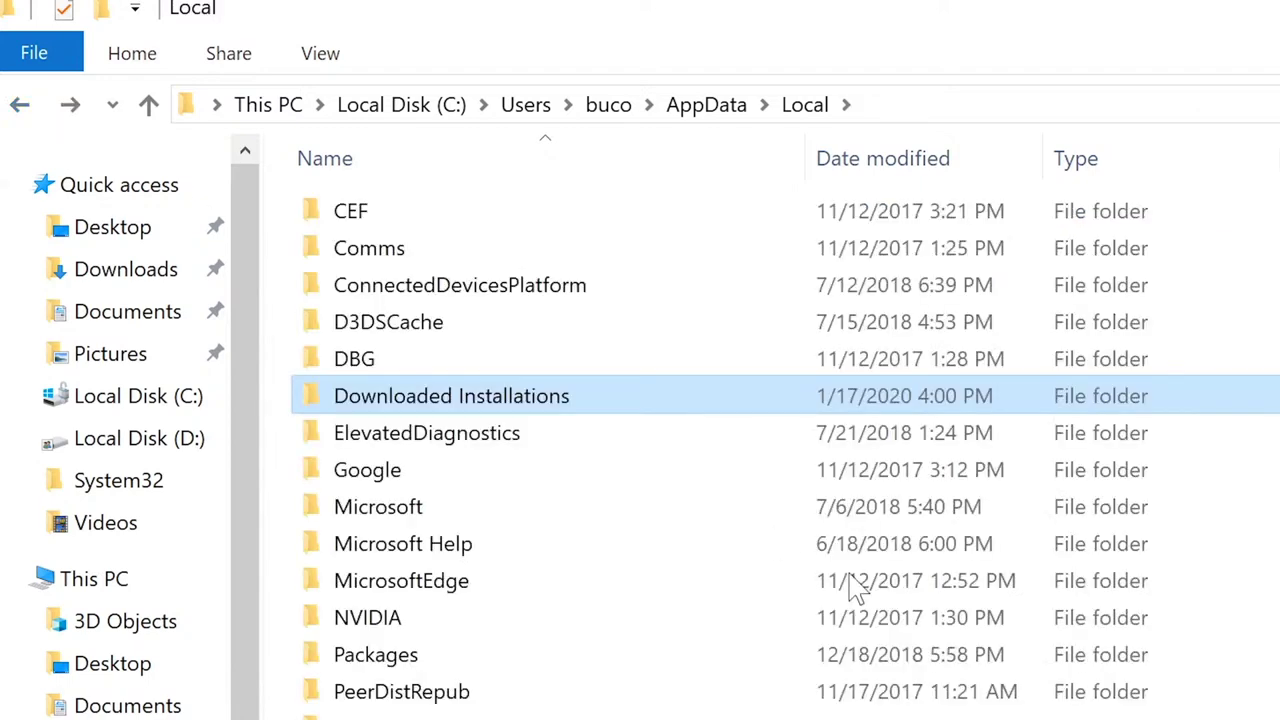
mouse_move(555, 414)
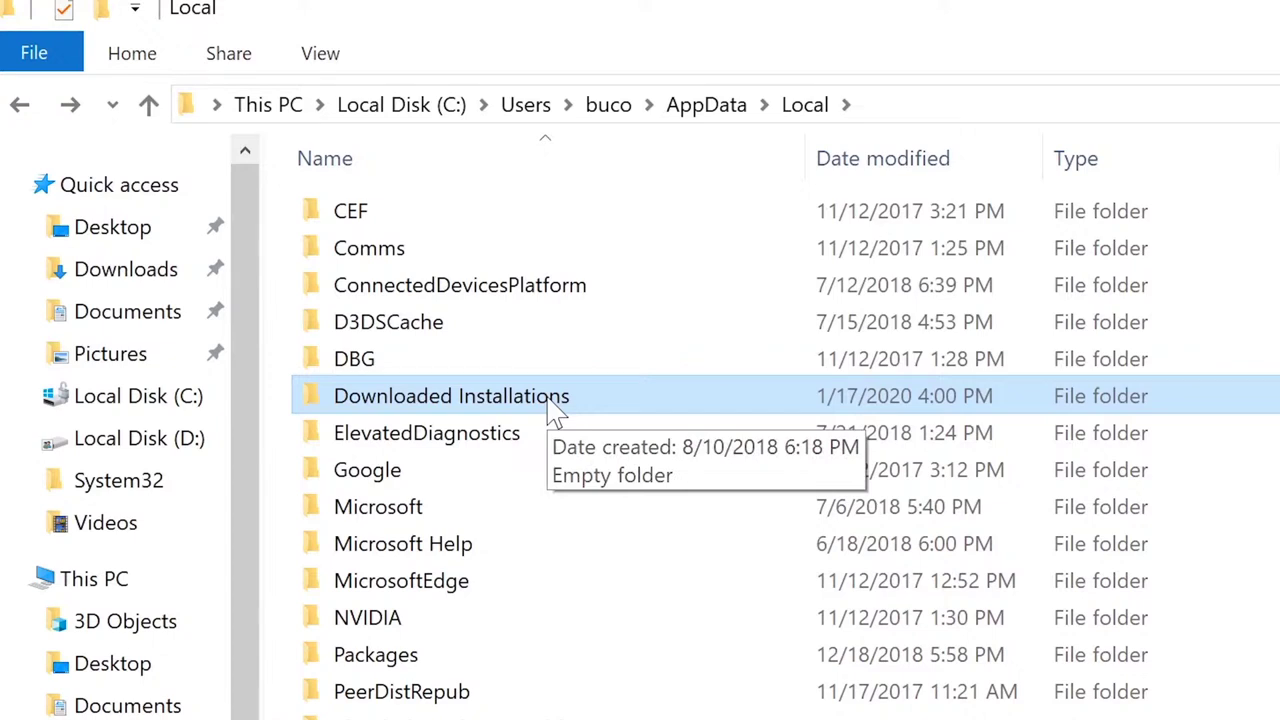
key(Delete)
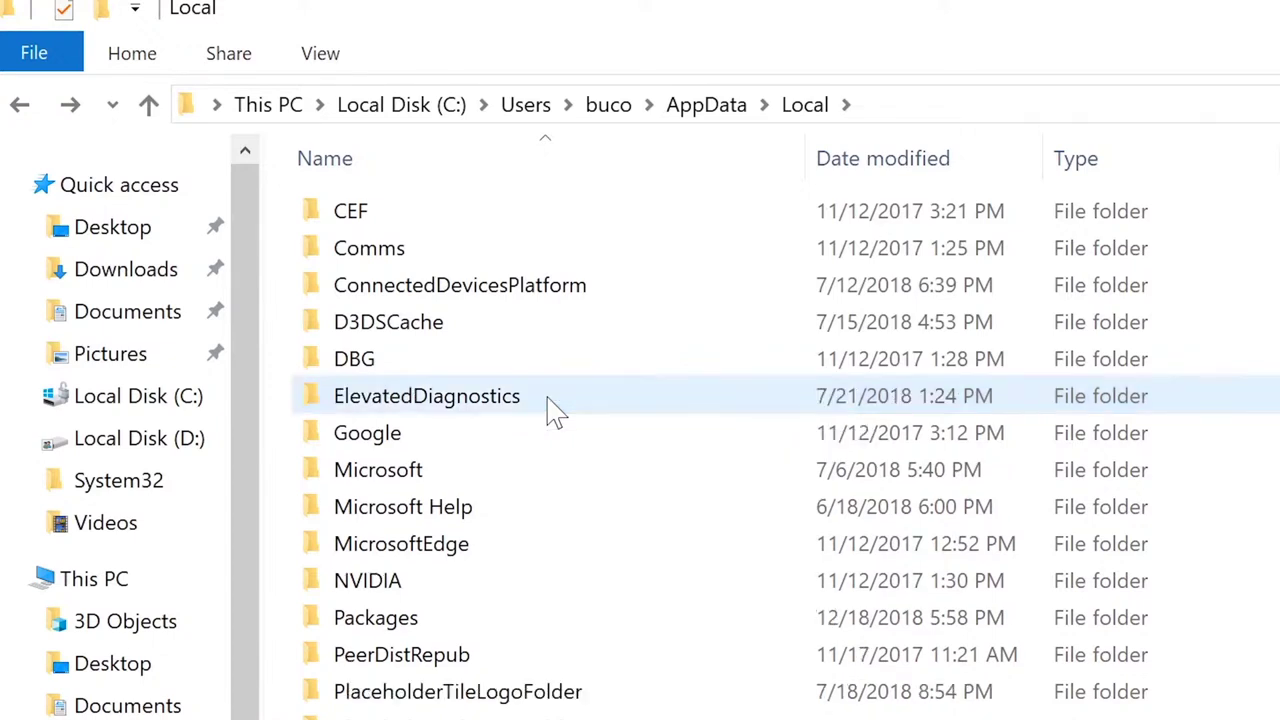
mouse_move(449, 444)
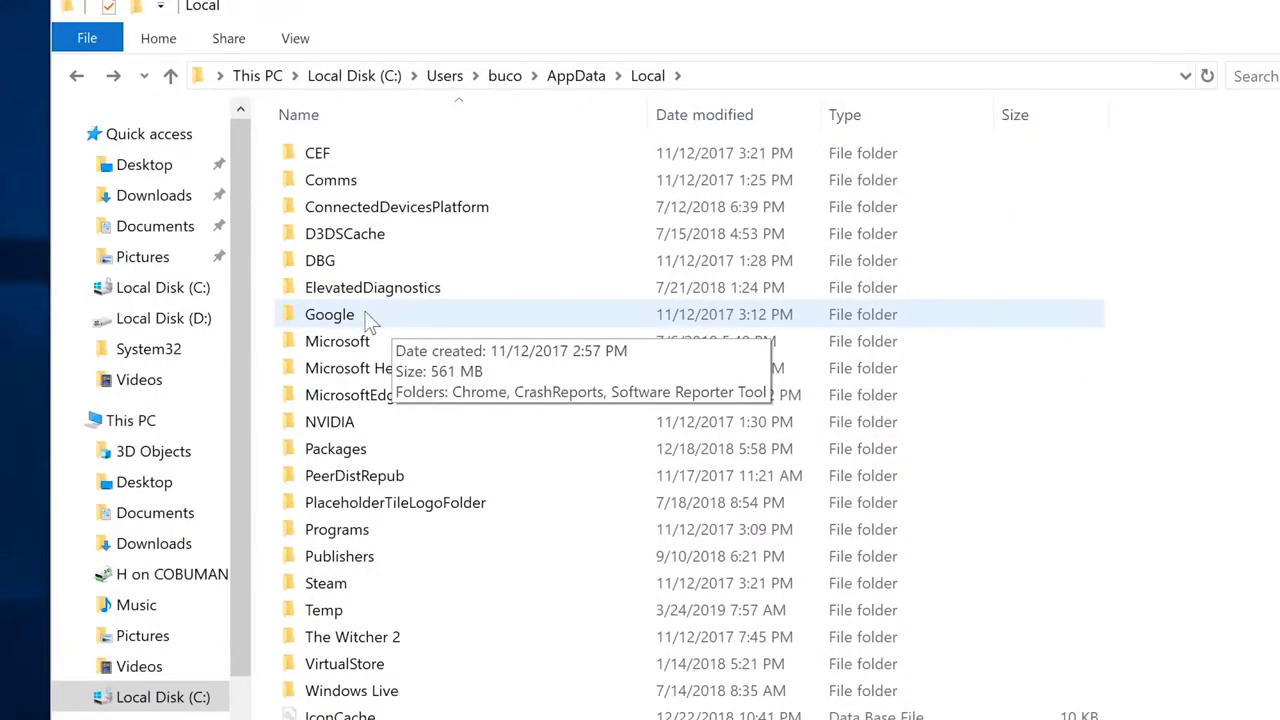
click(364, 314)
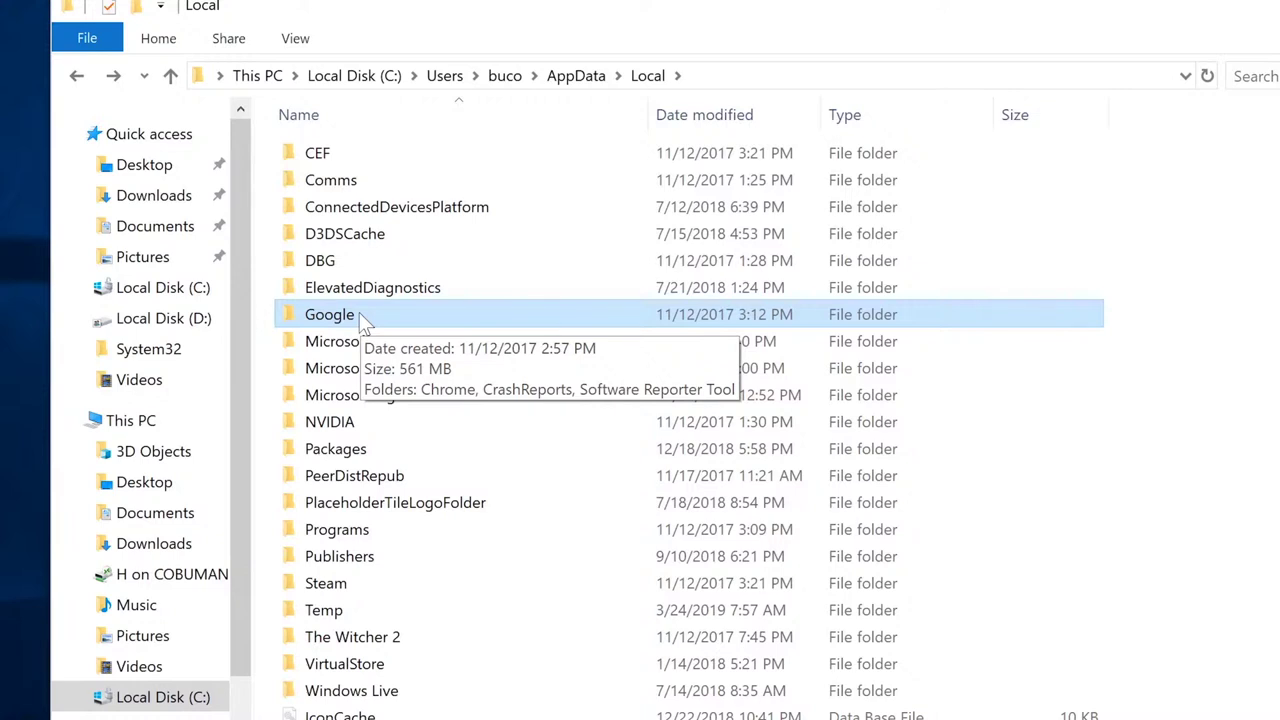
double_click(359, 314)
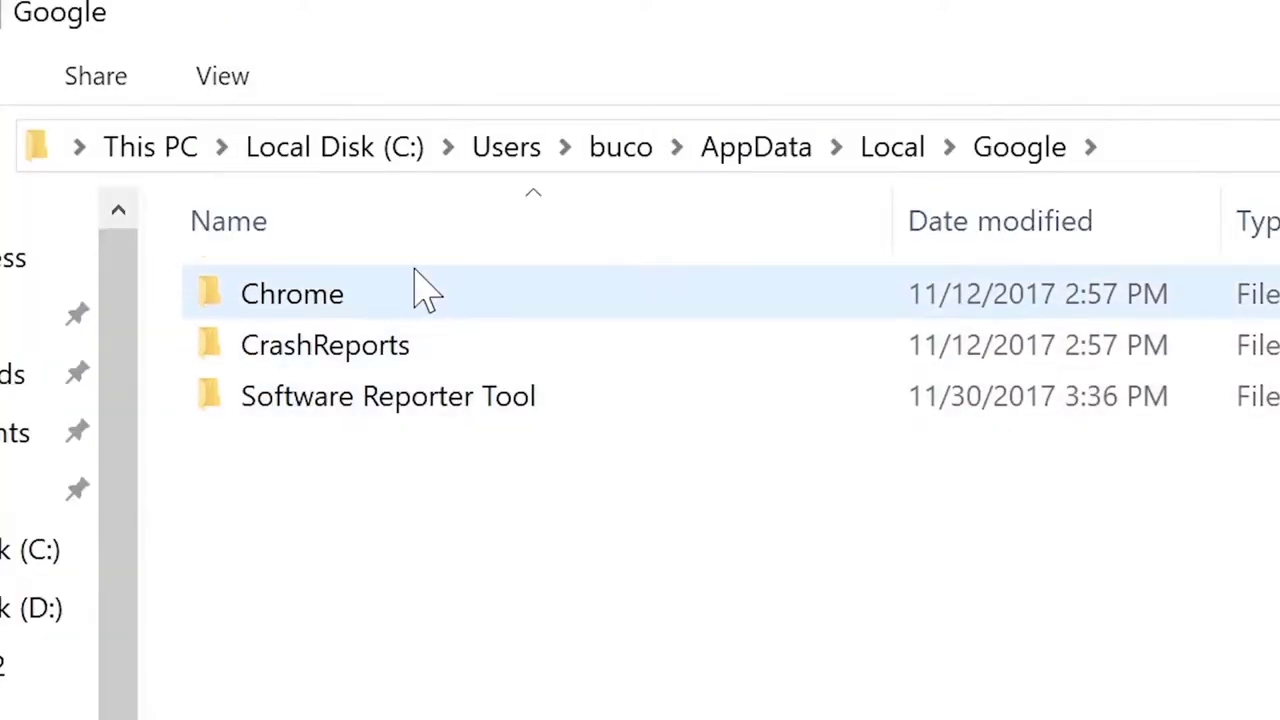
double_click(367, 308)
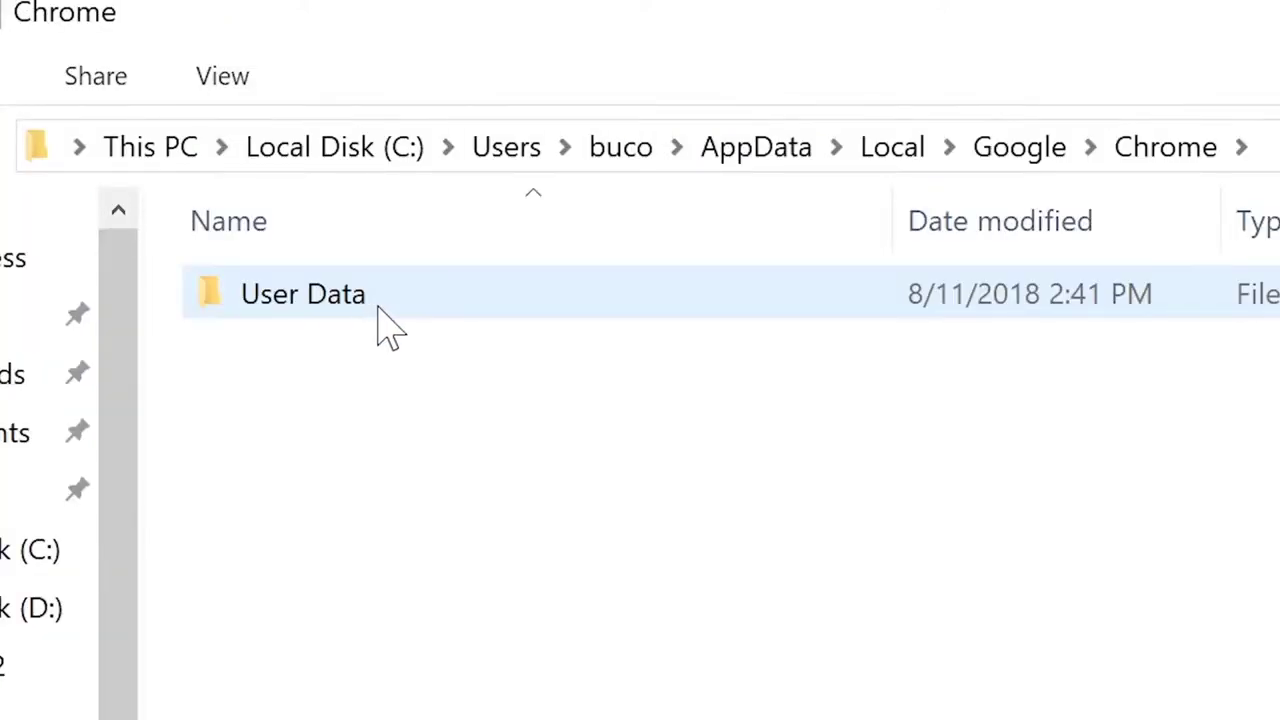
double_click(385, 320)
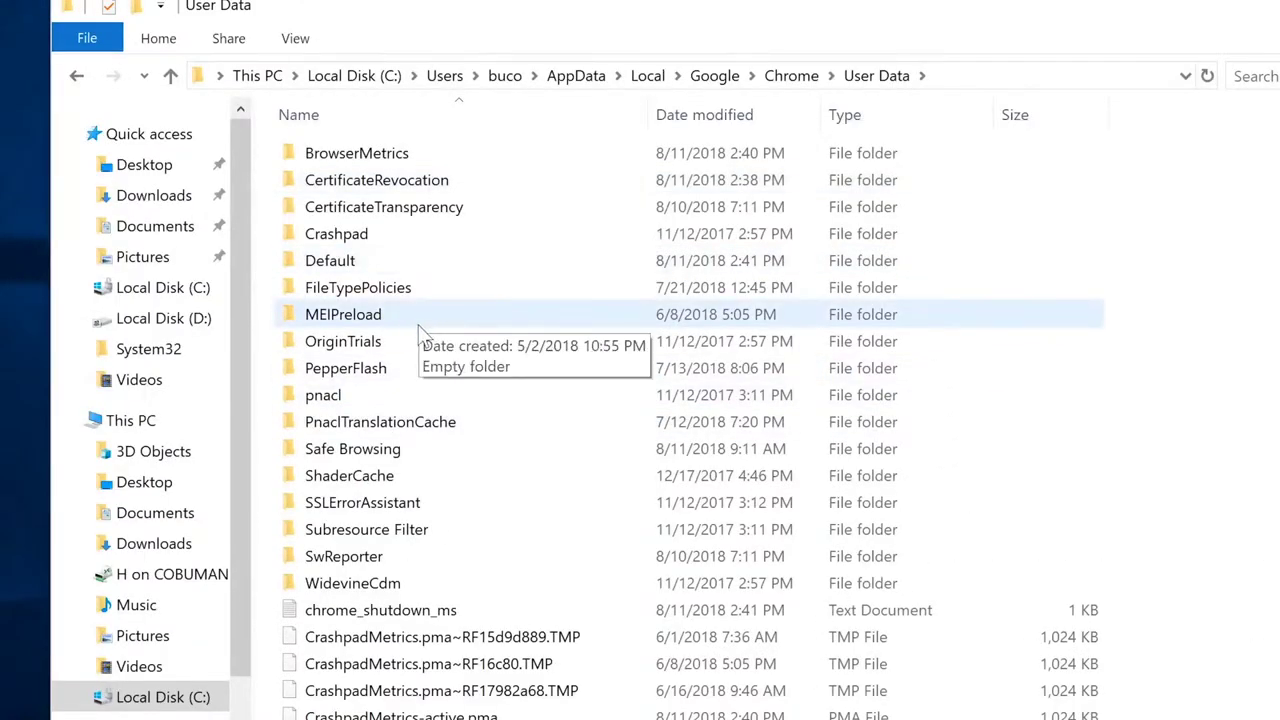
scroll(425, 327, down, 3)
scroll(422, 333, up, 3)
double_click(370, 258)
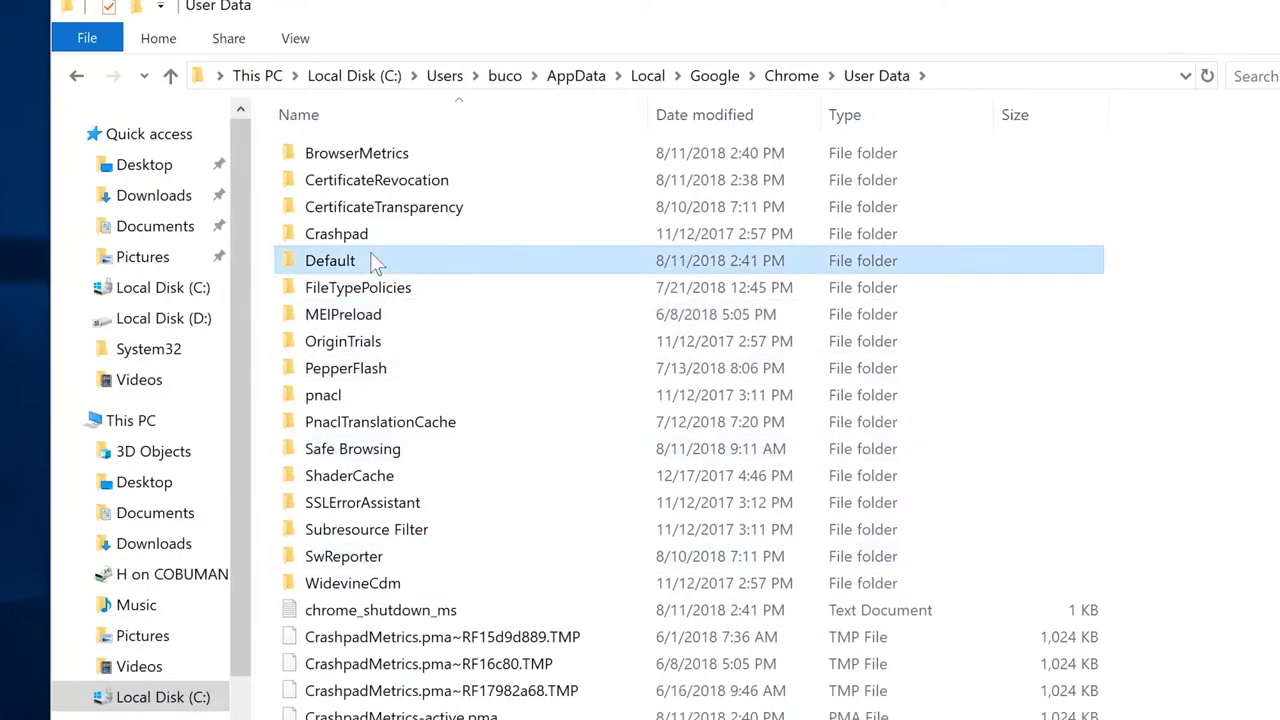
scroll(683, 490, down, 6)
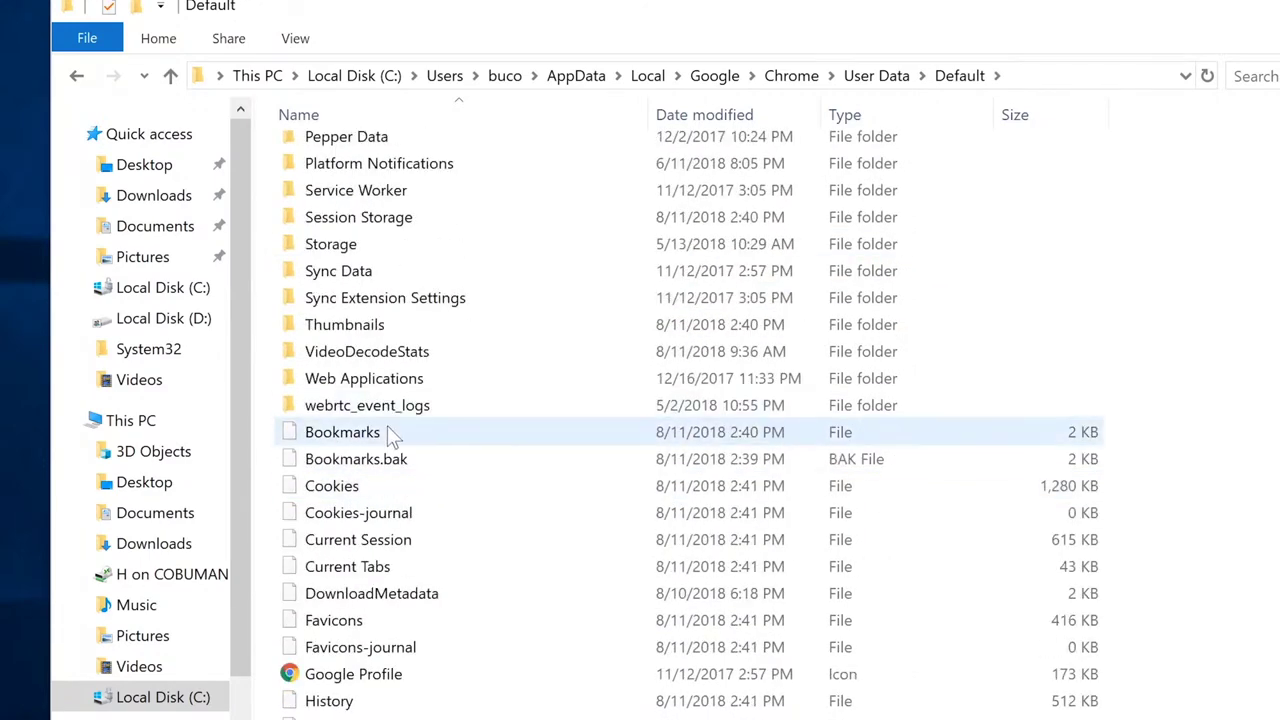
click(383, 434)
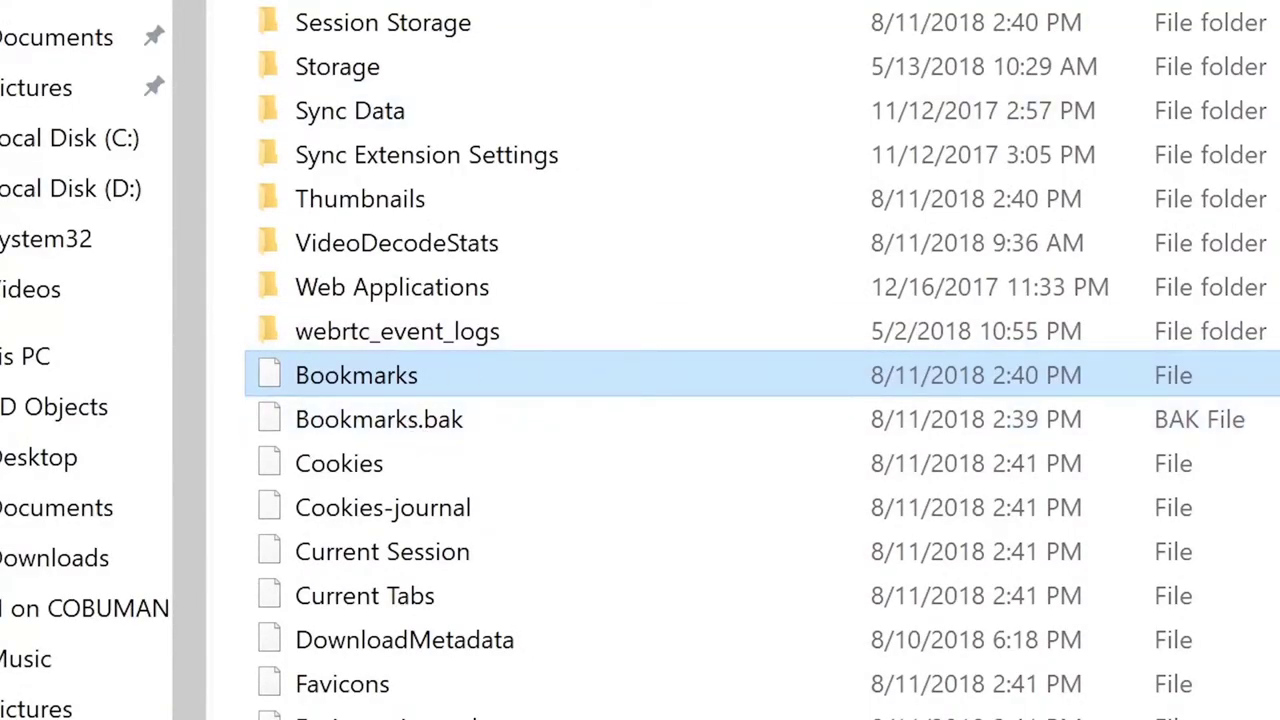
click(388, 468)
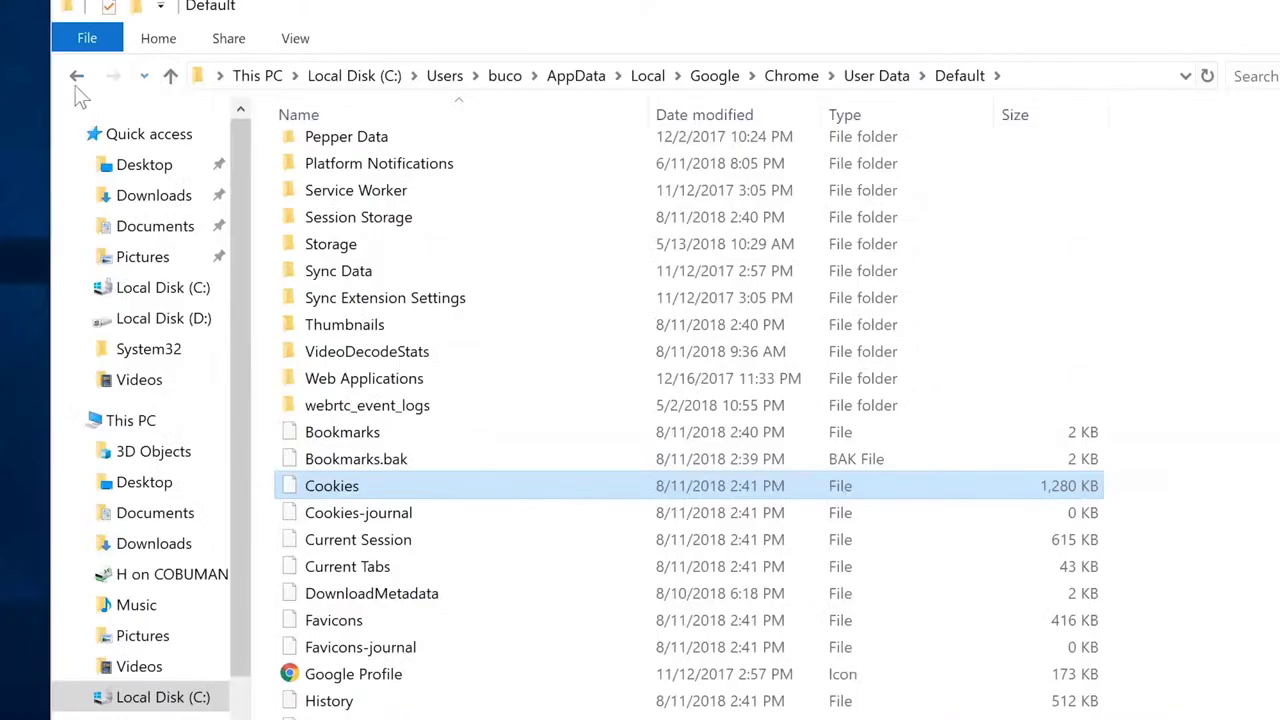
click(76, 78)
click(76, 80)
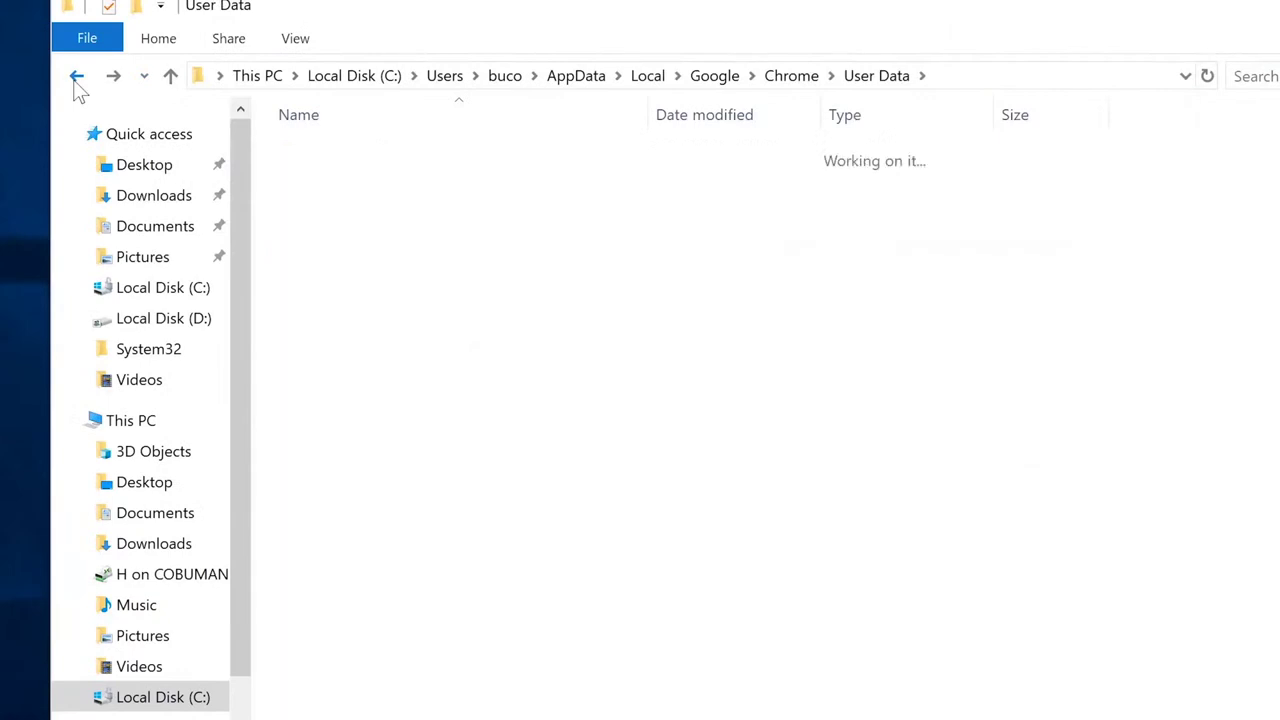
click(76, 80)
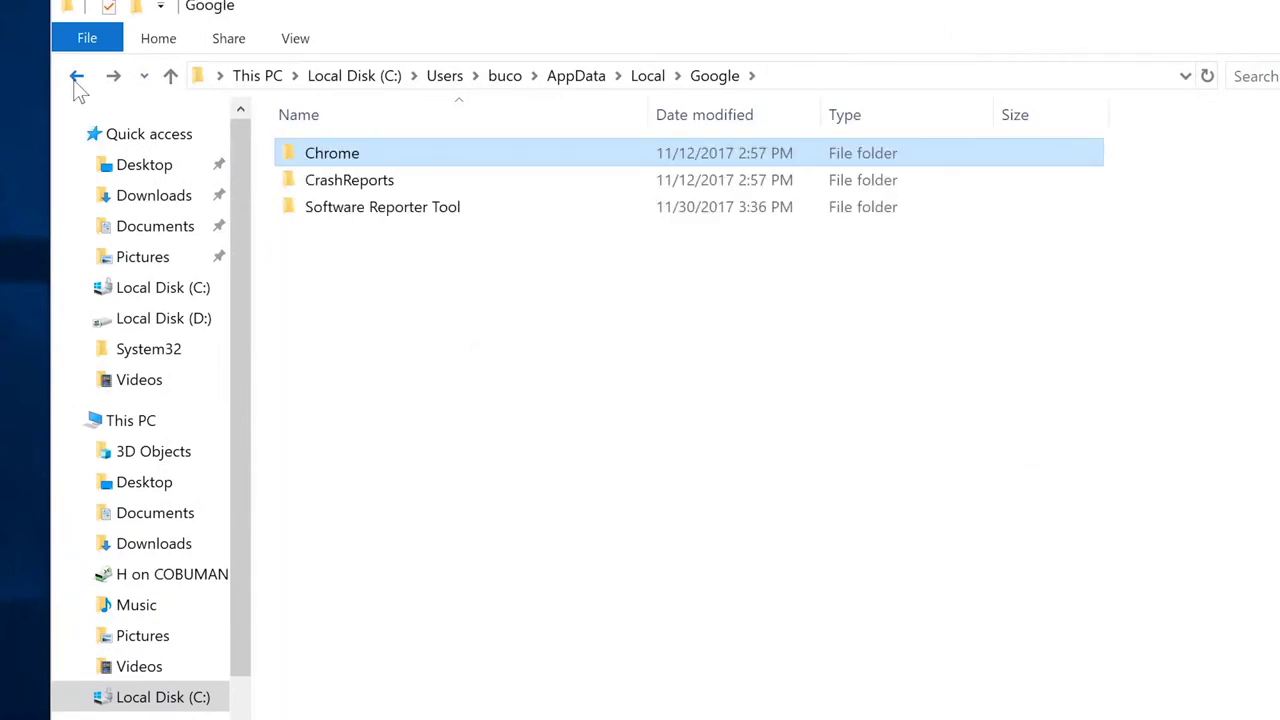
click(77, 80)
click(390, 345)
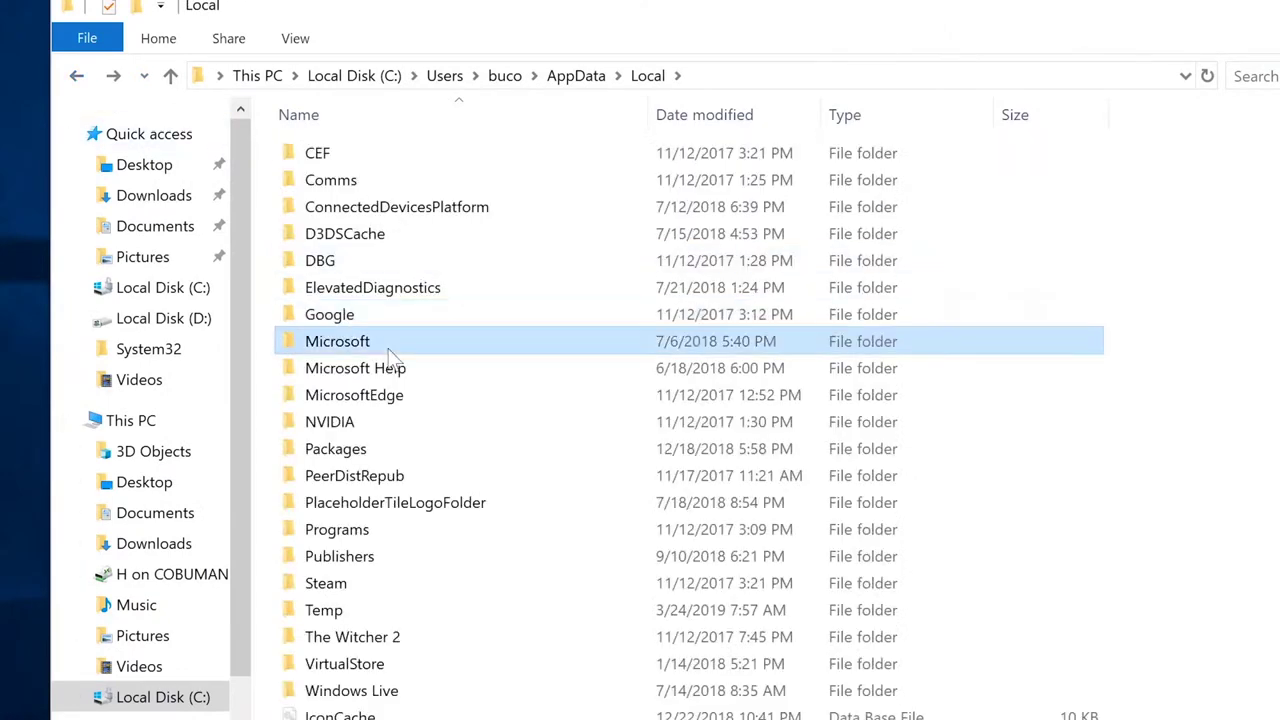
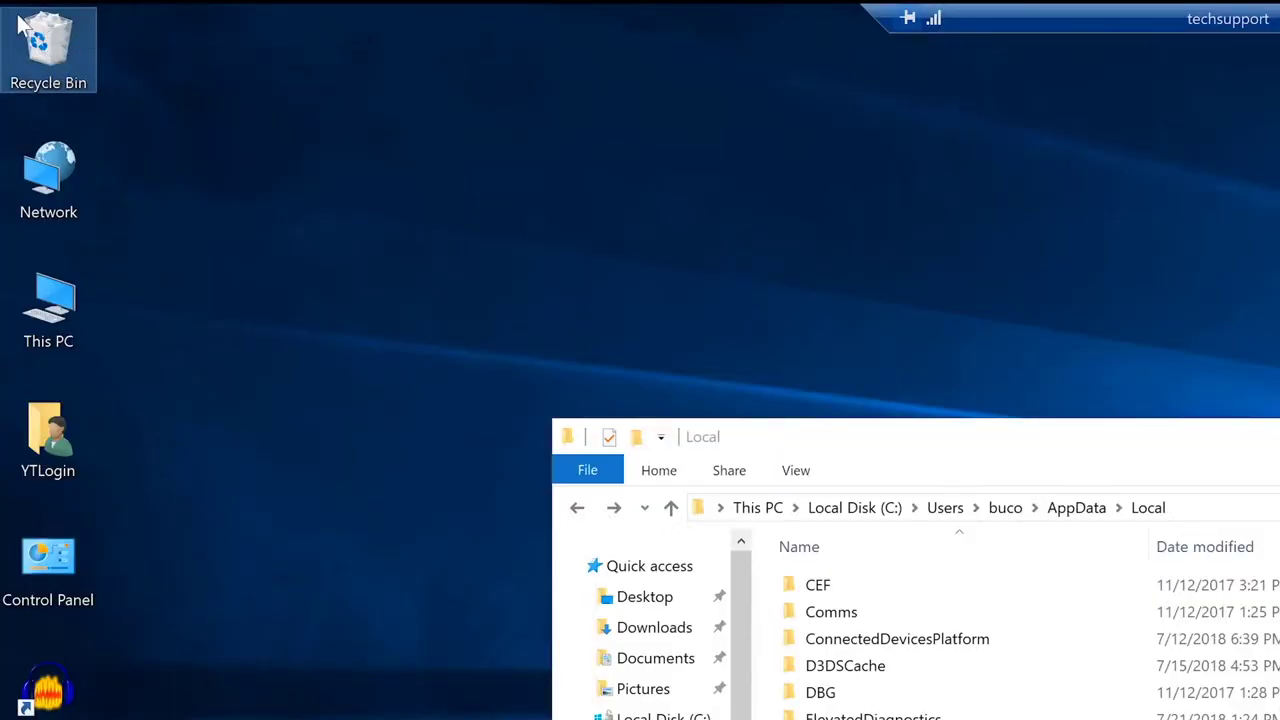
Permanently delete the 12 selected items, then look inside the Microsoft folder in Local.
key(shift+Delete)
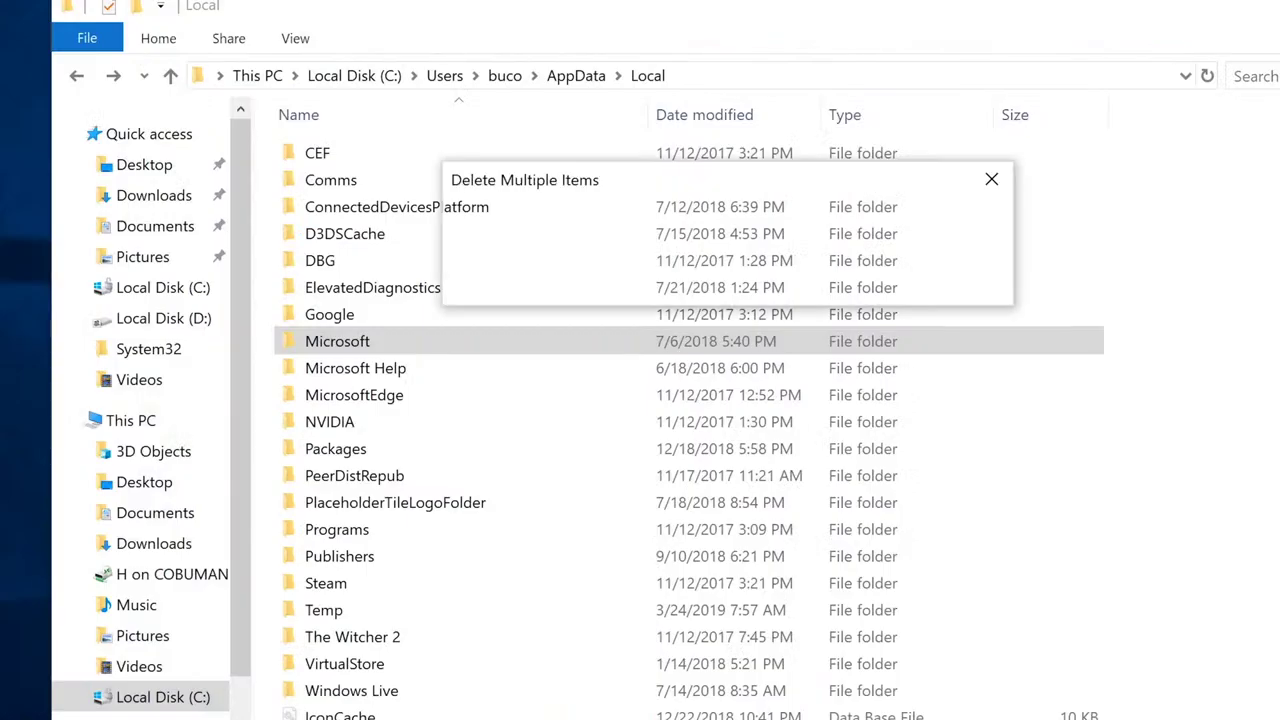
click(818, 270)
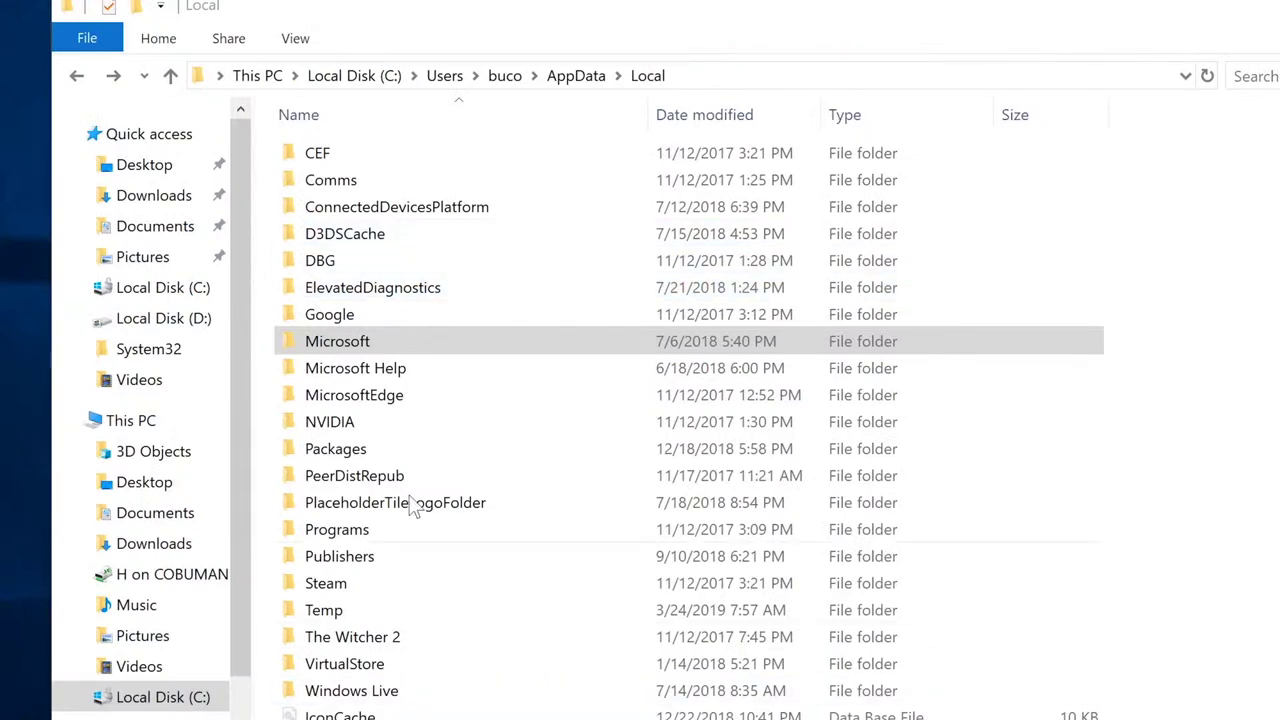
click(421, 396)
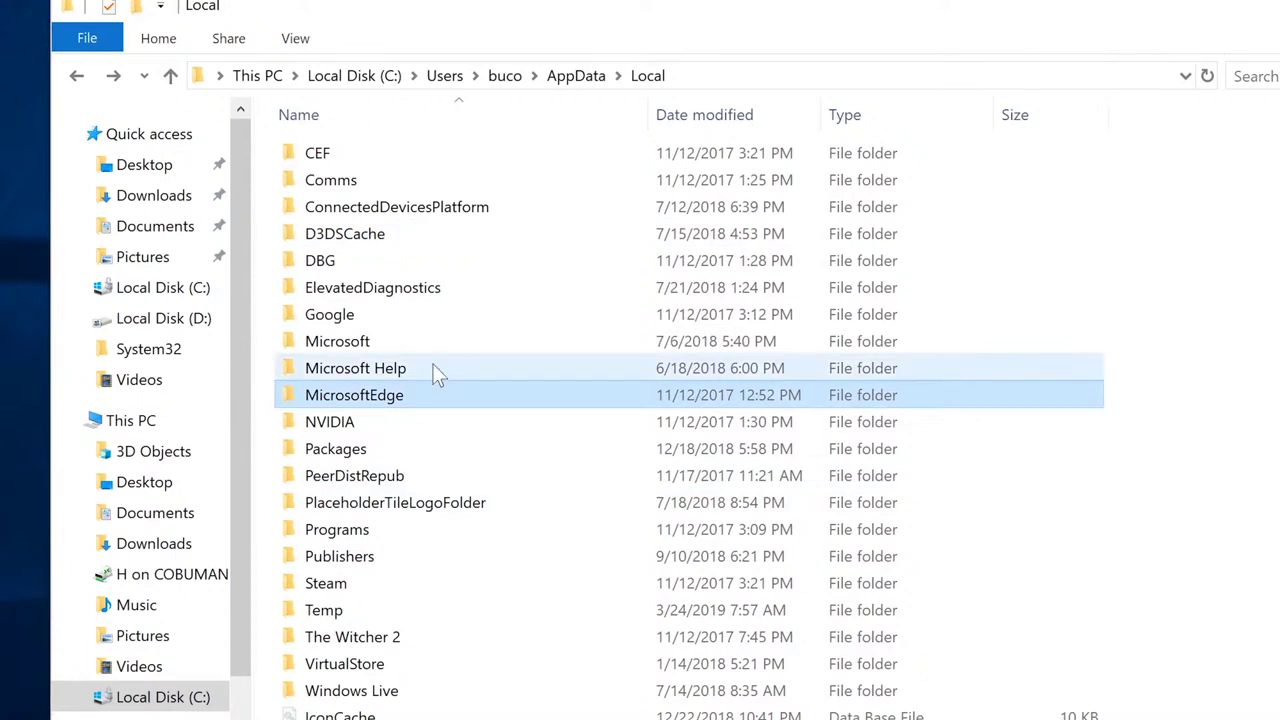
mouse_move(432, 373)
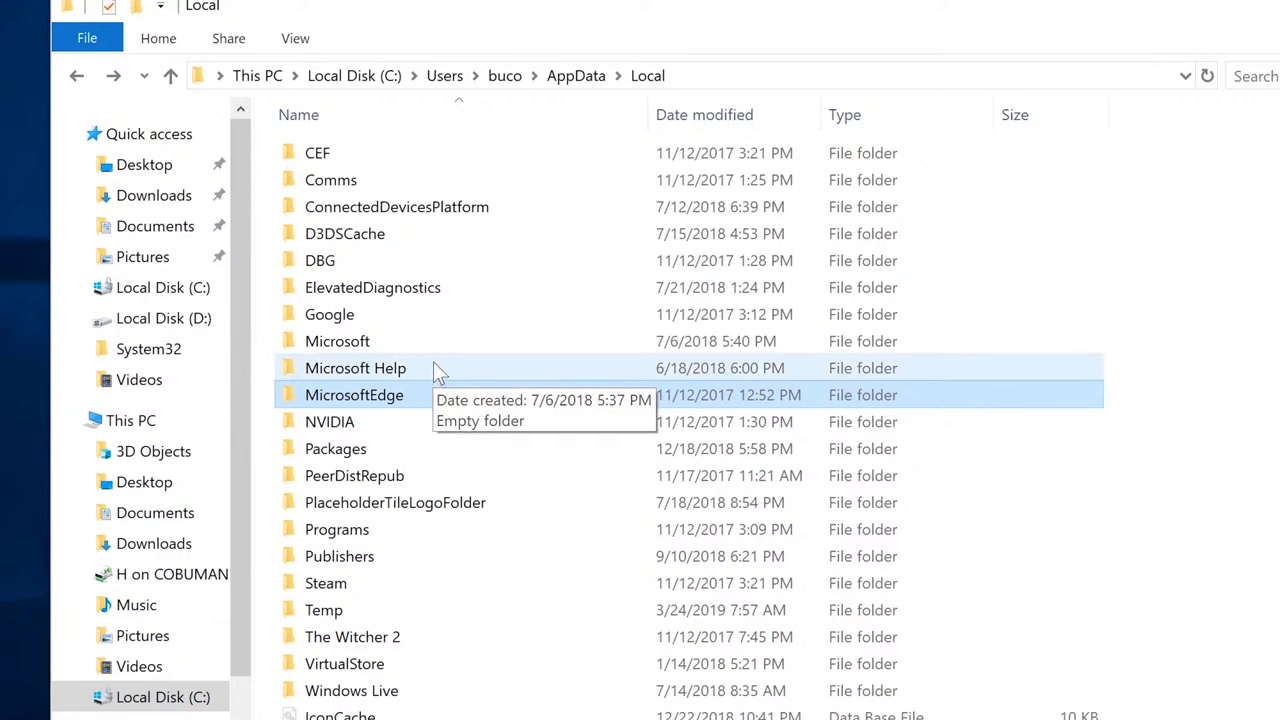
click(434, 370)
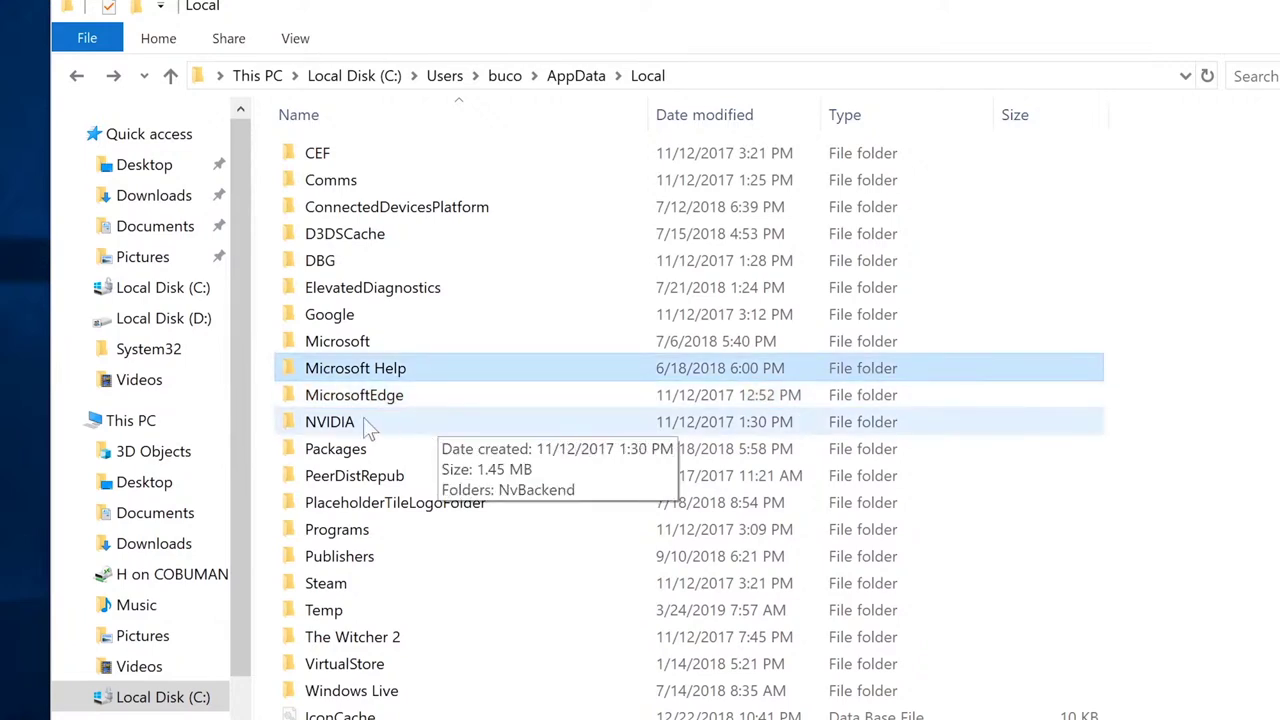
click(371, 336)
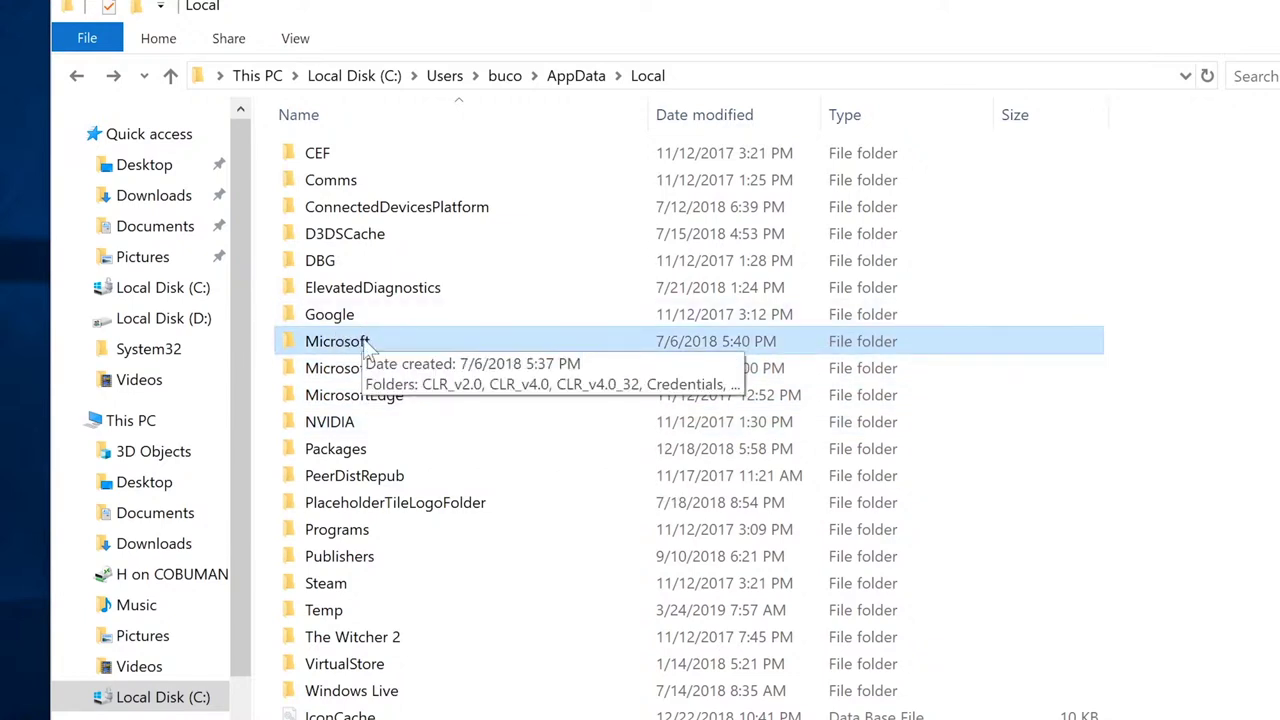
double_click(362, 344)
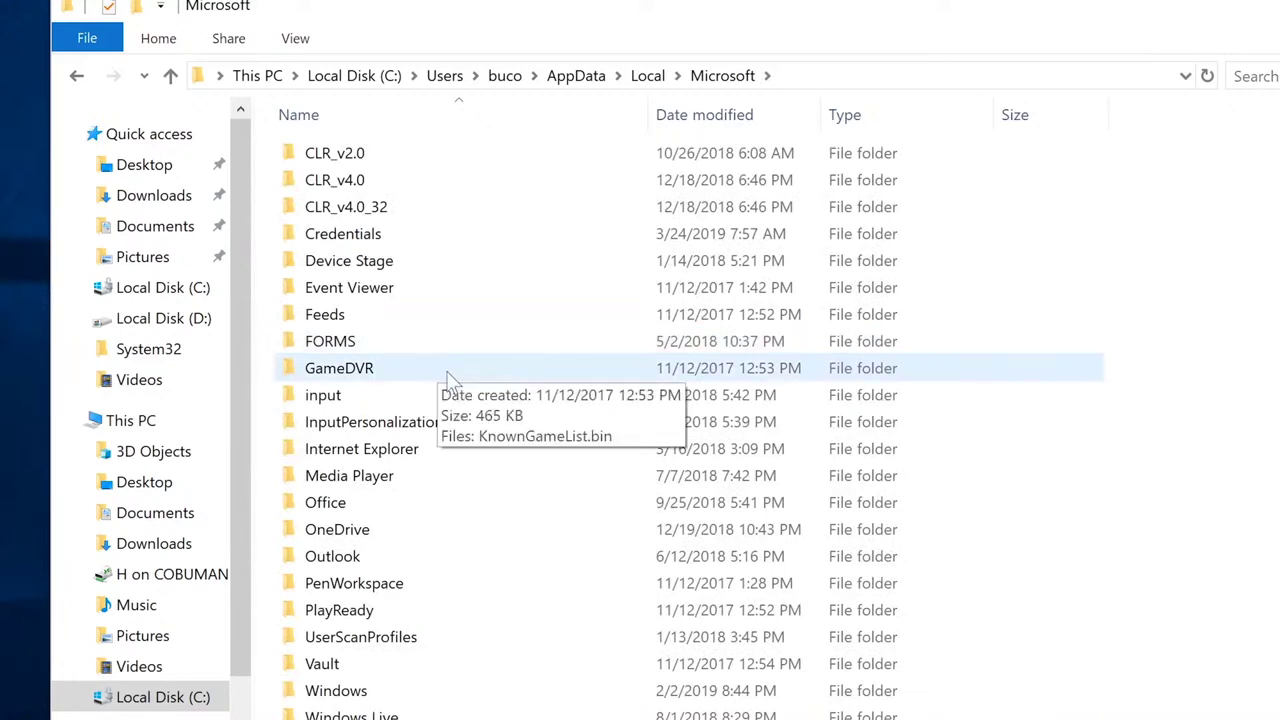
scroll(448, 375, down, 2)
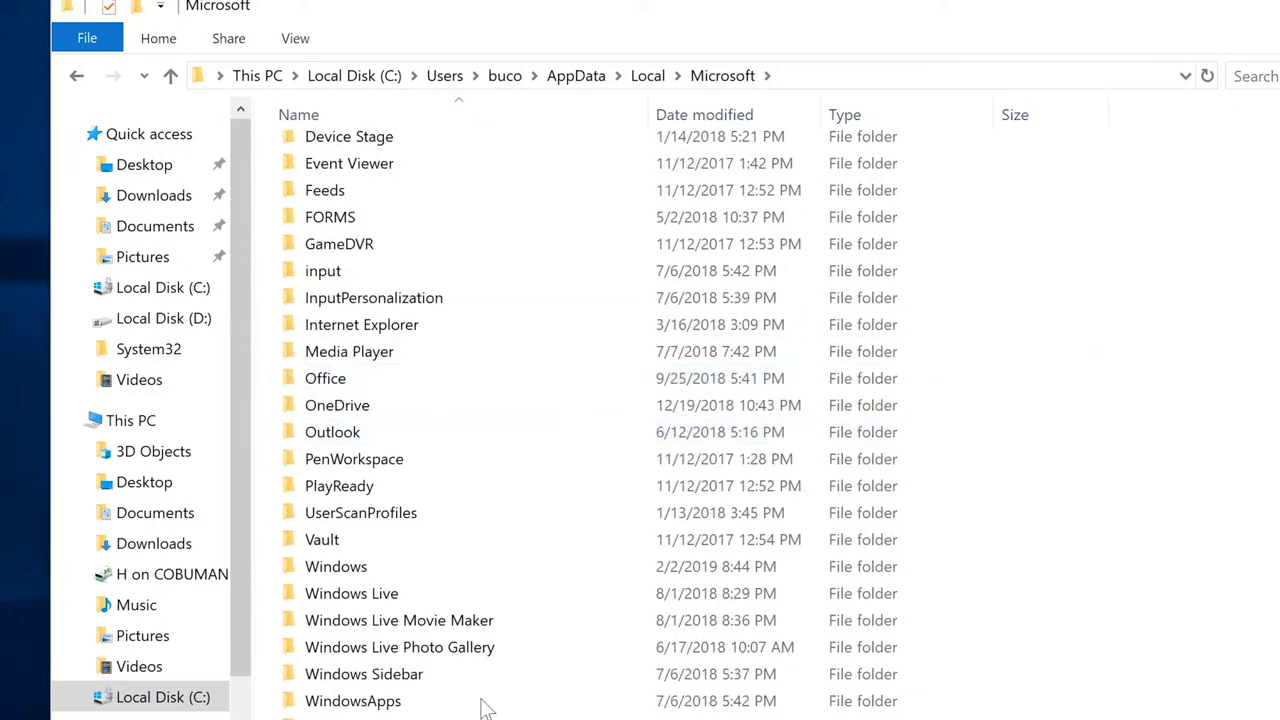
scroll(476, 690, up, 1)
scroll(476, 690, up, 1)
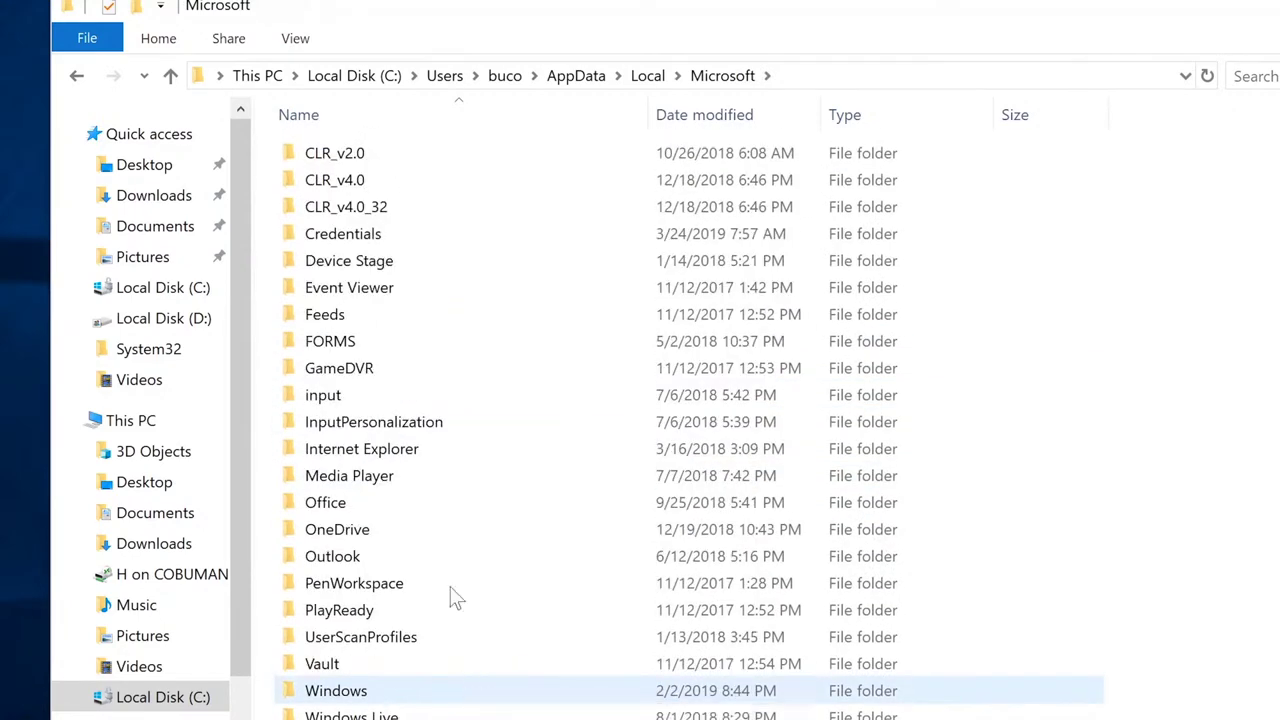
click(72, 76)
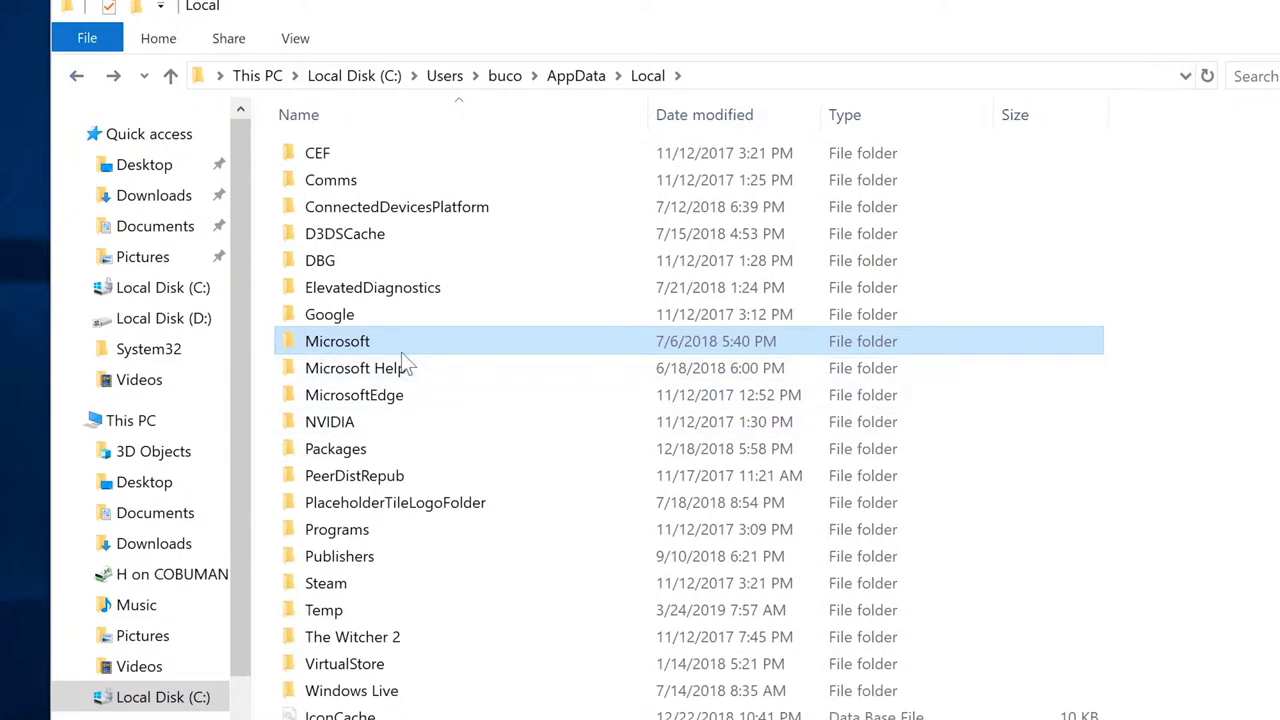
Permanently delete the NVIDIA folder from Local.
click(389, 405)
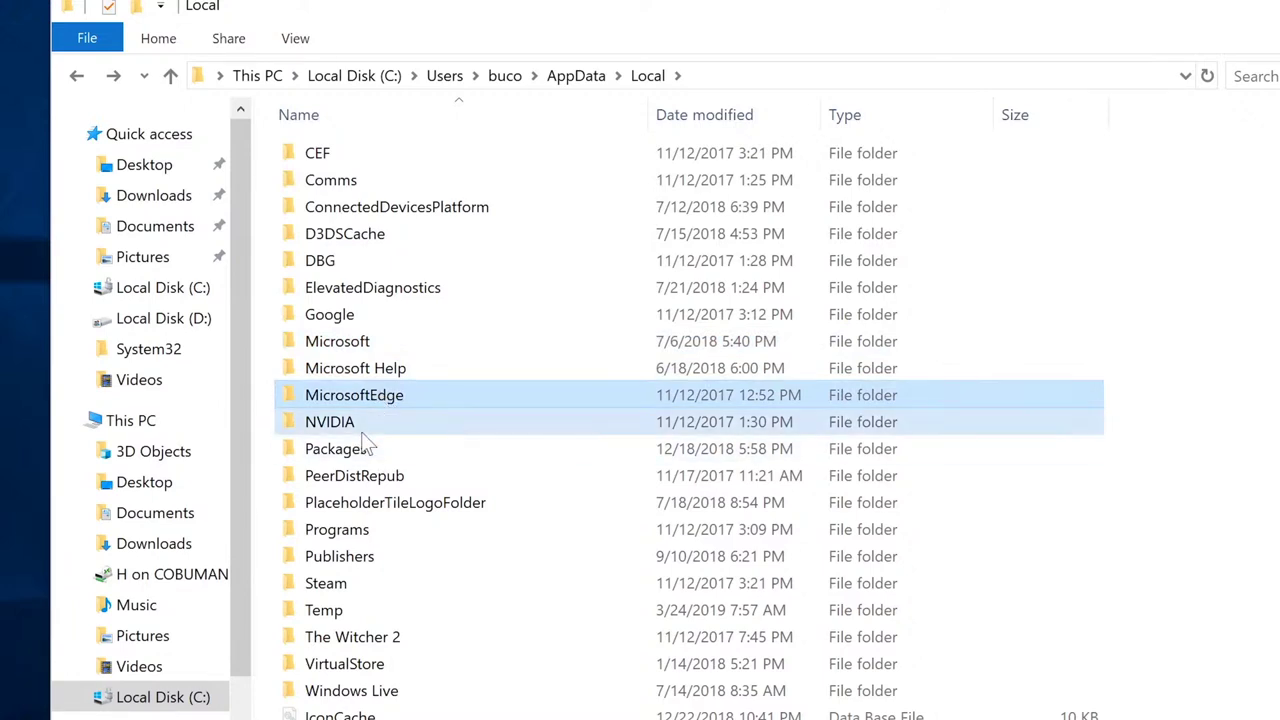
click(379, 422)
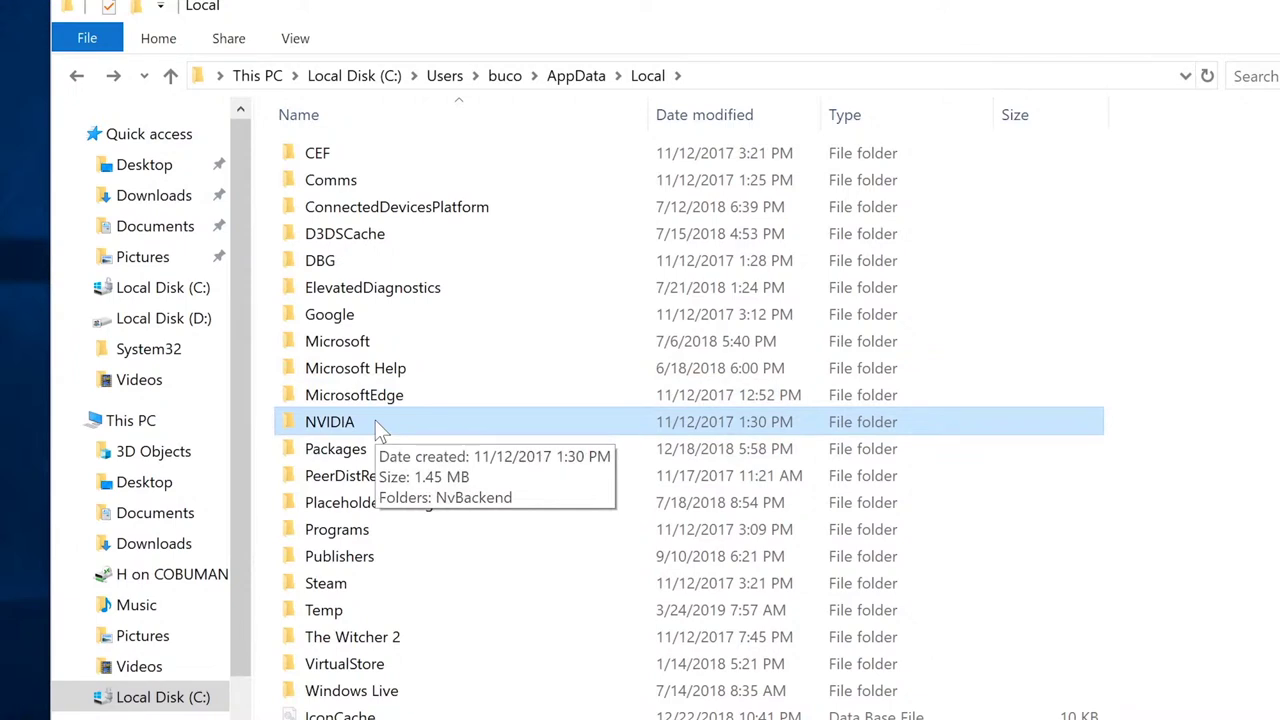
key(Delete)
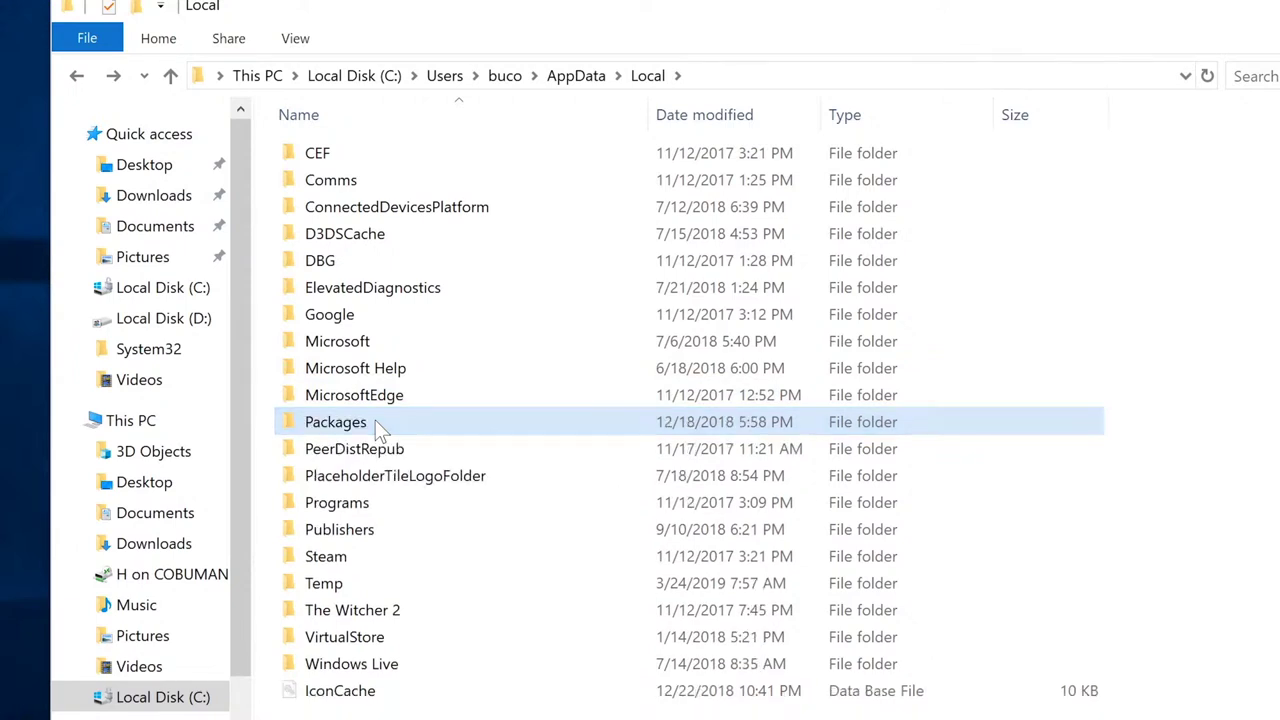
Check The Witcher 2's temp subfolder, then permanently delete The Witcher 2 folder.
click(368, 618)
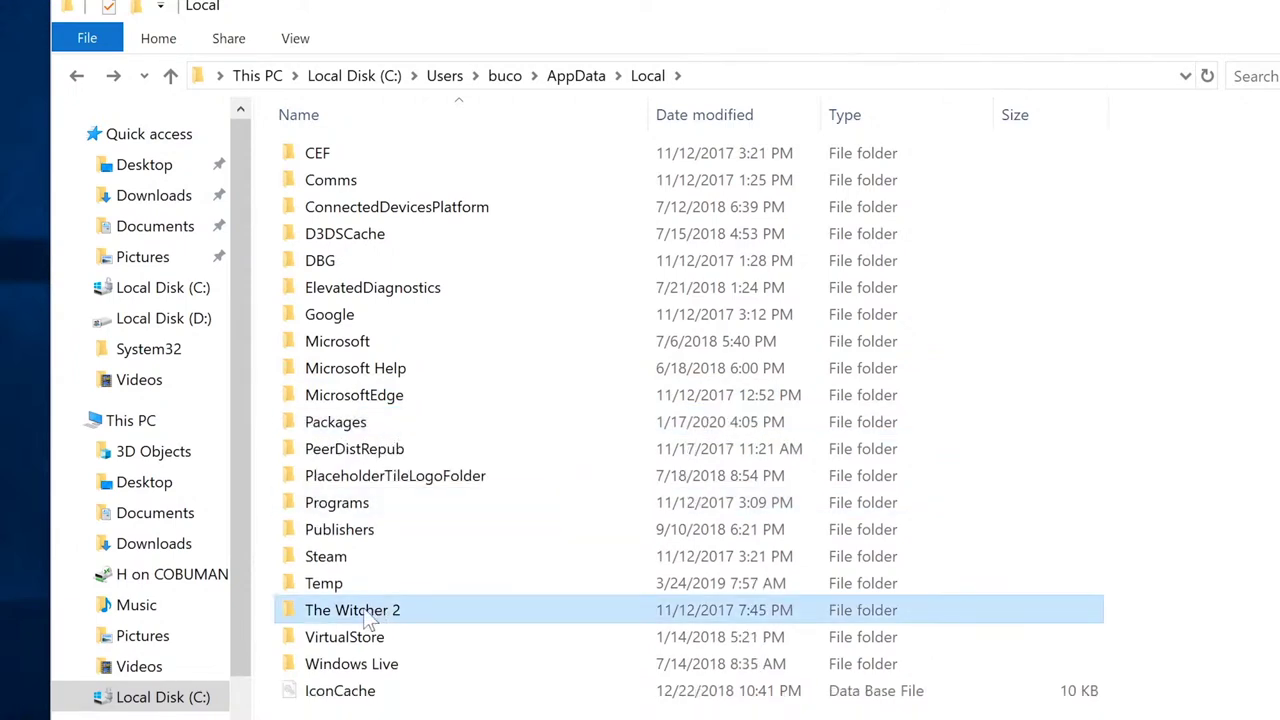
double_click(421, 617)
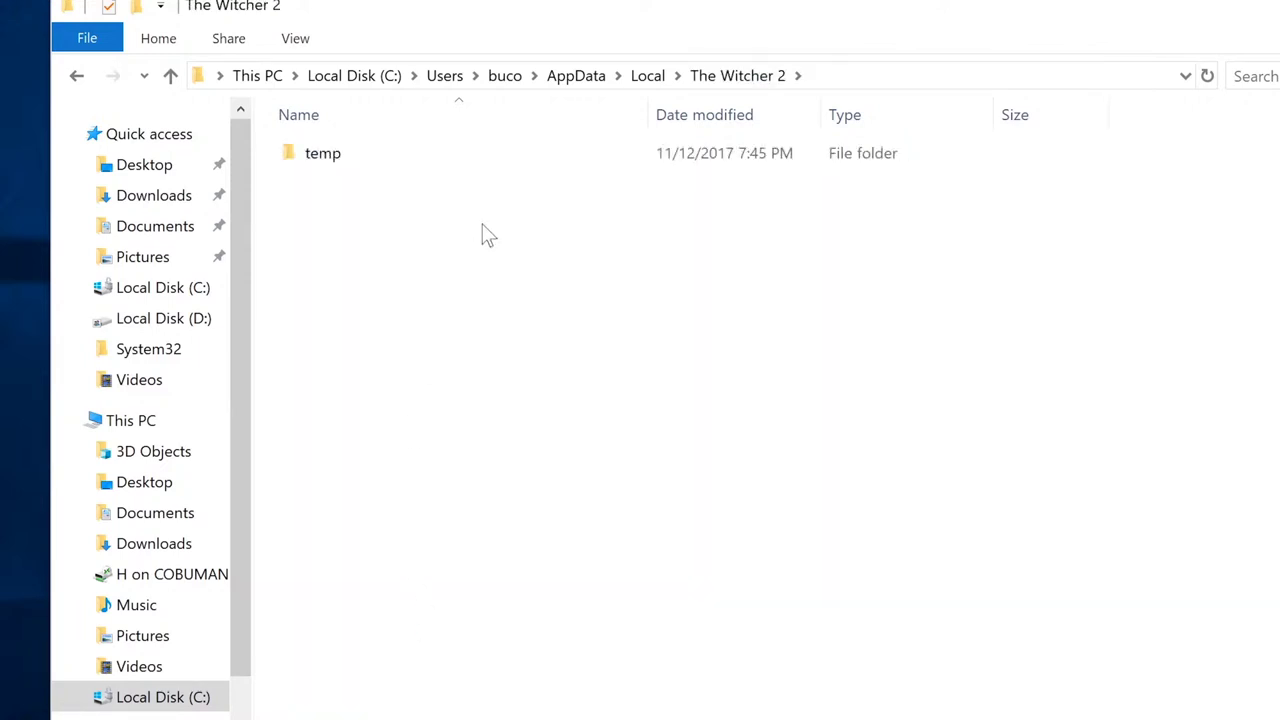
double_click(530, 157)
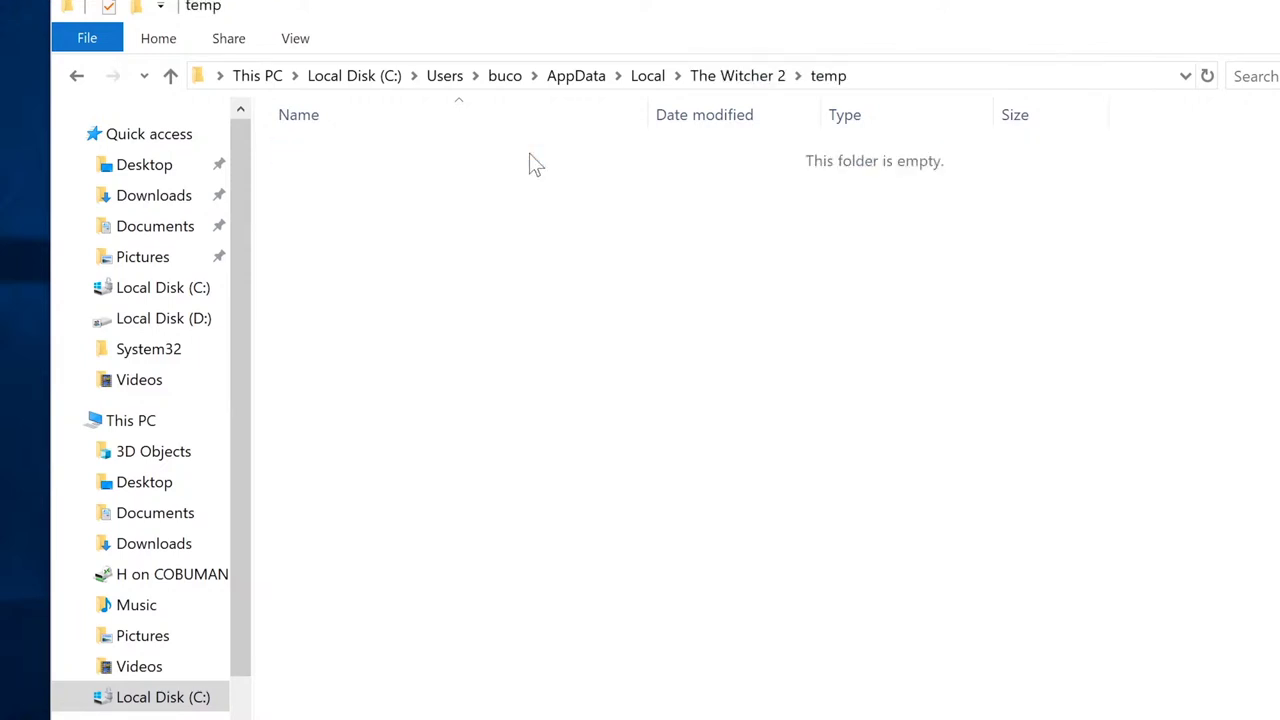
click(80, 82)
click(80, 82)
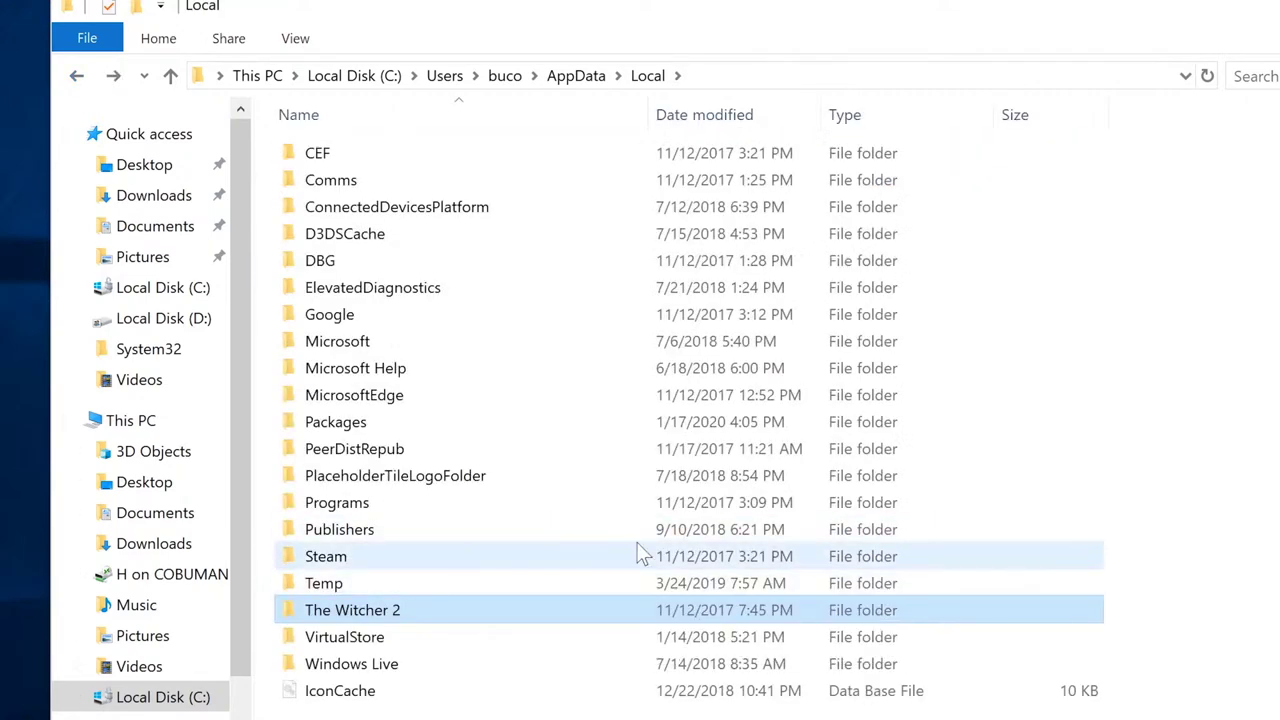
key(Delete)
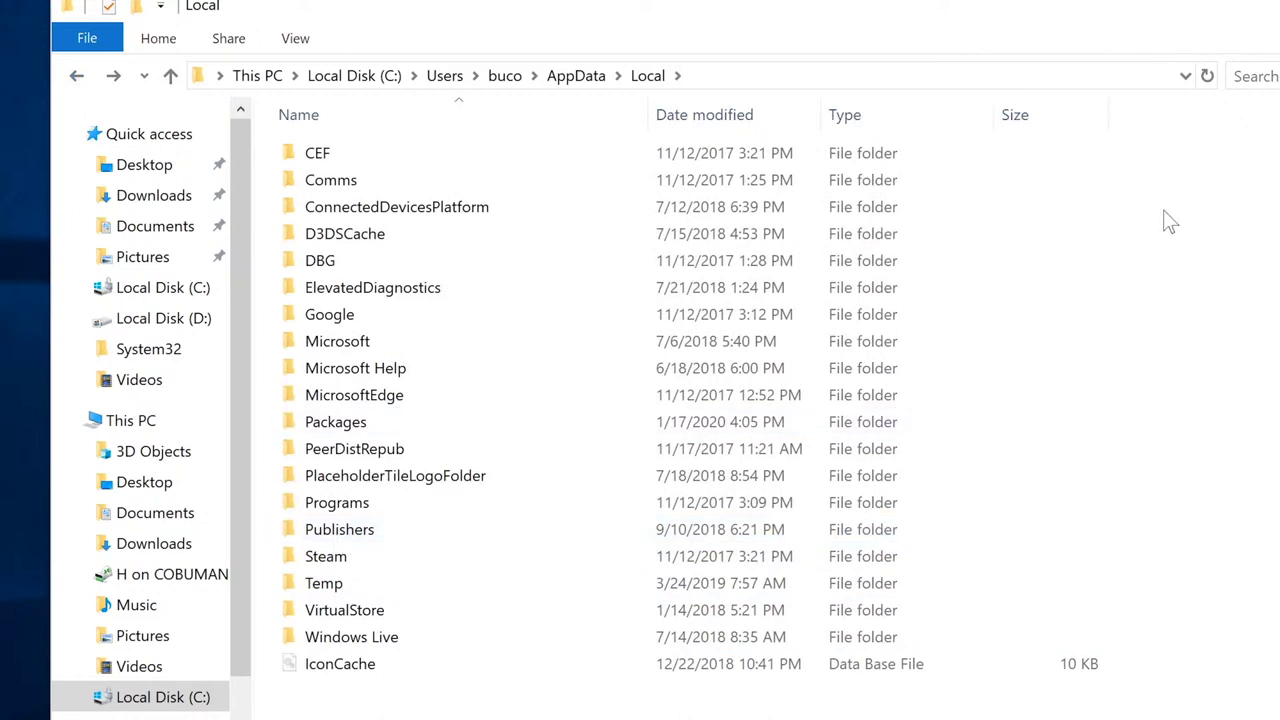
Return from Local to the AppData folder.
click(767, 72)
click(415, 76)
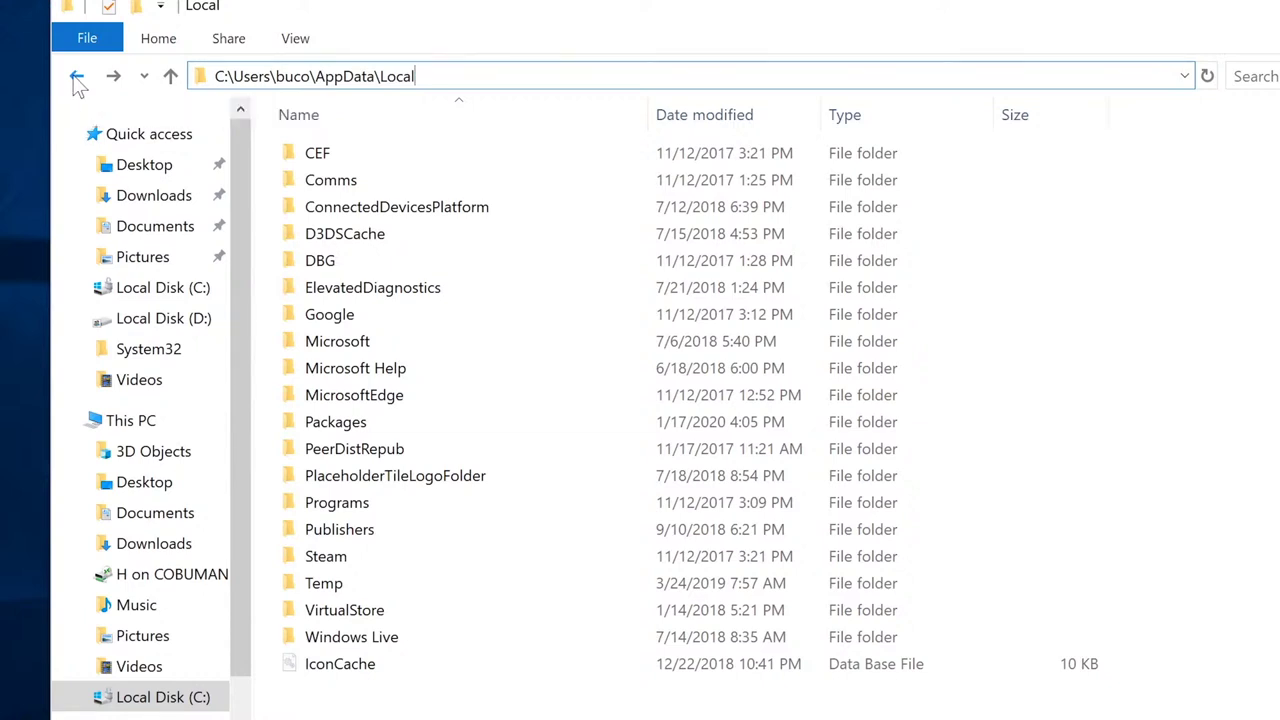
click(76, 78)
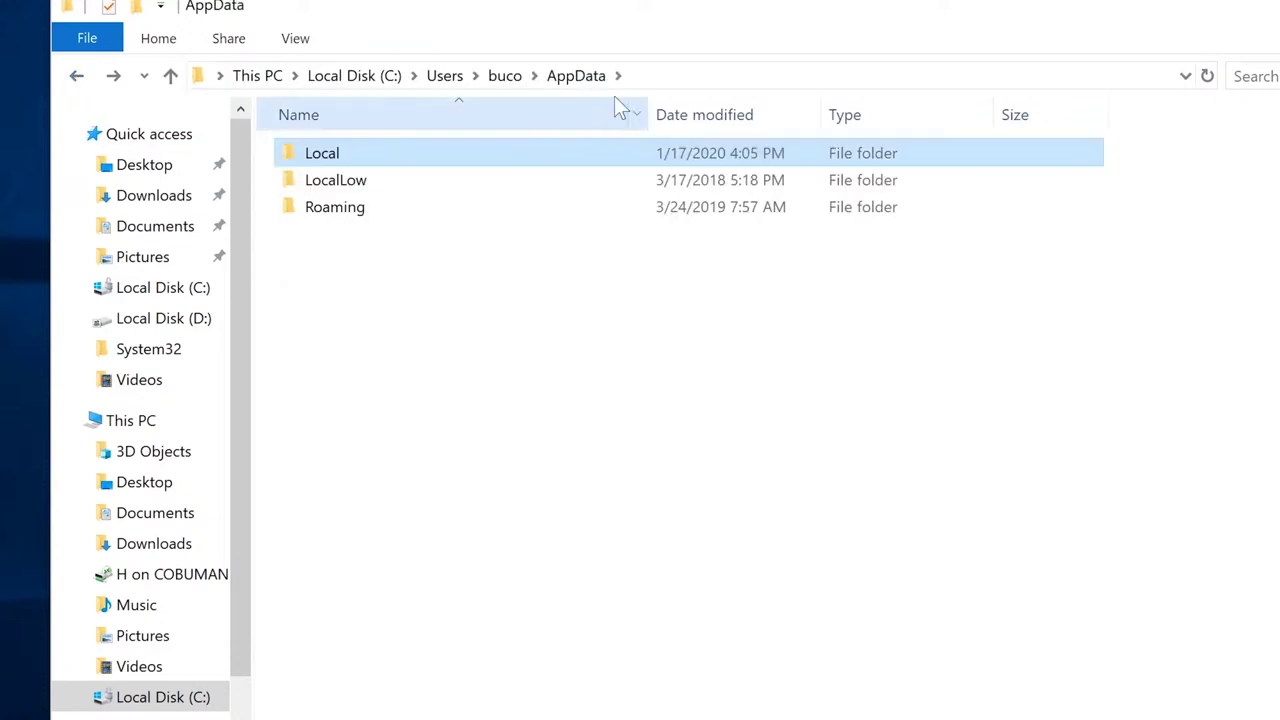
In Roaming, permanently delete the ATI and NVIDIA folders.
double_click(357, 209)
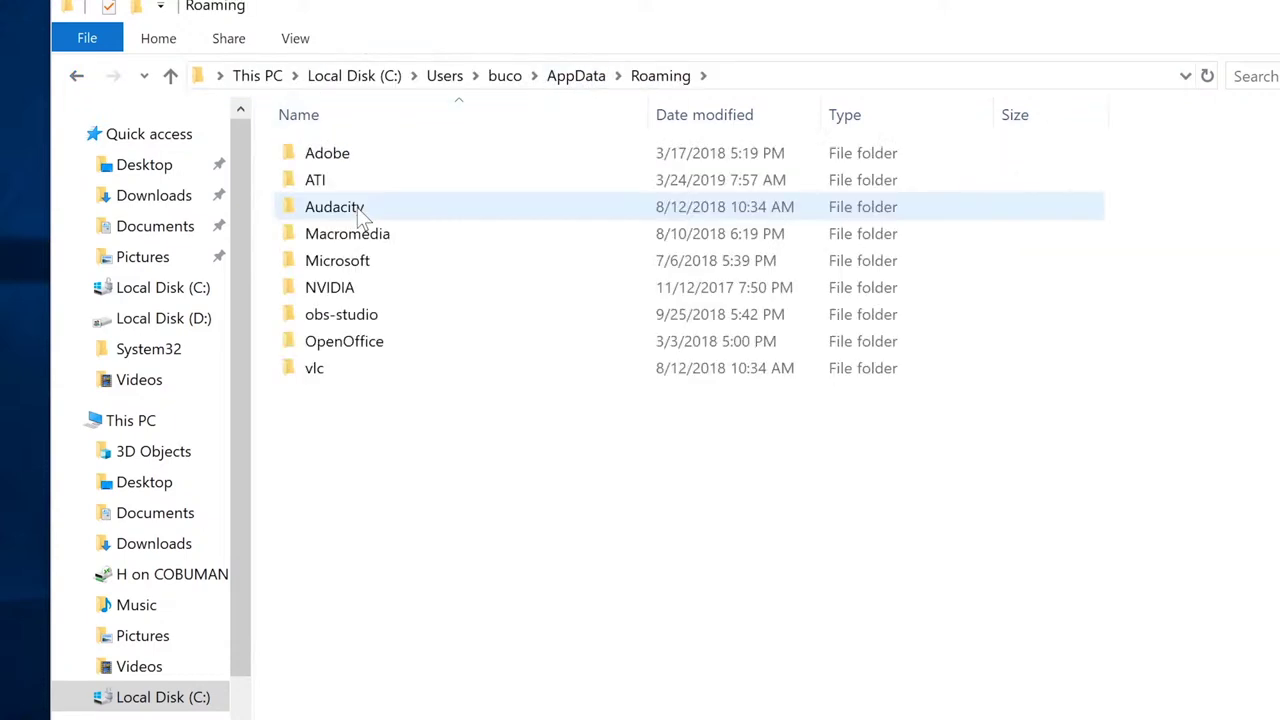
click(366, 186)
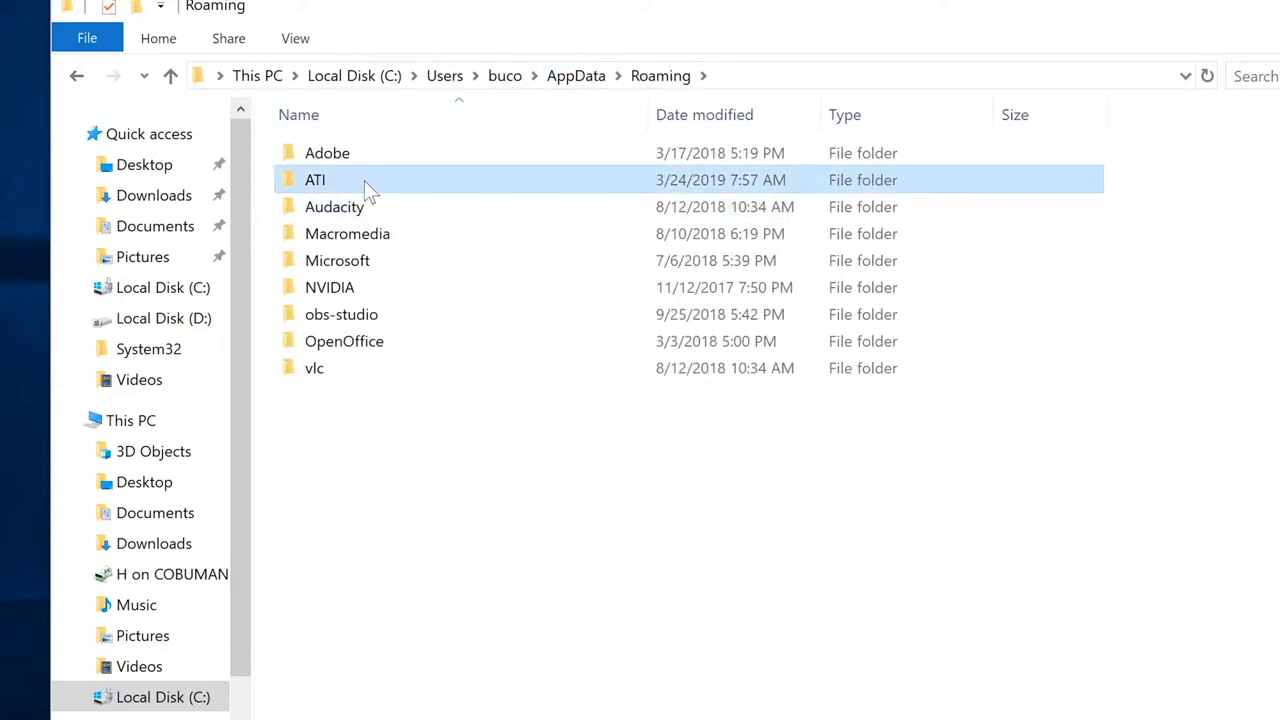
key(Delete)
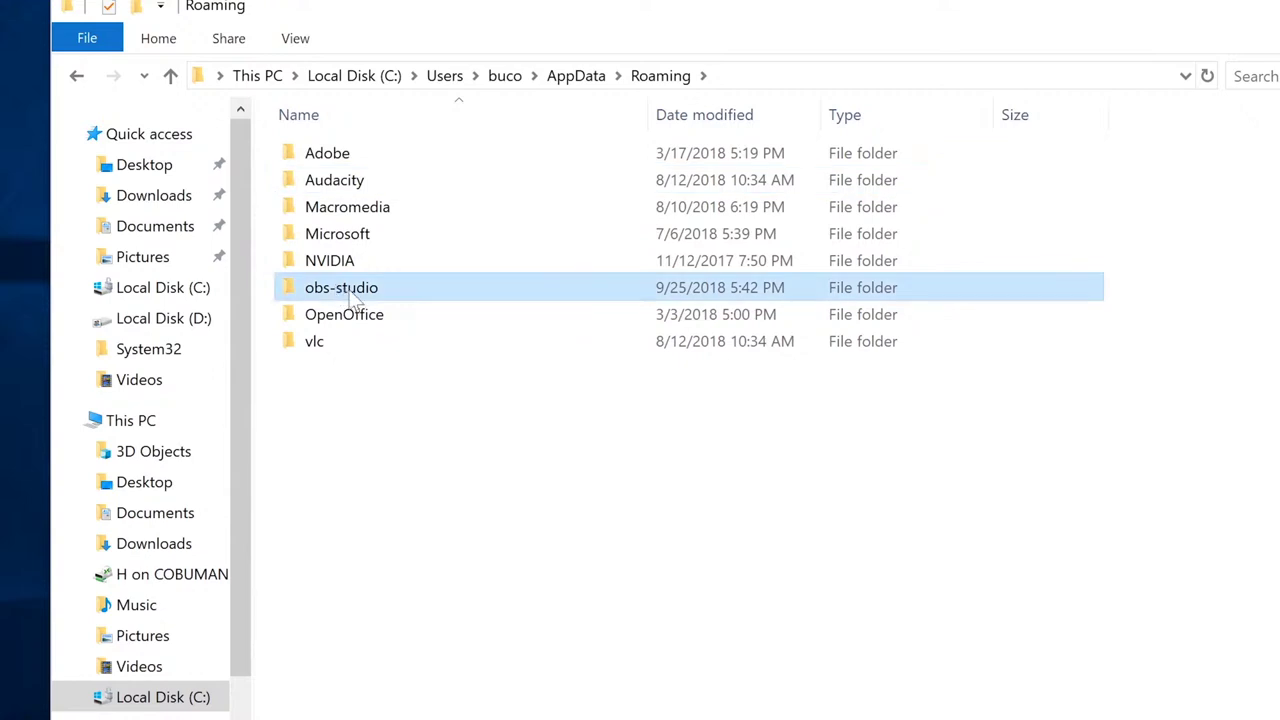
click(362, 261)
key(Delete)
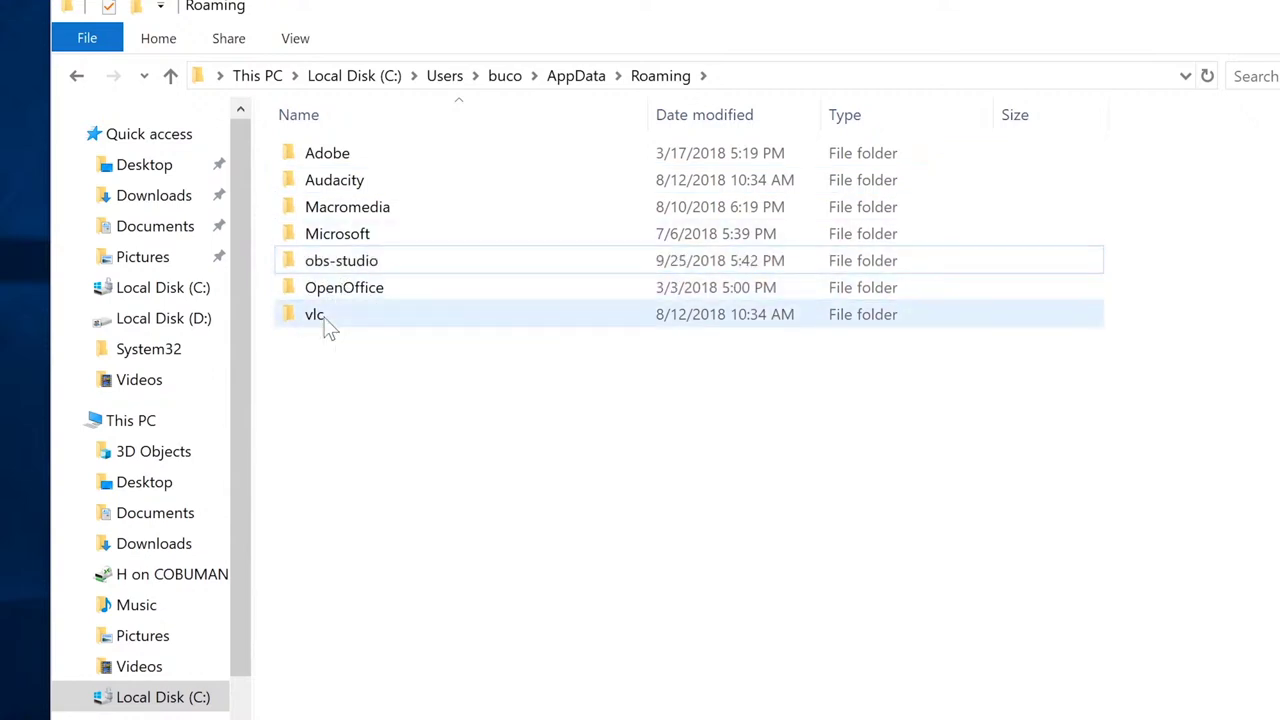
Open the vlc folder, briefly run VLC media player declining its update offer, then close it.
click(330, 320)
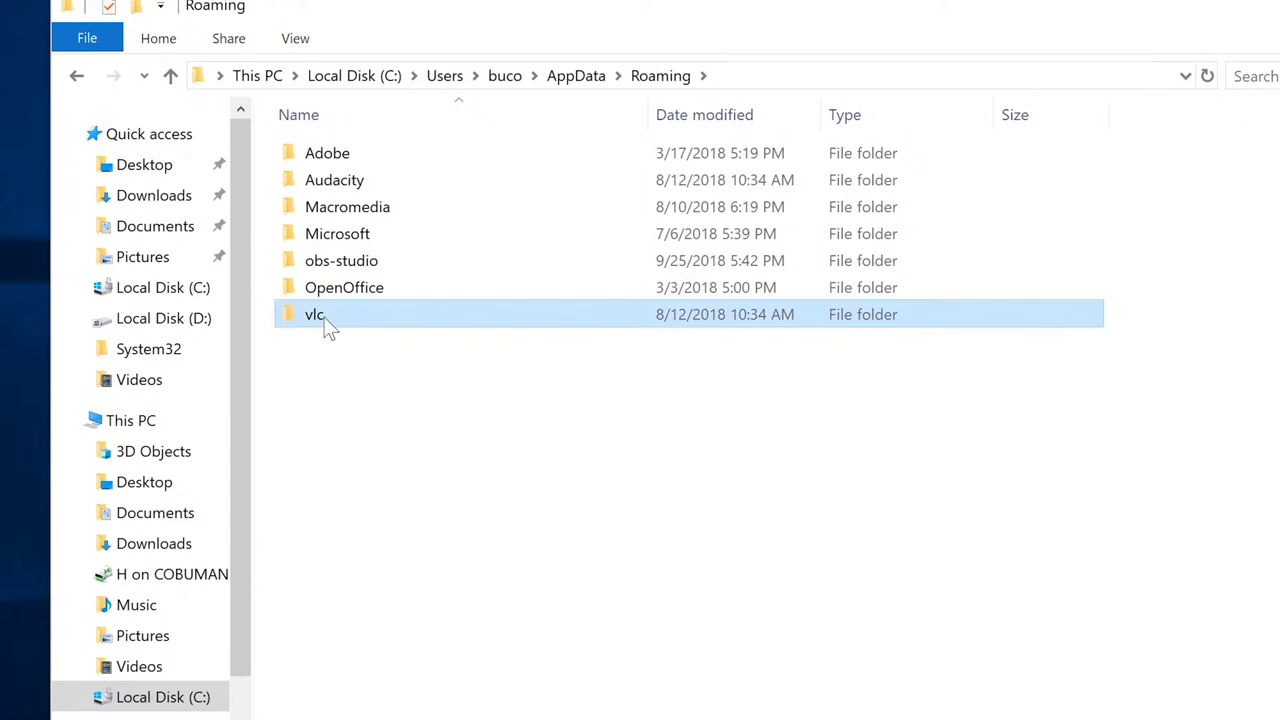
double_click(340, 318)
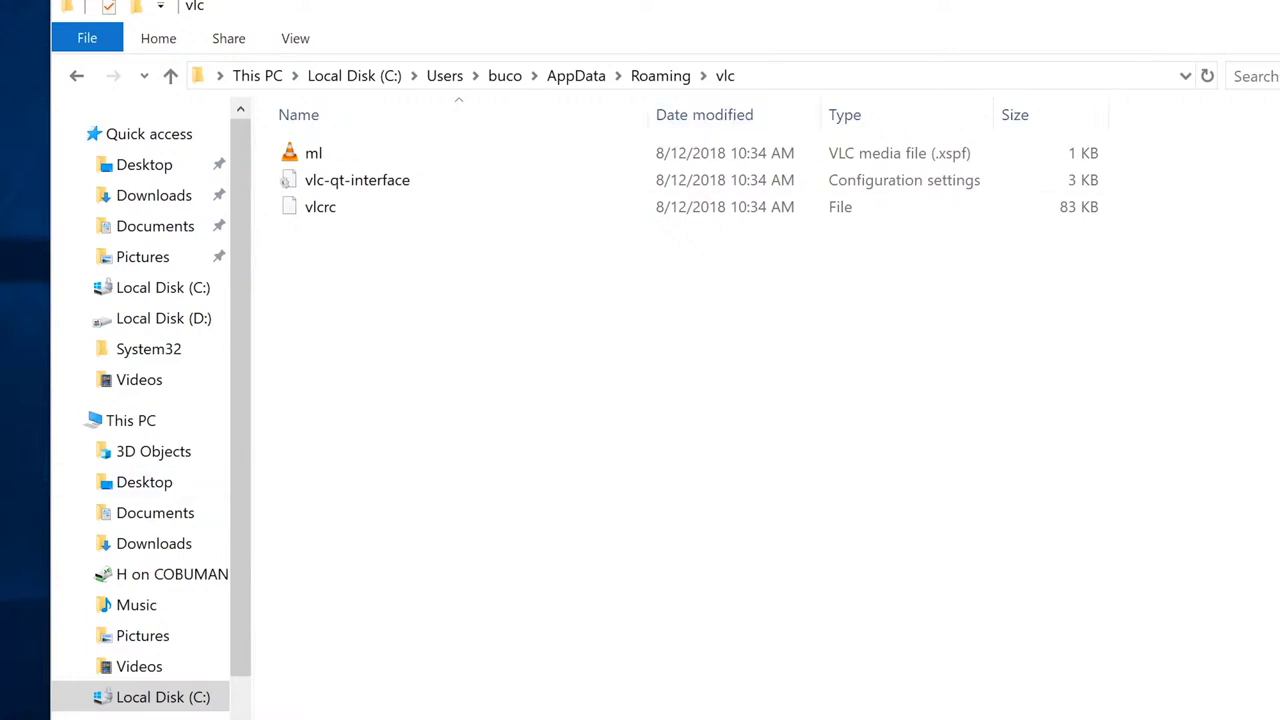
key(super)
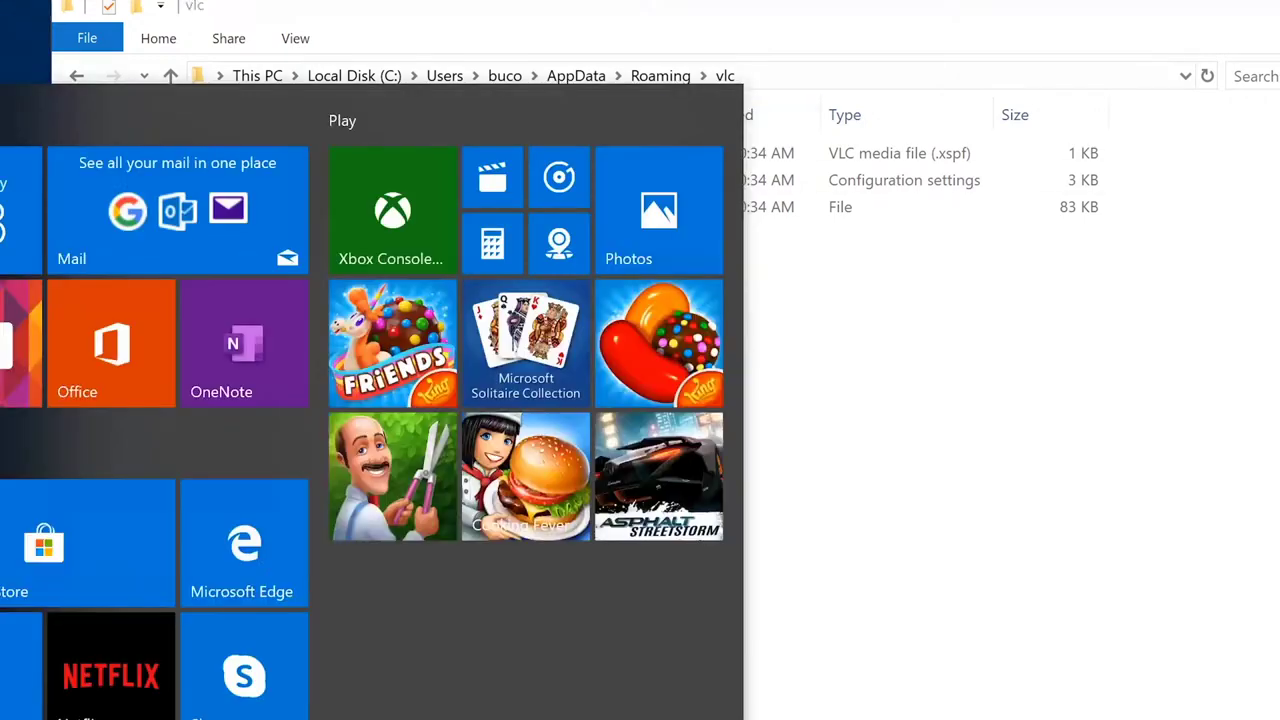
key(Escape)
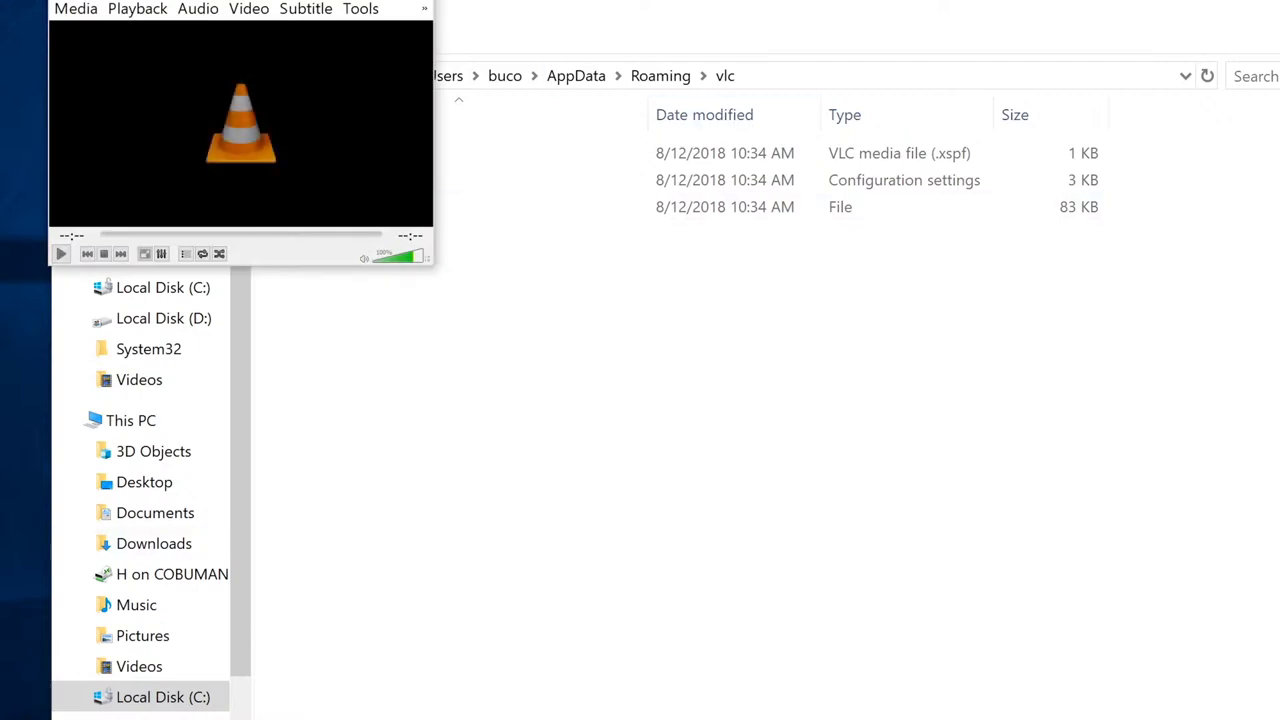
click(834, 294)
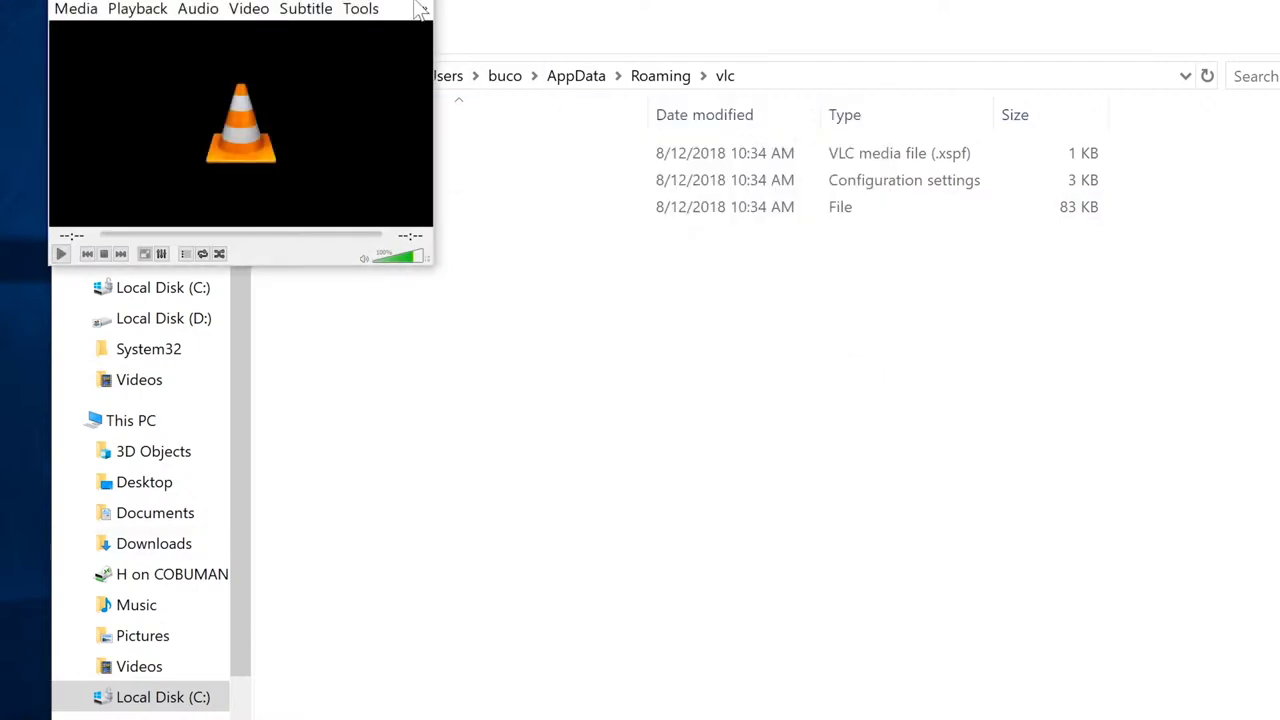
click(420, 3)
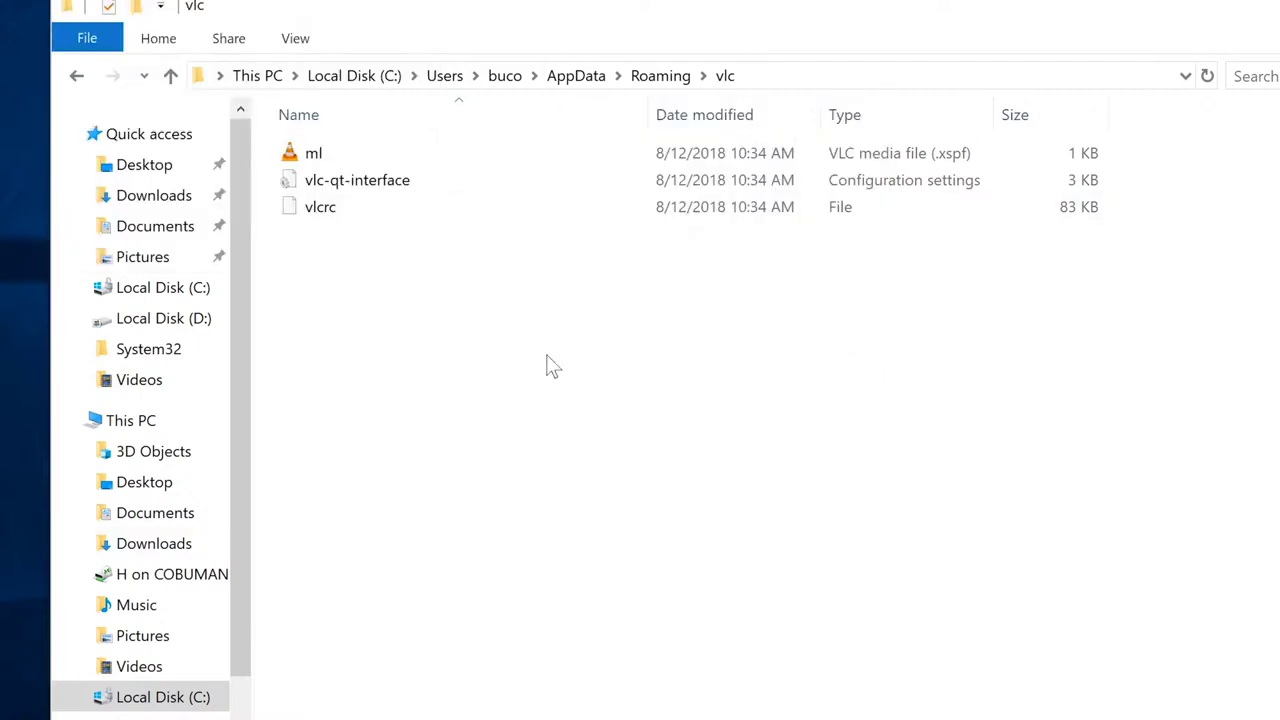
click(753, 184)
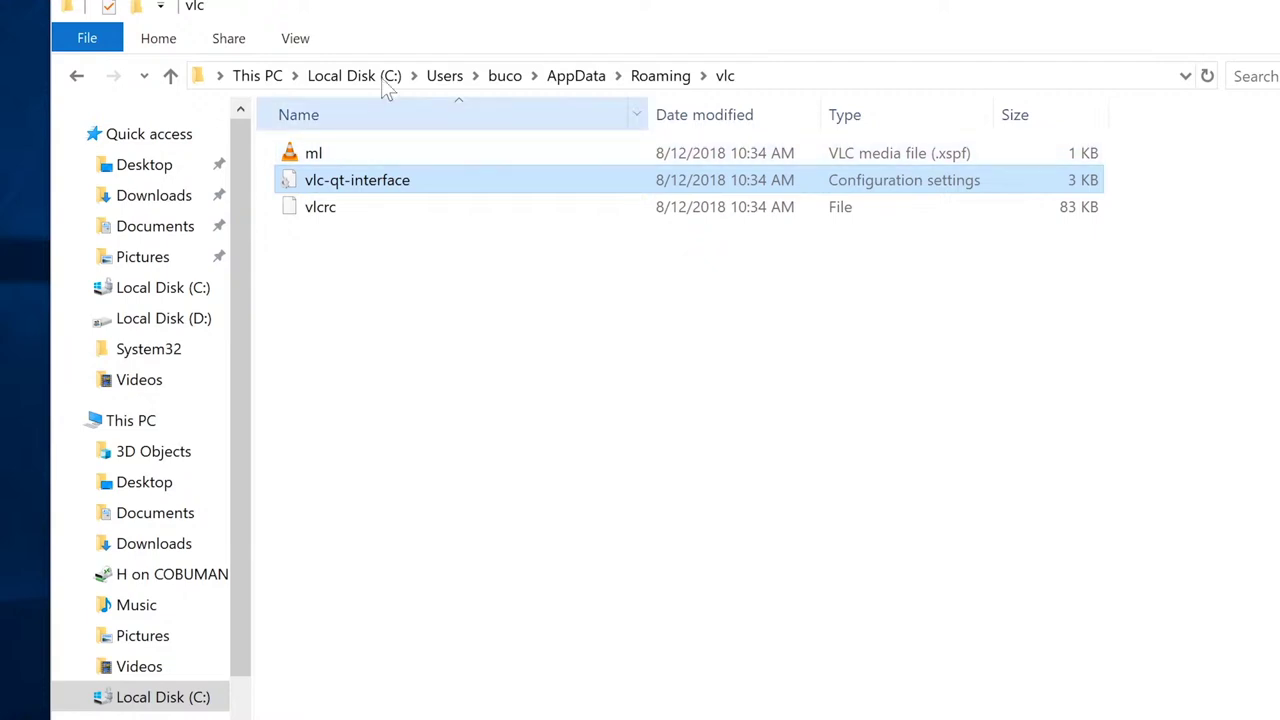
Go back through Roaming and AppData to the user's profile folder.
click(75, 77)
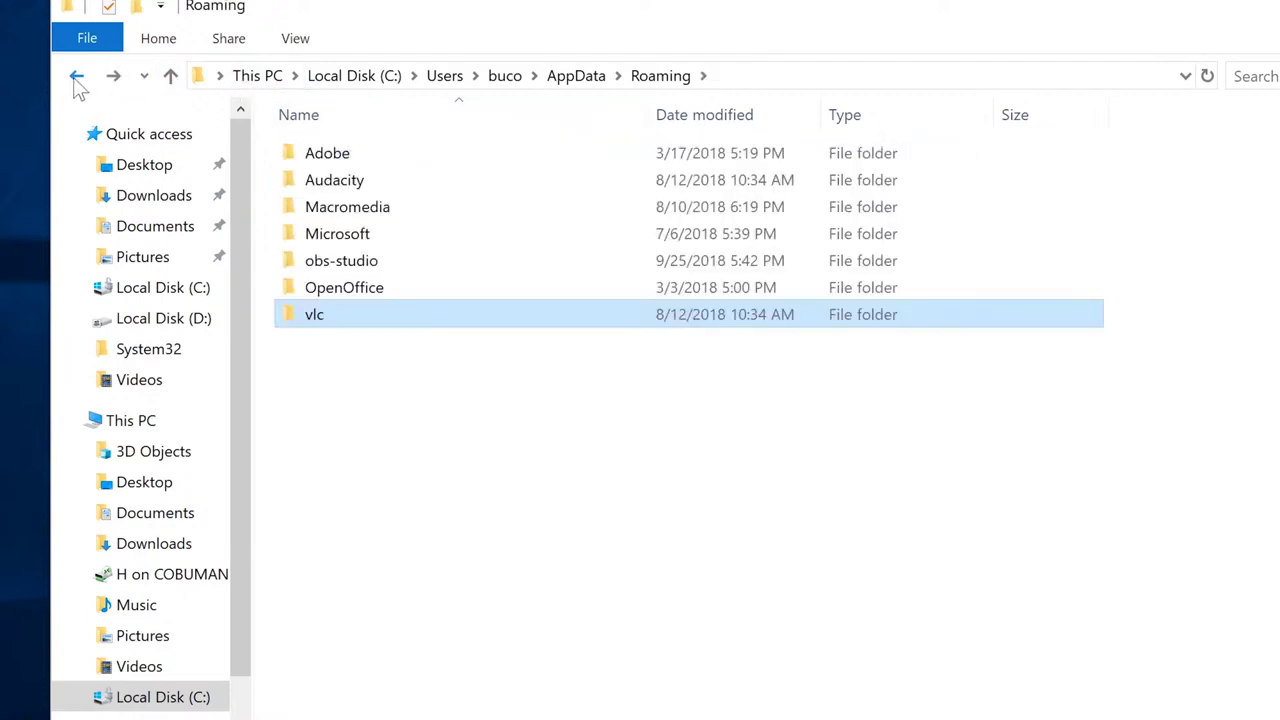
click(73, 77)
click(73, 77)
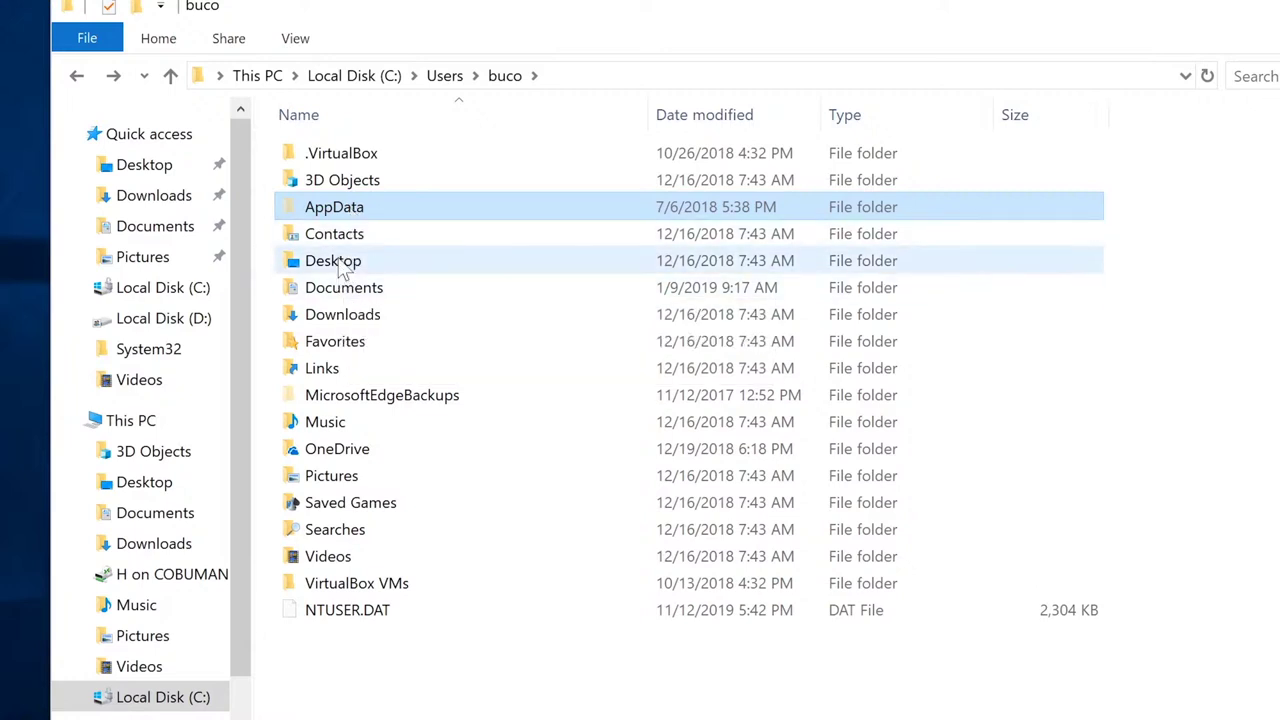
Permanently delete both Windows Server 2016 ISO images from Downloads, then confirm deleting 98 more items.
mouse_move(343, 270)
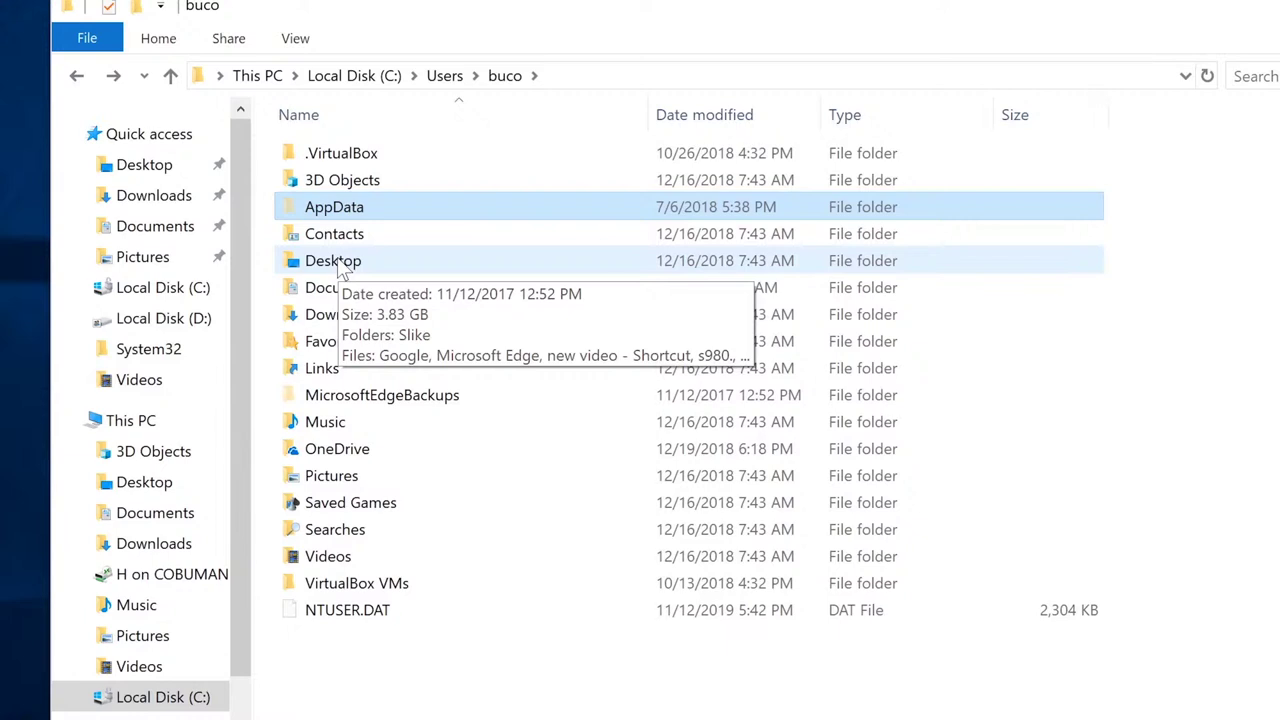
double_click(334, 322)
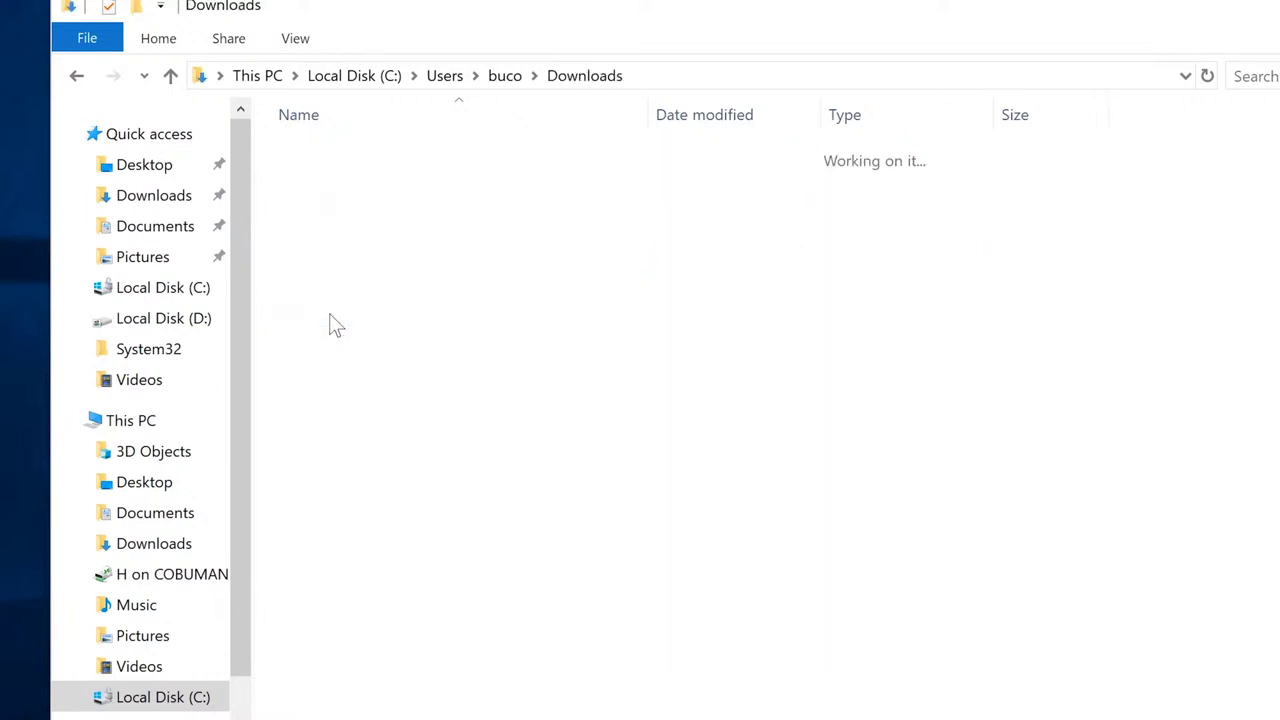
drag(353, 277, 538, 148)
drag(656, 115, 783, 108)
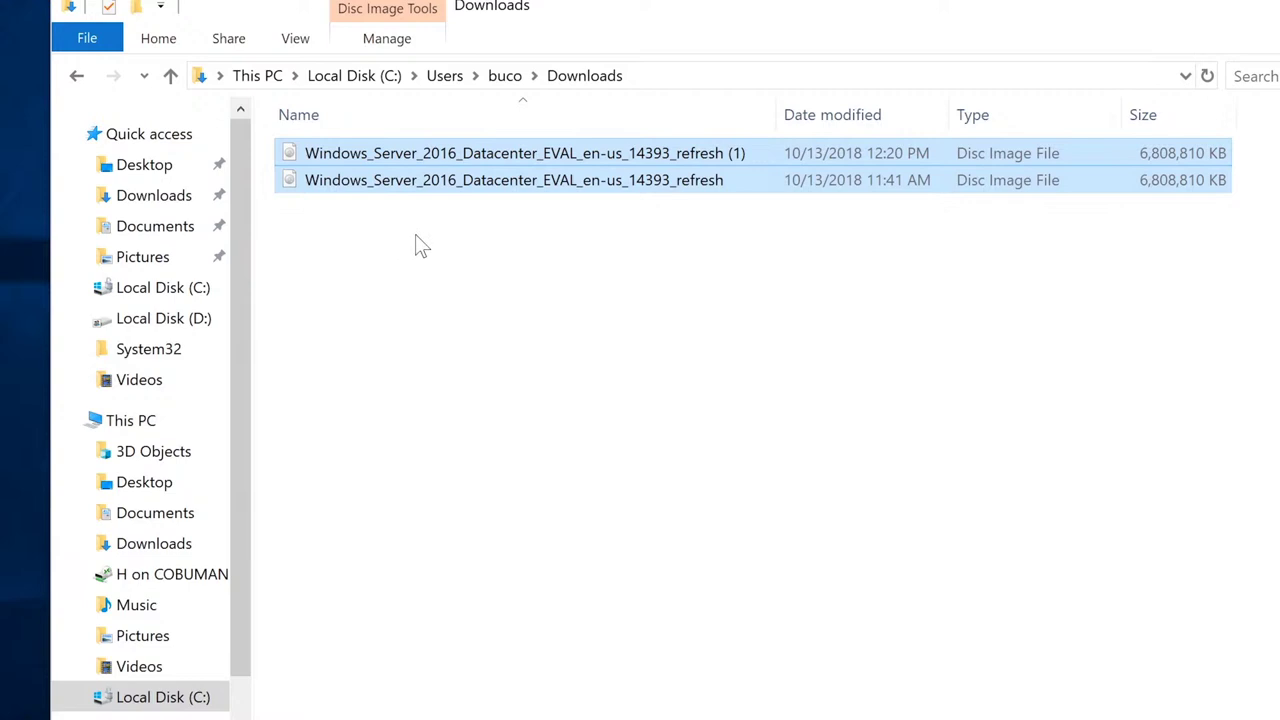
key(Delete)
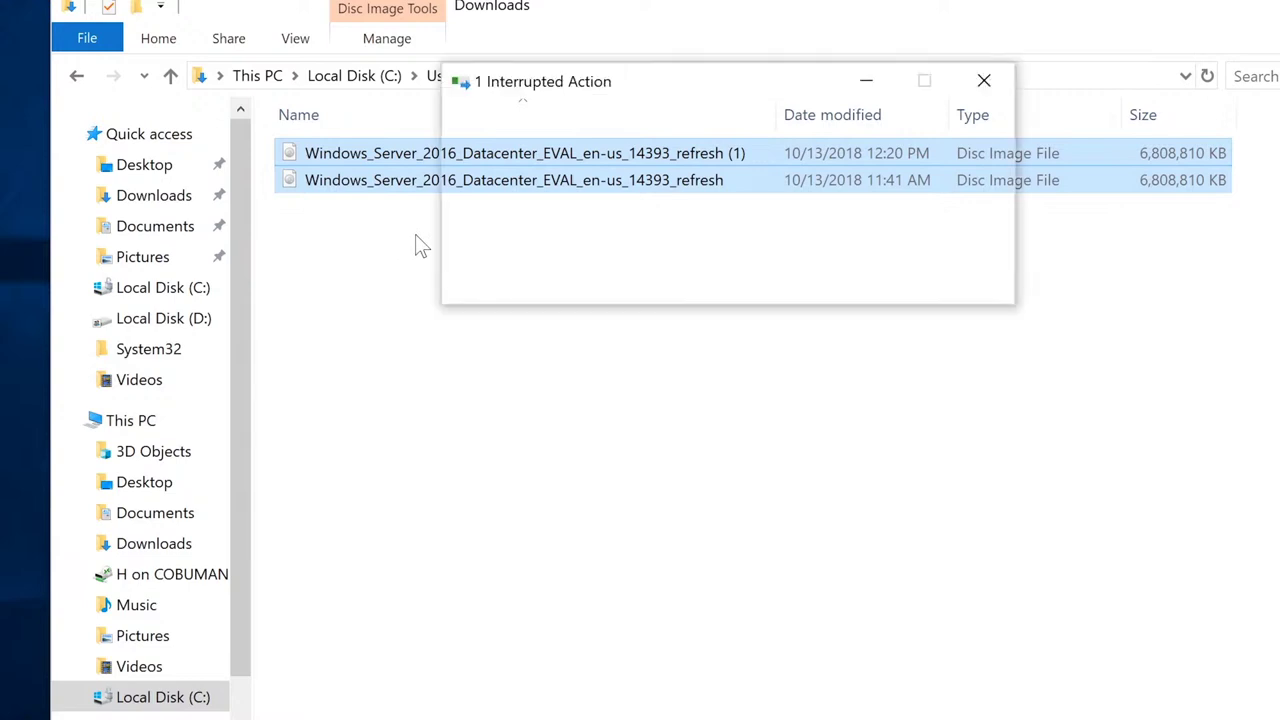
click(786, 213)
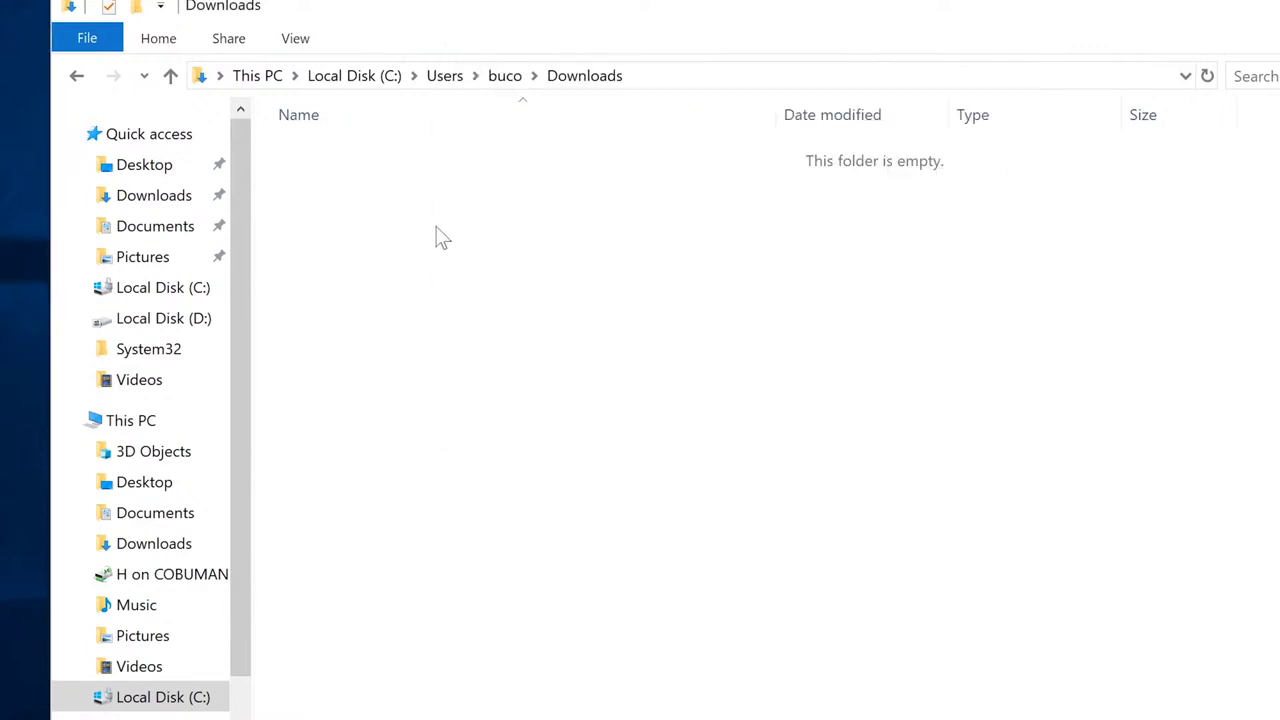
click(78, 80)
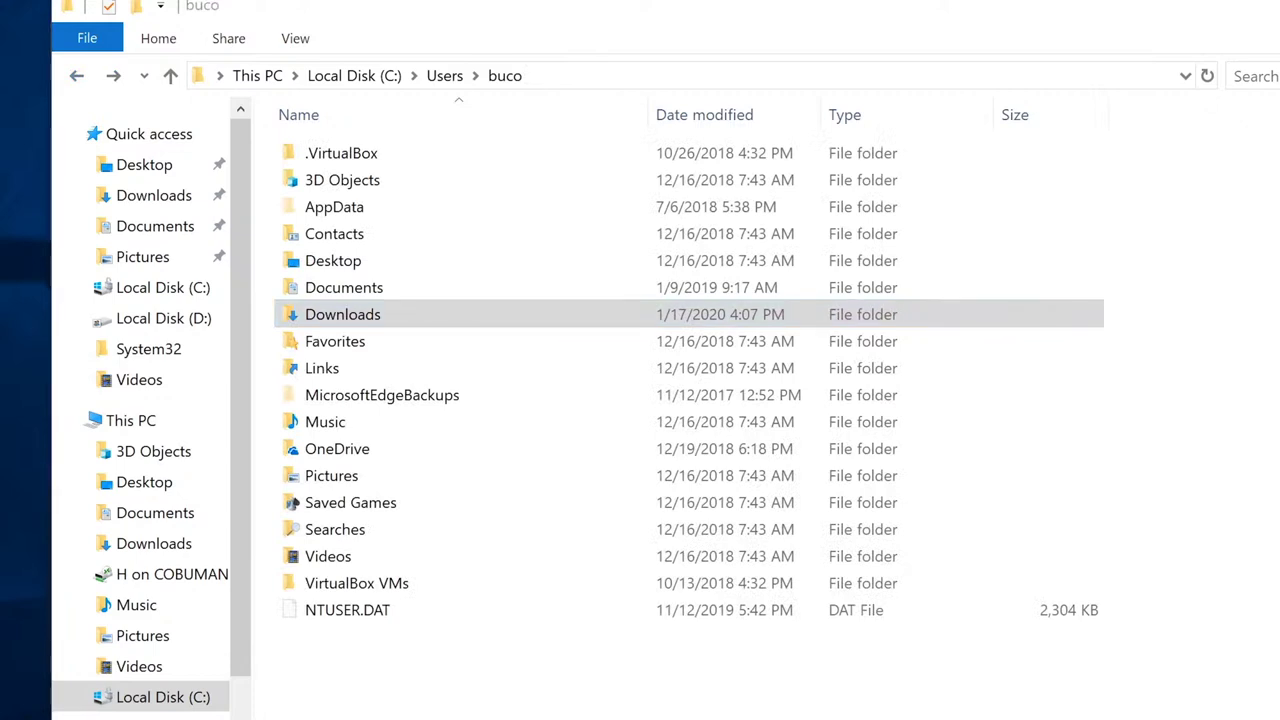
click(820, 272)
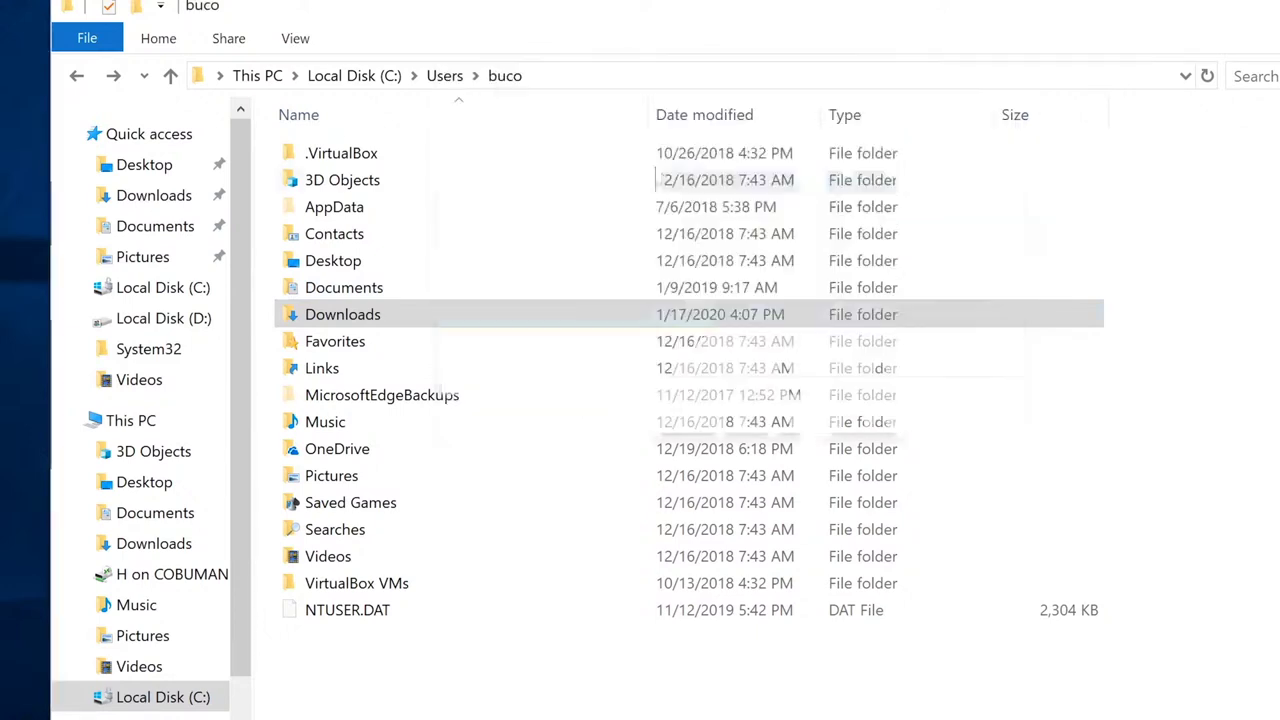
Go up to Local Disk (C:), try opening Windows.old, and dismiss its not-found error.
click(440, 84)
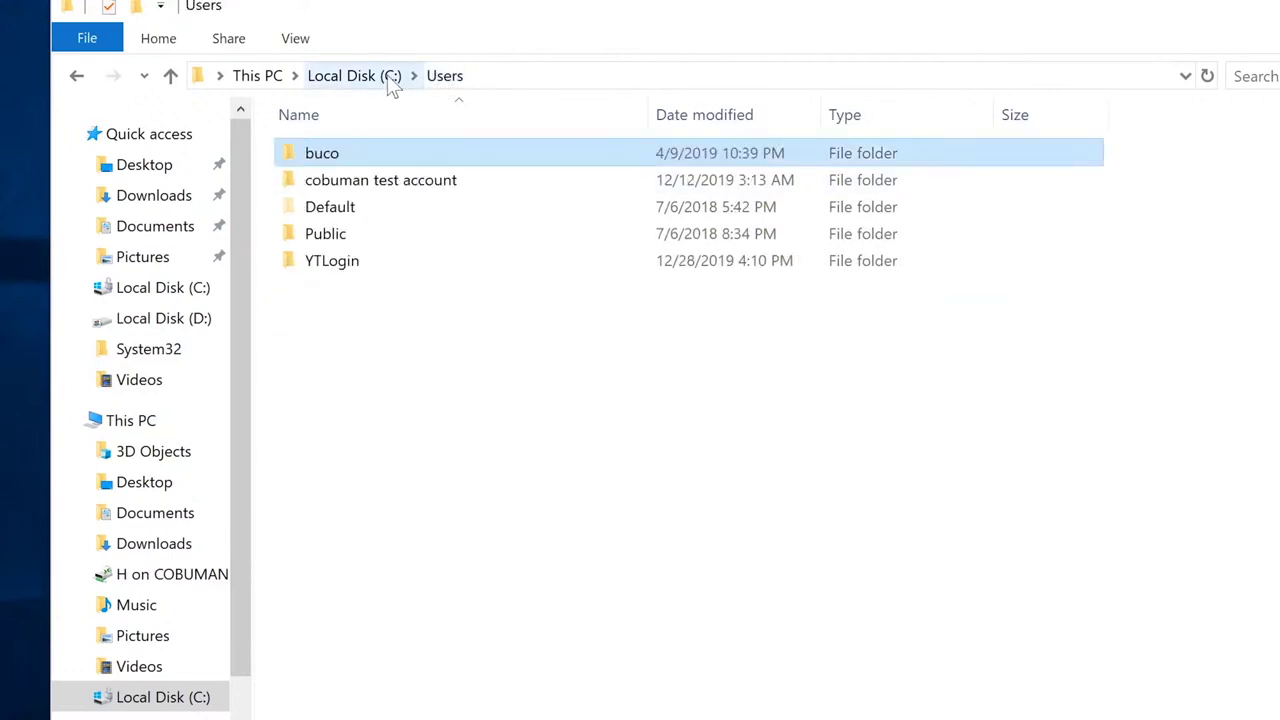
click(390, 80)
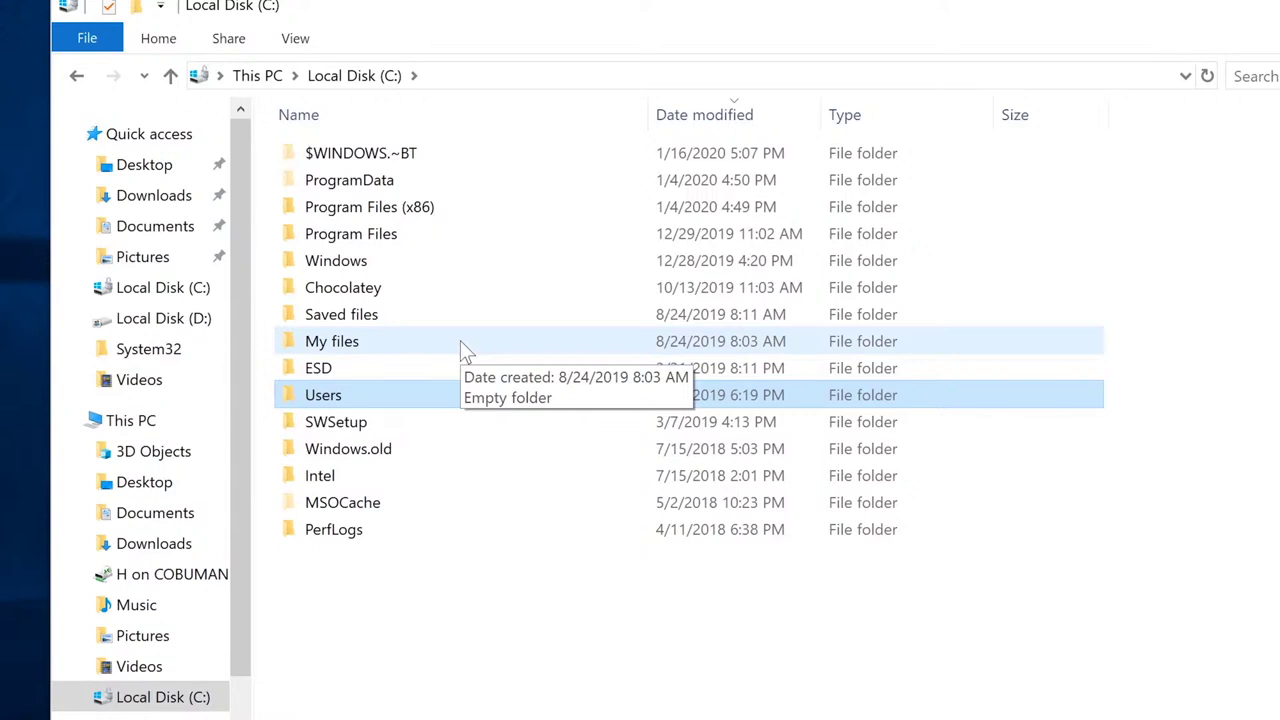
click(374, 447)
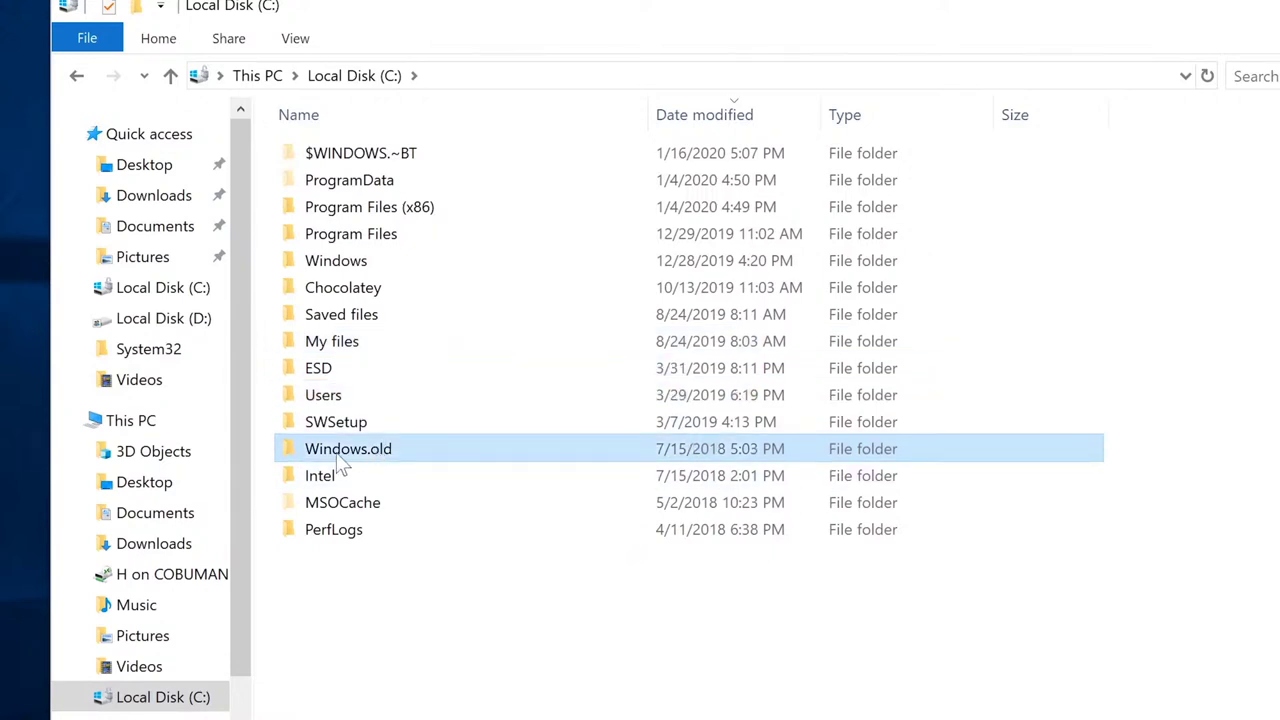
double_click(388, 460)
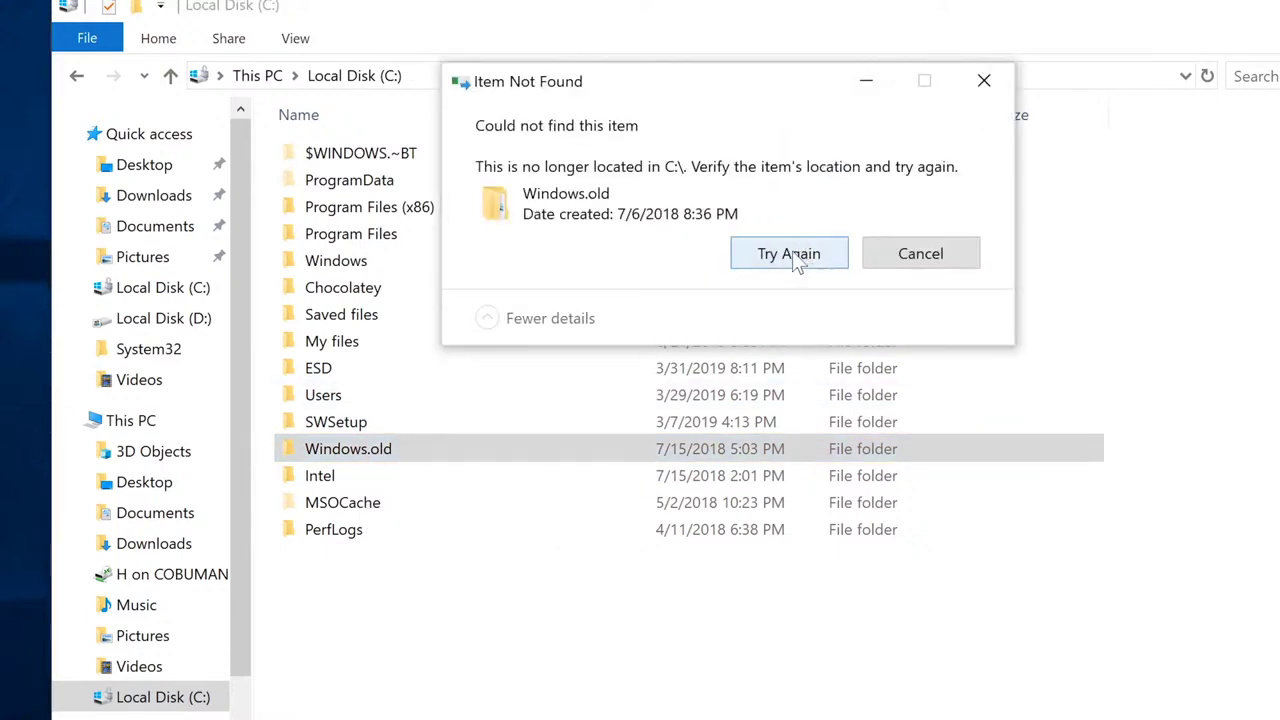
click(795, 255)
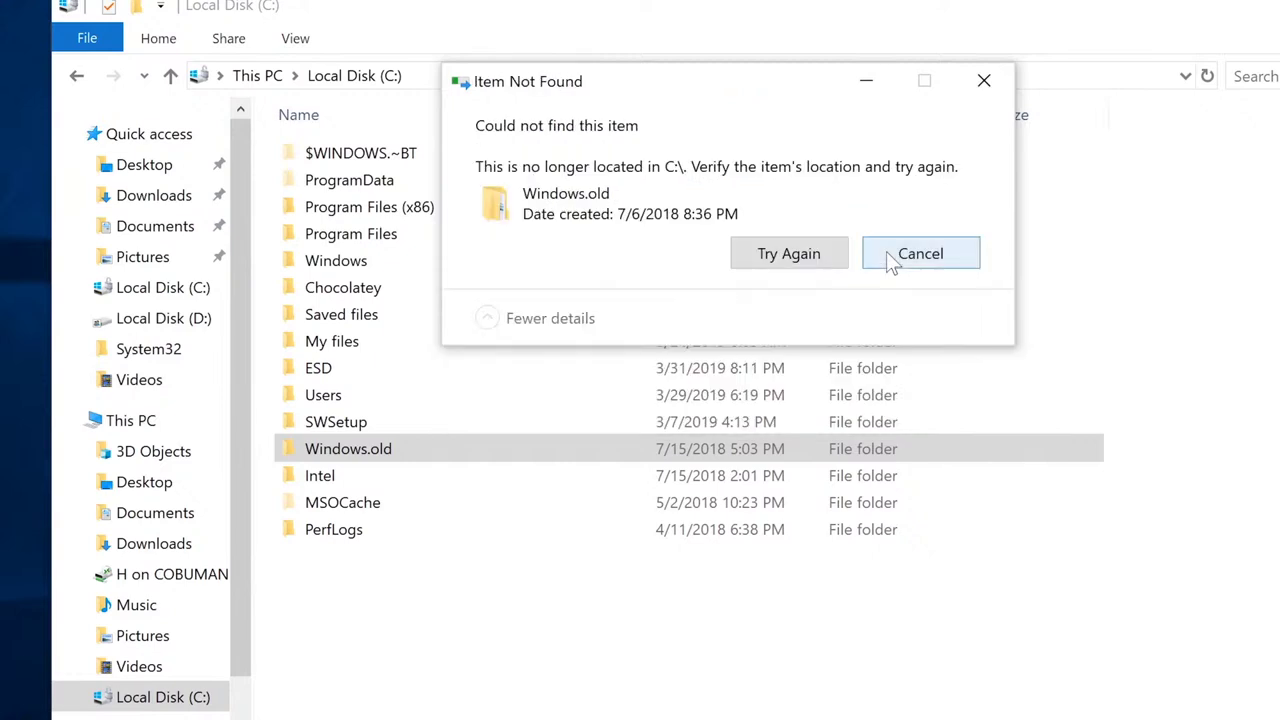
click(886, 252)
click(408, 609)
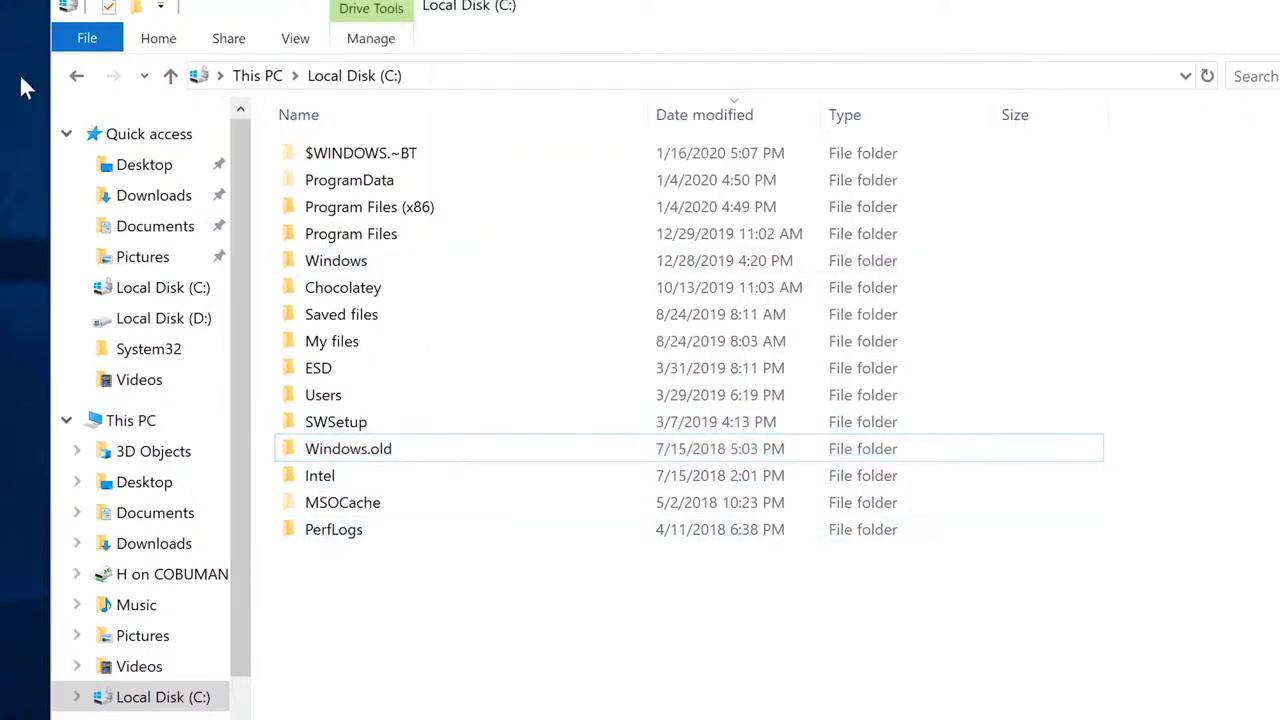
Go back to Users, then open This PC to check Local Disk (C:) free space (50.5 GB of 118 GB).
click(78, 77)
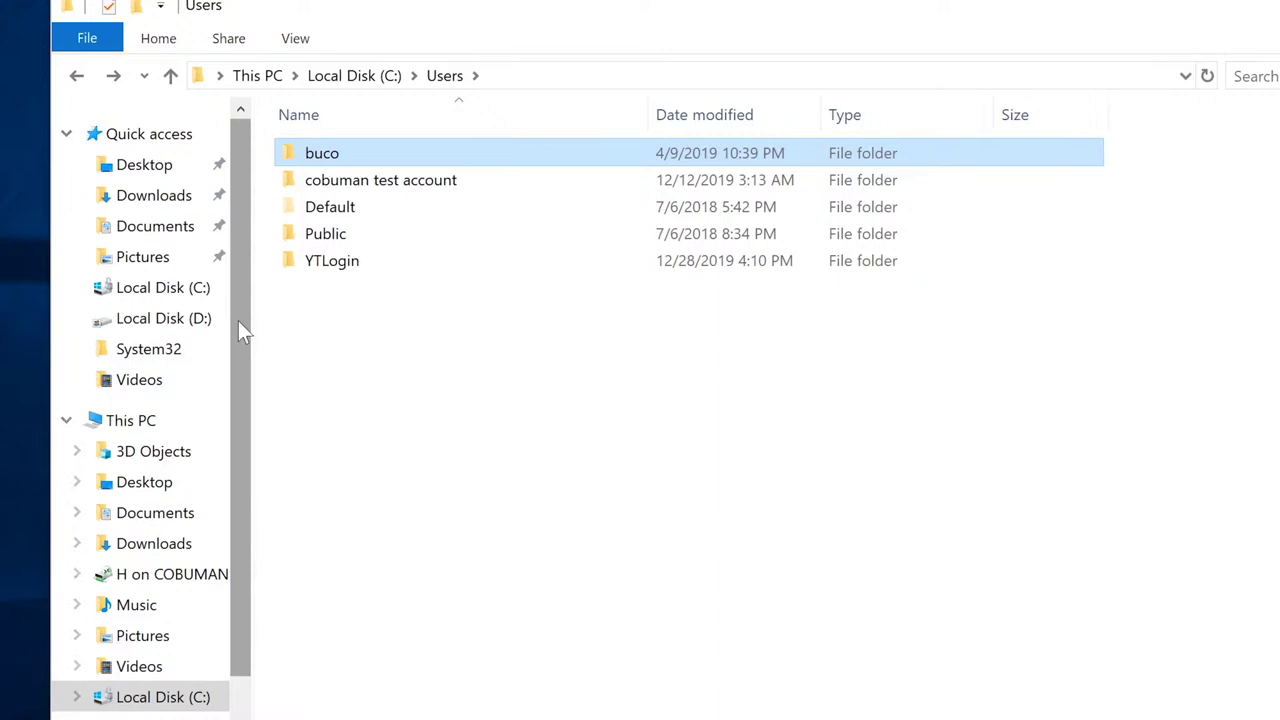
drag(238, 321, 232, 428)
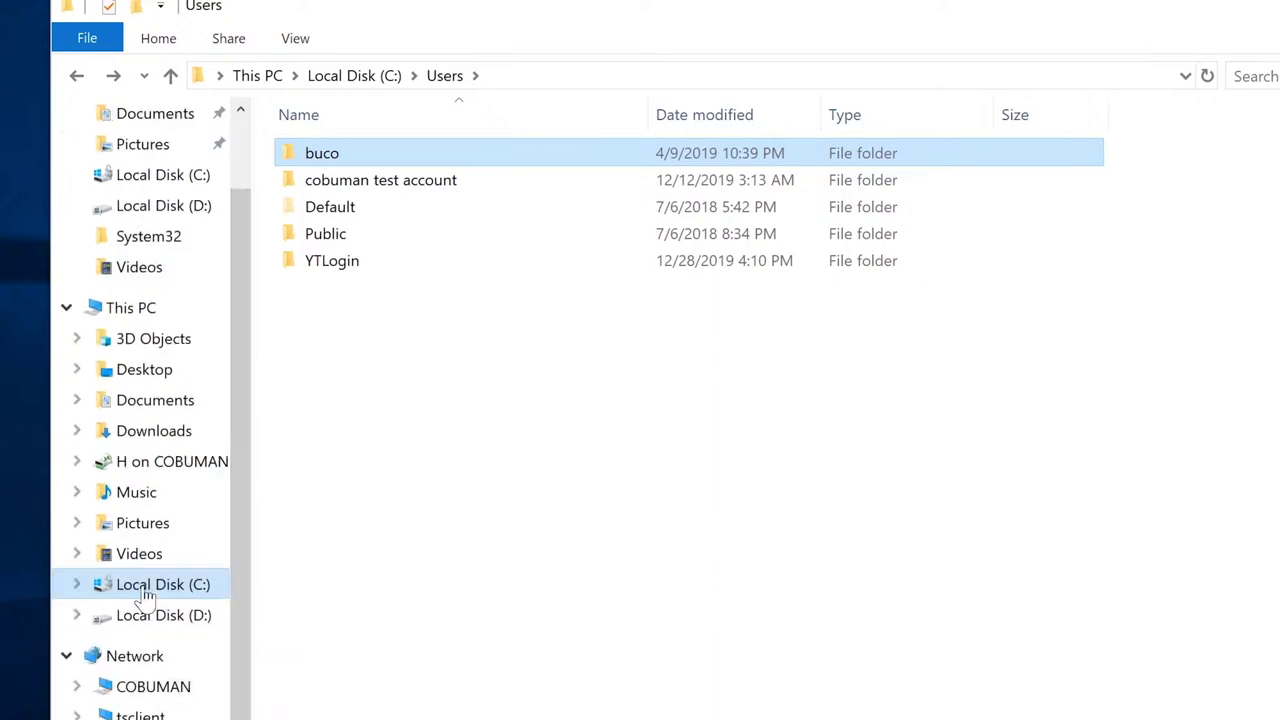
click(133, 308)
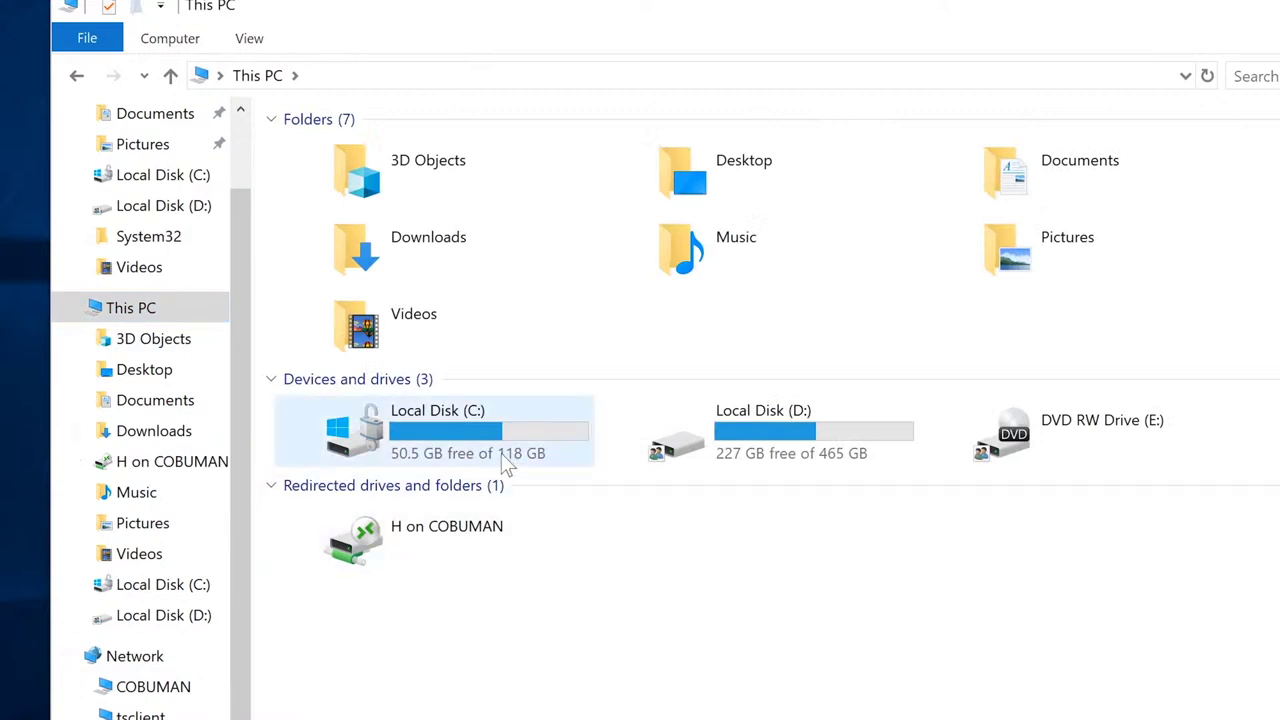
mouse_move(506, 468)
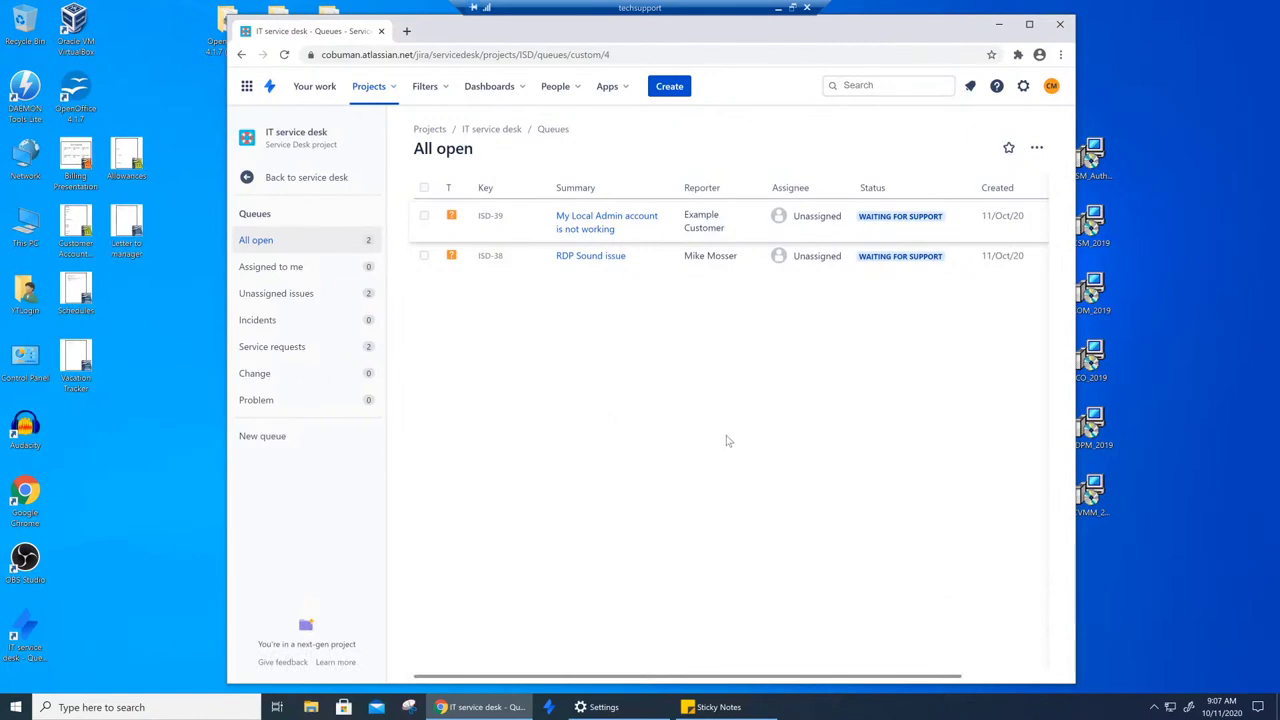
mouse_move(718, 707)
click(738, 678)
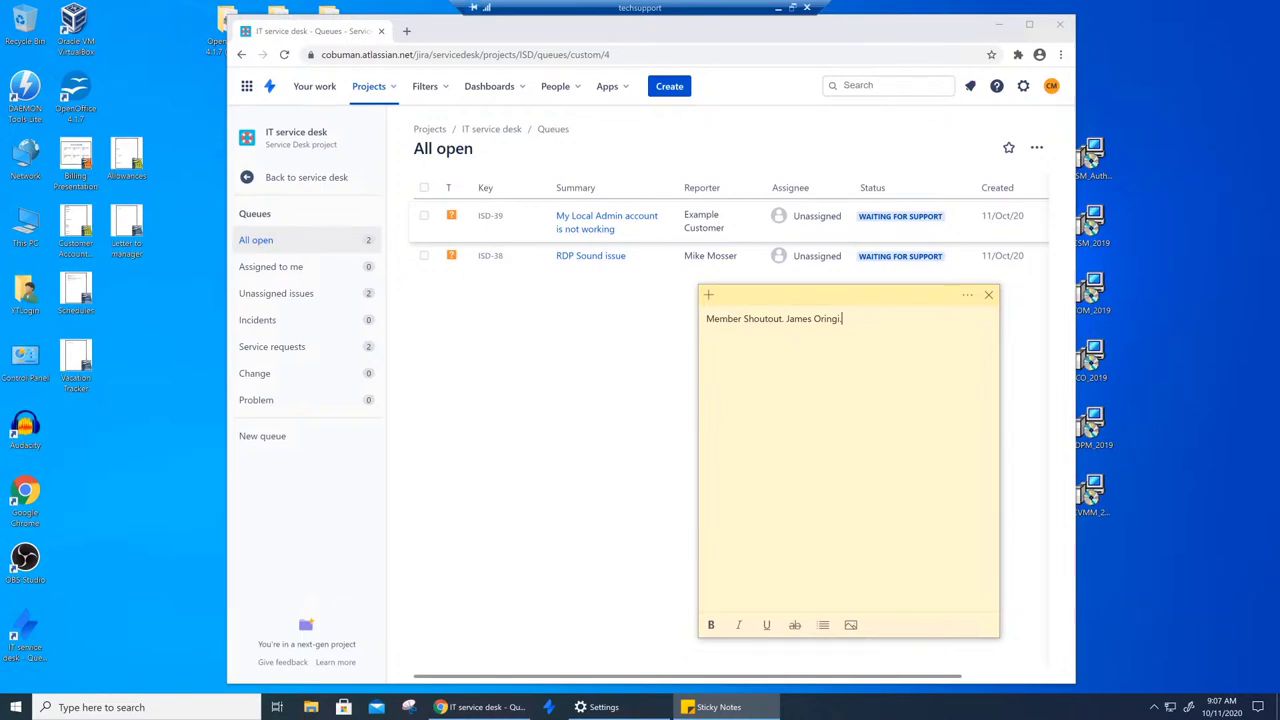
key(Left)
key(shift+Left)
key(shift+Left)
key(shift+Left)
key(shift+Left)
key(shift+Left)
key(shift+Left)
key(shift+Left)
key(shift+Left)
key(shift+Left)
key(shift+Left)
key(shift+Left)
key(shift+Left)
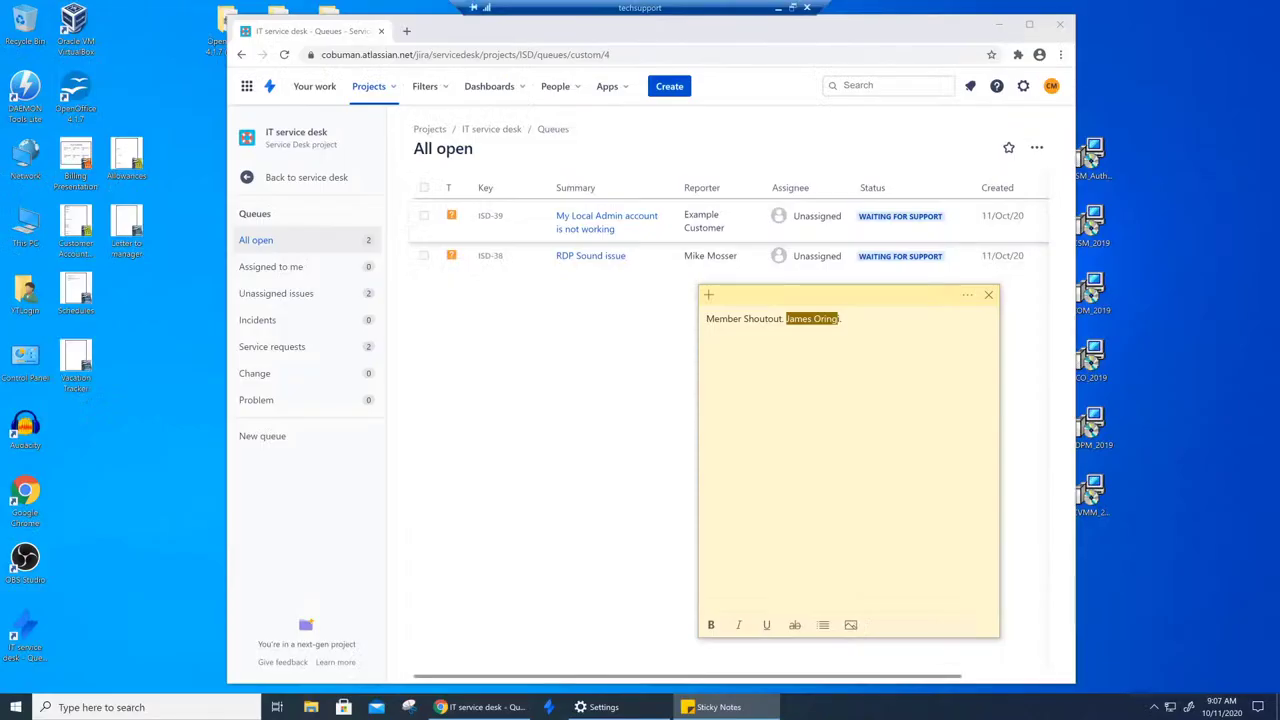
key(ctrl+a)
click(759, 318)
drag(779, 318, 706, 318)
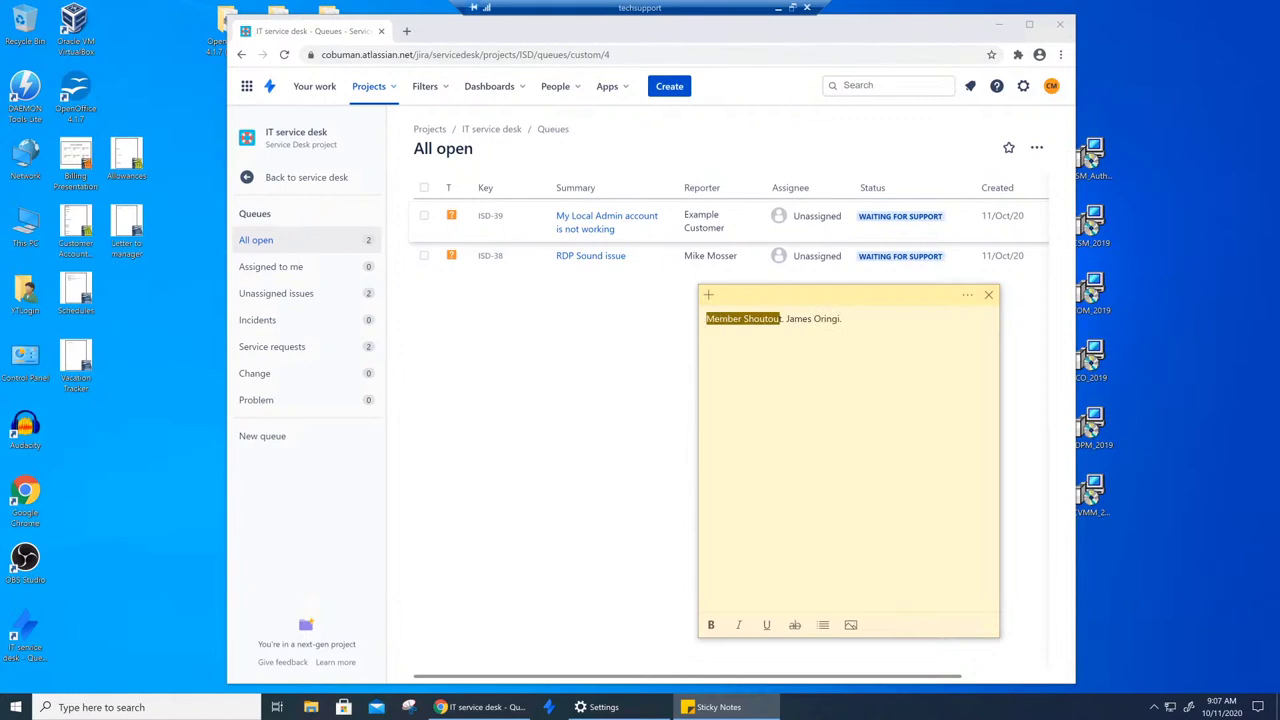
click(727, 318)
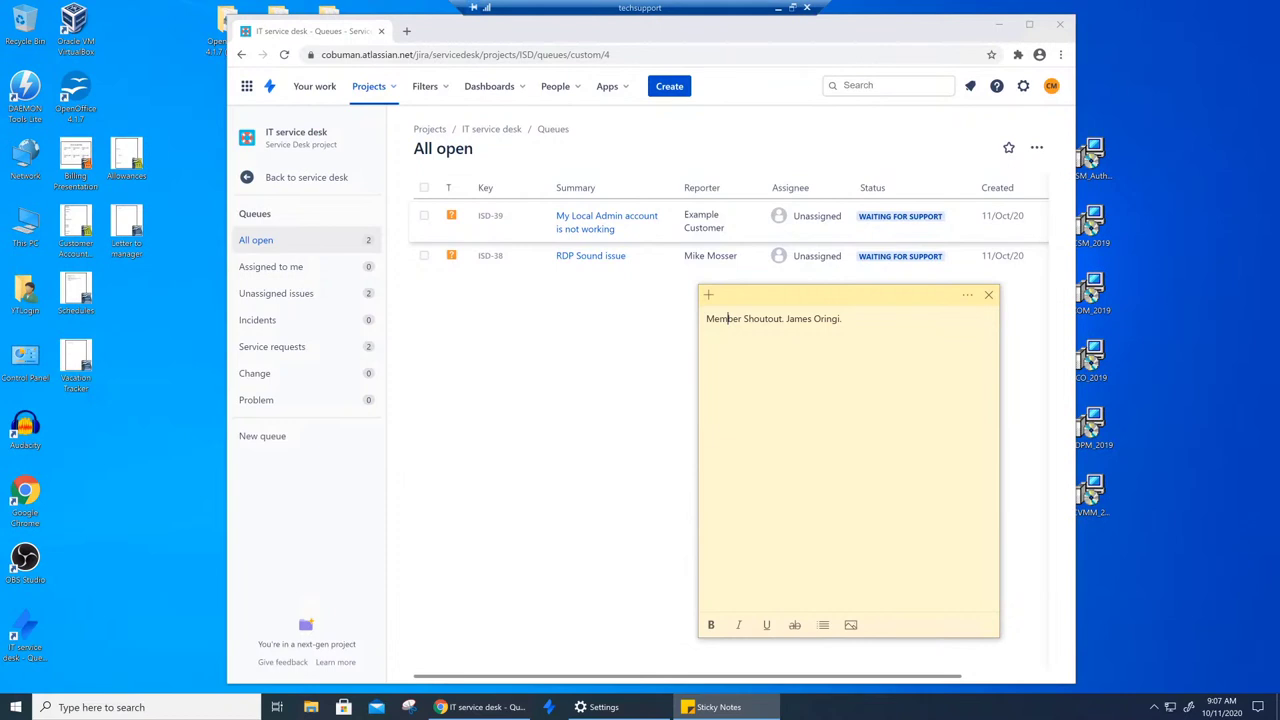
drag(706, 318, 841, 318)
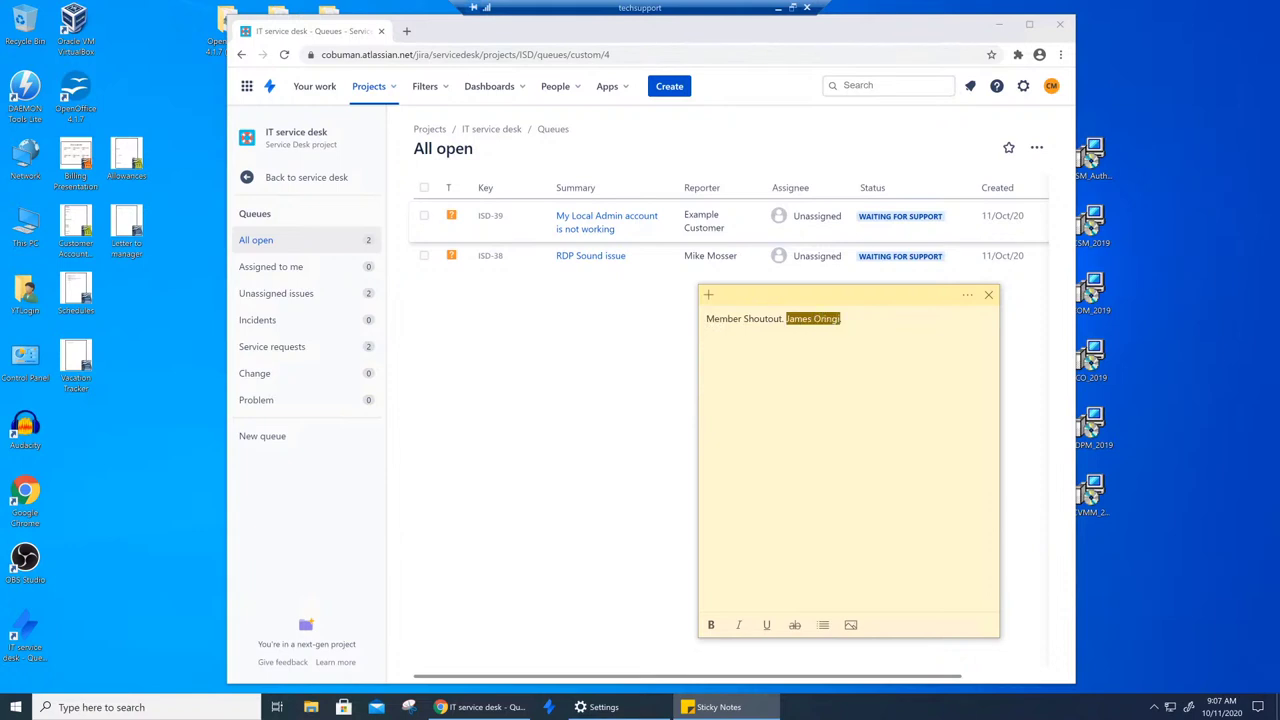
click(842, 318)
drag(784, 318, 856, 320)
click(842, 318)
click(987, 317)
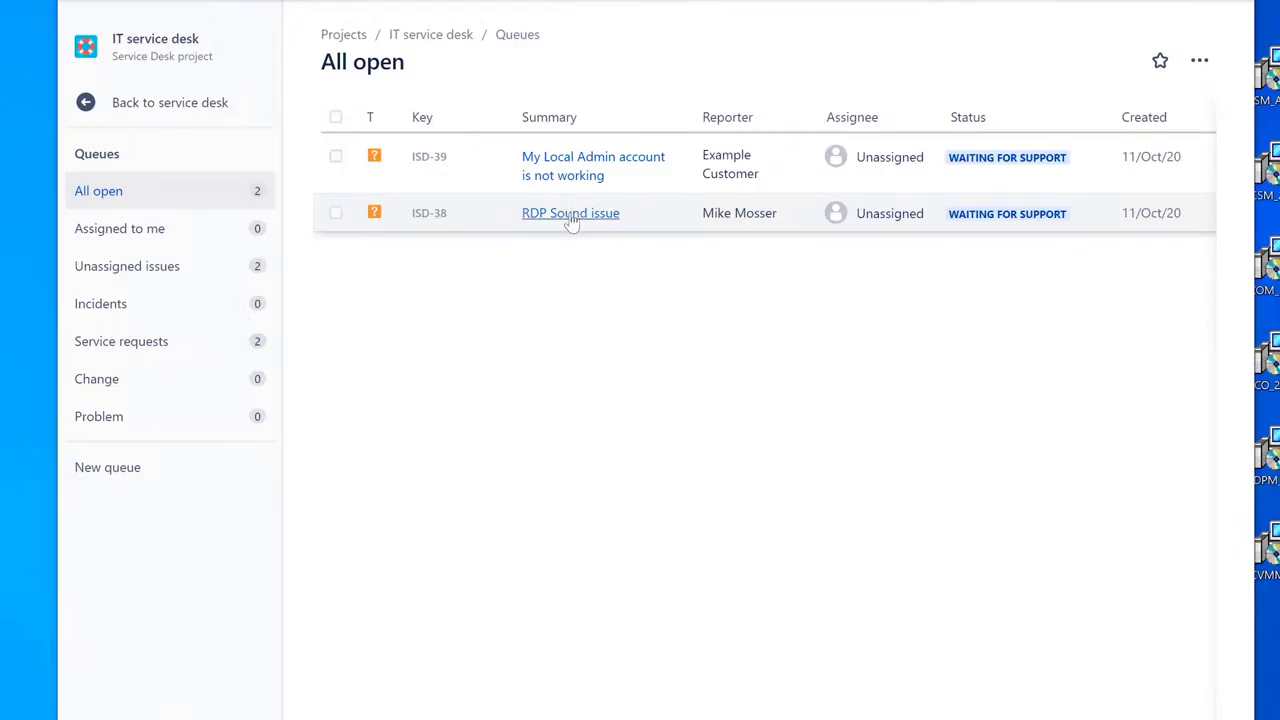
click(570, 215)
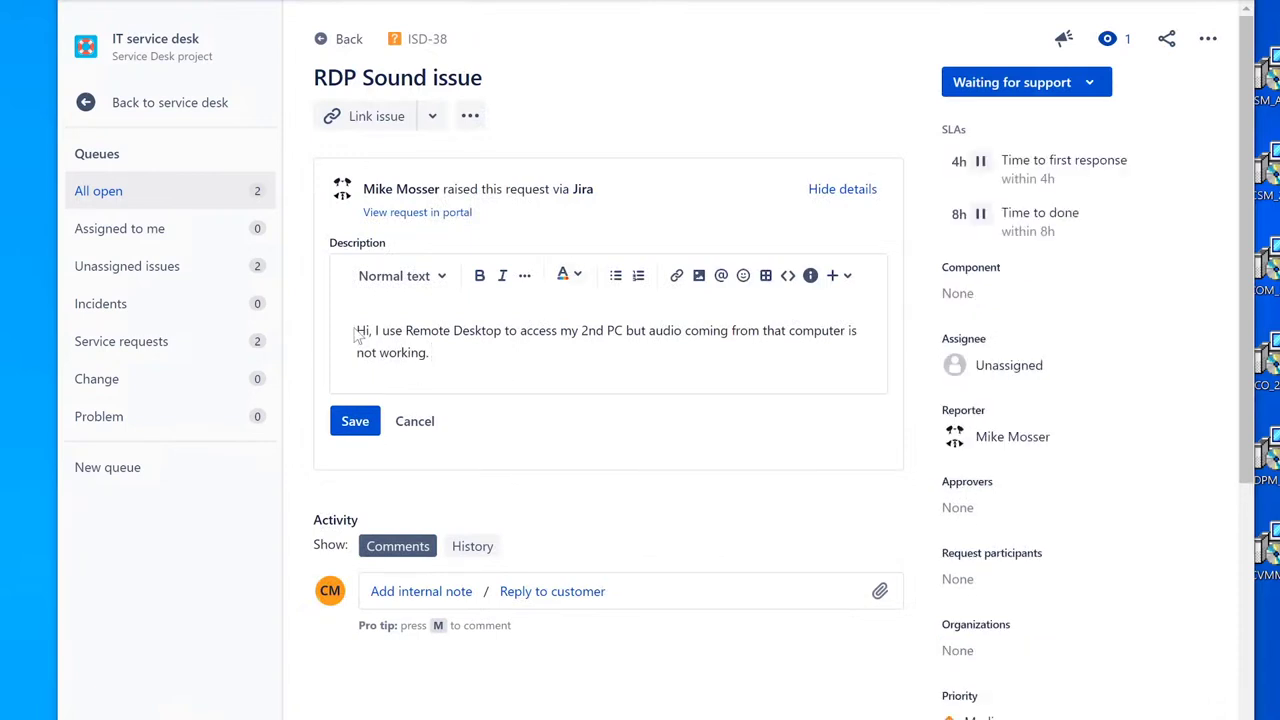
key(ctrl+a)
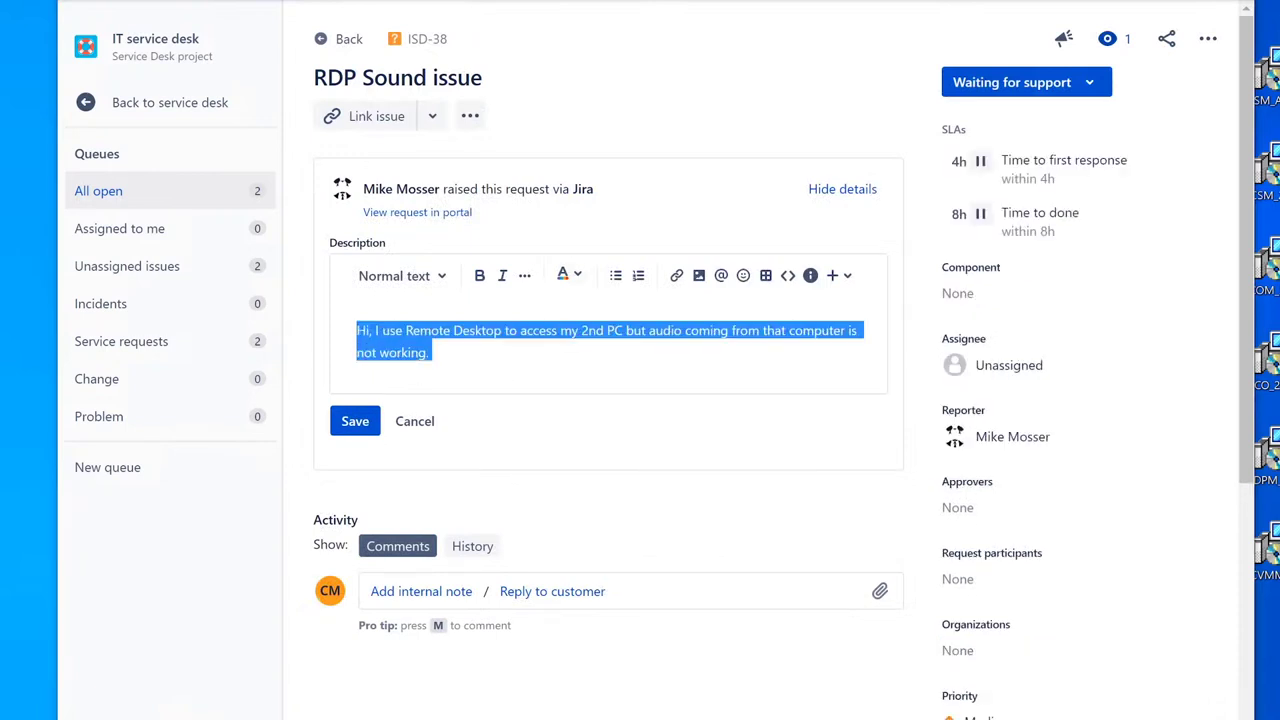
click(485, 330)
drag(454, 330, 486, 377)
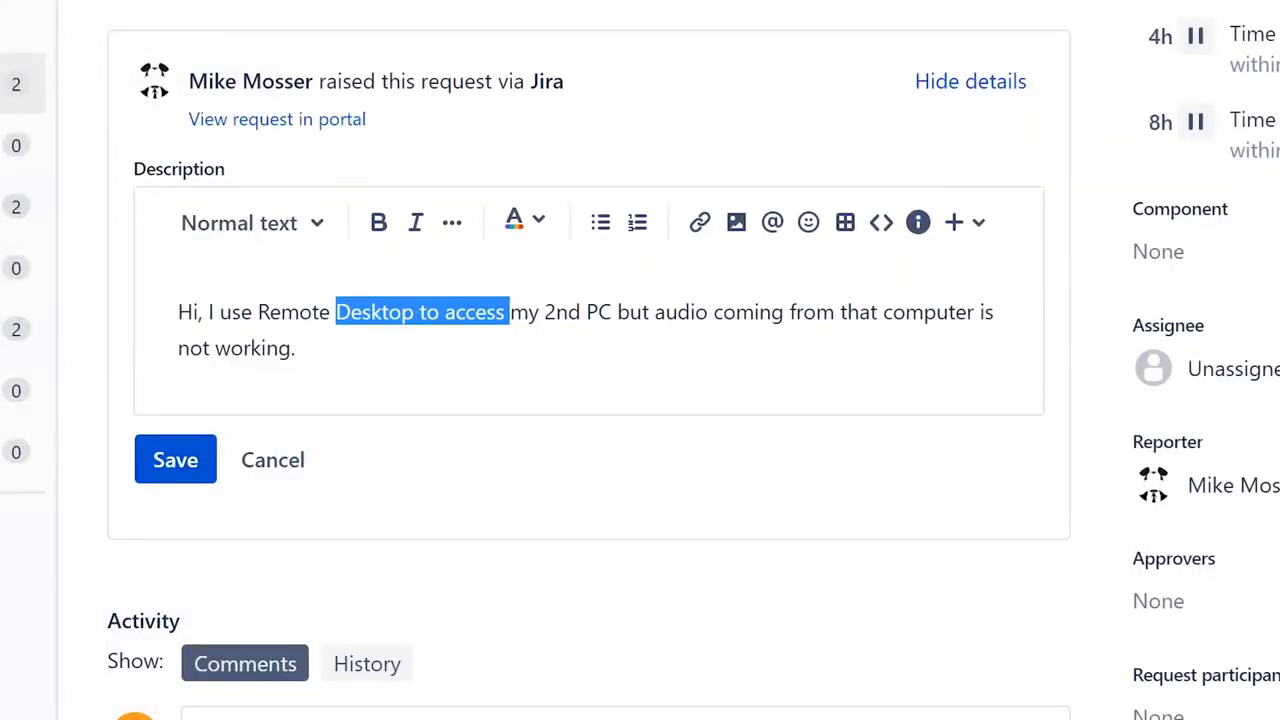
click(630, 312)
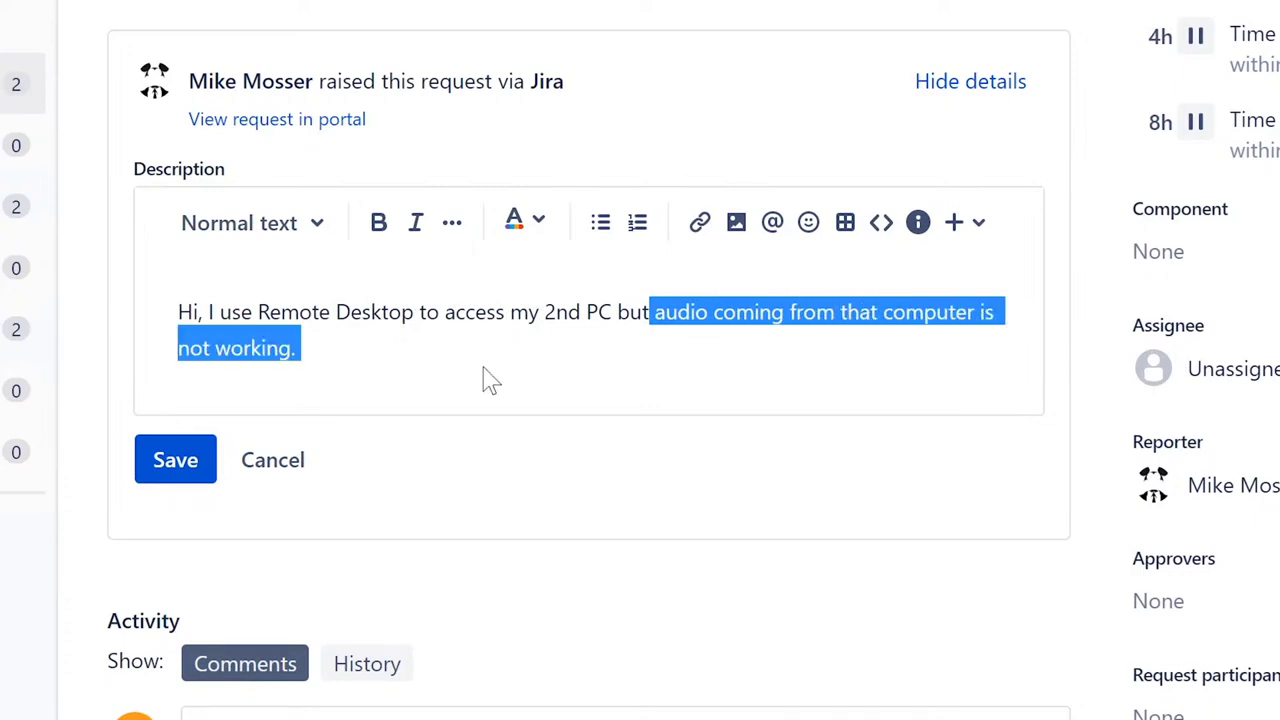
click(301, 347)
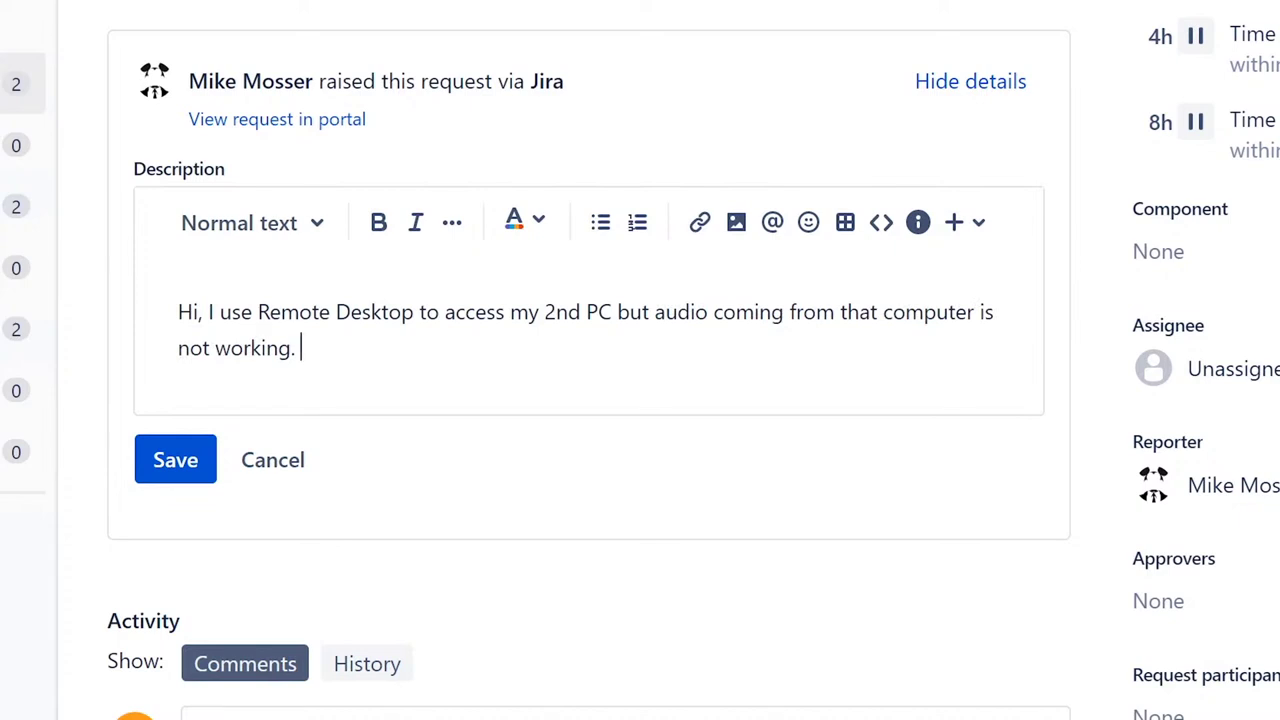
drag(258, 312, 413, 312)
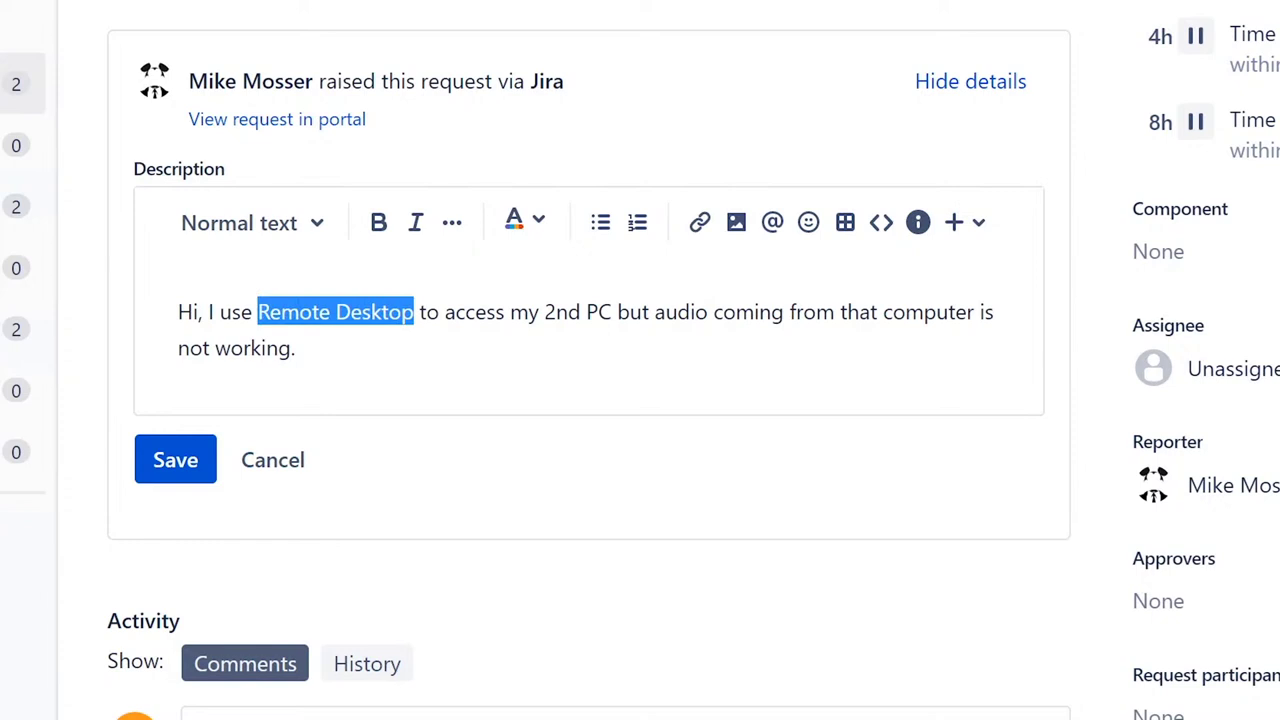
click(544, 312)
drag(544, 312, 612, 312)
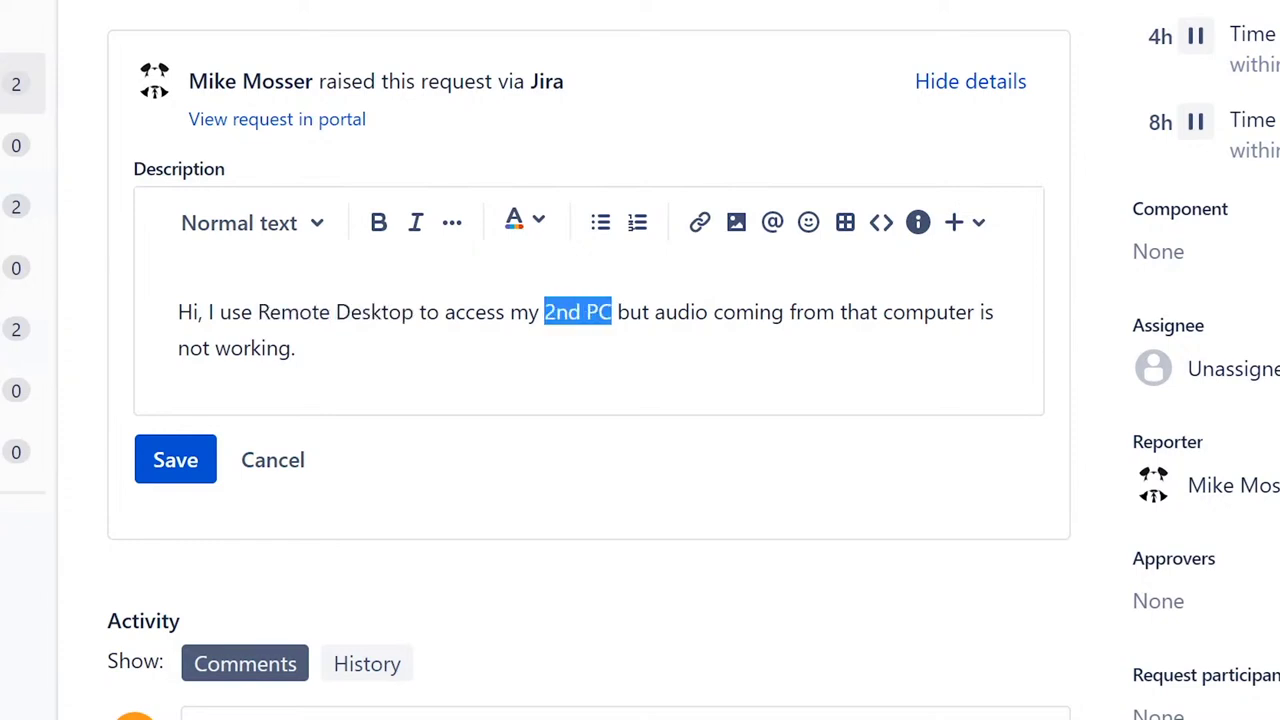
click(300, 348)
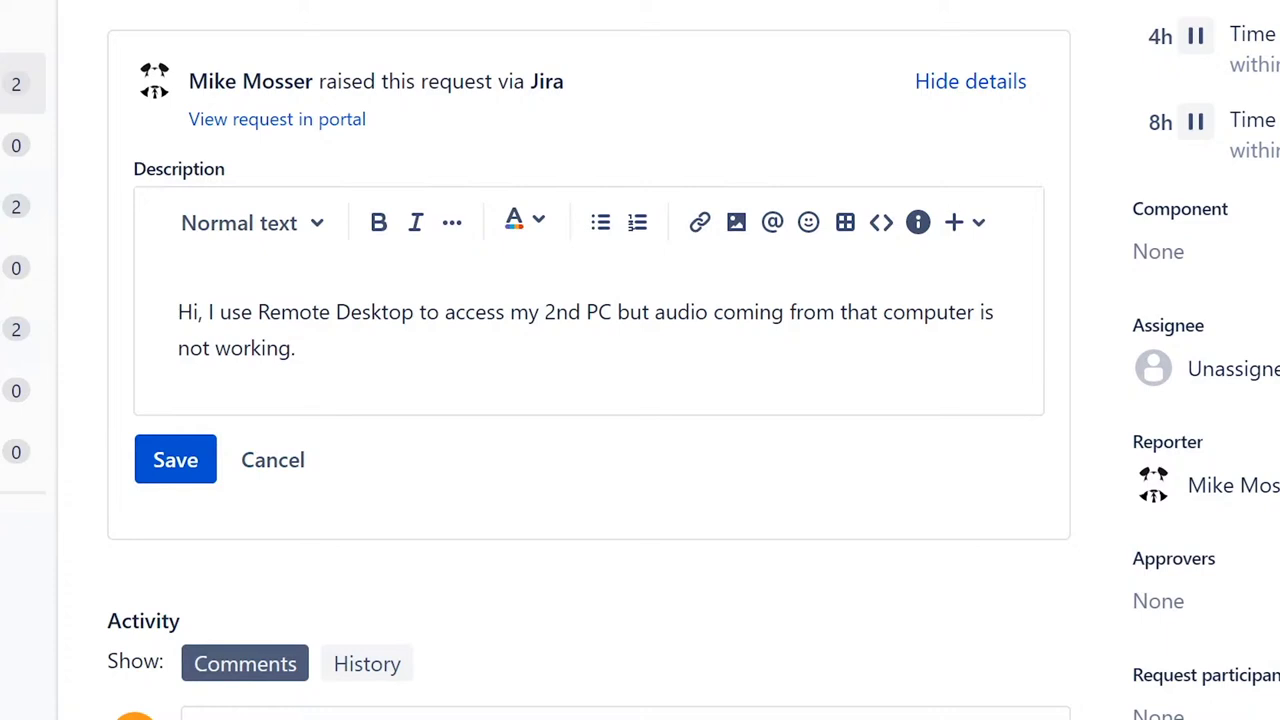
drag(258, 312, 413, 312)
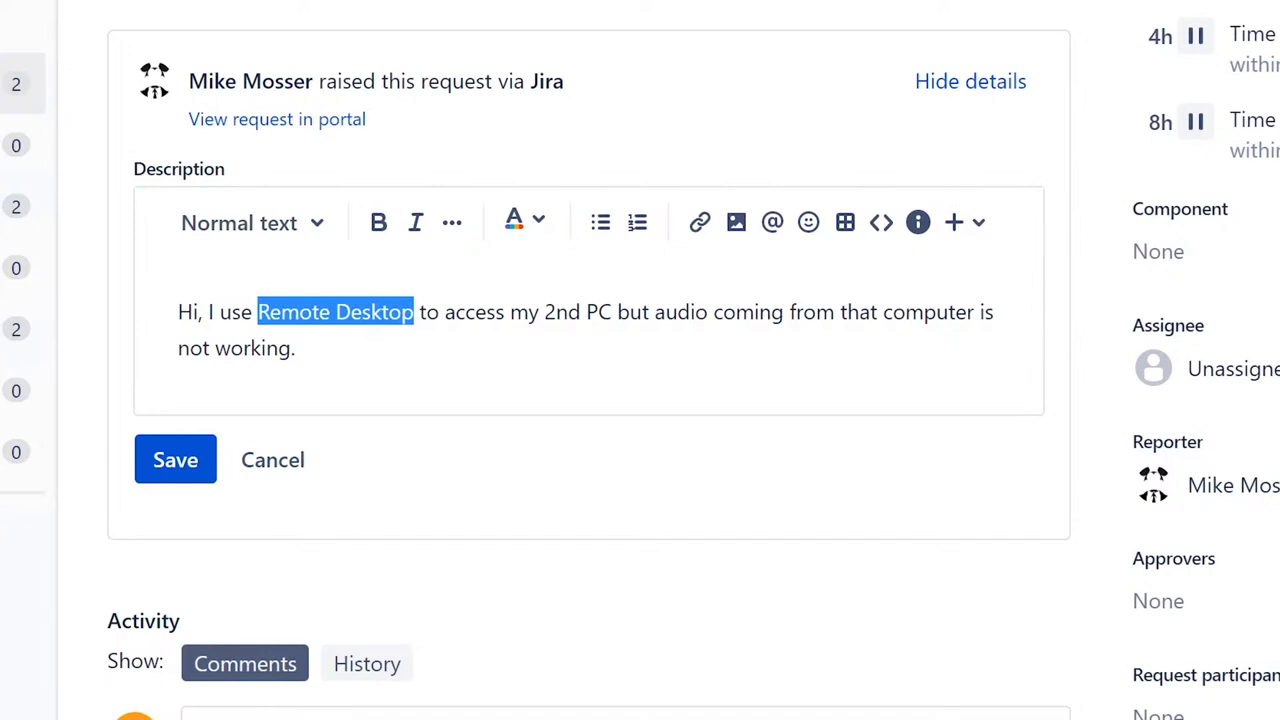
click(366, 380)
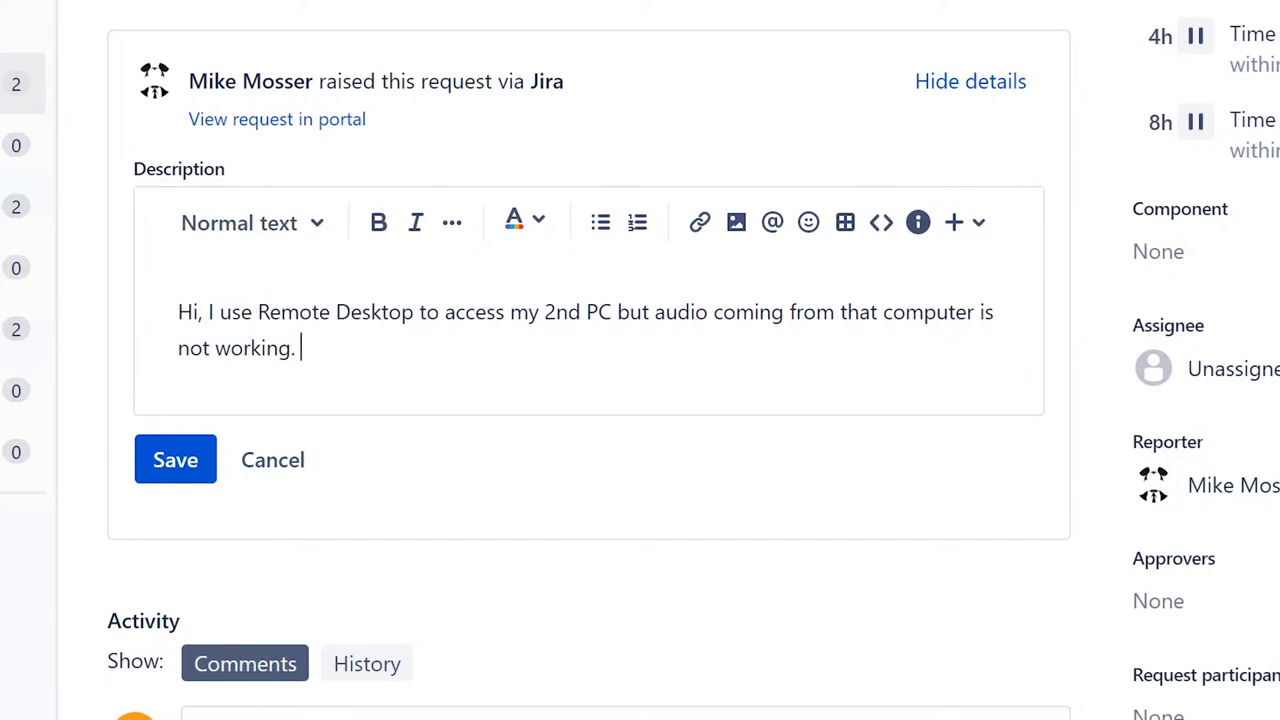
drag(612, 312, 544, 312)
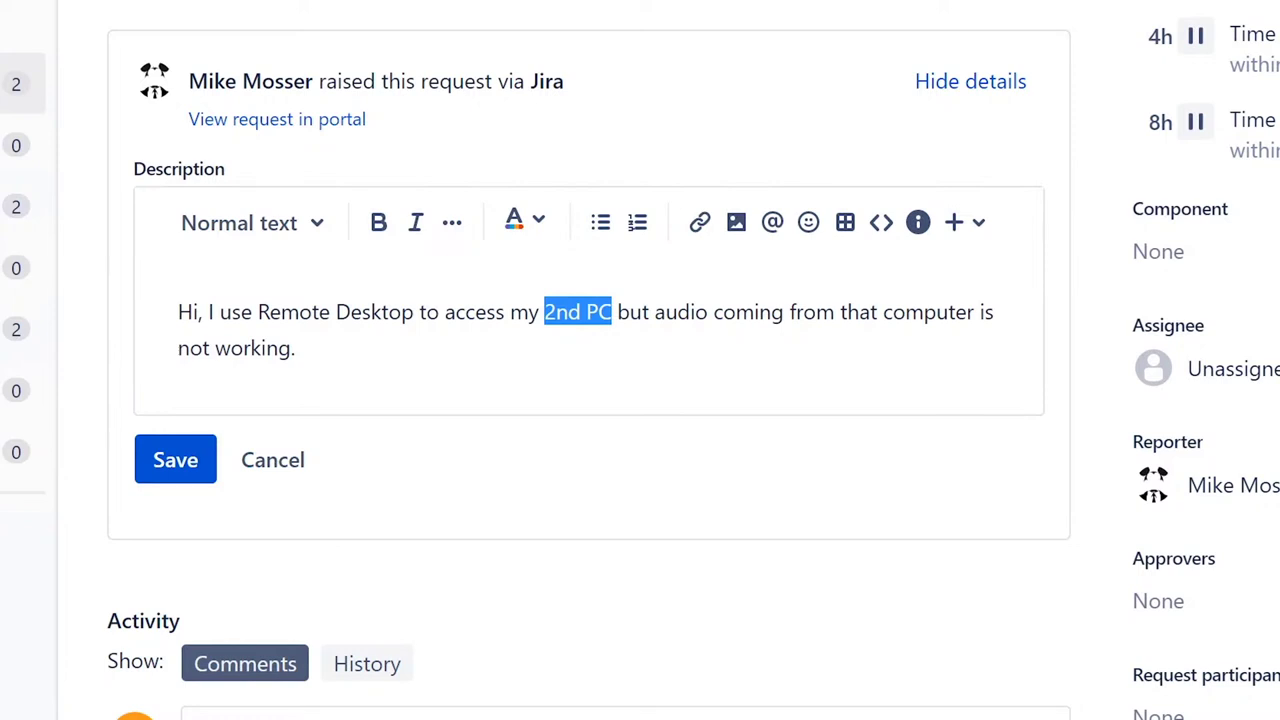
click(301, 347)
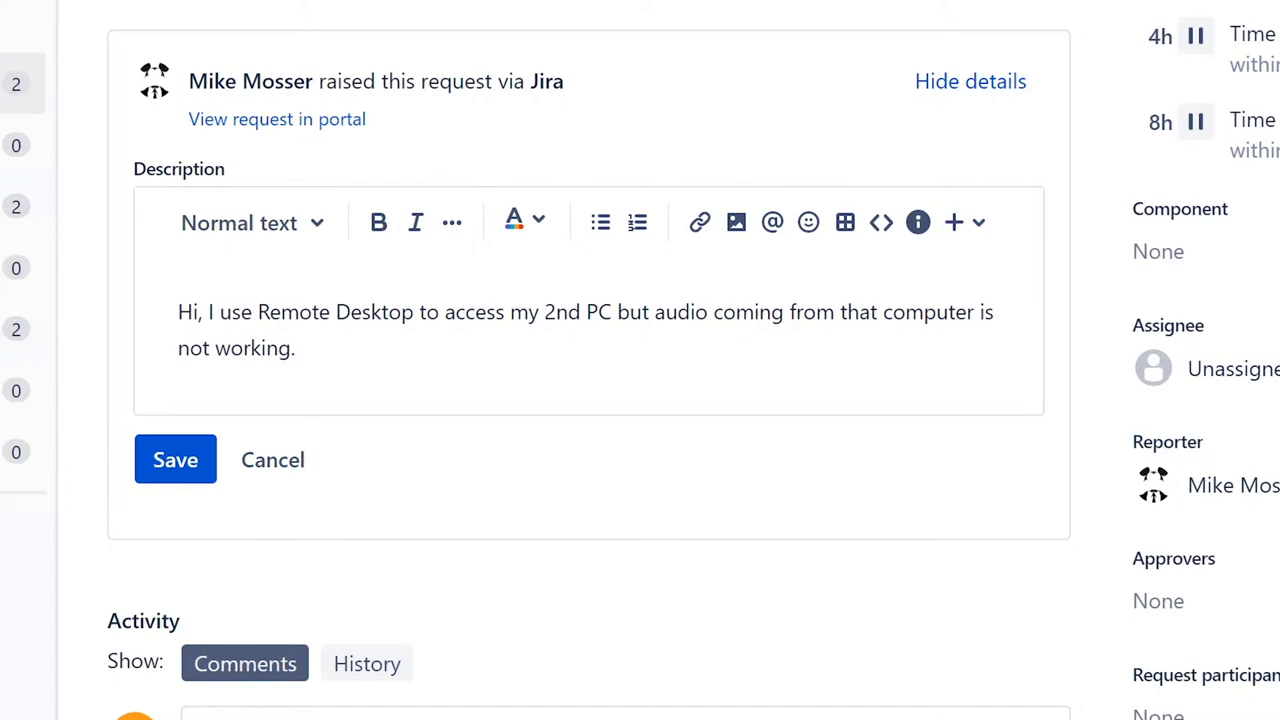
drag(258, 312, 413, 312)
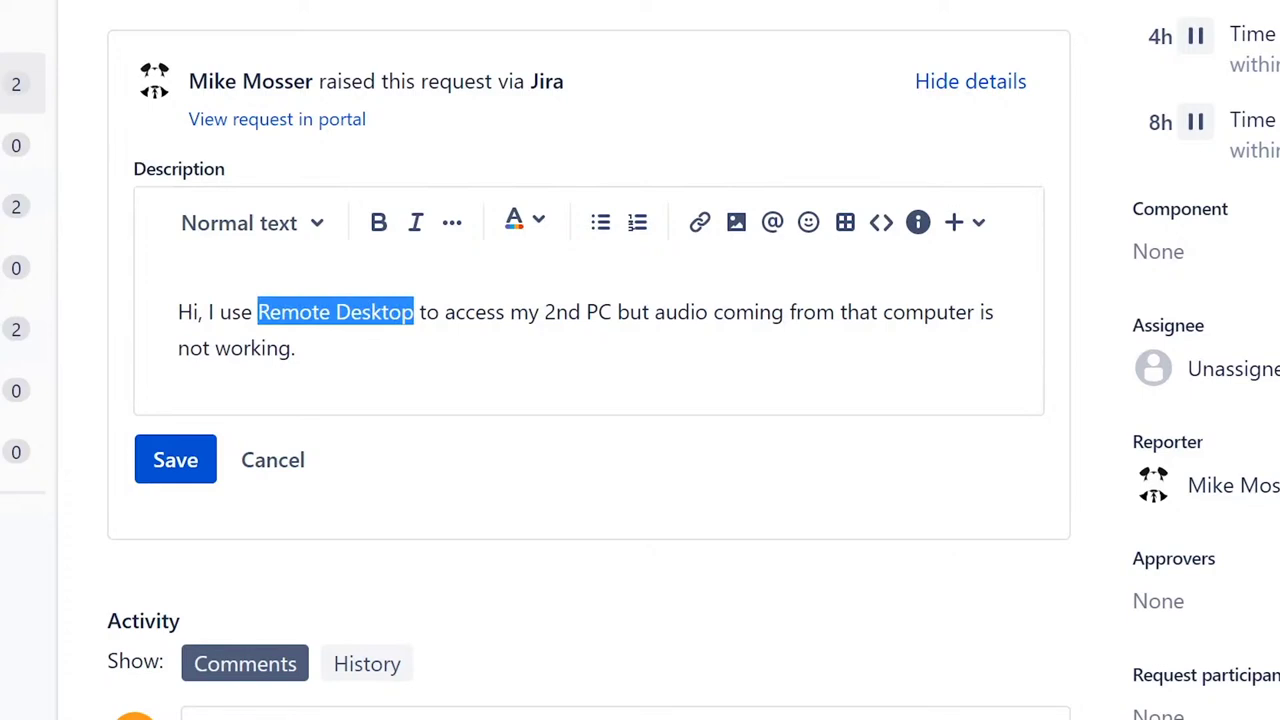
drag(540, 312, 968, 312)
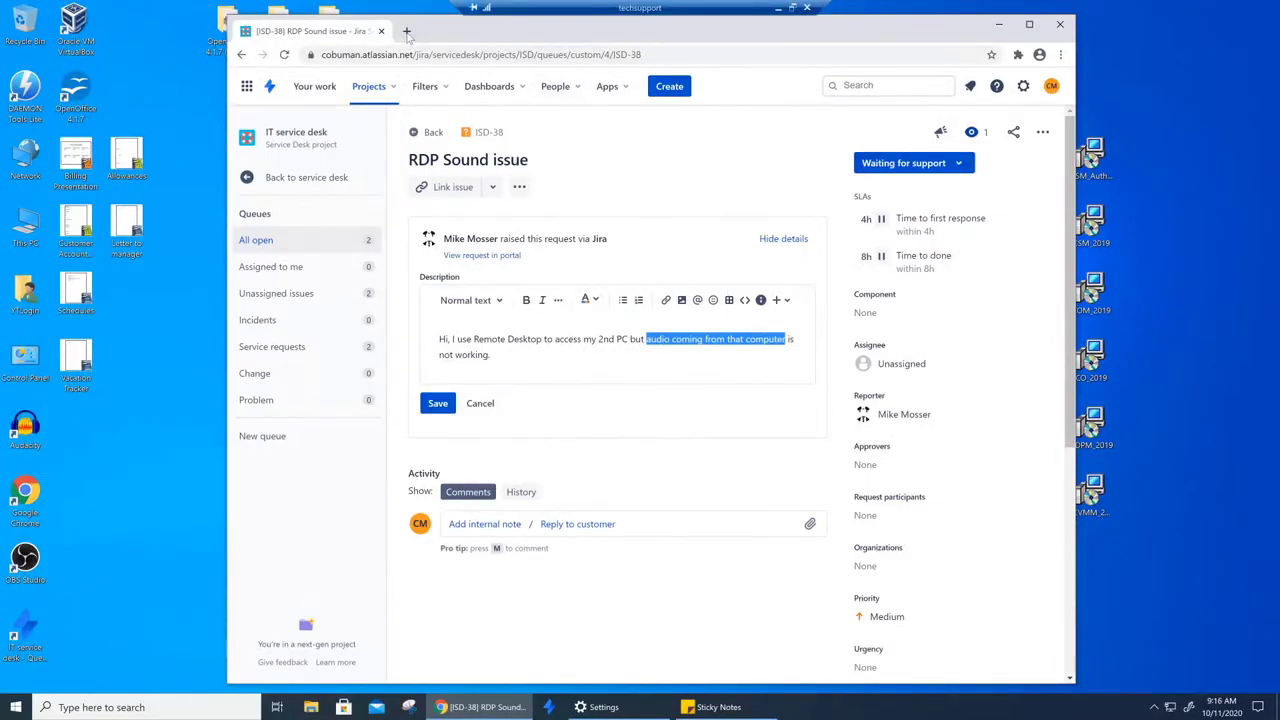
click(719, 339)
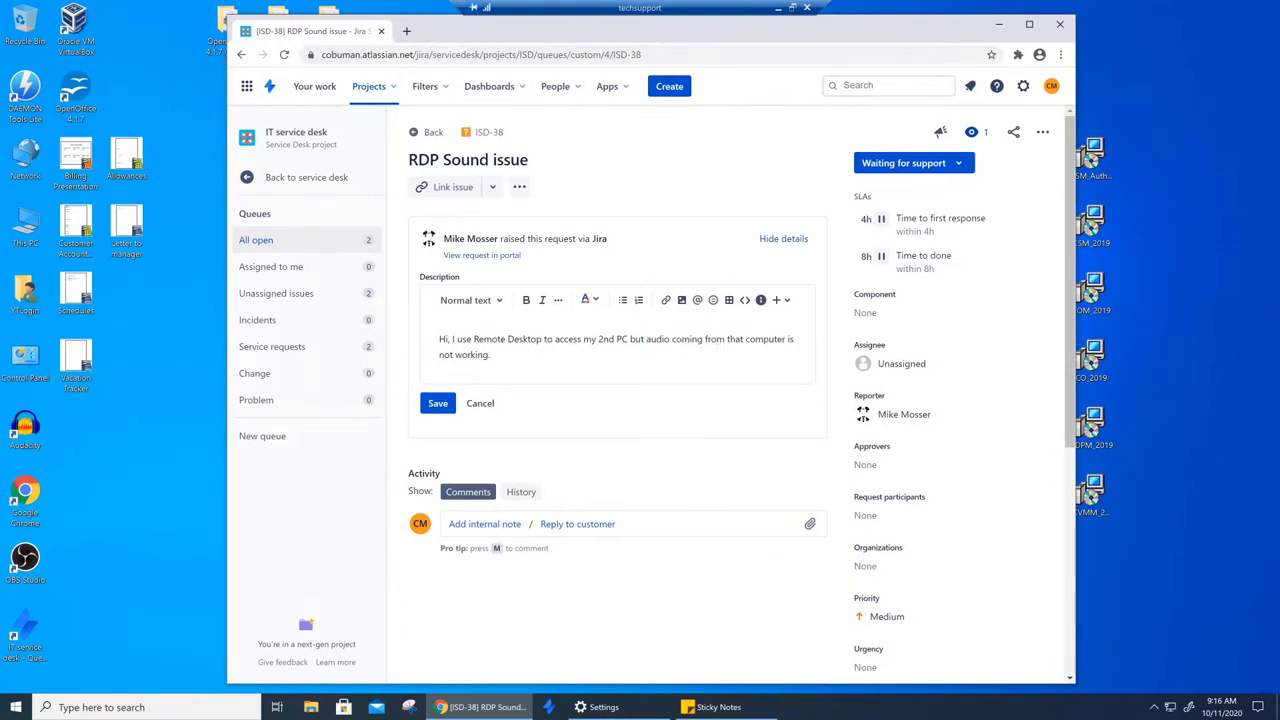
drag(646, 340, 492, 356)
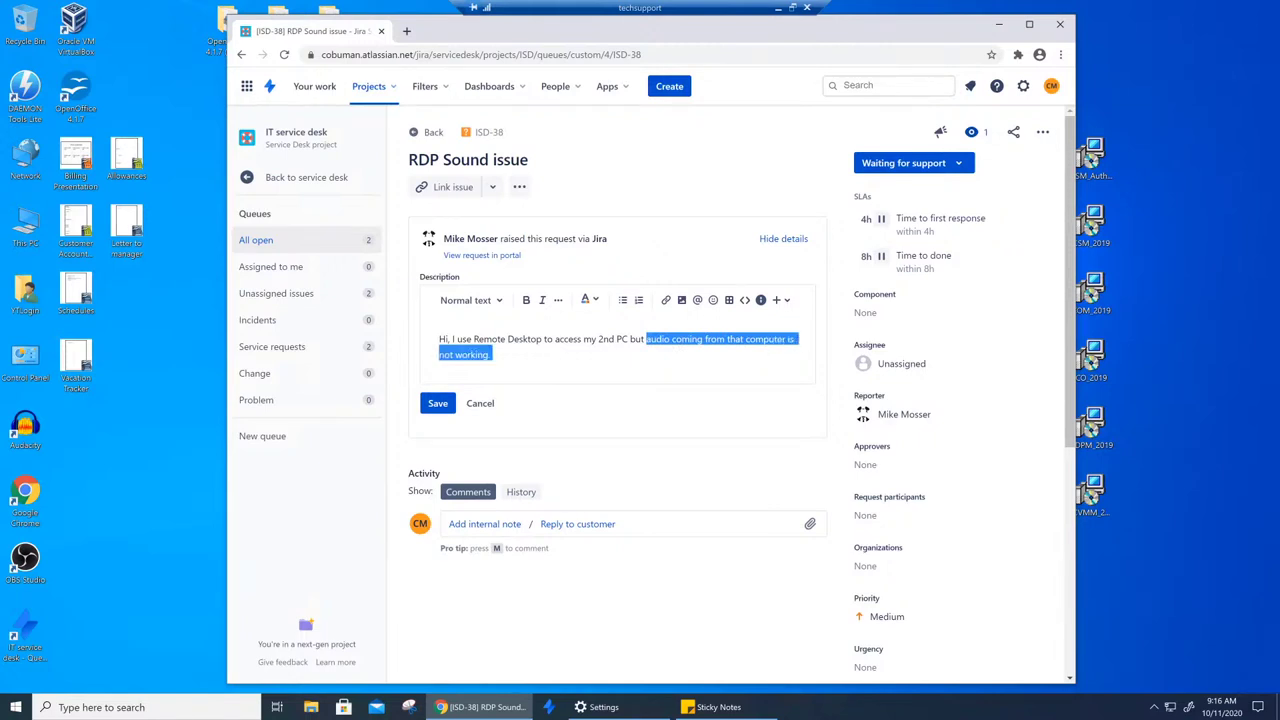
Search 'remote' and launch Remote Desktop Connection.
click(207, 700)
text(r)
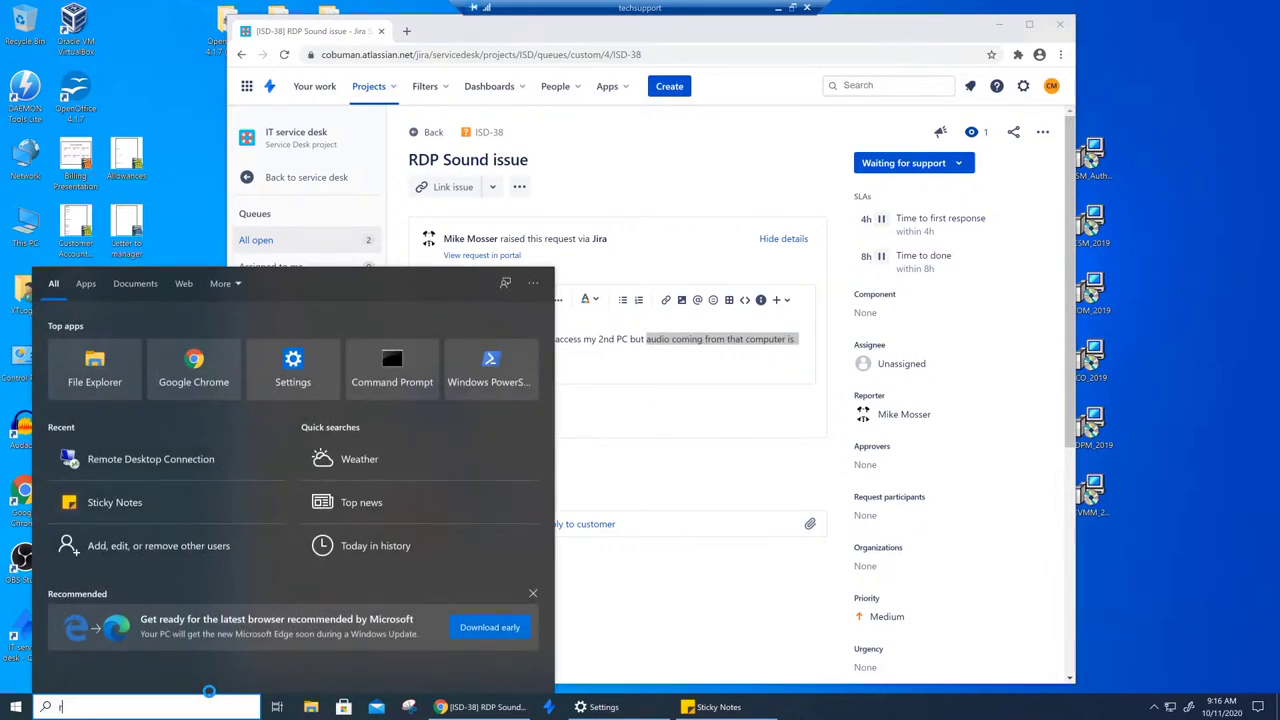
text(emote)
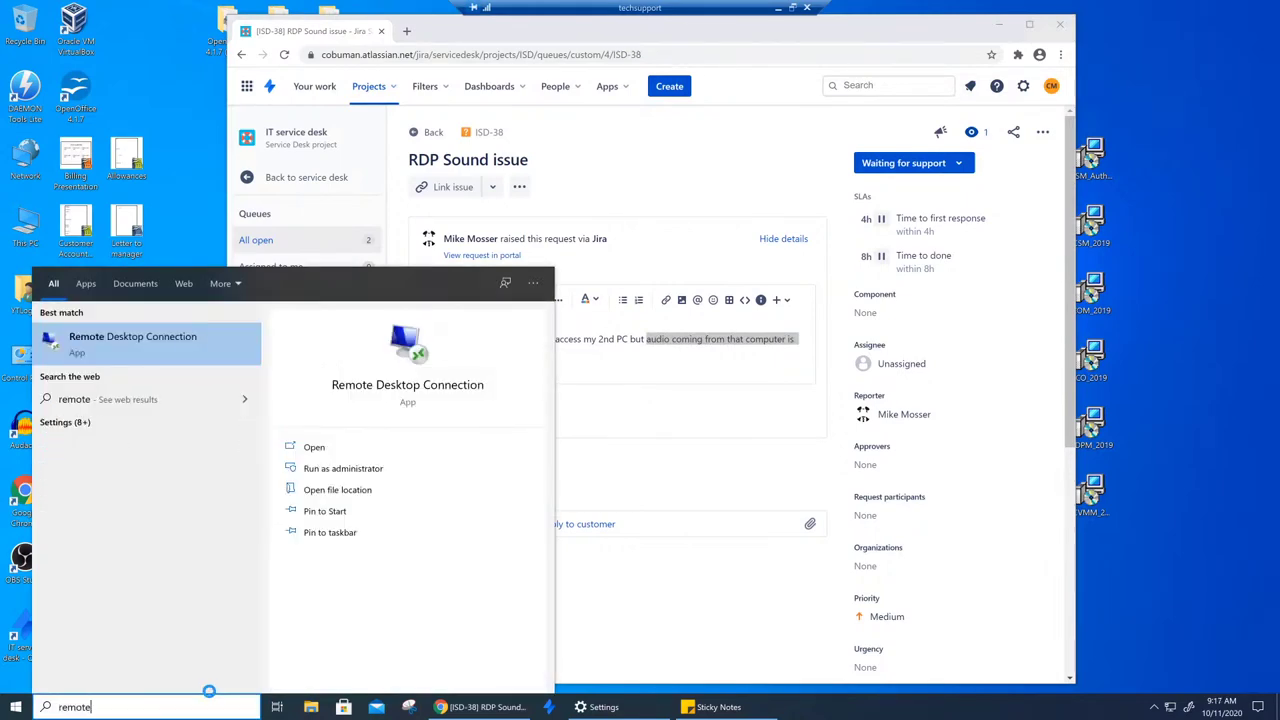
key(Return)
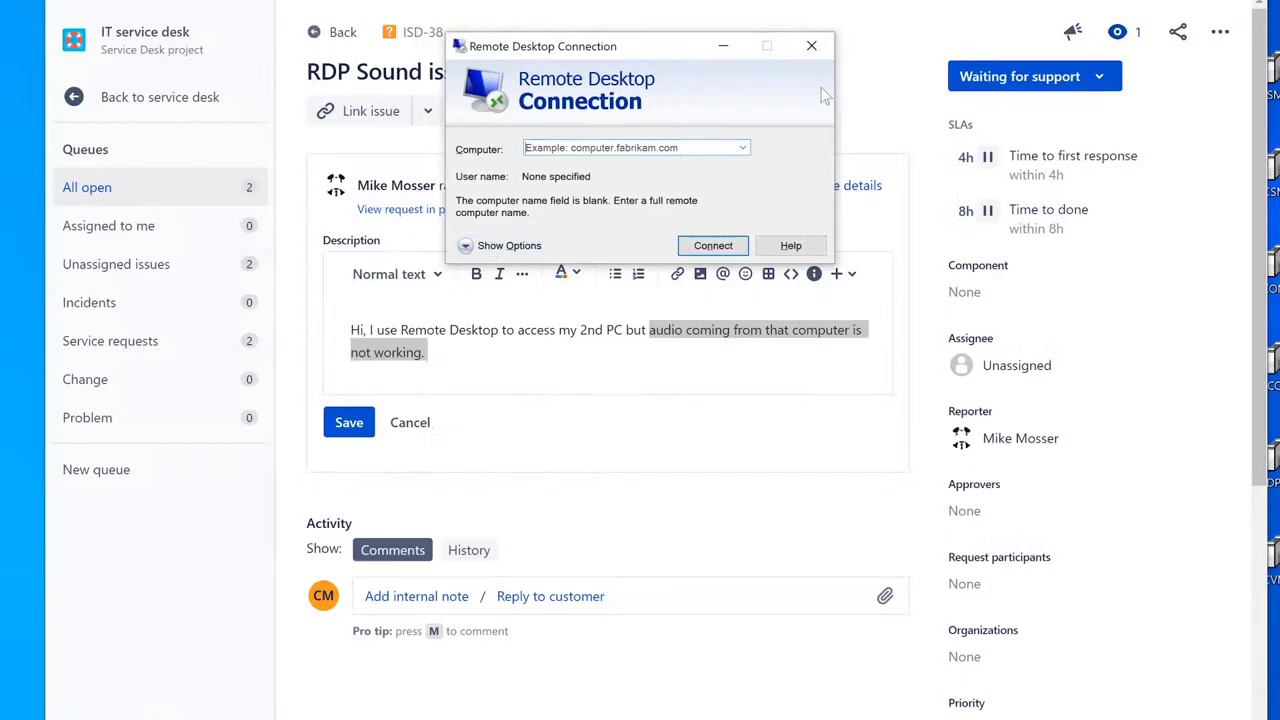
drag(667, 50, 652, 239)
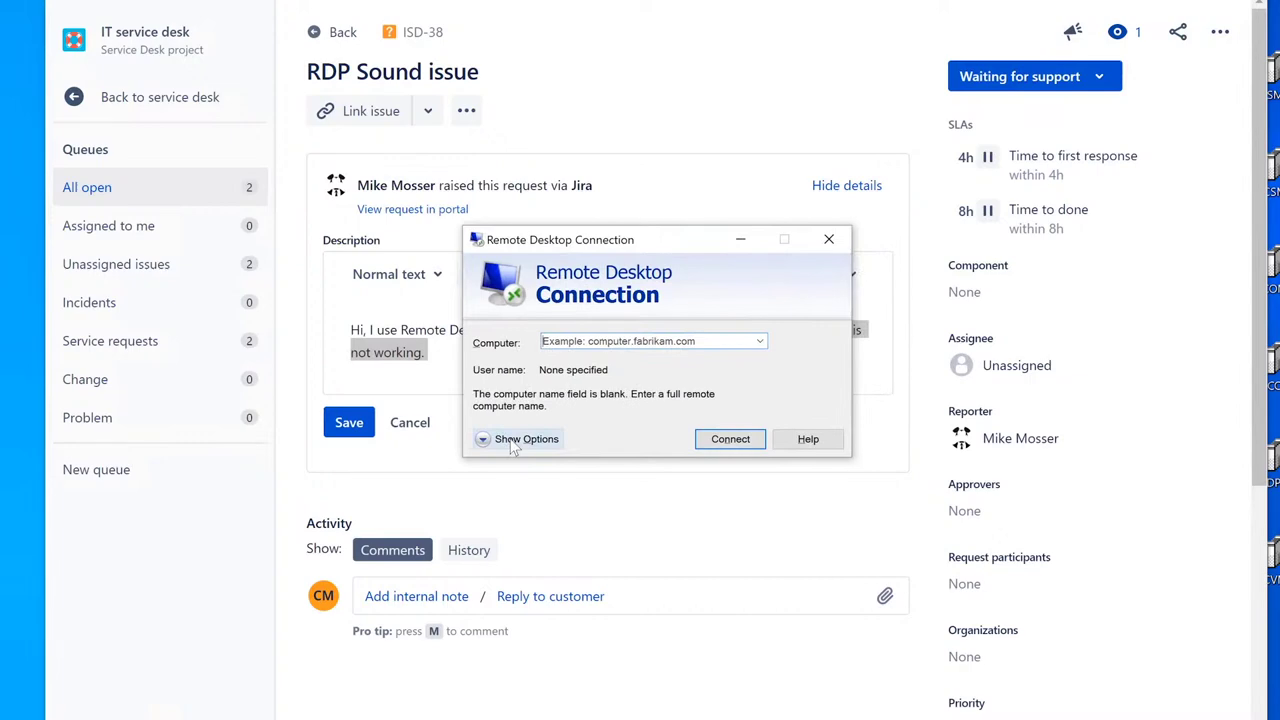
Review the Local Resources remote audio settings, leave Play on this computer, and minimize the window.
click(513, 440)
drag(671, 247, 656, 162)
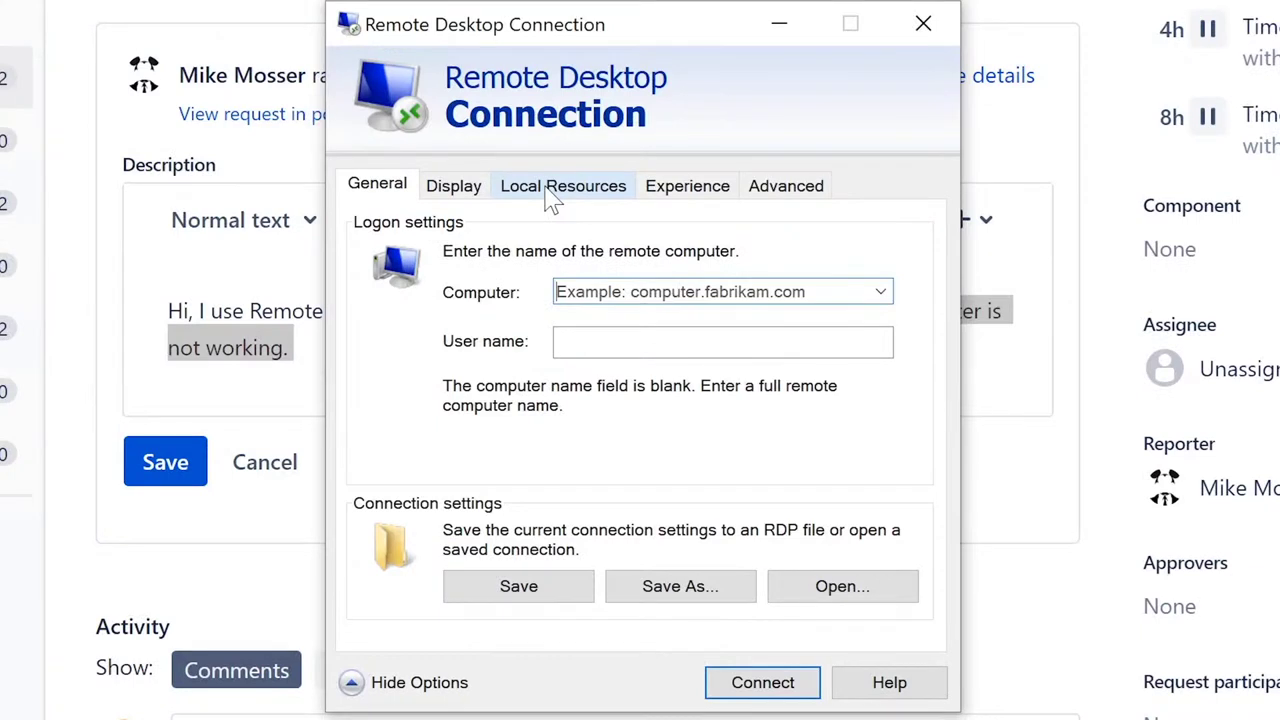
click(553, 190)
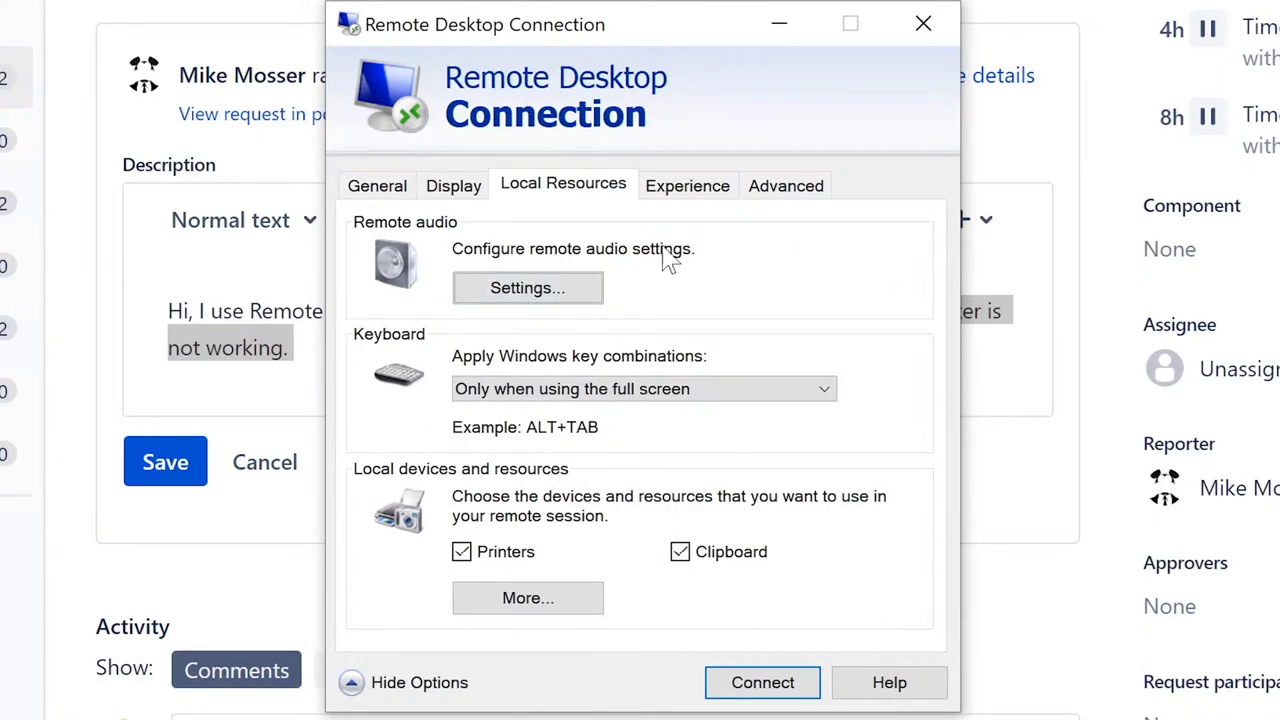
click(521, 300)
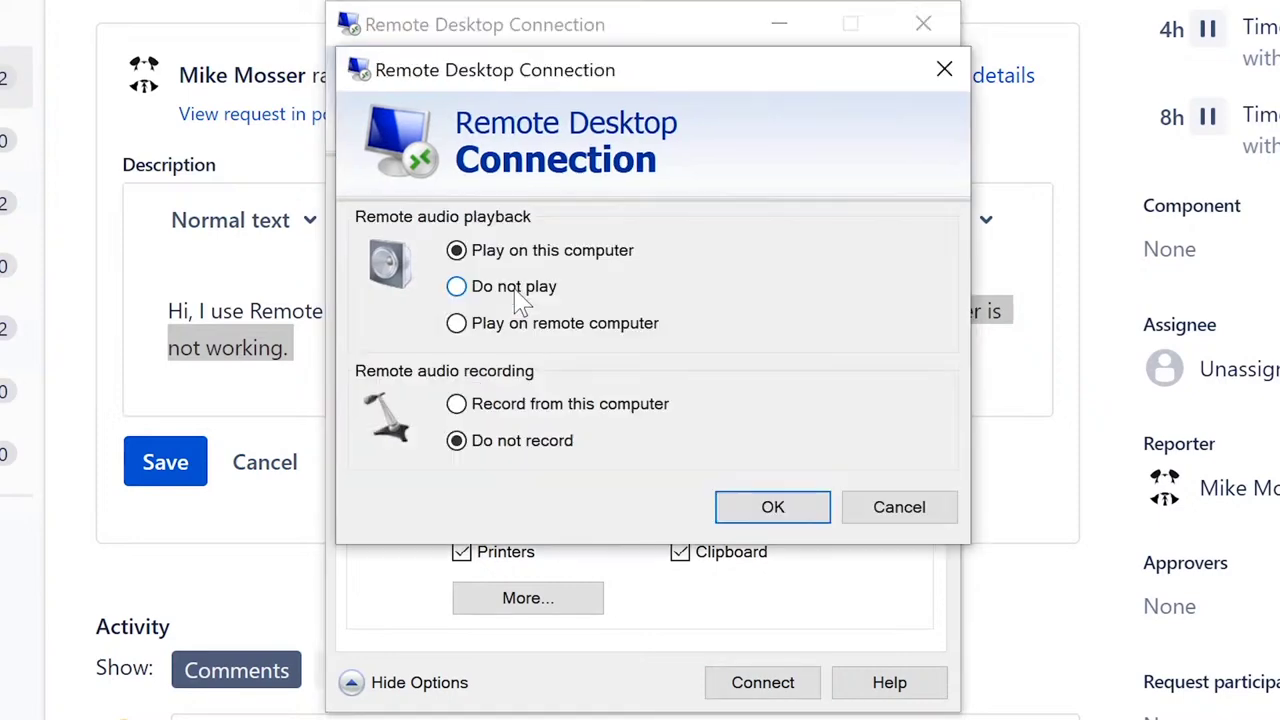
drag(630, 63, 612, 203)
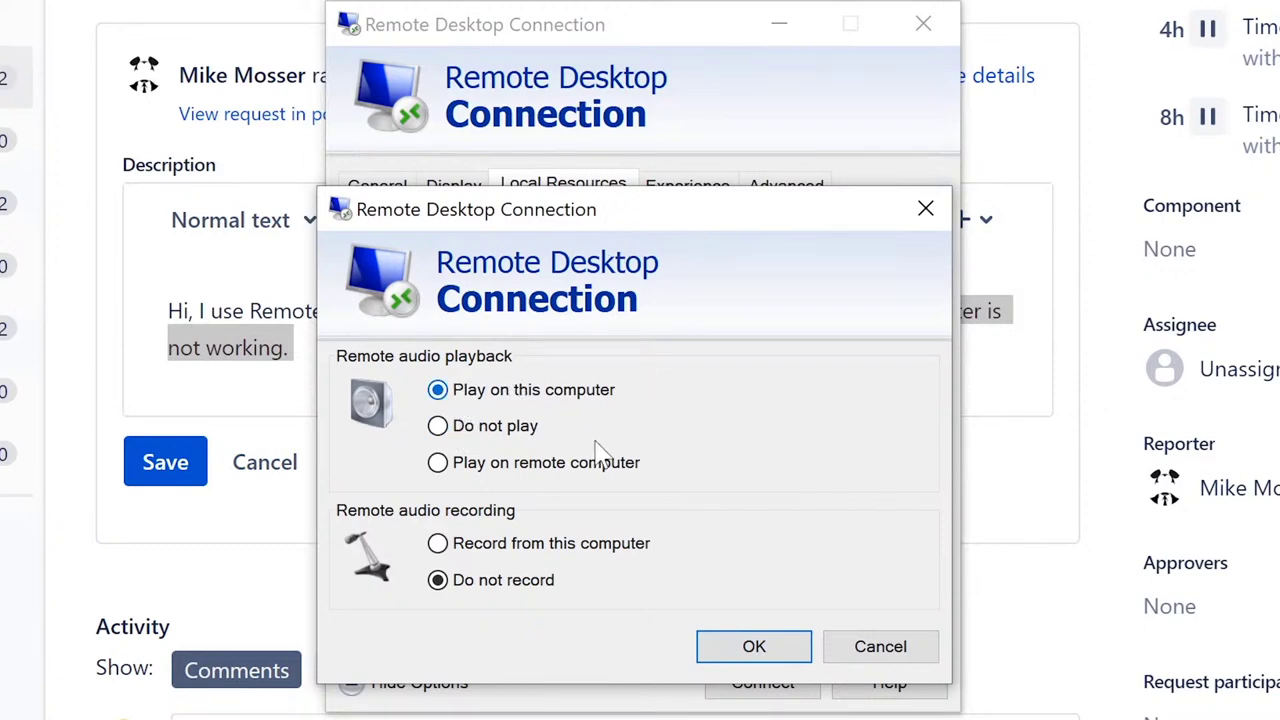
click(899, 660)
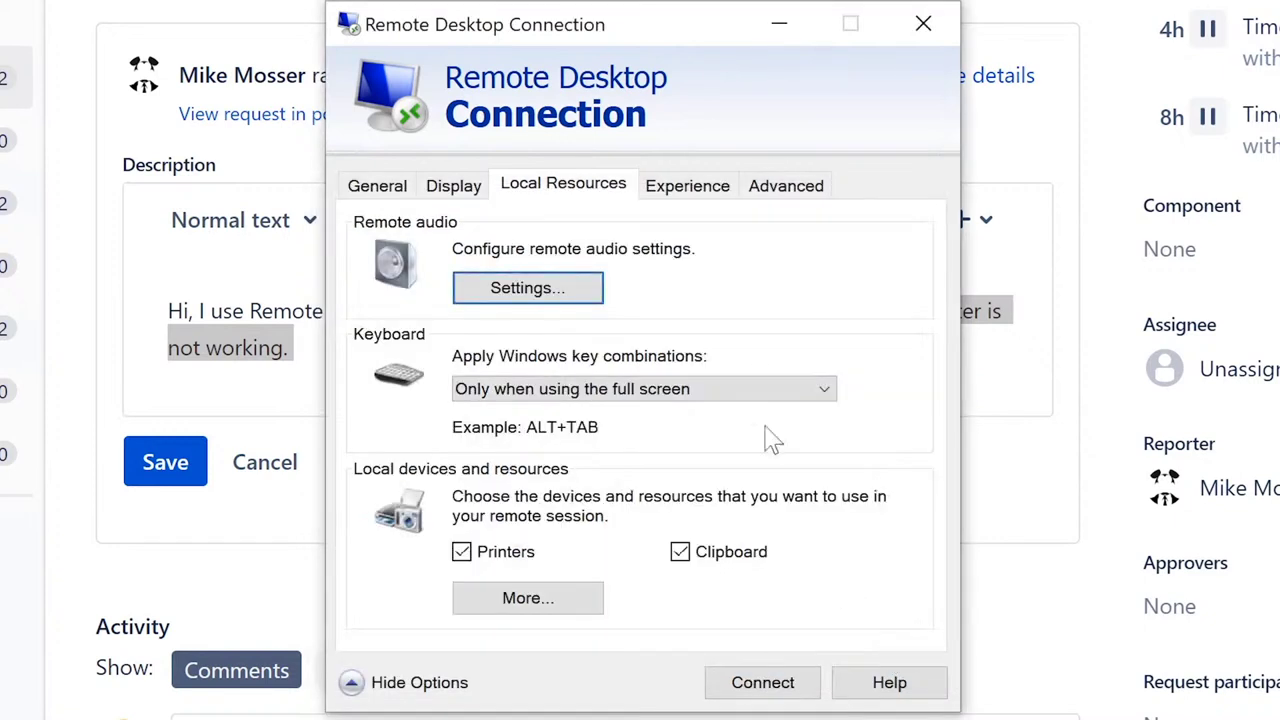
click(777, 25)
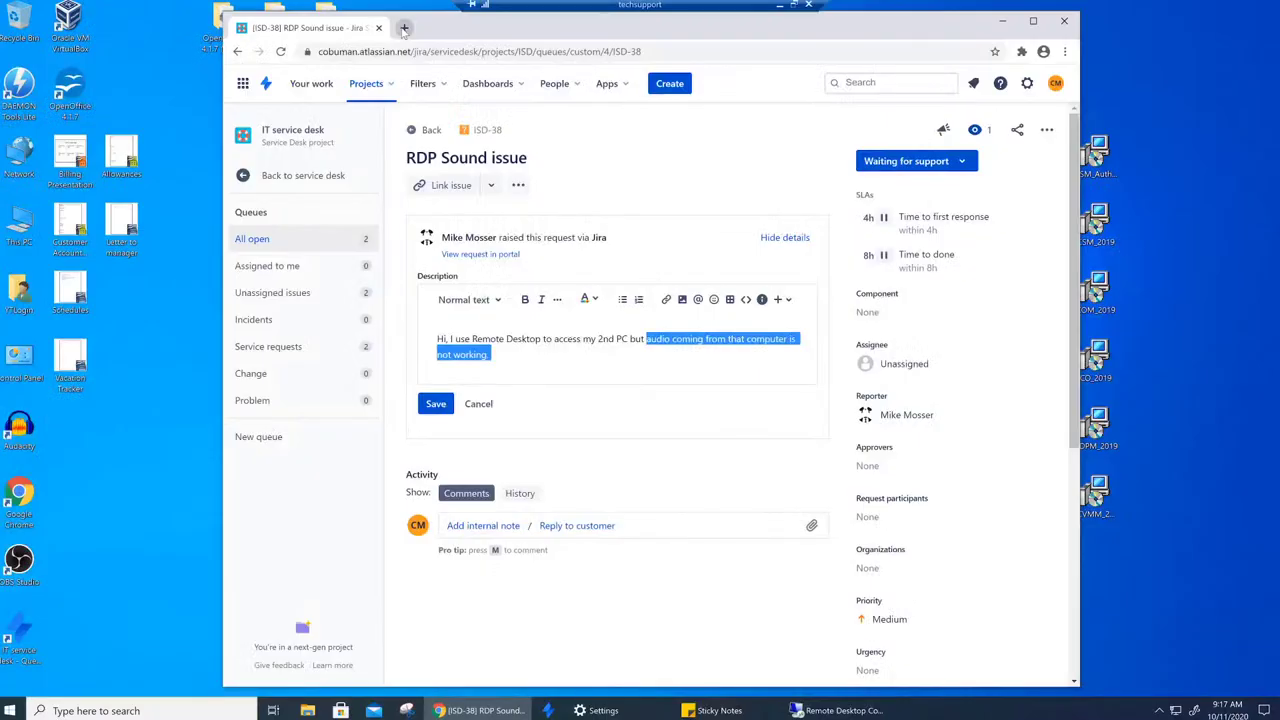
Open a new tab and go to the cobuman YouTube channel.
click(402, 28)
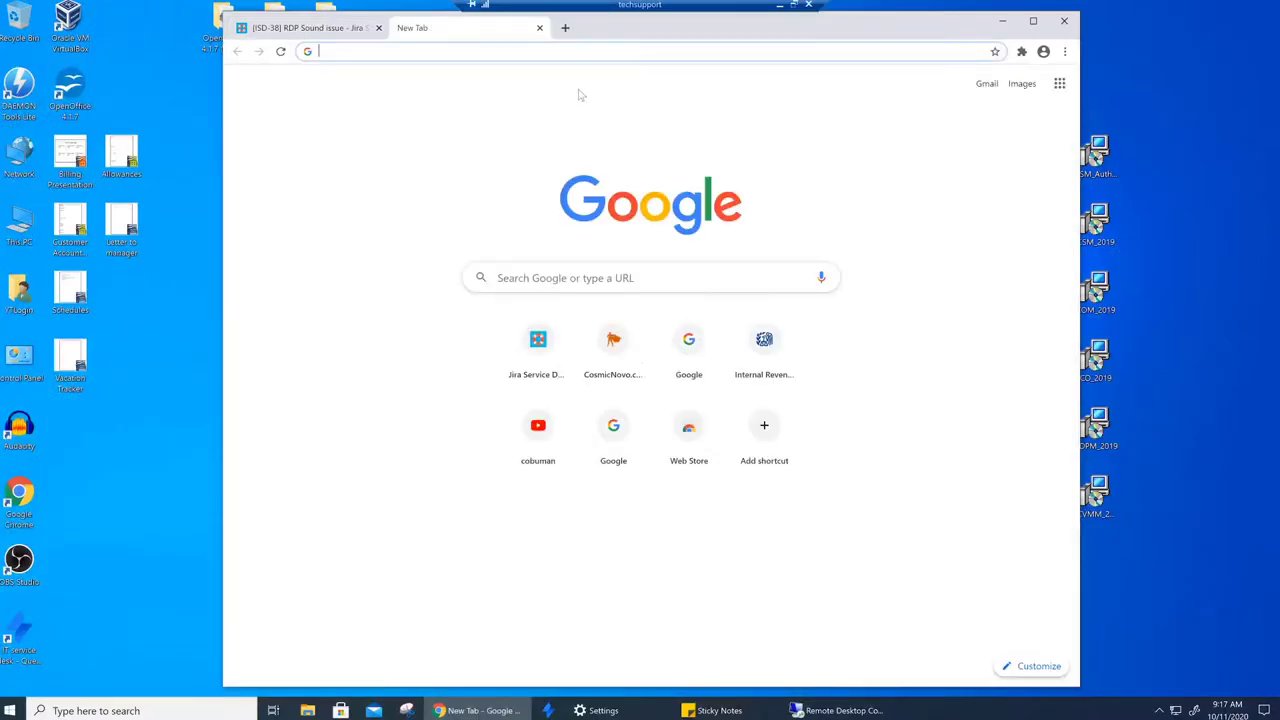
text(youtube)
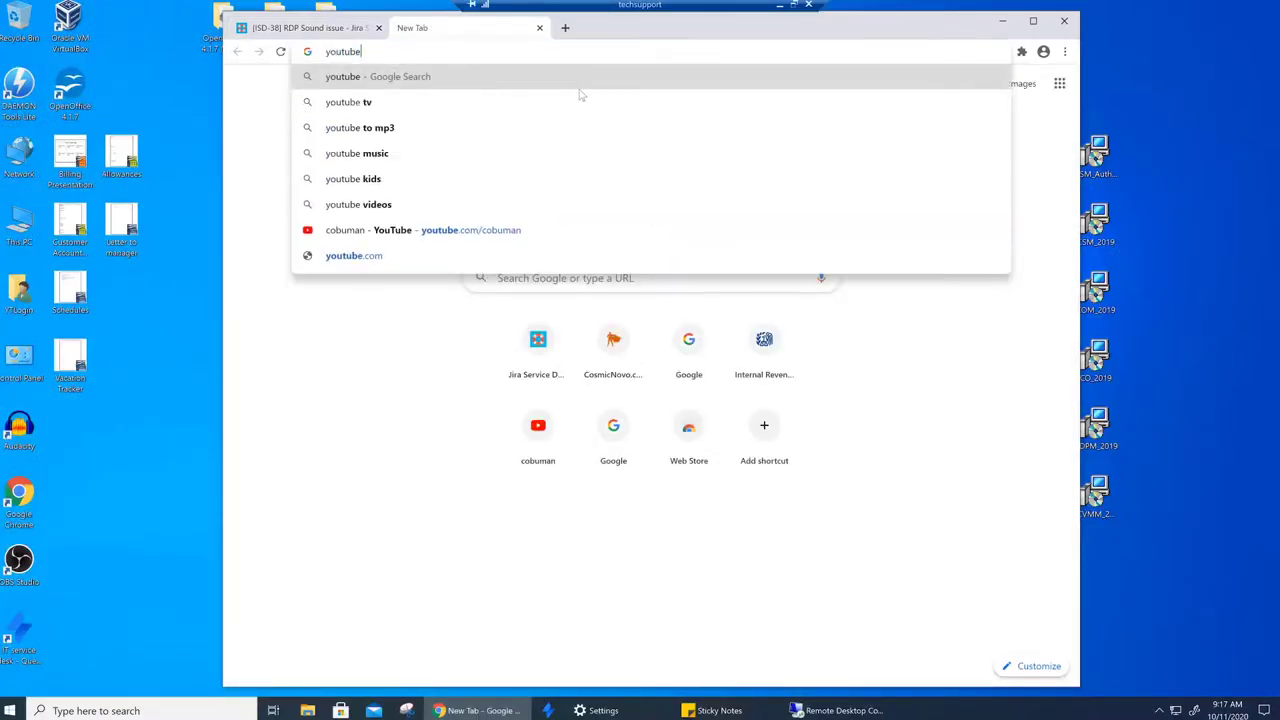
text(.com)
key(Down)
key(Down)
key(Down)
key(Down)
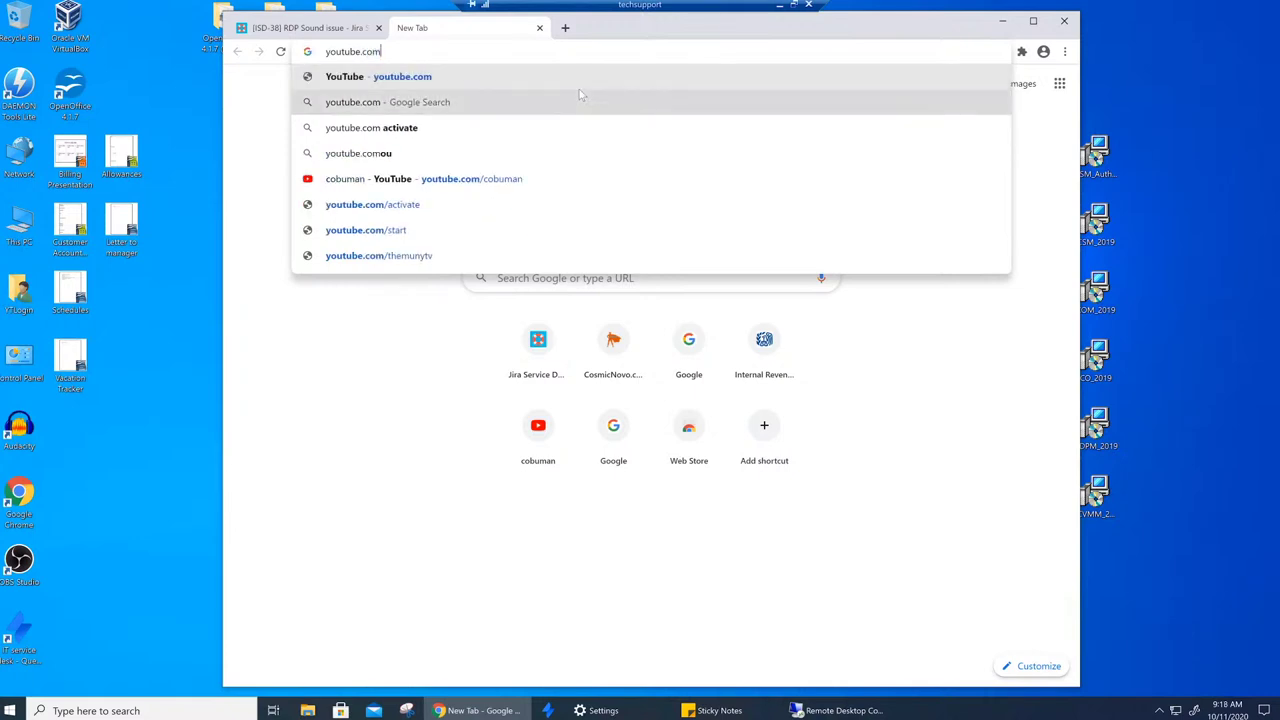
key(Return)
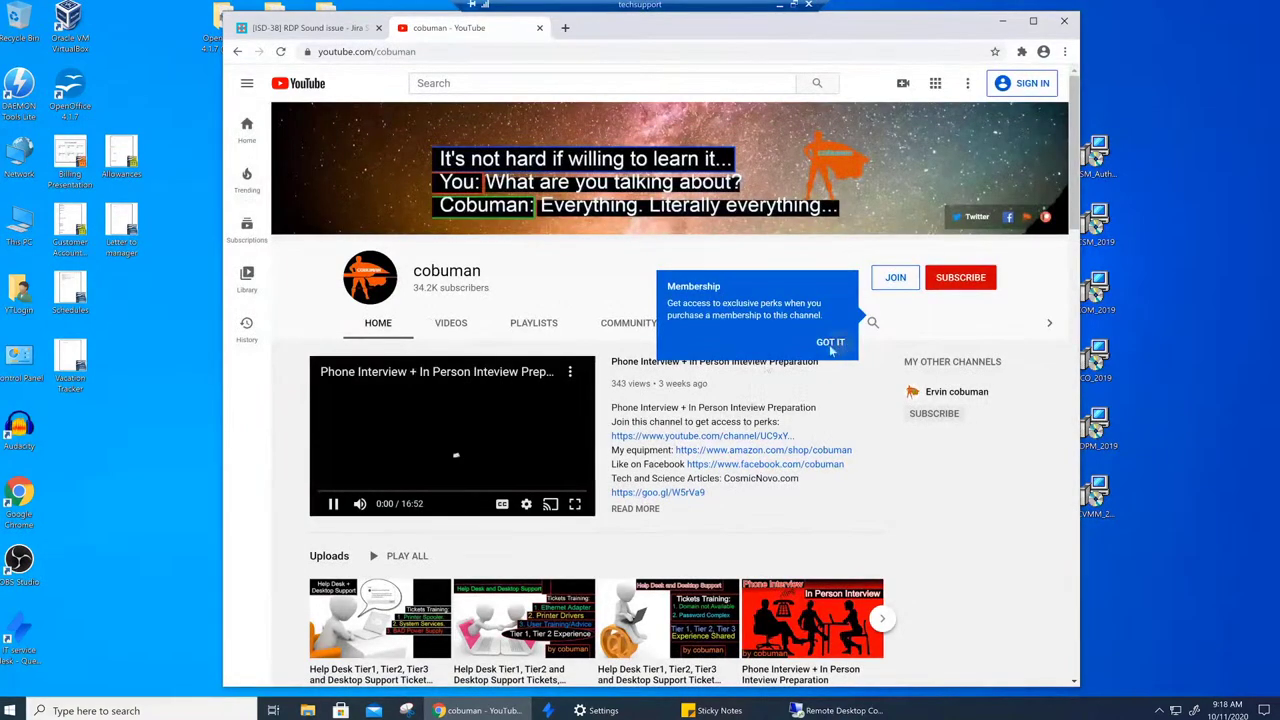
scroll(560, 420, down, 1)
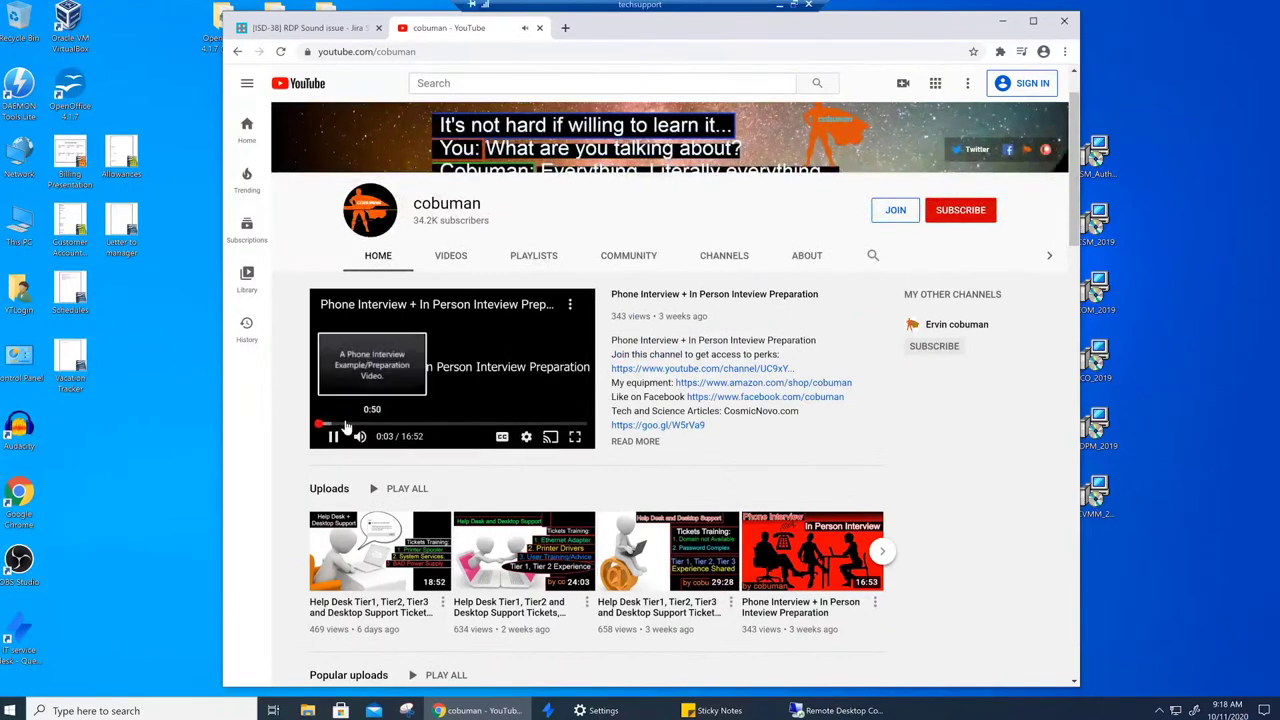
Seek the phone interview video ahead, raise the volume, pause at 1:54, and return to Remote Desktop.
click(345, 426)
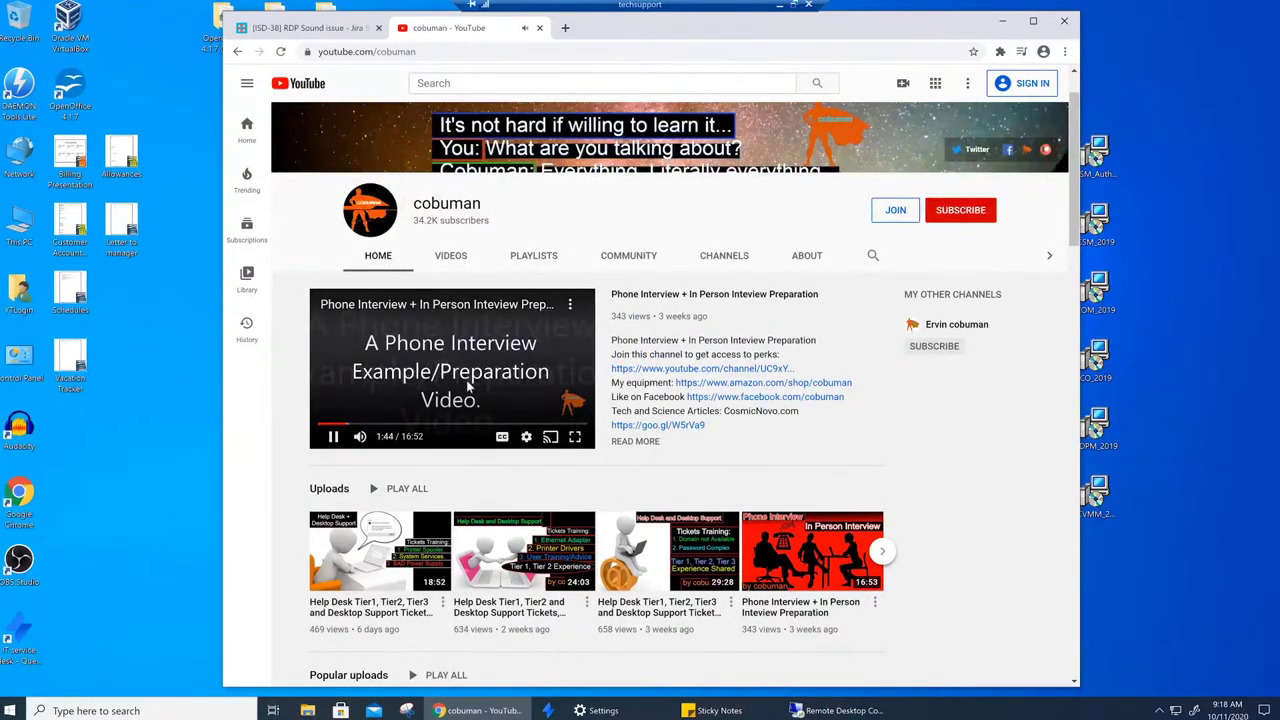
key(XF86AudioLowerVolume)
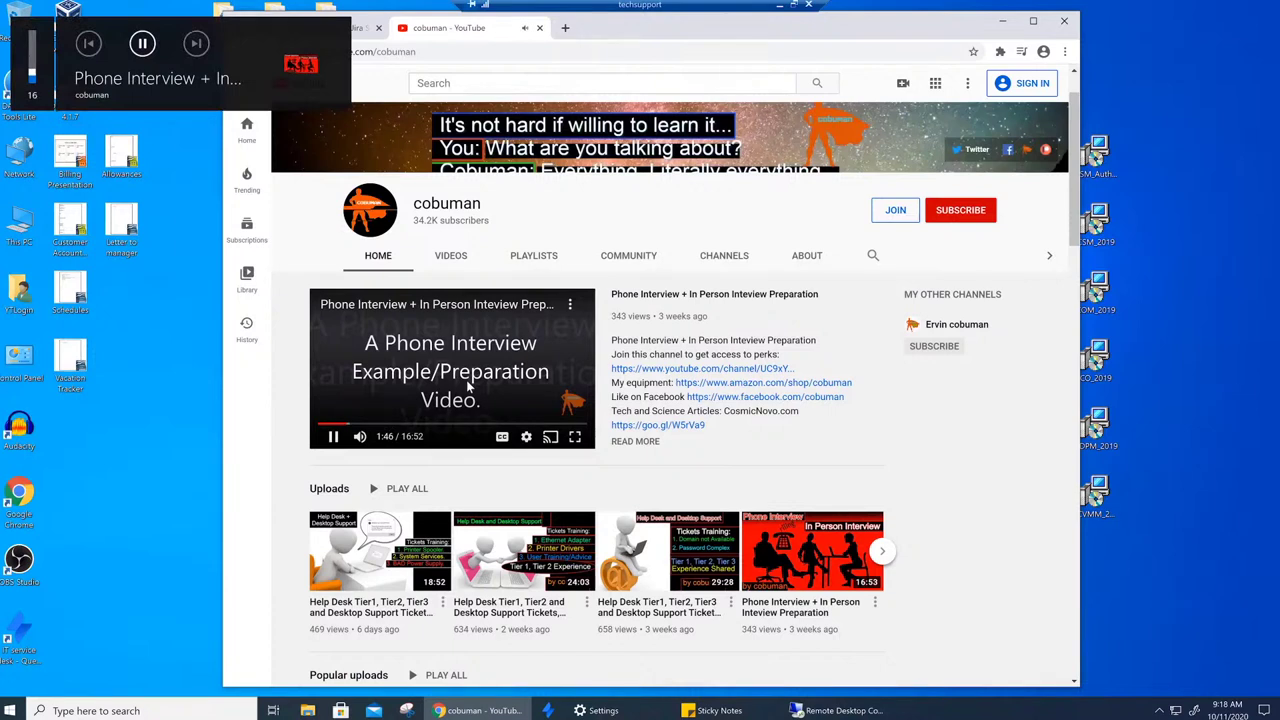
key(XF86AudioRaiseVolume)
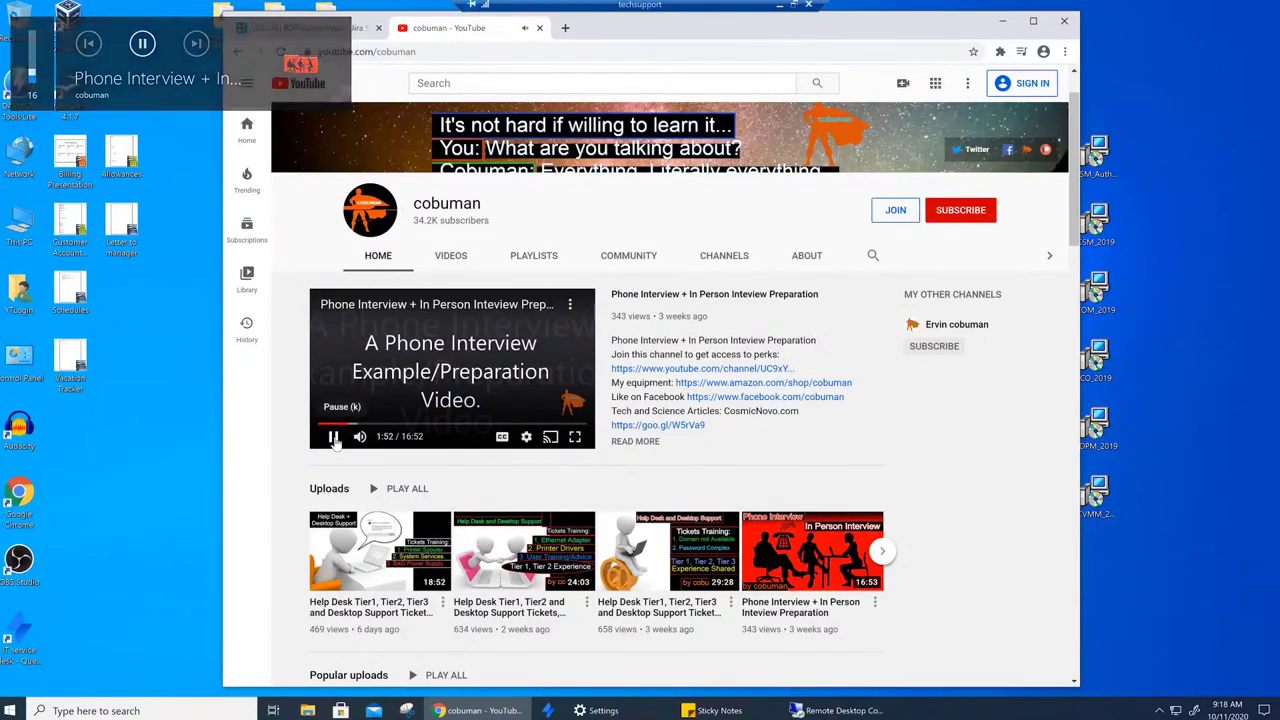
click(334, 444)
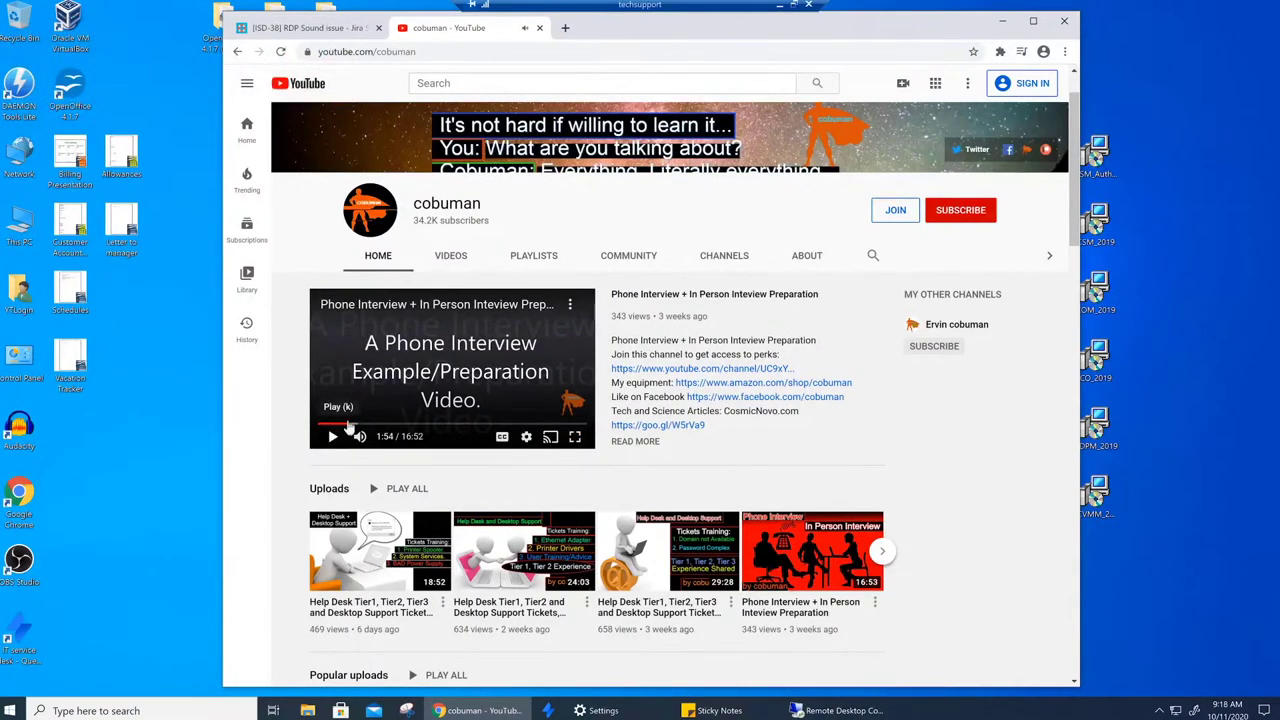
click(884, 706)
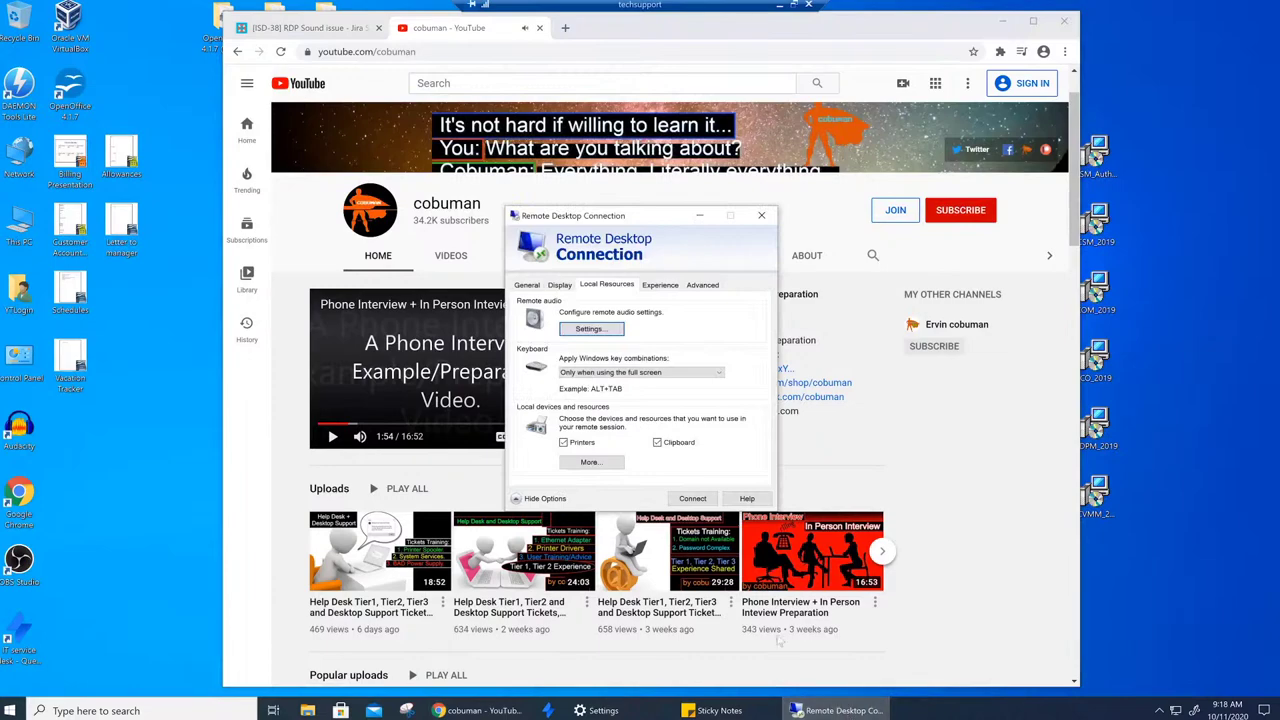
Reopen the remote audio settings, close them unchanged, and close Remote Desktop Connection.
click(586, 331)
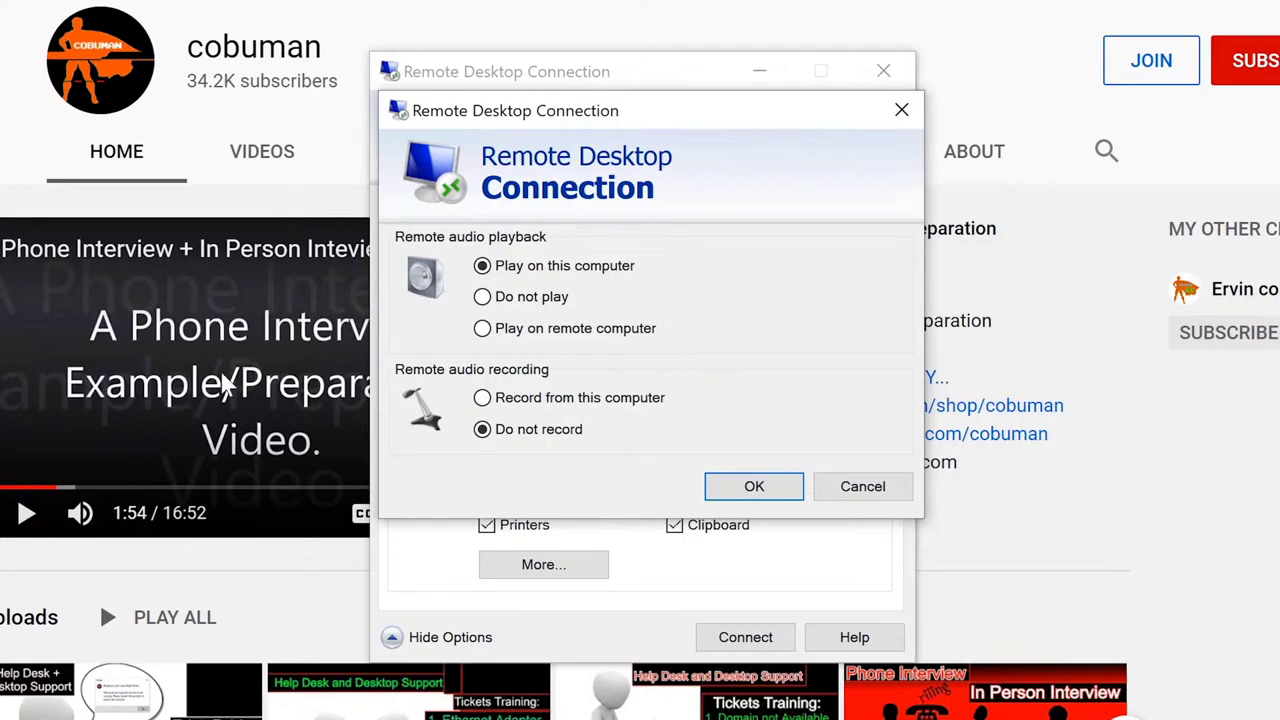
click(871, 490)
click(883, 71)
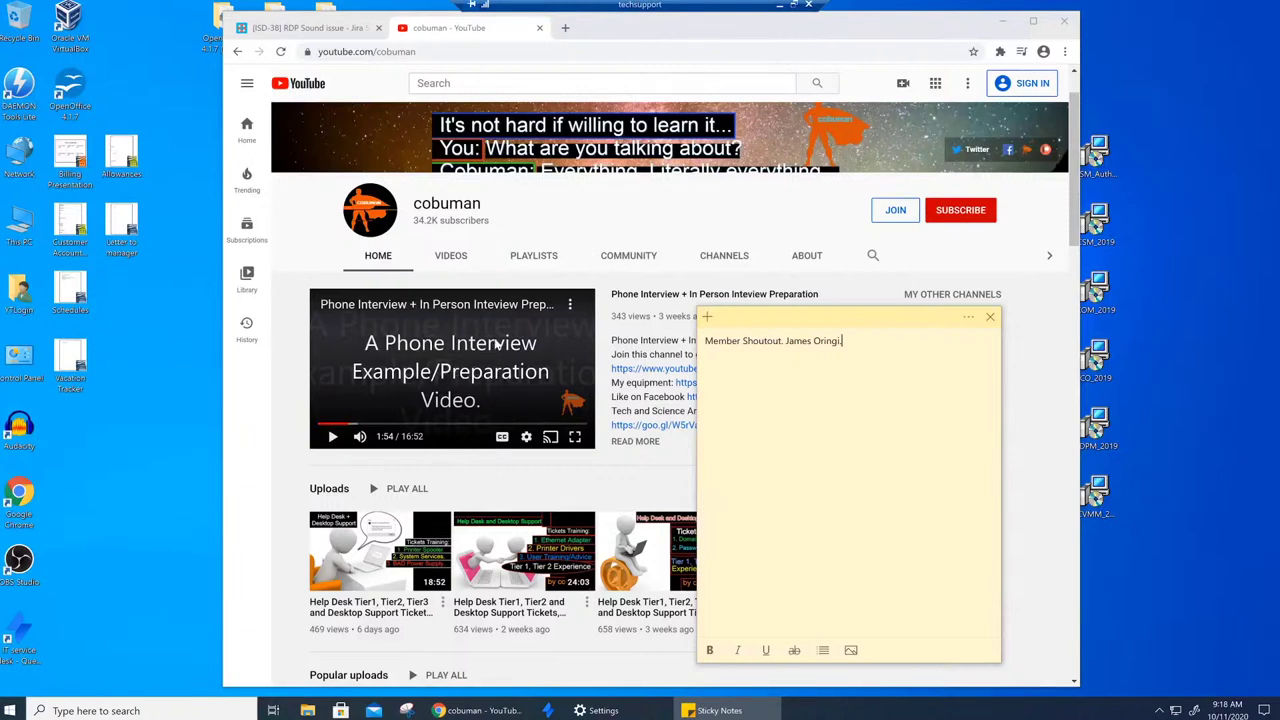
Relaunch Remote Desktop Connection via search 'remot' and set remote audio to Play on this computer.
key(super)
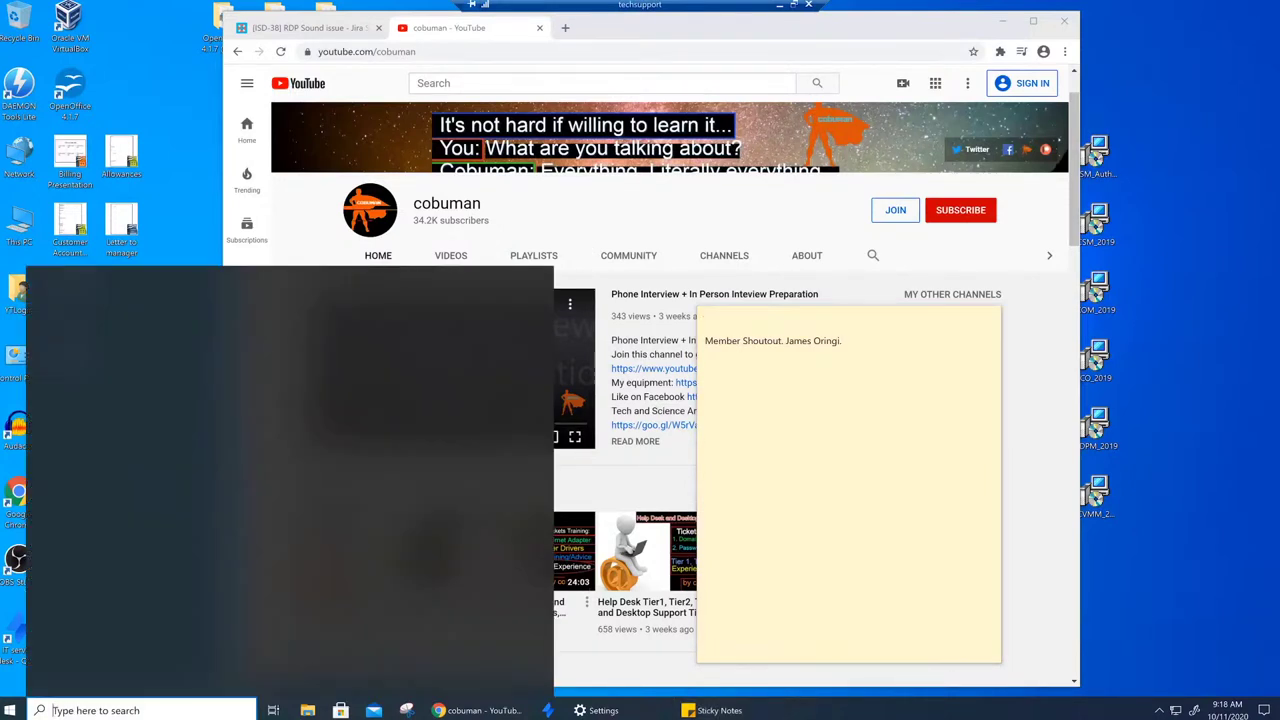
text(remote)
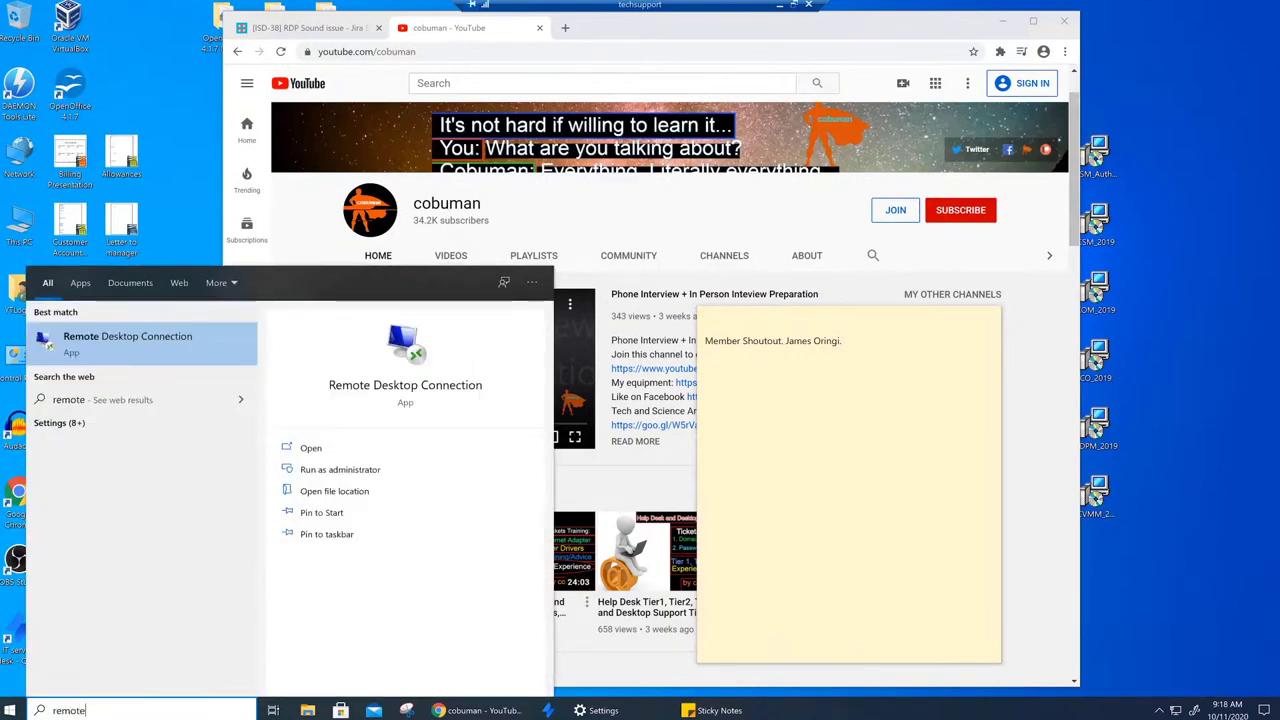
key(Return)
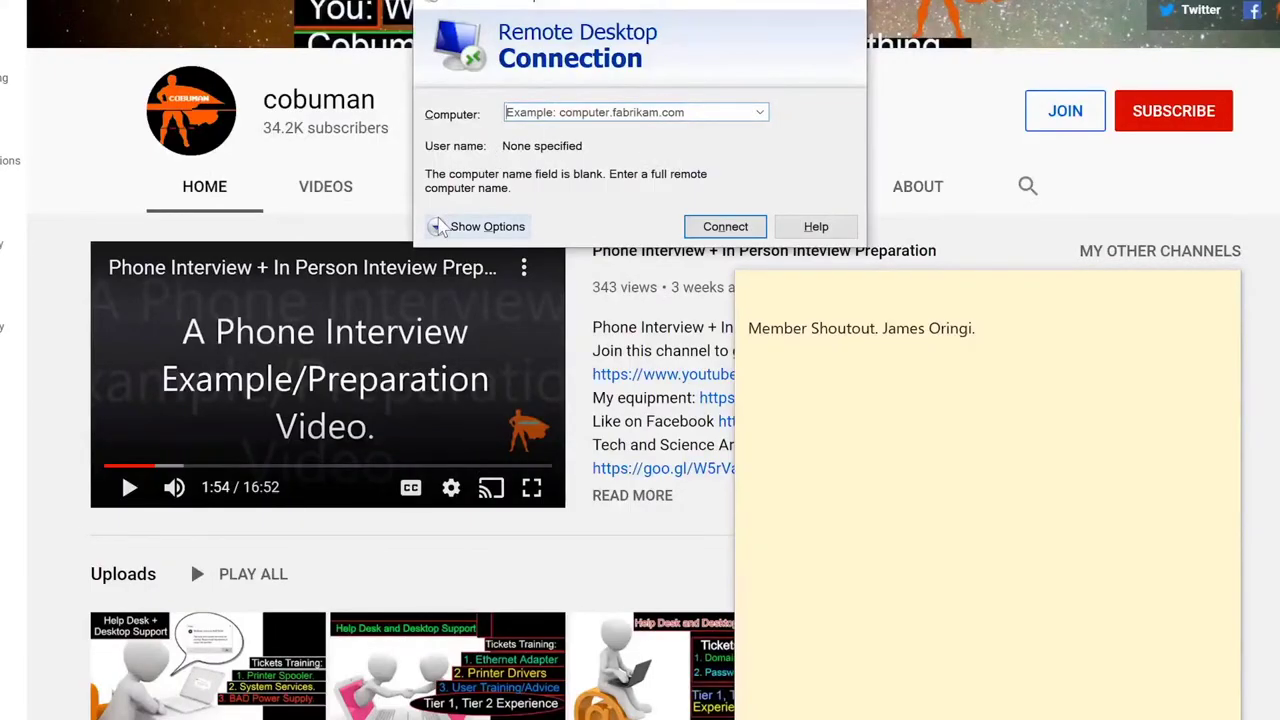
click(440, 226)
click(580, 110)
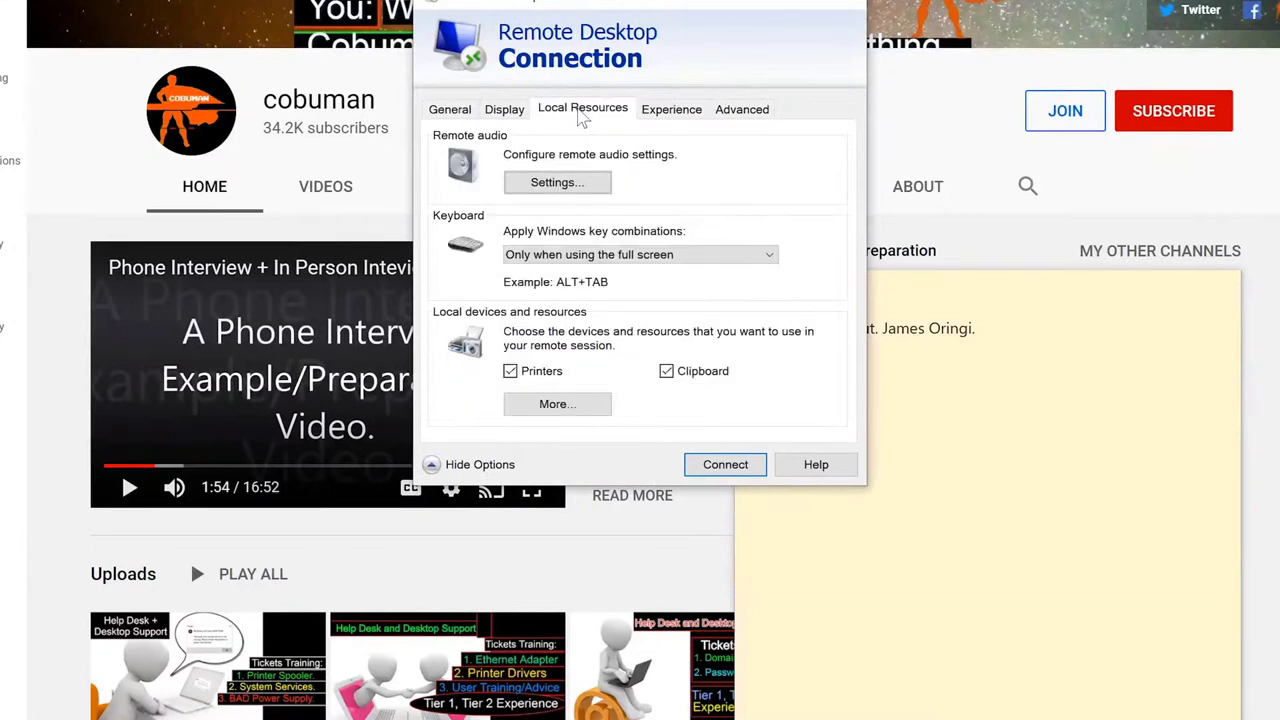
click(557, 182)
click(566, 208)
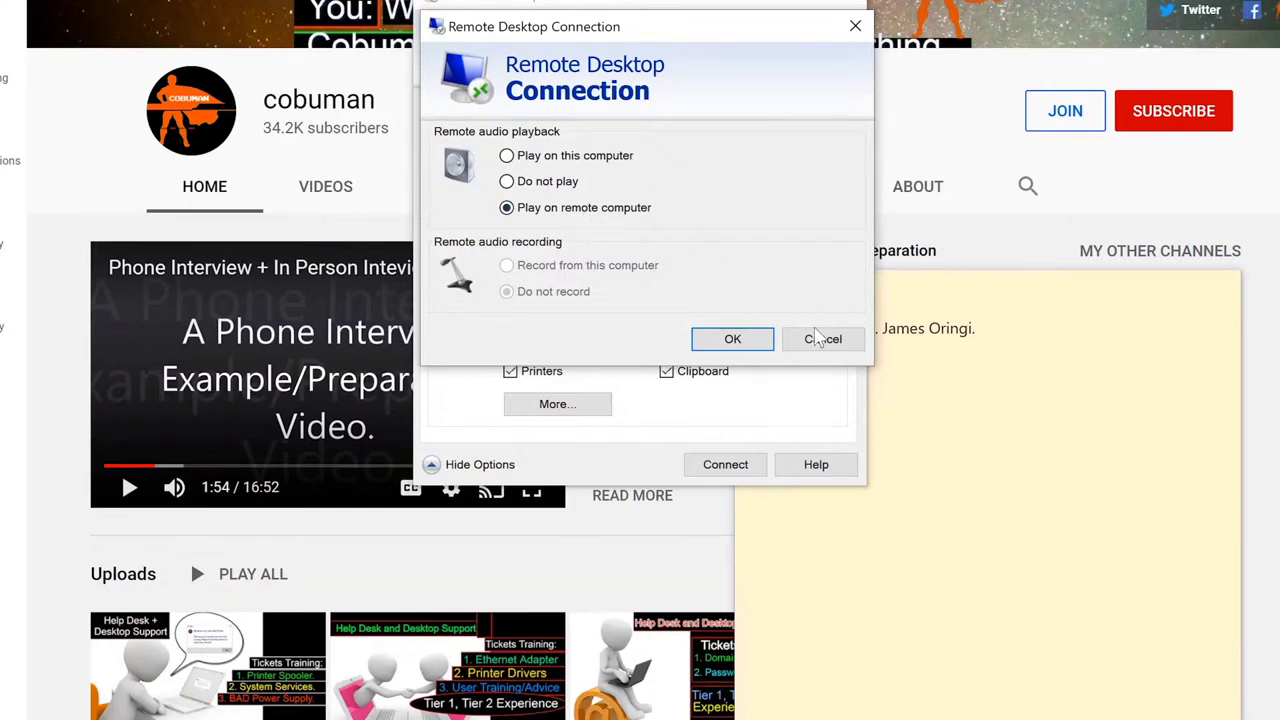
click(540, 158)
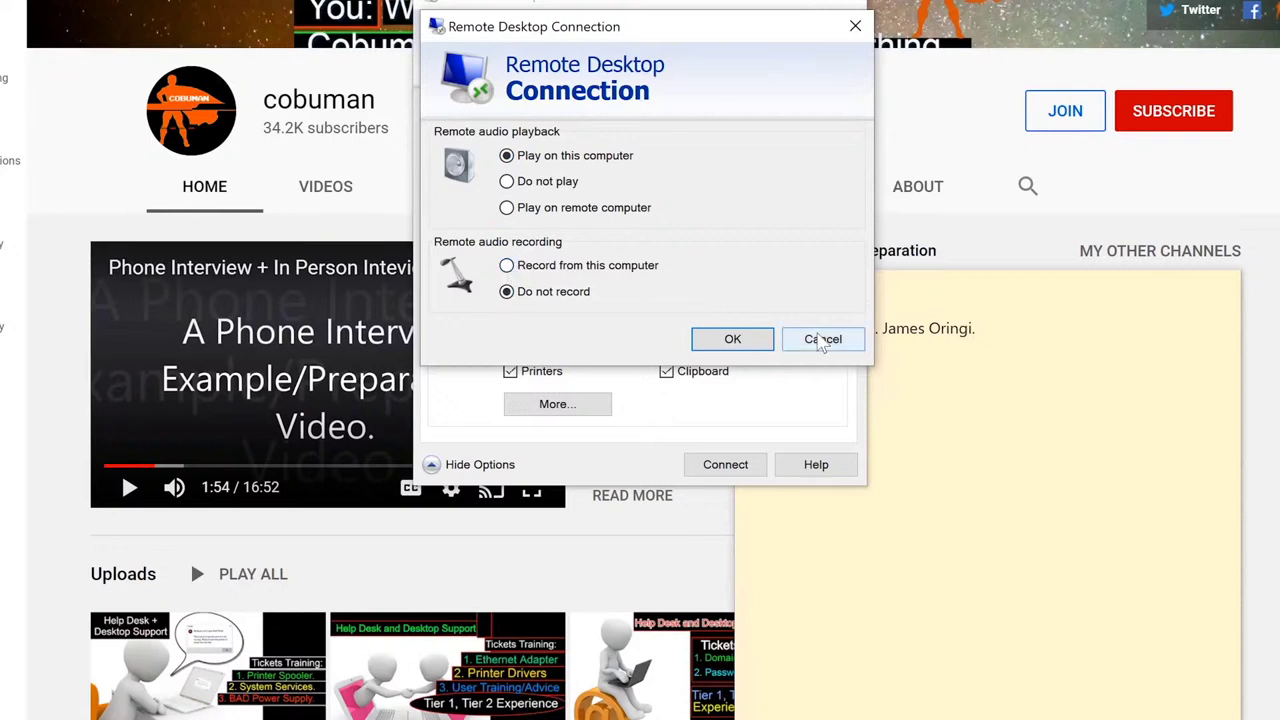
click(731, 339)
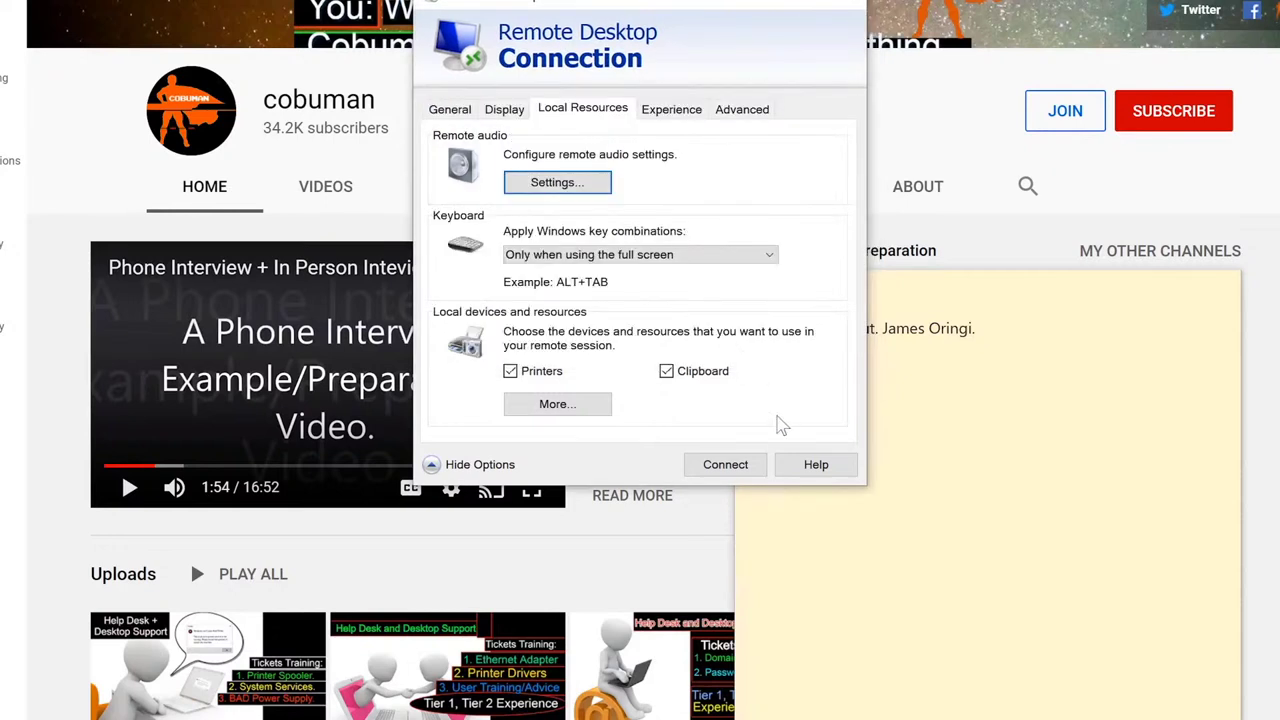
Dismiss the blank computer-name error, recheck the audio settings, and close the window and sticky note.
click(725, 464)
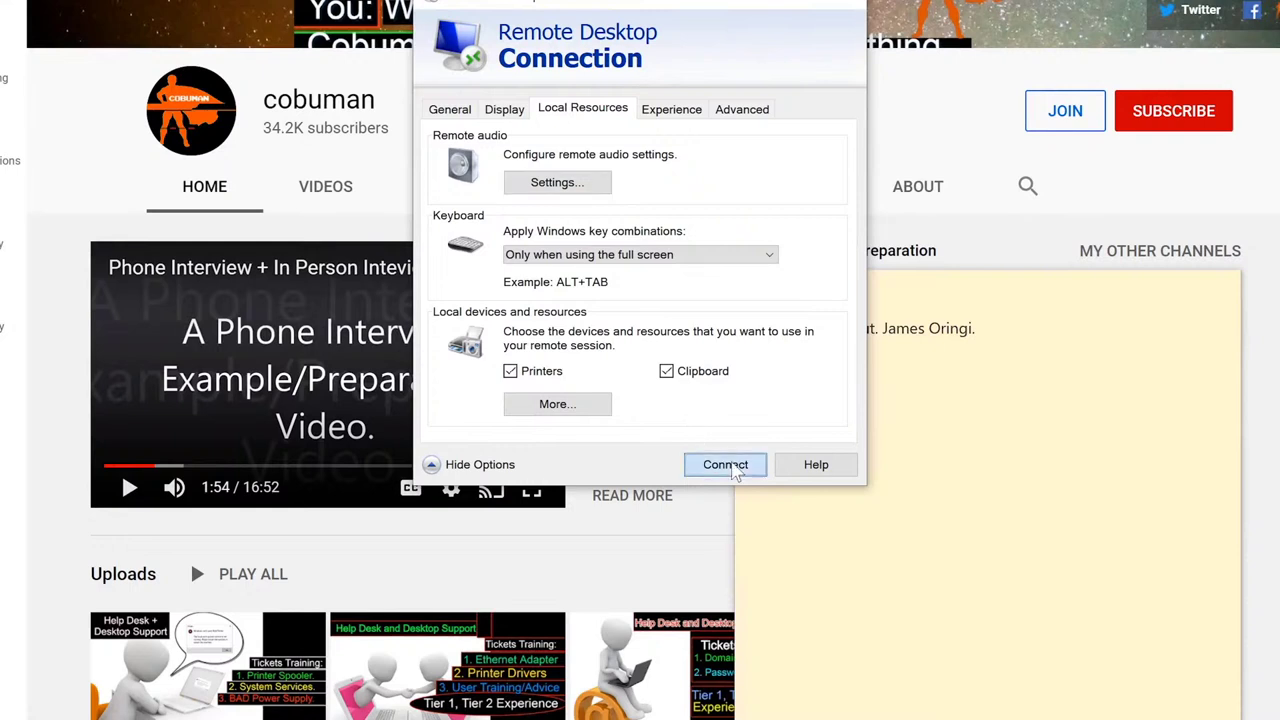
click(845, 362)
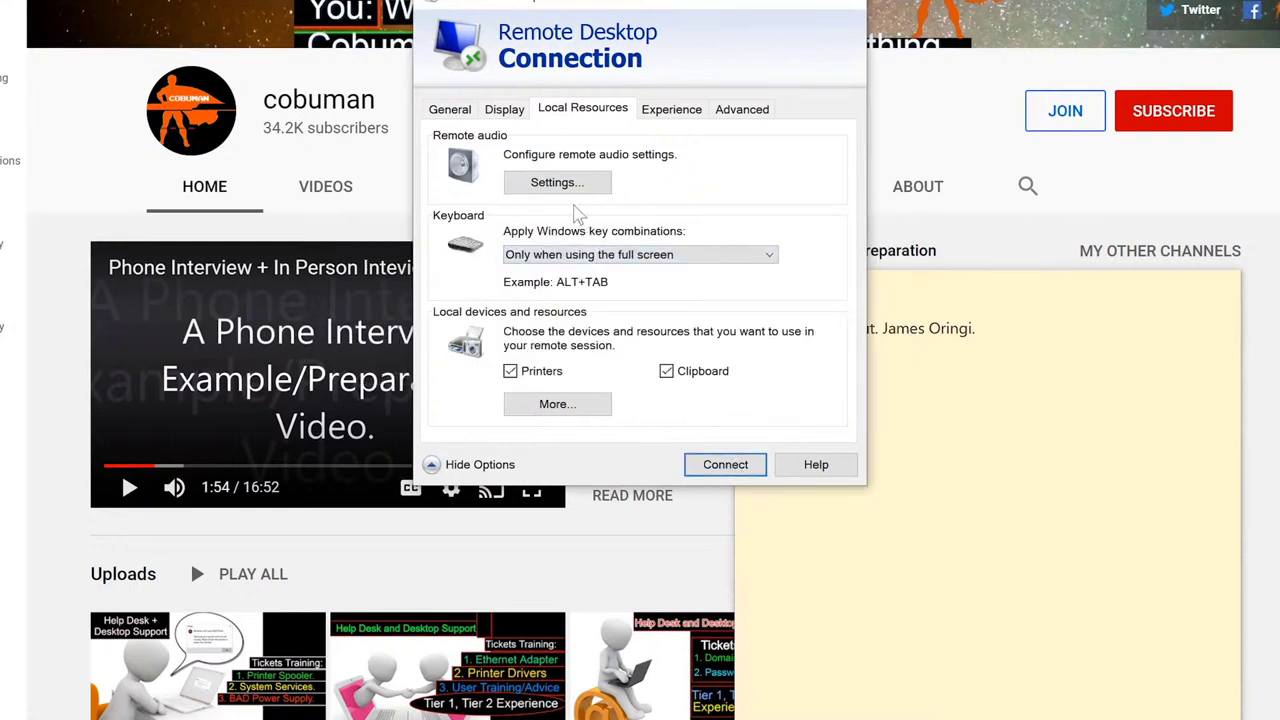
click(553, 183)
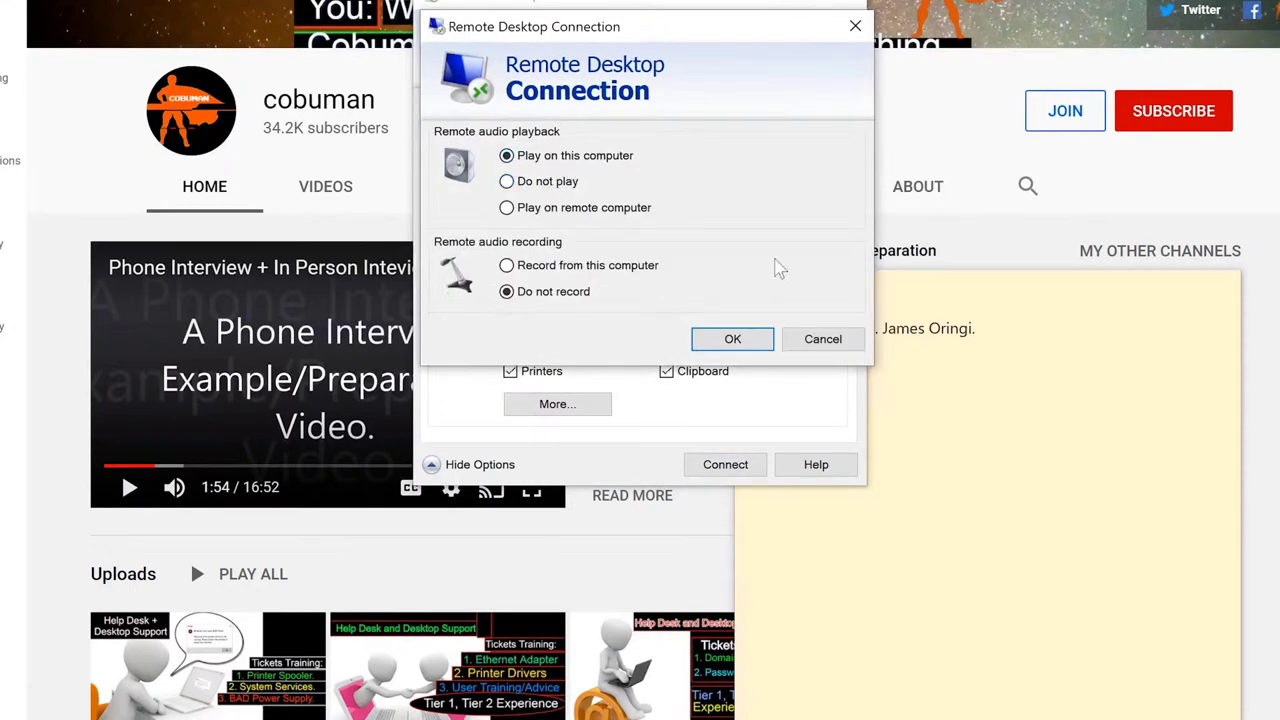
click(823, 340)
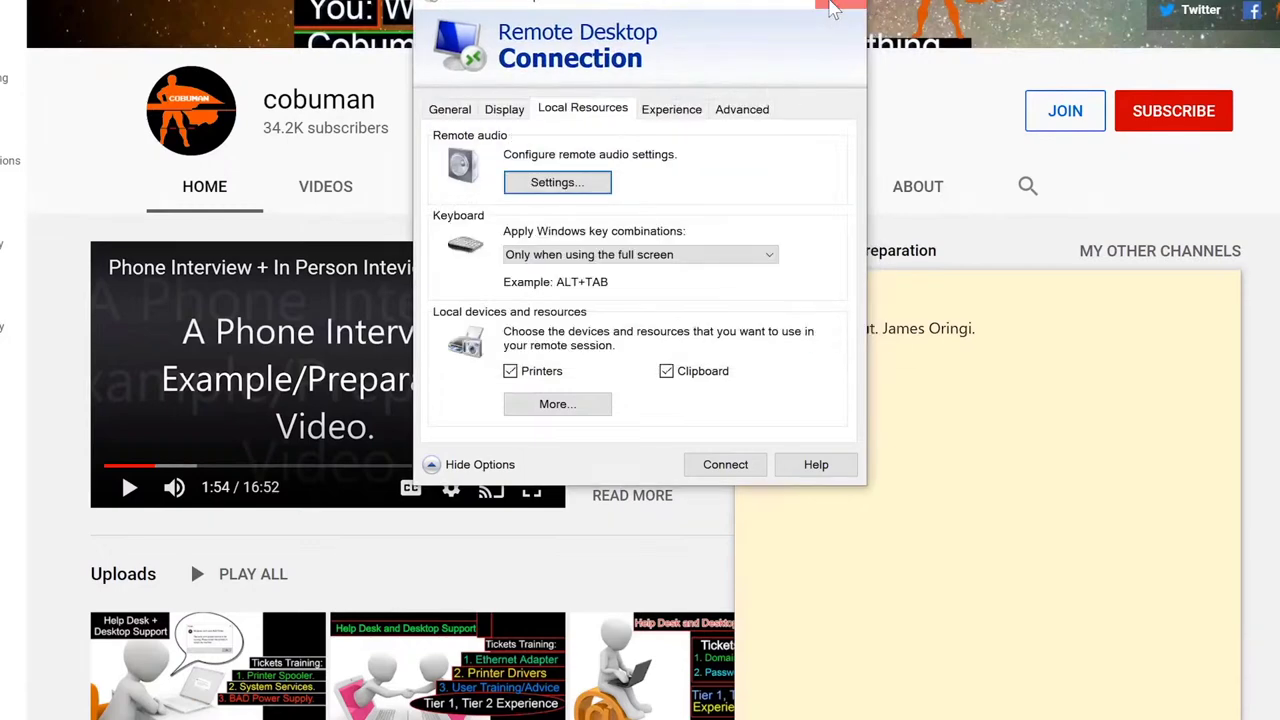
click(837, 8)
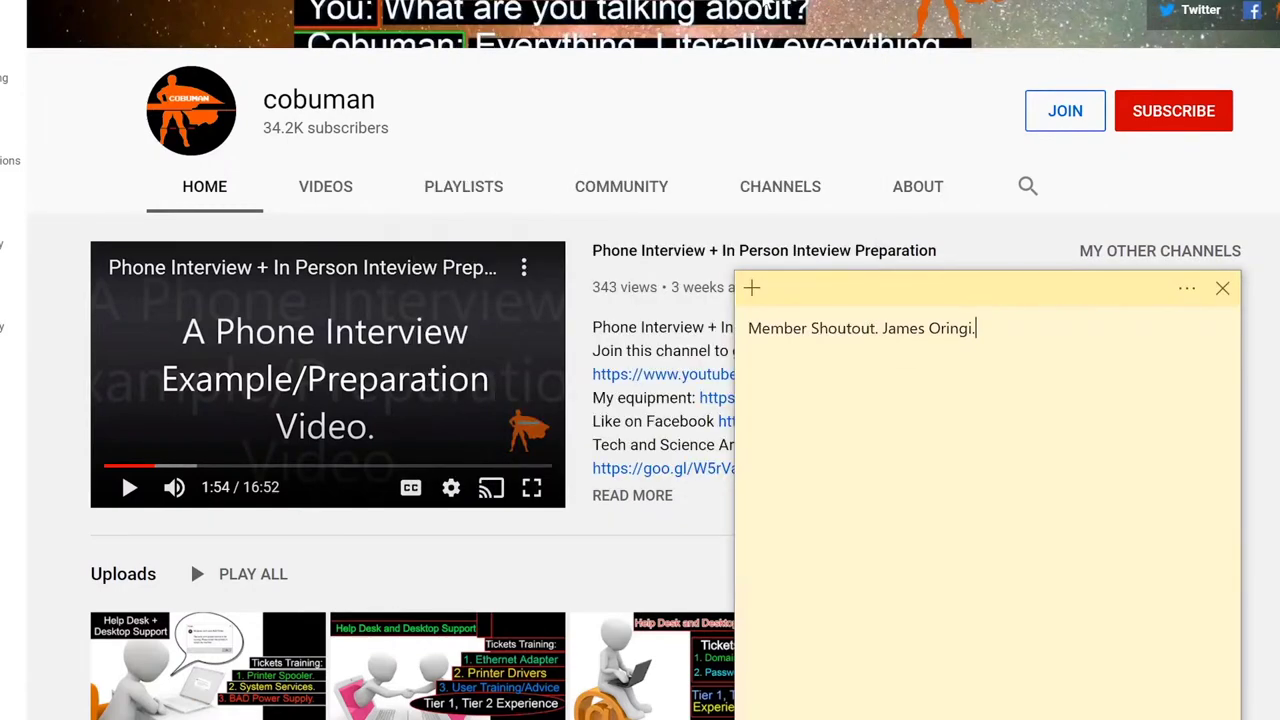
click(1222, 288)
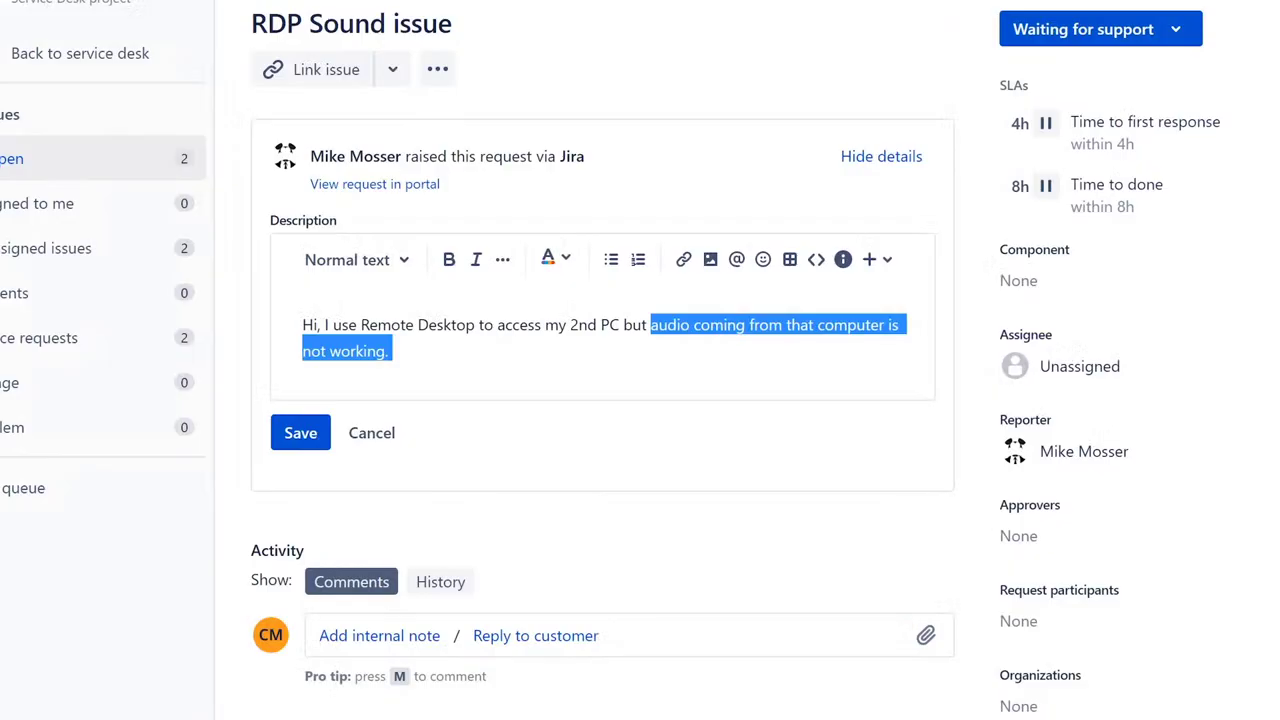
Cancel the description edit and save an internal note about changing Remote Desktop settings to play audio locally.
click(563, 385)
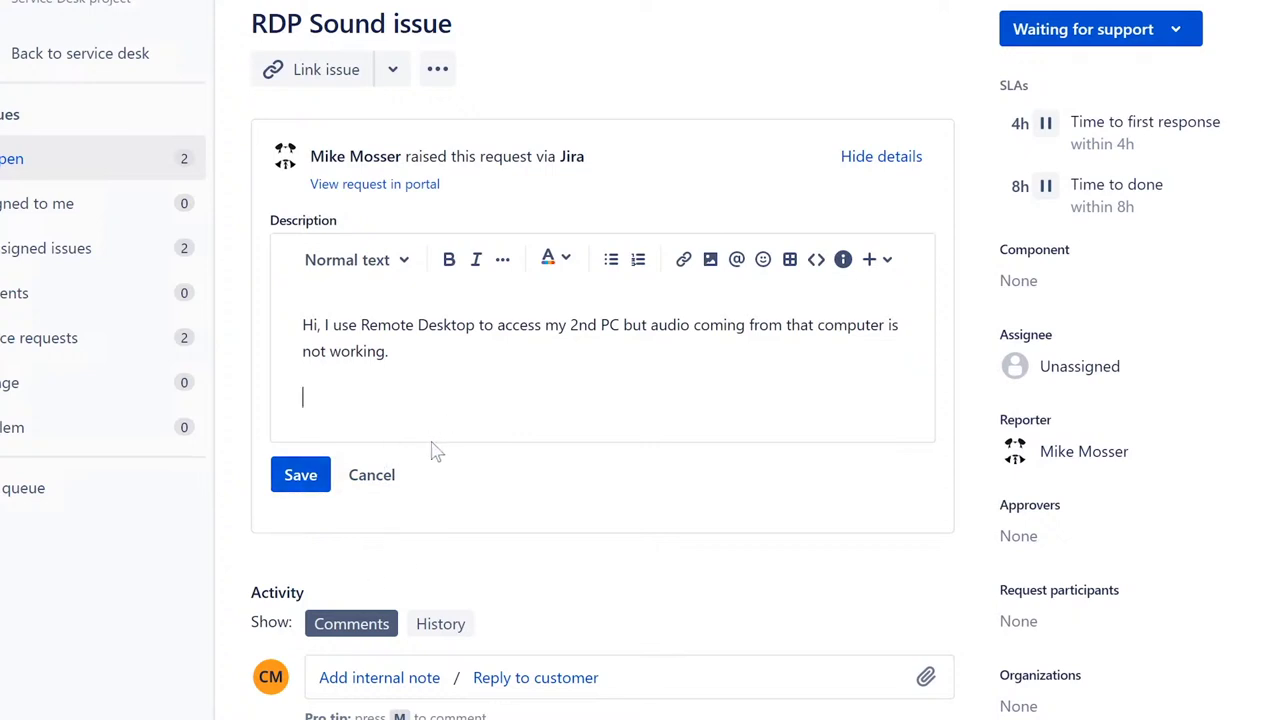
click(395, 478)
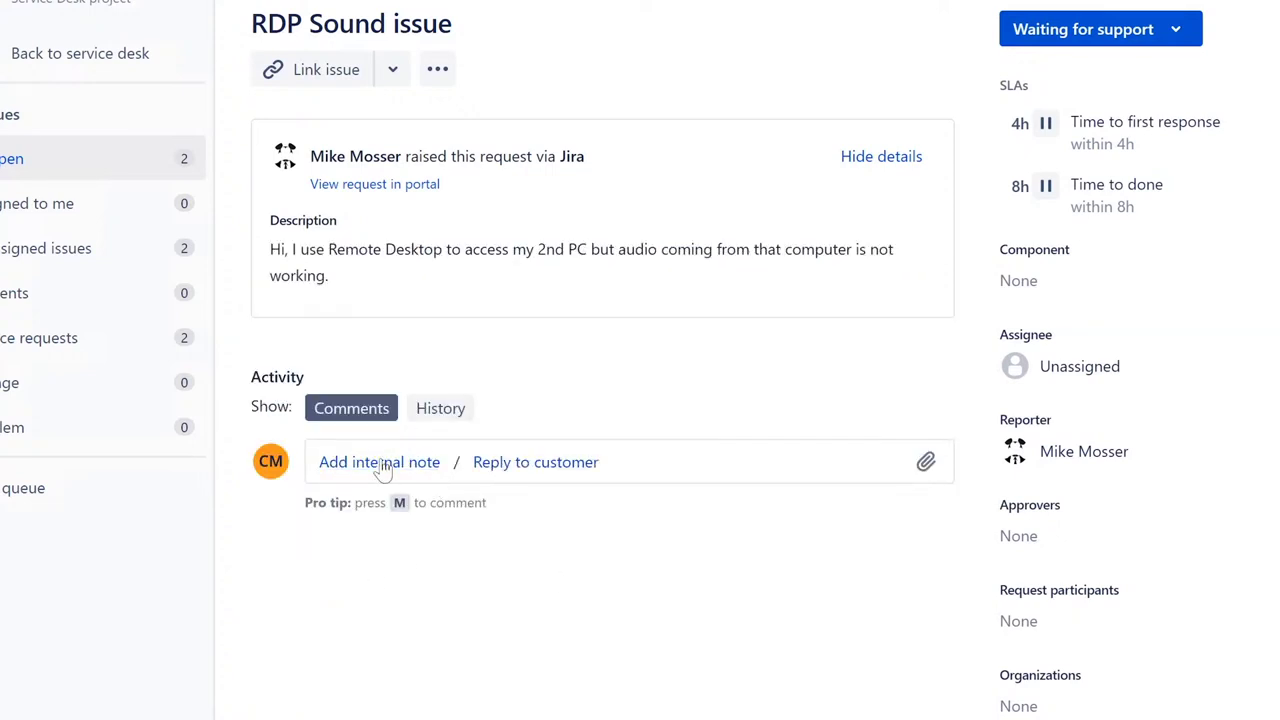
click(378, 464)
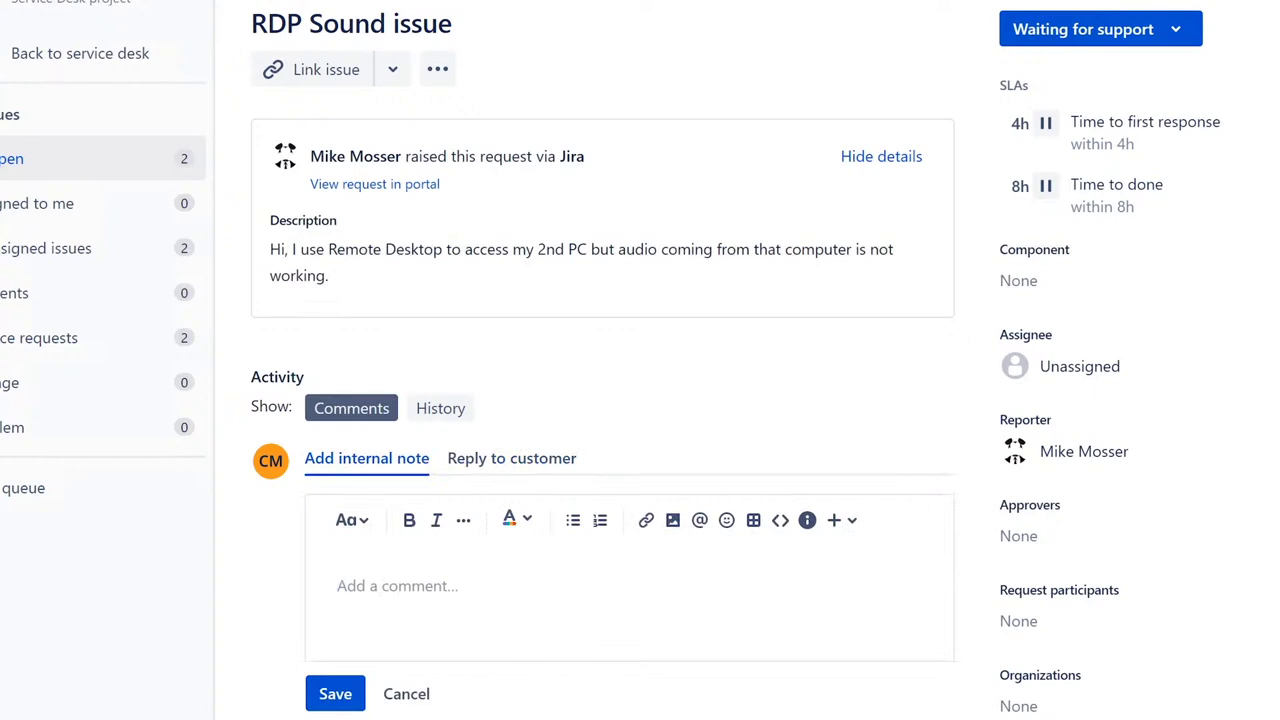
text(Changed)
text(se)
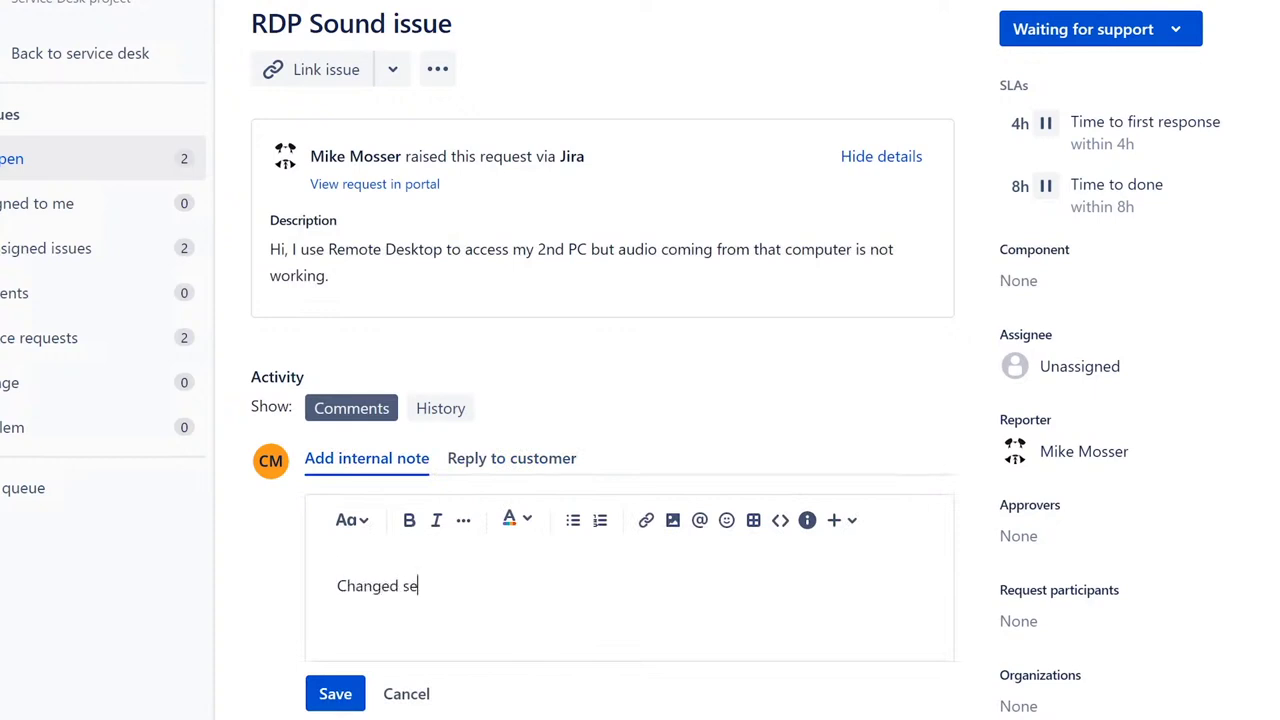
key(BackSpace)
key(BackSpace)
text(Remote Deskotp)
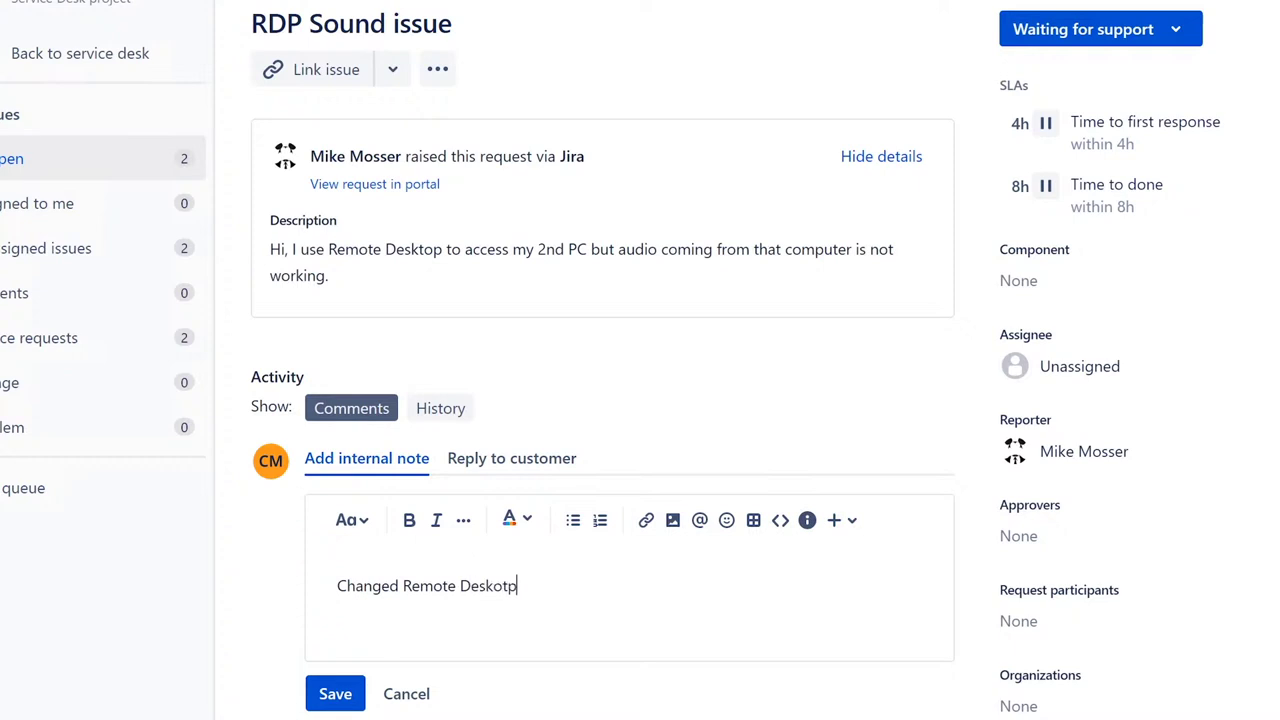
text(top Settings to play adu)
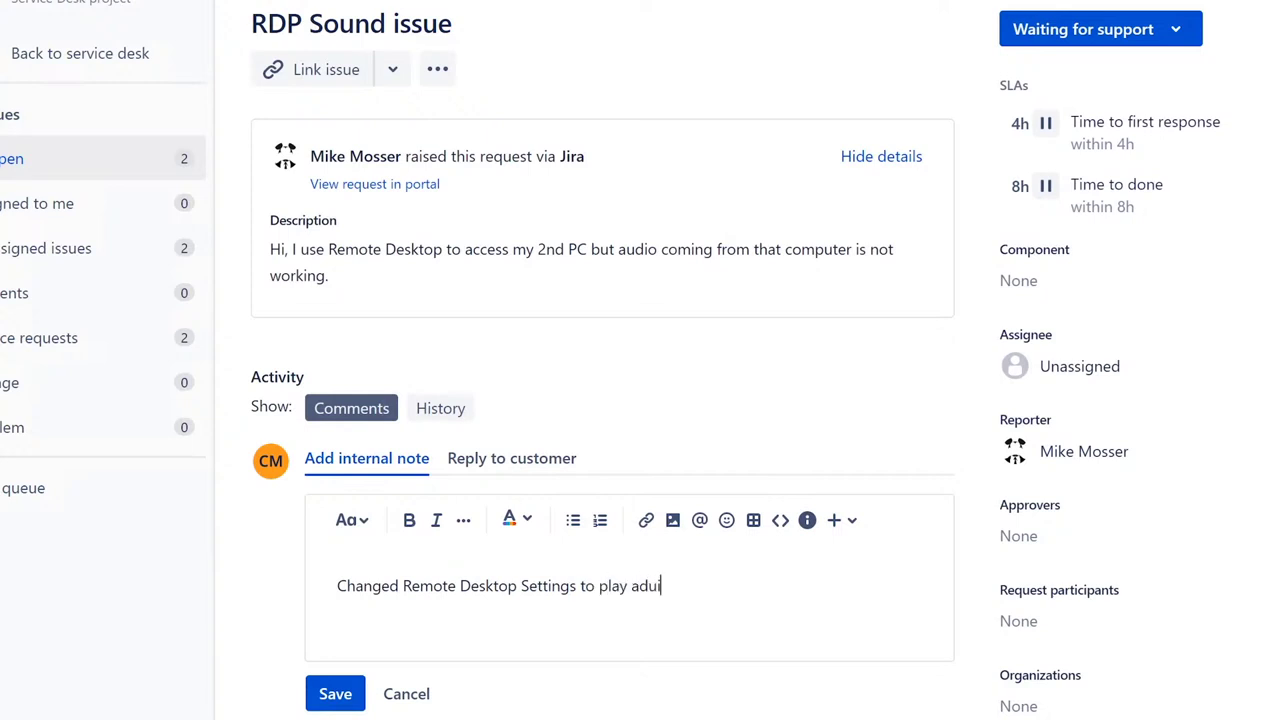
key(BackSpace)
text(io)
key(BackSpace)
text(udio on a local computer.)
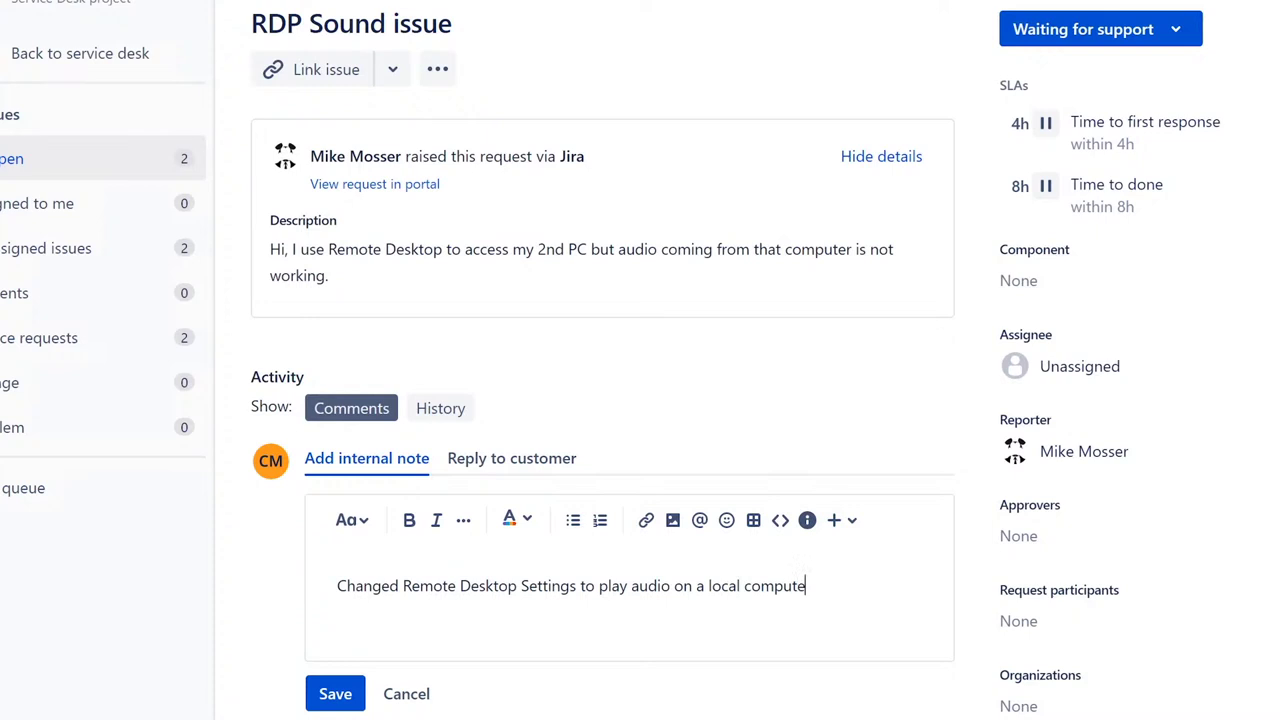
click(338, 694)
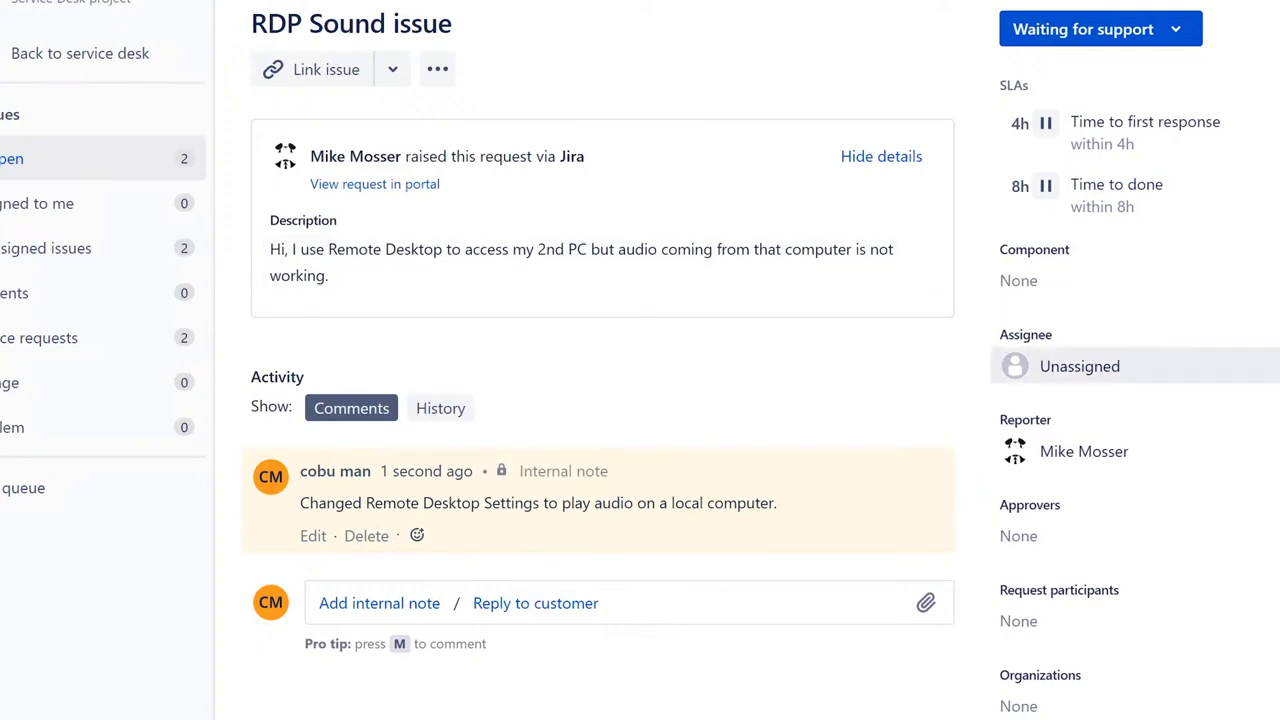
Assign ISD-38 to myself and transition it to Complete.
click(1080, 366)
click(1085, 426)
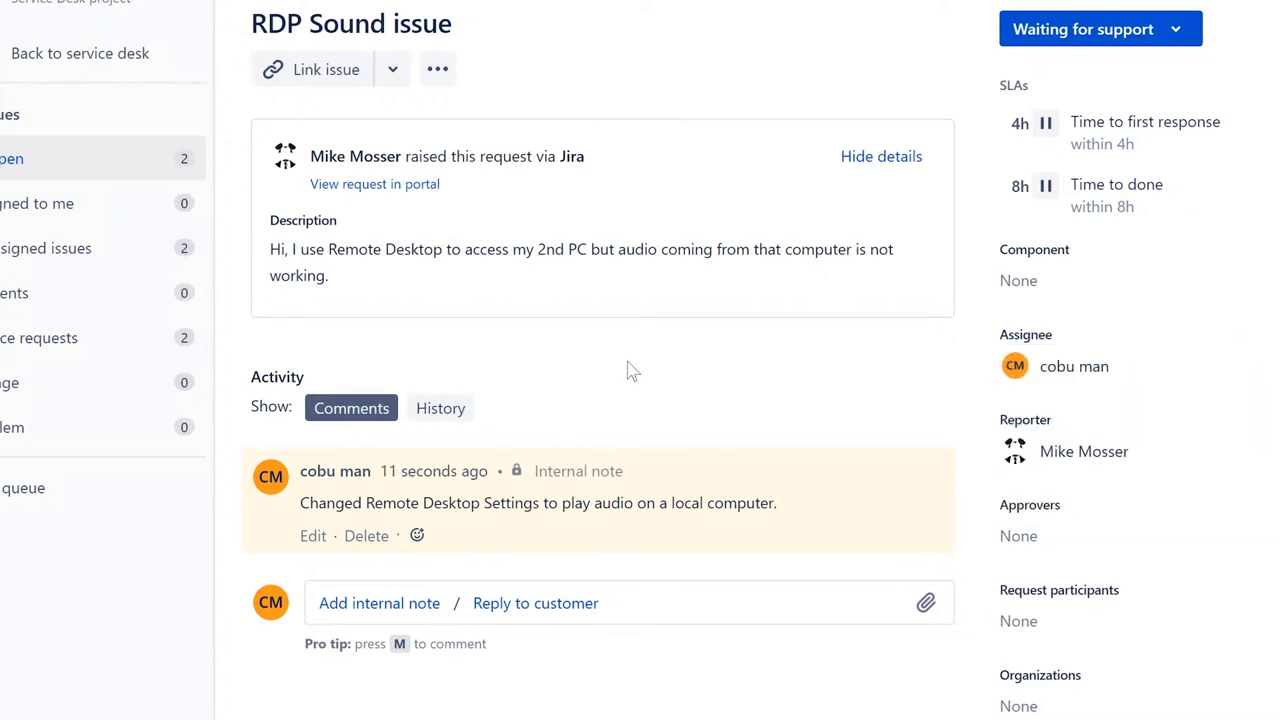
click(1170, 40)
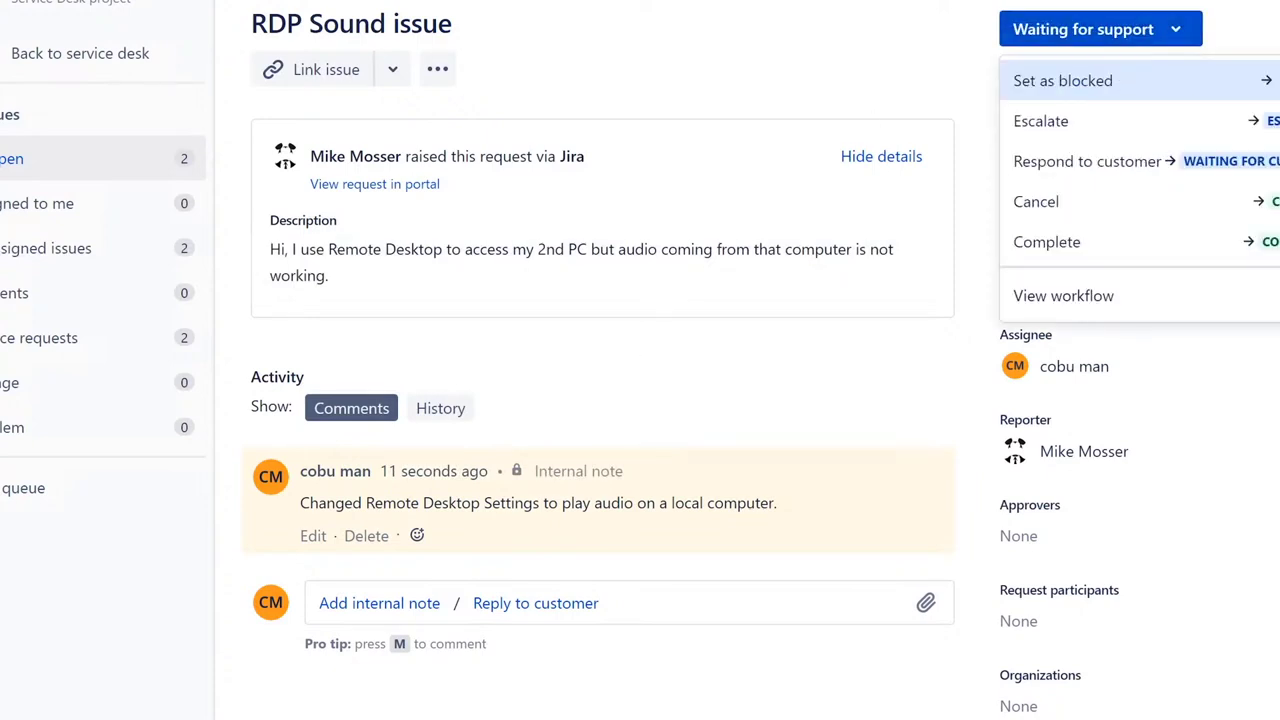
click(1160, 247)
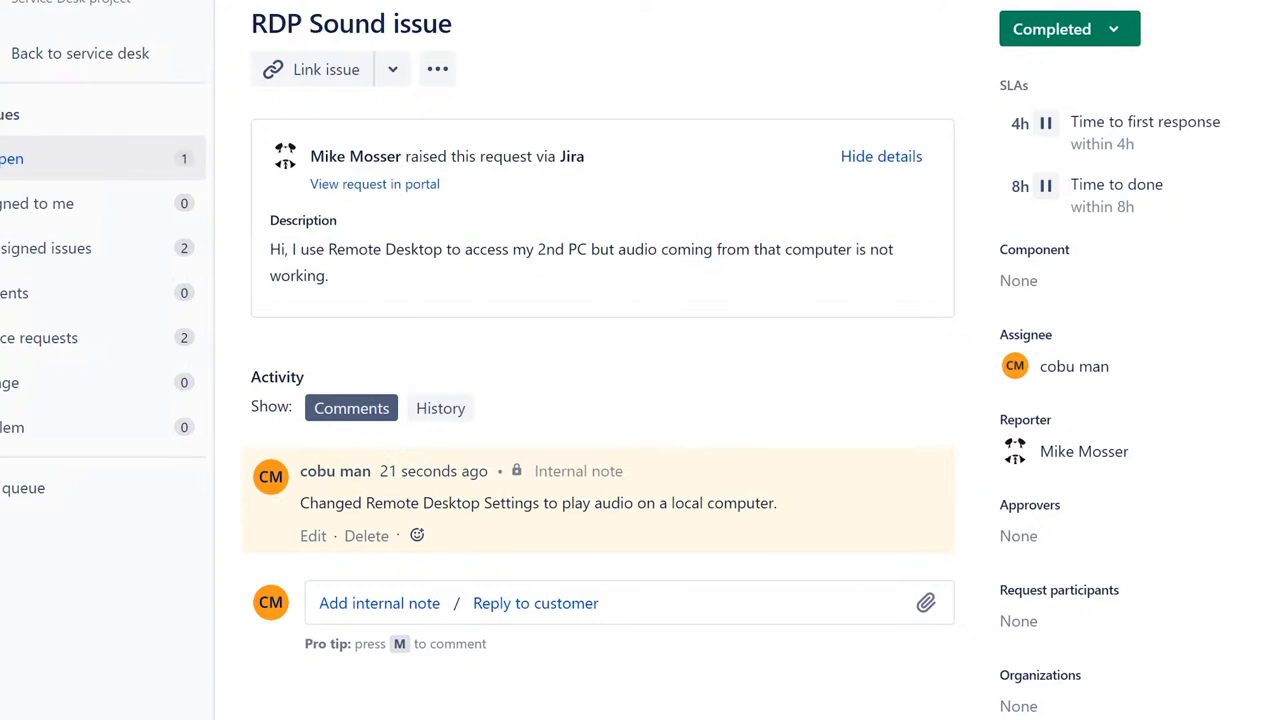
Launch Remote Desktop Connection via search 'remote desktop' and expand its options.
key(super)
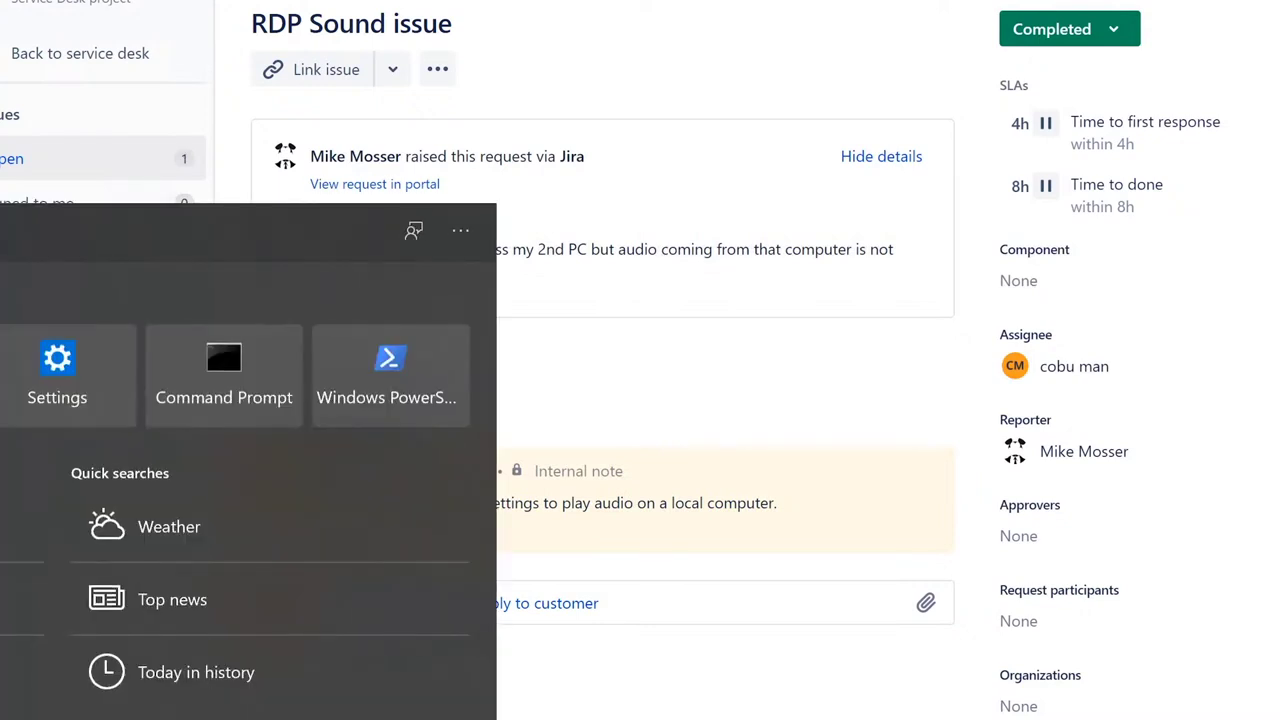
text(remote desktop)
key(Return)
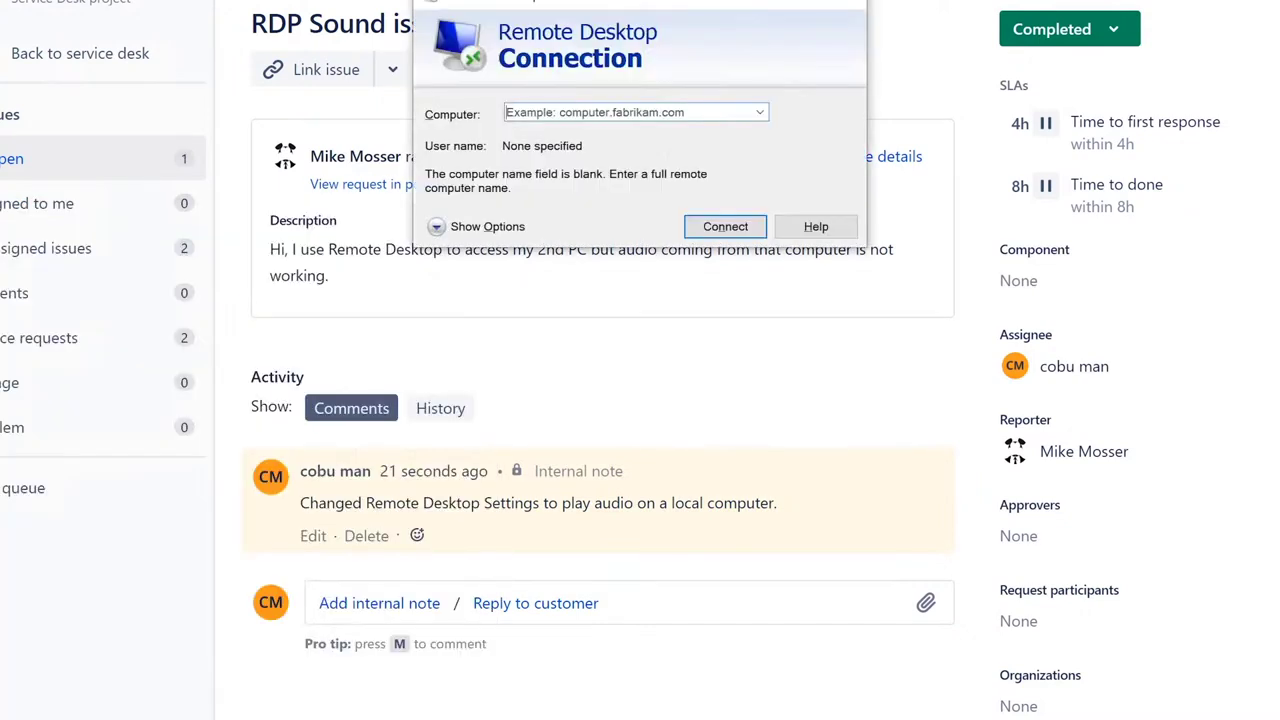
click(476, 234)
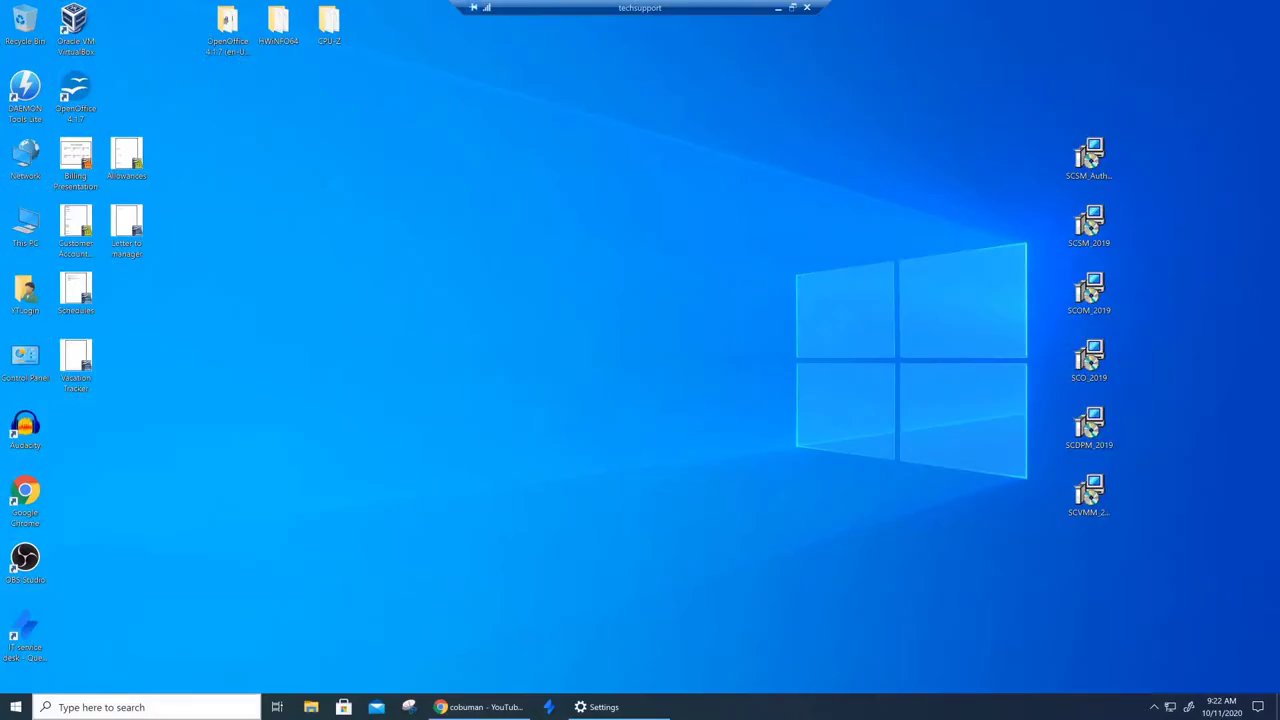
On the remote machine, launch Remote Desktop Connection and check the Remote Audio volume is 100.
click(110, 707)
text(remote)
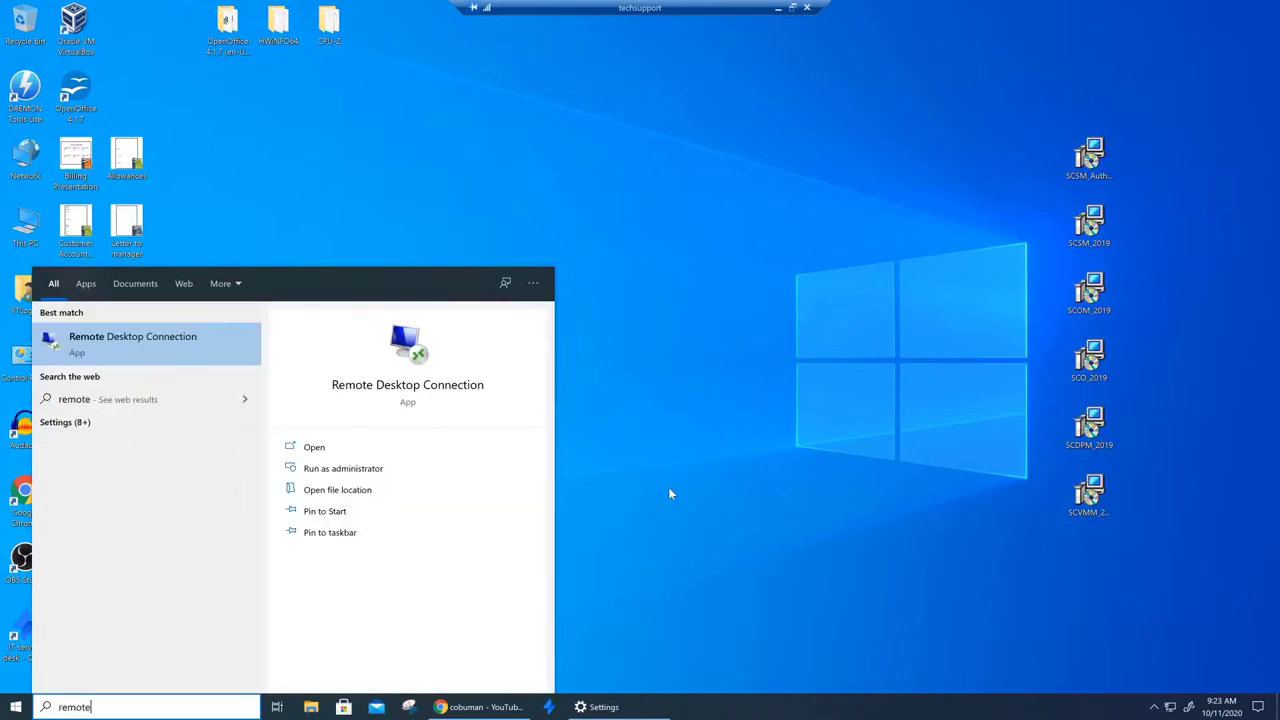
key(Return)
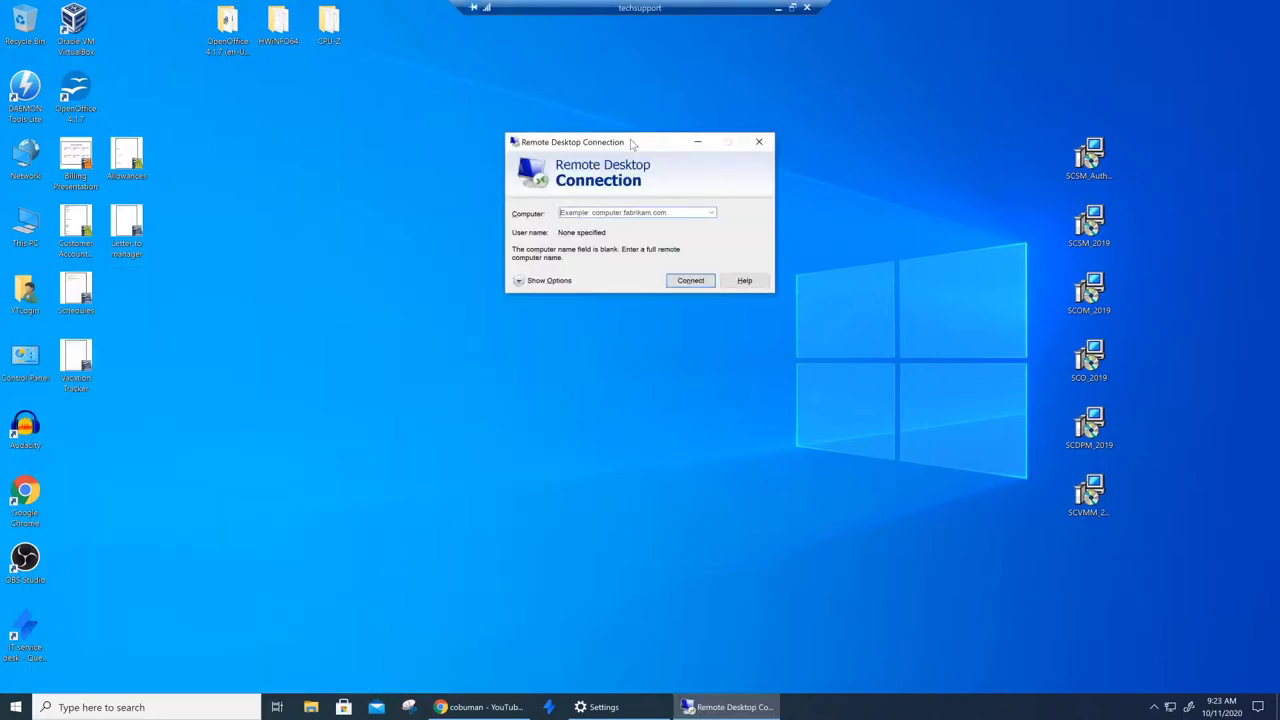
drag(641, 140, 644, 166)
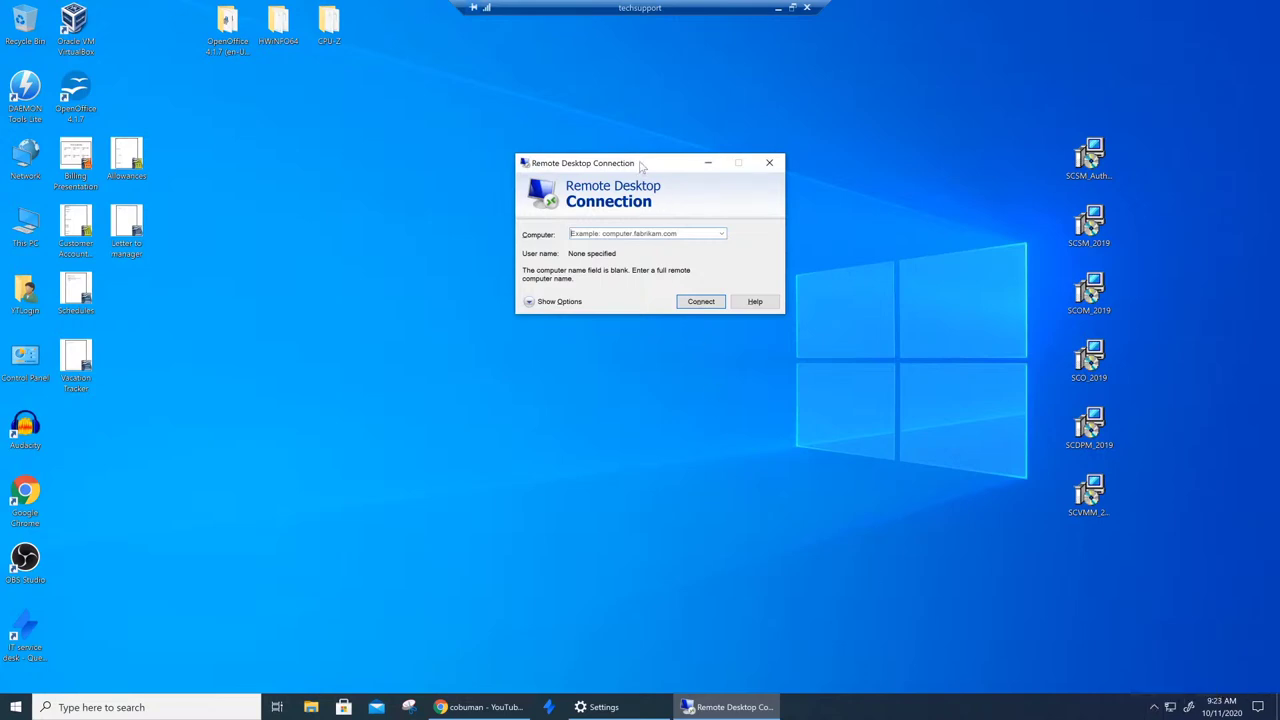
drag(641, 167, 633, 182)
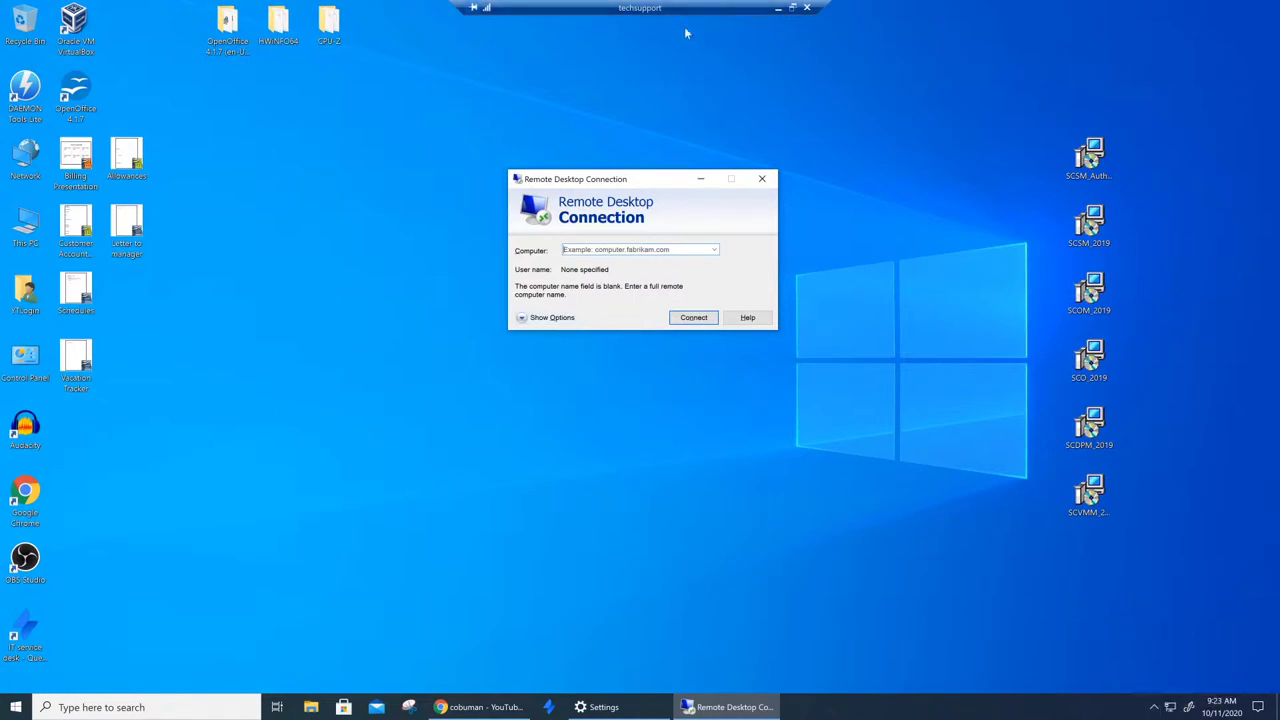
click(1154, 707)
click(1000, 566)
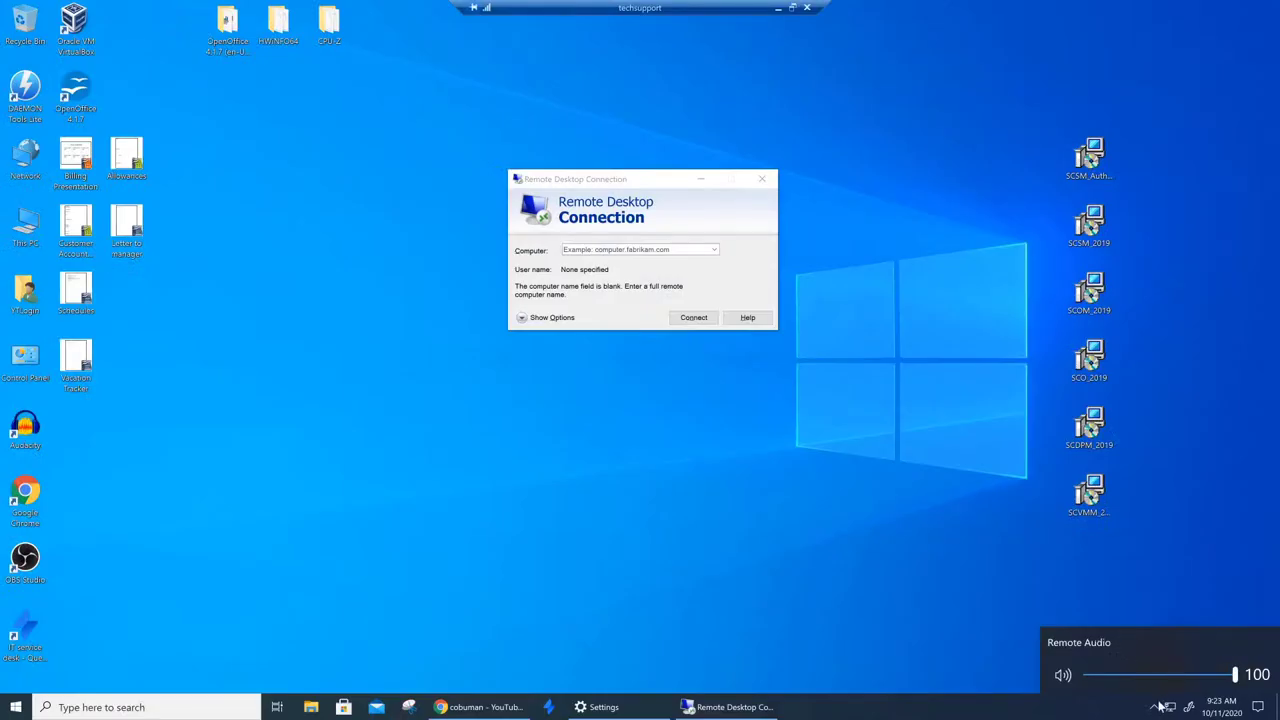
click(1155, 707)
click(1155, 707)
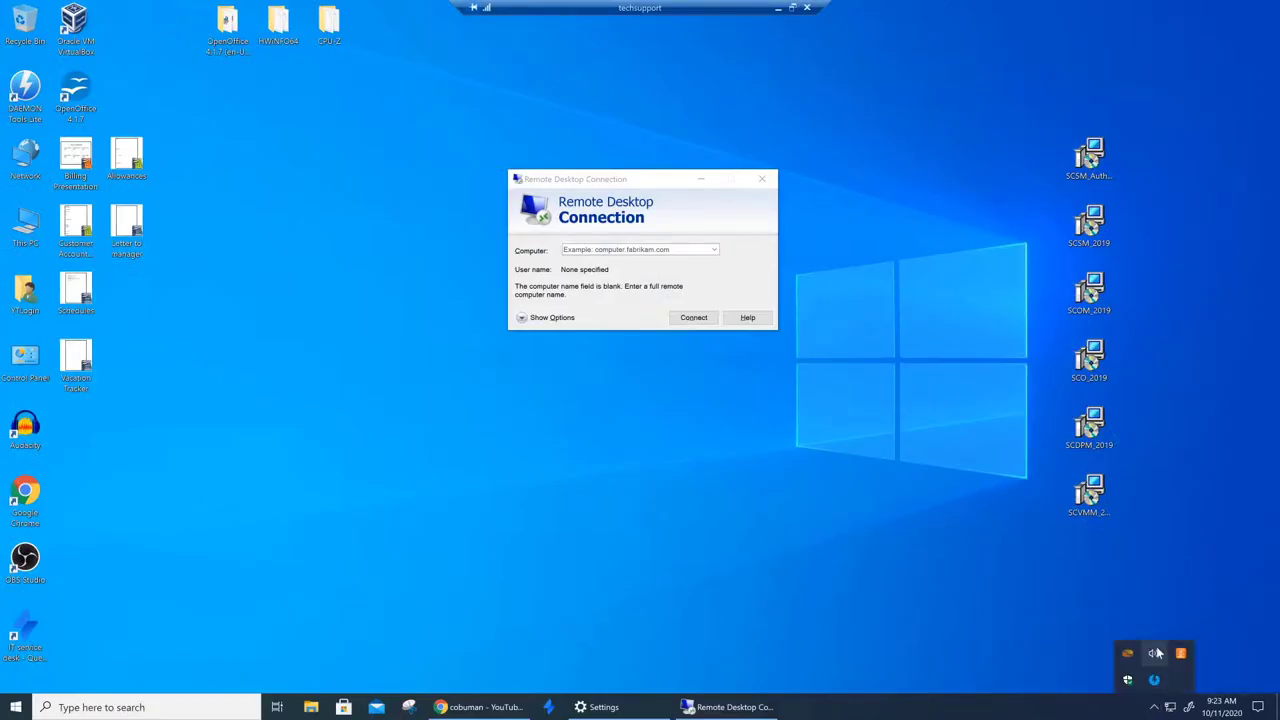
right_click(1156, 653)
click(1177, 580)
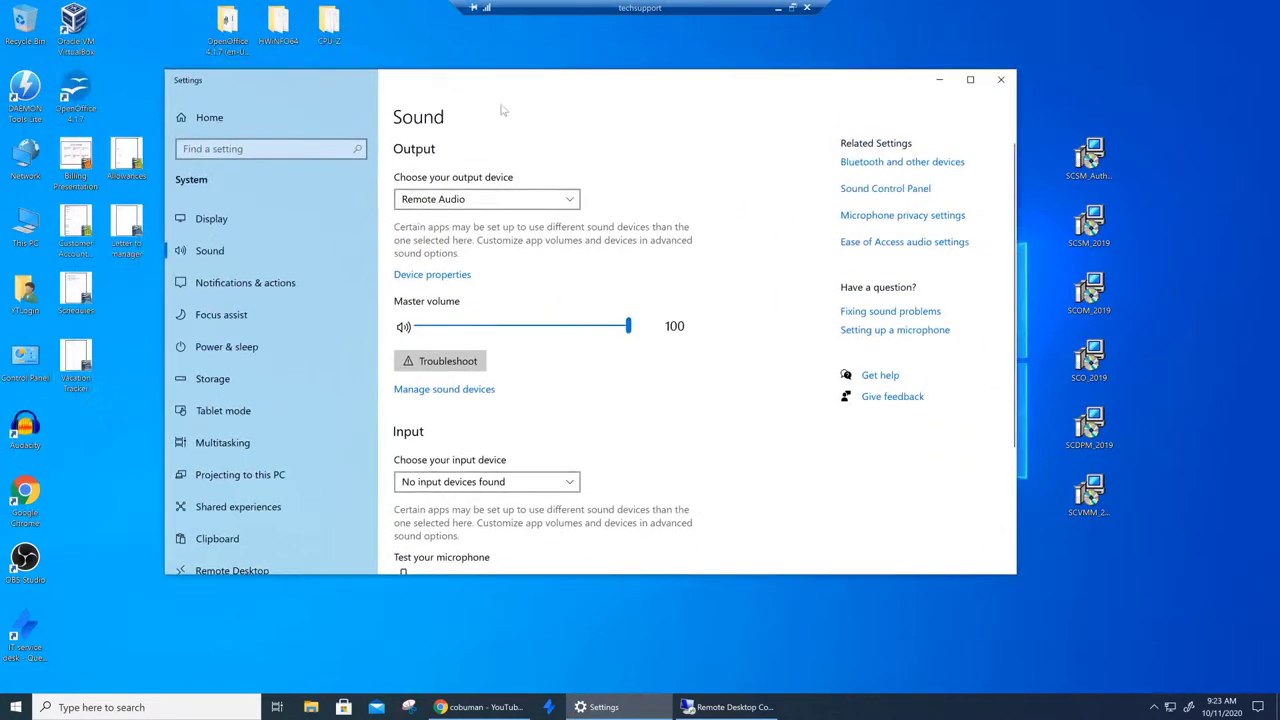
click(505, 199)
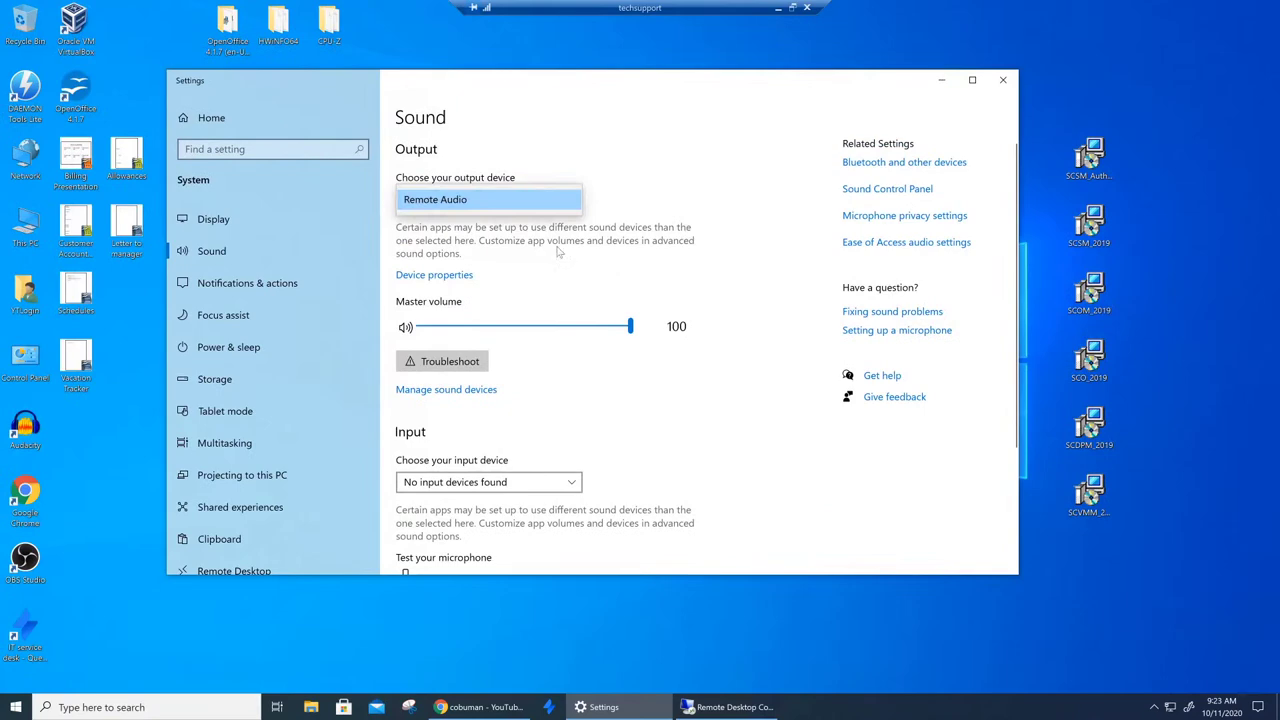
click(628, 244)
drag(696, 79, 741, 91)
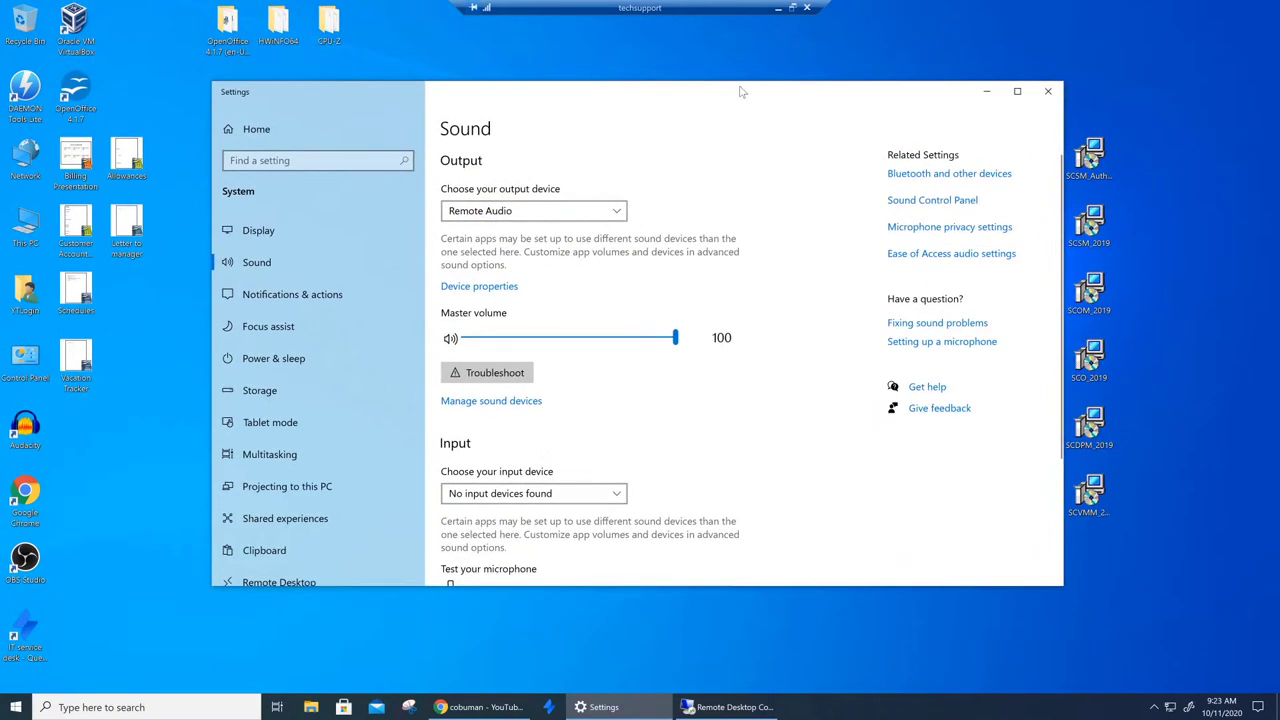
click(1048, 94)
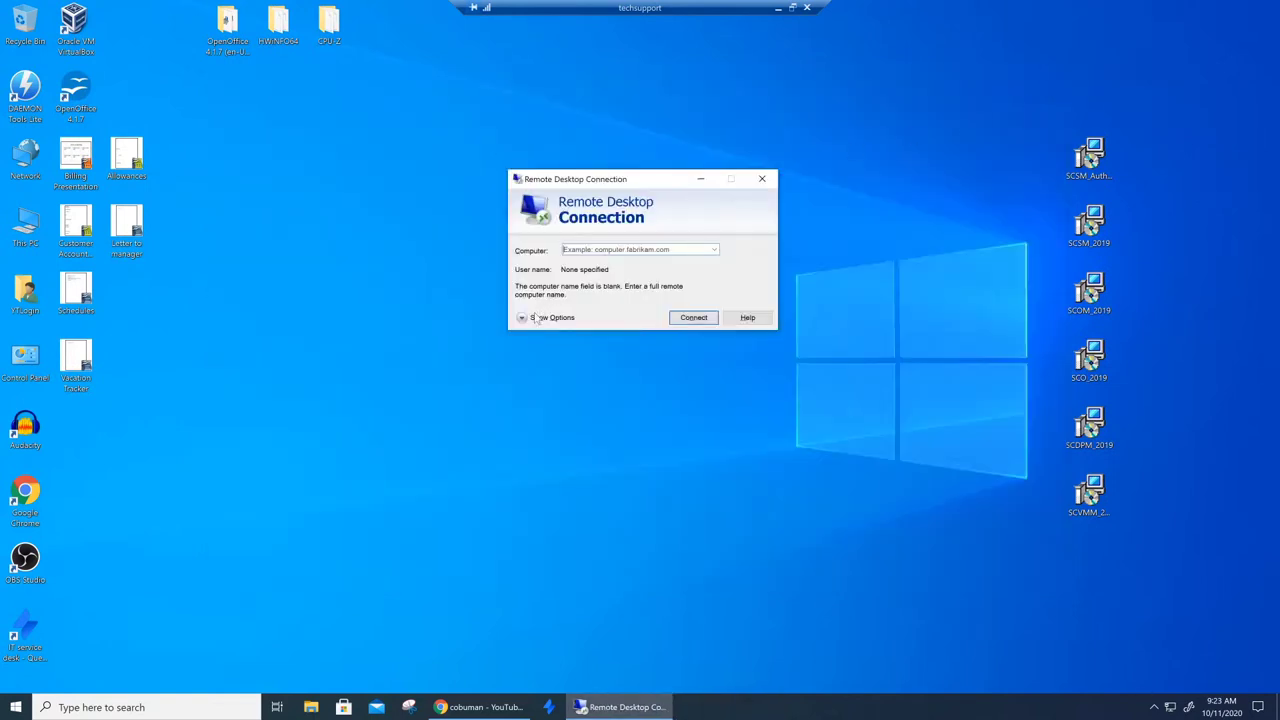
click(530, 319)
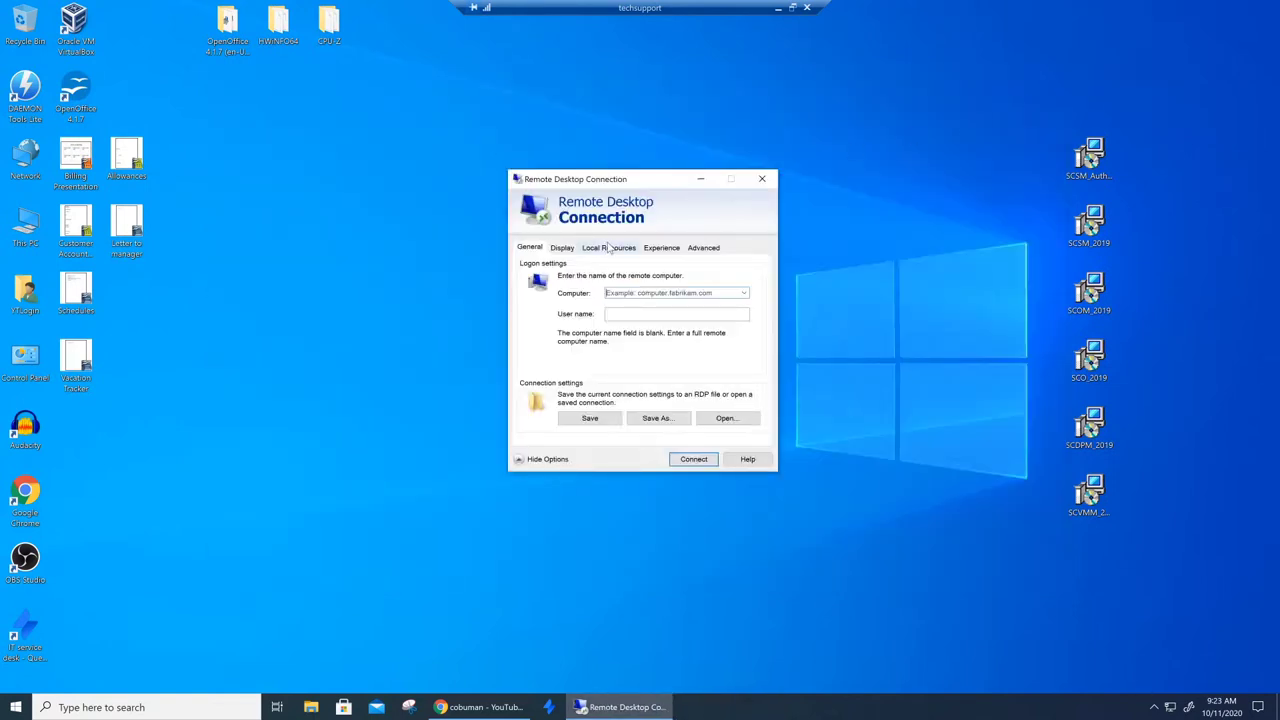
Set remote audio to play on the remote computer in Local Resources.
click(607, 252)
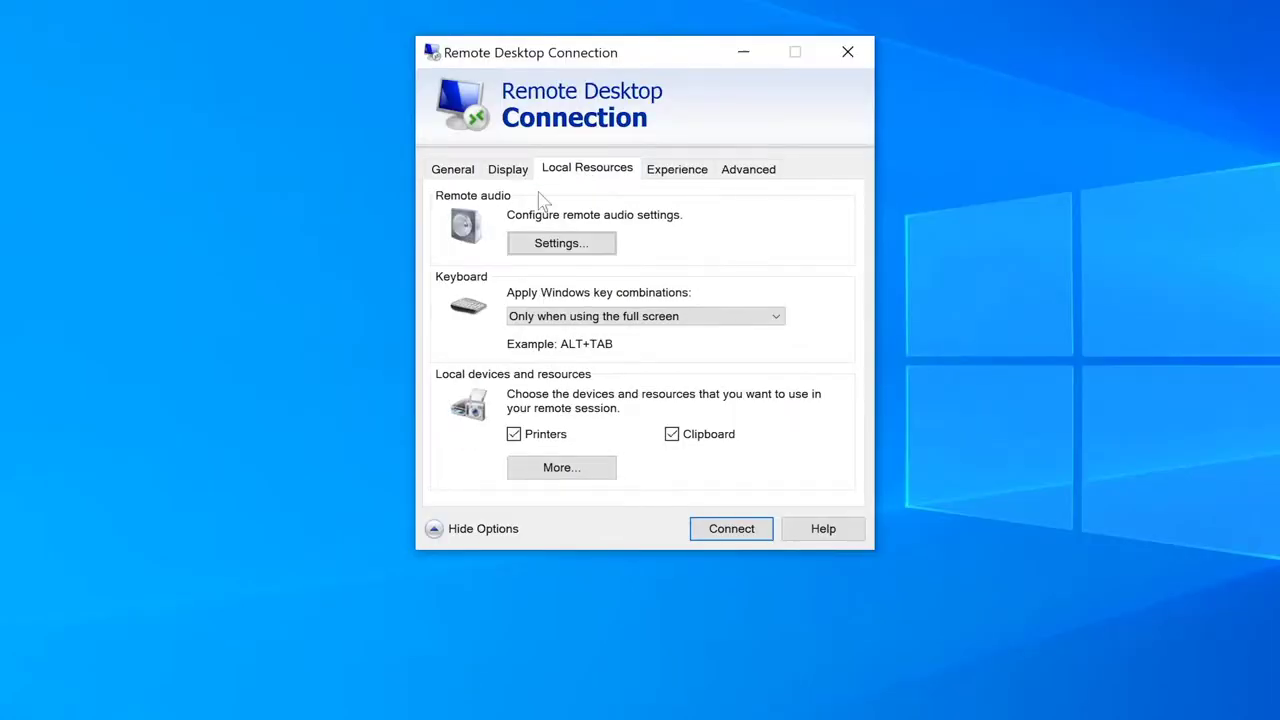
click(561, 243)
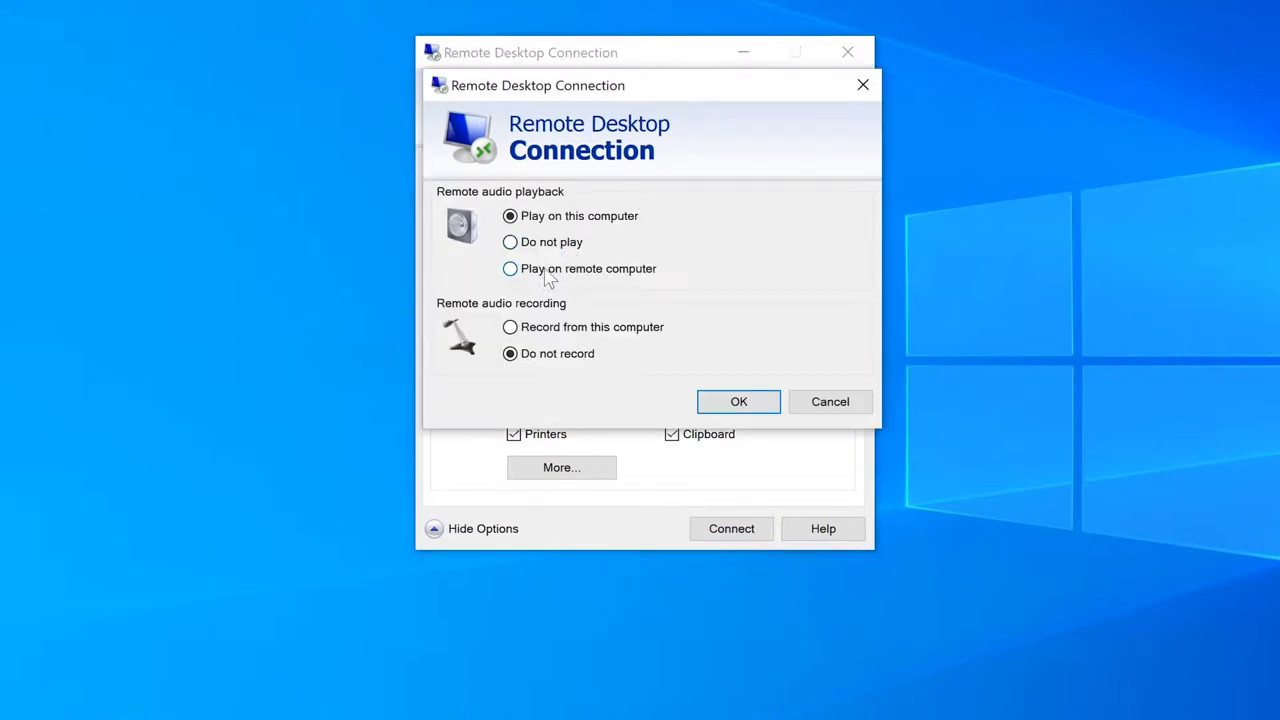
click(549, 275)
click(737, 401)
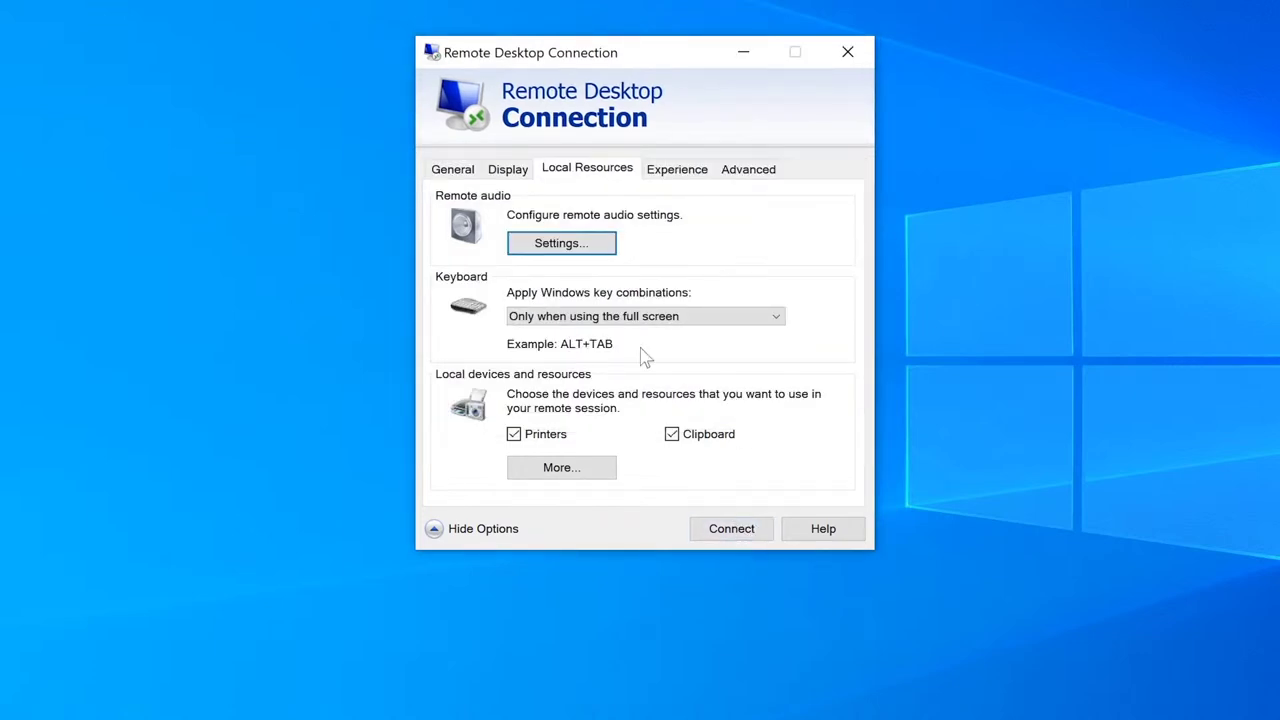
Connect to userscomputername and run the audio troubleshooter, which can't run remotely.
click(453, 169)
click(664, 250)
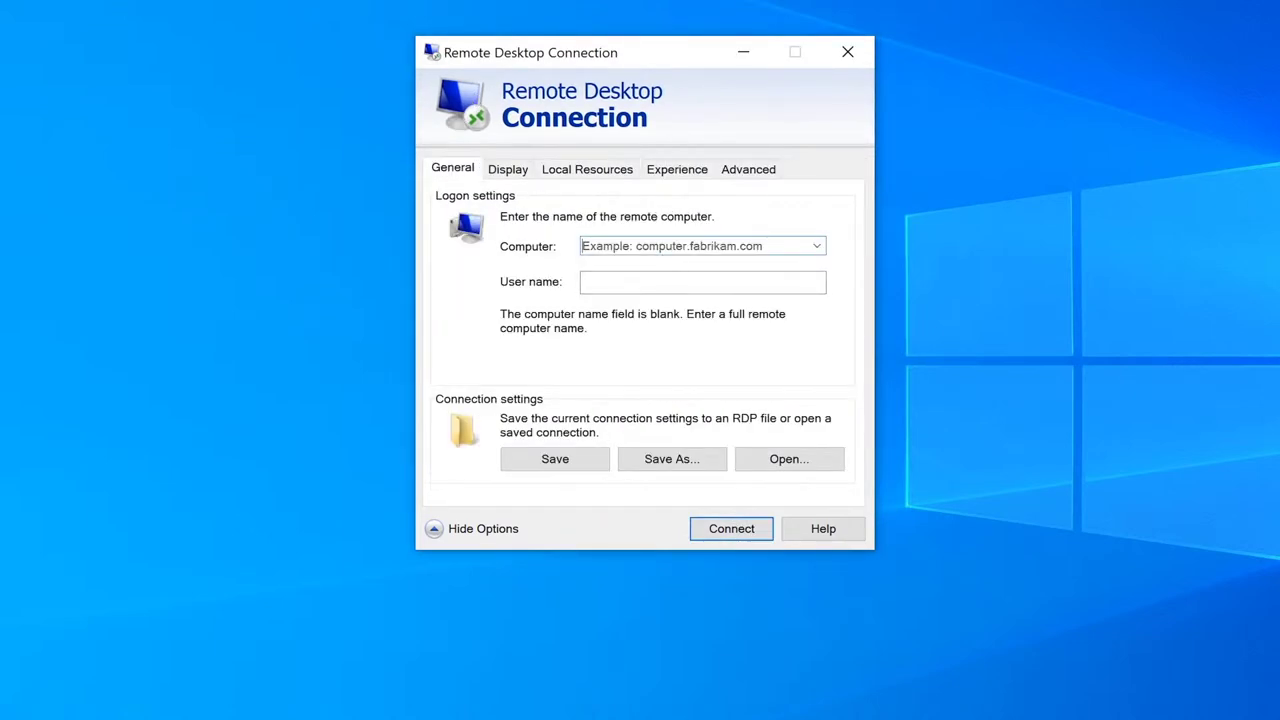
text(userscomputername)
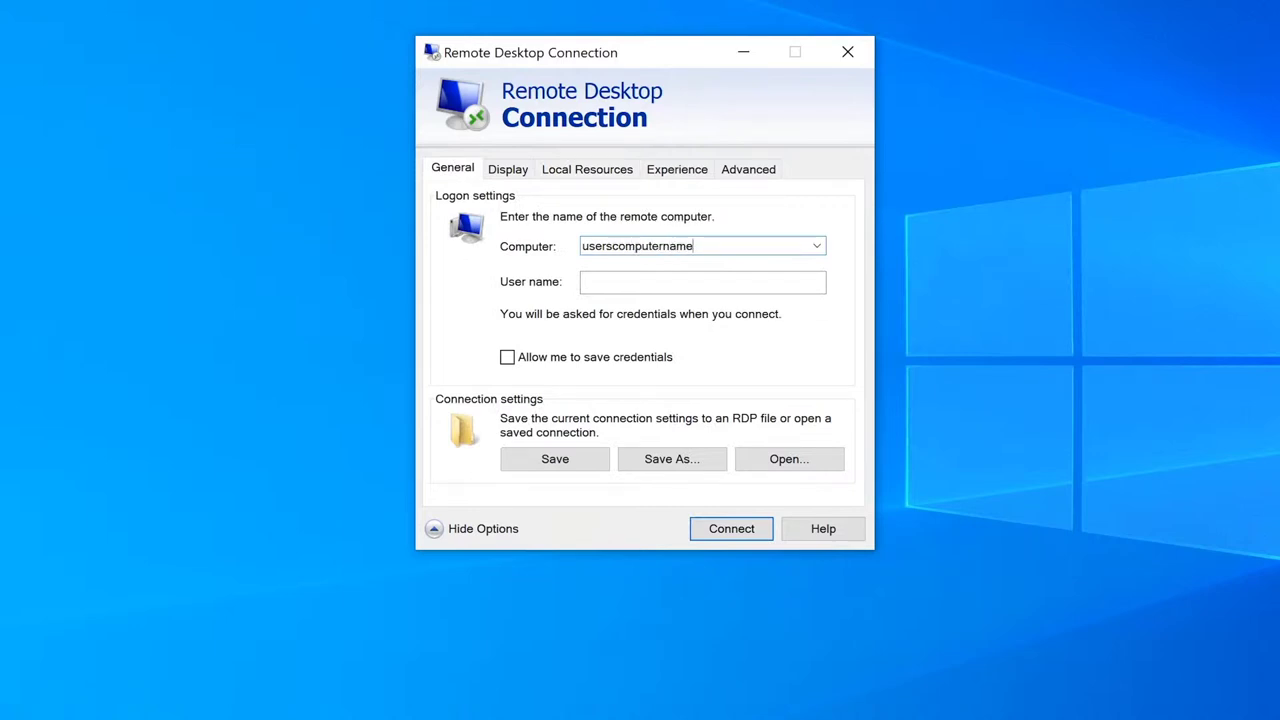
click(729, 530)
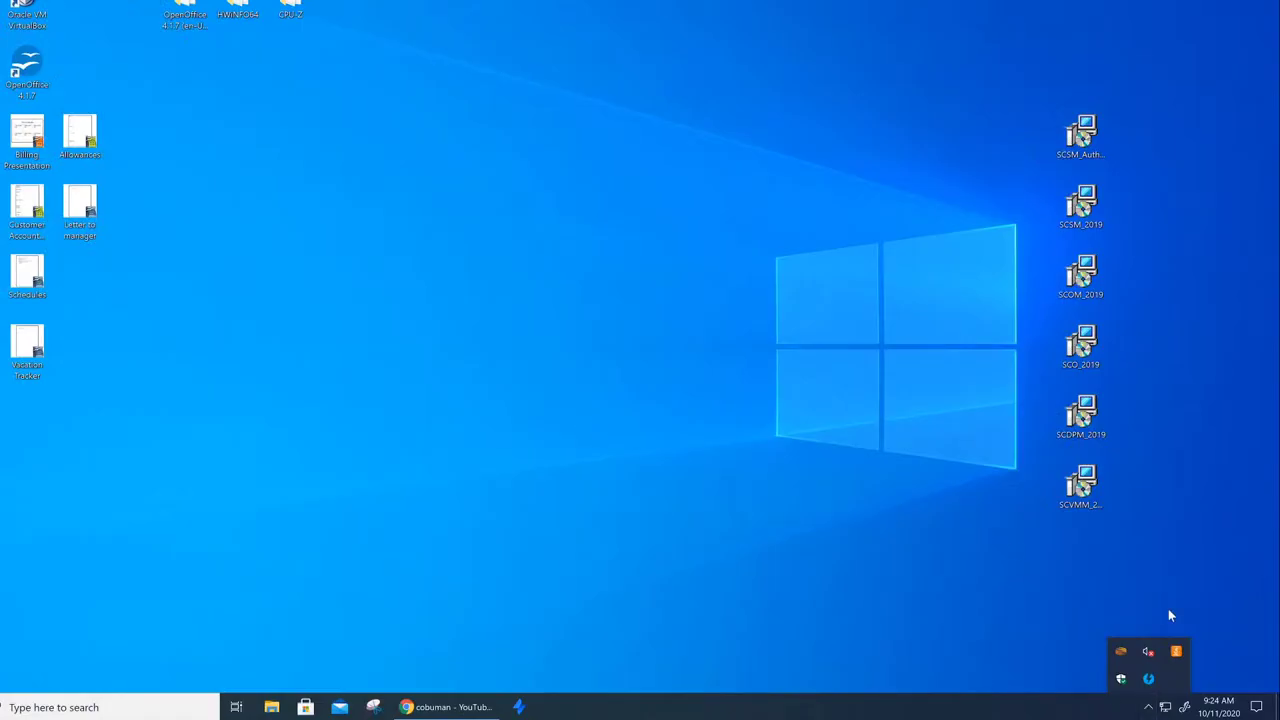
click(1148, 654)
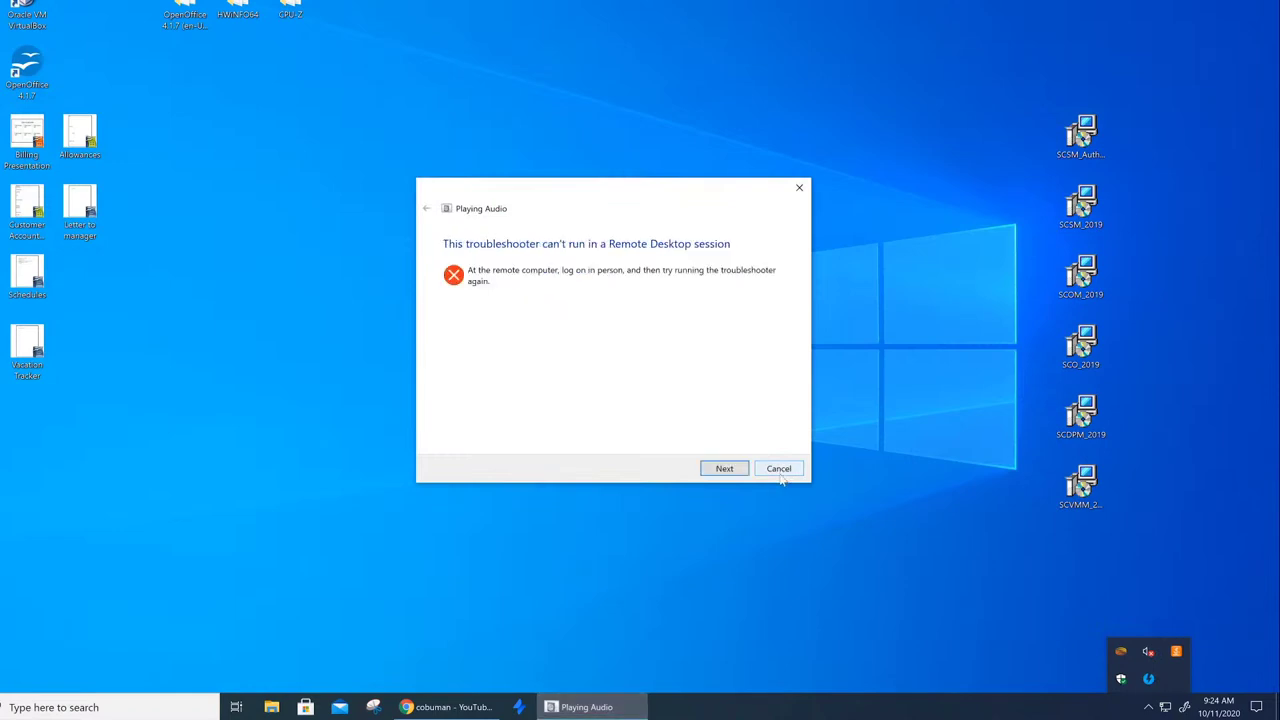
Close the audio troubleshooter and check the current speaker volume in the tray.
click(728, 469)
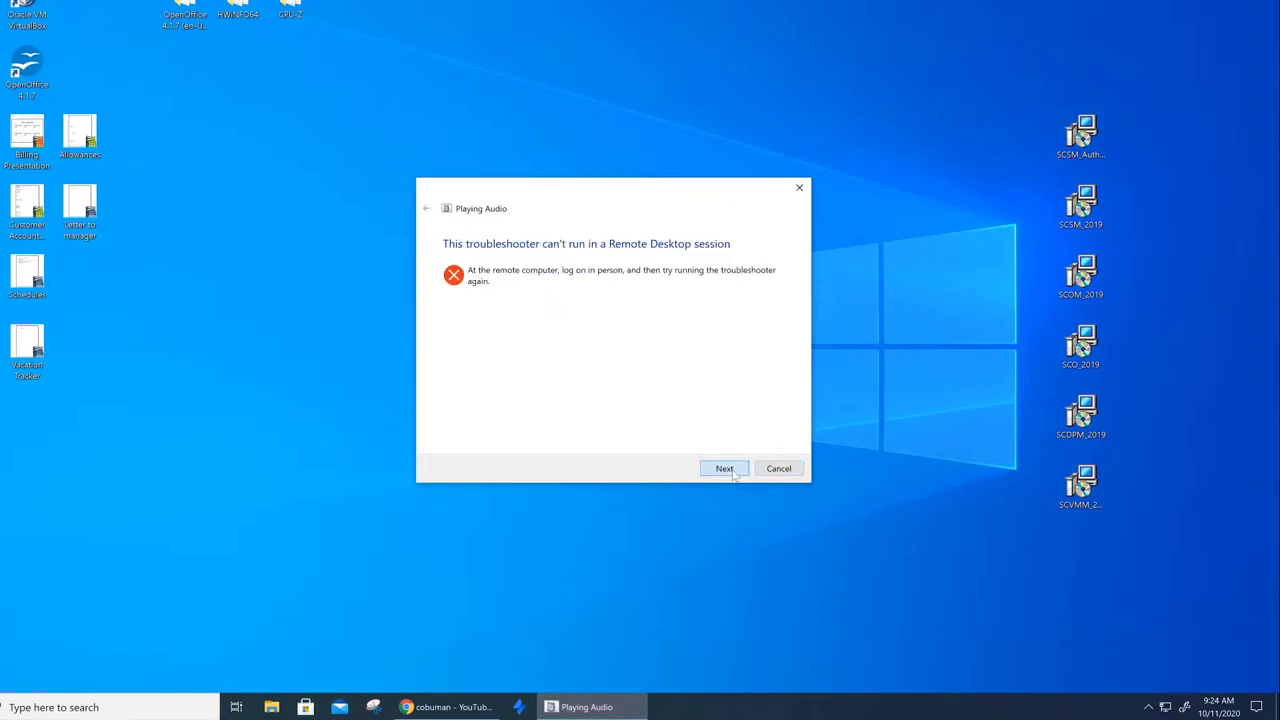
click(778, 468)
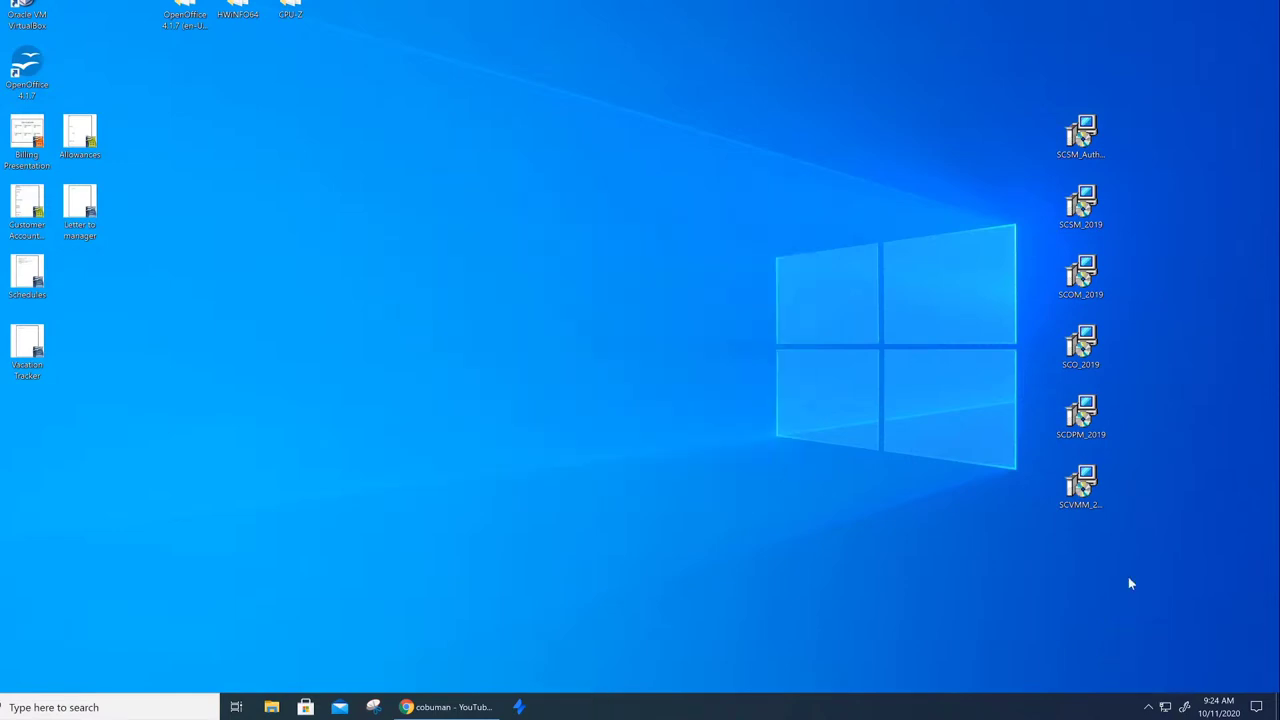
click(1148, 702)
click(1148, 655)
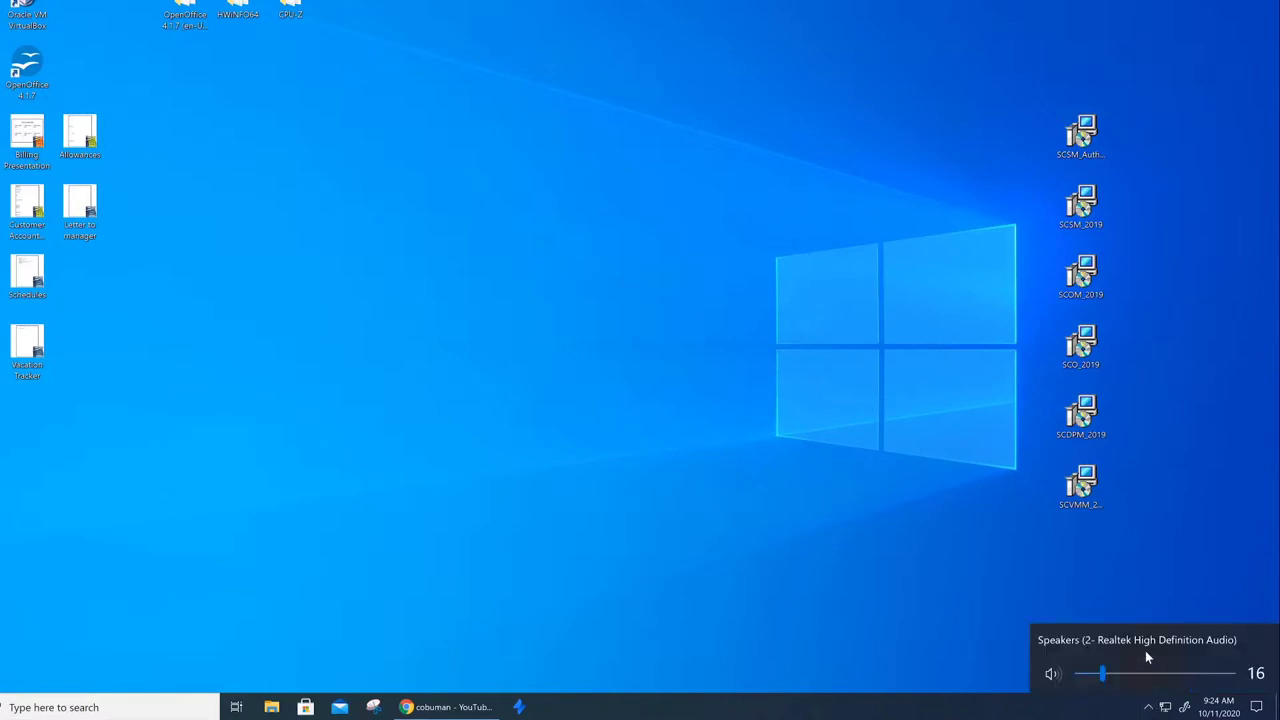
click(1150, 705)
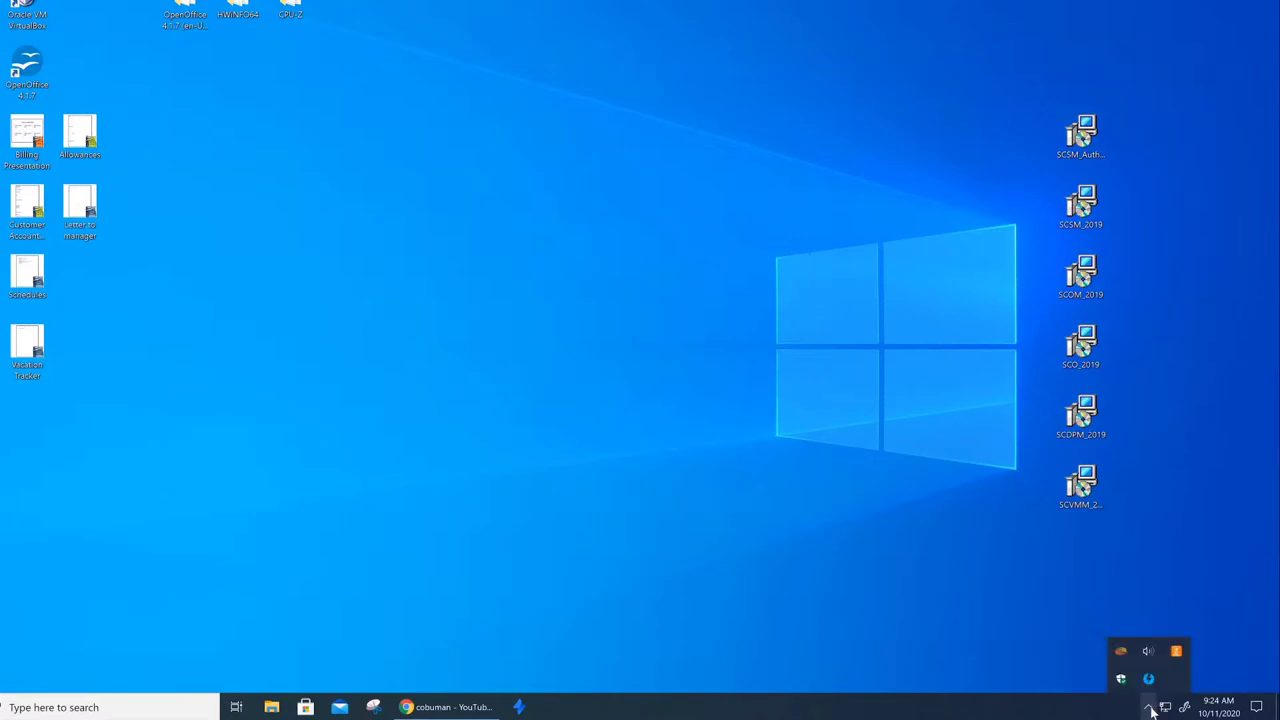
click(1152, 705)
click(1149, 706)
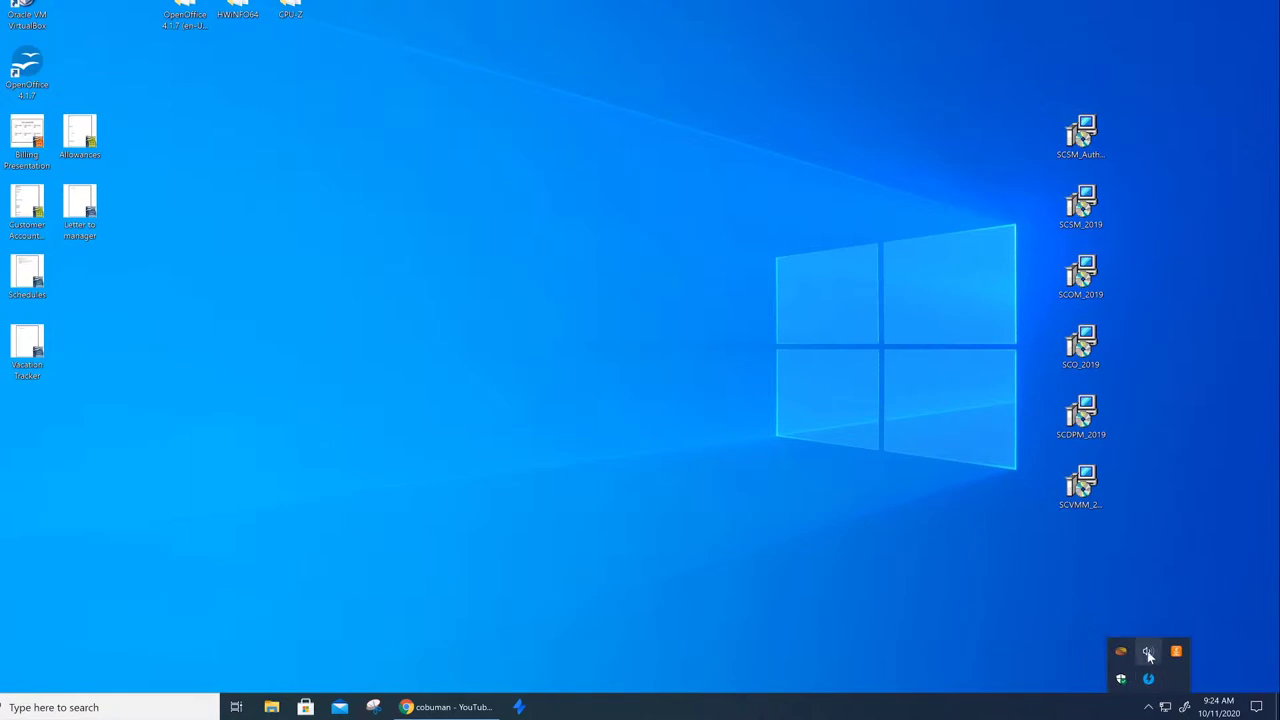
In Sound settings, set the output device to Speakers (2- Plantronics C610).
right_click(1146, 650)
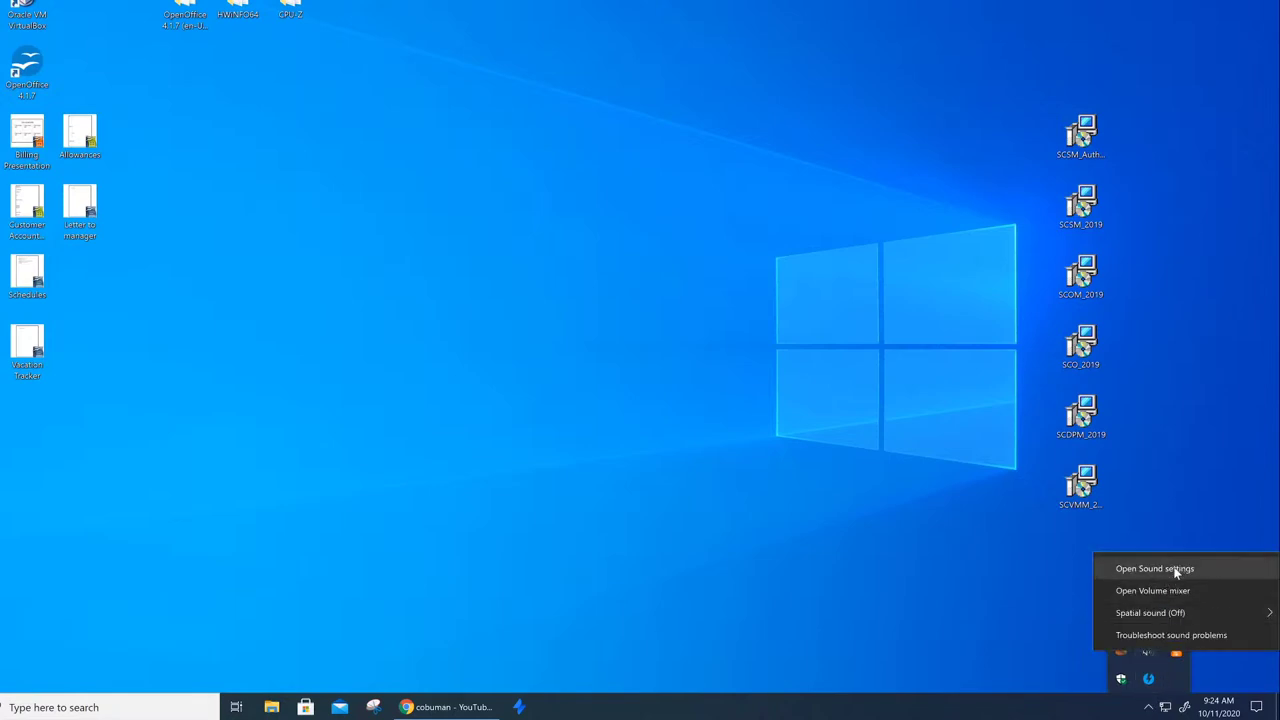
click(1155, 568)
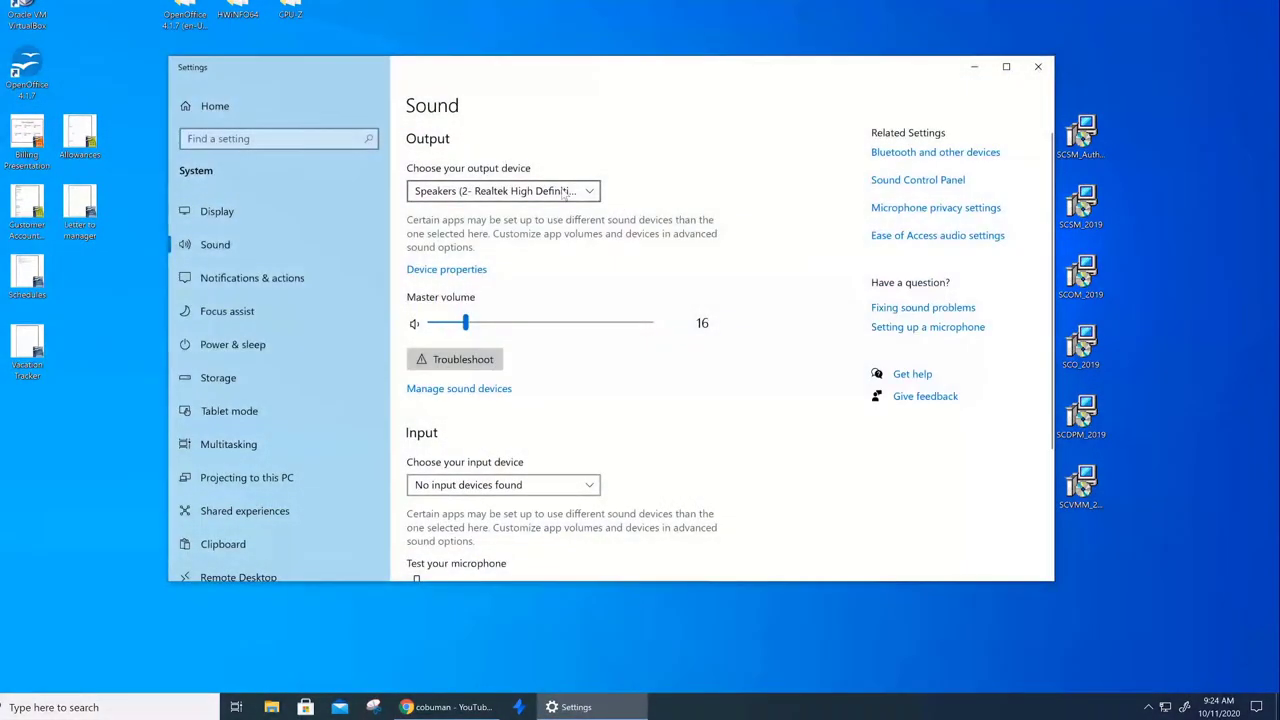
click(563, 193)
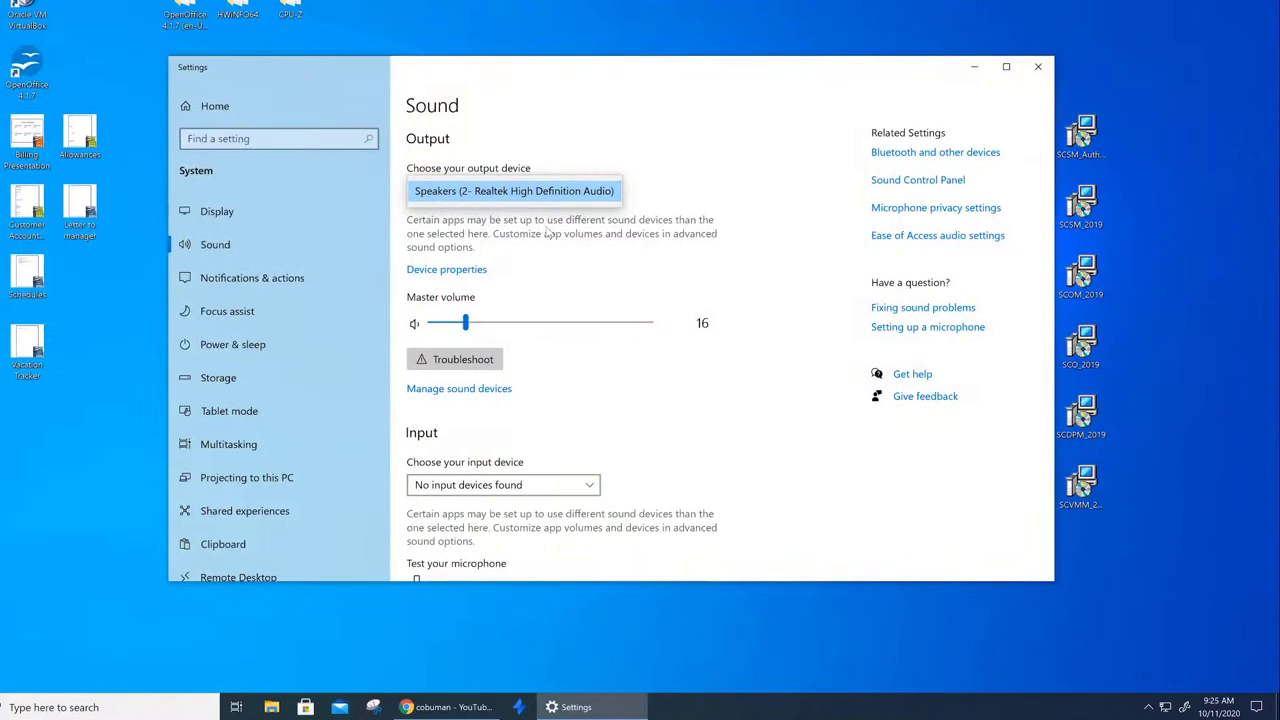
click(547, 232)
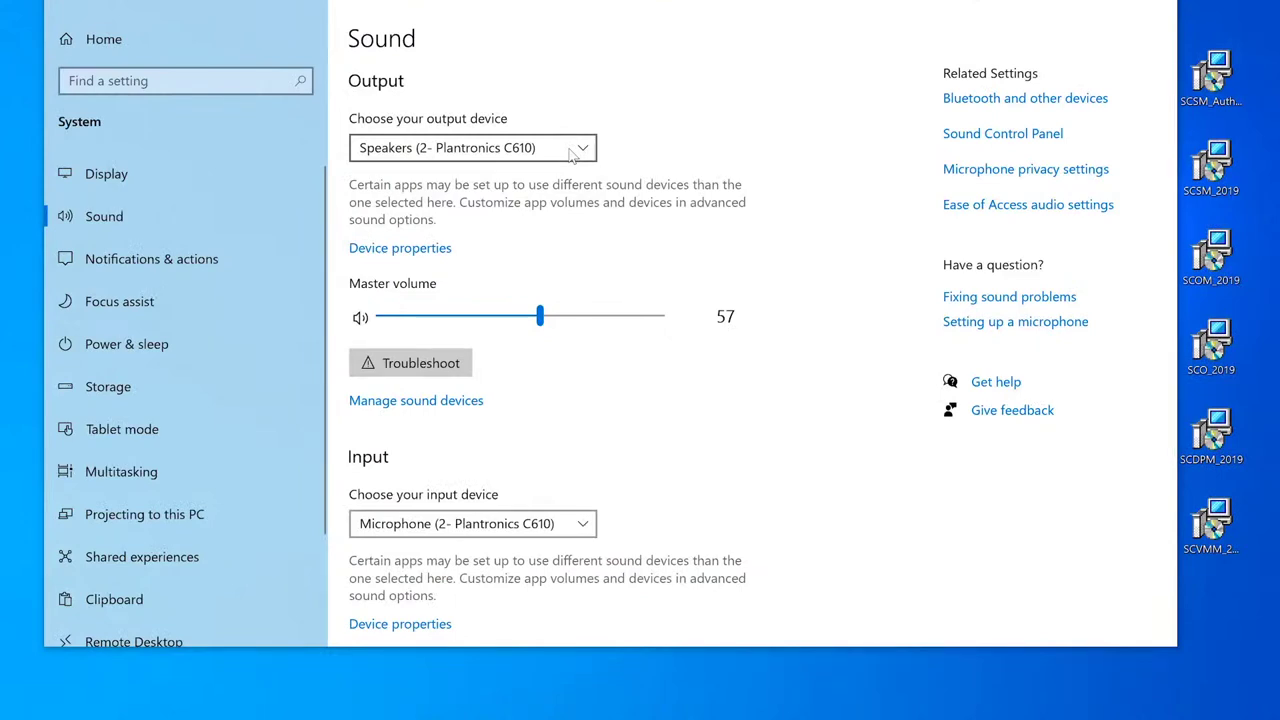
click(574, 150)
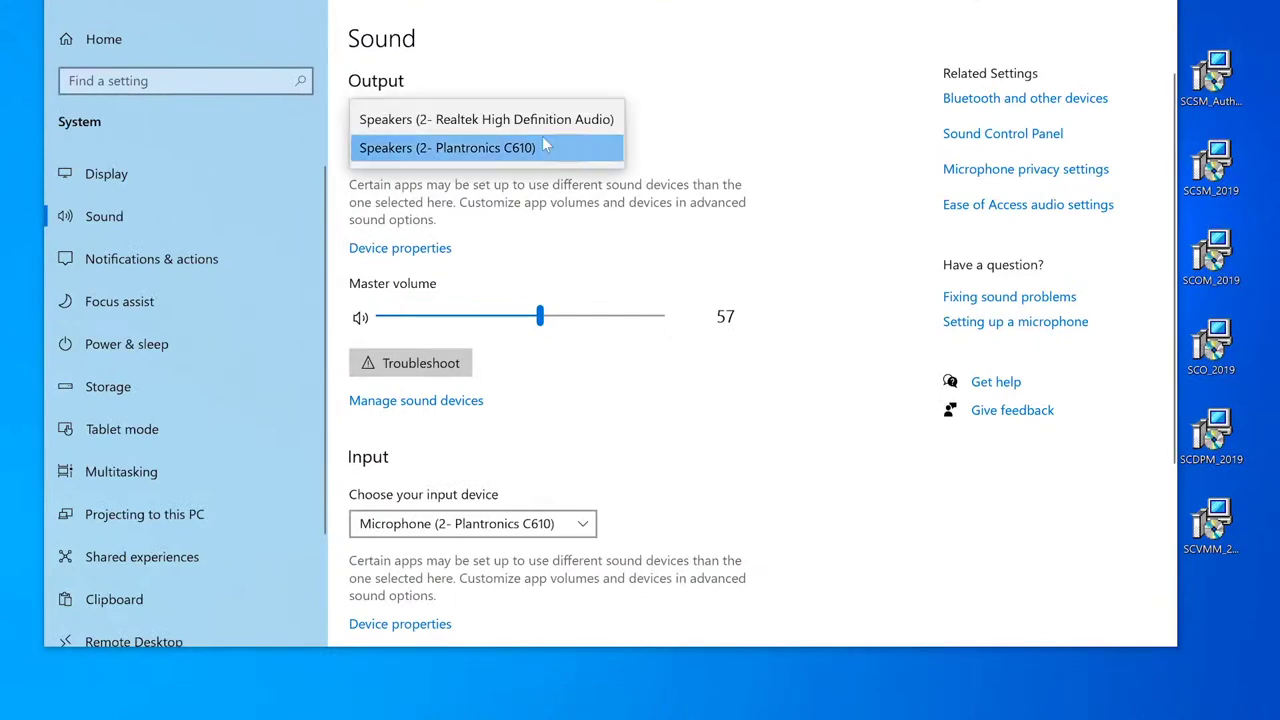
click(603, 234)
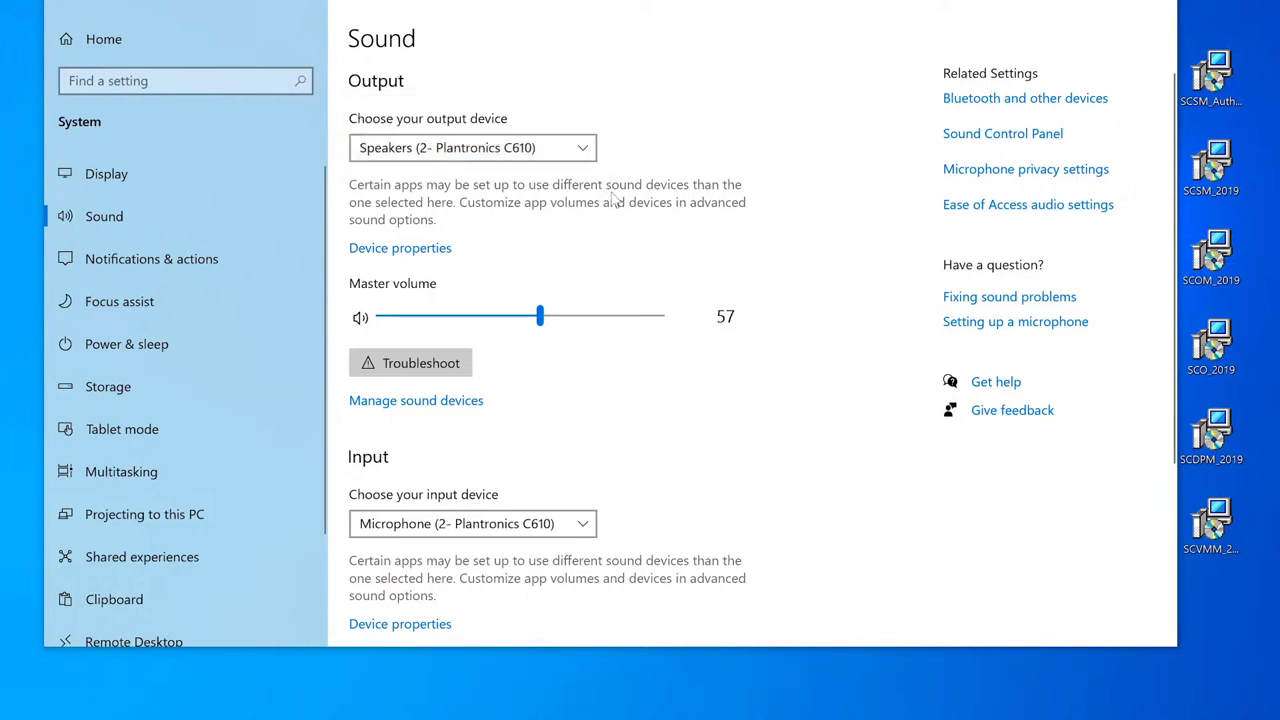
Relaunch Remote Desktop Connection, revisit the remote audio settings, and cancel the change.
key(super)
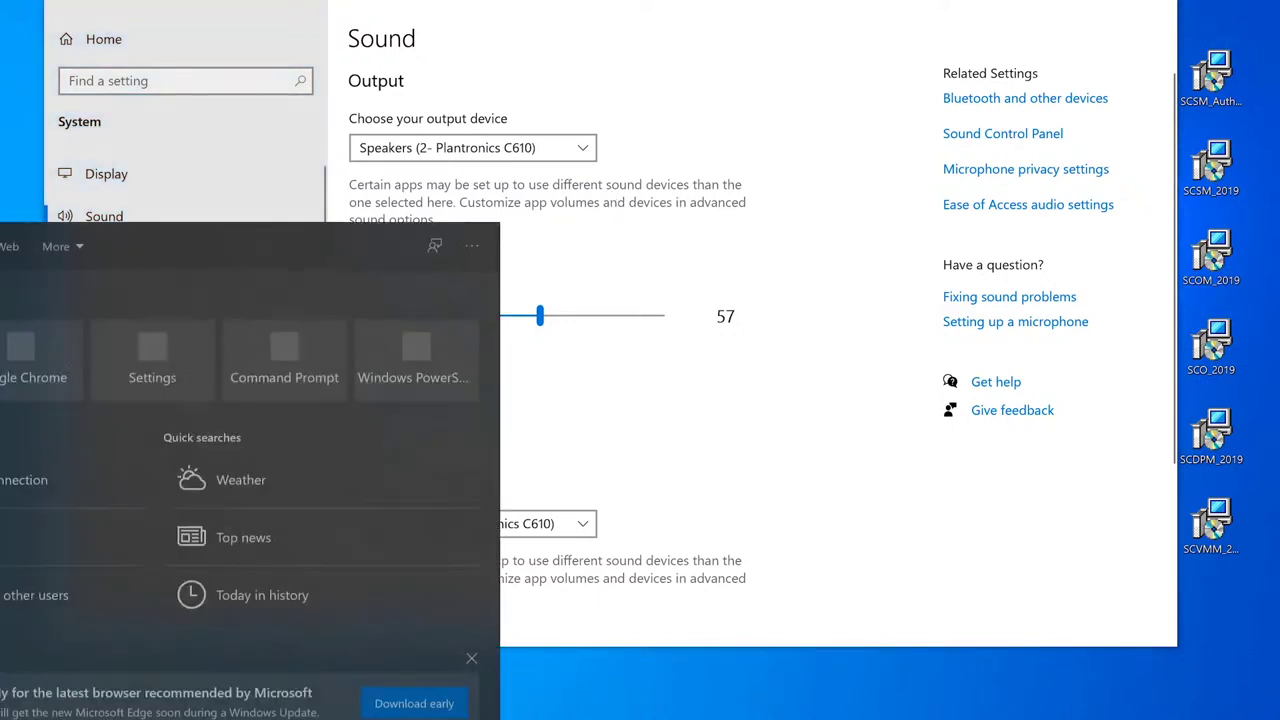
text(remote)
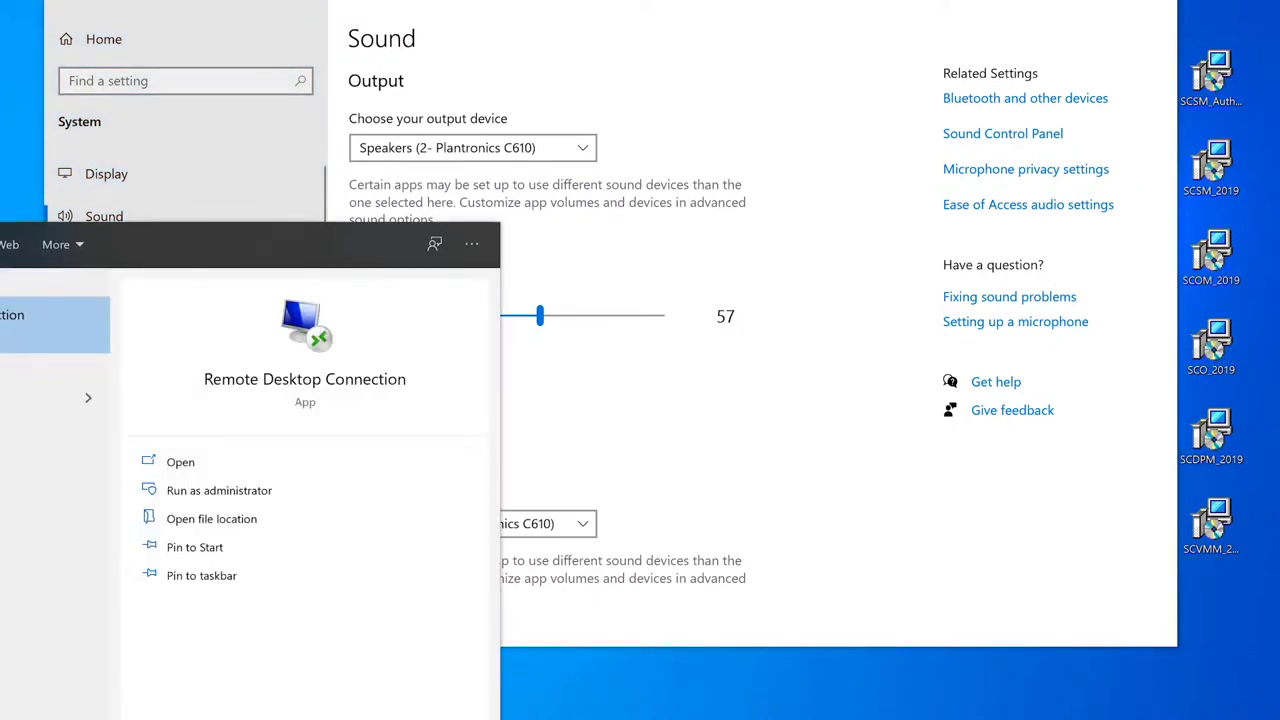
key(Return)
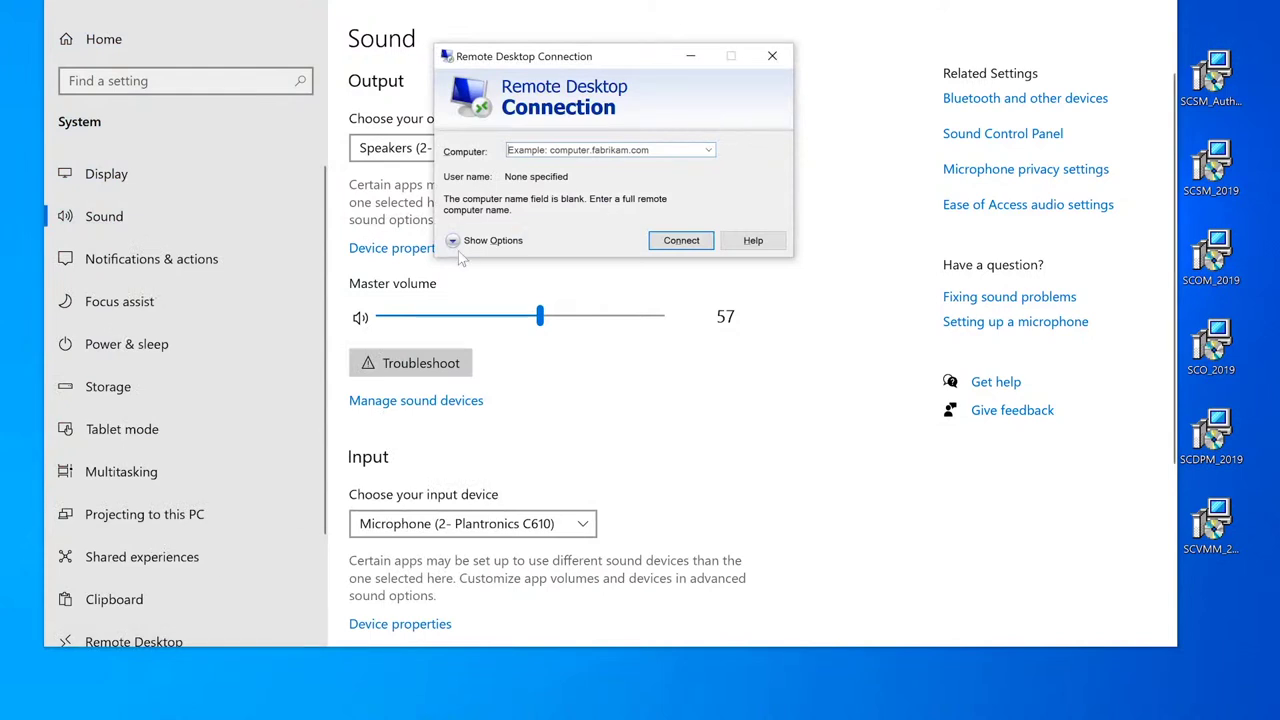
click(485, 240)
click(567, 147)
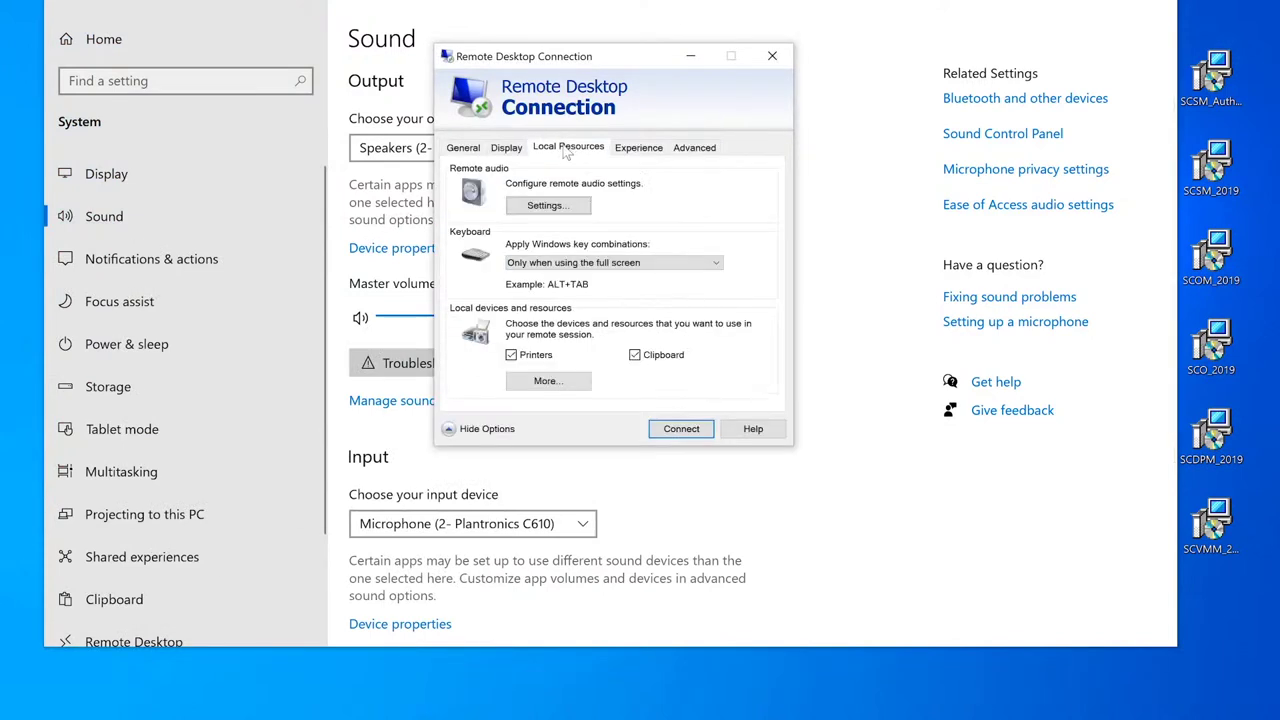
click(548, 205)
click(546, 229)
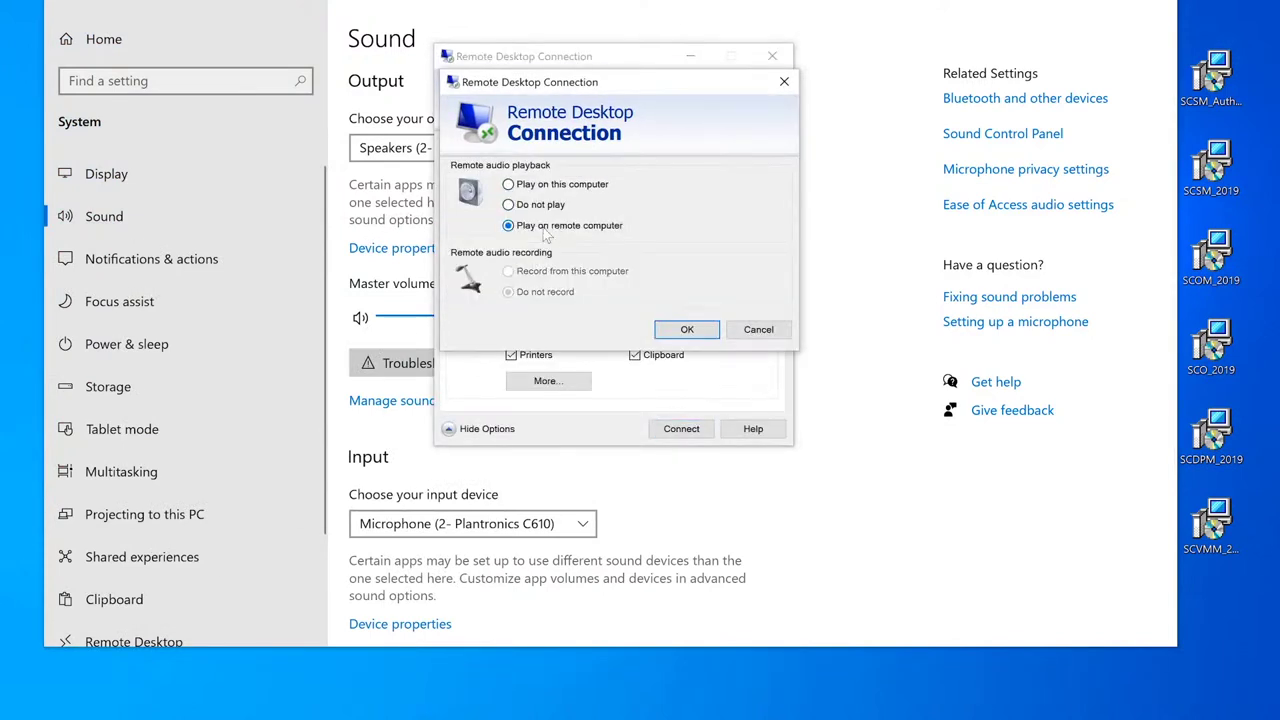
click(759, 330)
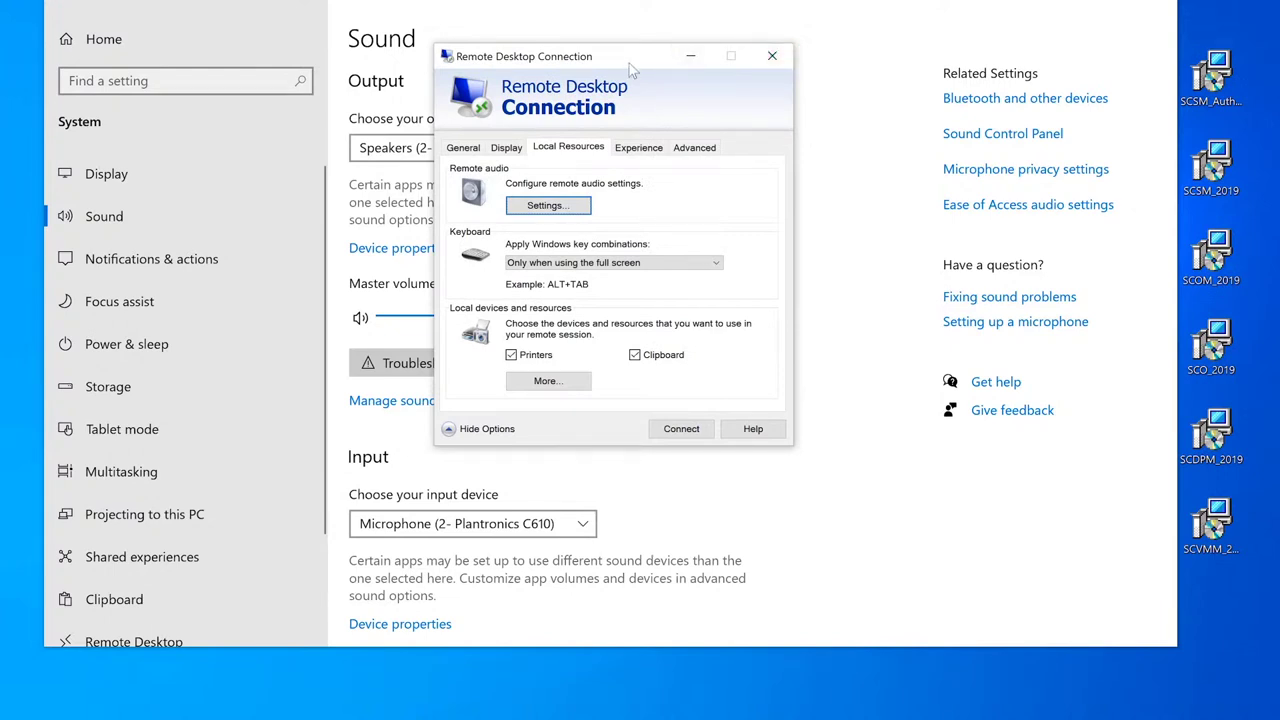
Close the Remote Desktop Connection and Sound settings windows.
drag(631, 67, 624, 102)
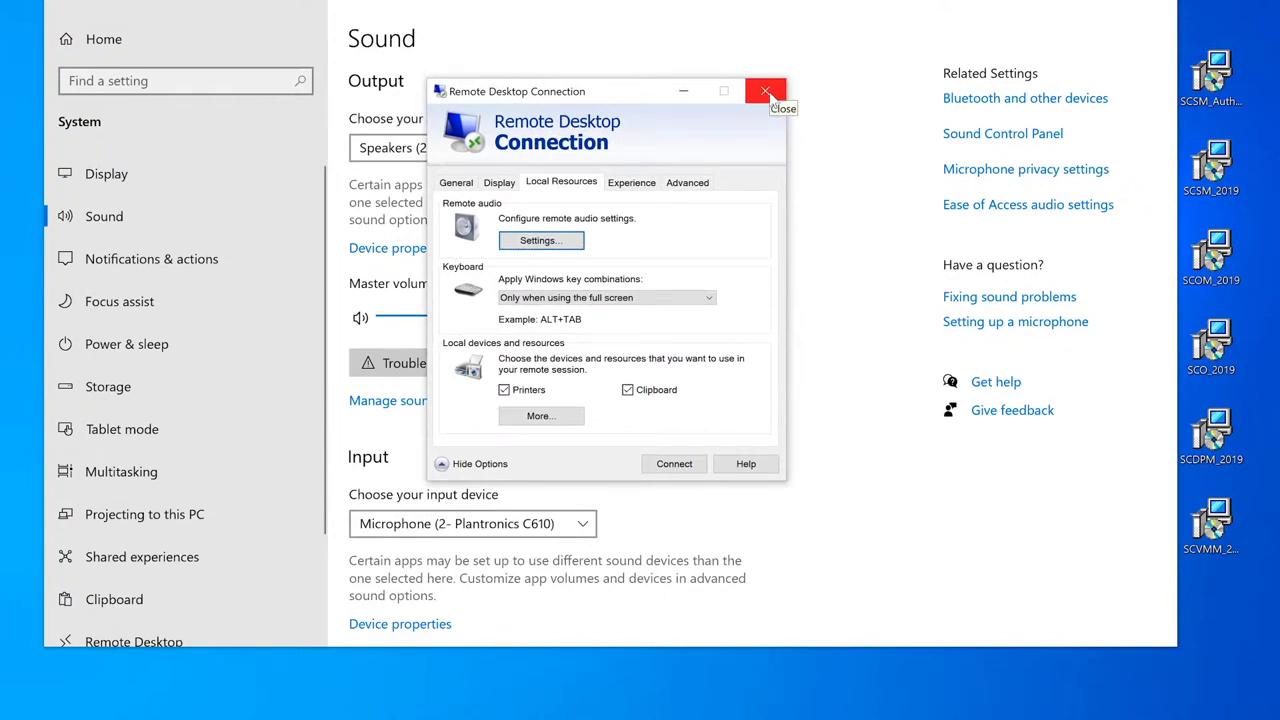
click(768, 92)
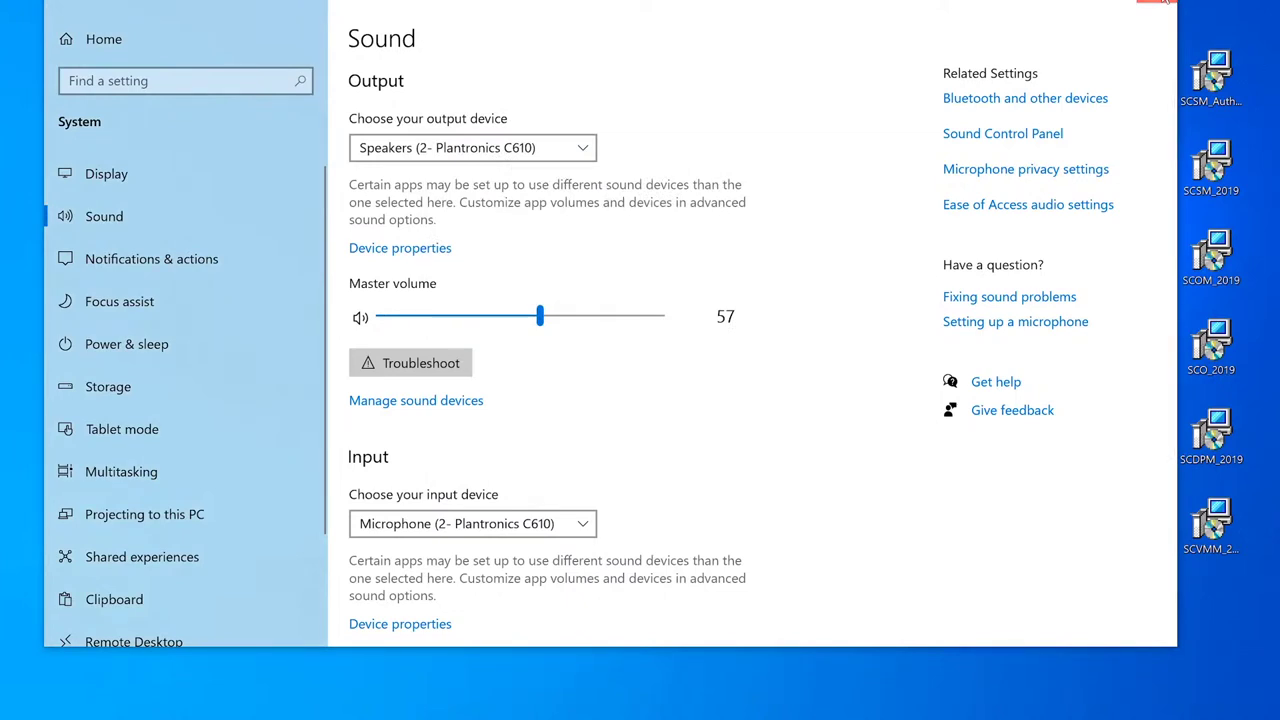
click(1163, 2)
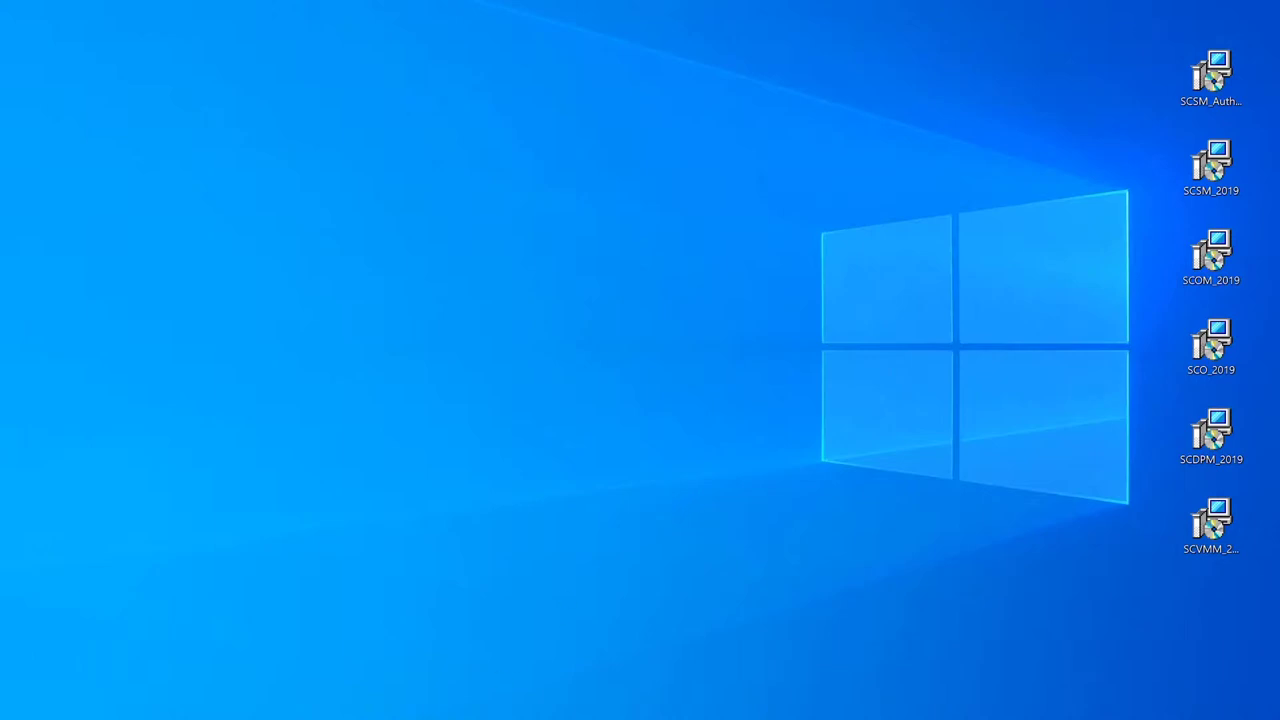
Restore Chrome and open ticket ISD-39 to read its title and description.
mouse_move(400, 716)
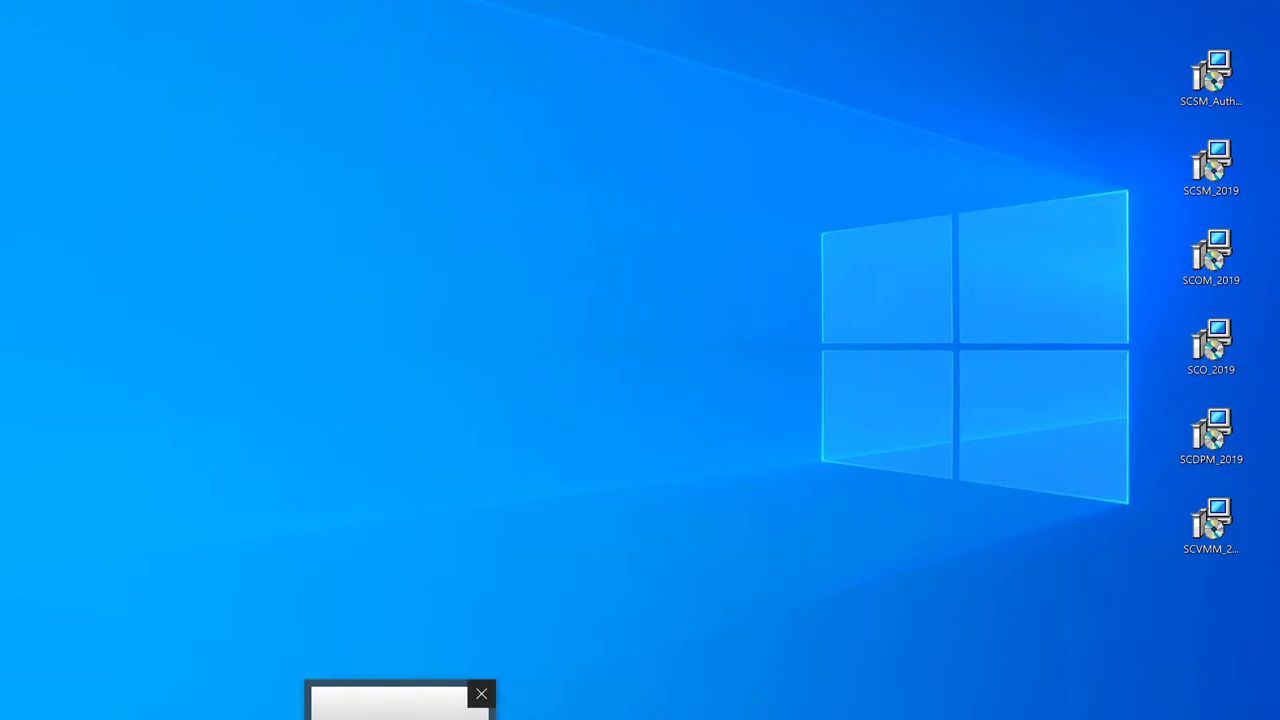
click(390, 702)
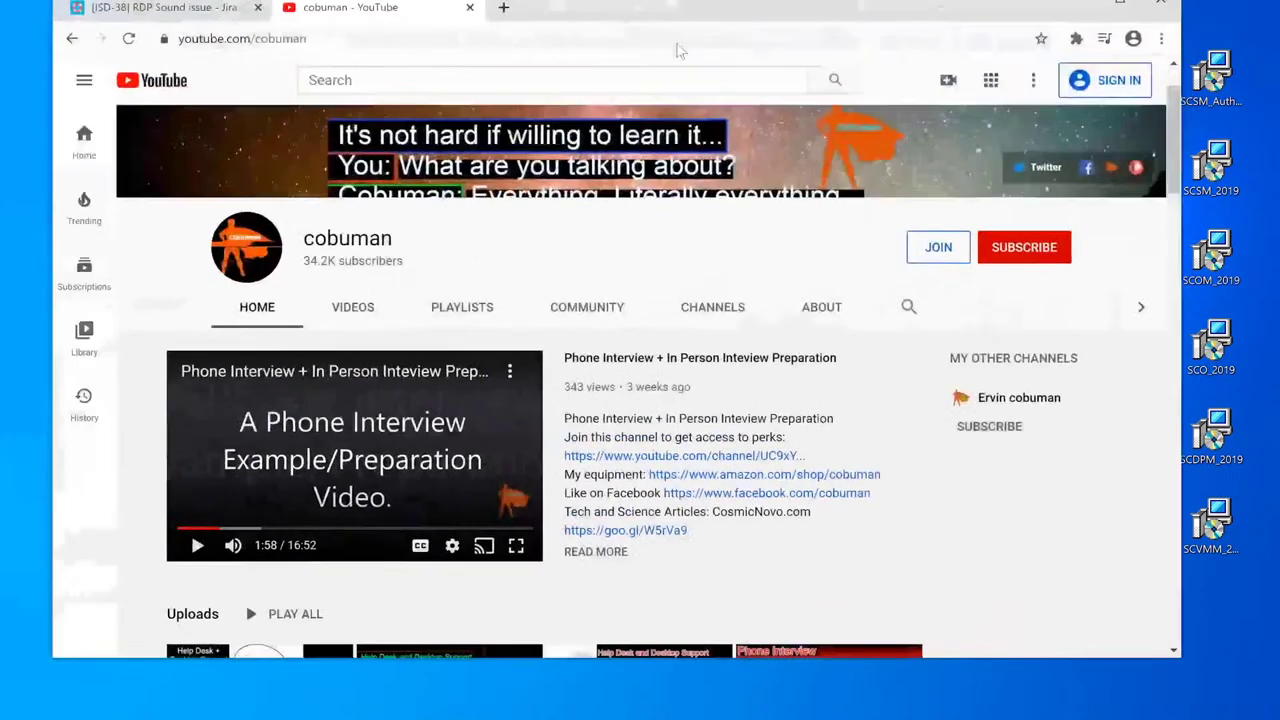
drag(599, 22, 610, 92)
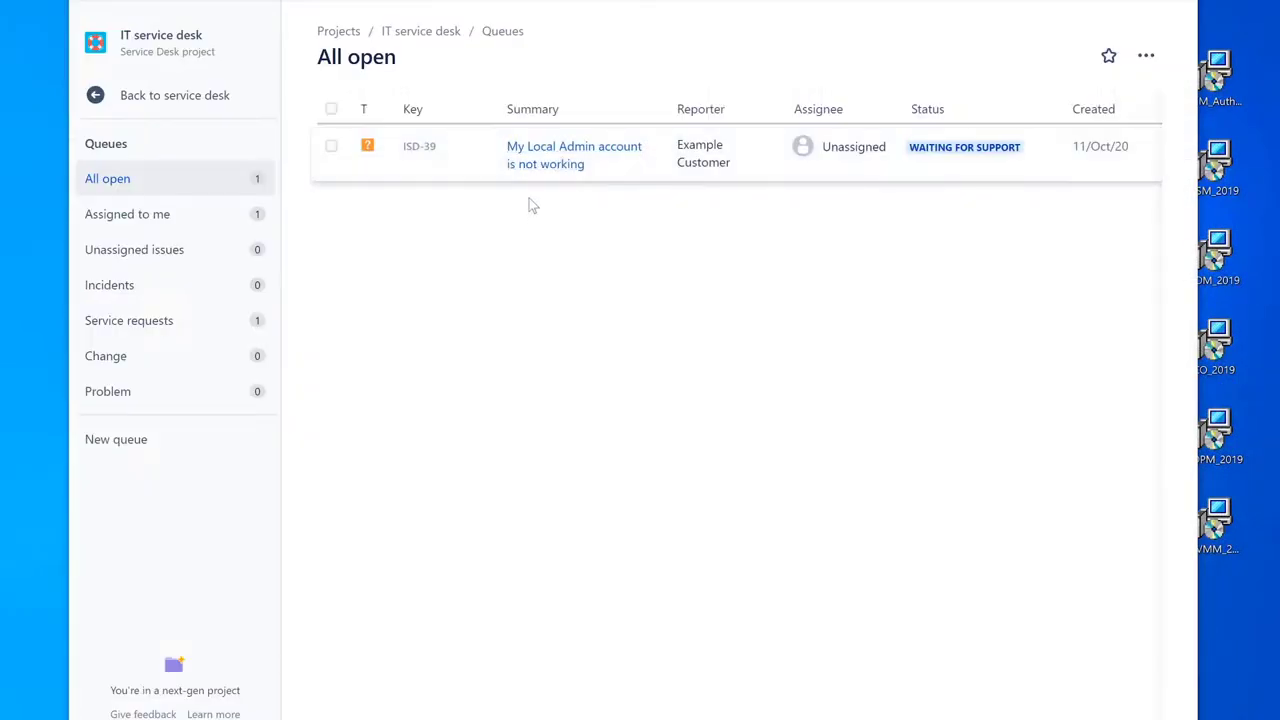
click(553, 152)
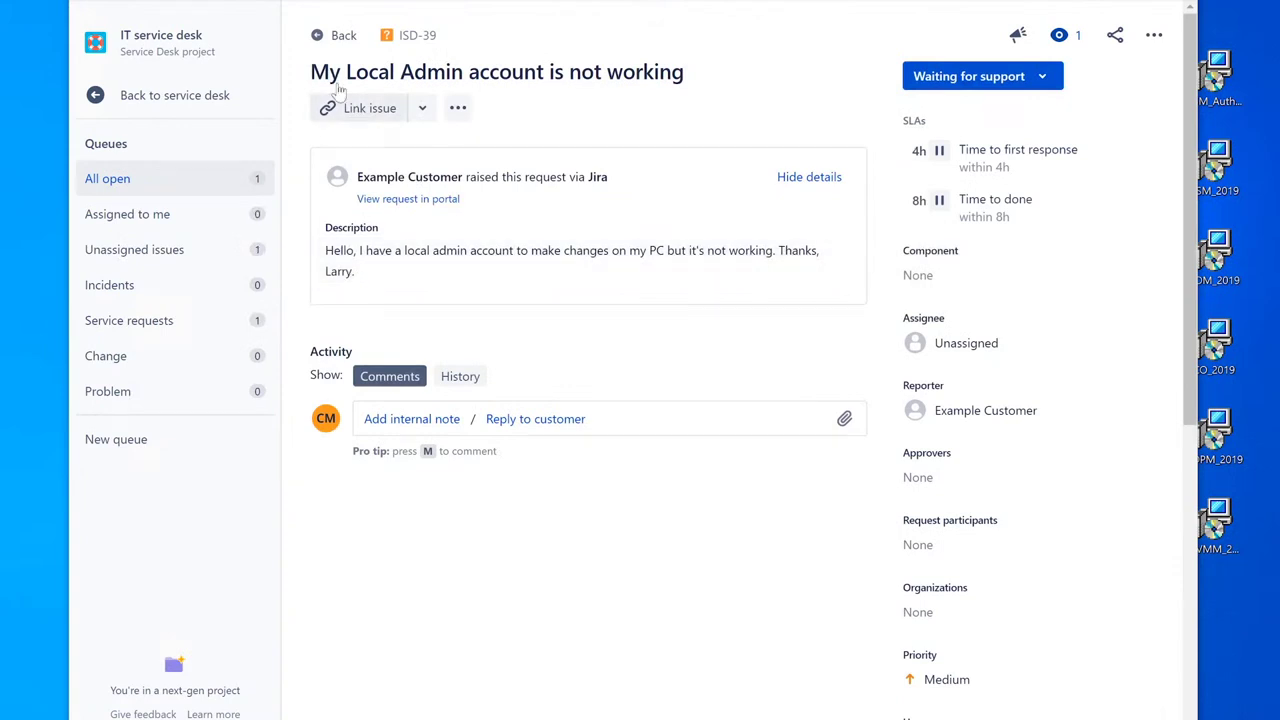
drag(310, 72, 602, 72)
drag(325, 250, 845, 209)
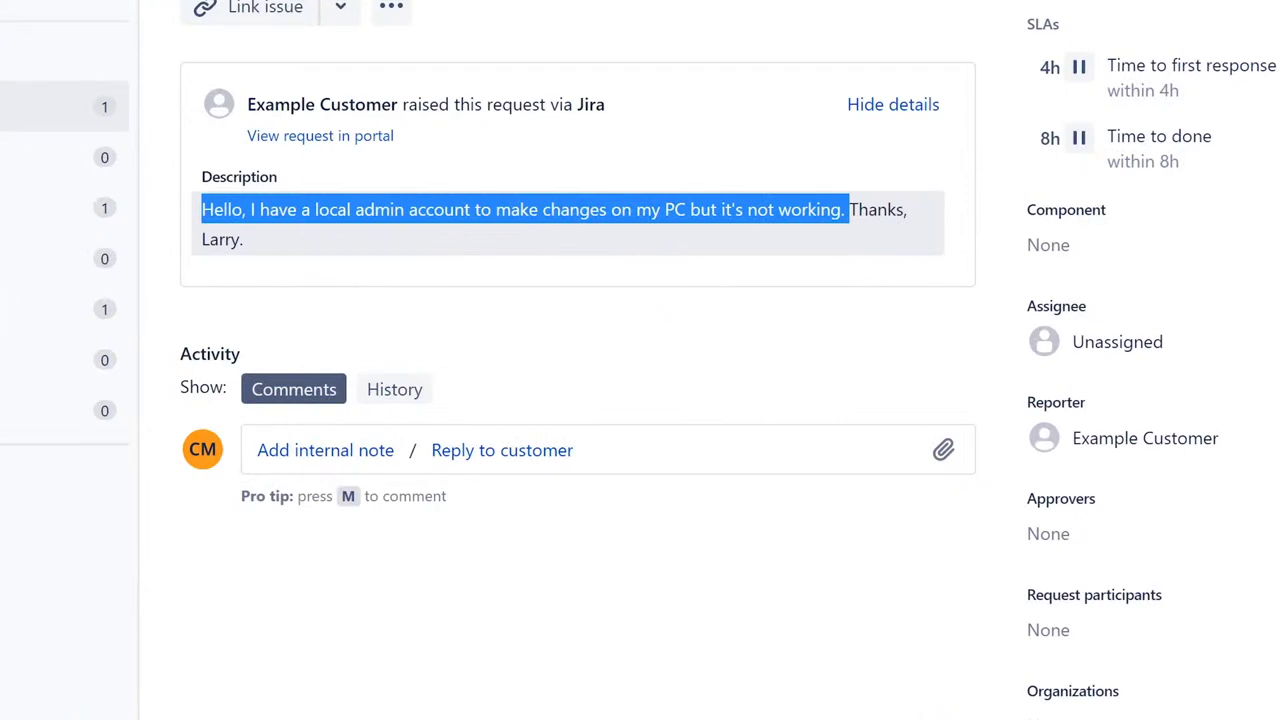
drag(845, 209, 250, 209)
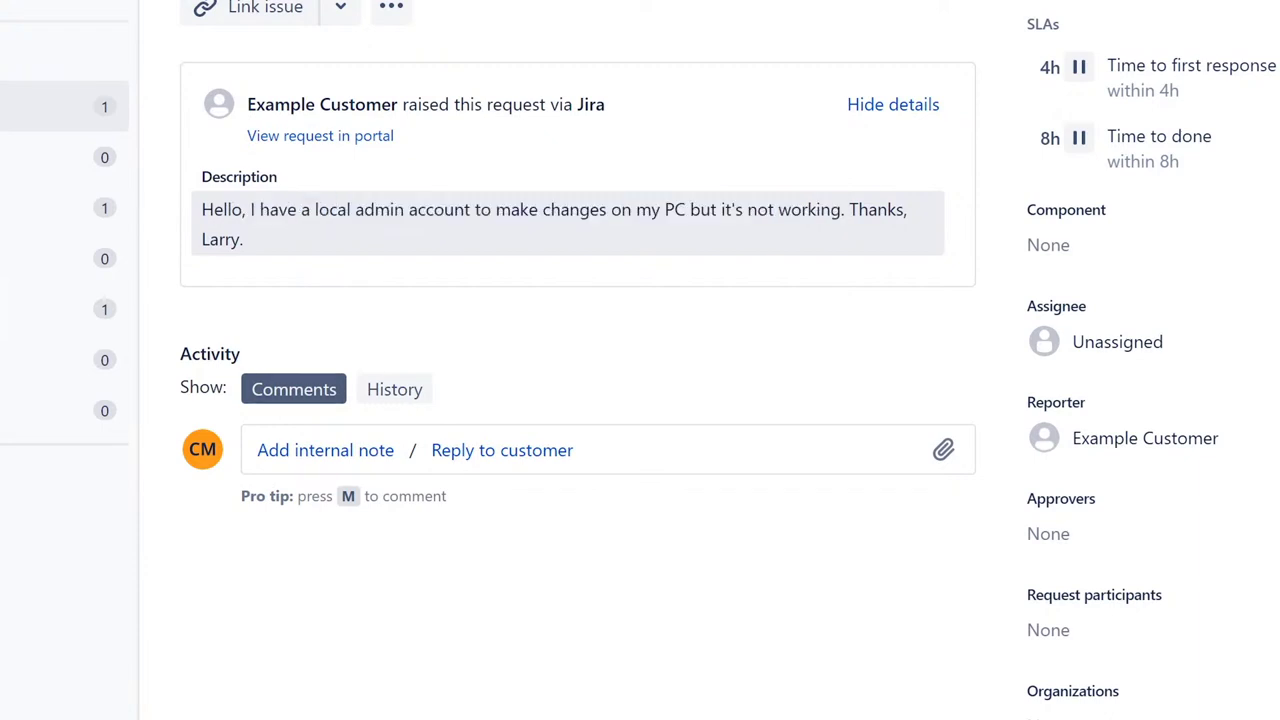
Assign ISD-39 to yourself and start a Windows search for 'users'.
click(323, 215)
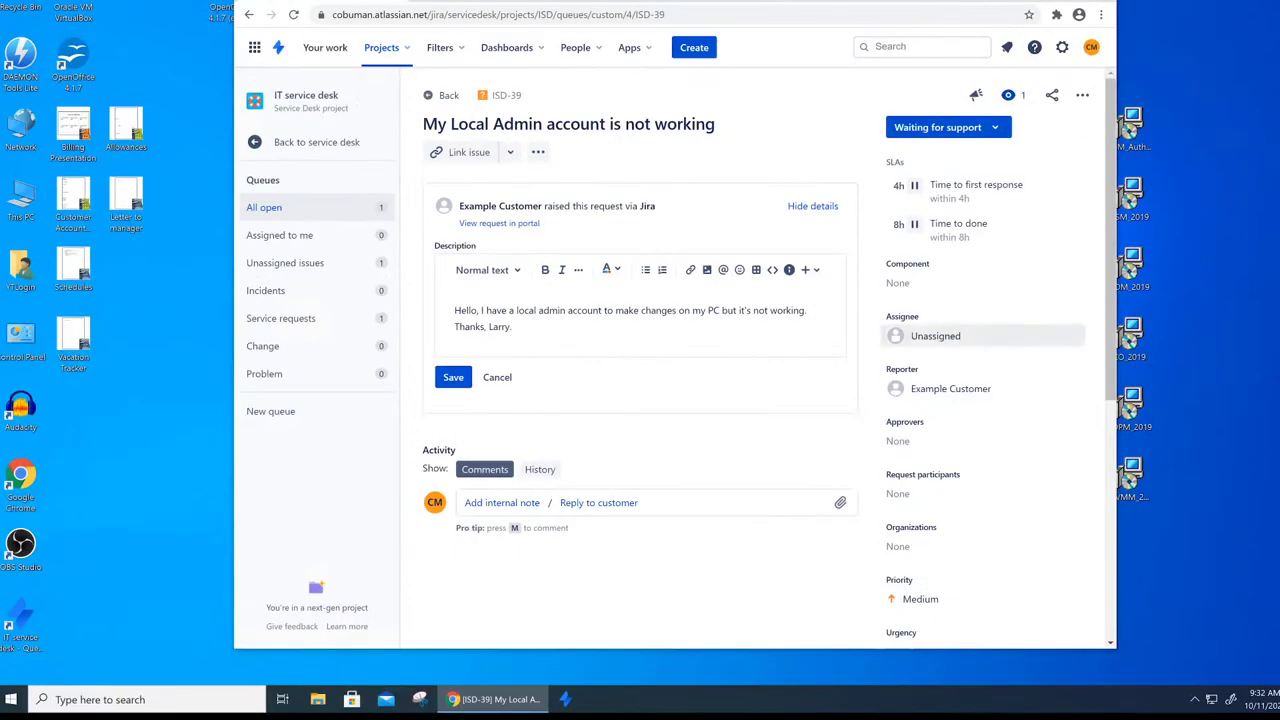
click(935, 336)
click(950, 375)
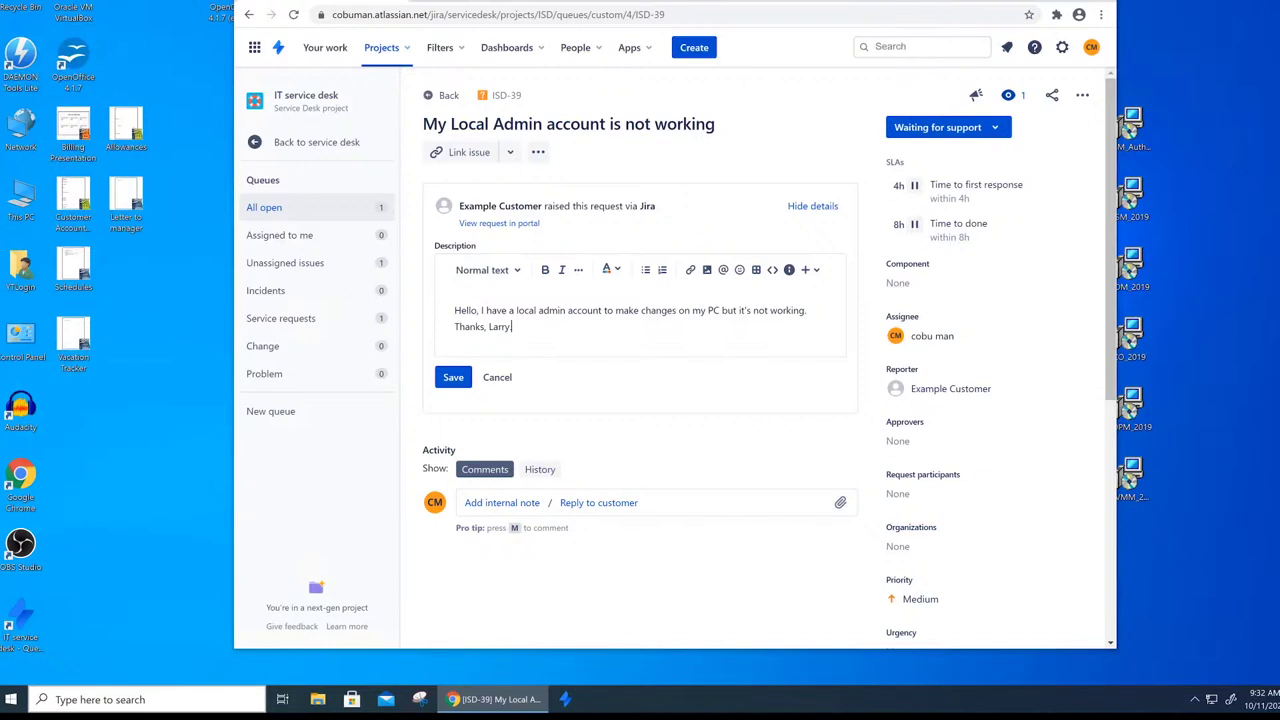
key(super+s)
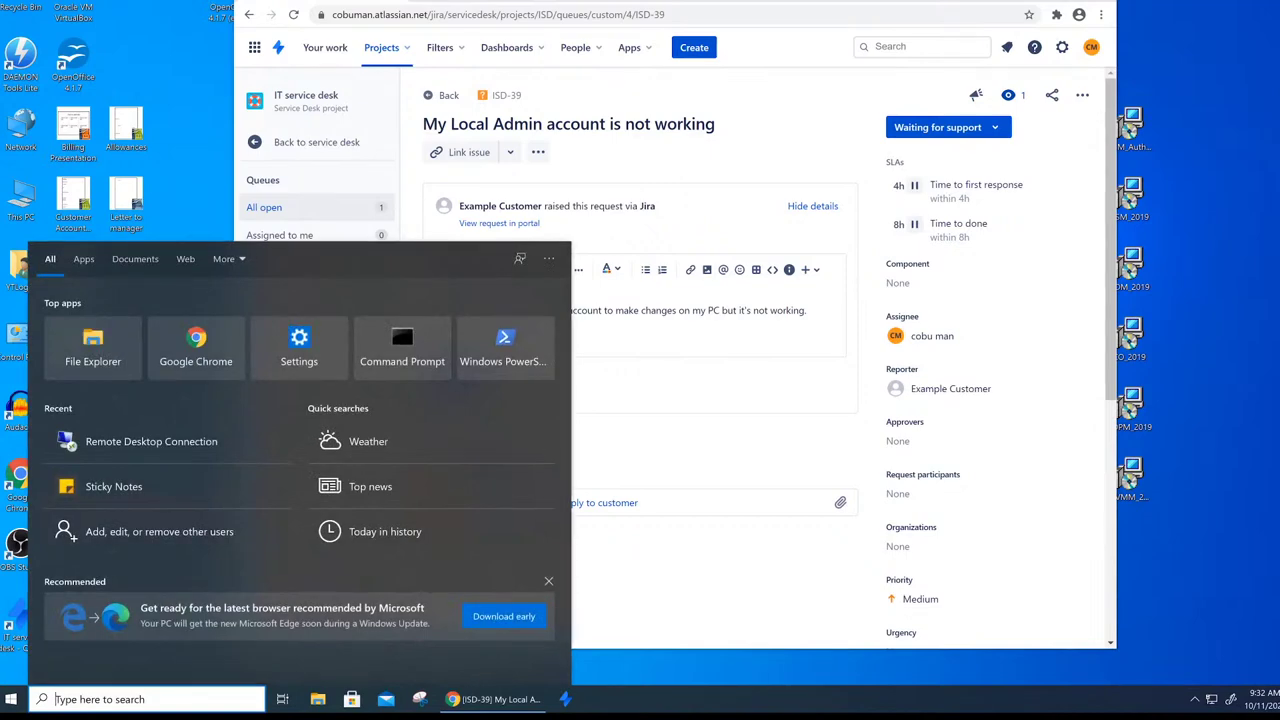
text(users)
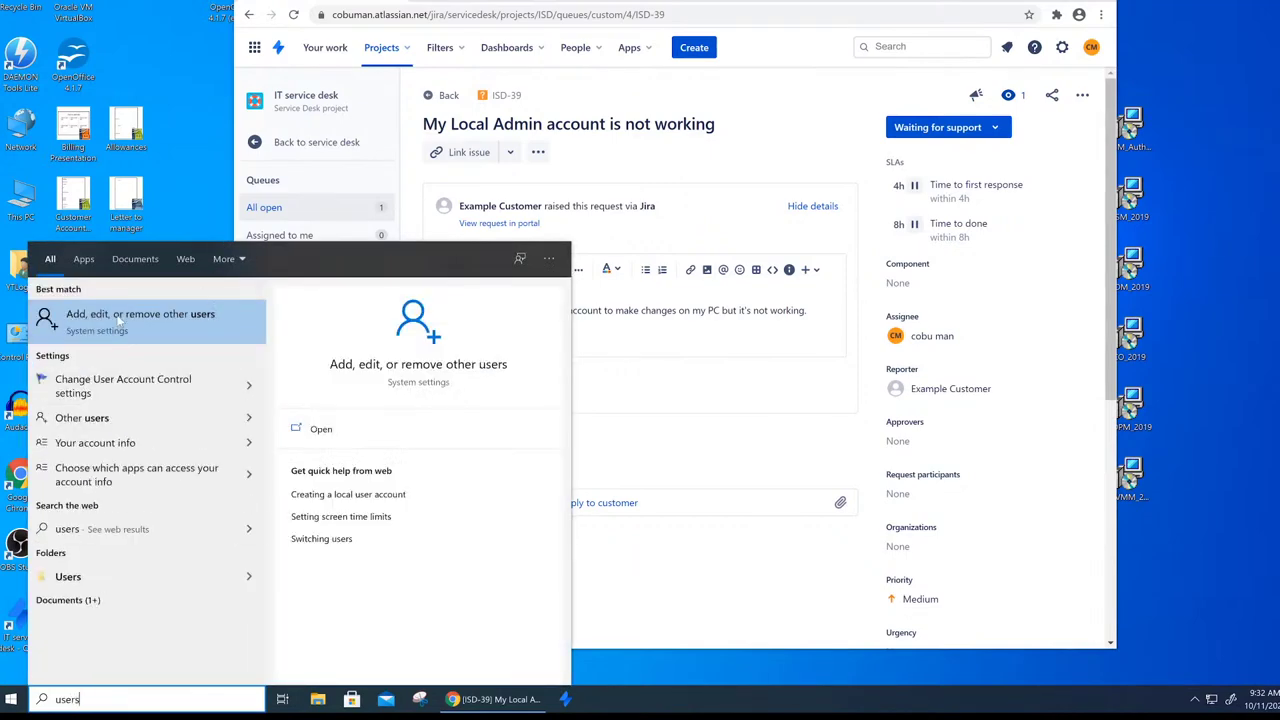
Check both local accounts are Administrators under Other users, then open the System page.
click(115, 323)
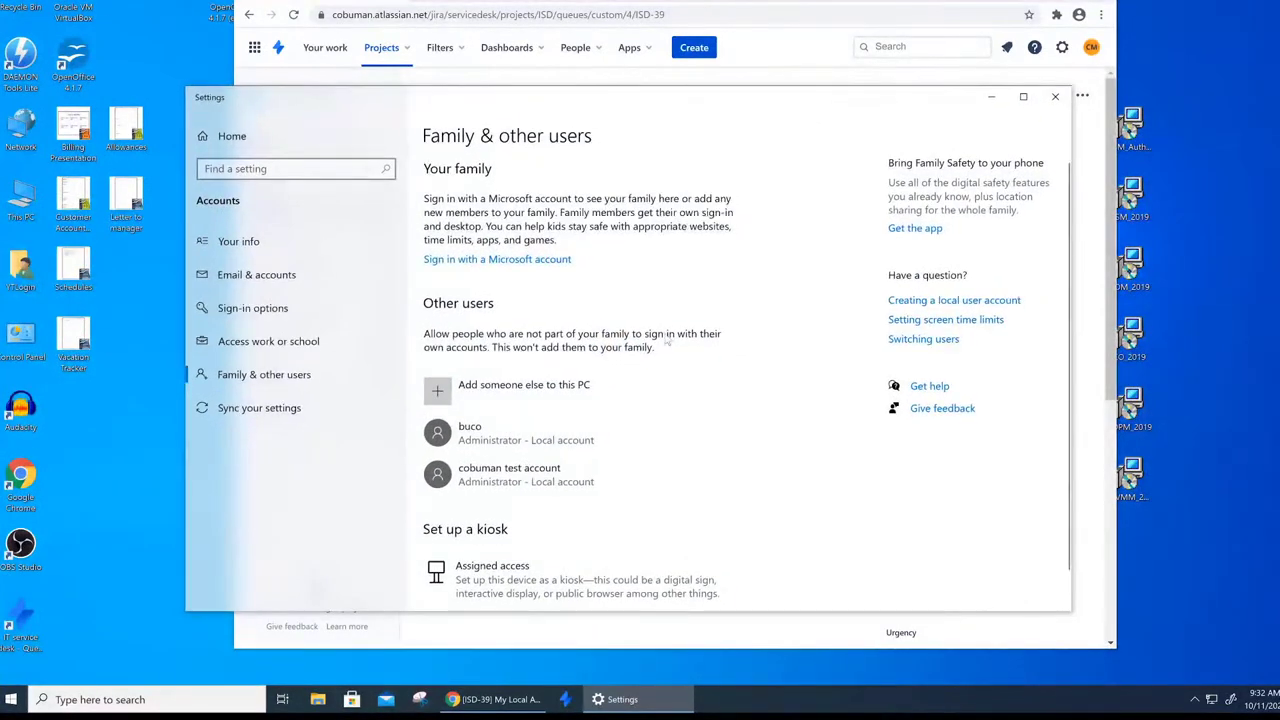
scroll(625, 345, down, 1)
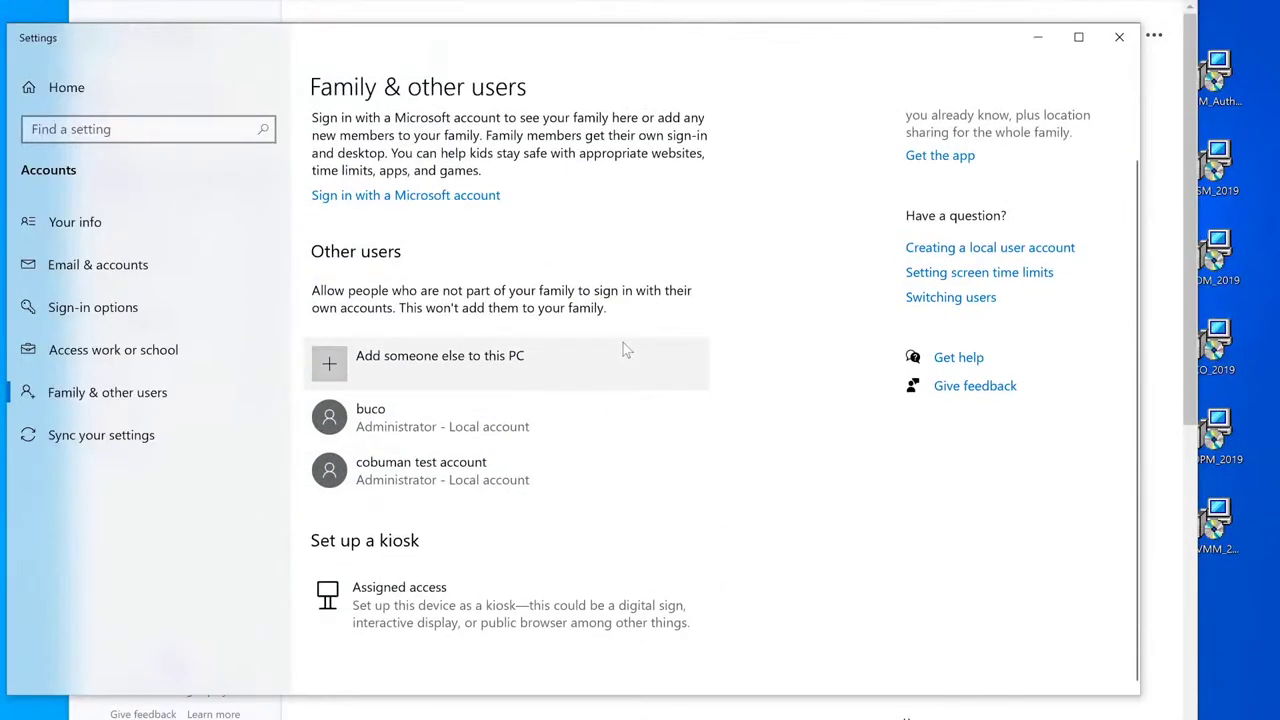
click(545, 447)
click(522, 532)
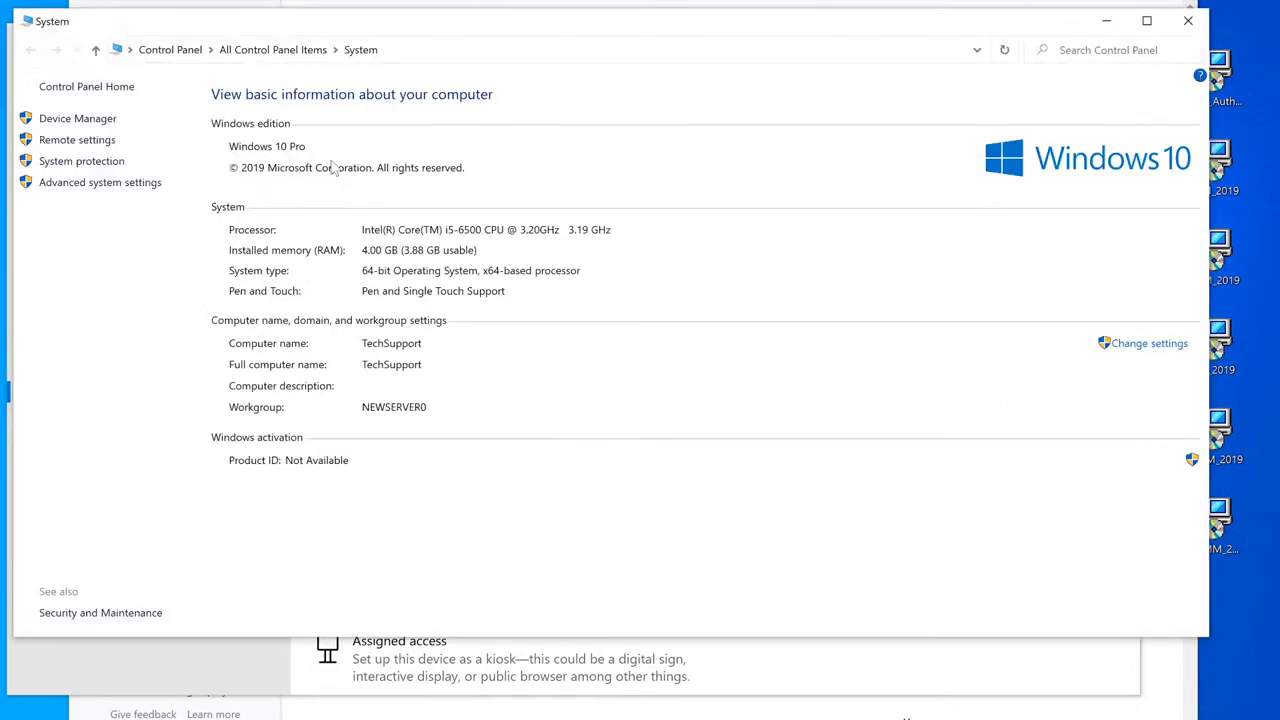
click(100, 183)
Open the stored User Profiles list from System Properties and arrange the windows.
click(1188, 20)
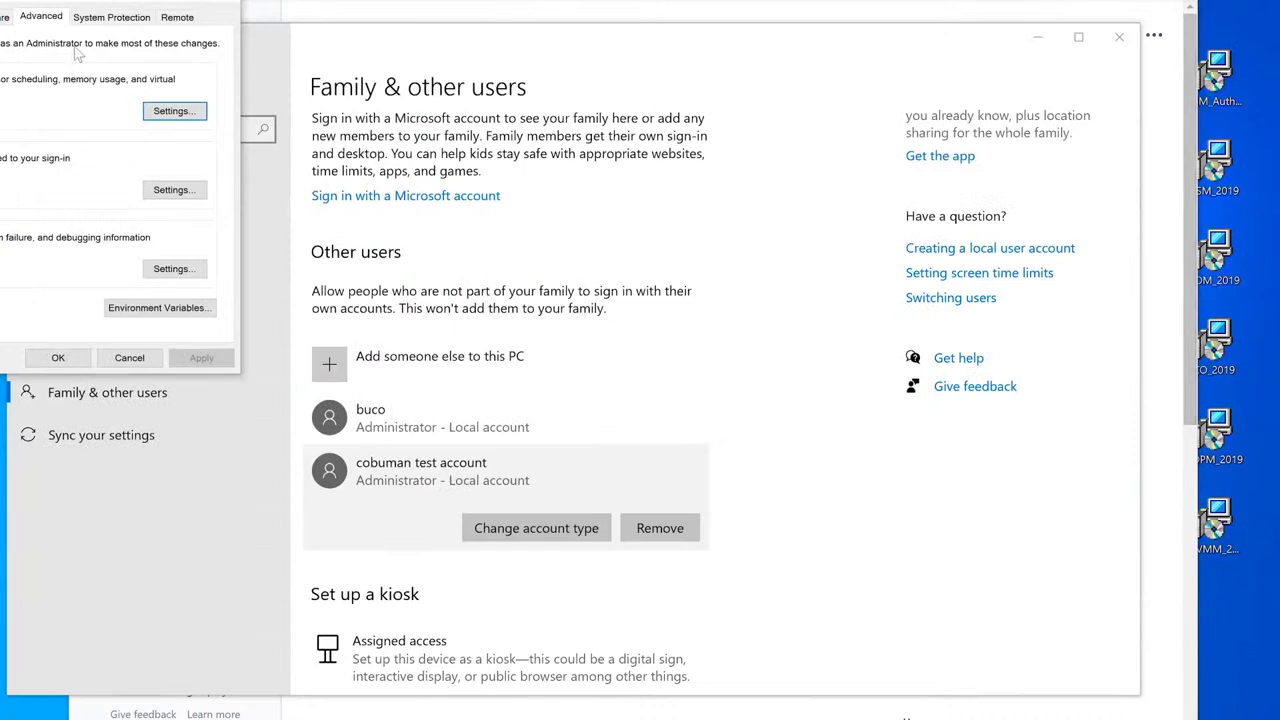
drag(118, 3, 294, 106)
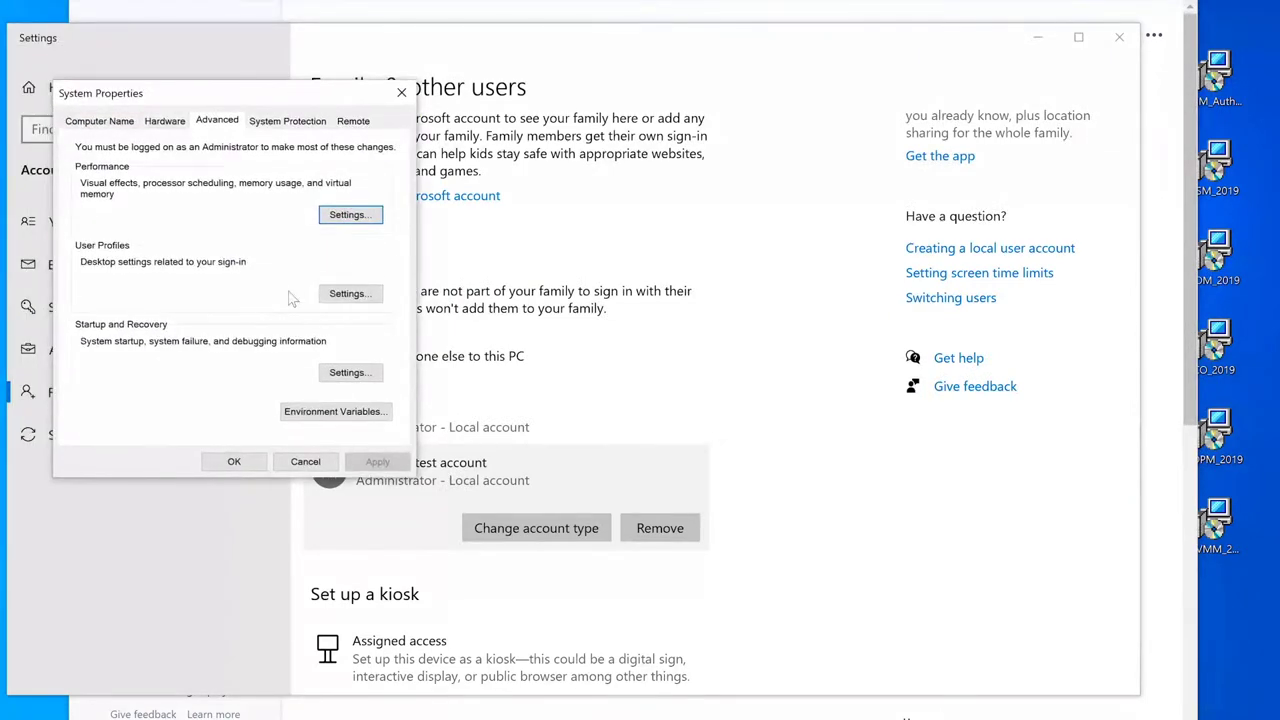
click(348, 295)
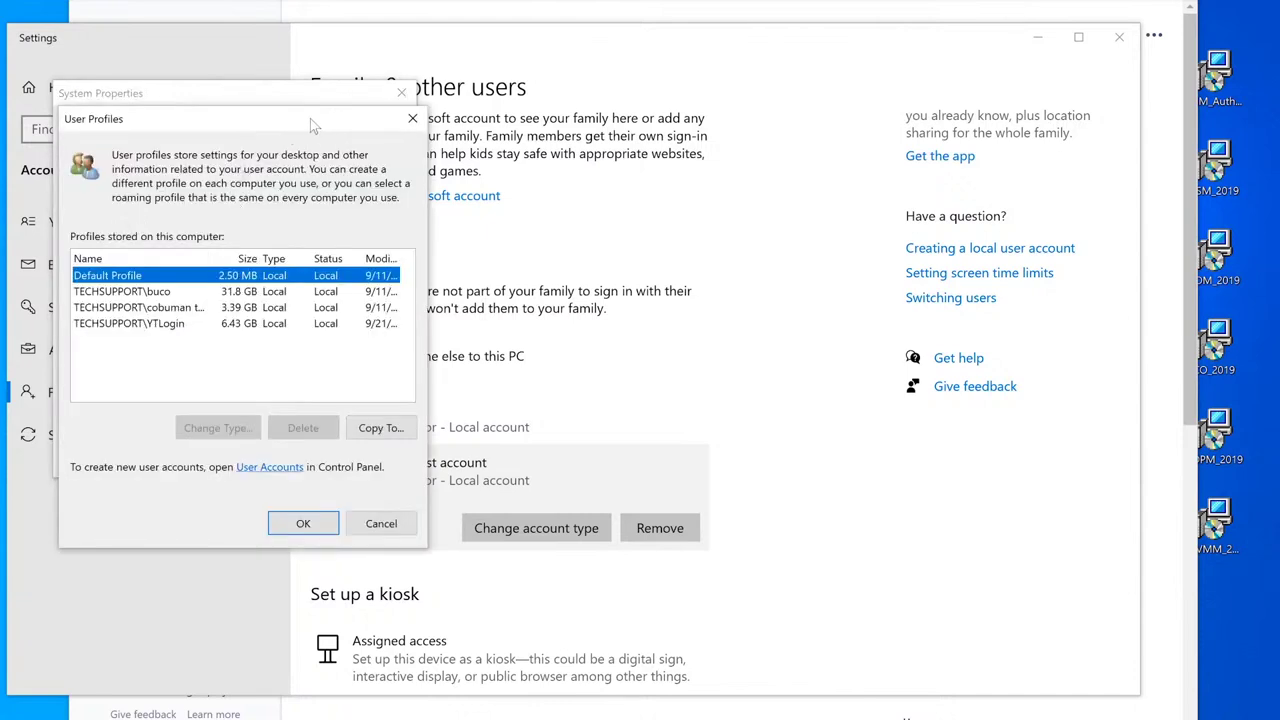
drag(272, 124, 217, 121)
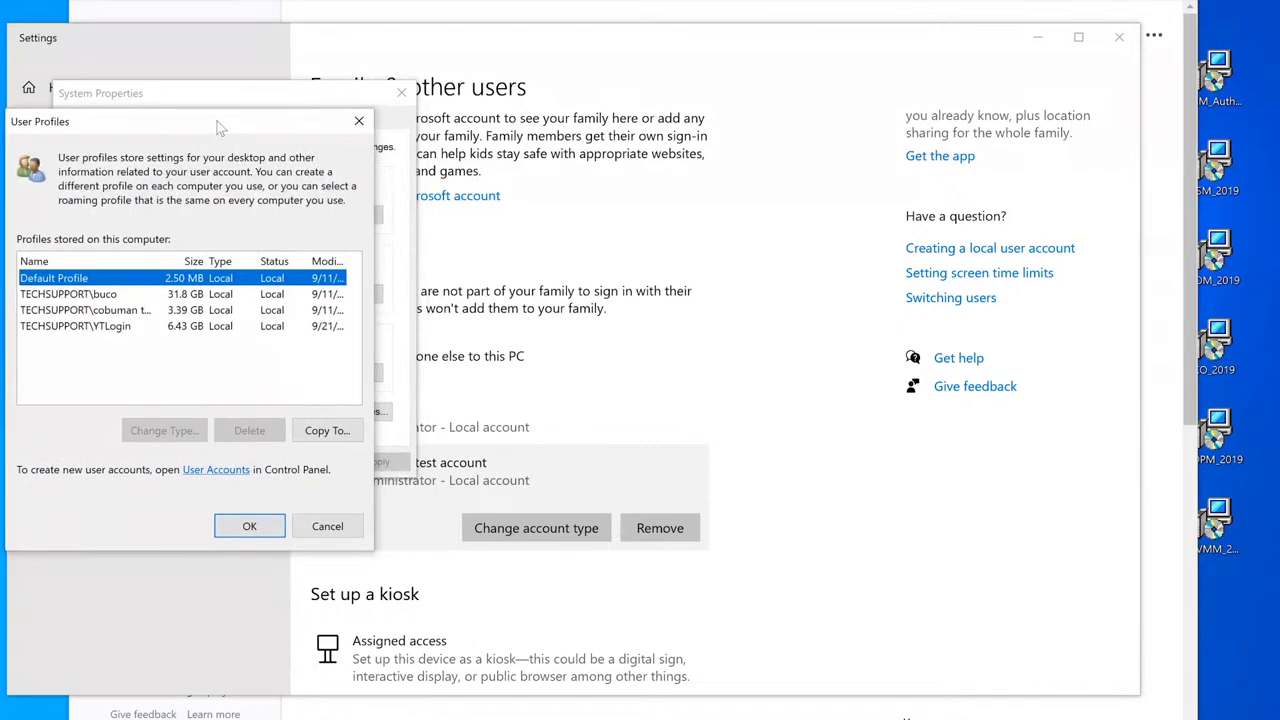
drag(627, 39, 826, 30)
drag(182, 125, 267, 266)
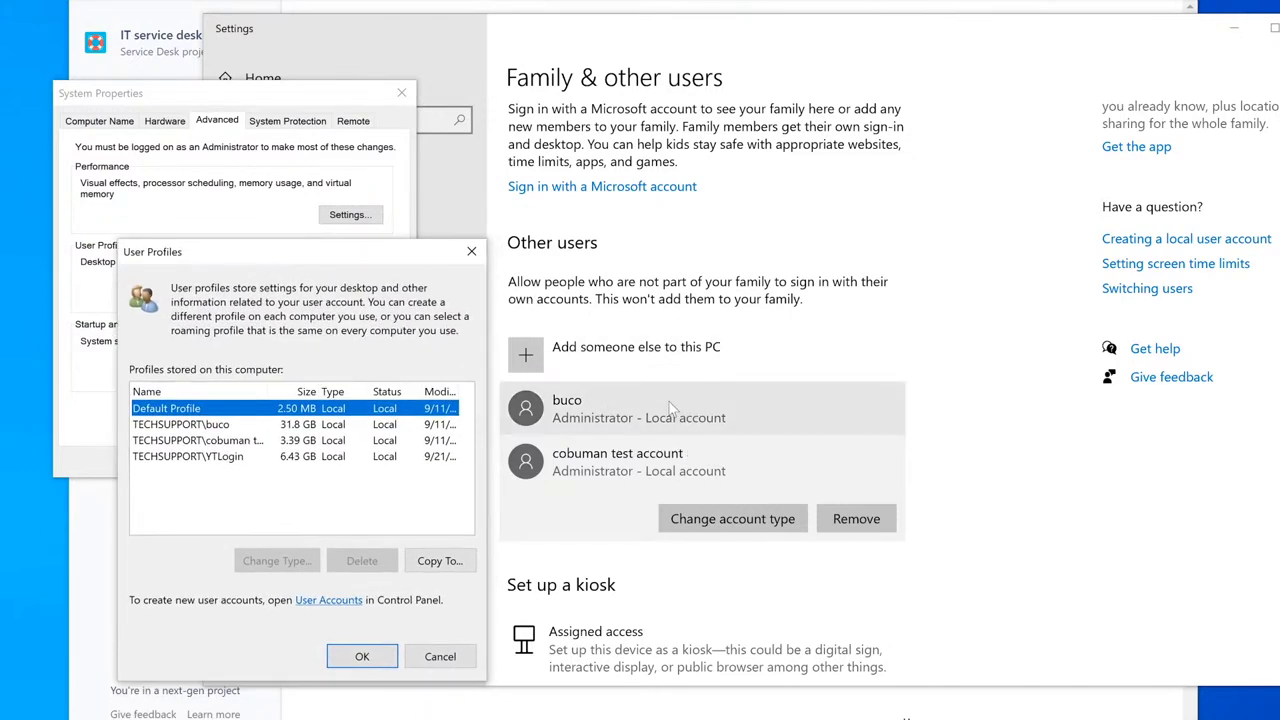
Re-expand both local accounts in Settings to compare their account types.
click(575, 90)
drag(480, 34, 396, 22)
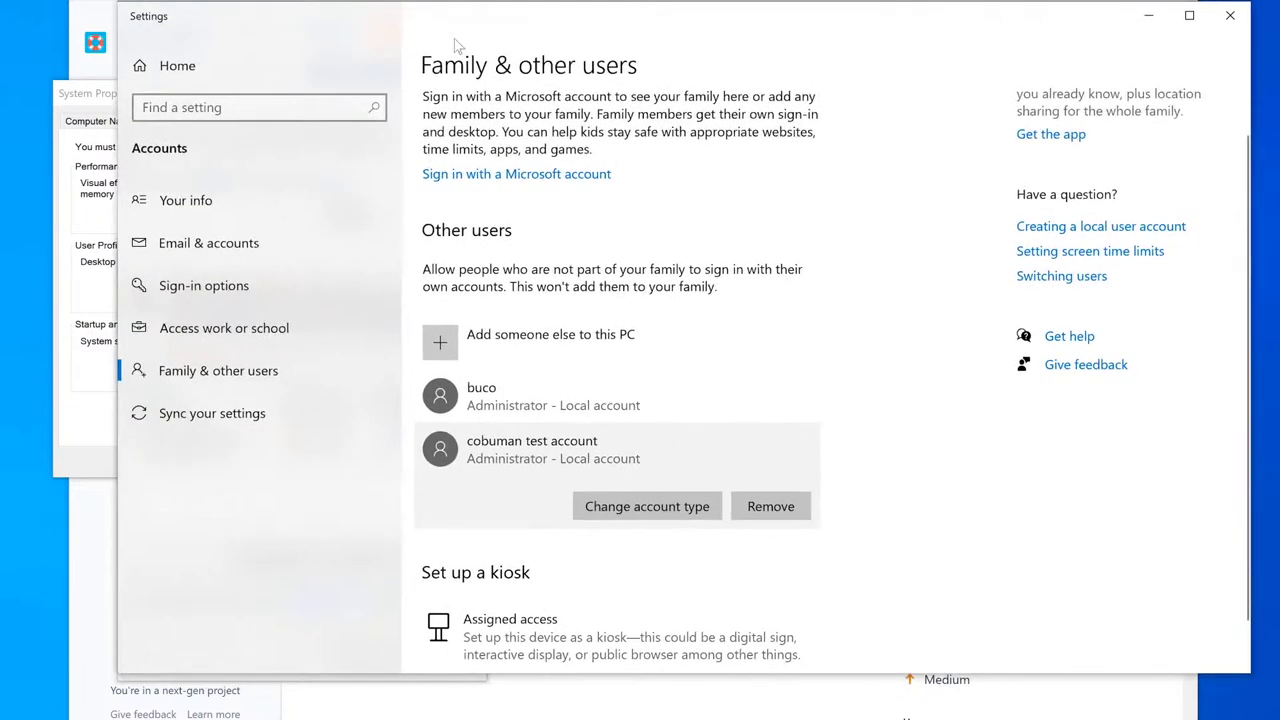
click(558, 395)
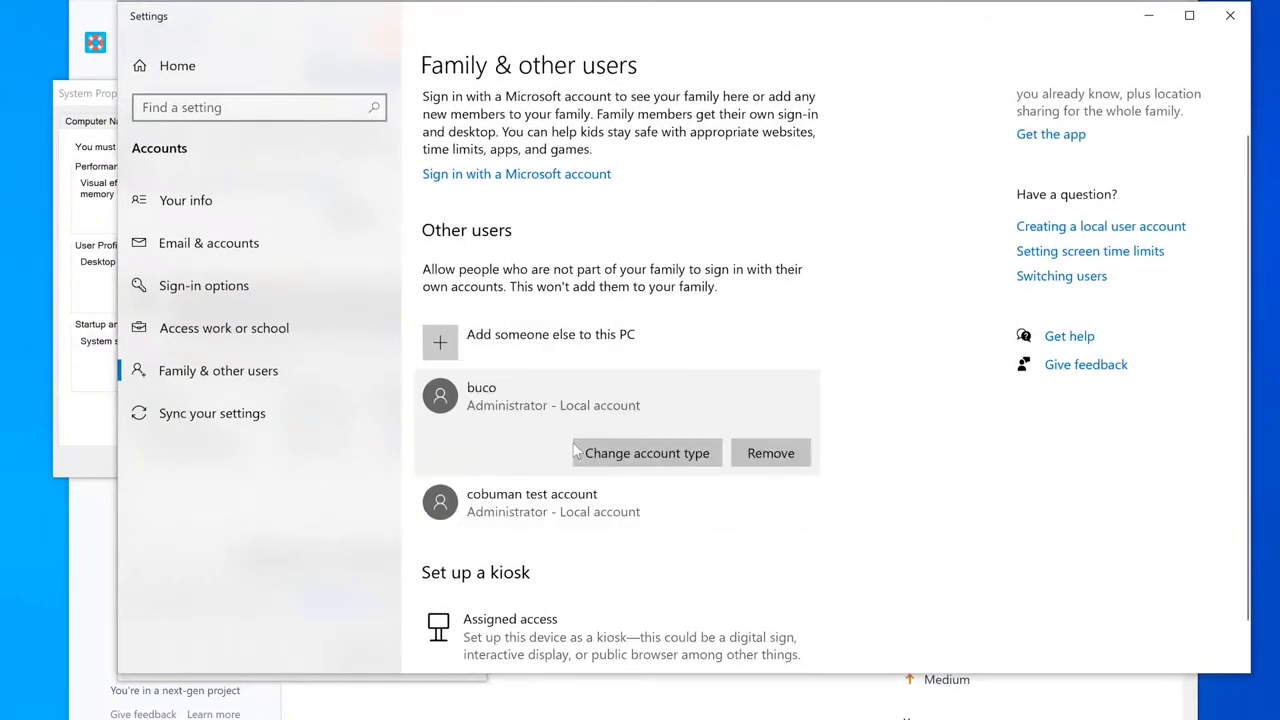
click(545, 512)
click(532, 430)
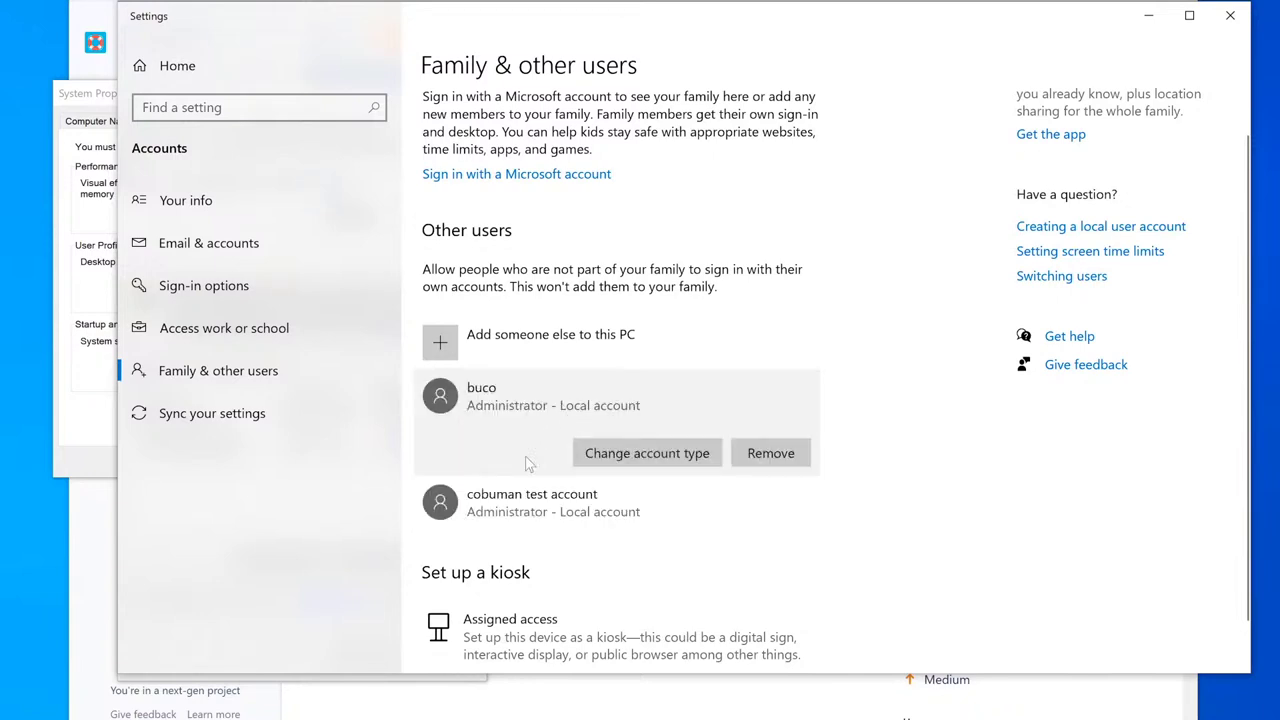
click(530, 502)
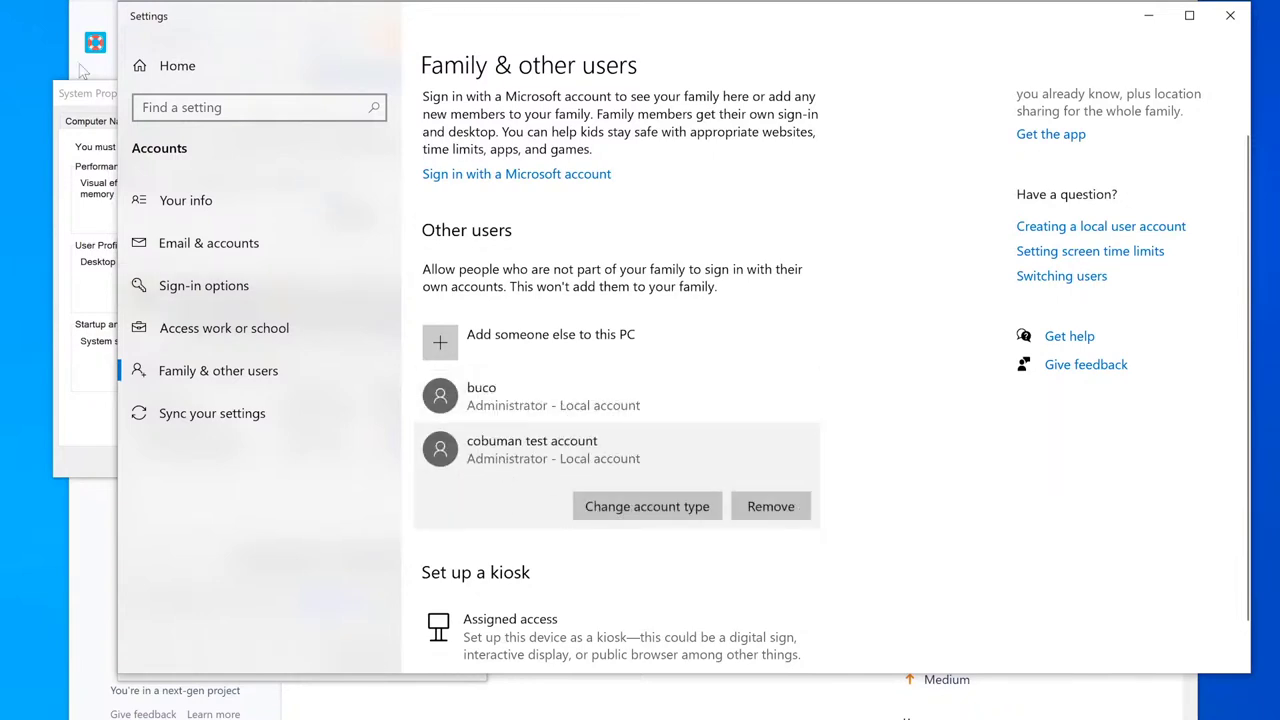
Click through the stored profiles, comparing buco, cobuman test account and YTLogin.
click(80, 97)
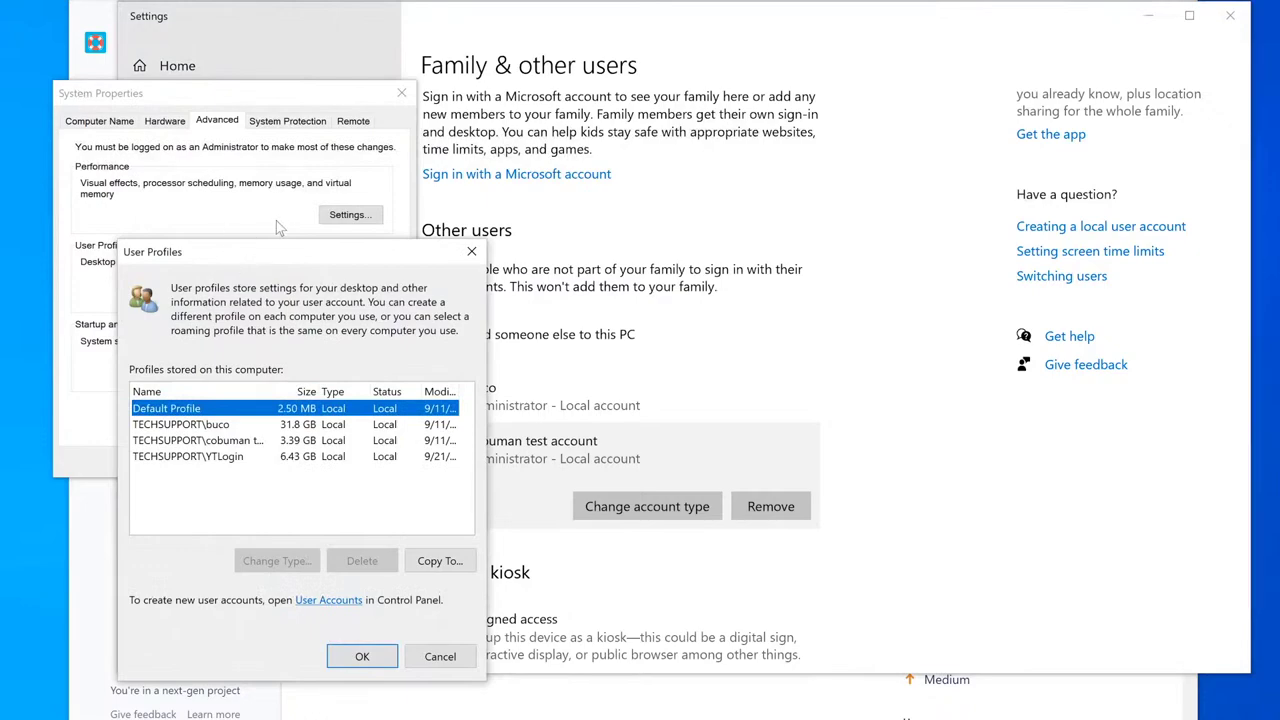
click(230, 440)
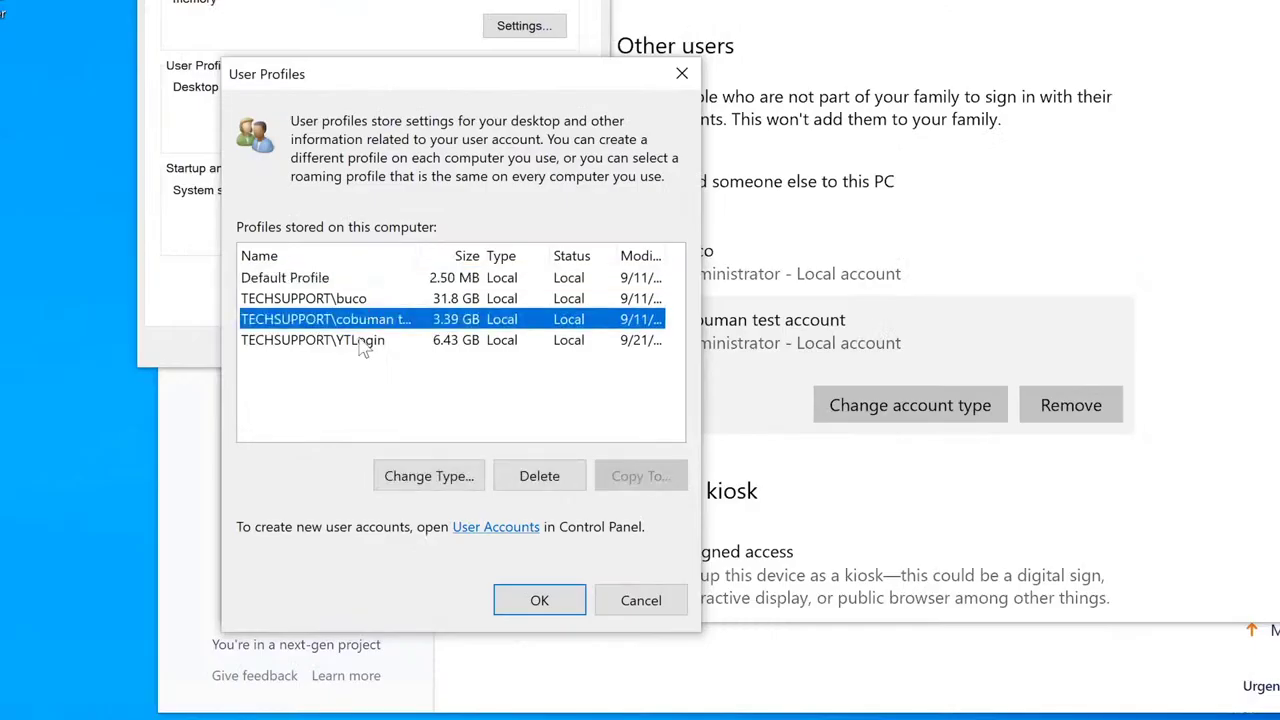
click(228, 456)
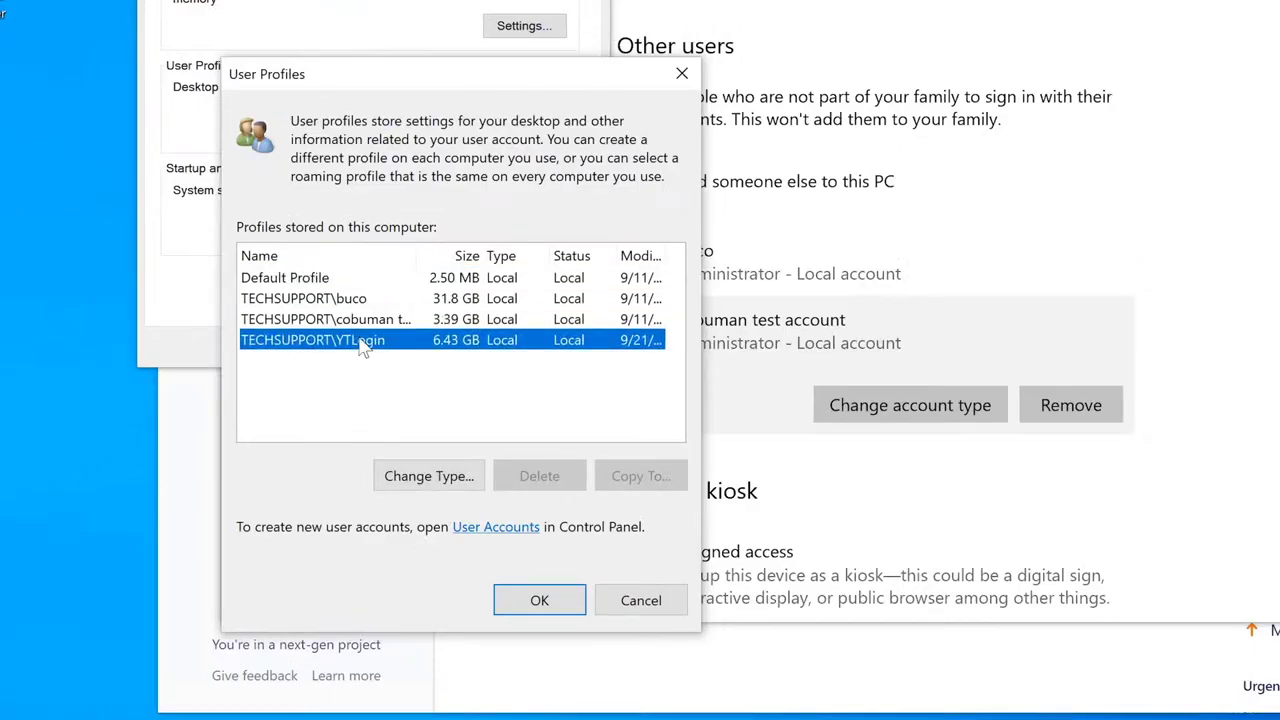
click(405, 322)
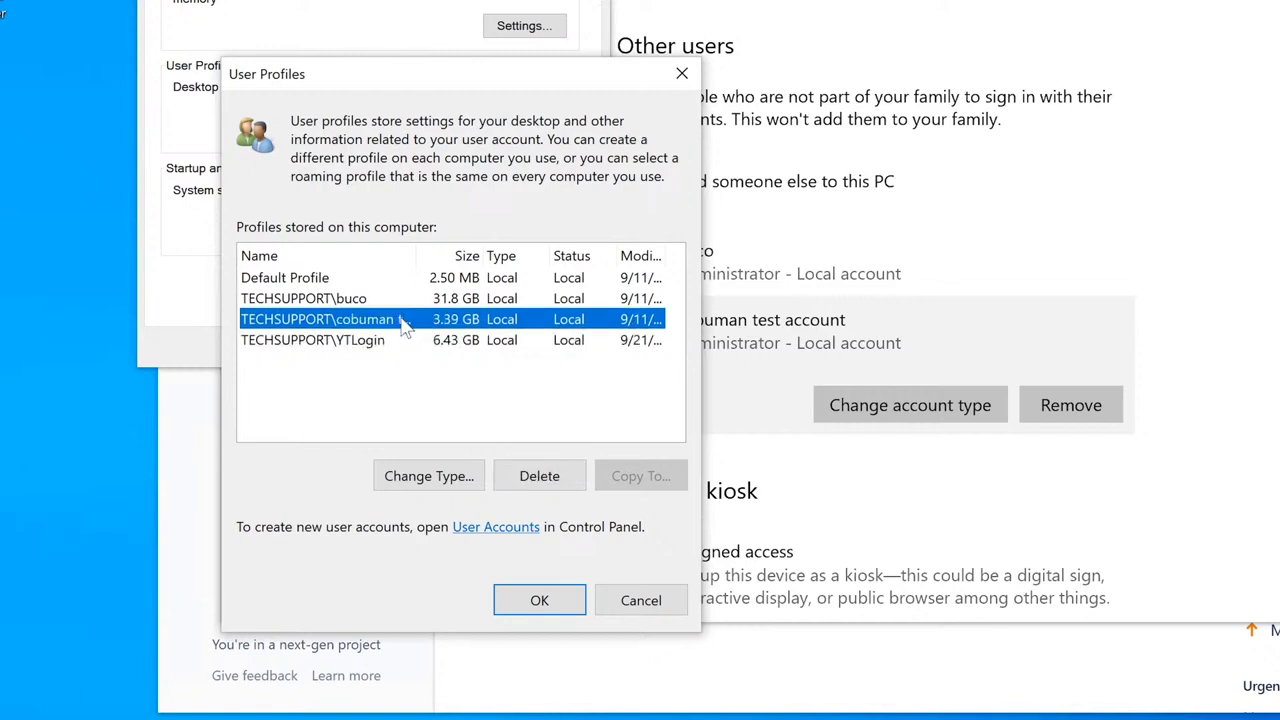
click(412, 299)
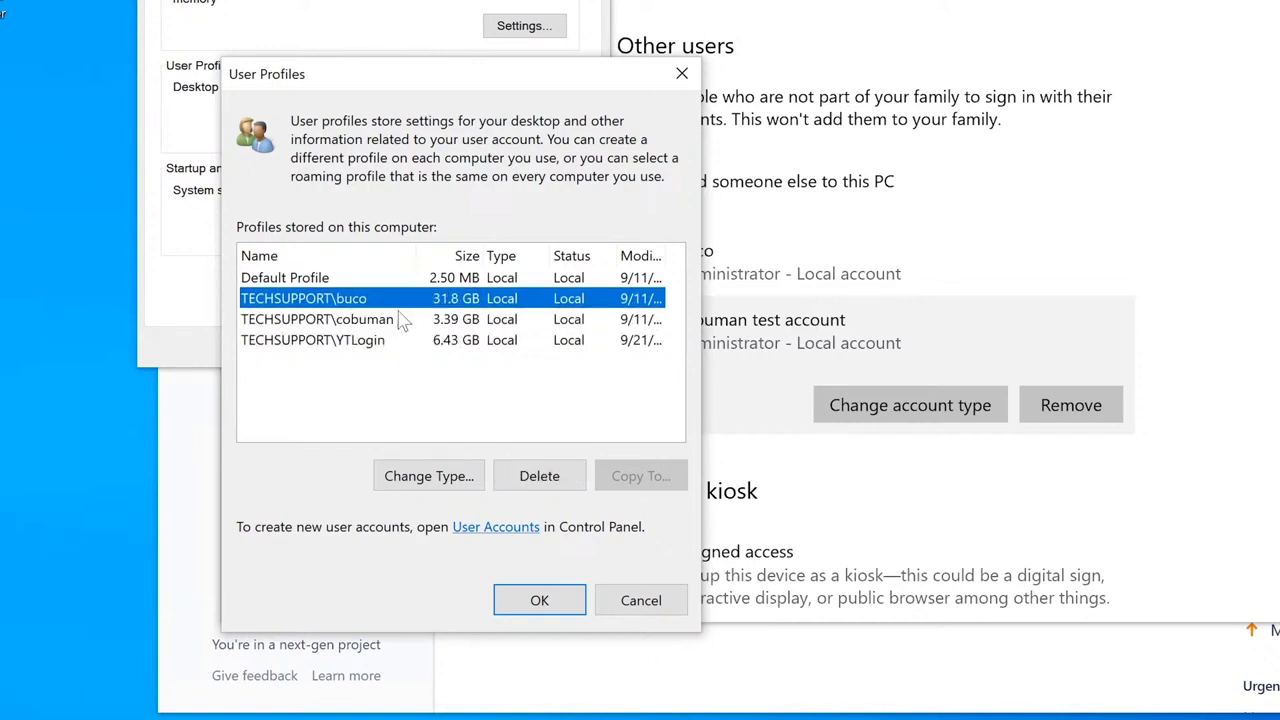
click(389, 322)
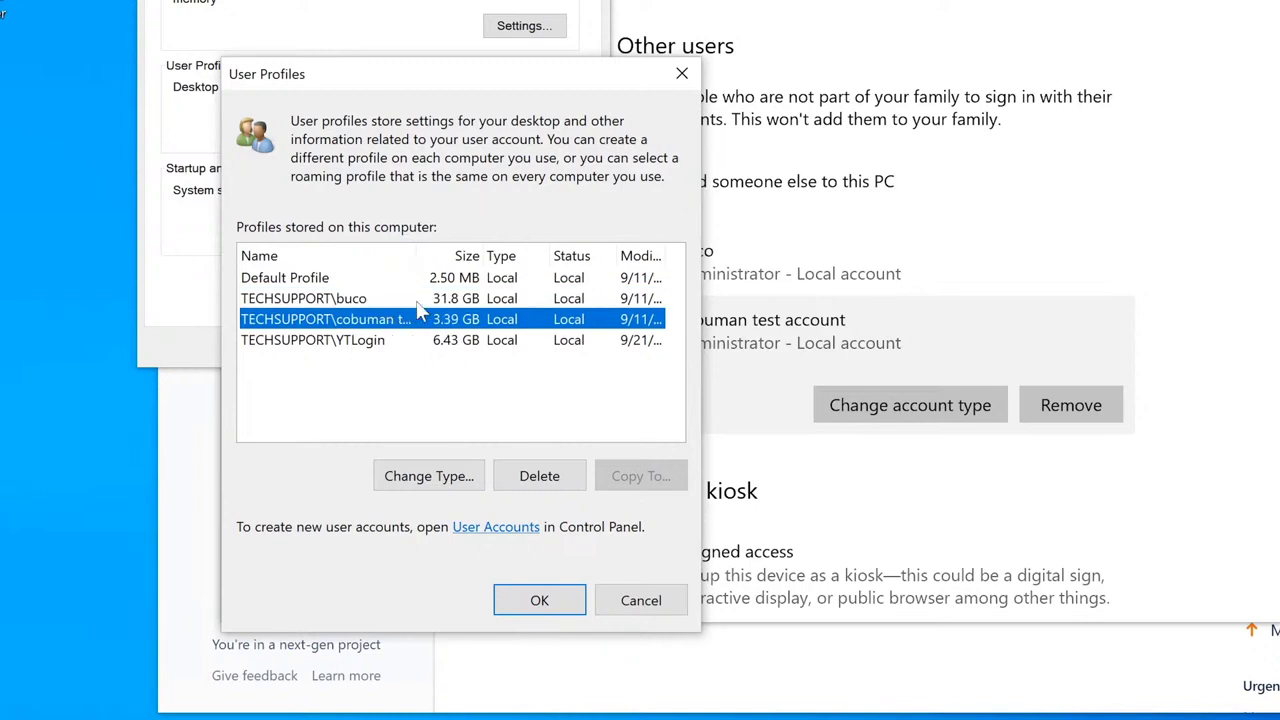
click(418, 301)
click(410, 322)
click(400, 341)
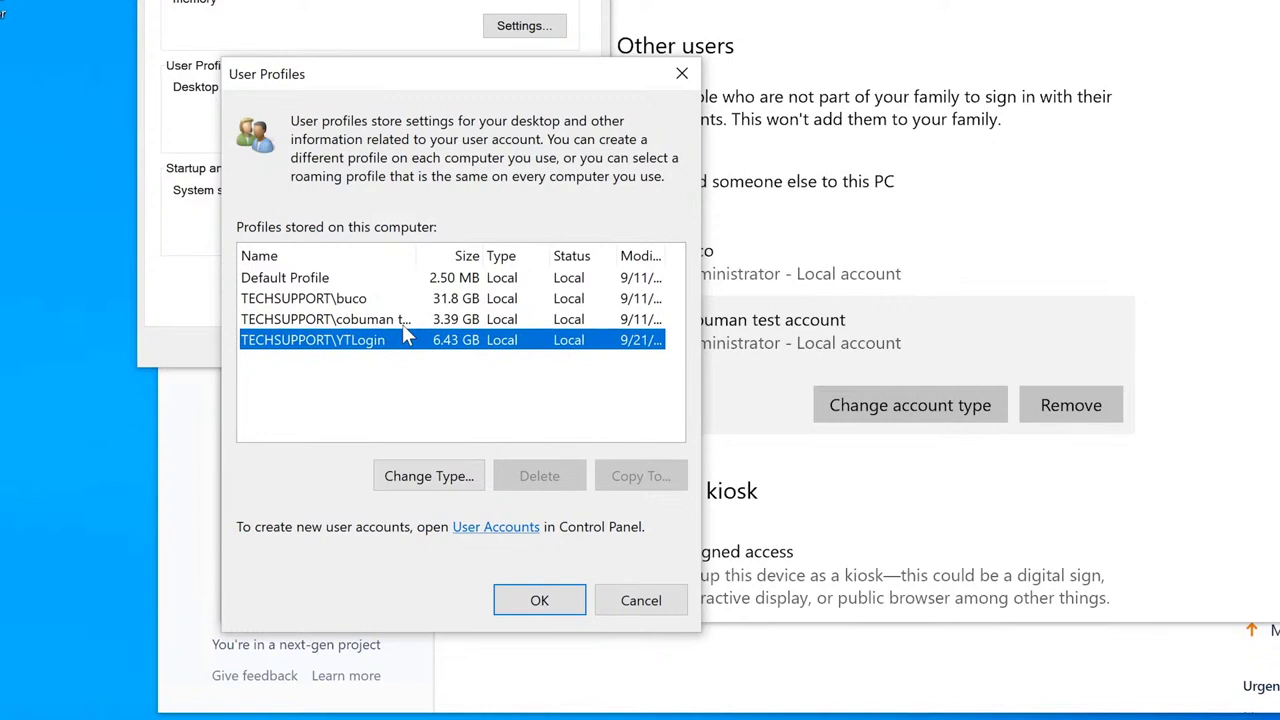
click(420, 301)
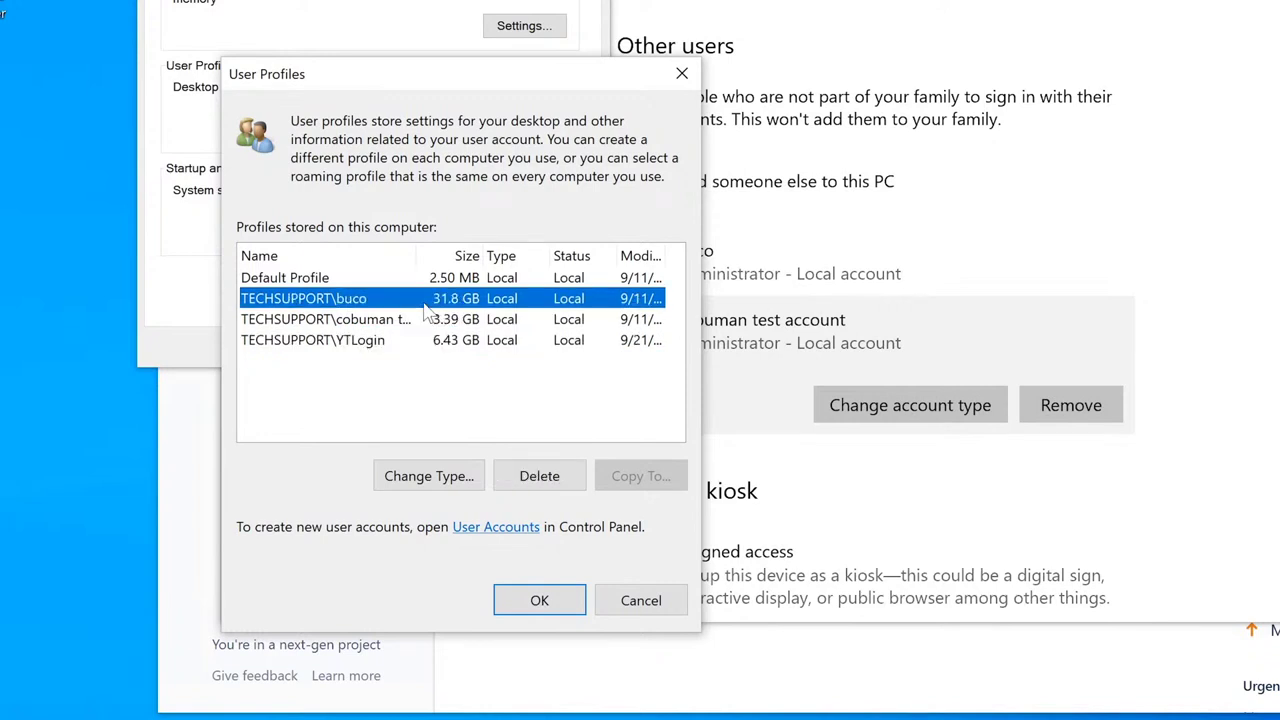
click(413, 322)
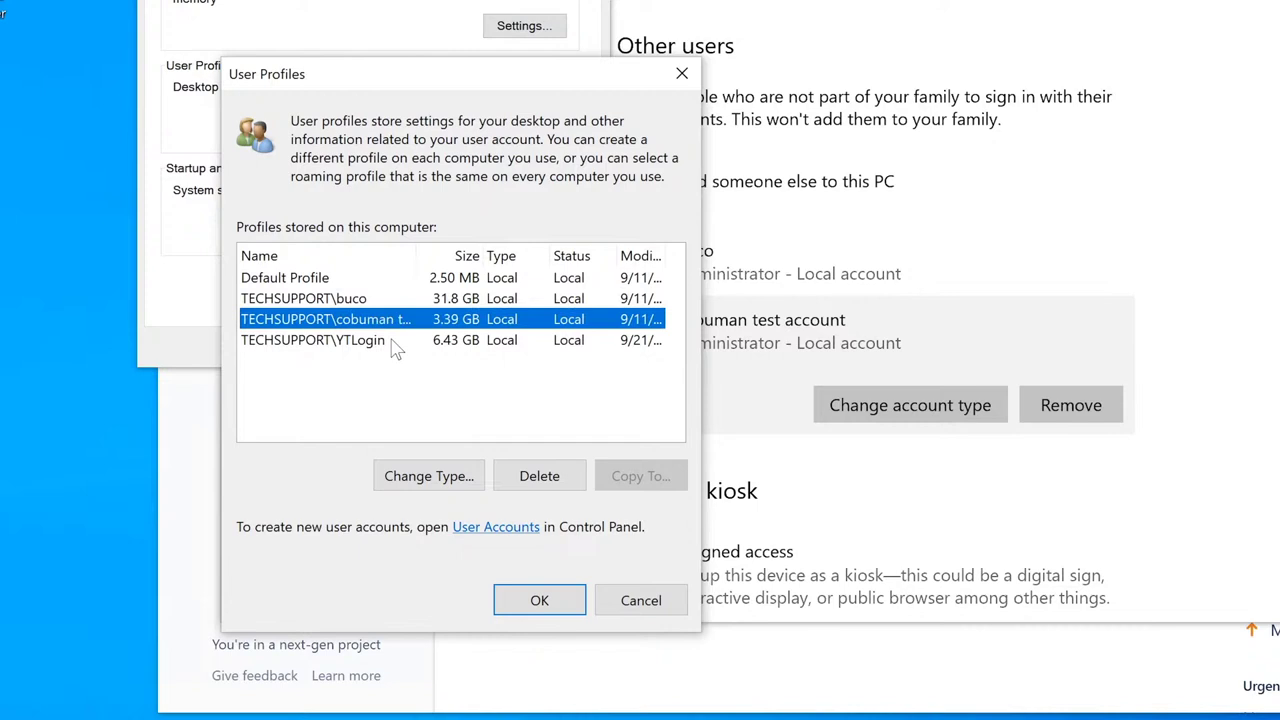
drag(529, 79, 413, 42)
click(323, 261)
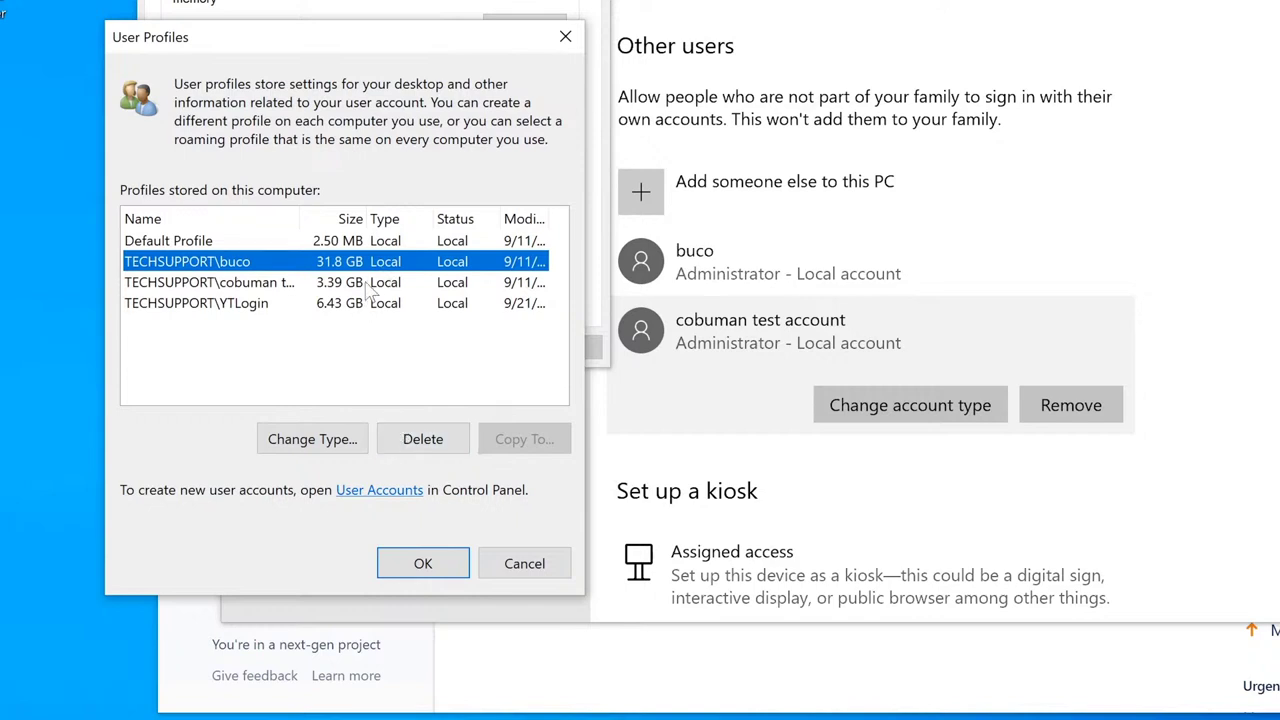
click(368, 283)
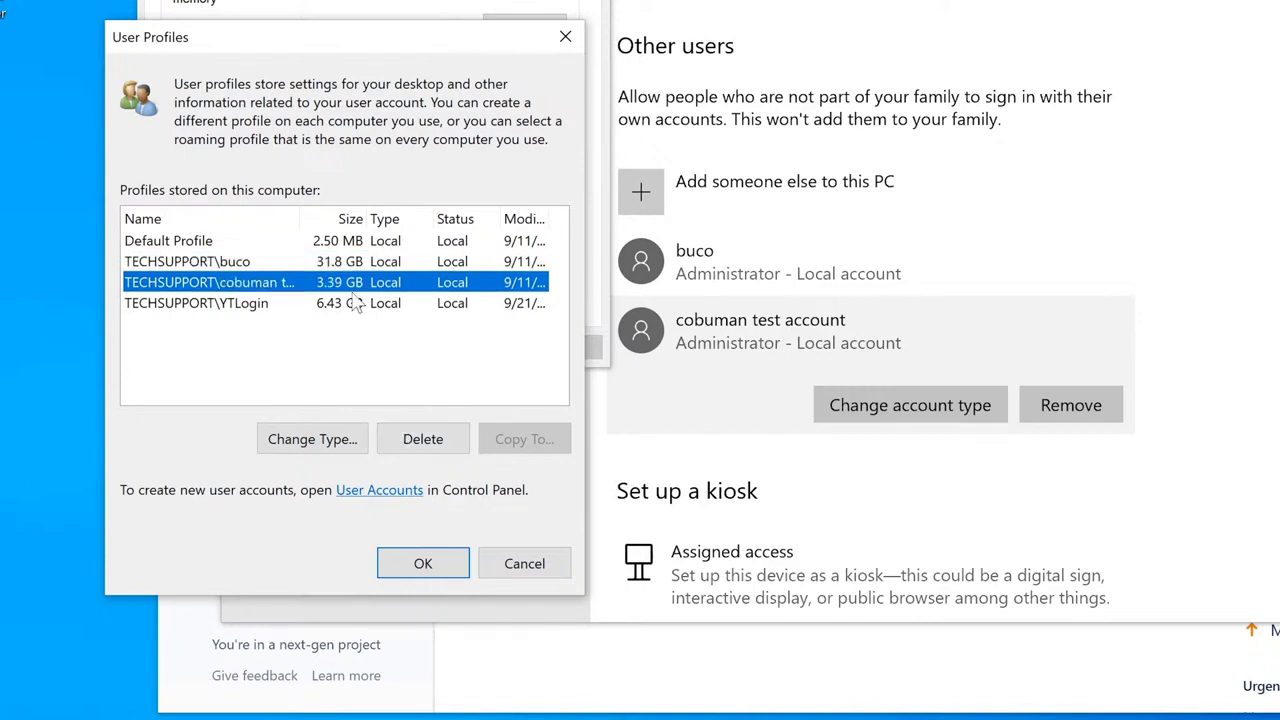
click(368, 262)
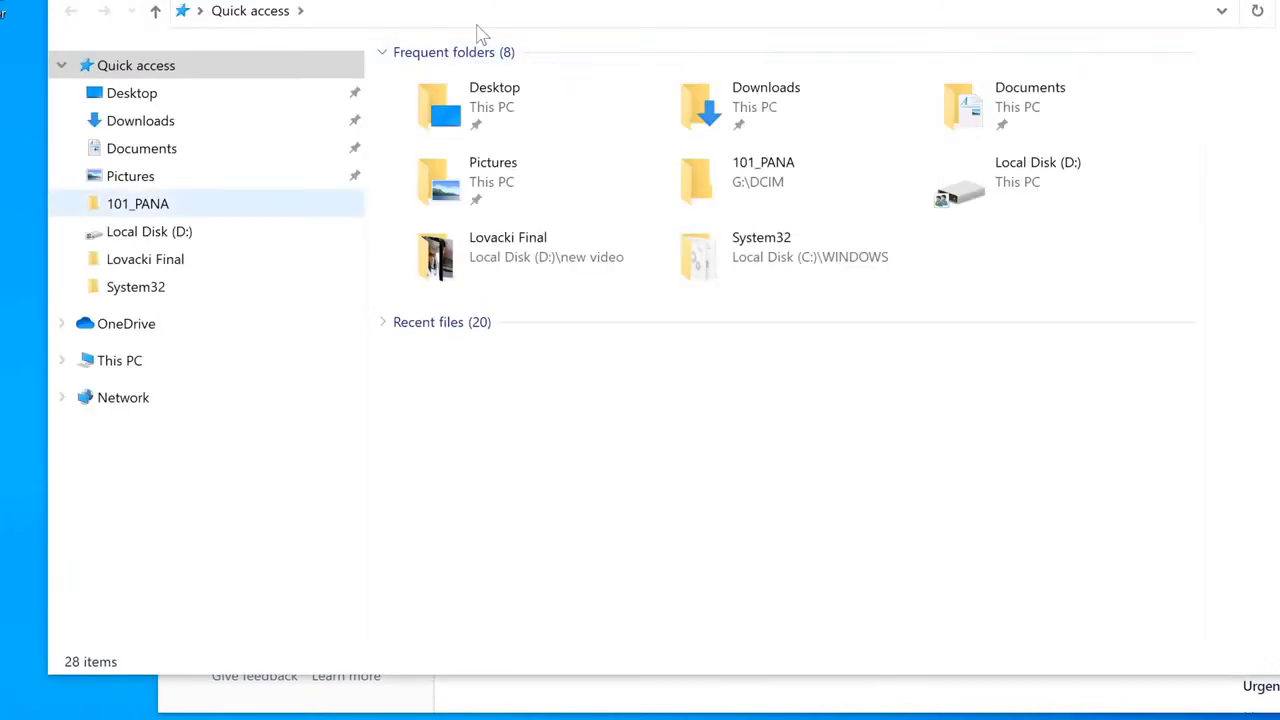
Open C:\Users in File Explorer and move the window aside.
click(155, 370)
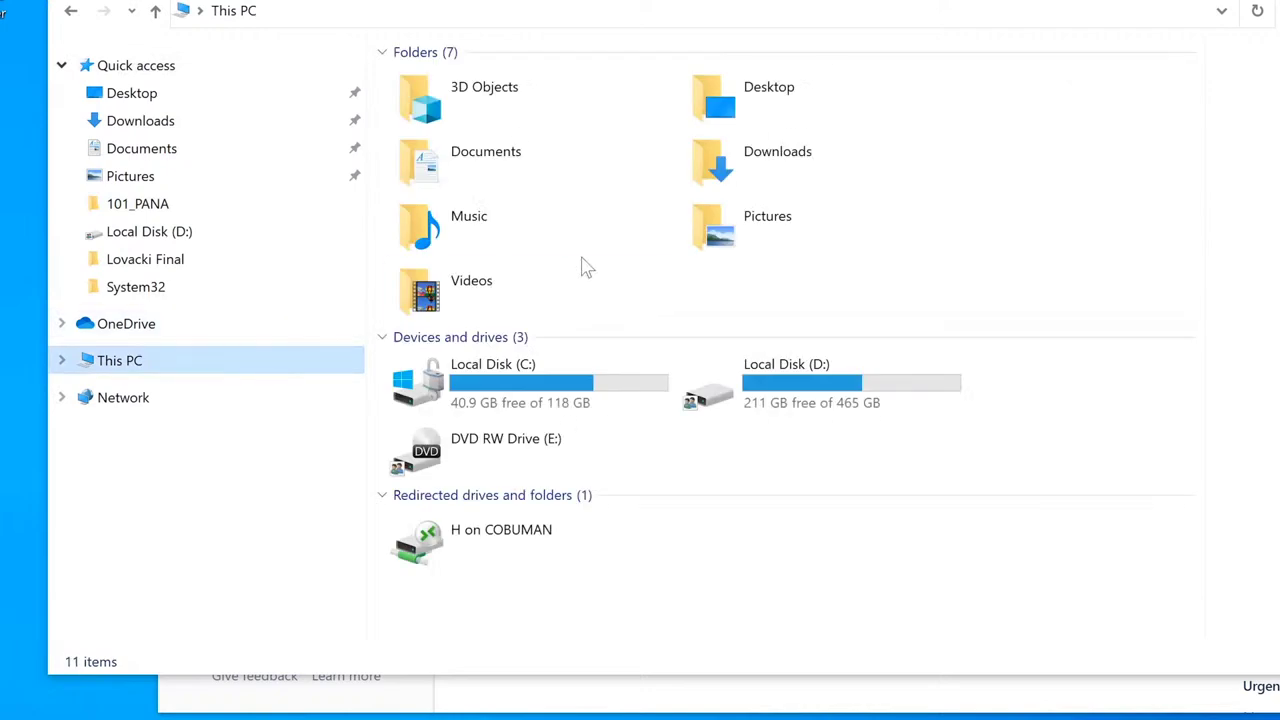
double_click(521, 370)
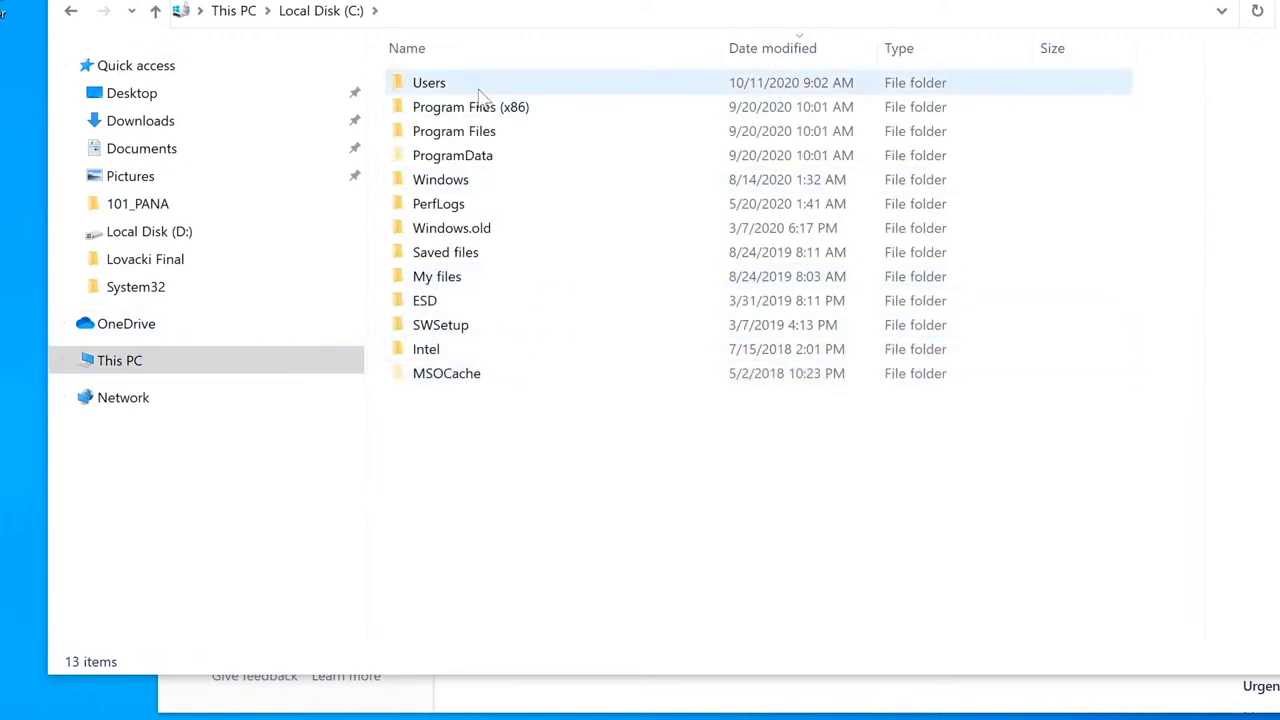
double_click(482, 86)
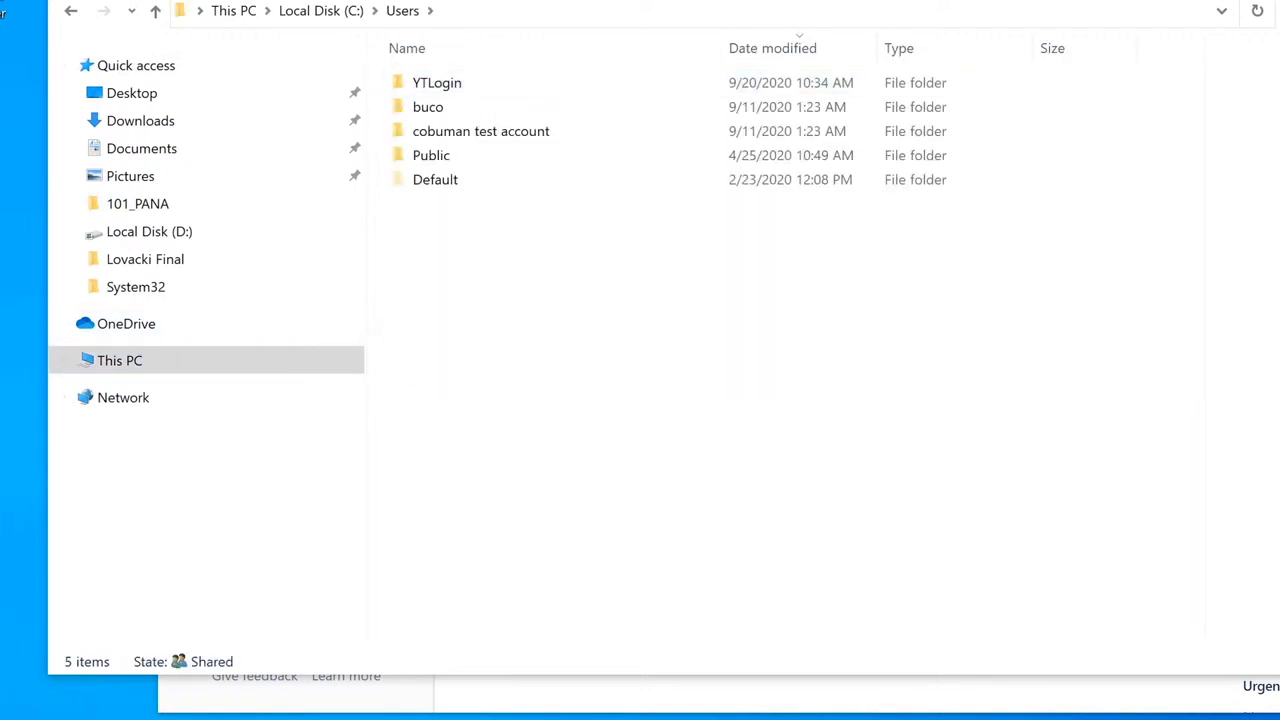
drag(486, 0, 884, 0)
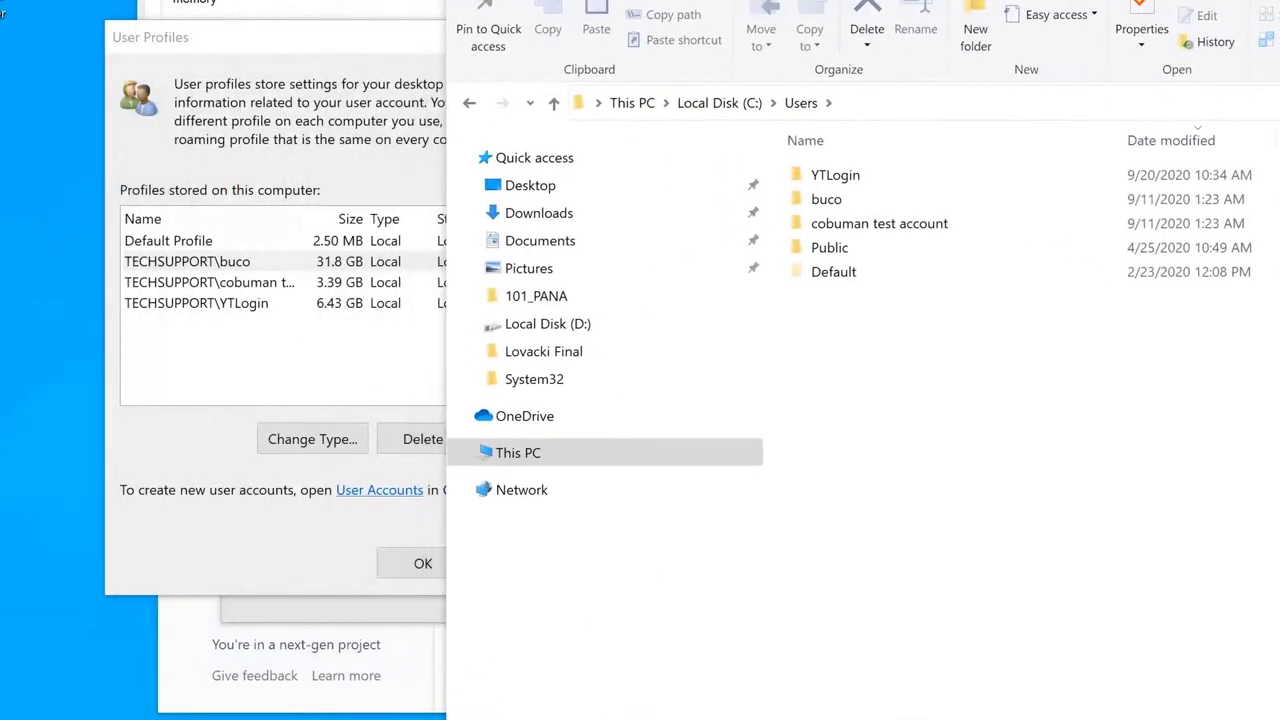
Match the buco, cobuman test account and YTLogin folders against their stored profiles.
click(826, 199)
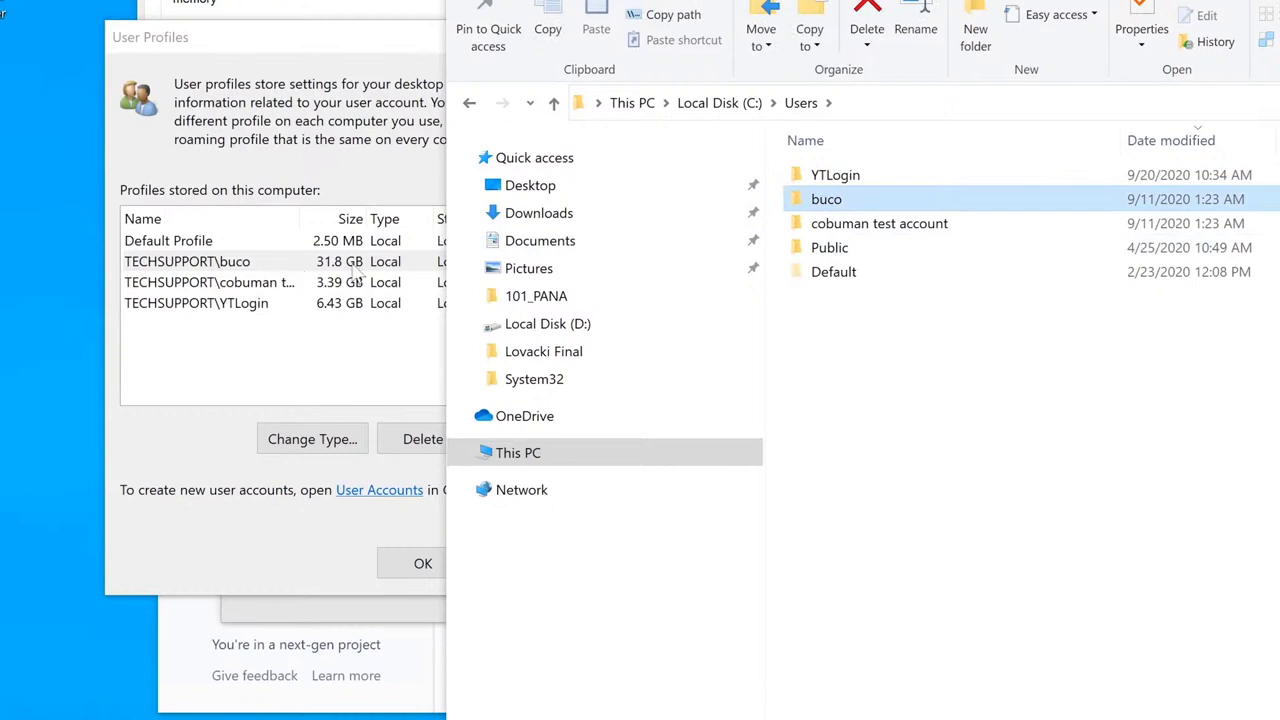
click(873, 228)
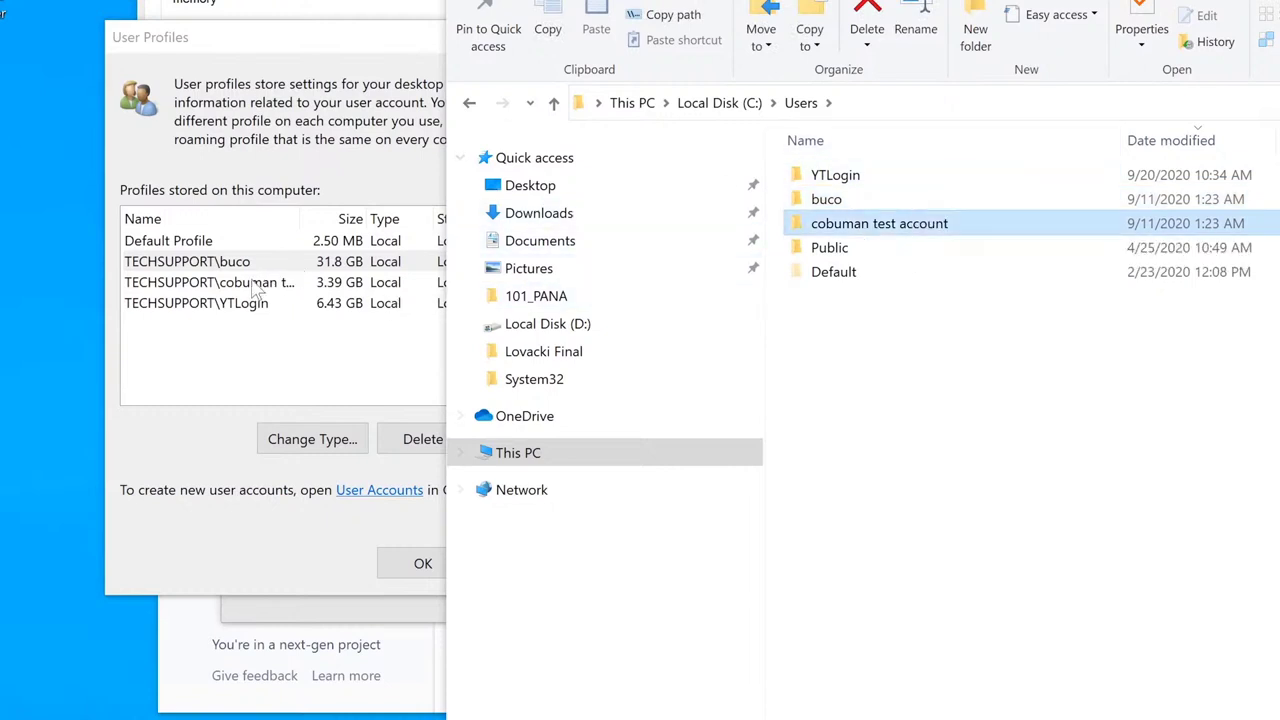
click(252, 283)
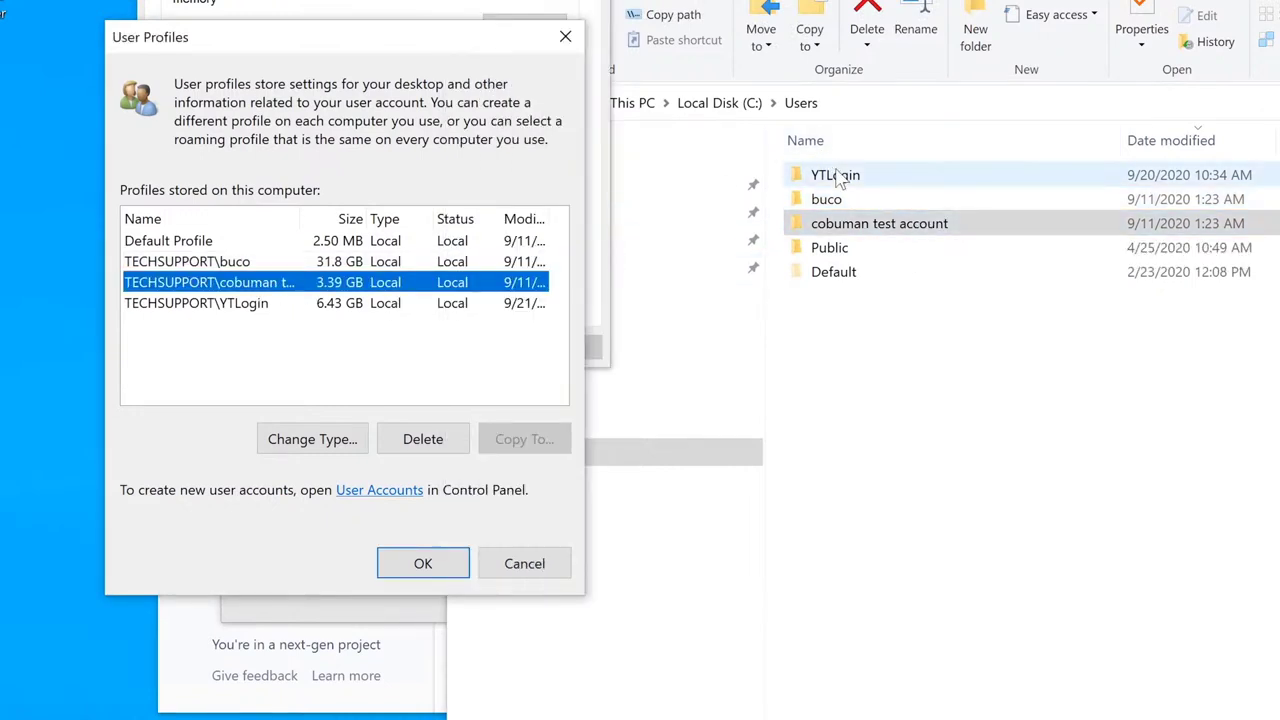
click(833, 174)
click(230, 306)
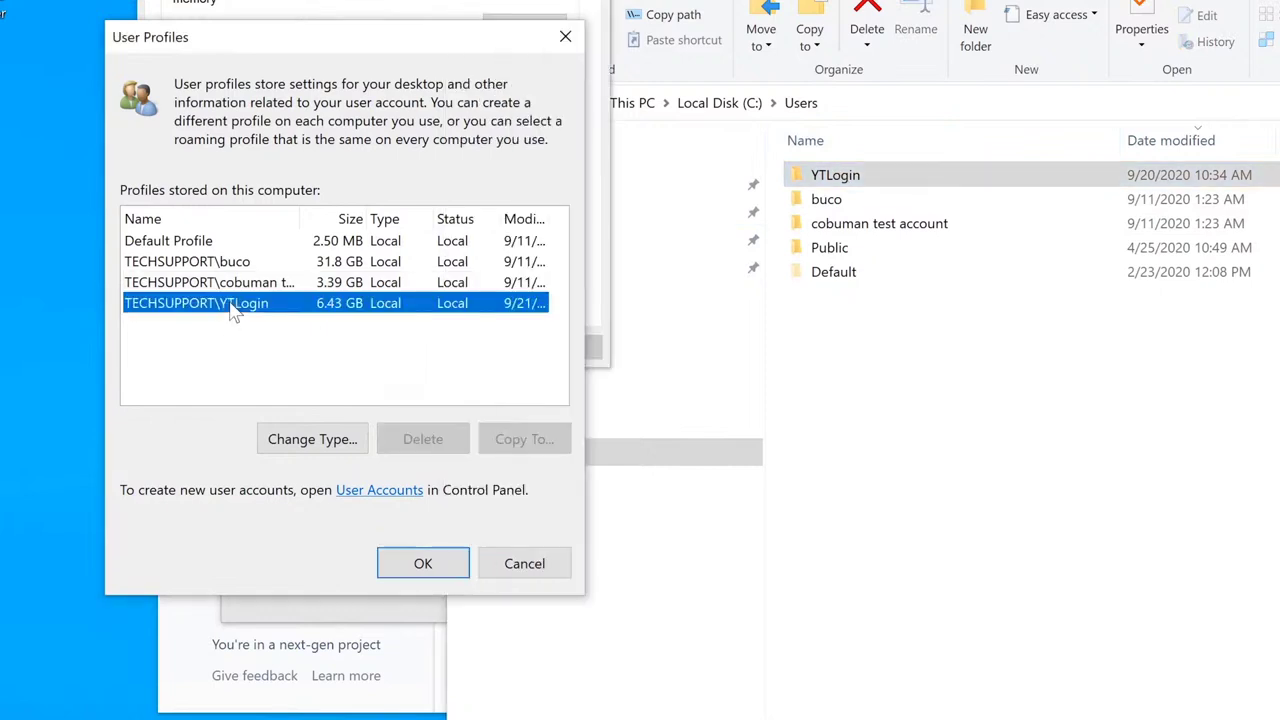
click(449, 282)
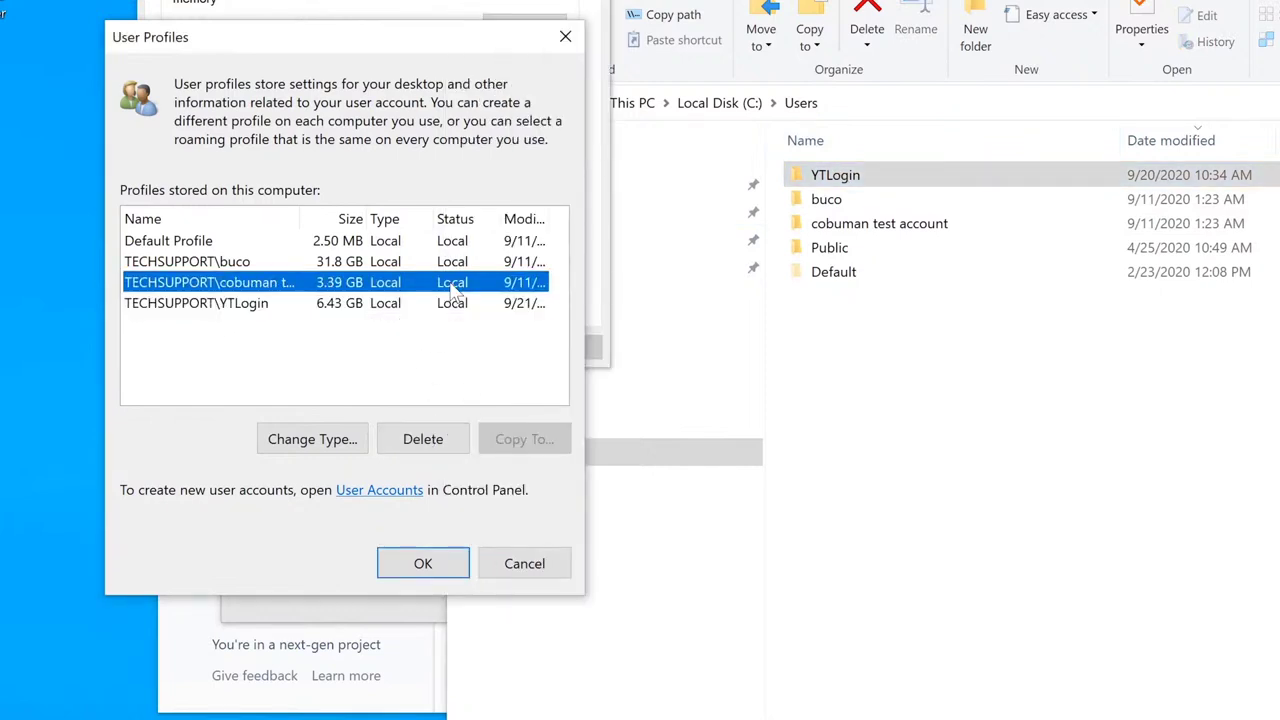
click(453, 308)
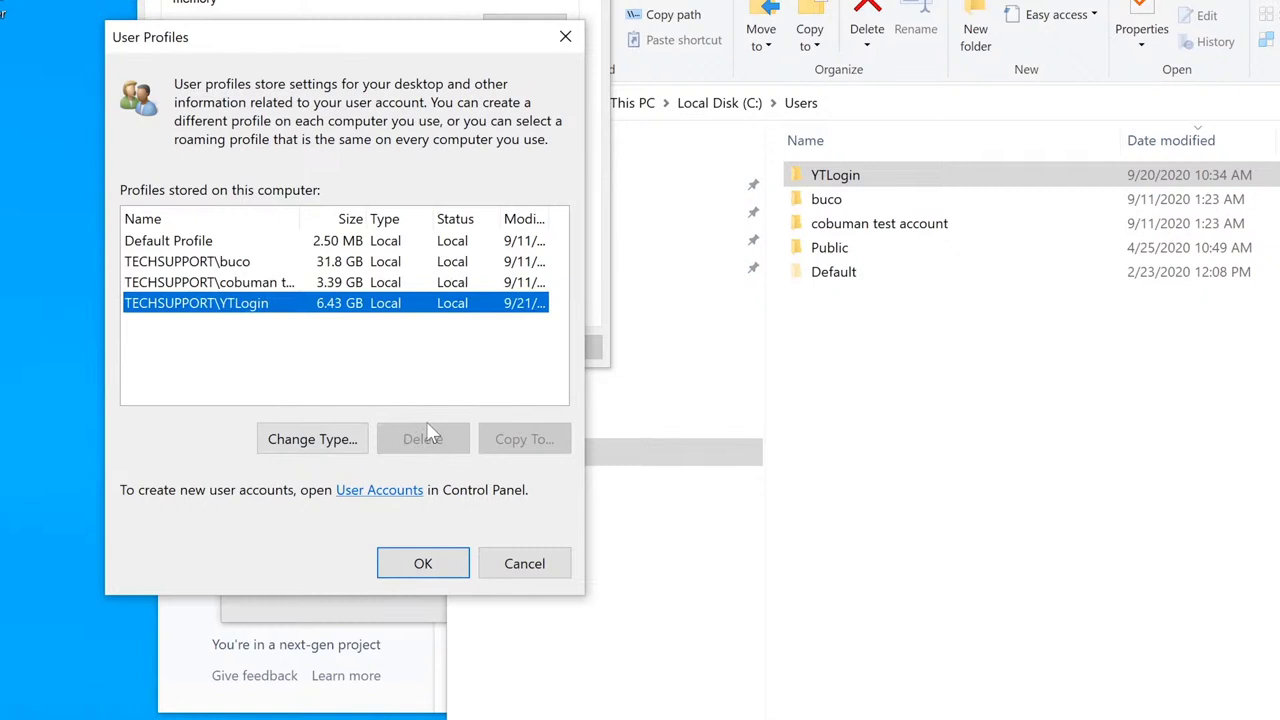
click(415, 287)
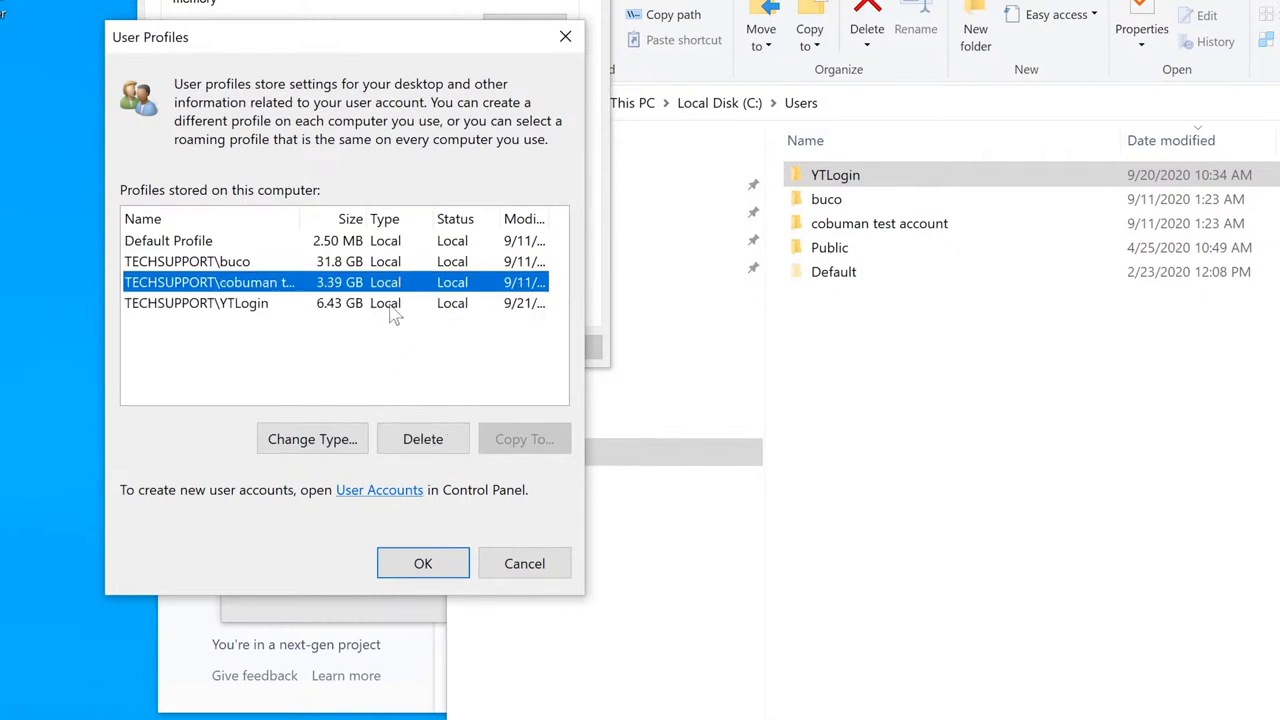
click(390, 306)
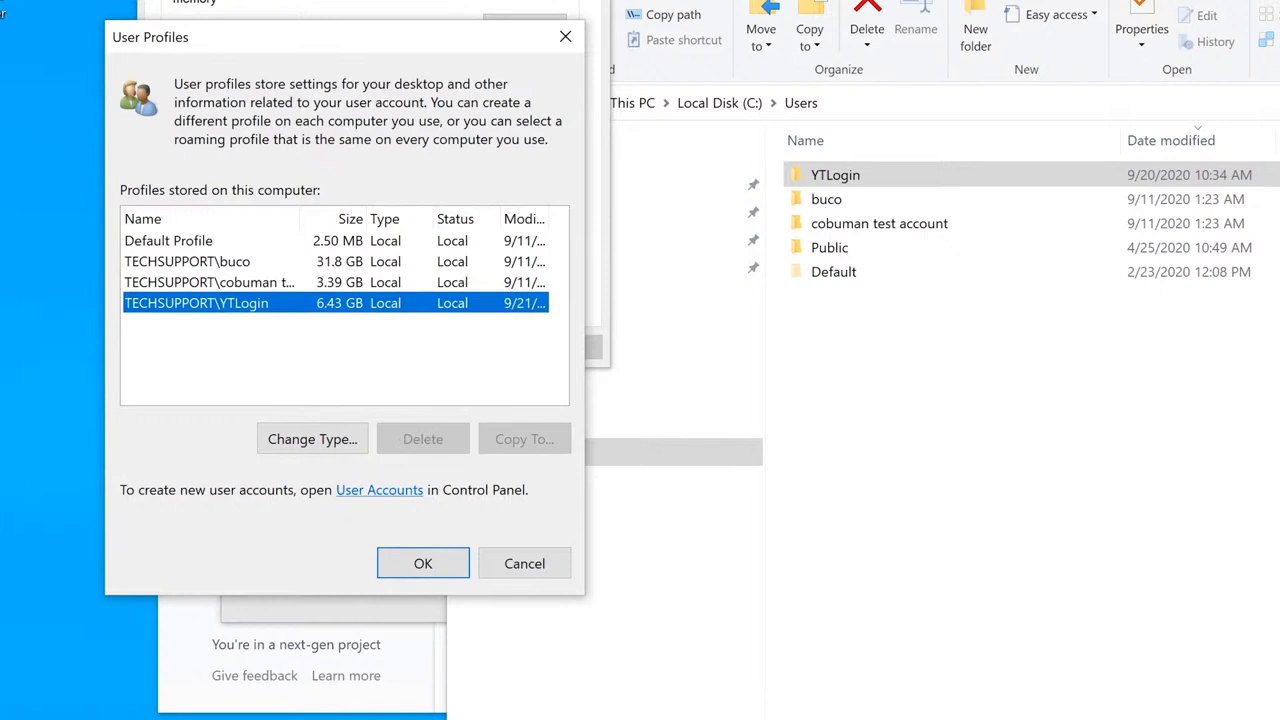
key(alt+Tab)
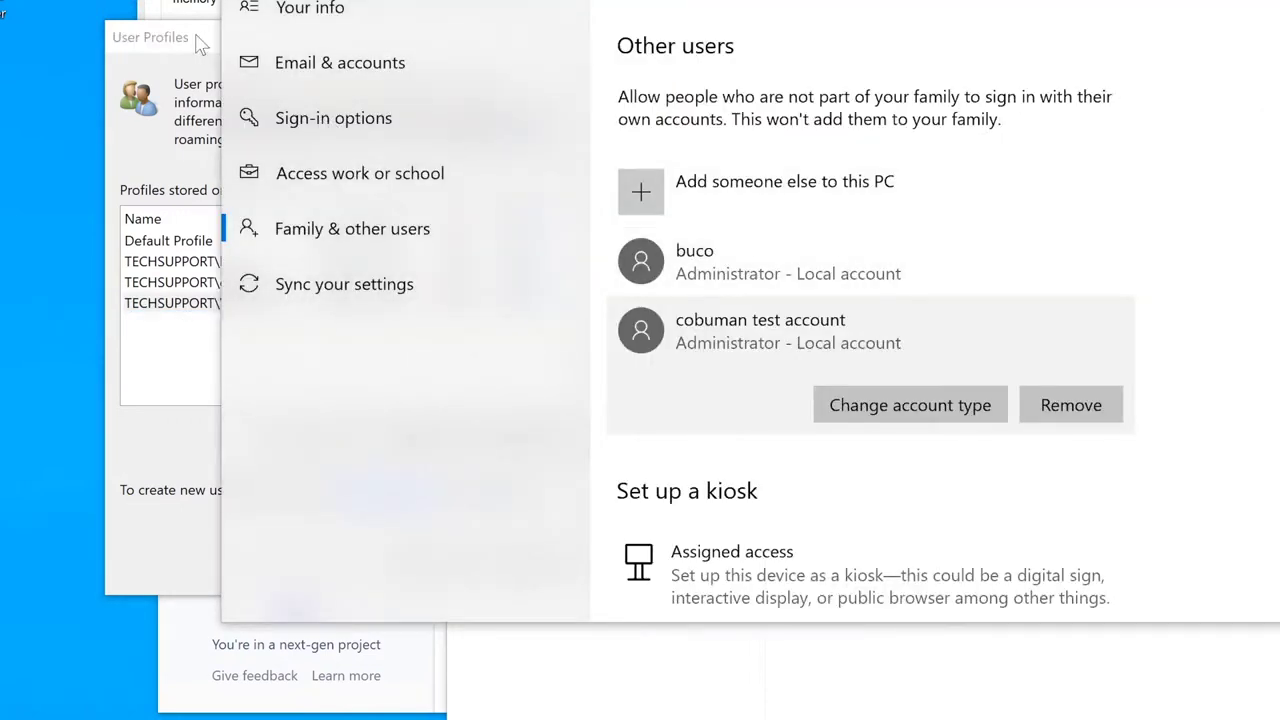
drag(194, 38, 159, 26)
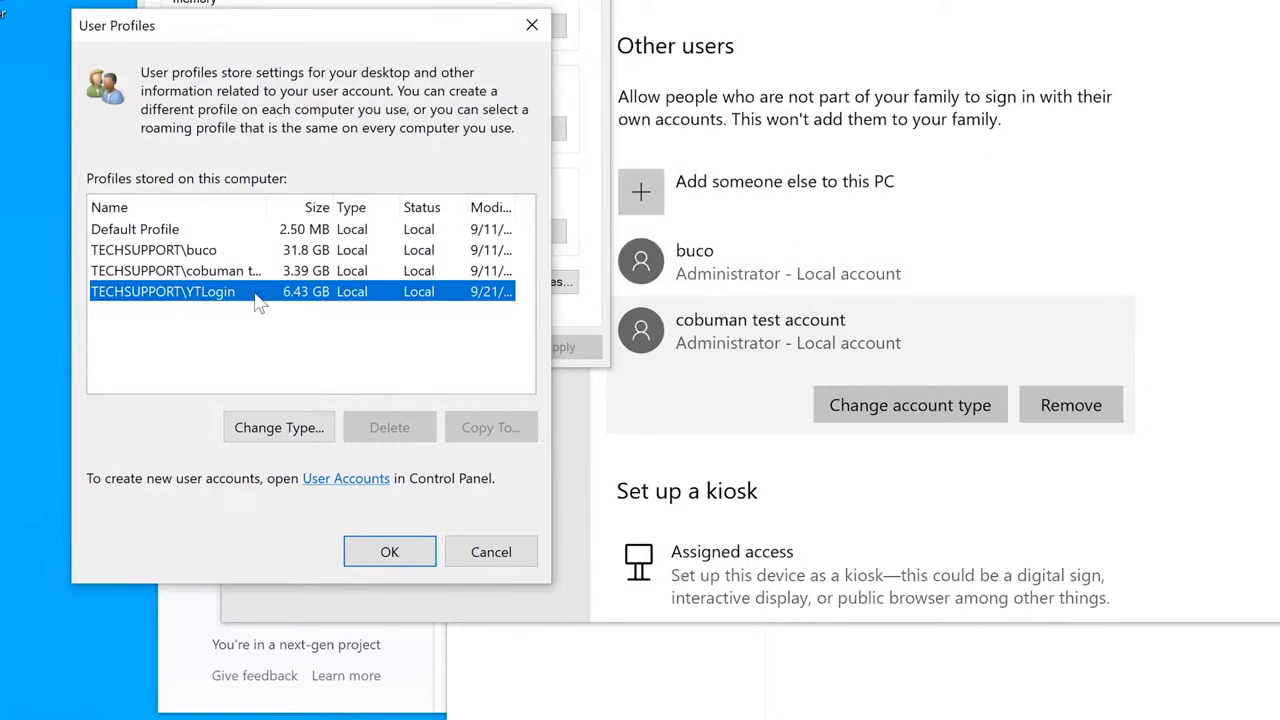
Open the buco user folder in File Explorer.
key(alt+Tab)
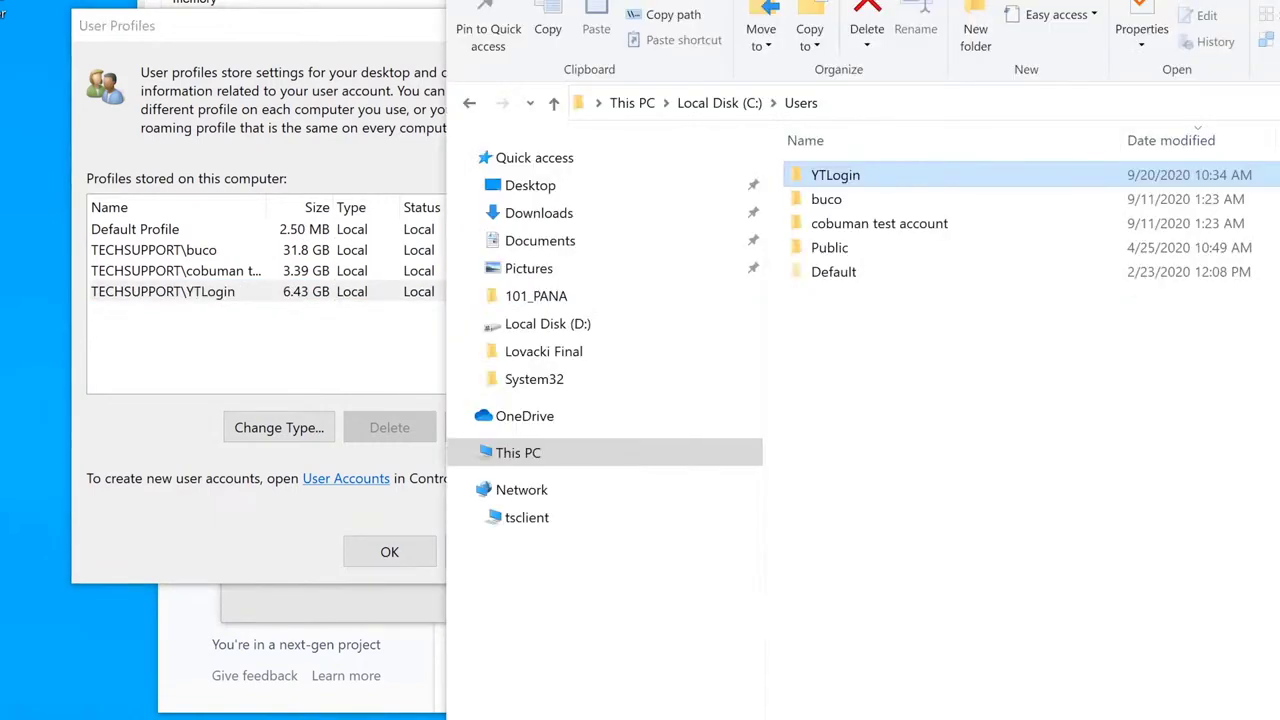
drag(343, 35, 526, 9)
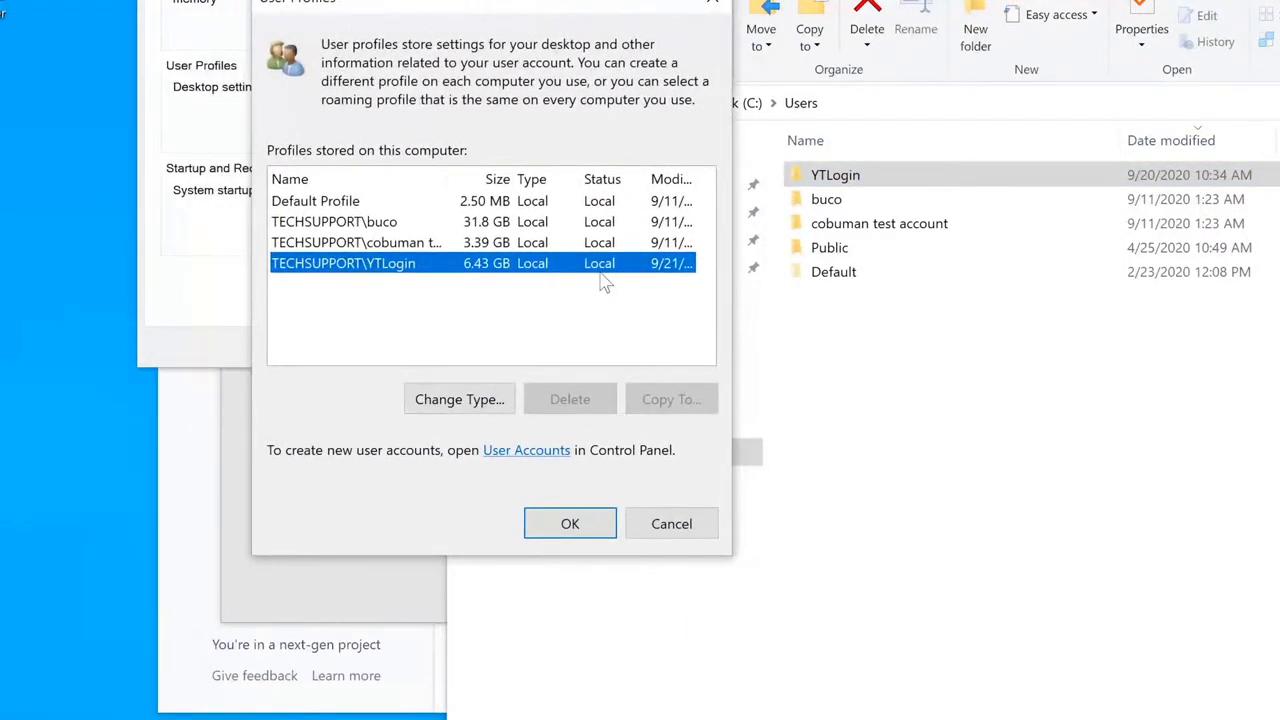
click(536, 222)
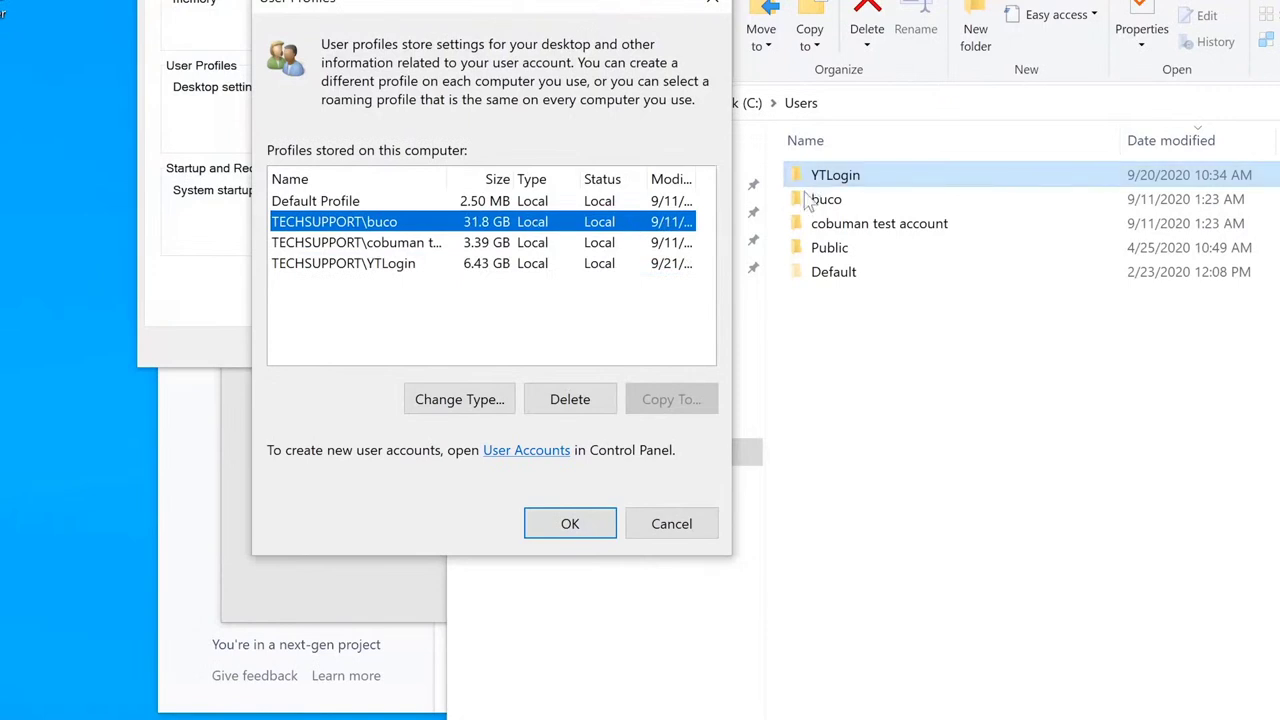
click(812, 200)
click(398, 223)
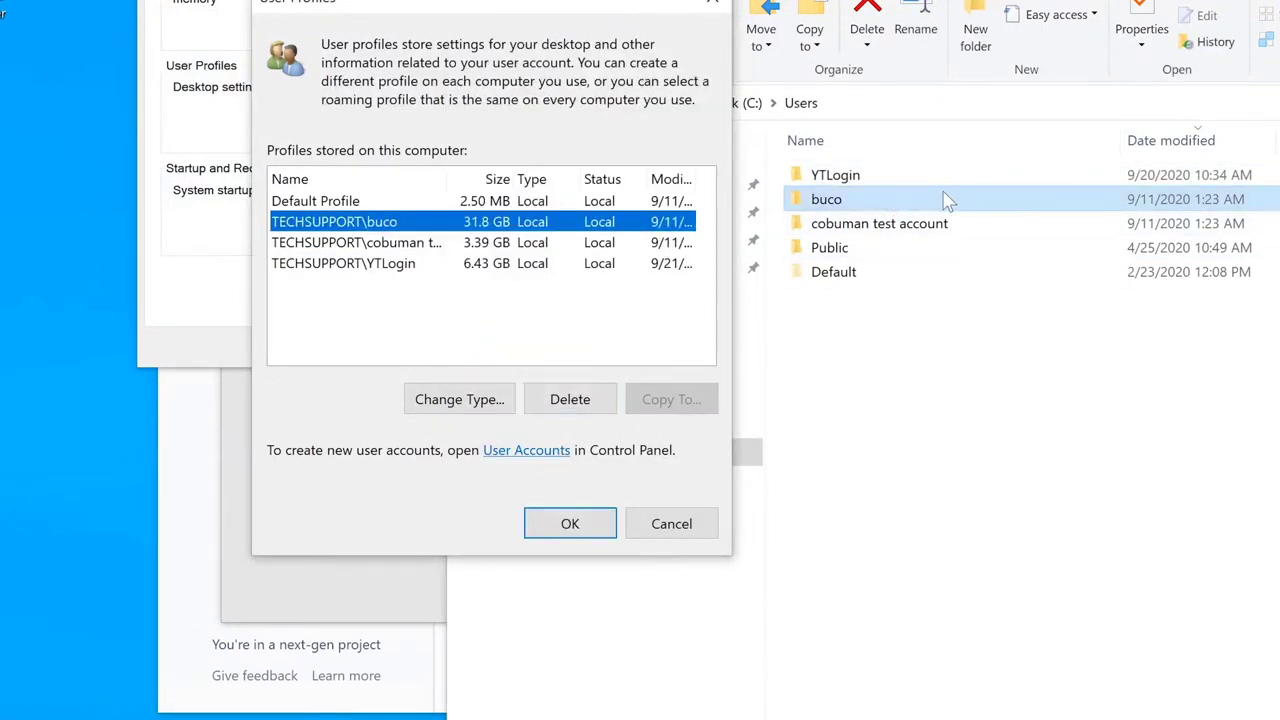
double_click(852, 200)
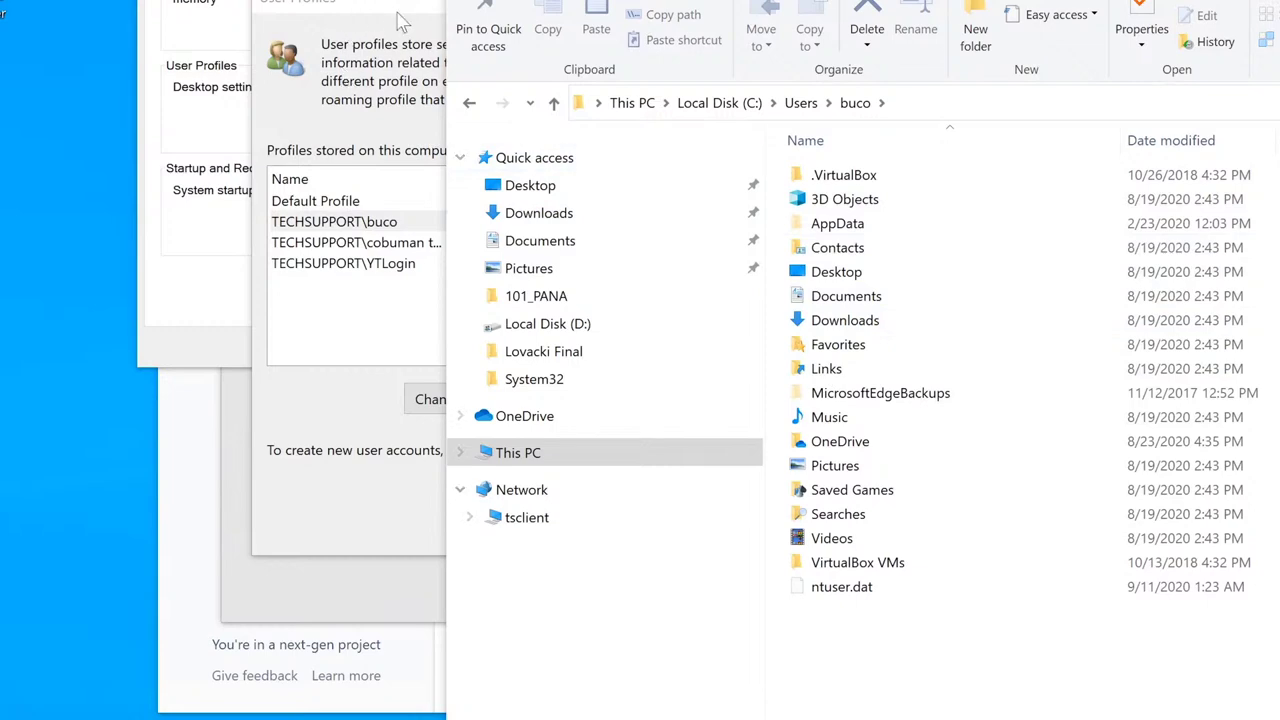
Cancel the User Profiles dialog and move System Properties out of the way.
drag(410, 8, 258, 8)
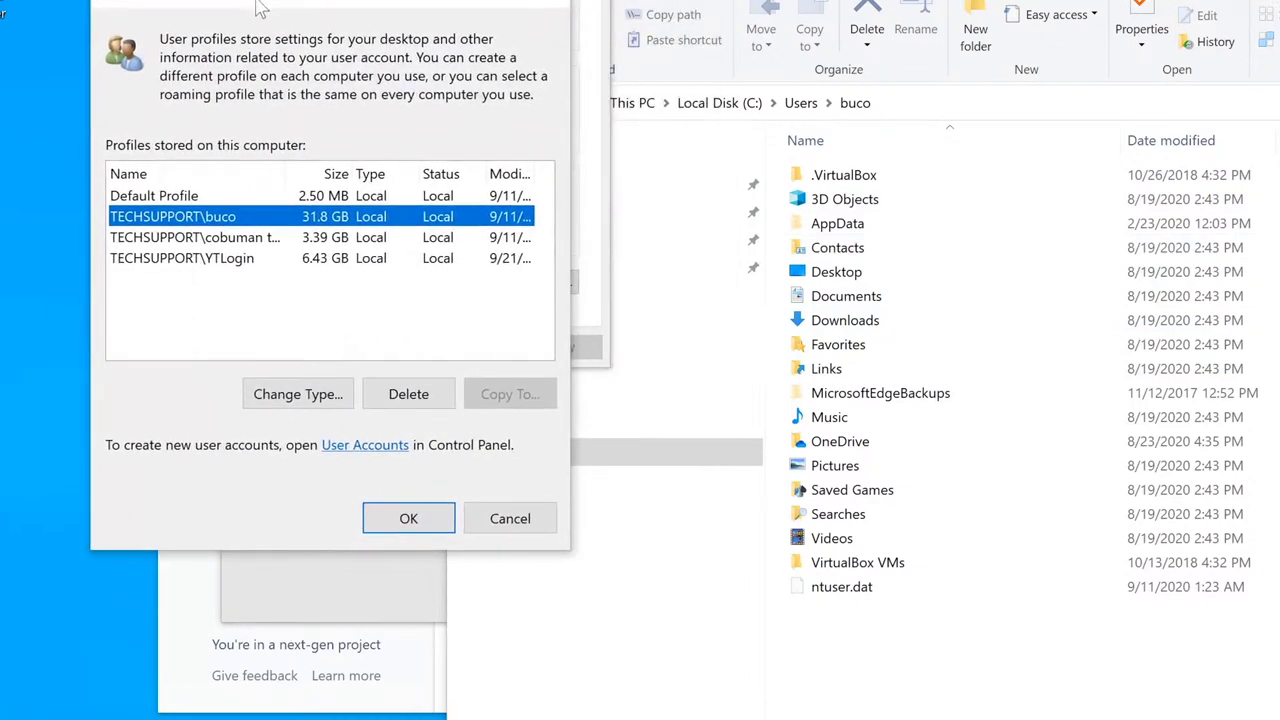
click(507, 520)
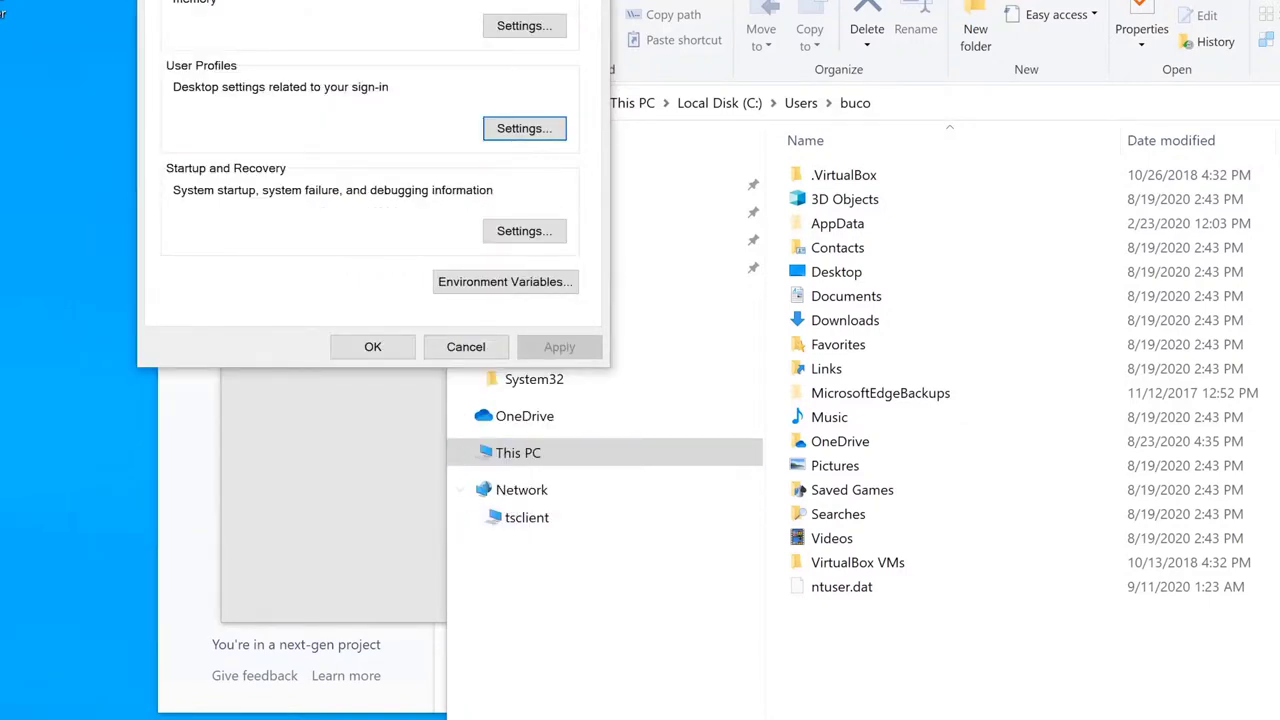
drag(372, 0, 89, 0)
Choose Add someone else to this PC, then add a user without a Microsoft account.
key(alt+Tab)
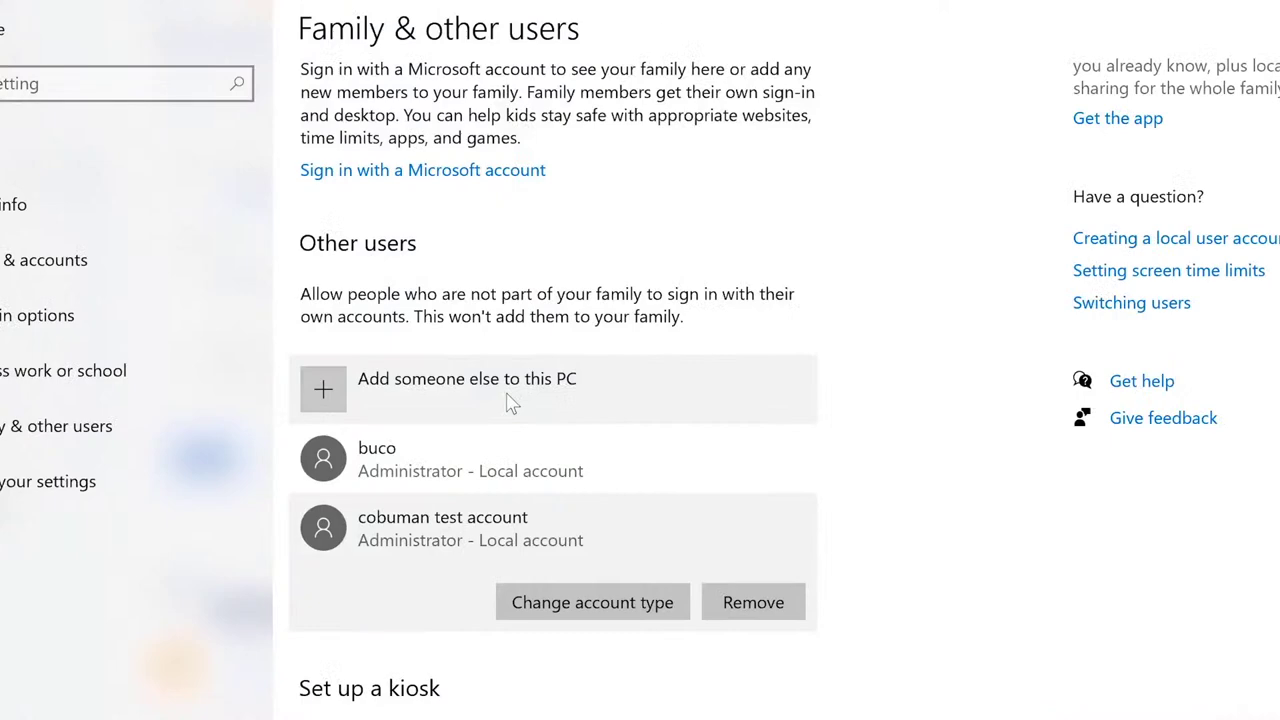
click(510, 401)
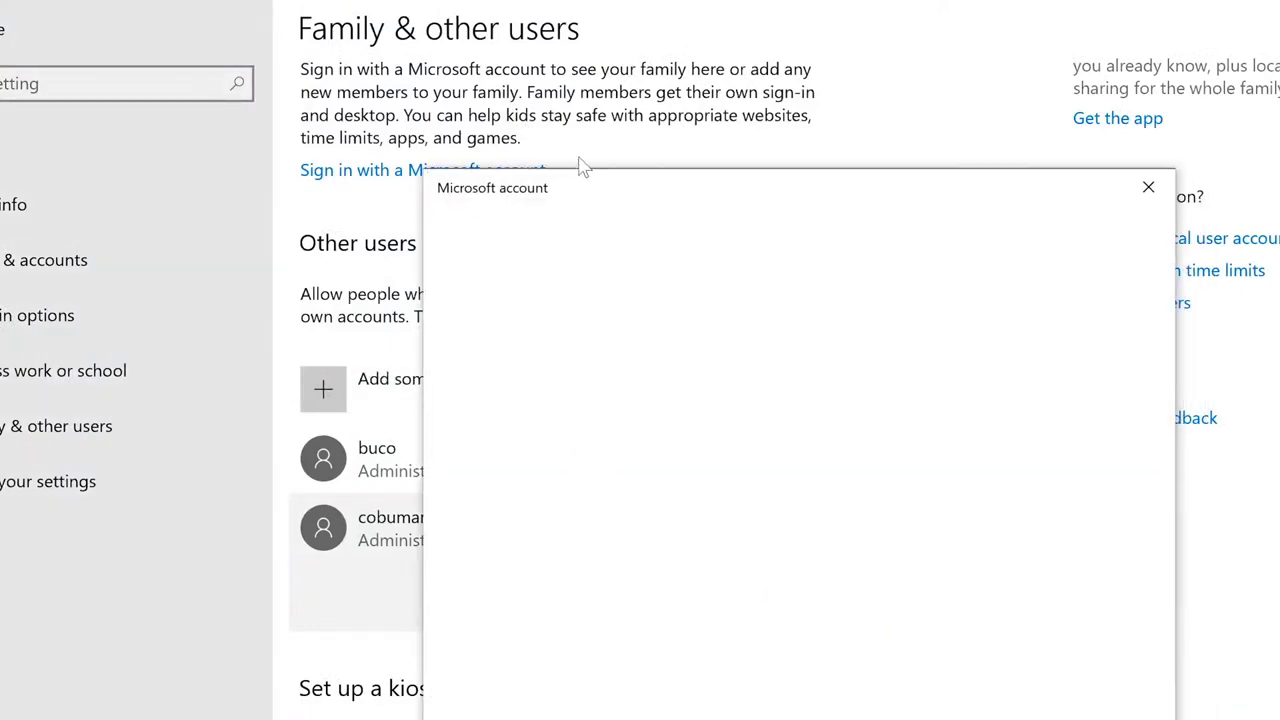
drag(585, 170, 363, 49)
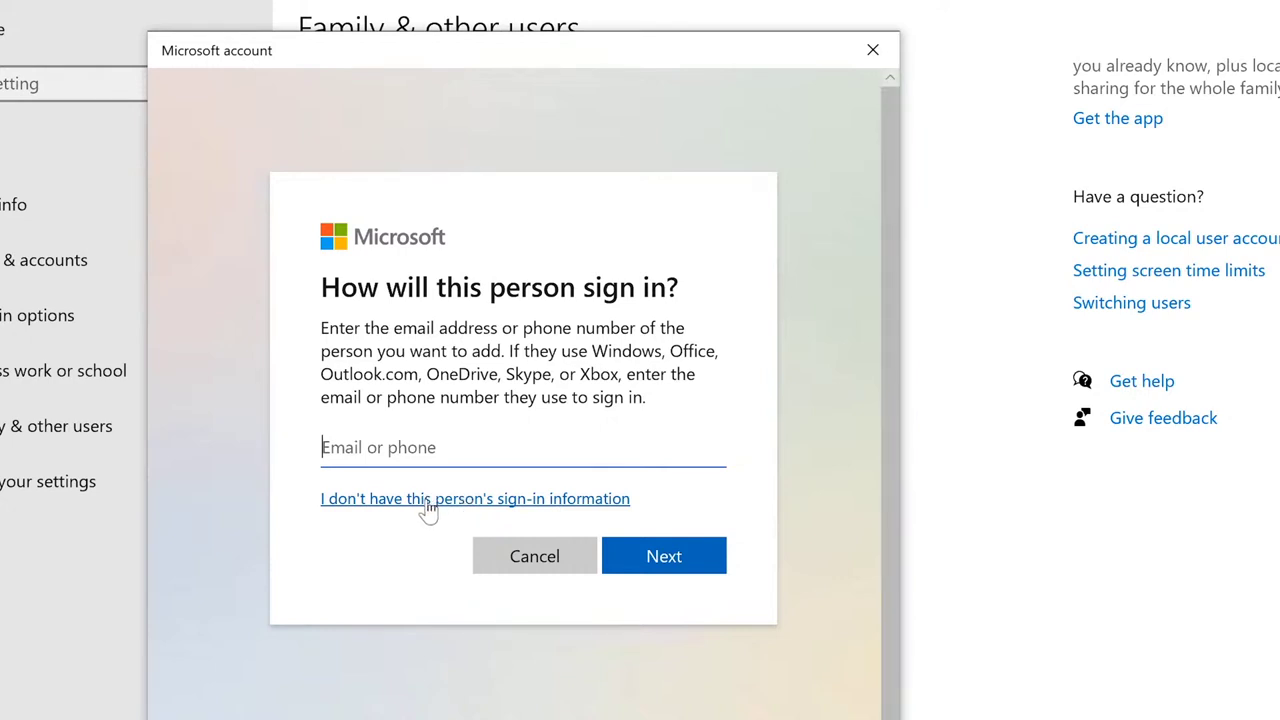
click(442, 505)
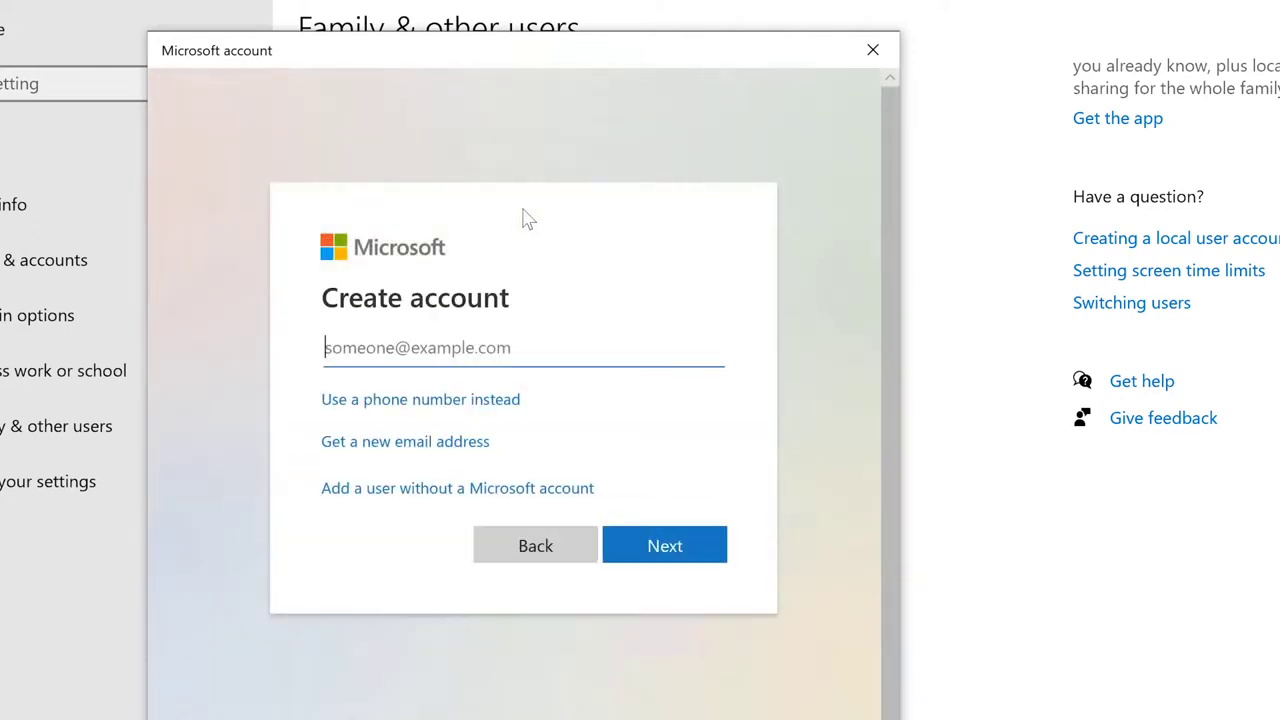
click(397, 496)
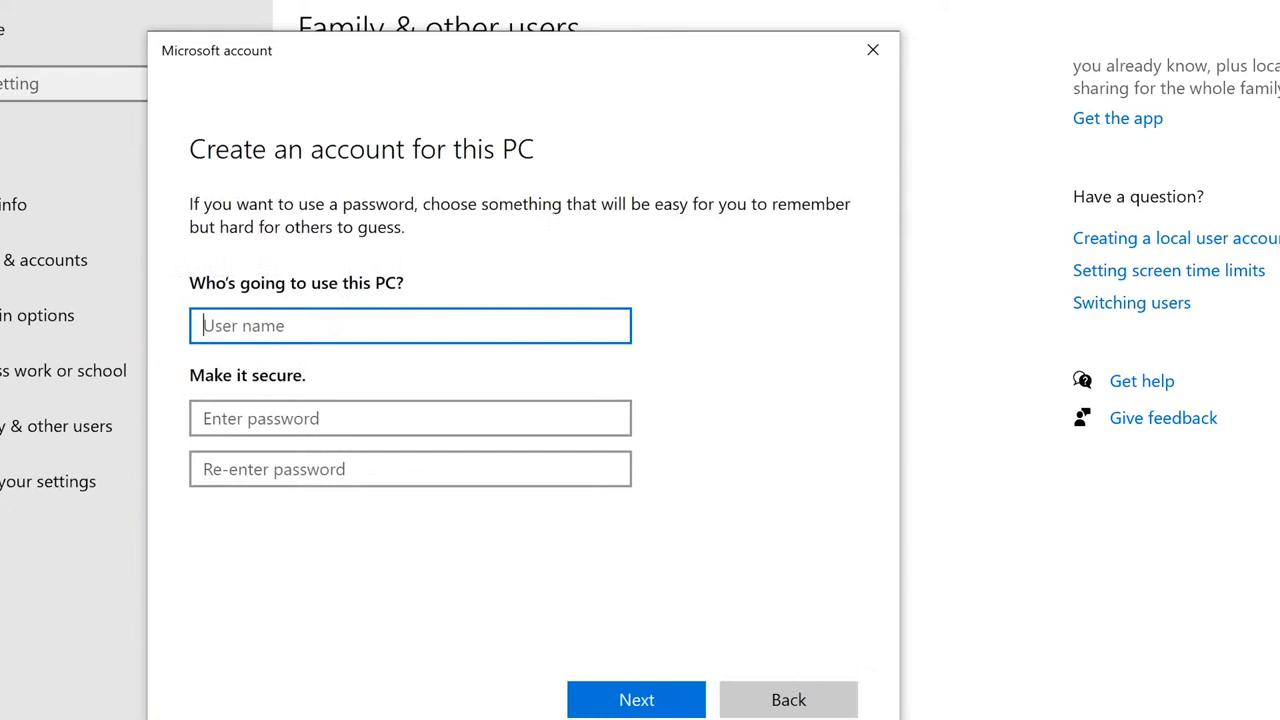
Enter user name LocalAdmin and type the account password twice.
text(Local)
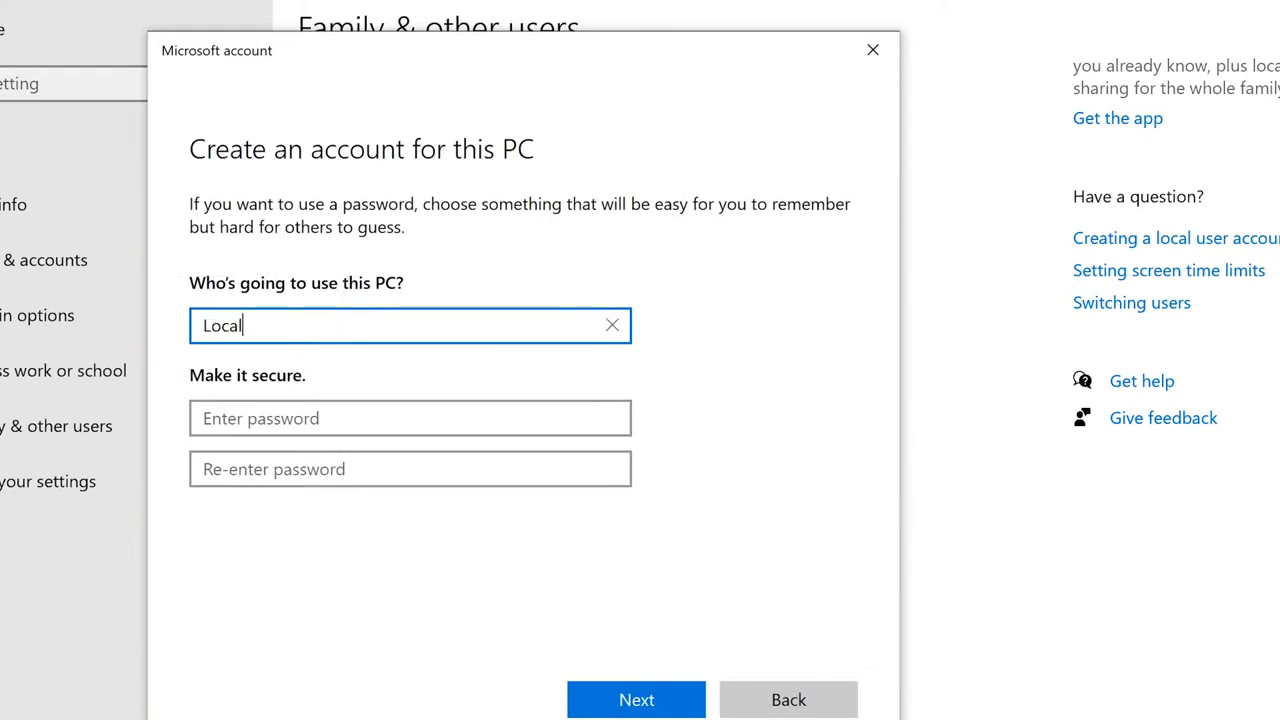
text(Admin)
key(Tab)
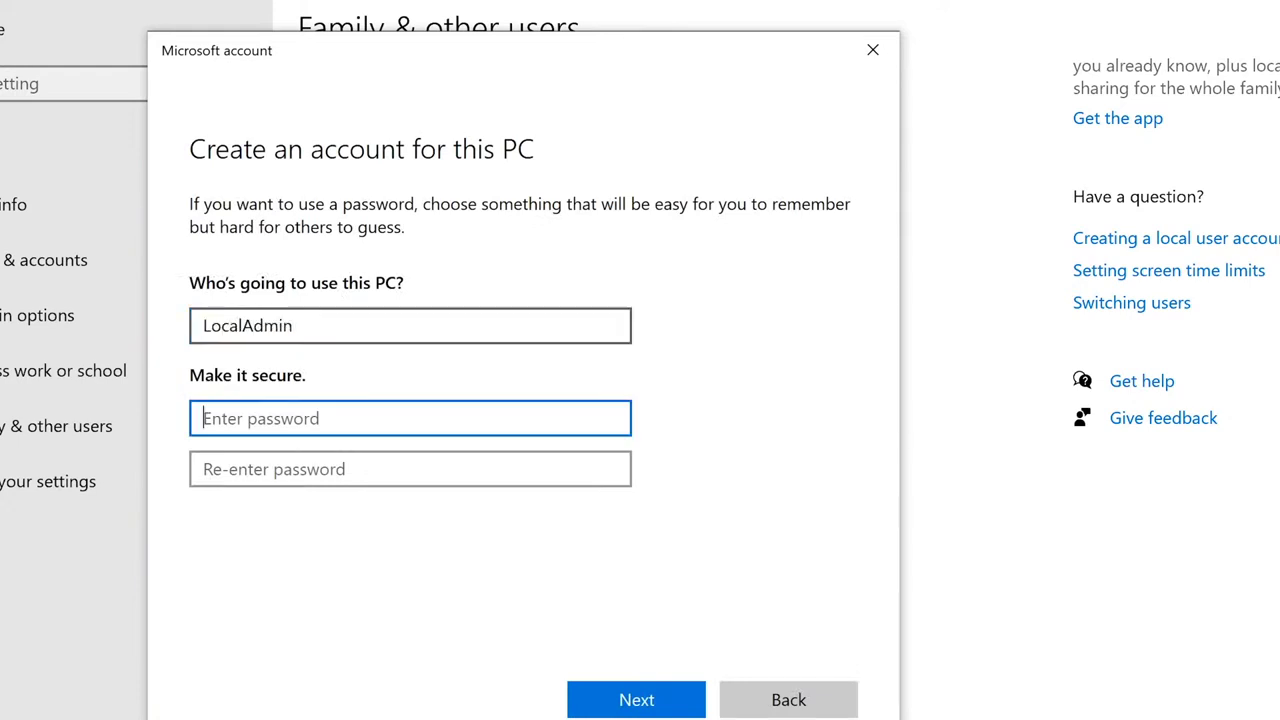
text(********)
key(Tab)
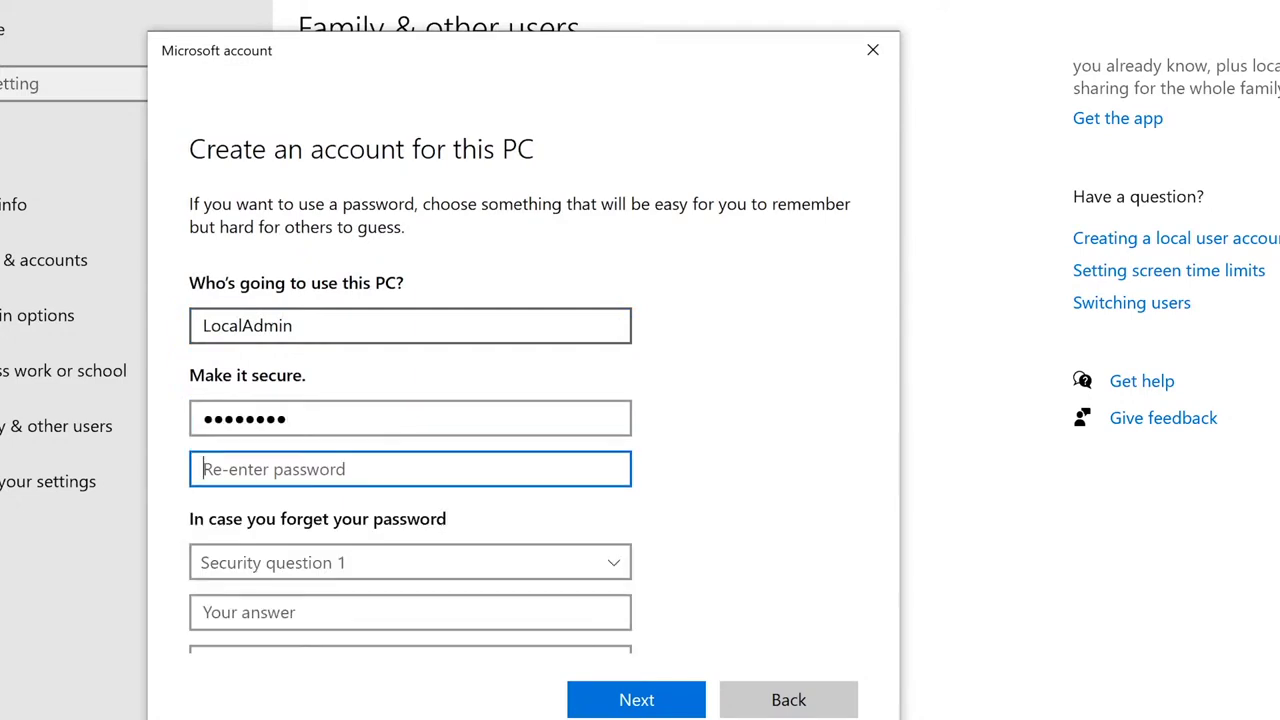
text(********)
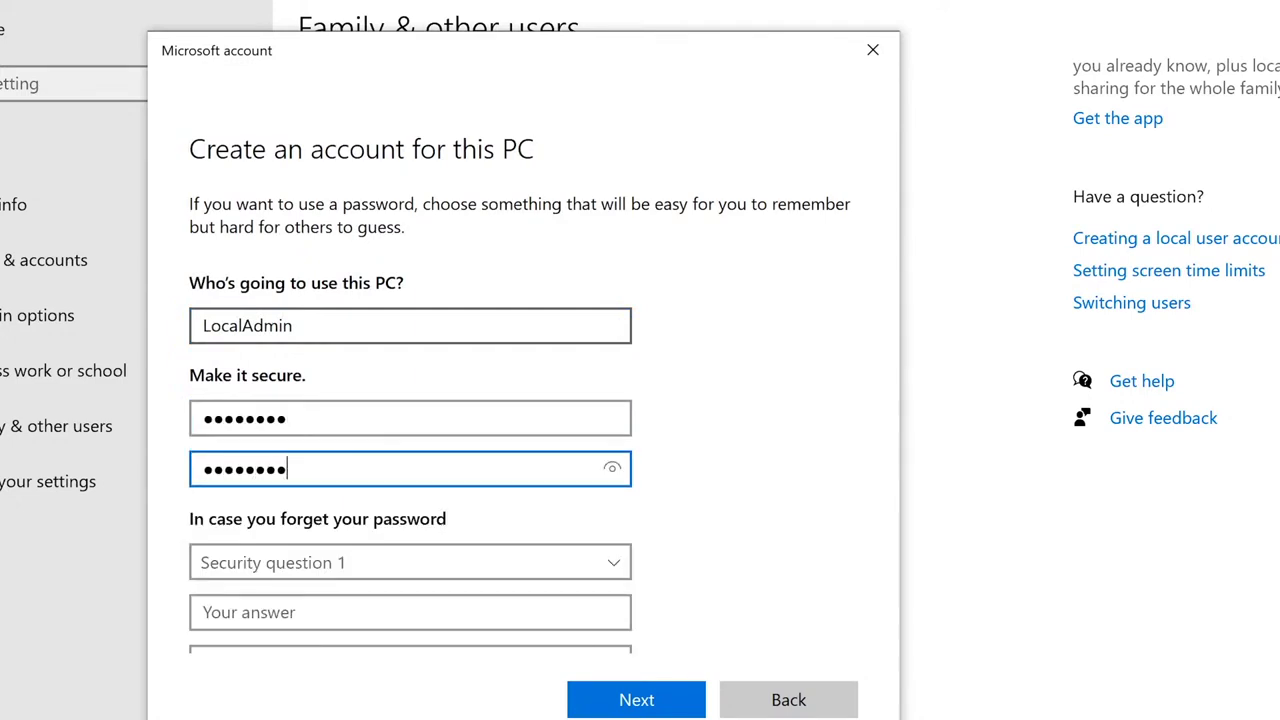
scroll(720, 430, down, 2)
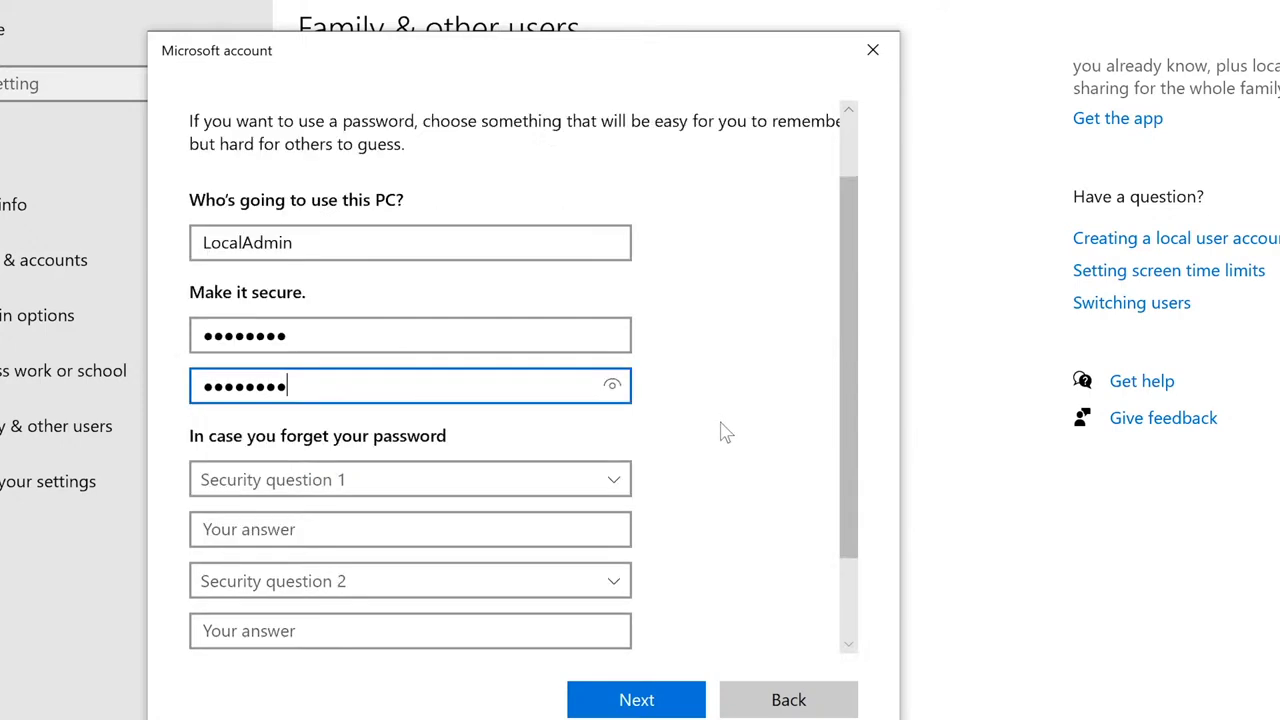
Answer first pet's name, birth city and childhood nickname security questions, then submit.
click(580, 368)
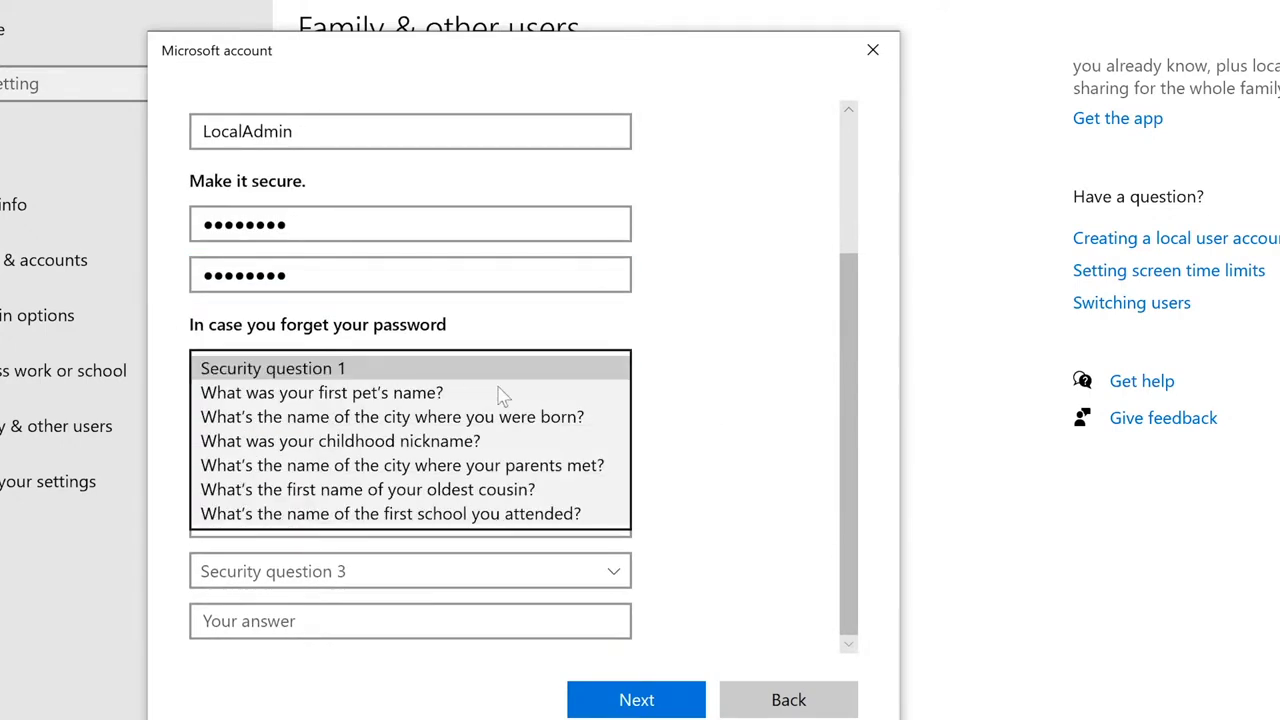
click(476, 395)
click(420, 418)
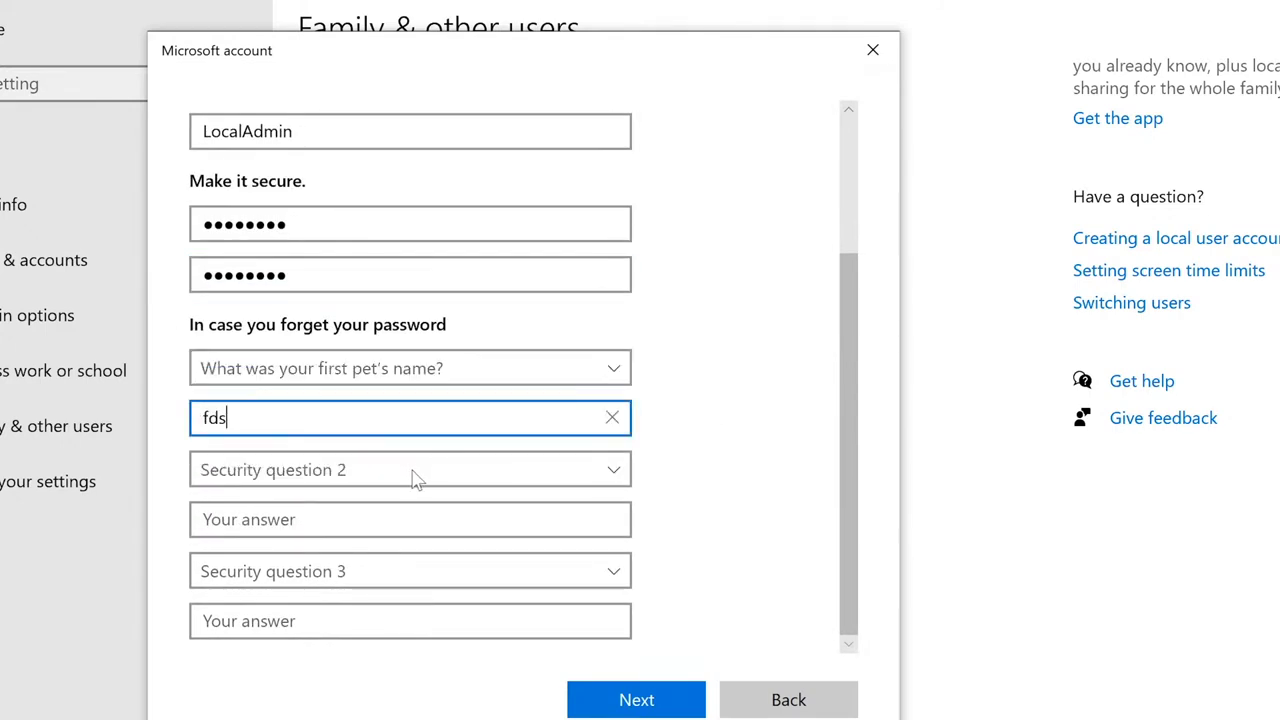
click(414, 476)
click(400, 518)
key(Tab)
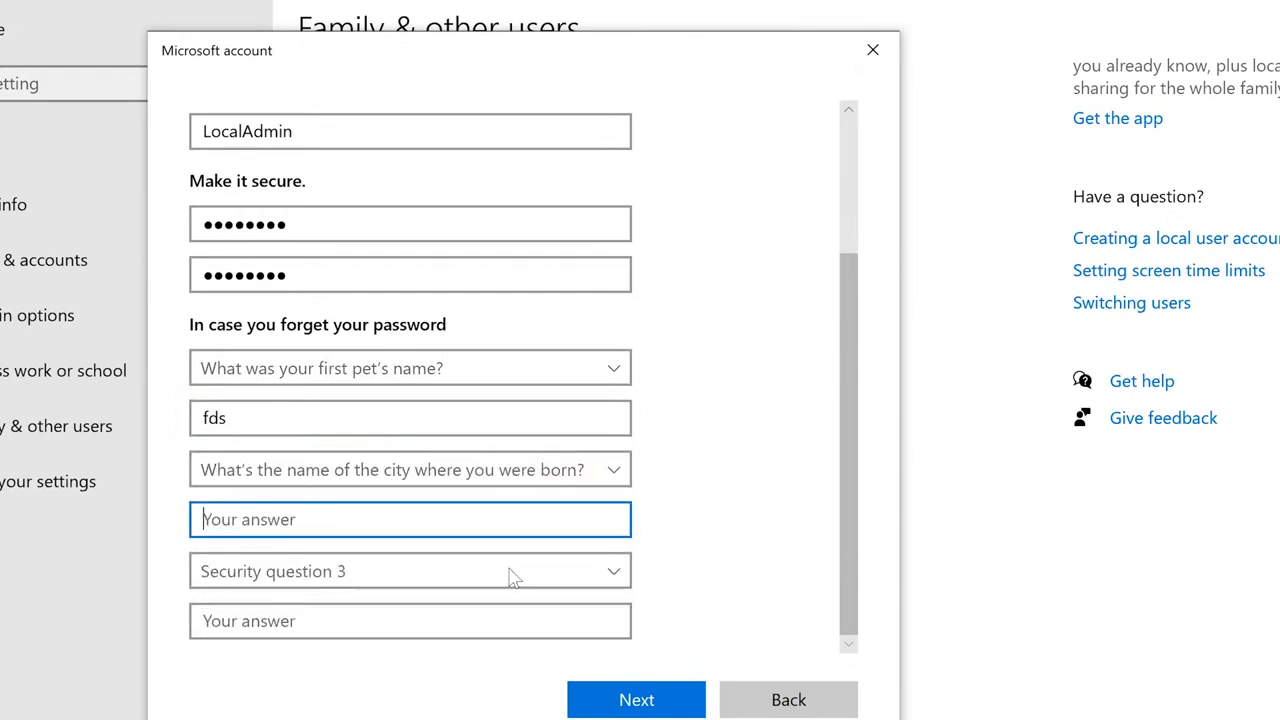
click(508, 575)
click(508, 520)
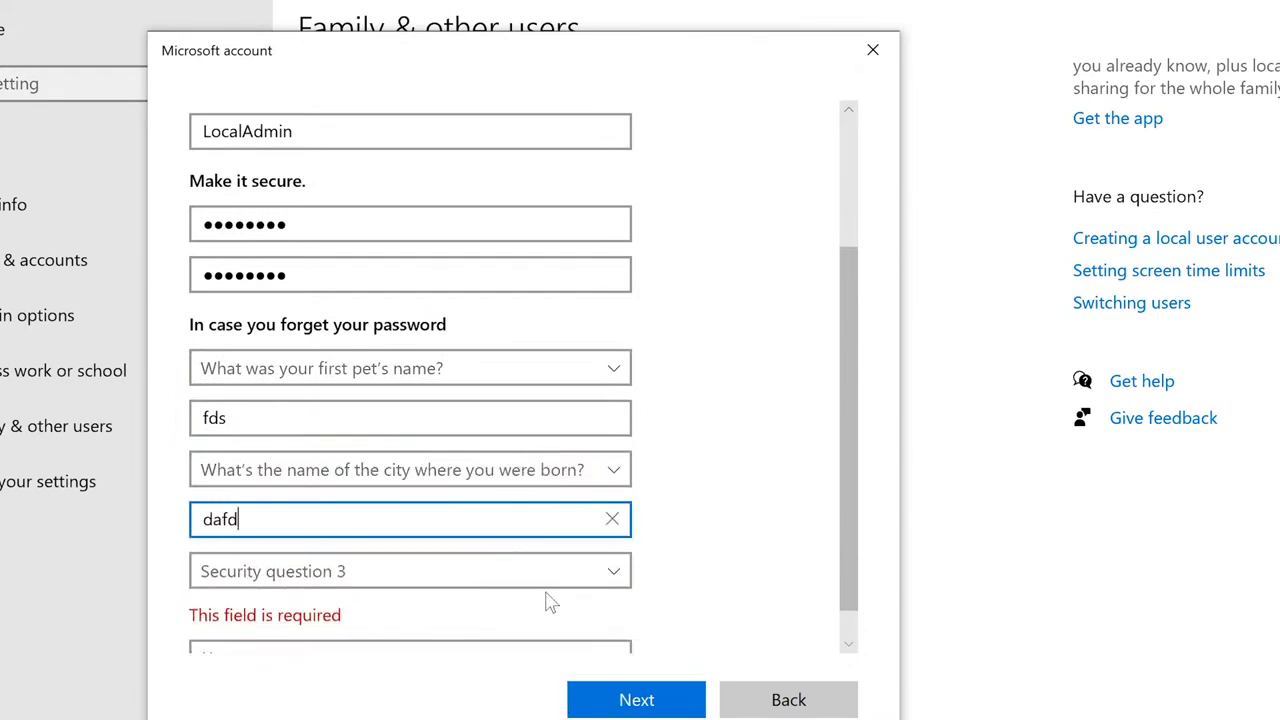
click(562, 580)
click(452, 643)
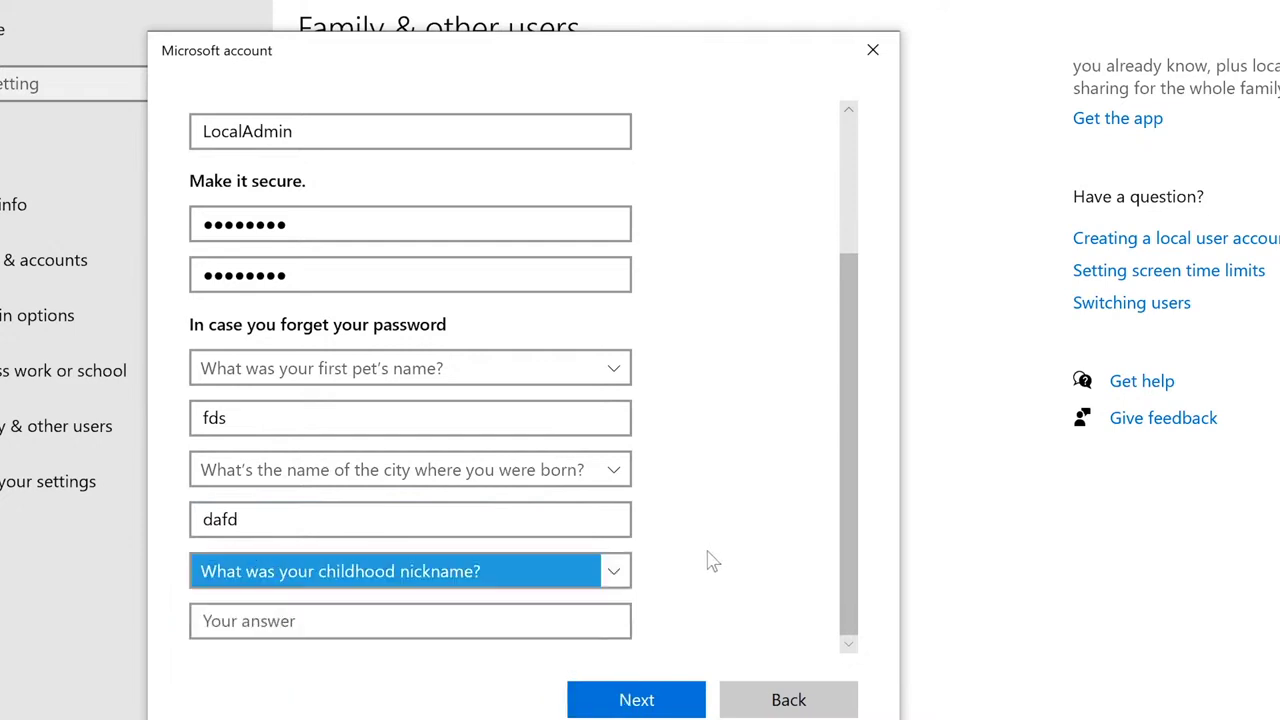
click(400, 621)
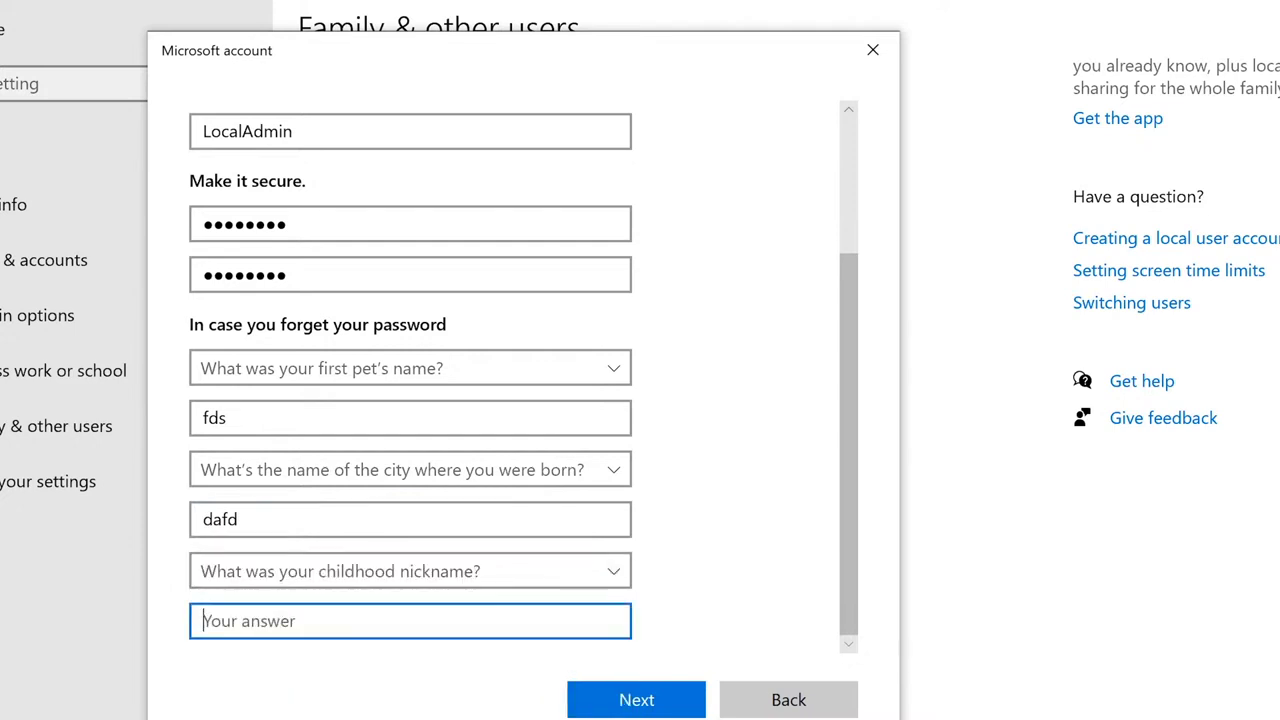
click(628, 700)
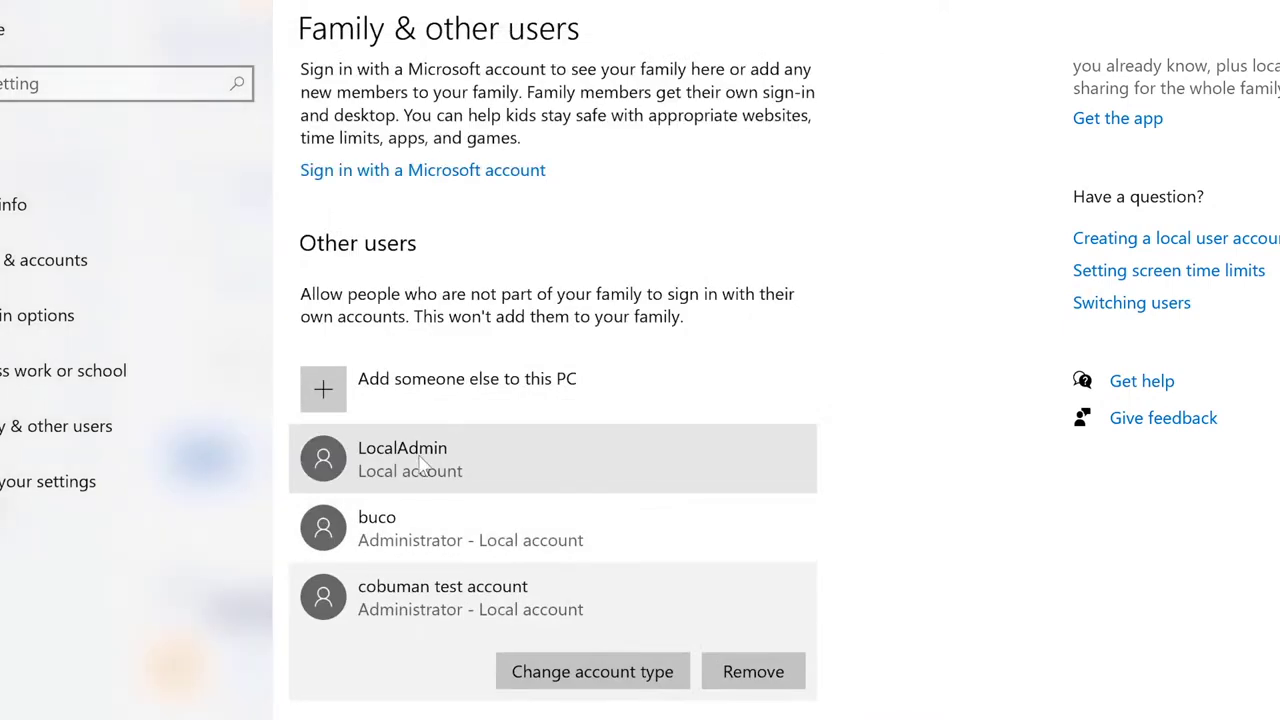
click(437, 468)
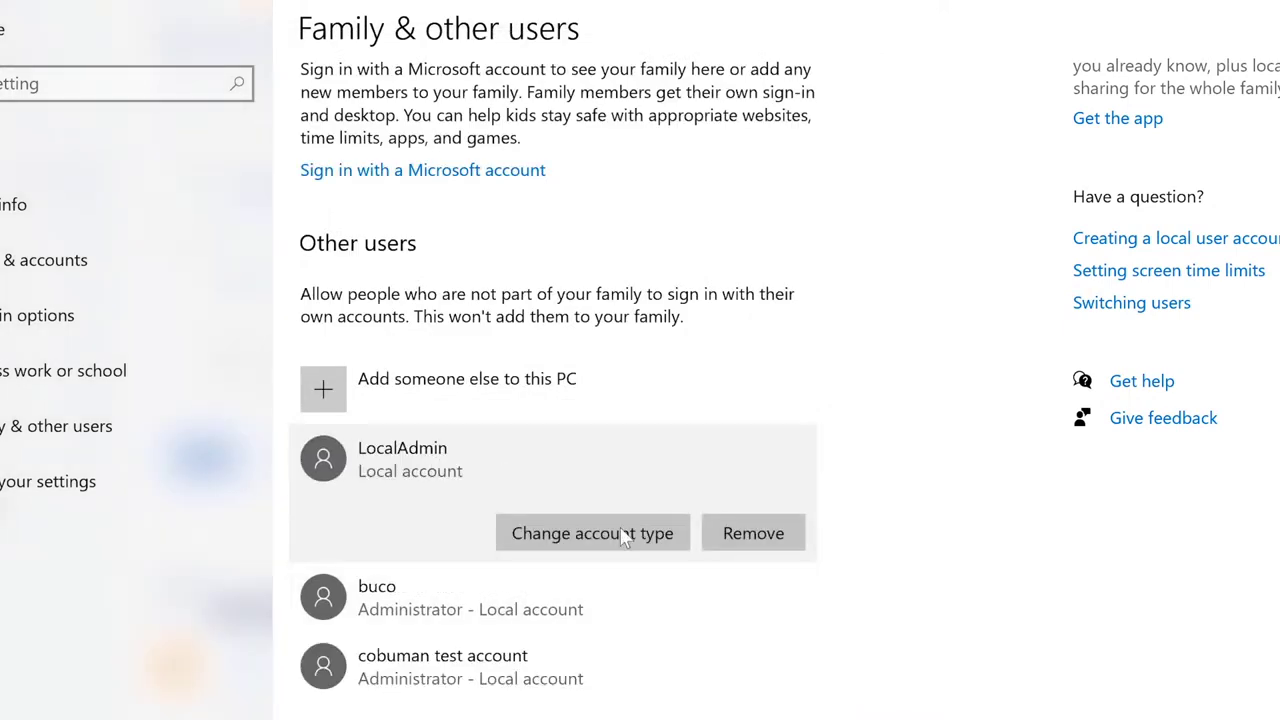
Change LocalAdmin's account type to Administrator in the Other users list.
click(605, 535)
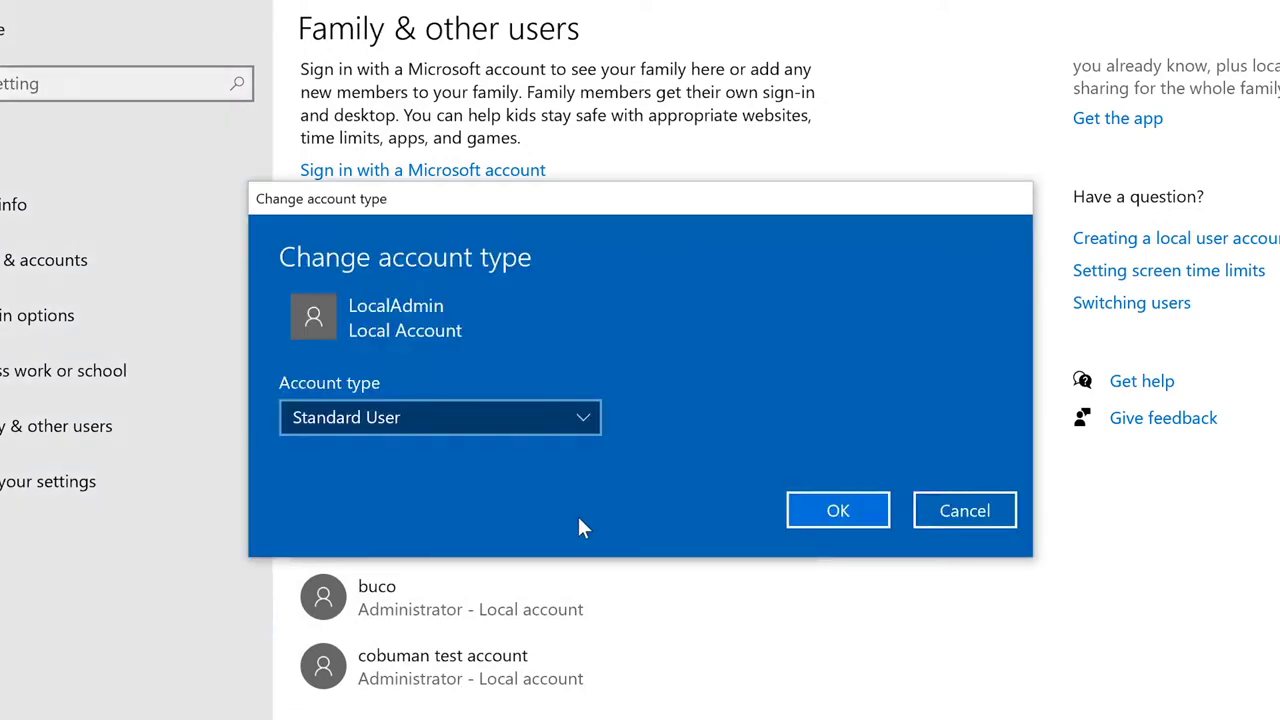
click(476, 420)
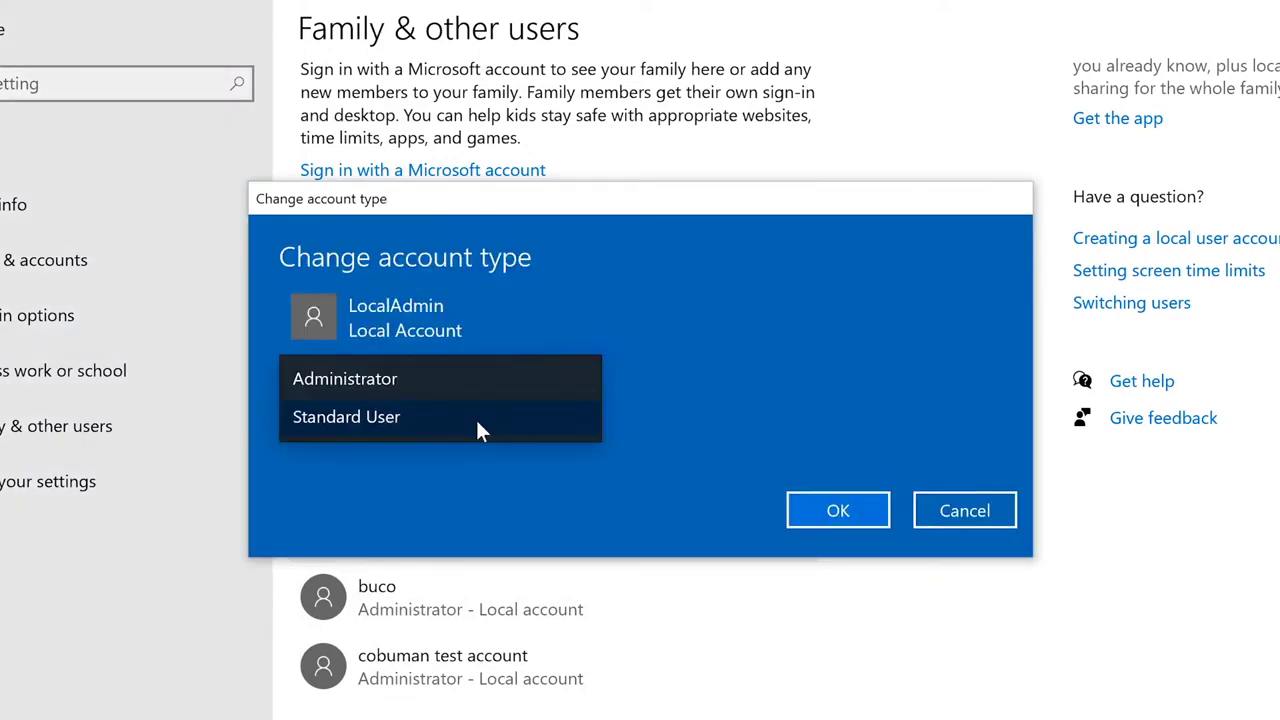
click(418, 380)
click(837, 509)
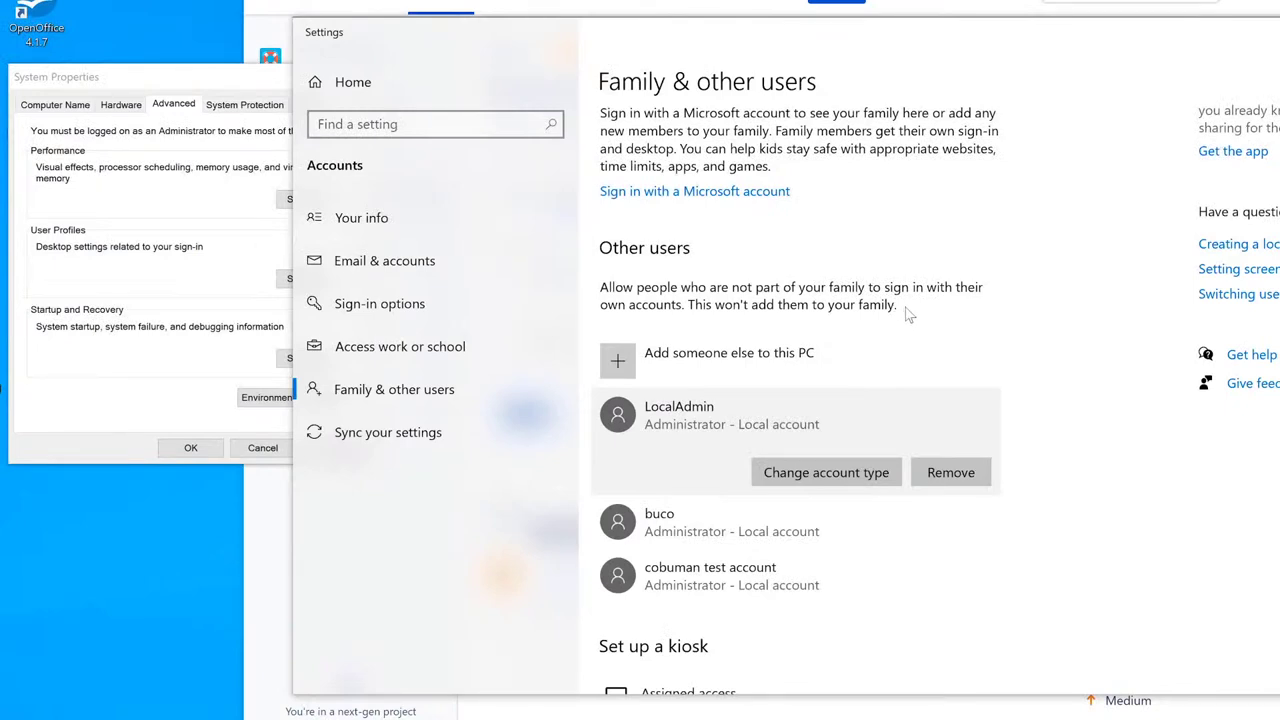
click(160, 208)
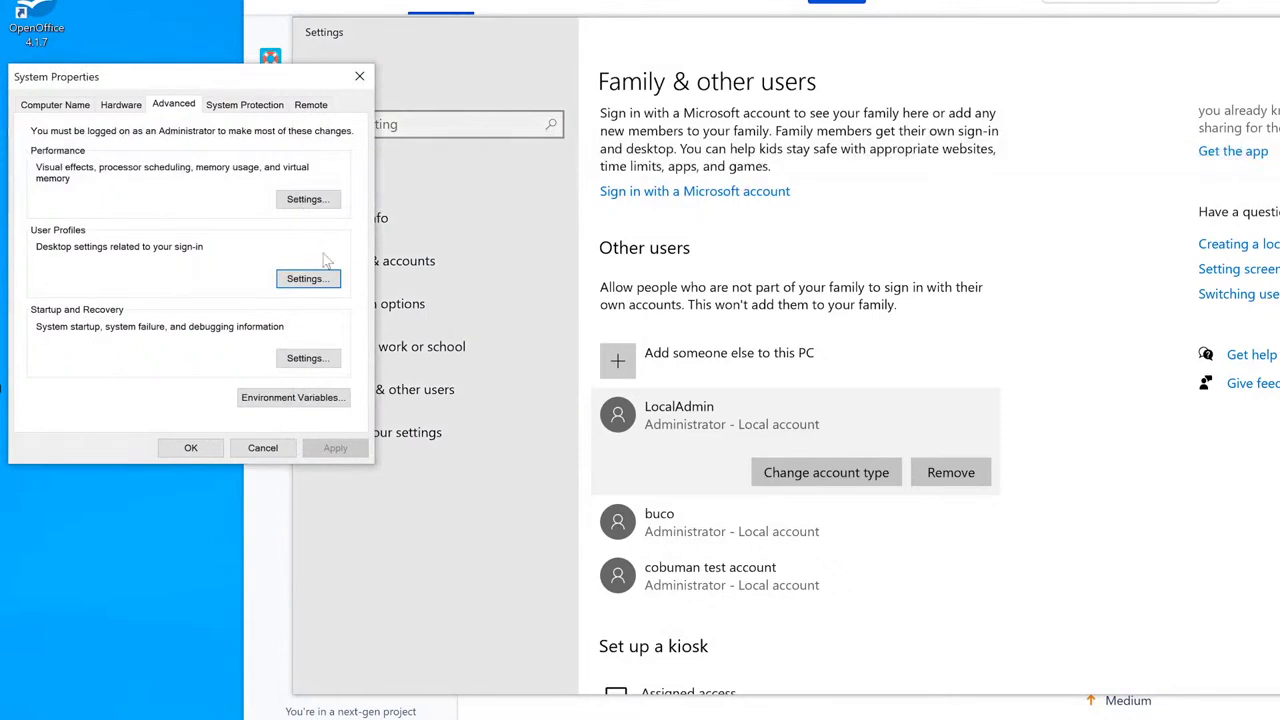
Review the stored user profiles list, which has no LocalAdmin profile yet.
click(308, 280)
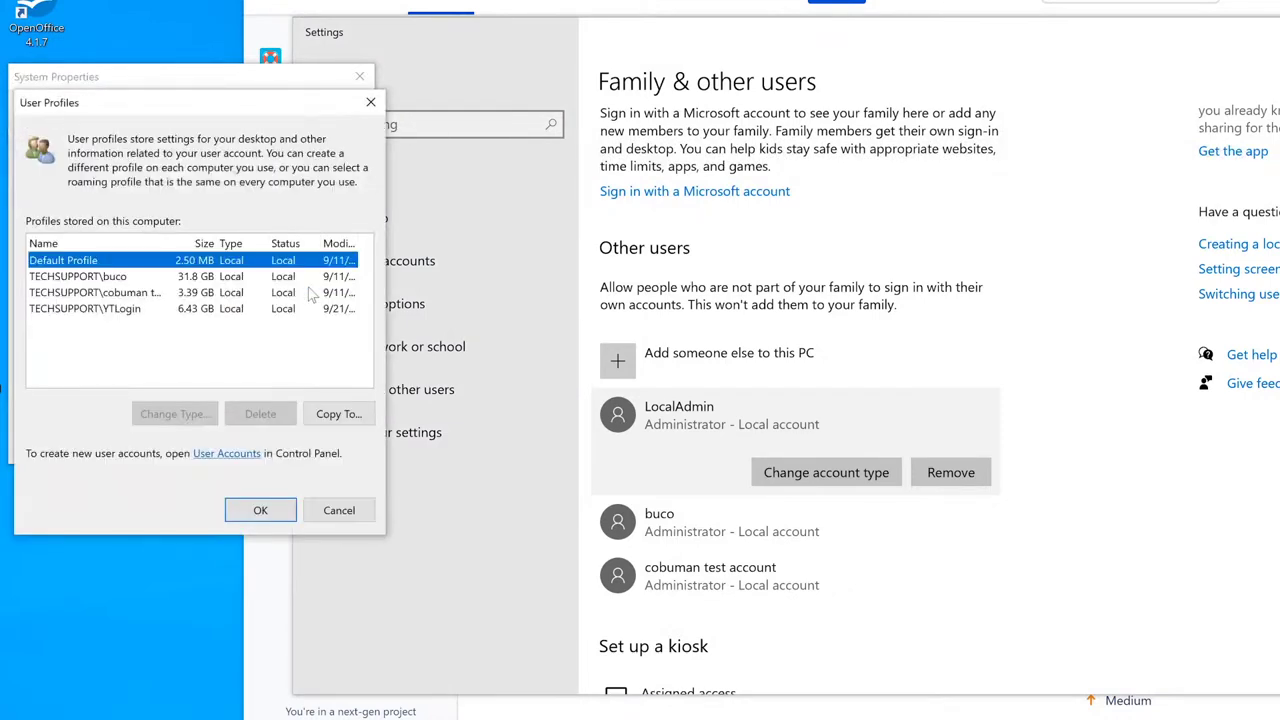
click(110, 276)
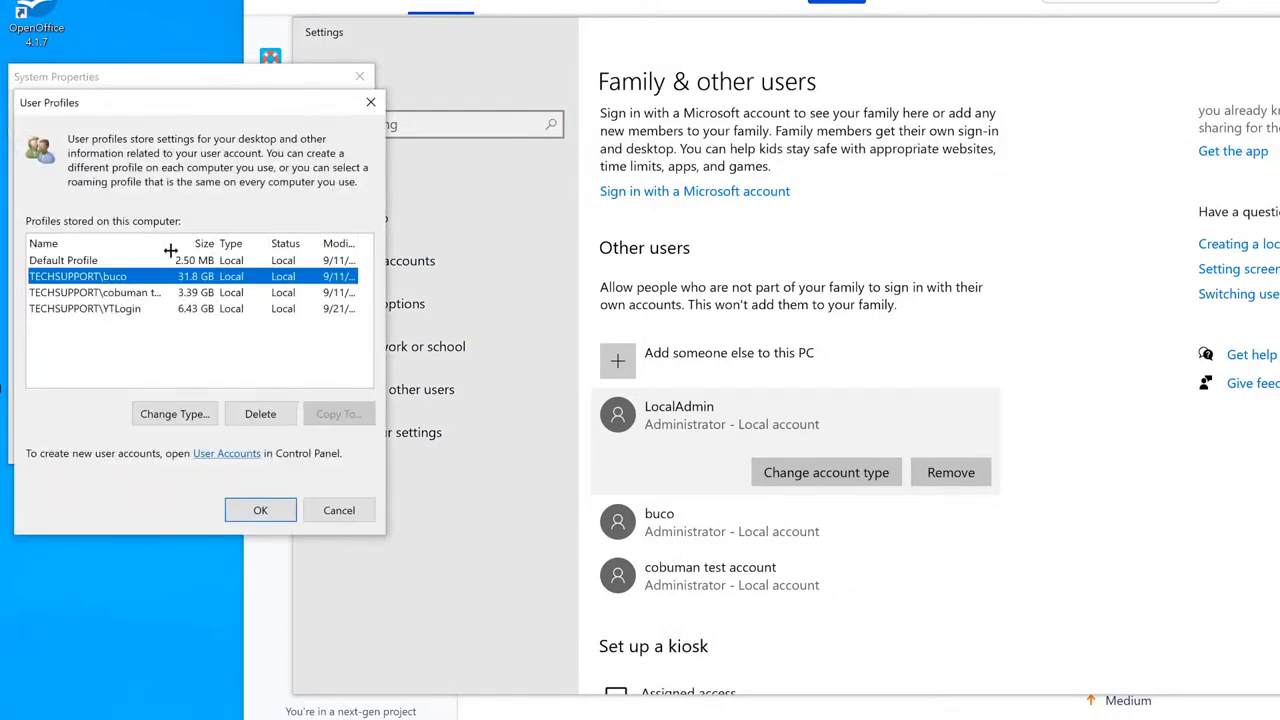
click(174, 292)
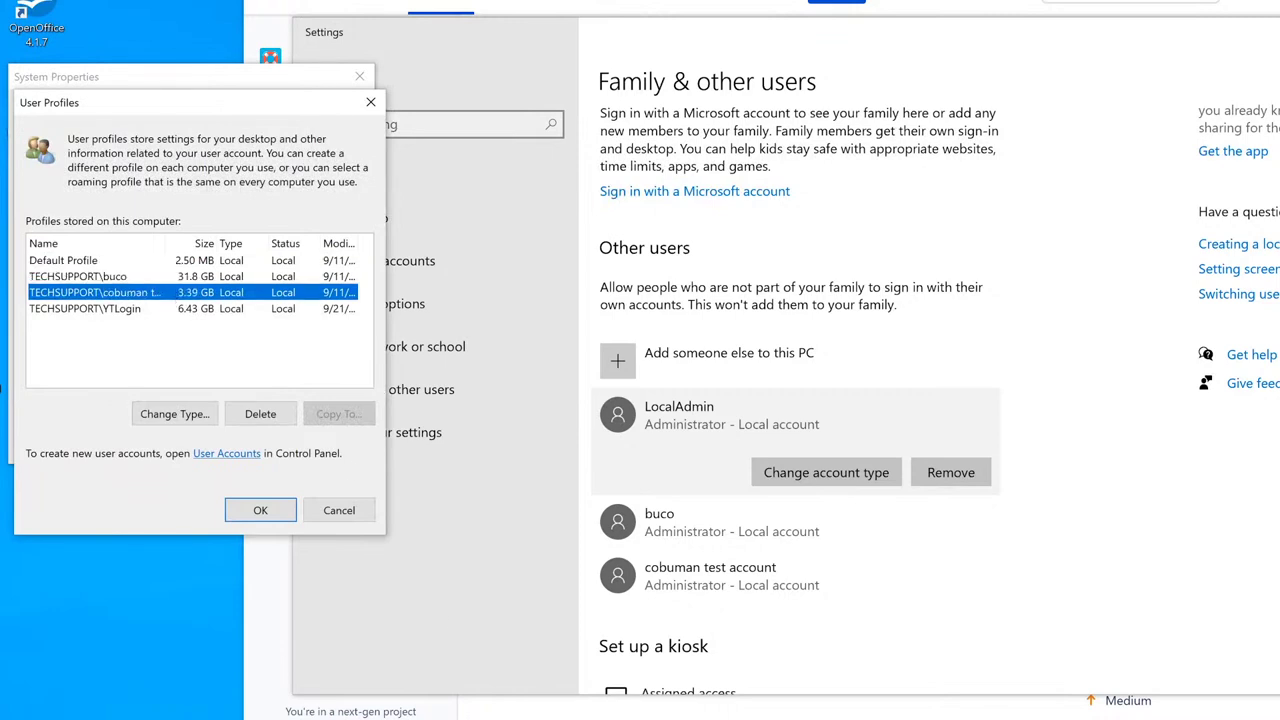
Open C:\Users in a new File Explorer window to check for a LocalAdmin folder.
key(super+e)
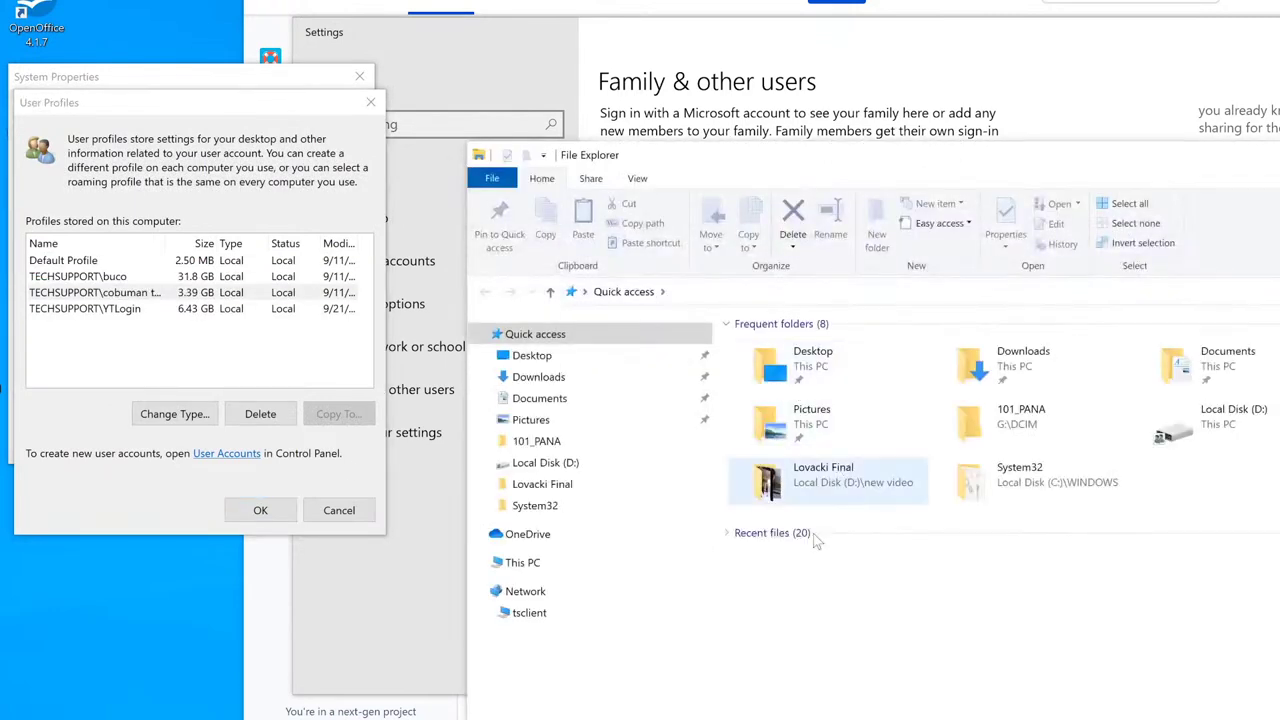
click(525, 562)
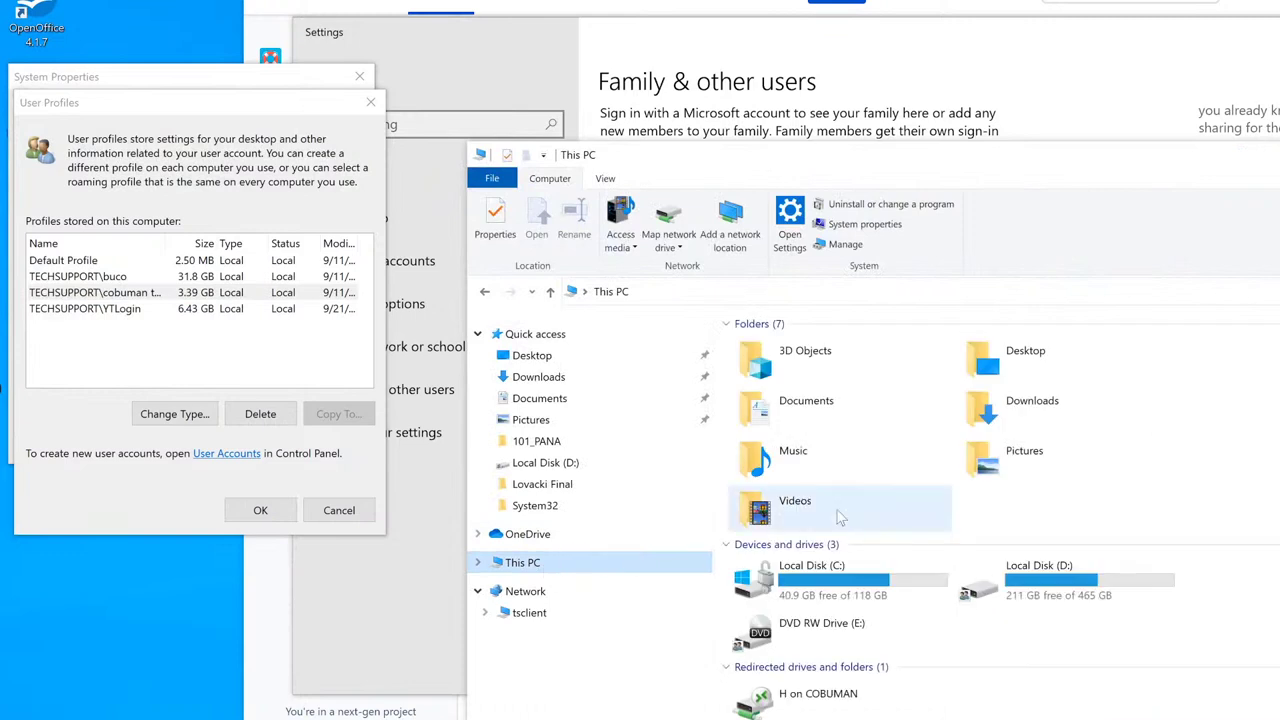
click(848, 593)
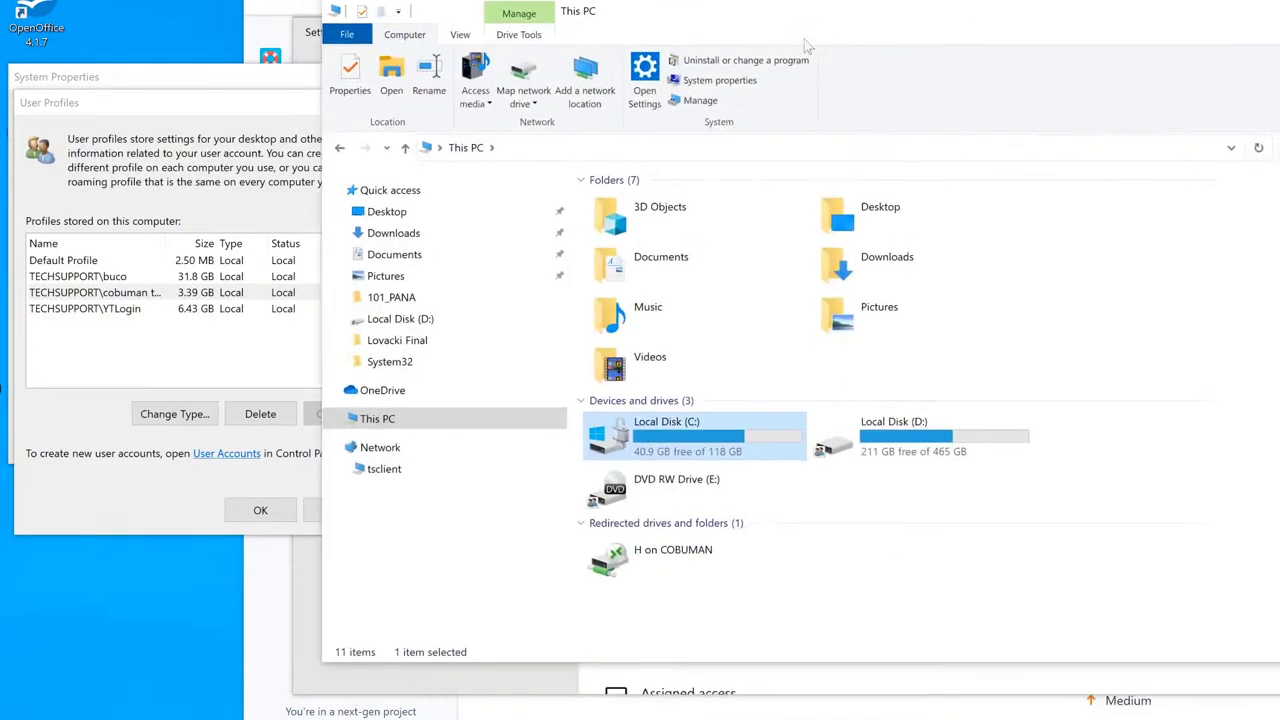
double_click(735, 452)
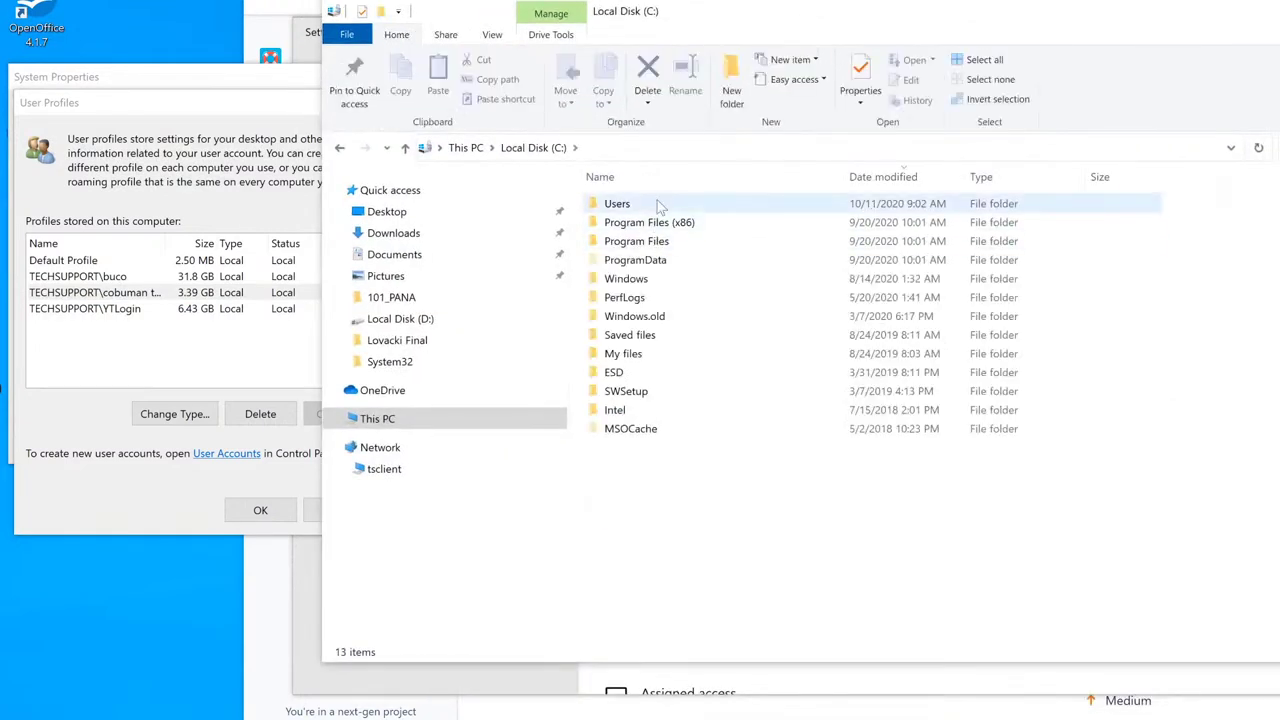
click(660, 205)
double_click(660, 205)
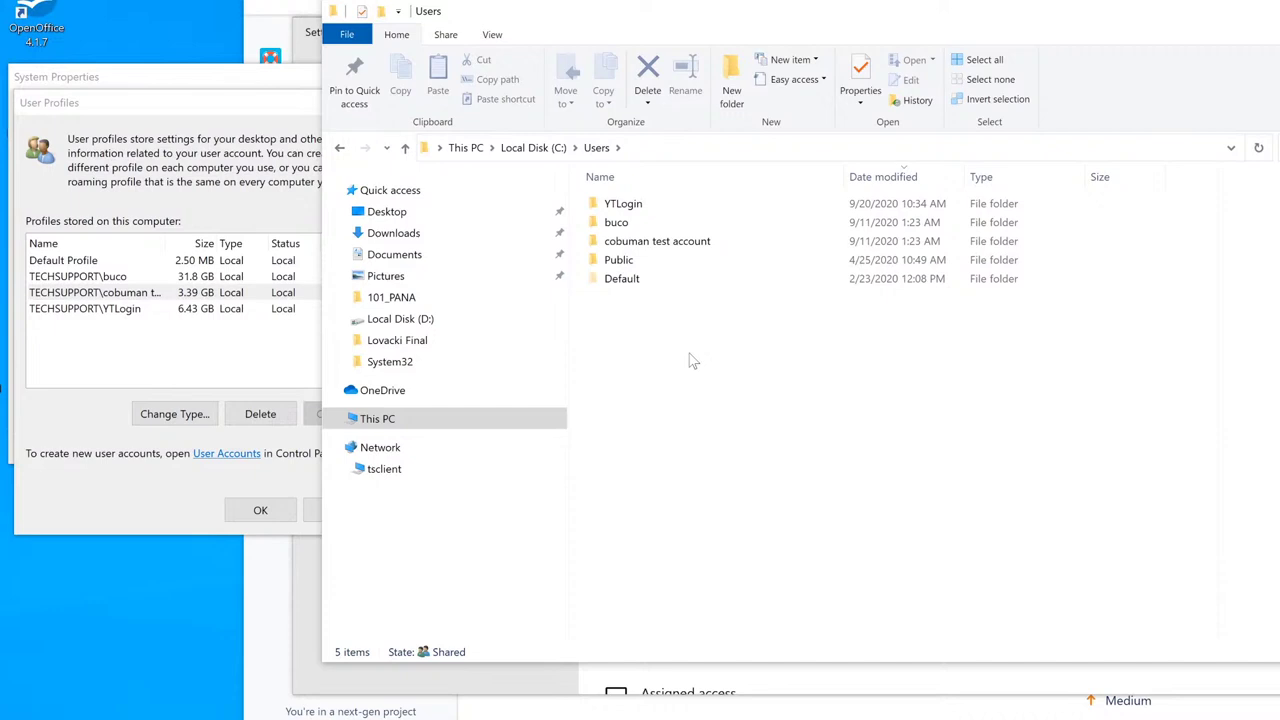
Close the User Profiles list and reposition the System Properties window.
click(519, 686)
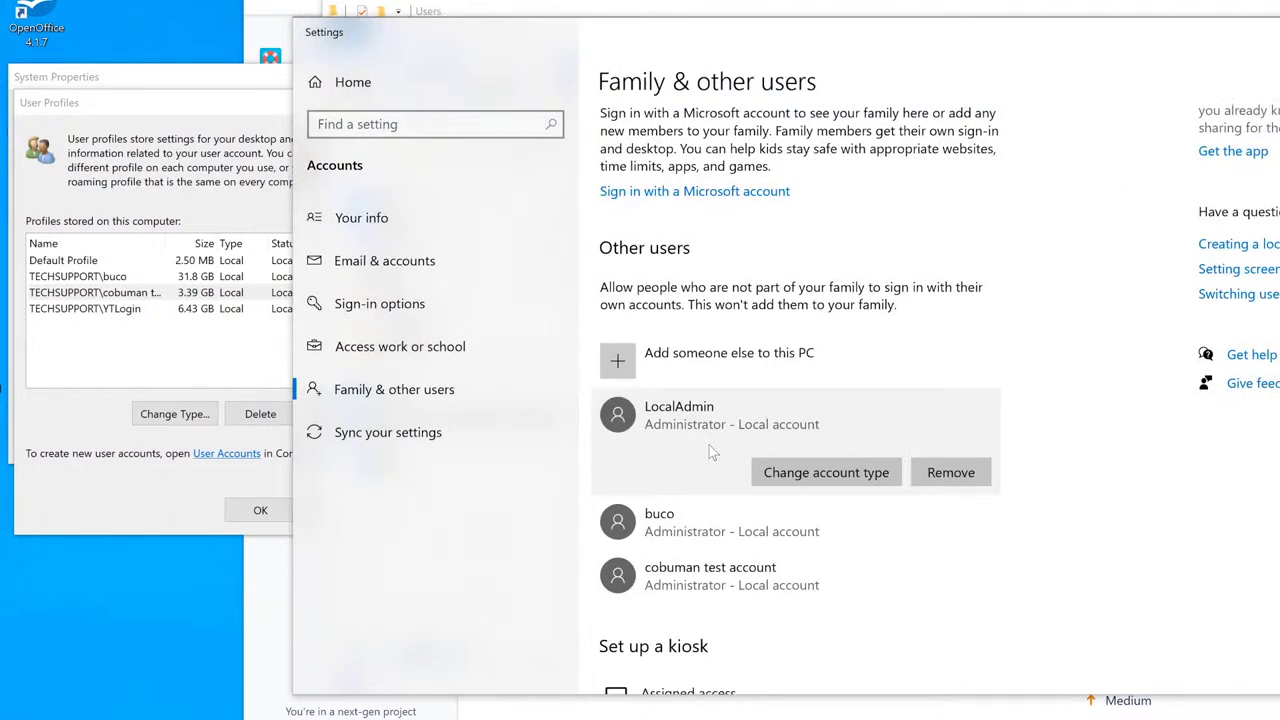
click(870, 16)
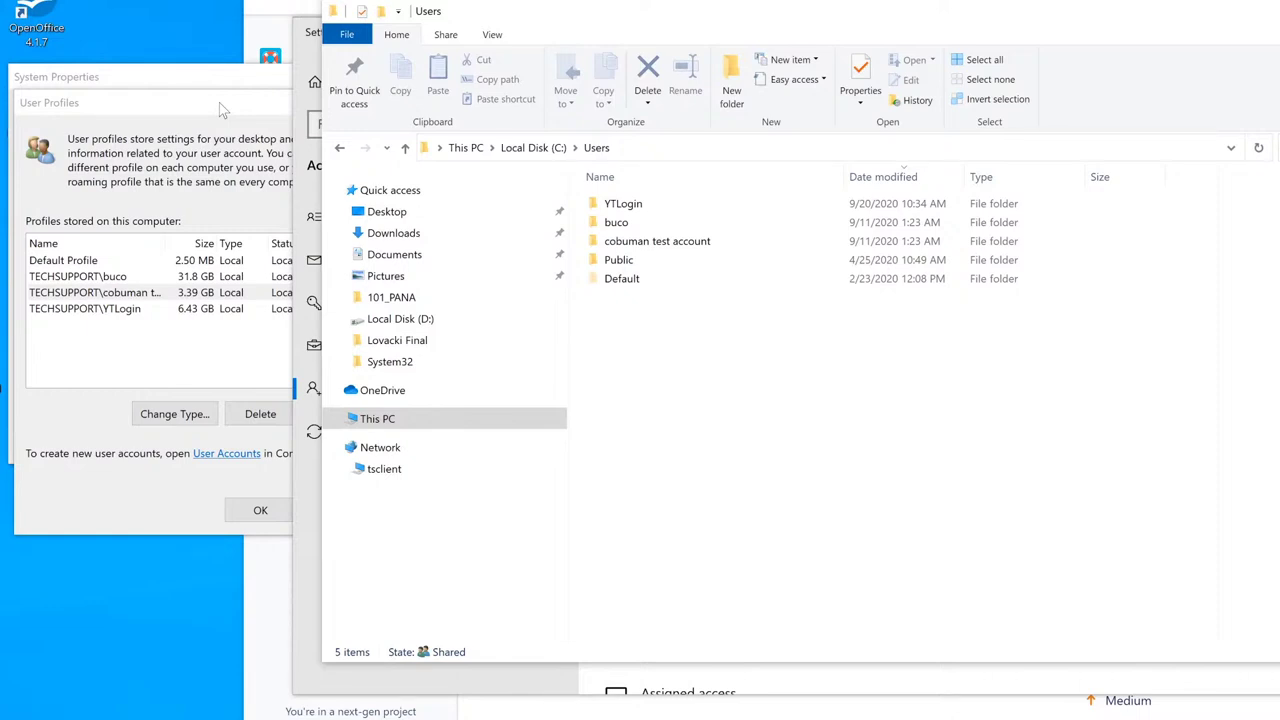
click(203, 126)
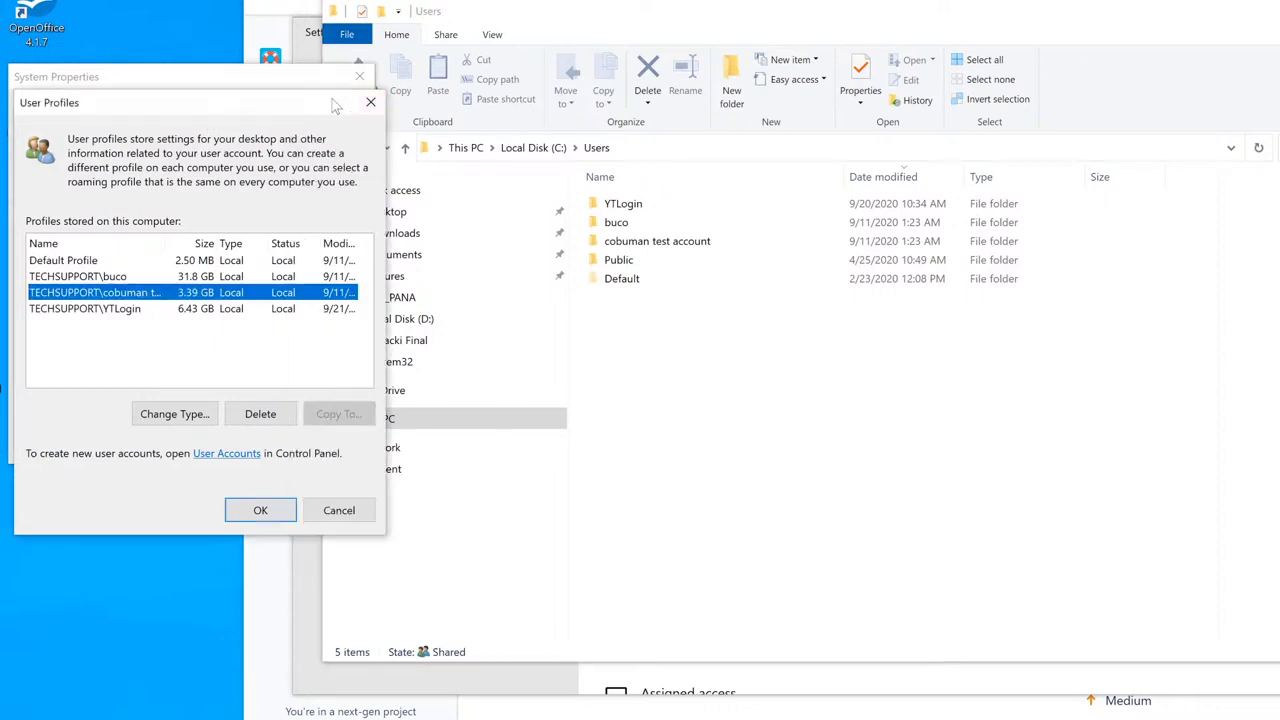
drag(336, 105, 425, 75)
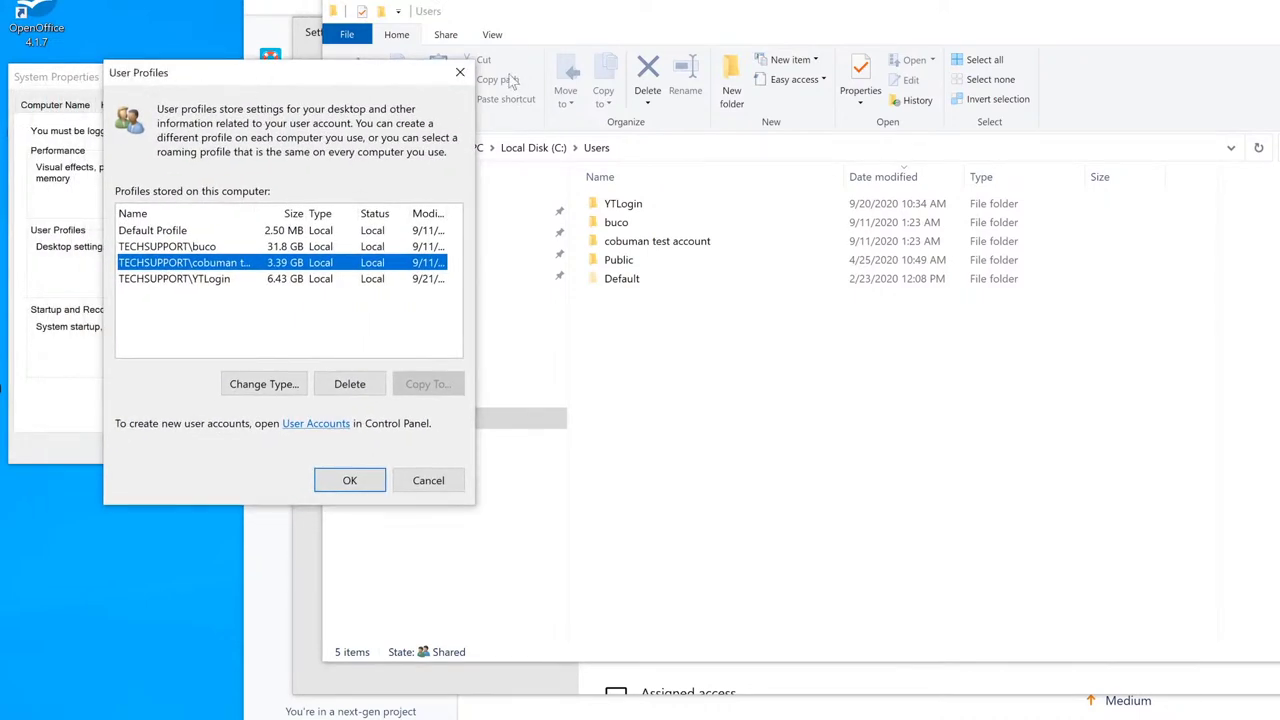
click(460, 72)
drag(125, 82, 249, 50)
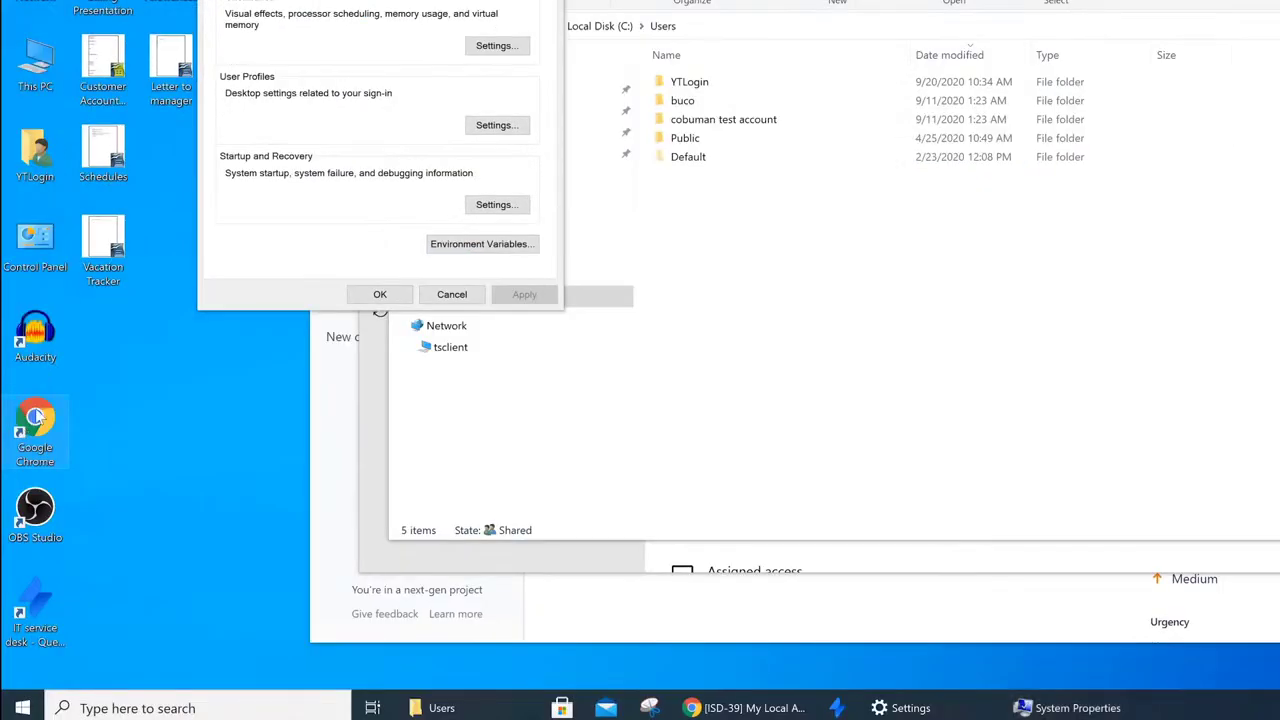
Launch the Google Chrome desktop shortcut with Run as different user.
right_click(36, 418)
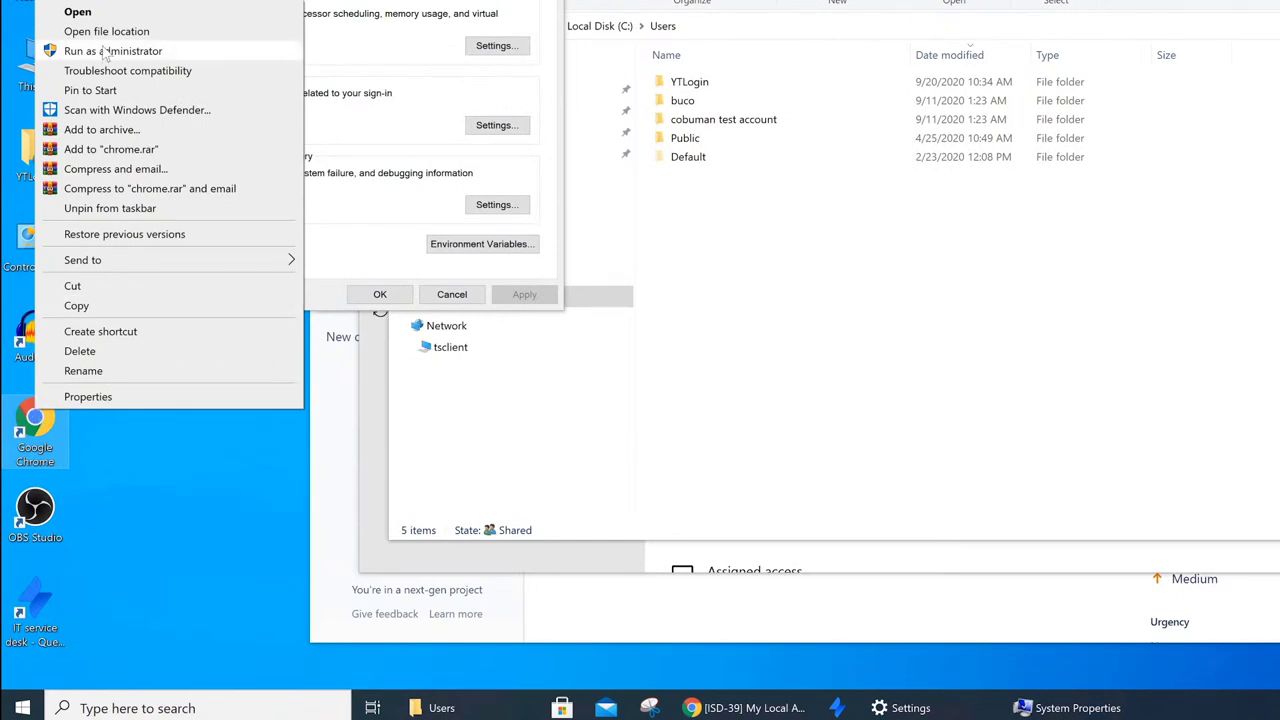
right_click(28, 440)
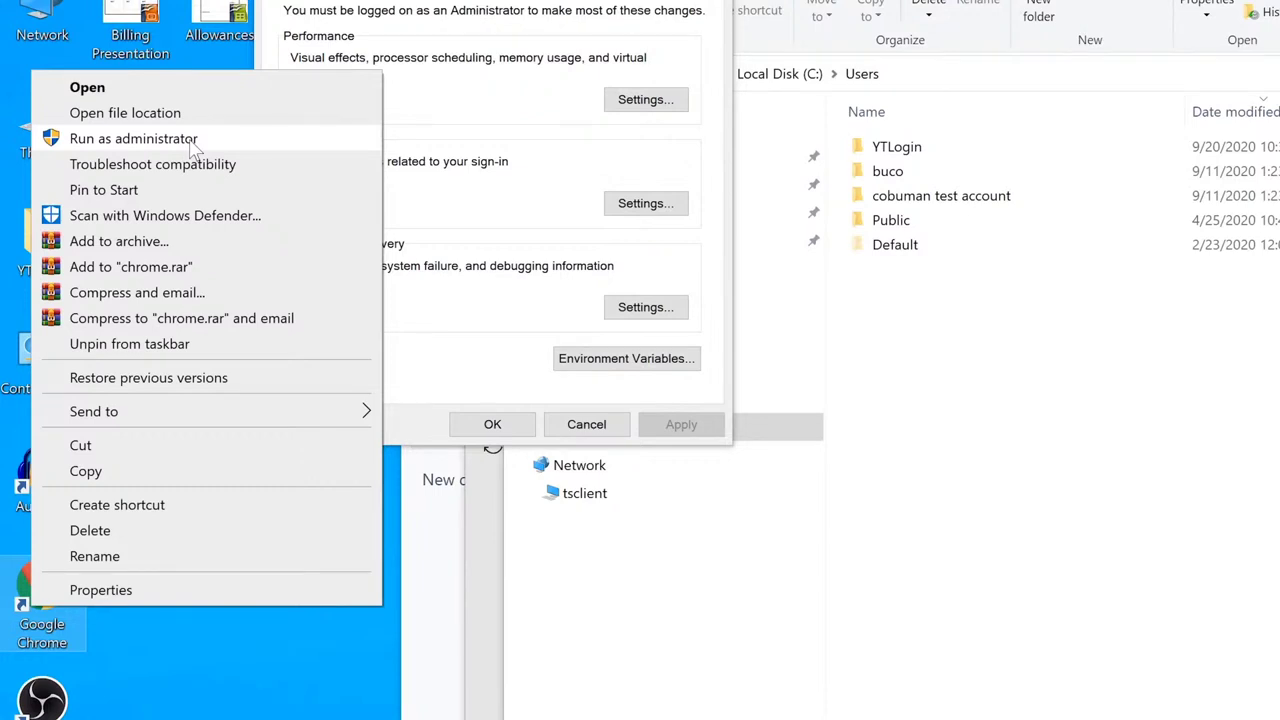
click(130, 655)
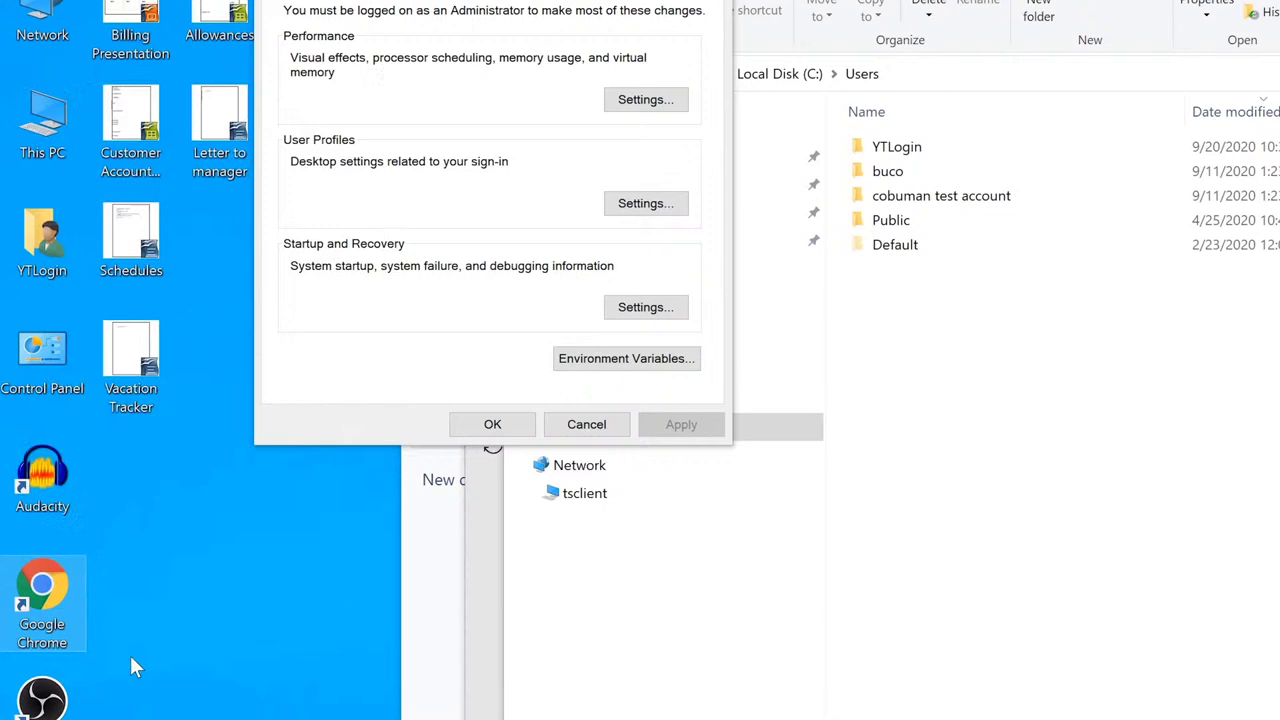
right_click(35, 603)
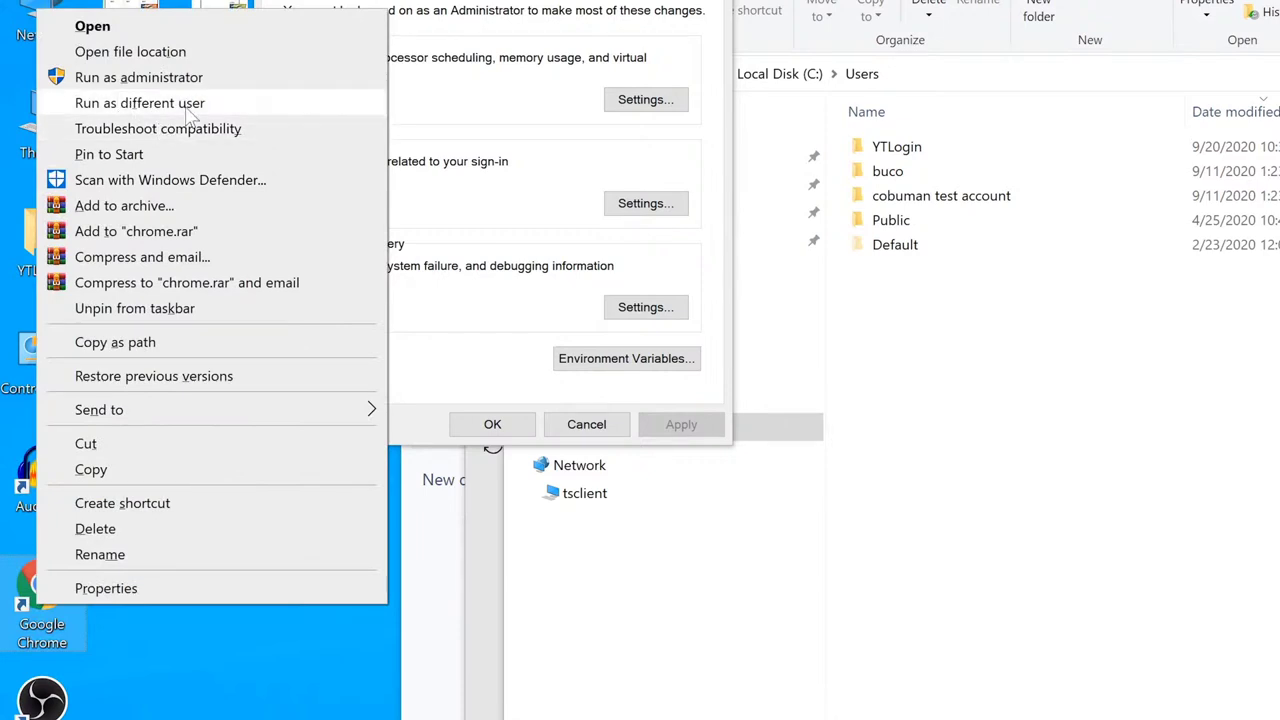
click(37, 625)
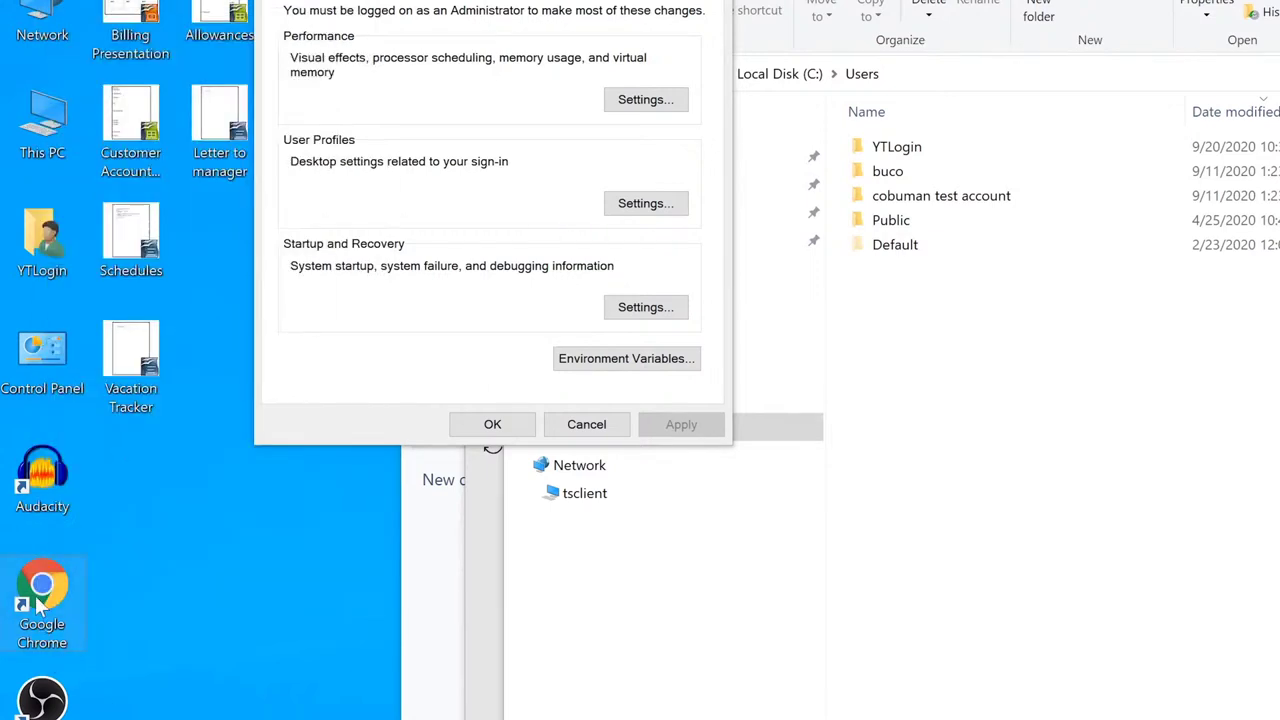
right_click(35, 595)
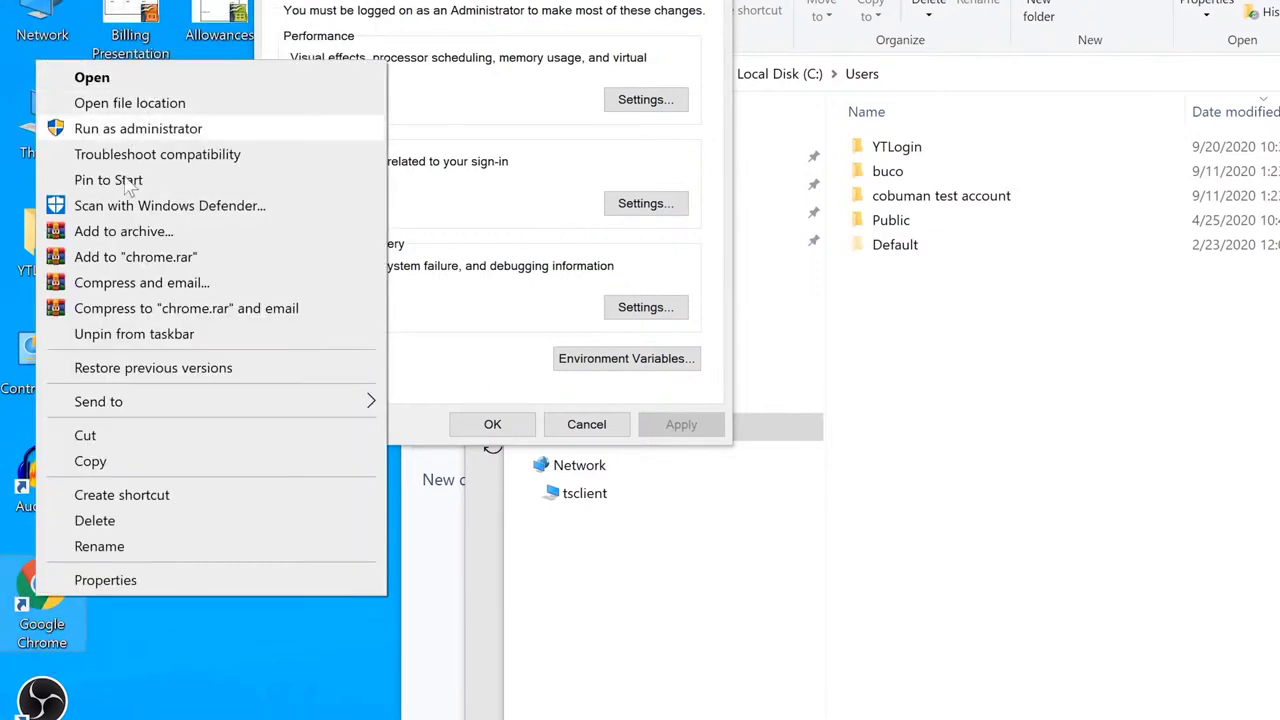
click(31, 605)
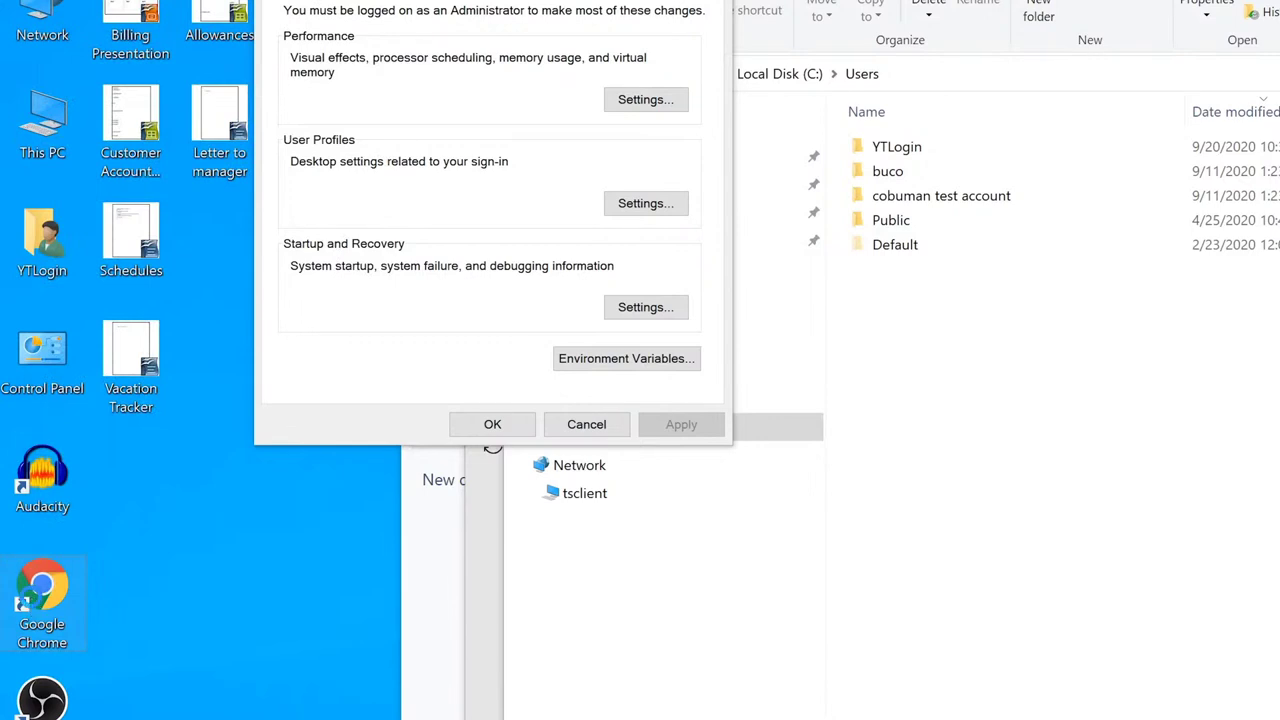
right_click(33, 605)
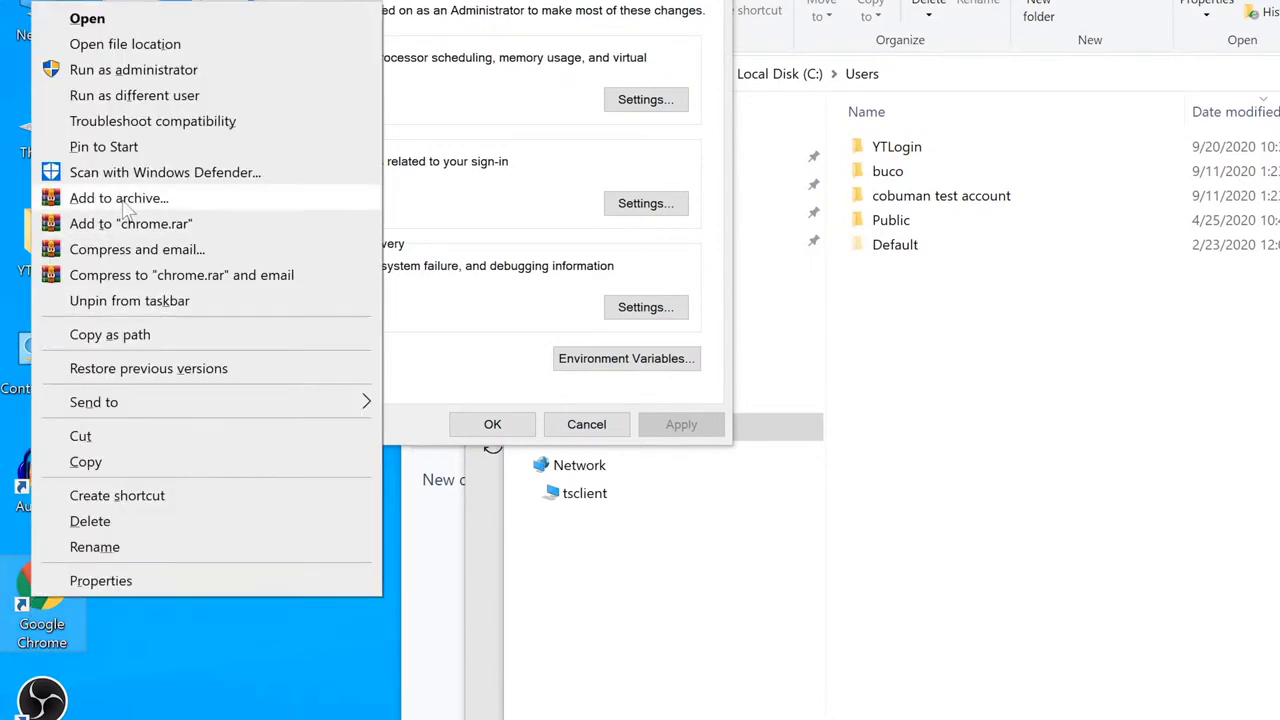
click(163, 95)
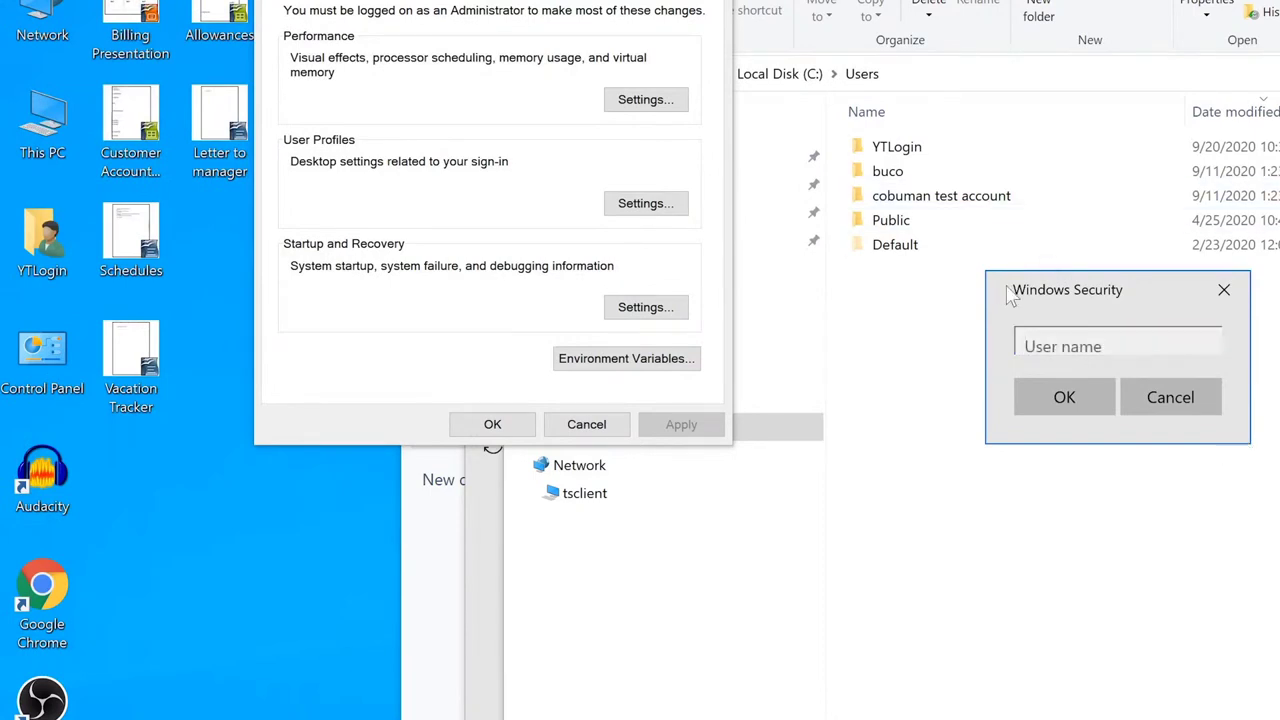
drag(1010, 290, 966, 232)
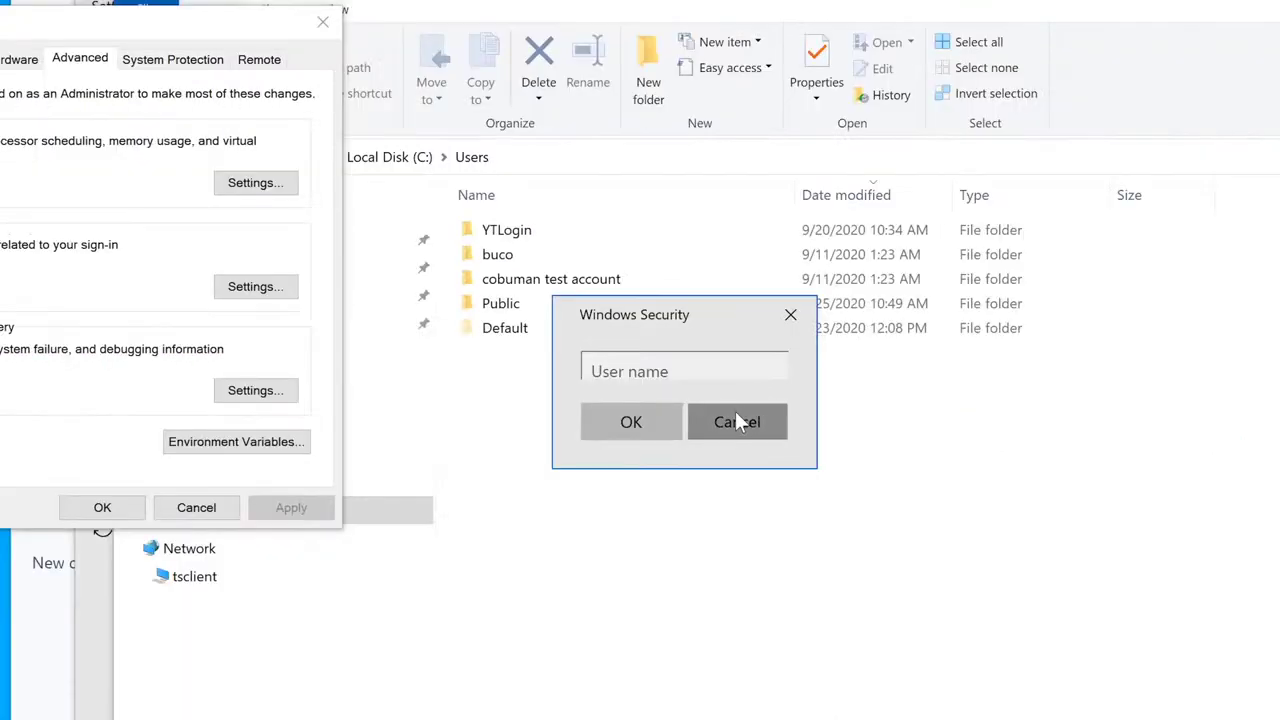
Enter LocalAdmin as the user name in the Windows Security prompt and confirm.
click(735, 421)
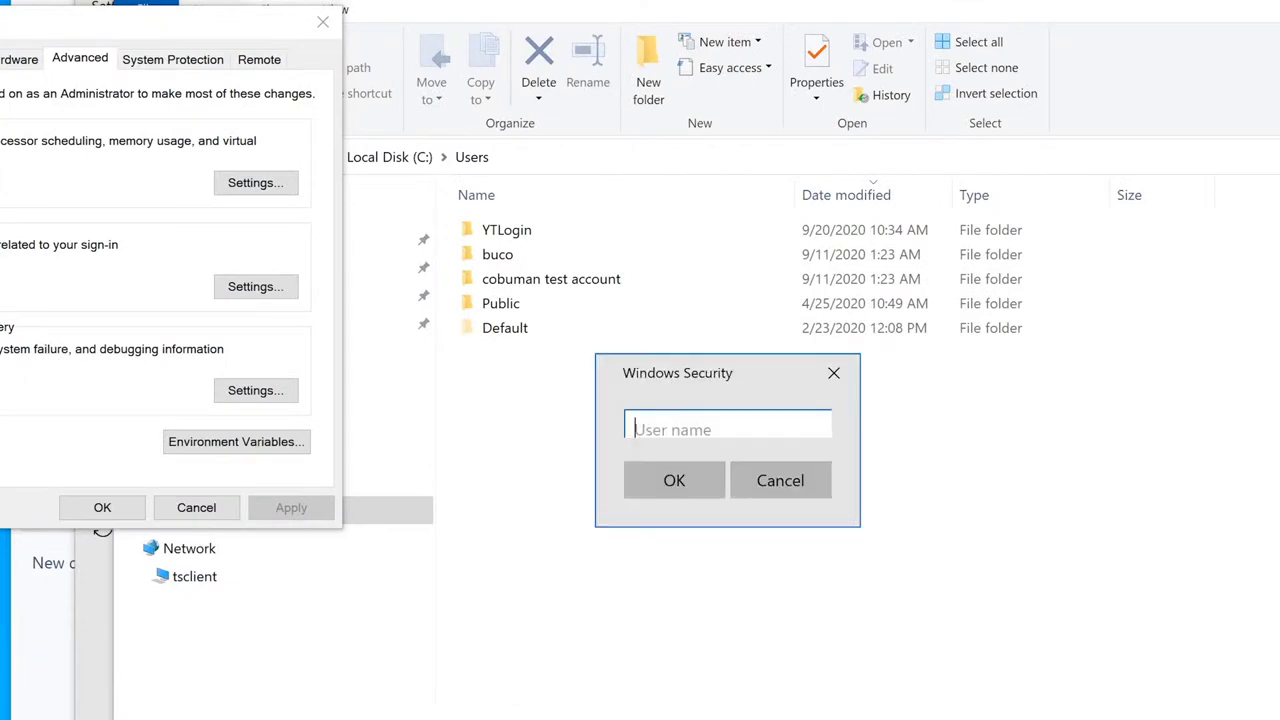
drag(737, 370, 675, 343)
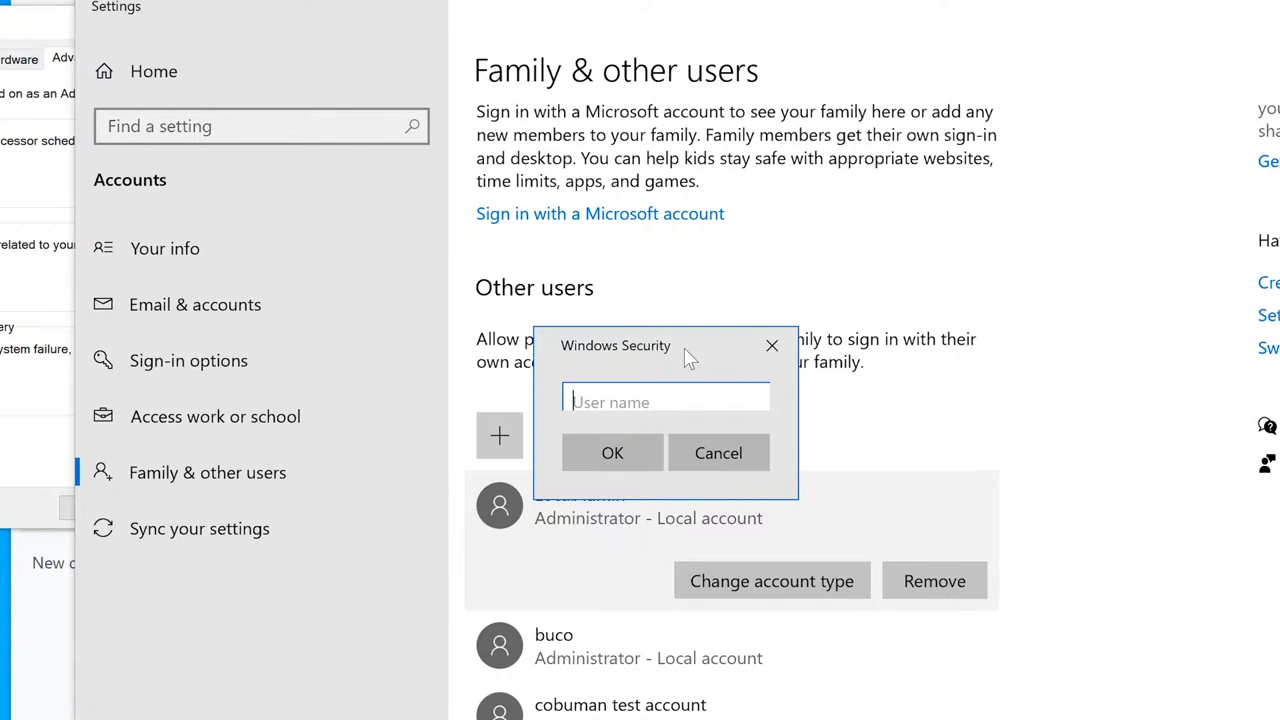
text(LocalAdmin)
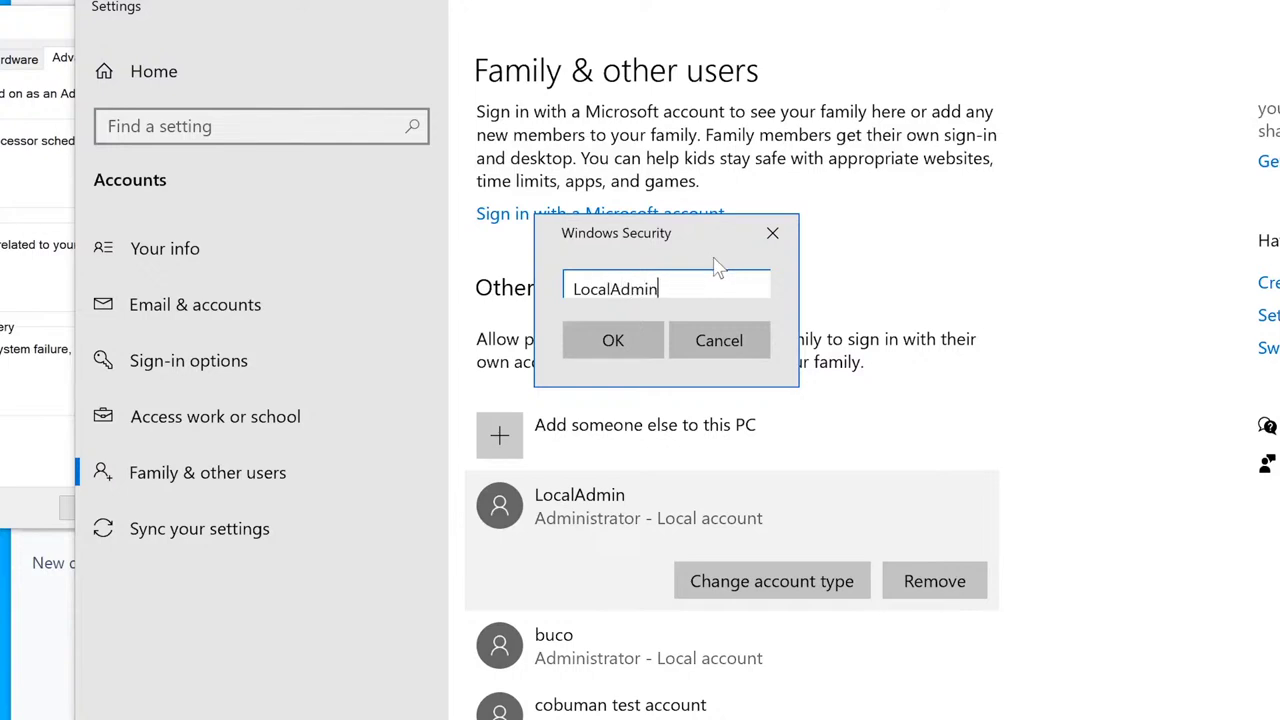
key(Return)
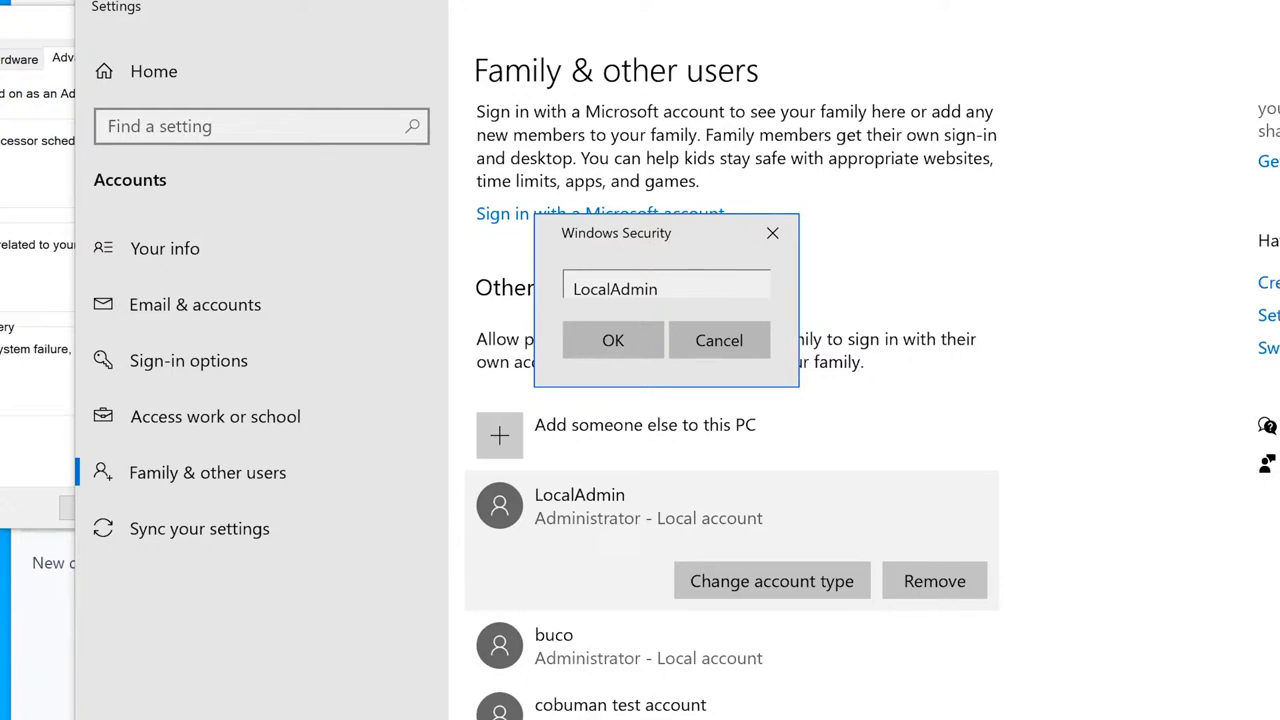
click(613, 341)
click(659, 289)
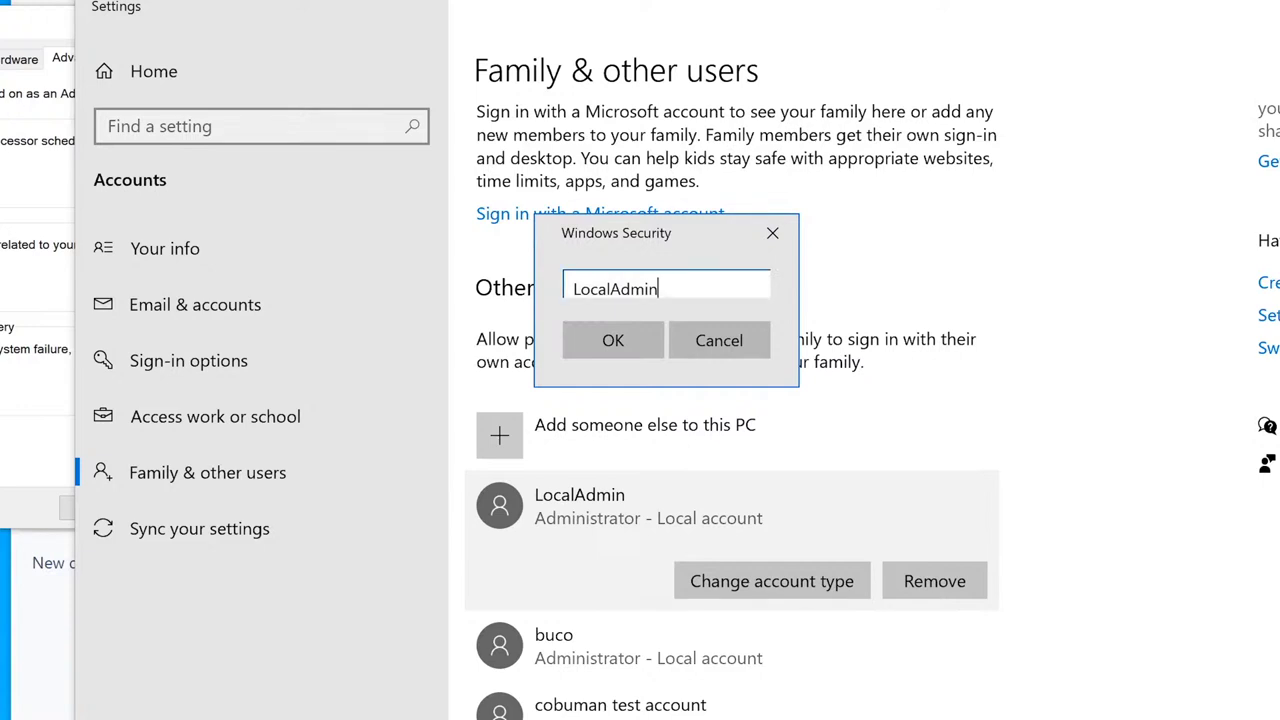
click(633, 340)
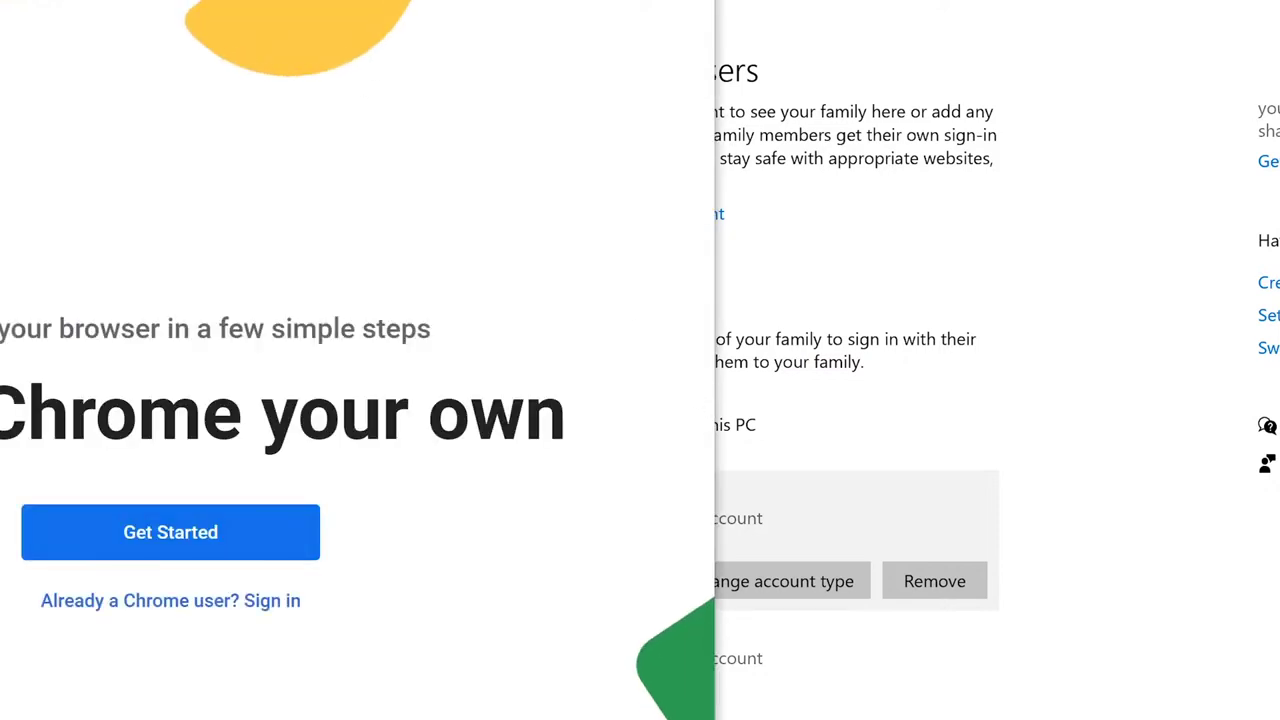
Move LocalAdmin's Chrome welcome window into view, glance at Jira, then return to Chrome.
drag(500, 32, 738, 39)
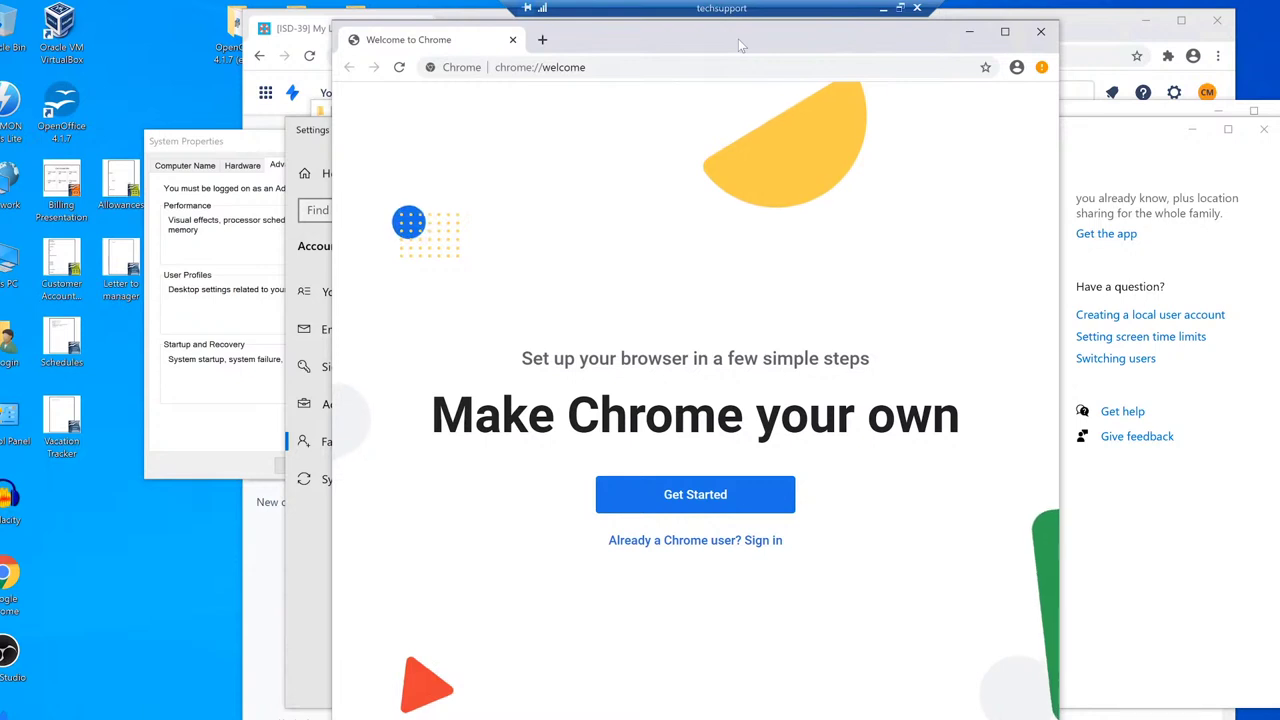
drag(738, 42, 544, 53)
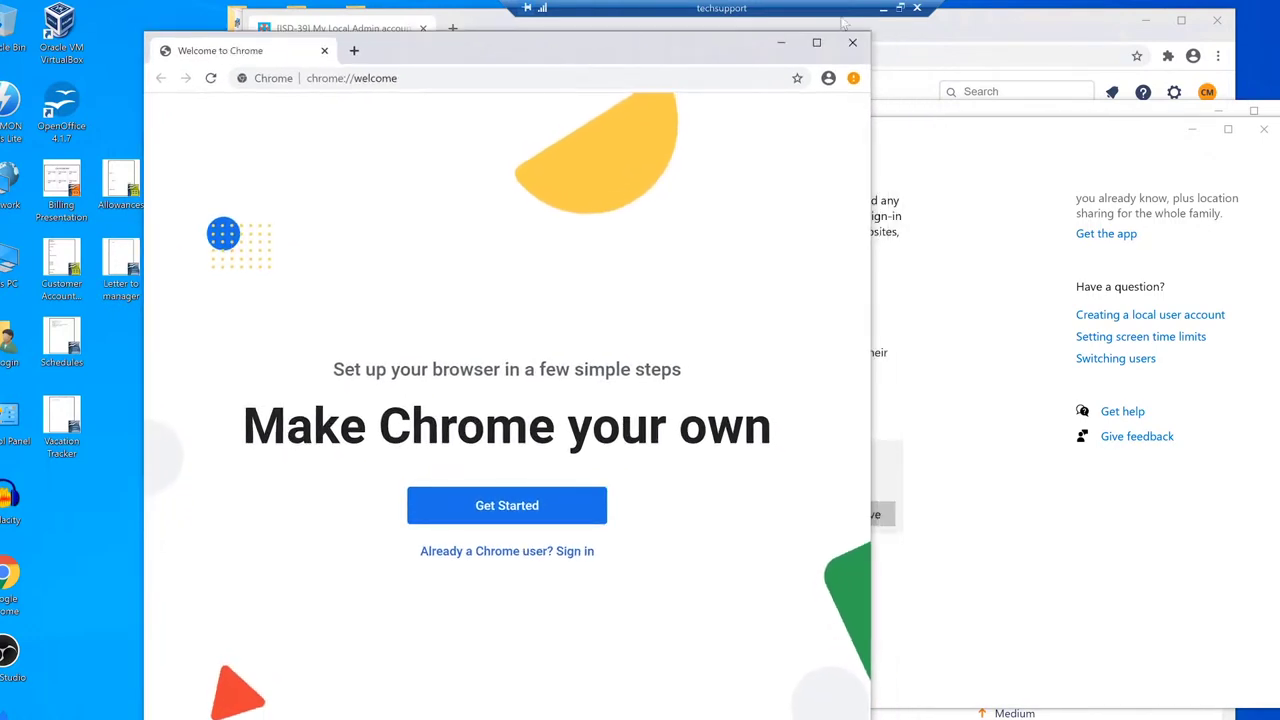
click(968, 30)
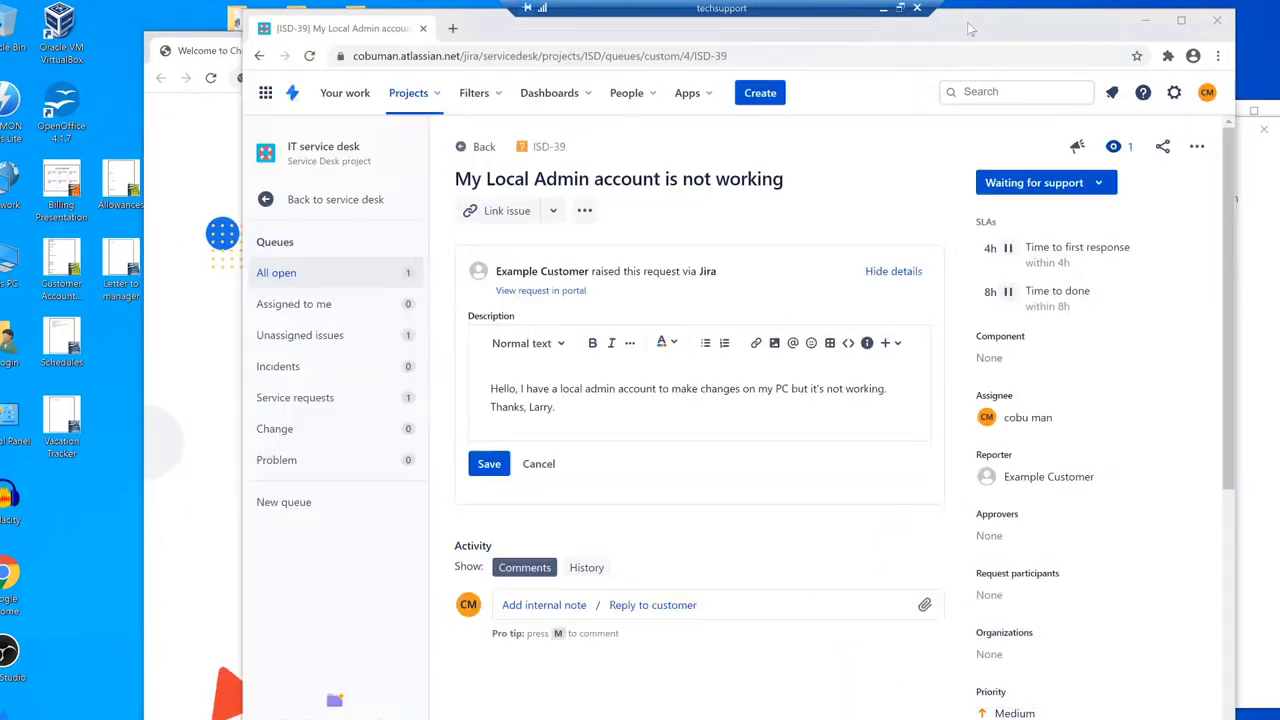
click(187, 48)
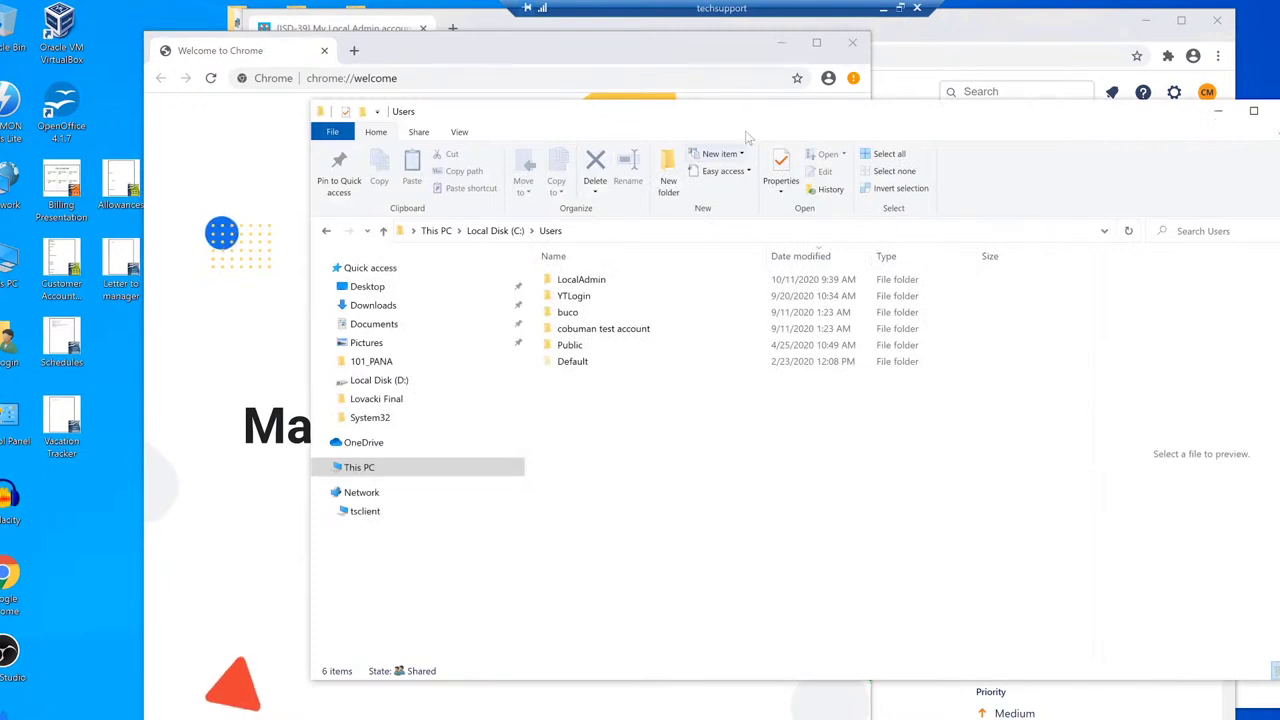
Try opening the new C:\Users\LocalAdmin folder and decline the permission prompt.
drag(780, 120, 834, 143)
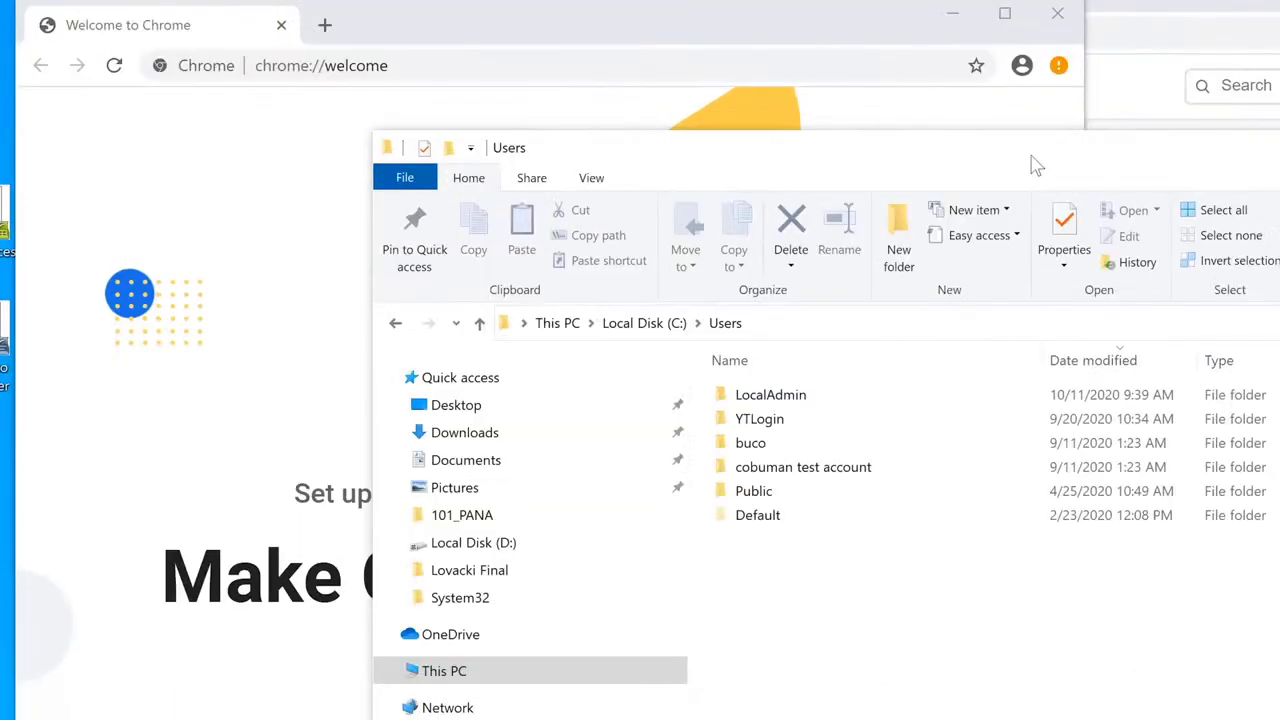
click(783, 403)
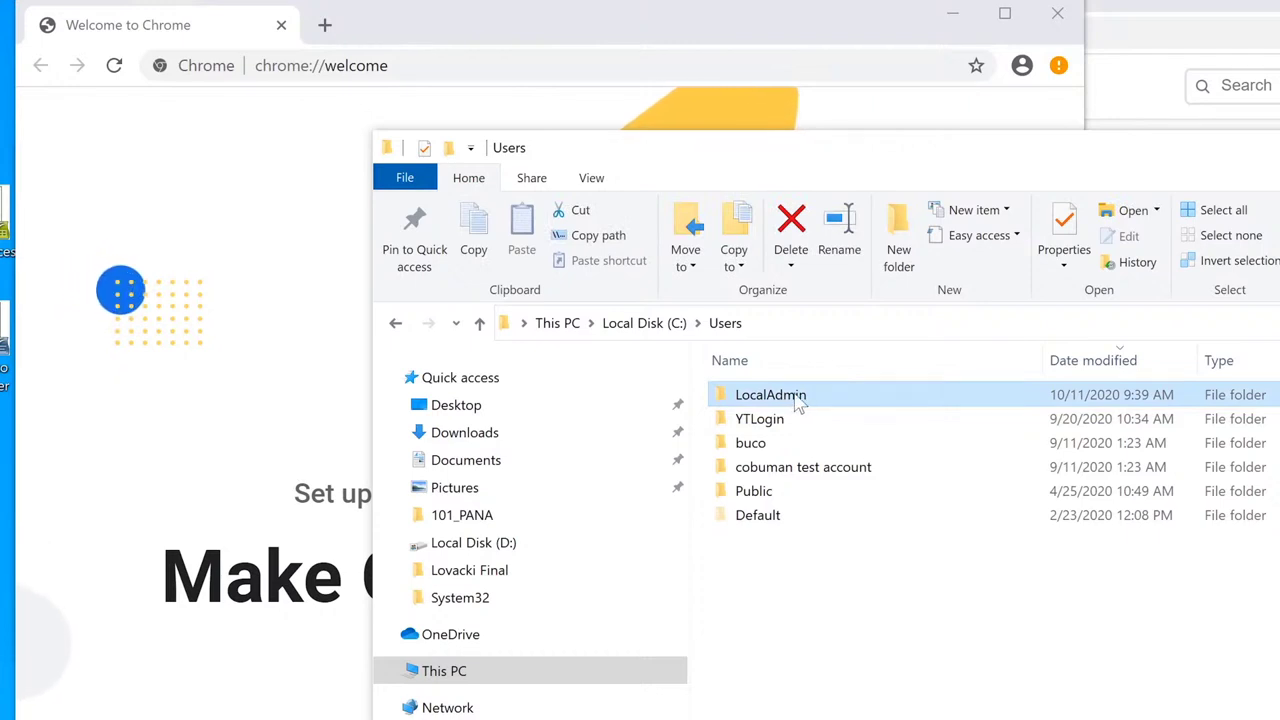
double_click(798, 395)
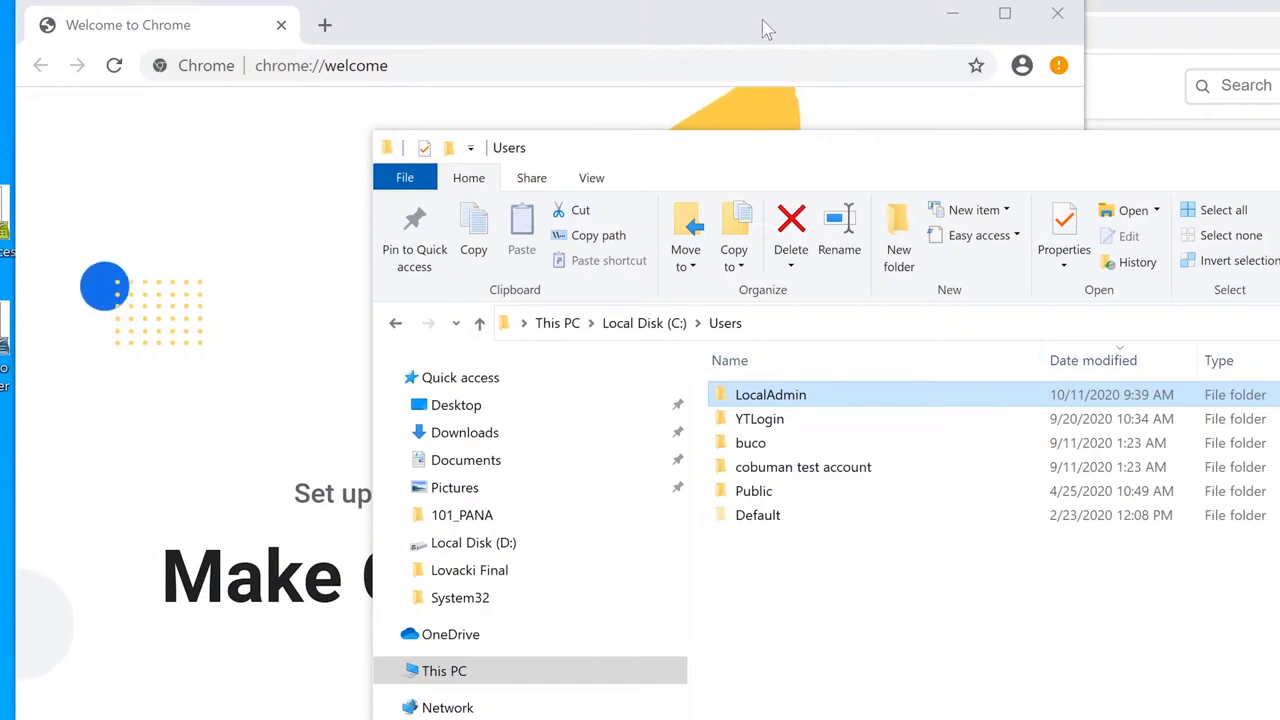
drag(760, 31, 668, 35)
click(1140, 157)
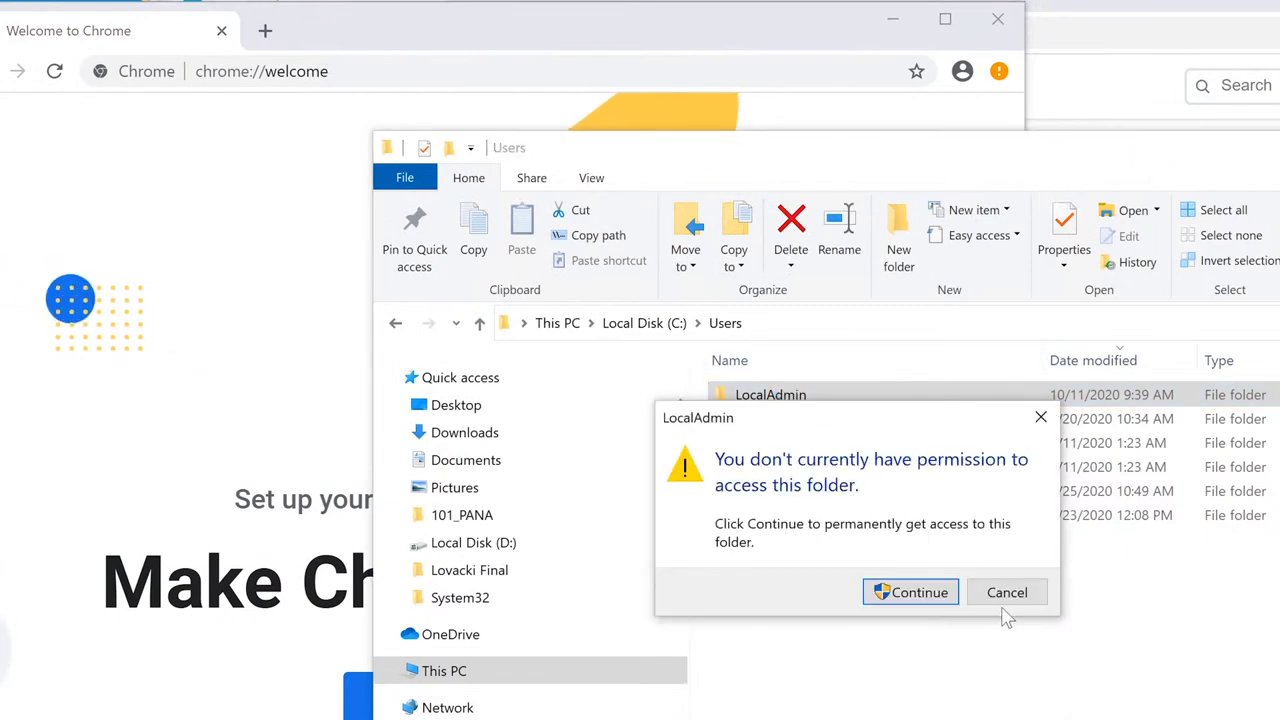
click(996, 598)
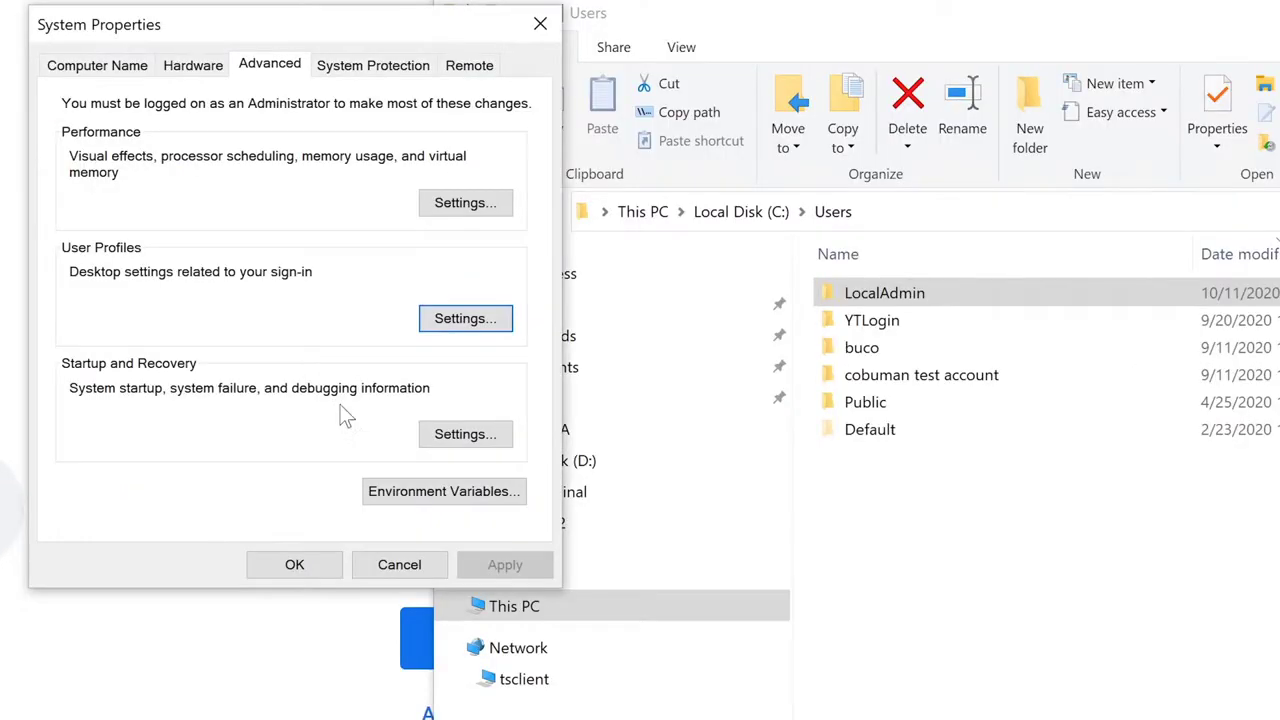
Select the 78.1 MB TECHSUPPORT\LocalAdmin profile in User Profiles settings.
click(445, 318)
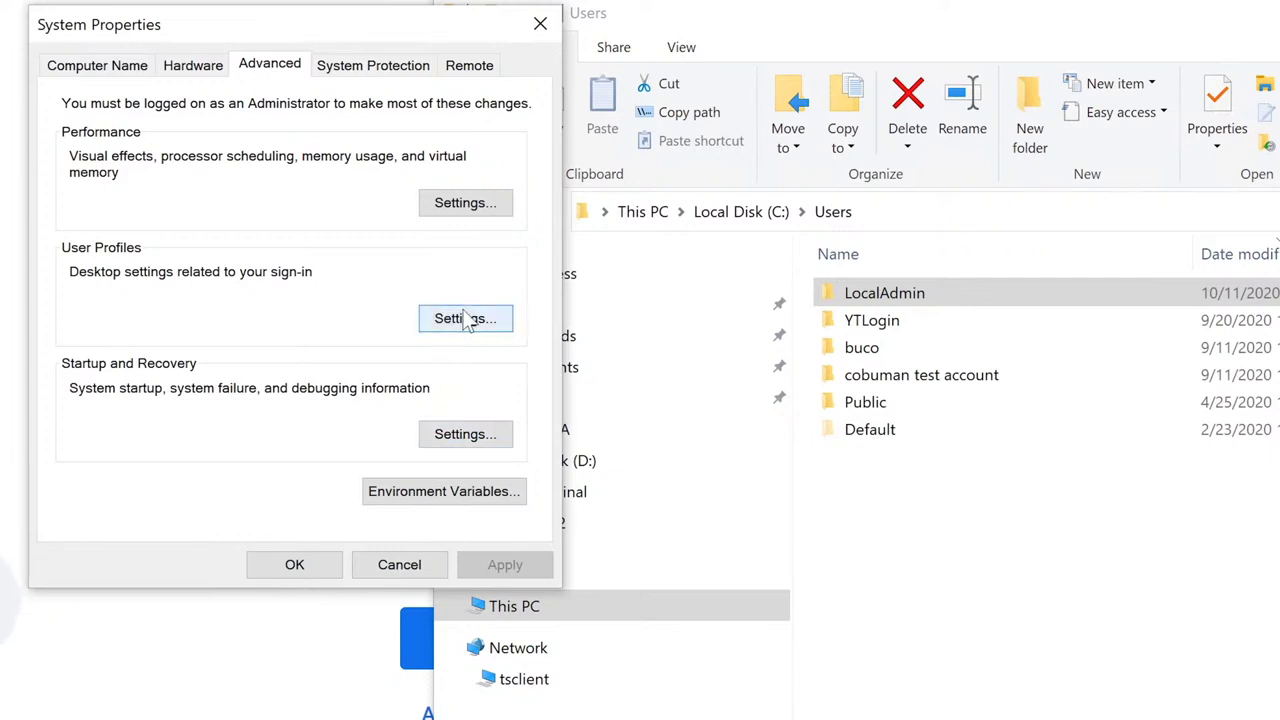
click(458, 318)
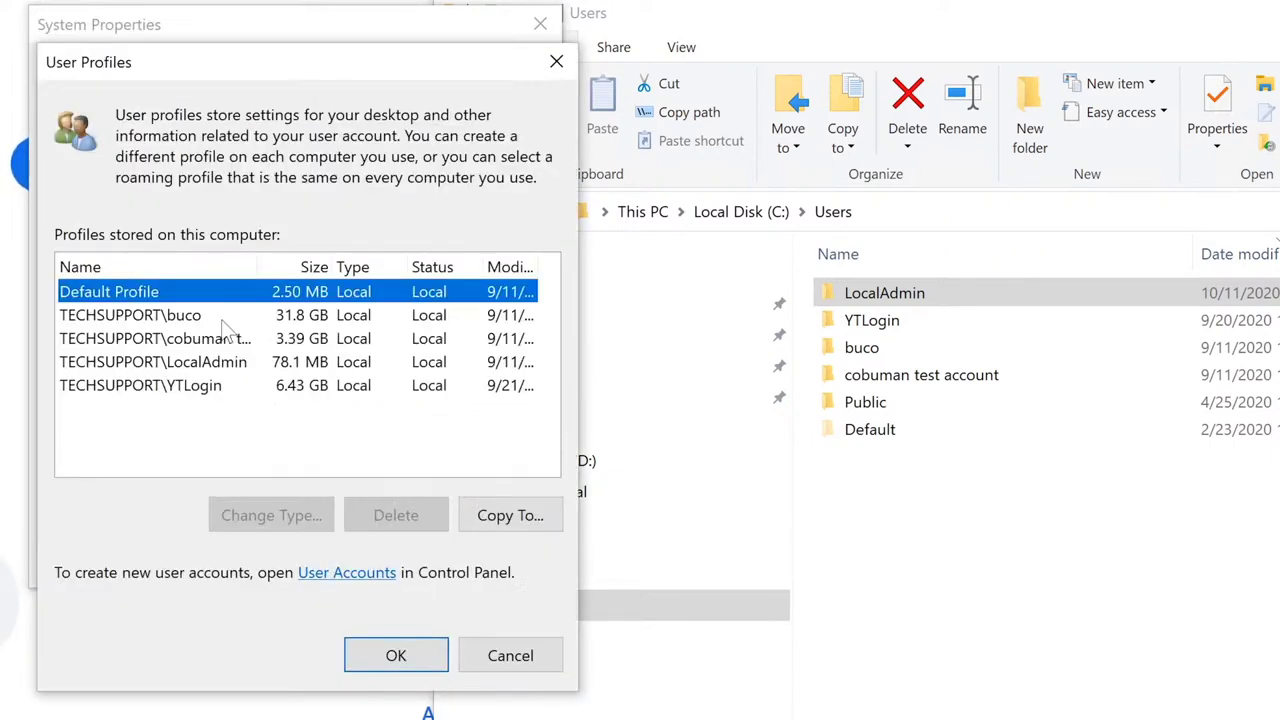
click(230, 365)
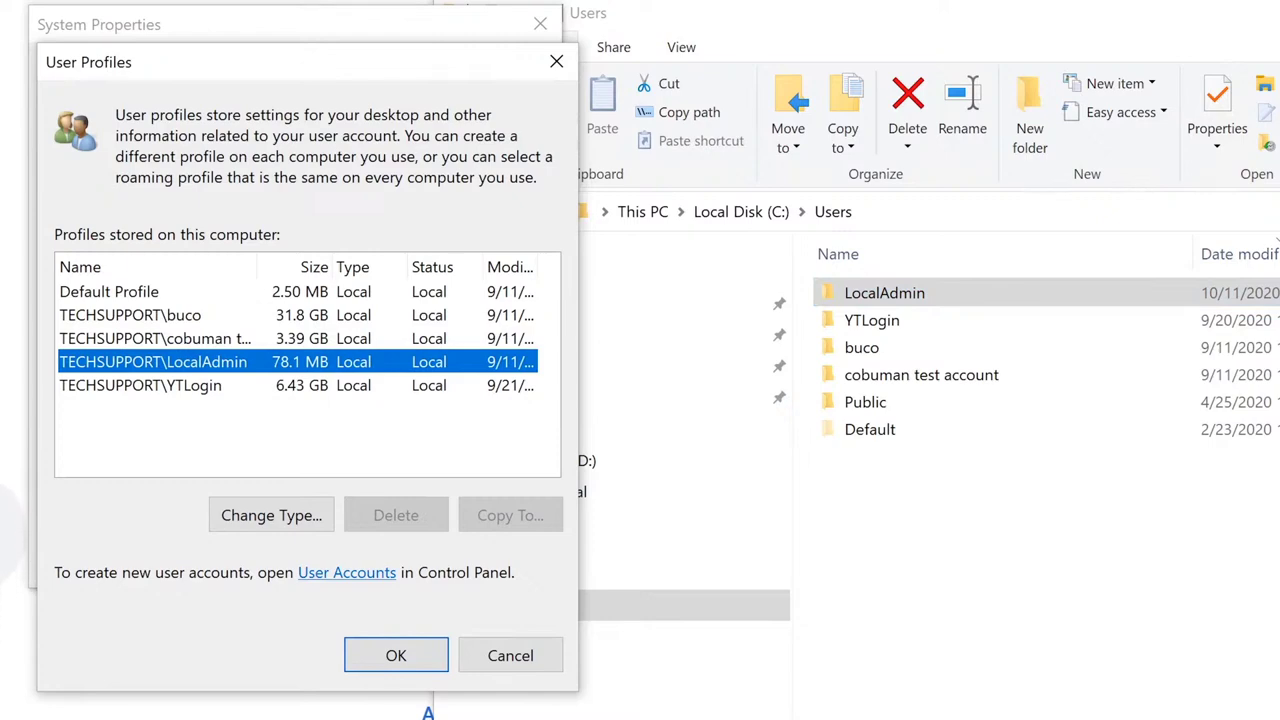
Open the LocalAdmin profile folder from the user profiles list, granting permanent access.
key(alt+Tab)
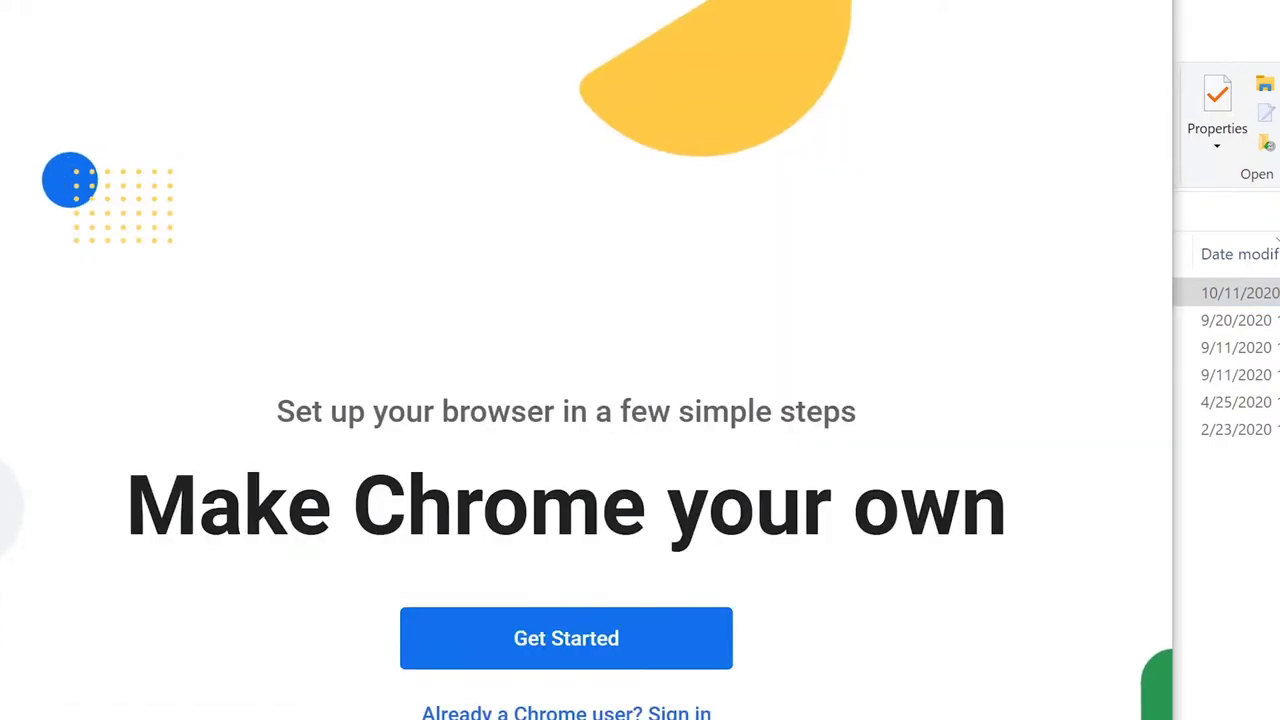
key(alt+Tab)
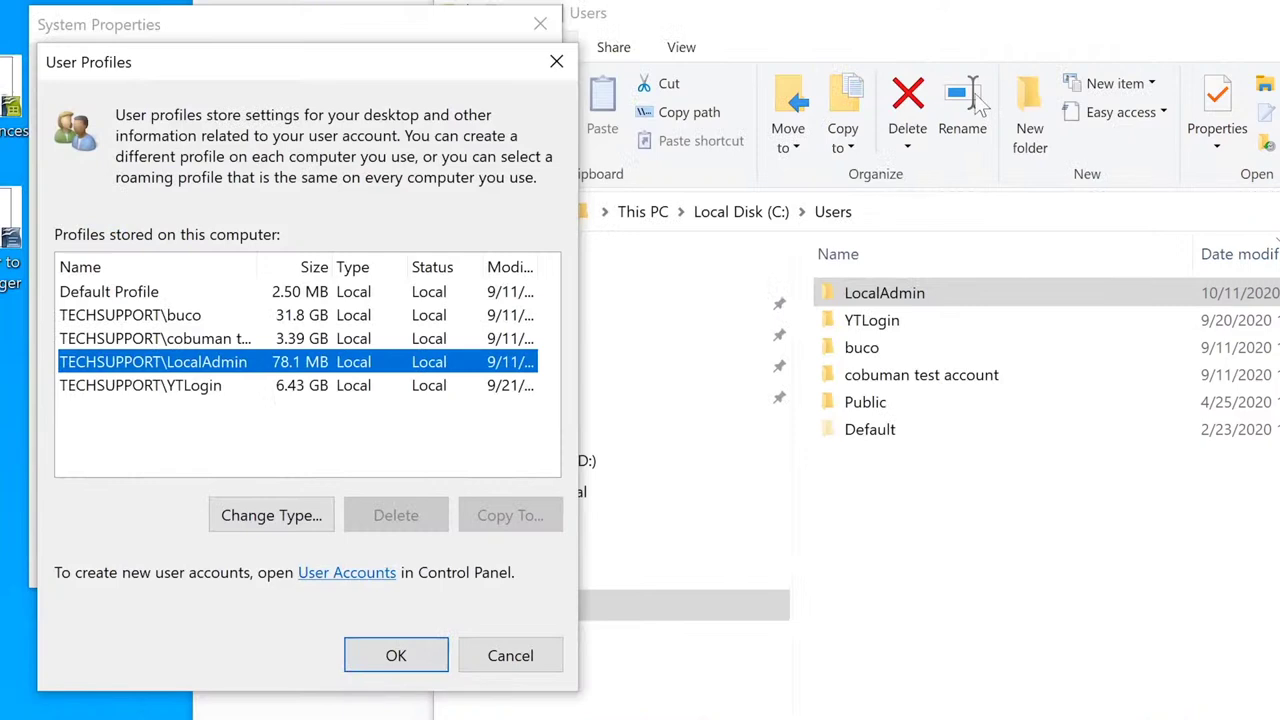
right_click(880, 284)
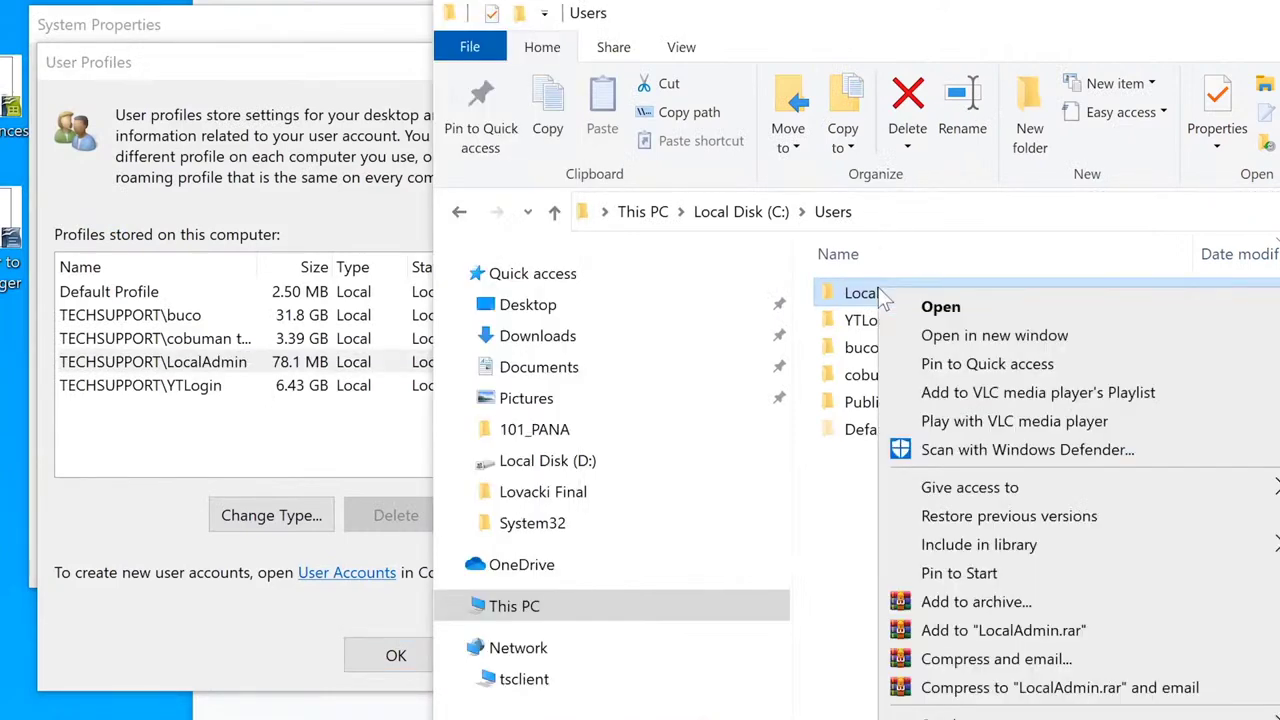
click(940, 306)
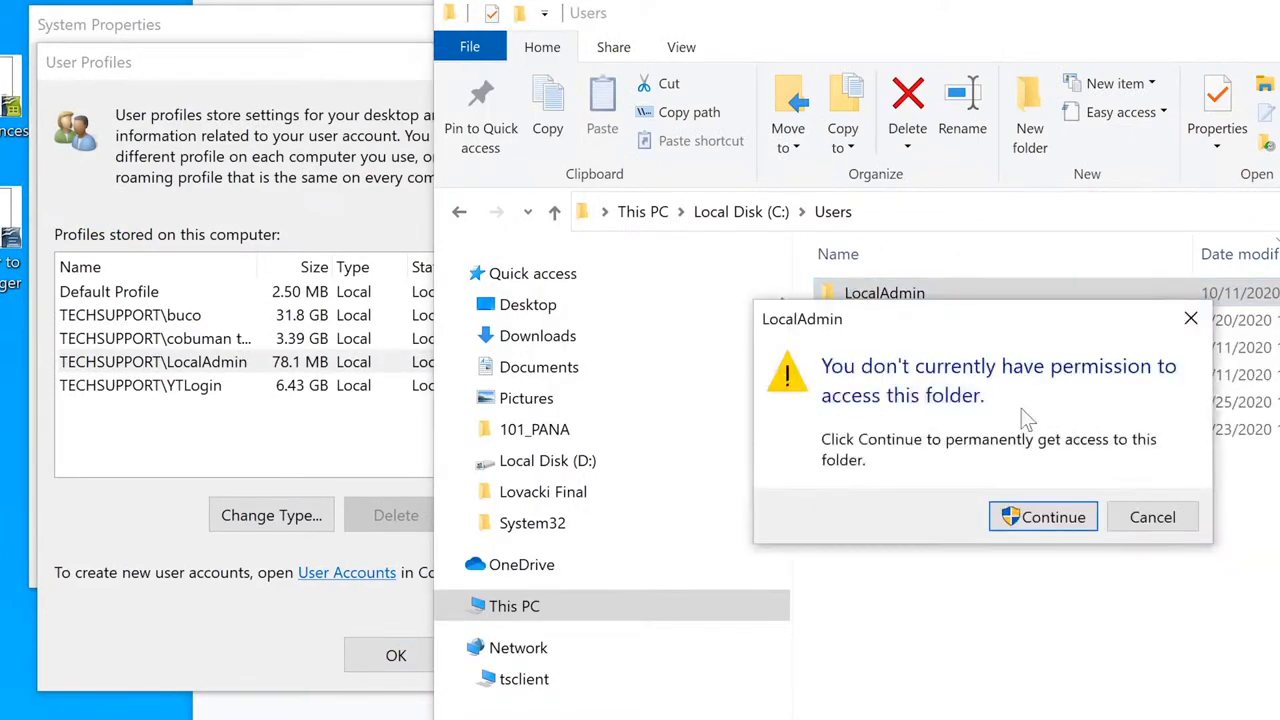
click(1073, 519)
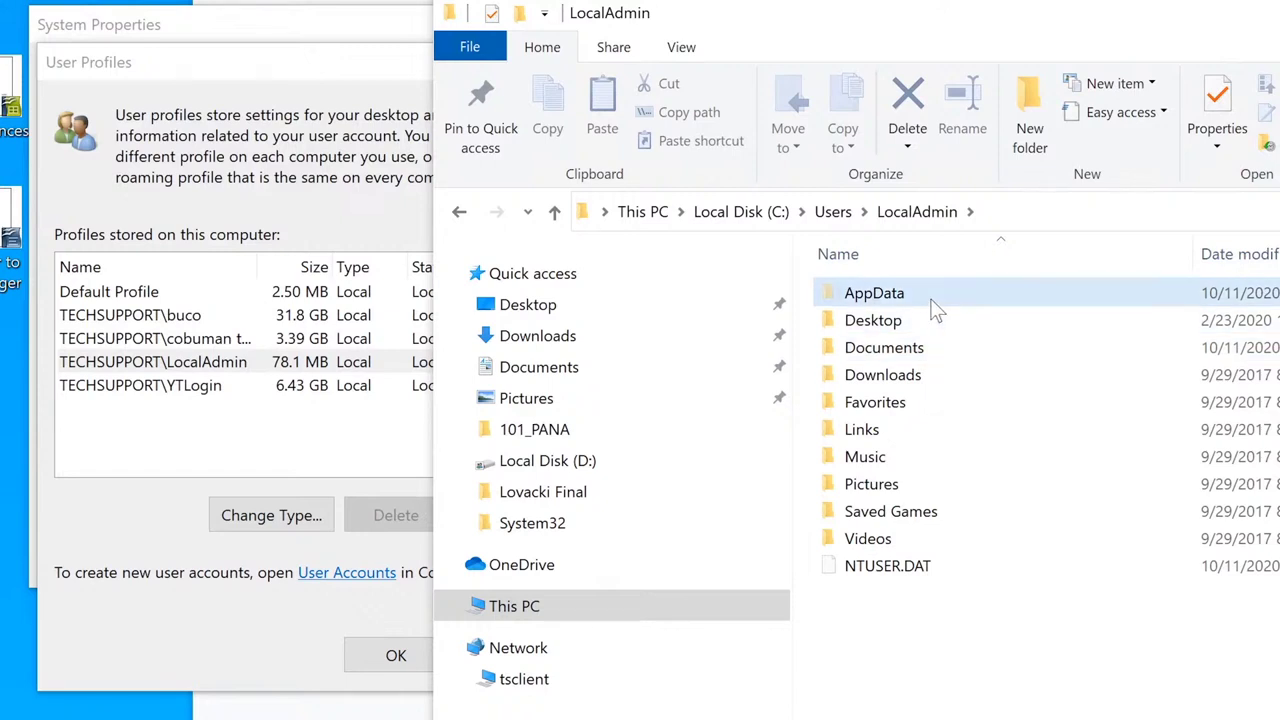
Inspect LocalAdmin's AppData\Local folders: Google, Microsoft, Microsoft Help and Temp.
double_click(931, 299)
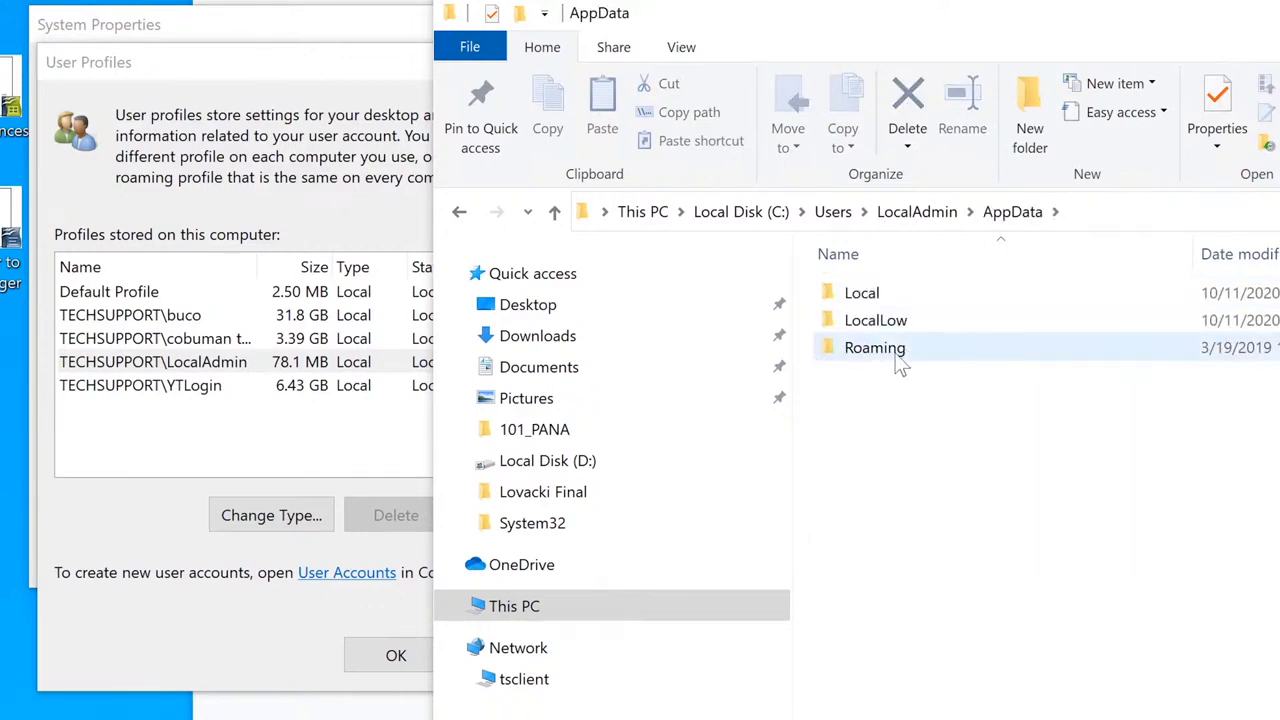
double_click(911, 300)
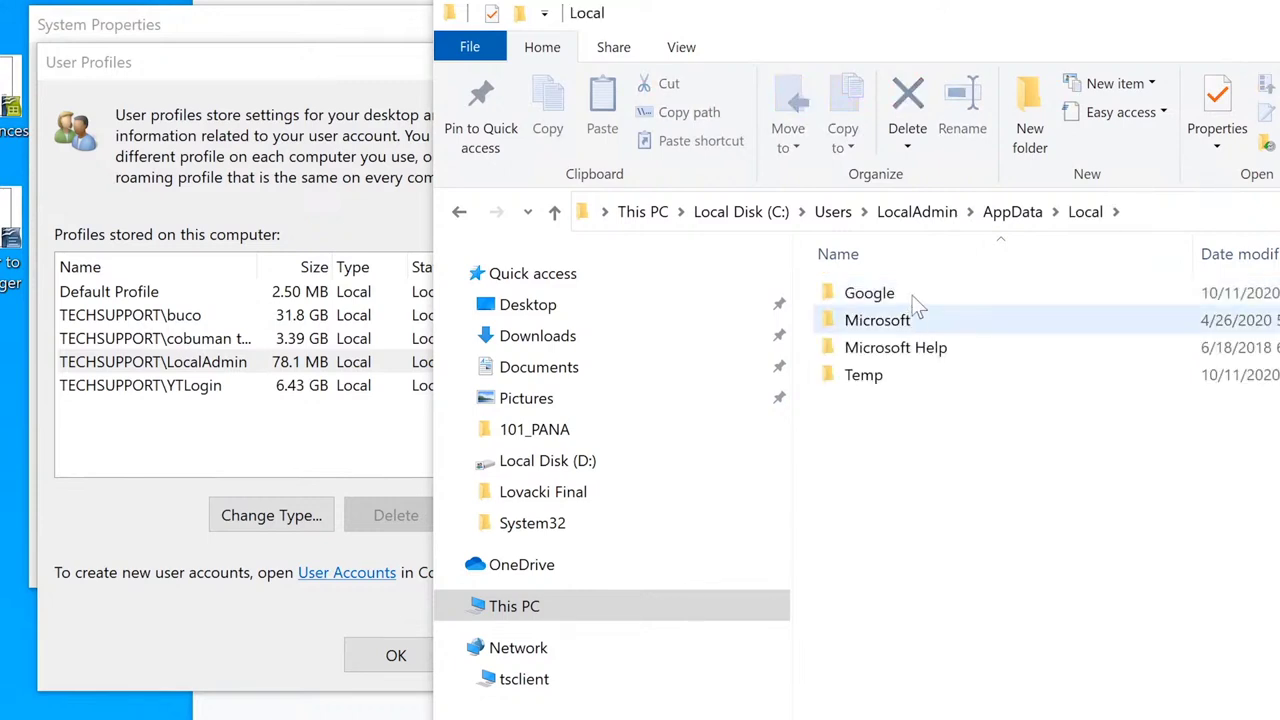
click(917, 292)
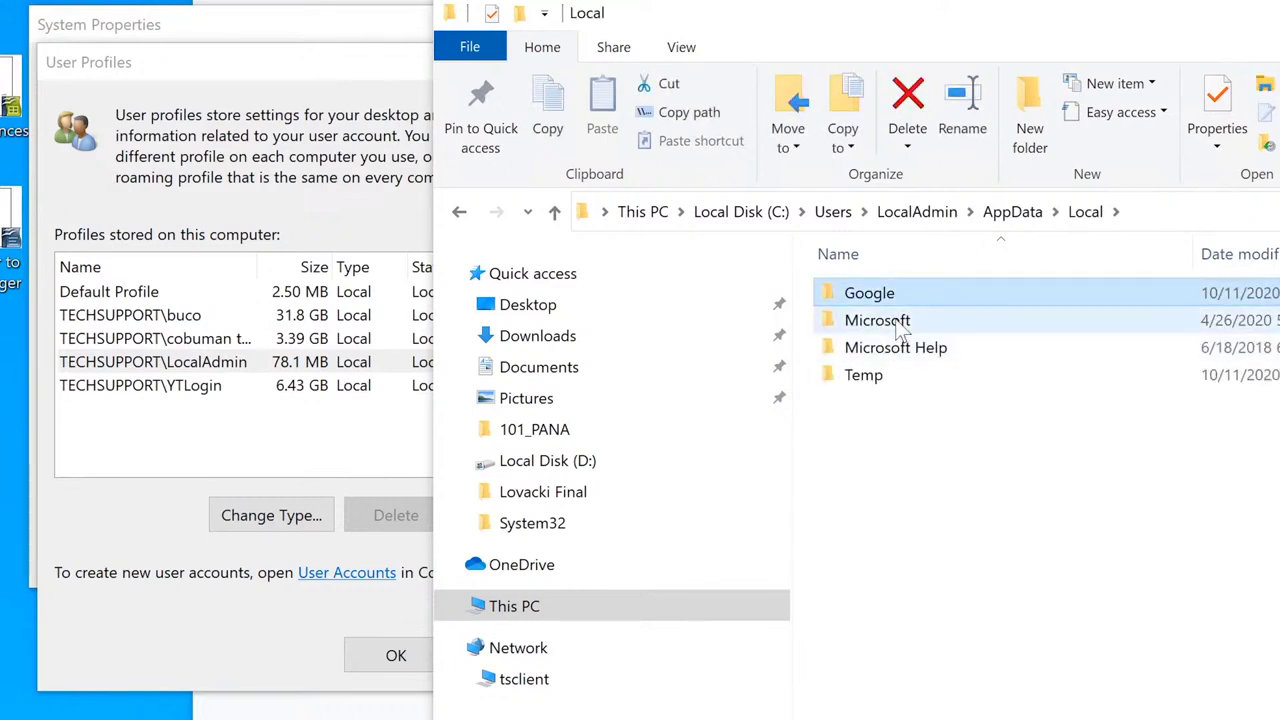
click(897, 326)
click(900, 345)
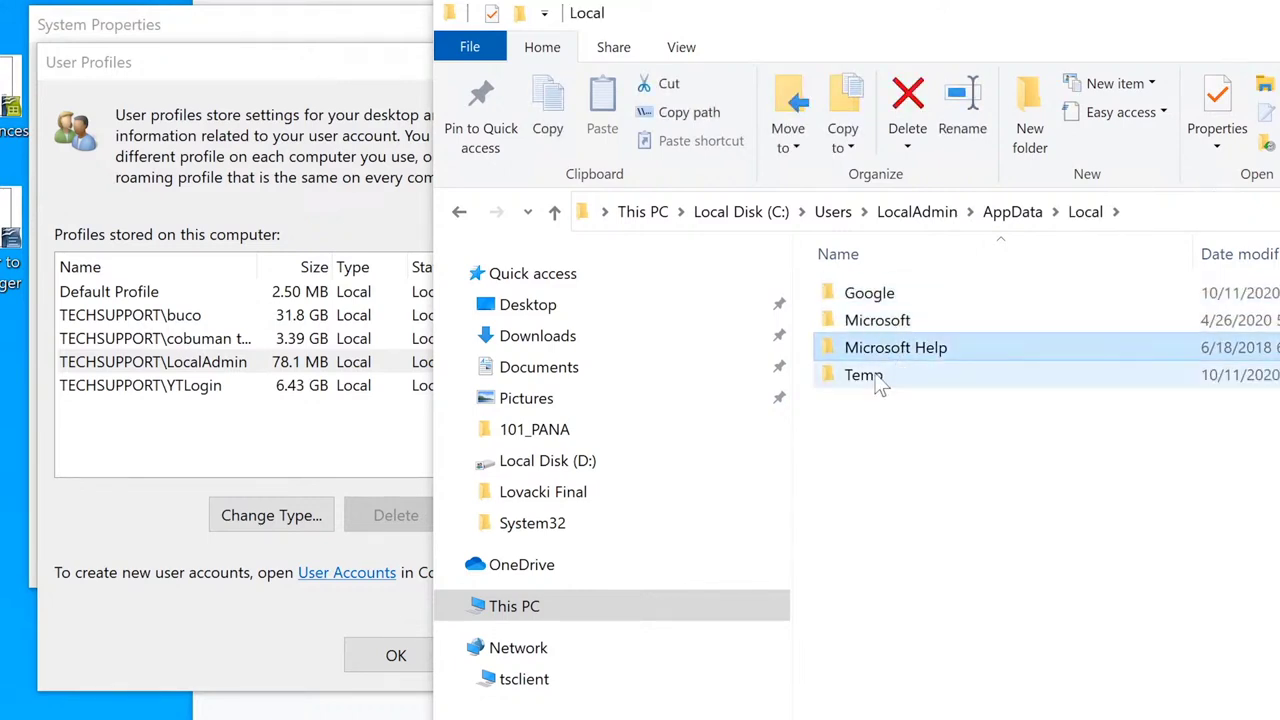
click(880, 378)
click(901, 328)
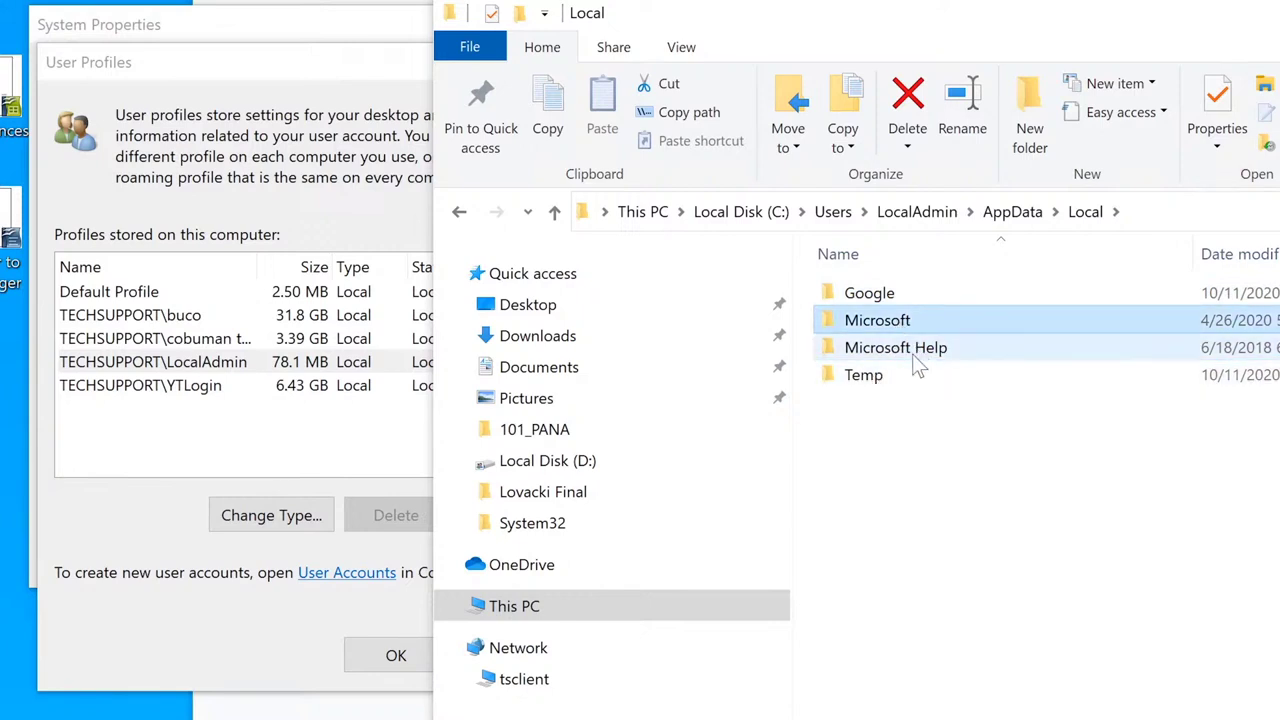
click(913, 297)
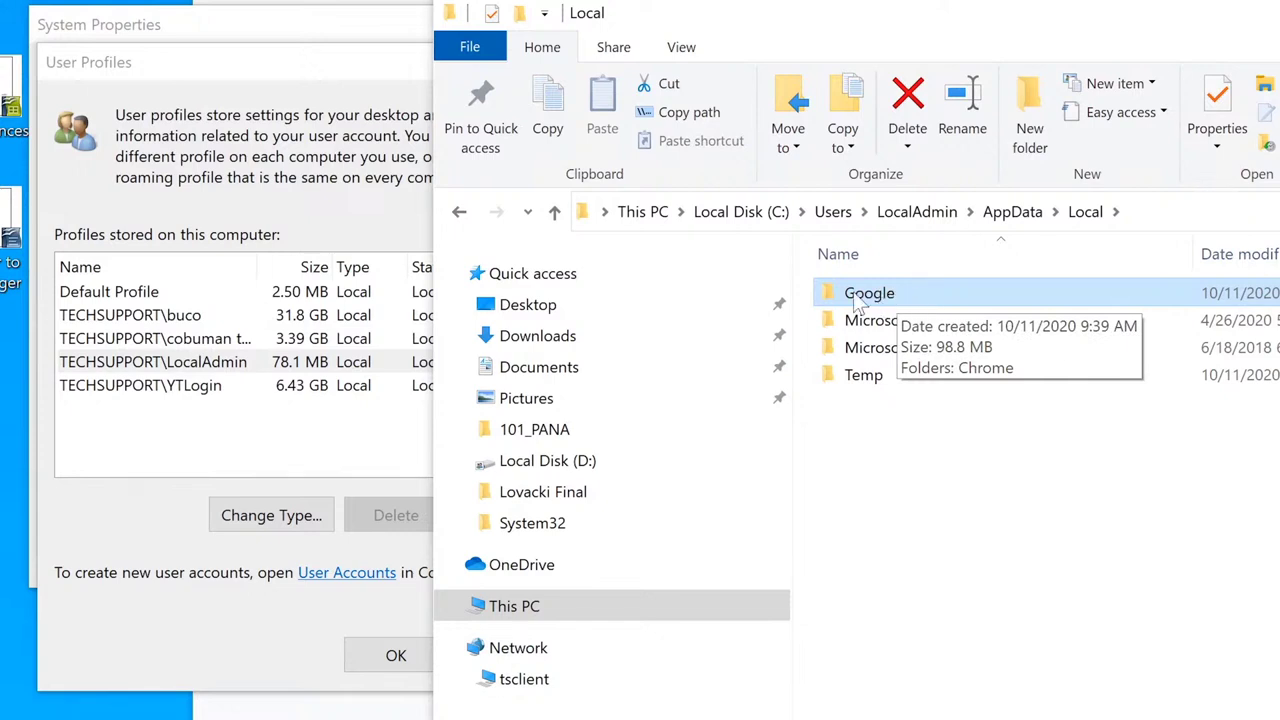
Navigate back up through AppData, LocalAdmin and Users to Local Disk (C:).
click(460, 211)
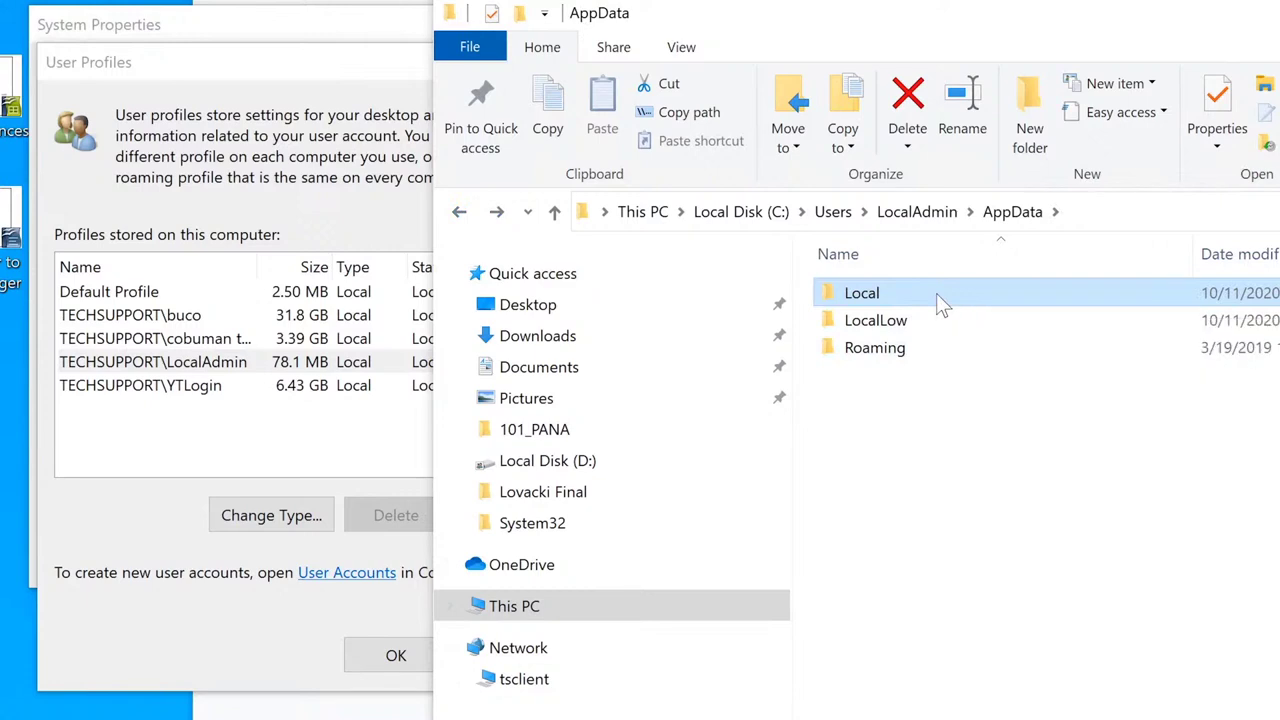
key(F2)
click(896, 322)
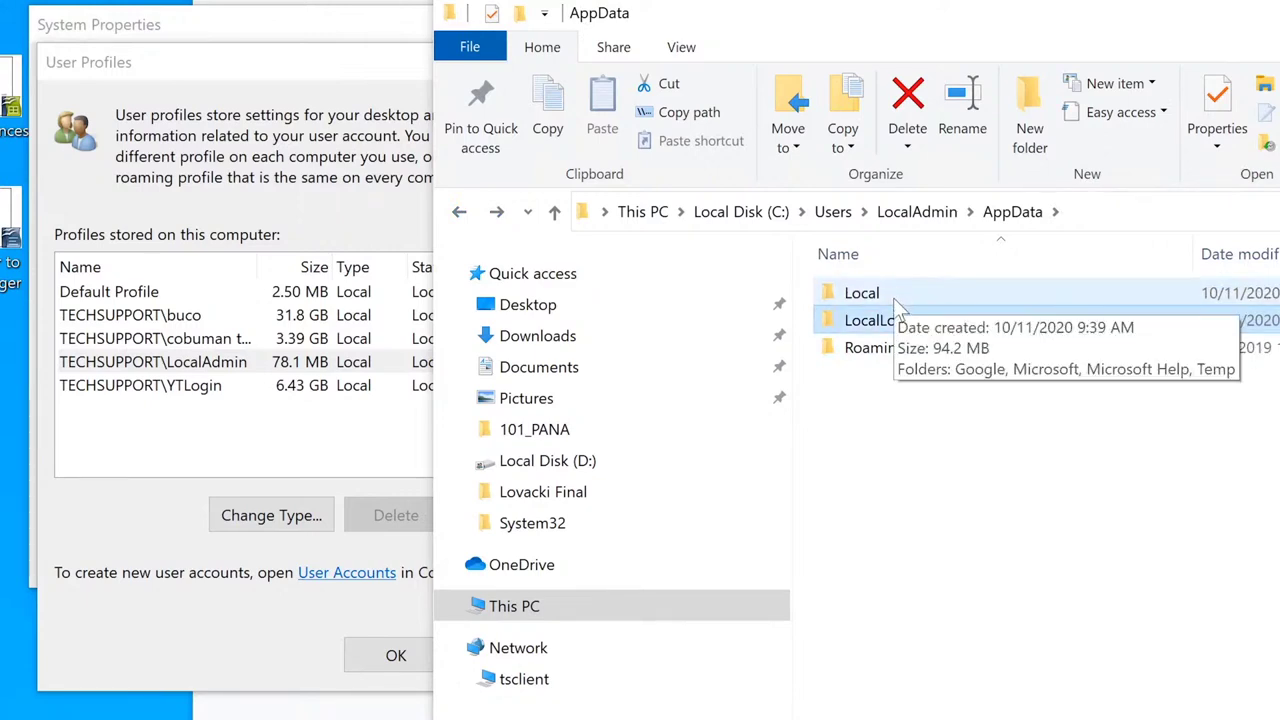
click(460, 211)
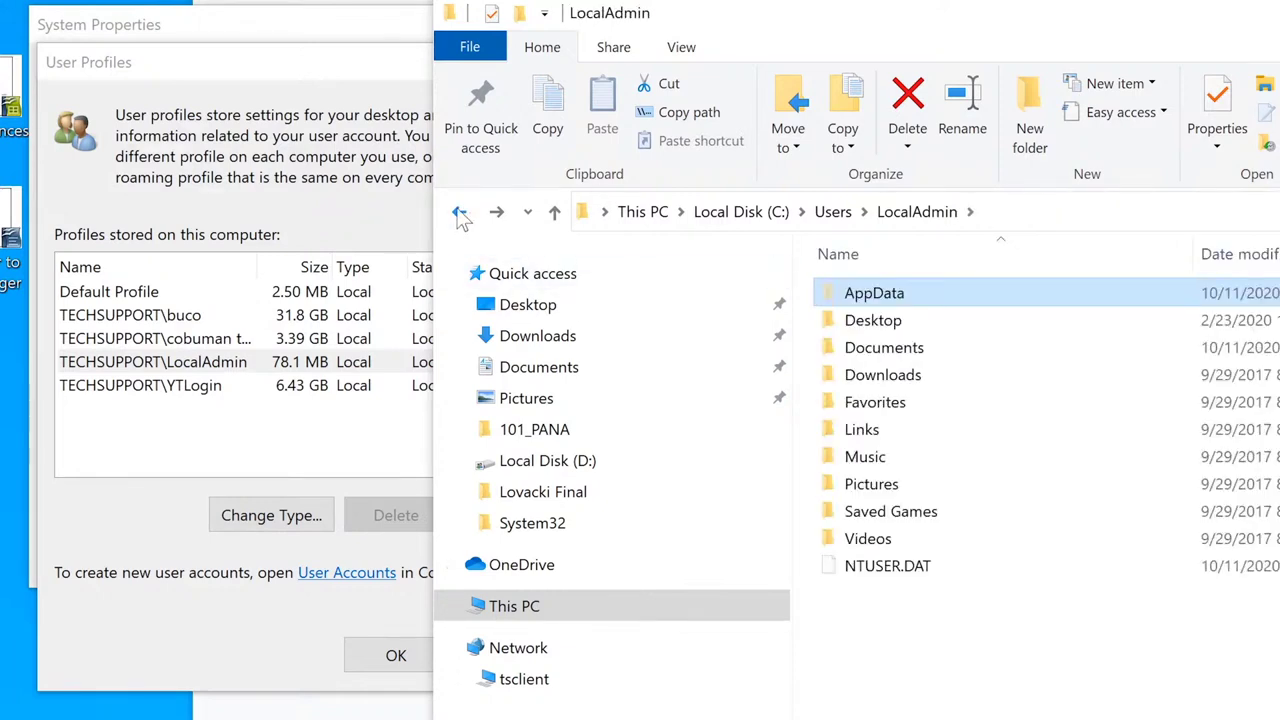
click(460, 213)
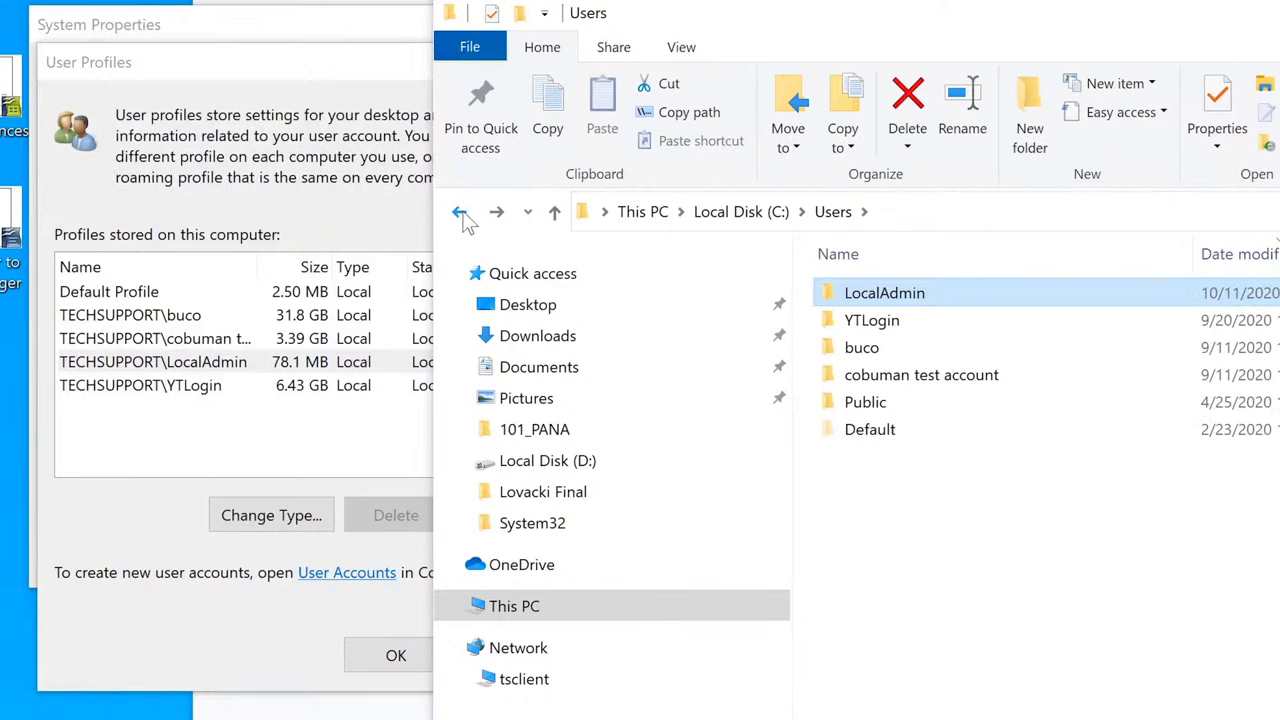
click(460, 212)
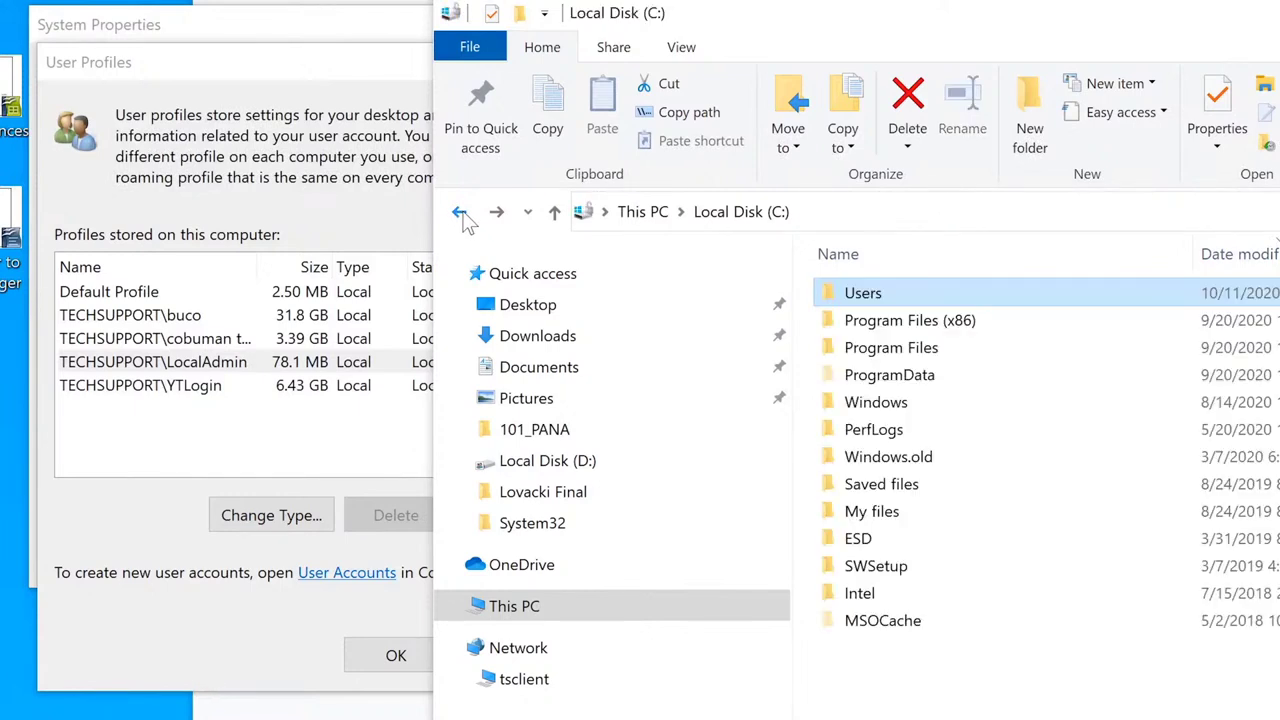
Compare the Users folder's LocalAdmin and YTLogin folders against the User Profiles list.
double_click(880, 294)
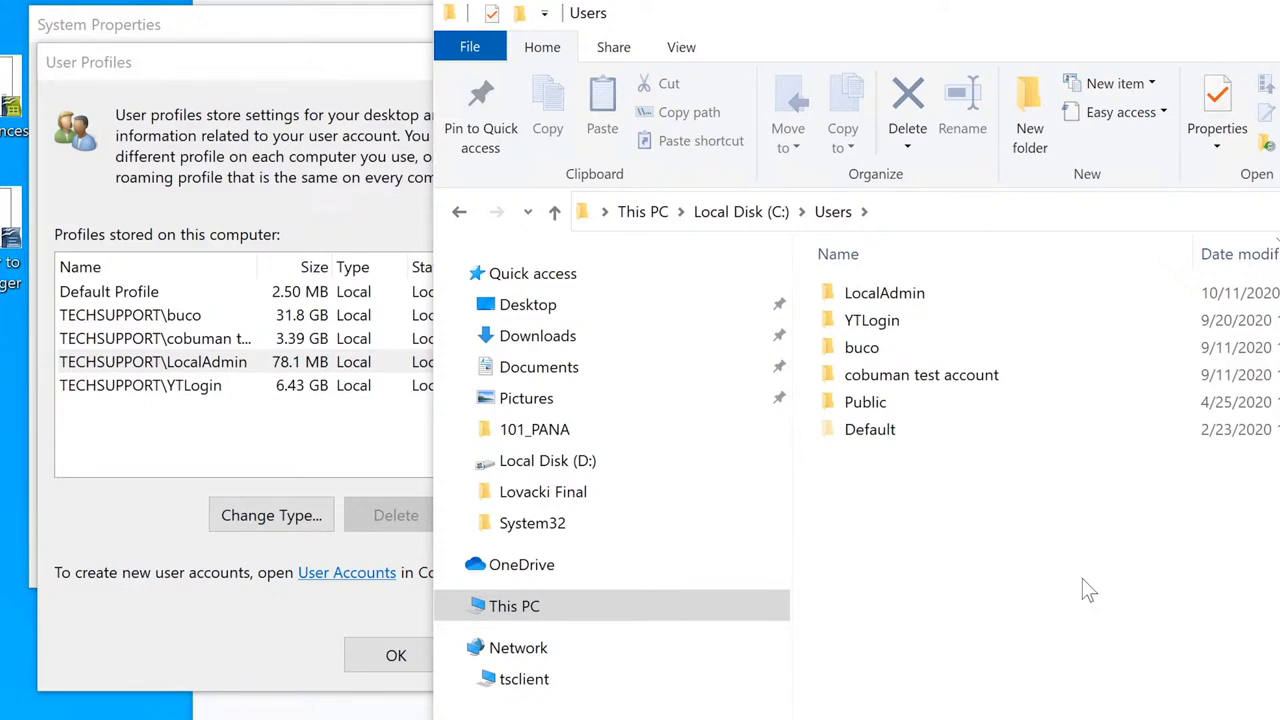
click(966, 289)
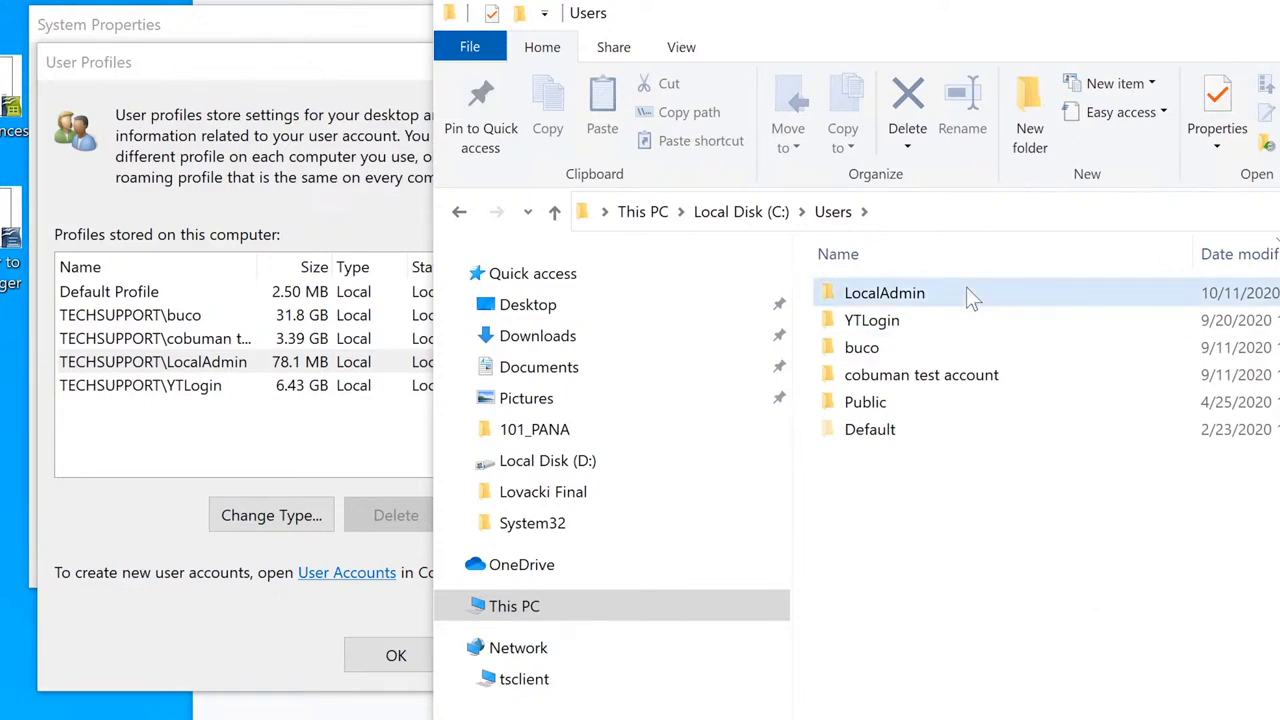
click(966, 289)
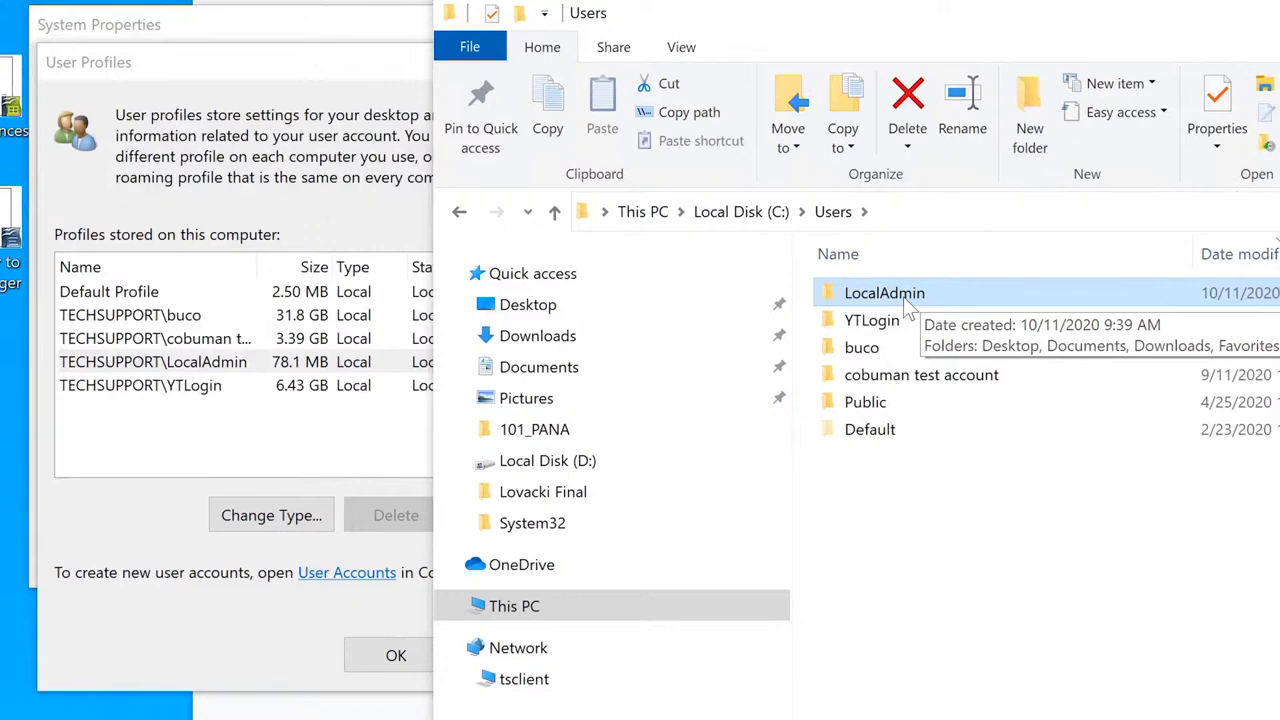
drag(345, 74, 288, 61)
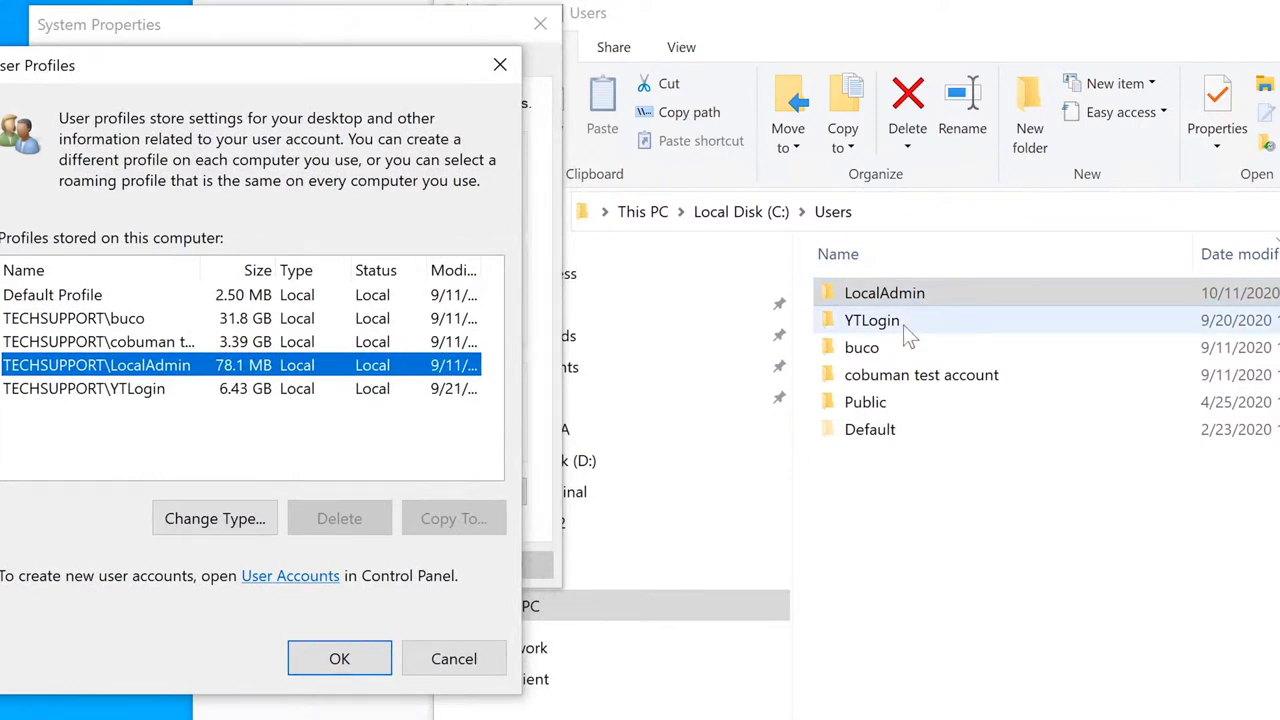
click(906, 322)
click(266, 378)
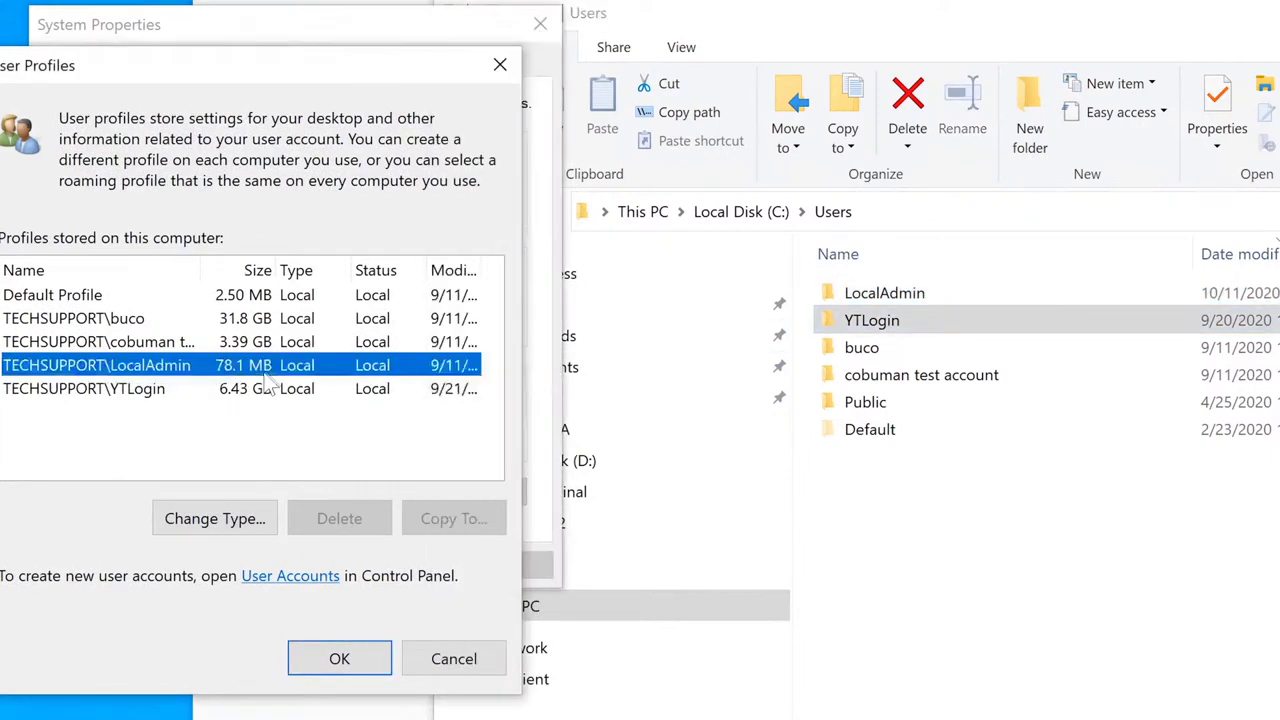
click(947, 291)
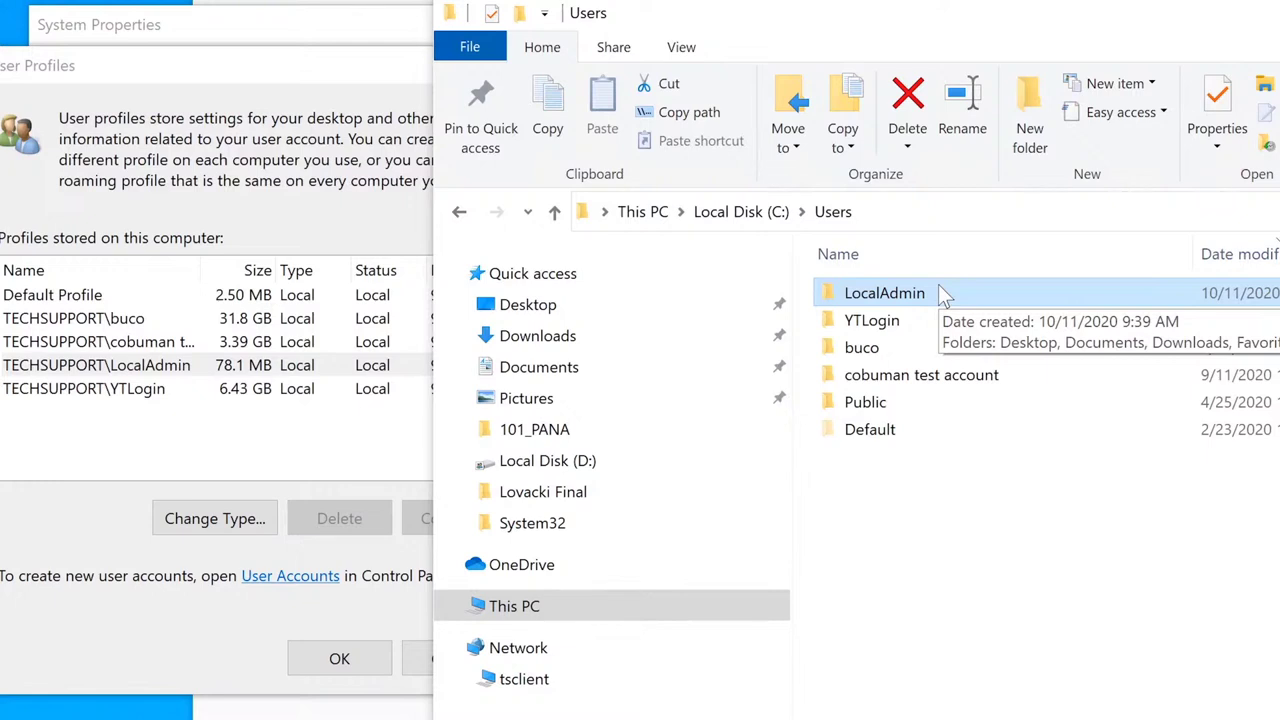
drag(349, 61, 344, 72)
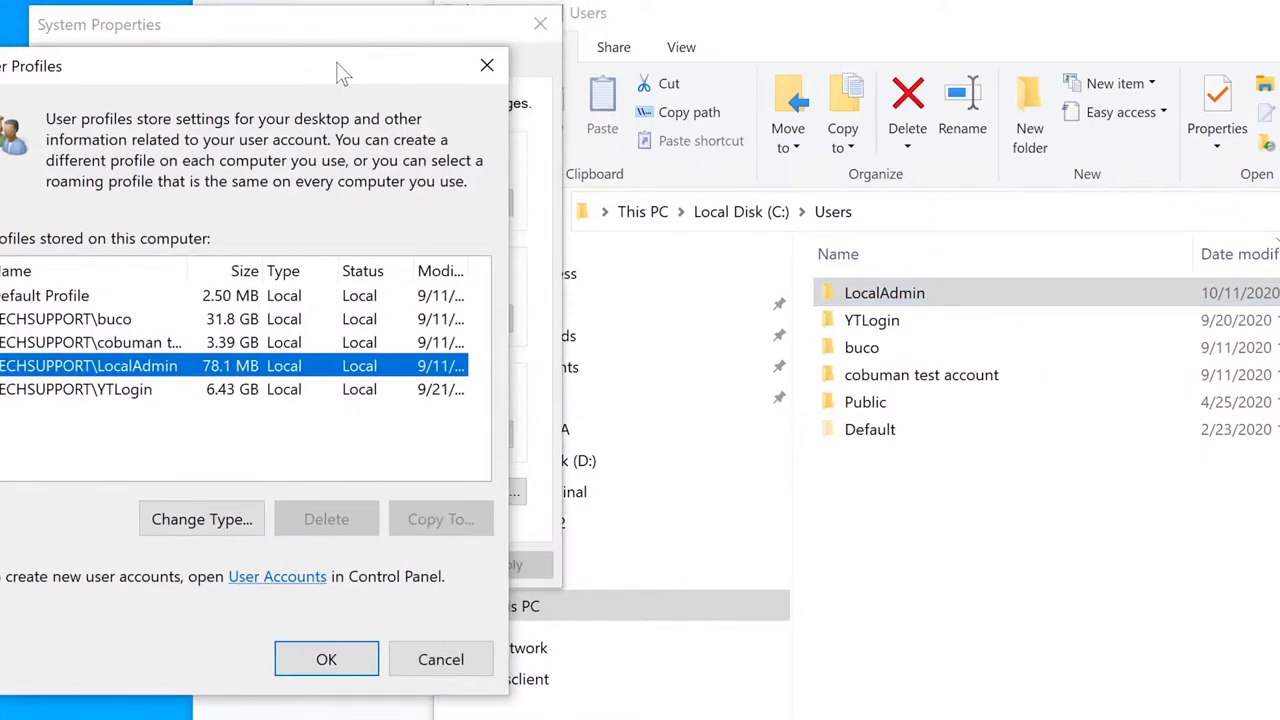
Close the User Profiles dialog and the System Properties window.
click(485, 70)
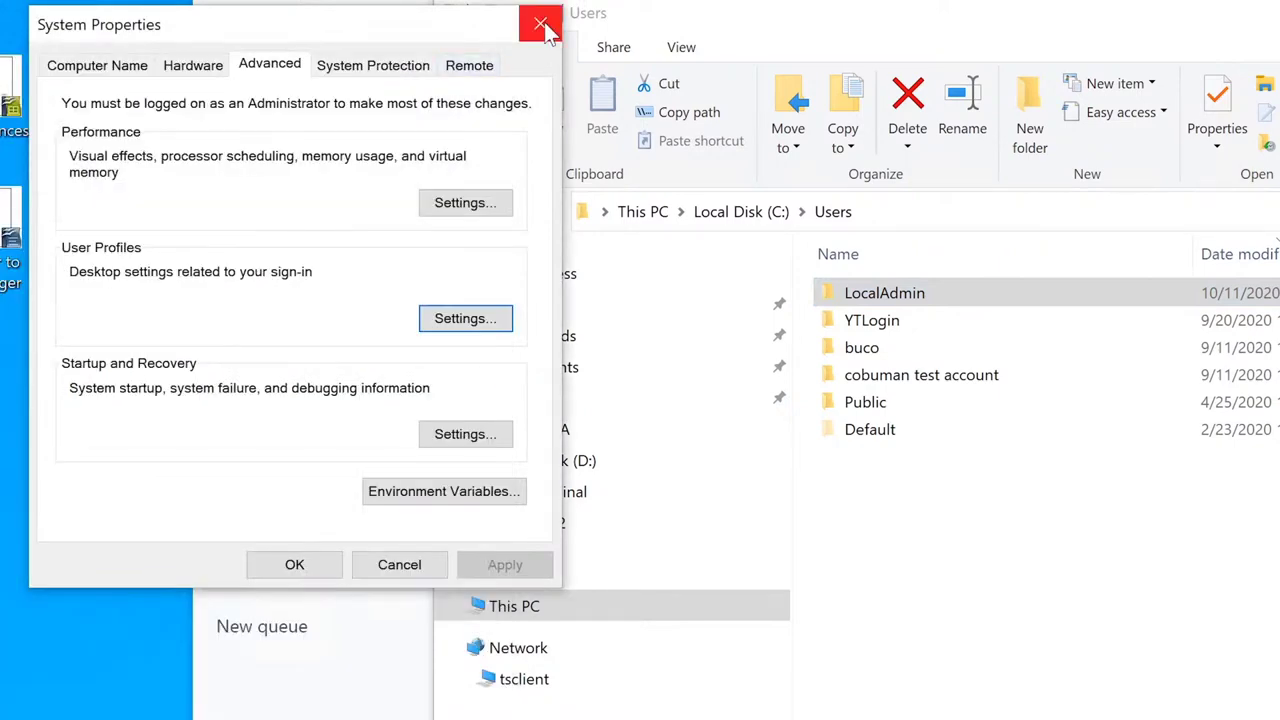
click(540, 24)
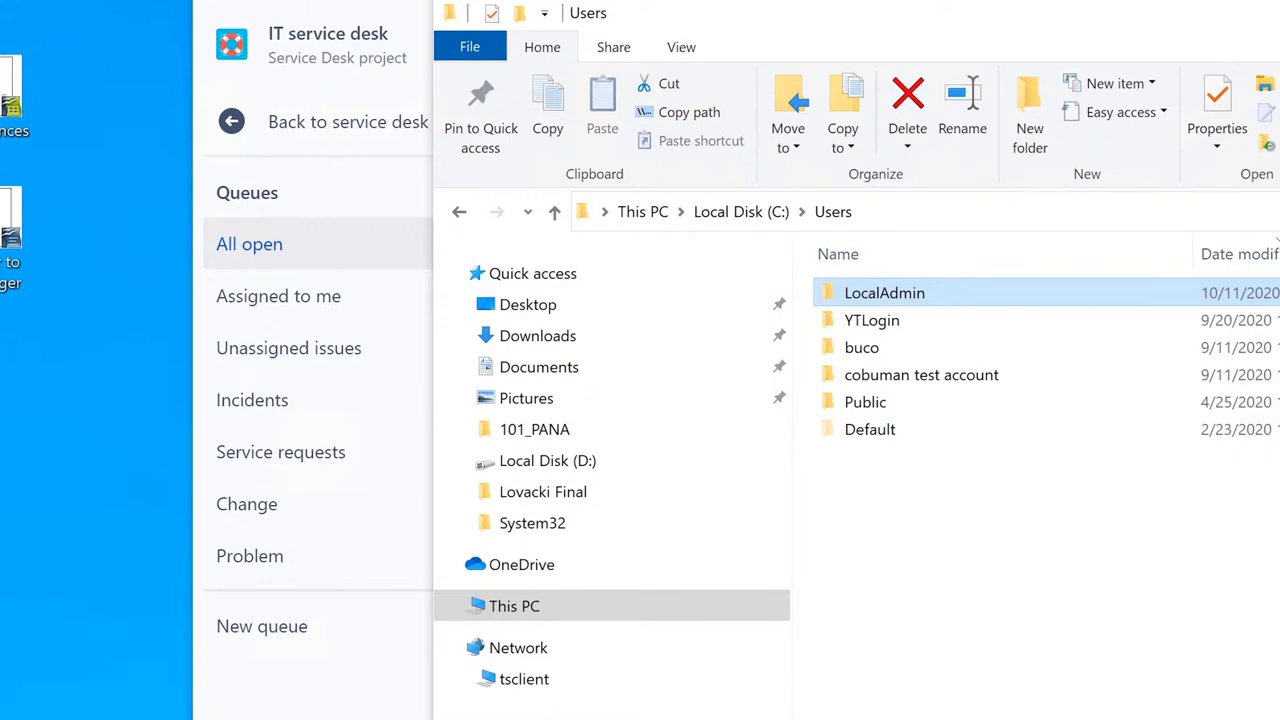
key(alt+Tab)
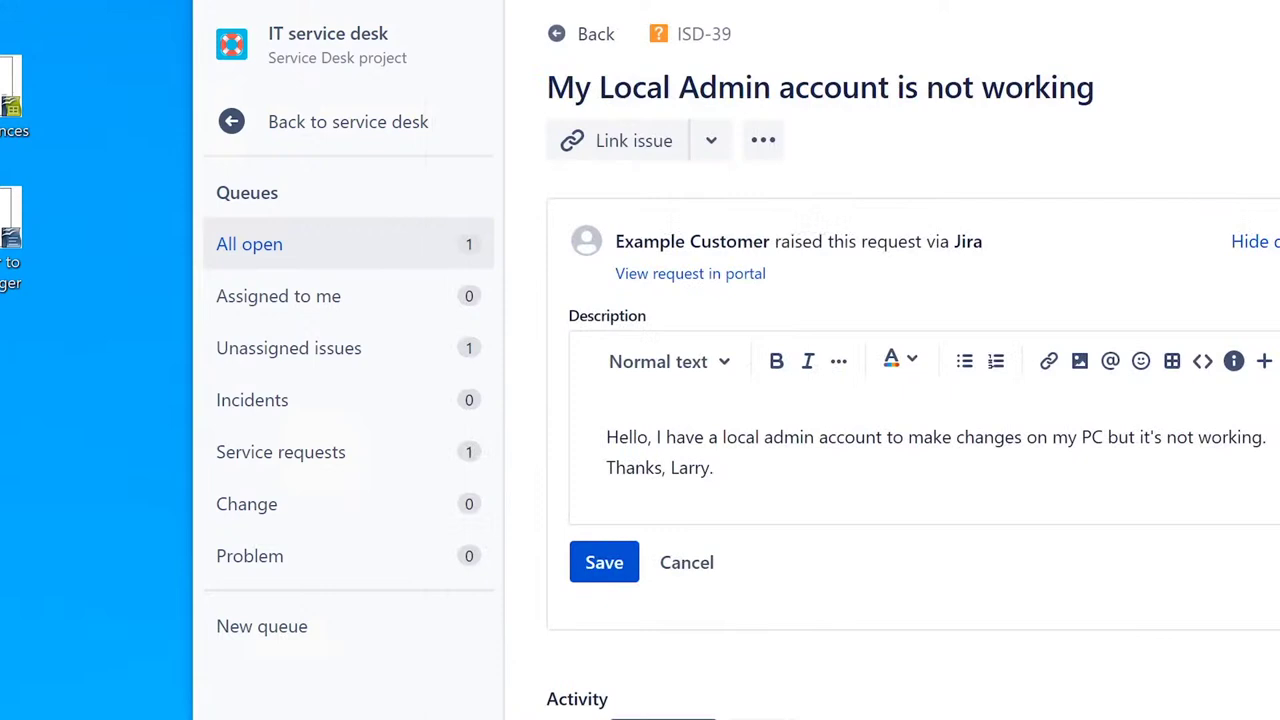
Save the description and write a customer reply announcing the LocalAdmin profile and its password.
click(604, 562)
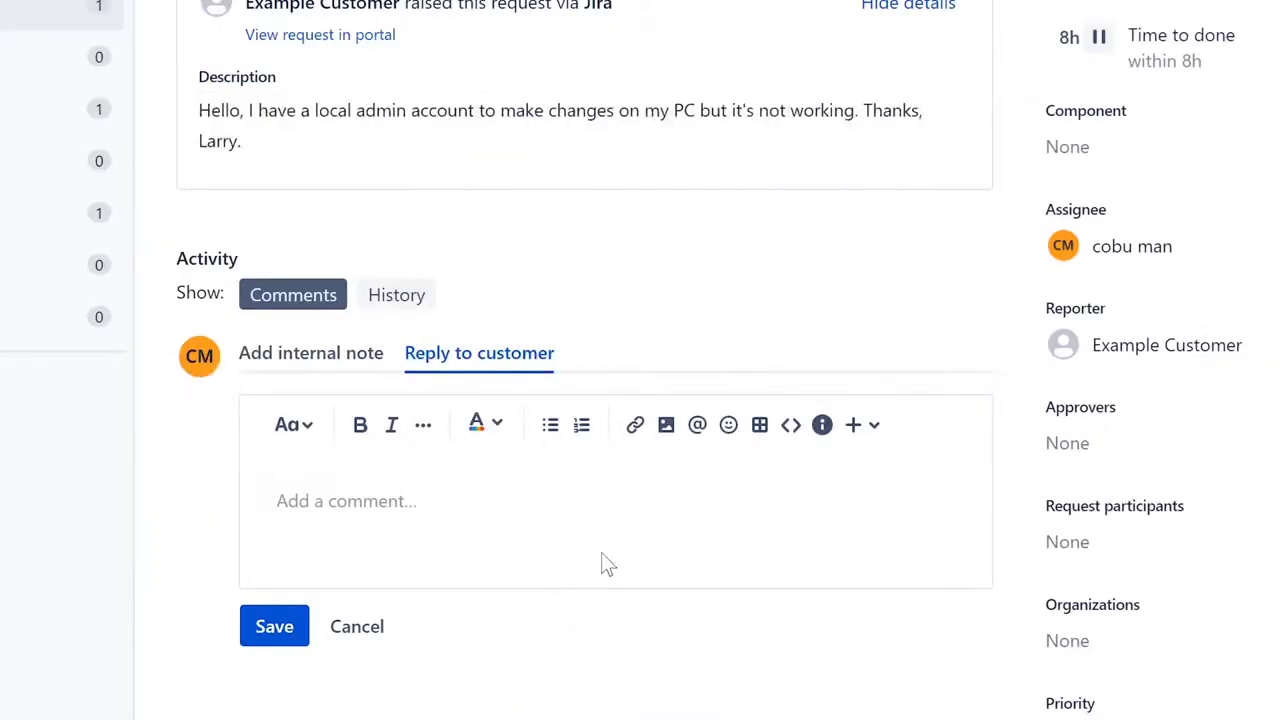
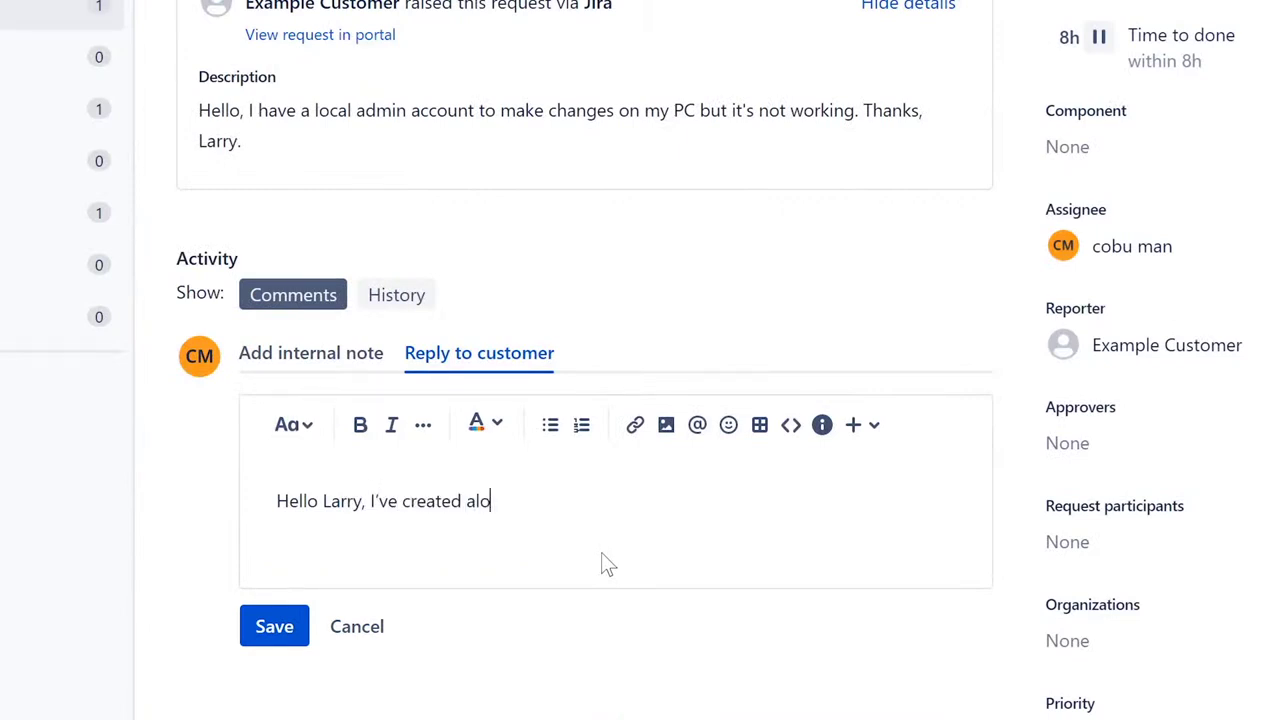
key(BackSpace)
key(BackSpace)
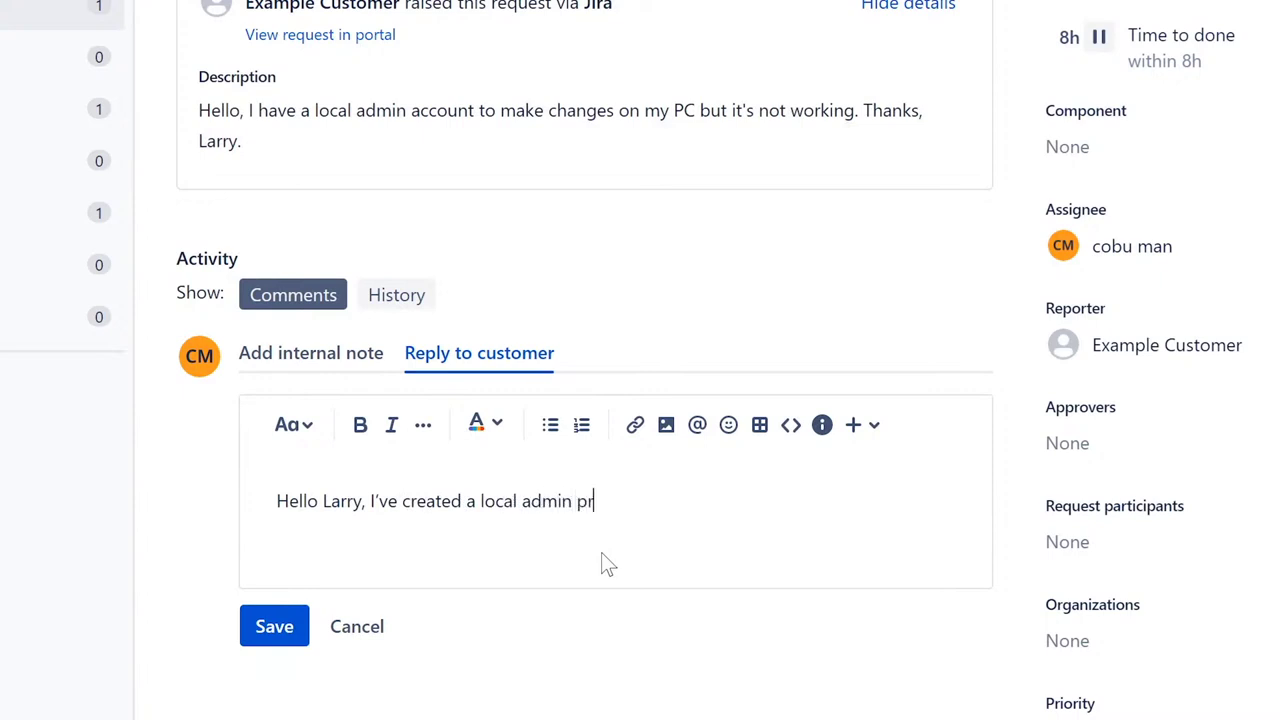
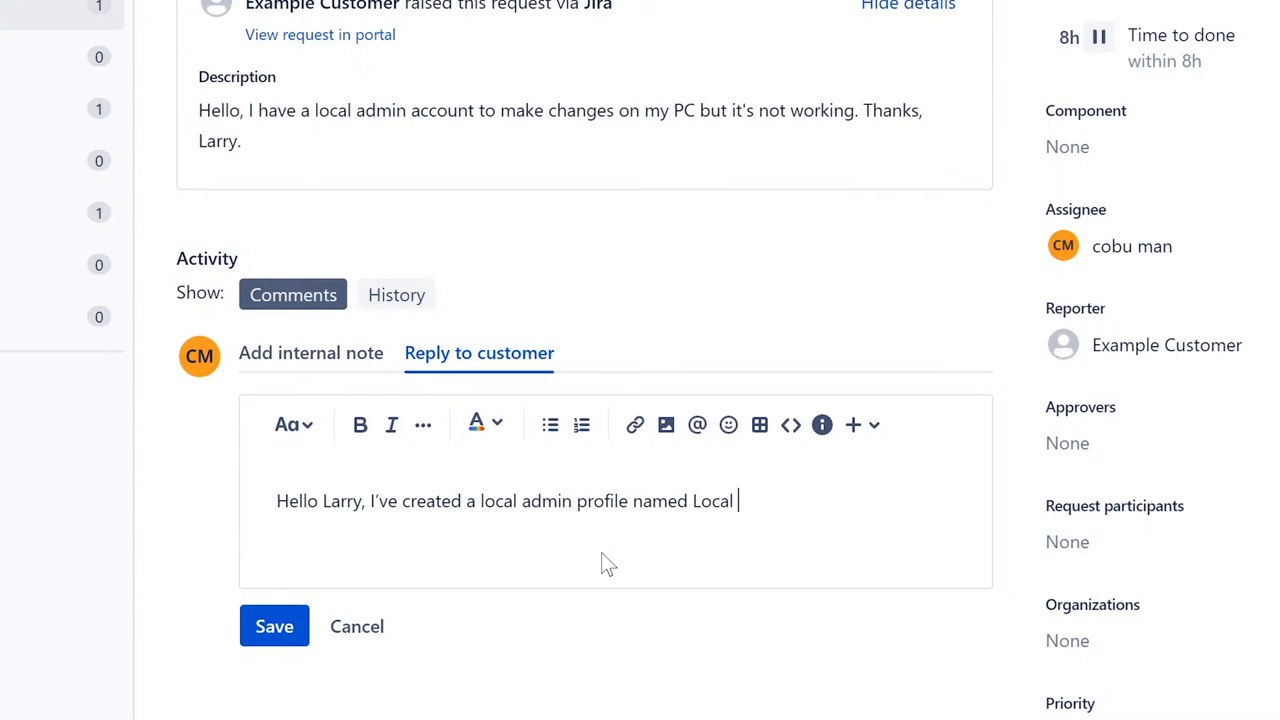
key(BackSpace)
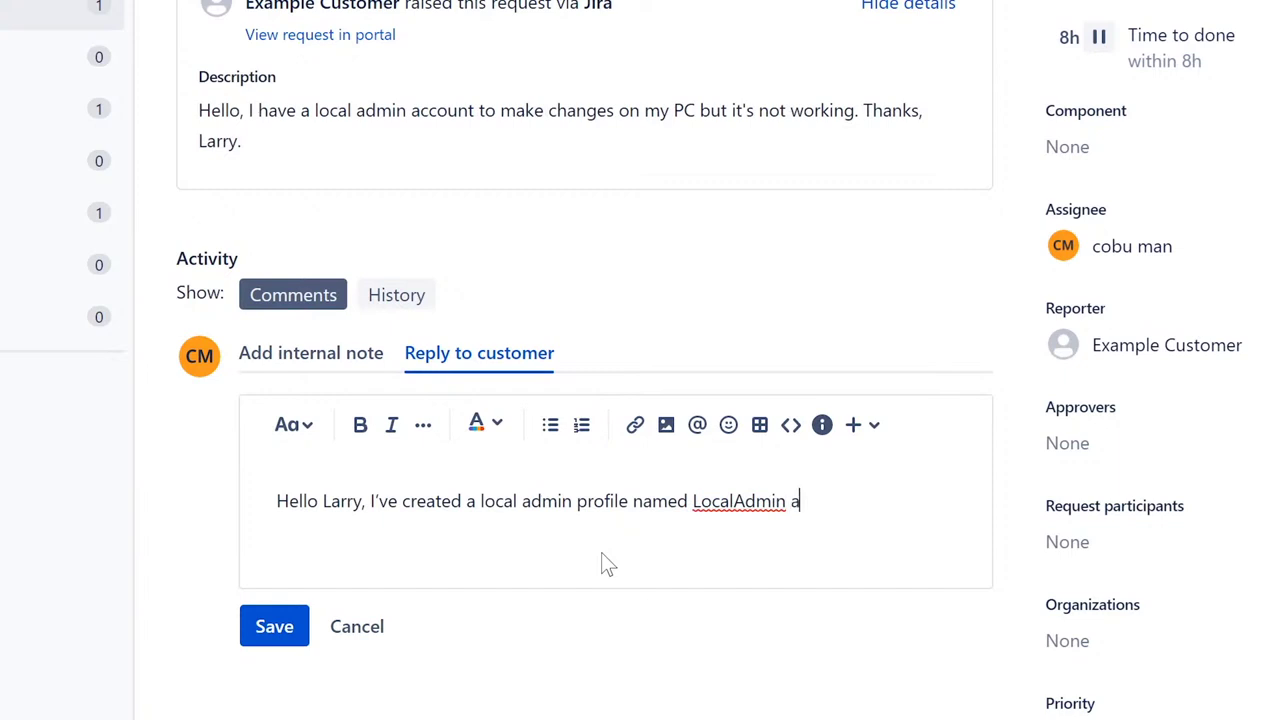
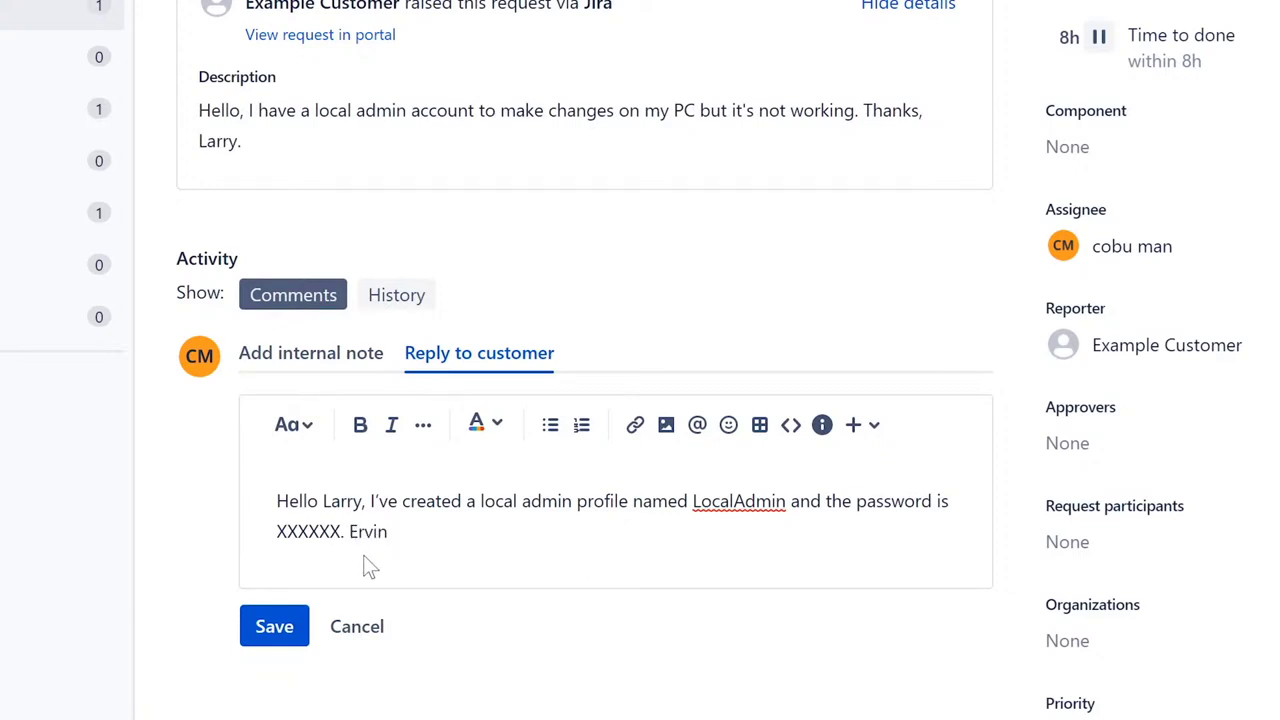
Post the reply to the customer on ticket ISD-39.
drag(692, 501, 786, 501)
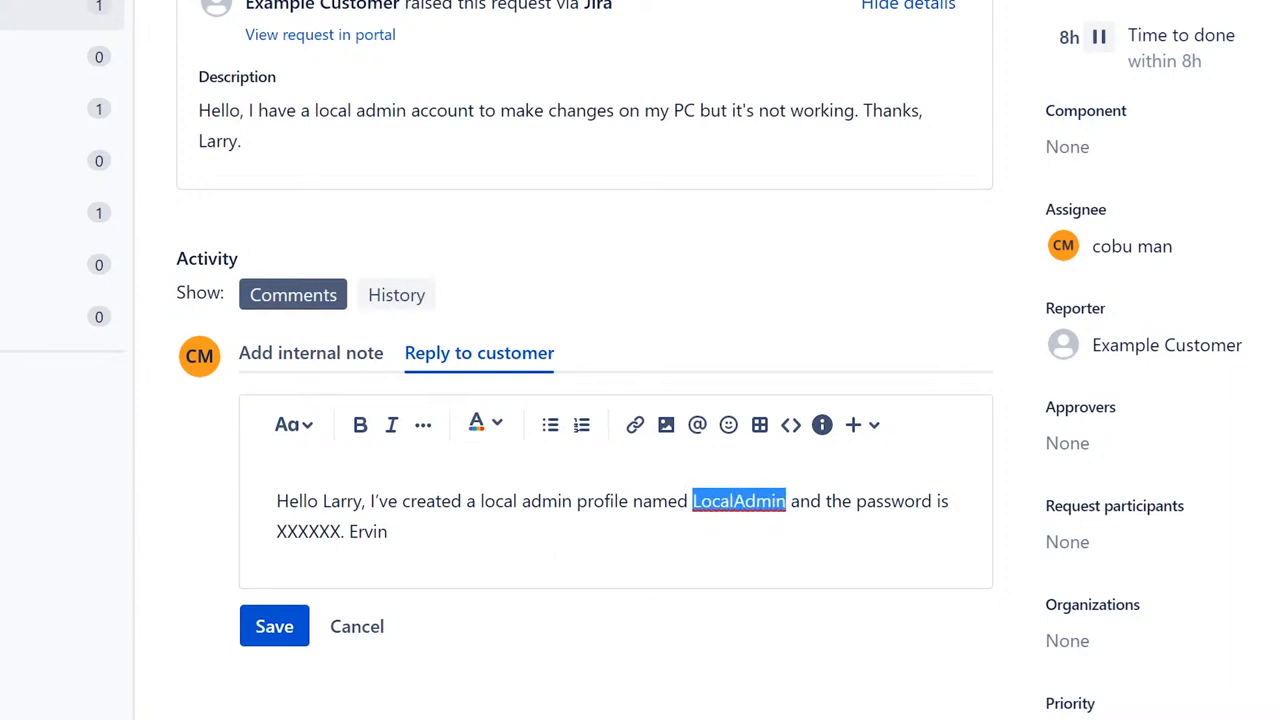
click(542, 501)
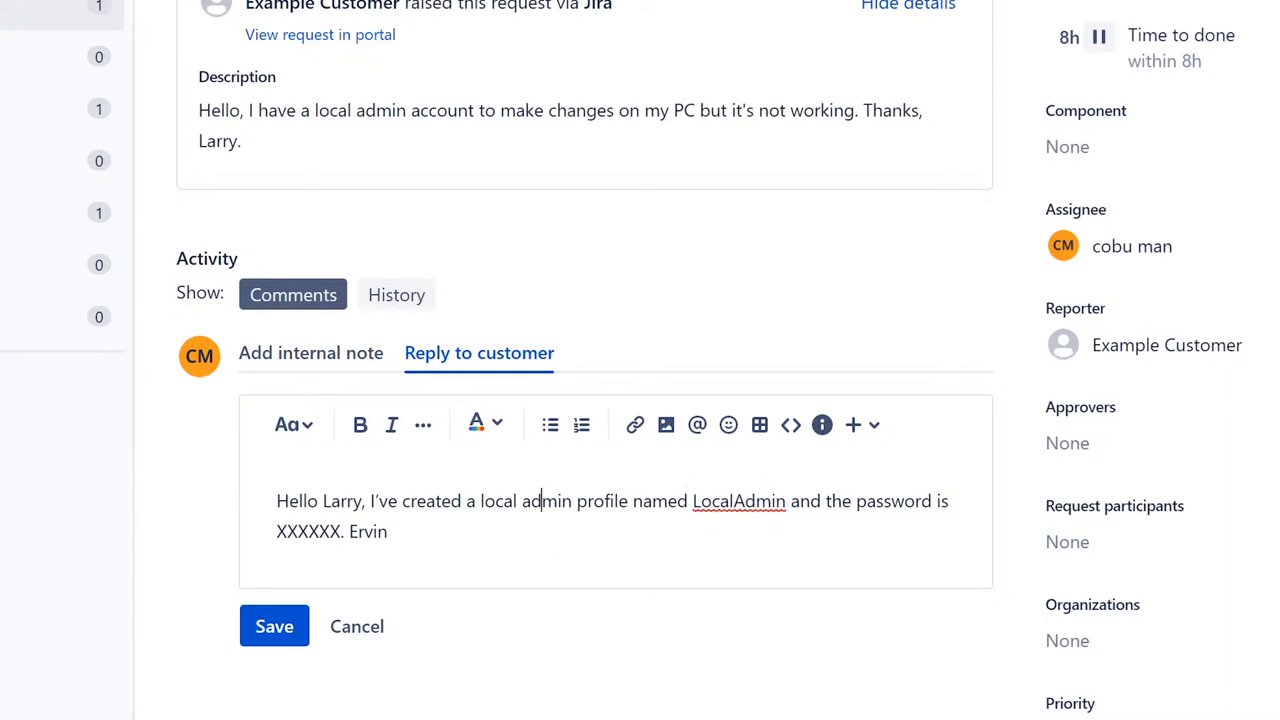
click(272, 628)
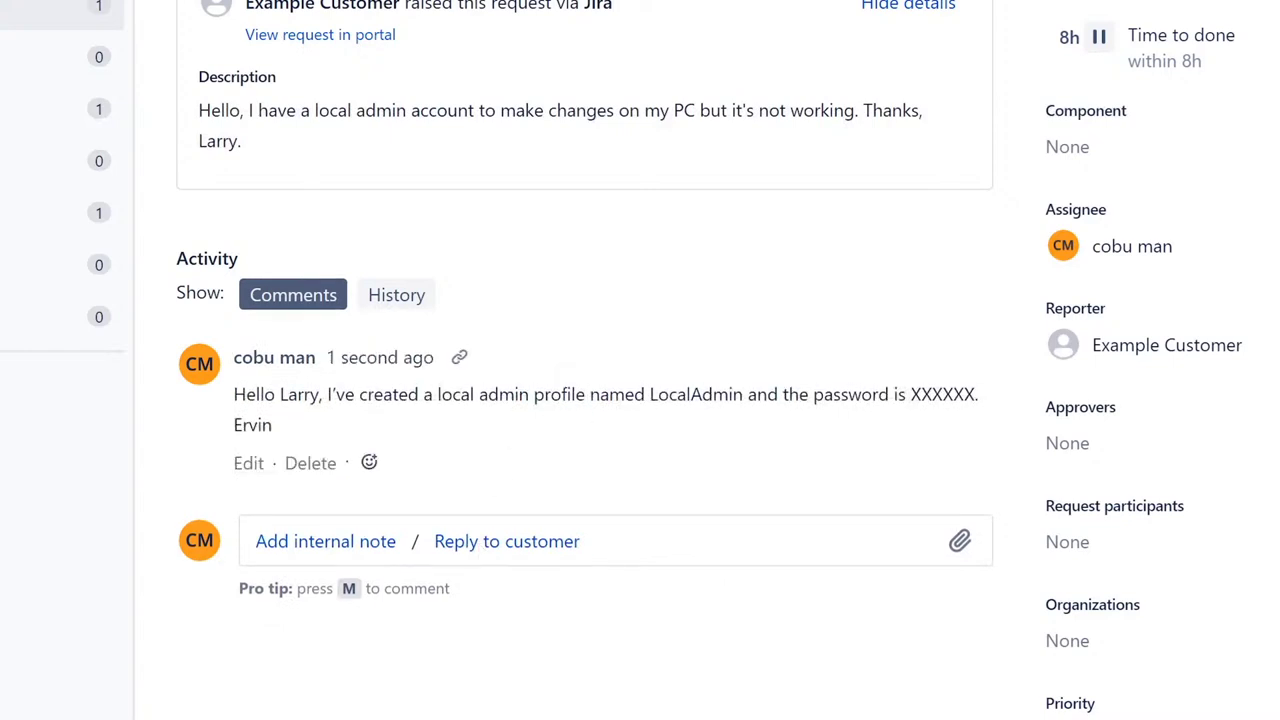
drag(648, 394, 742, 394)
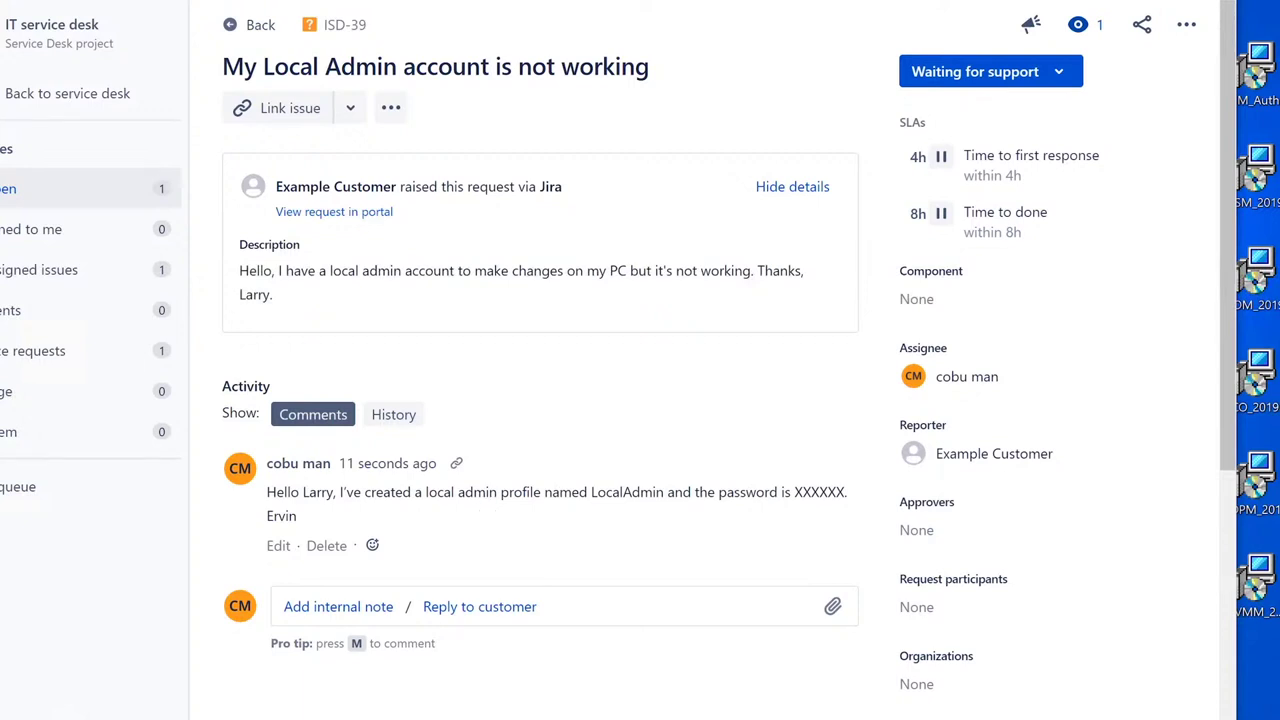
Transition ticket ISD-39 from Waiting for support to Complete.
click(1045, 75)
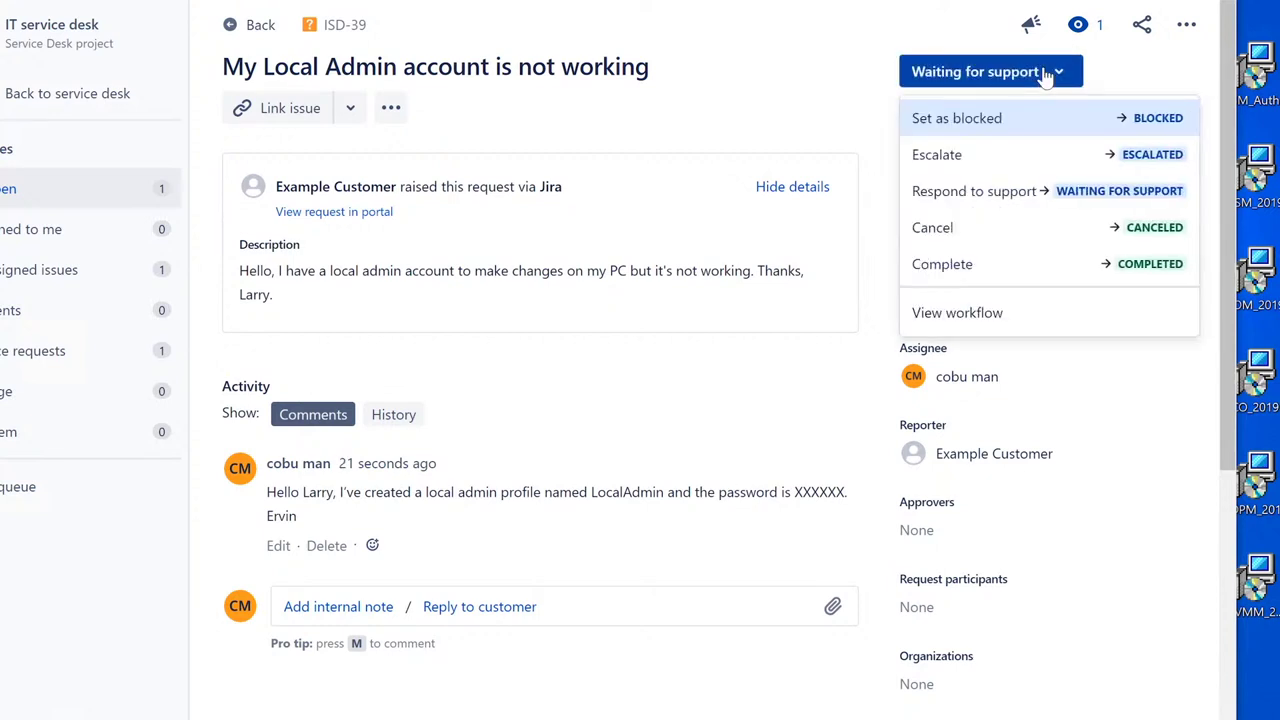
click(1058, 264)
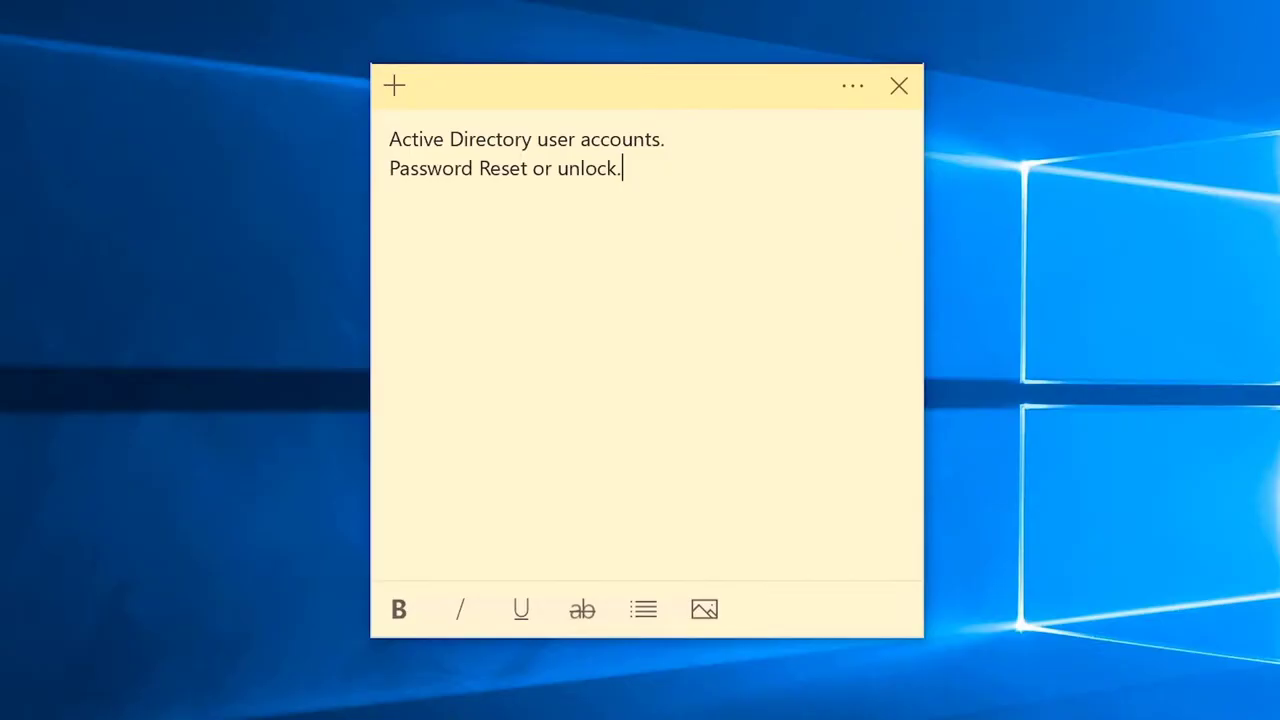
Select and then deselect the note's first line, "Active Directory user accounts.".
drag(681, 245, 554, 245)
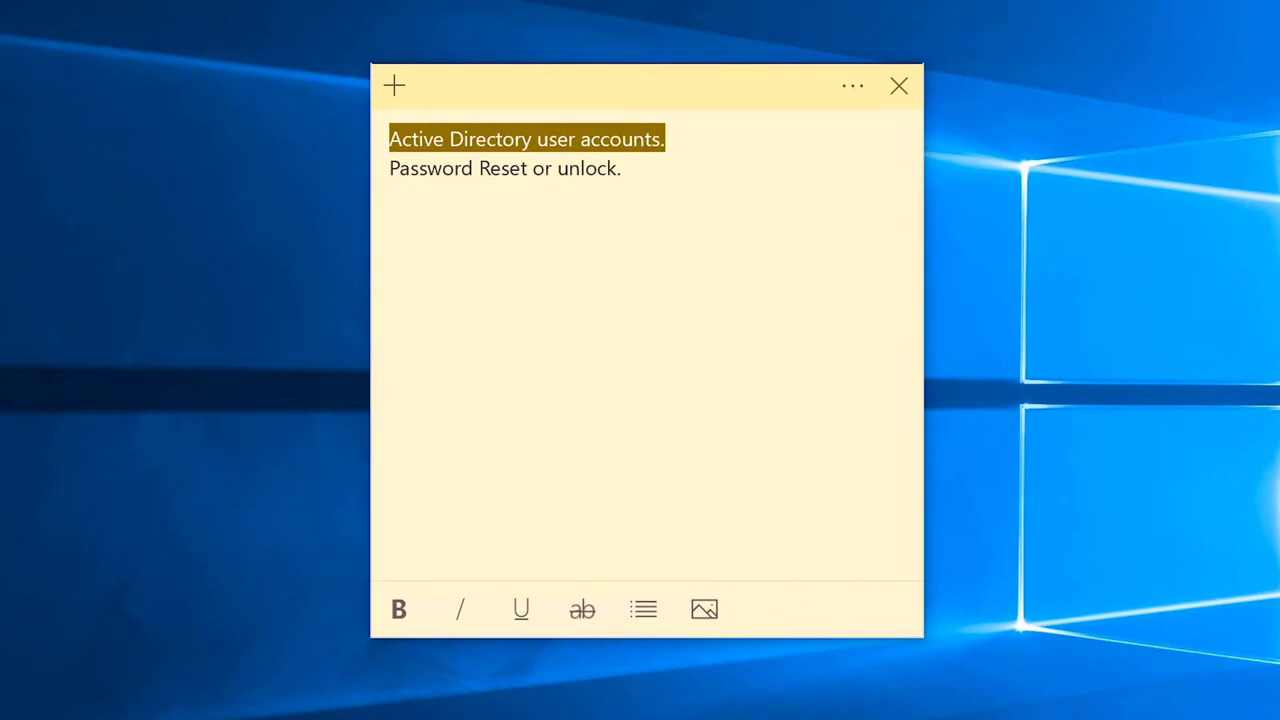
click(479, 168)
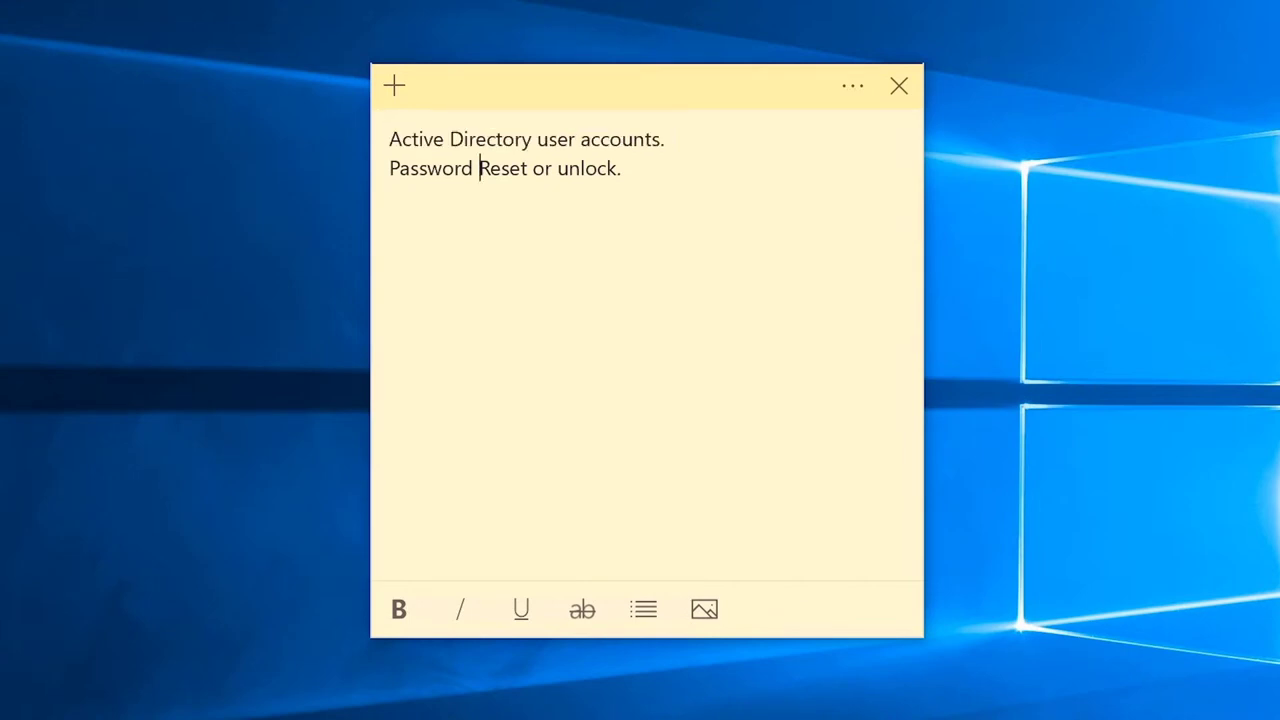
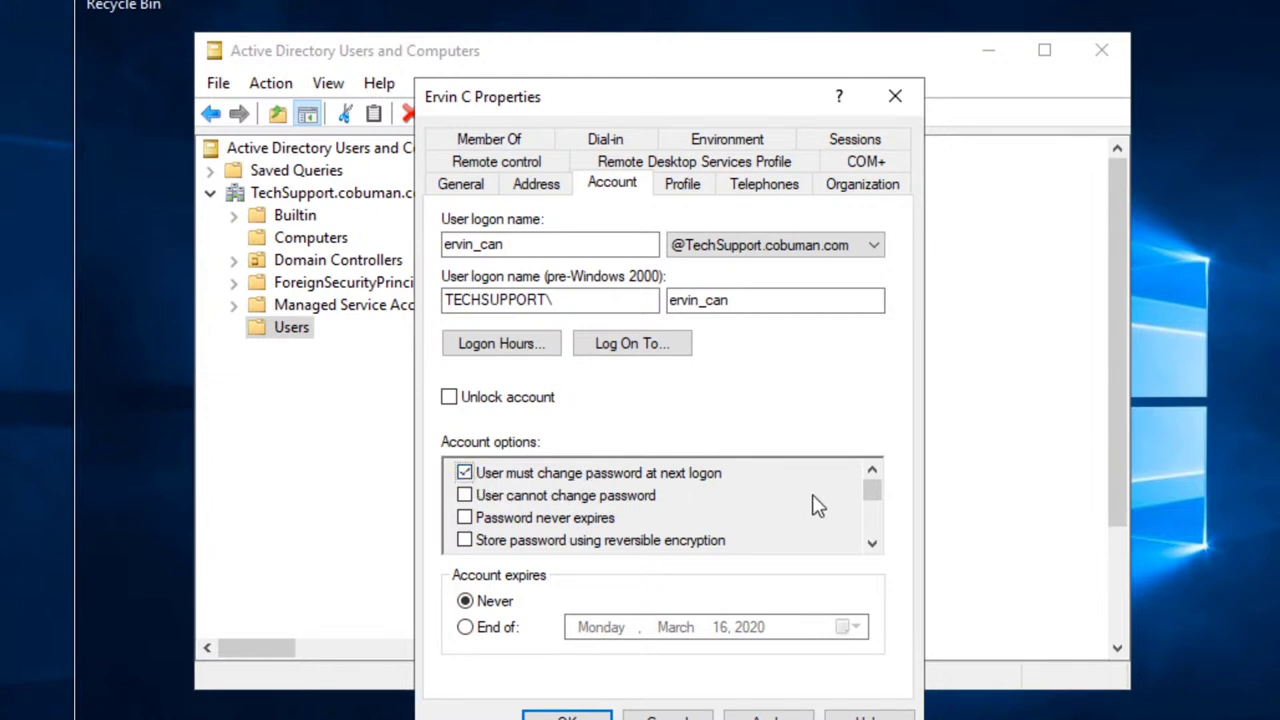
Dismiss the user account's action menu and start a Find for users, contacts and groups in Users.
mouse_move(872, 484)
mouse_down()
mouse_move(868, 521)
mouse_move(872, 469)
mouse_up()
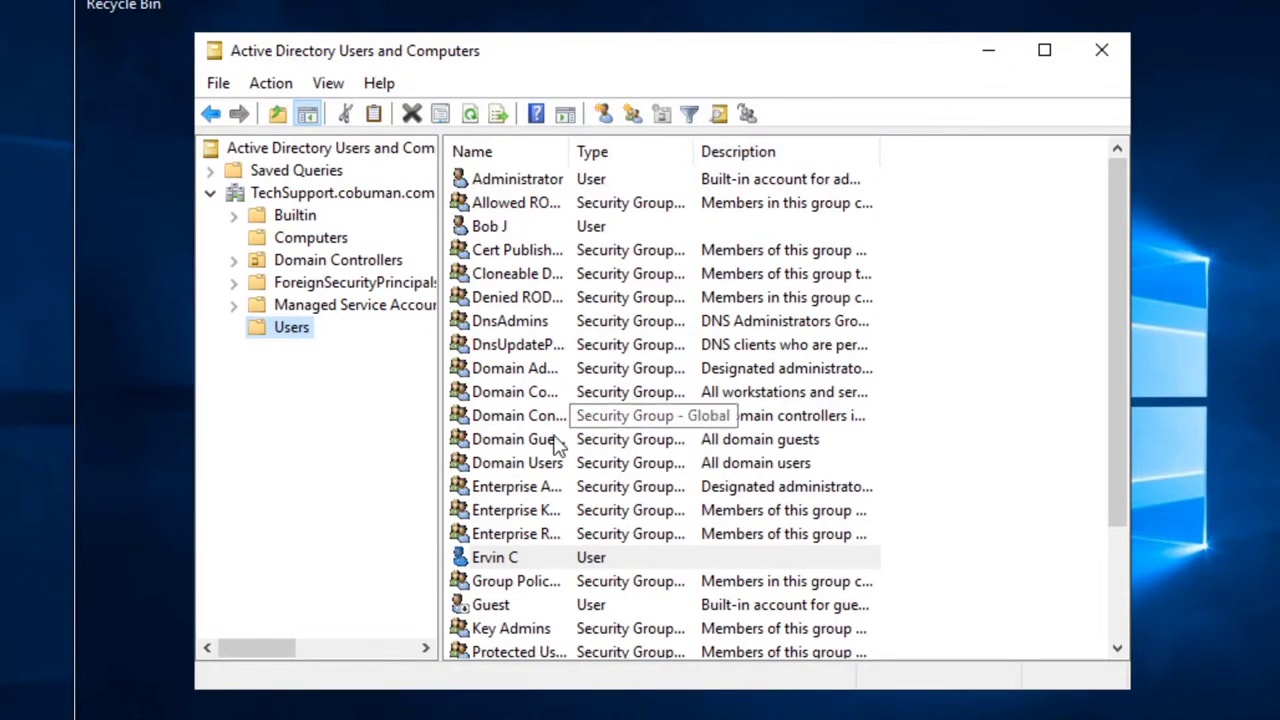
right_click(485, 560)
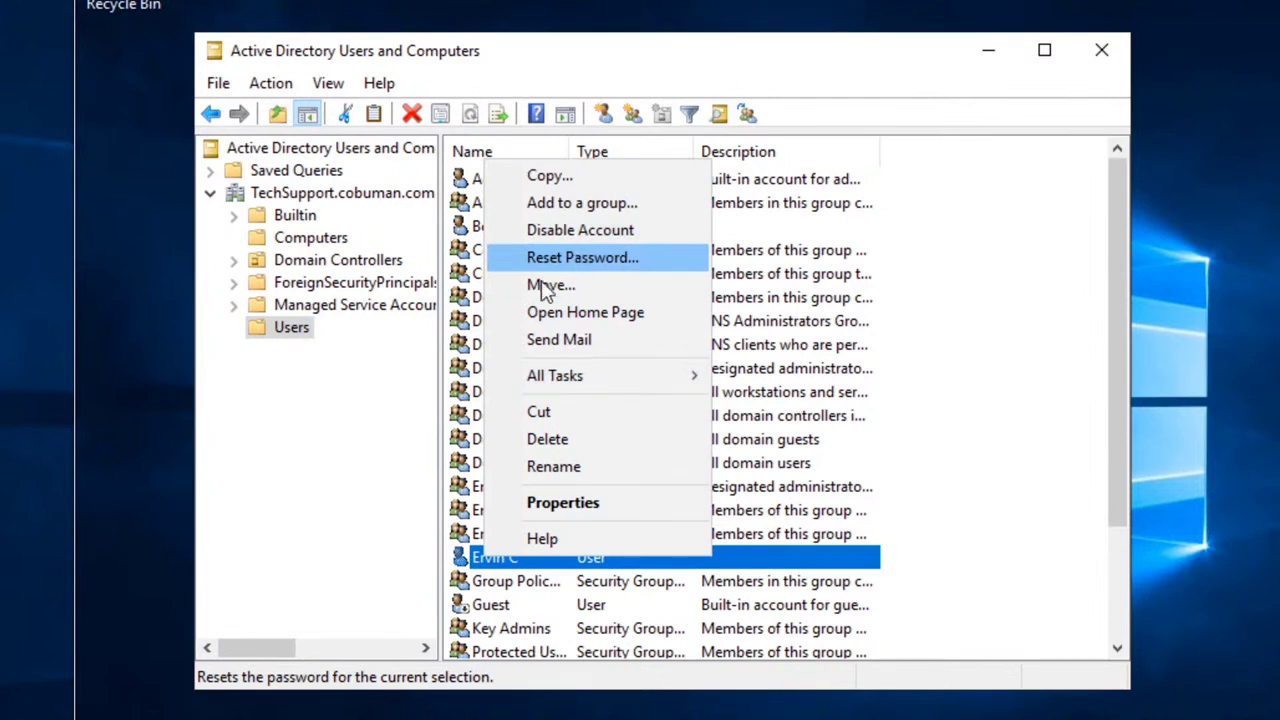
click(364, 462)
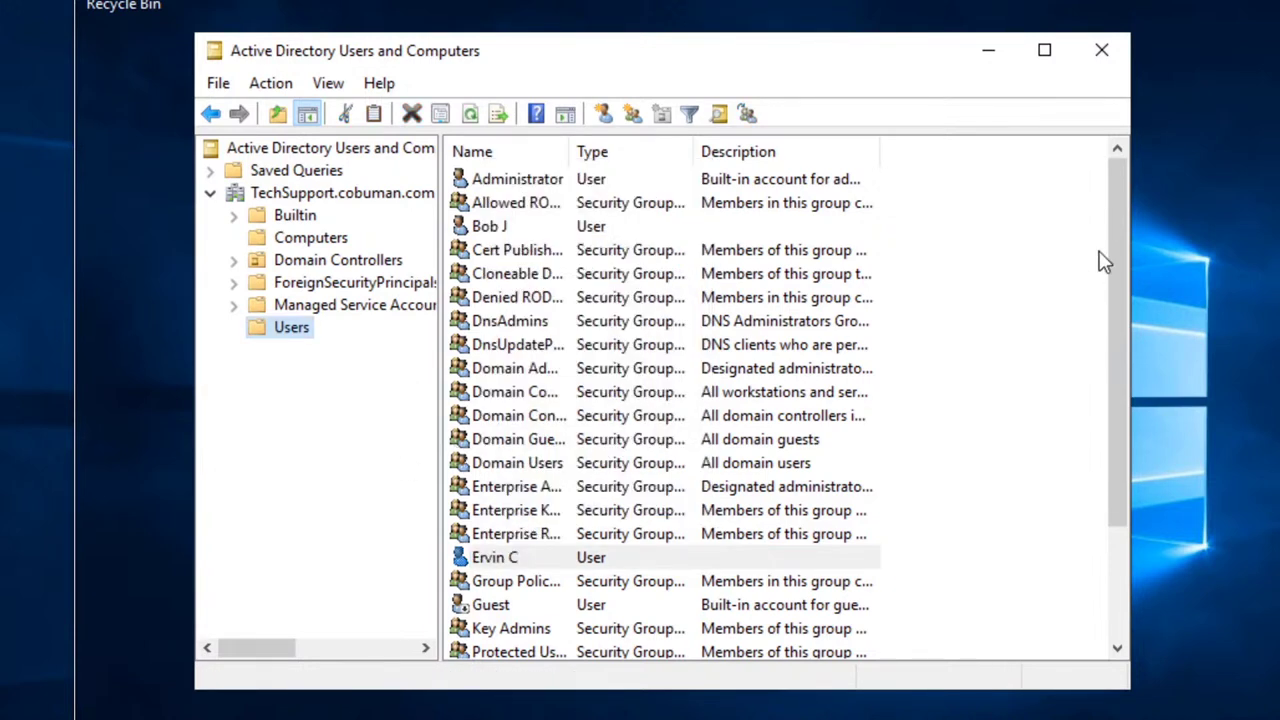
drag(1113, 248, 1107, 293)
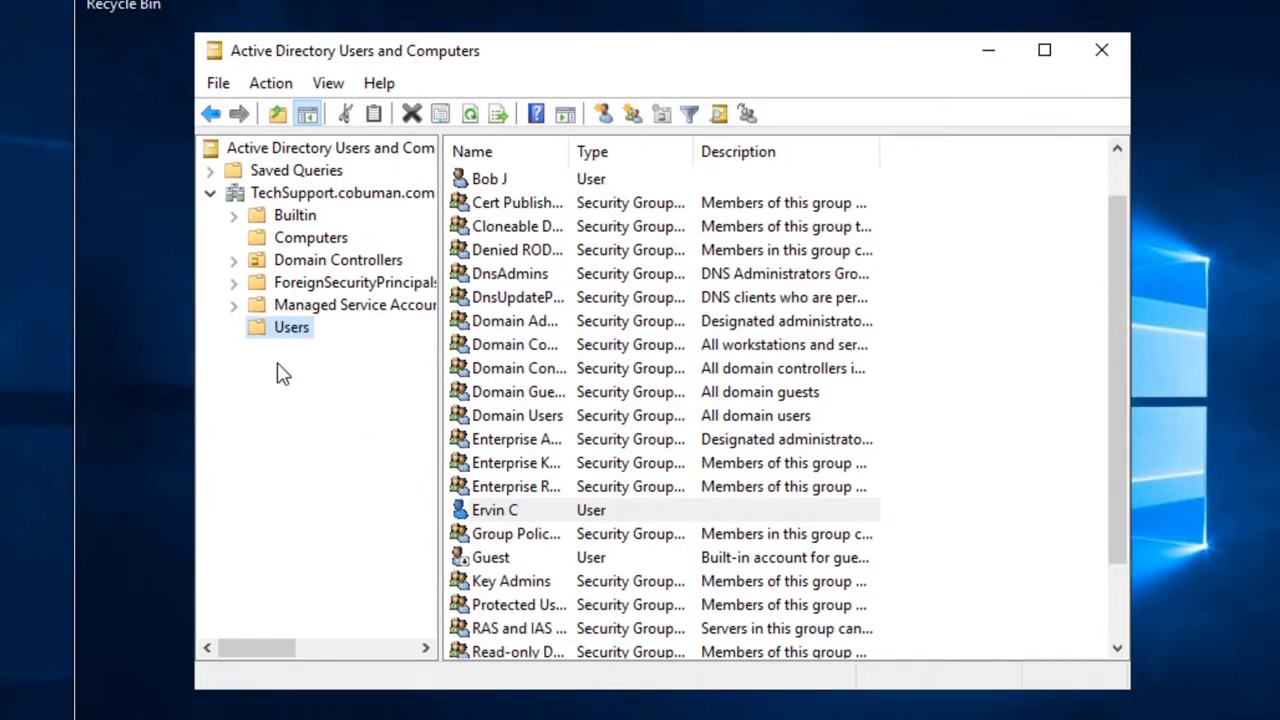
right_click(292, 335)
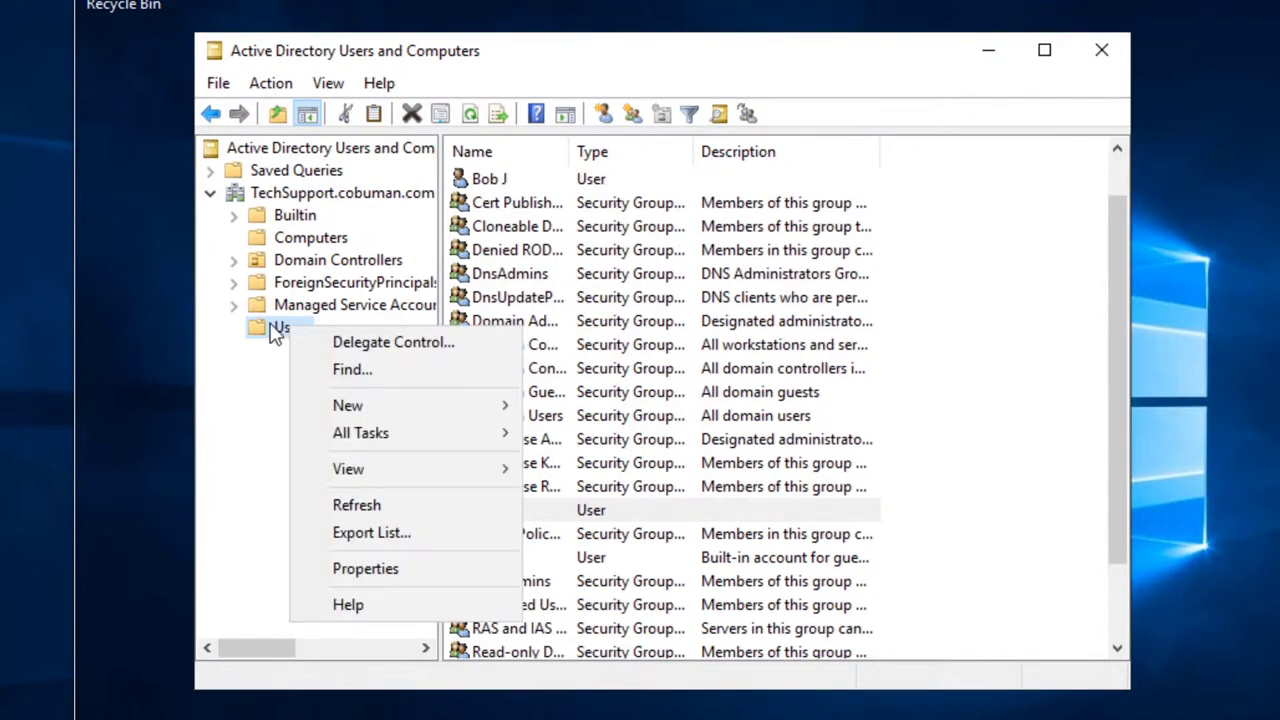
click(357, 366)
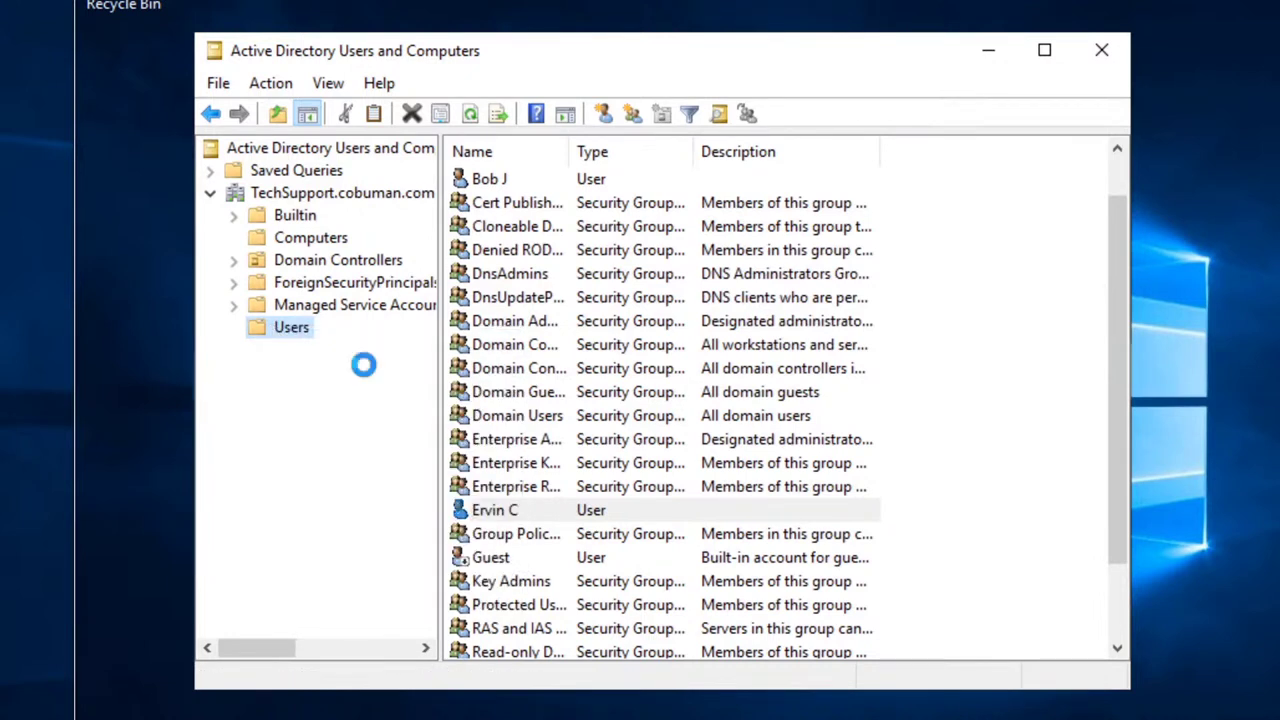
Search for the user's logon name and select the found account.
click(586, 286)
text(ervin_can)
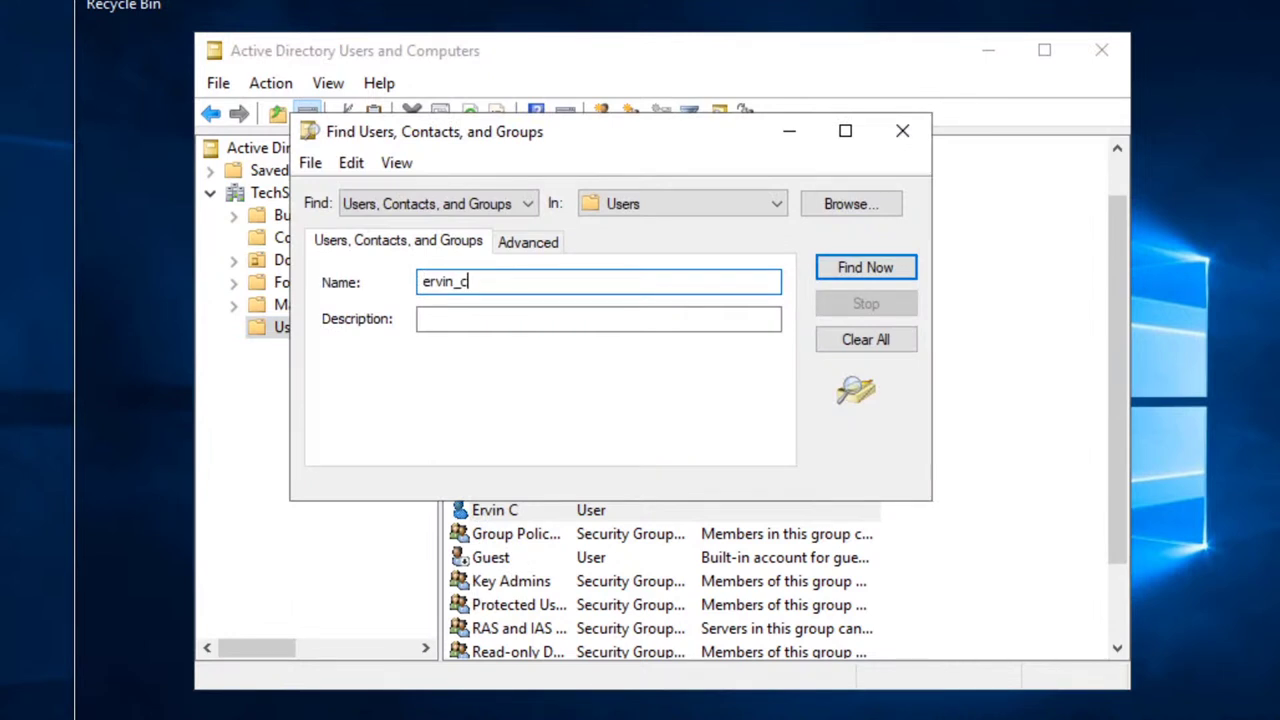
key(Return)
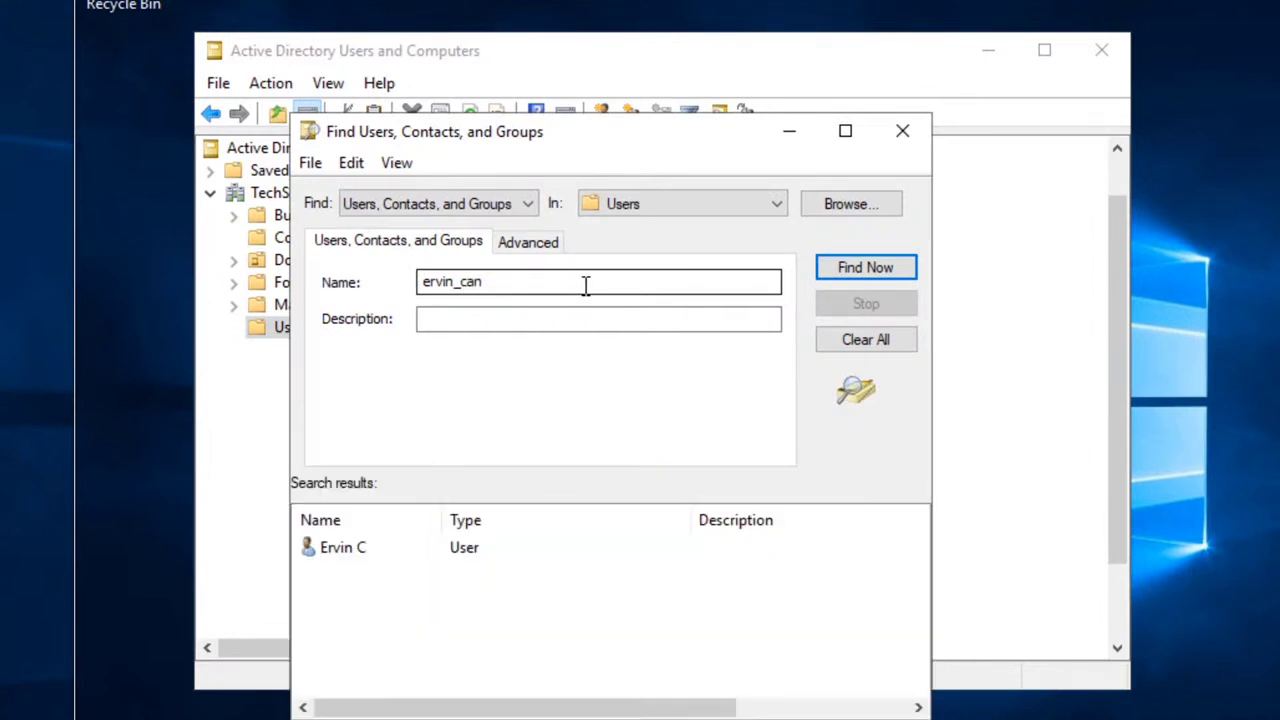
click(340, 556)
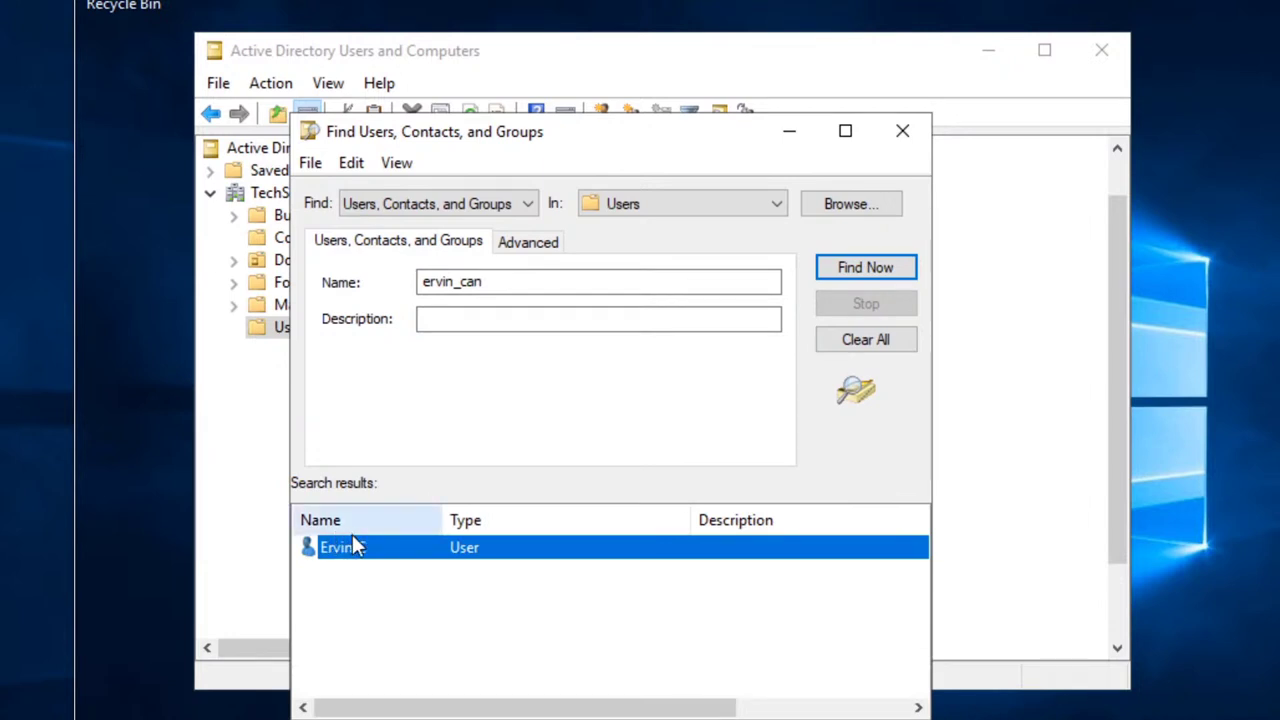
Reset the account's password, entering and confirming the new one, with Unlock the user's account ticked.
right_click(352, 556)
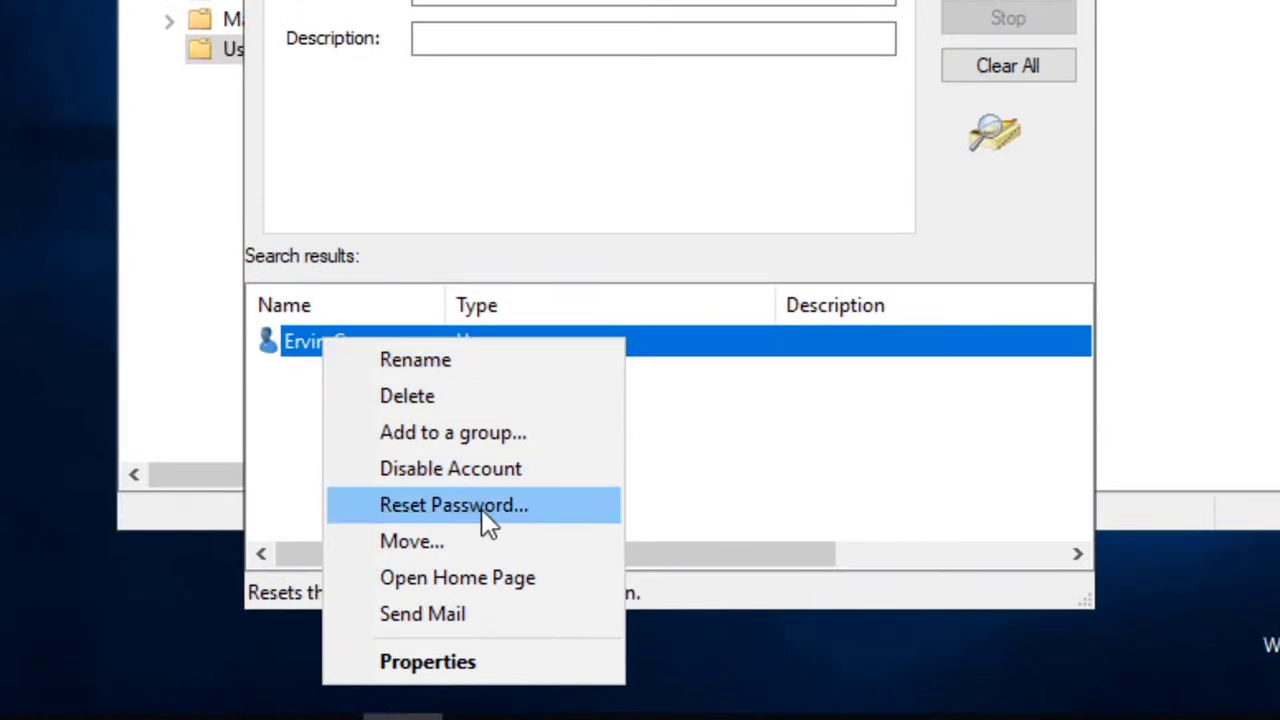
click(481, 509)
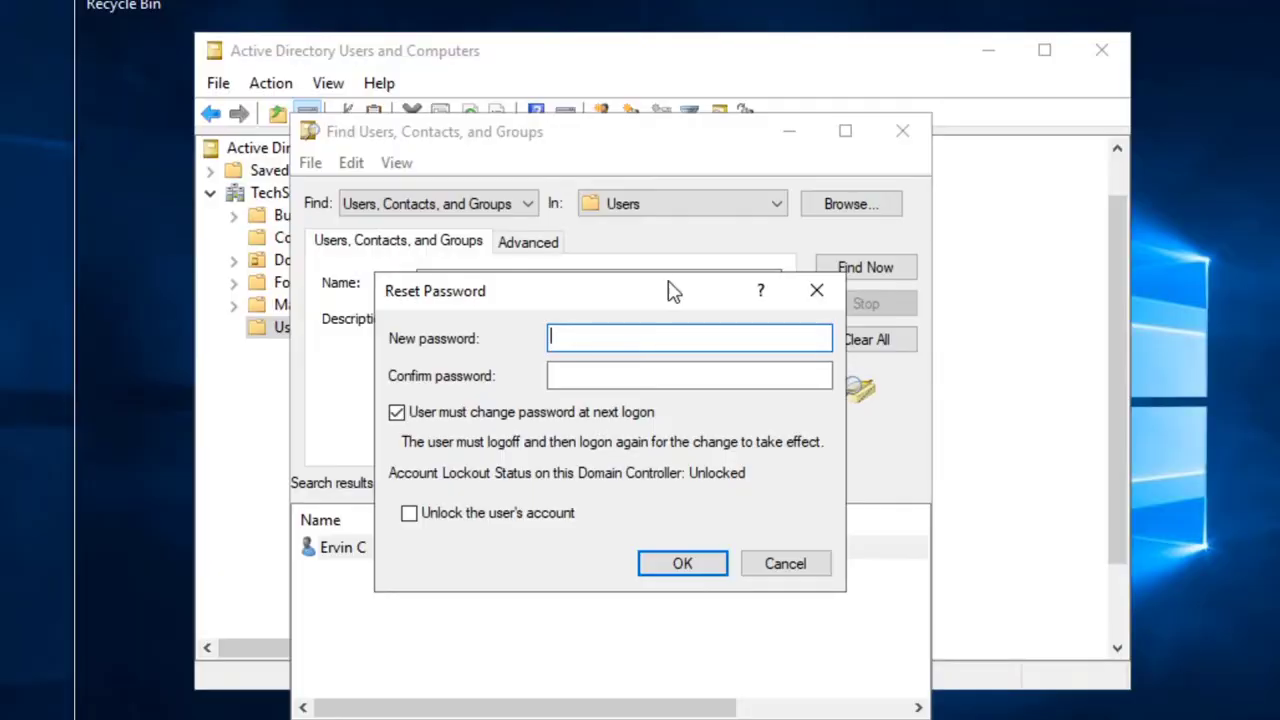
key(Tab)
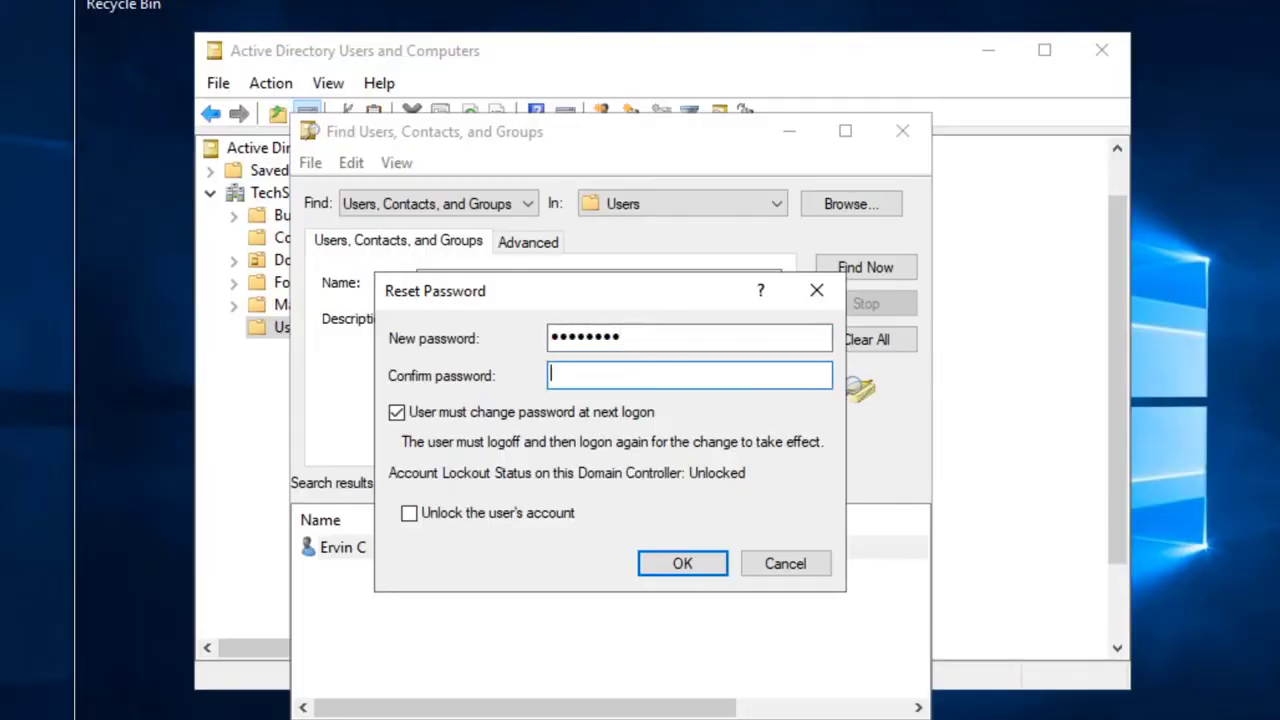
click(681, 564)
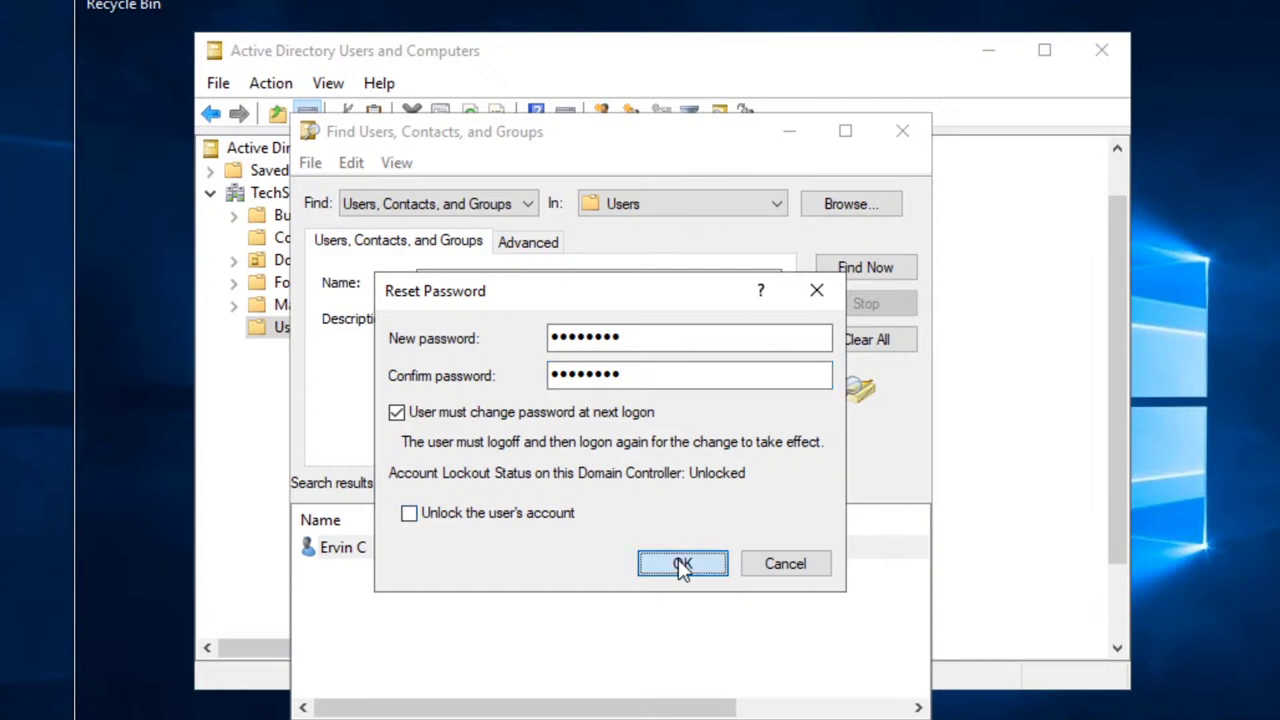
click(412, 516)
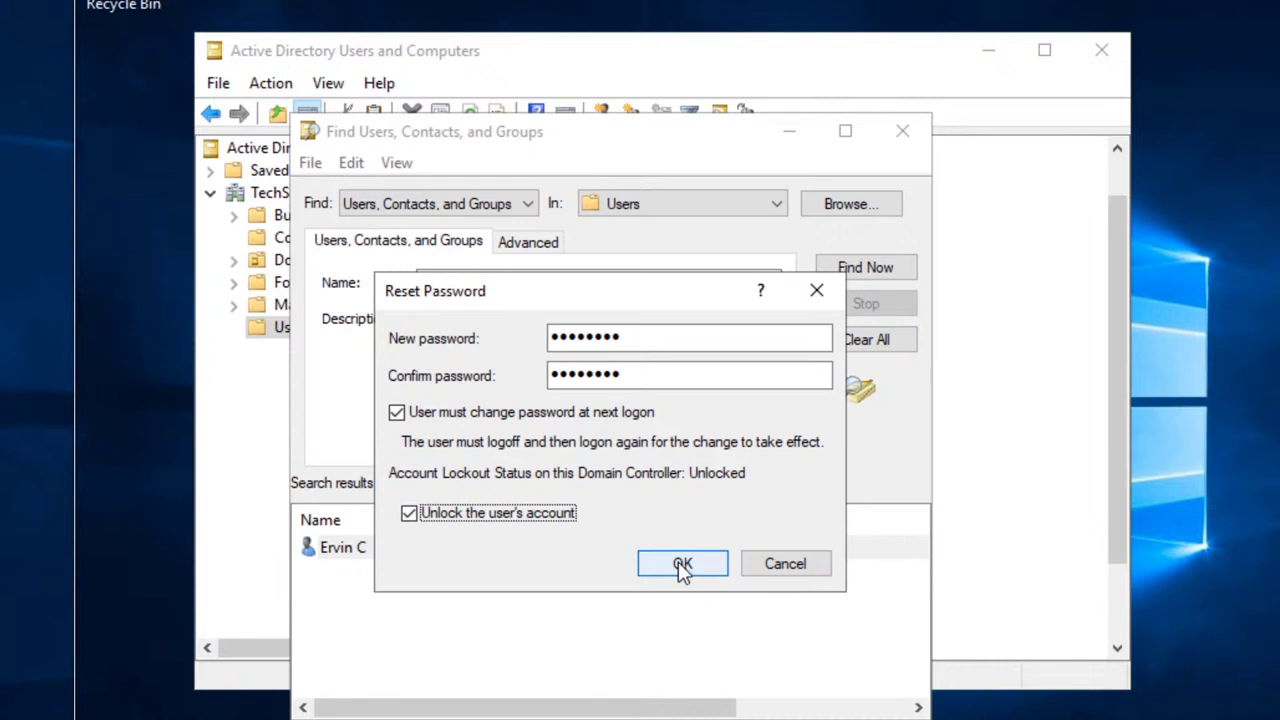
click(679, 561)
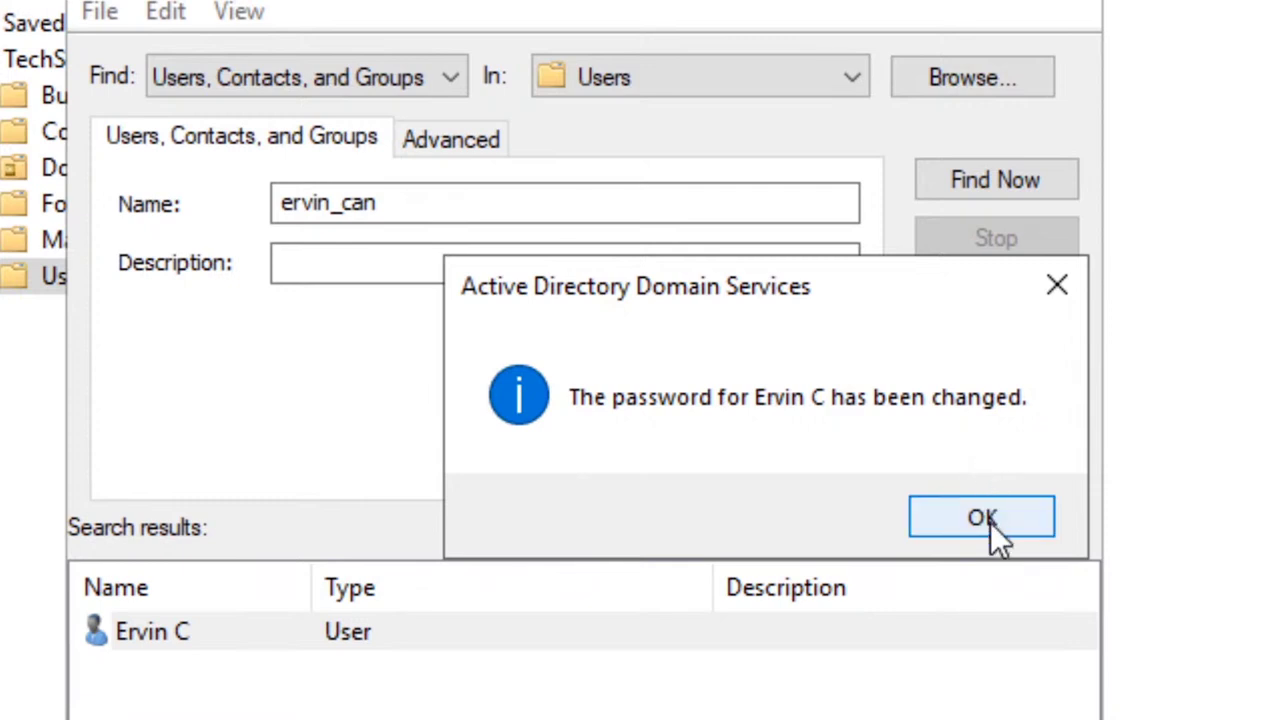
click(995, 515)
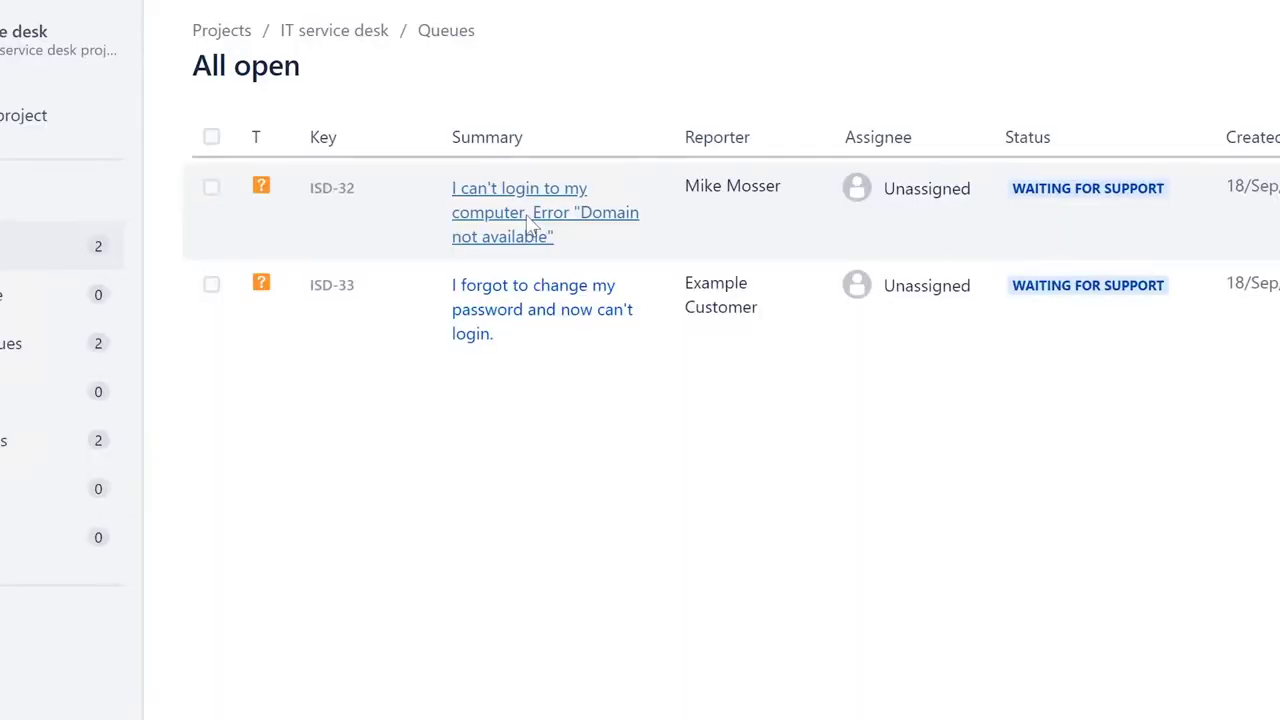
Open ticket ISD-32 from the All open queue.
click(530, 225)
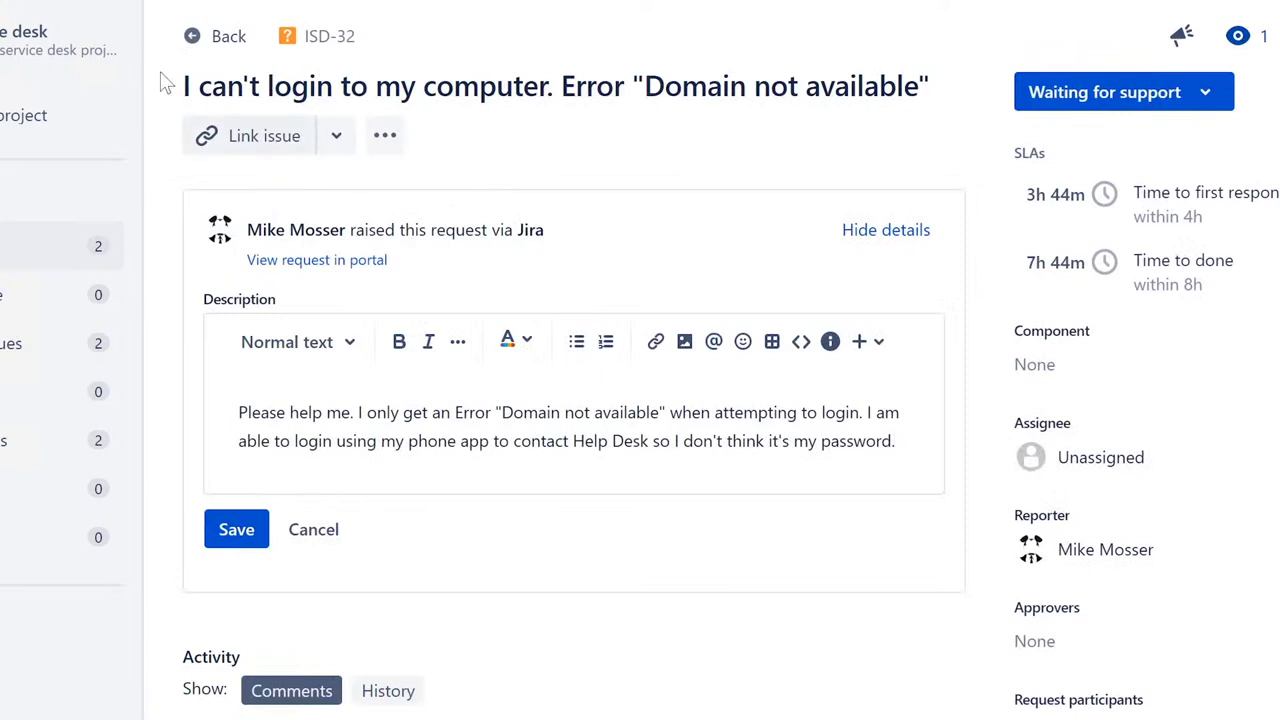
Highlight parts of ISD-32's title, reporter and description text.
drag(370, 88, 182, 98)
click(185, 100)
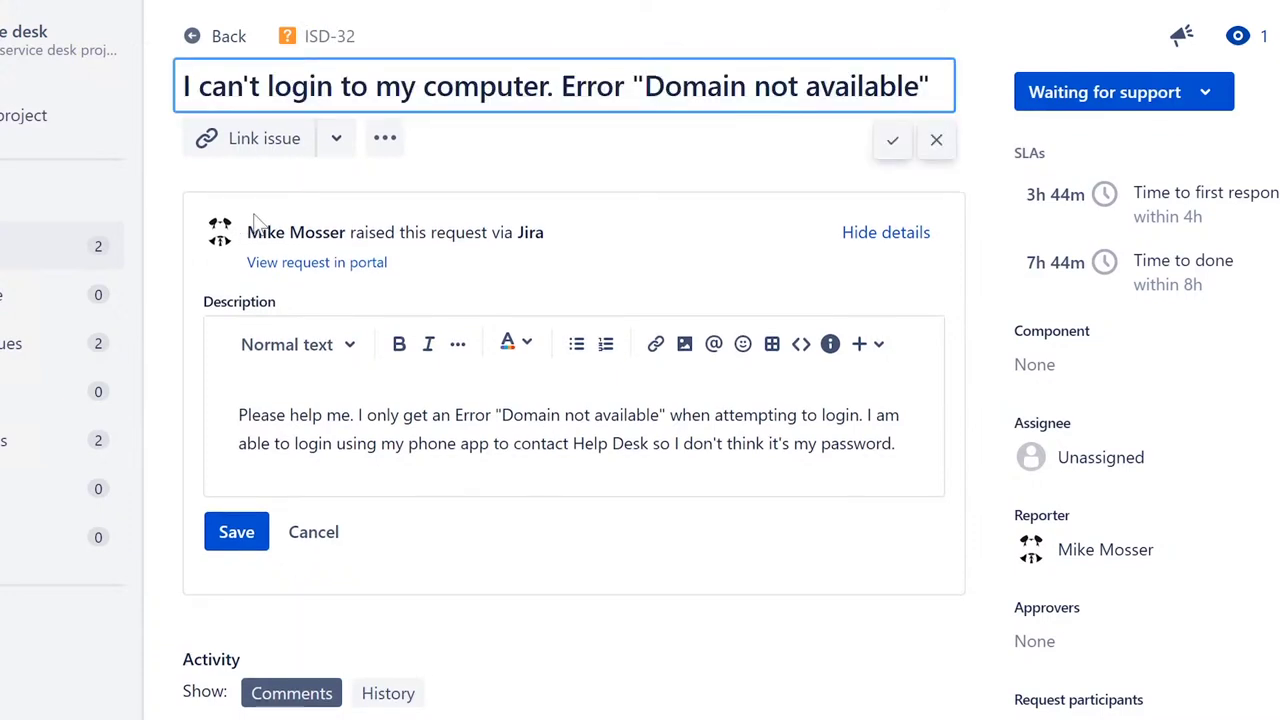
drag(247, 232, 331, 232)
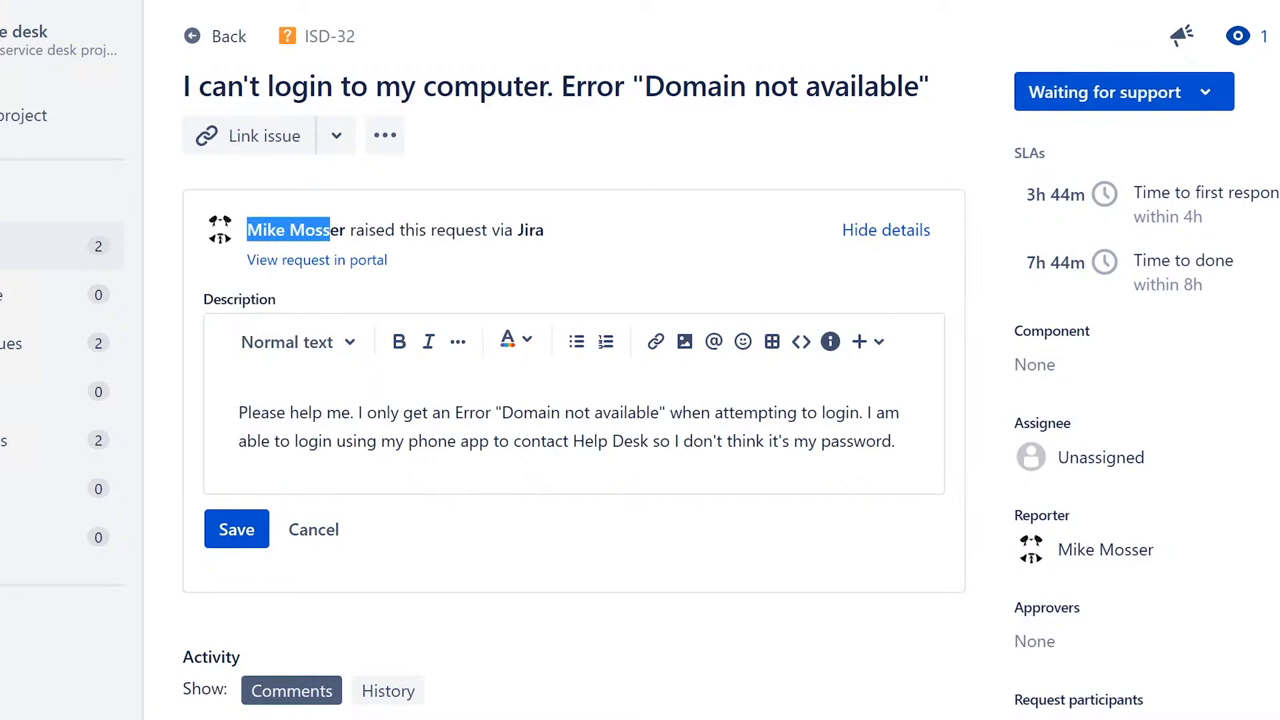
drag(238, 412, 894, 441)
click(866, 412)
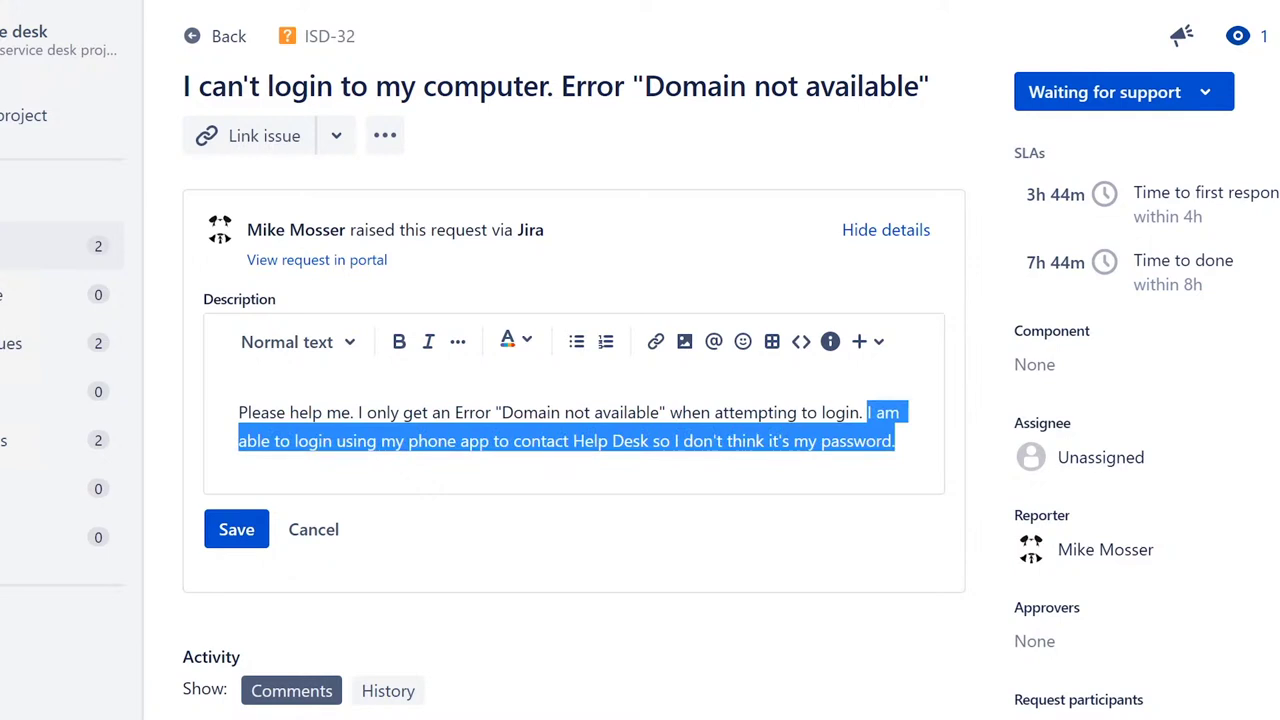
click(895, 441)
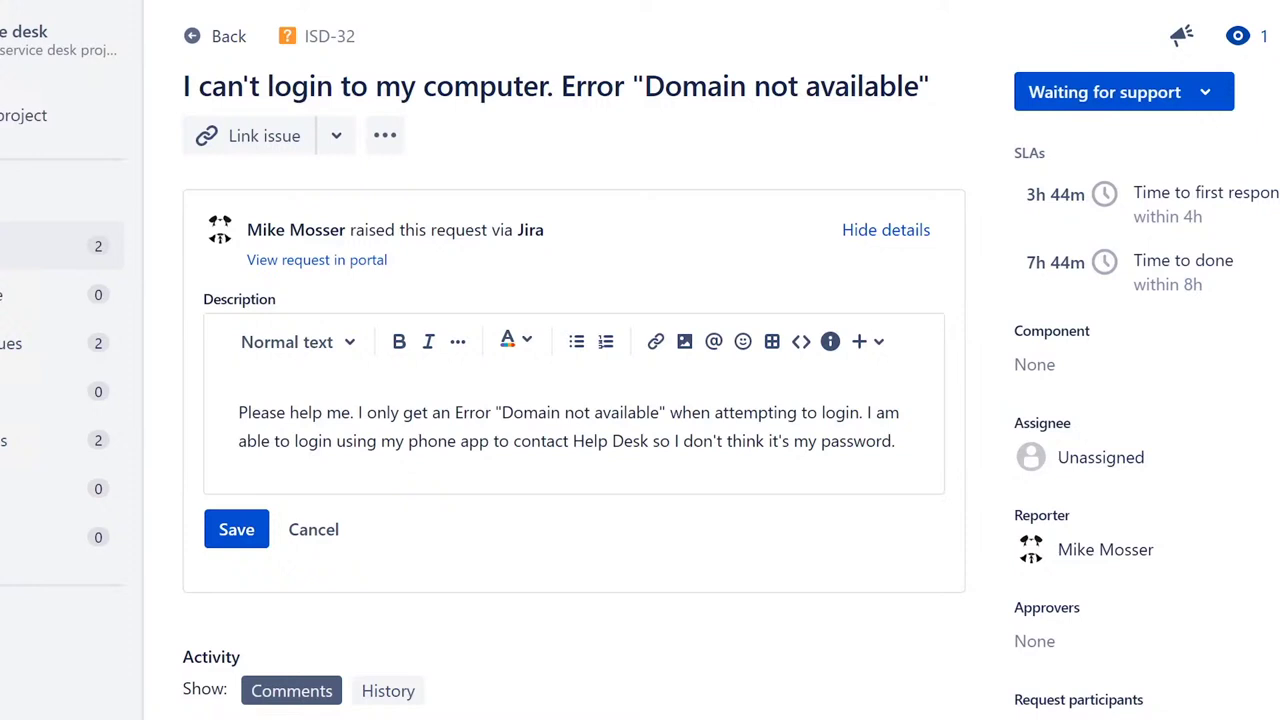
Select the quoted 'Domain not available' error phrase in the description.
drag(495, 412, 666, 412)
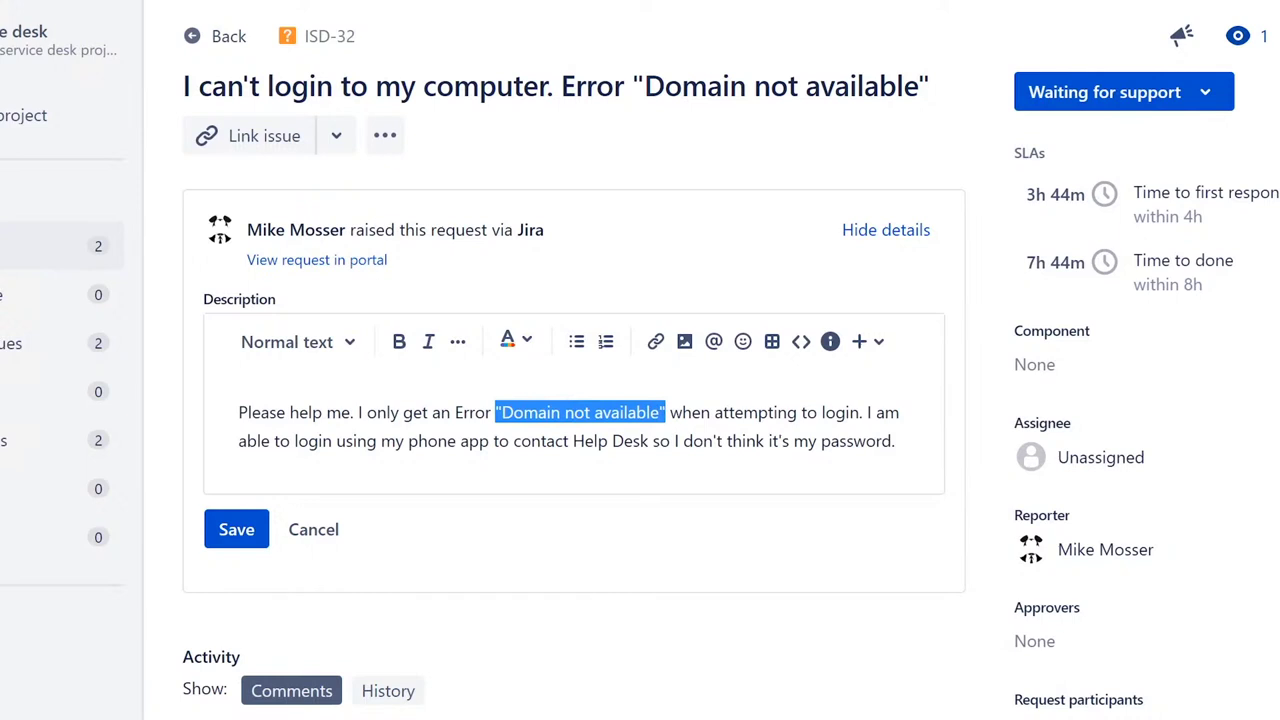
click(666, 412)
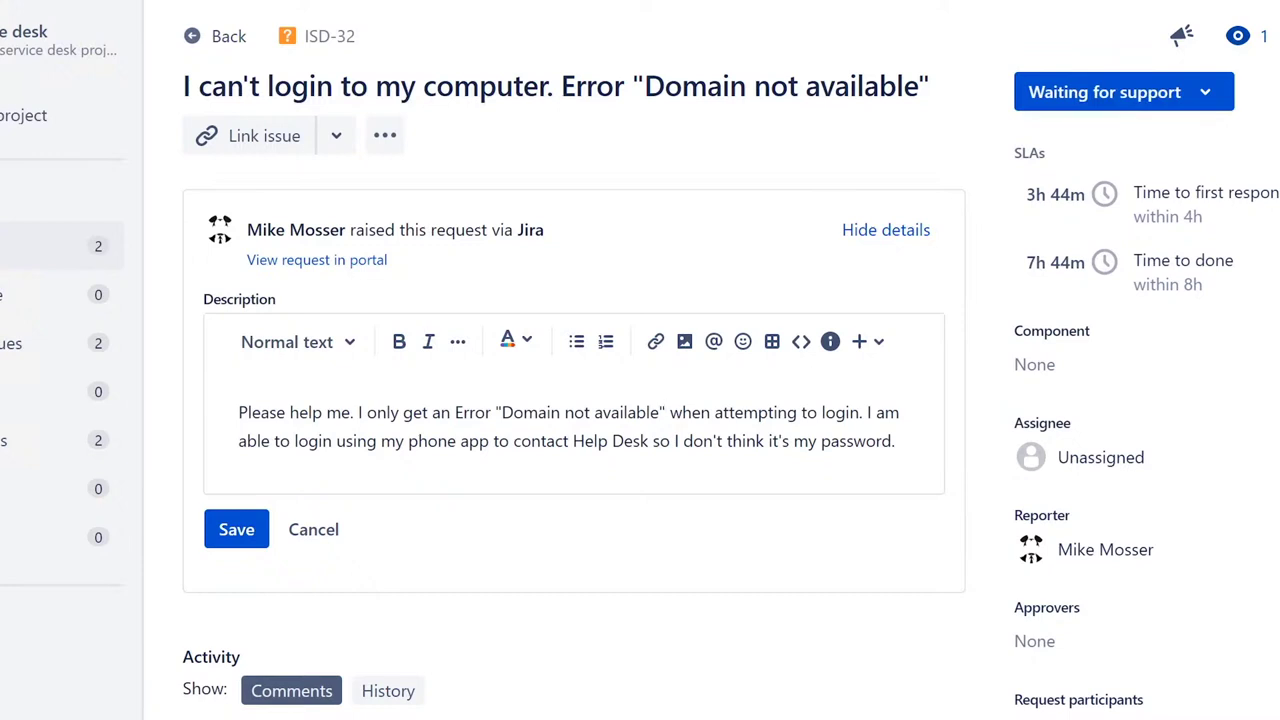
drag(495, 412, 665, 412)
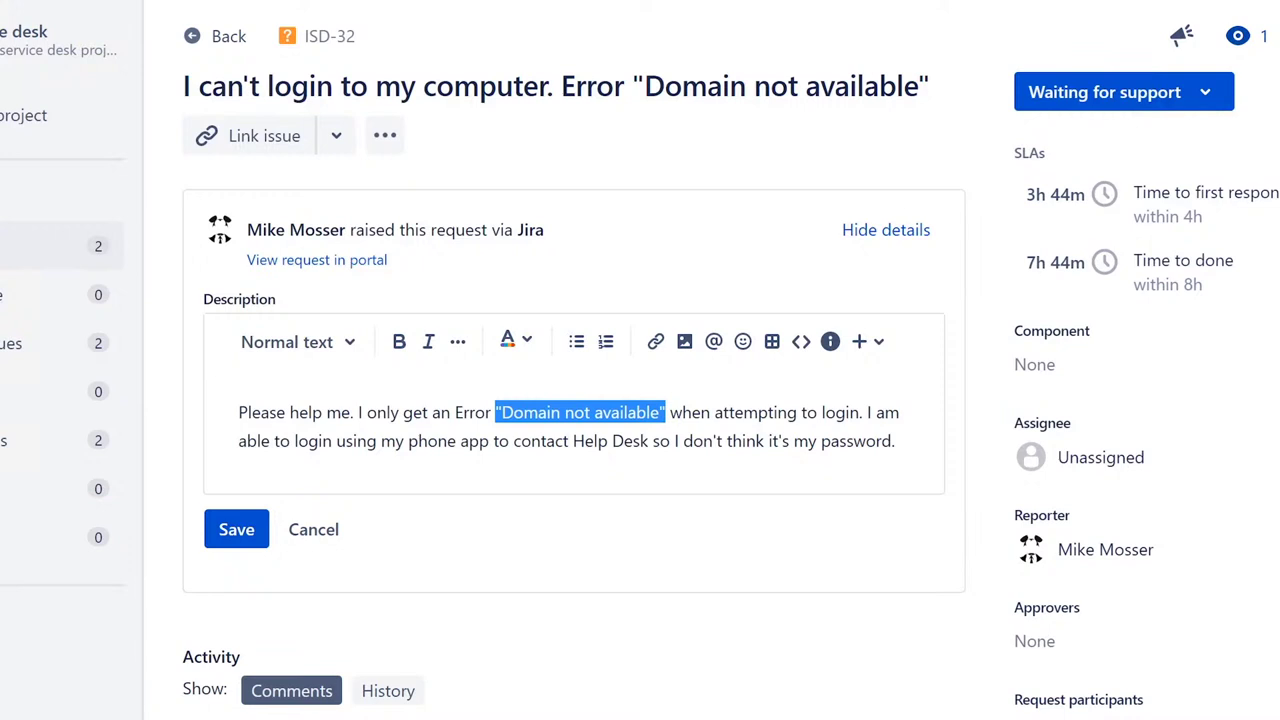
click(666, 412)
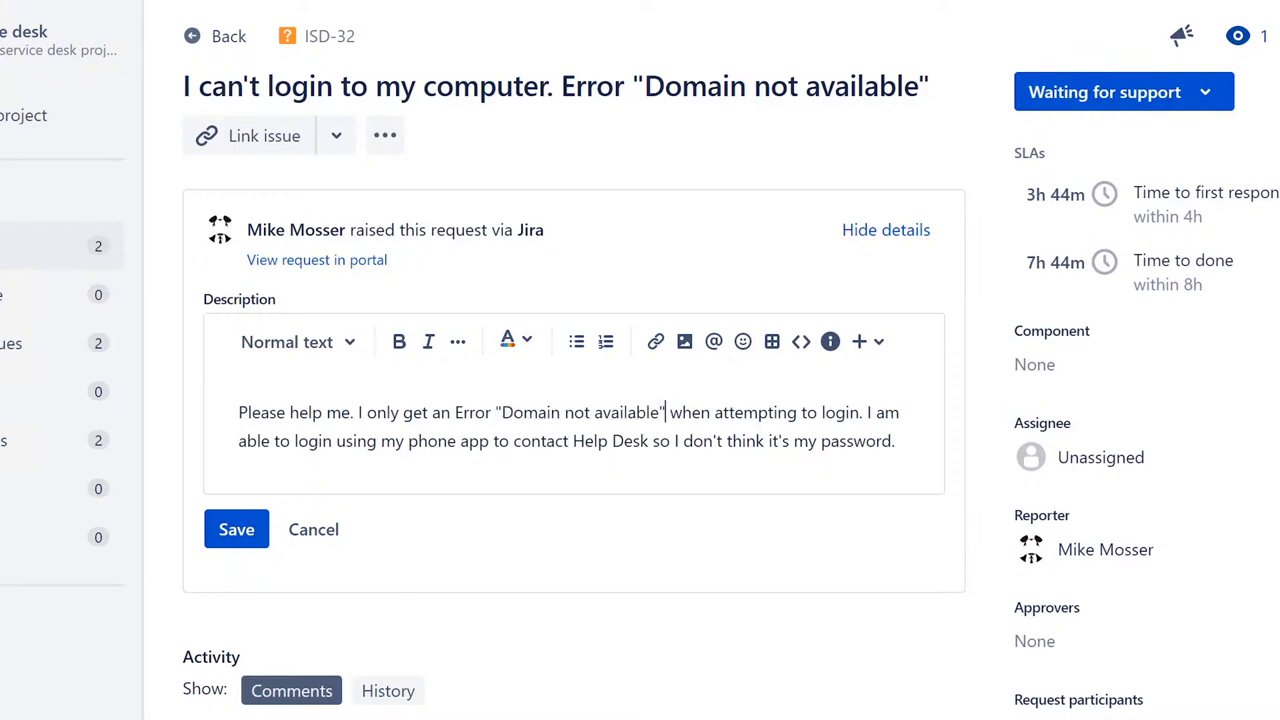
drag(494, 412, 660, 412)
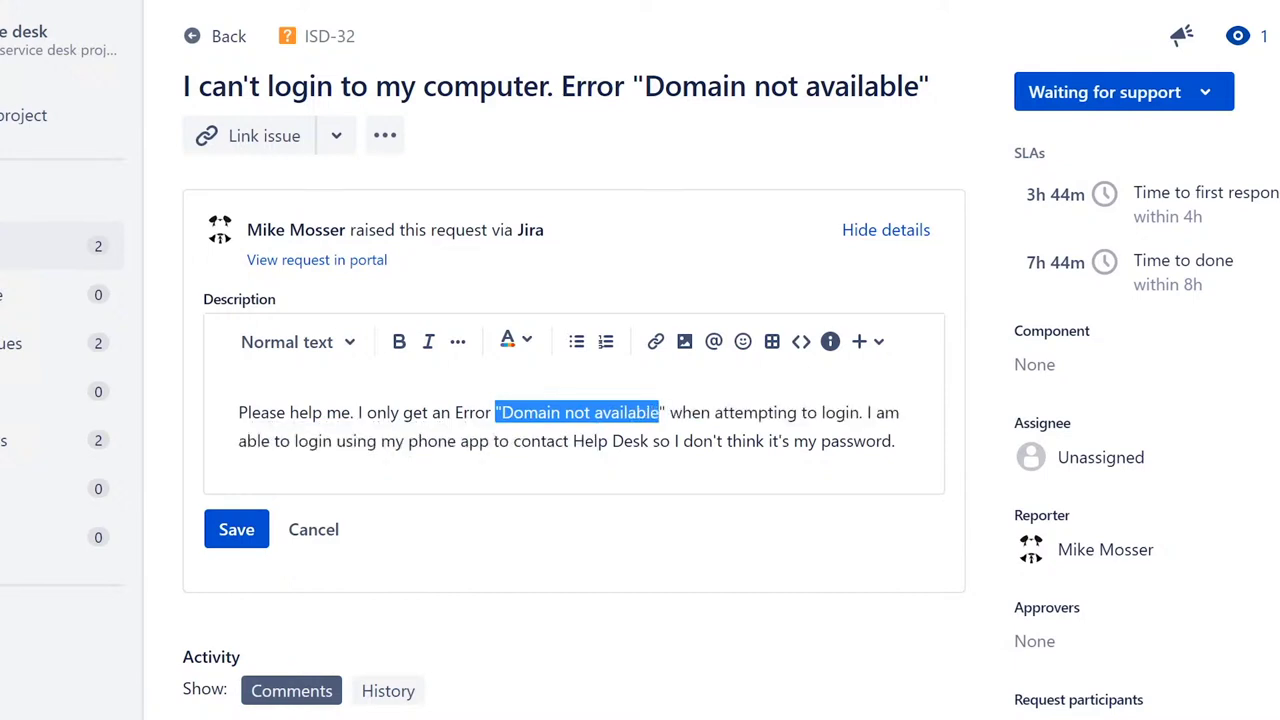
click(666, 412)
drag(666, 412, 495, 412)
click(495, 412)
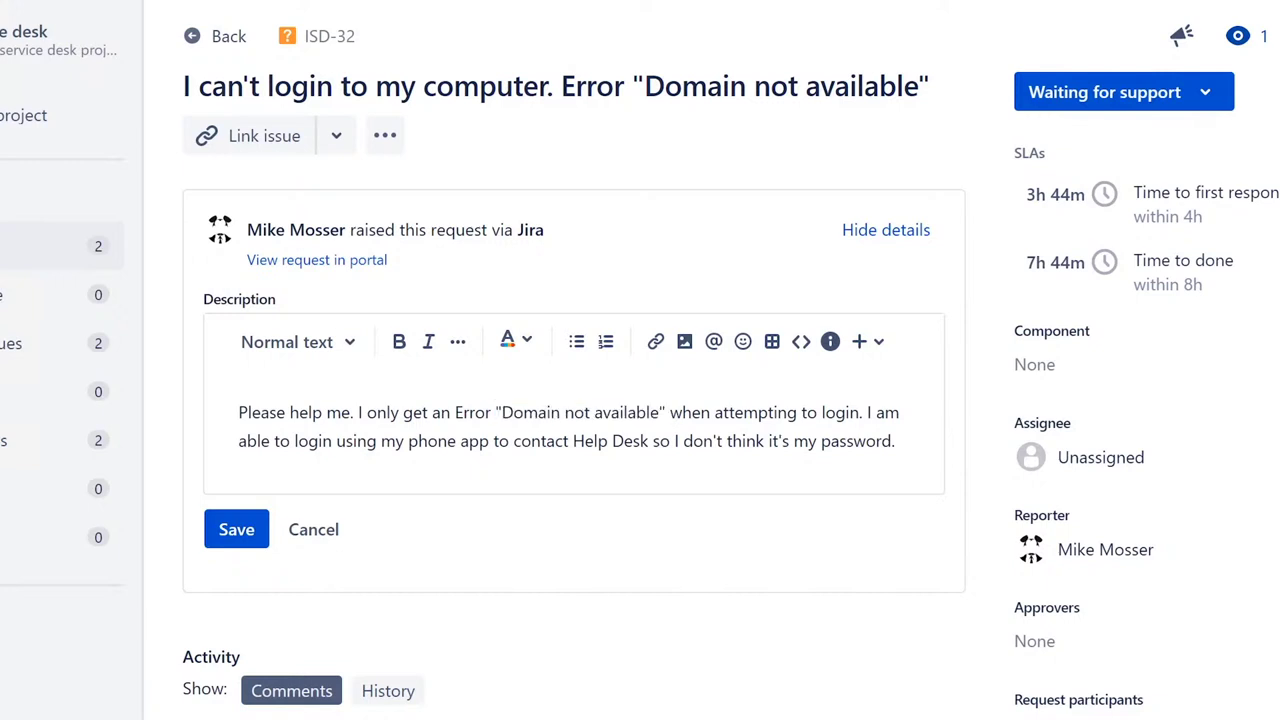
drag(495, 412, 665, 412)
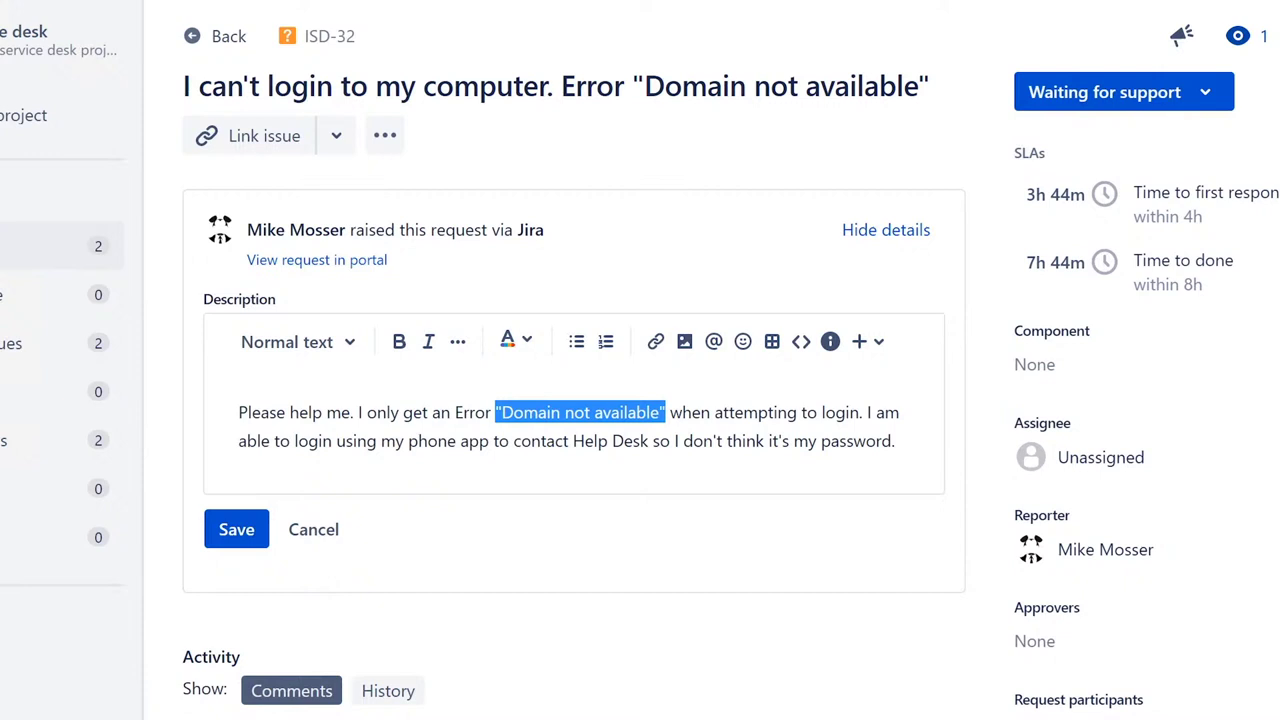
key(shift+Left)
key(shift+Left)
key(shift+Left)
key(shift+Left)
key(shift+Left)
key(shift+Left)
key(shift+Right)
key(shift+Right)
key(shift+Right)
key(shift+Right)
key(shift+Right)
key(shift+Right)
Load cosmicnovo.com in a new tab from the 'cos' address completion.
click(636, 412)
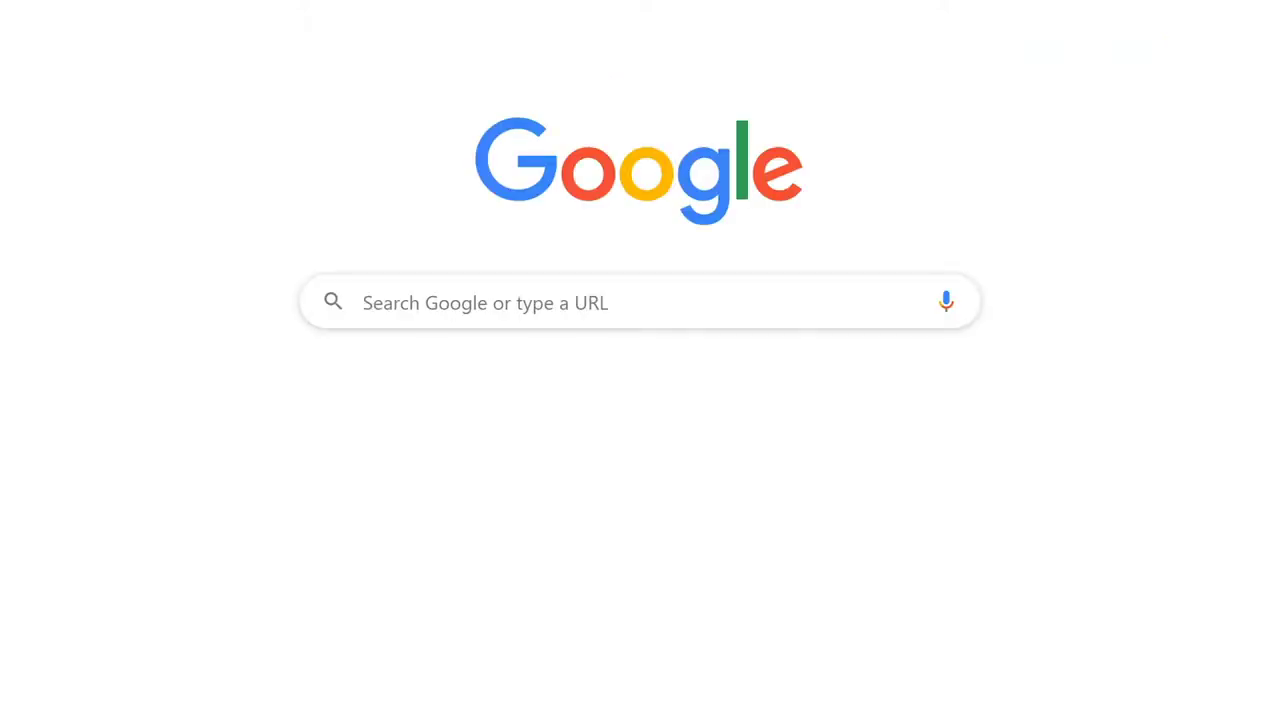
text(cosmicnovo.com)
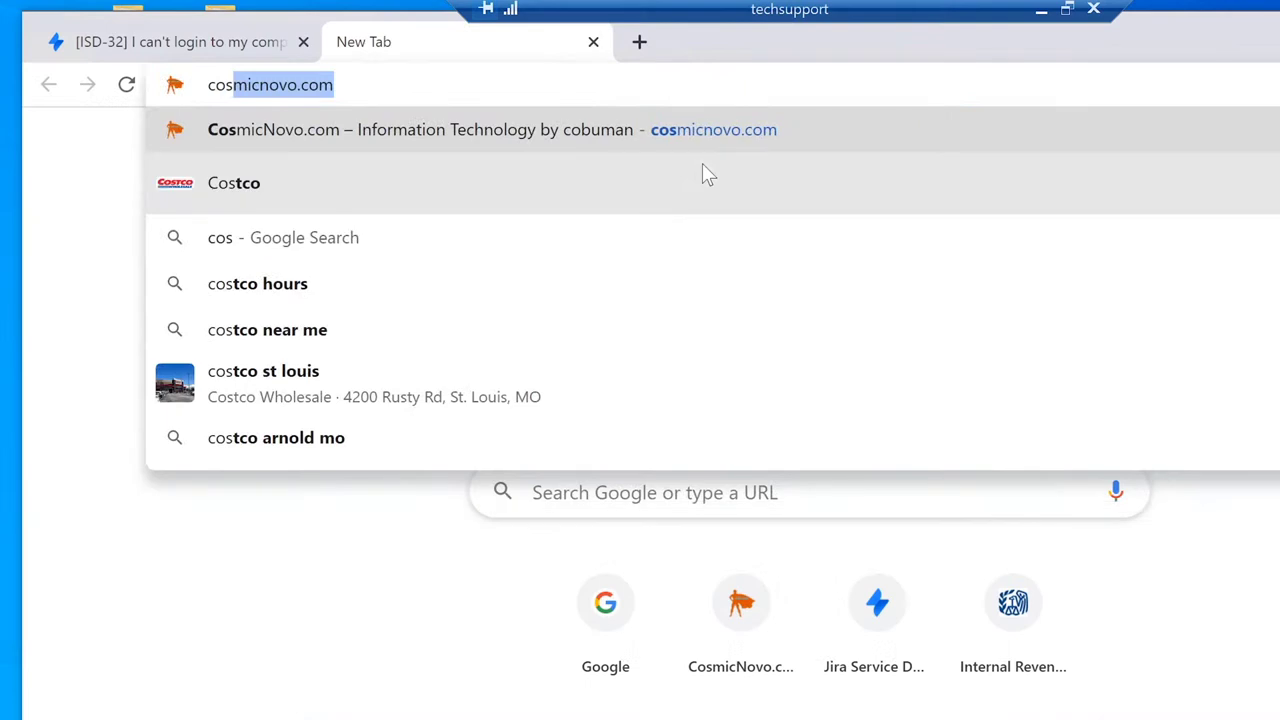
key(Return)
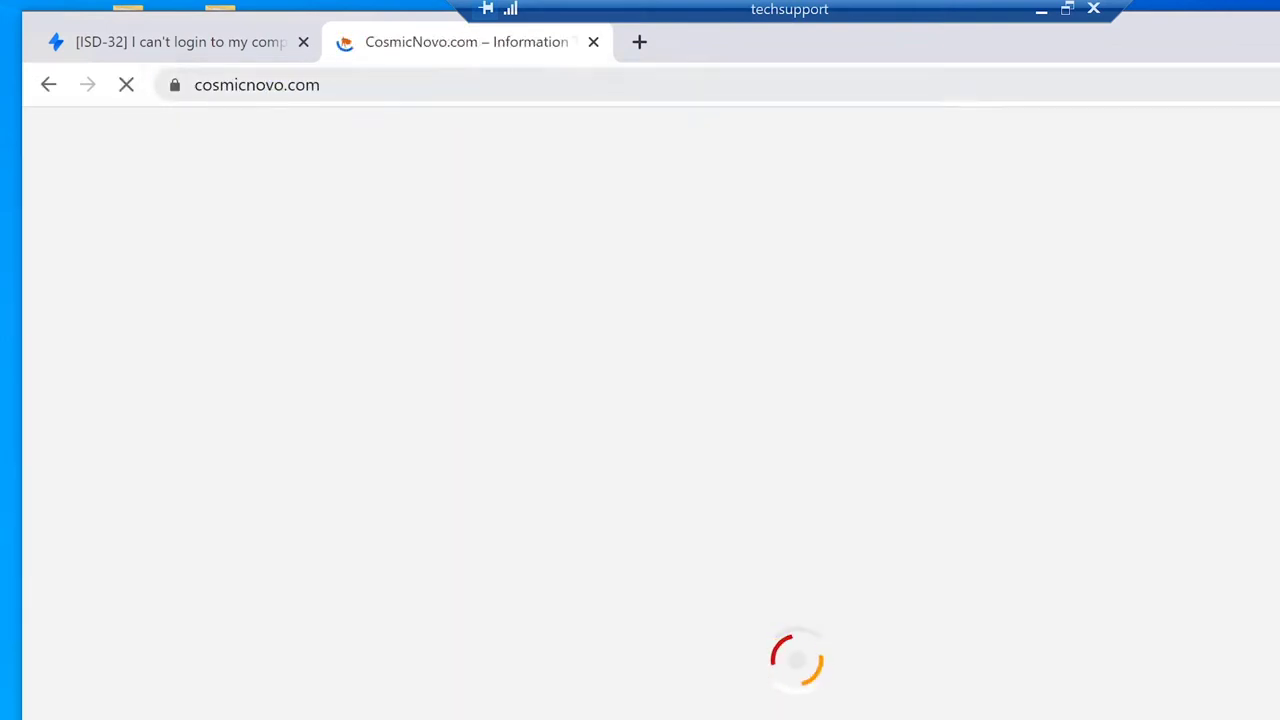
click(200, 85)
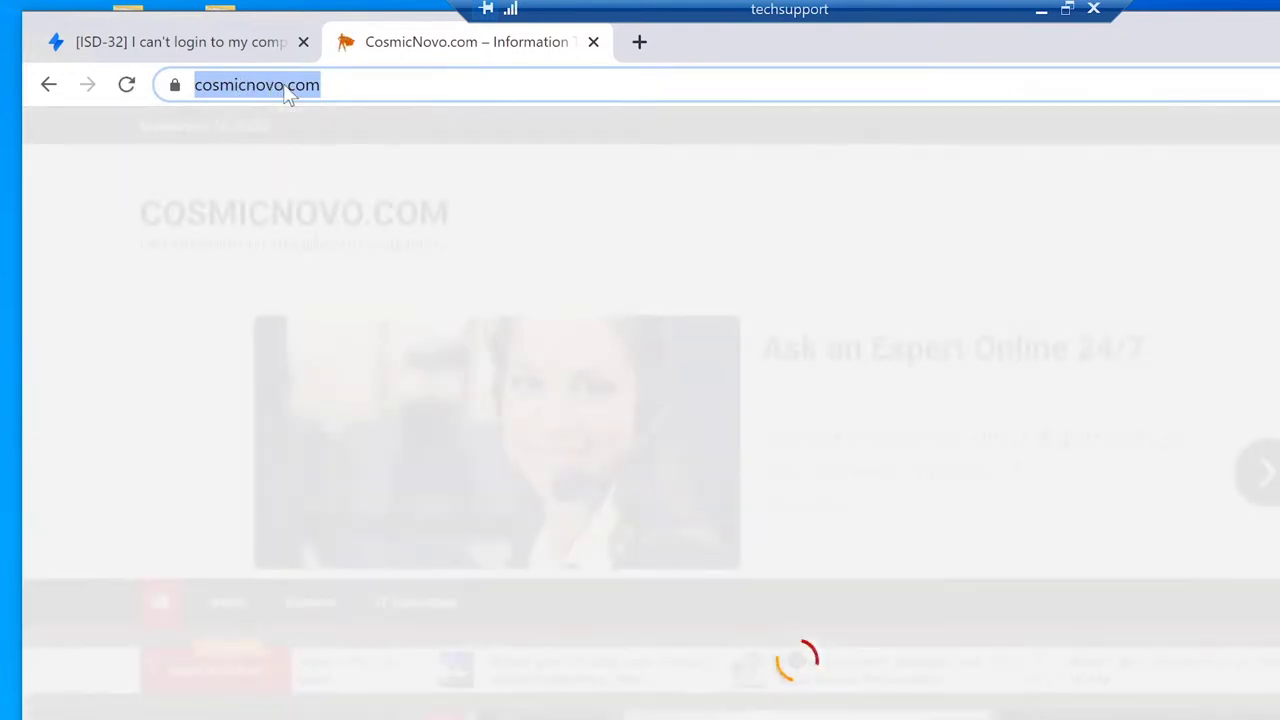
scroll(918, 460, down, 4)
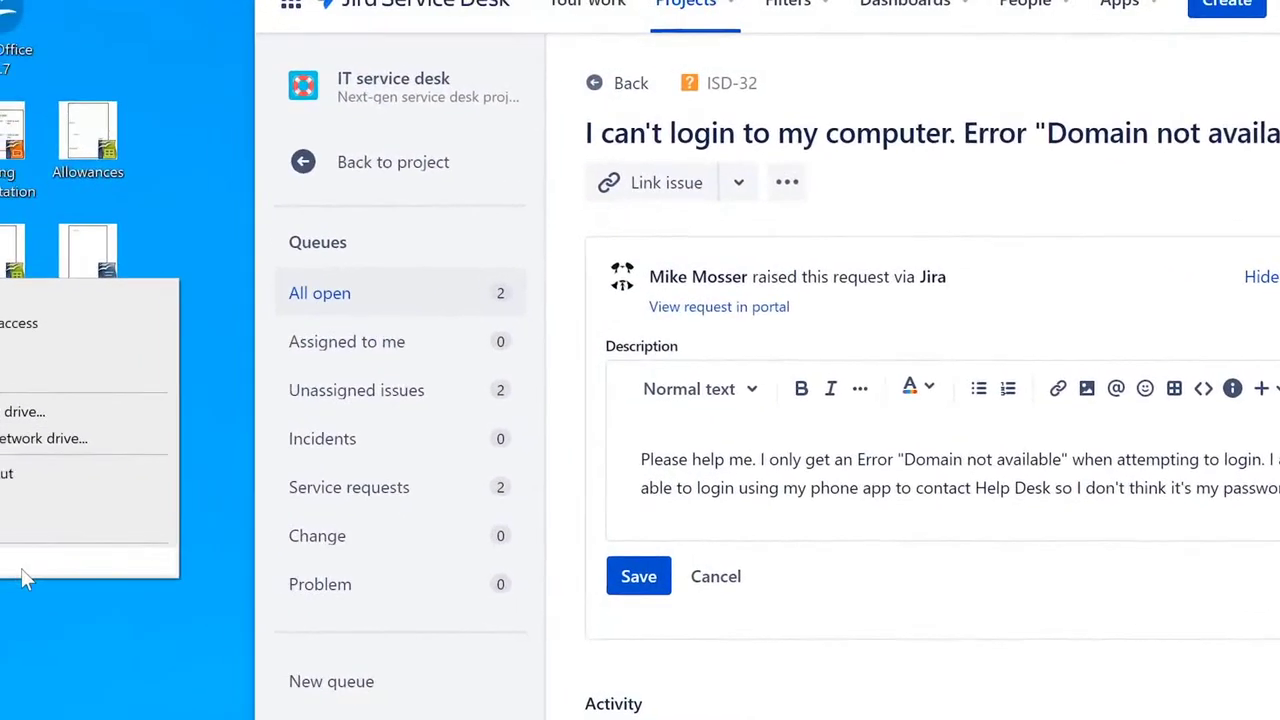
Dismiss the desktop context menu and select 'Domain not available' in ISD-32's description.
key(Escape)
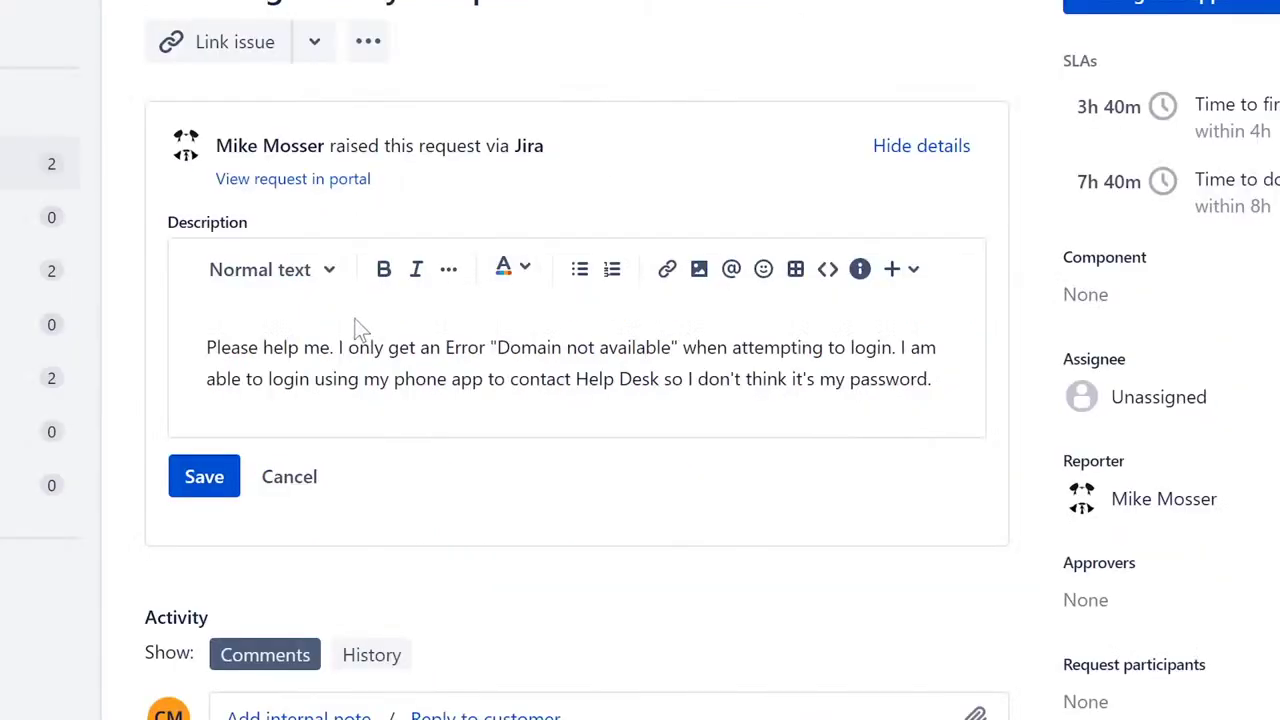
click(497, 347)
drag(491, 347, 610, 347)
drag(560, 487, 629, 487)
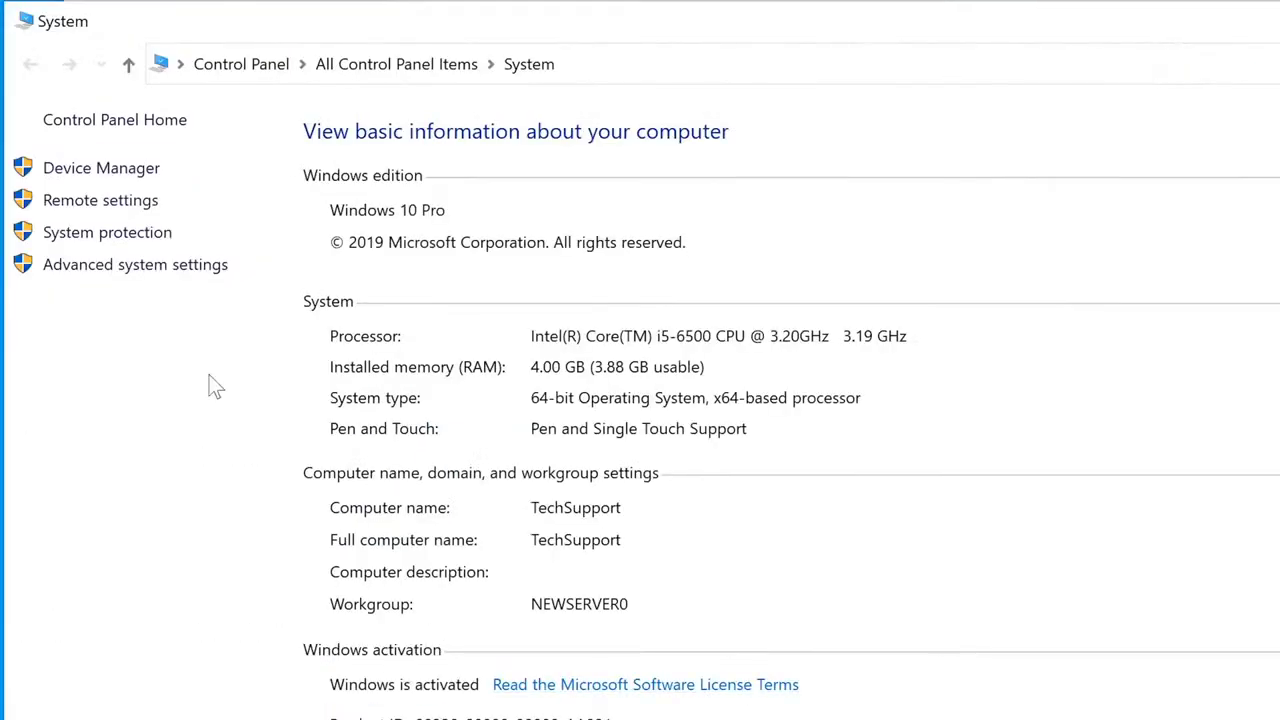
Reach the Computer Name/Domain Changes dialog through Advanced system settings' Computer Name tab.
click(160, 266)
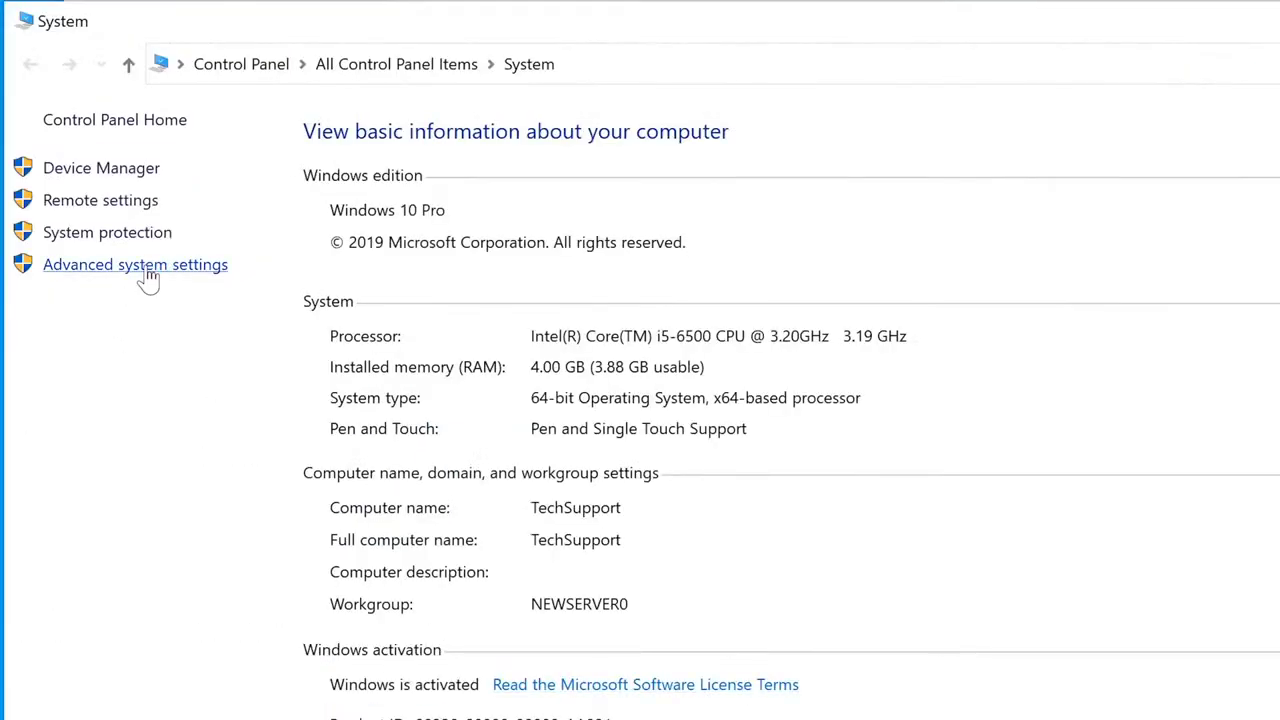
drag(170, 78, 581, 120)
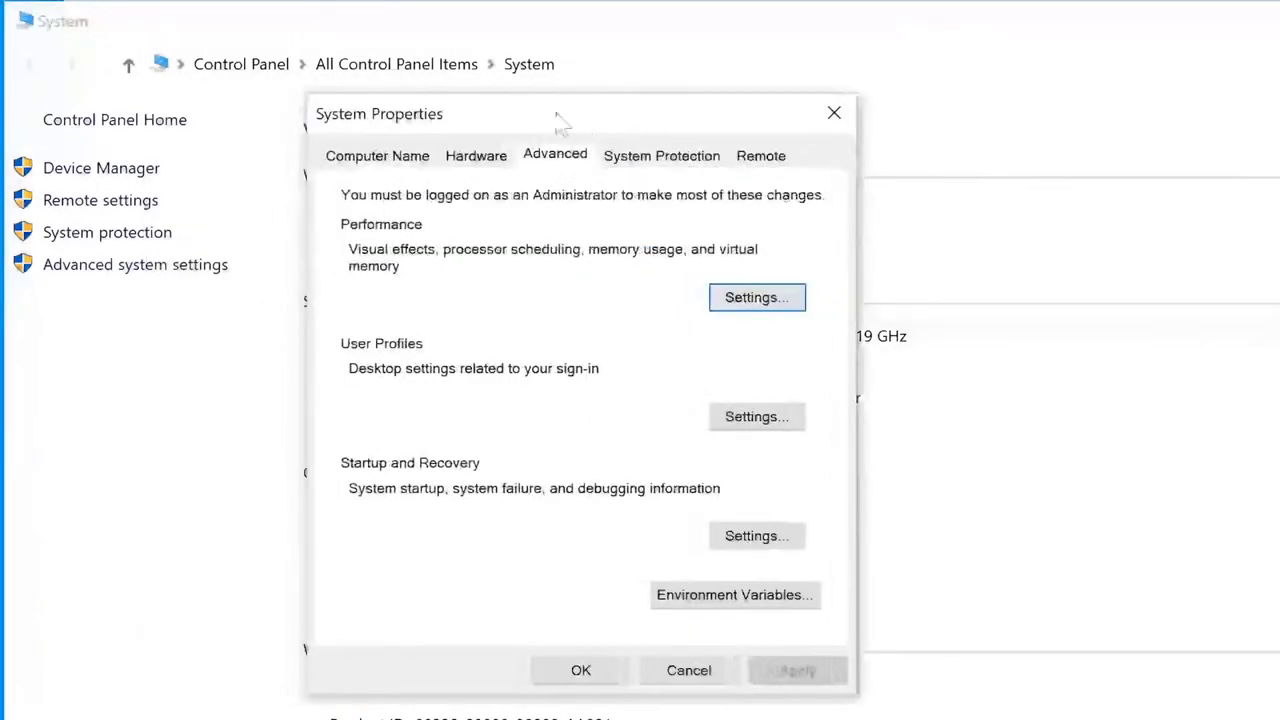
click(371, 156)
drag(371, 121, 652, 112)
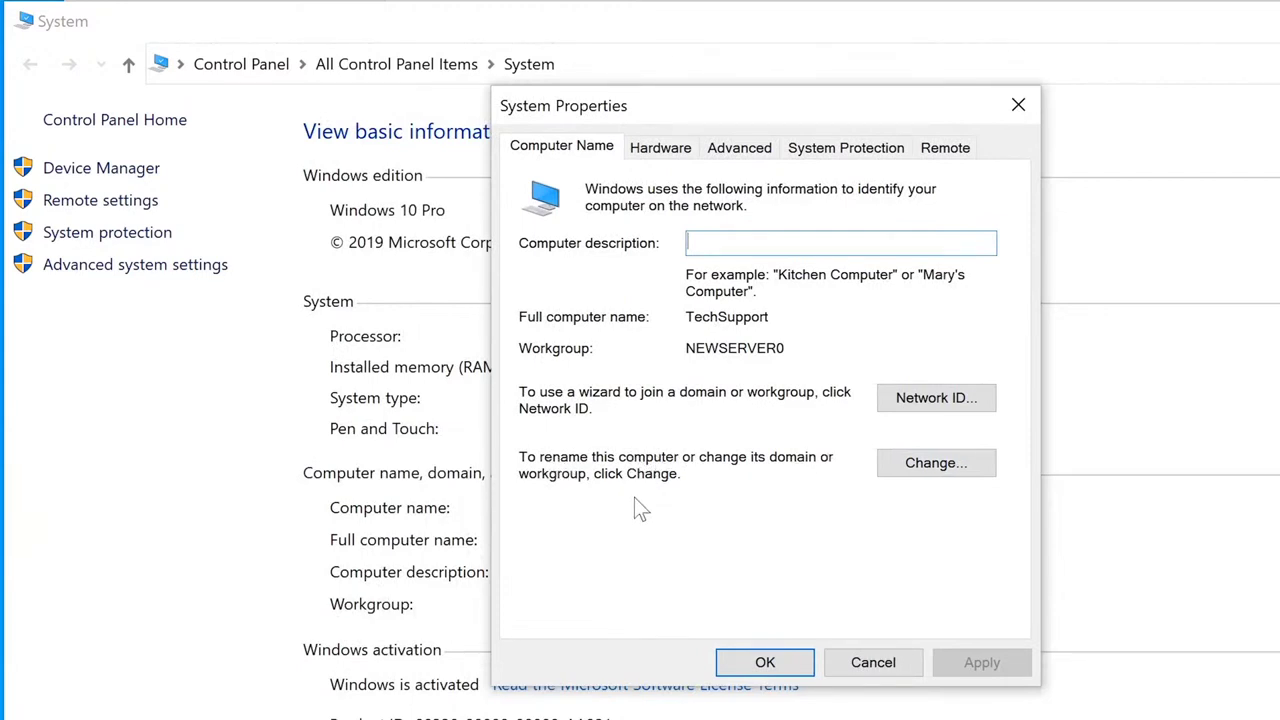
click(915, 466)
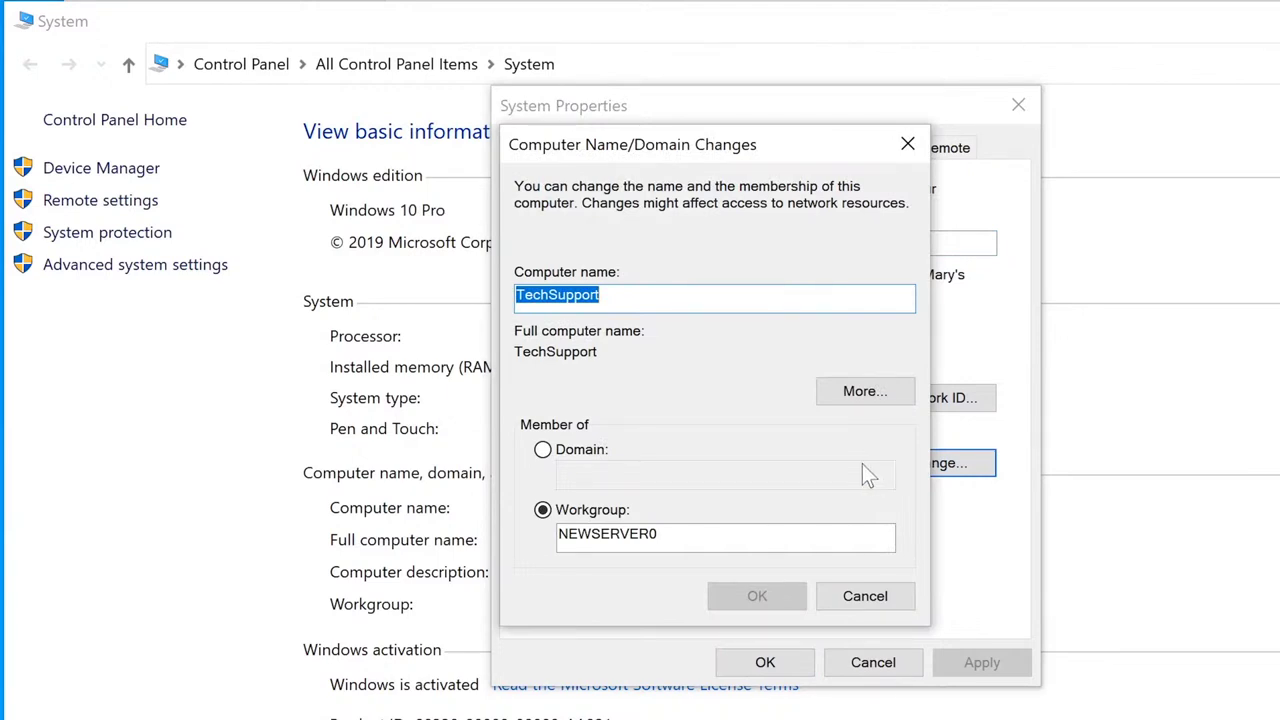
Try joining TechSupport to domain techsupport.cobuman.com, which fails with a domain controller error.
click(543, 450)
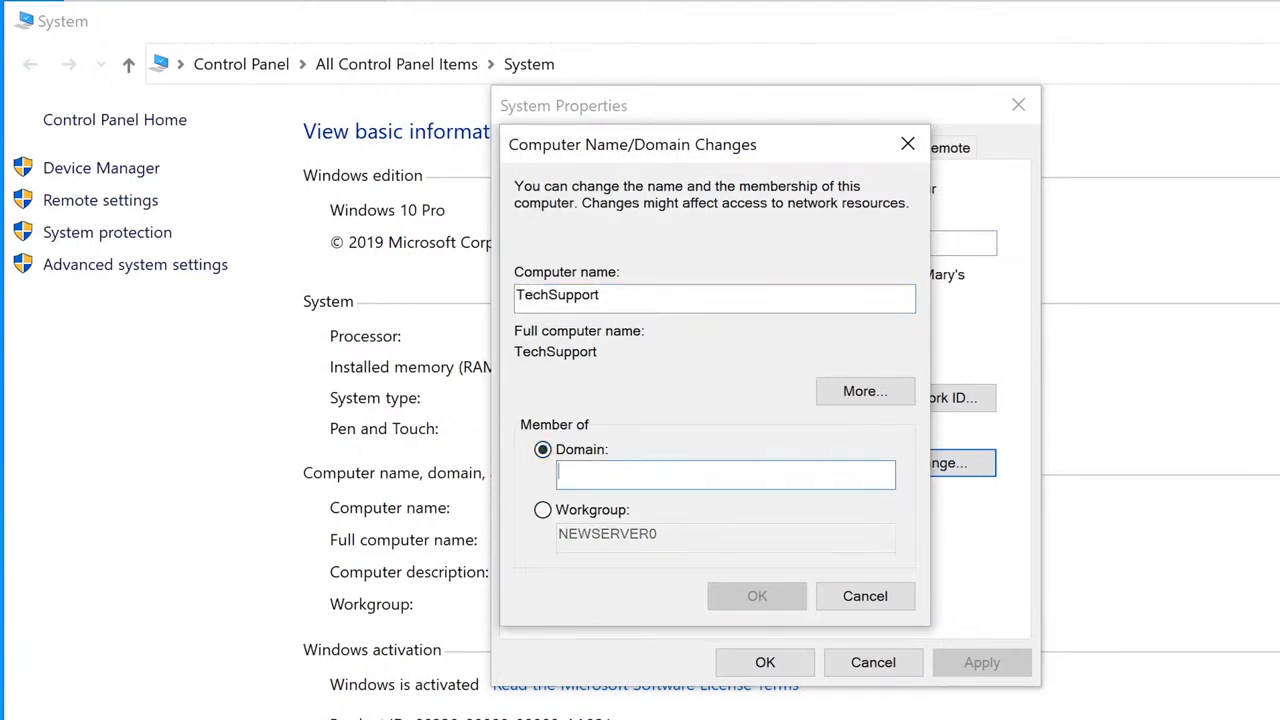
text(techsupport.c)
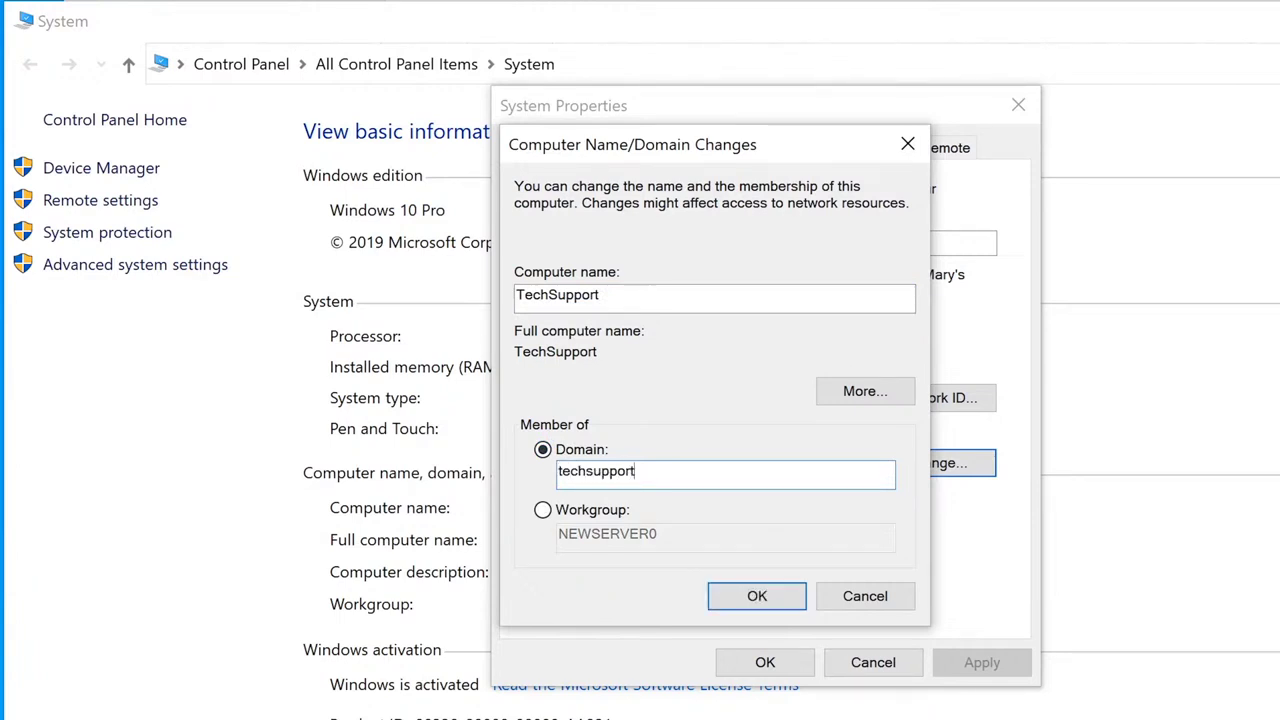
text(obuma)
key(BackSpace)
text(man.com)
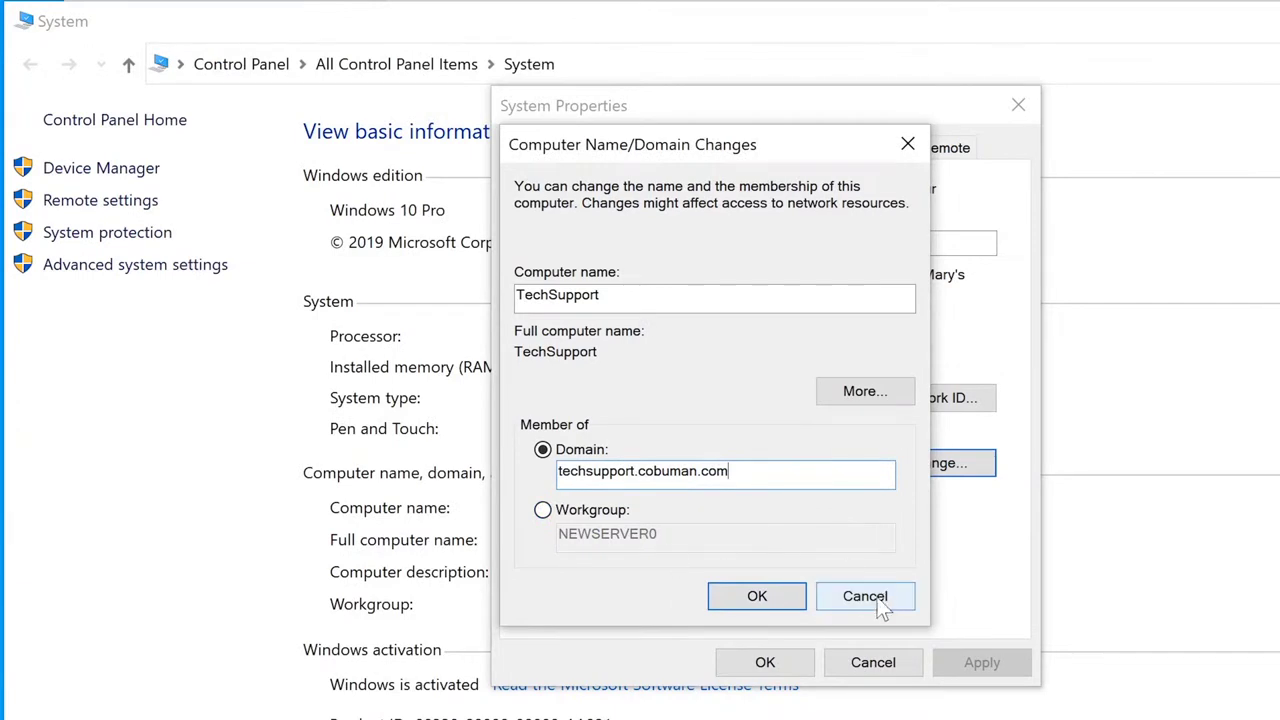
click(757, 595)
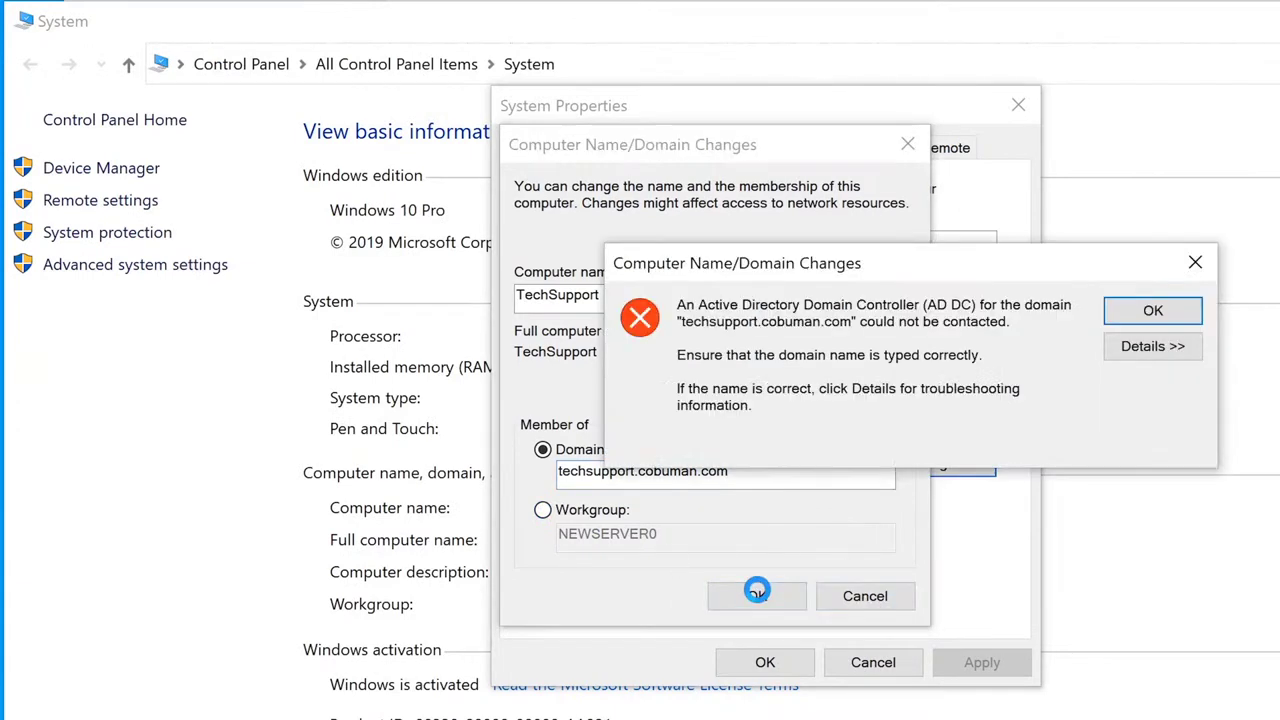
Dismiss the domain controller error, retry once, then cancel and close System Properties.
click(1196, 264)
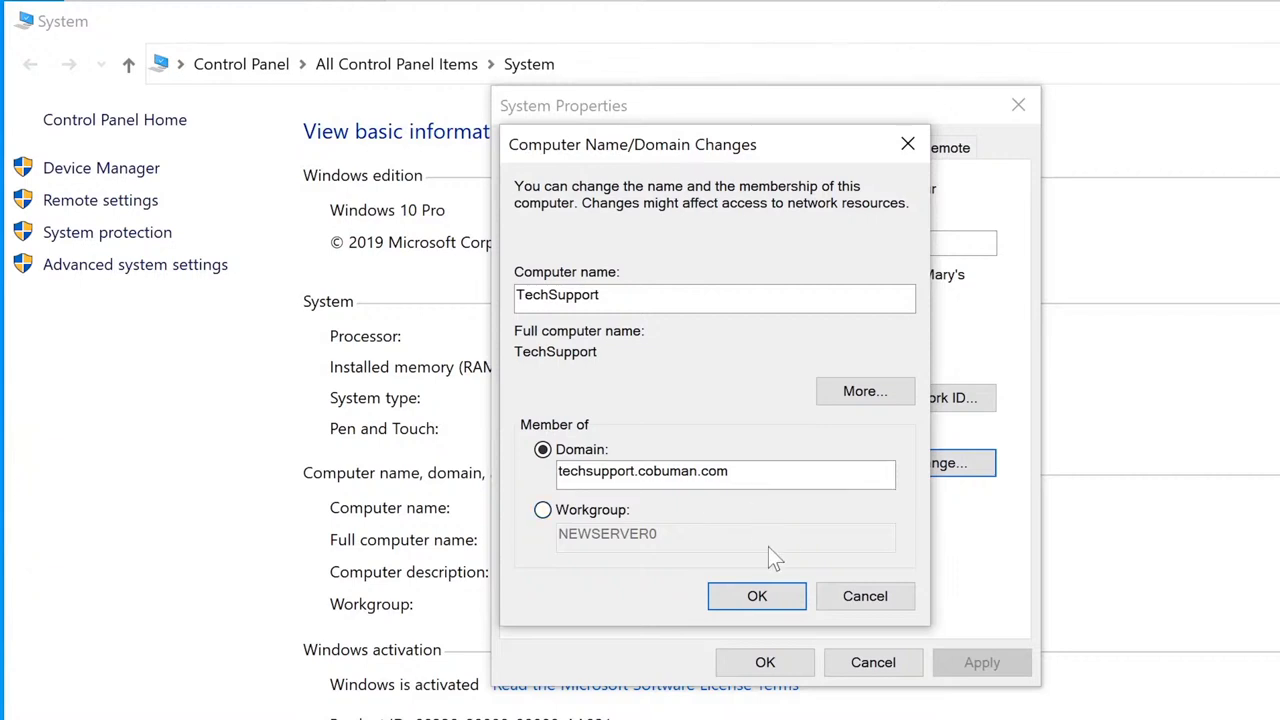
click(762, 597)
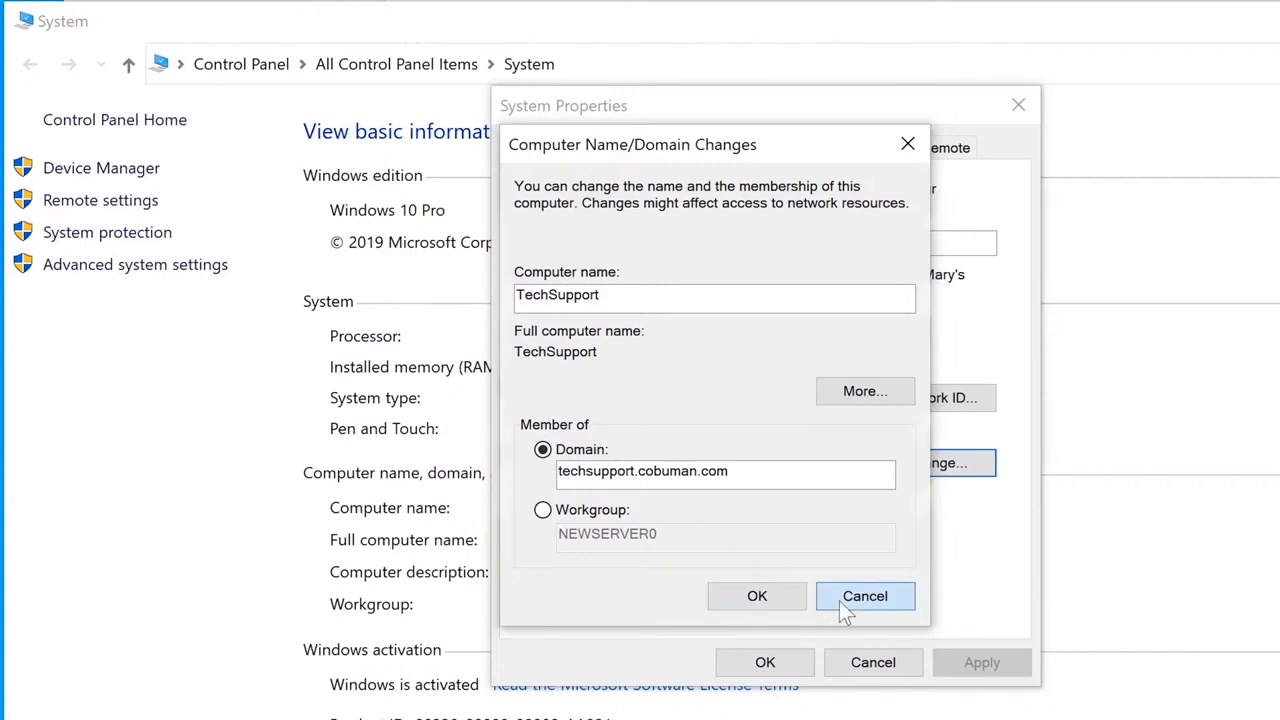
click(839, 601)
click(860, 666)
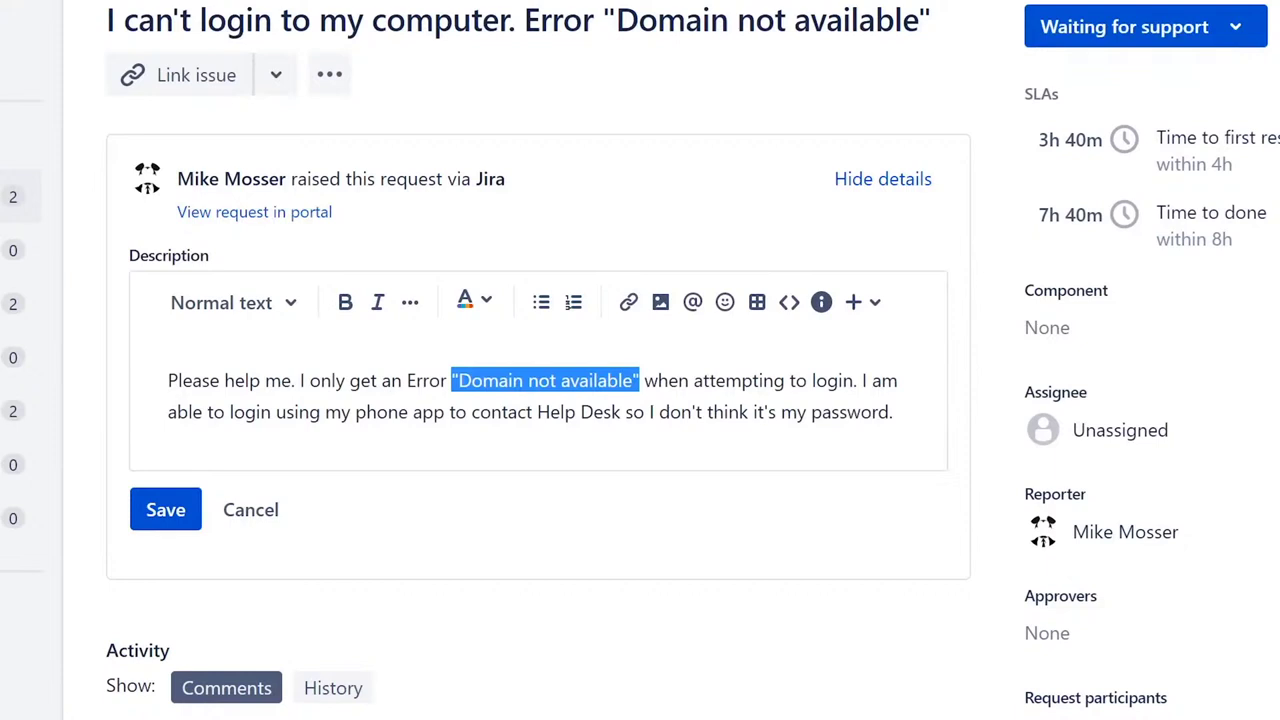
Reselect the quoted 'Domain not available' phrase in ISD-32's description using mouse and Shift+arrows.
click(619, 380)
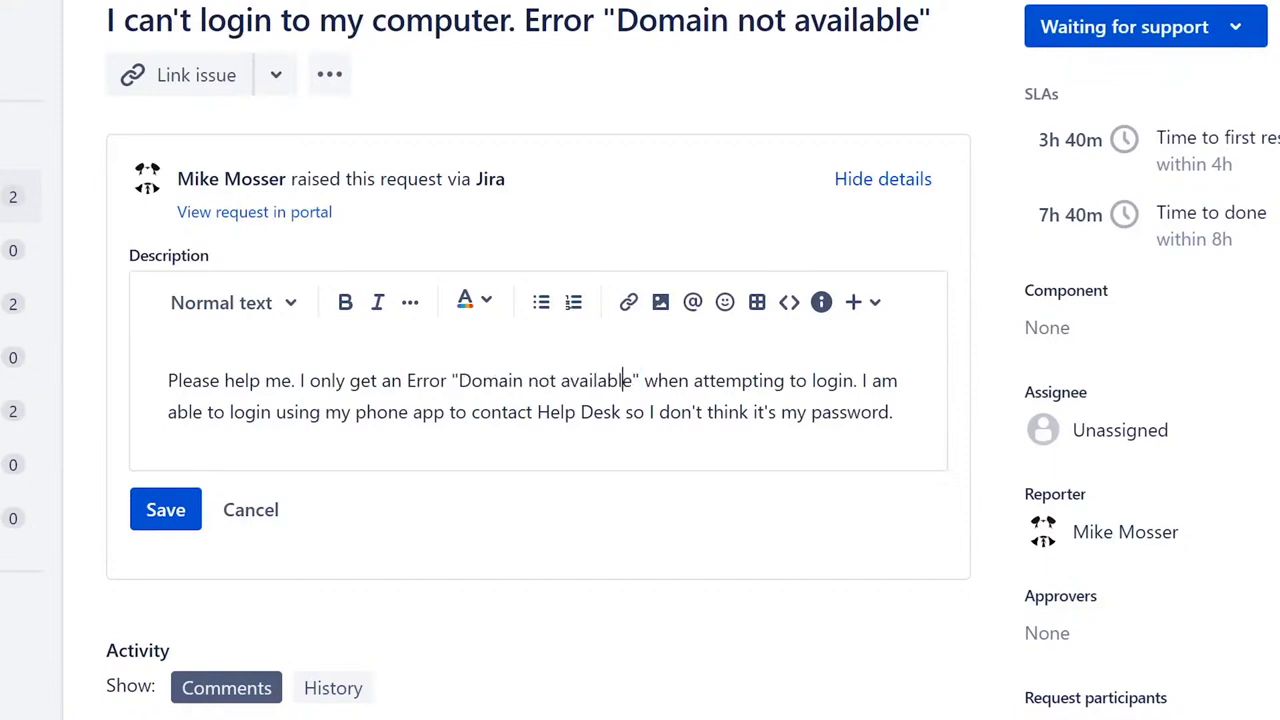
key(shift+Right)
key(shift+Right)
key(shift+Right)
drag(619, 380, 451, 380)
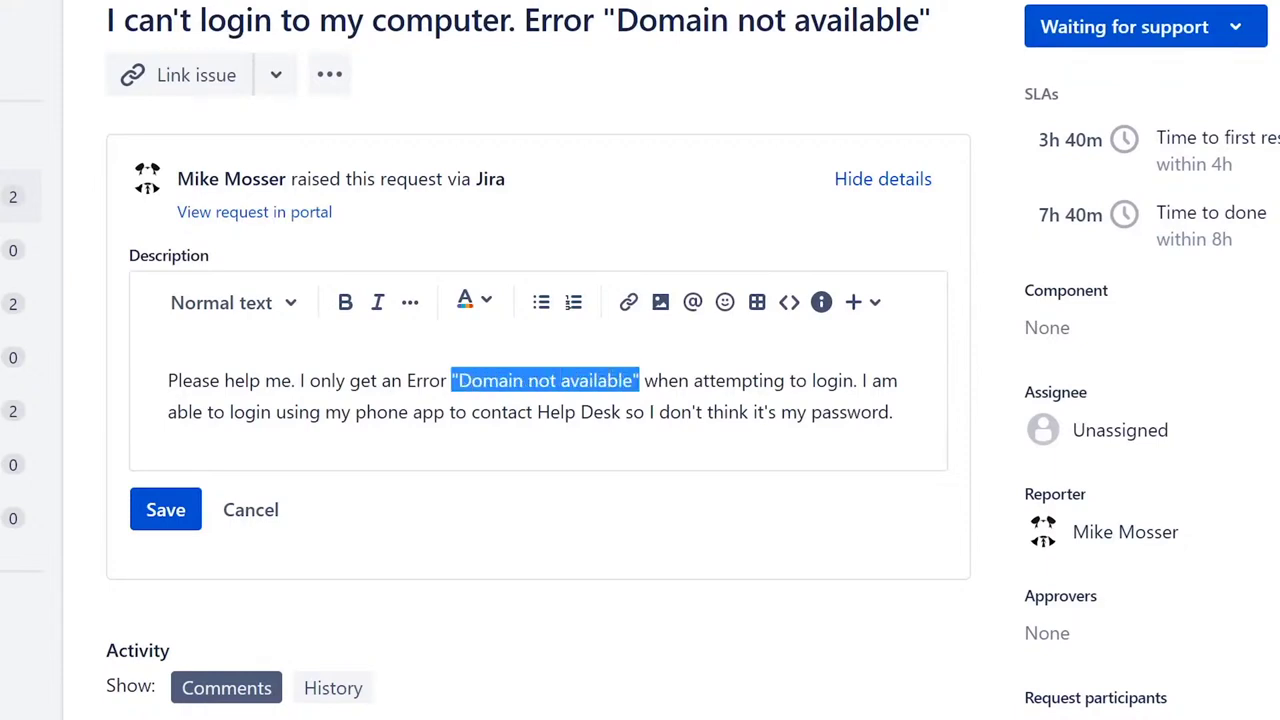
click(451, 380)
drag(451, 380, 638, 380)
key(Left)
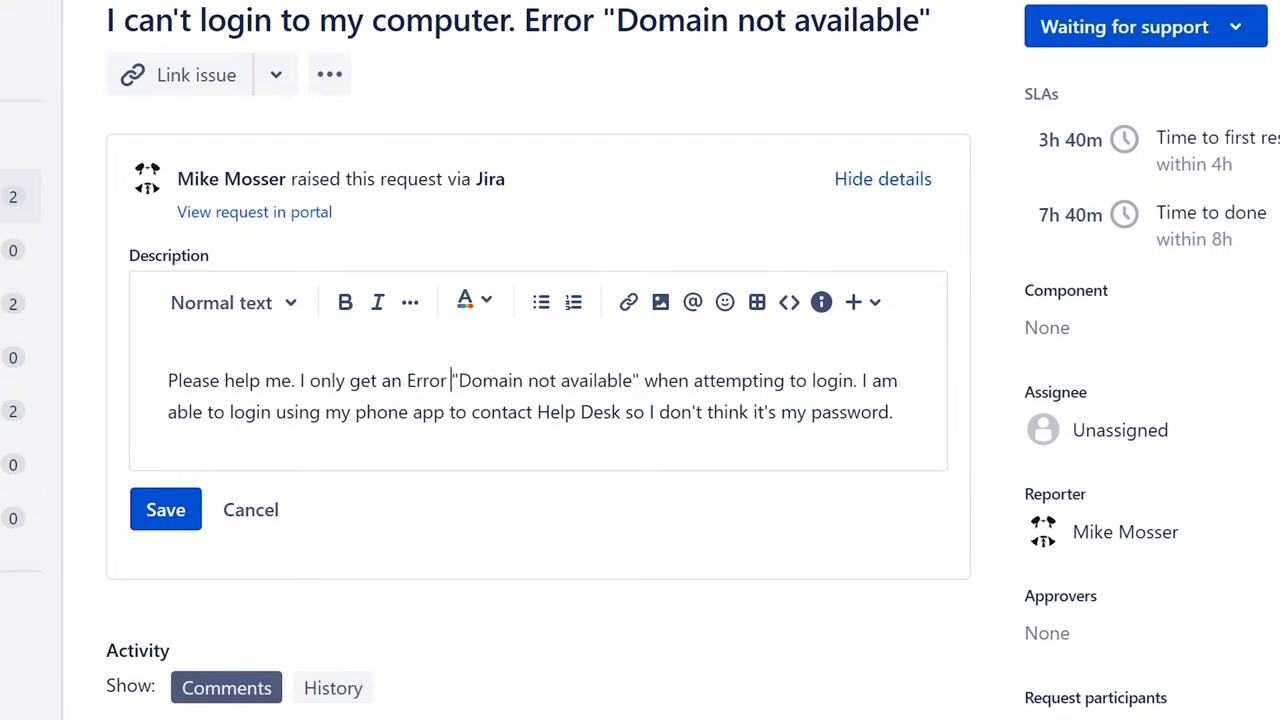
key(shift+Right)
key(shift+Right)
key(shift+Right)
key(shift+Right)
key(shift+Right)
key(shift+Right)
key(shift+Right)
key(shift+Right)
key(shift+Right)
key(shift+Right)
key(shift+Right)
key(shift+Right)
key(shift+Right)
key(shift+Right)
key(shift+Right)
key(shift+Right)
key(shift+Right)
key(shift+Right)
key(shift+Right)
key(shift+Right)
key(shift+Right)
key(shift+Right)
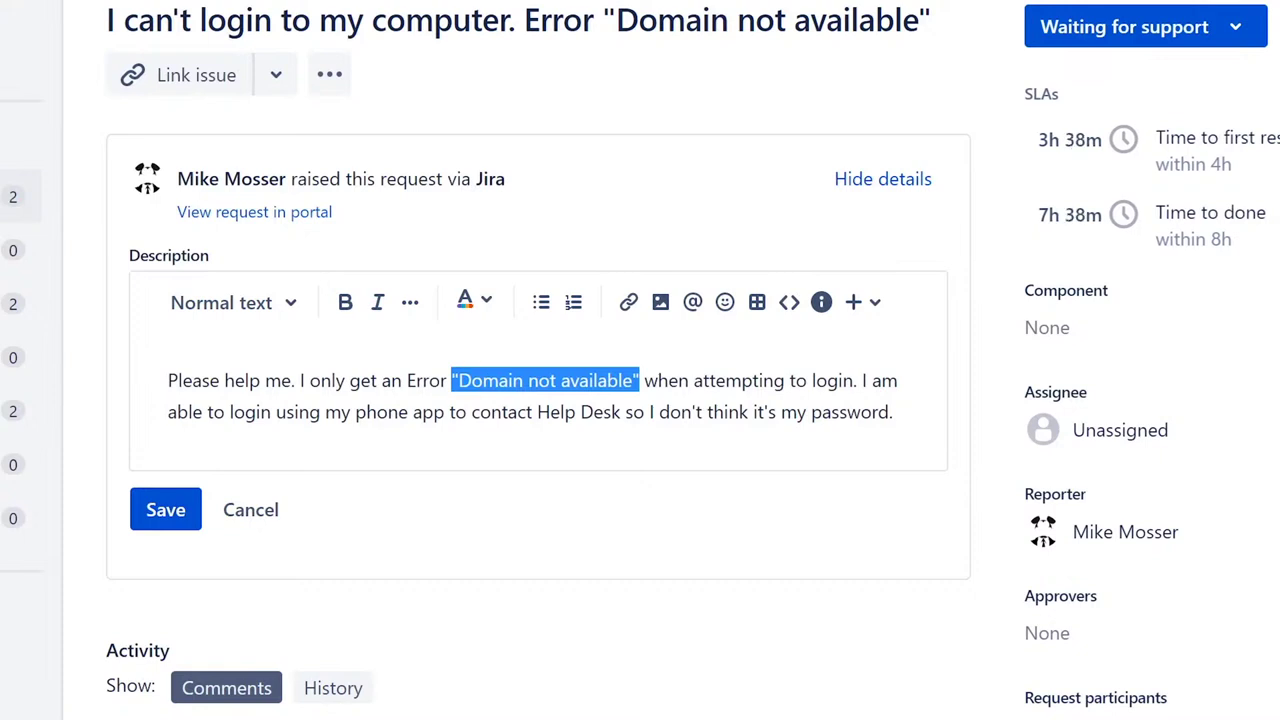
key(Left)
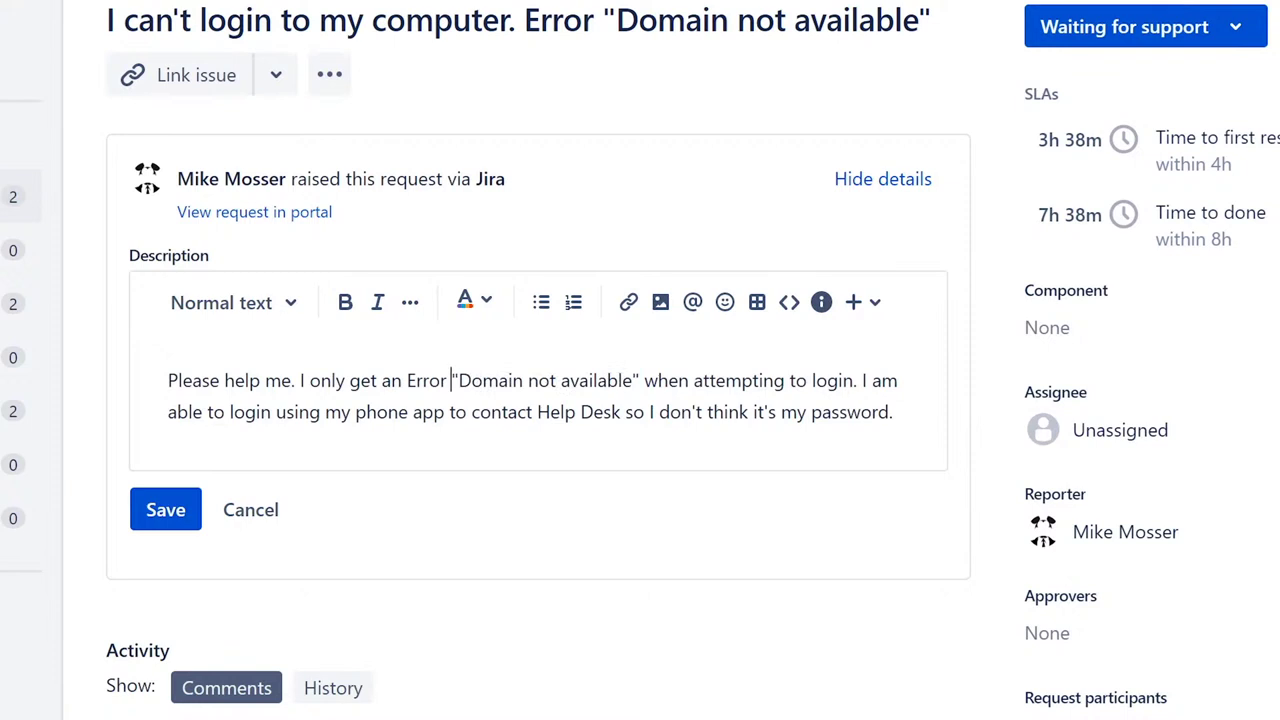
key(shift+Right)
key(shift+Right)
key(shift+Right)
key(shift+Right)
key(shift+Right)
key(shift+Right)
key(shift+Right)
key(shift+Right)
key(shift+Right)
key(shift+Right)
key(shift+Right)
key(shift+Right)
key(shift+Right)
key(shift+Right)
key(shift+Right)
key(shift+Right)
key(shift+Right)
key(shift+Right)
key(shift+Right)
key(shift+Right)
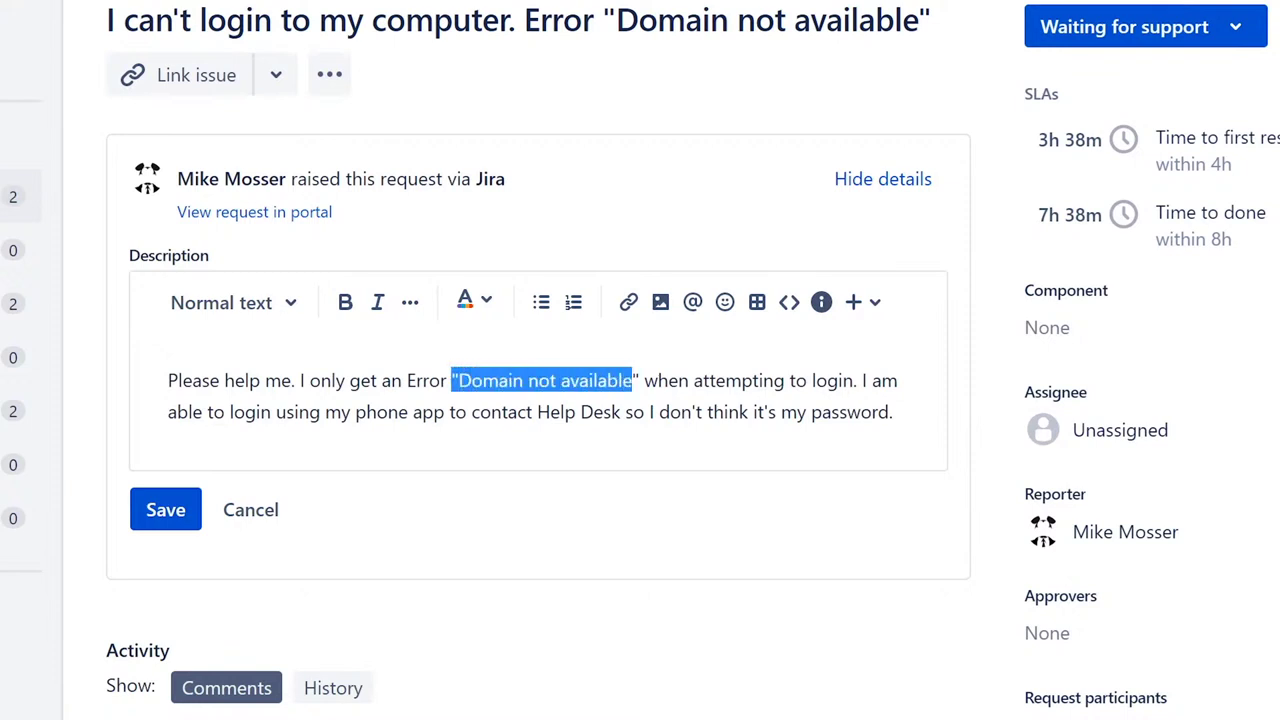
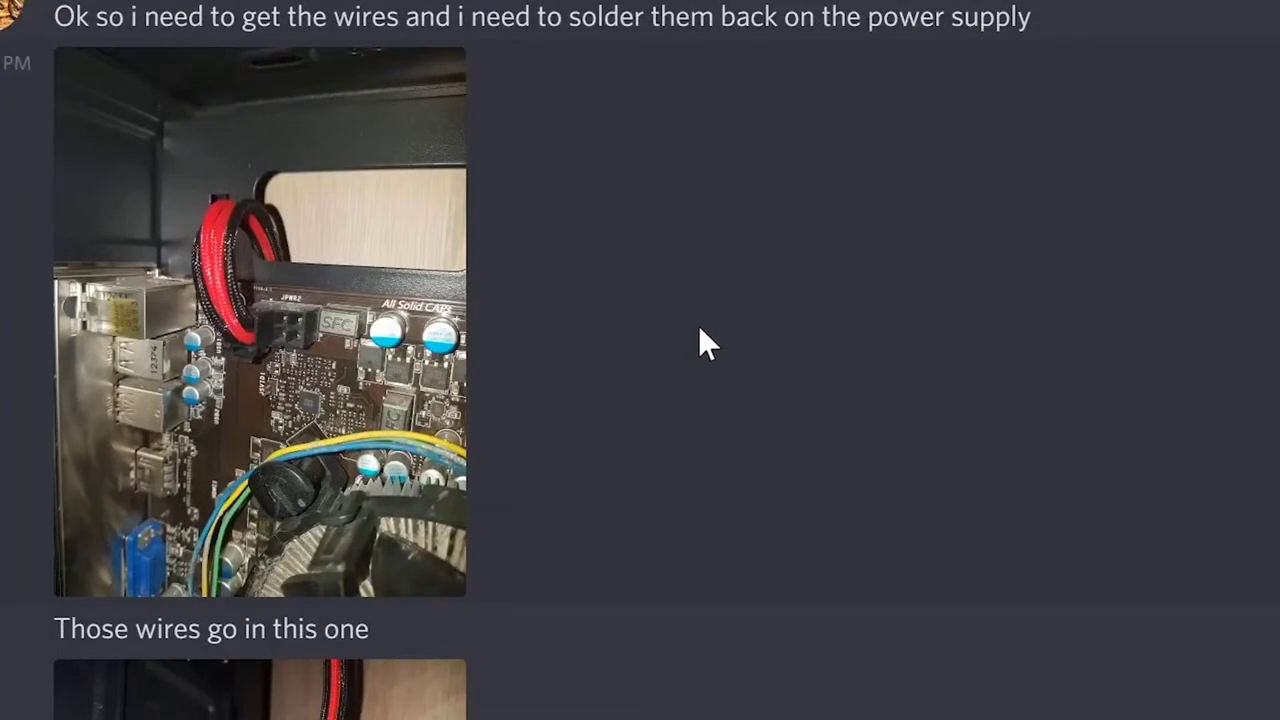
scroll(717, 343, down, 2)
Enlarge and close the taped cable photo and the motherboard photo in the Discord chat.
click(312, 538)
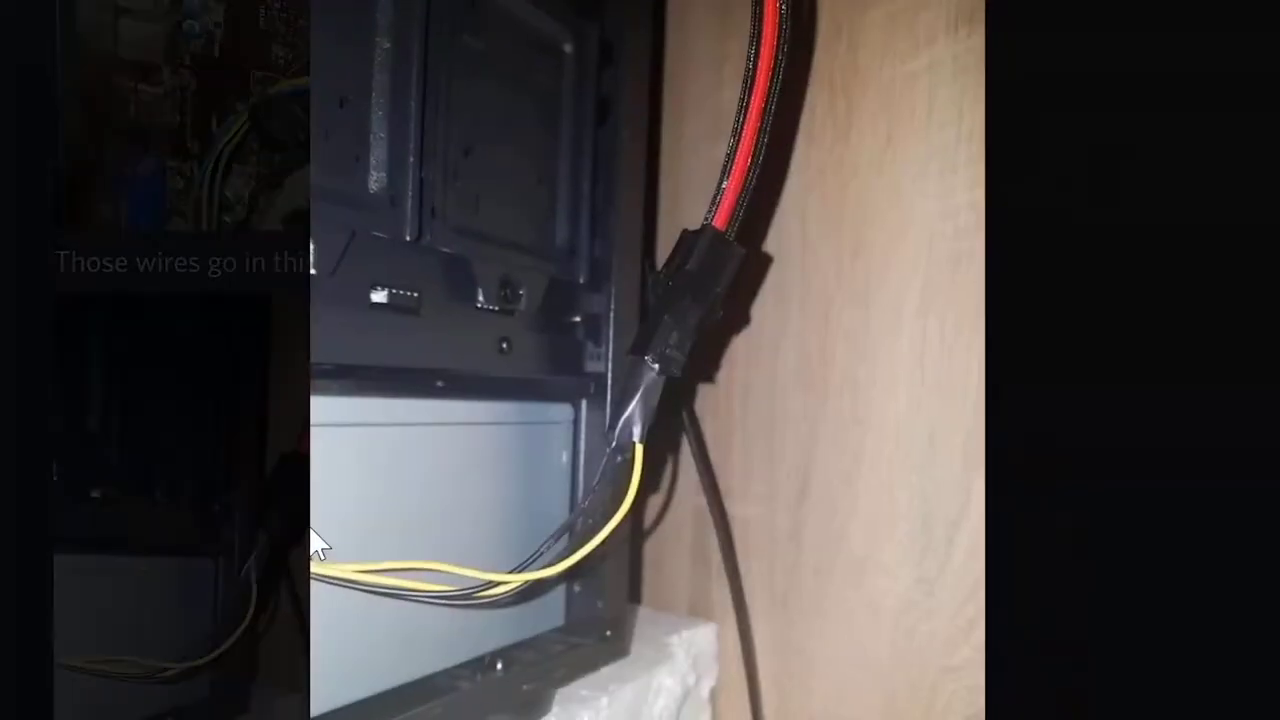
click(1114, 391)
scroll(510, 340, up, 4)
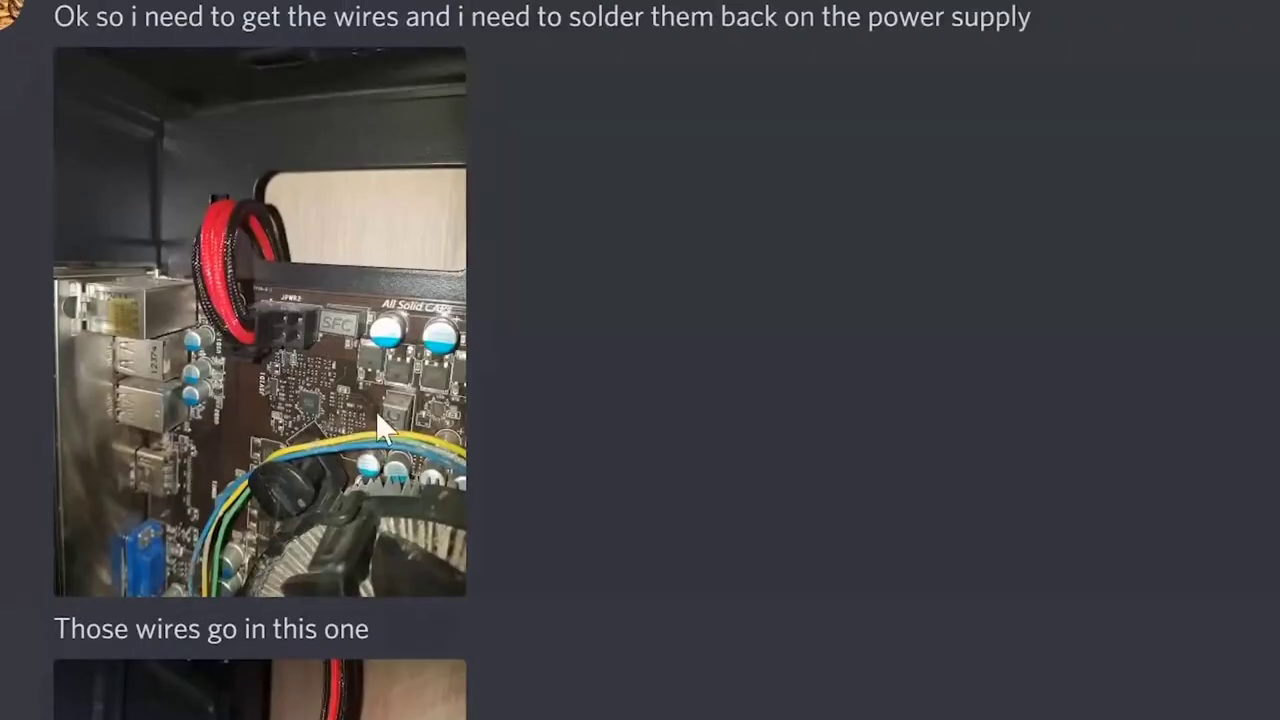
click(283, 455)
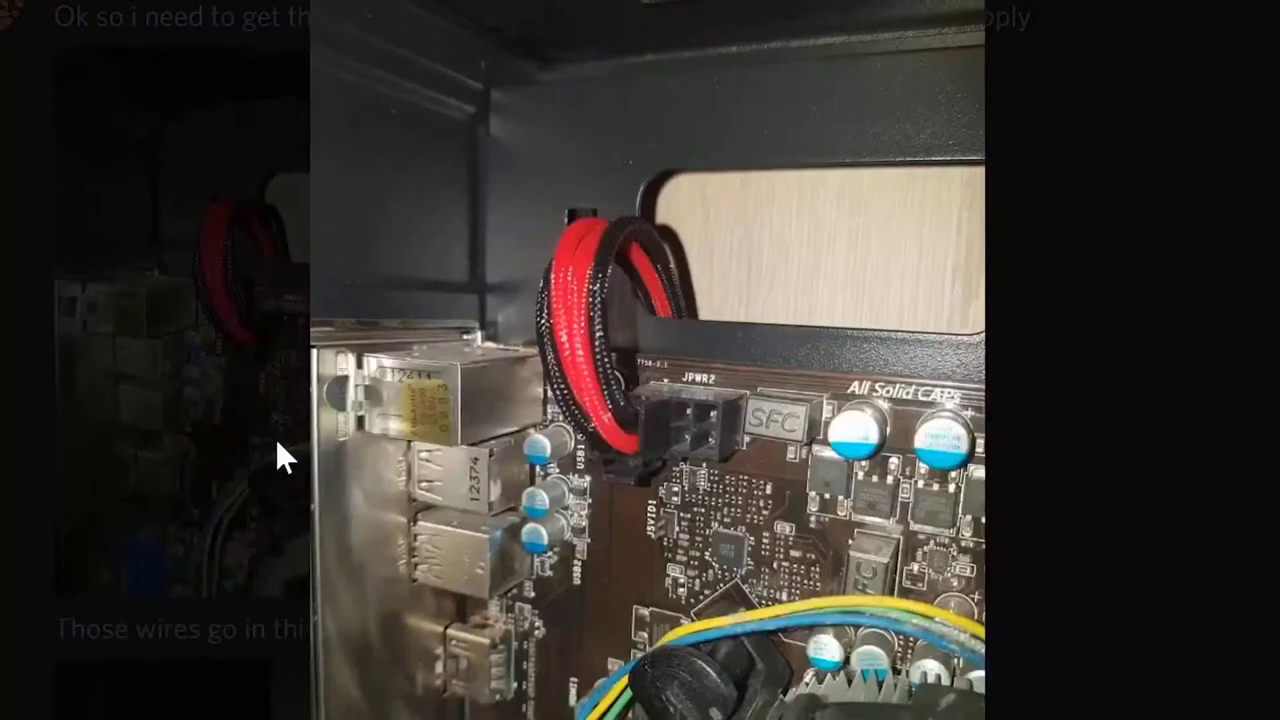
click(1143, 361)
Find the taped red-and-yellow power cable photo in the chat and enlarge it.
scroll(1143, 361, down, 10)
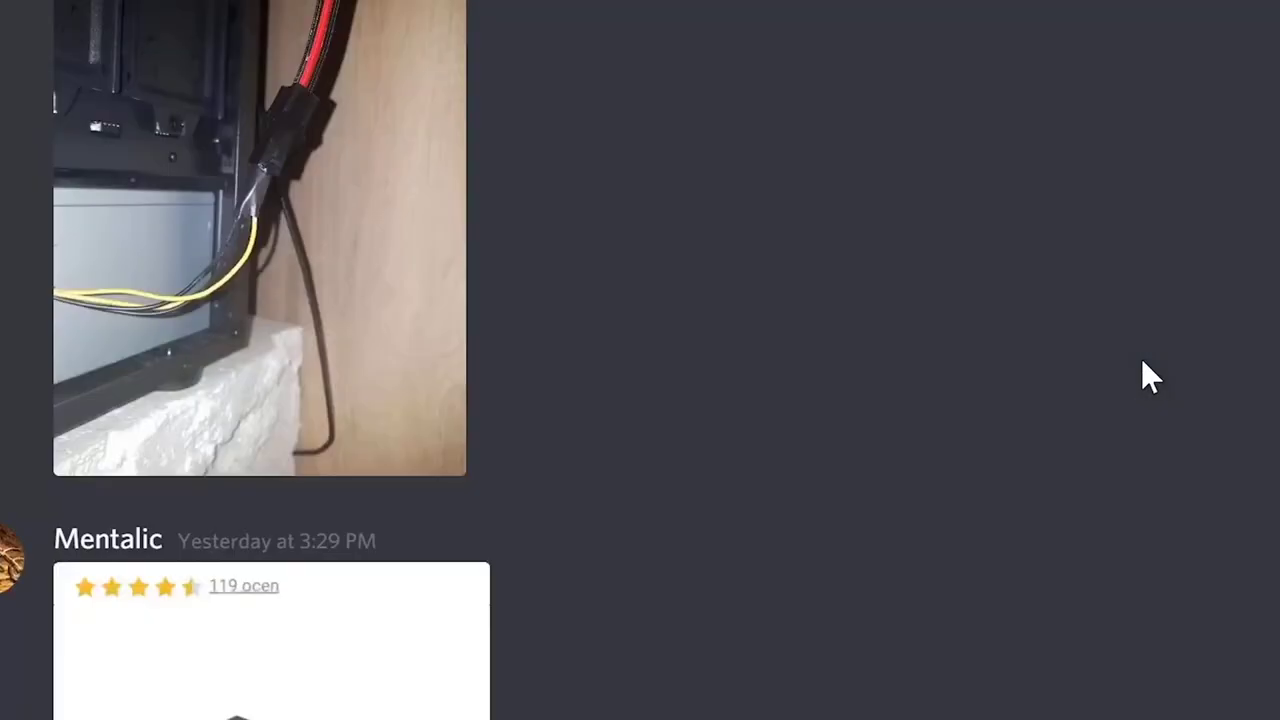
scroll(1147, 377, down, 4)
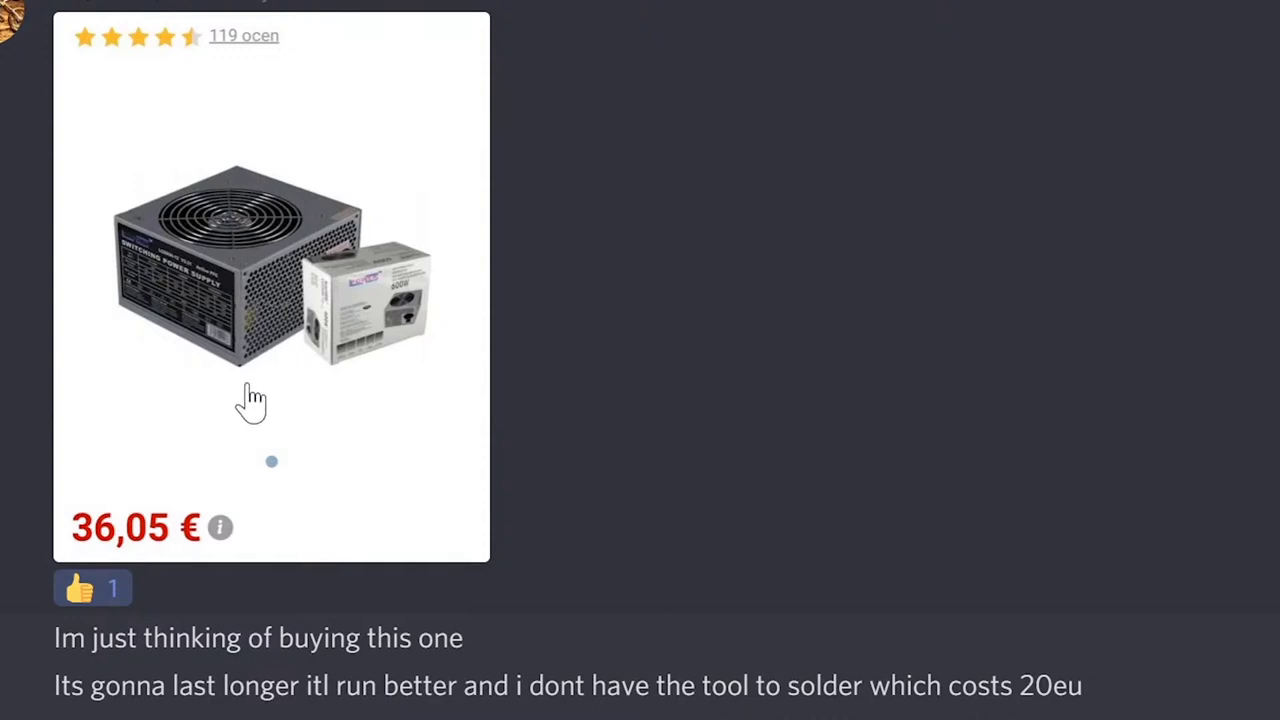
scroll(251, 400, up, 2)
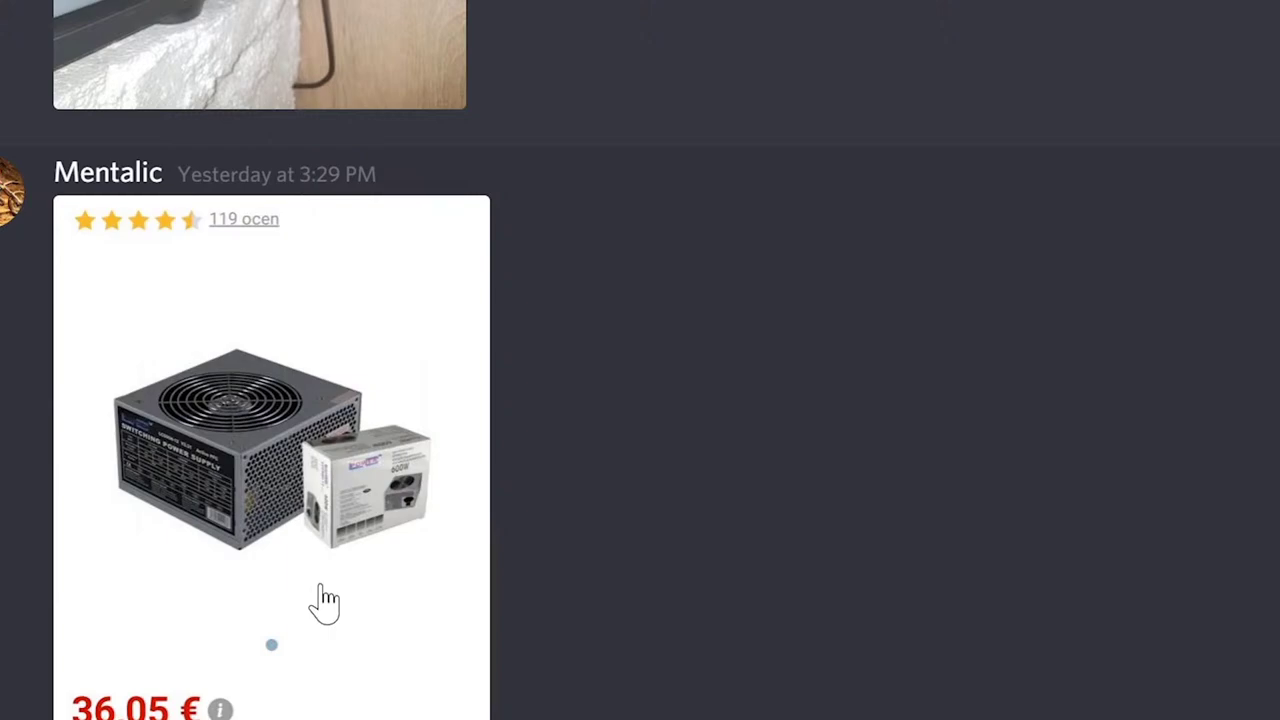
scroll(326, 601, down, 4)
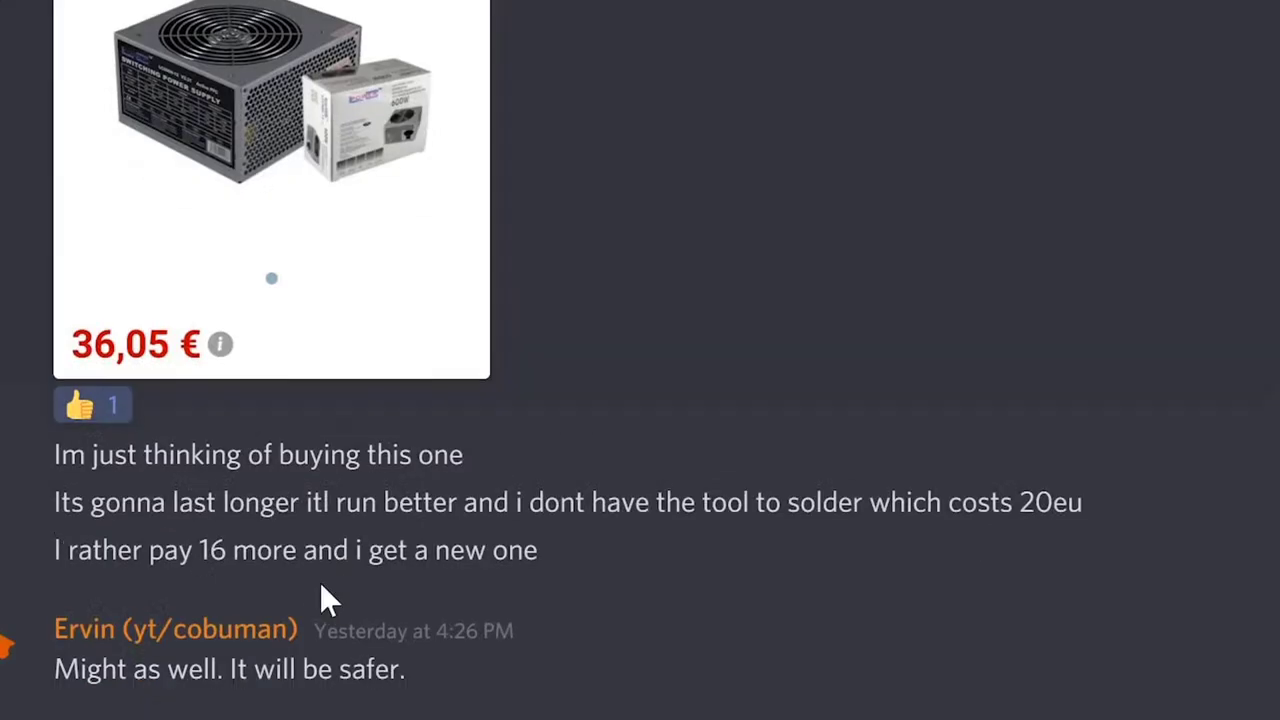
scroll(366, 343, up, 6)
scroll(320, 466, up, 10)
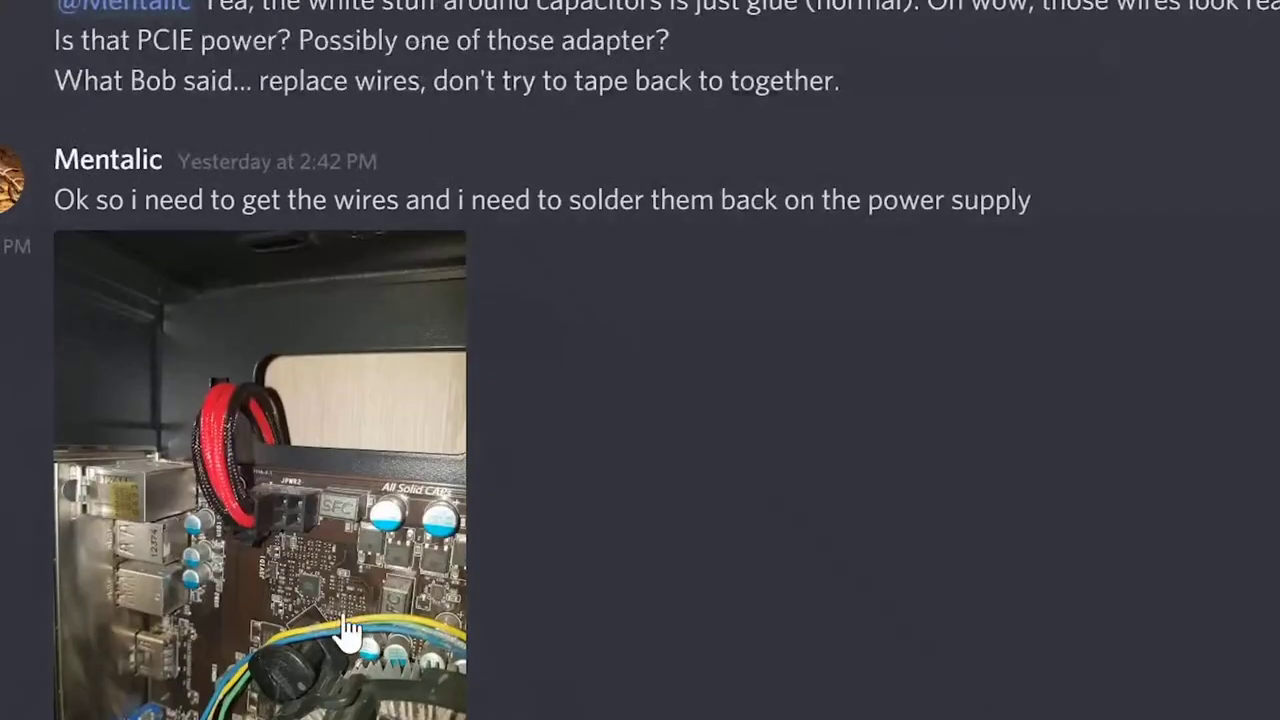
scroll(300, 512, down, 1)
scroll(300, 512, down, 3)
click(300, 512)
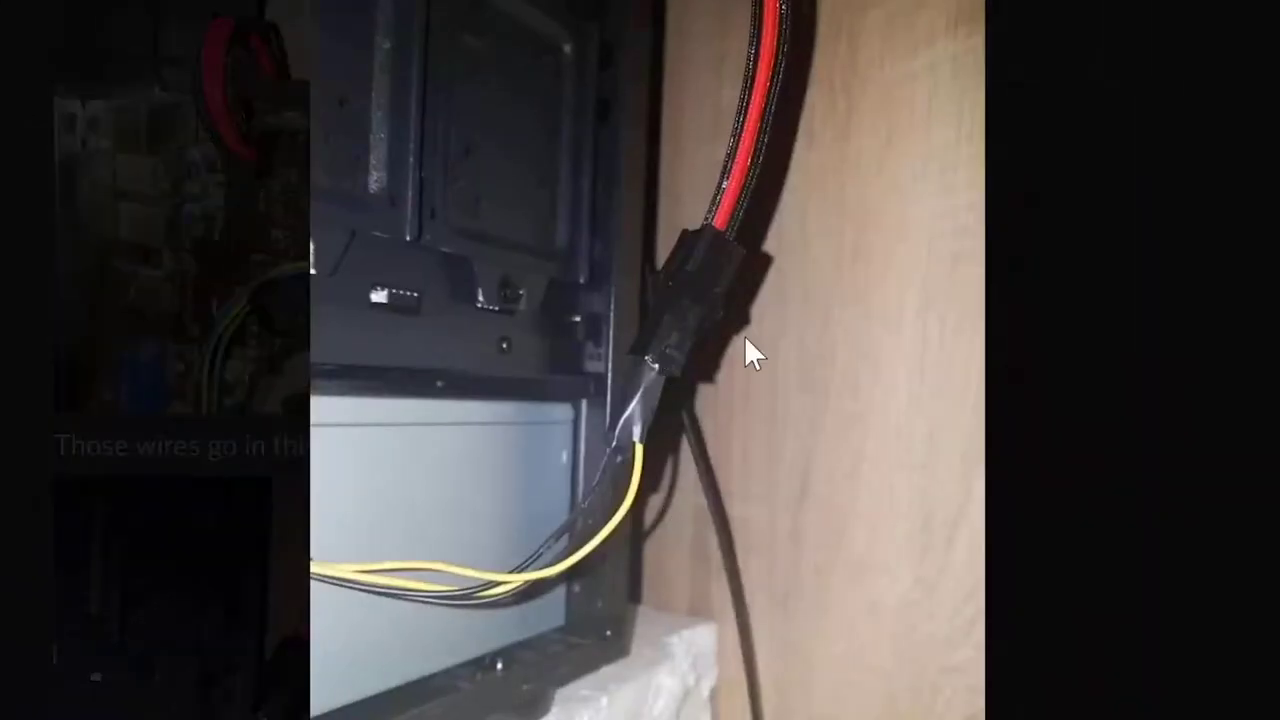
Close the Discord photo and start an empty reply to the customer on the Jira issue.
click(1155, 331)
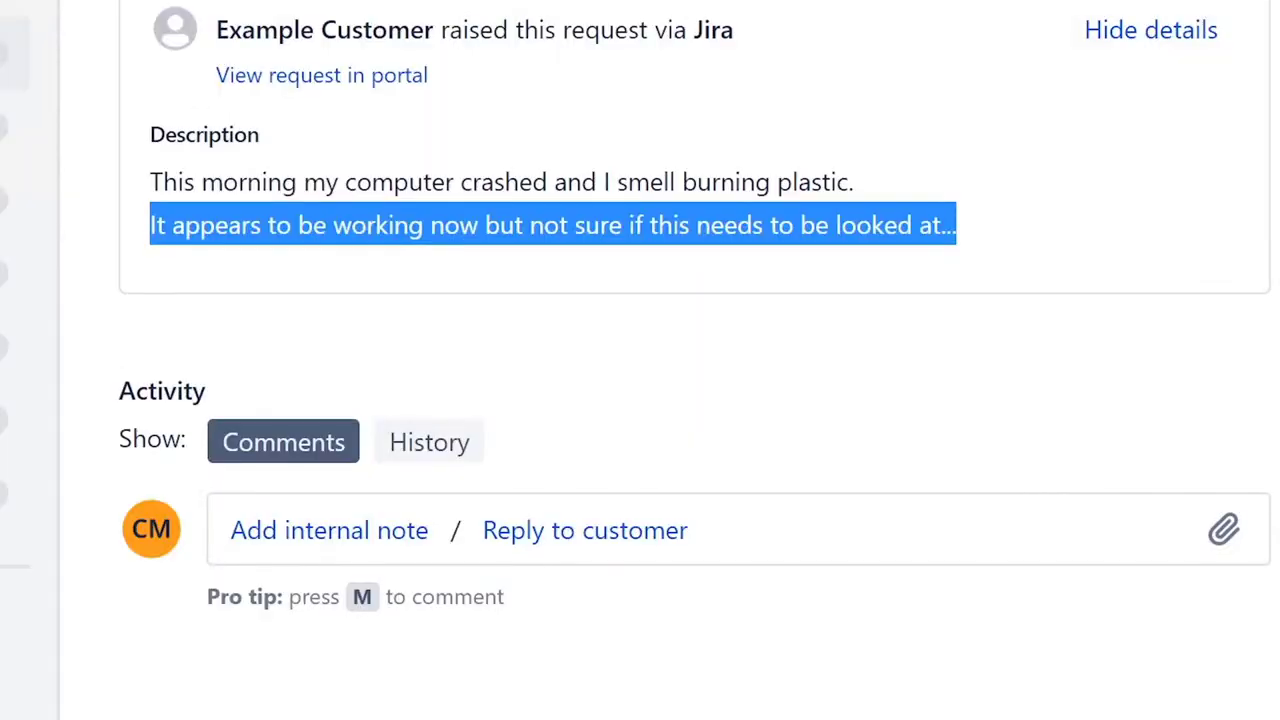
click(639, 166)
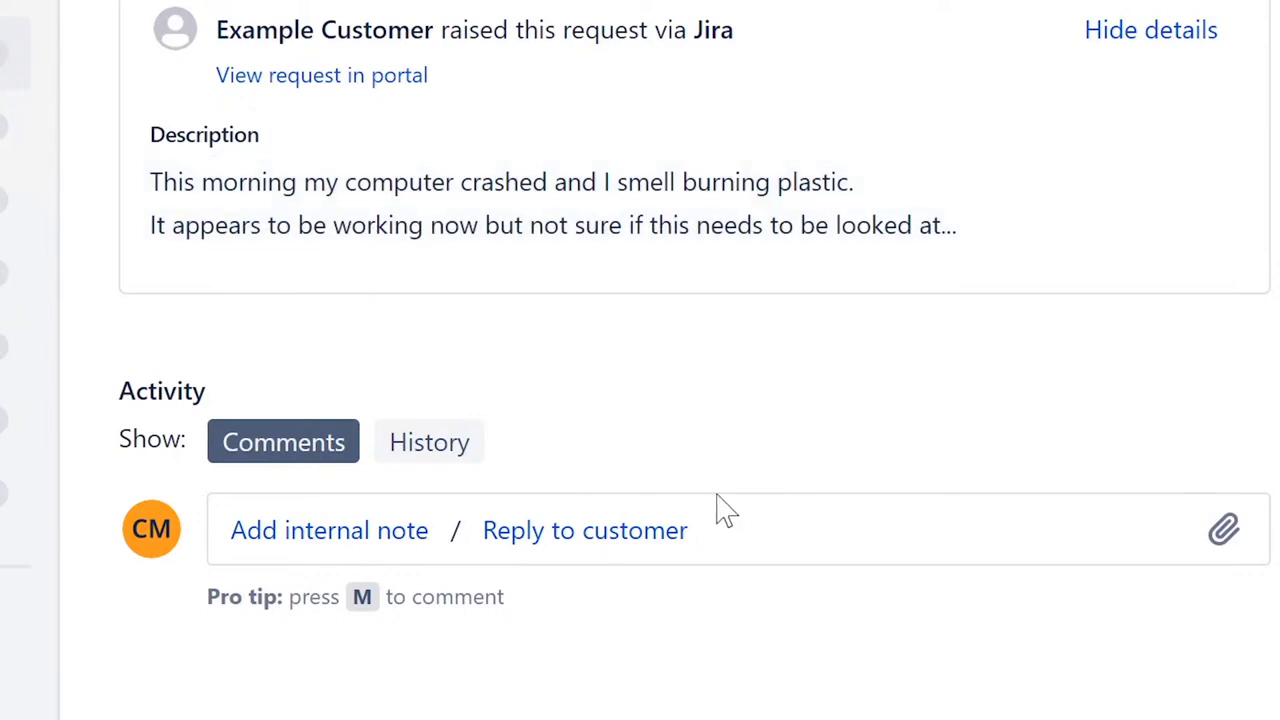
click(590, 532)
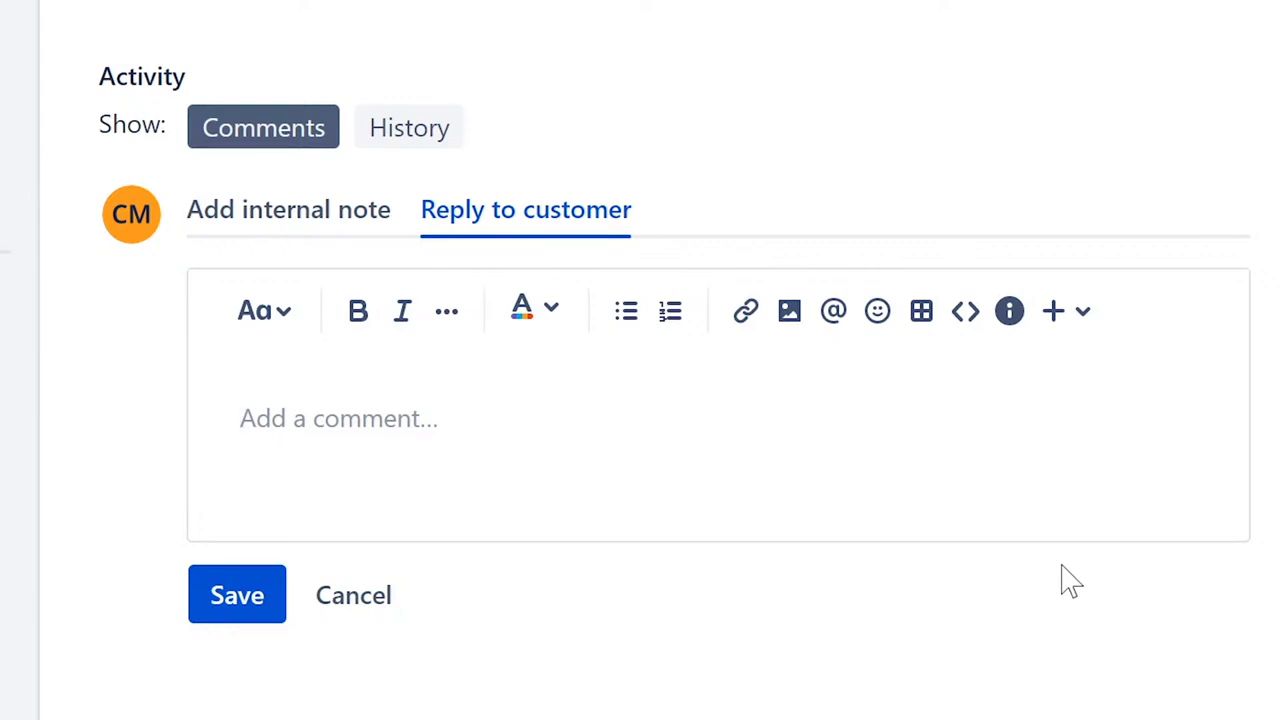
Reply that the PSU is likely bad and a local PC tech should look, signed, and save.
text(Please)
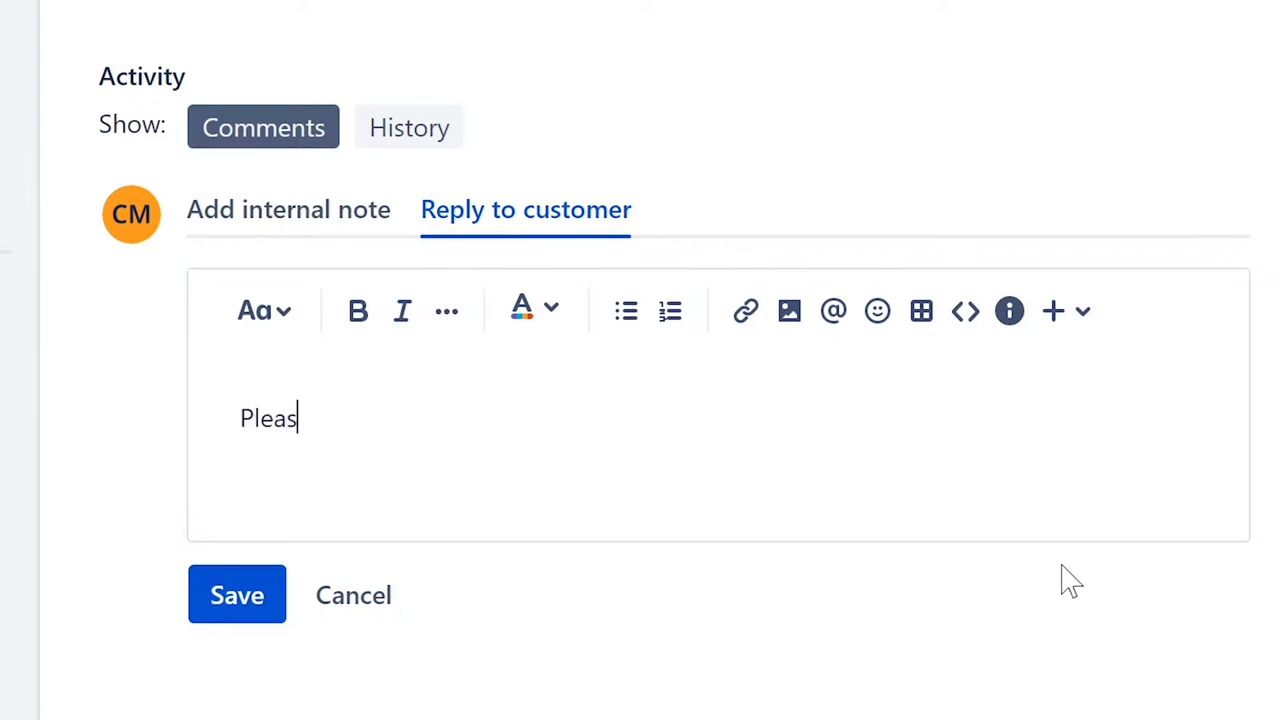
key(BackSpace)
key(BackSpace)
key(BackSpace)
key(BackSpace)
key(BackSpace)
key(BackSpace)
key(BackSpace)
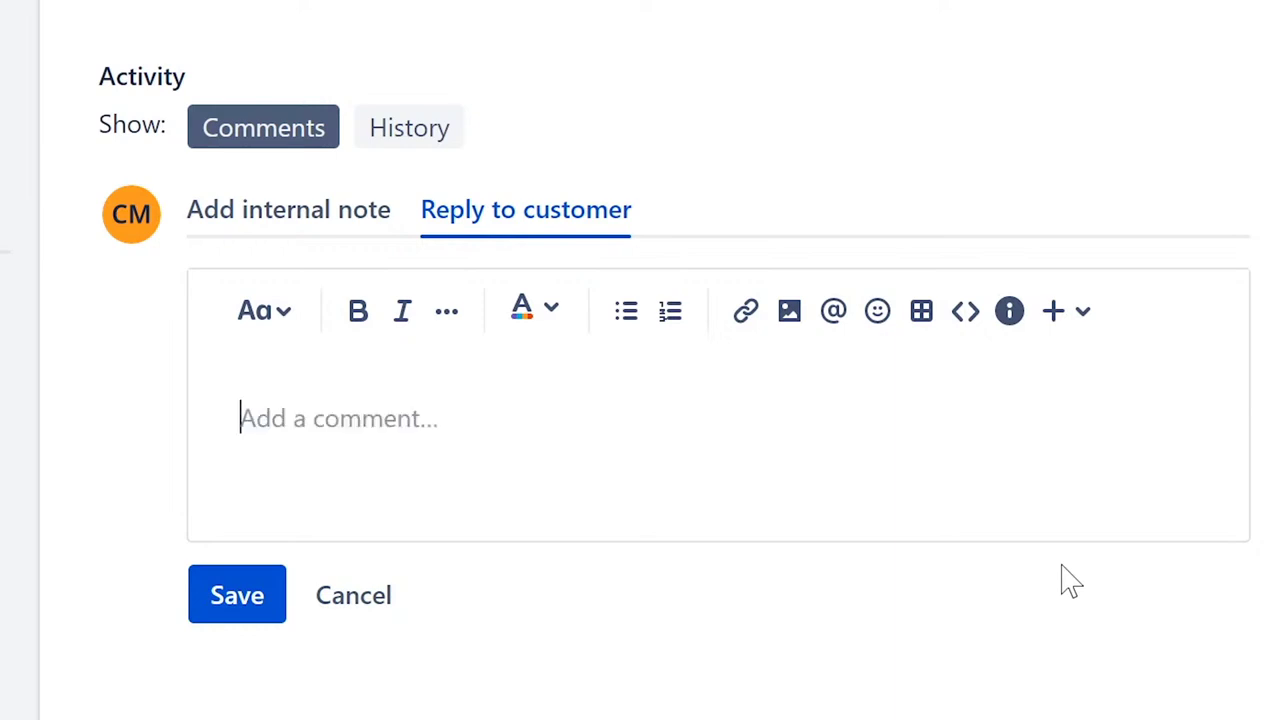
text(Hello, )
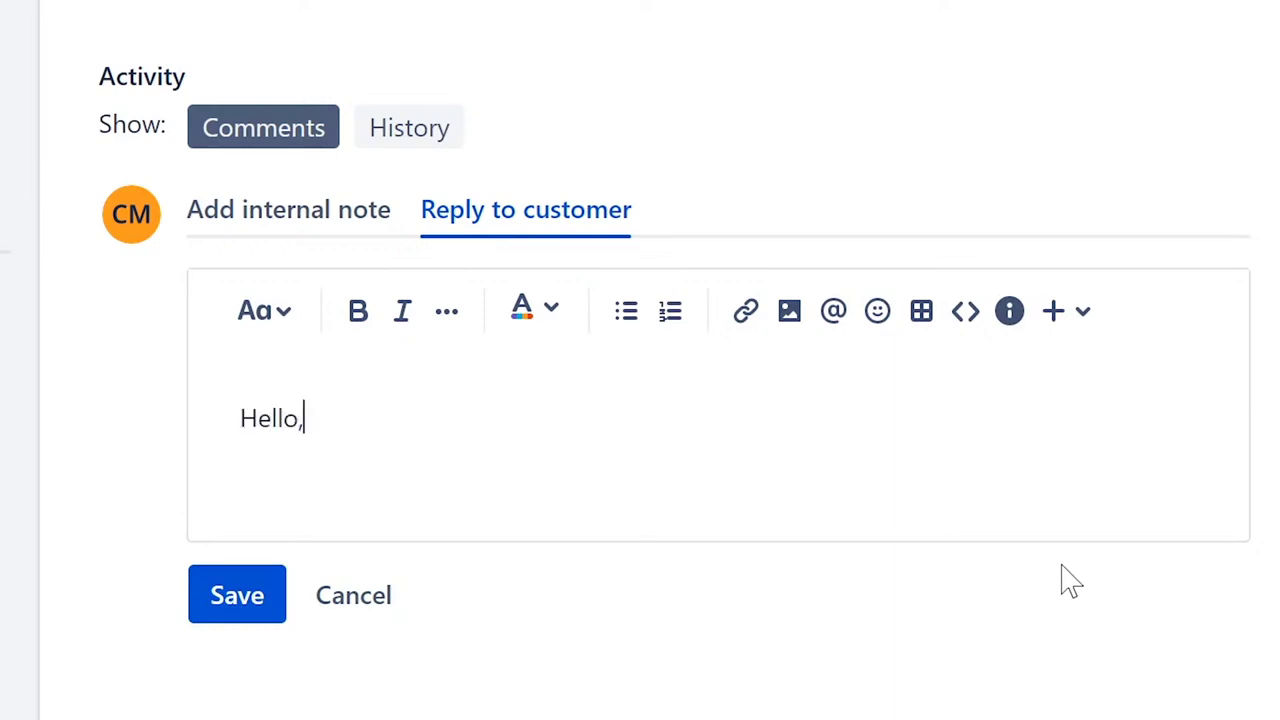
text(it sounds )
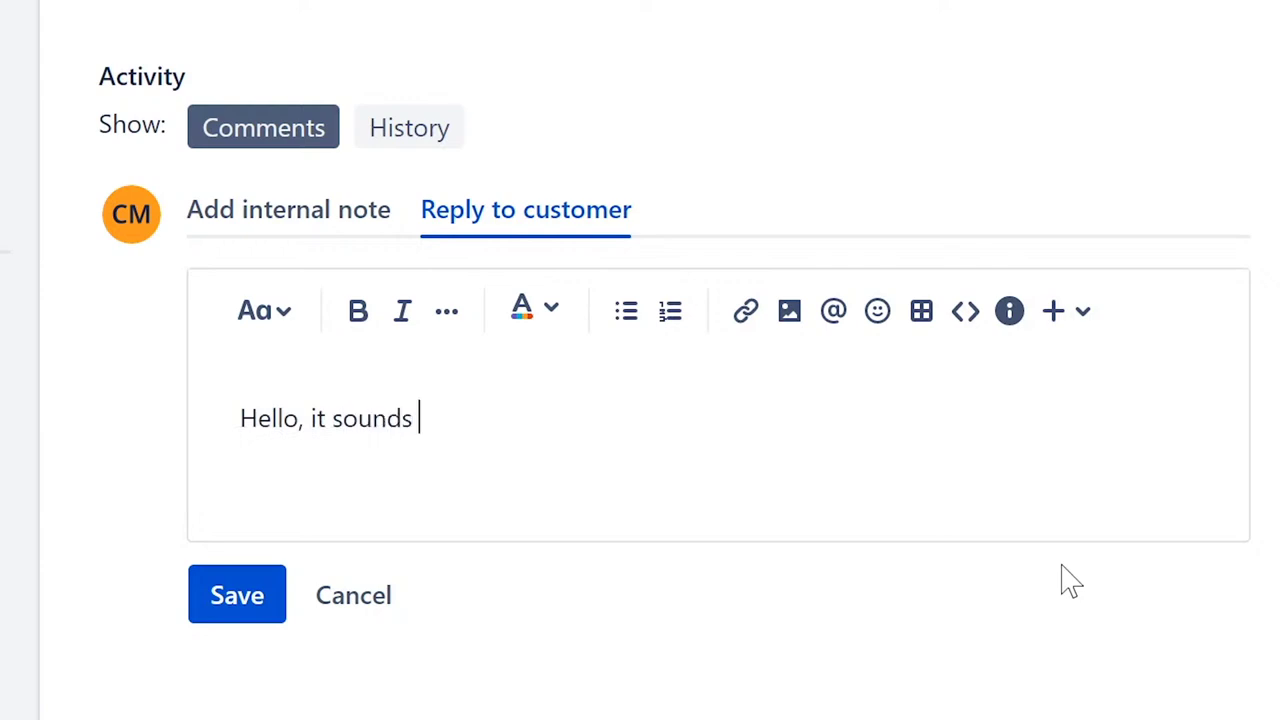
text(like you have )
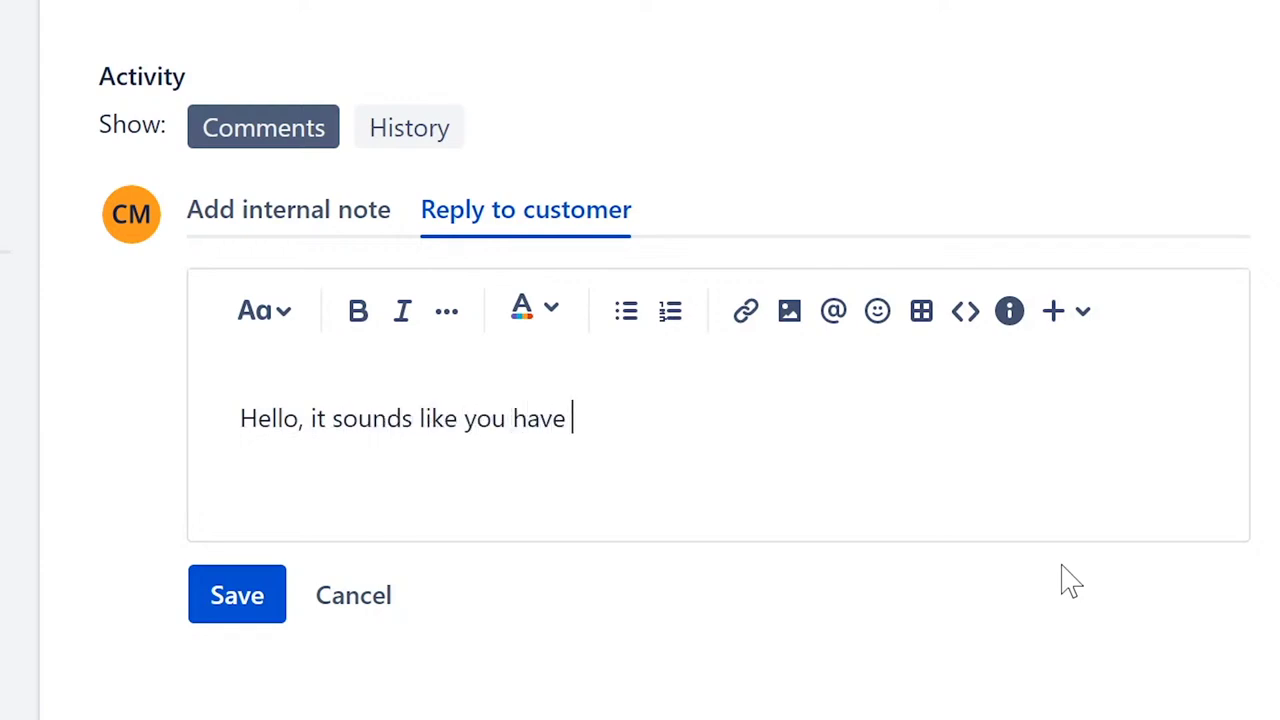
text(a bad )
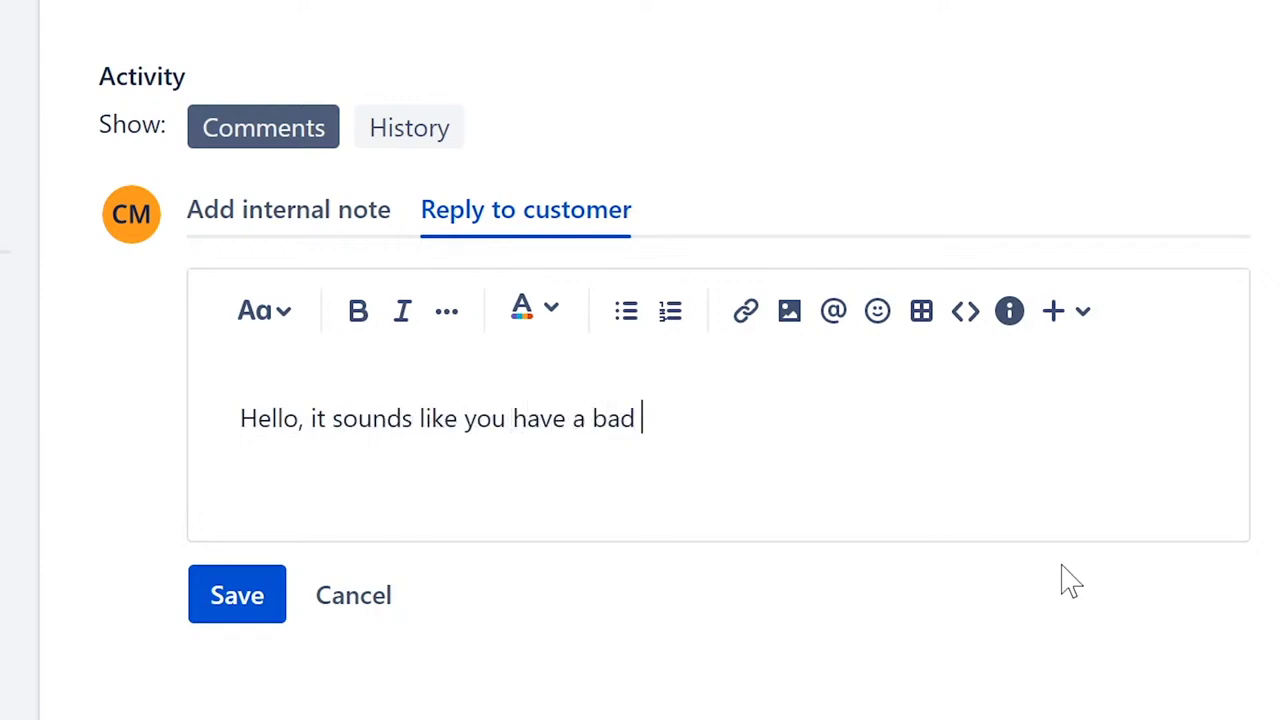
text(PSU. Please )
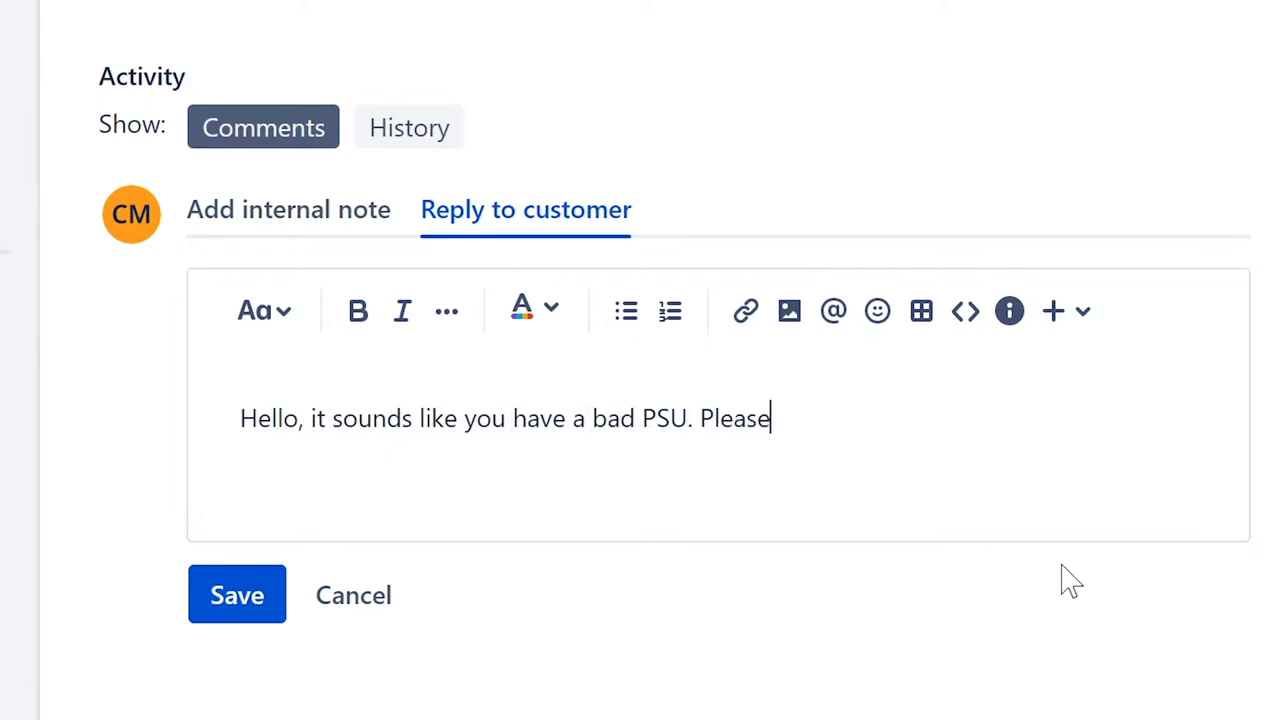
text(take you)
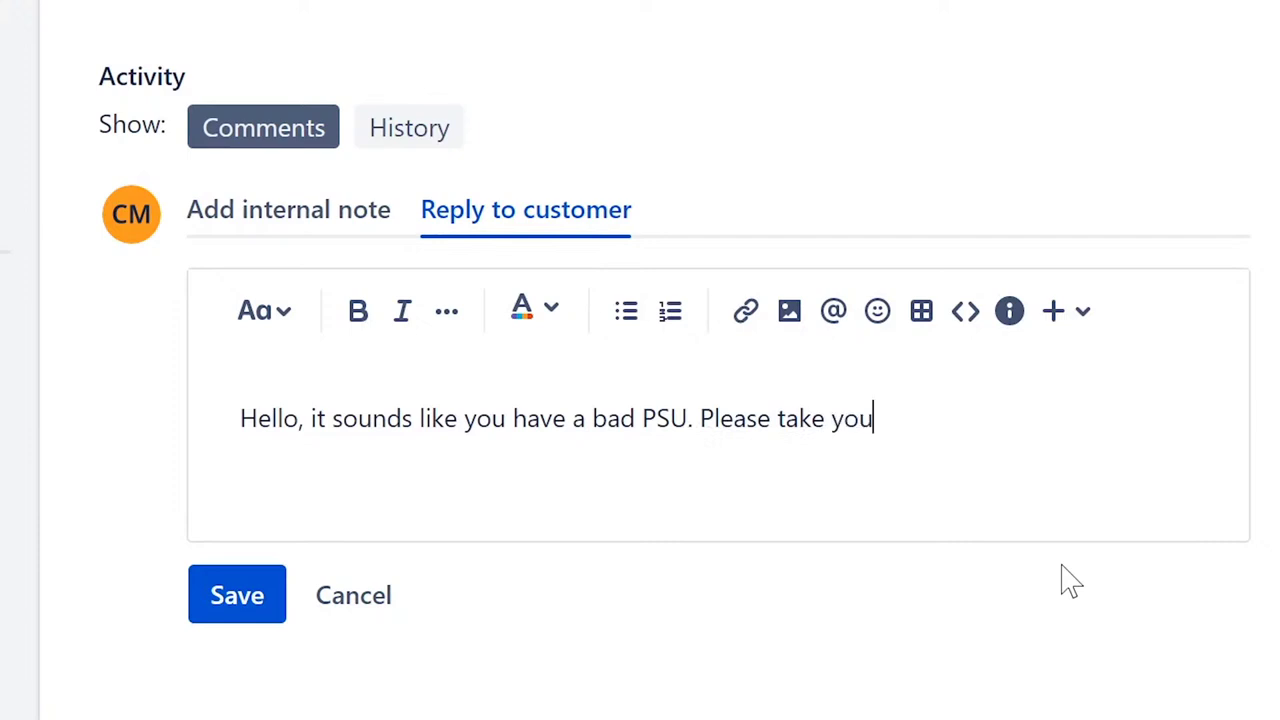
text(r computer )
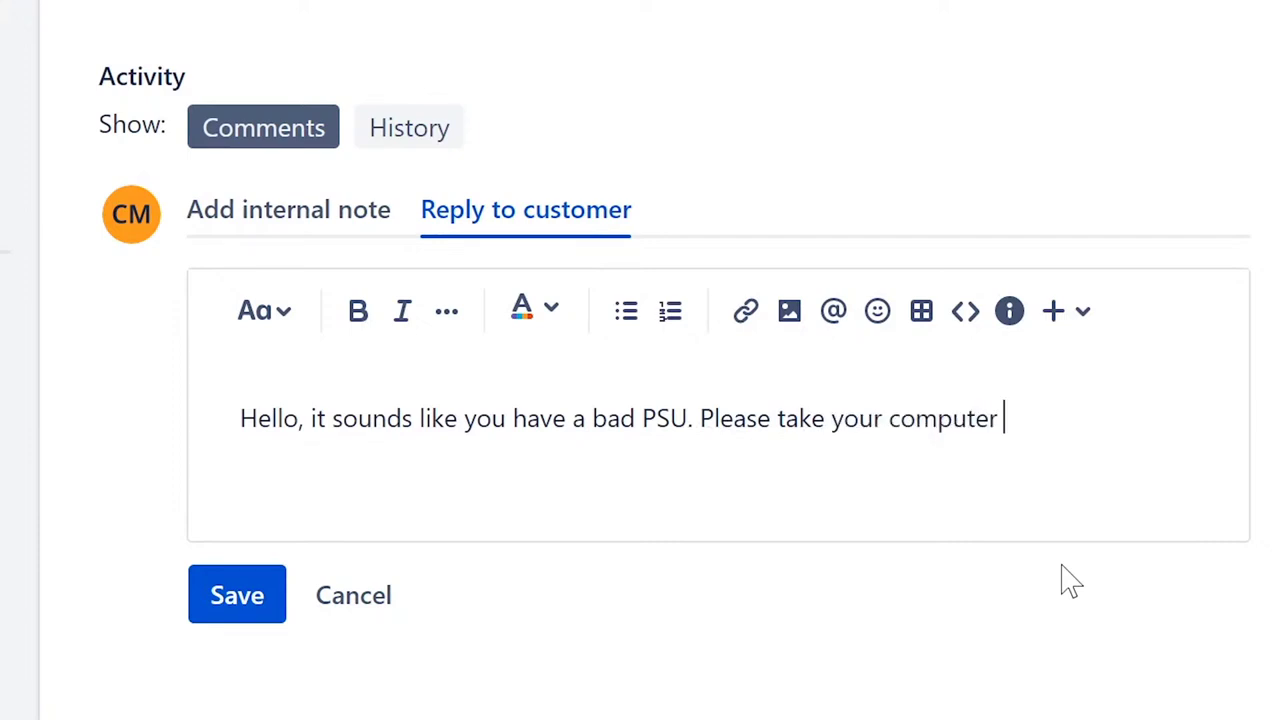
text(to local Pc t)
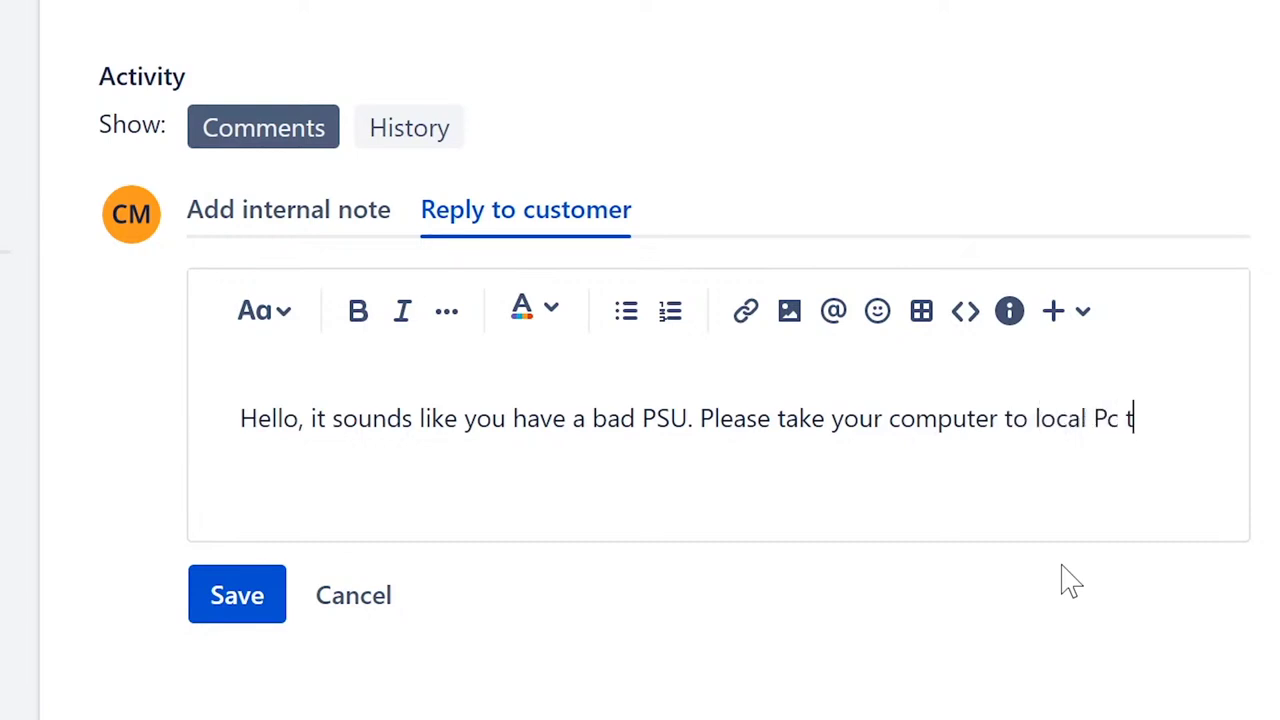
text(ech to take a loo)
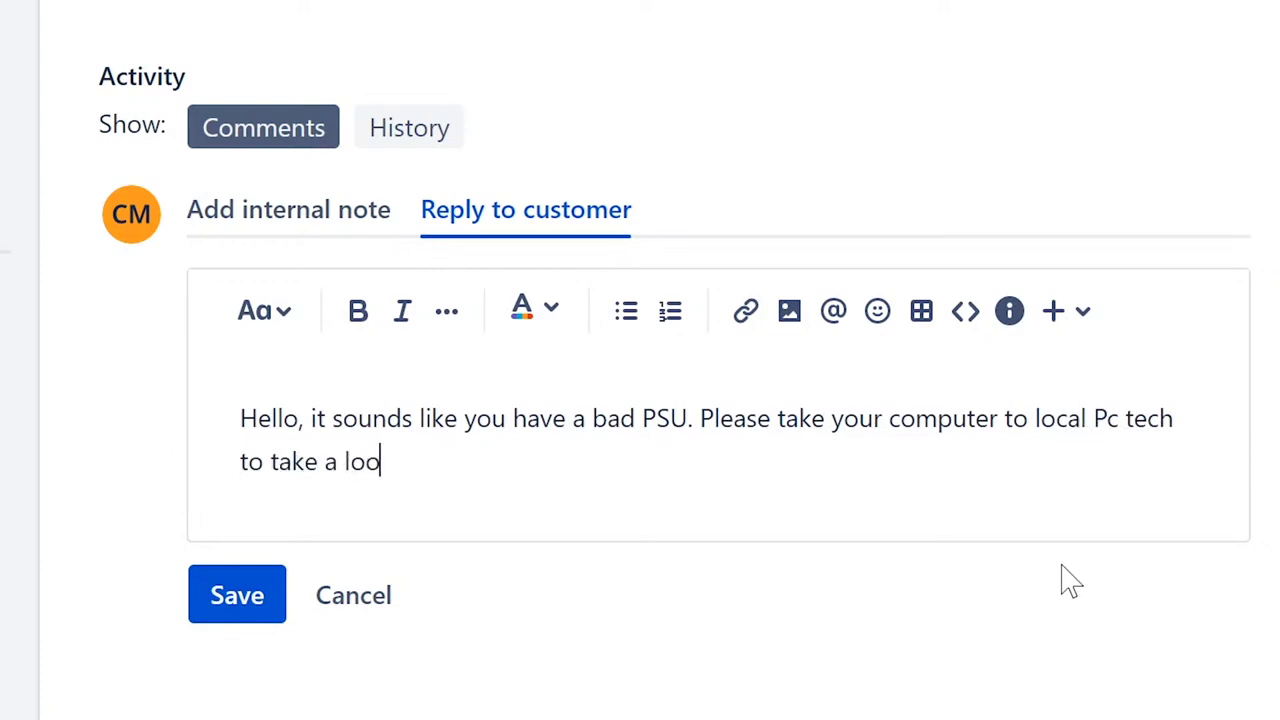
text(k. Ervin)
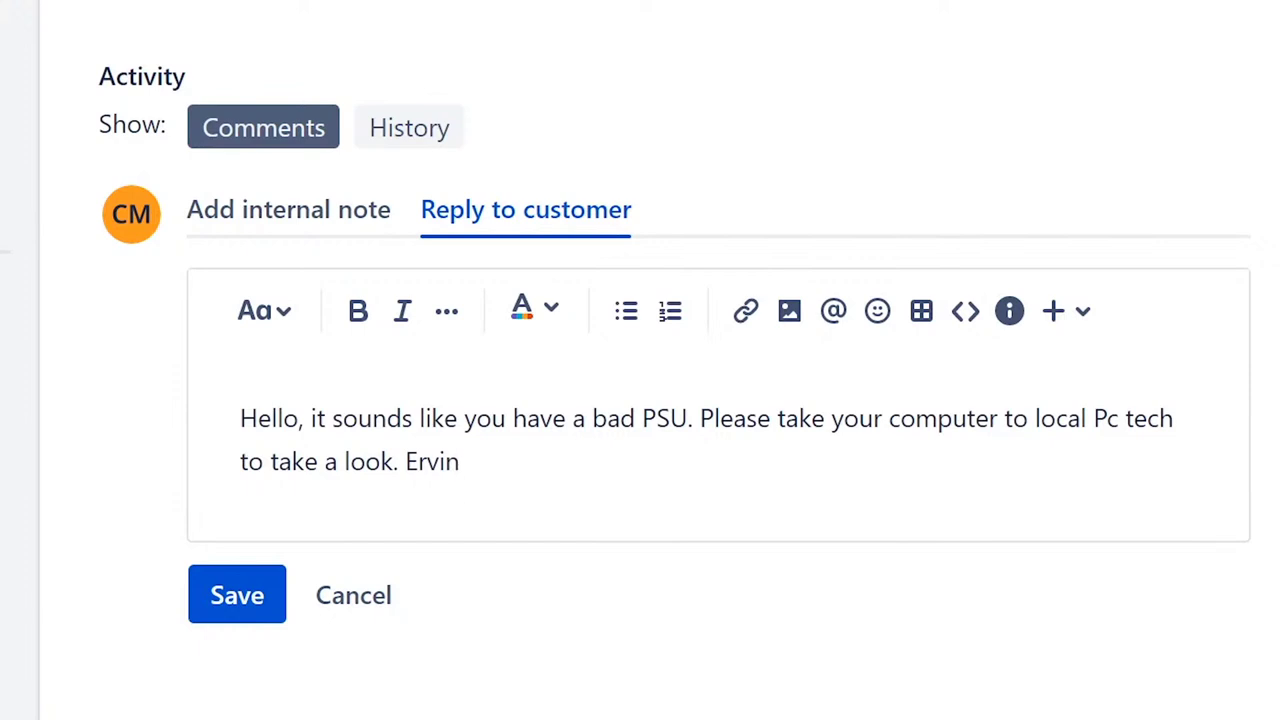
click(572, 418)
click(770, 418)
click(218, 605)
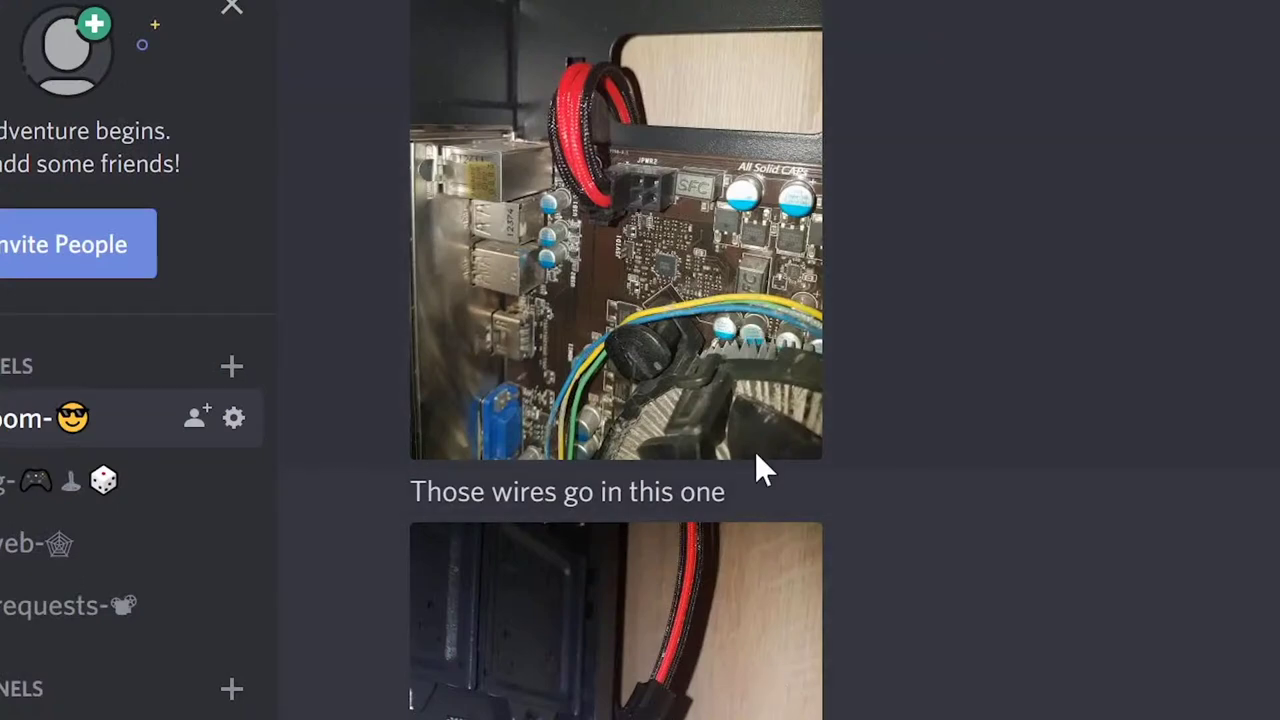
Scroll the Discord chat down and back up.
scroll(757, 466, down, 10)
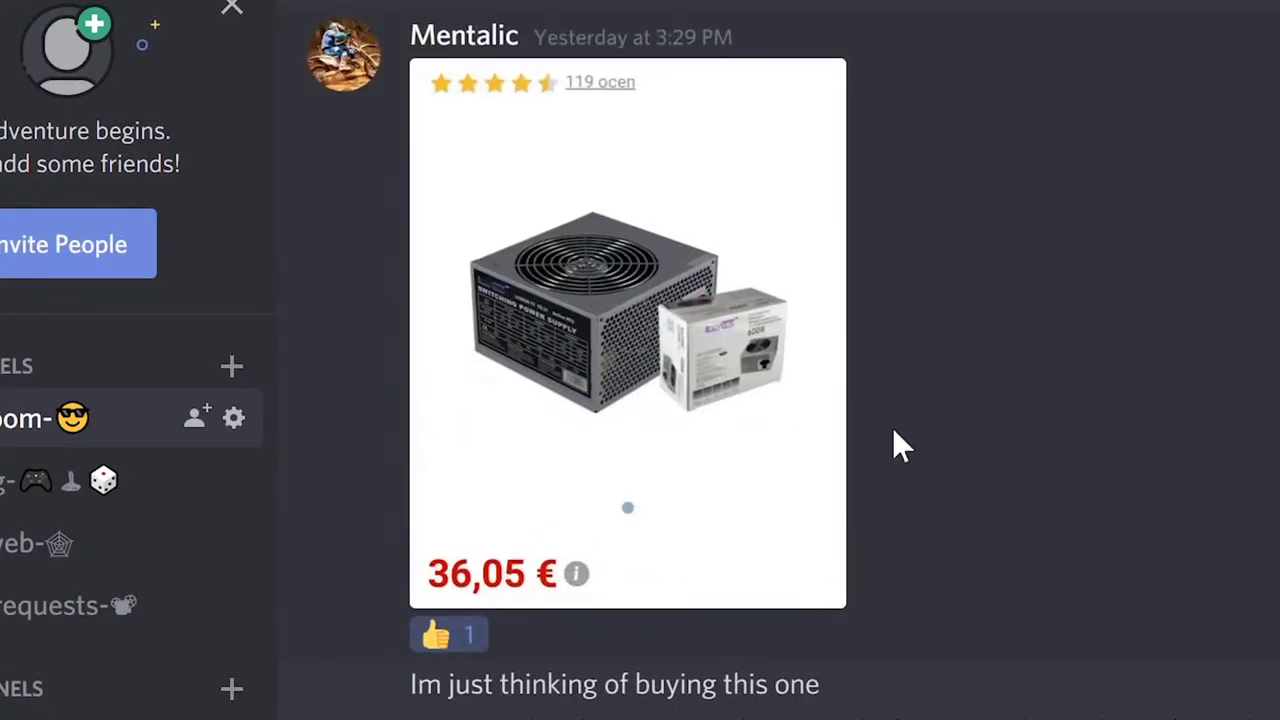
scroll(970, 535, up, 2)
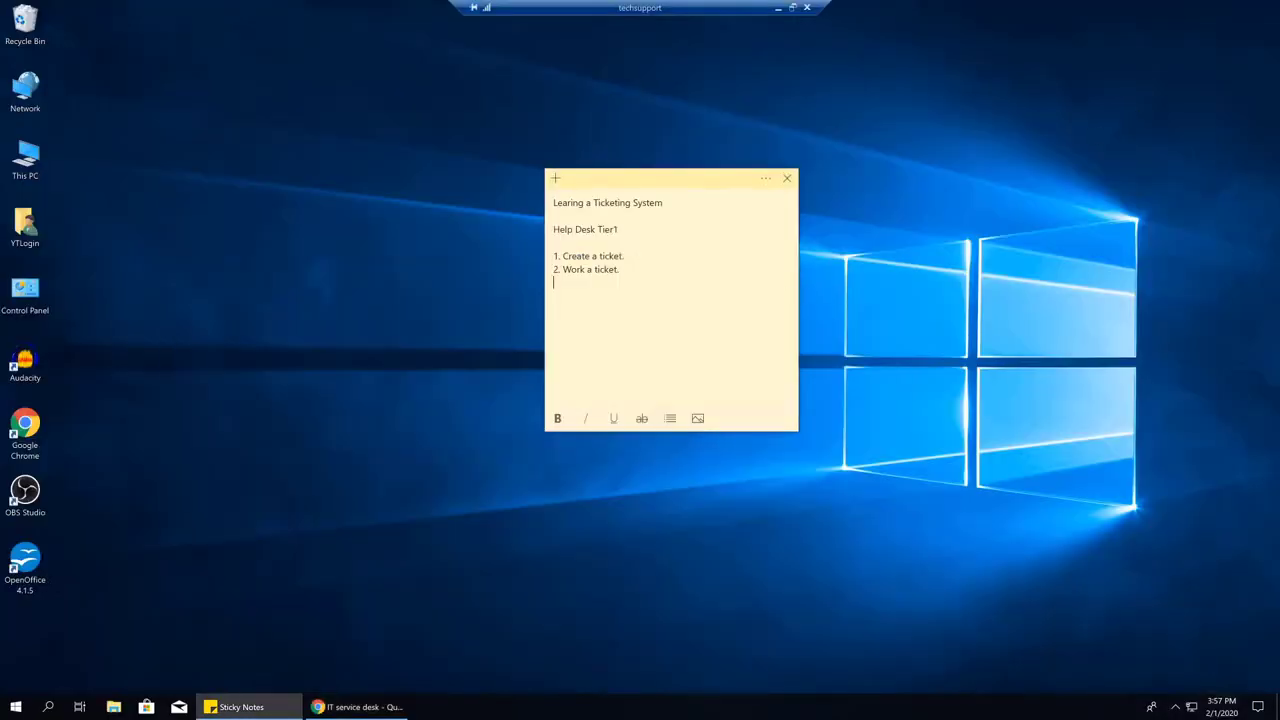
Select then deselect the '1. Create a ticket.' line in the sticky note, and bring back the Jira queue.
drag(625, 256, 553, 256)
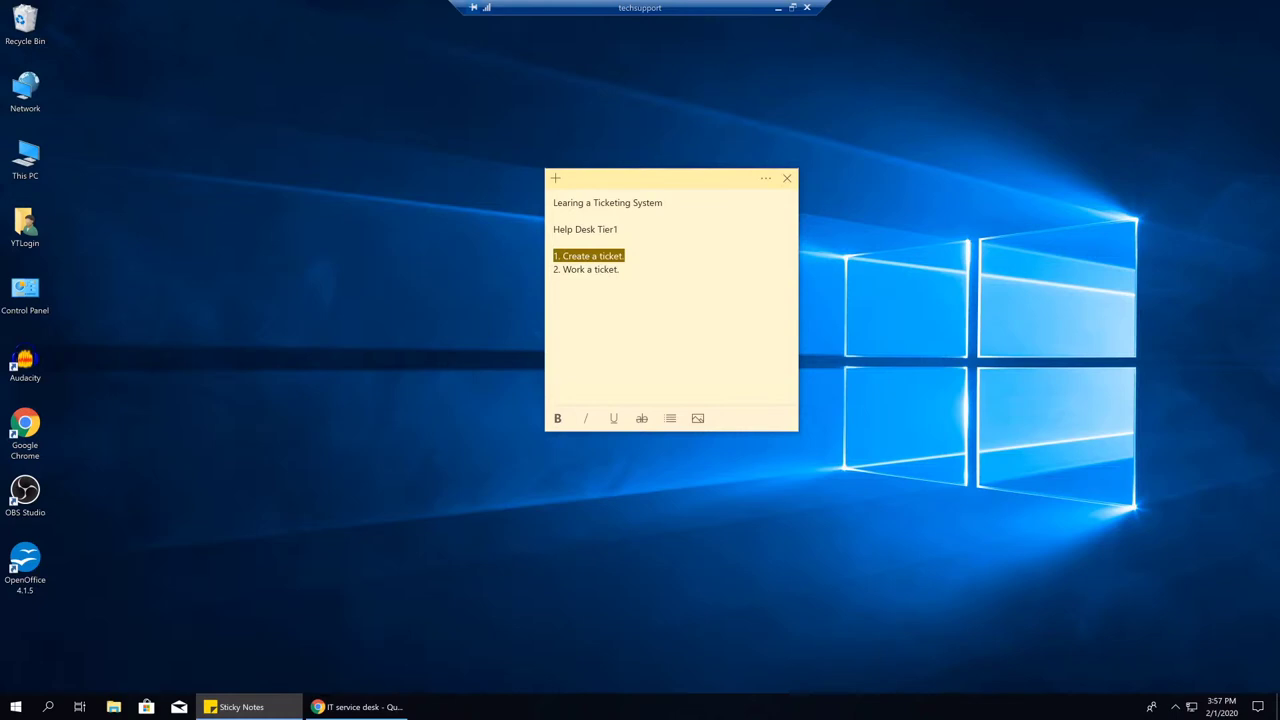
click(555, 283)
click(357, 707)
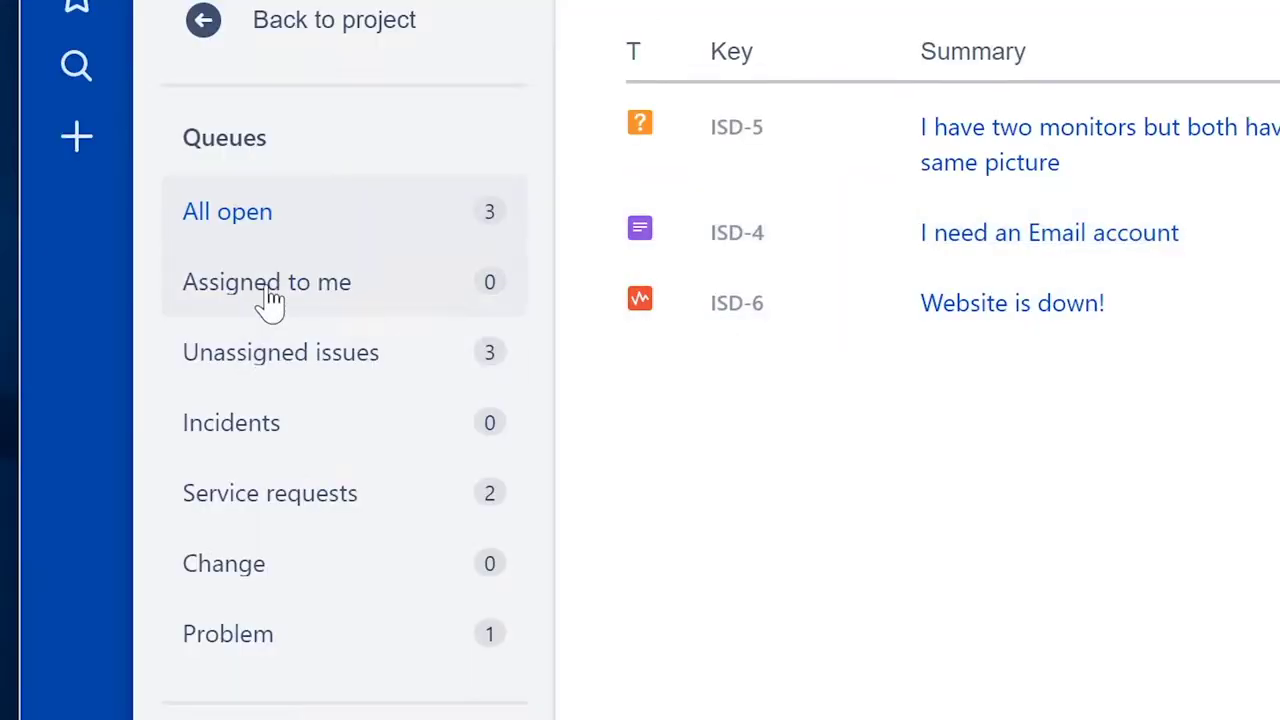
Review the Assigned to me, Unassigned, All open, Incidents, Service requests, Change and Problem queues.
click(268, 290)
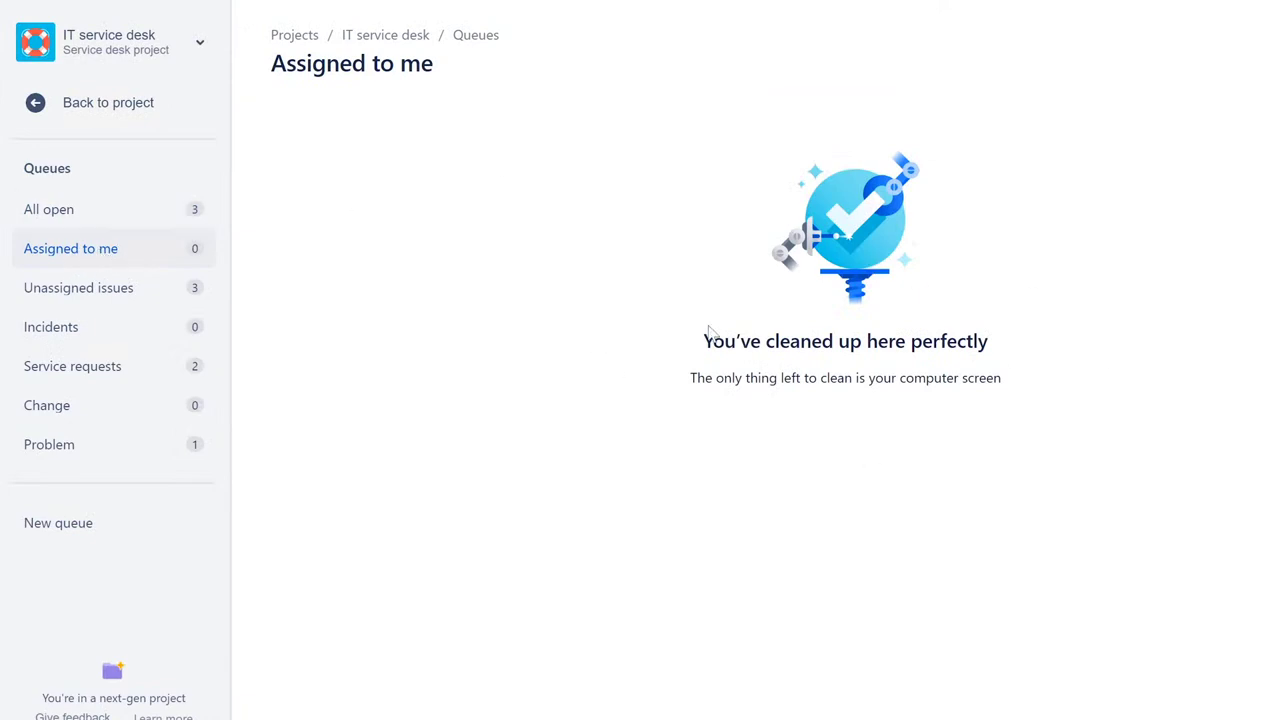
click(88, 292)
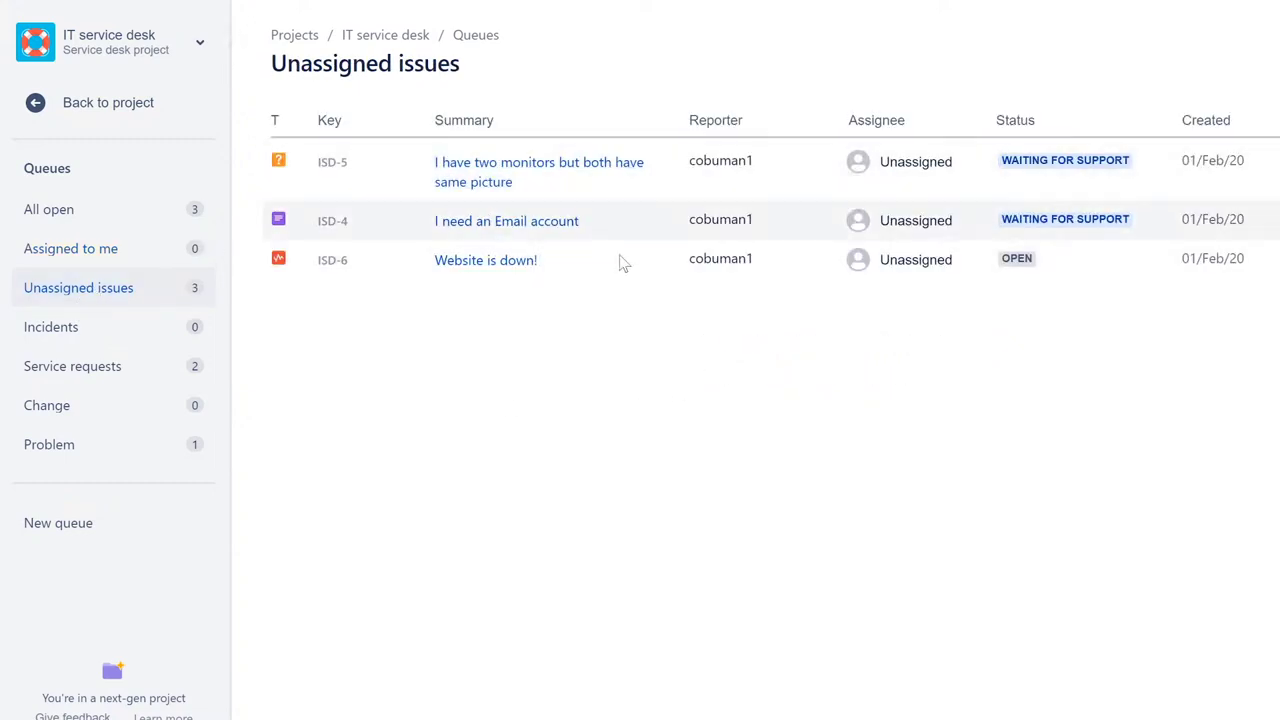
click(93, 209)
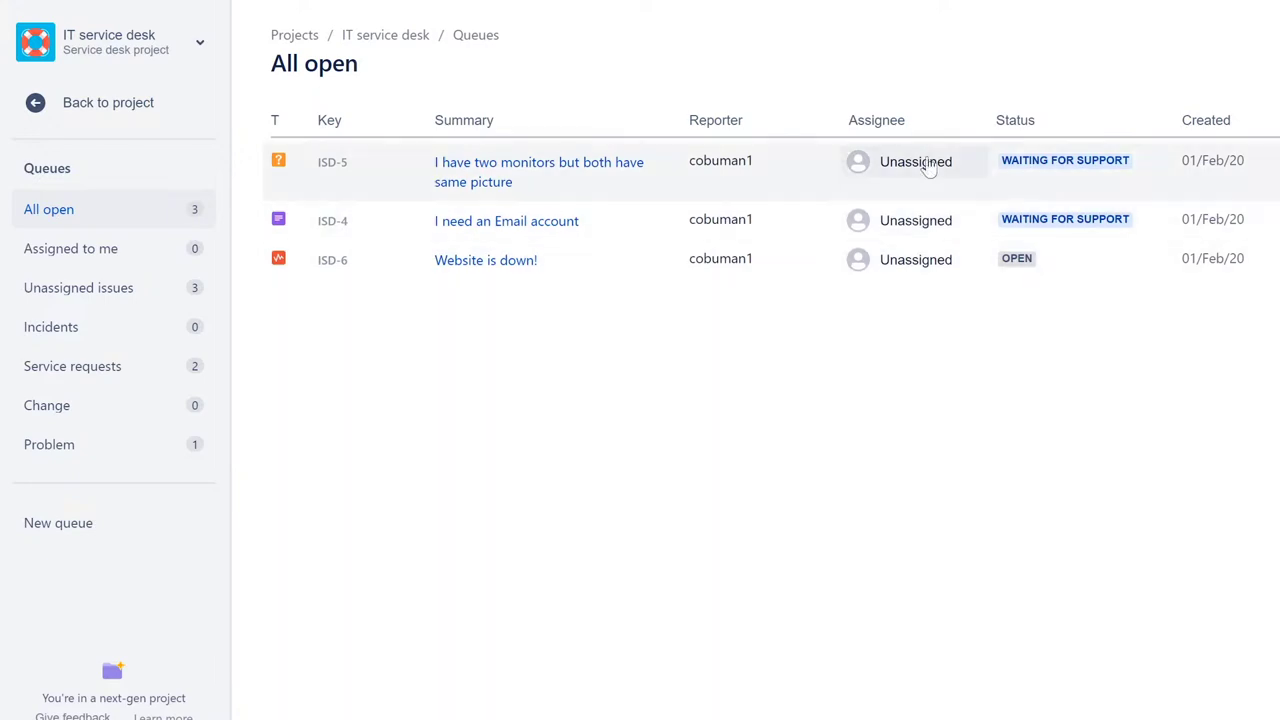
click(89, 335)
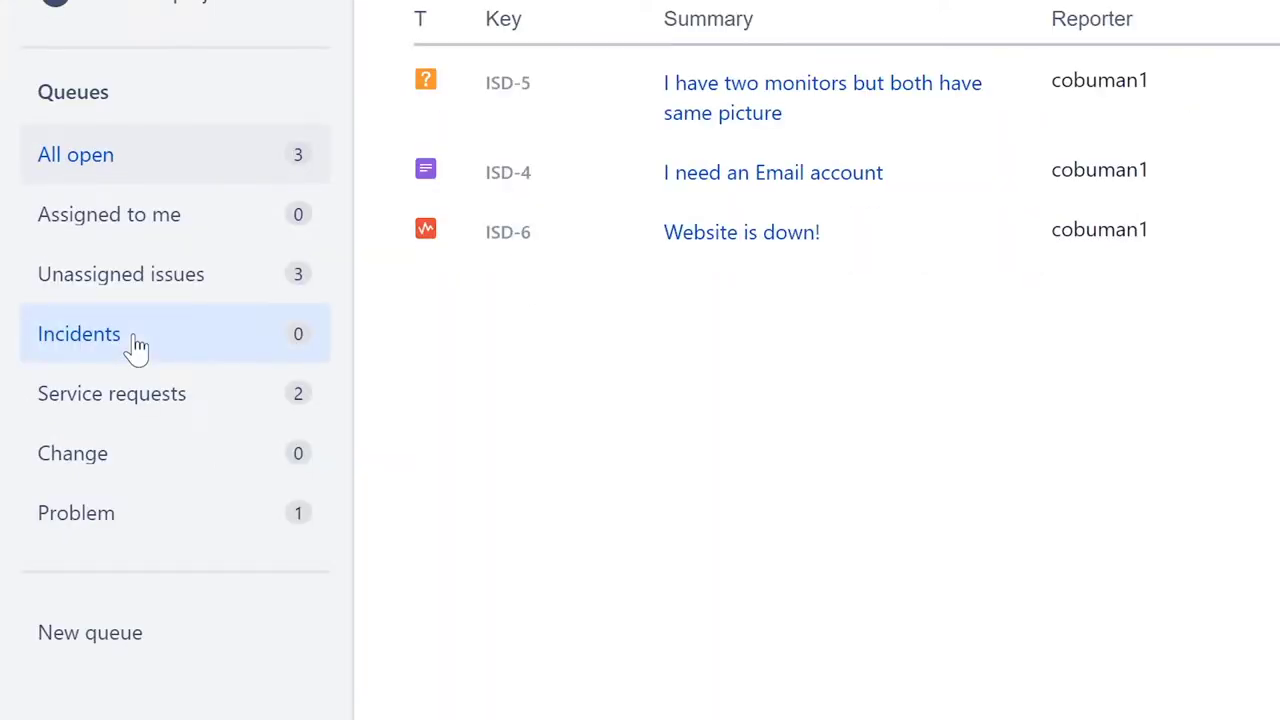
click(125, 405)
click(123, 451)
click(125, 528)
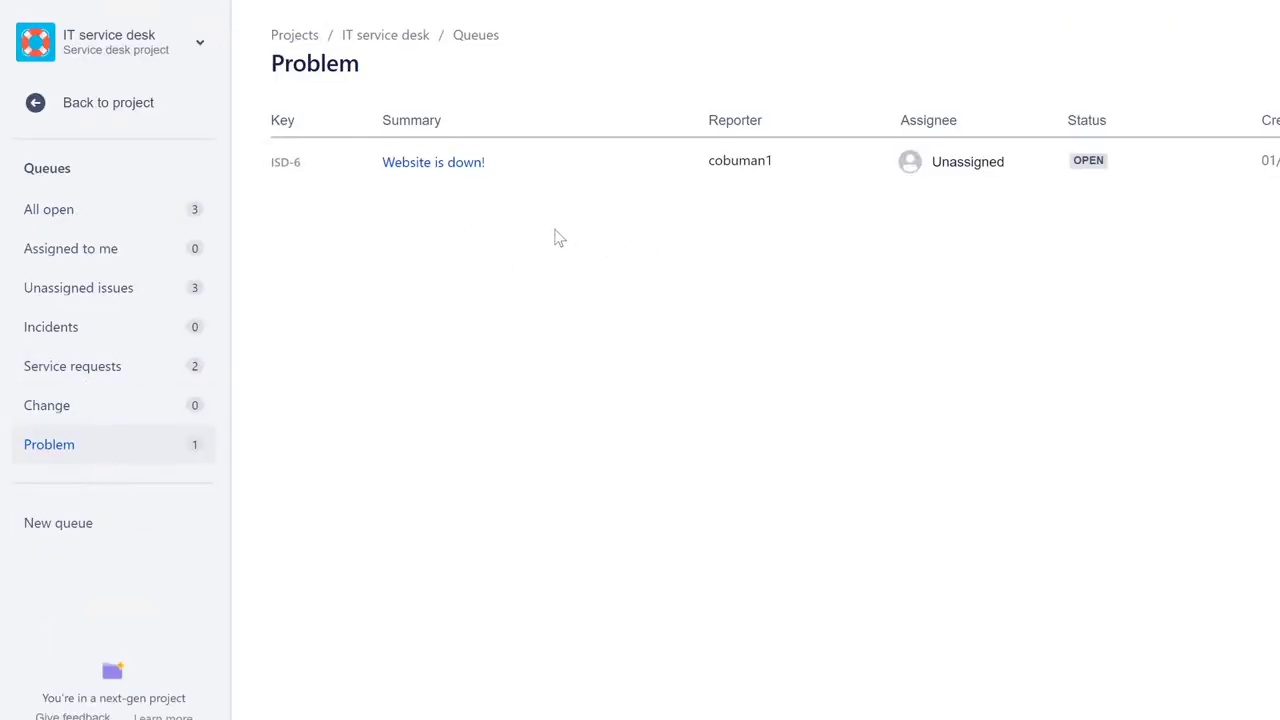
Return to All open, select ISD-5's reporter name, and start a new issue with C.
click(112, 212)
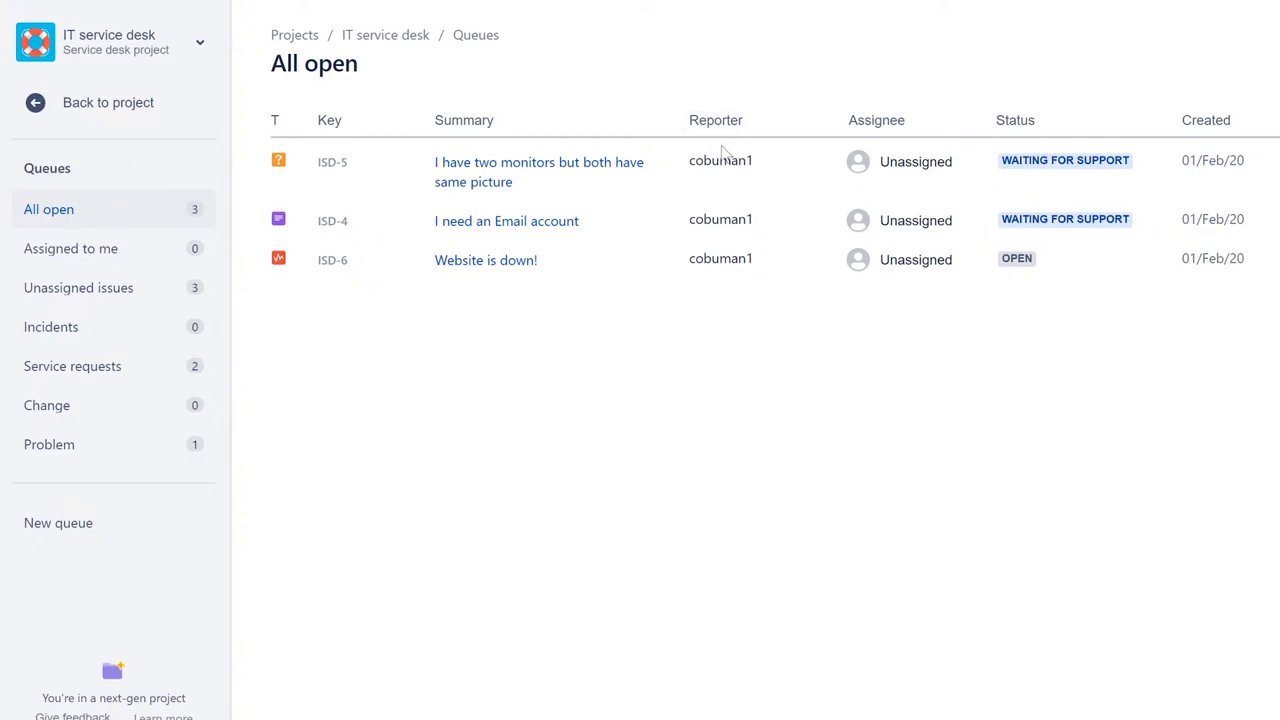
drag(757, 160, 688, 160)
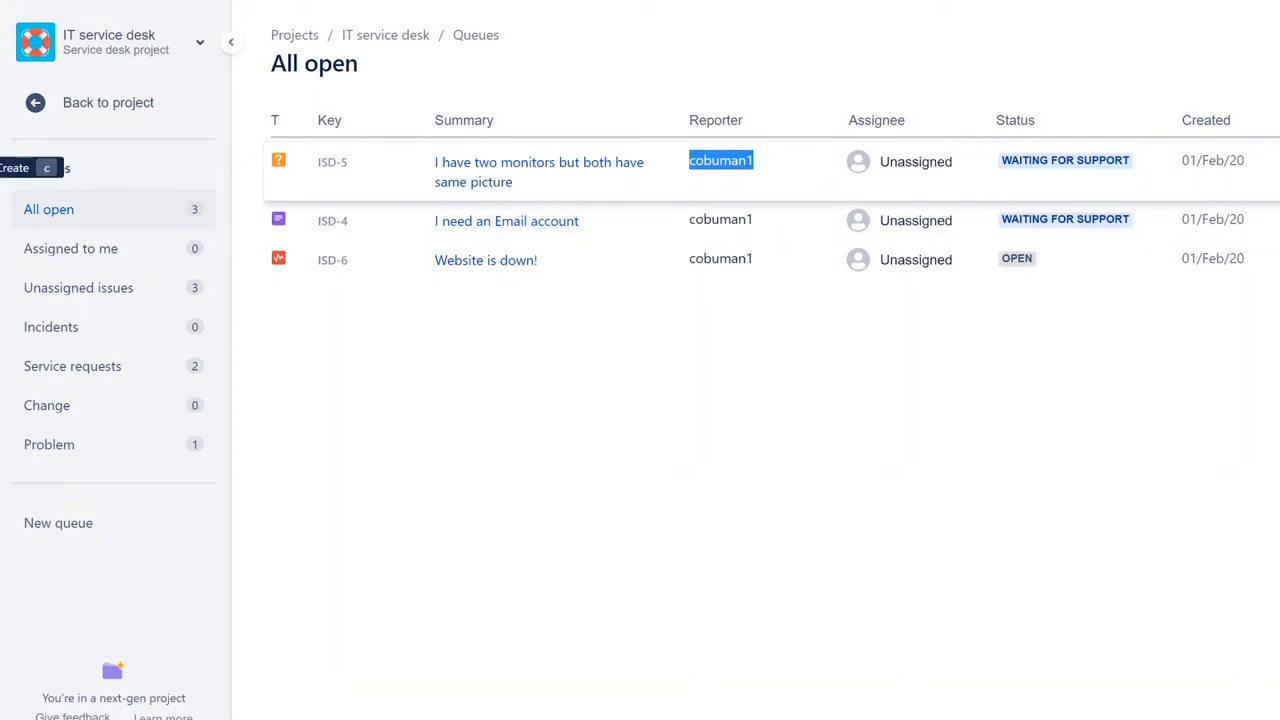
key(c)
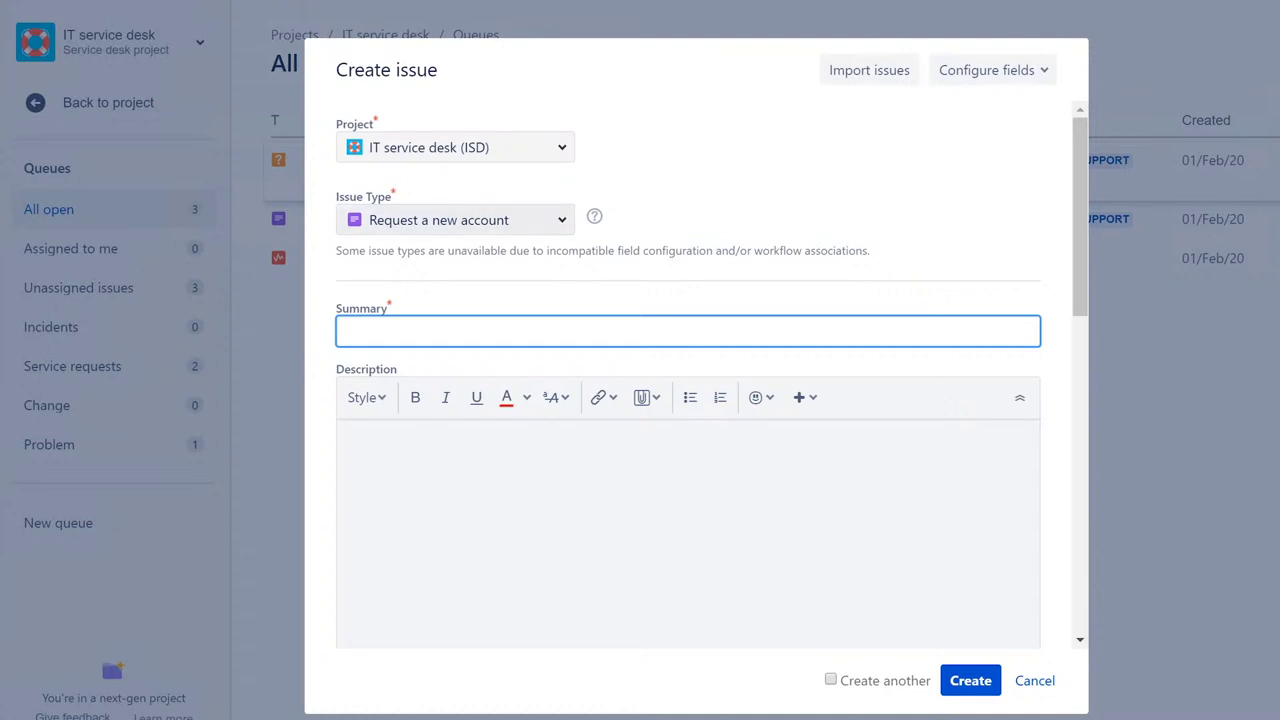
Set the new issue's type to Get IT help, replacing the briefly chosen Report an incident.
key(shift+Tab)
key(Down)
click(445, 175)
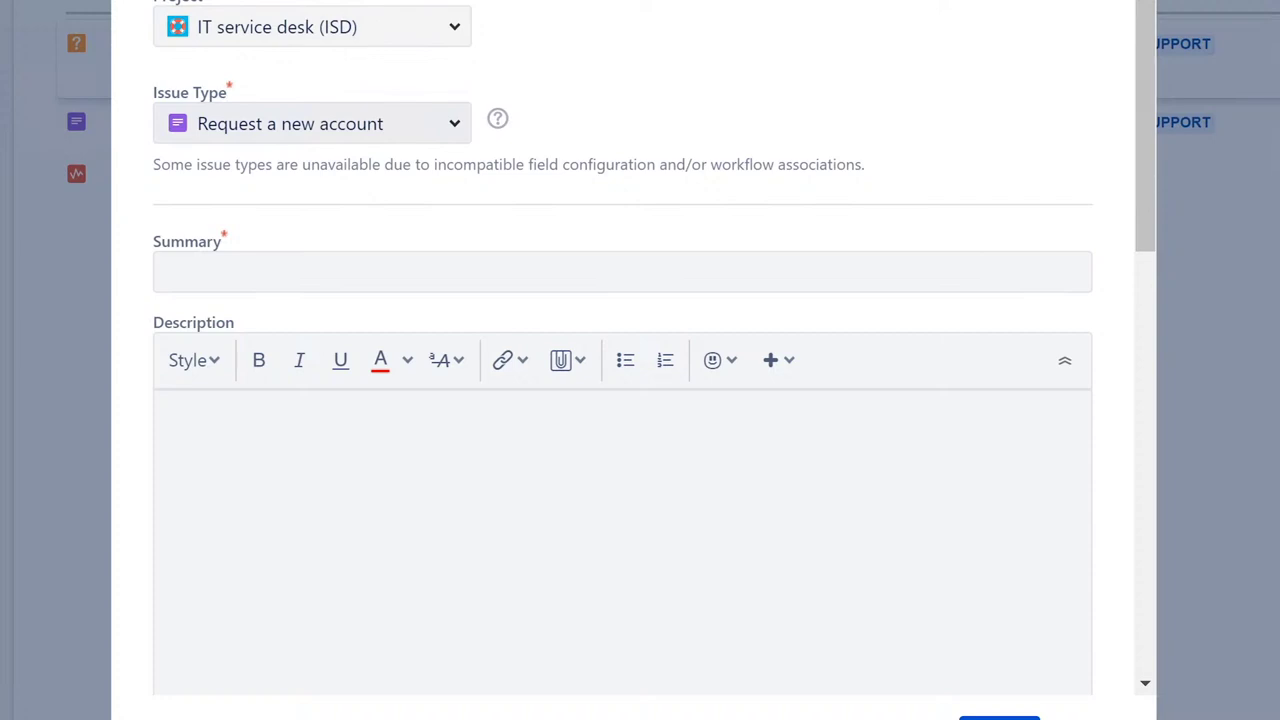
click(320, 123)
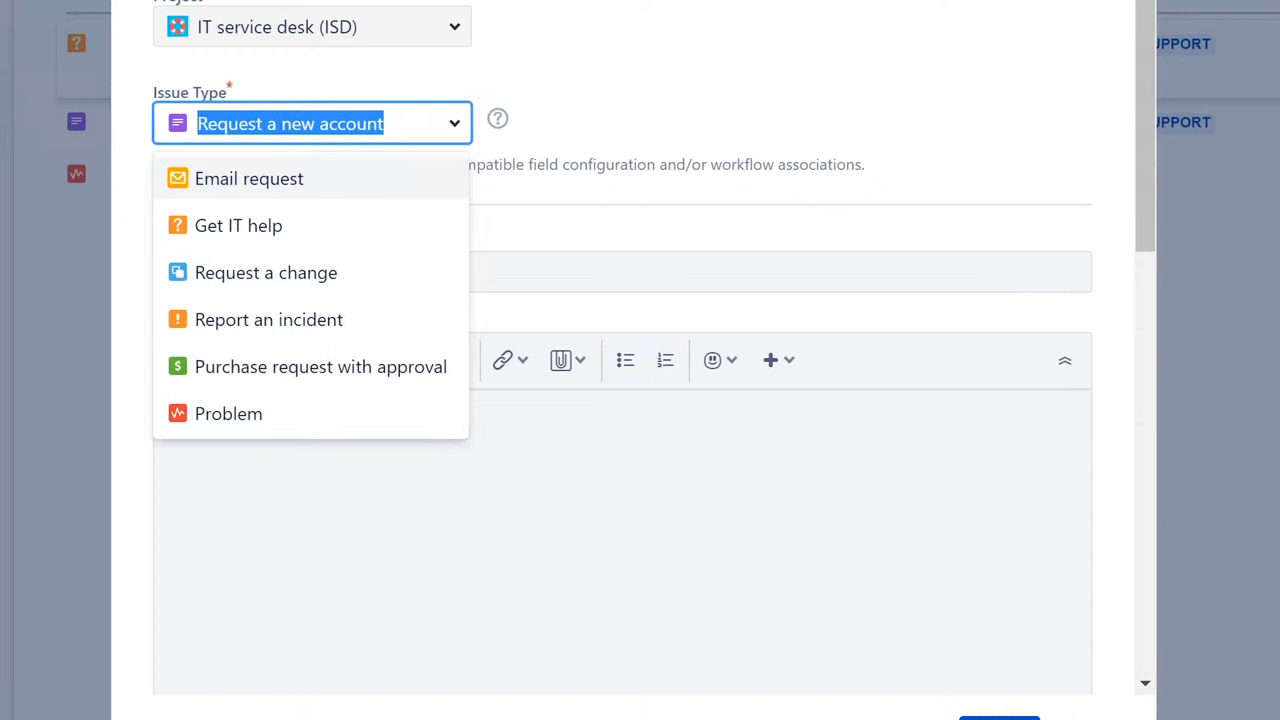
text(r)
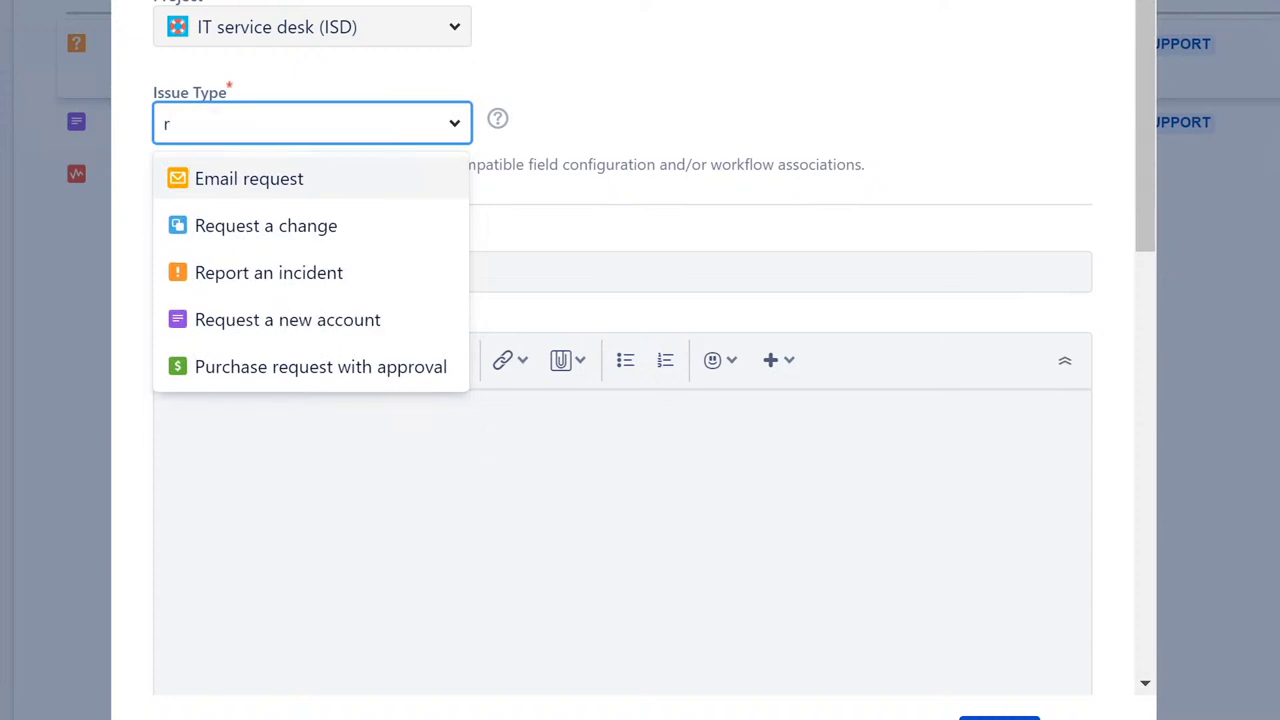
text(eport)
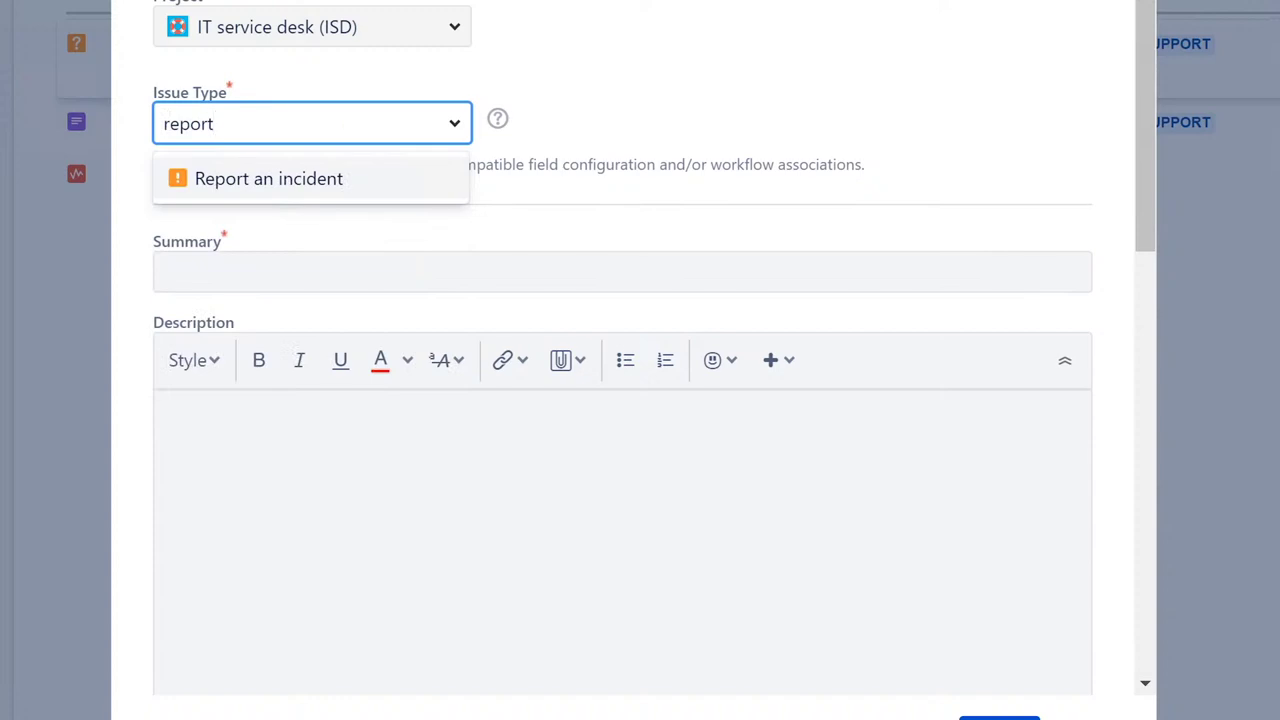
click(302, 188)
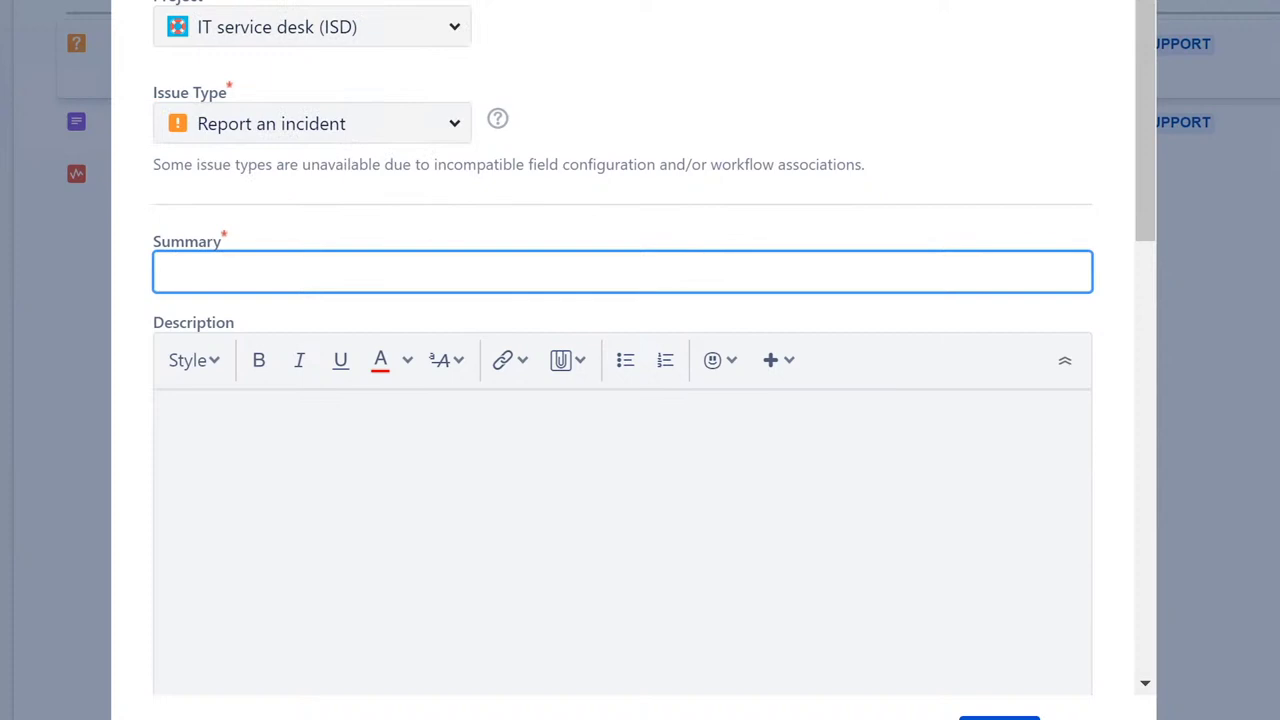
key(Down)
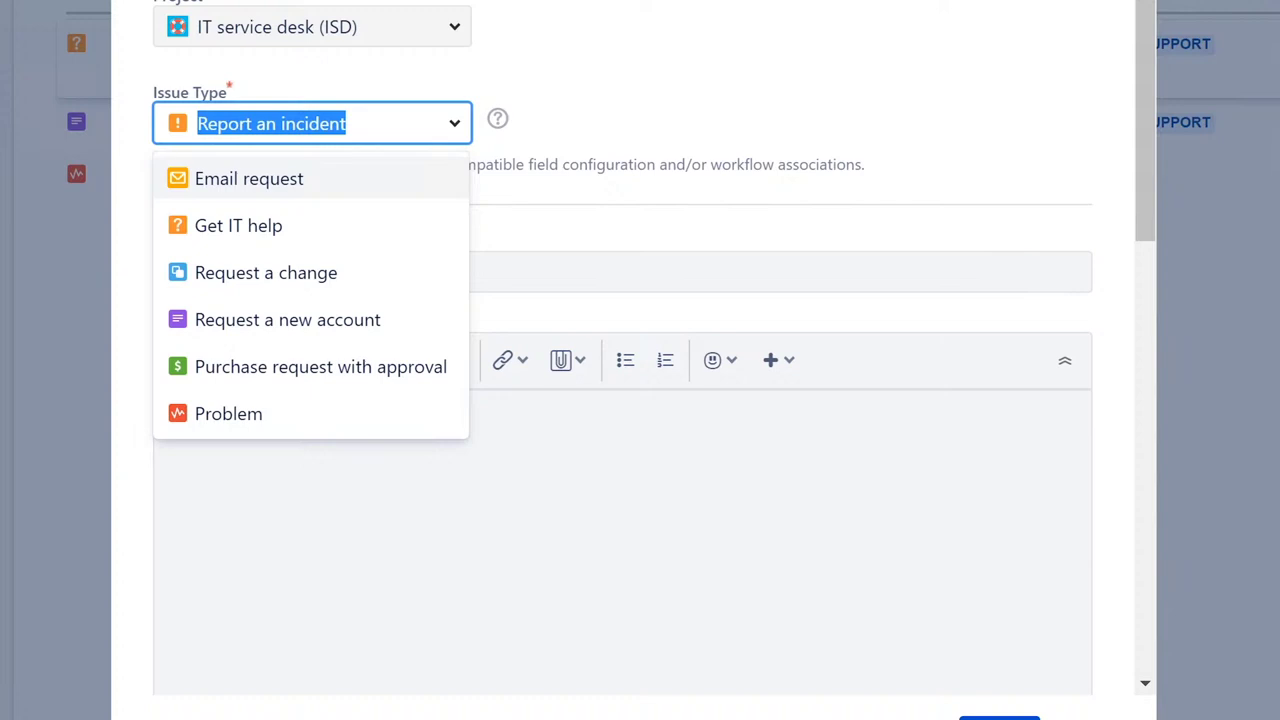
text(get)
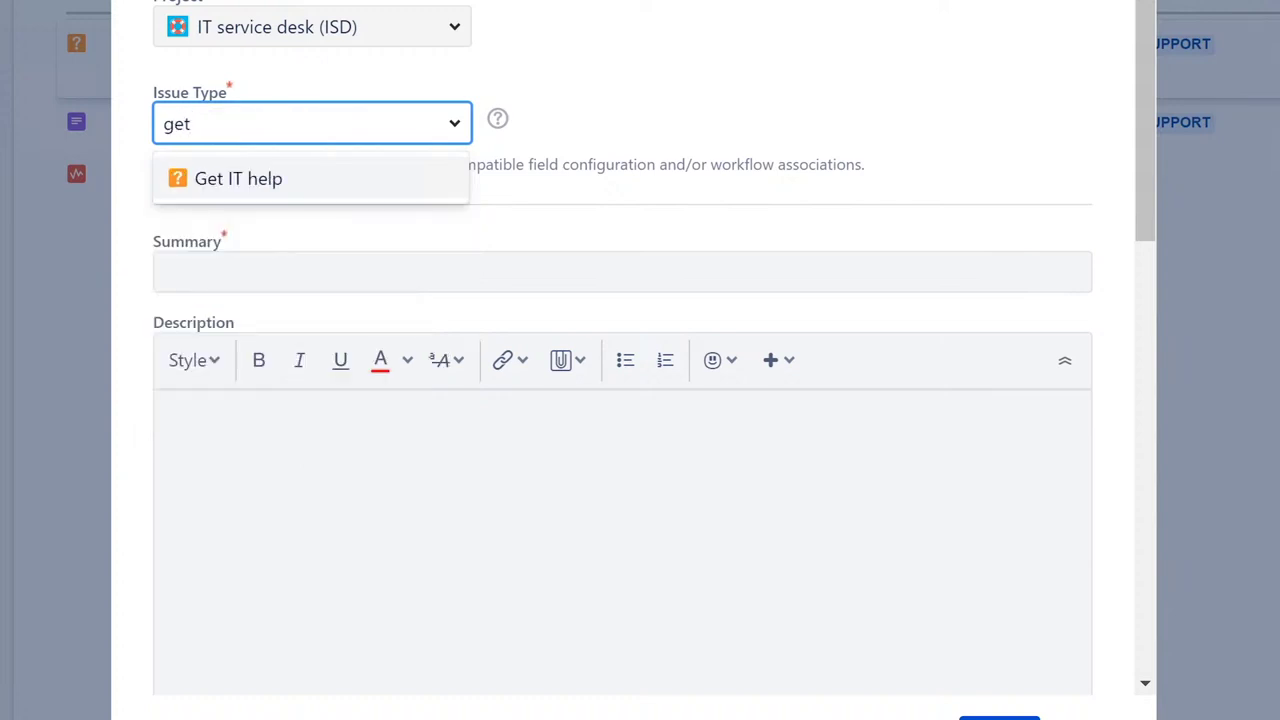
click(309, 177)
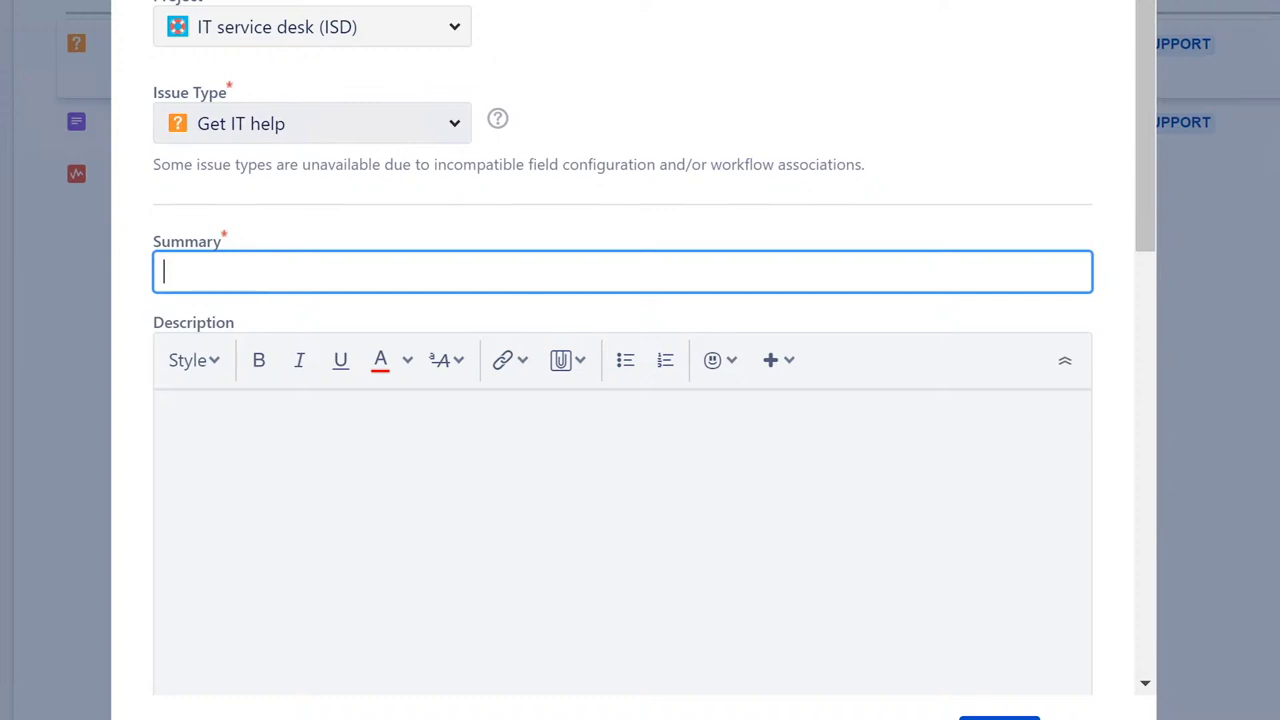
Enter 'TEST' as the Summary and 'TEST' as the Description.
drag(229, 92, 153, 92)
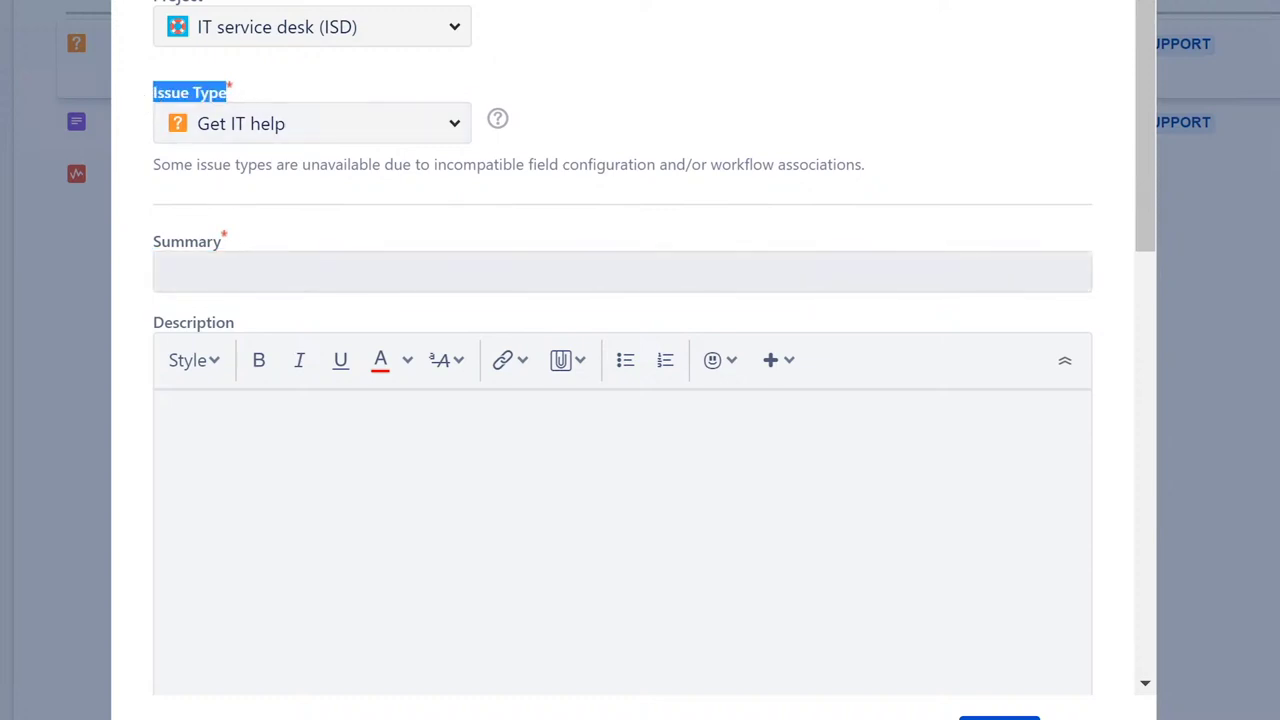
click(275, 265)
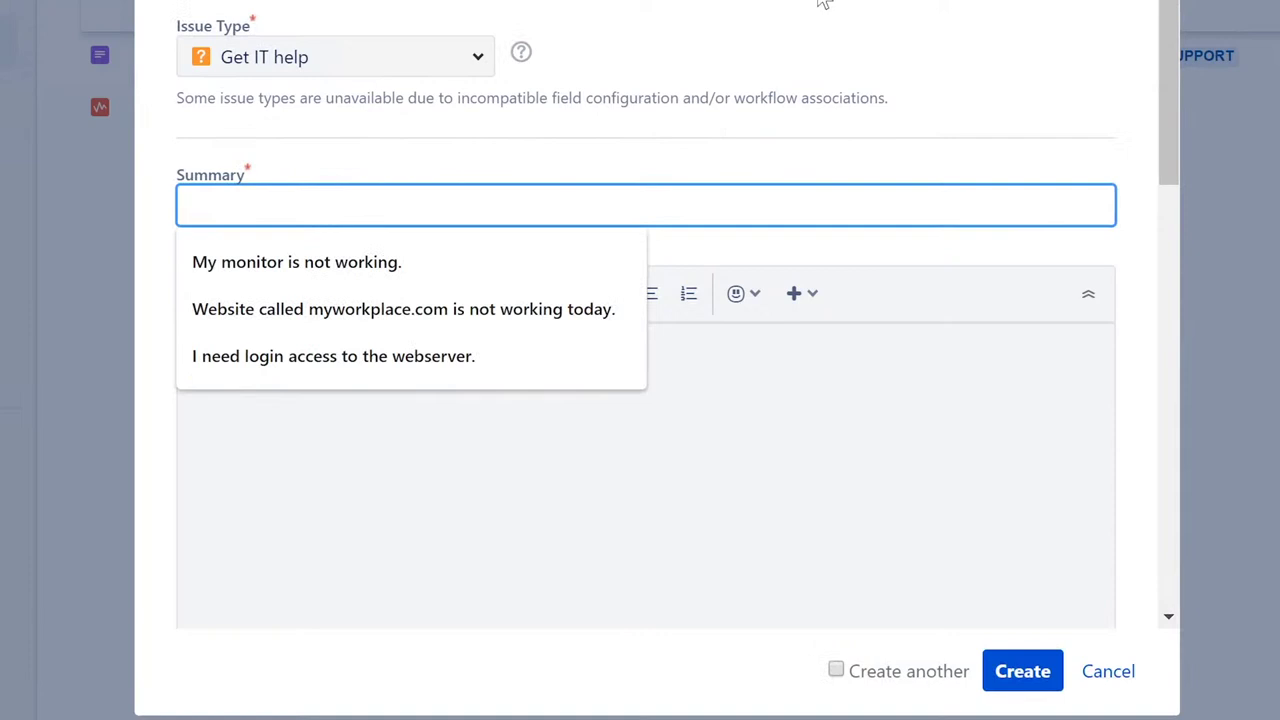
key(Tab)
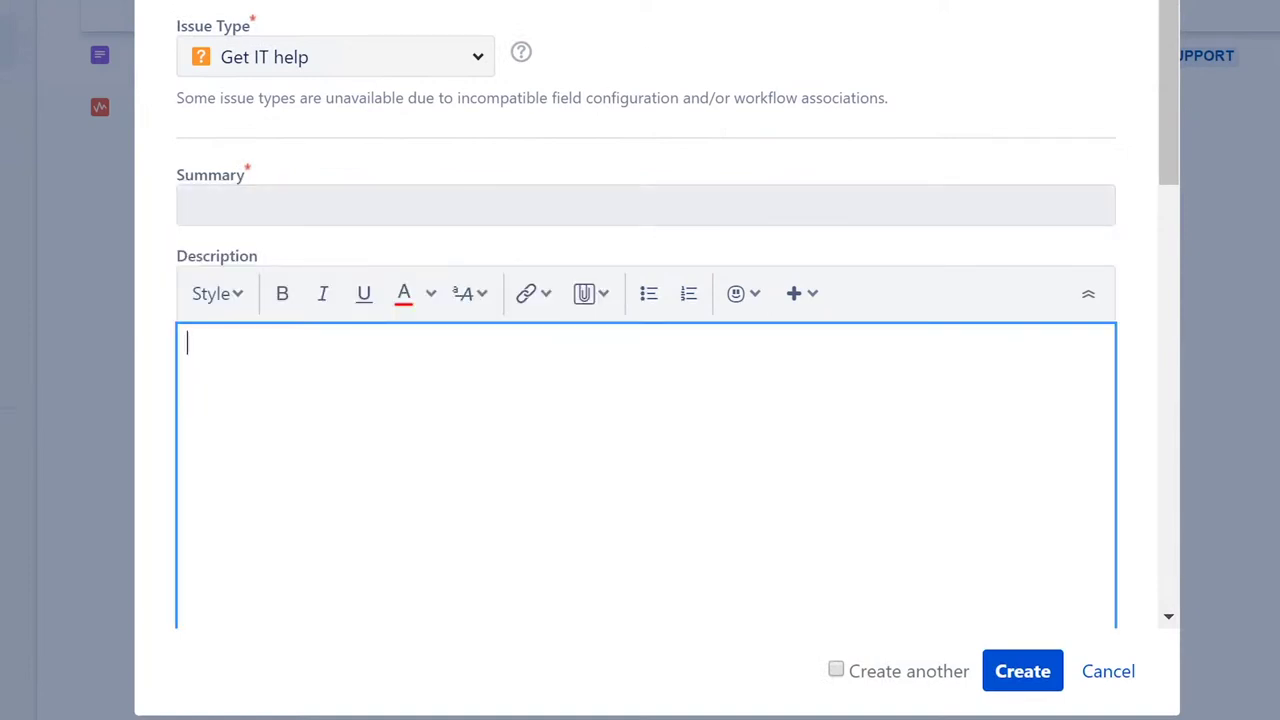
key(shift+Tab)
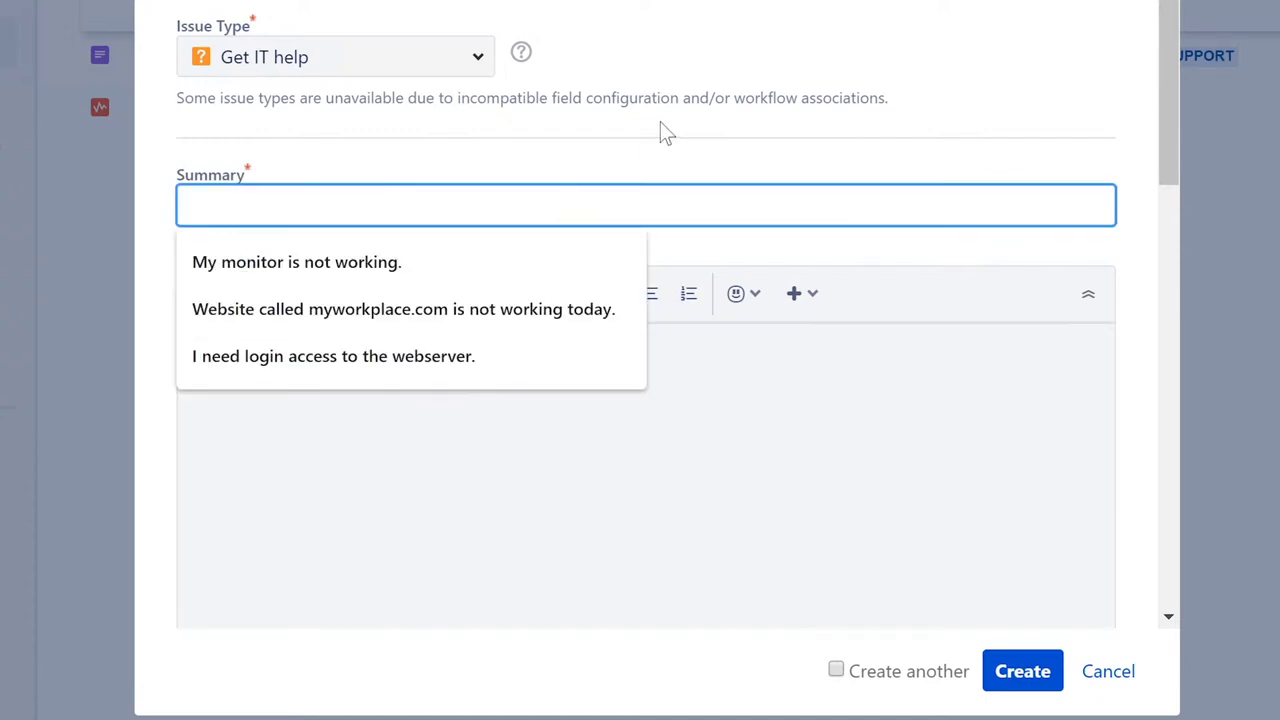
text(TEST)
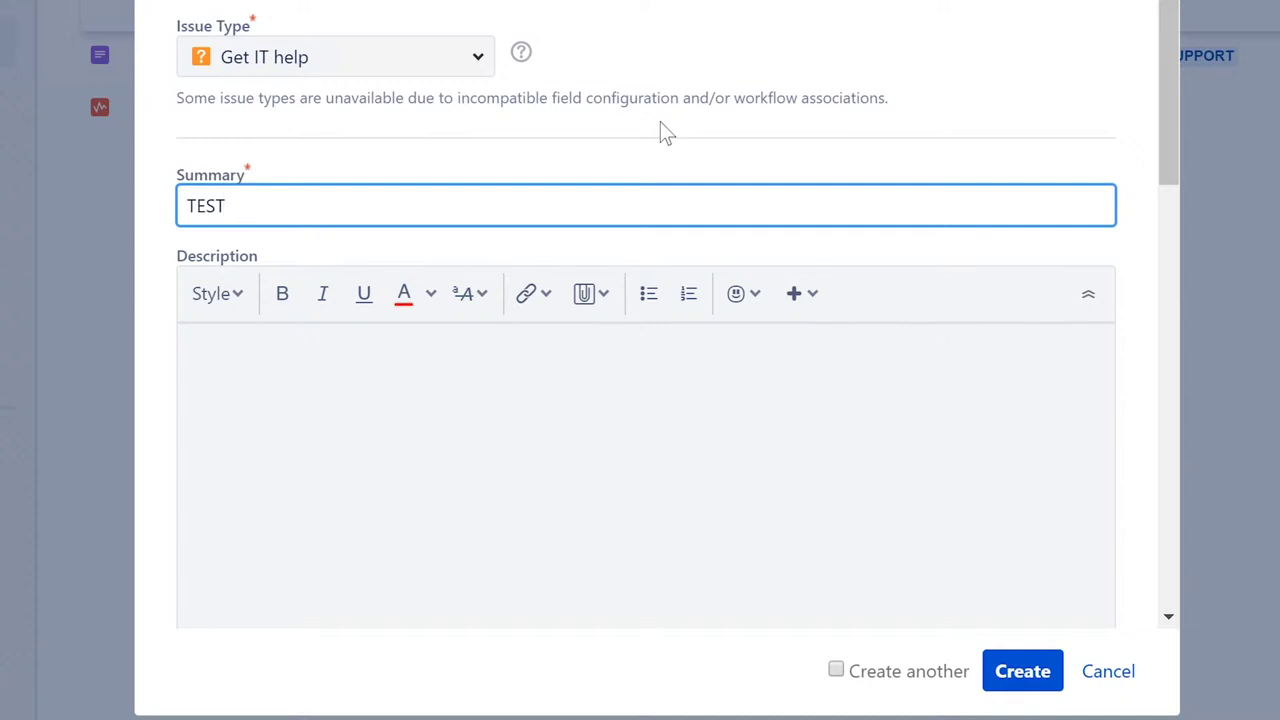
key(Tab)
text(TEST)
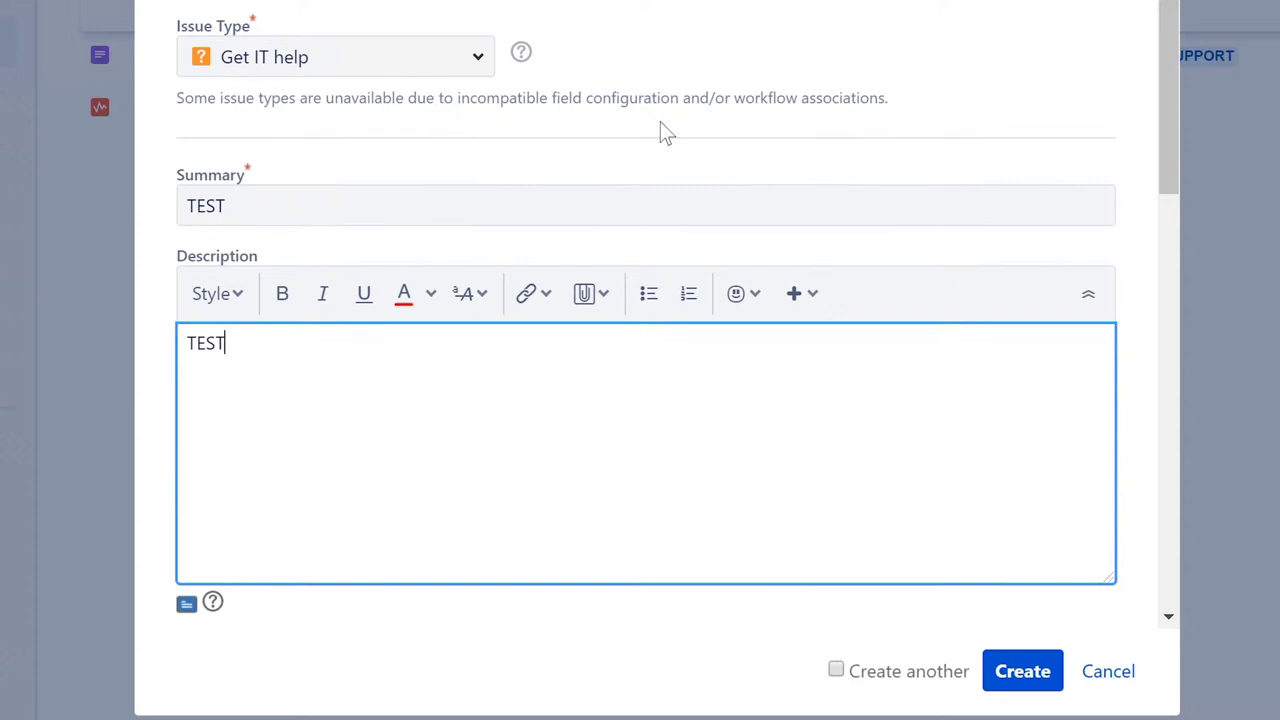
Scroll down the form and set the Component to Active Directory.
scroll(882, 432, down, 2)
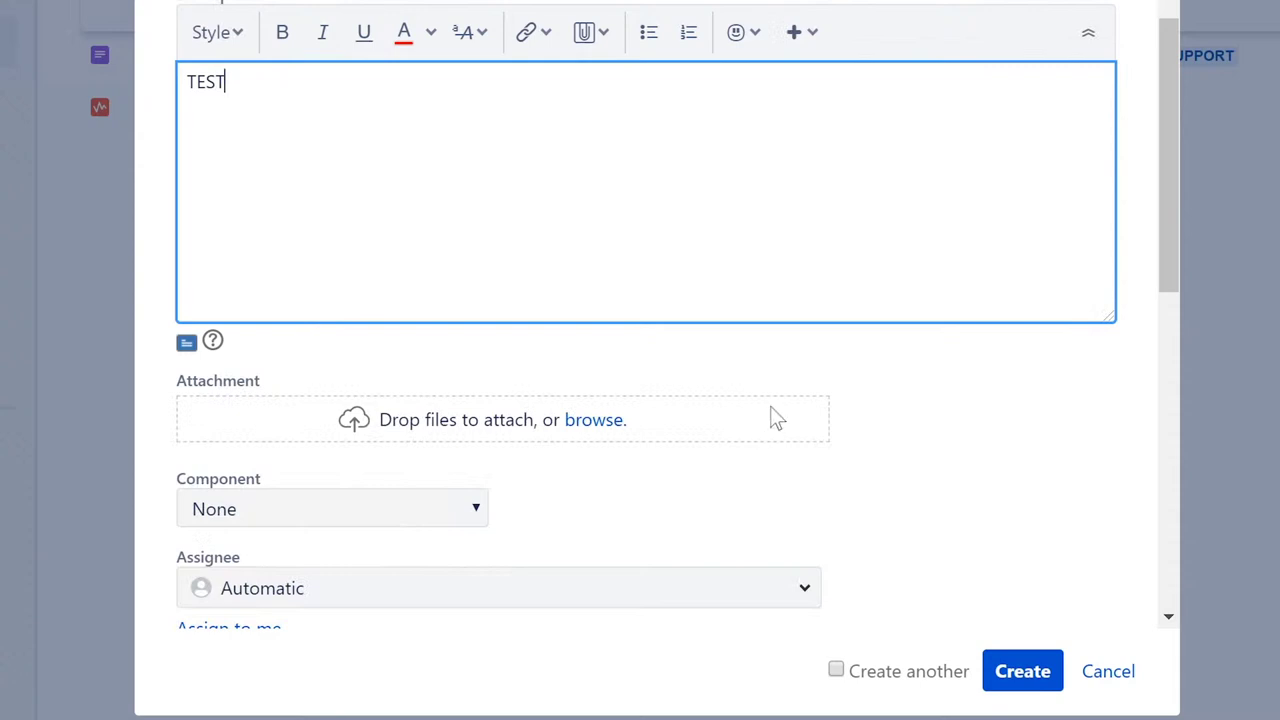
scroll(760, 396, down, 1)
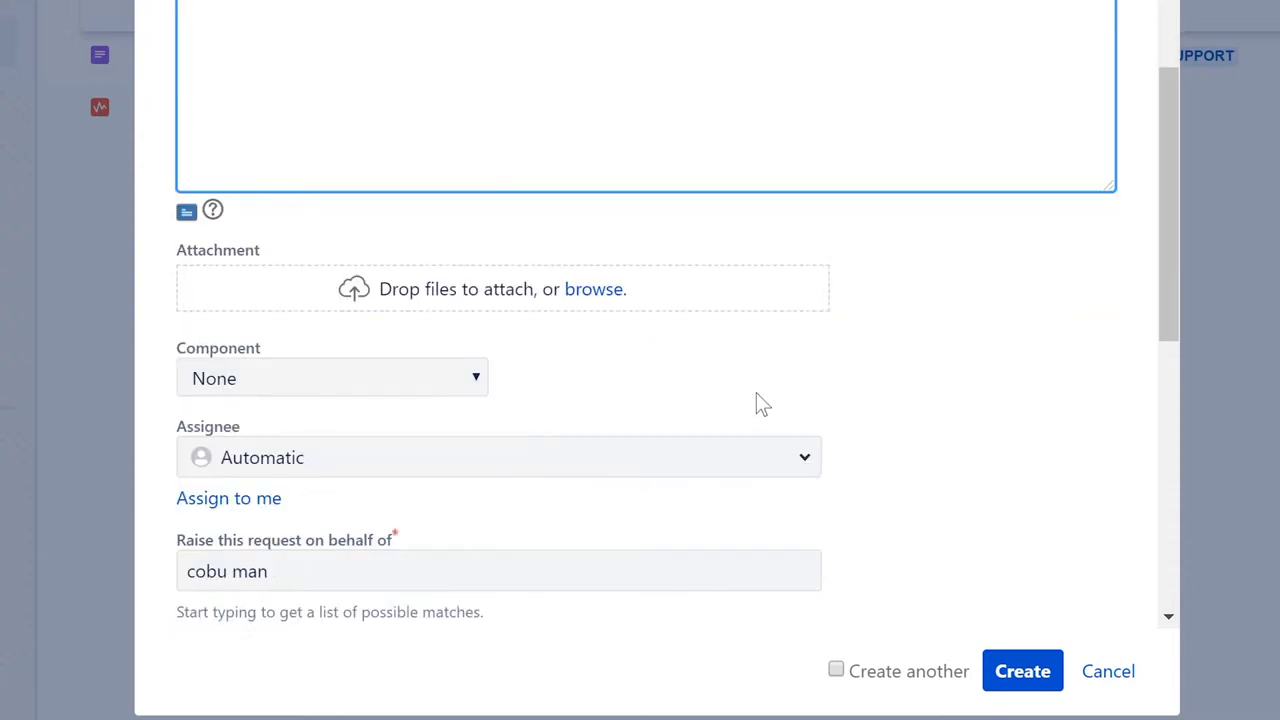
scroll(760, 400, down, 1)
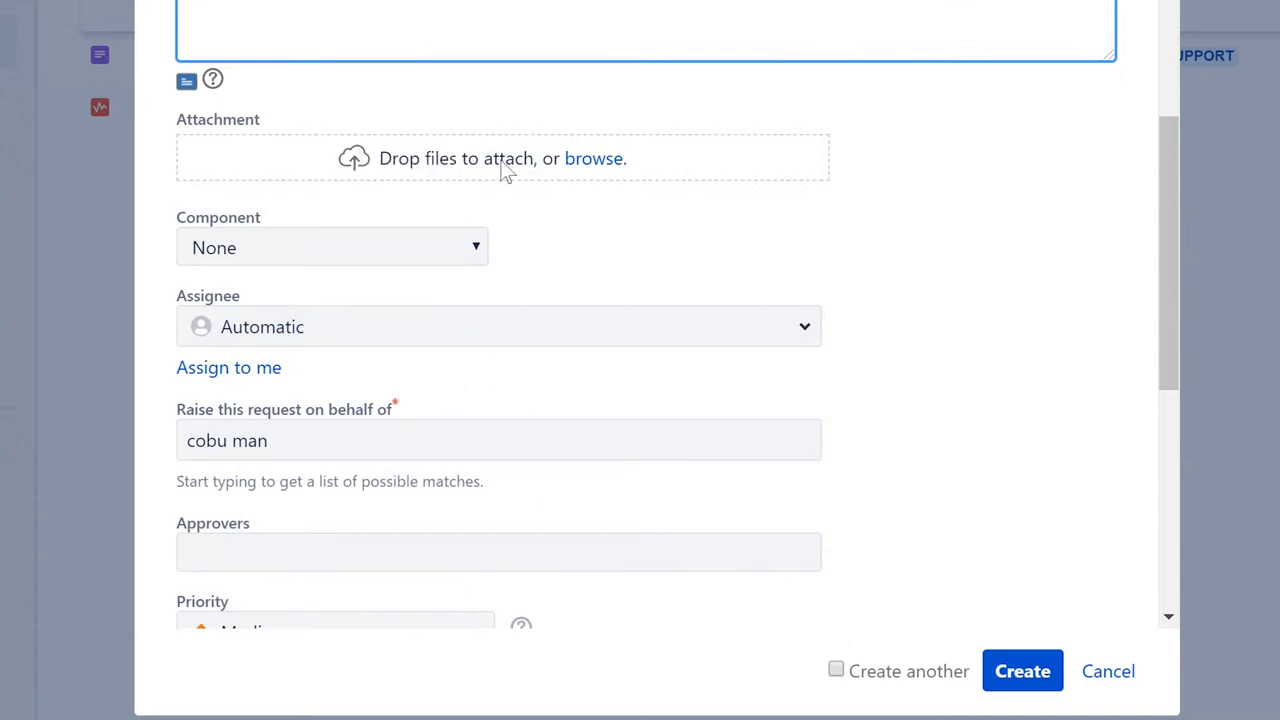
click(600, 163)
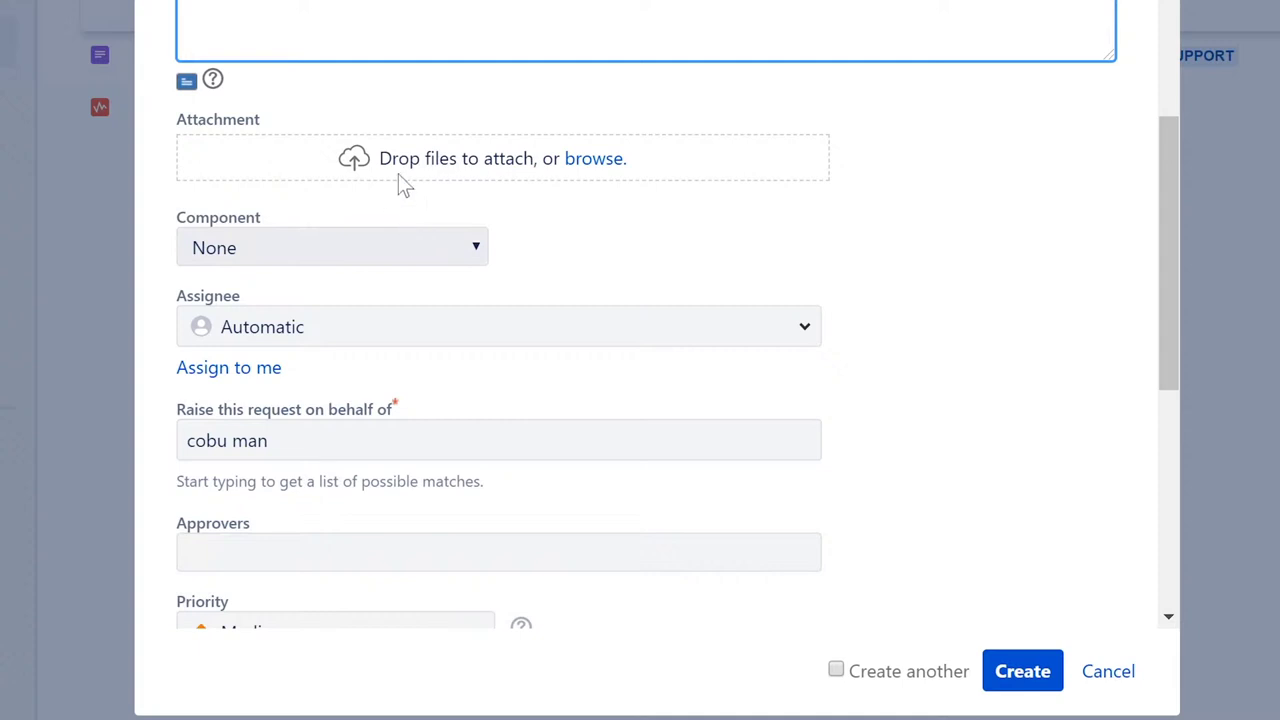
scroll(400, 183, down, 2)
click(392, 118)
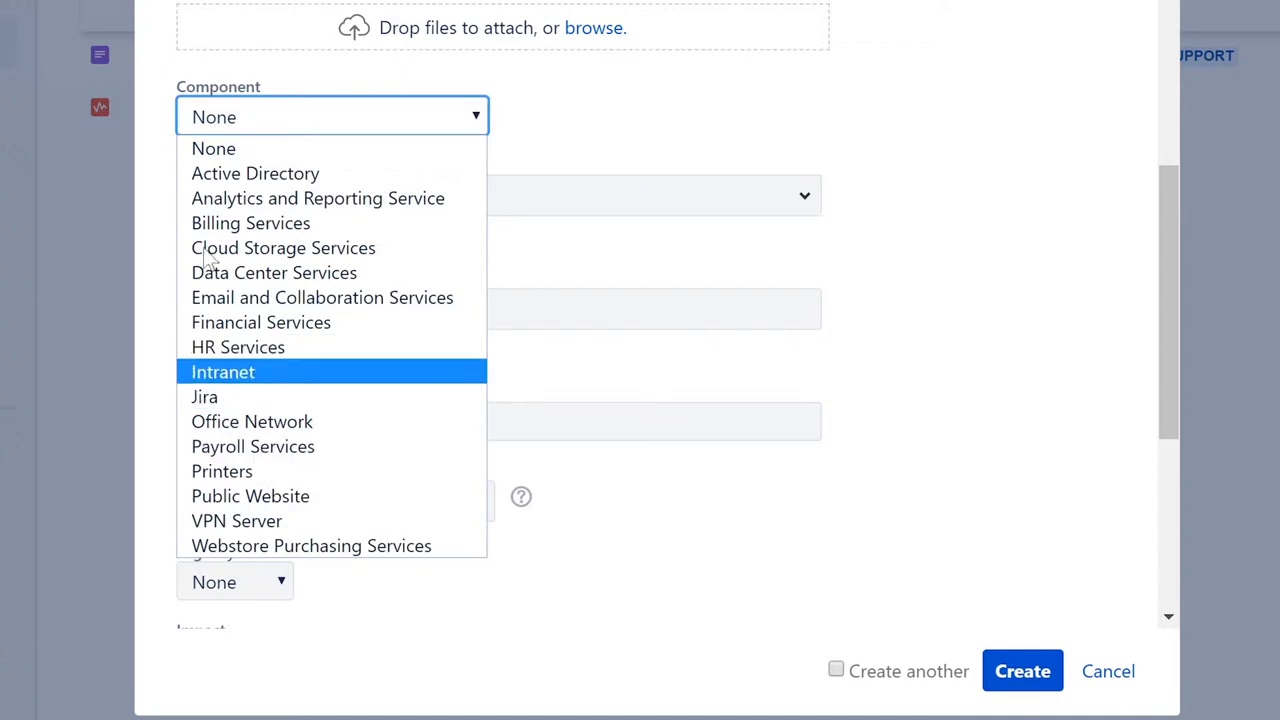
click(246, 173)
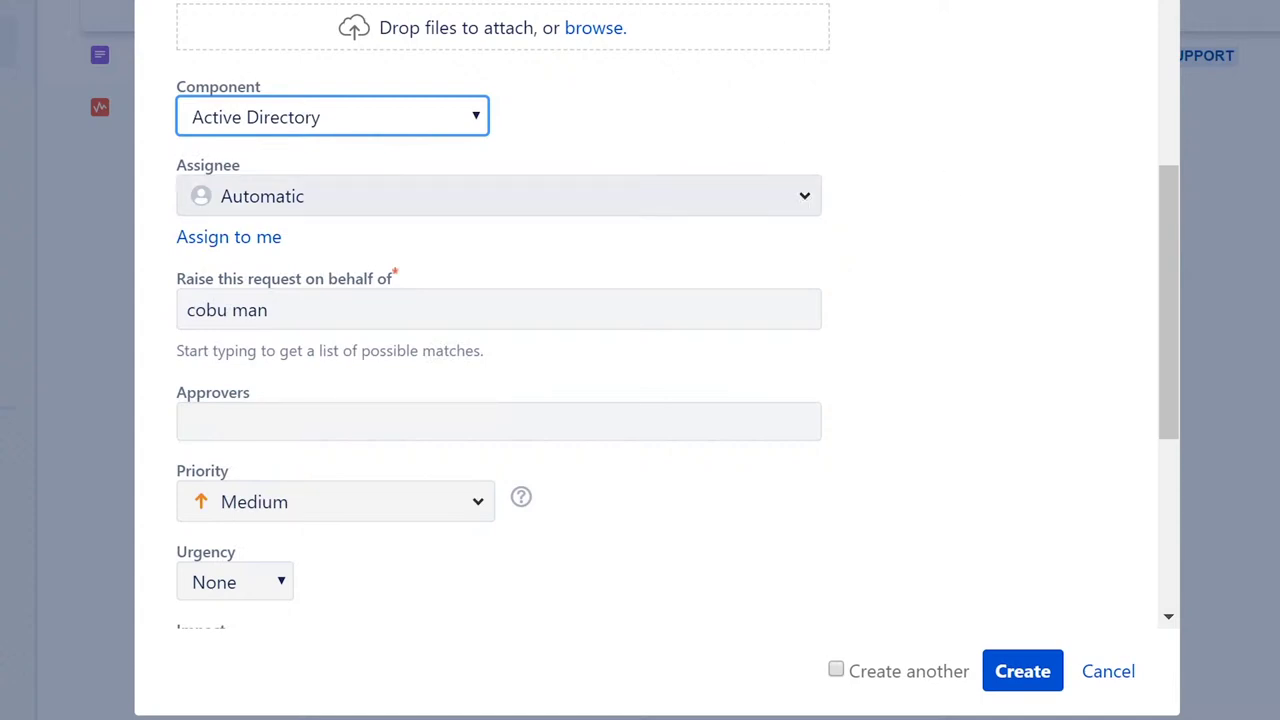
Leave Assignee as Automatic and raise the request on behalf of the matching user.
key(Tab)
click(968, 148)
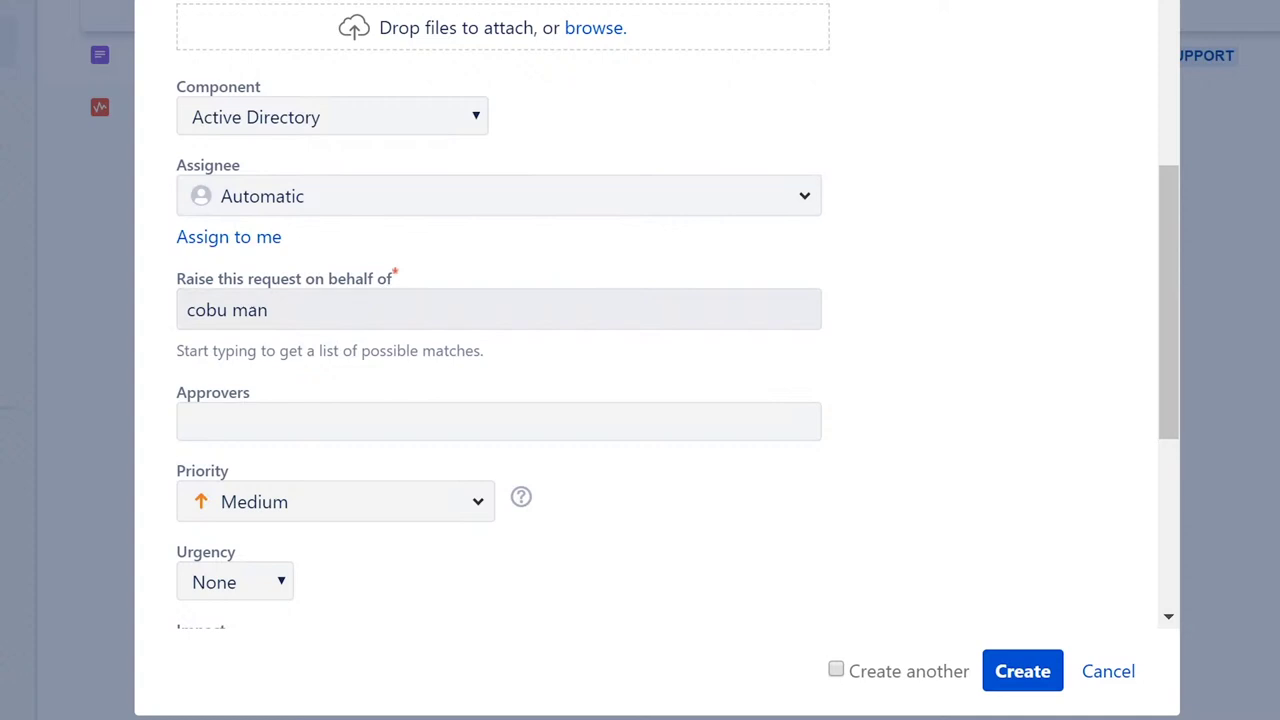
click(498, 309)
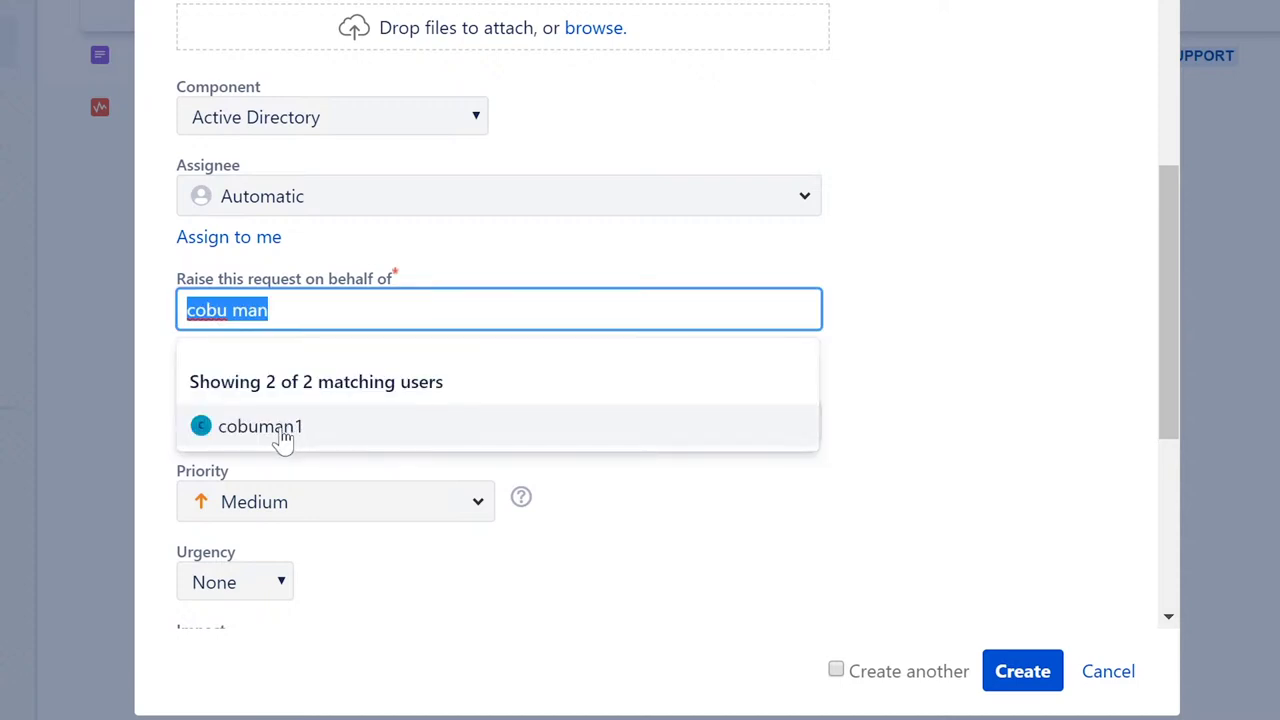
click(283, 437)
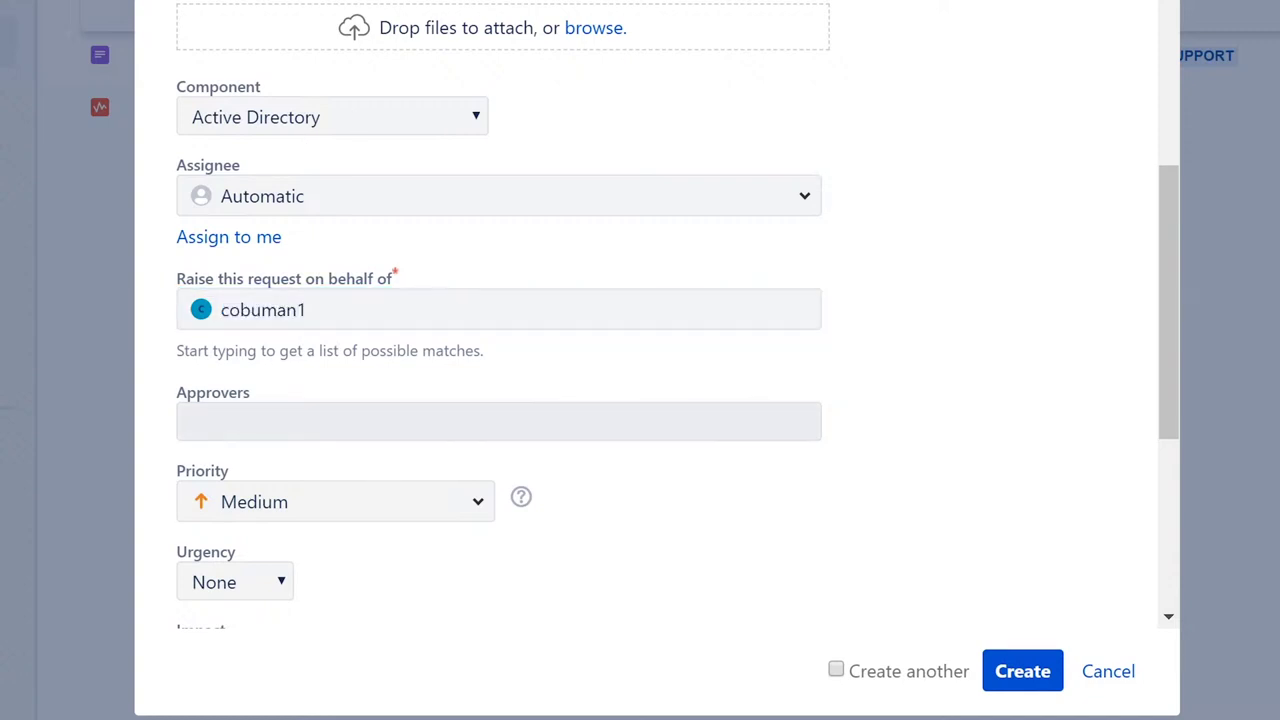
drag(1164, 174, 1150, 268)
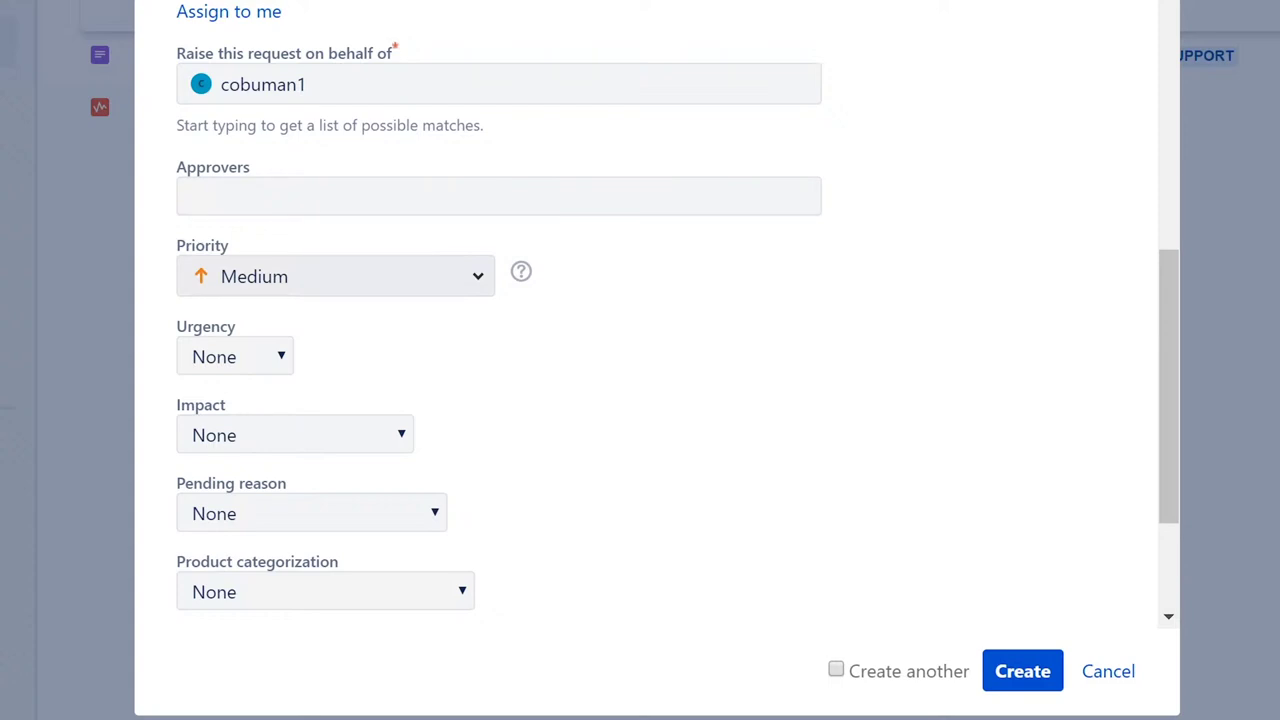
Leave Approvers empty and set the Priority to Highest.
click(498, 196)
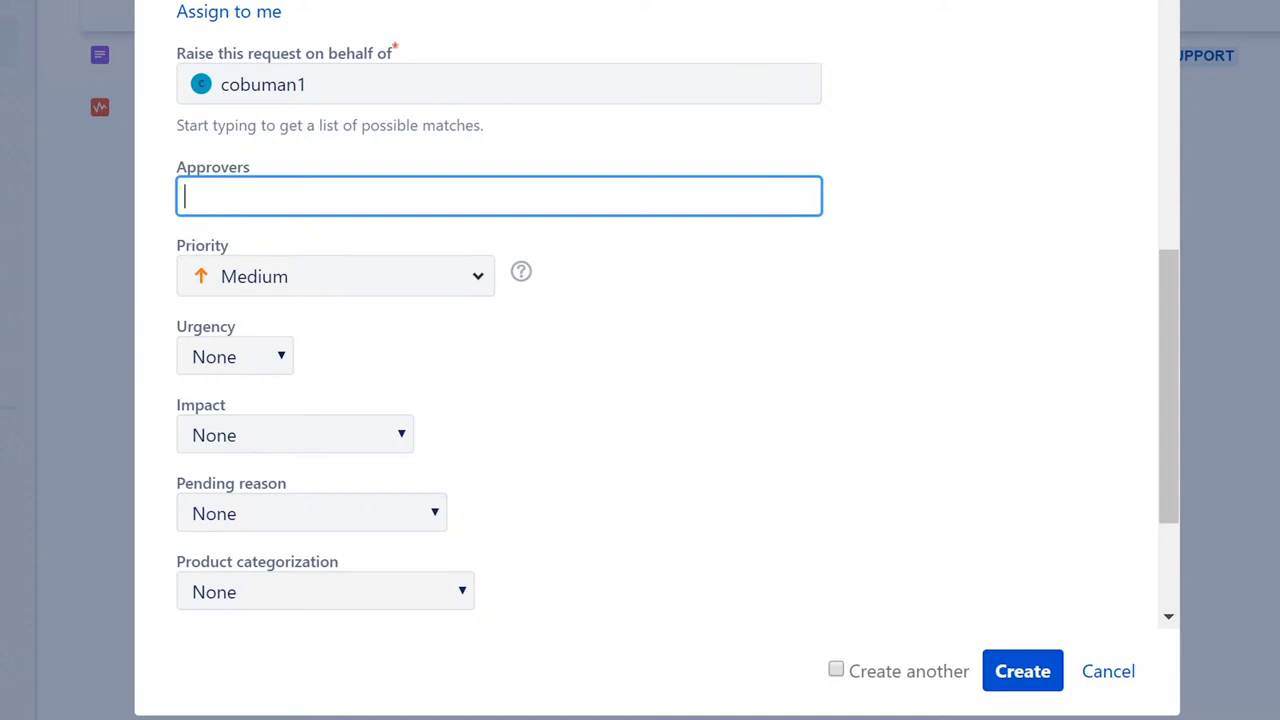
click(613, 318)
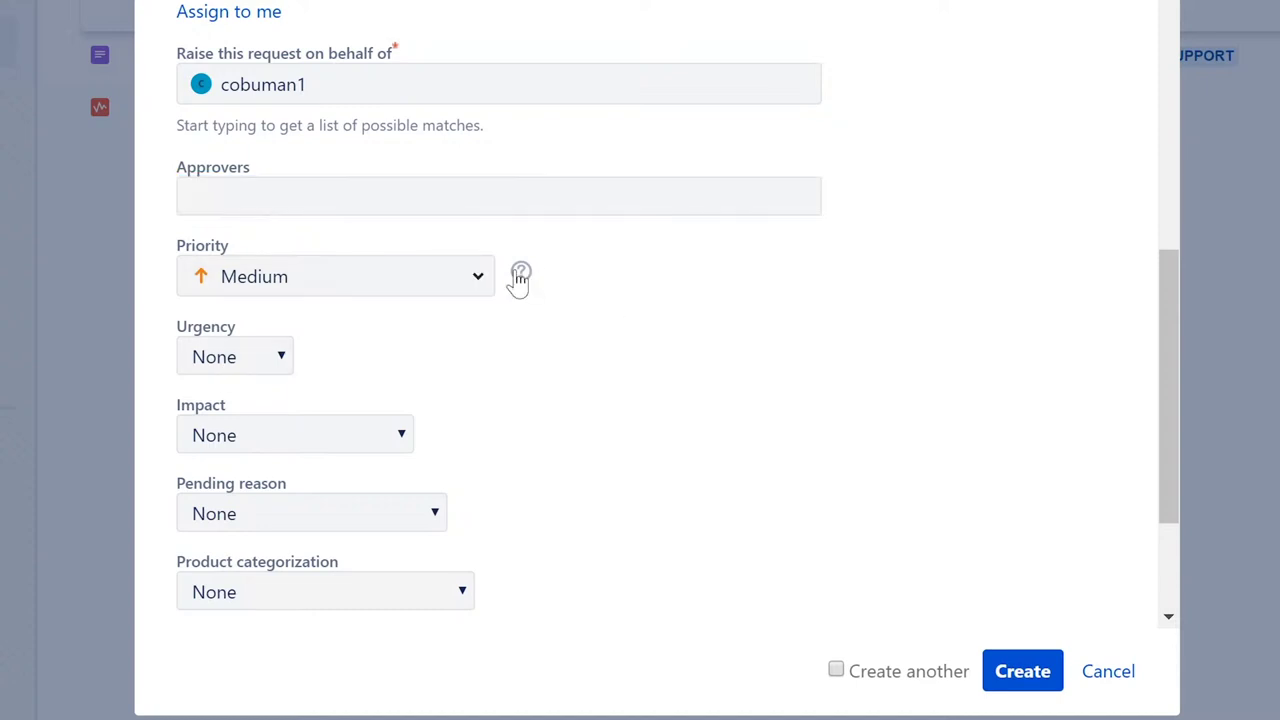
key(Tab)
key(Down)
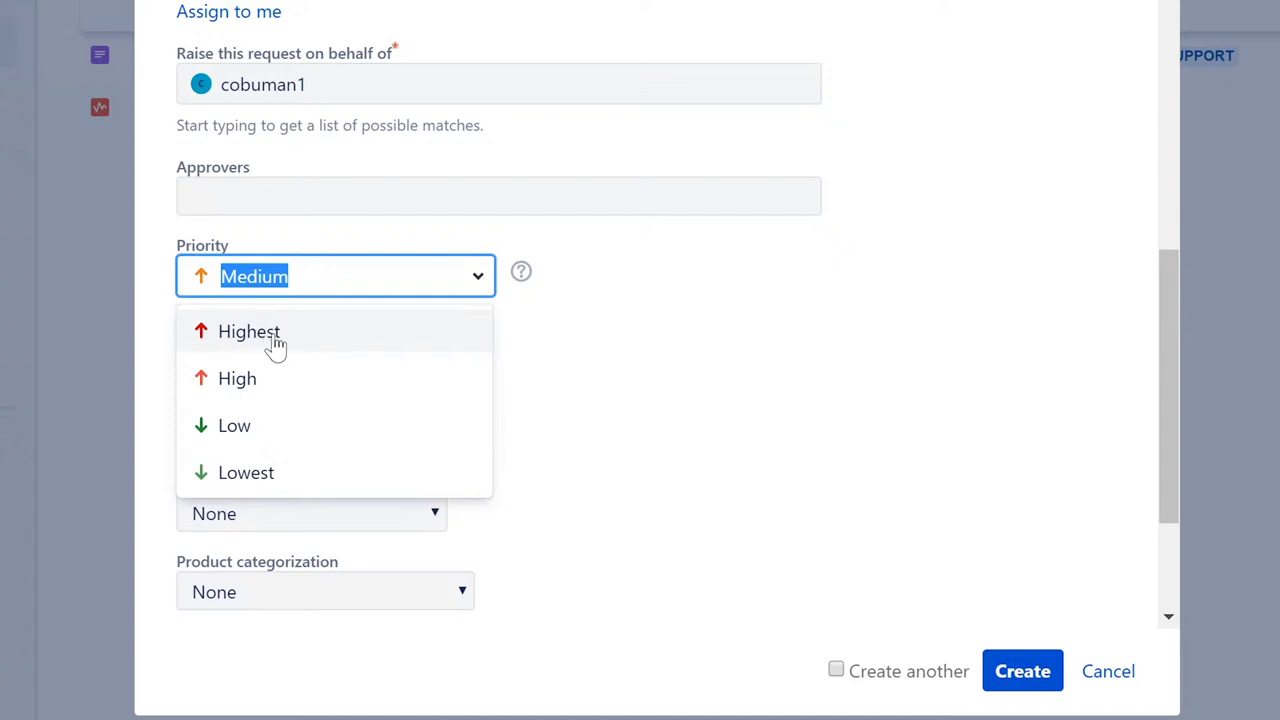
click(250, 332)
click(487, 362)
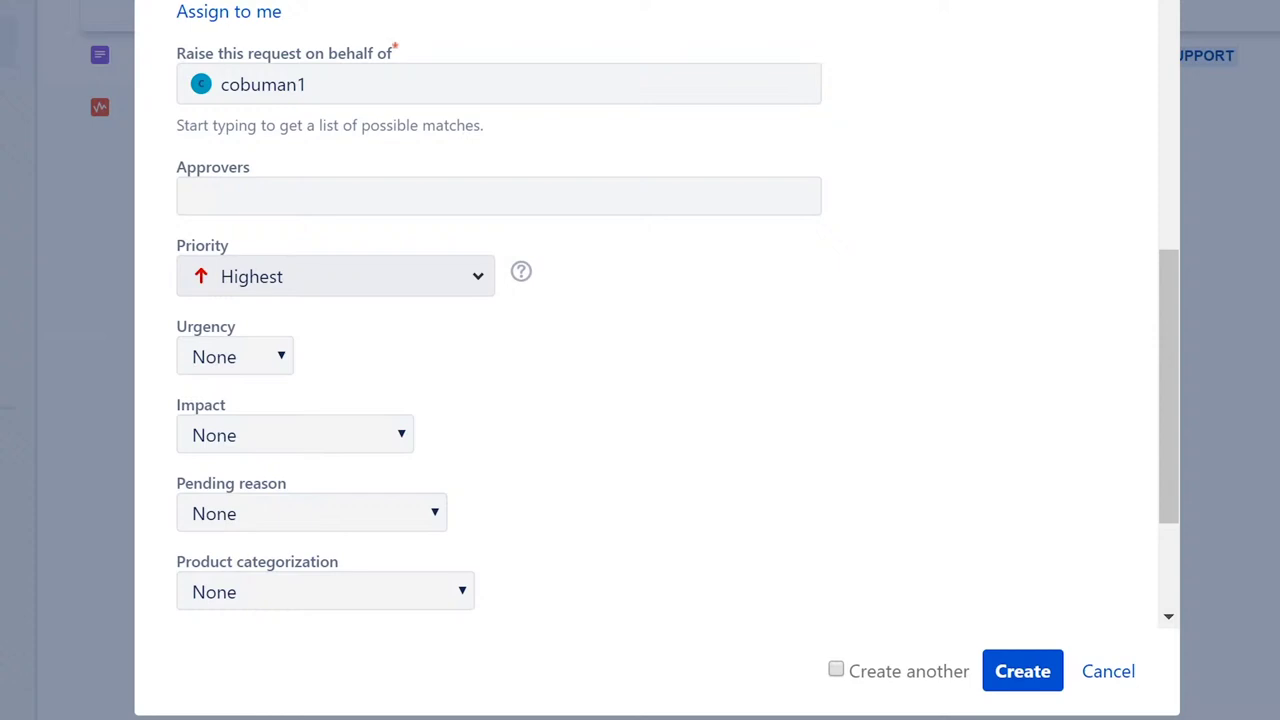
Keep Priority at Highest and set Urgency to Critical.
click(340, 276)
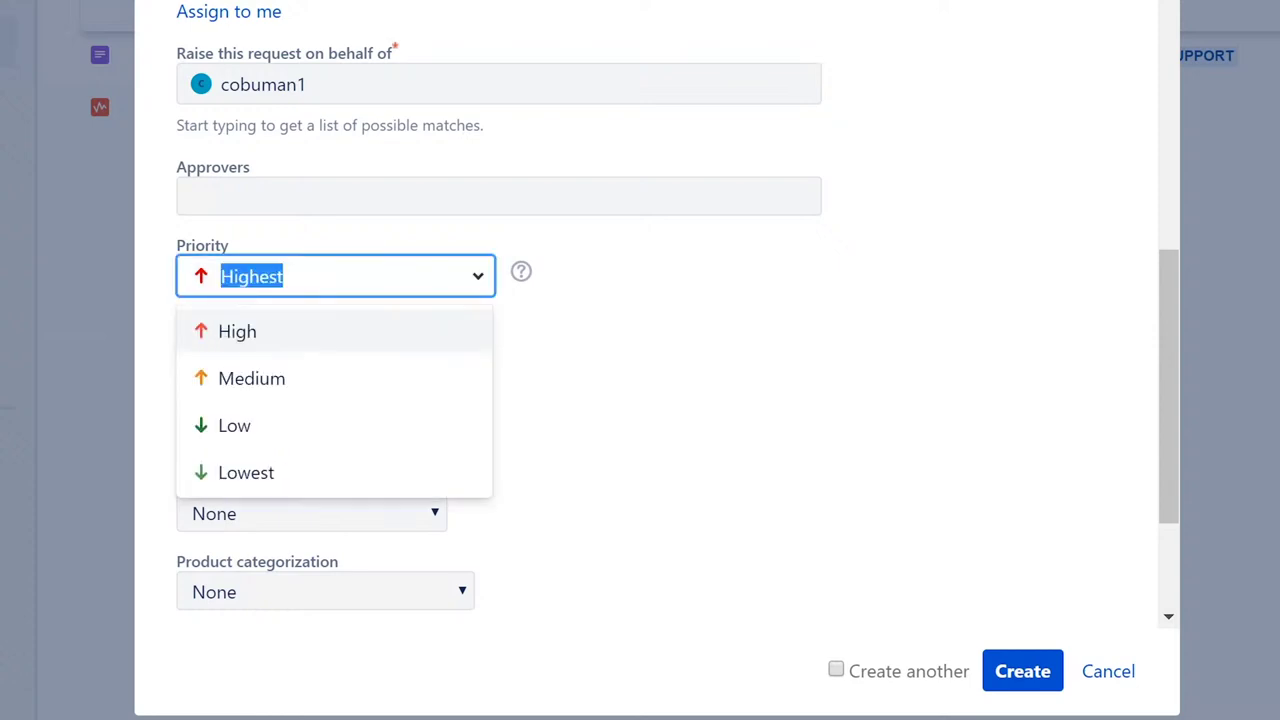
click(629, 363)
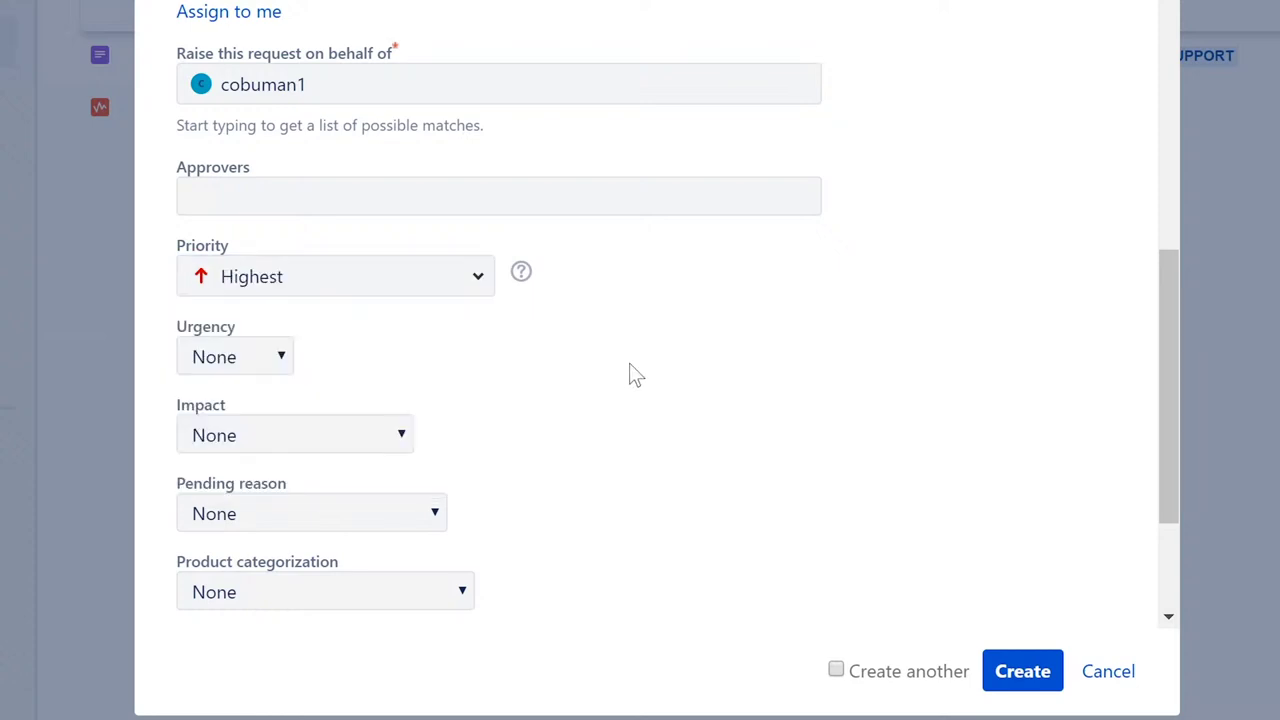
click(257, 368)
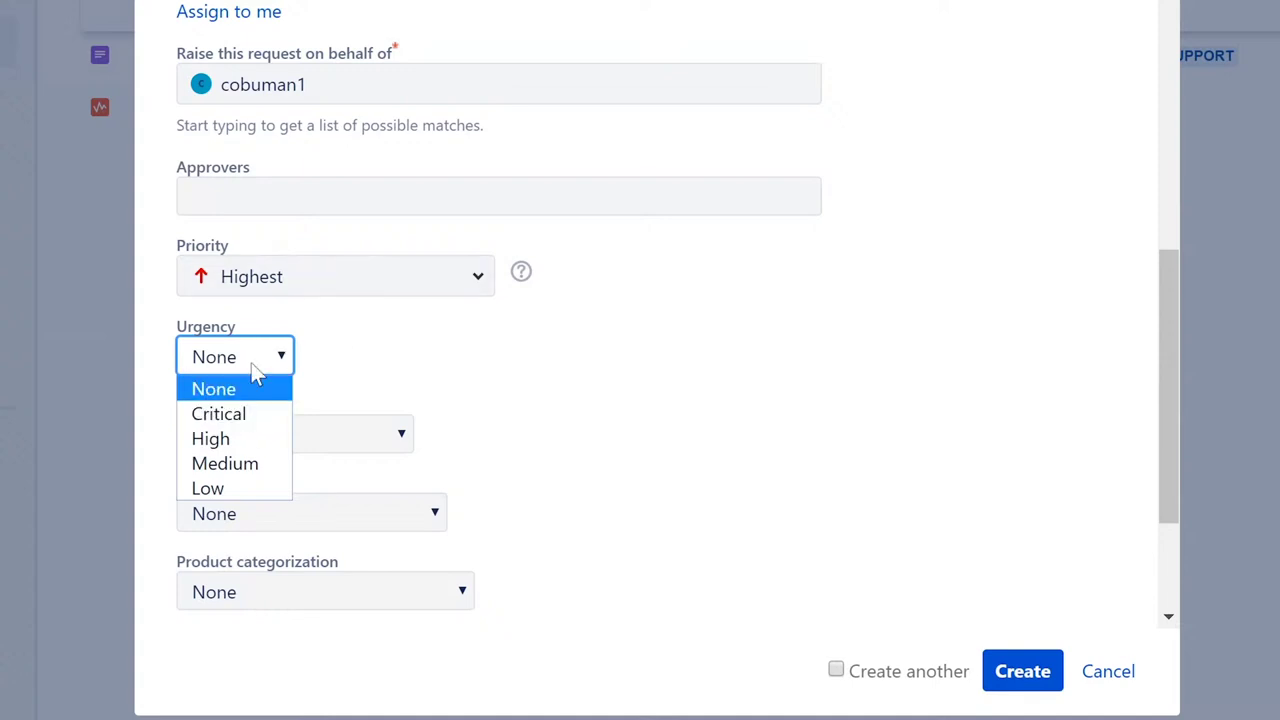
click(237, 427)
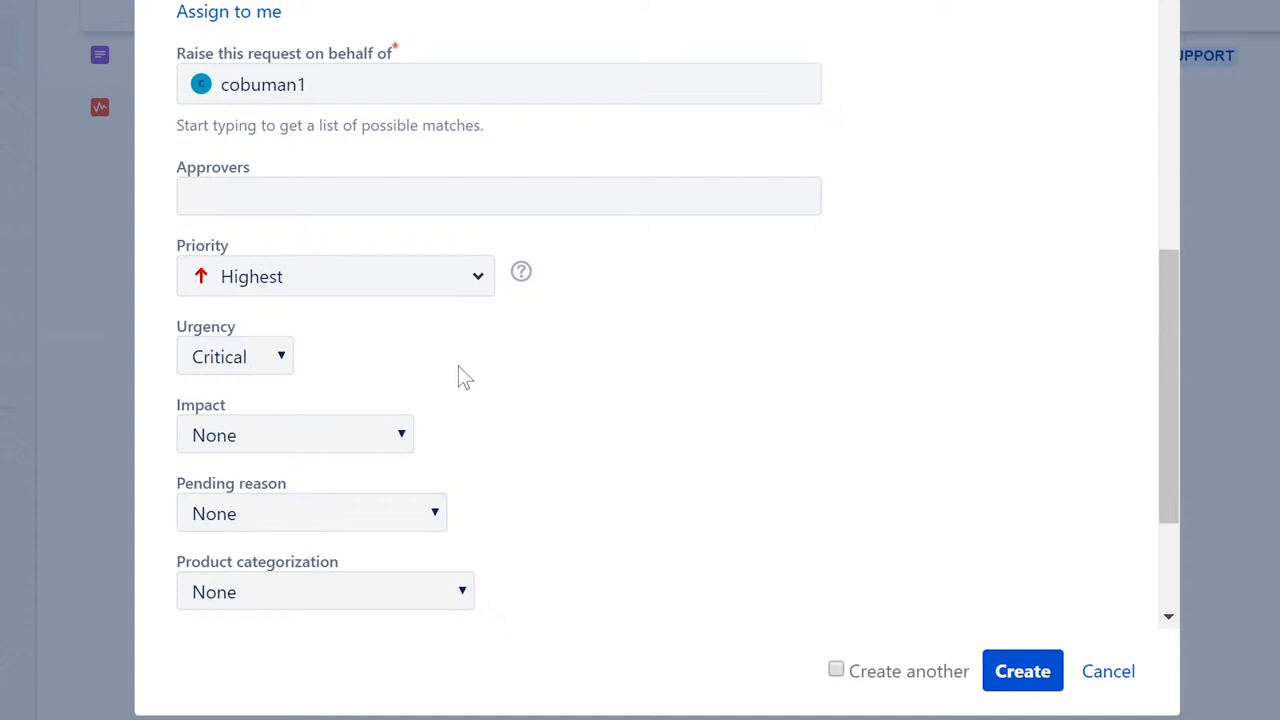
Set Impact to Extensive / Widespread and leave Pending reason as None.
scroll(462, 368, down, 1)
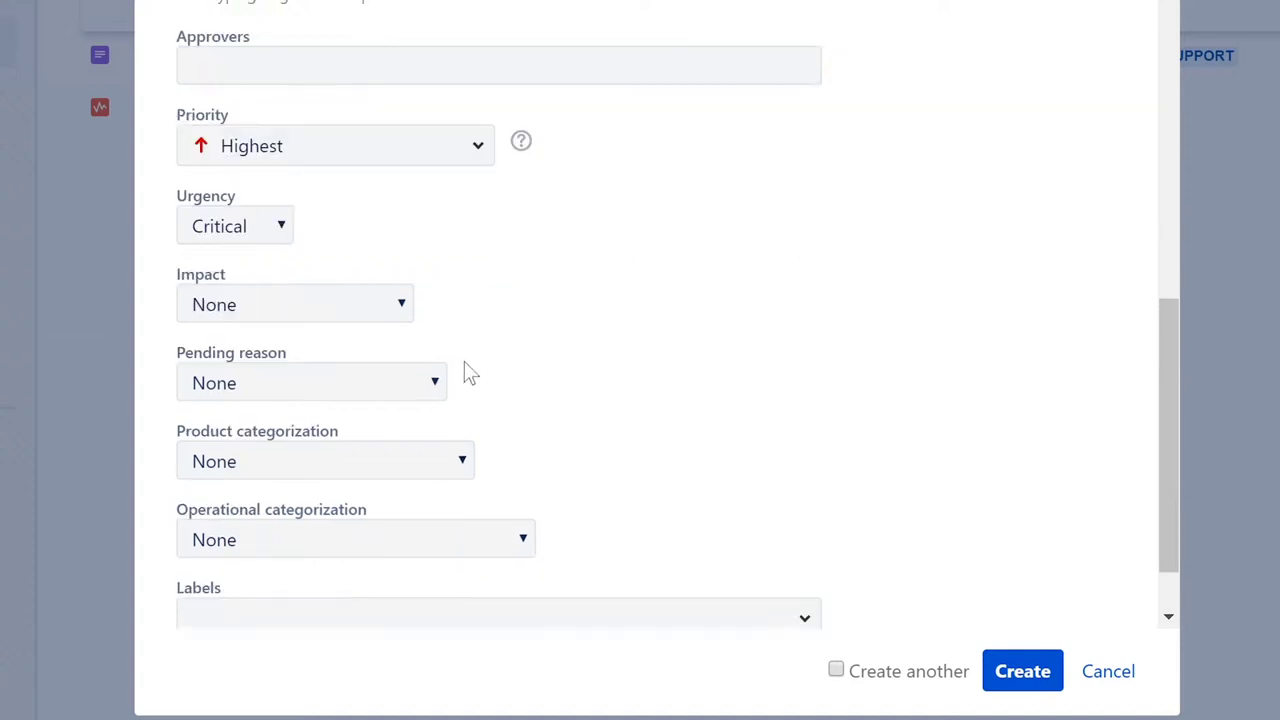
click(290, 314)
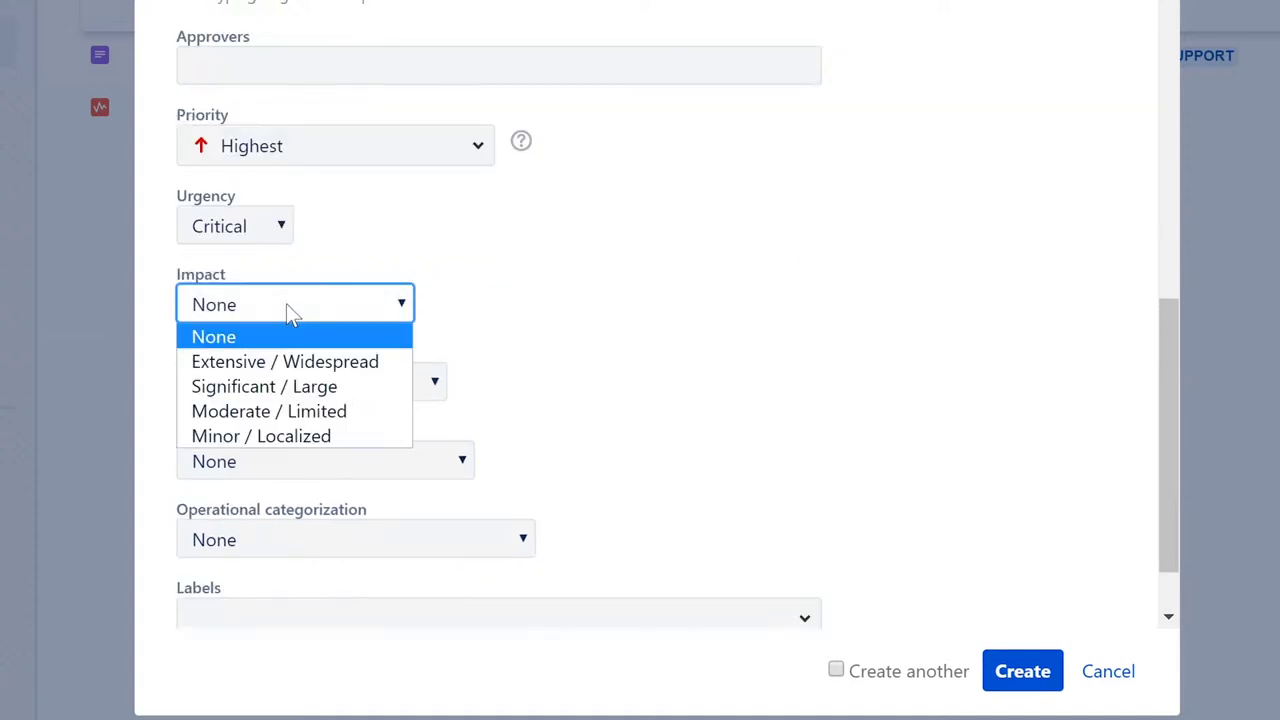
click(300, 362)
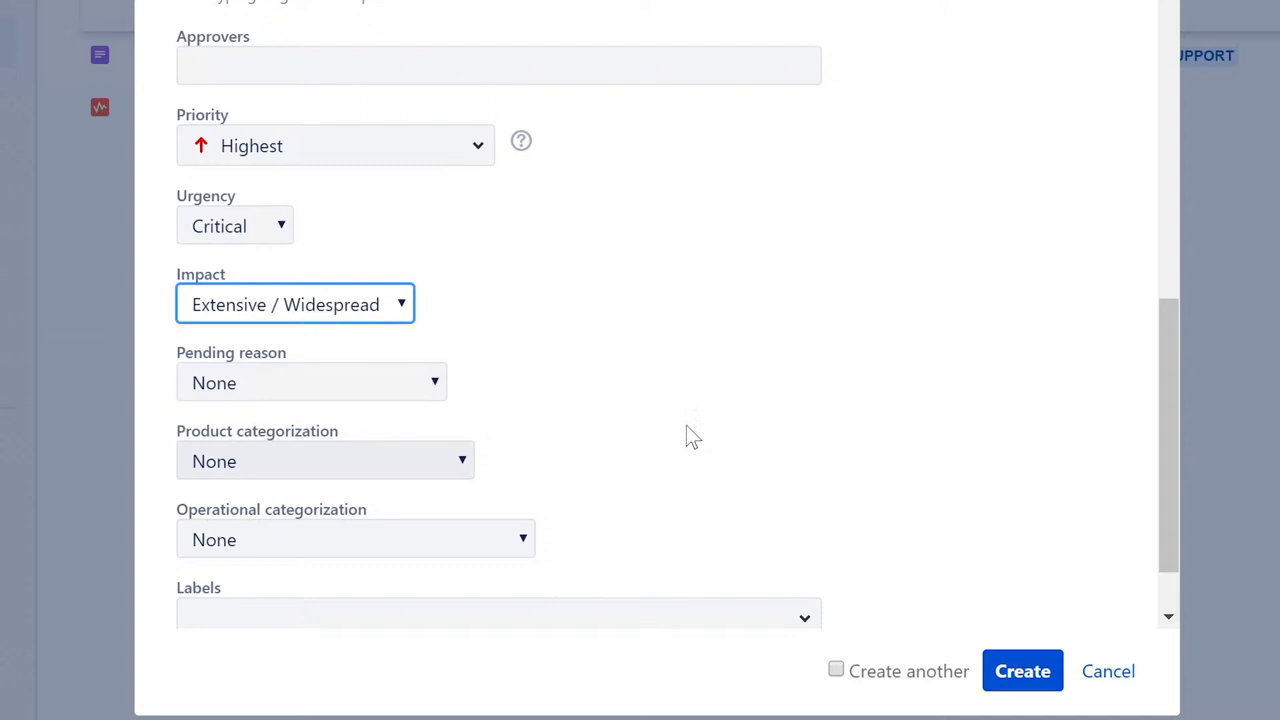
click(302, 306)
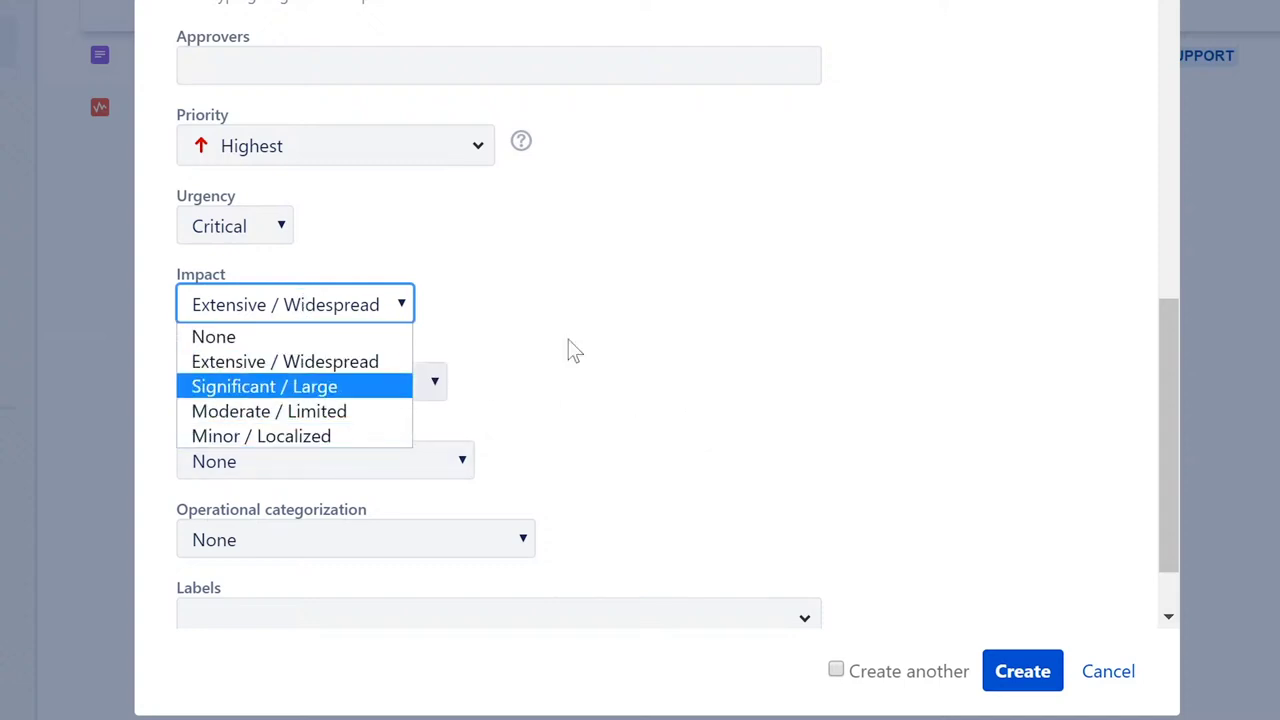
click(315, 344)
click(316, 387)
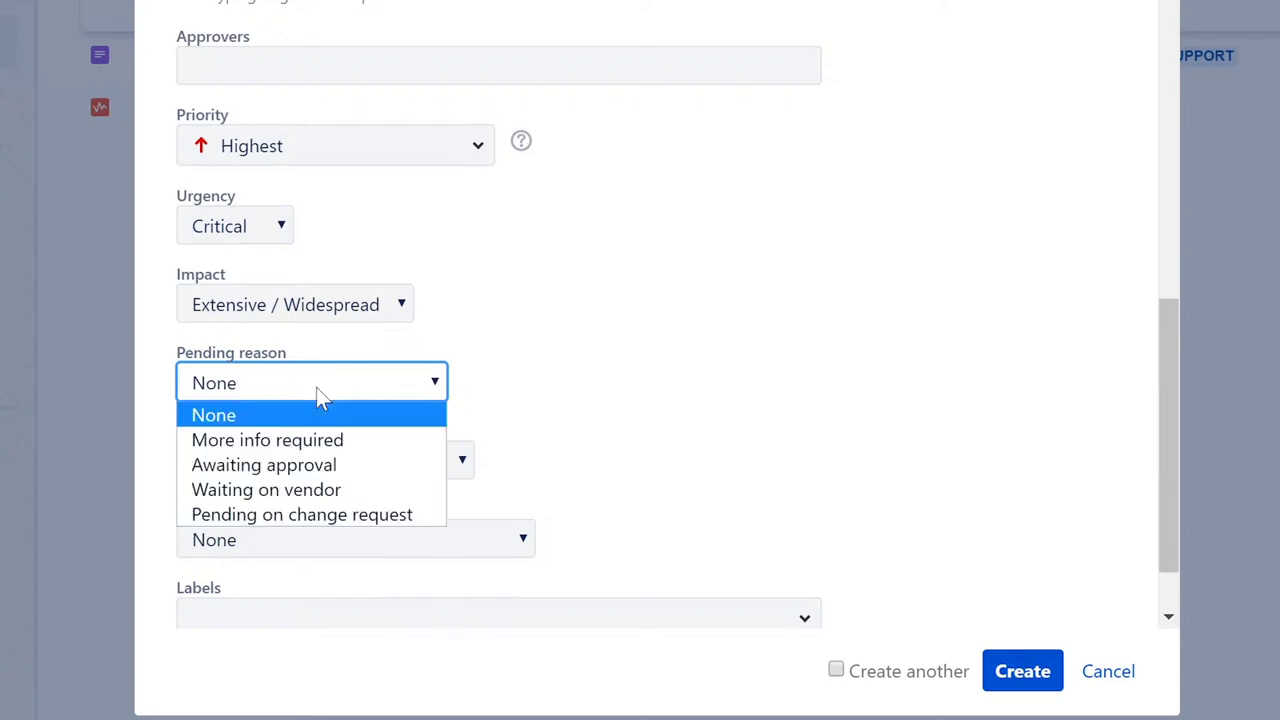
click(545, 337)
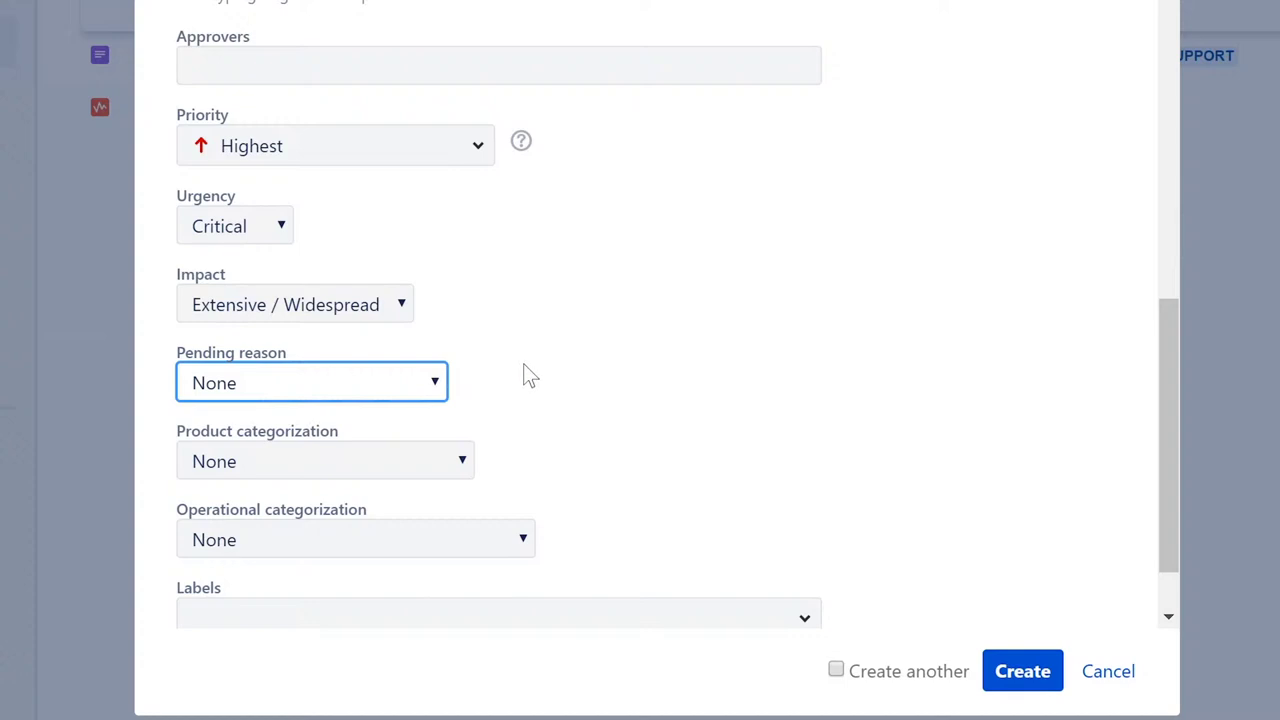
Leave Product categorization as None and set Operational categorization to Connectivity.
scroll(533, 364, down, 1)
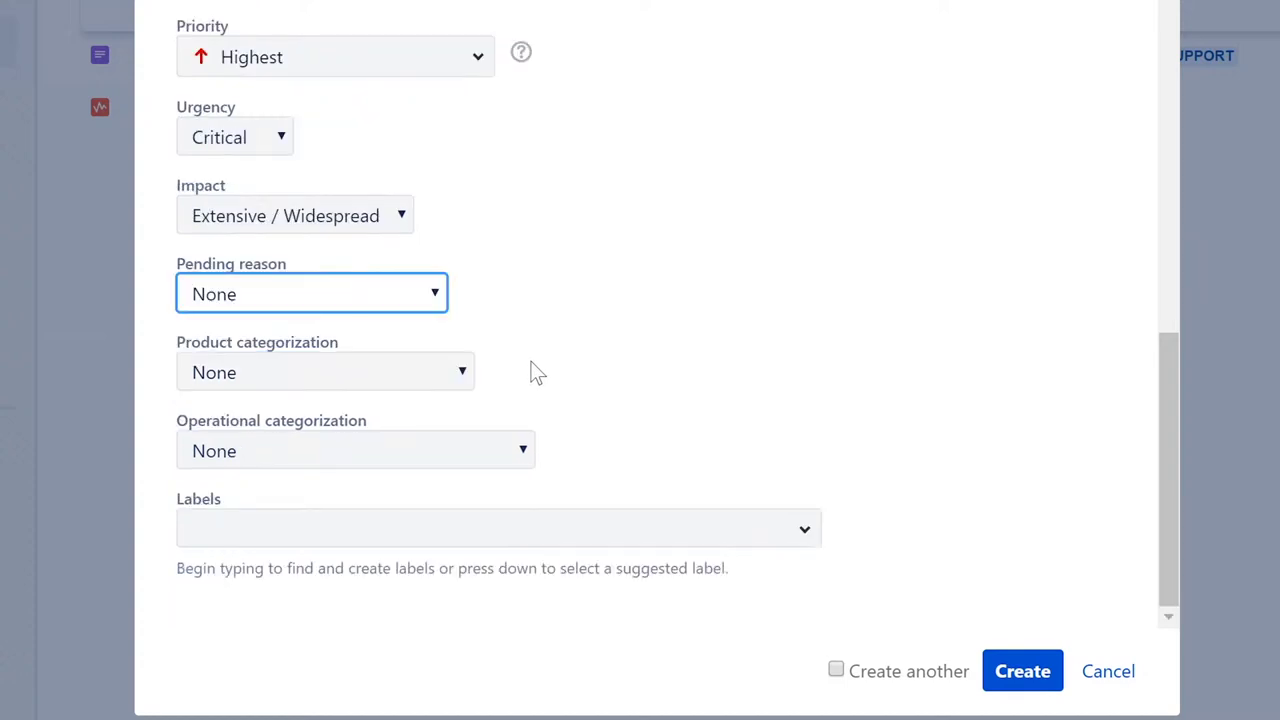
click(287, 369)
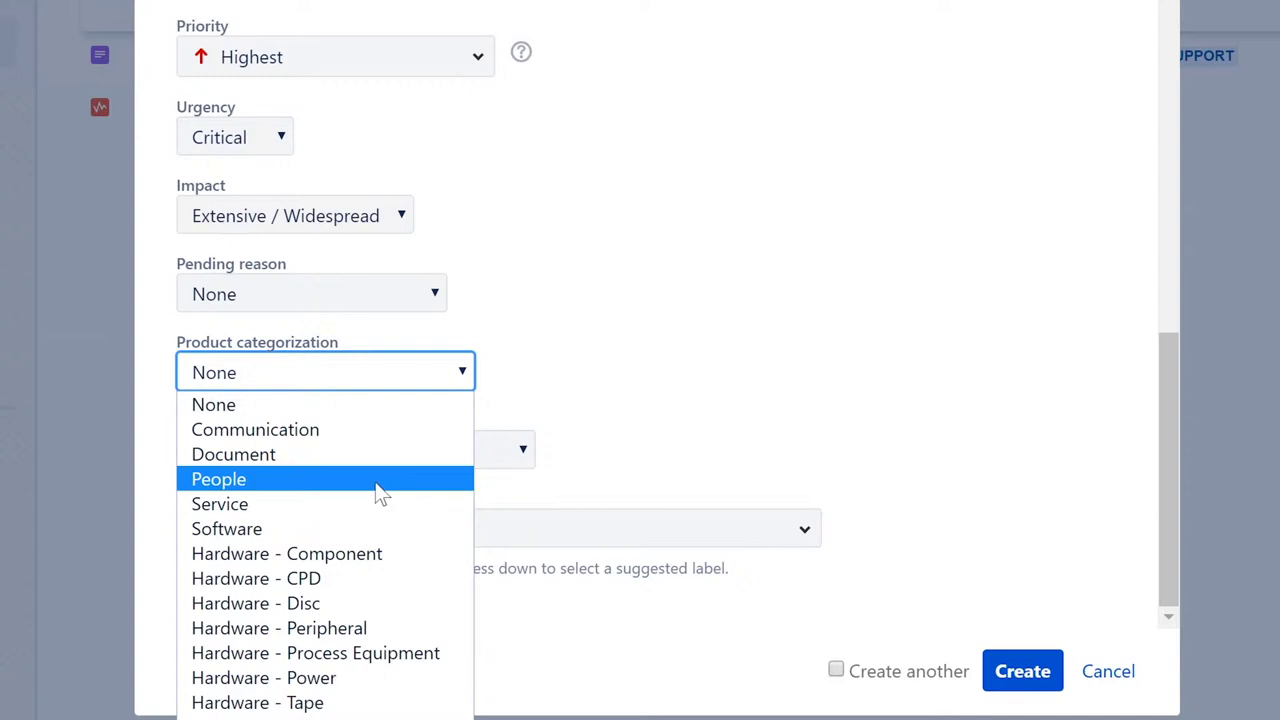
click(551, 377)
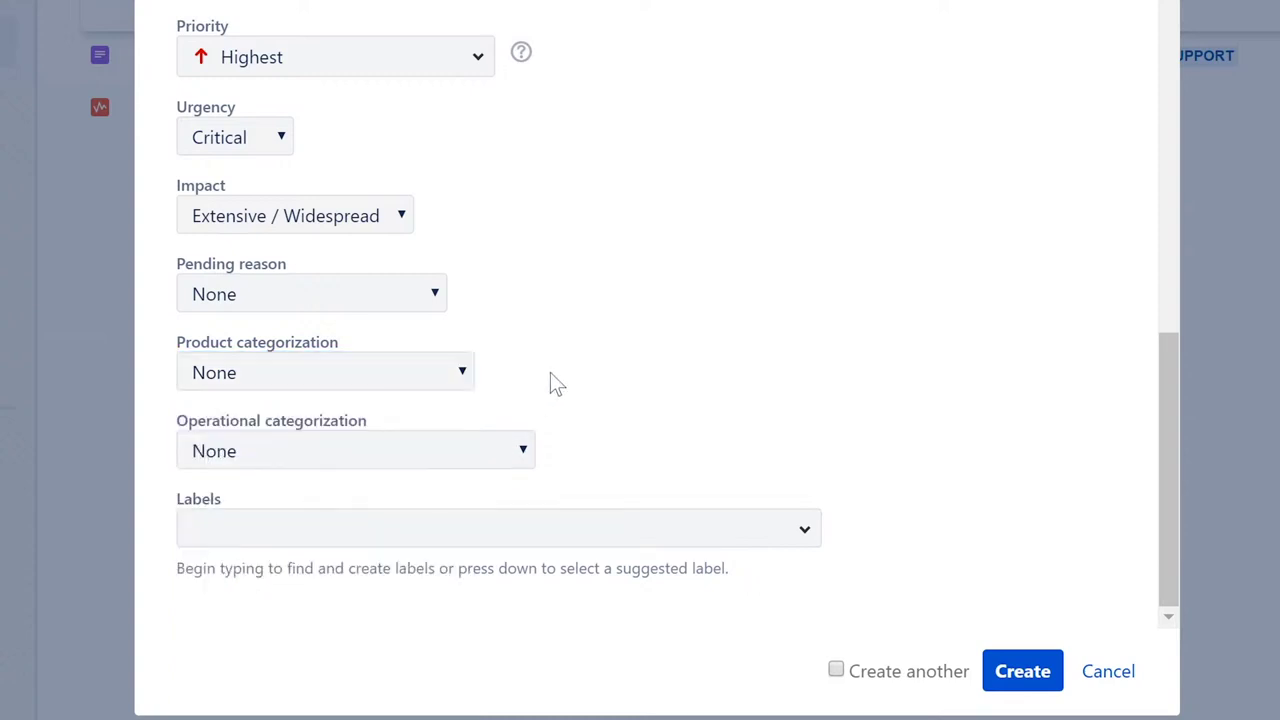
click(497, 452)
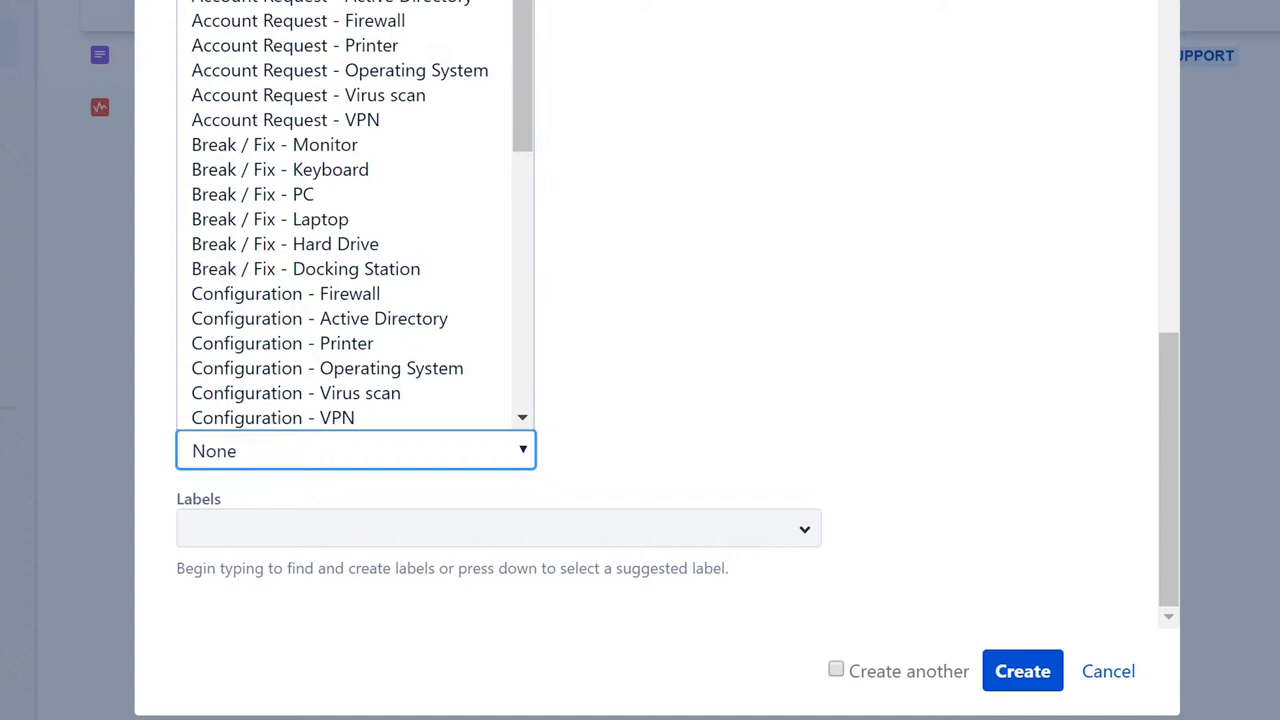
click(334, 36)
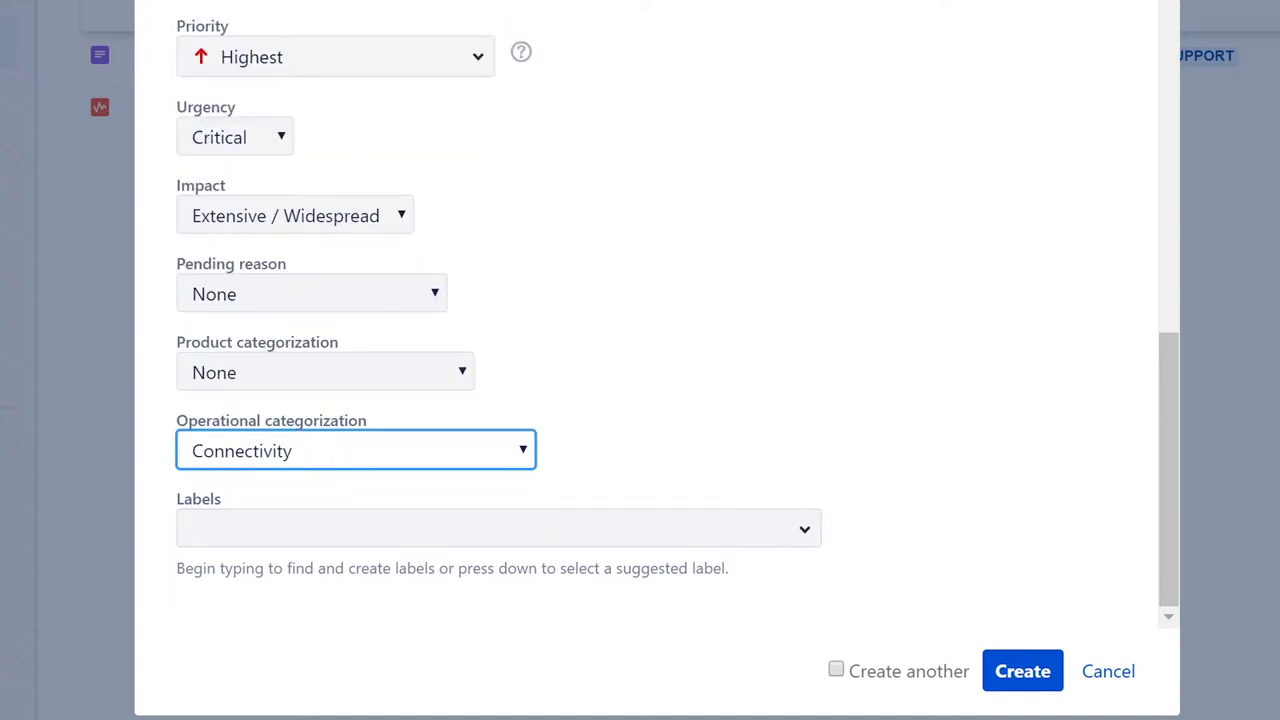
click(656, 362)
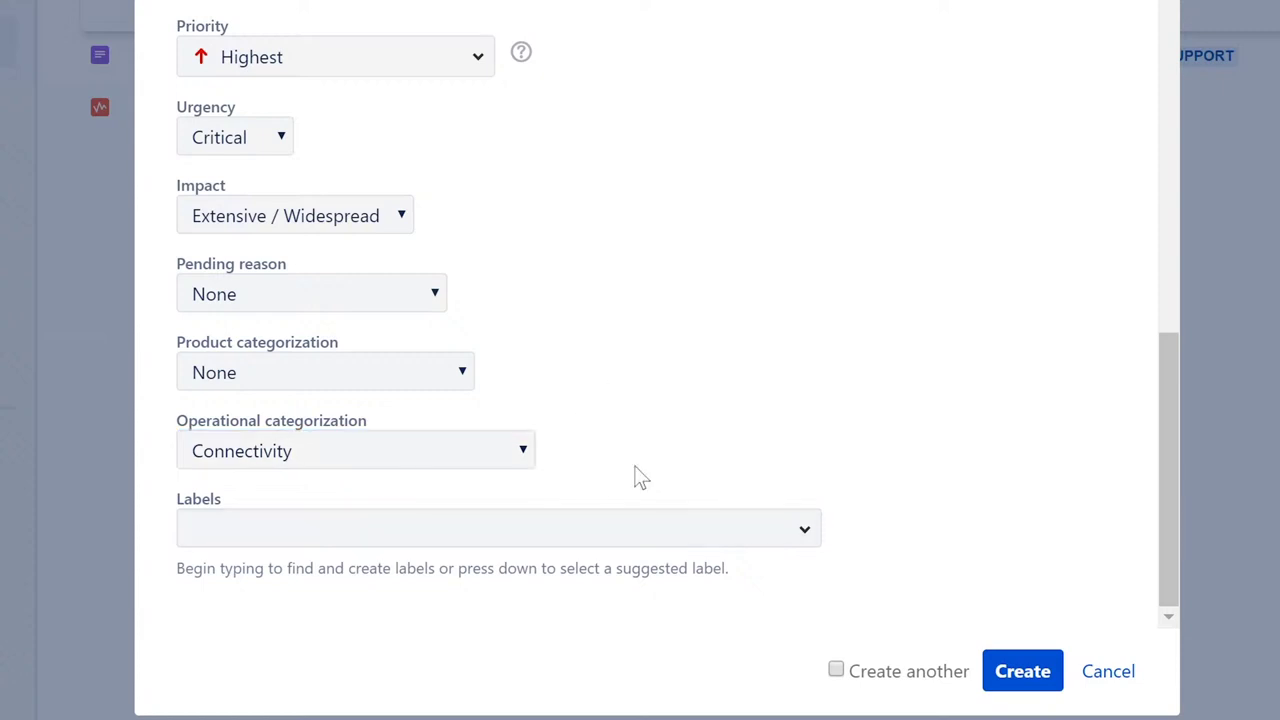
Leave Labels empty and create the request.
click(498, 528)
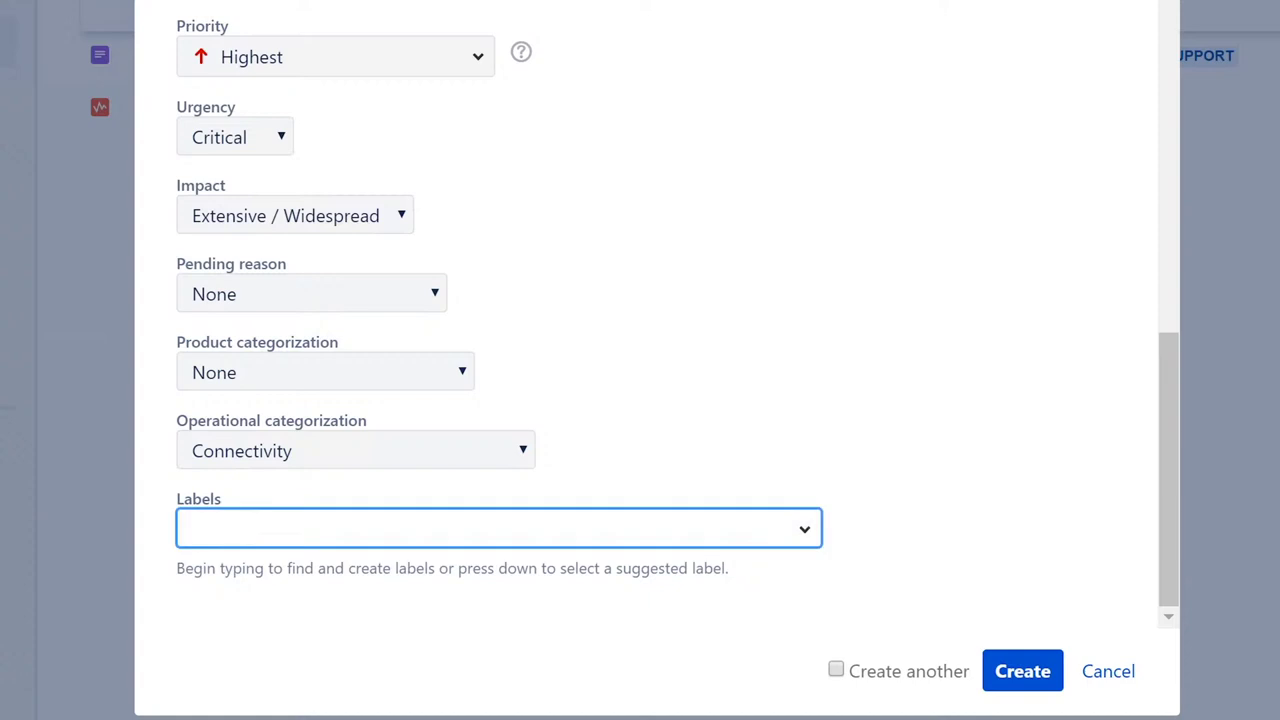
click(803, 530)
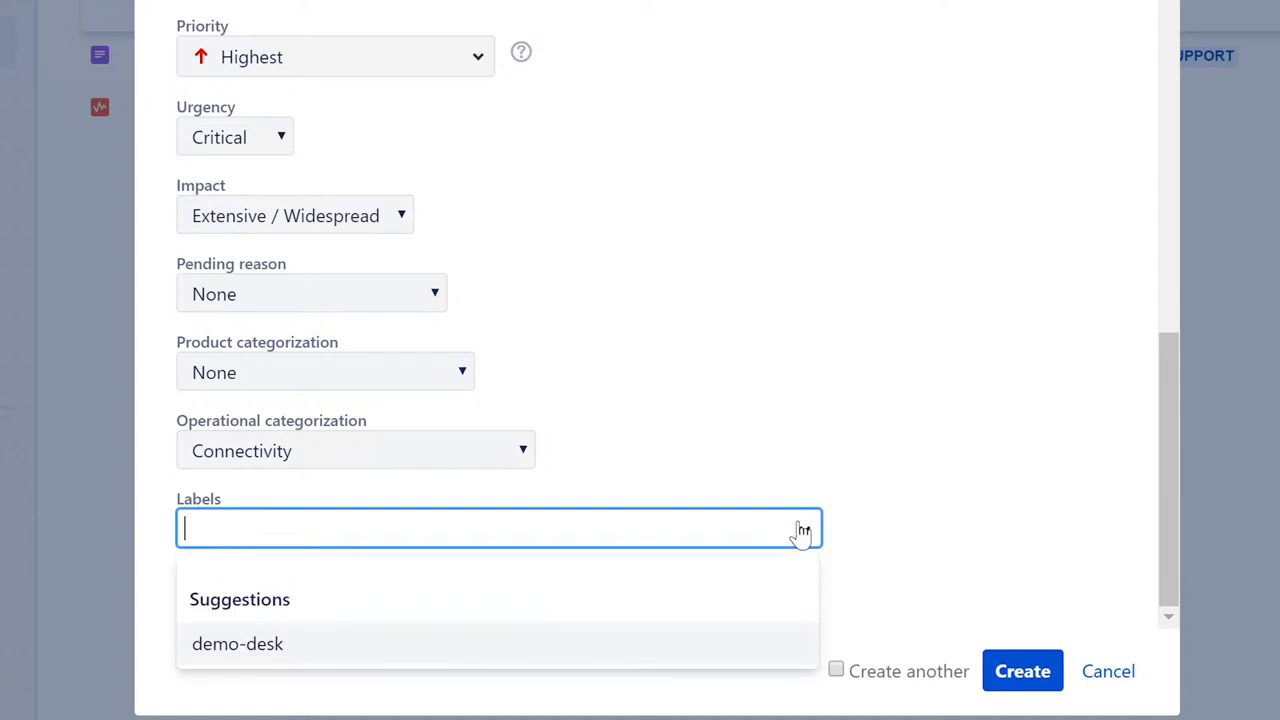
click(879, 435)
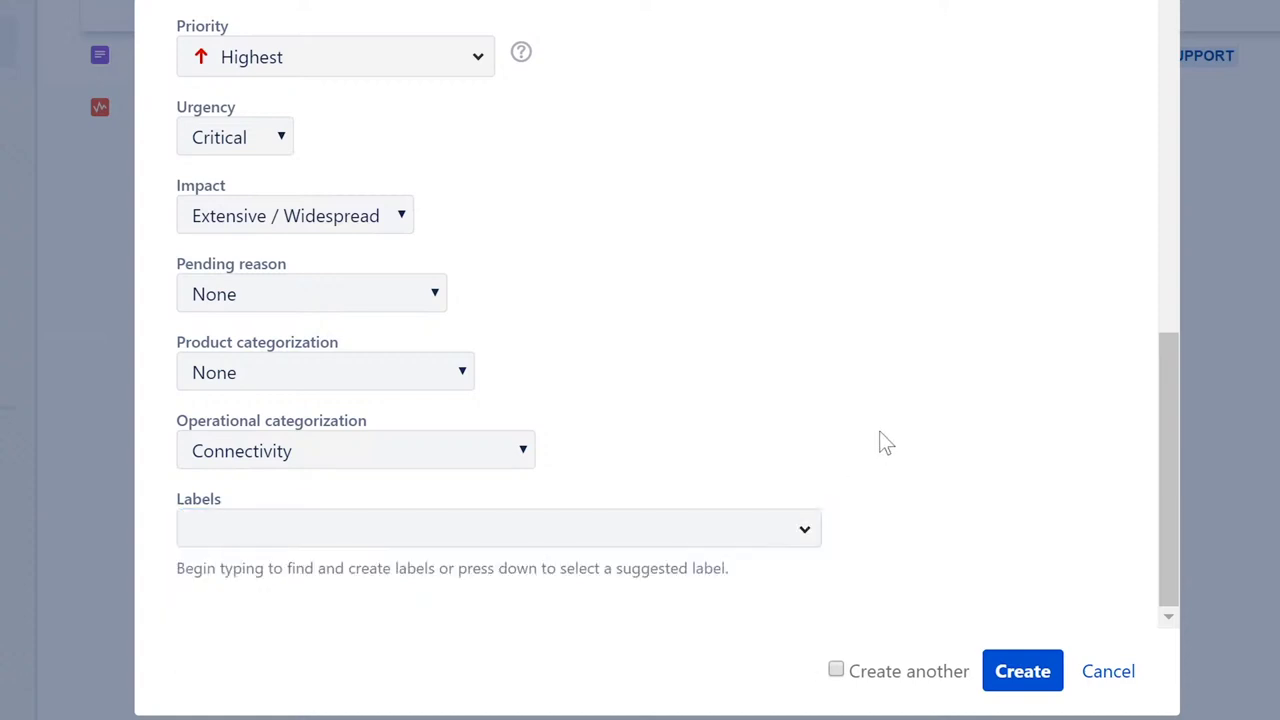
click(1022, 674)
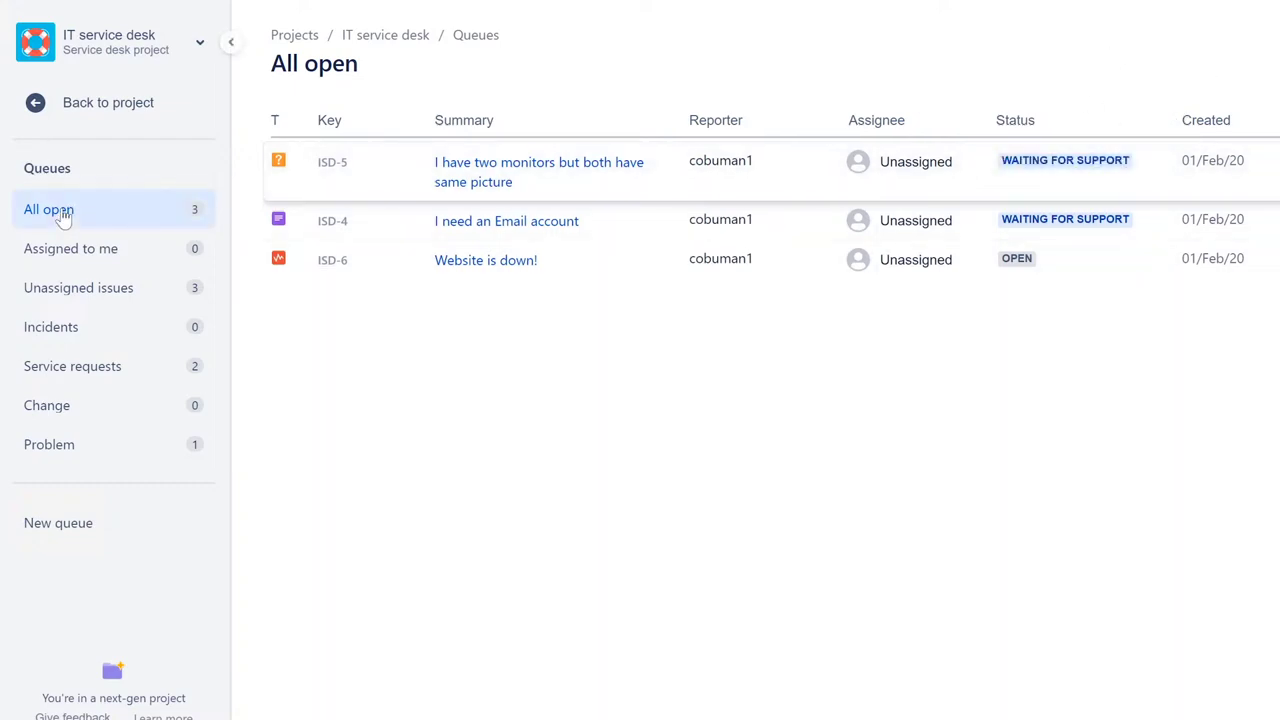
Show the All open queue listing ISD-7, ISD-5, ISD-4 and ISD-6.
click(148, 212)
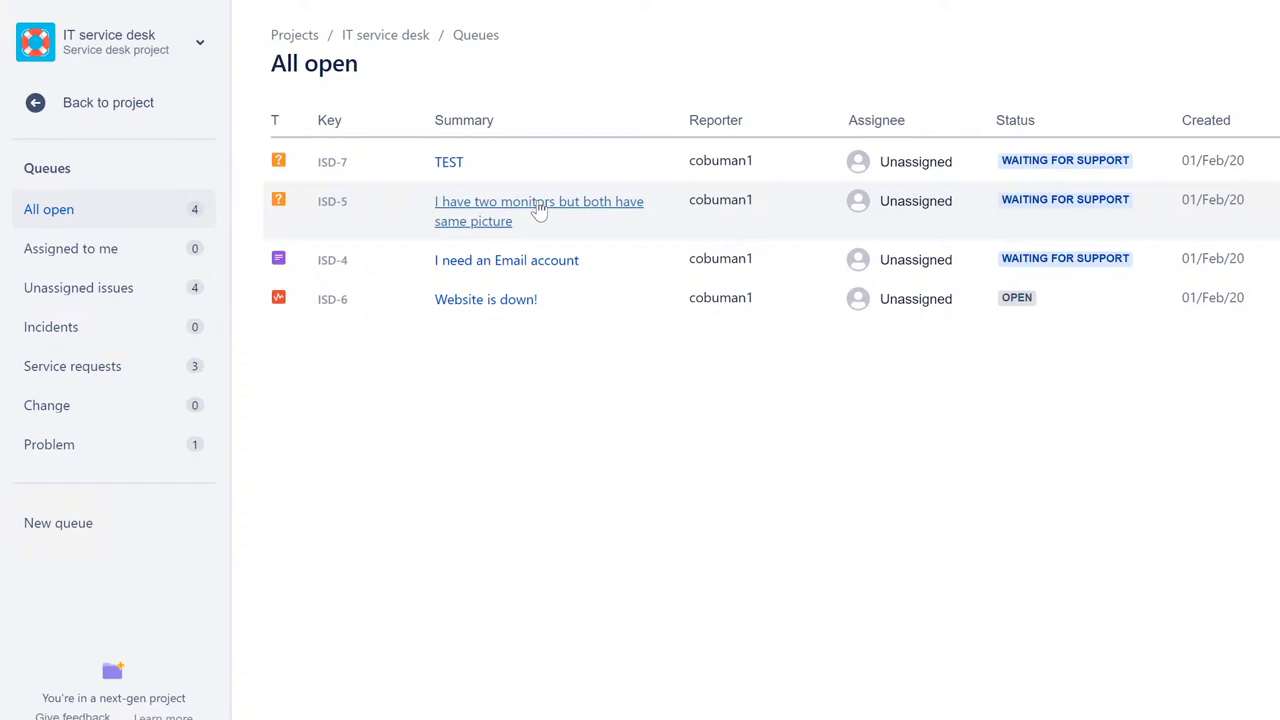
Open ISD-5 'I have two monitors but both have same picture' and assign it to yourself.
click(538, 207)
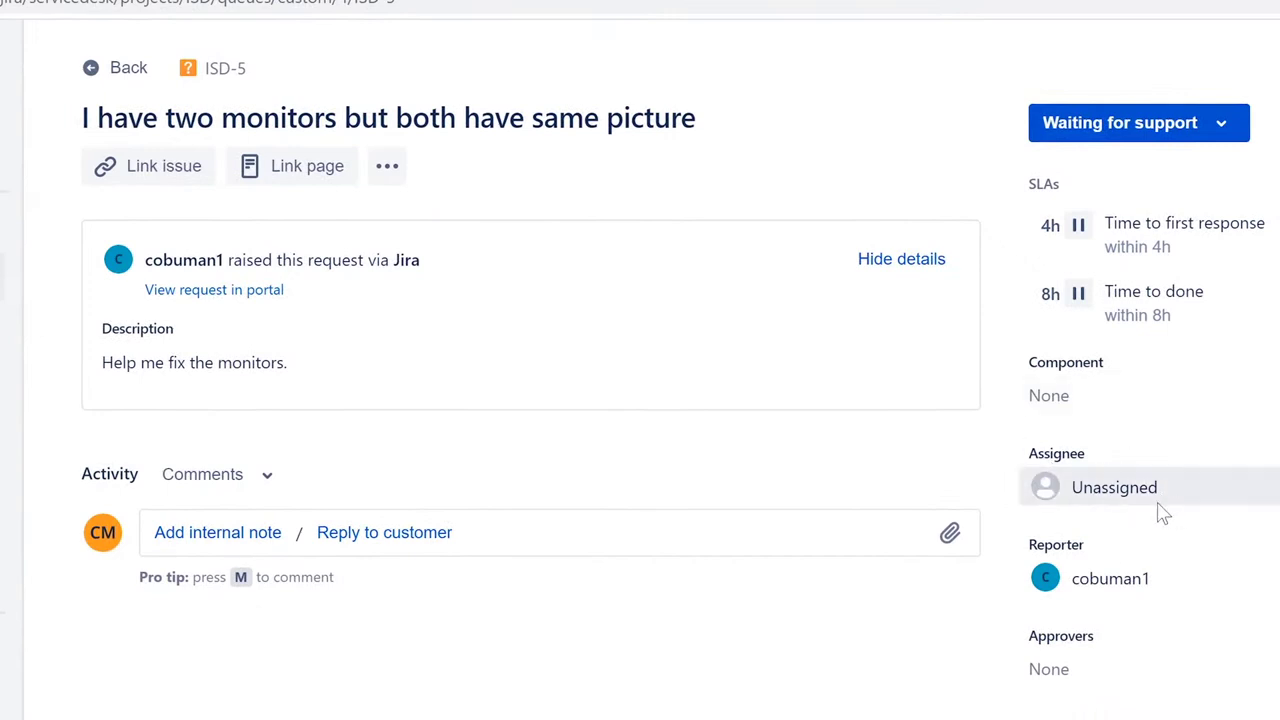
click(770, 245)
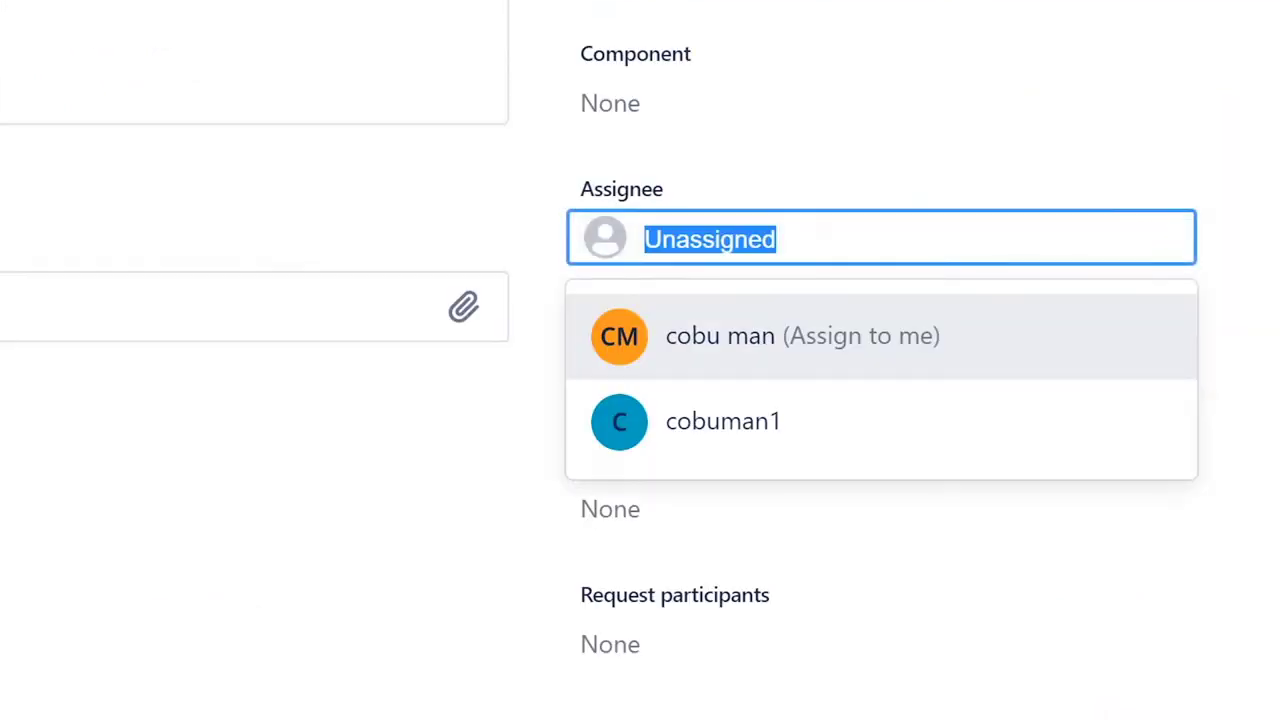
click(840, 345)
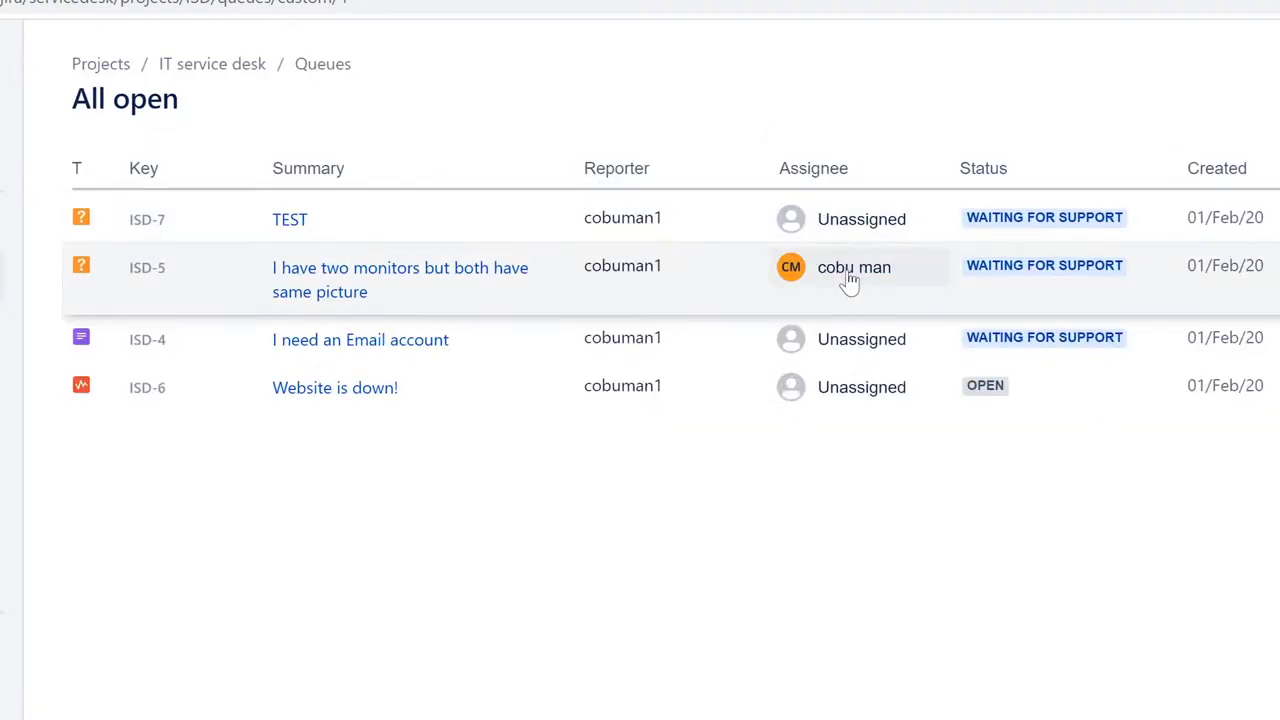
mouse_move(872, 278)
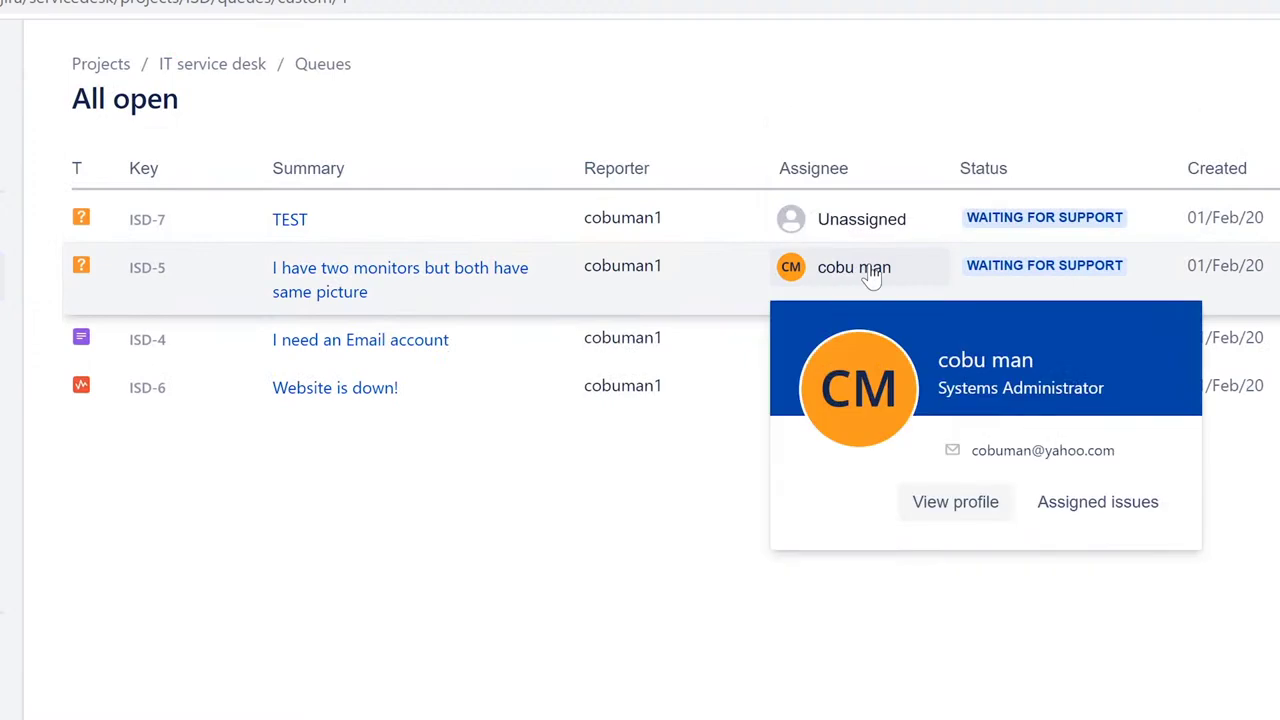
Open ISD-5 again and view the request in the customer portal.
click(395, 278)
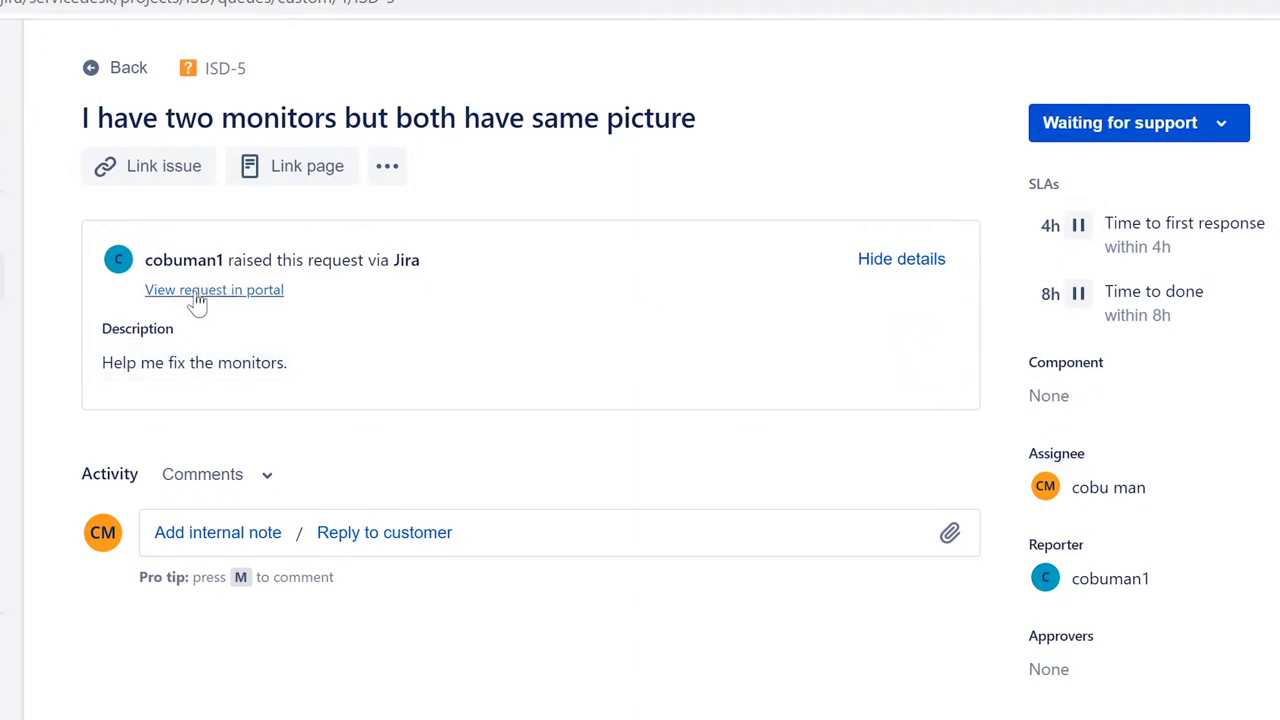
click(198, 292)
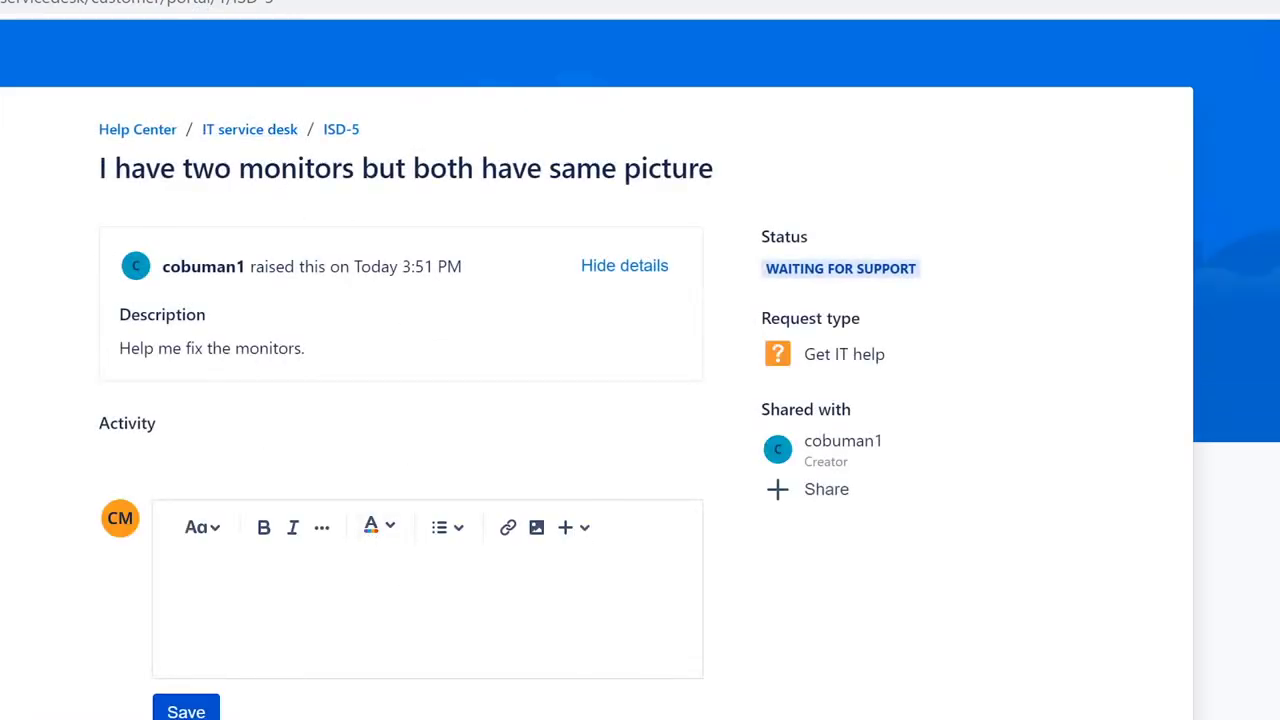
Return to the browser tab showing ISD-5's agent view.
click(150, 2)
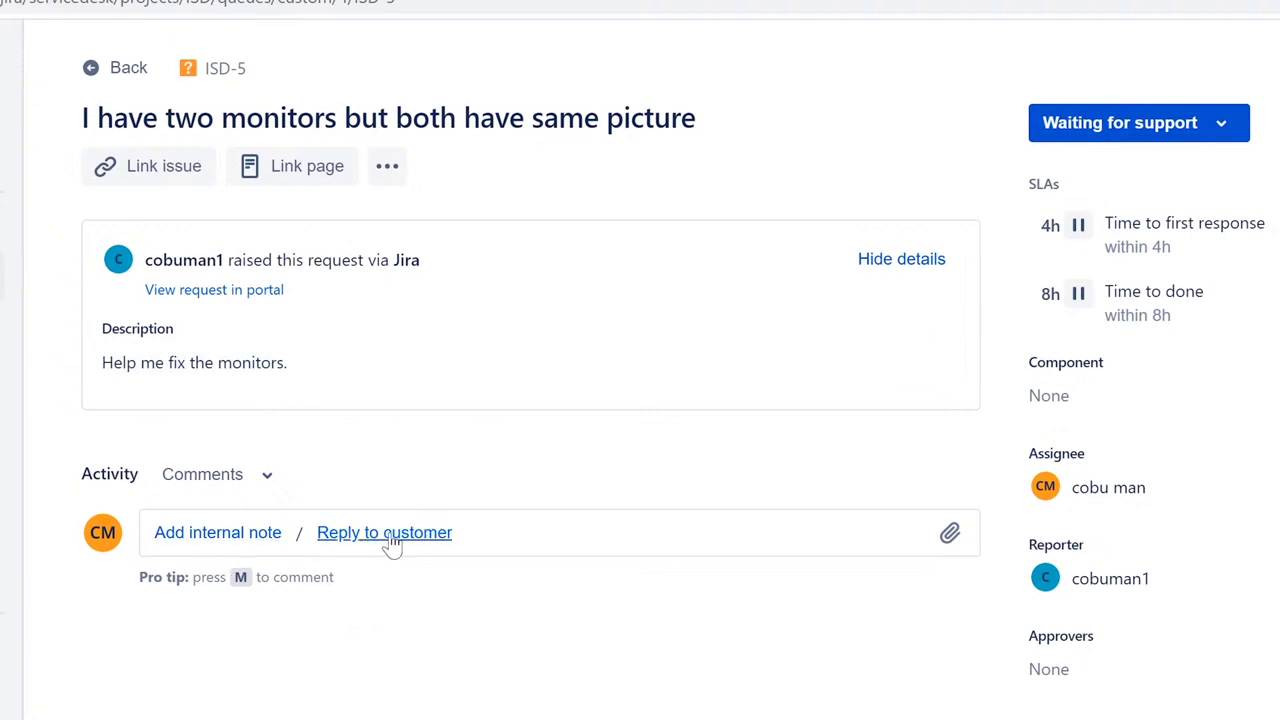
Start a reply to the customer on ISD-5 and place the cursor in the empty reply box.
click(392, 538)
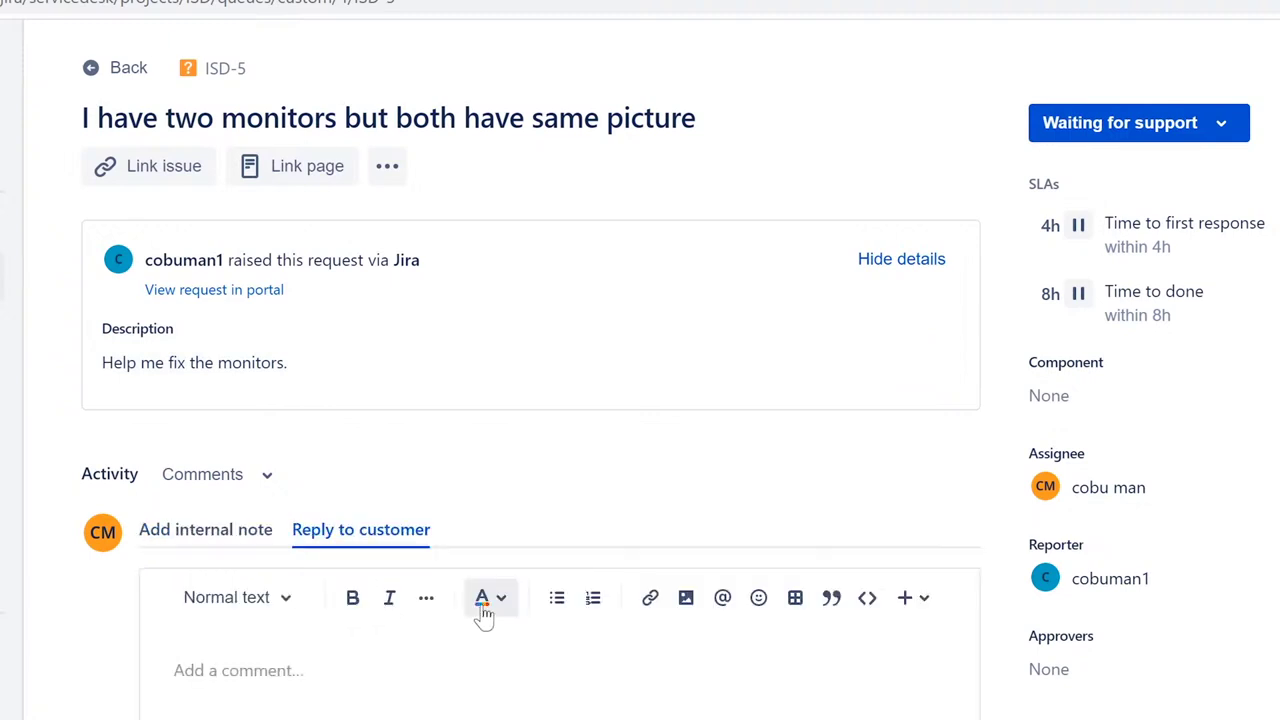
click(84, 118)
drag(82, 118, 706, 128)
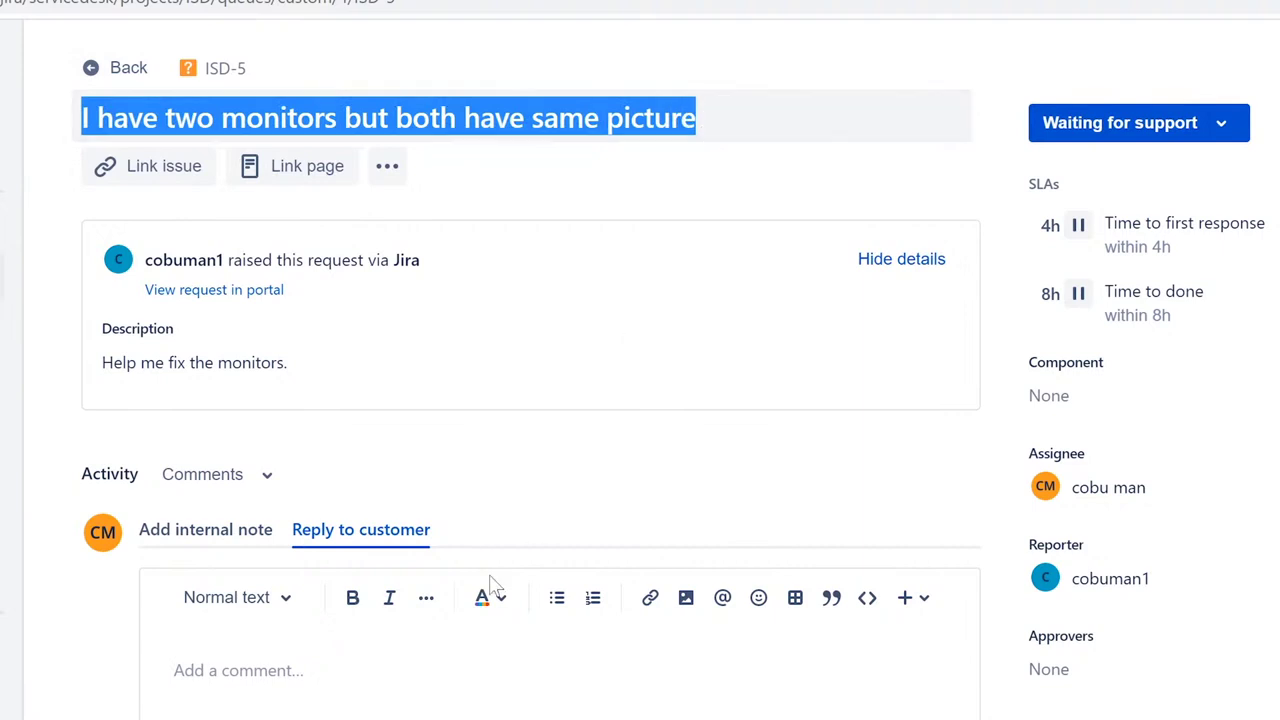
click(240, 670)
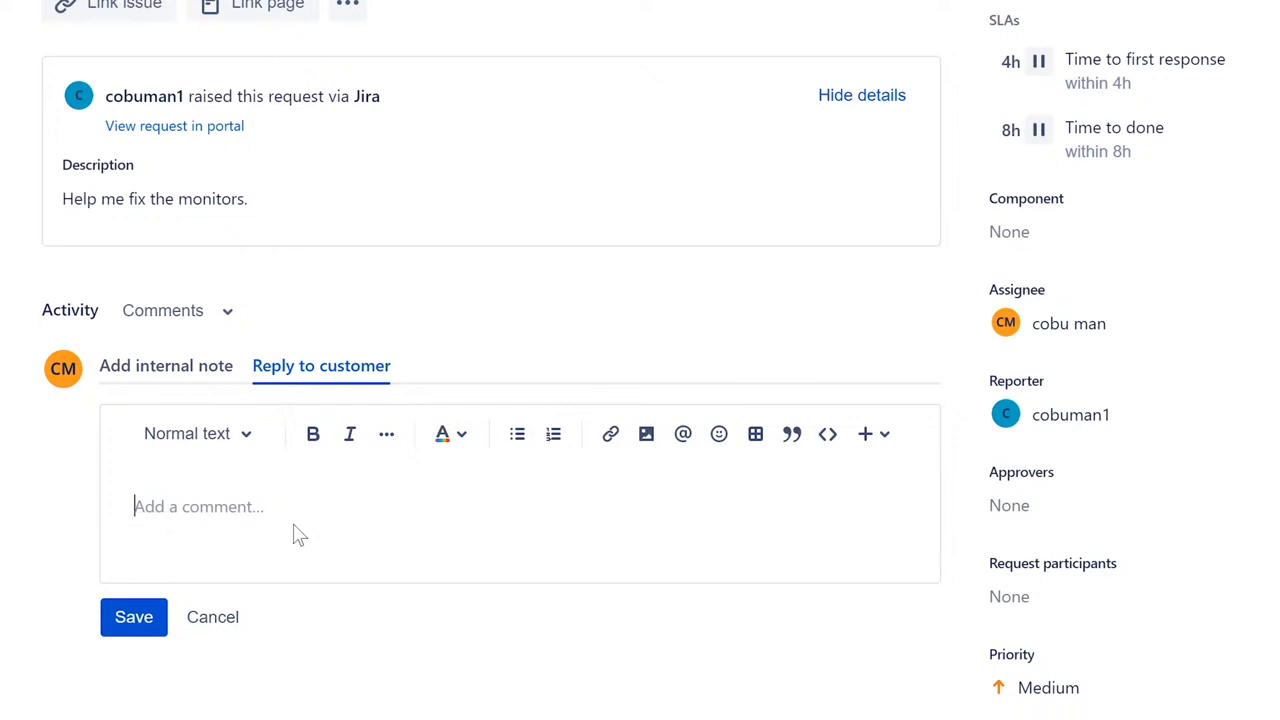
Type an introduction giving the agent's name with Tech Support at STL, MO, acknowledging the monitor ticket.
text(Hello, my name is Ervin)
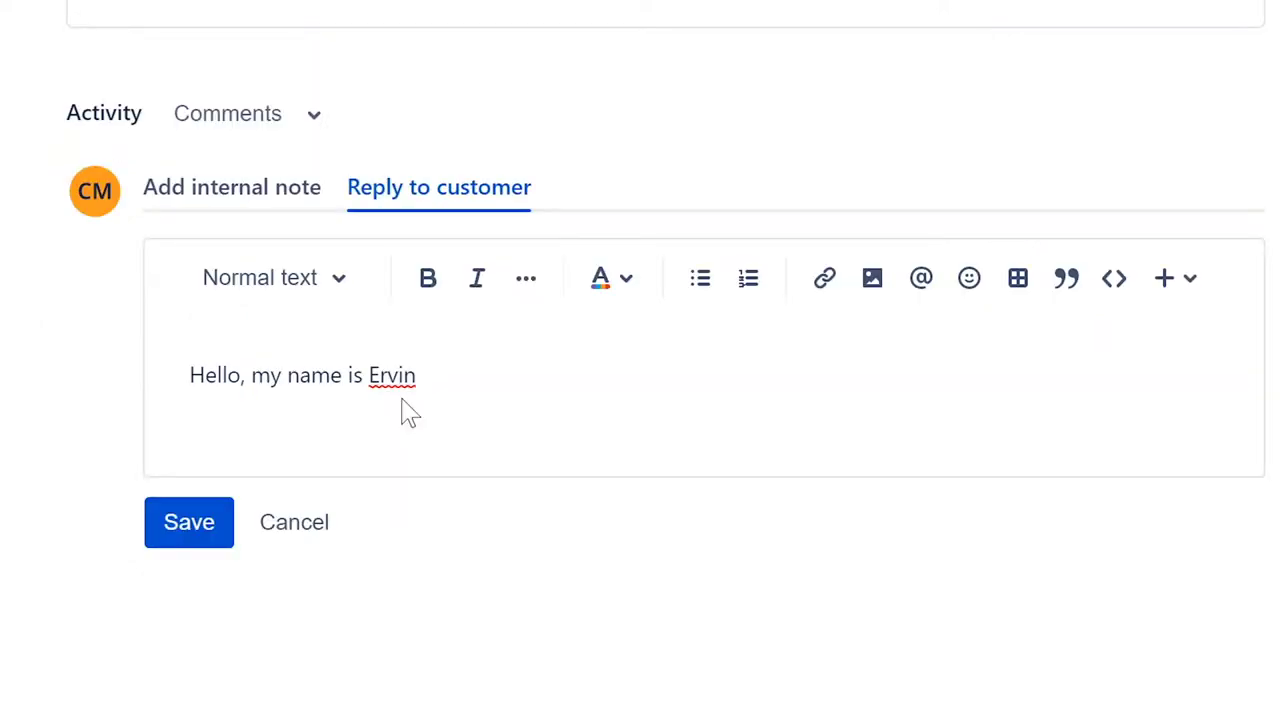
text( at)
key(BackSpace)
key(BackSpace)
key(BackSpace)
text(with Tech )
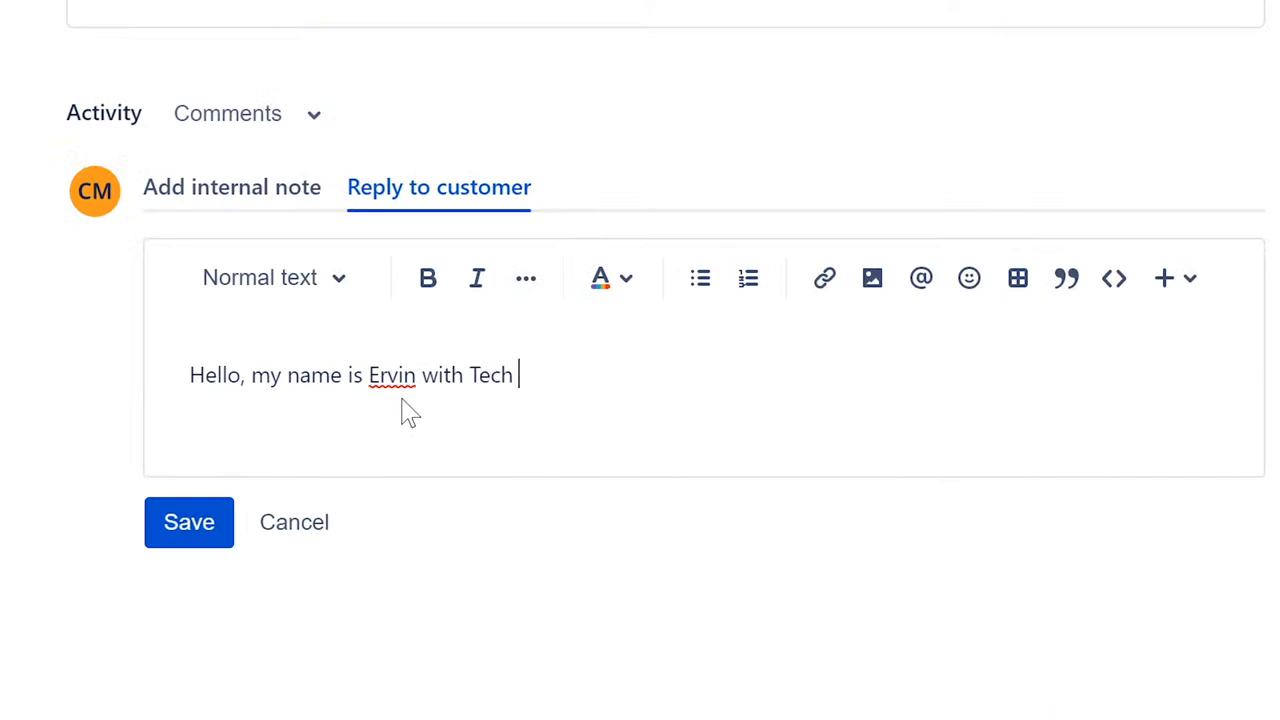
text(Support a)
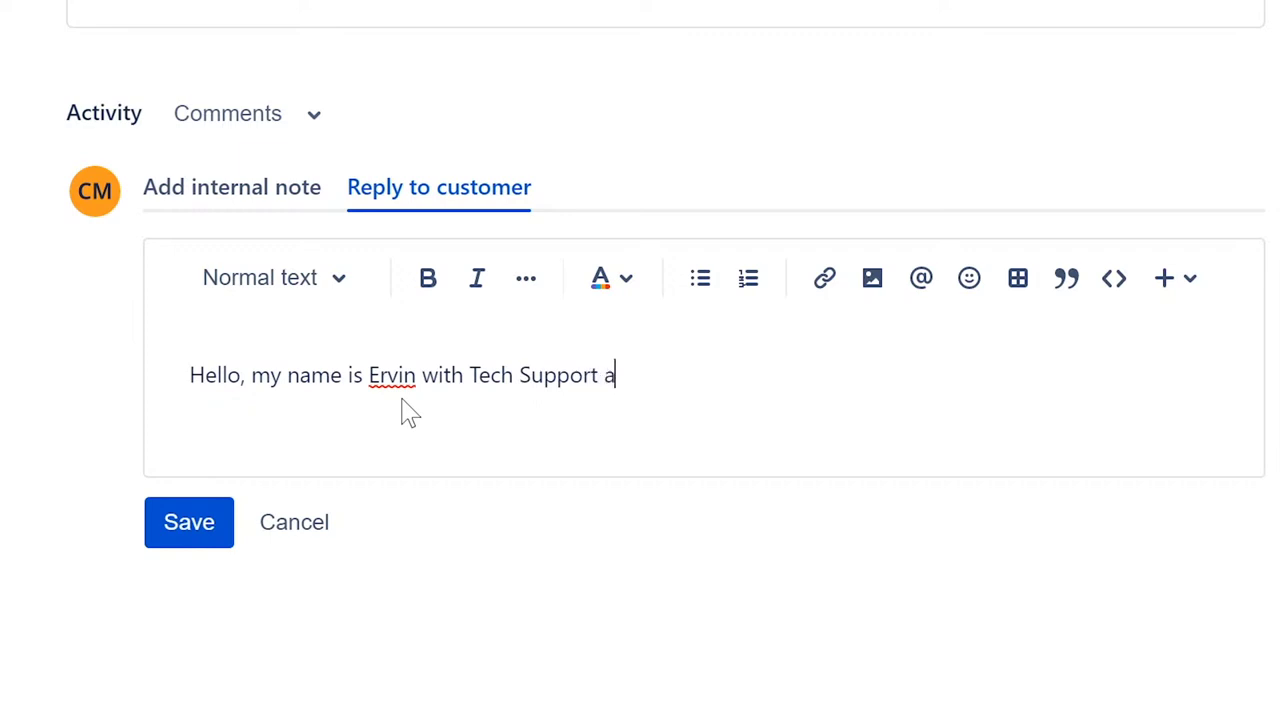
text(t STL, MO.)
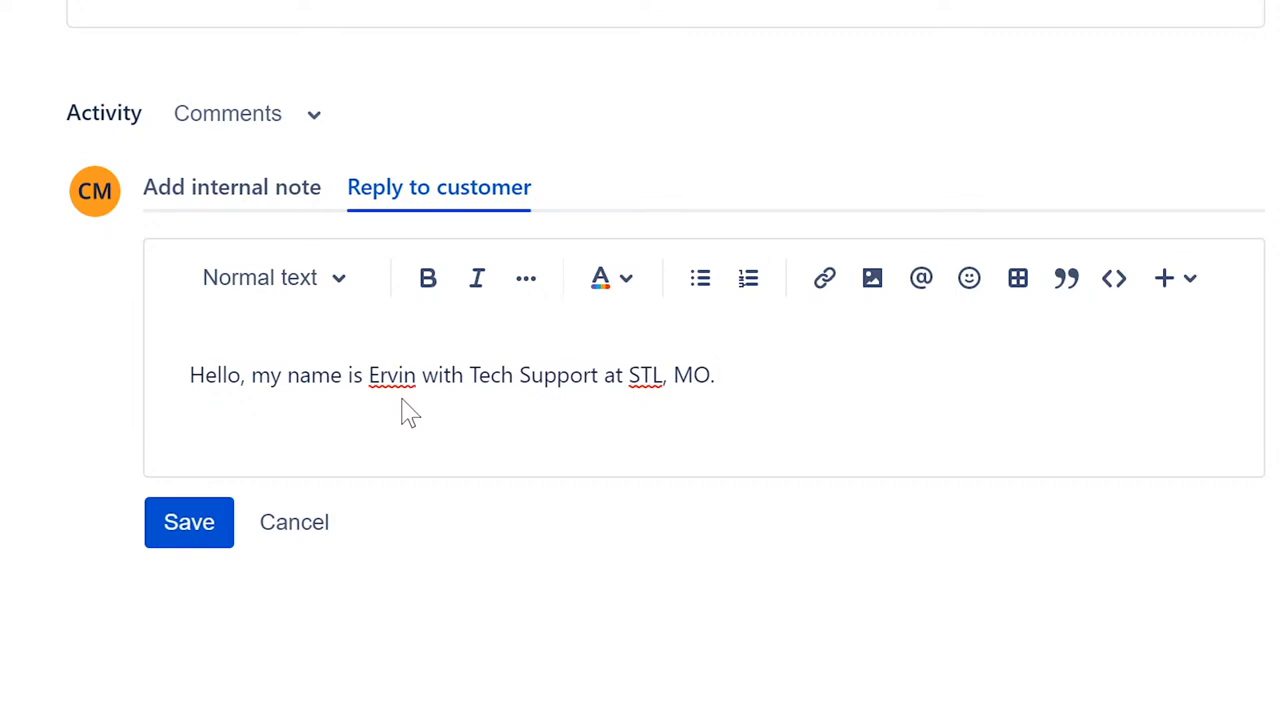
text(I have your ticket ab)
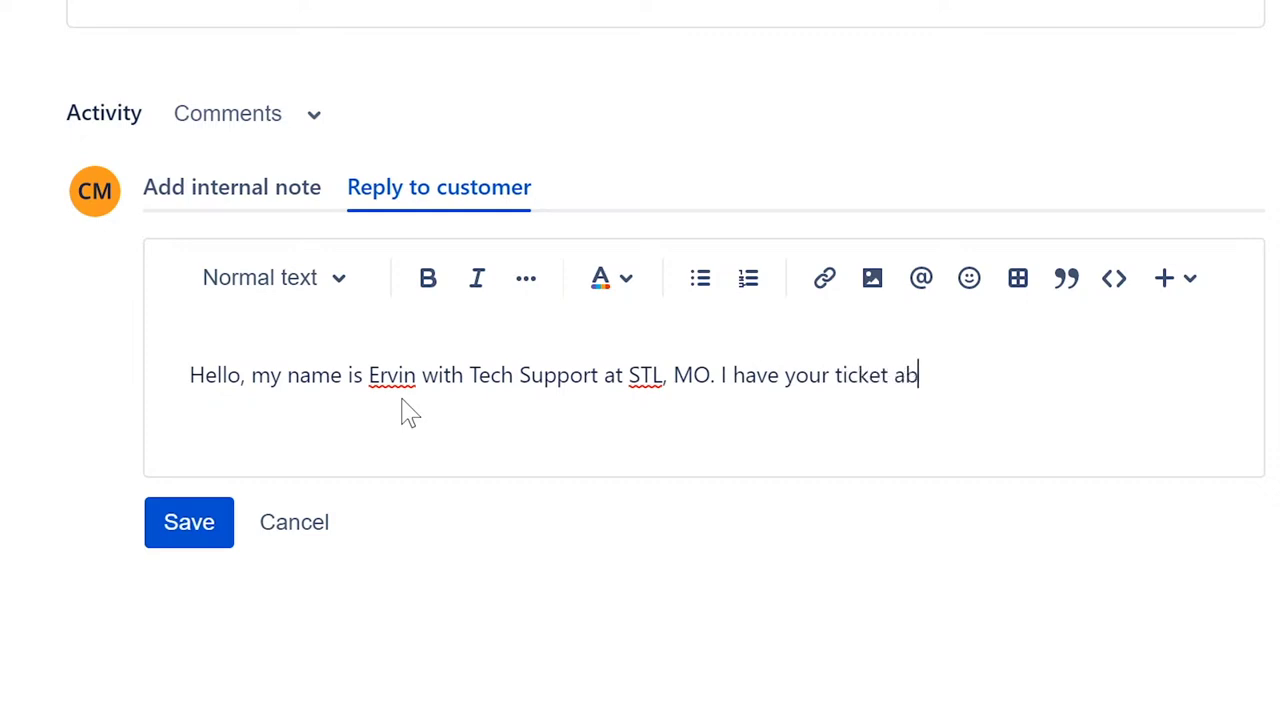
text(out a monitor.)
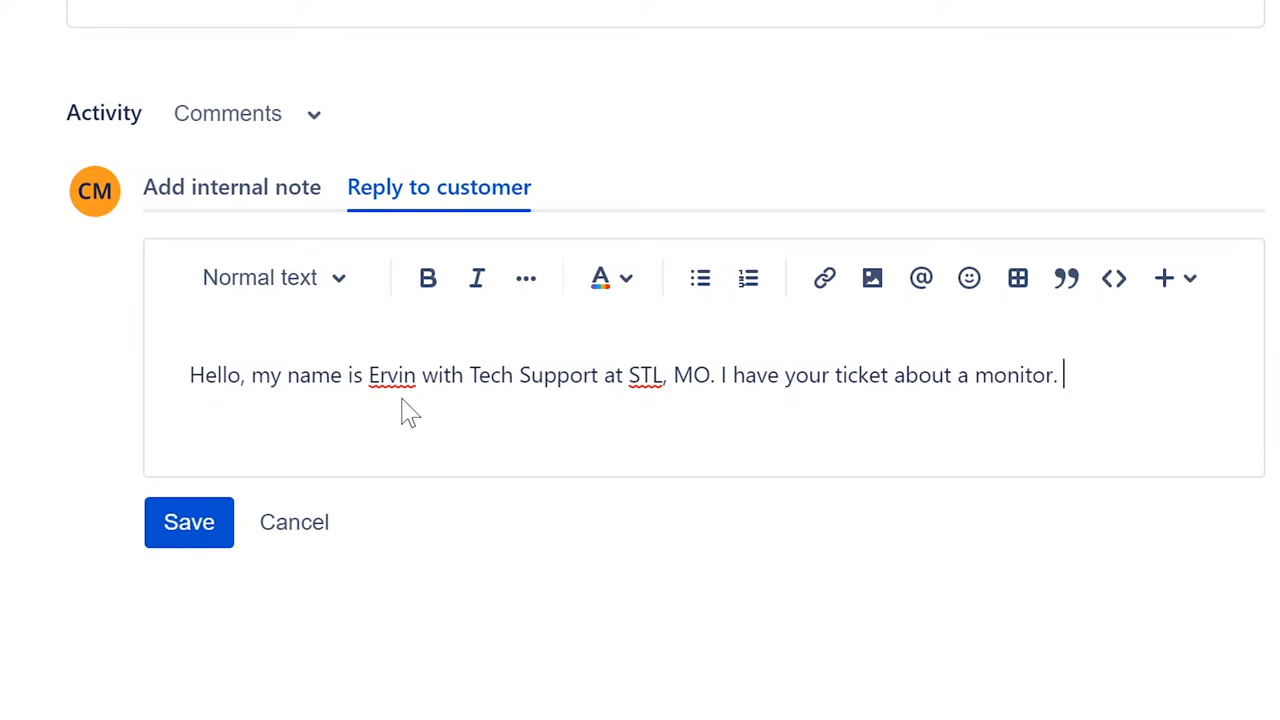
key(Return)
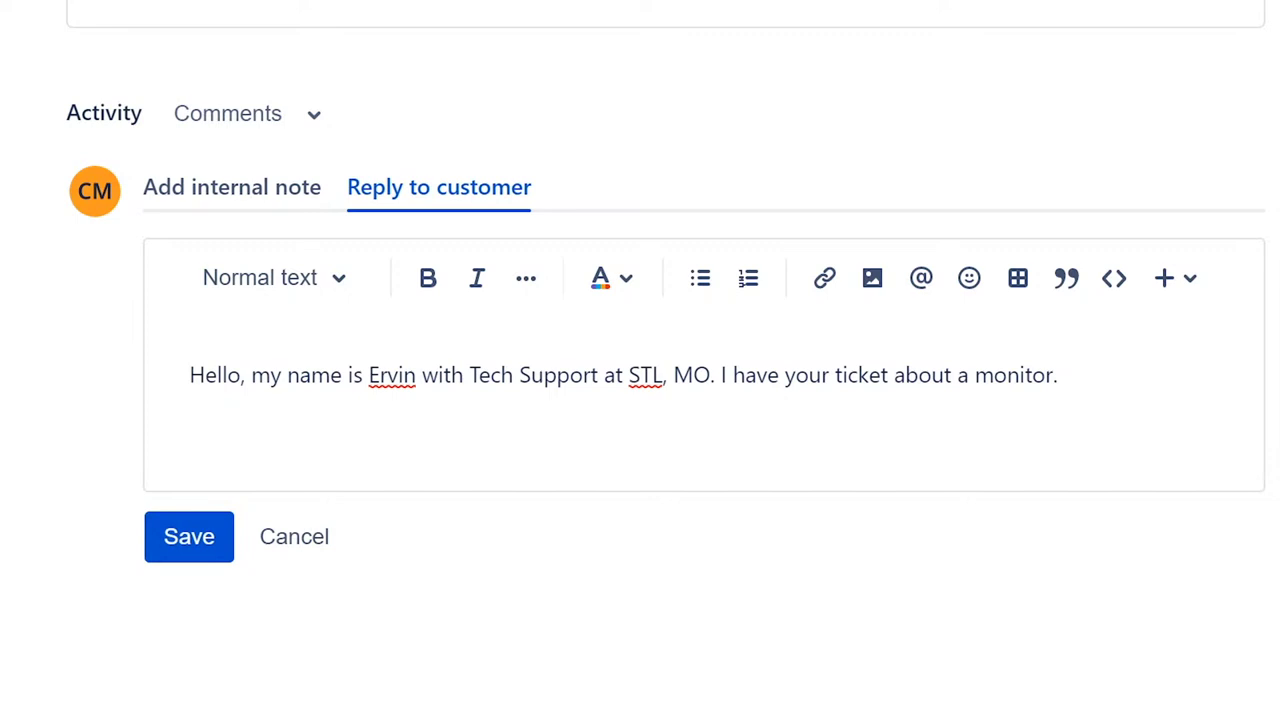
Add the line 'Have you tried Expanding your Desktop on to 2nd monitor?' to the reply.
text(Have you tried)
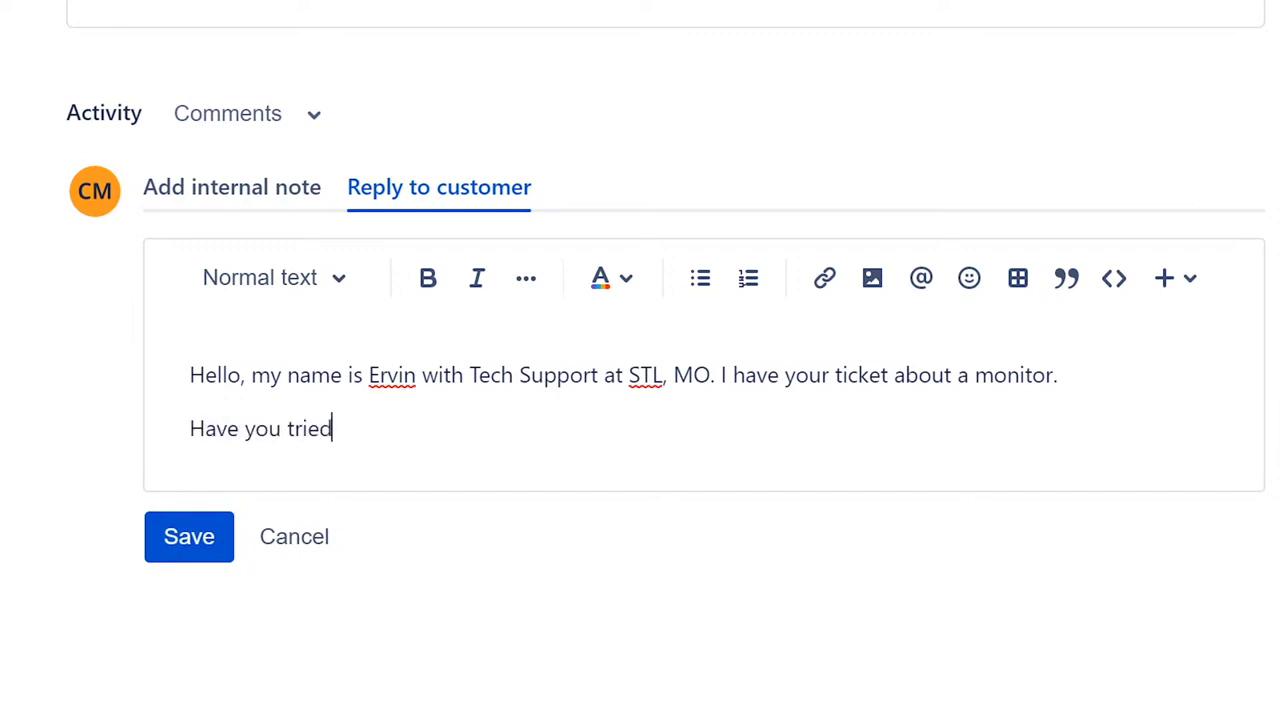
text( e)
key(BackSpace)
text(Expa)
text(ndin)
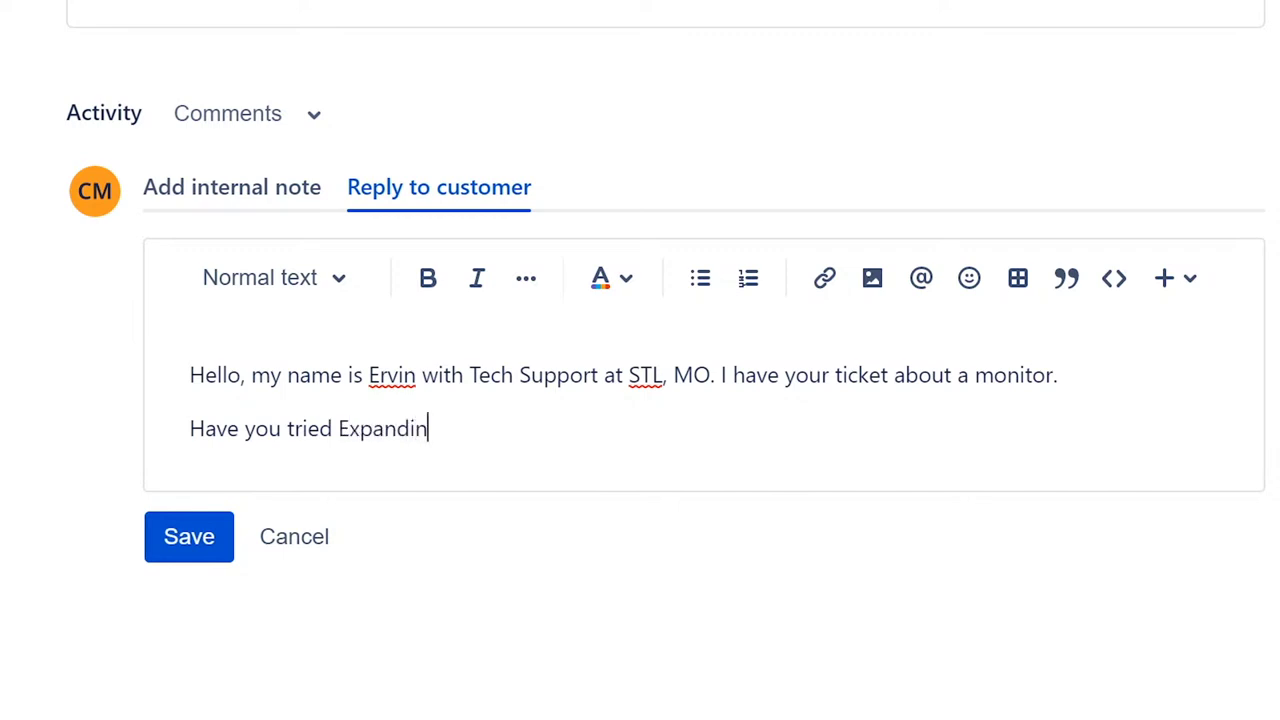
text(g your Deskto)
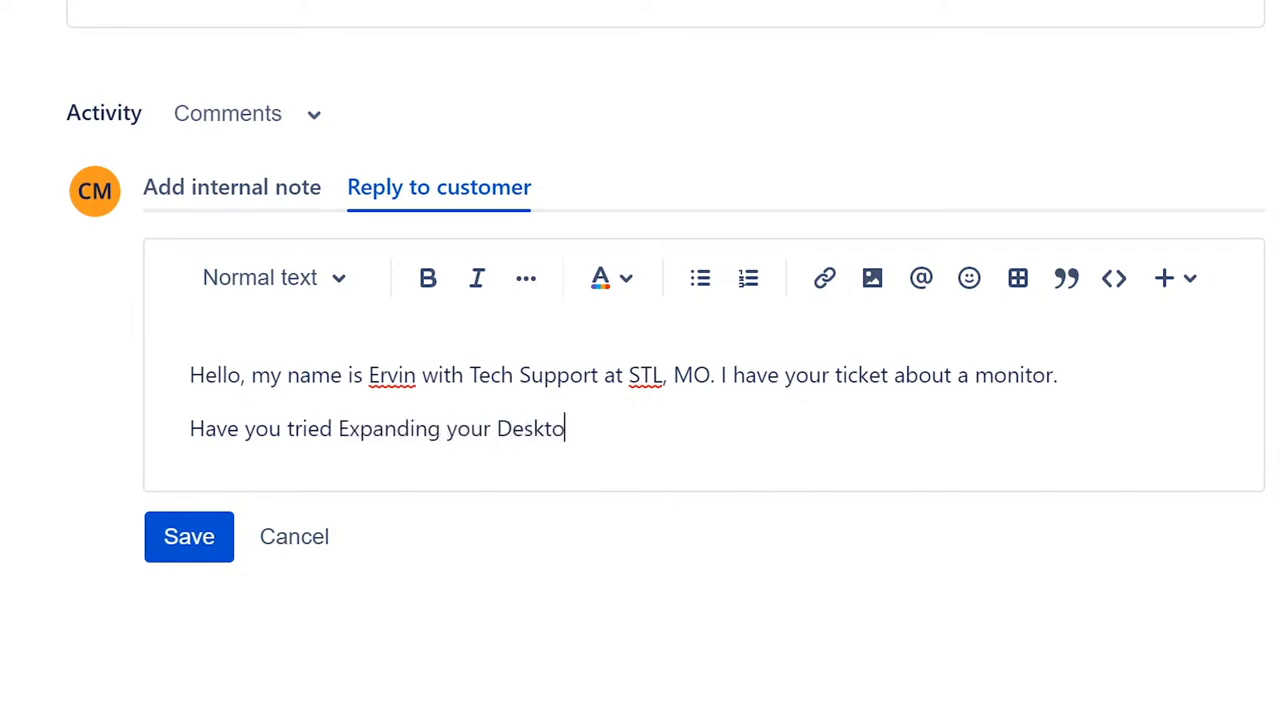
text(p on to s)
key(BackSpace)
text(2nd monitor.)
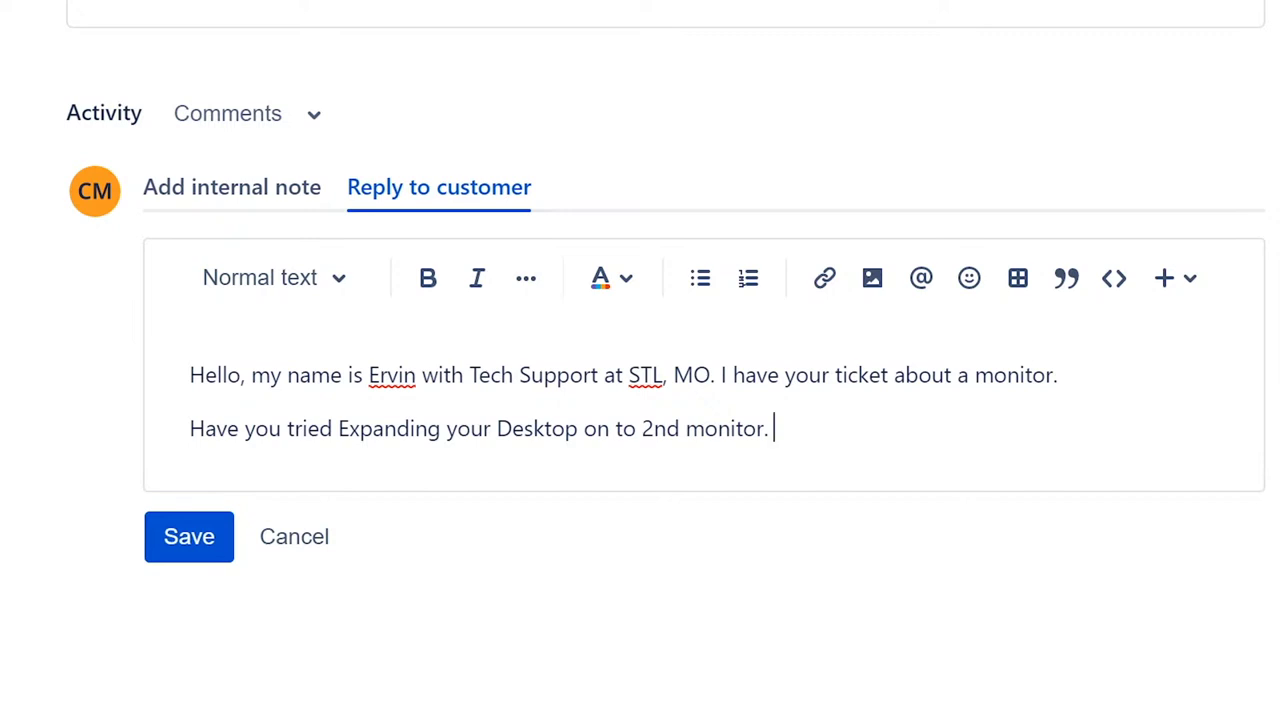
key(BackSpace)
text(?)
key(Return)
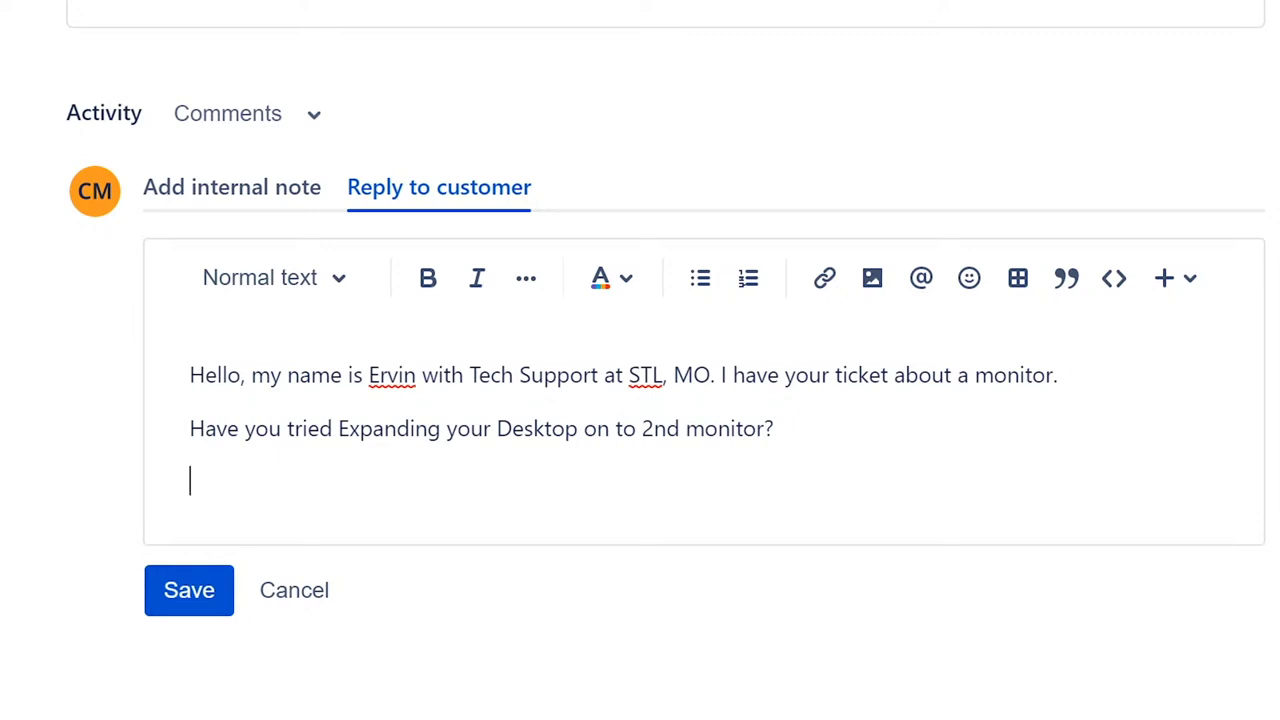
Add 'May I stop by to take a look? When would be good for you?' and post the reply.
text(May I stop by to )
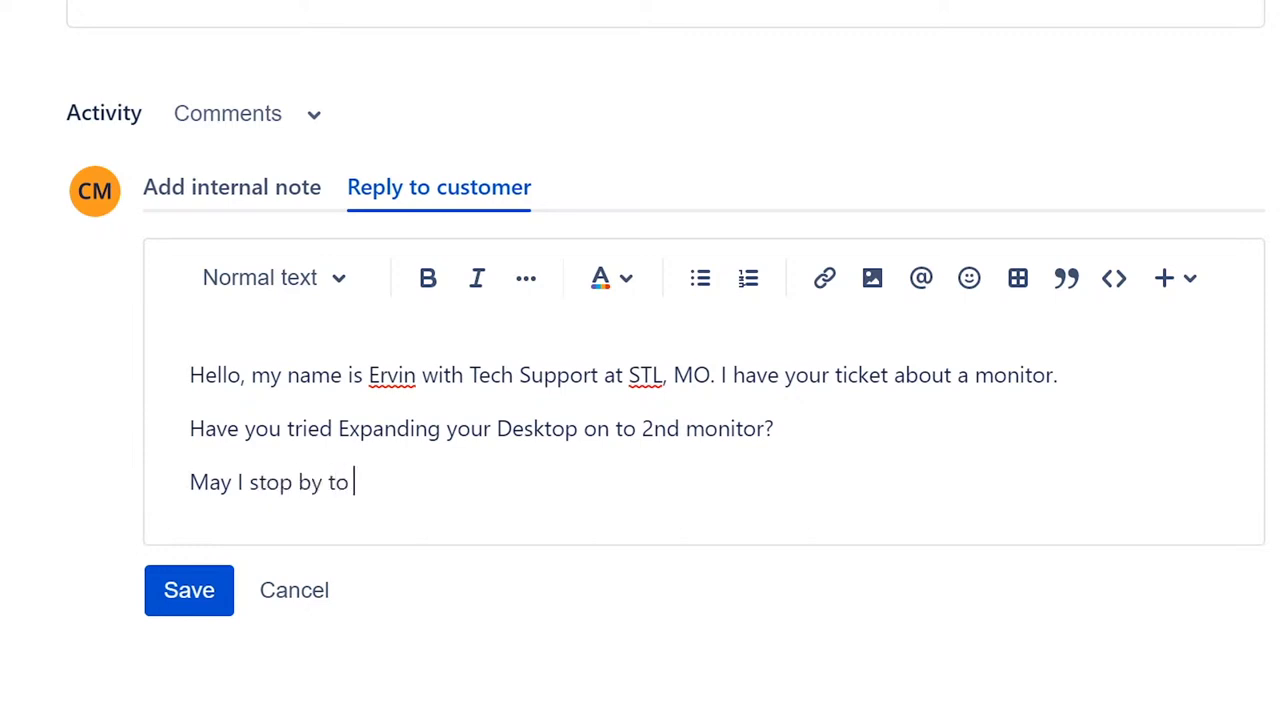
text(tkae)
key(BackSpace)
key(BackSpace)
key(BackSpace)
text(ake a look? )
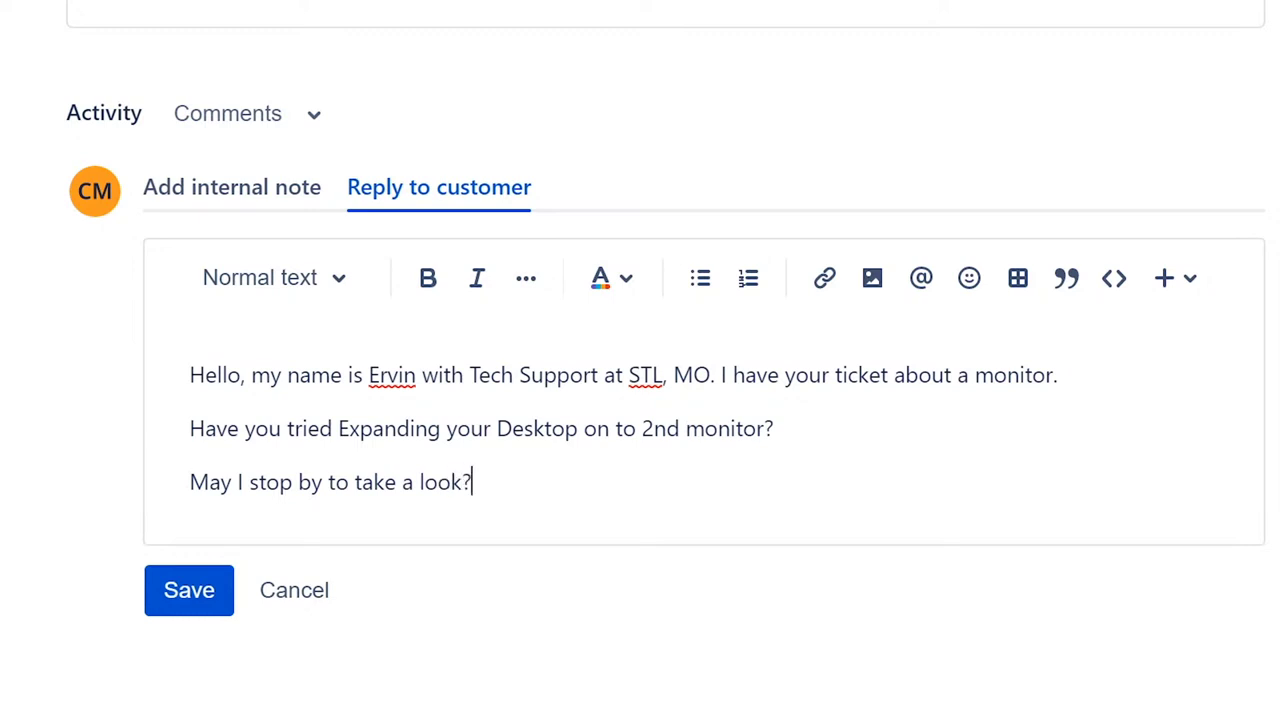
text(When would)
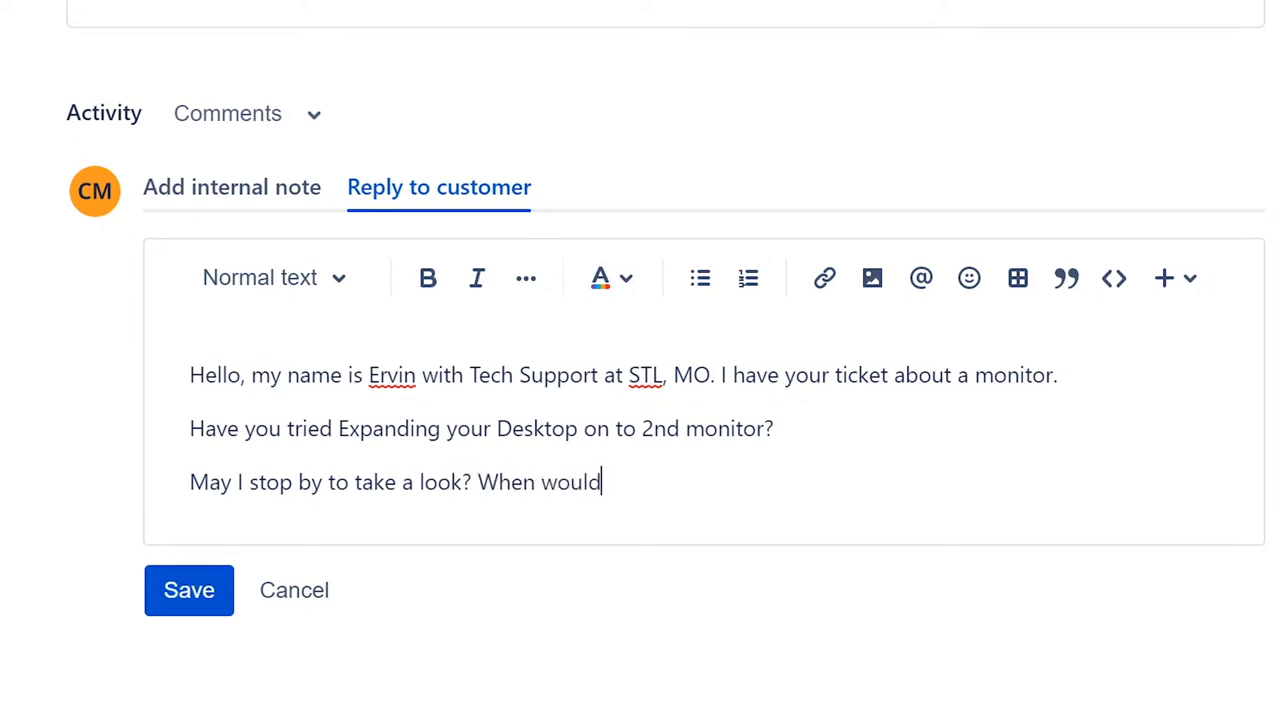
text( be good for you)
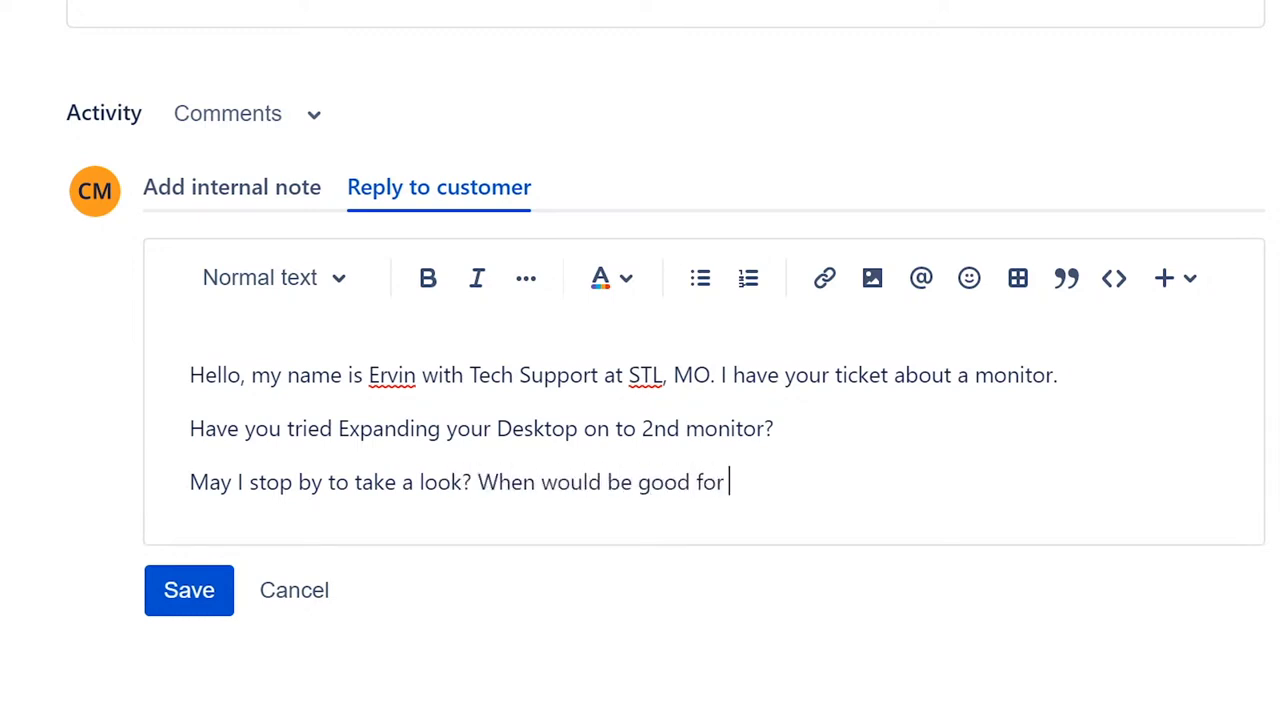
text(?)
click(183, 600)
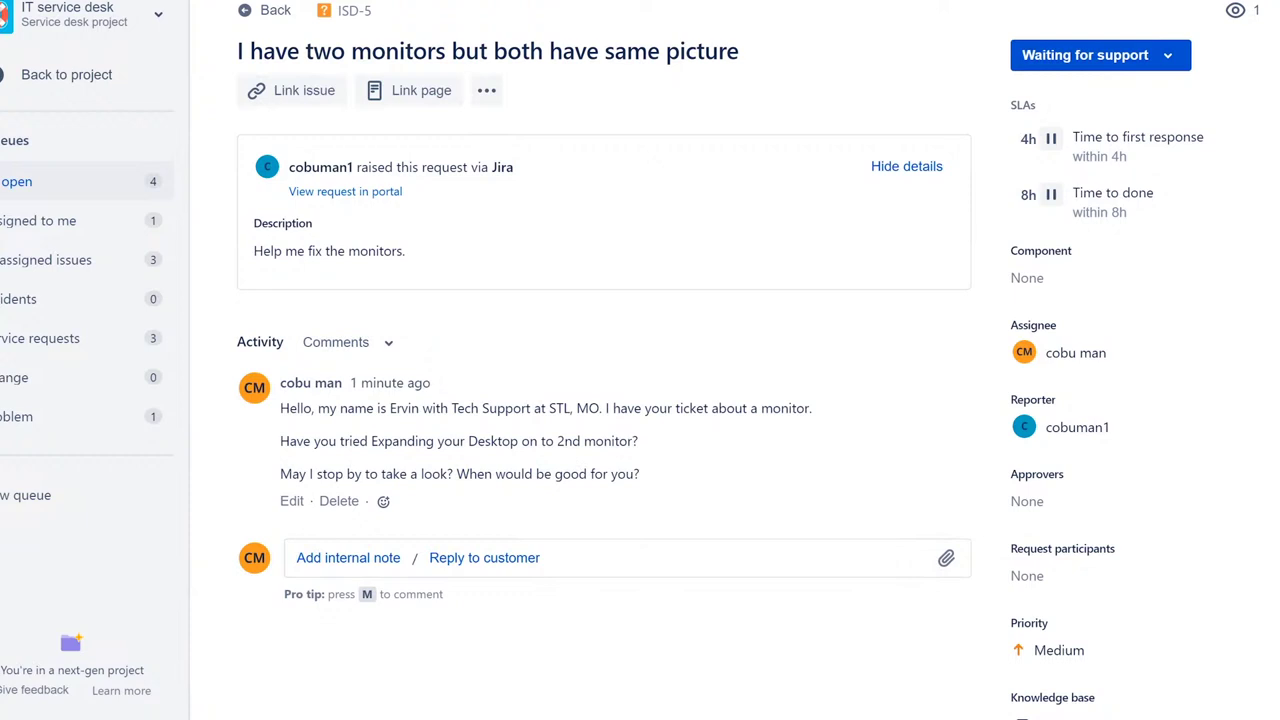
Highlight the agent's name in the posted reply and scroll down the Activity section.
drag(389, 408, 418, 408)
scroll(556, 426, down, 1)
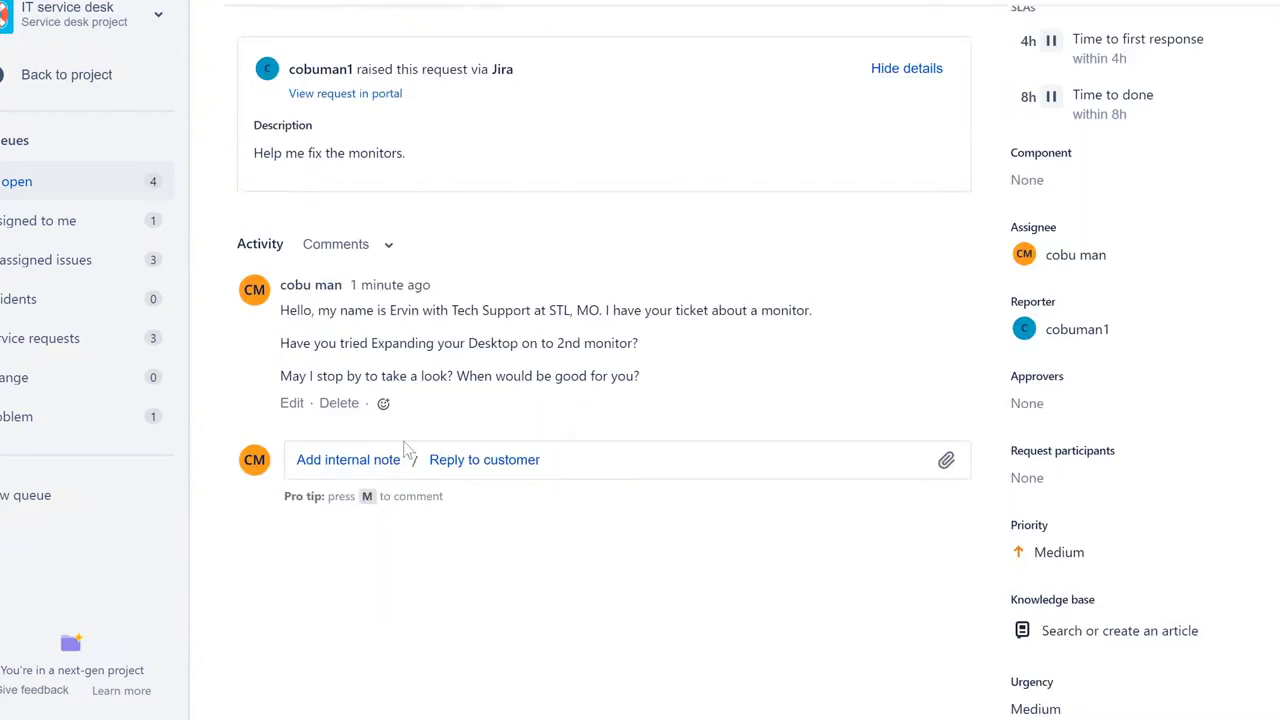
Post the internal note 'Reached out to user and awaiting feedback.' on ISD-5.
click(354, 463)
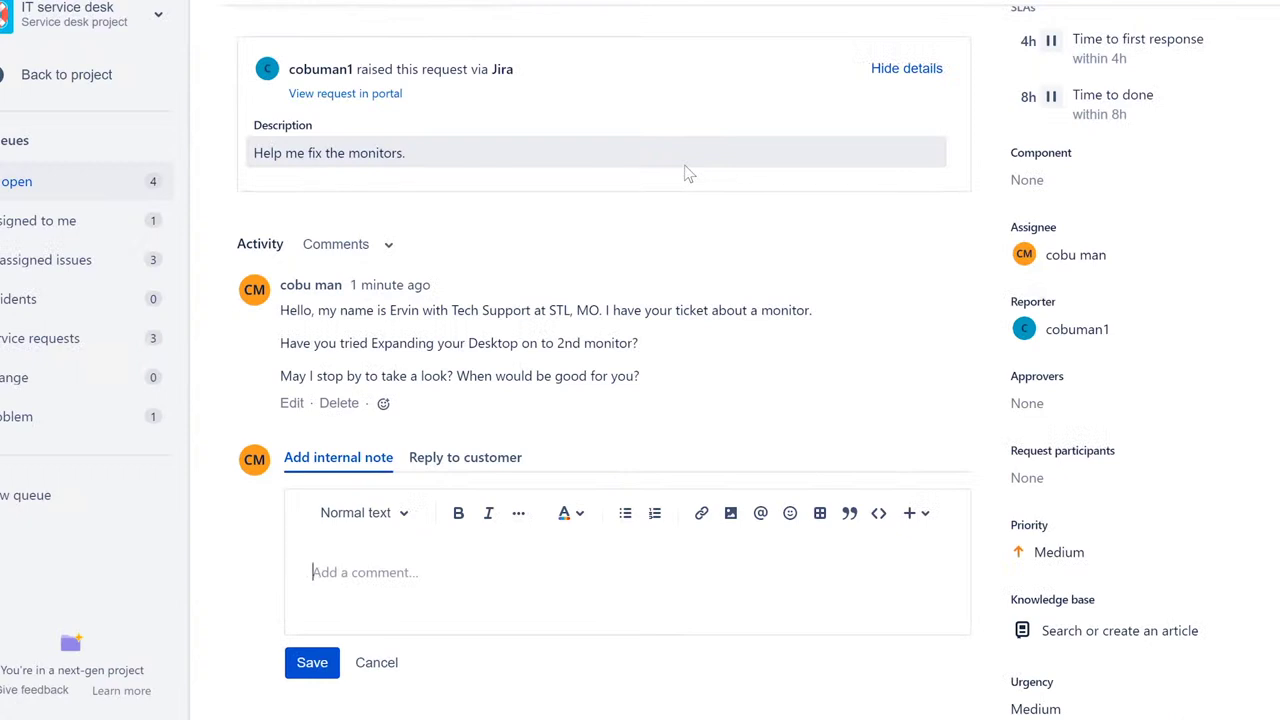
text(Reached ou)
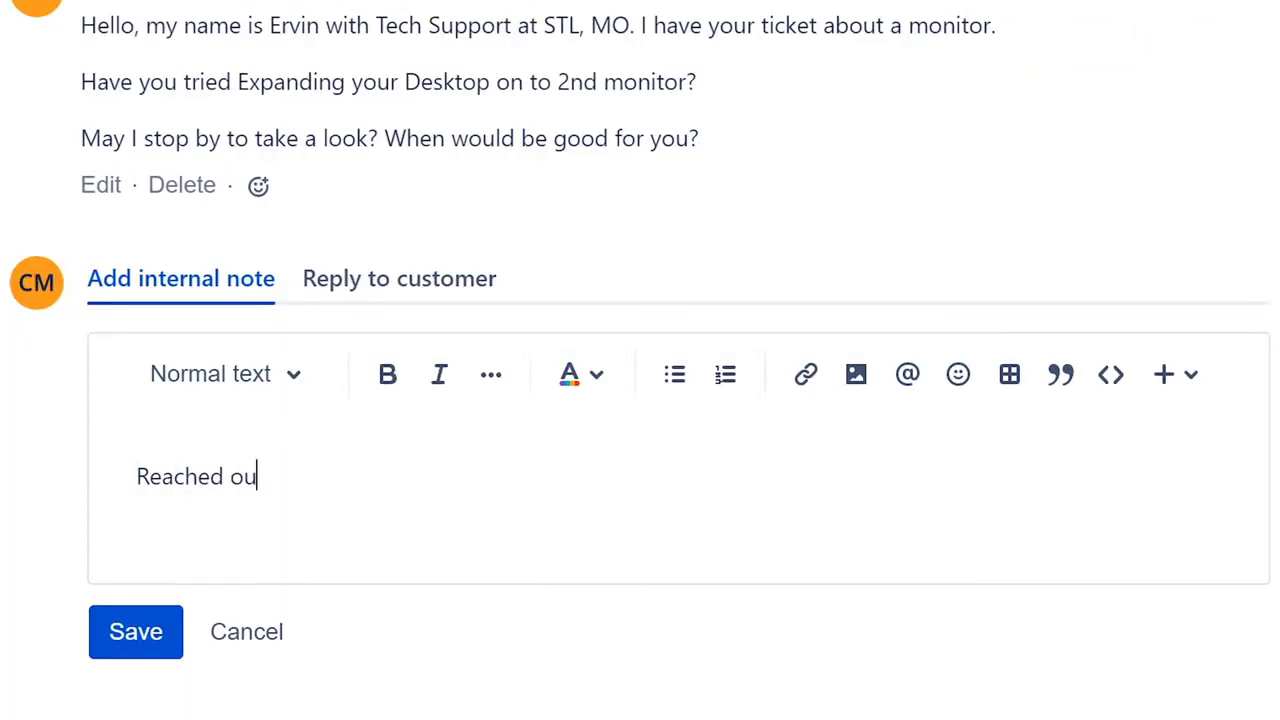
text(t to compu)
key(BackSpace)
key(BackSpace)
key(BackSpace)
key(BackSpace)
key(BackSpace)
text(user and )
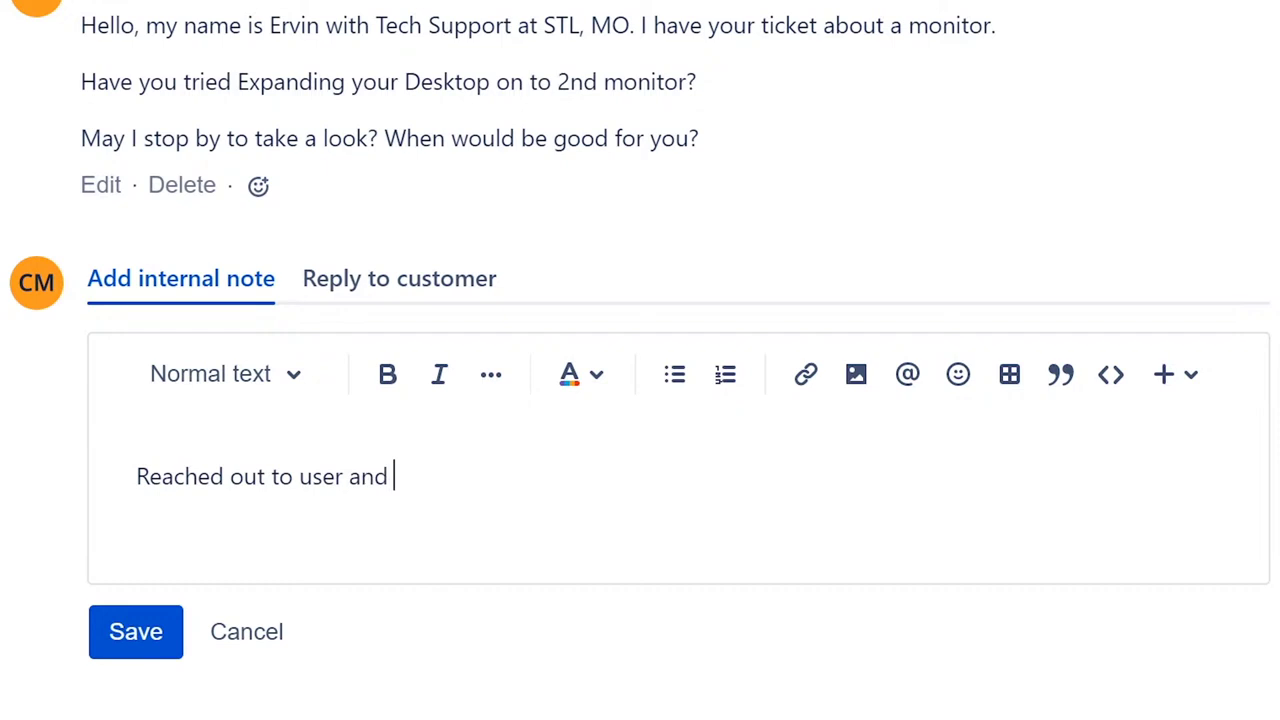
text(awaiting )
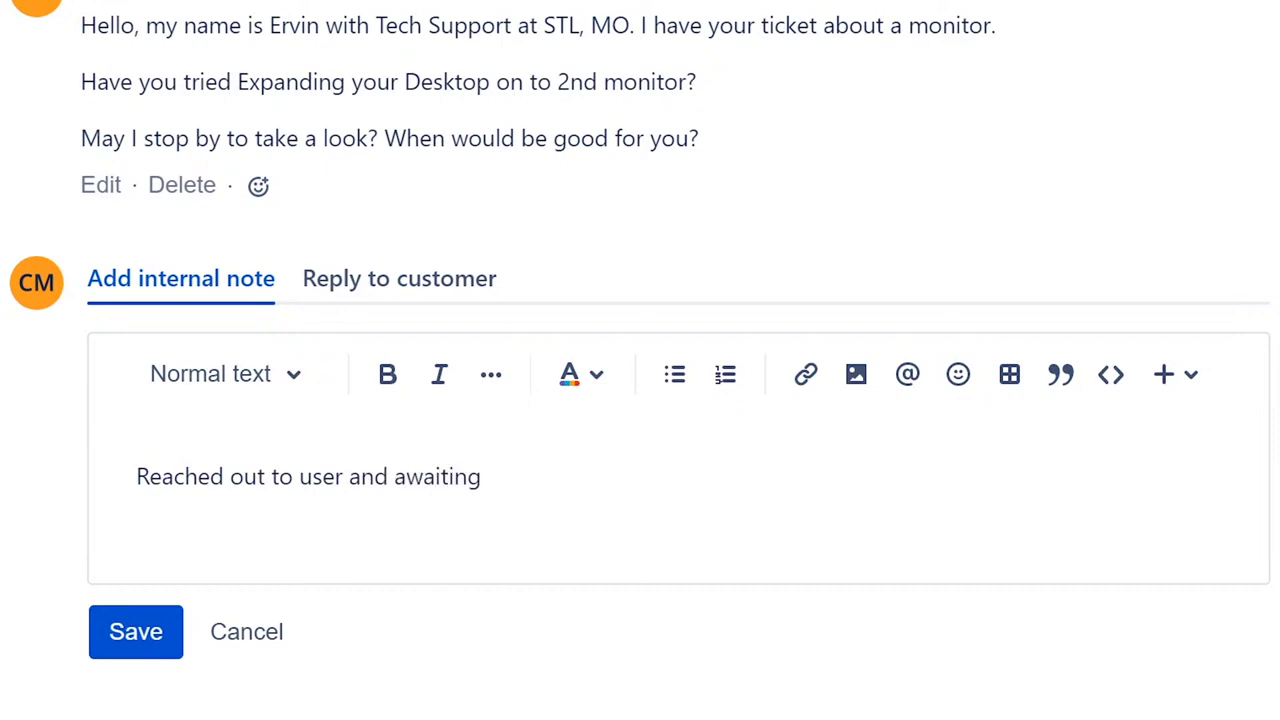
text(feedback.)
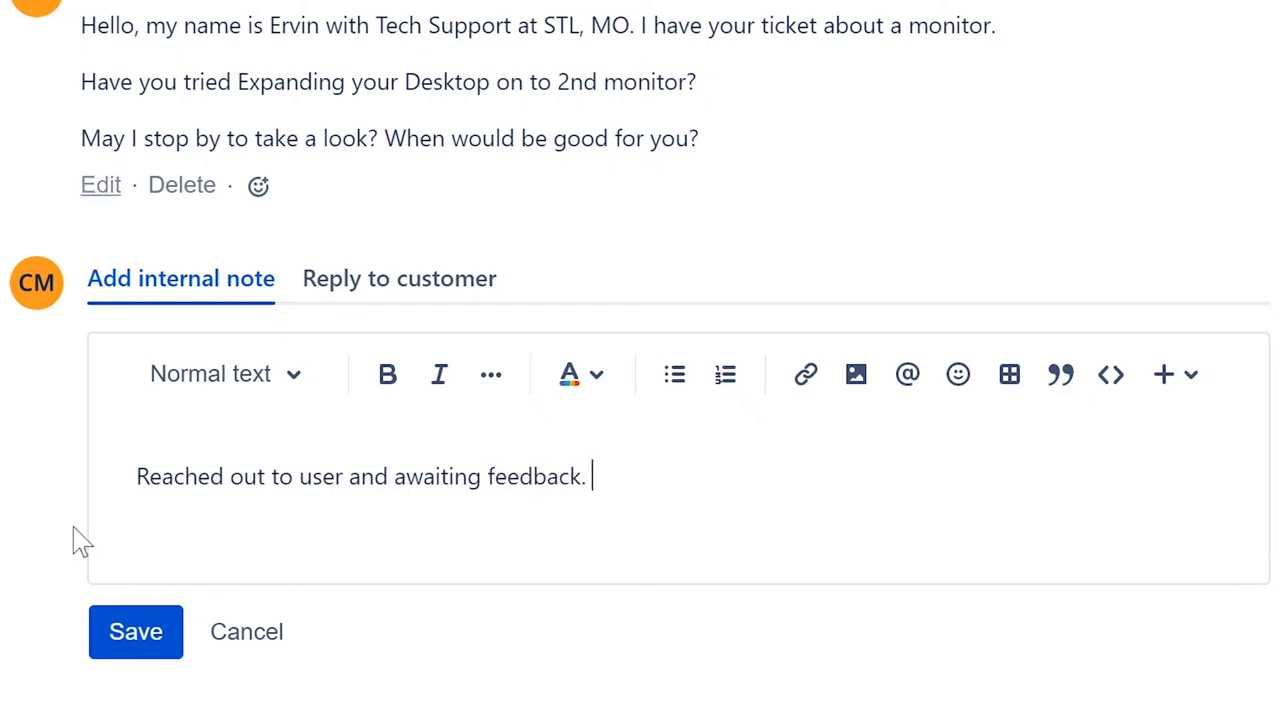
key(ctrl+Return)
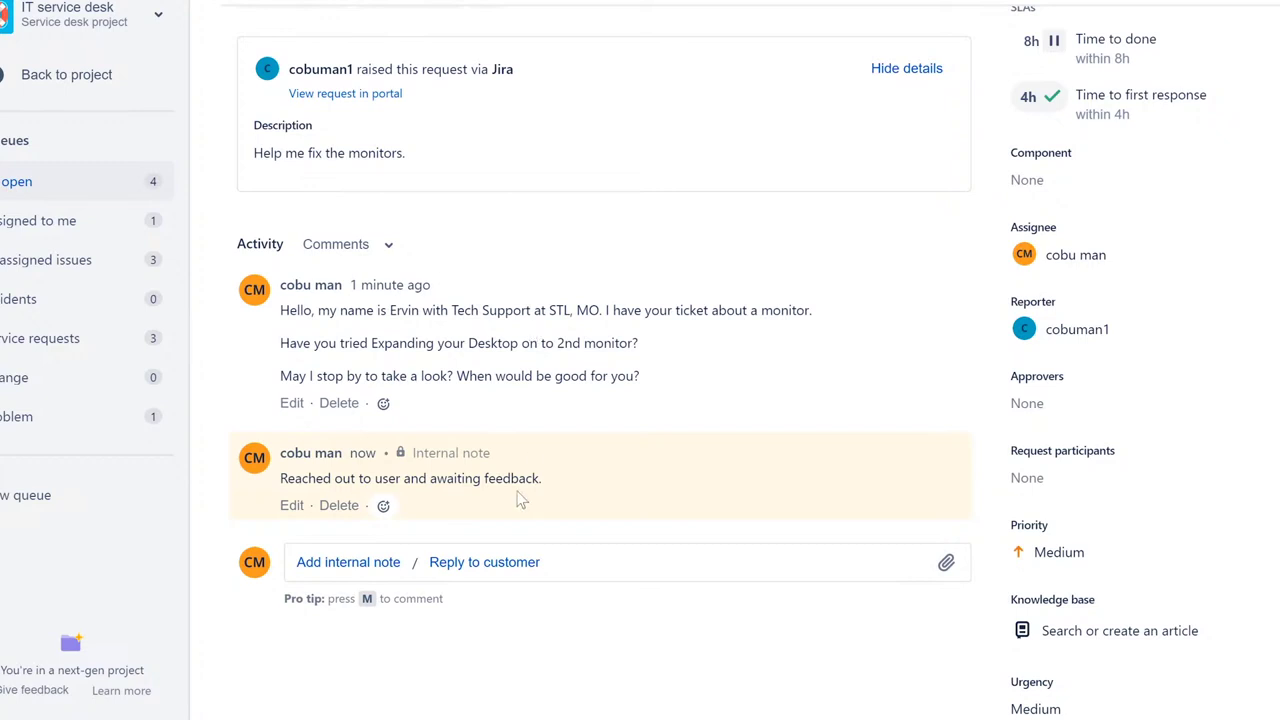
scroll(520, 500, up, 1)
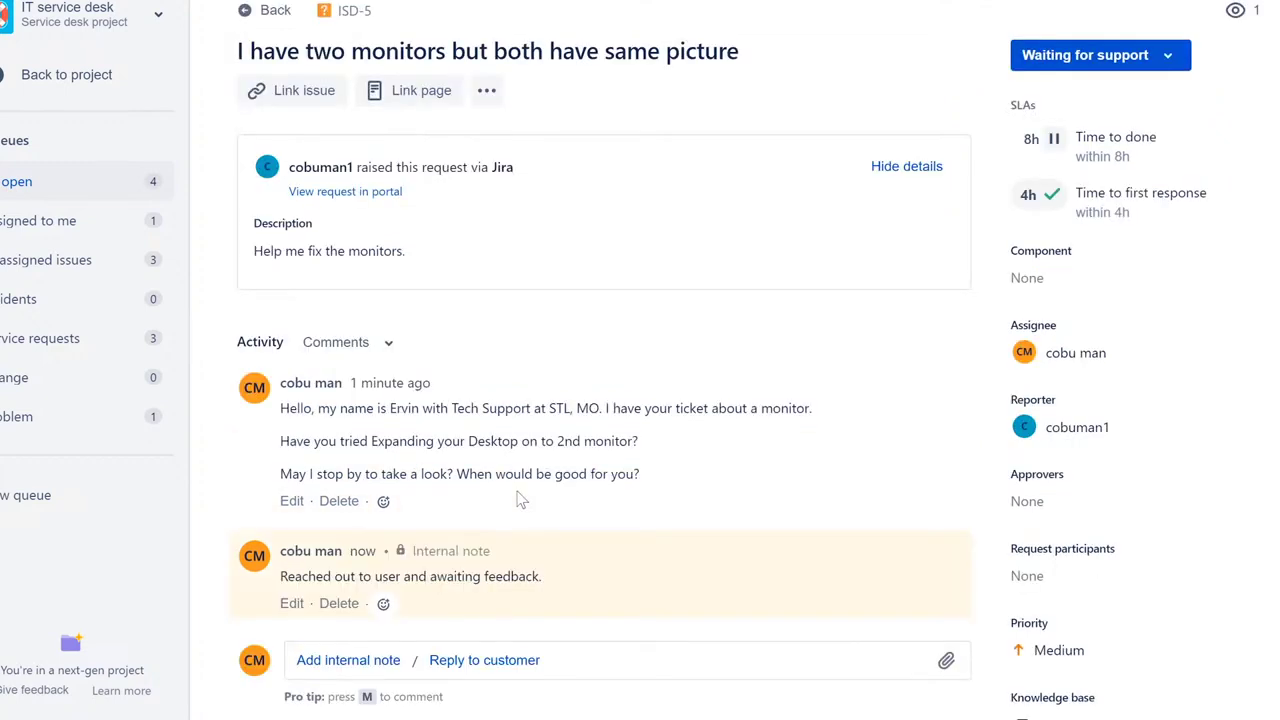
scroll(520, 500, down, 1)
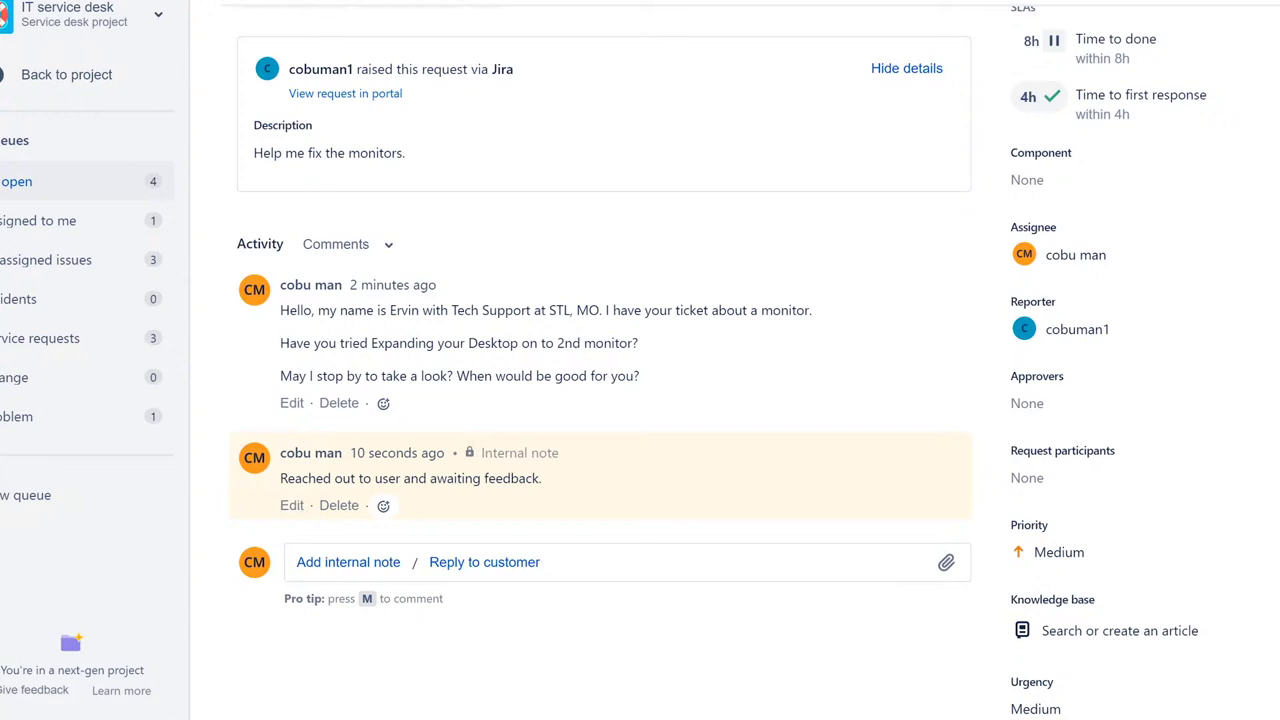
scroll(640, 360, up, 1)
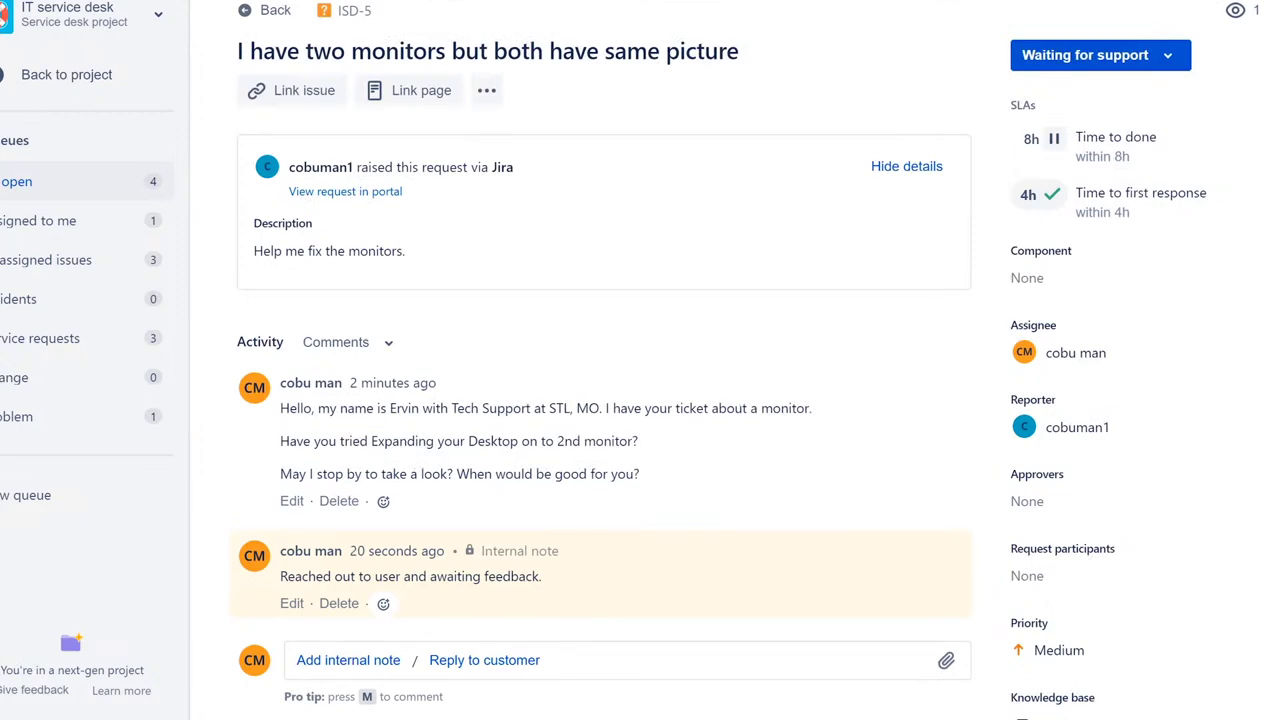
scroll(539, 448, down, 1)
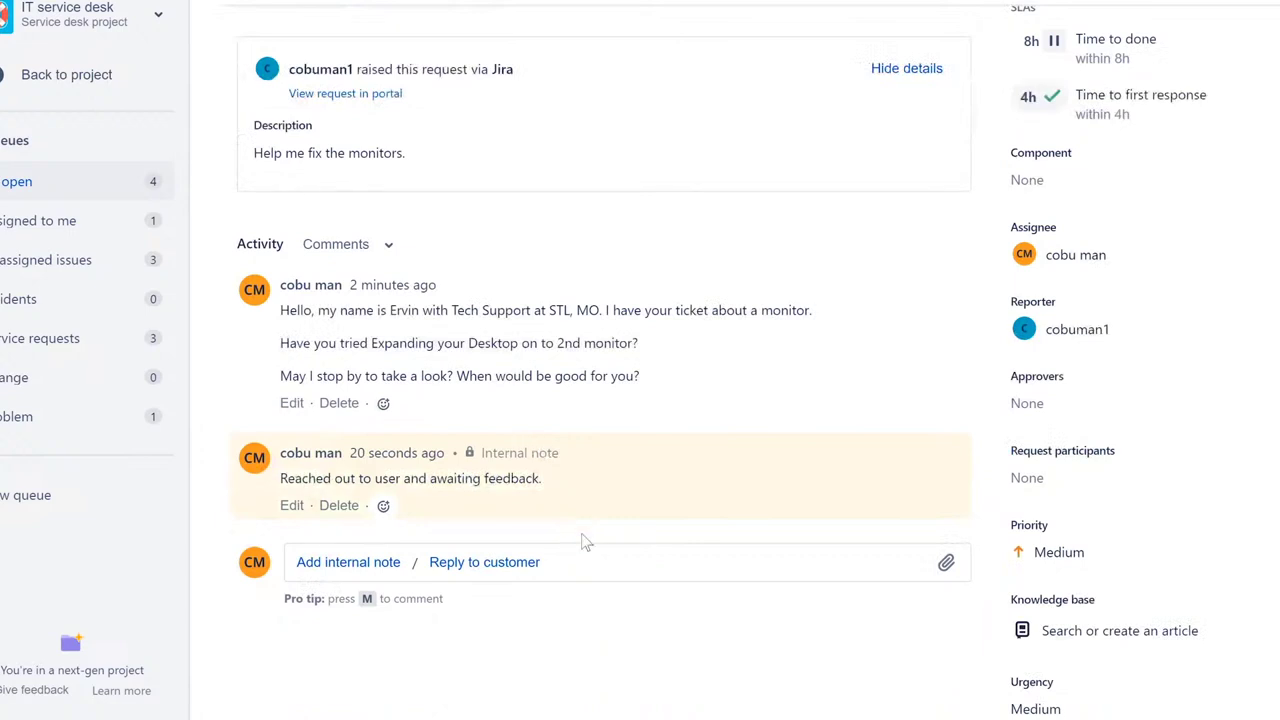
Post a second internal note on ISD-5 reading 'Configured dual monitor.'.
click(372, 565)
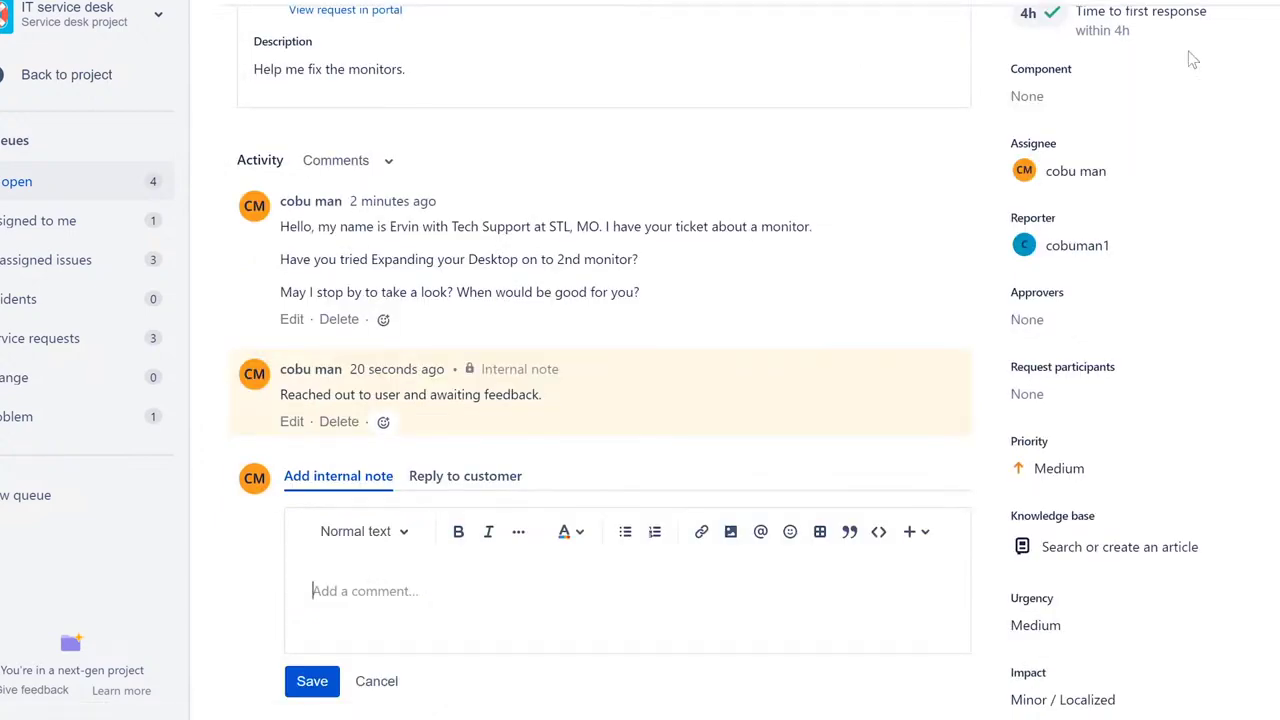
text(Configured dual monitor)
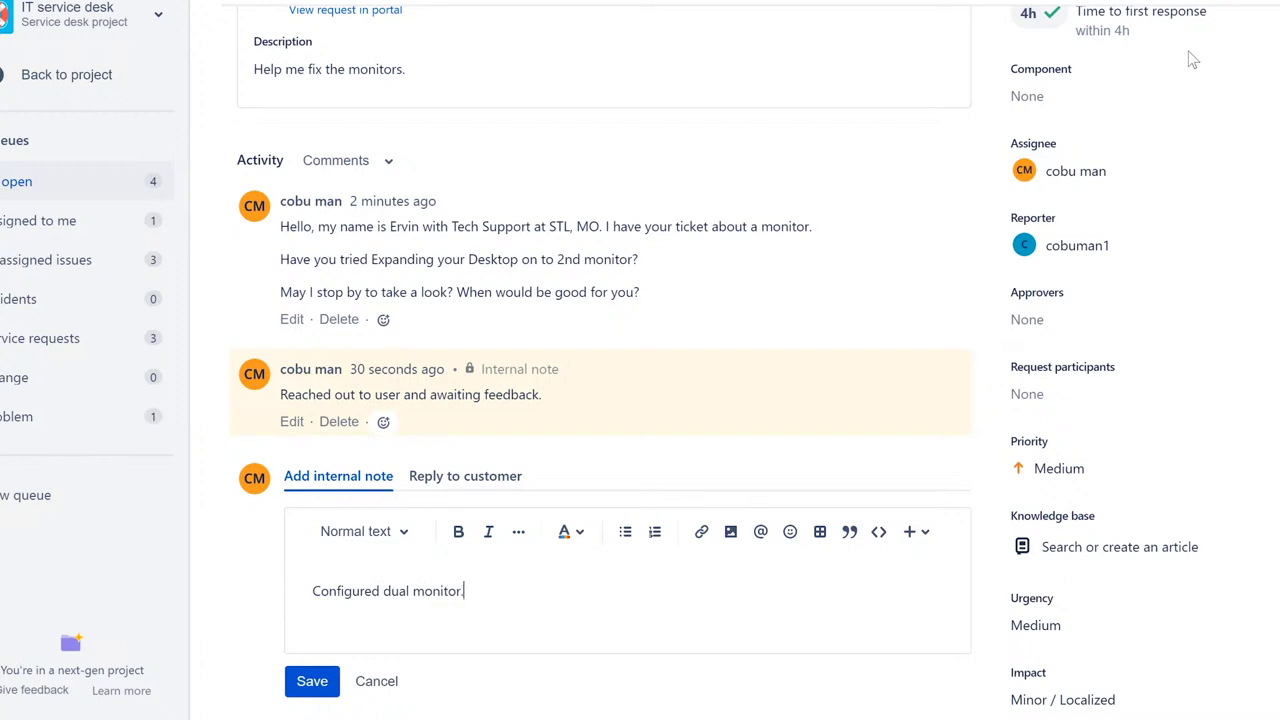
click(314, 682)
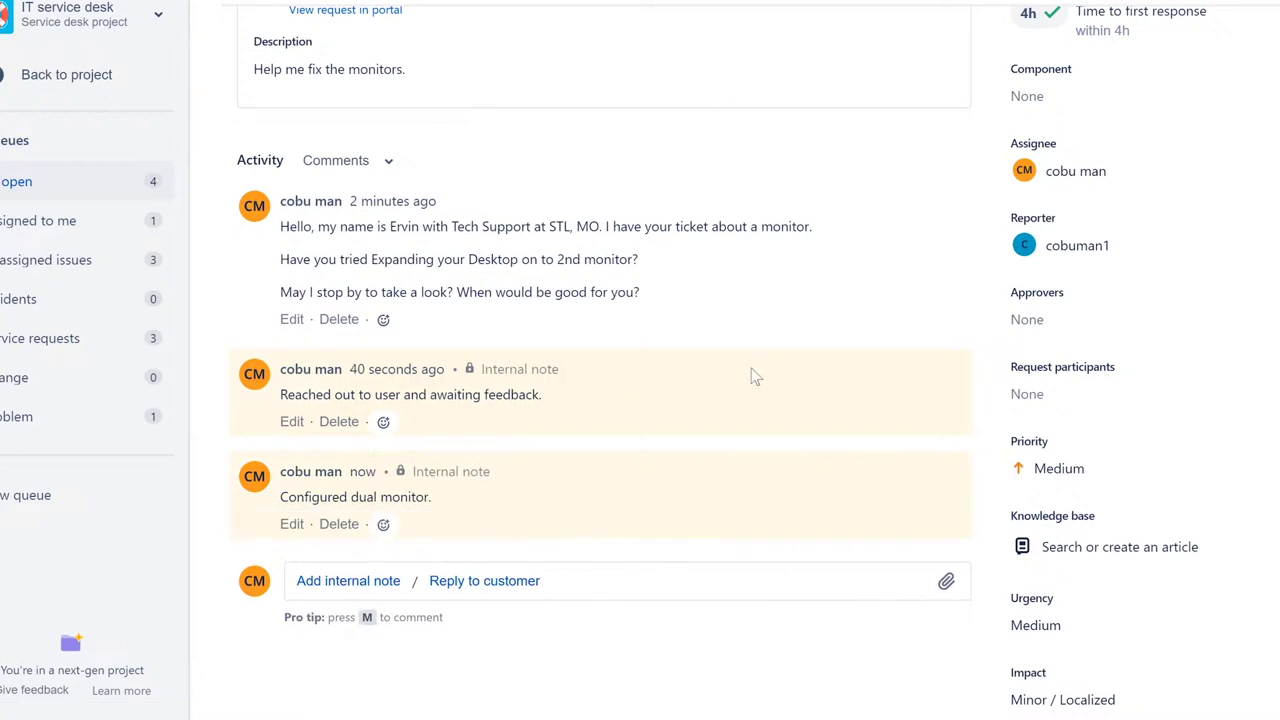
scroll(752, 376, up, 1)
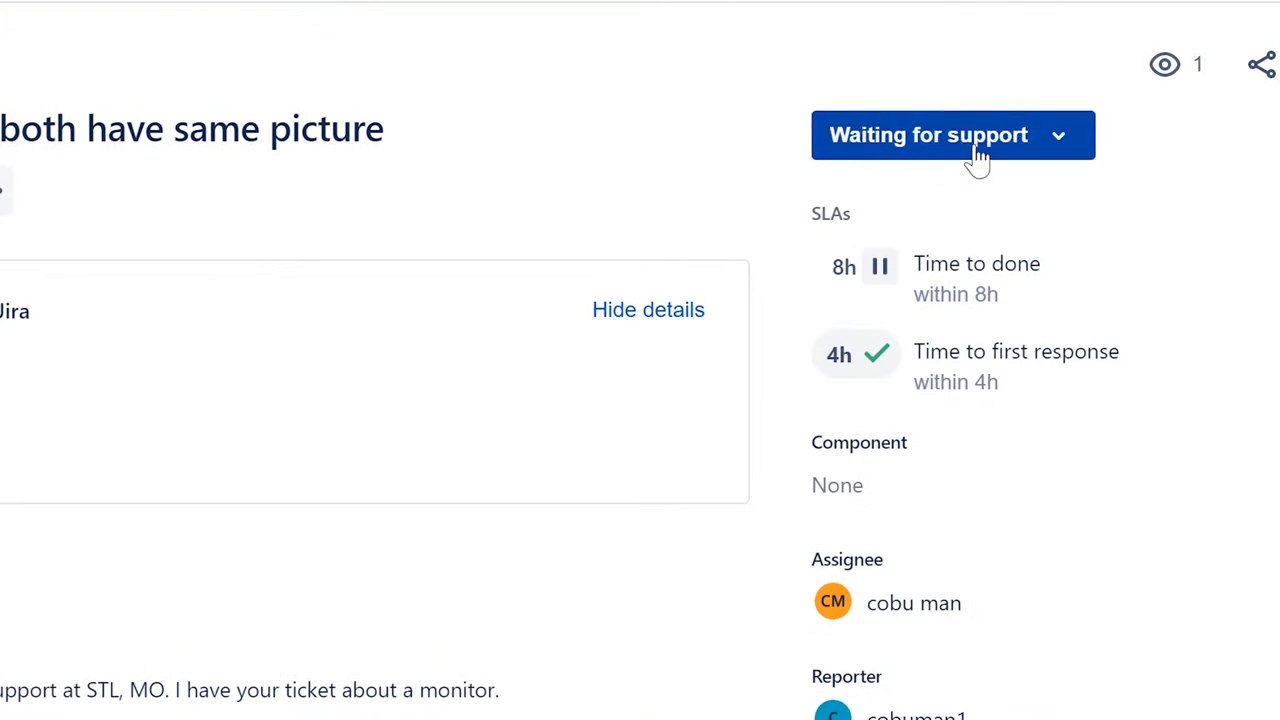
Change ISD-5's status from Waiting for support to Completed.
click(1051, 154)
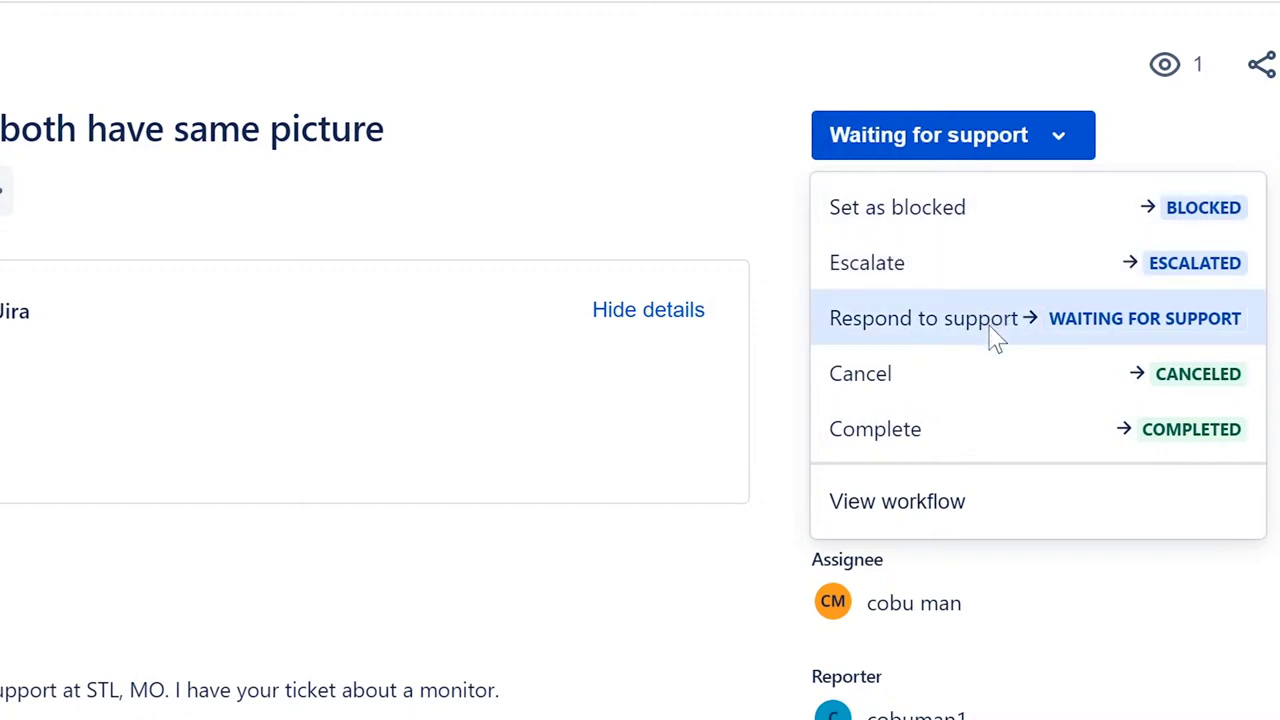
click(995, 452)
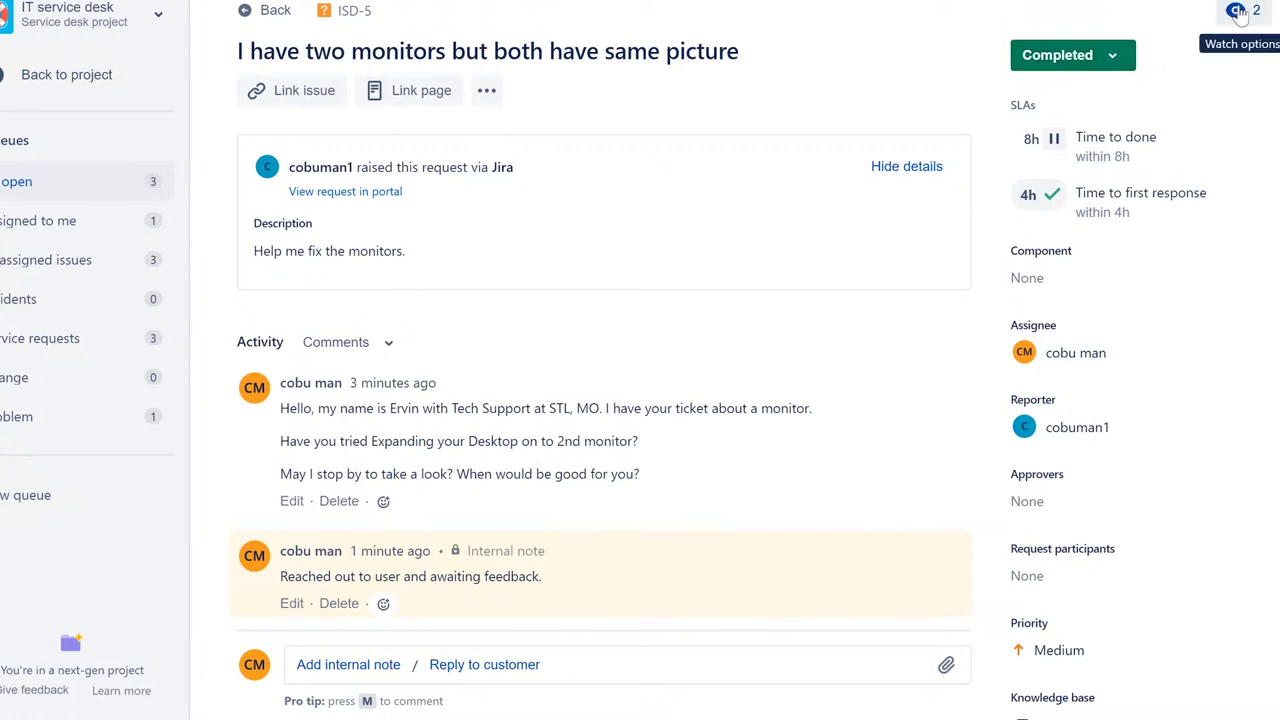
click(1236, 12)
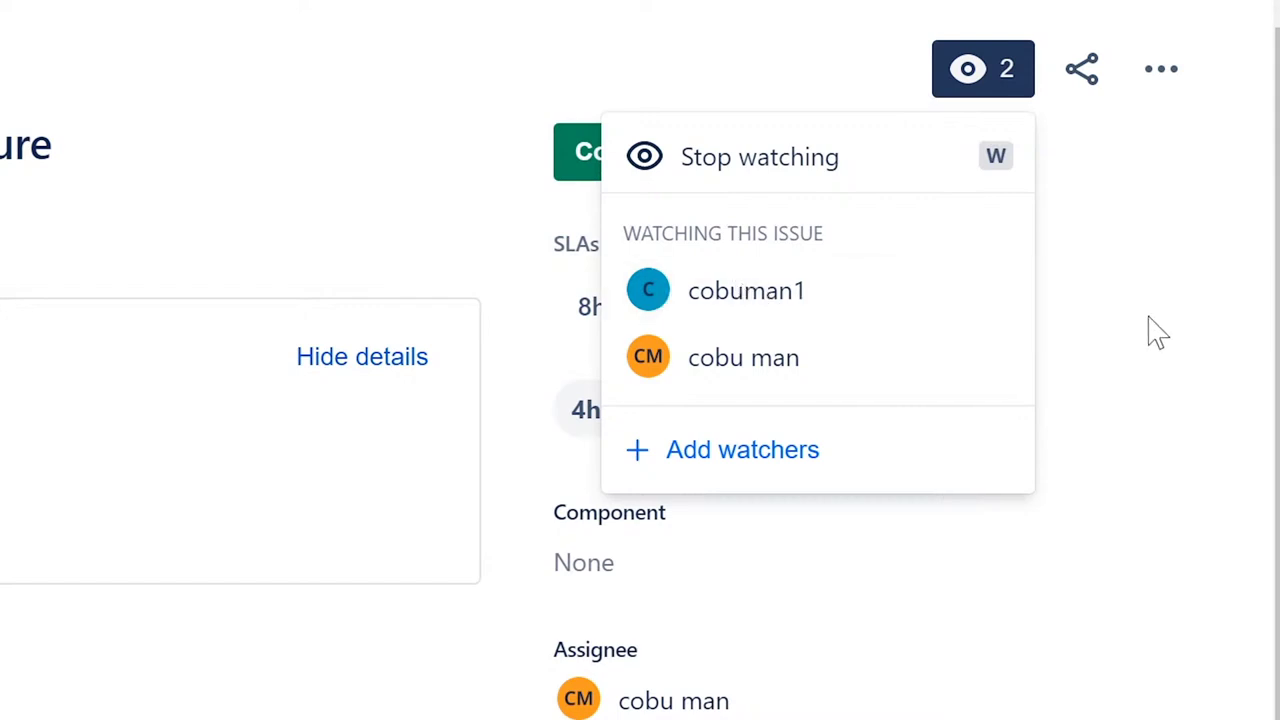
key(Escape)
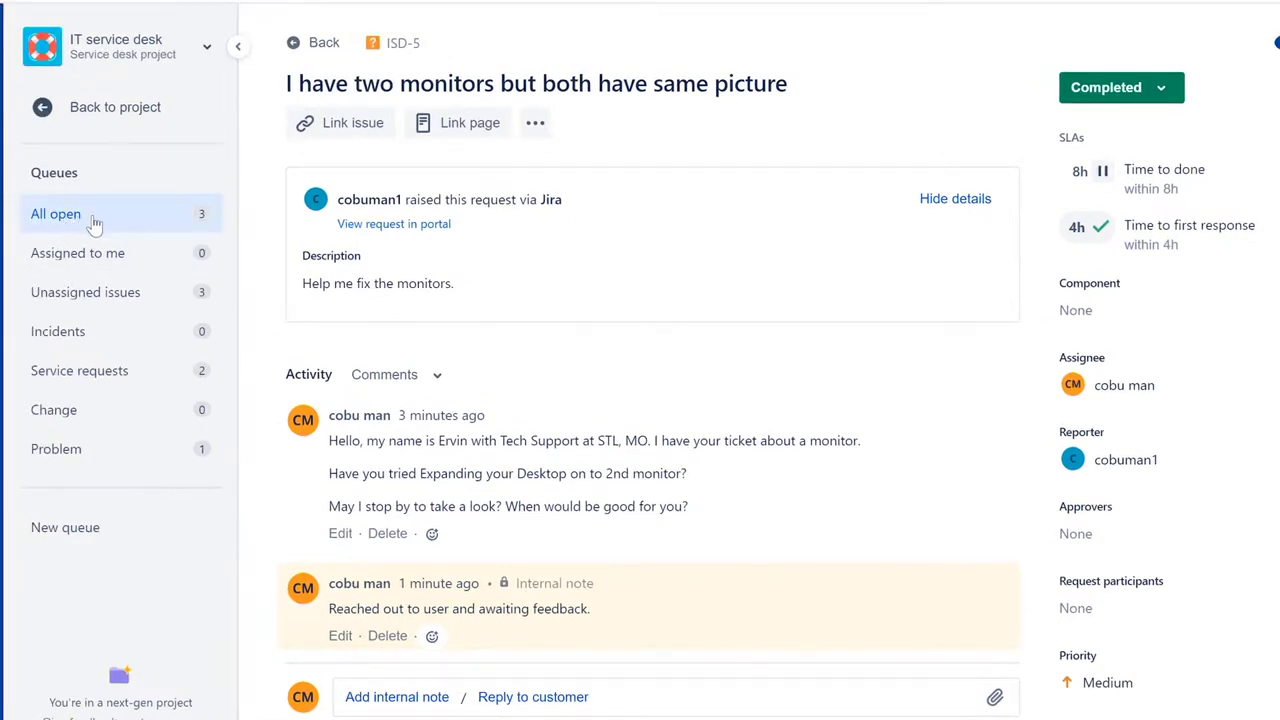
From the All open queue, open ISD-6 'Website is down!' and review its side panel.
click(92, 224)
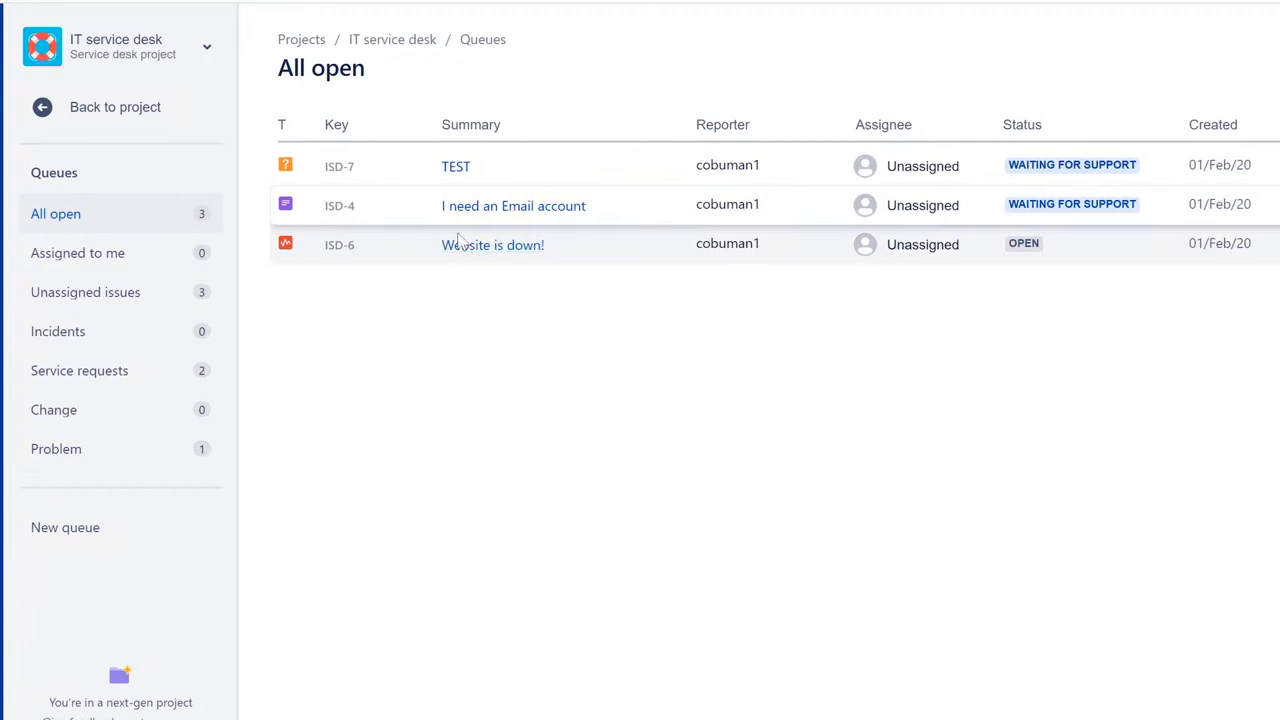
click(488, 248)
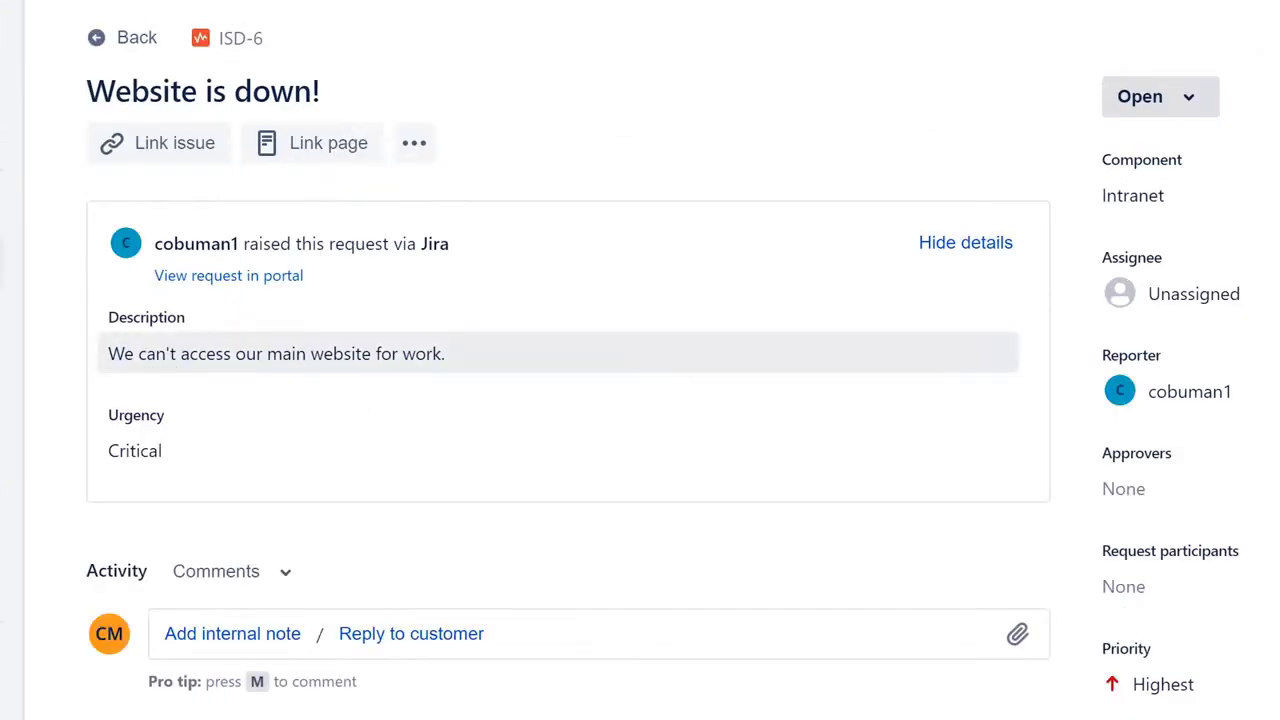
drag(174, 448, 135, 451)
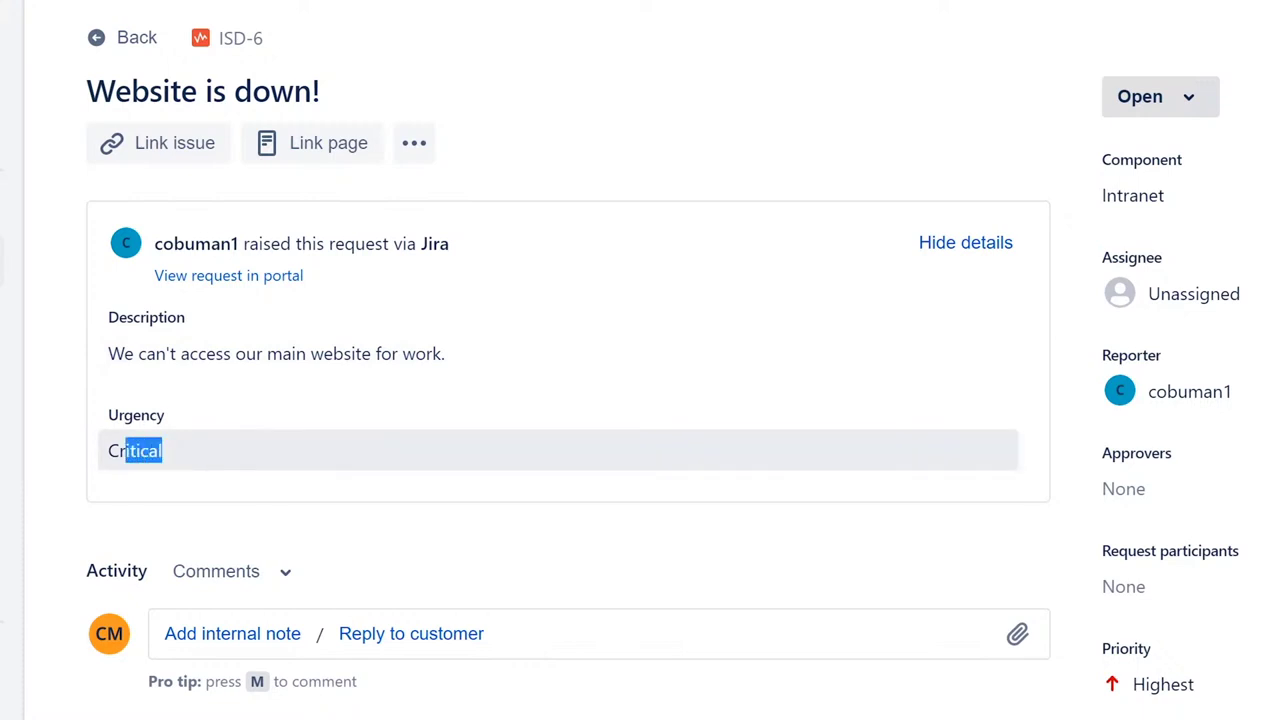
click(100, 458)
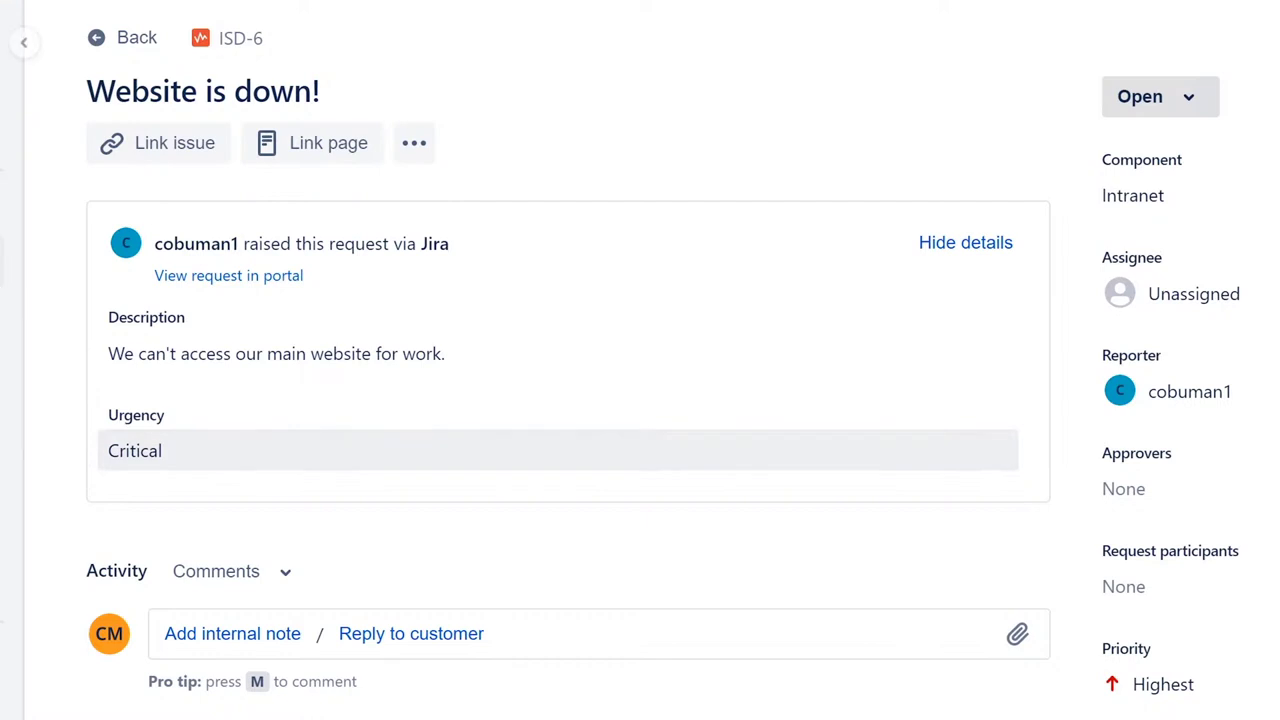
click(125, 37)
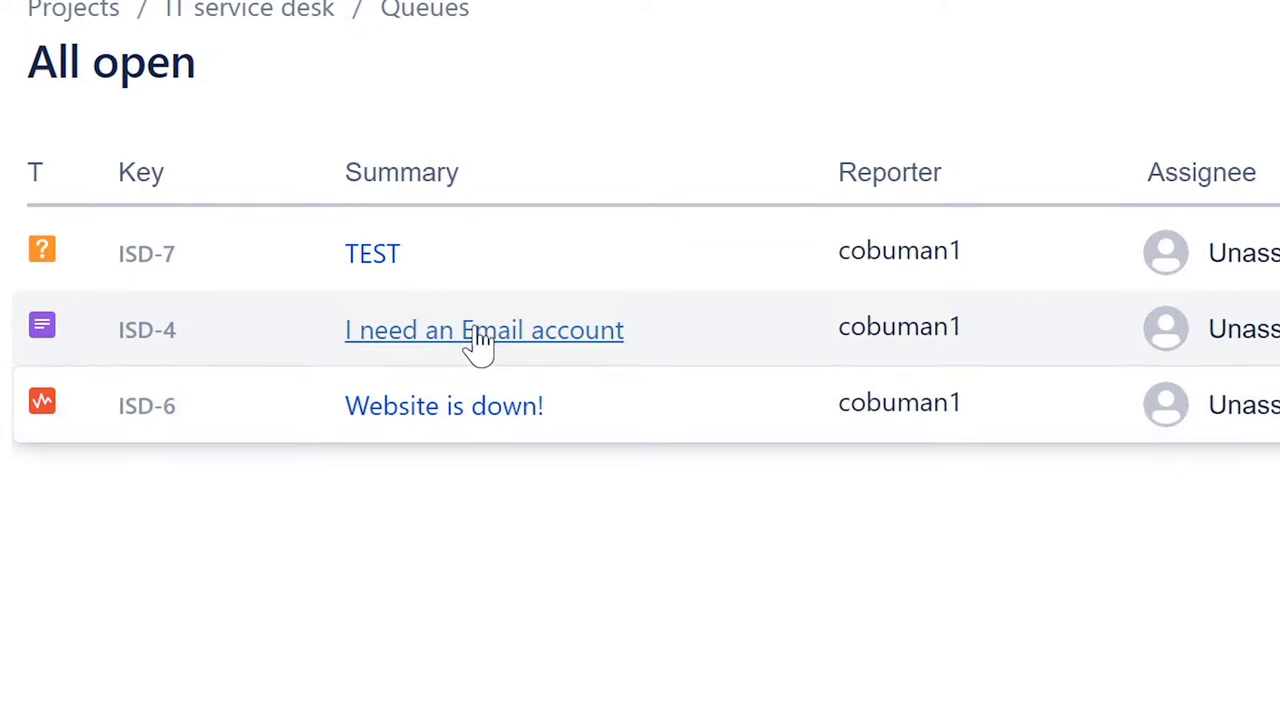
click(424, 413)
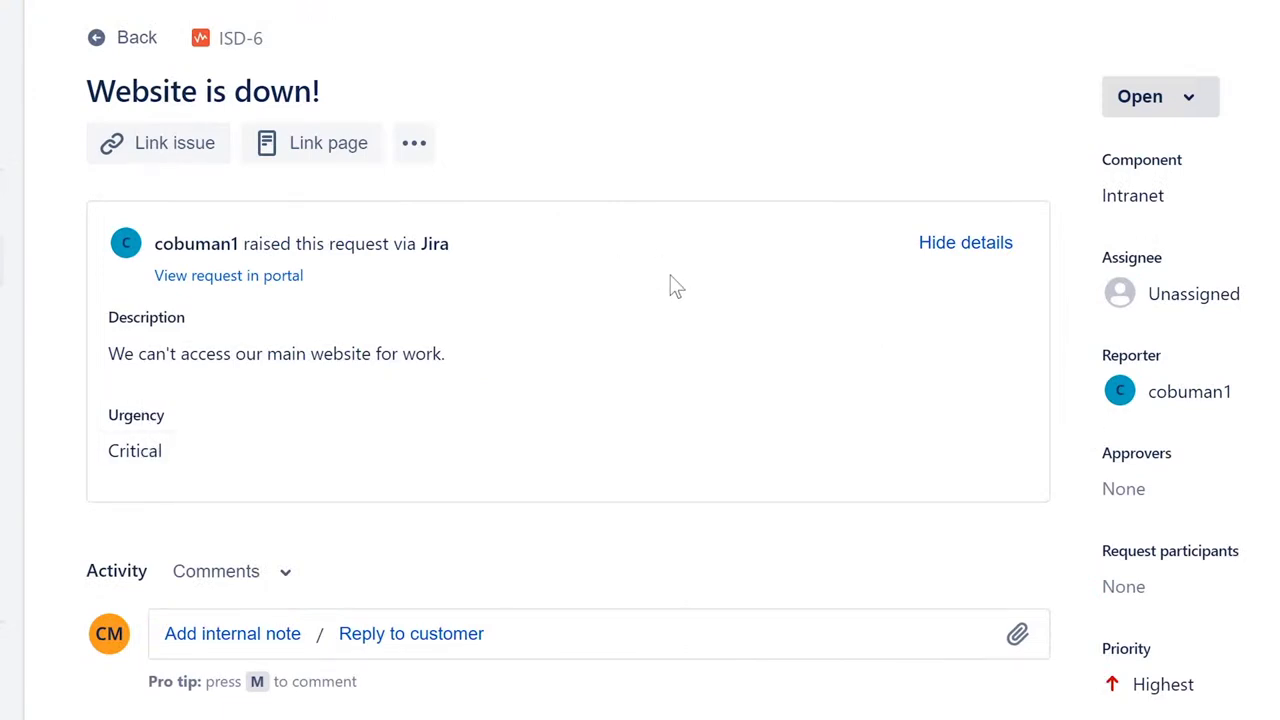
scroll(645, 433, down, 2)
scroll(646, 434, up, 2)
scroll(871, 576, down, 3)
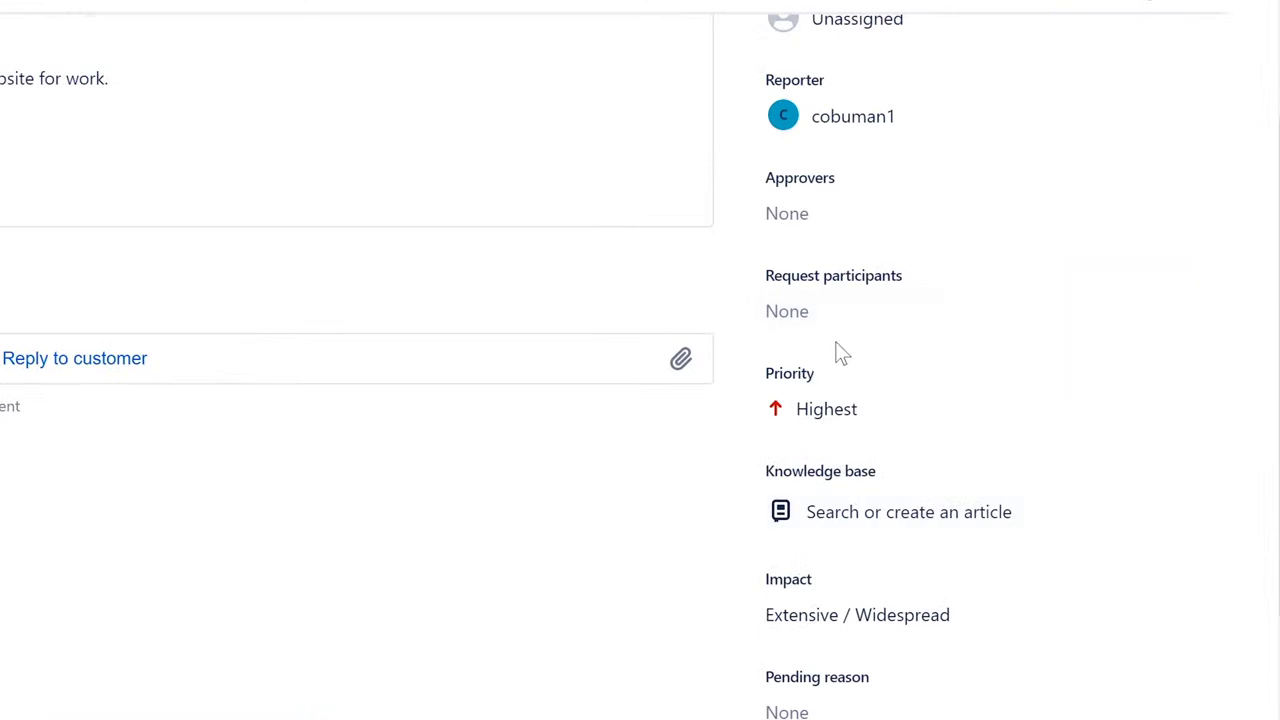
Type two participant names into Request participants, then erase them so the field shows None.
click(852, 312)
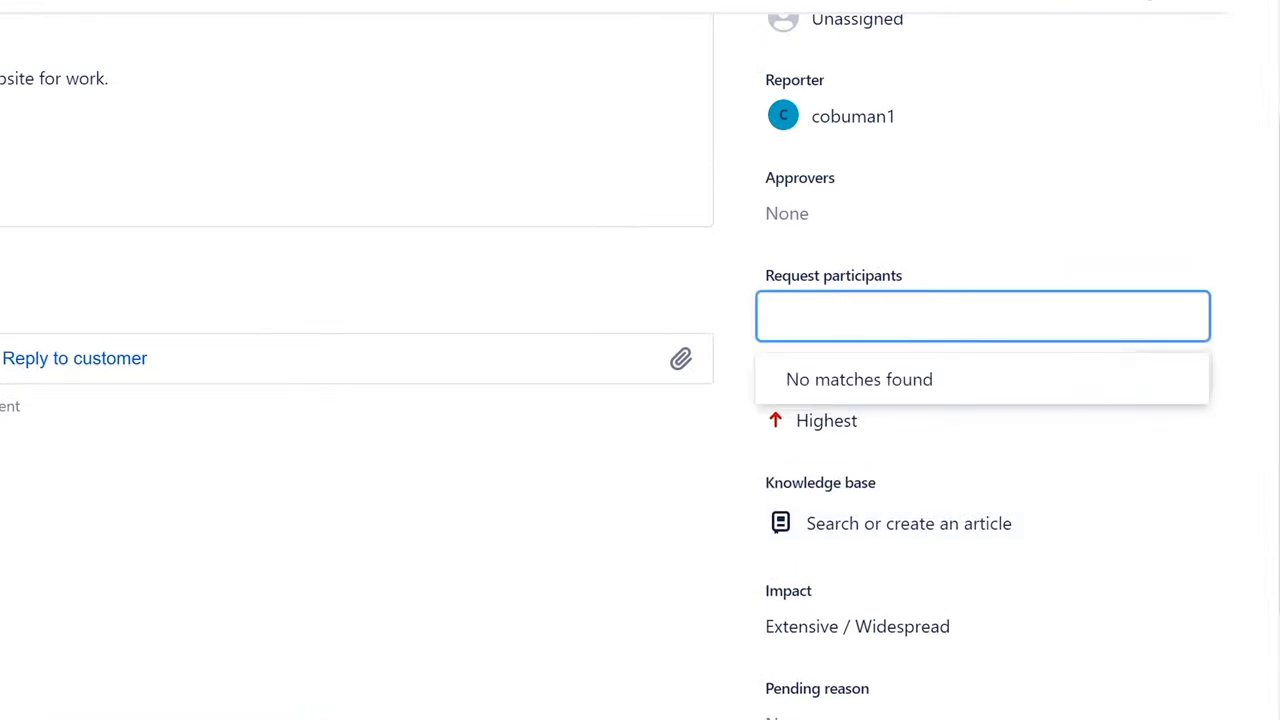
text(Joe Sm)
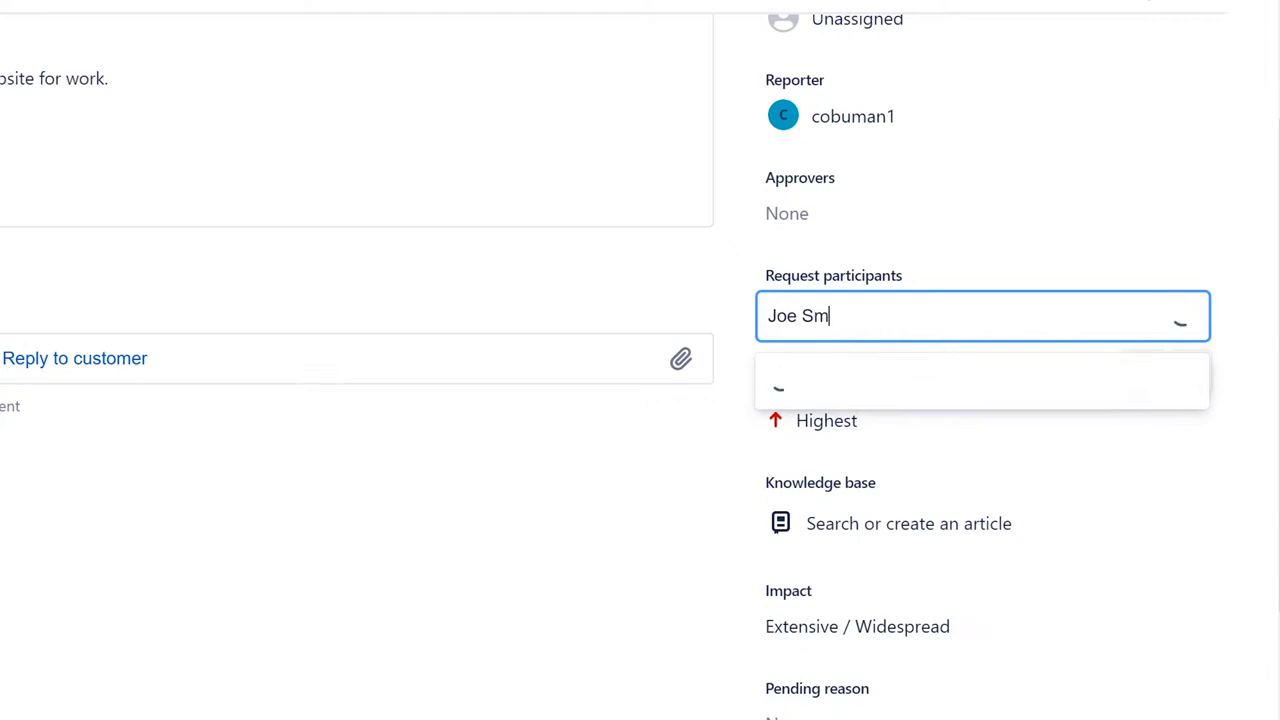
key(BackSpace)
text(hsmo)
key(BackSpace)
key(BackSpace)
key(BackSpace)
text(mo)
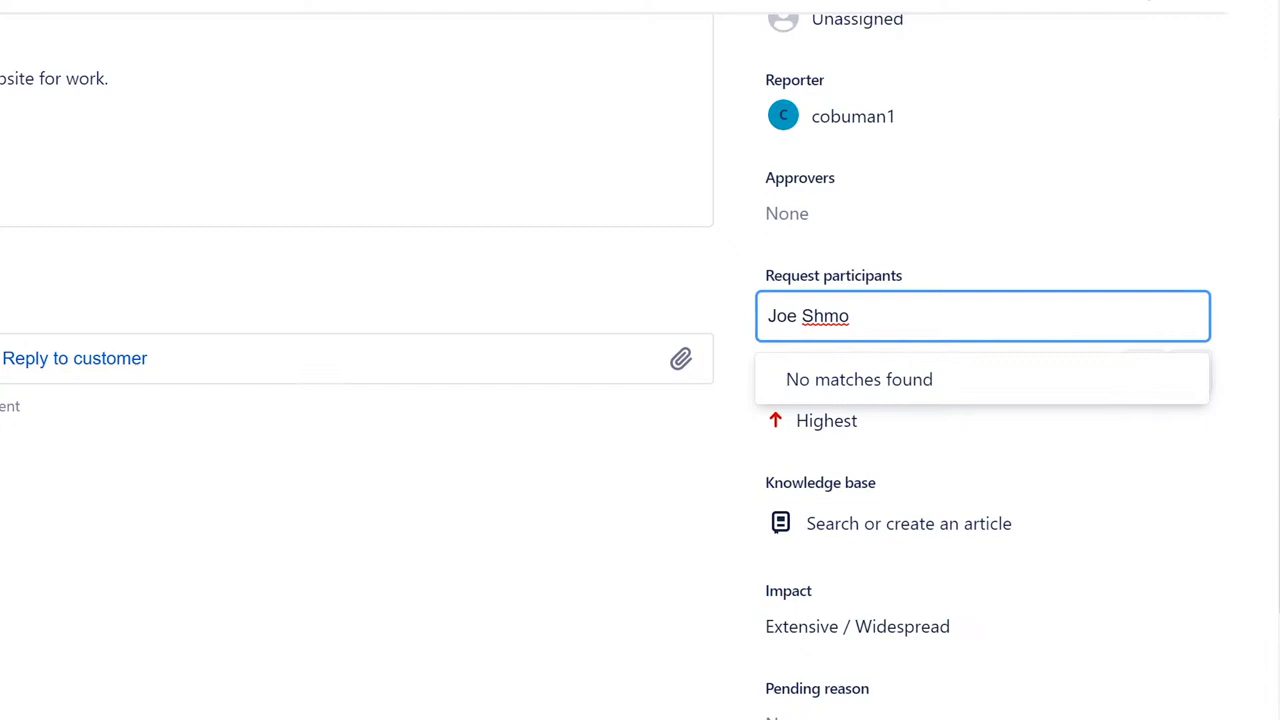
text(, B)
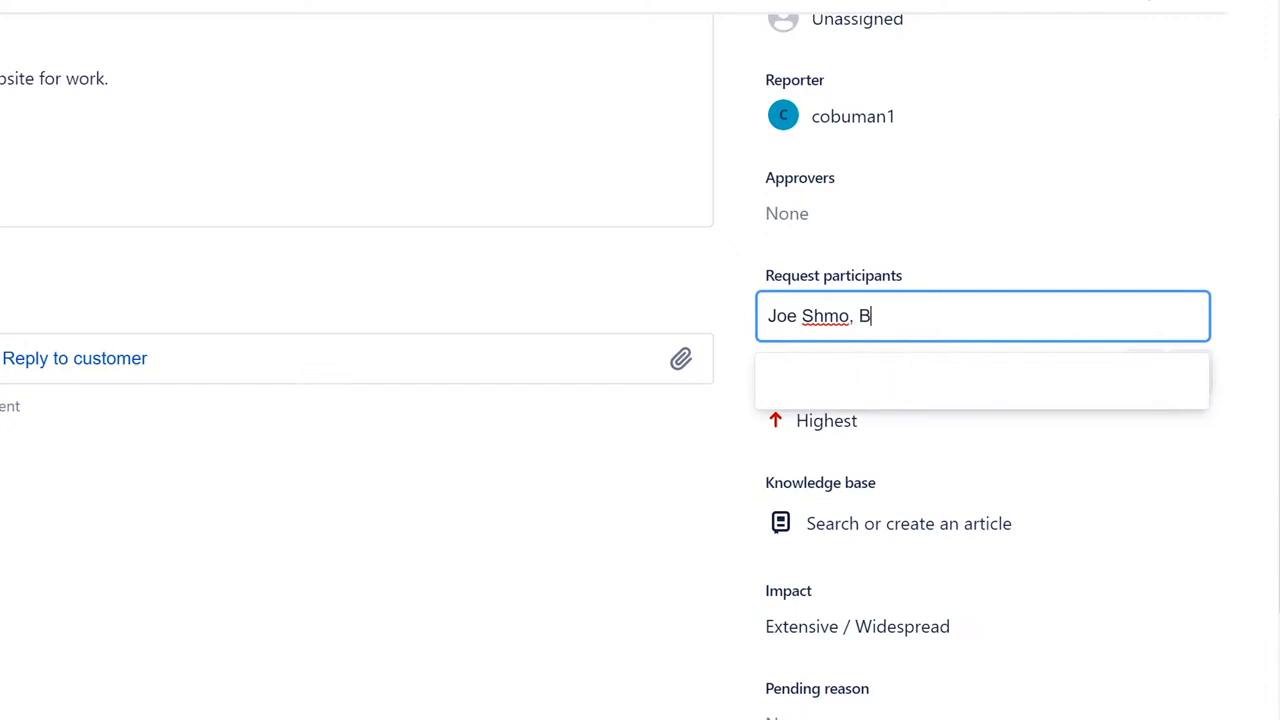
text(ob Itsaboy)
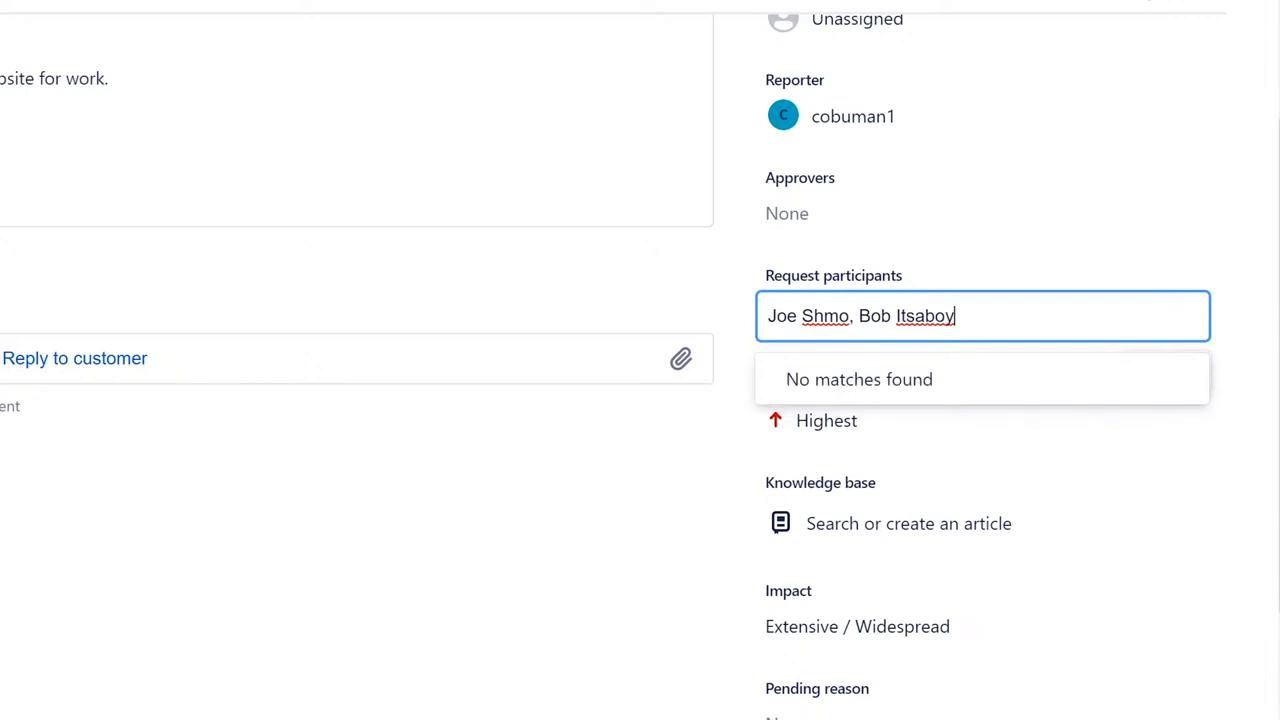
key(BackSpace)
key(BackSpace)
key(BackSpace)
key(BackSpace)
key(BackSpace)
key(BackSpace)
key(BackSpace)
key(BackSpace)
key(BackSpace)
key(BackSpace)
key(BackSpace)
key(BackSpace)
key(BackSpace)
key(BackSpace)
key(BackSpace)
key(BackSpace)
key(BackSpace)
key(BackSpace)
key(BackSpace)
key(BackSpace)
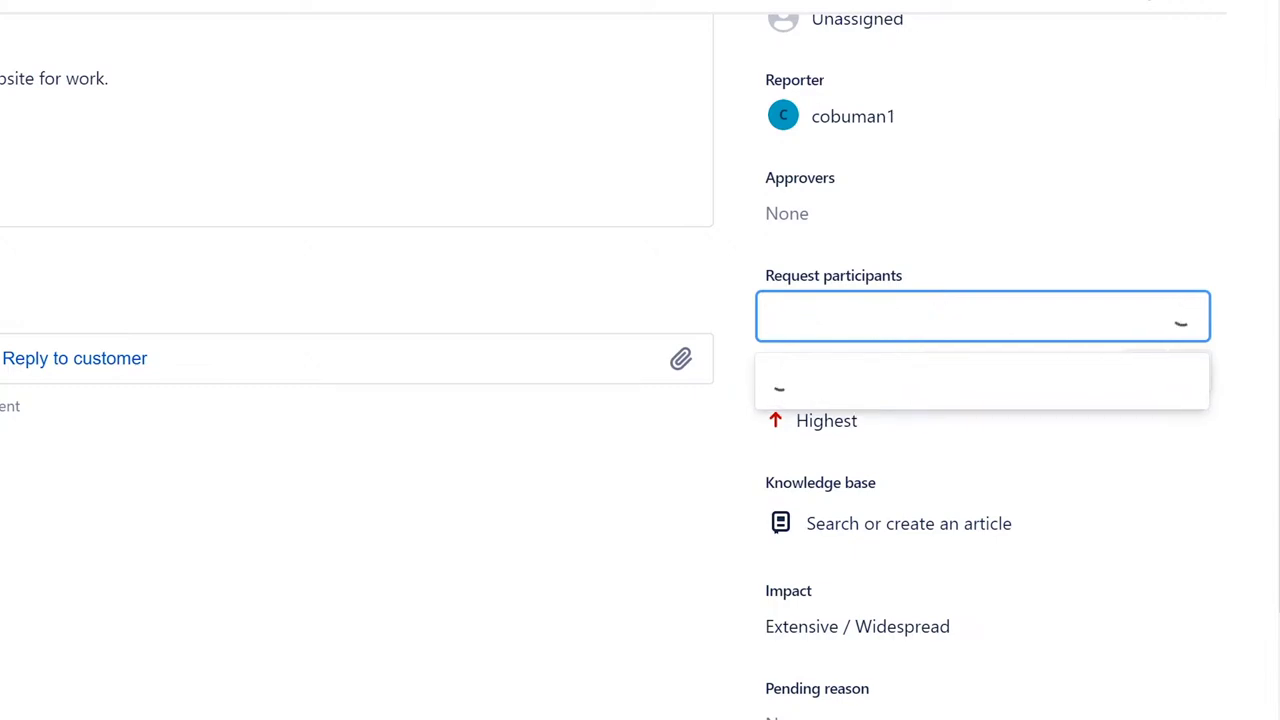
click(567, 550)
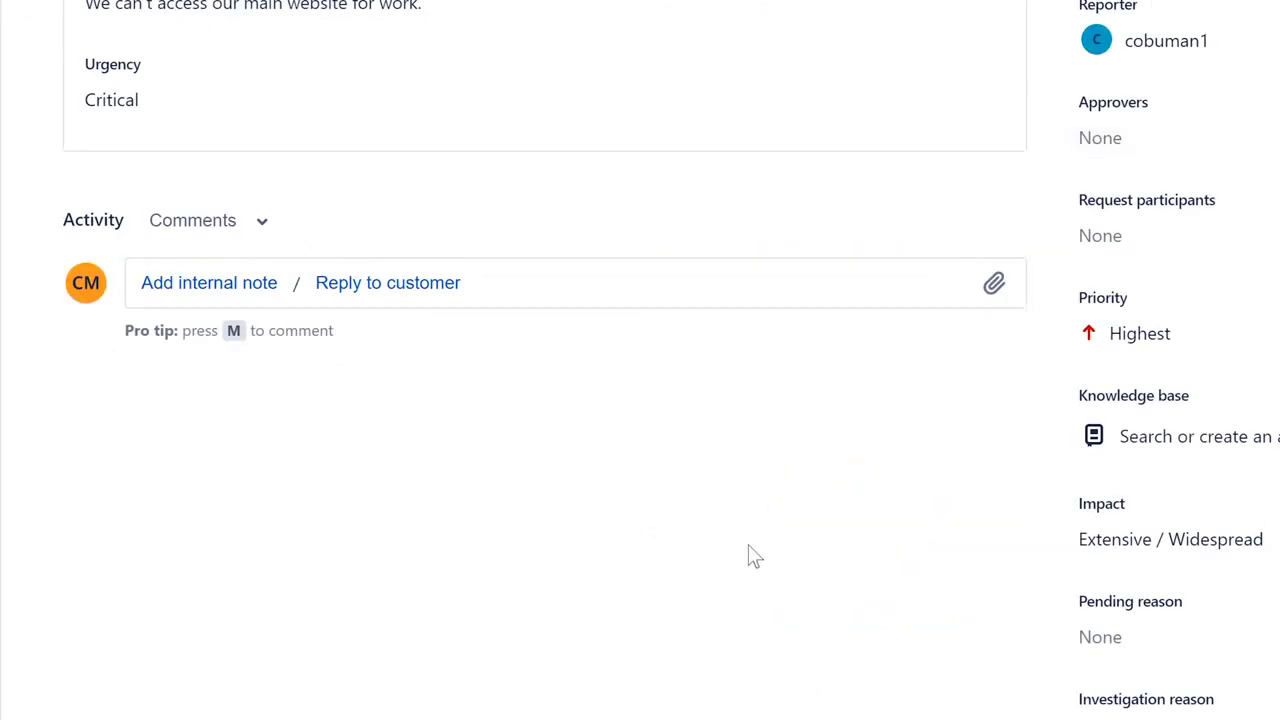
scroll(748, 544, up, 1)
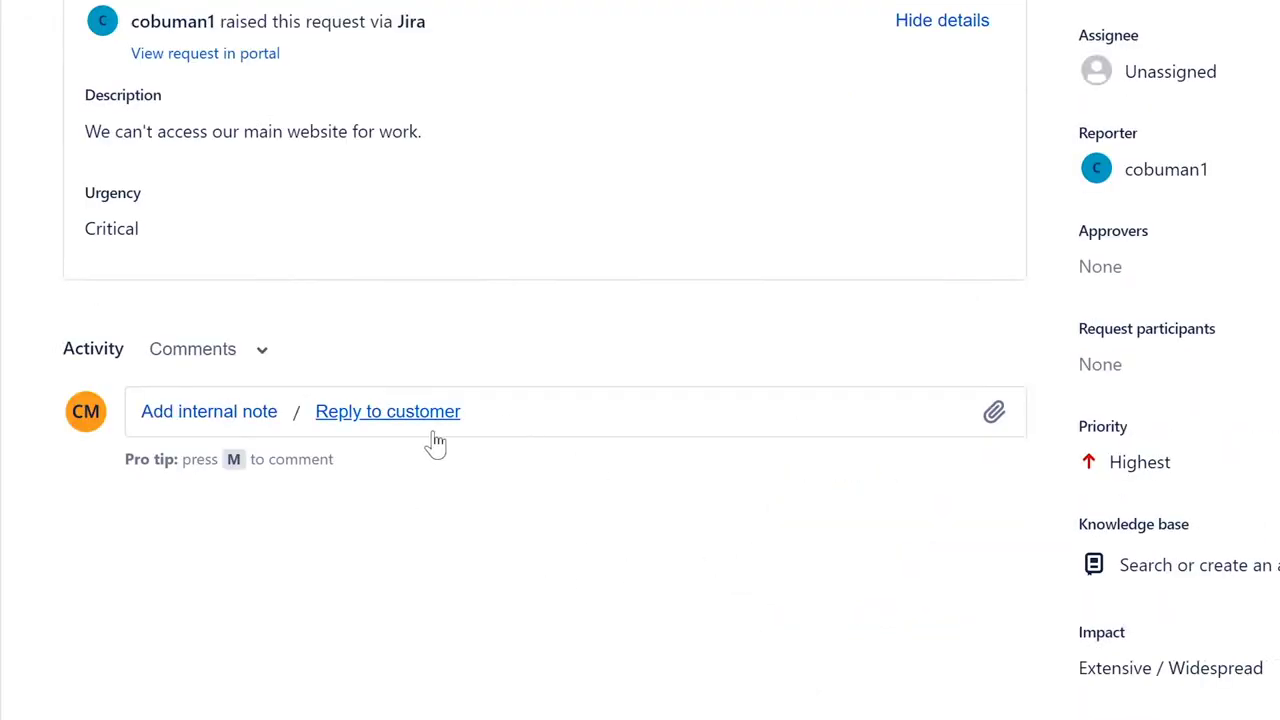
scroll(423, 443, up, 1)
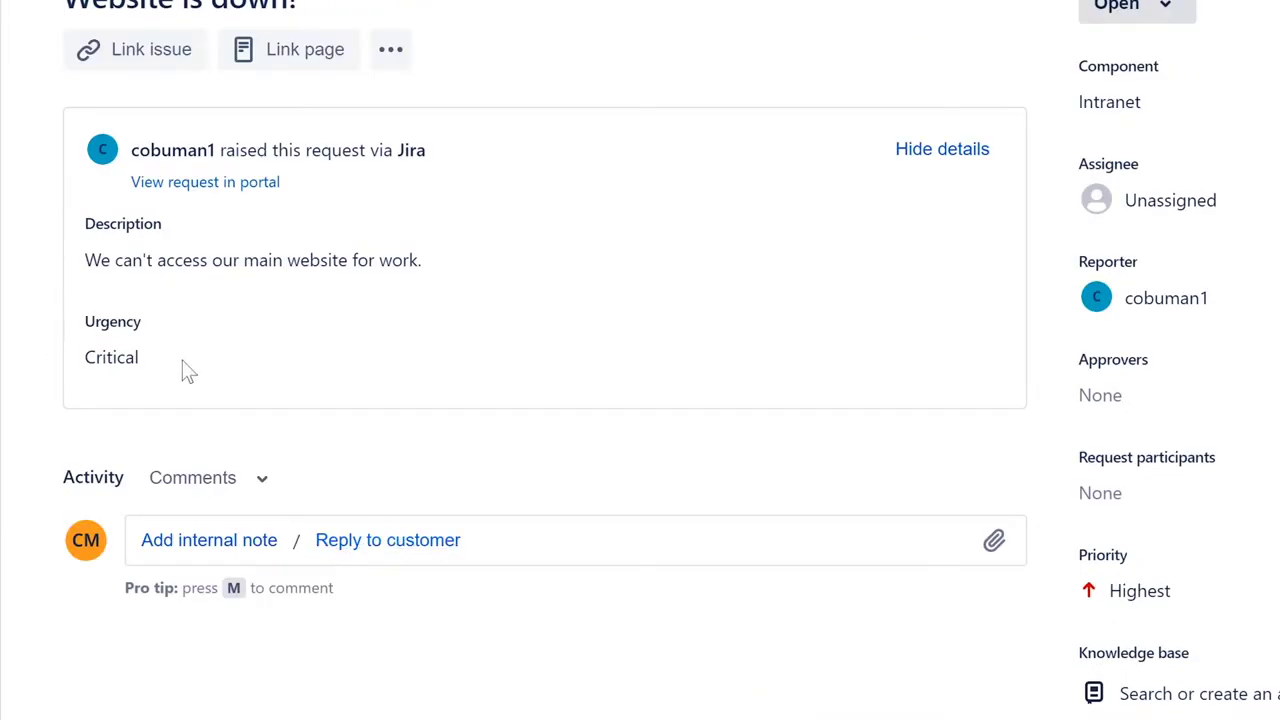
Reply to the customer asking how many people are impacted, when it last worked, and whether the link is correct.
click(412, 552)
scroll(405, 500, down, 1)
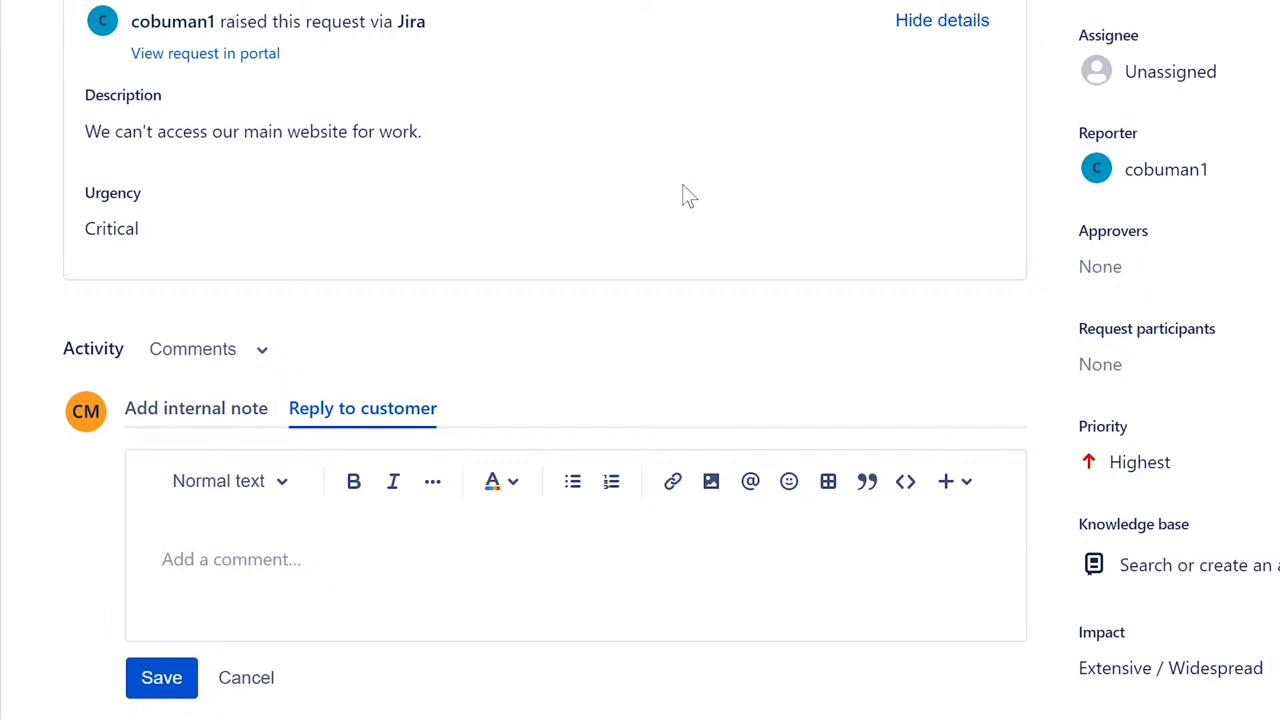
text(How many u)
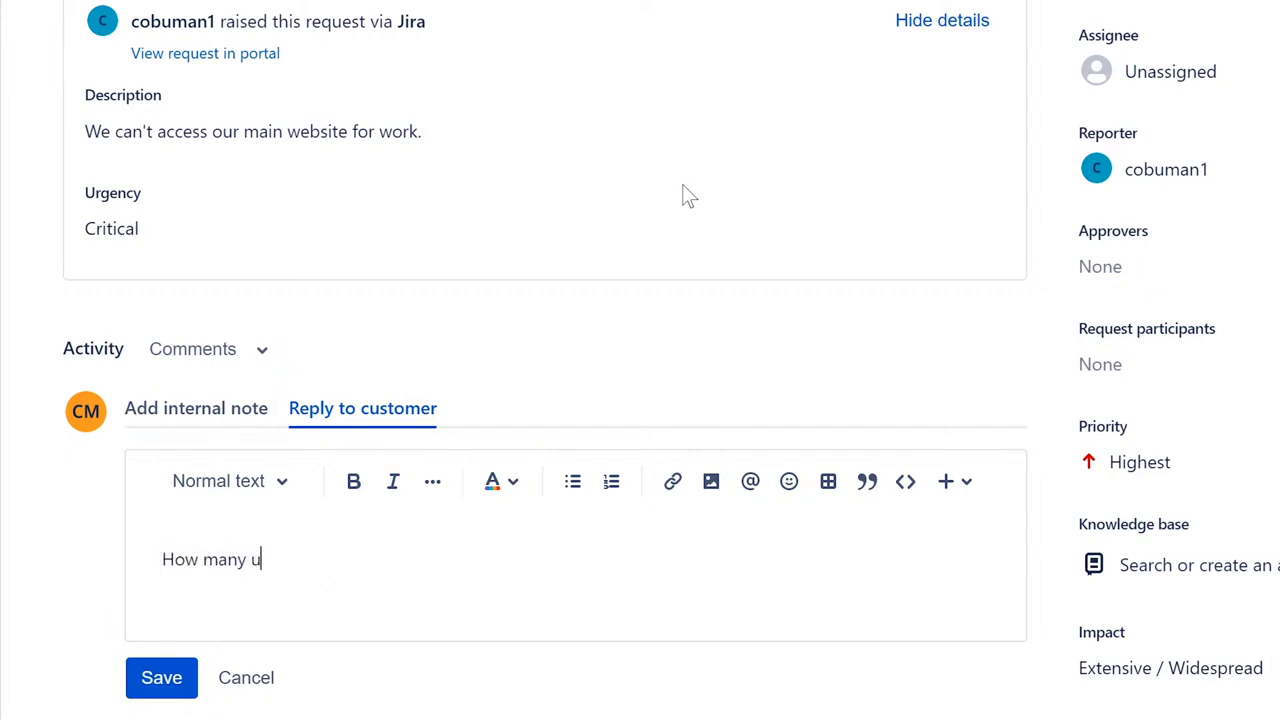
key(BackSpace)
text(people are impa)
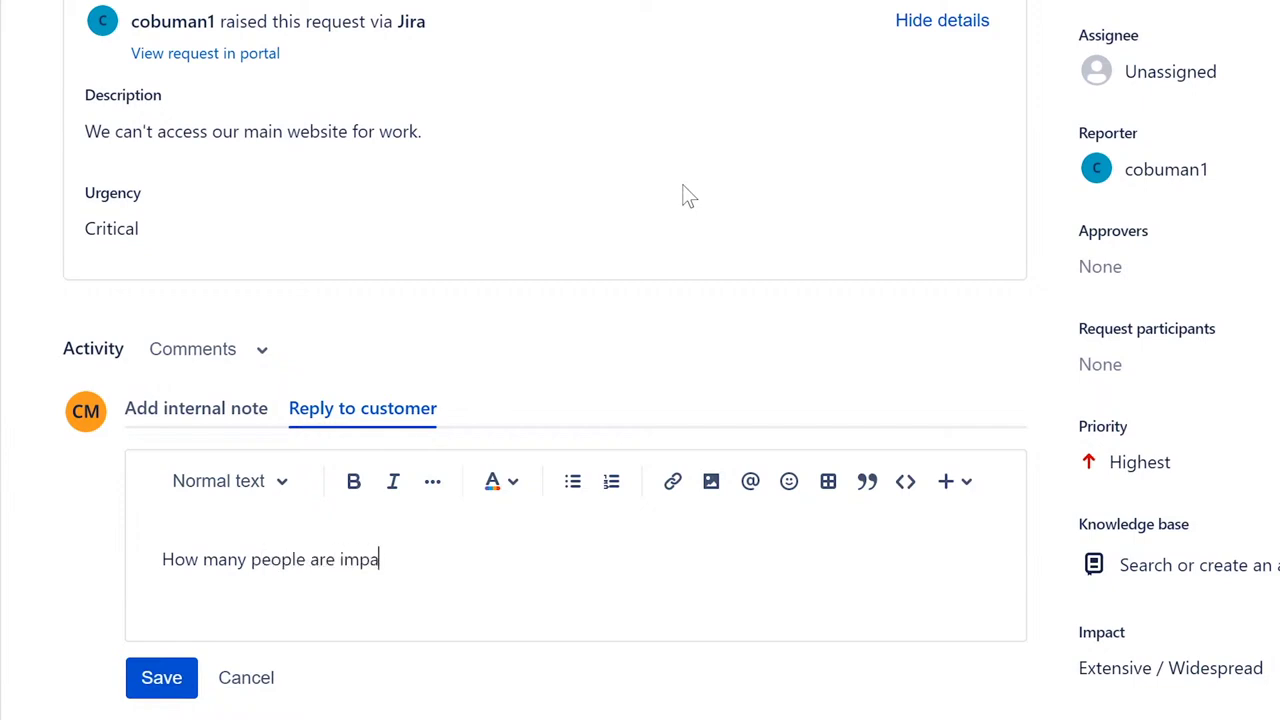
text(cted.)
key(BackSpace)
text(?)
key(Return)
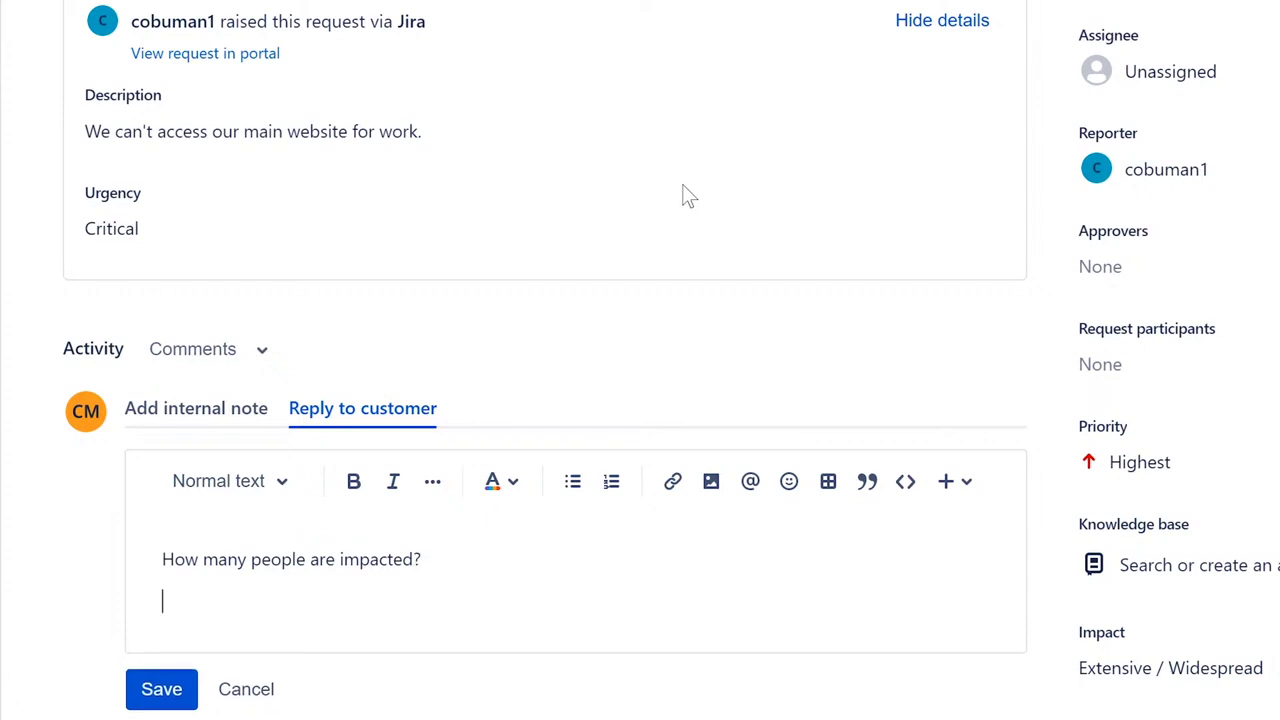
text(When was the last ti)
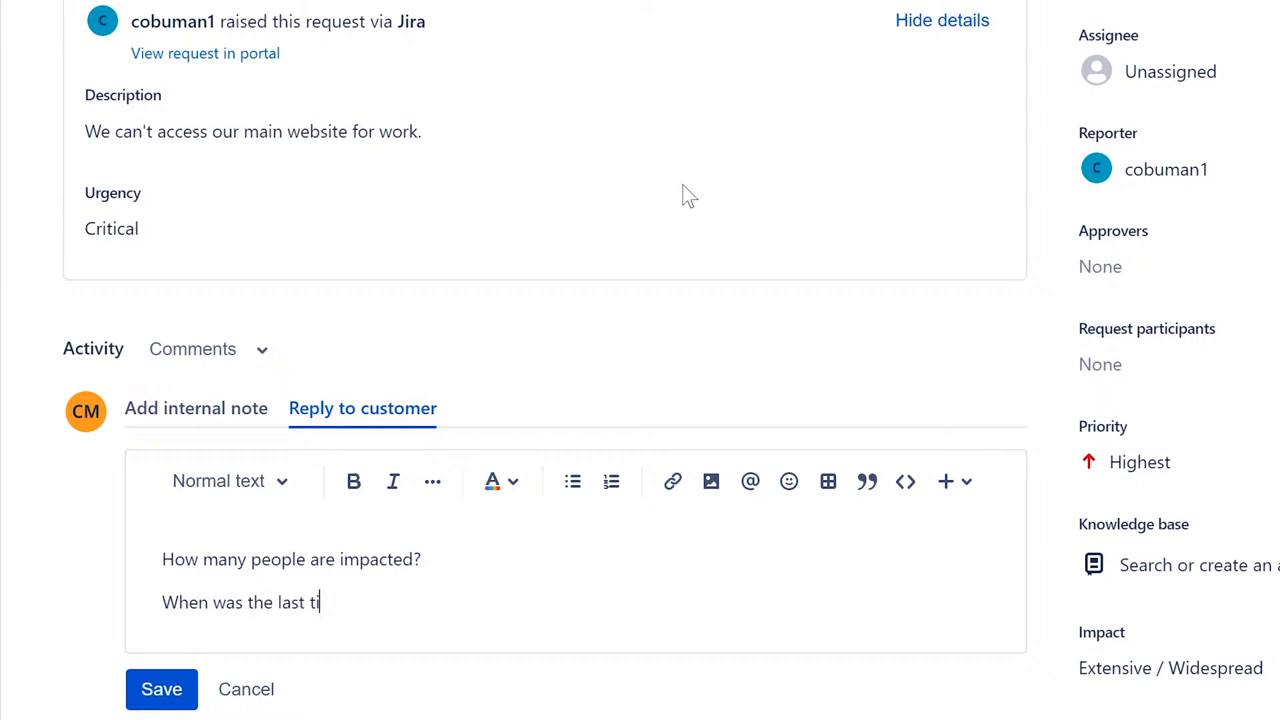
text(me it worked?)
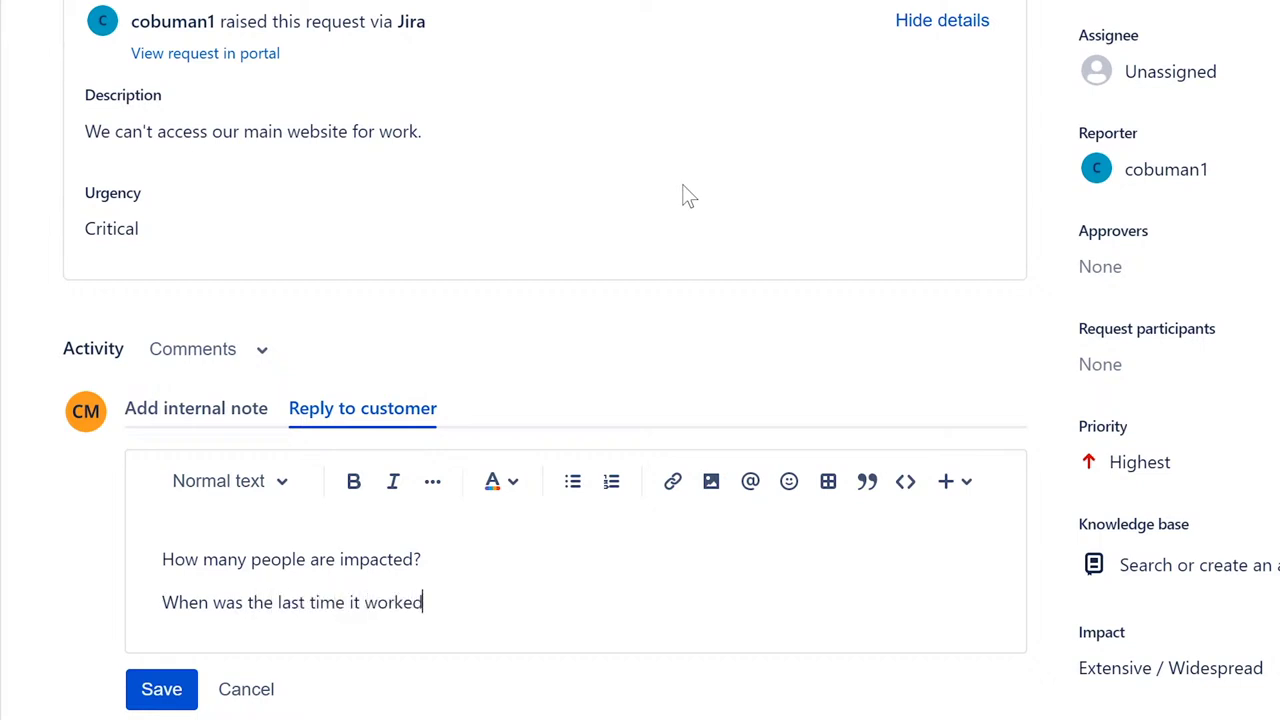
key(Return)
text(Are you use)
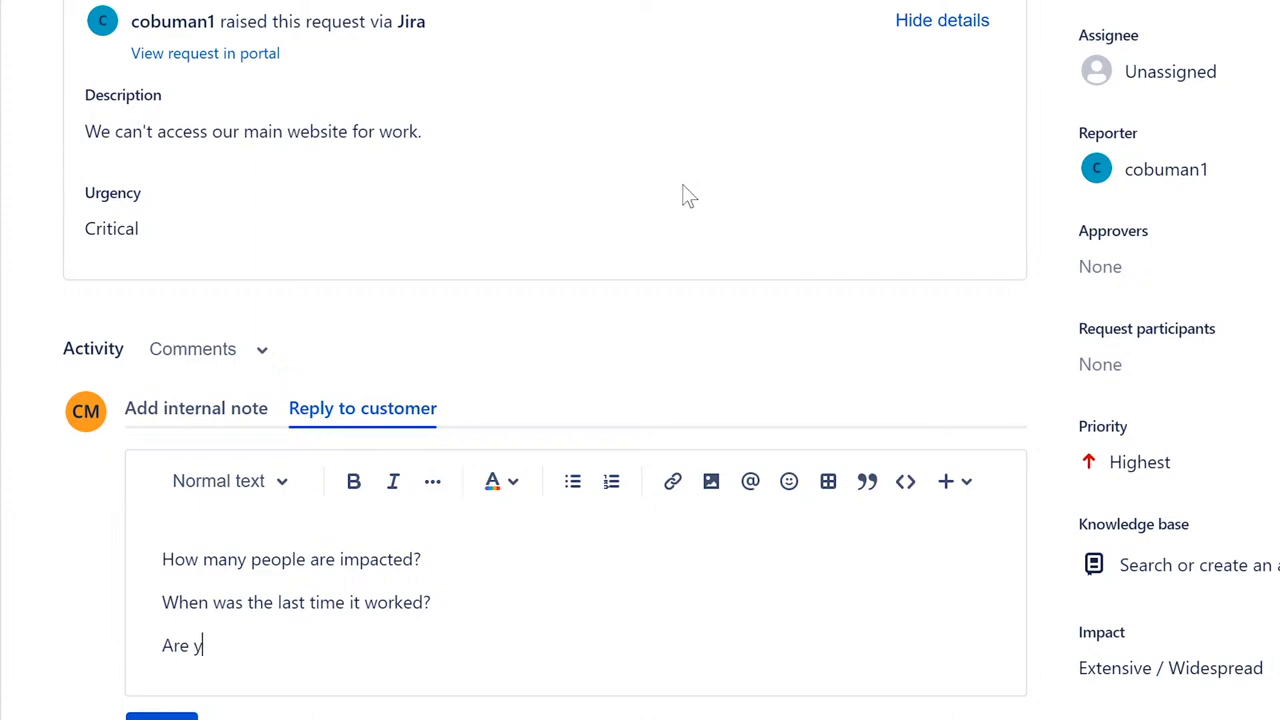
key(BackSpace)
text(ing the correct link?)
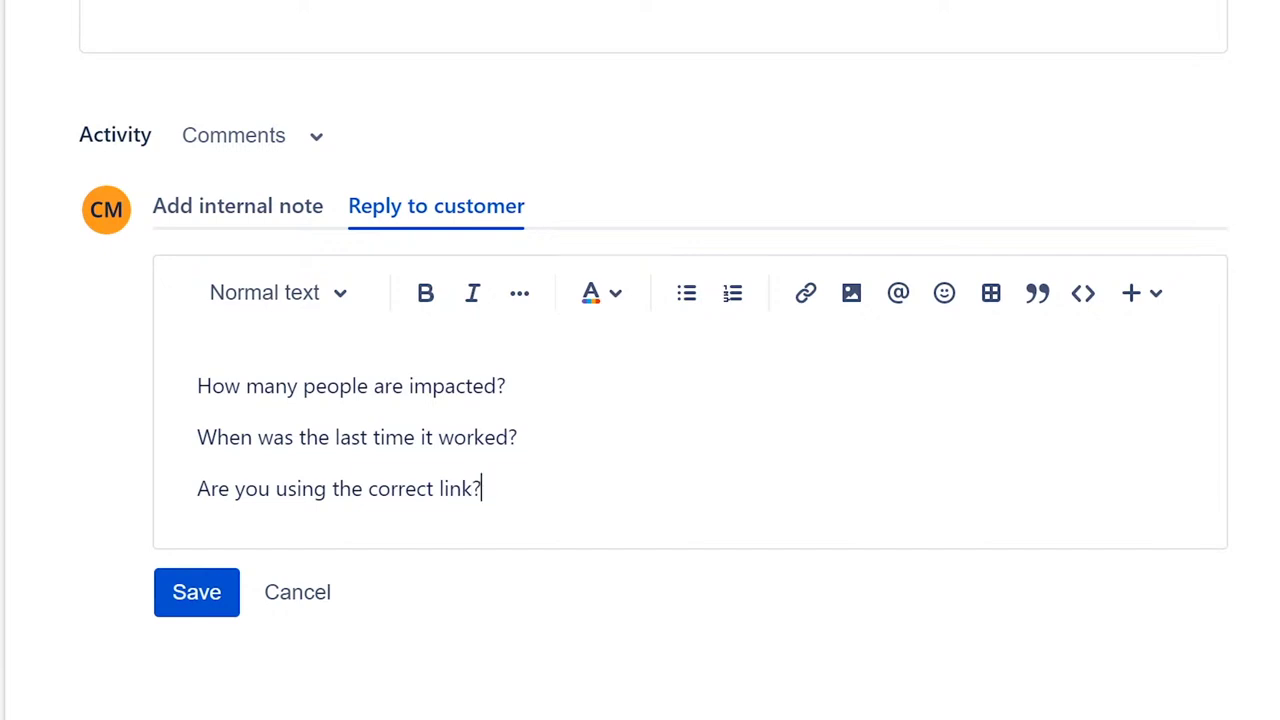
key(Return)
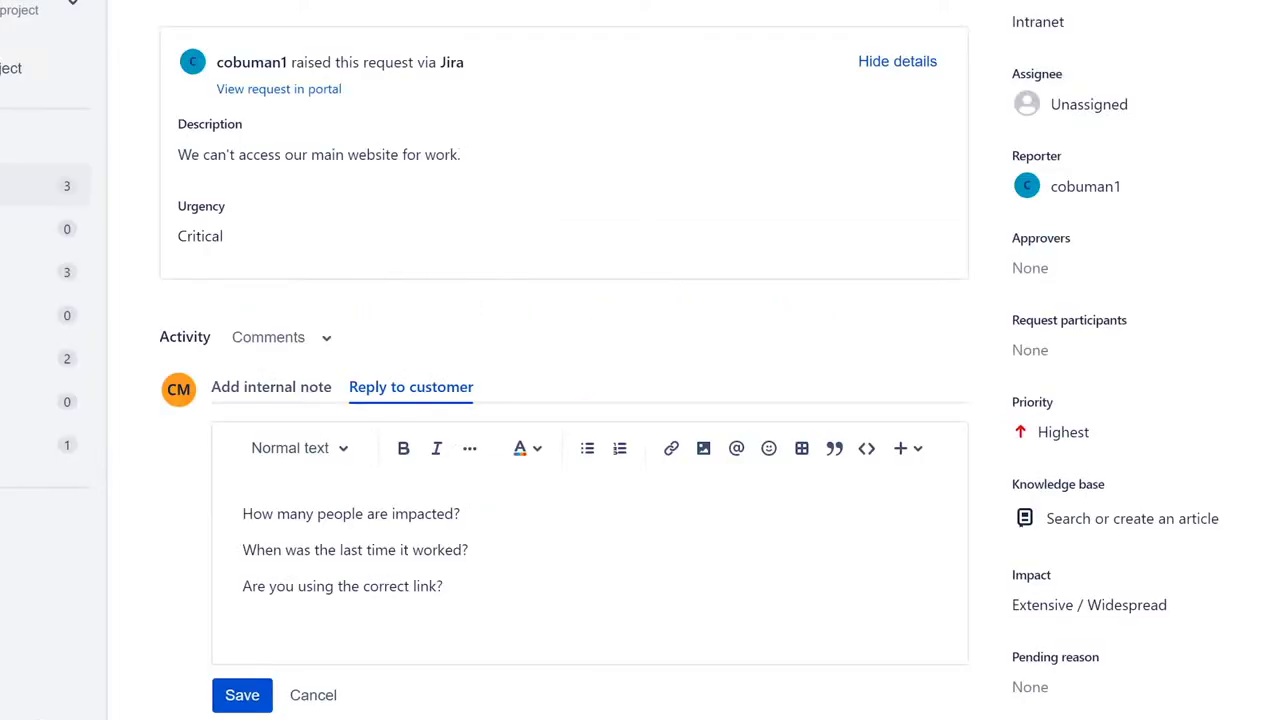
click(242, 695)
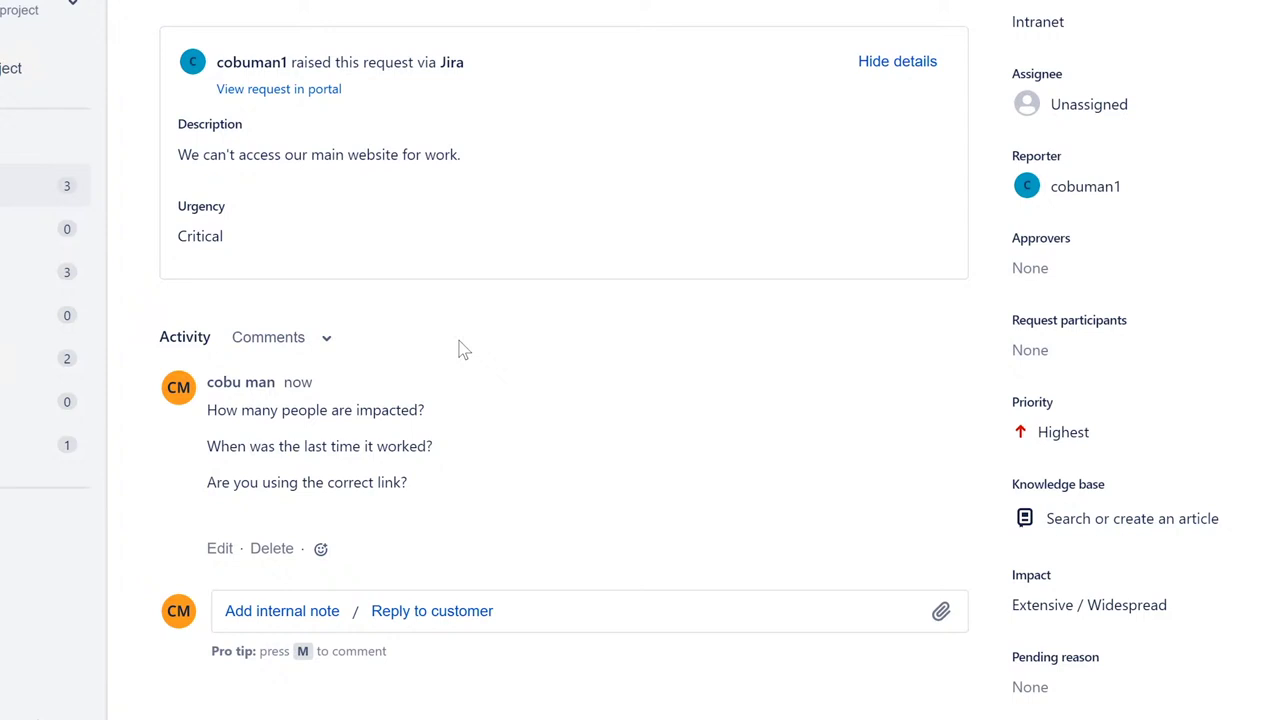
scroll(460, 348, up, 1)
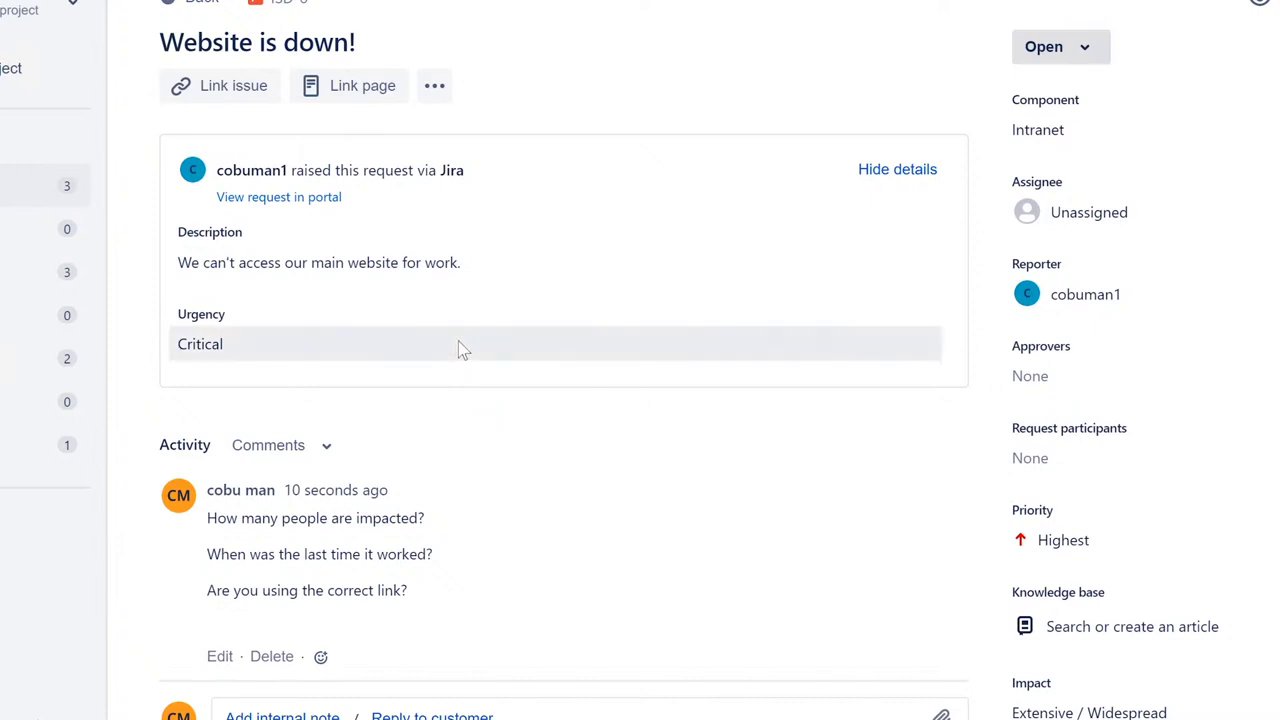
Post the internal note 'Contacted user requesting more information.' on ISD-6.
scroll(458, 345, down, 1)
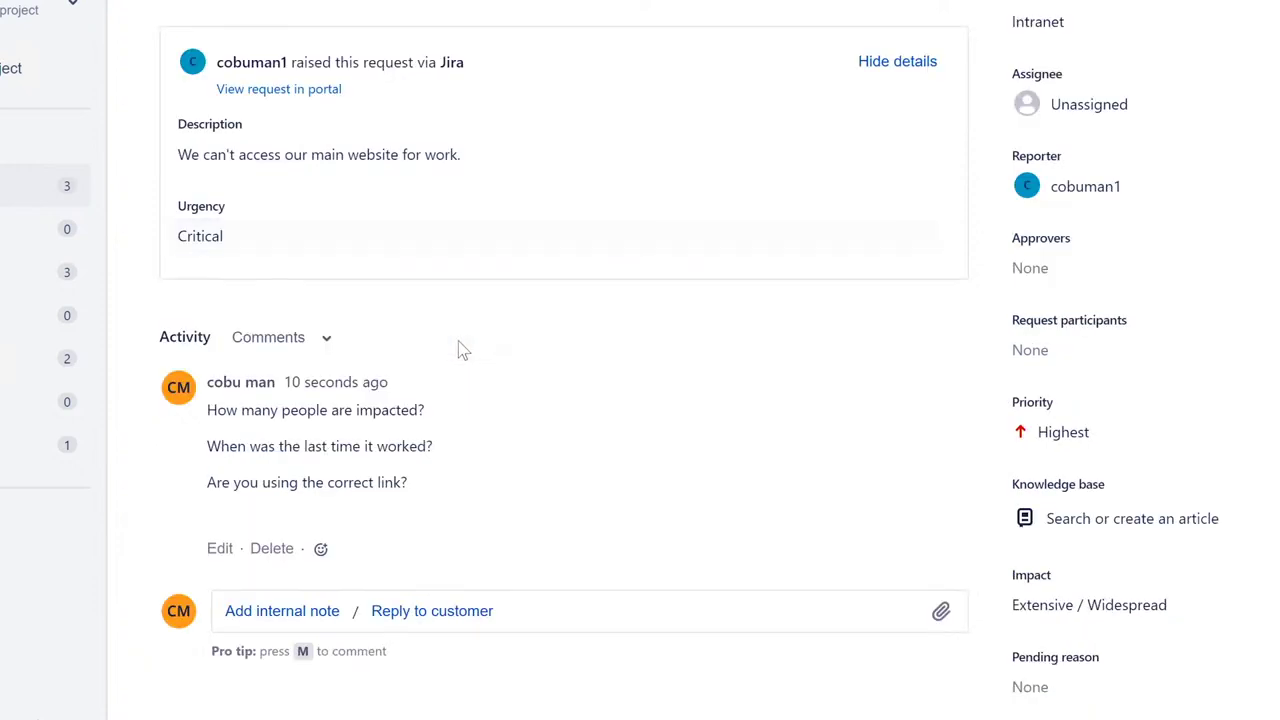
click(285, 618)
scroll(480, 407, down, 2)
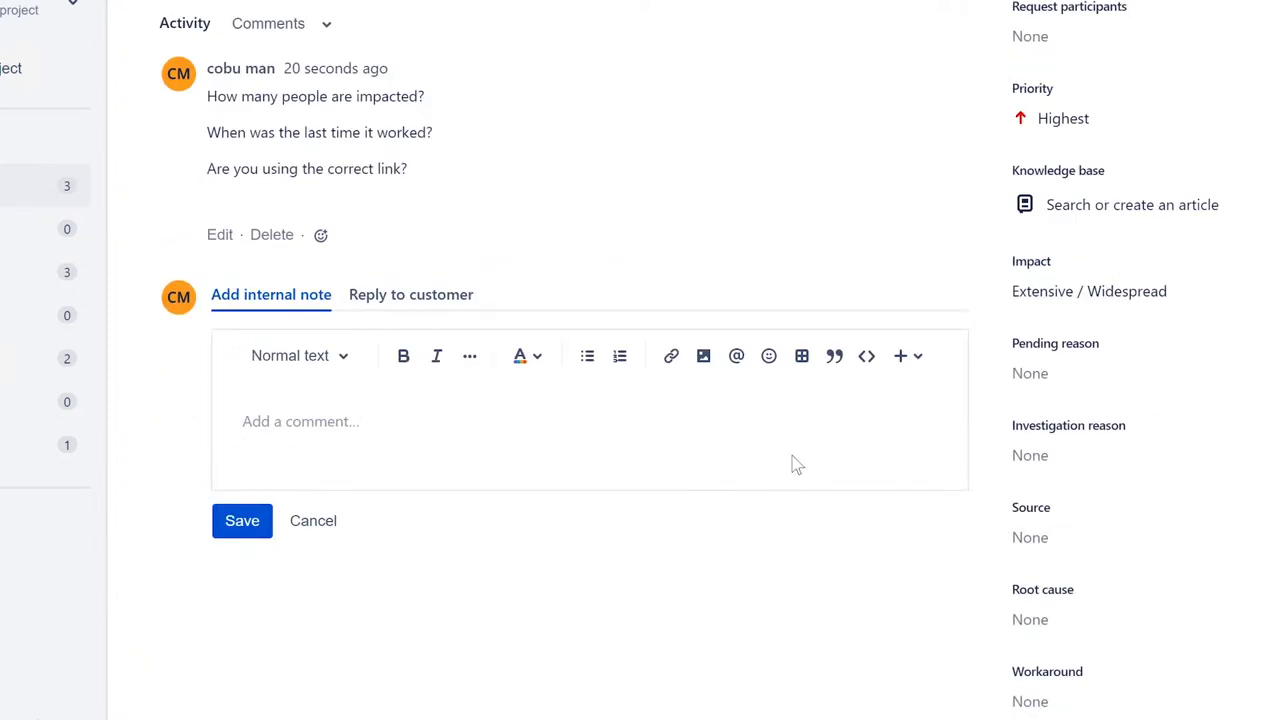
text(Contac)
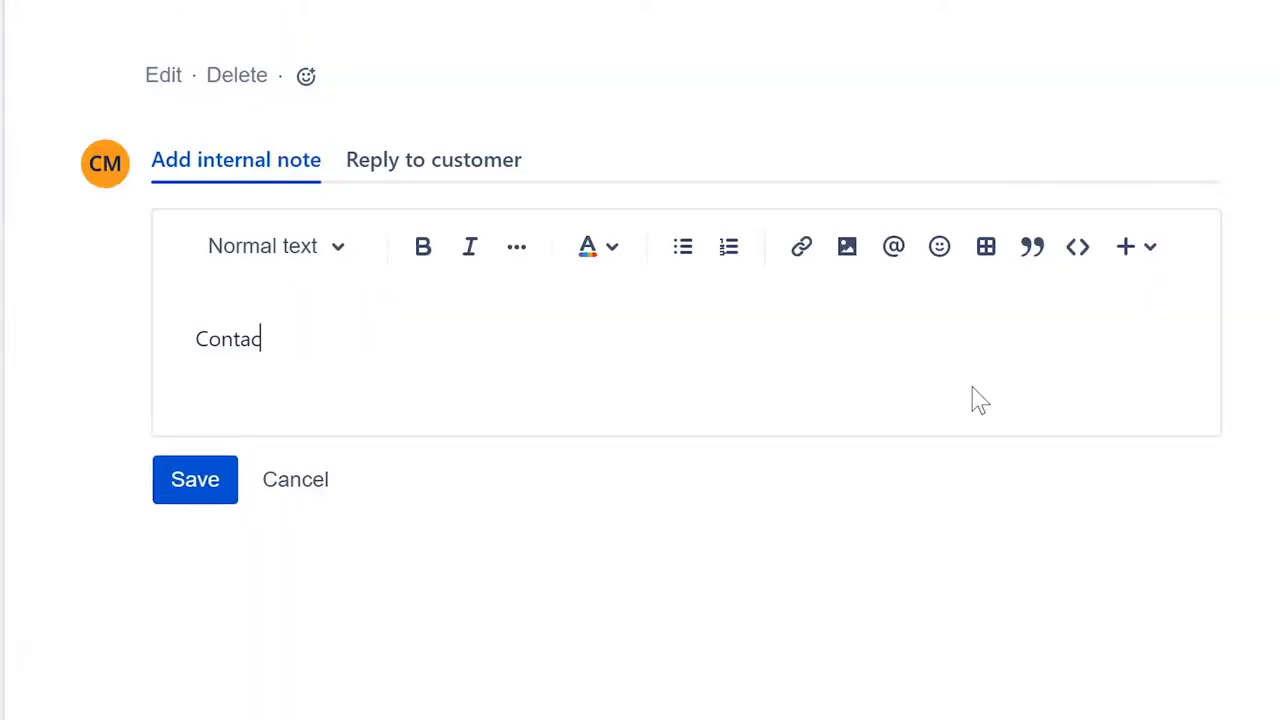
text(ted user with more)
key(BackSpace)
key(BackSpace)
key(BackSpace)
key(BackSpace)
key(BackSpace)
key(BackSpace)
key(BackSpace)
key(BackSpace)
key(BackSpace)
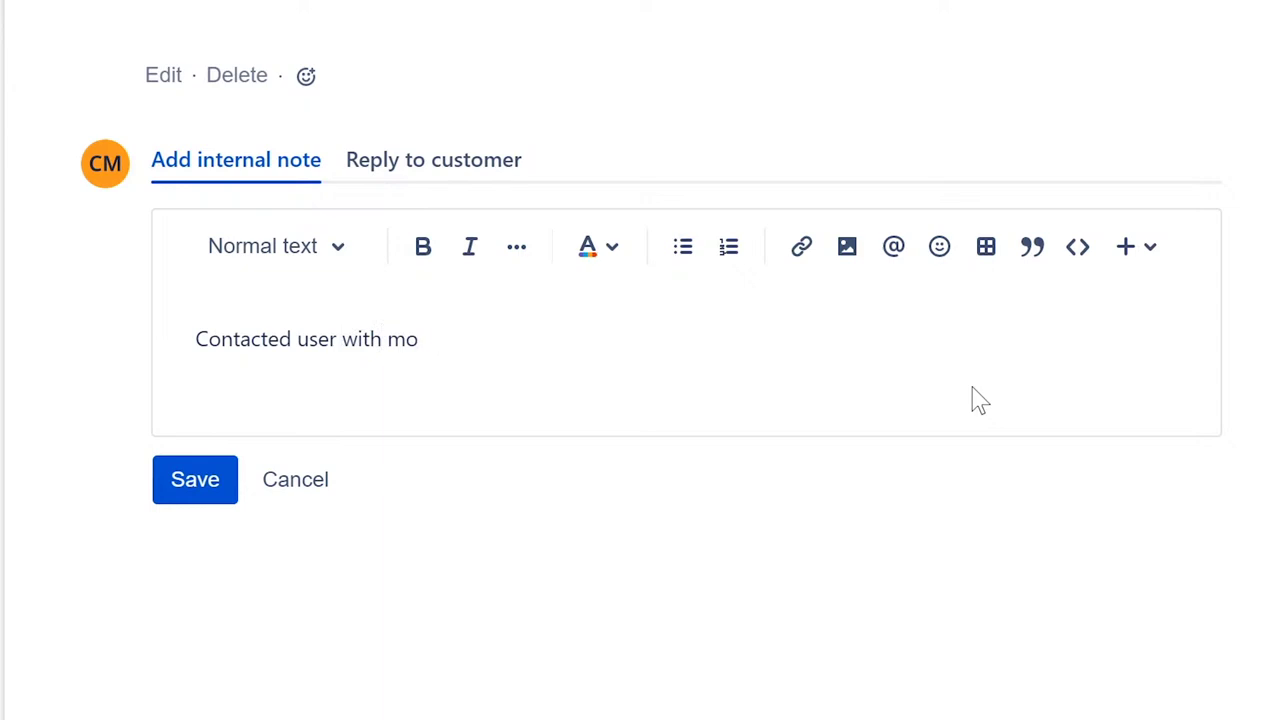
text(requesting mor e)
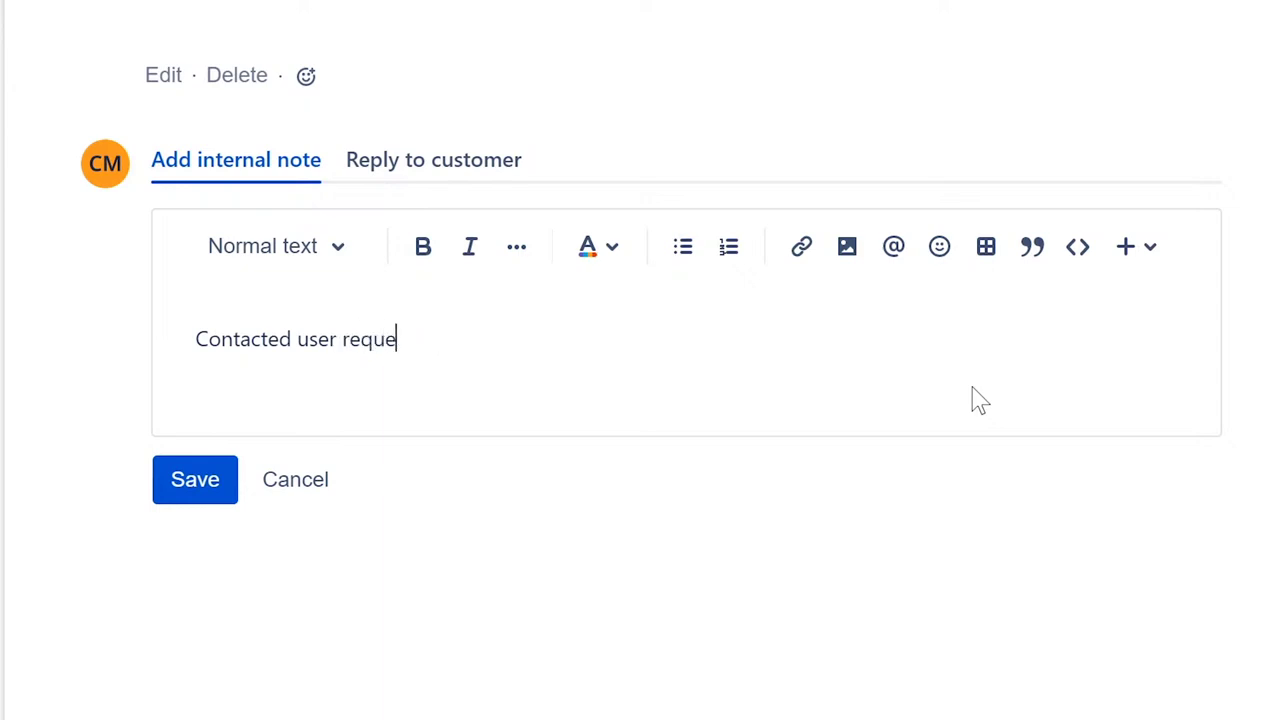
text(info)
key(BackSpace)
key(BackSpace)
key(BackSpace)
key(BackSpace)
key(BackSpace)
key(BackSpace)
text(e information.)
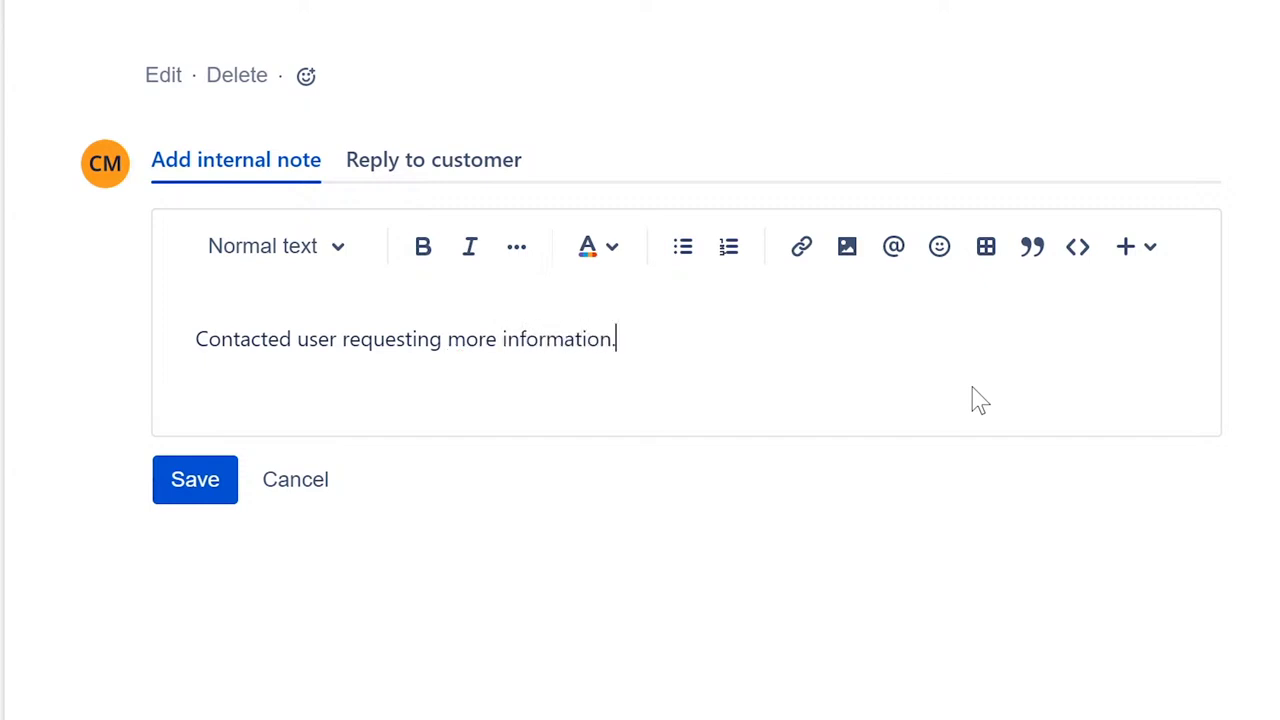
click(195, 480)
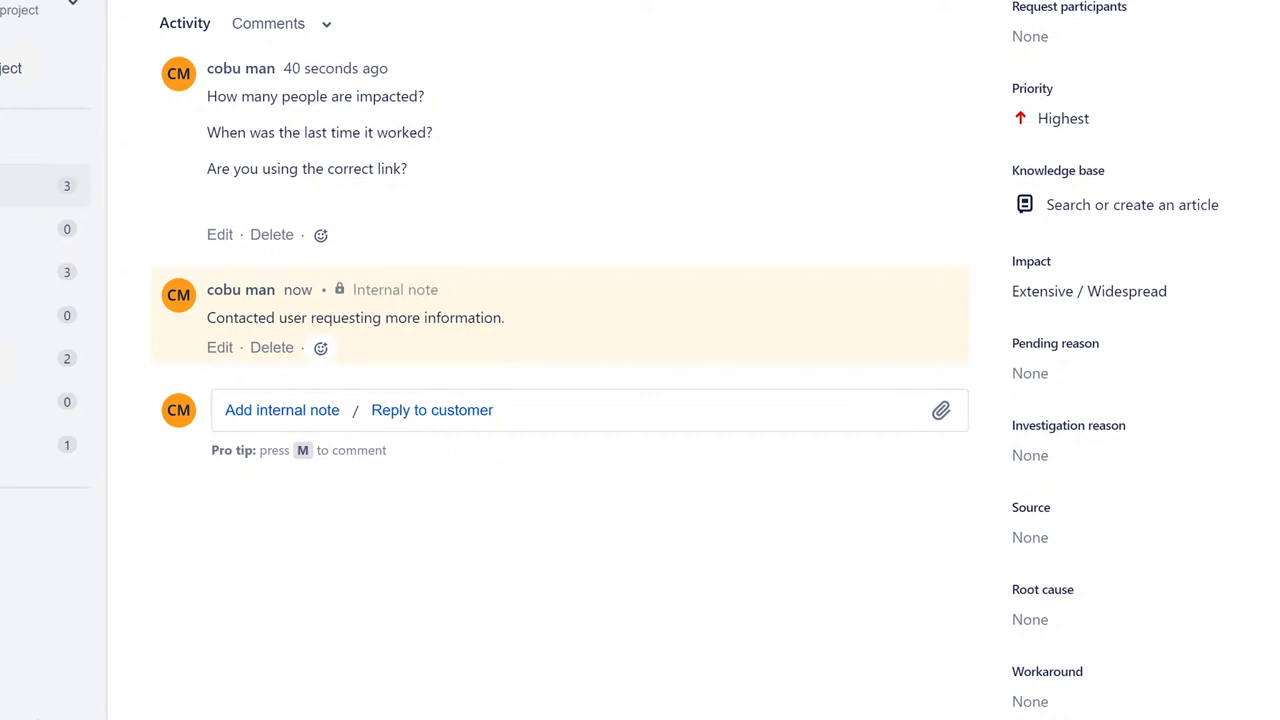
drag(278, 318, 514, 323)
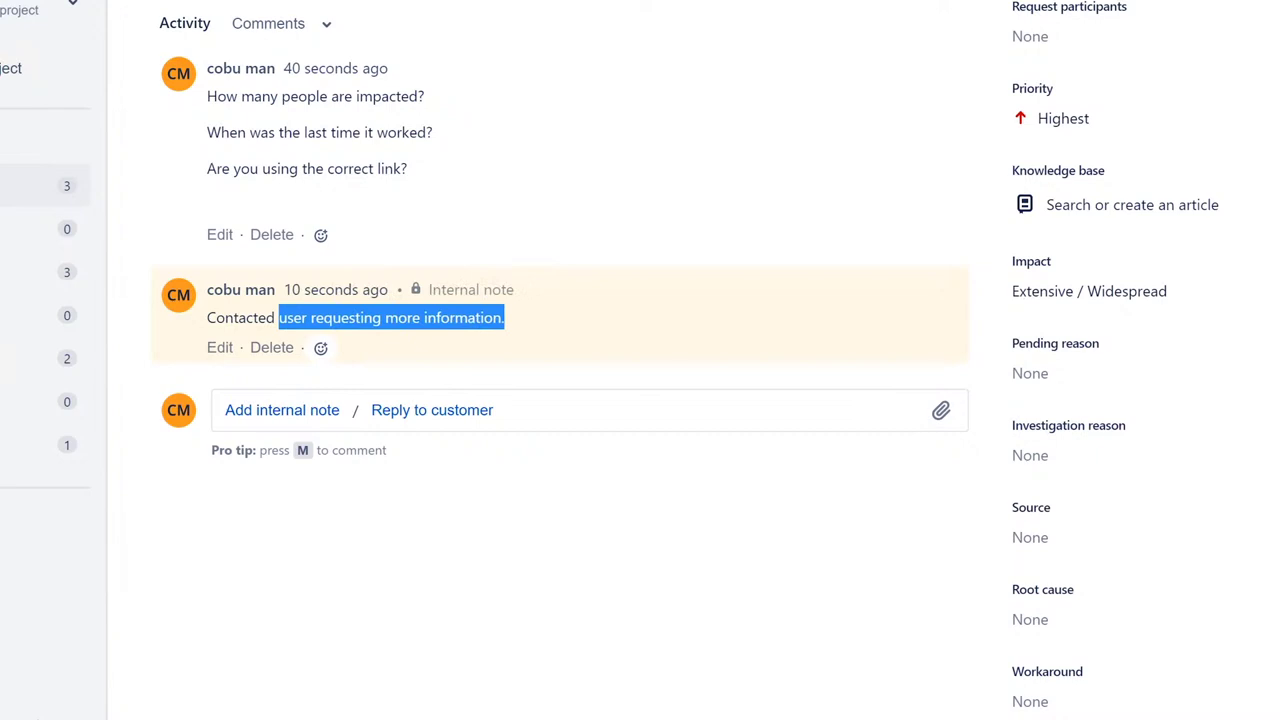
click(414, 337)
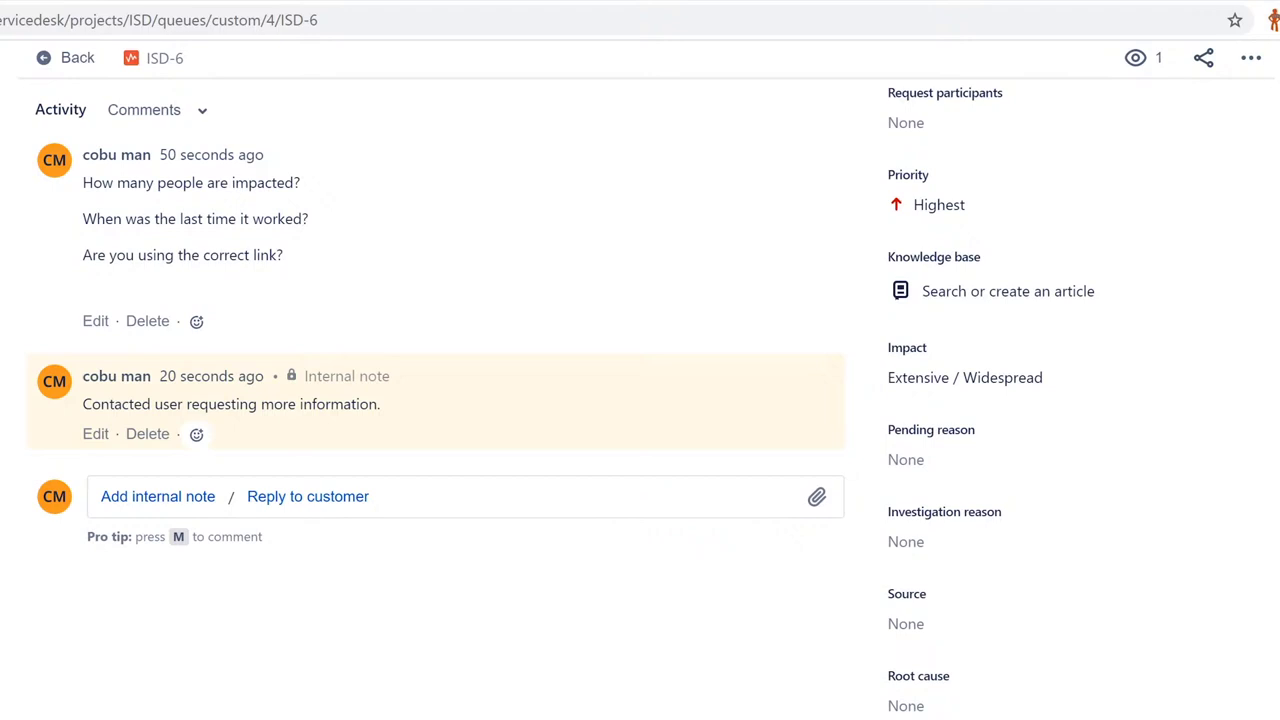
scroll(440, 400, up, 2)
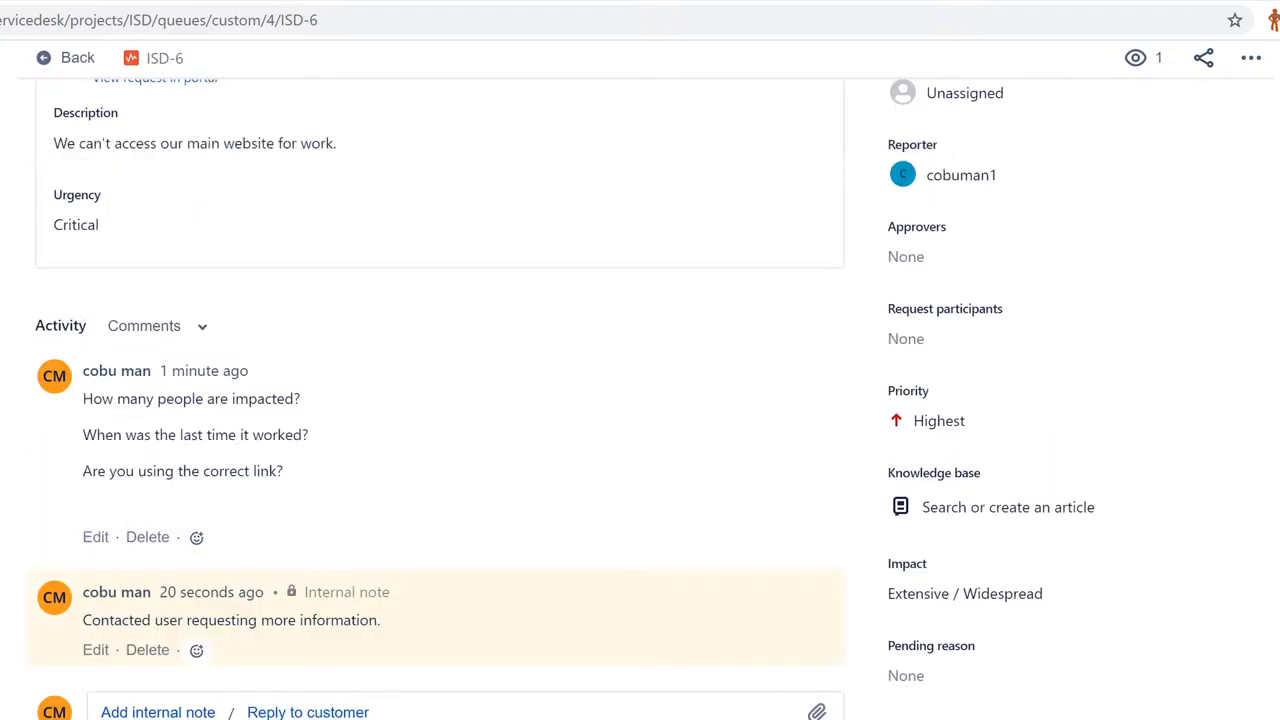
scroll(198, 410, up, 2)
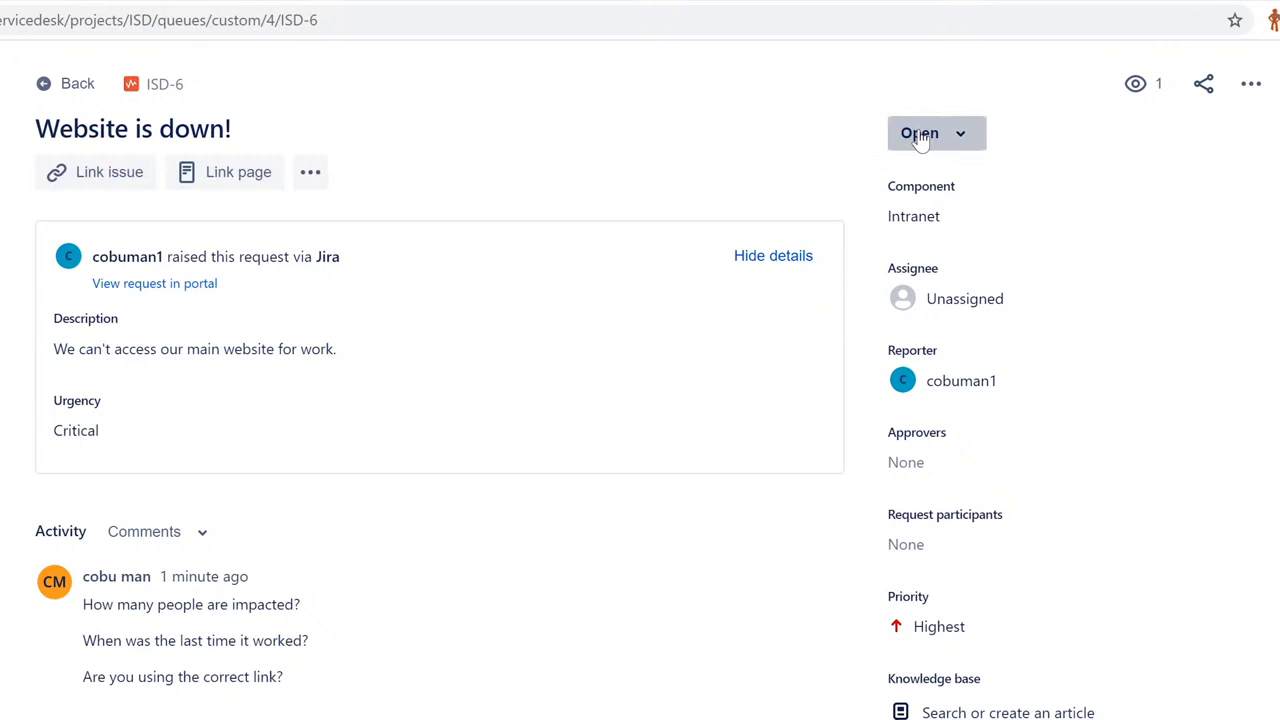
click(963, 133)
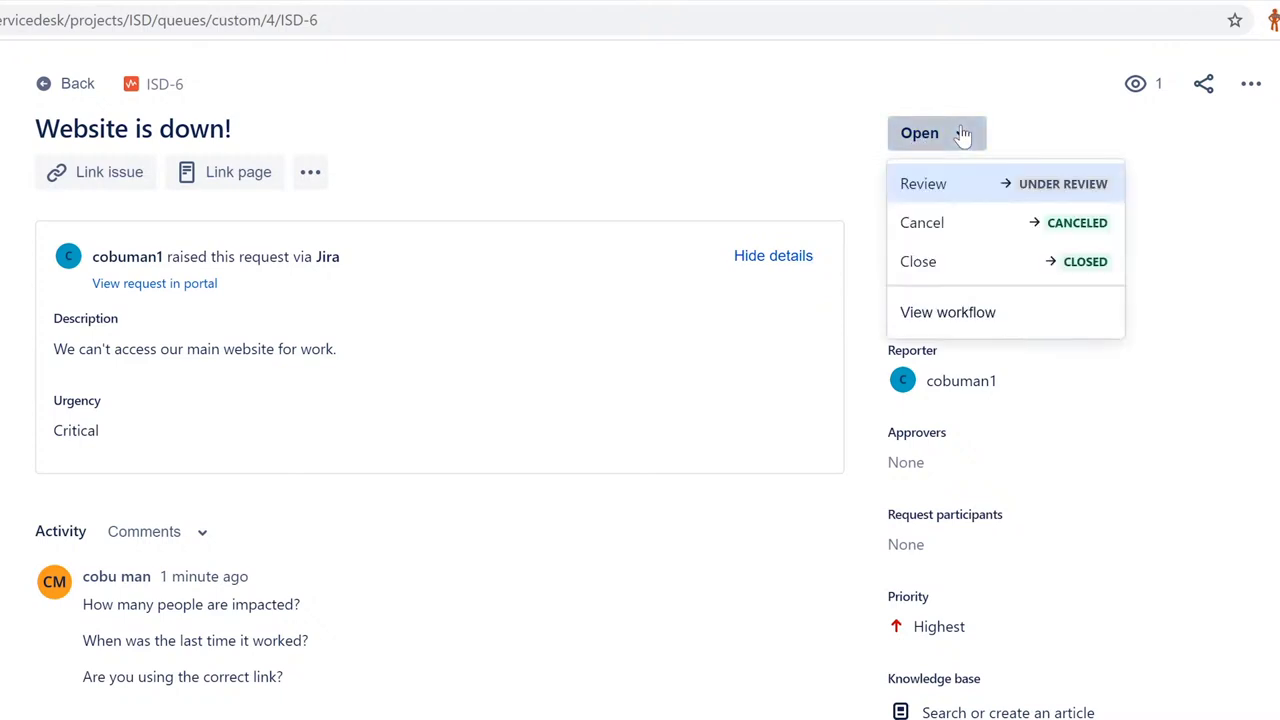
click(962, 134)
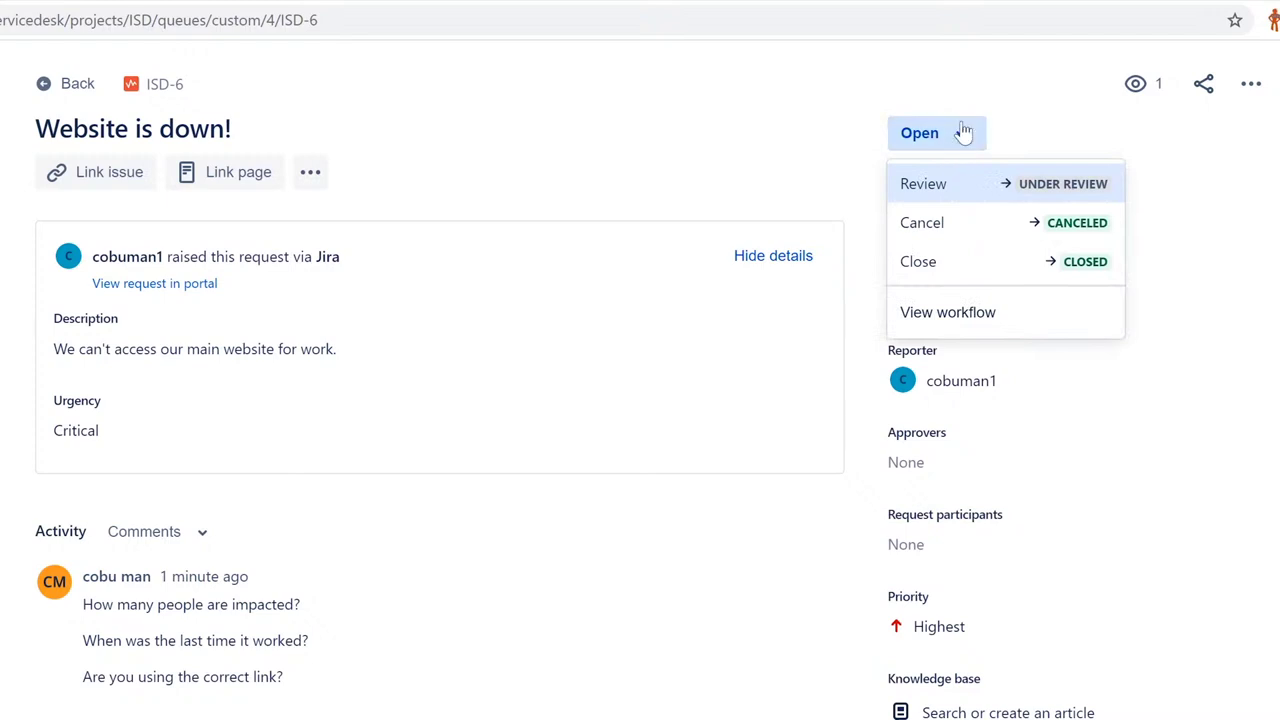
click(961, 134)
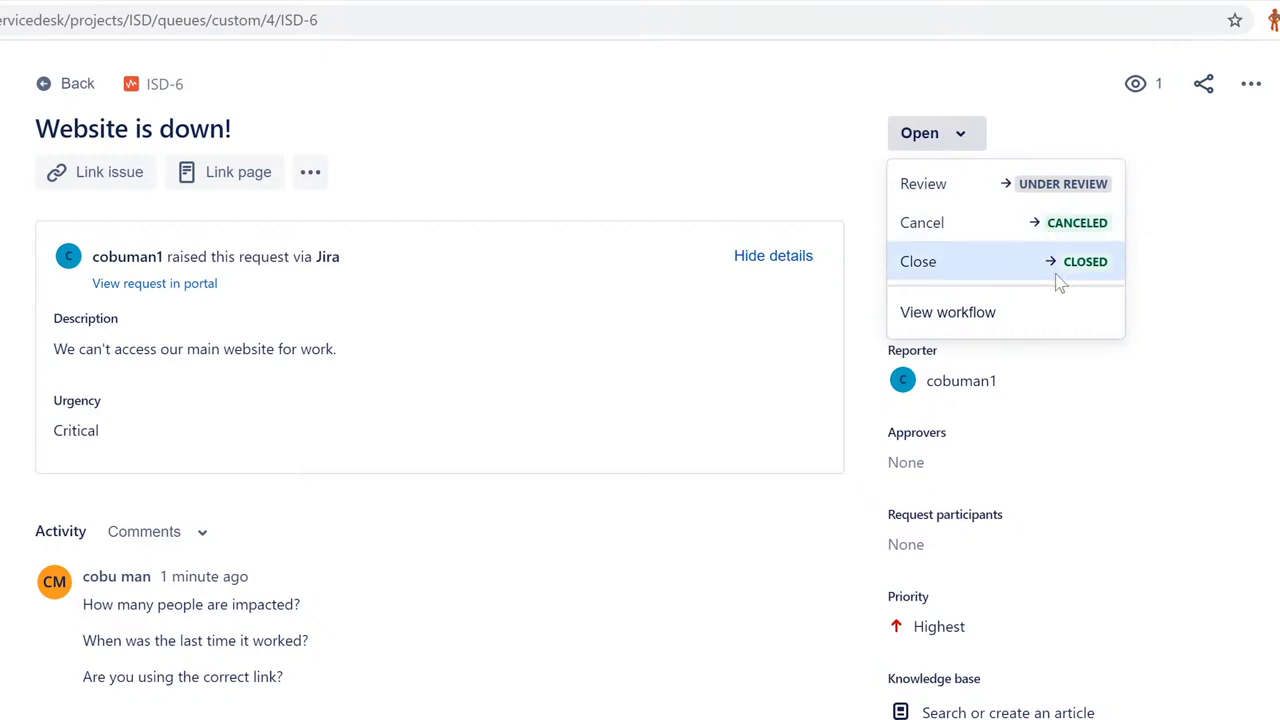
click(1213, 267)
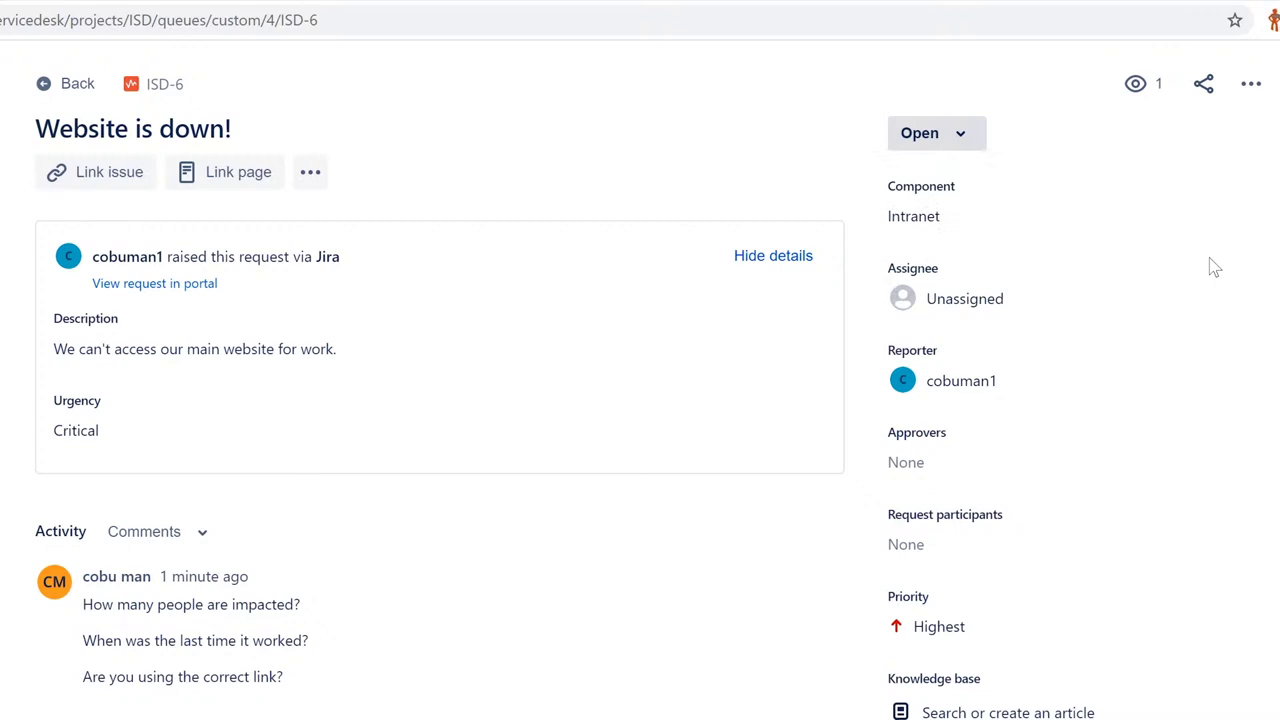
scroll(1218, 274, down, 7)
scroll(1220, 276, up, 7)
click(944, 140)
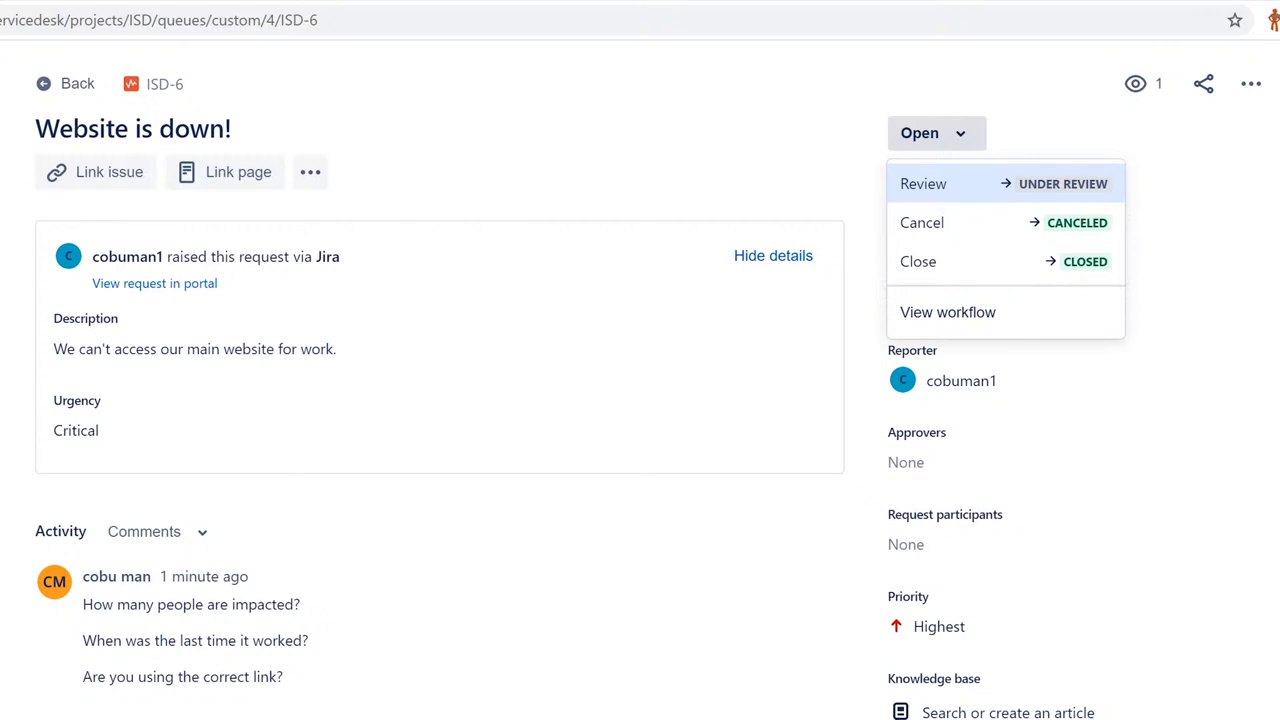
key(Escape)
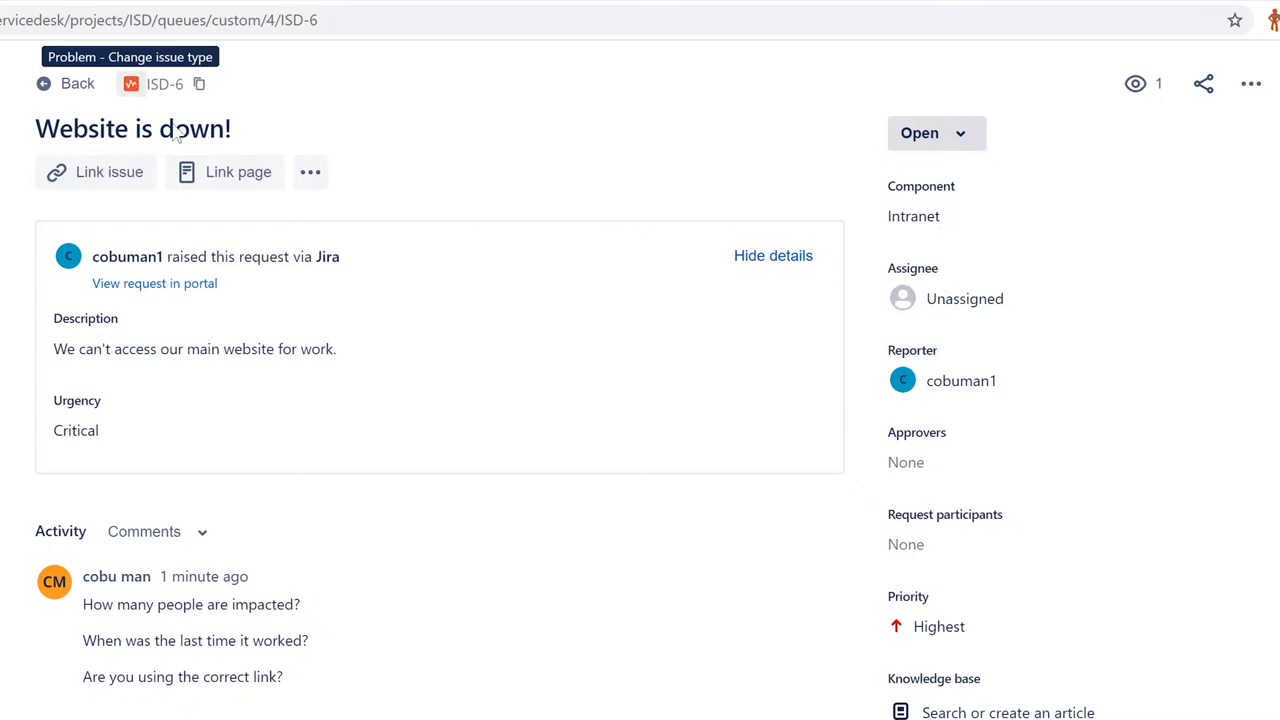
Assign ISD-6 to the signed-in agent, keep its status Open, and return to the All open queue.
click(288, 360)
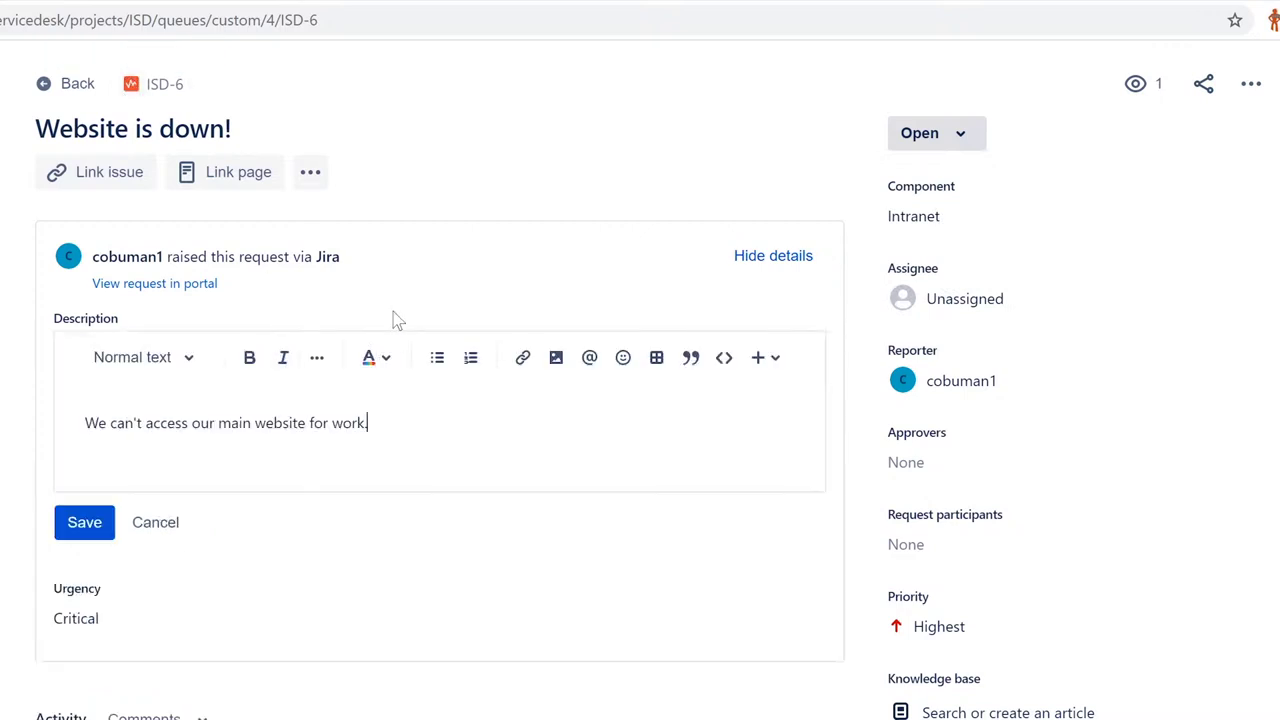
click(1248, 298)
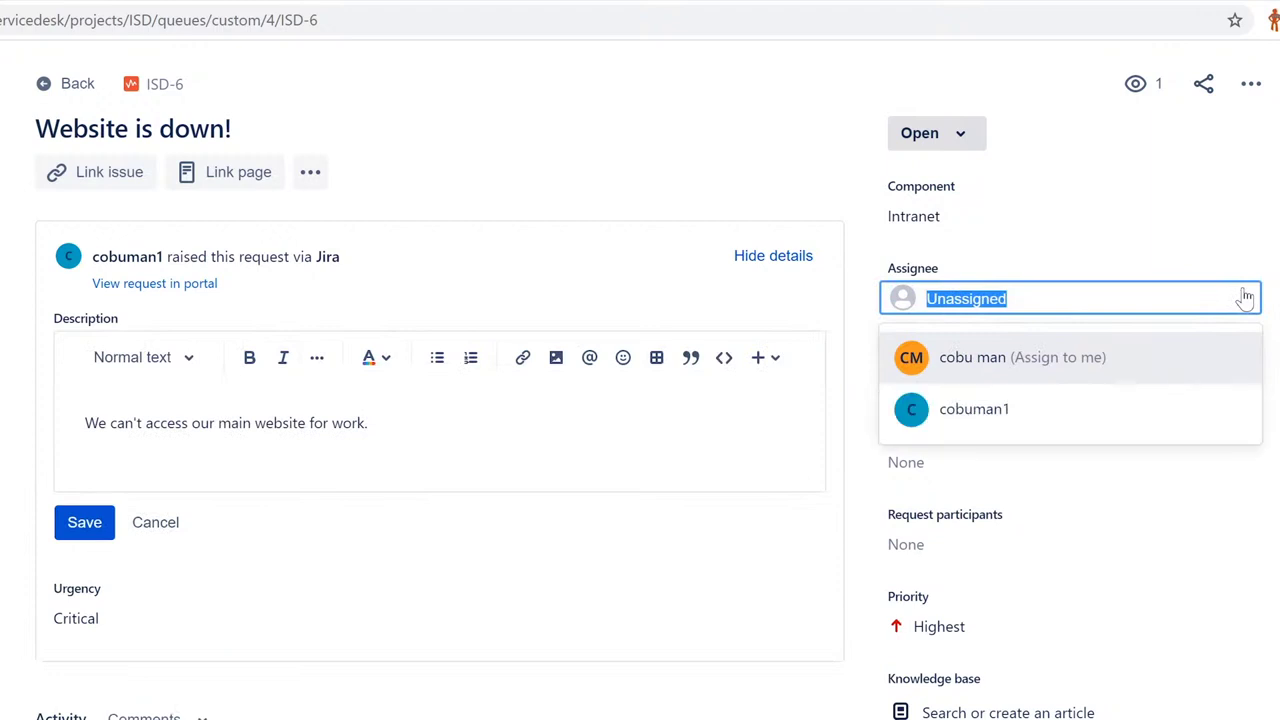
key(Escape)
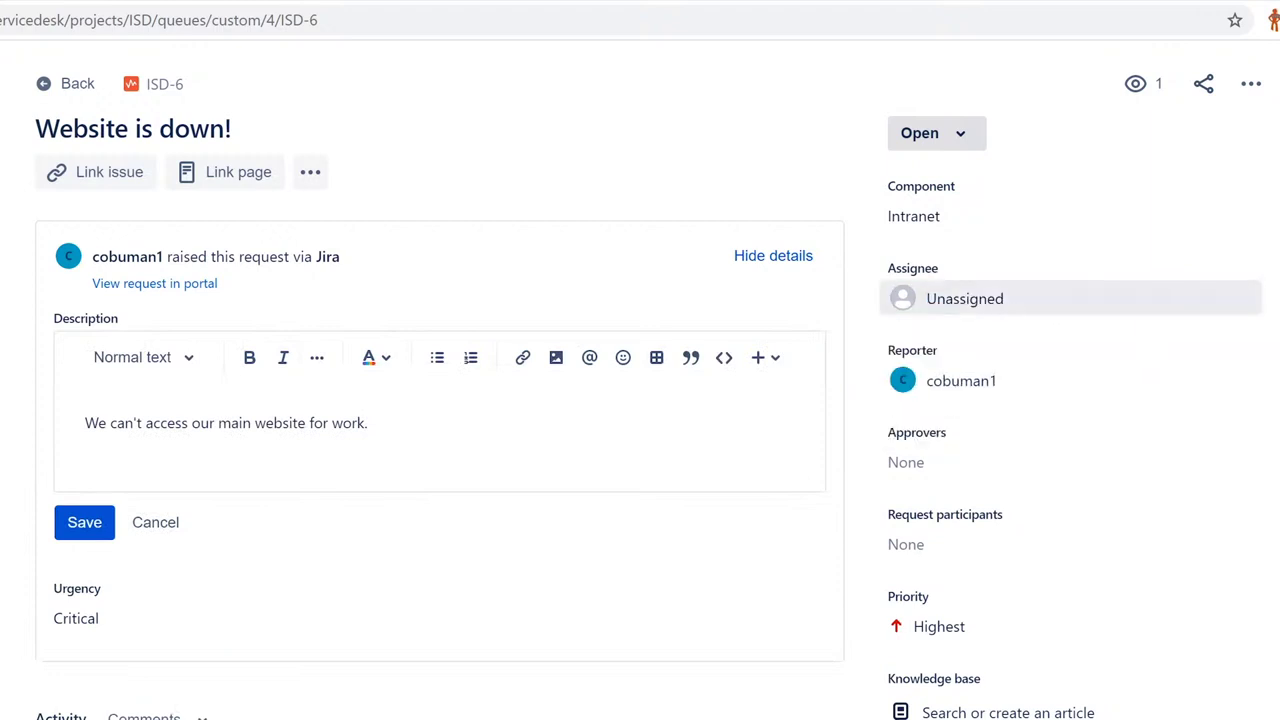
click(1232, 298)
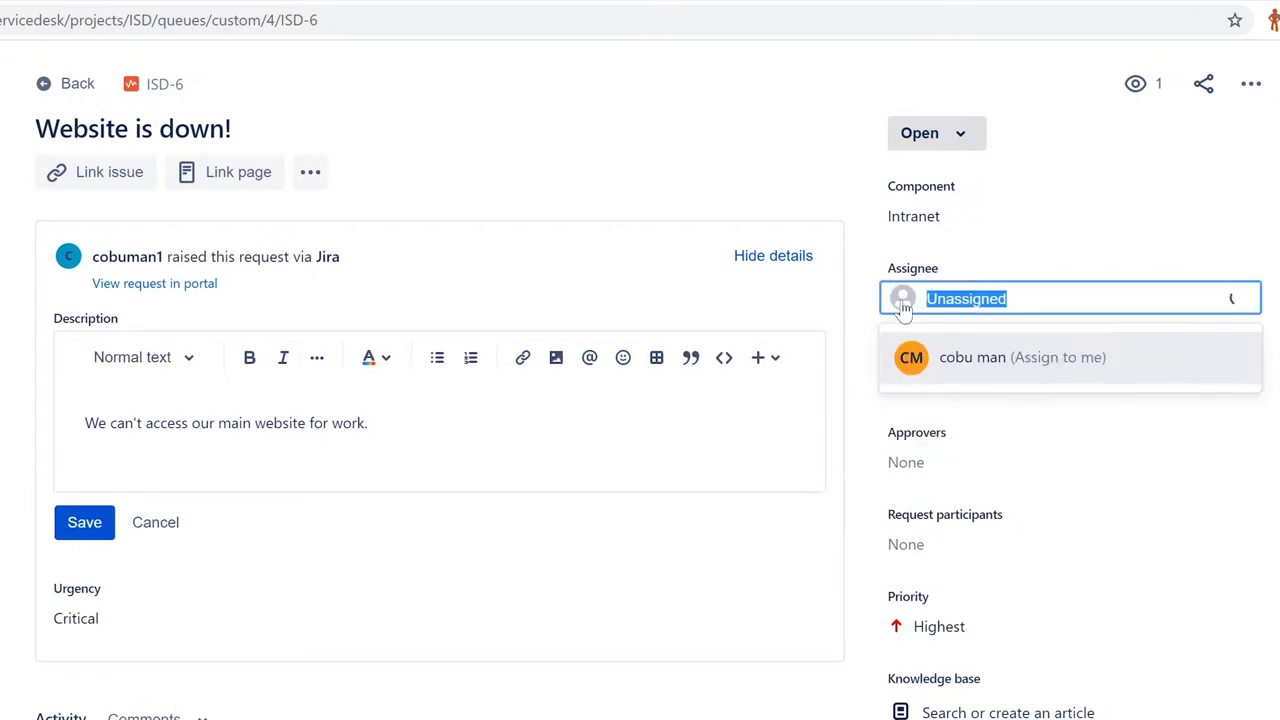
click(1008, 360)
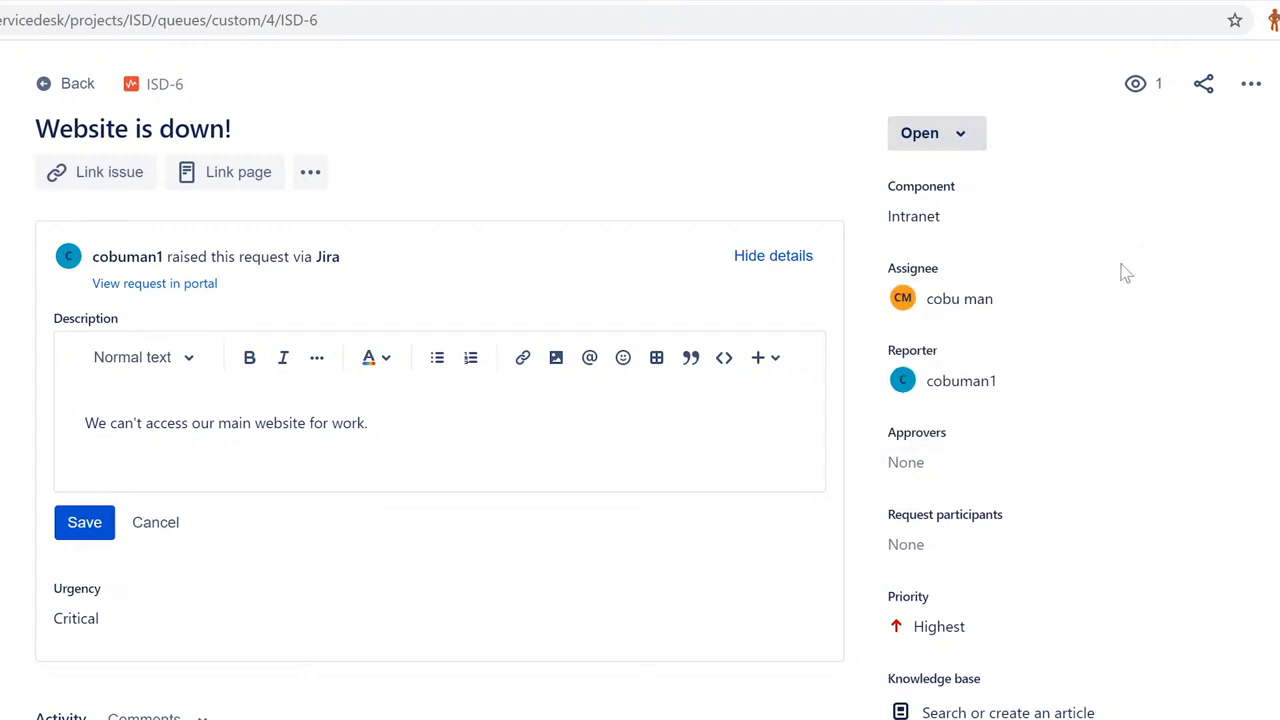
click(958, 133)
click(958, 133)
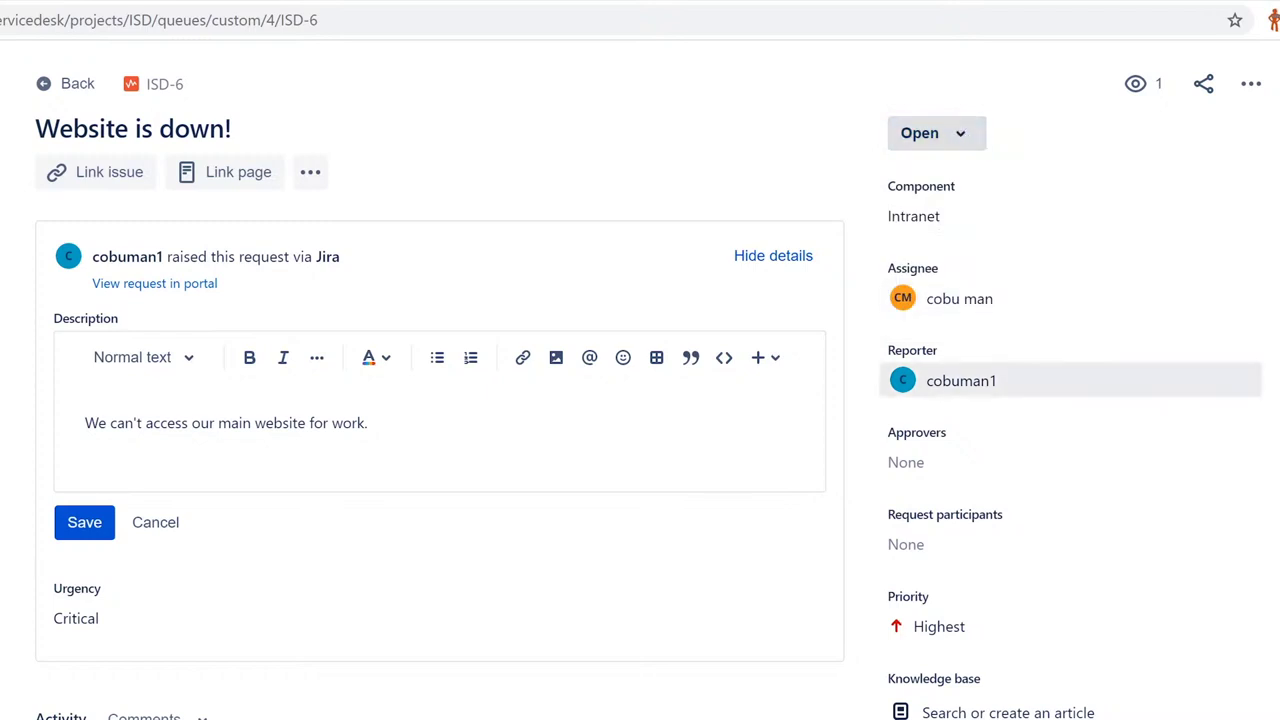
mouse_move(950, 380)
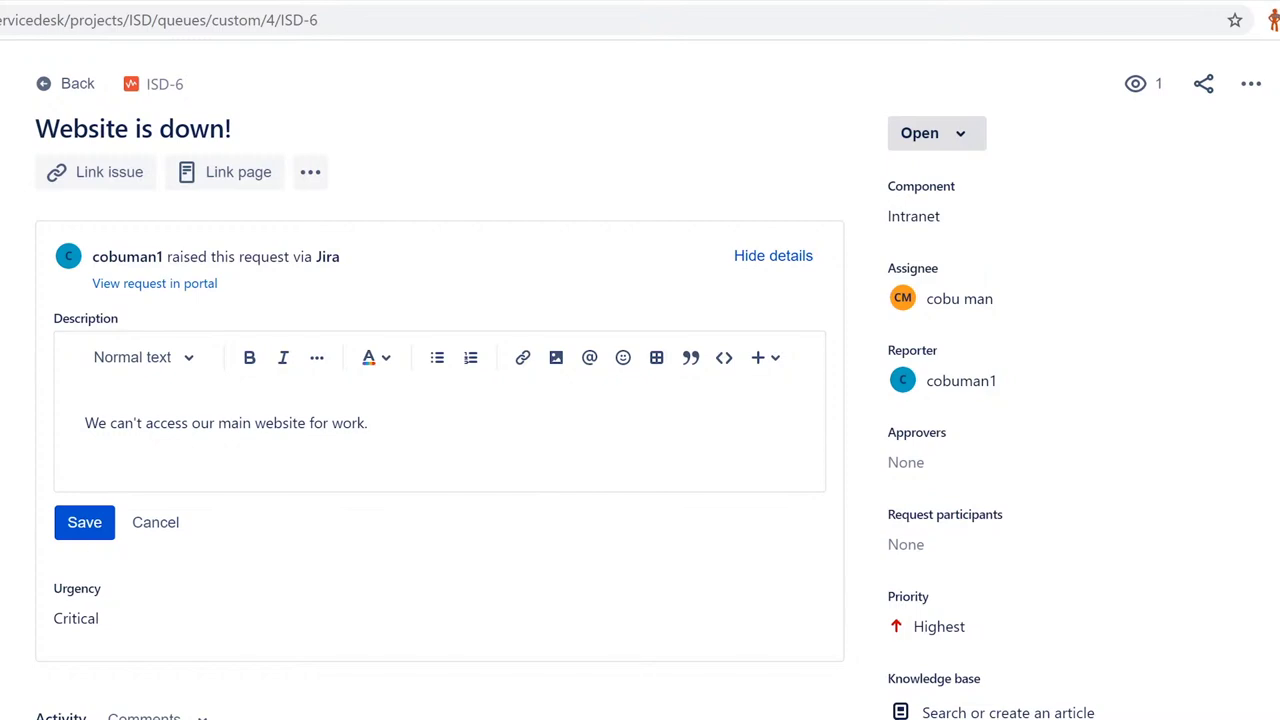
key(alt+Left)
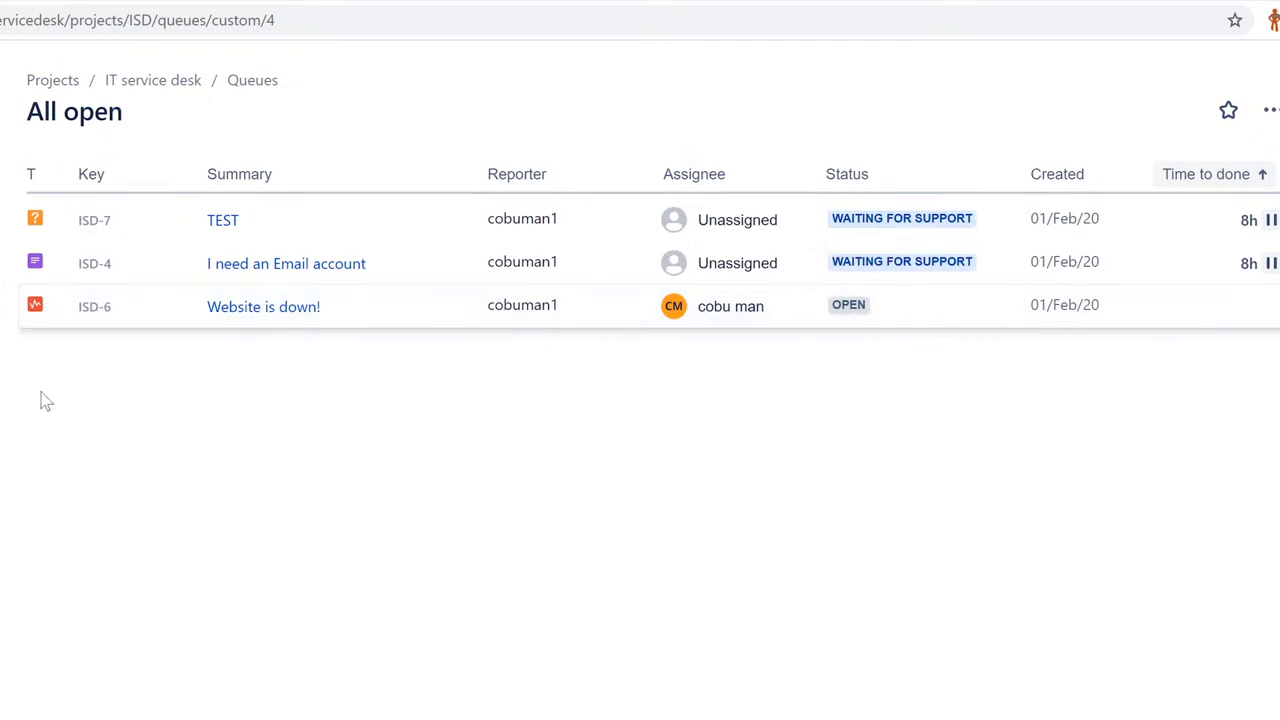
Check the Assigned to me queue, return to All open, then go back to the project navigation.
click(230, 271)
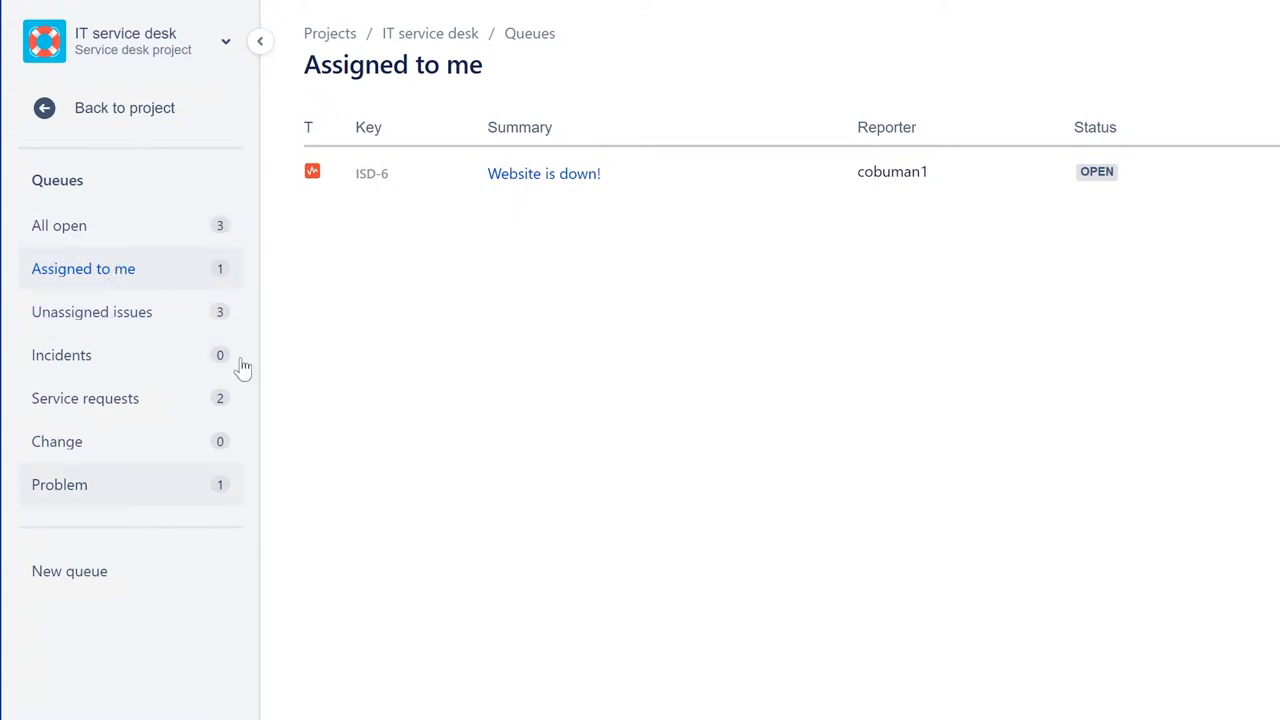
click(76, 232)
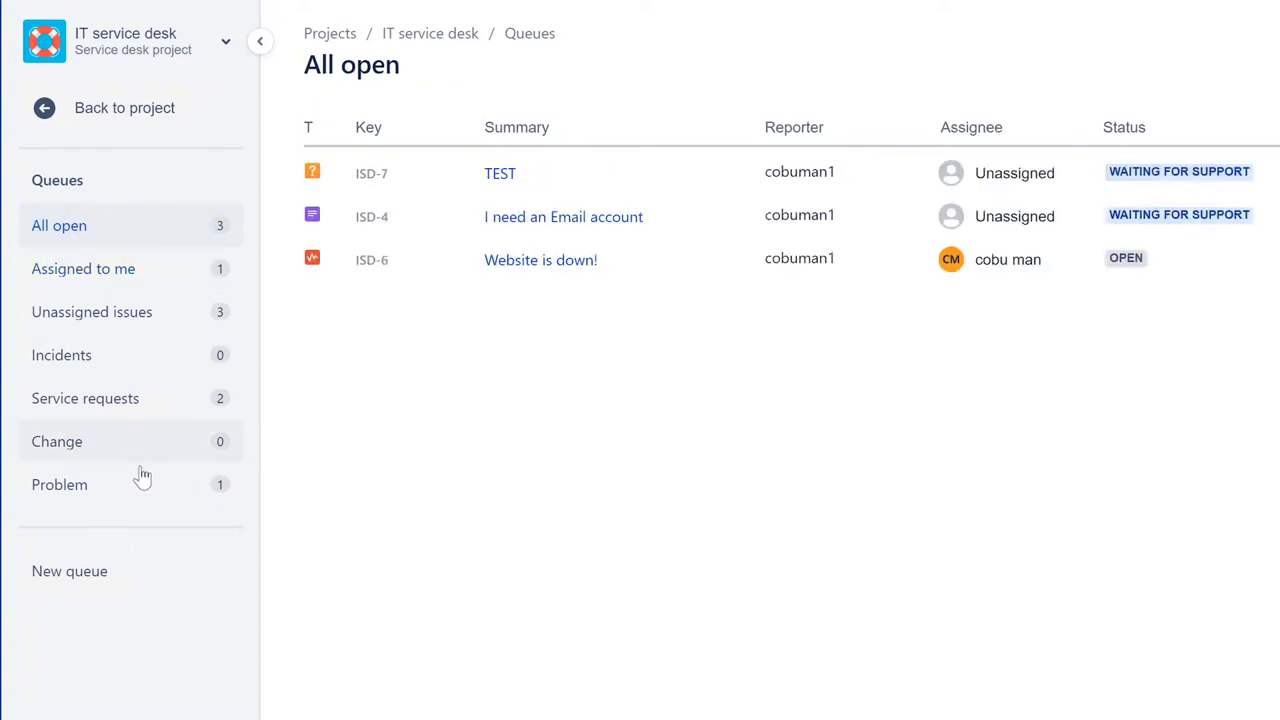
click(3, 630)
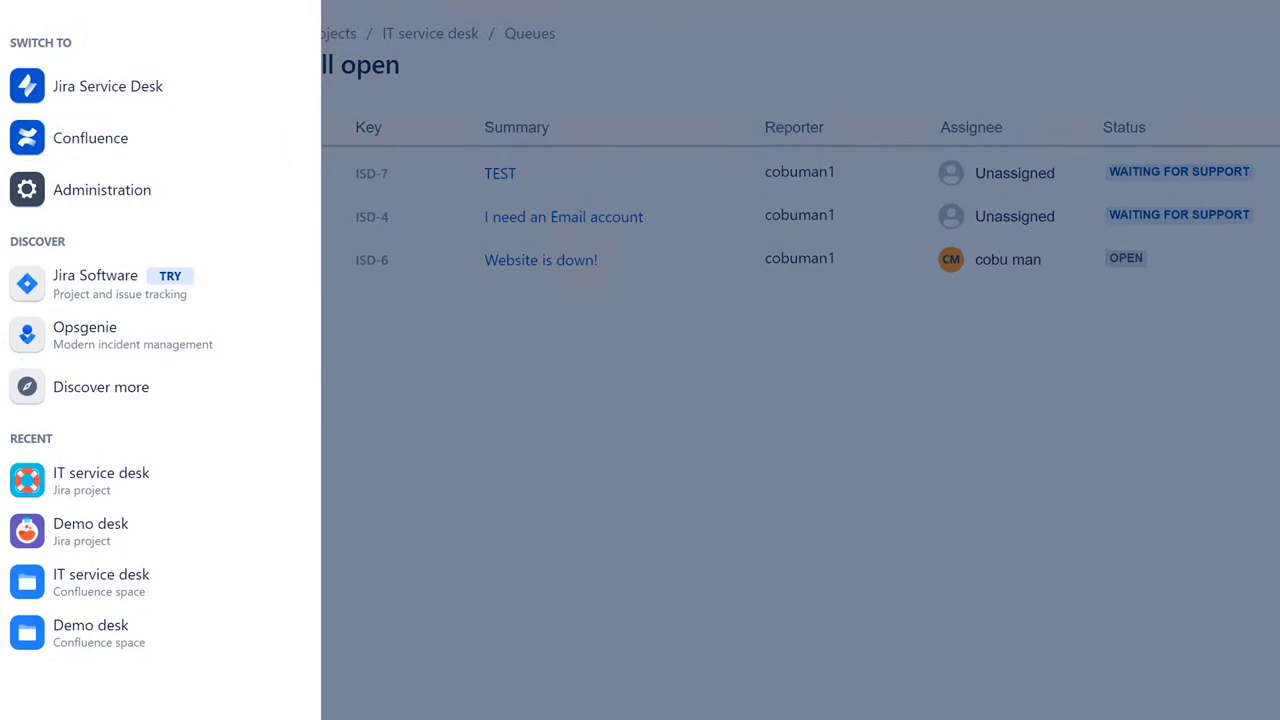
click(340, 40)
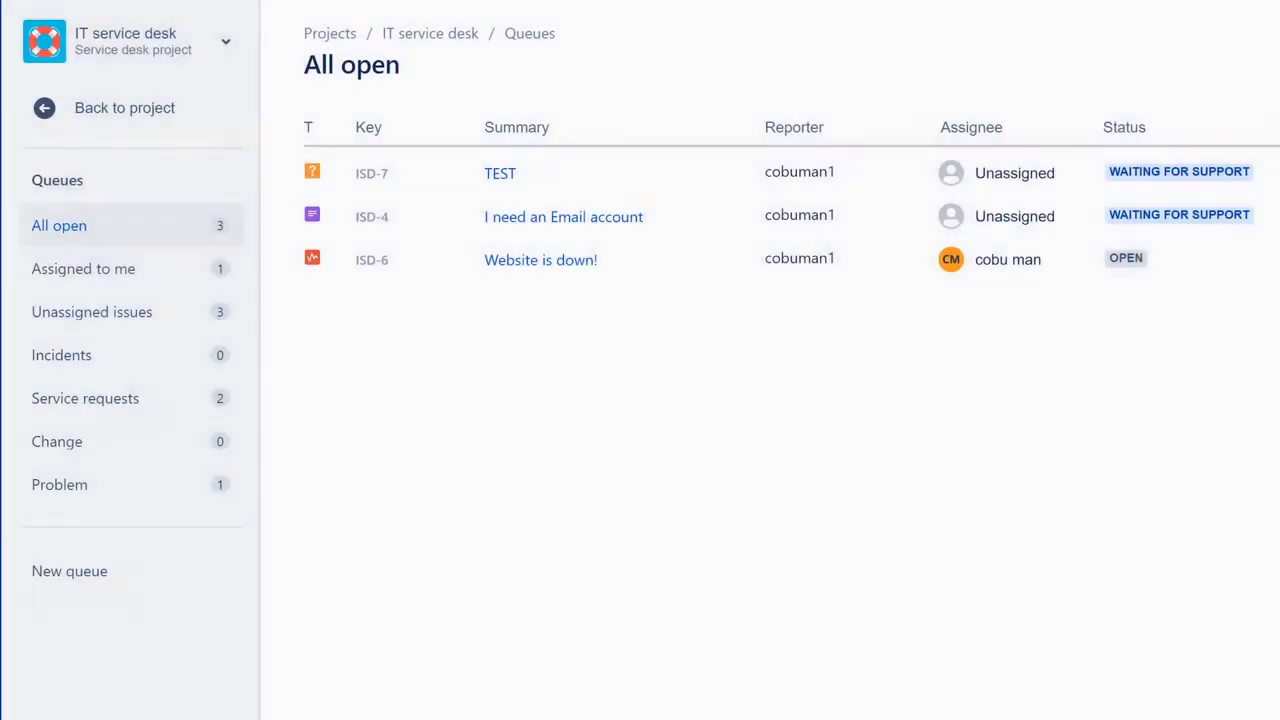
click(86, 118)
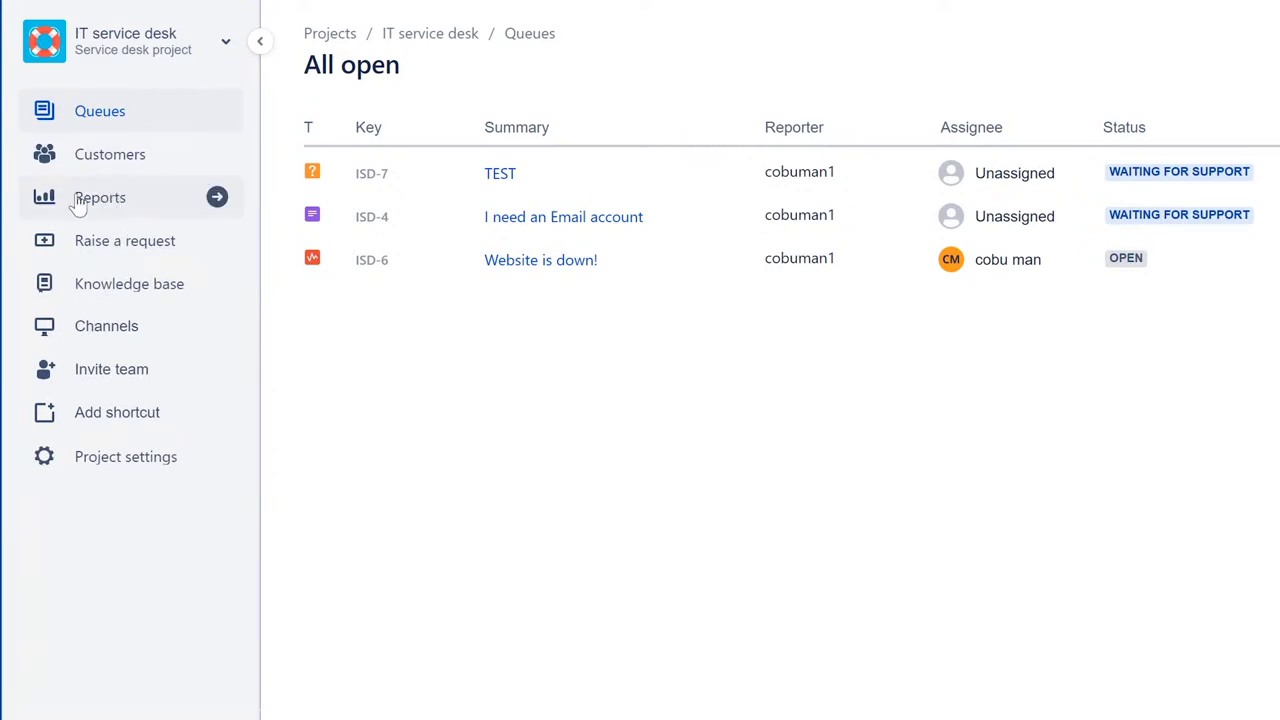
Open the Workload report and check that the assigned agent has 1 issue in progress.
click(97, 200)
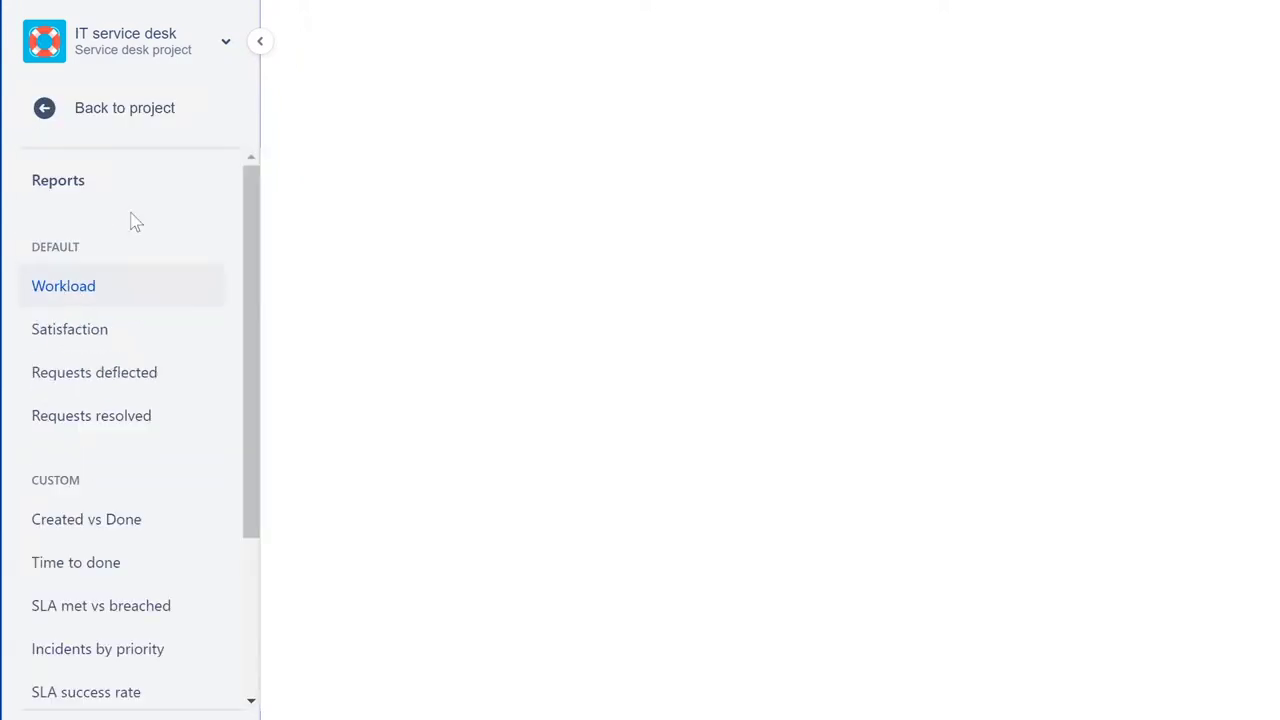
click(94, 282)
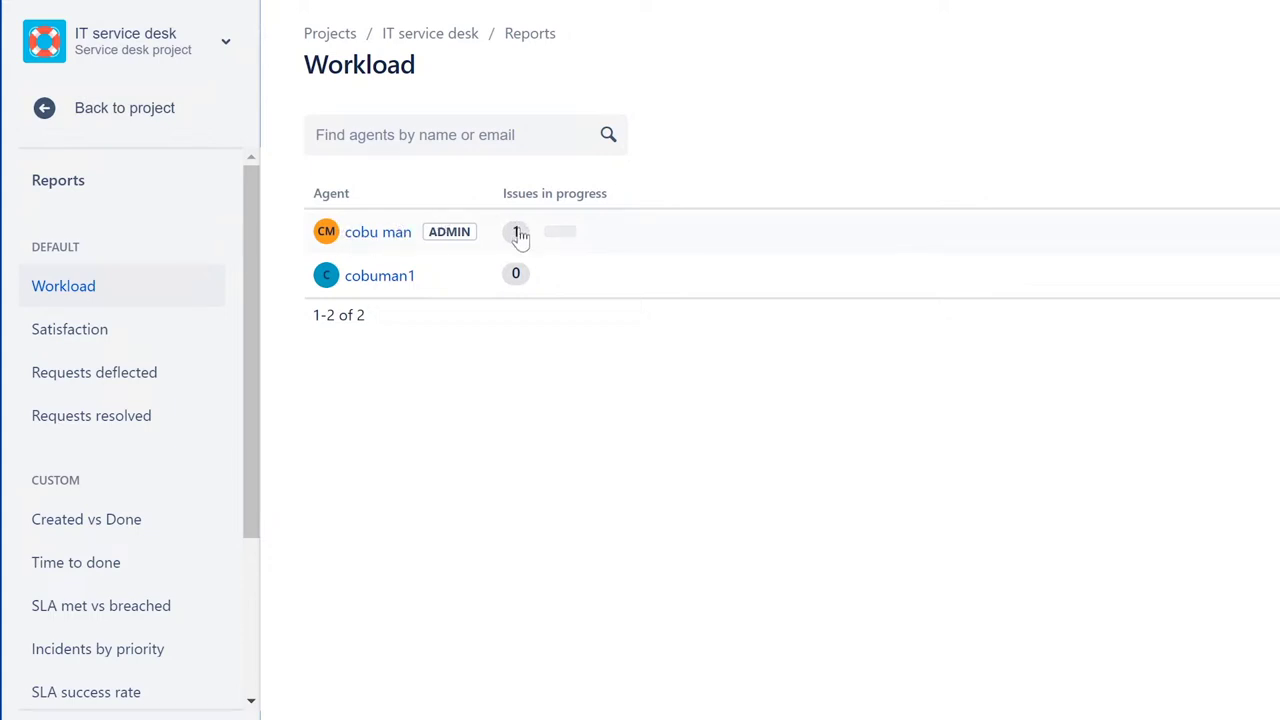
click(565, 238)
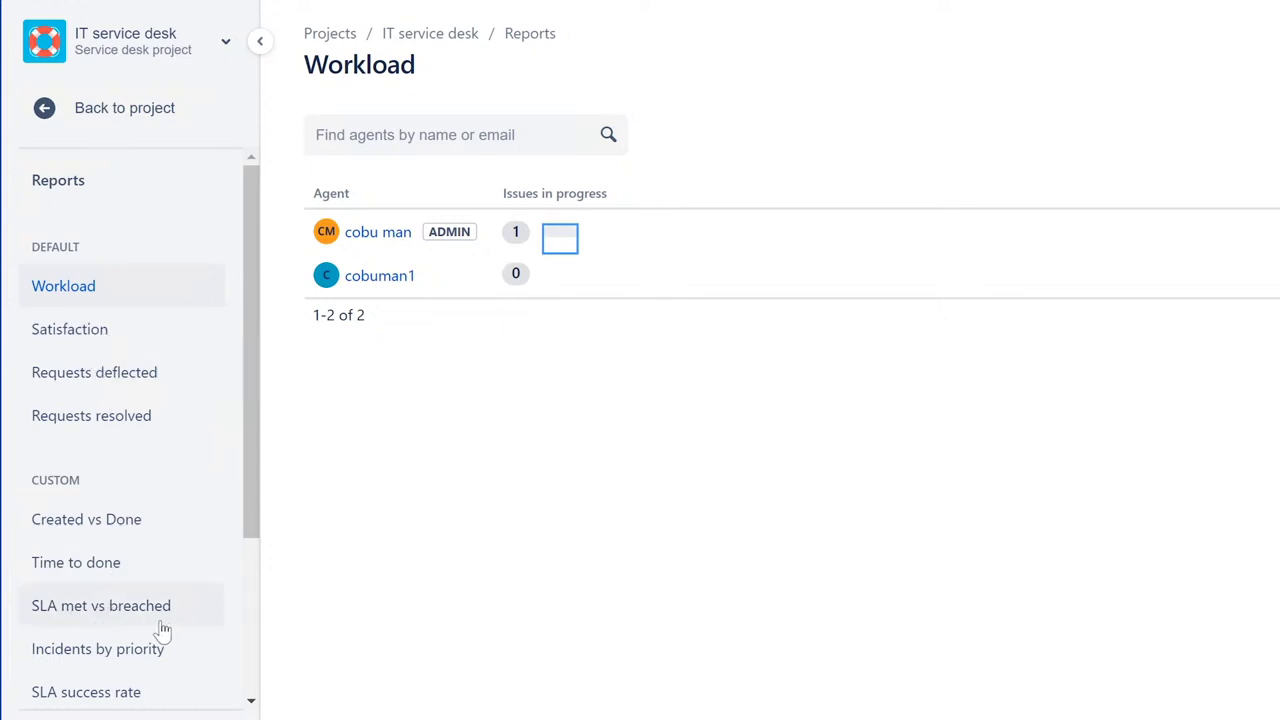
Go back to the project's Queues and open the All open queue.
click(52, 118)
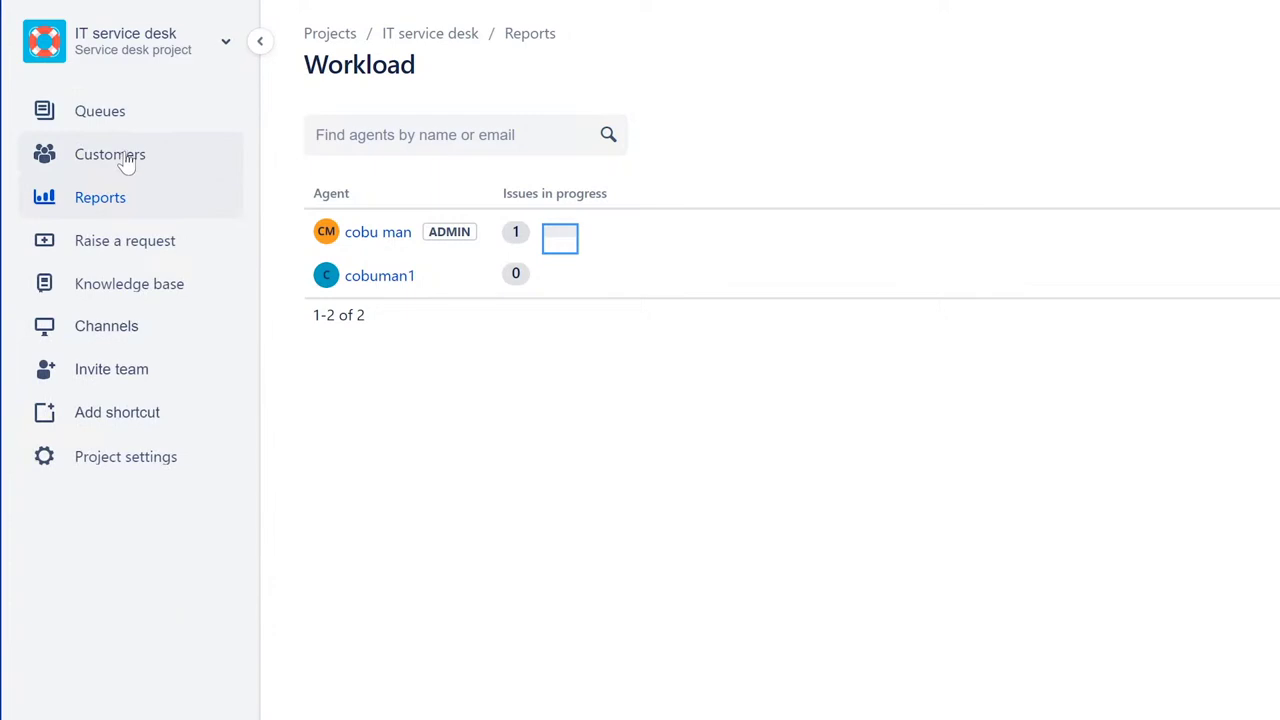
click(128, 110)
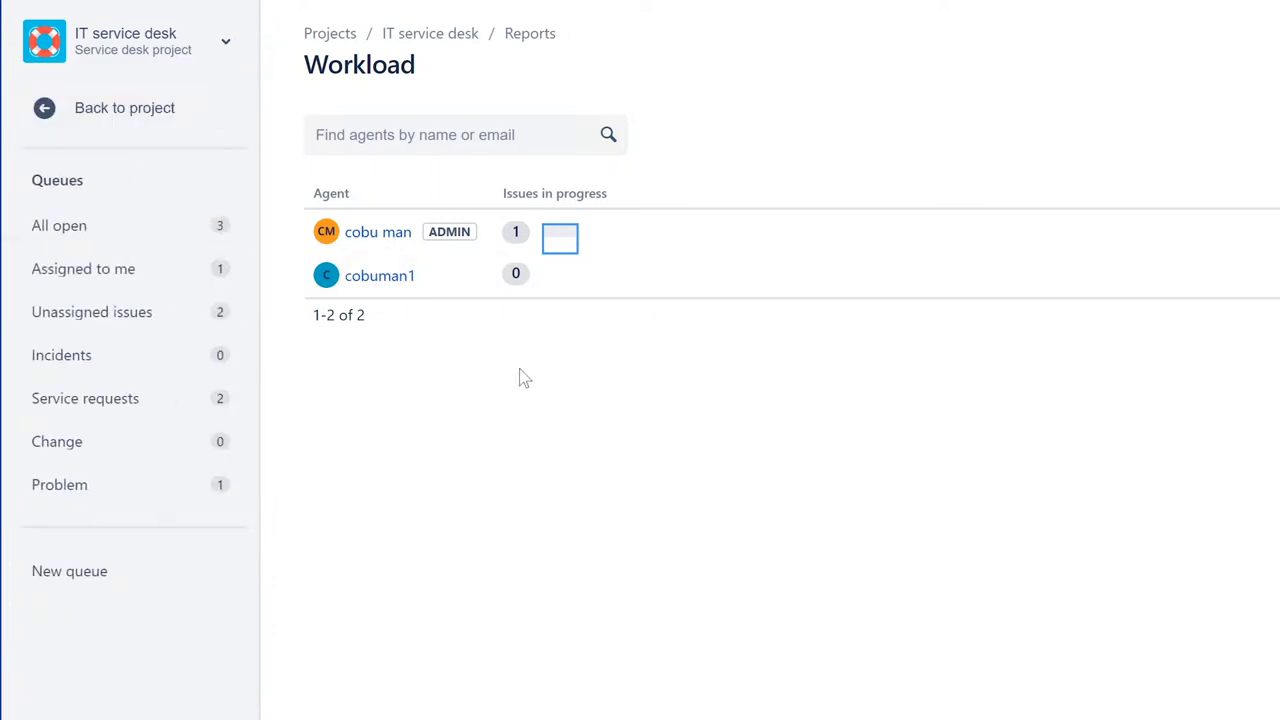
click(97, 236)
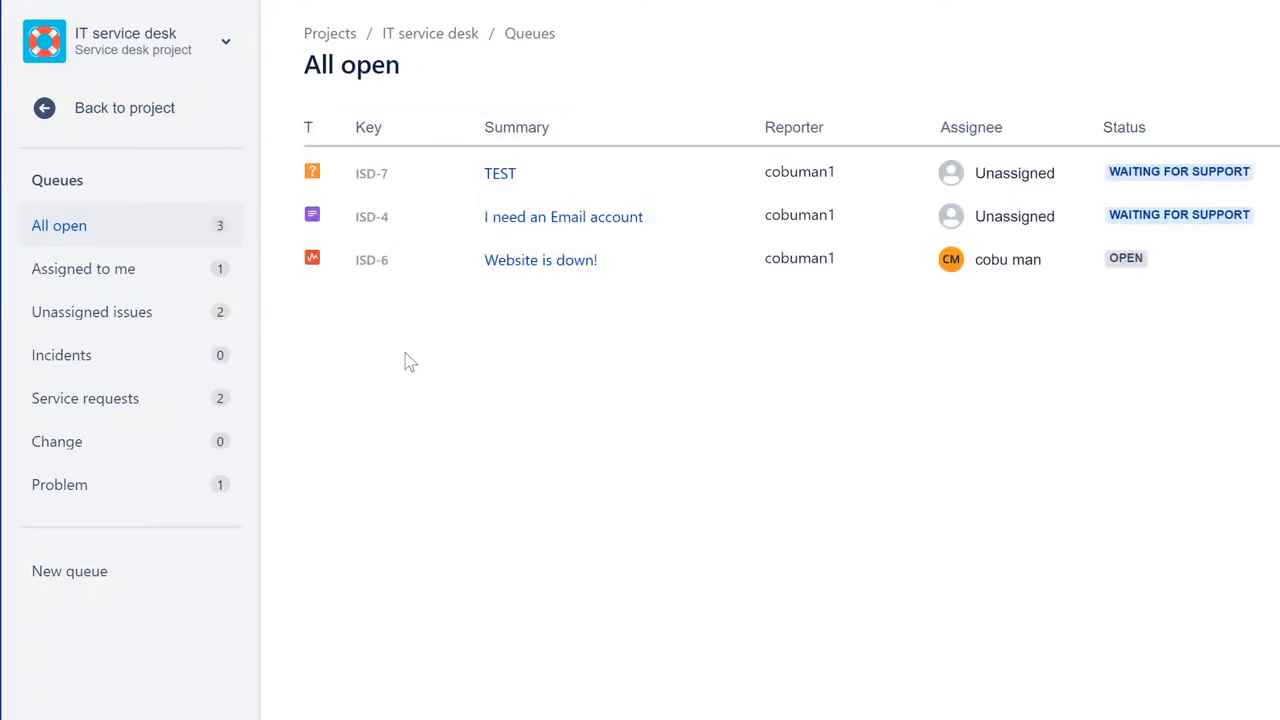
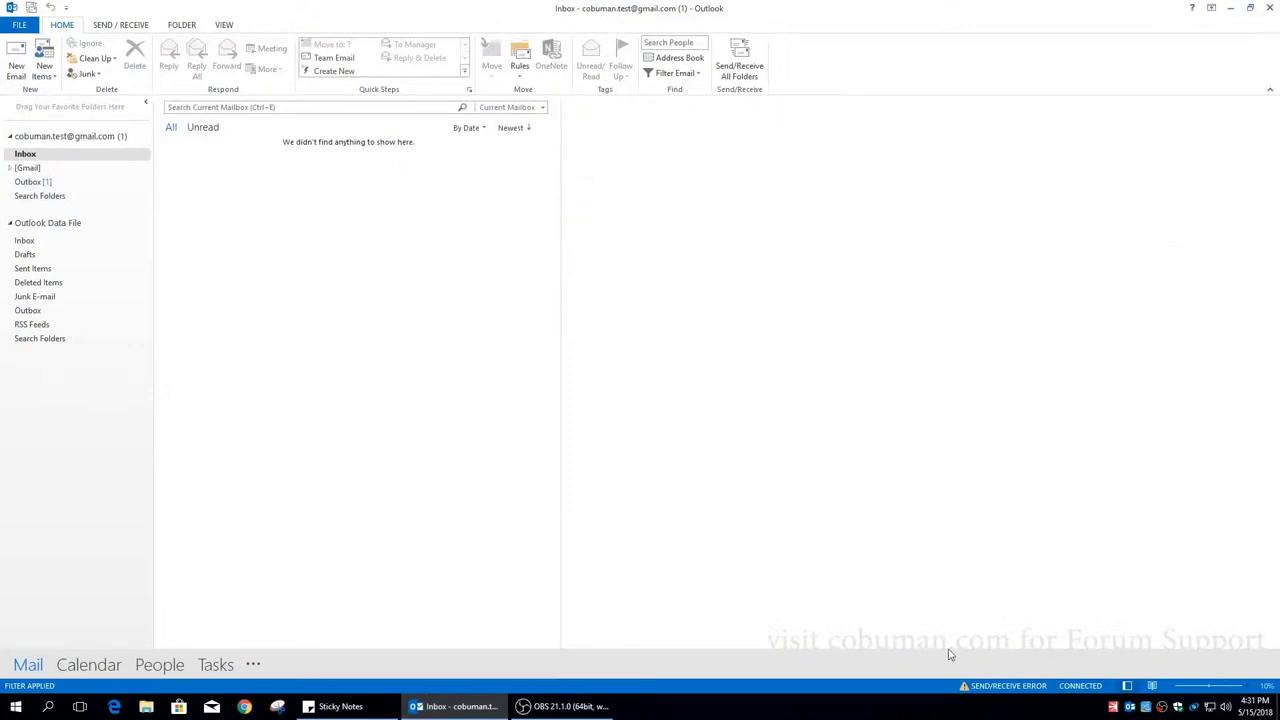
Review the send/receive error, then exit Outlook with Exit and Send Later for the Outbox message.
click(1008, 686)
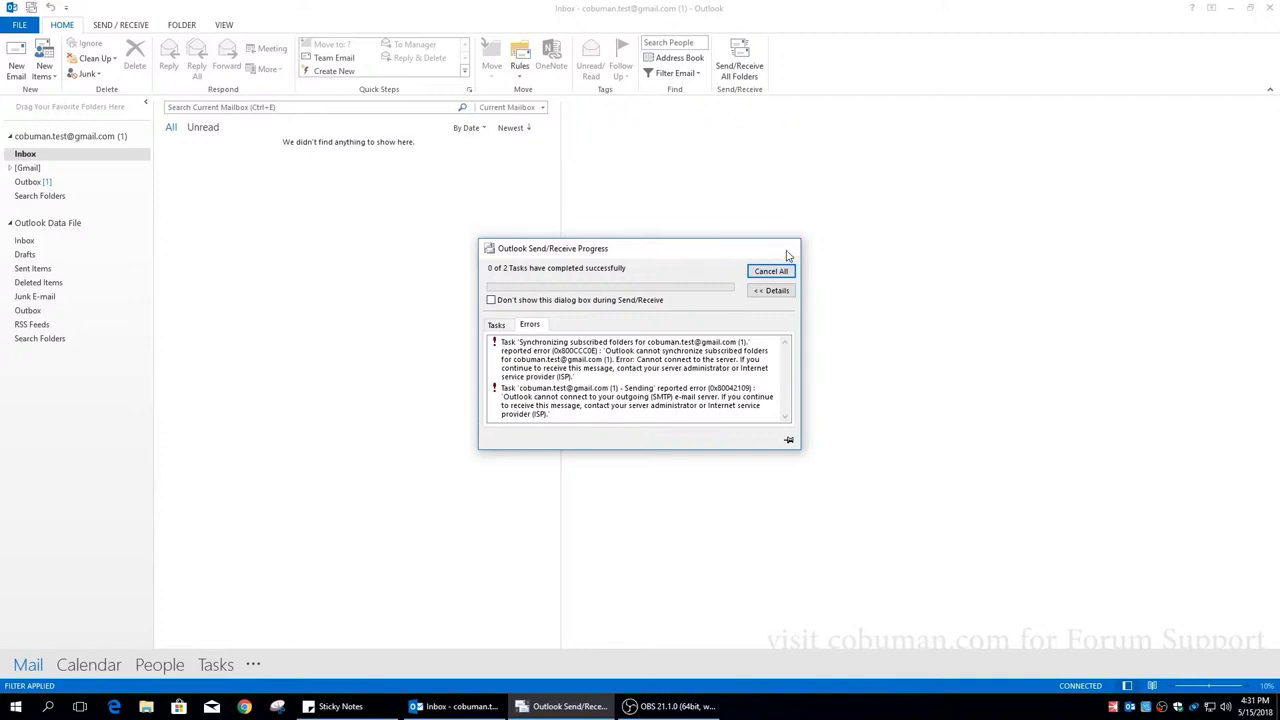
click(786, 249)
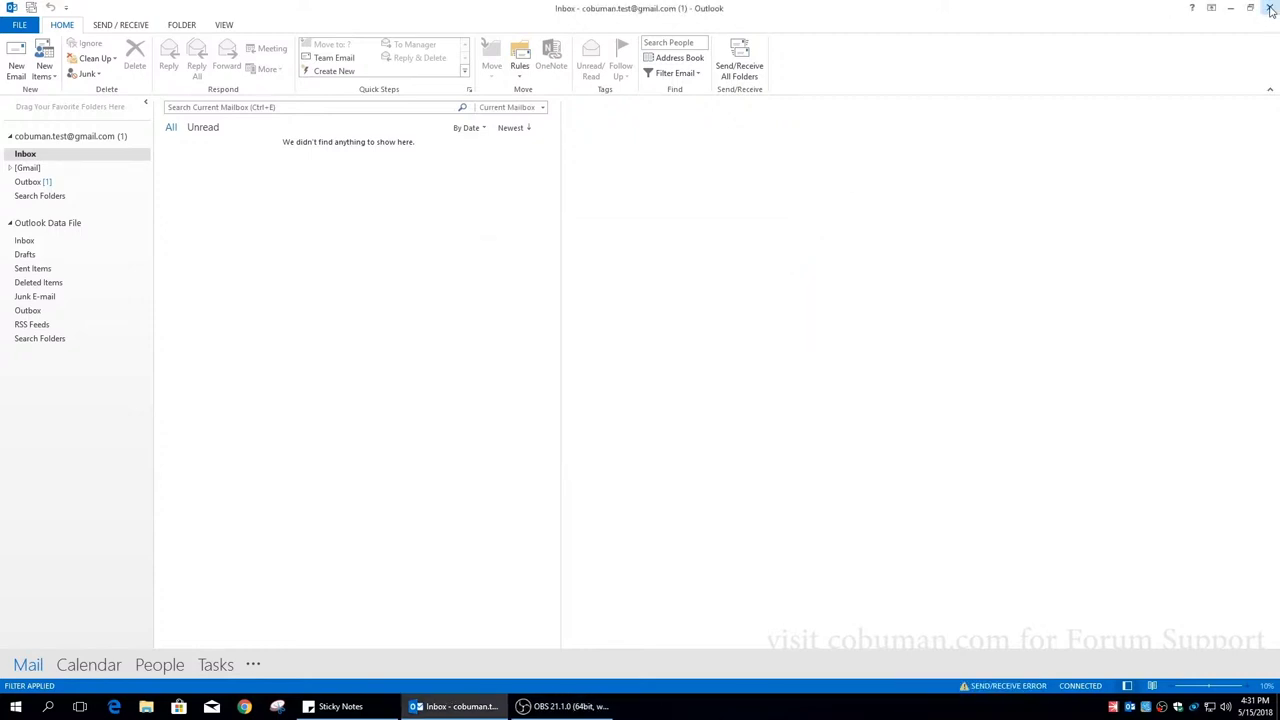
click(1270, 8)
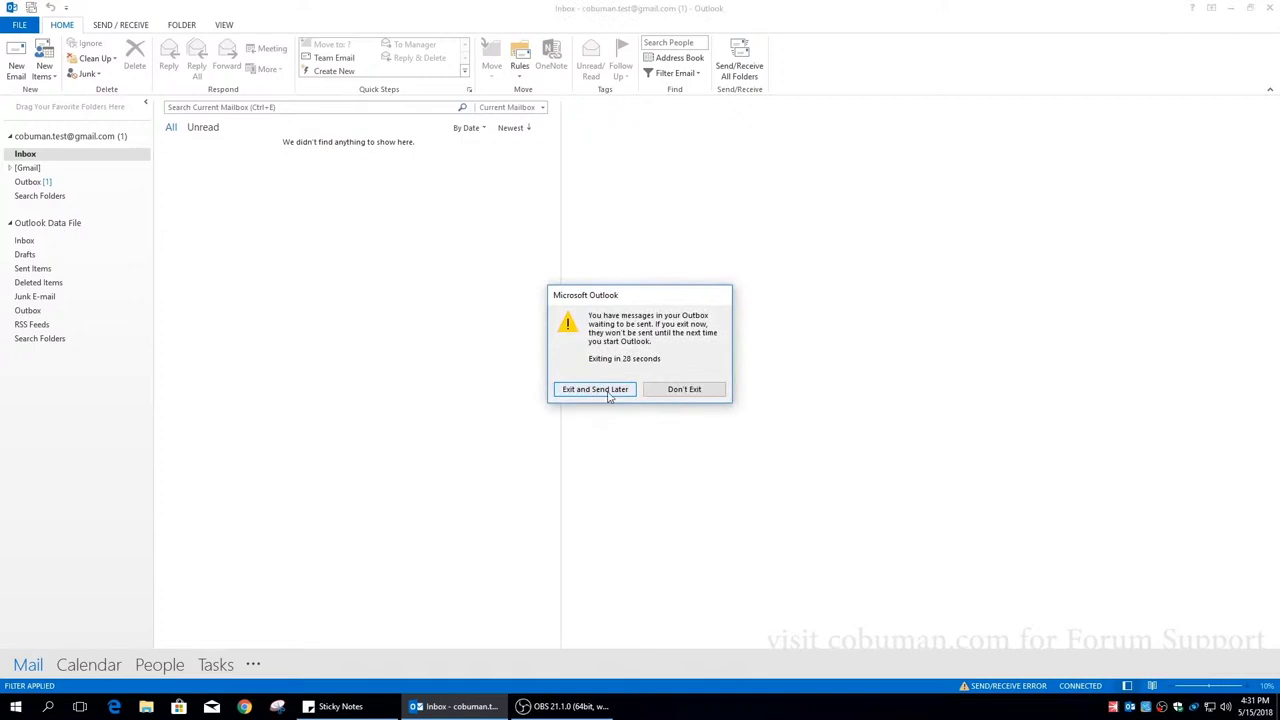
click(677, 394)
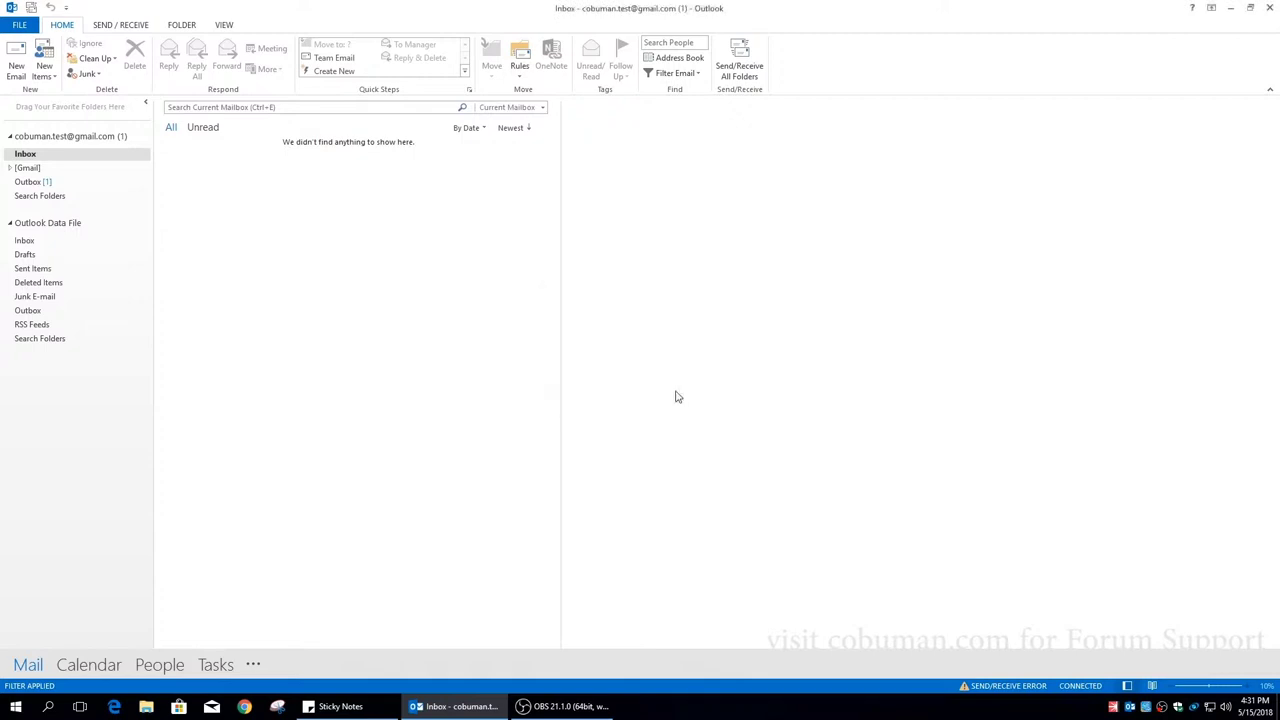
click(1270, 8)
click(598, 388)
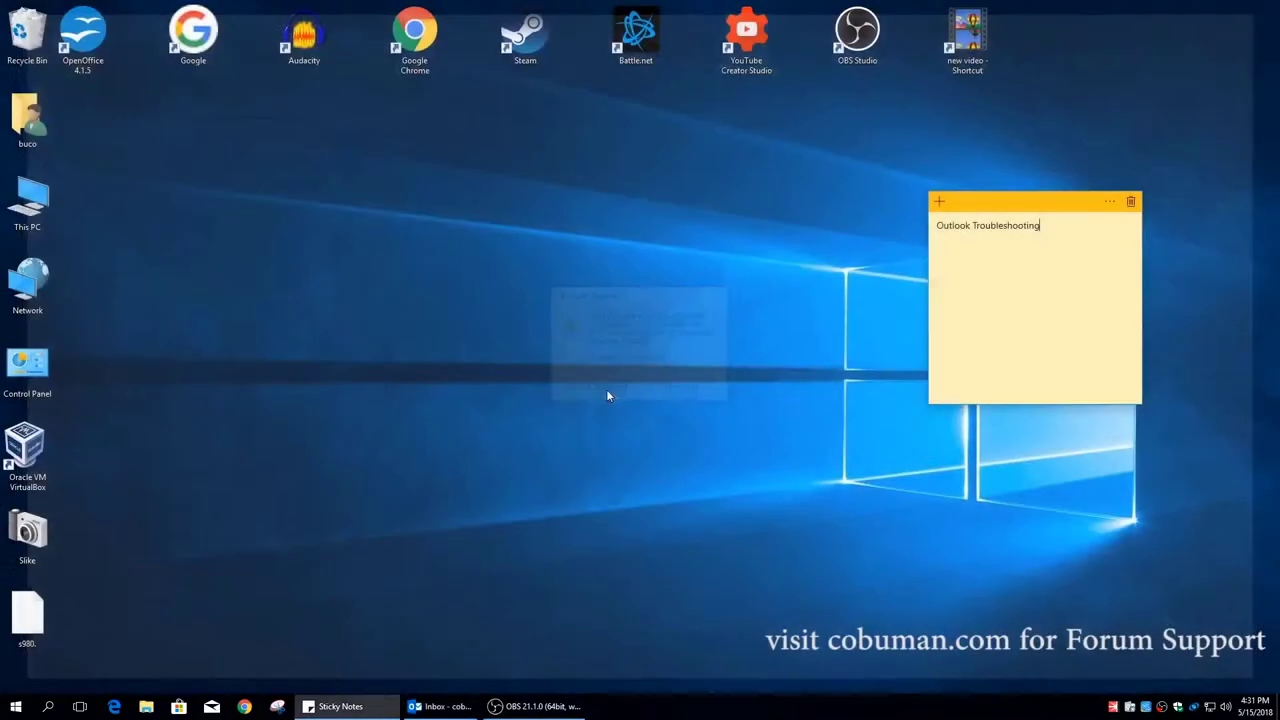
Search Windows for 'control' and open Control Panel from Best match.
click(309, 387)
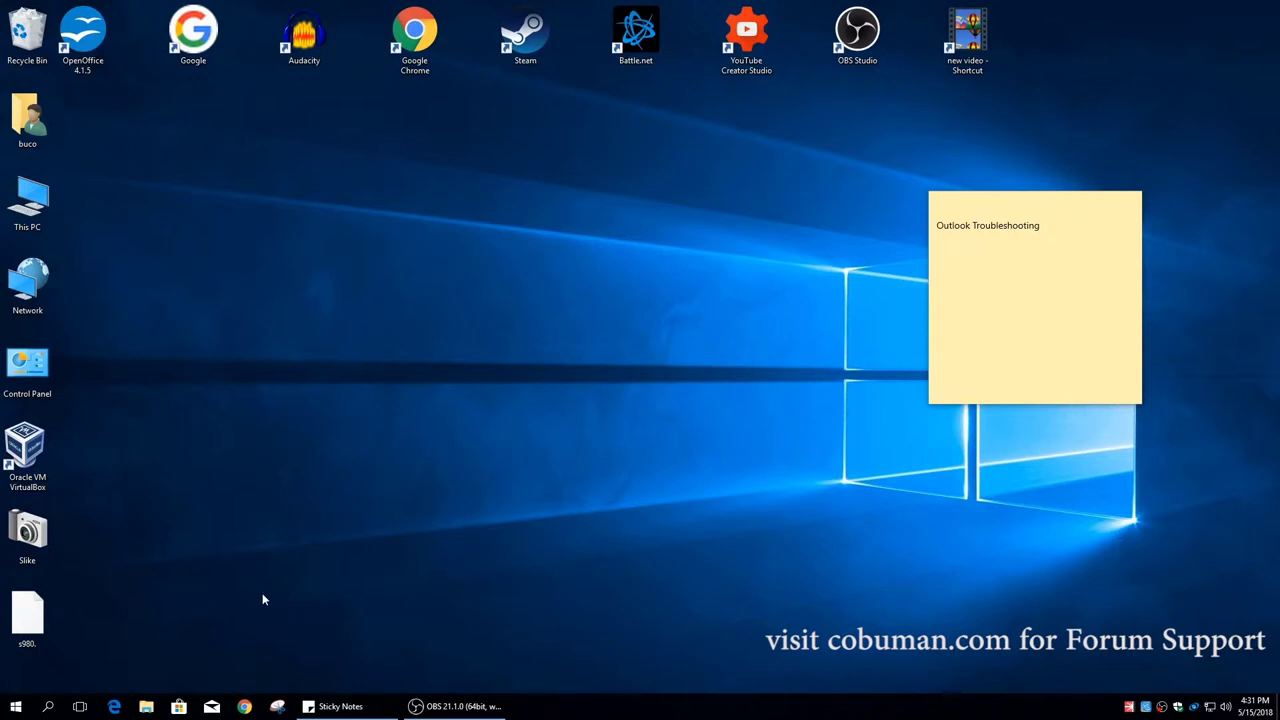
click(47, 706)
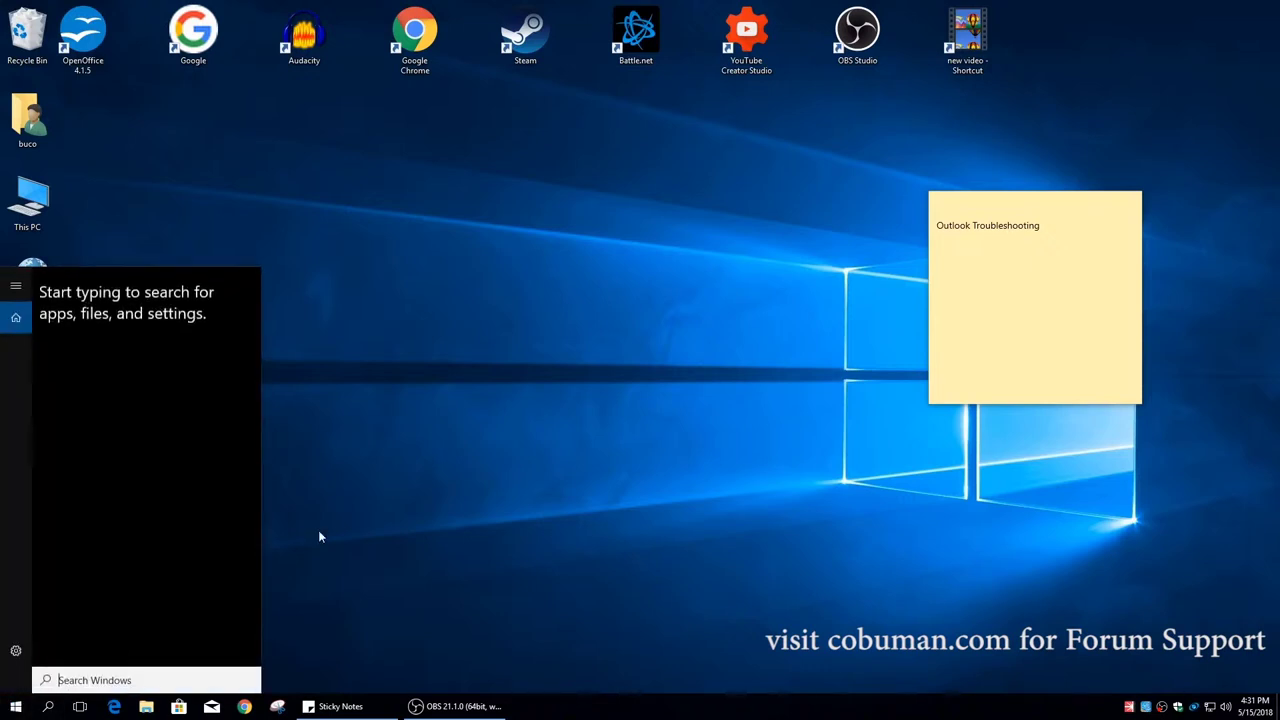
text(control)
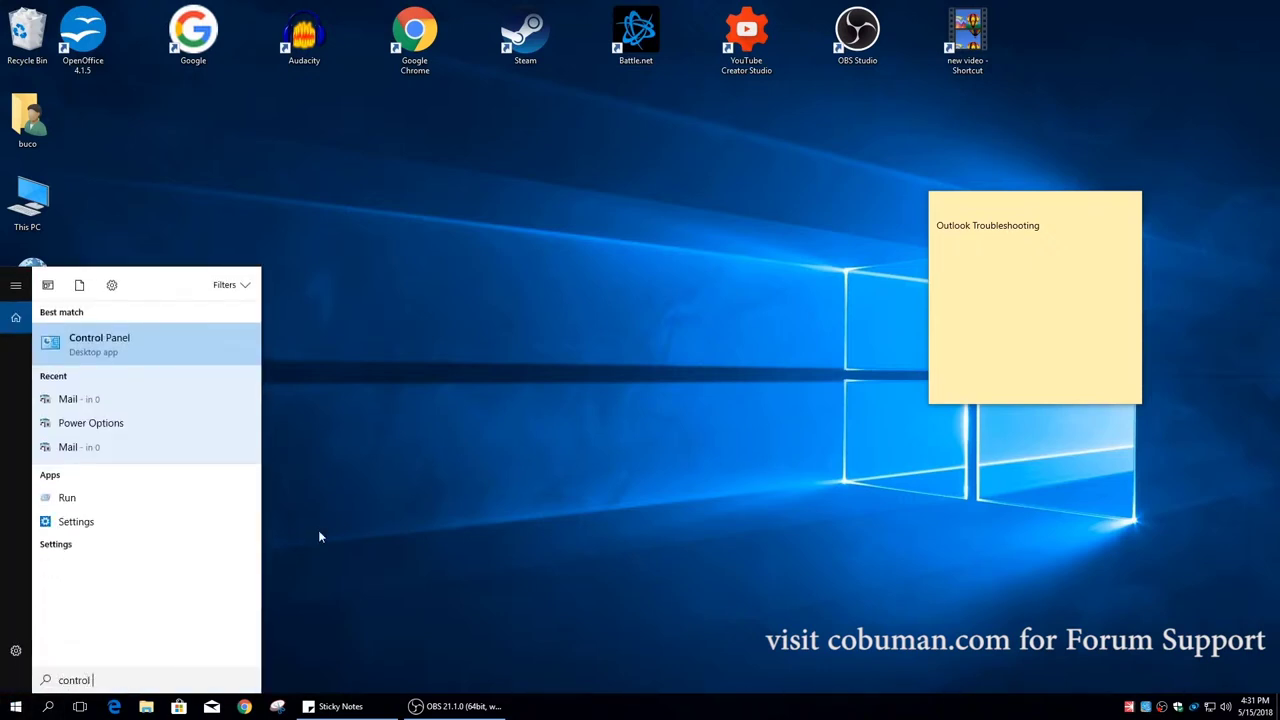
click(146, 350)
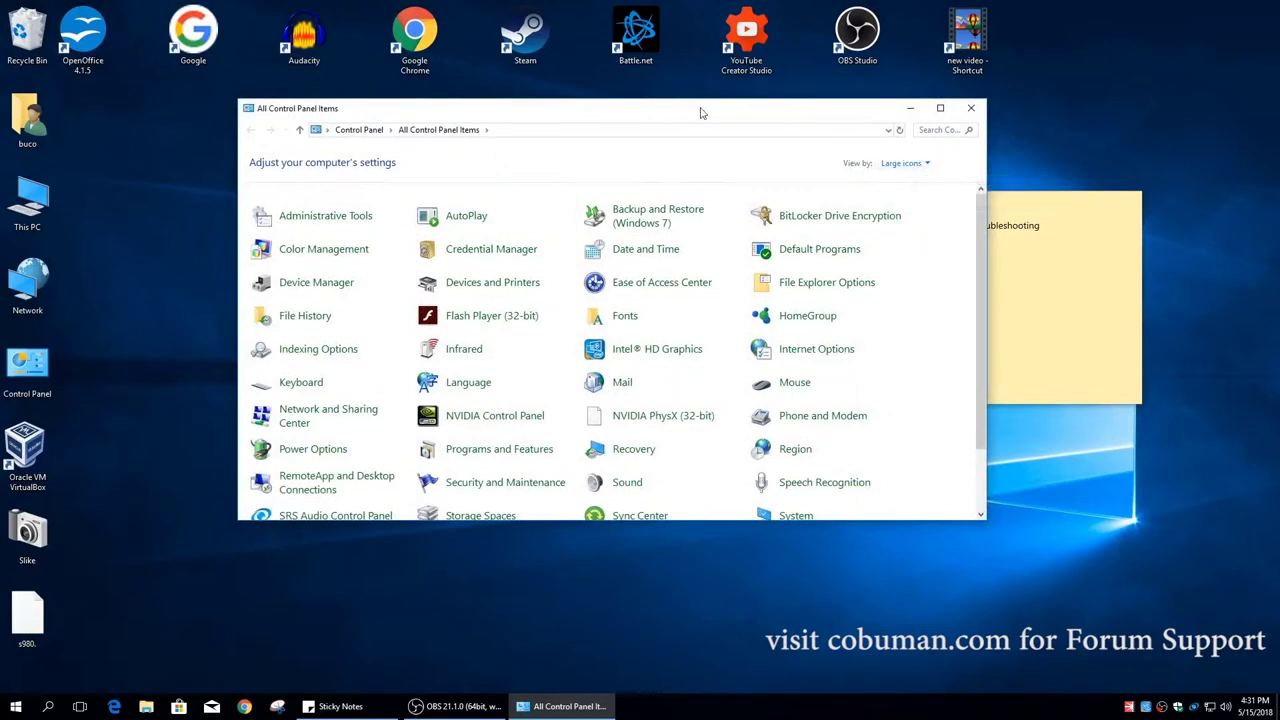
Enlarge and reposition Control Panel, then add 'Exchange Server is an Email server' to the note.
drag(791, 114, 749, 84)
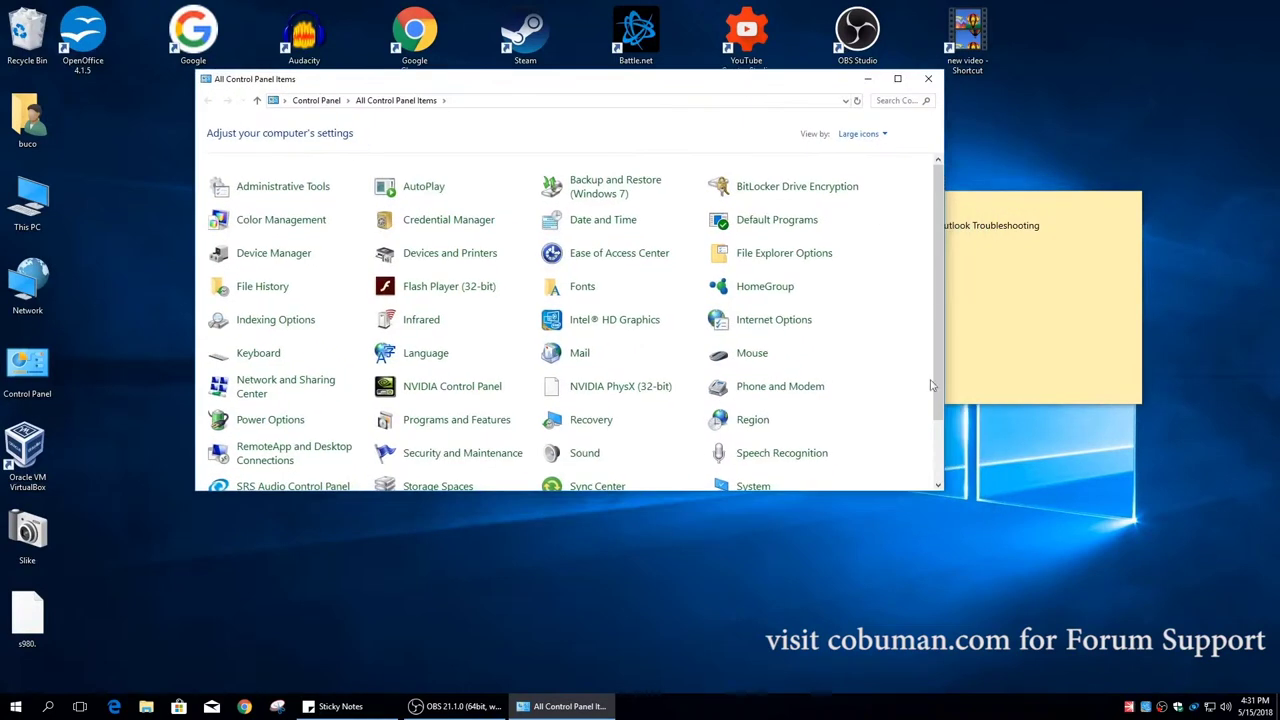
drag(941, 494, 1040, 577)
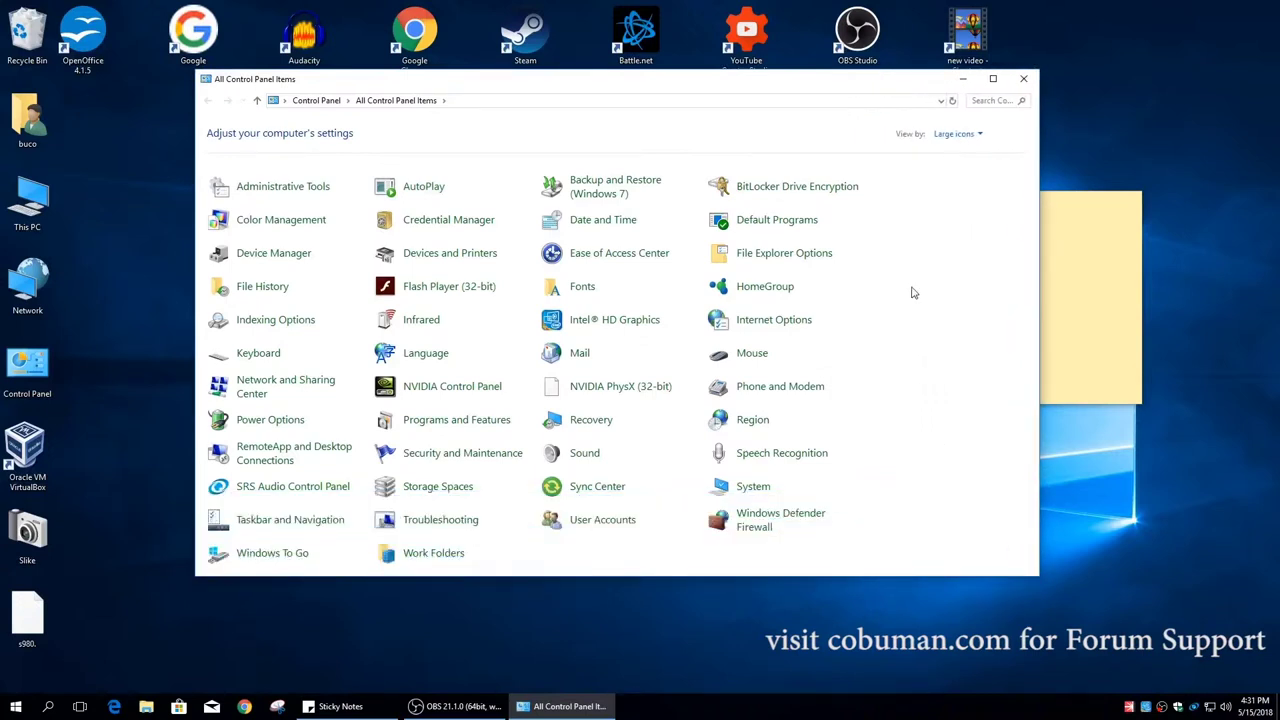
click(1088, 286)
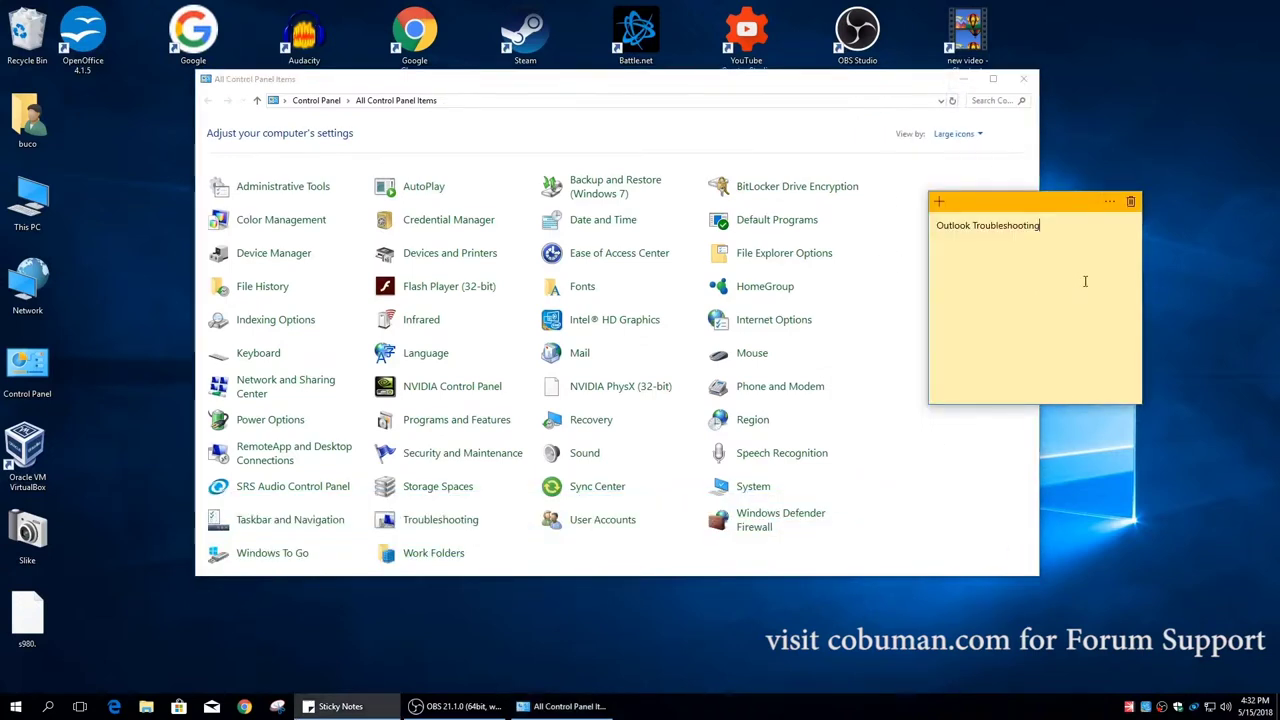
text(Exchange Server)
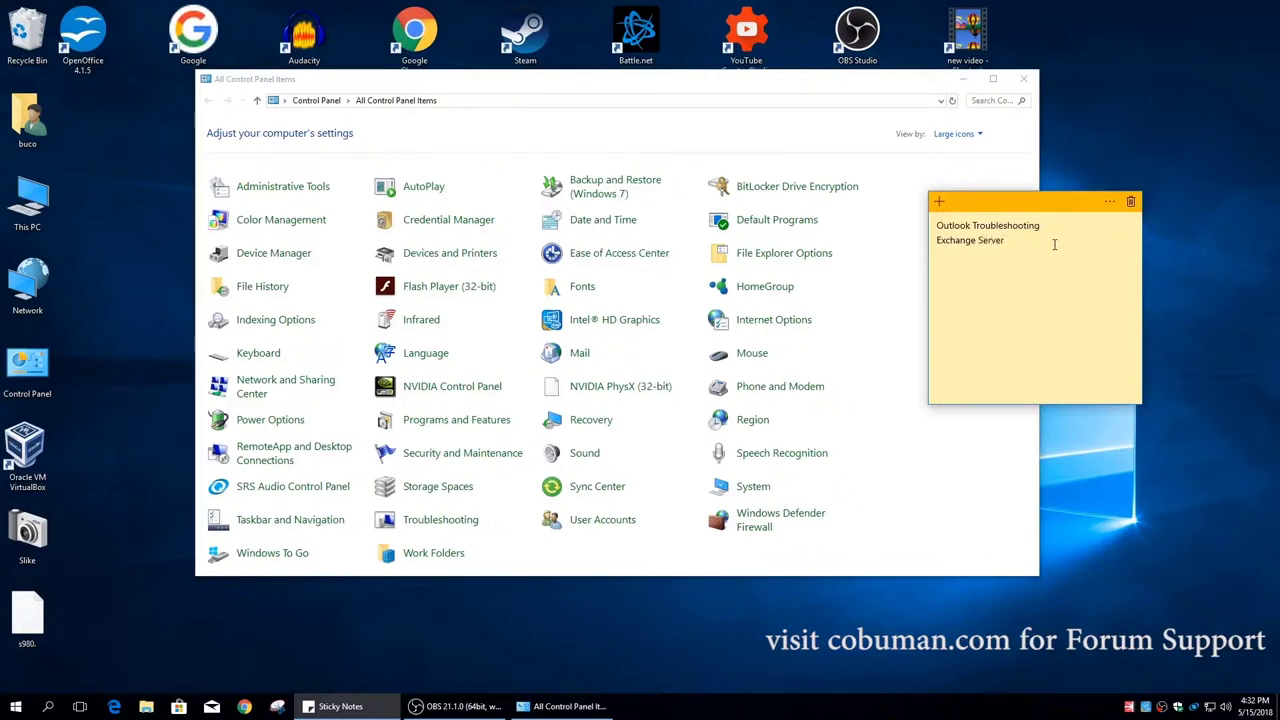
text( is an Email server)
Add the line 'Inbox data or emails are located inside of Exchange Server.' to the note.
drag(863, 87, 738, 77)
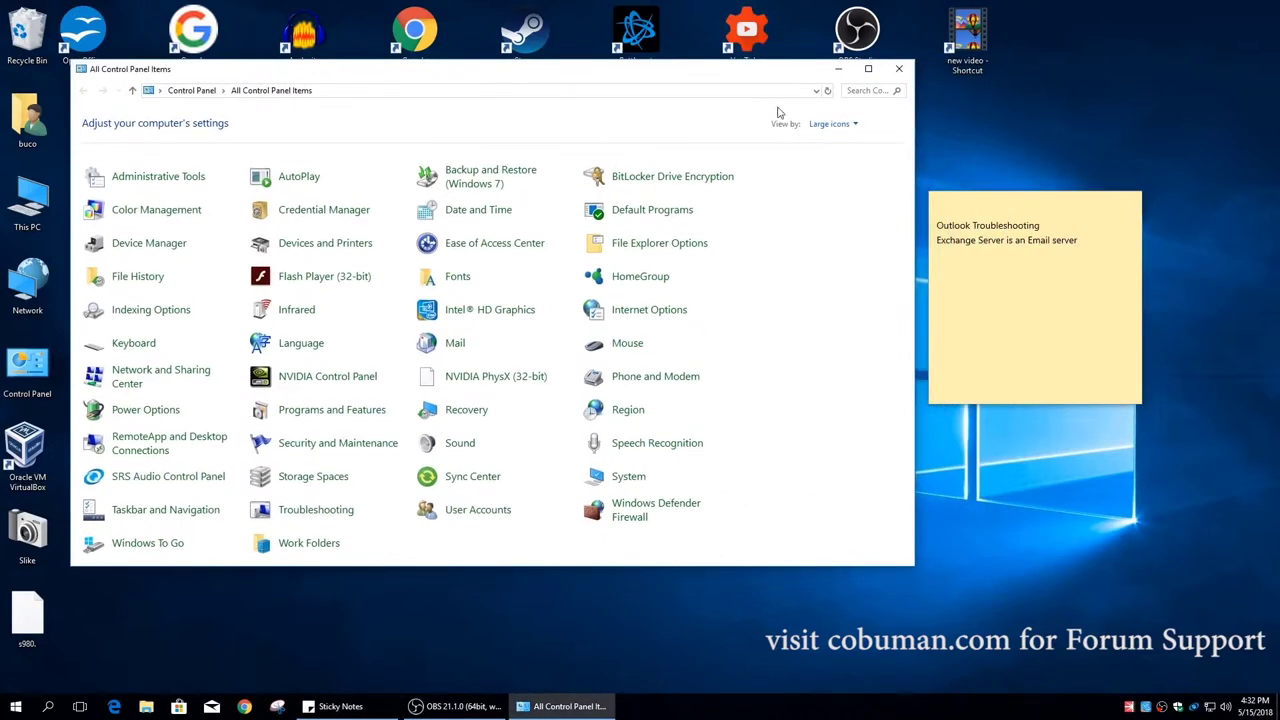
click(1085, 242)
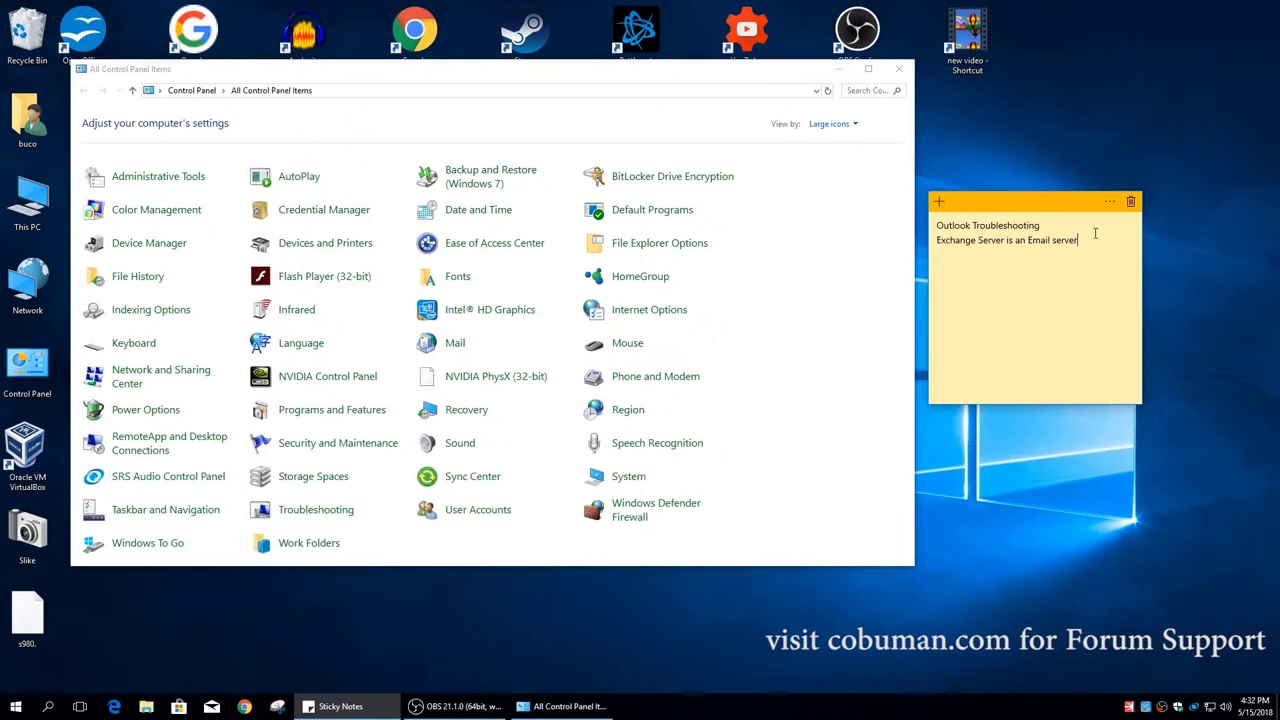
text(Inbox data or emails are located inside of Exchange Server.)
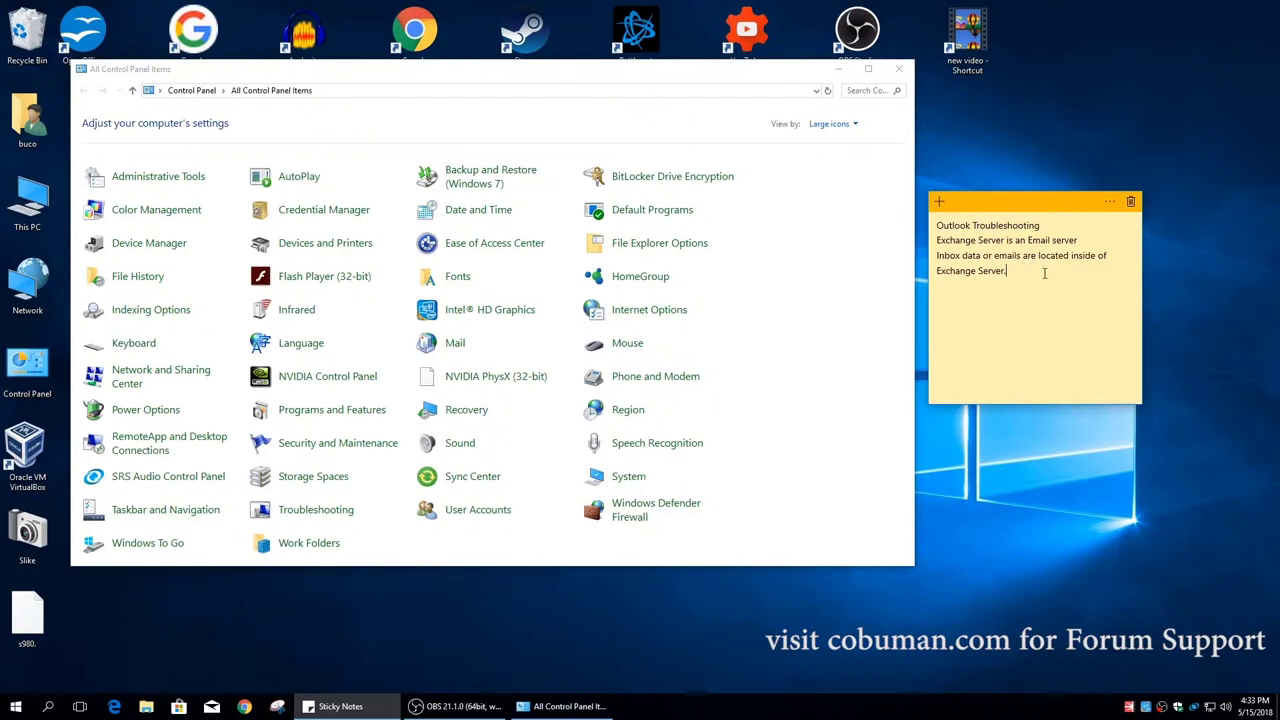
click(789, 80)
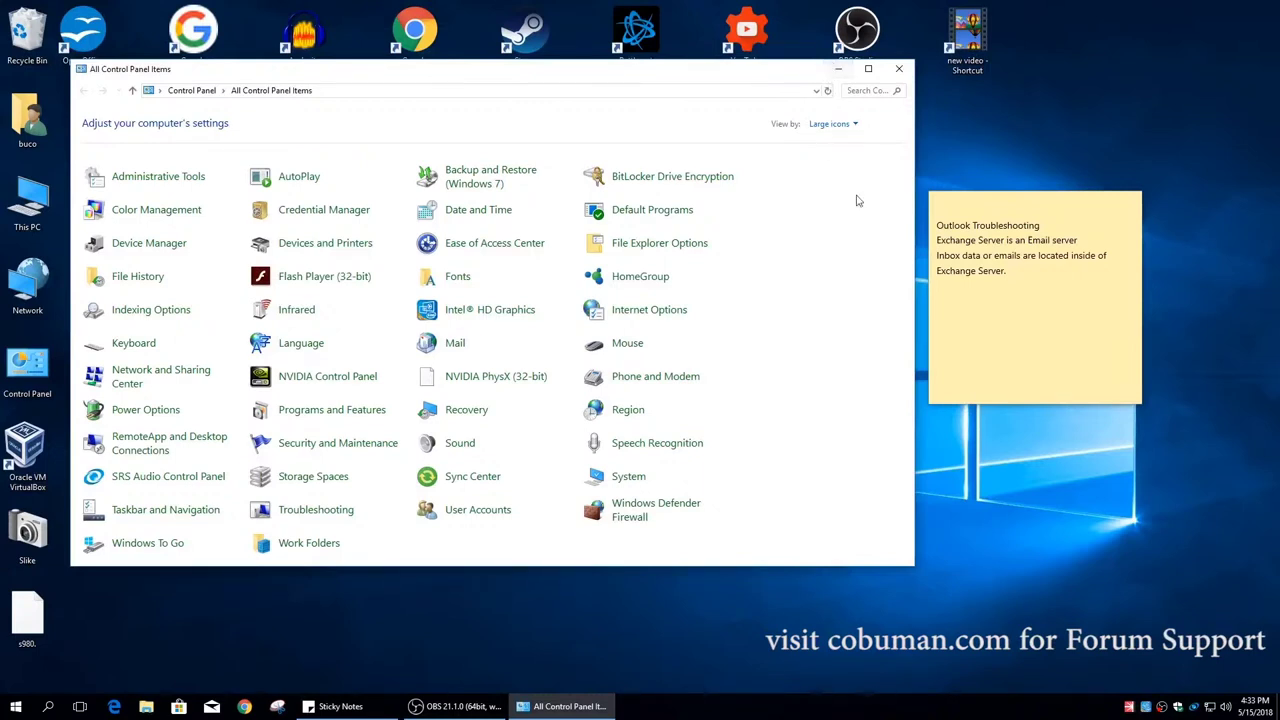
click(1025, 270)
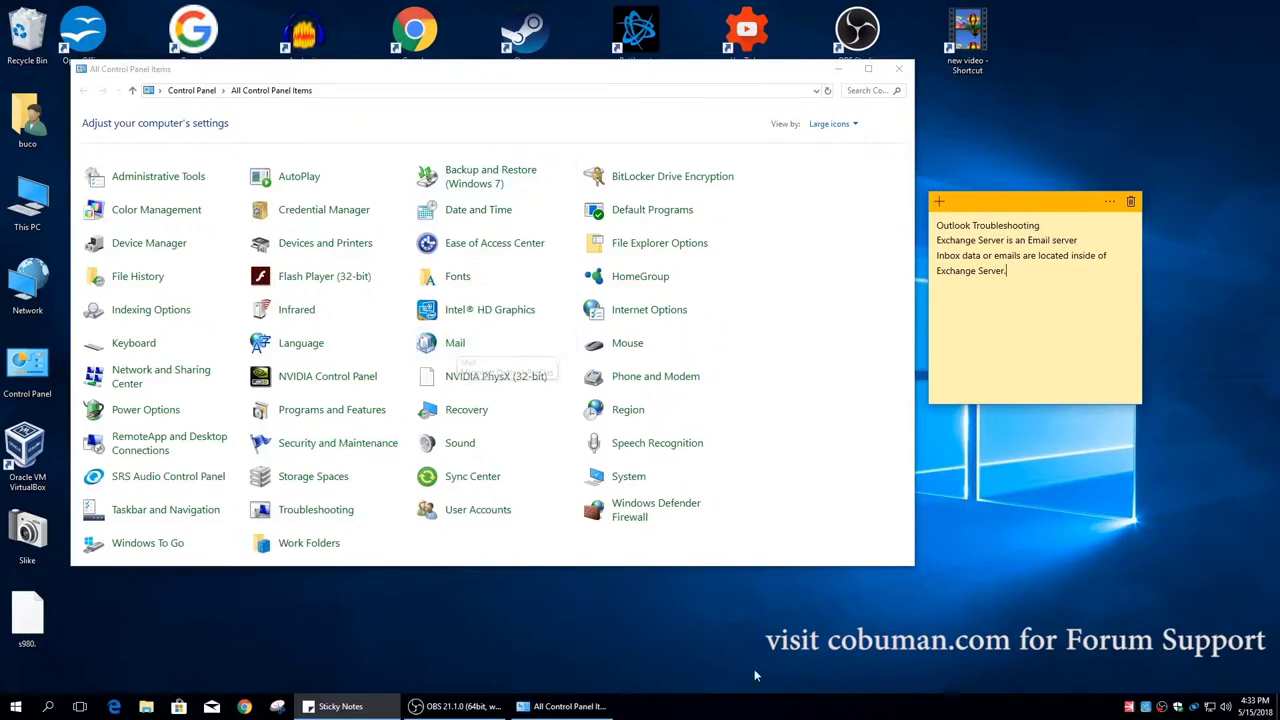
click(858, 93)
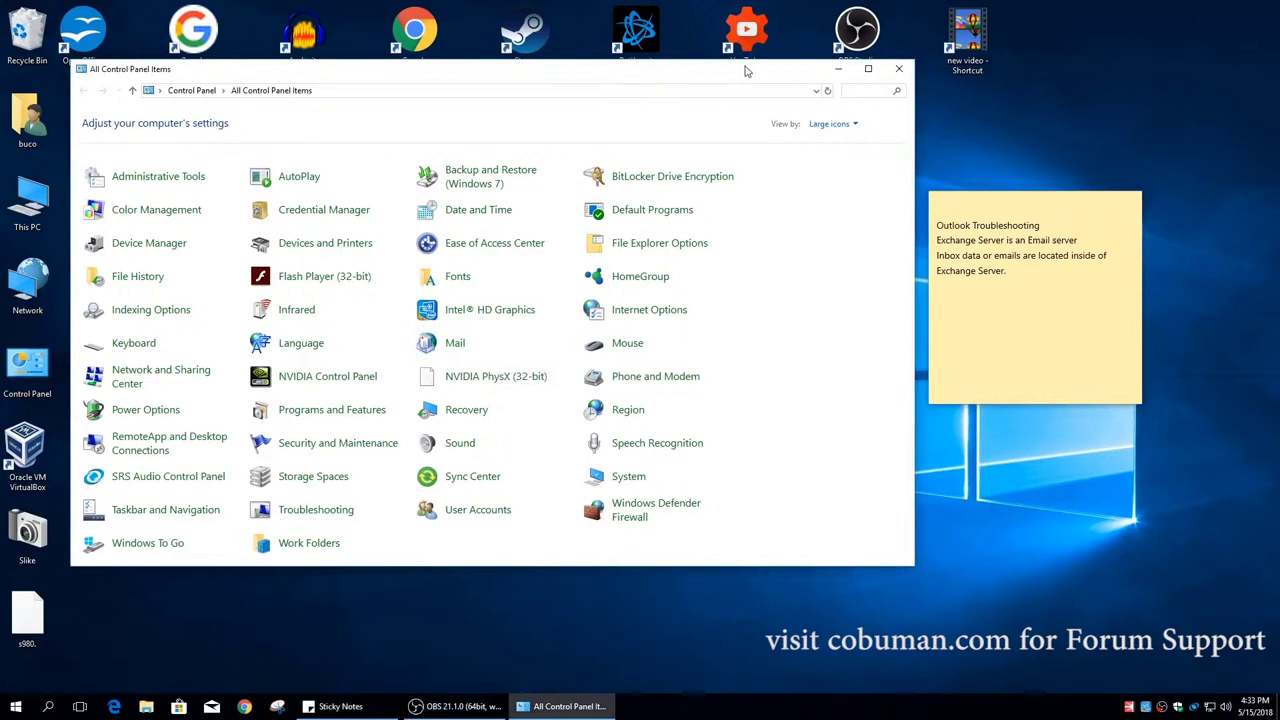
click(841, 124)
click(830, 145)
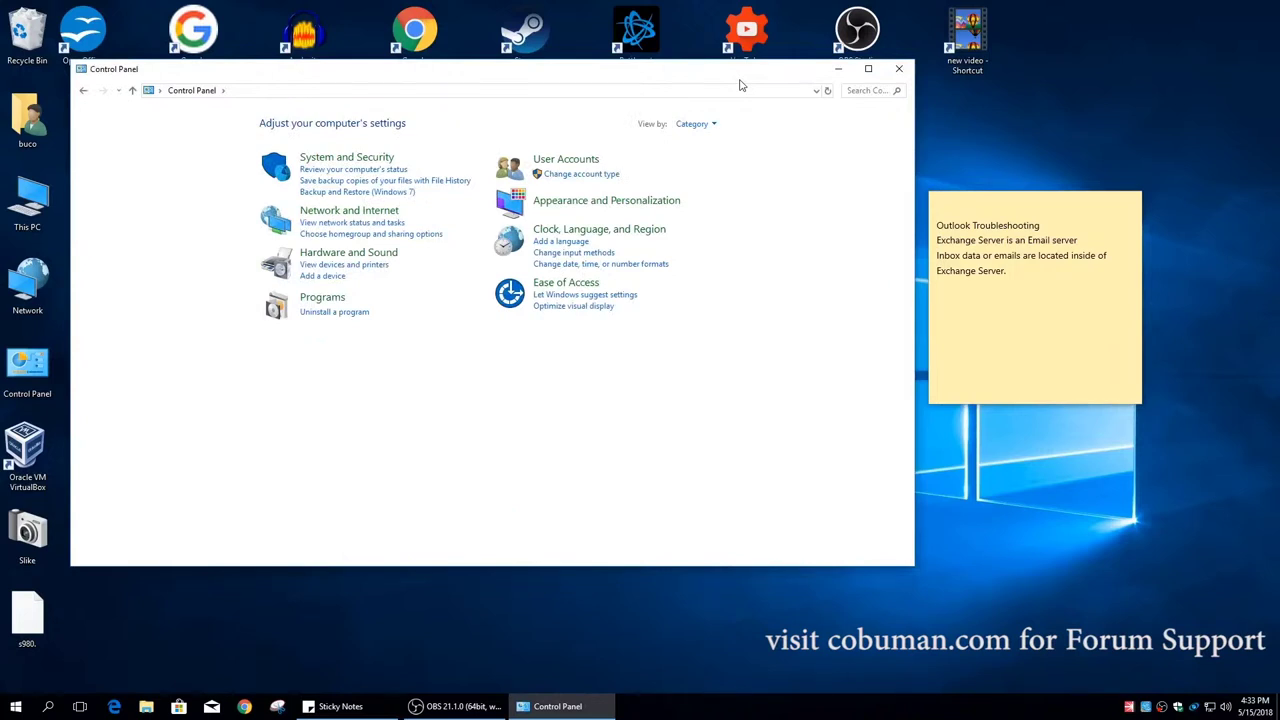
drag(740, 85, 819, 113)
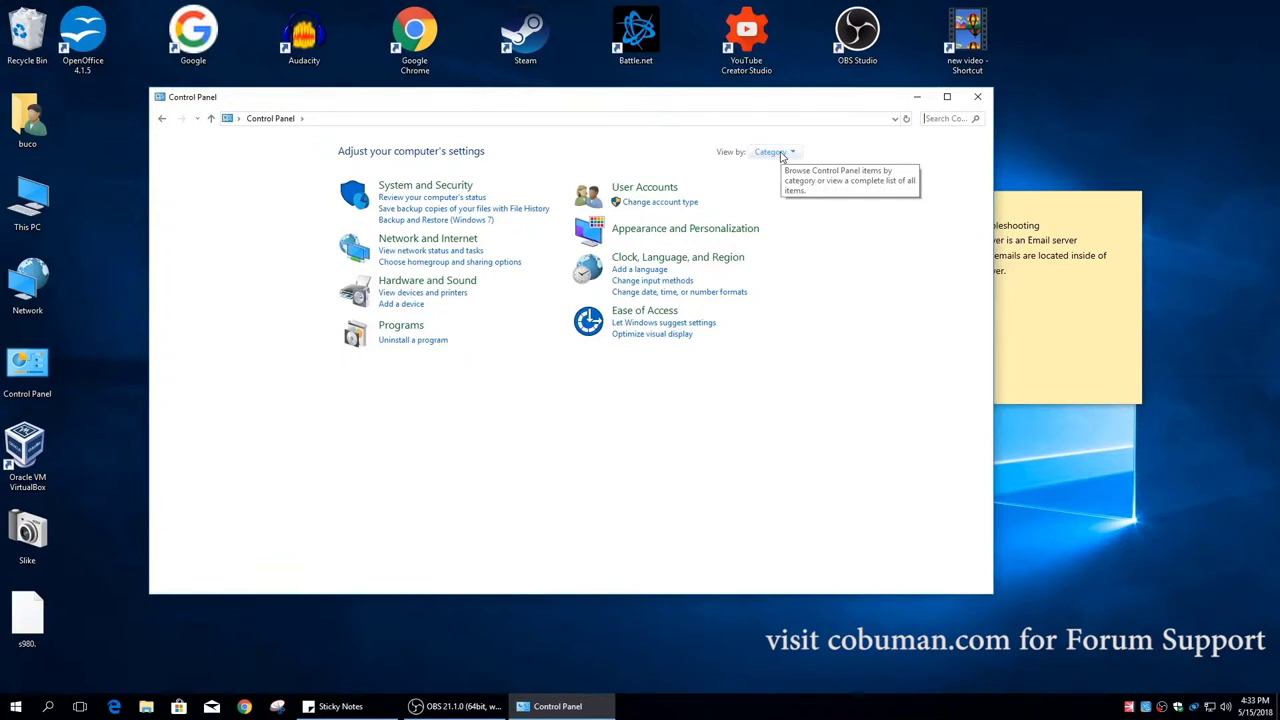
click(782, 155)
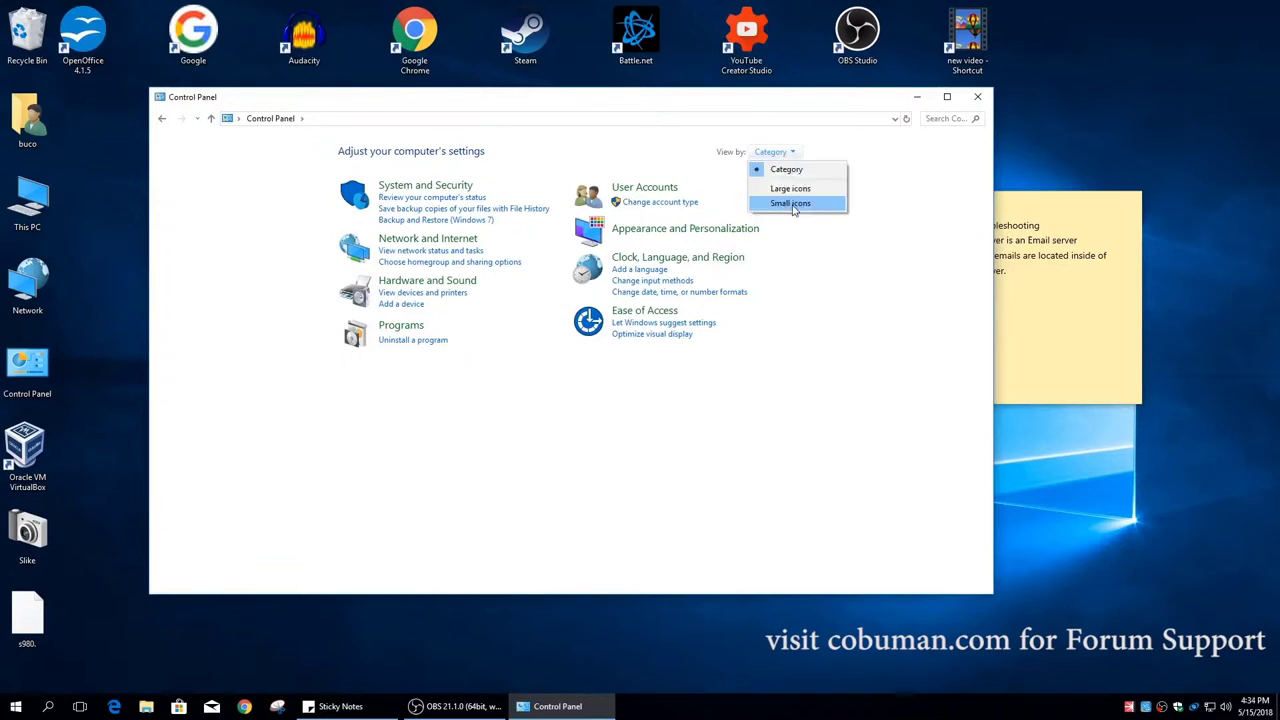
click(790, 188)
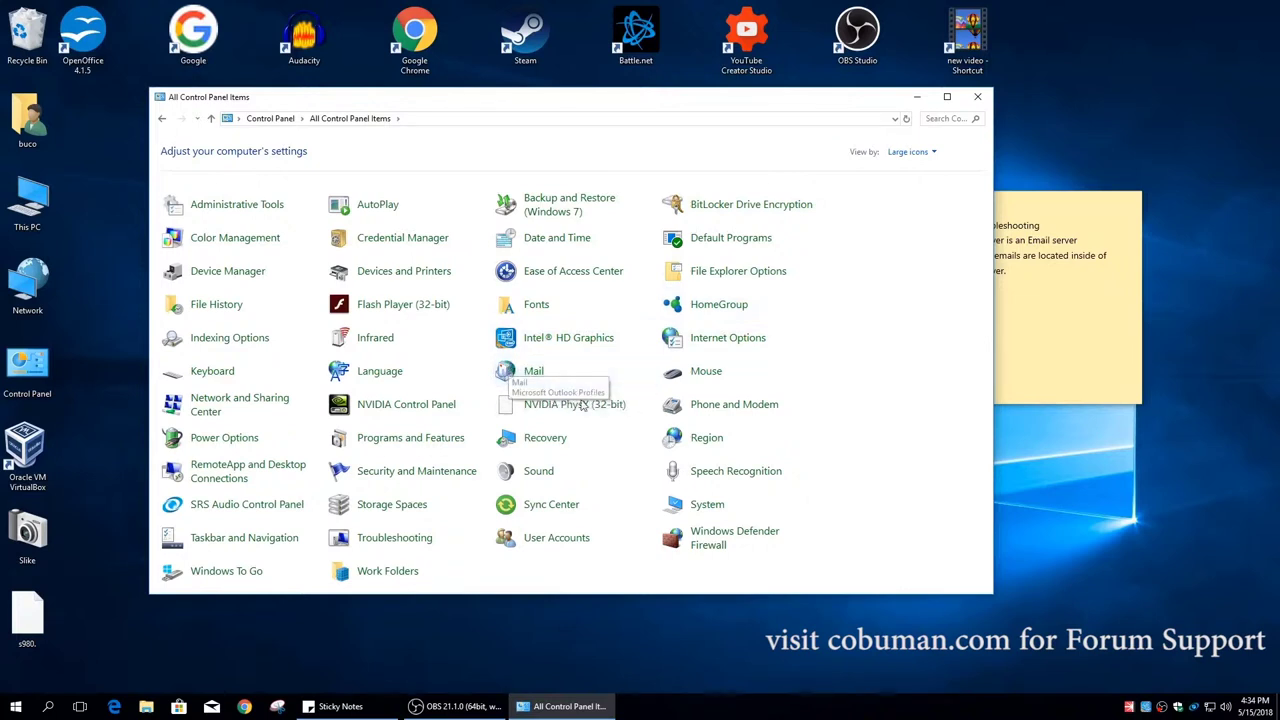
Open Mail from Control Panel, close Control Panel, centre Mail Setup, and open E-mail Accounts.
click(534, 372)
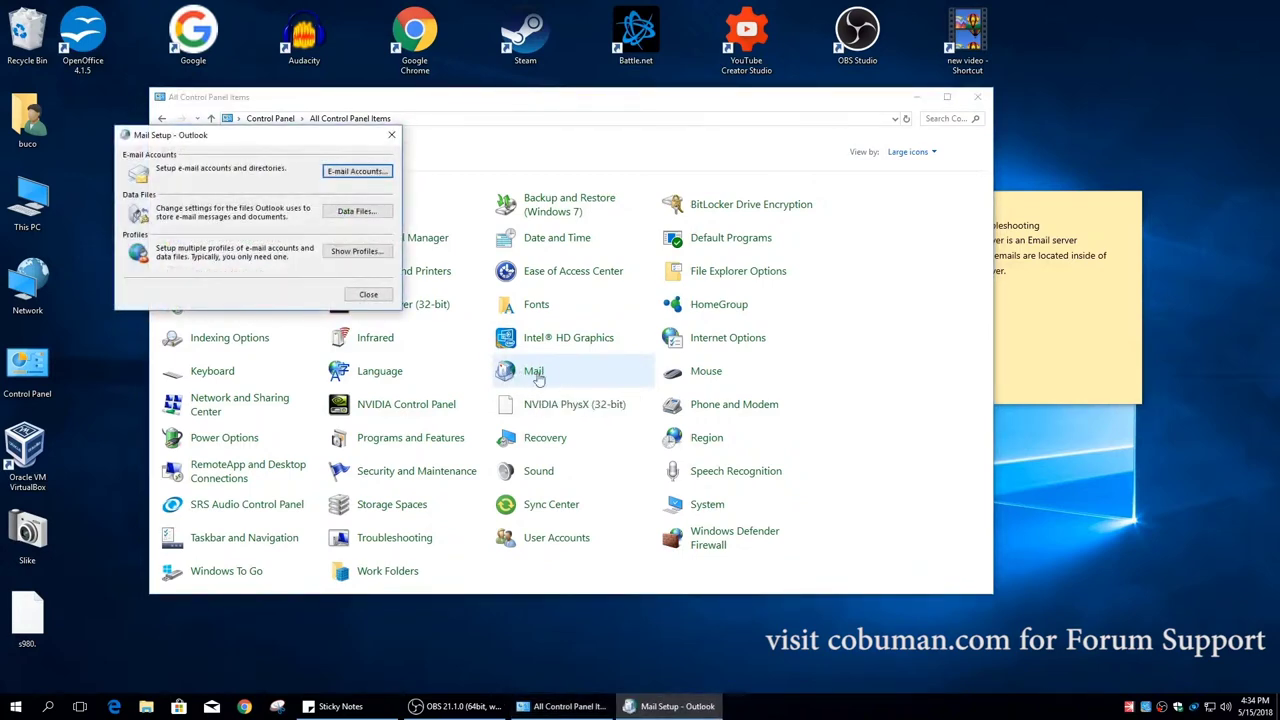
click(977, 97)
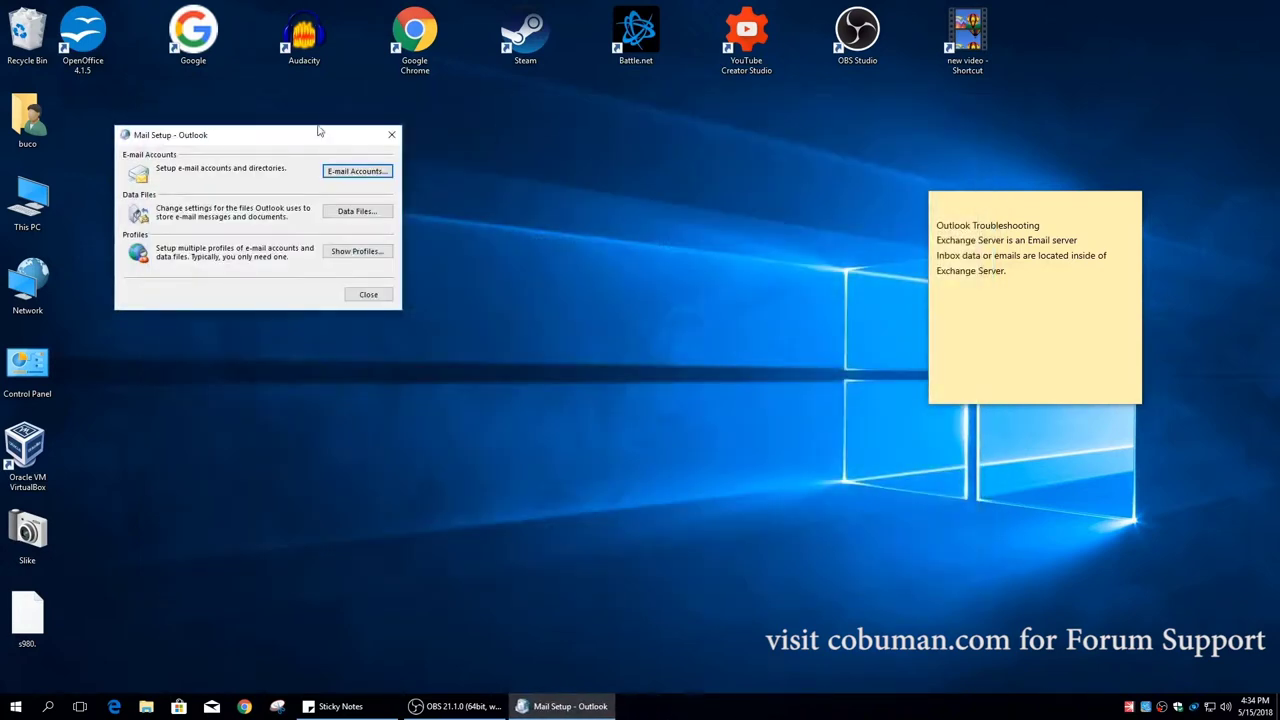
drag(320, 137, 634, 197)
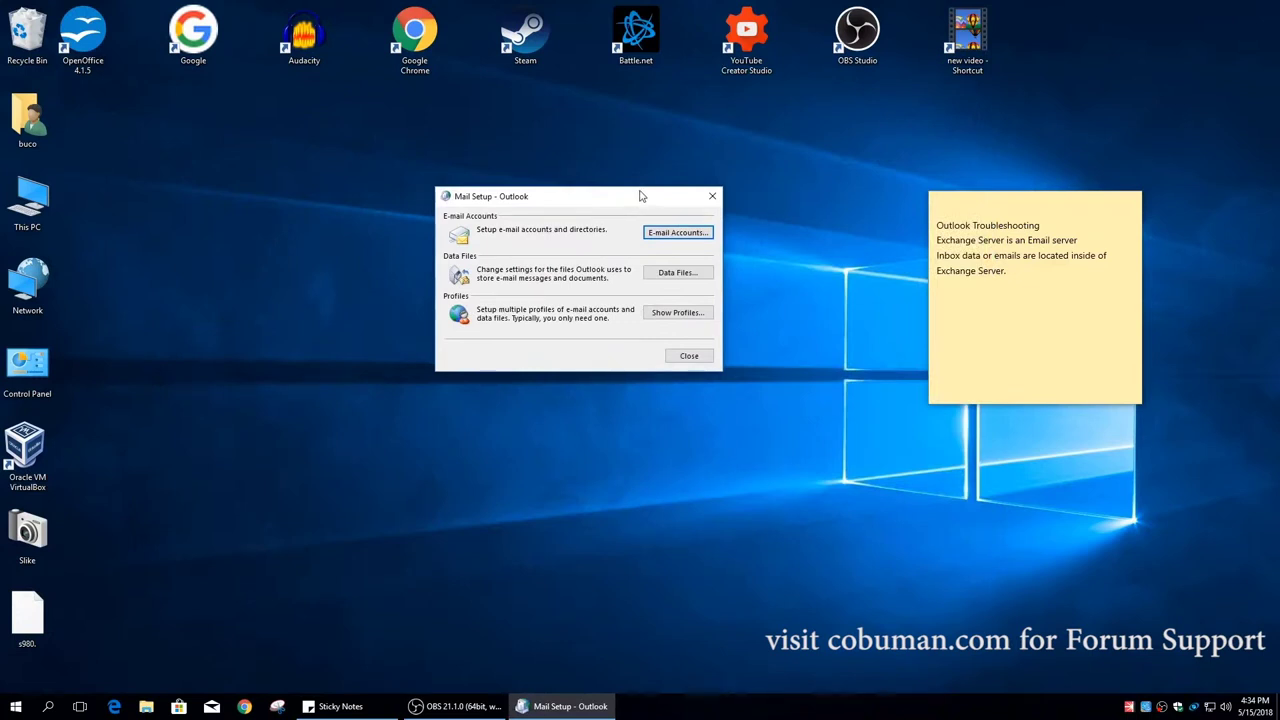
drag(580, 199, 591, 232)
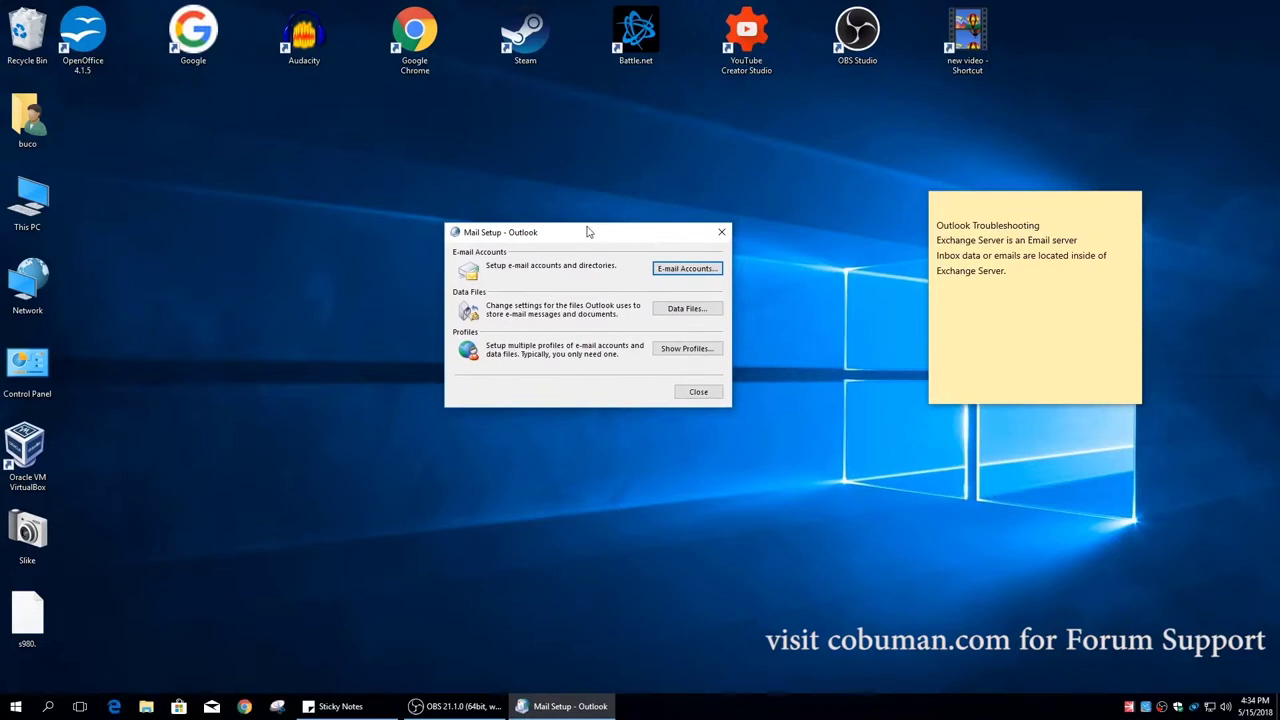
drag(588, 232, 599, 217)
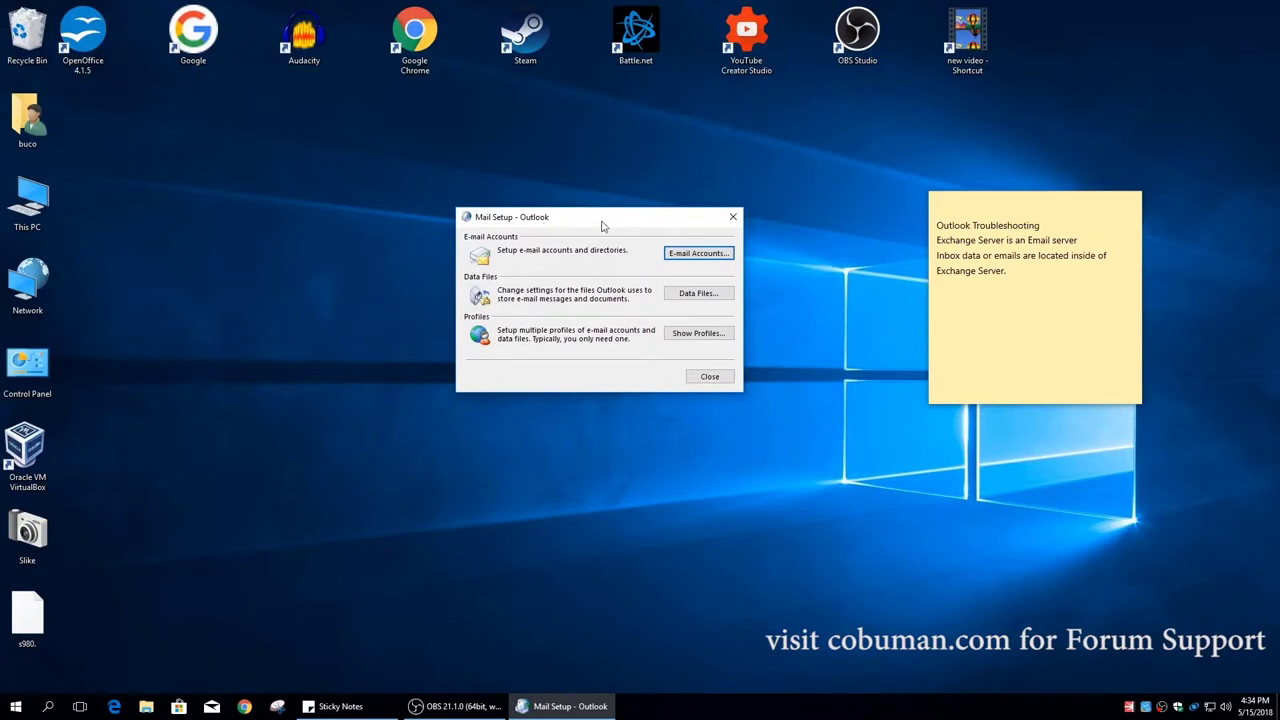
drag(608, 223, 597, 195)
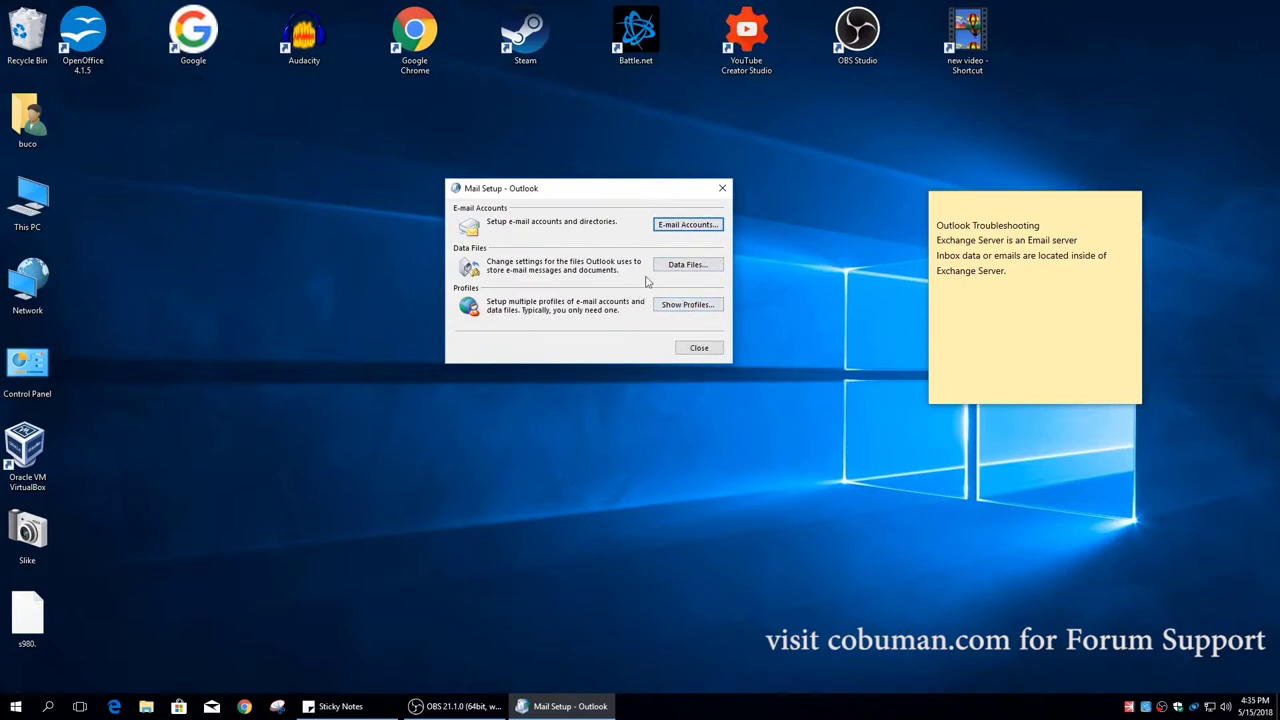
click(692, 226)
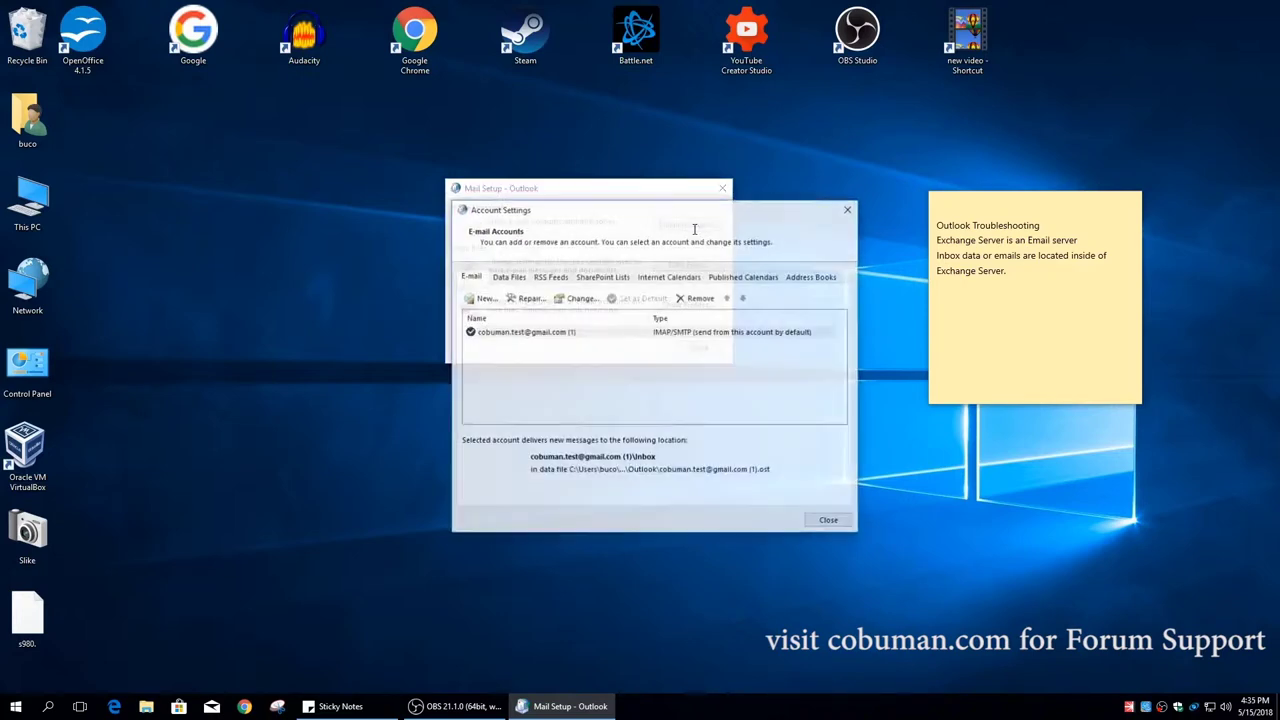
Select the Gmail account in Account Settings, then start a new account with New.
drag(651, 212, 553, 203)
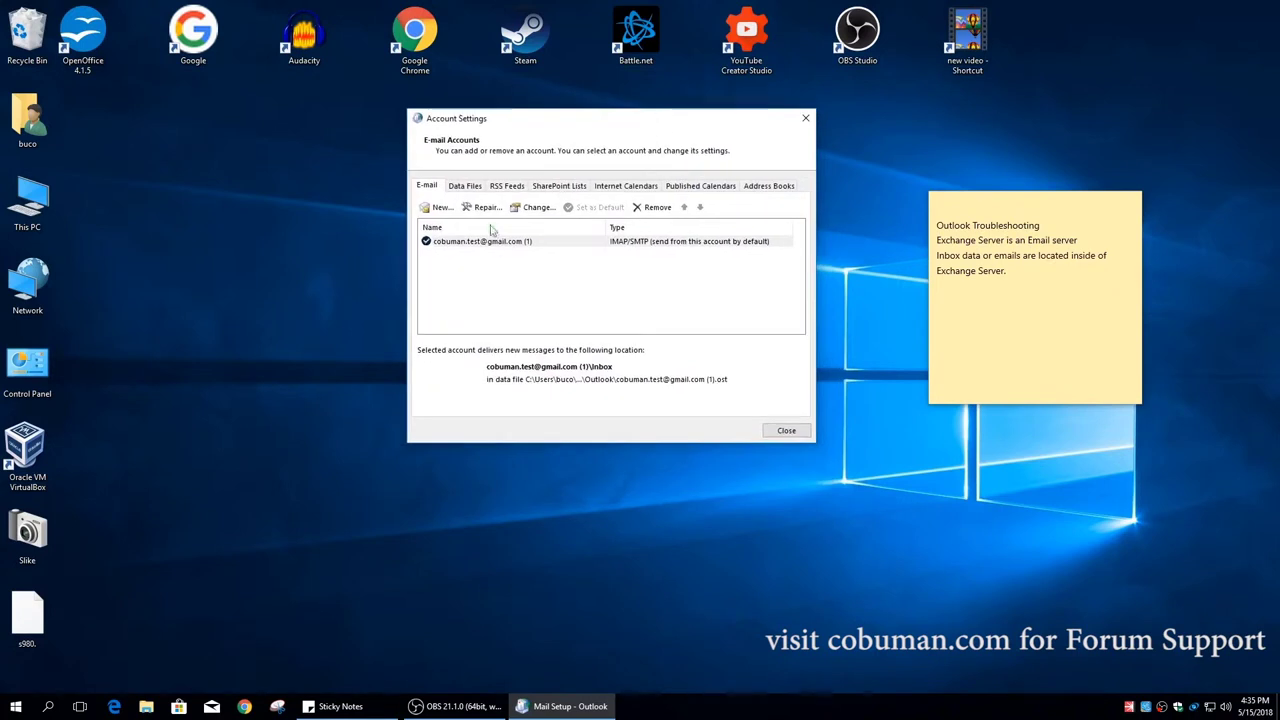
click(477, 247)
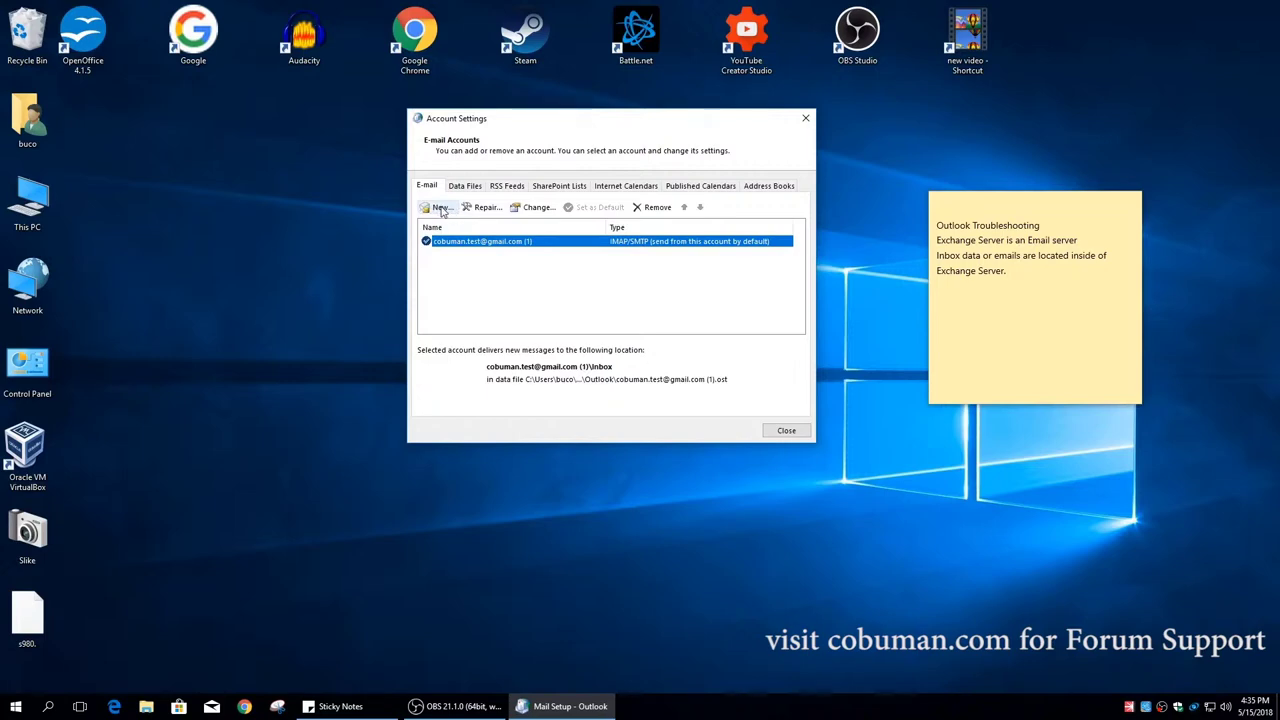
drag(761, 122, 785, 252)
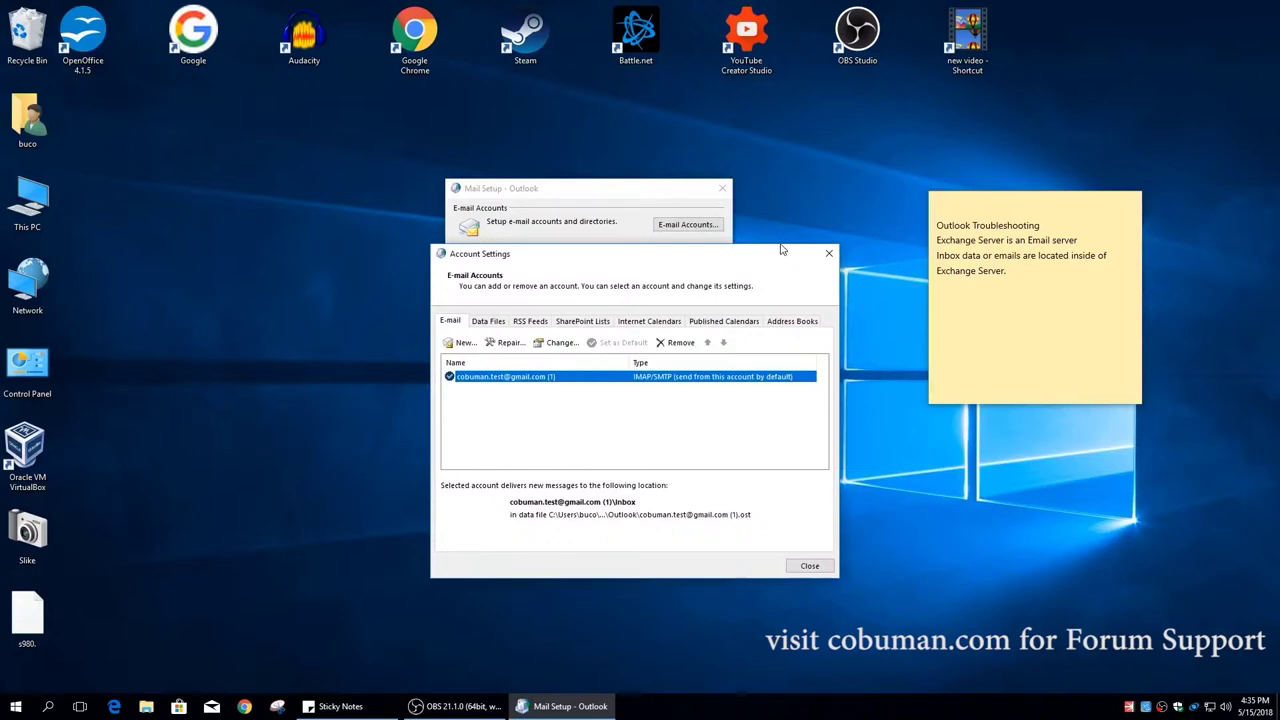
drag(614, 259, 589, 160)
click(436, 245)
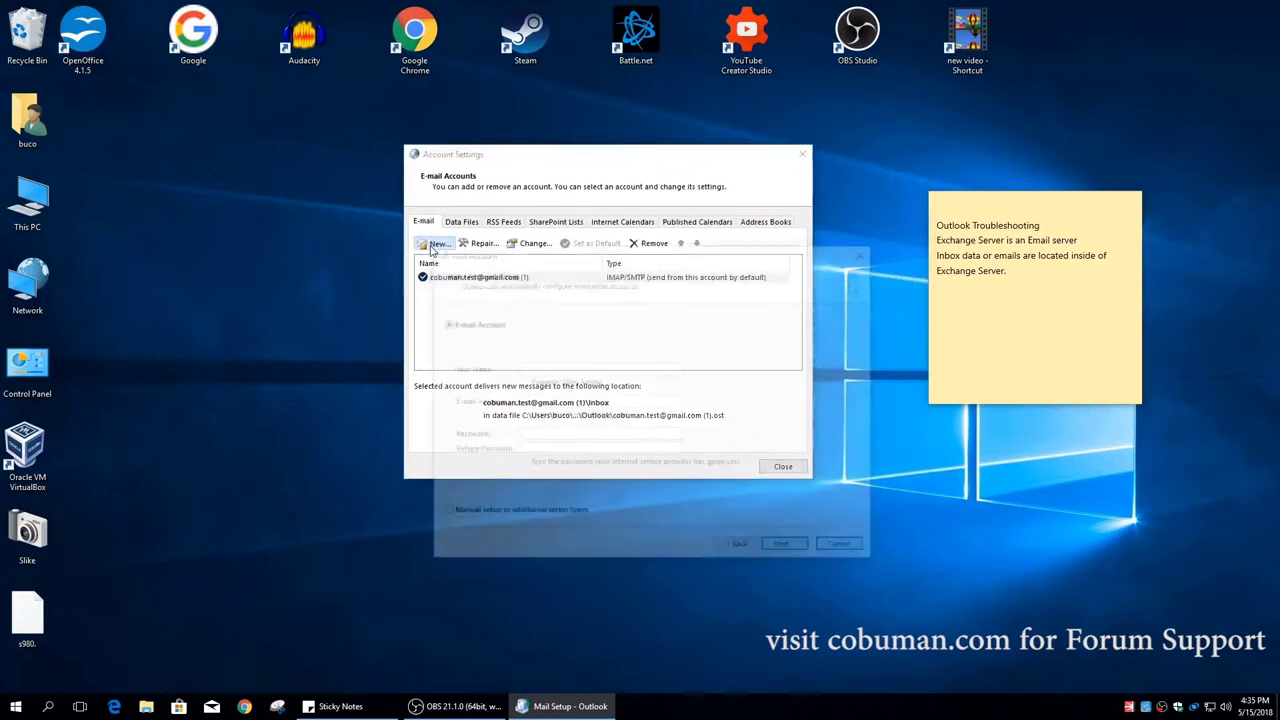
With Auto Account Setup showing, briefly search Windows for 'outlok', then bring up the Start menu.
drag(682, 256, 658, 177)
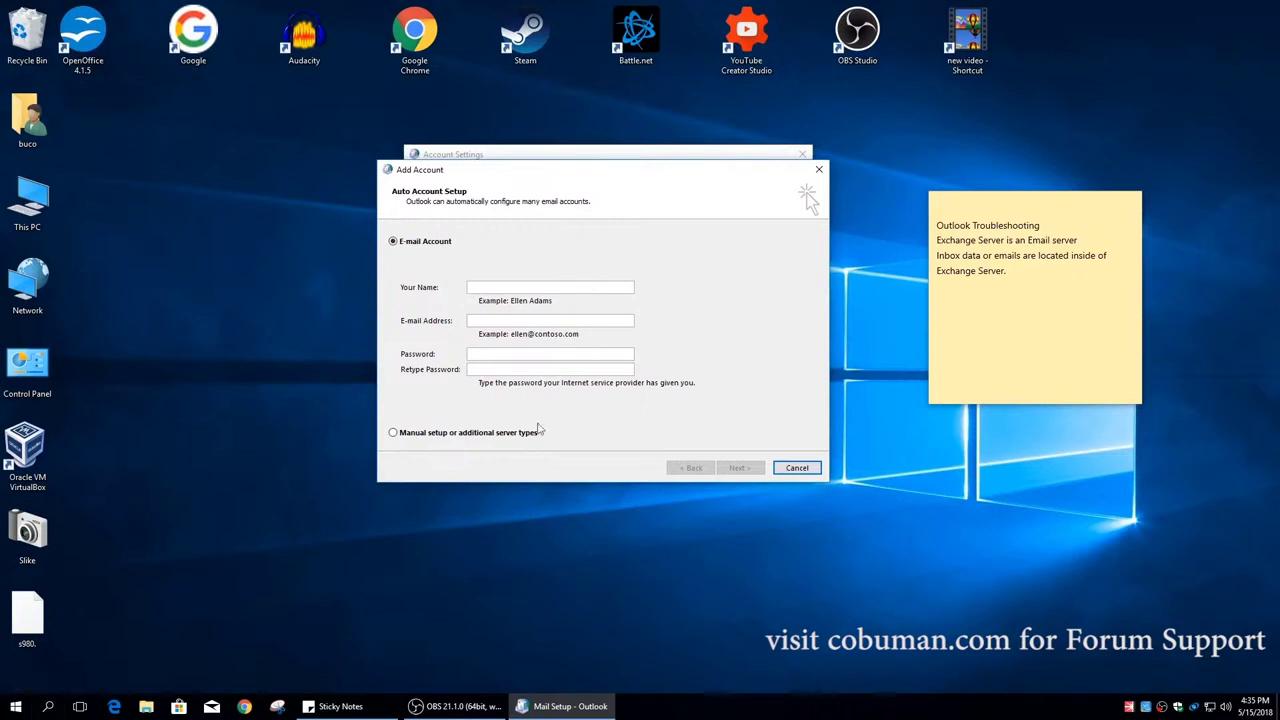
click(48, 706)
text(outlok)
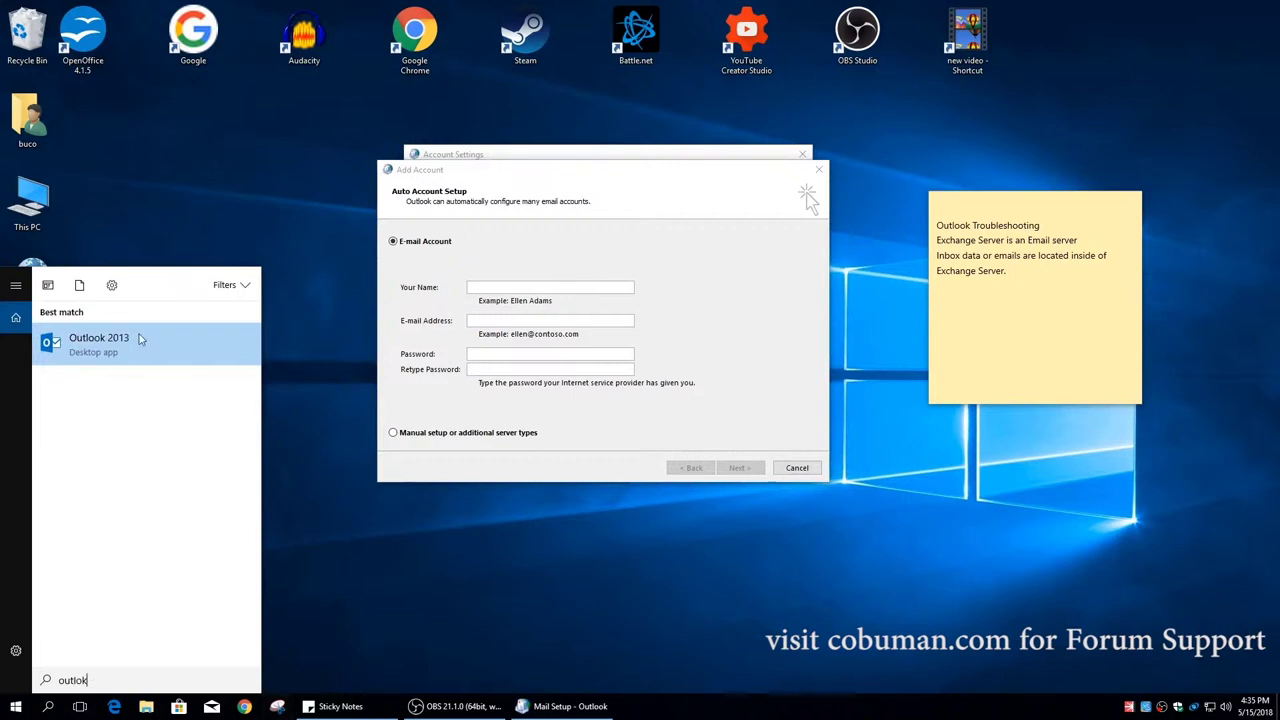
click(643, 238)
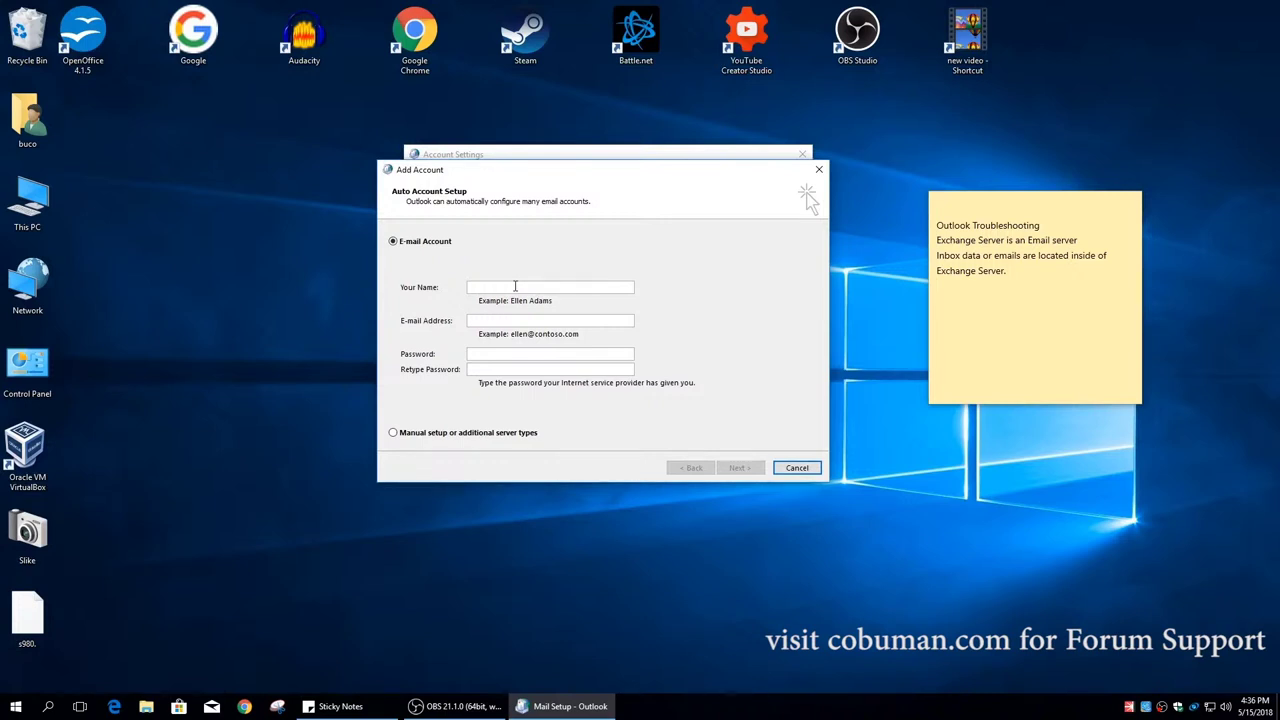
click(16, 706)
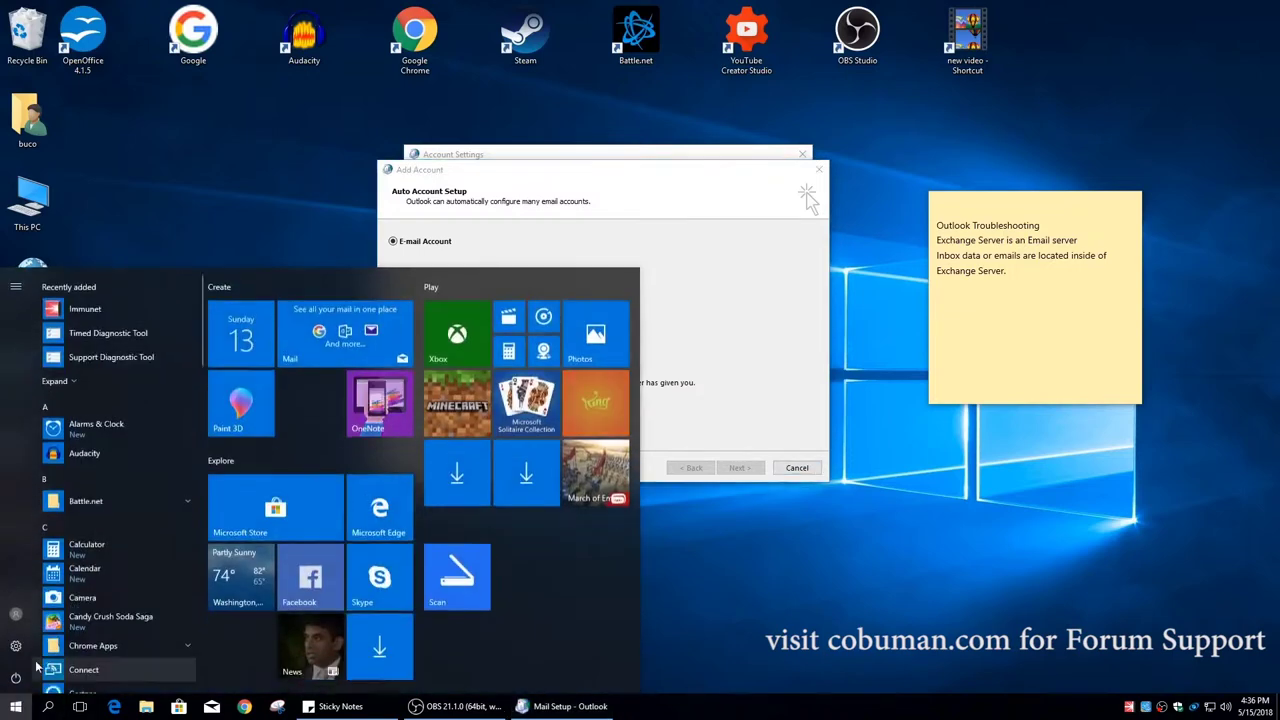
View the signed-in user's Sign out/Lock options, then close the Start menu.
click(16, 613)
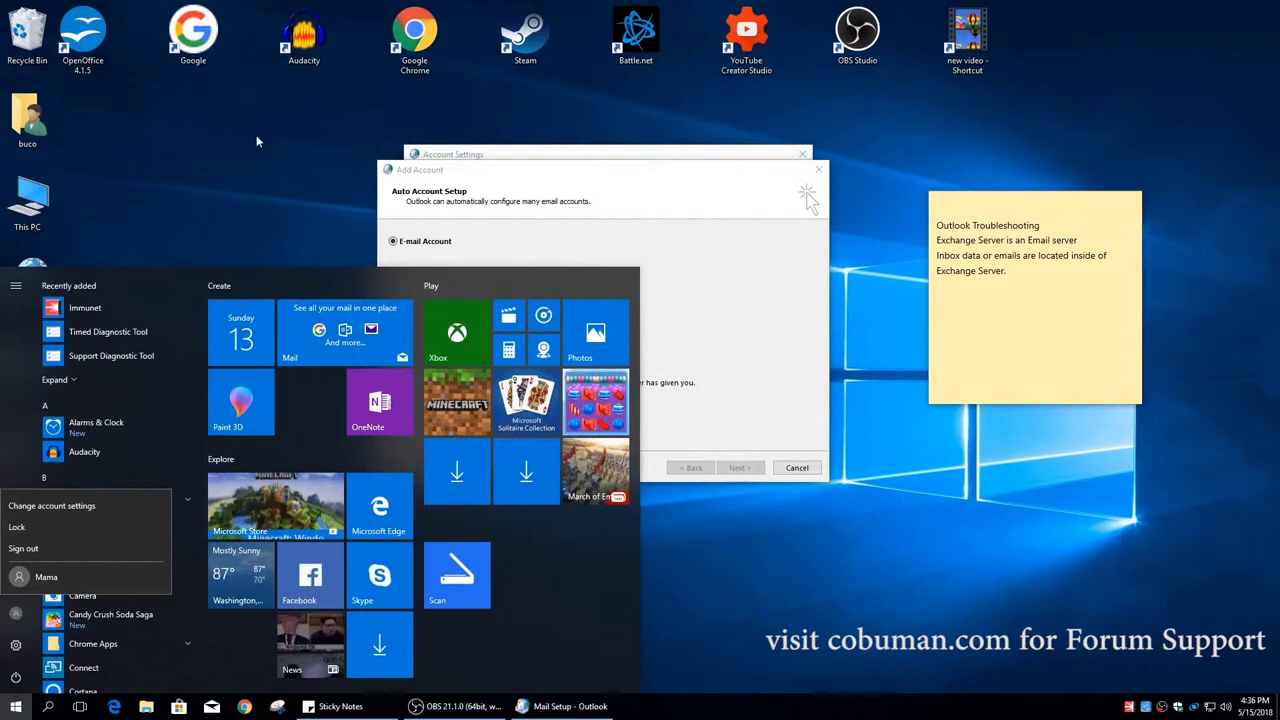
key(Escape)
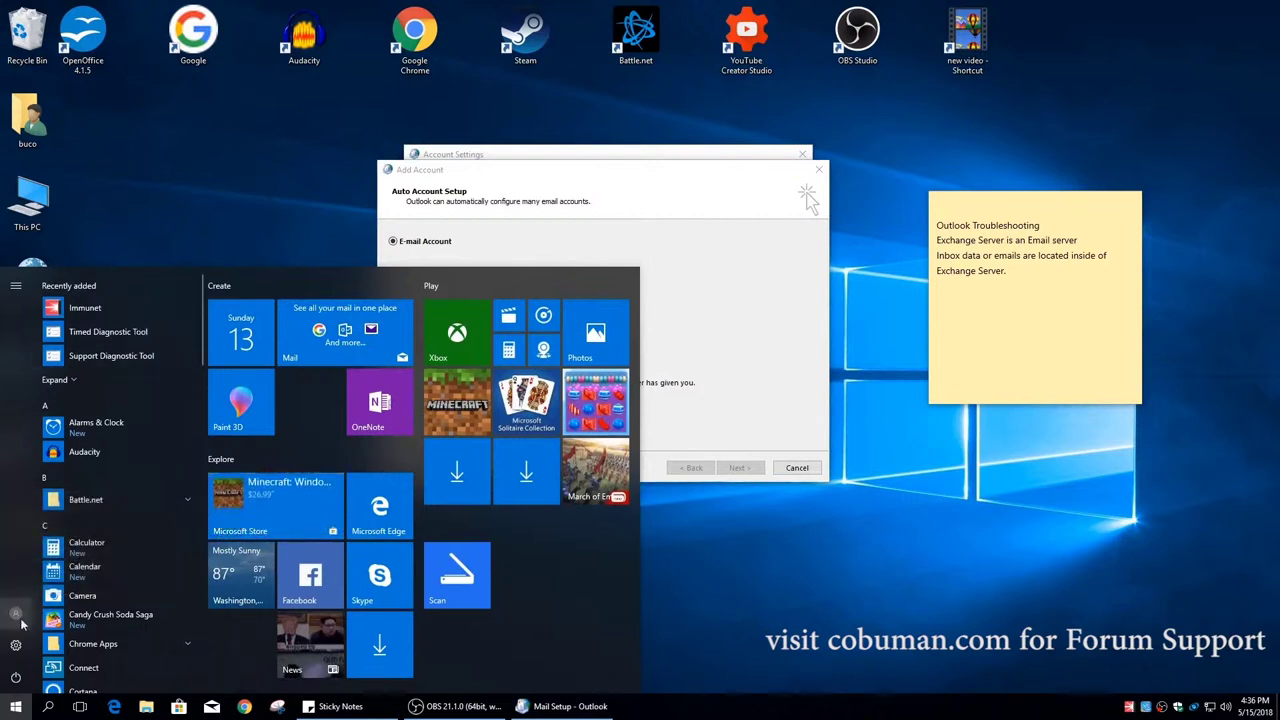
click(16, 613)
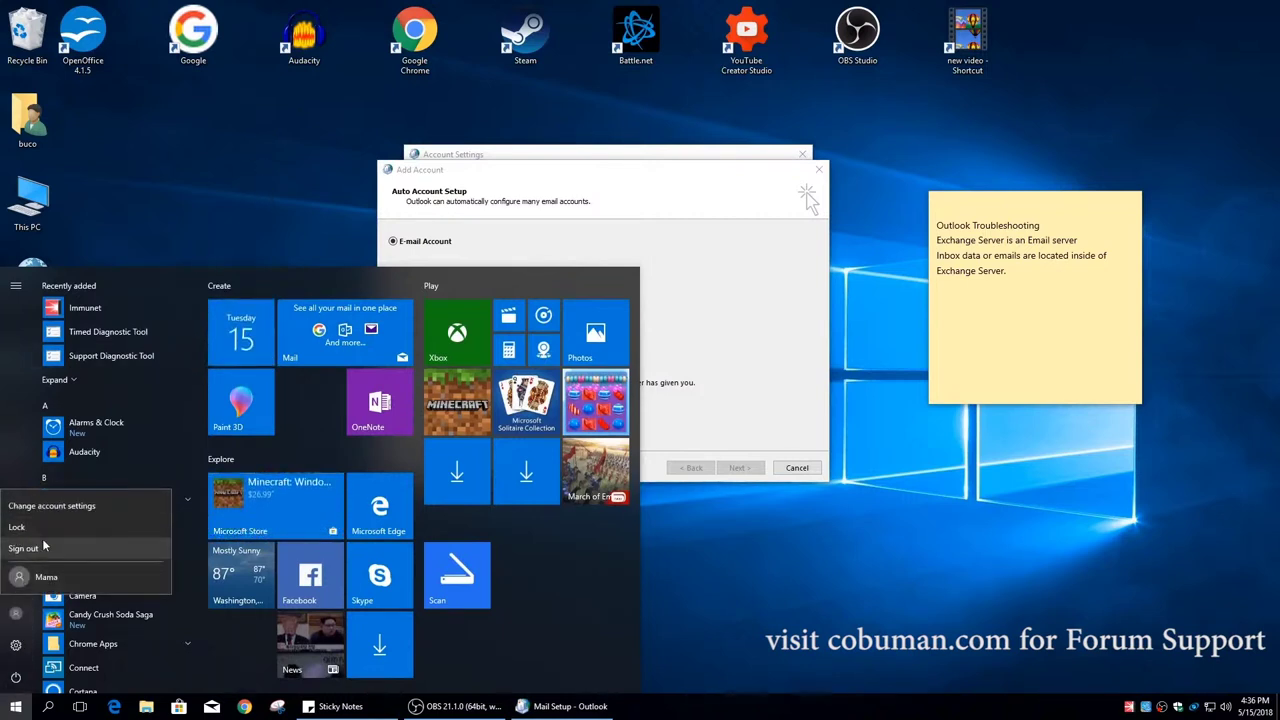
key(Escape)
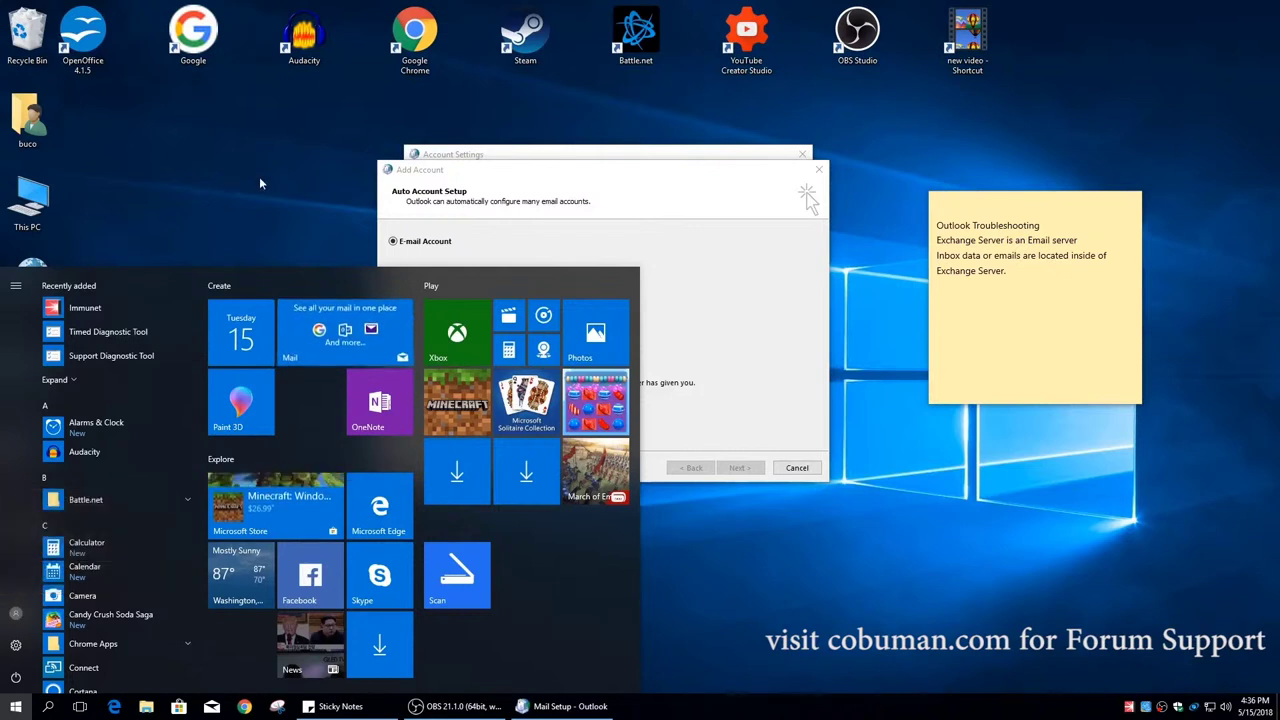
key(Escape)
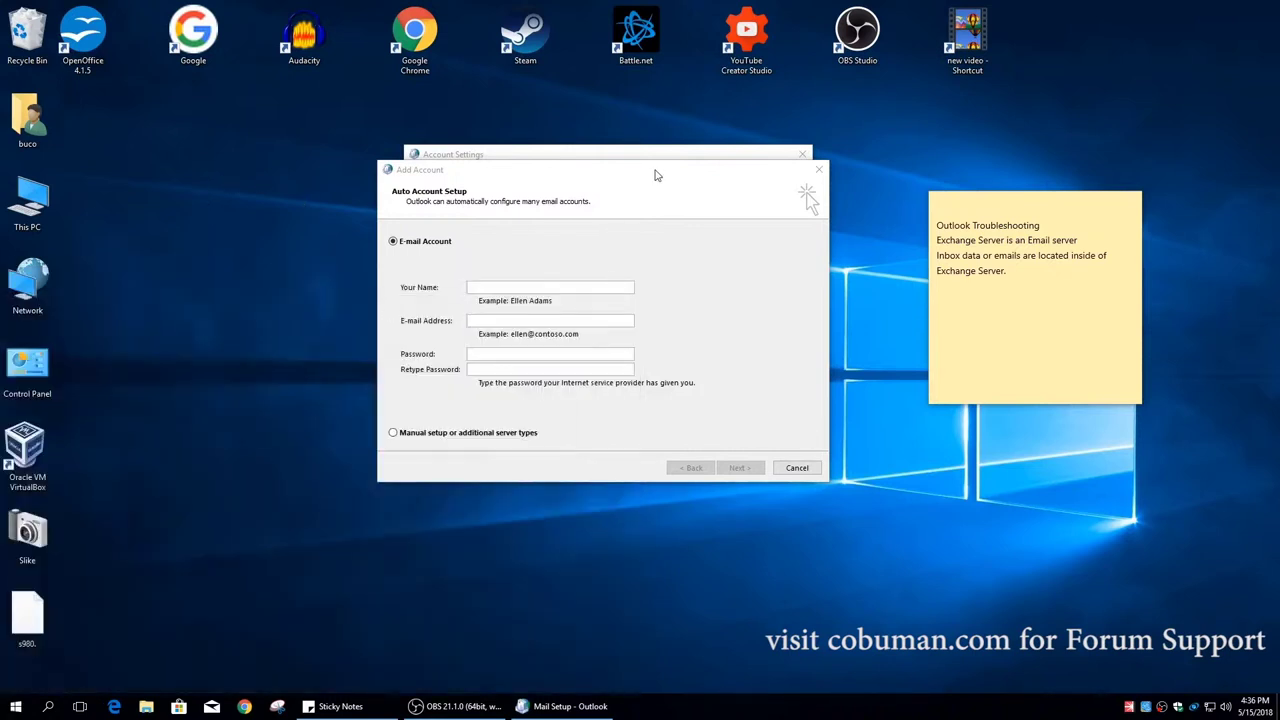
drag(656, 173, 681, 166)
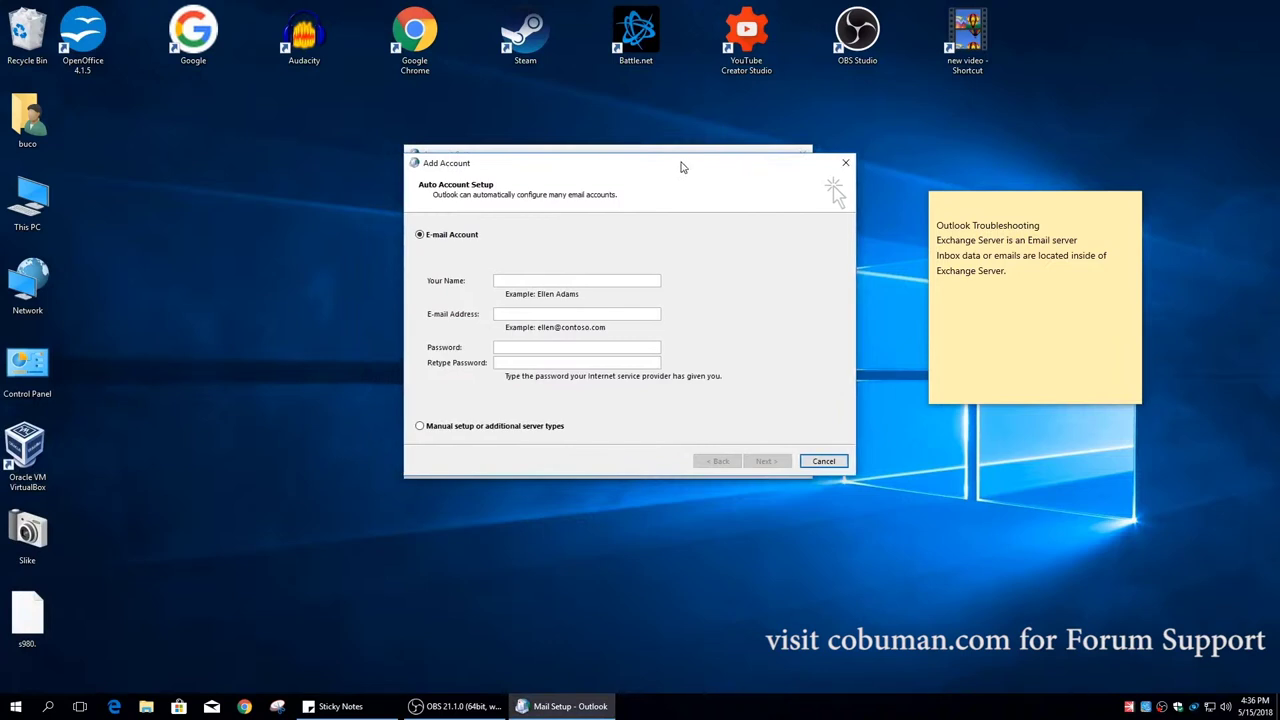
drag(650, 162, 657, 201)
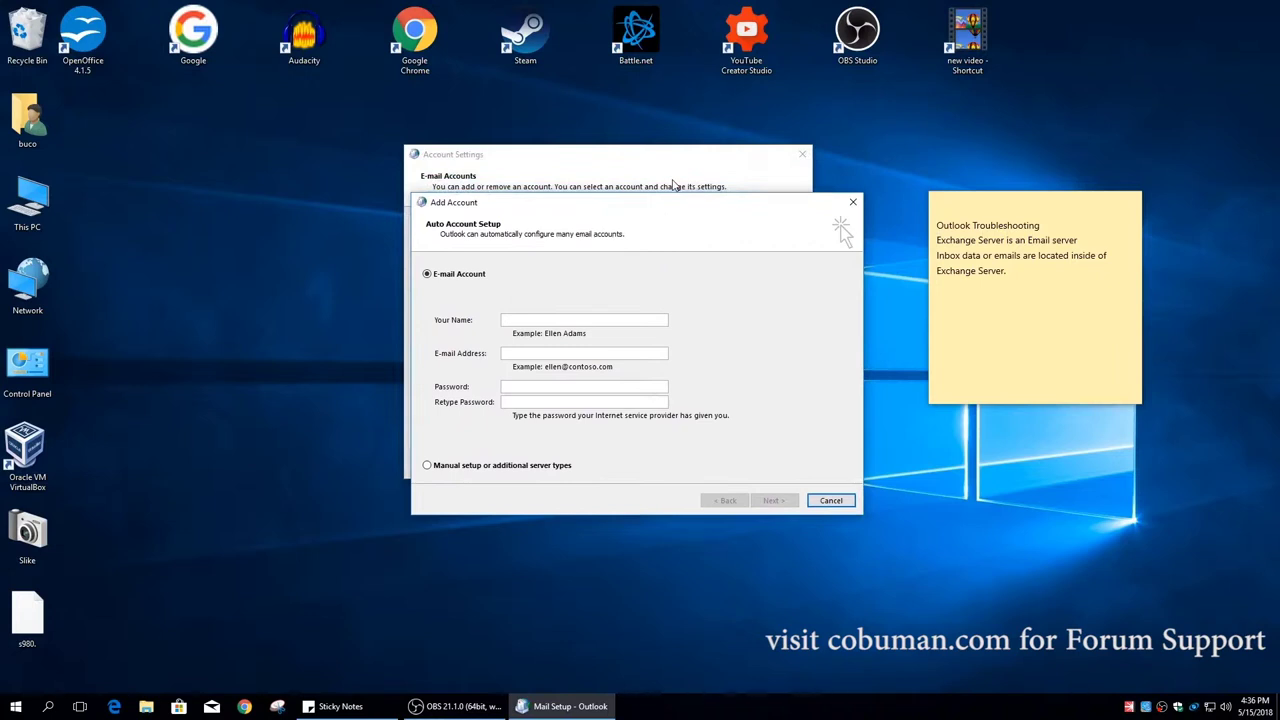
drag(631, 206, 620, 159)
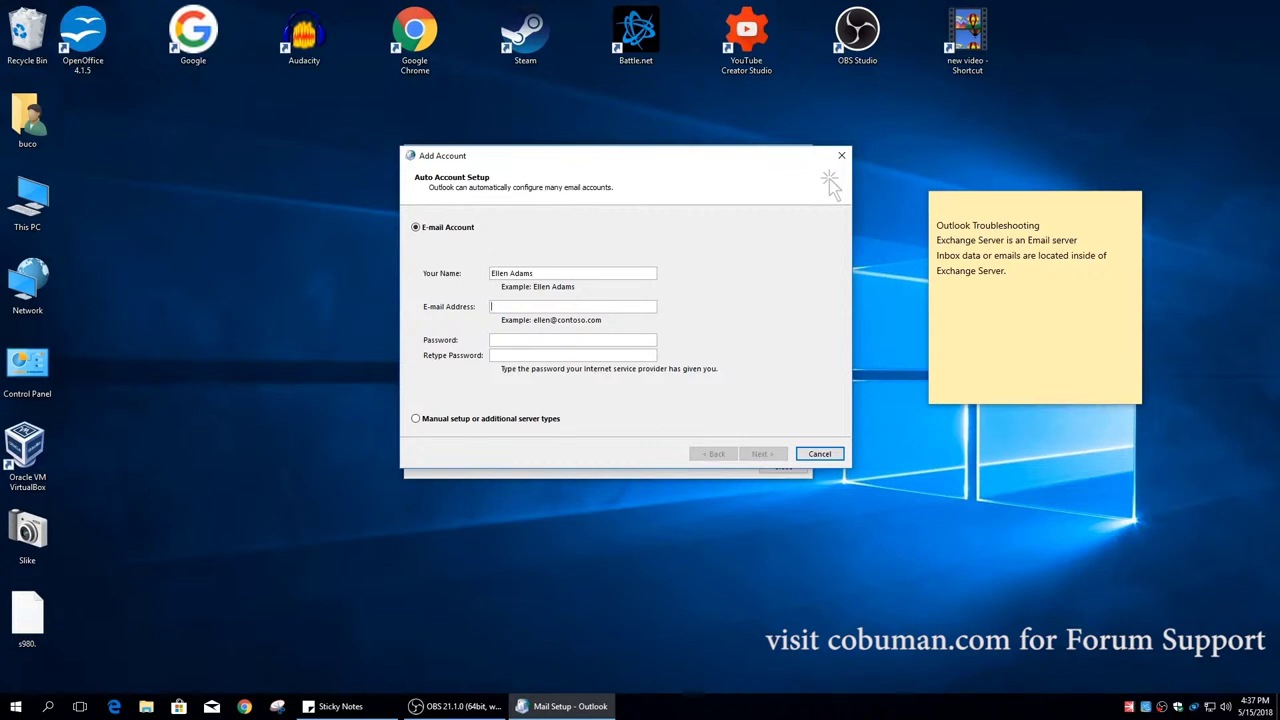
text(@contoso.com)
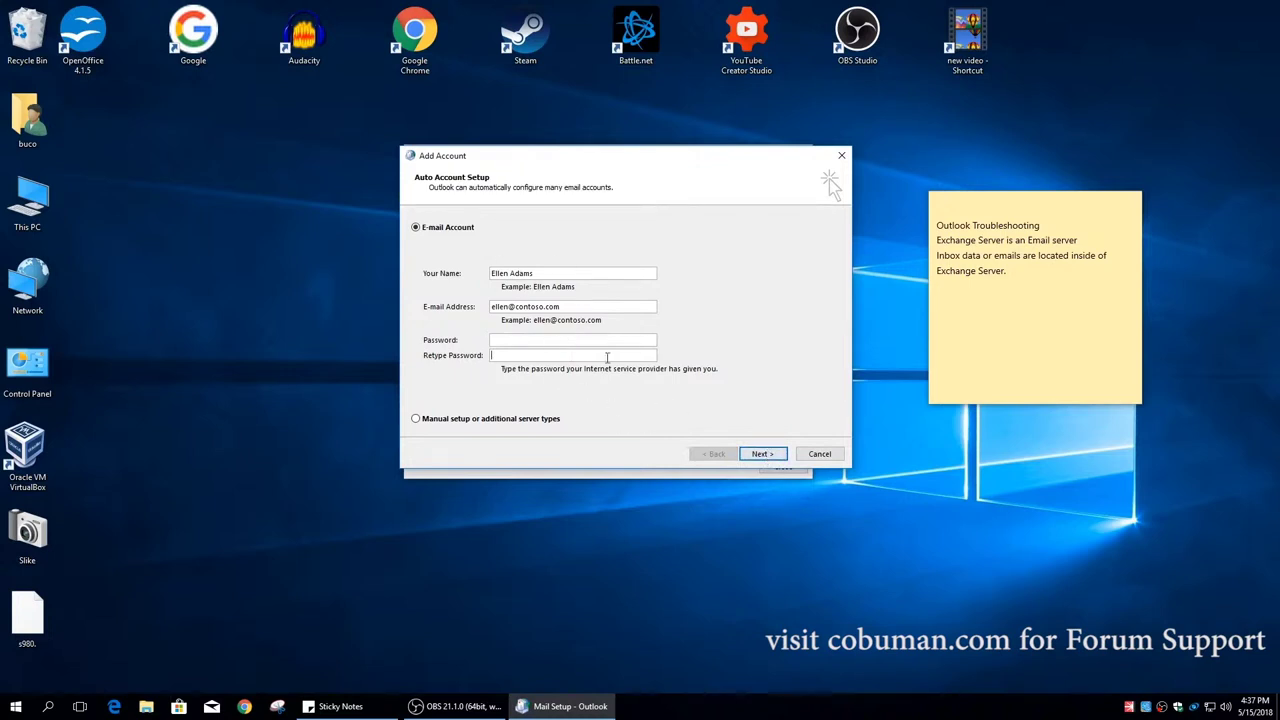
click(763, 455)
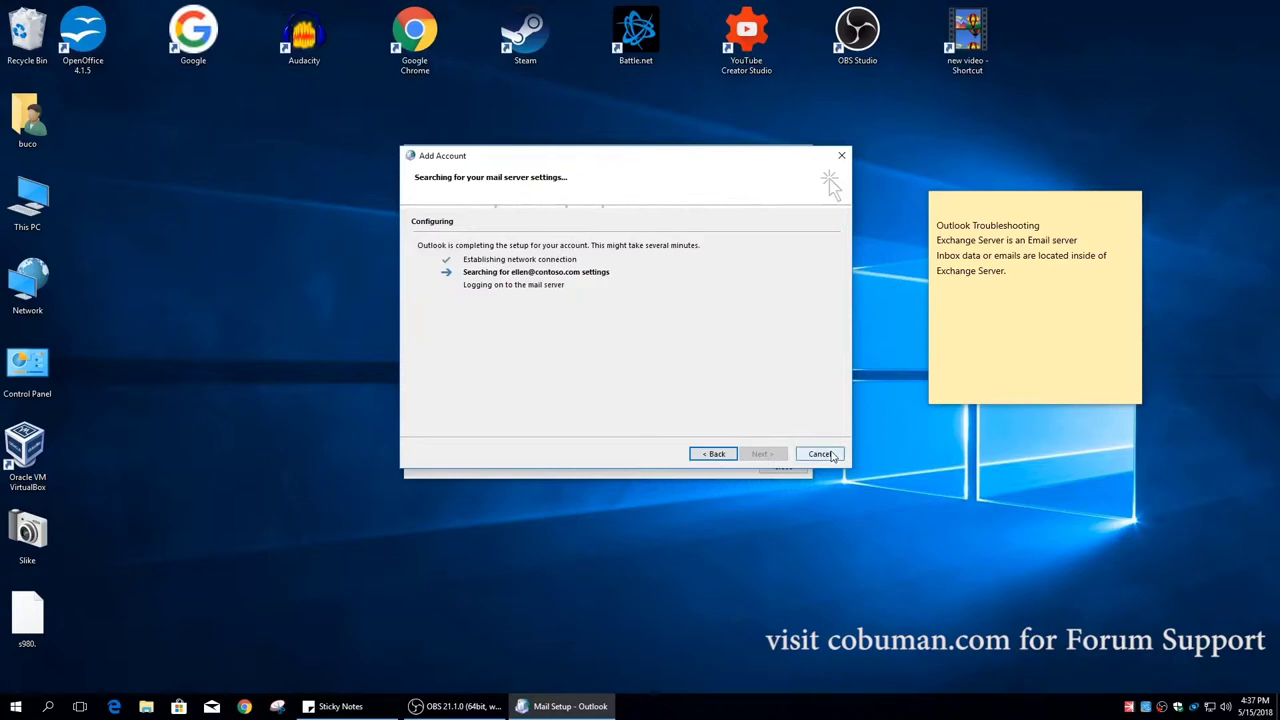
click(712, 453)
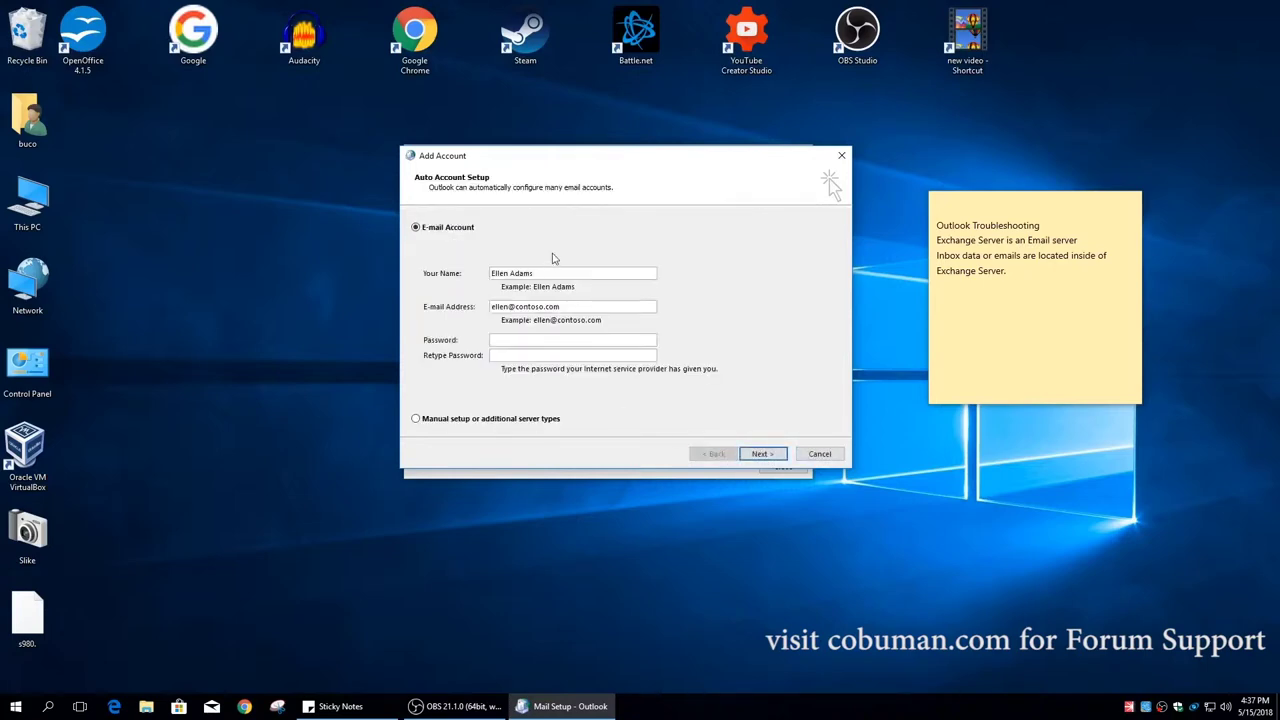
click(17, 711)
text(o)
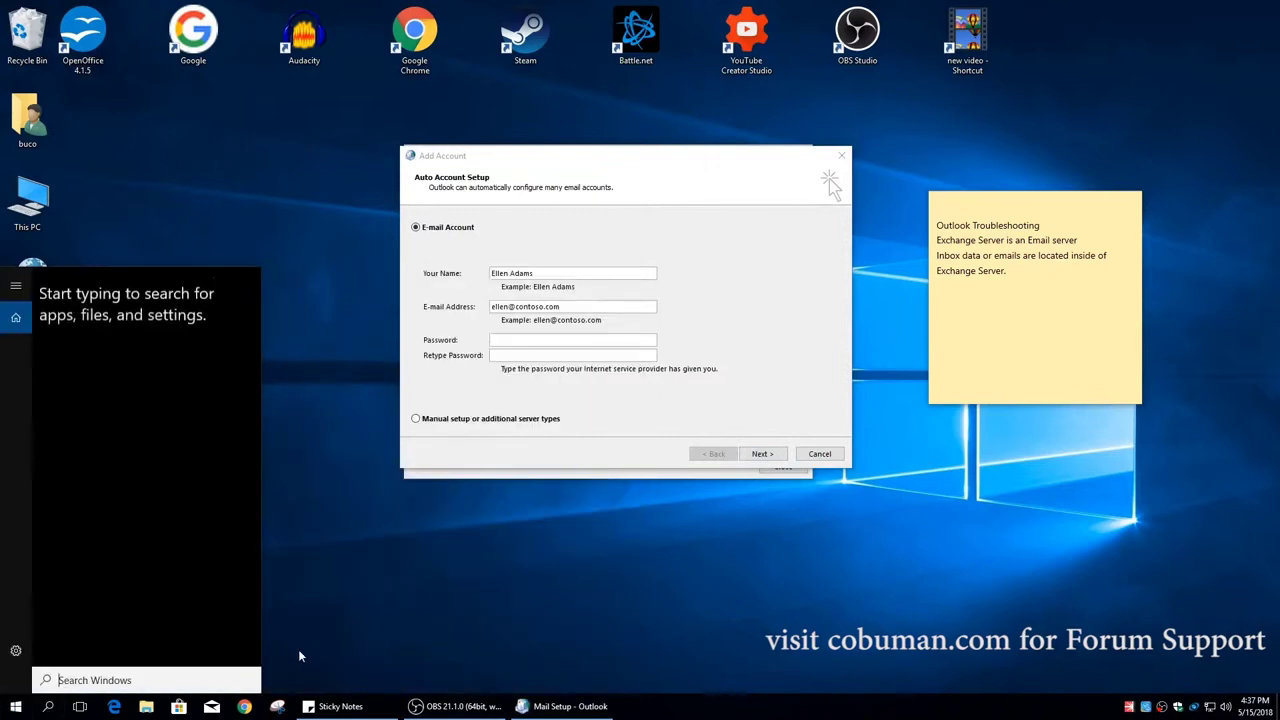
text(utlook)
key(Return)
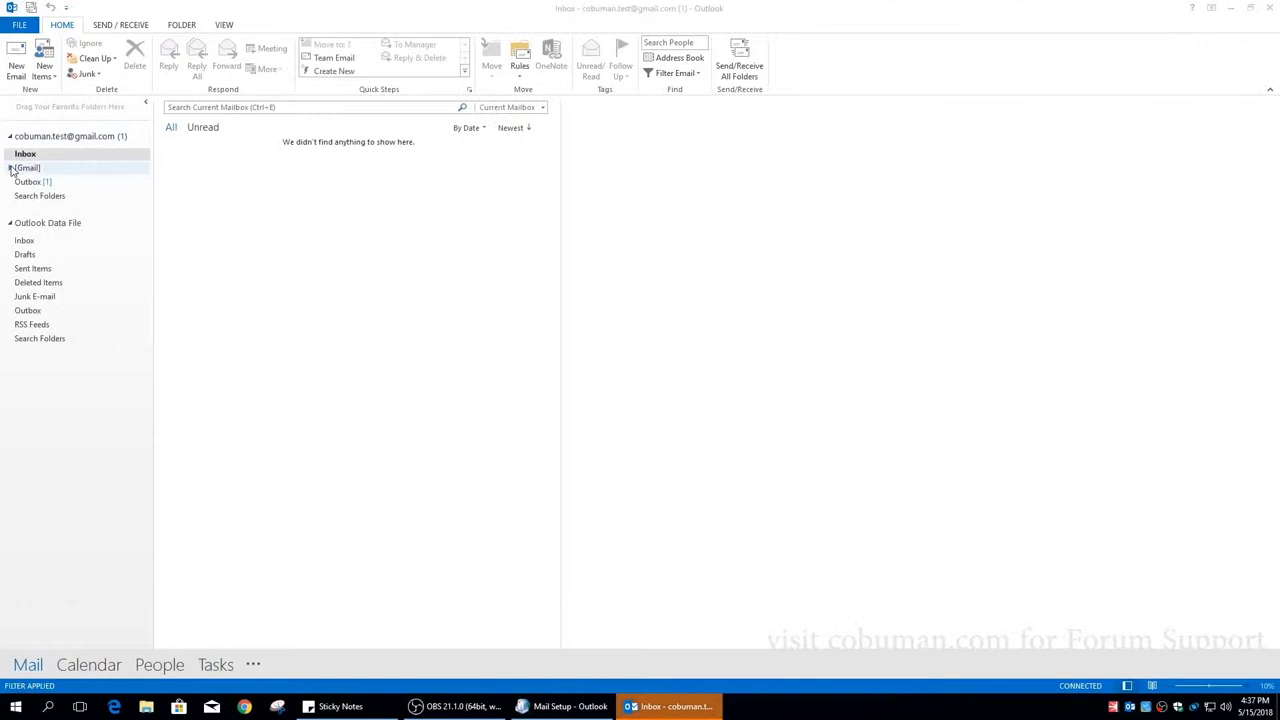
click(10, 169)
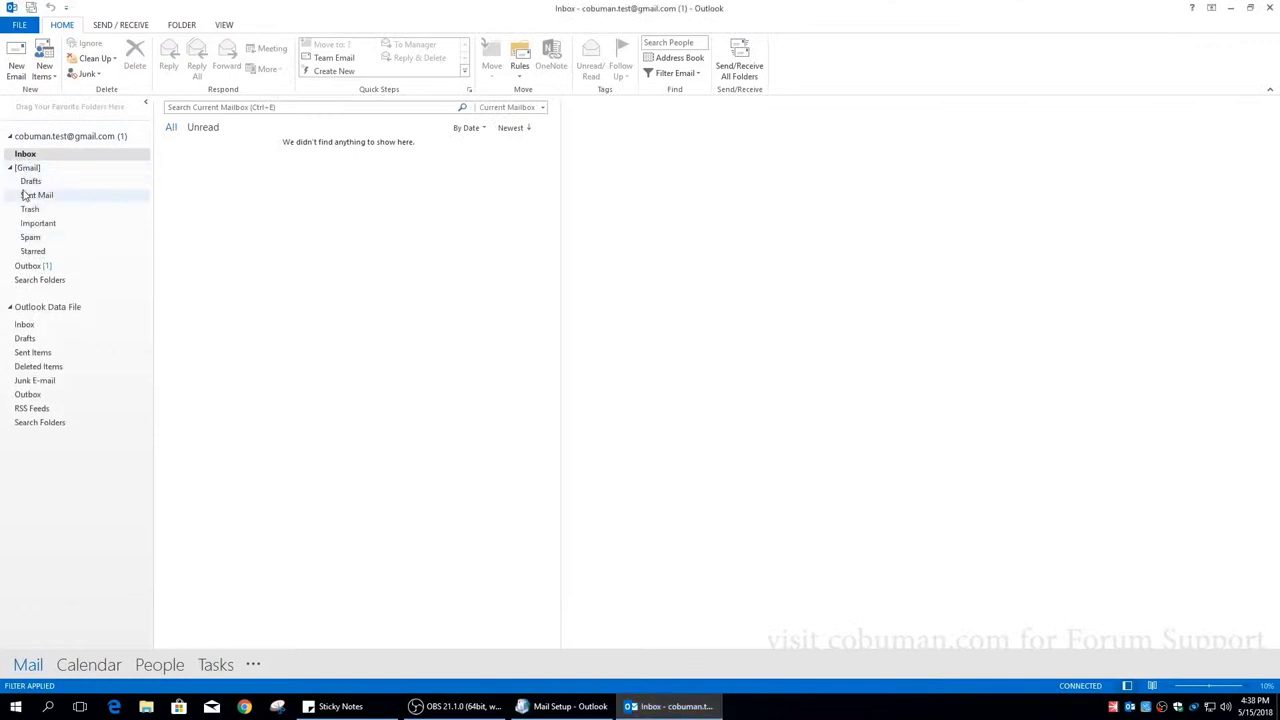
click(25, 154)
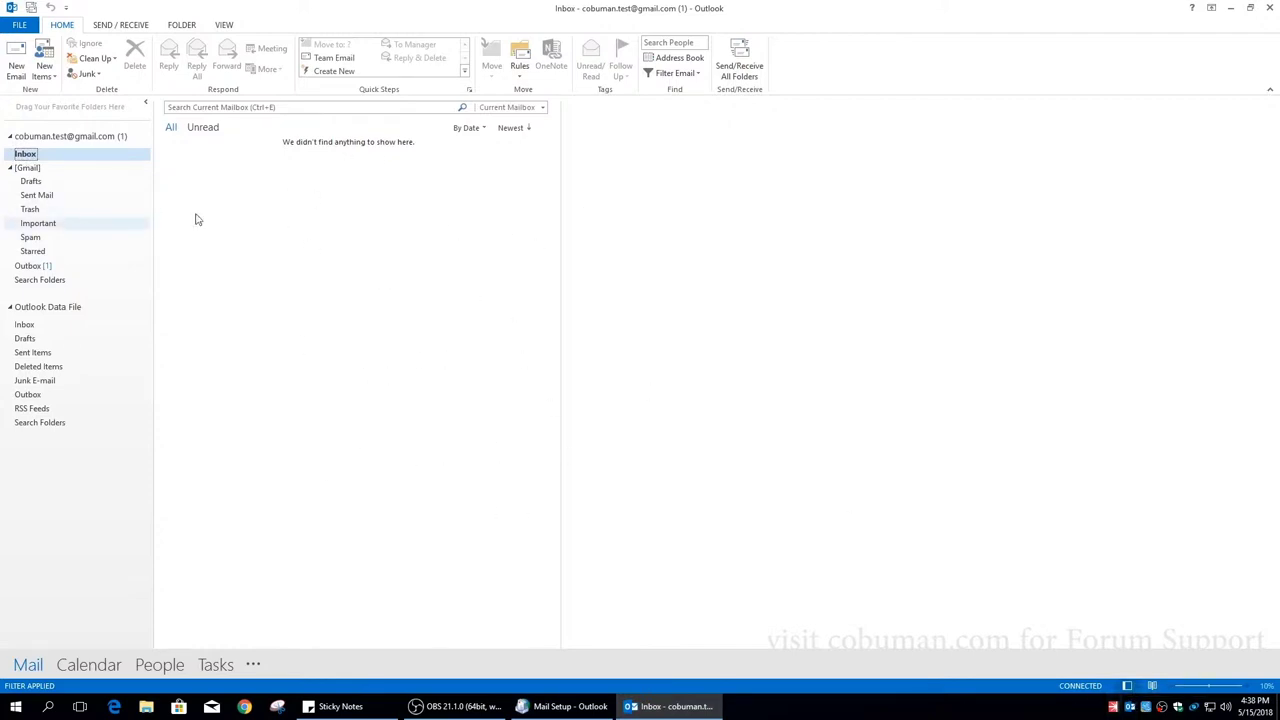
click(1267, 10)
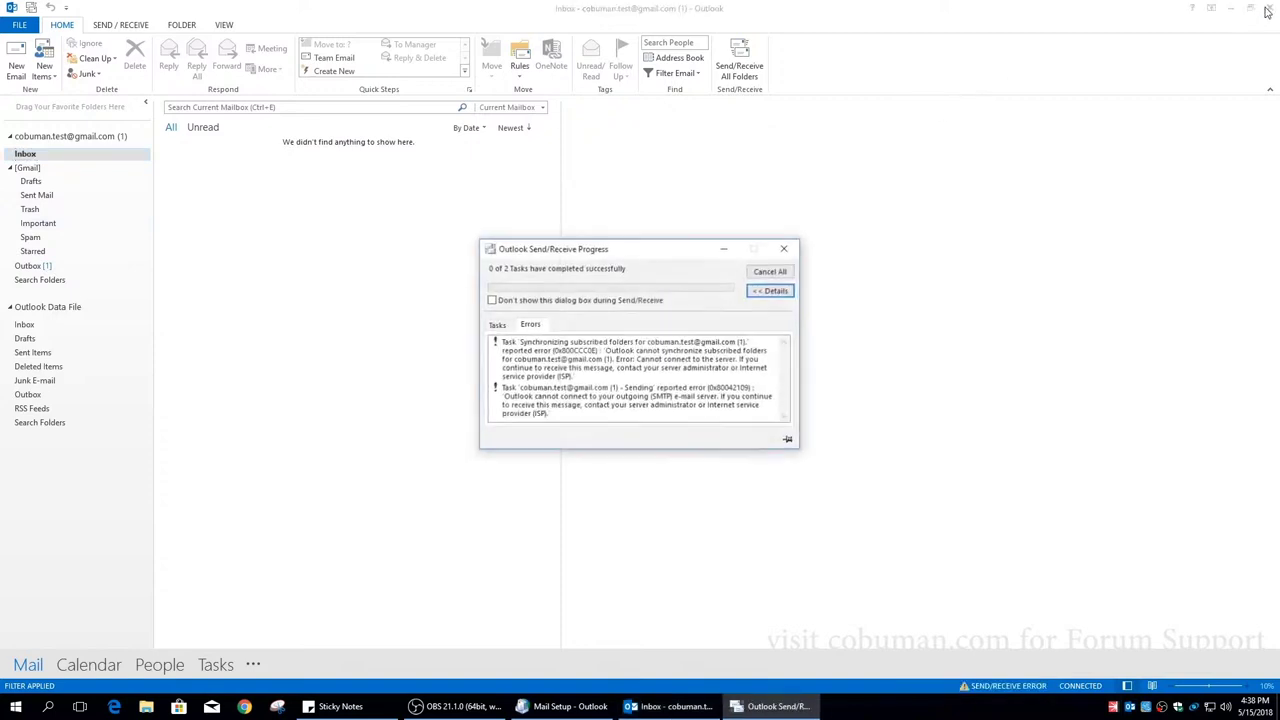
click(789, 249)
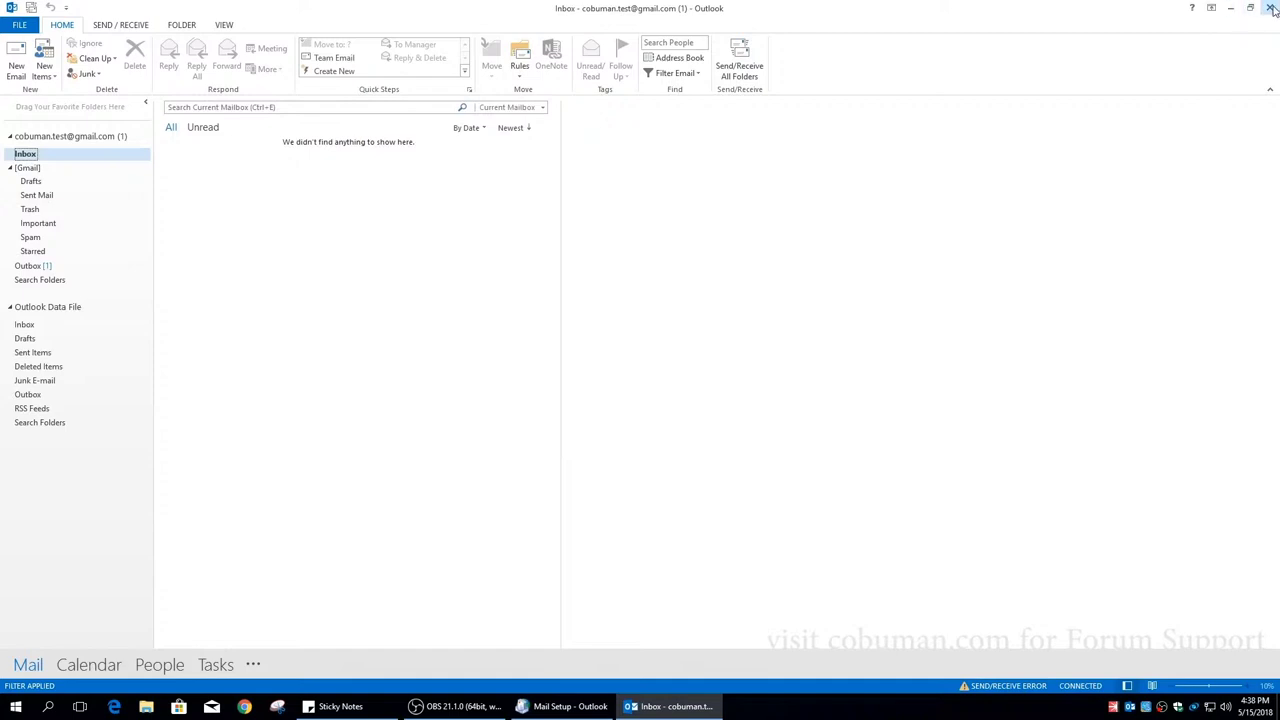
click(1272, 8)
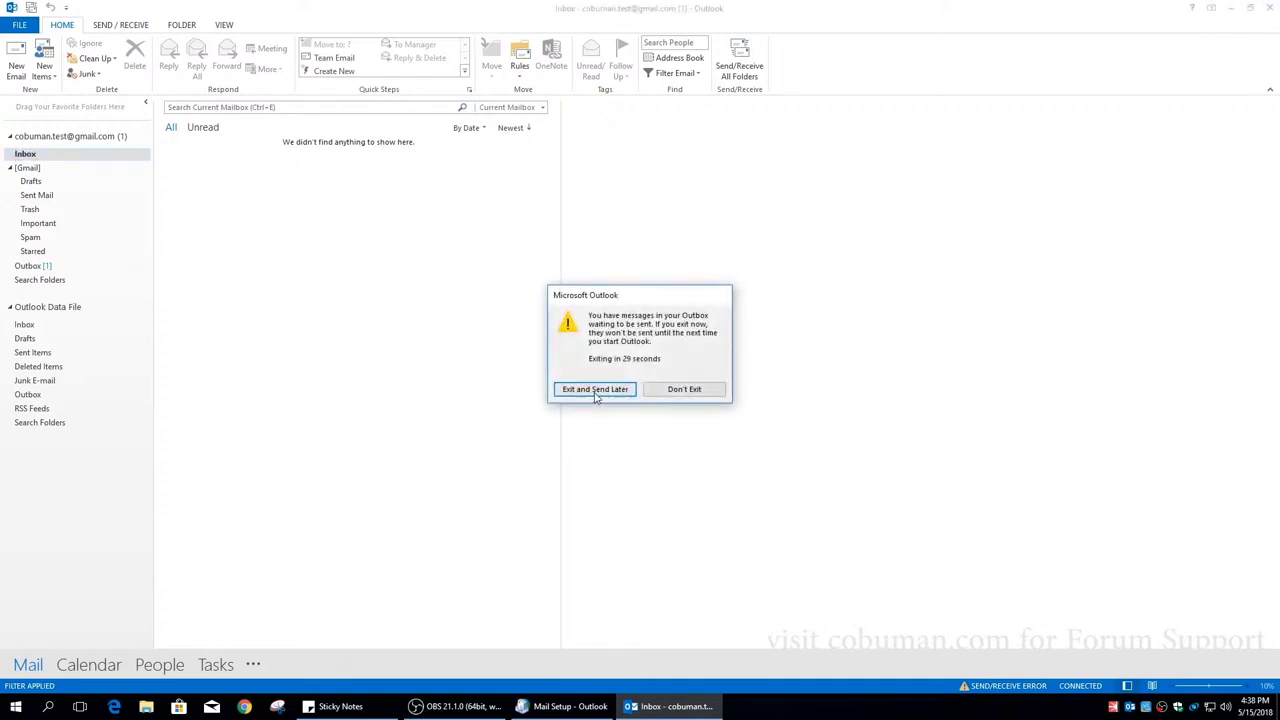
click(594, 395)
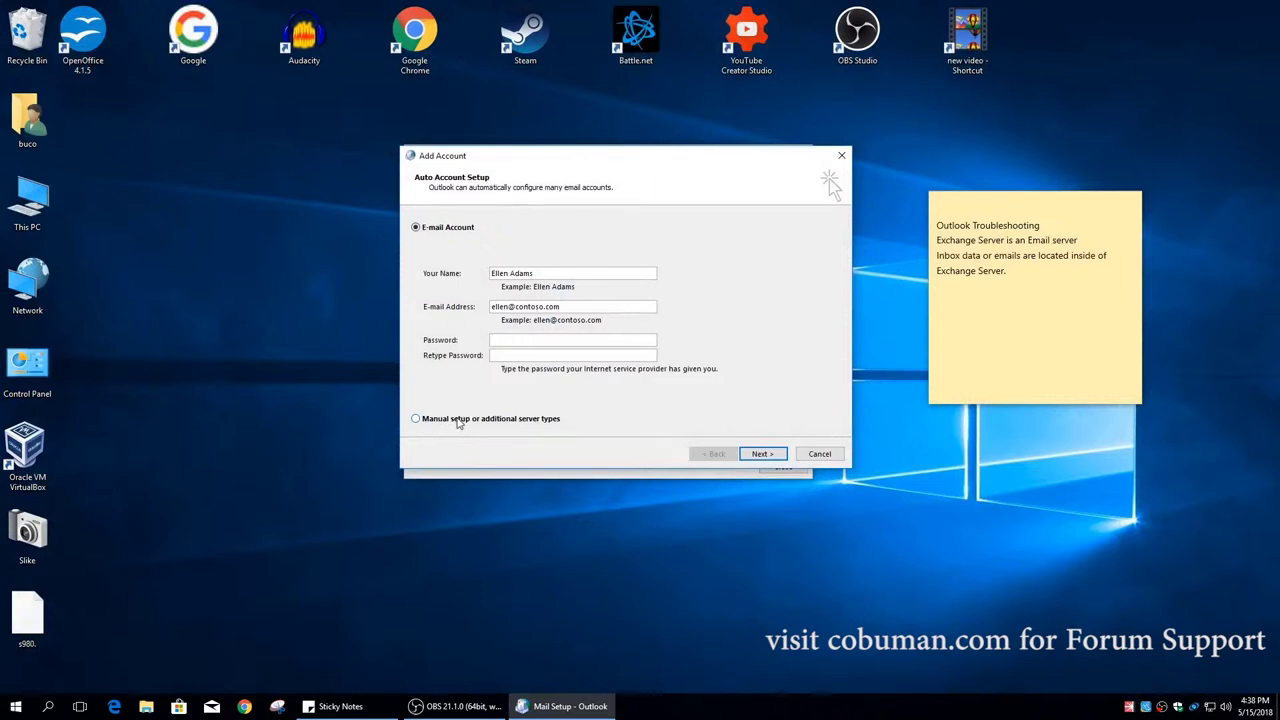
Choose Manual setup or additional server types and reach Choose Service with Microsoft Exchange Server selected.
click(457, 421)
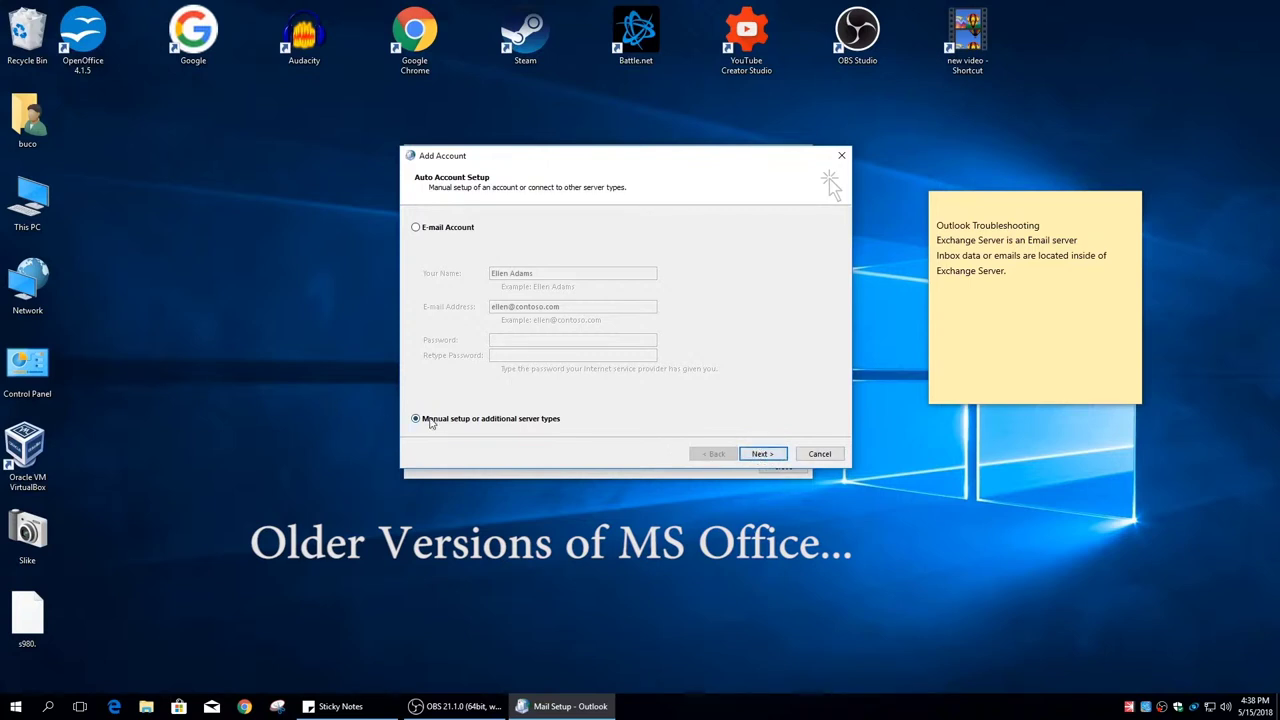
click(762, 453)
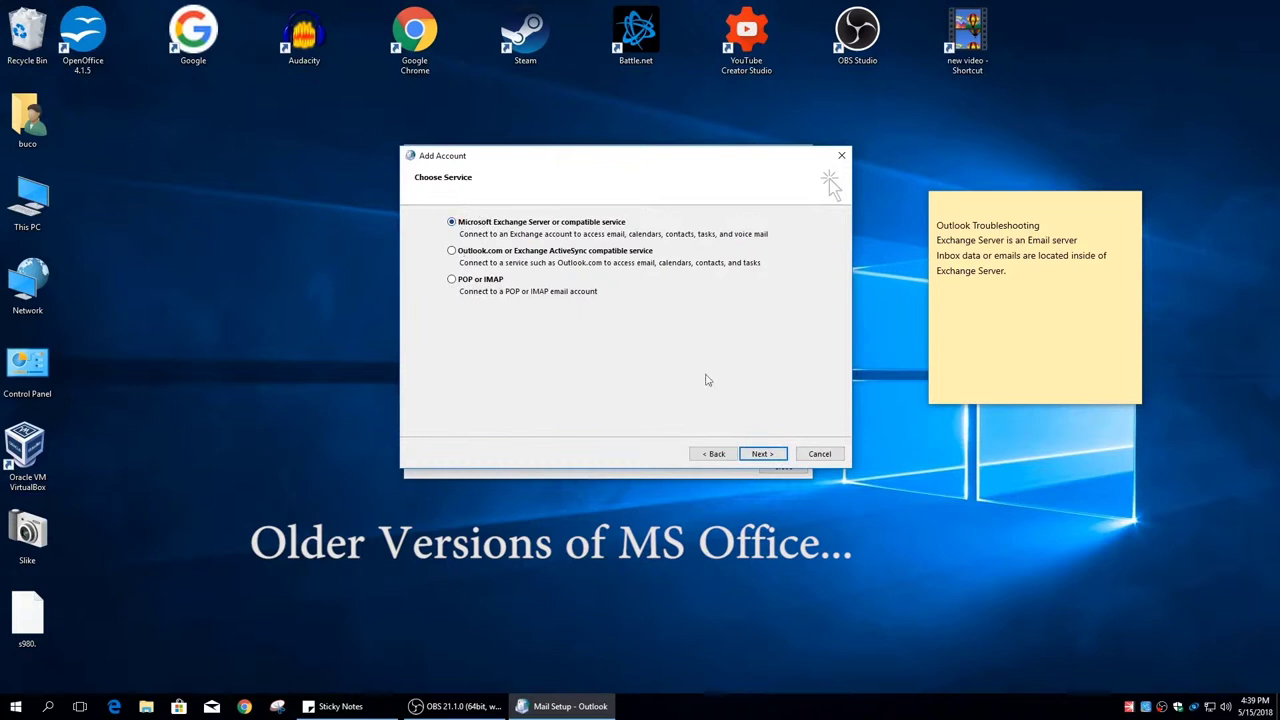
click(714, 454)
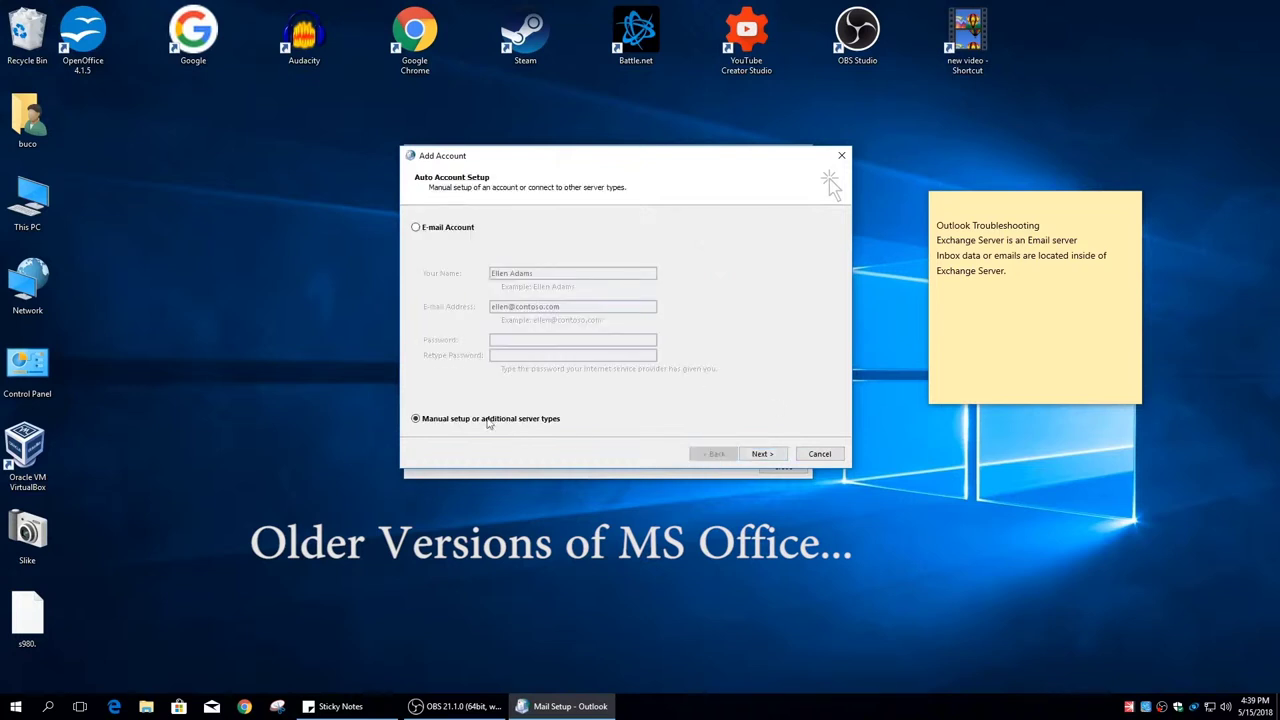
click(763, 454)
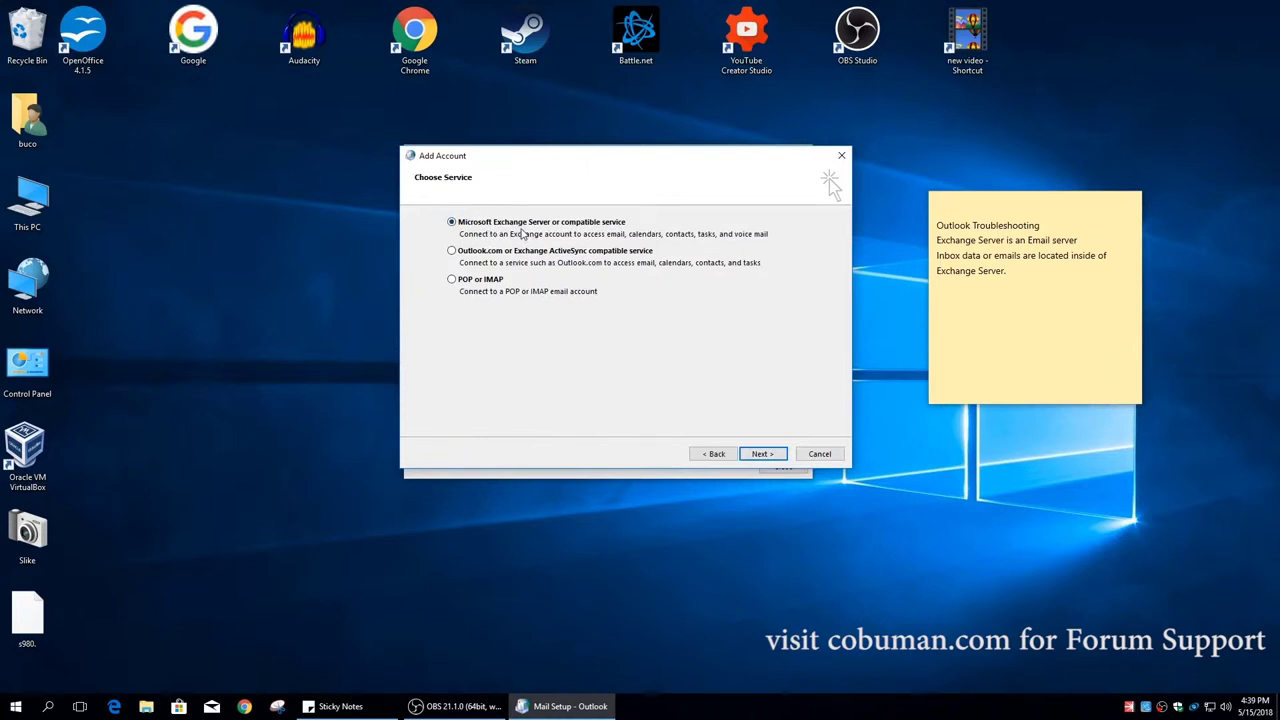
Proceed to the Exchange server settings, edit the user name field, and submit them.
click(758, 456)
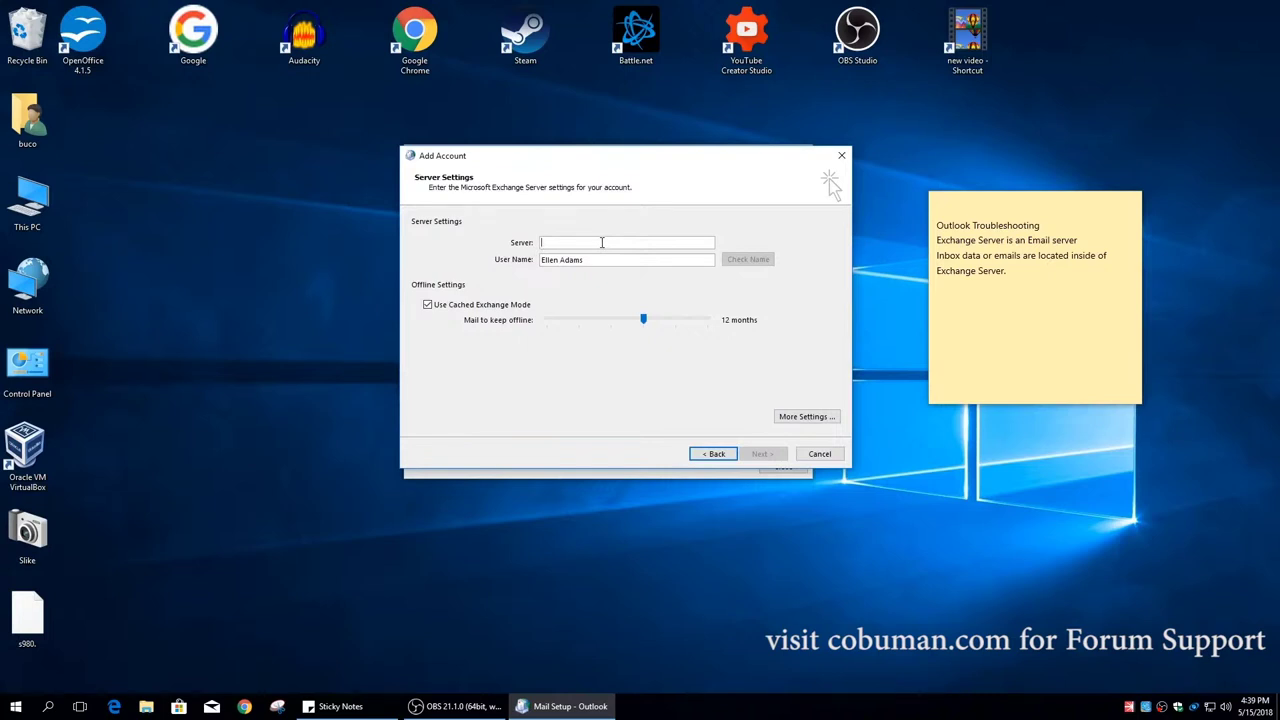
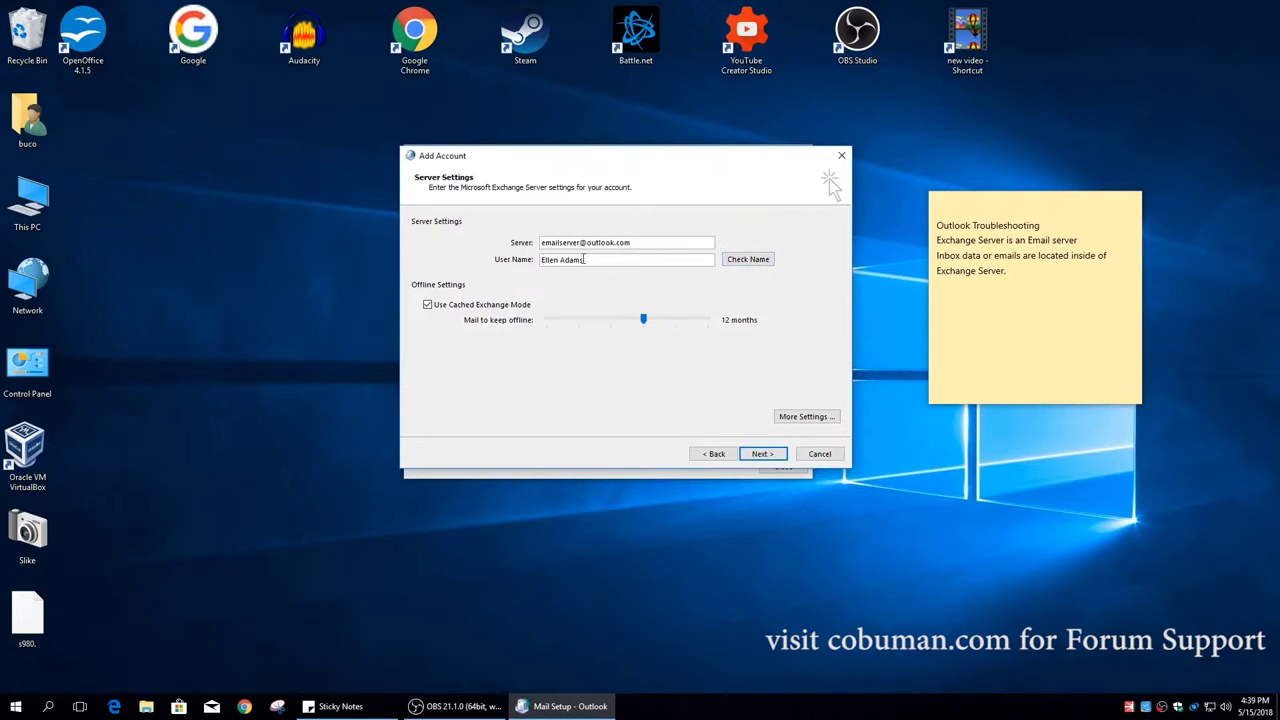
drag(627, 262, 514, 262)
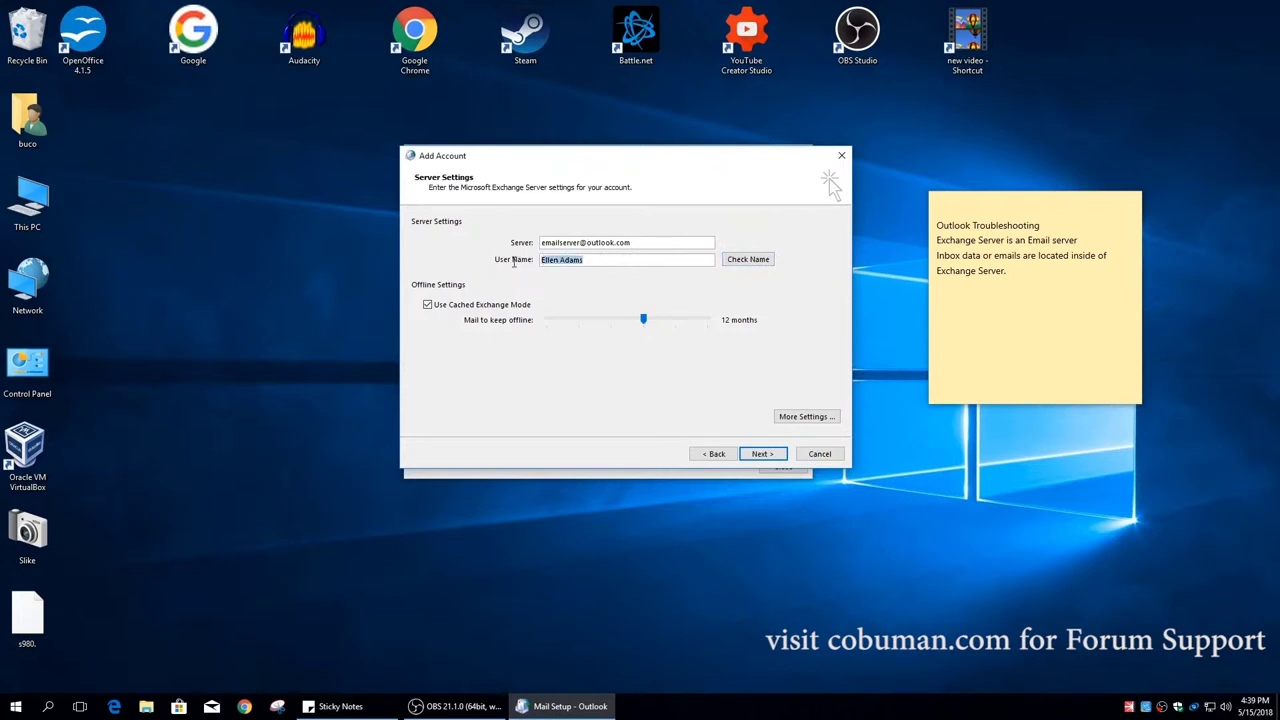
click(616, 259)
drag(598, 262, 533, 261)
click(652, 262)
click(775, 456)
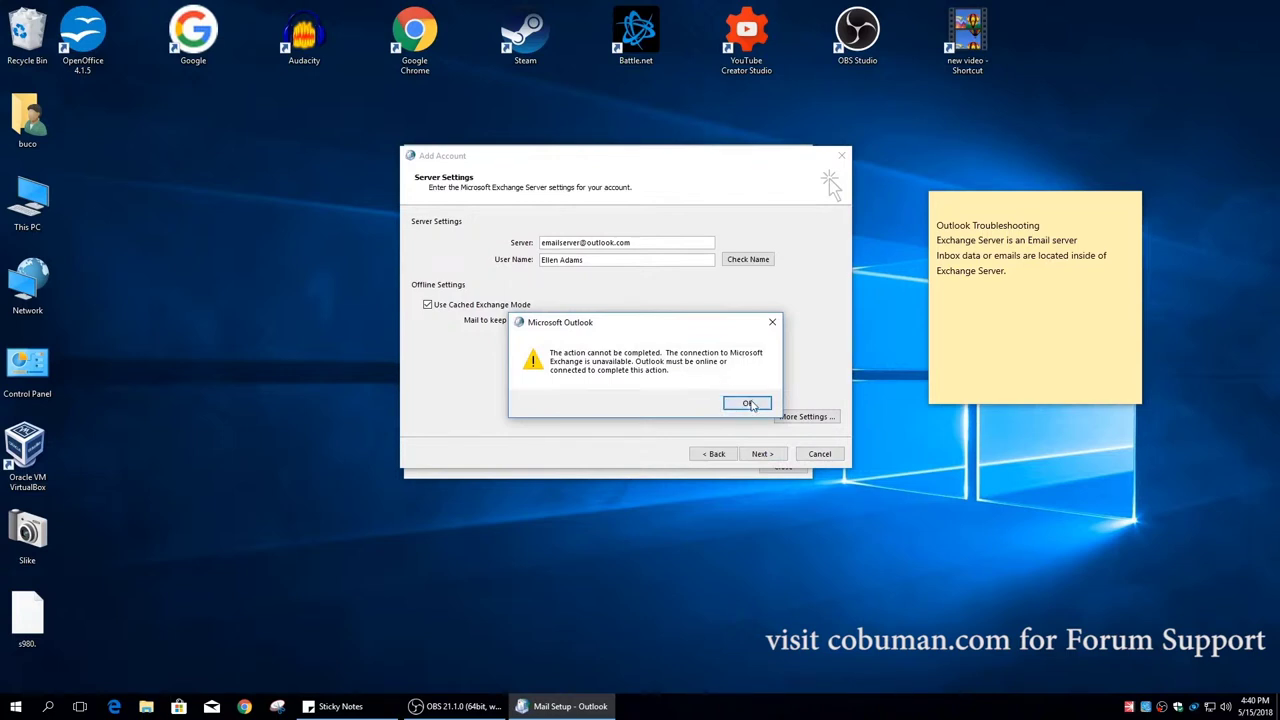
Dismiss the Exchange connection errors, cancel the server settings, and clear the data file delivery warning.
click(747, 404)
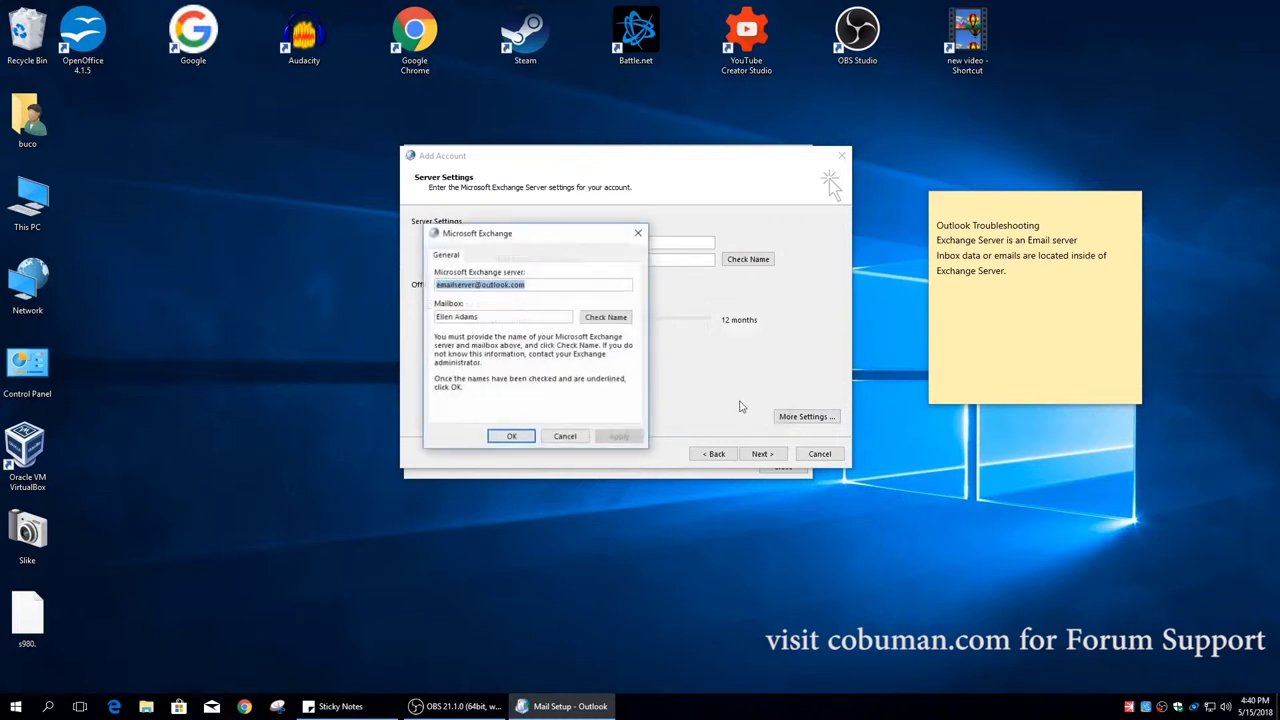
click(566, 437)
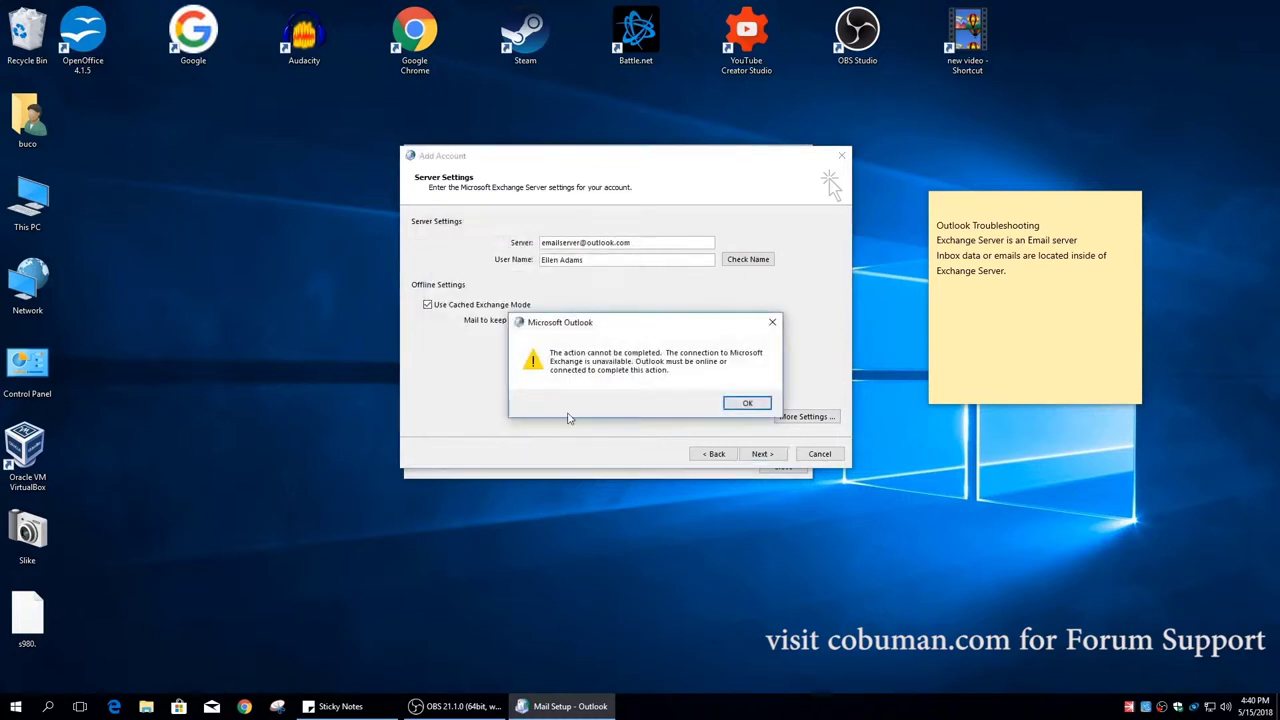
click(749, 402)
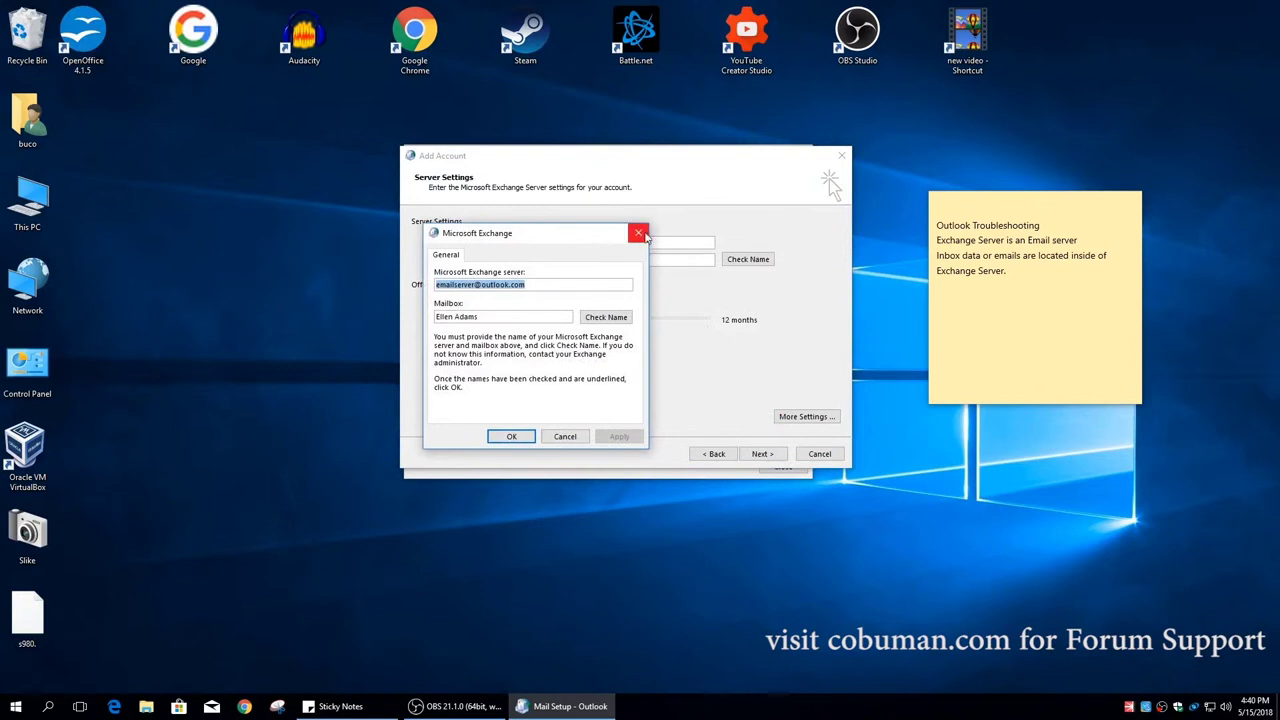
click(545, 440)
drag(720, 312, 345, 401)
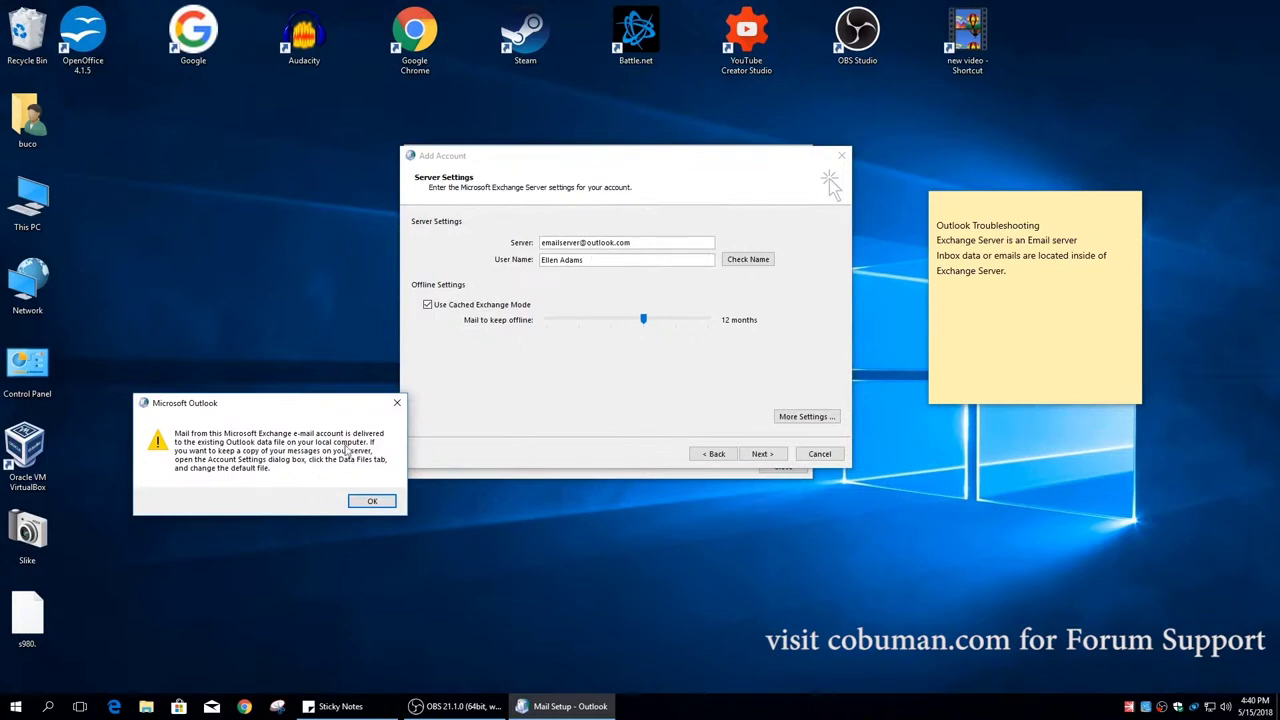
click(397, 402)
Dismiss the unresolved names error, step back to Auto Account Setup and choose E-mail Account.
click(727, 402)
click(712, 456)
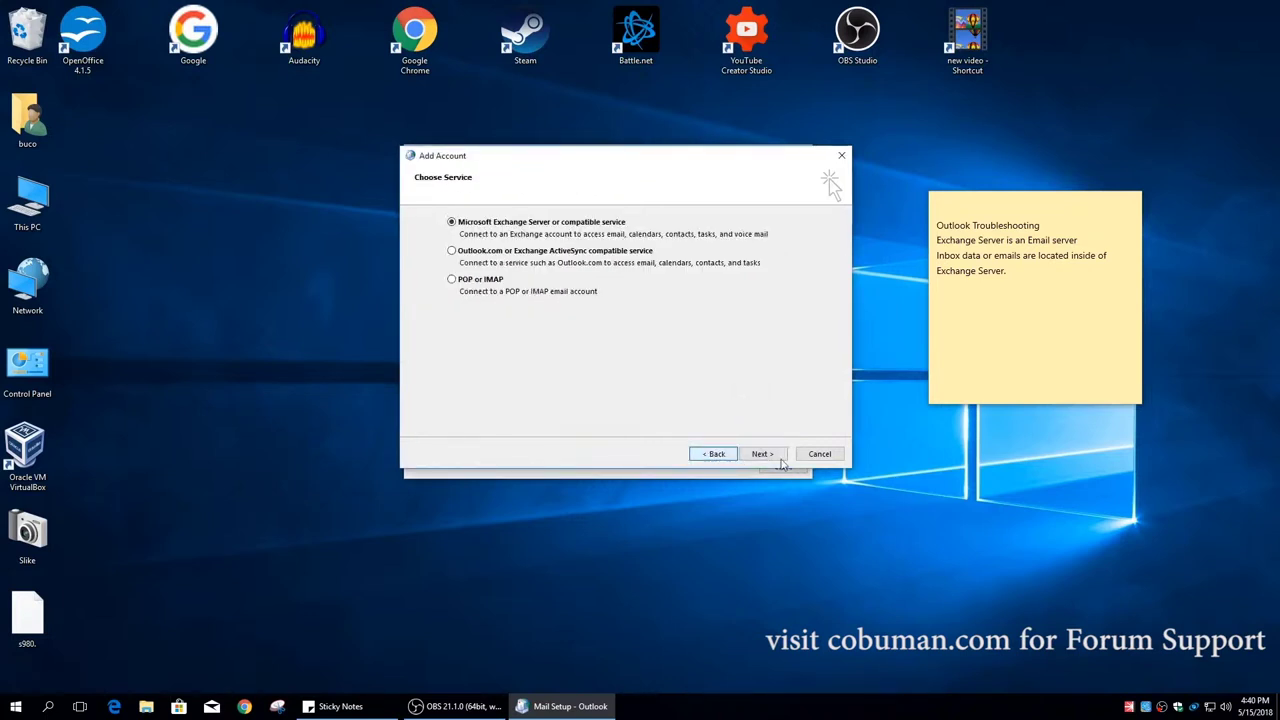
click(713, 455)
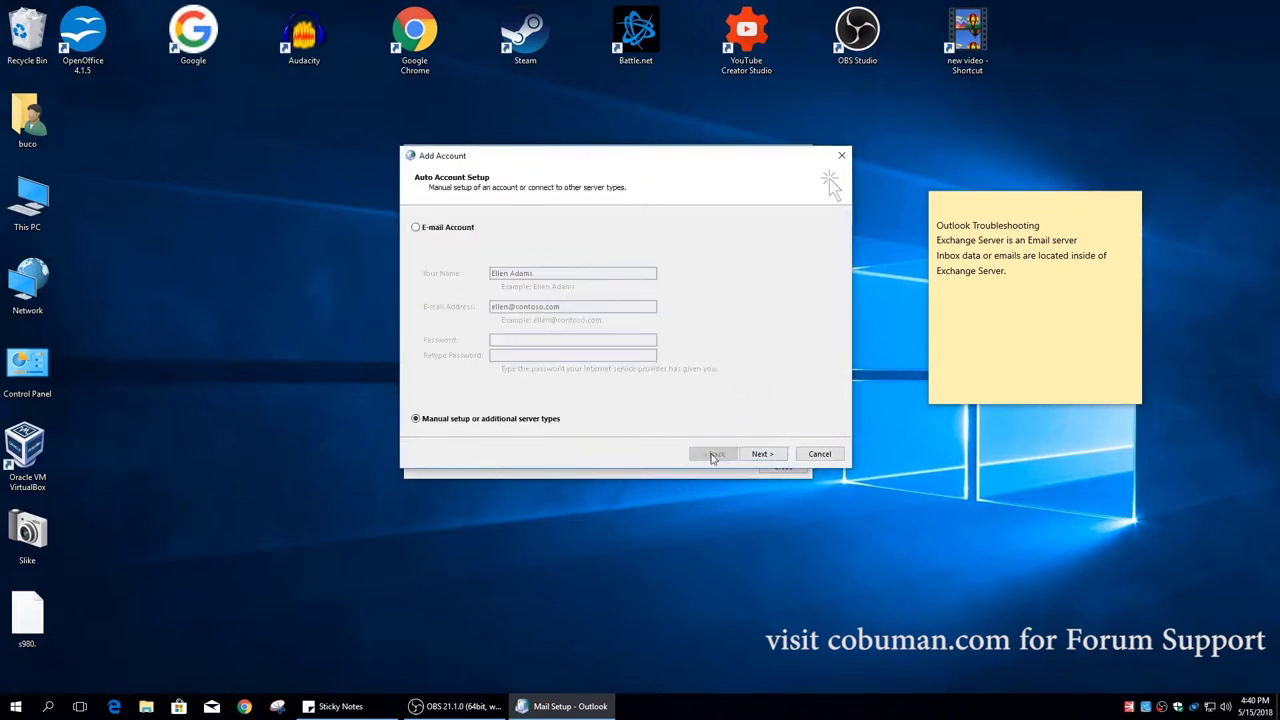
click(416, 228)
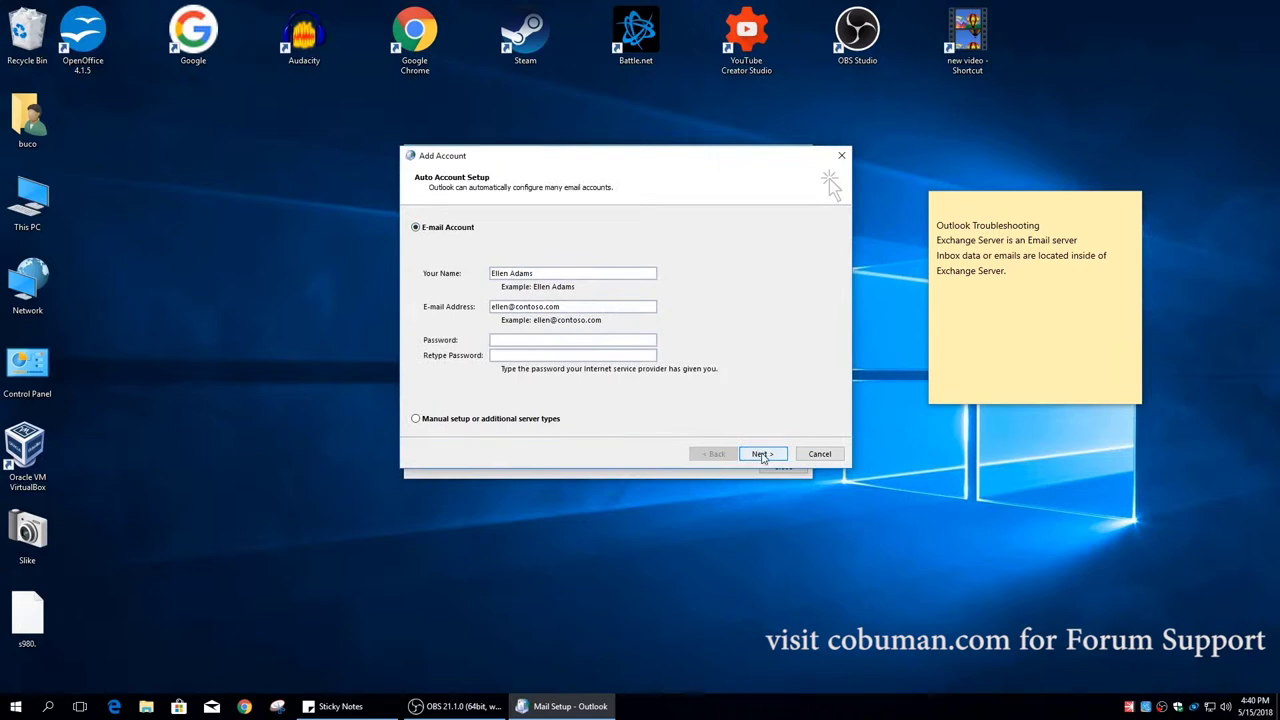
Try Manual setup through to the Exchange settings, then return and reselect E-mail Account.
click(487, 421)
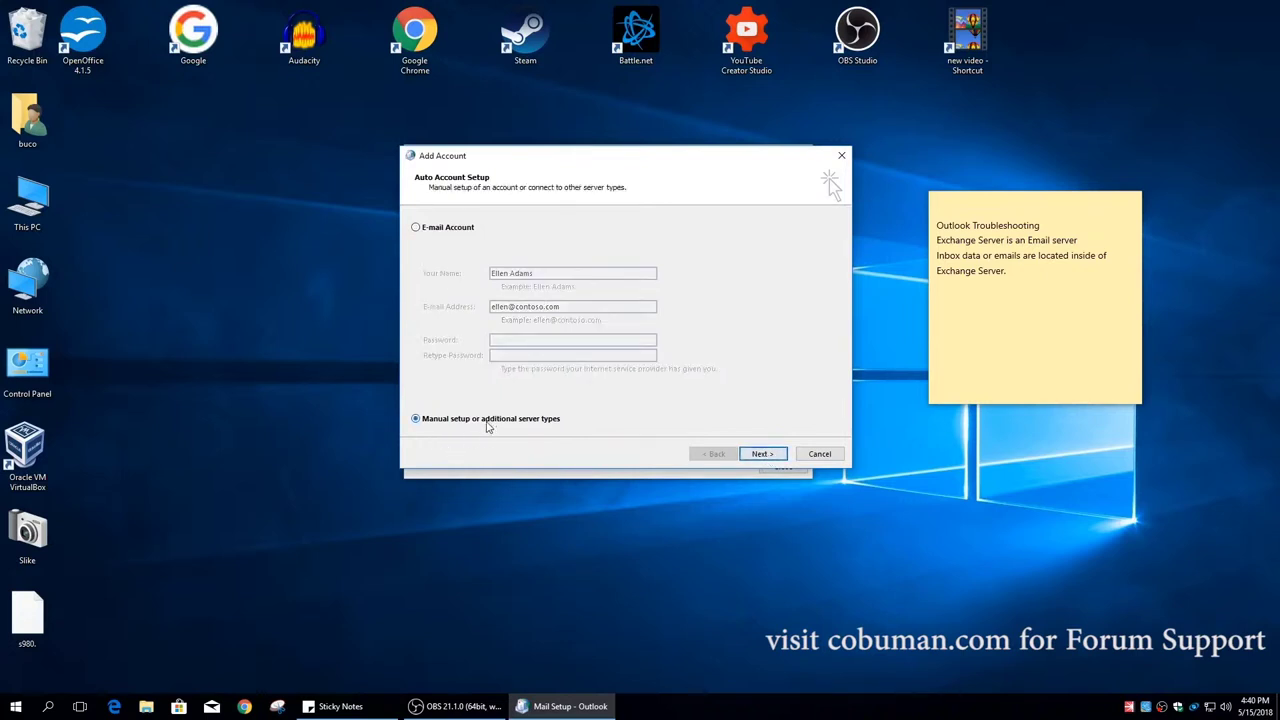
click(763, 454)
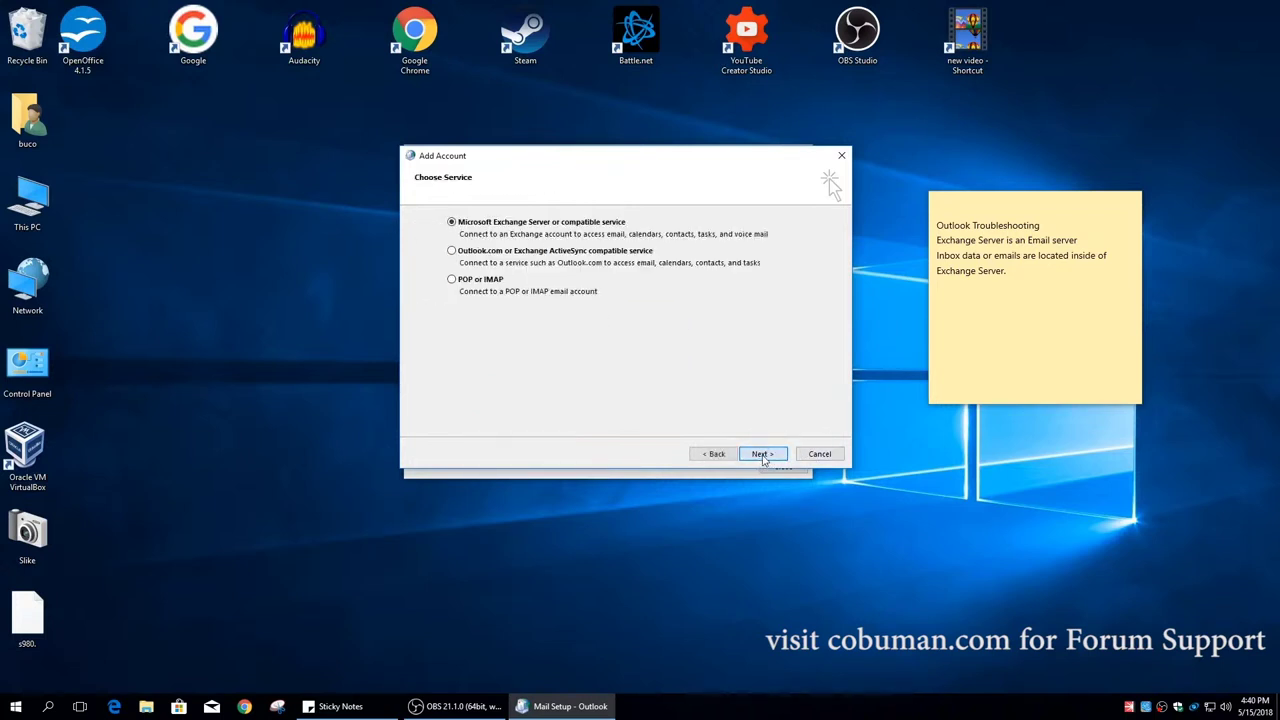
click(763, 454)
click(716, 455)
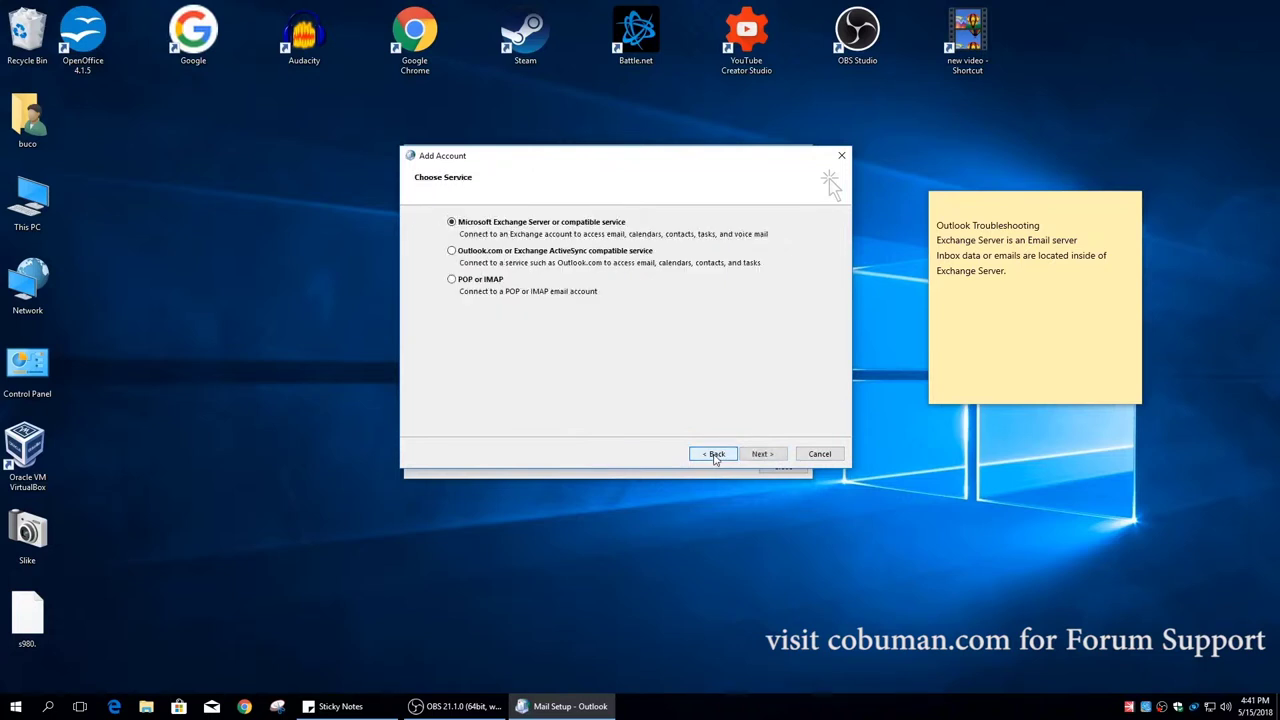
click(716, 455)
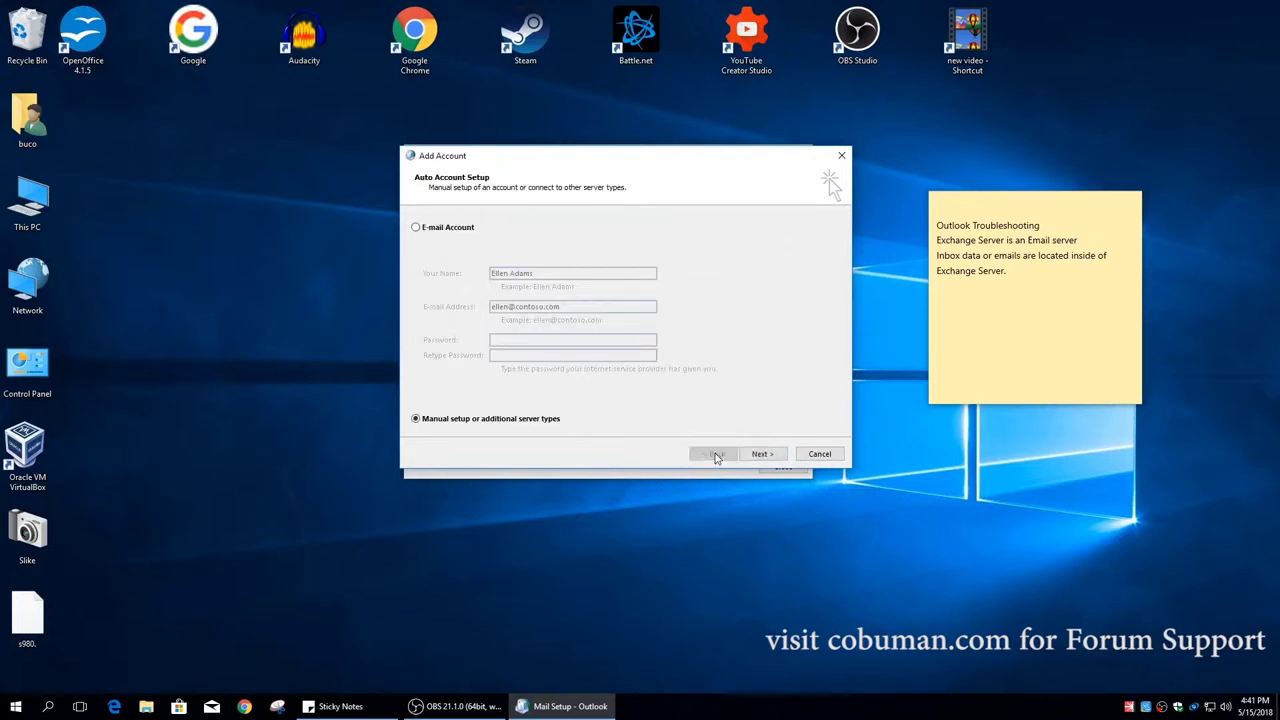
click(416, 228)
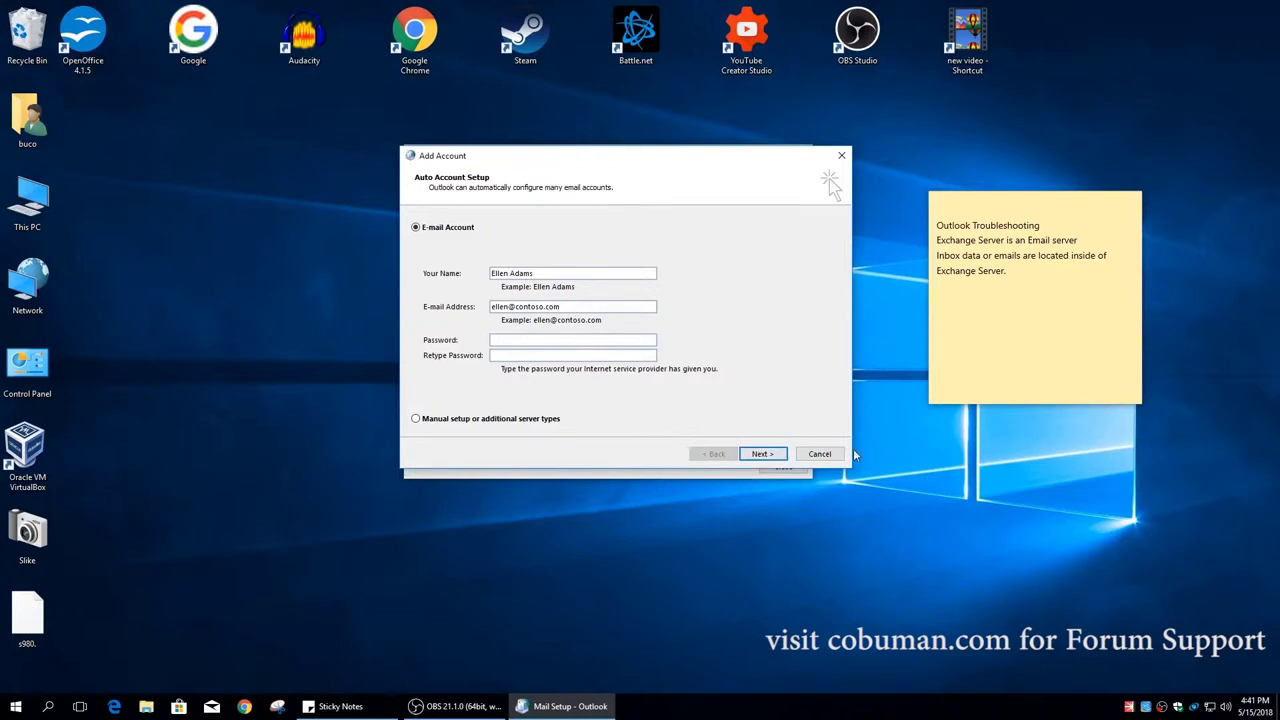
Move the Add Account wizard to uncover Account Settings, then cancel the wizard without adding an account.
drag(650, 157, 650, 197)
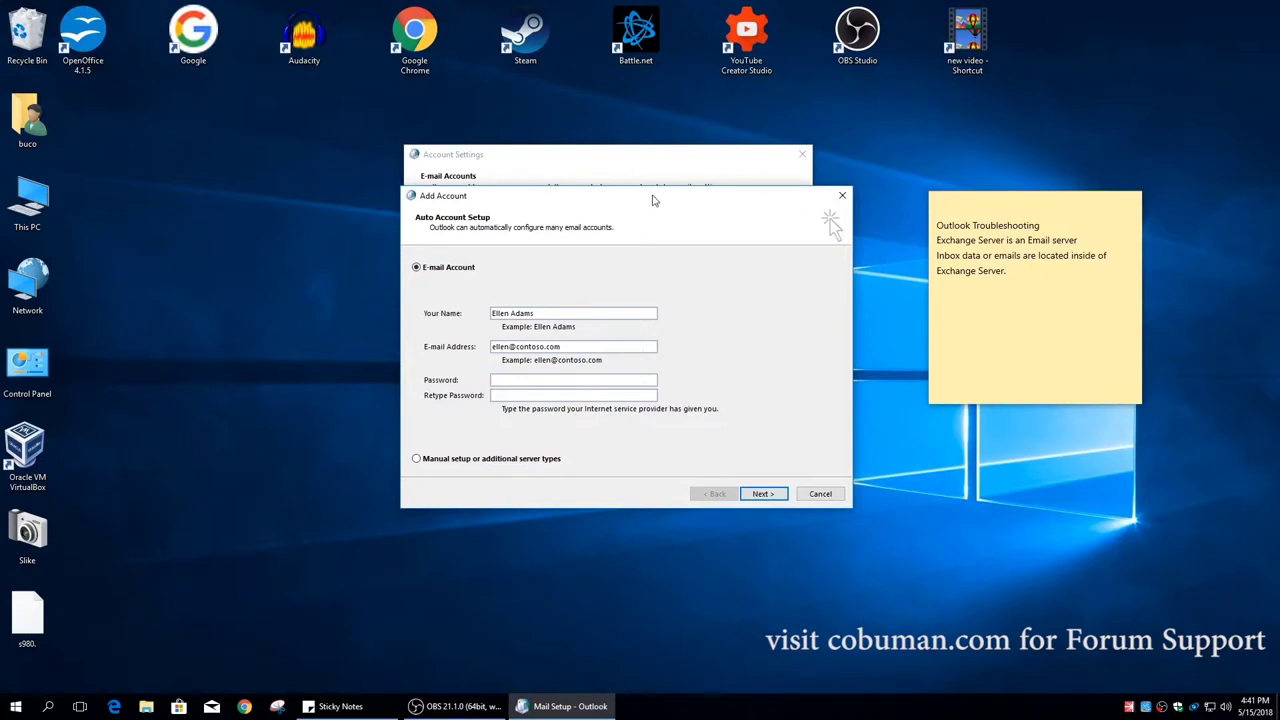
drag(652, 200, 664, 289)
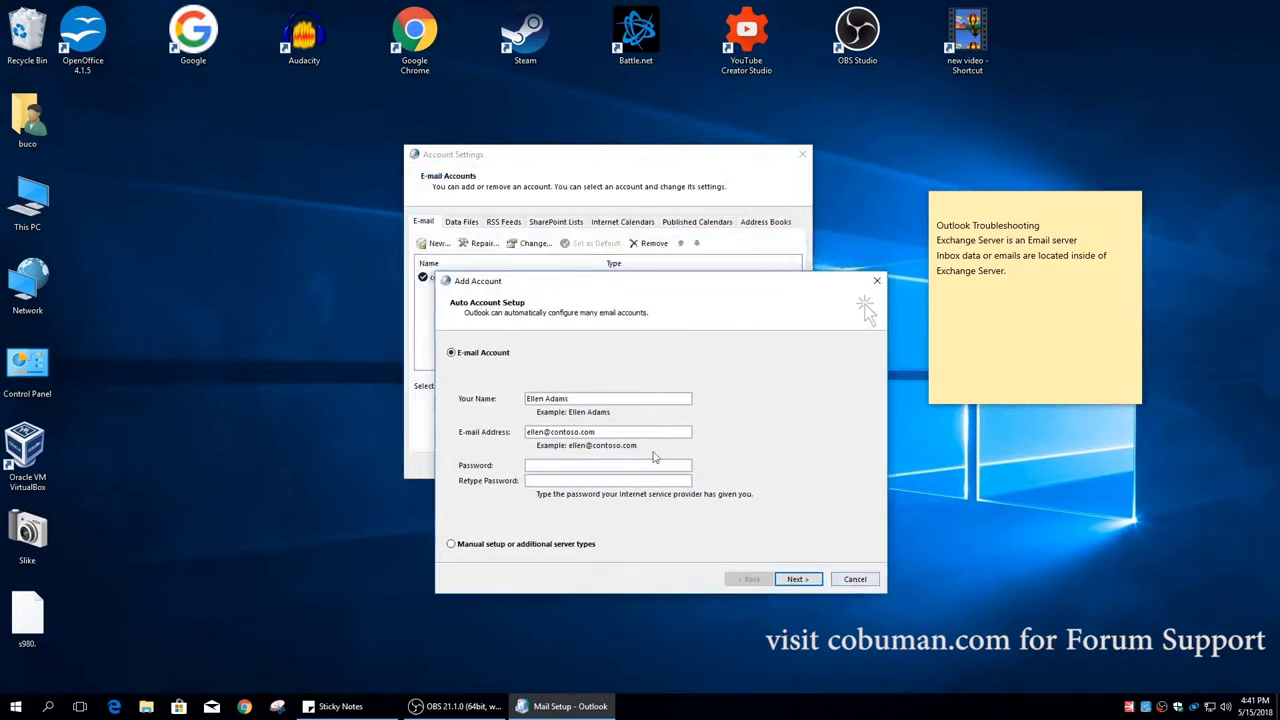
drag(654, 285, 657, 194)
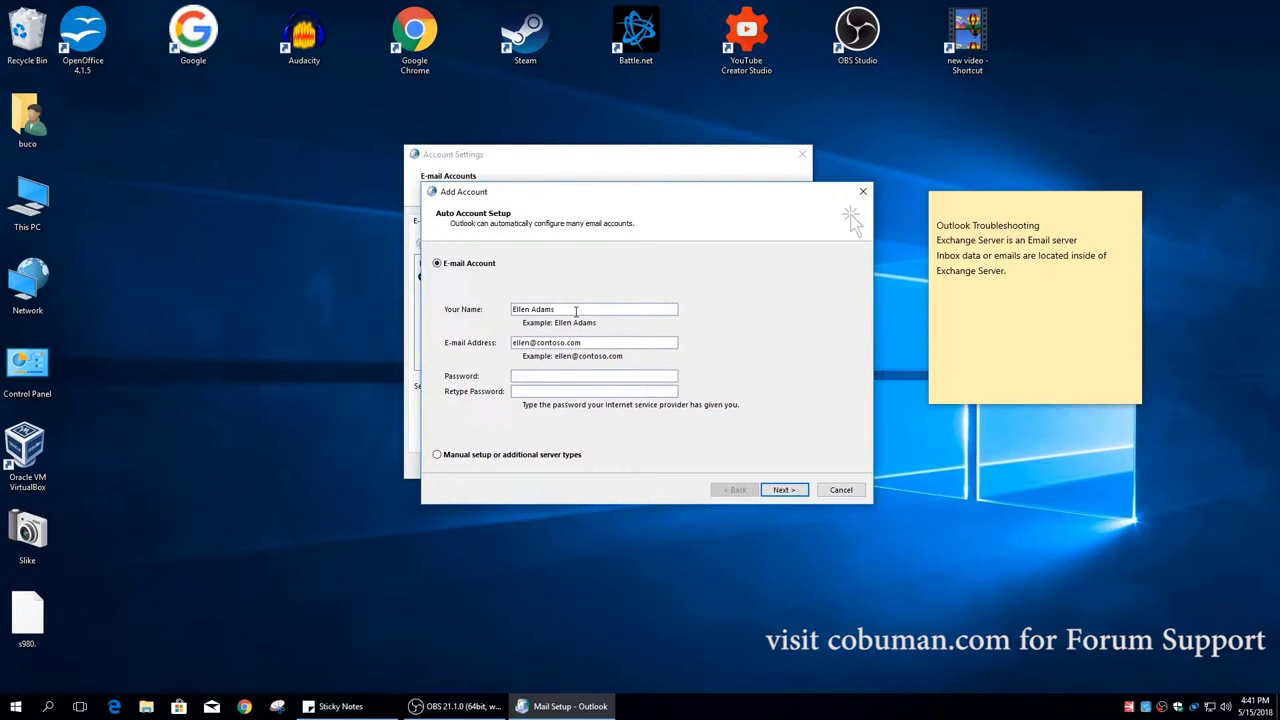
drag(657, 193, 644, 156)
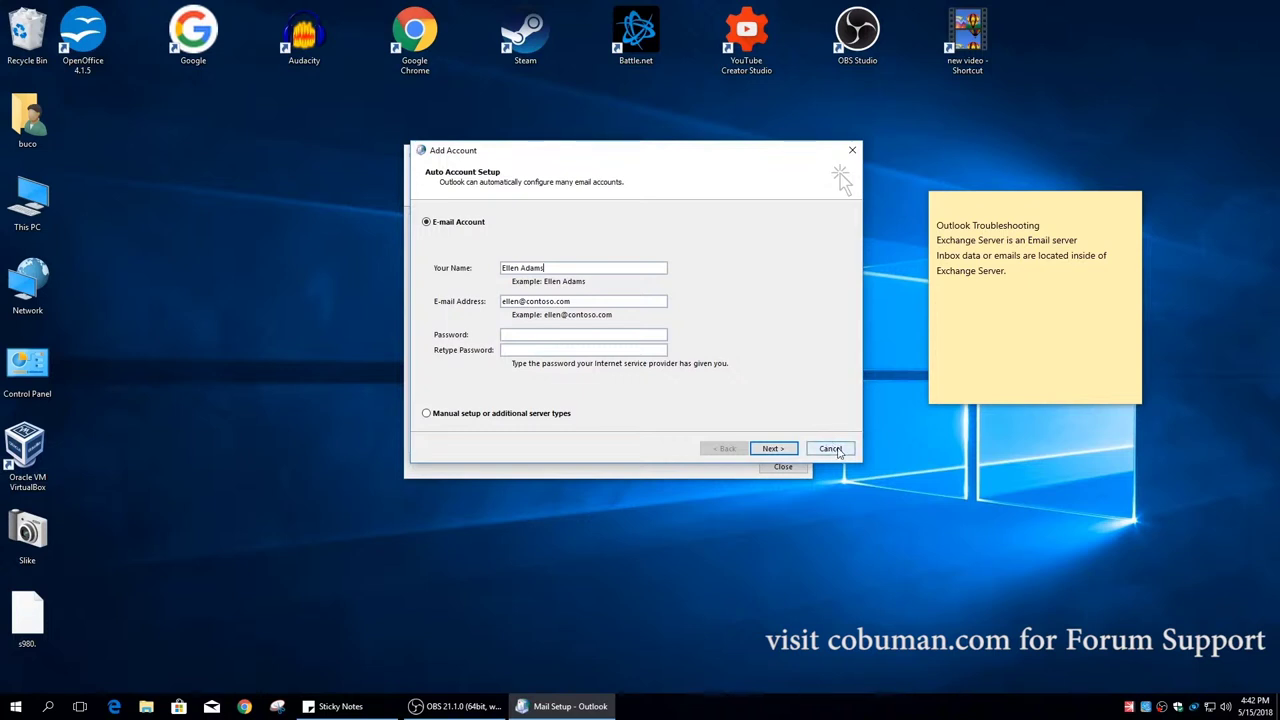
click(479, 417)
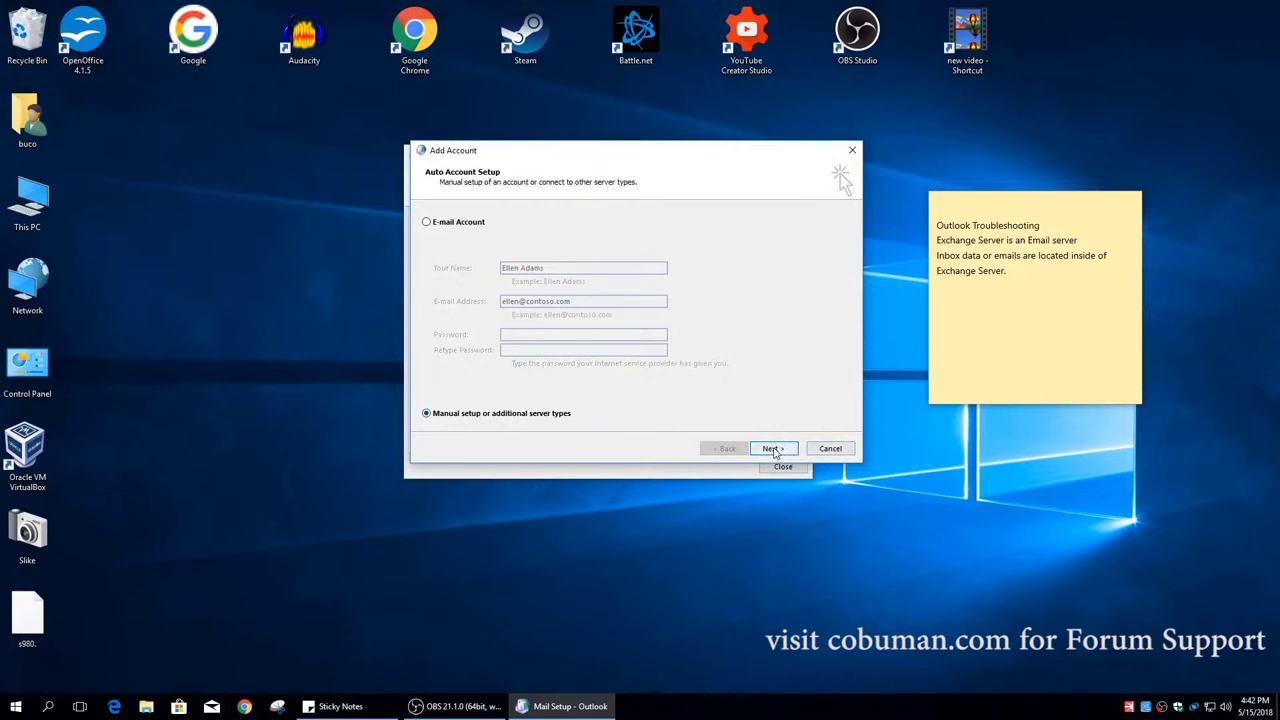
click(824, 450)
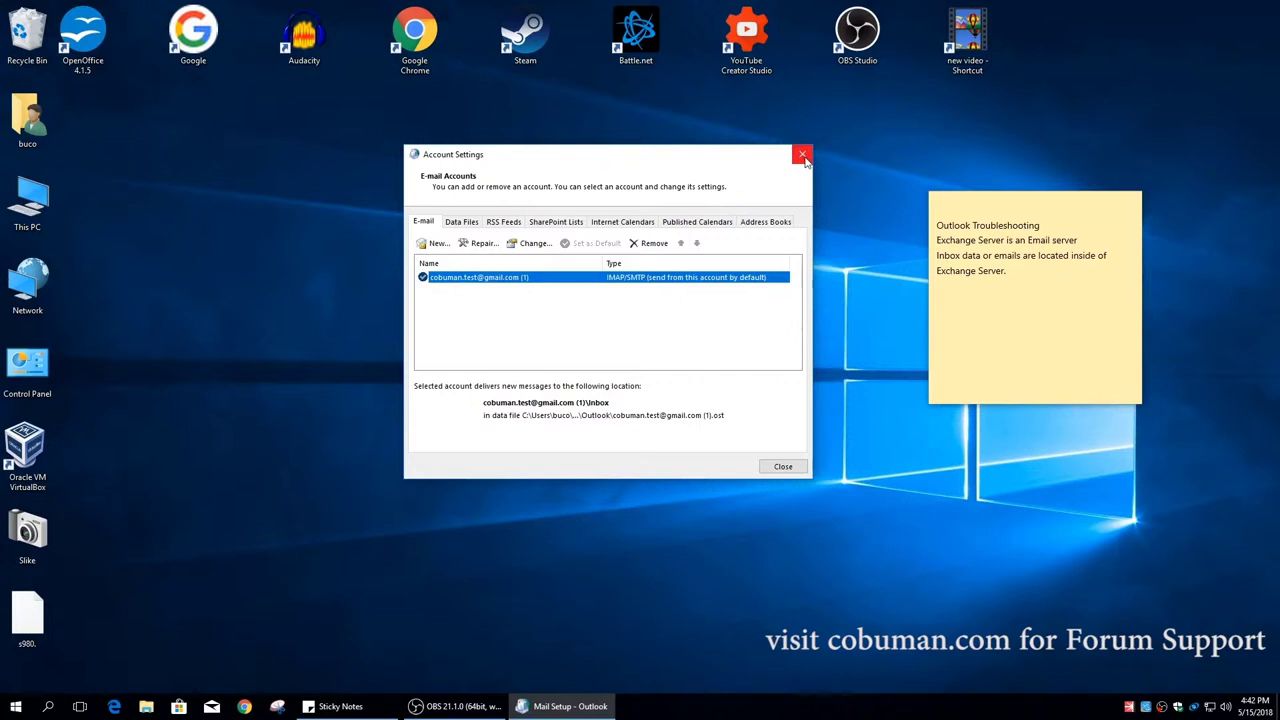
Close Account Settings and view the profile's Data Files list from Mail Setup.
click(803, 156)
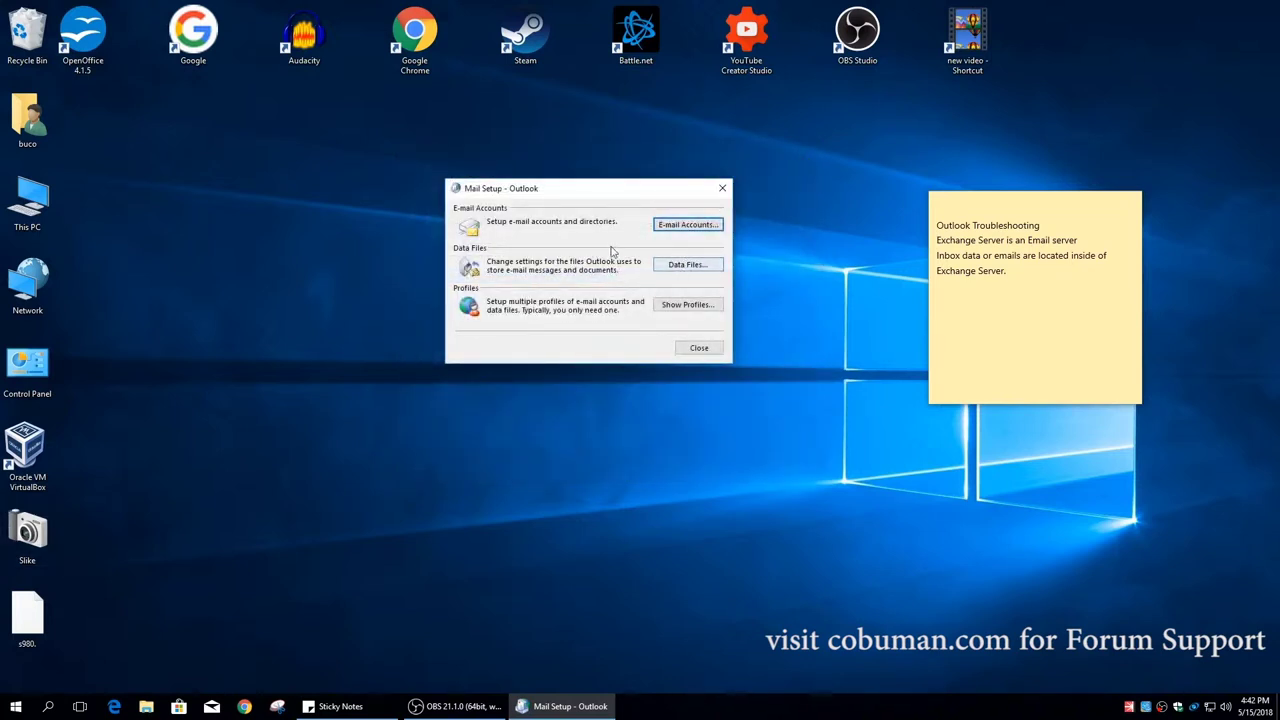
drag(645, 193, 682, 201)
click(724, 272)
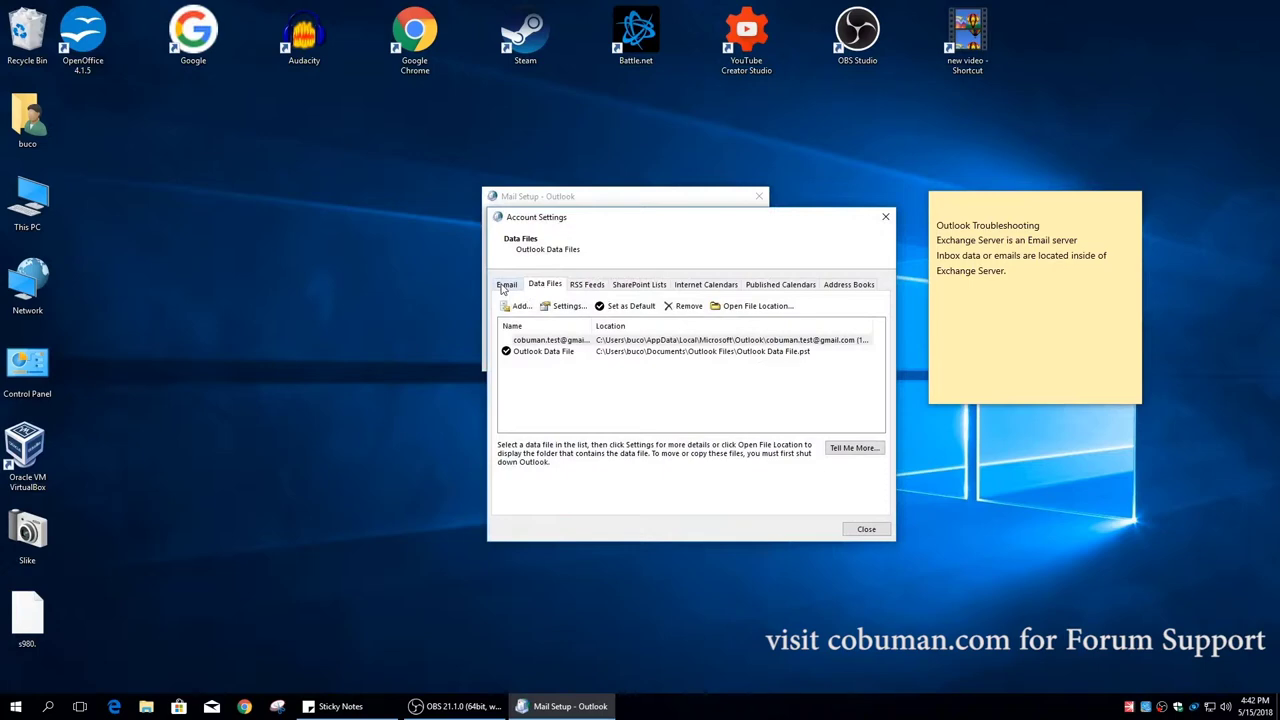
click(885, 217)
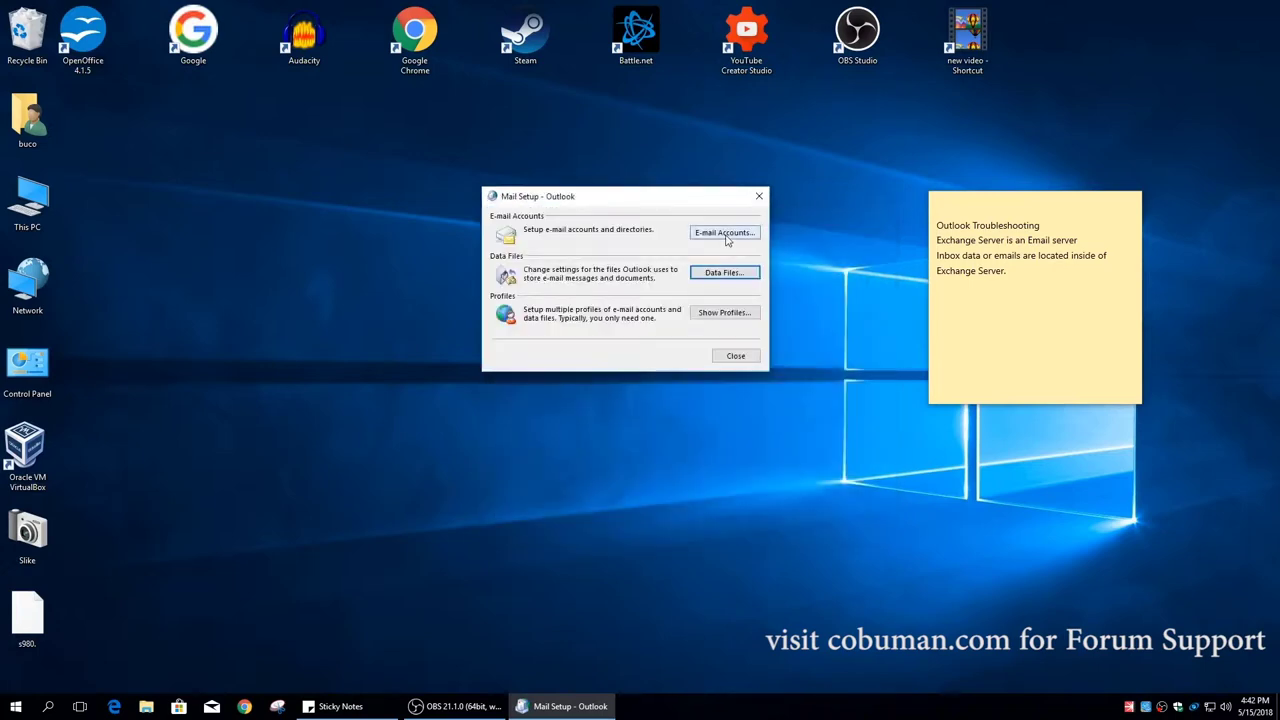
Review the Data Files tab in E-mail Accounts, selecting the Outlook Data File, then close it.
click(725, 234)
click(545, 284)
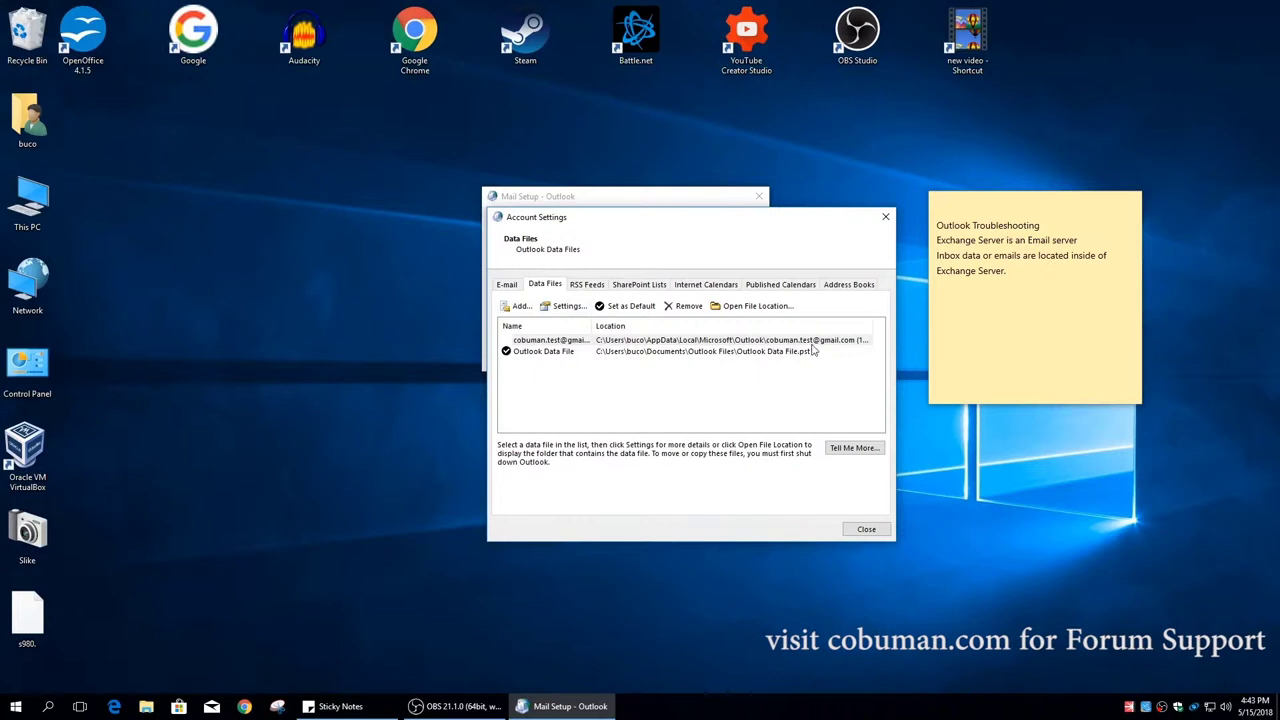
click(790, 353)
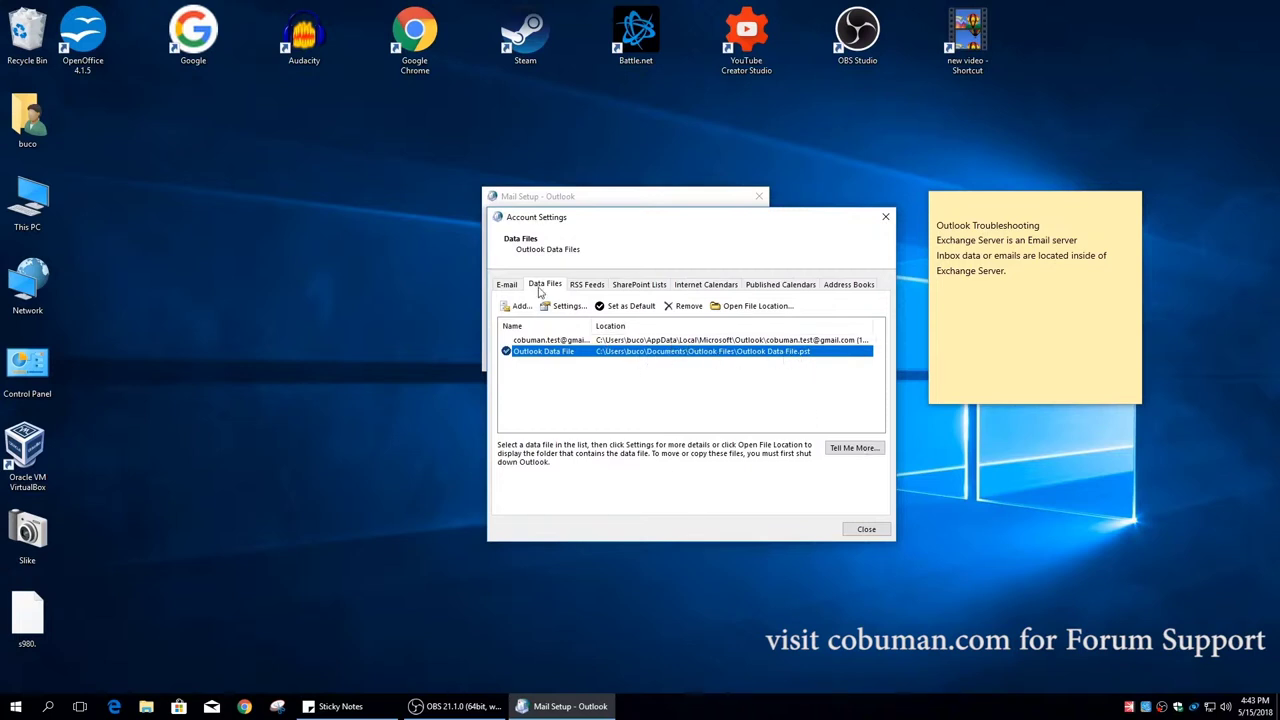
click(886, 219)
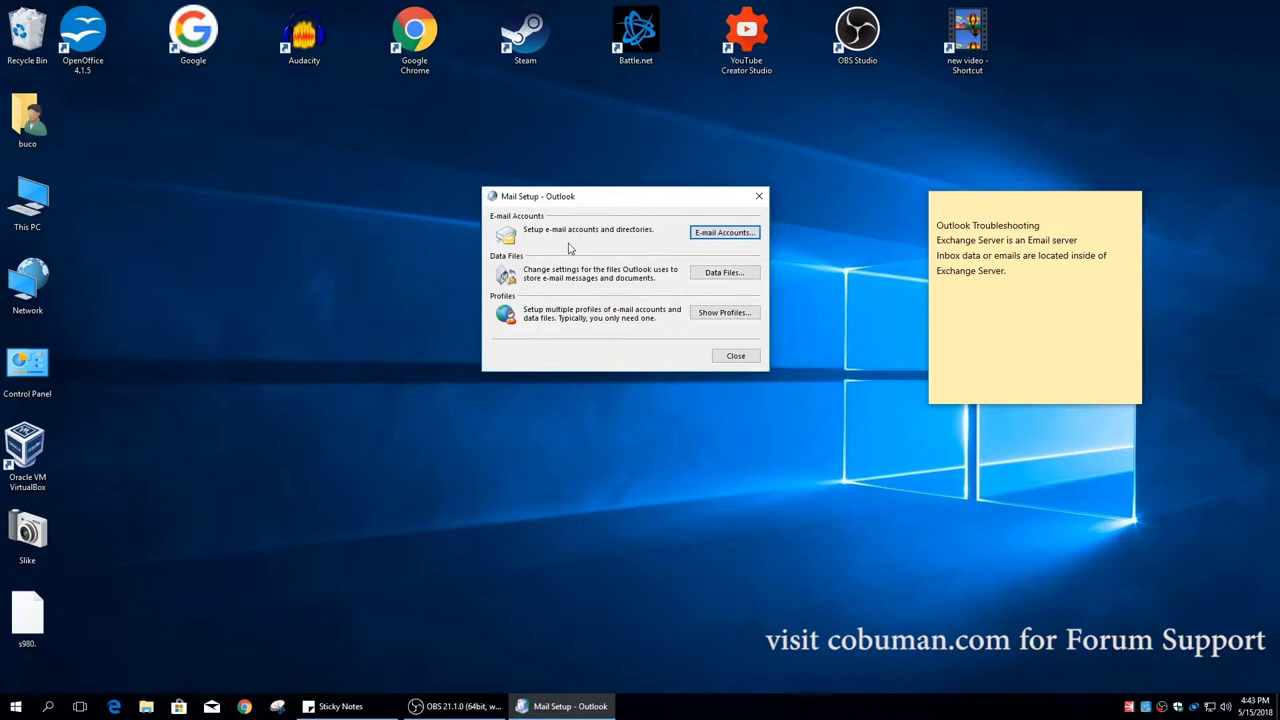
drag(636, 194, 635, 221)
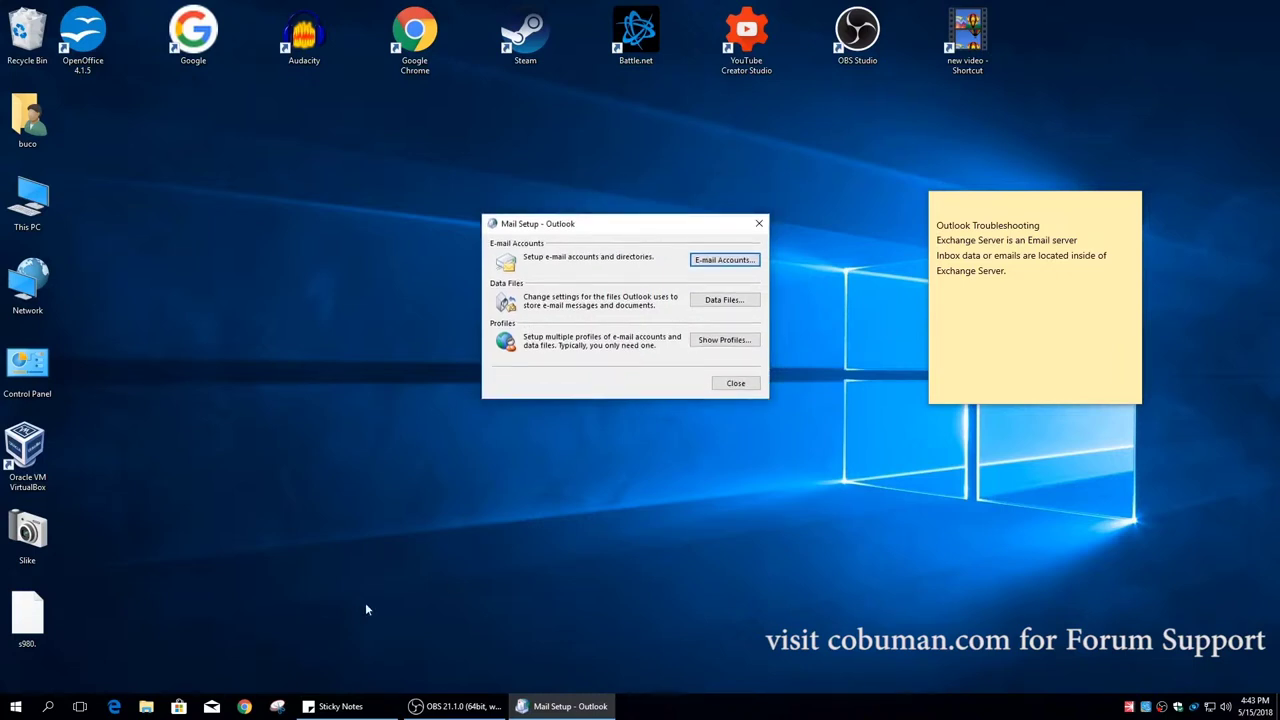
Launch Outlook by searching 'outlook', close the Send/Receive error report, and minimize Outlook.
click(53, 709)
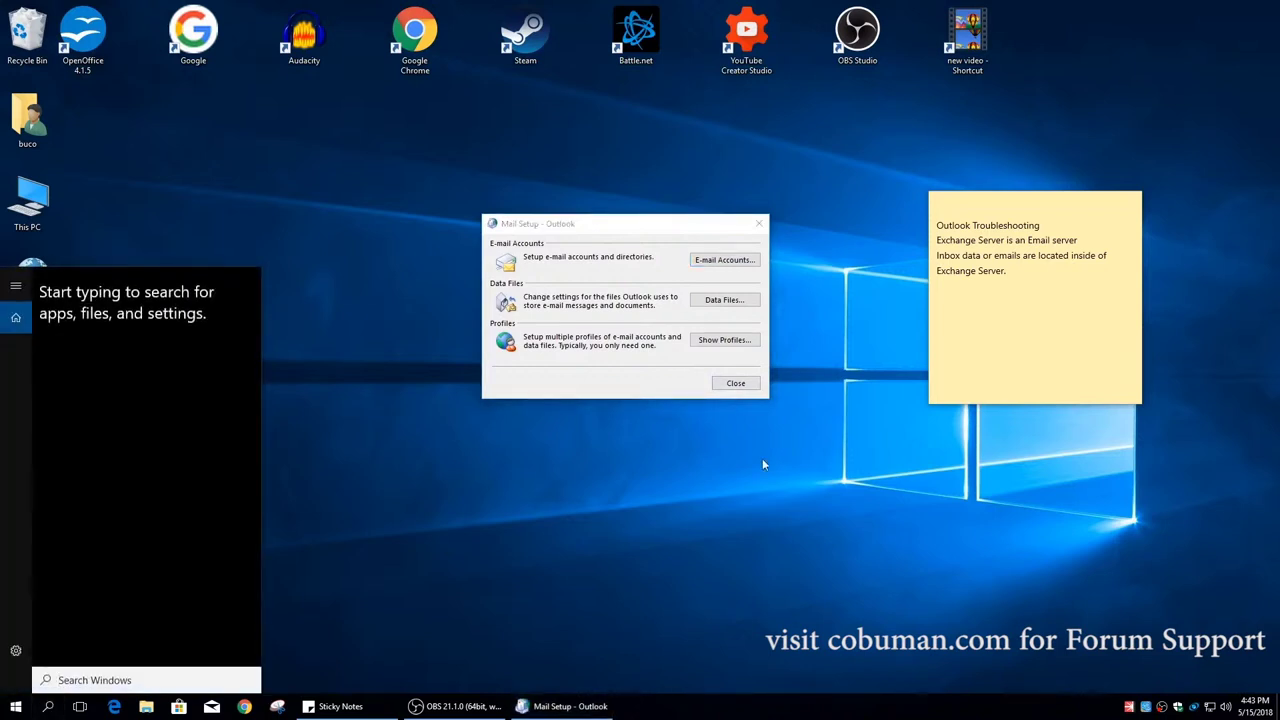
text(outlook)
key(Return)
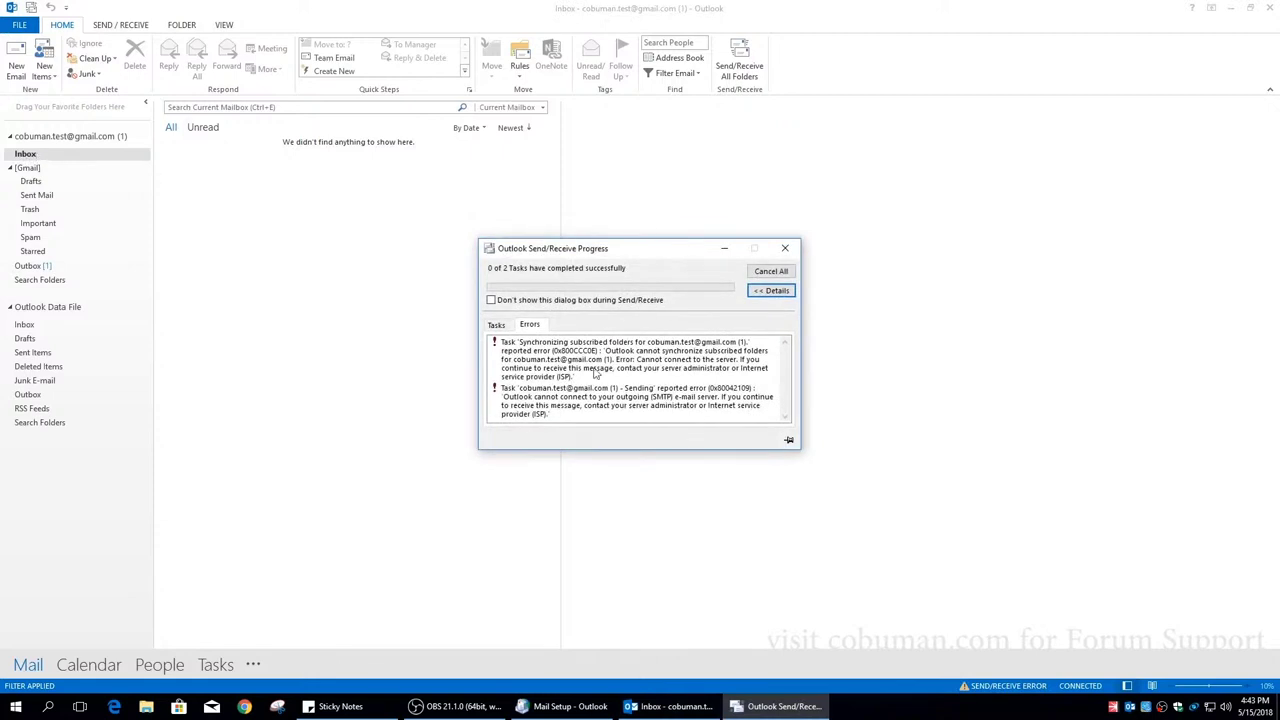
drag(669, 253, 625, 192)
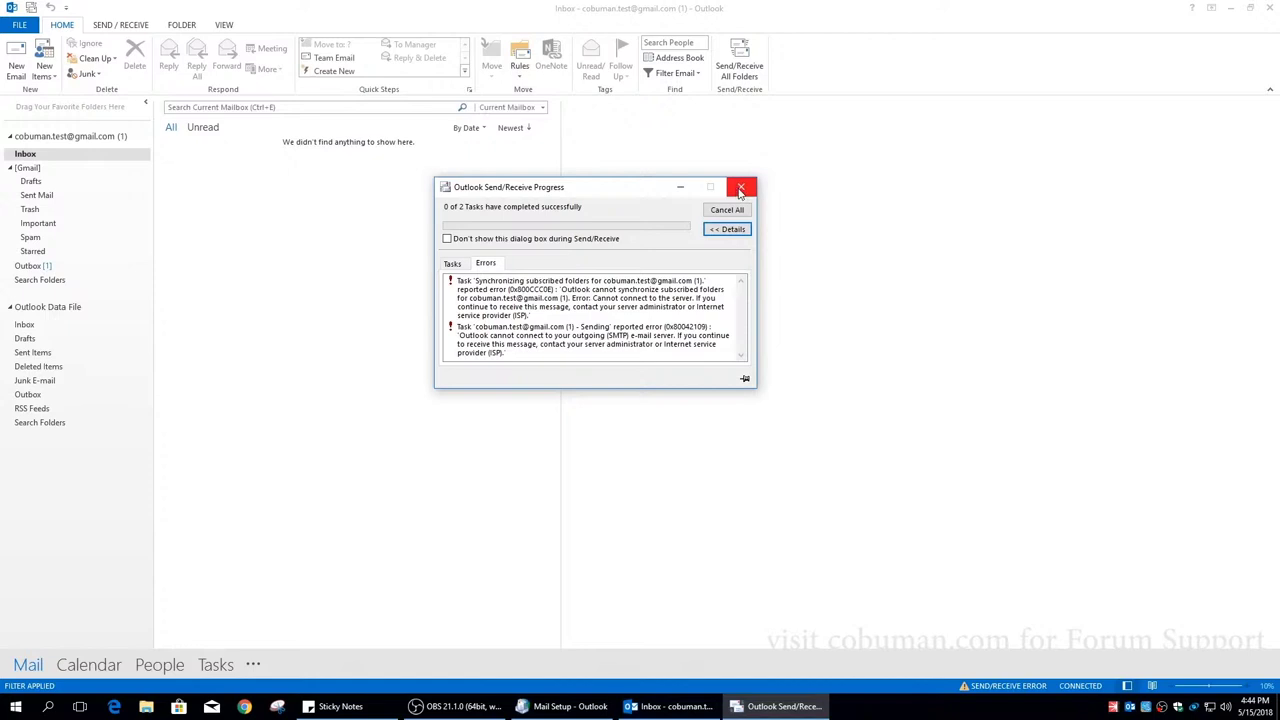
click(740, 189)
click(740, 189)
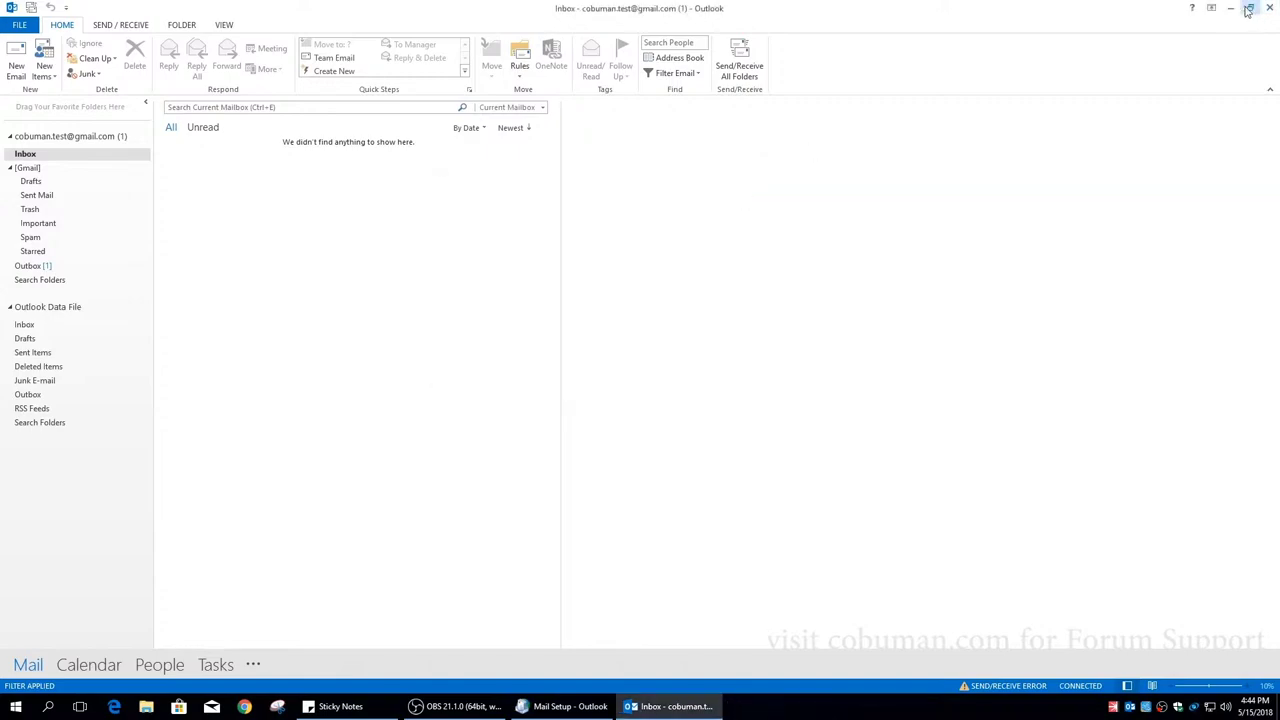
click(1211, 8)
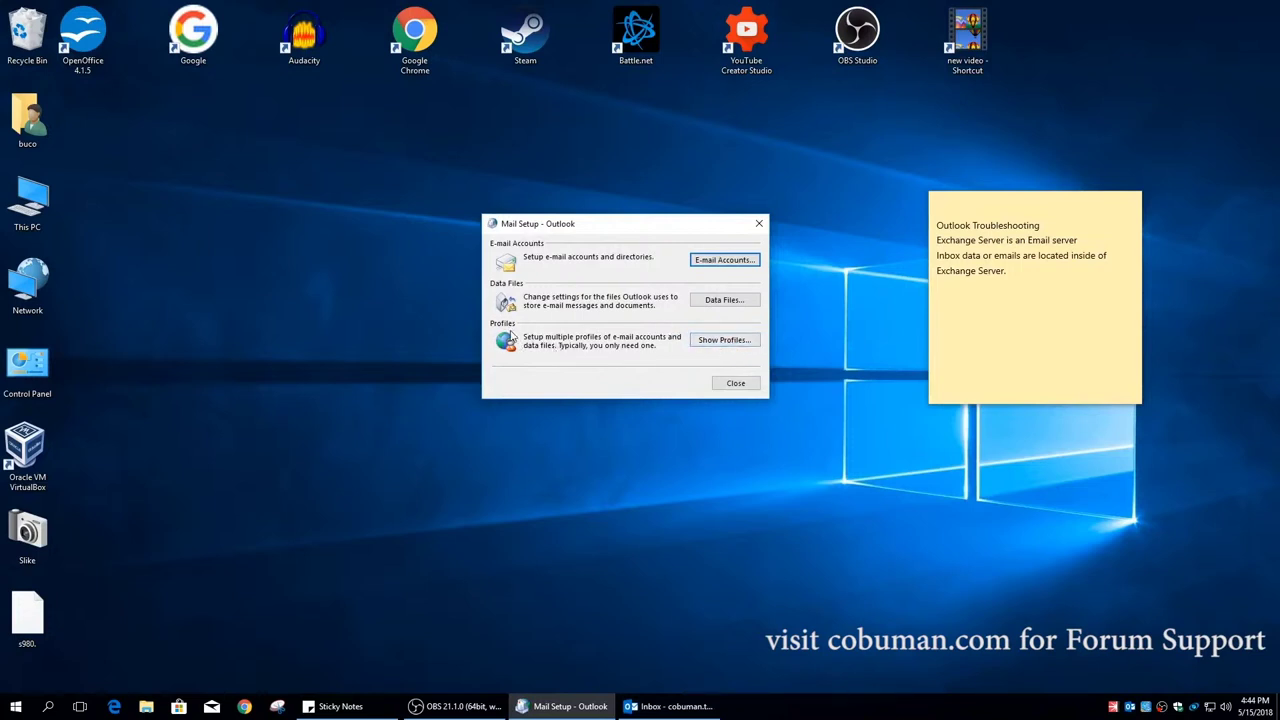
Show the mail profiles and confirm 'Always use this profile' is set to Outlook, the only profile.
click(723, 345)
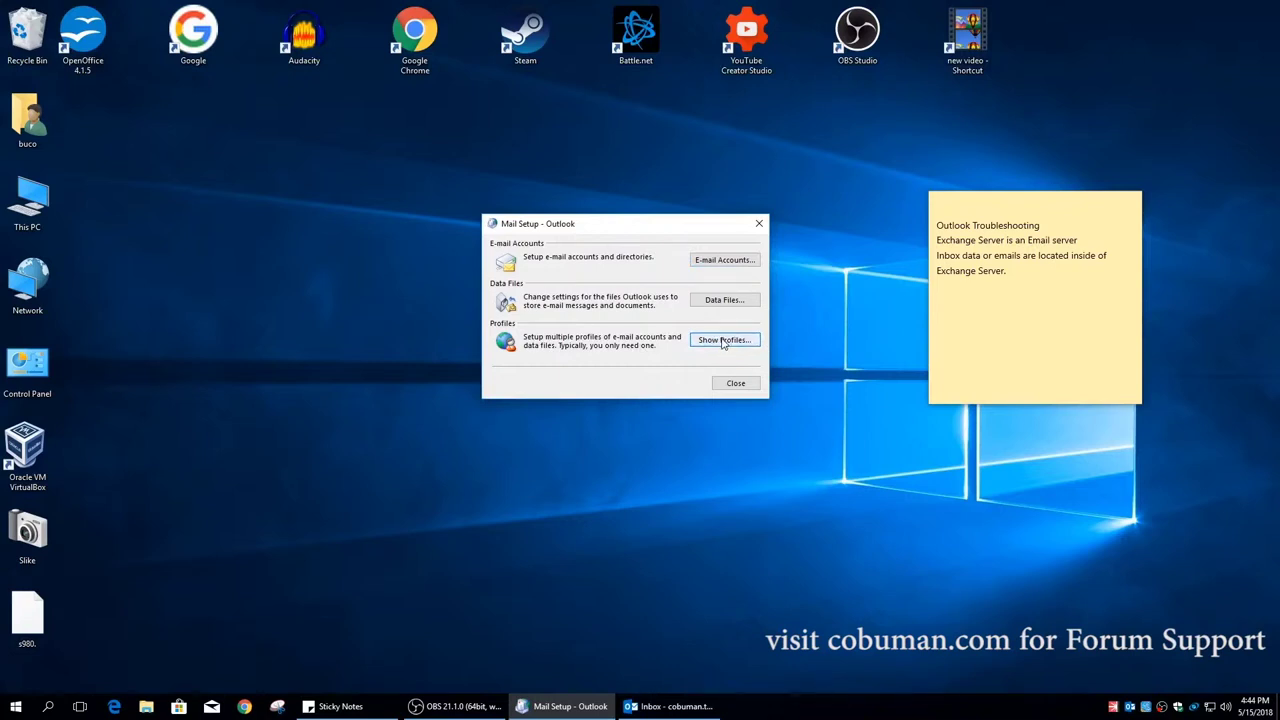
click(722, 341)
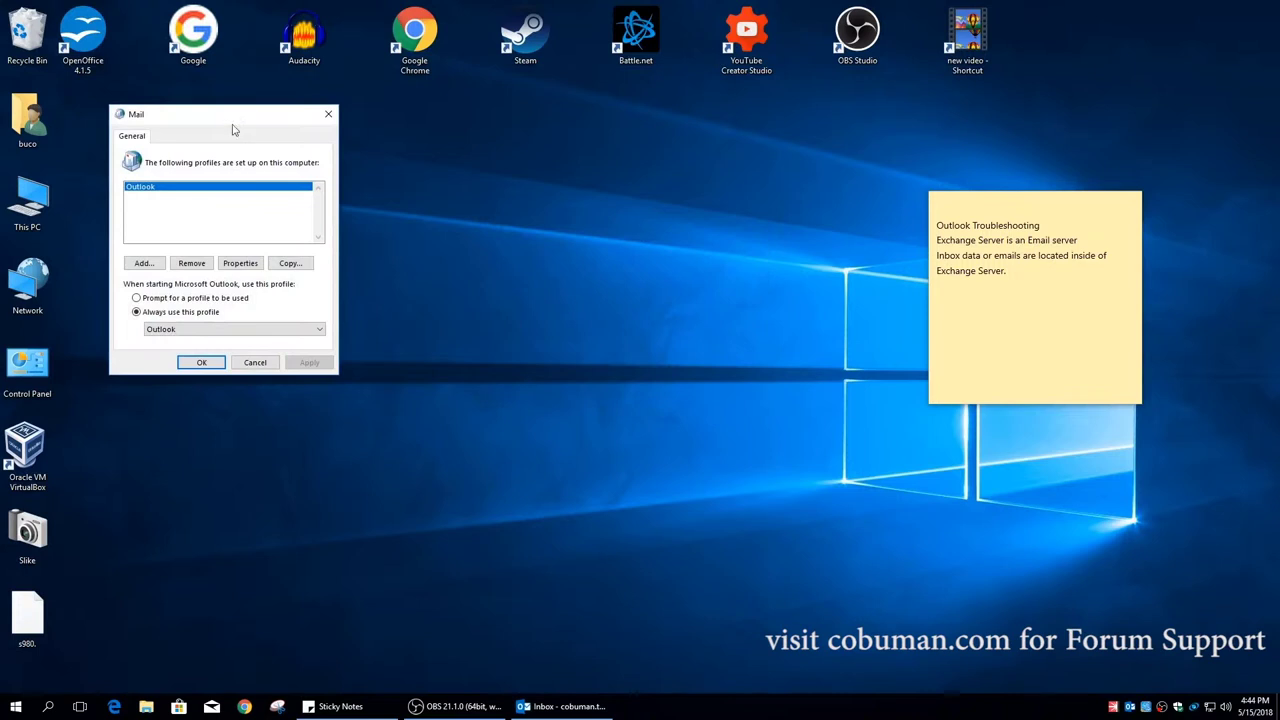
drag(224, 118, 600, 137)
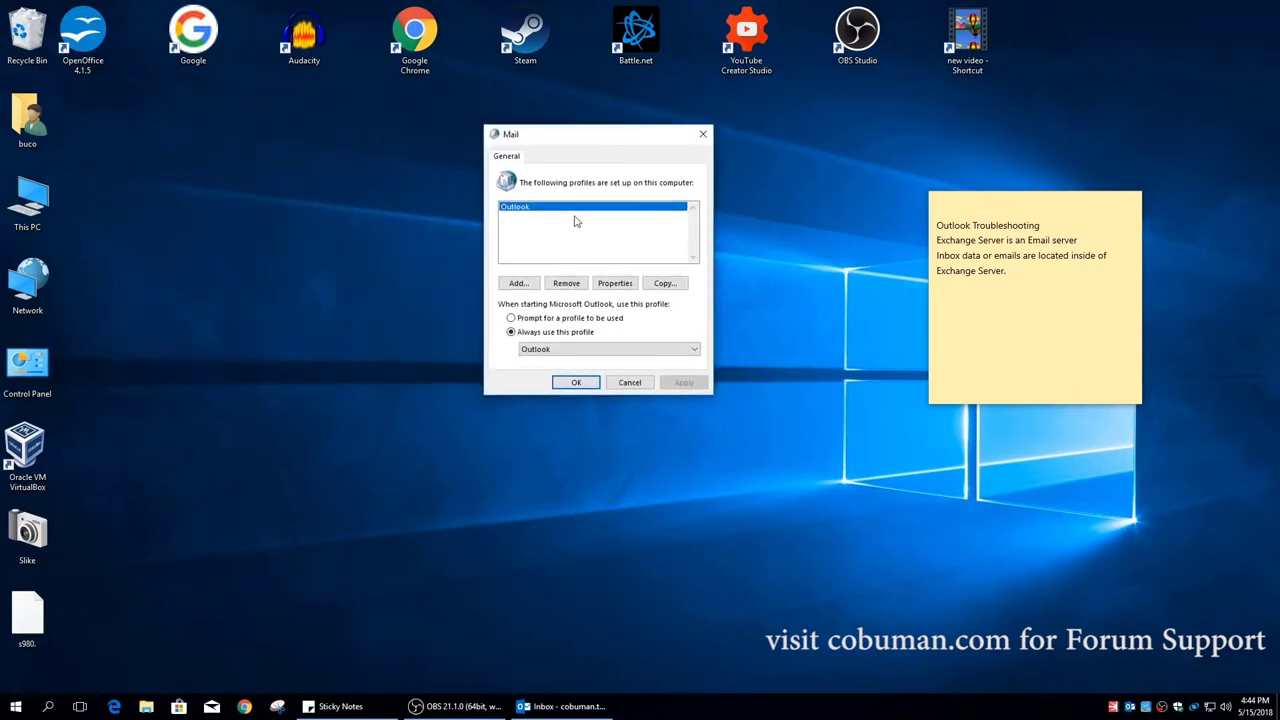
click(655, 349)
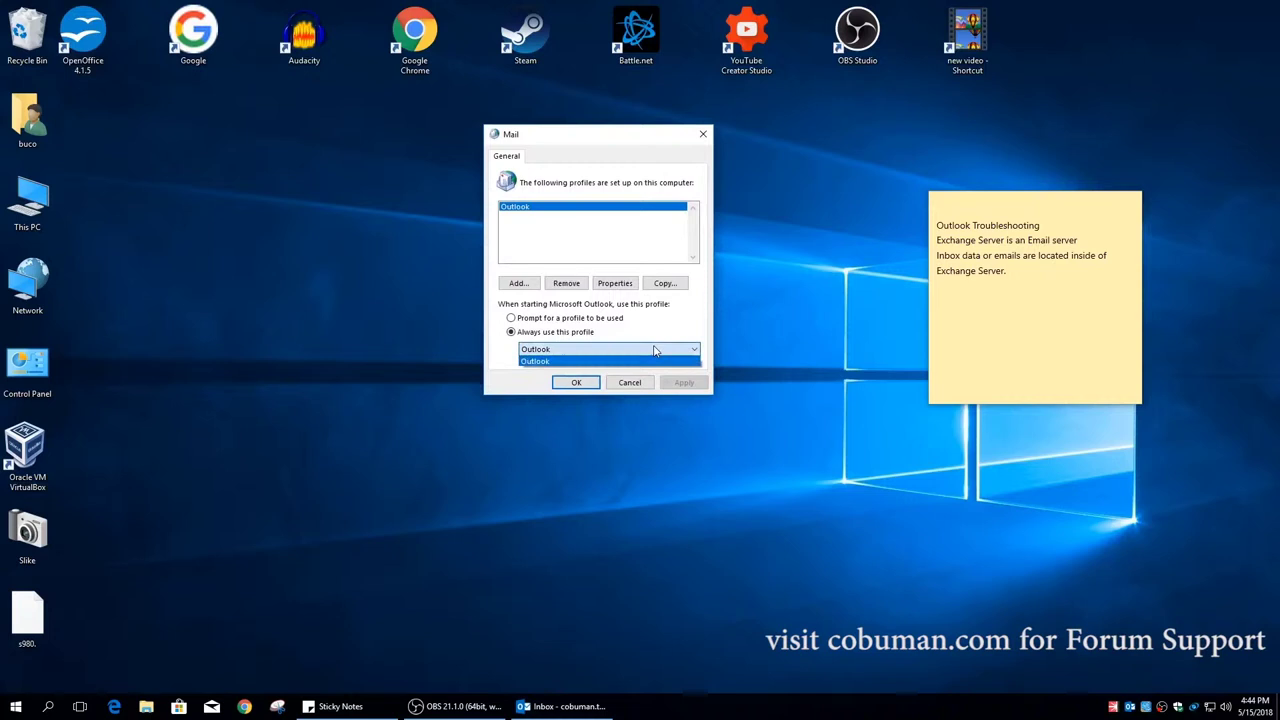
click(535, 338)
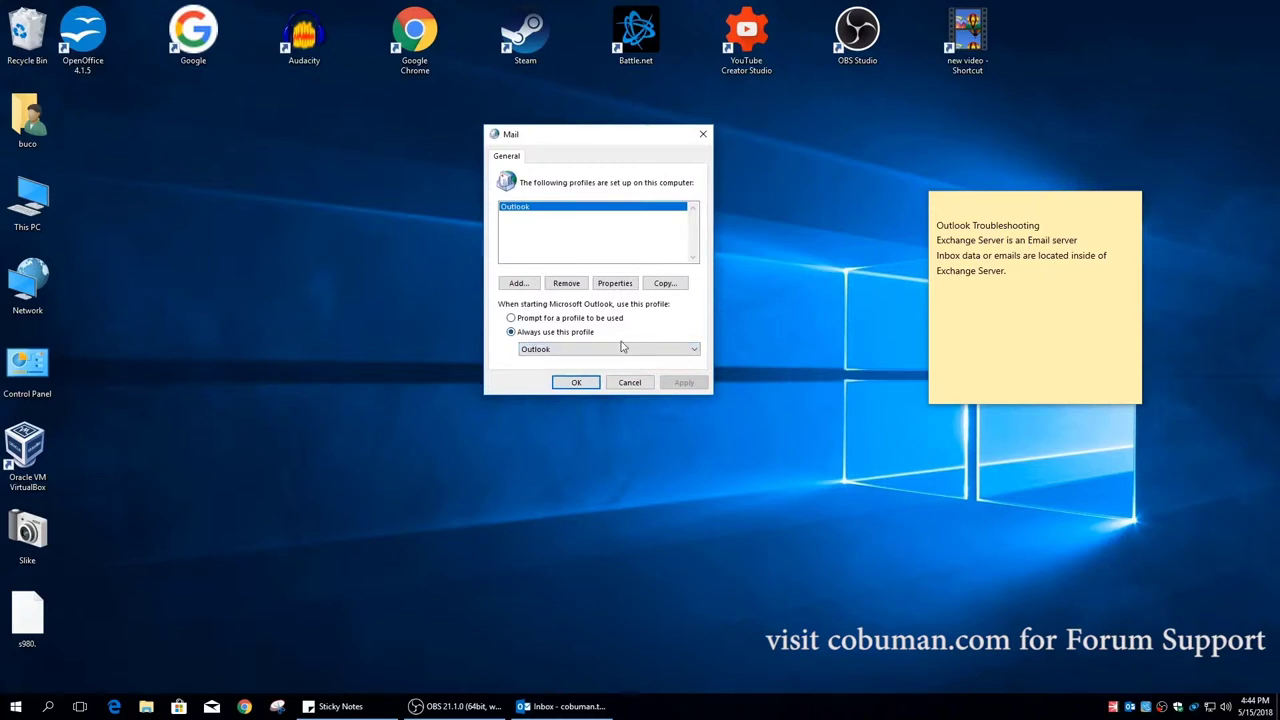
click(612, 350)
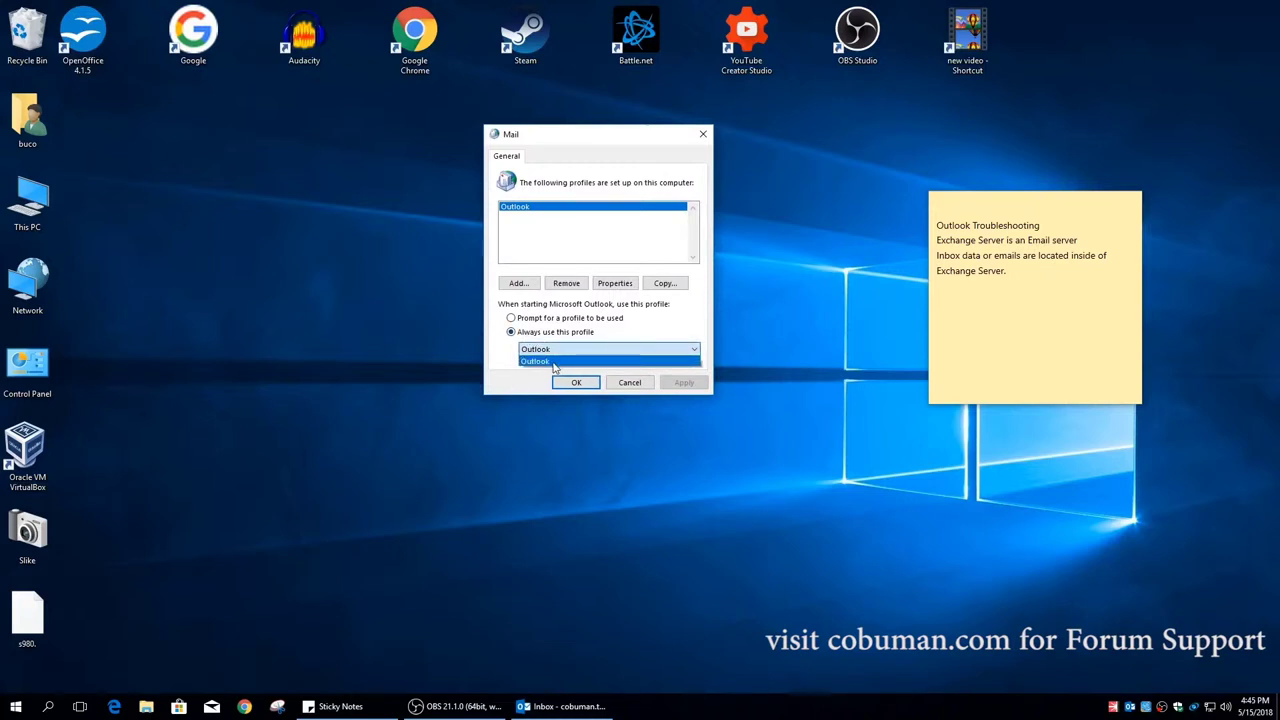
click(575, 706)
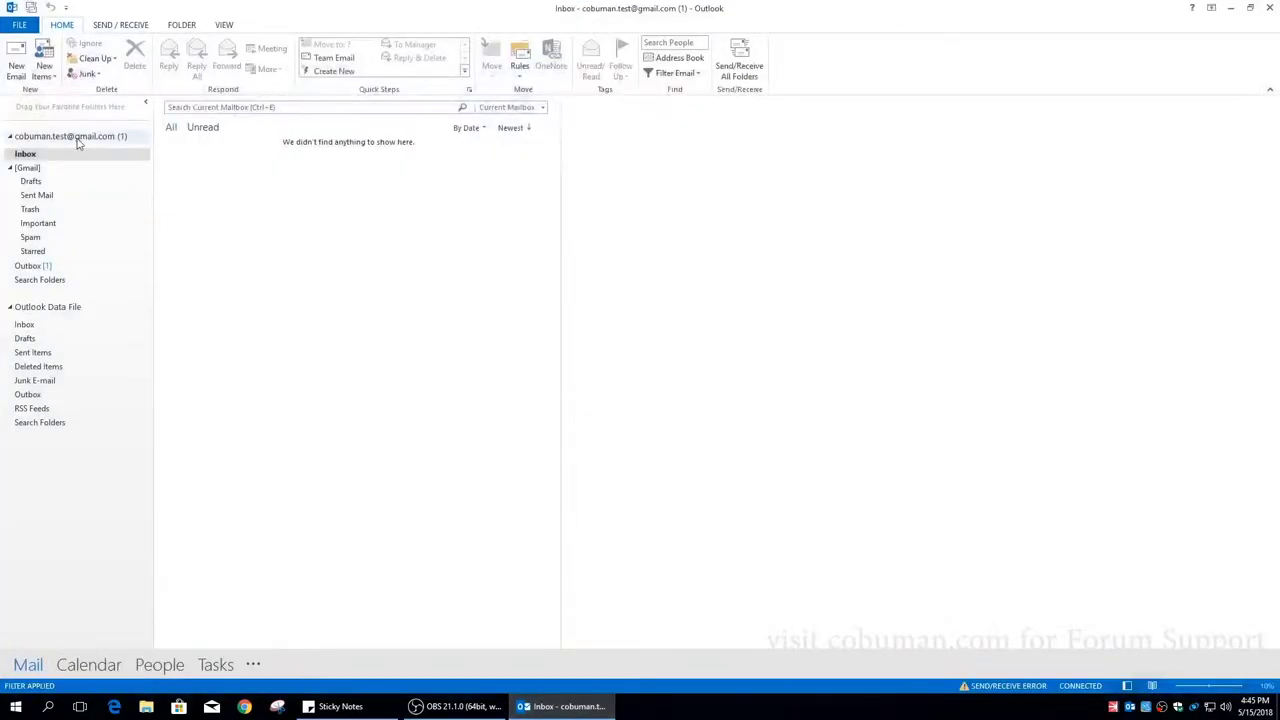
click(1231, 8)
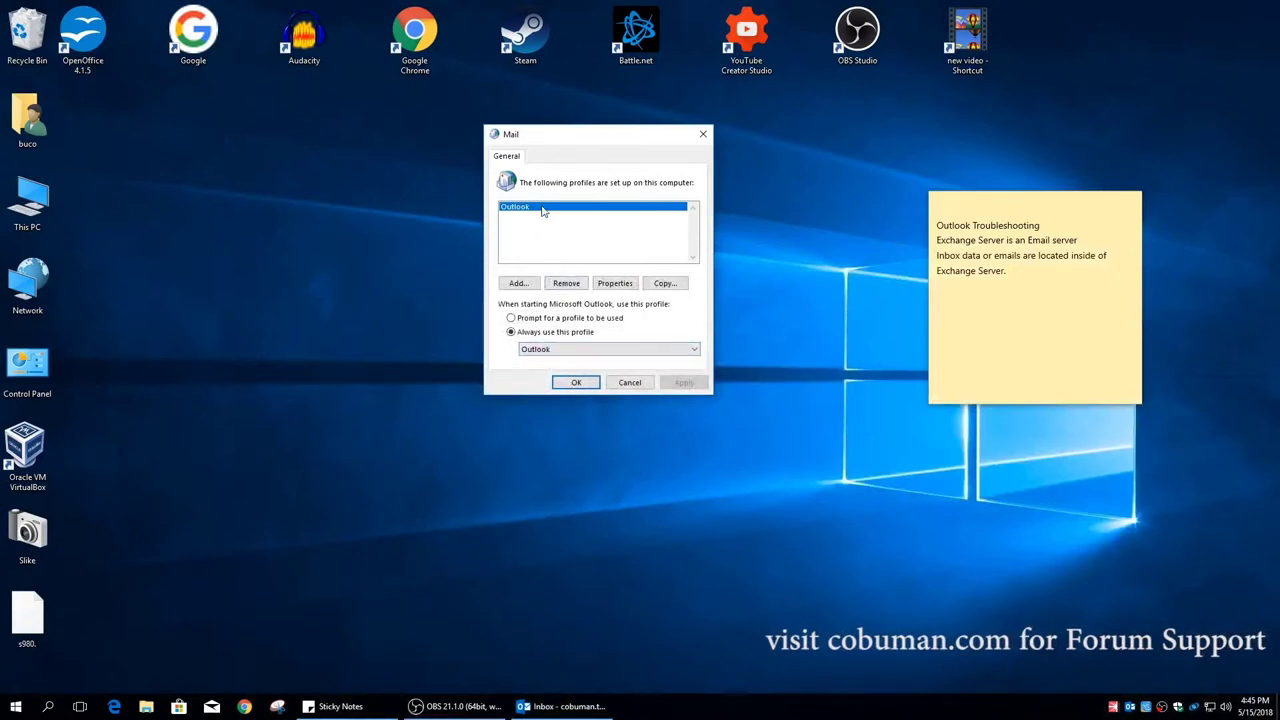
Add a mail profile named NewProfile, then open File Explorer with Win+E.
click(518, 283)
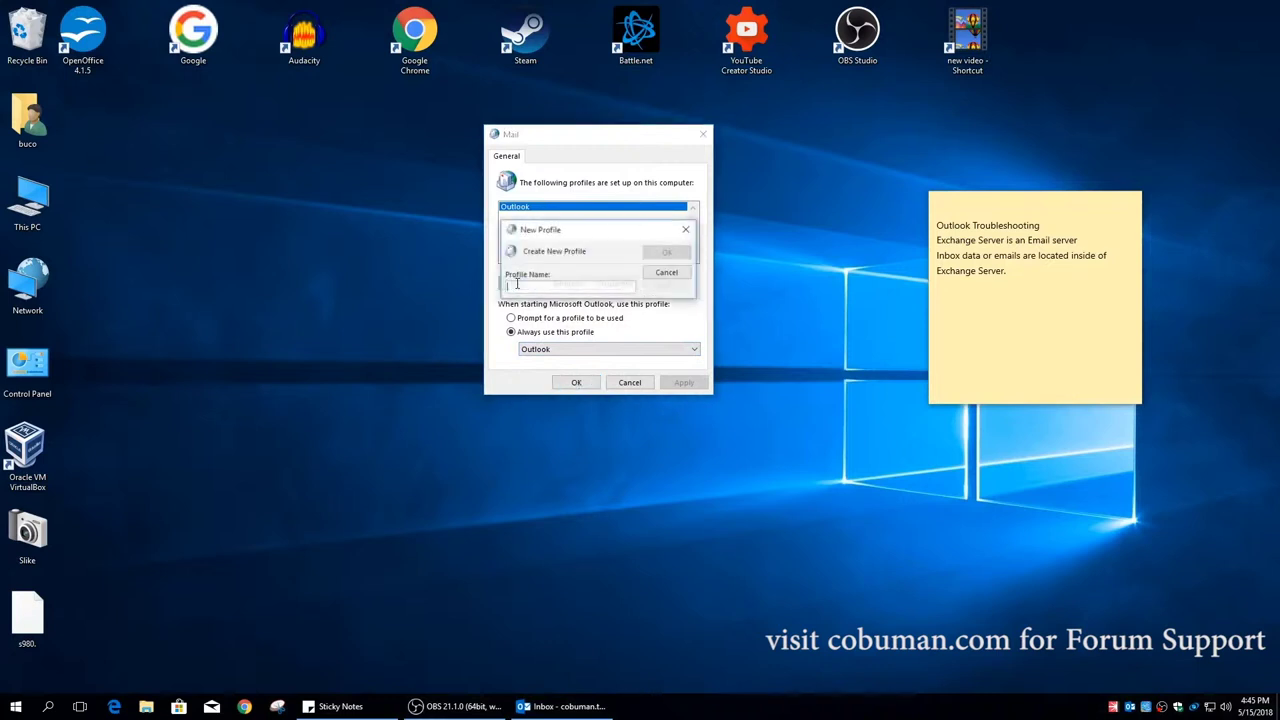
text(NewProf)
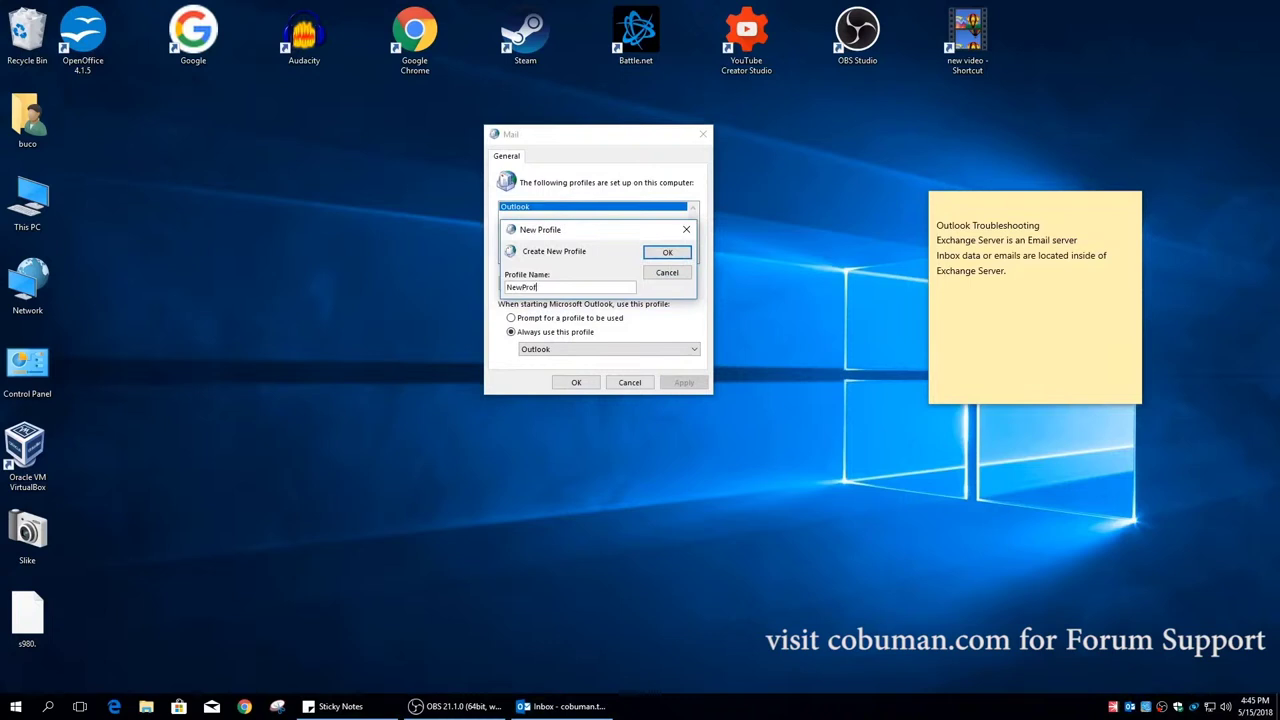
text(ile)
key(Return)
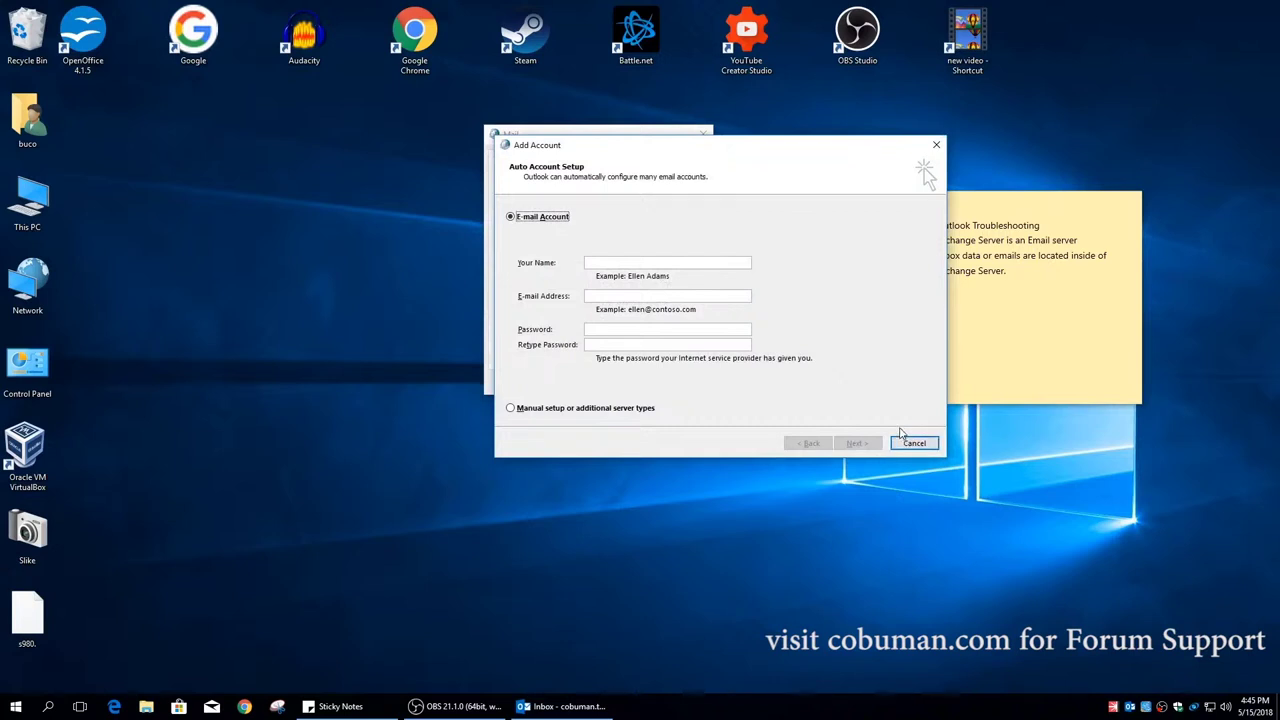
key(super+e)
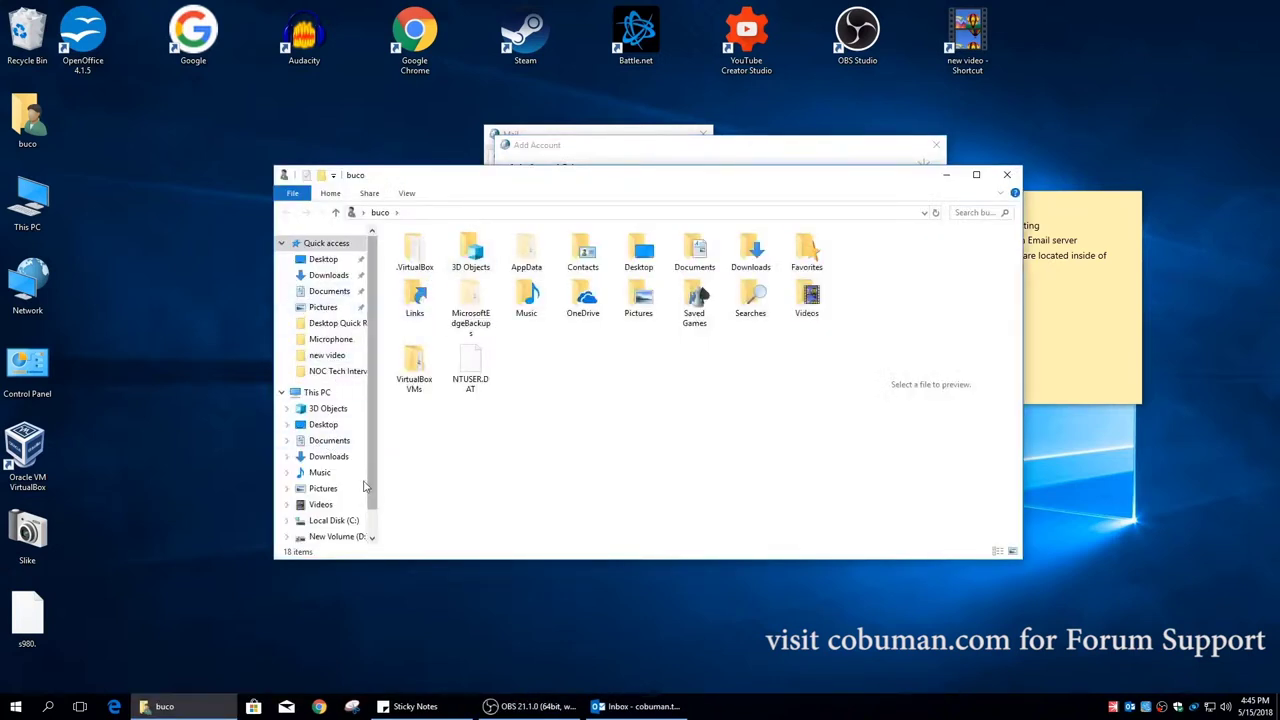
Browse to C:\Users\<user>\AppData\Local\Microsoft\Outlook in File Explorer.
click(333, 520)
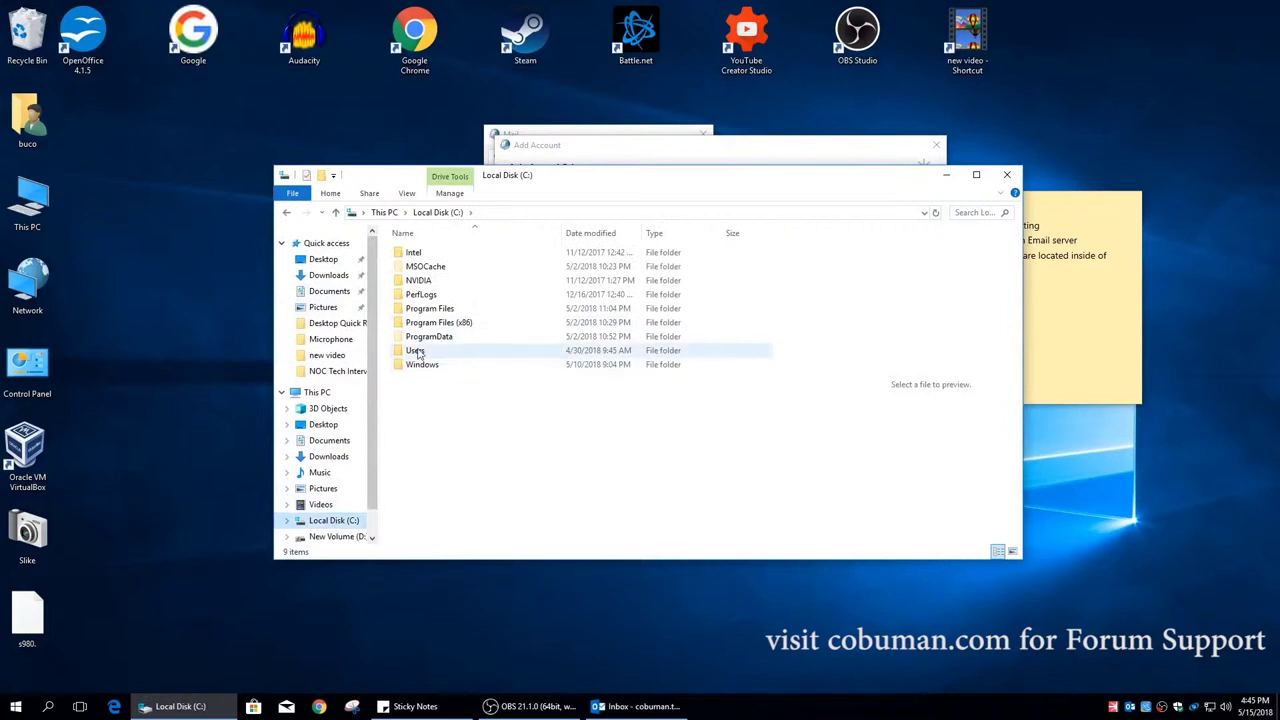
double_click(418, 355)
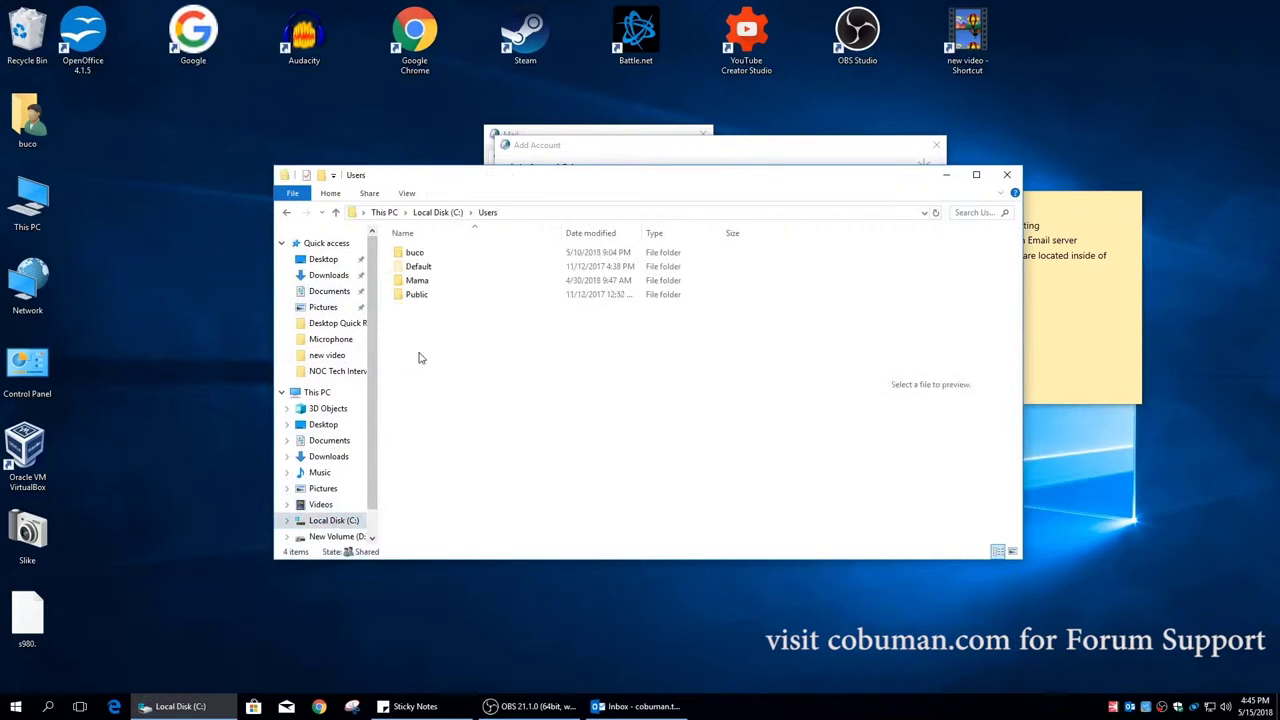
click(421, 256)
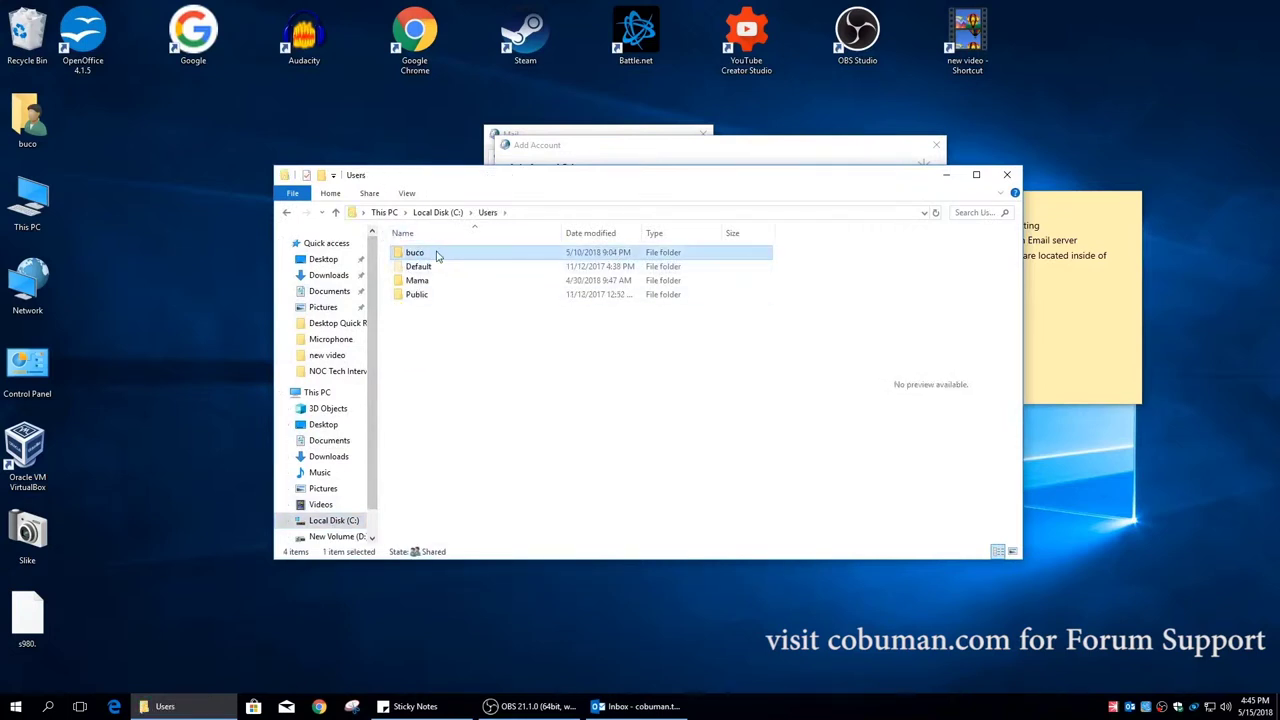
double_click(430, 256)
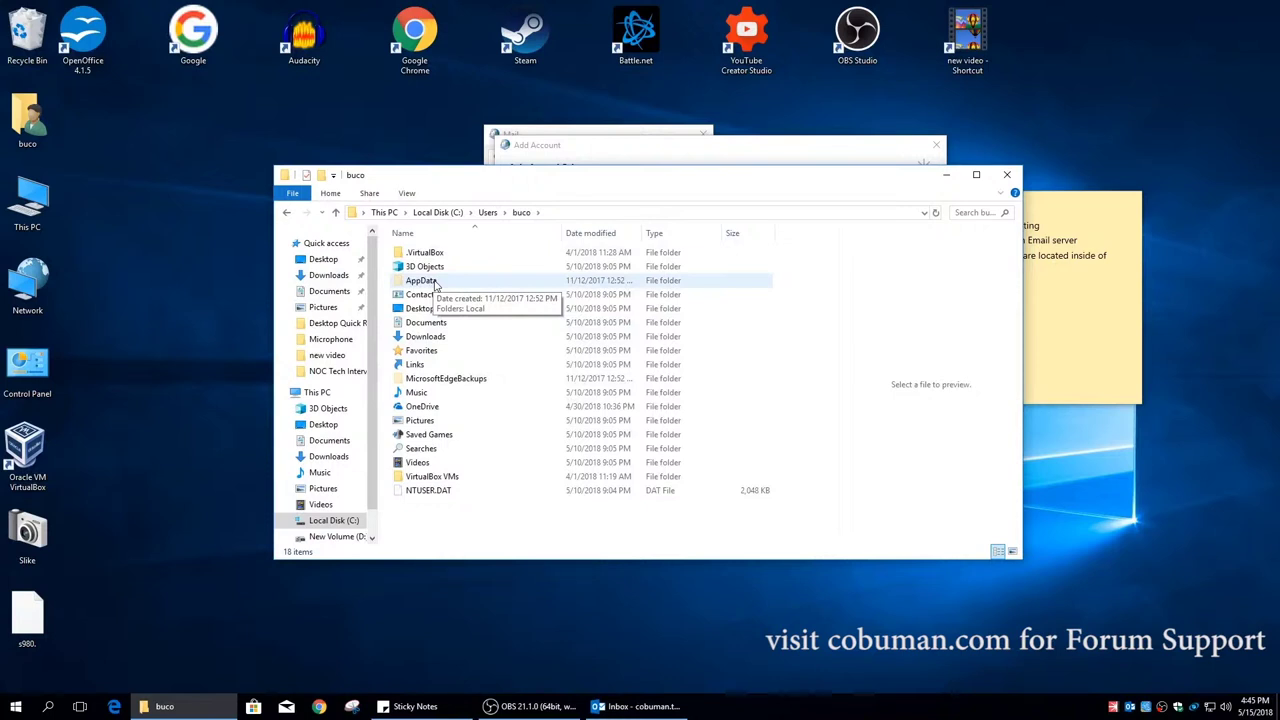
double_click(435, 283)
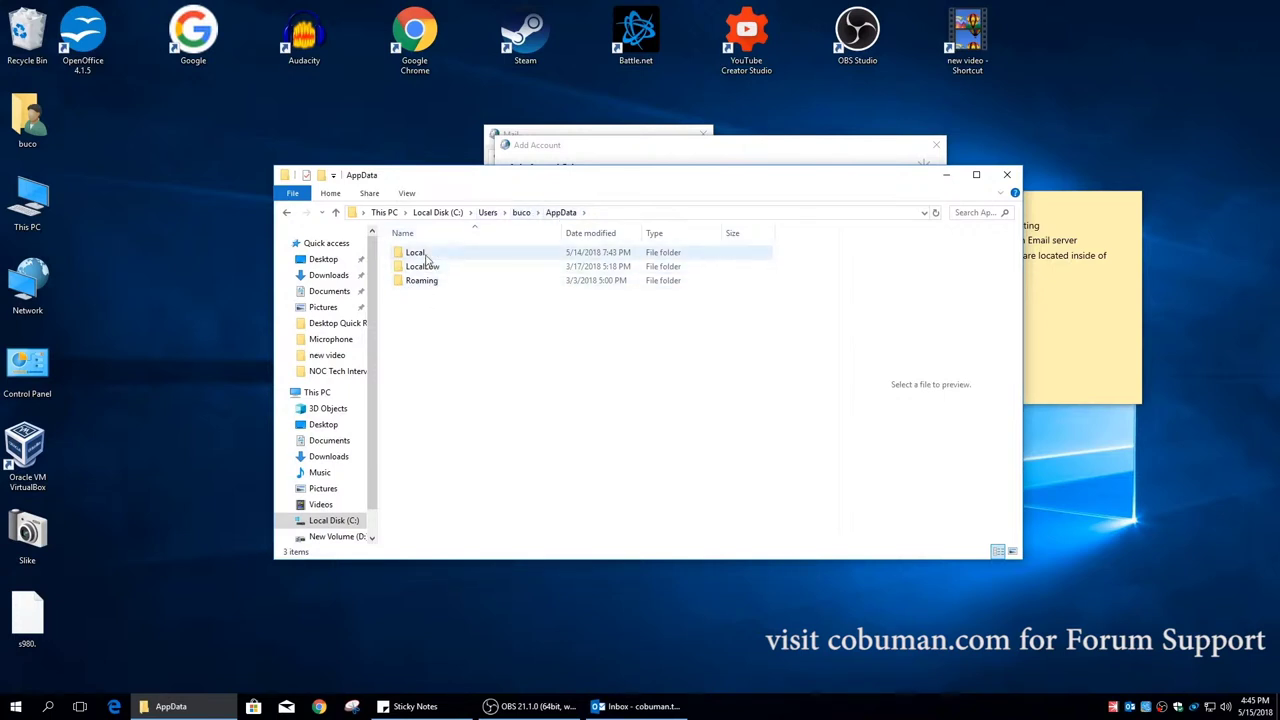
double_click(425, 254)
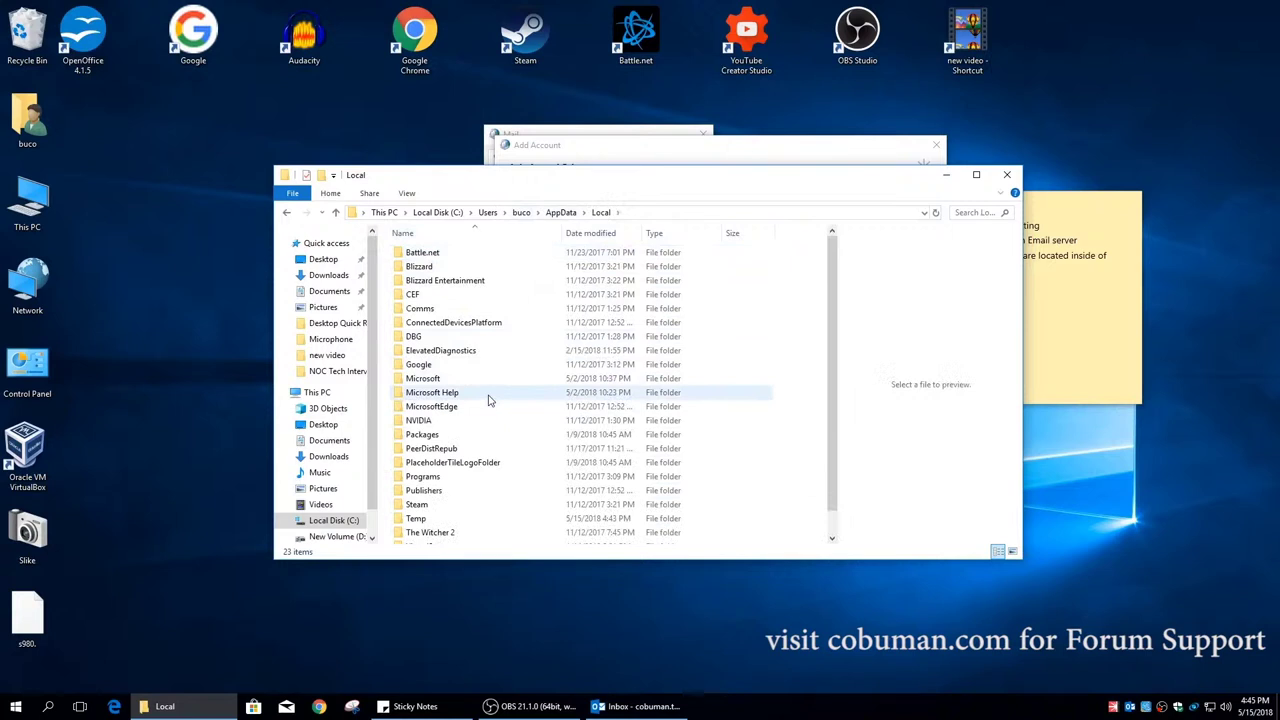
scroll(489, 400, down, 1)
double_click(440, 355)
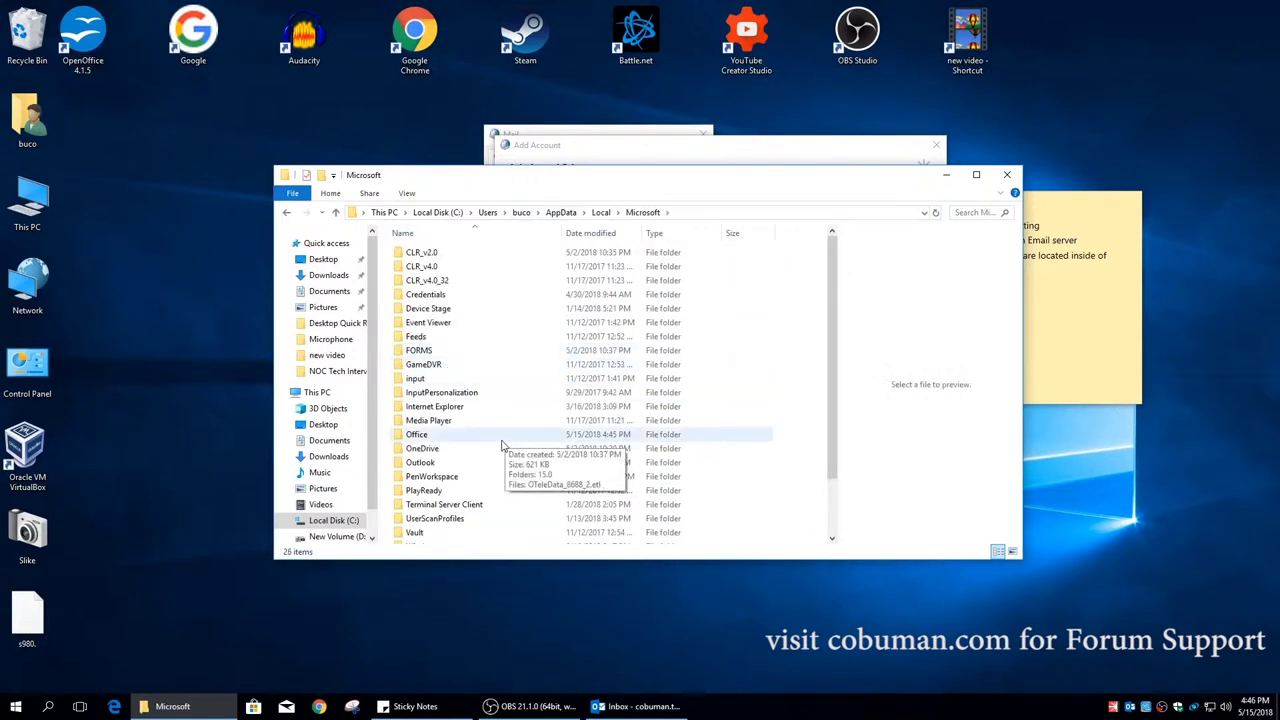
double_click(427, 463)
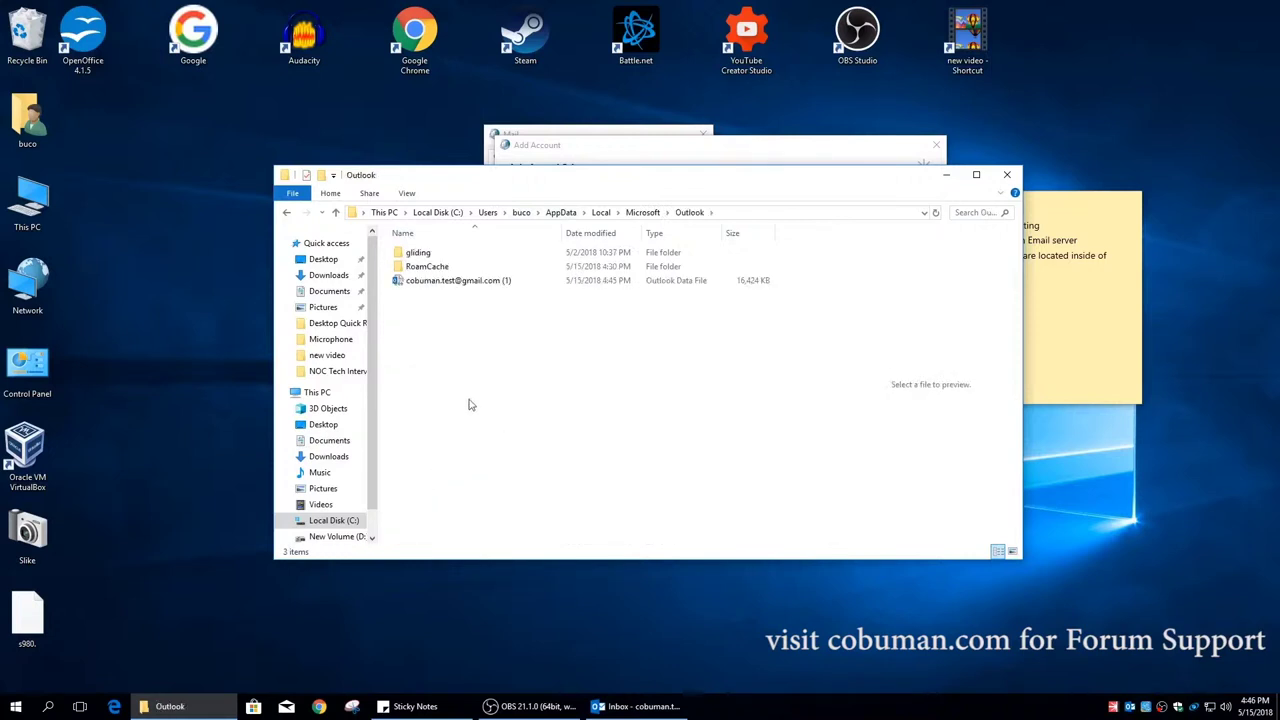
Select the account's .ost file and widen the Size column to show its 16,424 KB size.
click(497, 281)
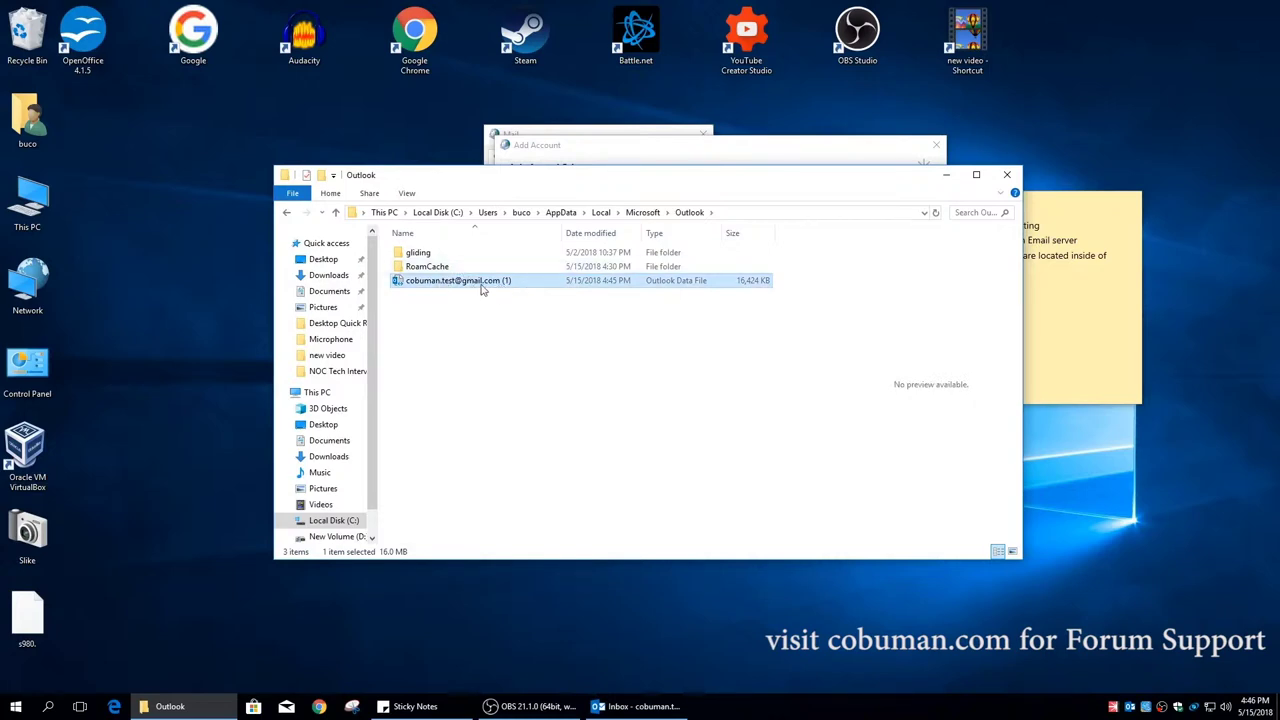
click(630, 706)
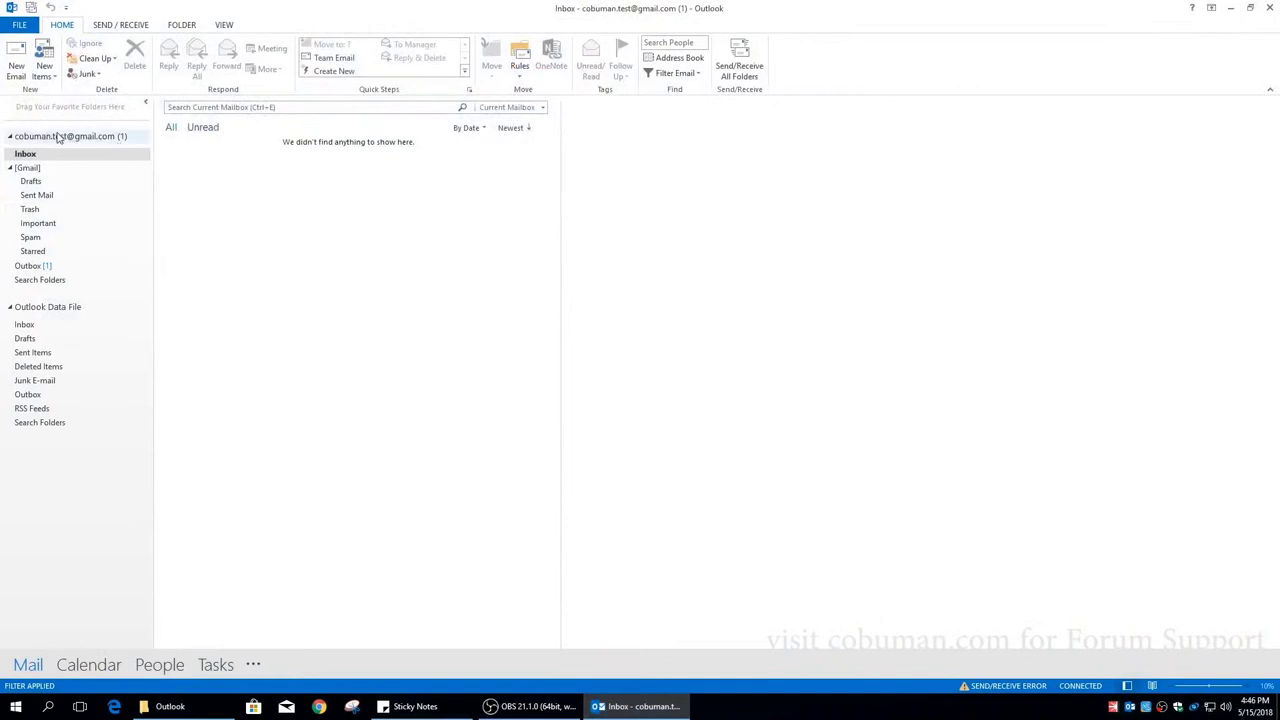
click(1230, 10)
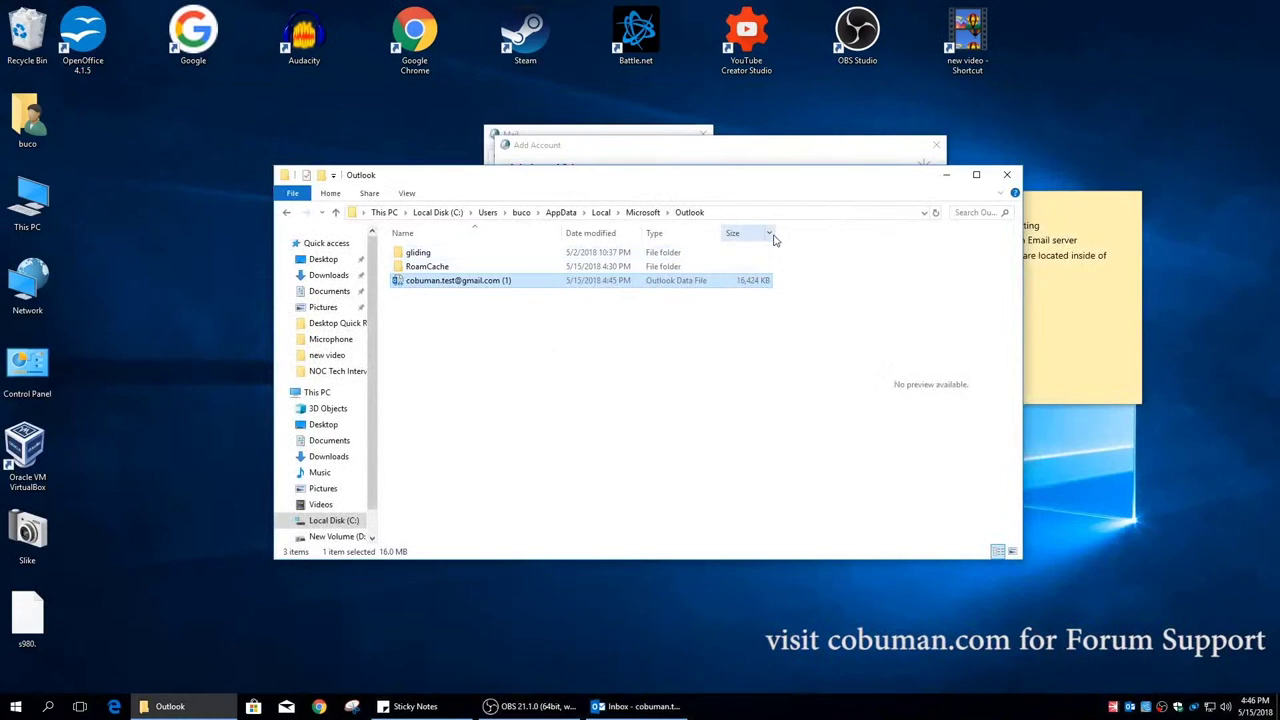
drag(775, 231, 805, 231)
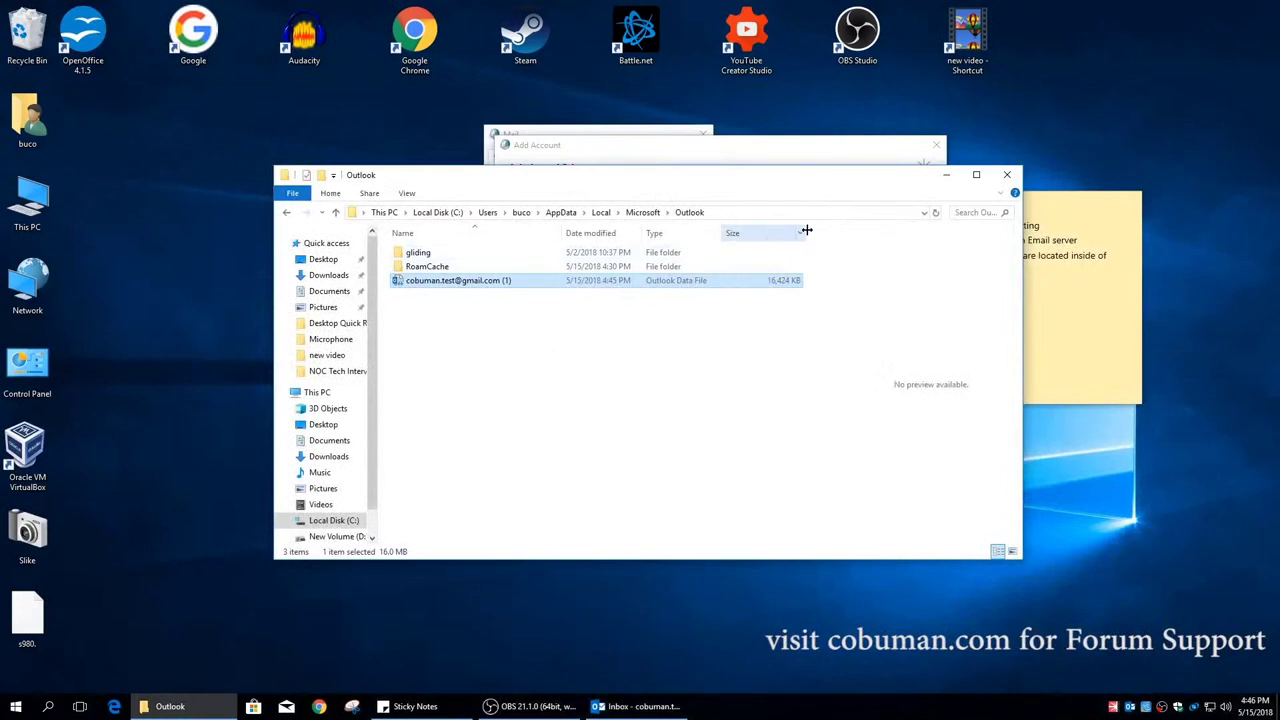
Inspect the Outlook data file's properties, then close them and reselect the file.
right_click(645, 288)
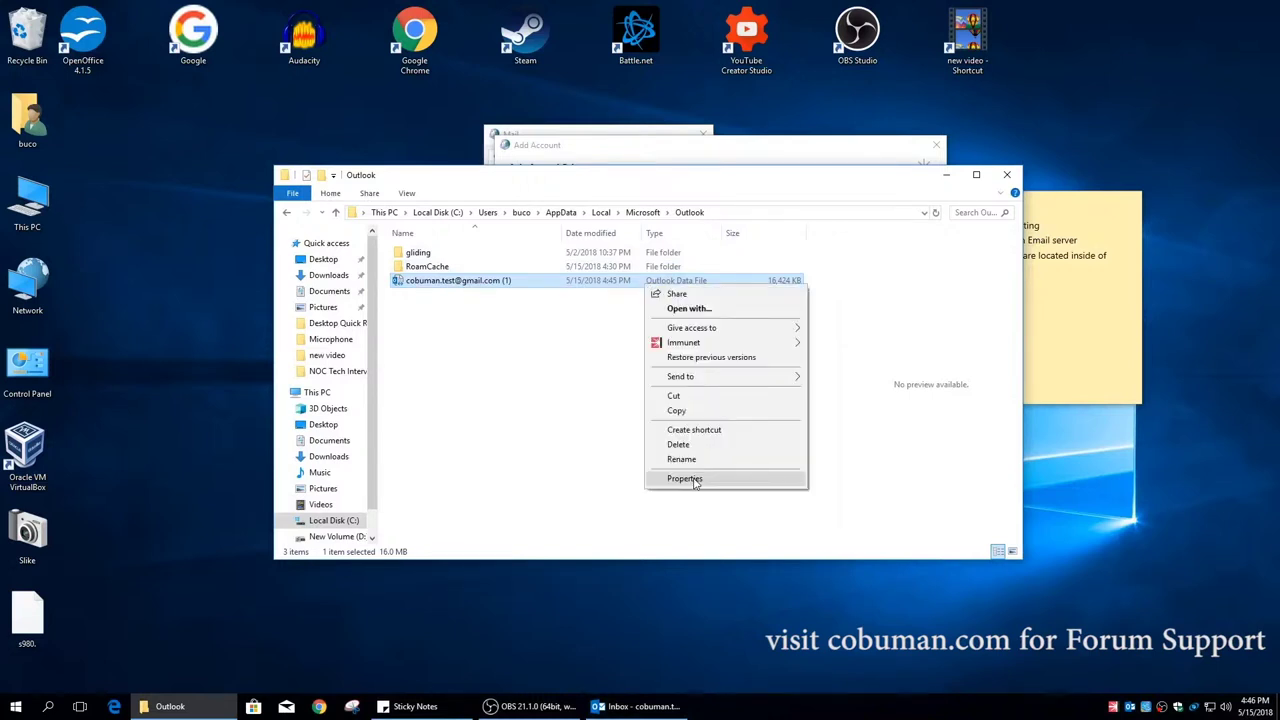
click(685, 478)
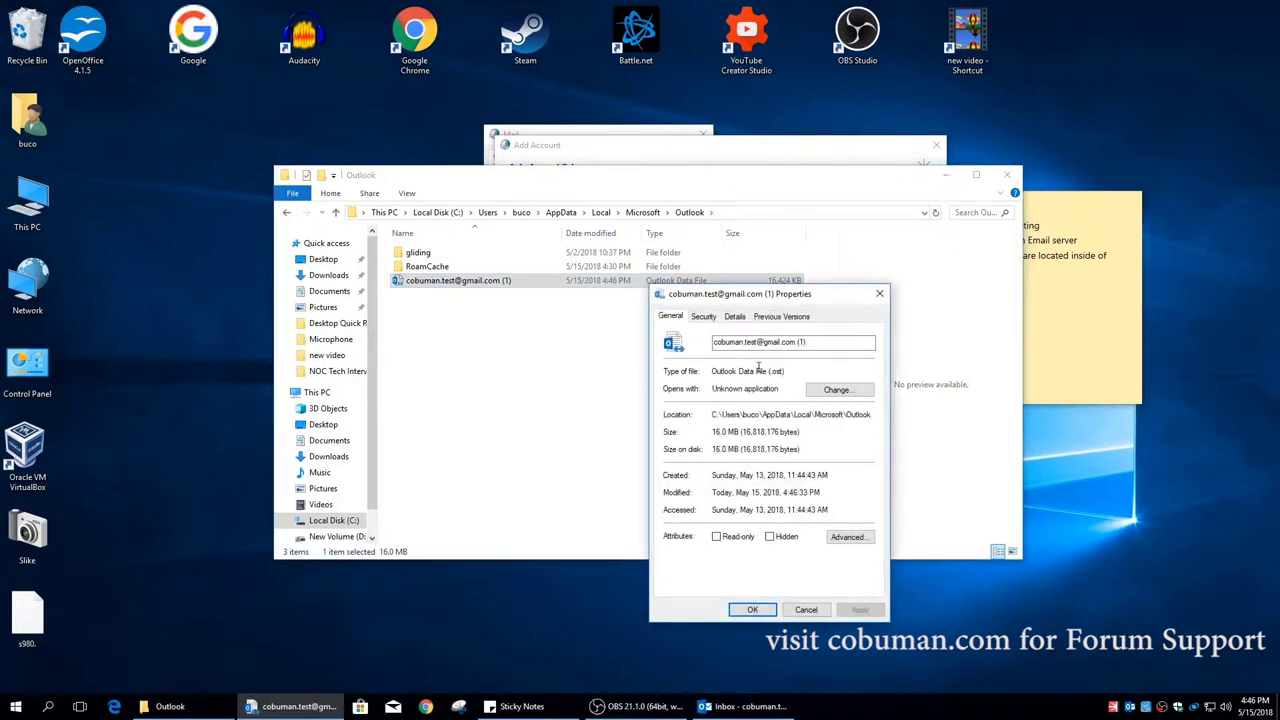
click(800, 342)
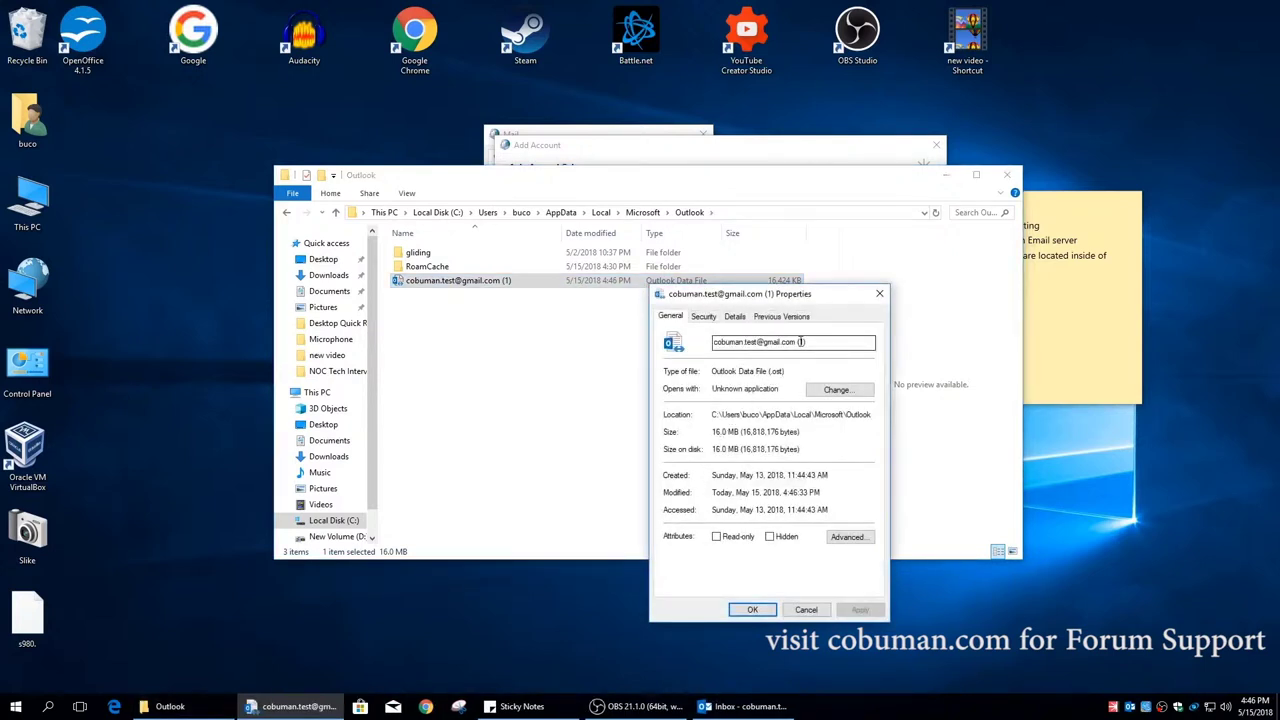
click(881, 295)
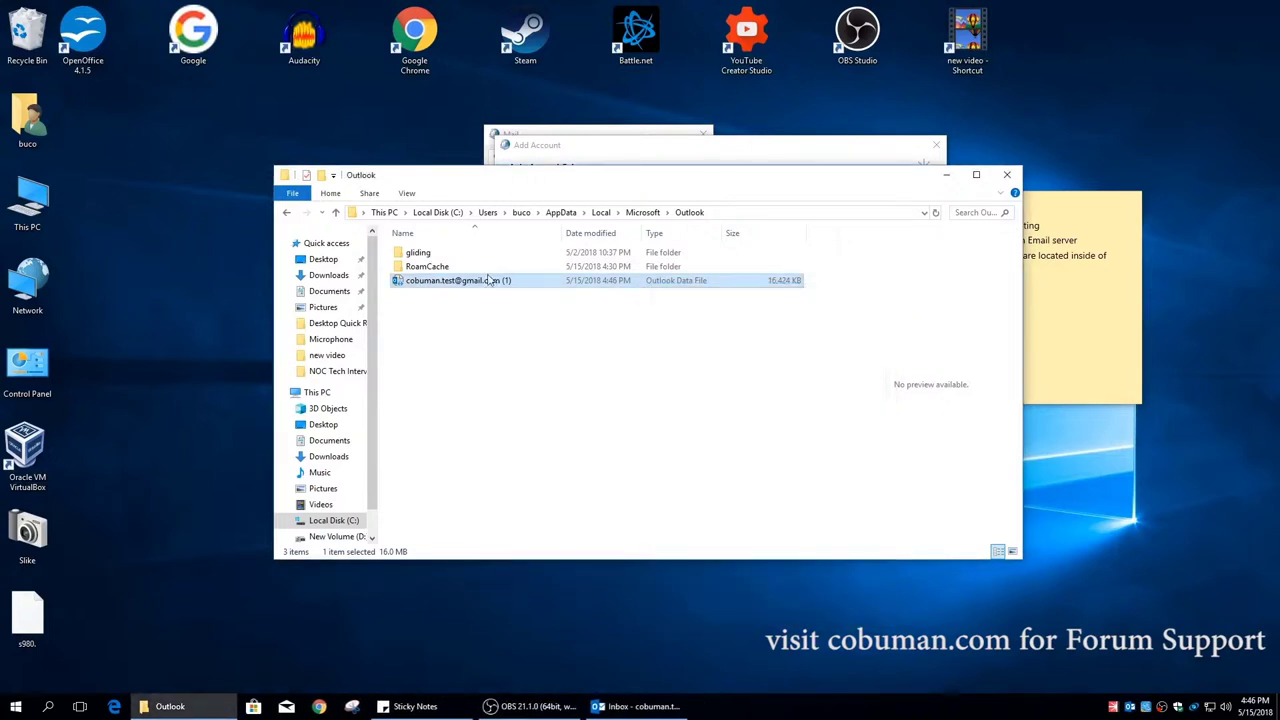
right_click(487, 285)
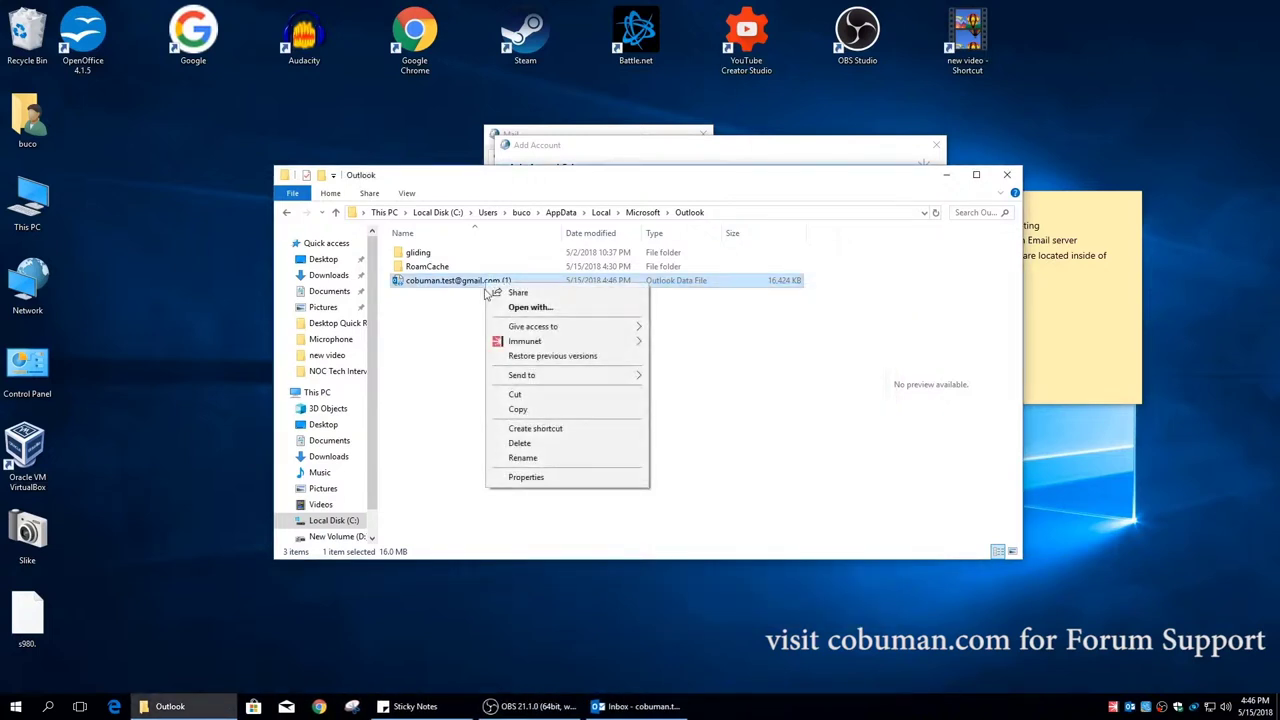
click(445, 343)
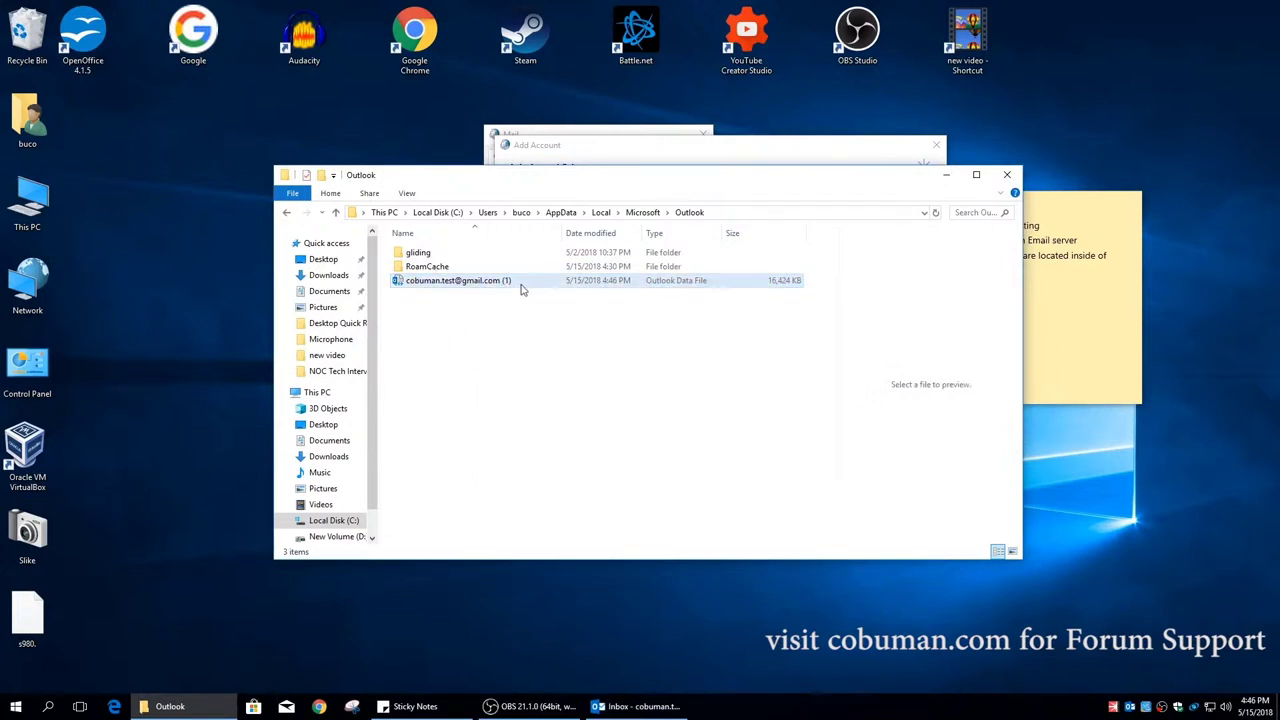
click(517, 287)
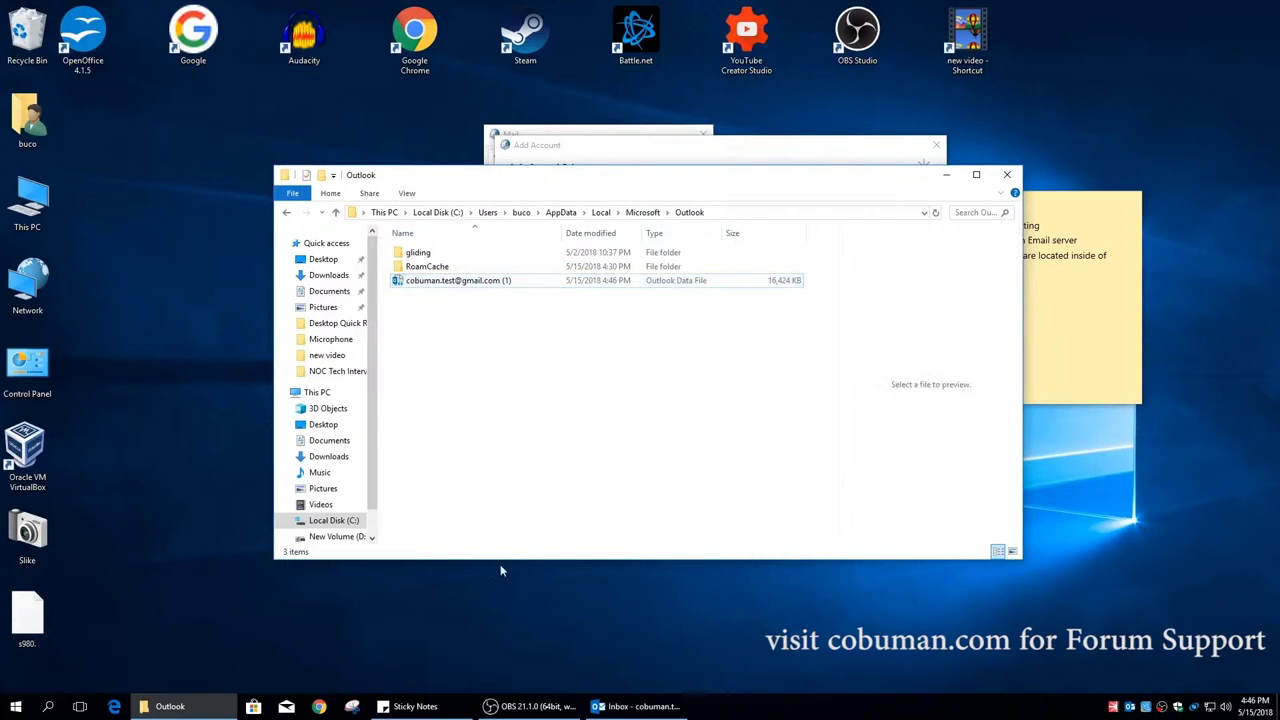
Quit Outlook to release the data file, then rename the .ost by appending 'old'.
click(628, 706)
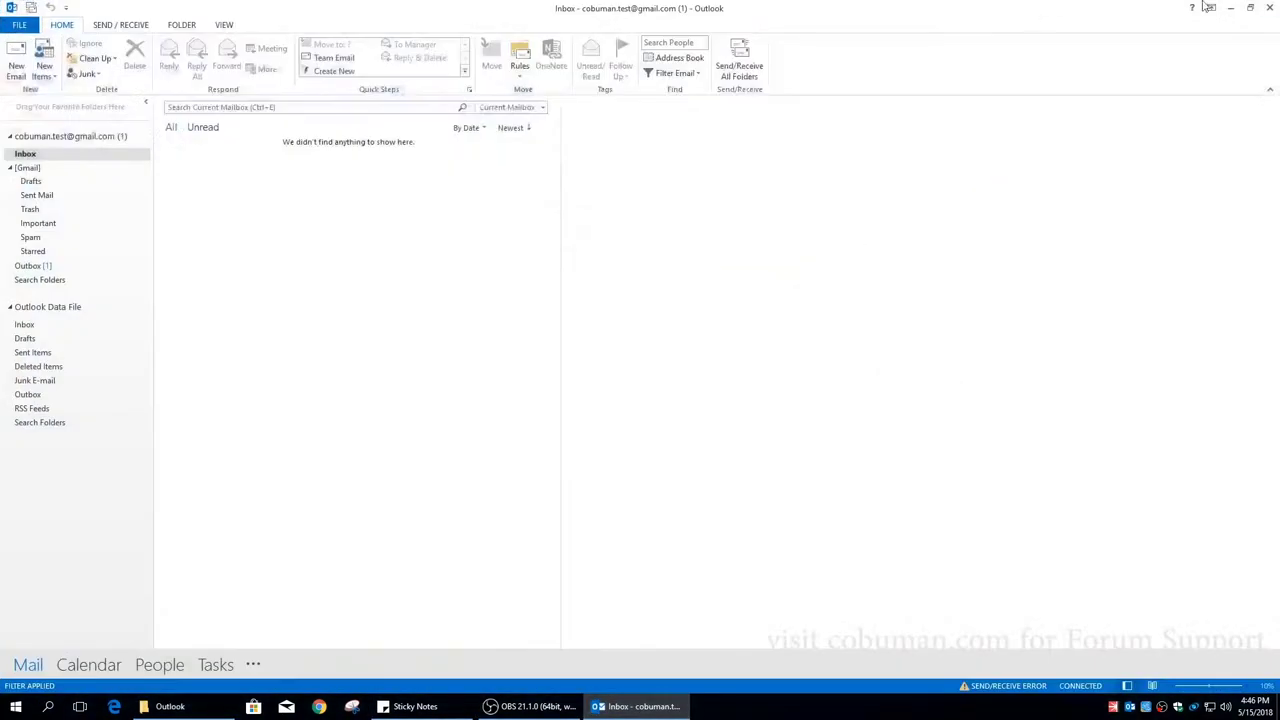
click(1269, 7)
click(612, 394)
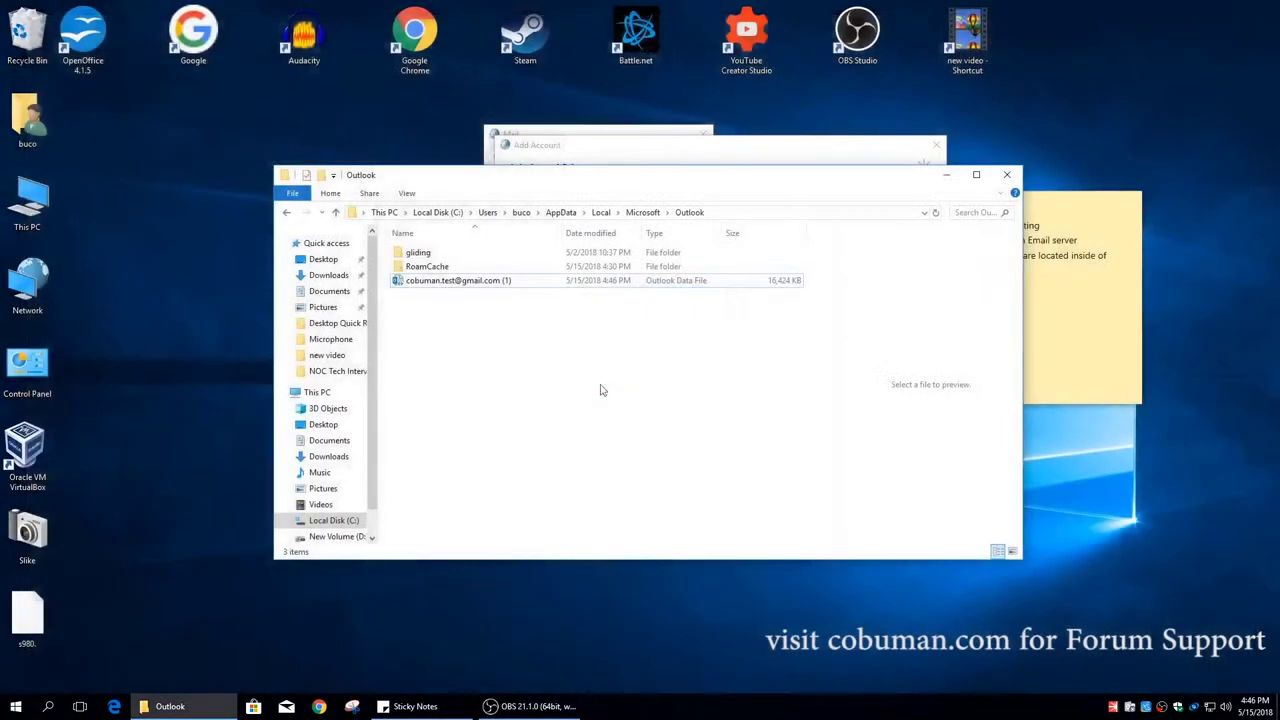
click(517, 284)
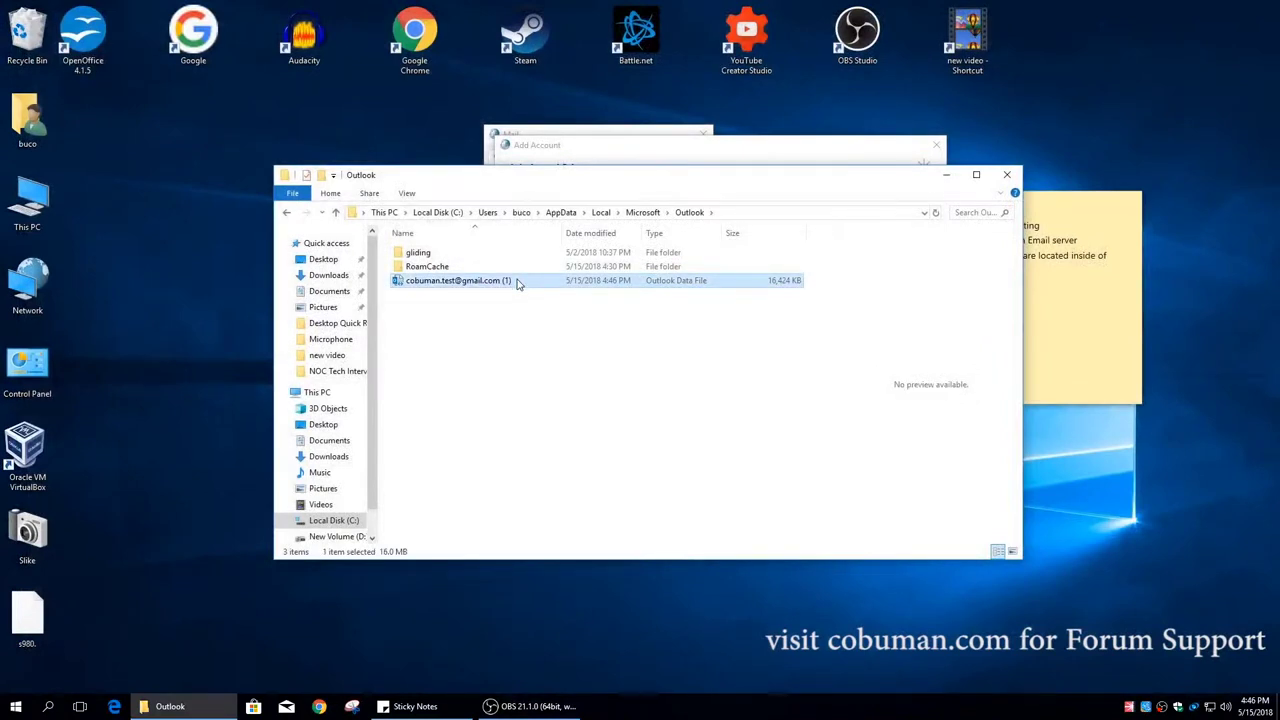
click(517, 284)
click(520, 280)
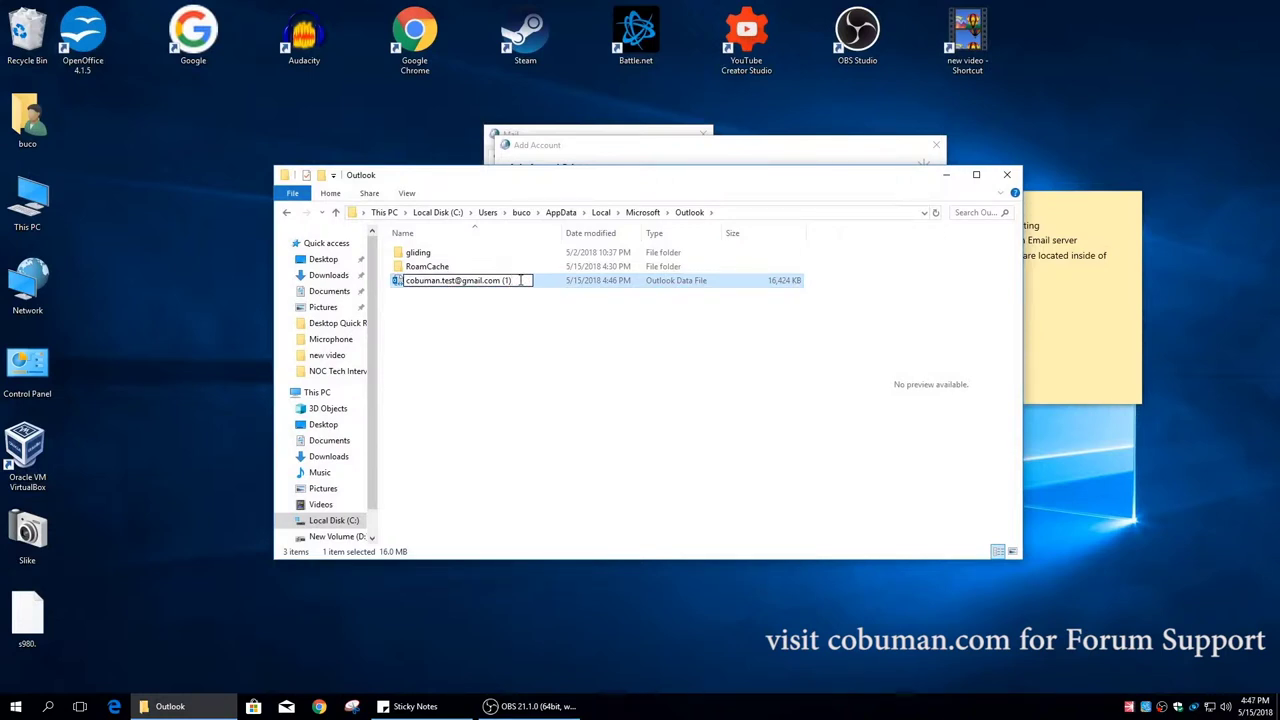
text(old)
key(Return)
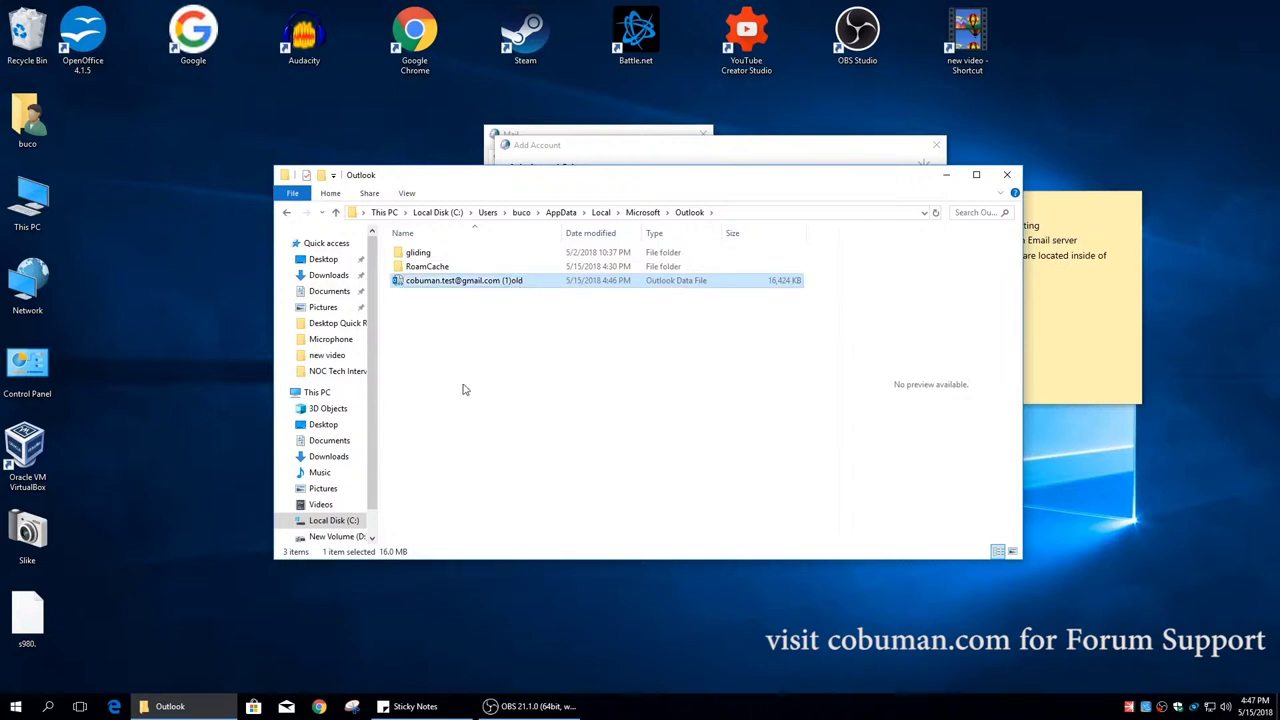
click(460, 385)
Launch Outlook 2013 by searching 'outlook' from the taskbar.
click(47, 706)
text(outlook)
key(Return)
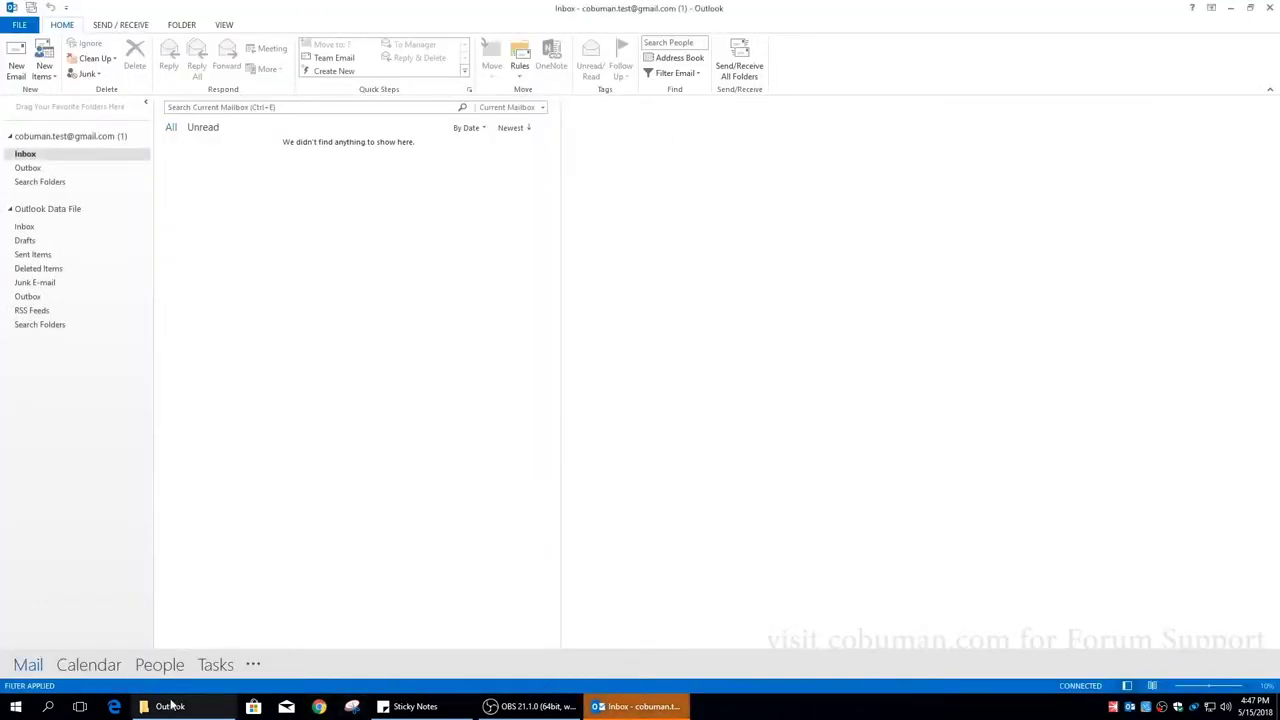
Check the new 16,424 KB data file beside the 'old' copy, then close Outlook.
click(165, 706)
click(508, 284)
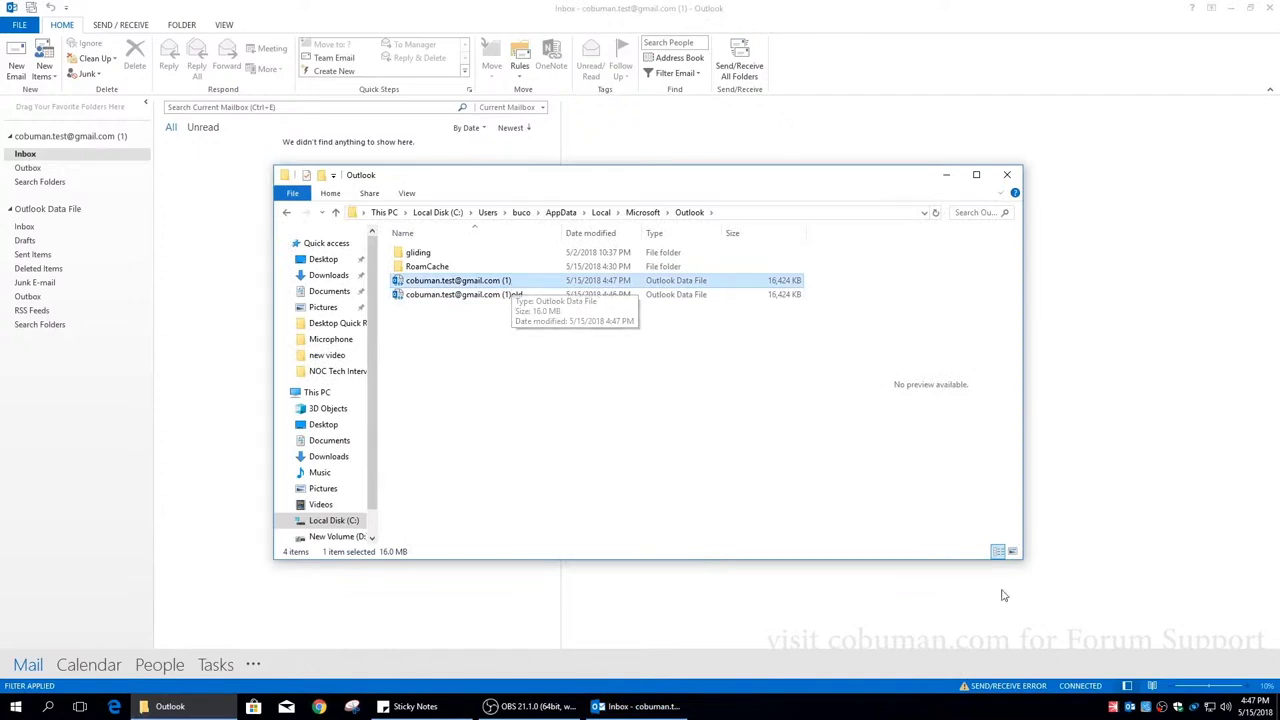
click(57, 406)
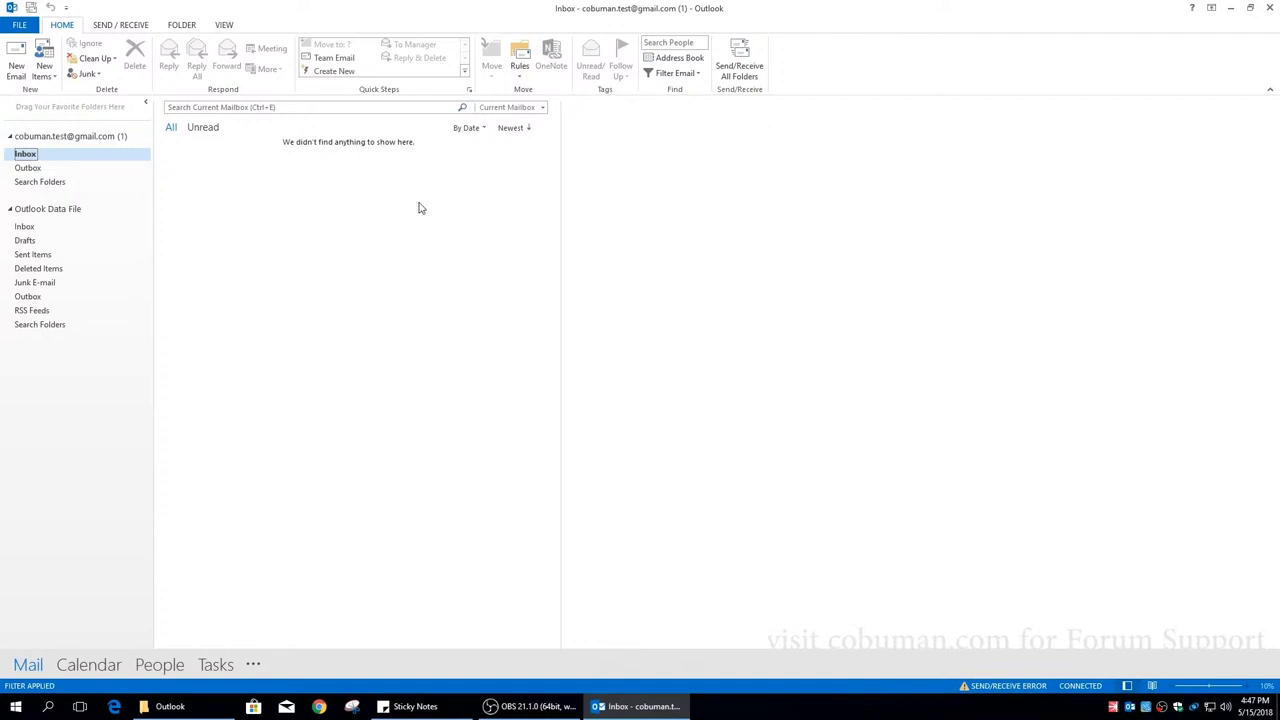
click(1267, 10)
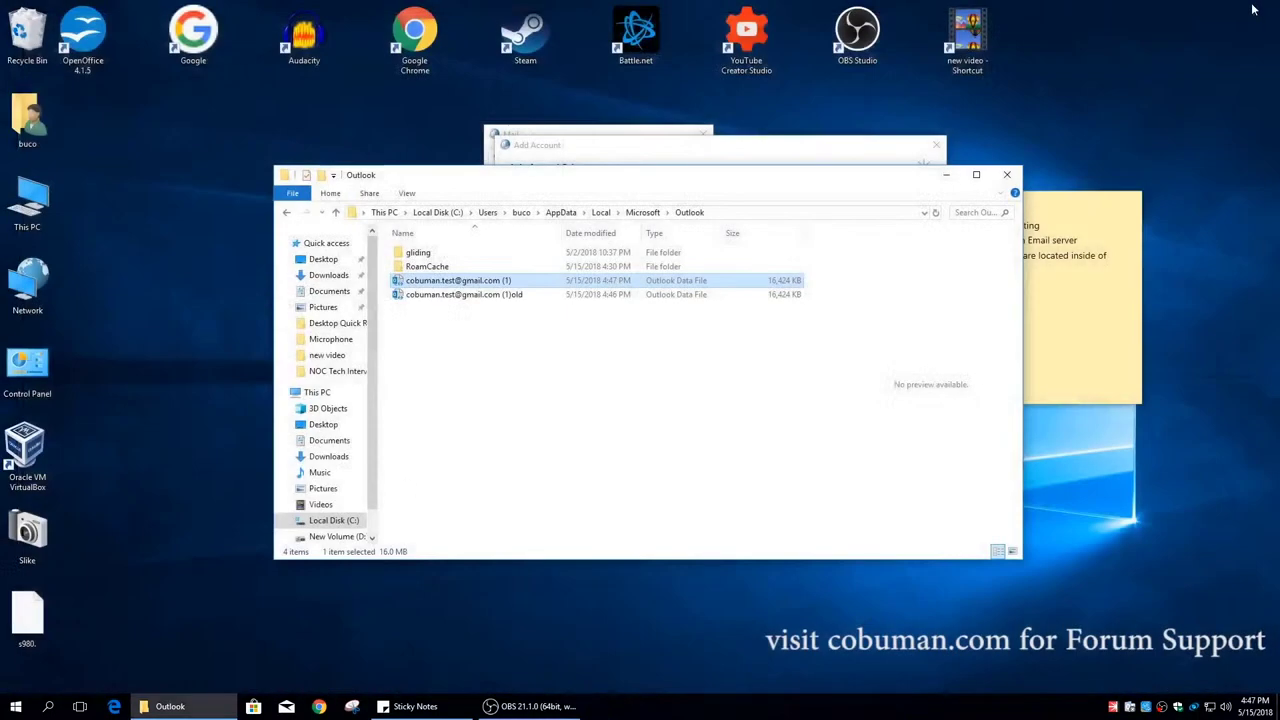
click(462, 354)
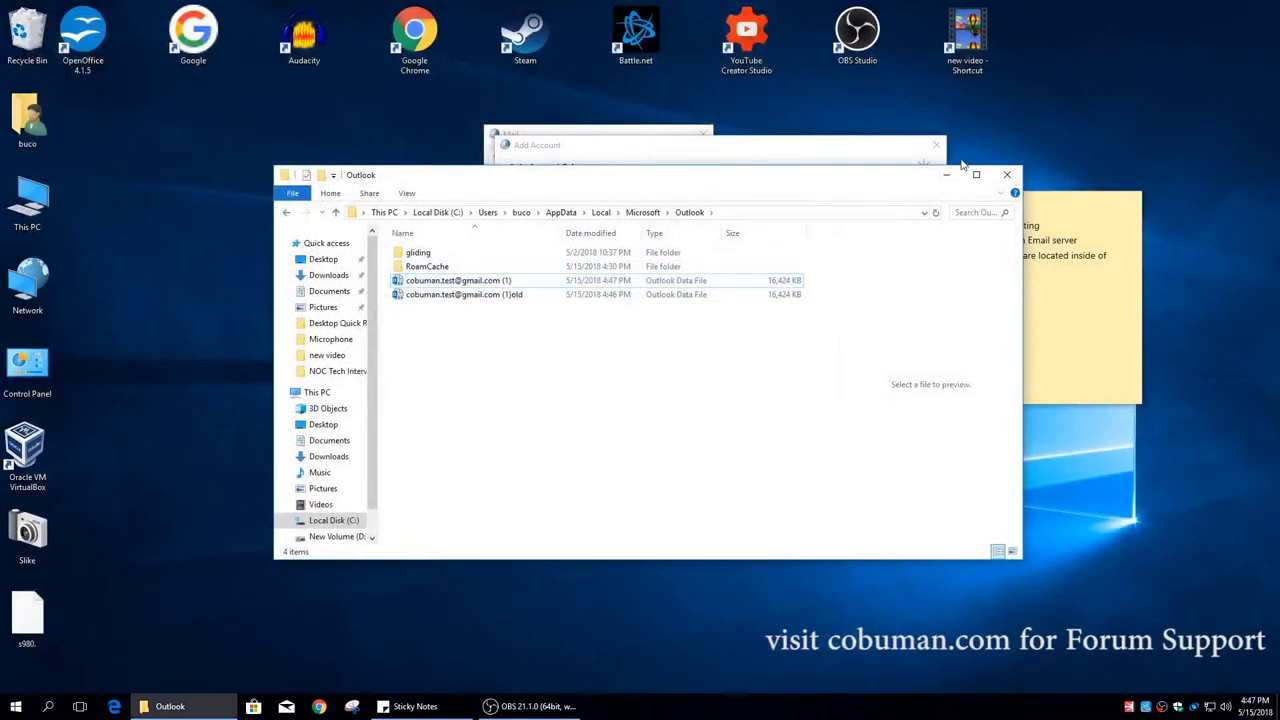
Close Explorer, cancel the pending account setup, and start a new profile named NewProfile.
click(1008, 178)
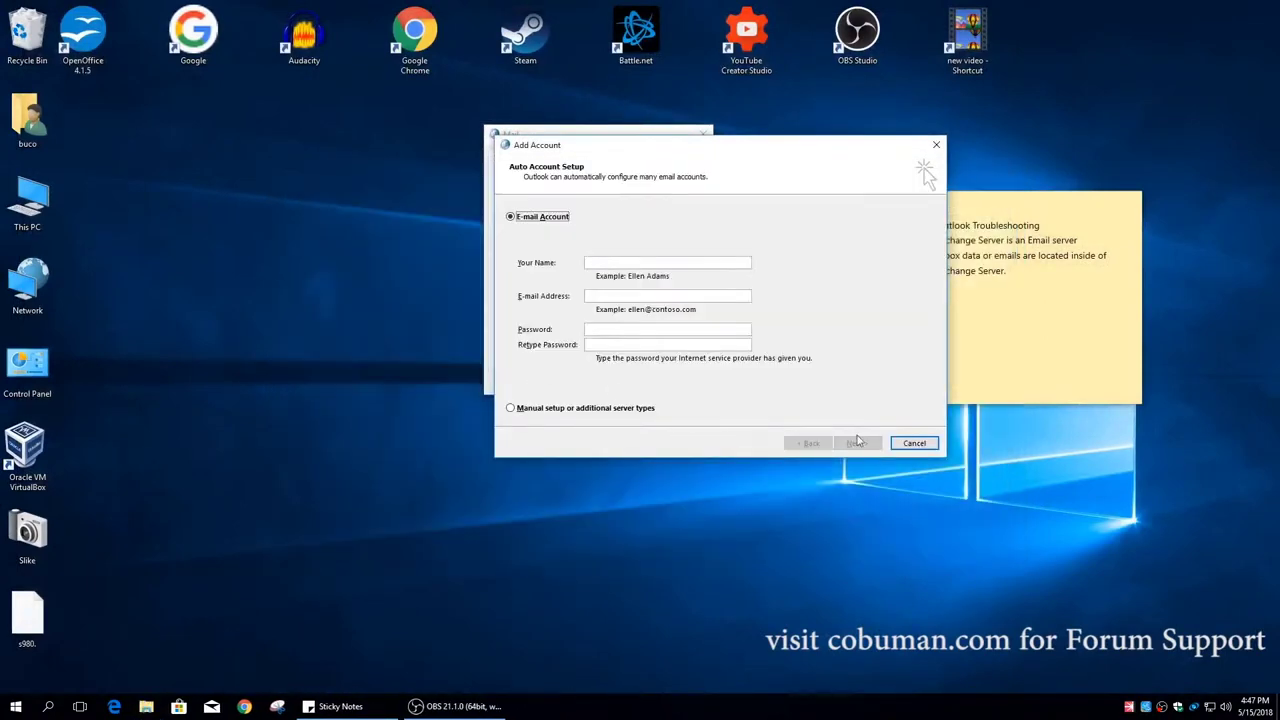
click(912, 445)
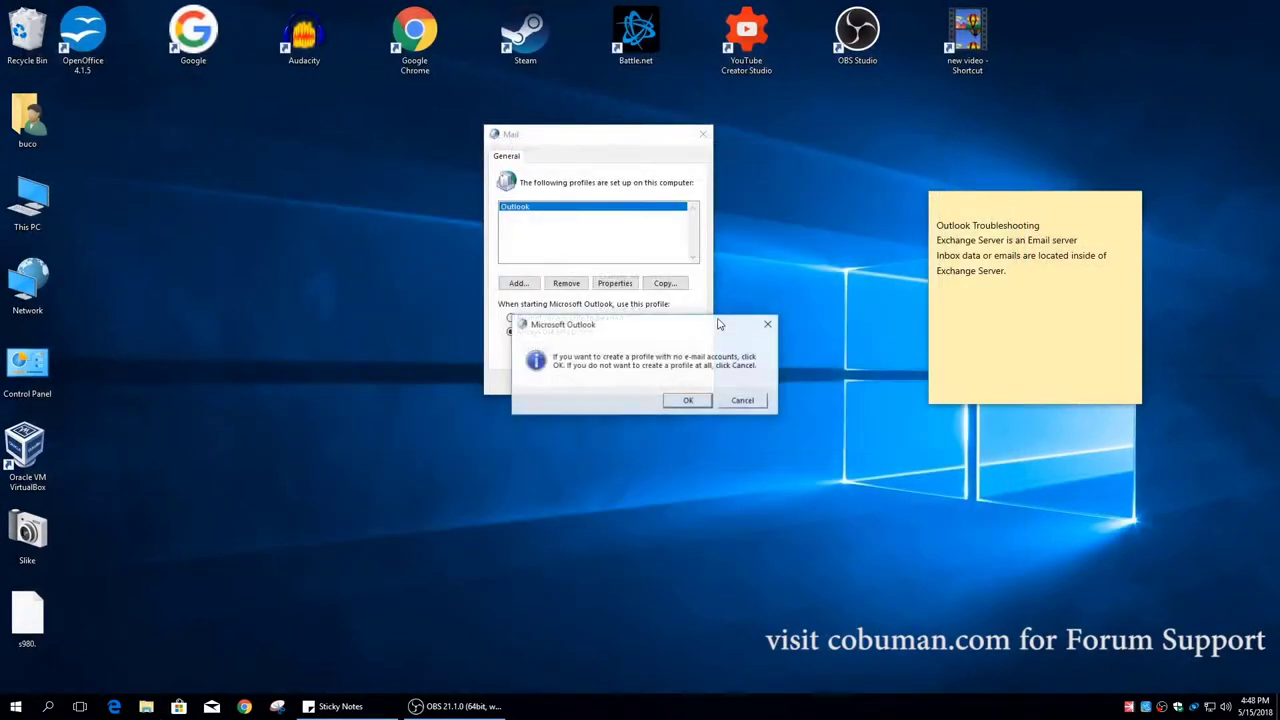
click(743, 402)
click(516, 284)
text(NewPro)
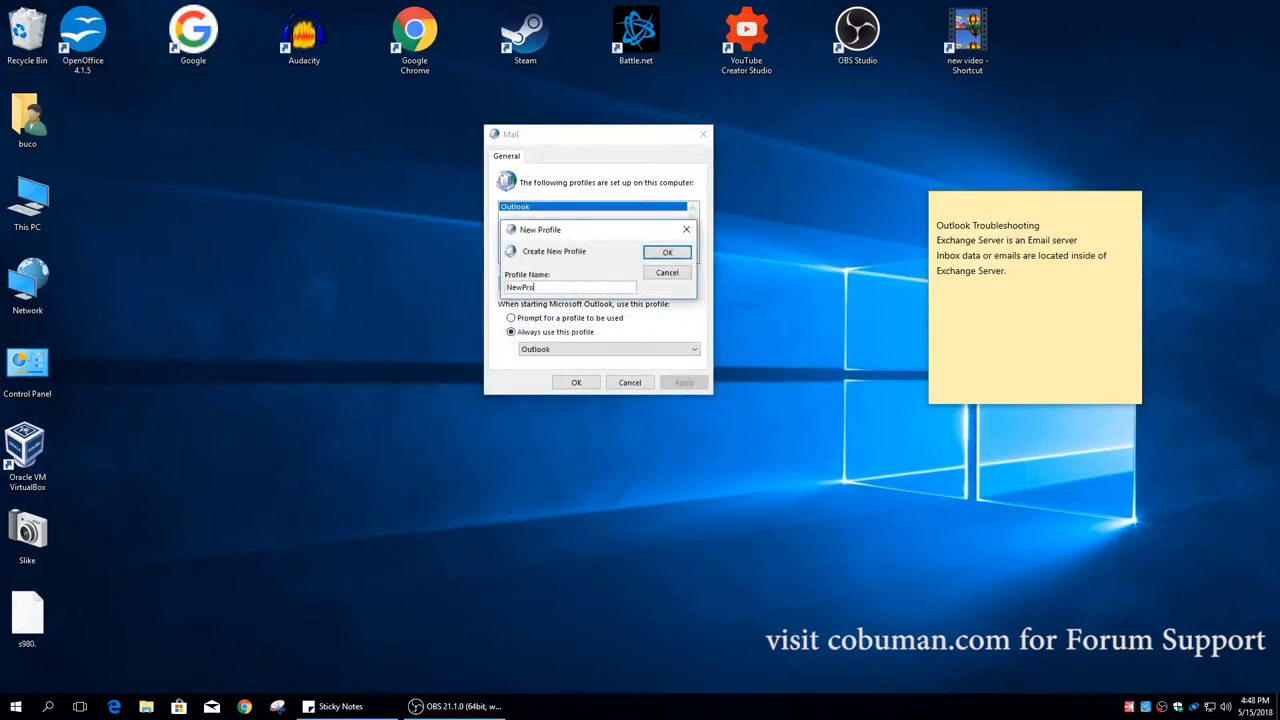
text(file)
key(Return)
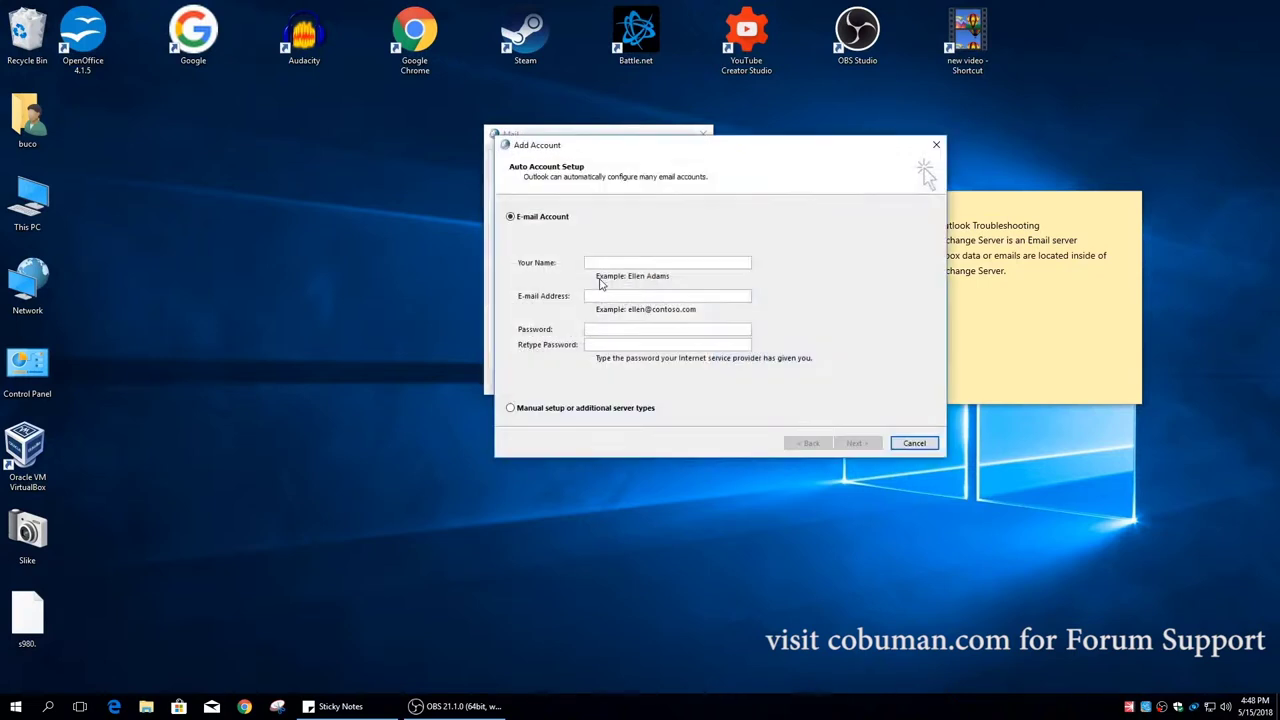
Set up a manual Exchange account with test server 'fdadadf' and a test user name.
click(585, 408)
click(853, 443)
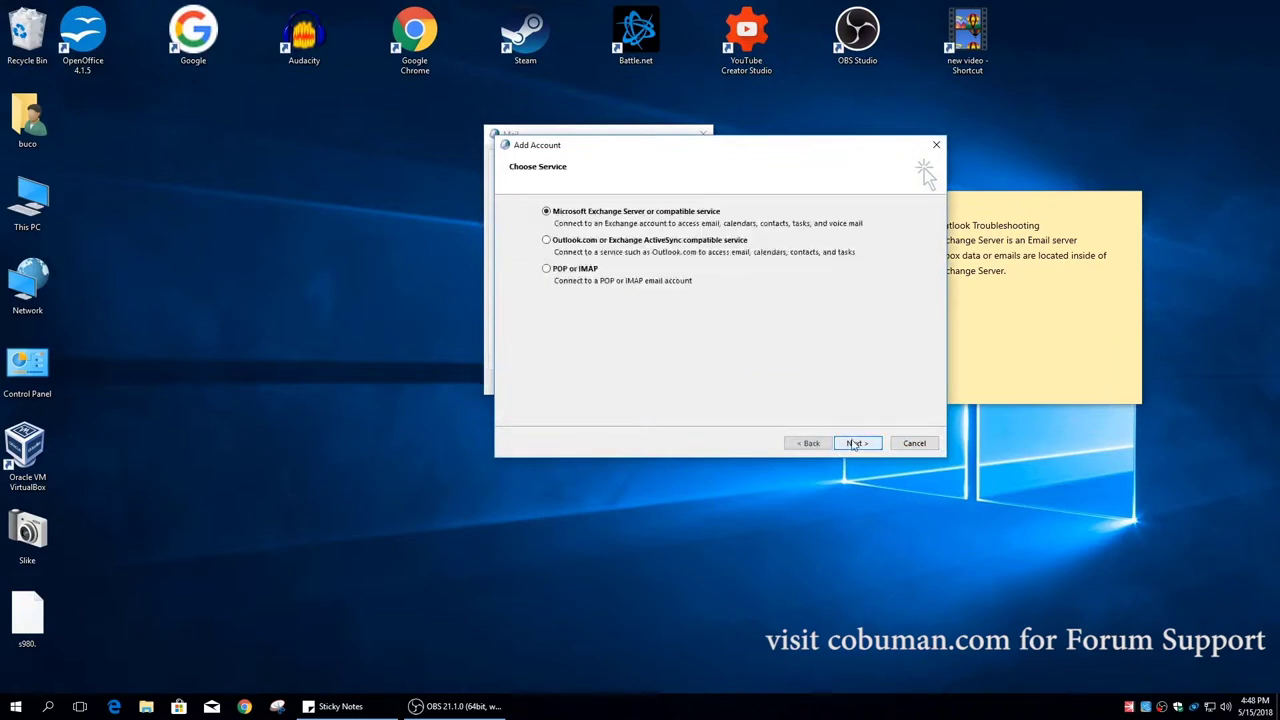
click(578, 268)
click(857, 443)
text(fdadadf)
key(Tab)
text(3424)
click(857, 443)
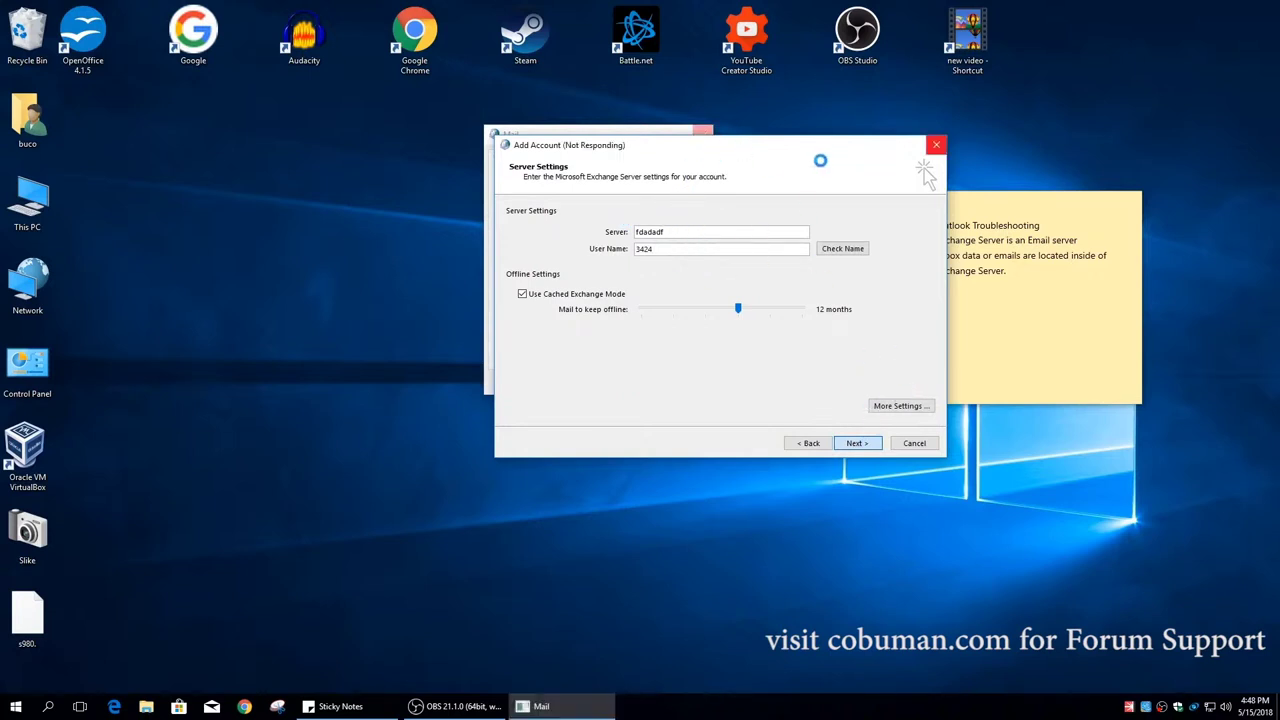
Acknowledge the connection and unresolved-name errors and finish creating the NewProfile account.
drag(817, 151, 1012, 143)
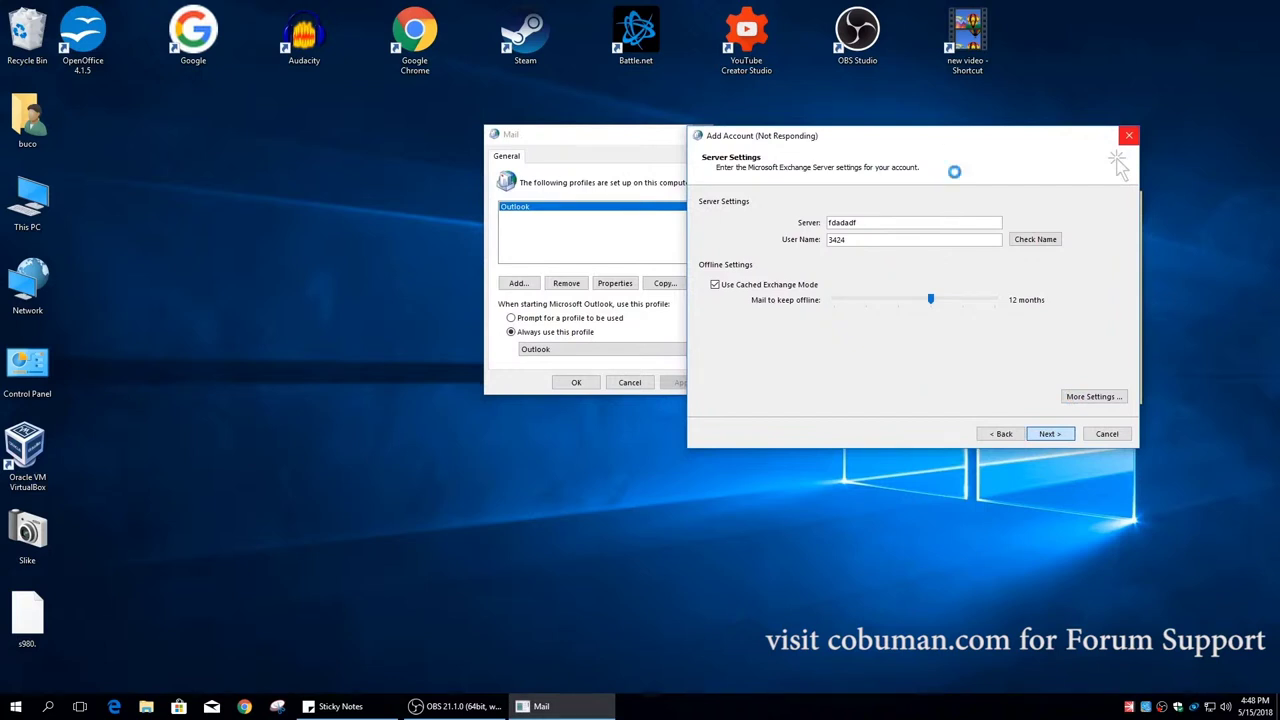
click(755, 405)
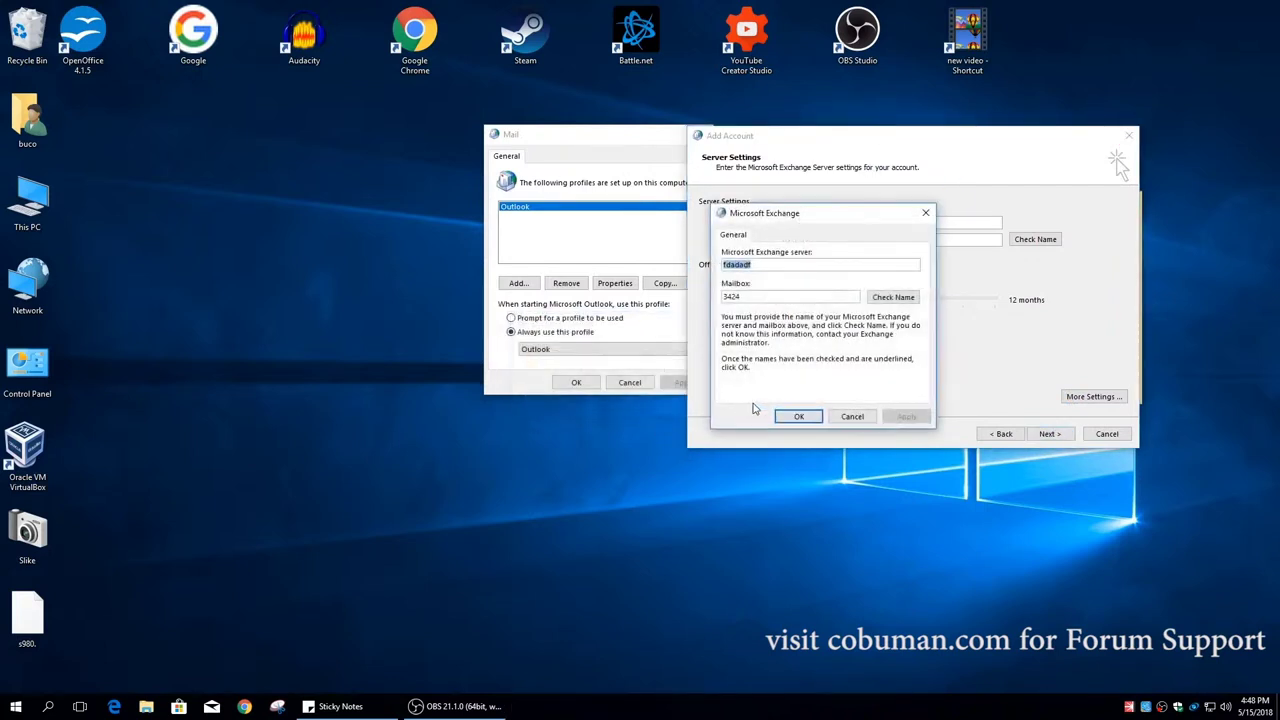
click(801, 417)
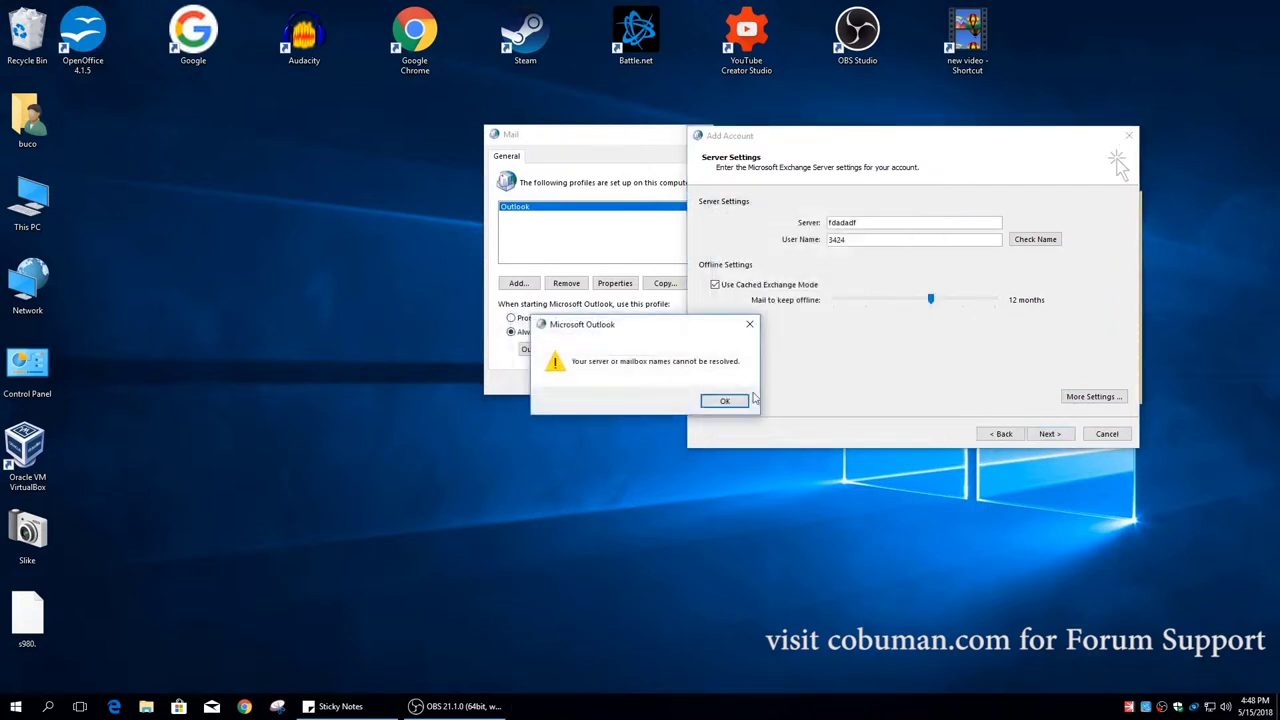
click(749, 325)
click(1057, 432)
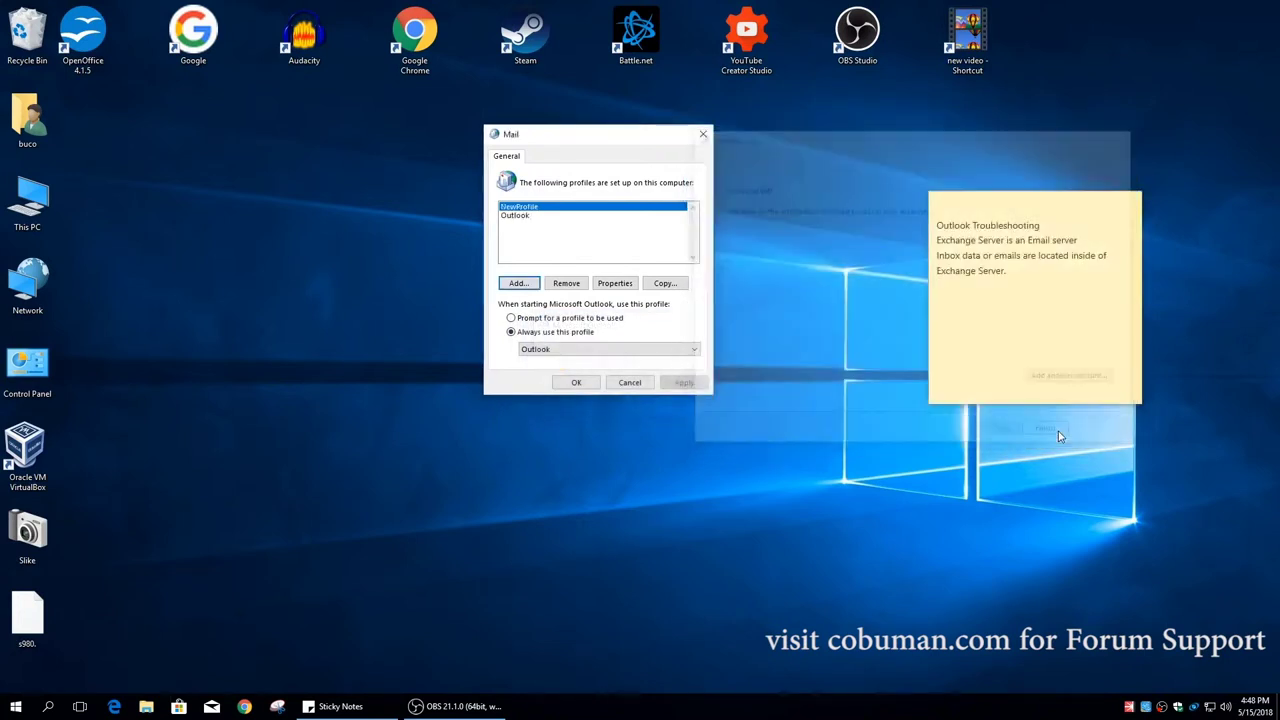
Select NewProfile in the profile list and as the startup profile.
click(522, 220)
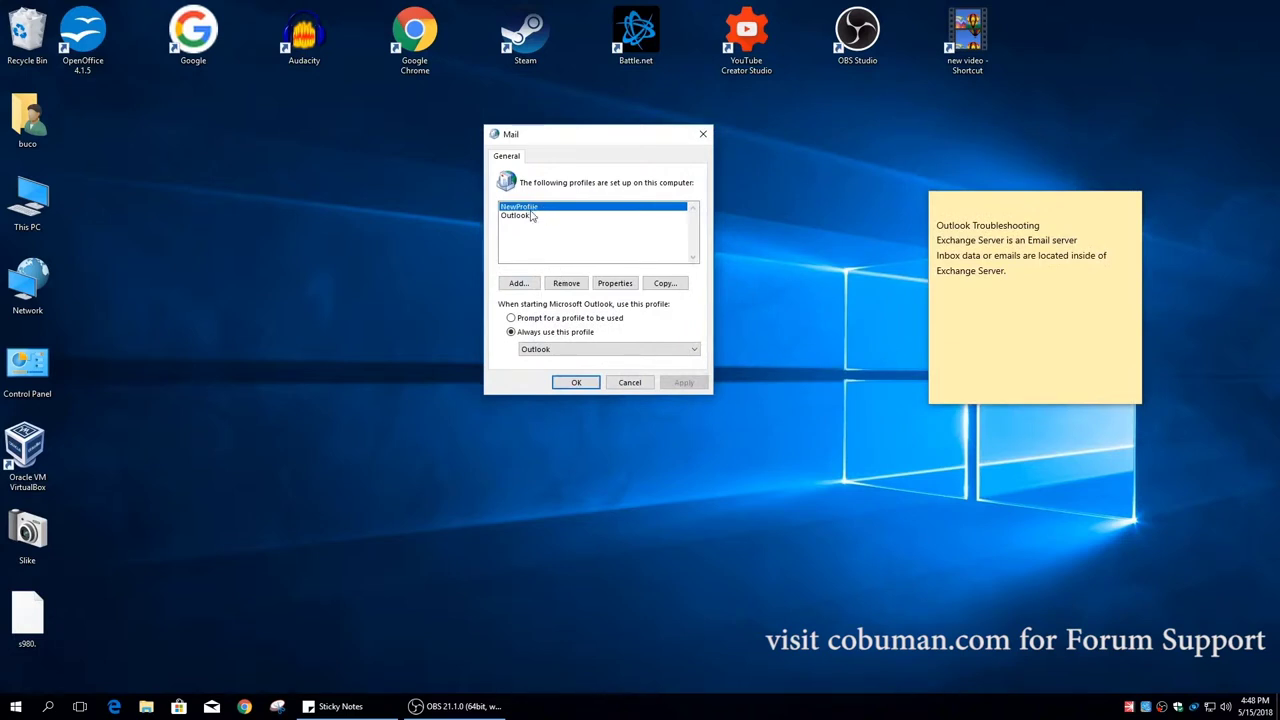
click(528, 345)
click(605, 356)
click(607, 356)
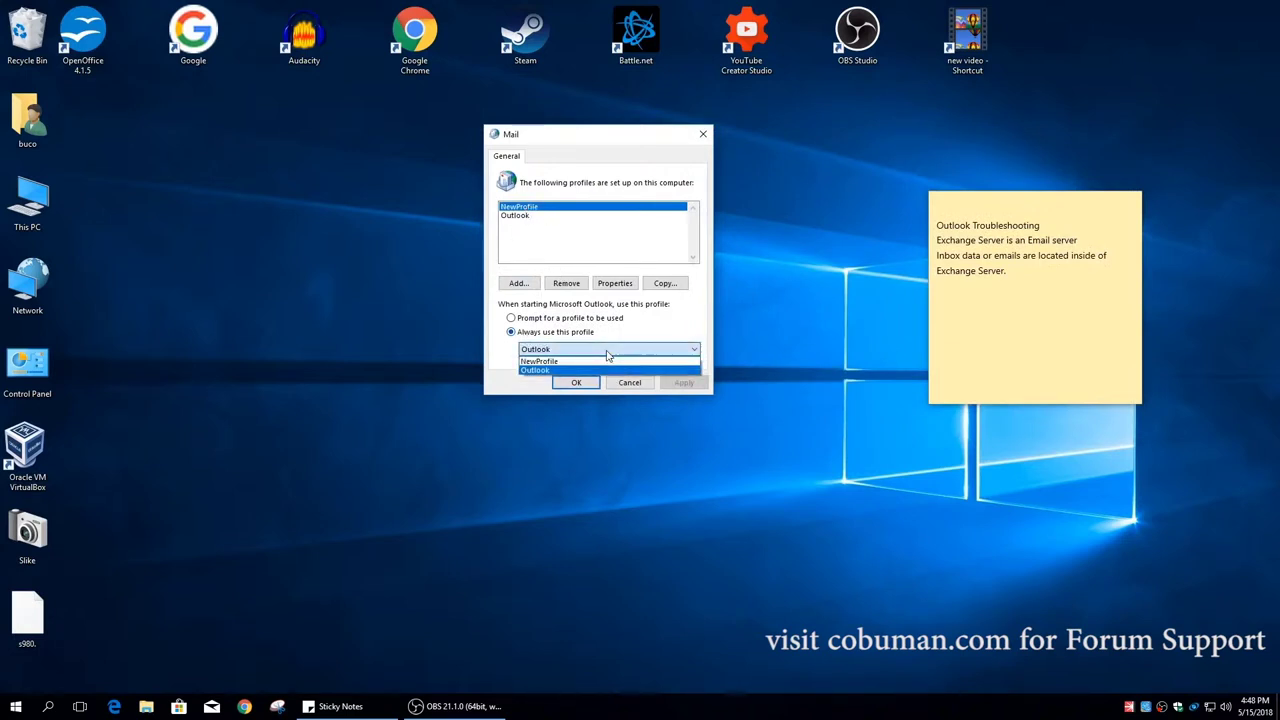
click(567, 366)
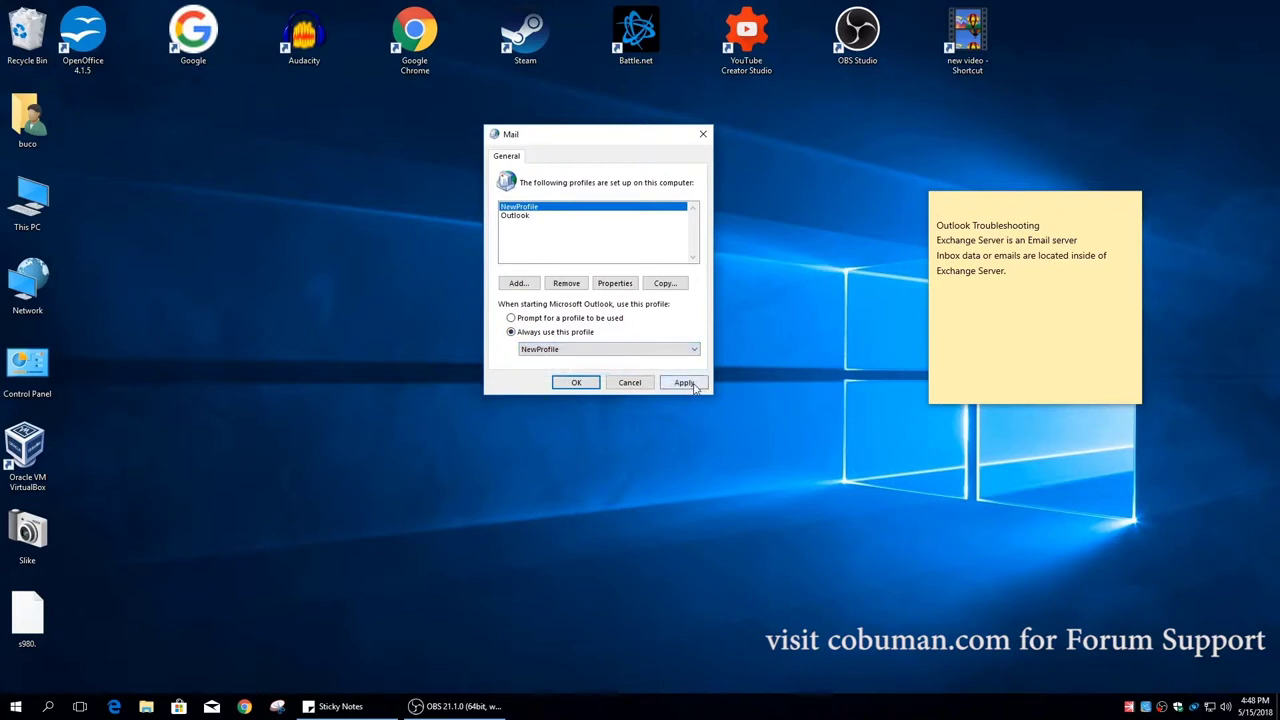
Apply 'Prompt for a profile', launch Outlook, pick the Outlook profile, then cancel startup.
click(552, 320)
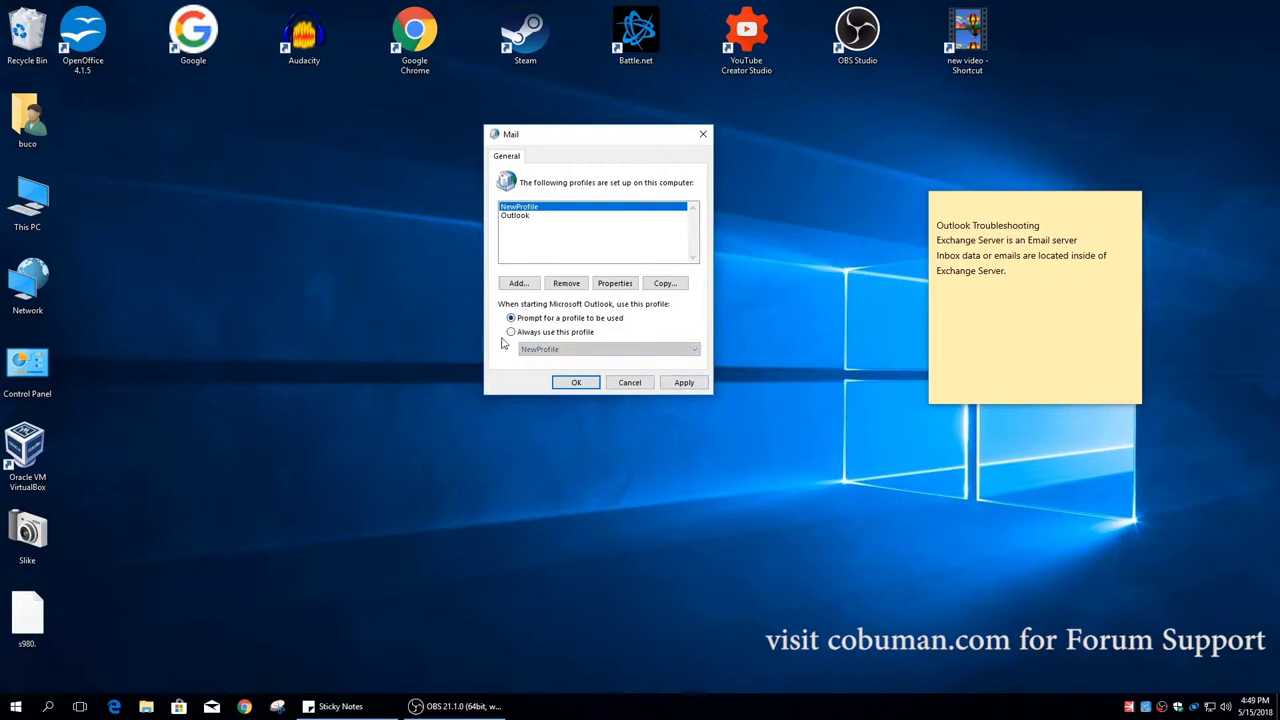
click(684, 382)
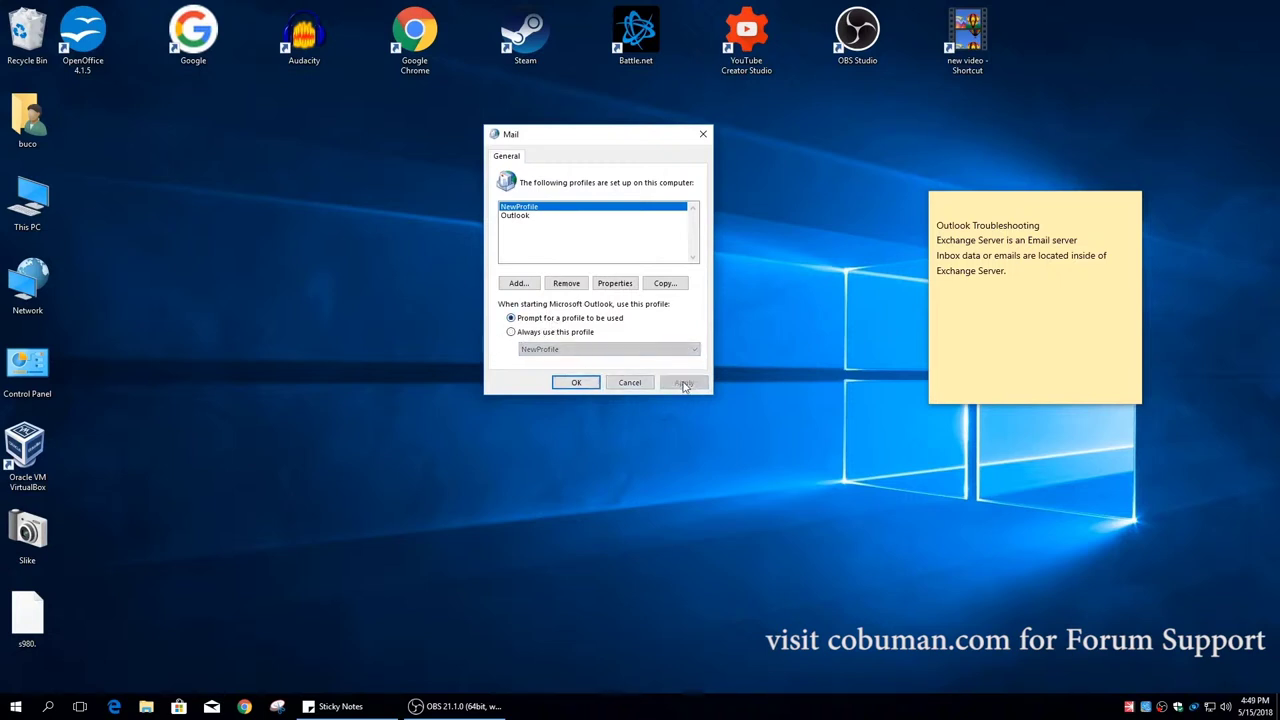
click(47, 706)
text(outlook)
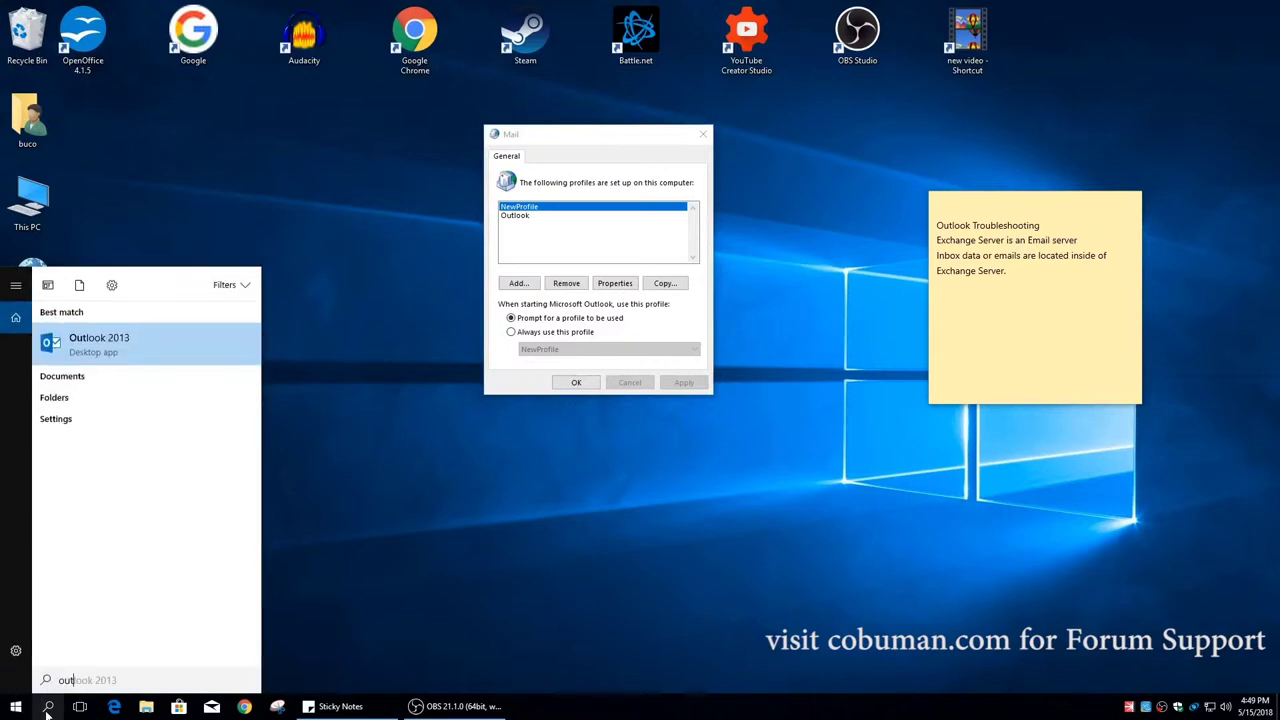
key(Return)
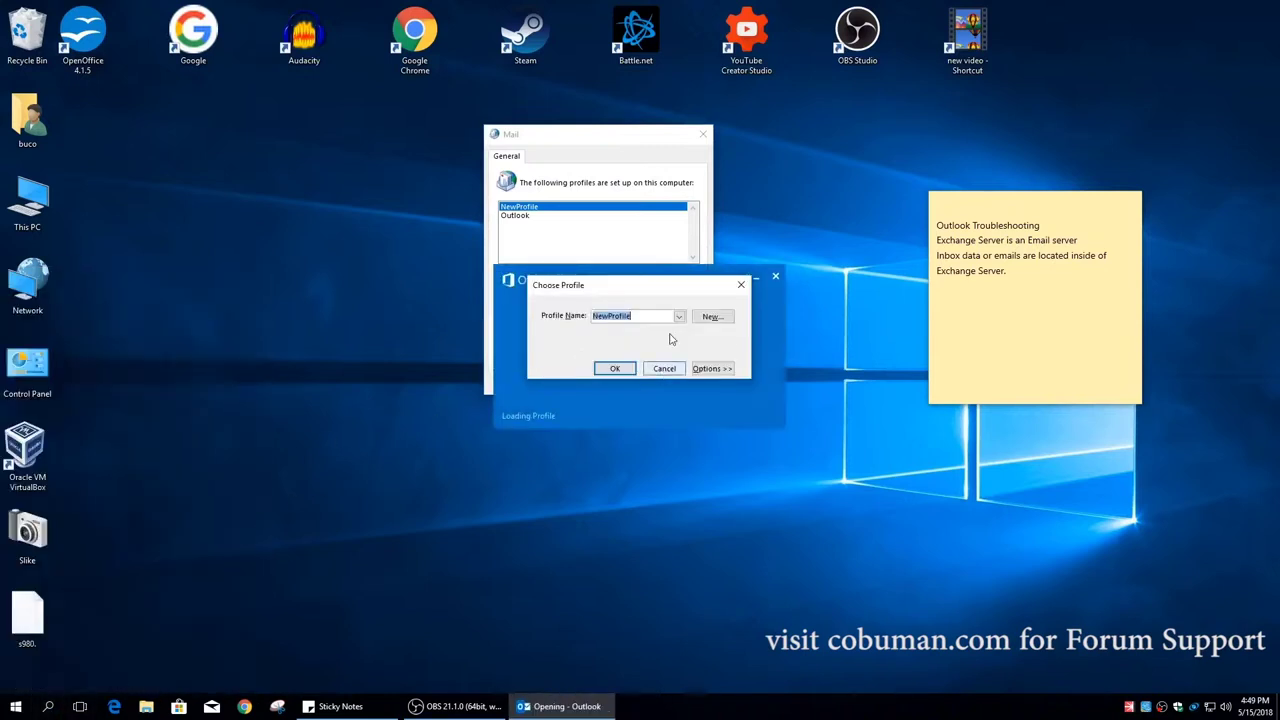
click(679, 316)
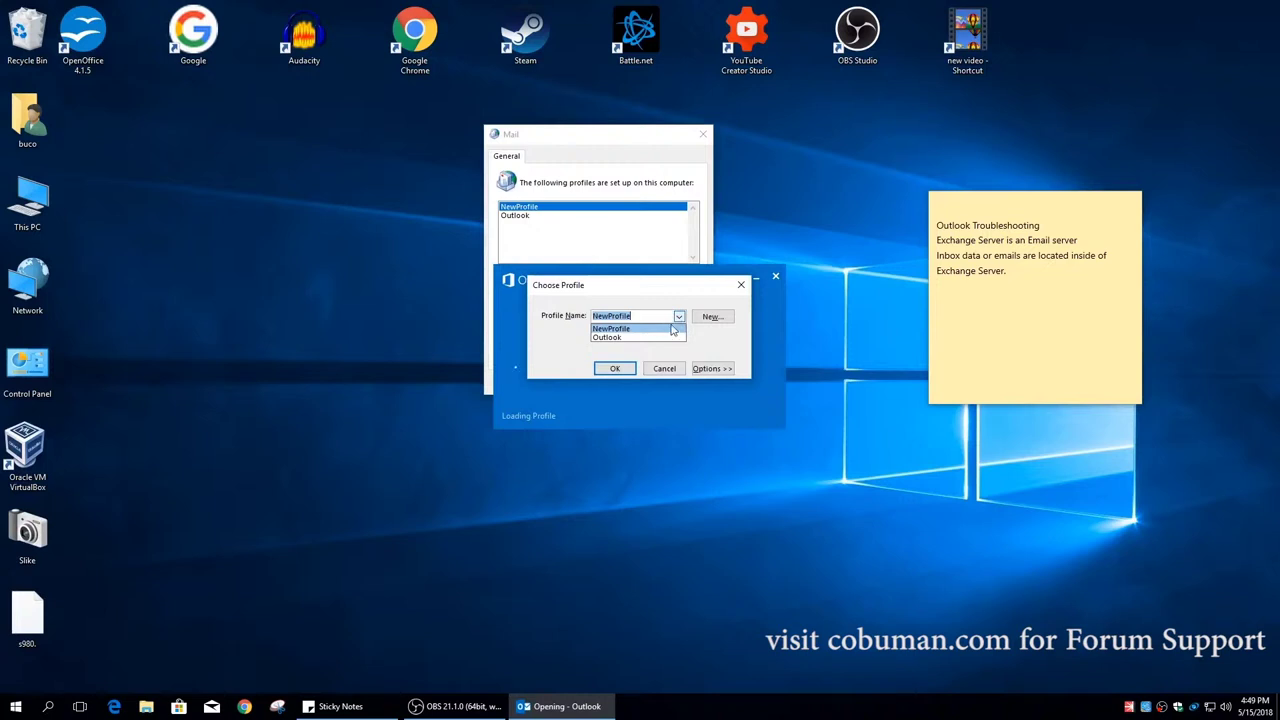
click(625, 337)
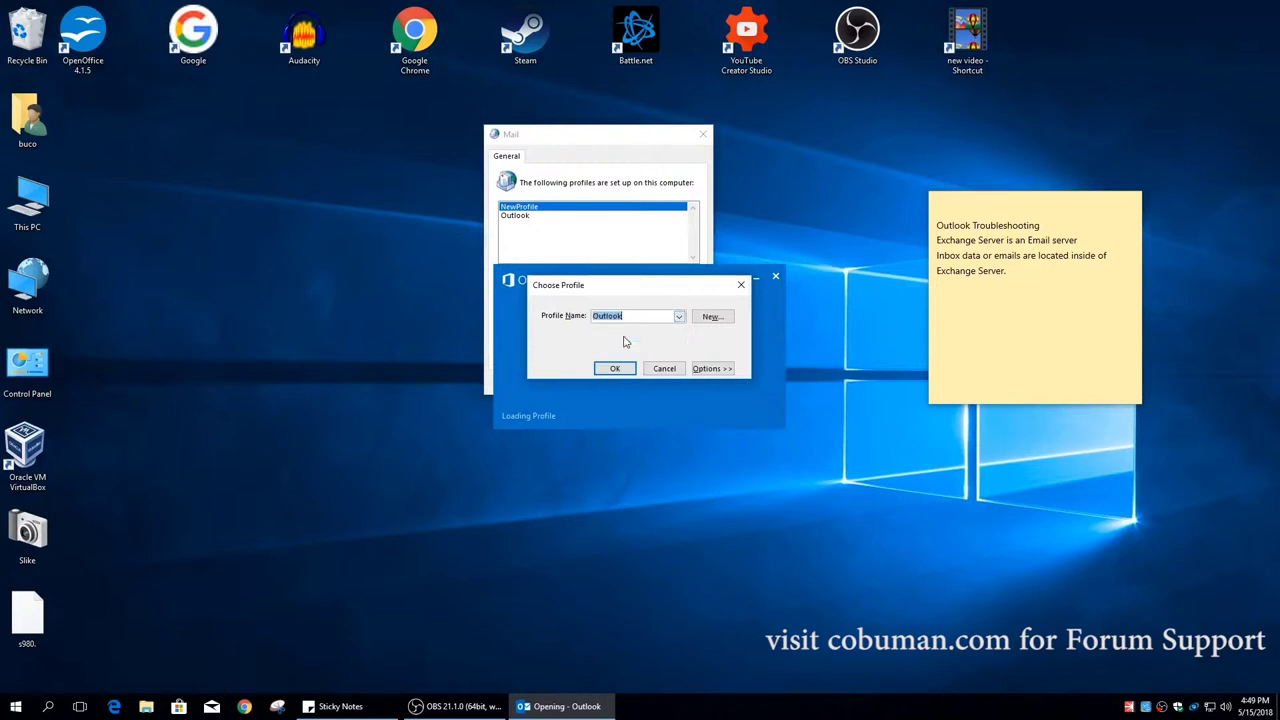
click(664, 369)
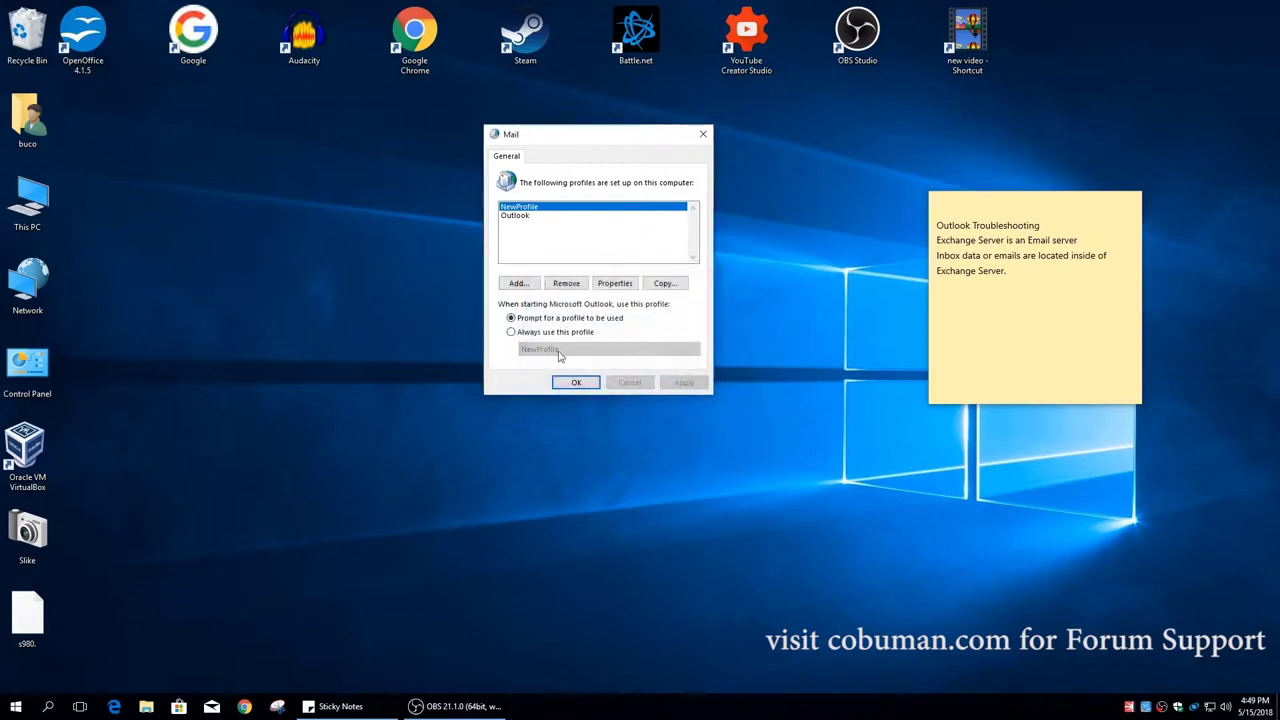
Set 'Always use this profile' to NewProfile and close the profile settings with OK.
click(545, 333)
click(545, 349)
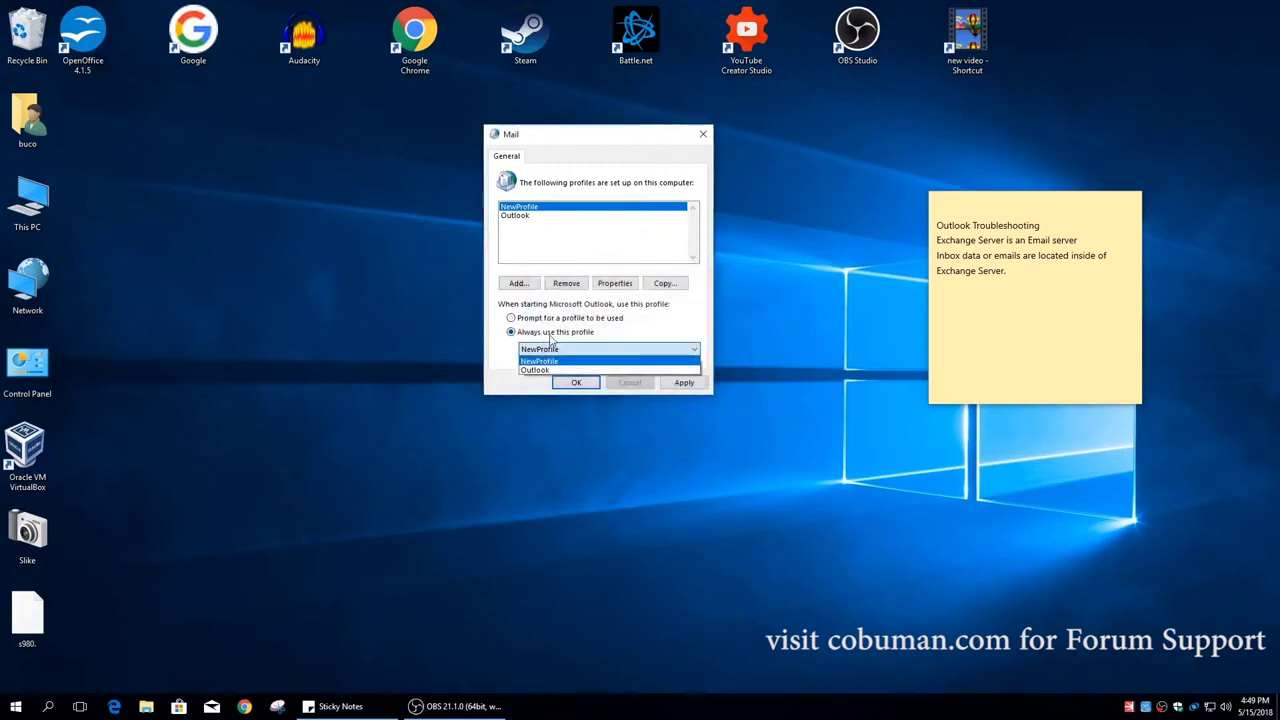
click(546, 362)
click(576, 382)
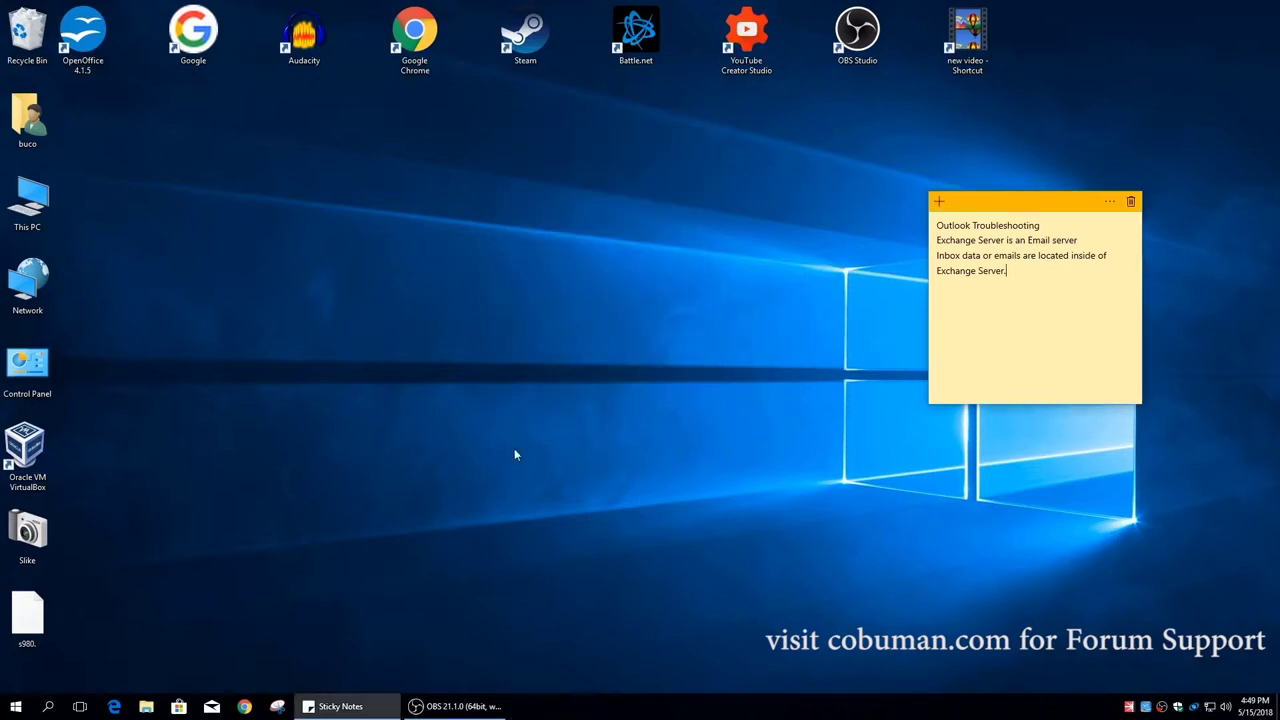
Launch Outlook 2013, then dismiss the Exchange unavailable warning and close the stalled startup.
click(48, 706)
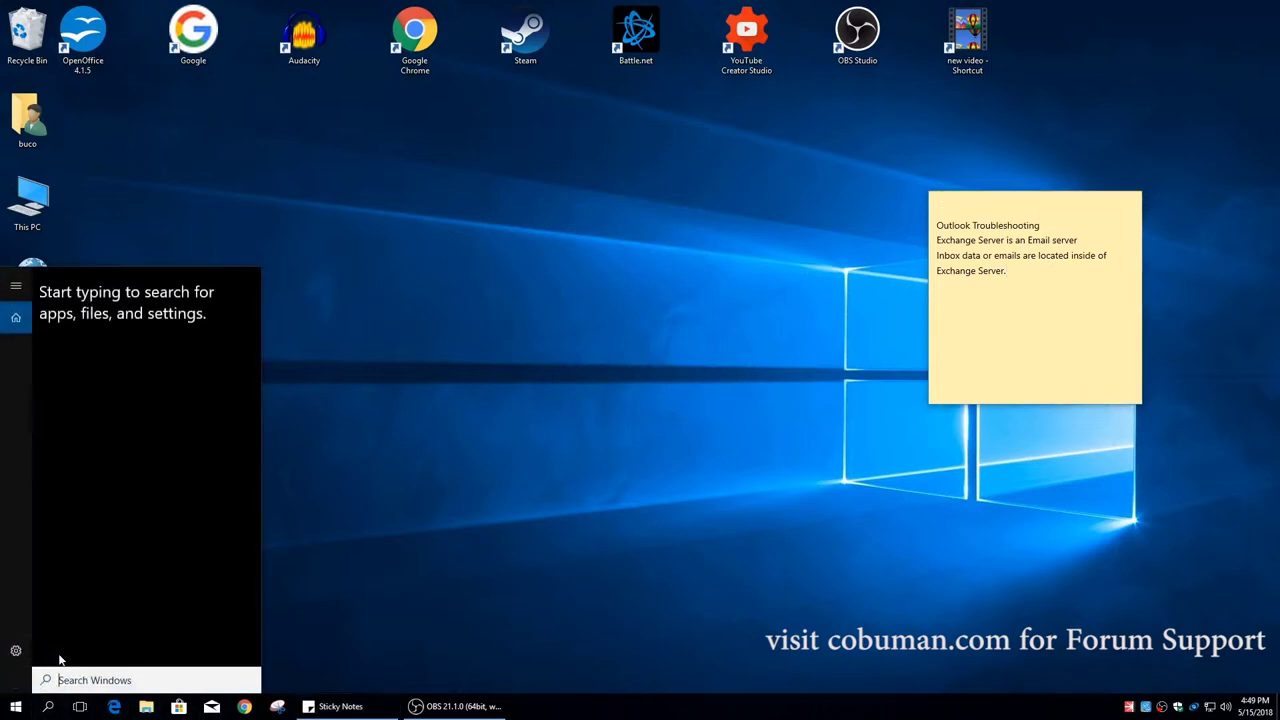
text(outlo)
key(Return)
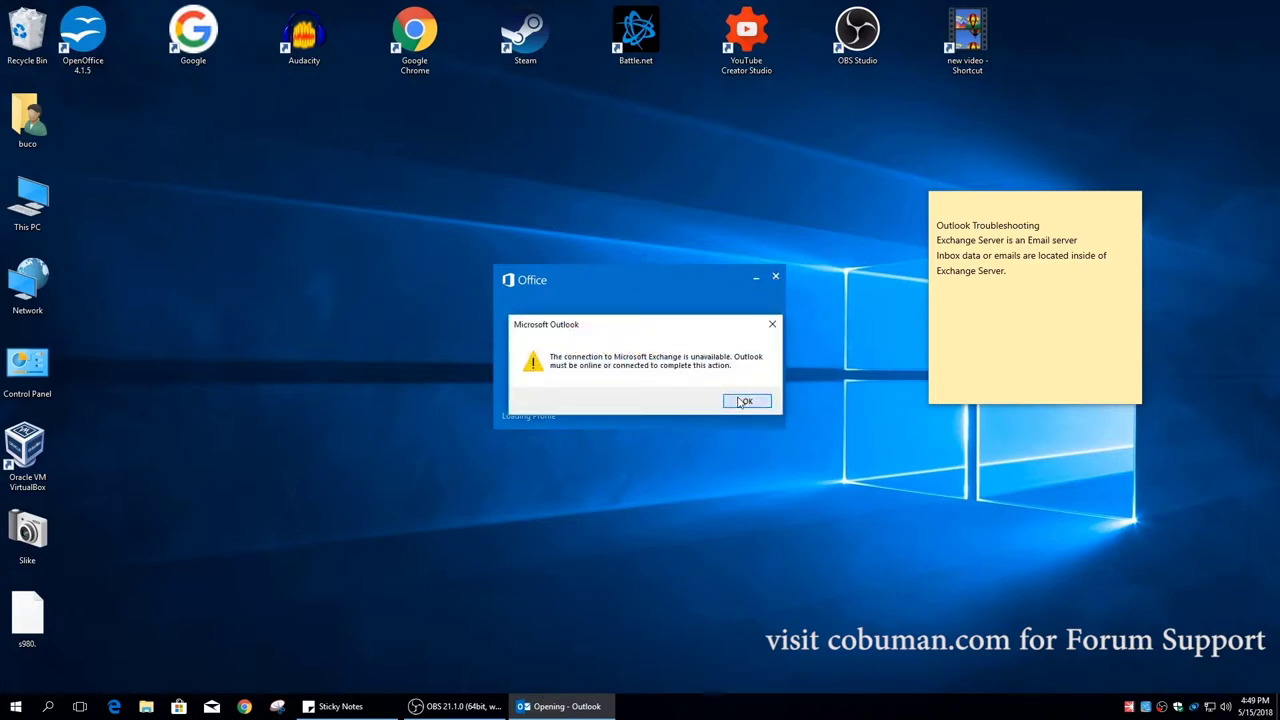
click(746, 400)
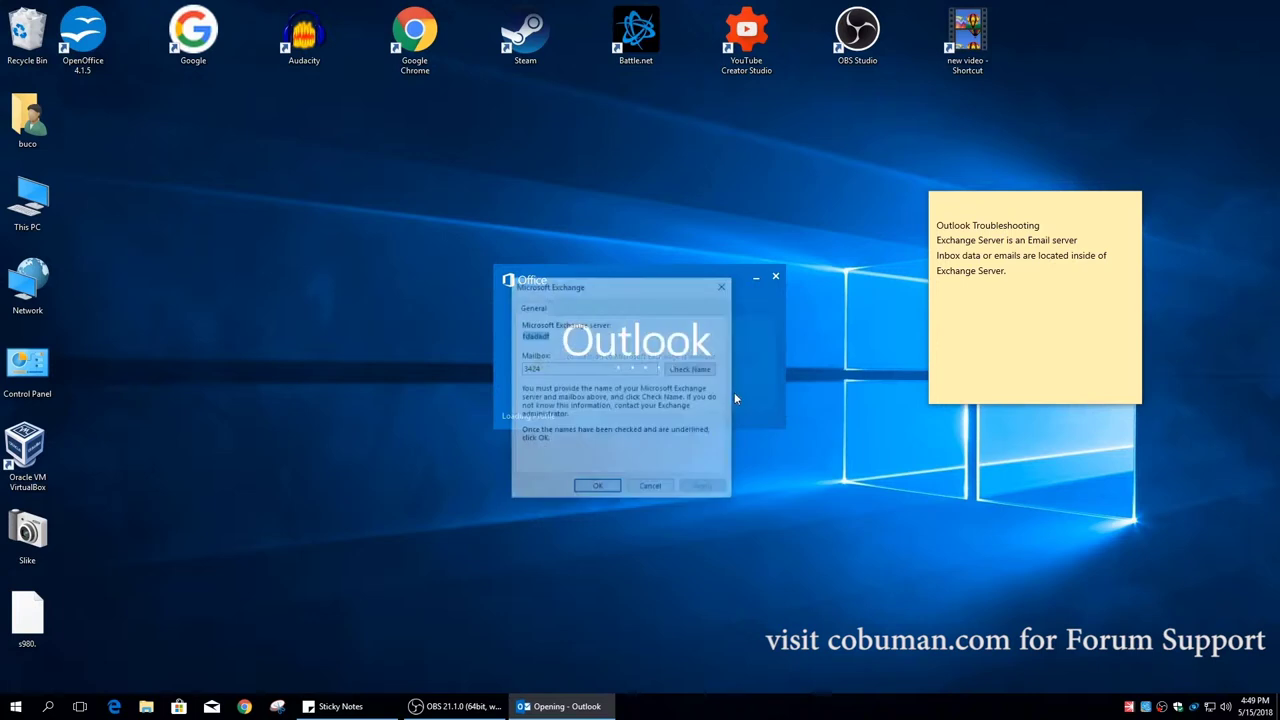
click(651, 488)
click(775, 277)
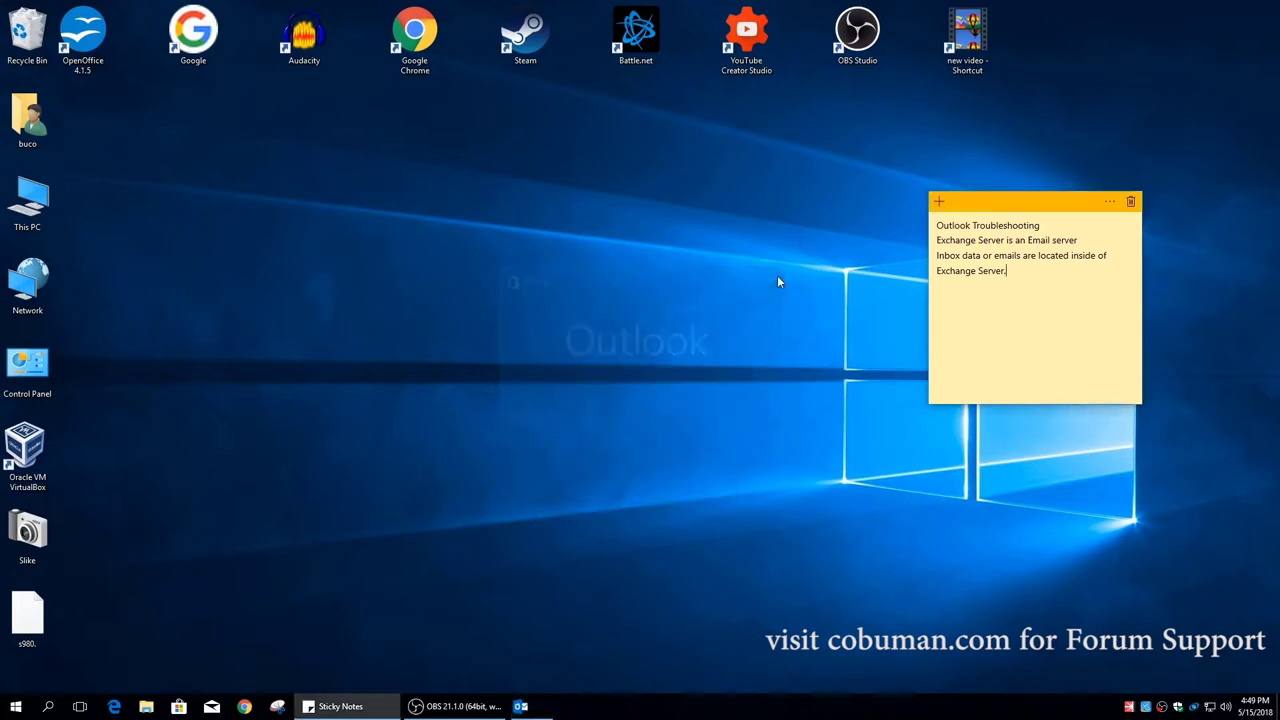
In Control Panel's Mail profiles, always use the Outlook profile at startup, then close Control Panel.
click(47, 706)
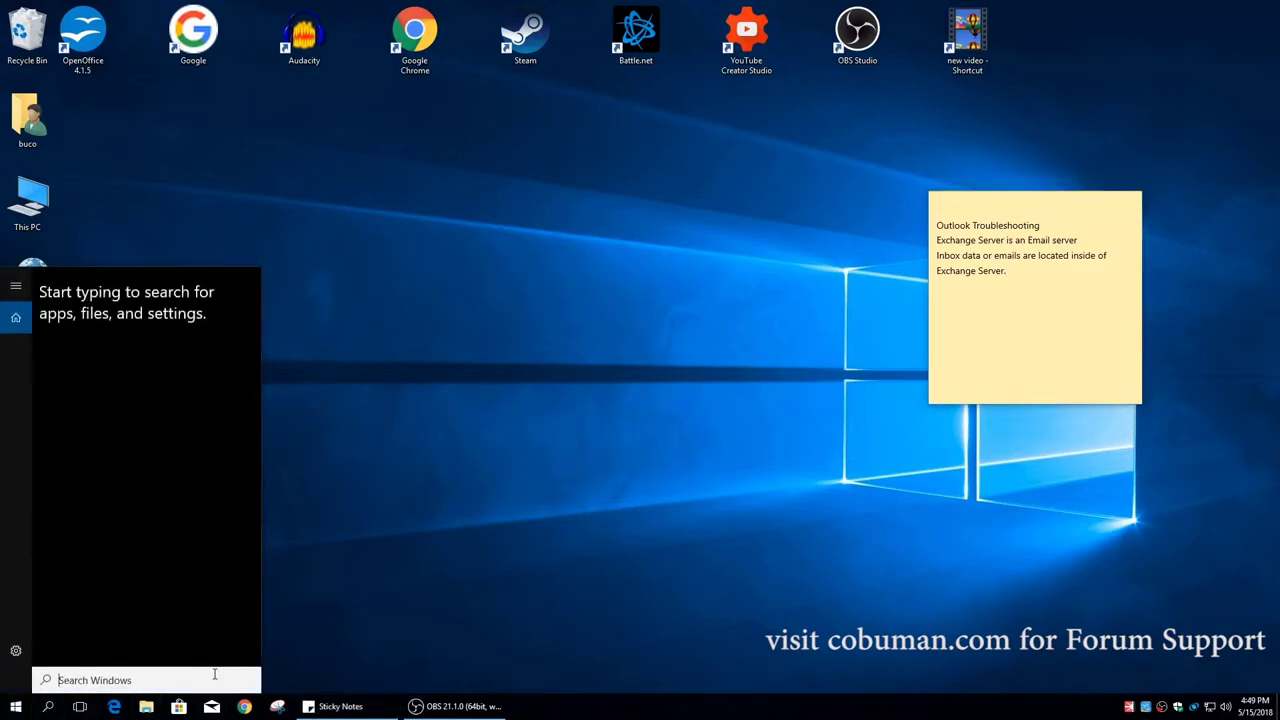
text(contor)
key(Return)
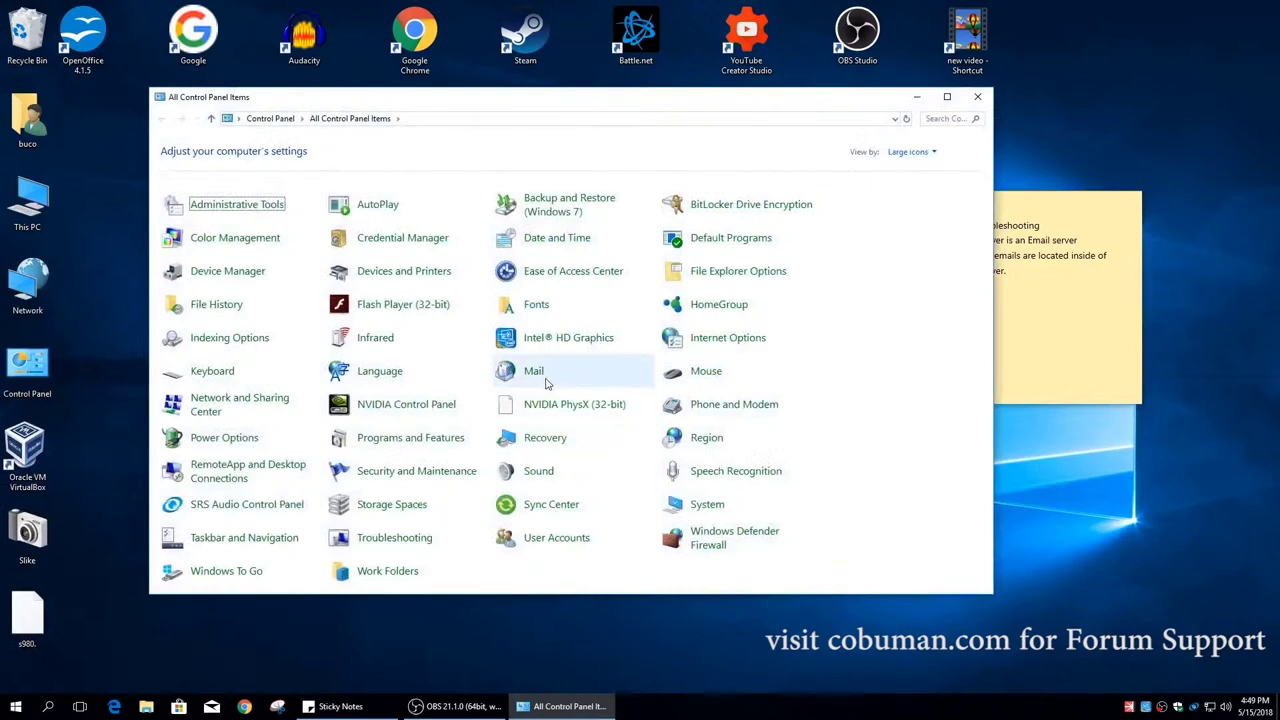
click(545, 386)
click(300, 198)
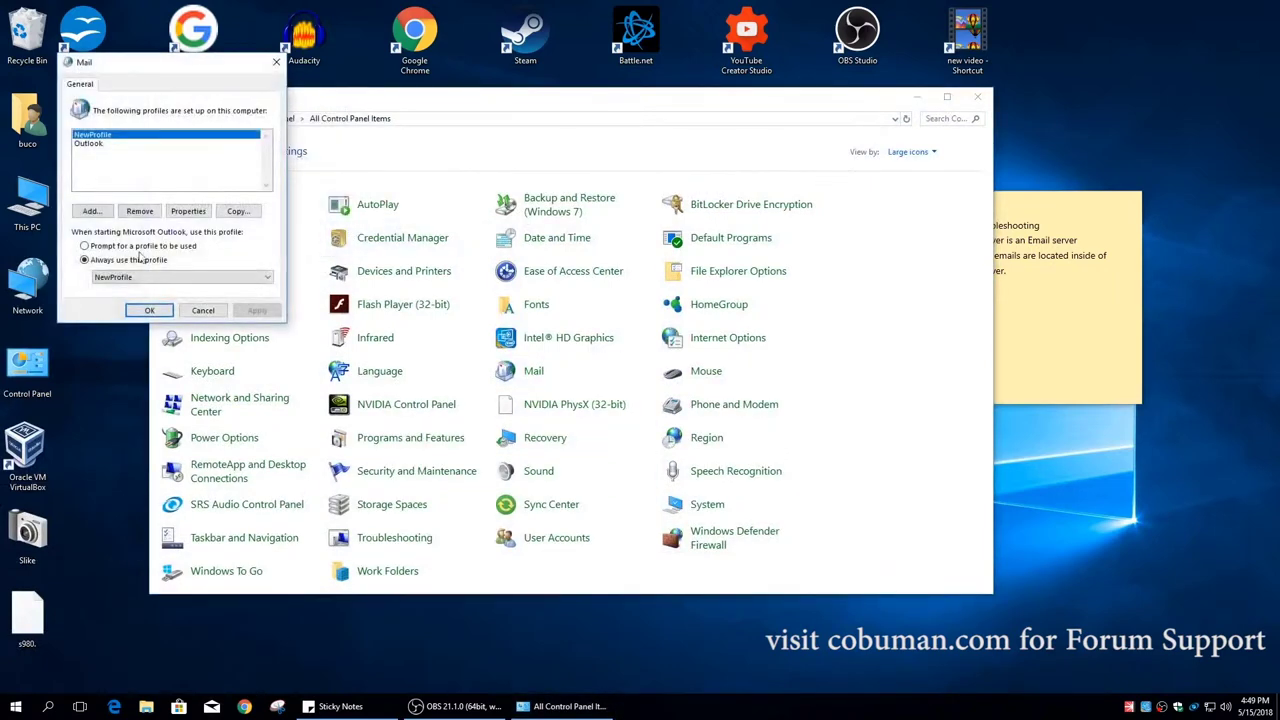
click(180, 277)
click(130, 299)
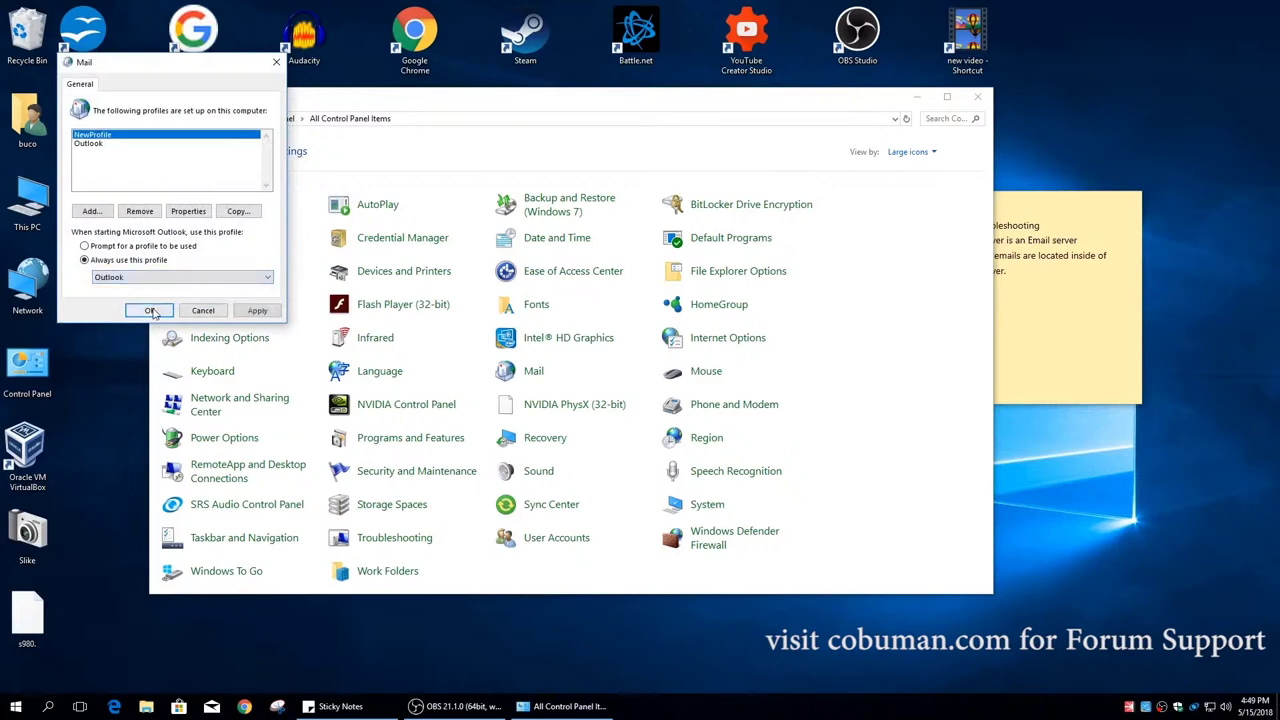
click(150, 310)
click(977, 96)
Relaunch Outlook 2013 from Windows search using 'out'.
click(47, 706)
text(out)
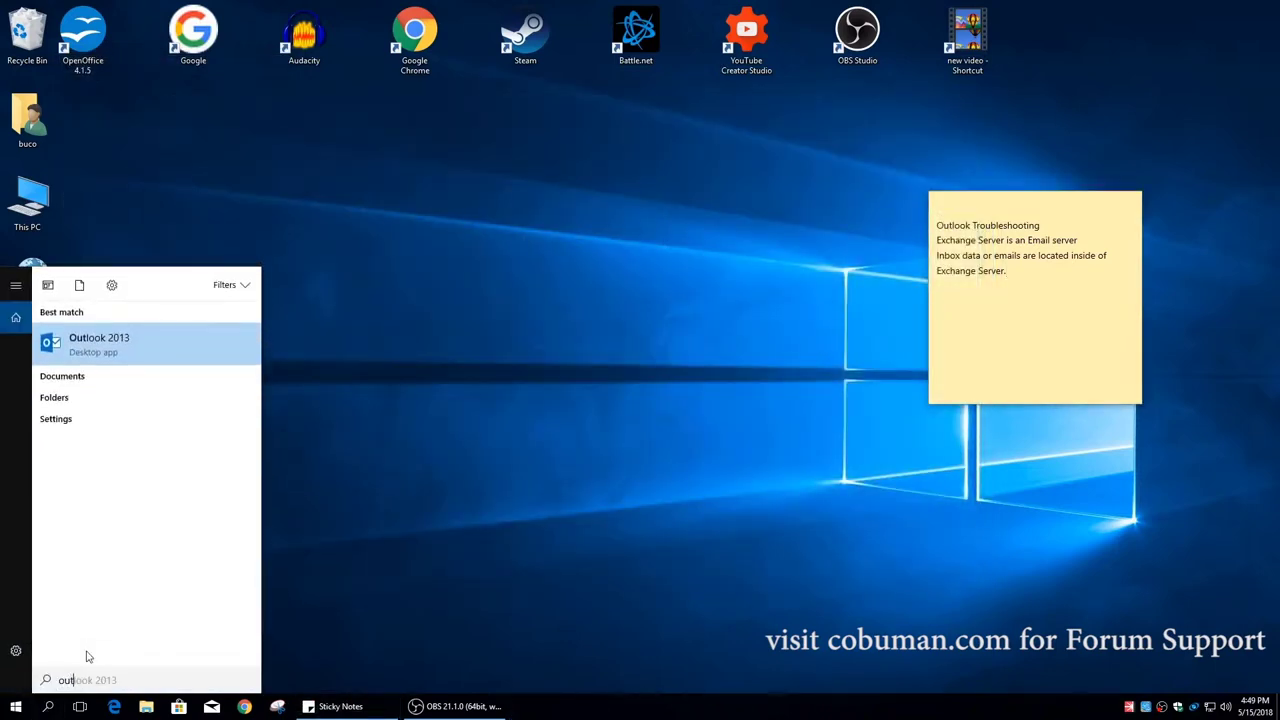
key(Return)
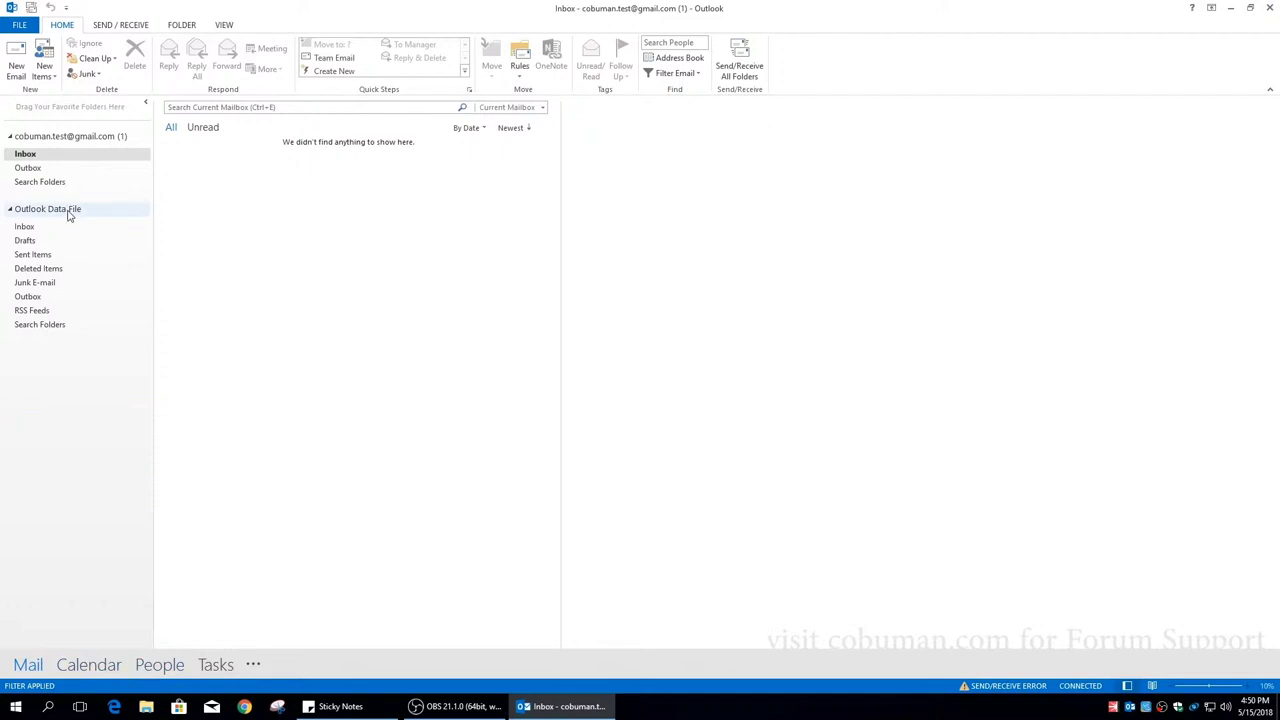
right_click(33, 157)
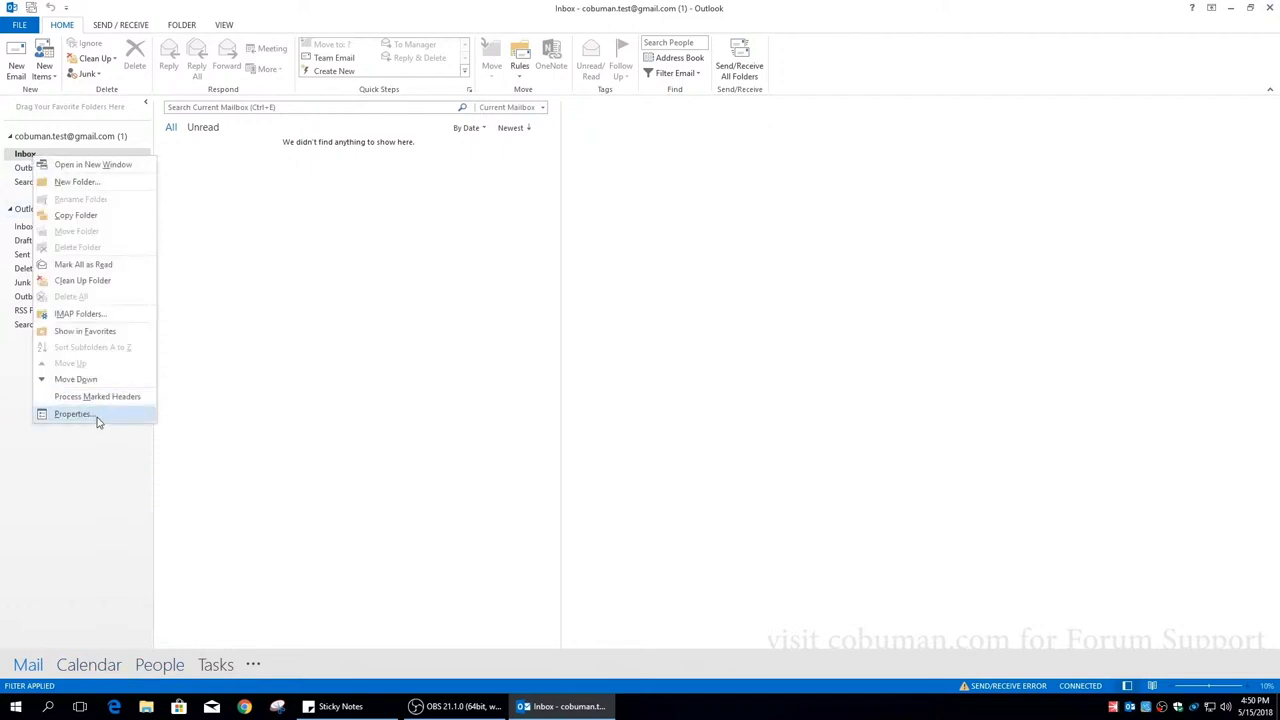
click(35, 139)
right_click(35, 139)
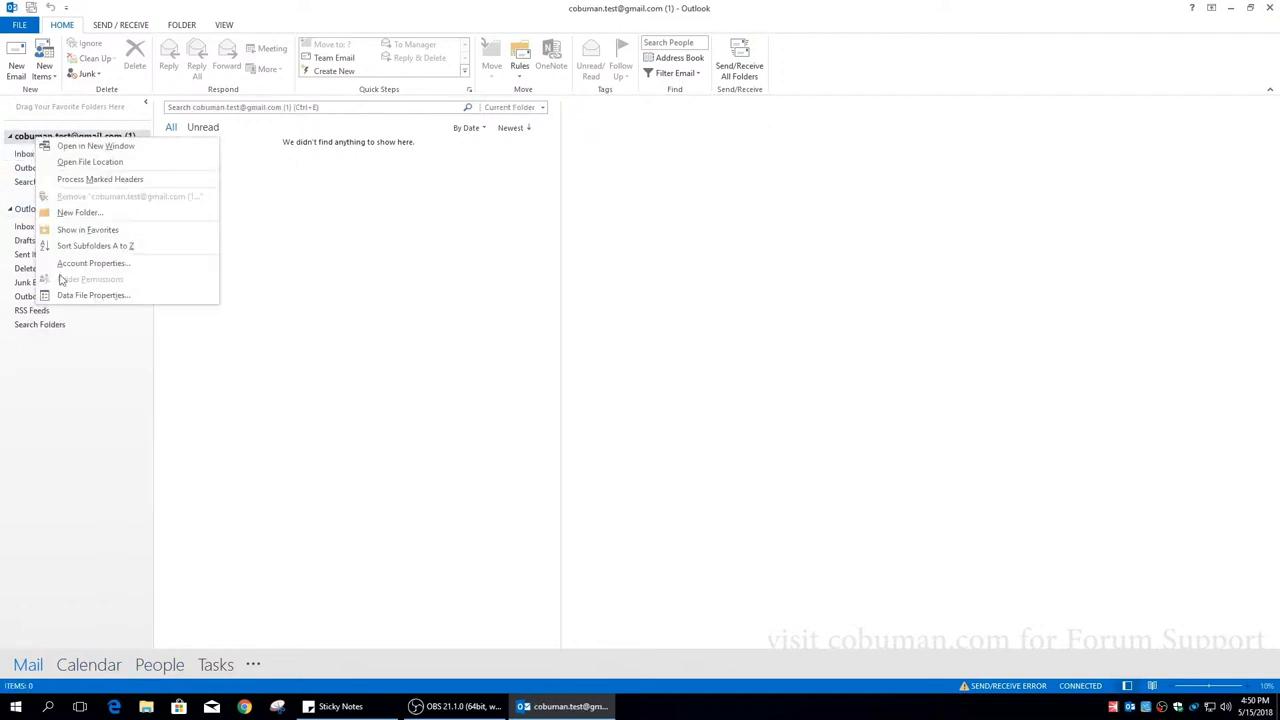
click(87, 296)
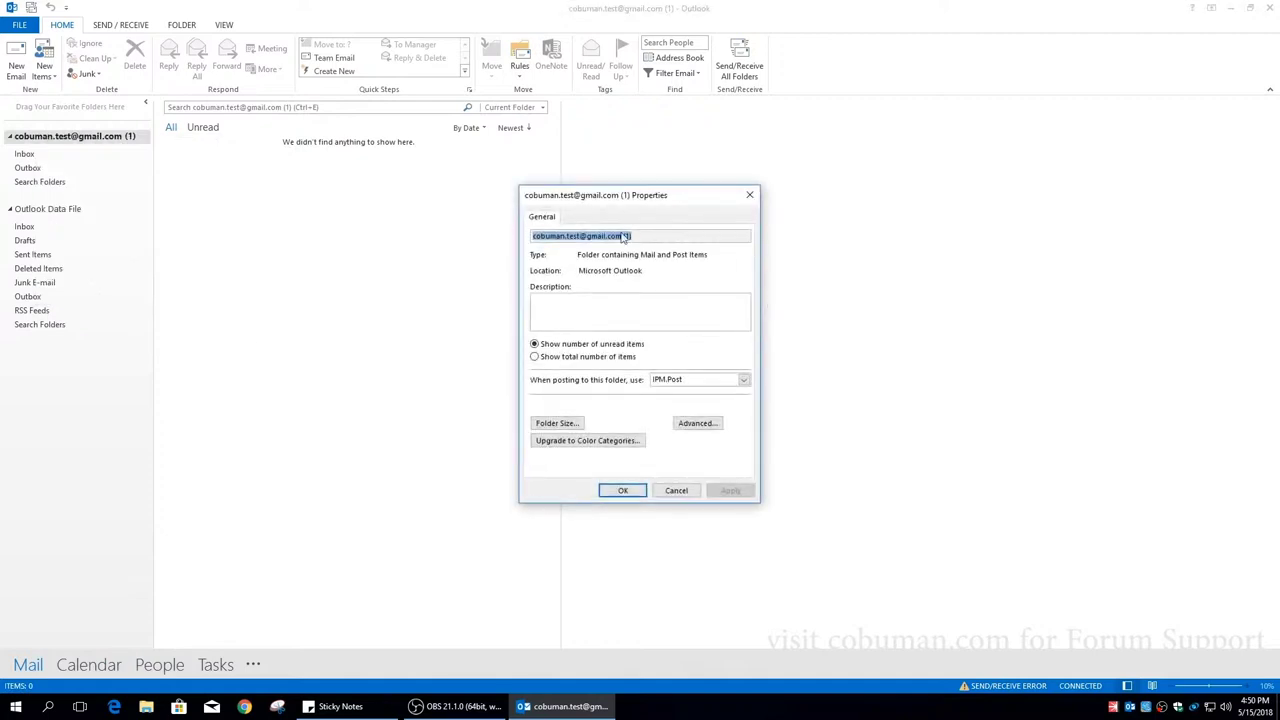
click(565, 423)
drag(647, 245, 540, 190)
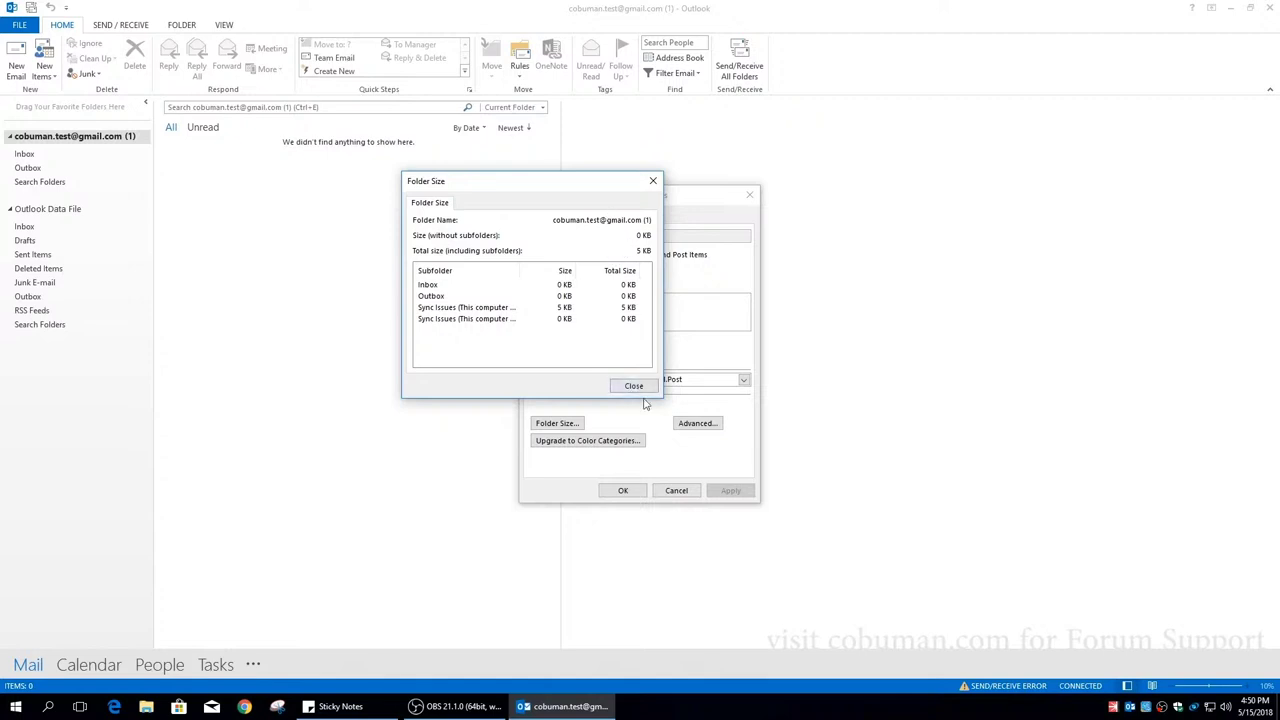
click(636, 387)
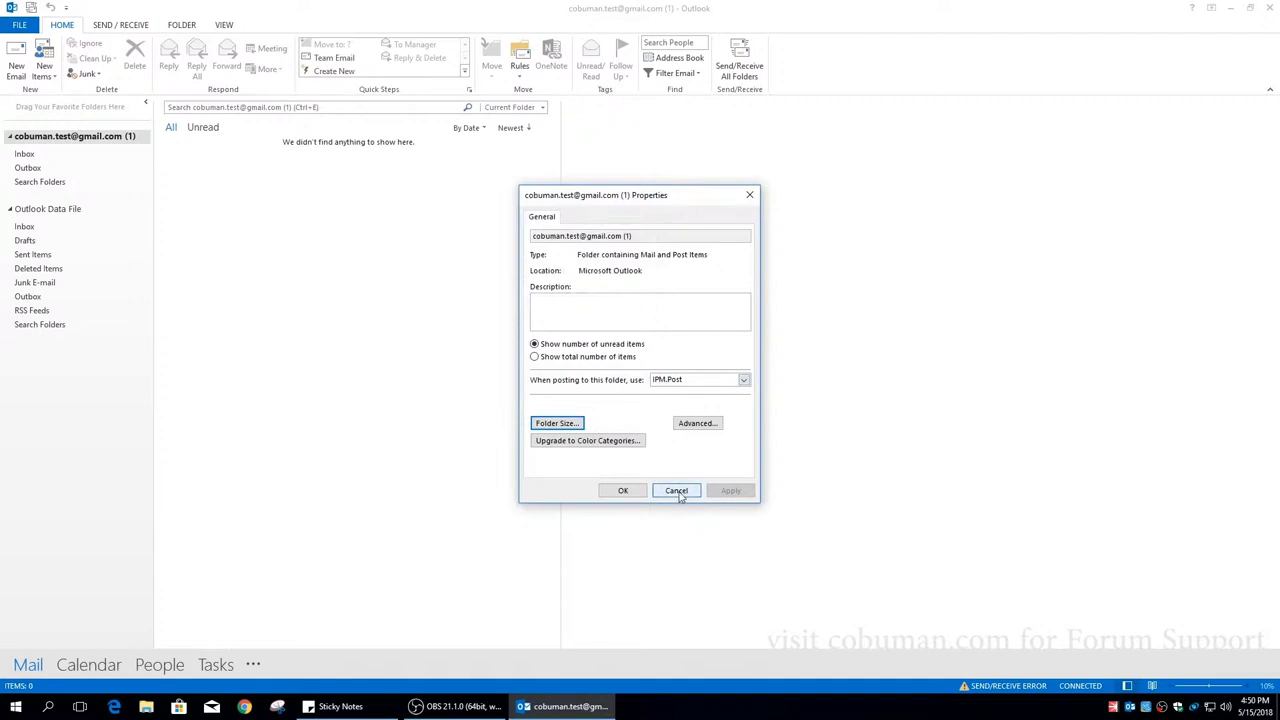
click(677, 491)
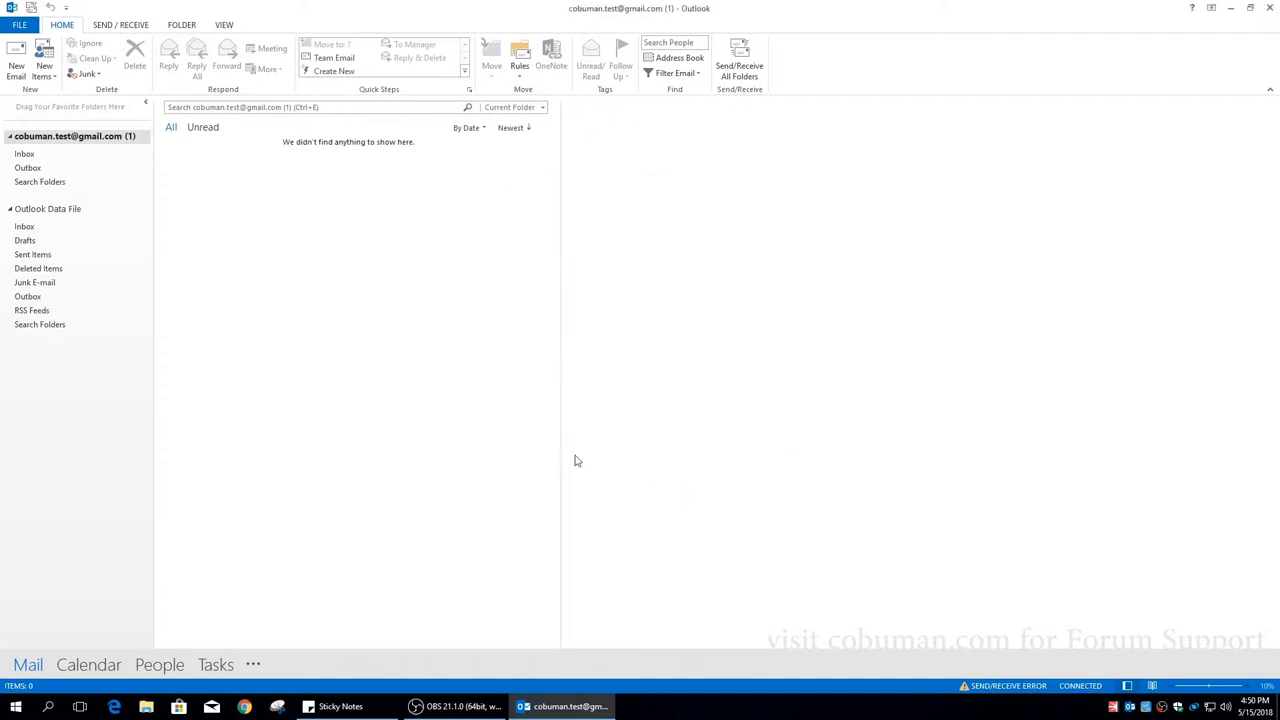
click(35, 156)
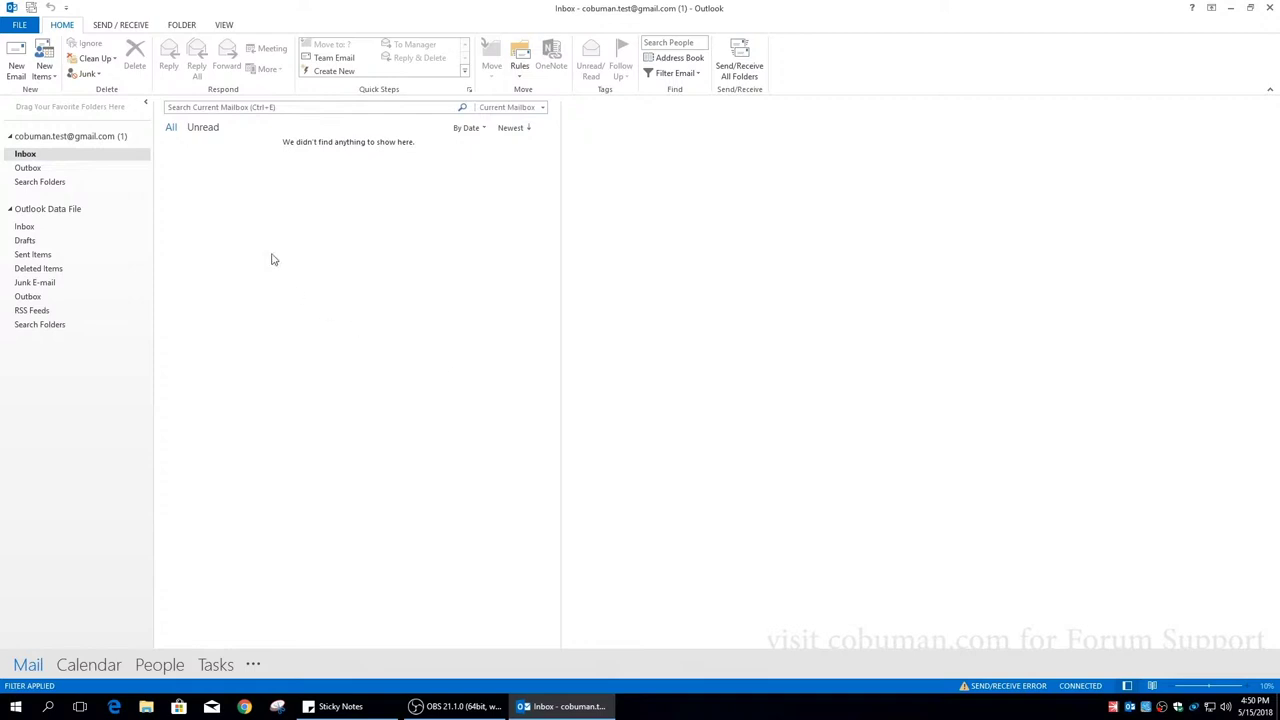
click(40, 136)
right_click(38, 138)
click(117, 293)
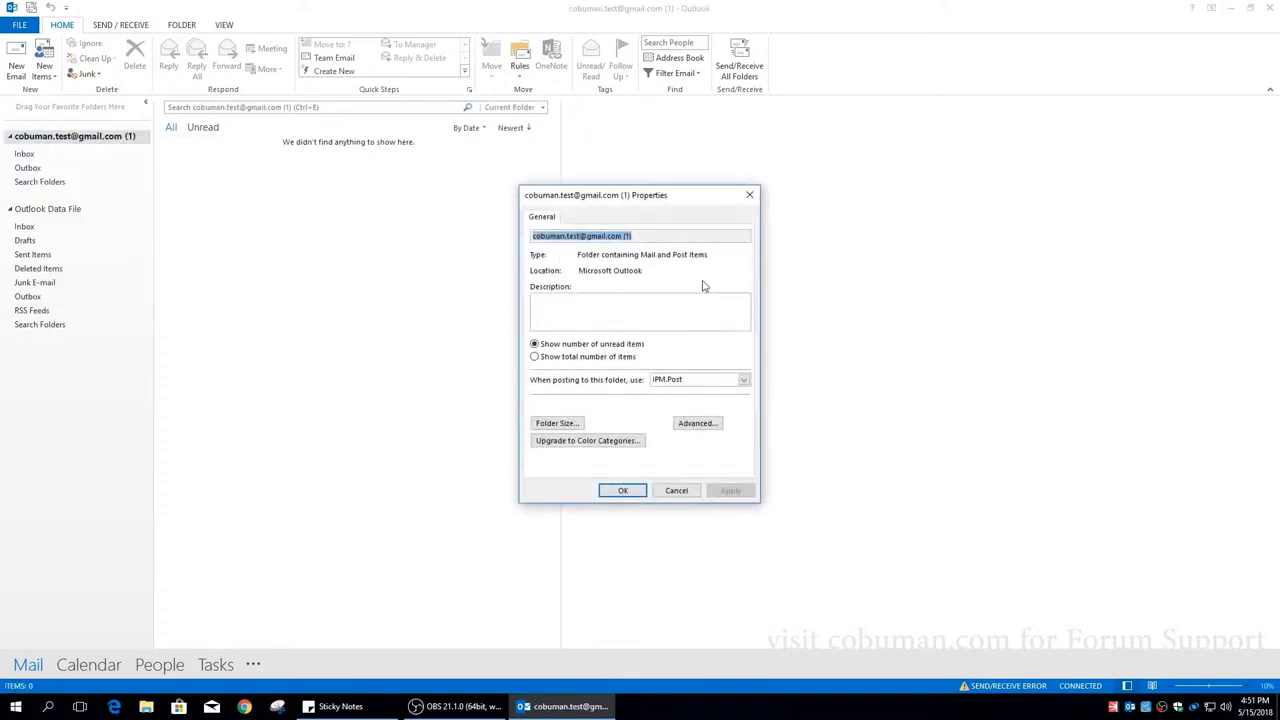
click(560, 424)
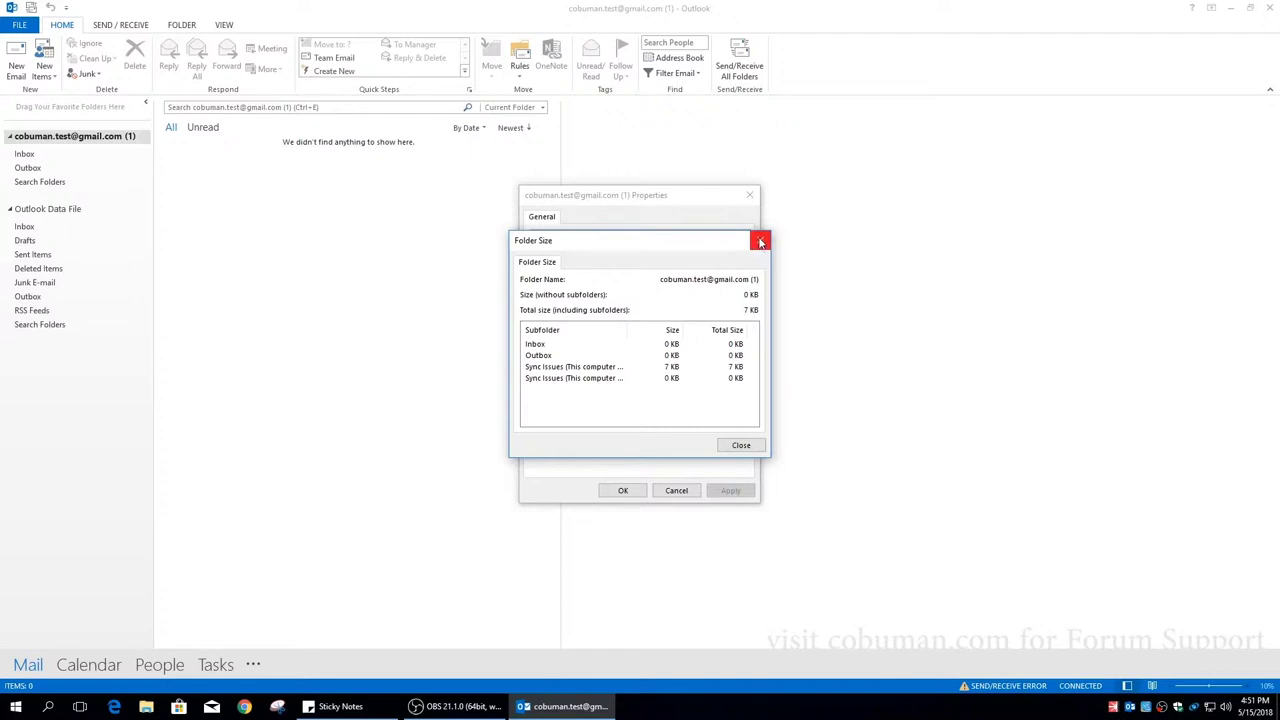
click(761, 242)
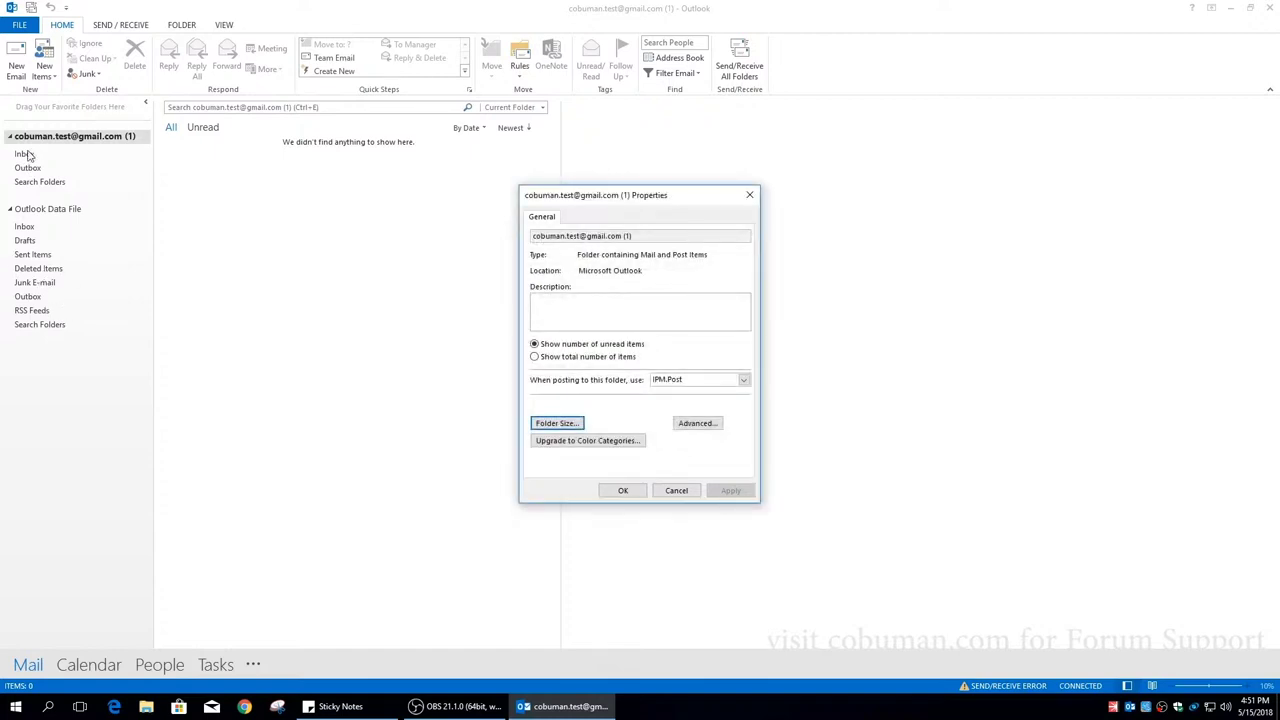
click(750, 194)
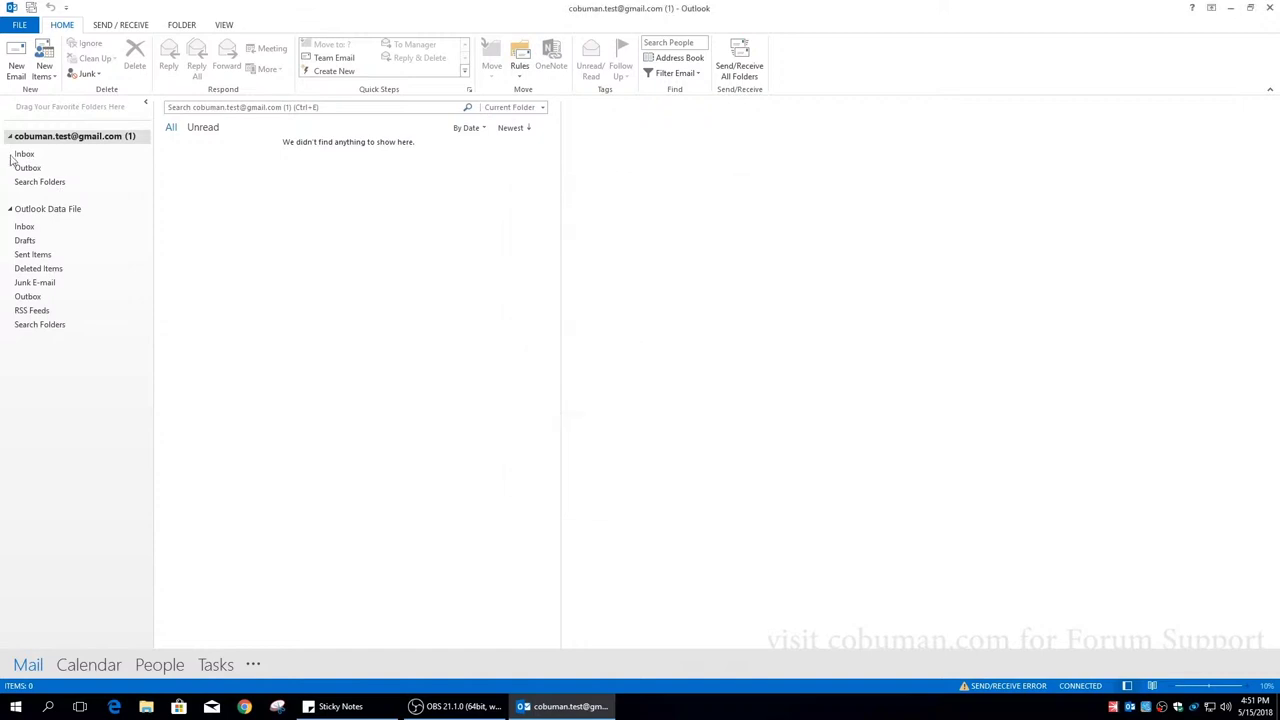
click(40, 269)
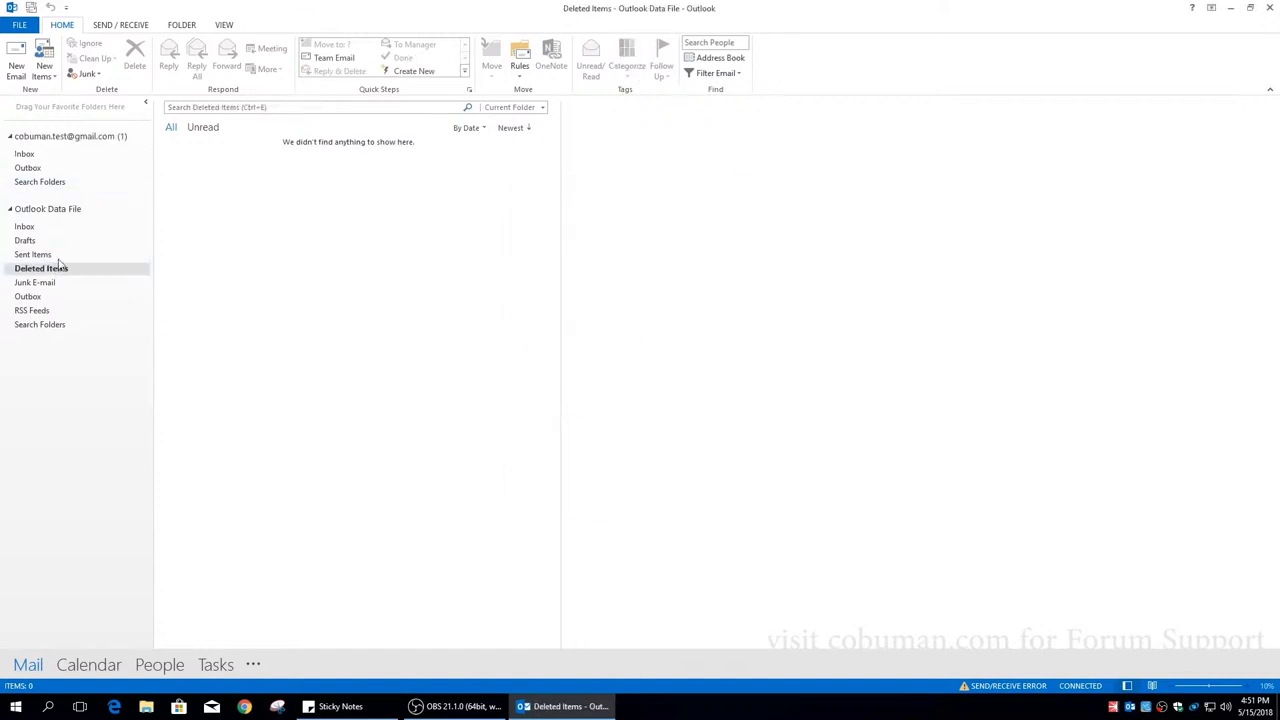
click(28, 157)
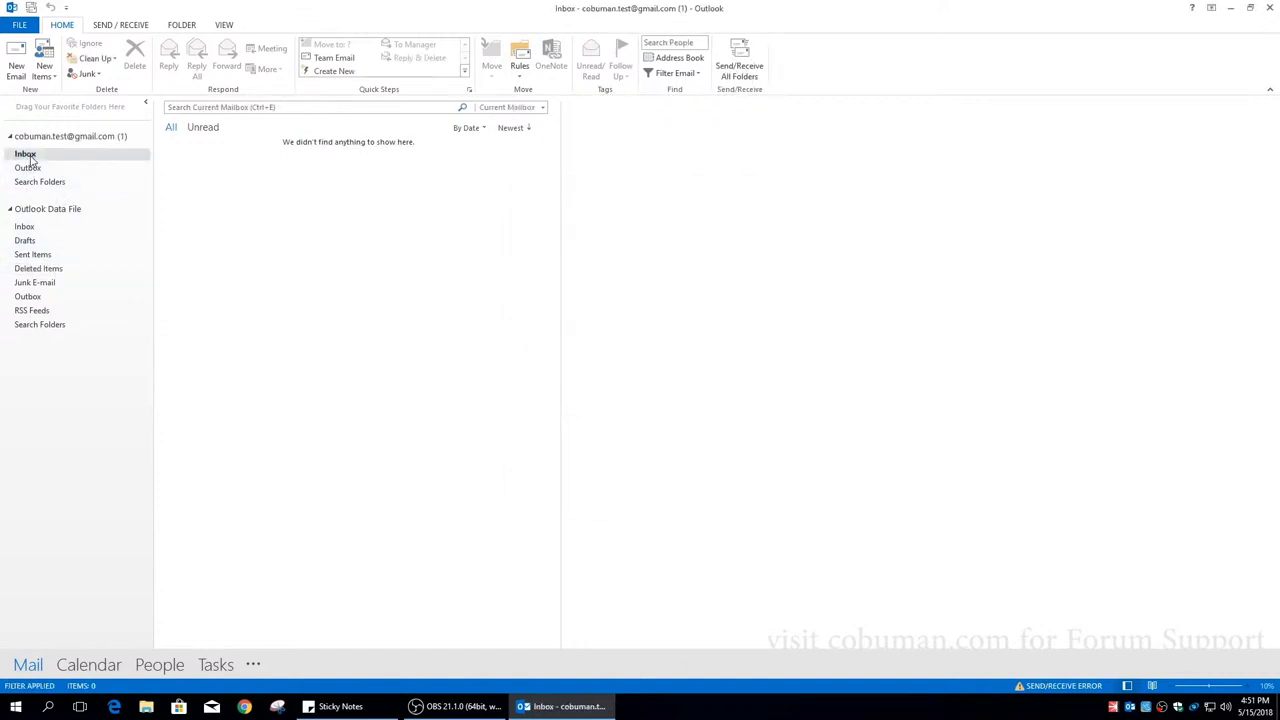
click(71, 140)
right_click(71, 143)
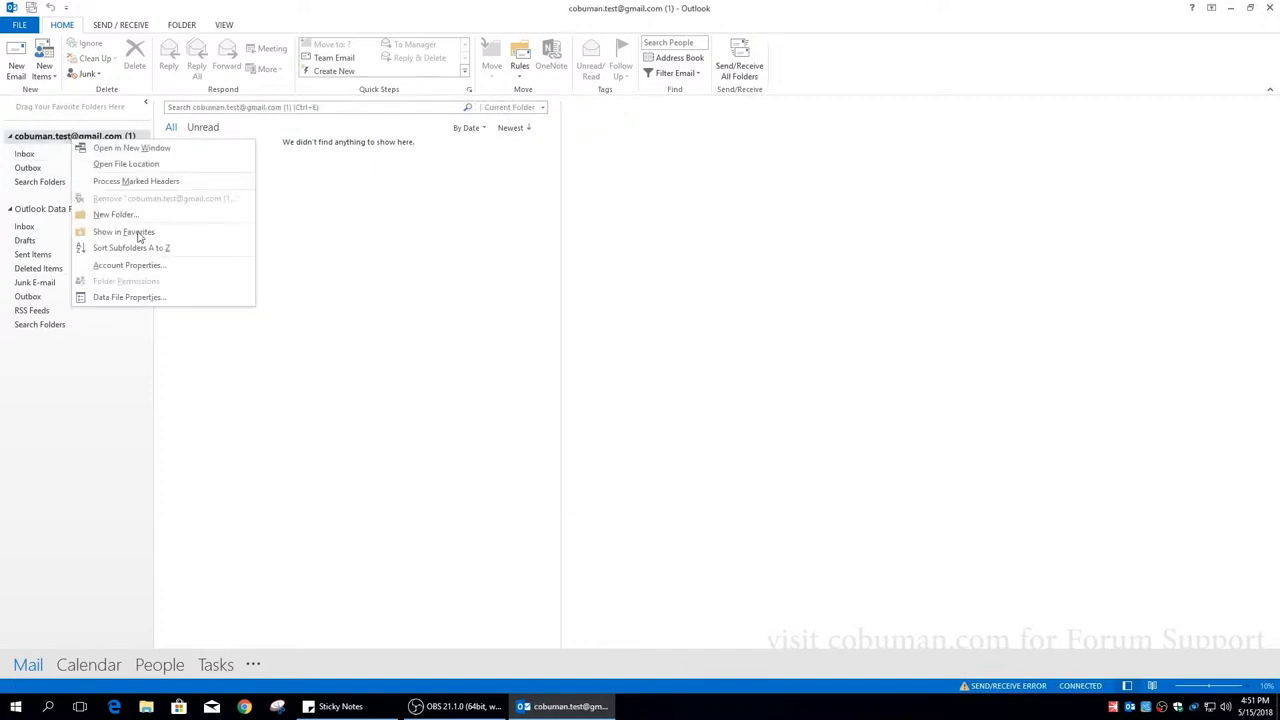
click(174, 300)
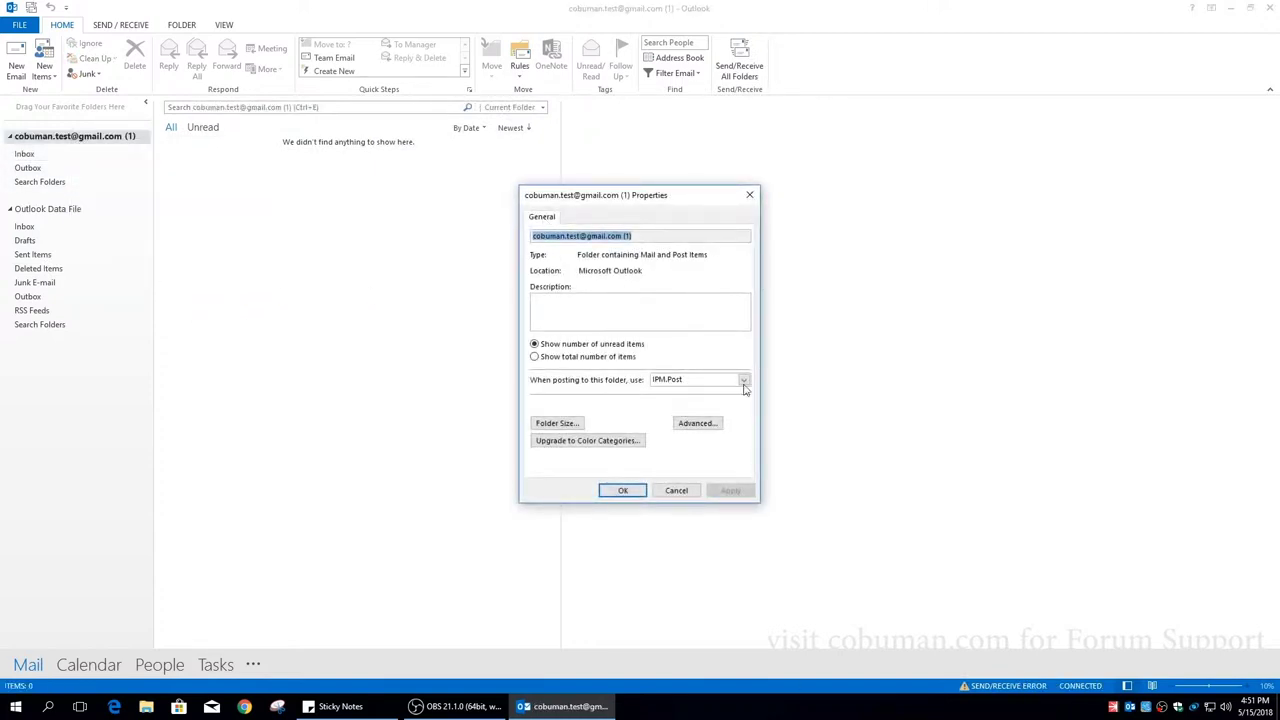
click(557, 423)
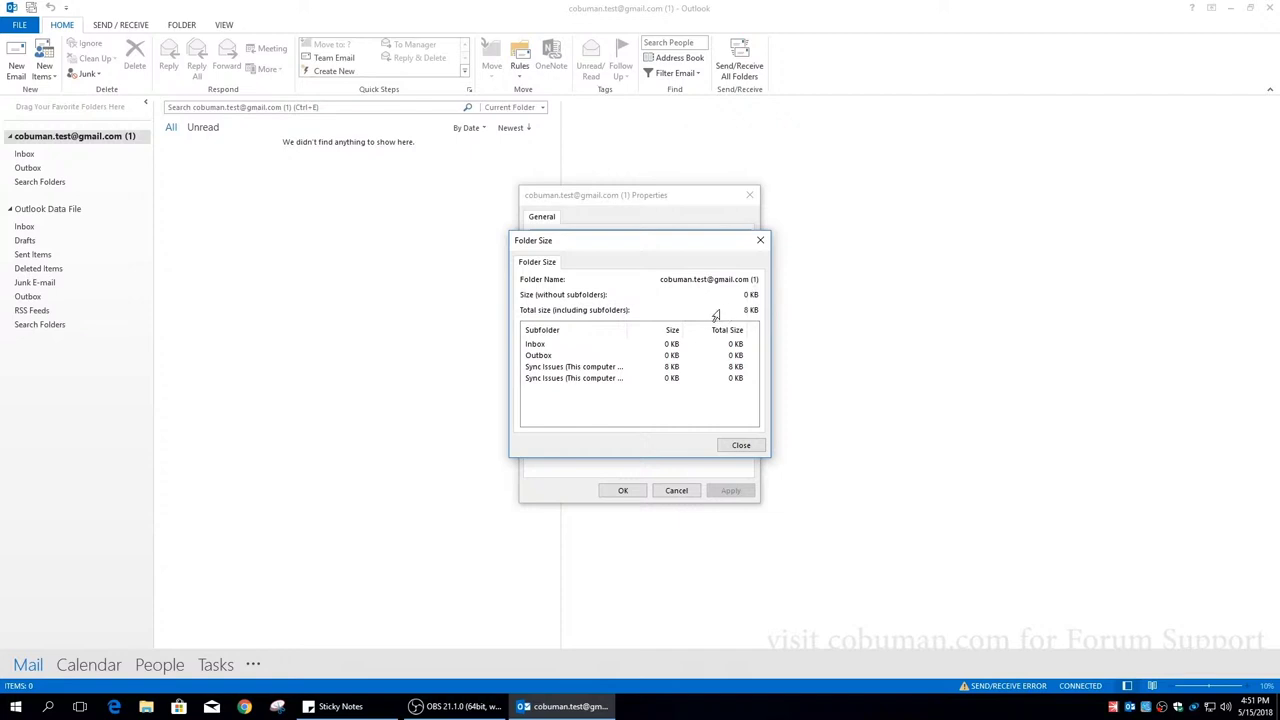
click(741, 446)
click(624, 491)
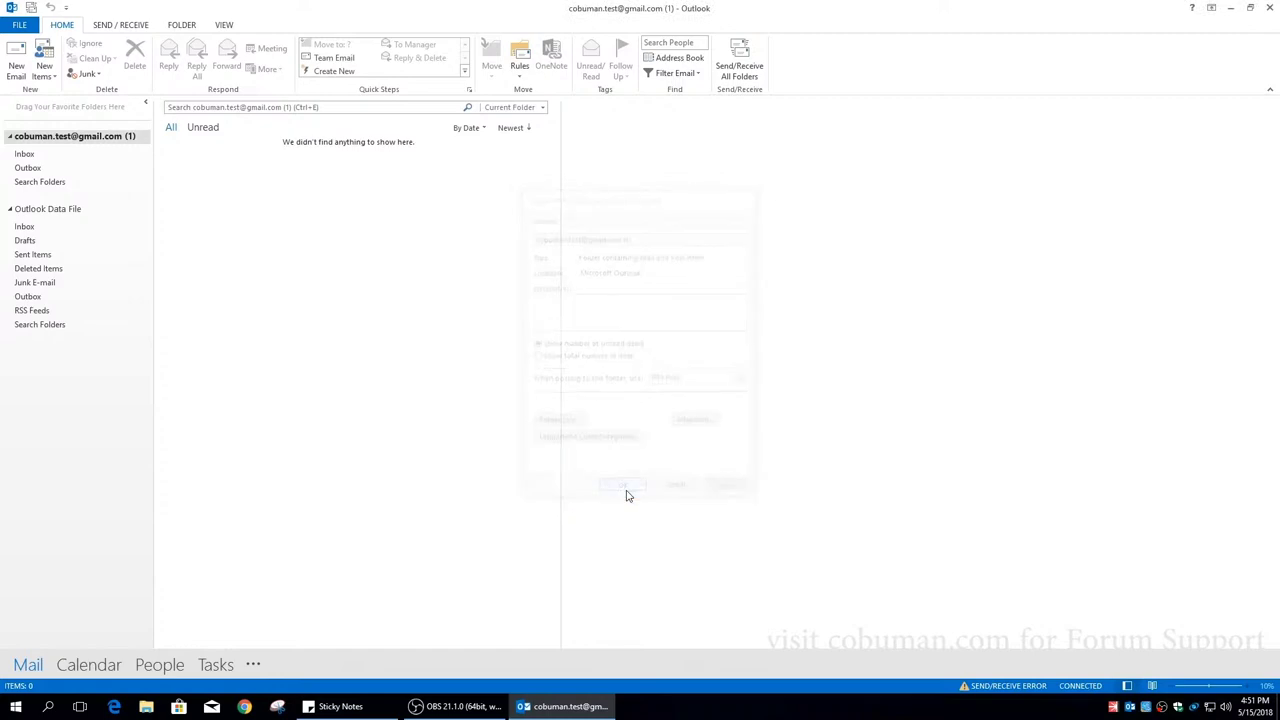
click(1233, 9)
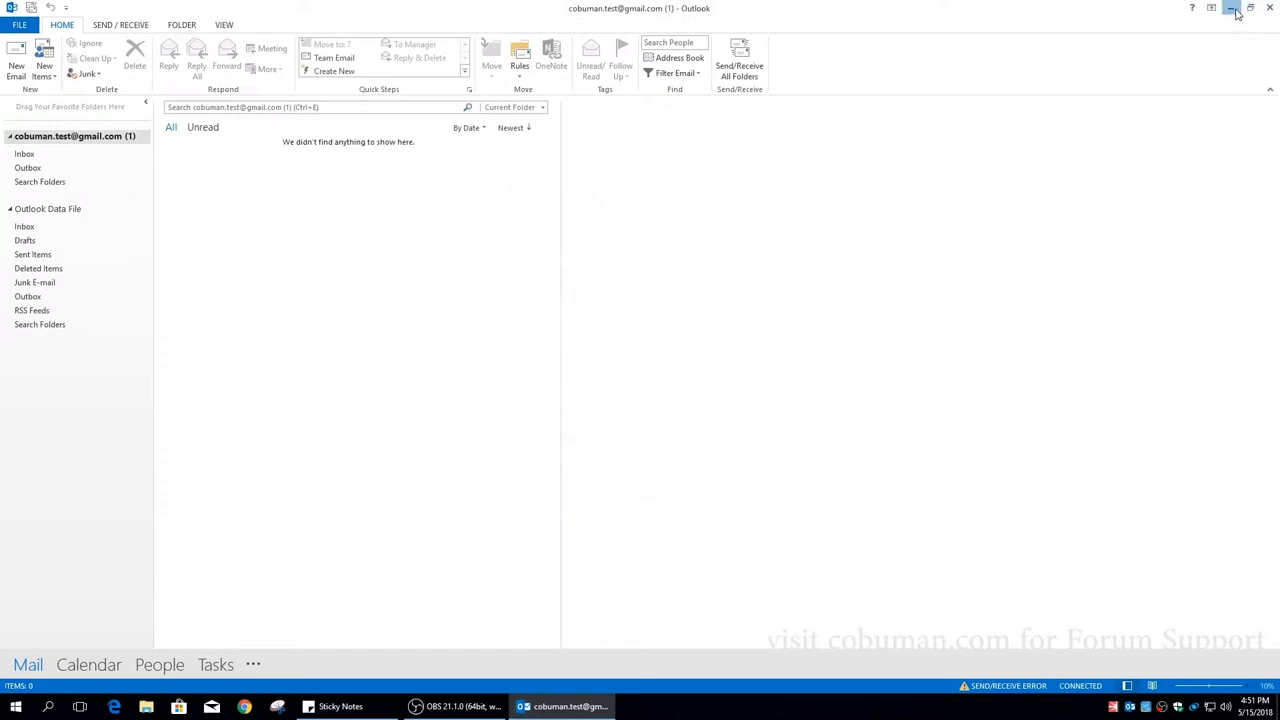
Minimize the Outlook window, then stop the OBS Studio screen recording.
click(510, 274)
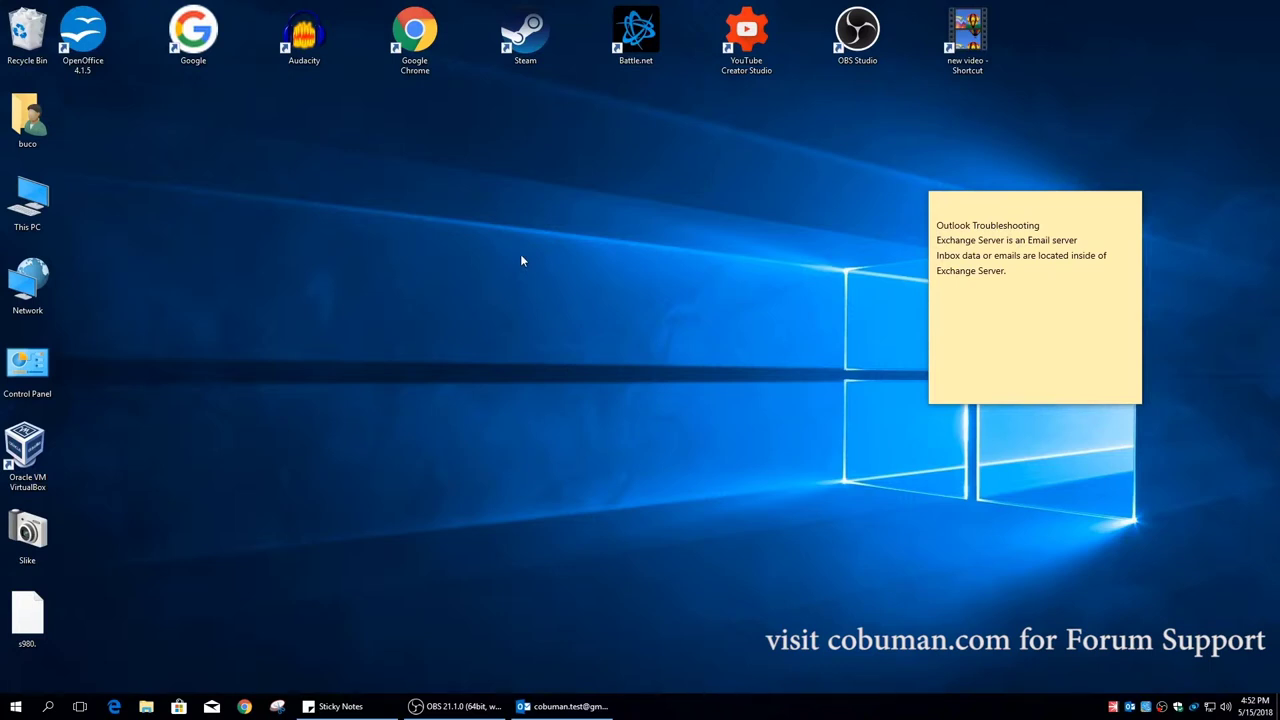
click(452, 707)
click(916, 518)
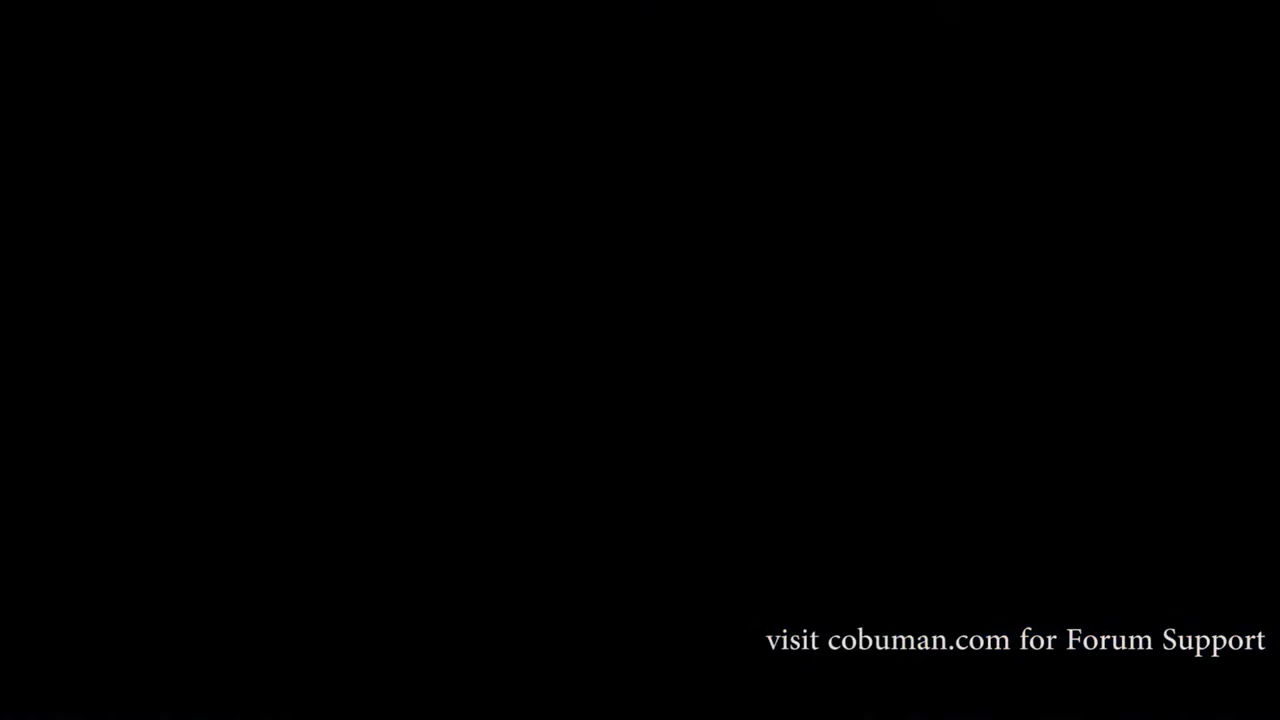